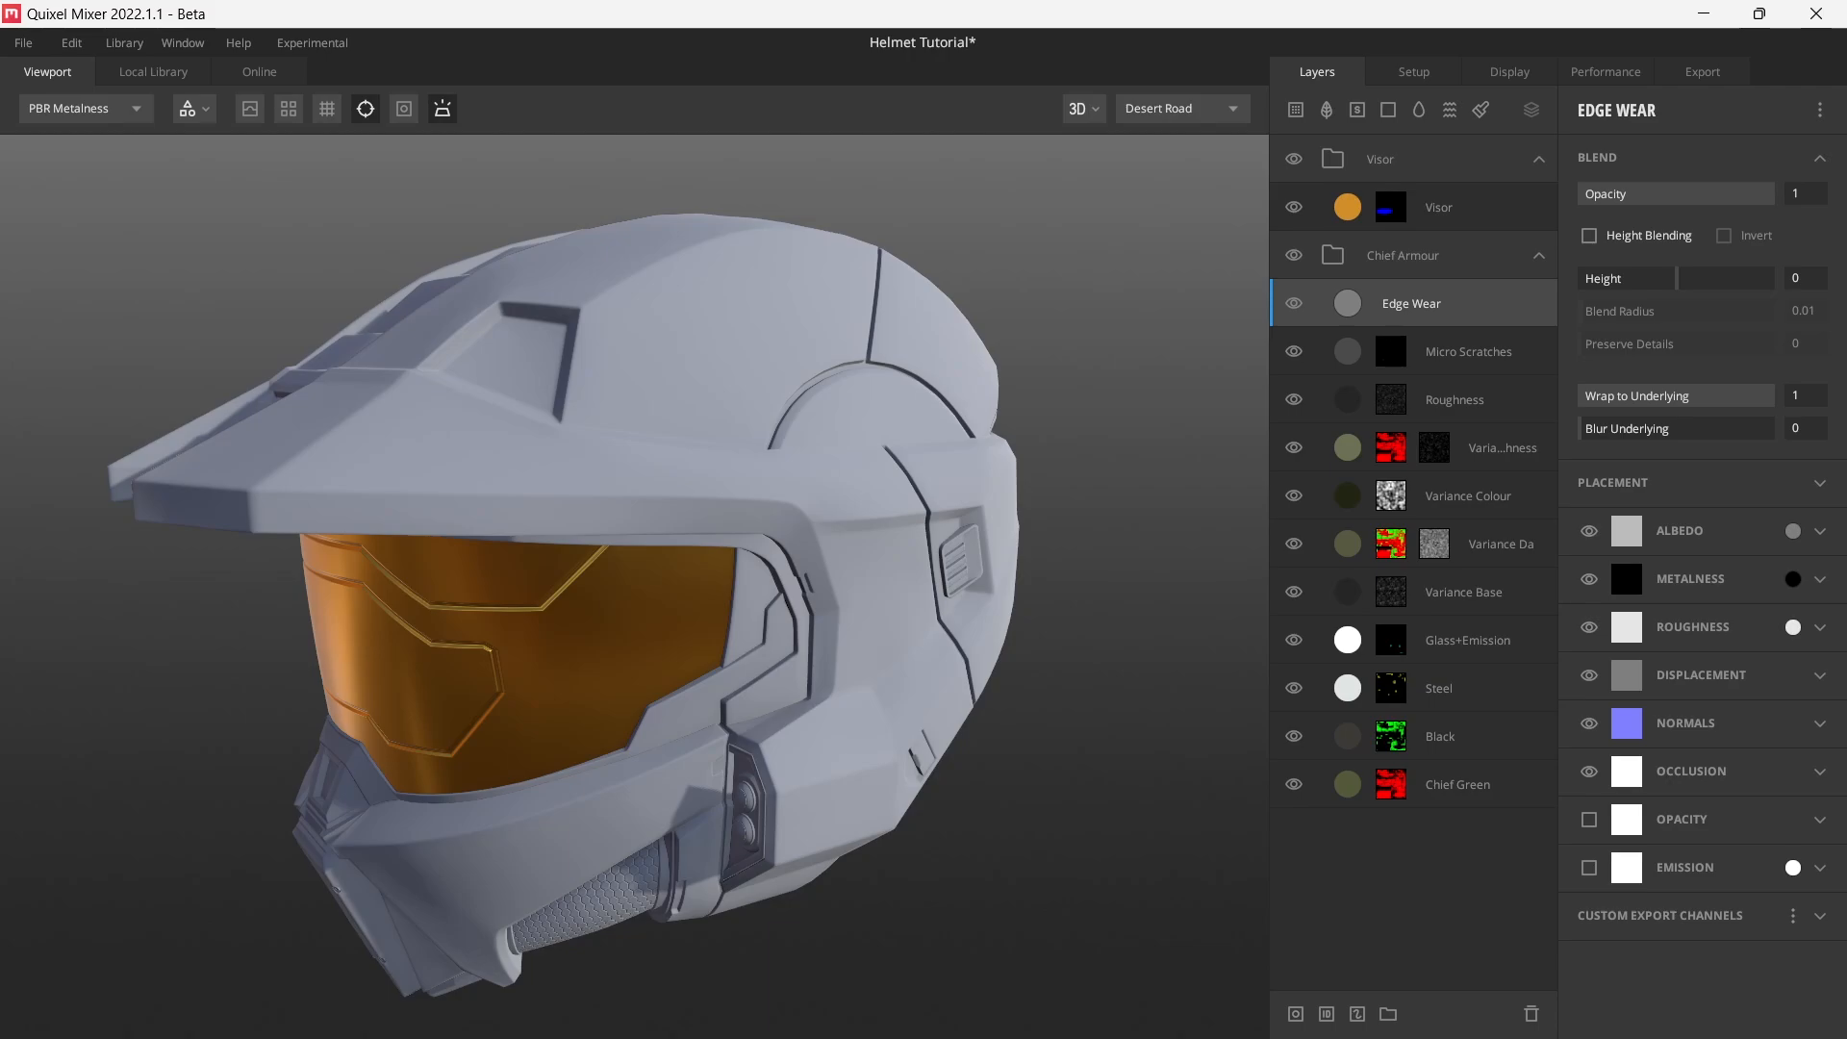
# - Set the Edge Wear layer's Height to -1 and Wrap to Underlying to 0.95
pyautogui.click(1792, 275)
pyautogui.write('-1')
pyautogui.press('Return')
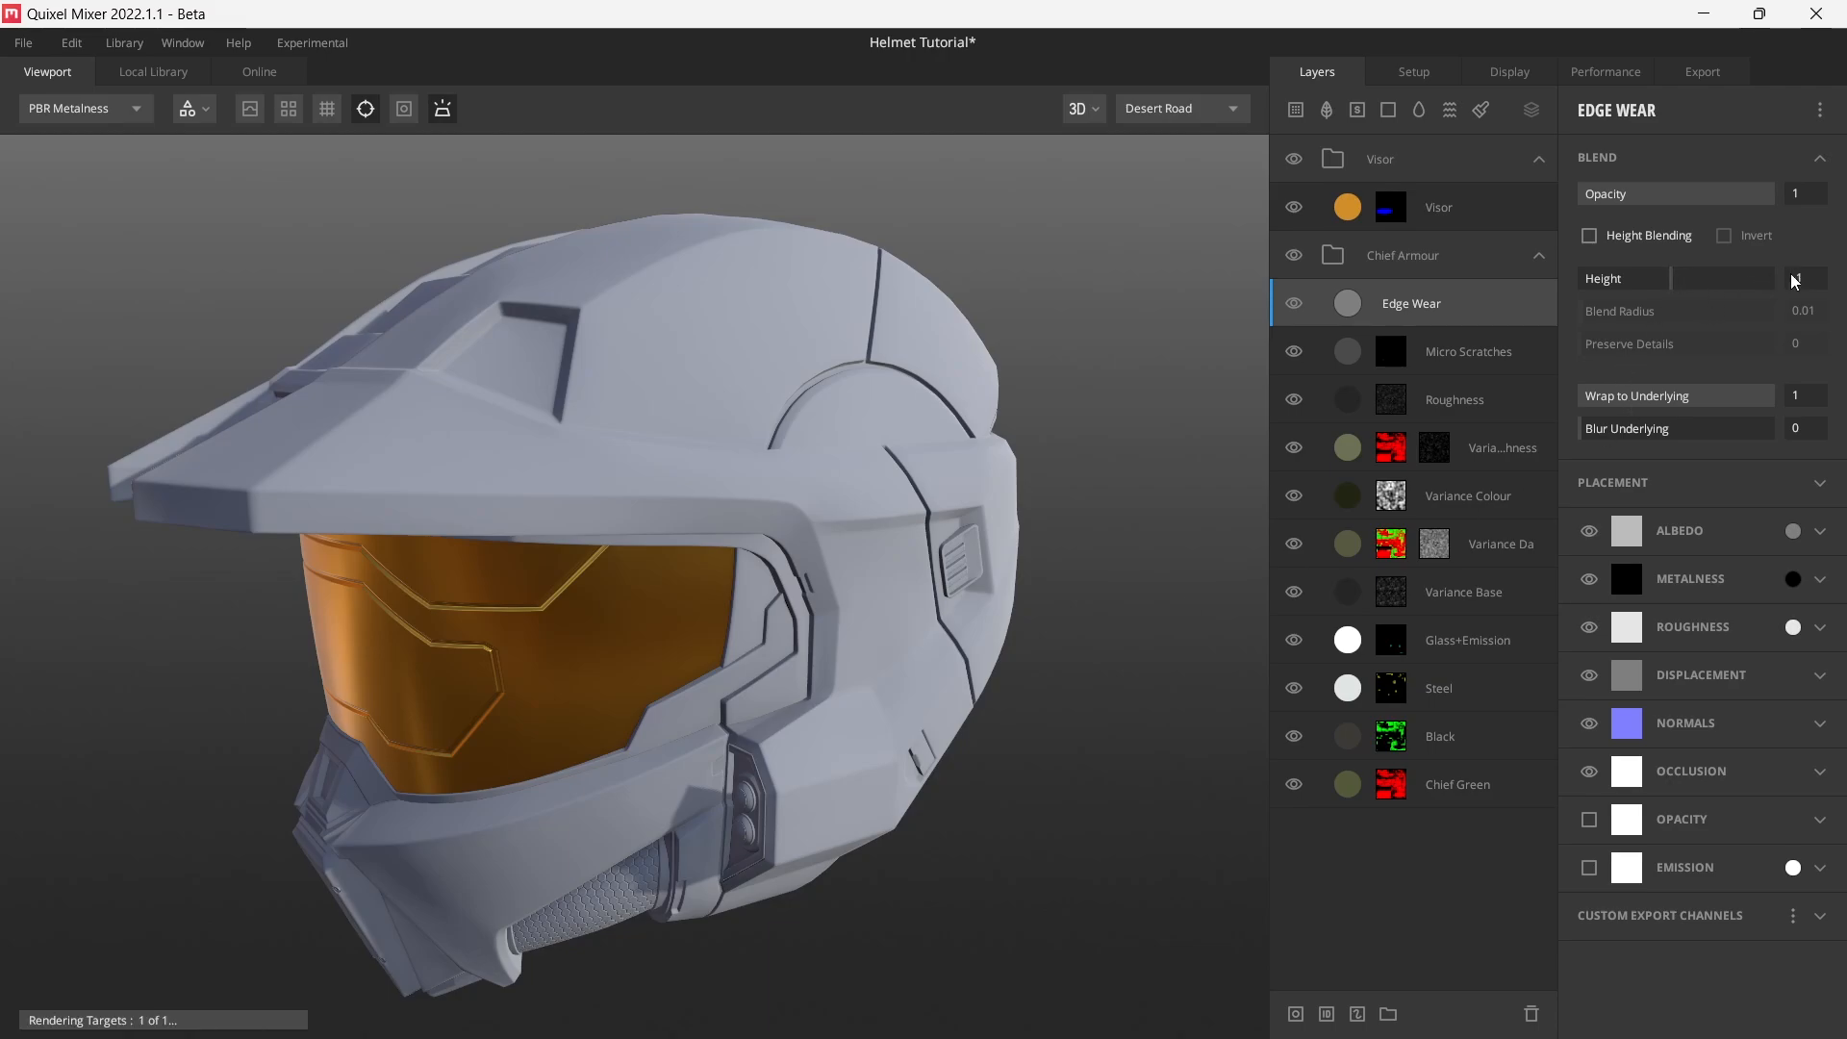
pyautogui.click(1807, 404)
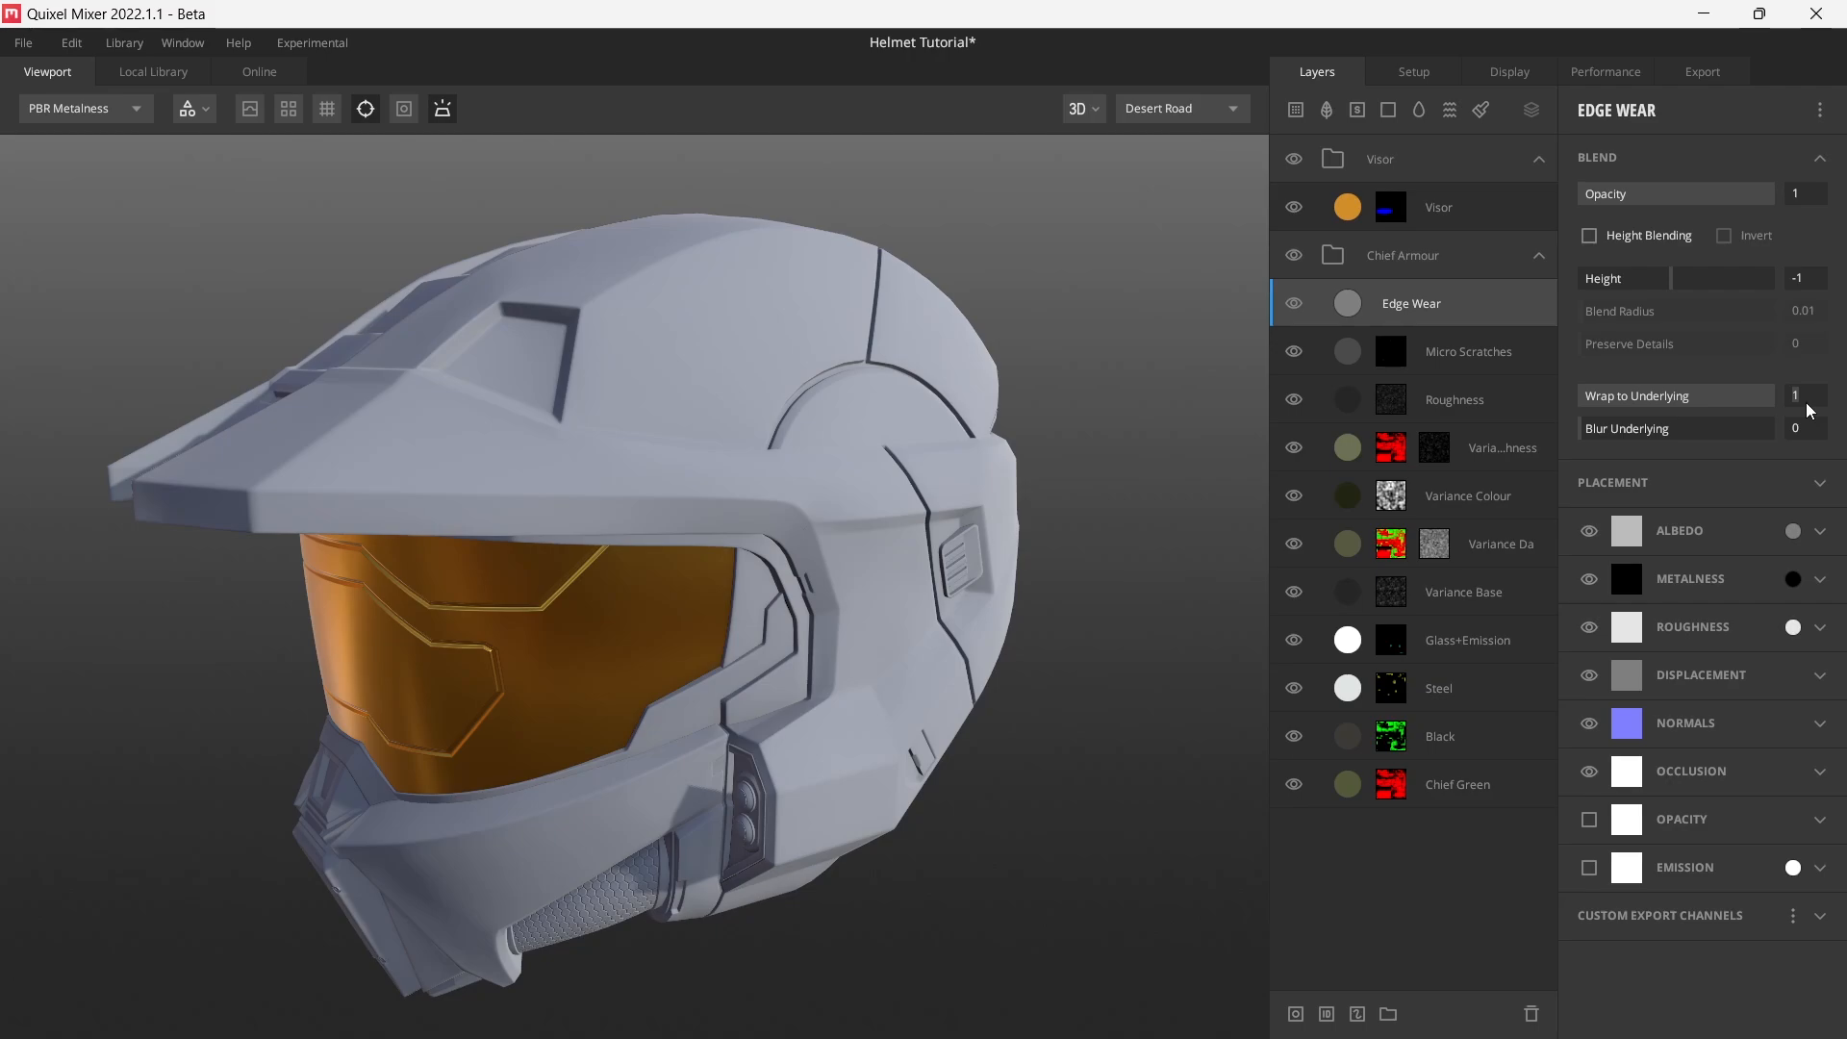
pyautogui.write('0.95')
pyautogui.press('Return')
# - Check the hex value of the Edge Wear layer's albedo colour
pyautogui.click(1793, 531)
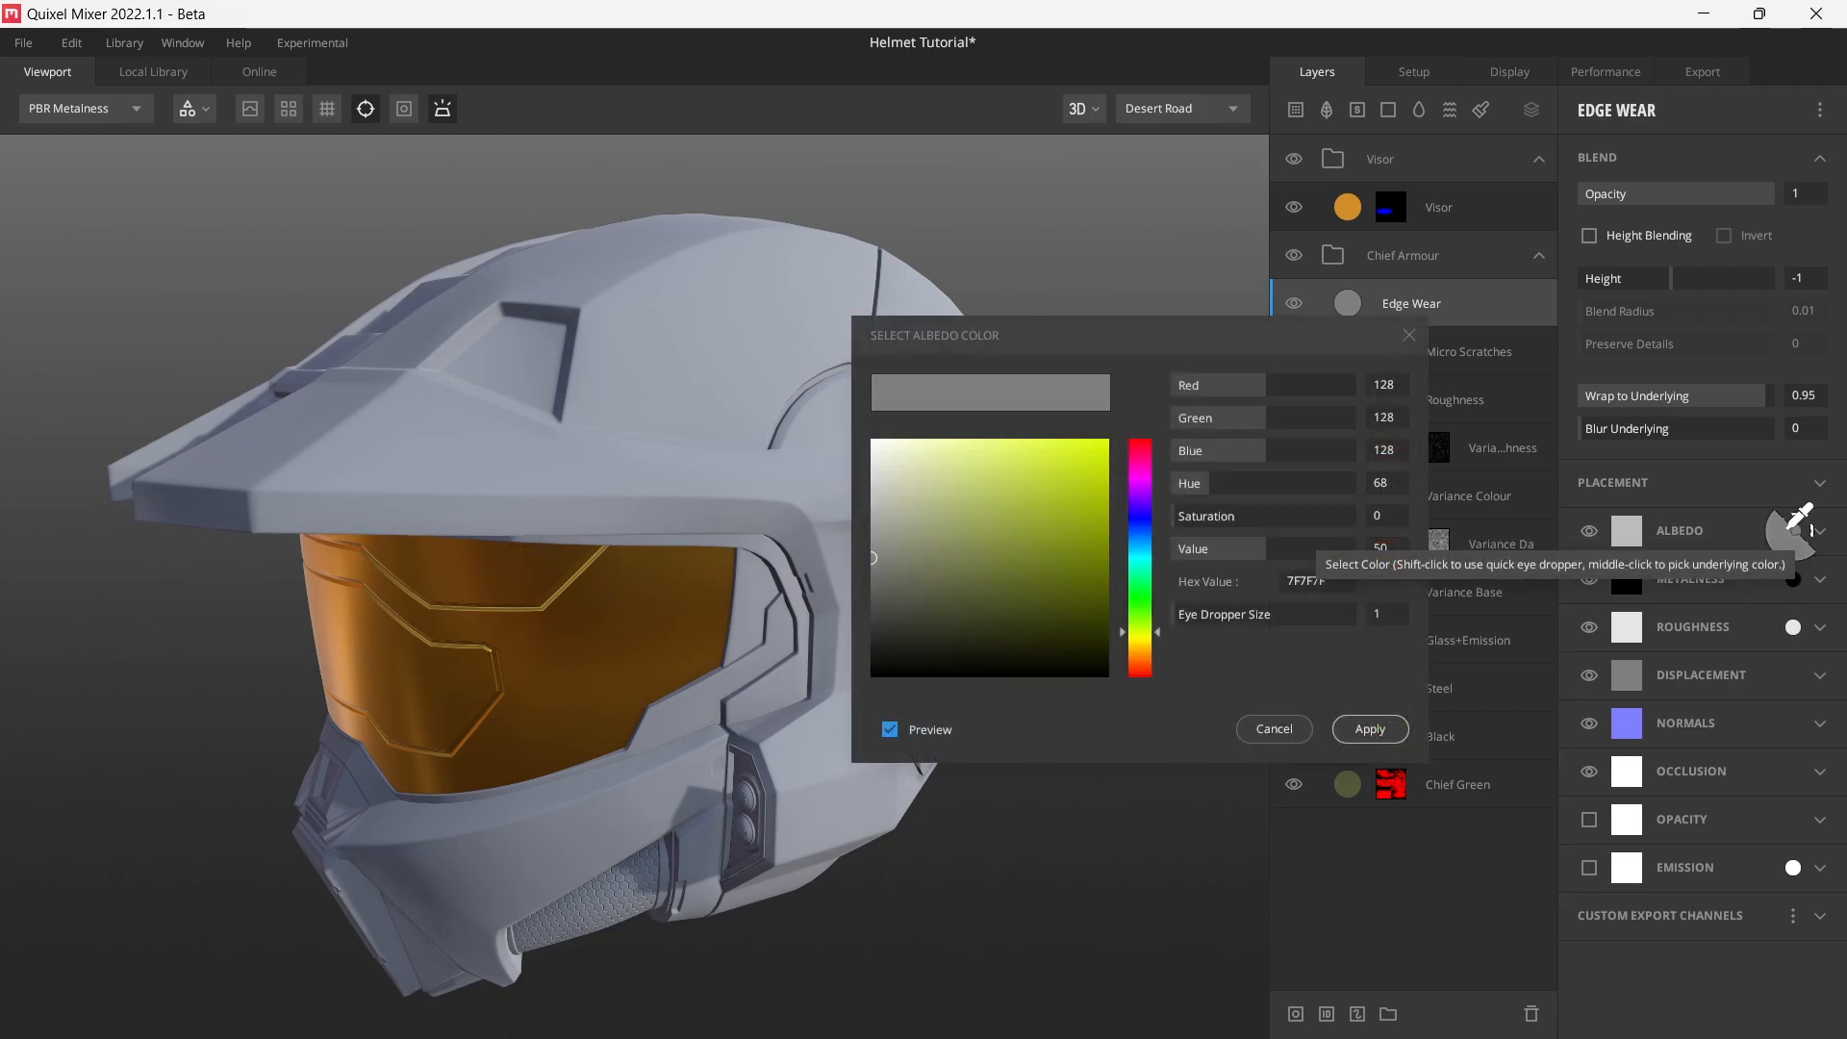
pyautogui.click(1343, 584)
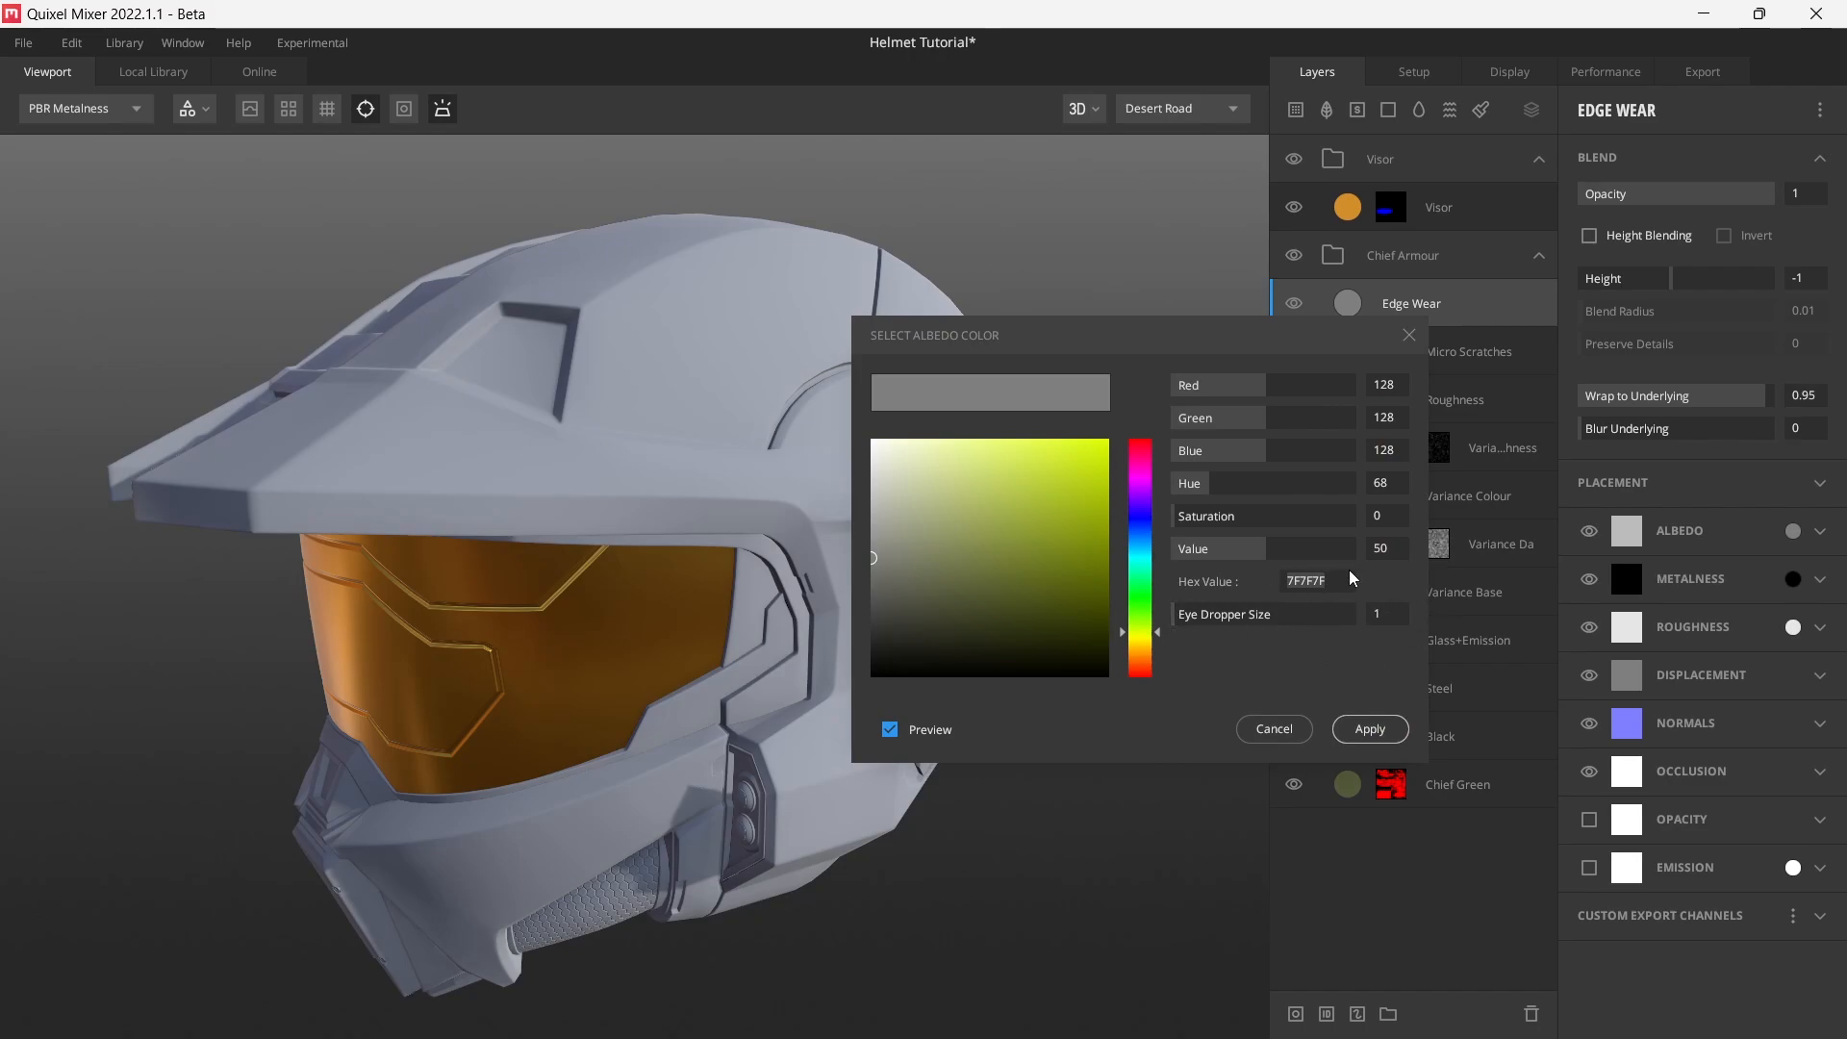
pyautogui.click(1409, 336)
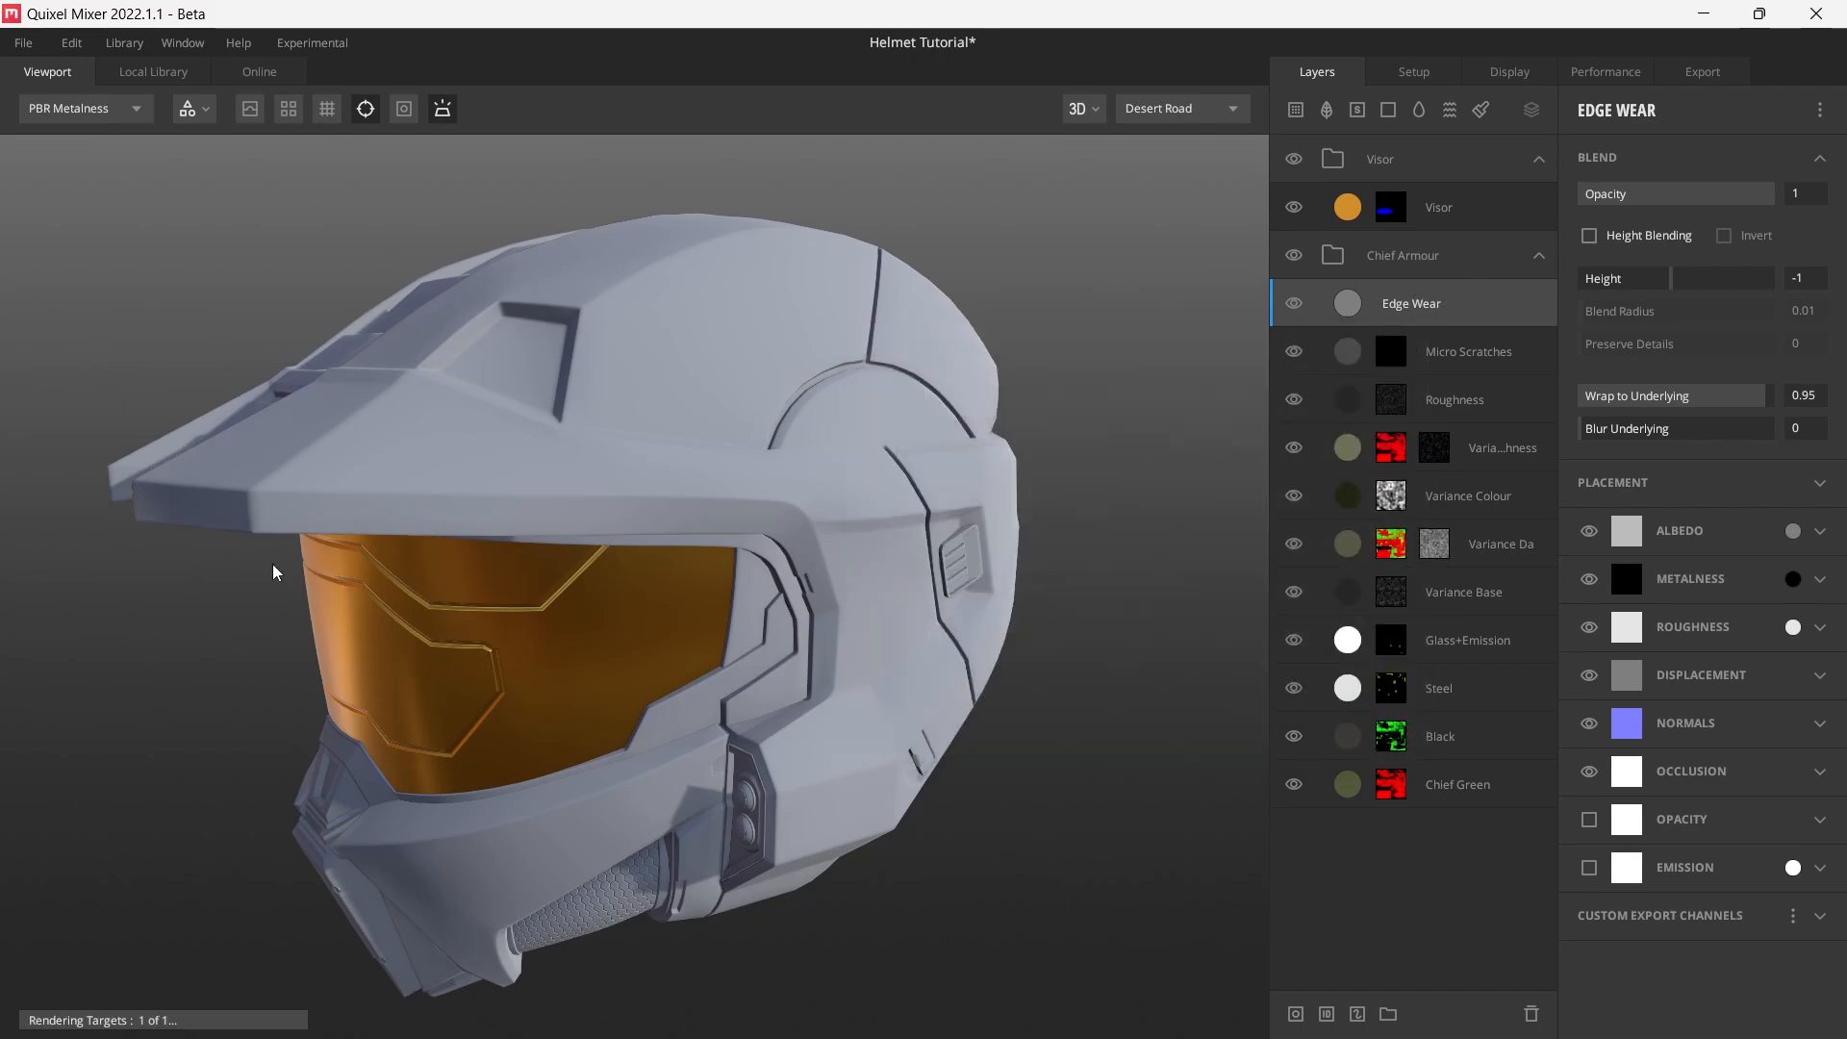
# - Set the Edge Wear layer's metalness colour to pure white, FFFFFF
pyautogui.click(1792, 578)
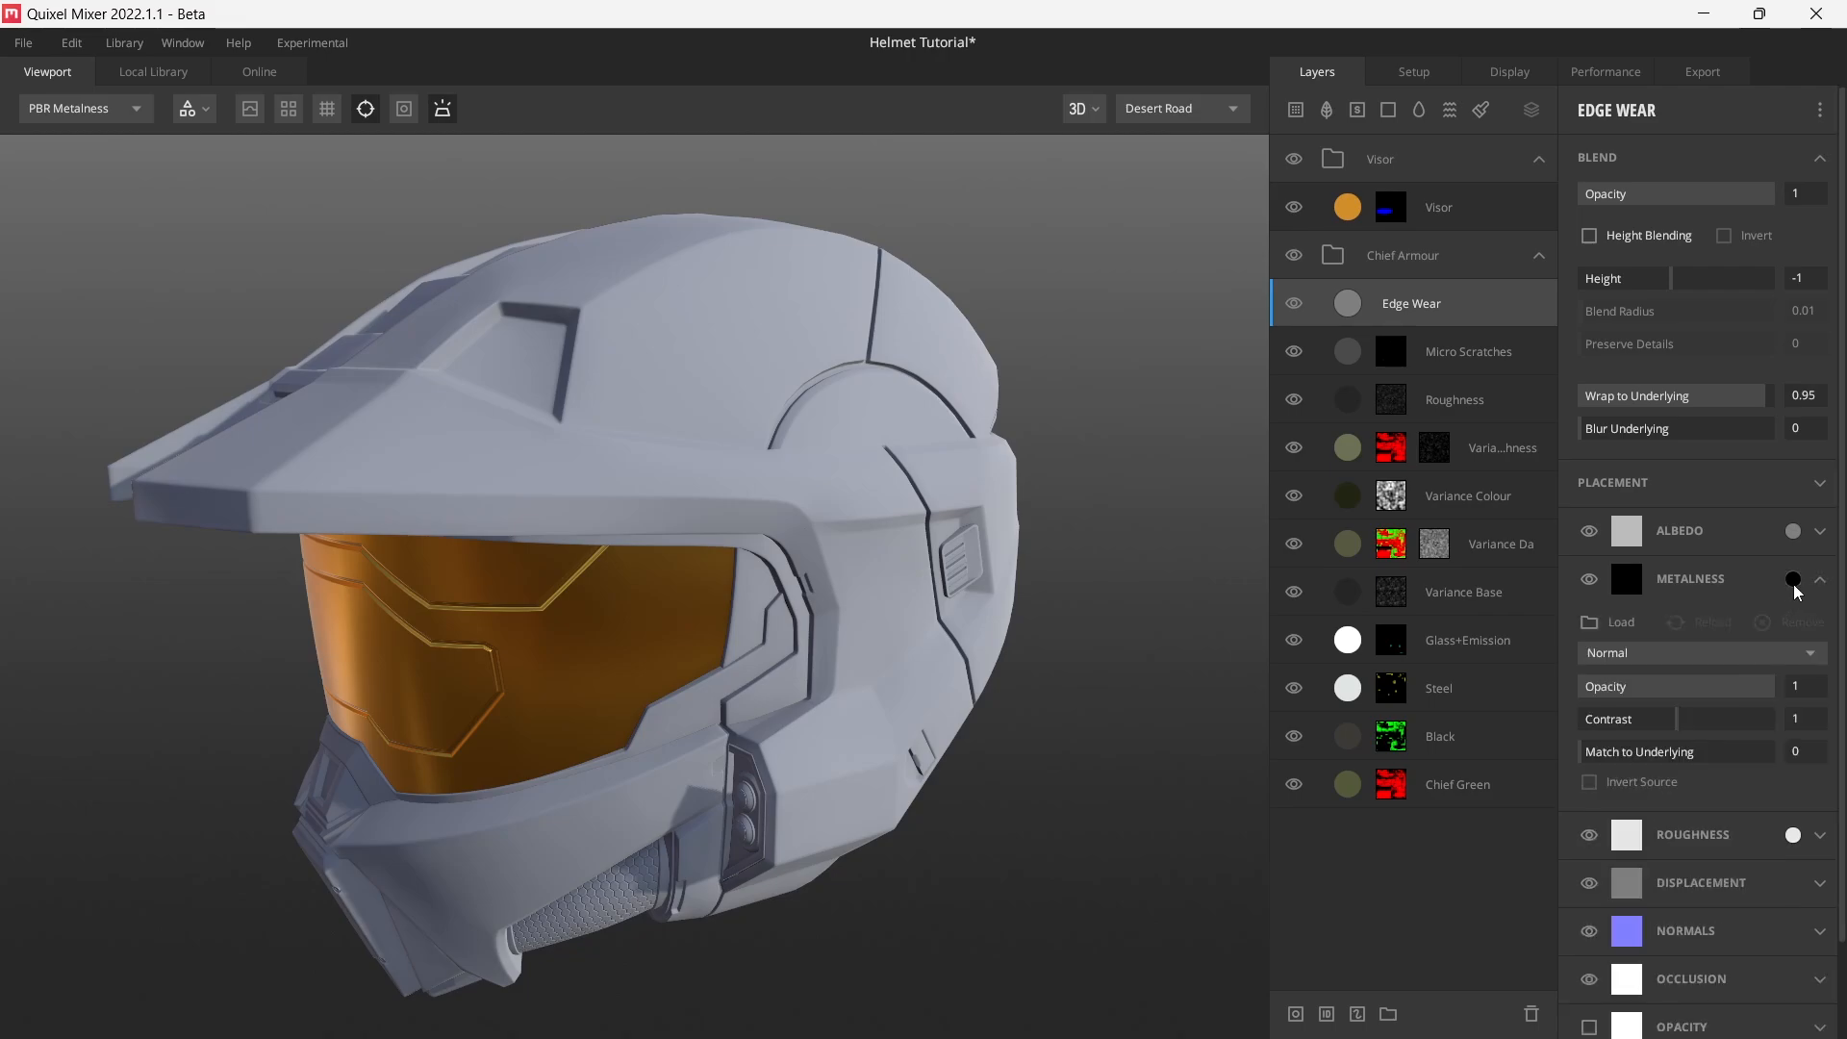
pyautogui.moveTo(888, 489); pyautogui.dragTo(816, 414)
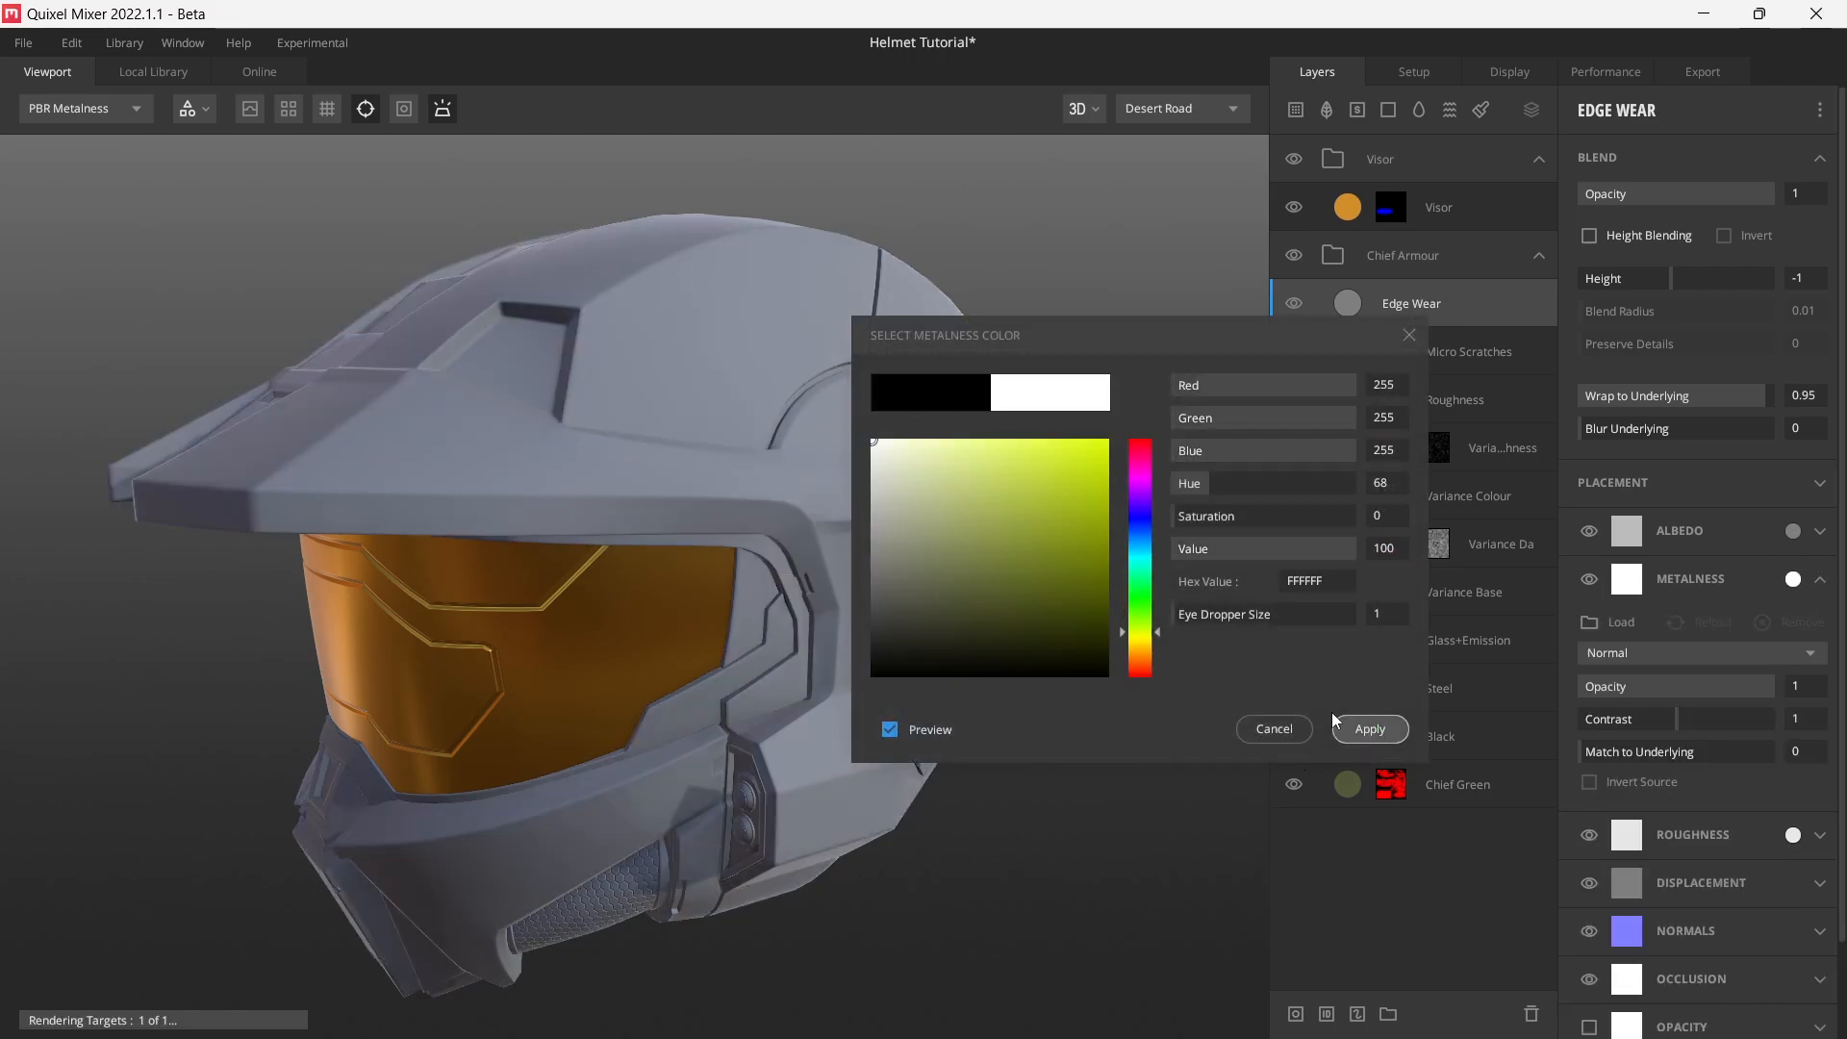
pyautogui.click(1361, 728)
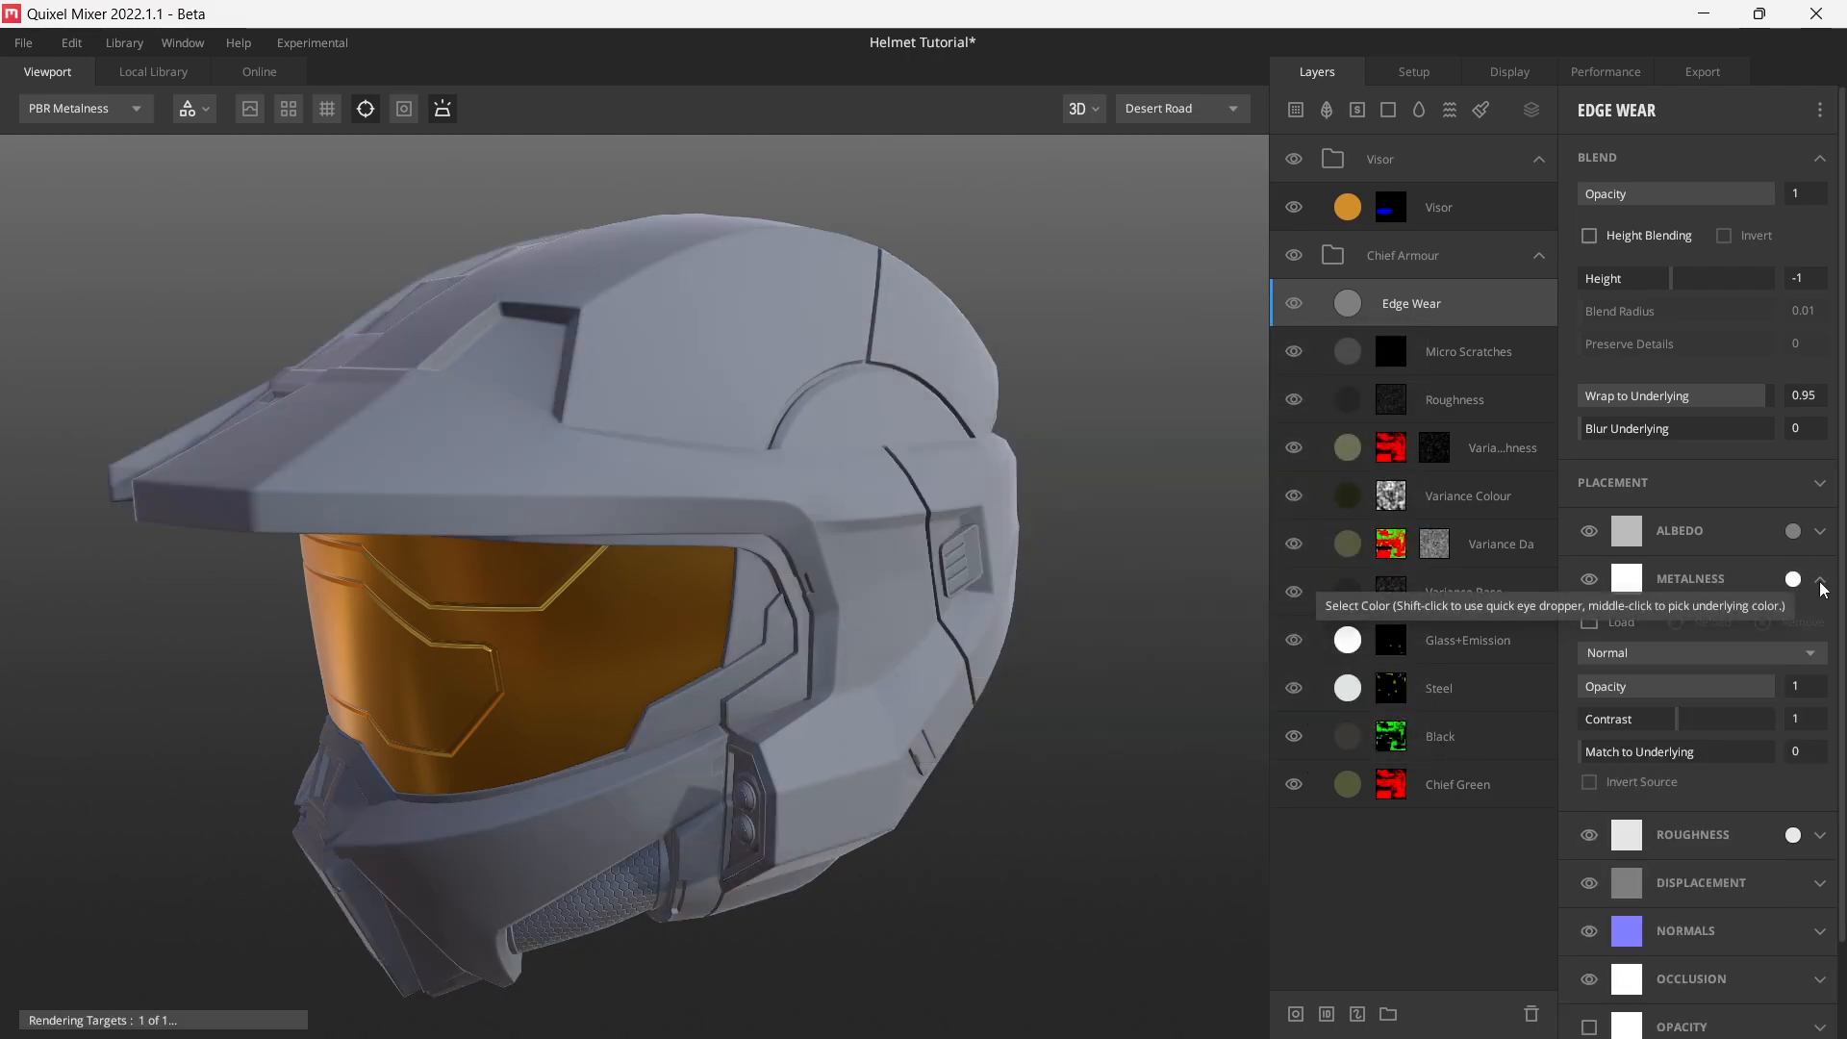
pyautogui.click(1820, 581)
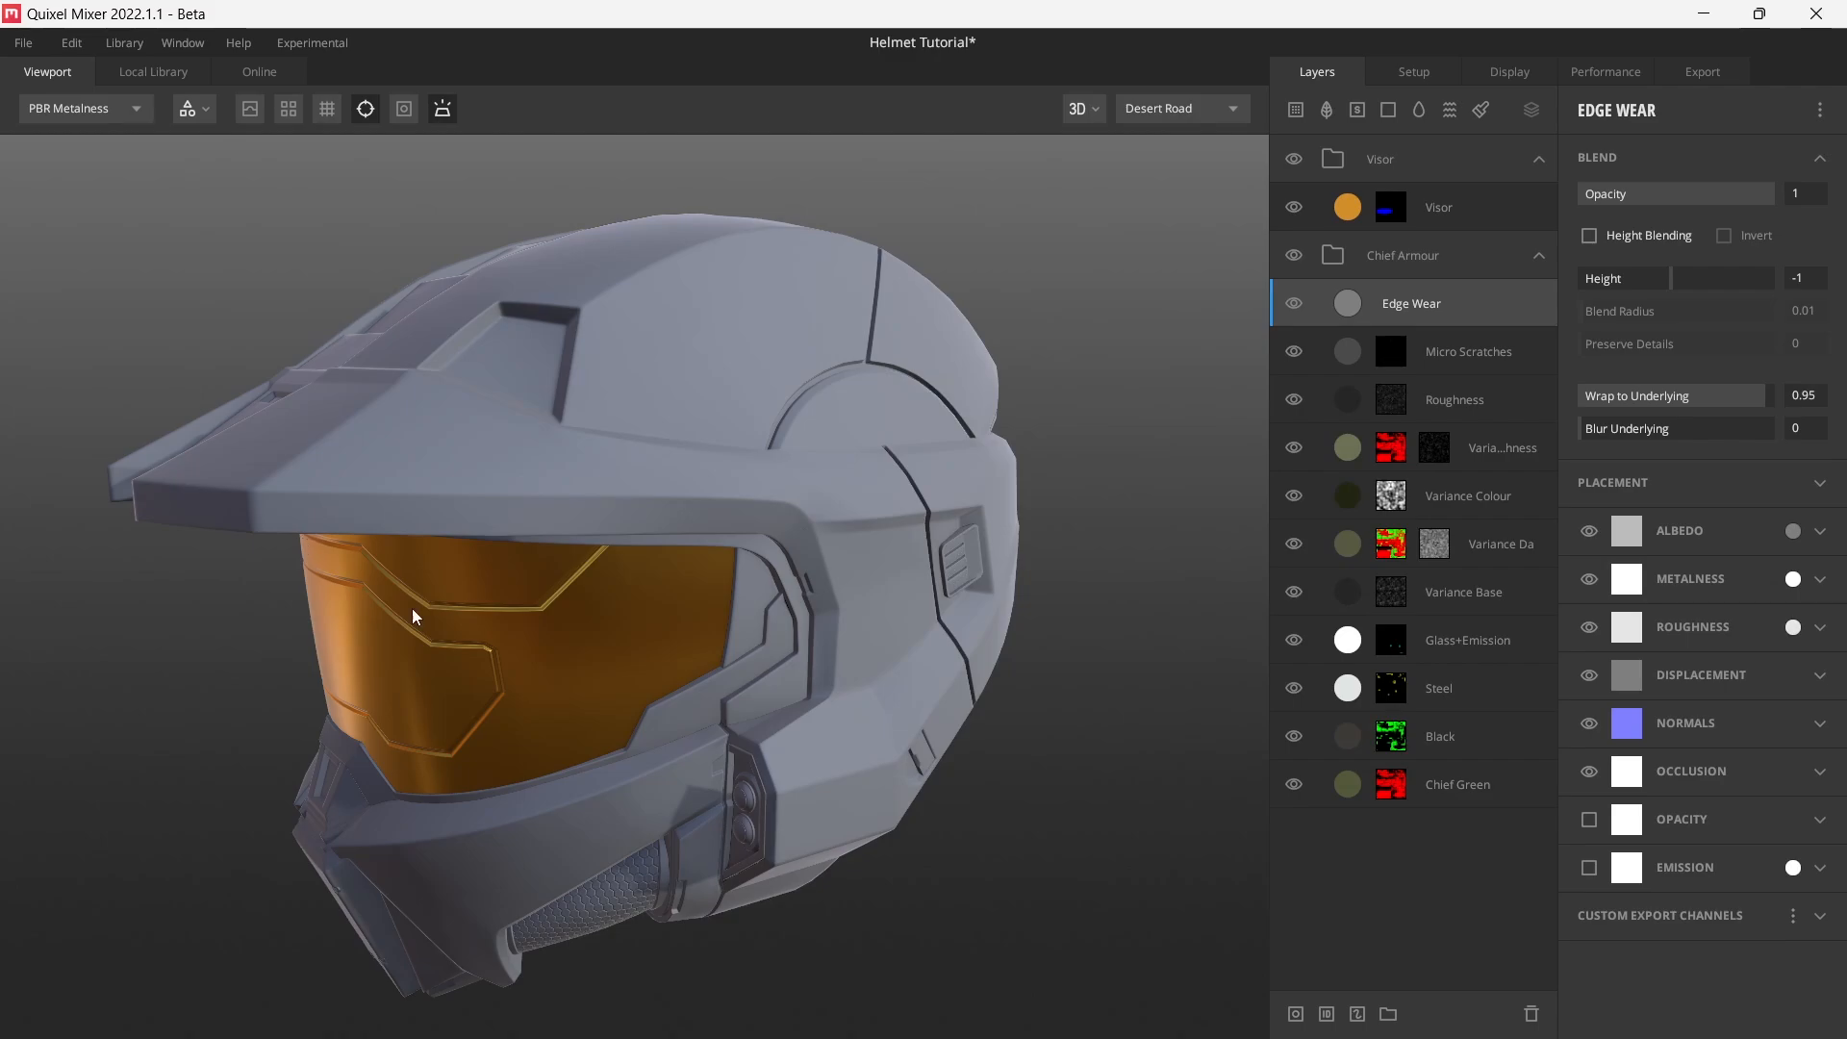
# - Set the Edge Wear layer's roughness colour to hex 666666
pyautogui.click(1793, 627)
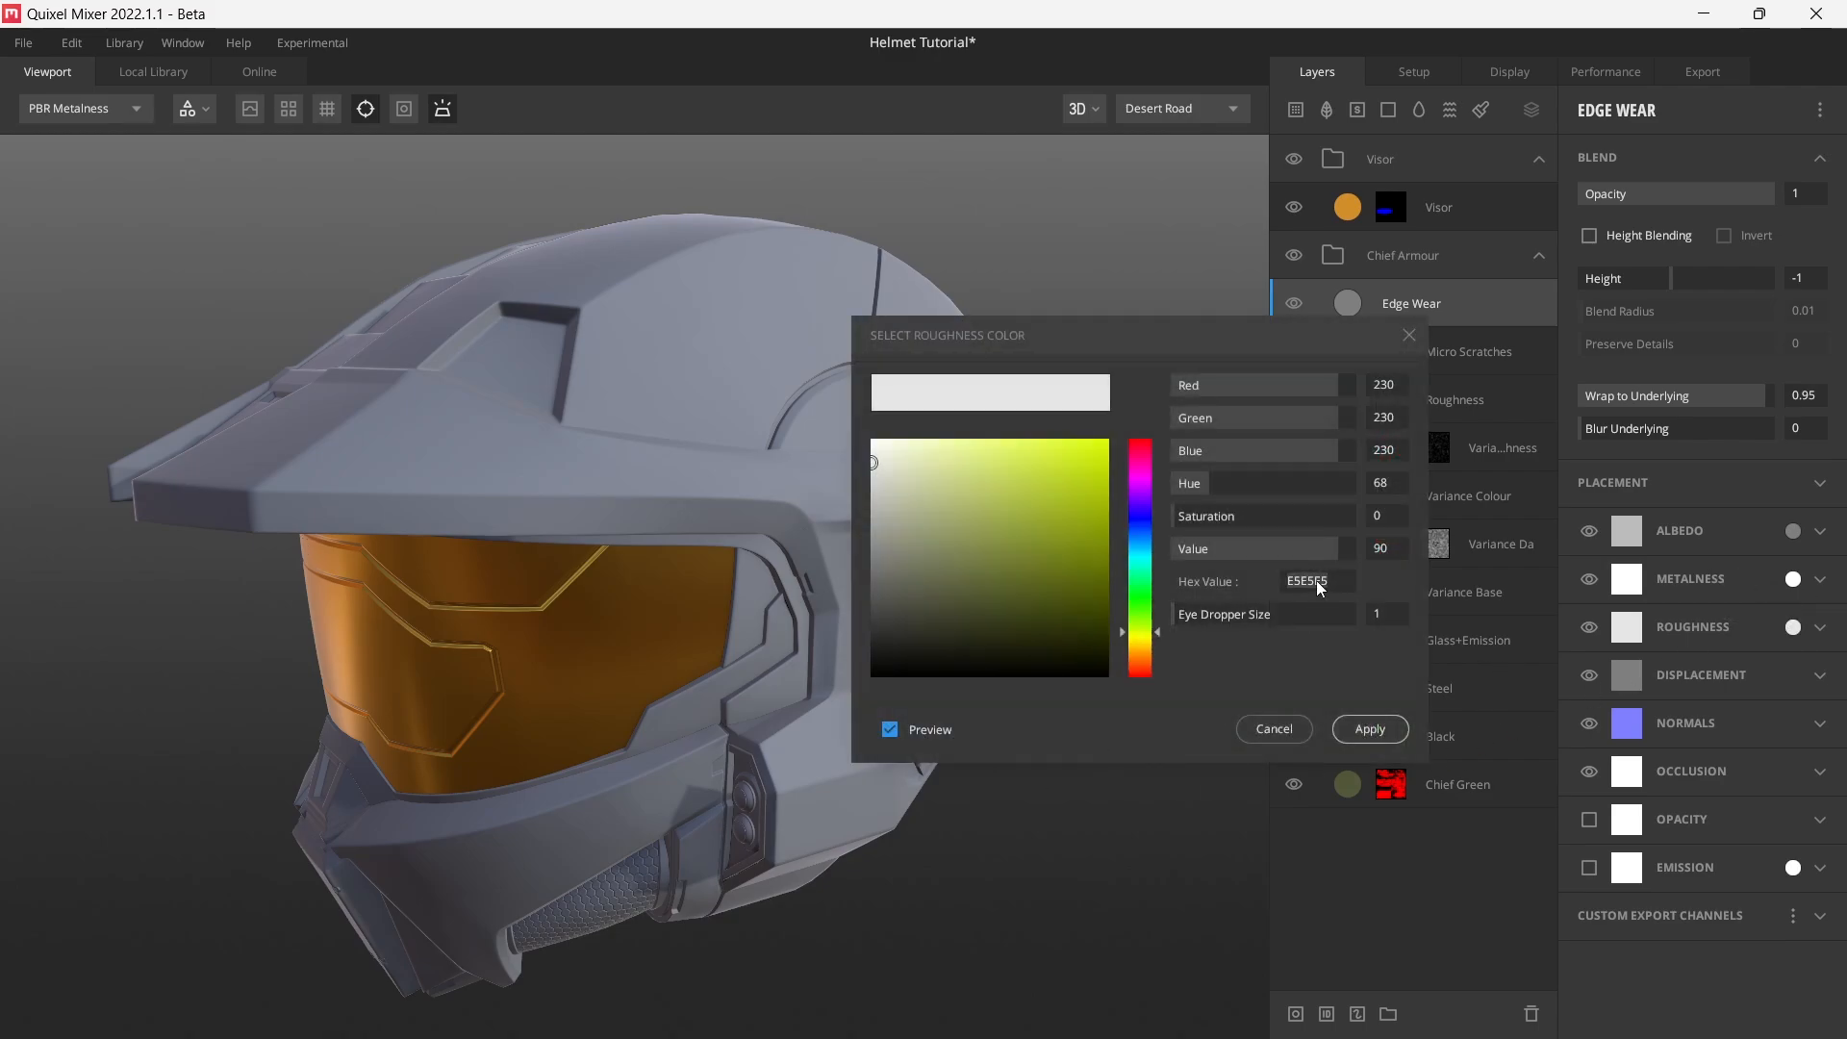
pyautogui.press('Return')
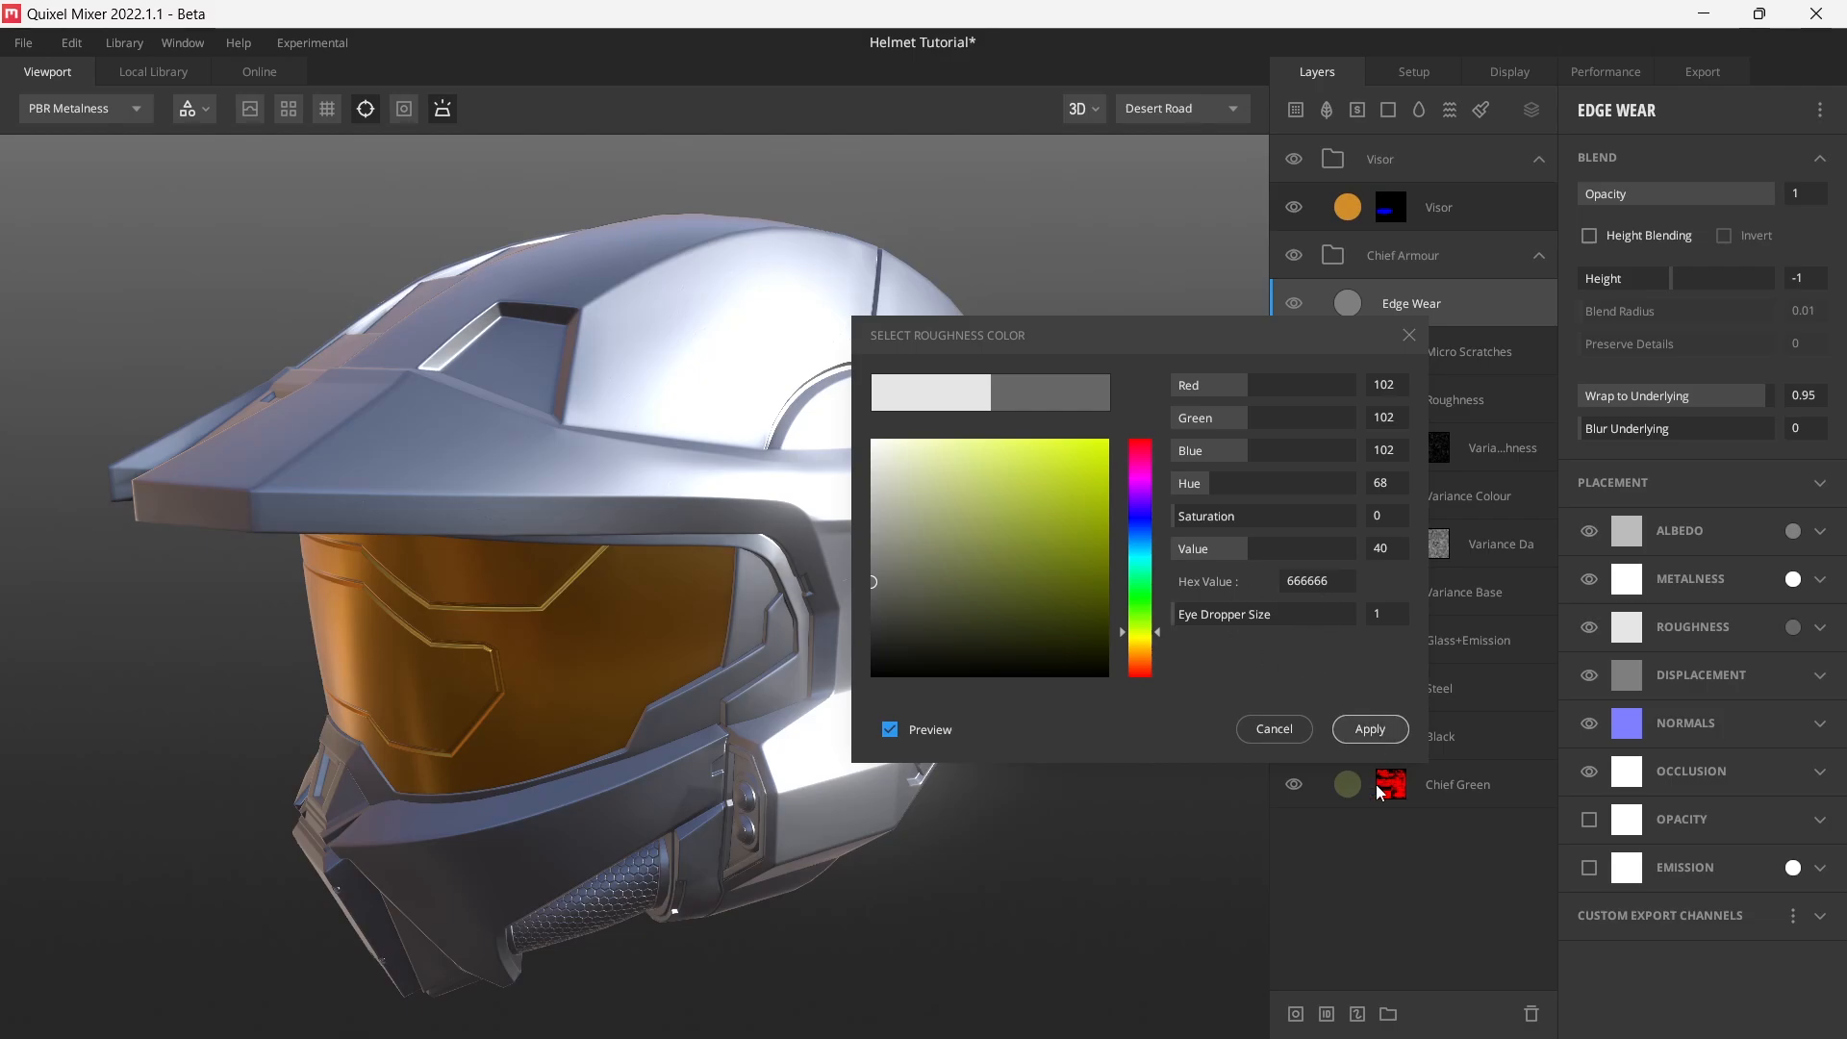
pyautogui.click(1370, 729)
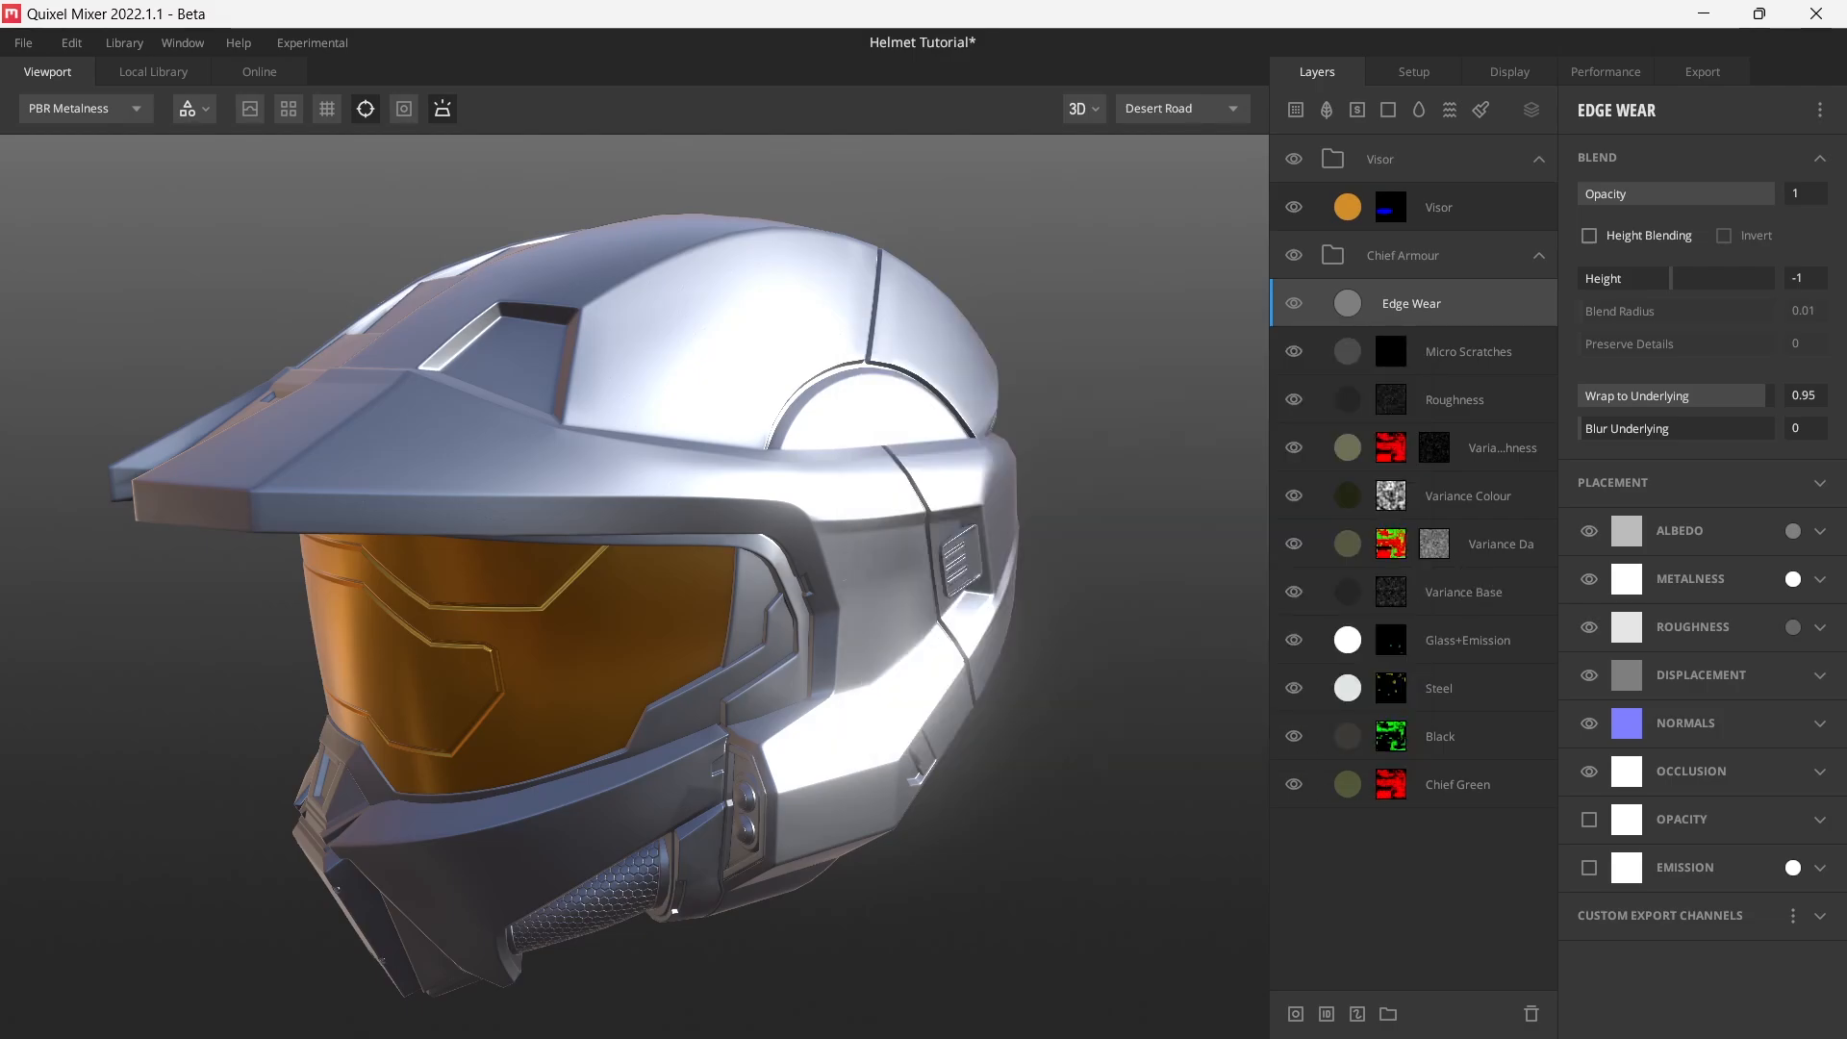
# - Add a mask stack to the Edge Wear layer and put a Curvature component in it
pyautogui.moveTo(293, 748); pyautogui.dragTo(654, 625)
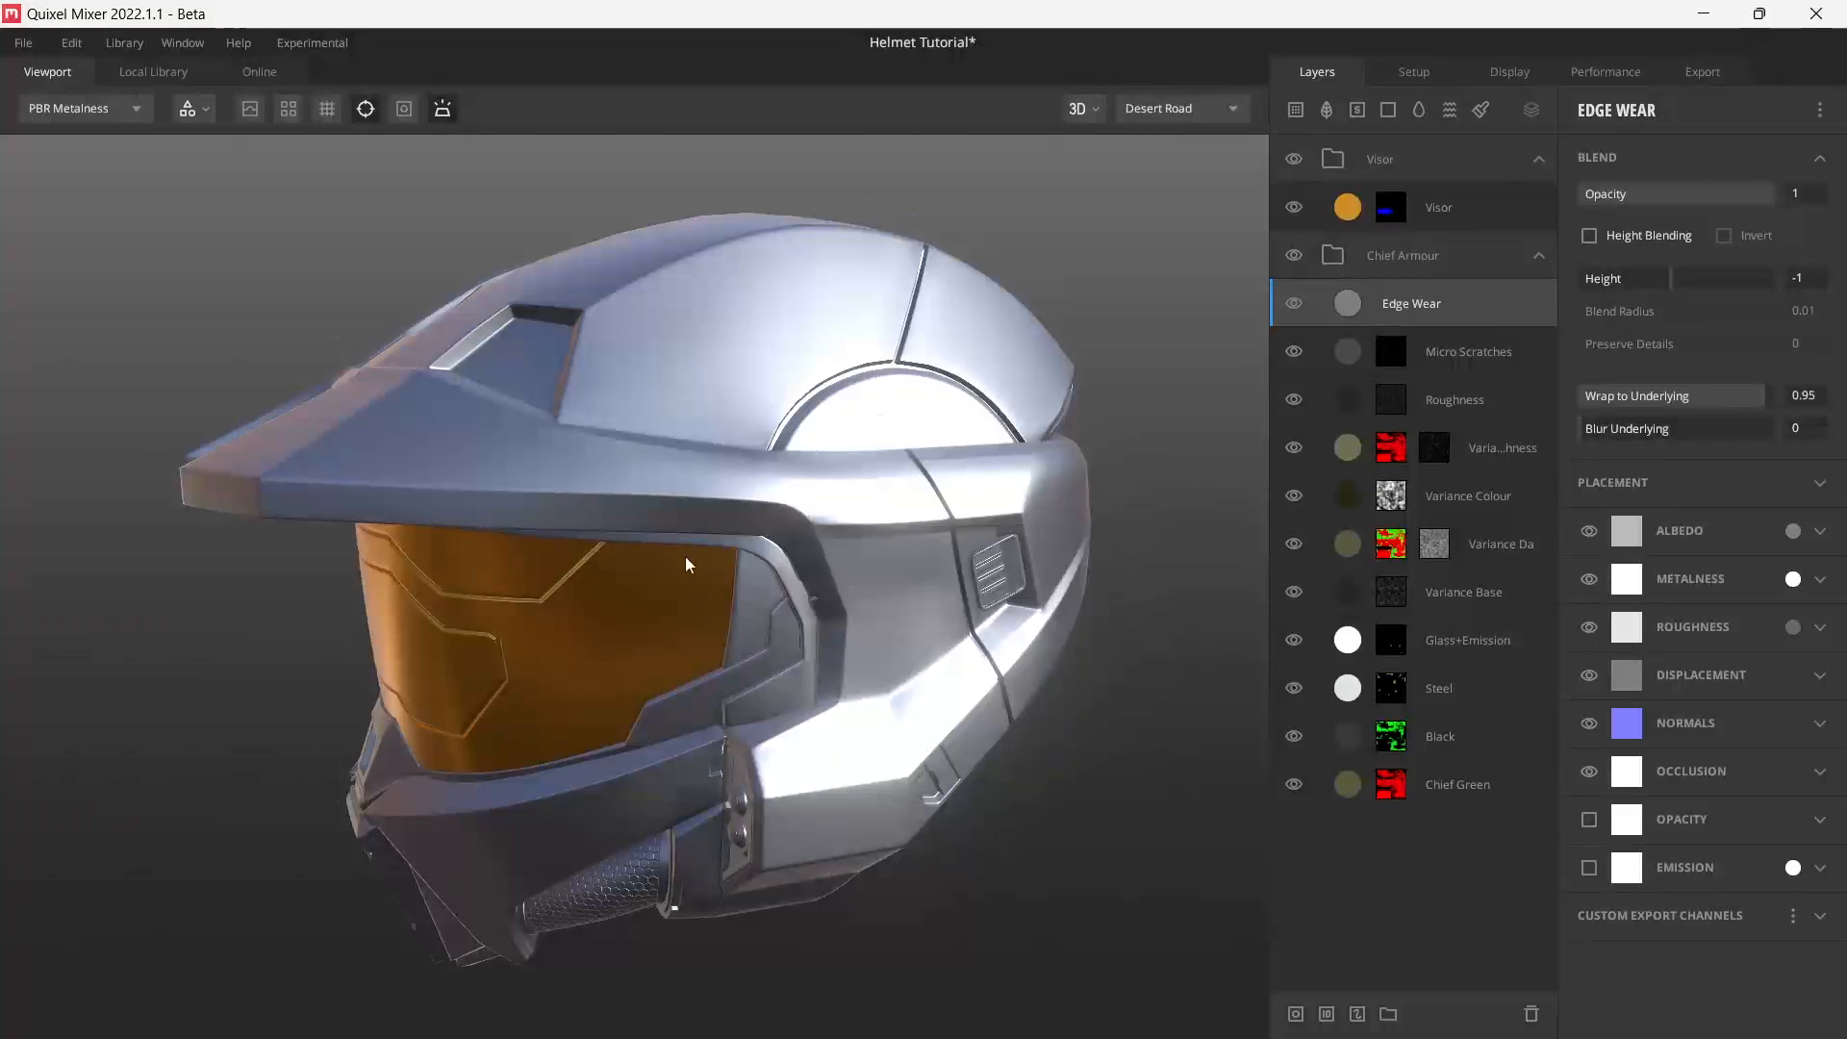
pyautogui.rightClick(1507, 304)
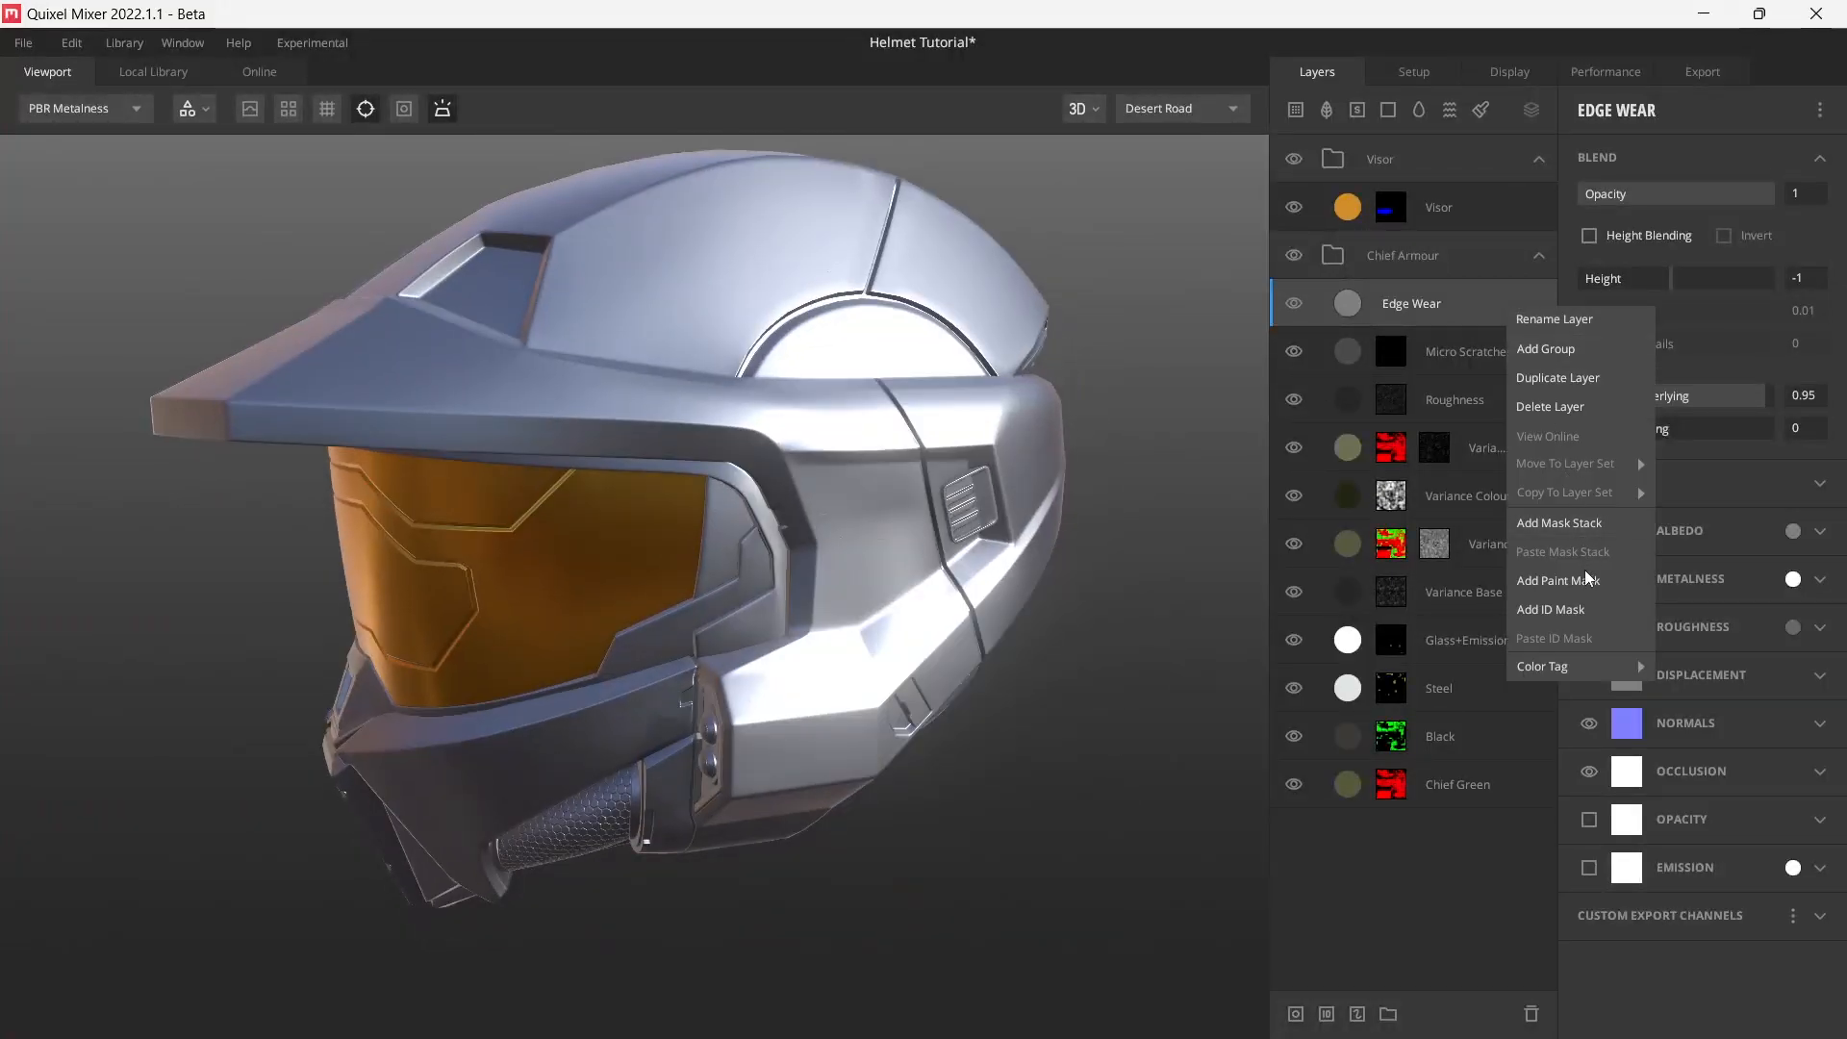
pyautogui.click(1560, 523)
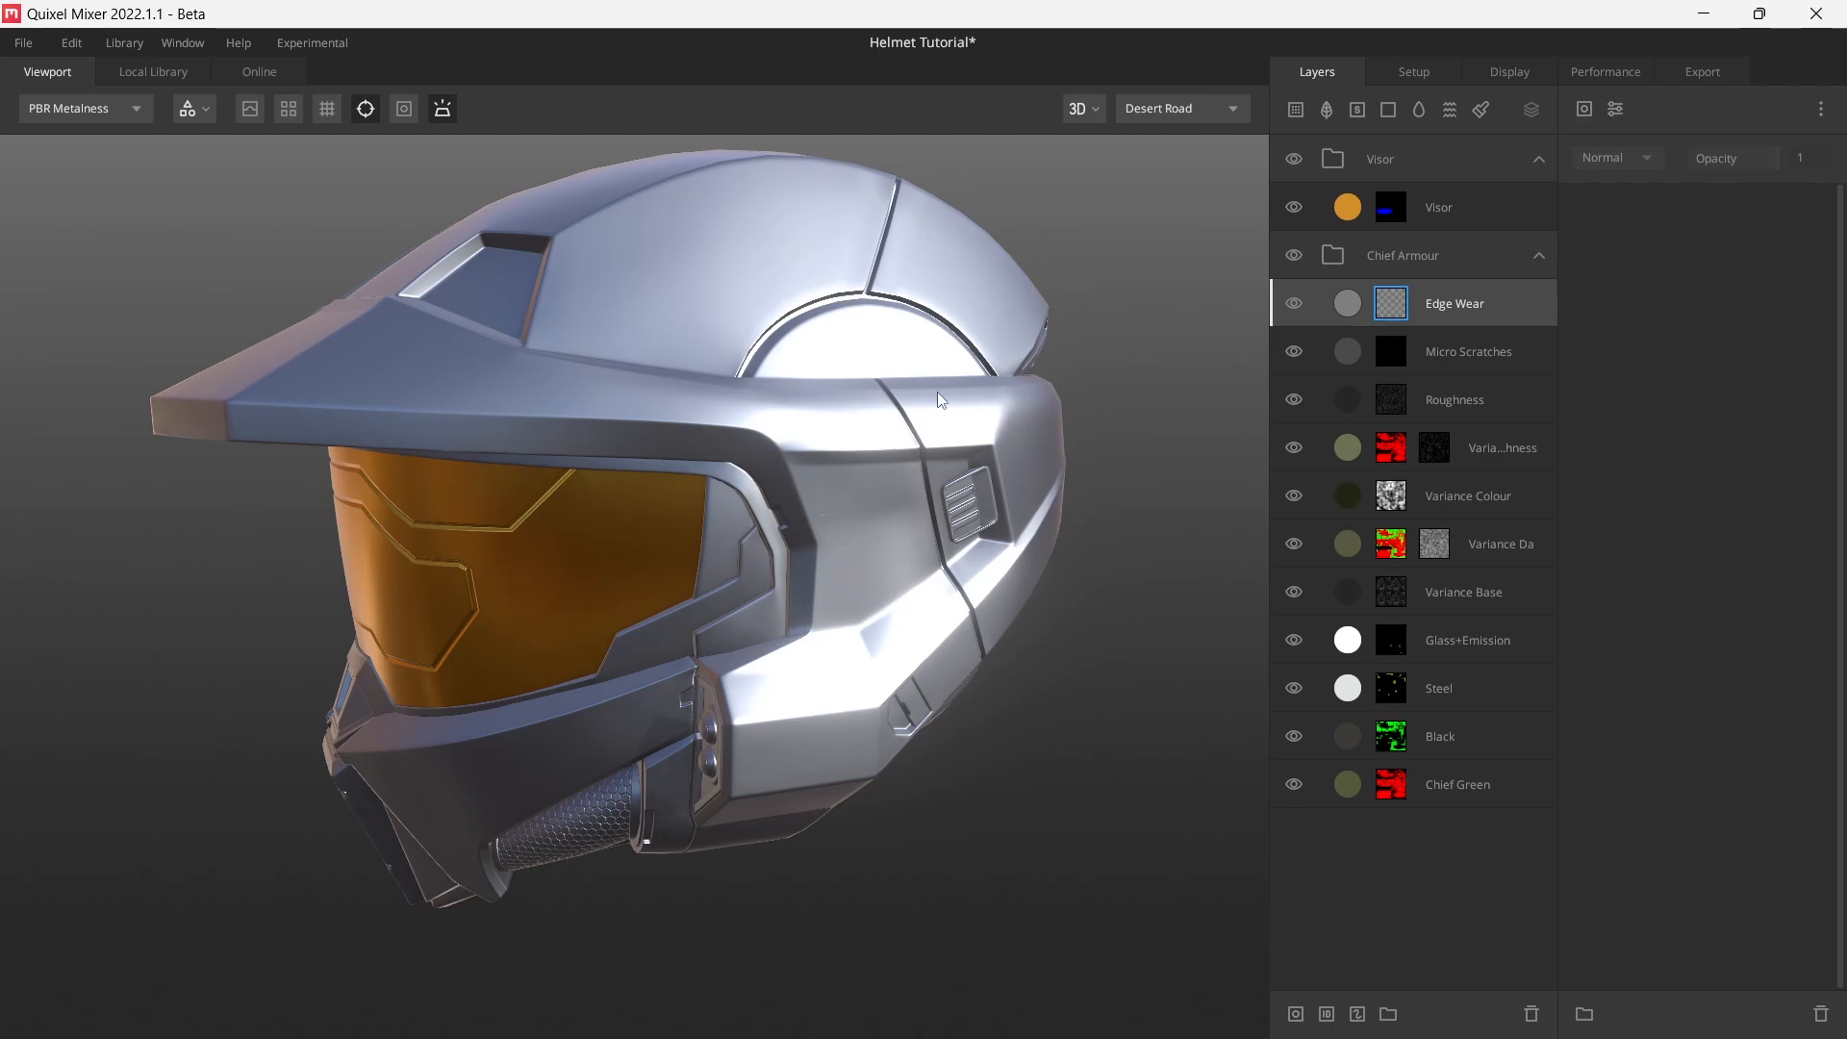
pyautogui.click(1585, 109)
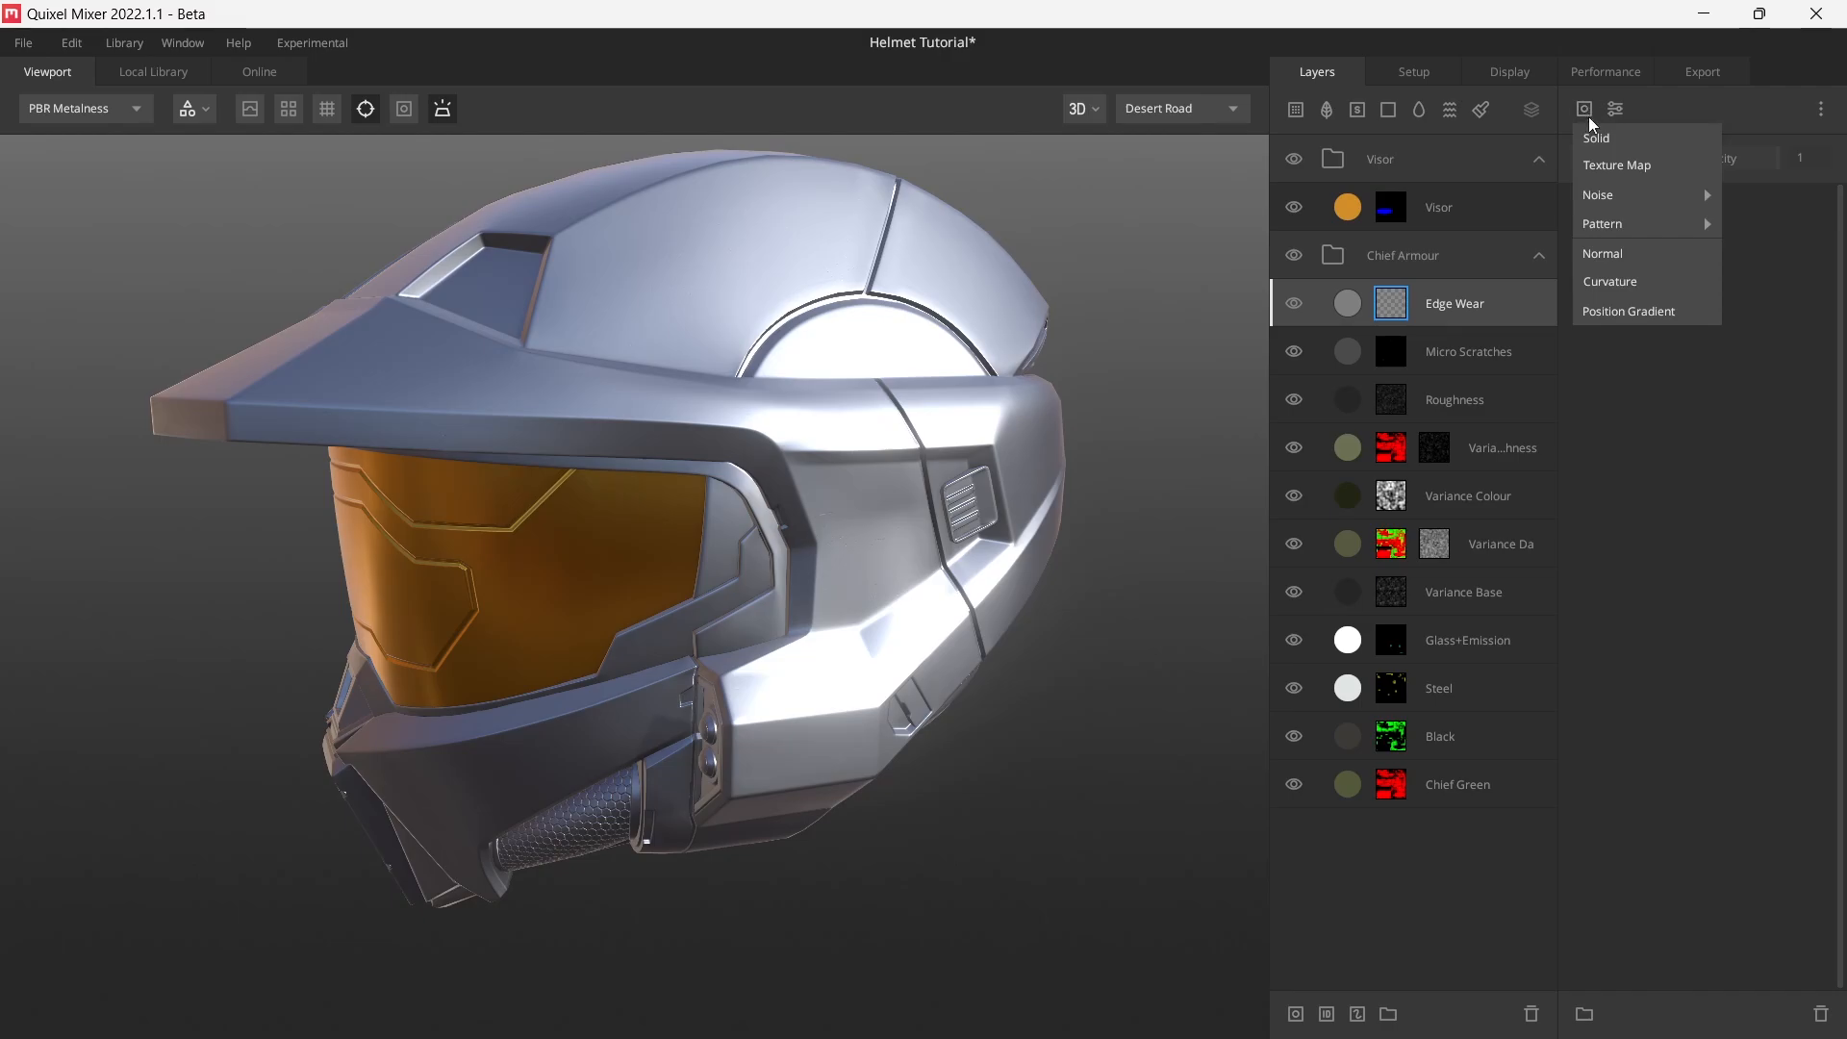
pyautogui.click(1632, 279)
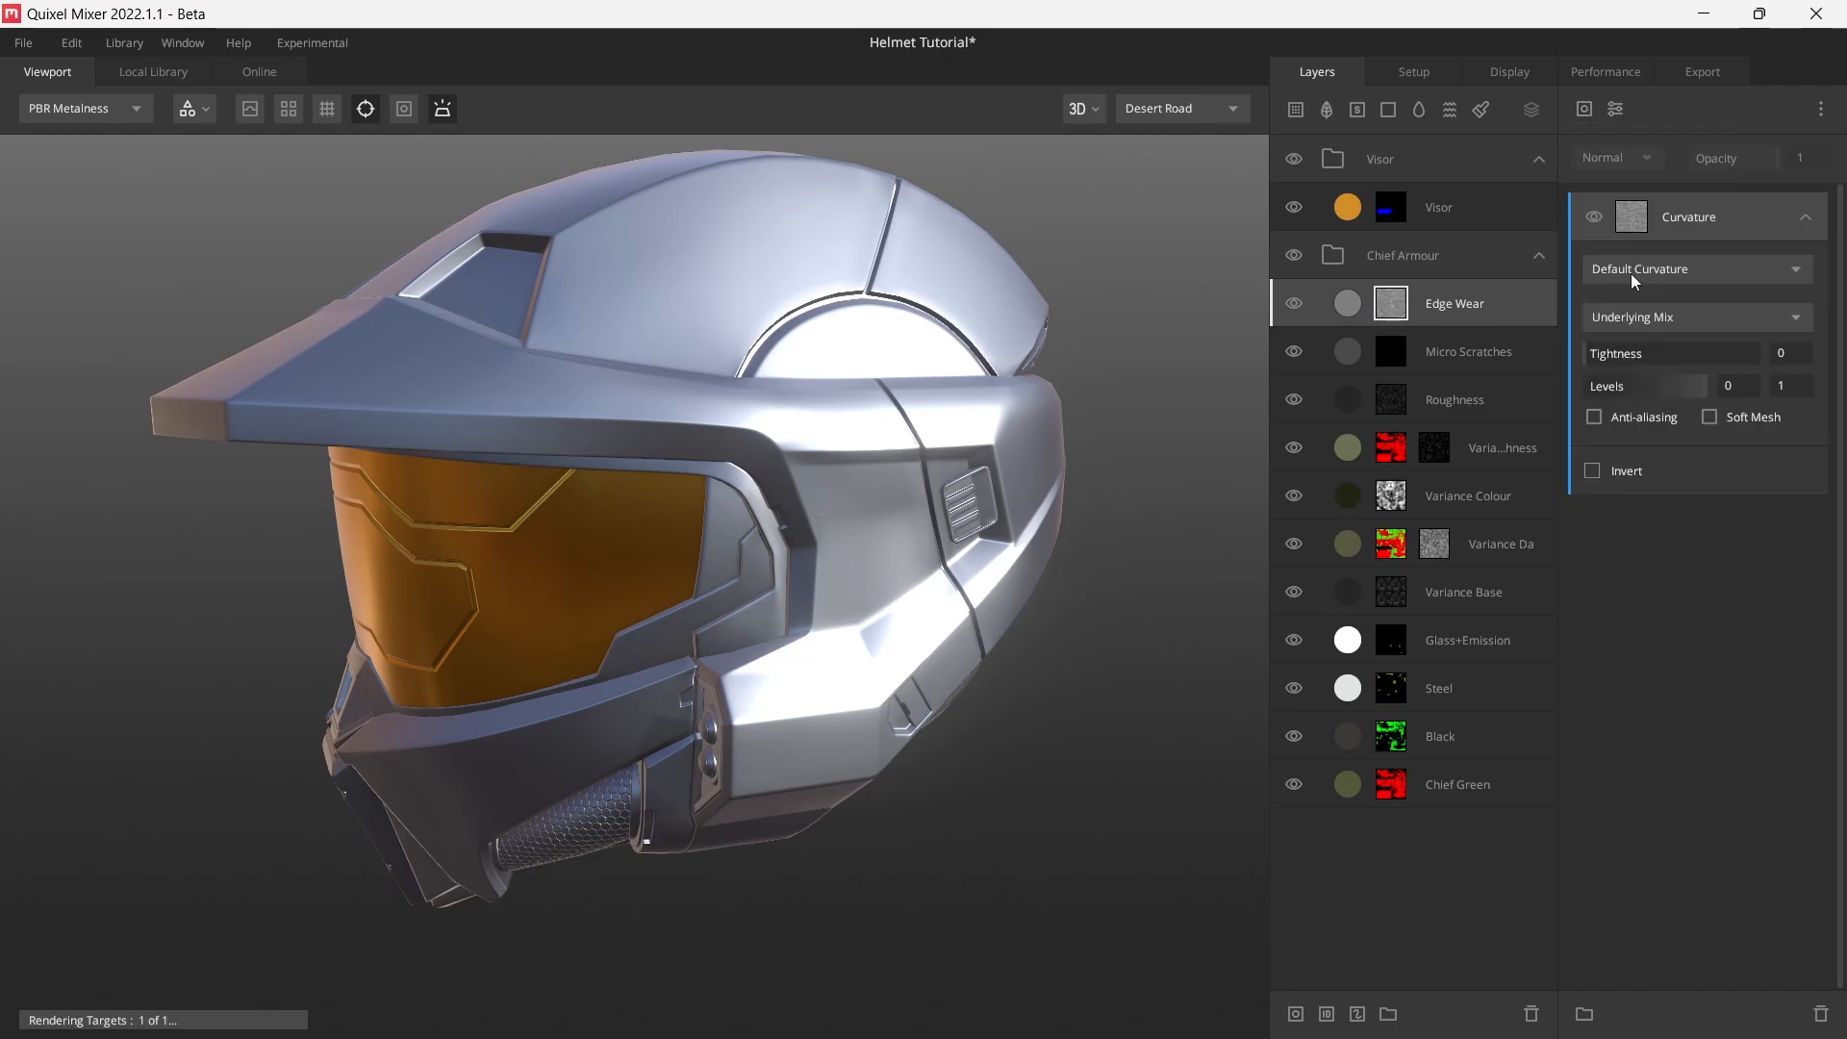
# - Show the layer mask in the viewport and examine the curvature mask along the helmet's edges and panel seams from several angles
pyautogui.press('m')
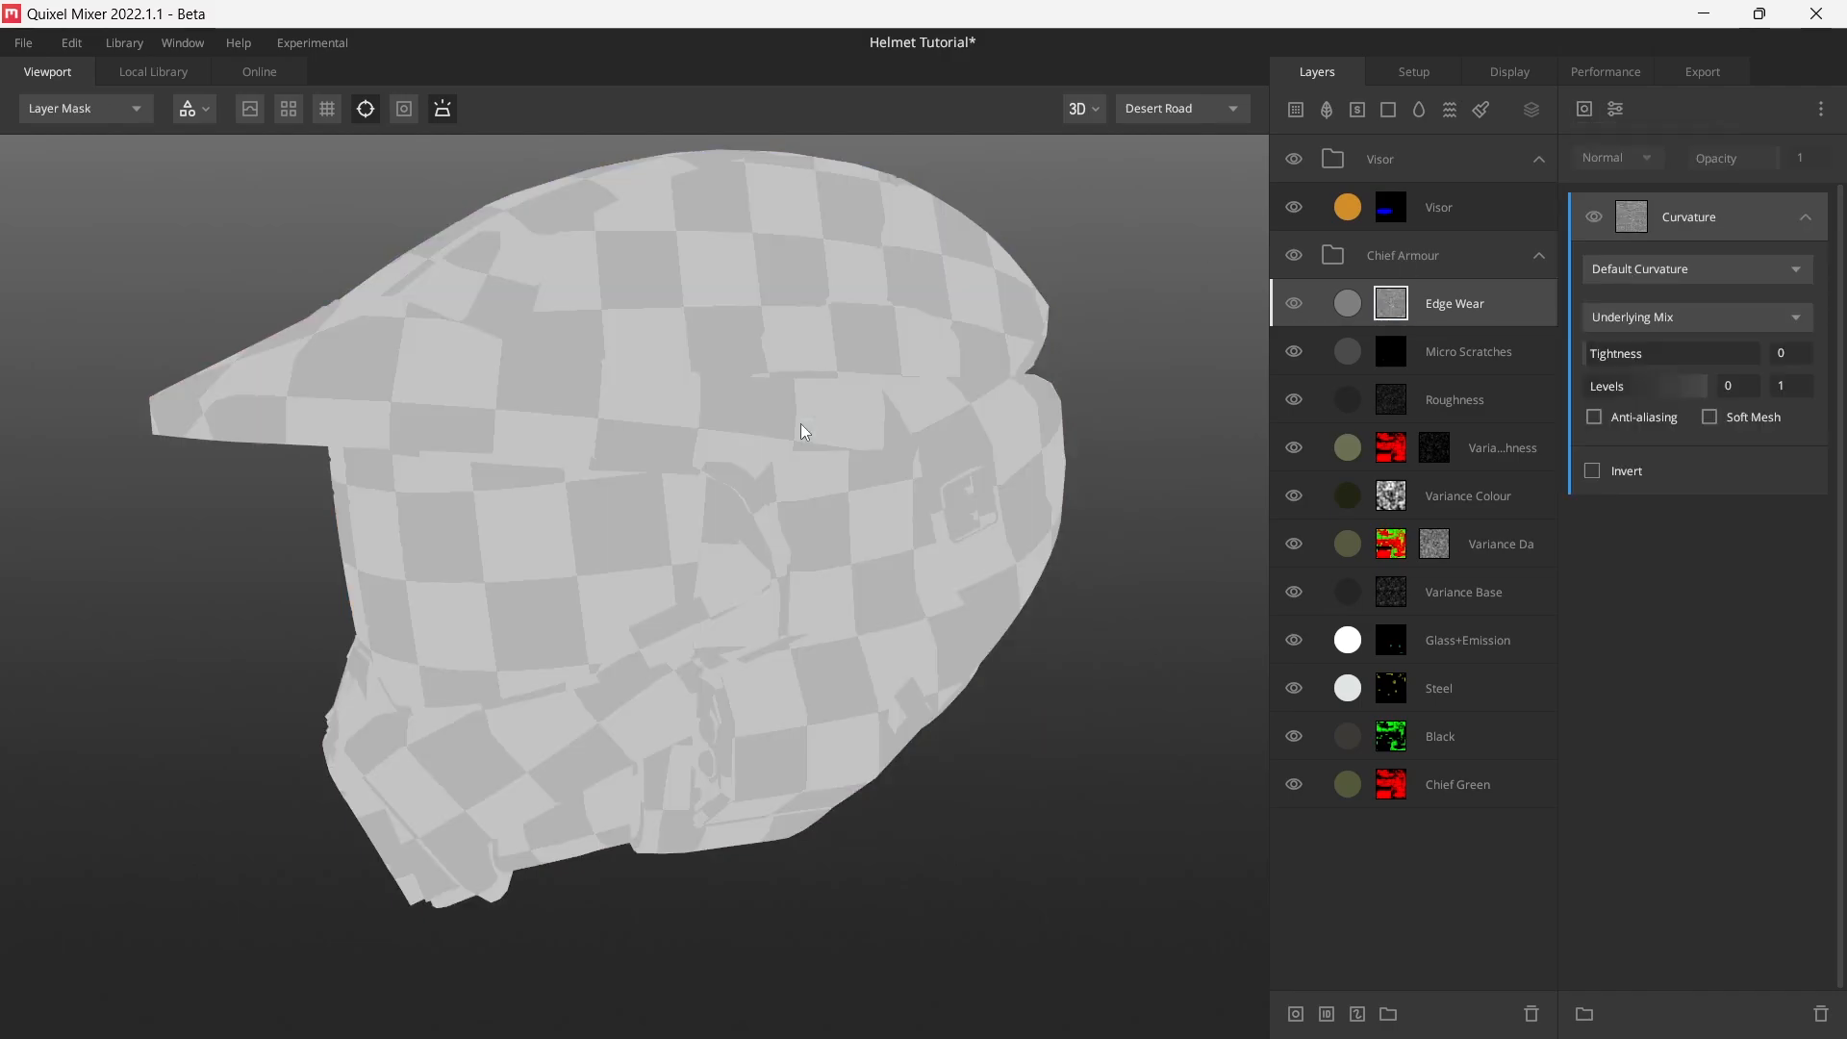
pyautogui.keyDown('alt'); pyautogui.moveTo(926, 442); pyautogui.dragTo(989, 291); pyautogui.keyUp('alt')
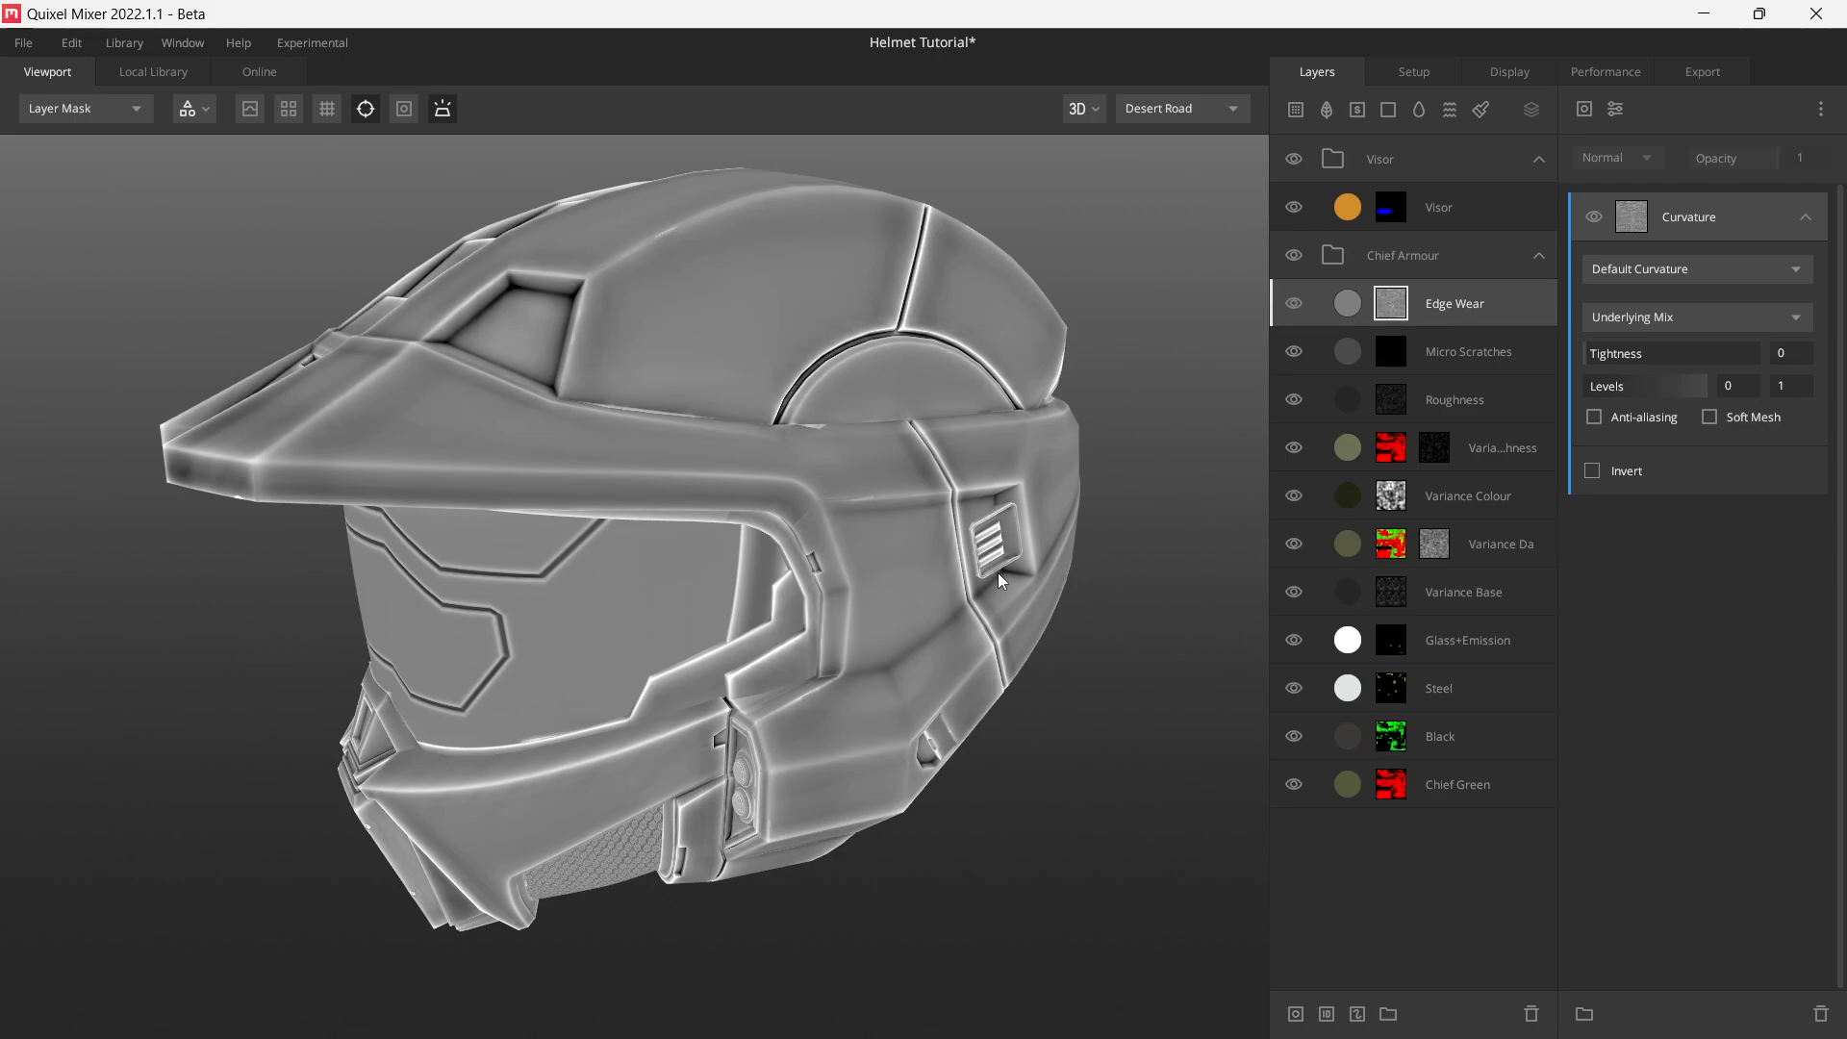
pyautogui.scroll(10, 952, 495)
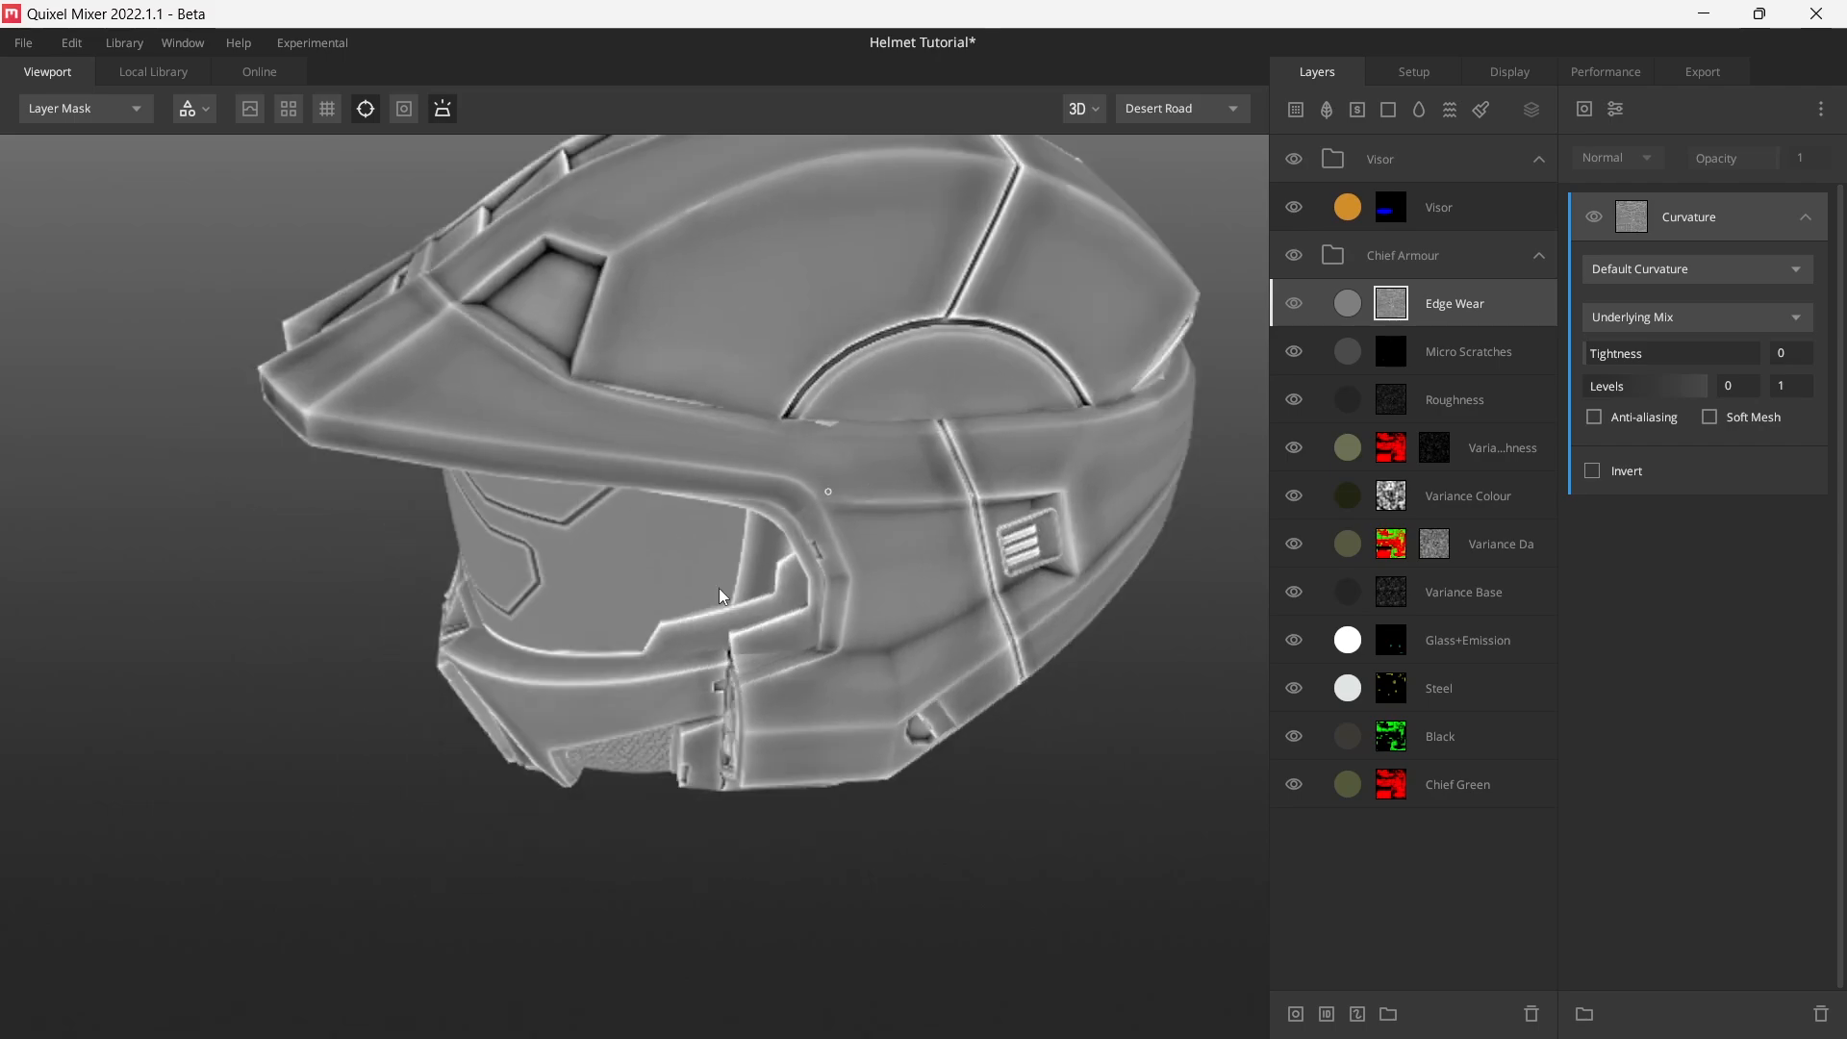
pyautogui.moveTo(862, 551); pyautogui.dragTo(818, 642)
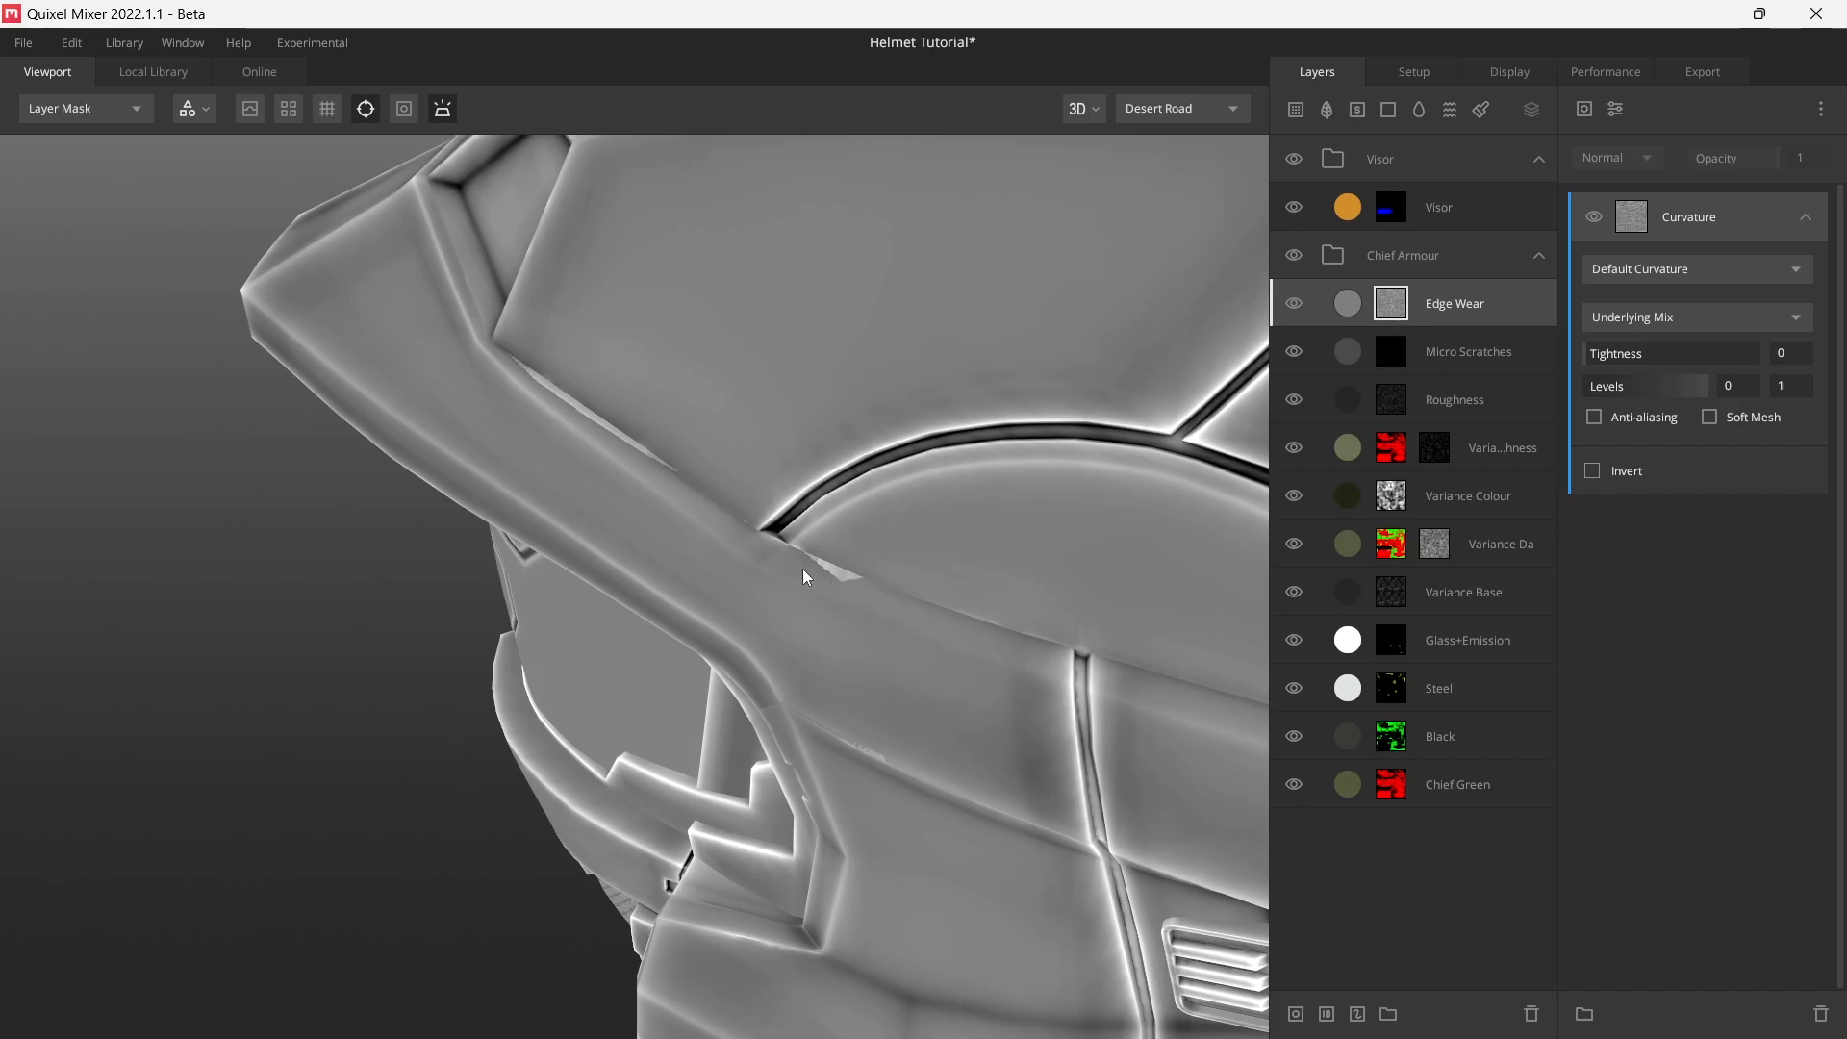
pyautogui.scroll(-6, 804, 566)
pyautogui.moveTo(808, 552); pyautogui.dragTo(481, 618)
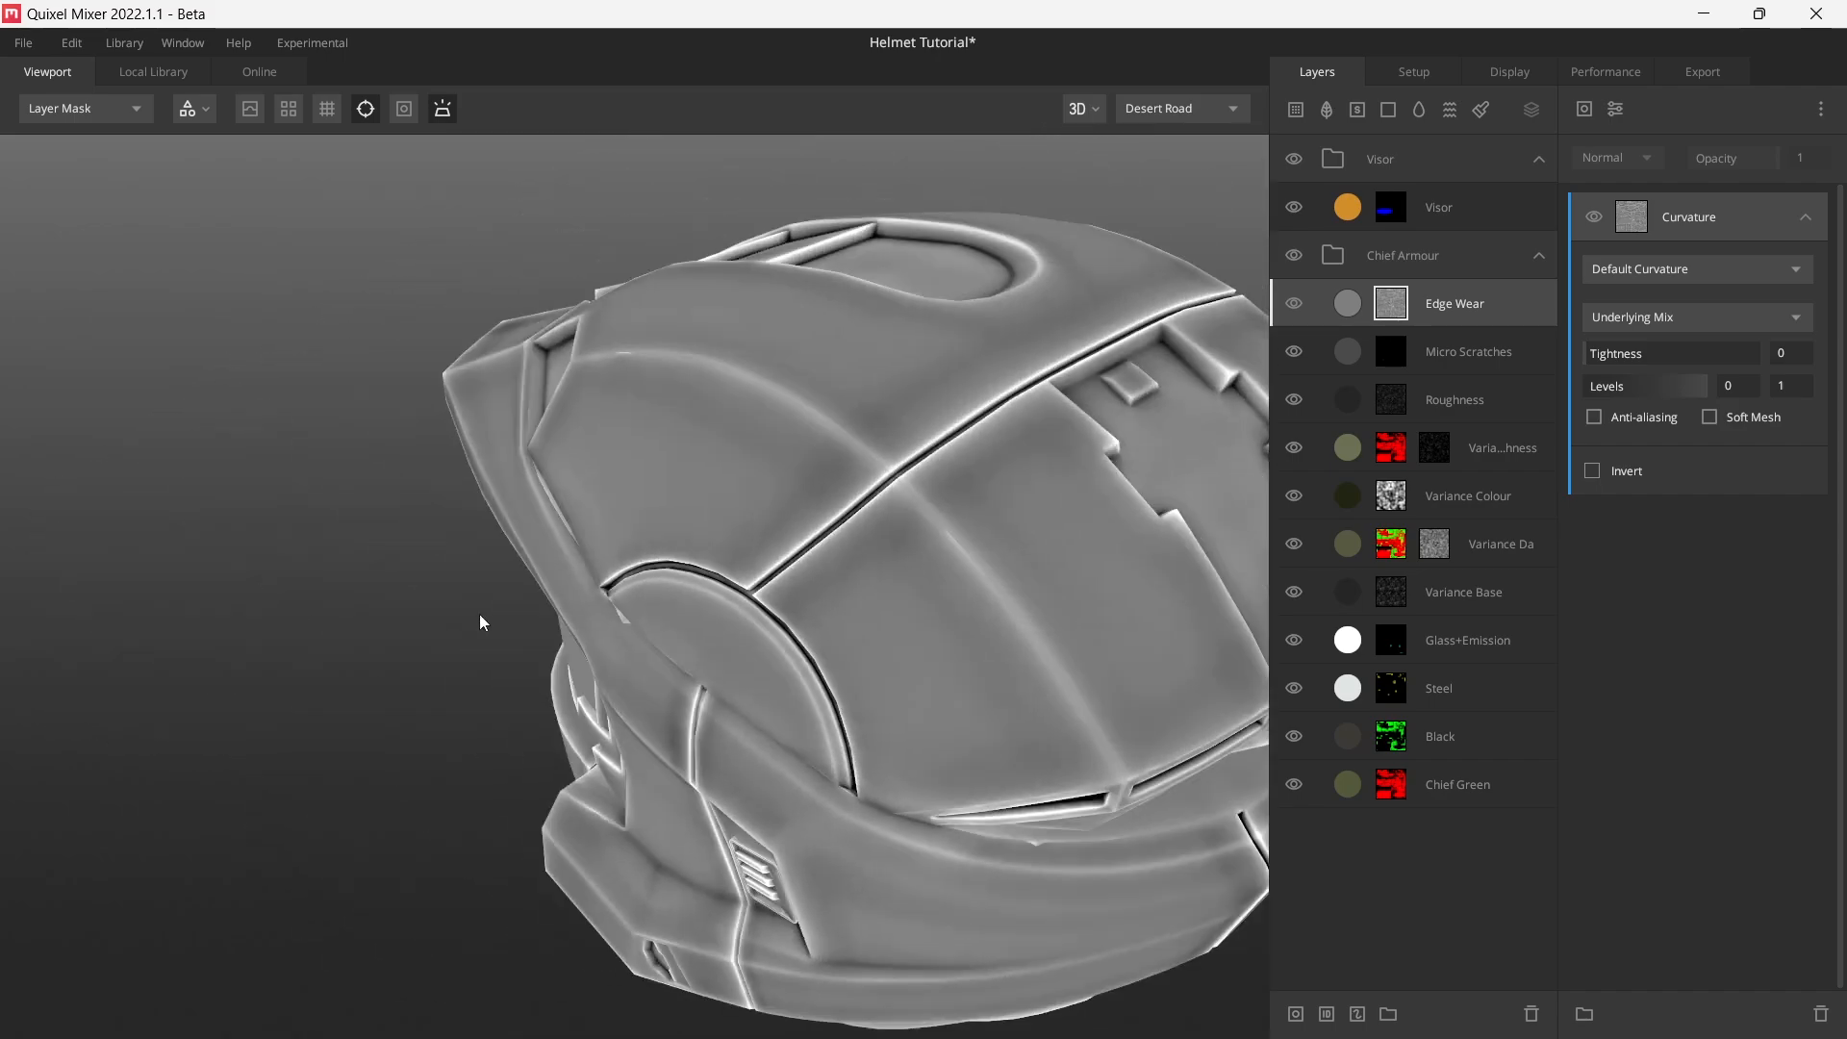
pyautogui.moveTo(697, 685); pyautogui.dragTo(962, 527)
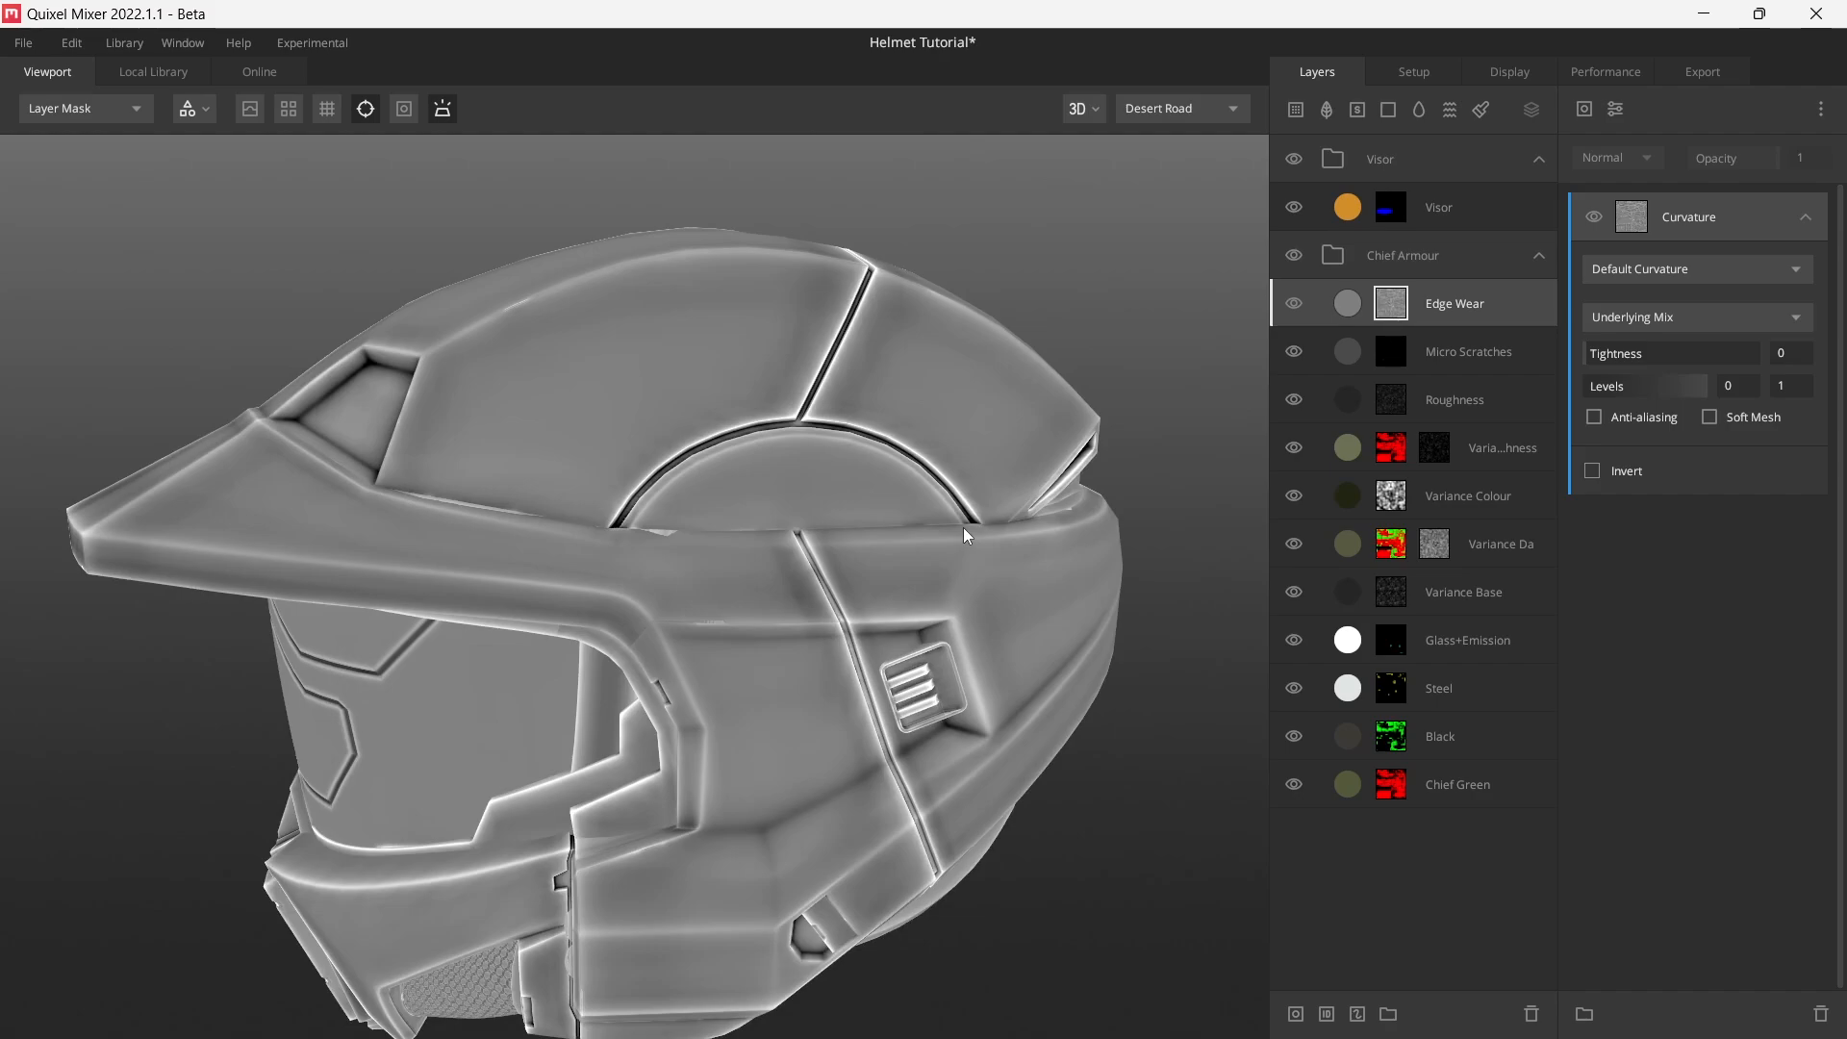
pyautogui.moveTo(648, 664); pyautogui.dragTo(793, 604)
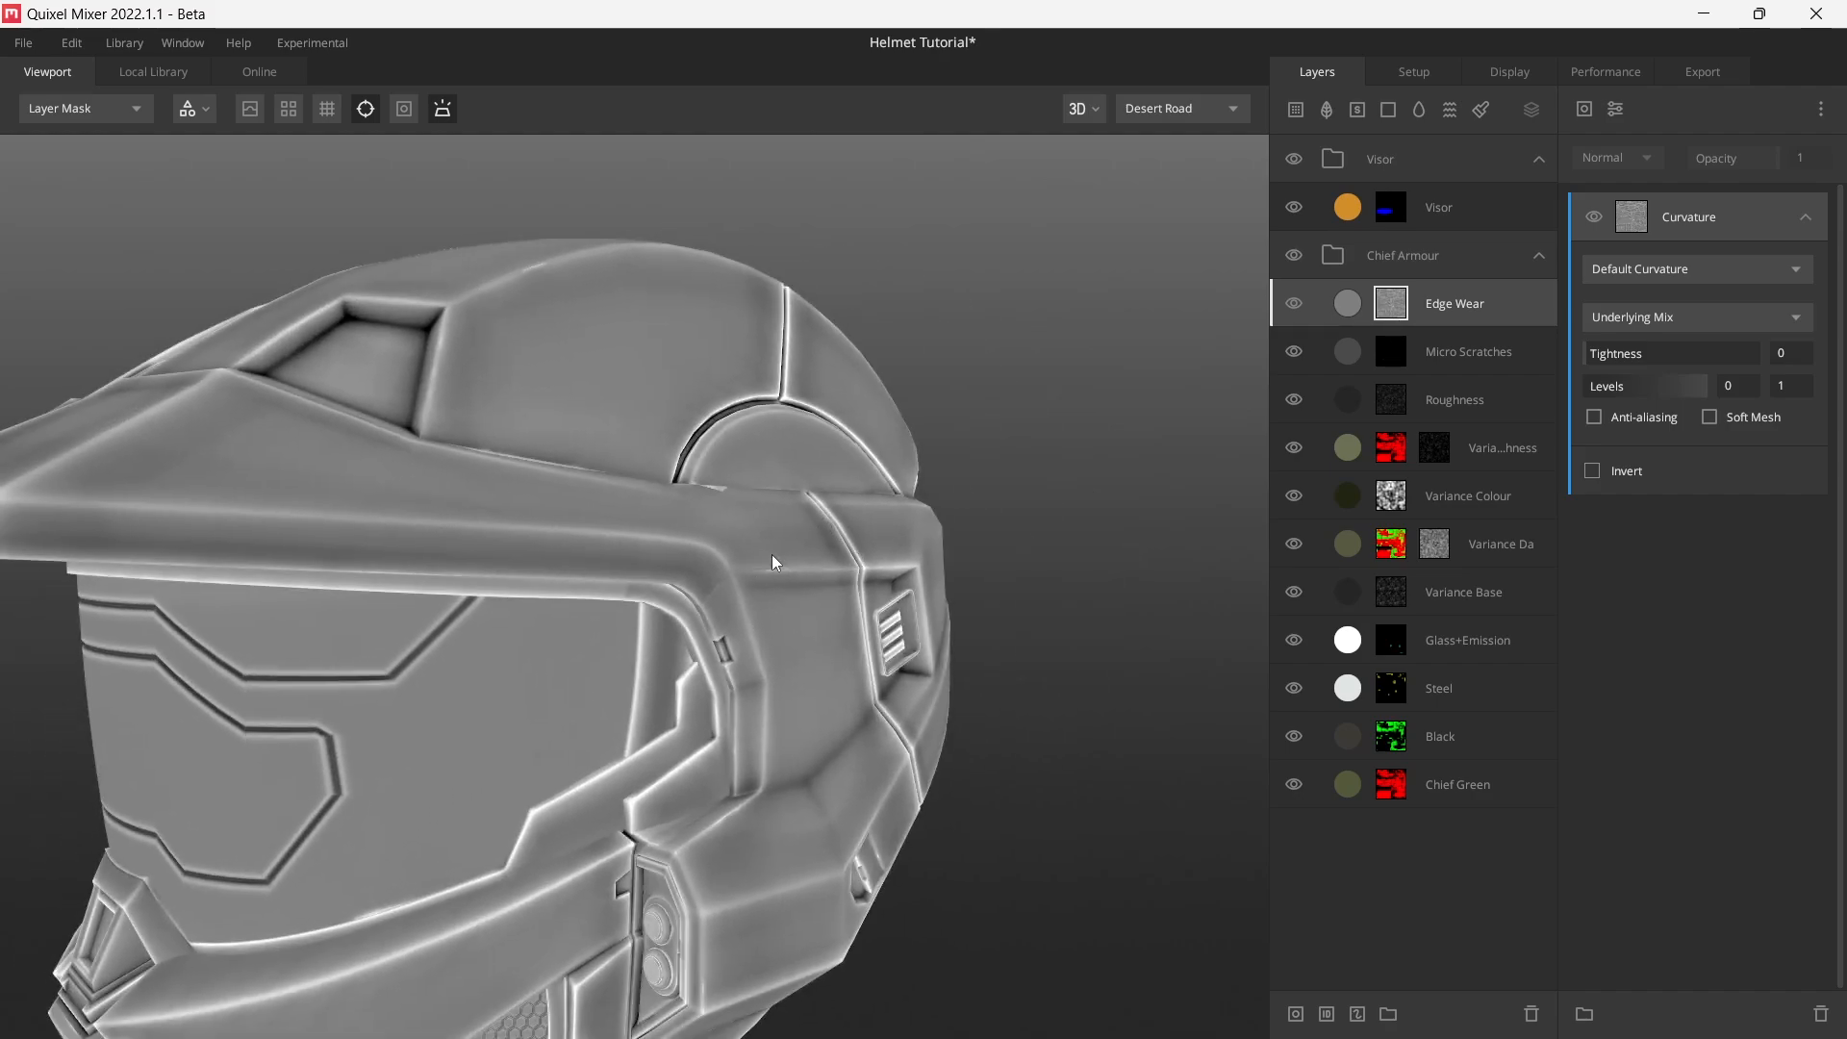
pyautogui.moveTo(714, 533)
pyautogui.mouseDown()
pyautogui.moveTo(653, 576)
pyautogui.moveTo(781, 495)
pyautogui.moveTo(735, 511)
pyautogui.mouseUp()
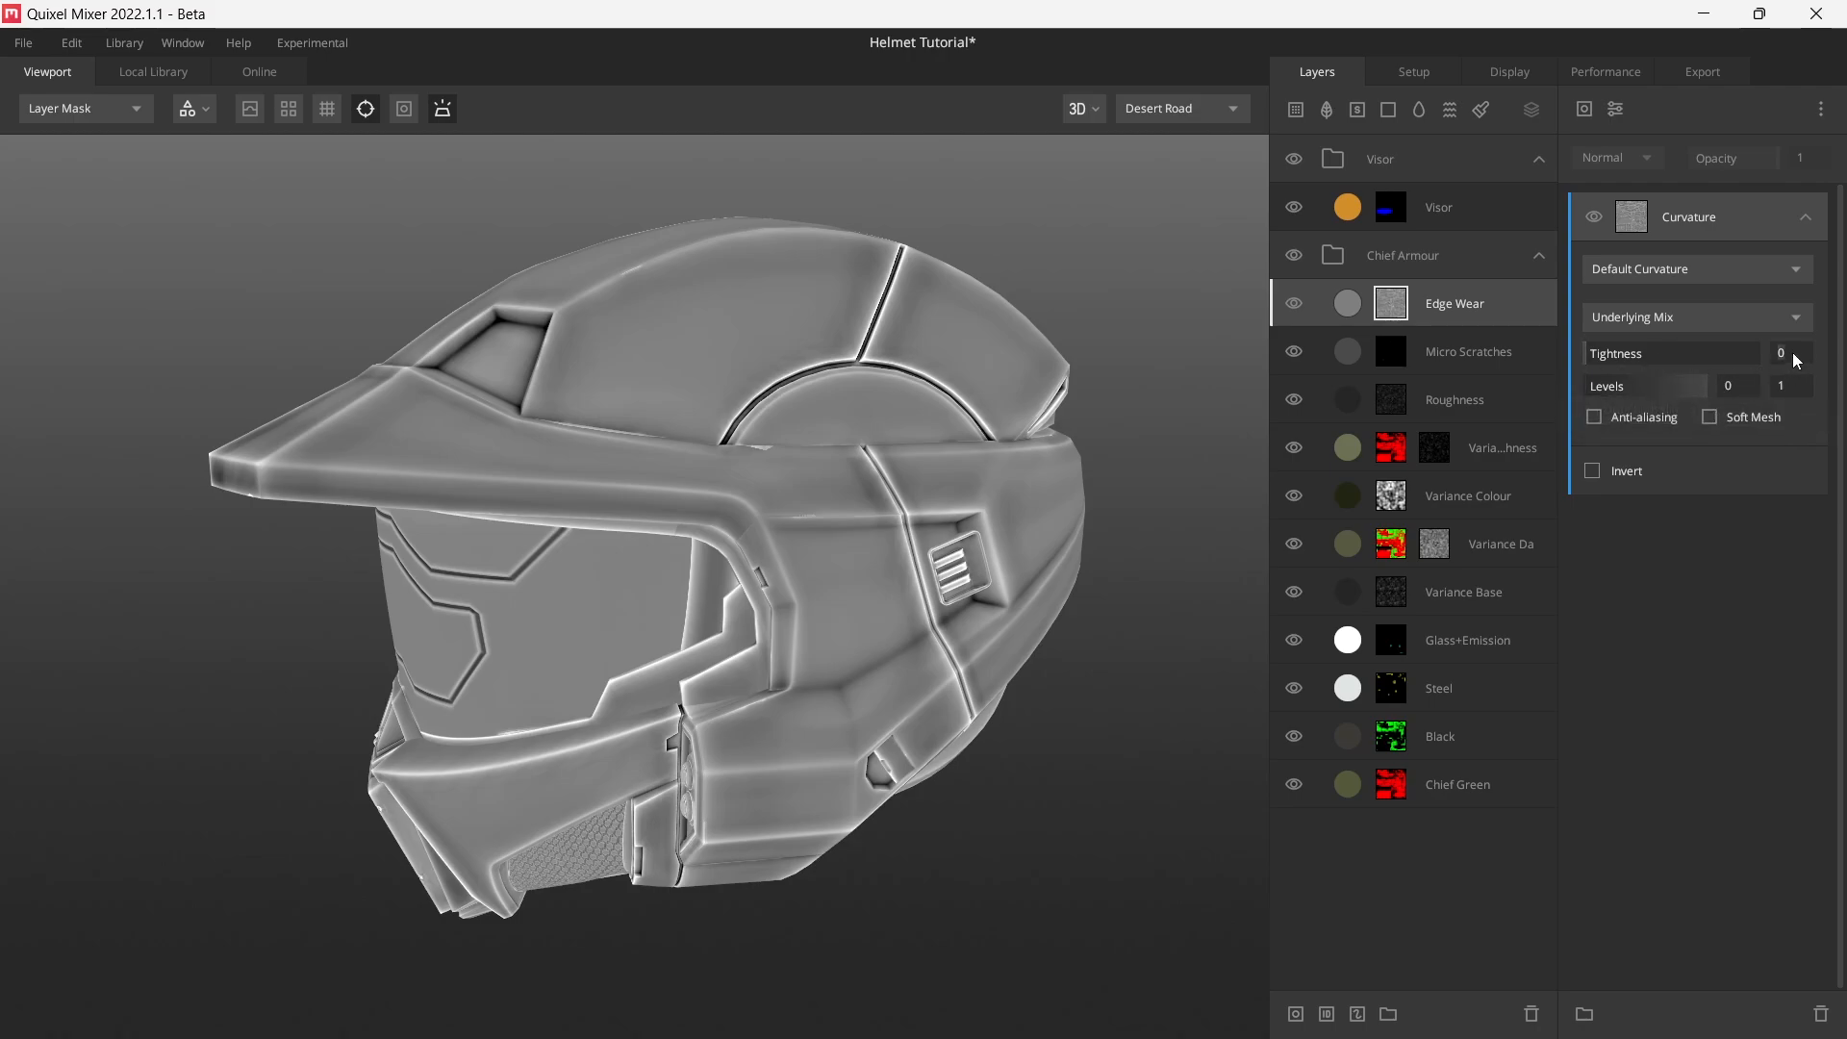
# - Set the Curvature mask's Tightness to 0.5 and raise its lower Levels value to 0.524
pyautogui.write('0.5')
pyautogui.press('Return')
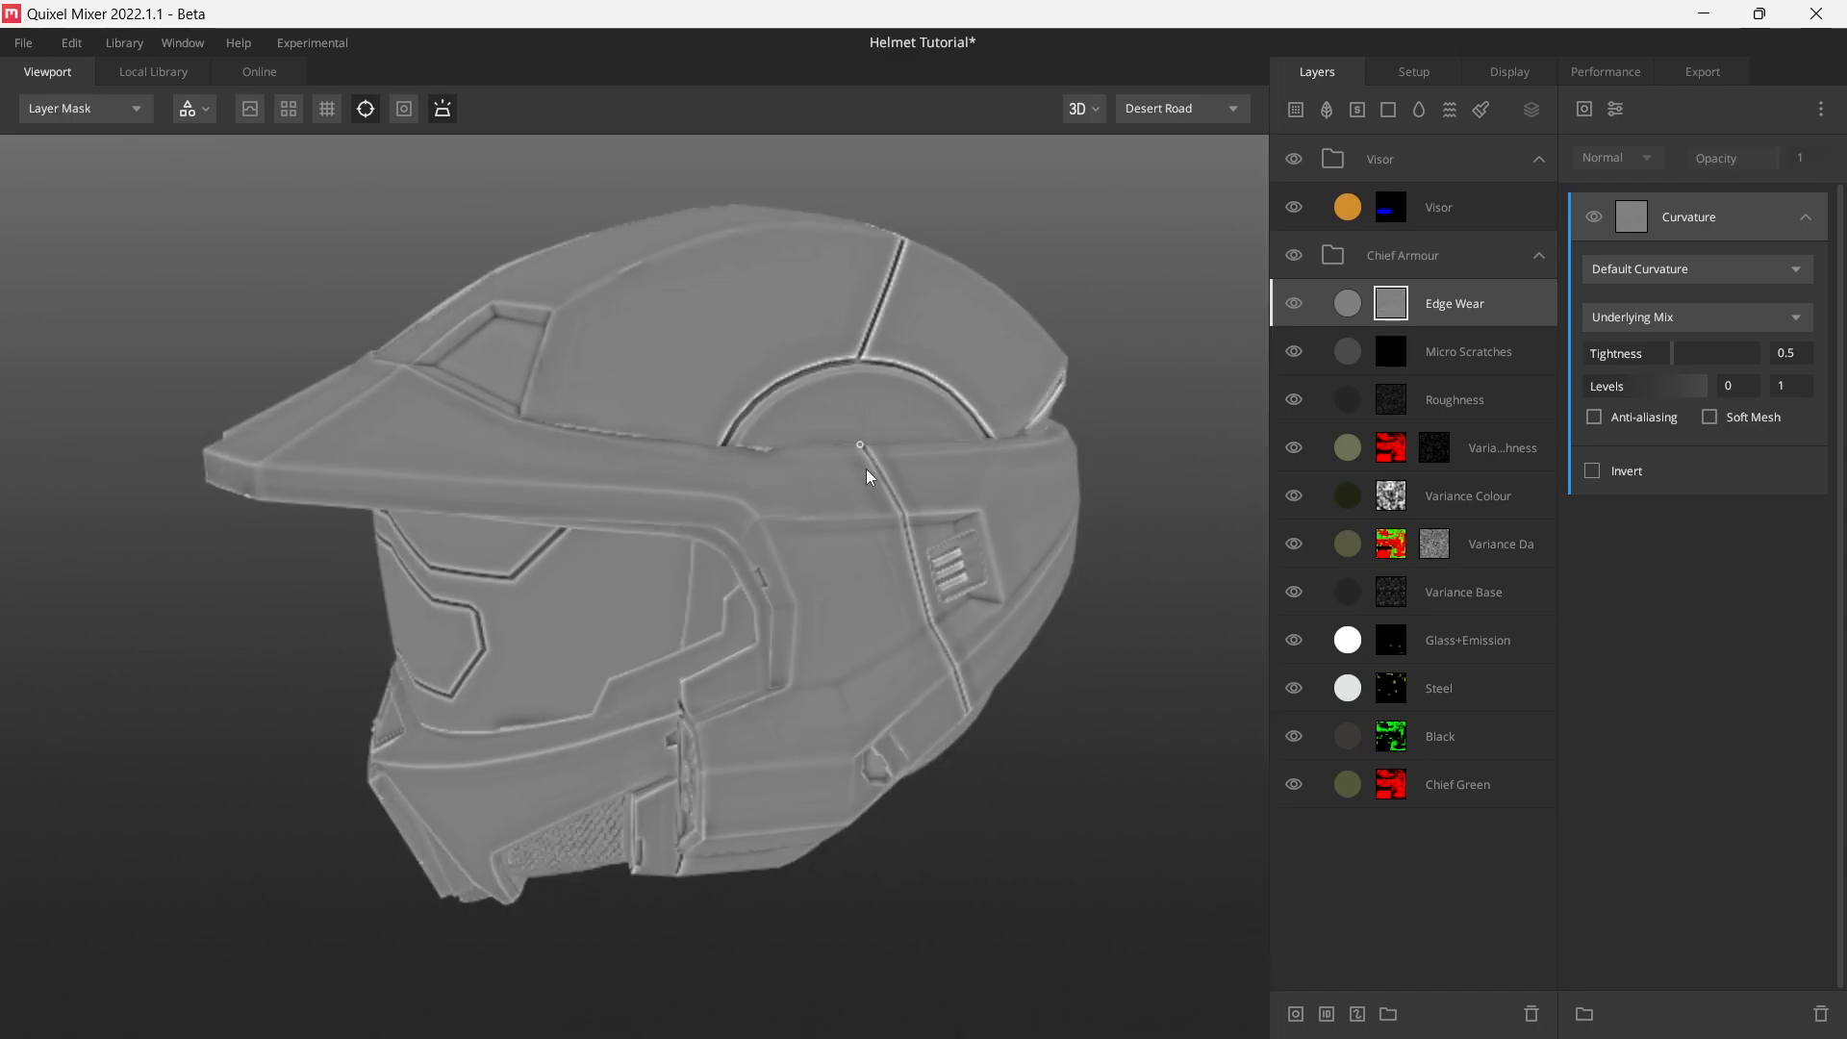
pyautogui.moveTo(685, 301); pyautogui.dragTo(766, 452)
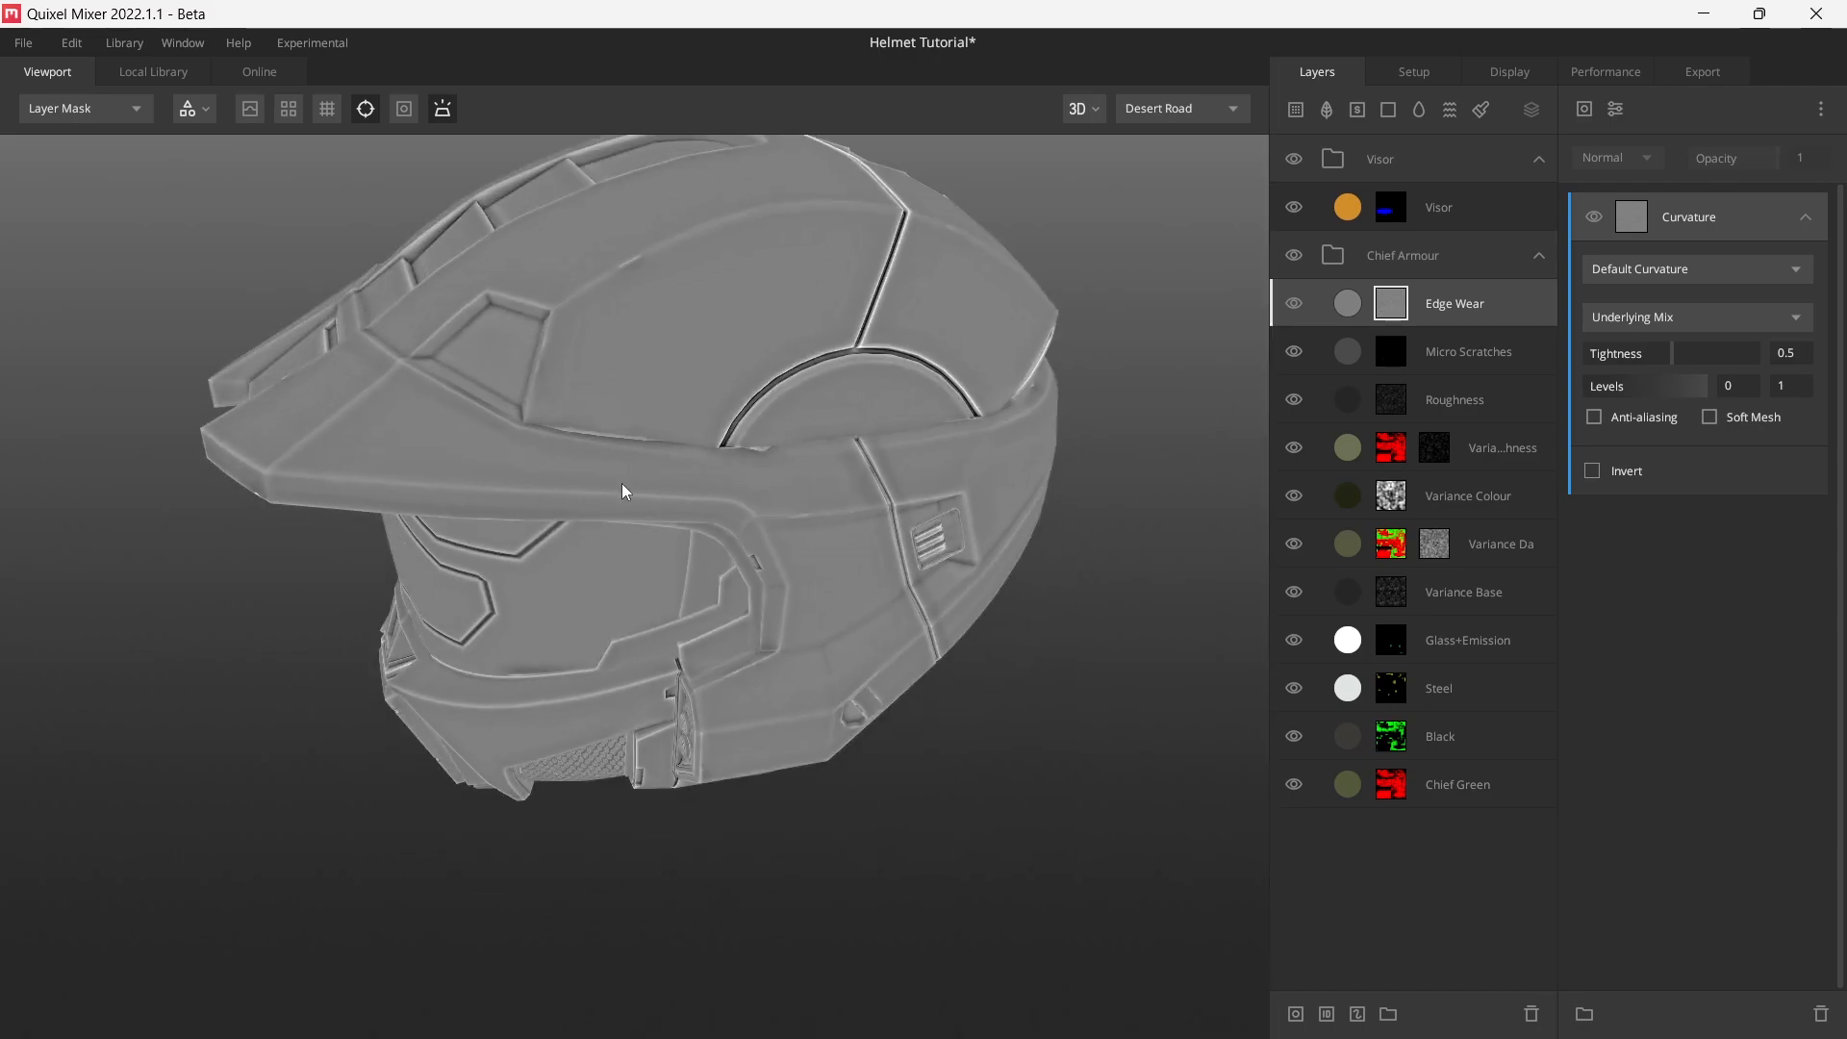
pyautogui.moveTo(622, 483); pyautogui.dragTo(736, 387)
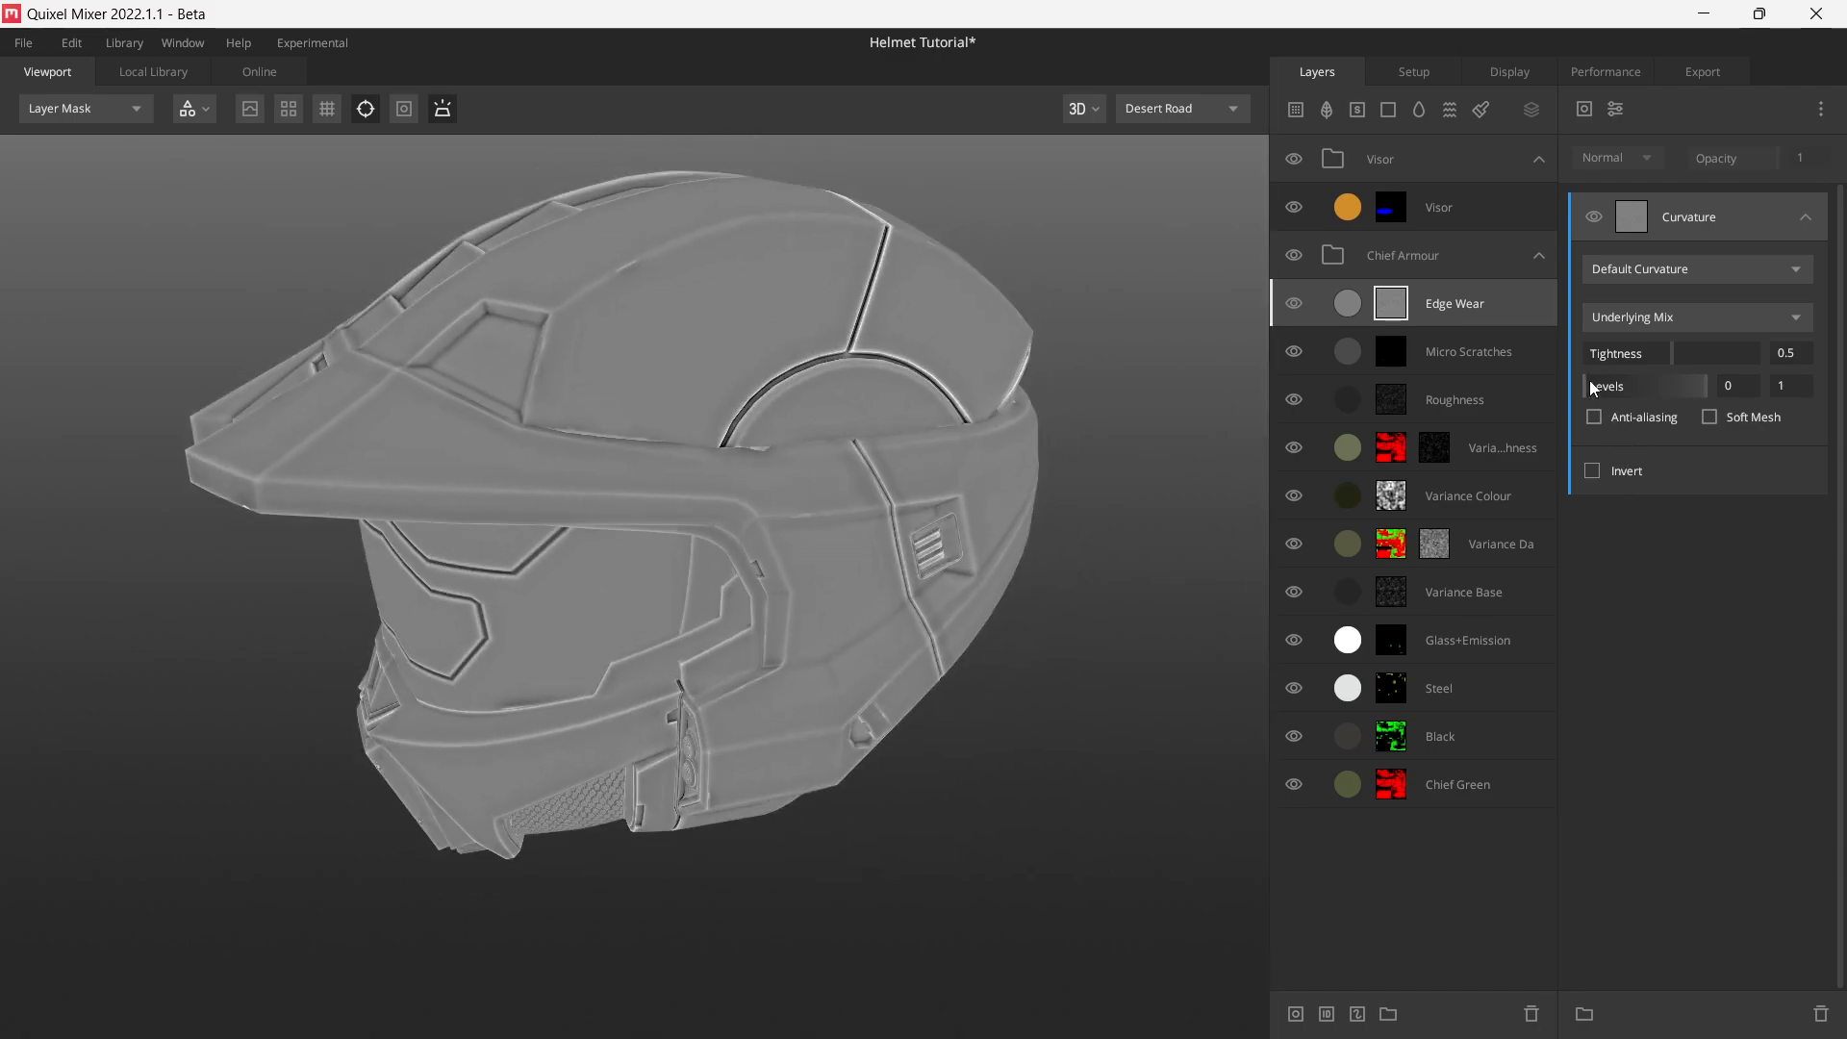
pyautogui.moveTo(1588, 387); pyautogui.dragTo(1649, 391)
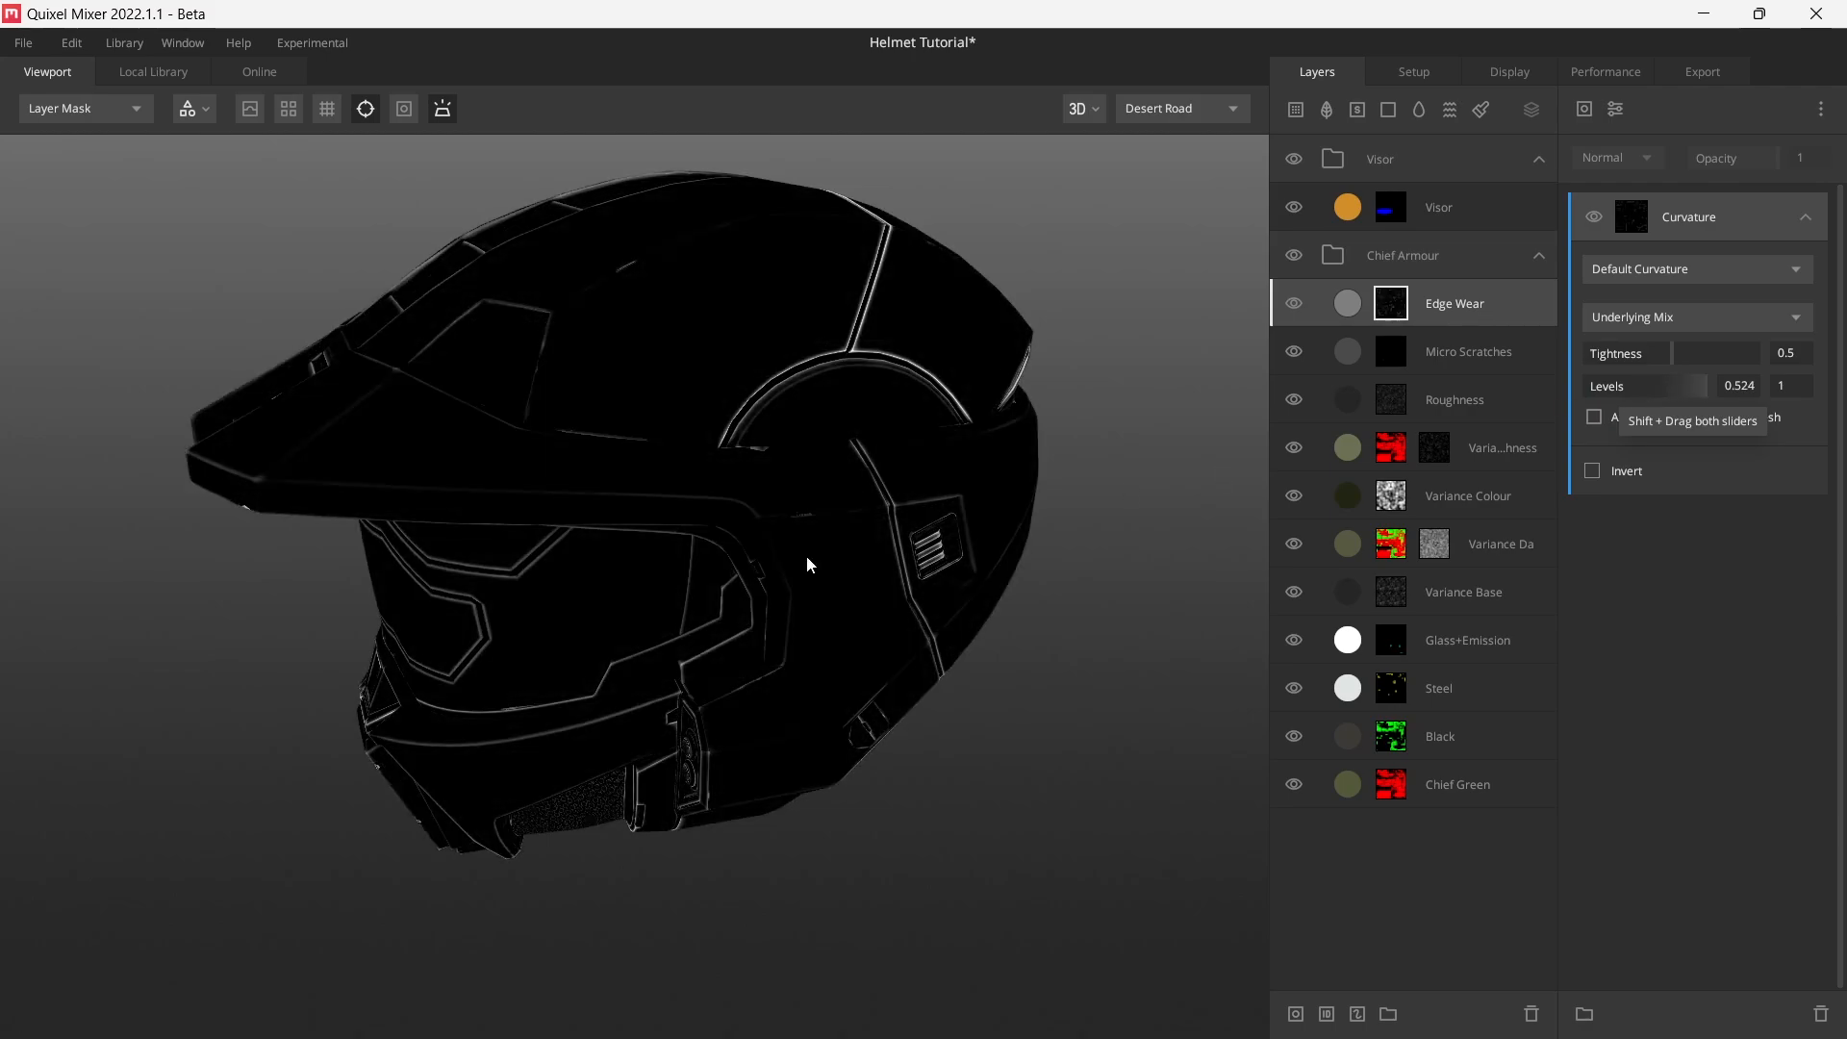
pyautogui.moveTo(829, 573); pyautogui.dragTo(879, 330)
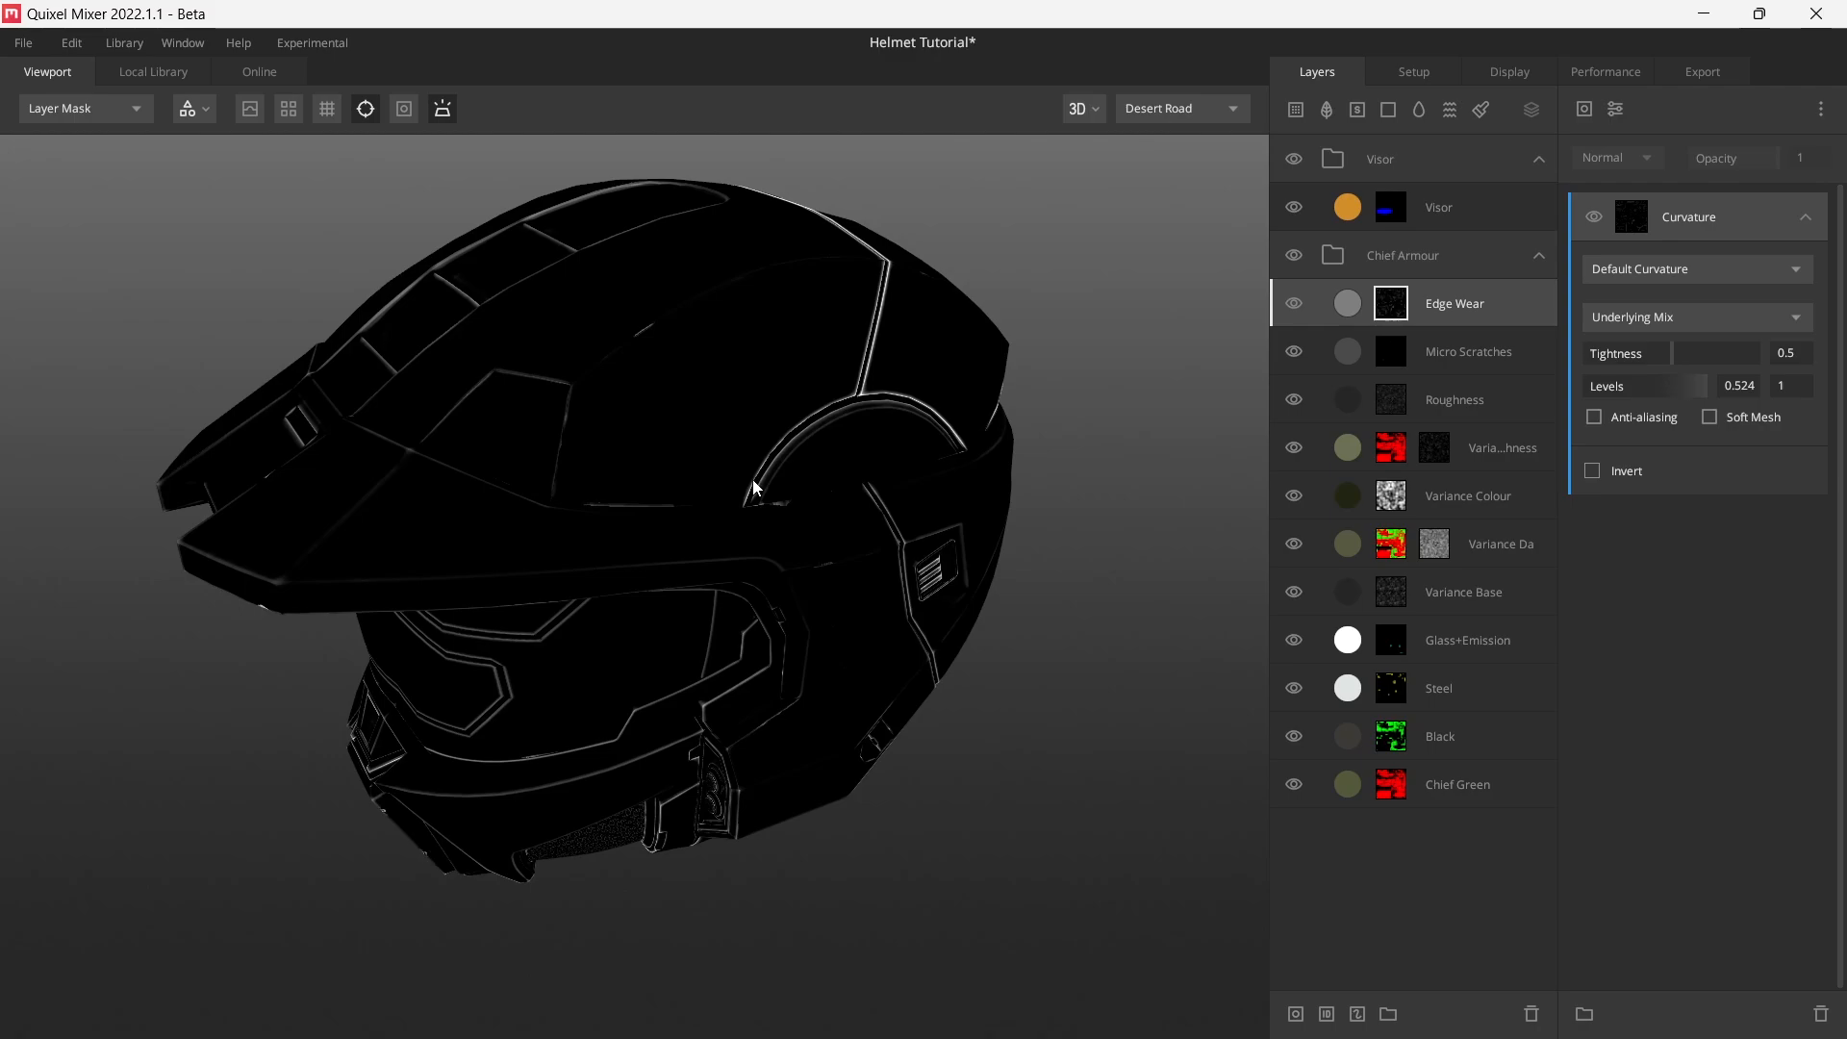
# - Switch the Curvature mask's type from Default Curvature to Edges Only
pyautogui.click(1693, 271)
pyautogui.click(1701, 329)
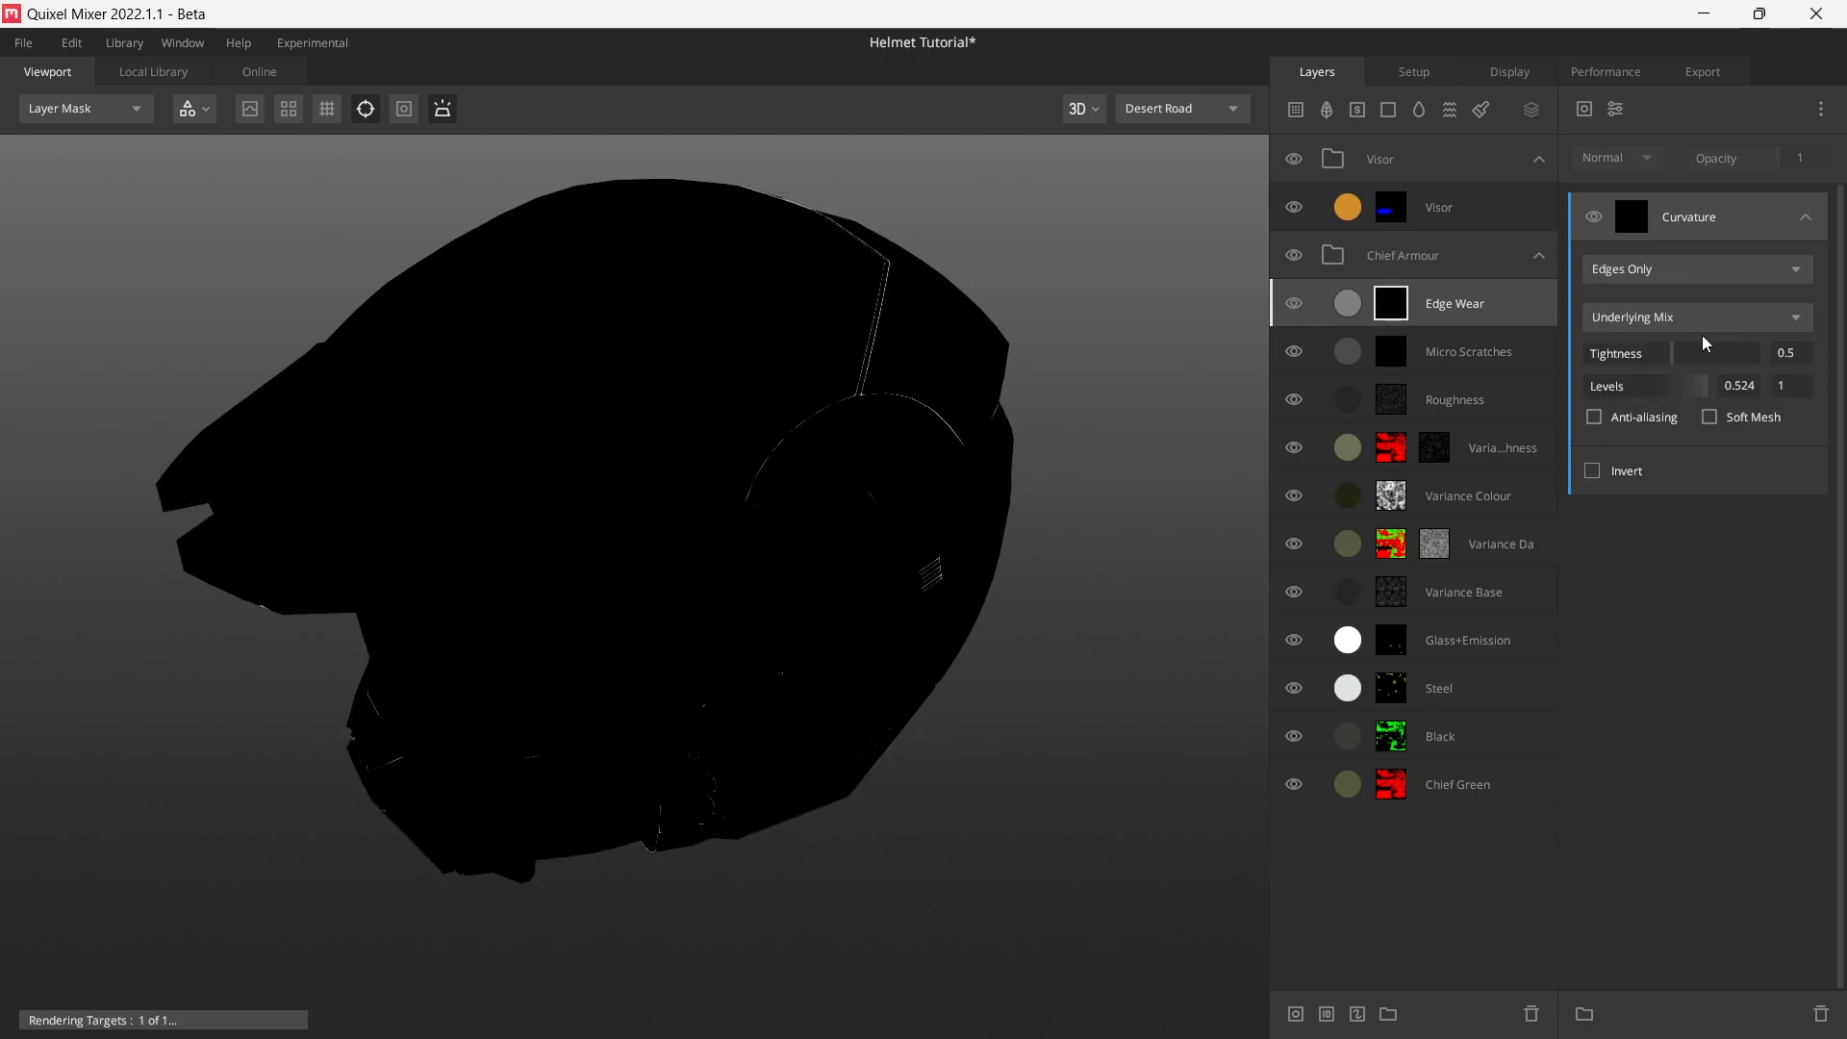
pyautogui.moveTo(793, 526); pyautogui.dragTo(966, 507)
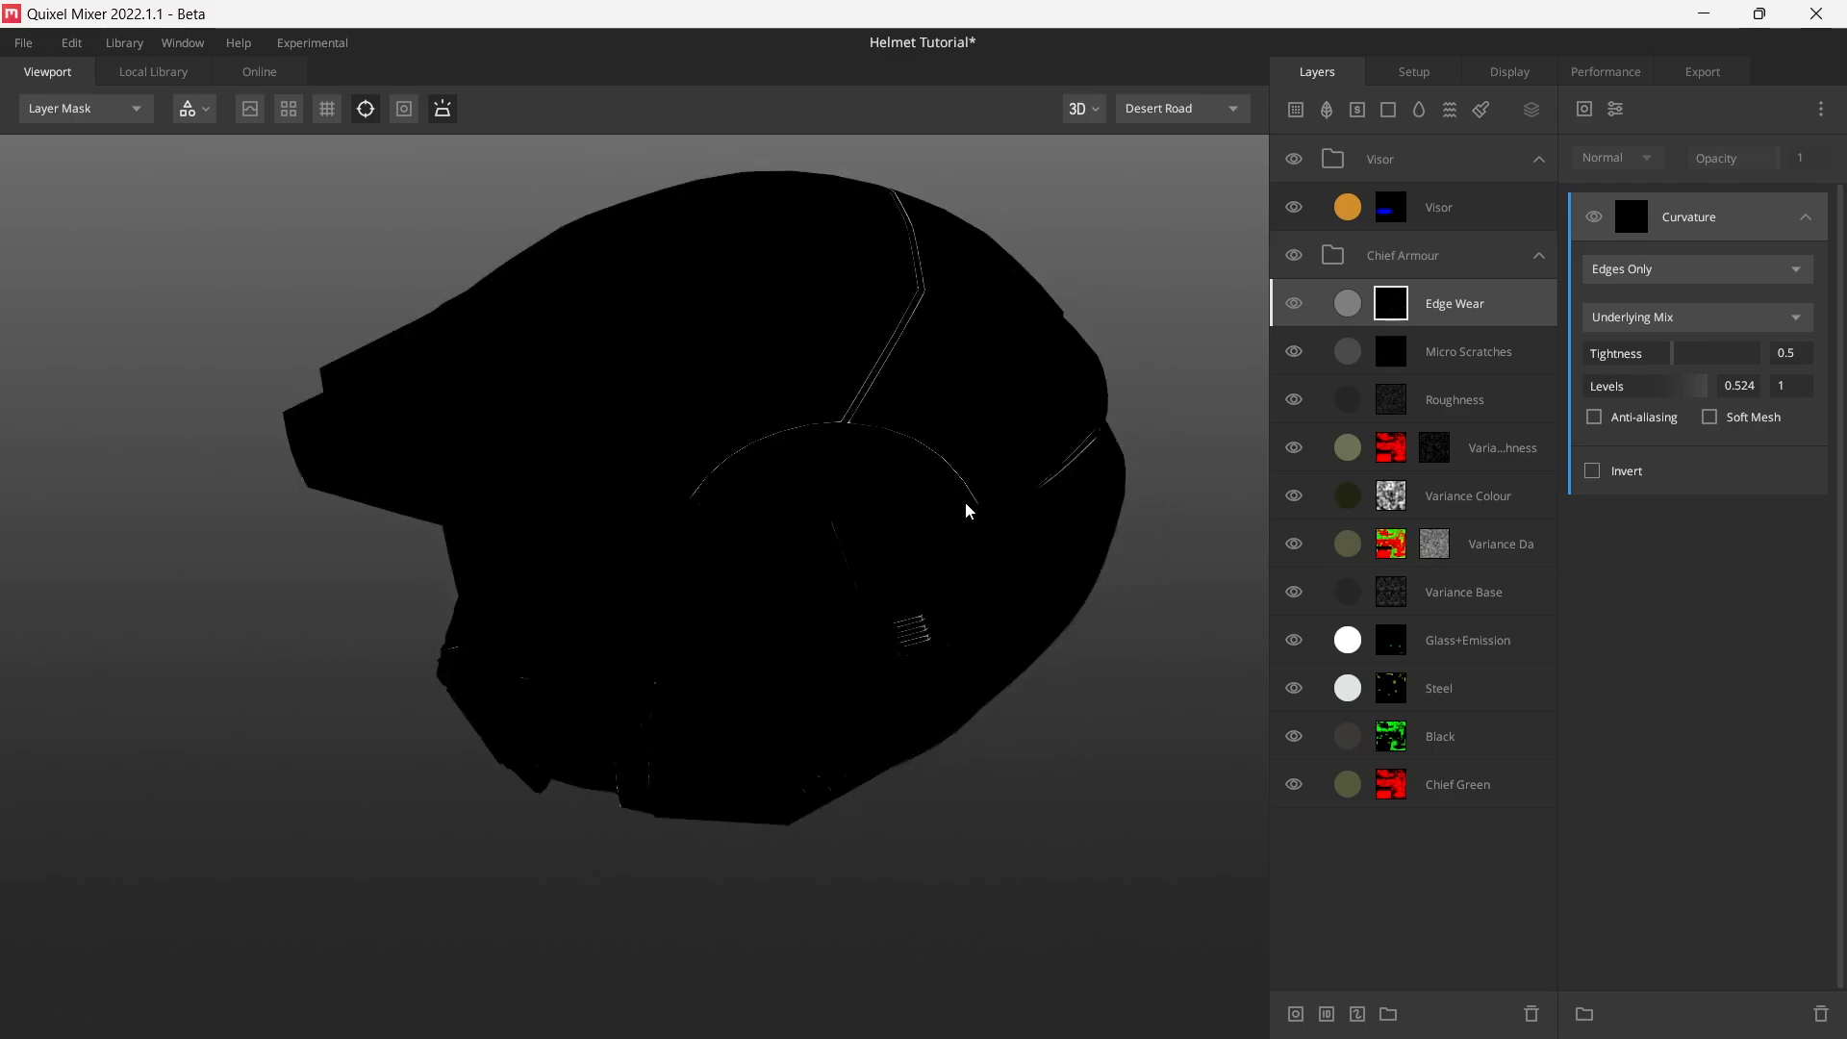
# - Try a lower Levels value of 0 on the Edges Only curvature mask, and undo the change
pyautogui.moveTo(1645, 389); pyautogui.dragTo(1538, 387)
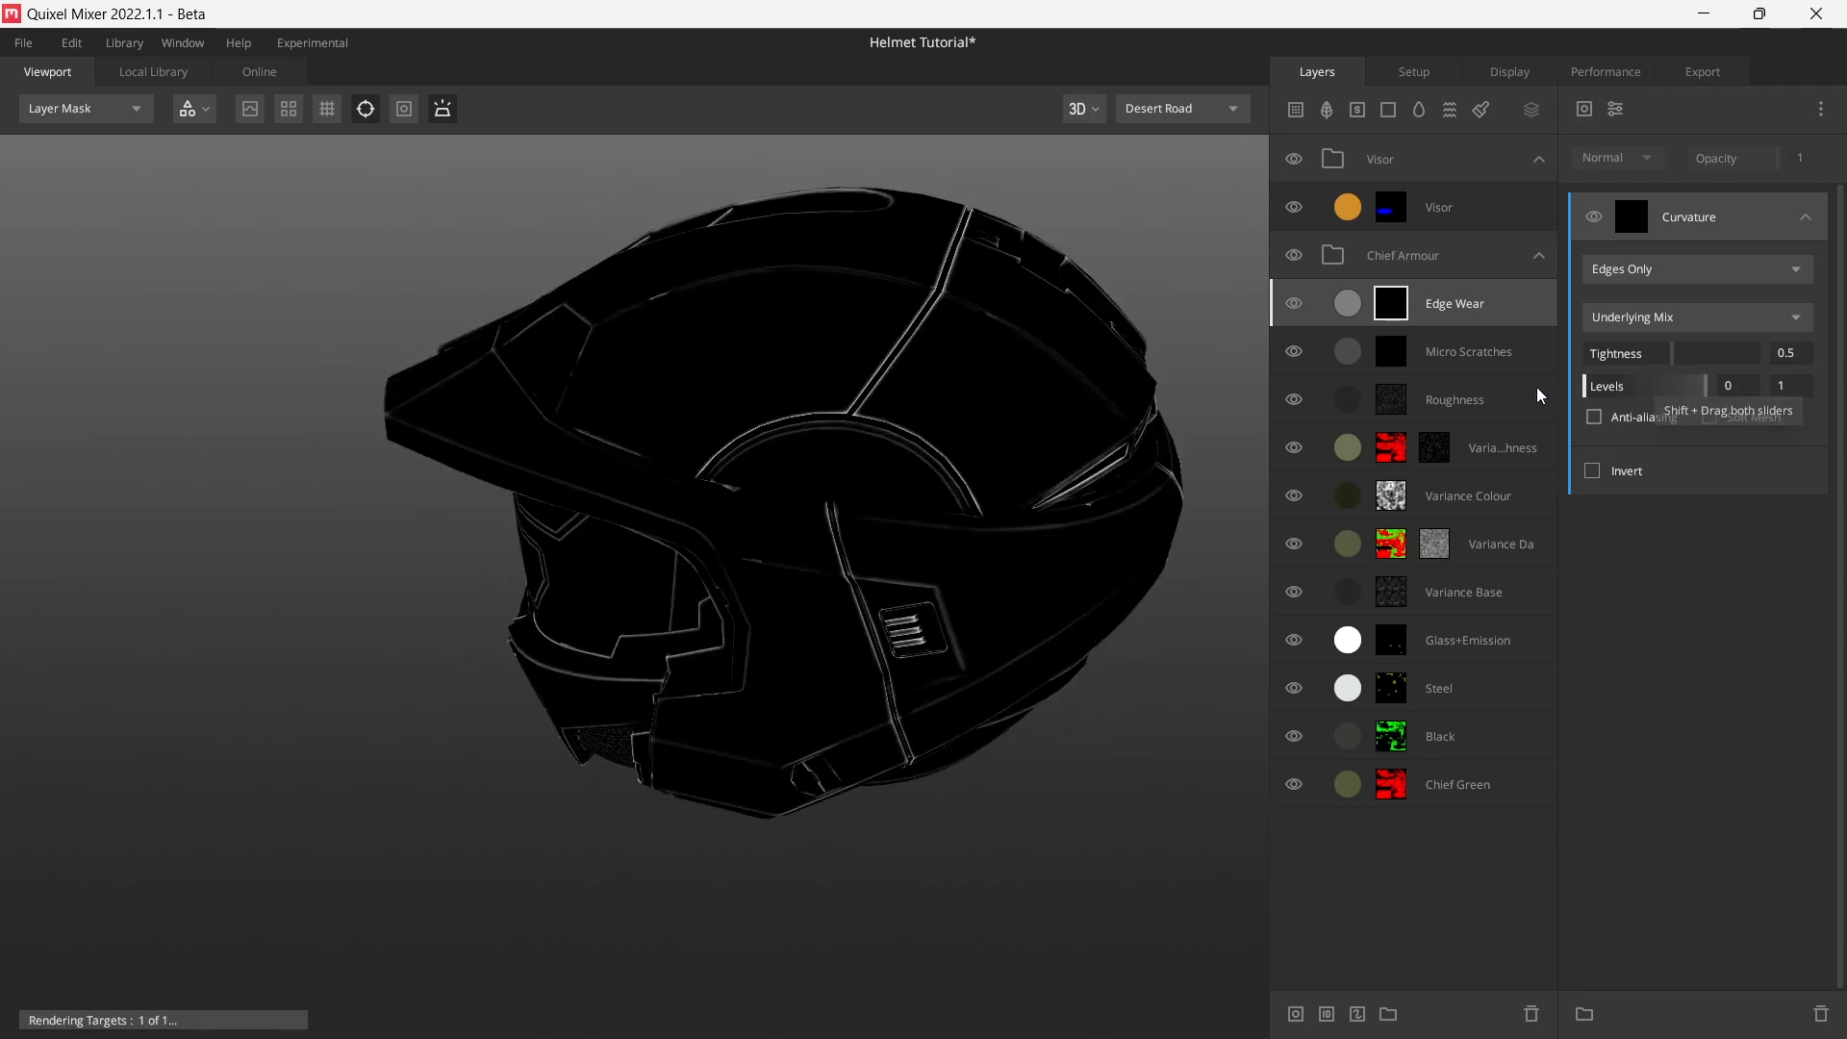
pyautogui.hotkey('ctrl', 'z')
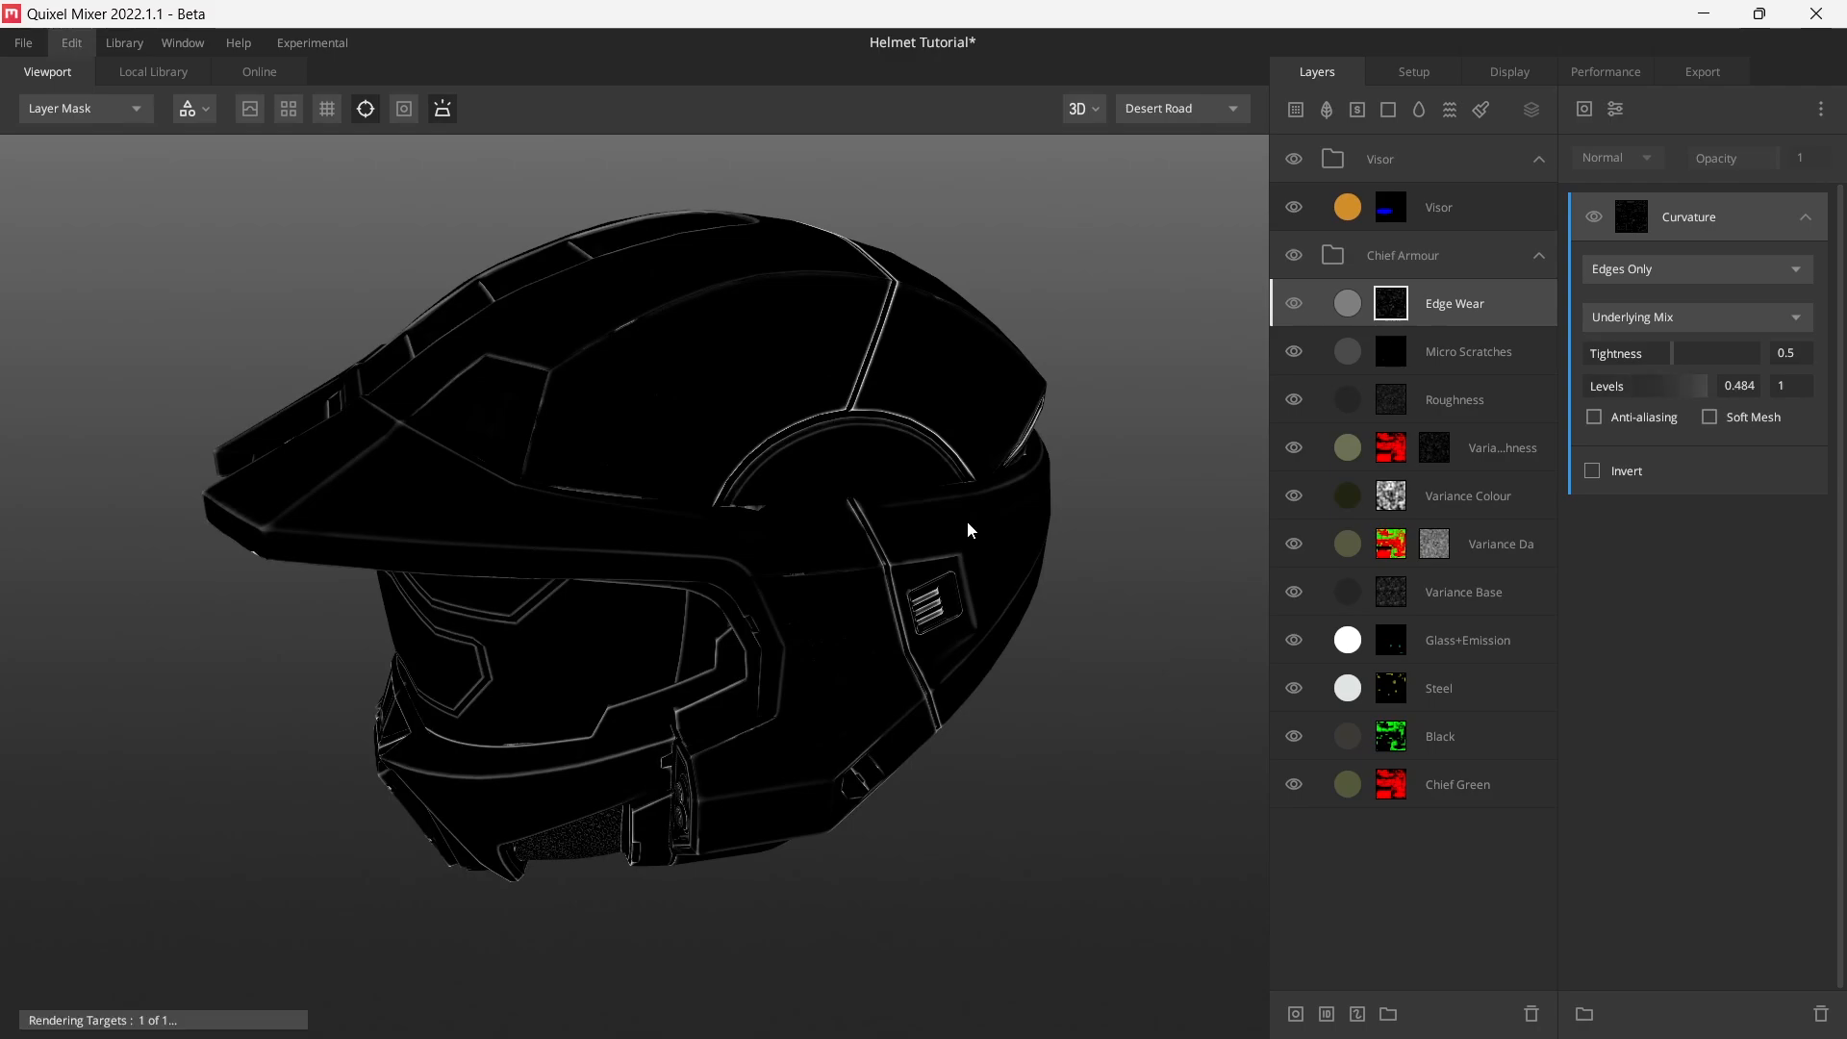
# - Try Base Normals as the Curvature mask's source and return it to Underlying Mix
pyautogui.click(1652, 310)
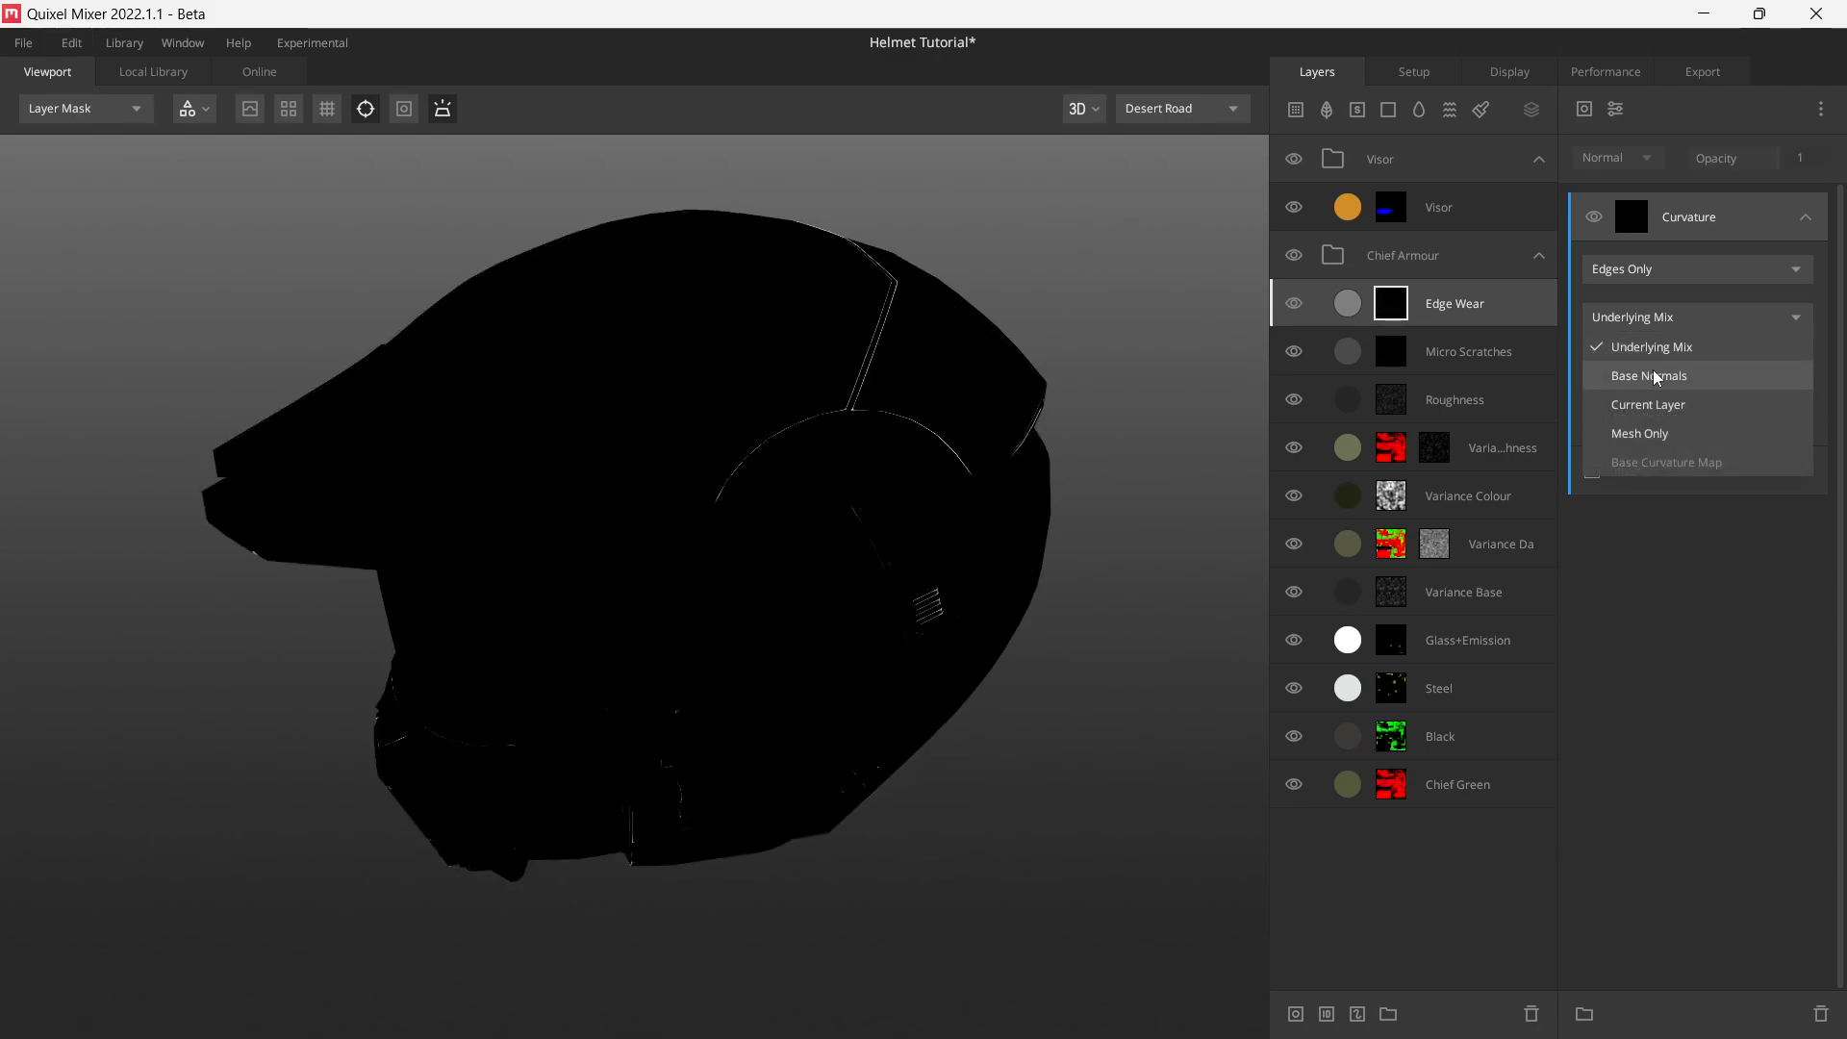
pyautogui.click(1644, 374)
pyautogui.click(1644, 327)
pyautogui.click(1651, 346)
# - Switch the Curvature mask's type back to Default Curvature and raise its lower Levels value to 0.516
pyautogui.click(1693, 269)
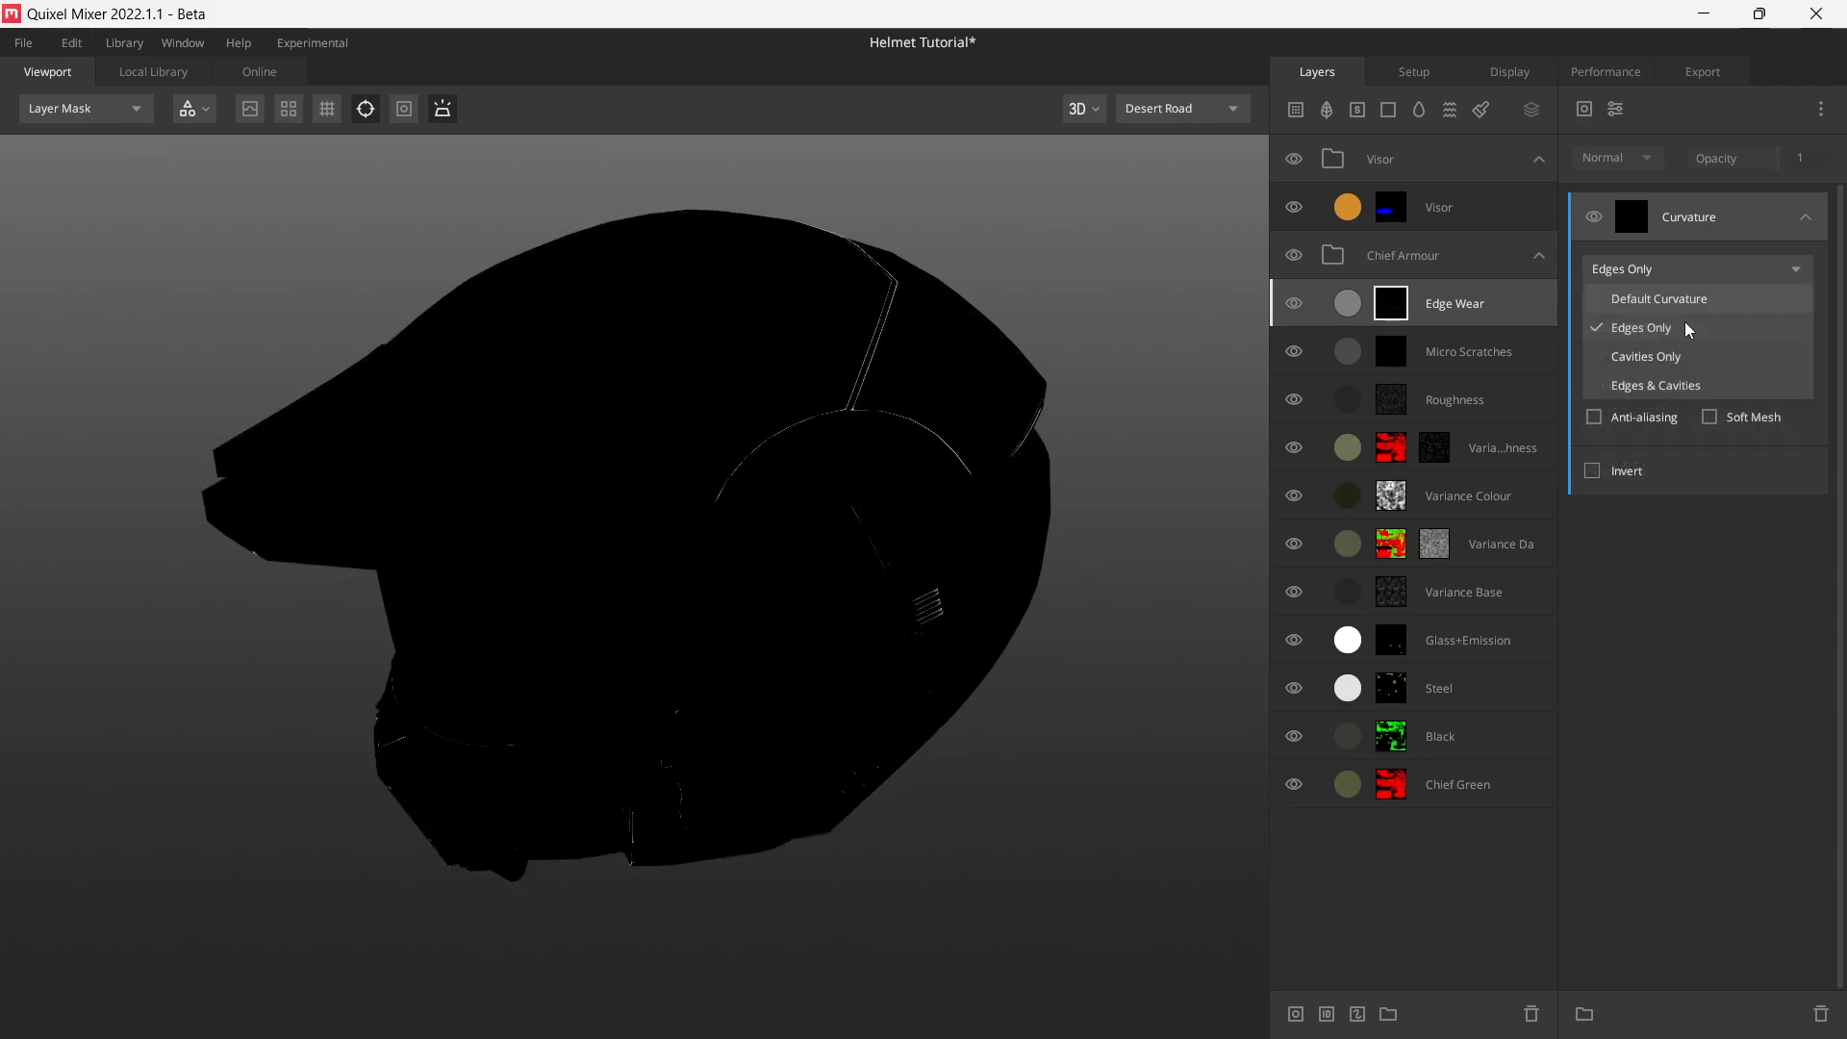
pyautogui.click(1674, 302)
pyautogui.moveTo(837, 420); pyautogui.dragTo(714, 425)
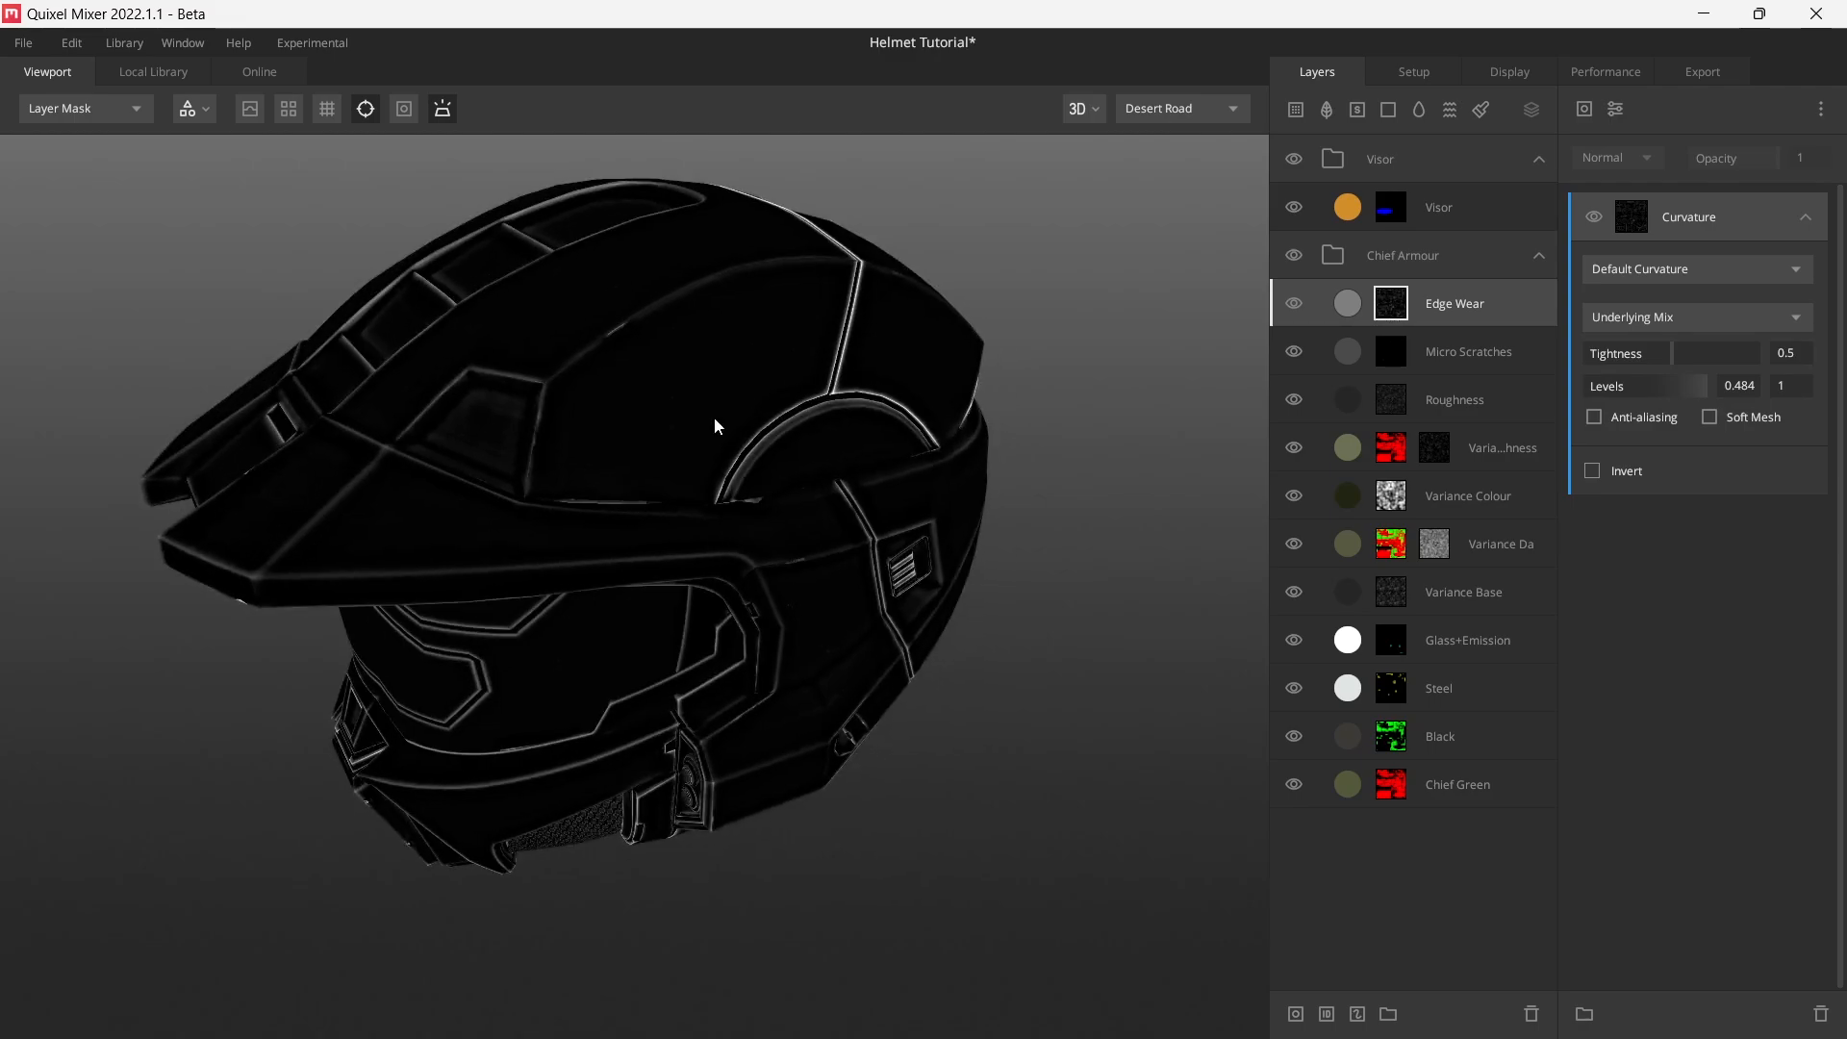
pyautogui.moveTo(1655, 384); pyautogui.dragTo(1648, 386)
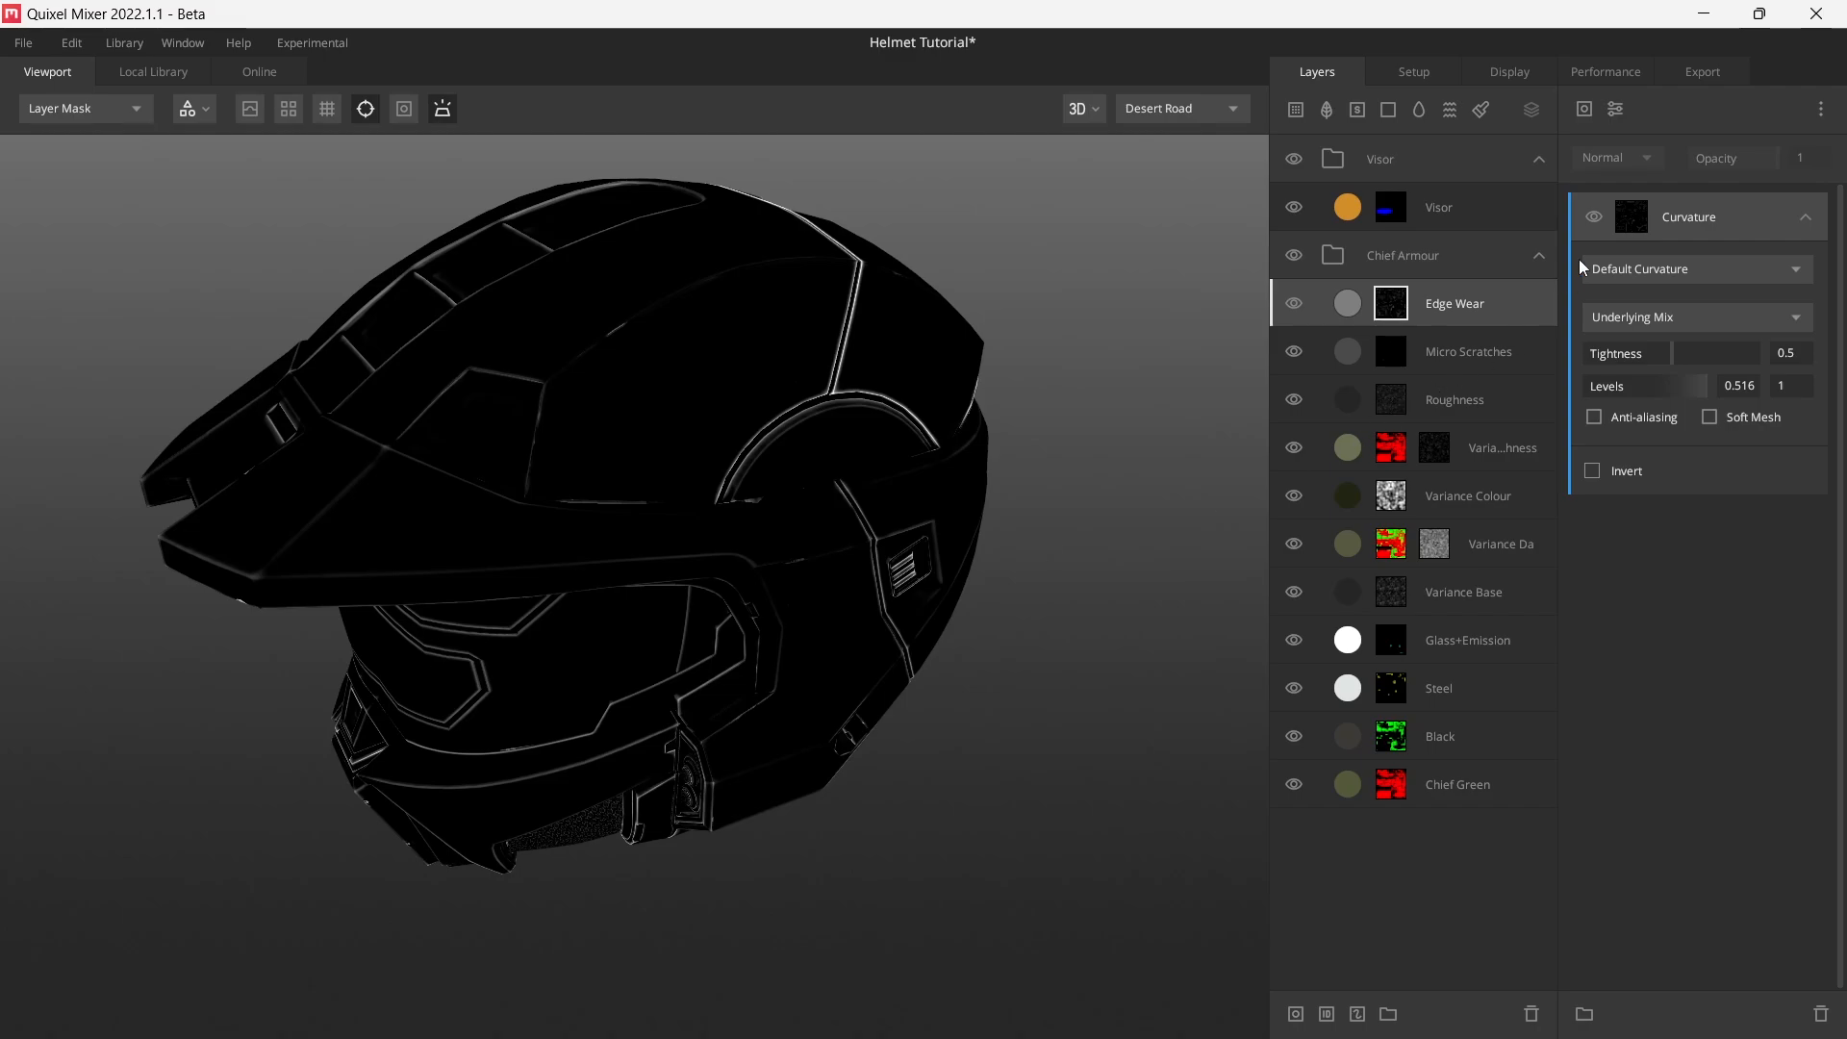
# - Add a Texture Map component to the Edge Wear mask, using the Stone imperfection found by searching the library for "stone"
pyautogui.click(1615, 108)
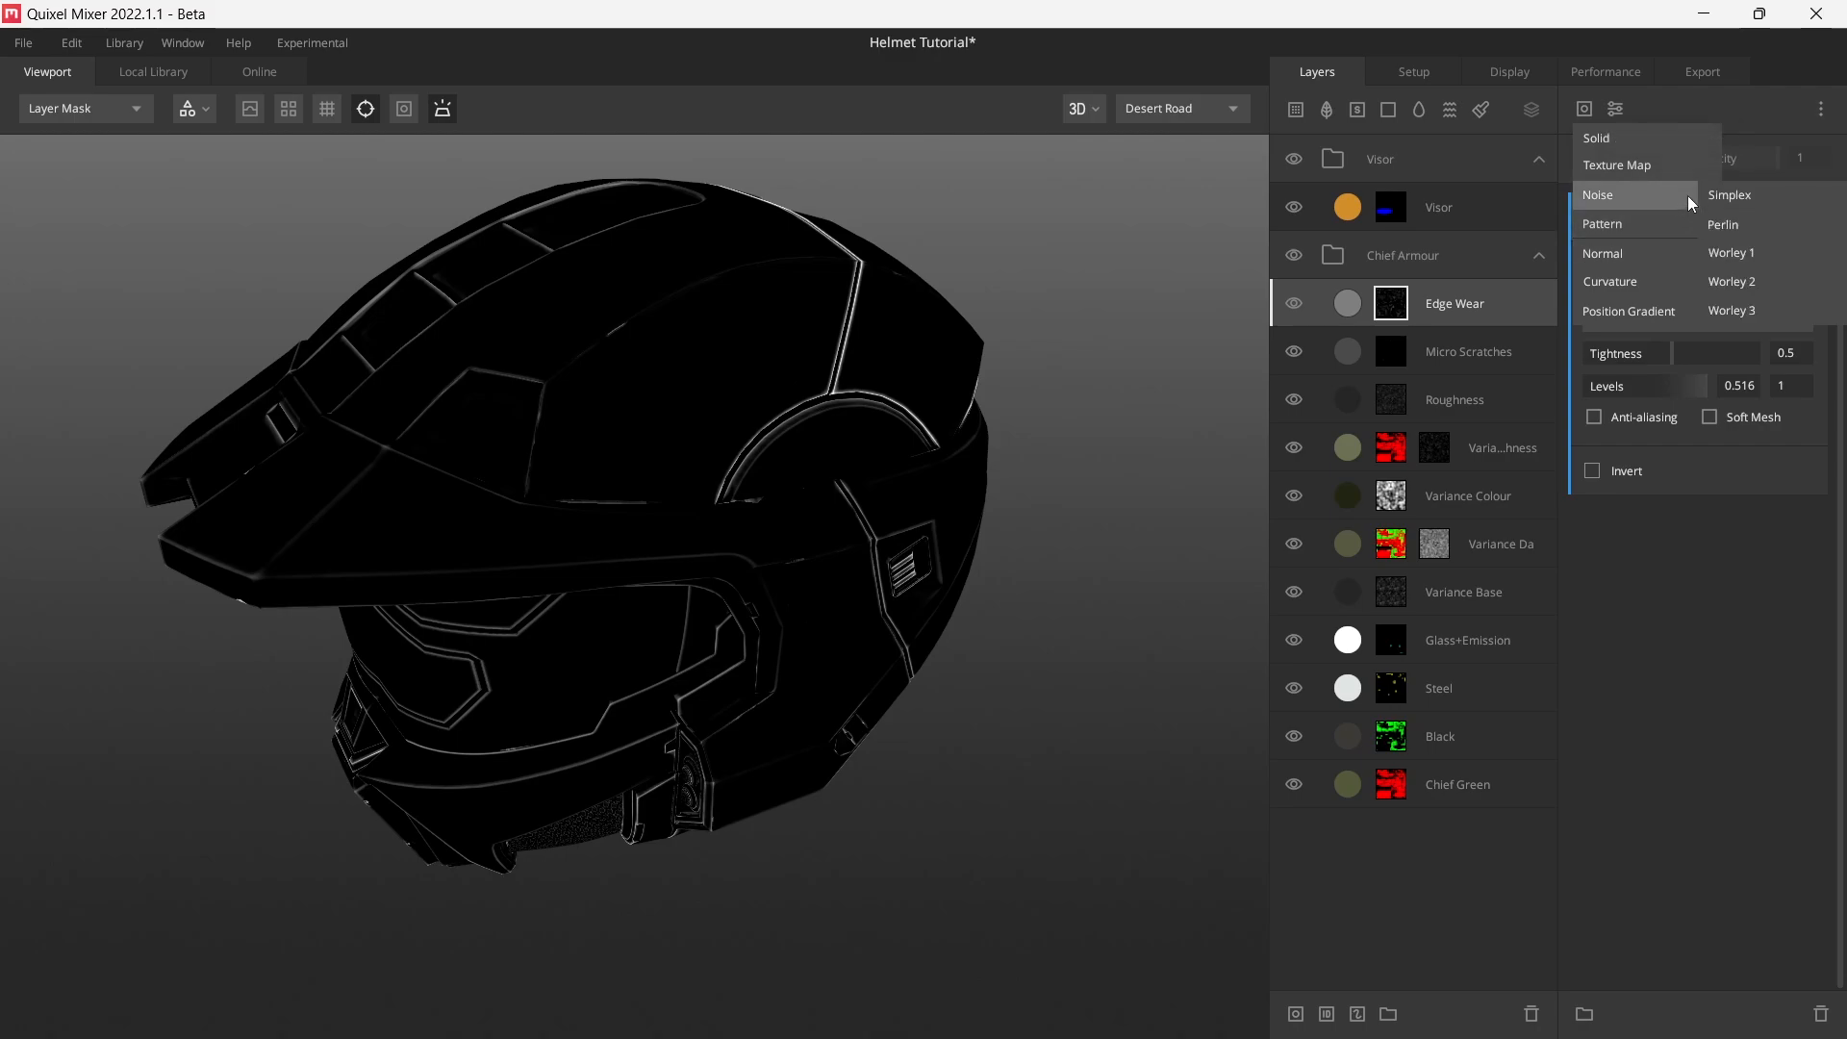
pyautogui.click(1654, 164)
pyautogui.click(1668, 269)
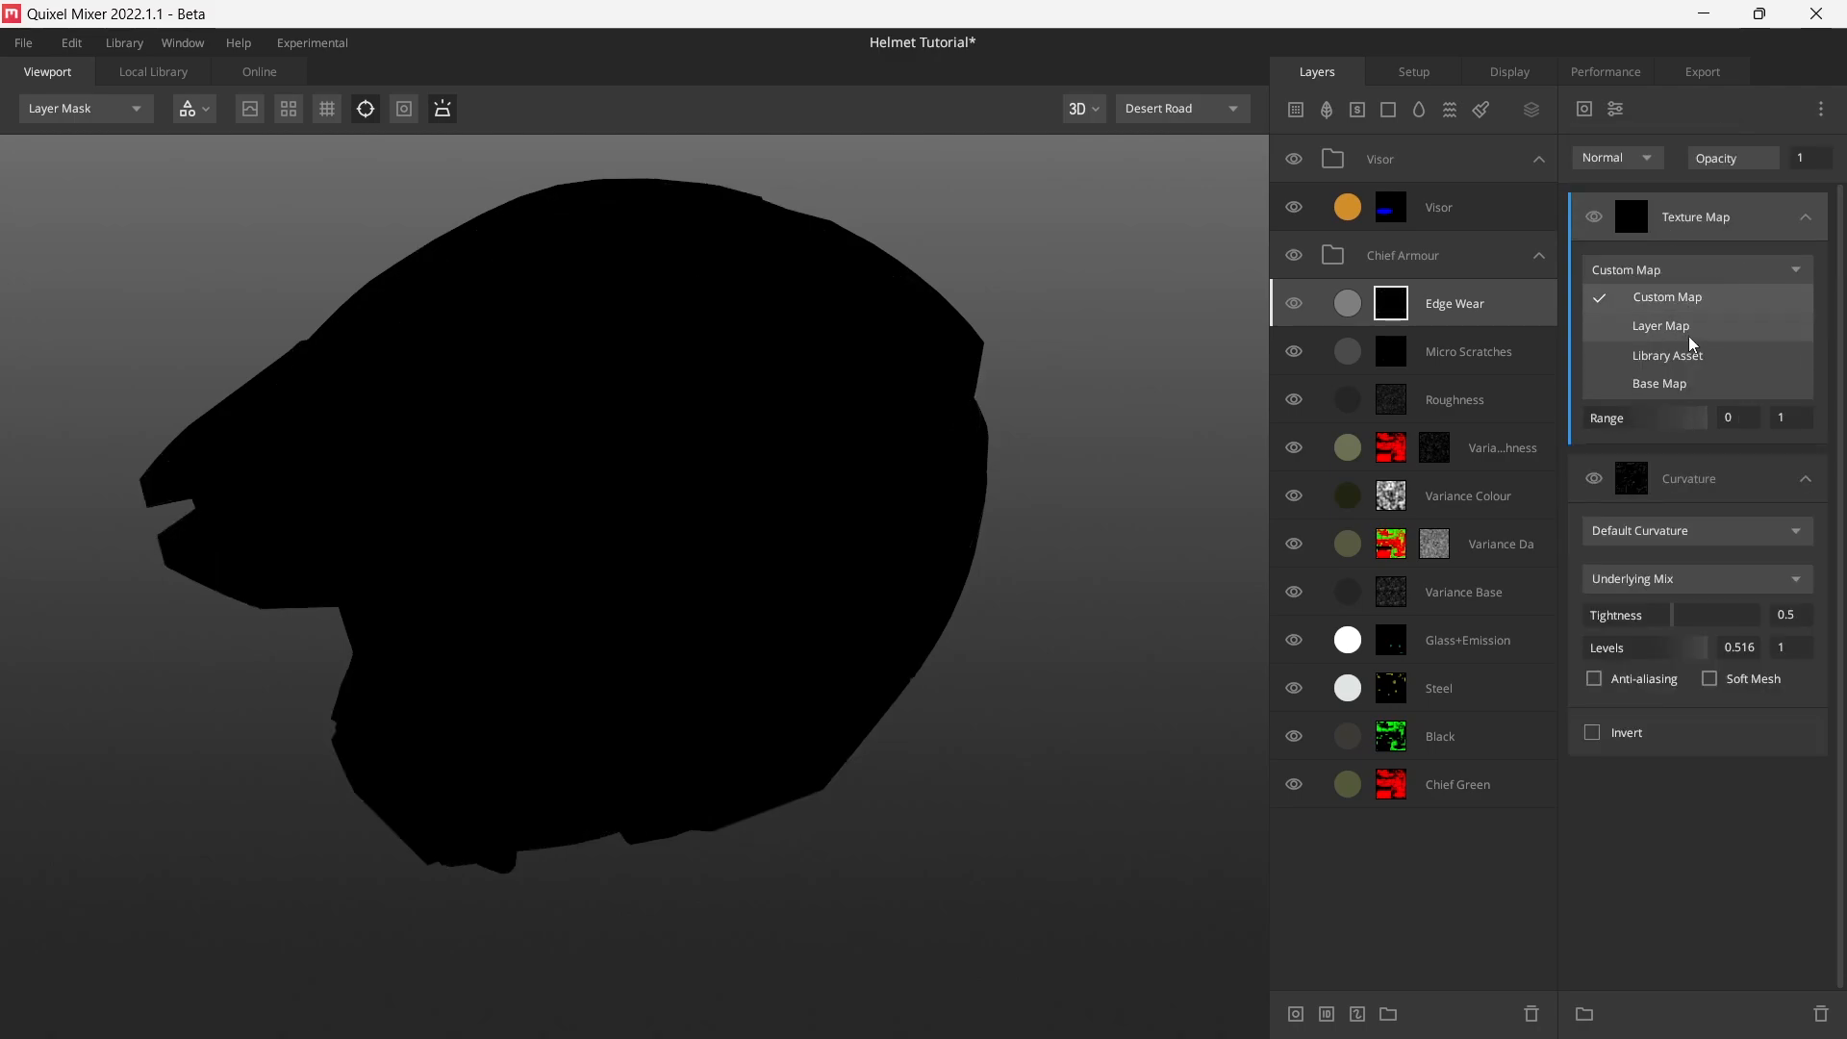
pyautogui.click(1680, 354)
pyautogui.click(1661, 323)
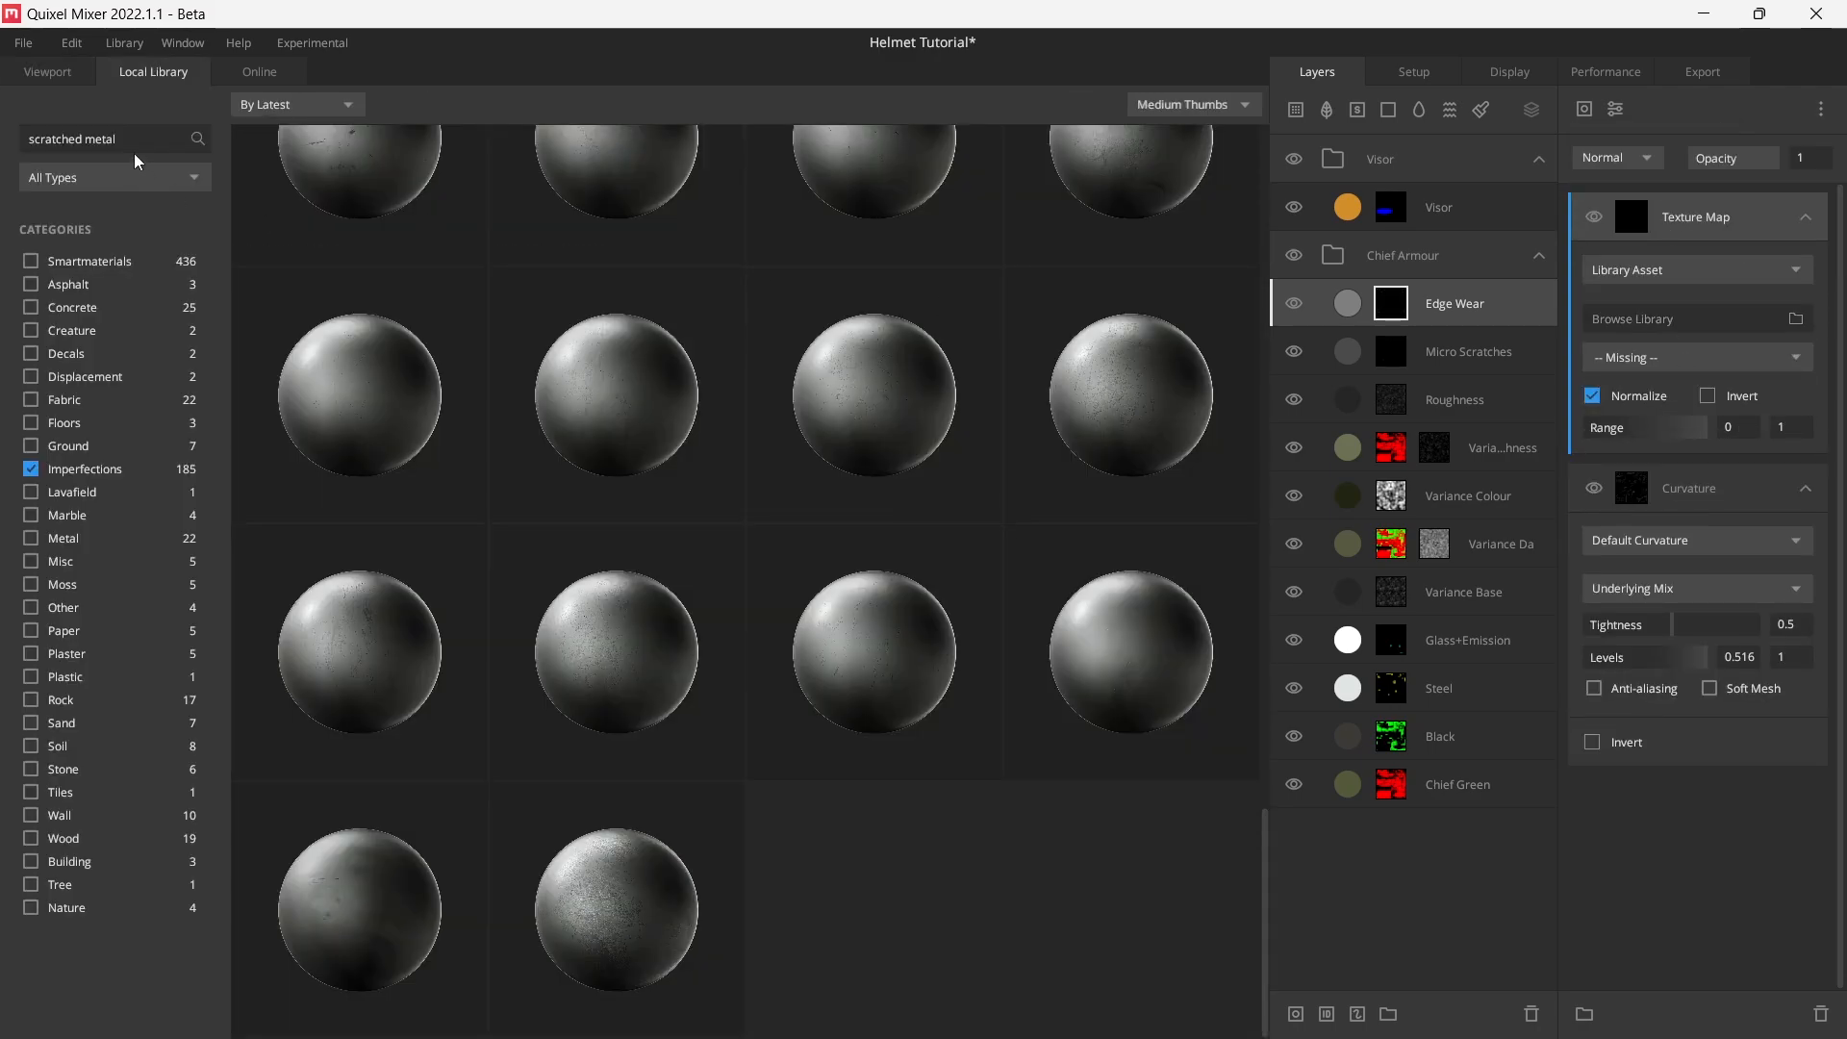
pyautogui.write('stone')
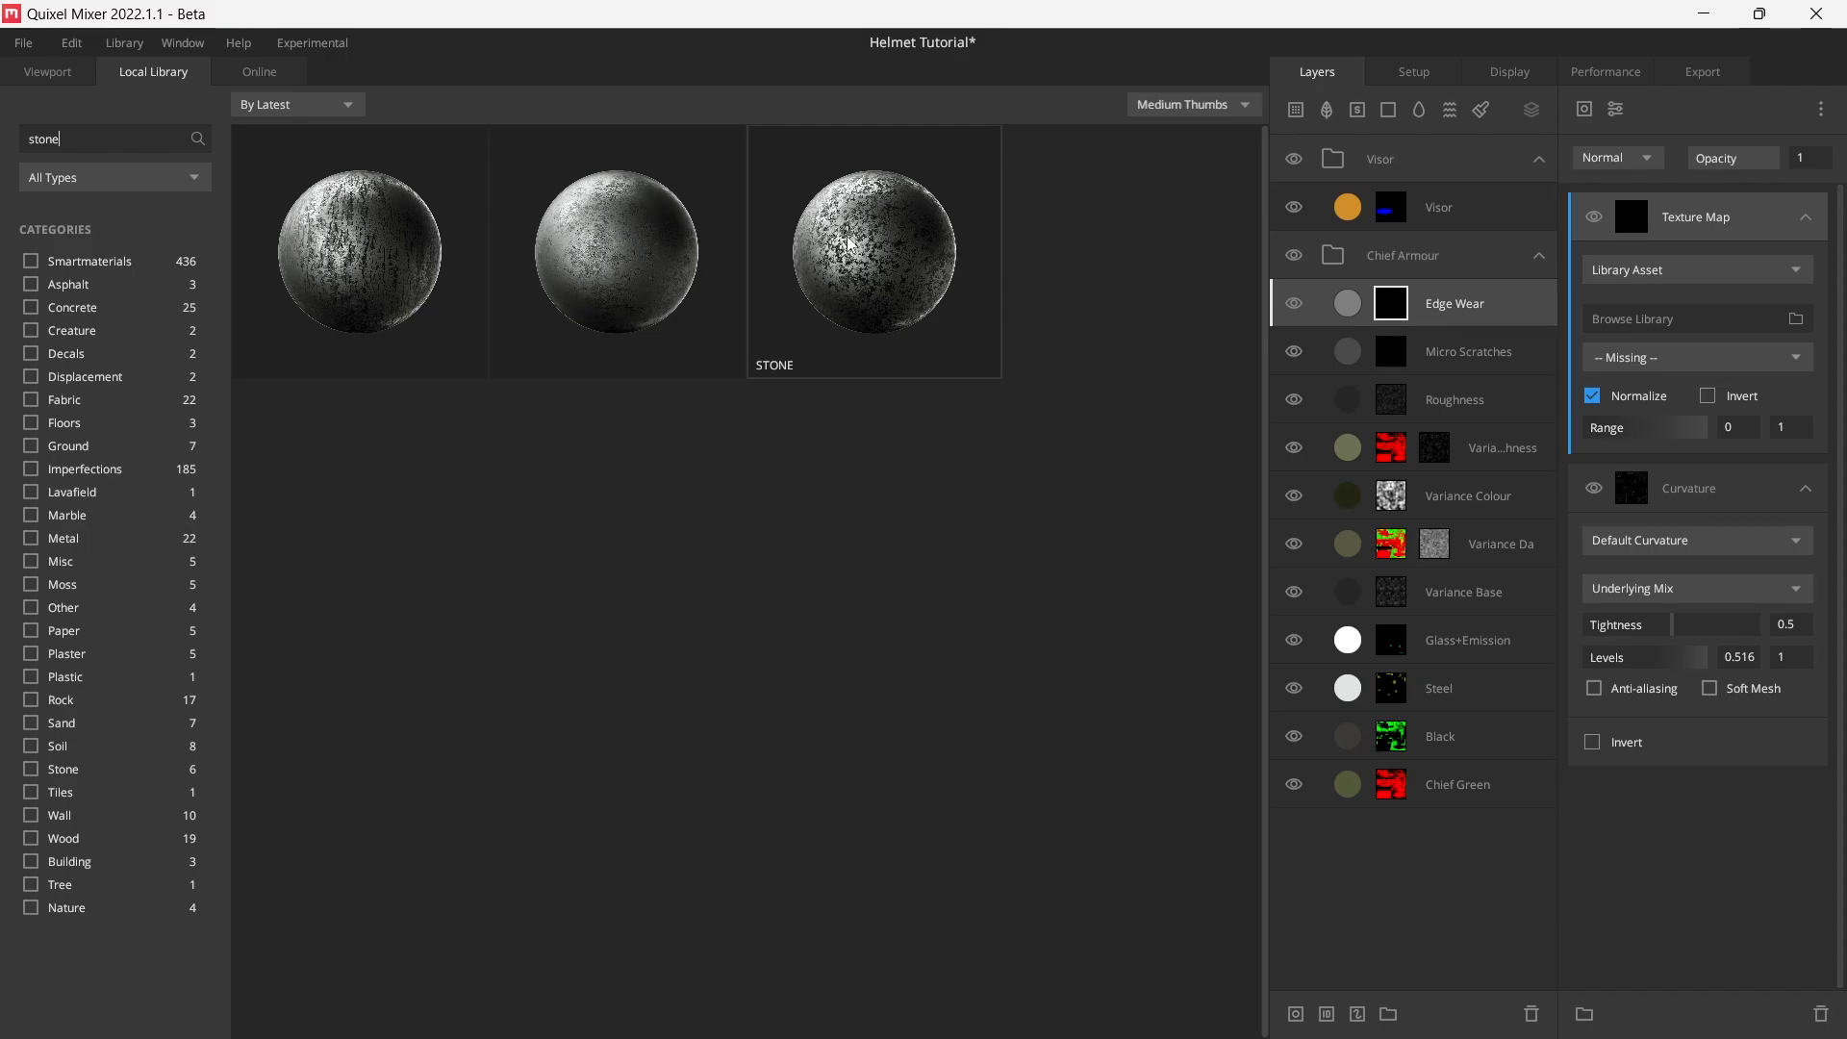
pyautogui.click(967, 227)
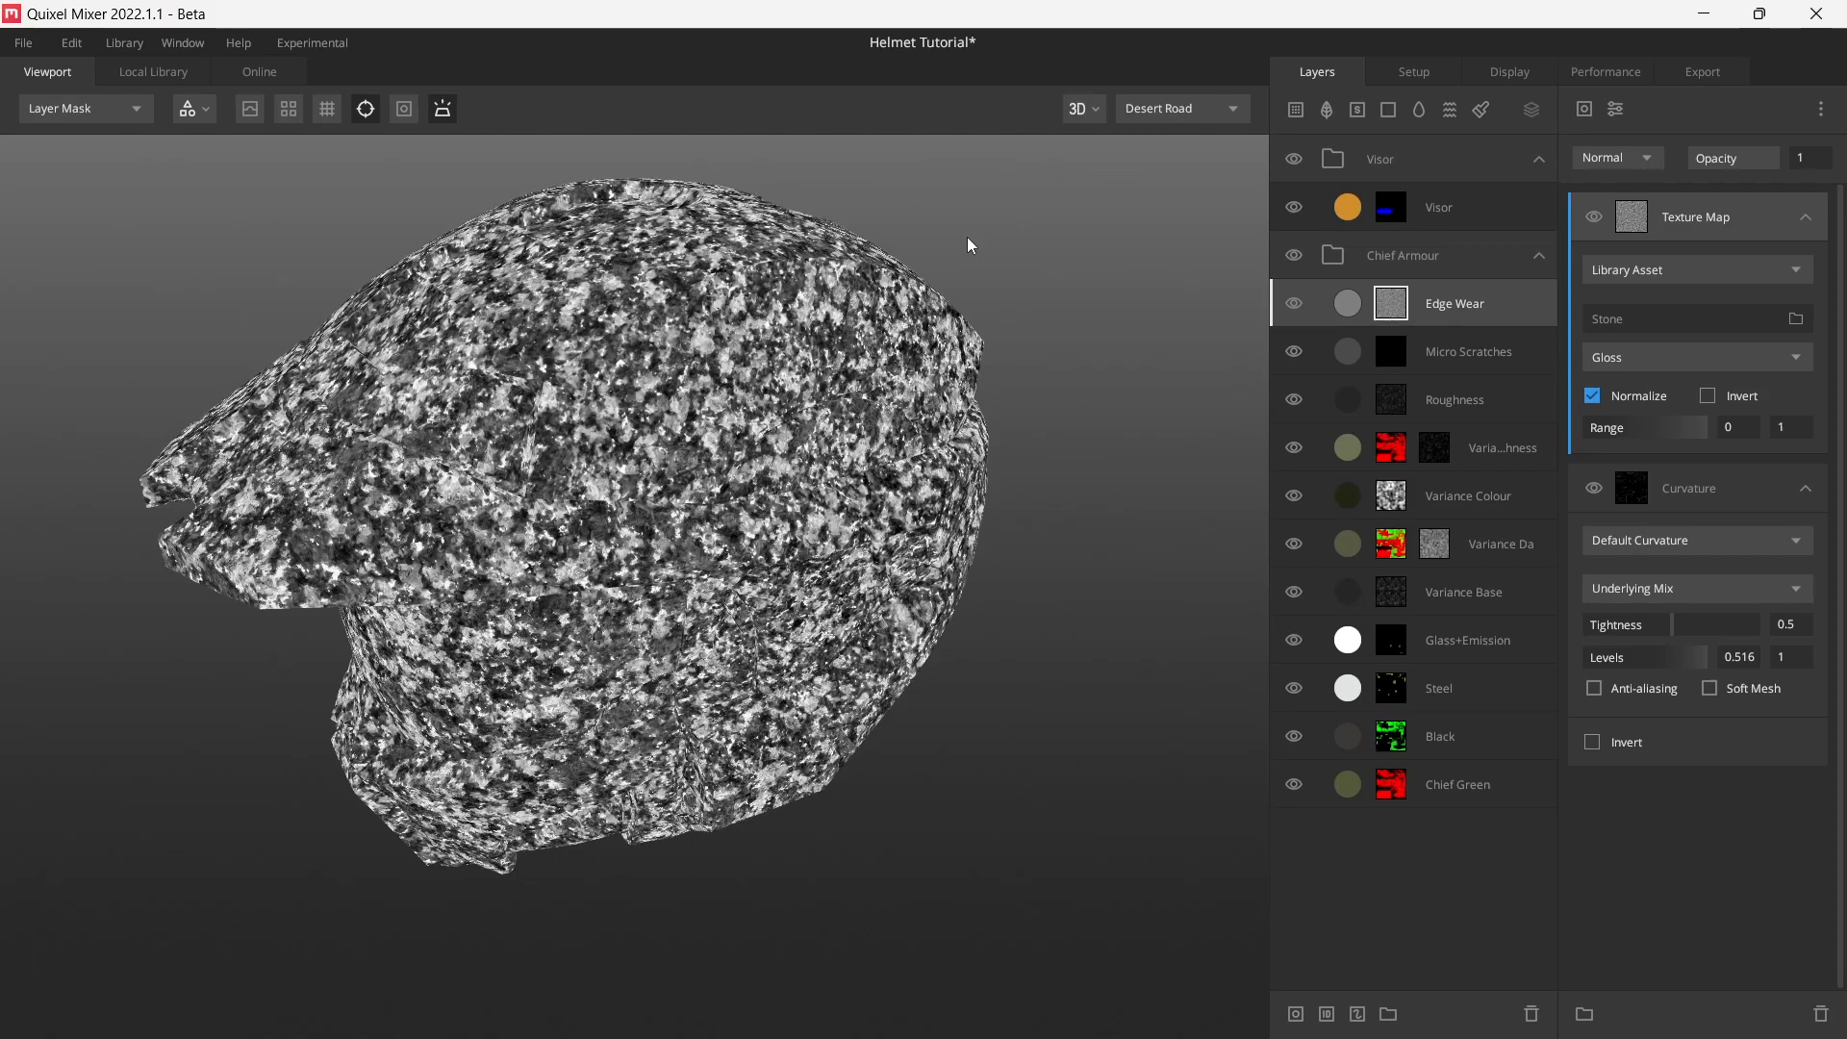
# - Set the Stone texture map's blend mode to Add and narrow its Range to 0.31–0.532
pyautogui.click(1806, 488)
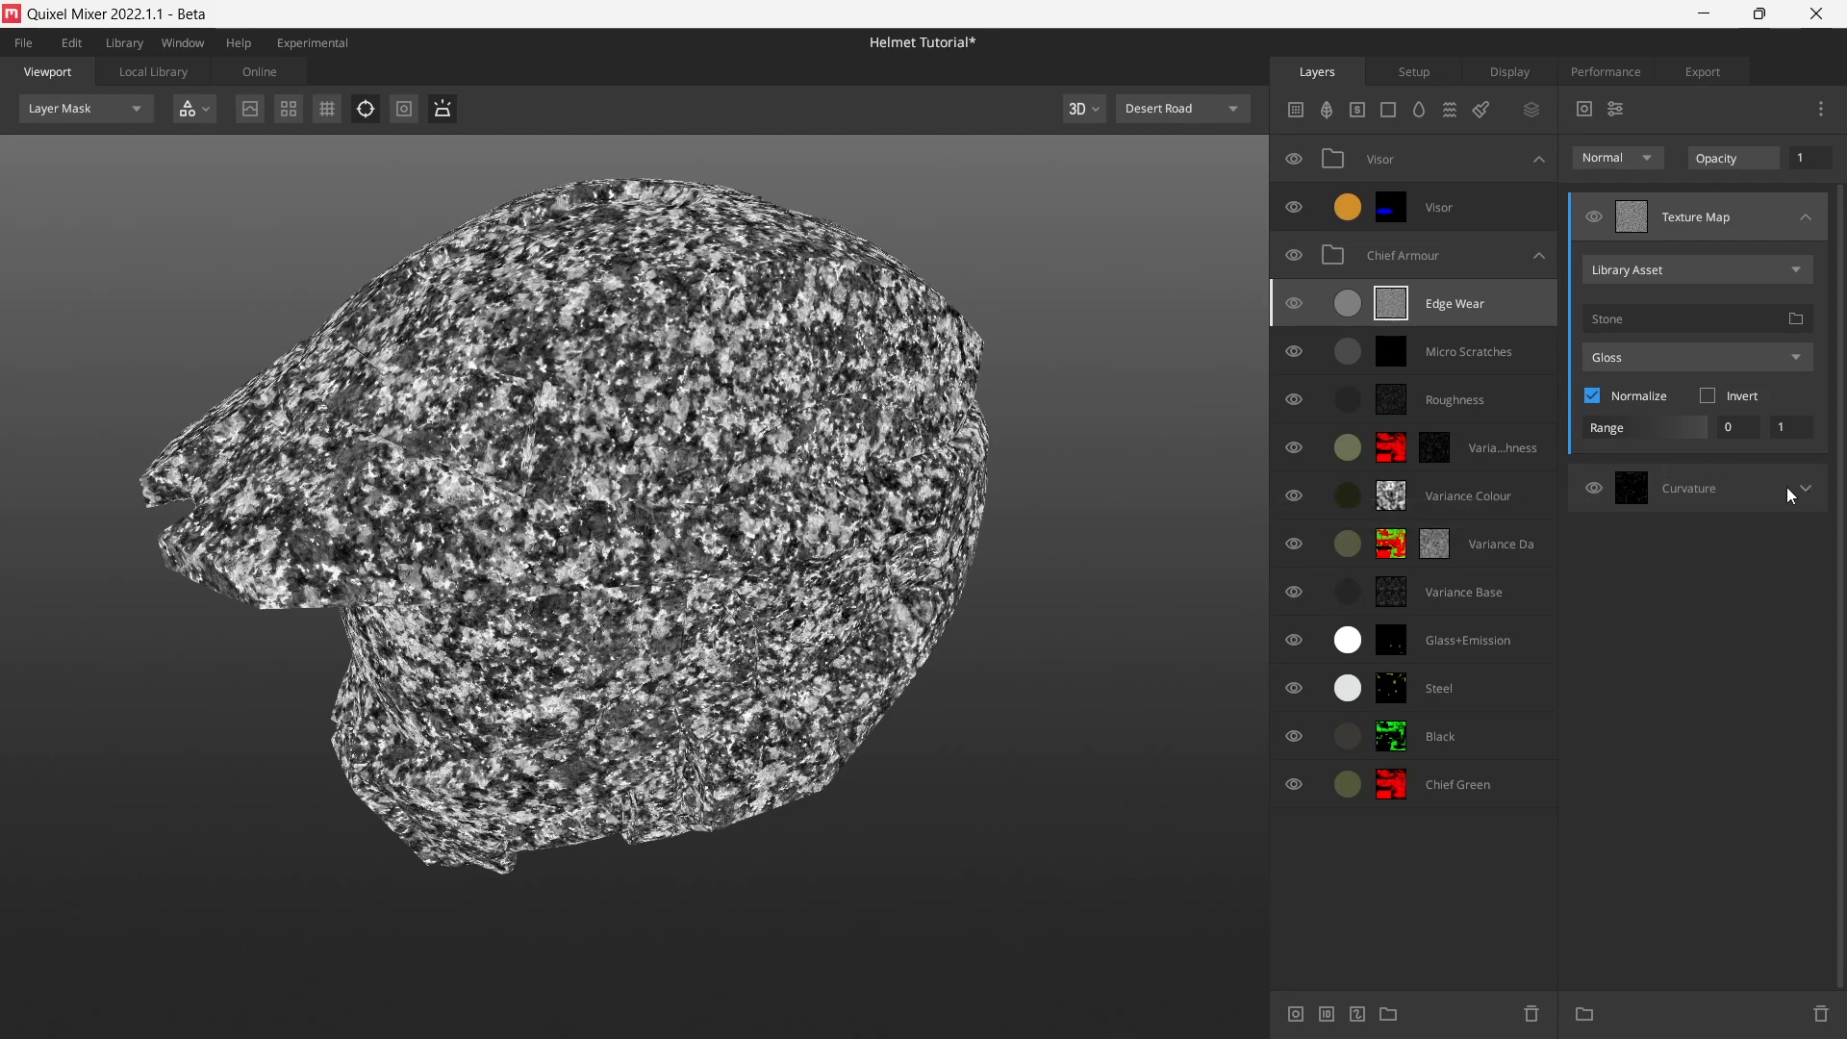
pyautogui.scroll(4, 712, 433)
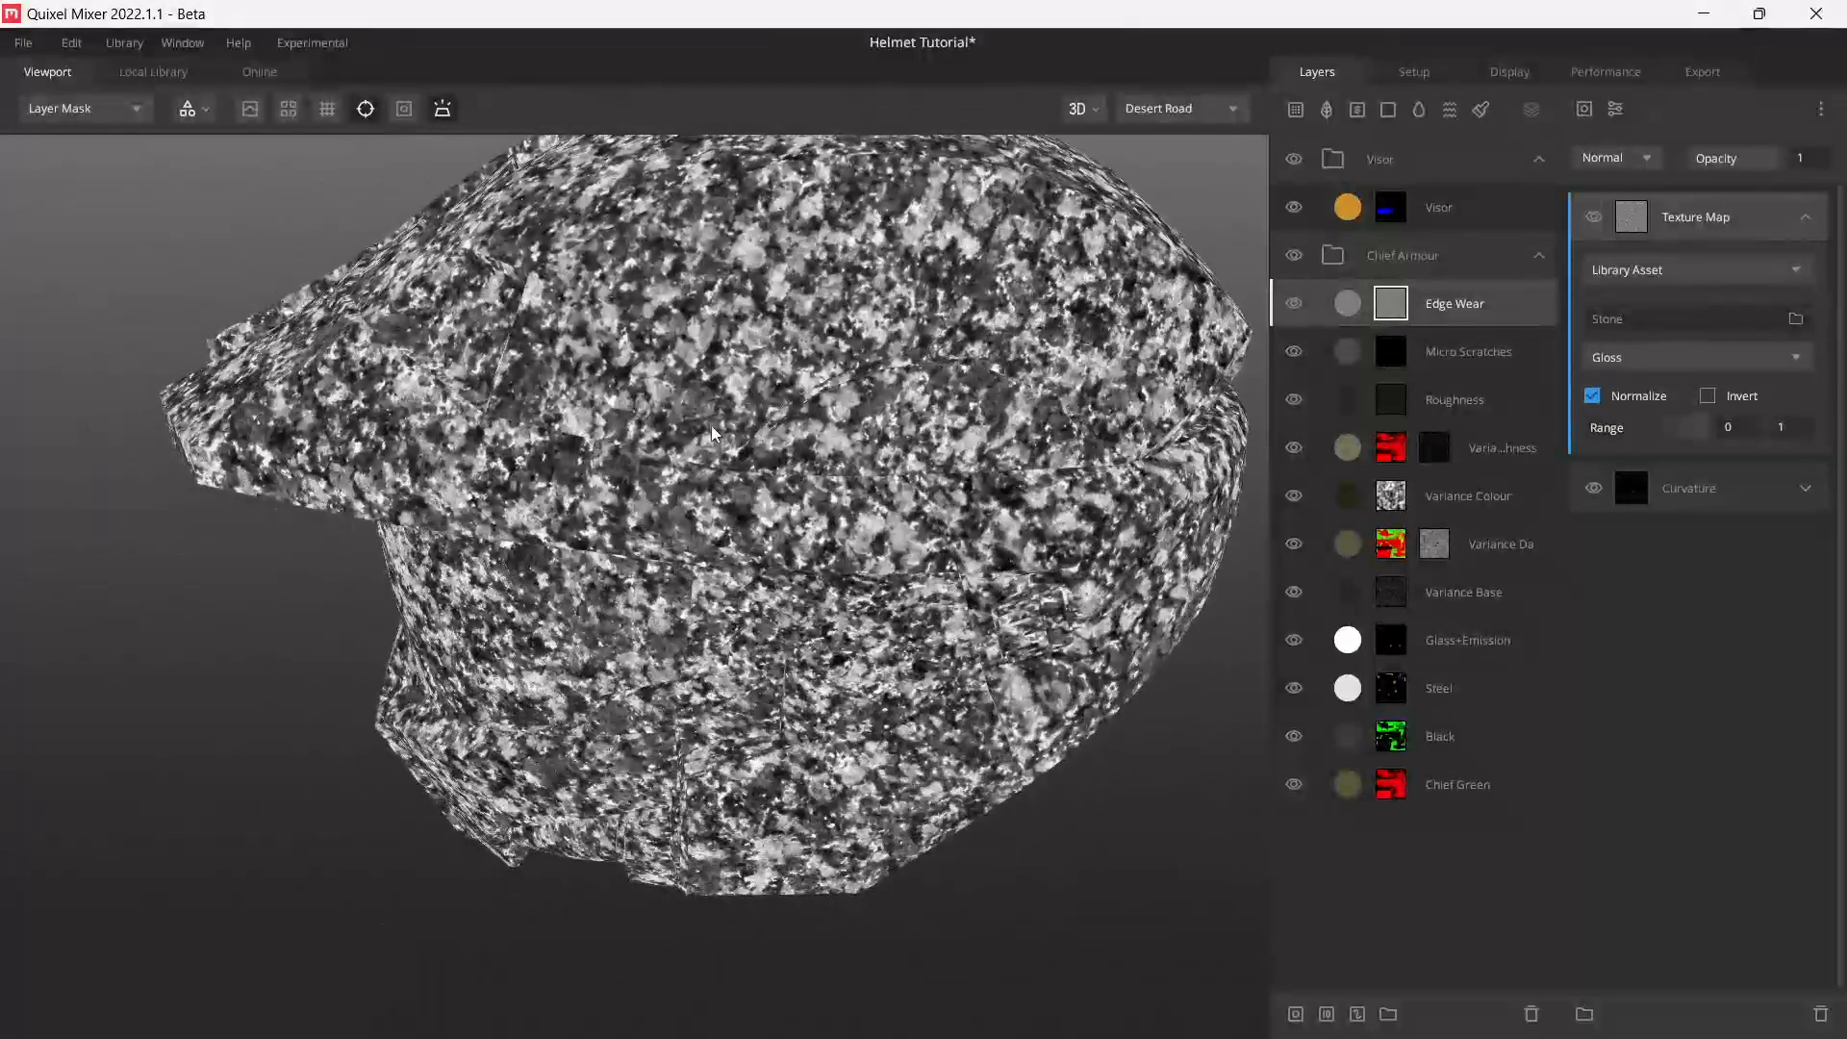
pyautogui.moveTo(711, 427); pyautogui.dragTo(703, 456)
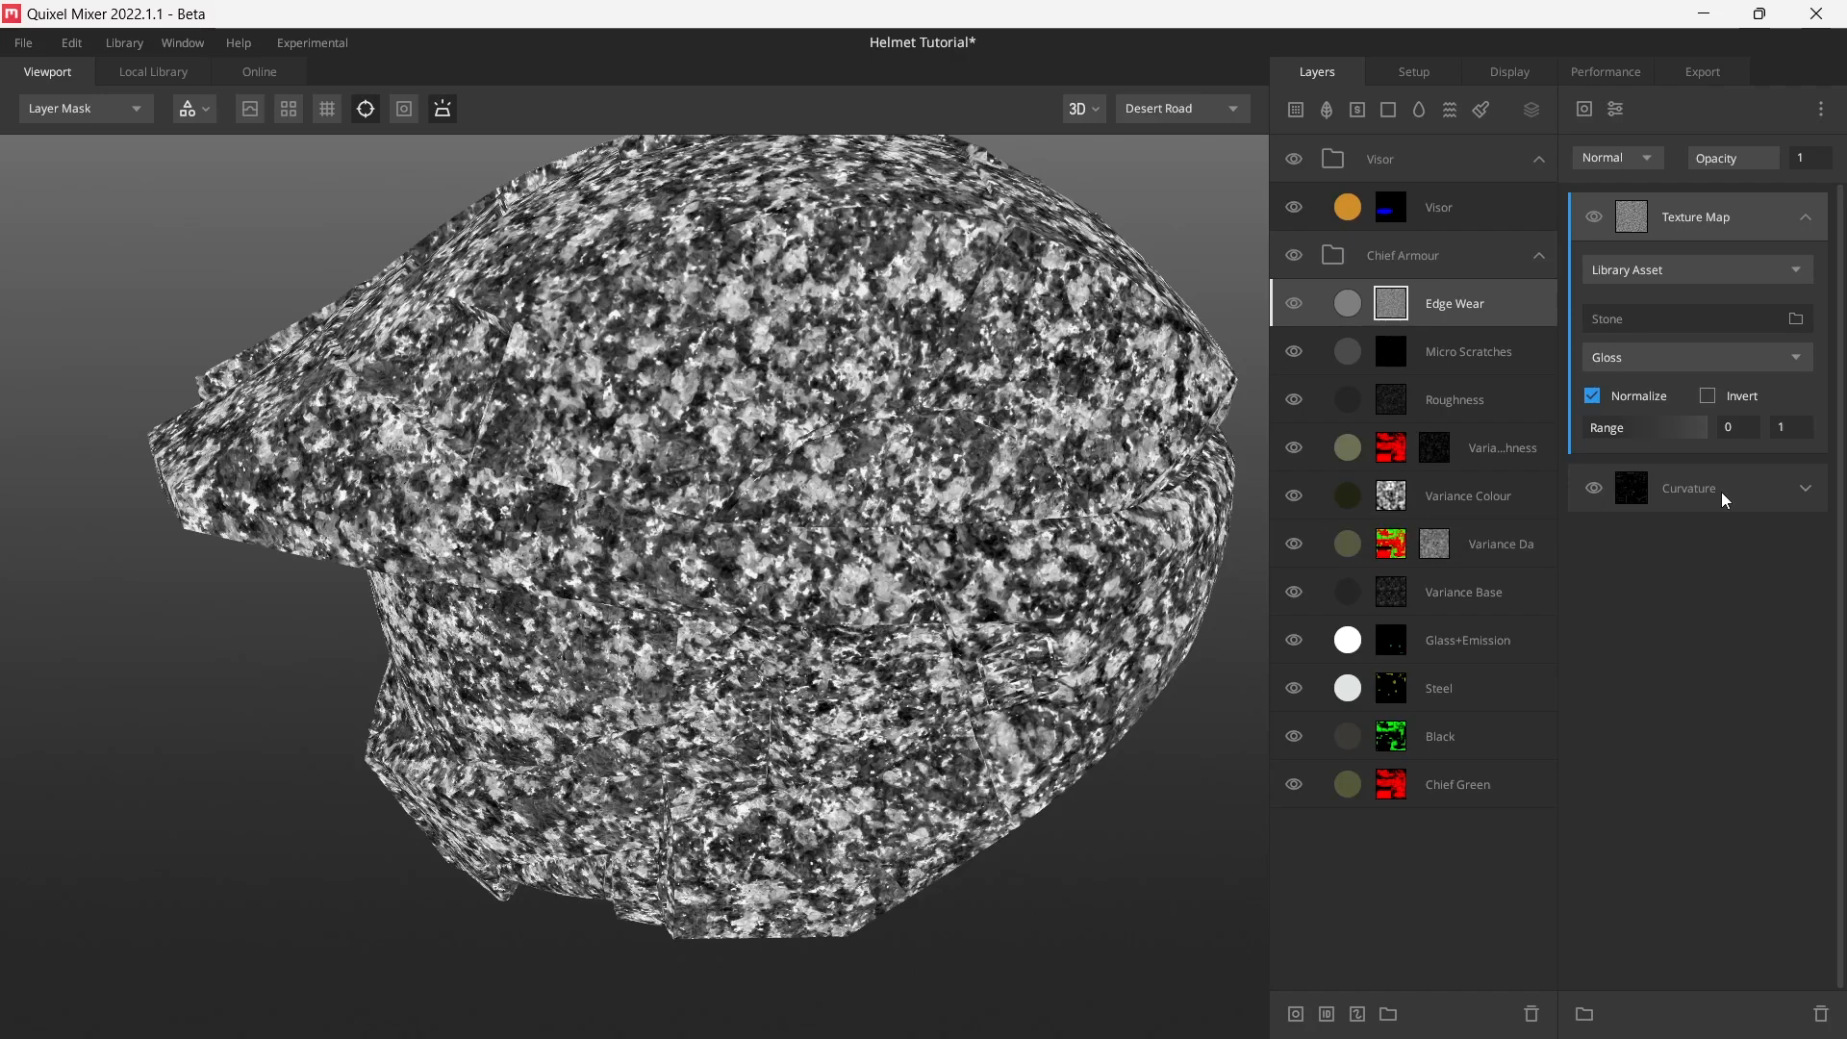
pyautogui.click(1626, 153)
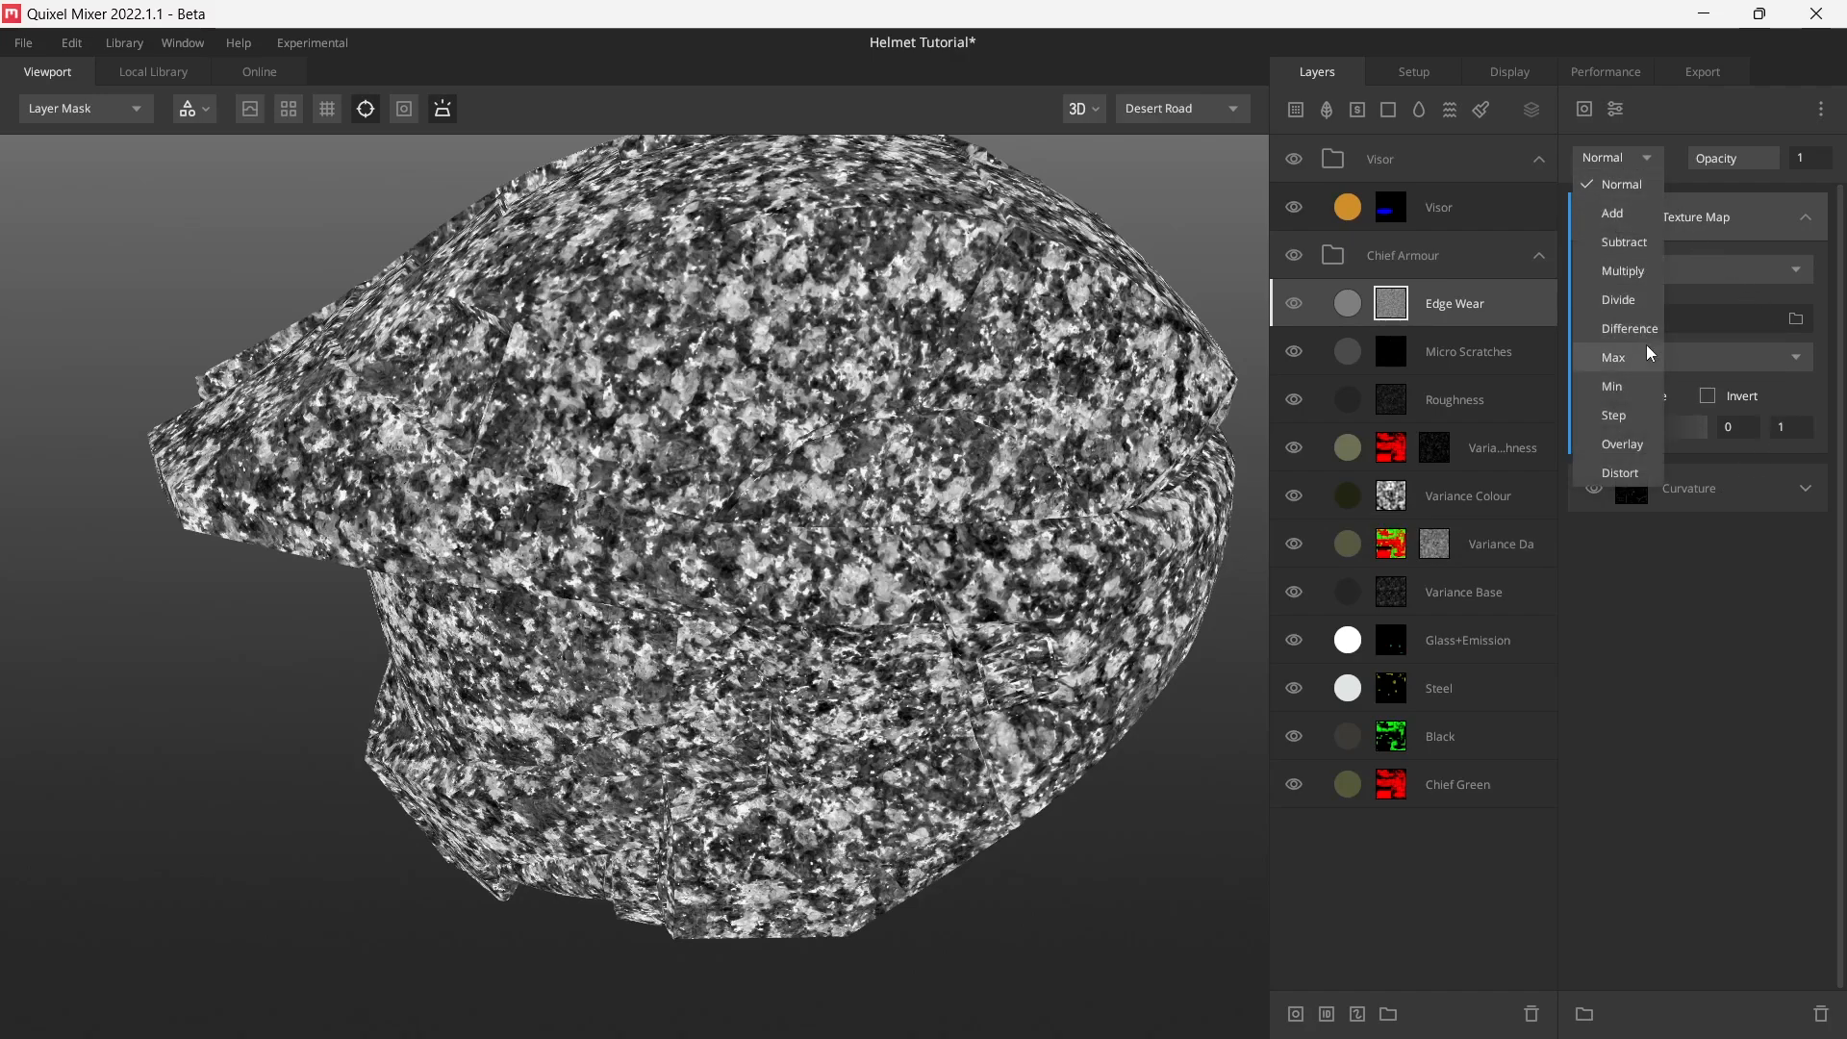
pyautogui.click(1637, 217)
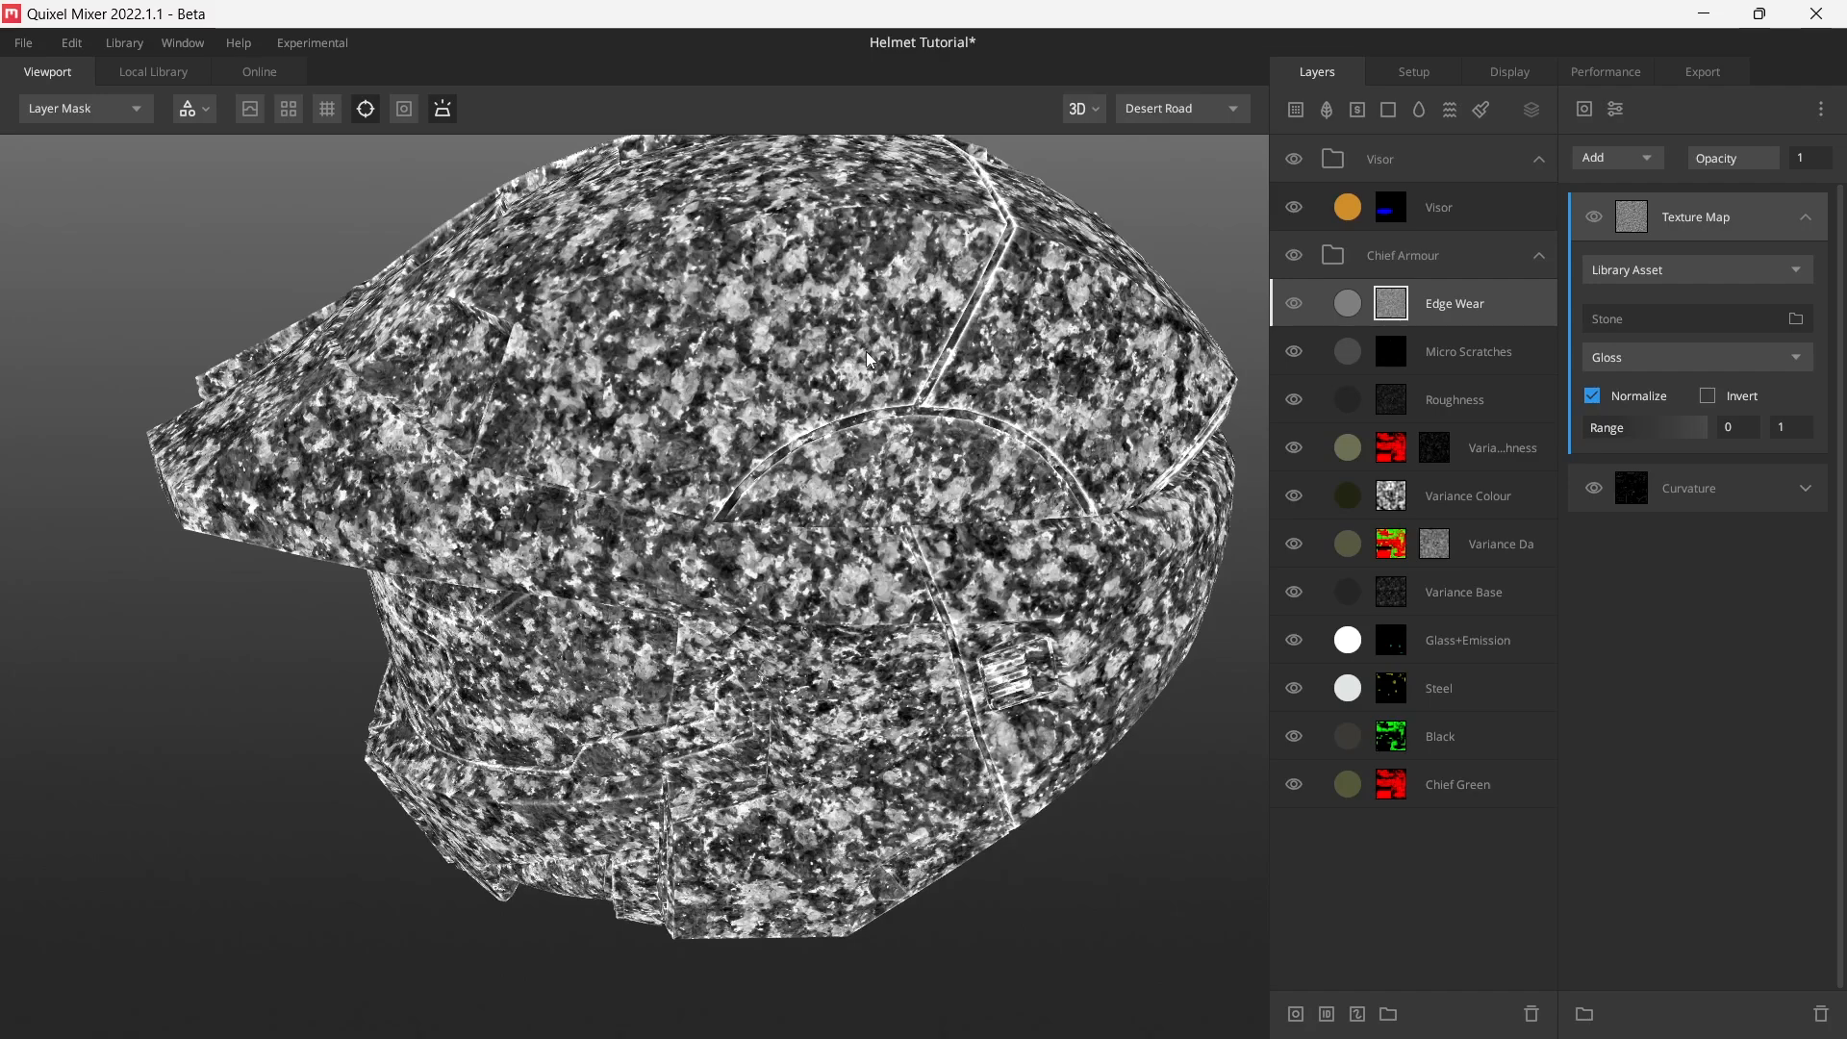
pyautogui.moveTo(1585, 428); pyautogui.dragTo(1649, 431)
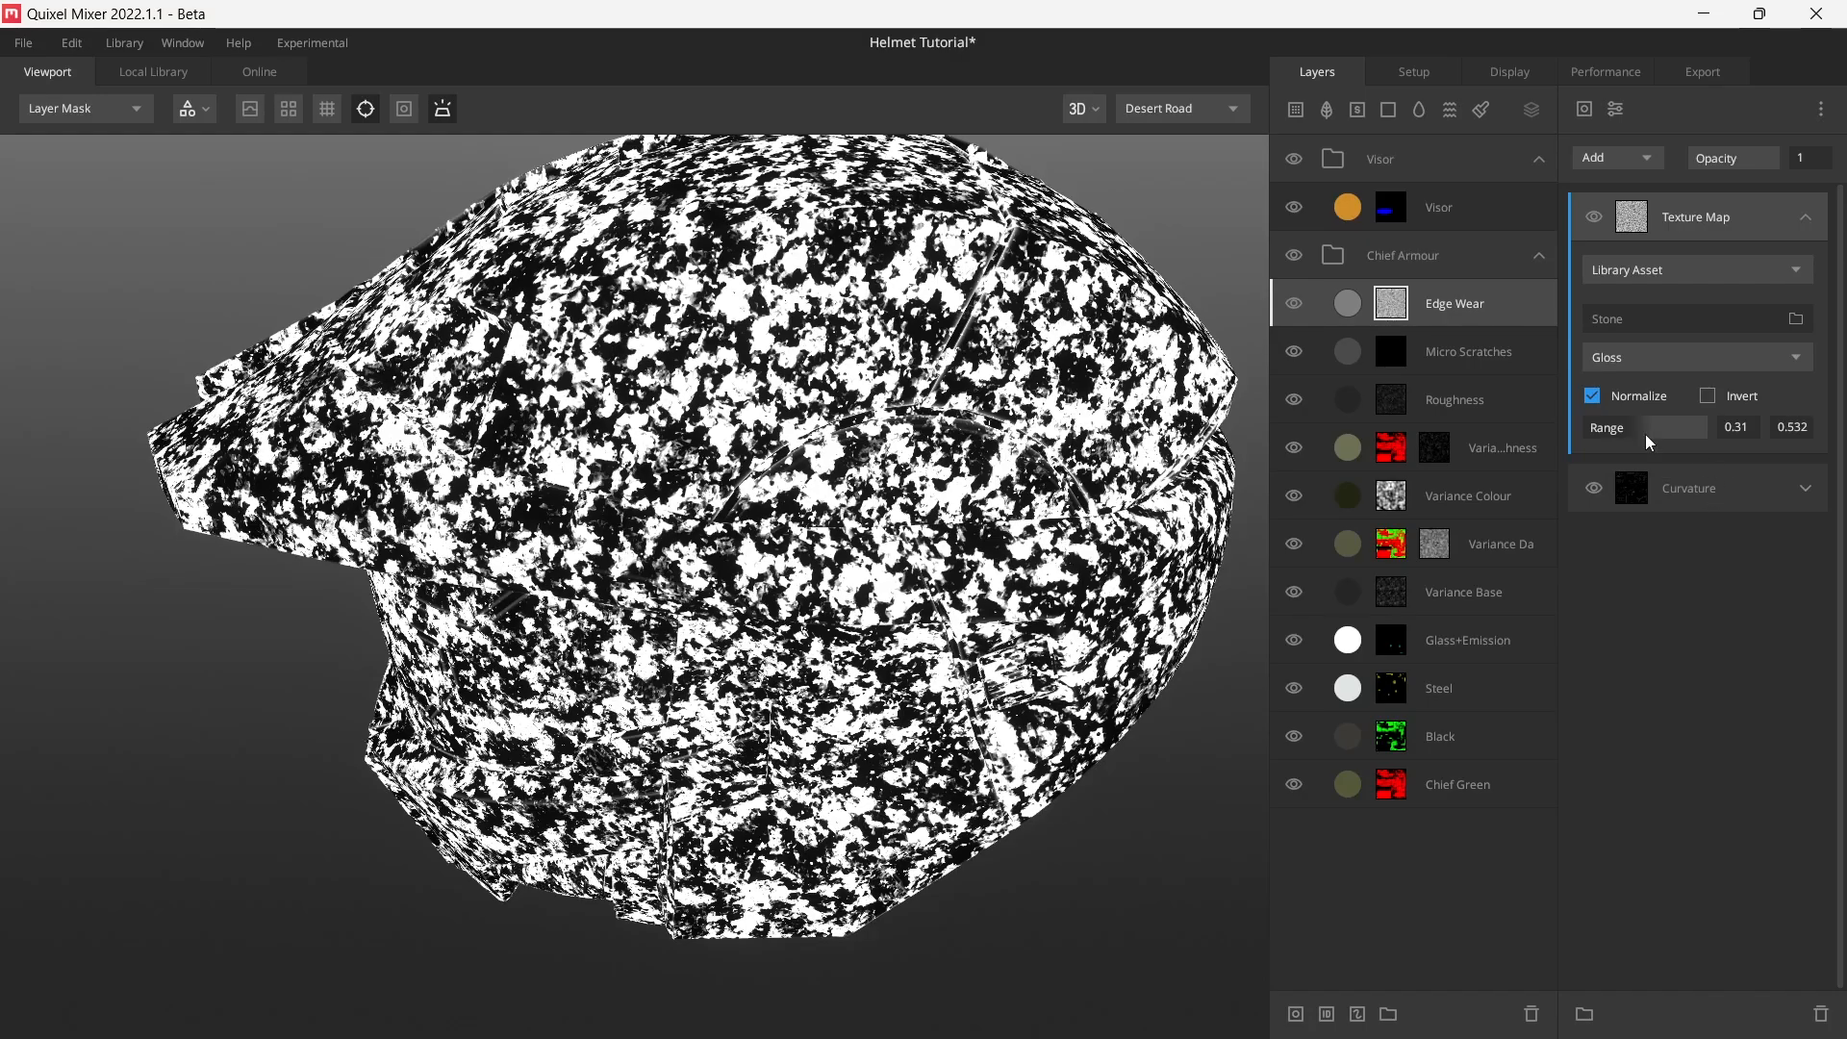
# - Examine how the Stone pattern combines with the curvature lines along the helmet's side seams in the layer mask
pyautogui.keyDown('alt'); pyautogui.moveTo(866, 481); pyautogui.dragTo(837, 539); pyautogui.keyUp('alt')
pyautogui.keyDown('alt'); pyautogui.moveTo(837, 538); pyautogui.dragTo(787, 635, button='middle'); pyautogui.keyUp('alt')
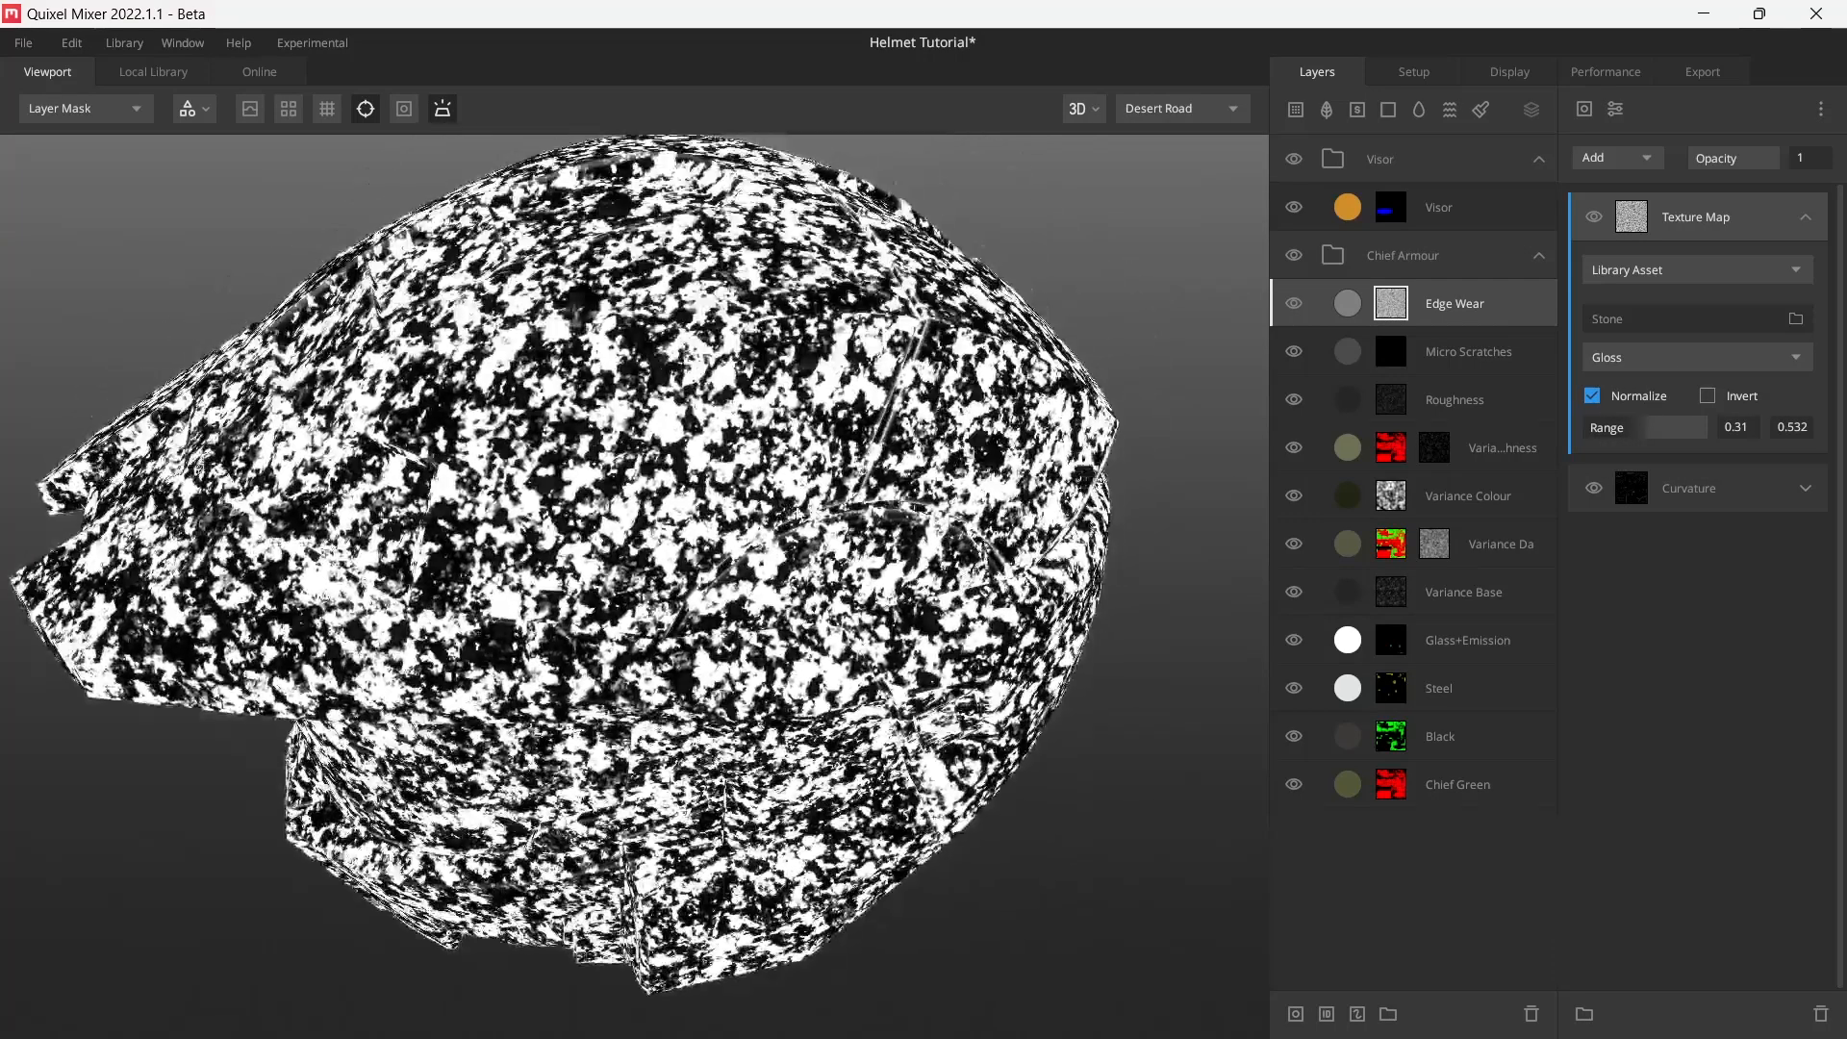
pyautogui.keyDown('alt'); pyautogui.moveTo(787, 635); pyautogui.dragTo(924, 578); pyautogui.keyUp('alt')
pyautogui.keyDown('alt'); pyautogui.moveTo(923, 577); pyautogui.dragTo(866, 601, button='middle'); pyautogui.keyUp('alt')
pyautogui.scroll(5, 865, 539)
pyautogui.keyDown('alt'); pyautogui.moveTo(972, 404); pyautogui.dragTo(777, 572, button='middle'); pyautogui.keyUp('alt')
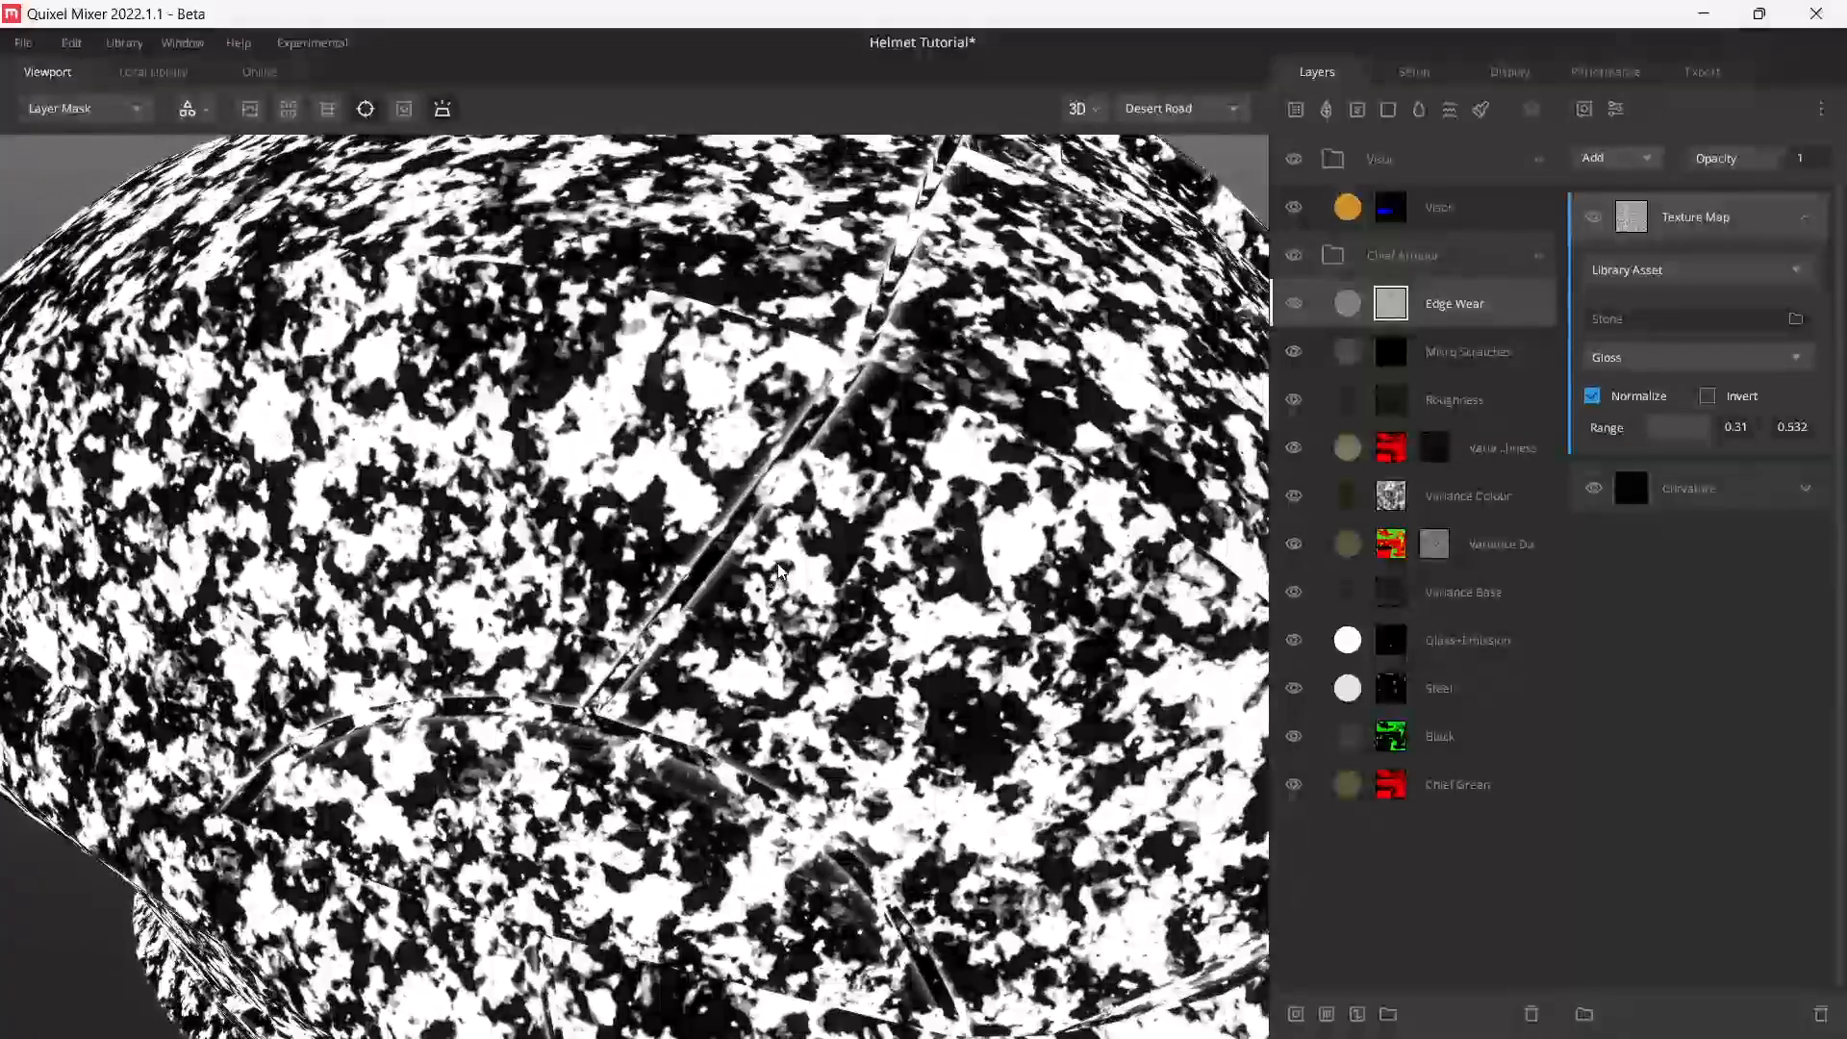
pyautogui.keyDown('alt'); pyautogui.moveTo(779, 572); pyautogui.dragTo(938, 356); pyautogui.keyUp('alt')
pyautogui.scroll(-5, 868, 438)
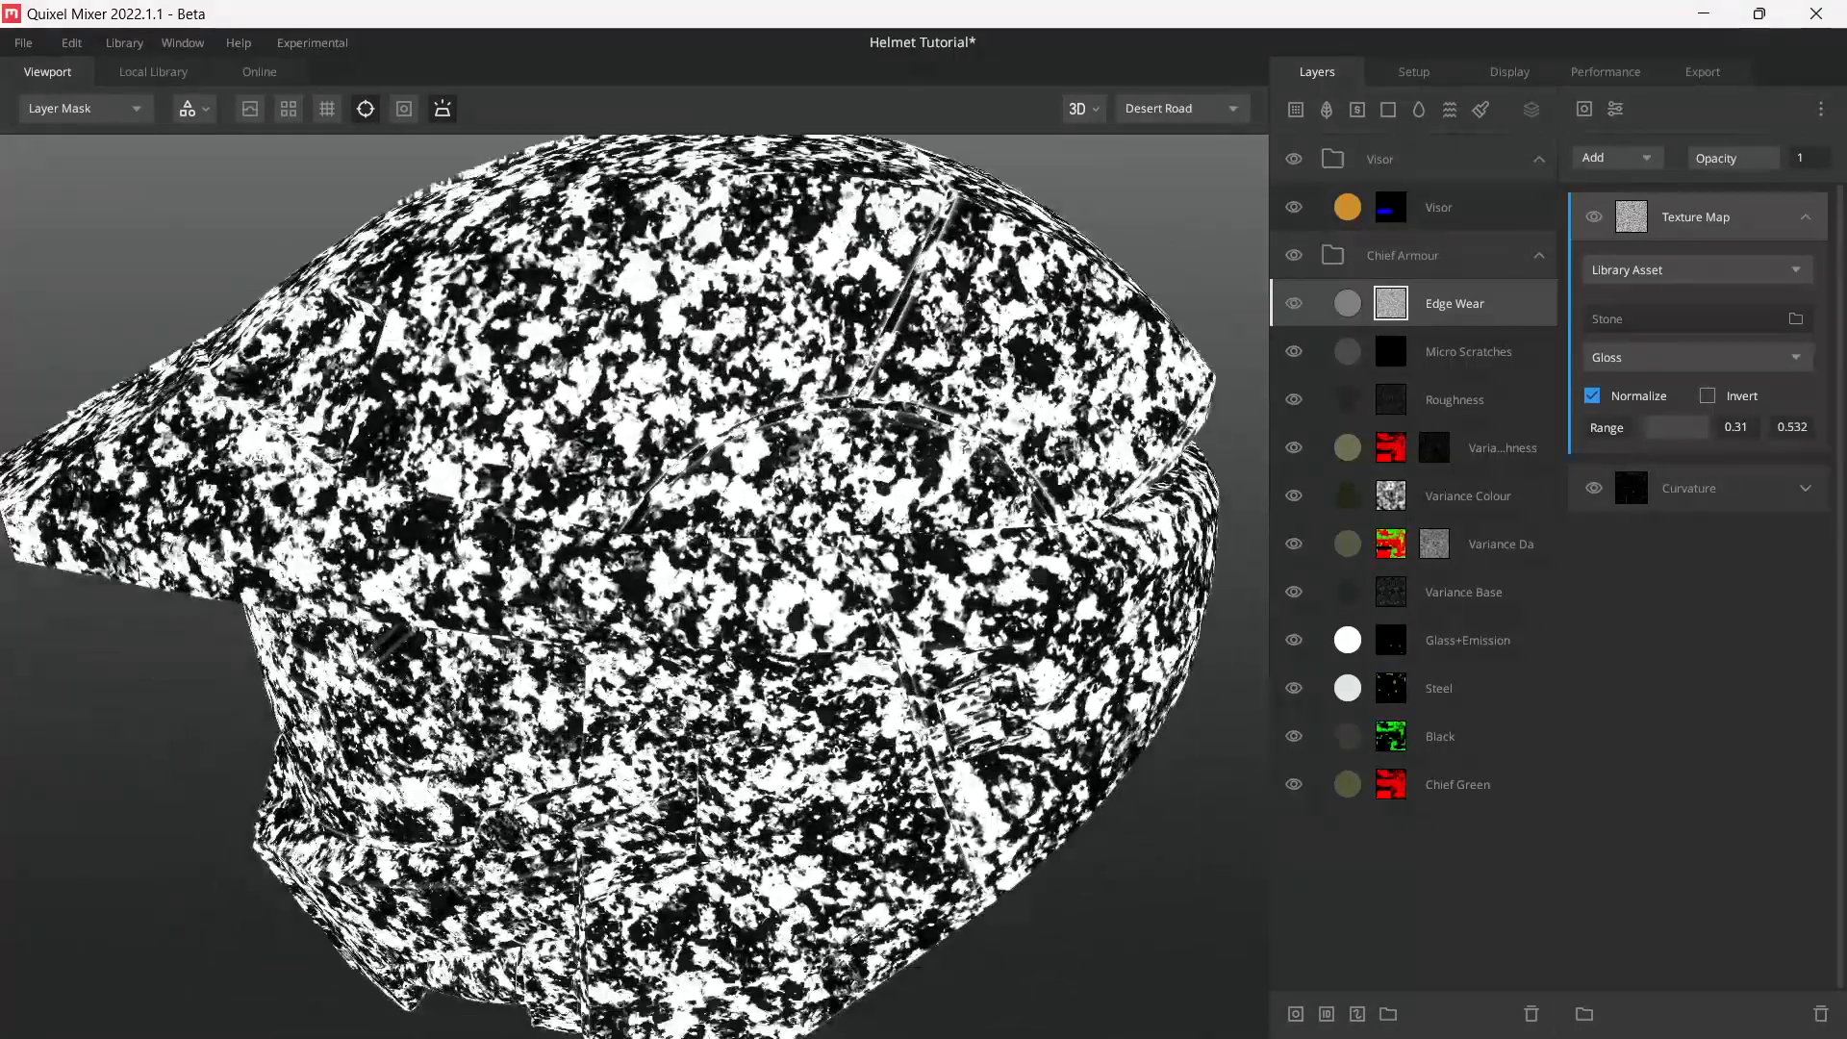
# - Show the PBR Metalness view and examine the scale and coverage of the metallic wear pattern around the helmet
pyautogui.press('m')
pyautogui.keyDown('alt'); pyautogui.moveTo(847, 616); pyautogui.dragTo(921, 558); pyautogui.keyUp('alt')
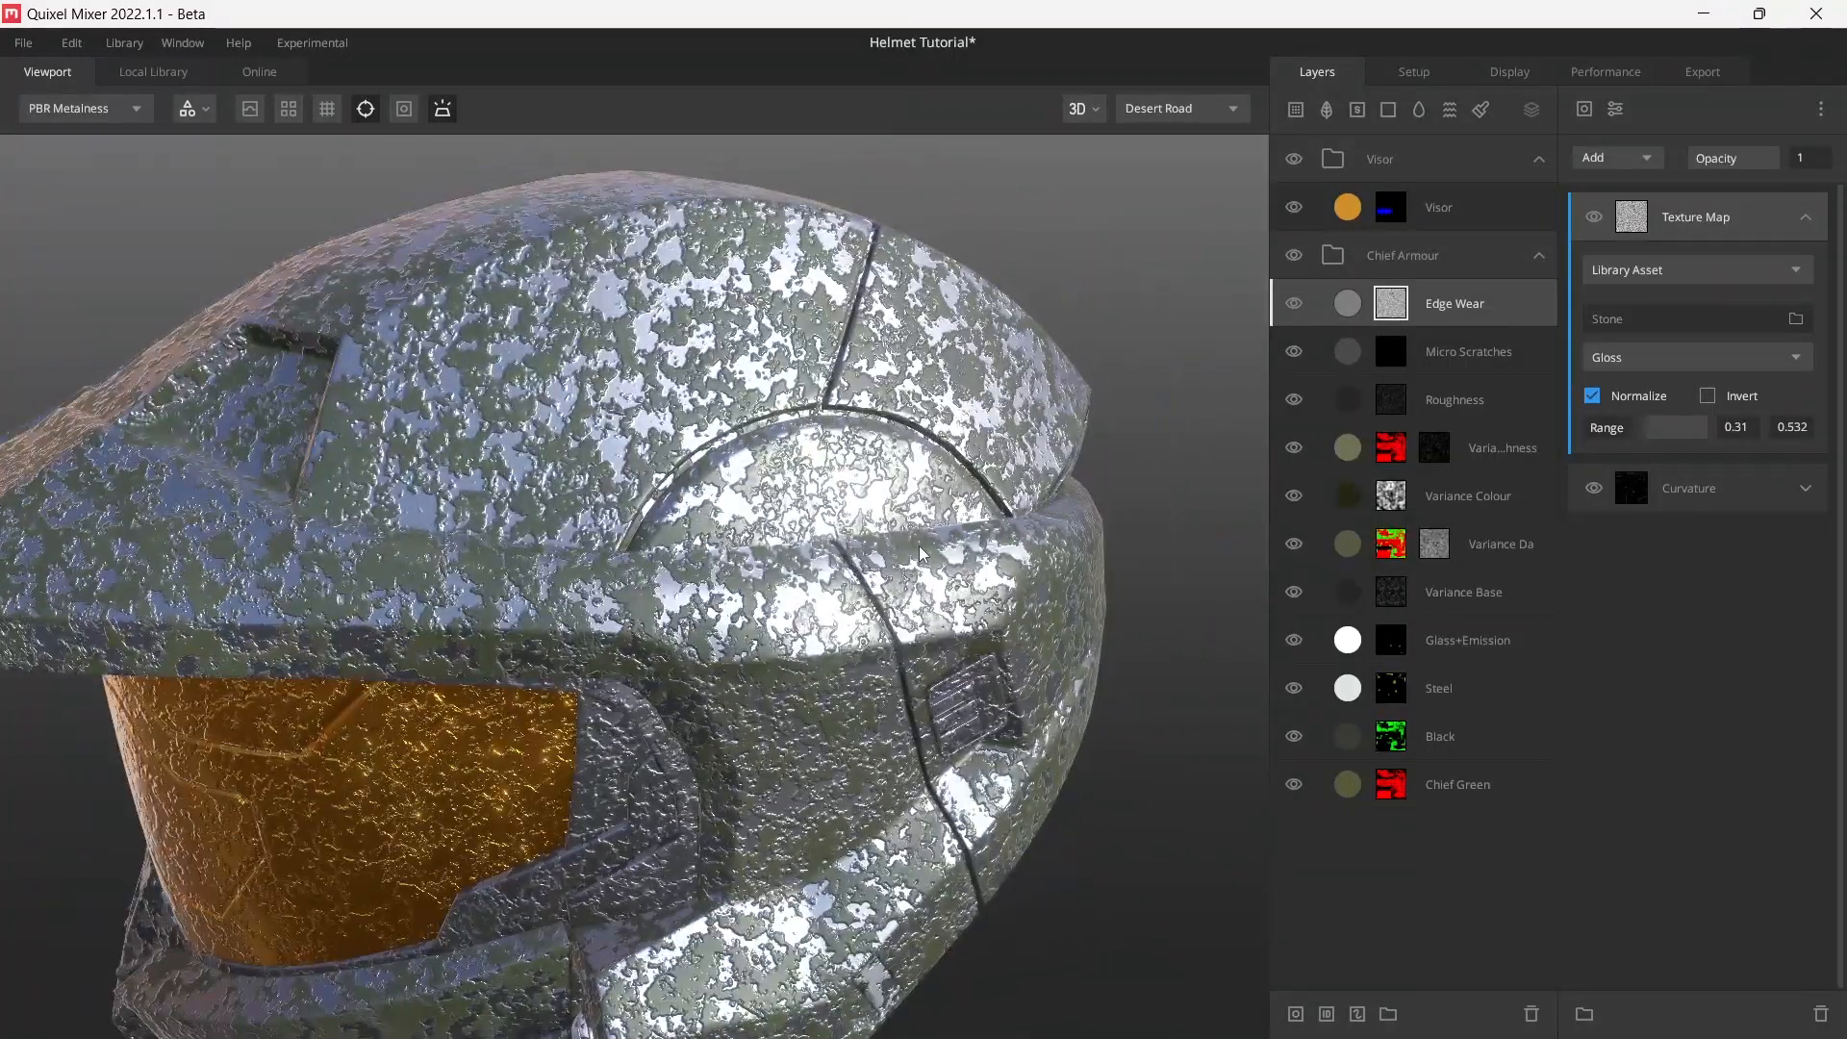
pyautogui.scroll(-4, 921, 555)
pyautogui.keyDown('alt'); pyautogui.moveTo(481, 707); pyautogui.dragTo(712, 602); pyautogui.keyUp('alt')
pyautogui.keyDown('alt'); pyautogui.moveTo(712, 601); pyautogui.dragTo(808, 596, button='middle'); pyautogui.keyUp('alt')
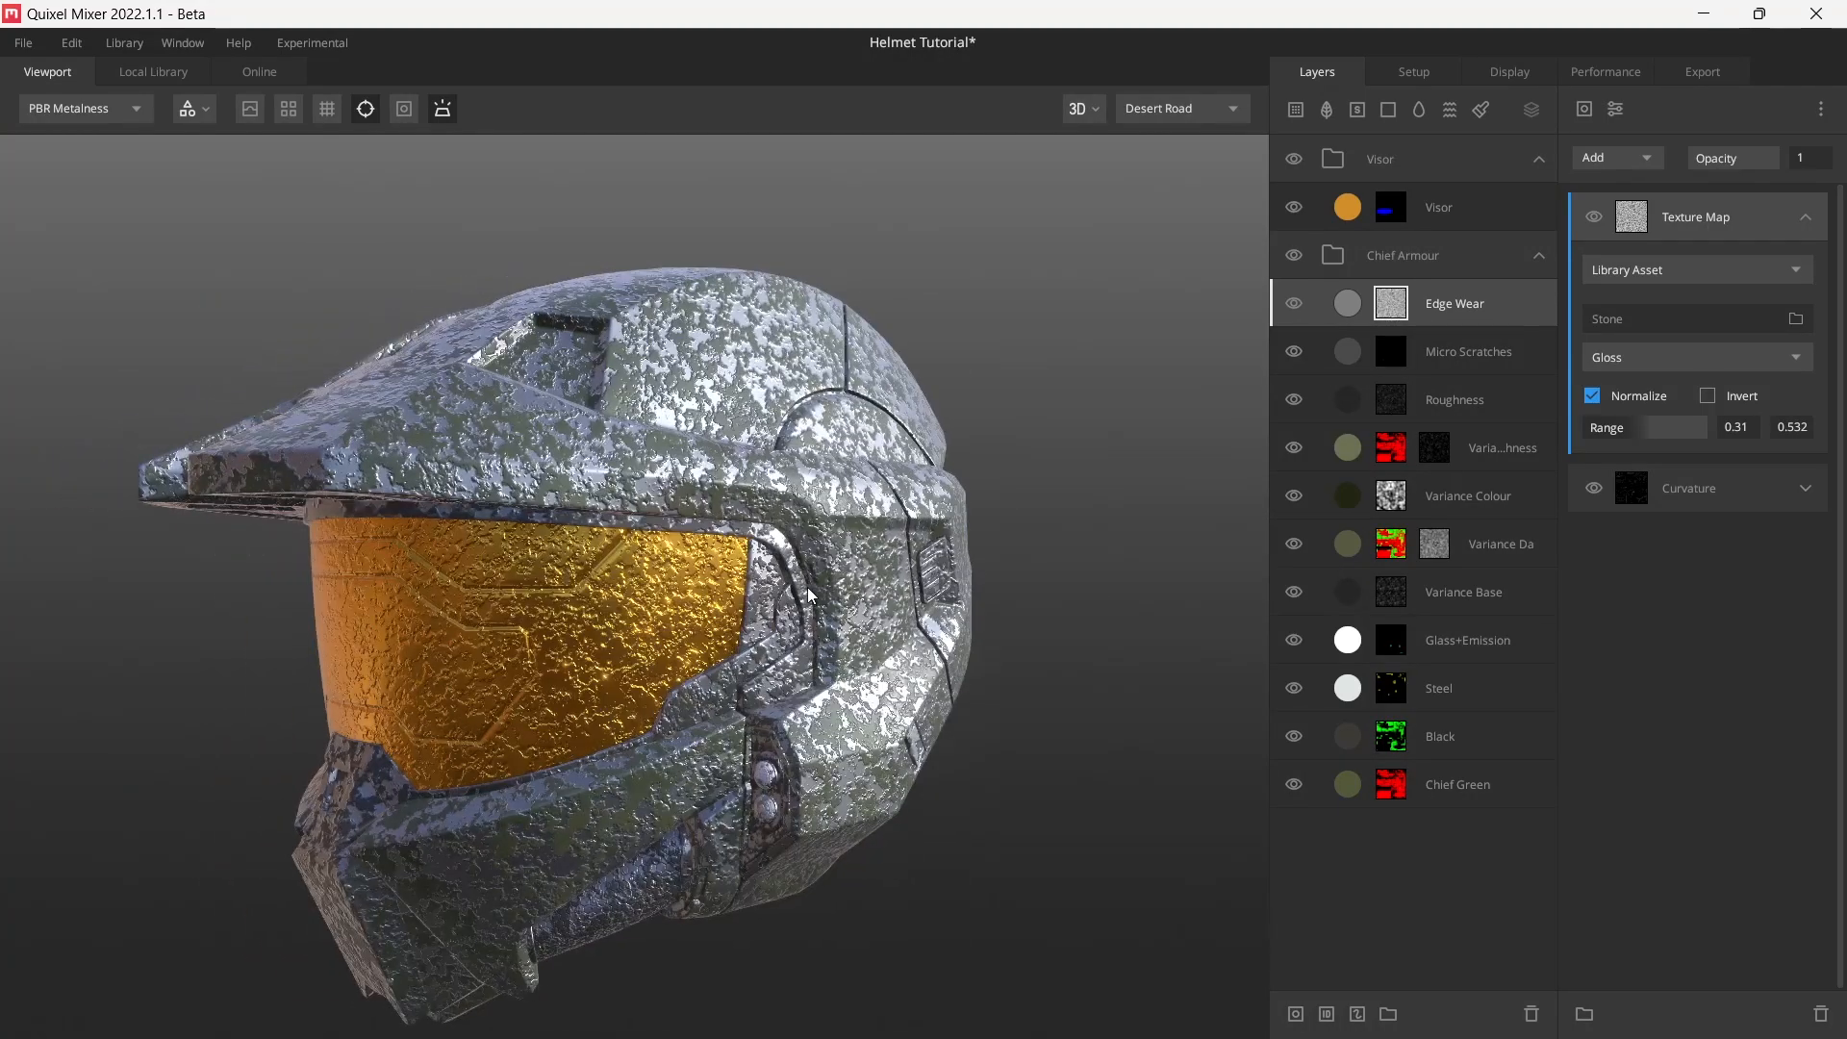
pyautogui.keyDown('alt'); pyautogui.moveTo(847, 566); pyautogui.dragTo(705, 589); pyautogui.keyUp('alt')
pyautogui.keyDown('alt'); pyautogui.moveTo(827, 510); pyautogui.dragTo(811, 558); pyautogui.keyUp('alt')
pyautogui.keyDown('alt'); pyautogui.moveTo(811, 558); pyautogui.dragTo(857, 601, button='middle'); pyautogui.keyUp('alt')
pyautogui.scroll(3, 758, 688)
pyautogui.scroll(-3, 852, 607)
pyautogui.keyDown('alt'); pyautogui.moveTo(706, 718); pyautogui.dragTo(811, 703); pyautogui.keyUp('alt')
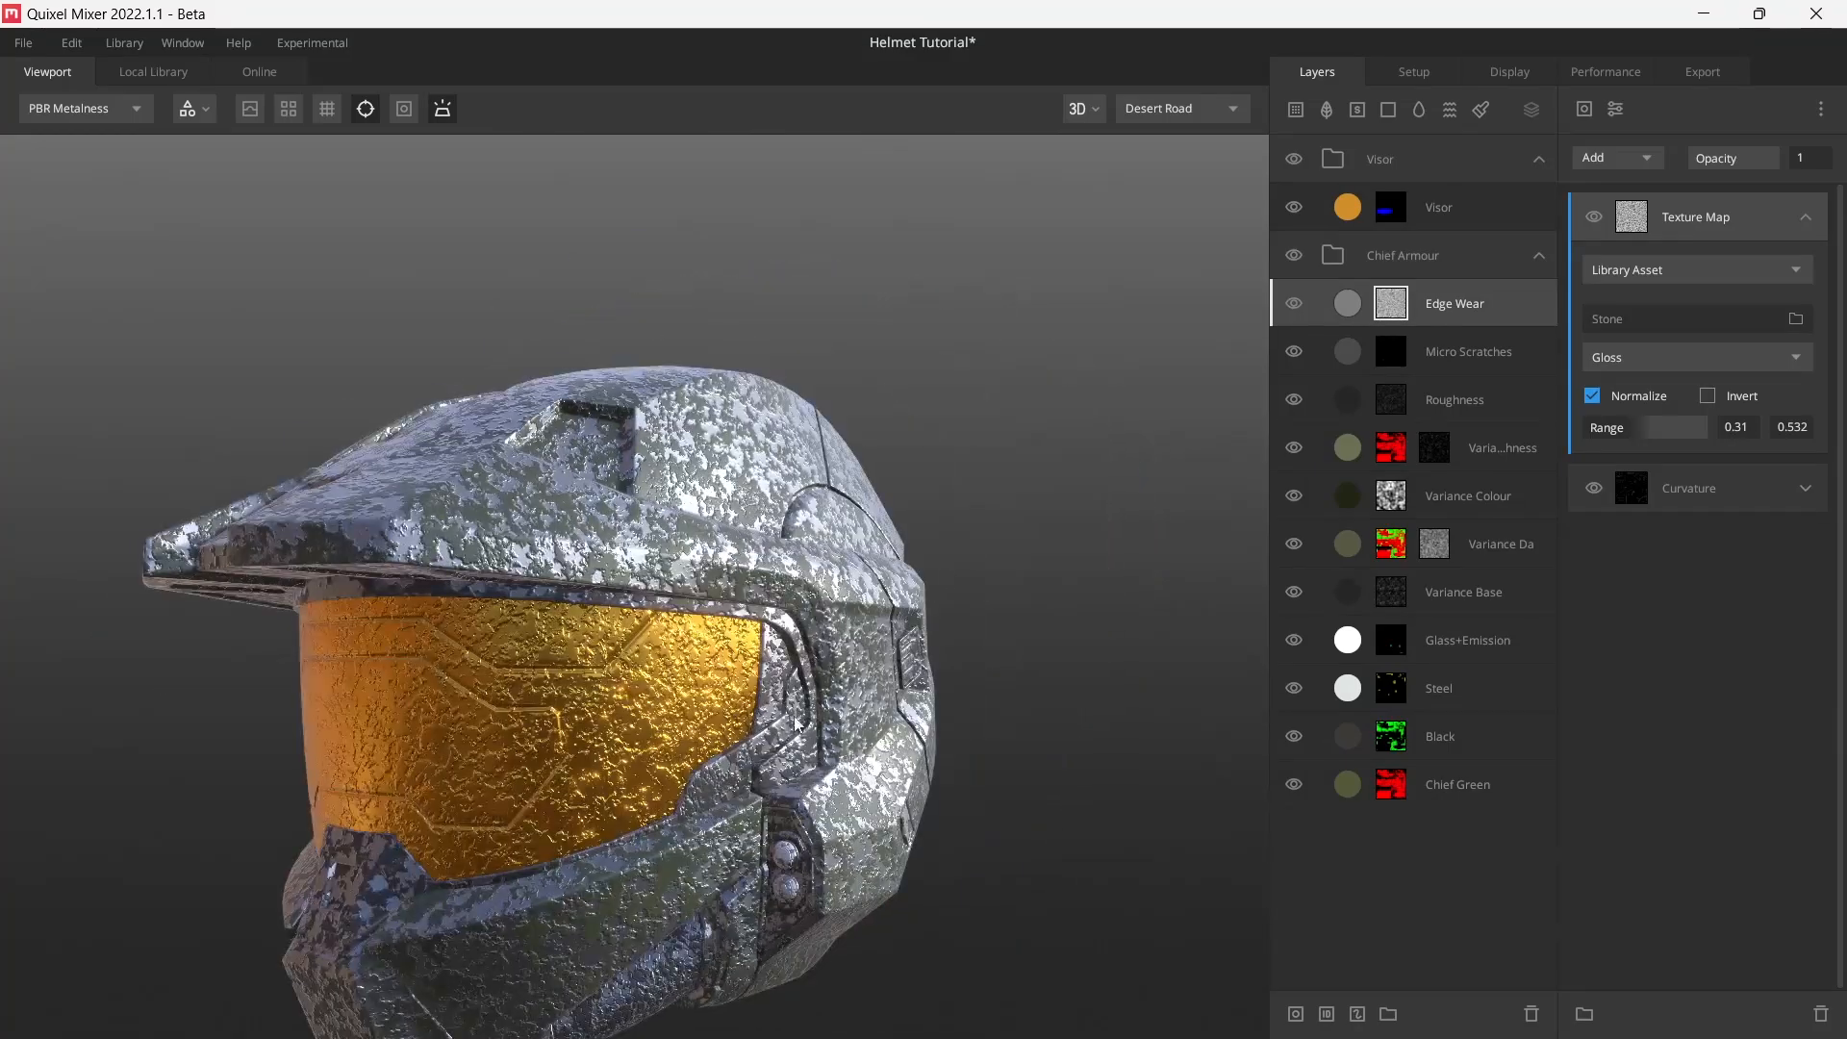
pyautogui.keyDown('alt'); pyautogui.moveTo(812, 702); pyautogui.dragTo(837, 662, button='middle'); pyautogui.keyUp('alt')
pyautogui.keyDown('alt'); pyautogui.moveTo(861, 627); pyautogui.dragTo(791, 664); pyautogui.keyUp('alt')
pyautogui.keyDown('alt'); pyautogui.moveTo(791, 664); pyautogui.dragTo(727, 743, button='middle'); pyautogui.keyUp('alt')
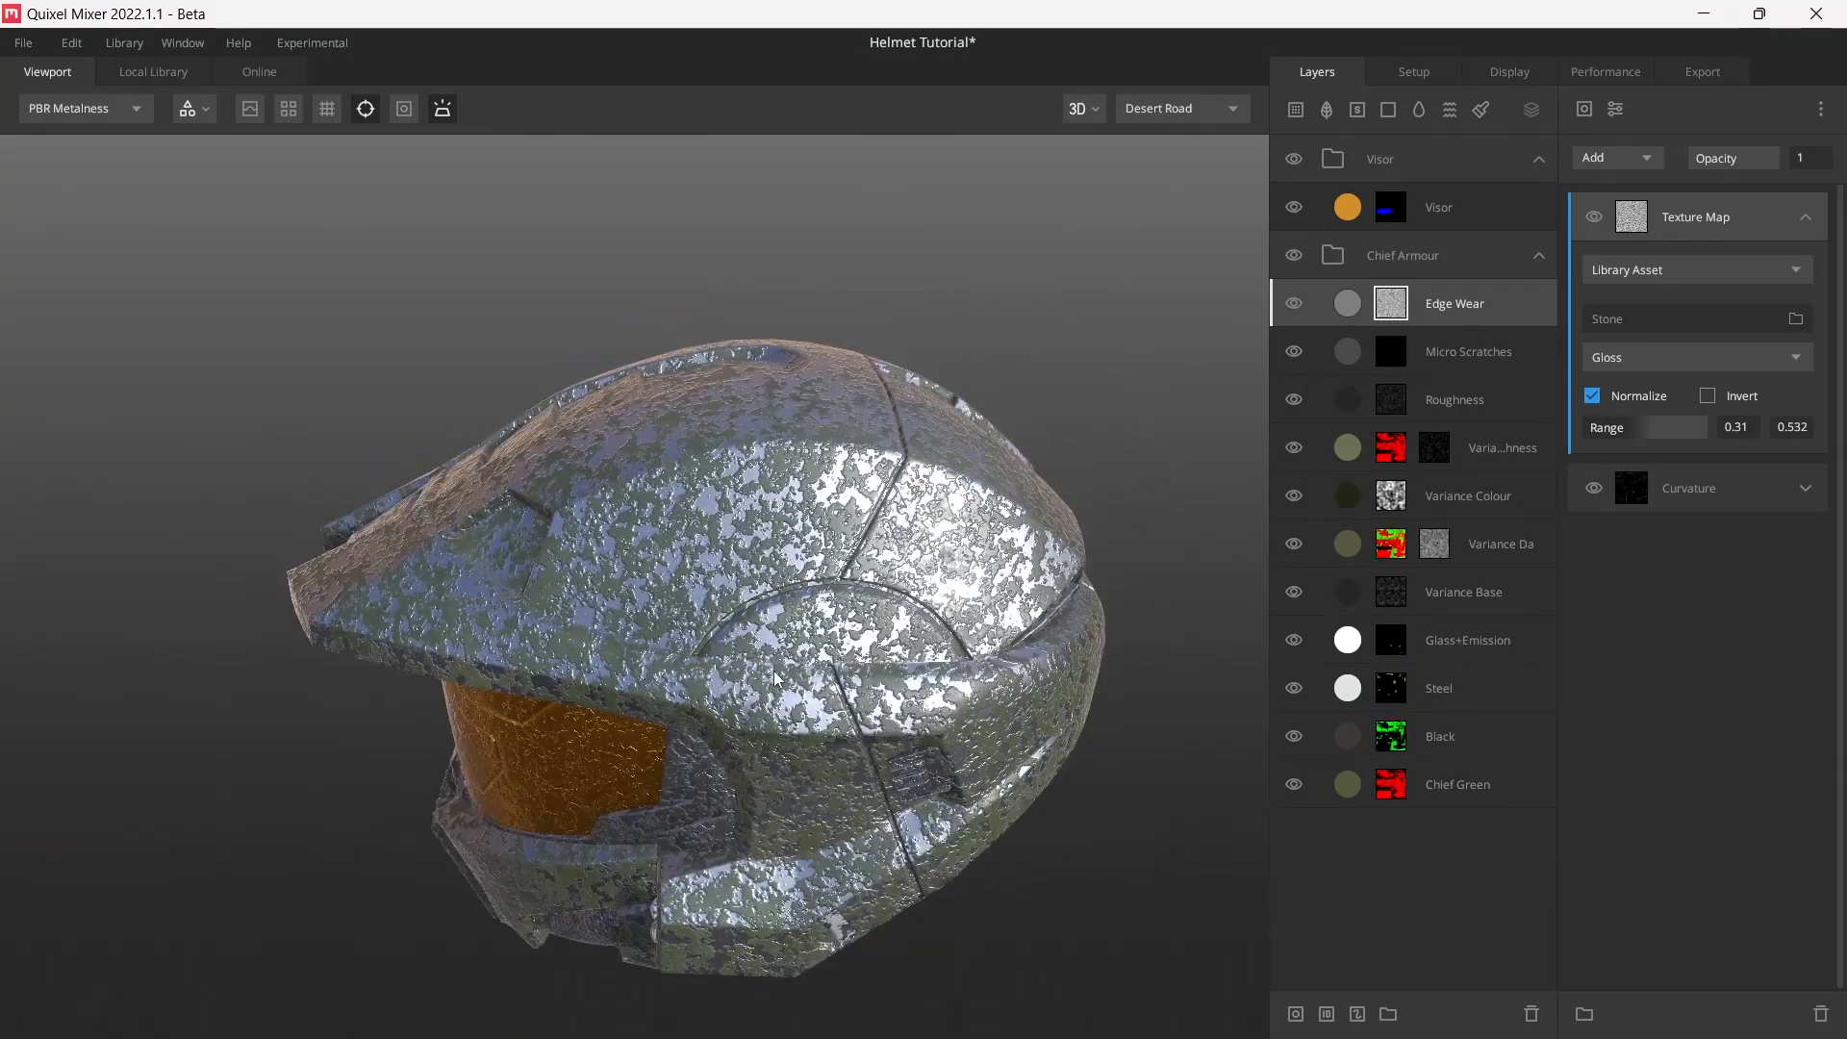
pyautogui.keyDown('alt'); pyautogui.moveTo(727, 743); pyautogui.dragTo(1616, 331, button='right'); pyautogui.keyUp('alt')
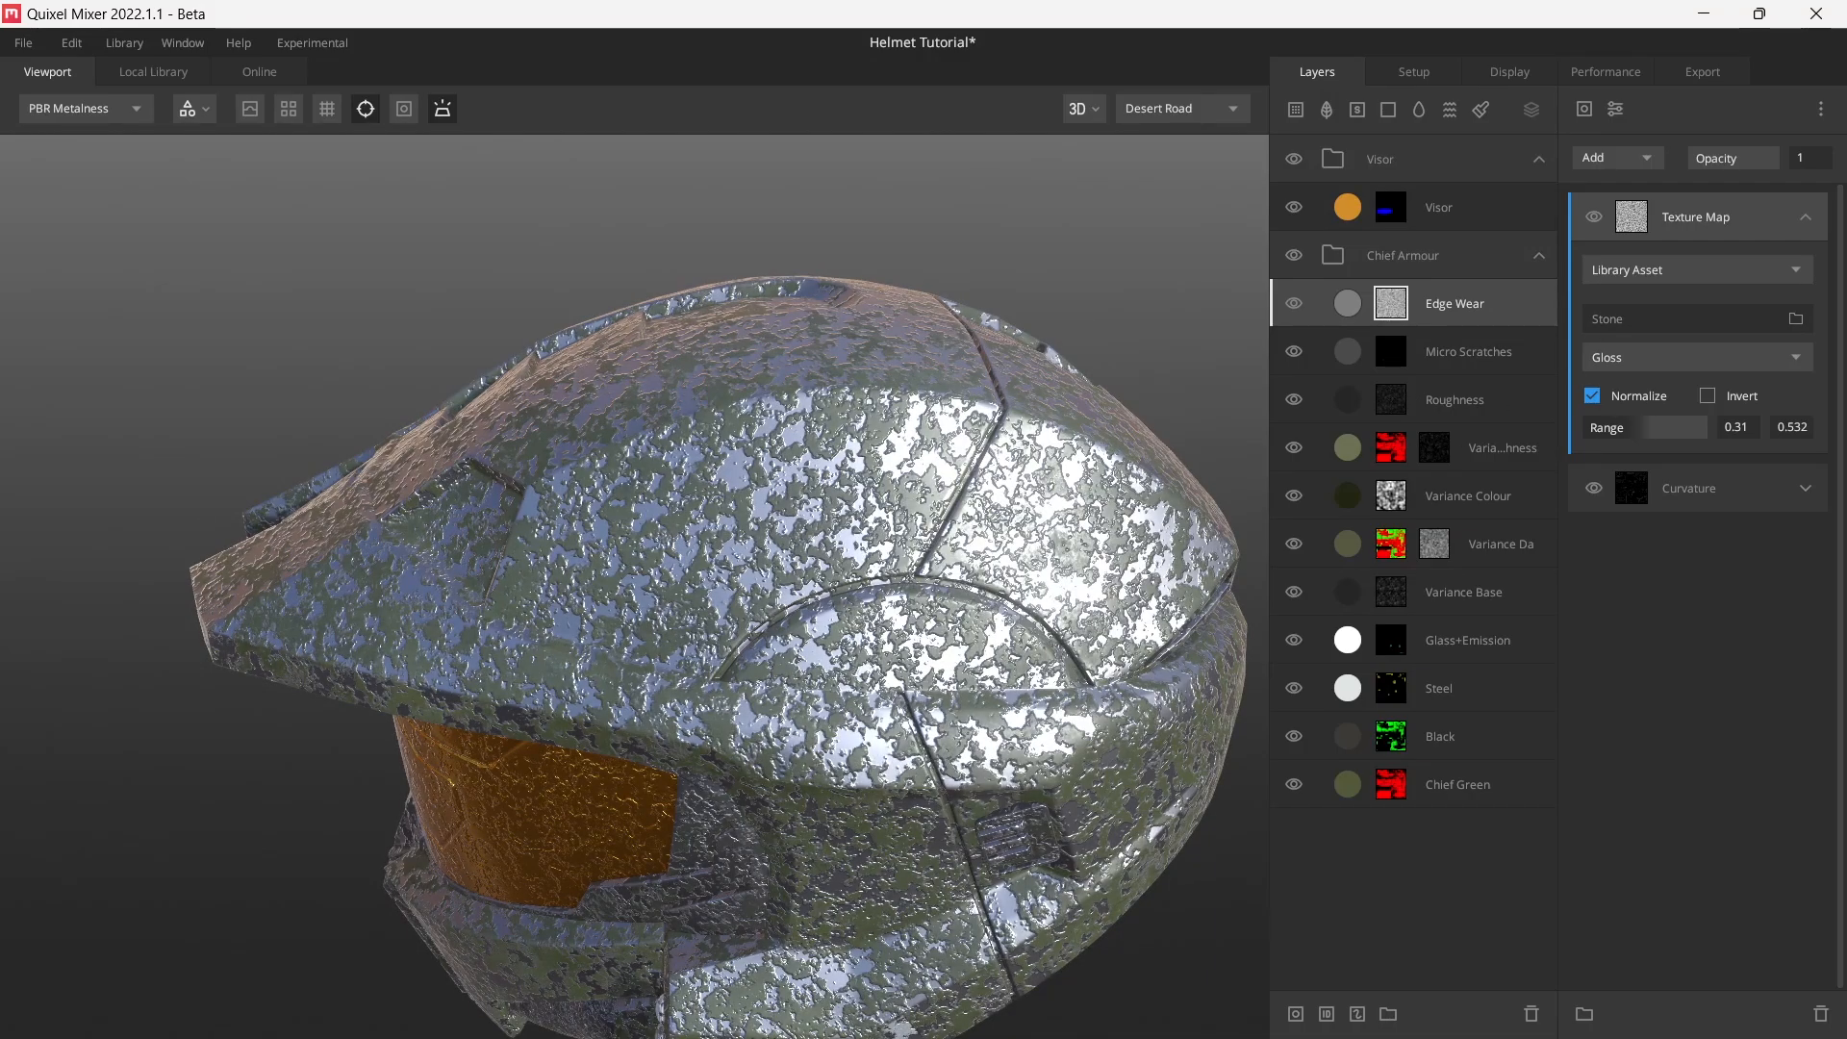
# - Add a Projection modifier clipped to the Stone texture map and show the layer mask in the viewport
pyautogui.click(1807, 216)
pyautogui.click(1585, 110)
pyautogui.click(1657, 429)
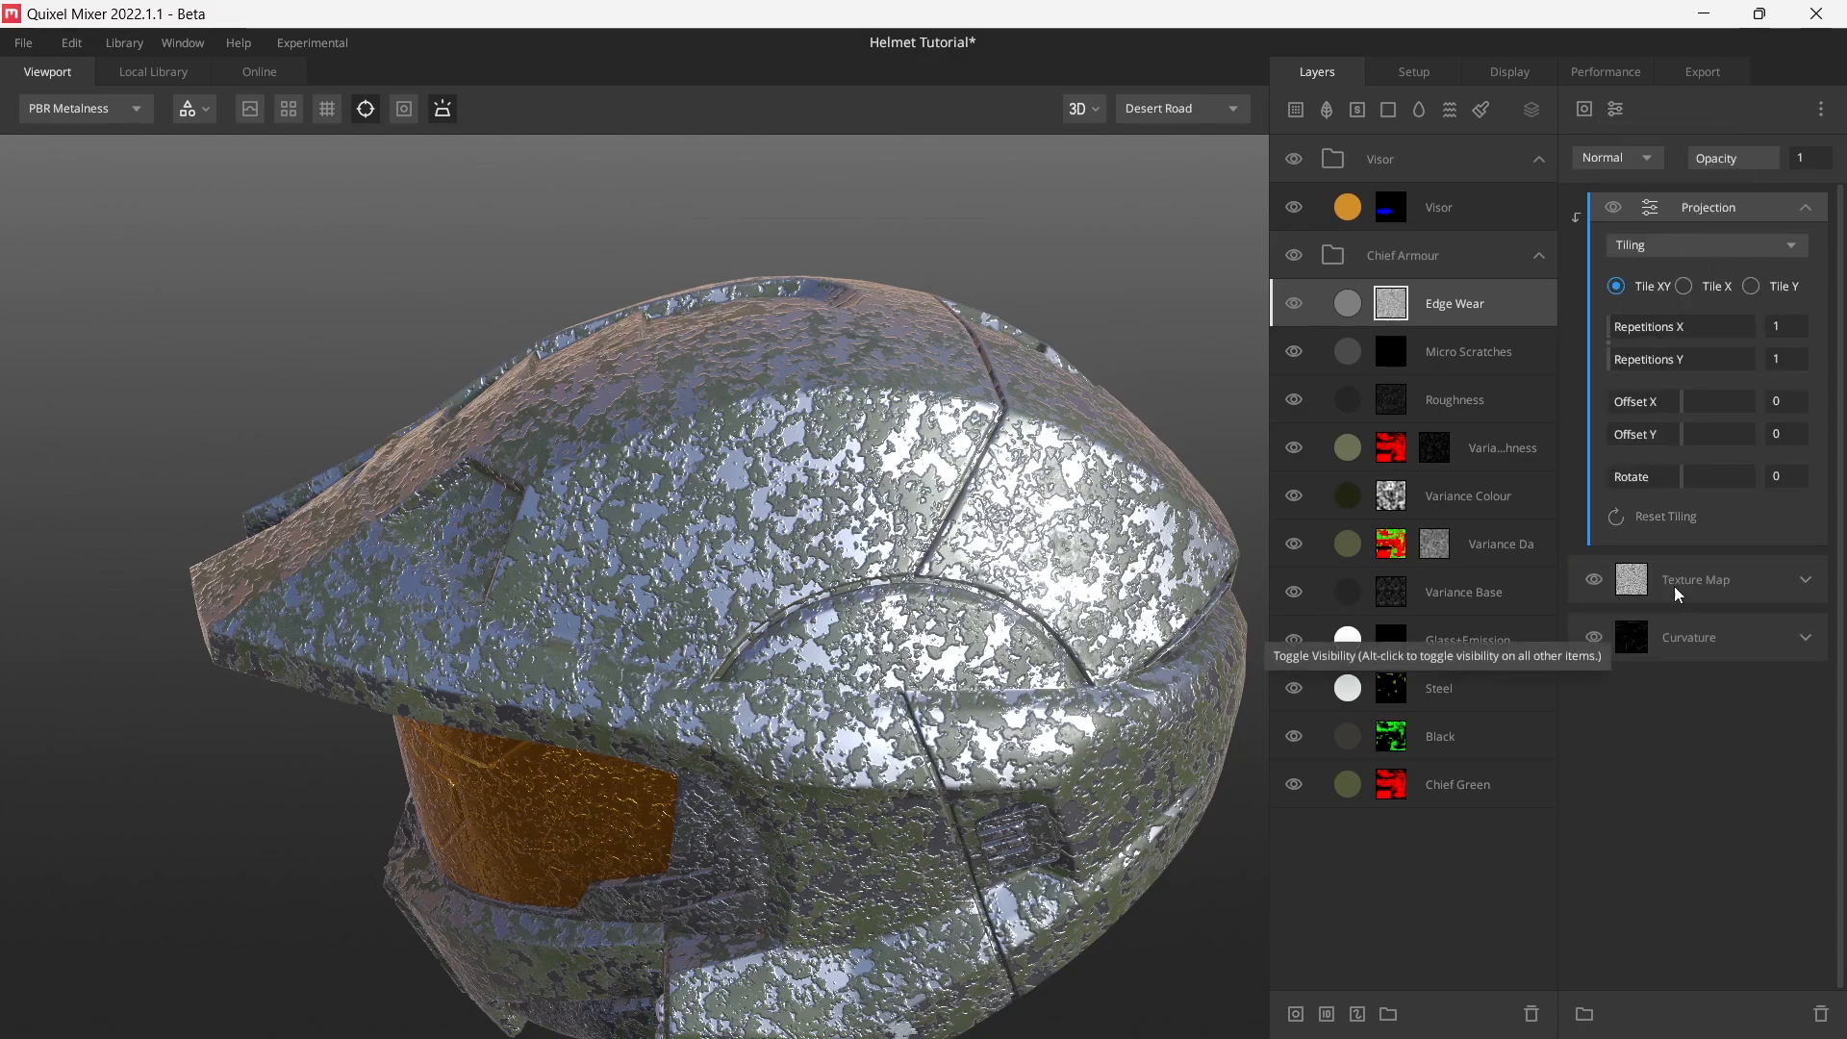
pyautogui.press('m')
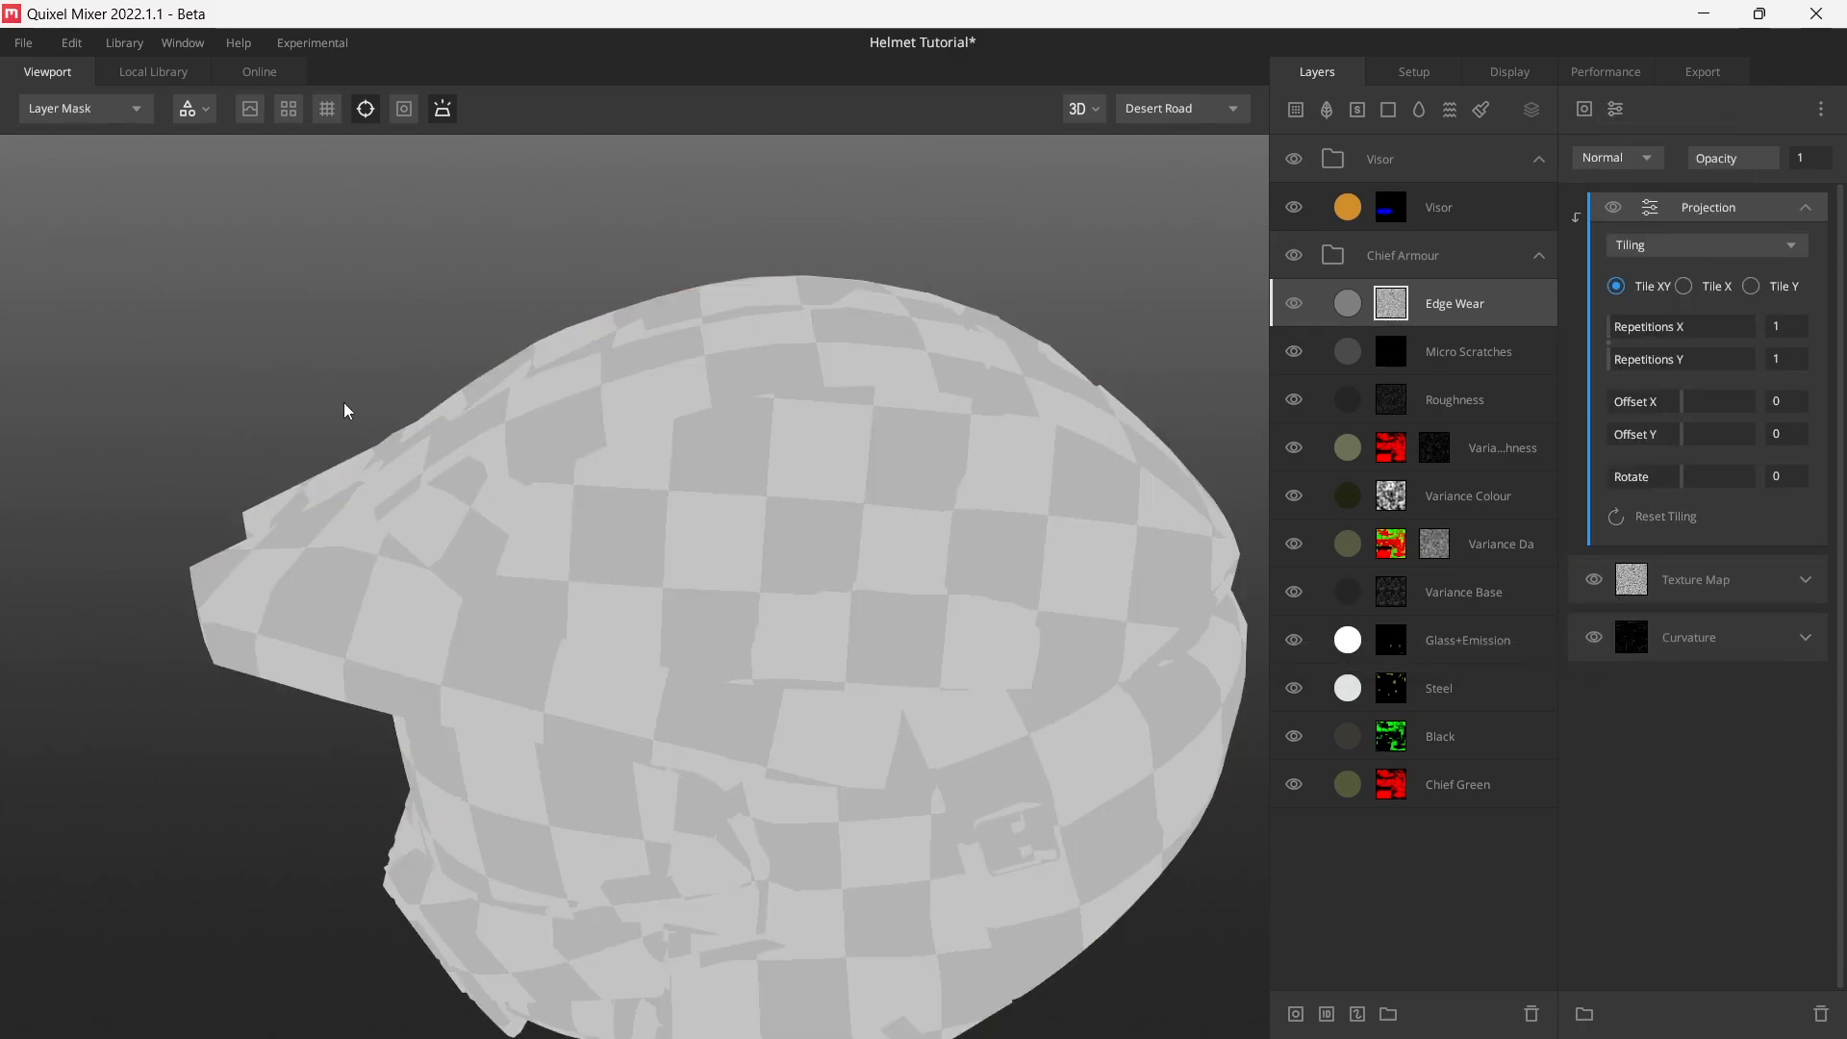
# - Try the Projection's repetitions unclipped on the curvature mask with the Stone map hidden, and restore the repetitions of 1, clipping and map visibility
pyautogui.keyDown('alt'); pyautogui.click(1716, 217); pyautogui.keyUp('alt')
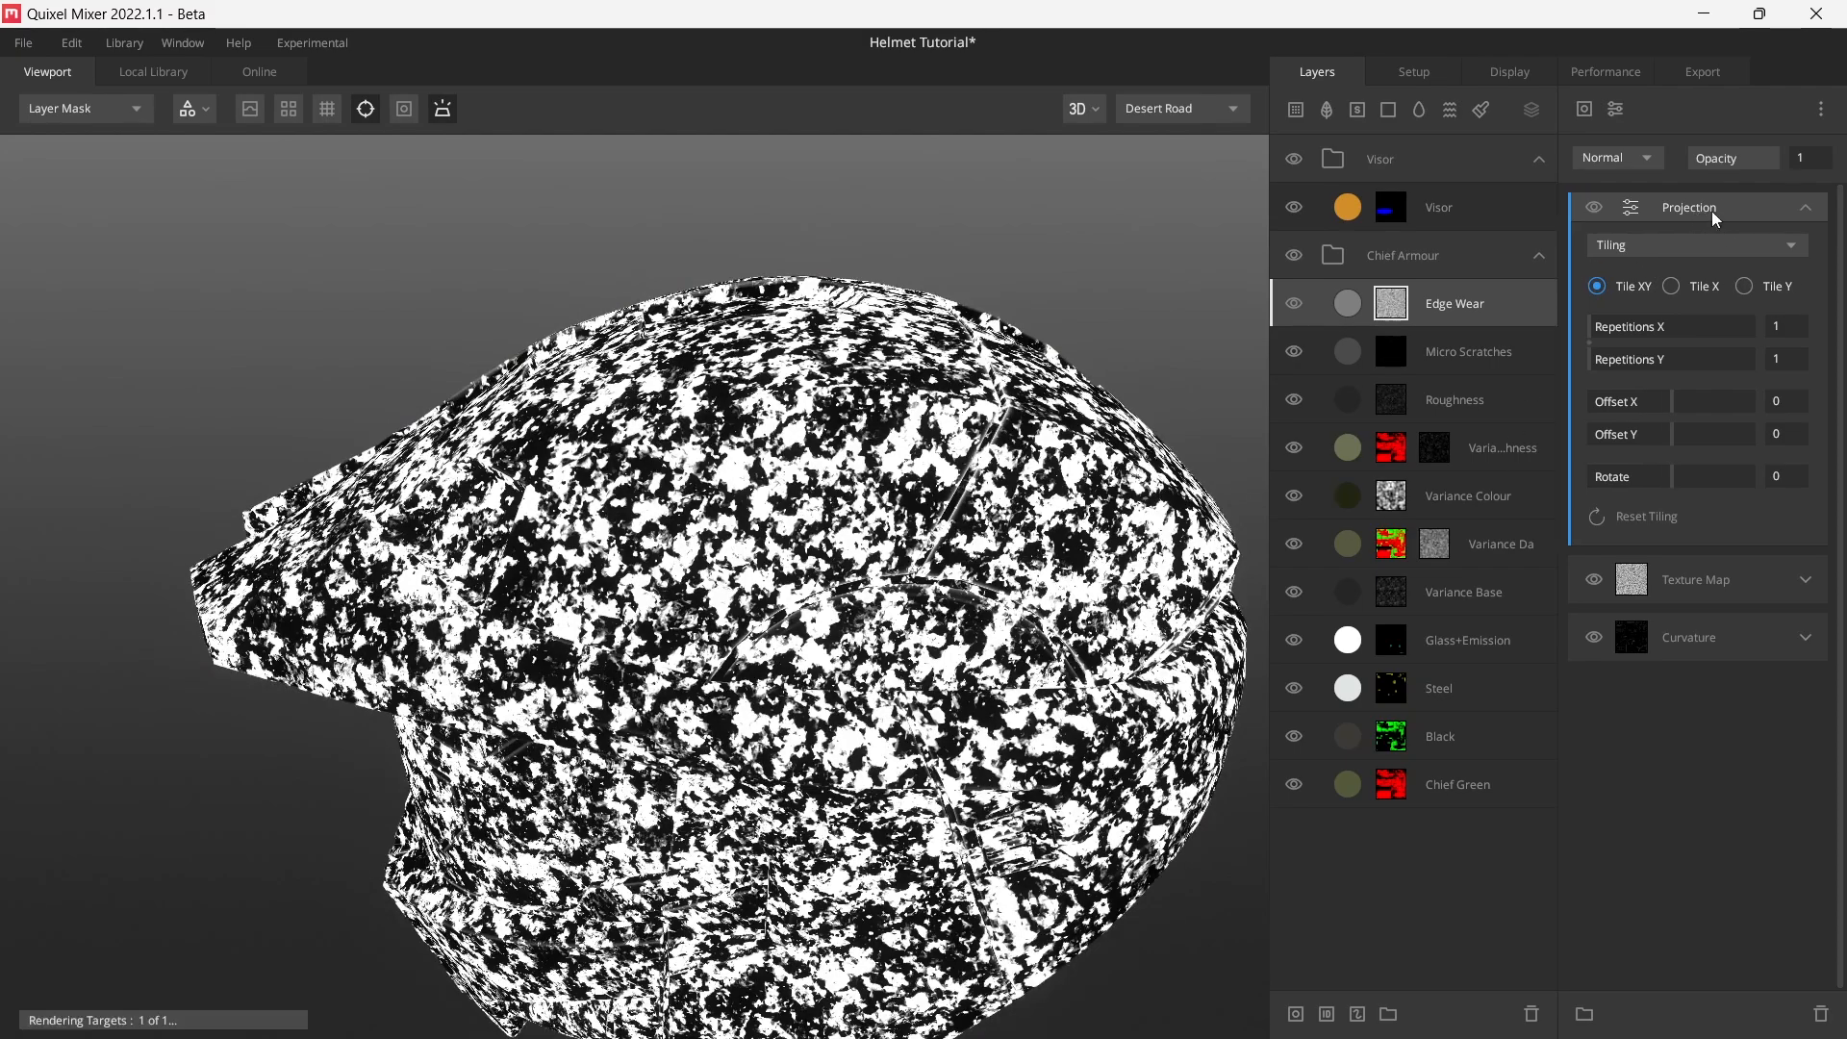
pyautogui.click(1594, 579)
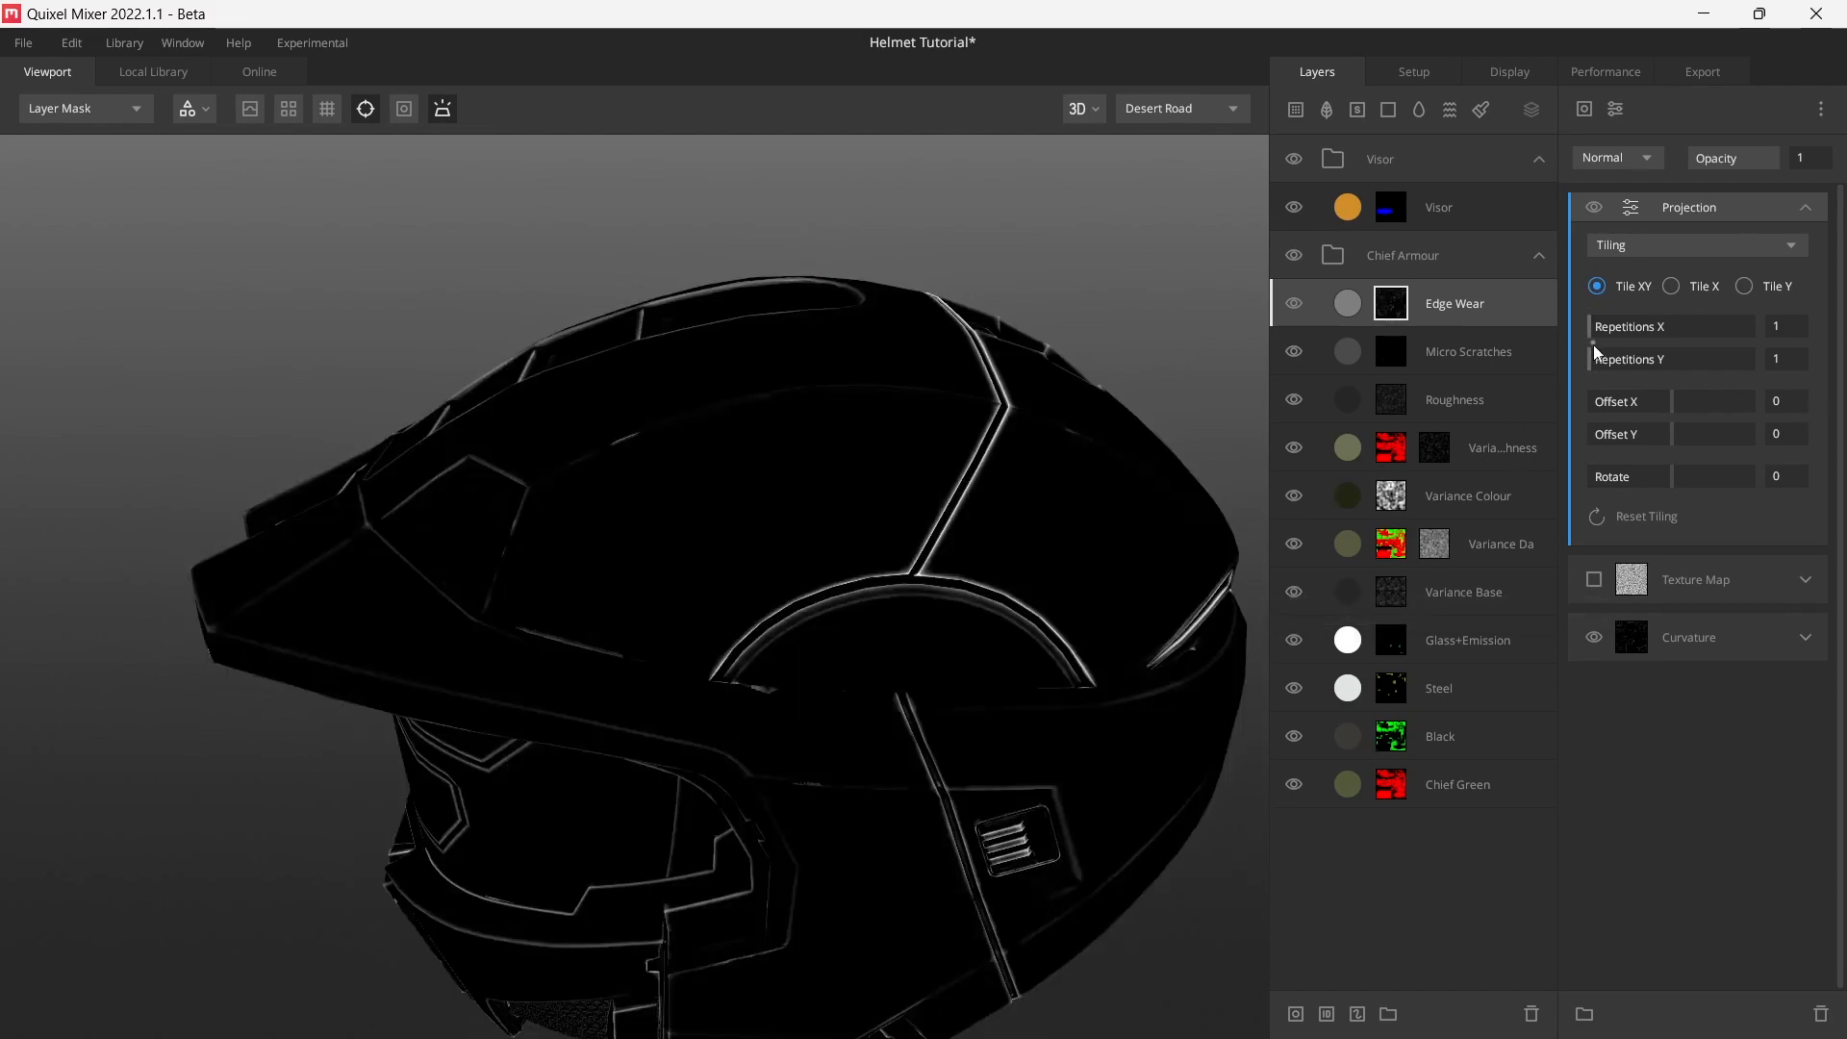
pyautogui.moveTo(1596, 339); pyautogui.dragTo(1614, 341)
pyautogui.moveTo(931, 606); pyautogui.dragTo(1048, 609)
pyautogui.moveTo(1611, 341); pyautogui.dragTo(1566, 343)
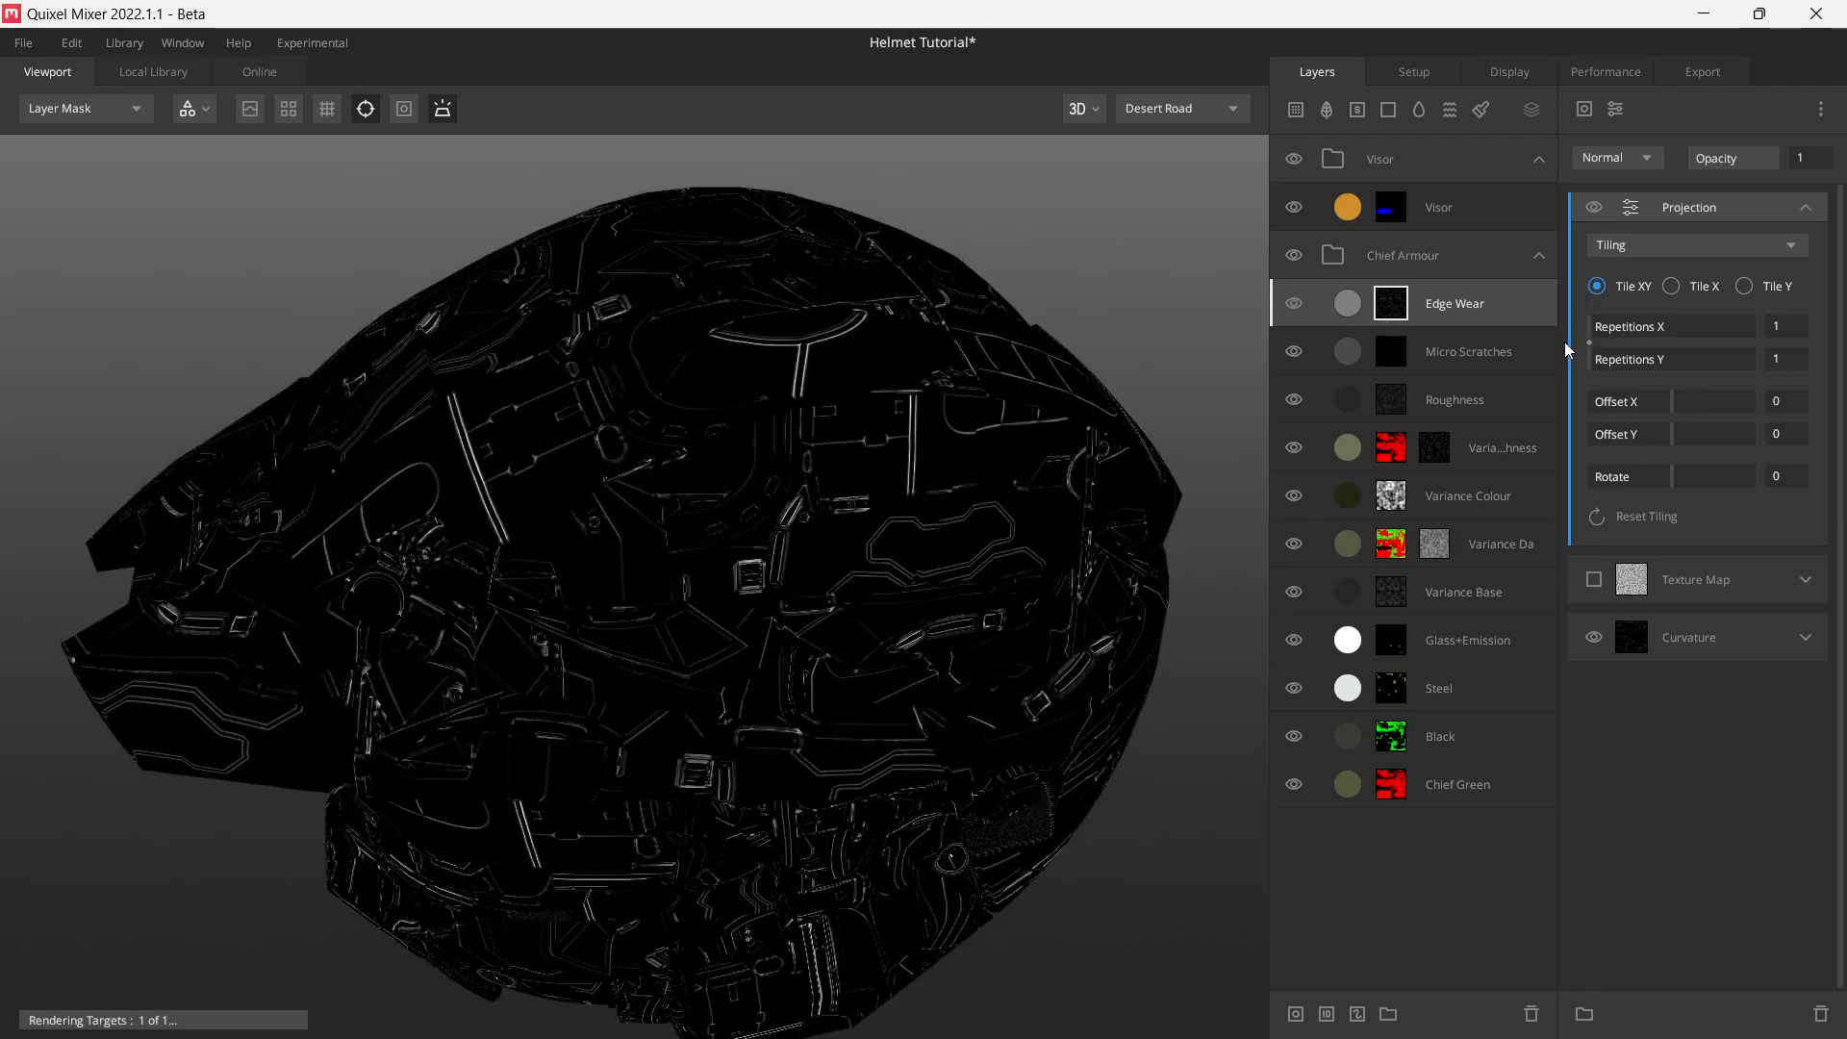
pyautogui.keyDown('alt'); pyautogui.click(1711, 212); pyautogui.keyUp('alt')
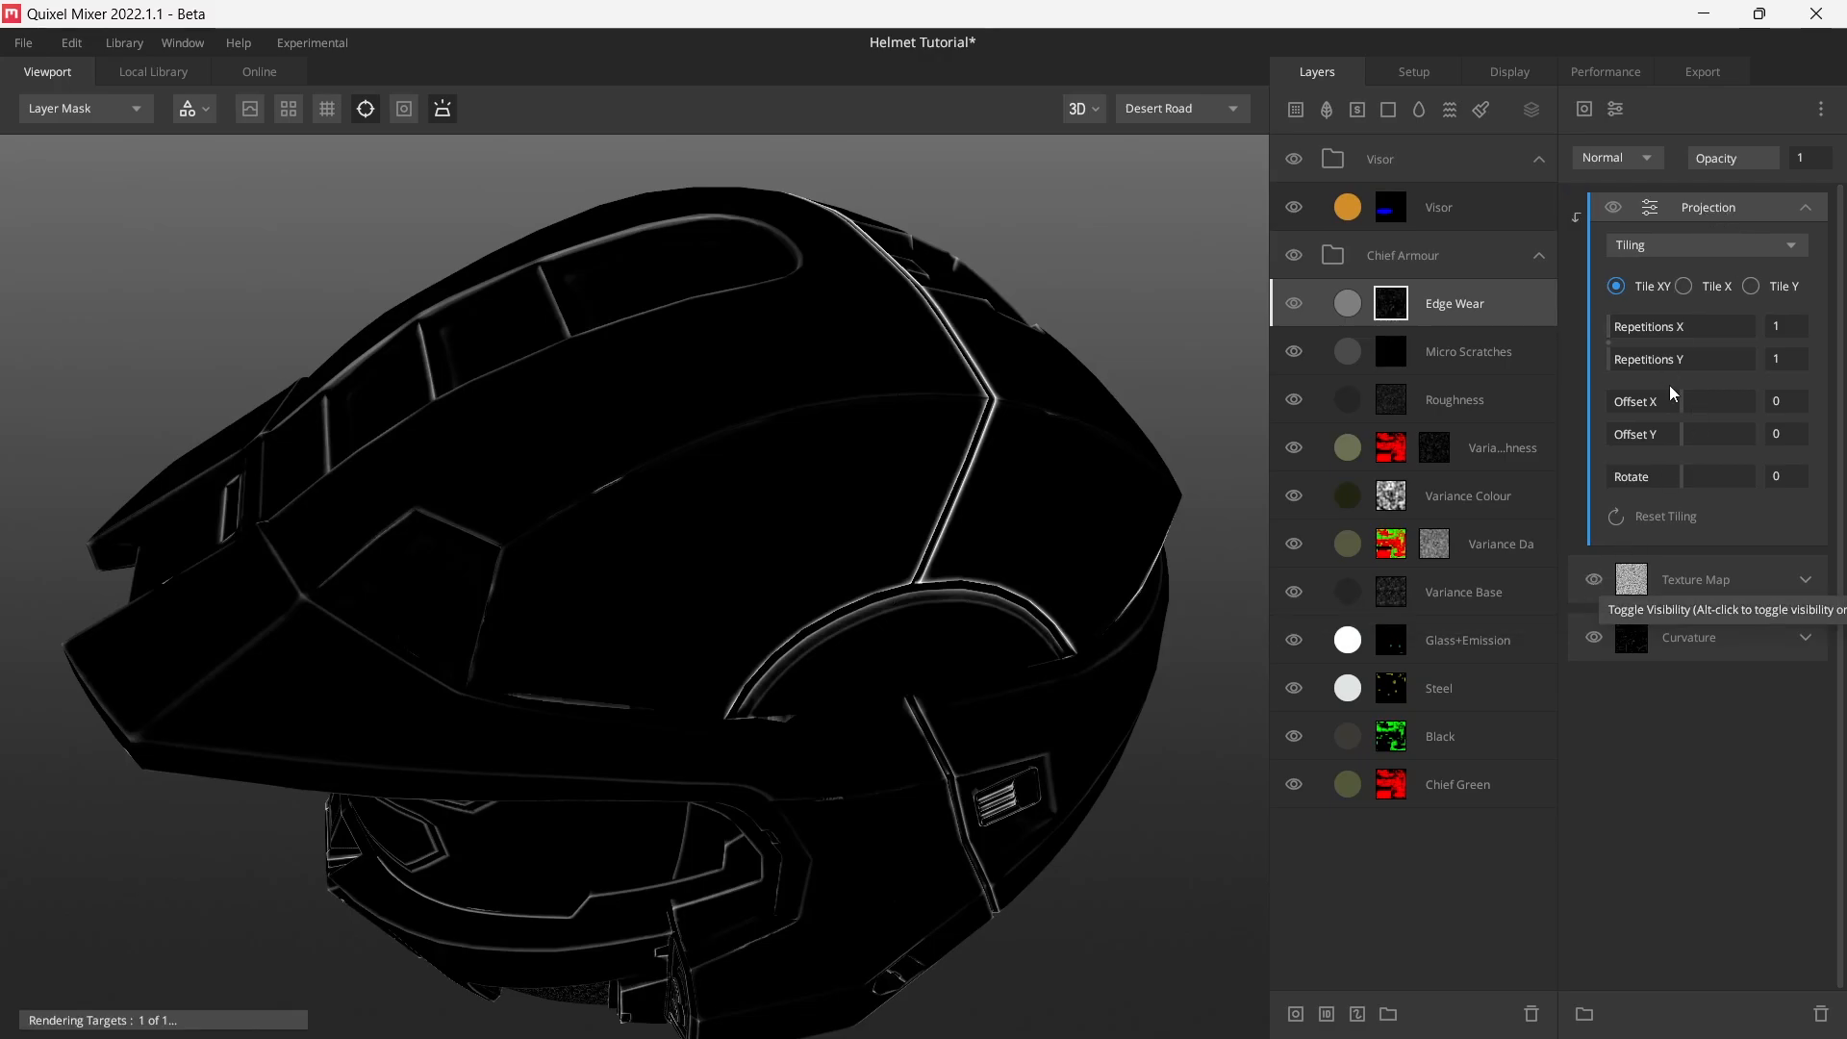
pyautogui.click(1594, 580)
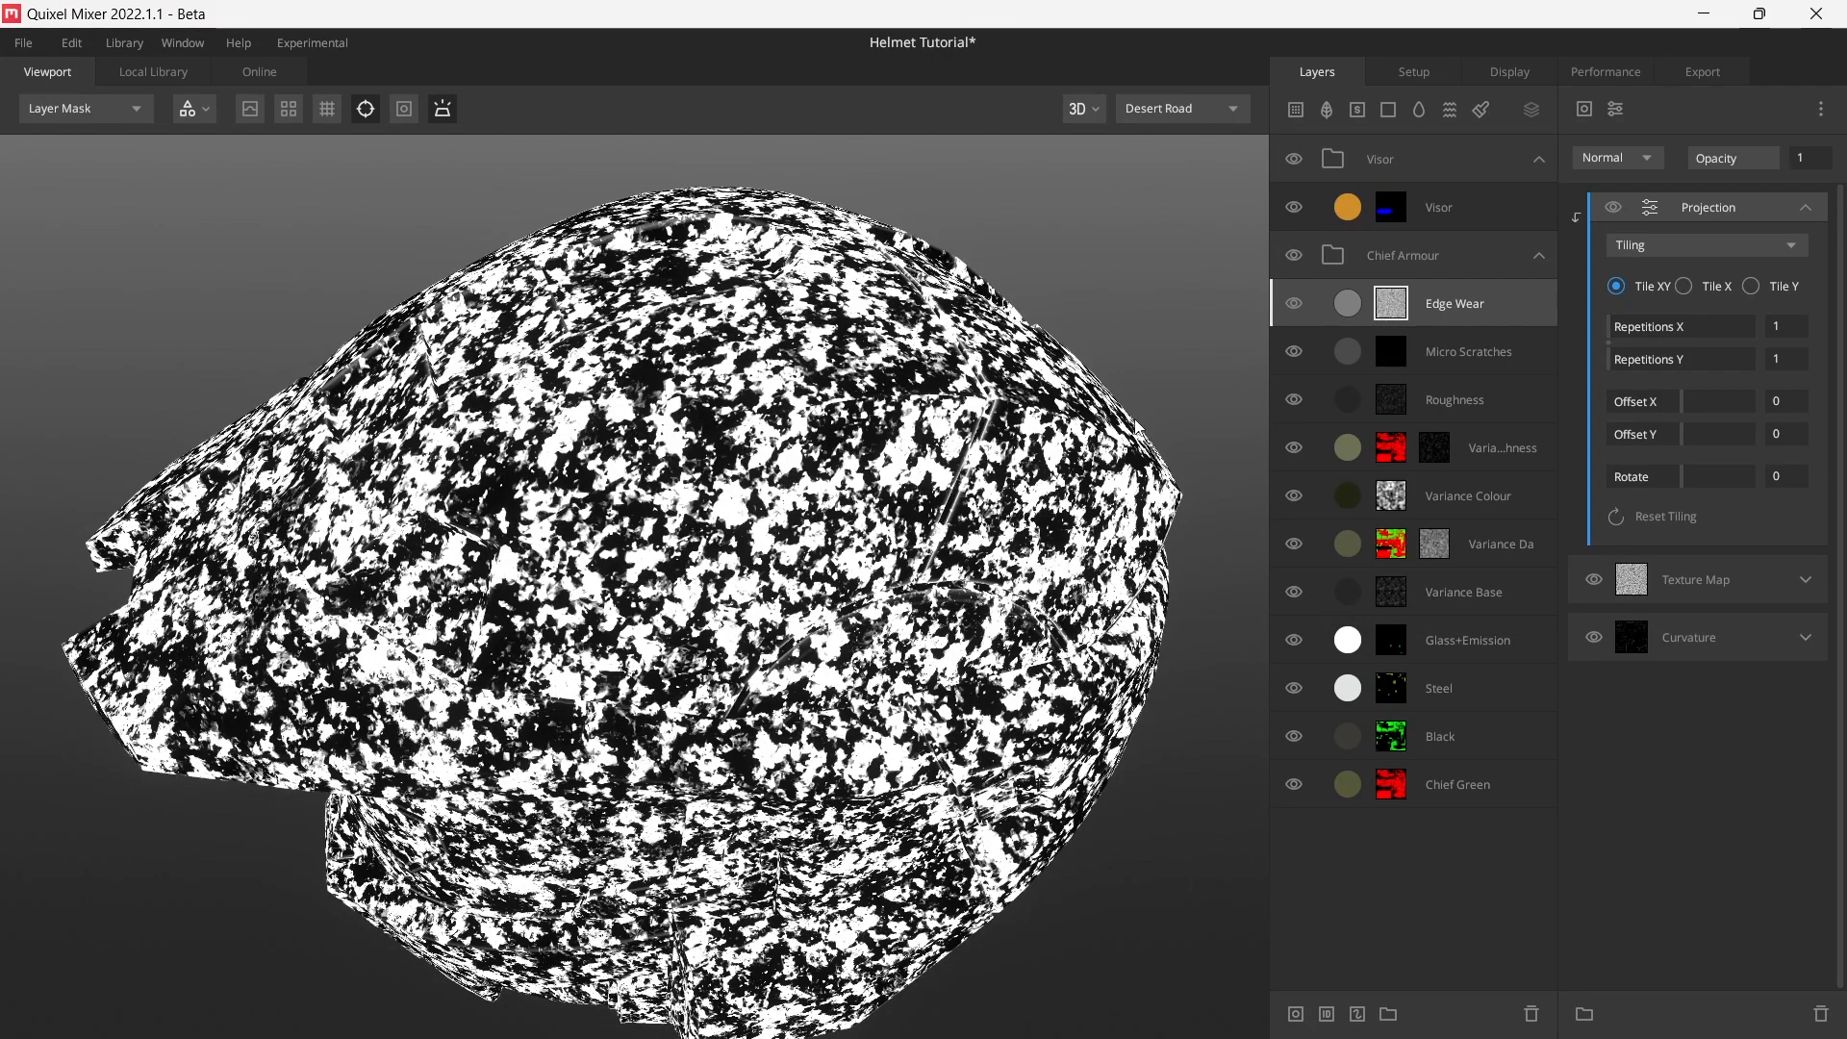
# - Change the Projection from Tiling to Box Projection and set its Height Influence to 0
pyautogui.click(1642, 247)
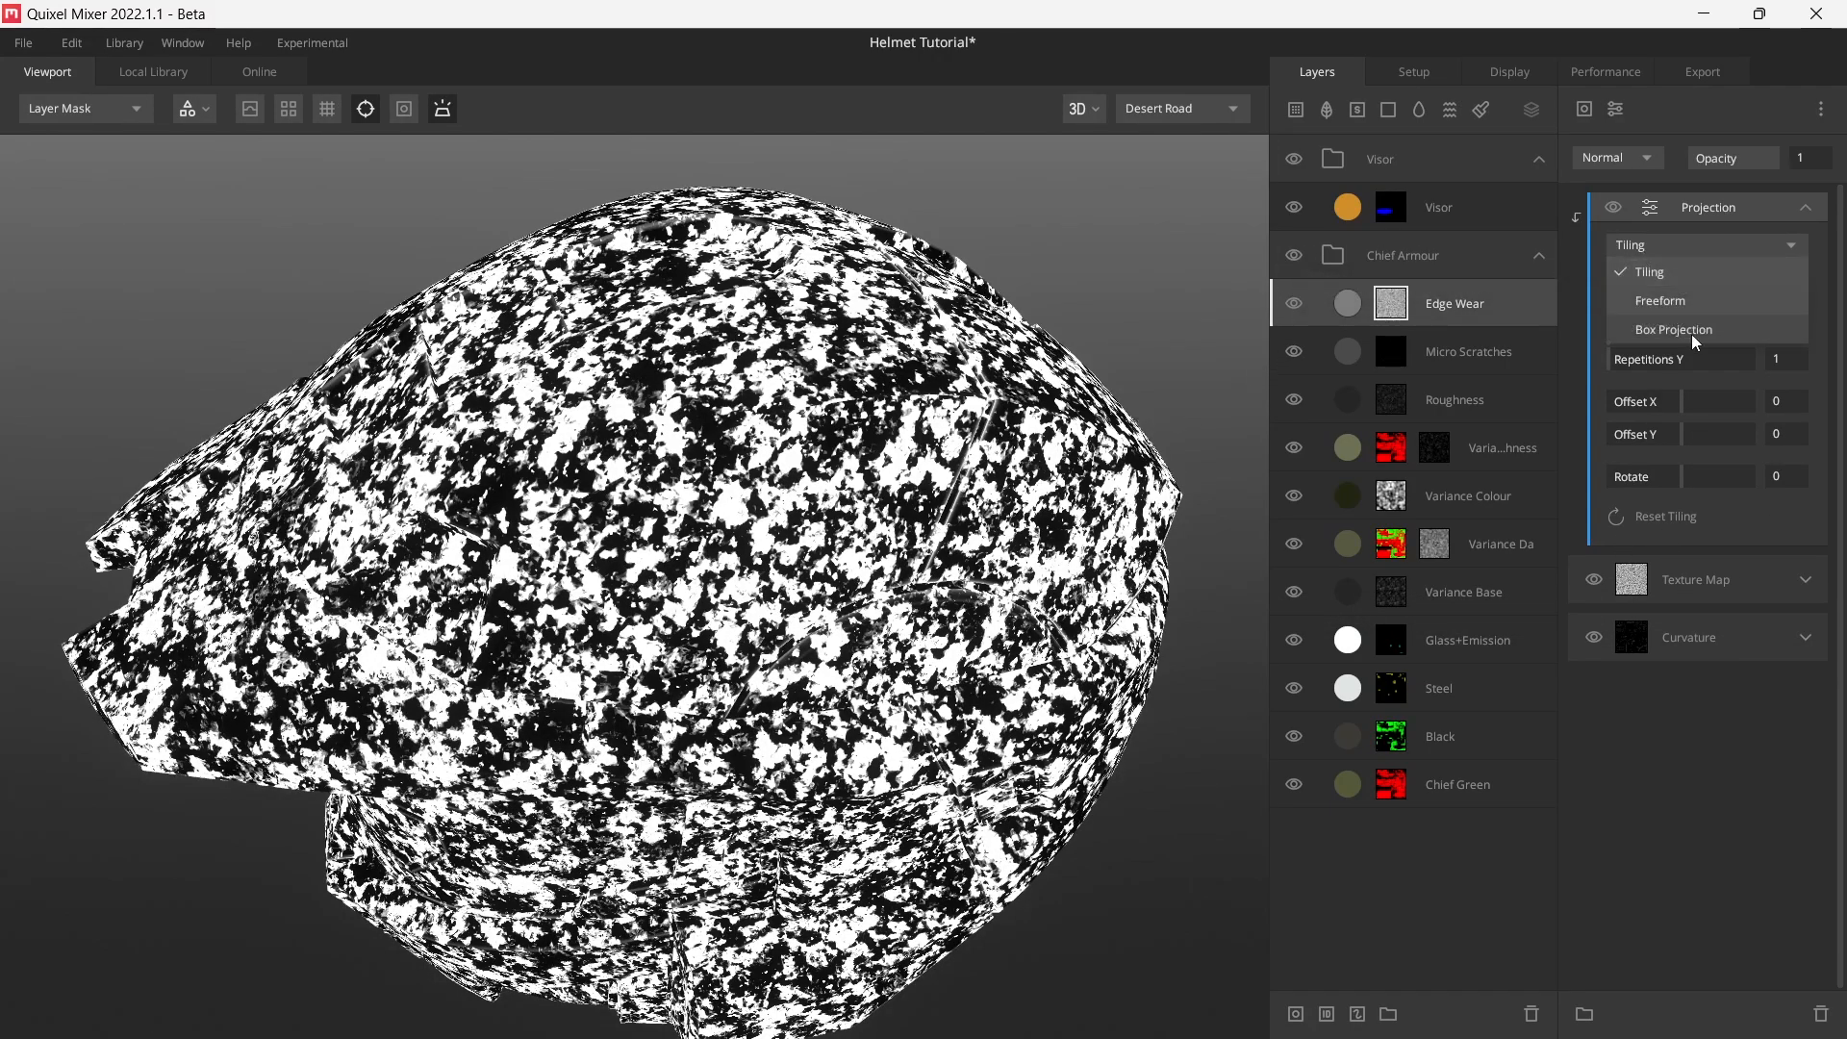
pyautogui.click(1691, 330)
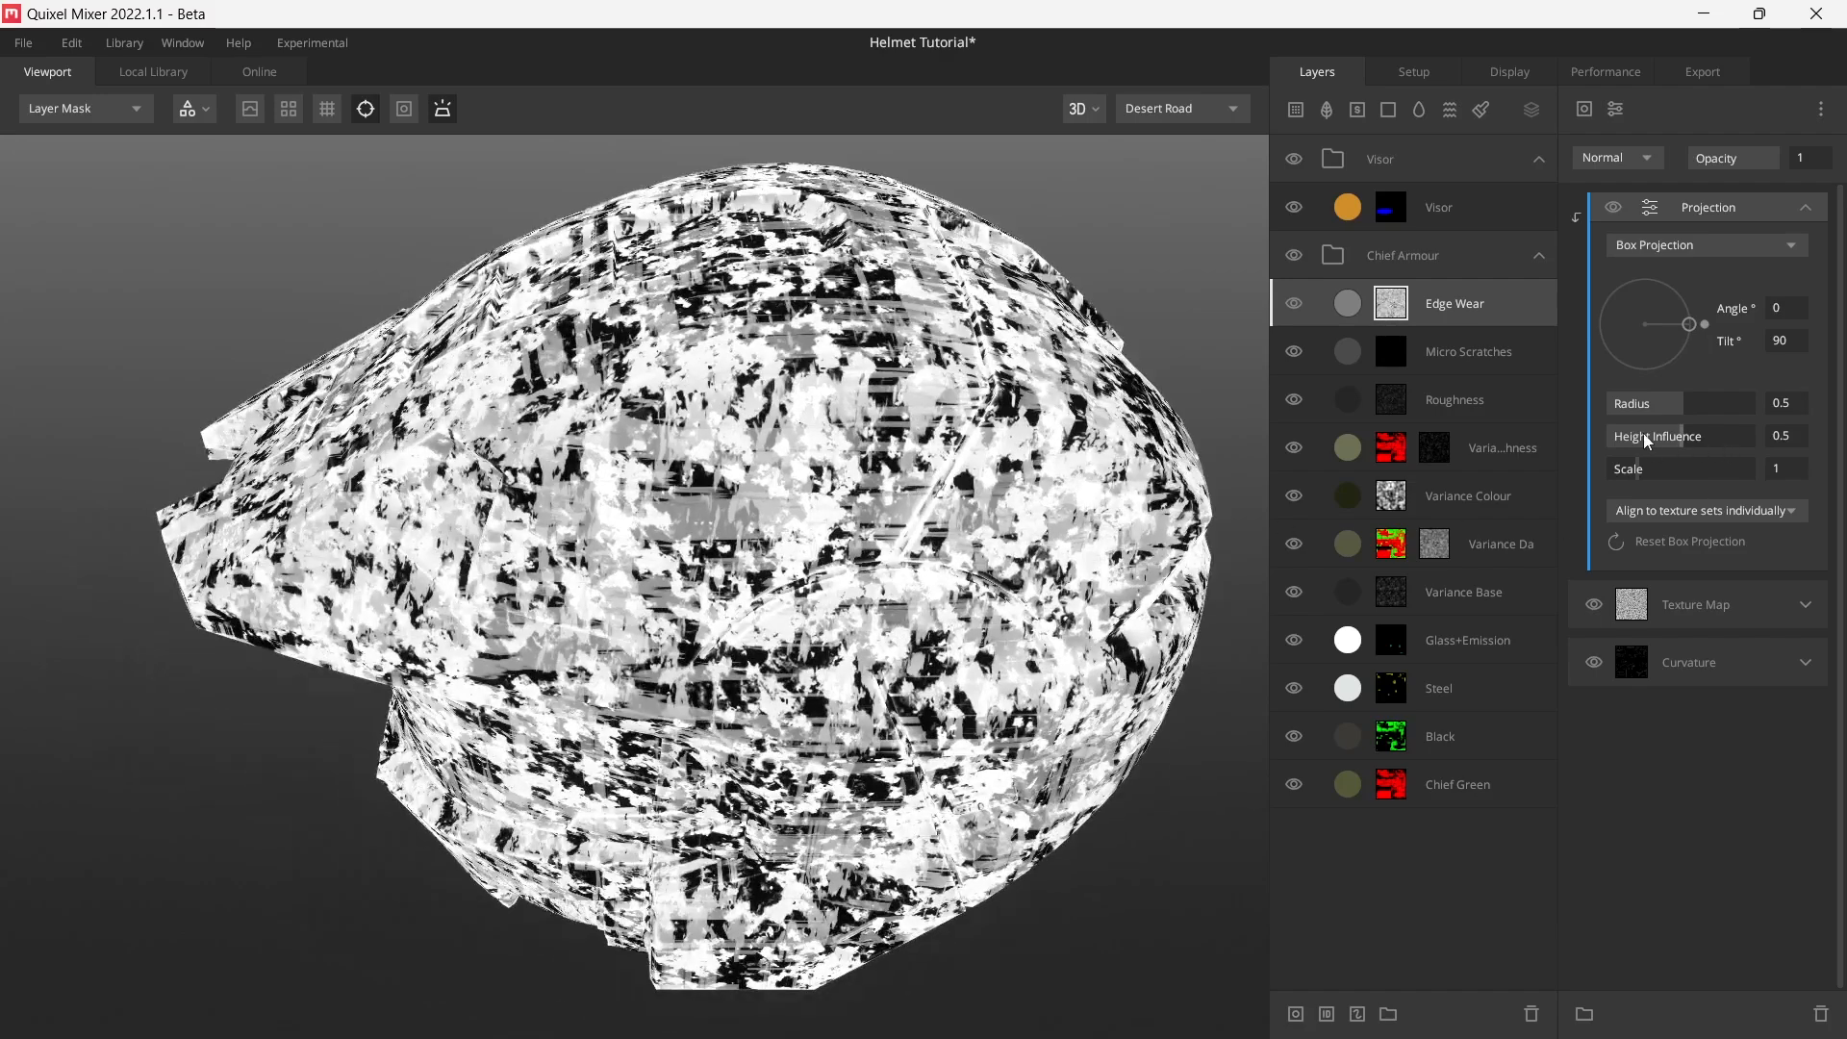
pyautogui.moveTo(1647, 440); pyautogui.dragTo(1395, 441)
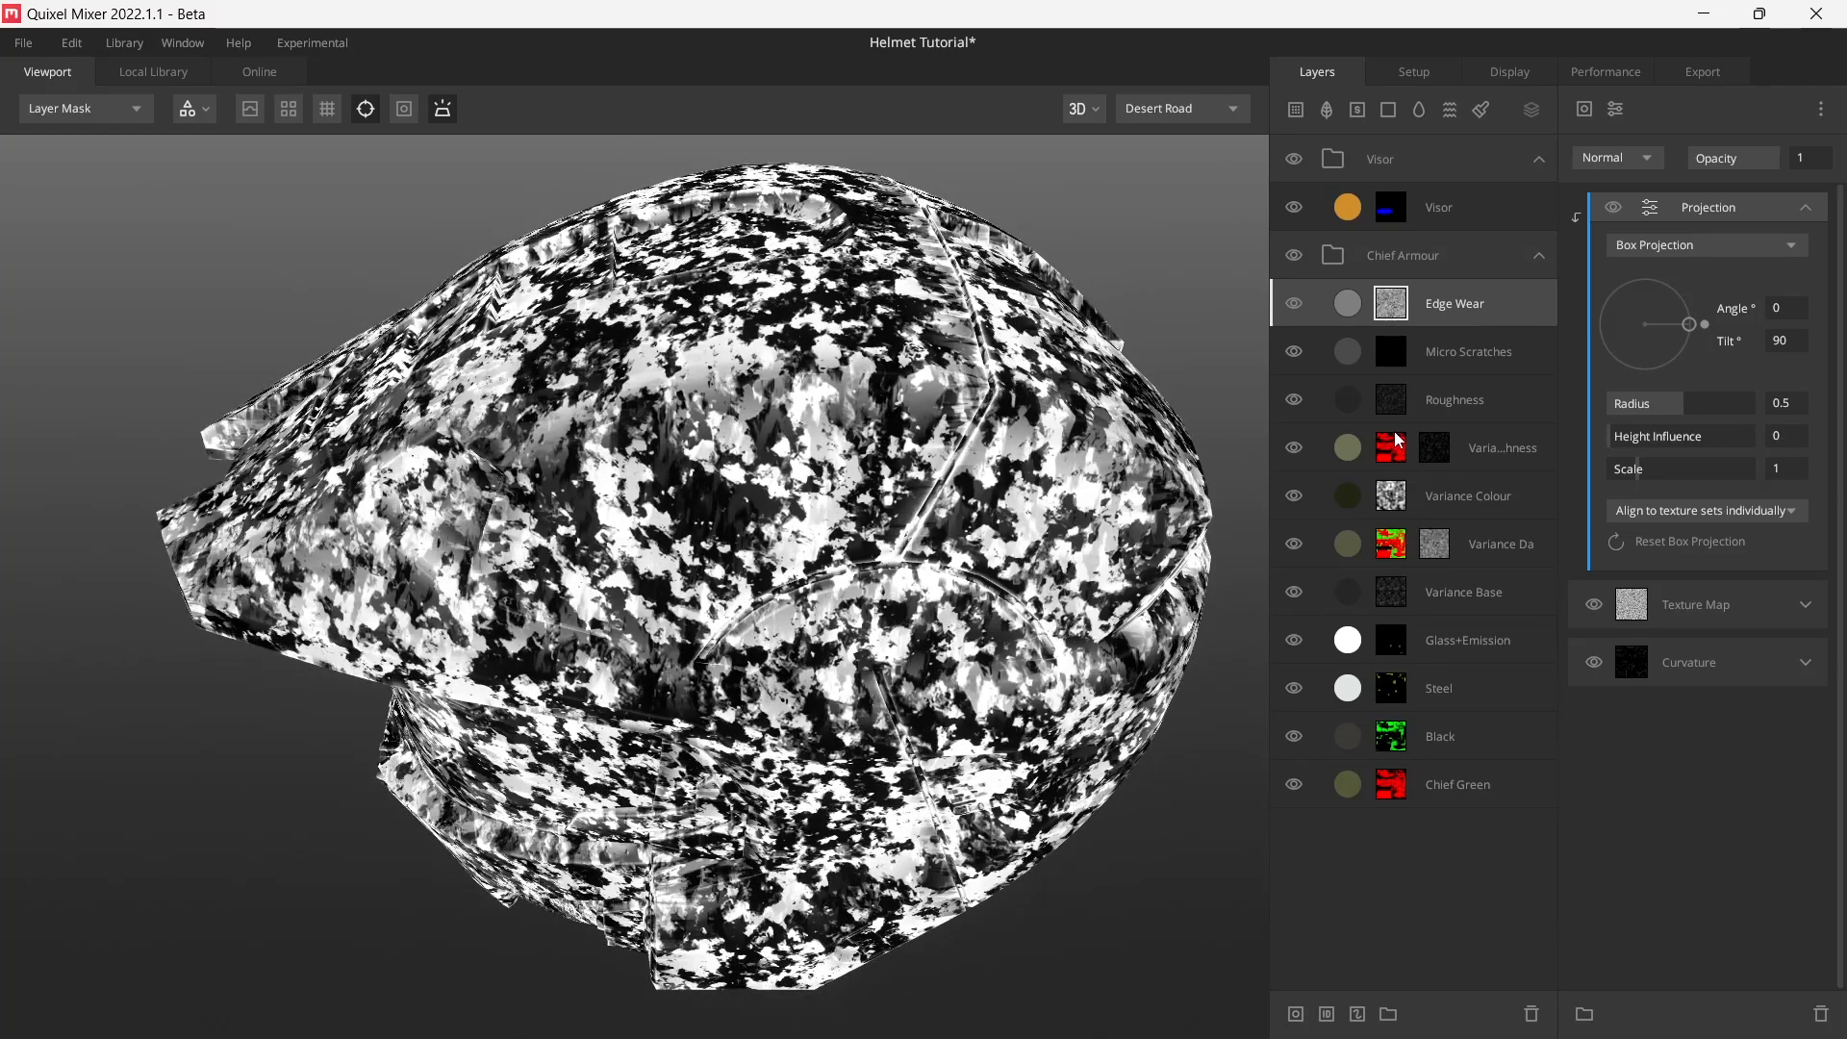
# - Try a Radius of 0.1 on the box projection, check the blended seams, and raise the Radius to 0.252
pyautogui.click(1780, 400)
pyautogui.write('.1')
pyautogui.press('Return')
pyautogui.moveTo(1002, 441); pyautogui.dragTo(850, 481)
pyautogui.scroll(3, 781, 541)
pyautogui.moveTo(916, 450); pyautogui.dragTo(786, 567, button='middle')
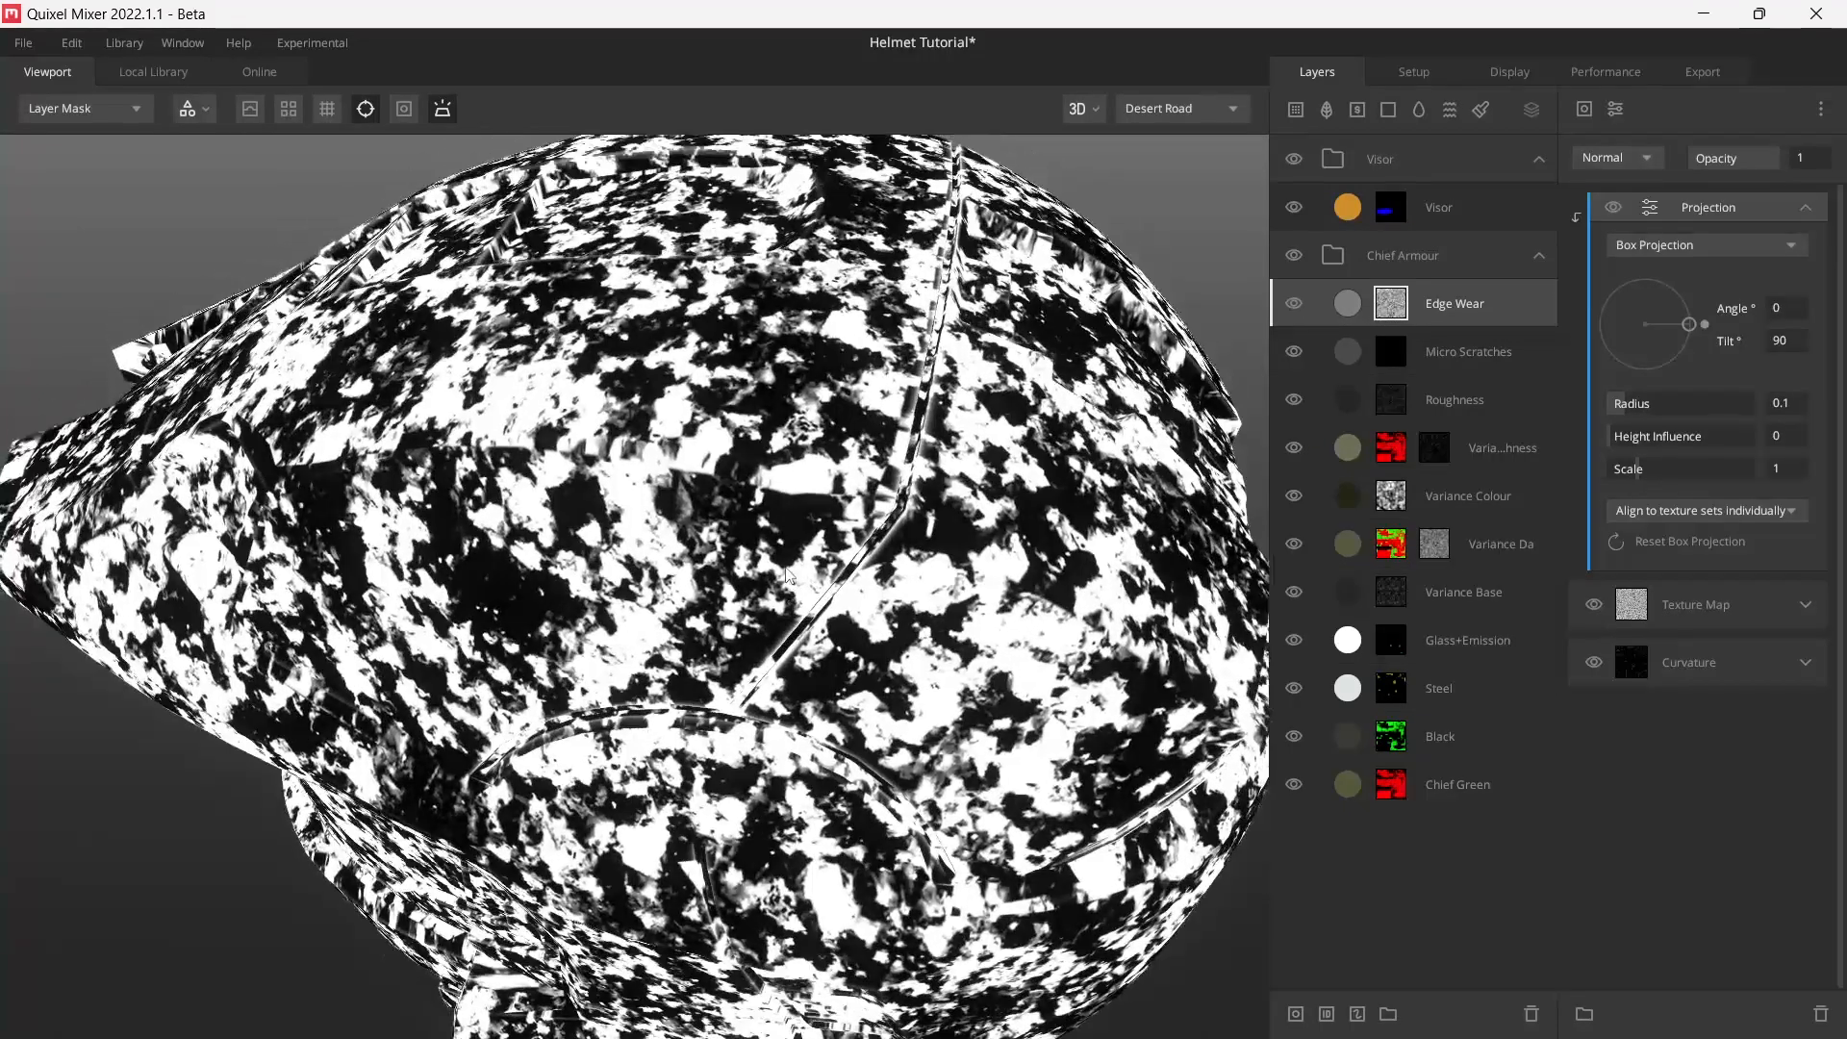
pyautogui.moveTo(1613, 400)
pyautogui.mouseDown()
pyautogui.moveTo(1583, 402)
pyautogui.moveTo(1645, 404)
pyautogui.mouseUp()
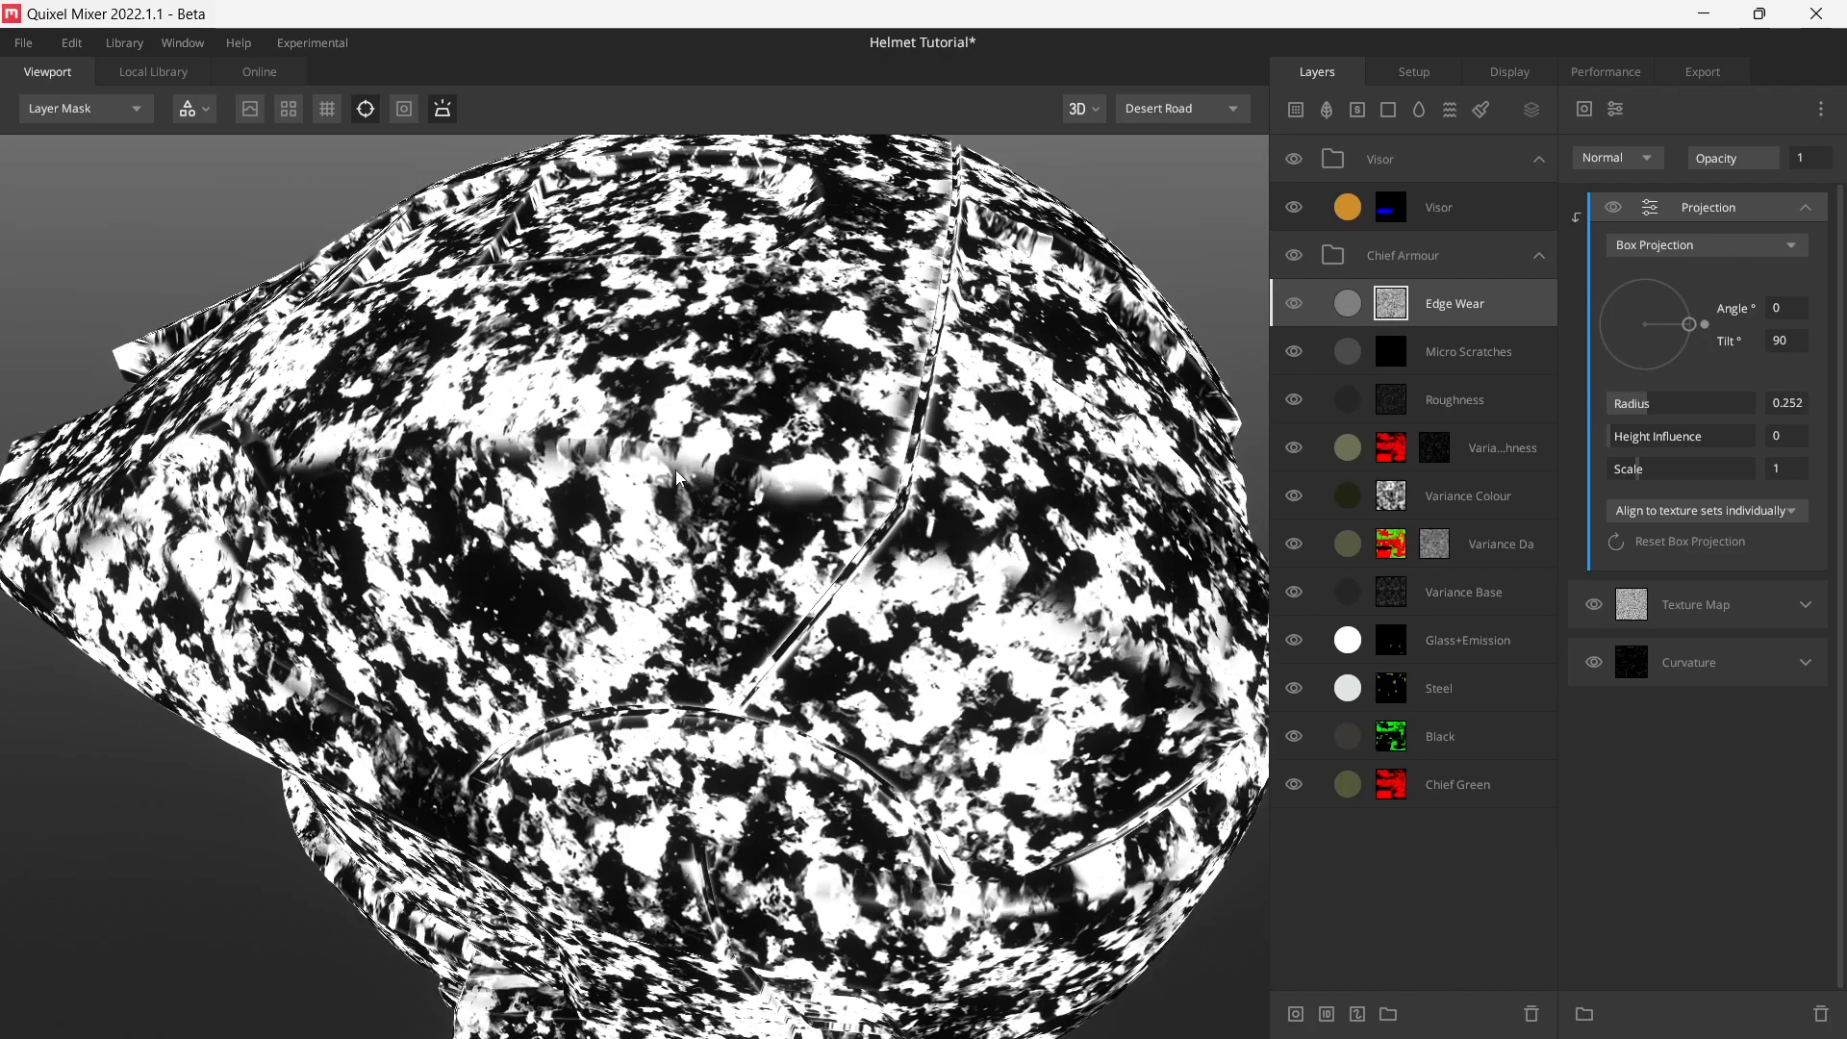
# - Try Radius values of 0.079, 0.1 and 0.2 on the box projection and settle on 0.175
pyautogui.moveTo(1634, 408); pyautogui.dragTo(1621, 408)
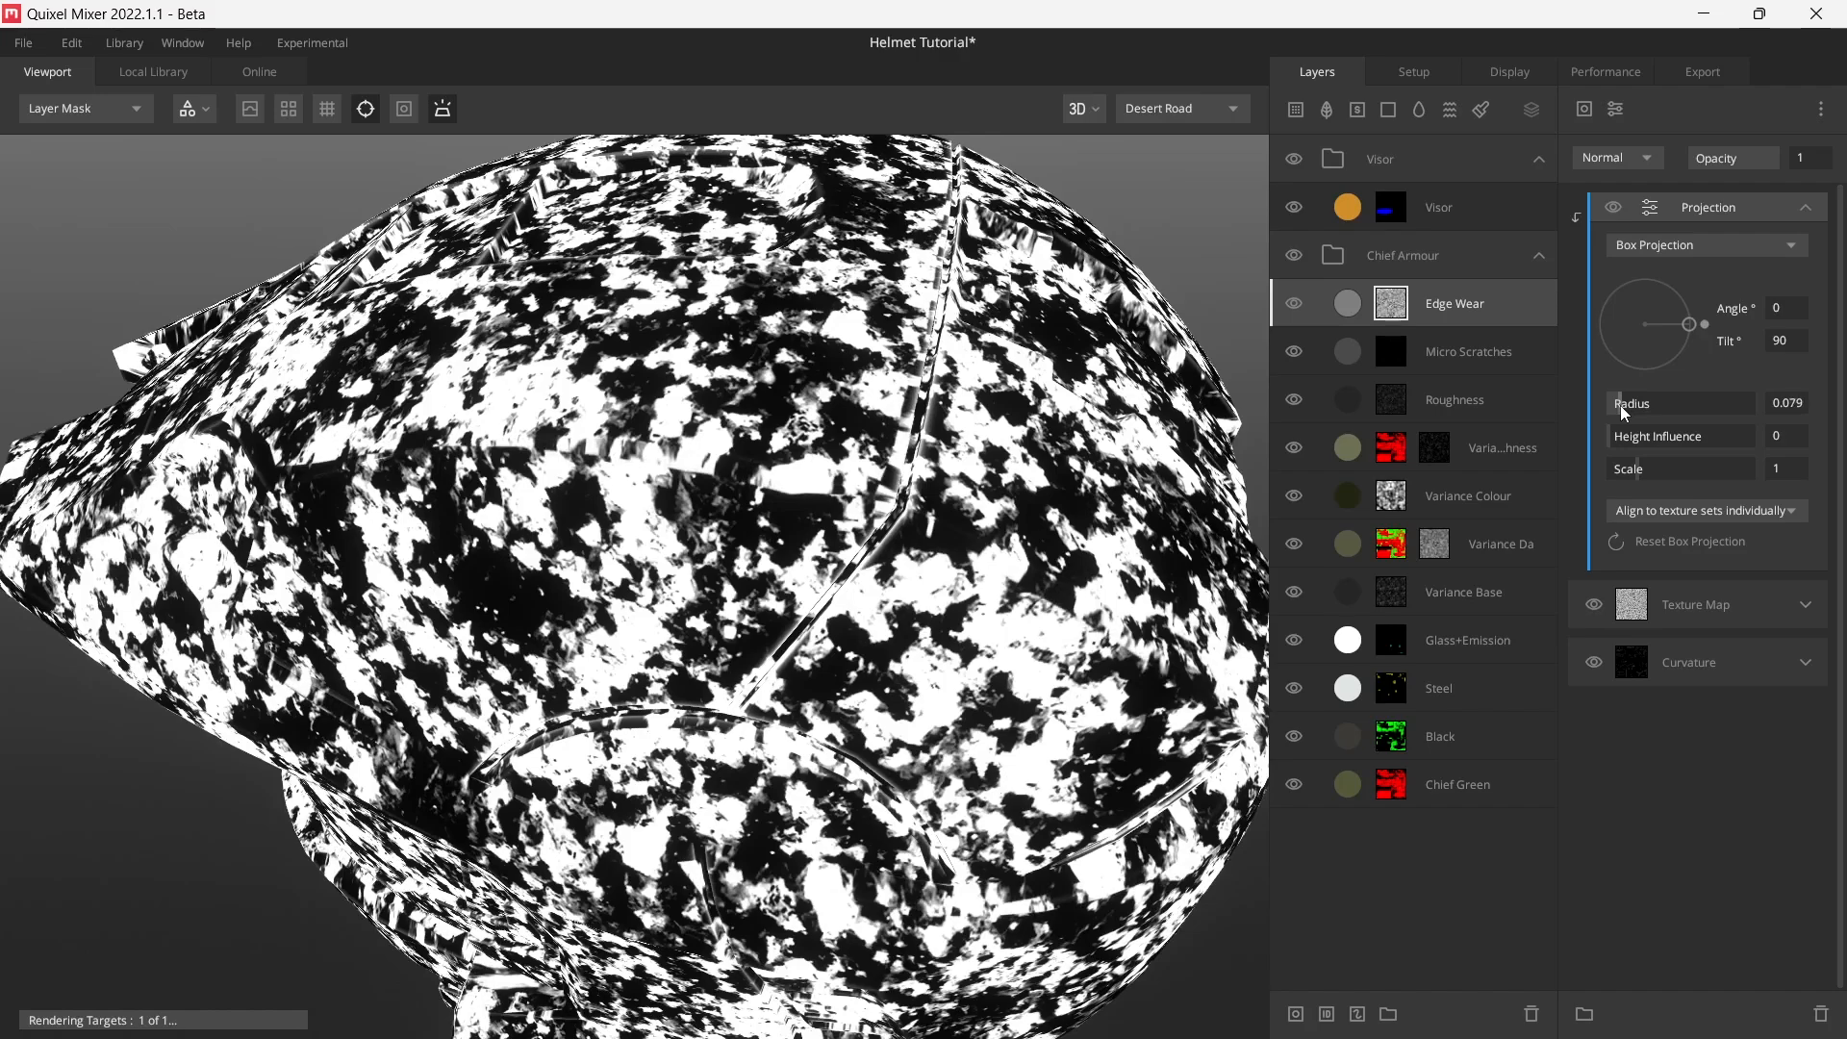
pyautogui.click(1801, 406)
pyautogui.write('.1')
pyautogui.press('Return')
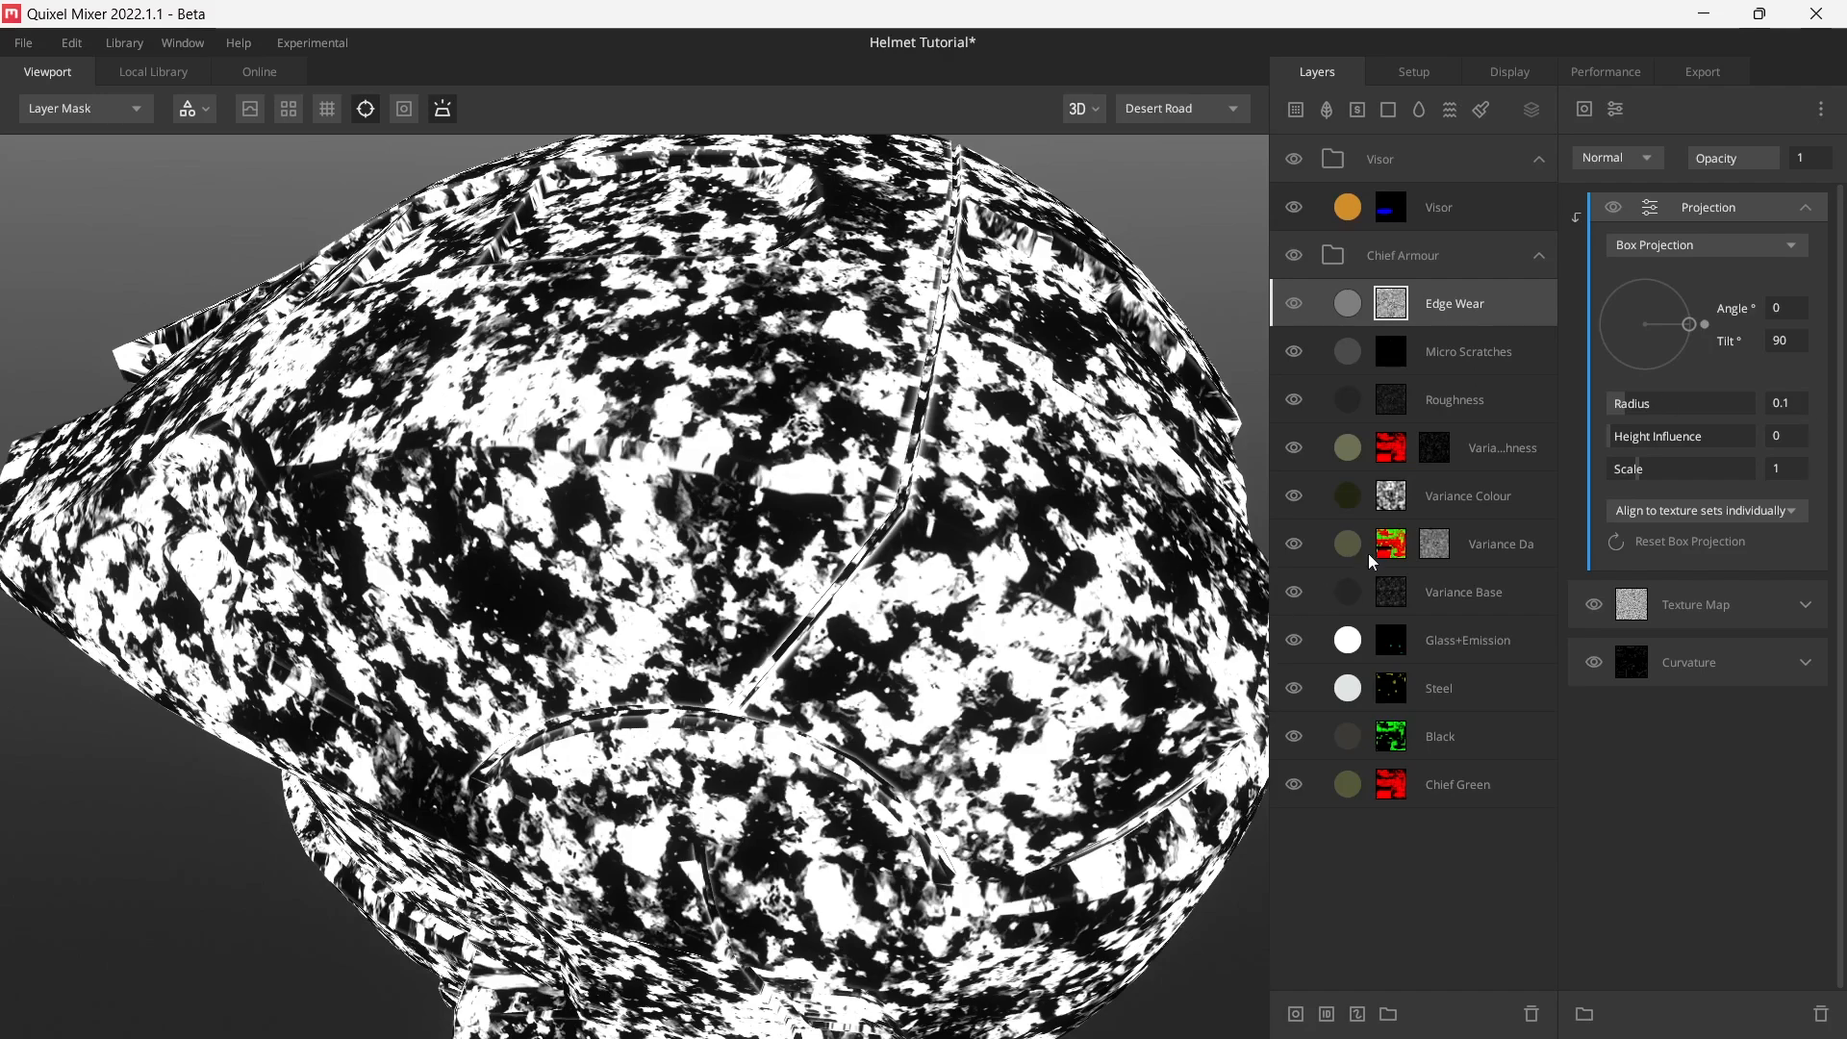
pyautogui.click(1791, 396)
pyautogui.write('0.2')
pyautogui.press('Return')
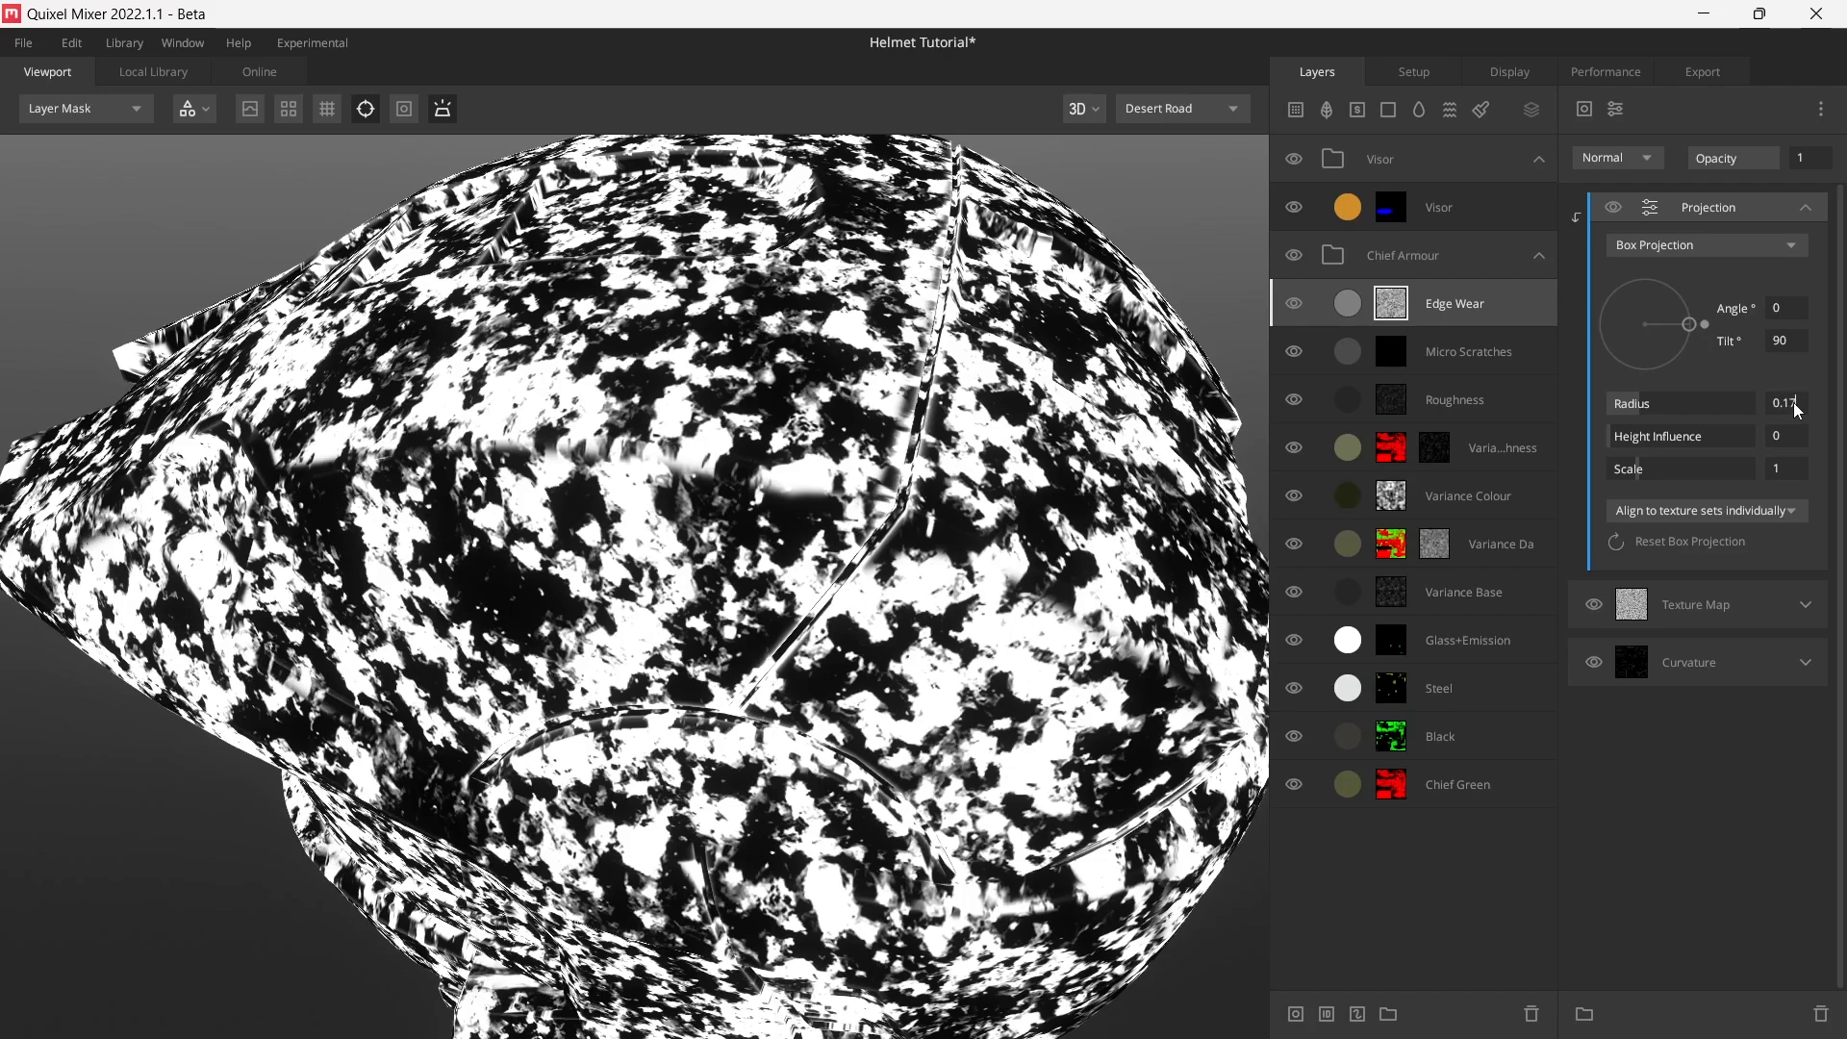
pyautogui.press('Return')
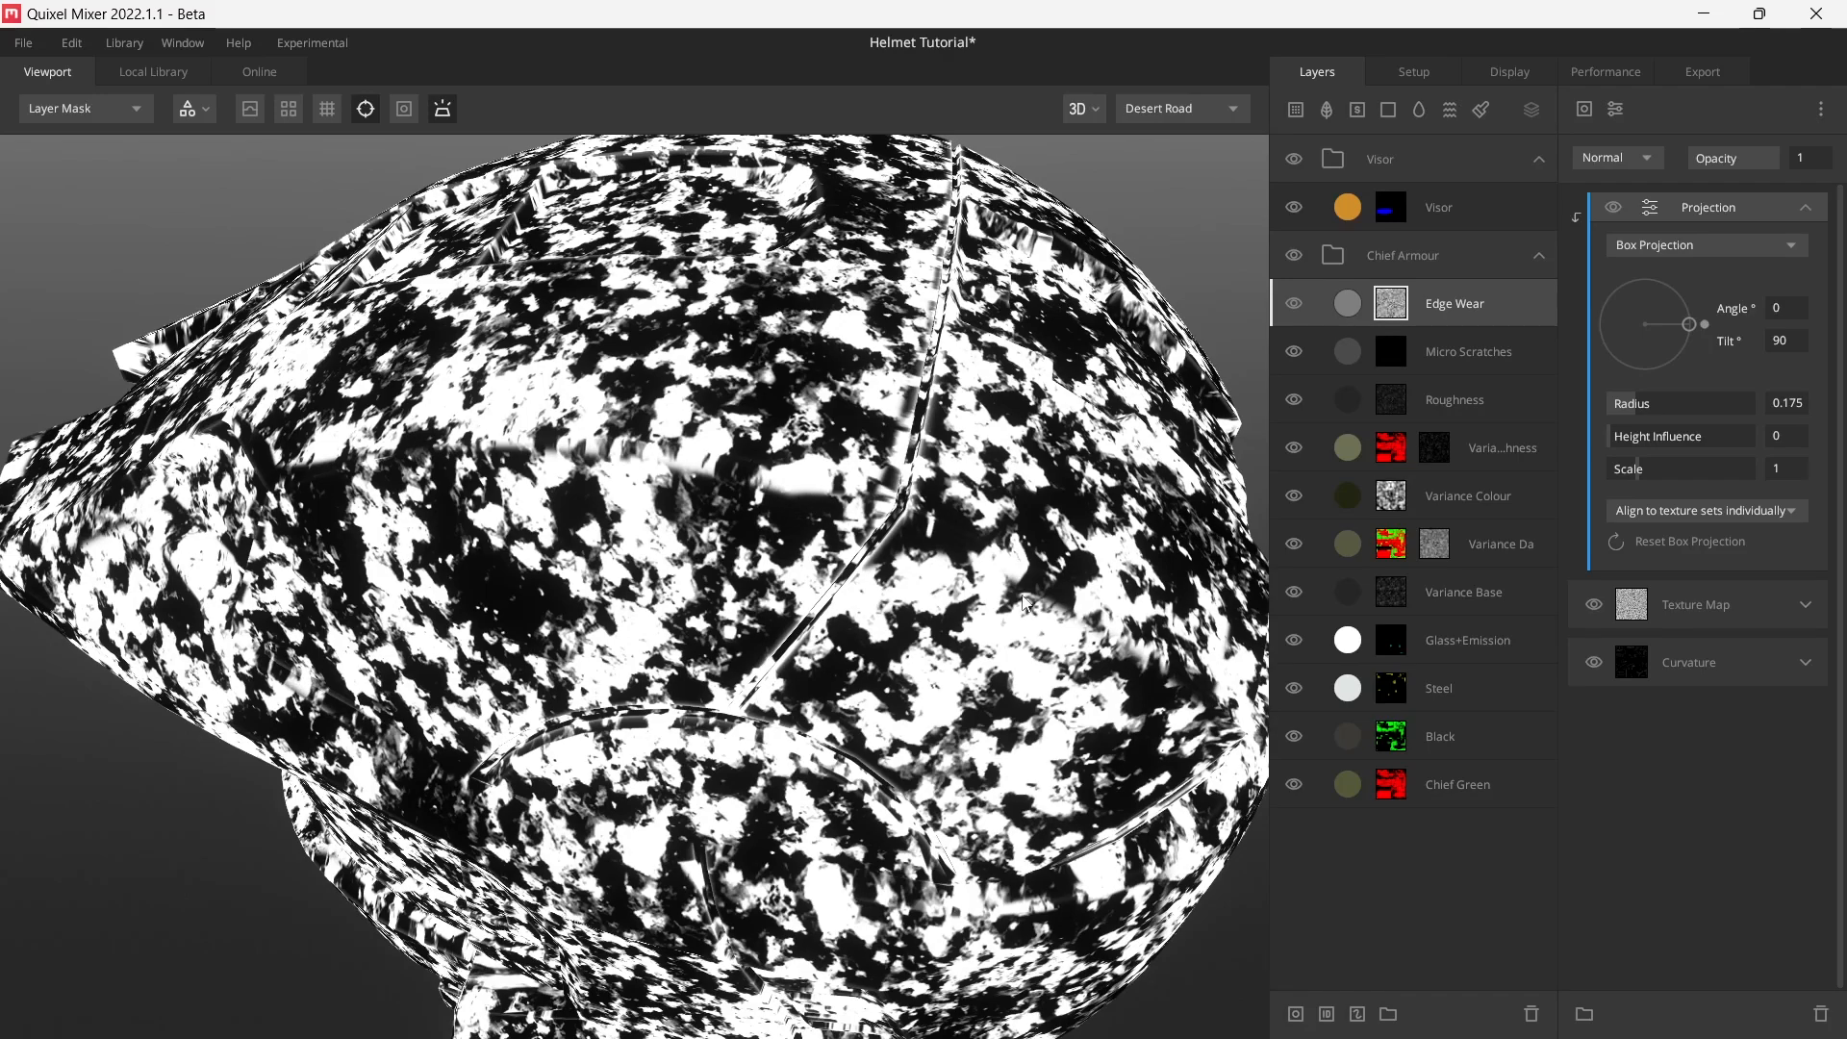
# - Duplicate the Stone Texture Map in the Edge Wear mask and move the copy above the Projection
pyautogui.click(1805, 209)
pyautogui.click(1723, 262)
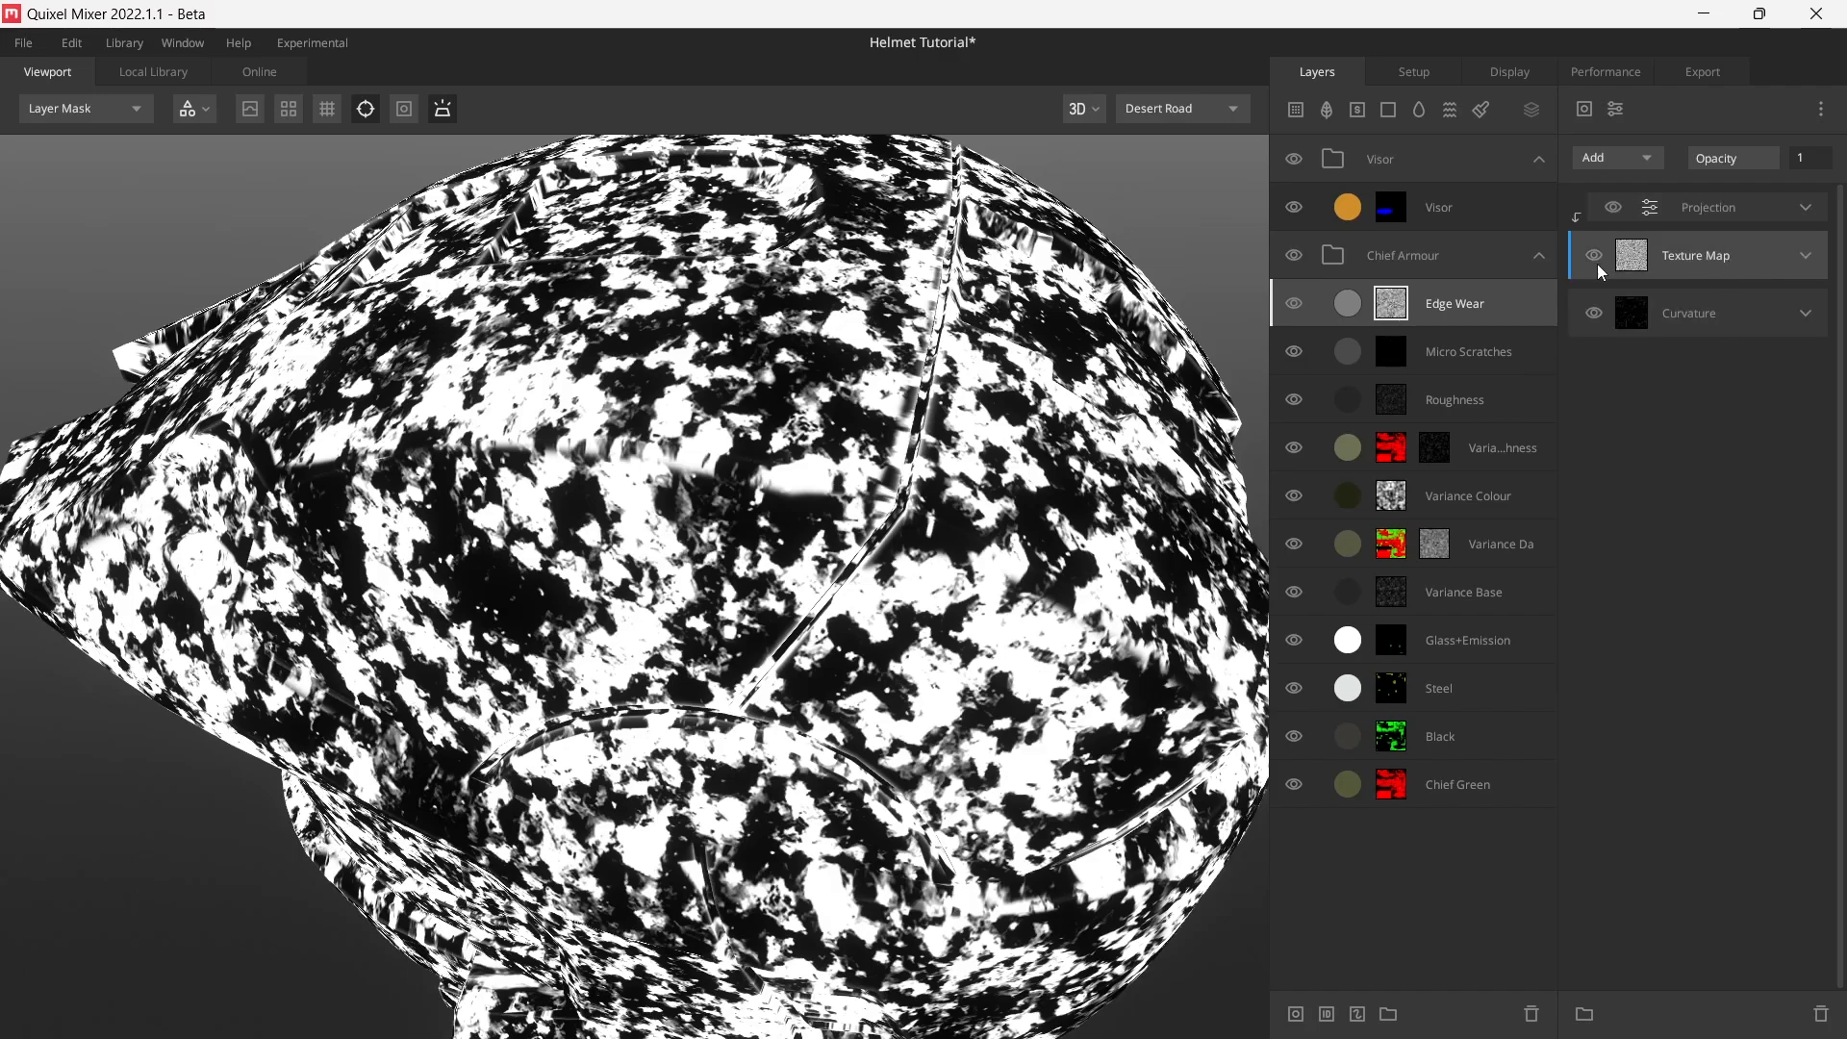
pyautogui.hotkey('ctrl', 'd')
pyautogui.moveTo(1712, 257); pyautogui.dragTo(1700, 194)
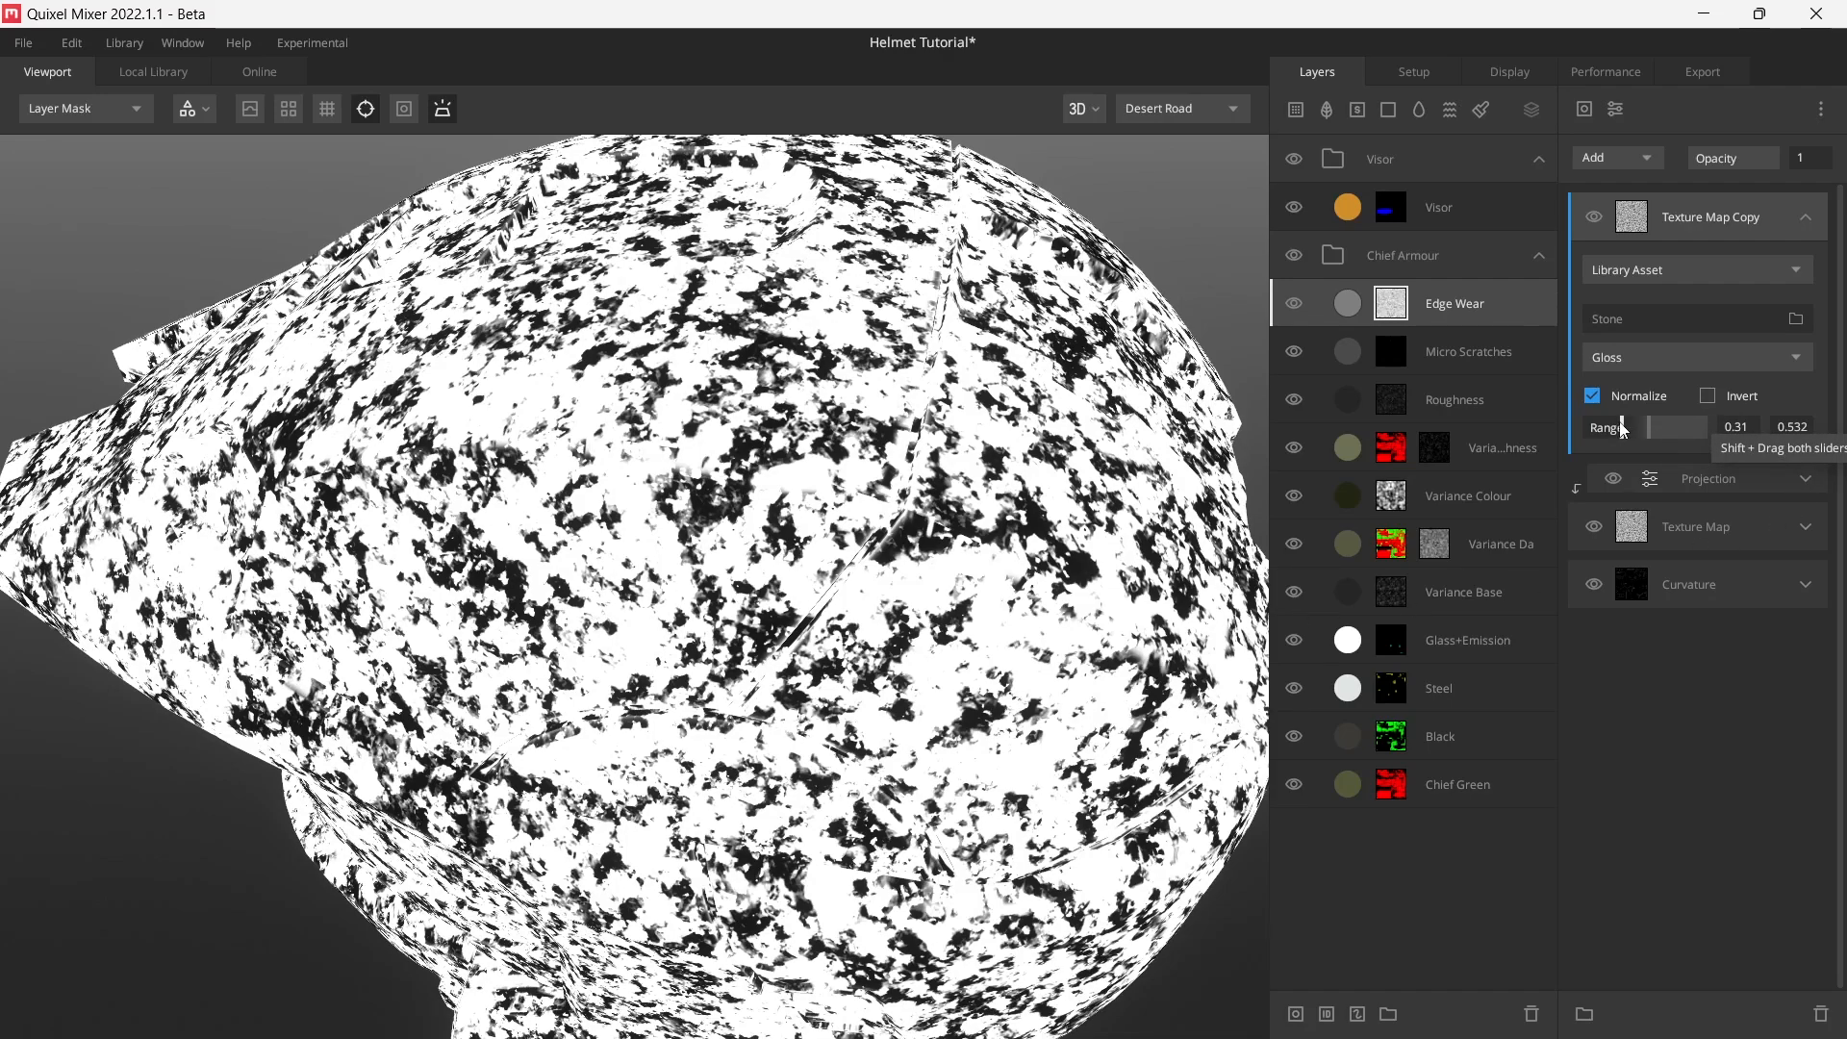
# - Set the Texture Map Copy's Range to 0.413–0.698 and compare the mask with the copy hidden and shown
pyautogui.moveTo(1624, 430); pyautogui.dragTo(1664, 429)
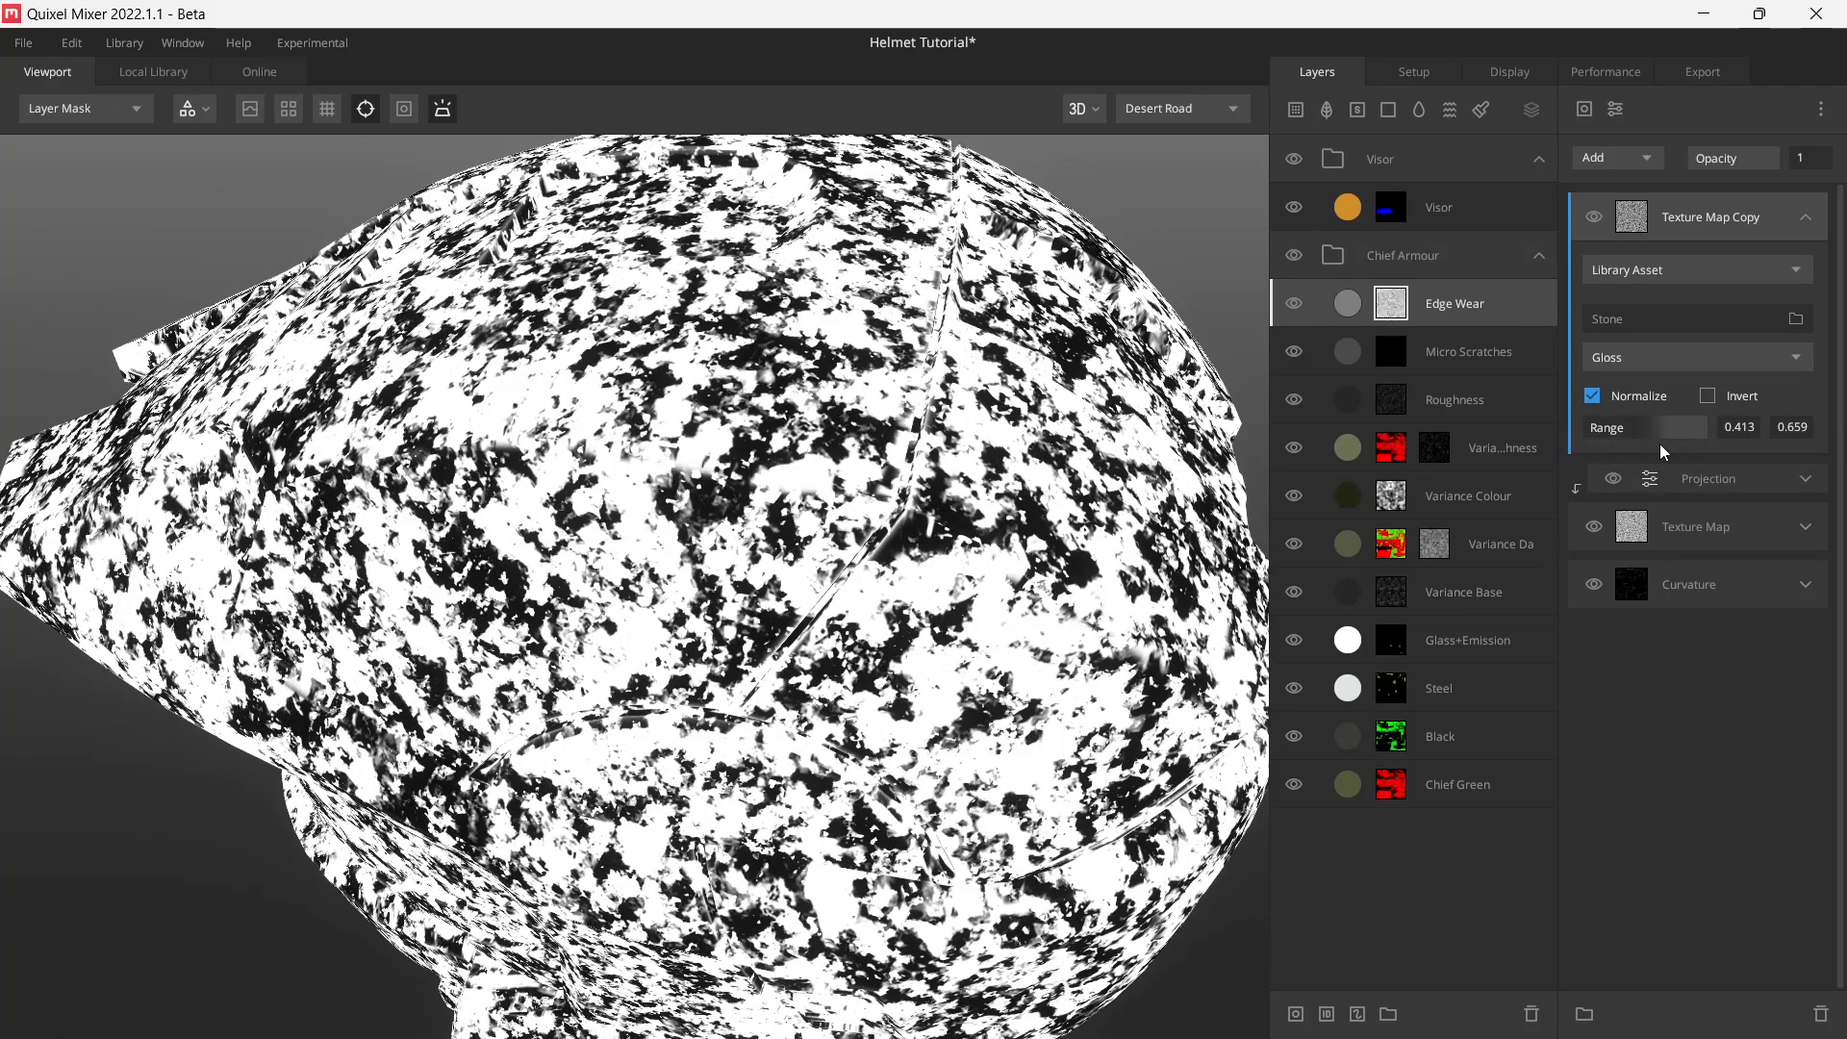
pyautogui.moveTo(1667, 438); pyautogui.dragTo(1672, 438)
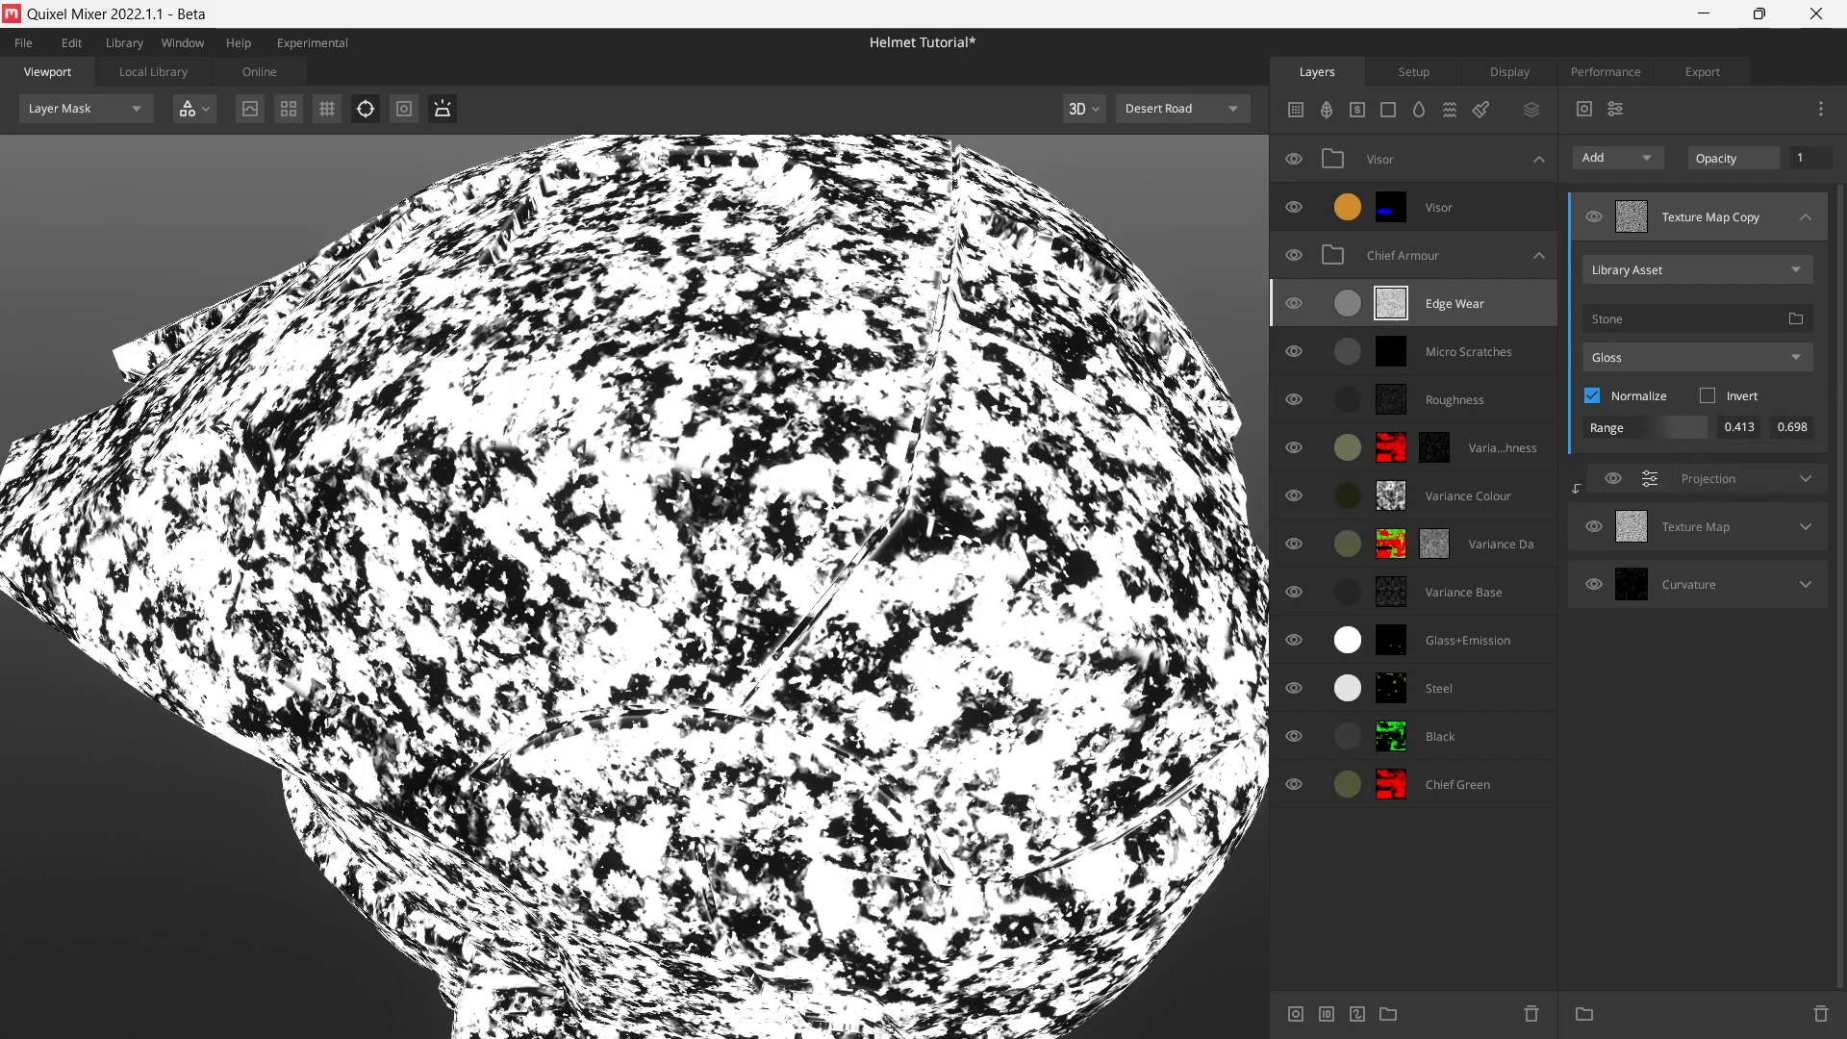
pyautogui.click(1802, 220)
pyautogui.click(1592, 222)
pyautogui.click(1592, 222)
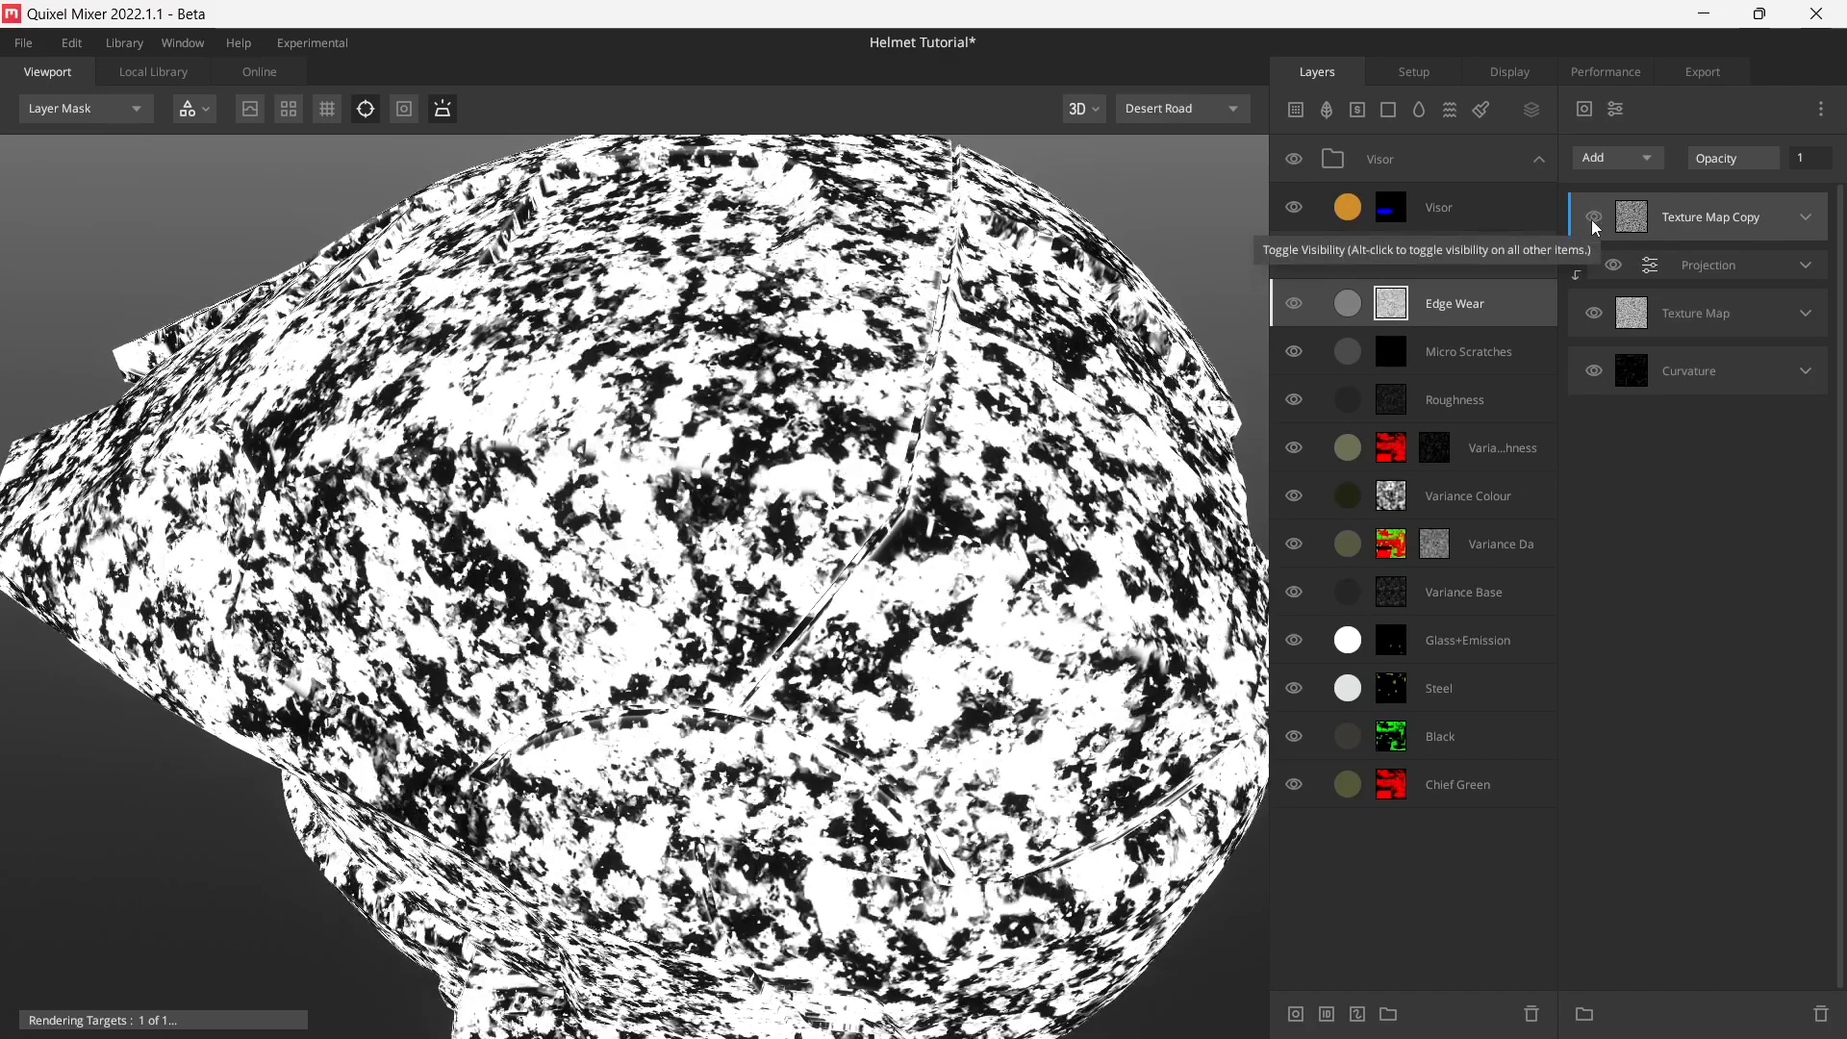
# - Add a Projection clipped to Texture Map Copy, set to Box Projection with Scale 2.6, Height Influence 0 and Radius 0
pyautogui.click(1615, 109)
pyautogui.click(1683, 425)
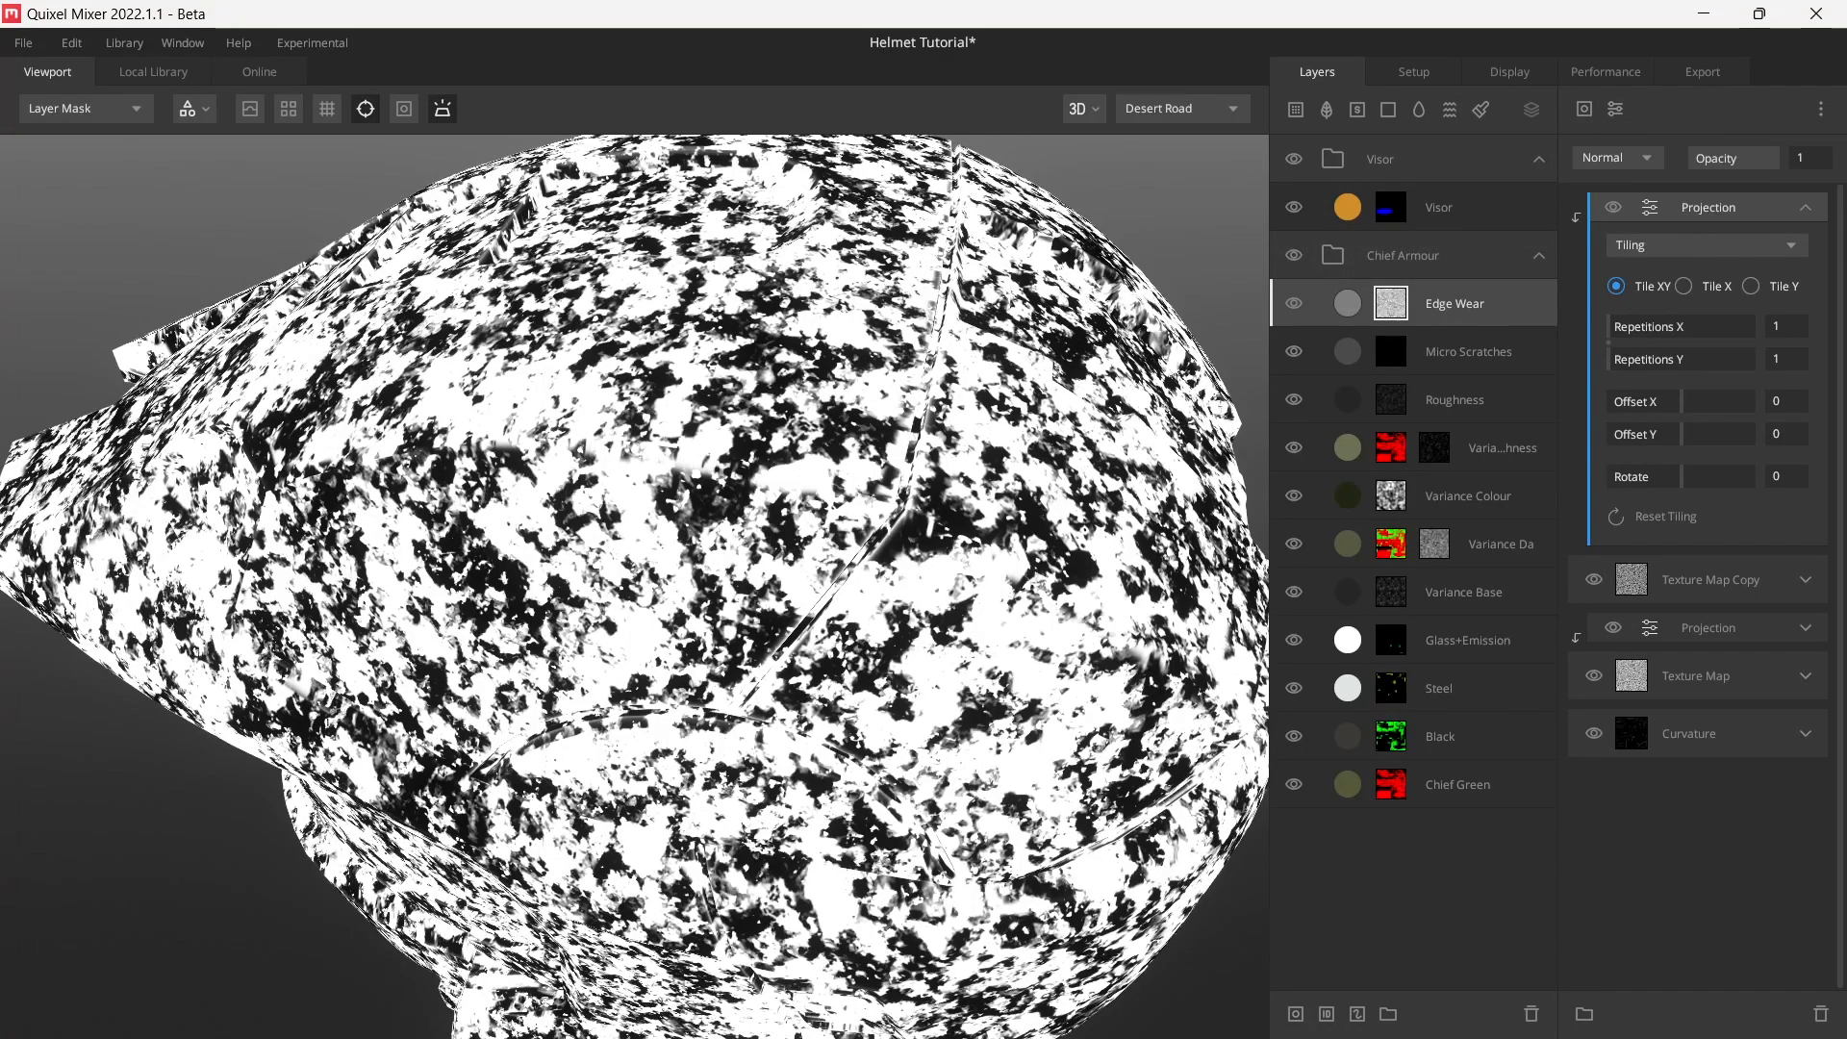
pyautogui.click(1690, 242)
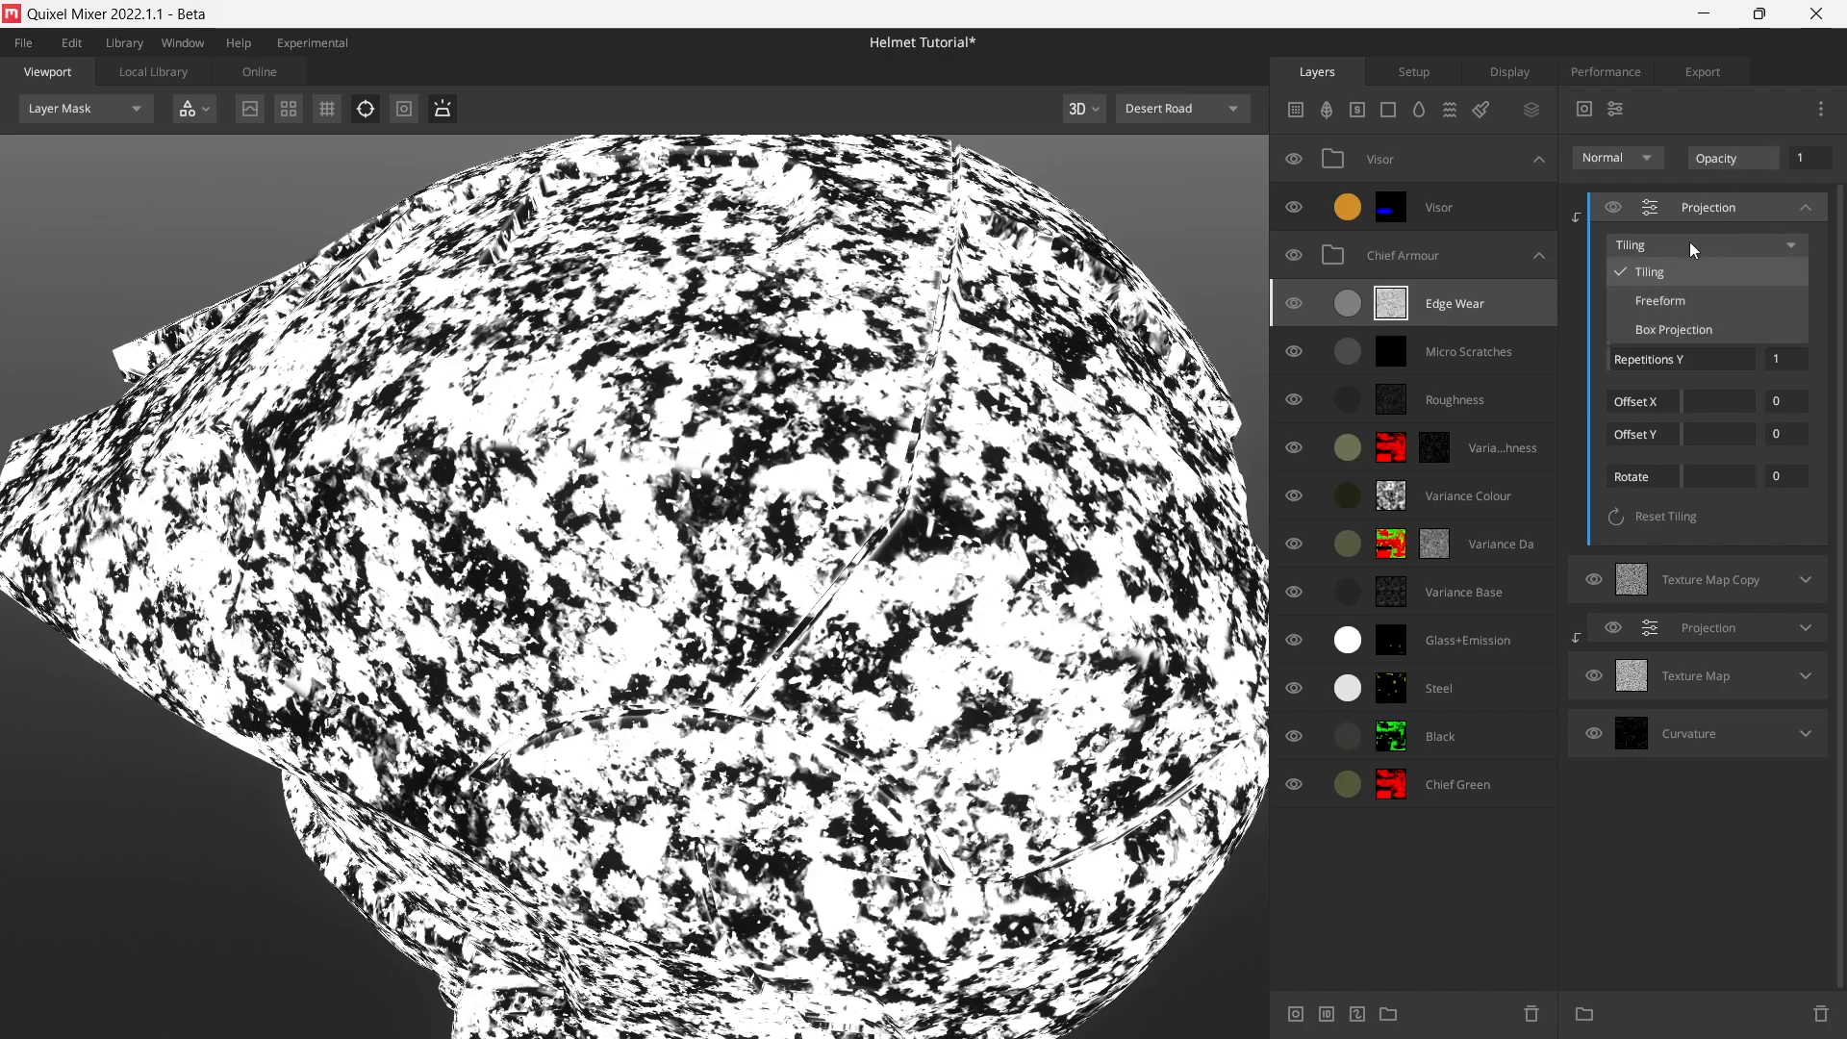
pyautogui.click(1674, 327)
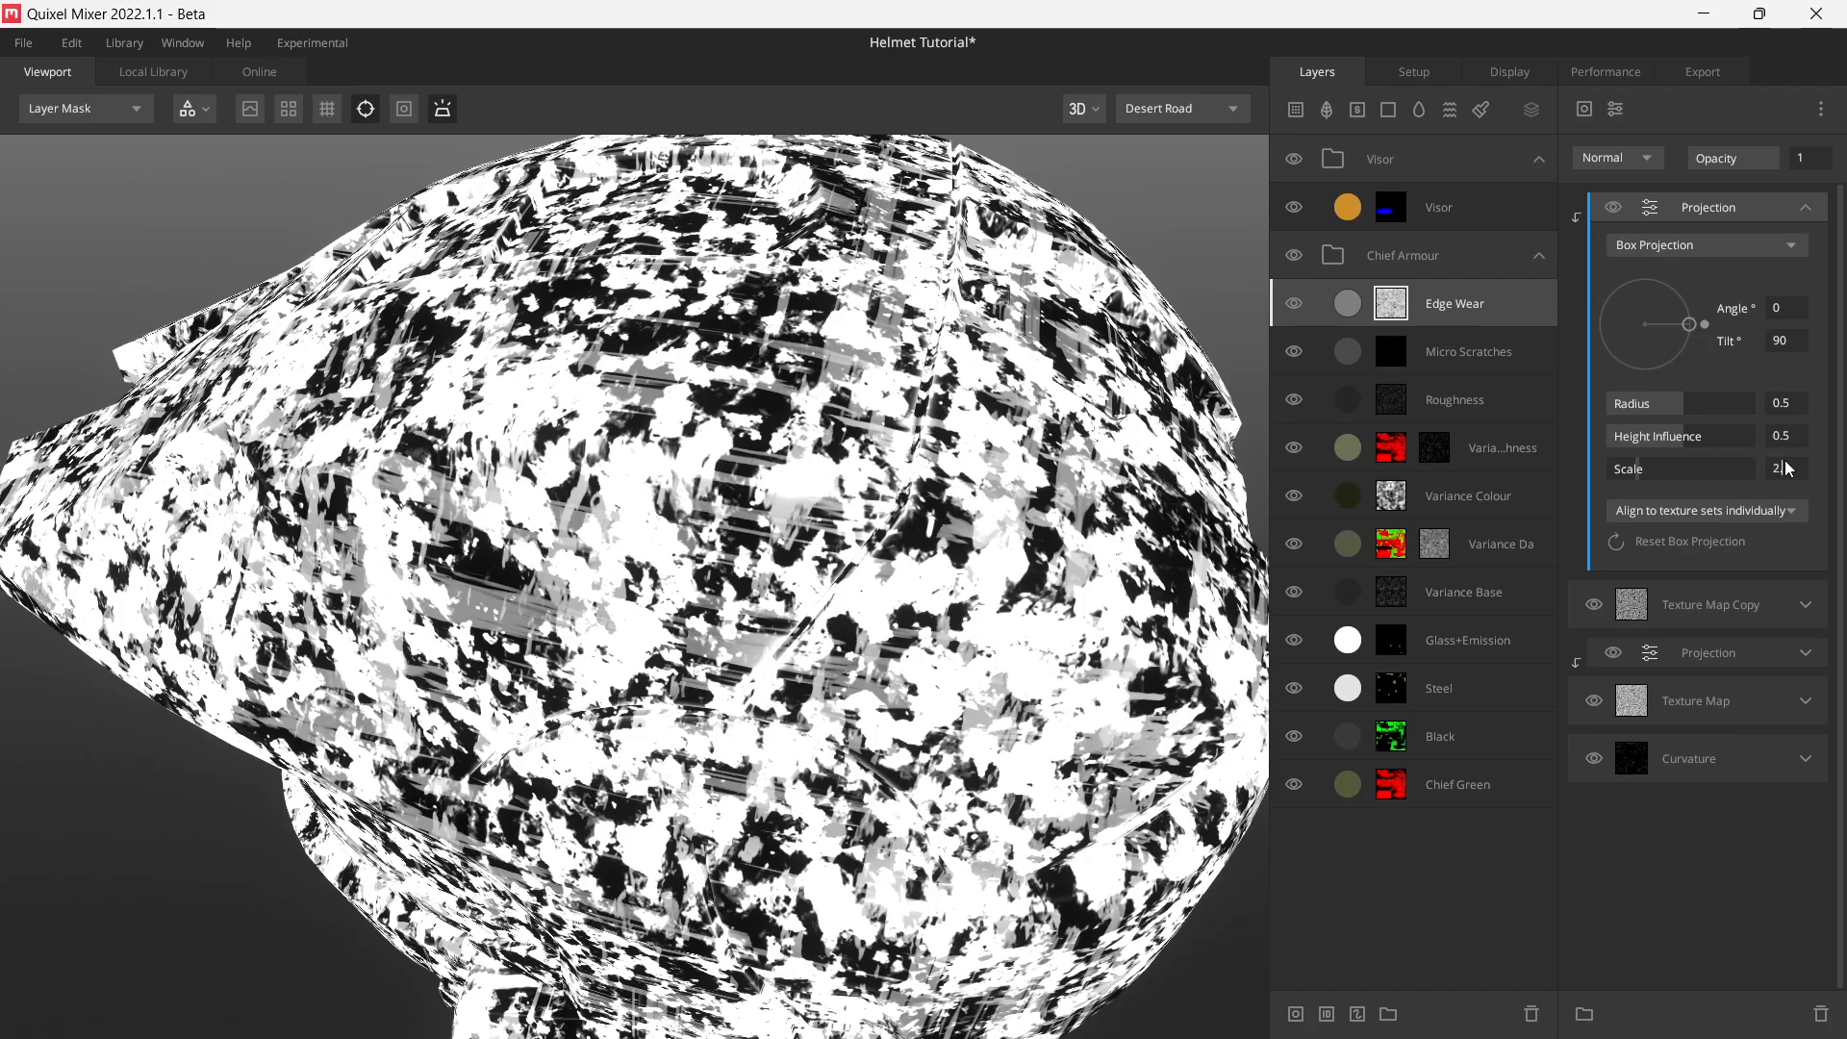
pyautogui.press('Return')
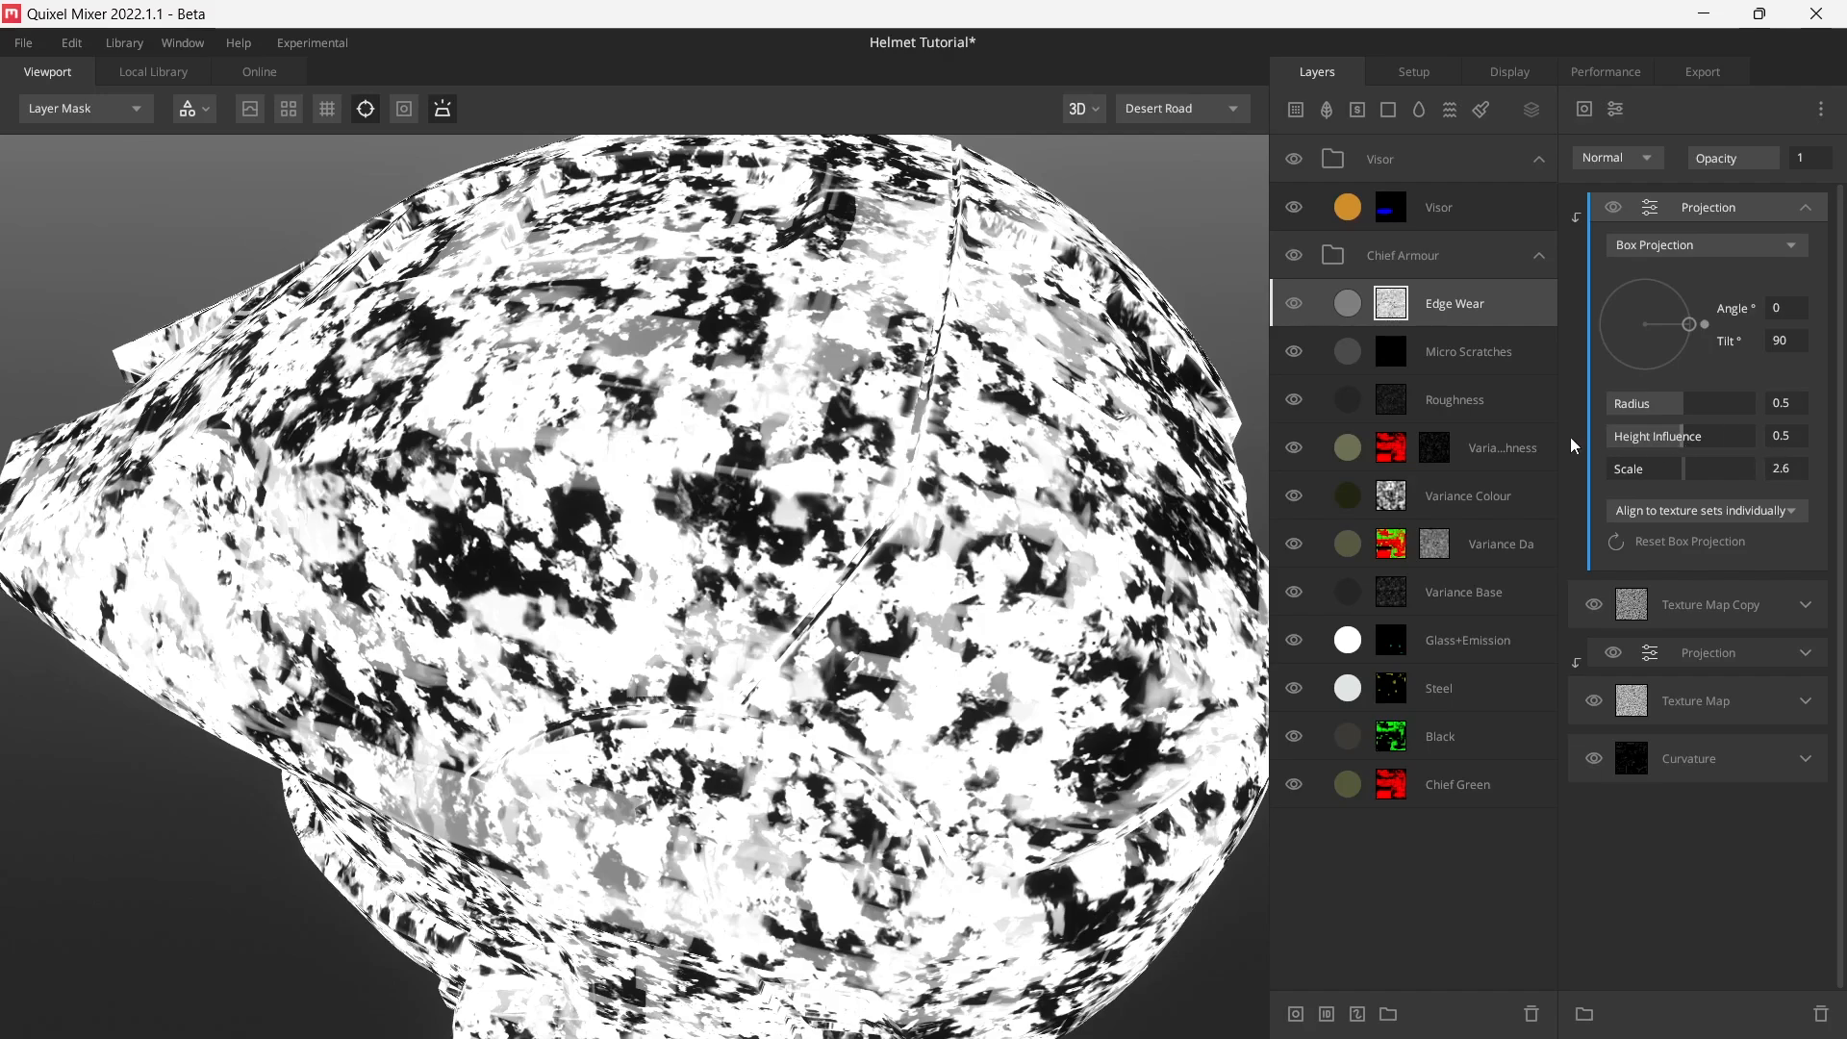
pyautogui.moveTo(1570, 436); pyautogui.dragTo(1535, 437)
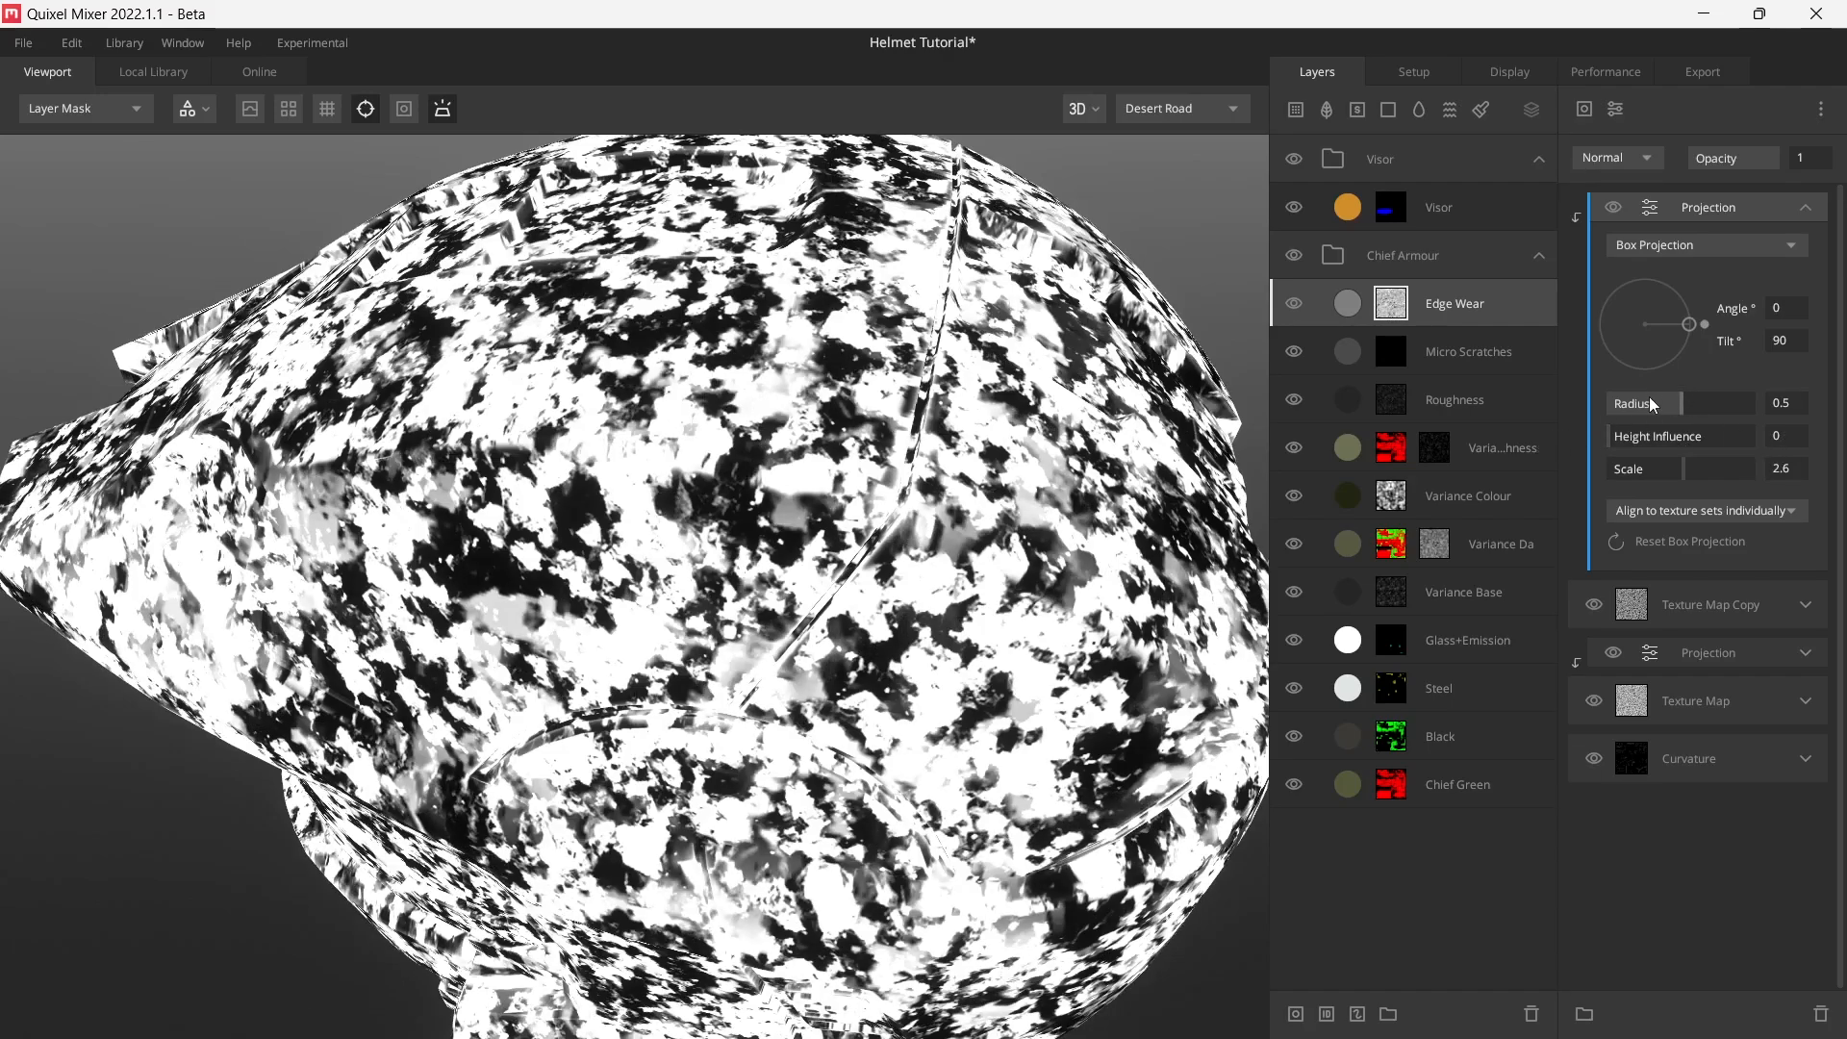
pyautogui.moveTo(1649, 396); pyautogui.dragTo(1618, 398)
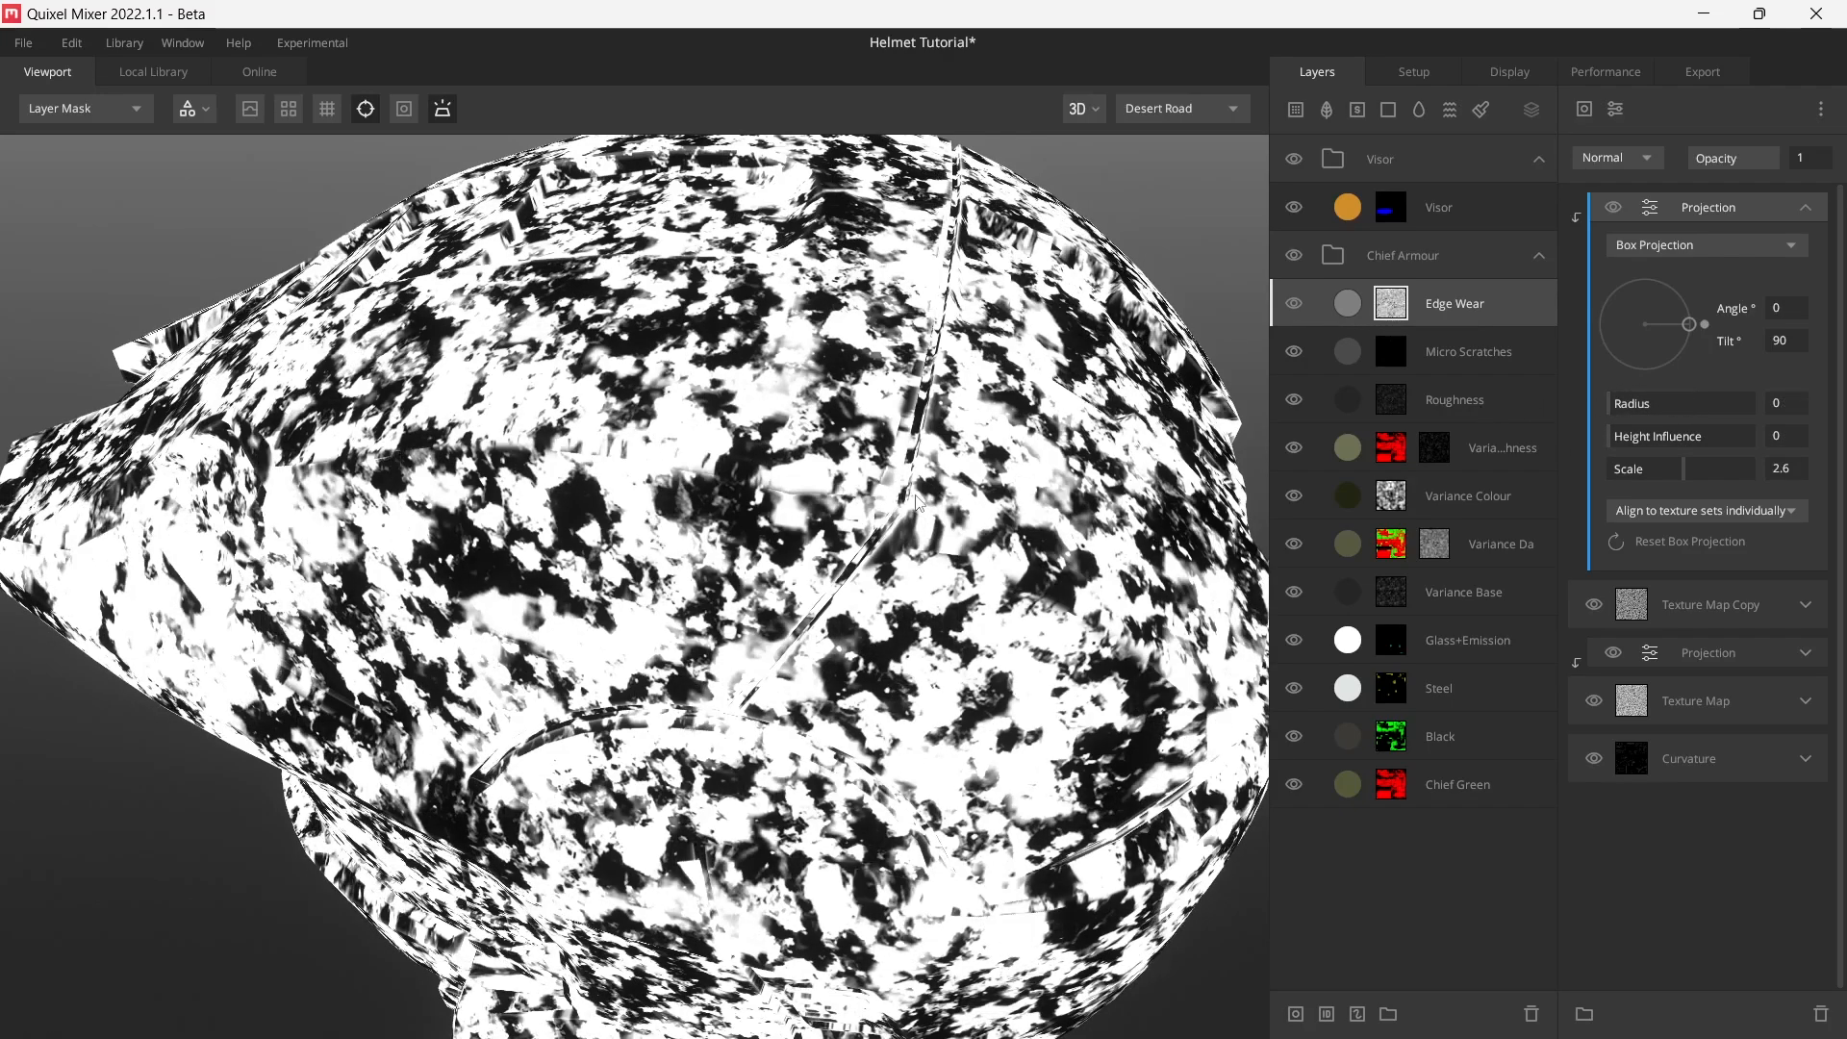
# - Inspect the projected mask around the helmet and compare it with Texture Map Copy hidden and shown
pyautogui.scroll(-5, 904, 510)
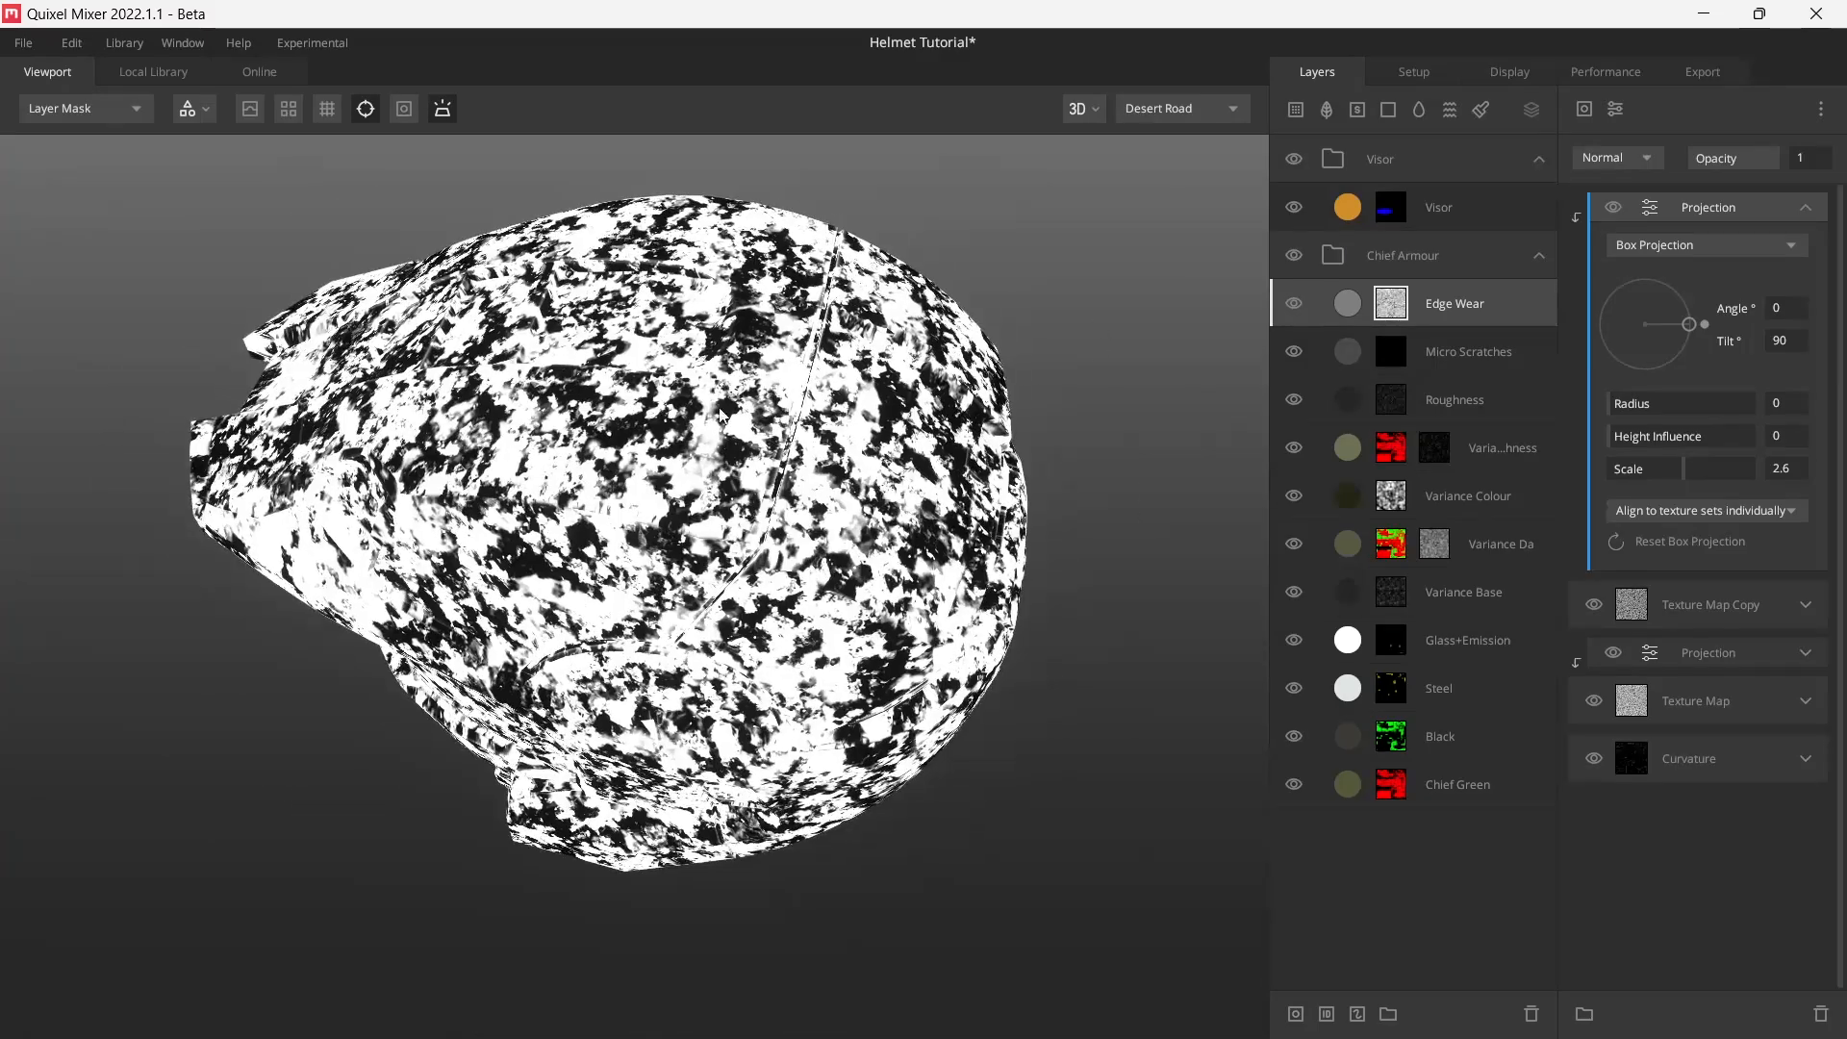
pyautogui.keyDown('alt'); pyautogui.moveTo(789, 549); pyautogui.dragTo(596, 560); pyautogui.keyUp('alt')
pyautogui.keyDown('alt'); pyautogui.moveTo(597, 560); pyautogui.dragTo(1231, 317, button='right'); pyautogui.keyUp('alt')
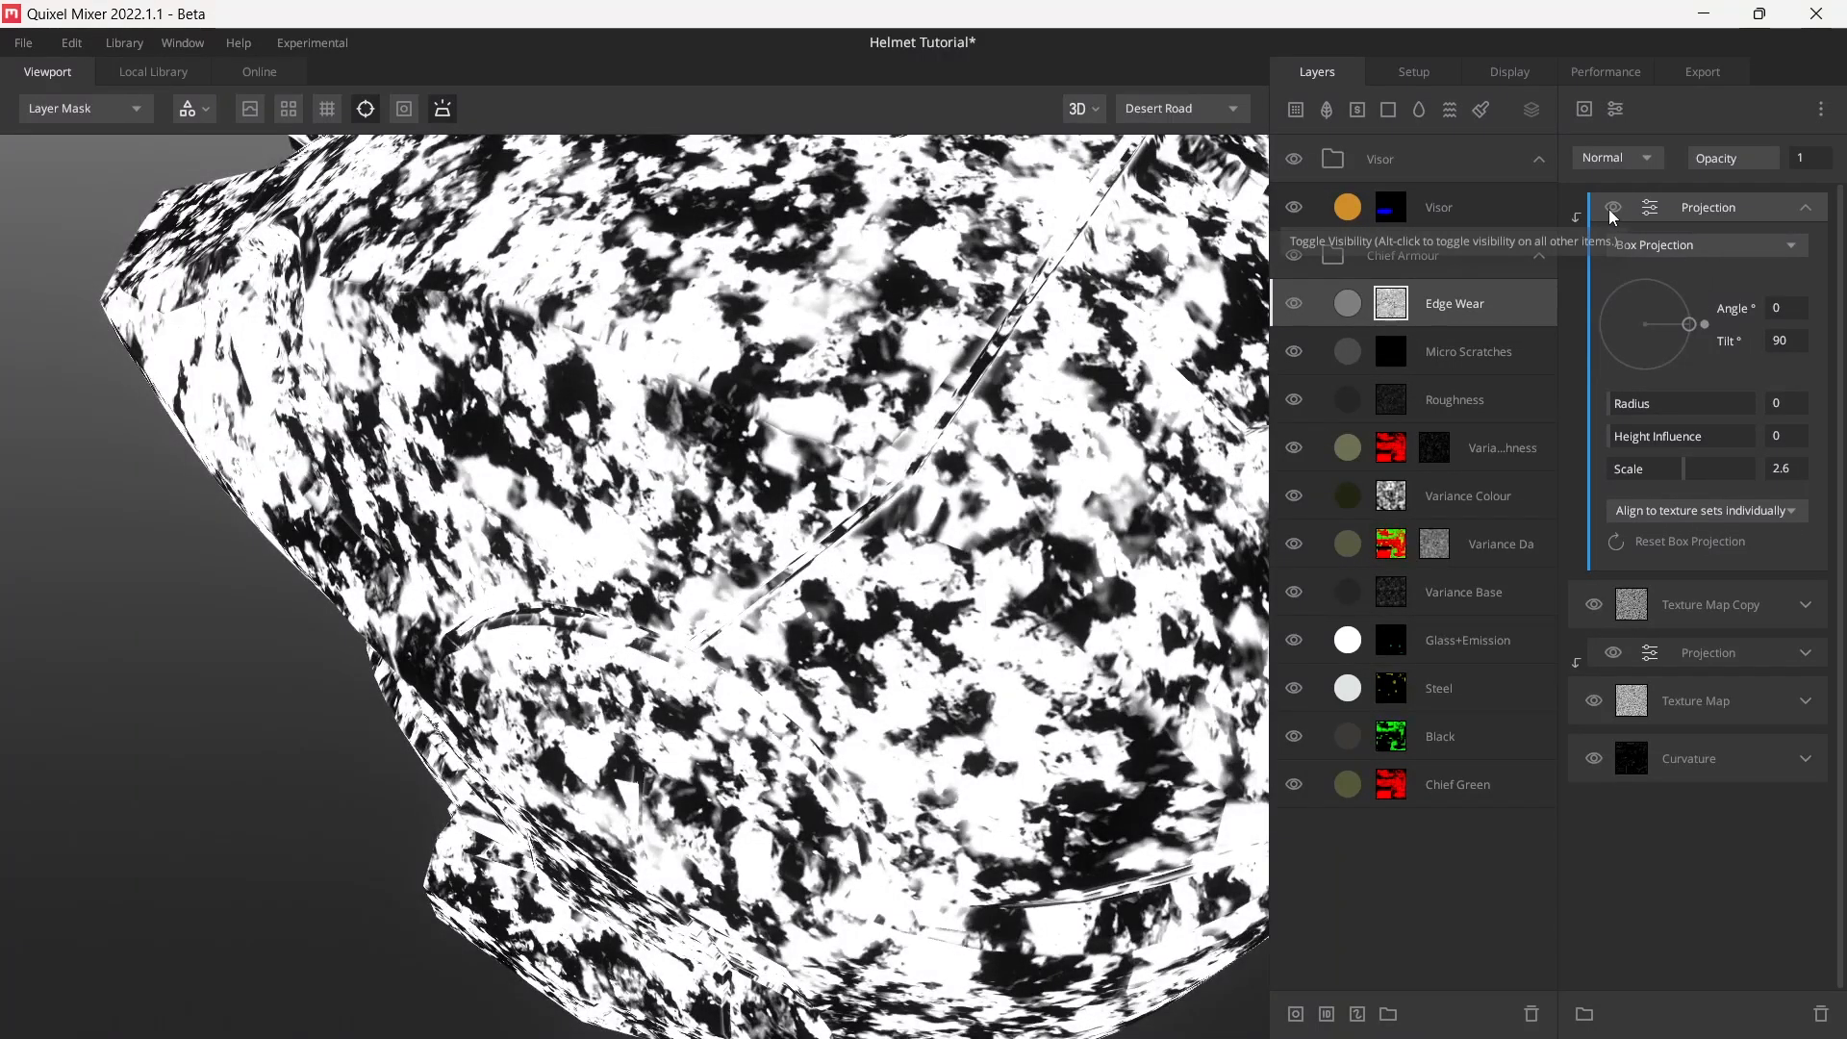
pyautogui.click(1806, 206)
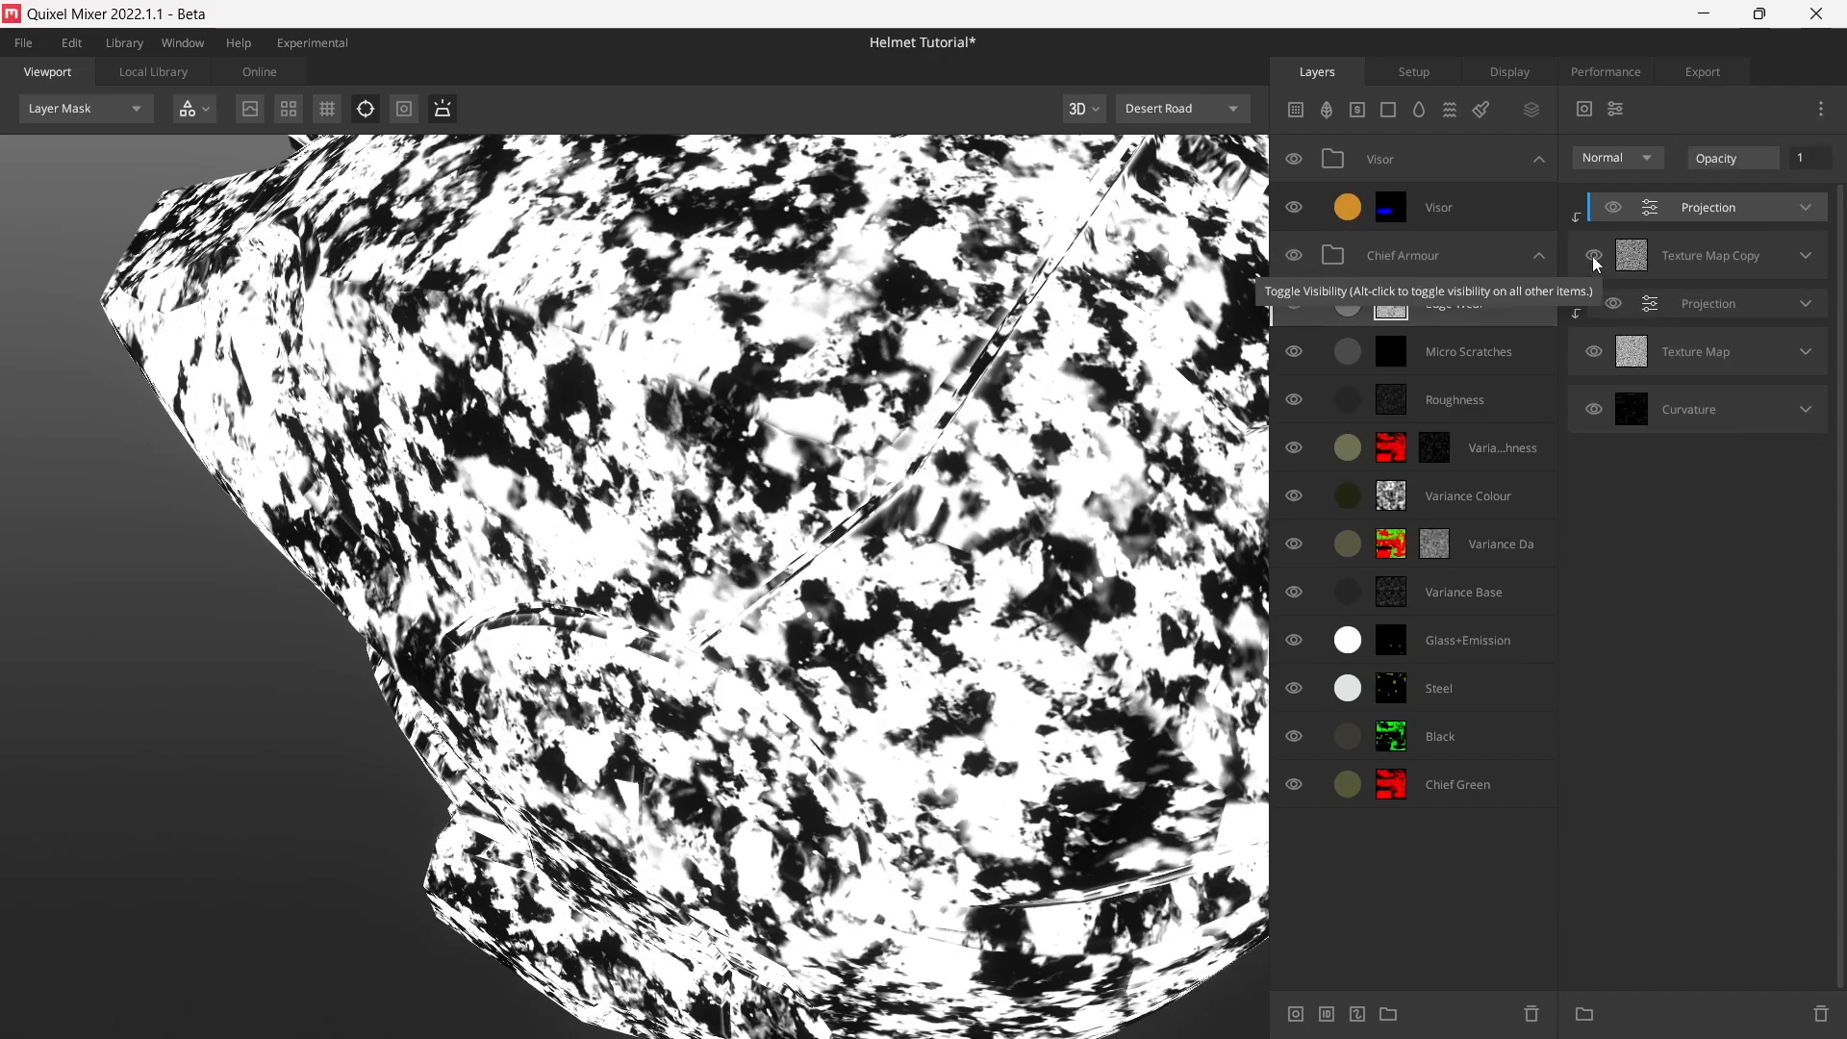
pyautogui.click(1592, 257)
pyautogui.click(1592, 257)
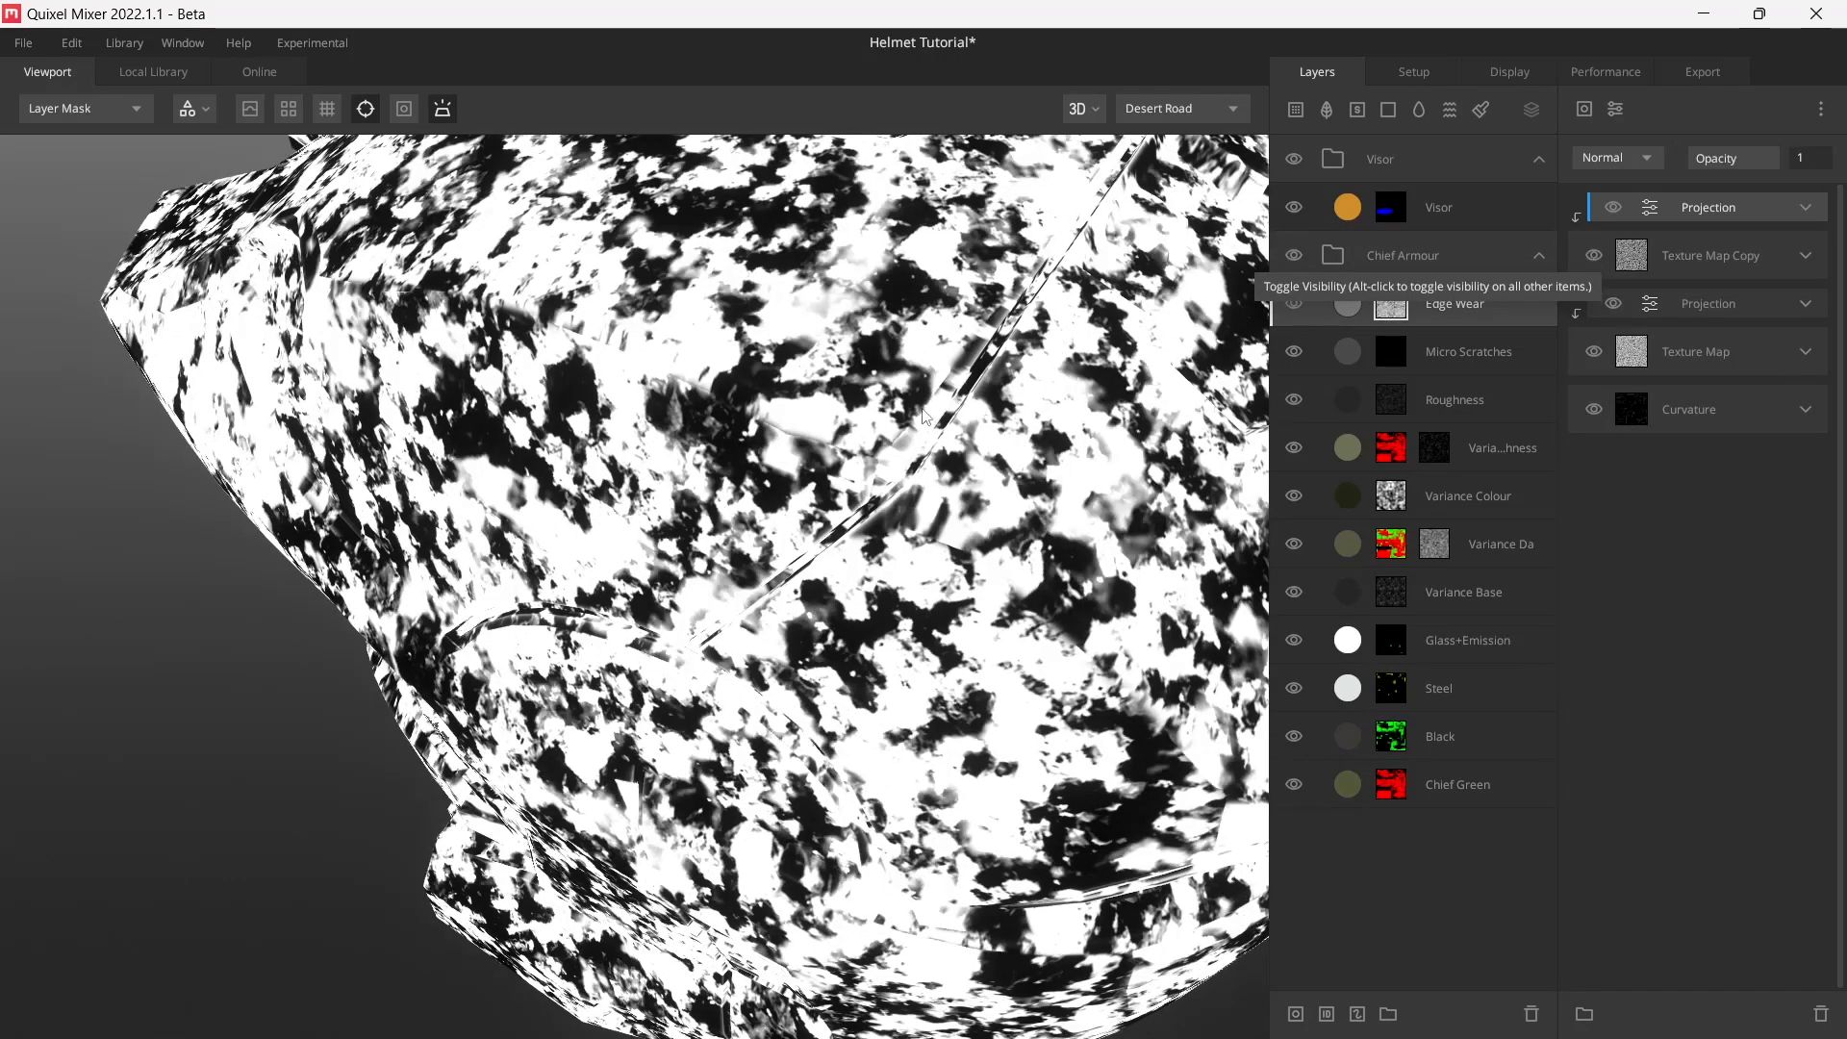
pyautogui.scroll(-2, 685, 606)
pyautogui.keyDown('alt'); pyautogui.moveTo(684, 609); pyautogui.dragTo(756, 540); pyautogui.keyUp('alt')
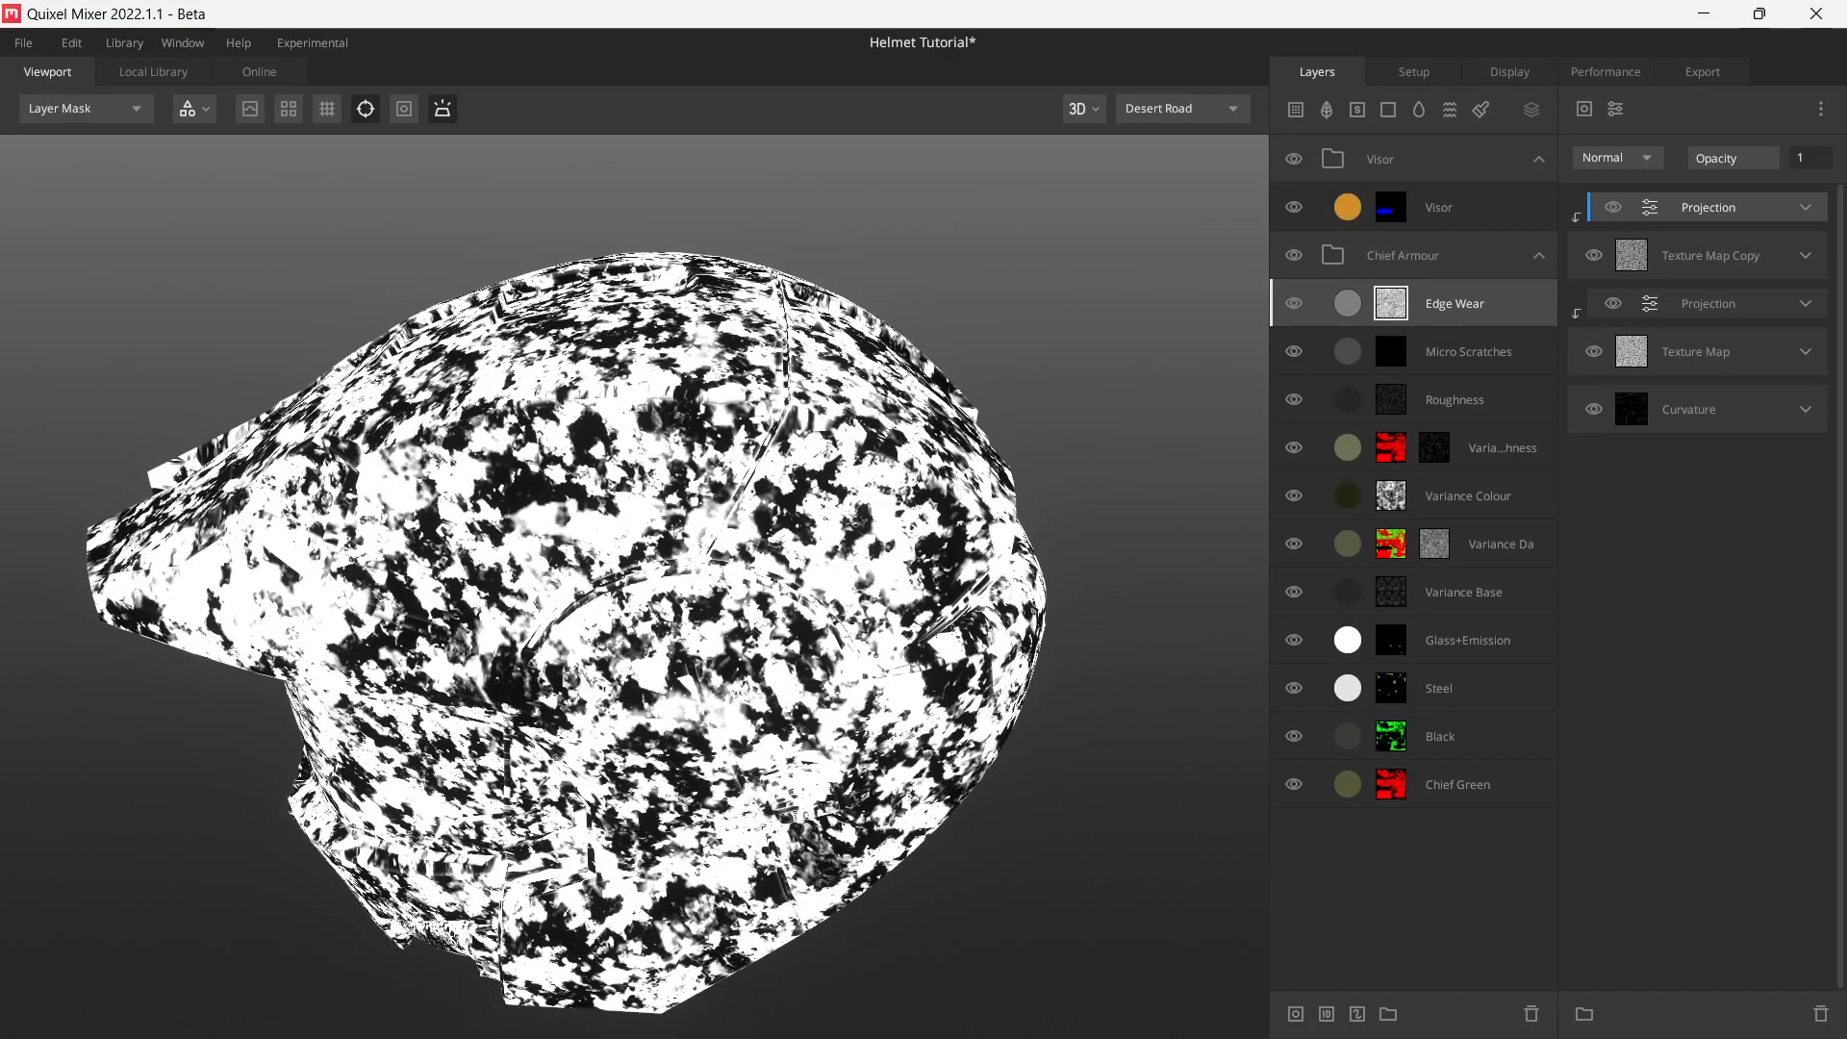
# - Add a Simplex Noise component on top of the mask stack and set its blend mode to Max
pyautogui.click(1620, 109)
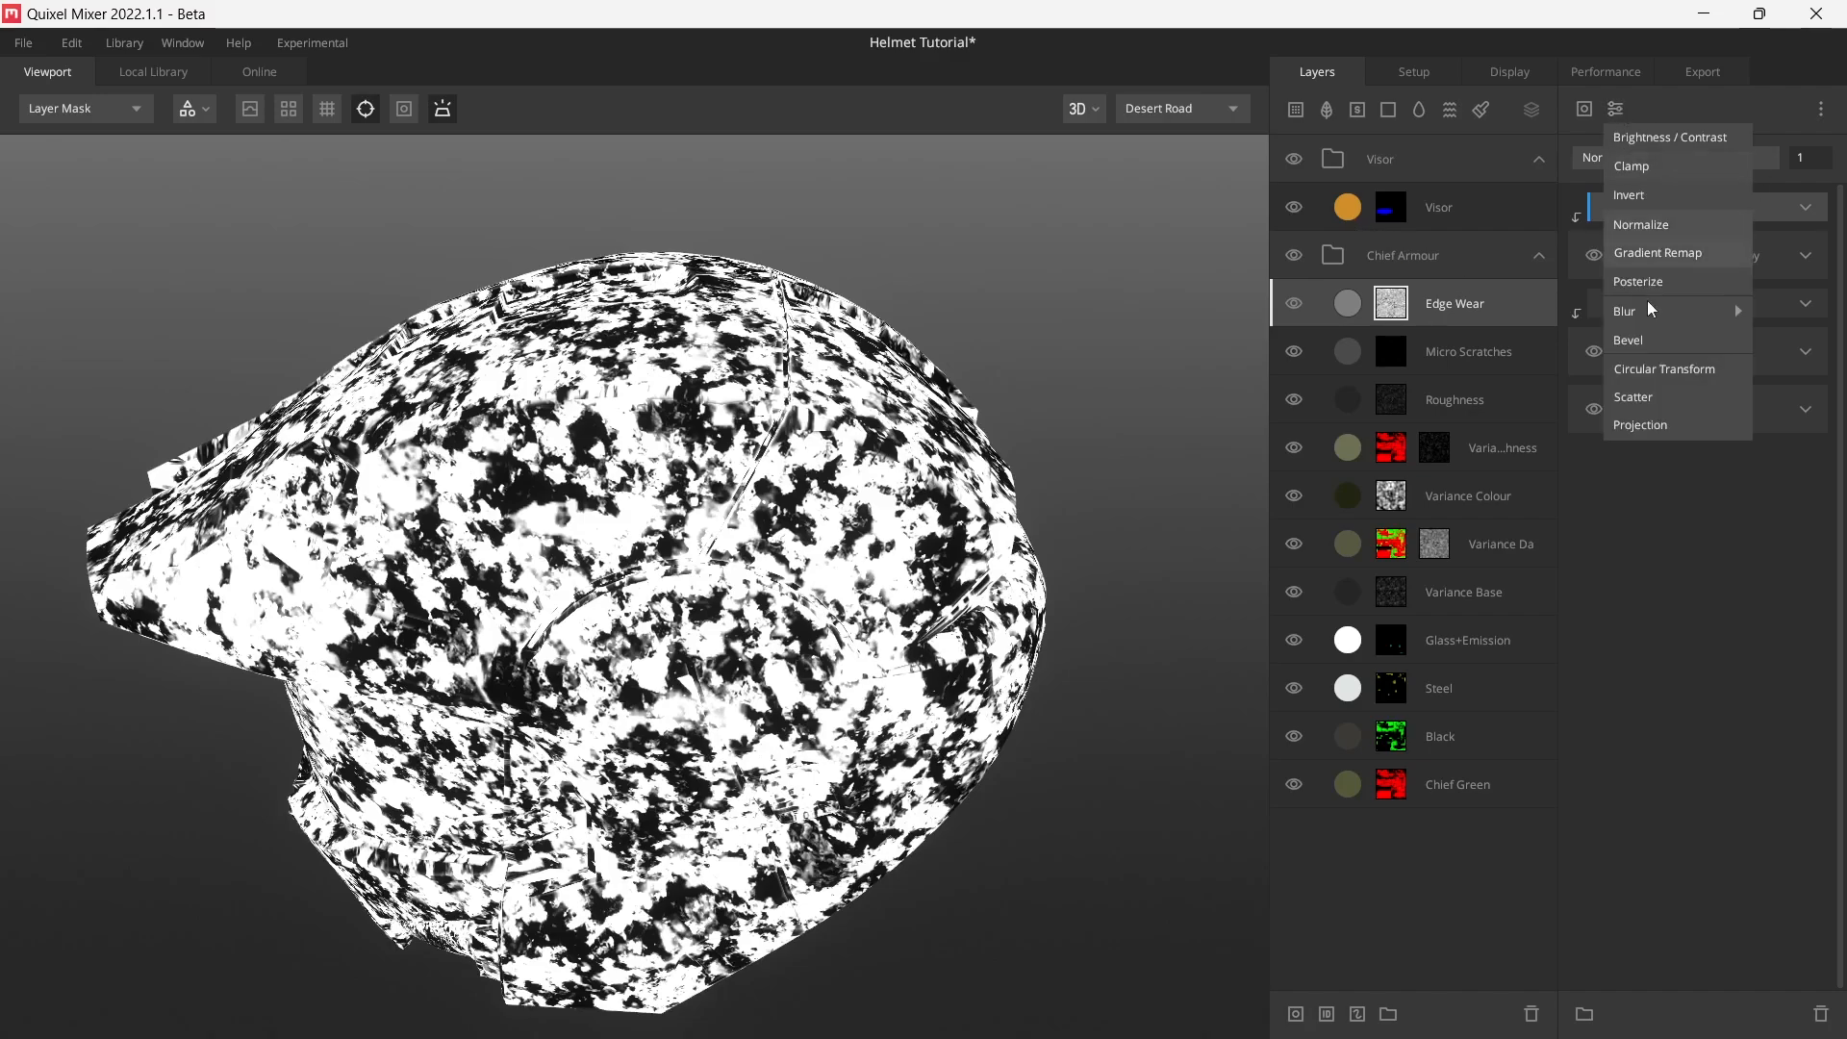
pyautogui.click(1585, 108)
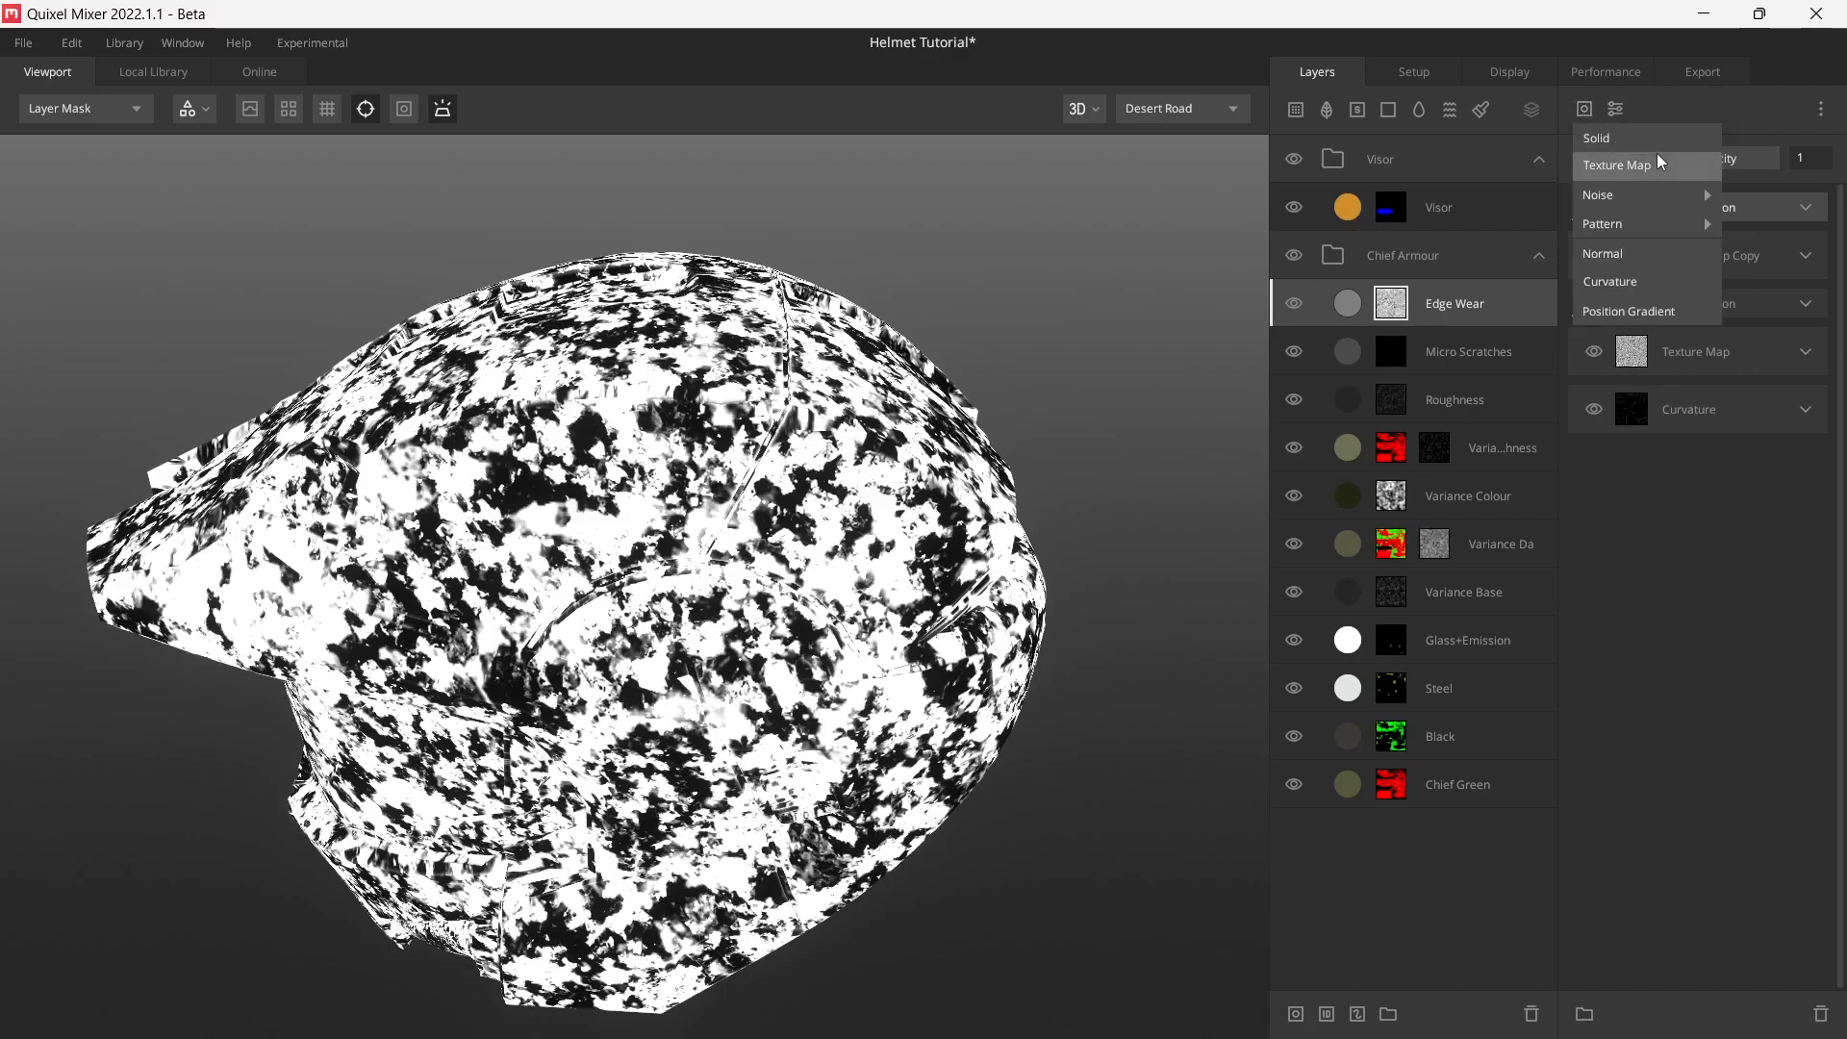
pyautogui.moveTo(1676, 193)
pyautogui.click(1761, 195)
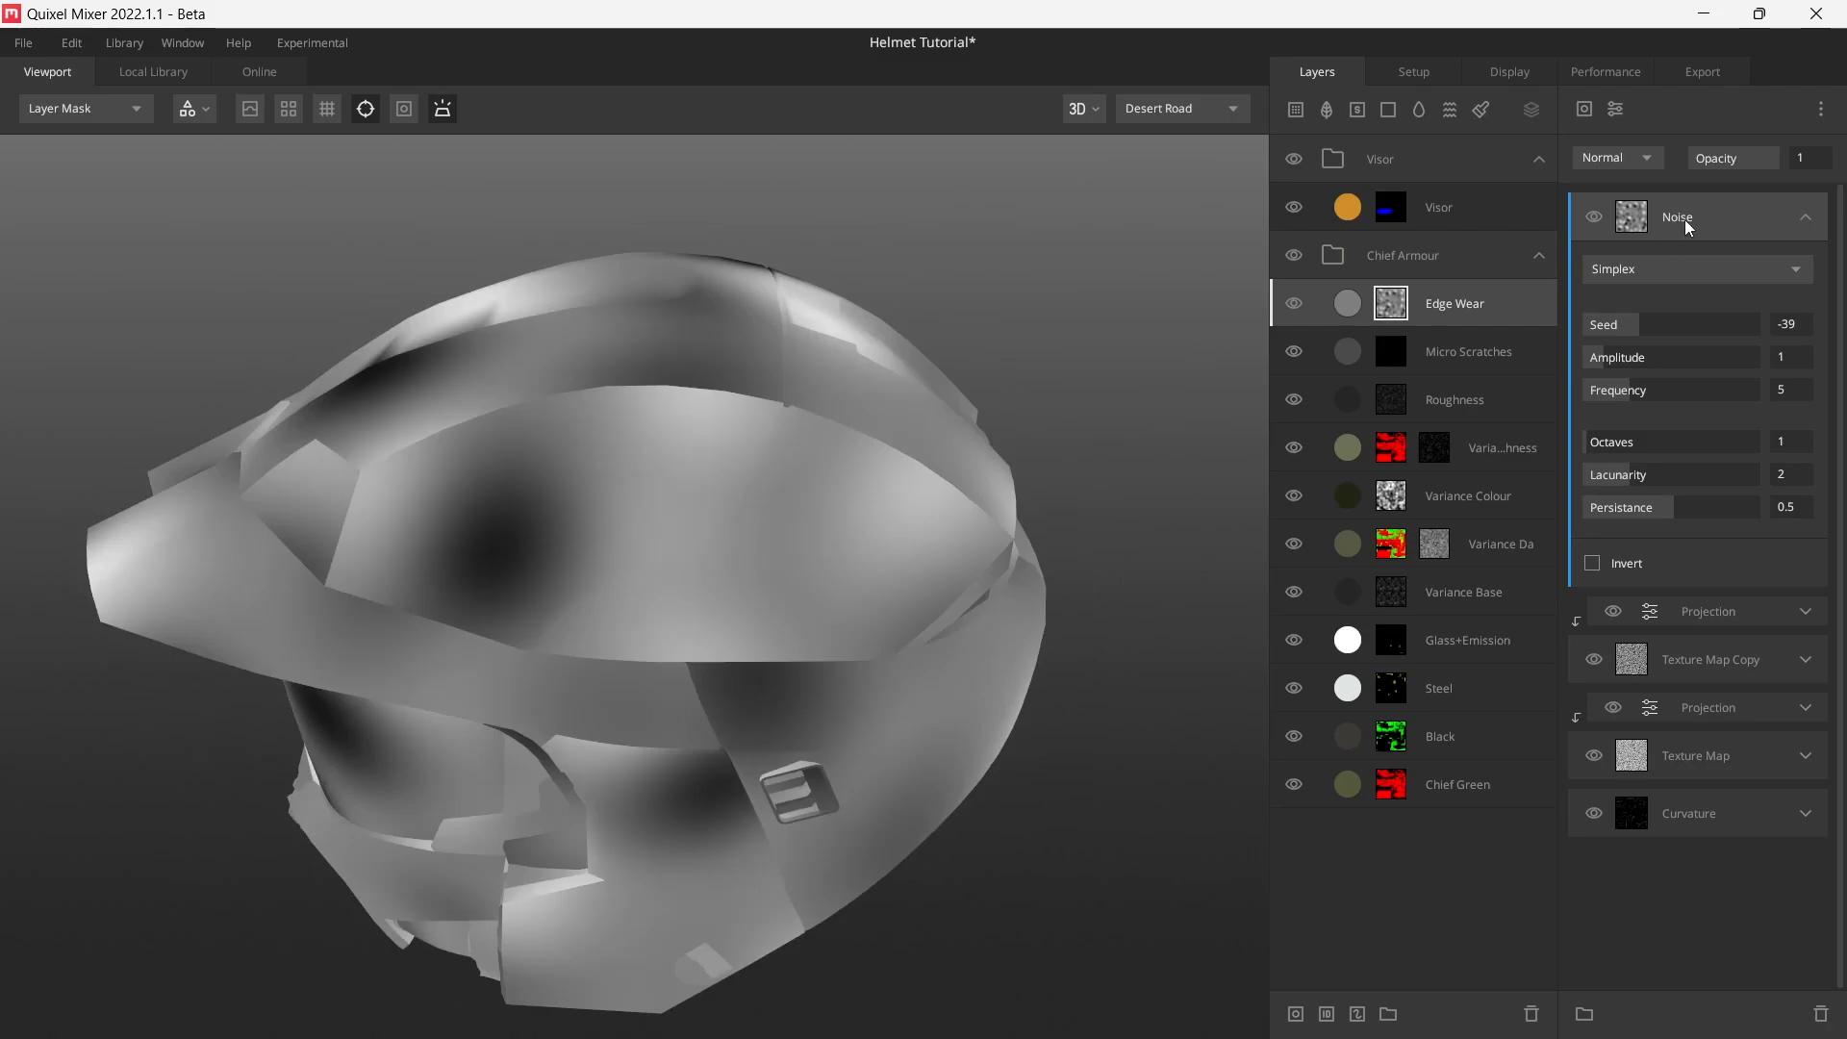
pyautogui.click(1647, 156)
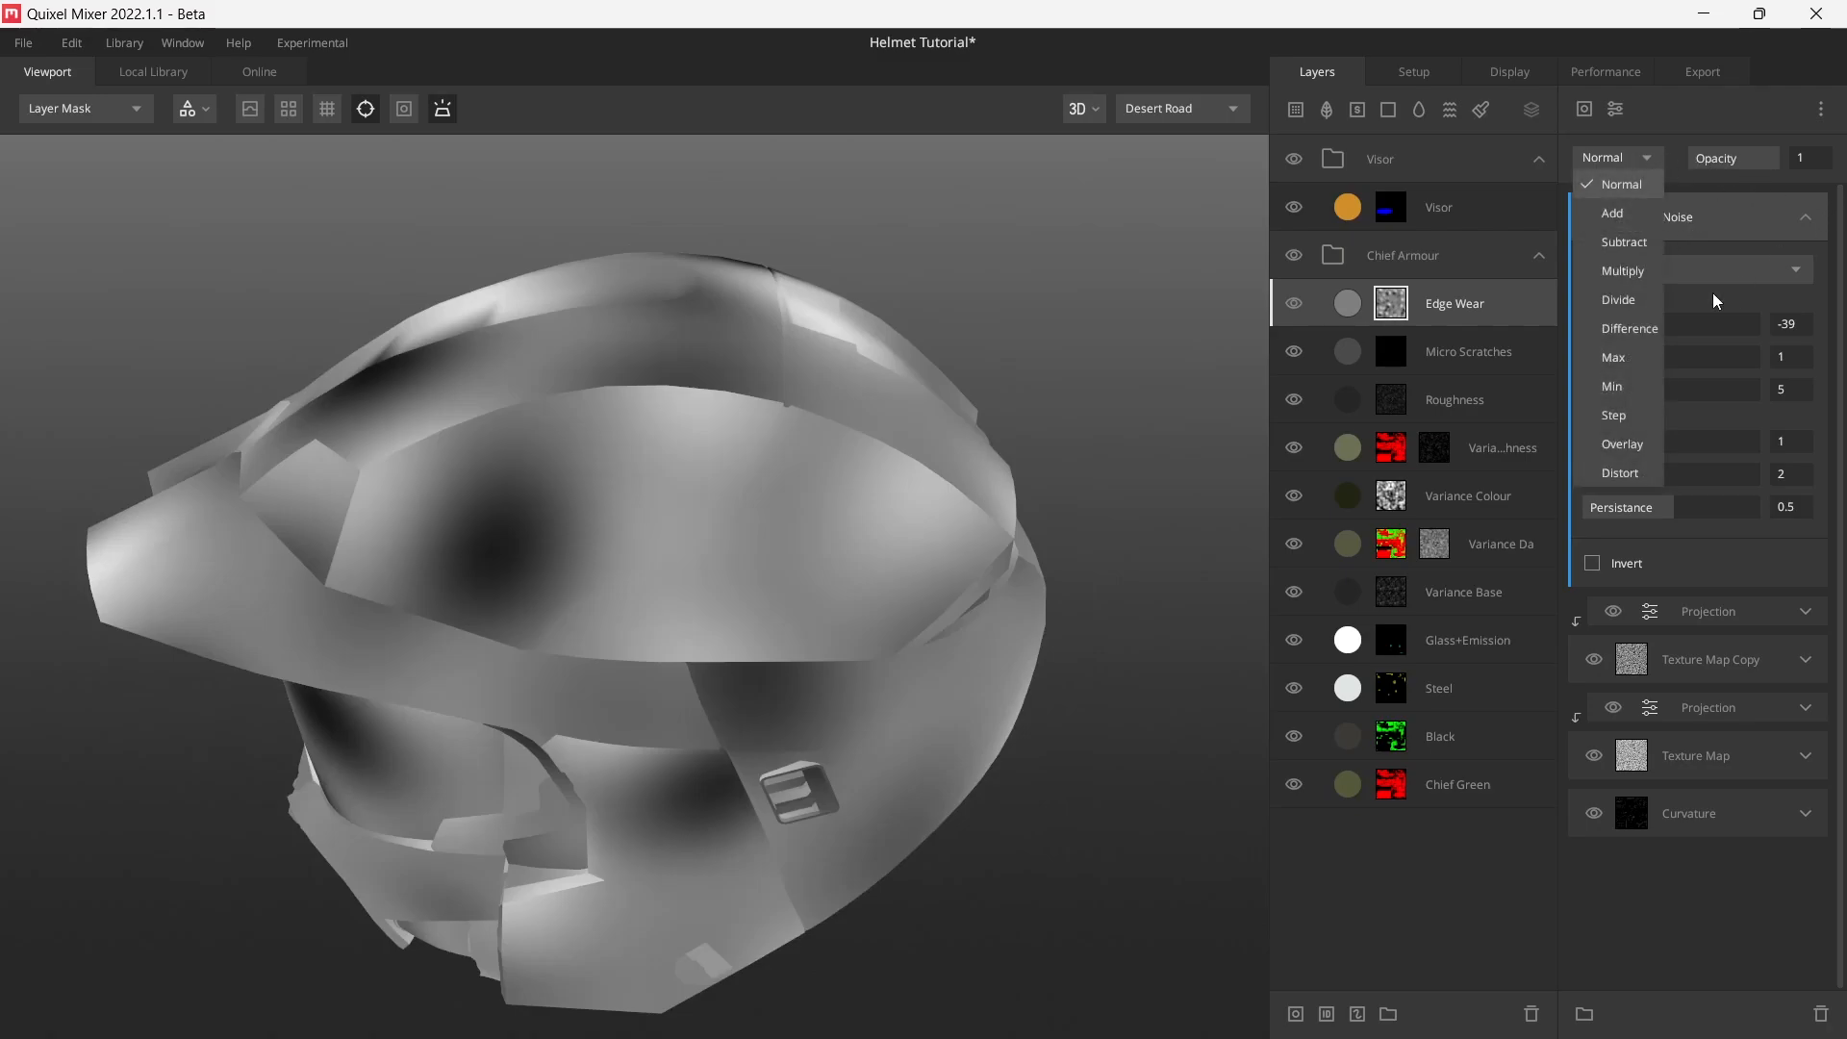
pyautogui.click(1626, 360)
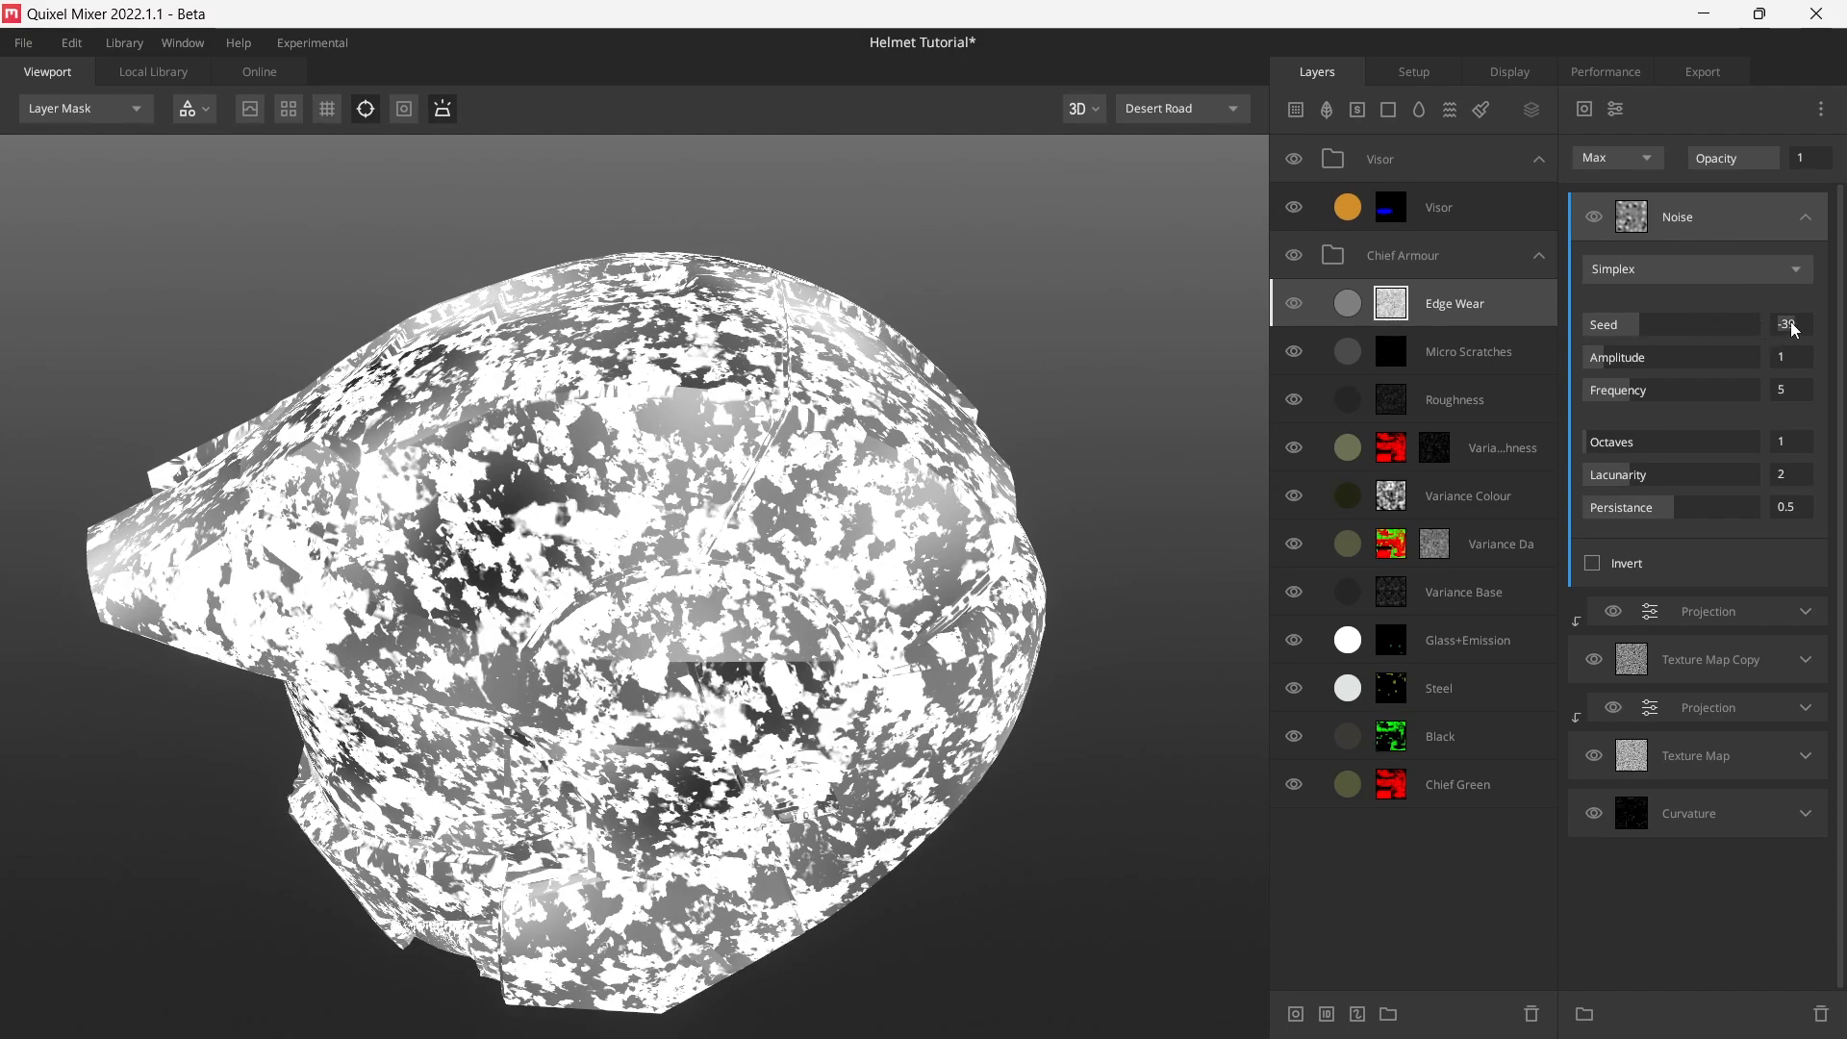
# - Set the Noise's Seed to 7, Amplitude to 5.7, Frequency to 16, Octaves to 10 and Lacunarity to 3
pyautogui.press('Return')
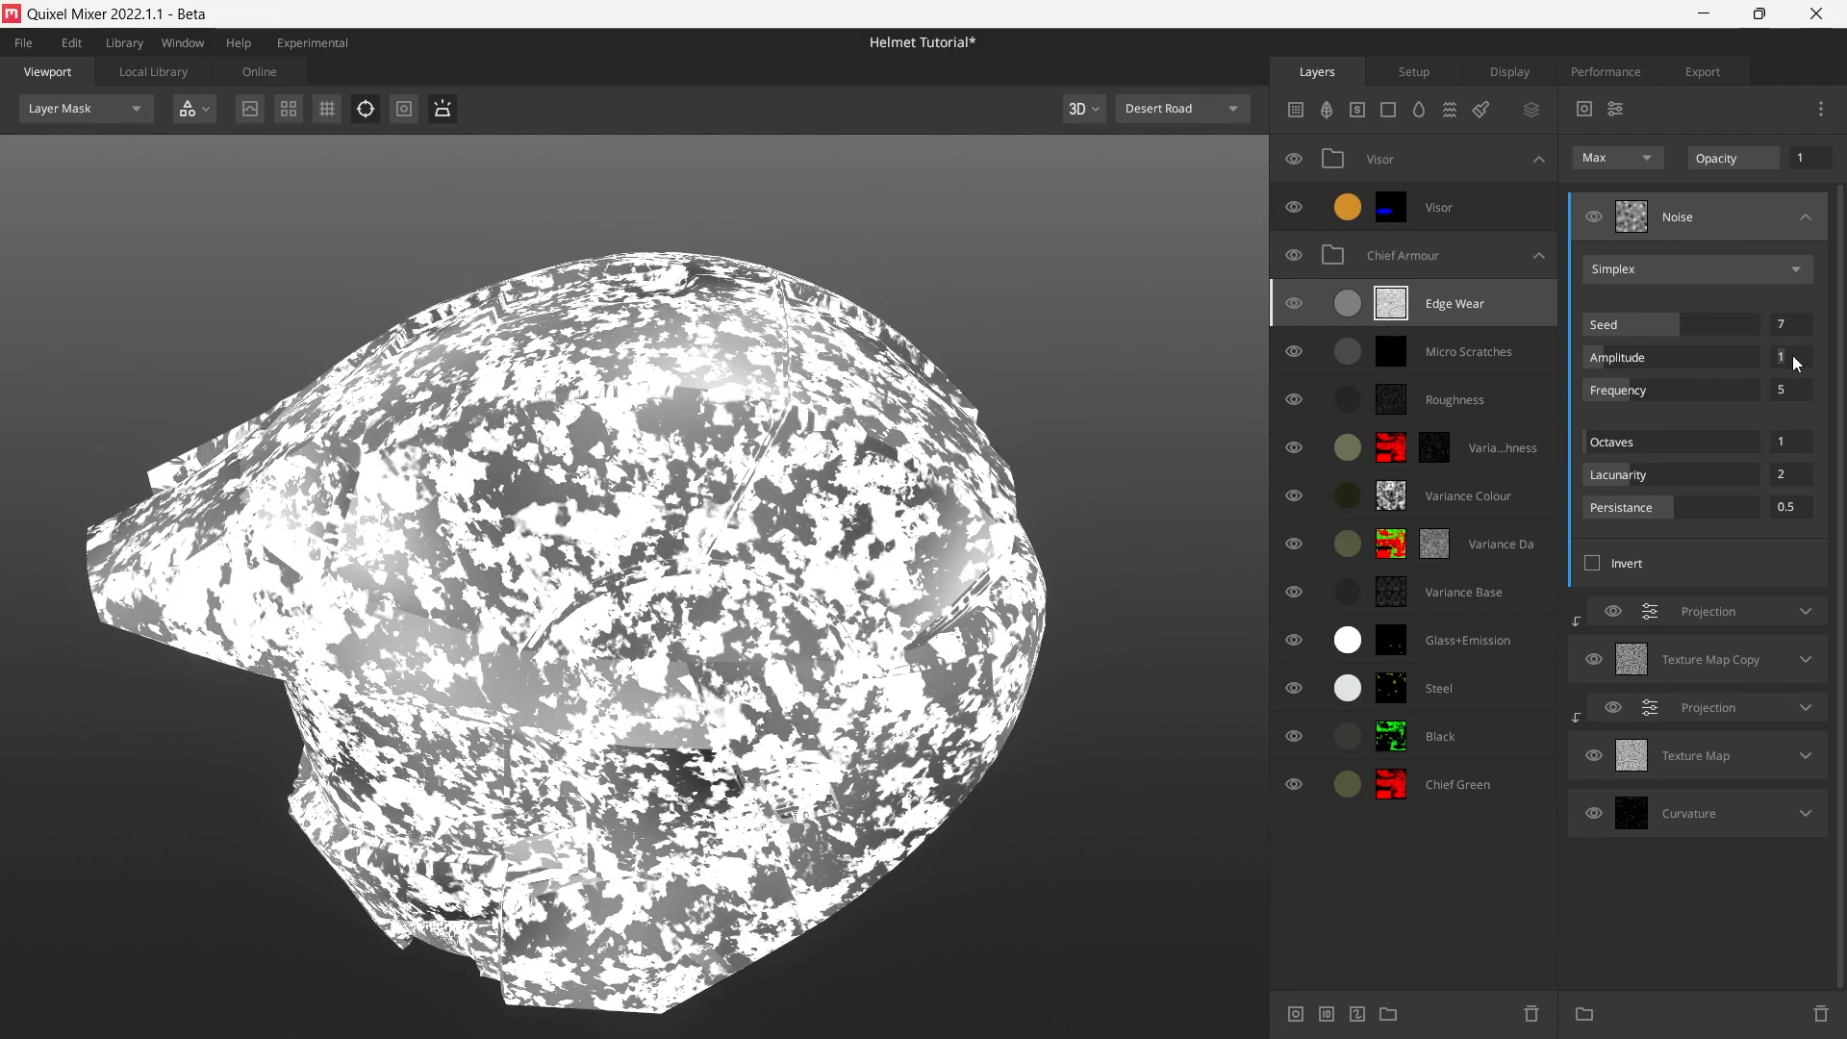
pyautogui.click(1793, 355)
pyautogui.write('5.7')
pyautogui.press('Return')
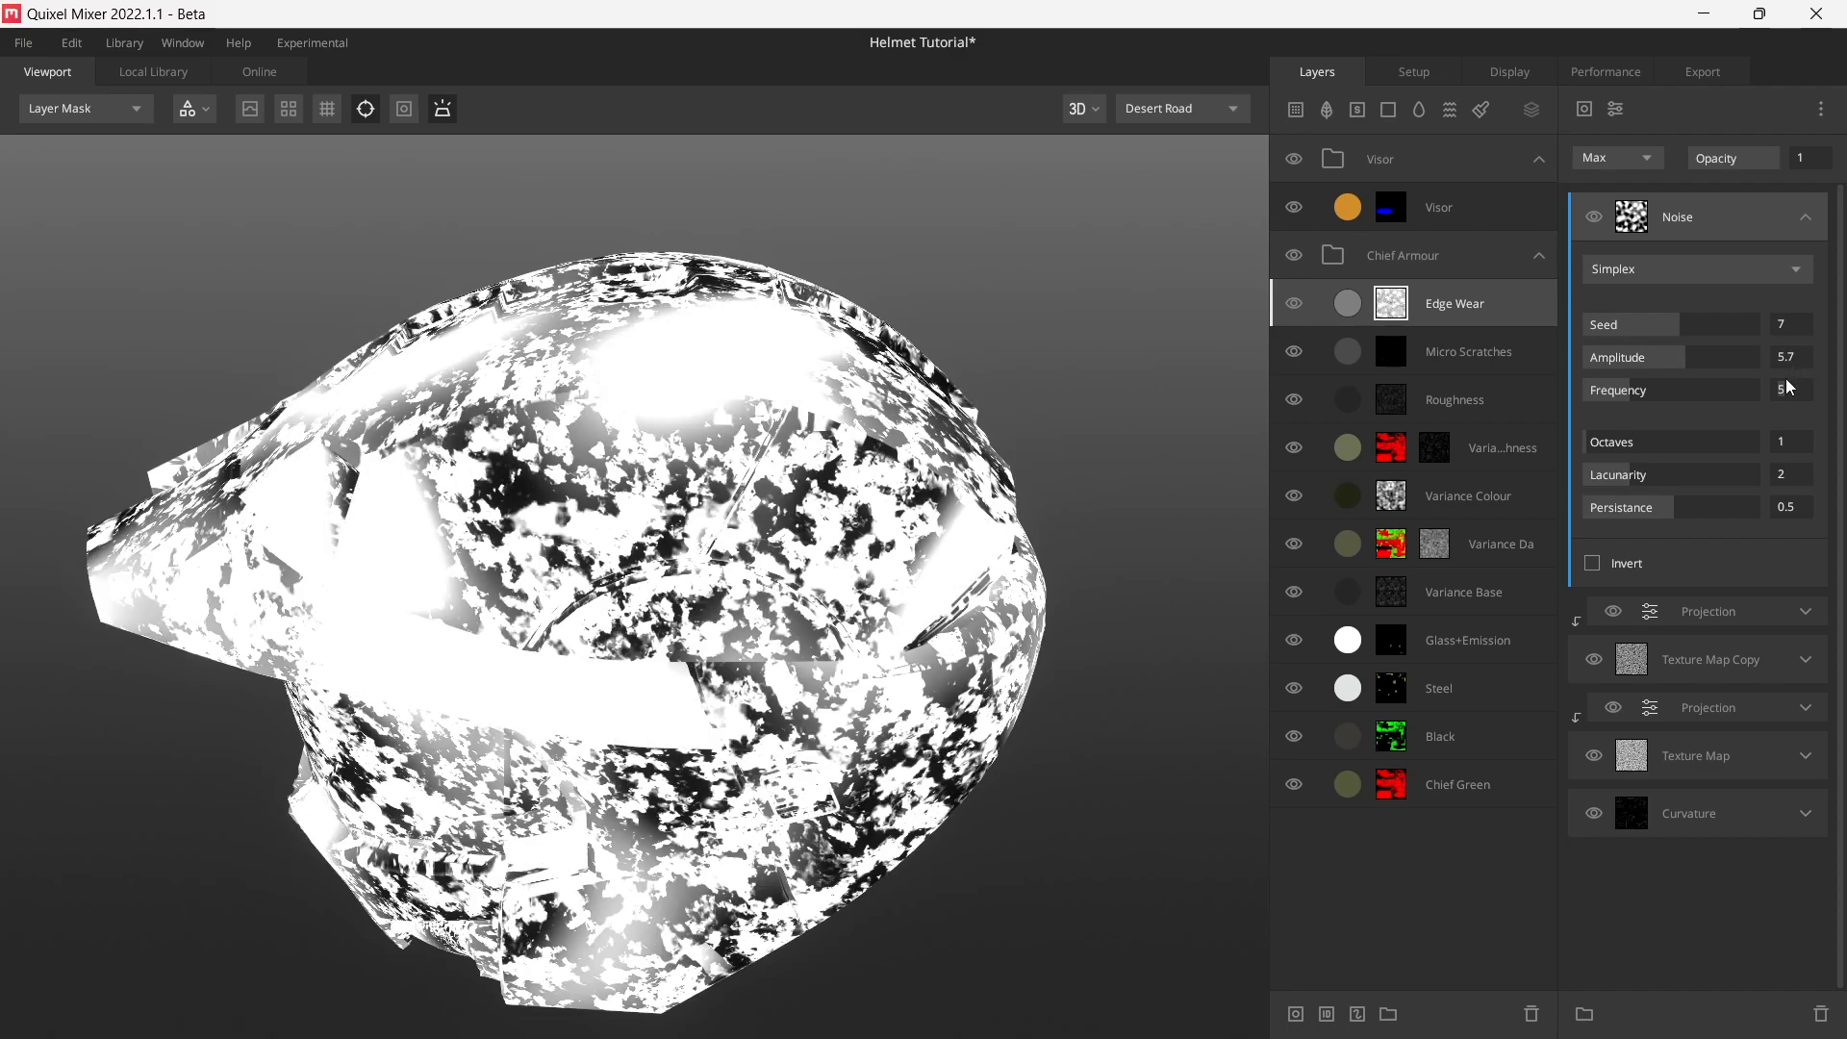
pyautogui.write('16')
pyautogui.press('Return')
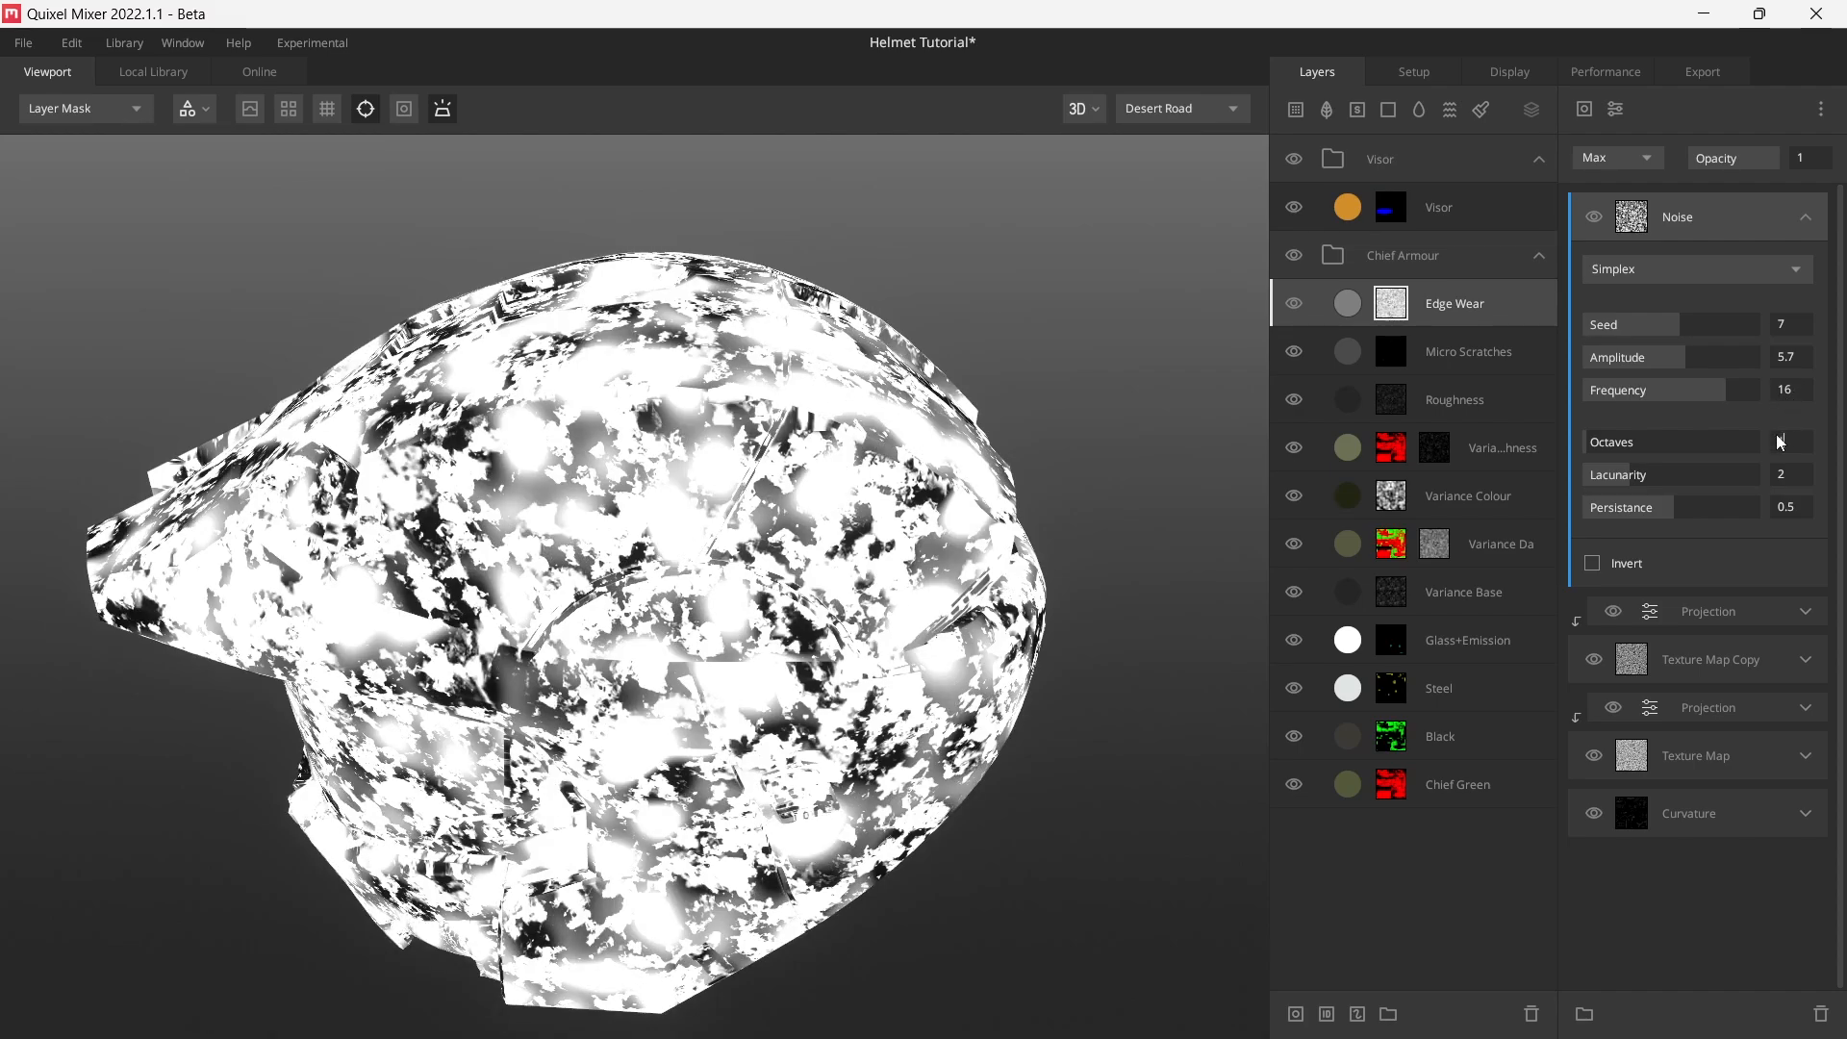
pyautogui.write('10')
pyautogui.press('Return')
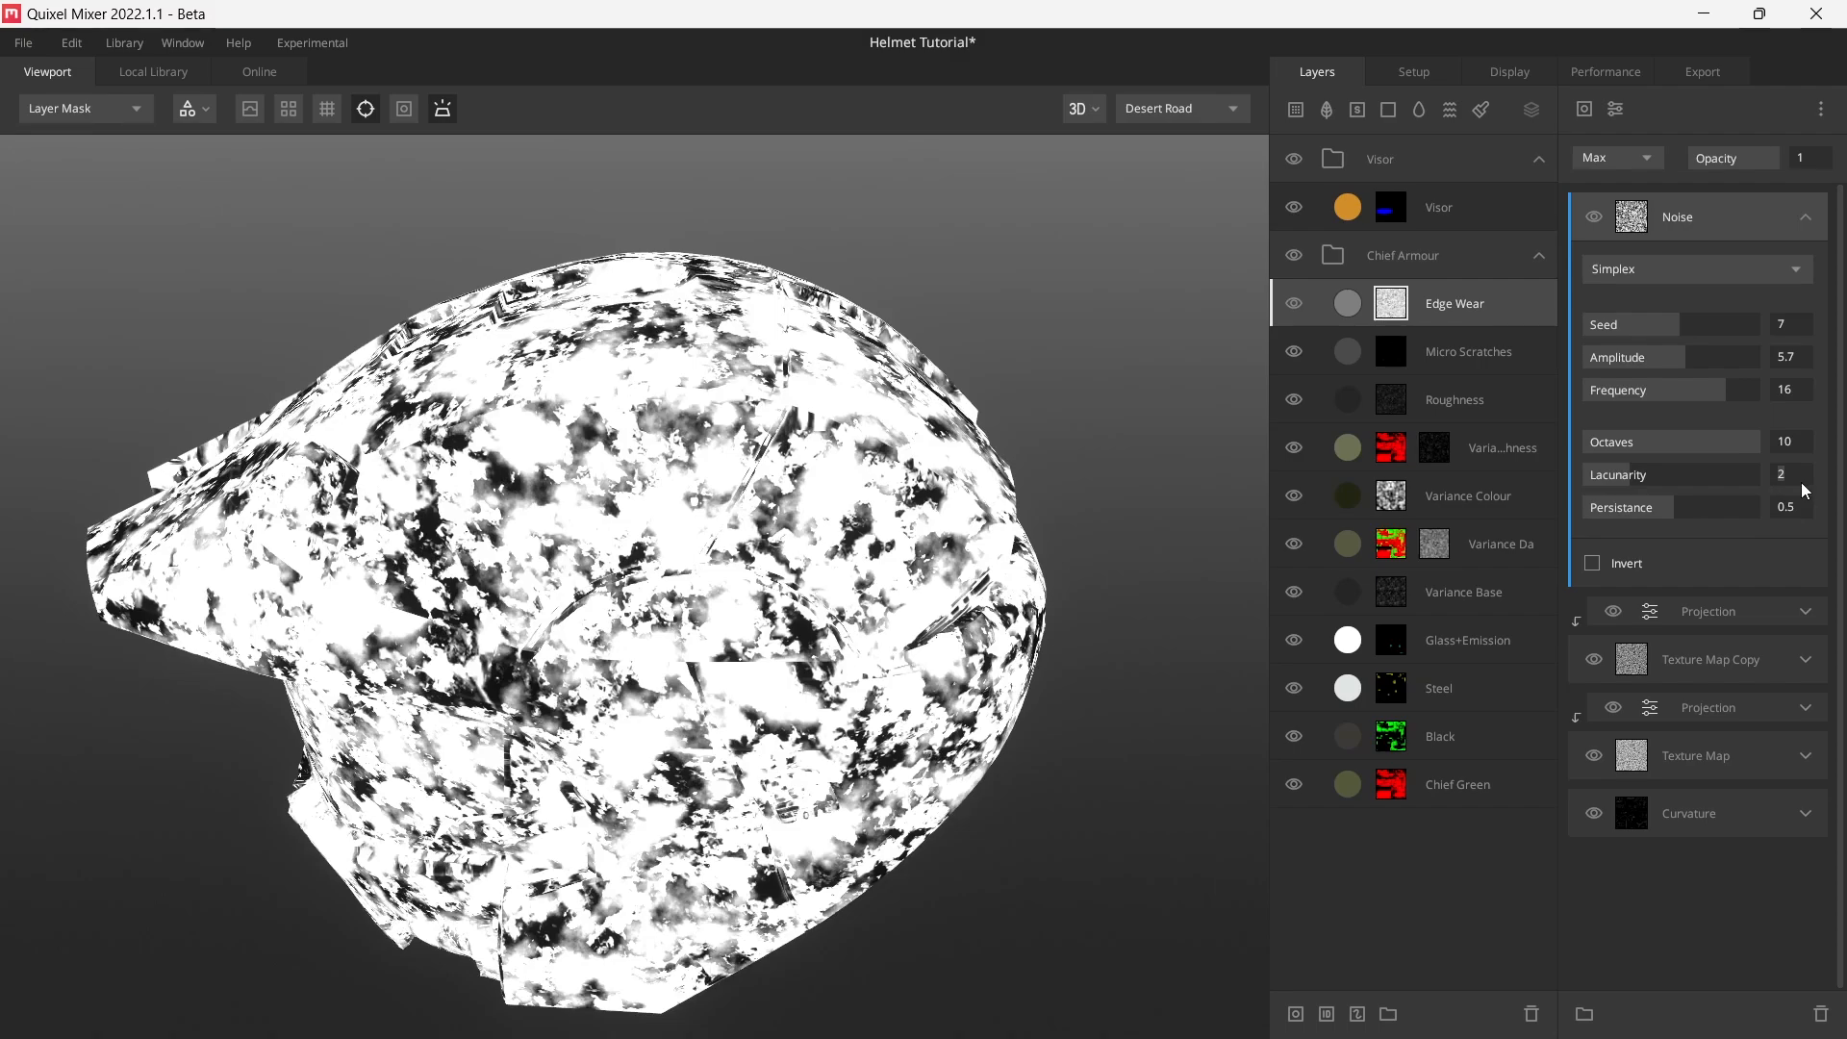
pyautogui.write('3')
pyautogui.press('Return')
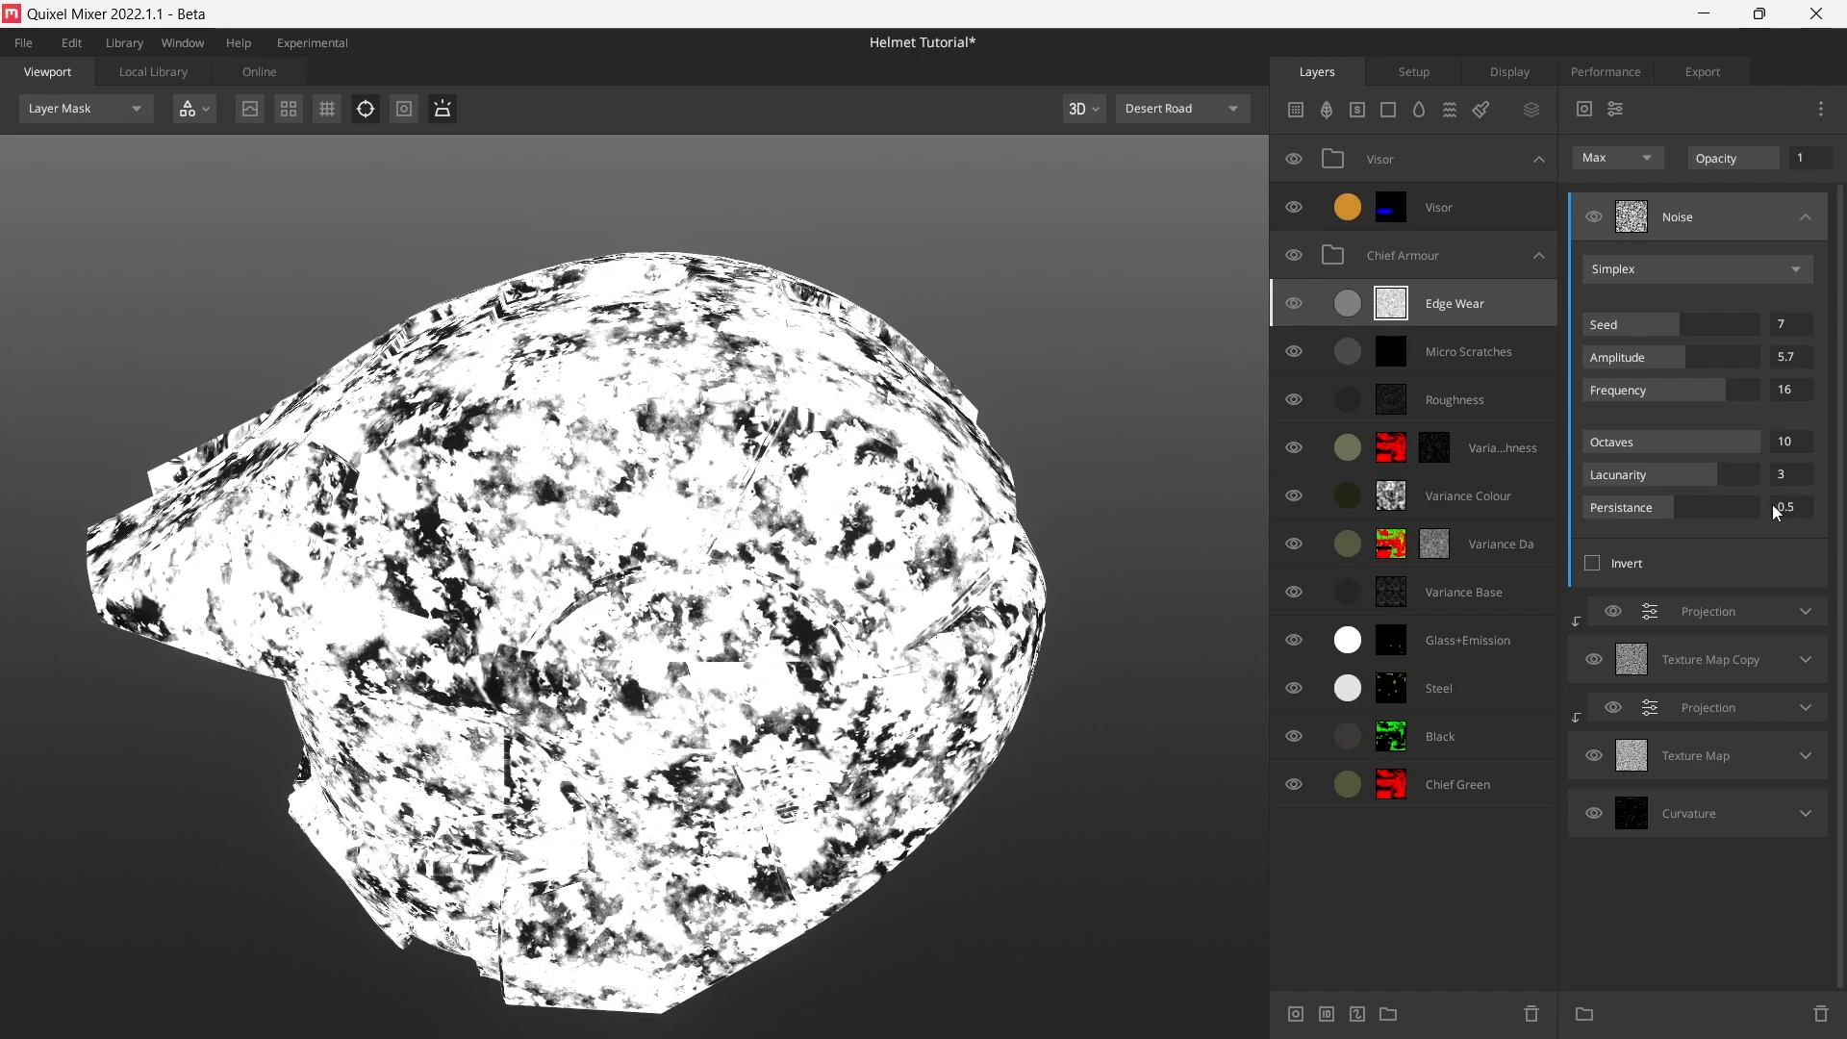
# - Change the Noise type to Perlin, isolate it to check its pattern on the helmet, and restore the other mask components
pyautogui.click(1726, 271)
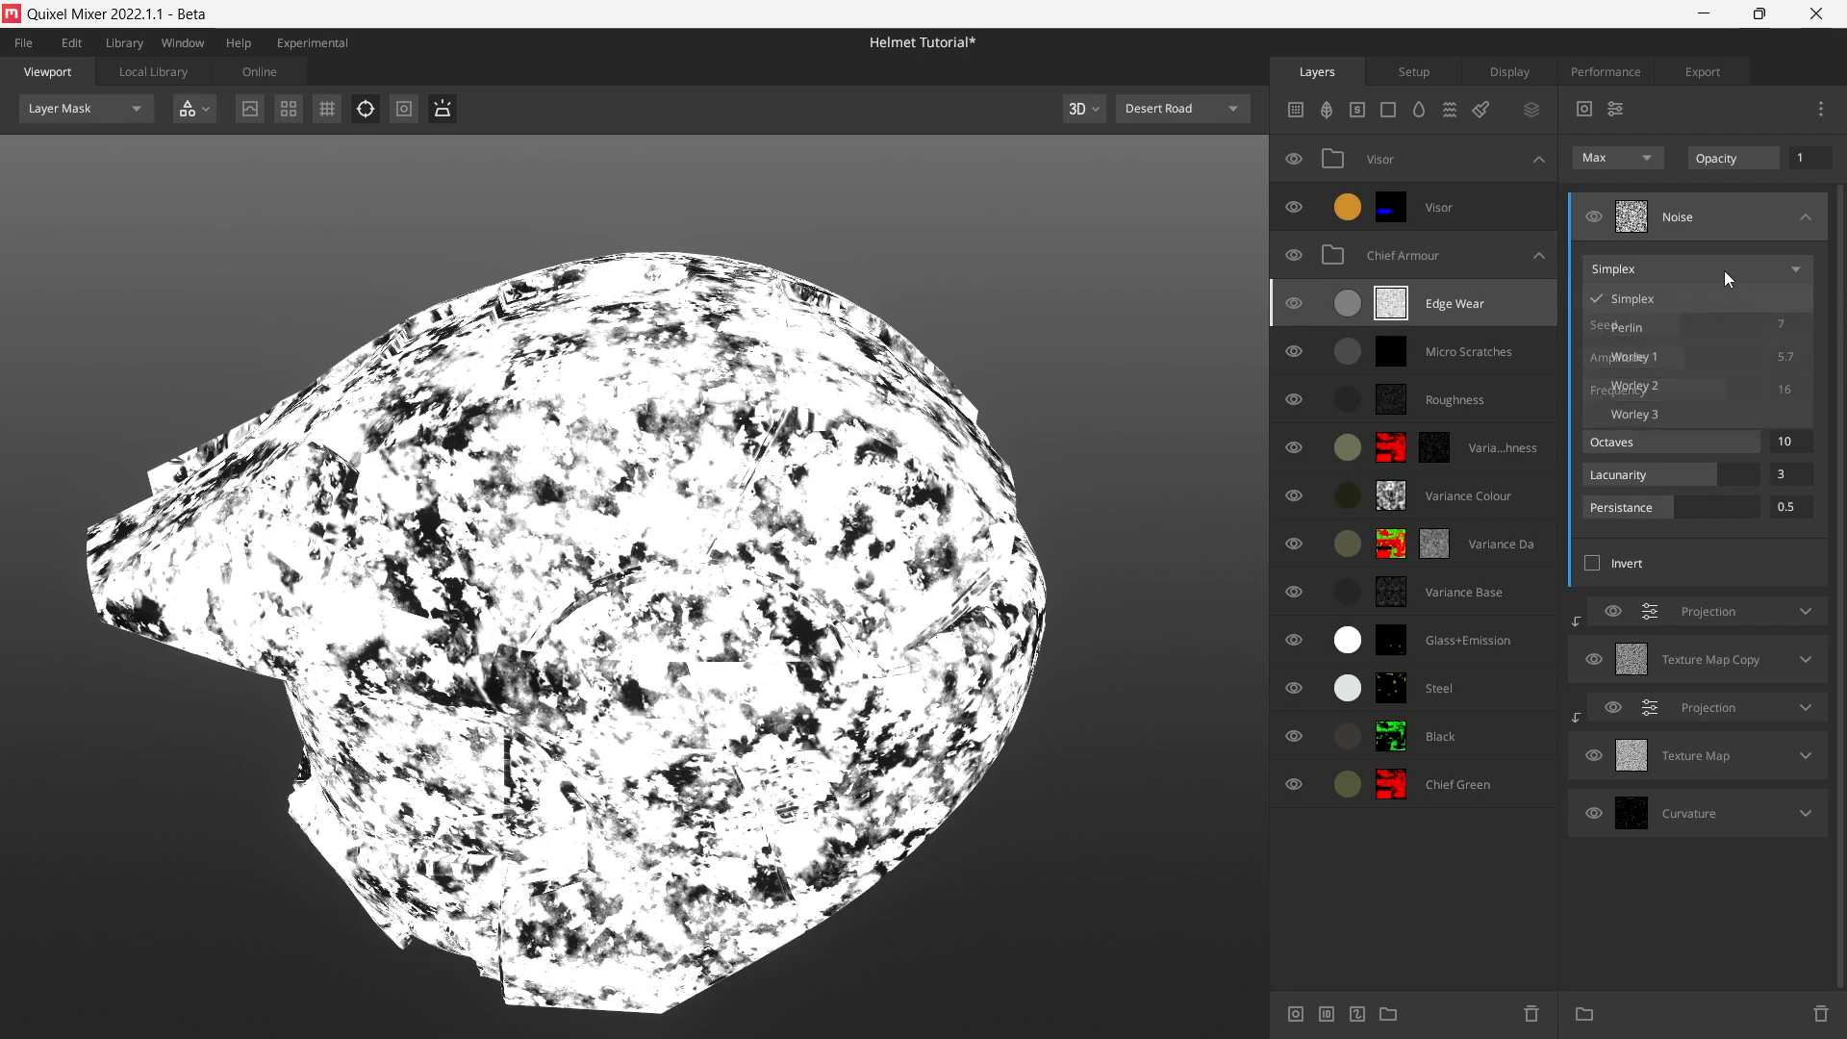
pyautogui.click(1688, 325)
pyautogui.keyDown('alt'); pyautogui.click(1586, 220); pyautogui.keyUp('alt')
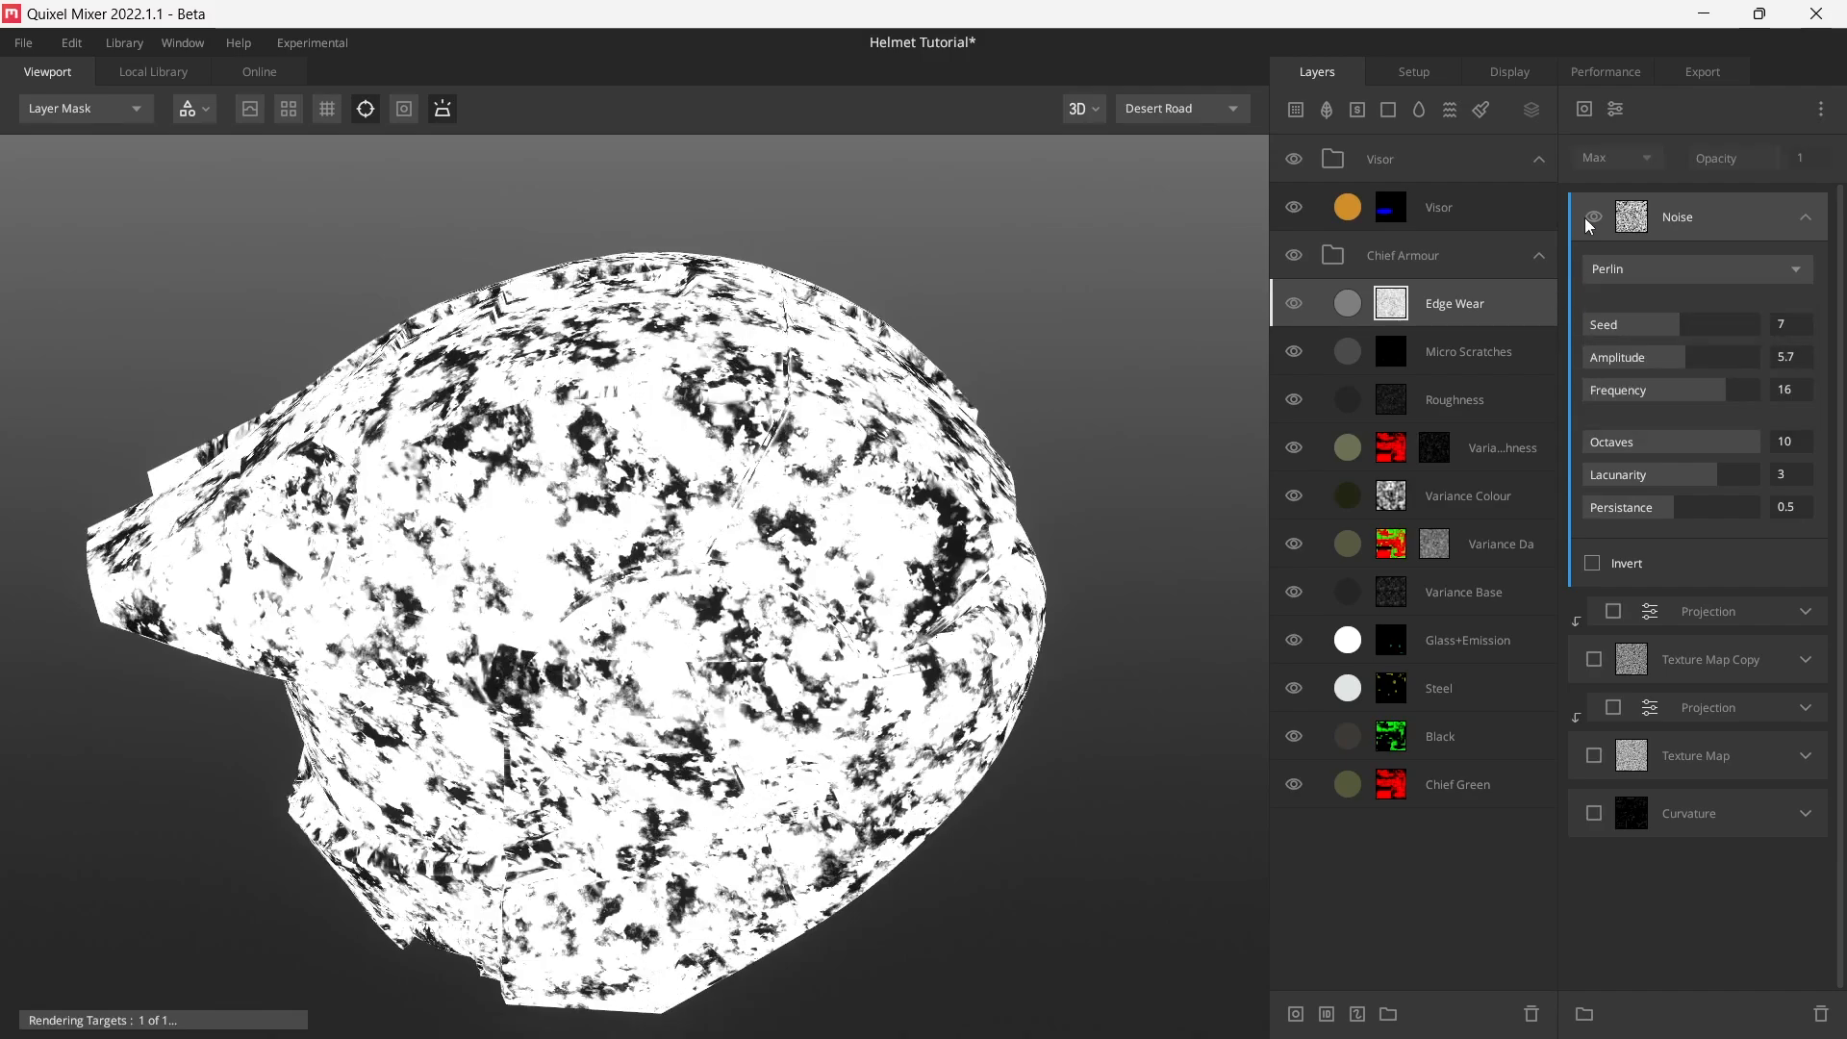
pyautogui.keyDown('alt'); pyautogui.moveTo(615, 385); pyautogui.dragTo(583, 450); pyautogui.keyUp('alt')
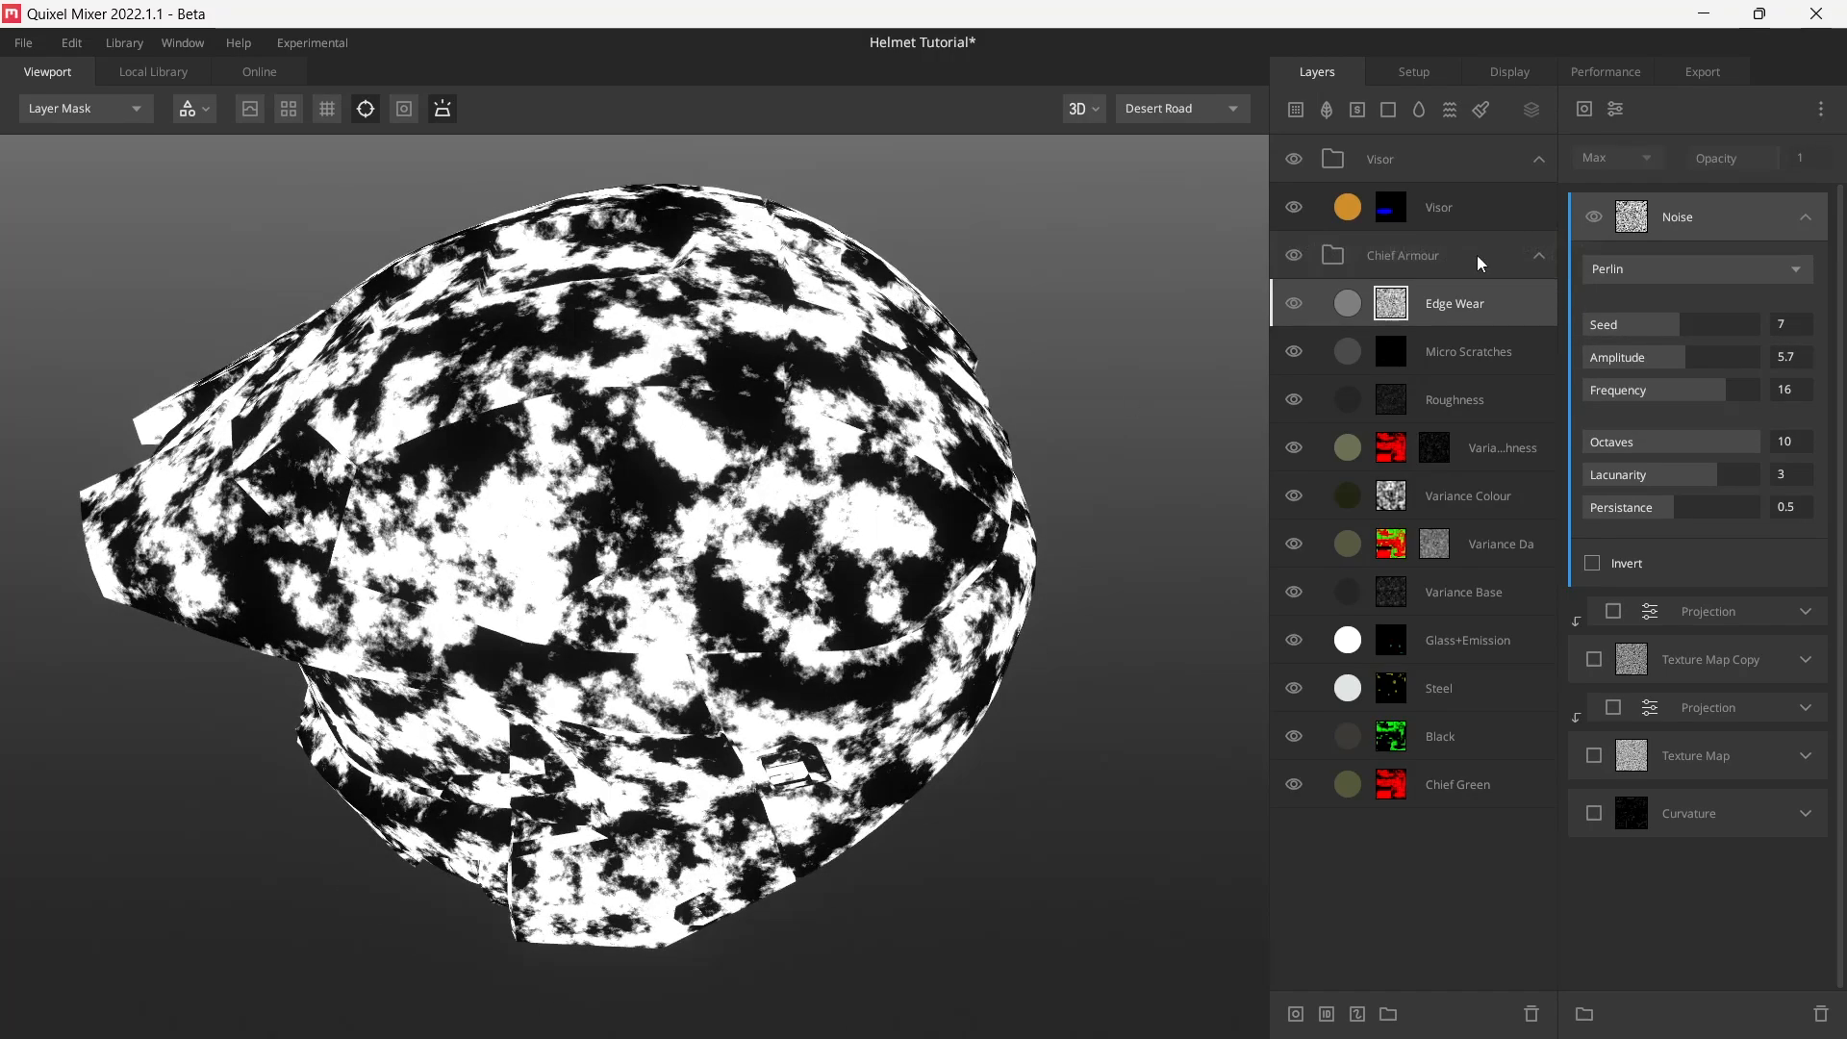
pyautogui.keyDown('alt'); pyautogui.click(1595, 220); pyautogui.keyUp('alt')
pyautogui.keyDown('alt'); pyautogui.moveTo(940, 445); pyautogui.dragTo(887, 420); pyautogui.keyUp('alt')
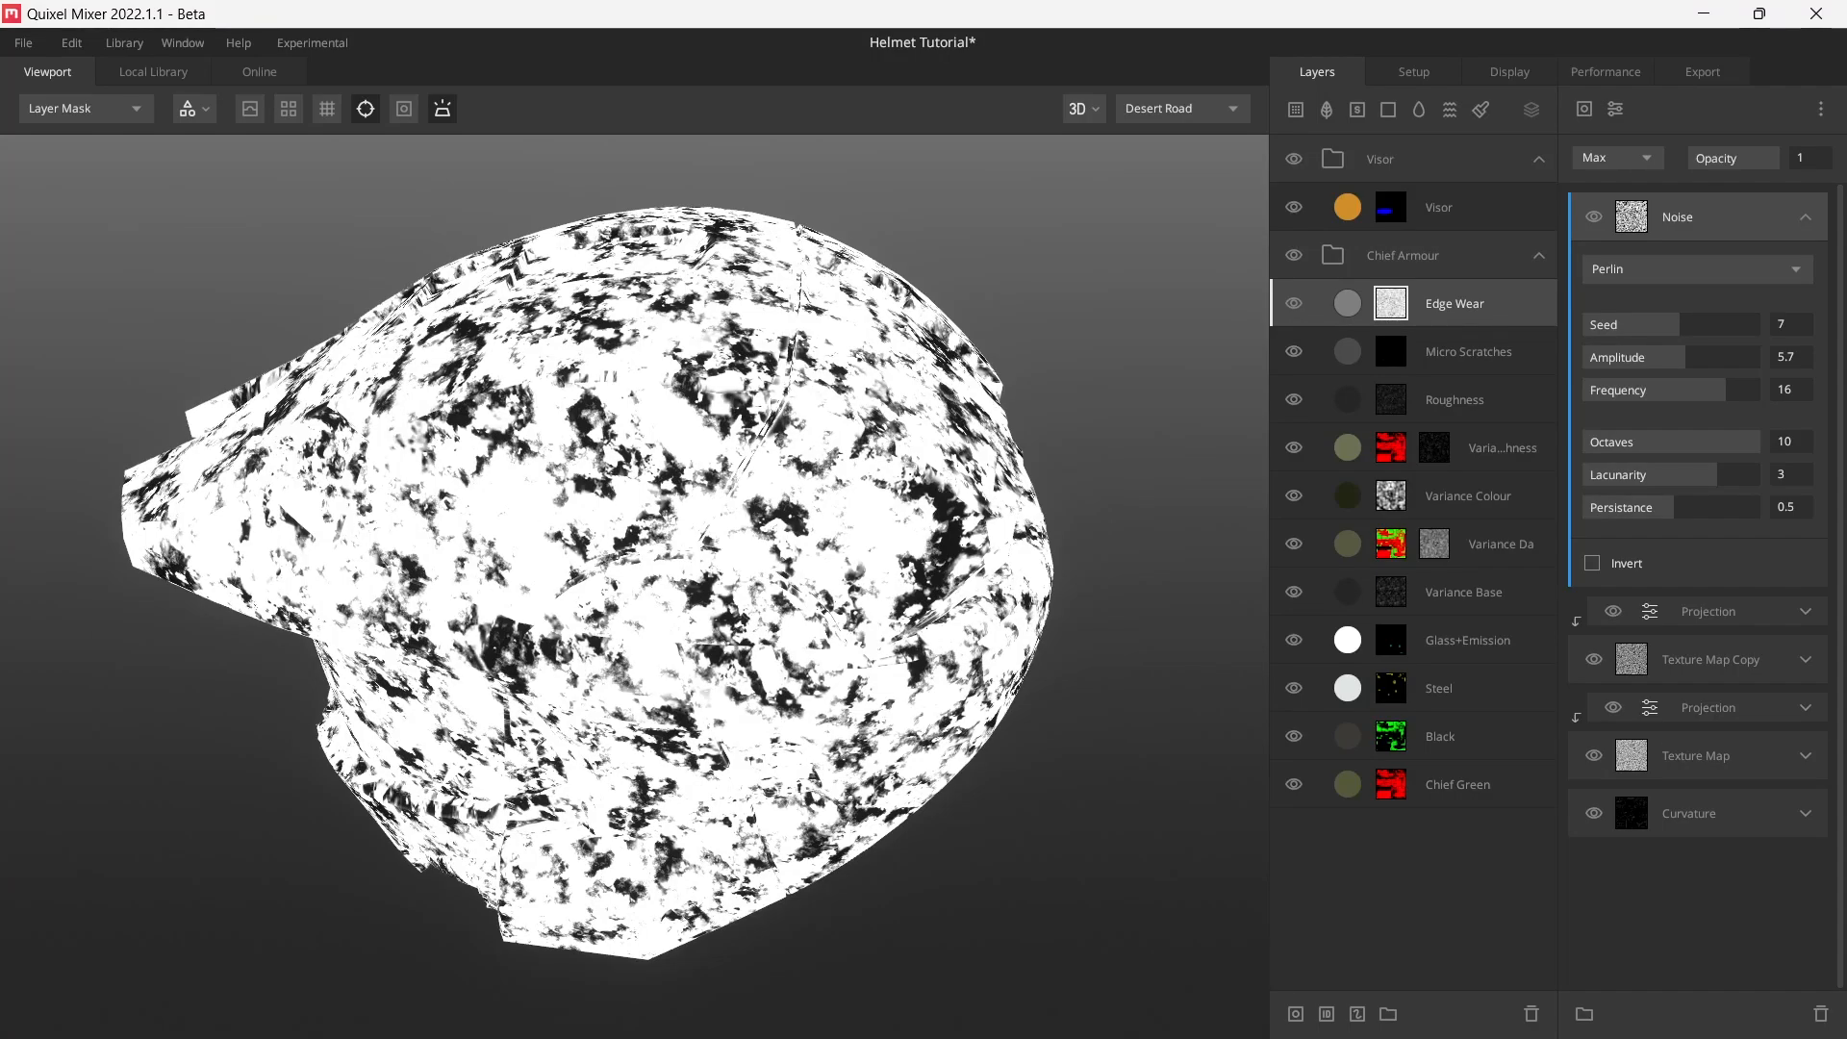
# - Add a Texture Map component on top of the Edge Wear mask, set its source to Library Asset and open the library
pyautogui.click(1585, 109)
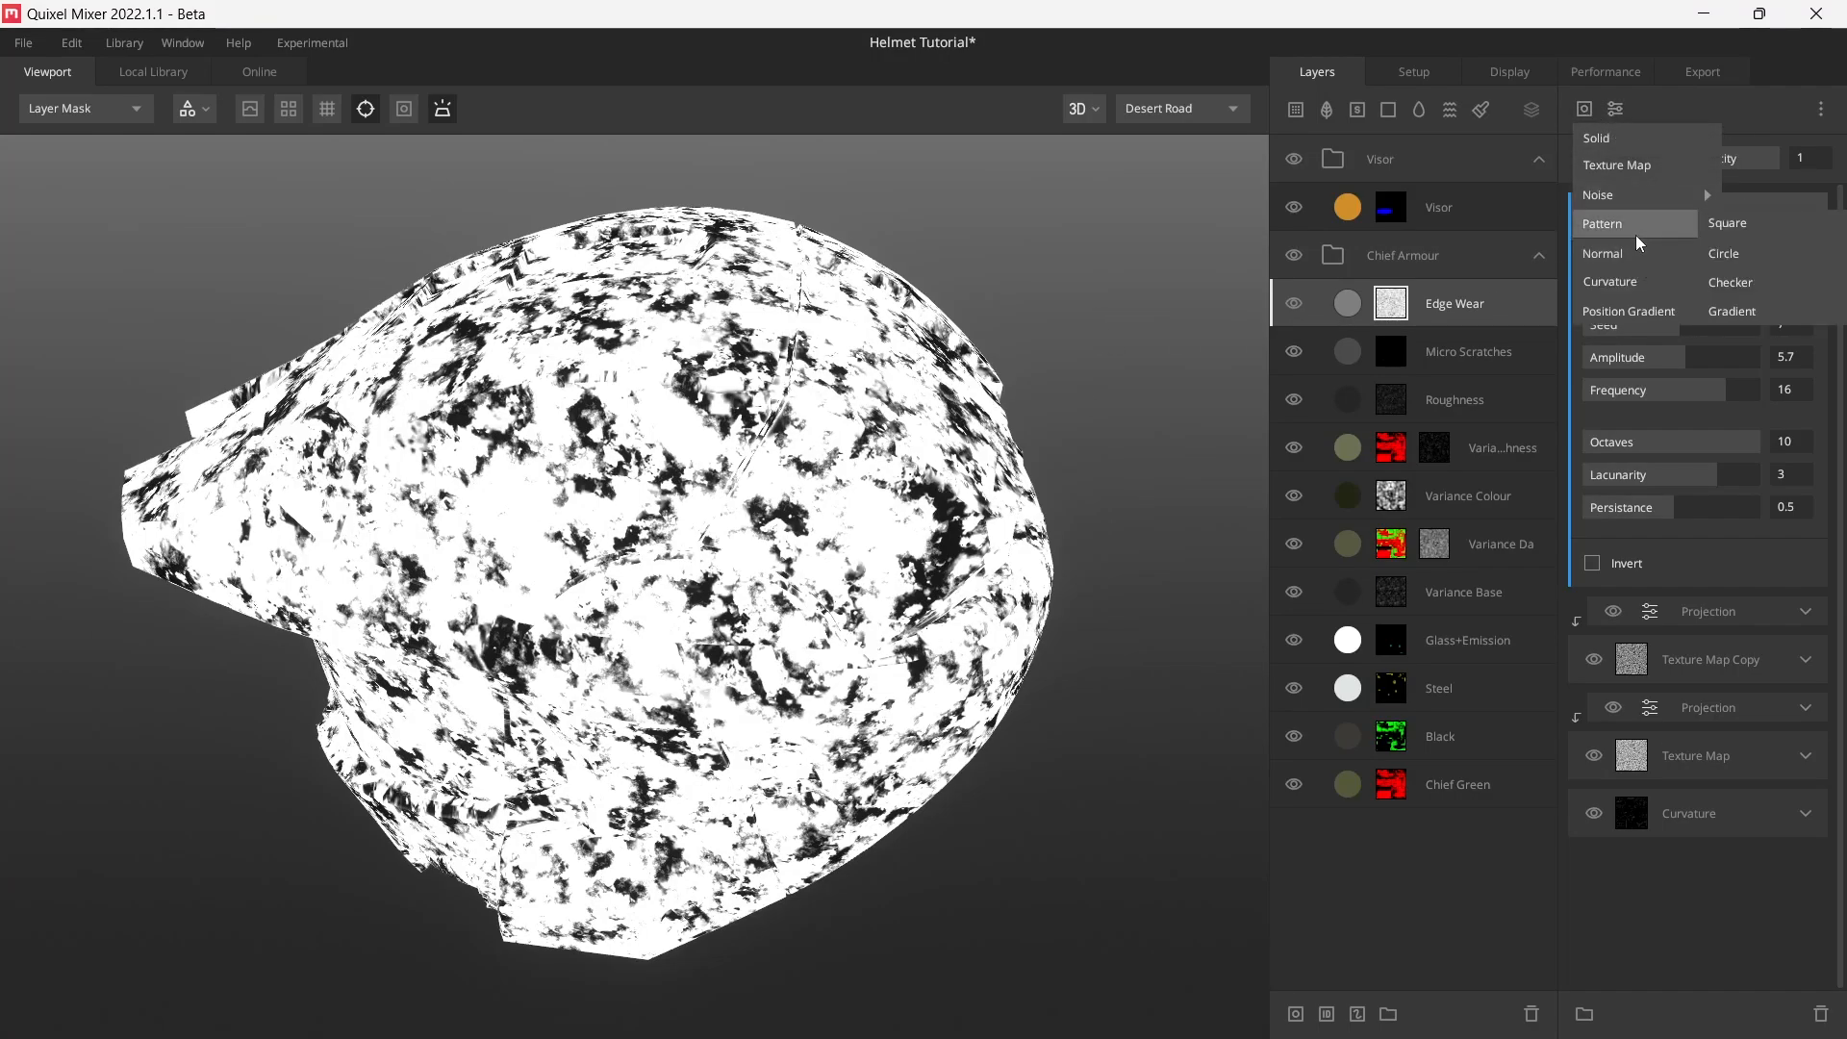
pyautogui.click(1633, 162)
pyautogui.click(1674, 269)
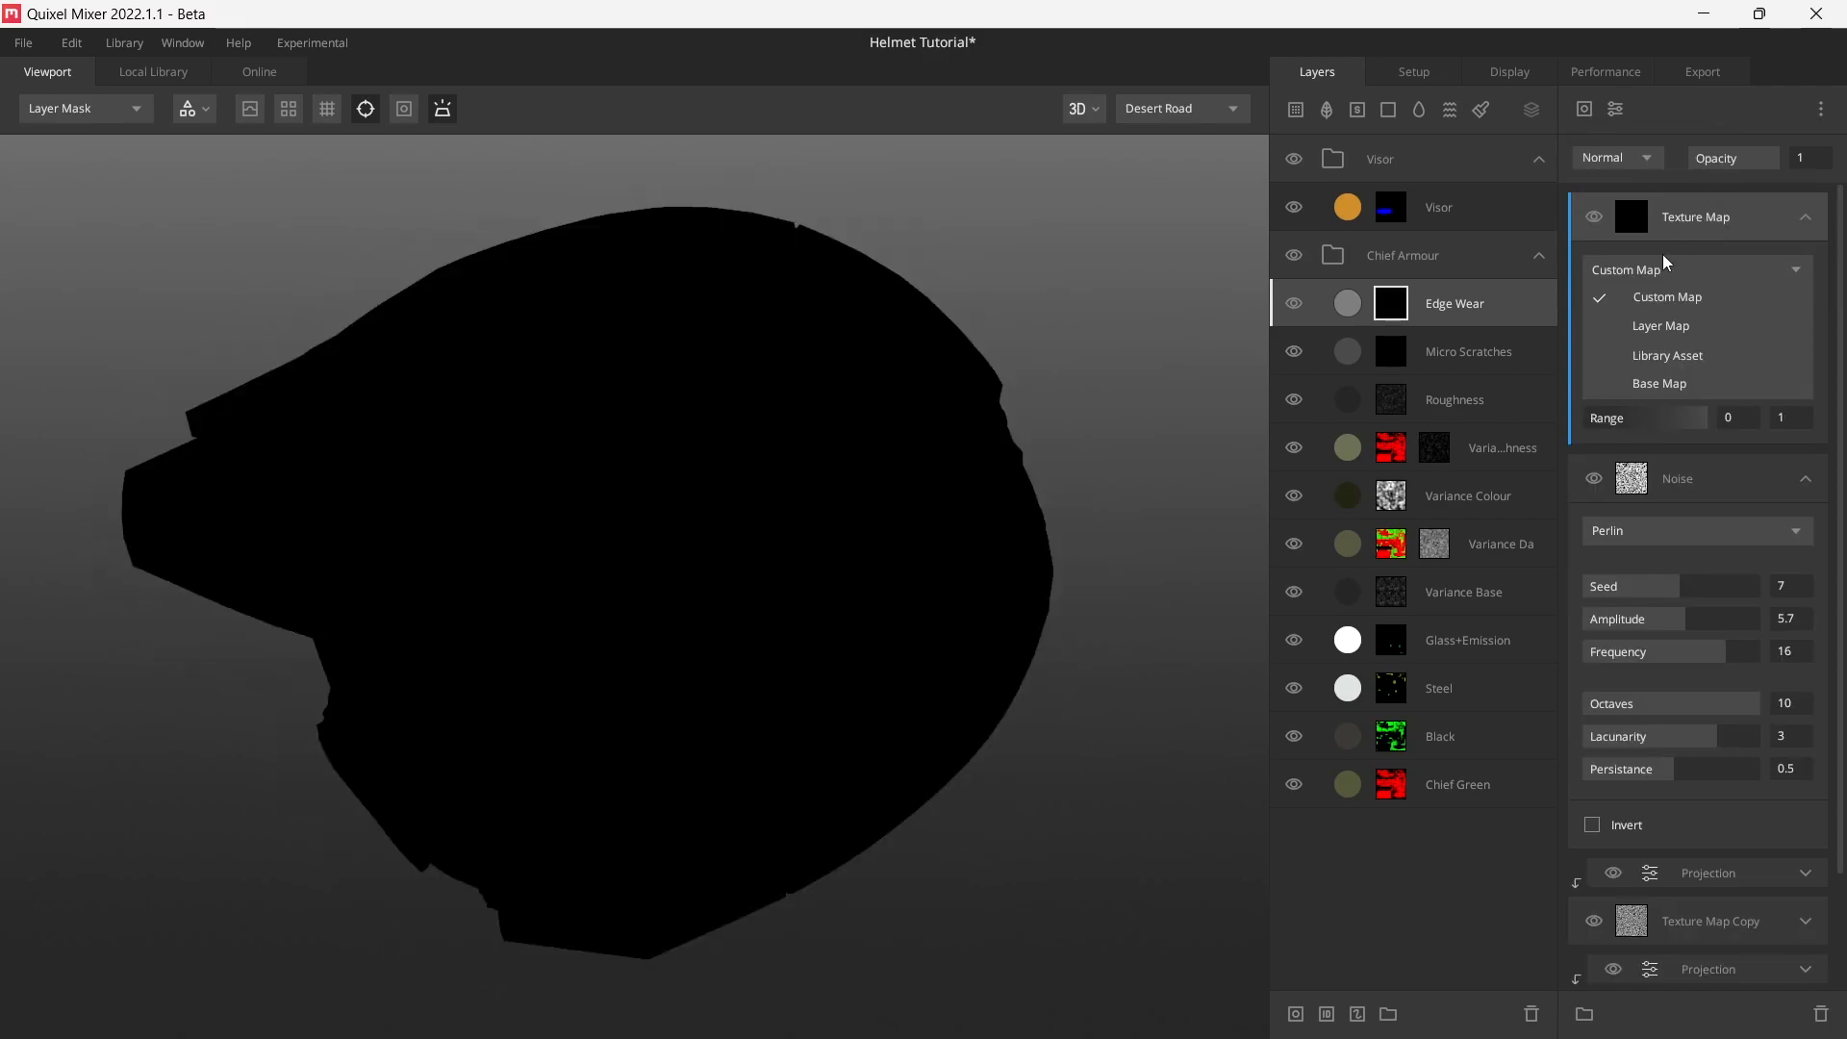
pyautogui.click(1672, 352)
pyautogui.click(1676, 318)
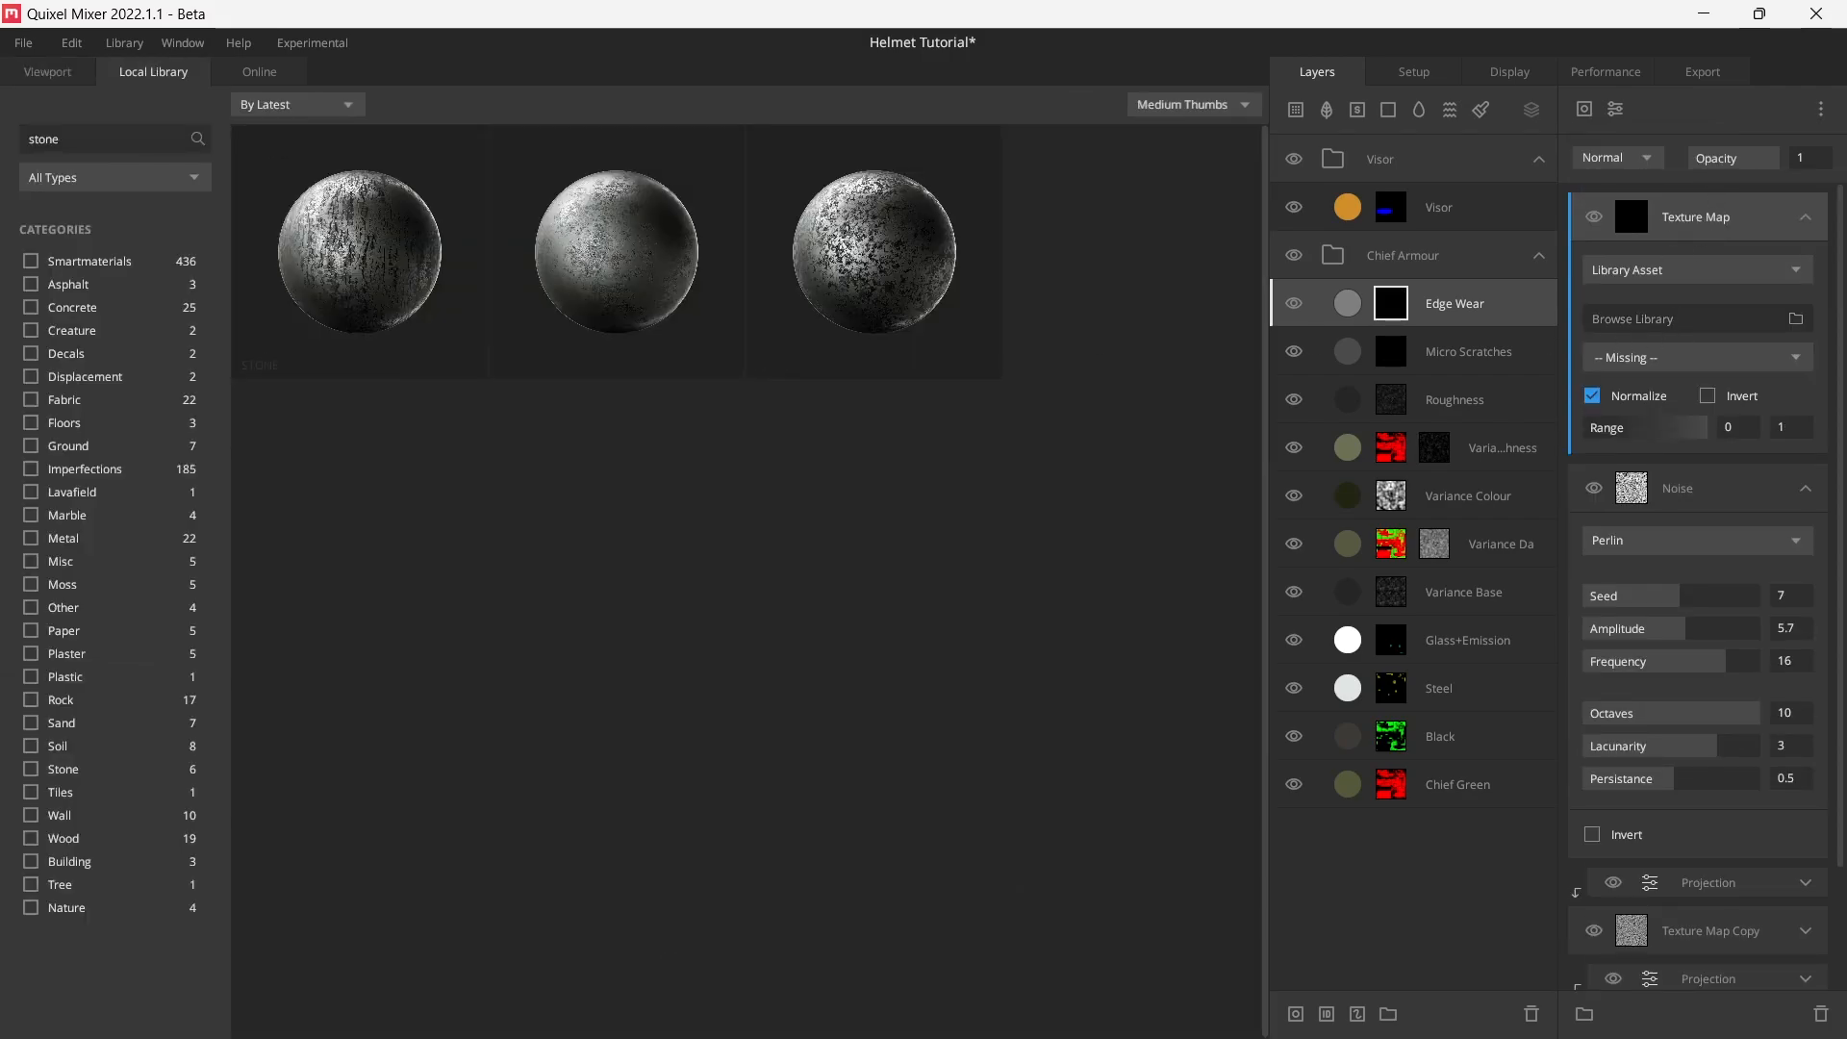
# - Search the Imperfections category for "paint chips", assign the heavily chipped Scratched Painted Metal to the Texture Map and check it around the helmet
pyautogui.write('paint chips')
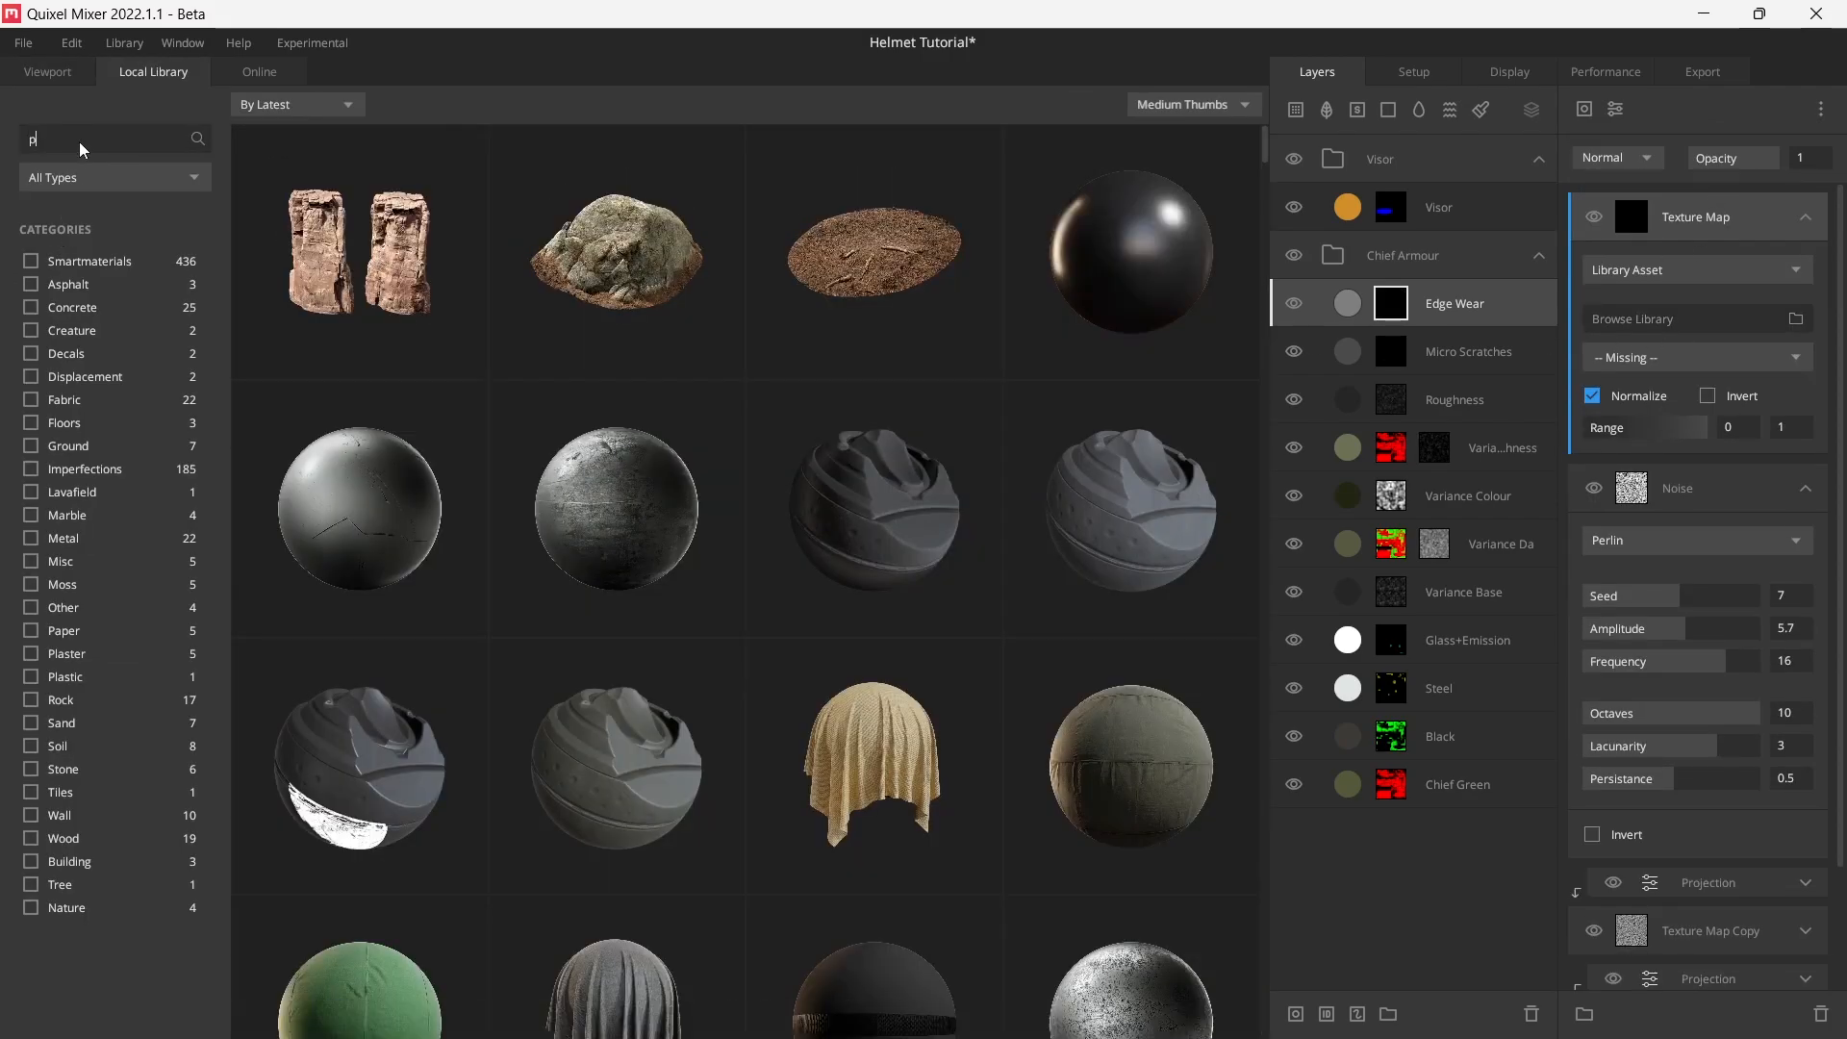
pyautogui.click(37, 471)
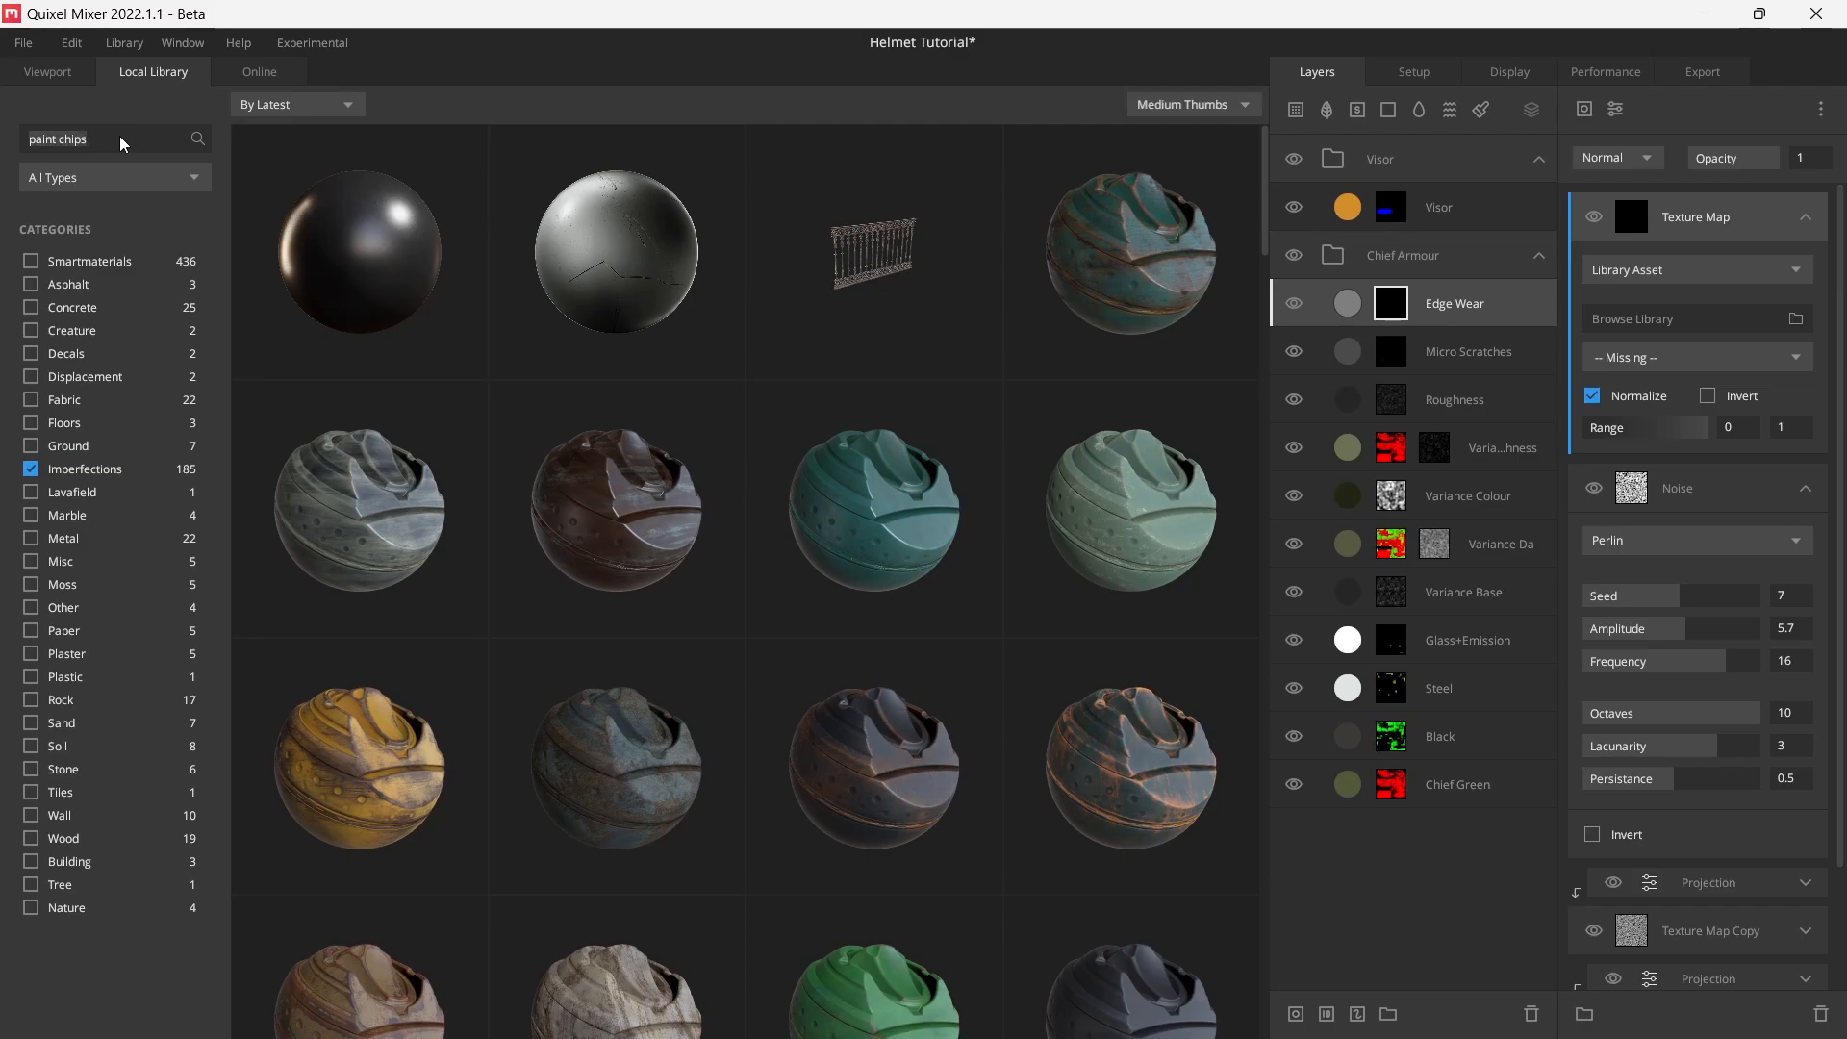
pyautogui.press('BackSpace')
pyautogui.write('s')
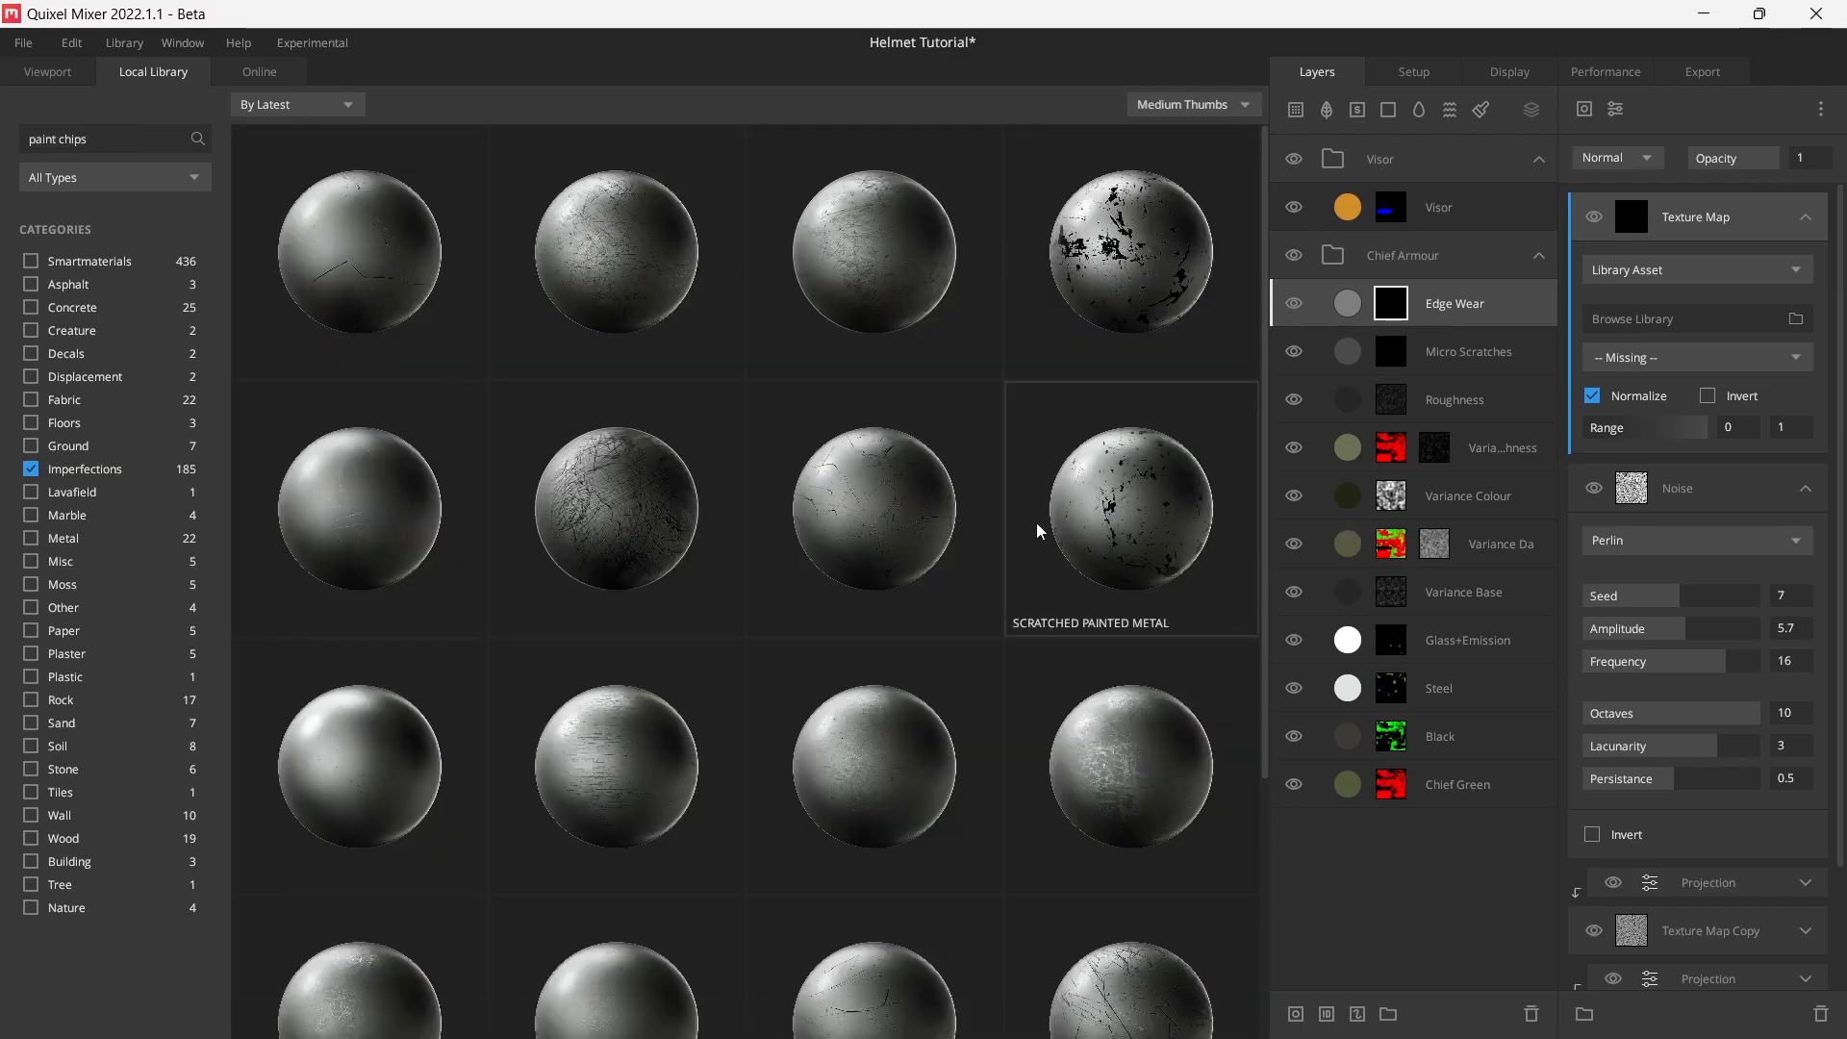
pyautogui.scroll(-3, 1036, 524)
pyautogui.scroll(3, 869, 602)
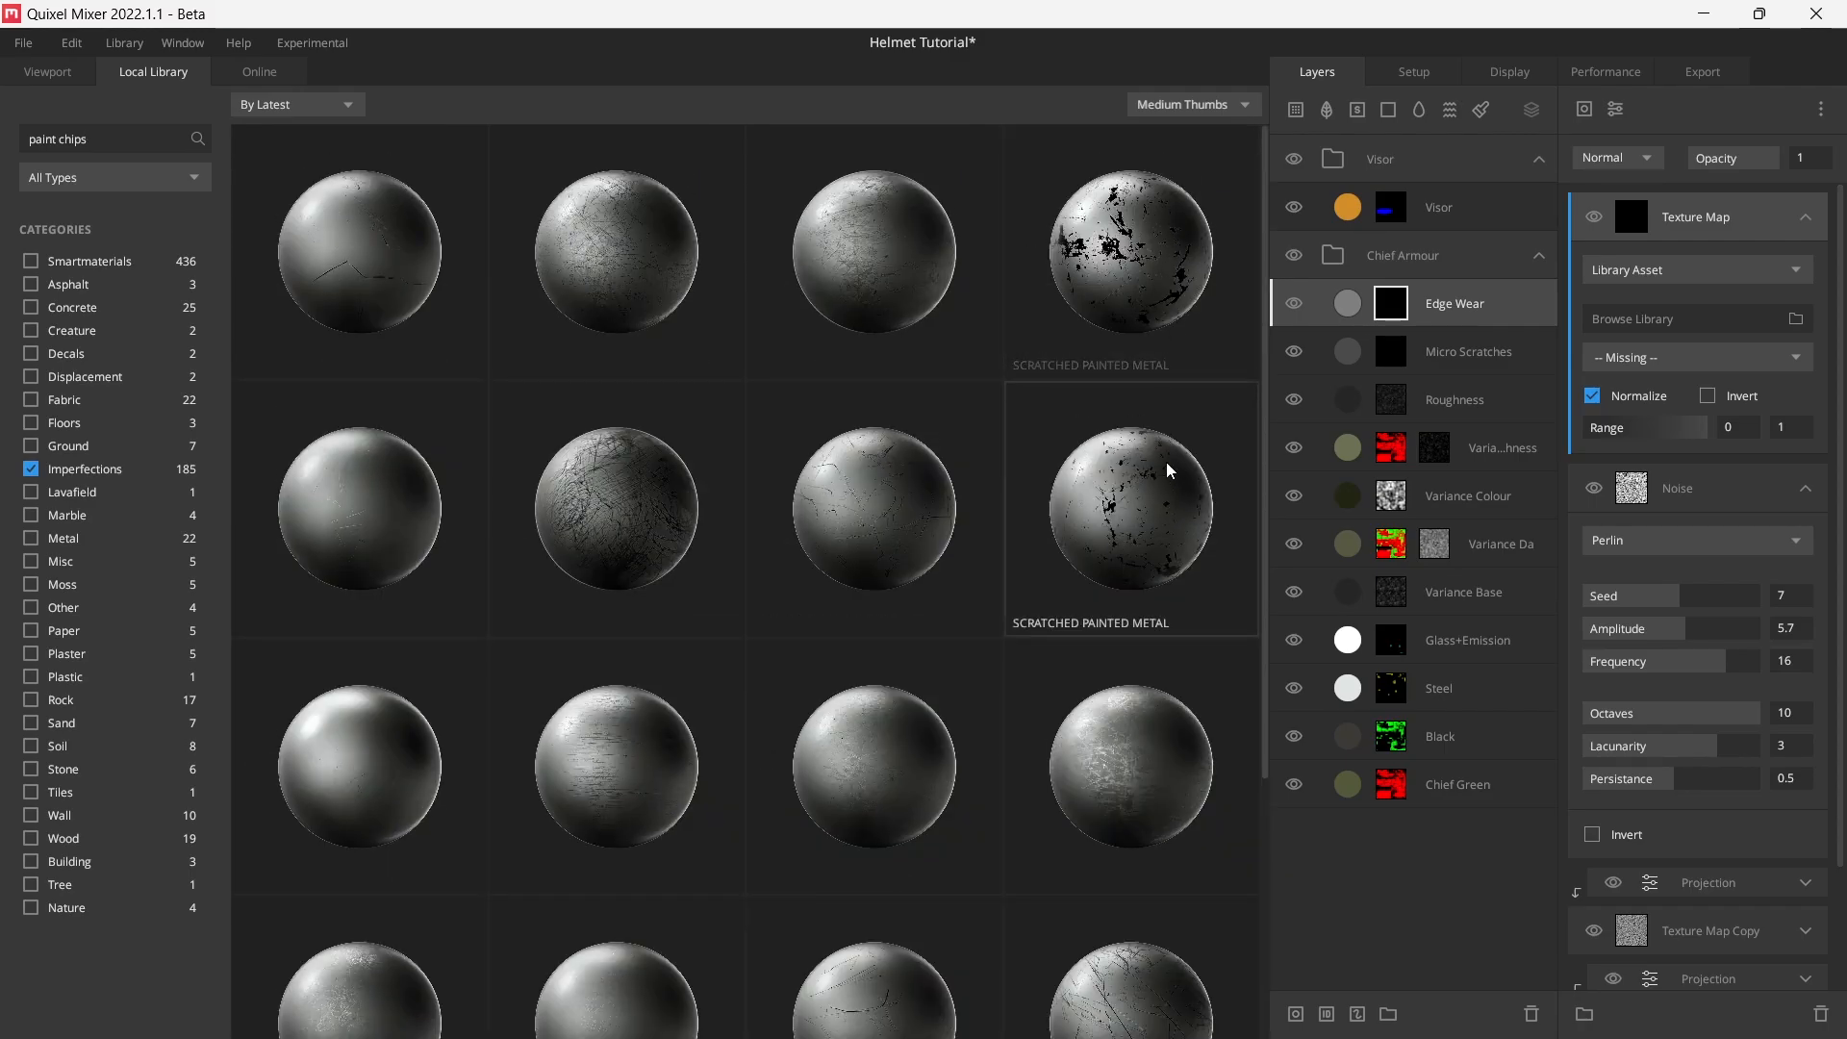
pyautogui.click(1135, 260)
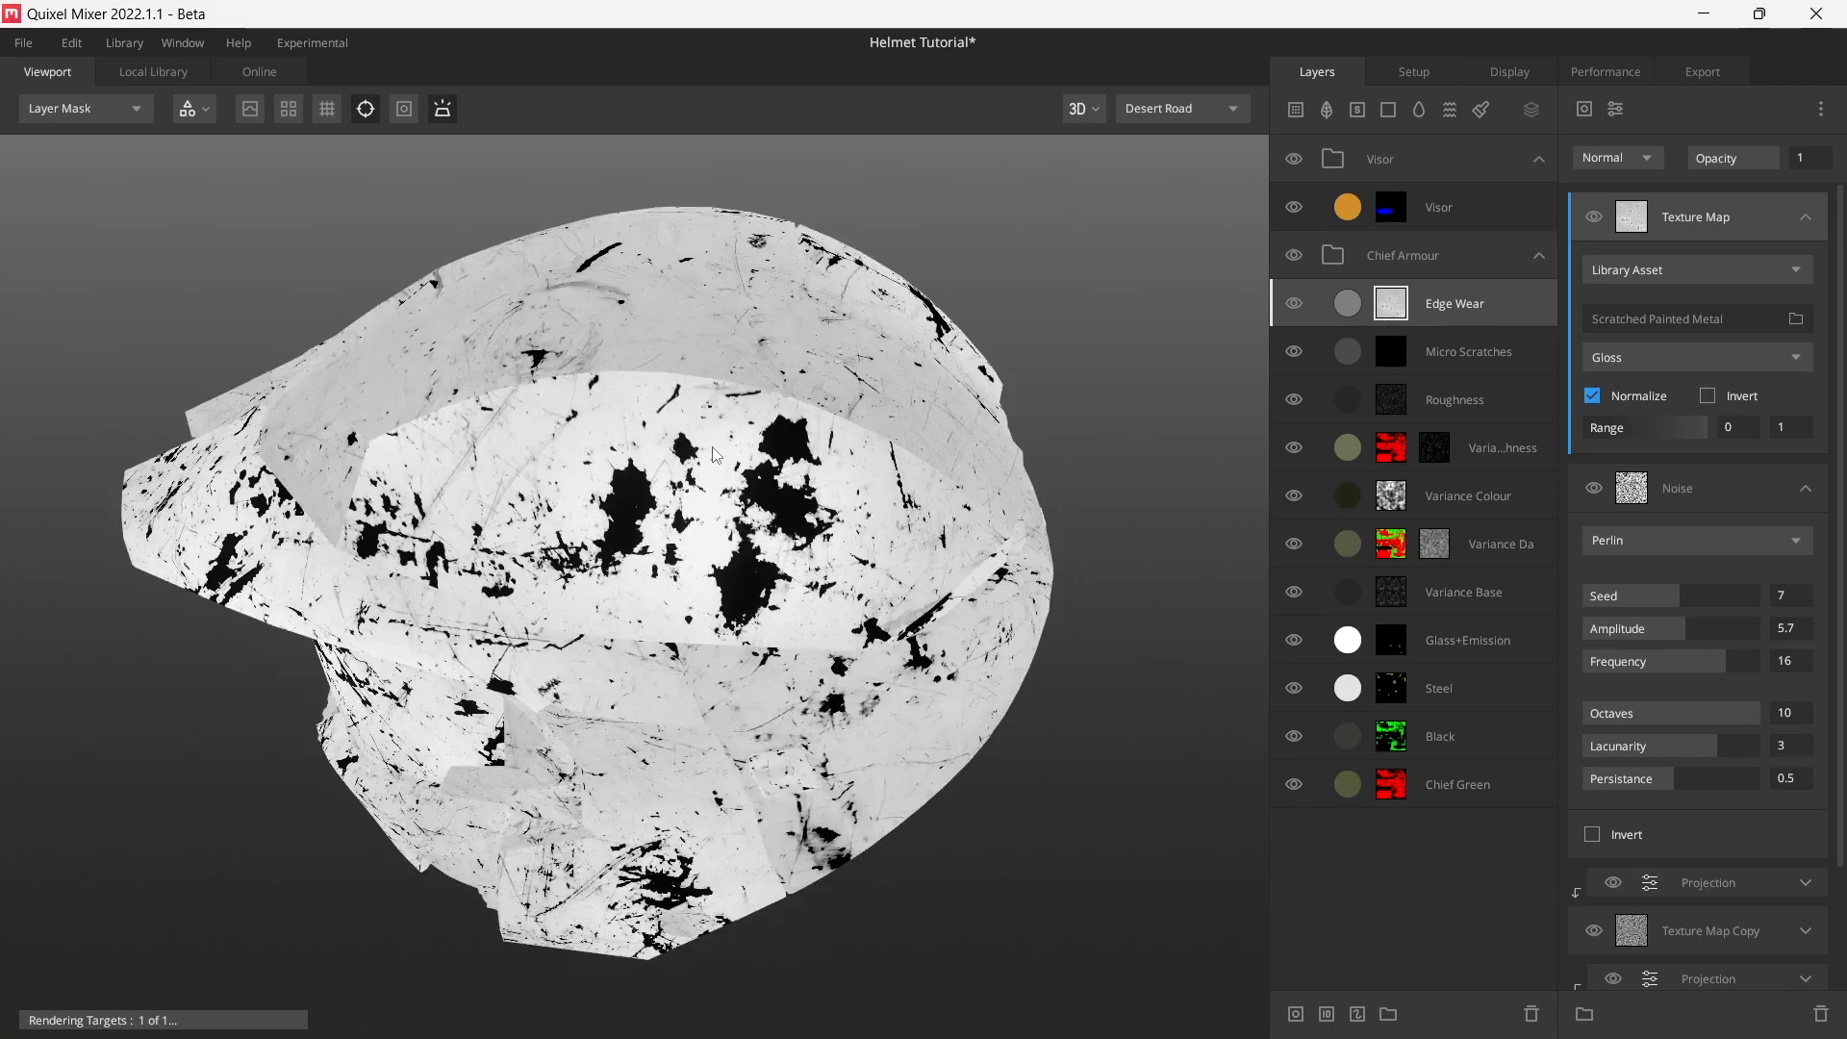
pyautogui.scroll(5, 760, 490)
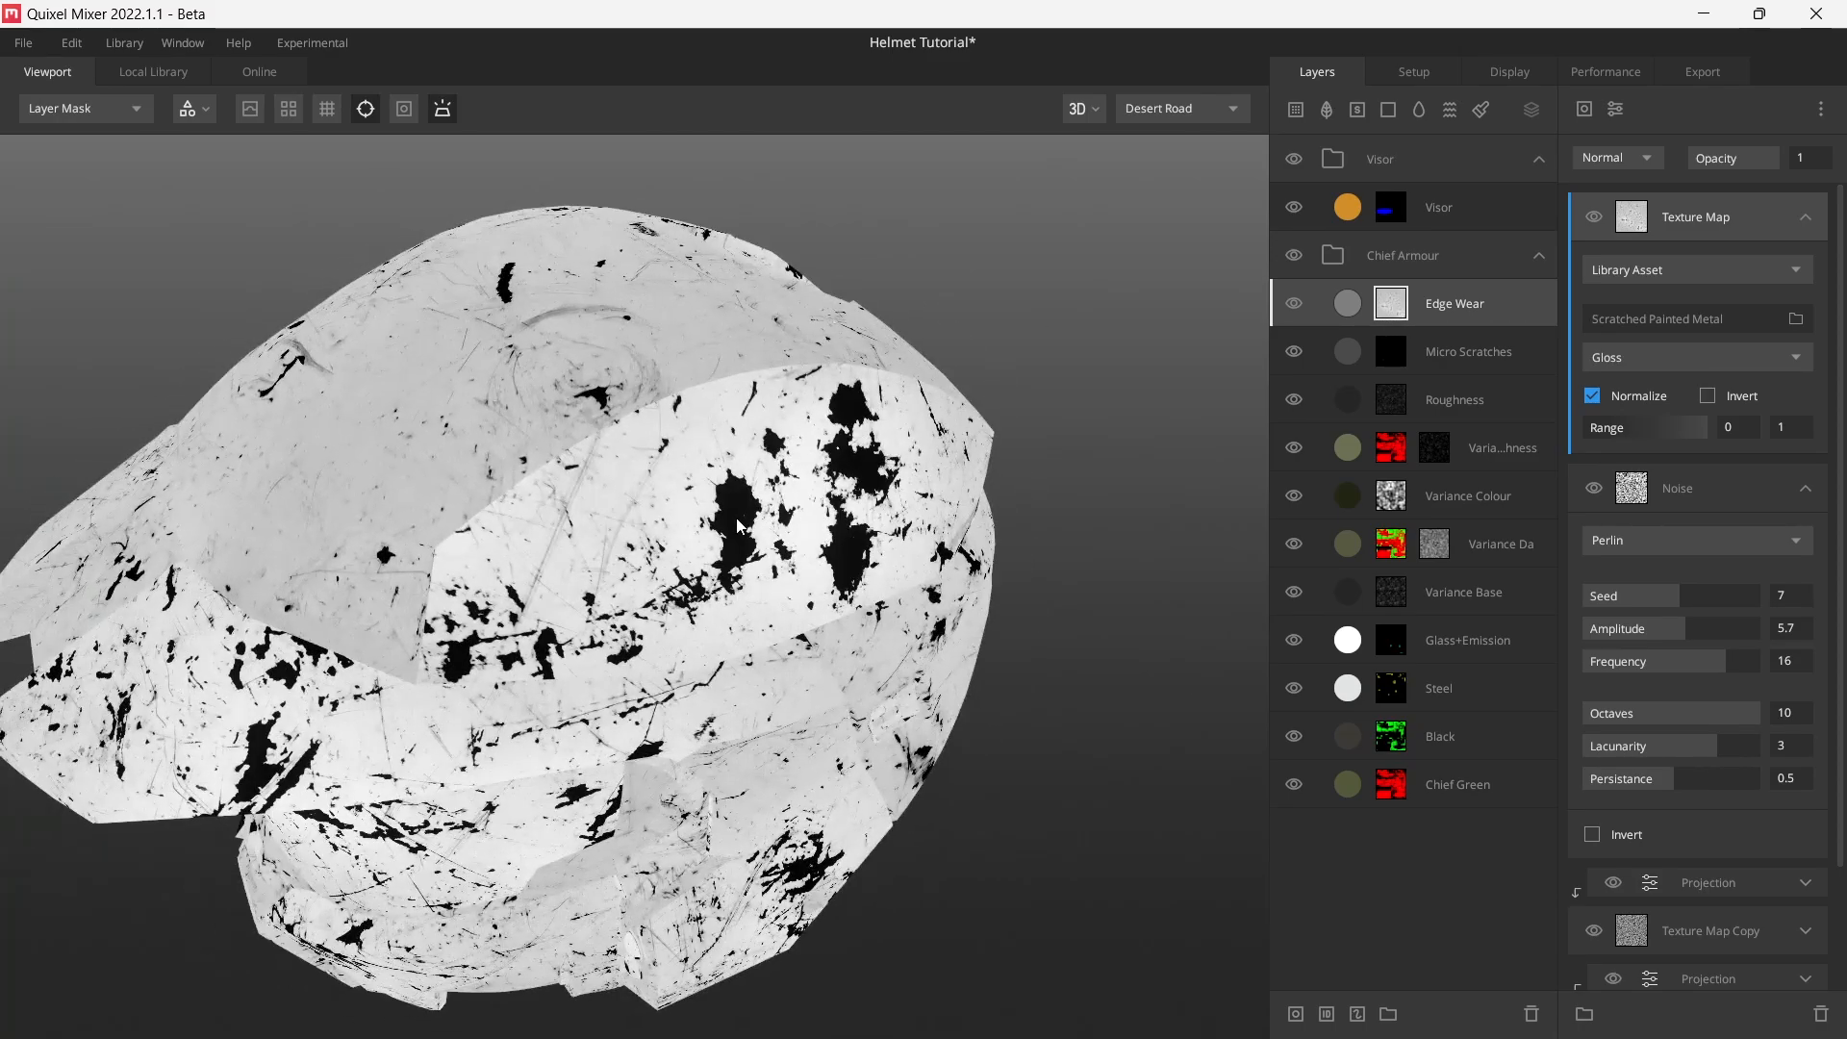
pyautogui.moveTo(736, 518)
pyautogui.mouseDown()
pyautogui.moveTo(862, 482)
pyautogui.moveTo(747, 545)
pyautogui.mouseUp()
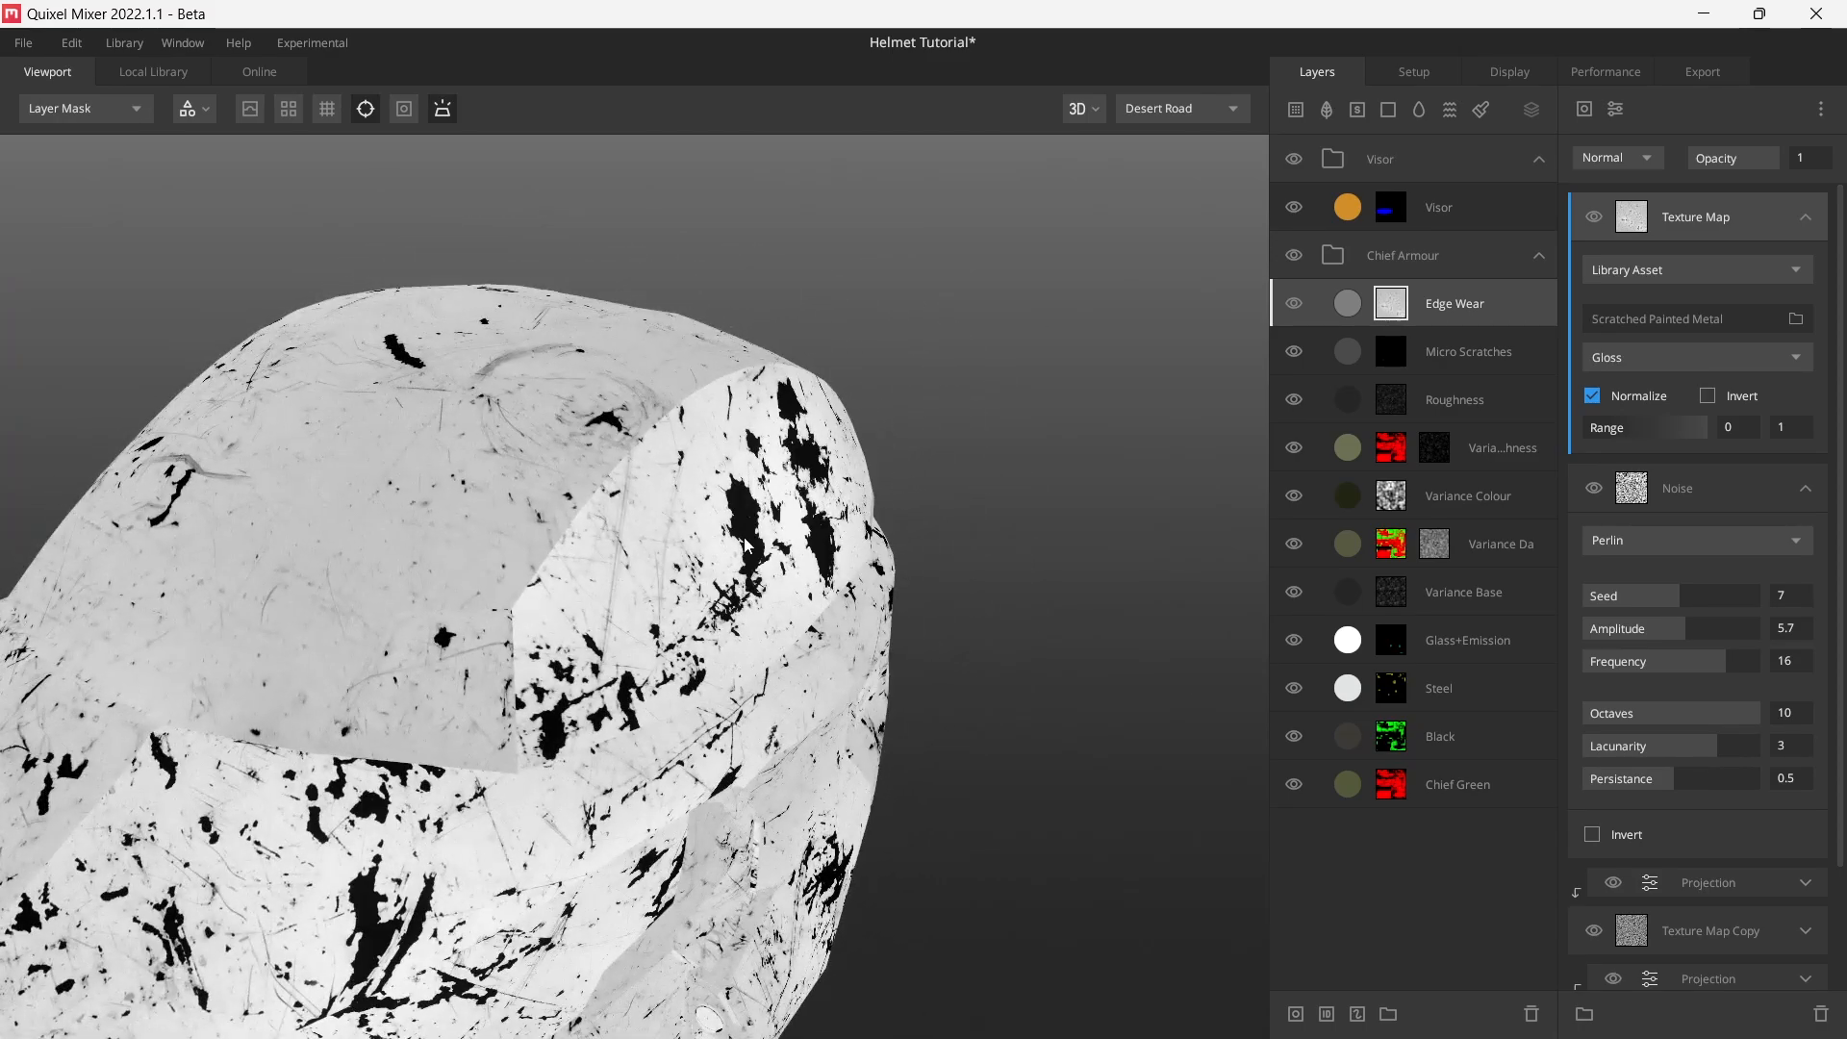
pyautogui.scroll(-3, 747, 545)
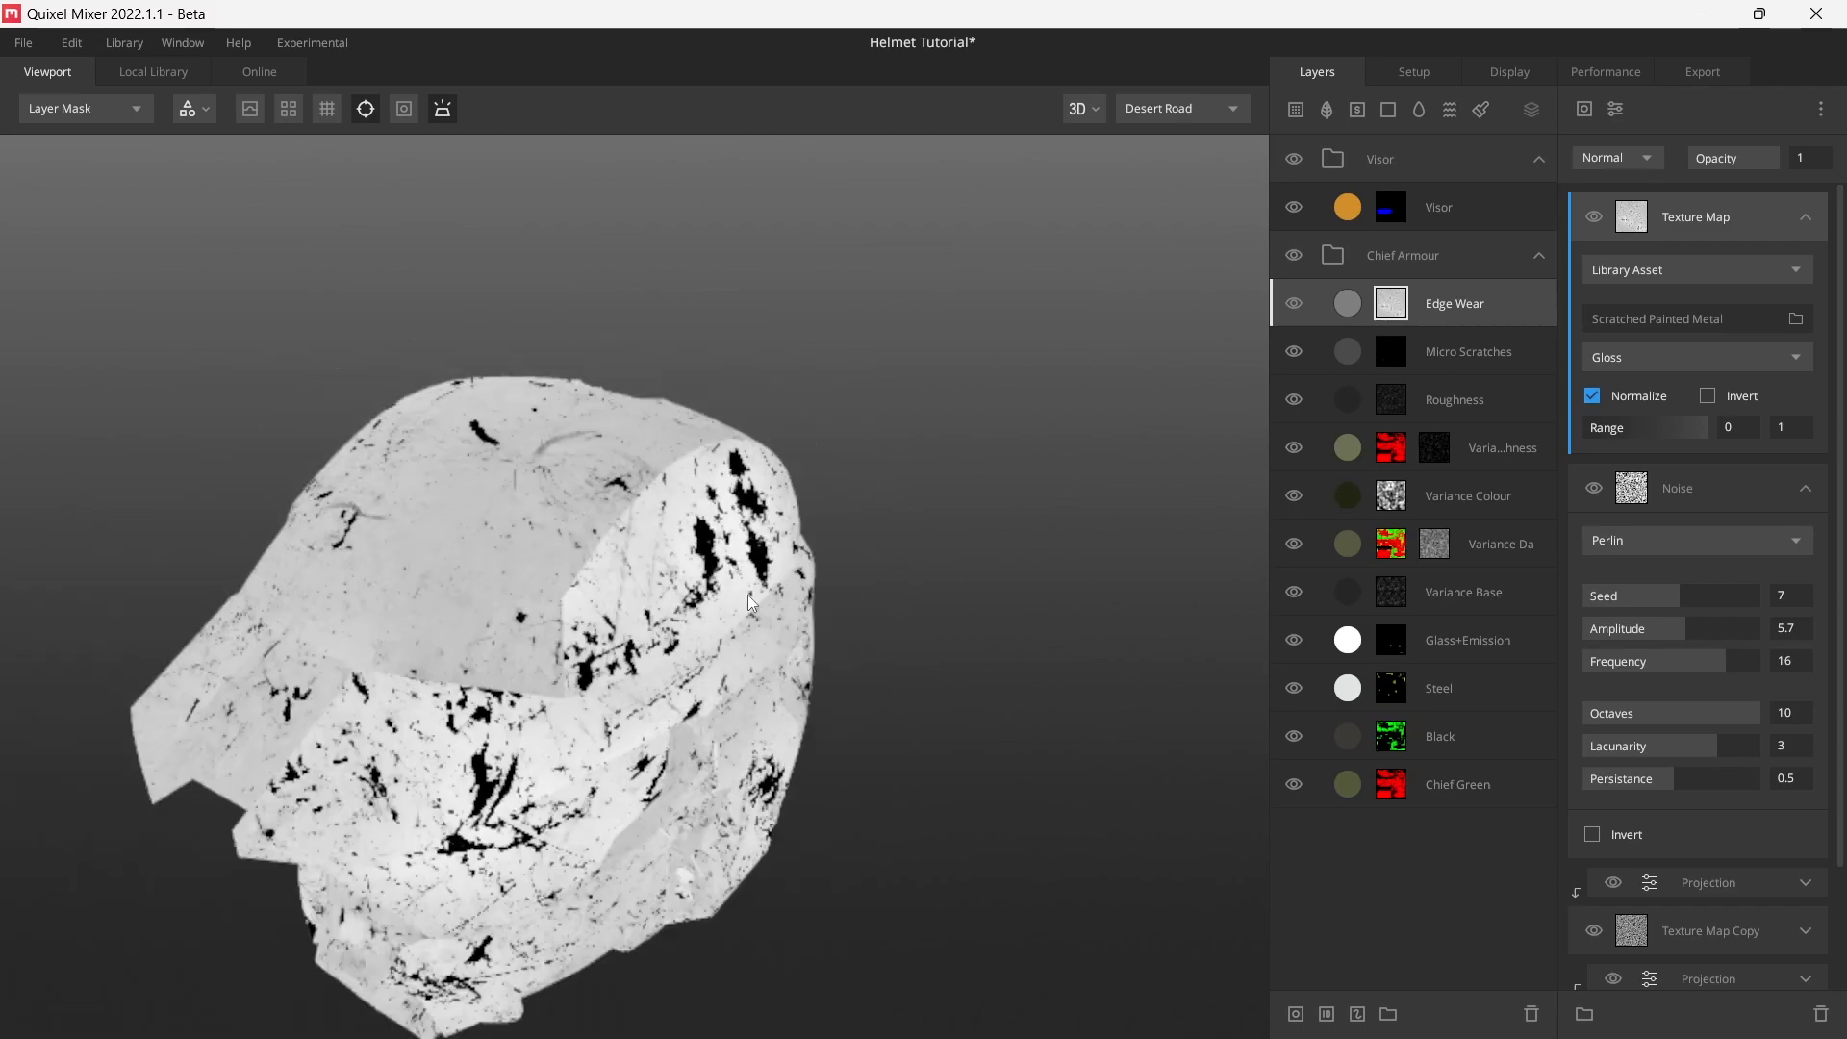
pyautogui.moveTo(747, 594); pyautogui.dragTo(702, 529)
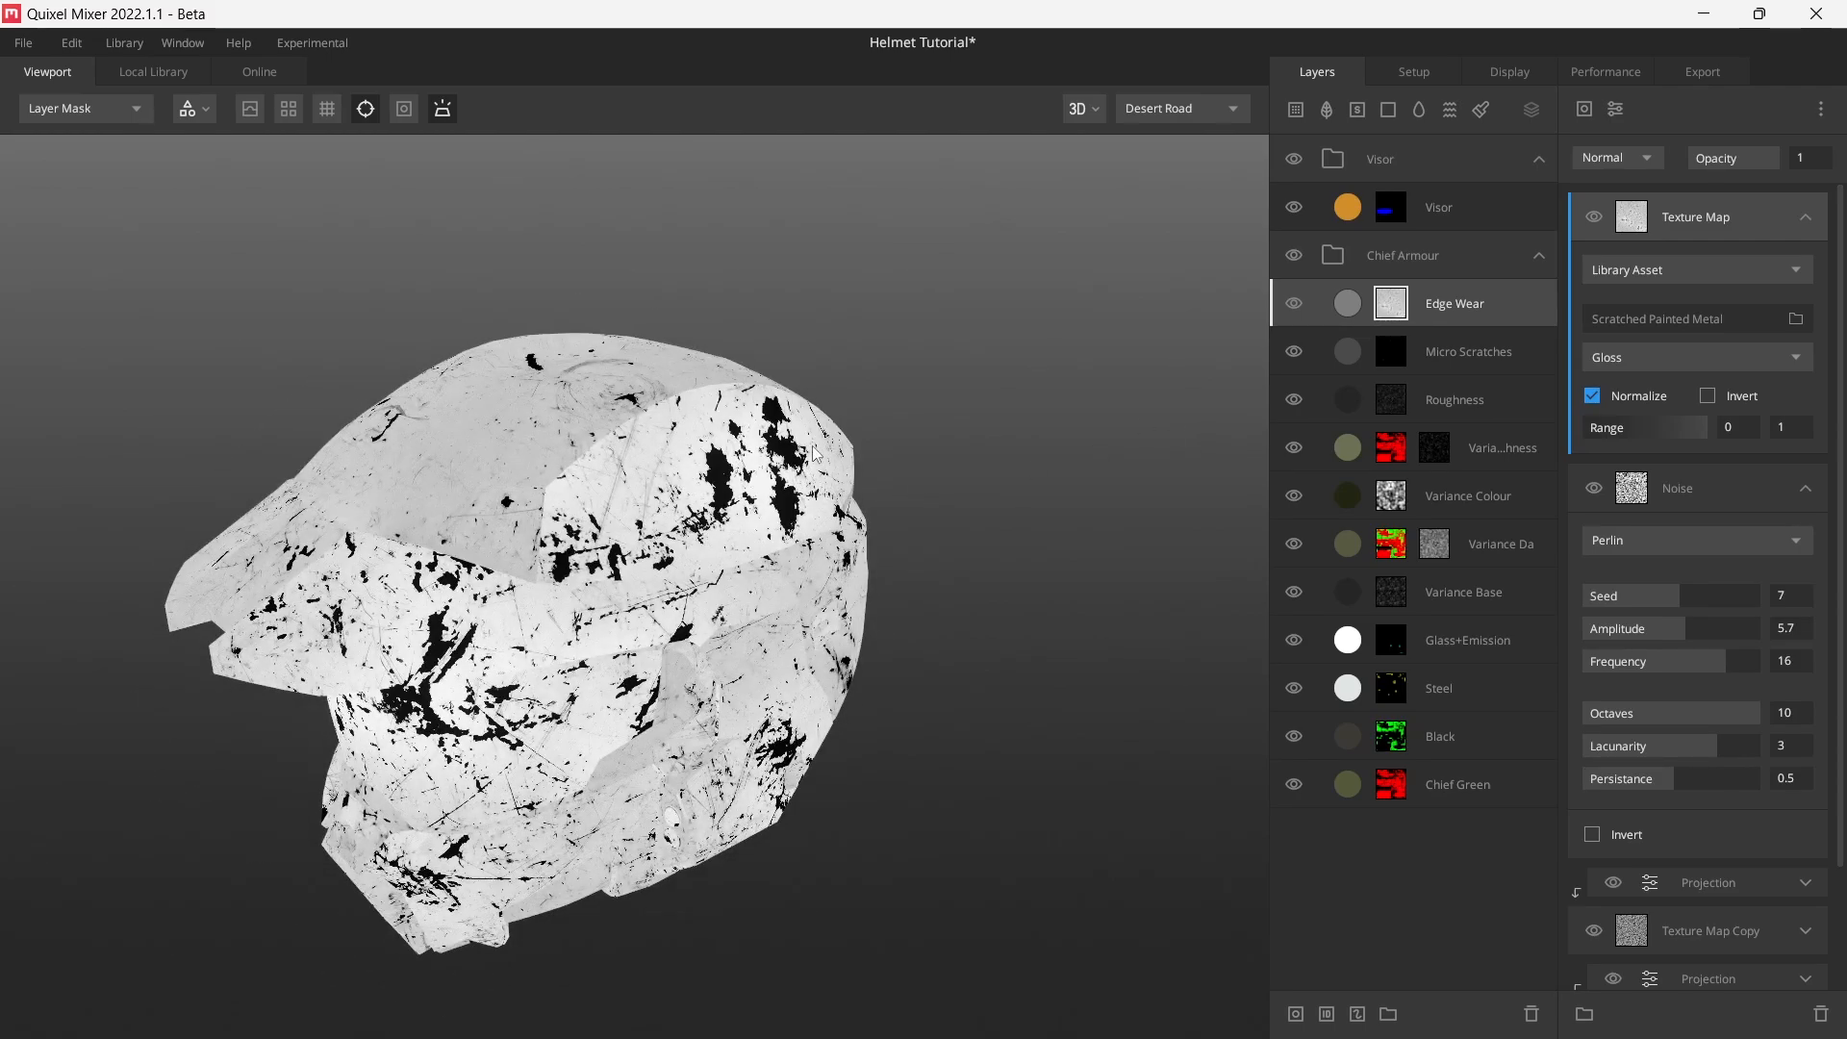
pyautogui.scroll(3, 743, 483)
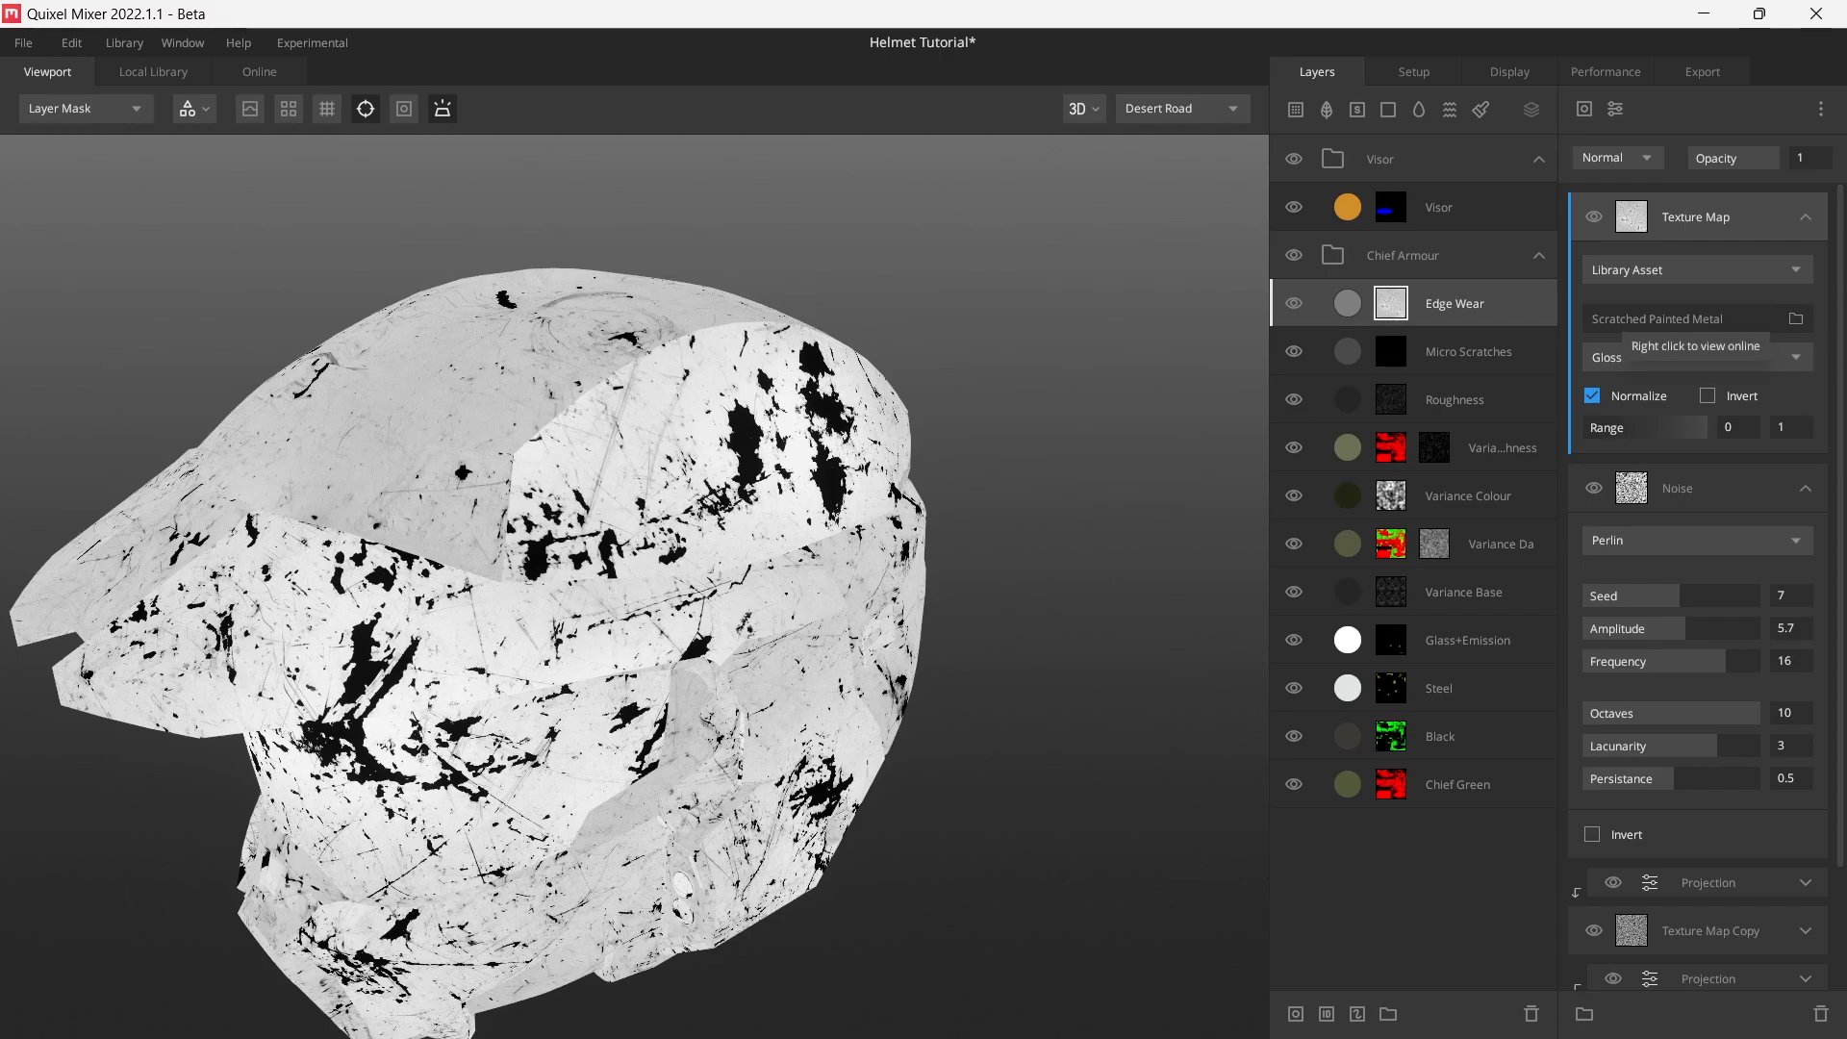
# - Browse the library's imperfections for "stains" as alternatives to the Scratched Painted Metal map, and return to the helmet view
pyautogui.click(1695, 325)
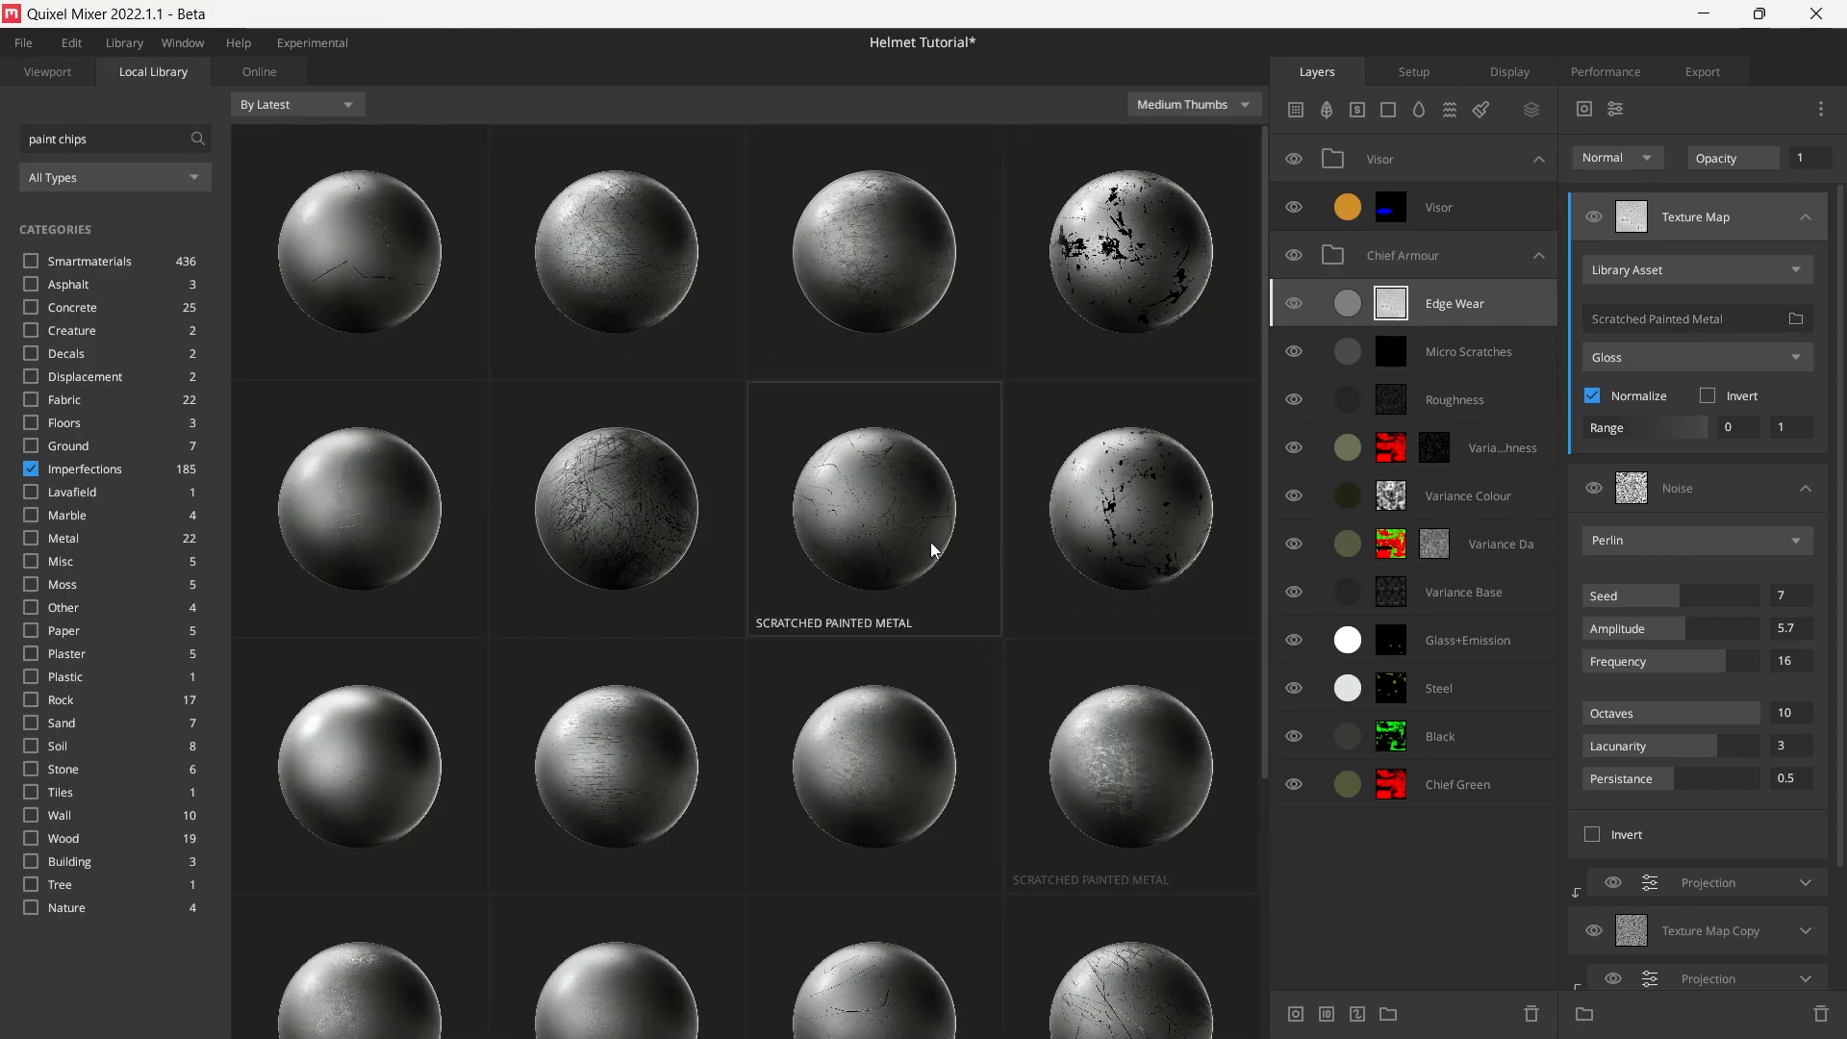
pyautogui.scroll(-2, 782, 785)
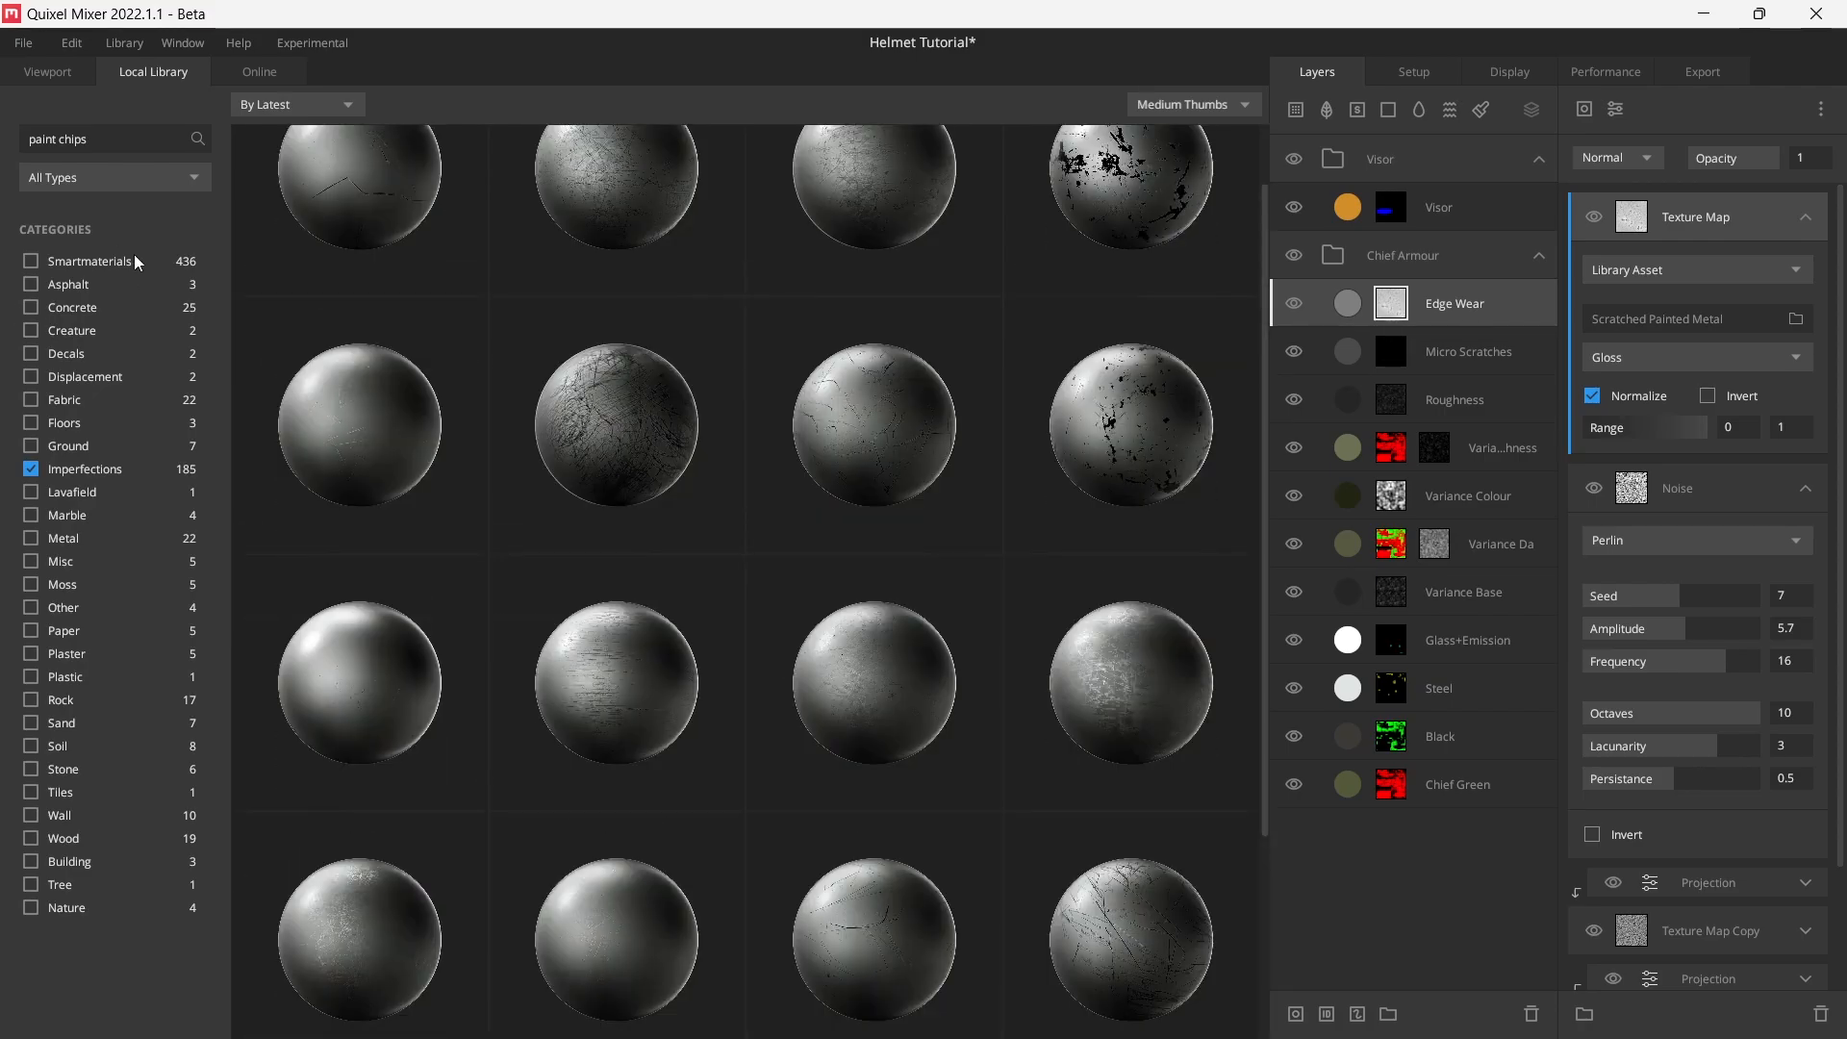
pyautogui.click(118, 146)
pyautogui.write('stains')
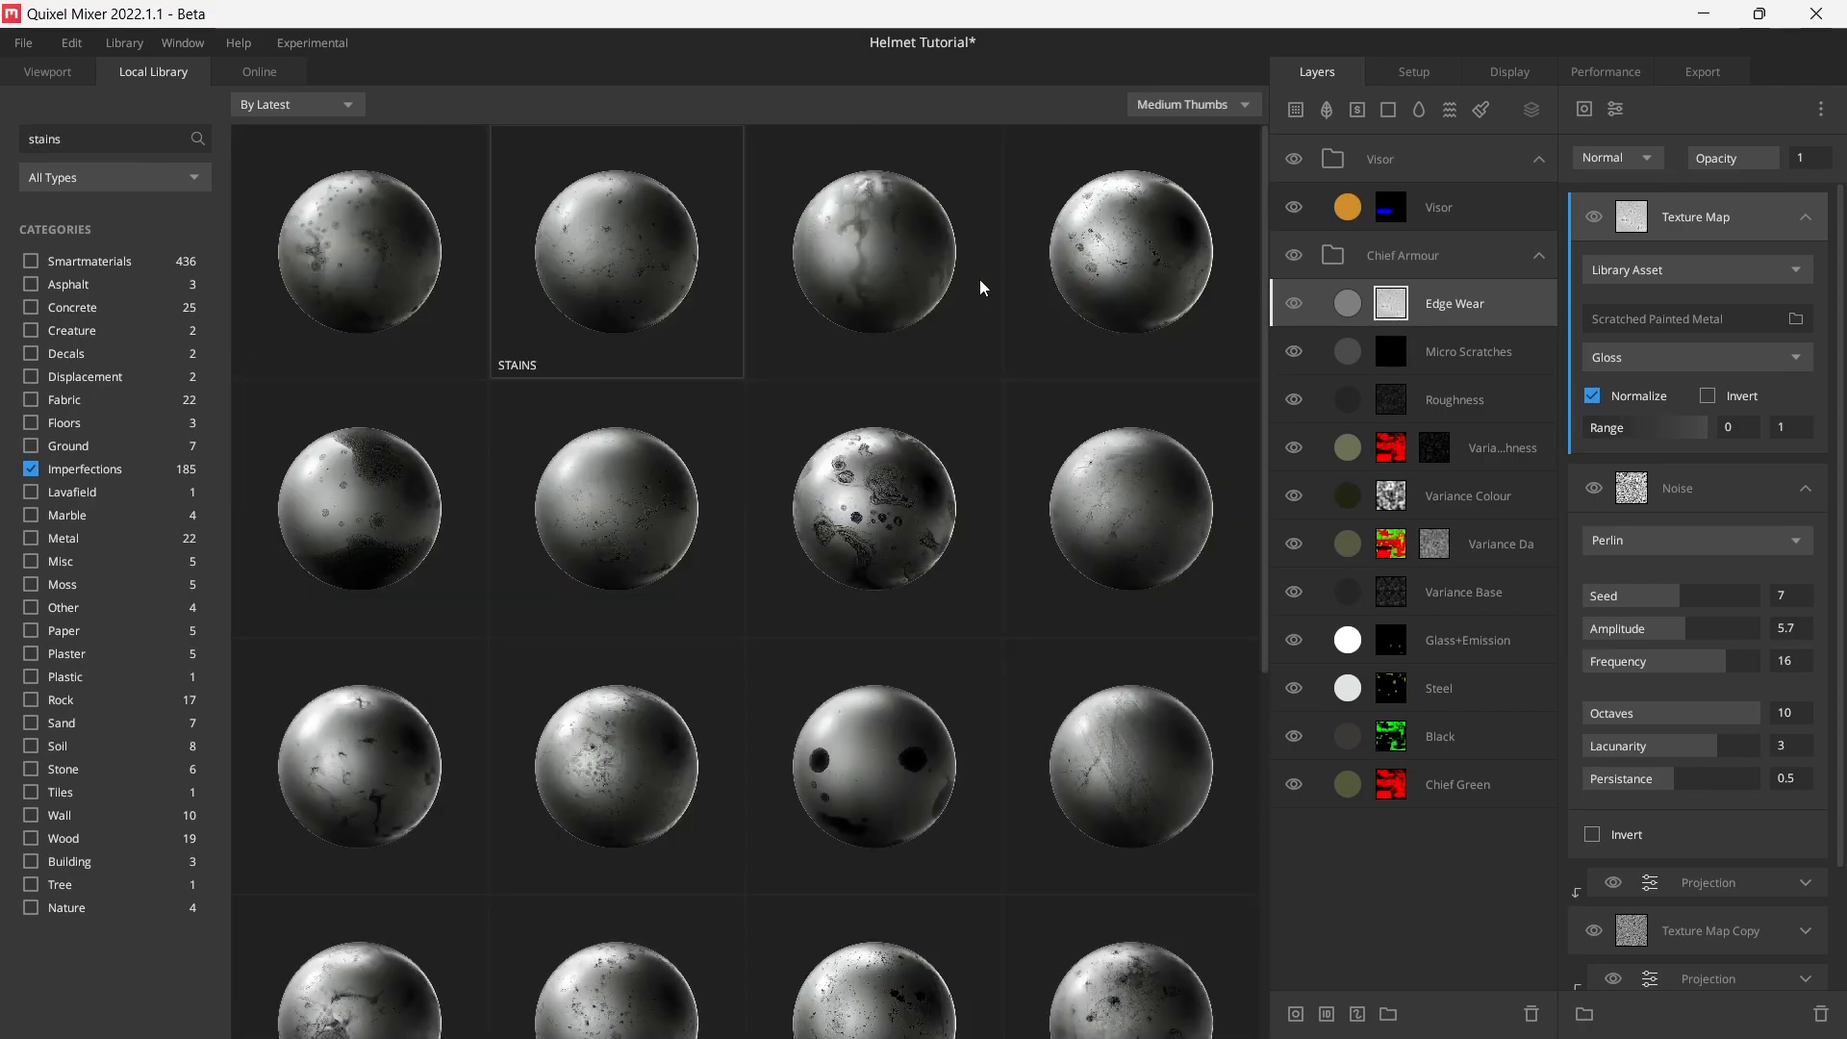
pyautogui.scroll(-3, 995, 551)
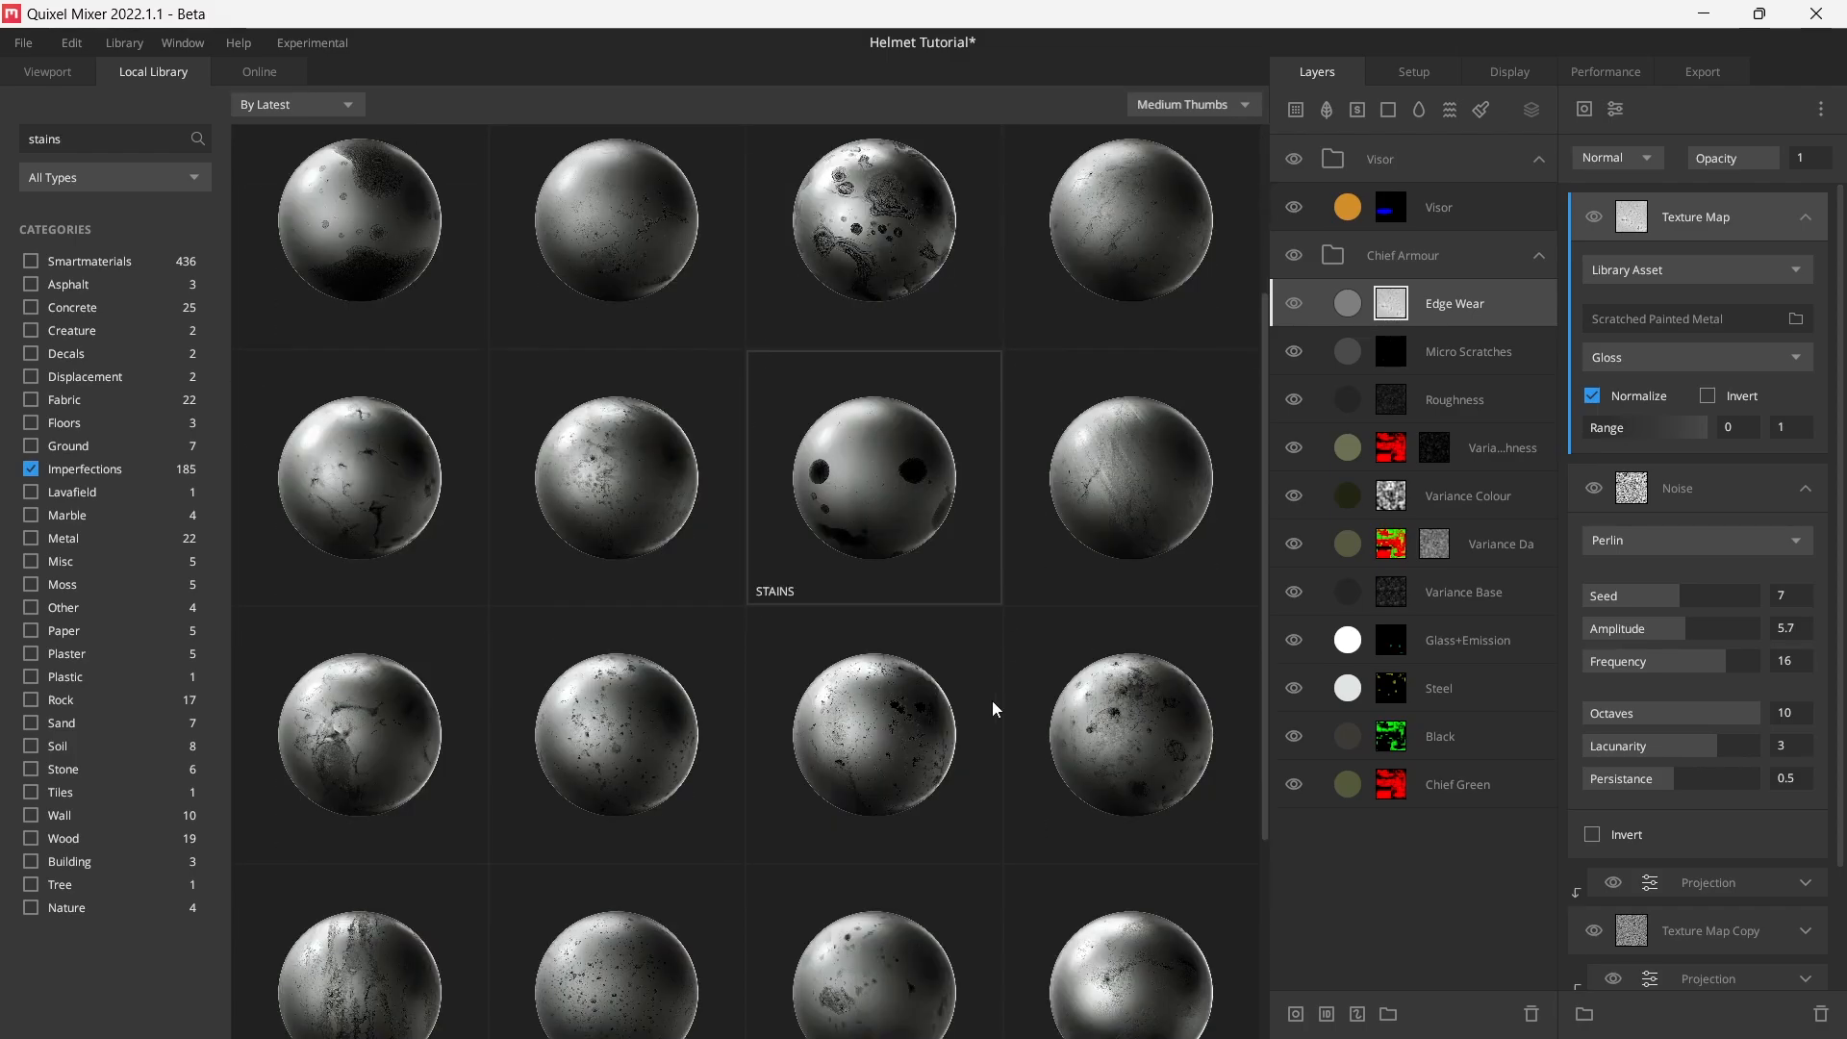
pyautogui.scroll(-4, 539, 689)
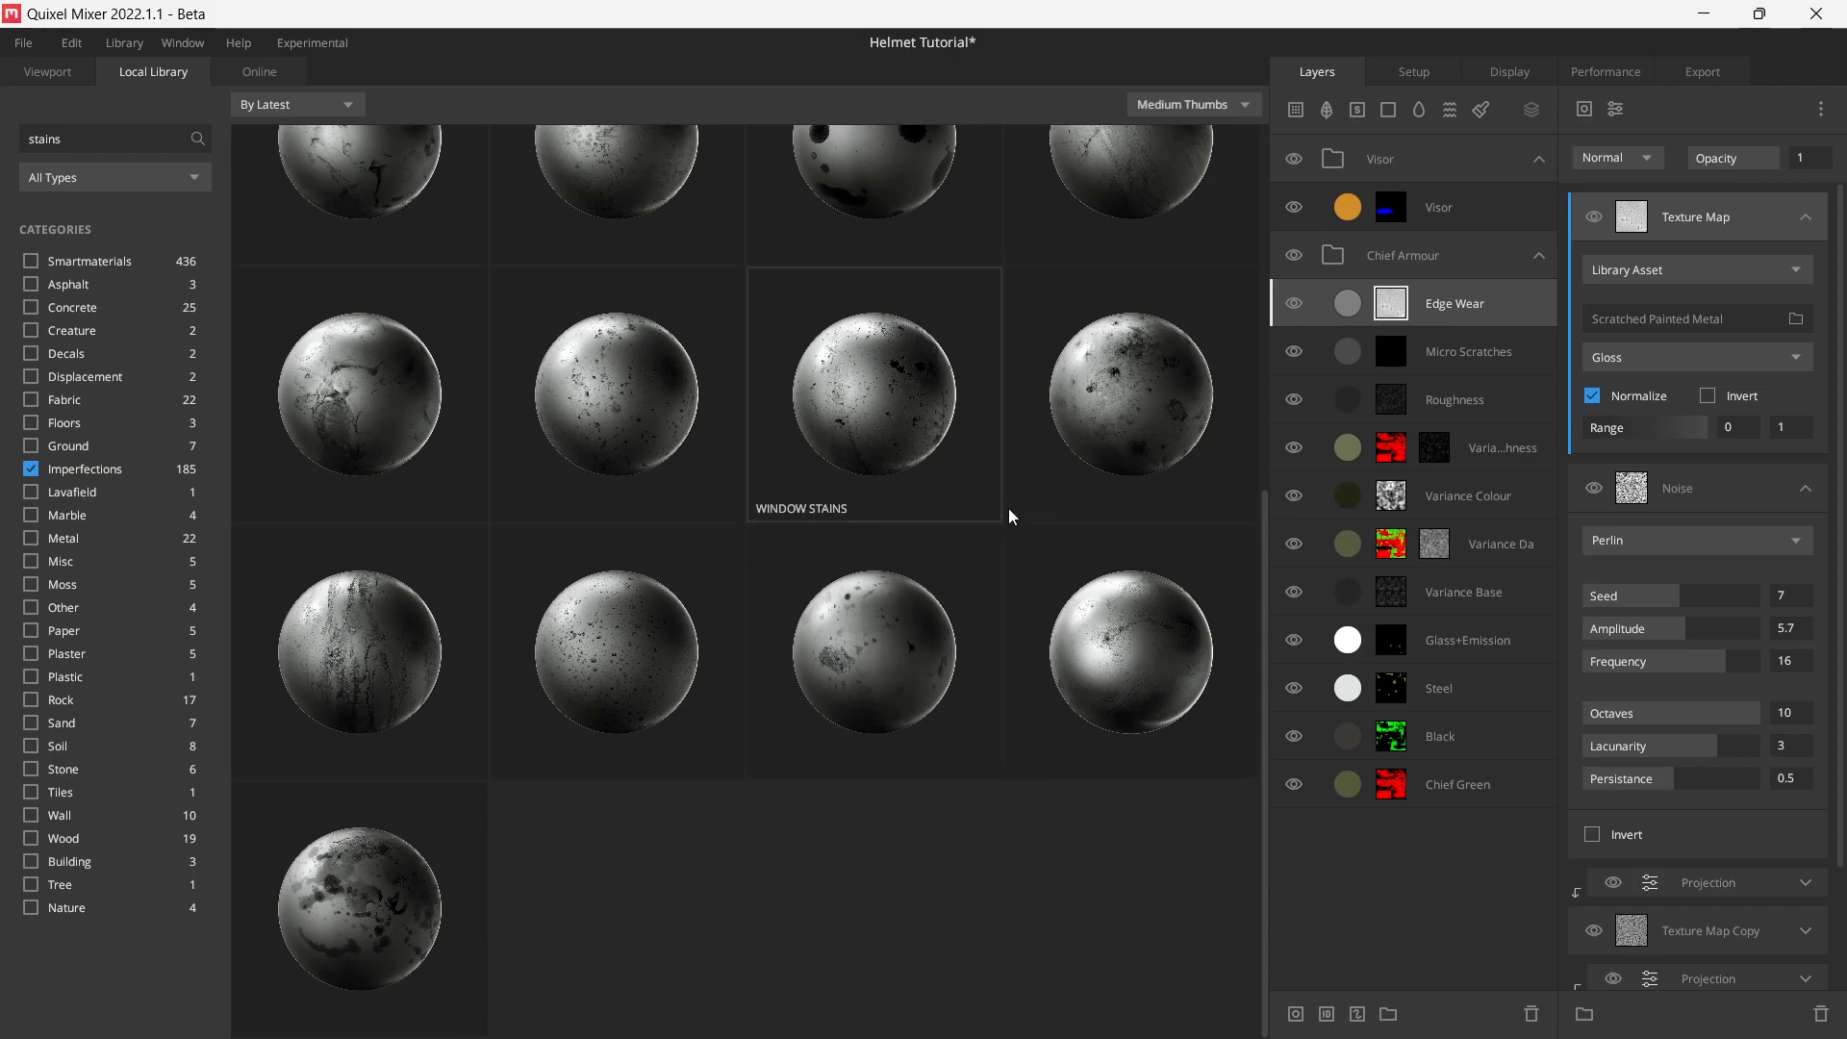
pyautogui.scroll(7, 1133, 438)
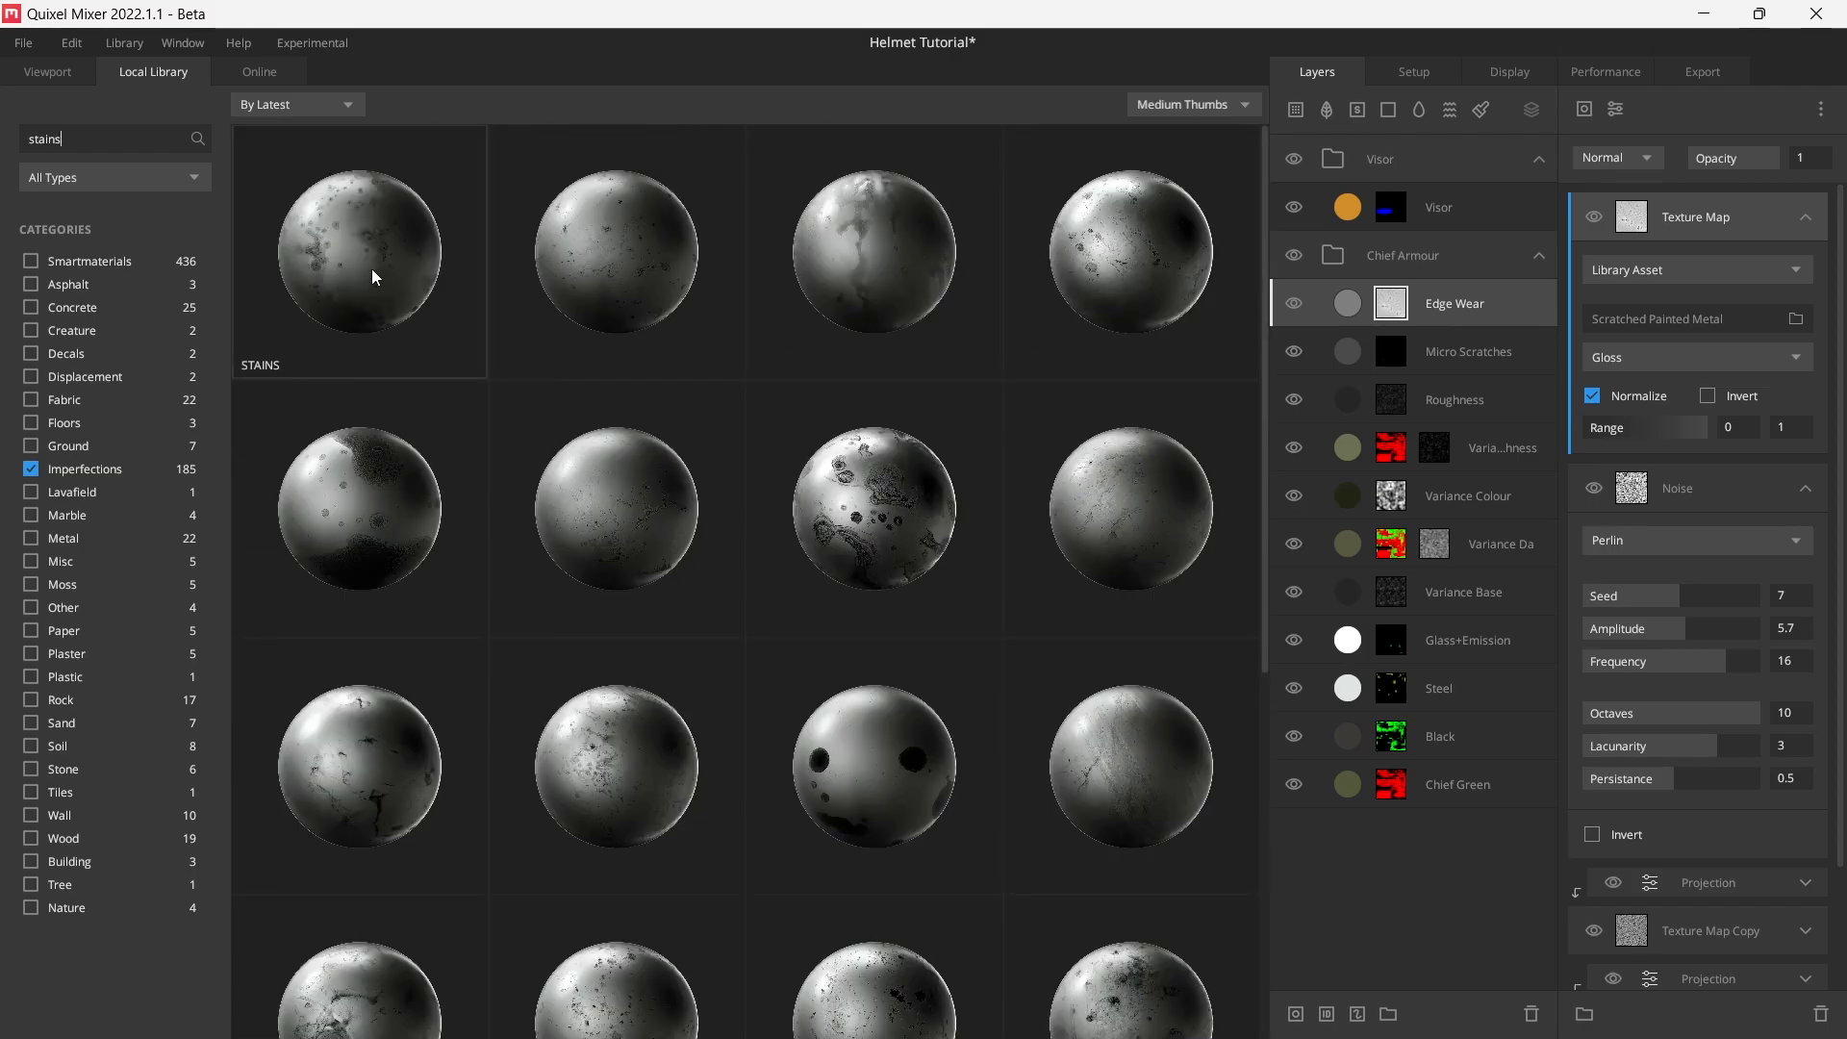
pyautogui.scroll(-3, 635, 666)
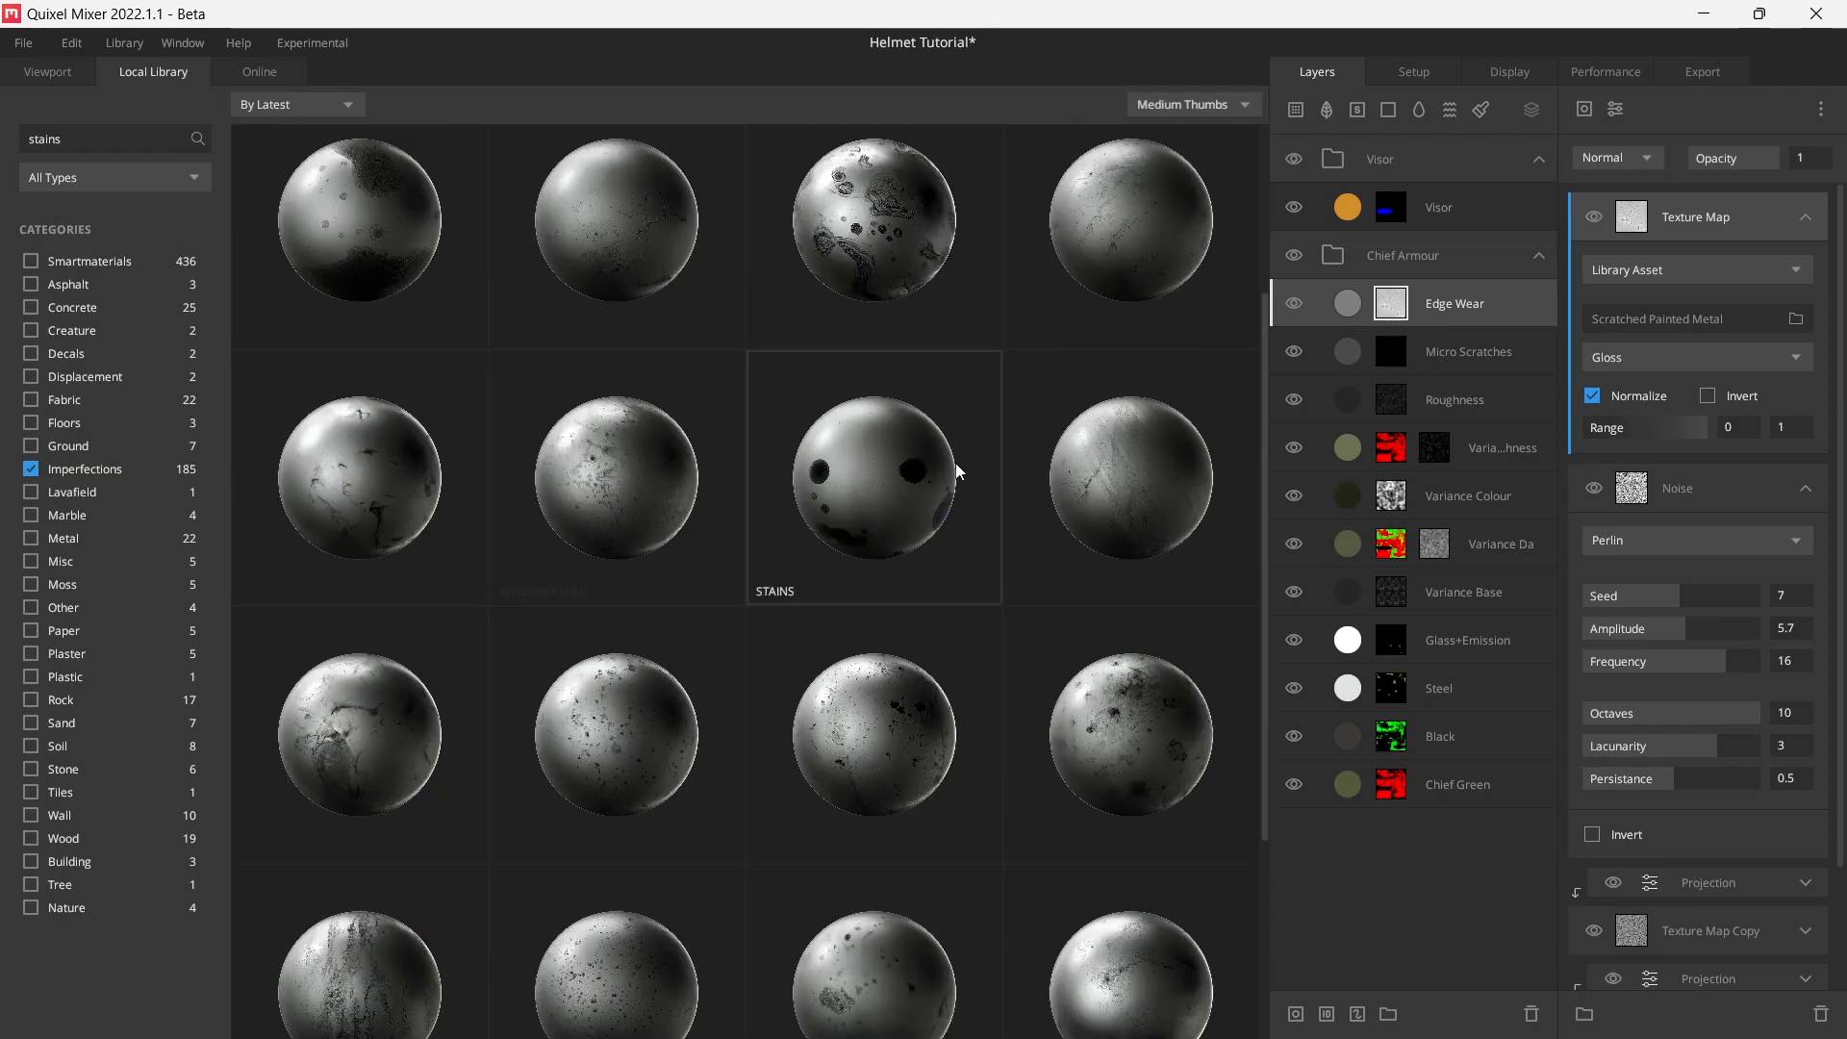
pyautogui.scroll(-3, 1169, 615)
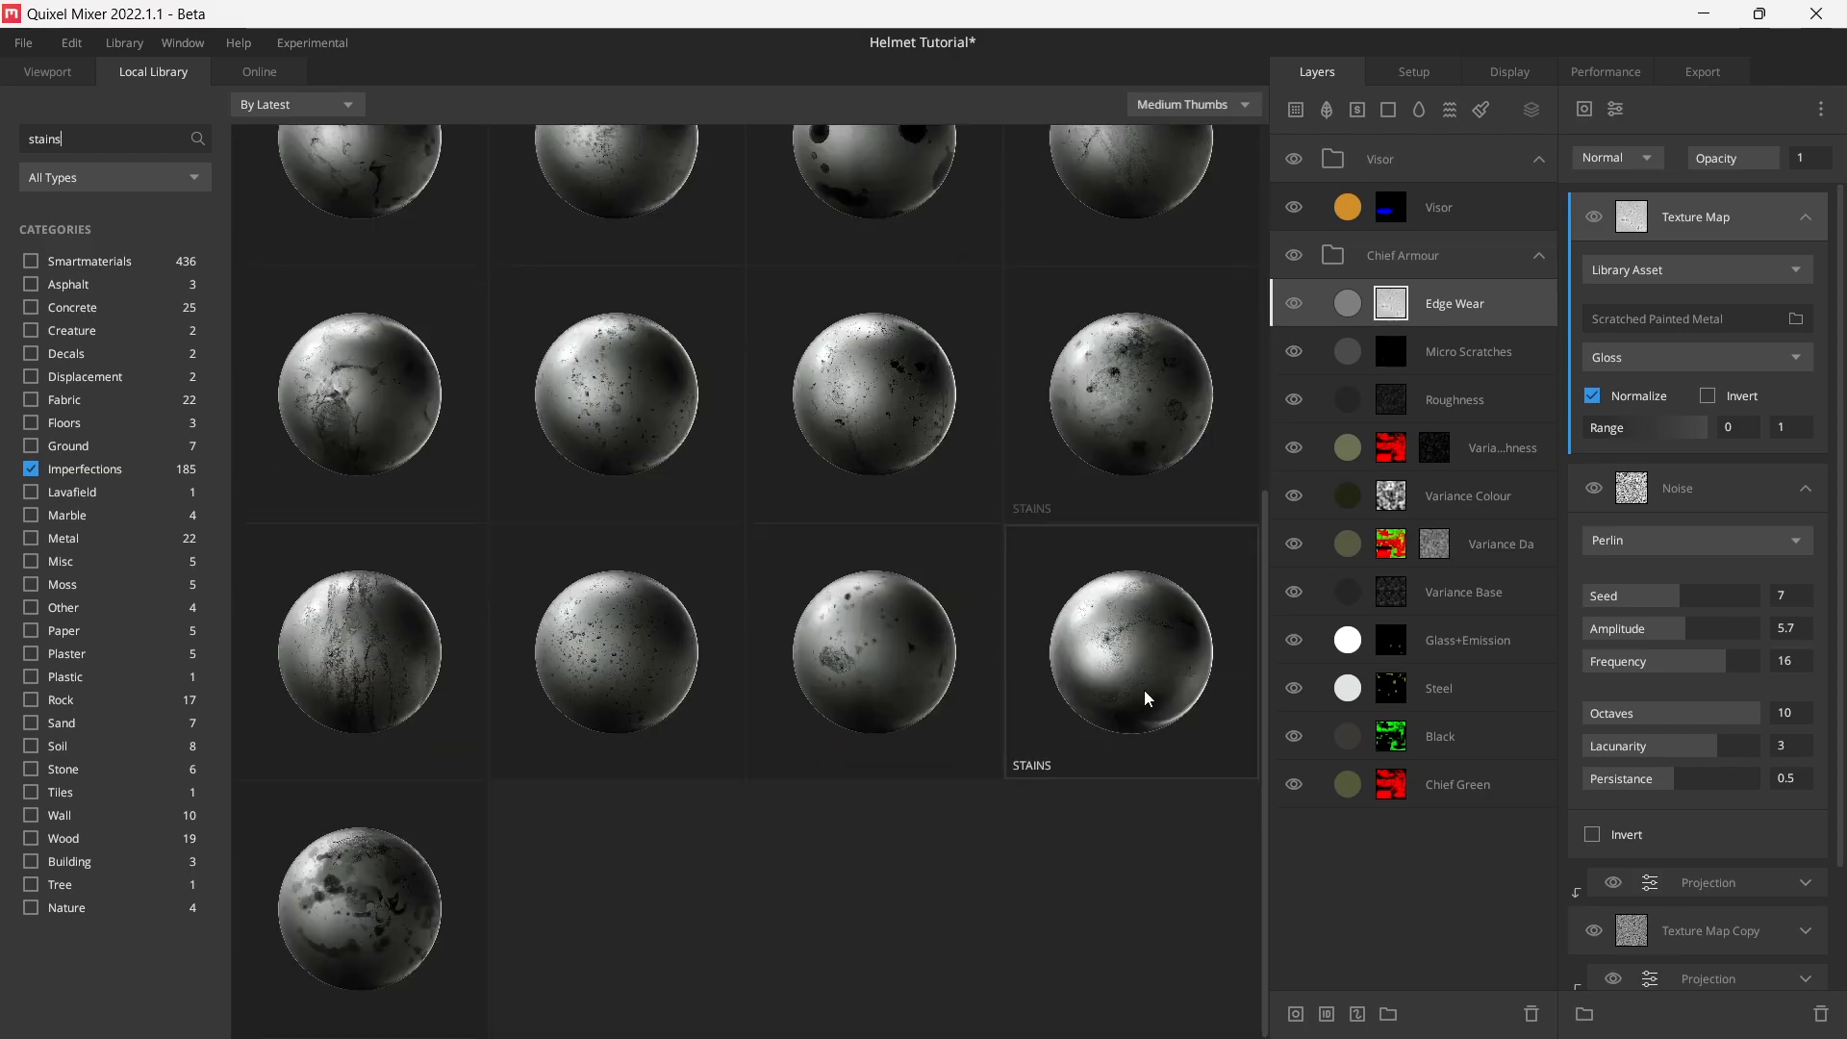
pyautogui.click(62, 72)
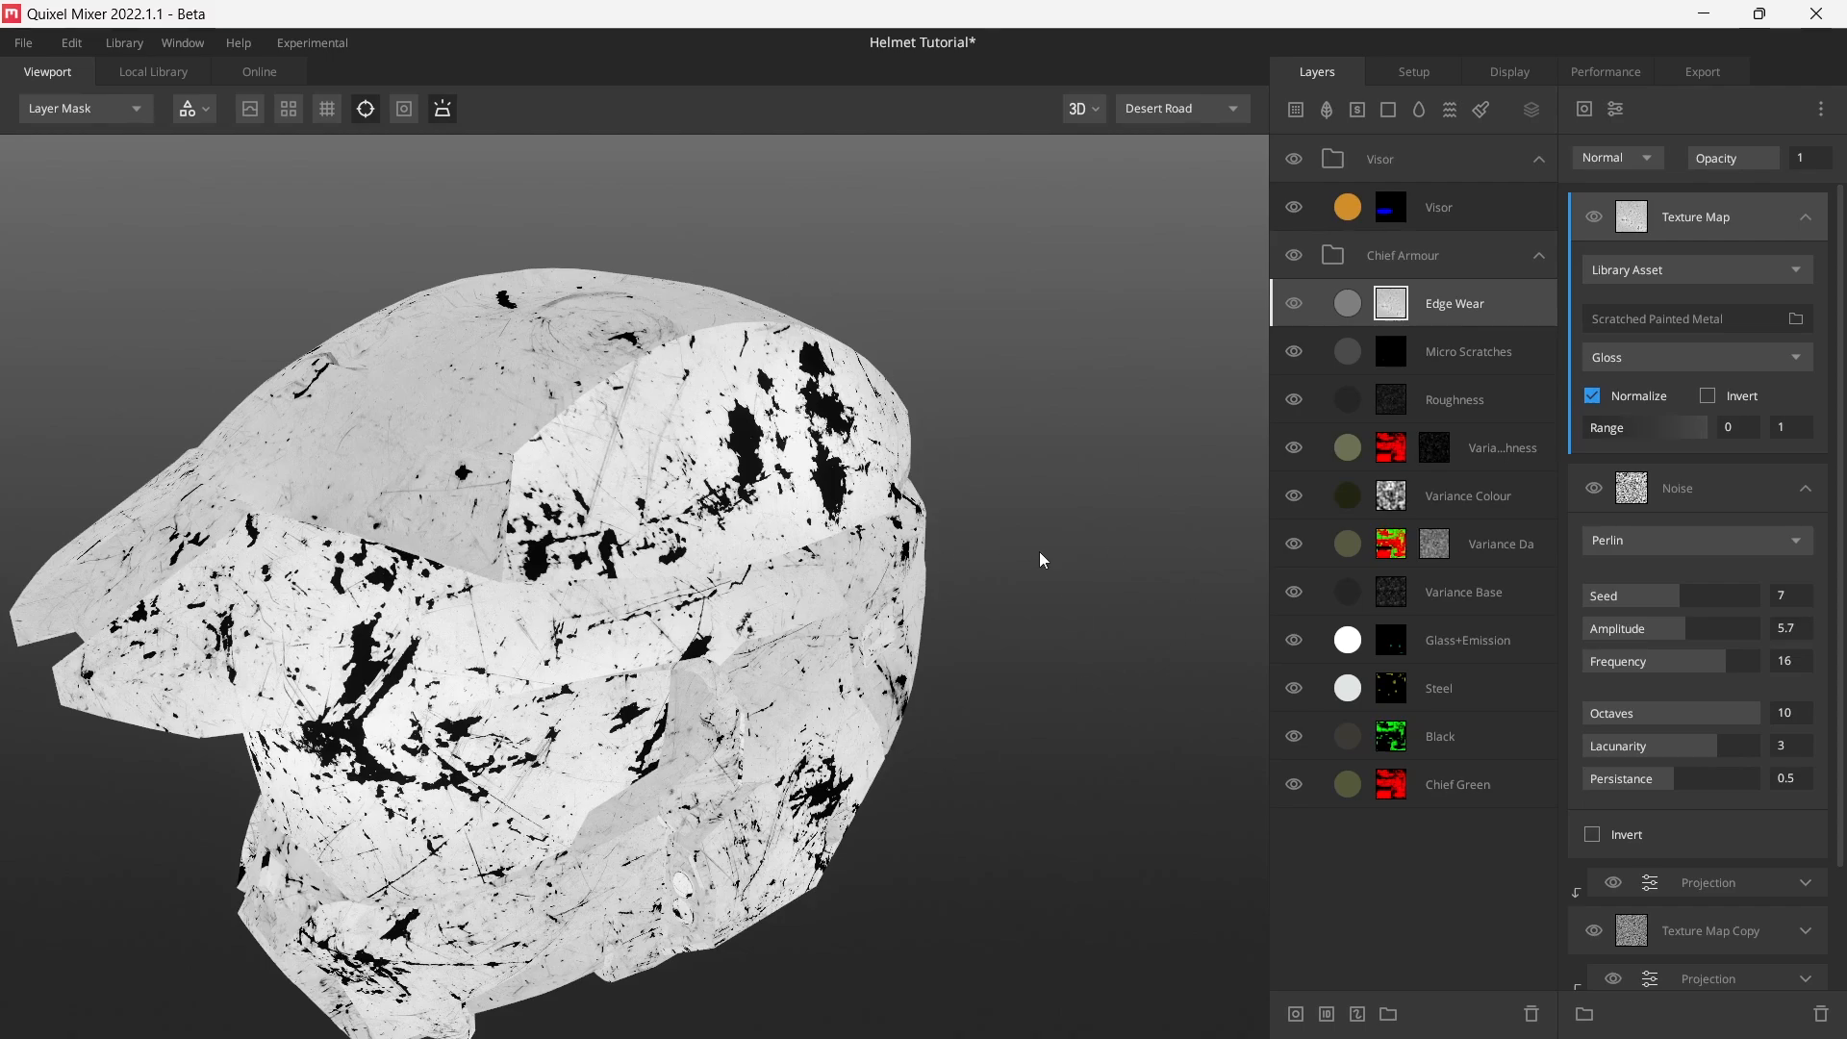
# - Set the upper Range of the Scratched Painted Metal texture map to 0.73 and check the contrast on the helmet
pyautogui.moveTo(1705, 427); pyautogui.dragTo(1675, 435)
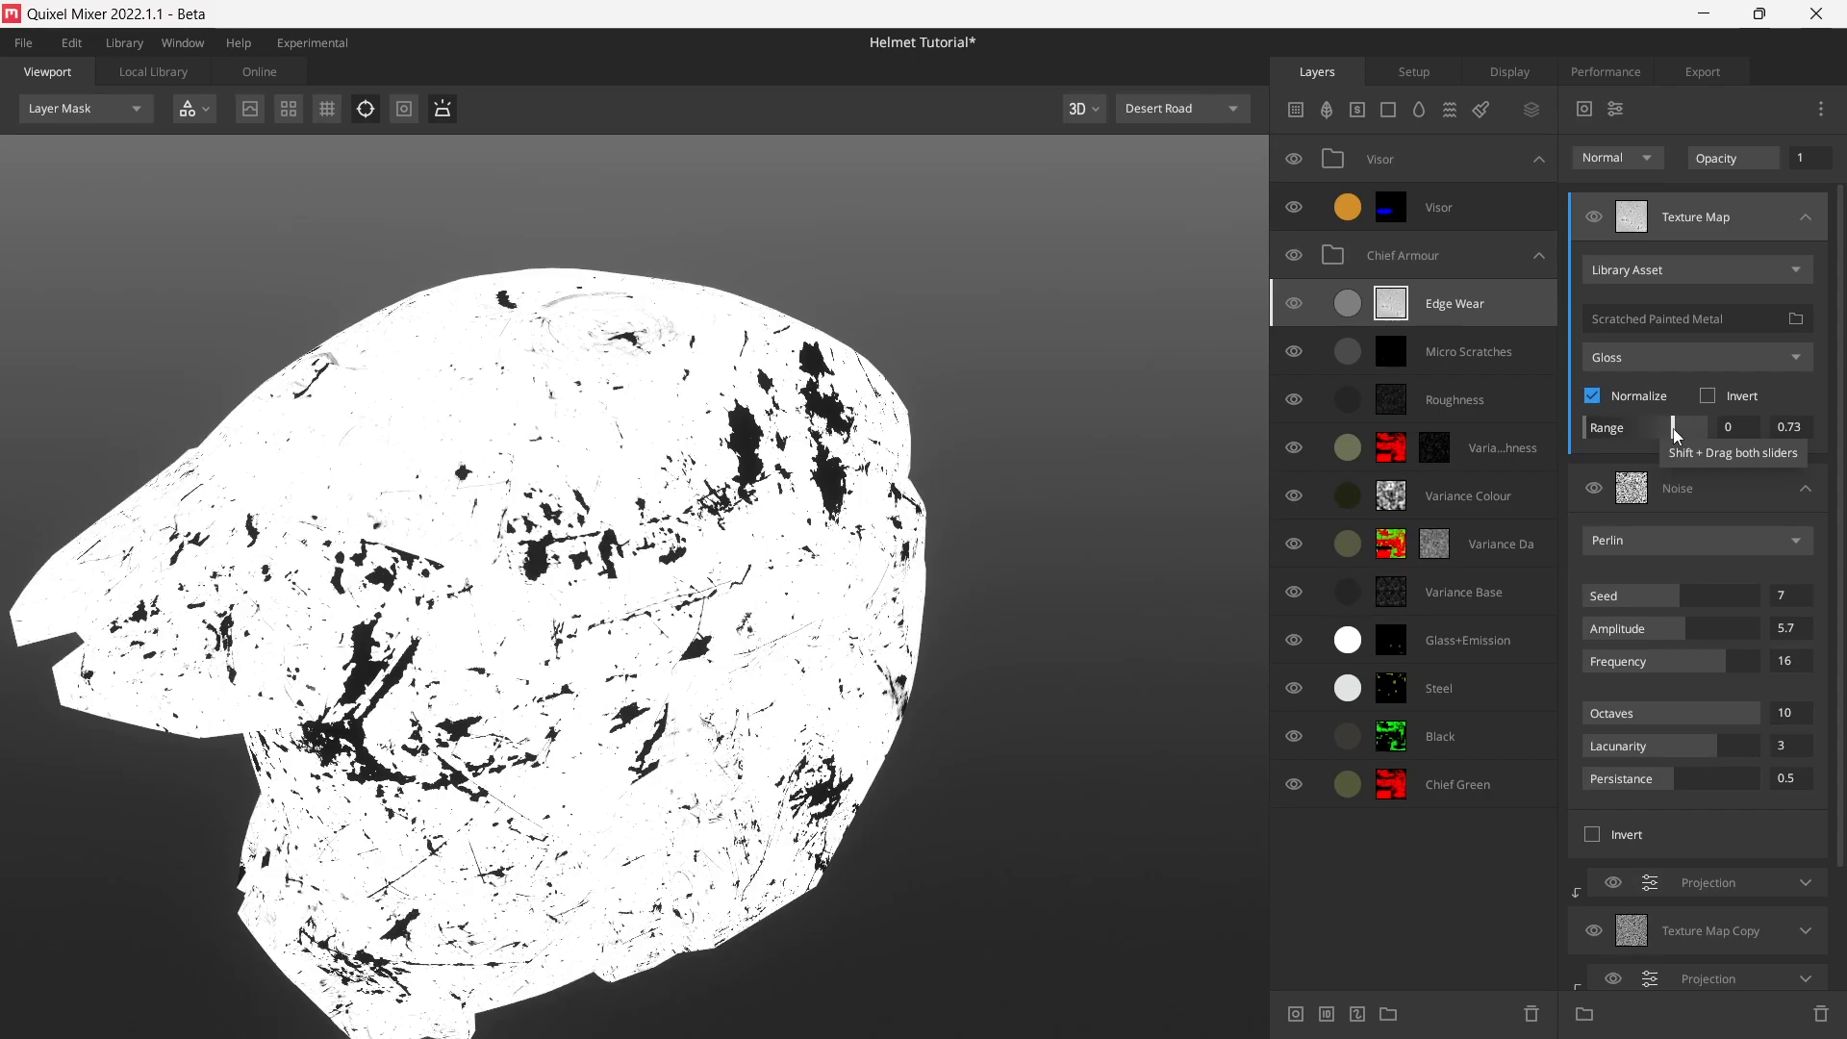
pyautogui.moveTo(606, 438); pyautogui.dragTo(644, 416)
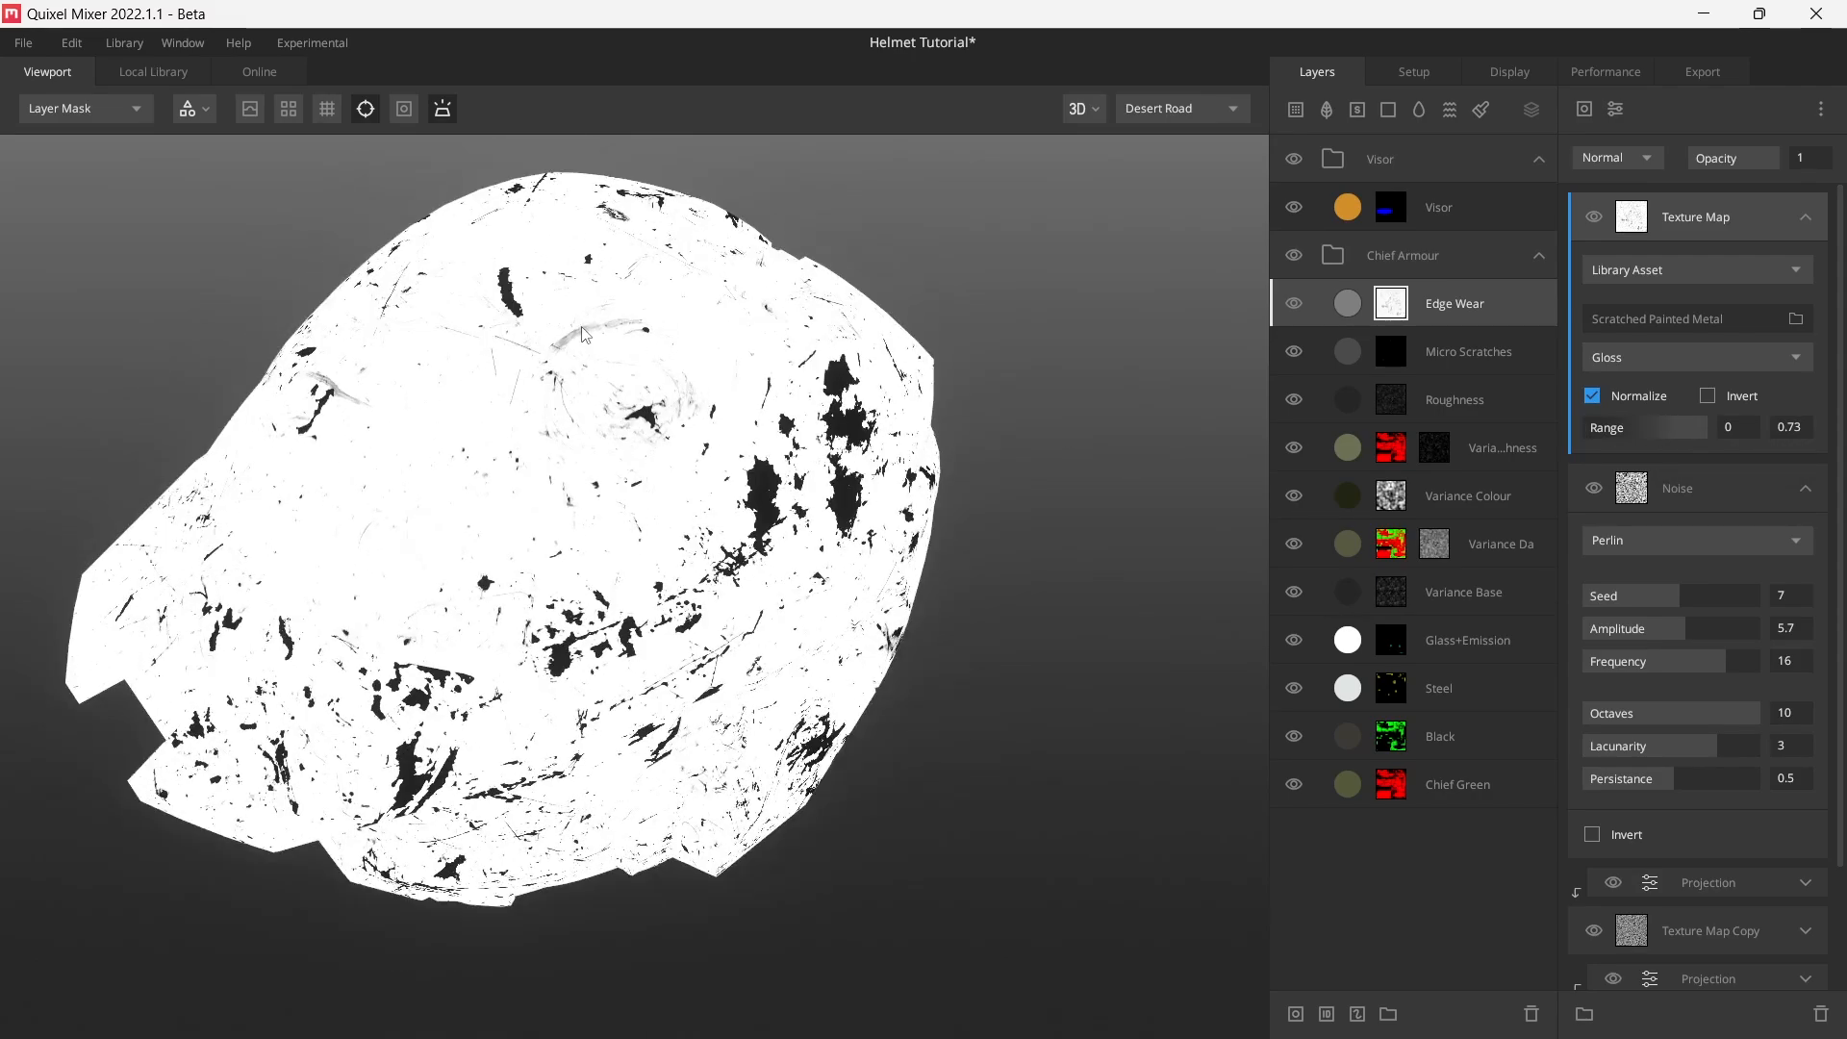
# - Search the library's imperfections for "painted" and reassign the heavily chipped Scratched Painted Metal to the Texture Map
pyautogui.click(1691, 319)
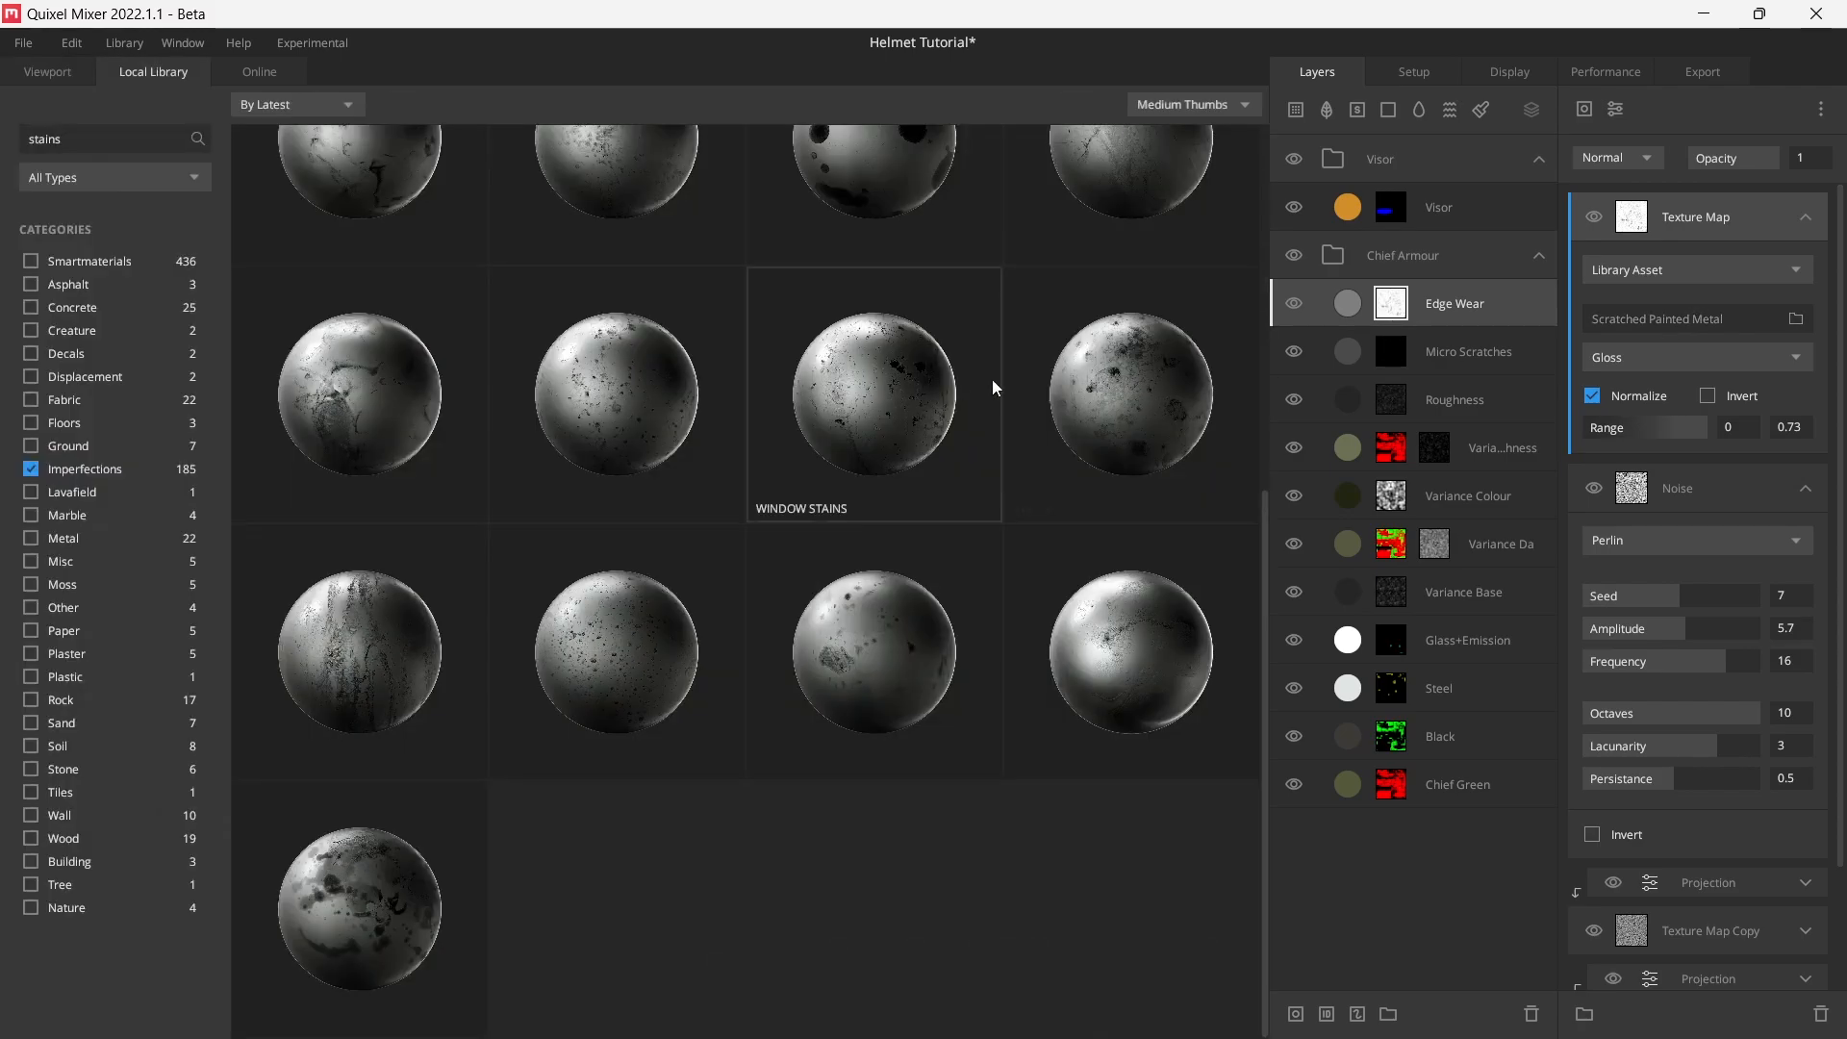
pyautogui.scroll(3, 1137, 381)
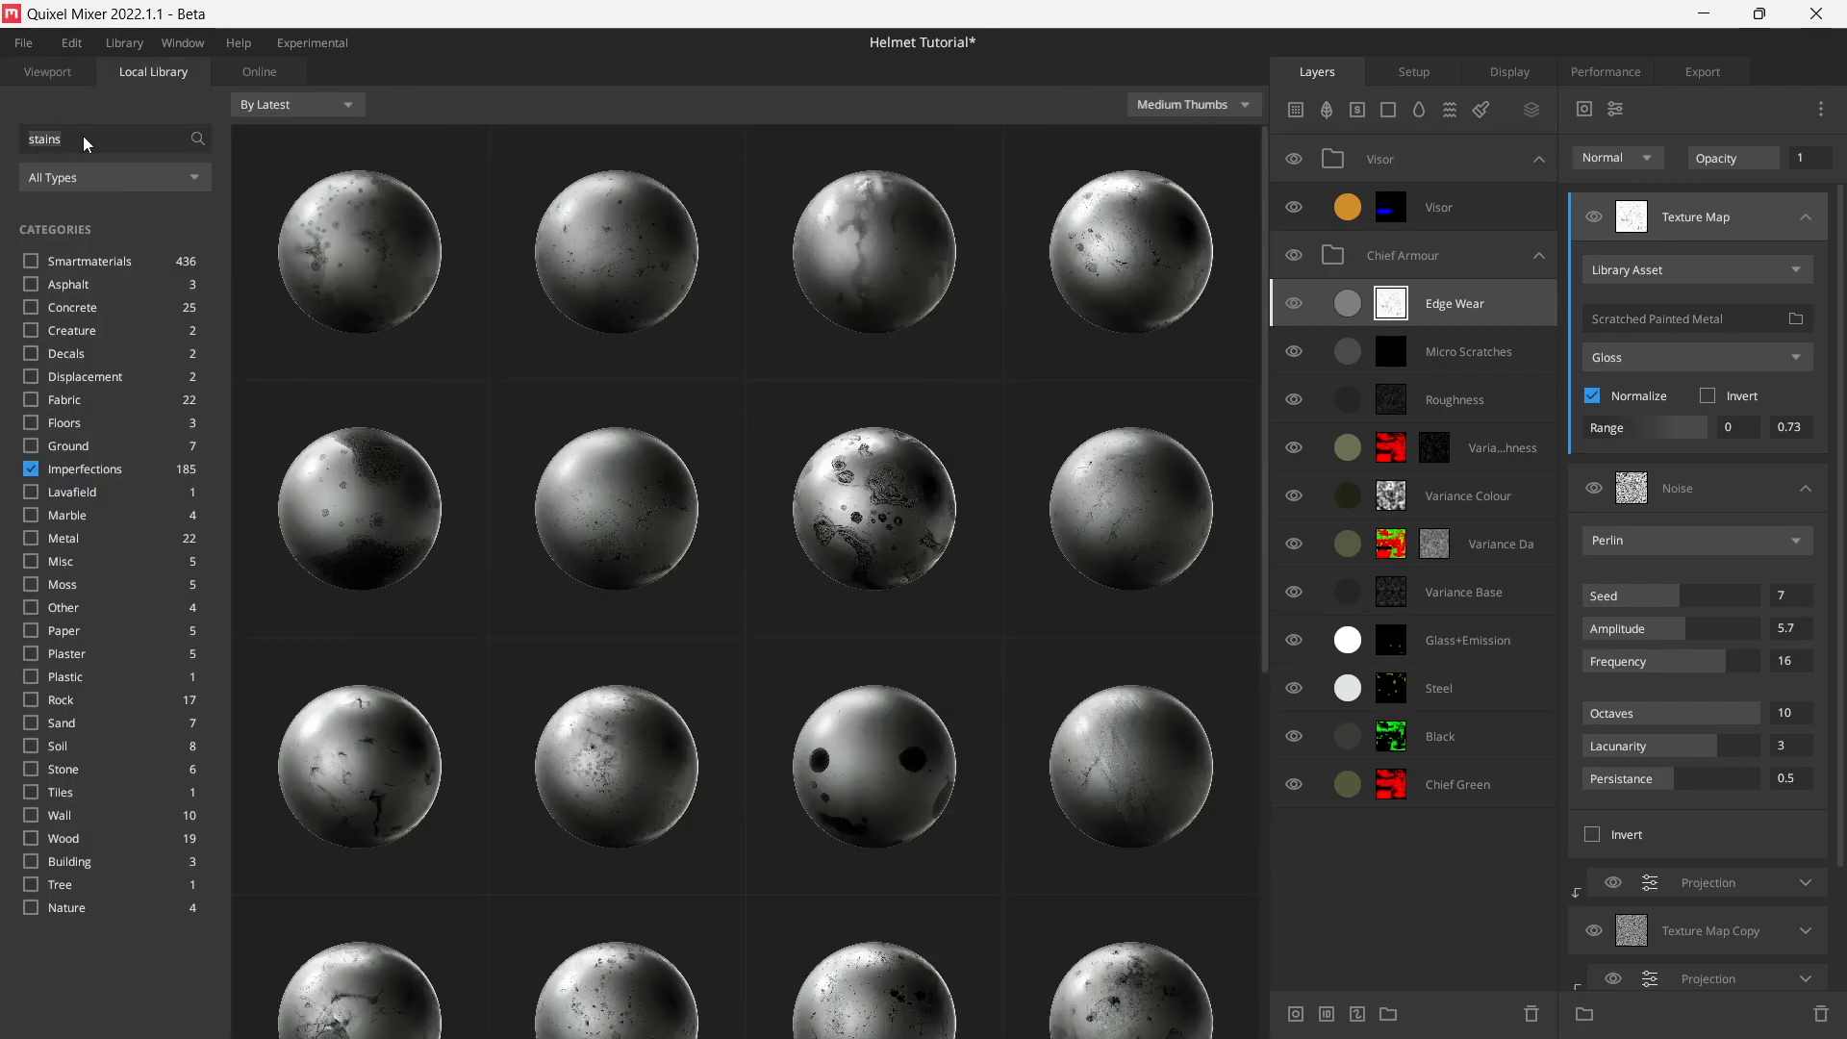
pyautogui.write('painted')
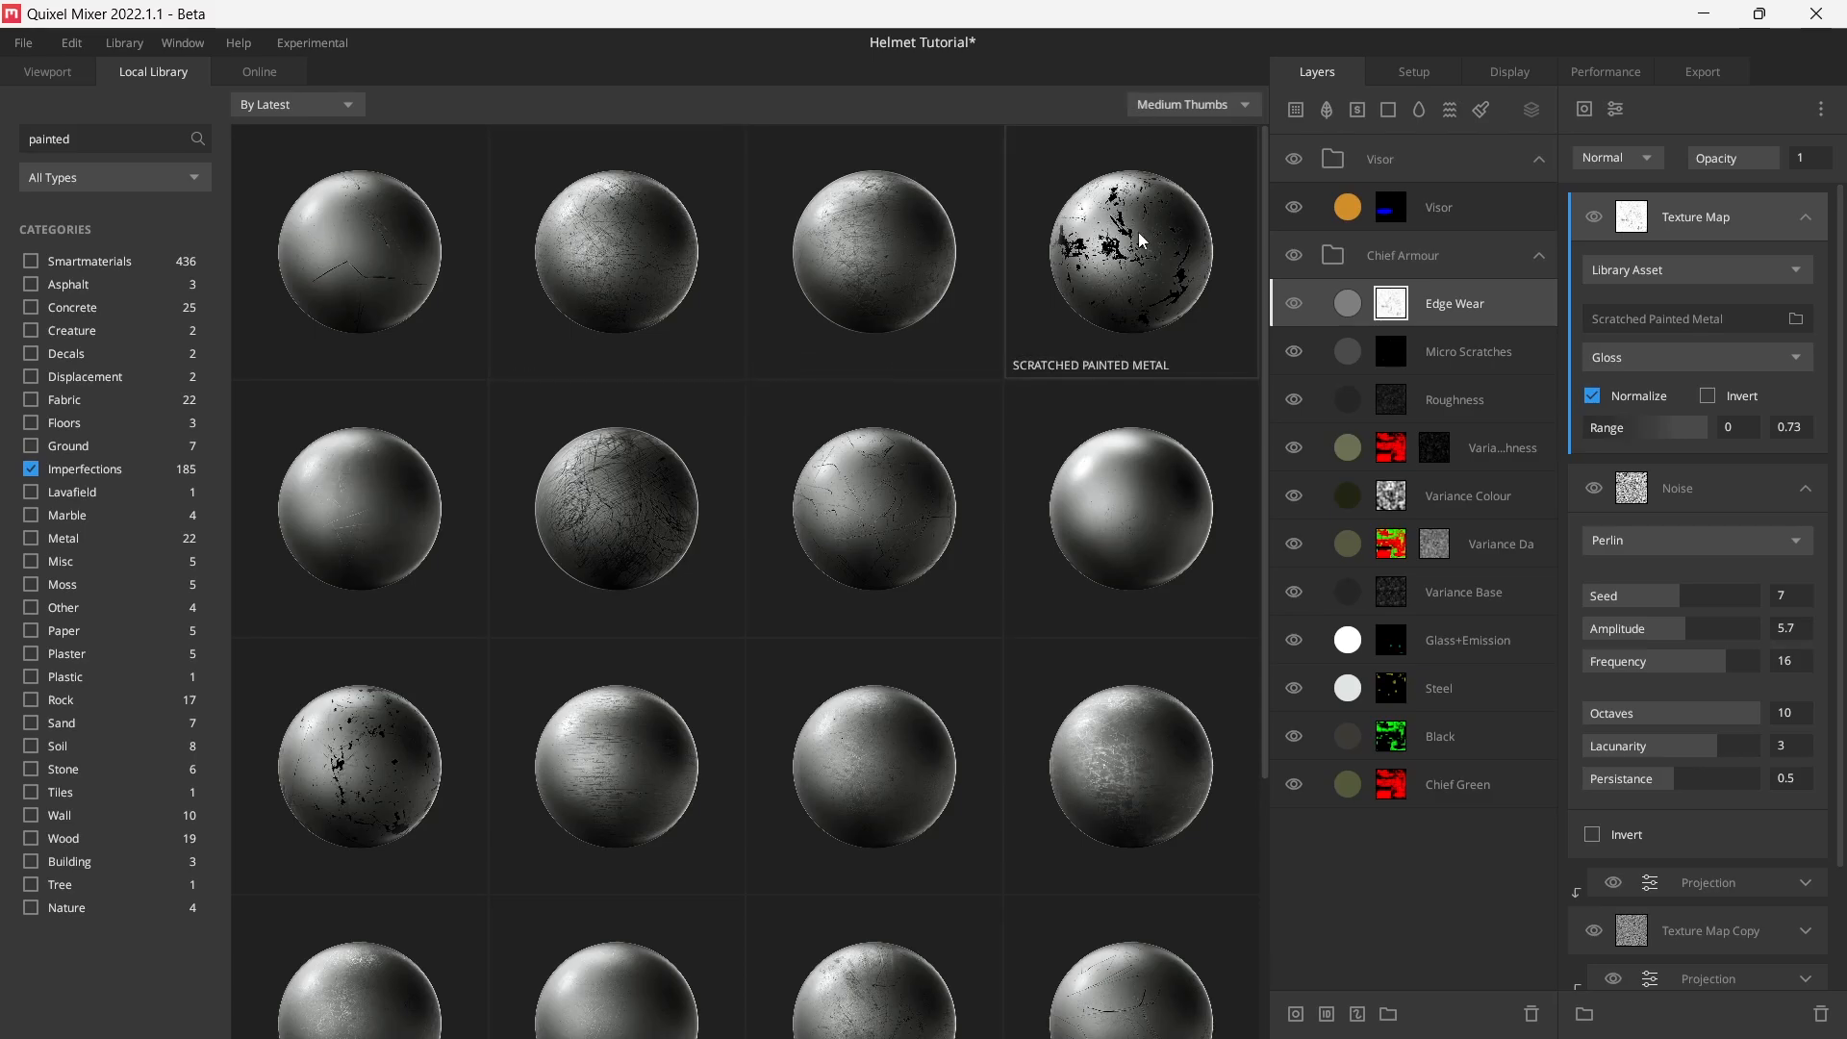
pyautogui.click(1142, 241)
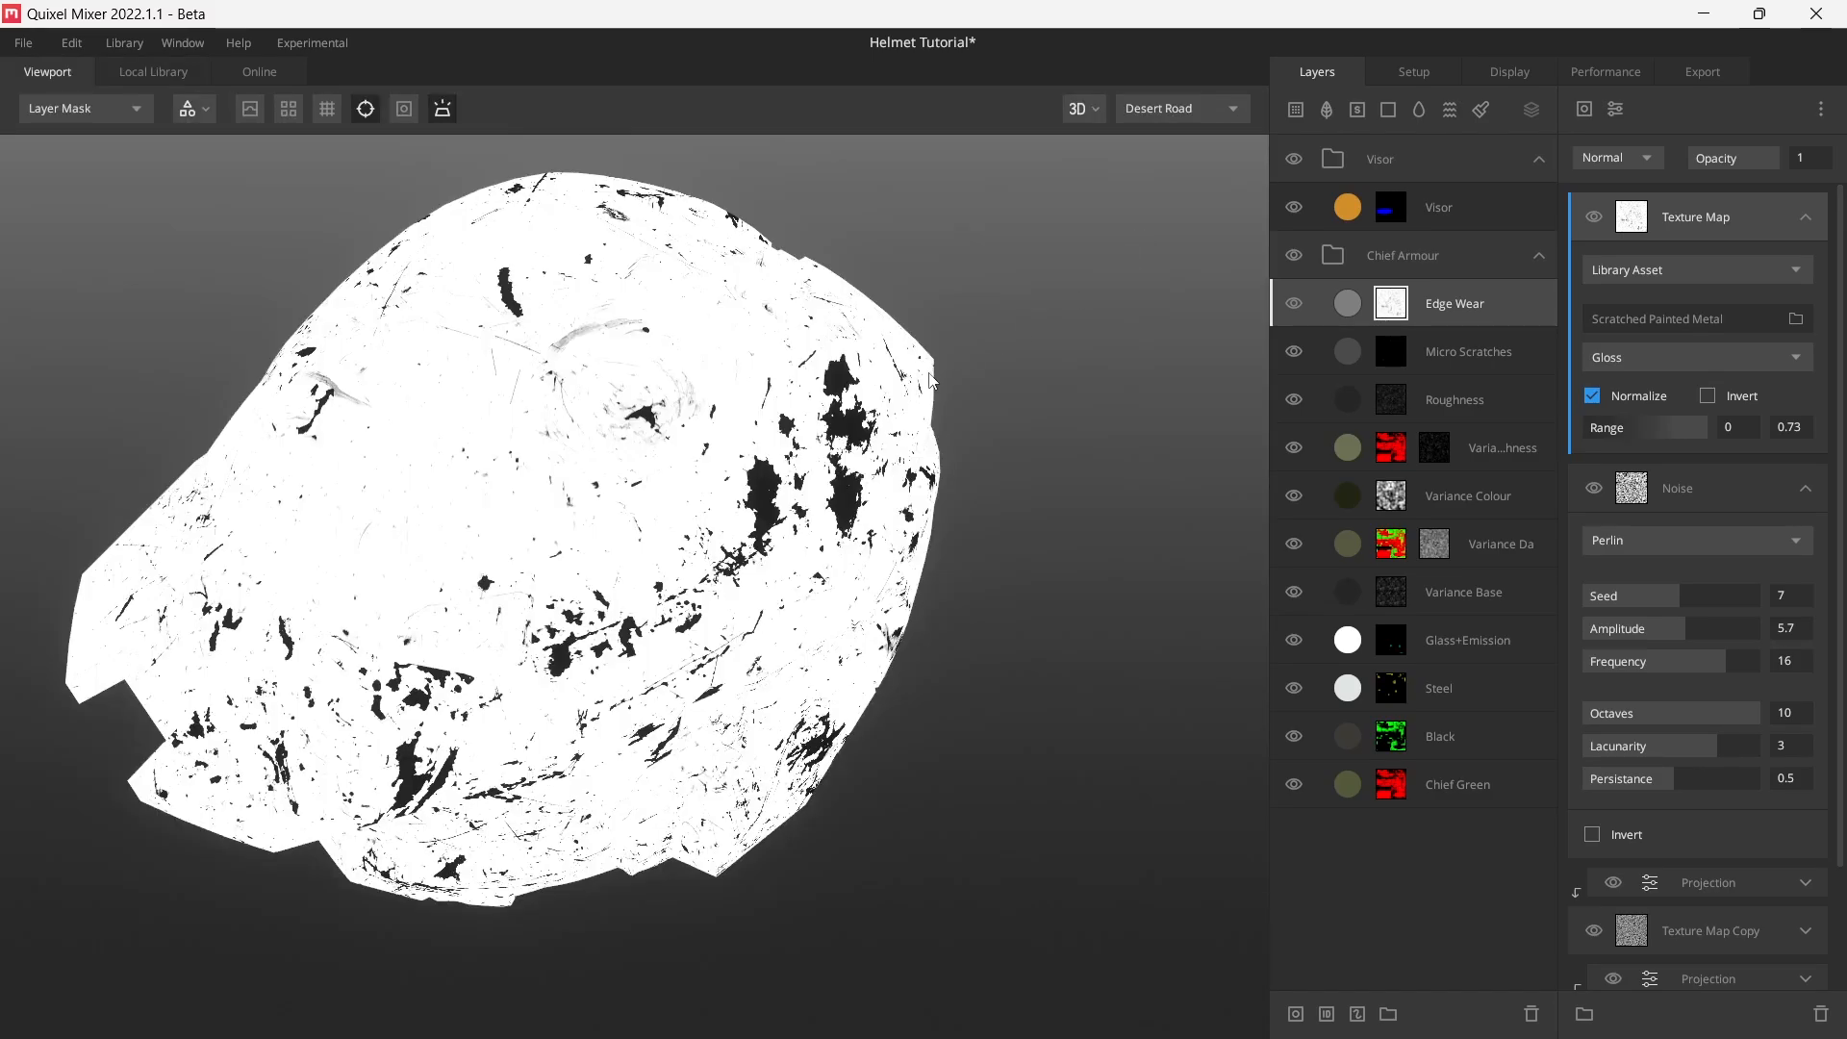
# - Try the other chipped Scratched Painted Metal variant on the helmet, and restore the heavily chipped one
pyautogui.click(1676, 310)
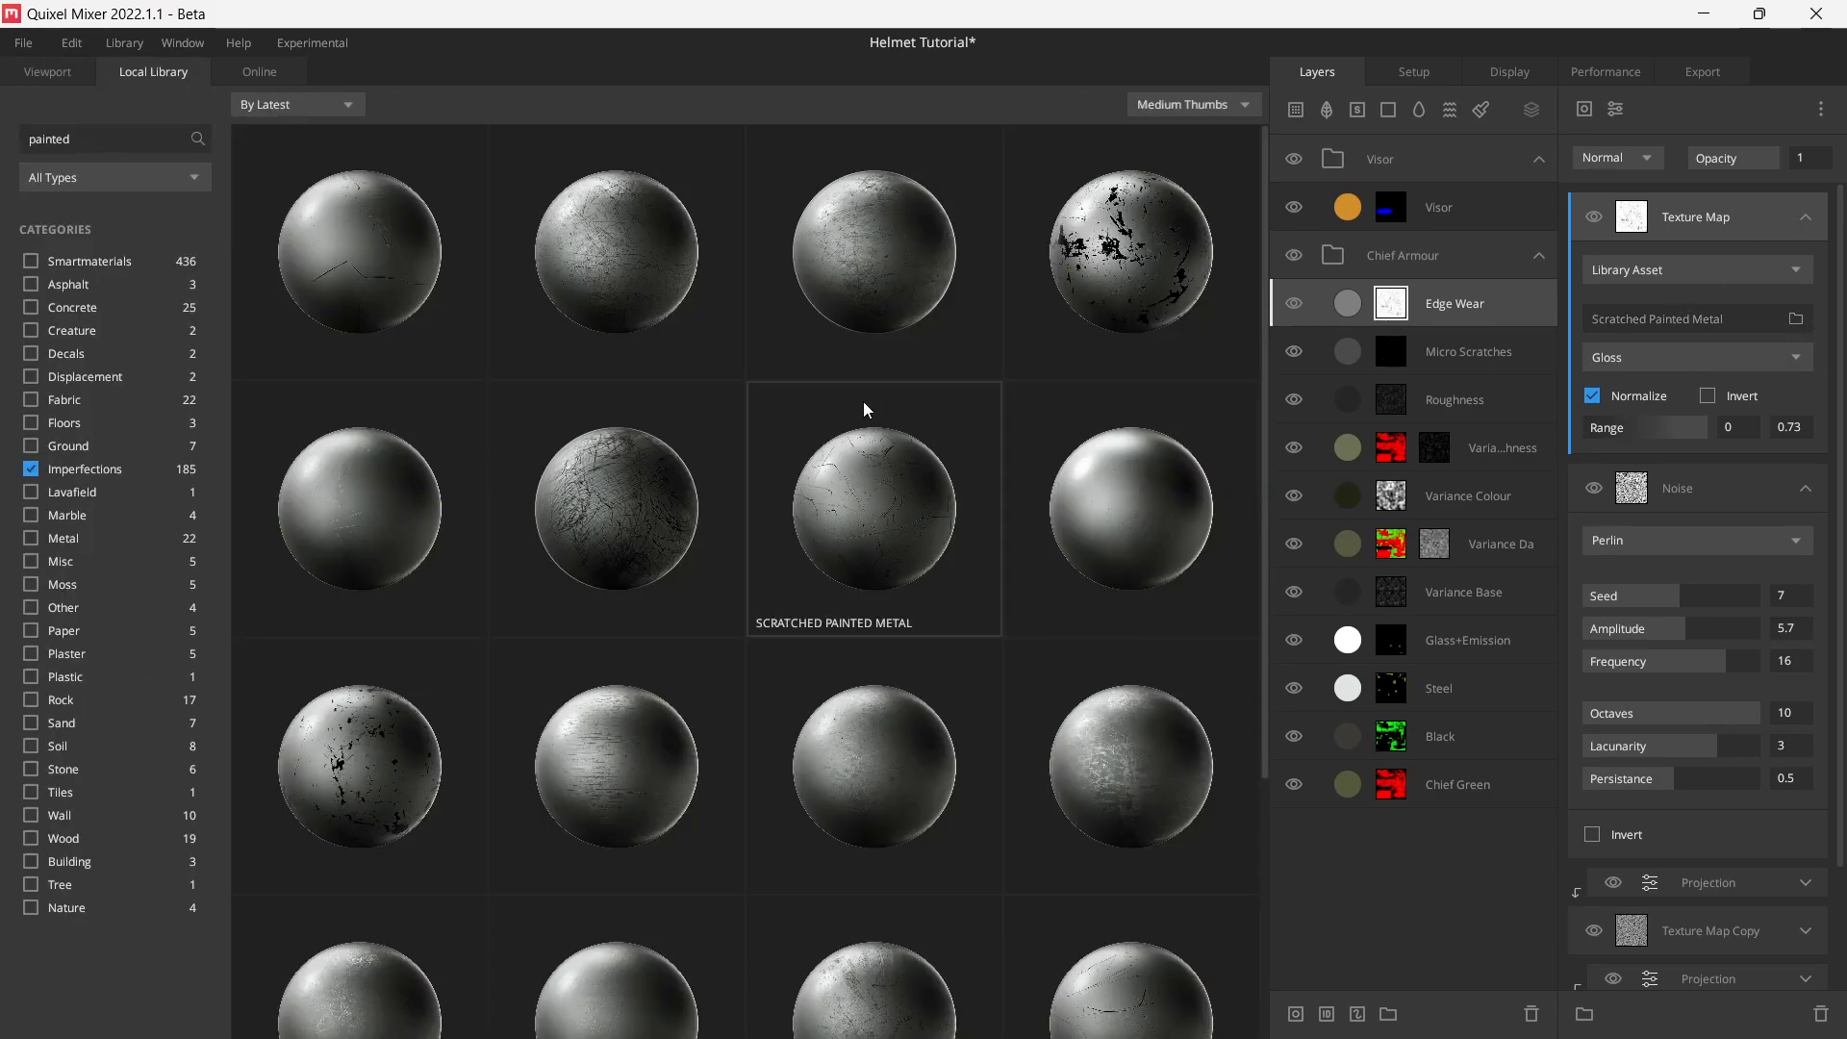
pyautogui.click(400, 754)
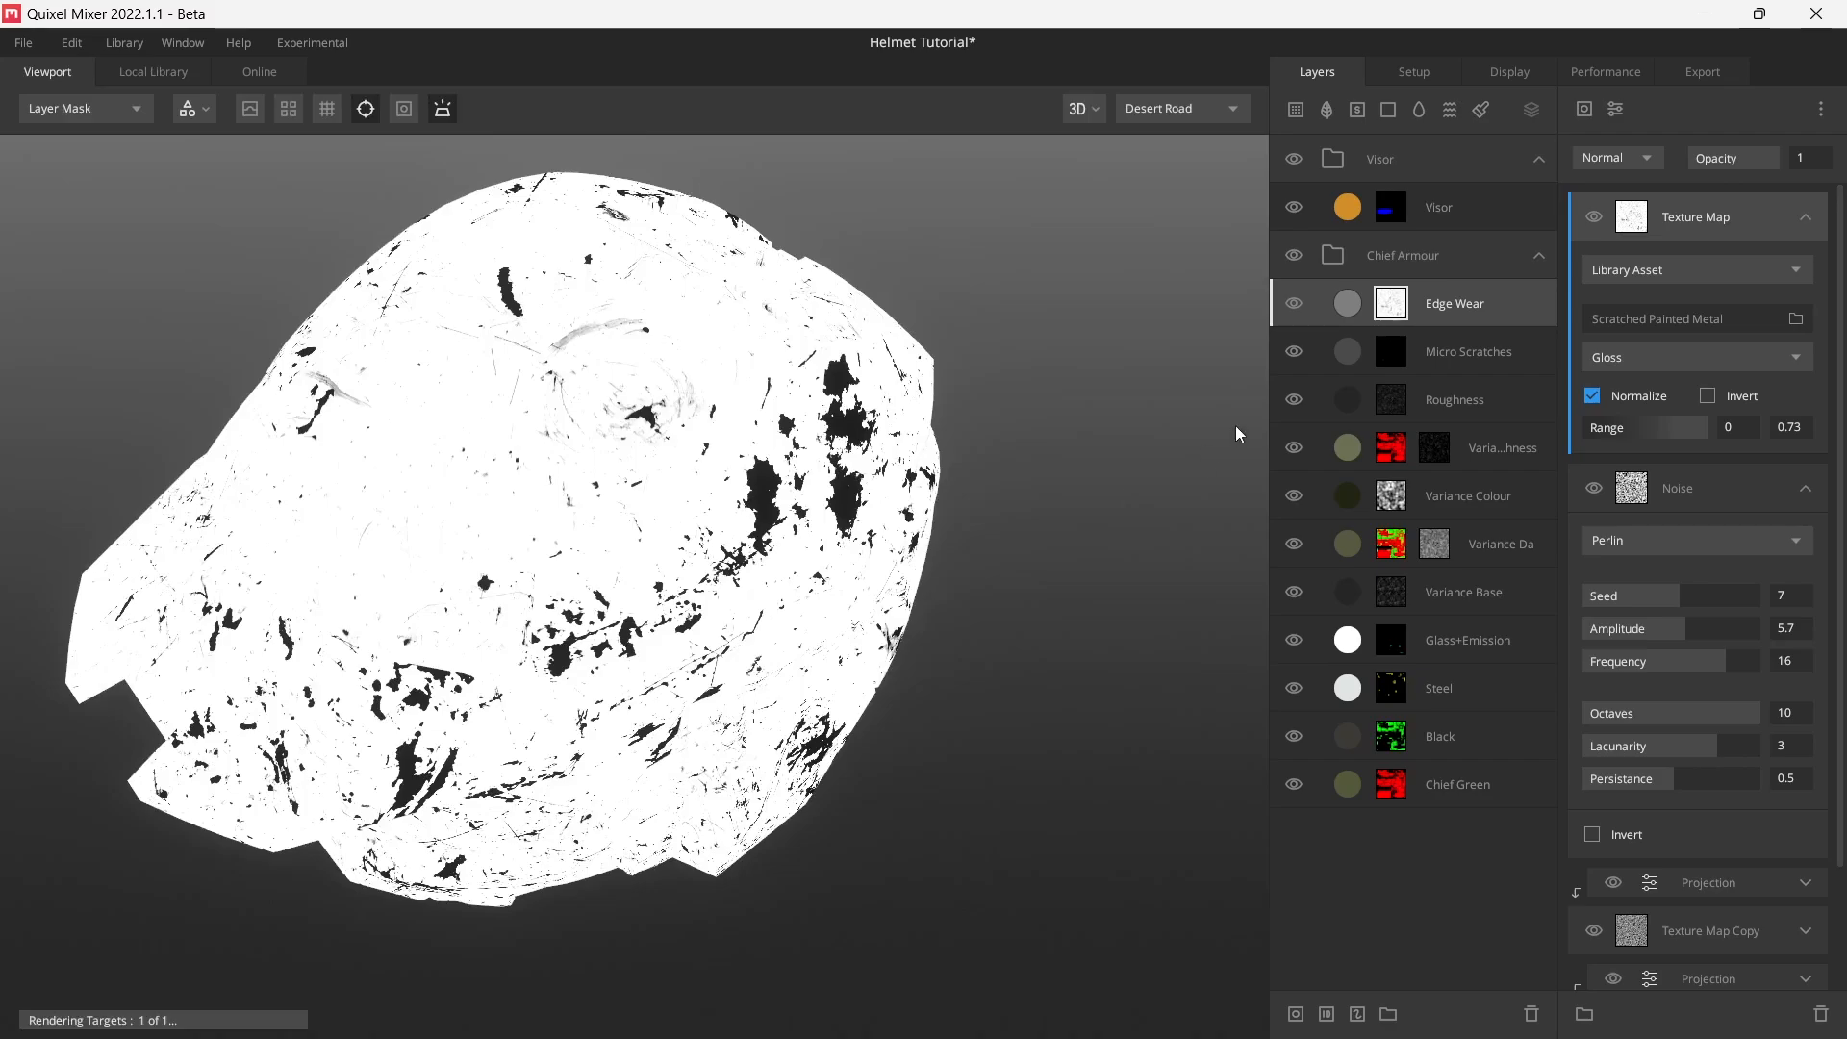
pyautogui.moveTo(664, 549); pyautogui.dragTo(852, 412)
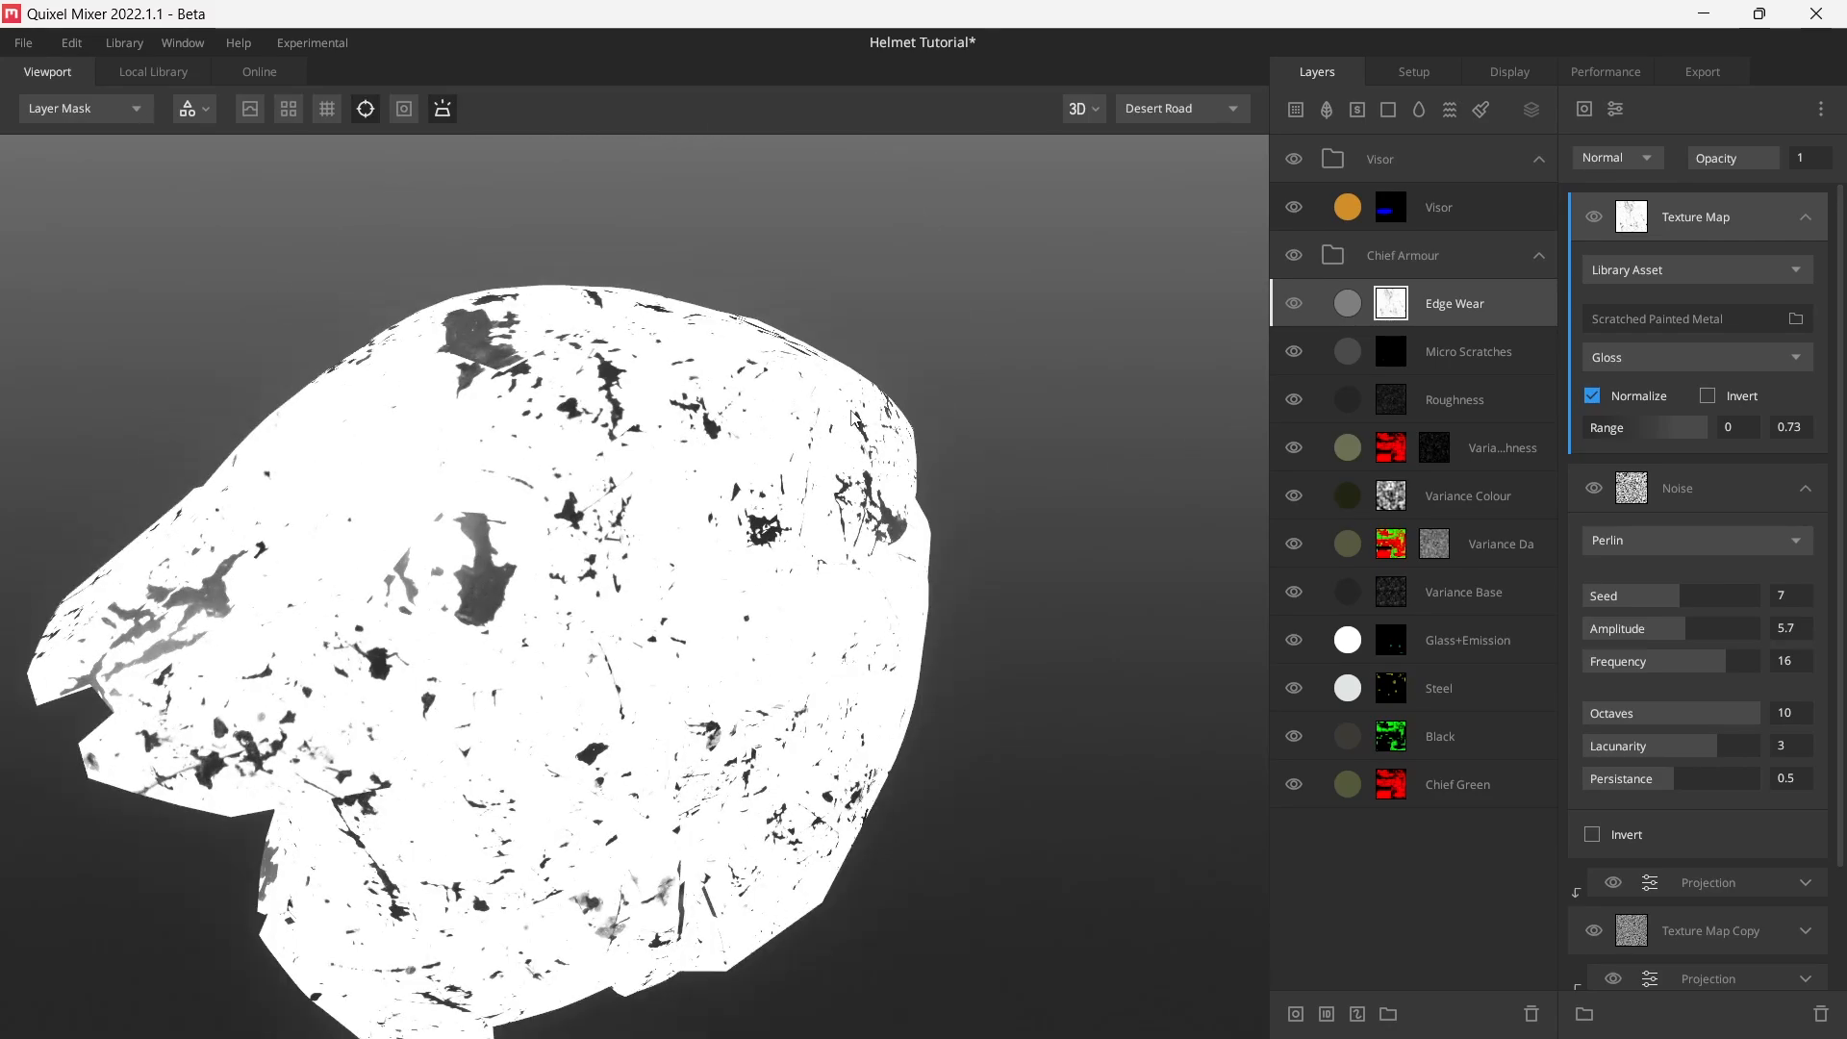
pyautogui.click(1664, 319)
pyautogui.click(1174, 337)
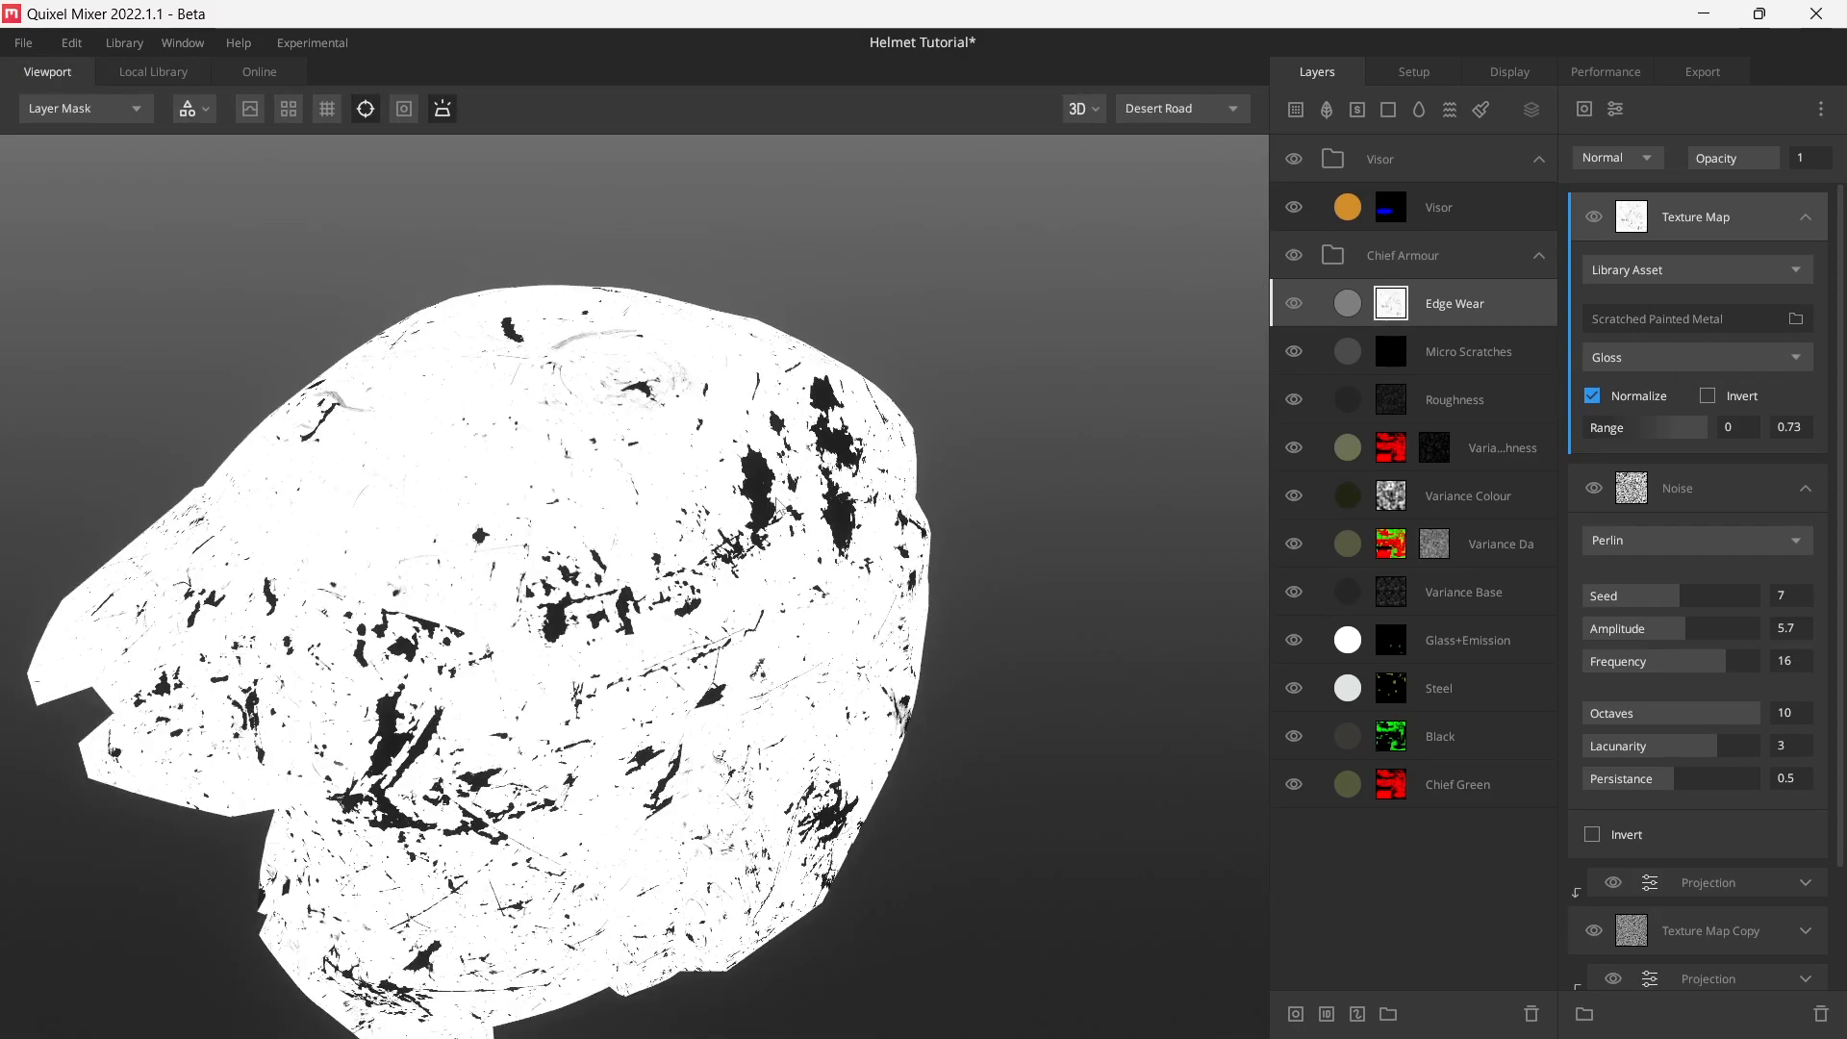
# - Switch the Scratched Painted Metal texture map's channel to Mask and check the chip pattern from several sides of the helmet
pyautogui.moveTo(779, 507); pyautogui.dragTo(561, 572)
pyautogui.scroll(5, 688, 539)
pyautogui.moveTo(808, 442); pyautogui.dragTo(568, 510)
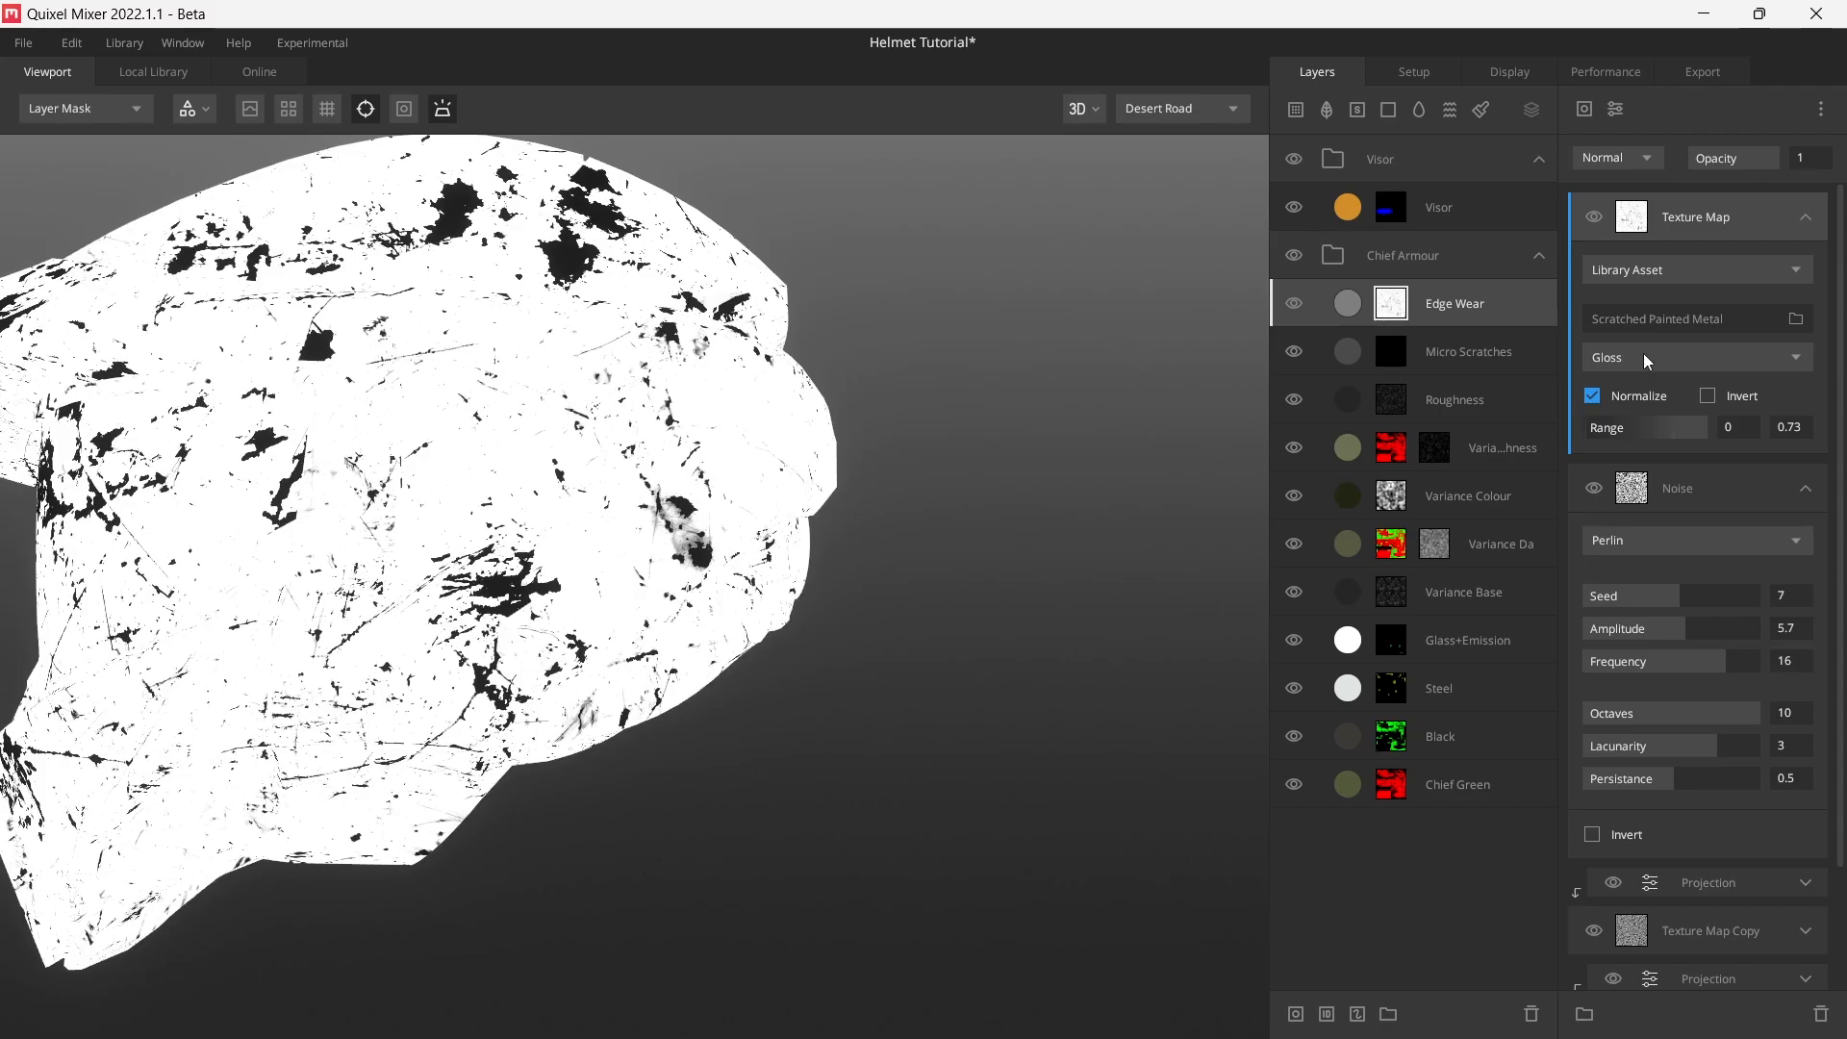
pyautogui.click(1644, 358)
pyautogui.click(1655, 416)
pyautogui.moveTo(587, 334); pyautogui.dragTo(723, 737)
pyautogui.scroll(5, 723, 737)
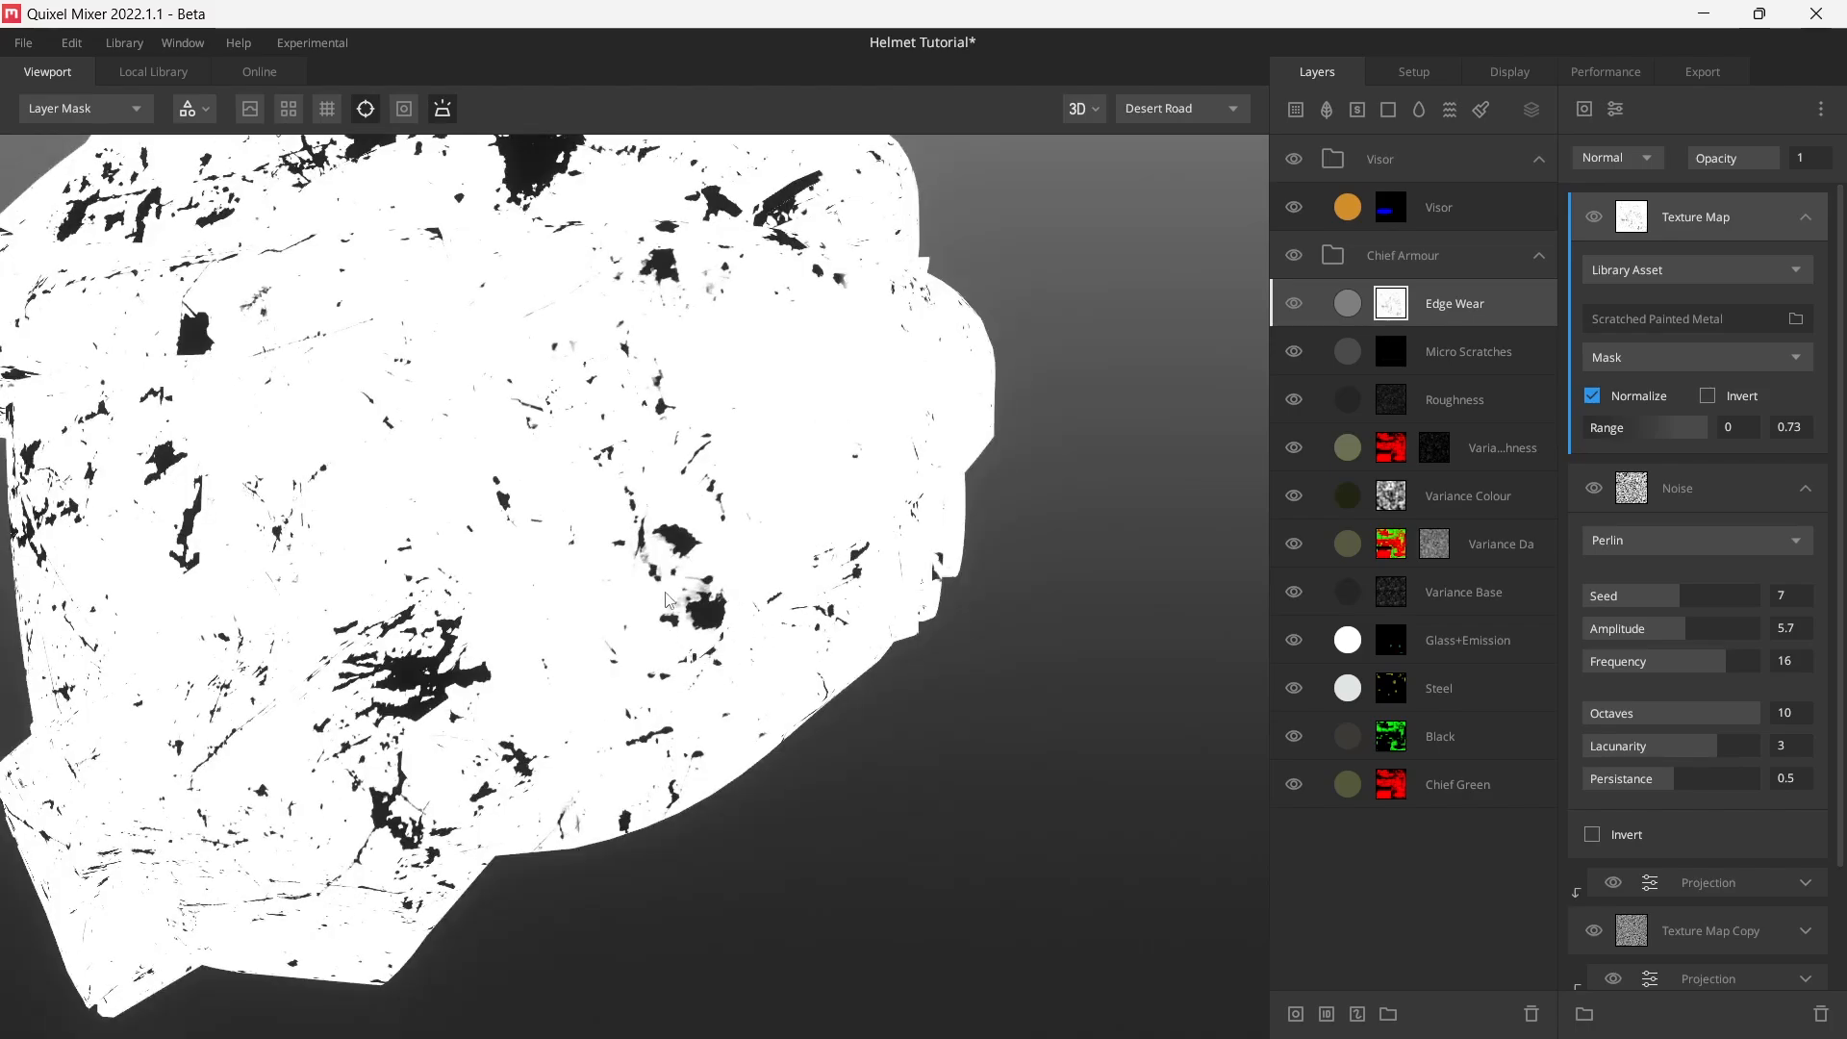
pyautogui.moveTo(722, 495); pyautogui.dragTo(645, 483)
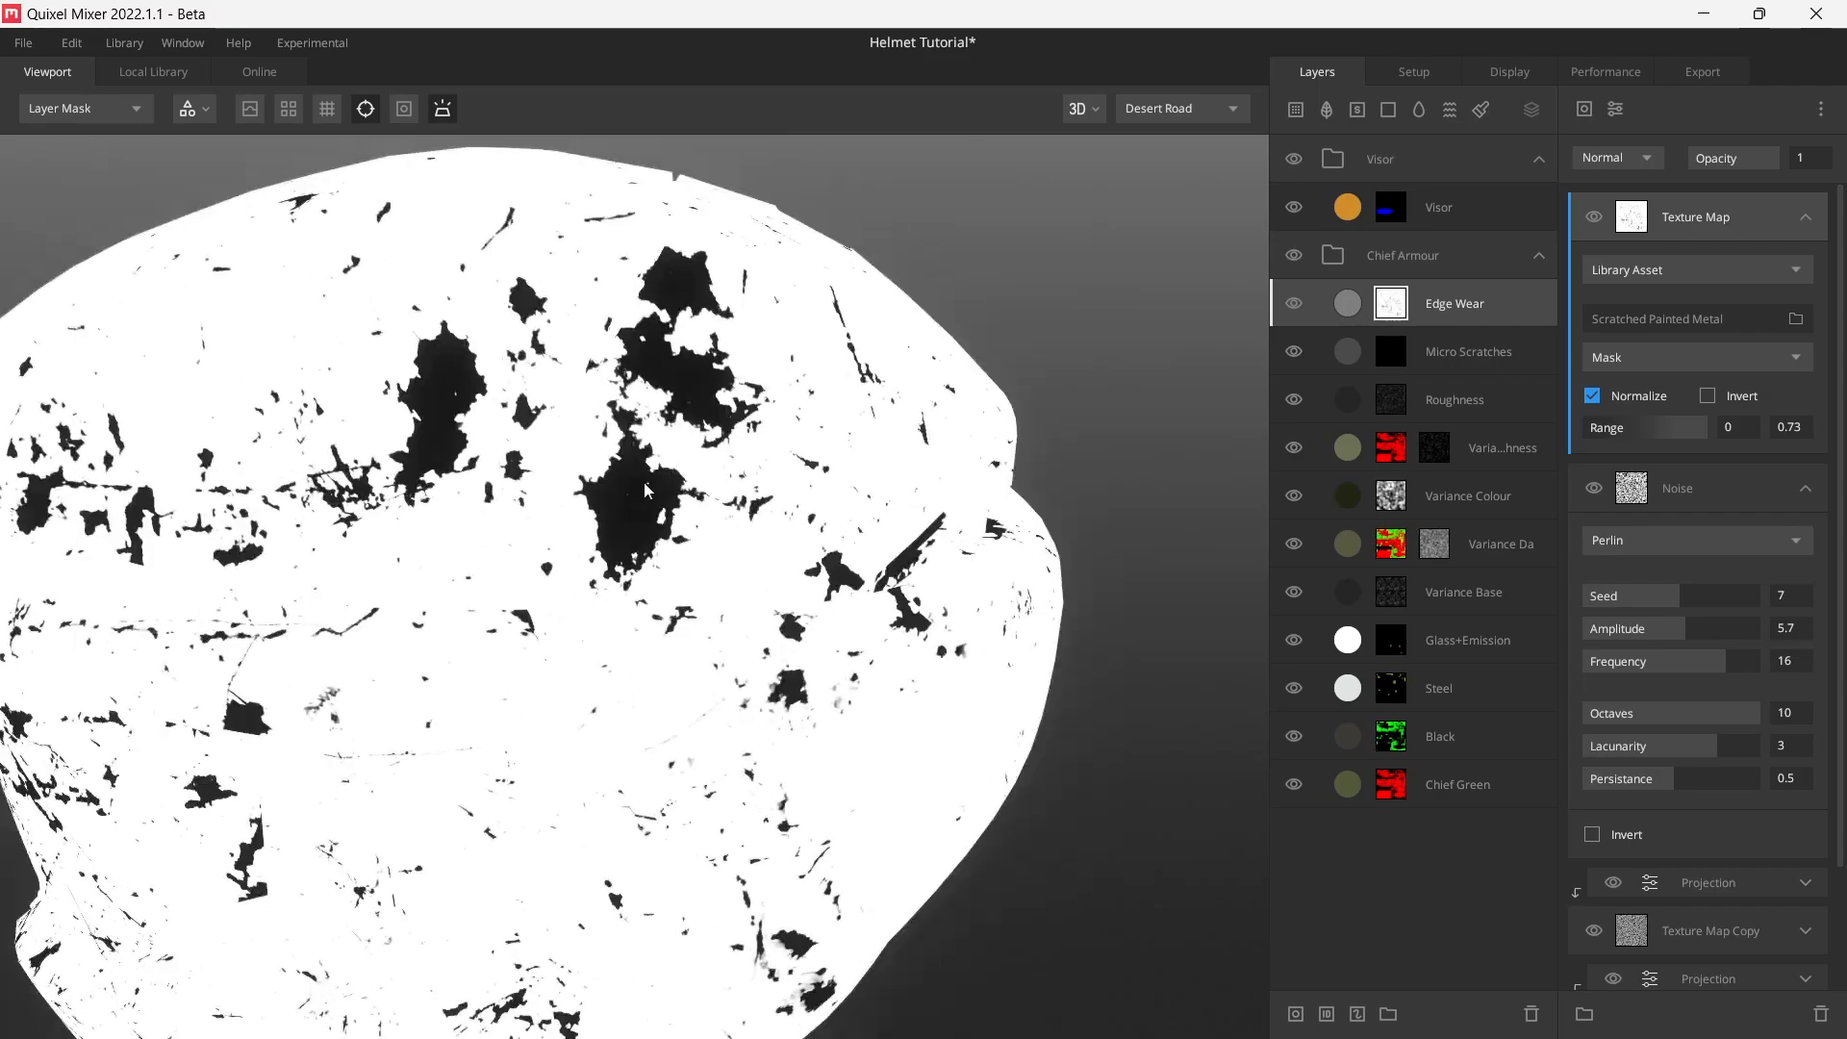
# - Lower the opacity of the Scratched Painted Metal texture map in the Edge Wear mask to 0.286
pyautogui.scroll(-2, 624, 568)
pyautogui.moveTo(623, 577); pyautogui.dragTo(662, 576)
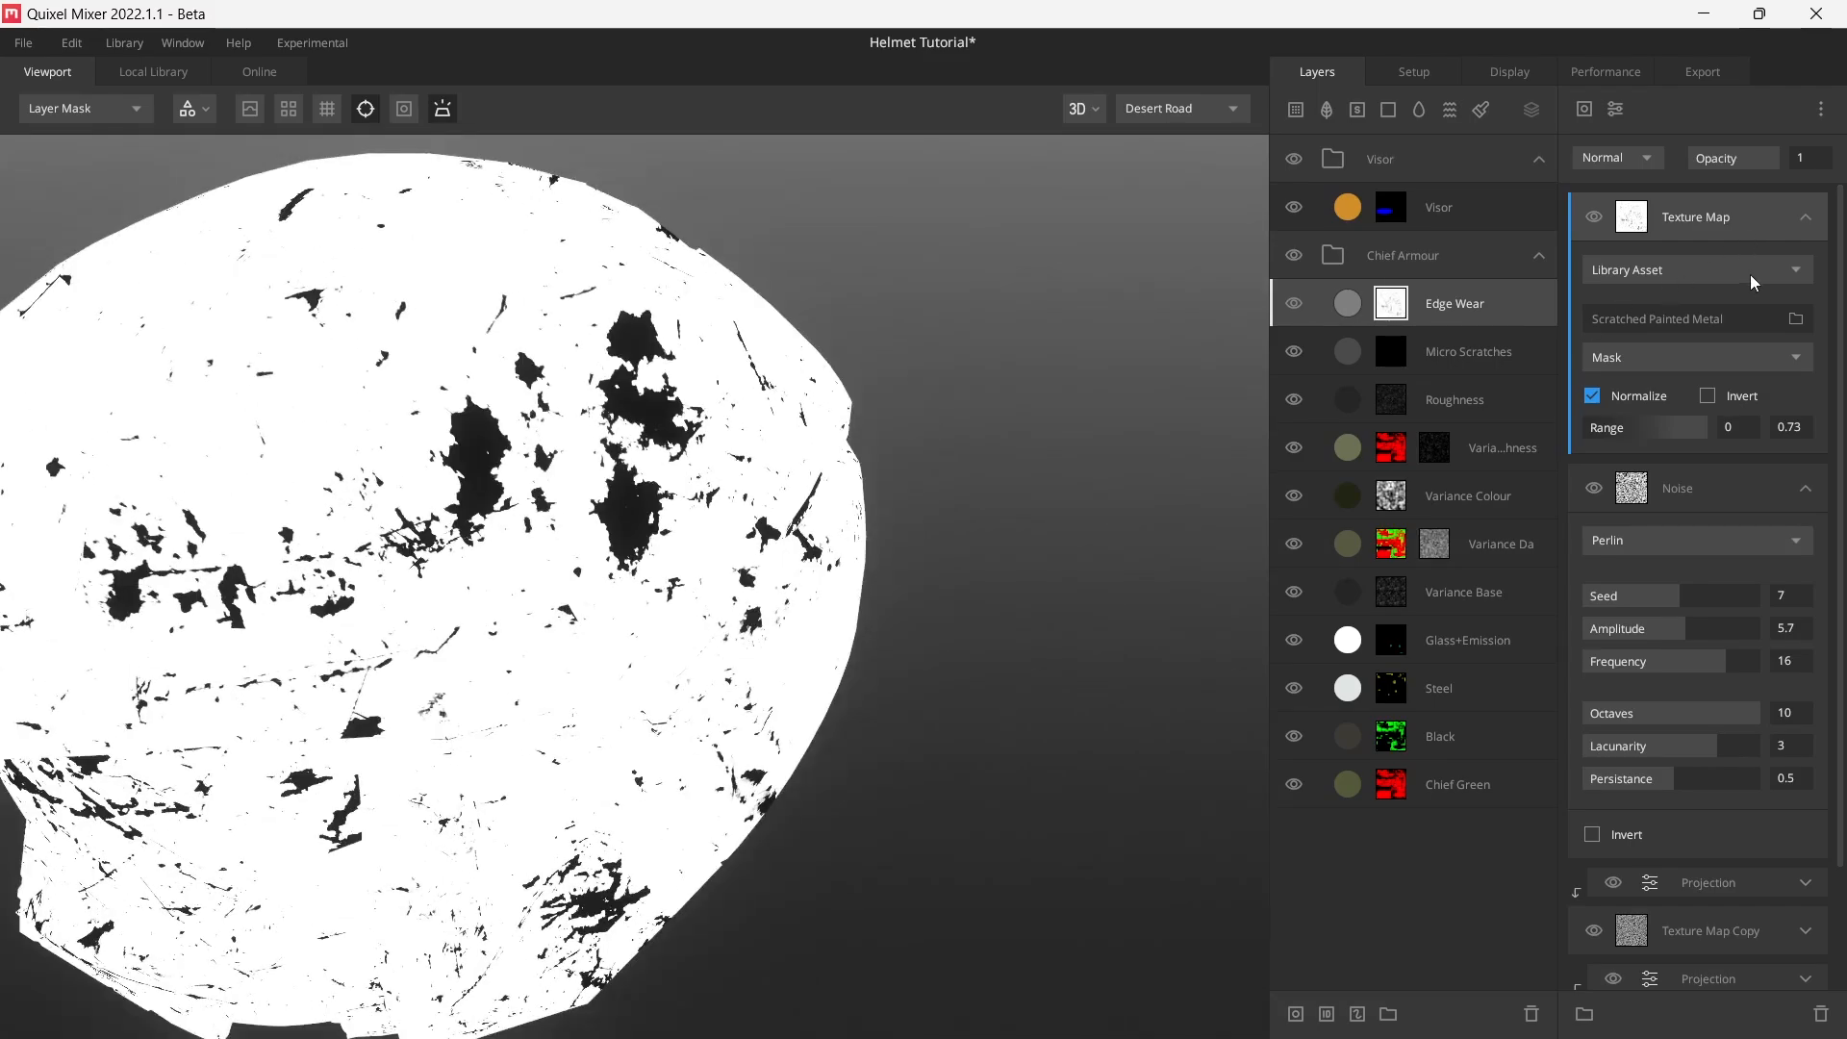
pyautogui.moveTo(1742, 154); pyautogui.dragTo(1715, 154)
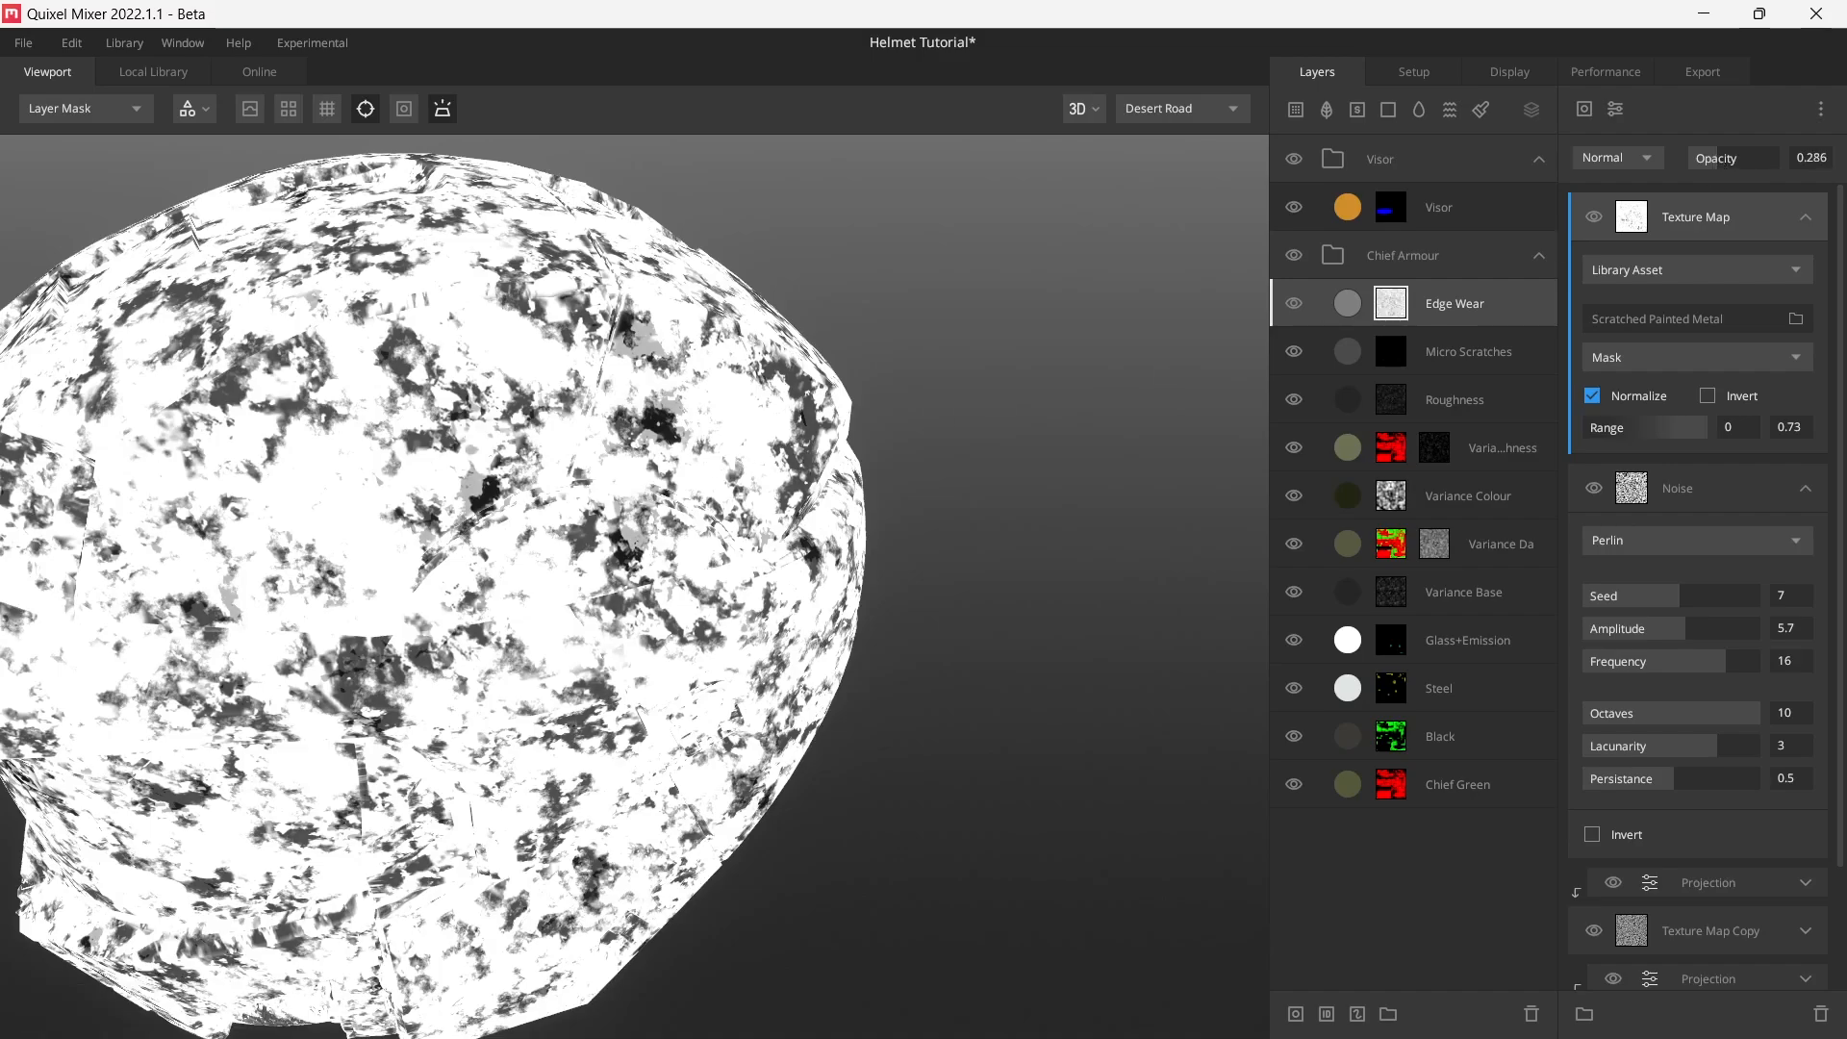
# - Add a Projection modifier to the Scratched Painted Metal texture map and set it to Box Projection
pyautogui.click(1803, 216)
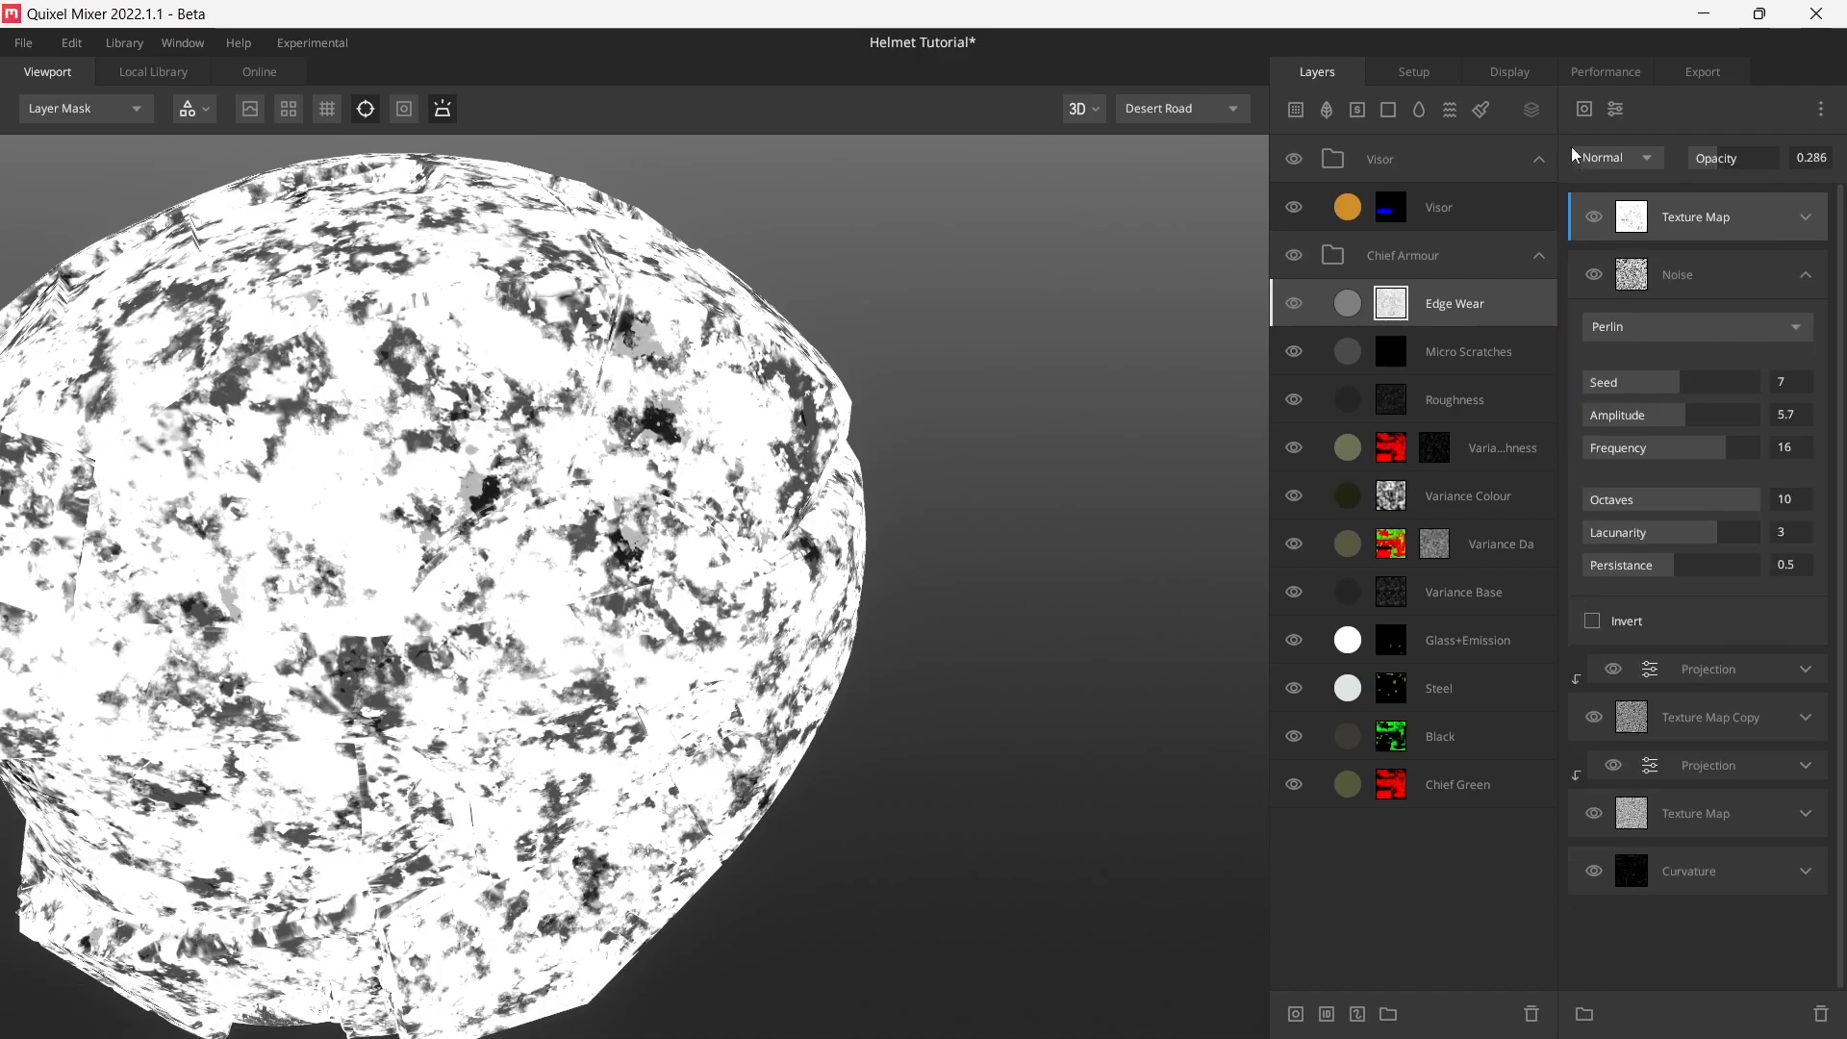
pyautogui.click(1616, 108)
pyautogui.click(1653, 425)
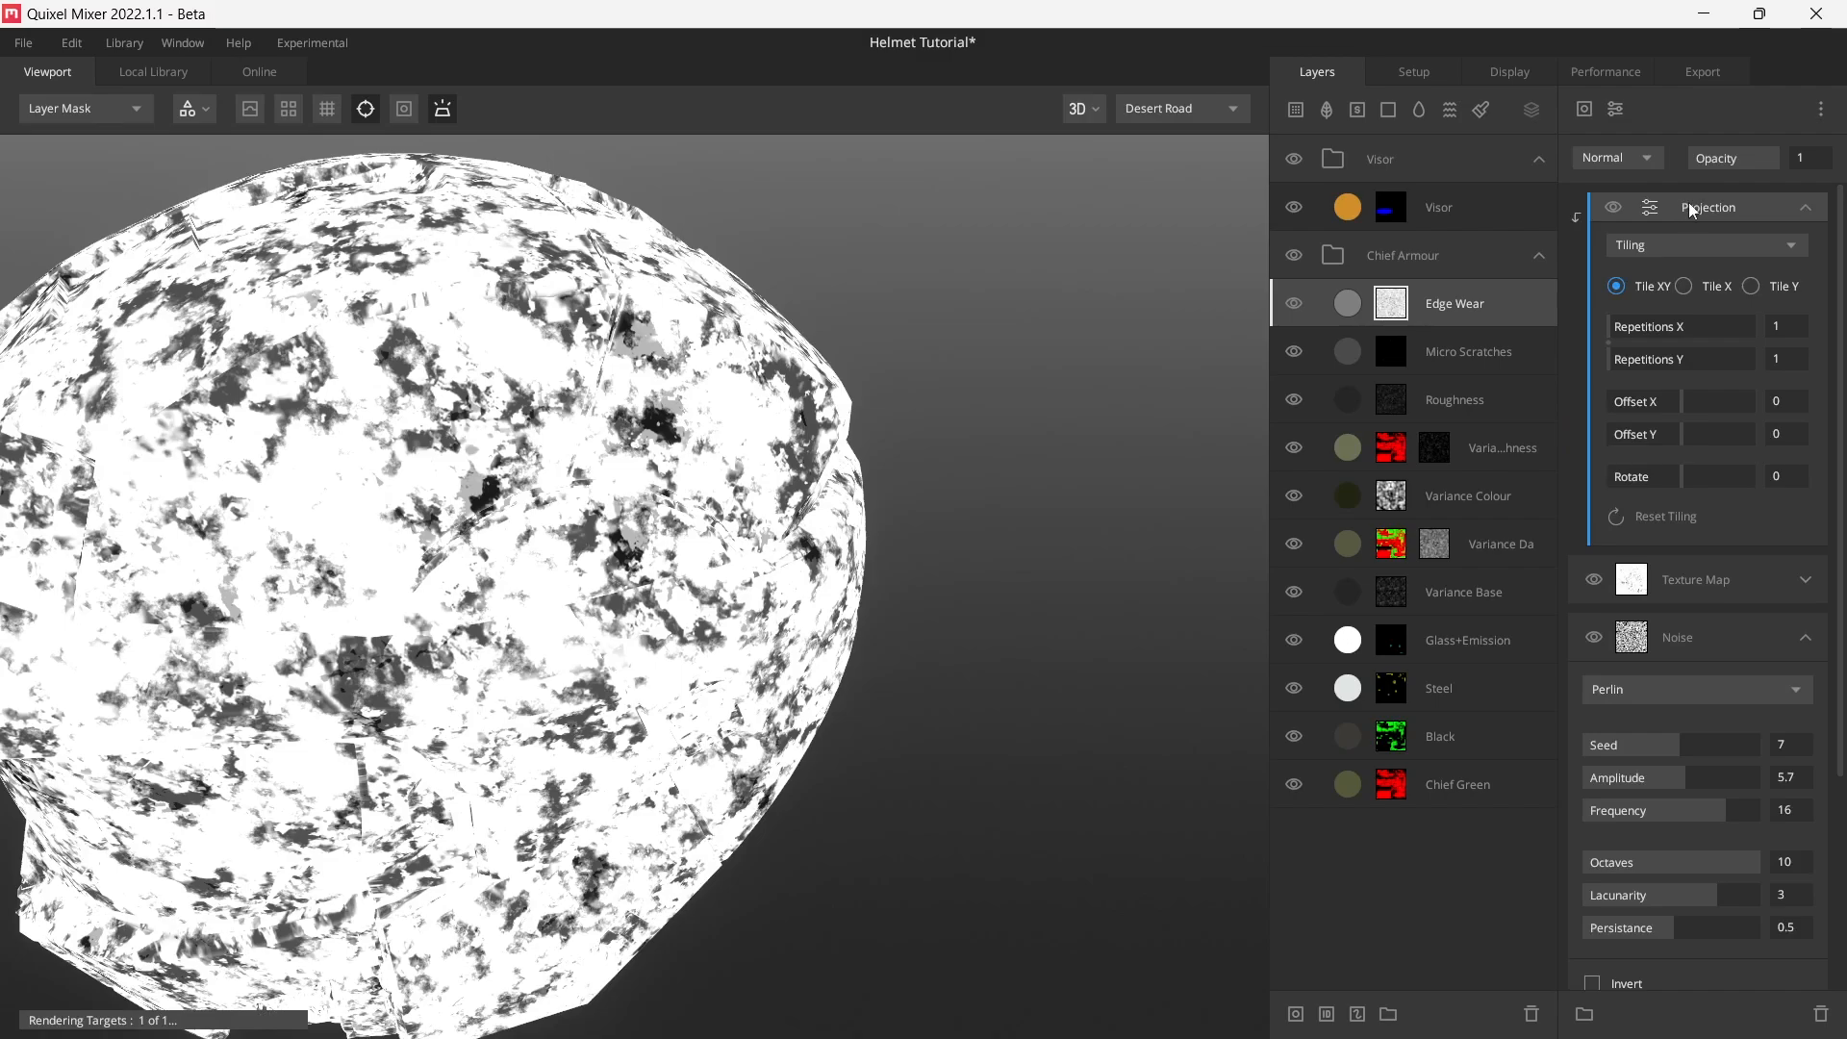
pyautogui.click(1683, 244)
pyautogui.click(1671, 316)
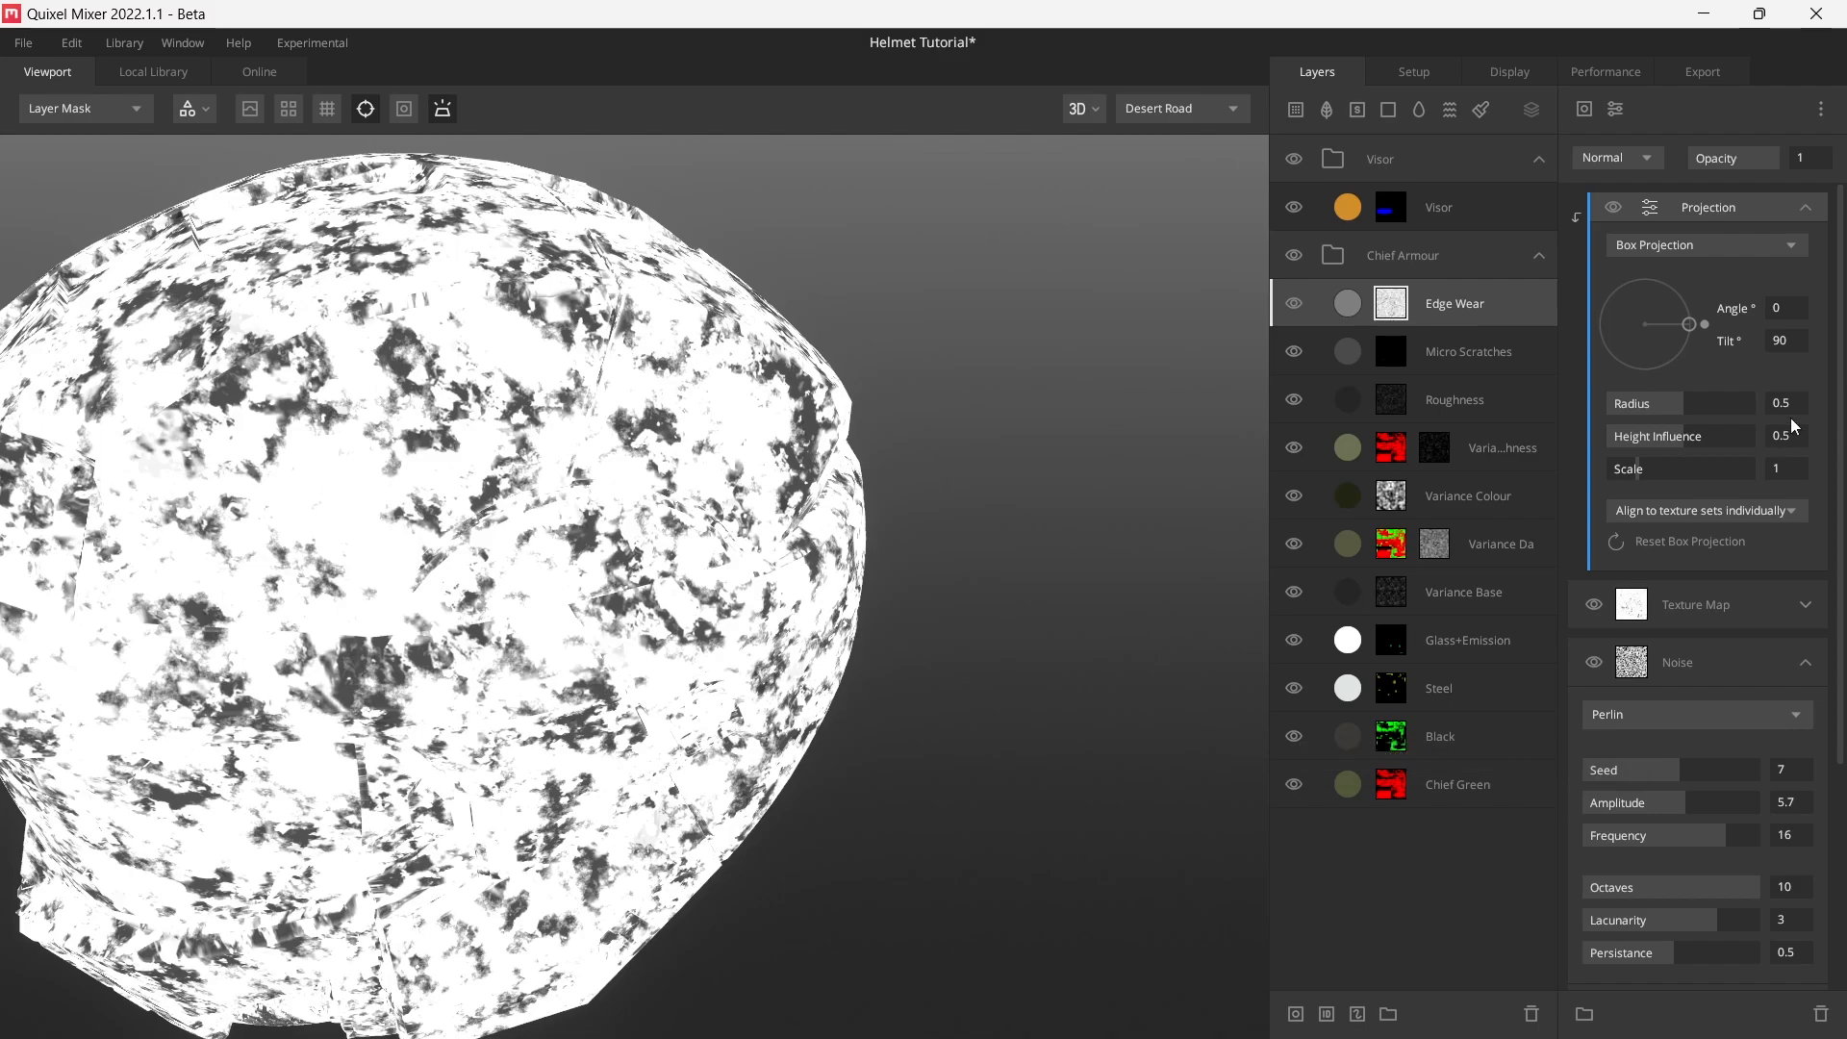
# - Set the new box projection's Radius to 0.3 and Height Influence to 0.3
pyautogui.write('0.3')
pyautogui.press('Return')
pyautogui.keyDown('alt'); pyautogui.moveTo(450, 402); pyautogui.dragTo(630, 483); pyautogui.keyUp('alt')
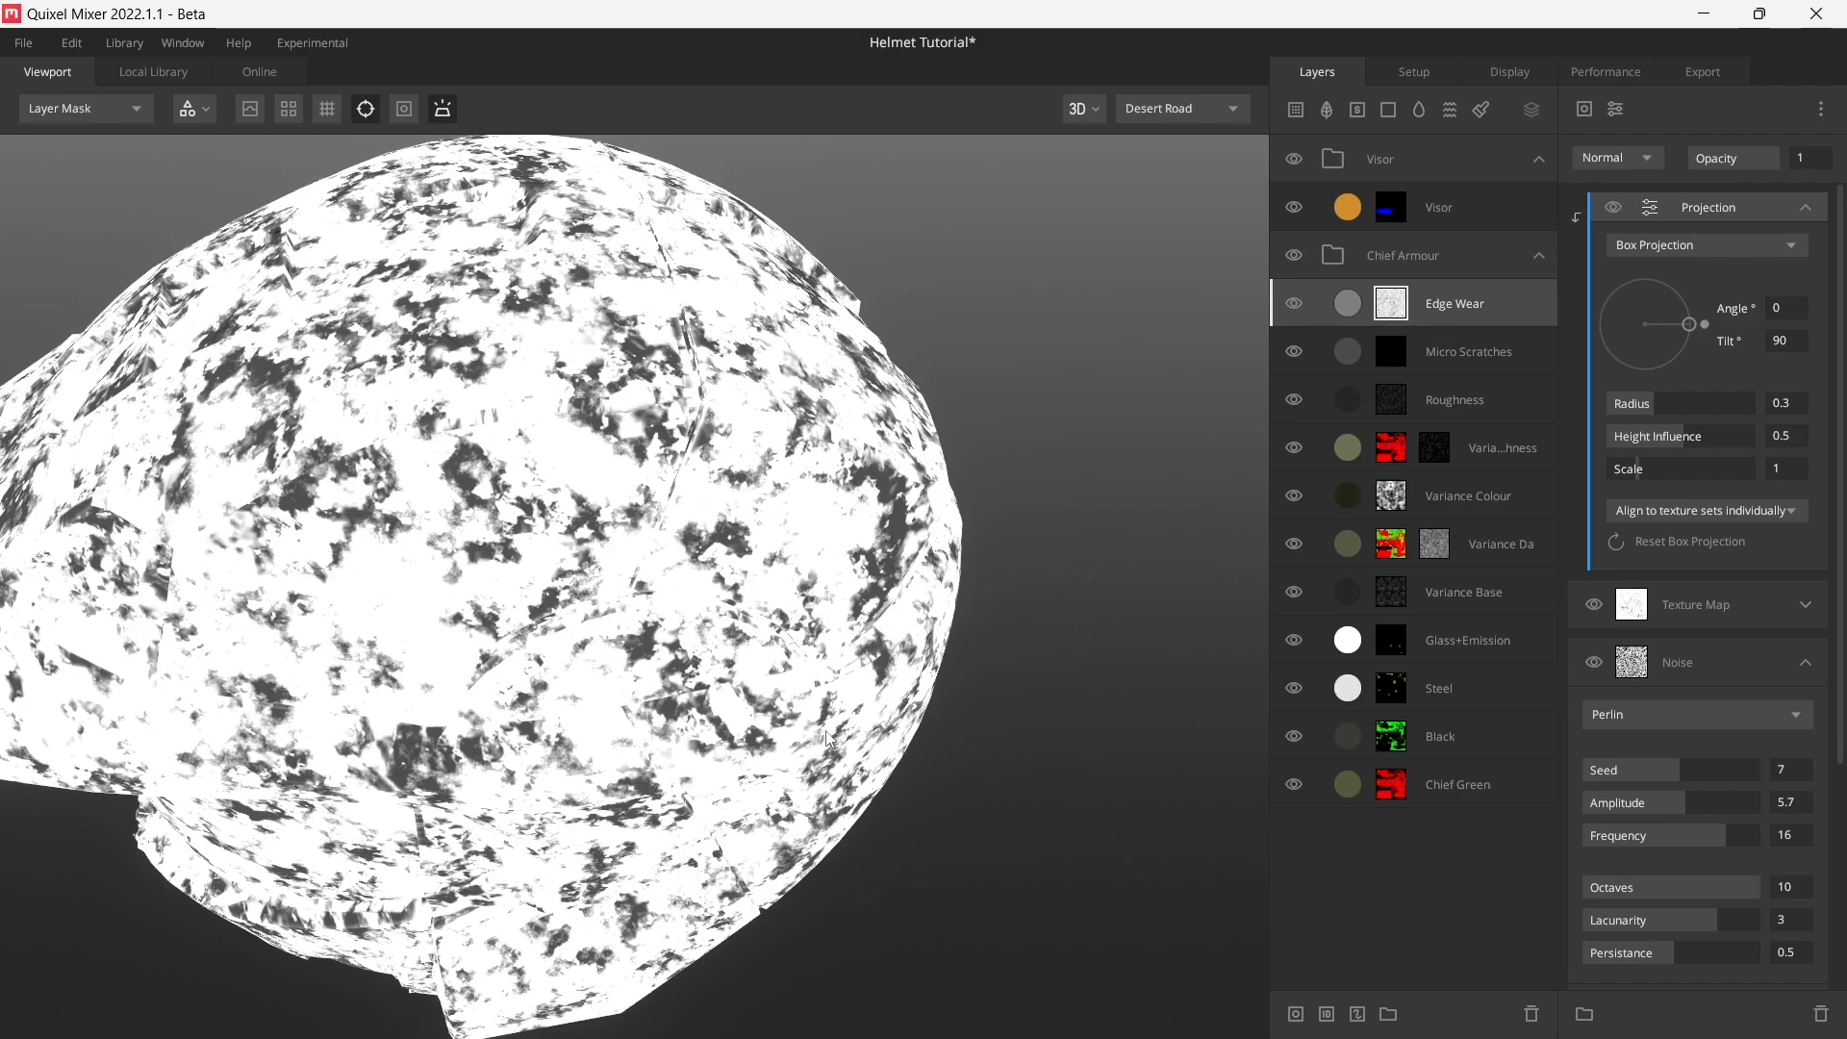
pyautogui.click(1811, 667)
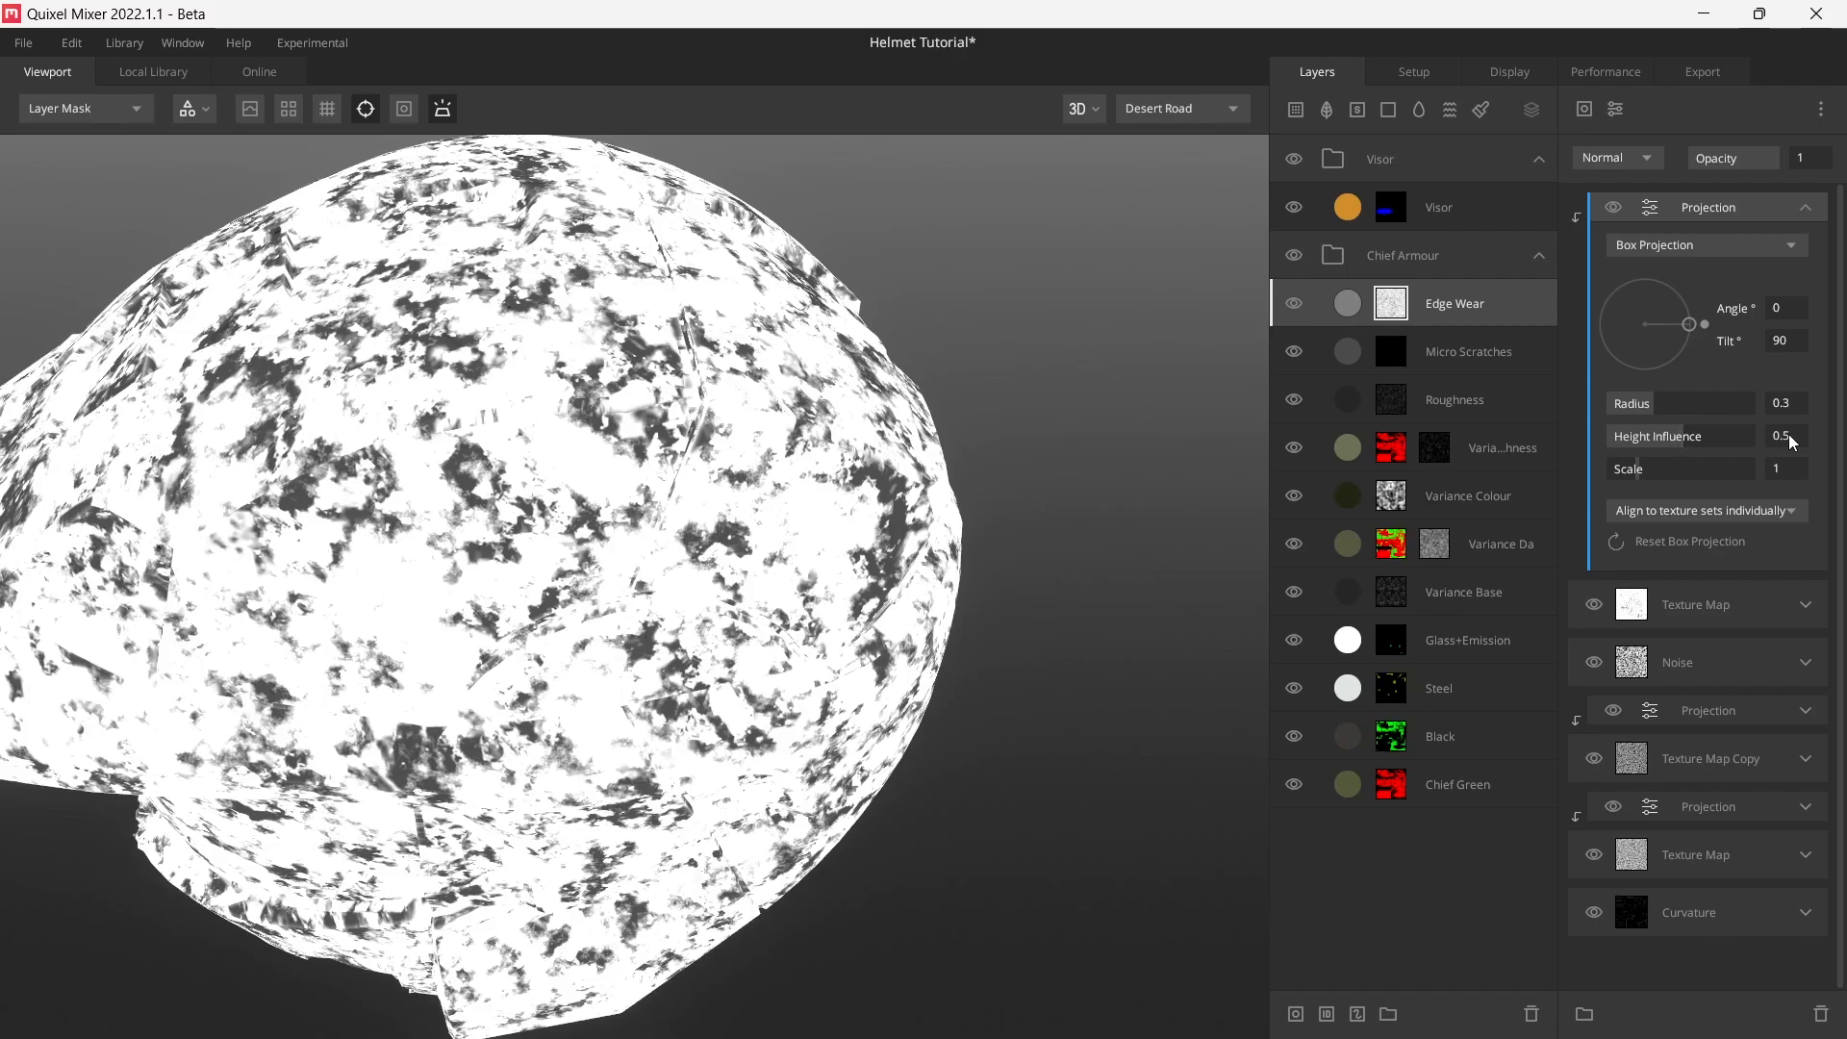
pyautogui.moveTo(1671, 442); pyautogui.dragTo(1626, 435)
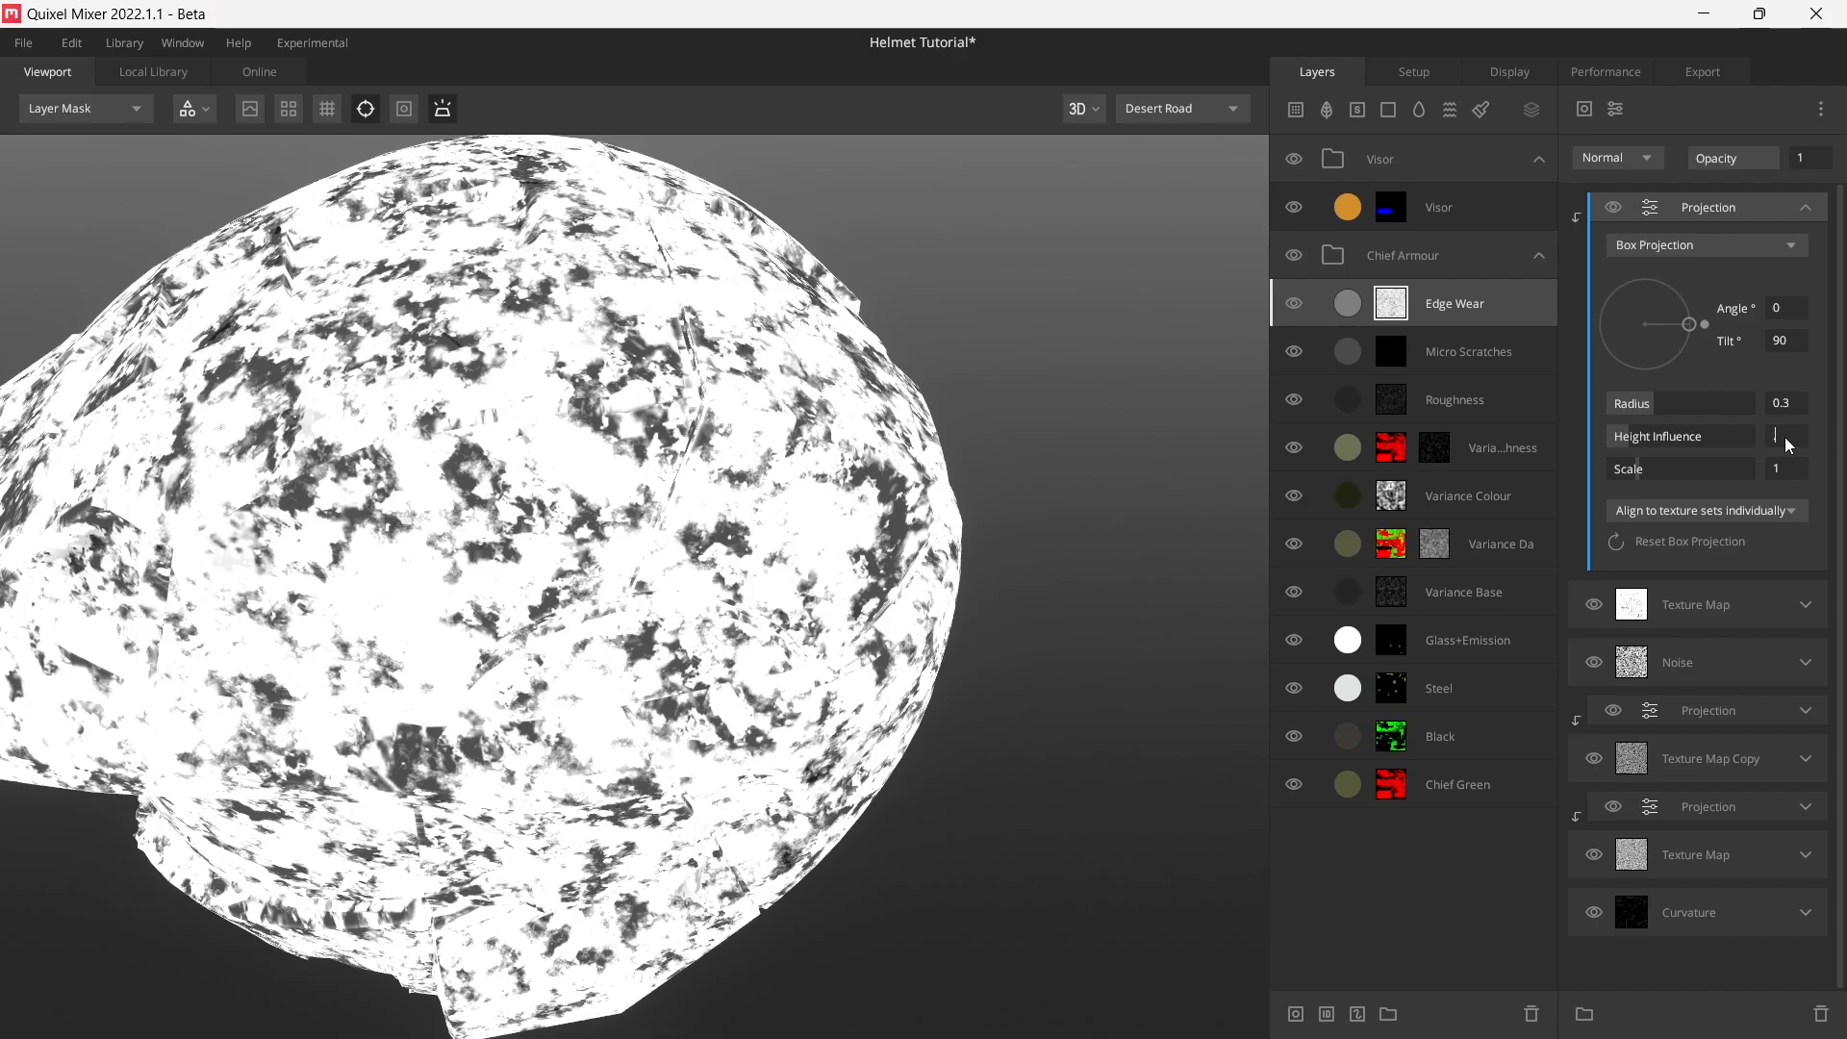
pyautogui.write('0.3')
pyautogui.press('Return')
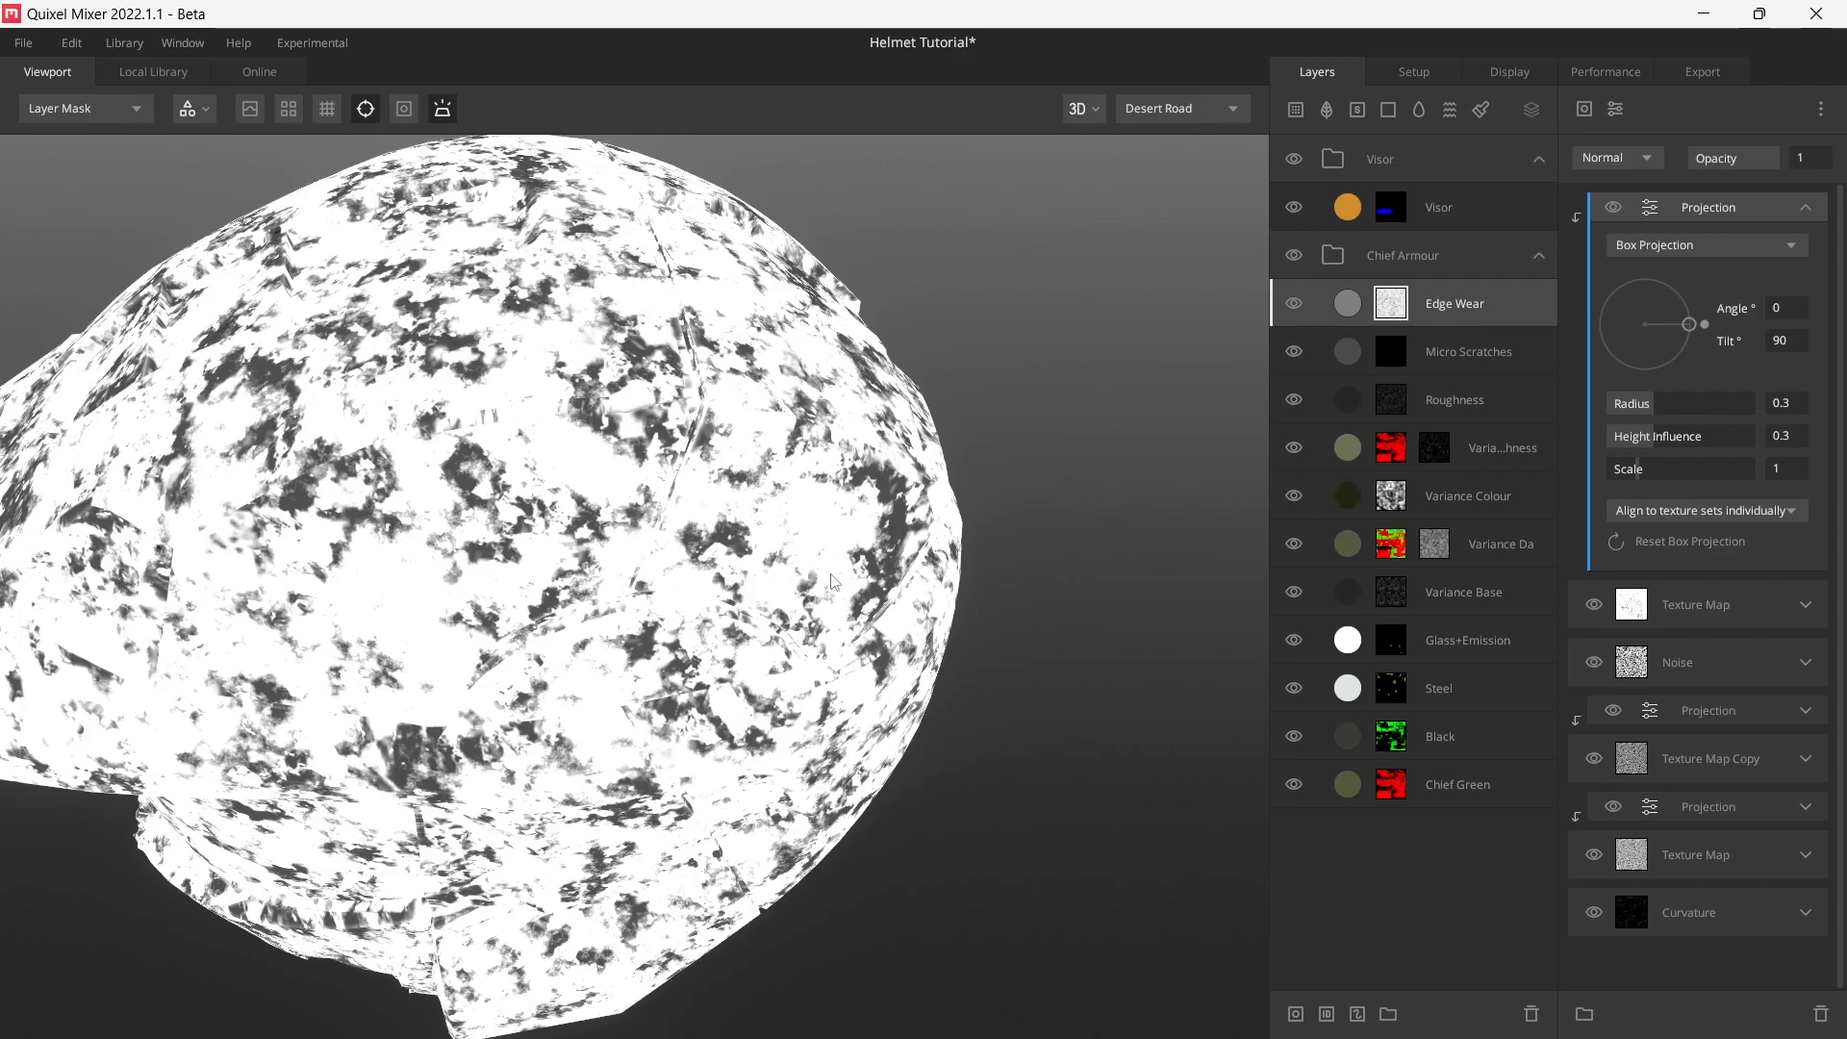
pyautogui.moveTo(835, 582); pyautogui.dragTo(1257, 454)
# - Add another Texture Map on top of the Edge Wear mask stack and set its source to Library Asset
pyautogui.click(1816, 210)
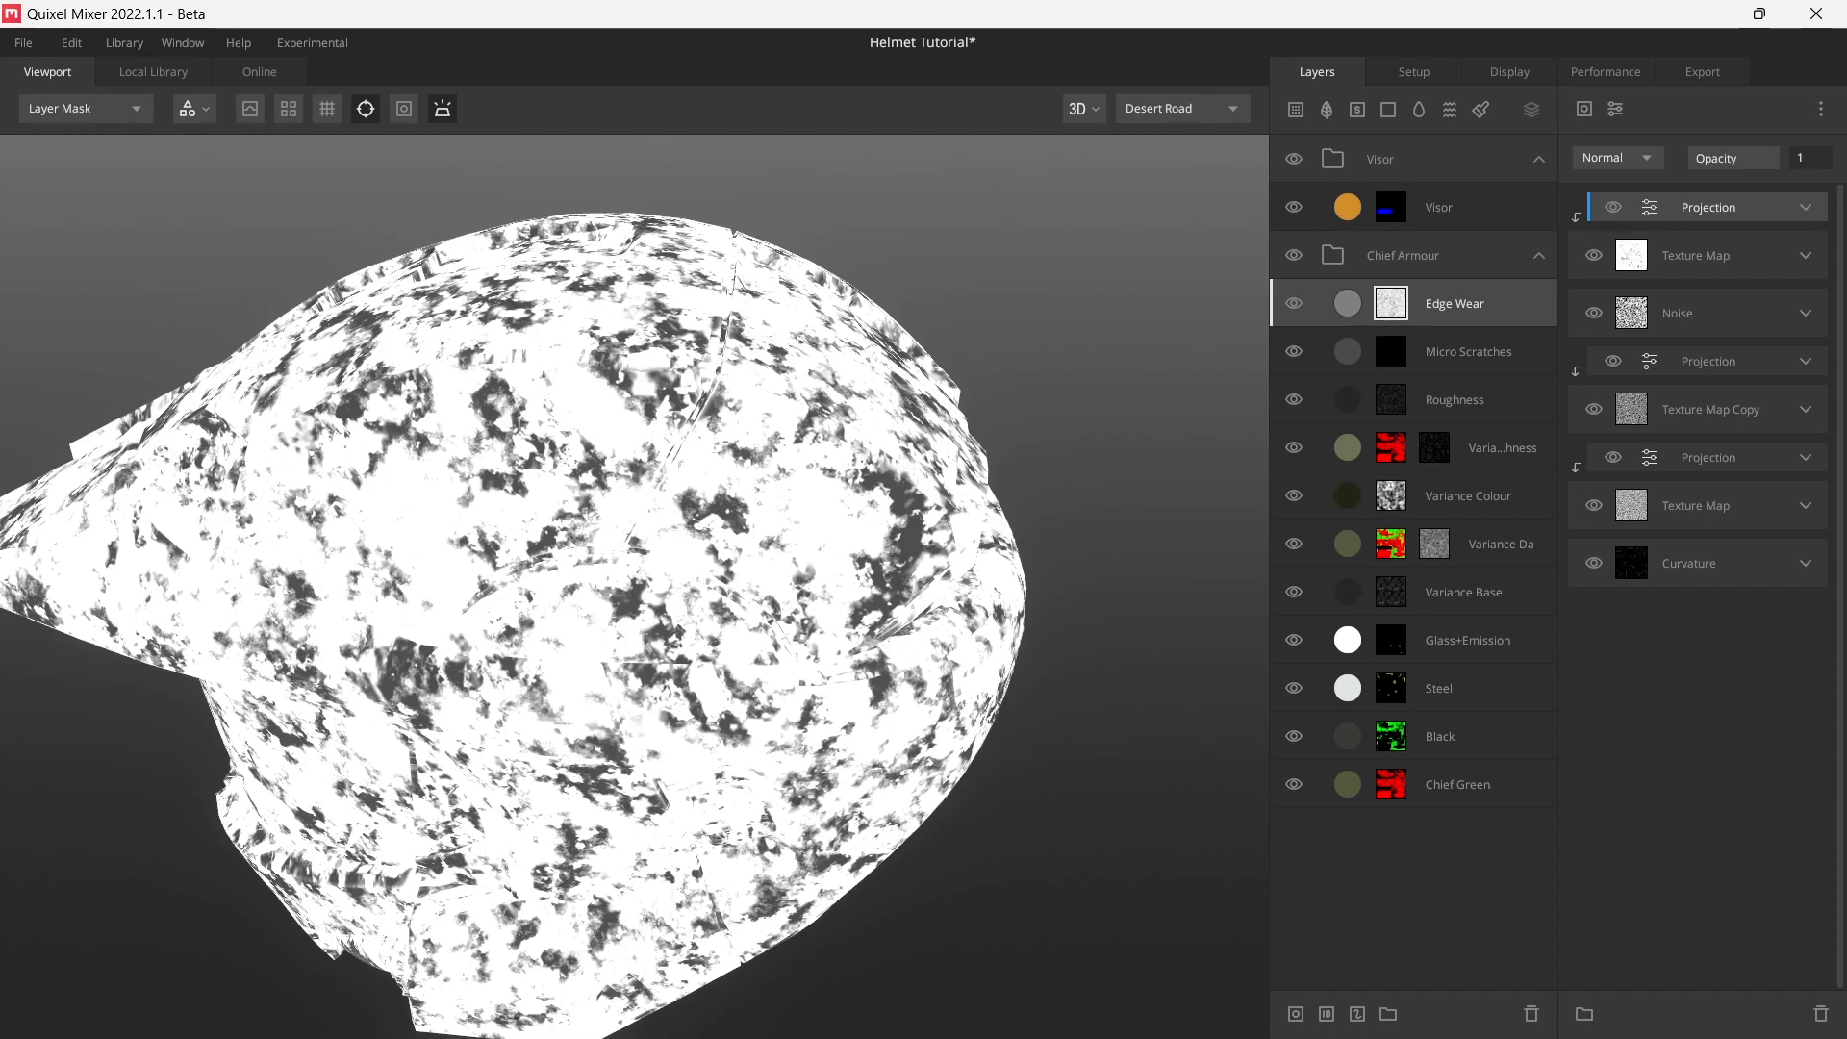
pyautogui.click(1616, 108)
pyautogui.click(1587, 104)
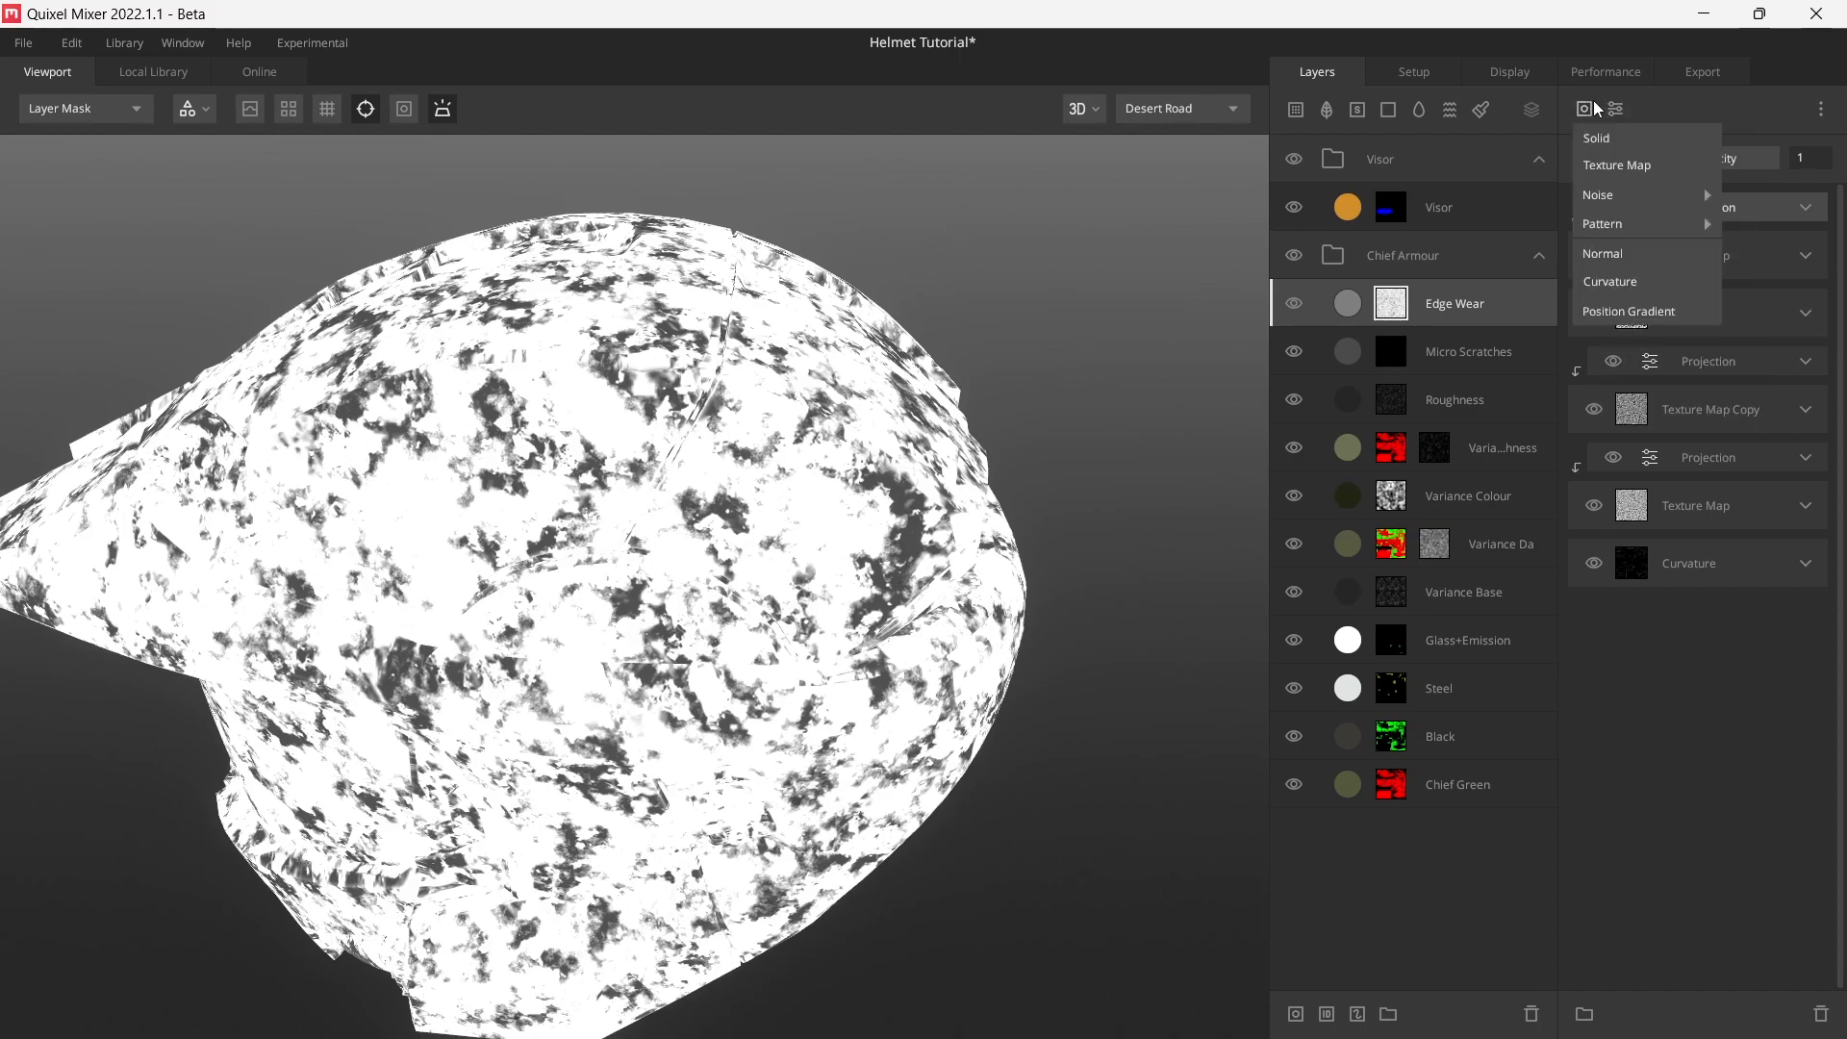
pyautogui.click(1631, 164)
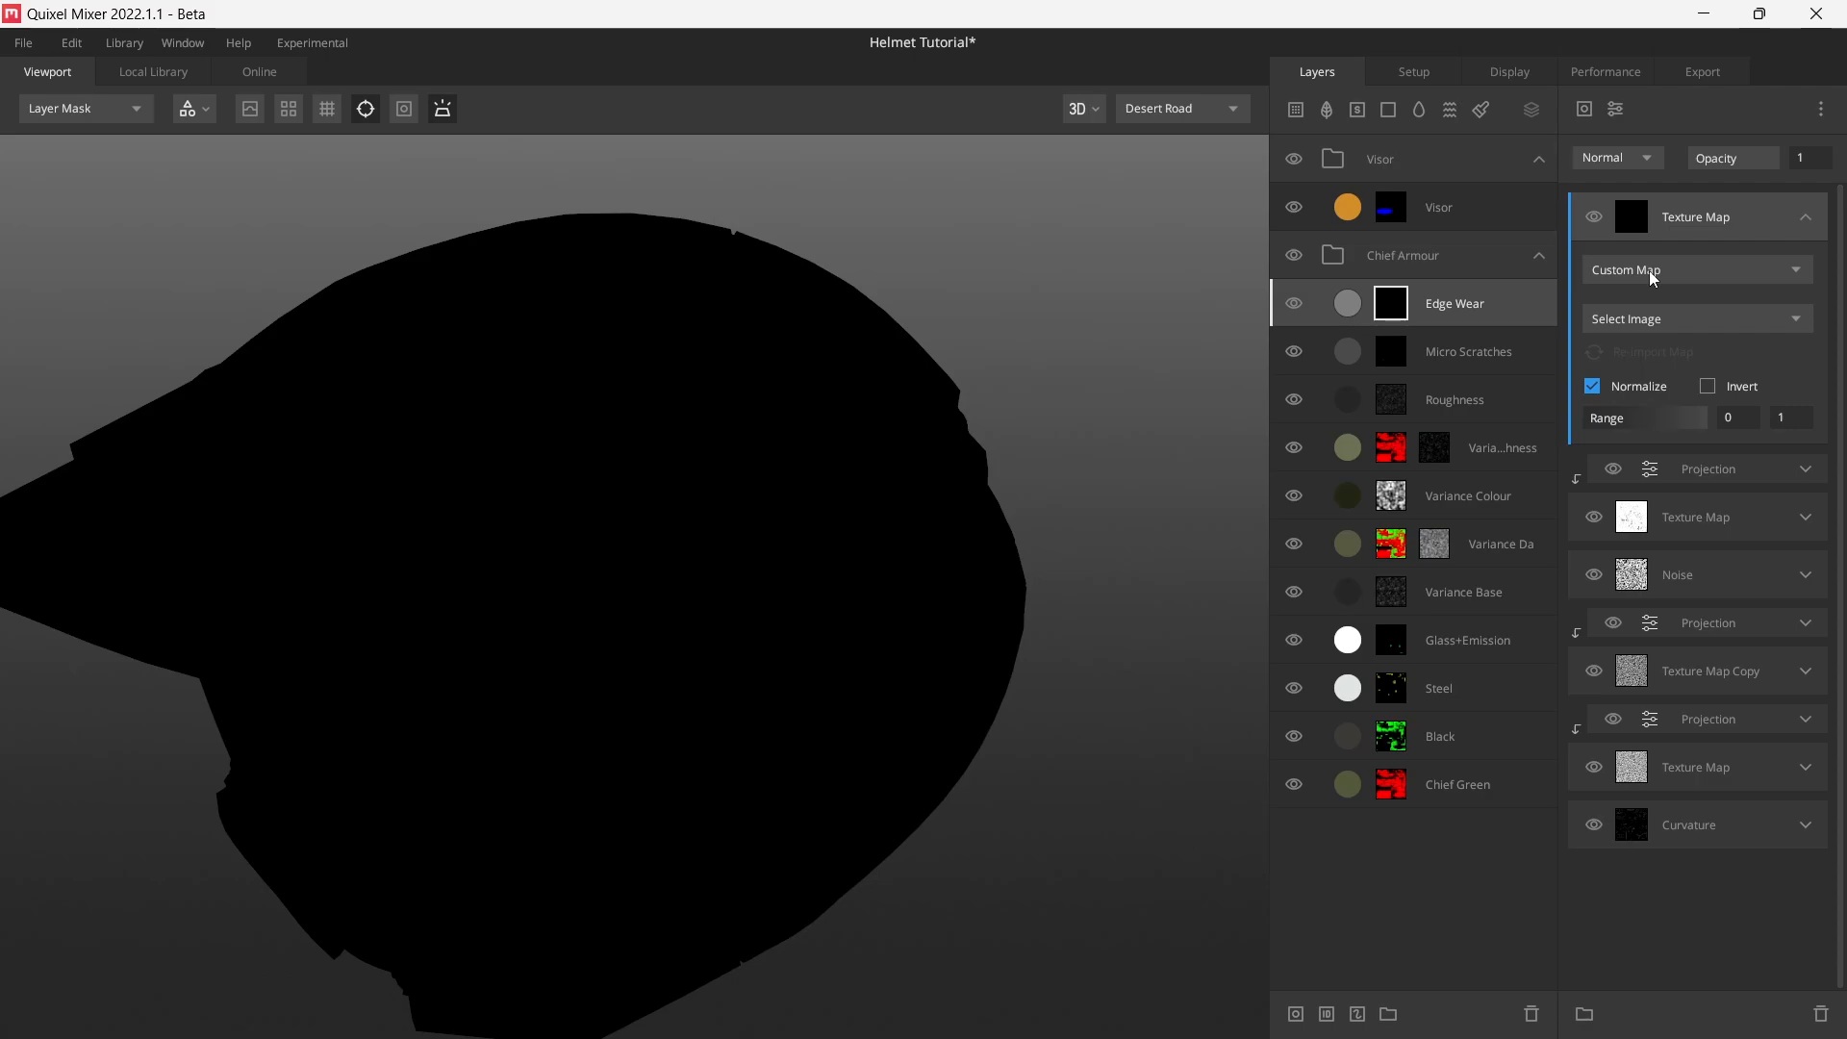
pyautogui.click(1651, 274)
pyautogui.click(1687, 356)
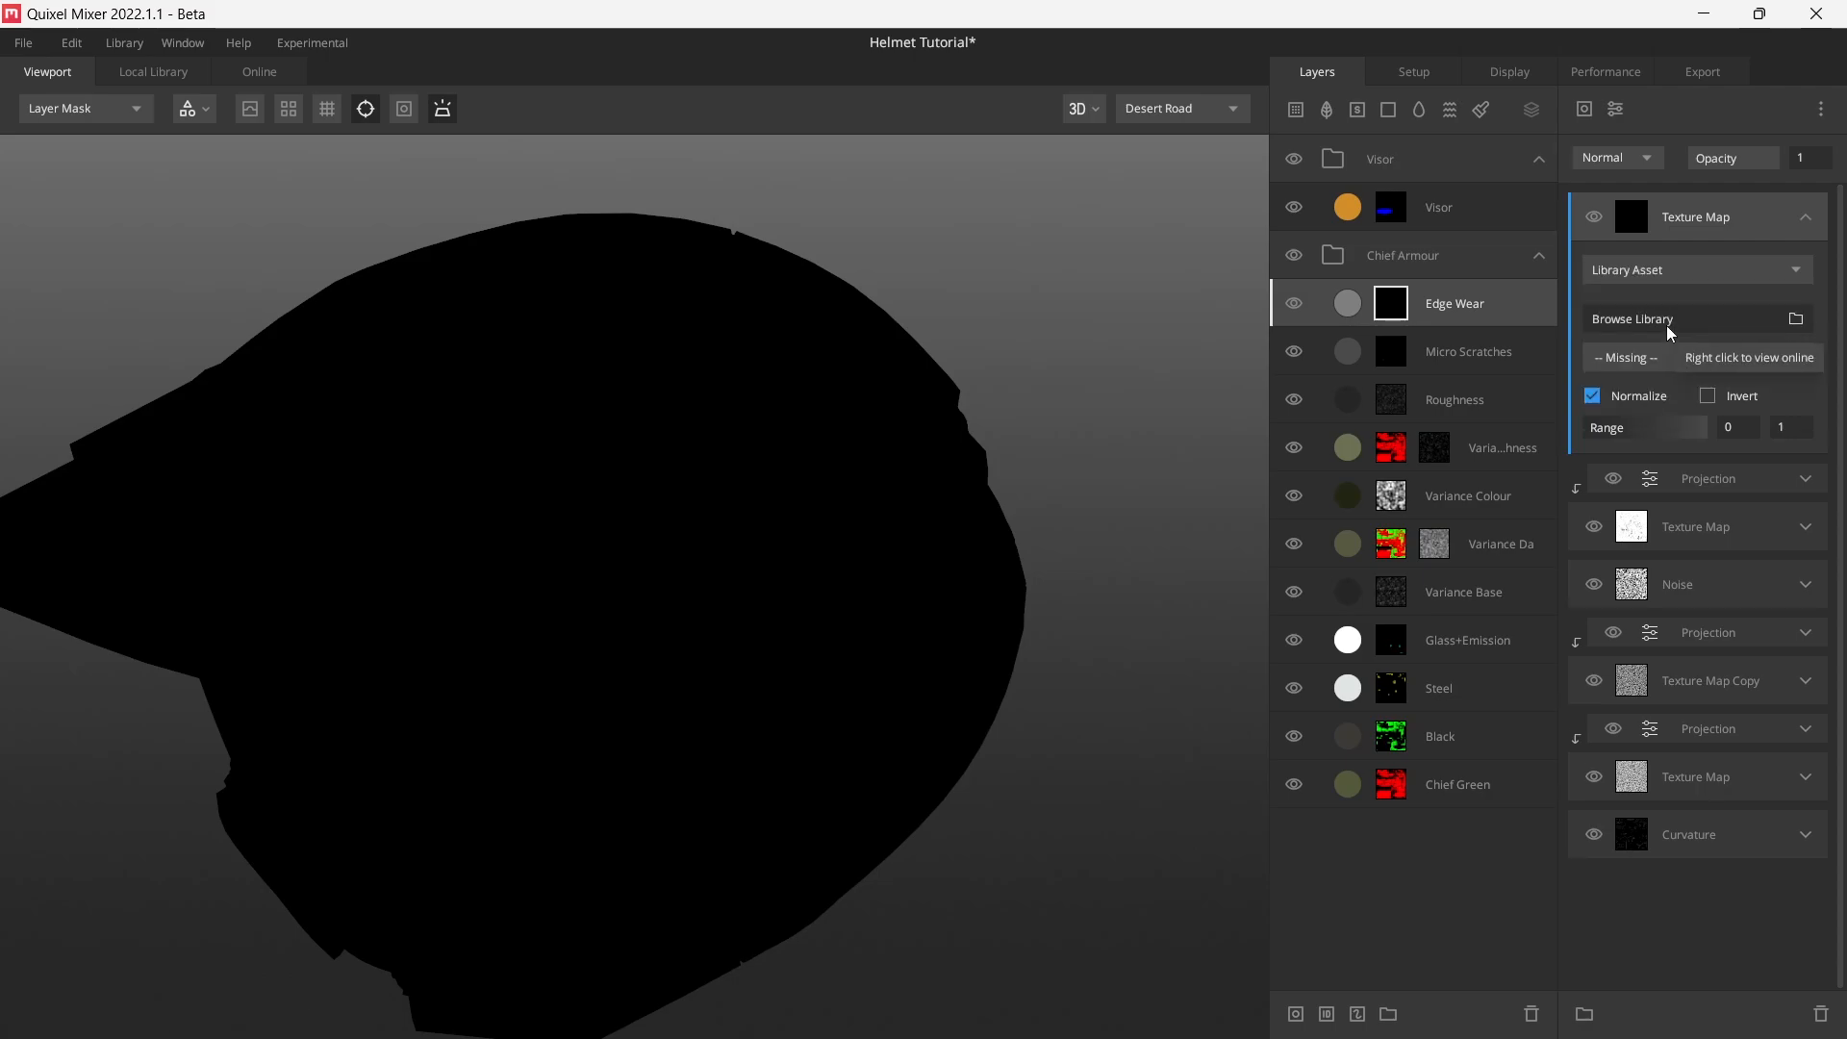
# - Search the library's imperfections for "scratches", assign a Scratched Metal to the new Texture Map, and check it on the helmet
pyautogui.click(1667, 321)
pyautogui.doubleClick(106, 135)
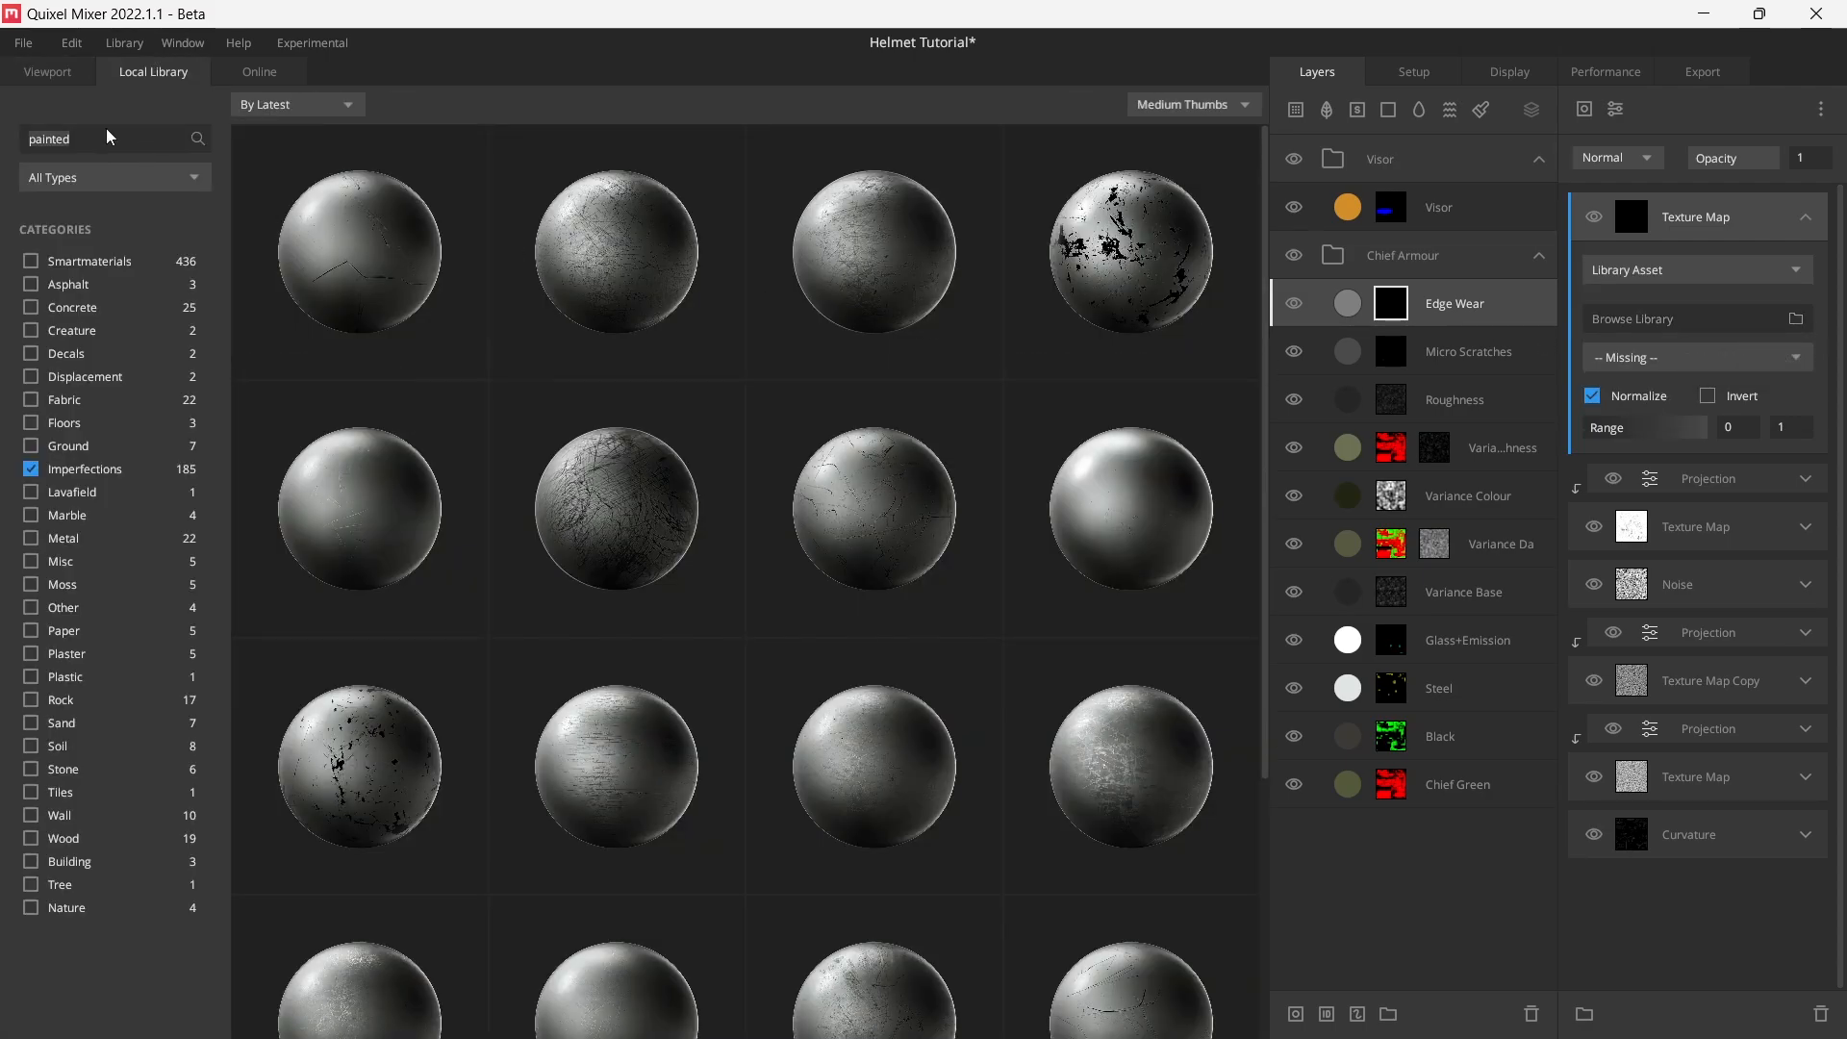
pyautogui.write('scratches')
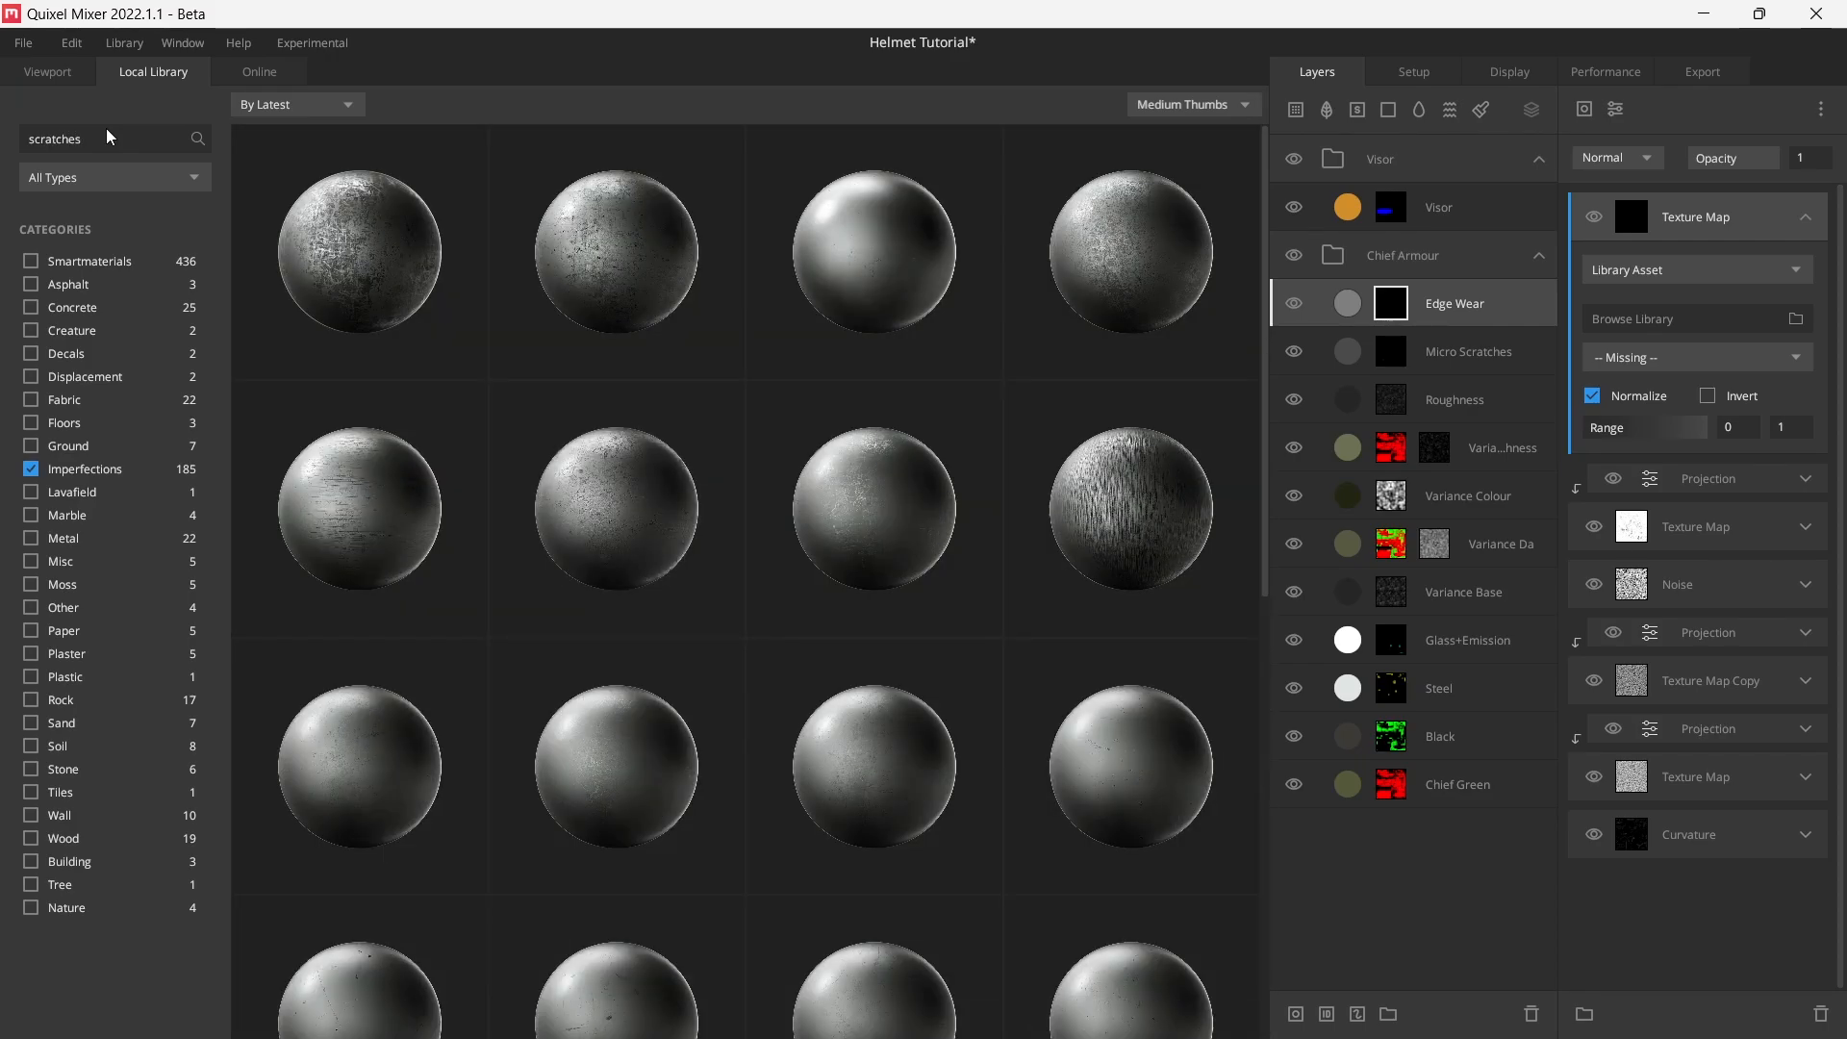
pyautogui.scroll(-1, 980, 442)
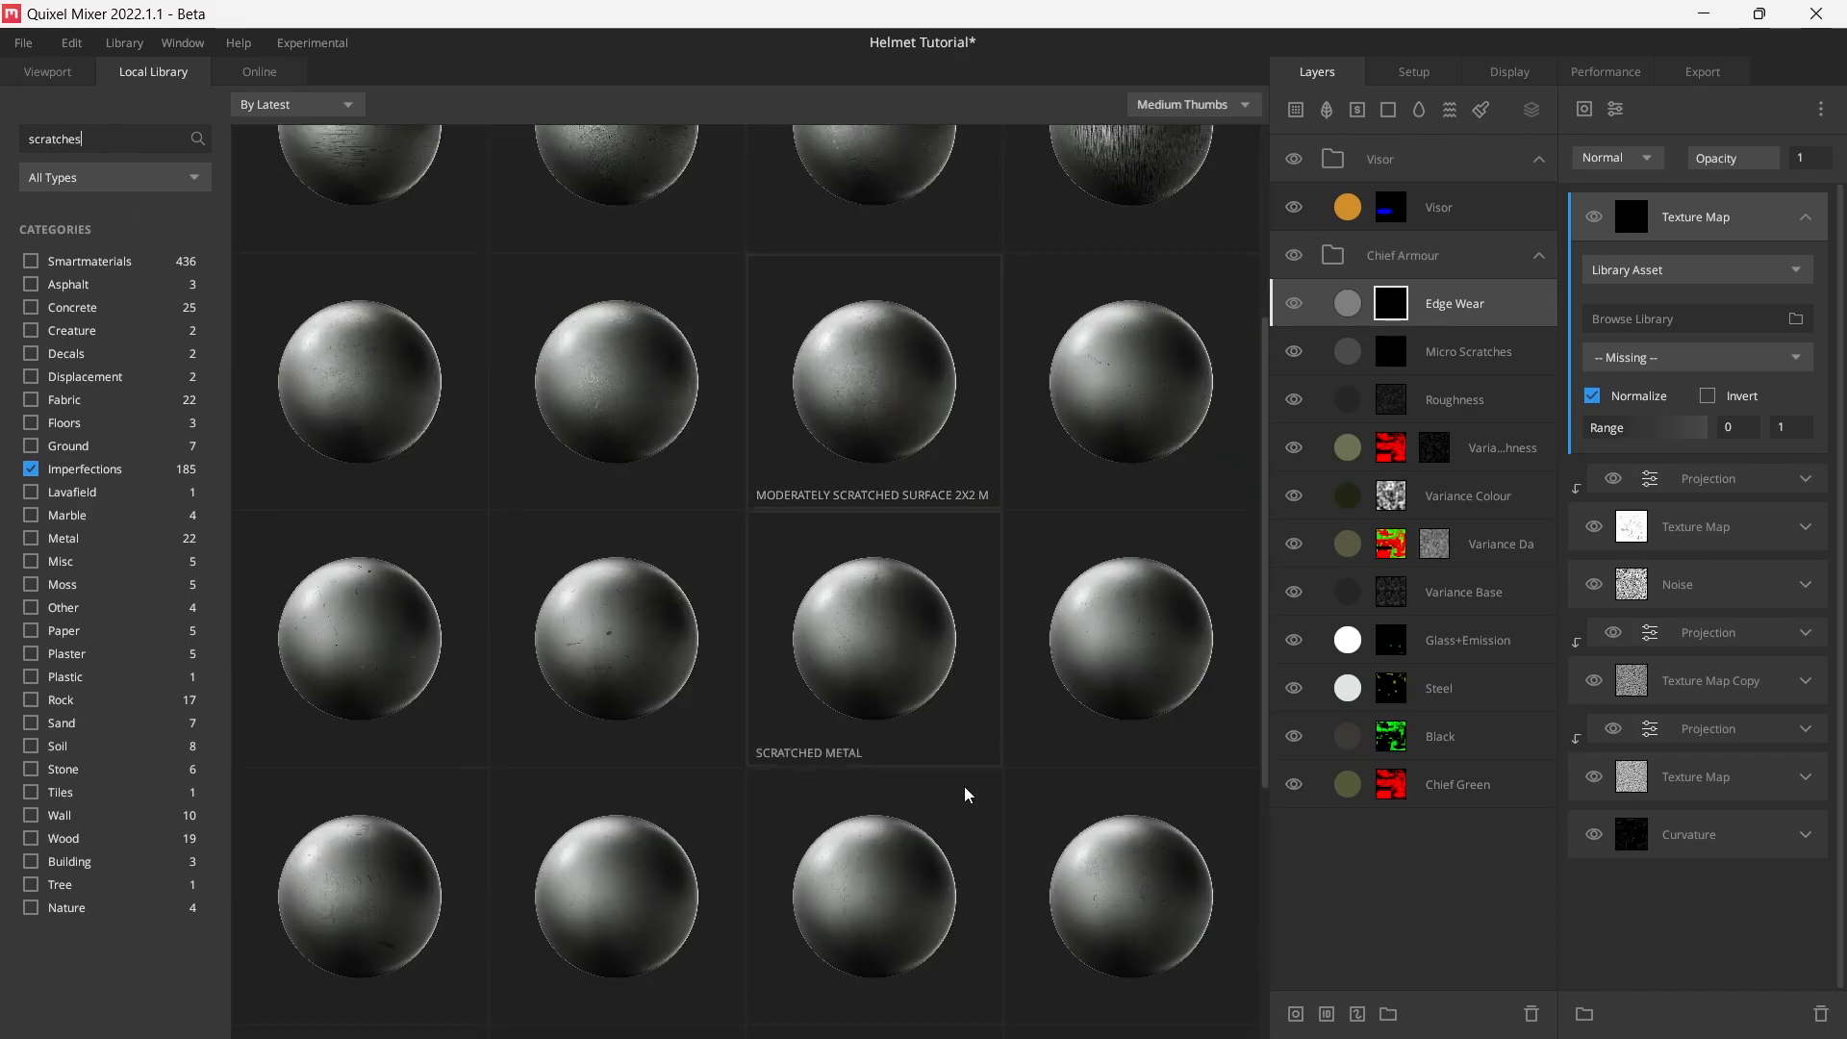
pyautogui.scroll(-1, 671, 657)
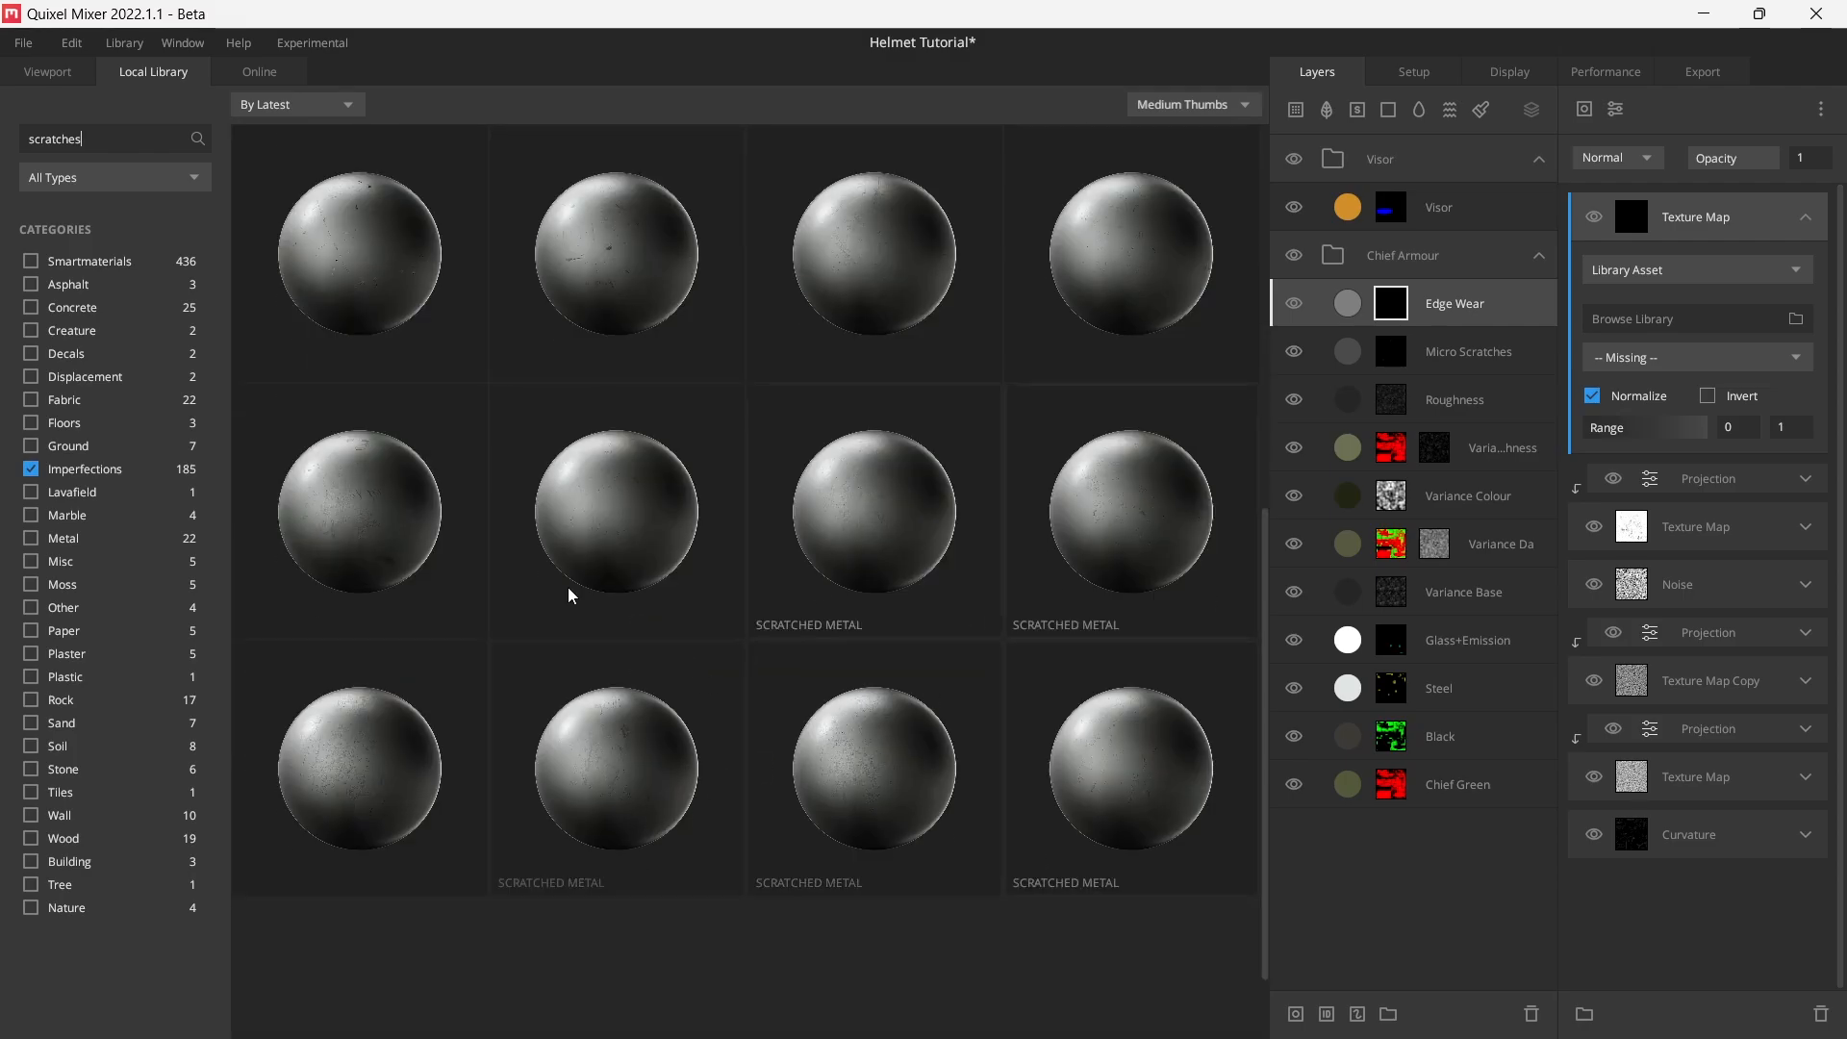
pyautogui.scroll(-1, 851, 764)
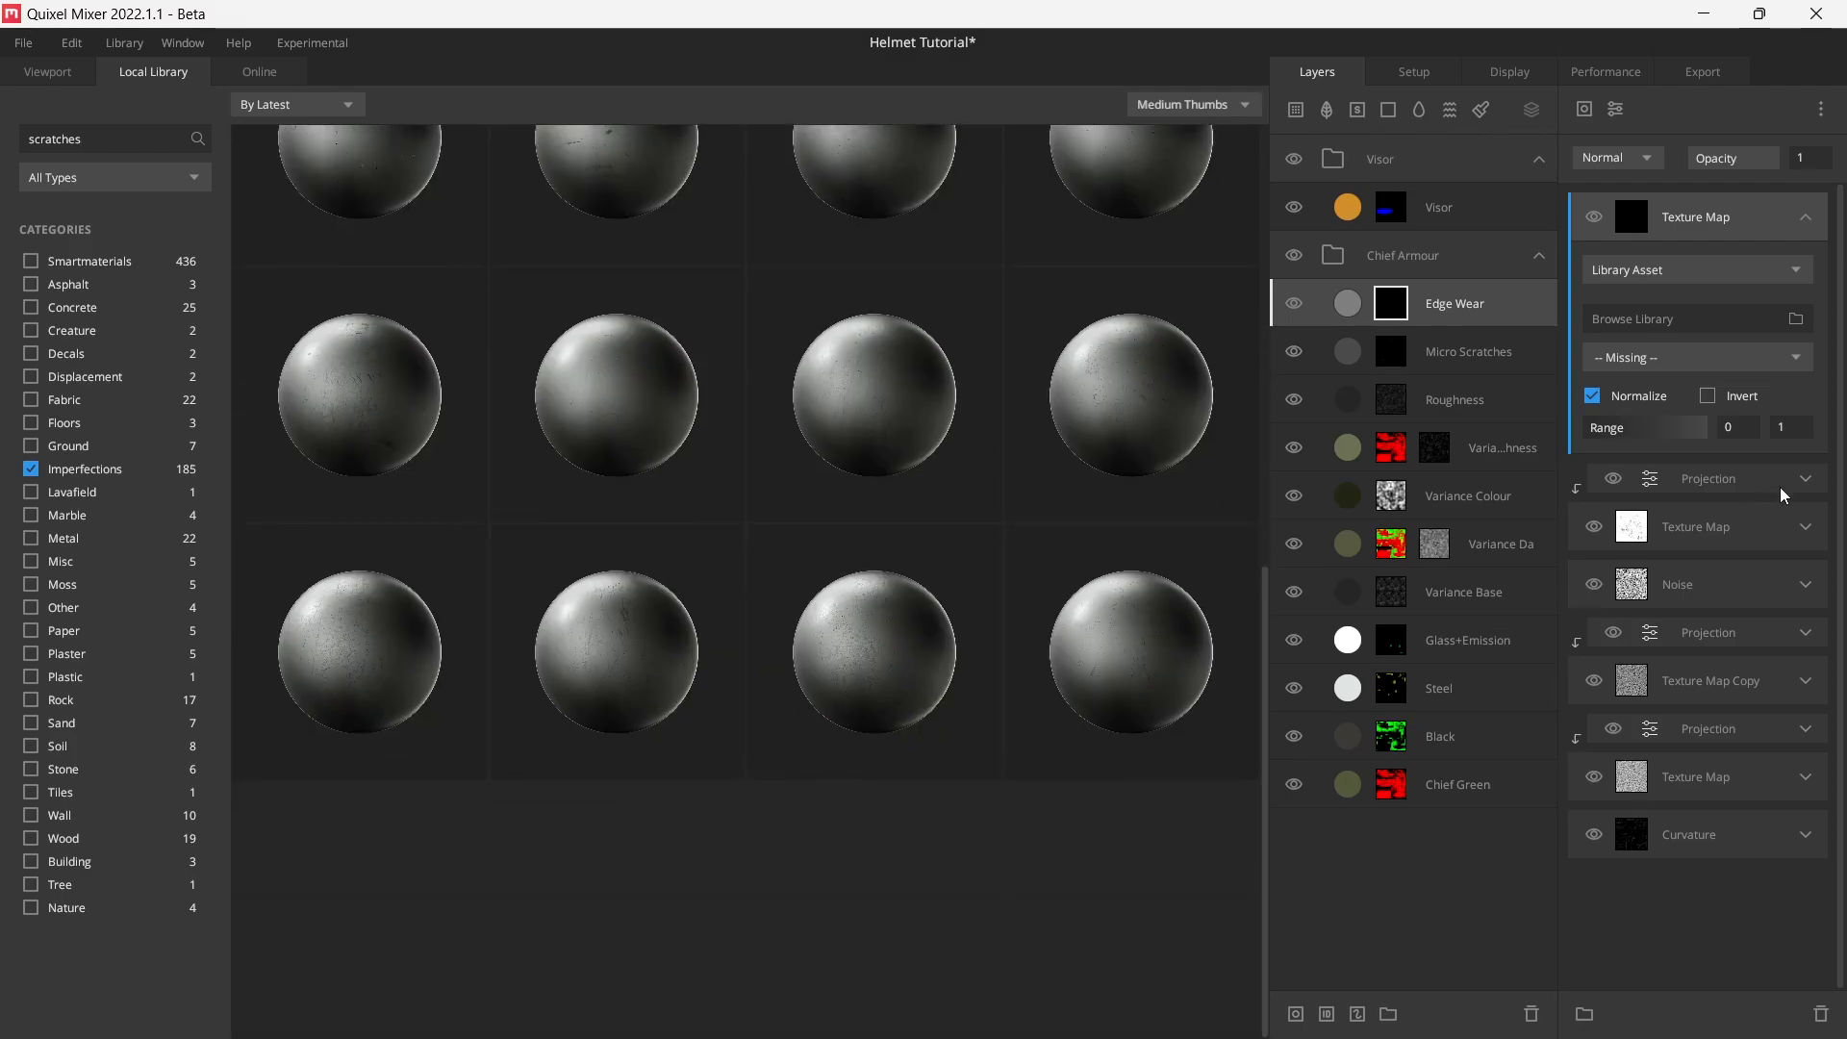
pyautogui.click(1805, 526)
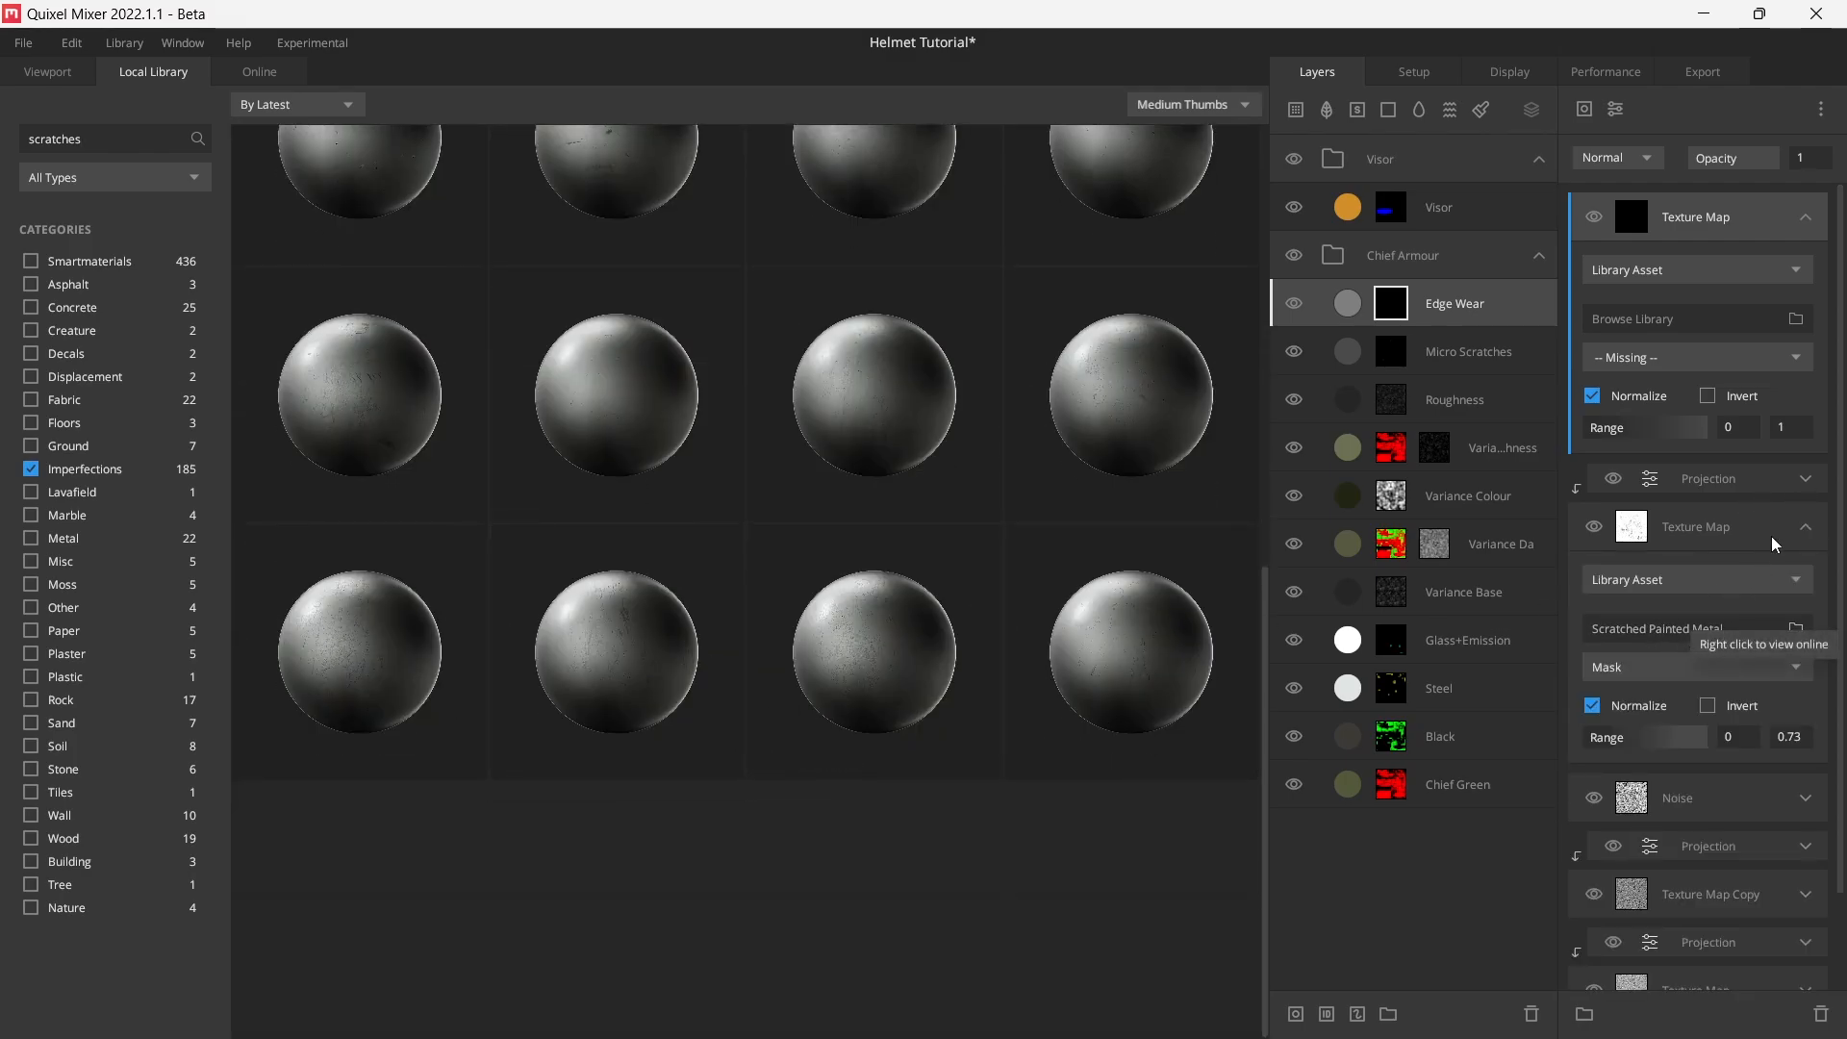
pyautogui.click(1805, 526)
pyautogui.scroll(2, 914, 541)
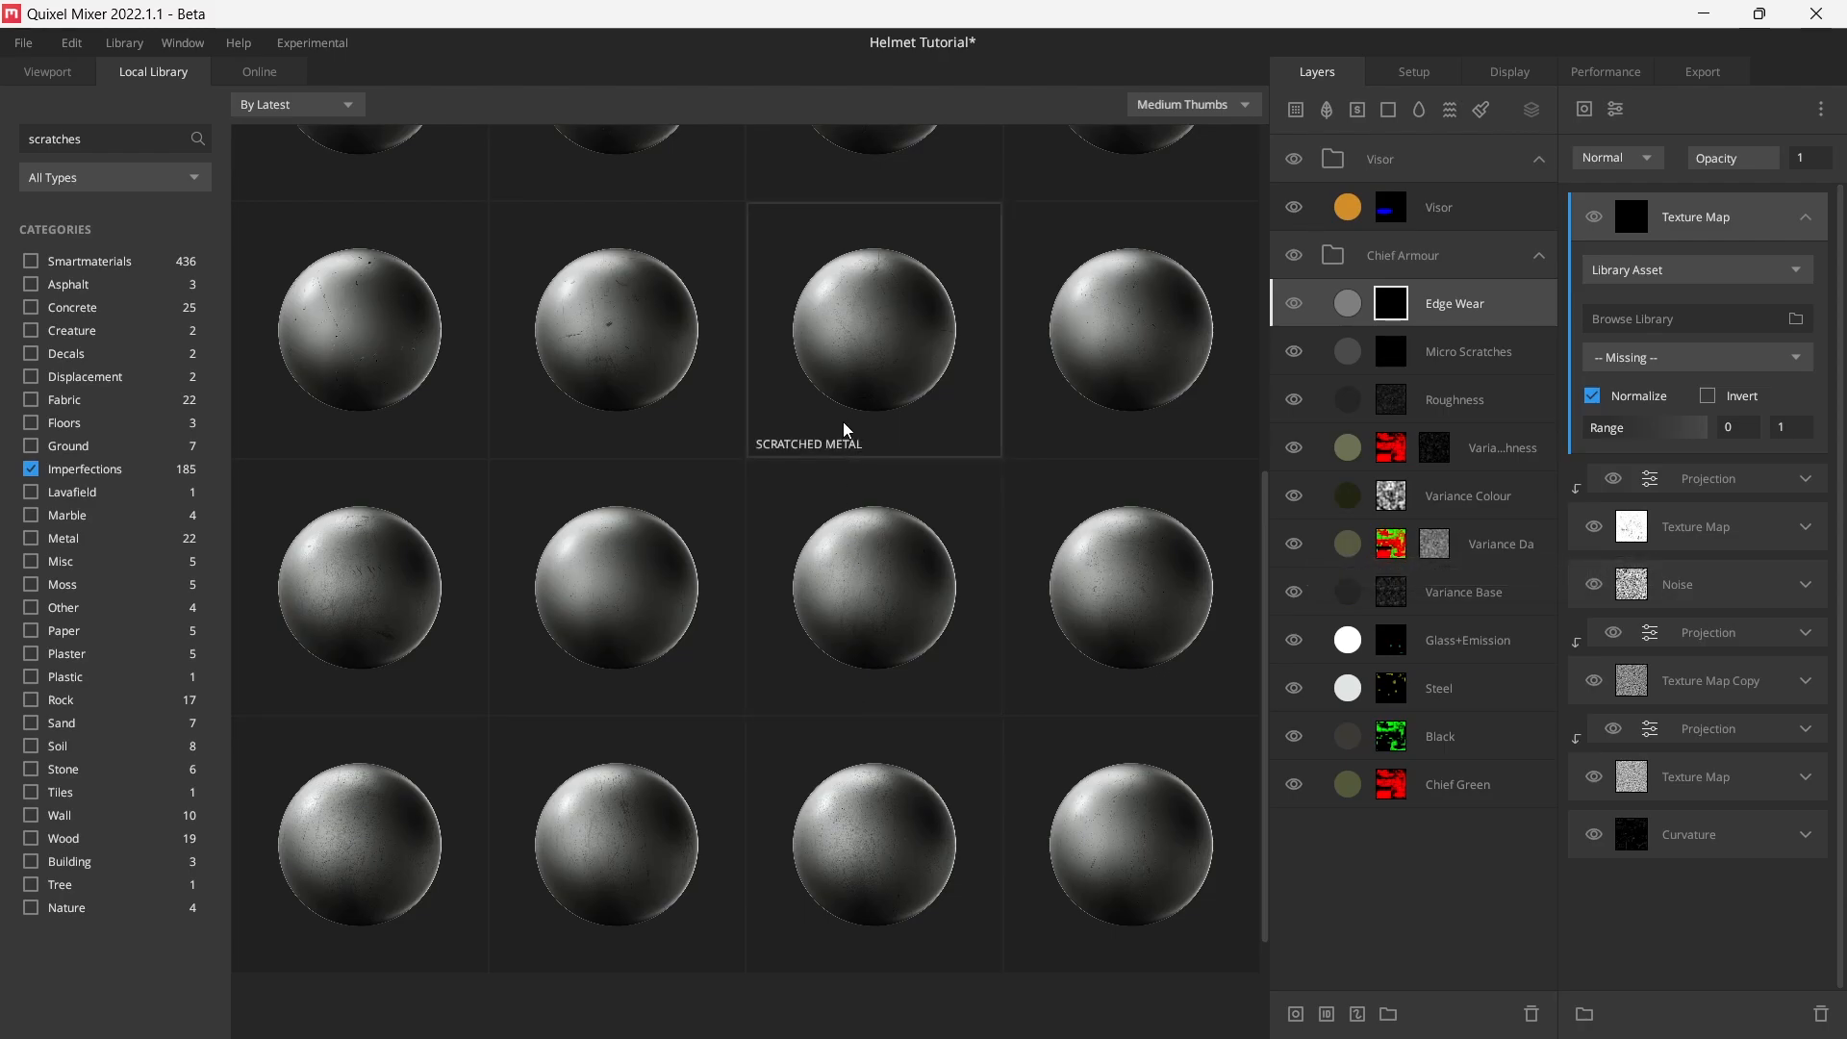
pyautogui.click(400, 378)
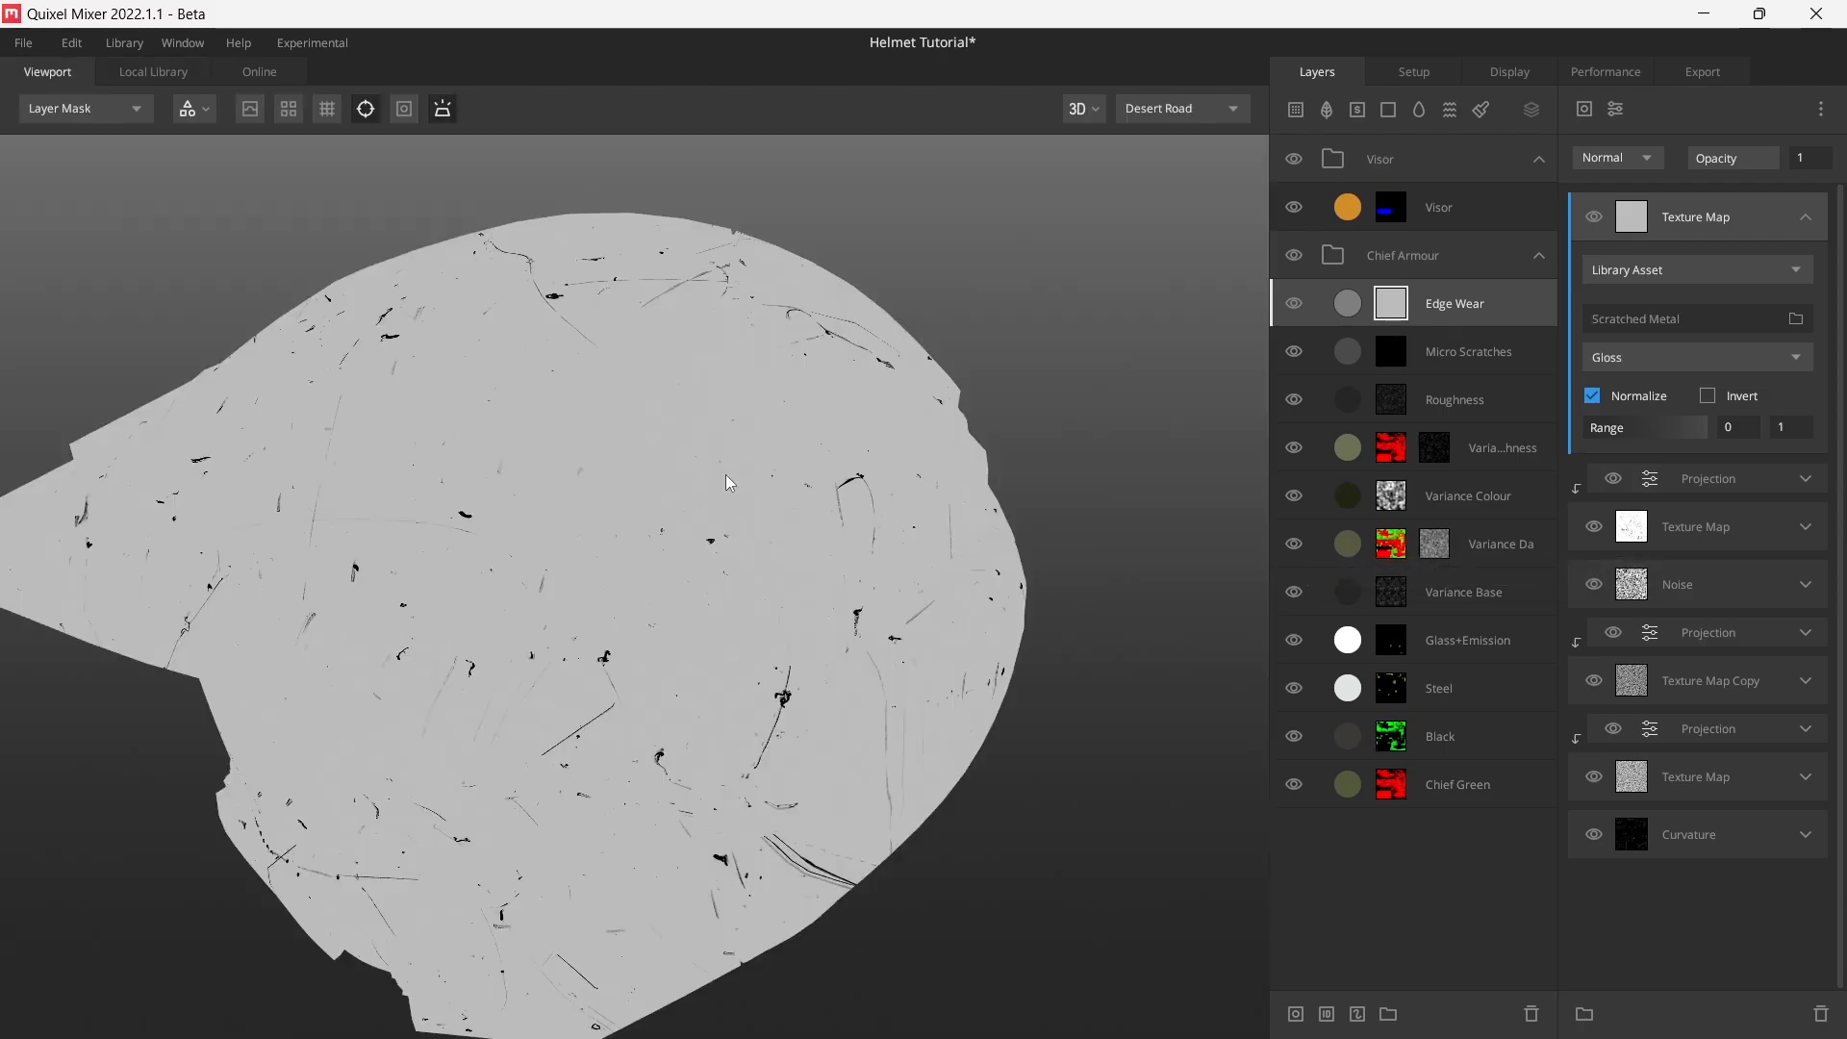
pyautogui.moveTo(740, 547); pyautogui.dragTo(736, 323)
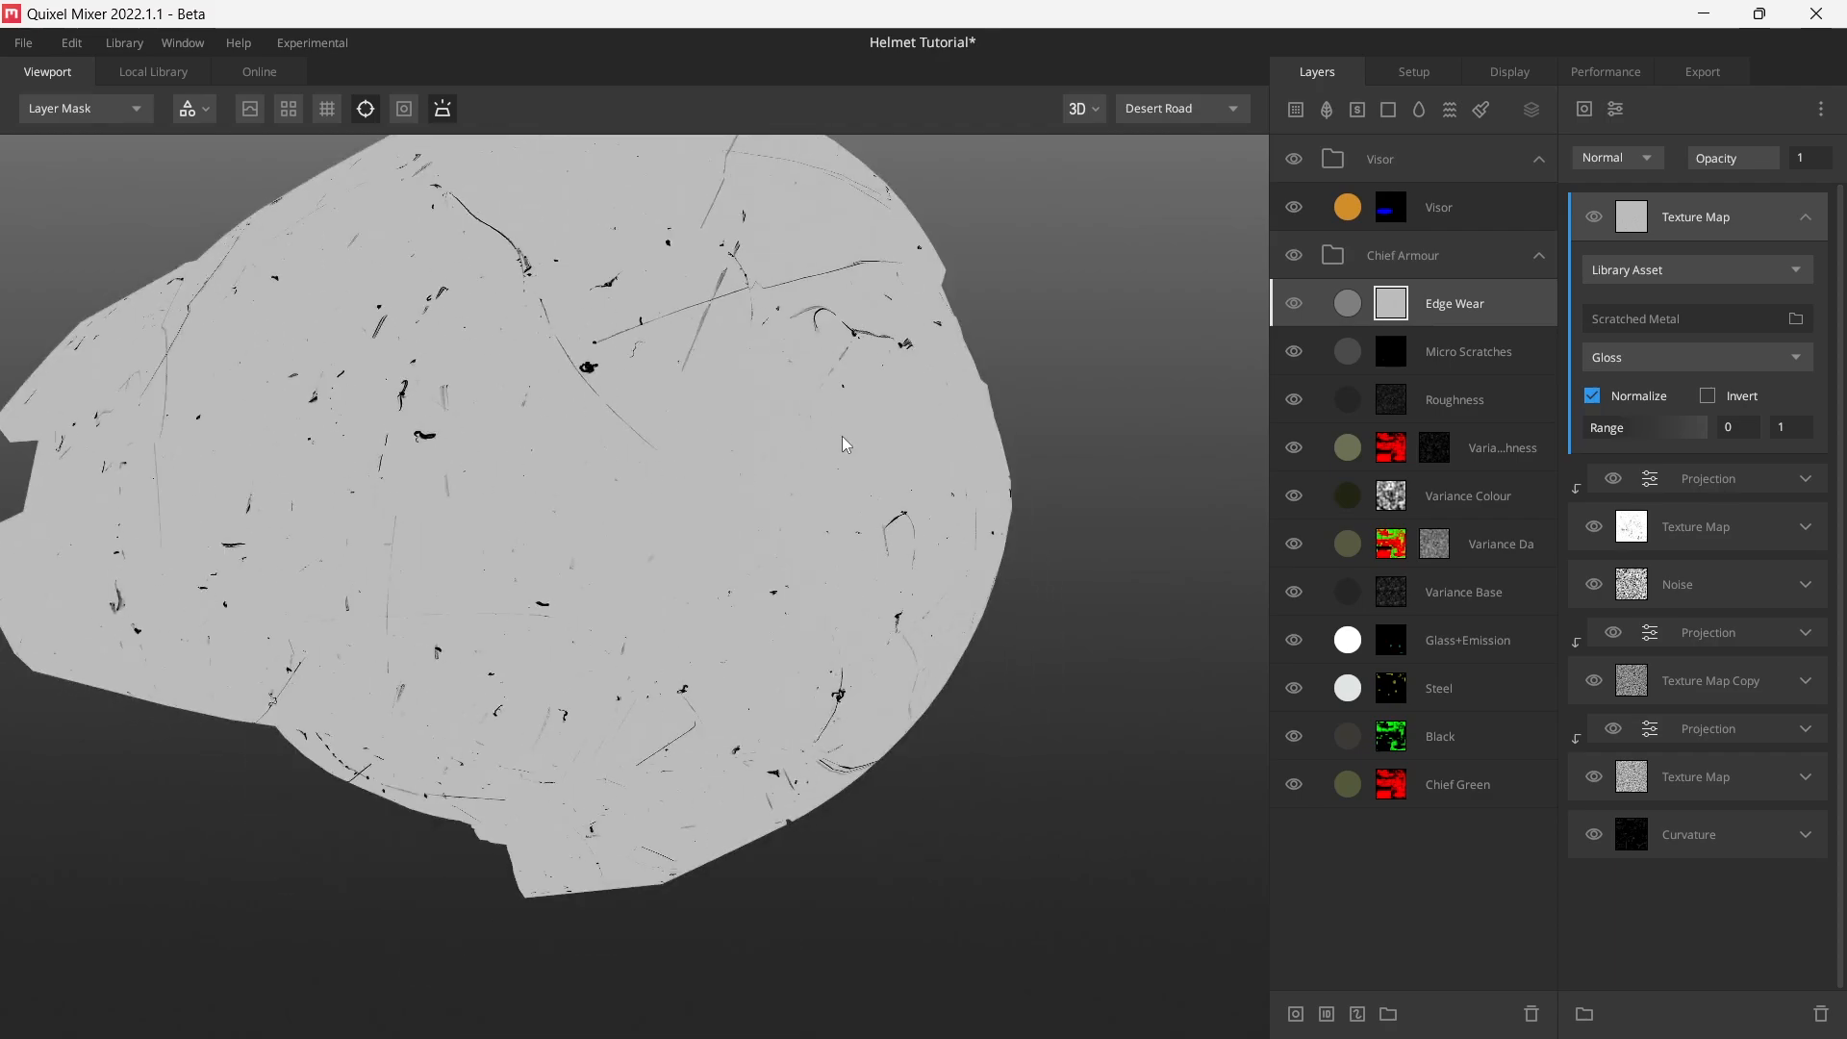
pyautogui.moveTo(841, 436); pyautogui.dragTo(837, 350)
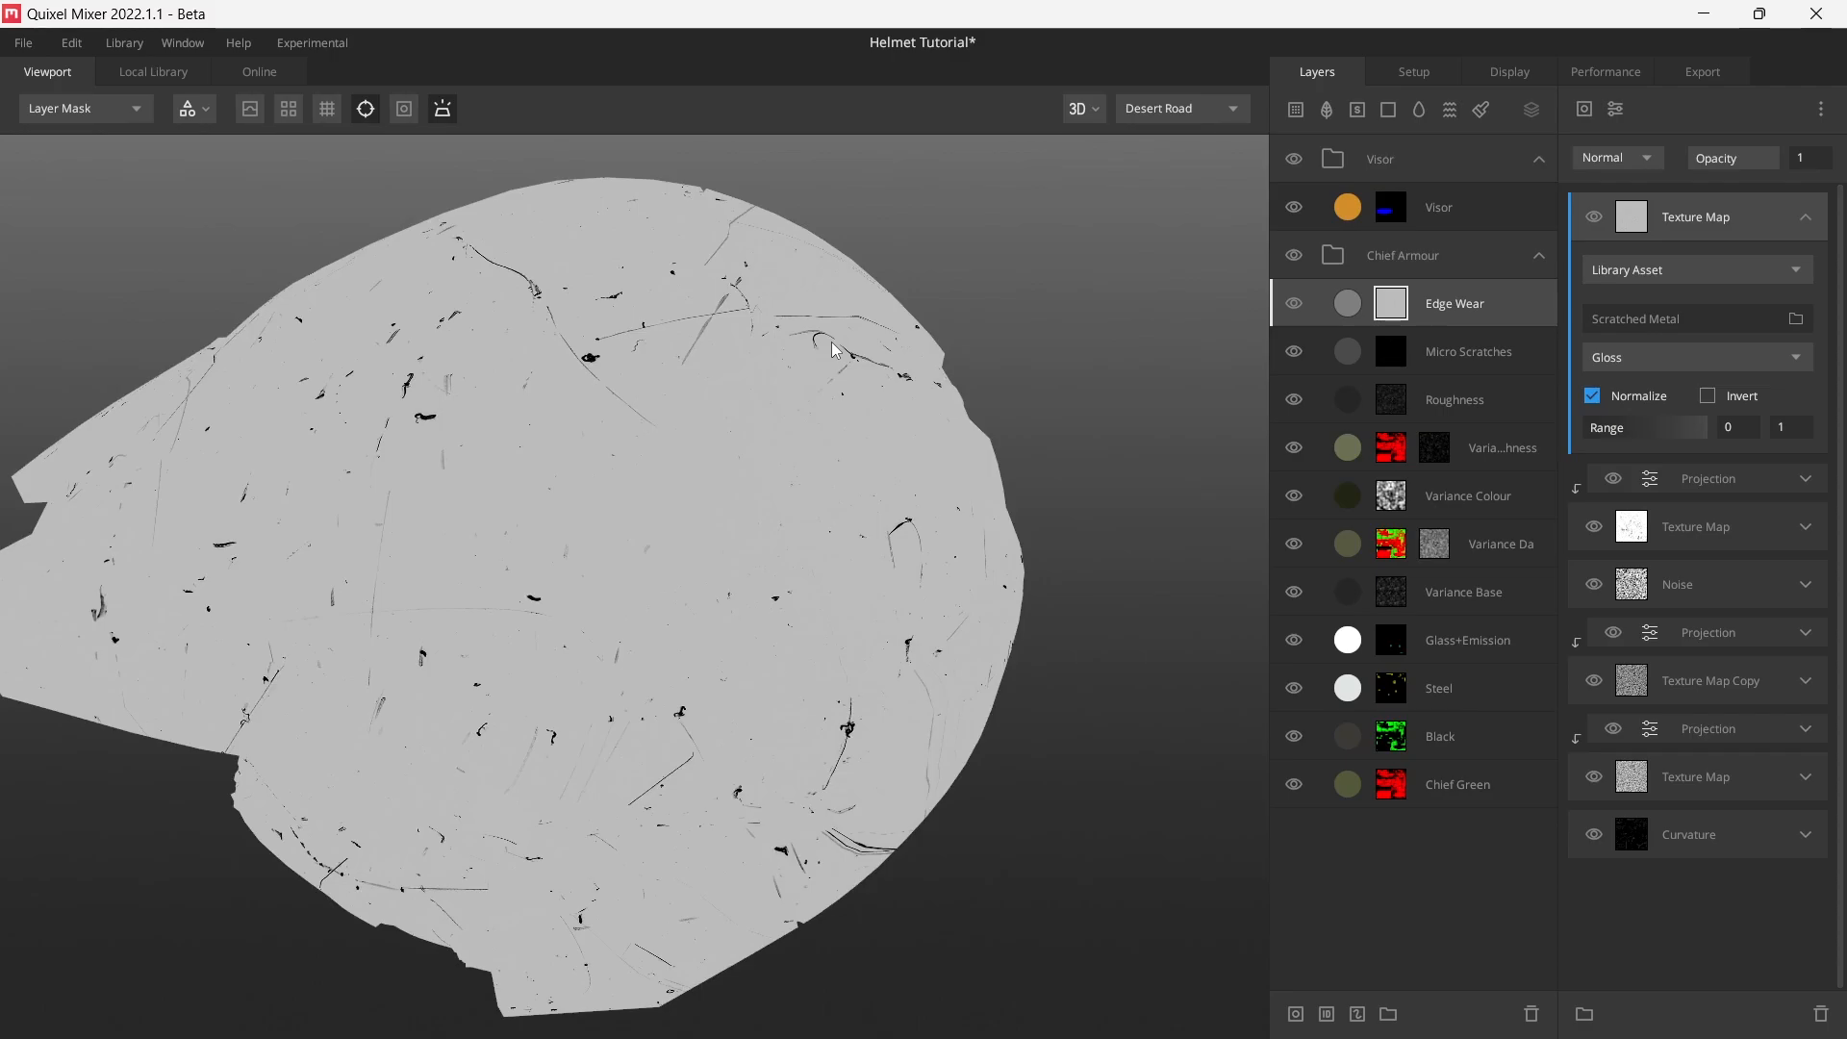
# - Set the blend mode of both the Scratched Metal texture map and the Scratched Painted Metal one below it to Multiply
pyautogui.click(1625, 162)
pyautogui.click(1625, 275)
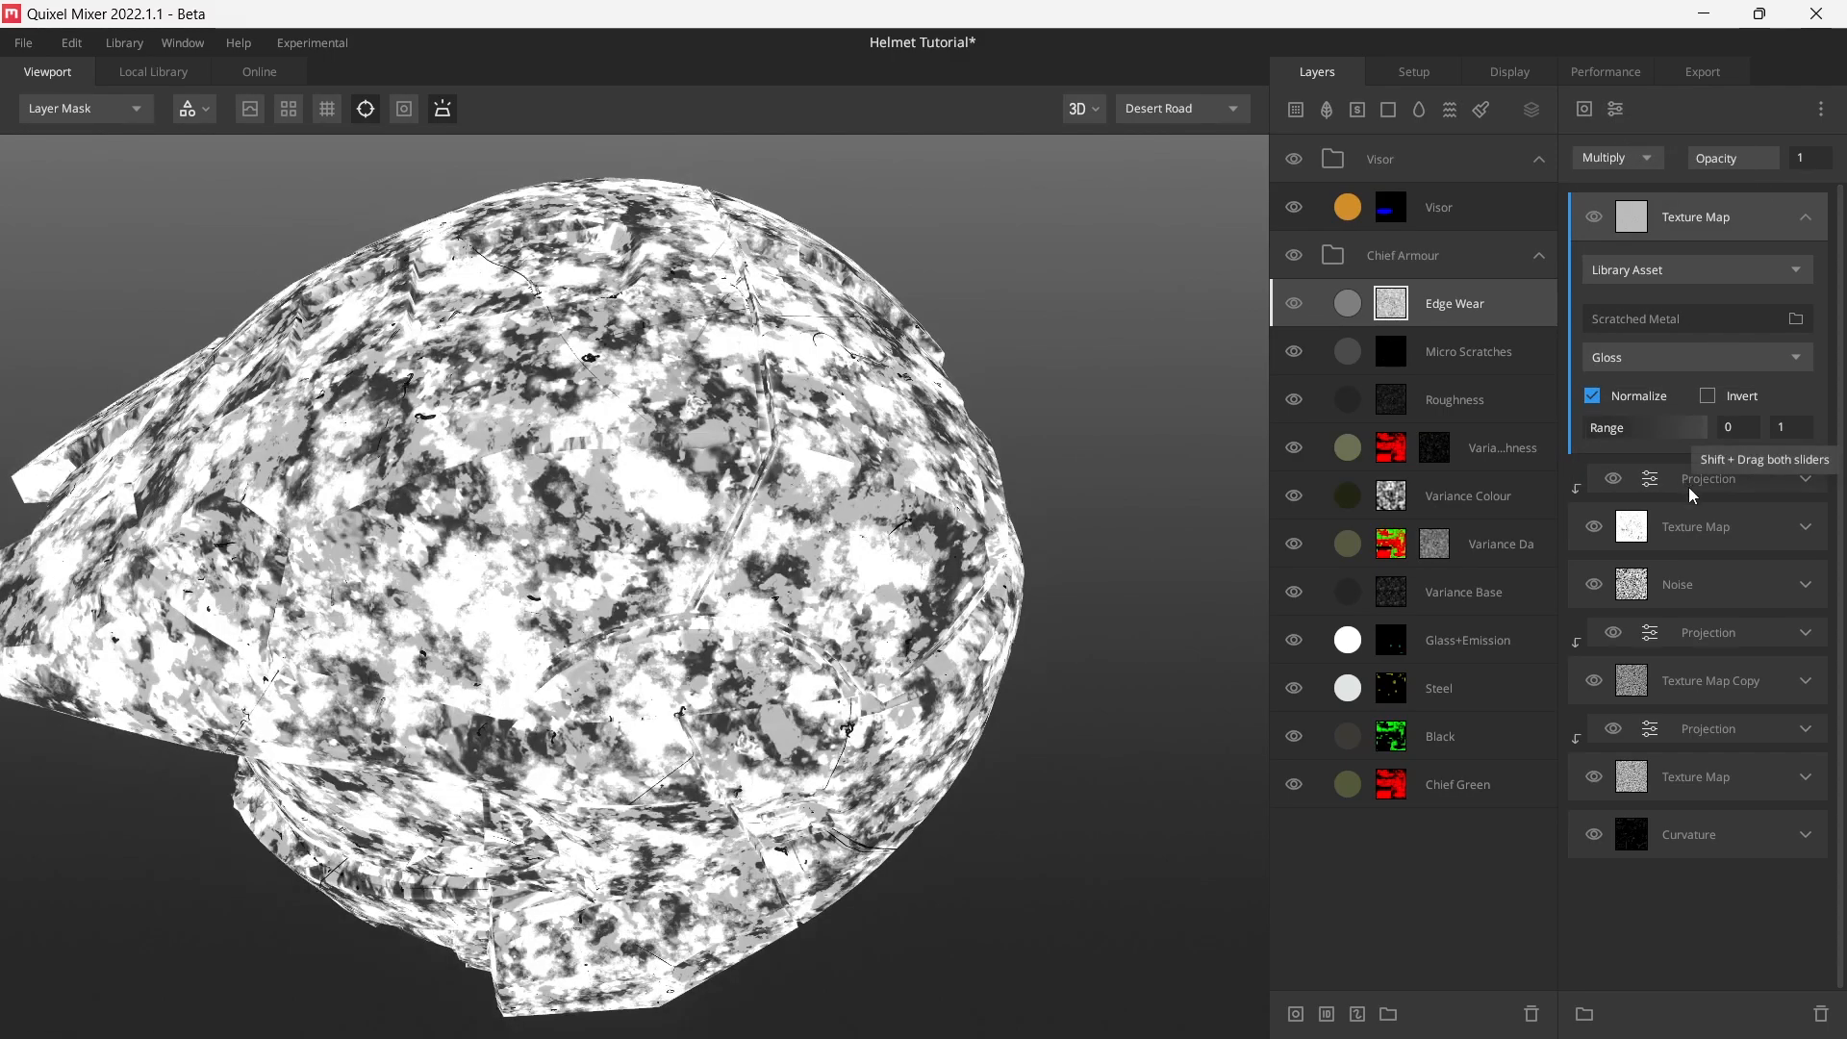
pyautogui.click(1684, 527)
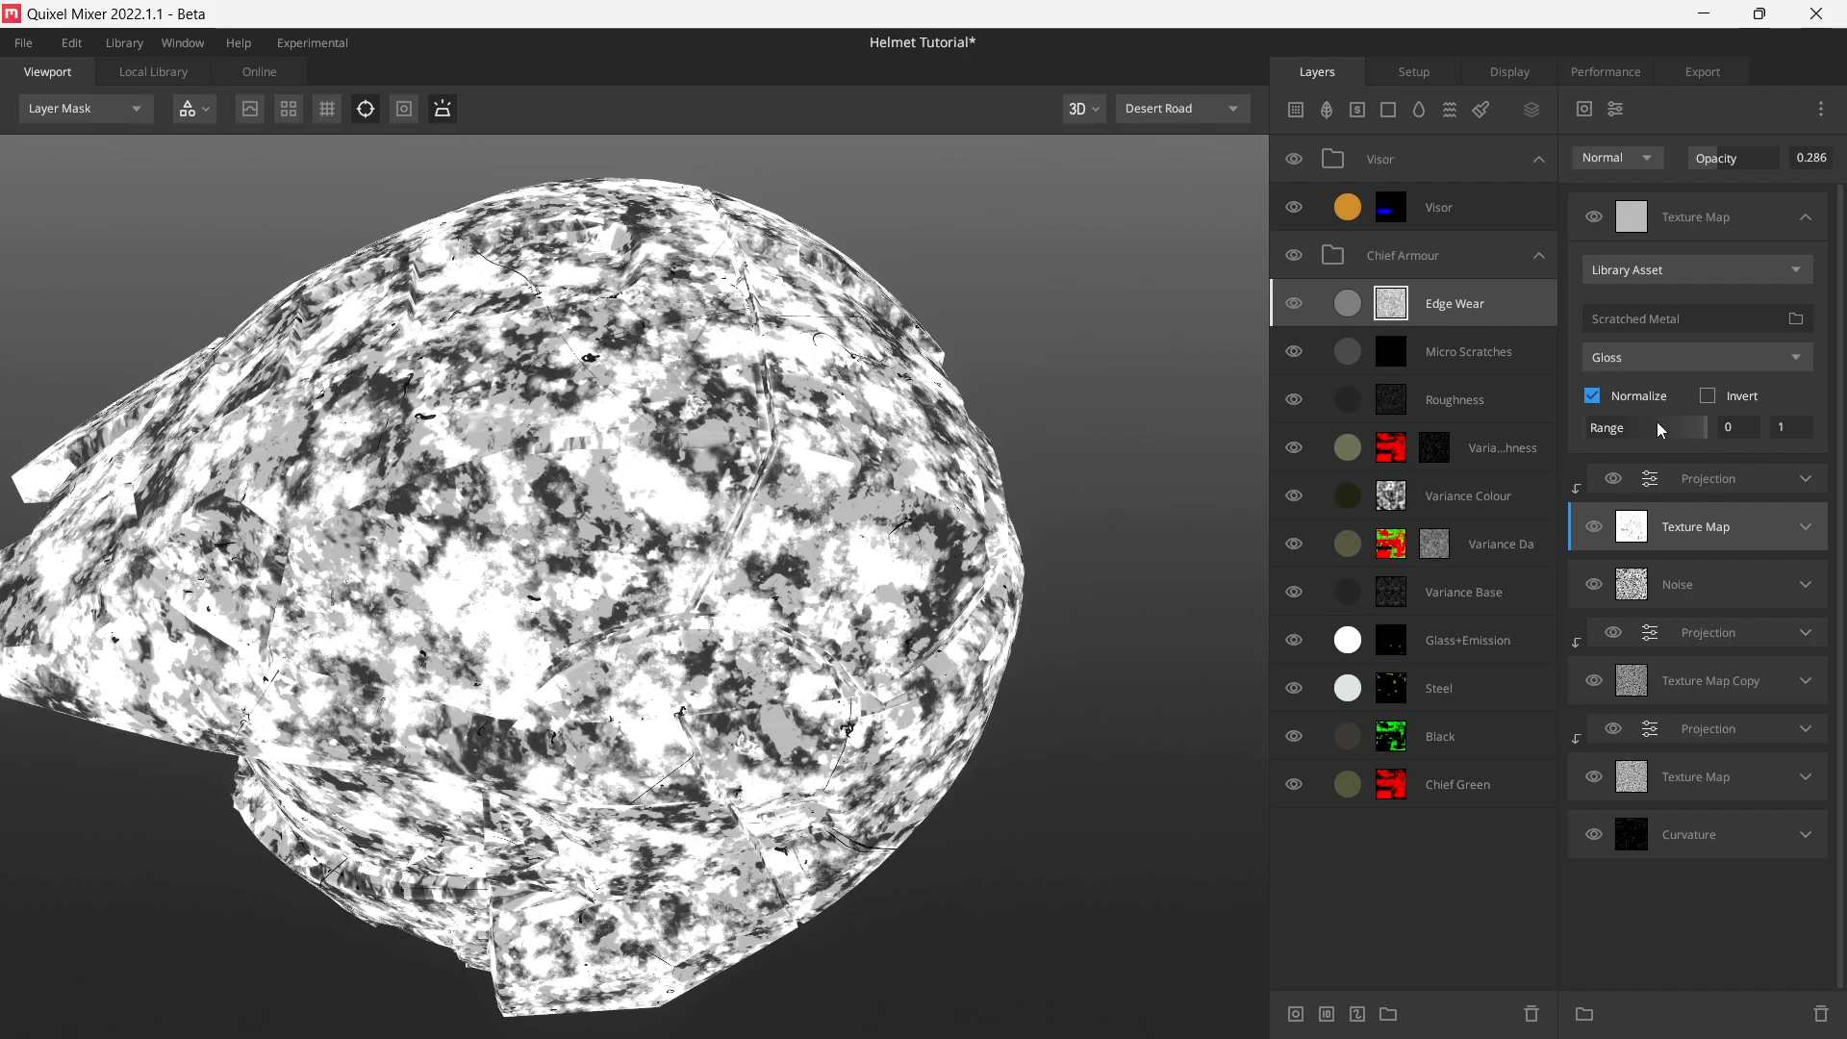
pyautogui.click(1640, 159)
pyautogui.click(1655, 258)
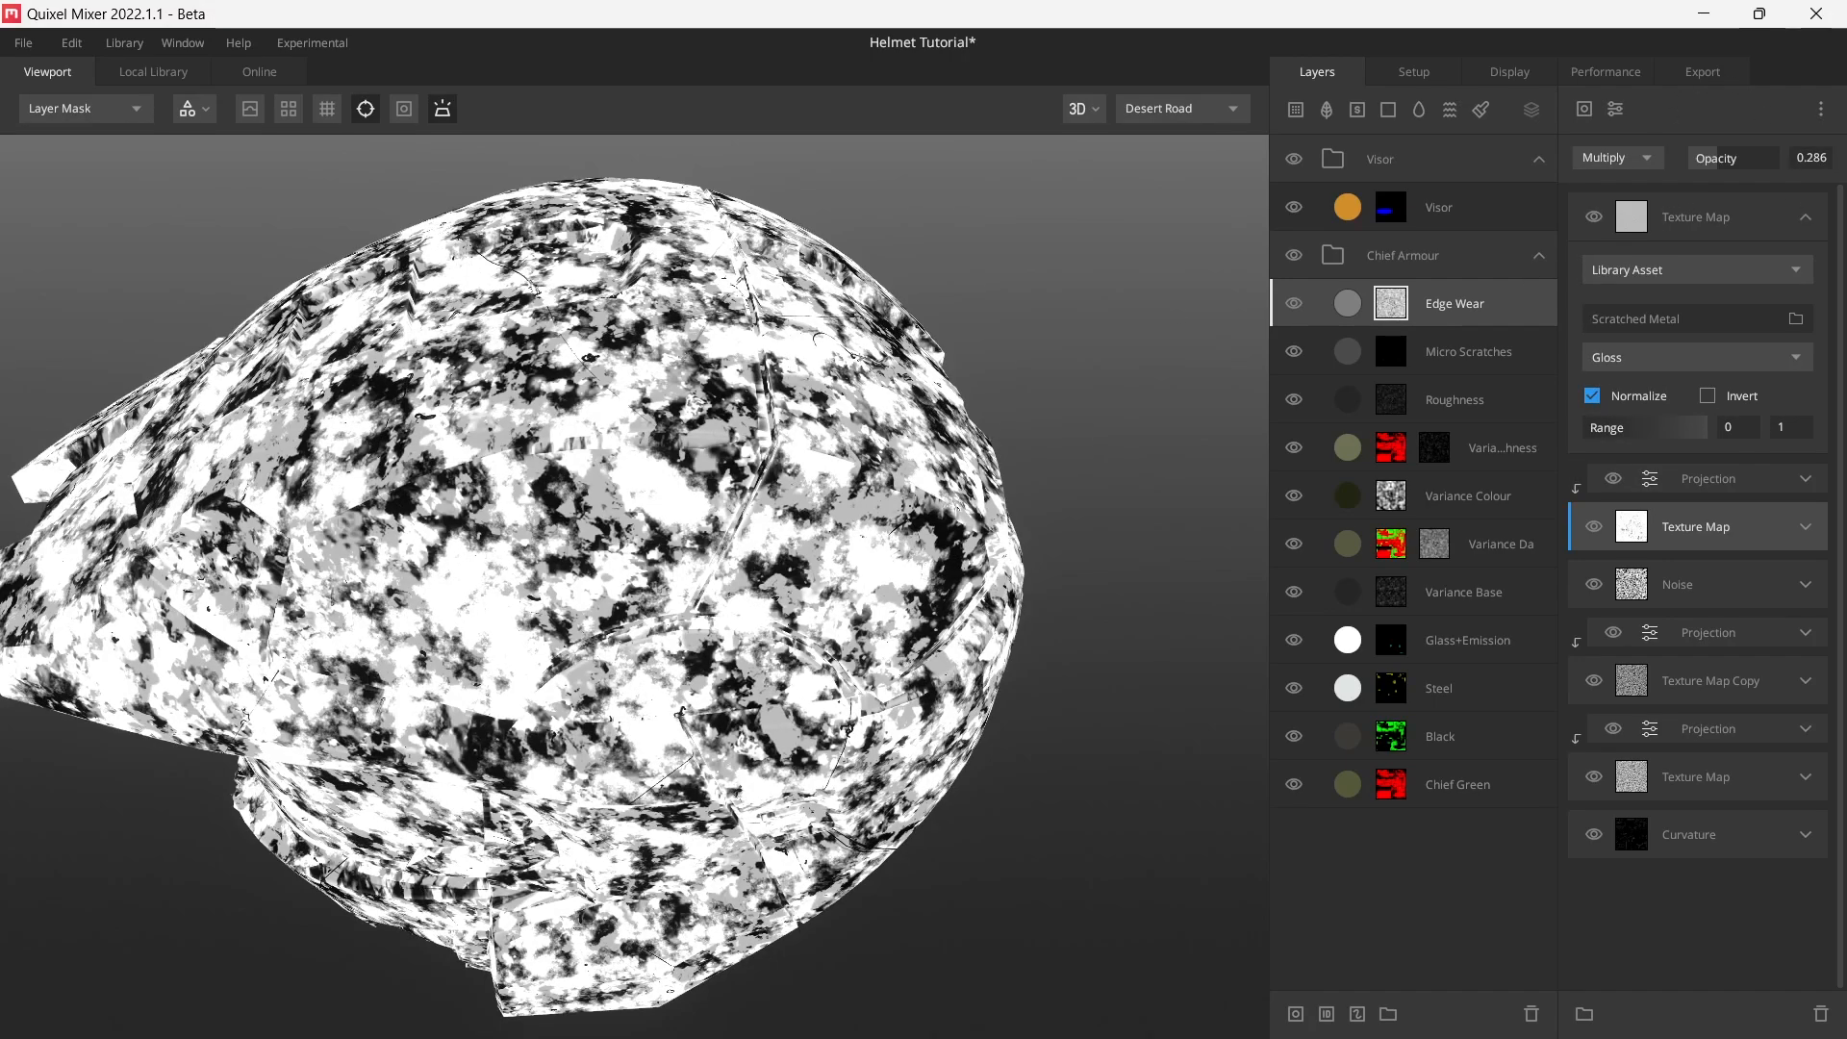
# - Search the library for "scratched" and assign the thinly scratched Scratched Painted Metal to the top Texture Map
pyautogui.click(1696, 219)
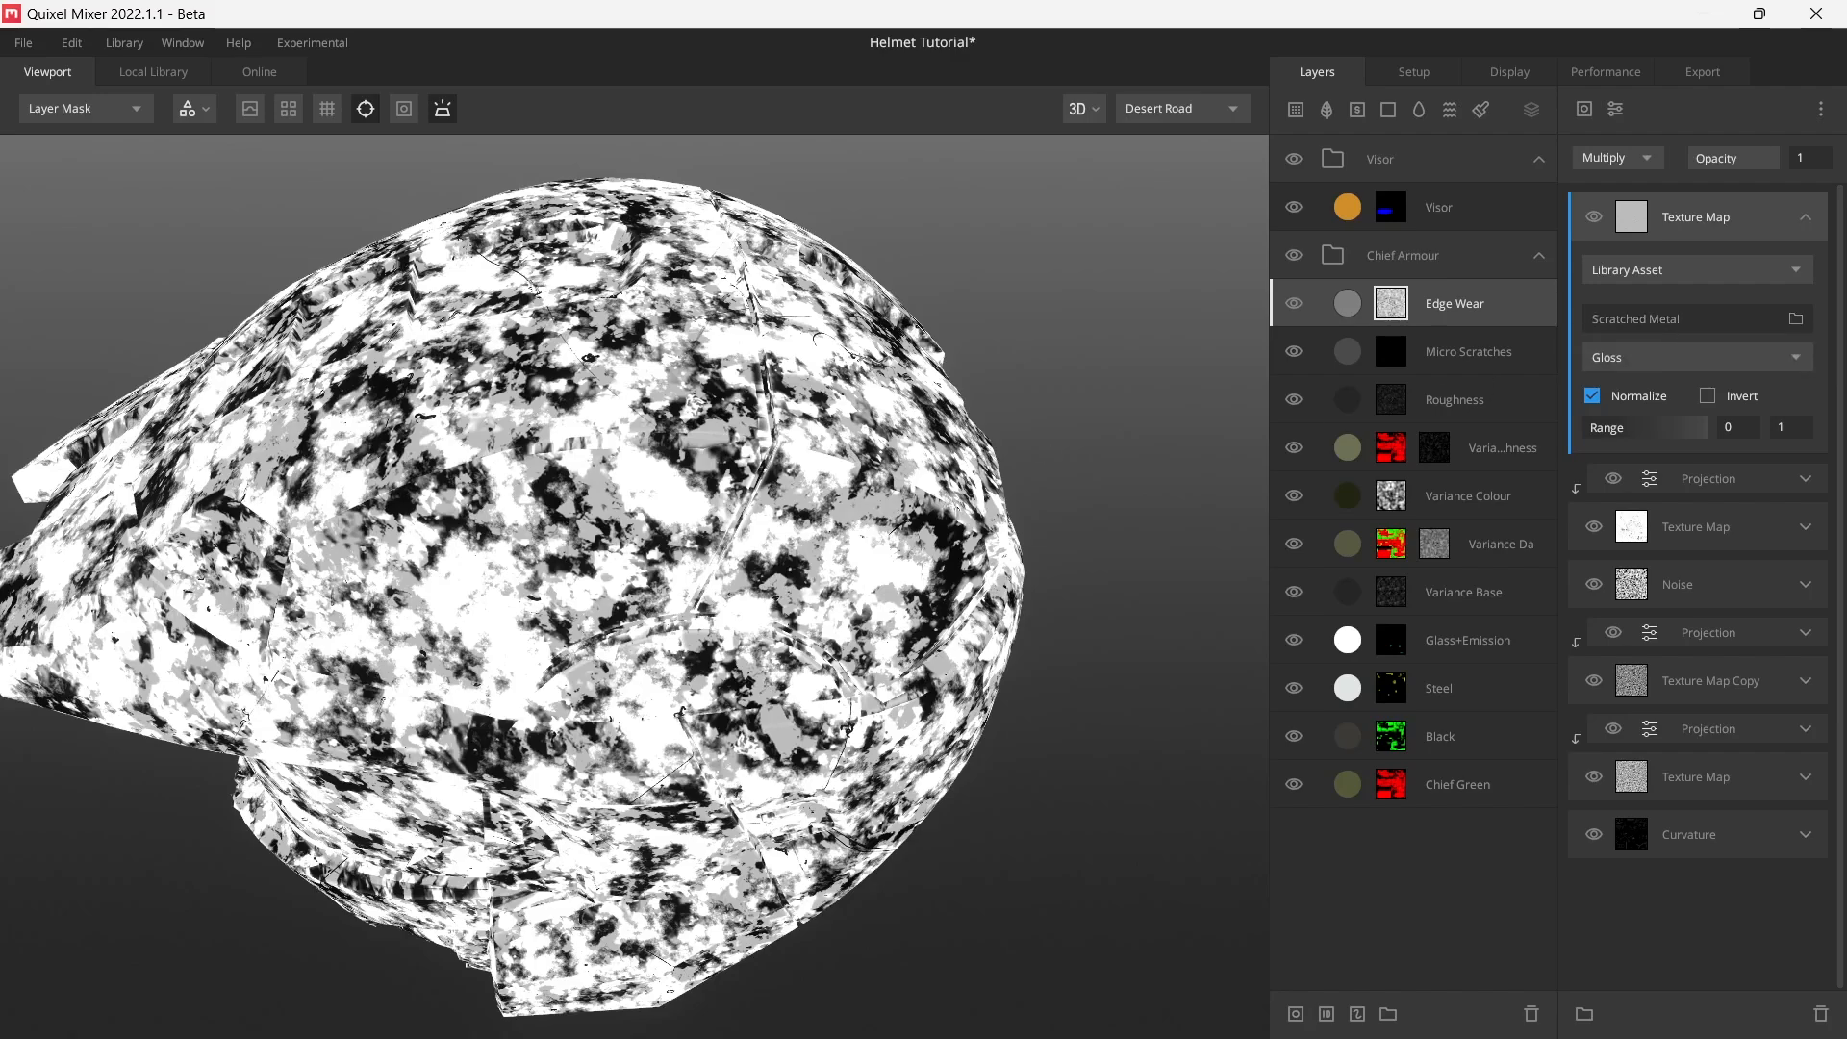
pyautogui.click(1726, 320)
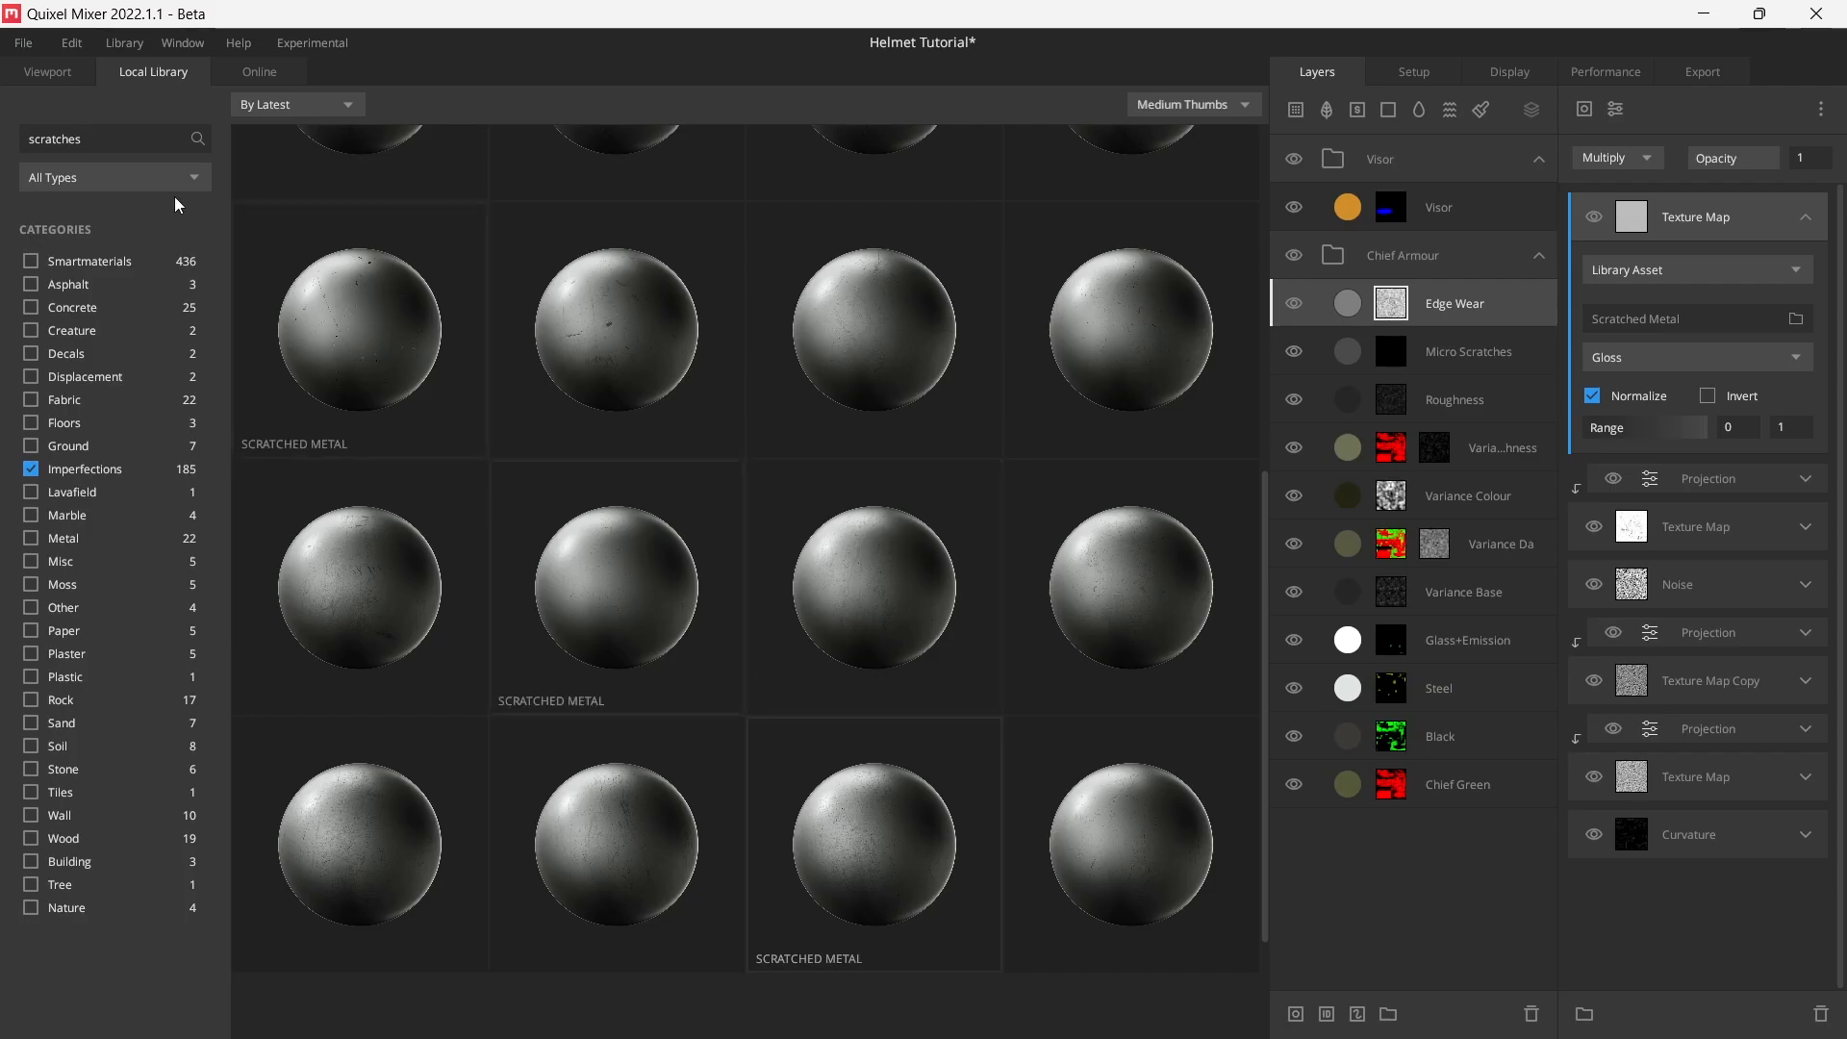
pyautogui.scroll(-1, 644, 529)
pyautogui.write('scratched')
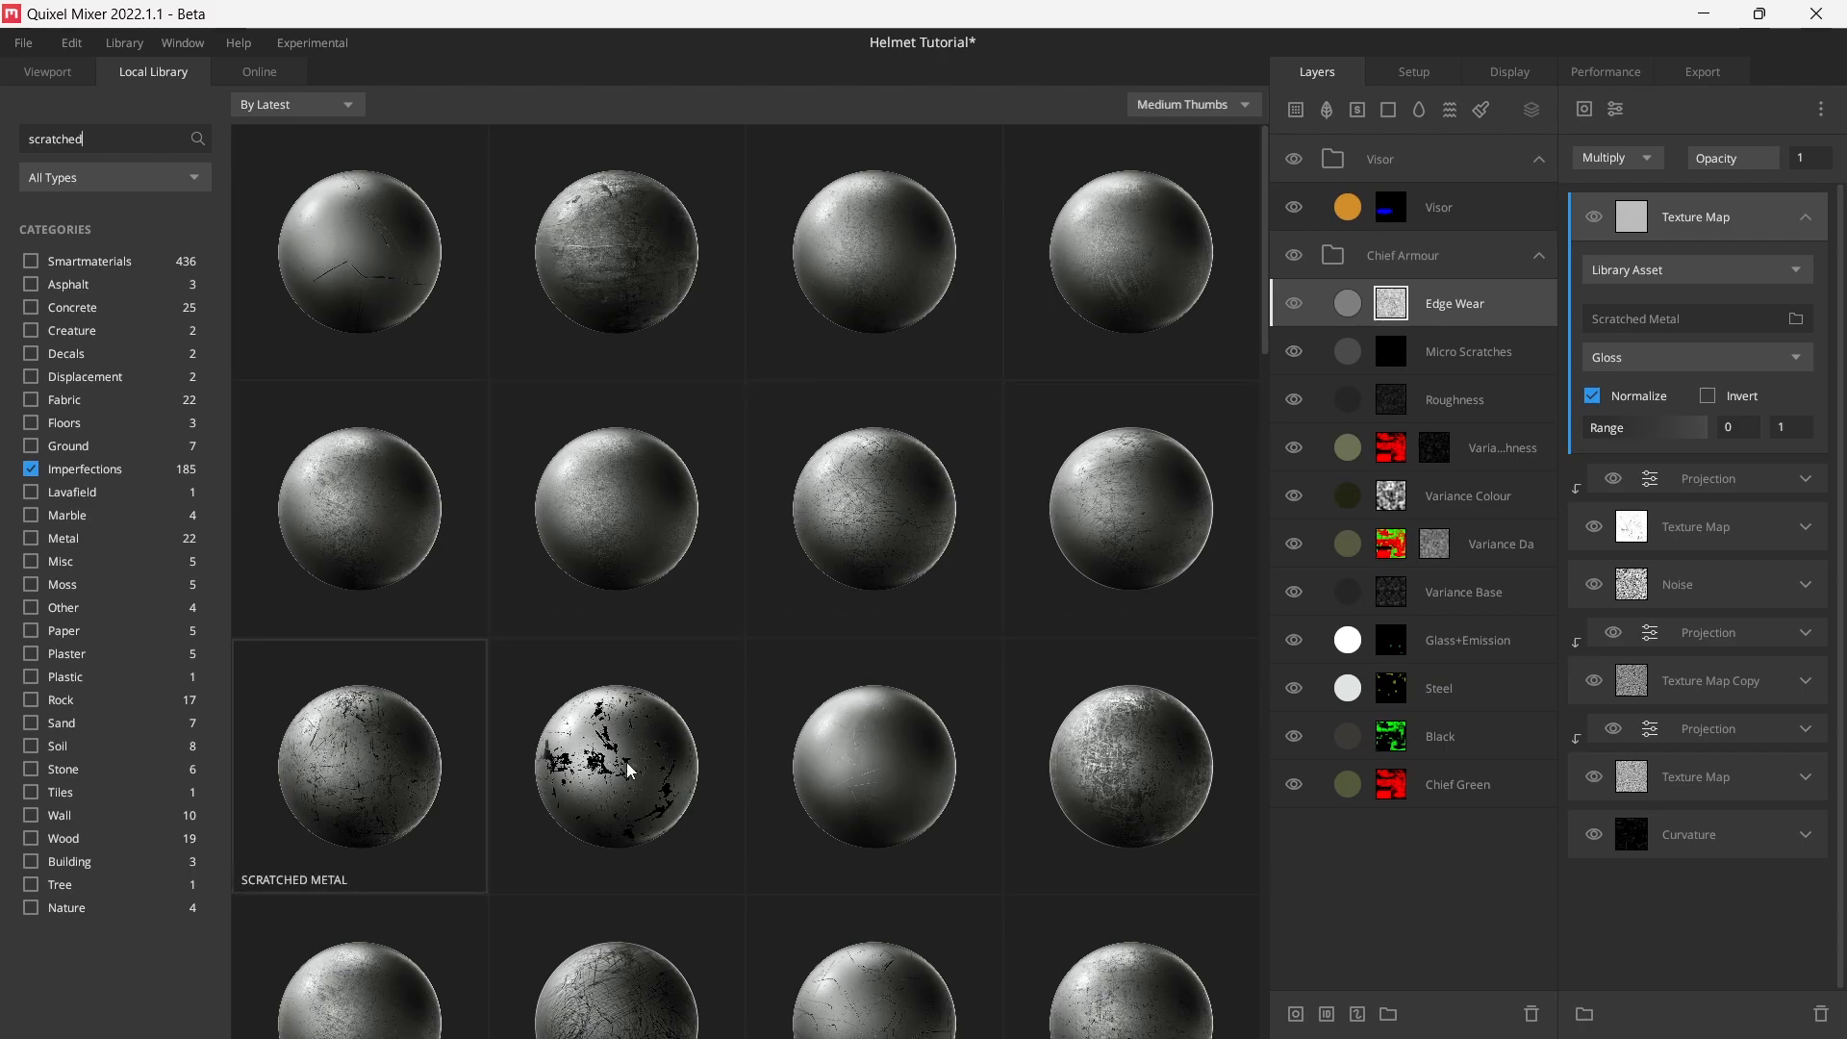
pyautogui.doubleClick(425, 302)
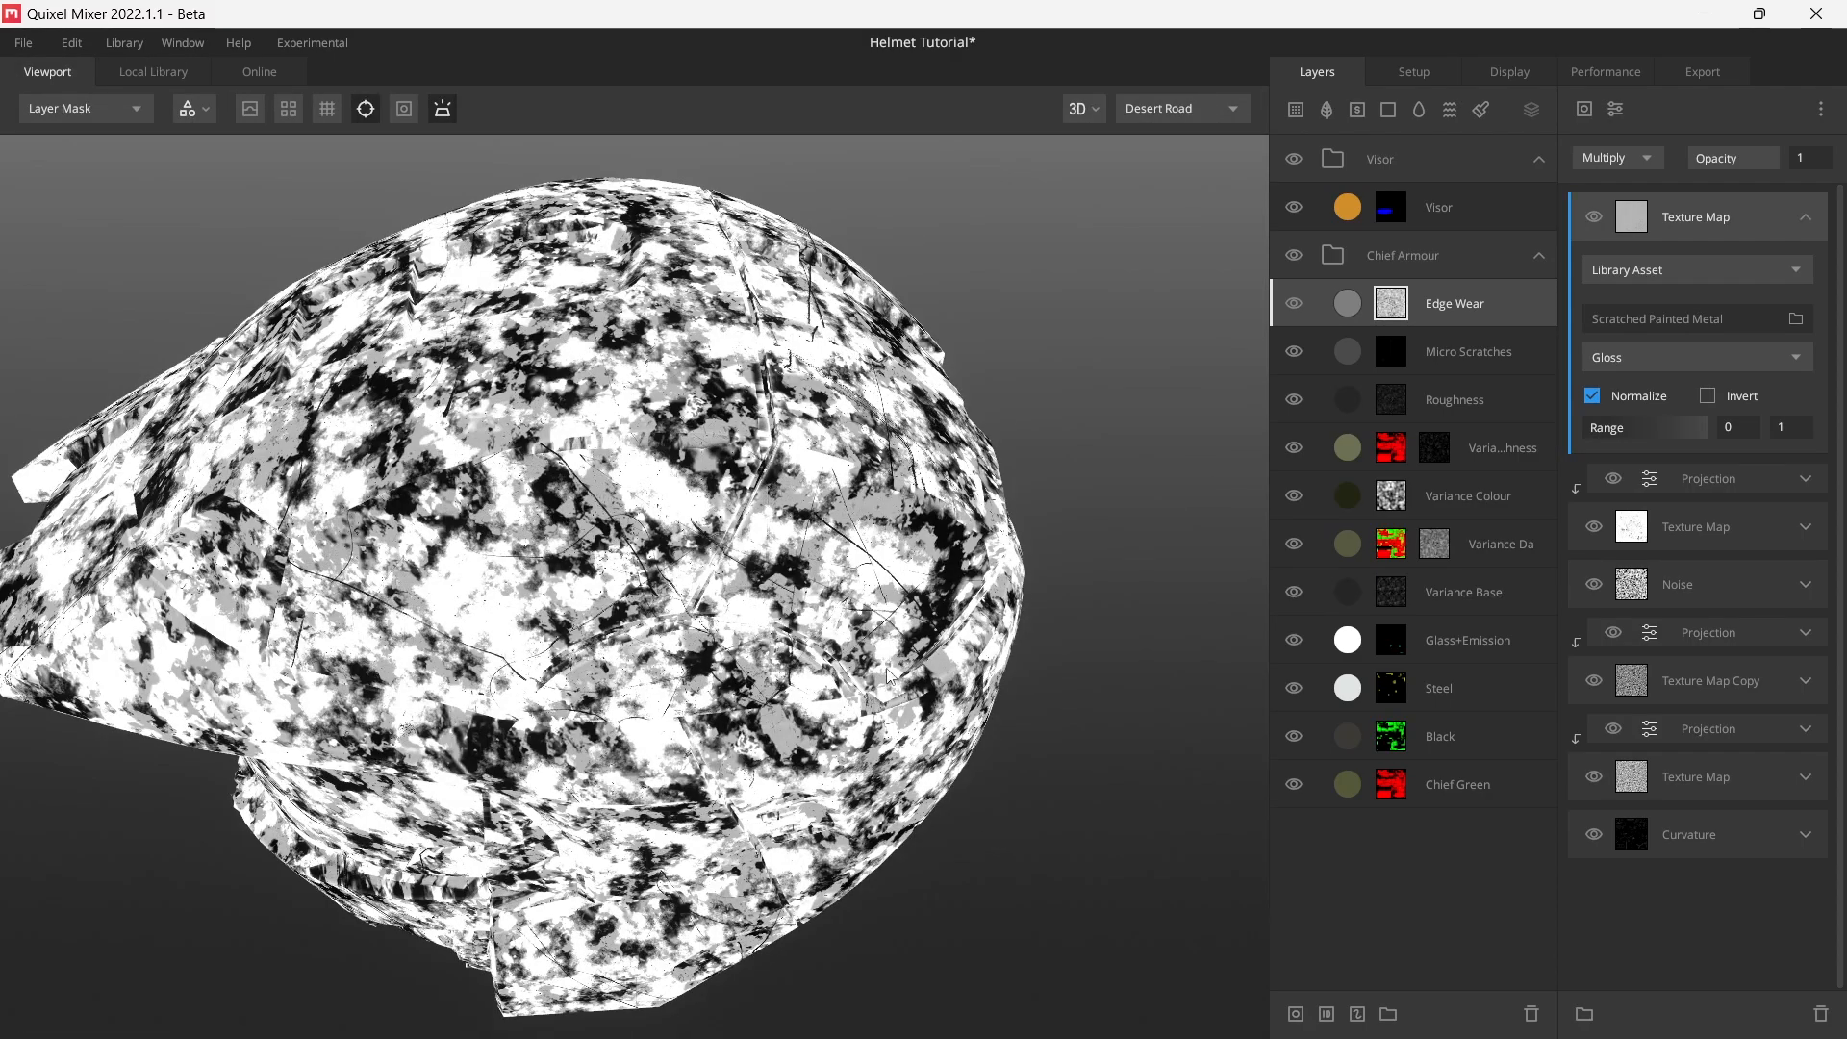
# - Replace the top Texture Map's asset with a chipped Scratched Painted Metal and isolate that component on the helmet
pyautogui.click(1761, 322)
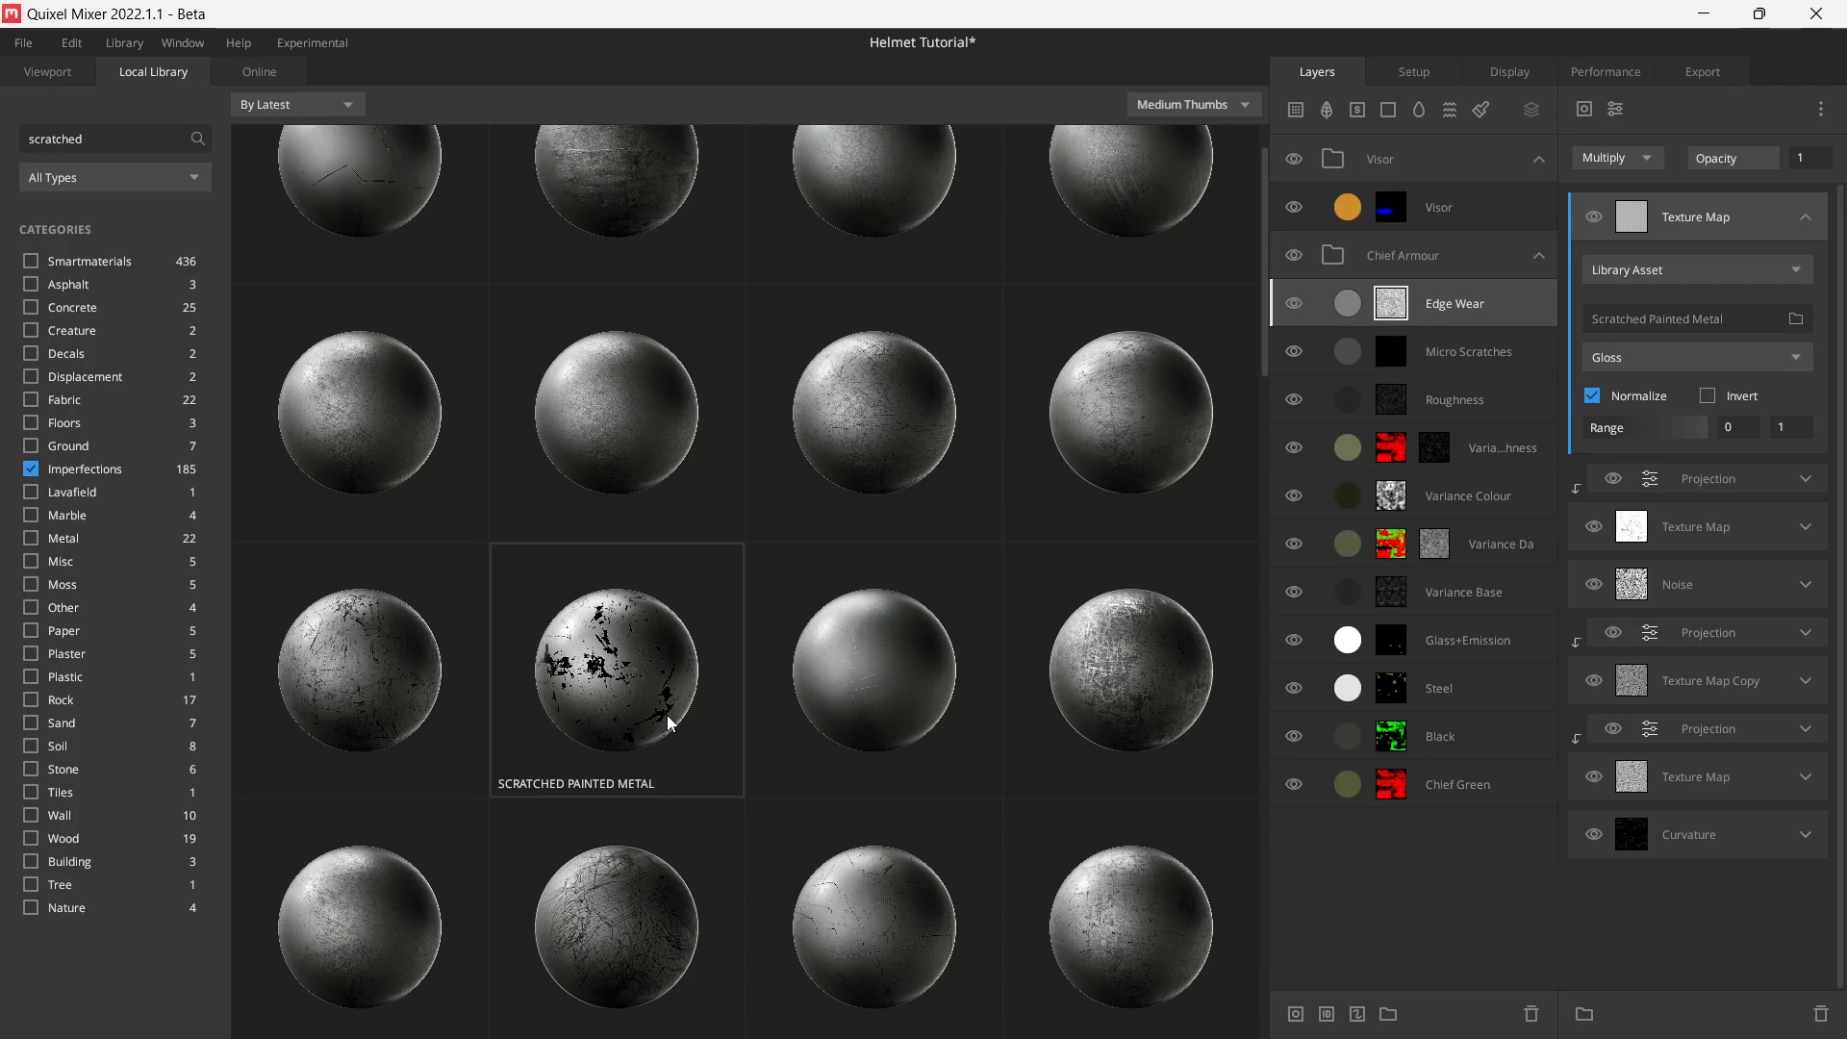
pyautogui.scroll(-5, 670, 723)
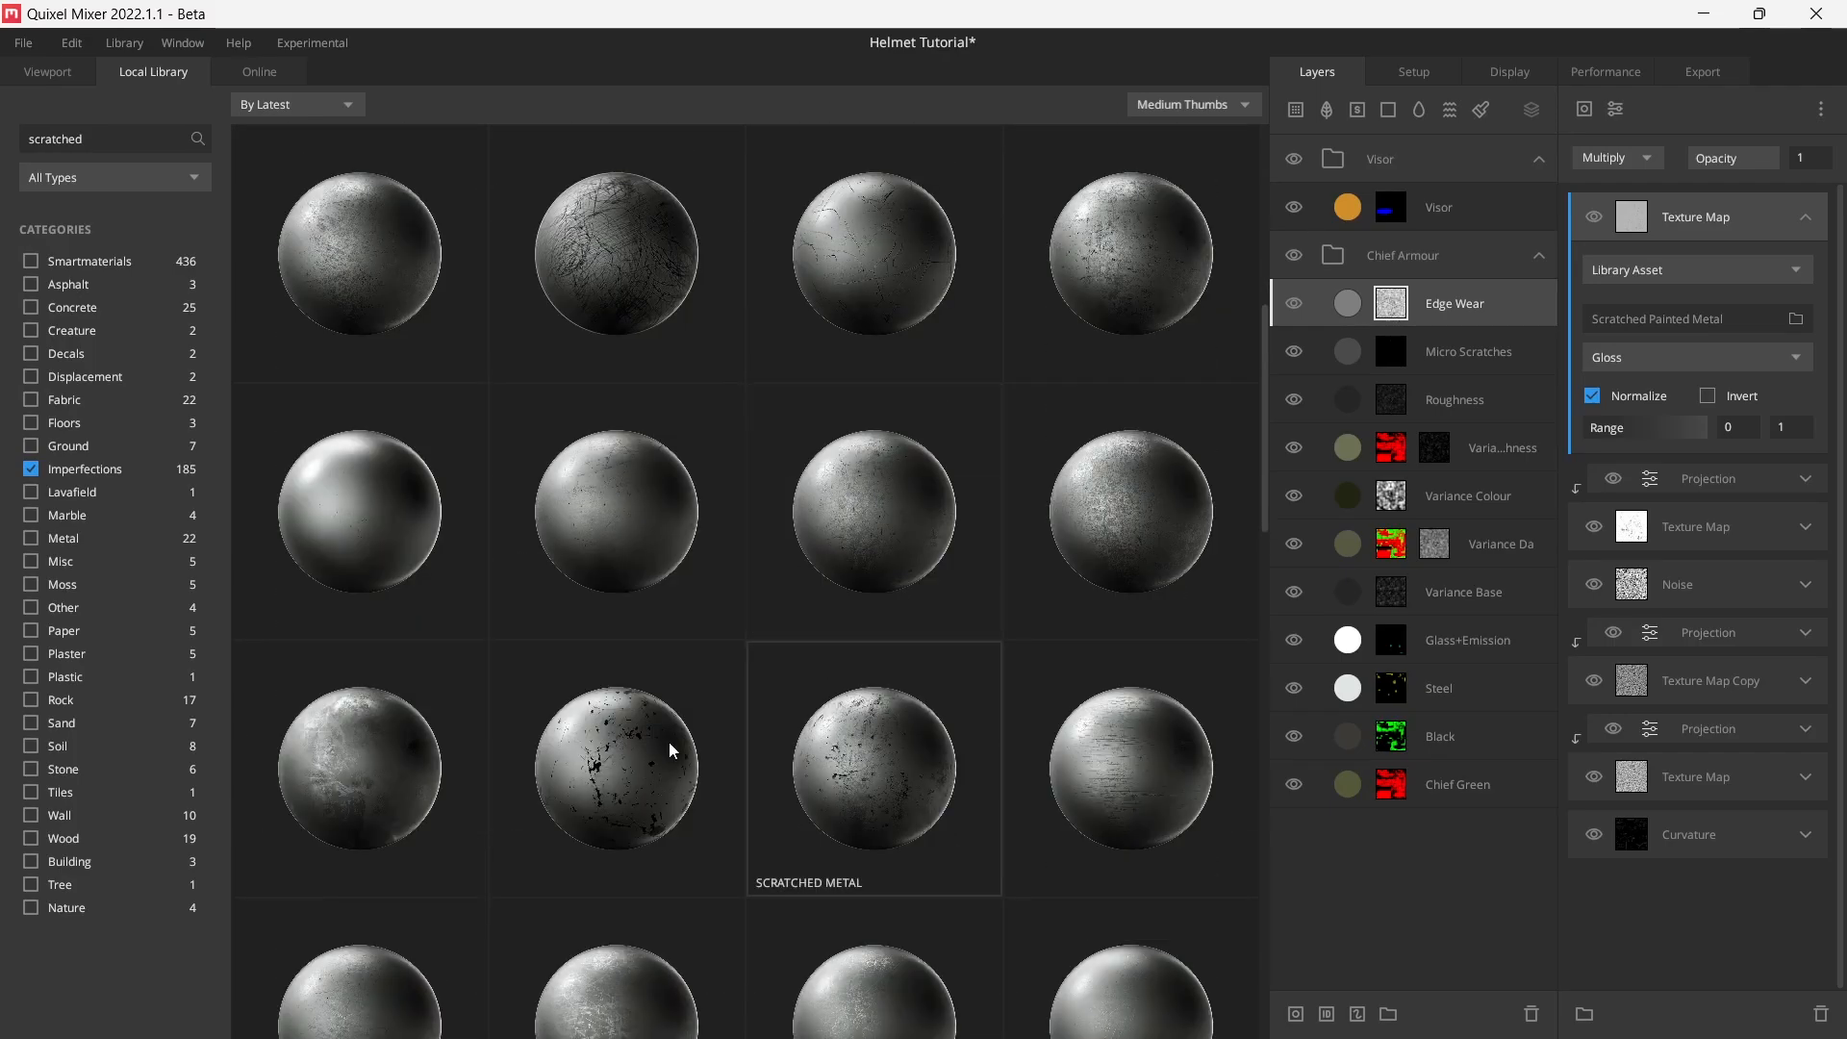
pyautogui.click(631, 741)
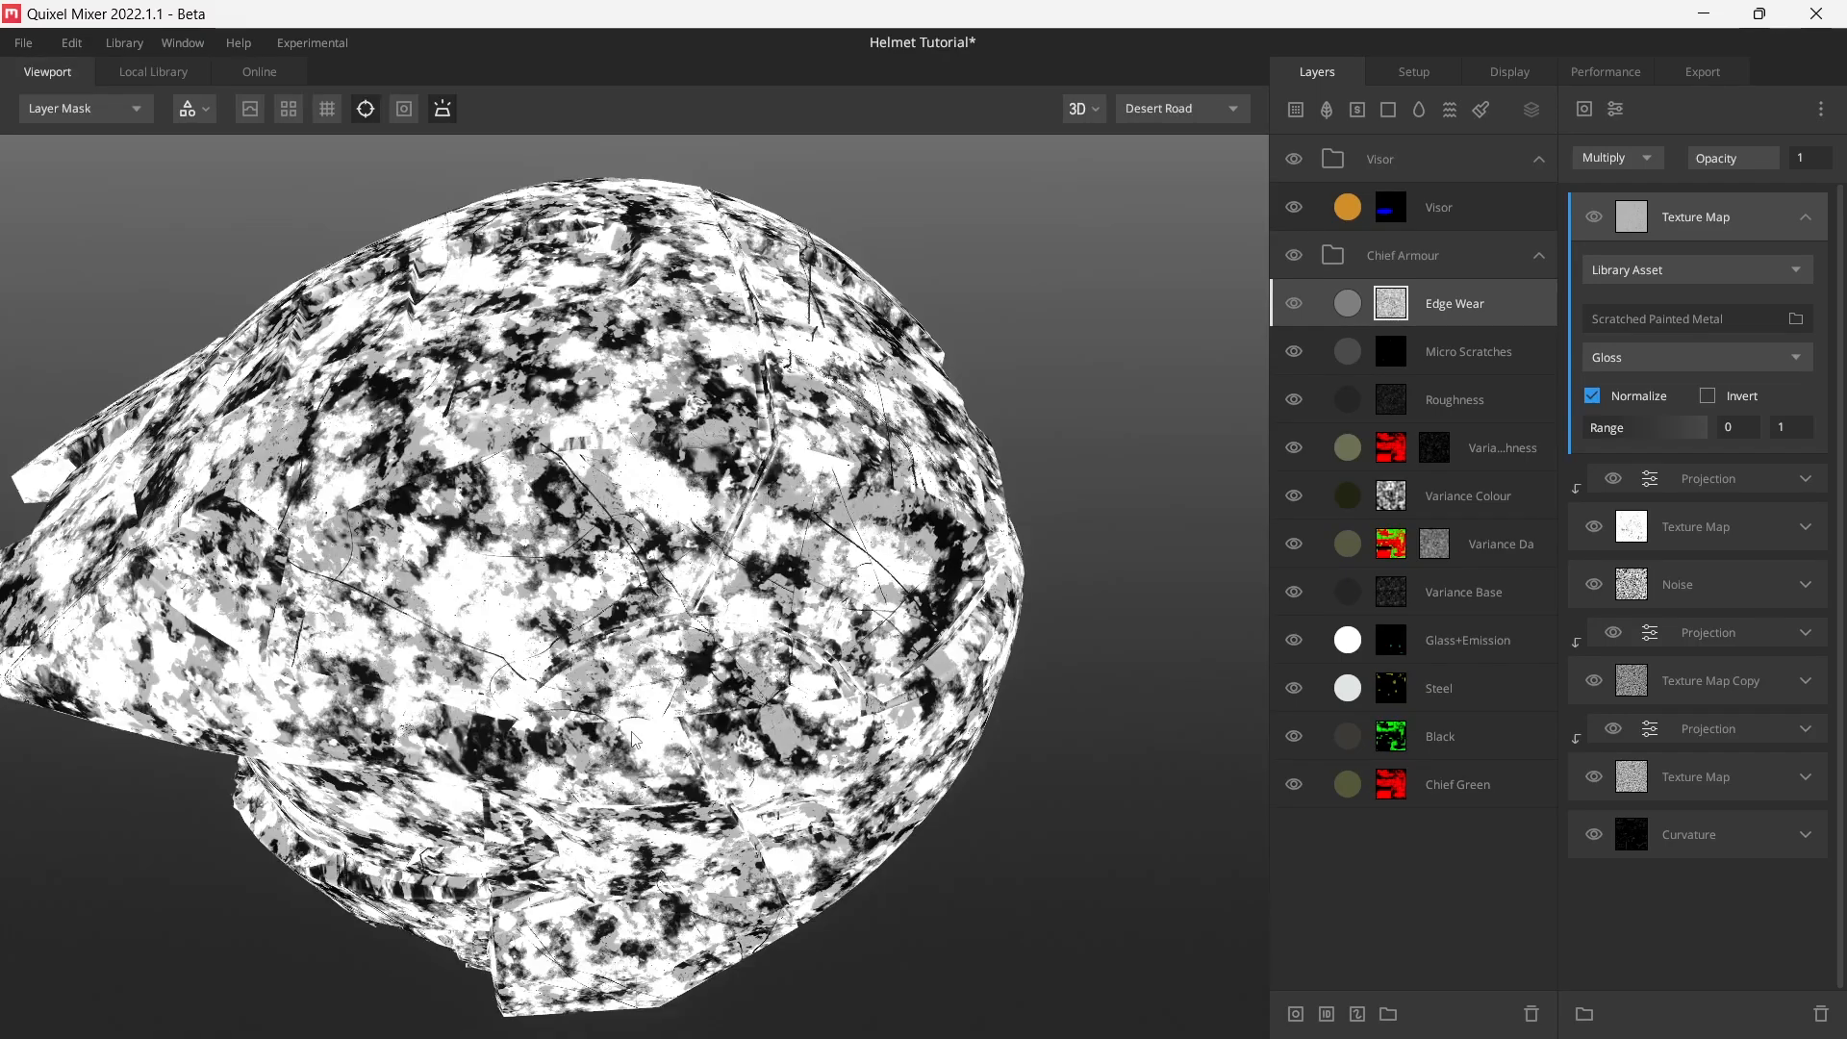
pyautogui.moveTo(707, 598); pyautogui.dragTo(713, 646)
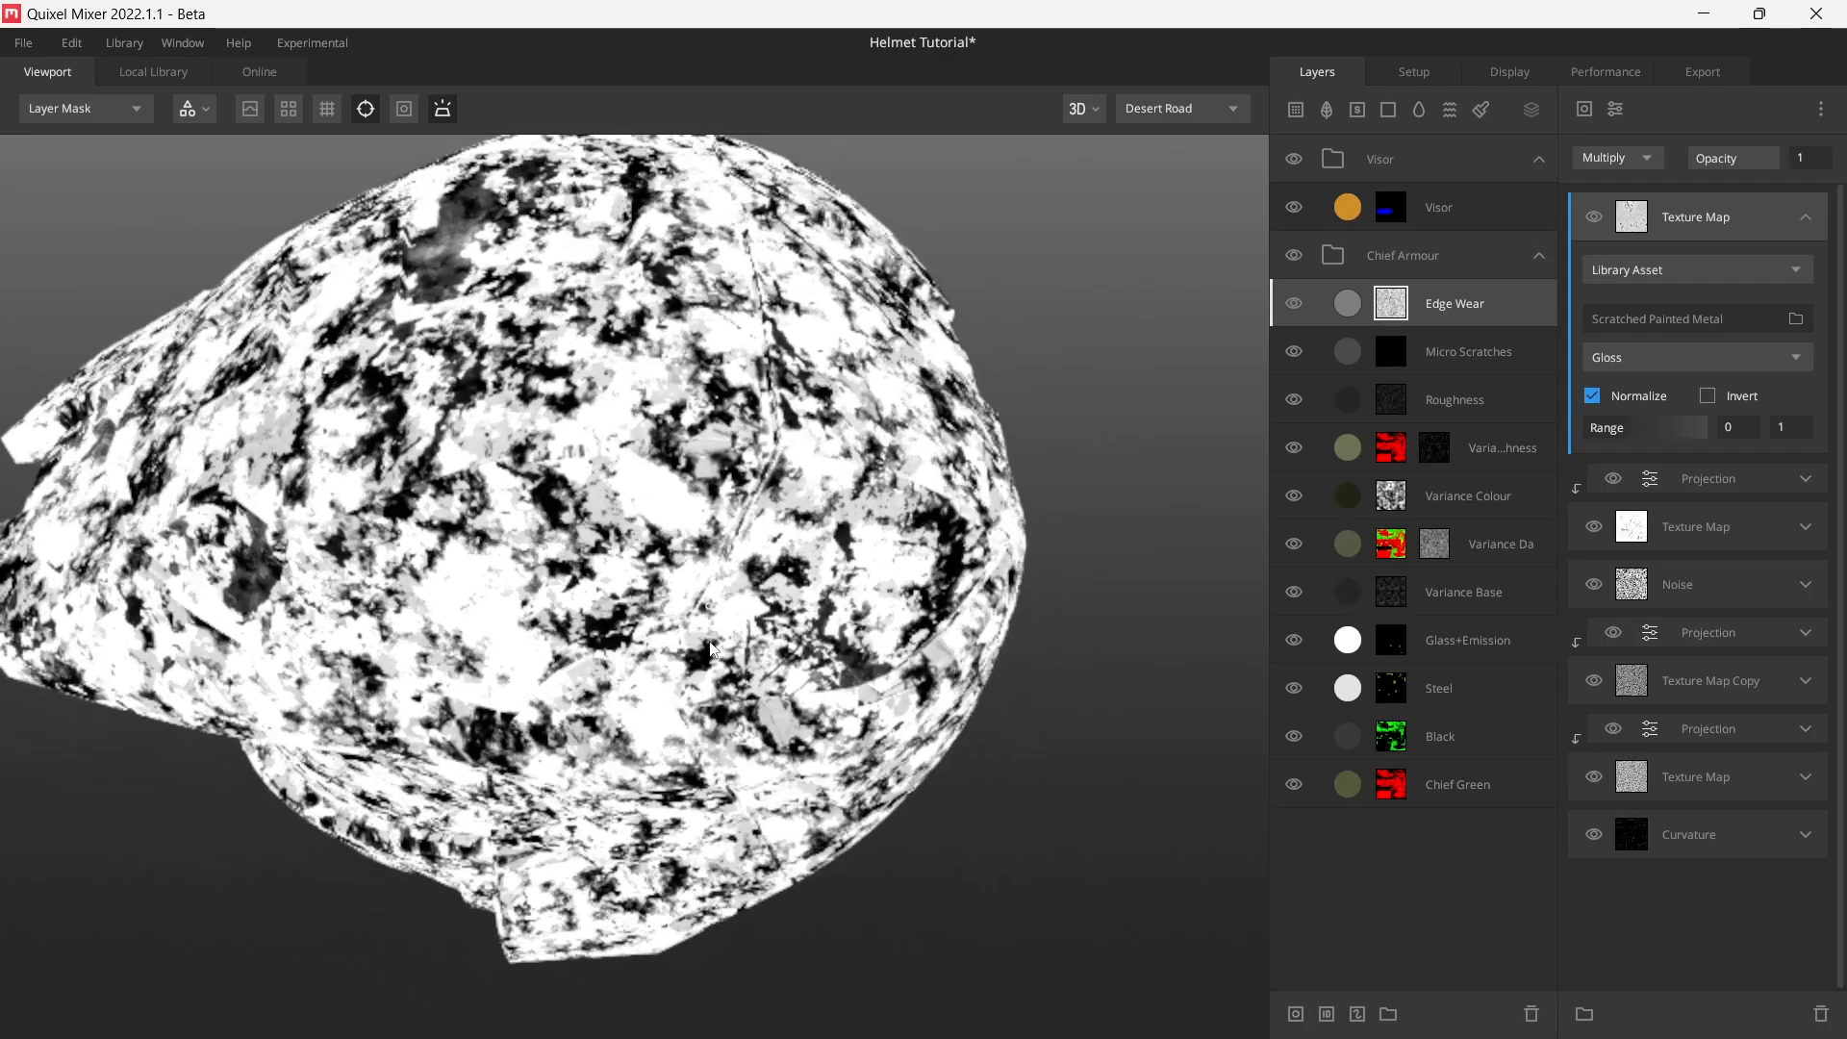
pyautogui.keyDown('alt'); pyautogui.click(1590, 212); pyautogui.keyUp('alt')
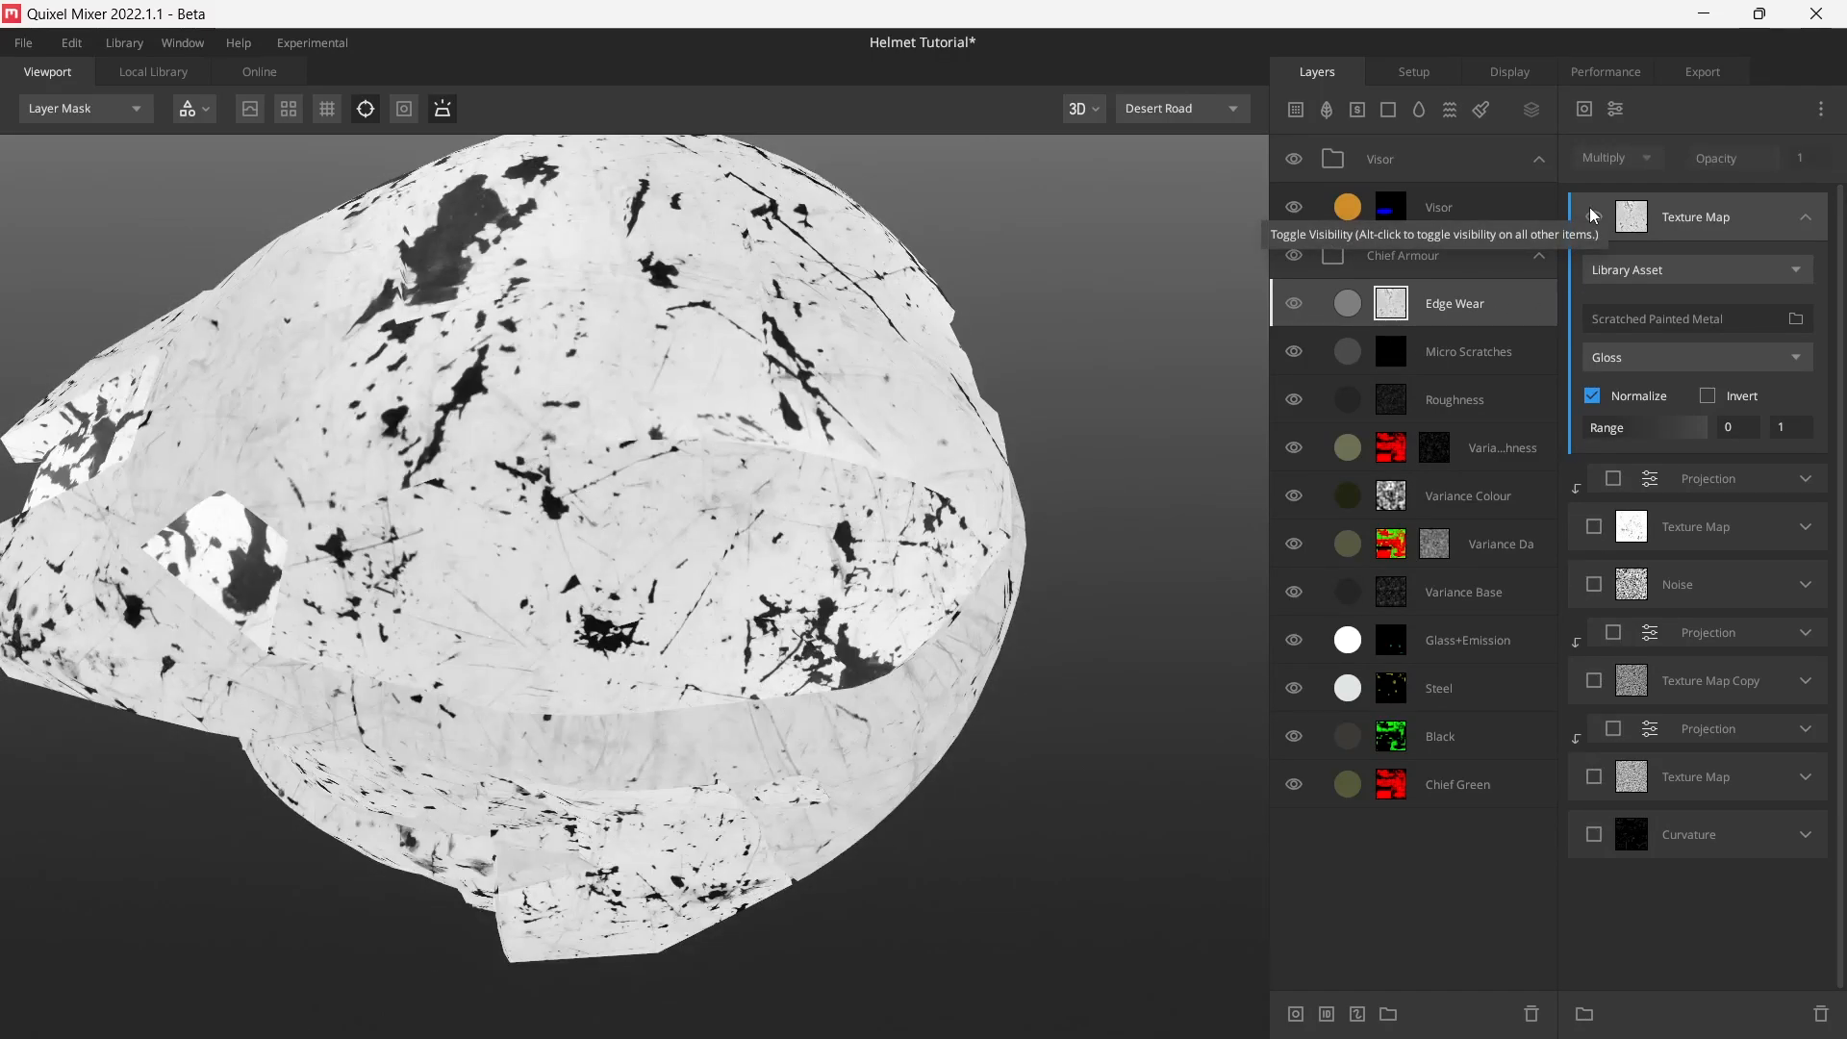
# - Show all mask components again and set the top Scratched Painted Metal to its inverted Mask channel with a range maximum of 0.714
pyautogui.keyDown('alt'); pyautogui.click(1590, 208); pyautogui.keyUp('alt')
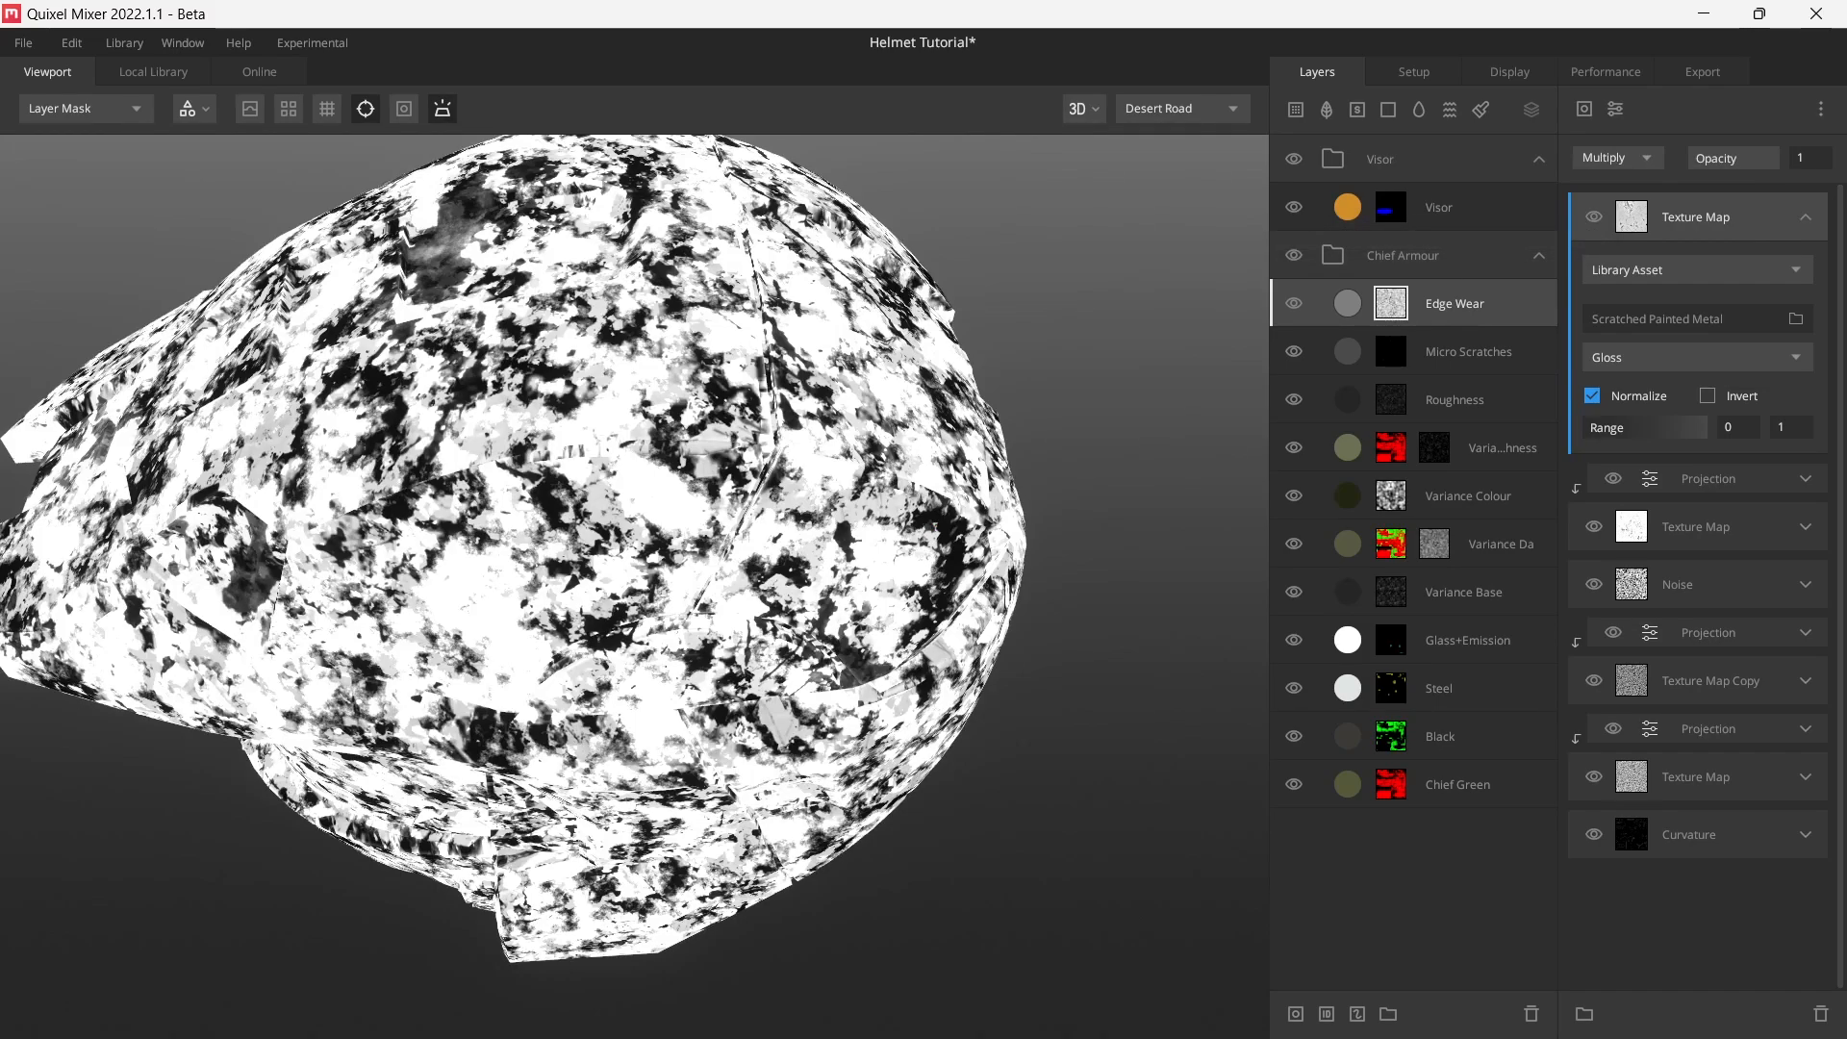
pyautogui.click(1636, 354)
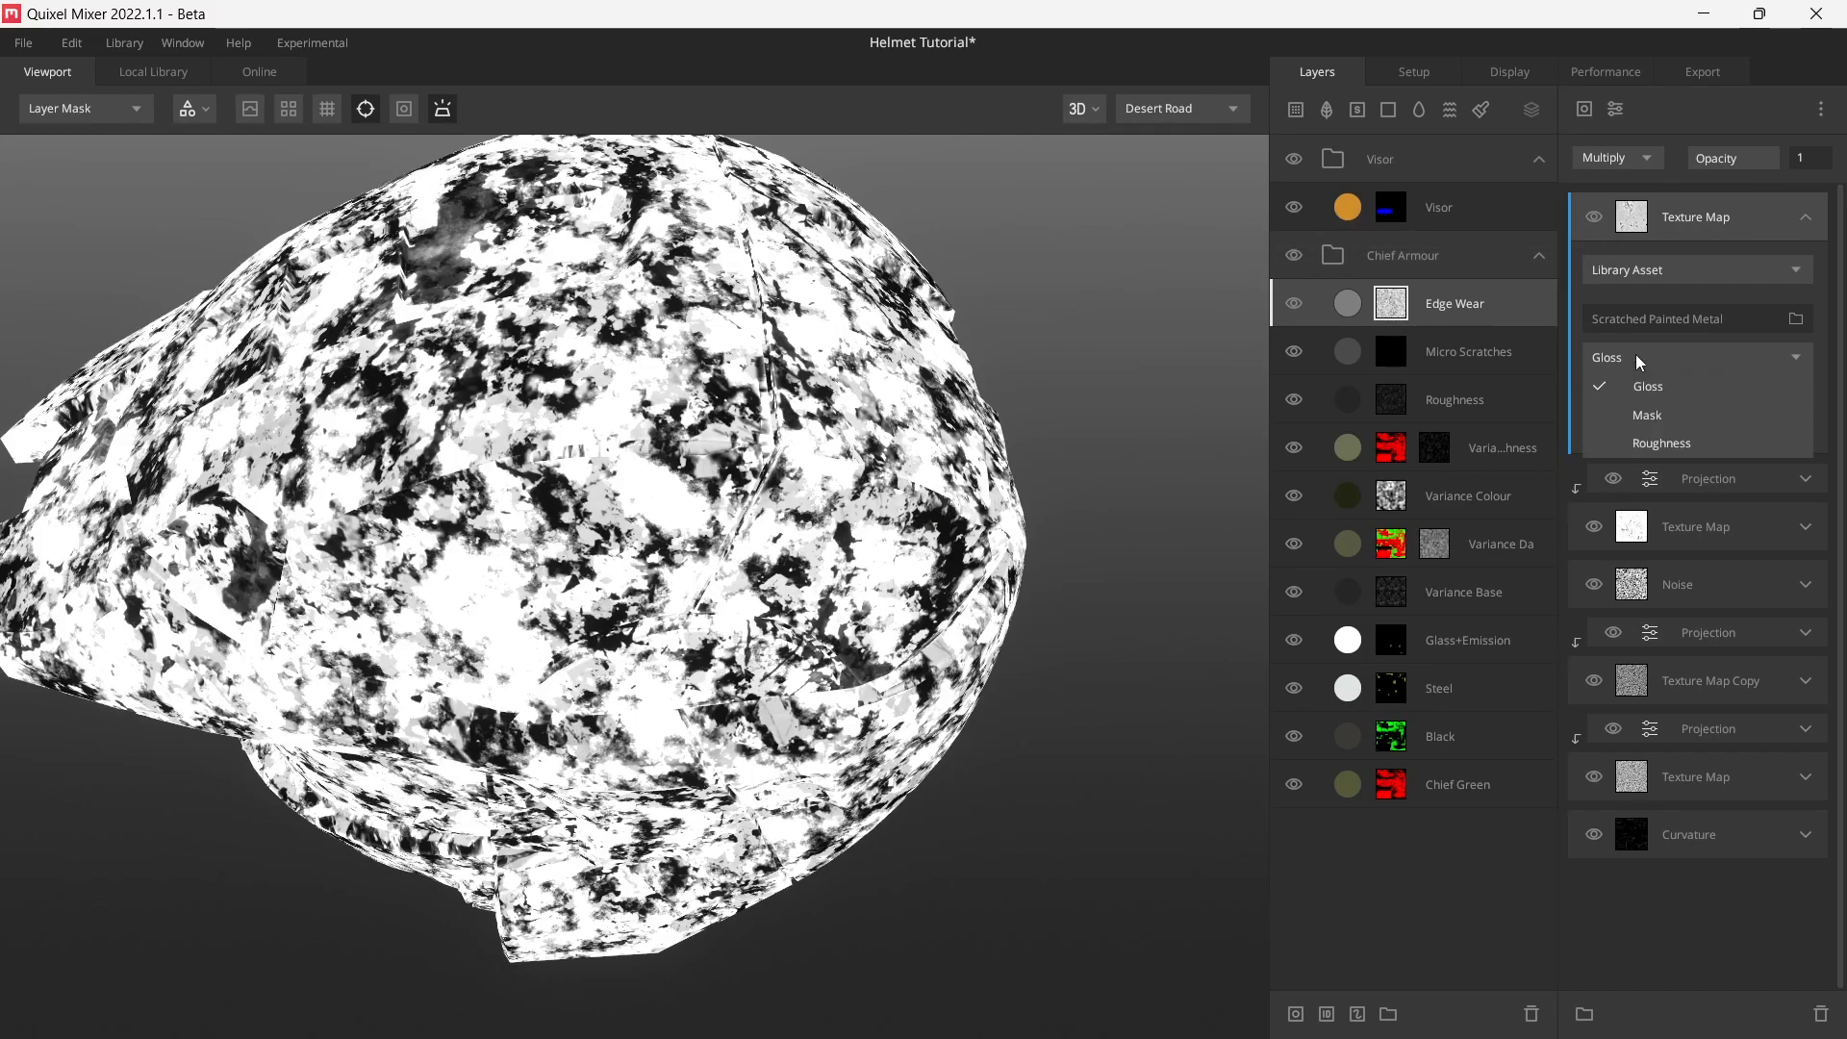
pyautogui.click(1664, 404)
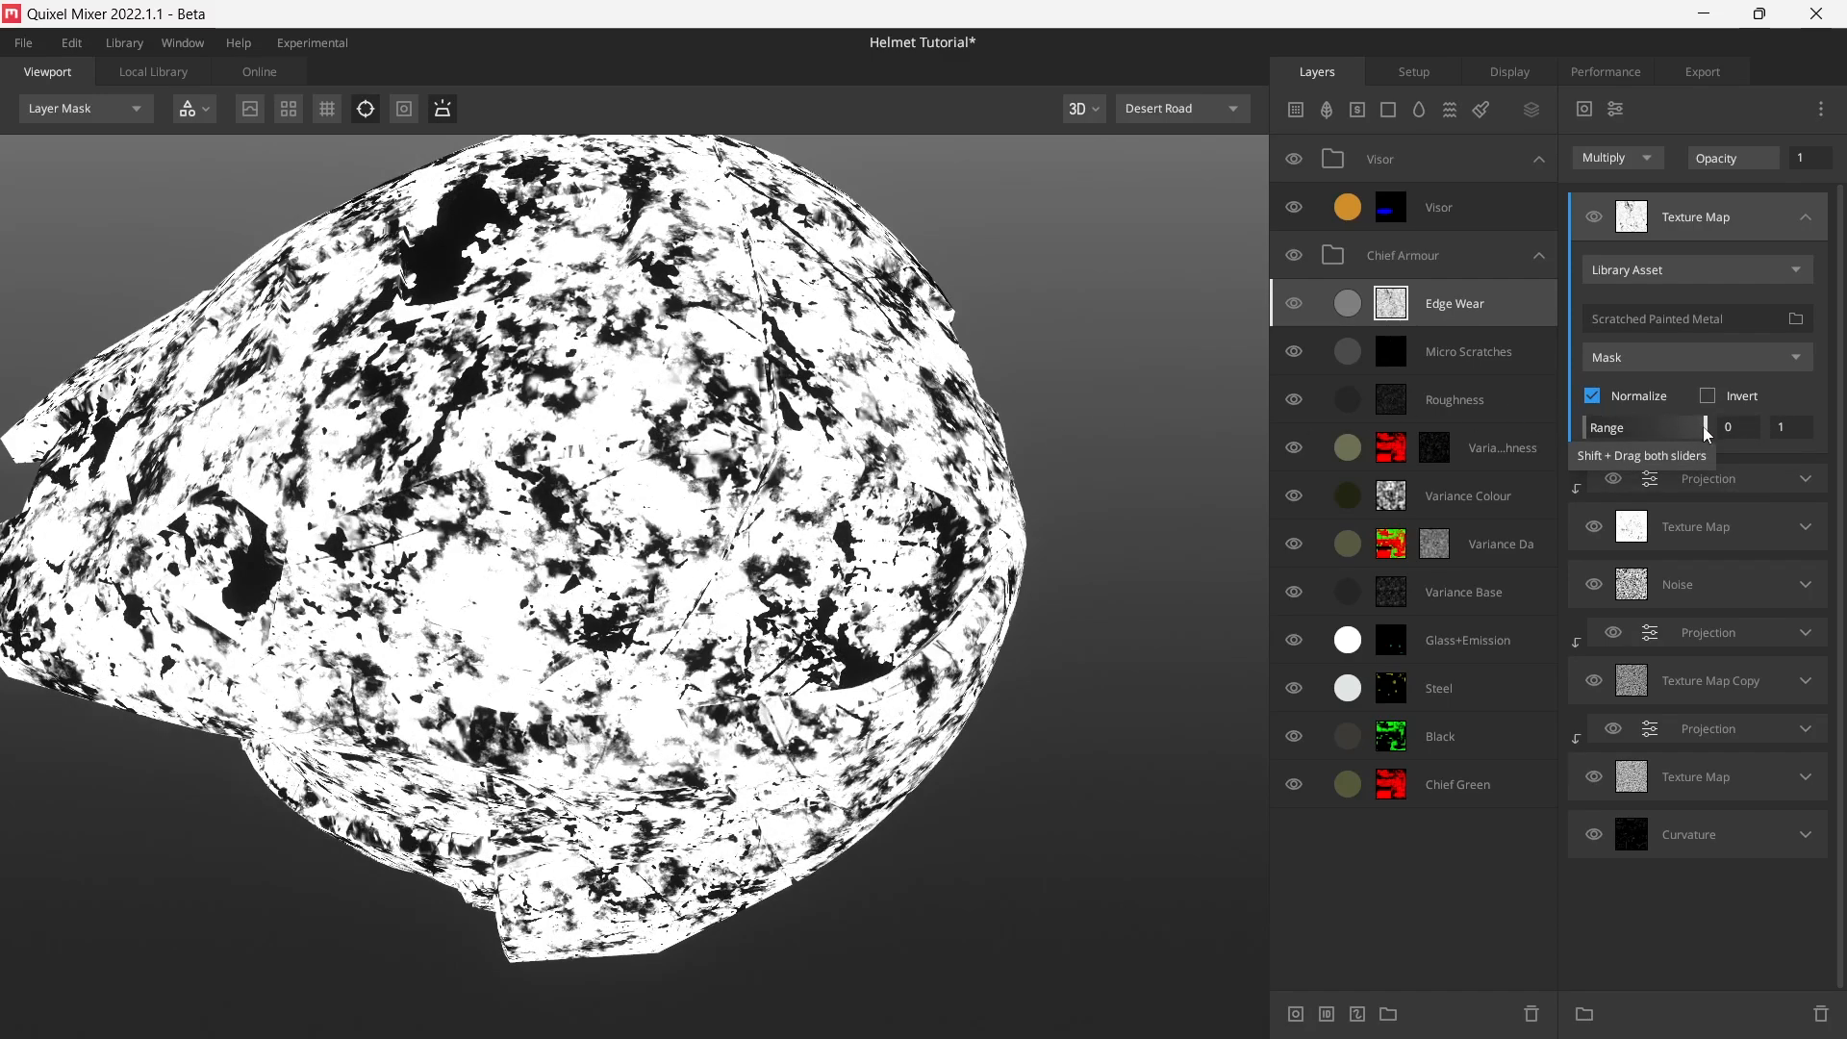
pyautogui.moveTo(1703, 425); pyautogui.dragTo(1675, 435)
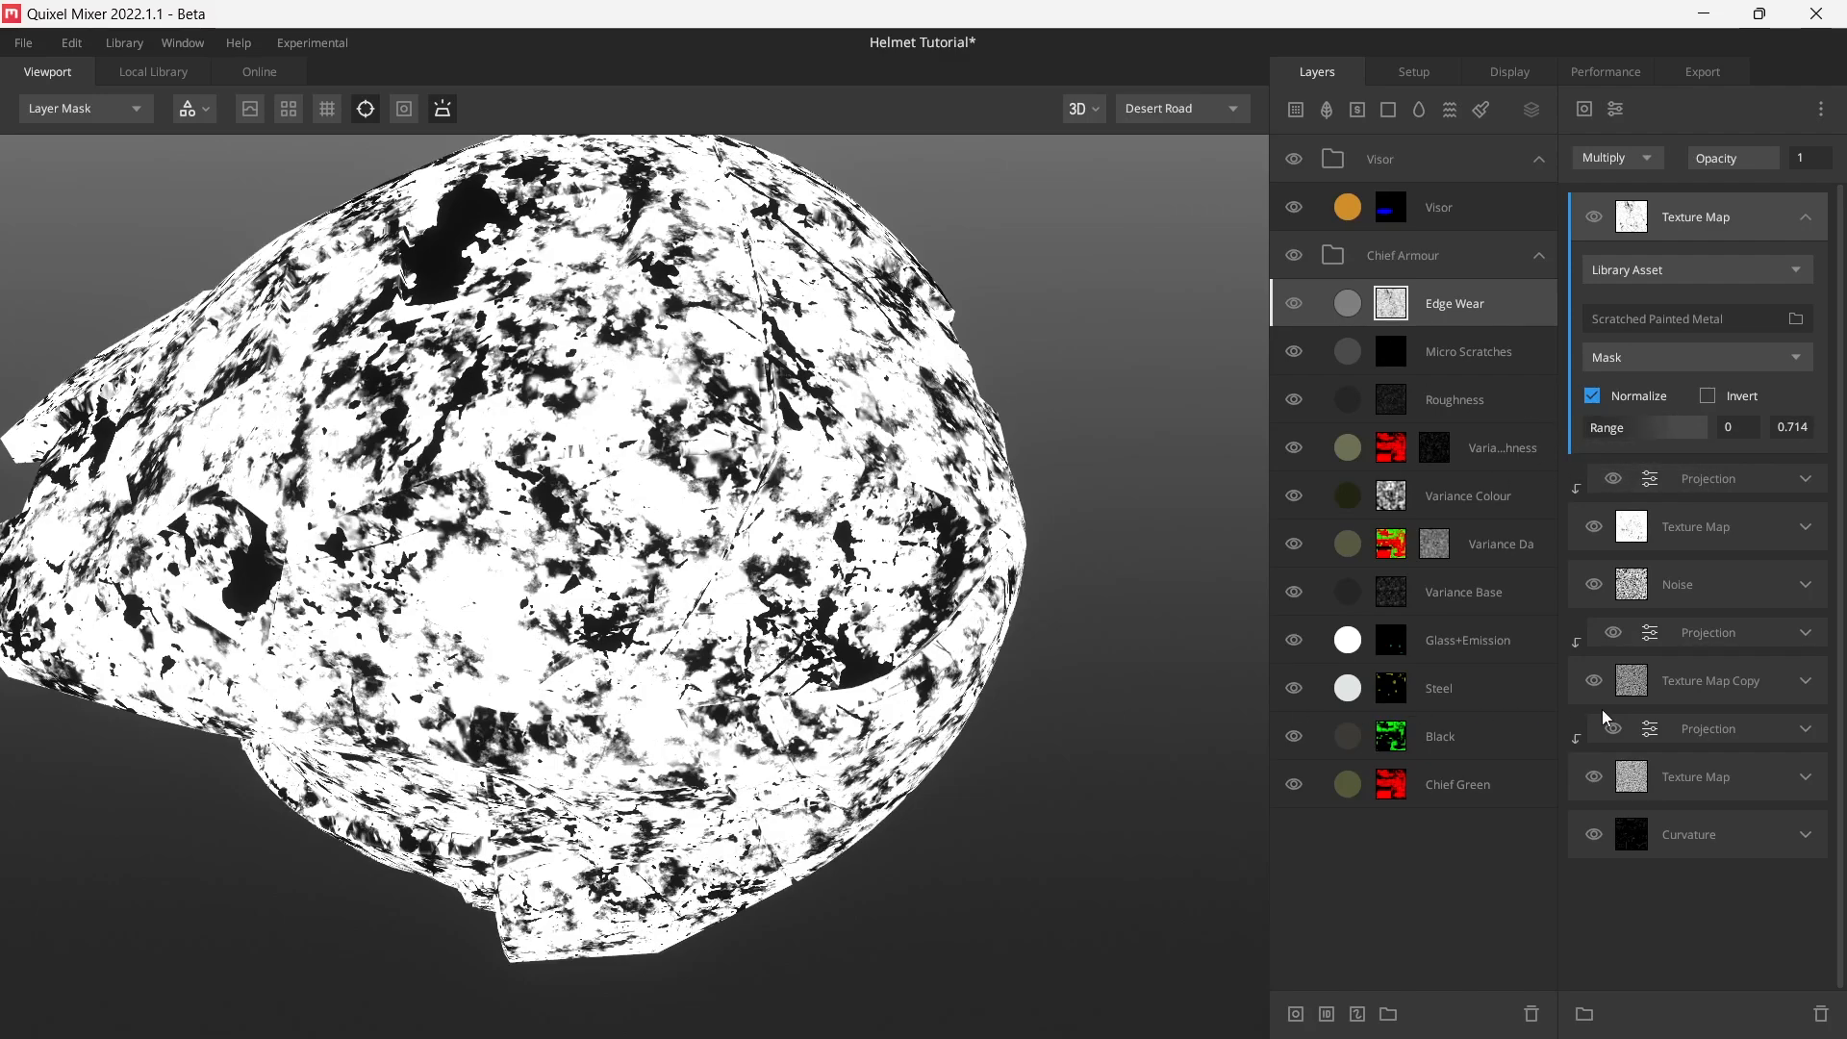
pyautogui.click(1708, 398)
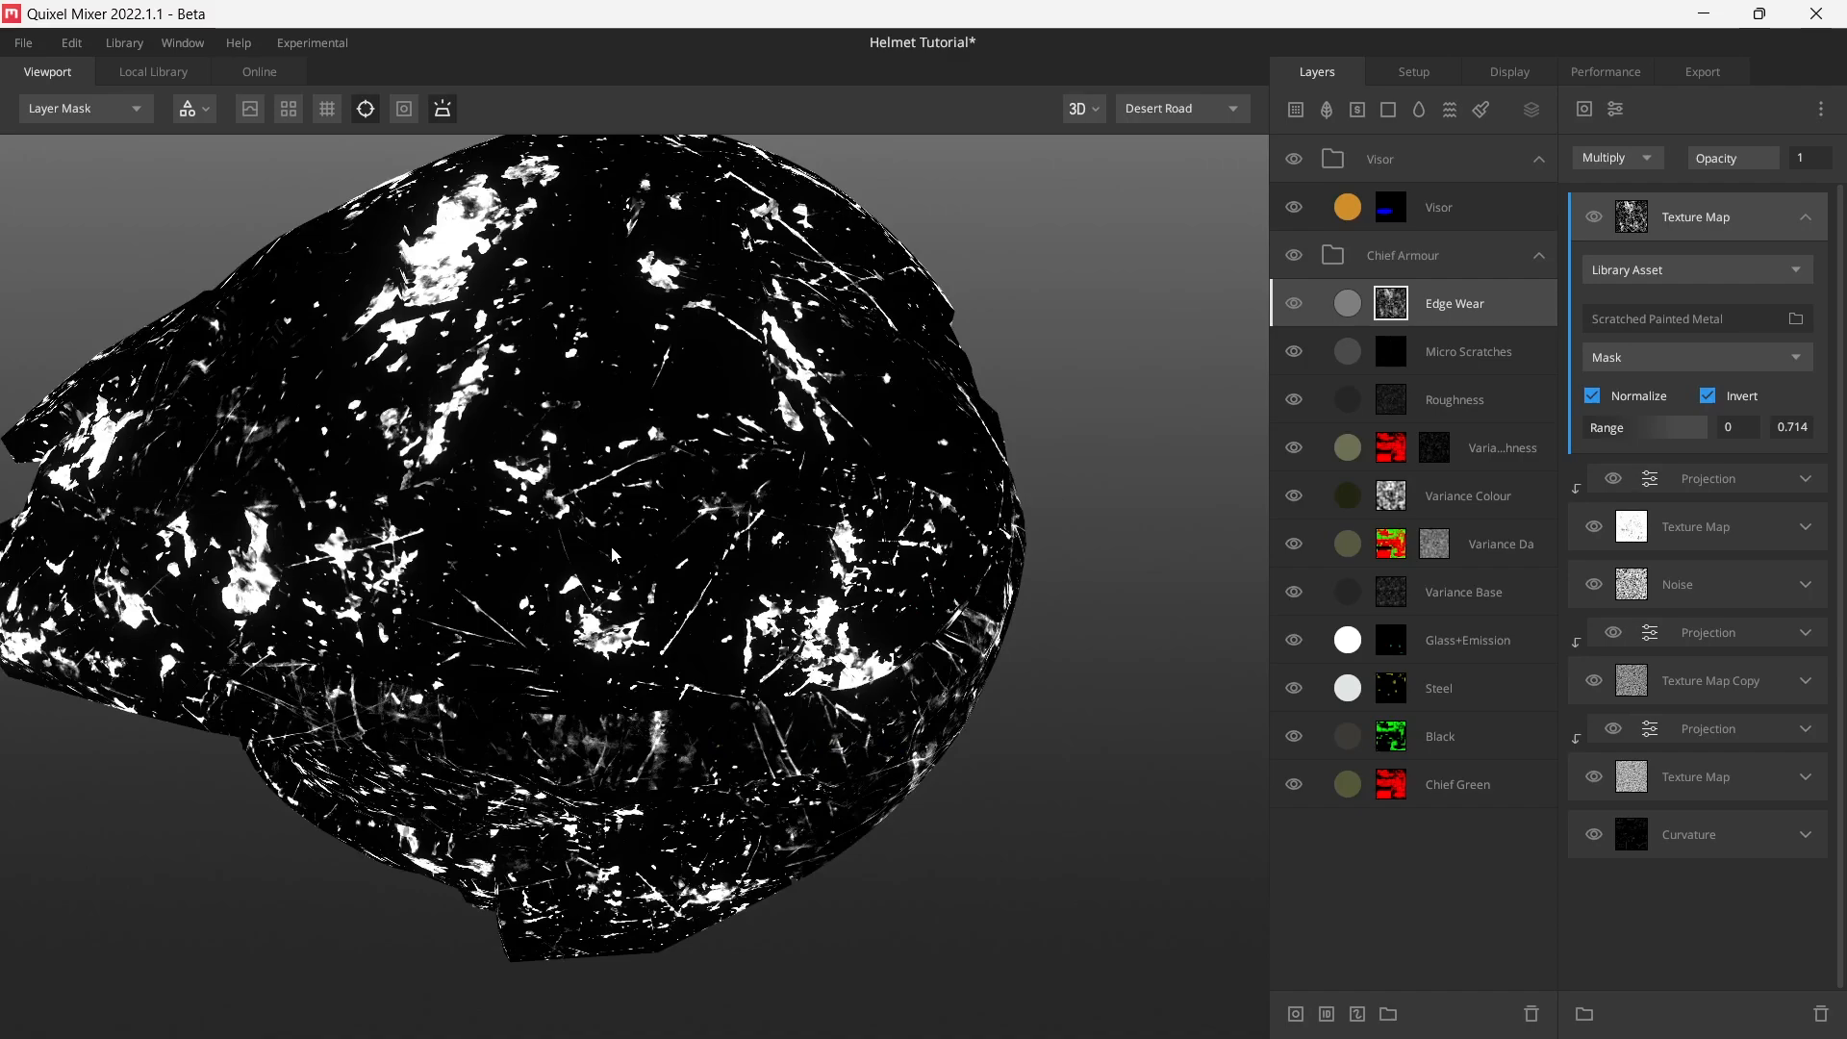
# - Add a Projection modifier to the top Scratched Painted Metal map, using Box Projection at a scale of 0.5
pyautogui.click(1617, 109)
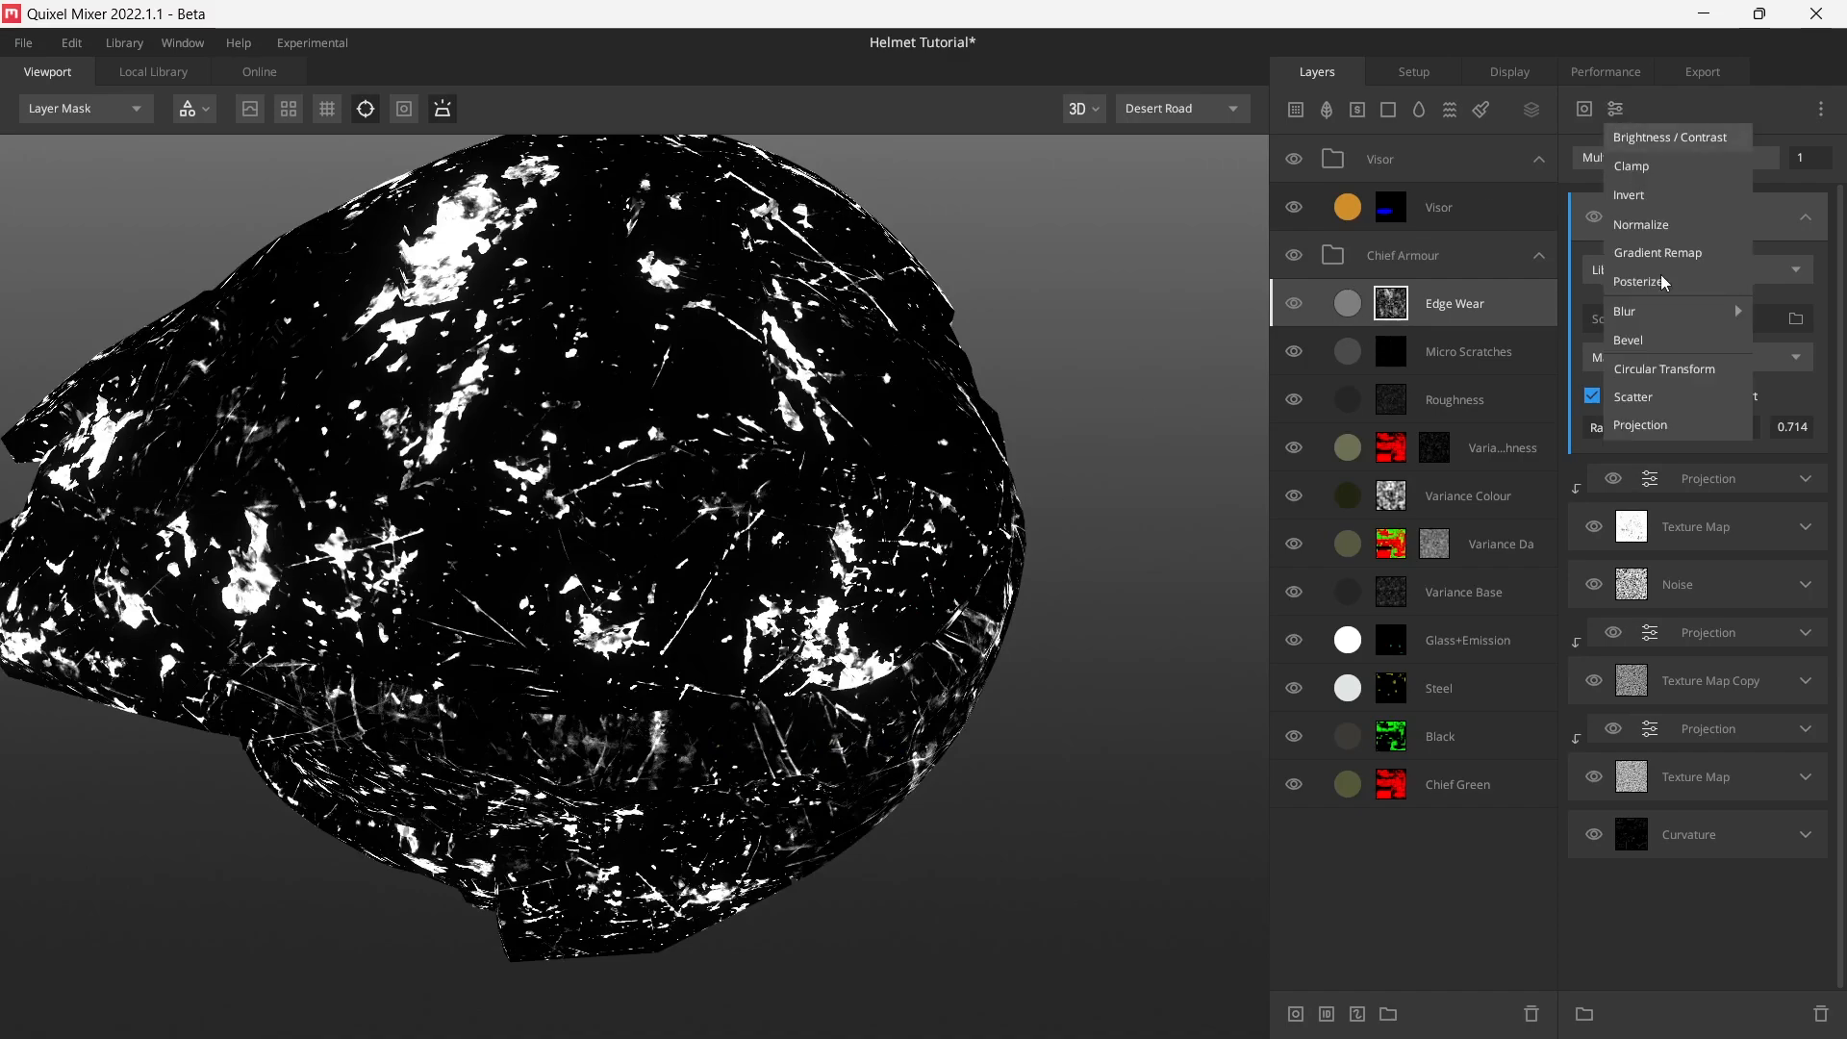
pyautogui.click(1648, 425)
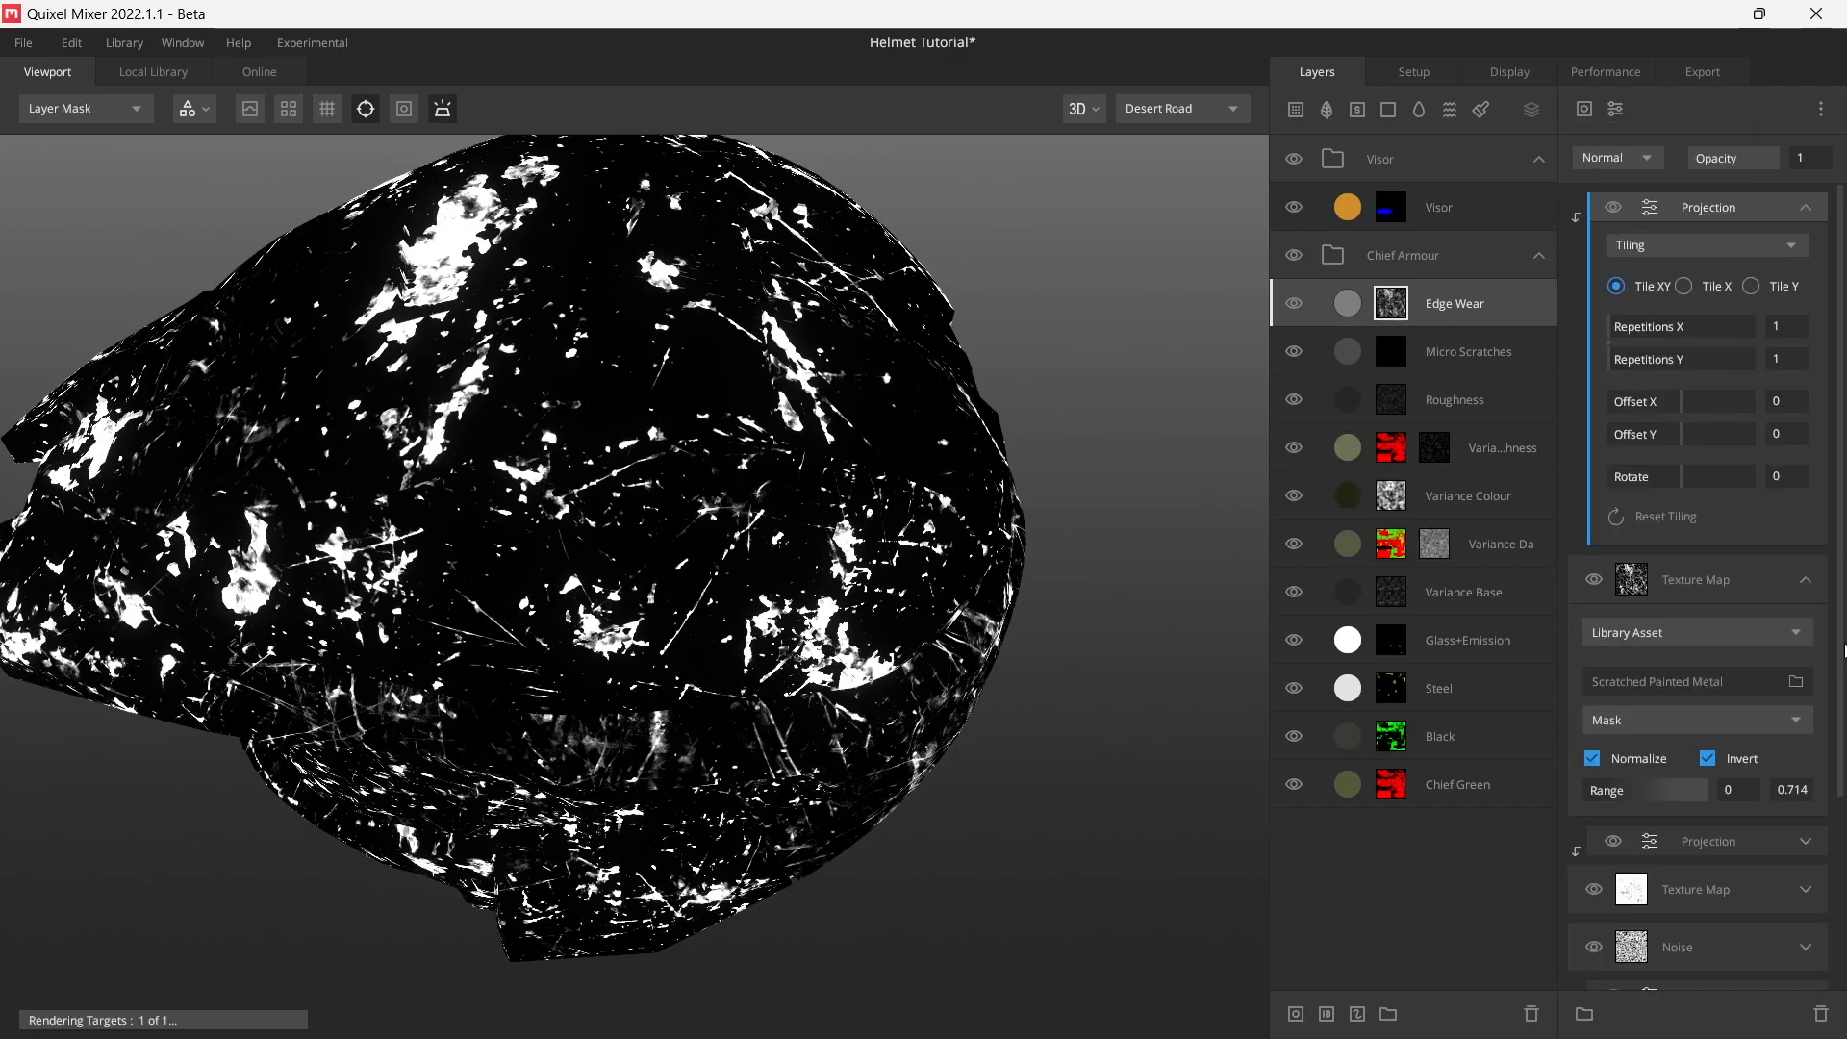
pyautogui.click(1804, 589)
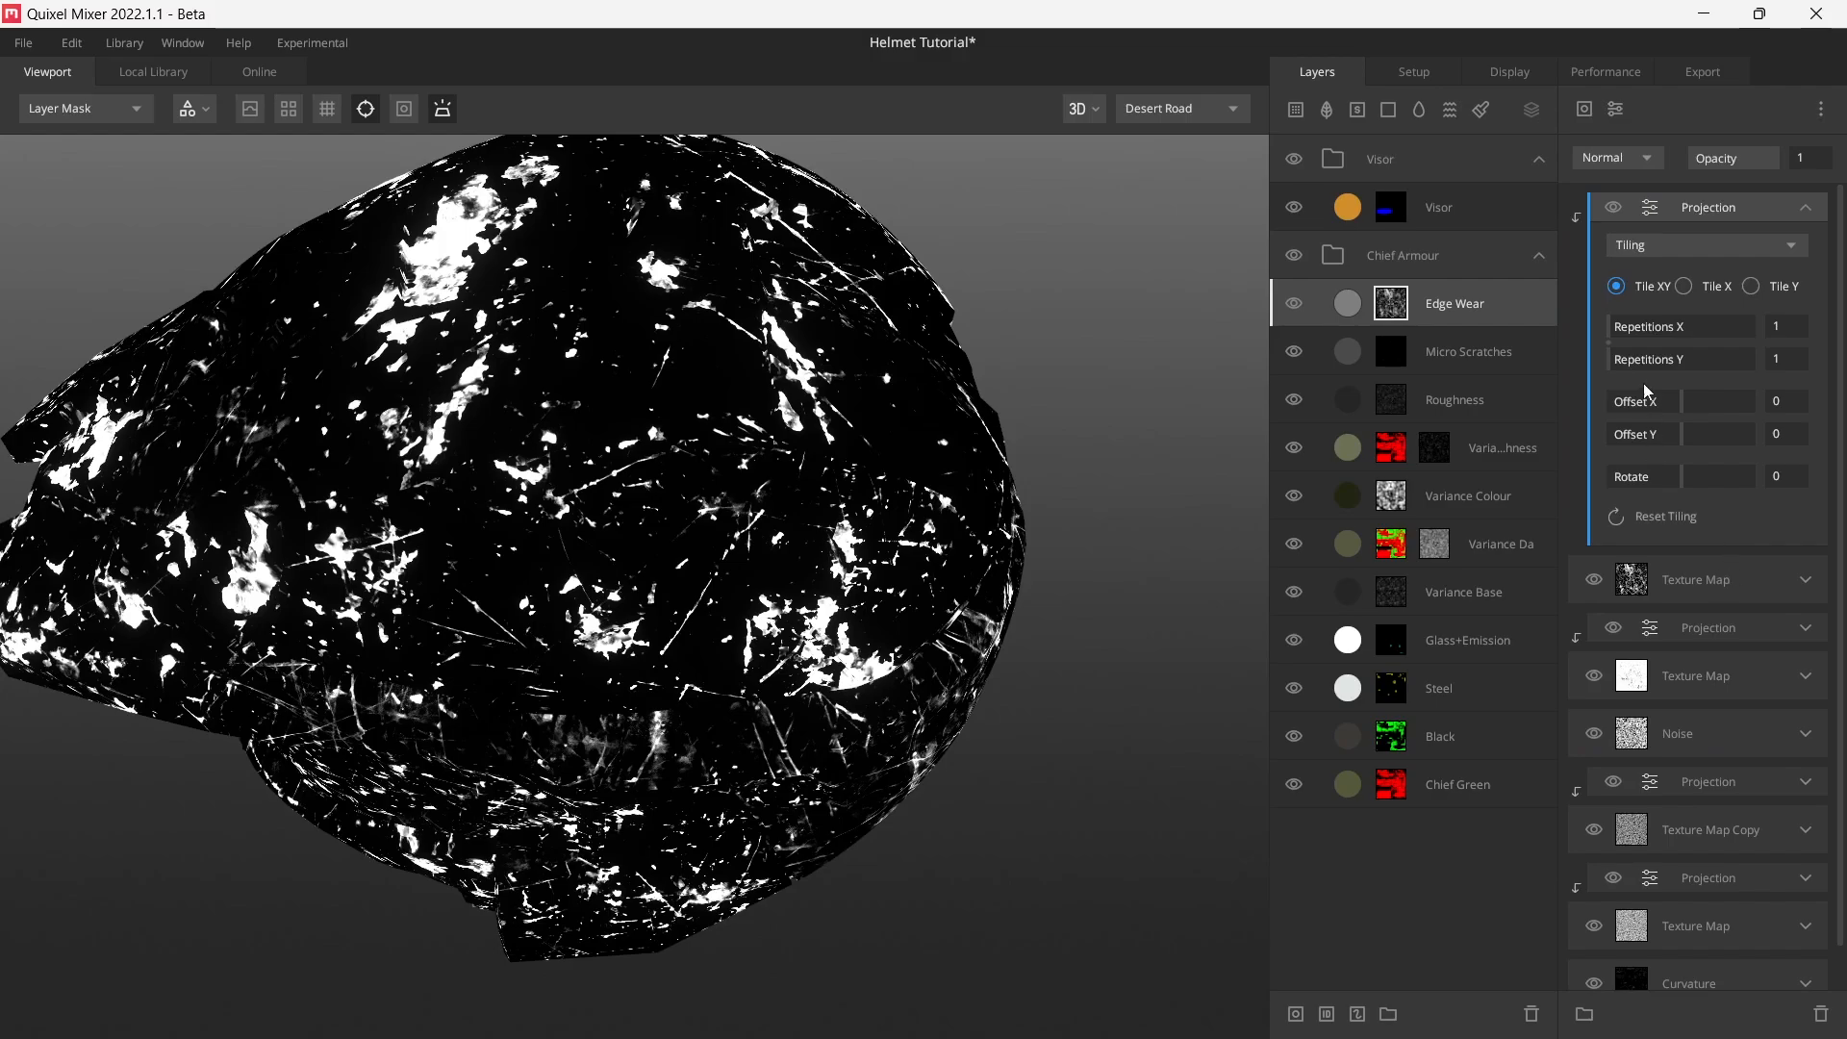
pyautogui.click(1647, 245)
pyautogui.click(1679, 332)
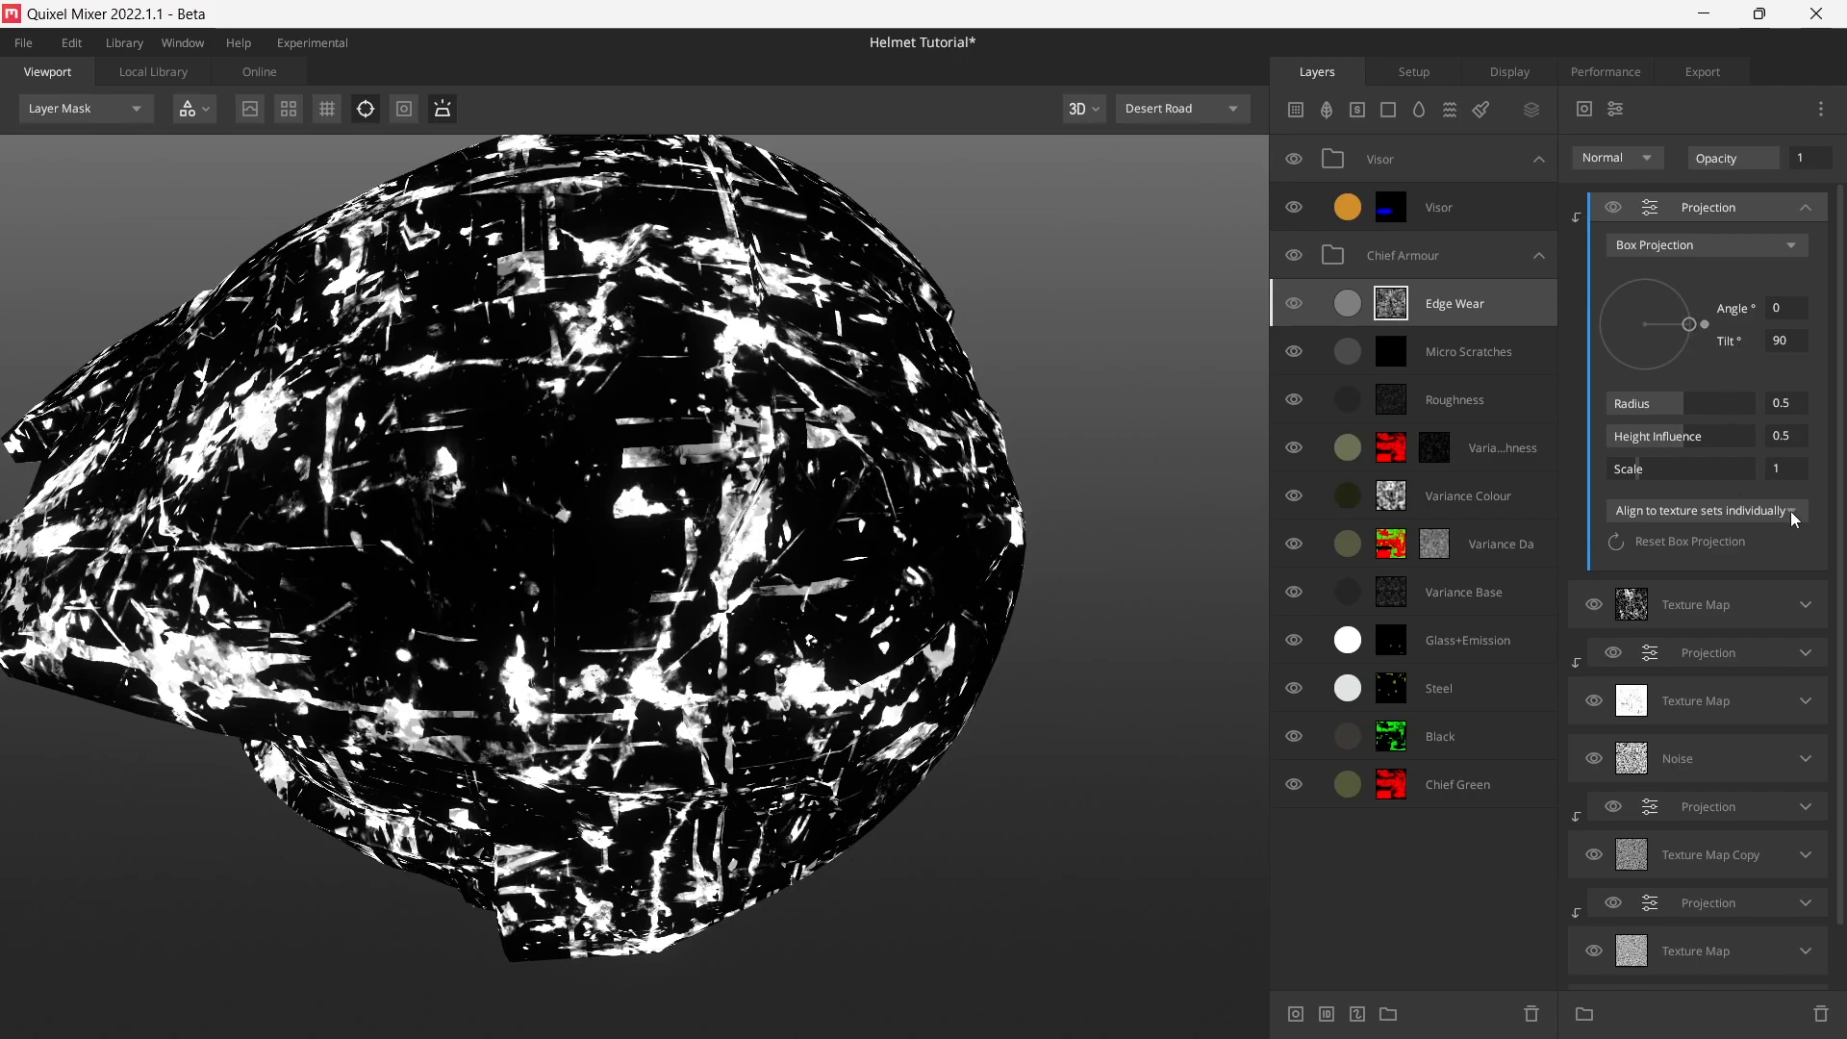
pyautogui.write('0.5')
pyautogui.press('Return')
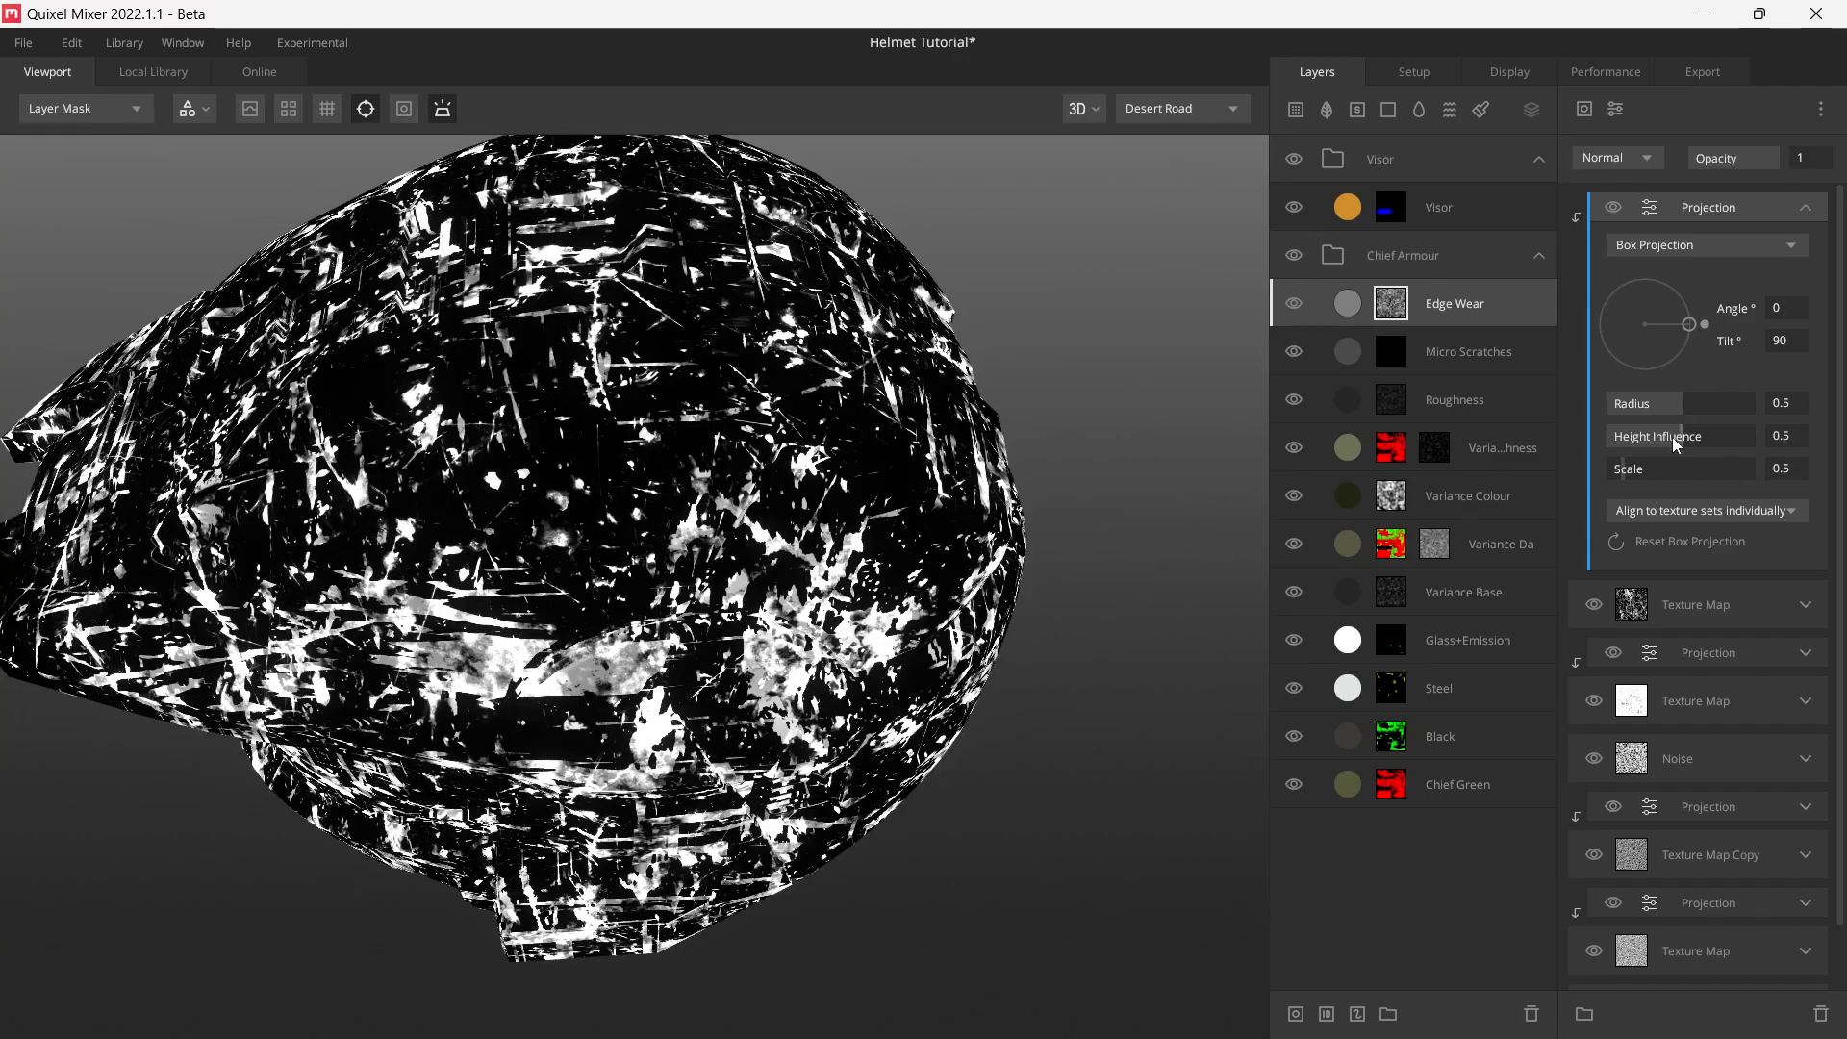
# - Set the new box projection's height influence to 0 and its radius to 0.3
pyautogui.moveTo(1672, 437); pyautogui.dragTo(1464, 437)
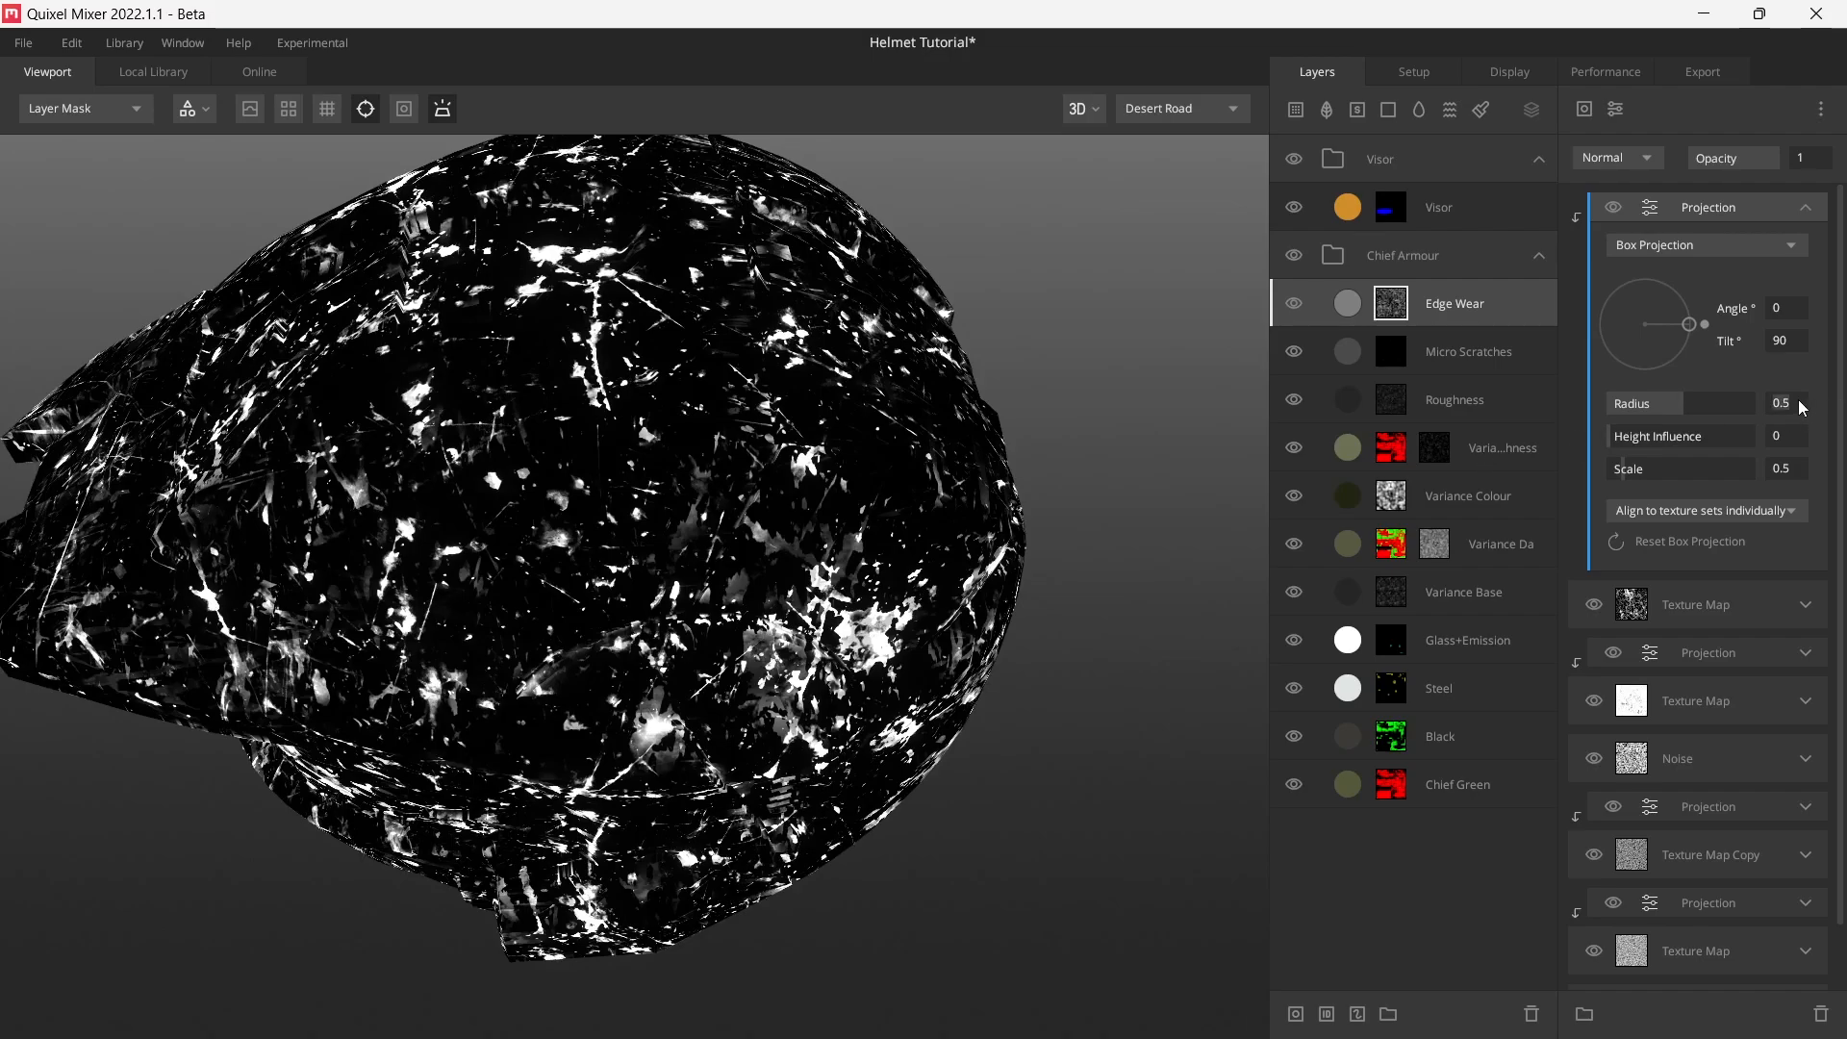
pyautogui.write('.3')
pyautogui.press('Return')
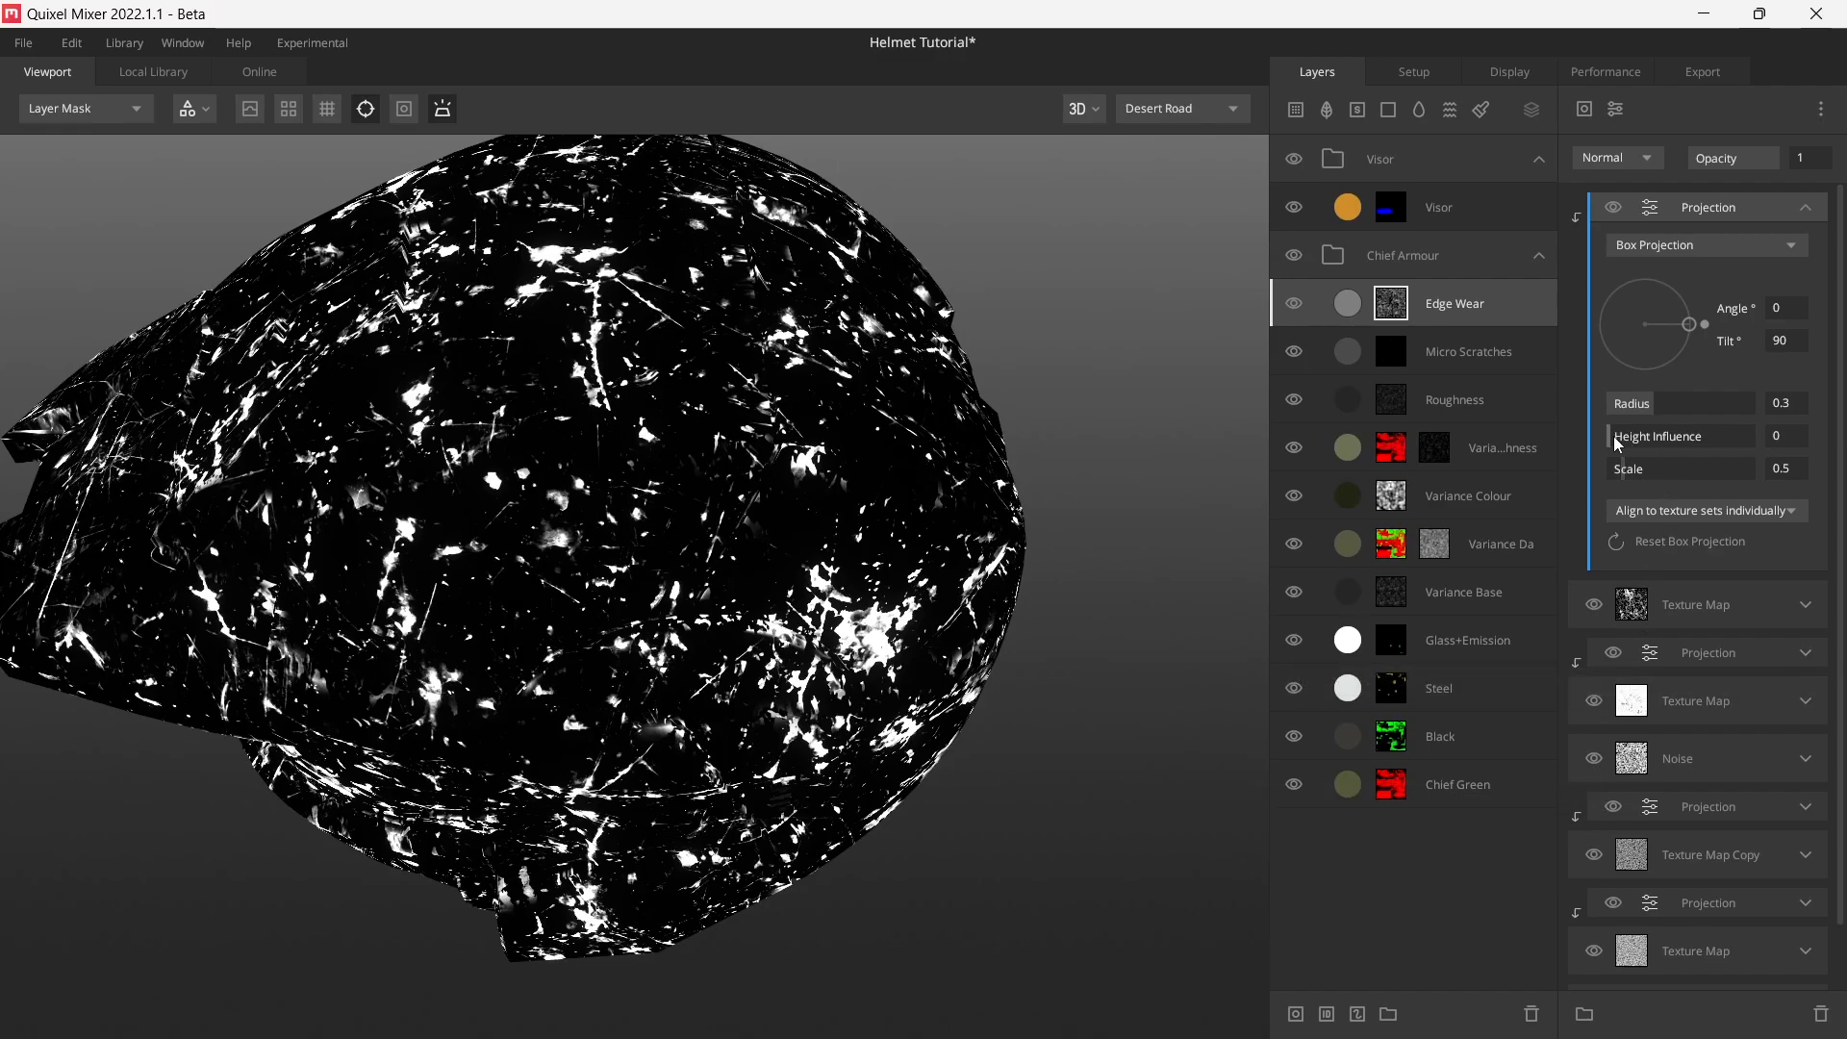
# - Try different height influences on the box projection, settle on 0.073, and rotate the projection angle to -45°
pyautogui.moveTo(1613, 435); pyautogui.dragTo(1615, 436)
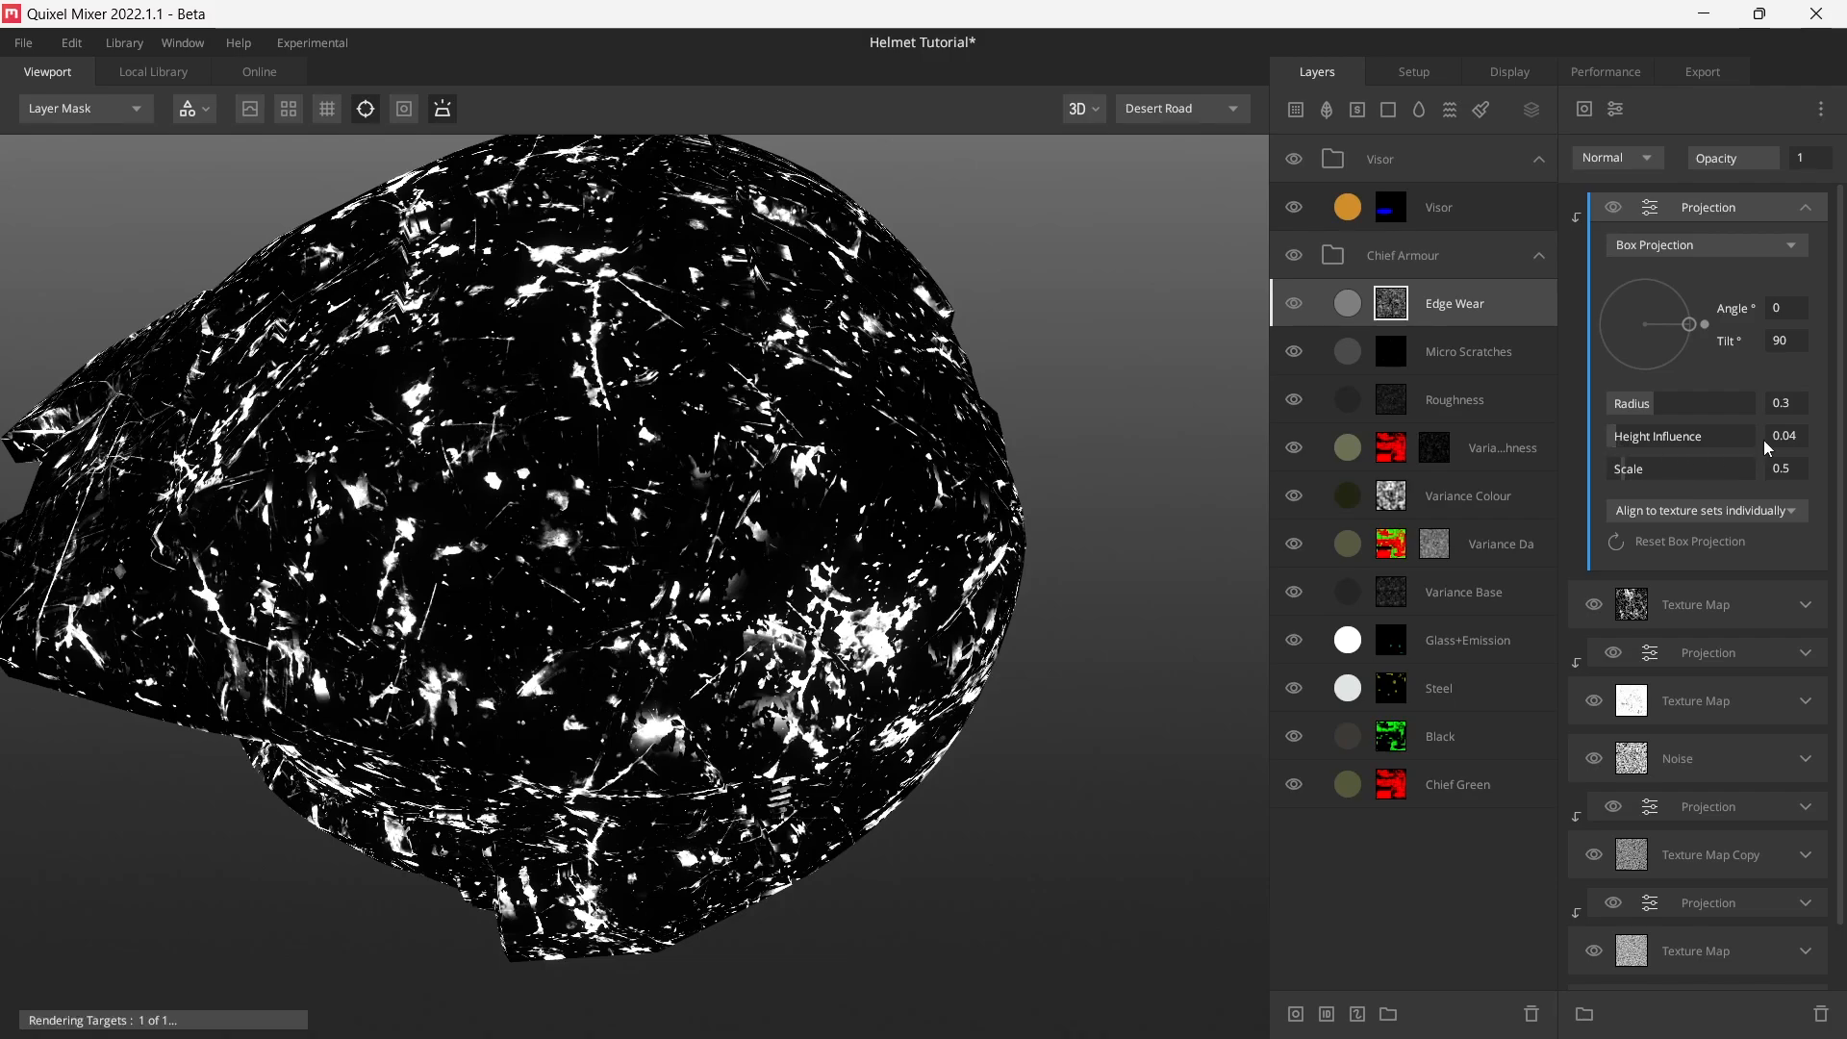
pyautogui.write('0.3')
pyautogui.press('Return')
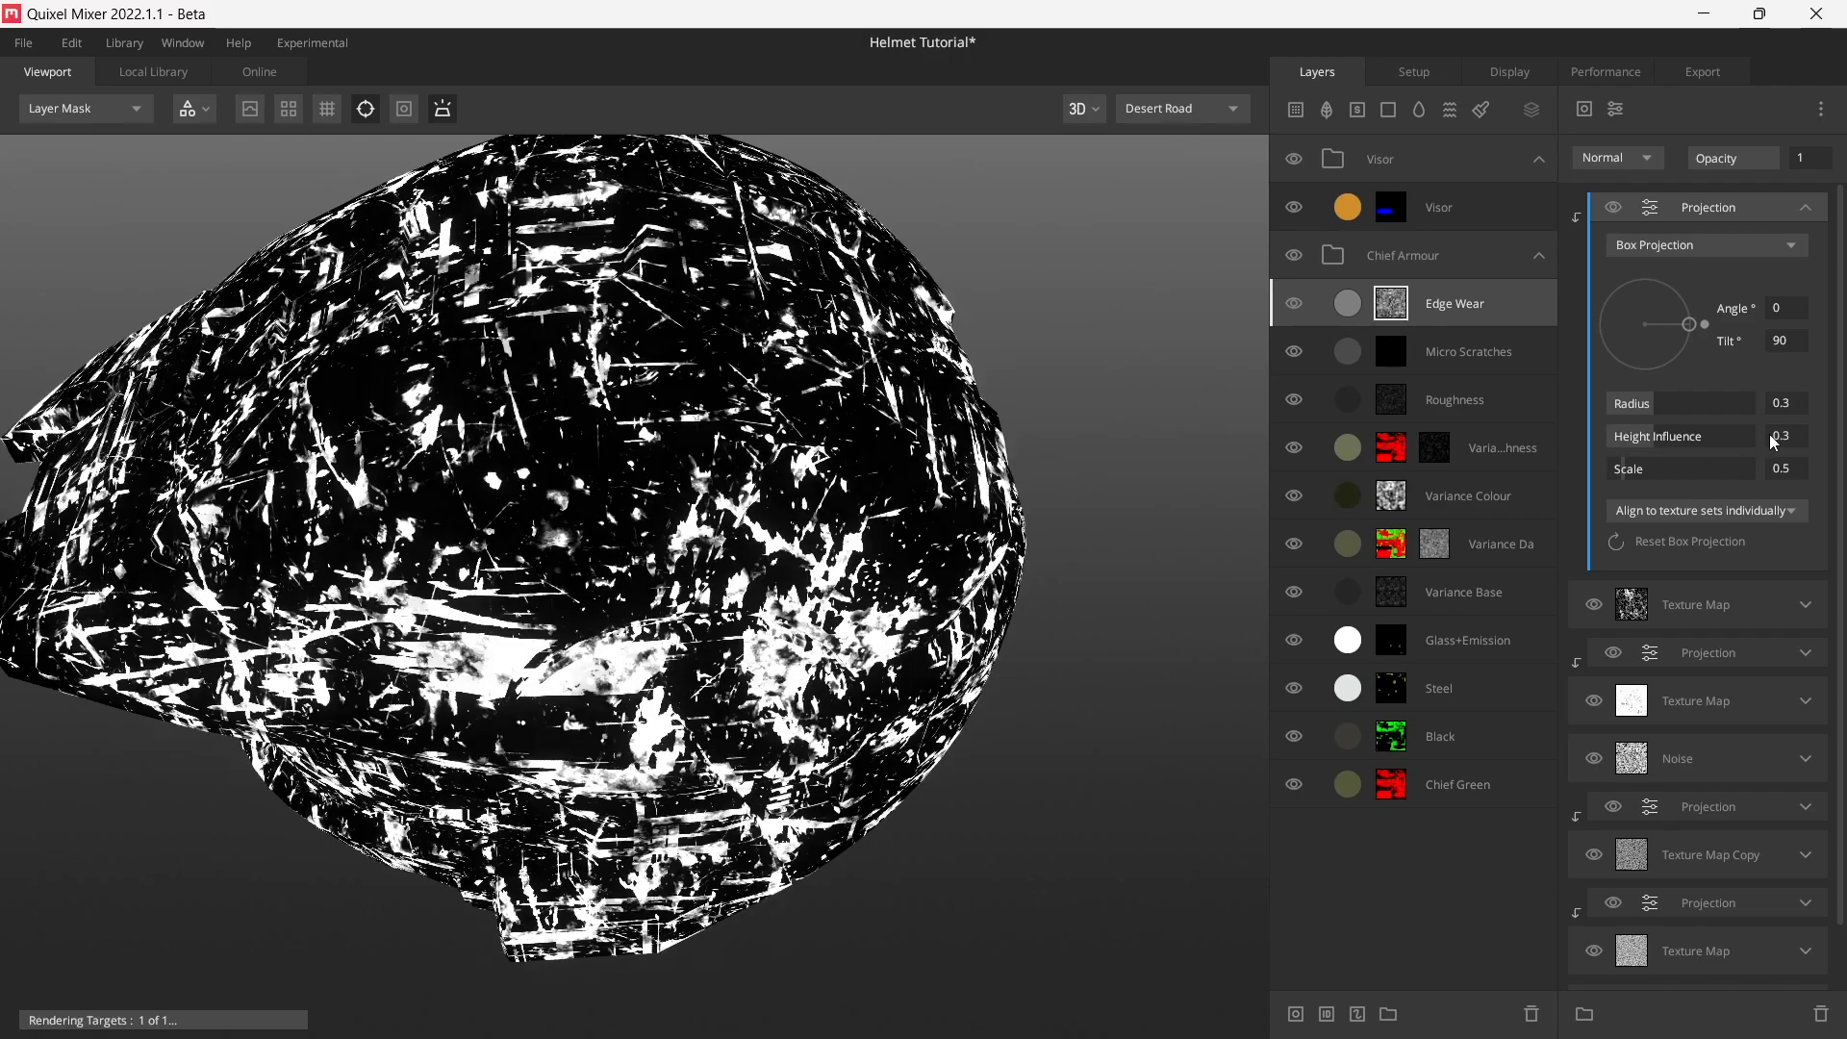
pyautogui.moveTo(929, 553); pyautogui.dragTo(940, 450)
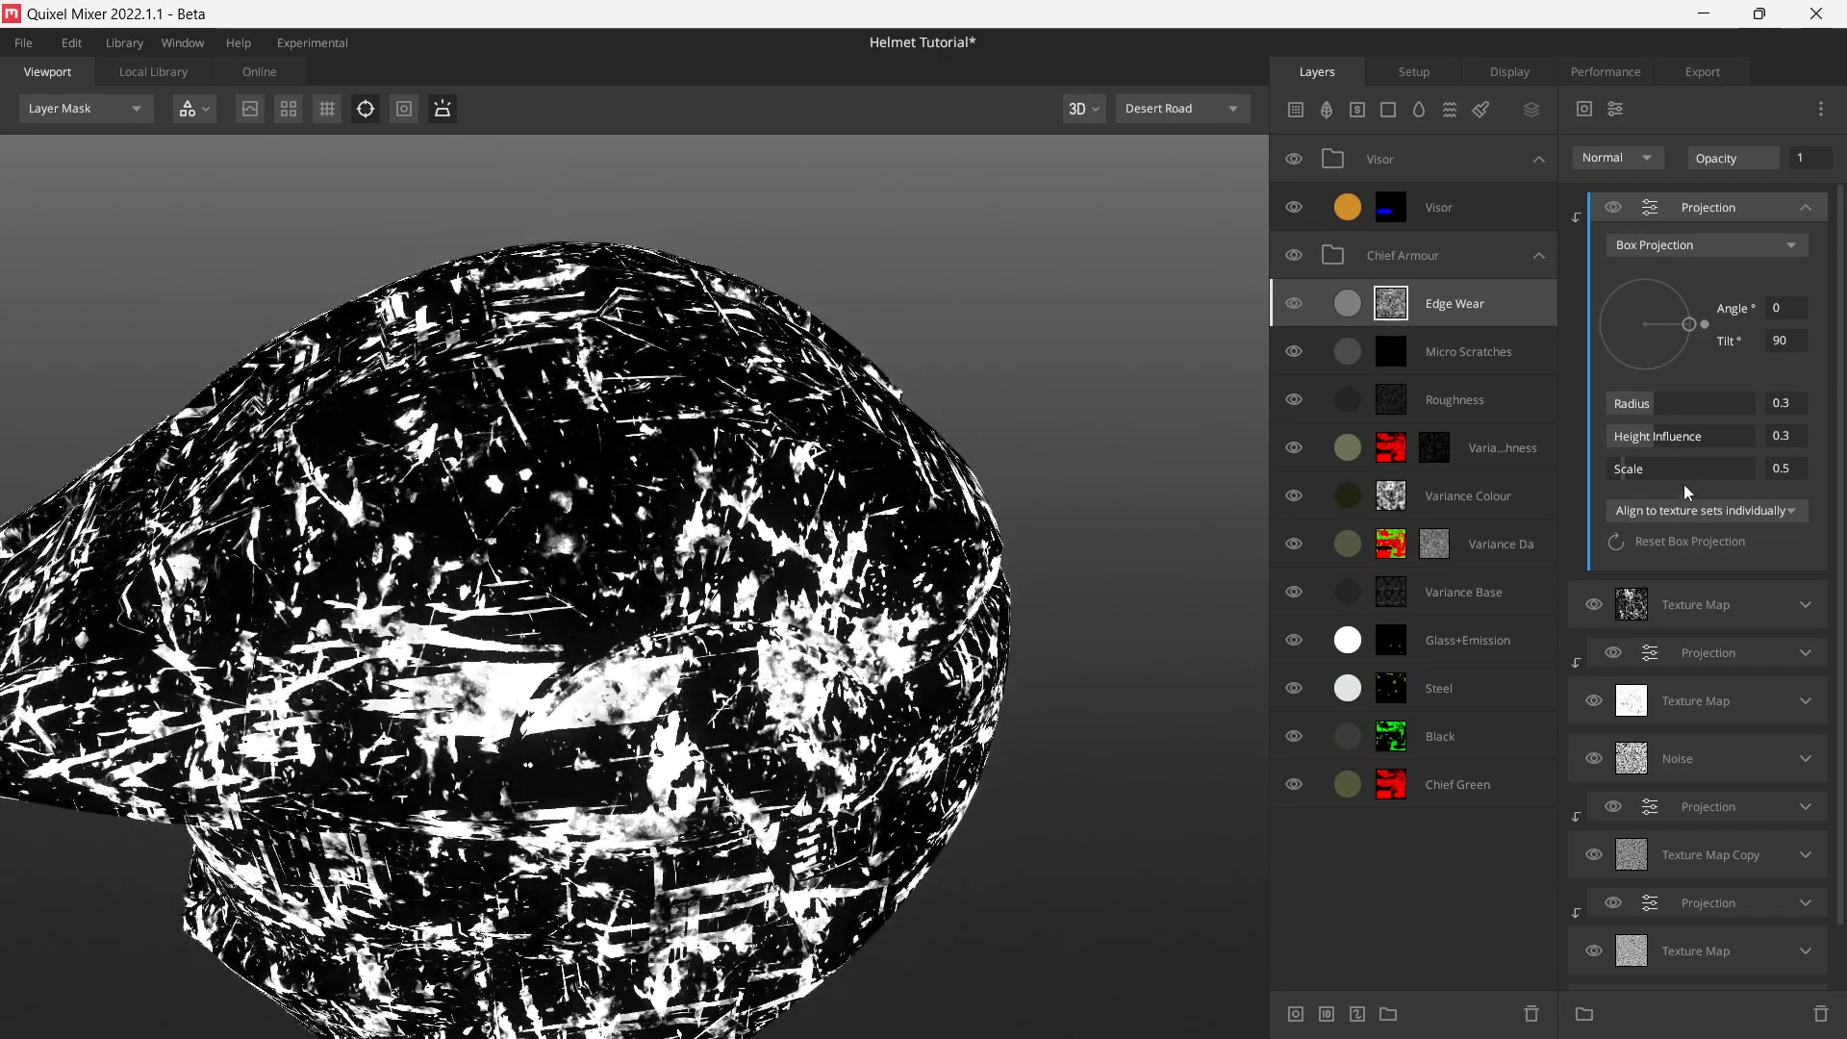
pyautogui.click(1637, 437)
pyautogui.moveTo(1641, 442); pyautogui.dragTo(1624, 444)
pyautogui.moveTo(550, 499); pyautogui.dragTo(554, 523)
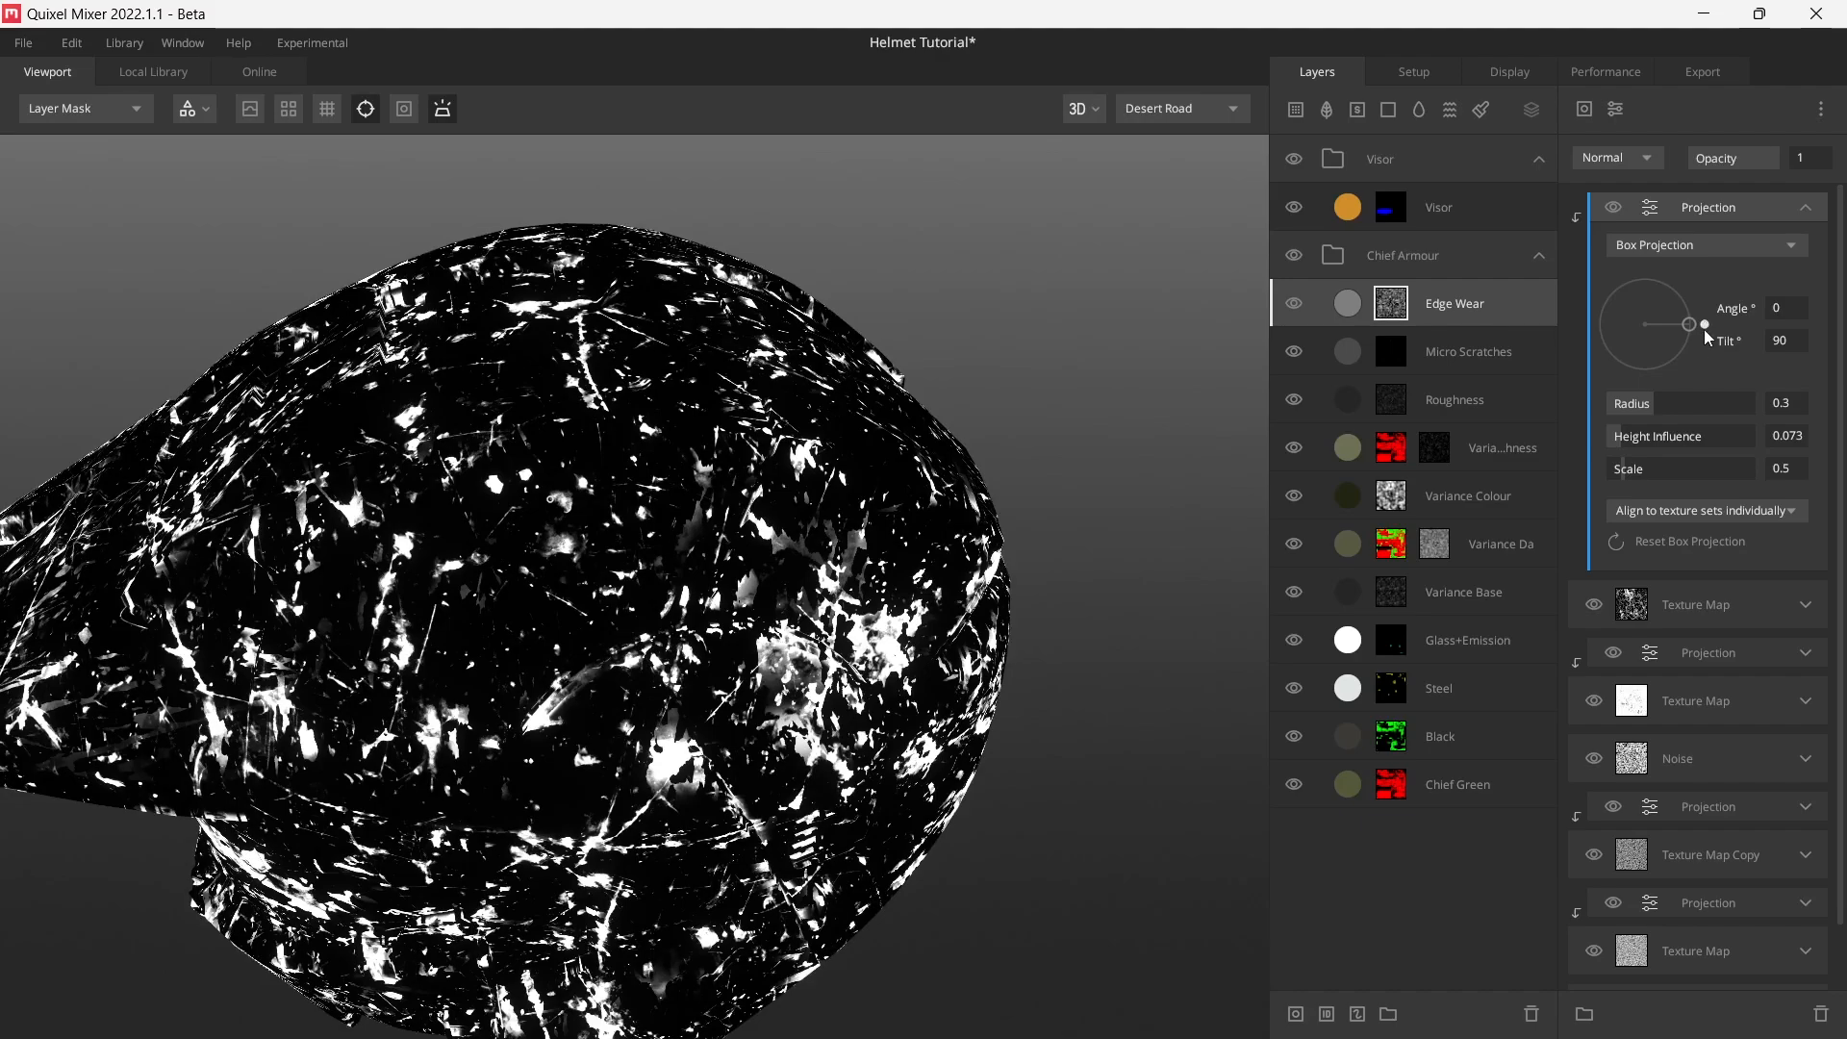
pyautogui.moveTo(1705, 329); pyautogui.dragTo(1691, 363)
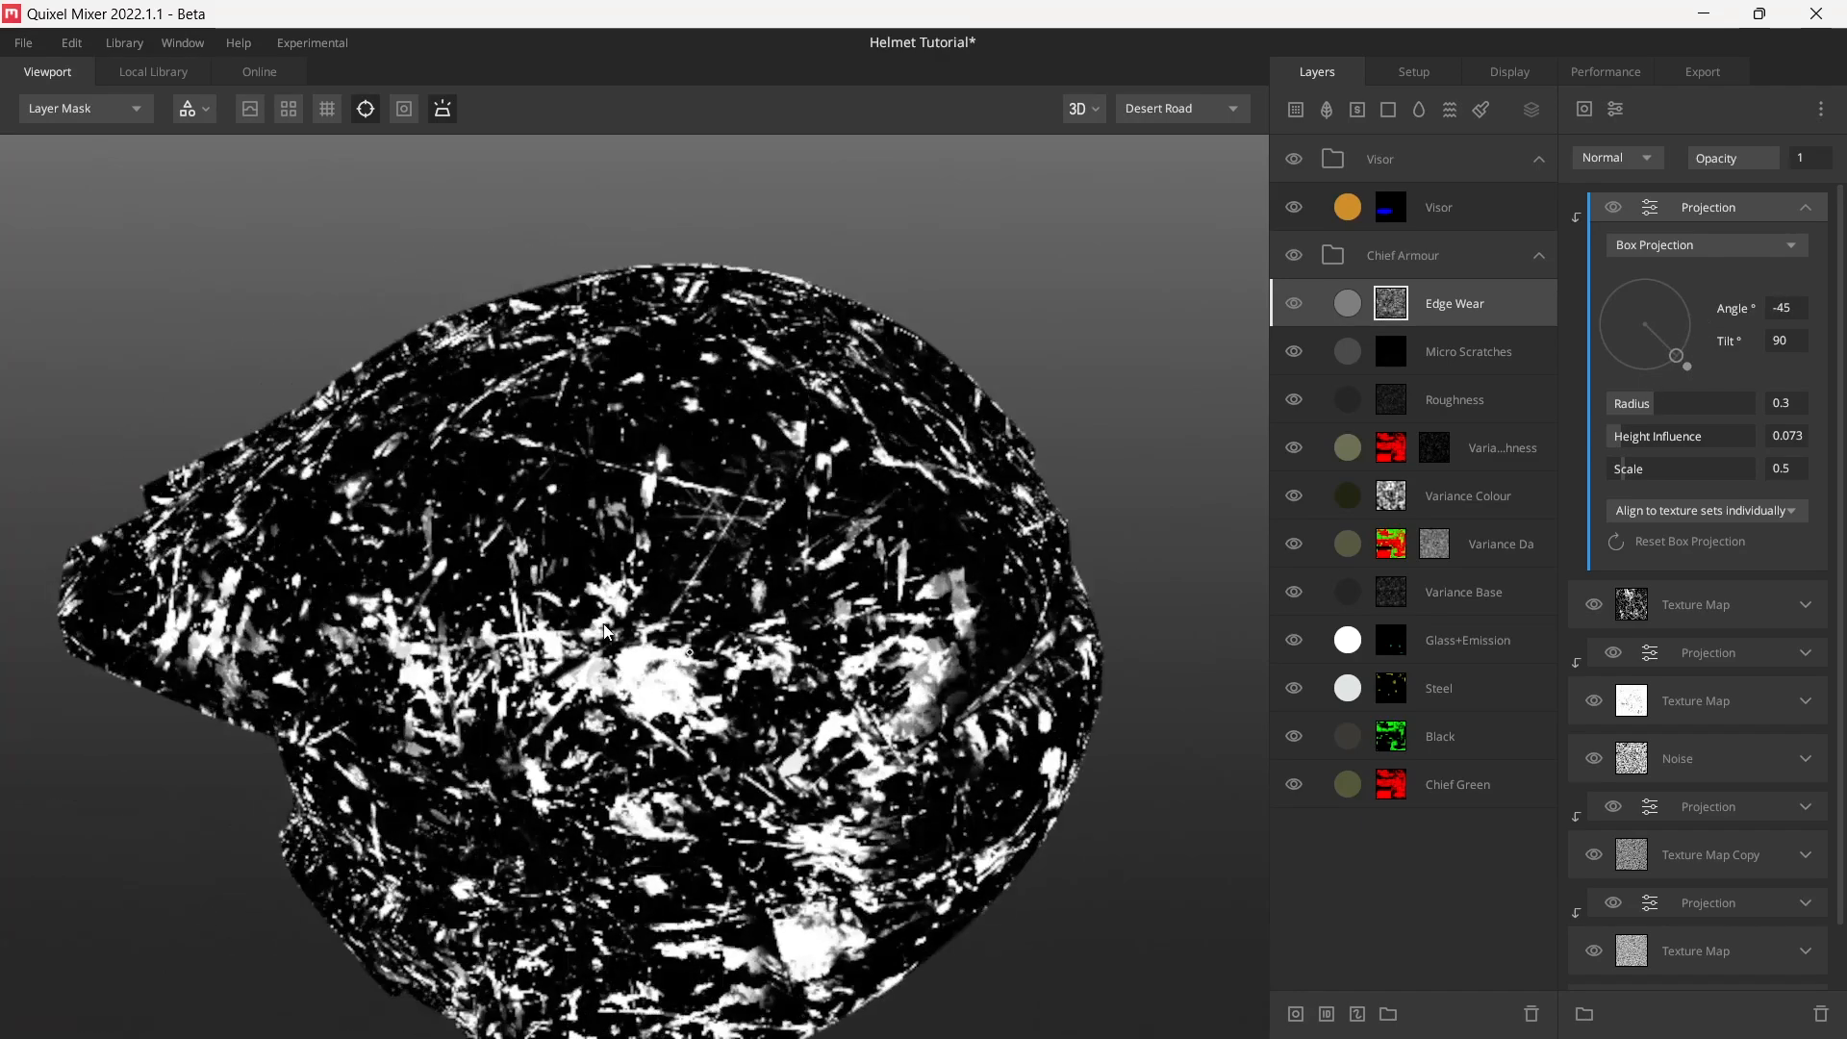
pyautogui.click(1806, 208)
# - Review the blend mode of each component in the Edge Wear mask stack, from the top Texture Map down to Curvature
pyautogui.click(1706, 264)
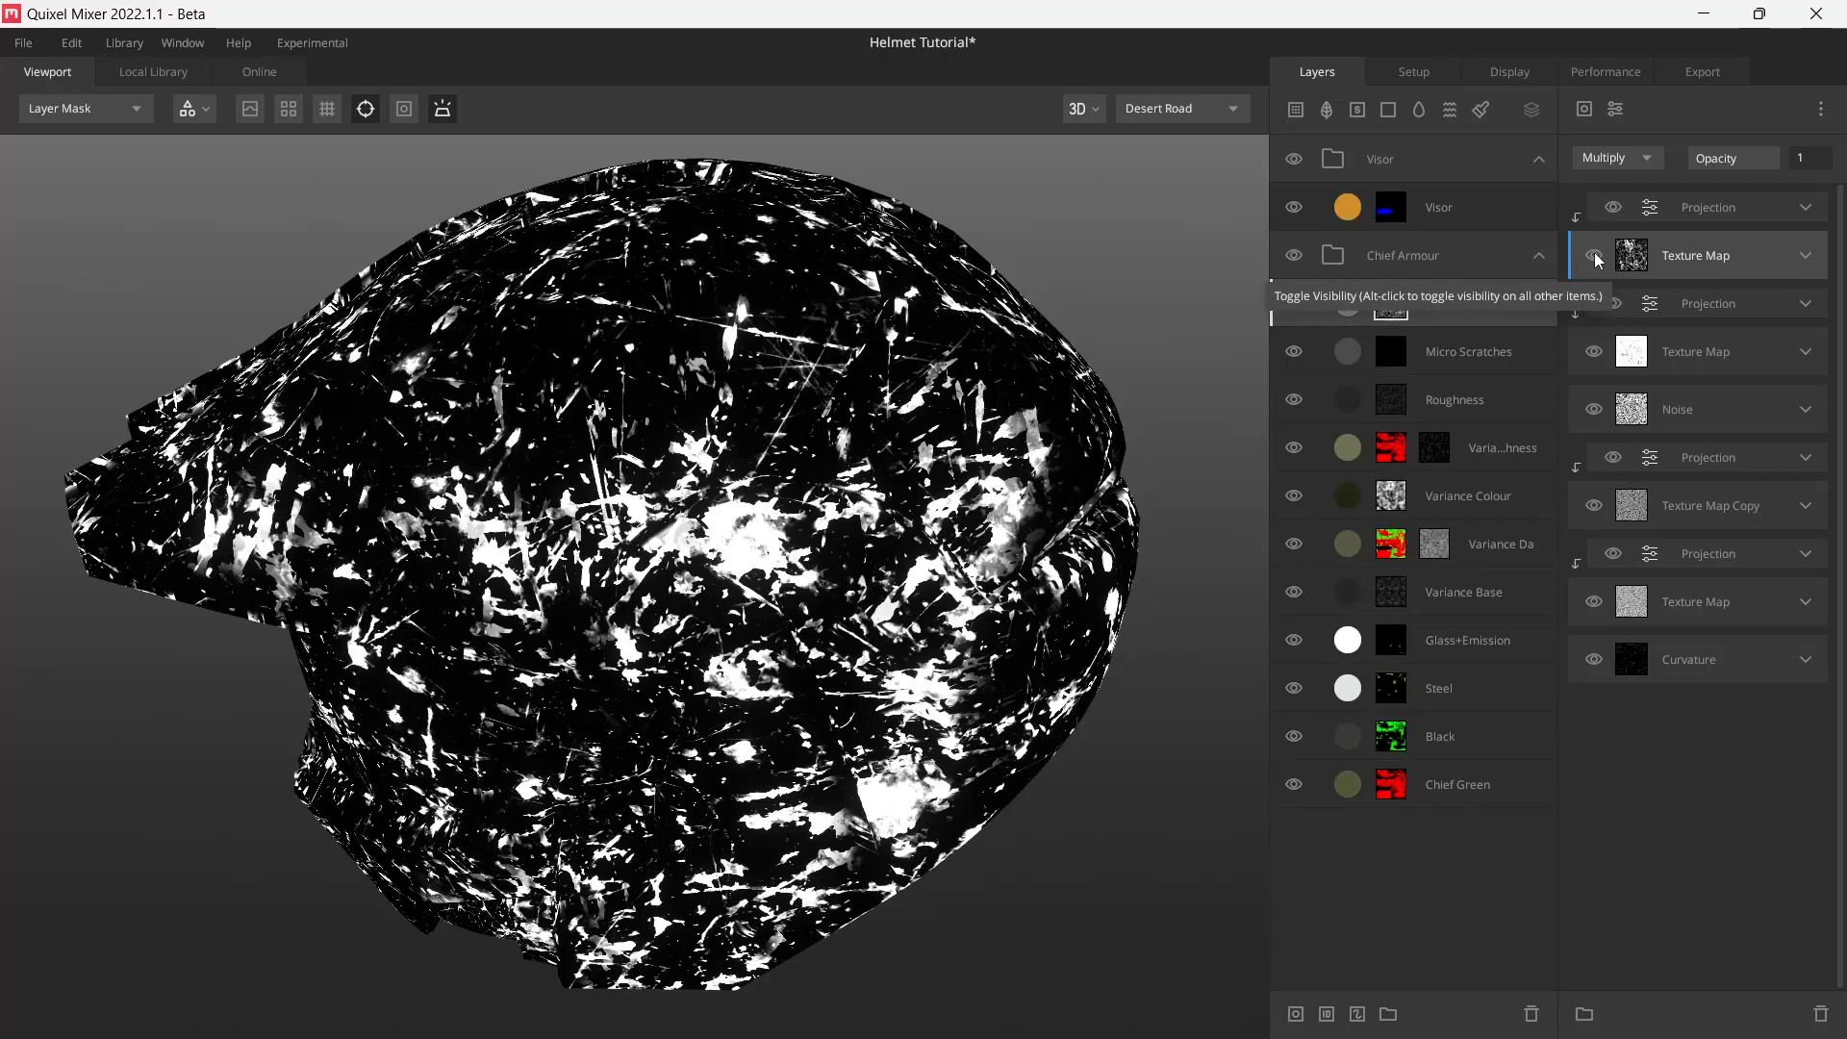
pyautogui.click(1595, 254)
pyautogui.click(1595, 254)
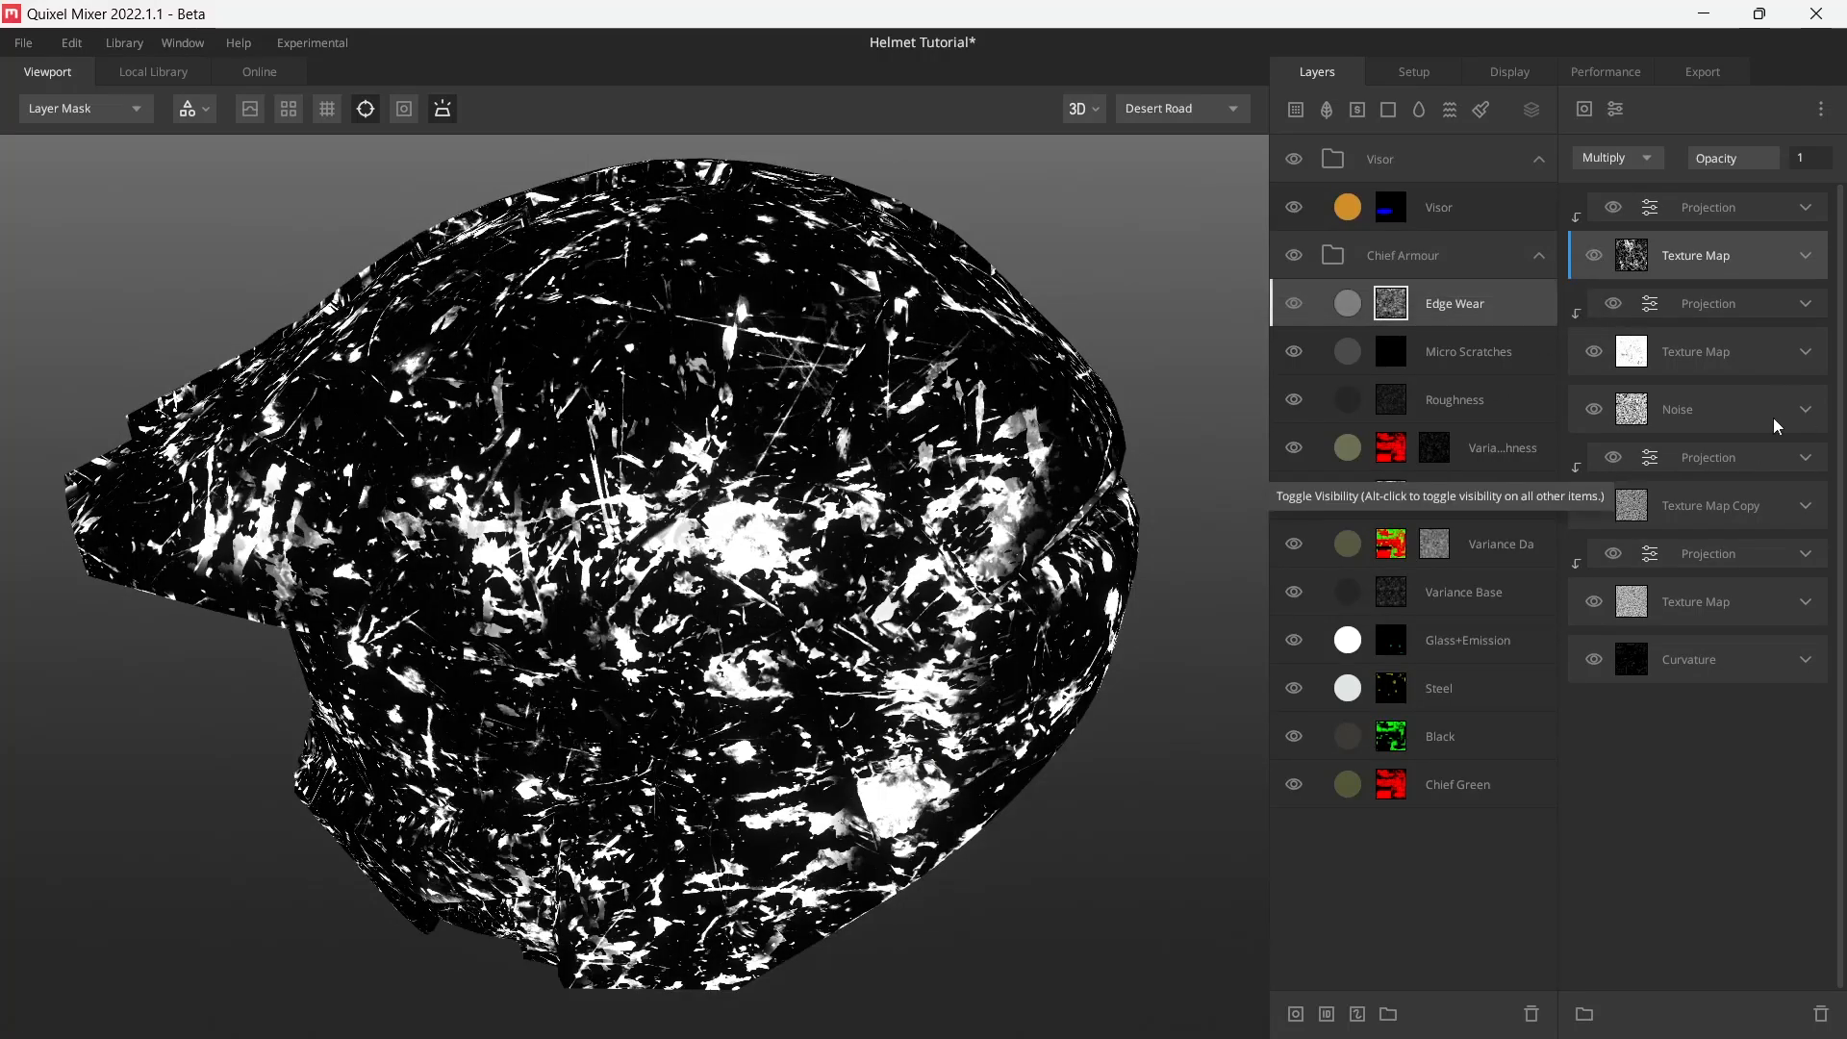
pyautogui.click(1716, 350)
pyautogui.click(1718, 412)
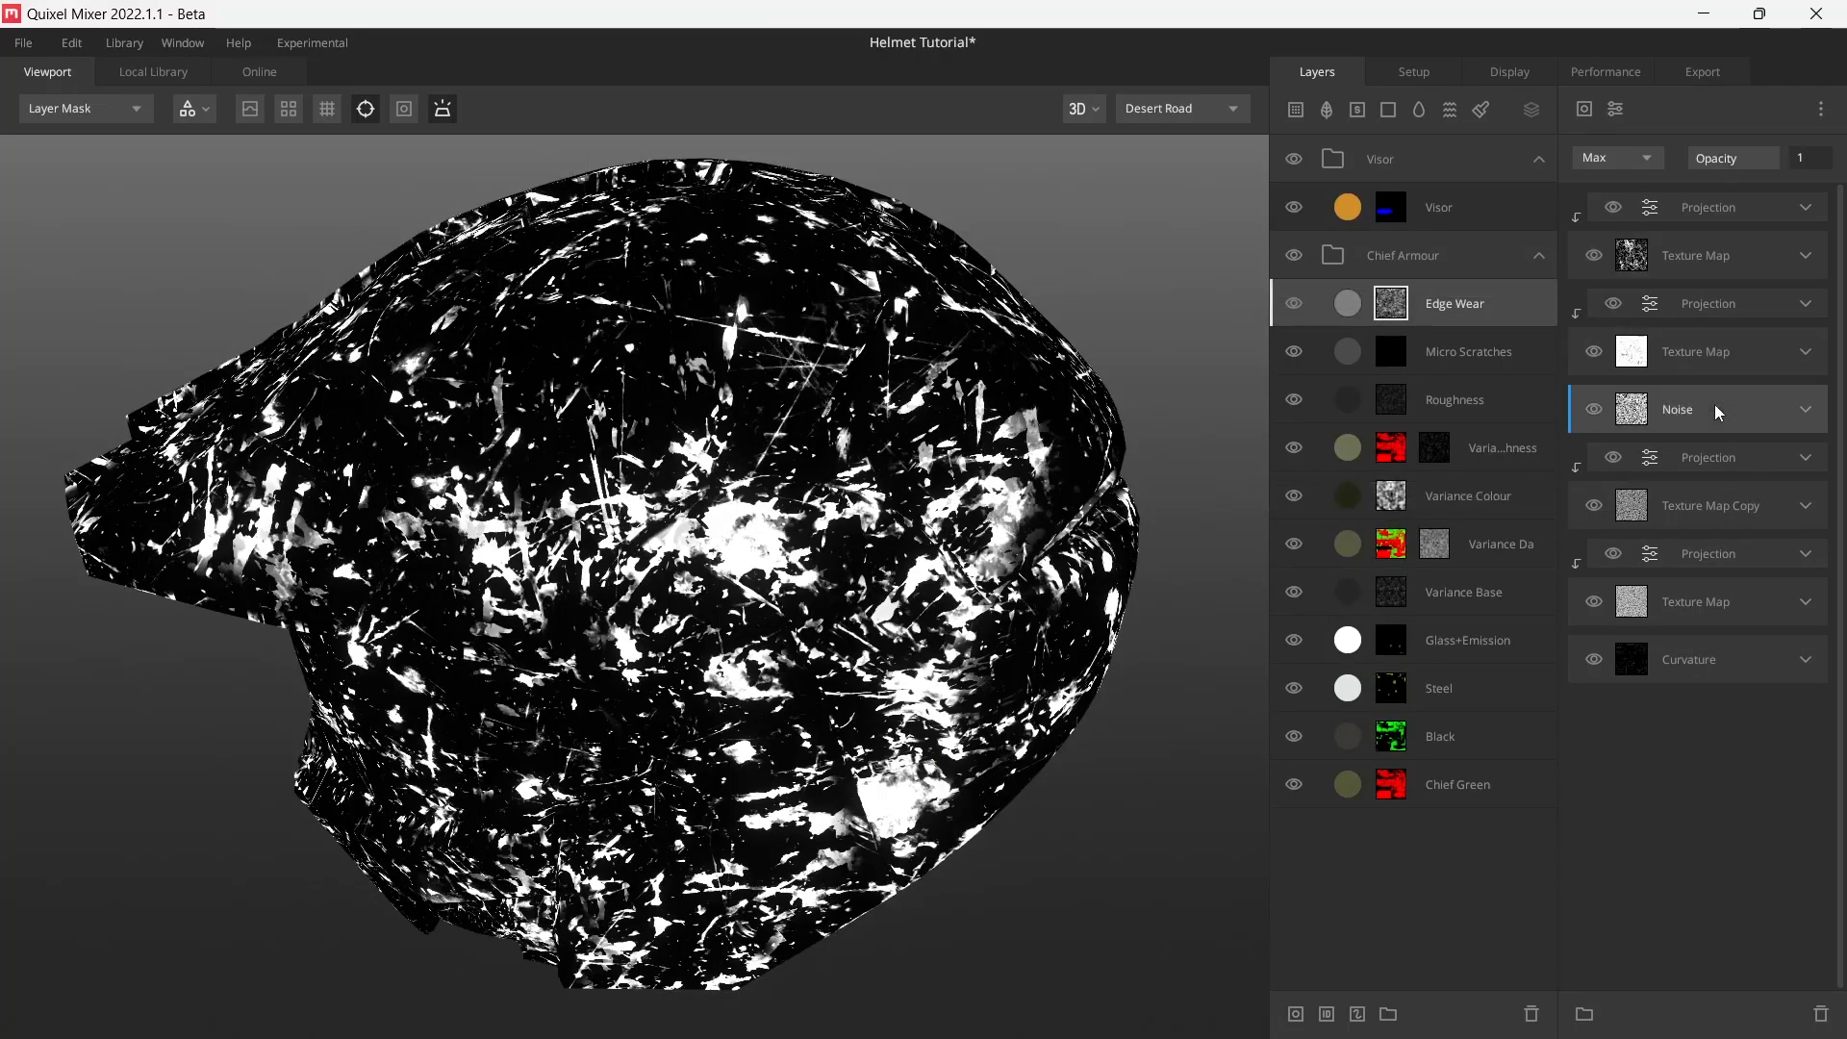
pyautogui.click(1694, 508)
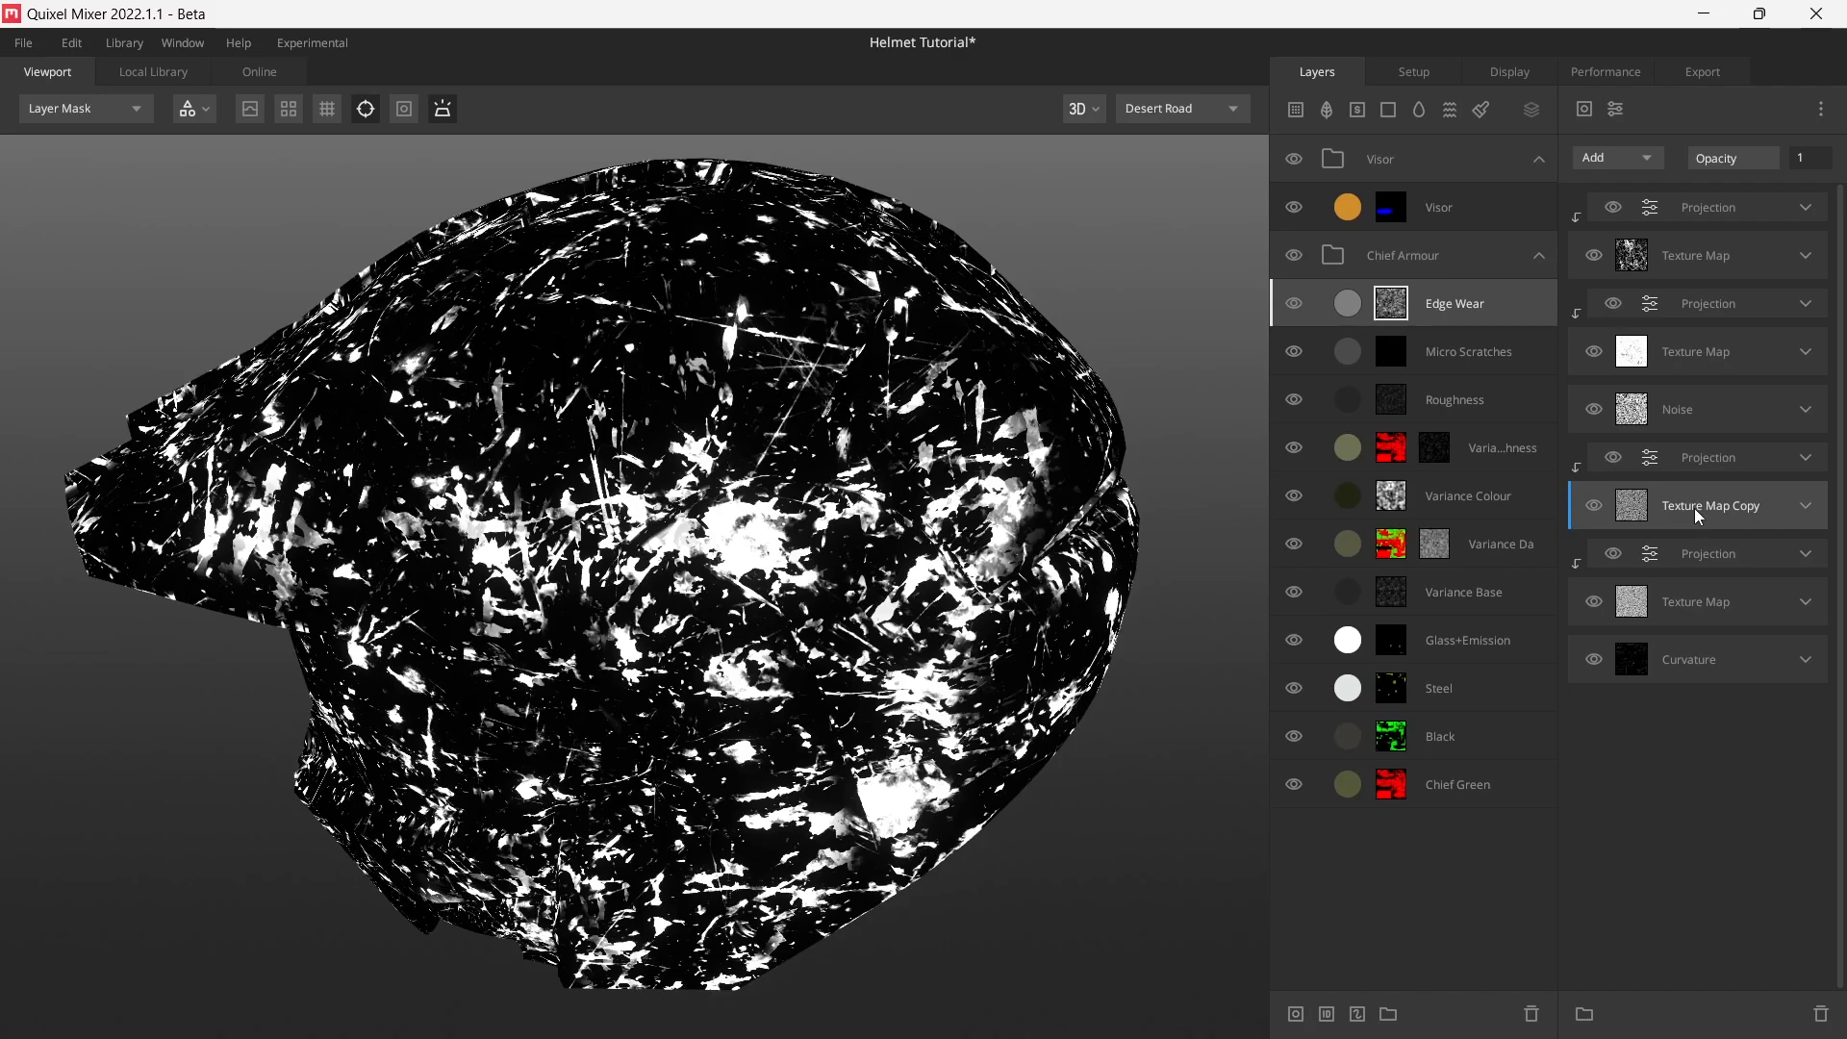
pyautogui.click(1681, 606)
pyautogui.click(1655, 673)
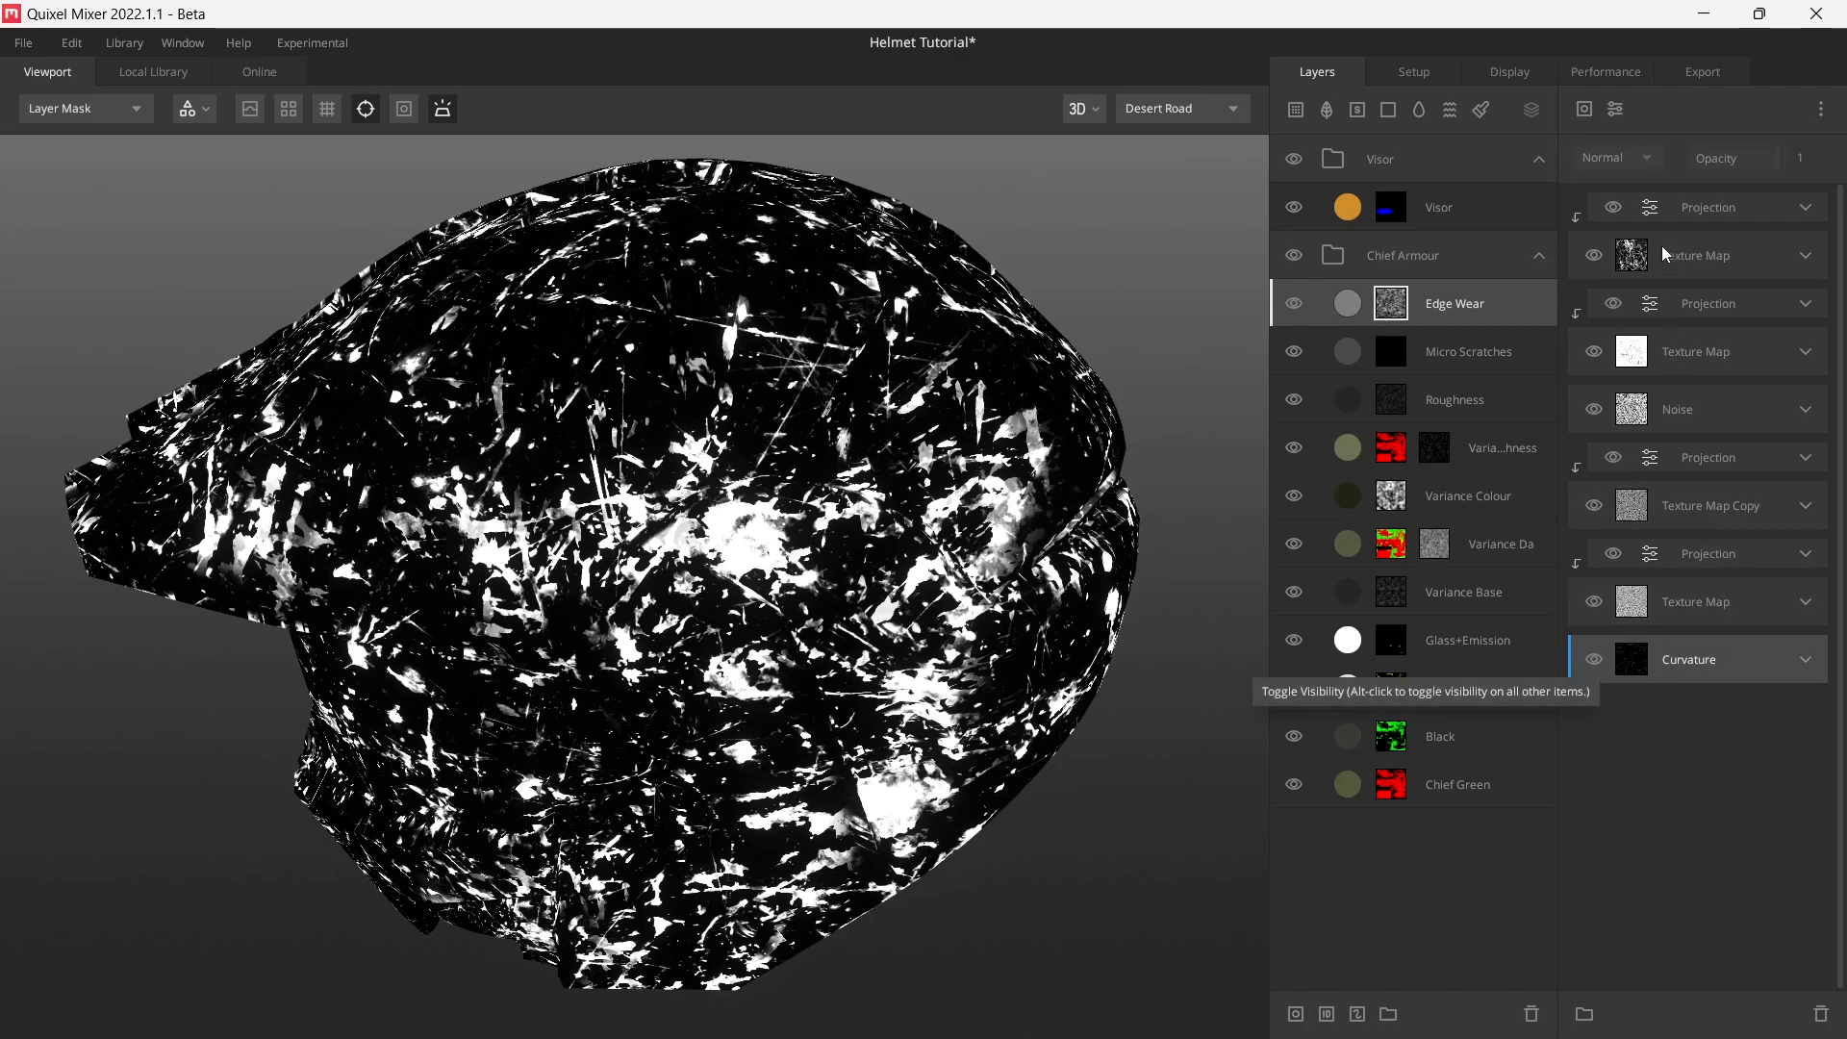
pyautogui.click(1672, 210)
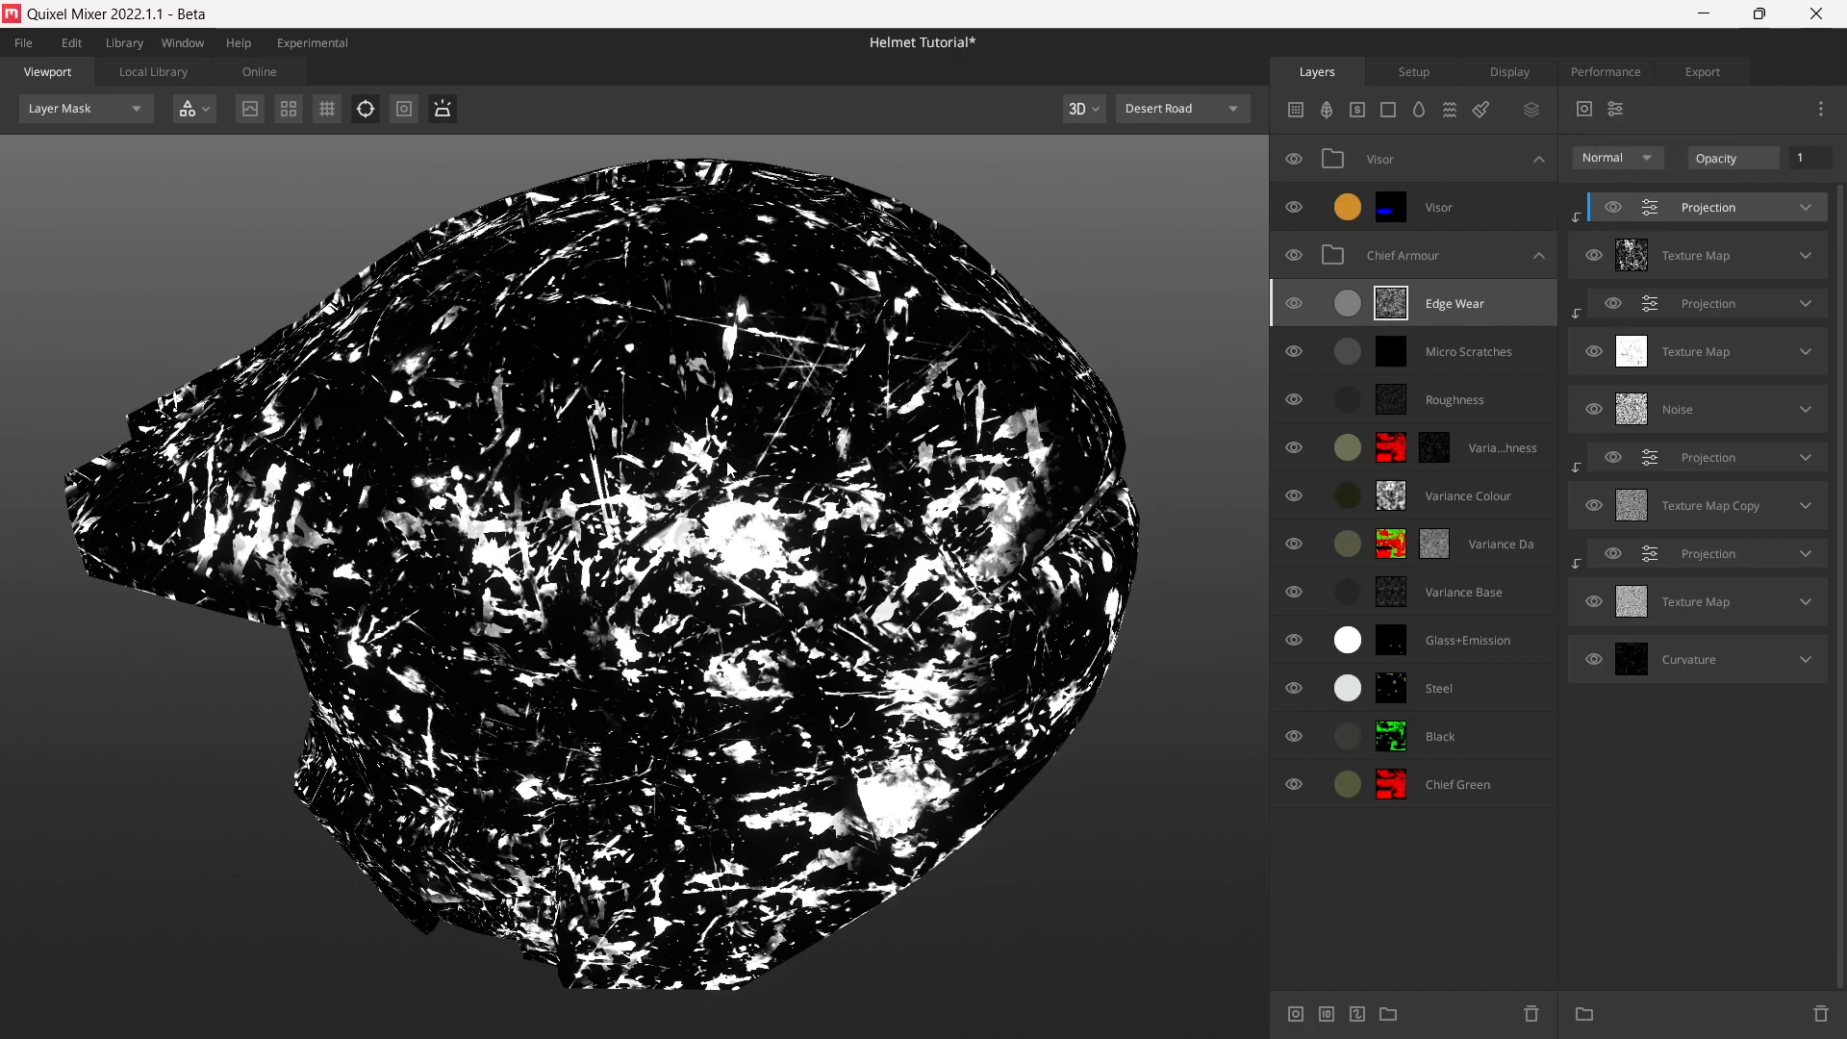
# - Compare the shaded helmet with only the bottom Curvature component active against the helmet with the full Edge Wear mask stack
pyautogui.scroll(3, 661, 461)
pyautogui.moveTo(504, 550); pyautogui.dragTo(572, 518, button='middle')
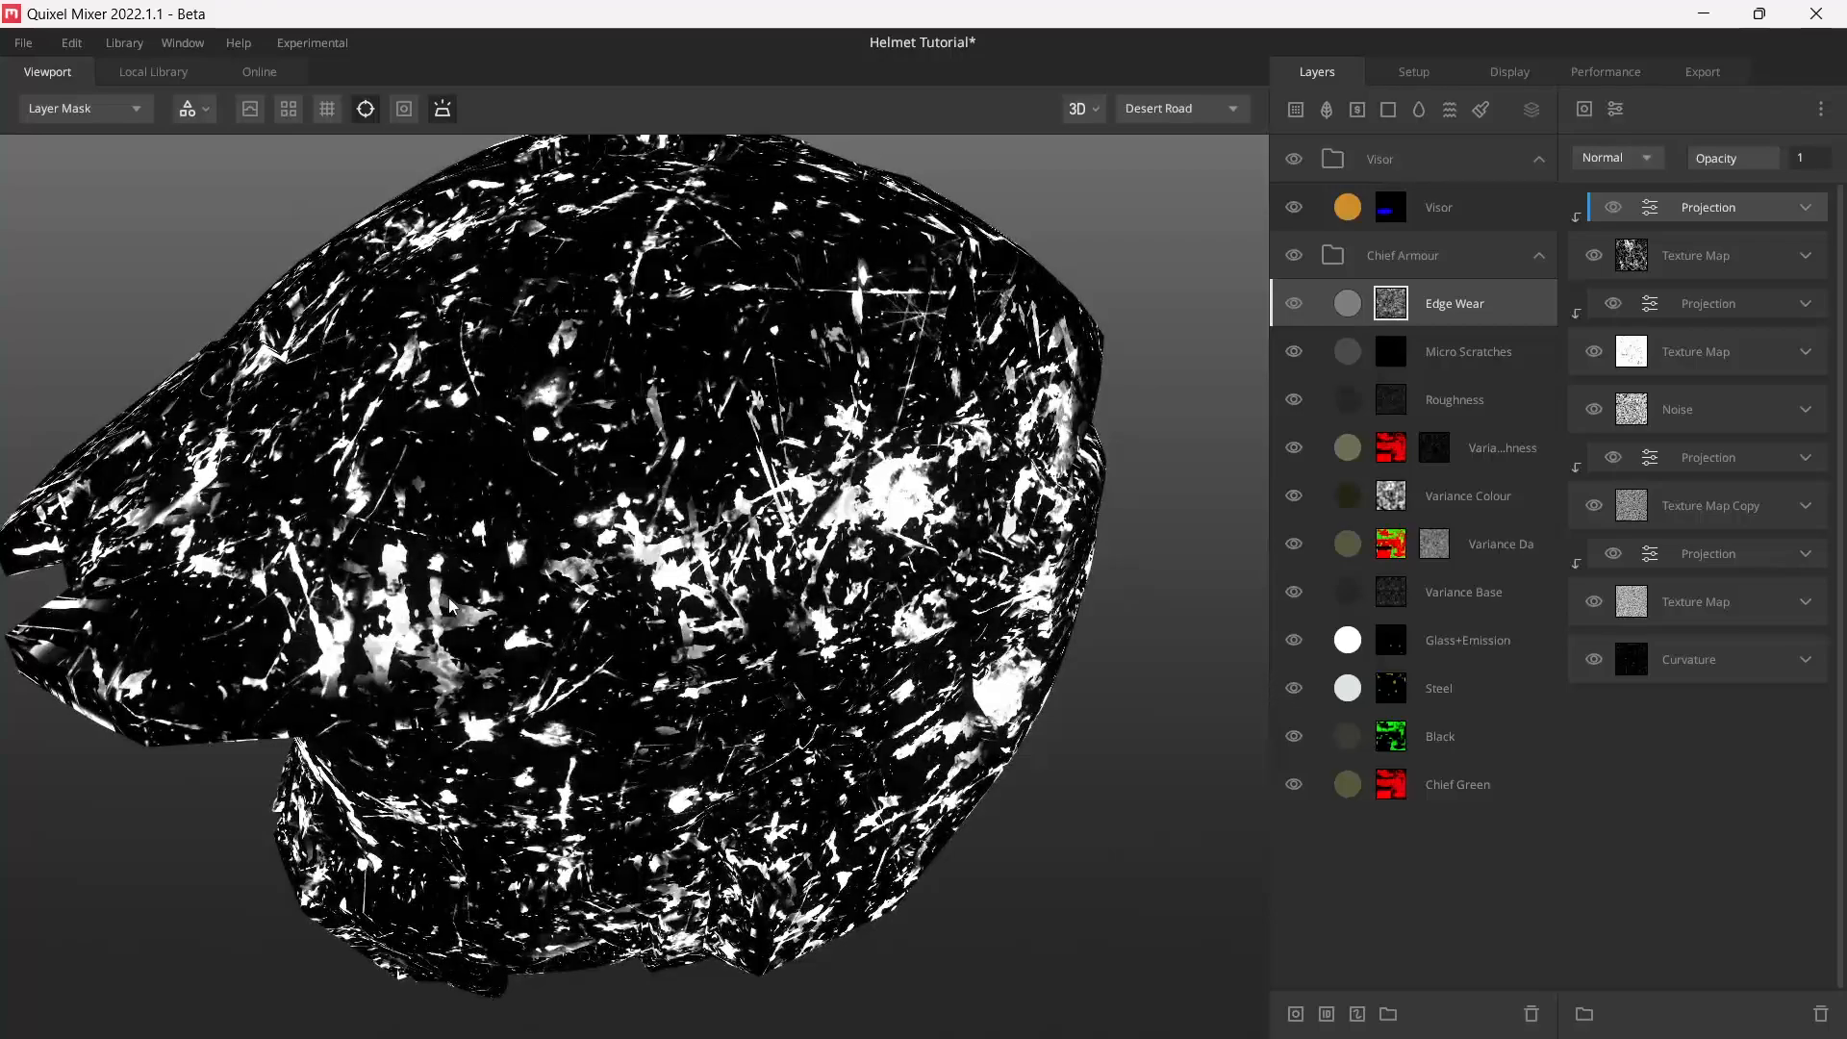
pyautogui.moveTo(688, 570); pyautogui.dragTo(688, 591)
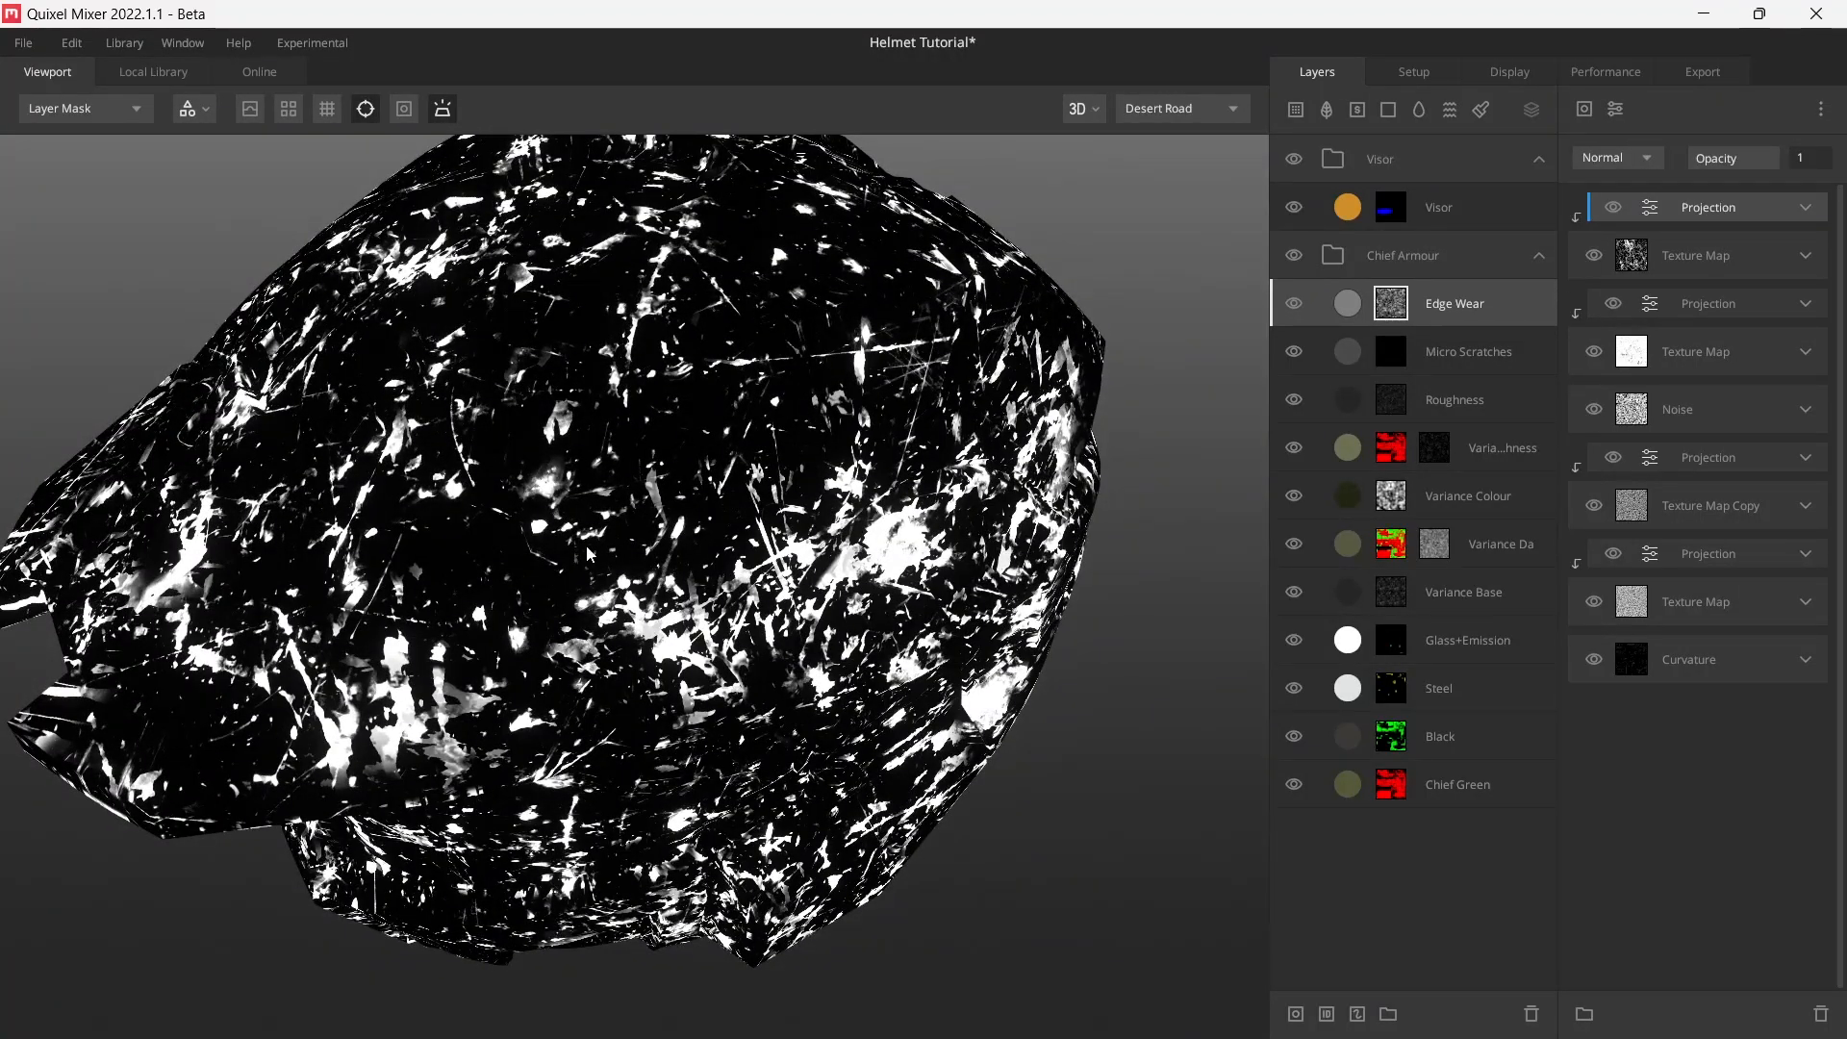
pyautogui.moveTo(592, 554); pyautogui.dragTo(717, 460)
pyautogui.press('m')
pyautogui.moveTo(1236, 633)
pyautogui.mouseDown()
pyautogui.moveTo(1224, 545)
pyautogui.moveTo(1233, 597)
pyautogui.mouseUp()
pyautogui.keyDown('alt'); pyautogui.click(1593, 659); pyautogui.keyUp('alt')
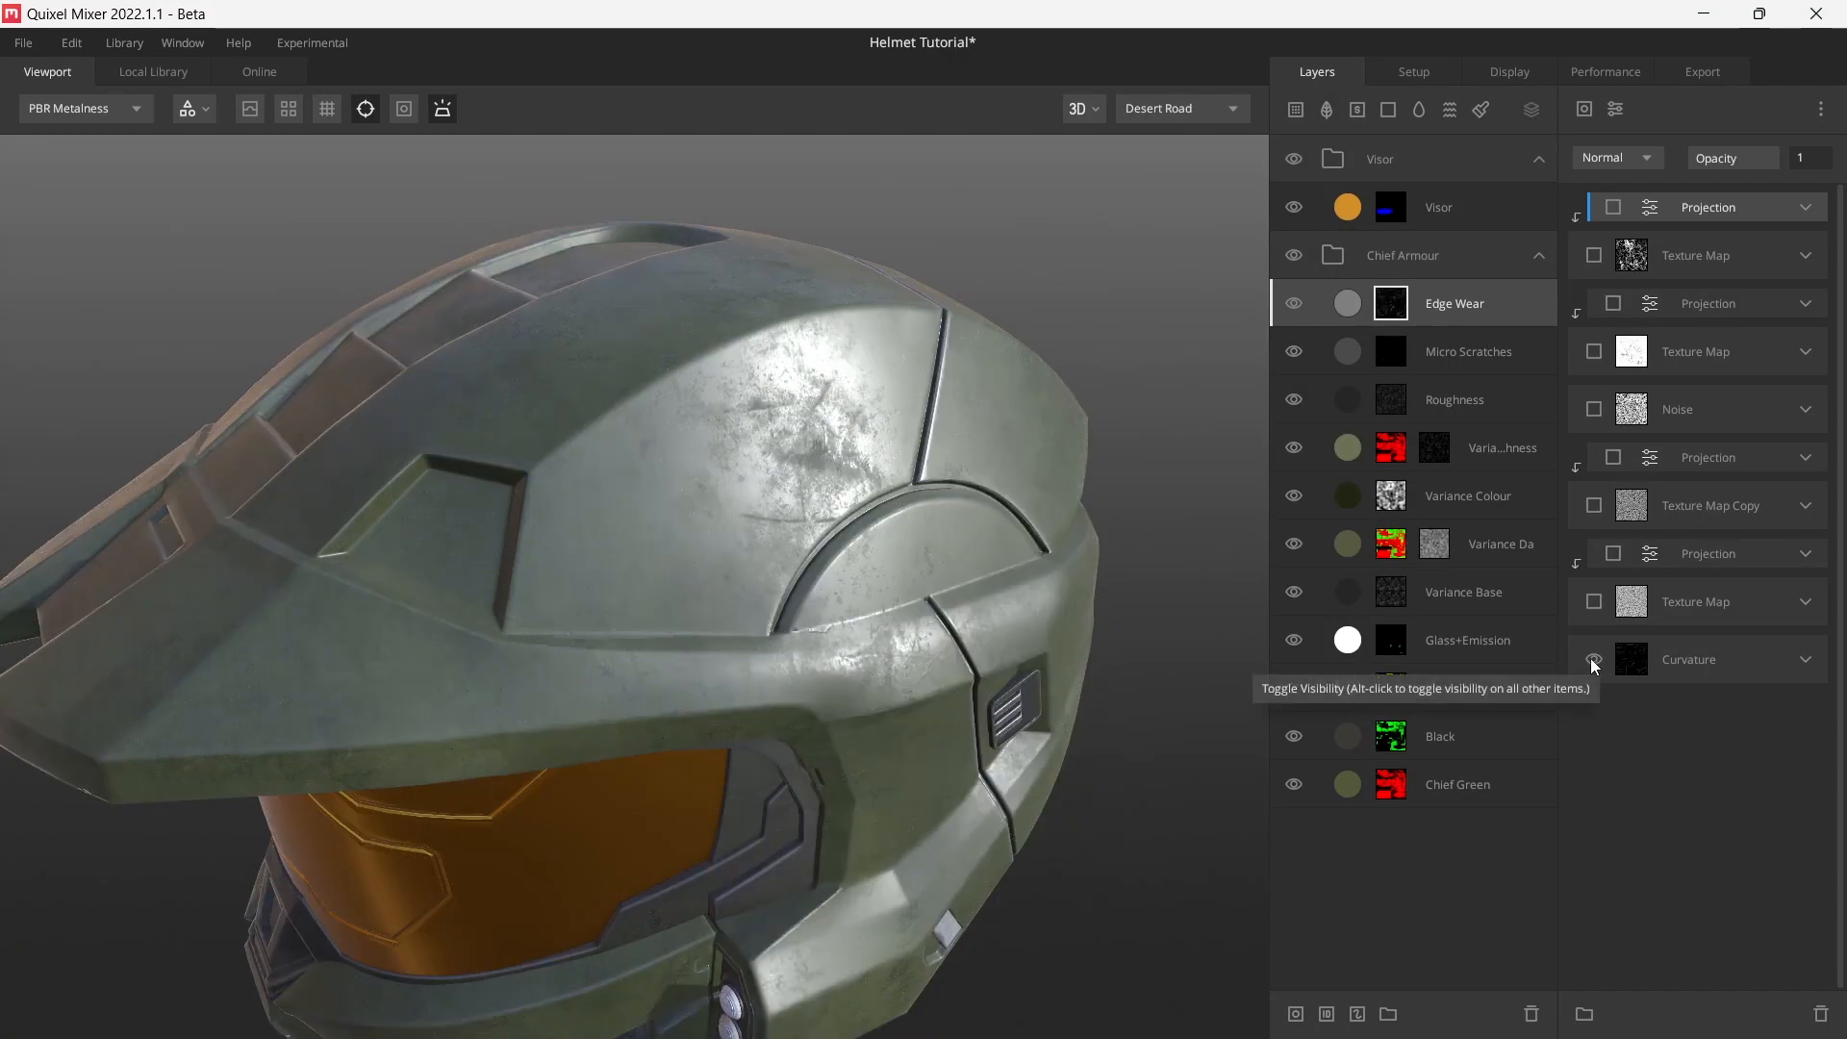
pyautogui.keyDown('alt'); pyautogui.click(1594, 659); pyautogui.keyUp('alt')
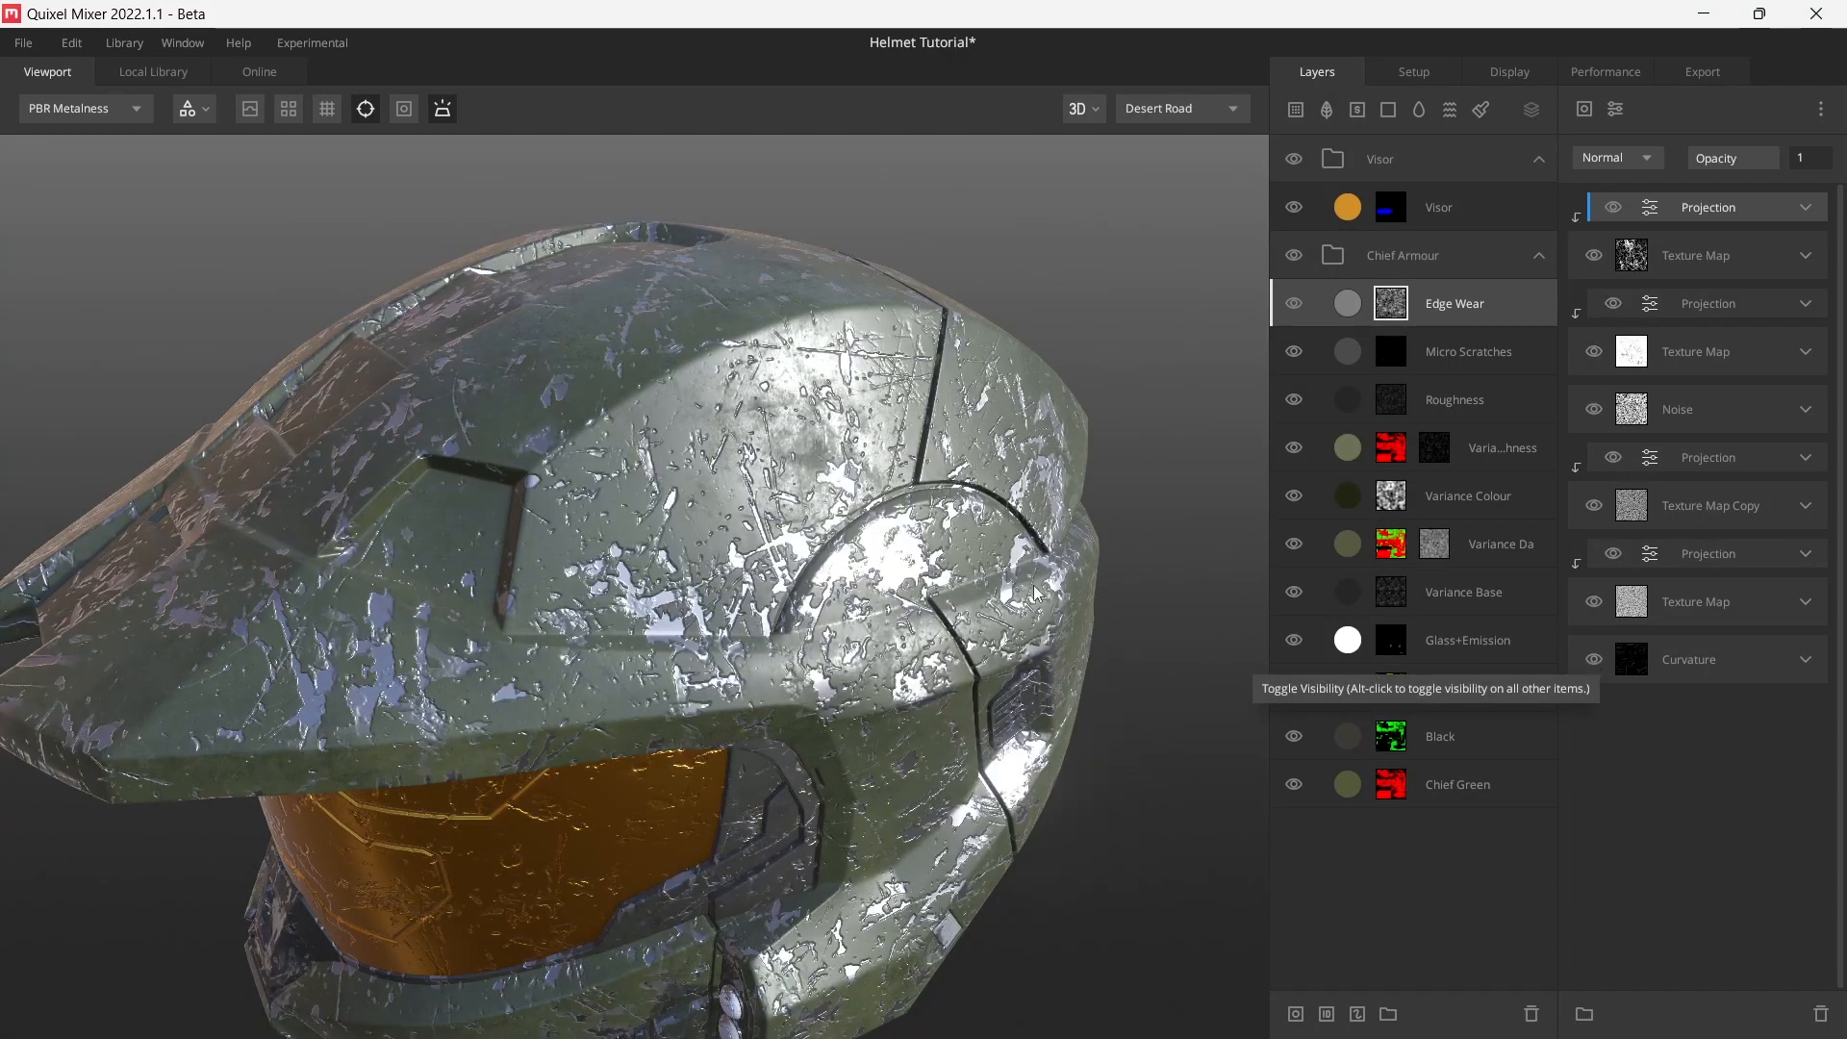
# - Inspect the wear on the helmet's side and crown from several angles in both the mask and PBR Metalness views
pyautogui.moveTo(1058, 597); pyautogui.dragTo(840, 645)
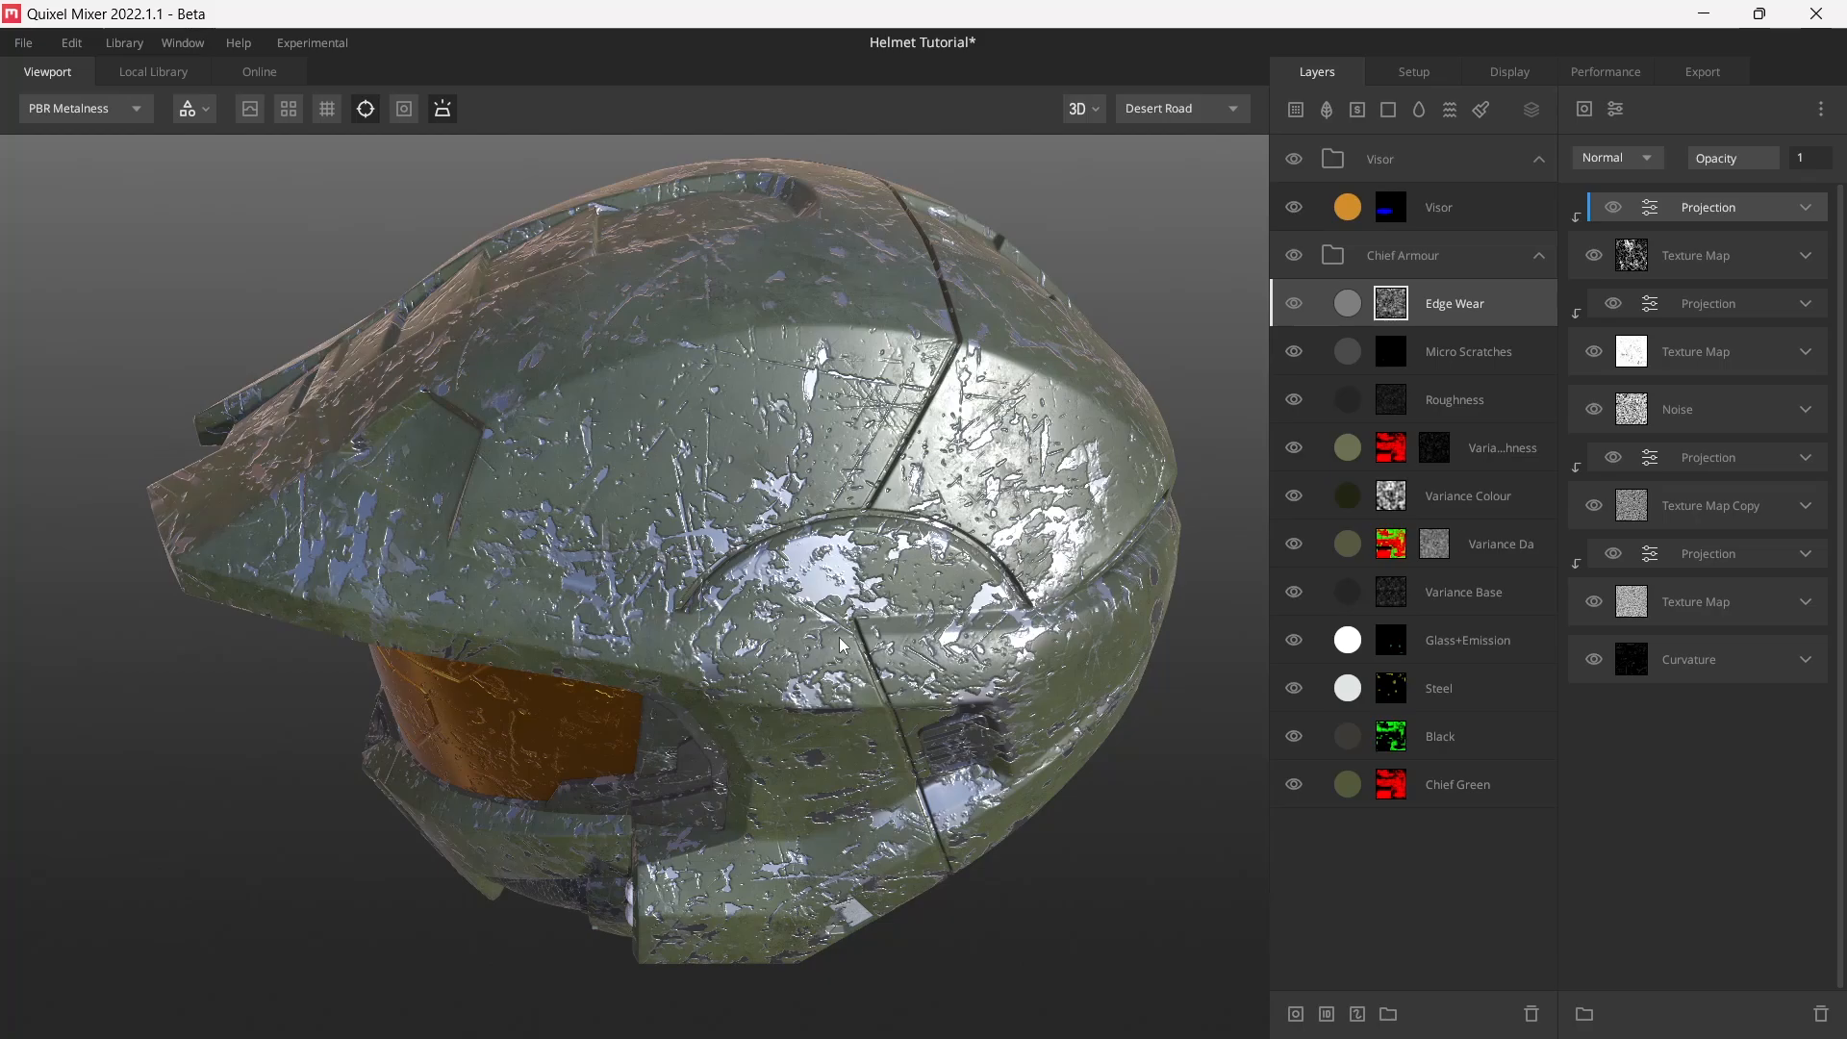
pyautogui.press('m')
pyautogui.moveTo(840, 543); pyautogui.dragTo(815, 619)
pyautogui.moveTo(815, 618); pyautogui.dragTo(780, 489, button='middle')
pyautogui.press('m')
pyautogui.moveTo(736, 260); pyautogui.dragTo(814, 339)
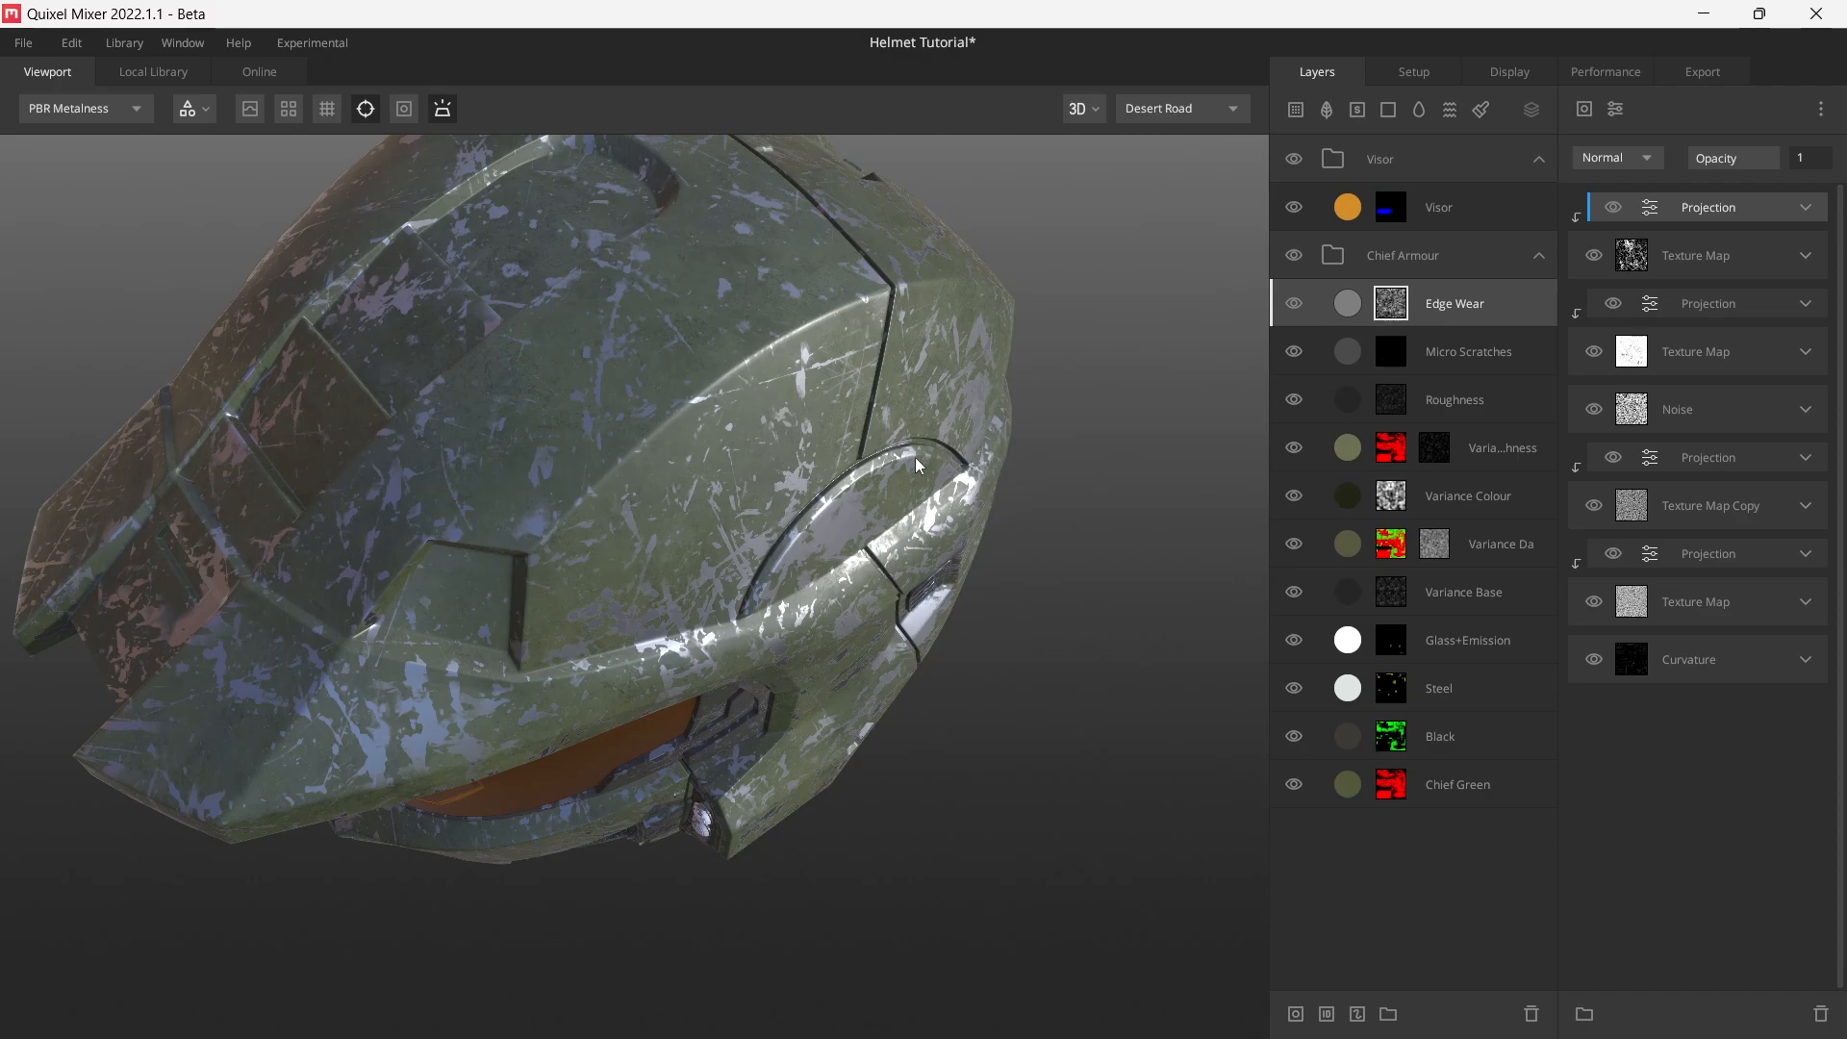
# - Add a Curvature component on top of the Edge Wear mask, set it to Cavities Only, and display the layer mask
pyautogui.click(1590, 108)
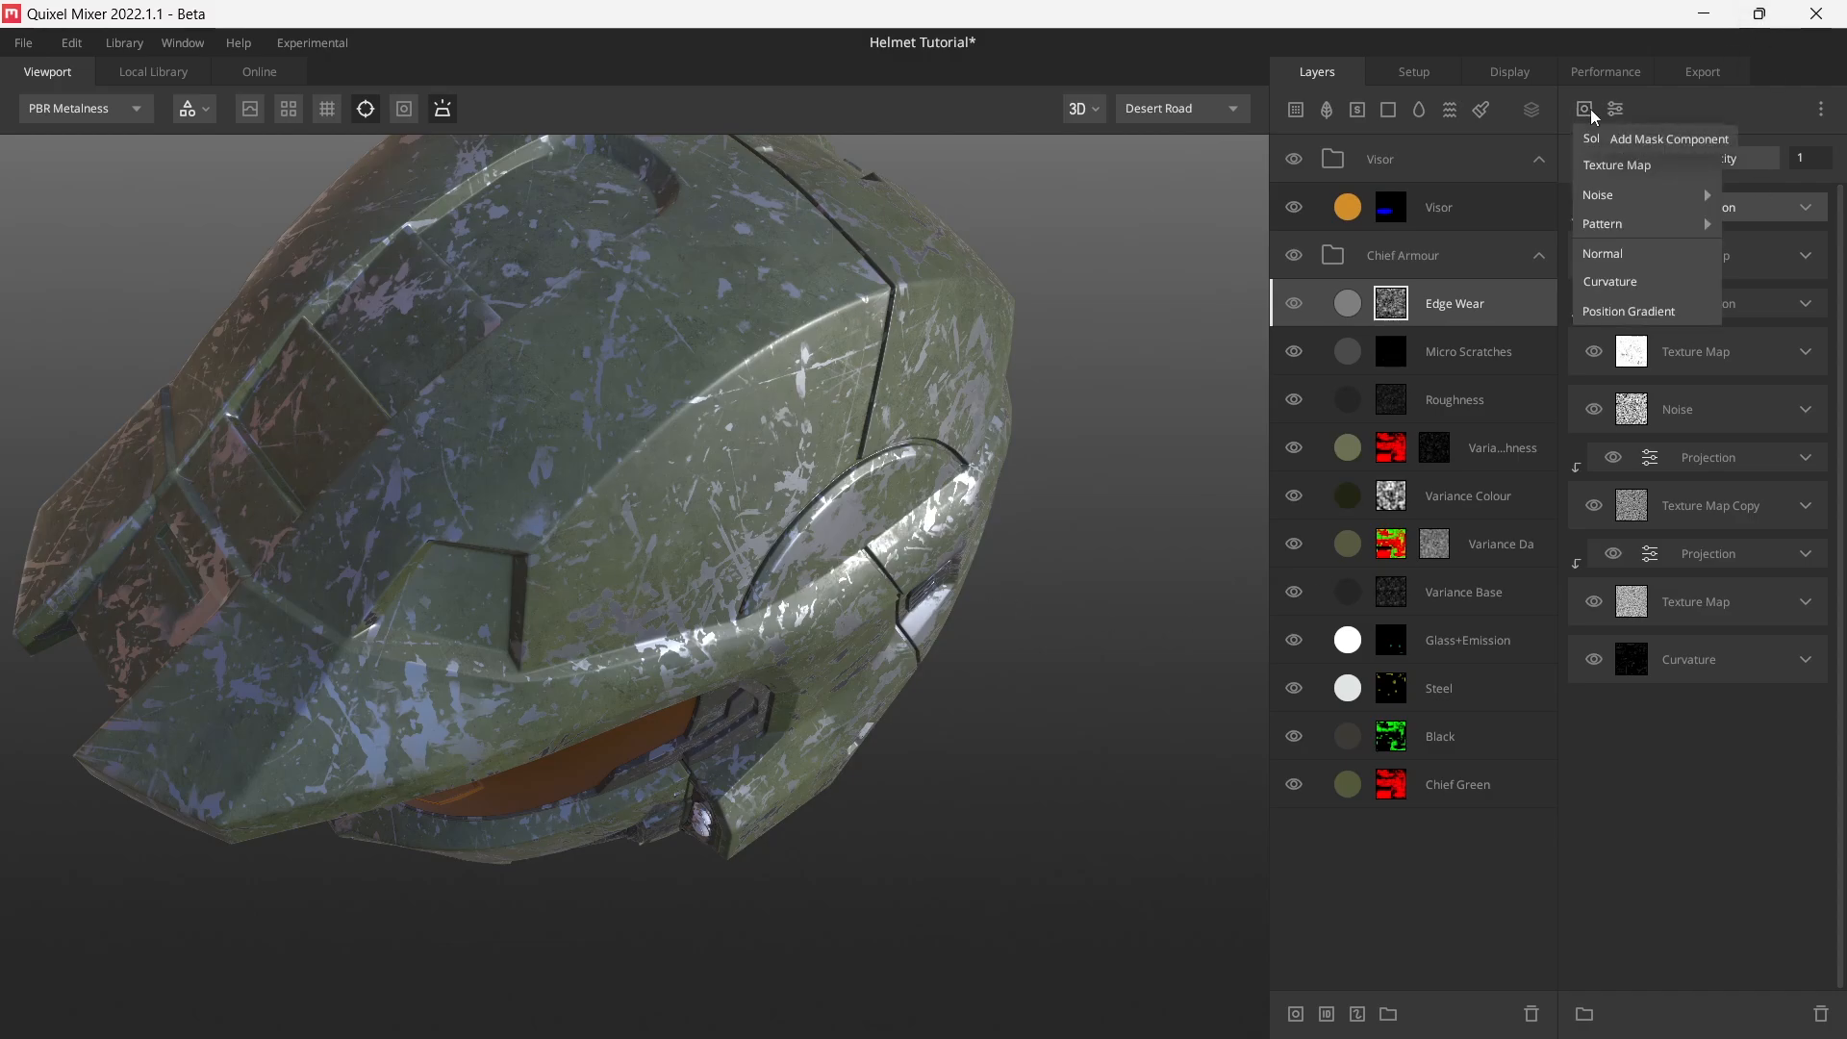
pyautogui.click(1666, 284)
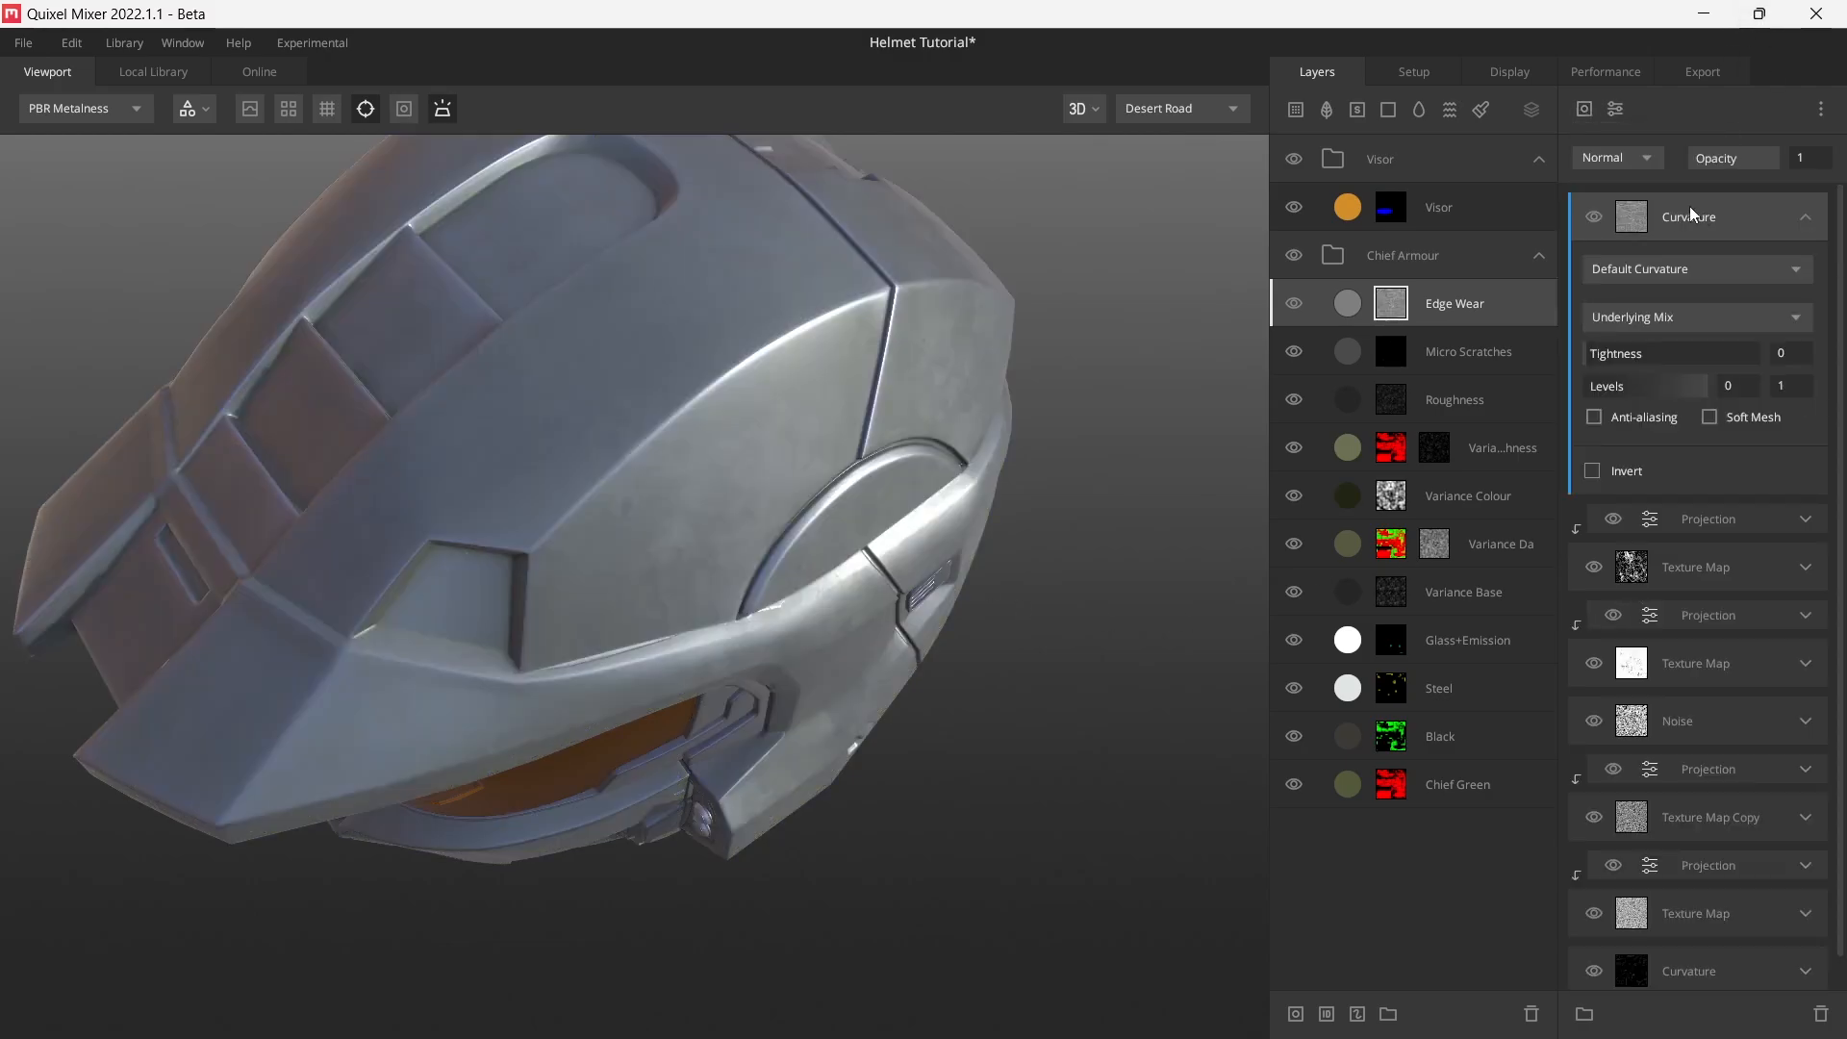
pyautogui.click(1674, 271)
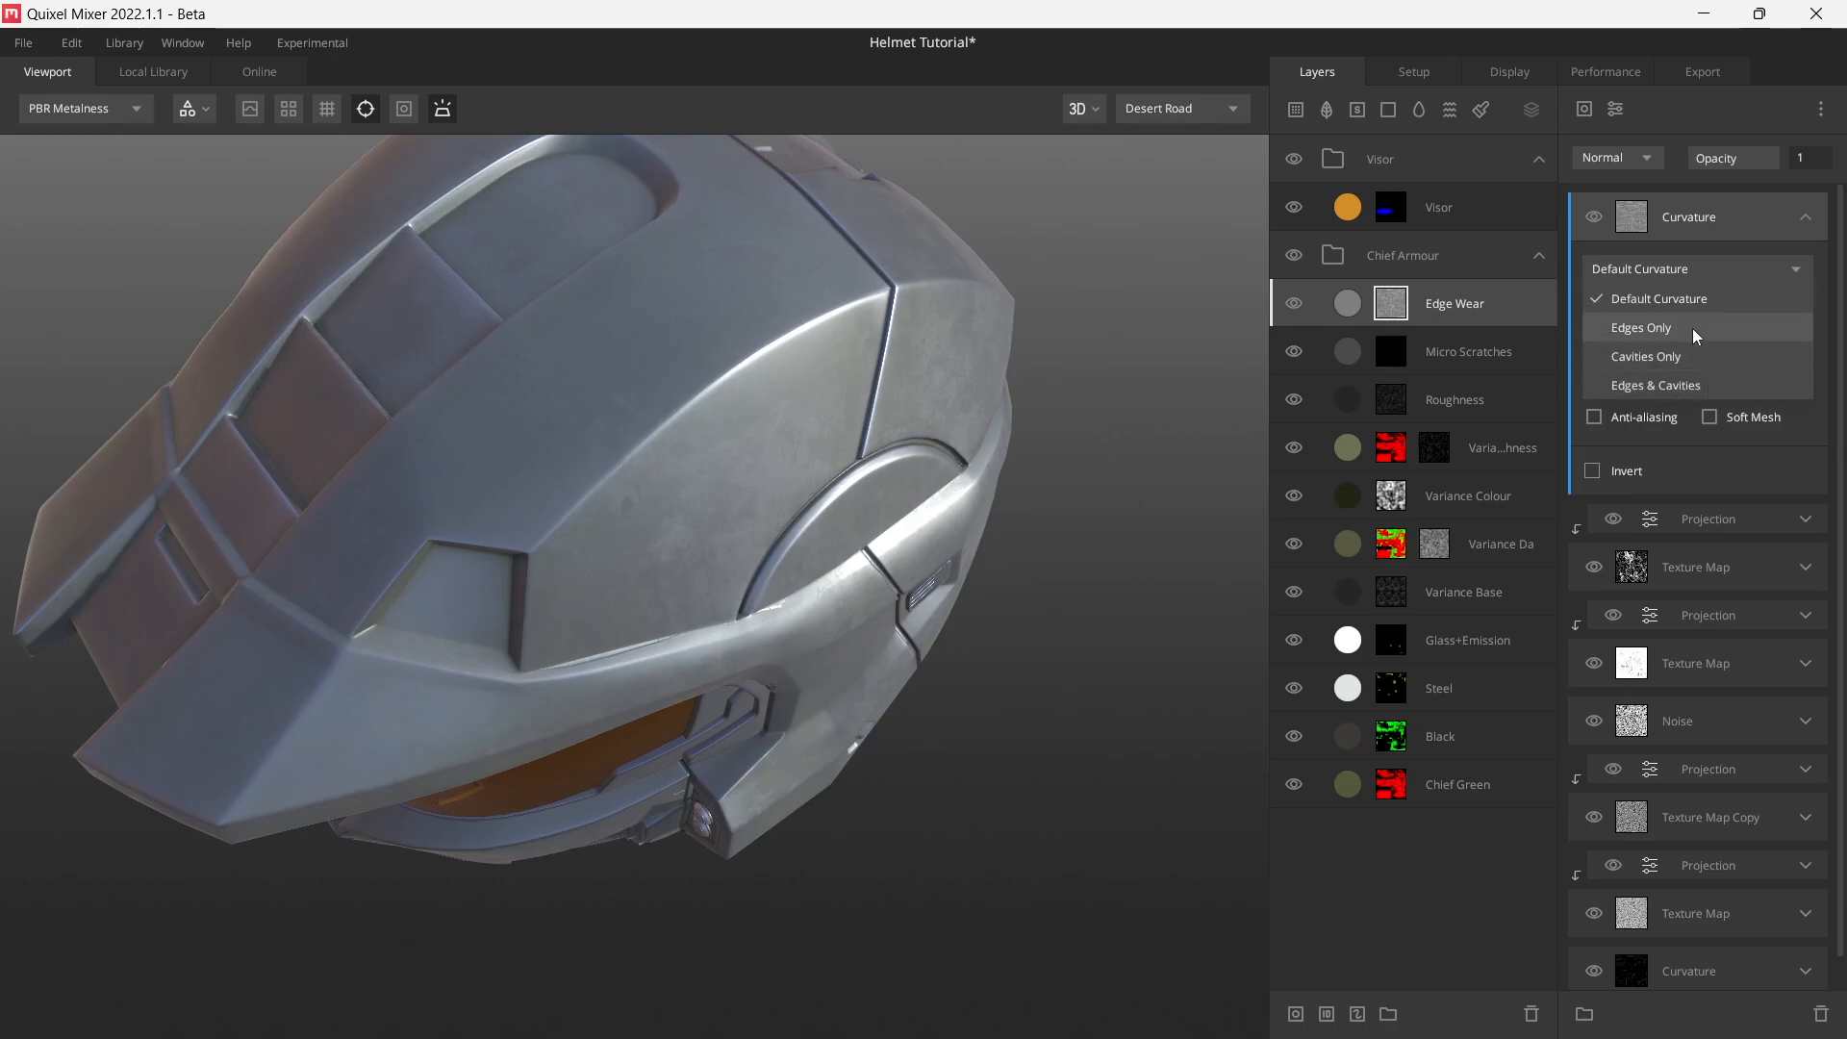
pyautogui.click(1692, 357)
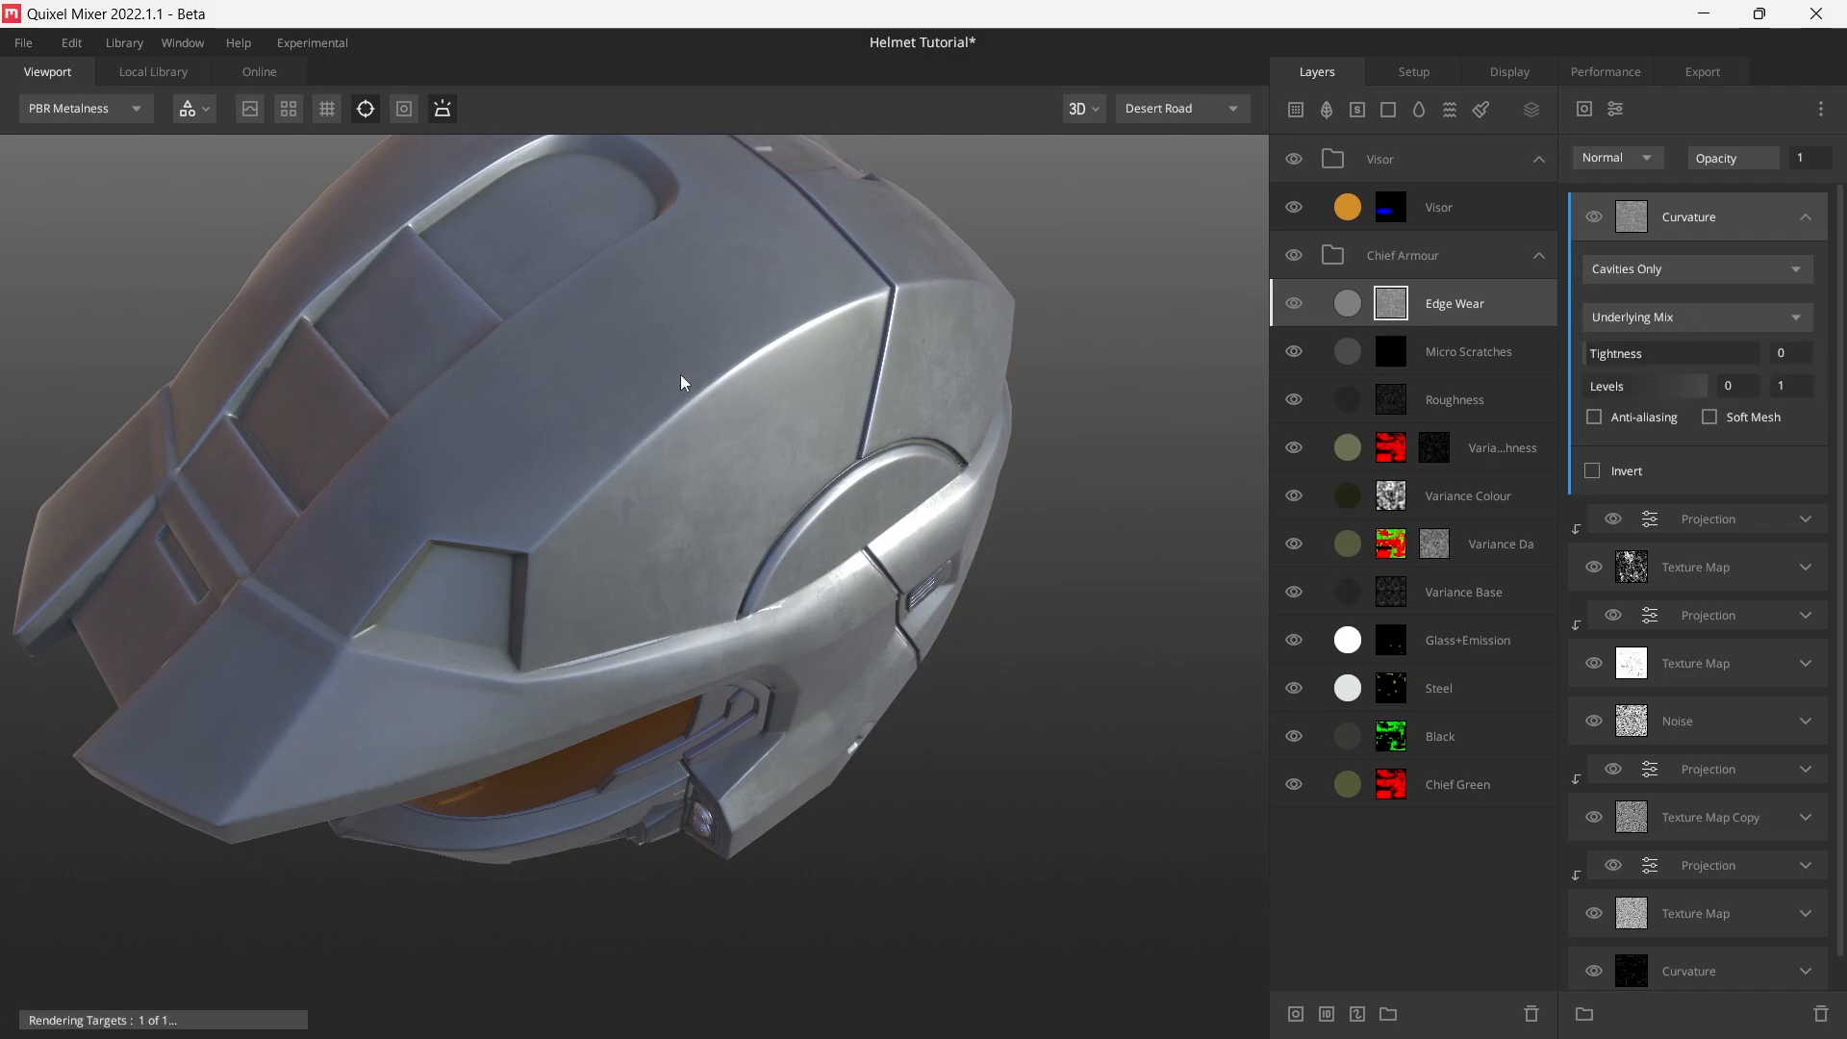
pyautogui.press('m')
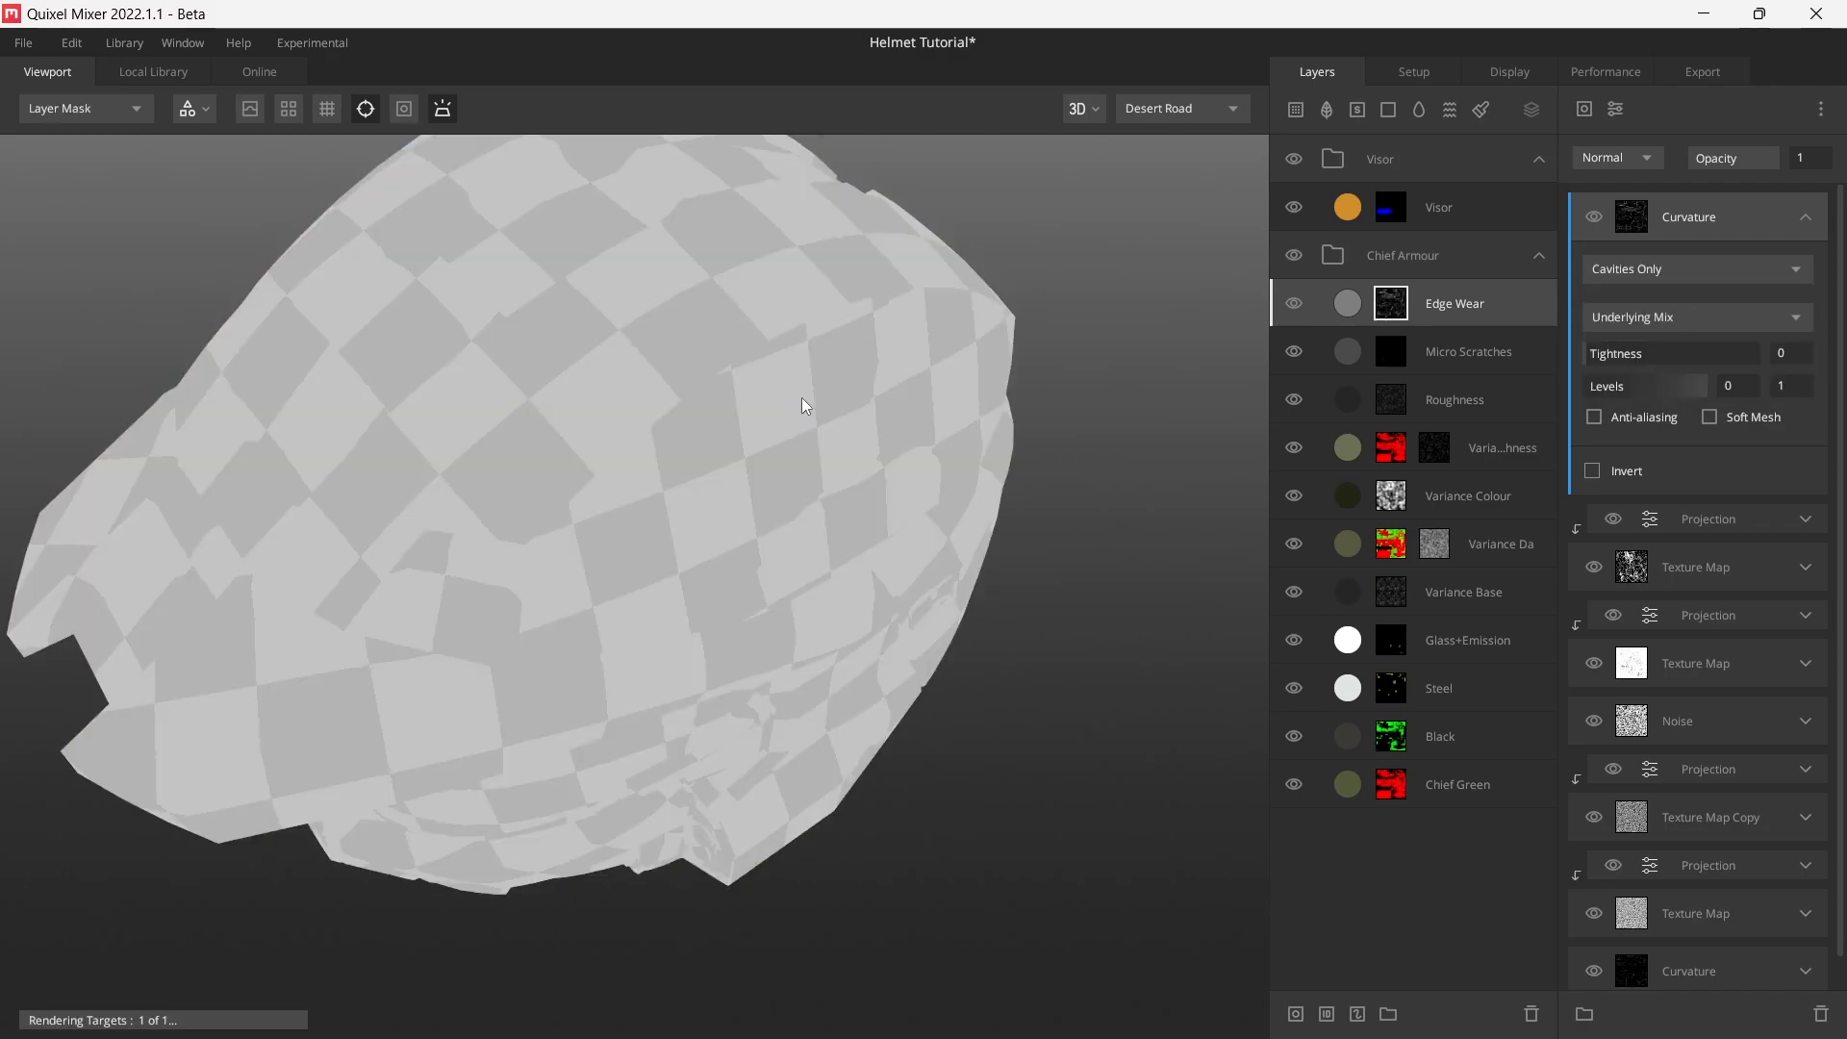
pyautogui.keyDown('alt'); pyautogui.moveTo(806, 462); pyautogui.dragTo(824, 306); pyautogui.keyUp('alt')
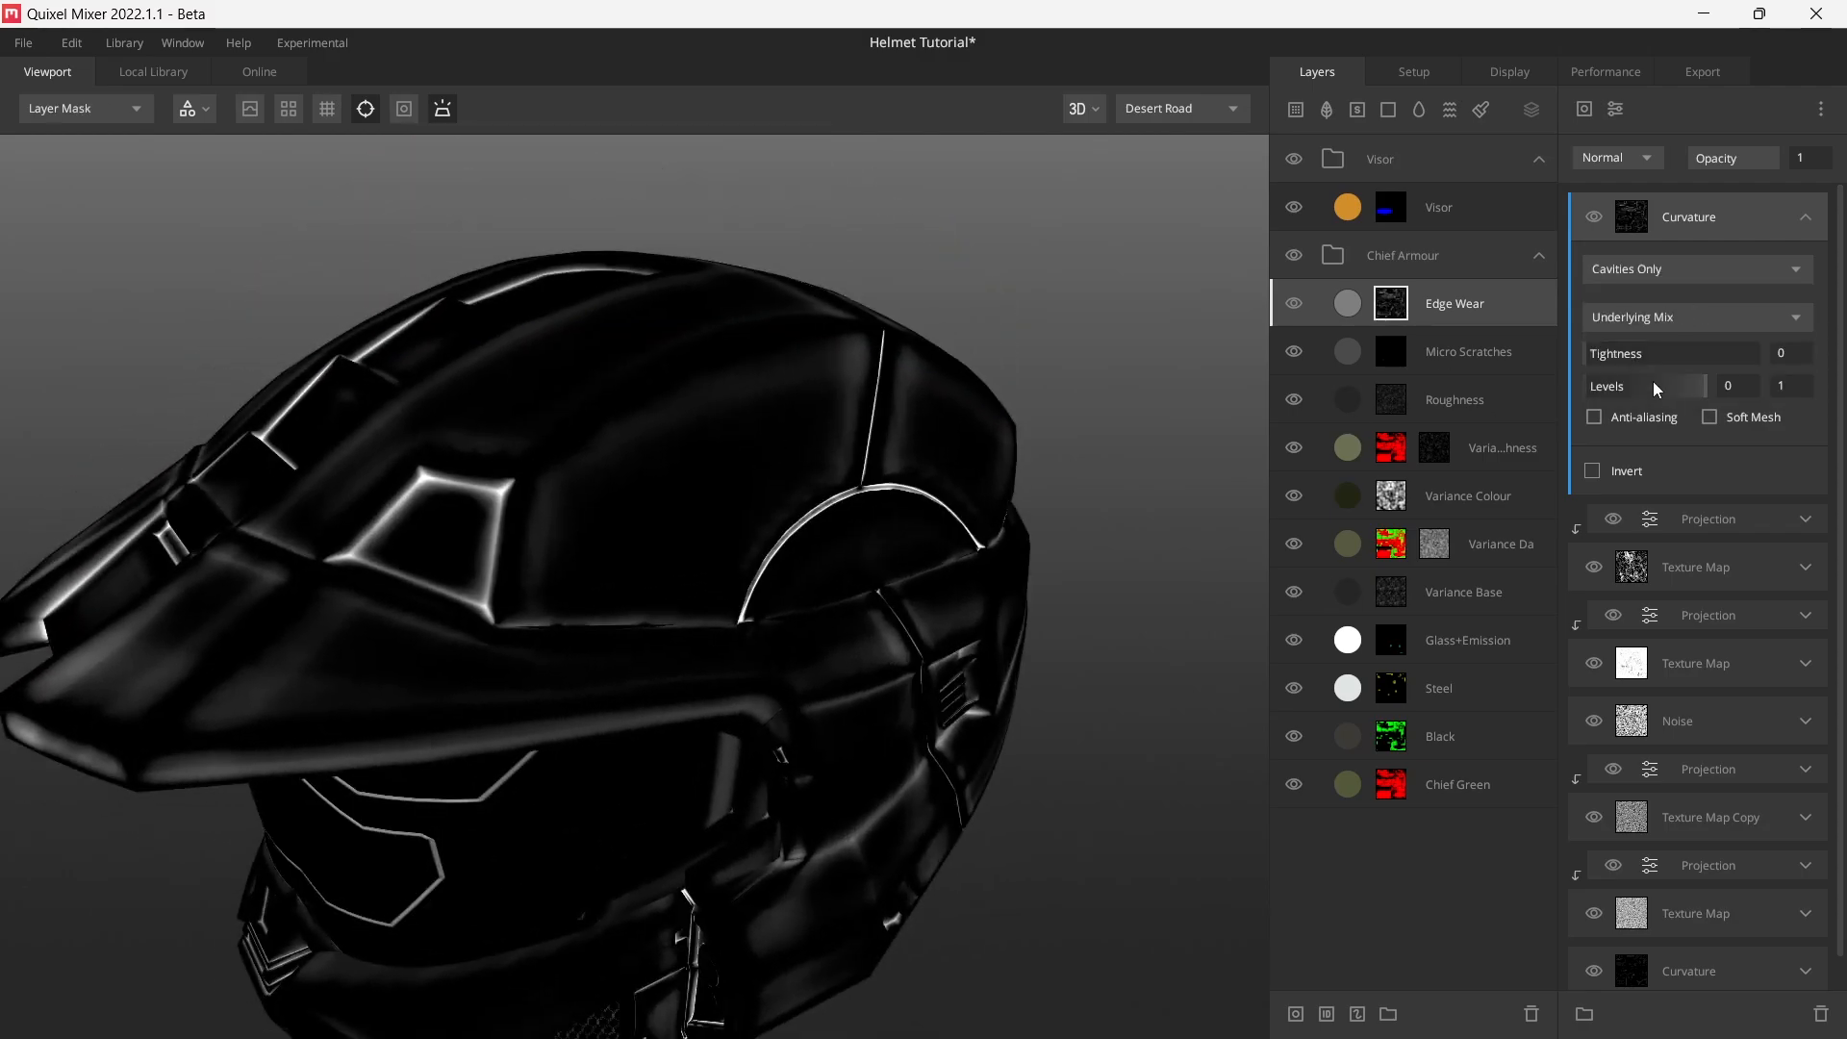
# - Compare the Edges Only and Cavities Only modes of the top Curvature component on the helmet's layer mask, finishing on Cavities Only
pyautogui.click(1654, 275)
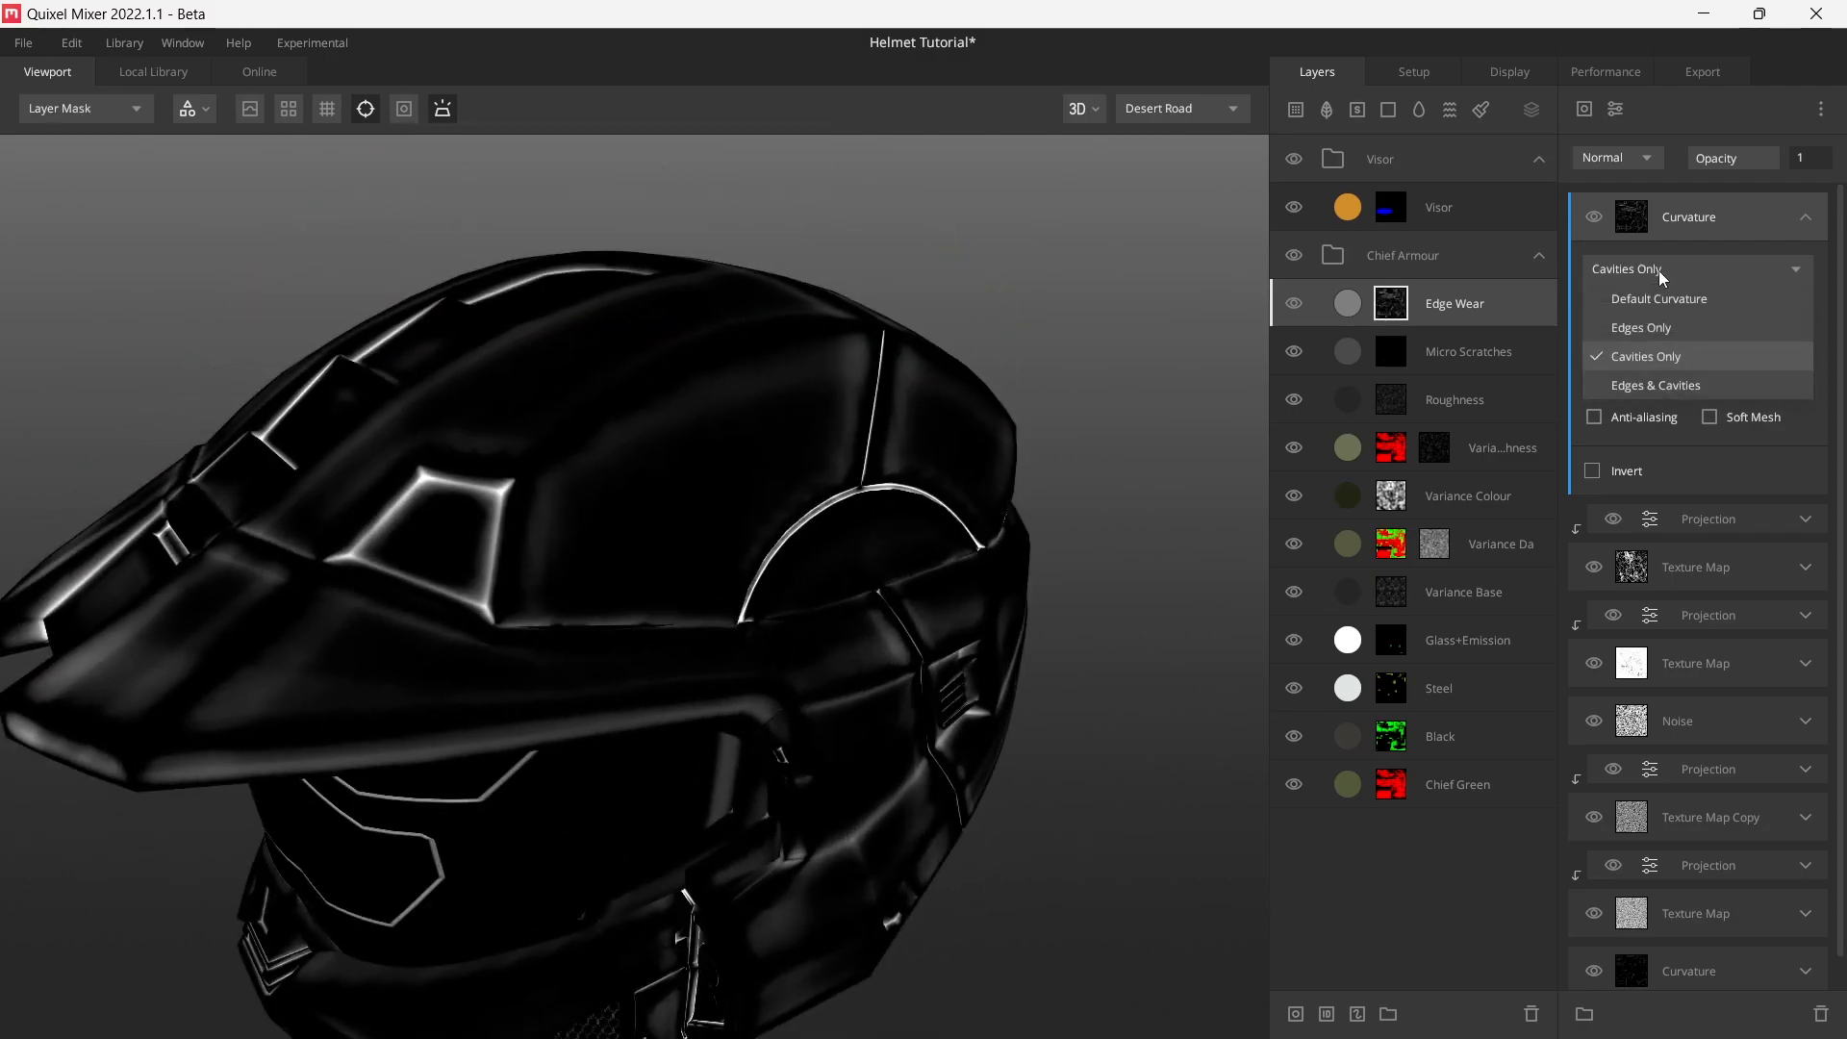
pyautogui.click(1681, 326)
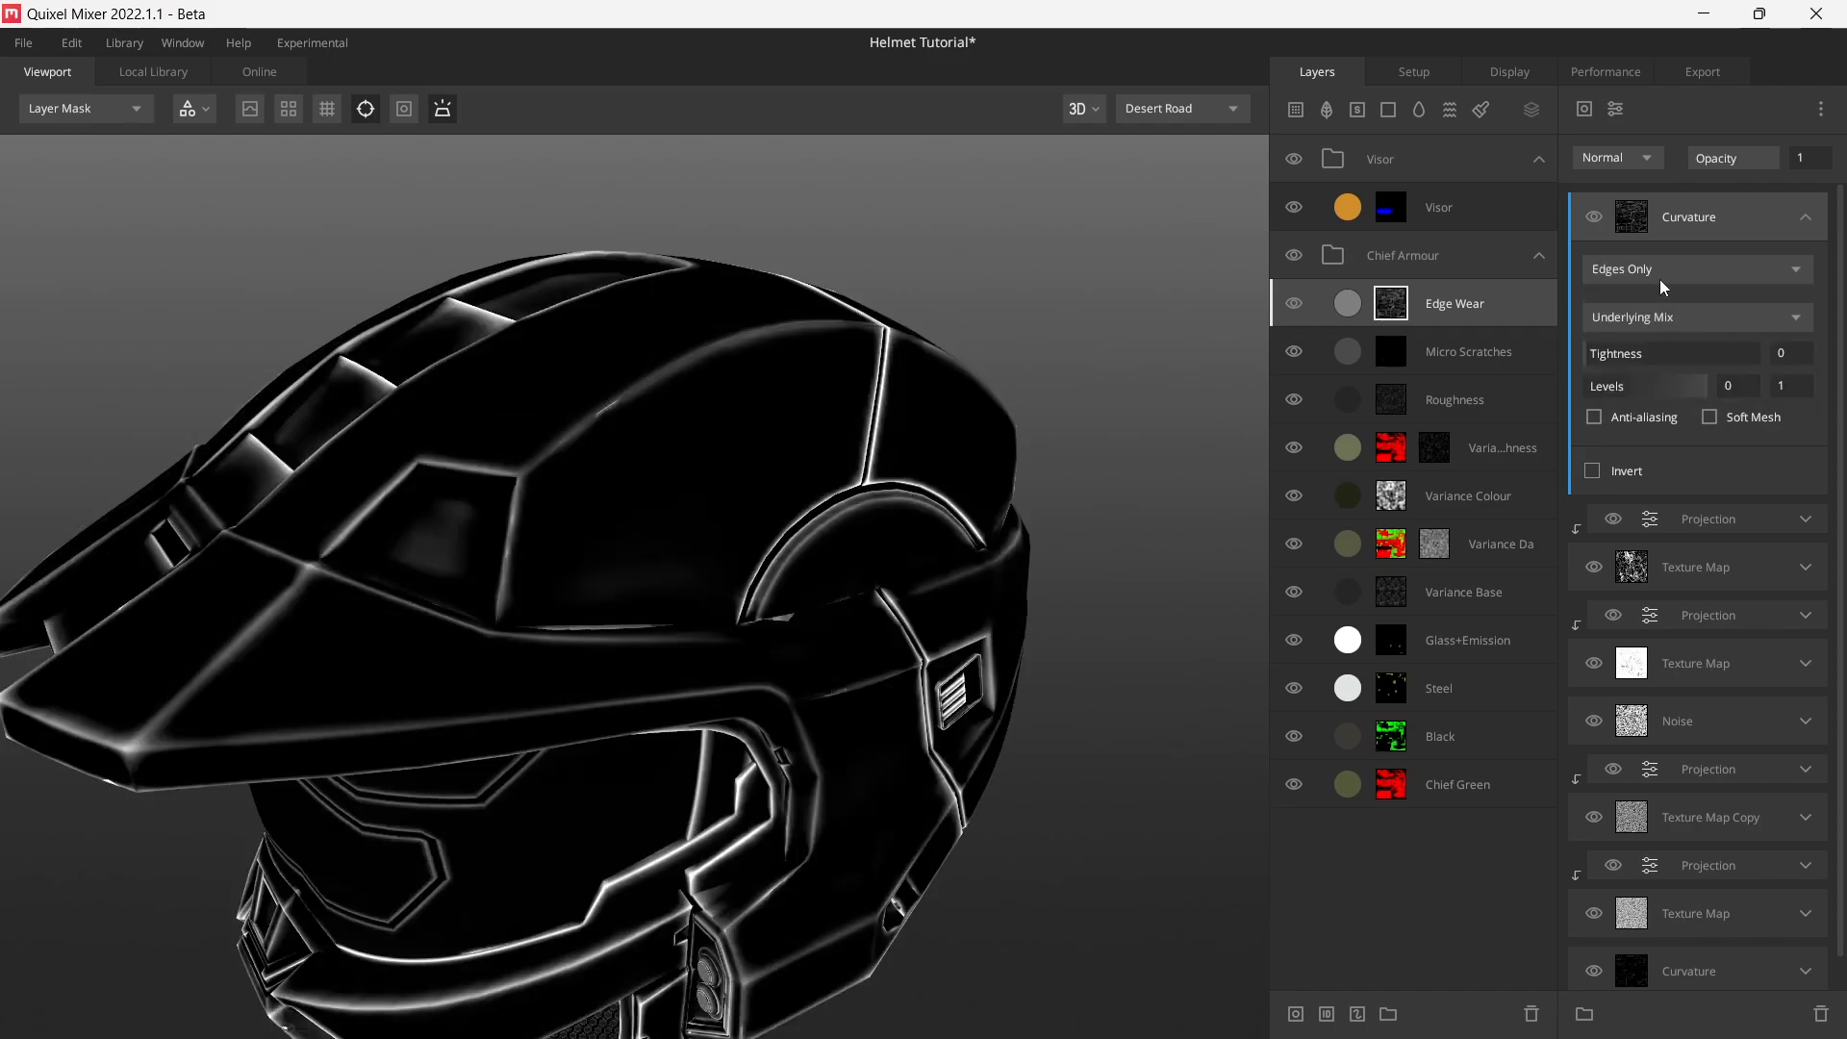
pyautogui.click(1659, 275)
pyautogui.click(1677, 350)
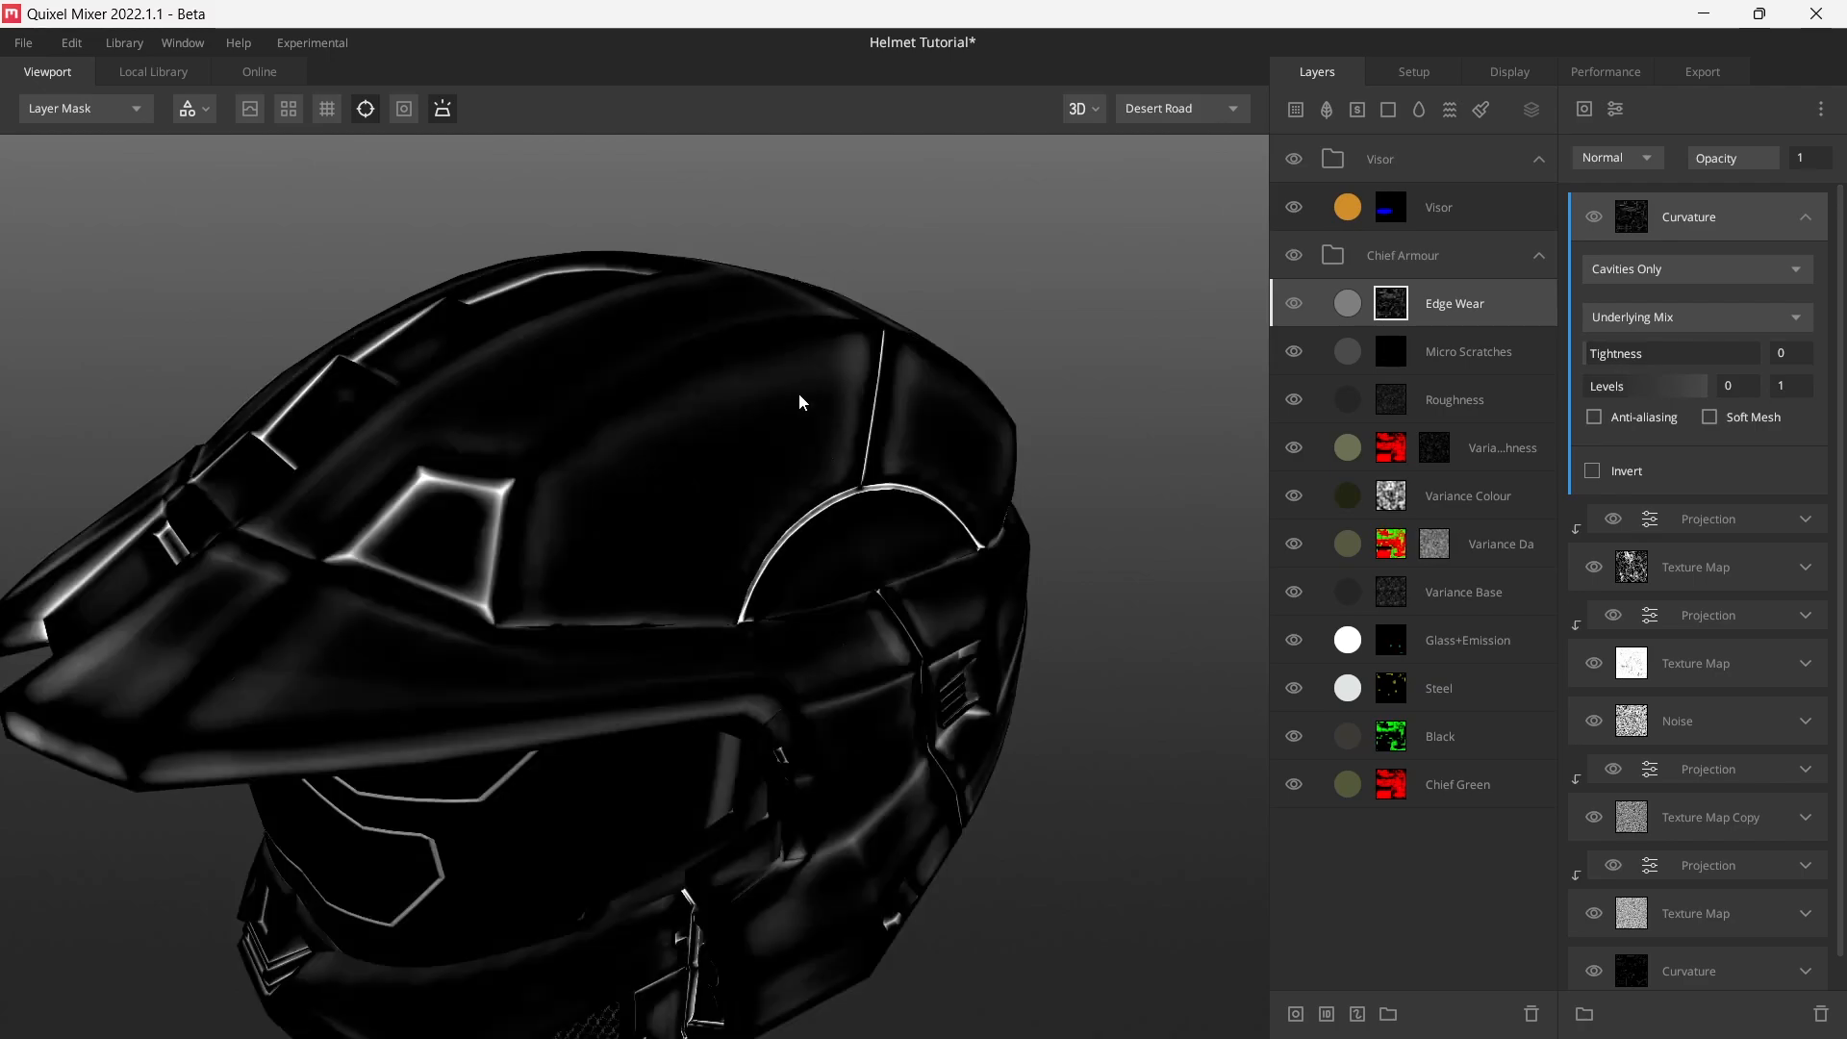
pyautogui.moveTo(804, 400); pyautogui.dragTo(798, 519)
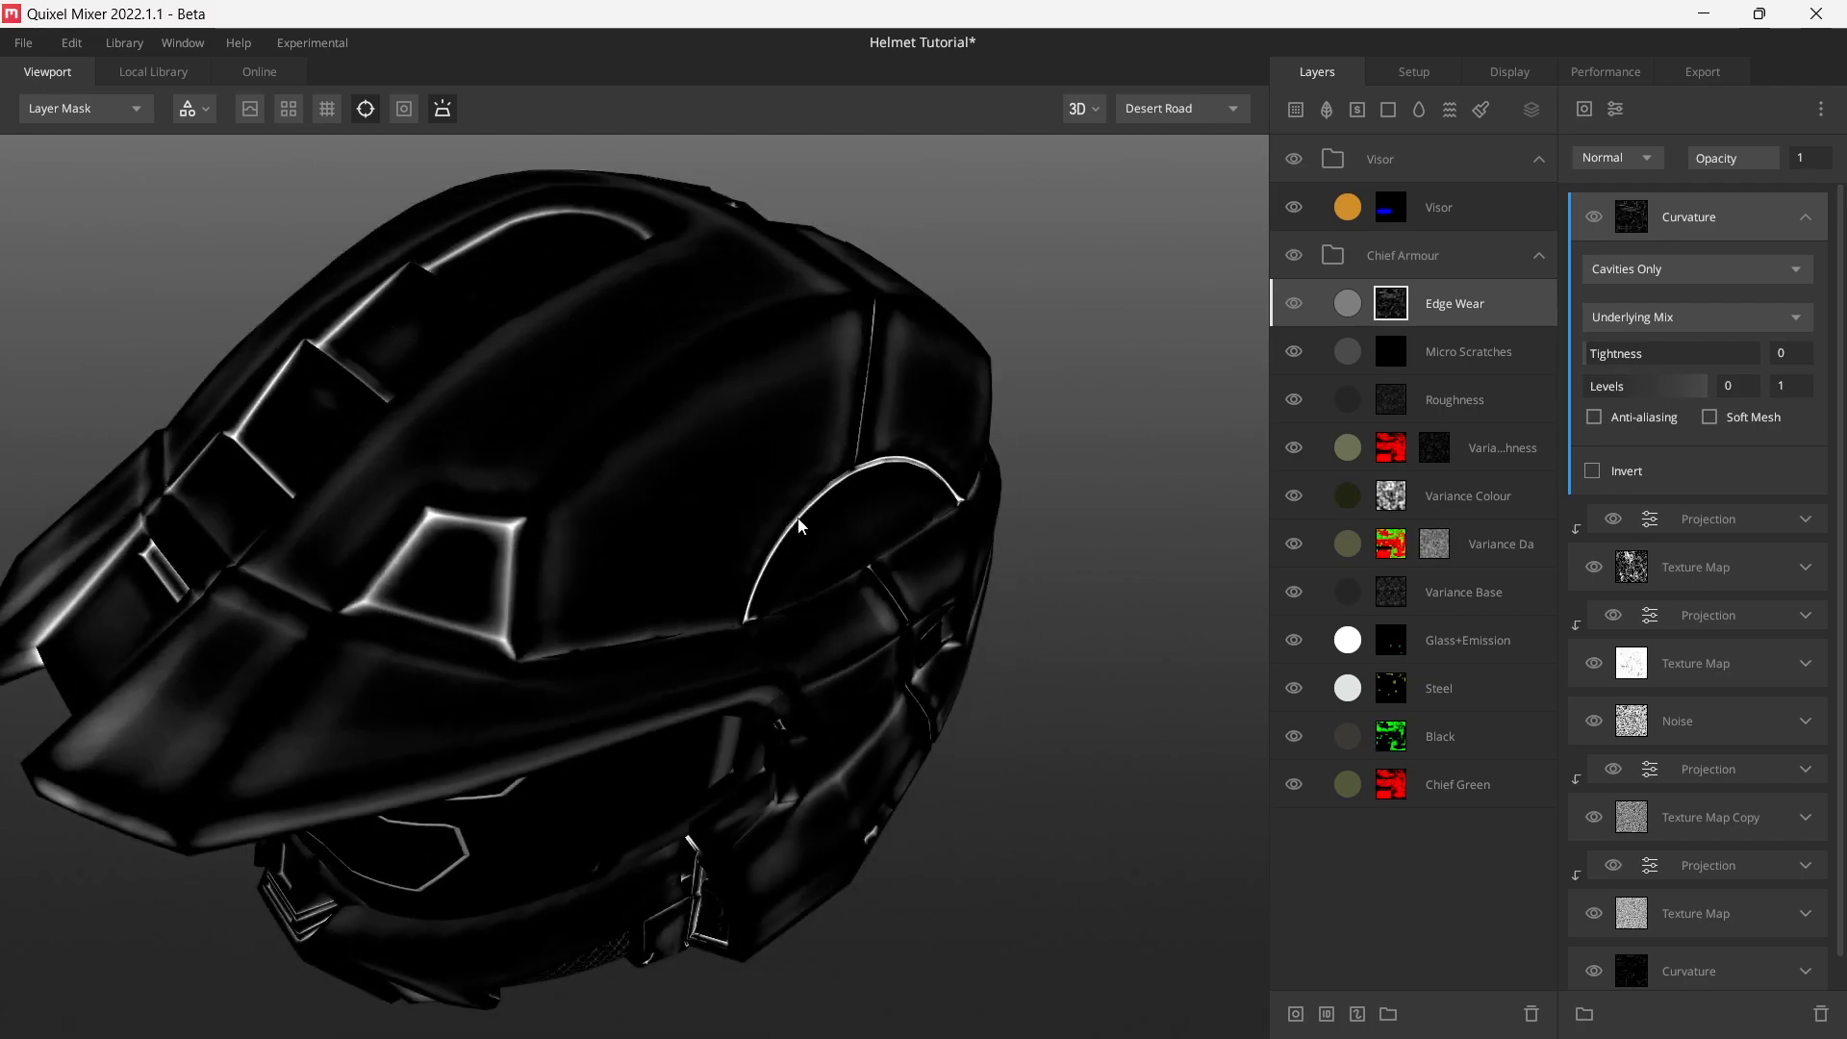
pyautogui.moveTo(972, 741); pyautogui.dragTo(800, 621)
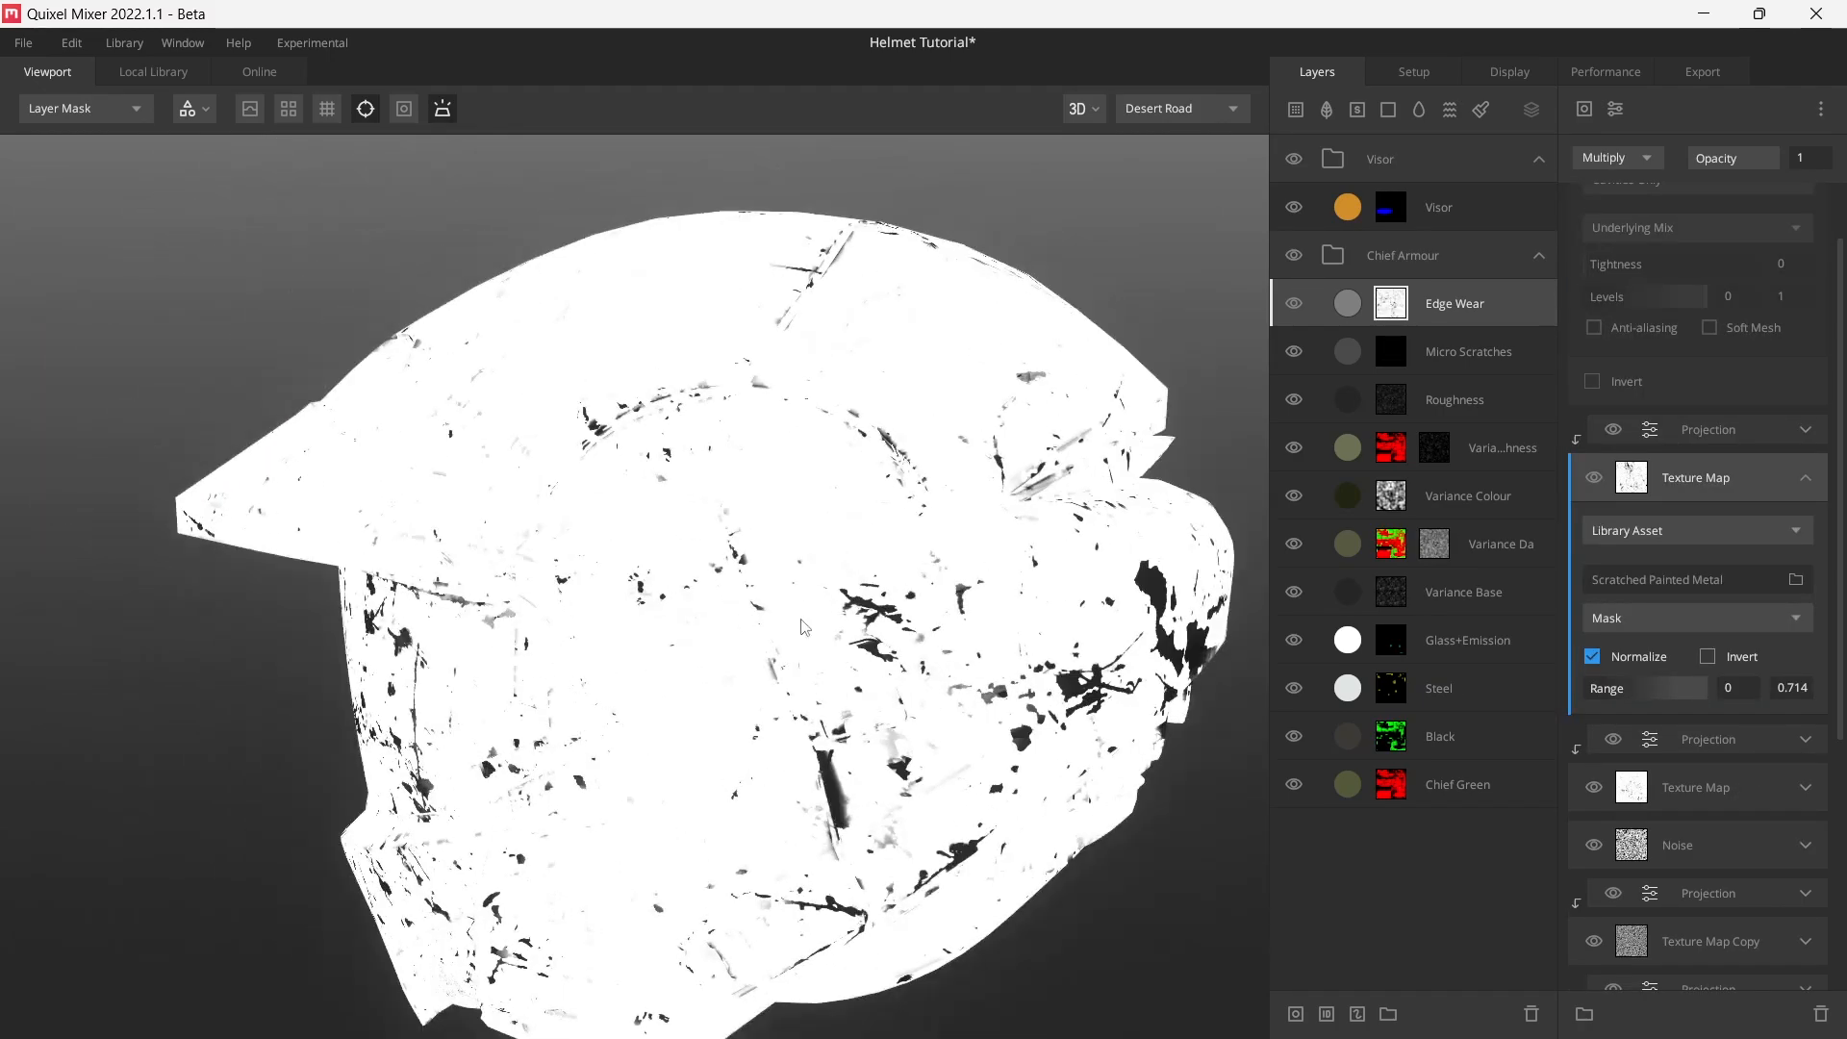
# - Examine the Scratched Painted Metal mask around the helmet's side and check the box projection settings of its Texture Map
pyautogui.moveTo(804, 628); pyautogui.dragTo(621, 515, button='middle')
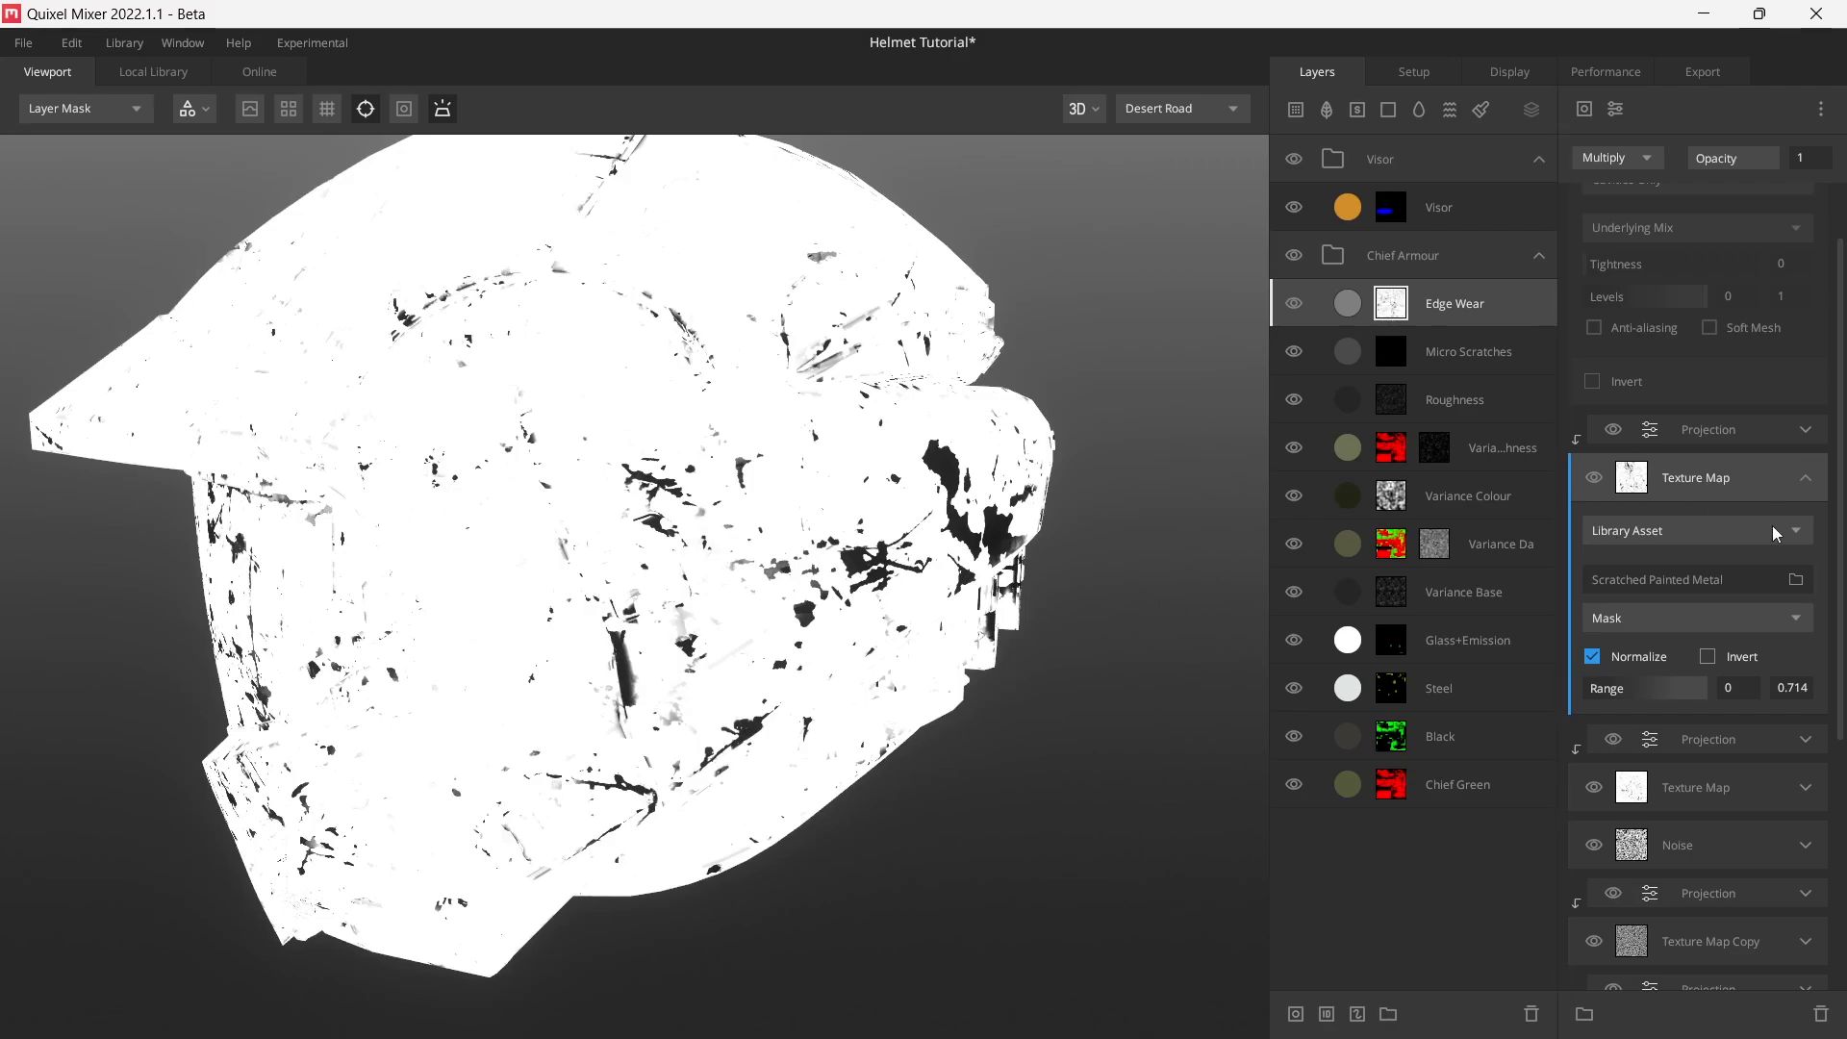
pyautogui.moveTo(798, 636)
pyautogui.mouseDown()
pyautogui.moveTo(693, 549)
pyautogui.moveTo(596, 505)
pyautogui.mouseUp()
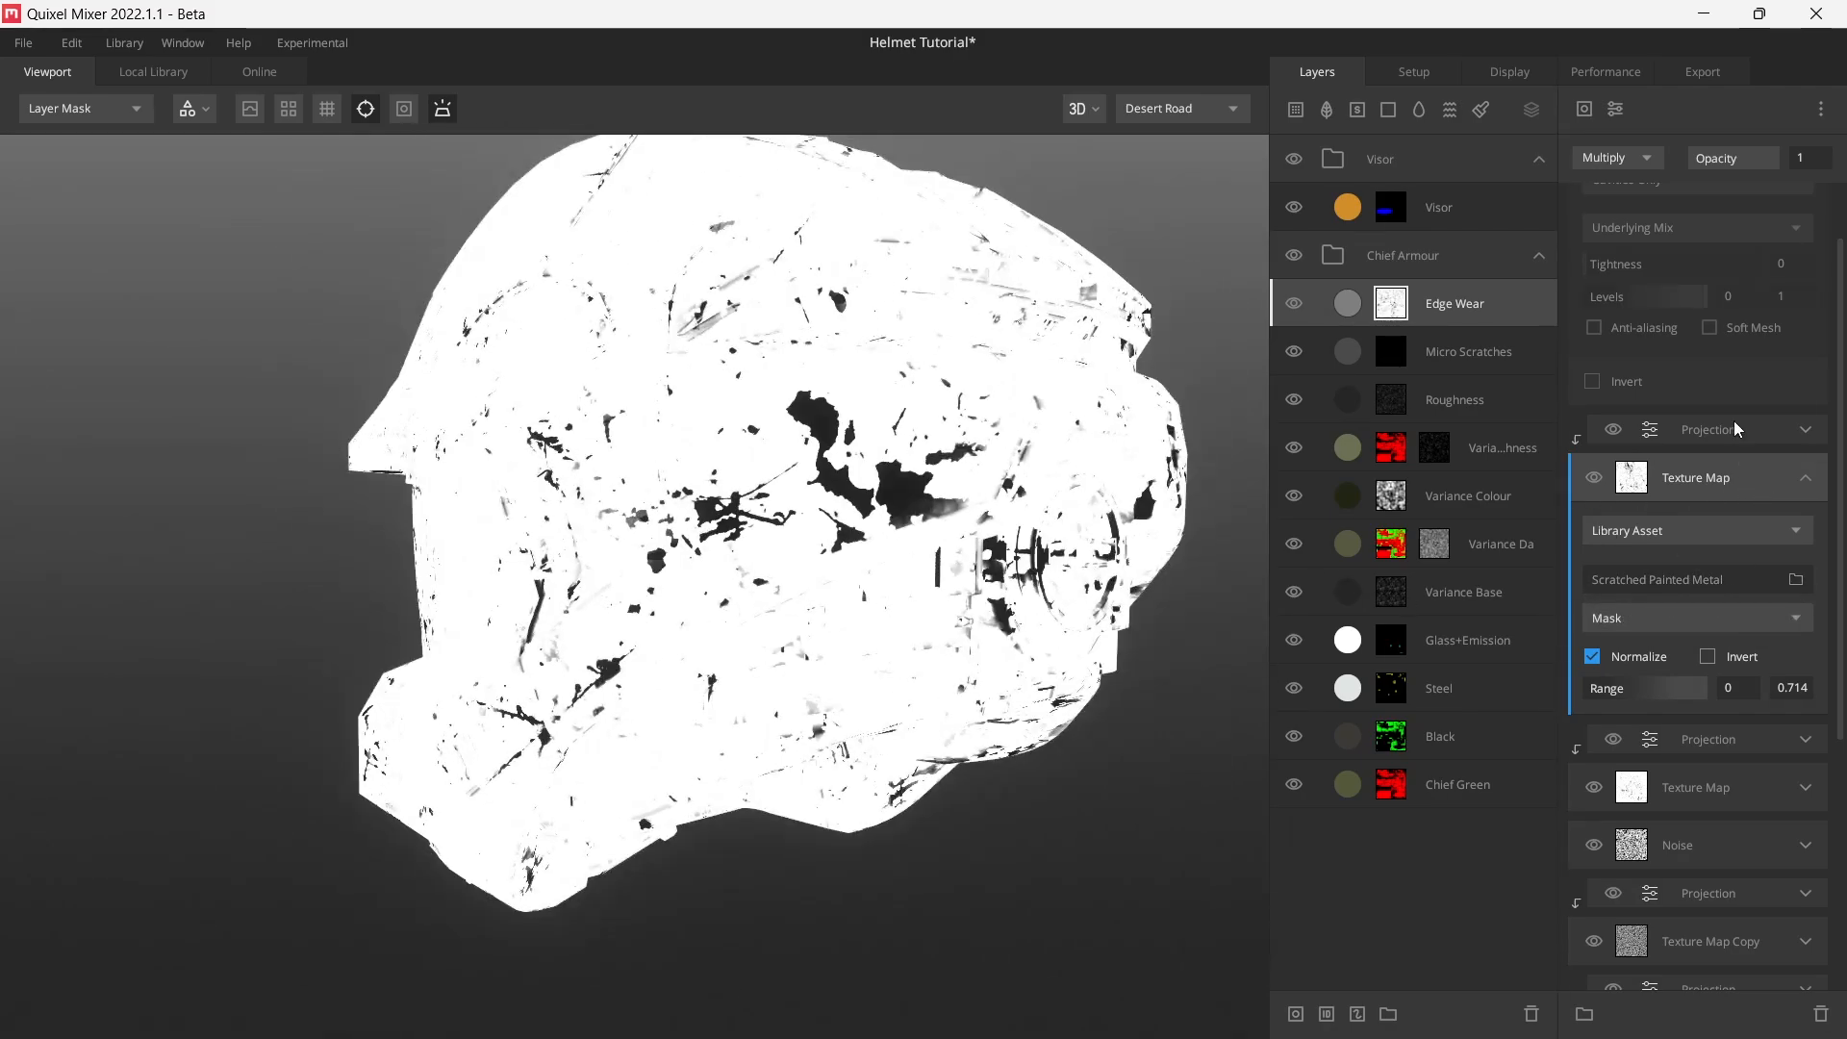
pyautogui.click(1805, 429)
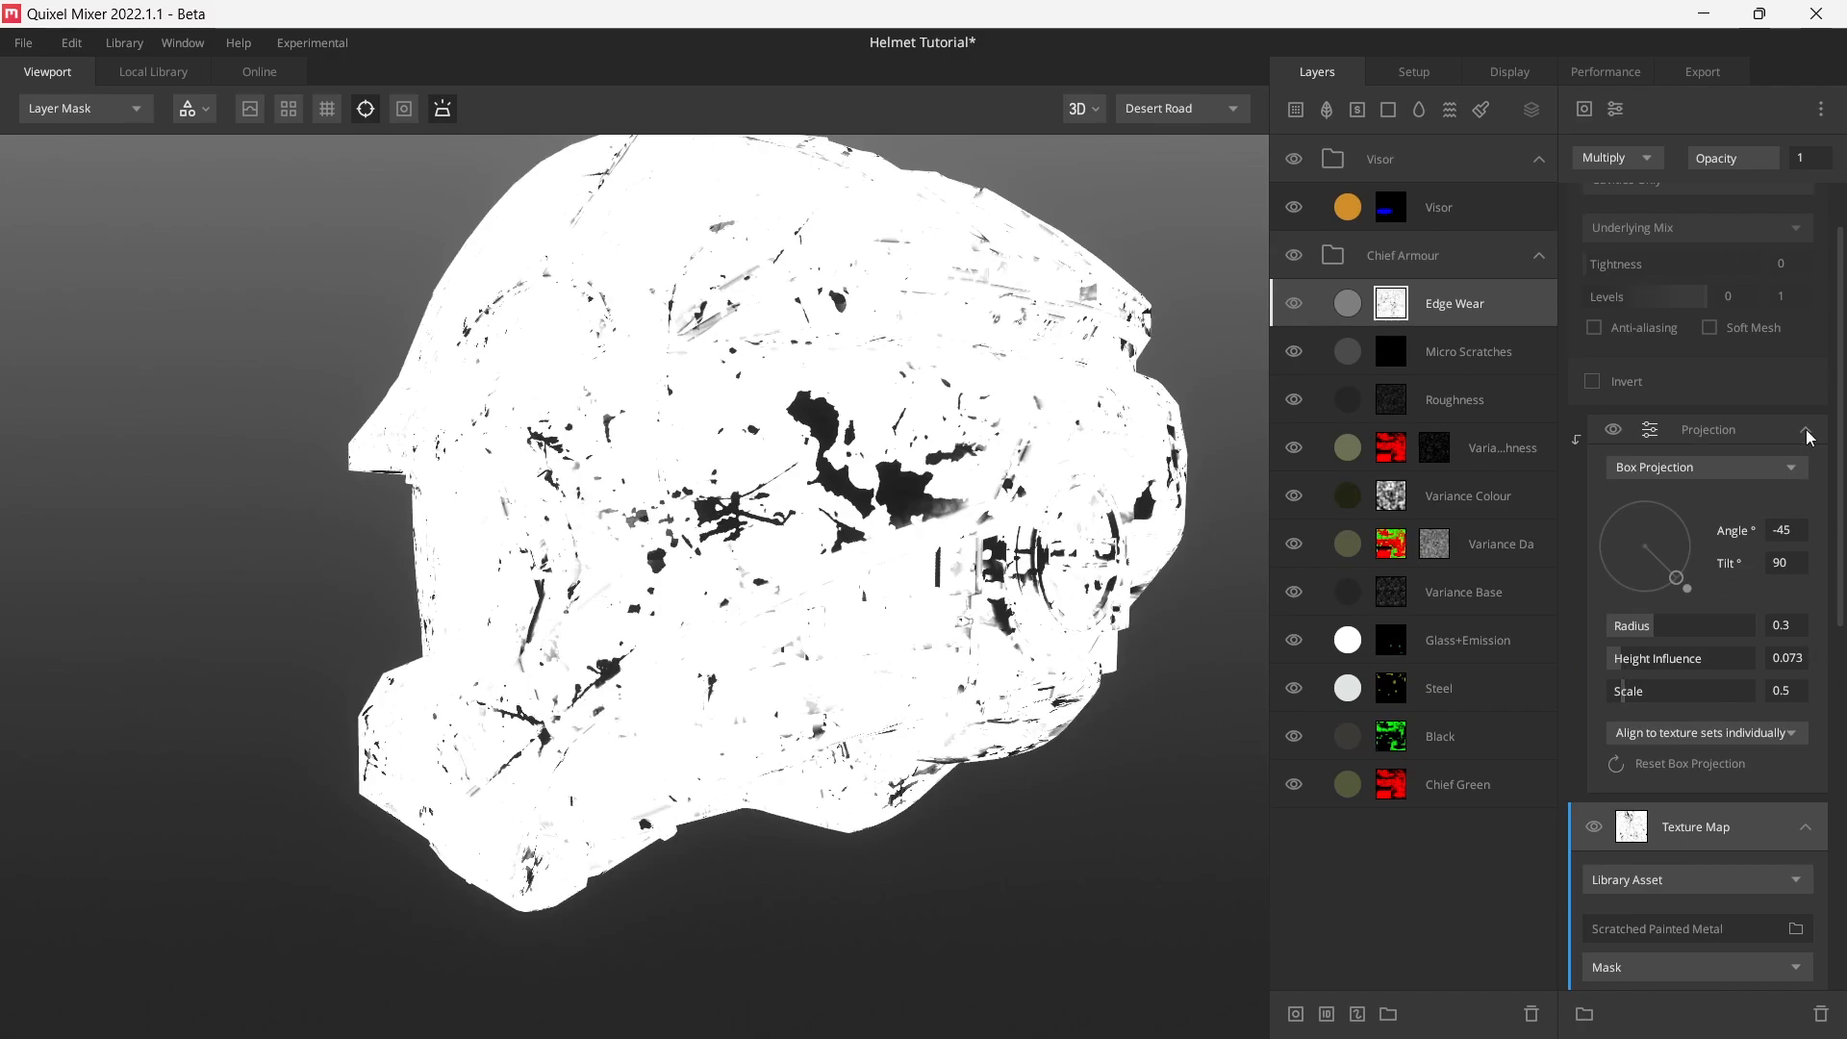
pyautogui.click(1806, 429)
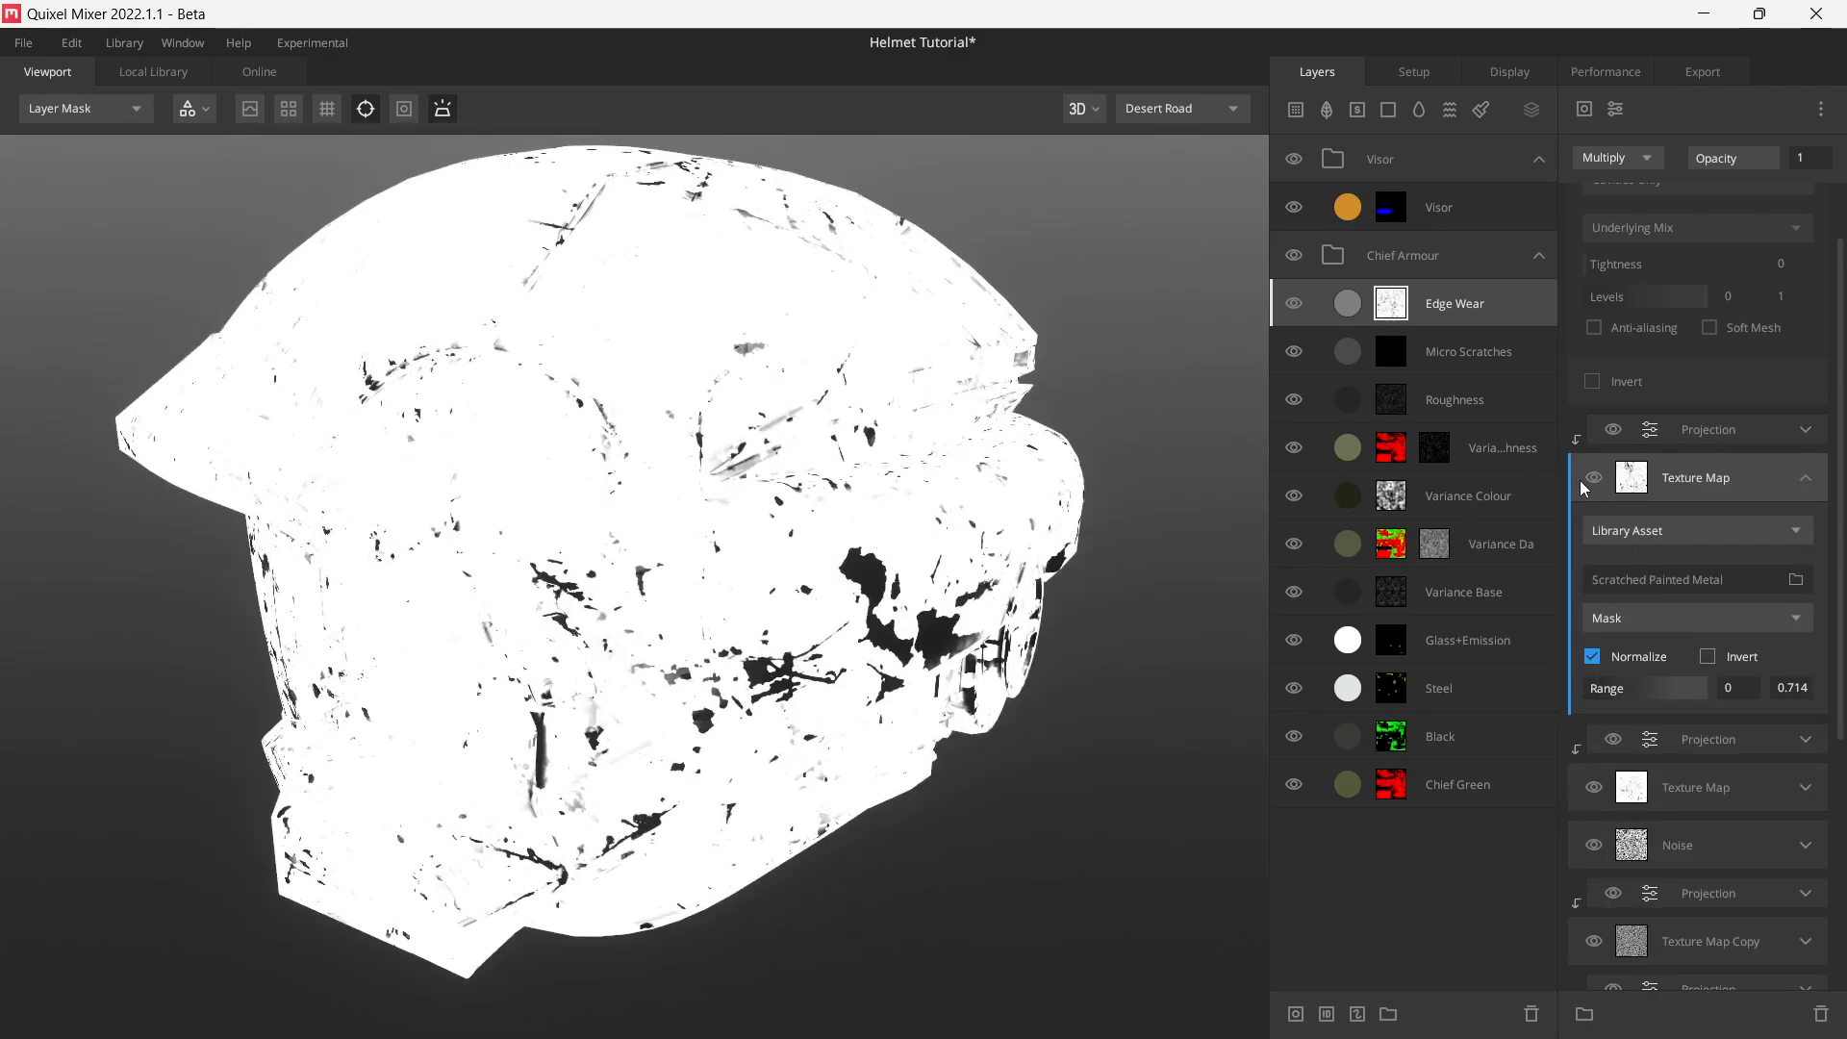
# - Compare the helmet's layer mask up close with the Scratched Painted Metal Texture Map hidden and shown
pyautogui.click(1594, 477)
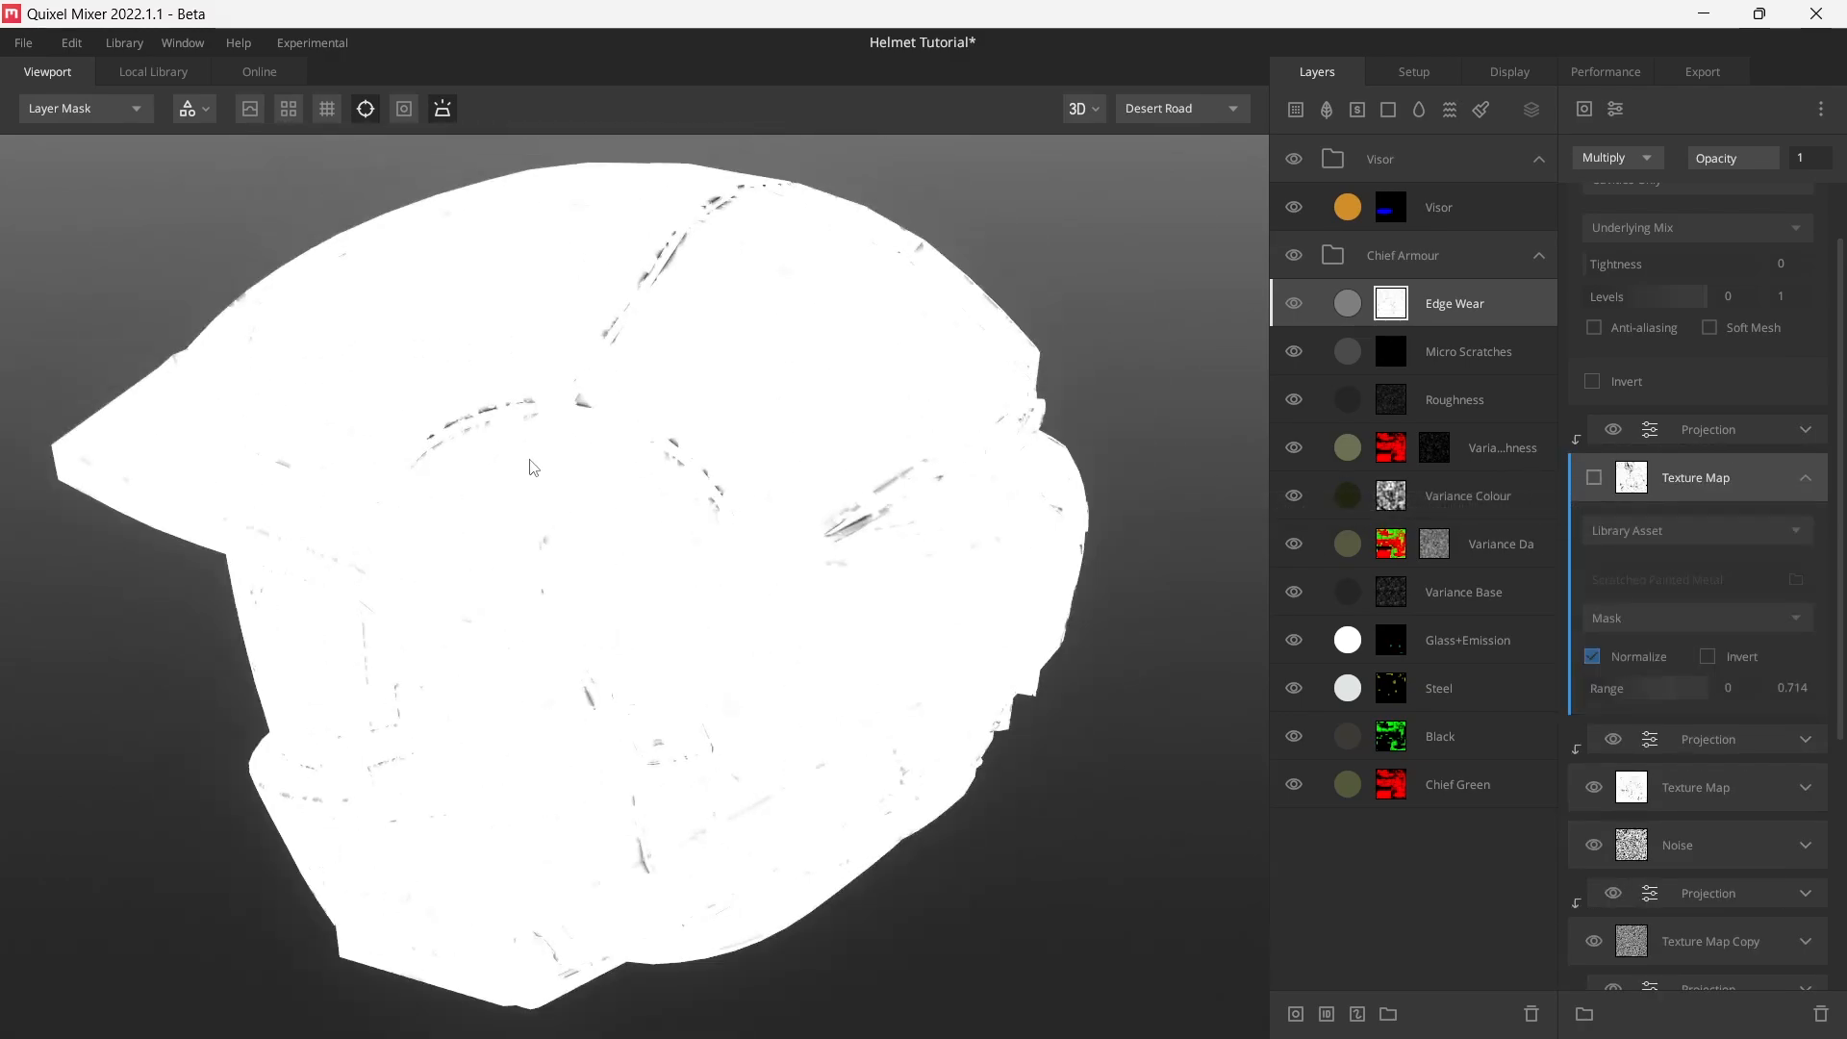
pyautogui.scroll(6, 529, 468)
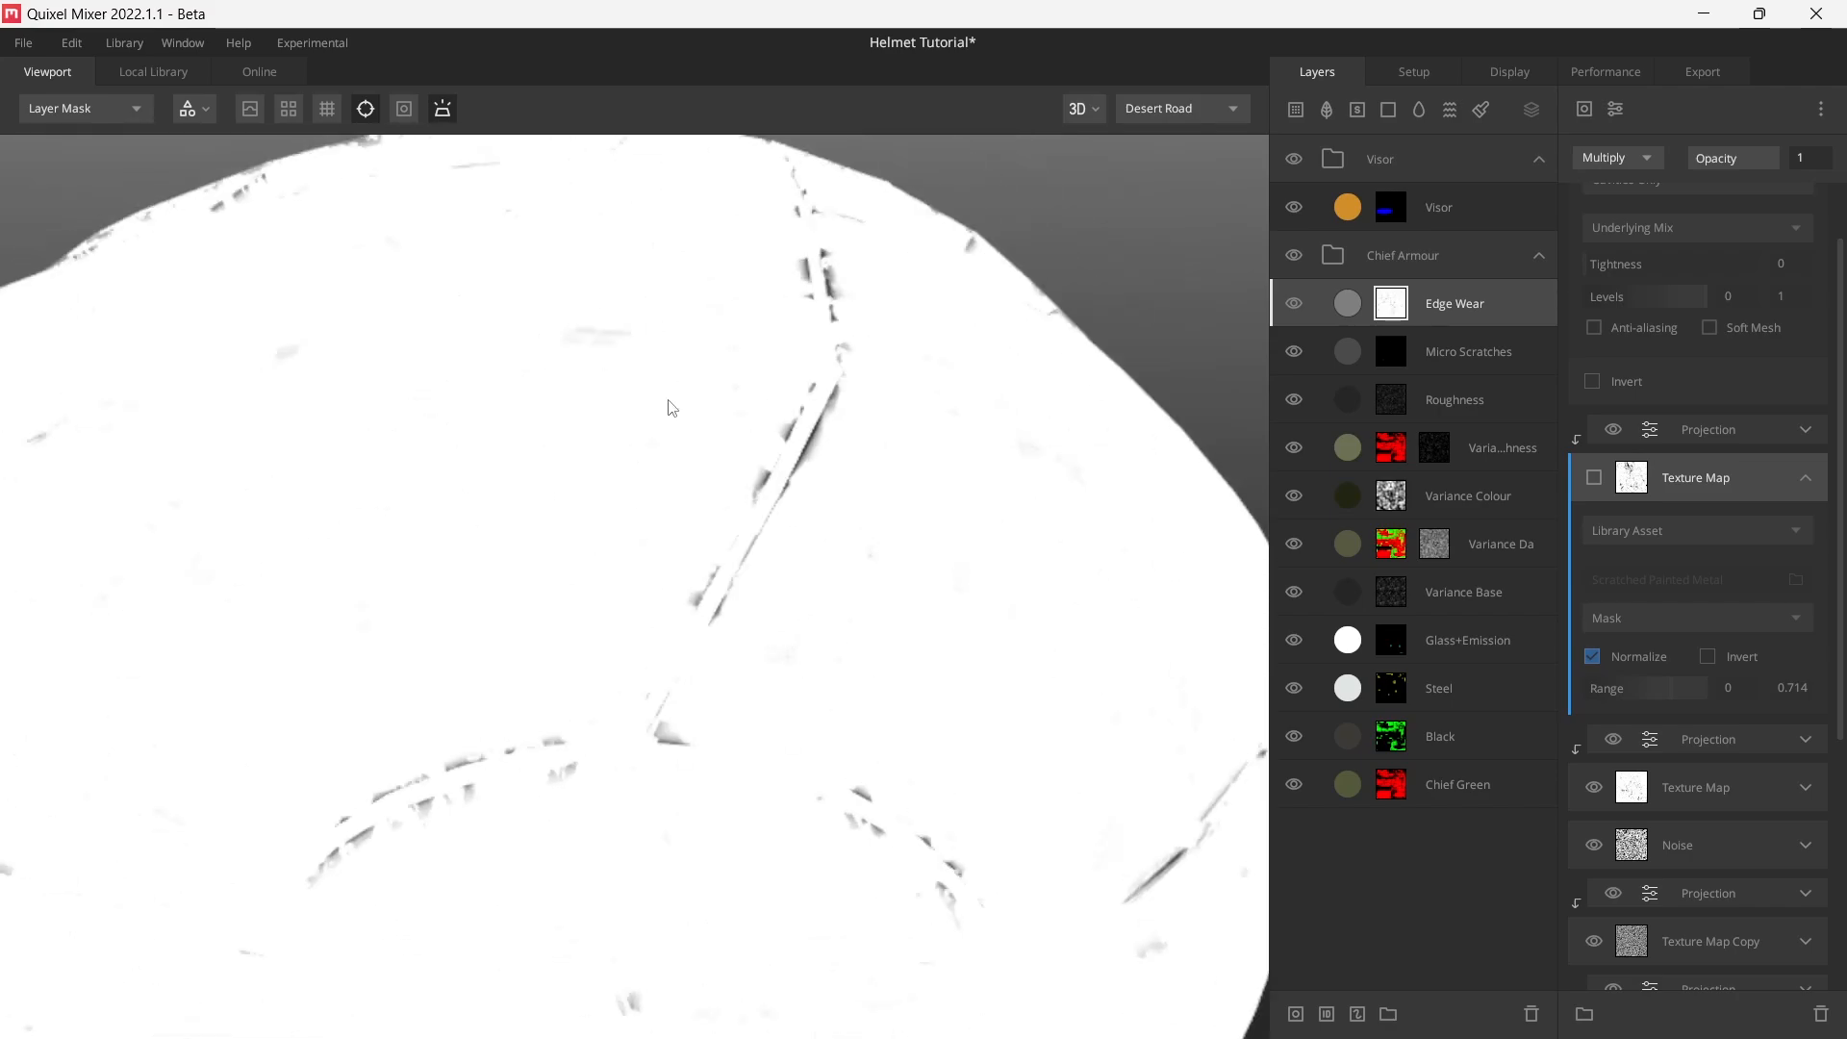
pyautogui.moveTo(671, 408); pyautogui.dragTo(892, 385)
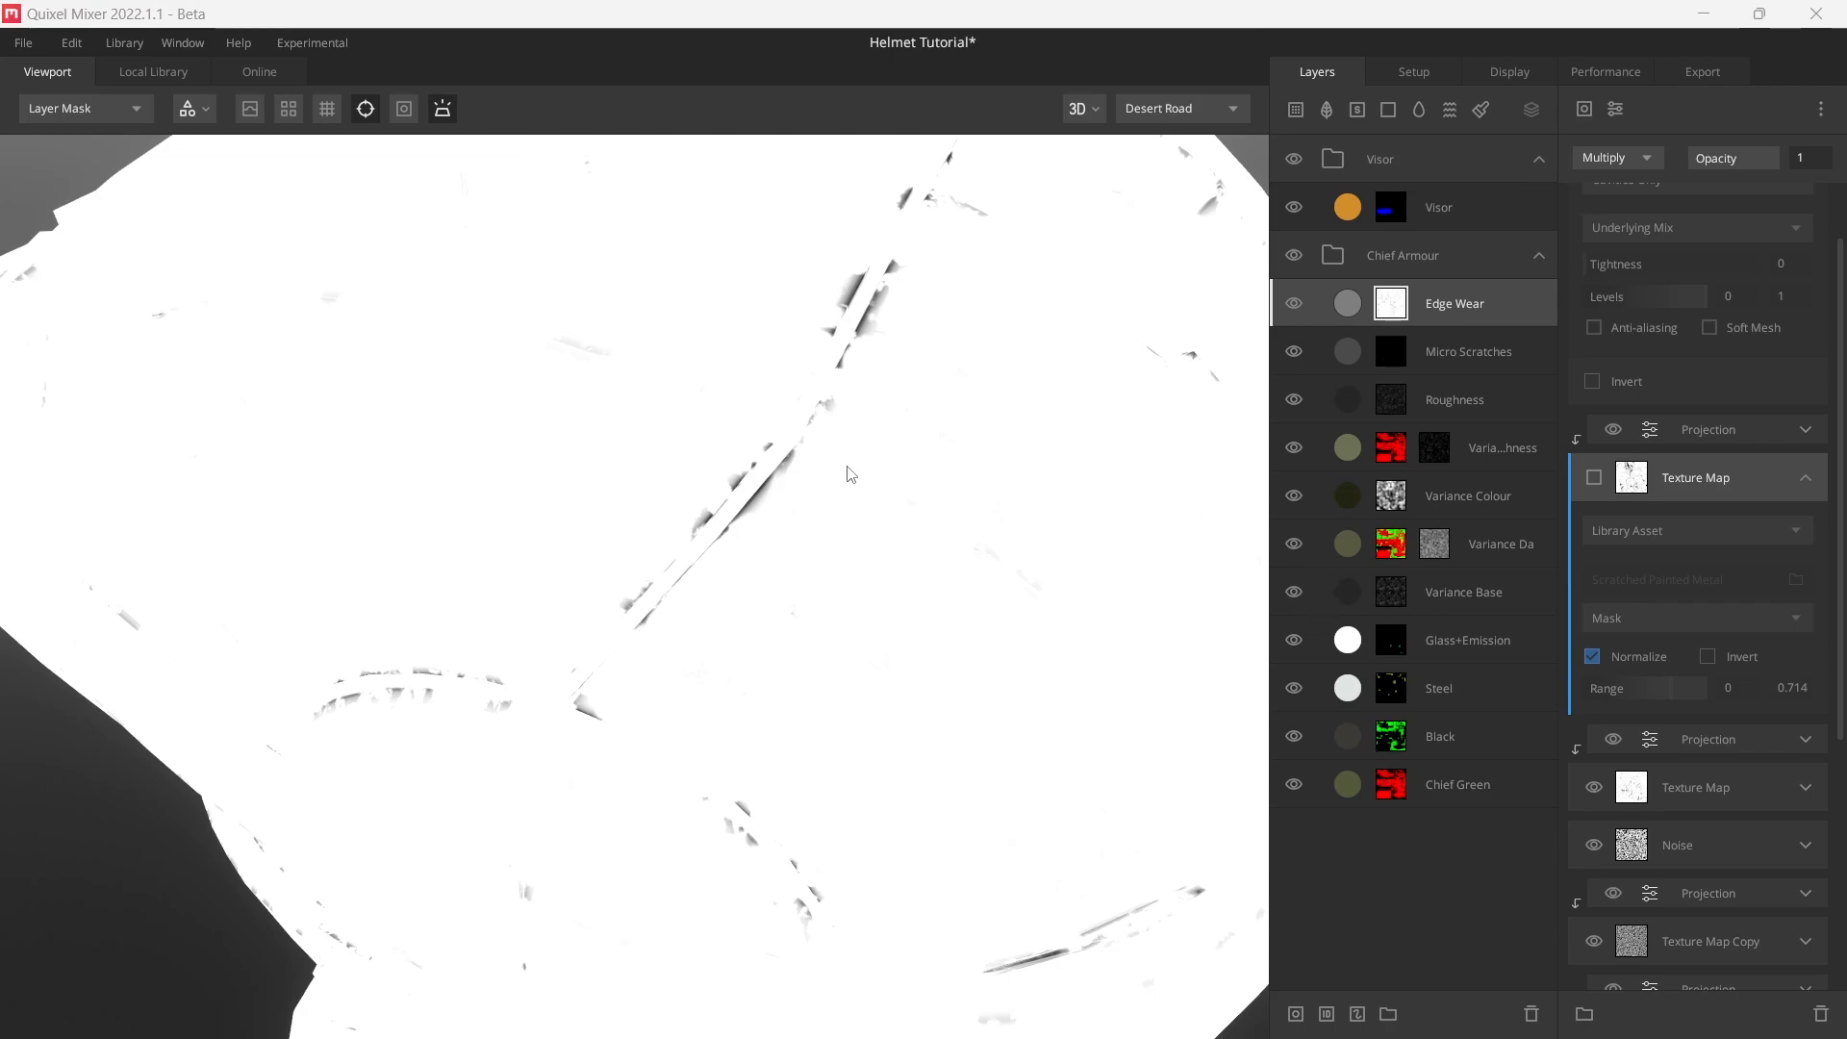
pyautogui.keyDown('alt'); pyautogui.moveTo(619, 605); pyautogui.dragTo(346, 762); pyautogui.keyUp('alt')
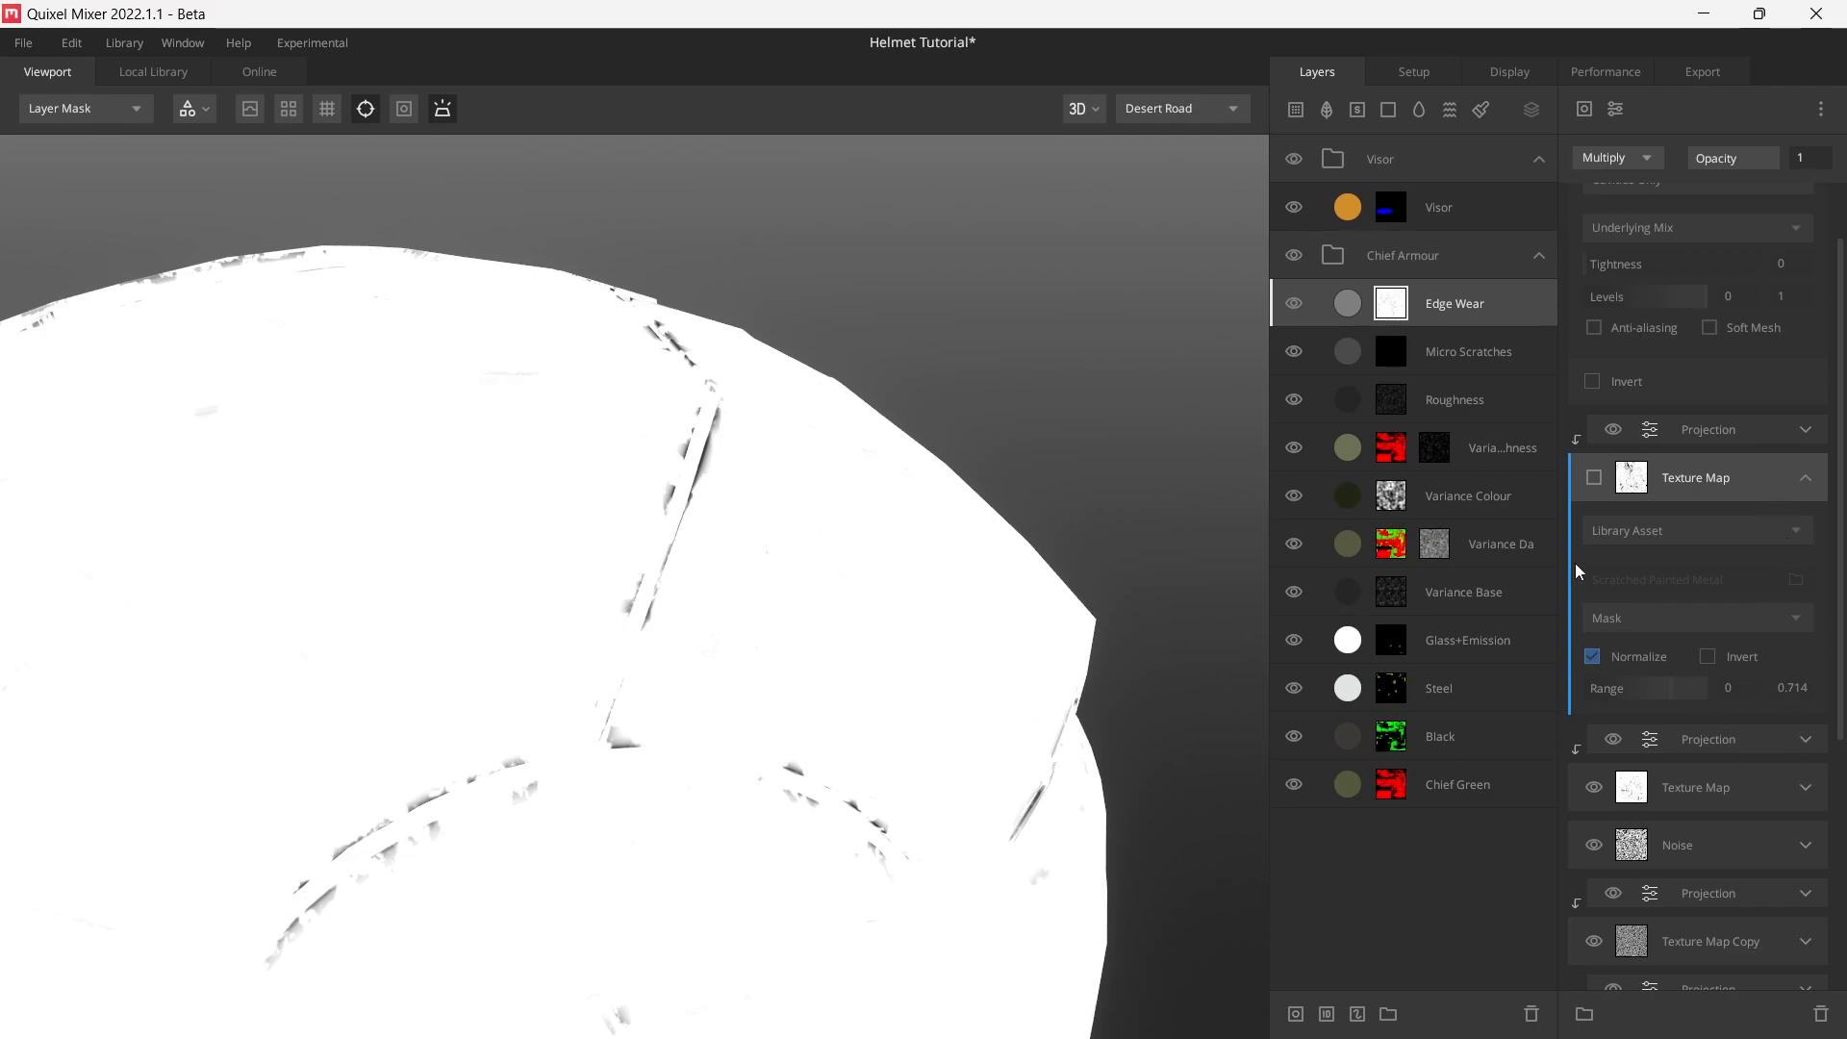
pyautogui.click(1599, 480)
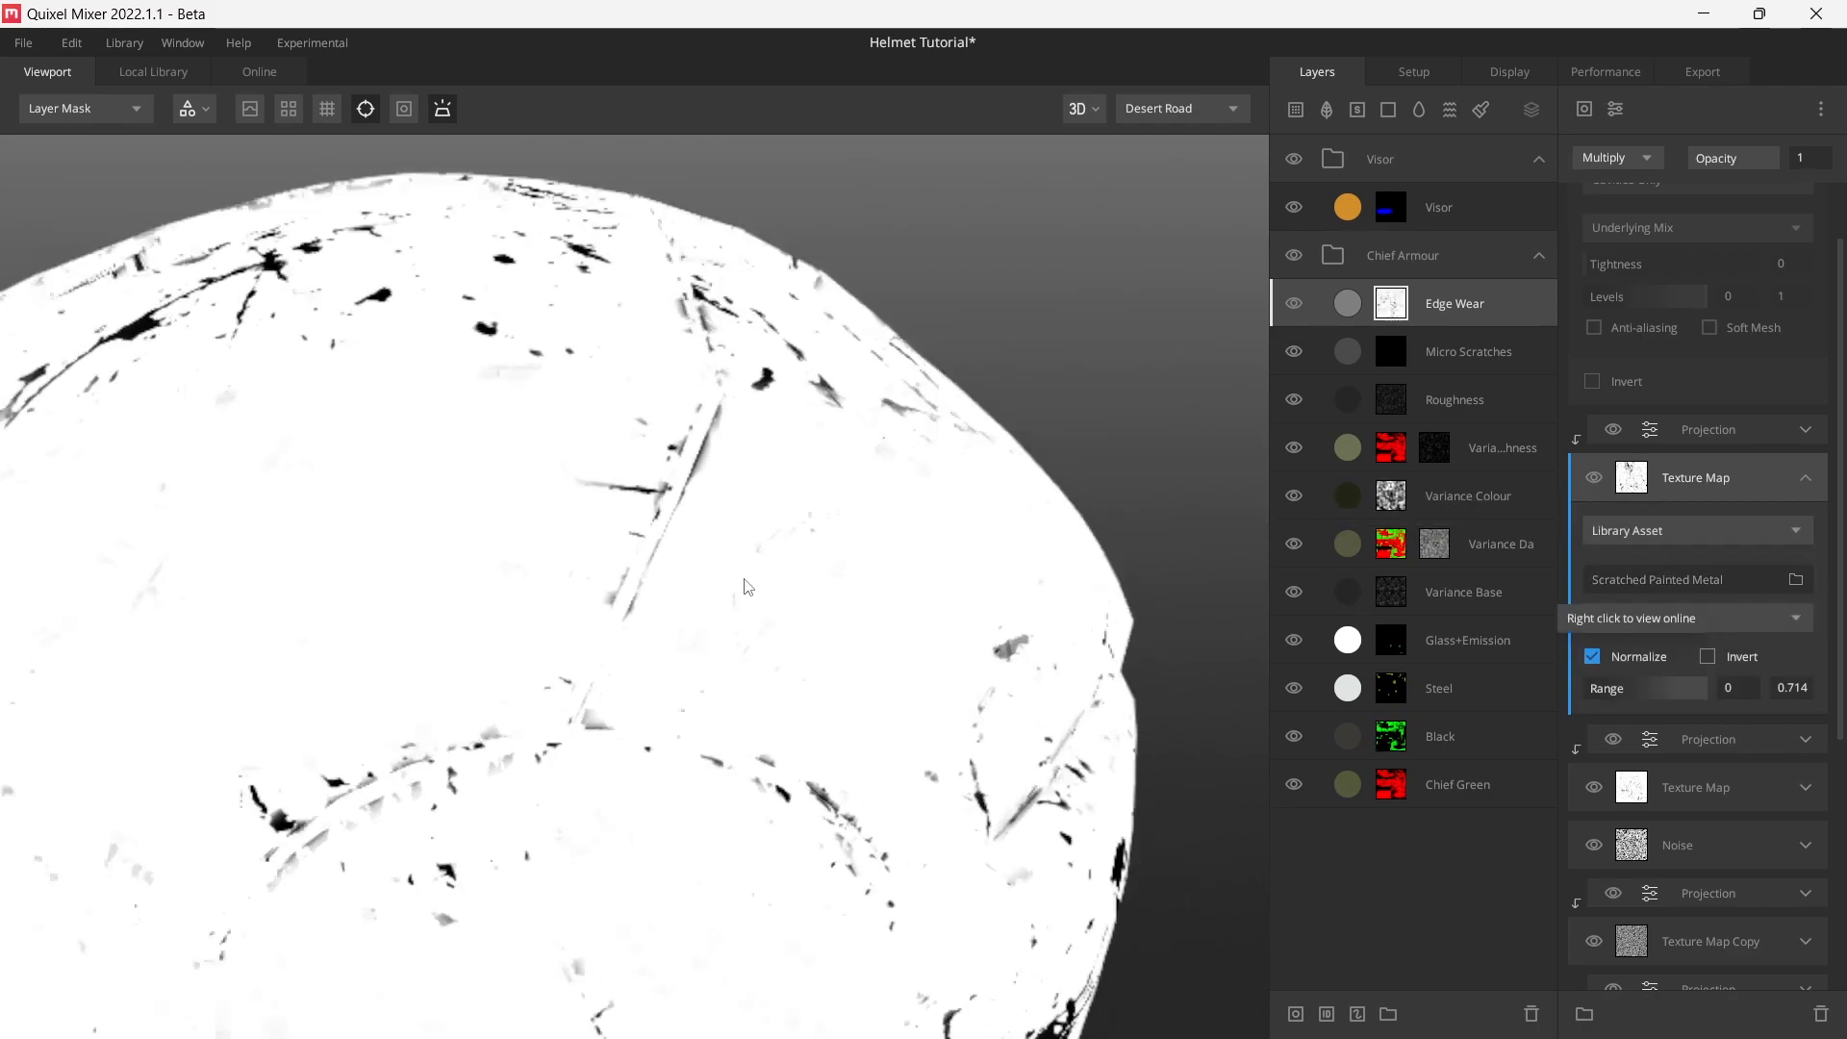
pyautogui.scroll(-5, 747, 586)
# - Replace the top Texture Map's Scratched Painted Metal asset with a Scratched Metal imperfection from the local library
pyautogui.click(1653, 585)
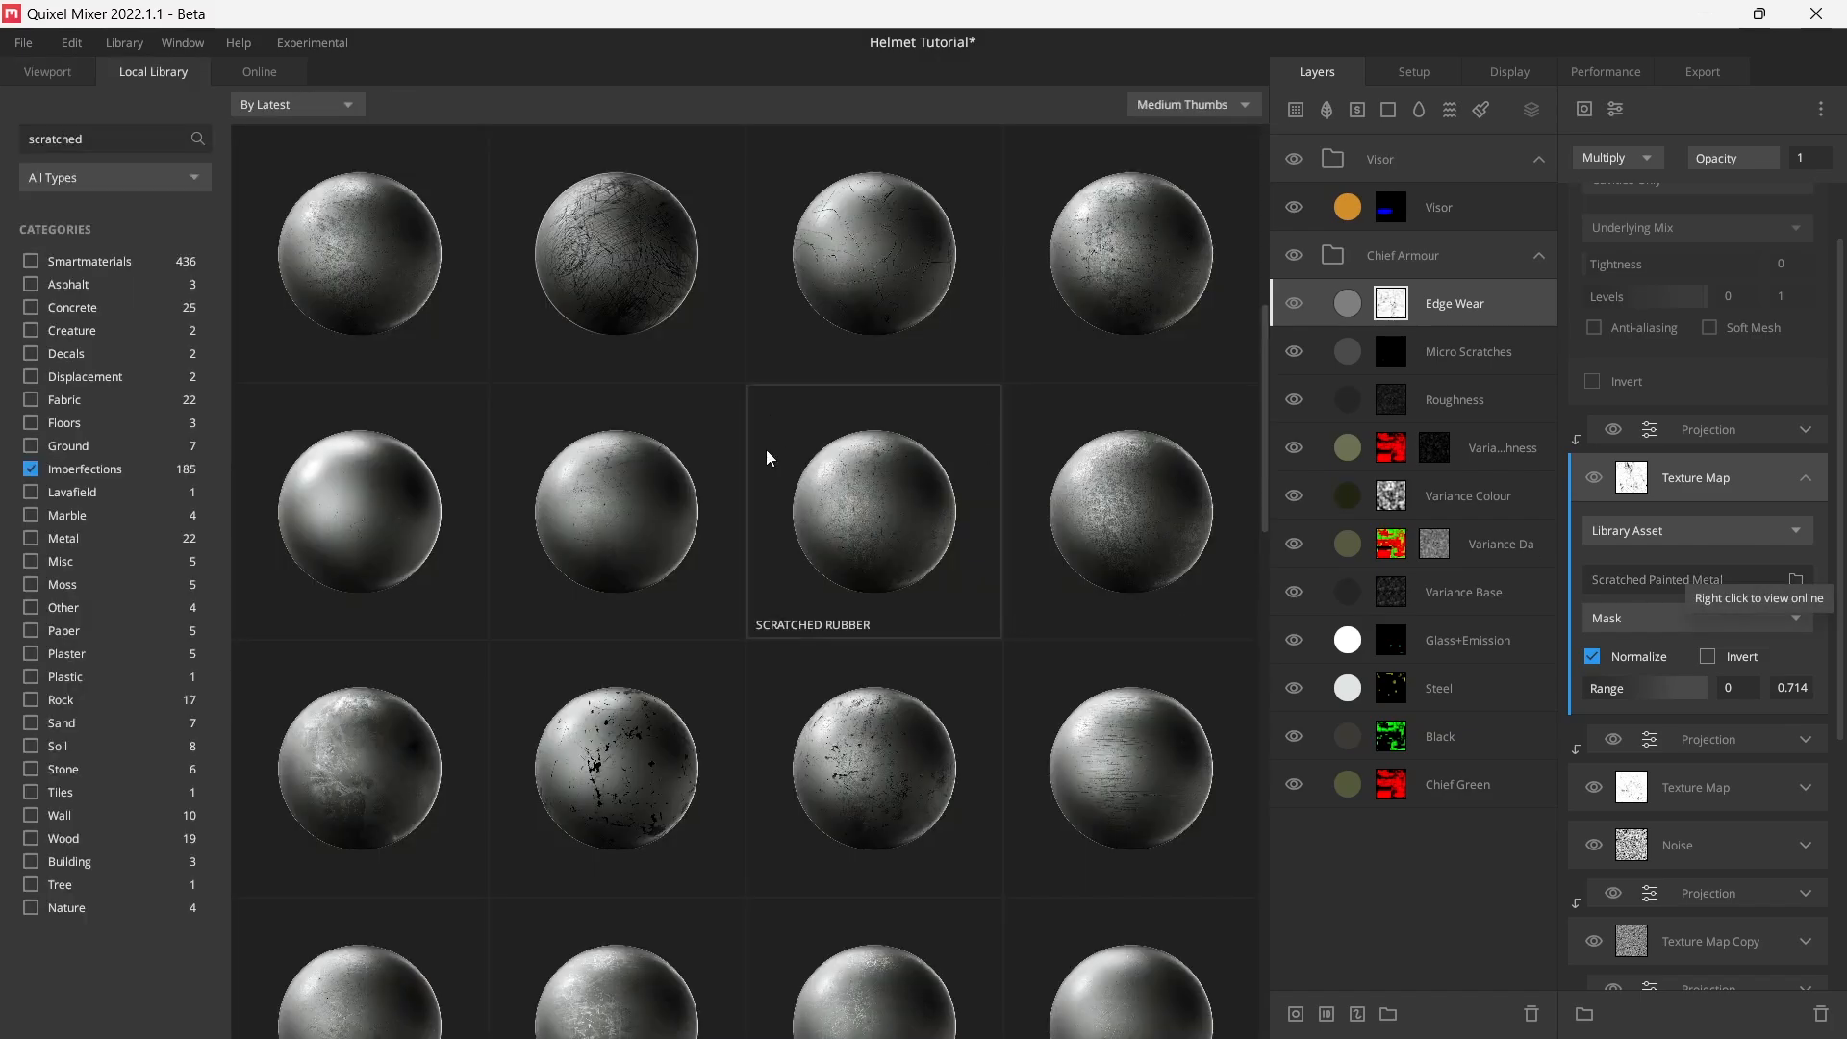
pyautogui.scroll(-3, 875, 675)
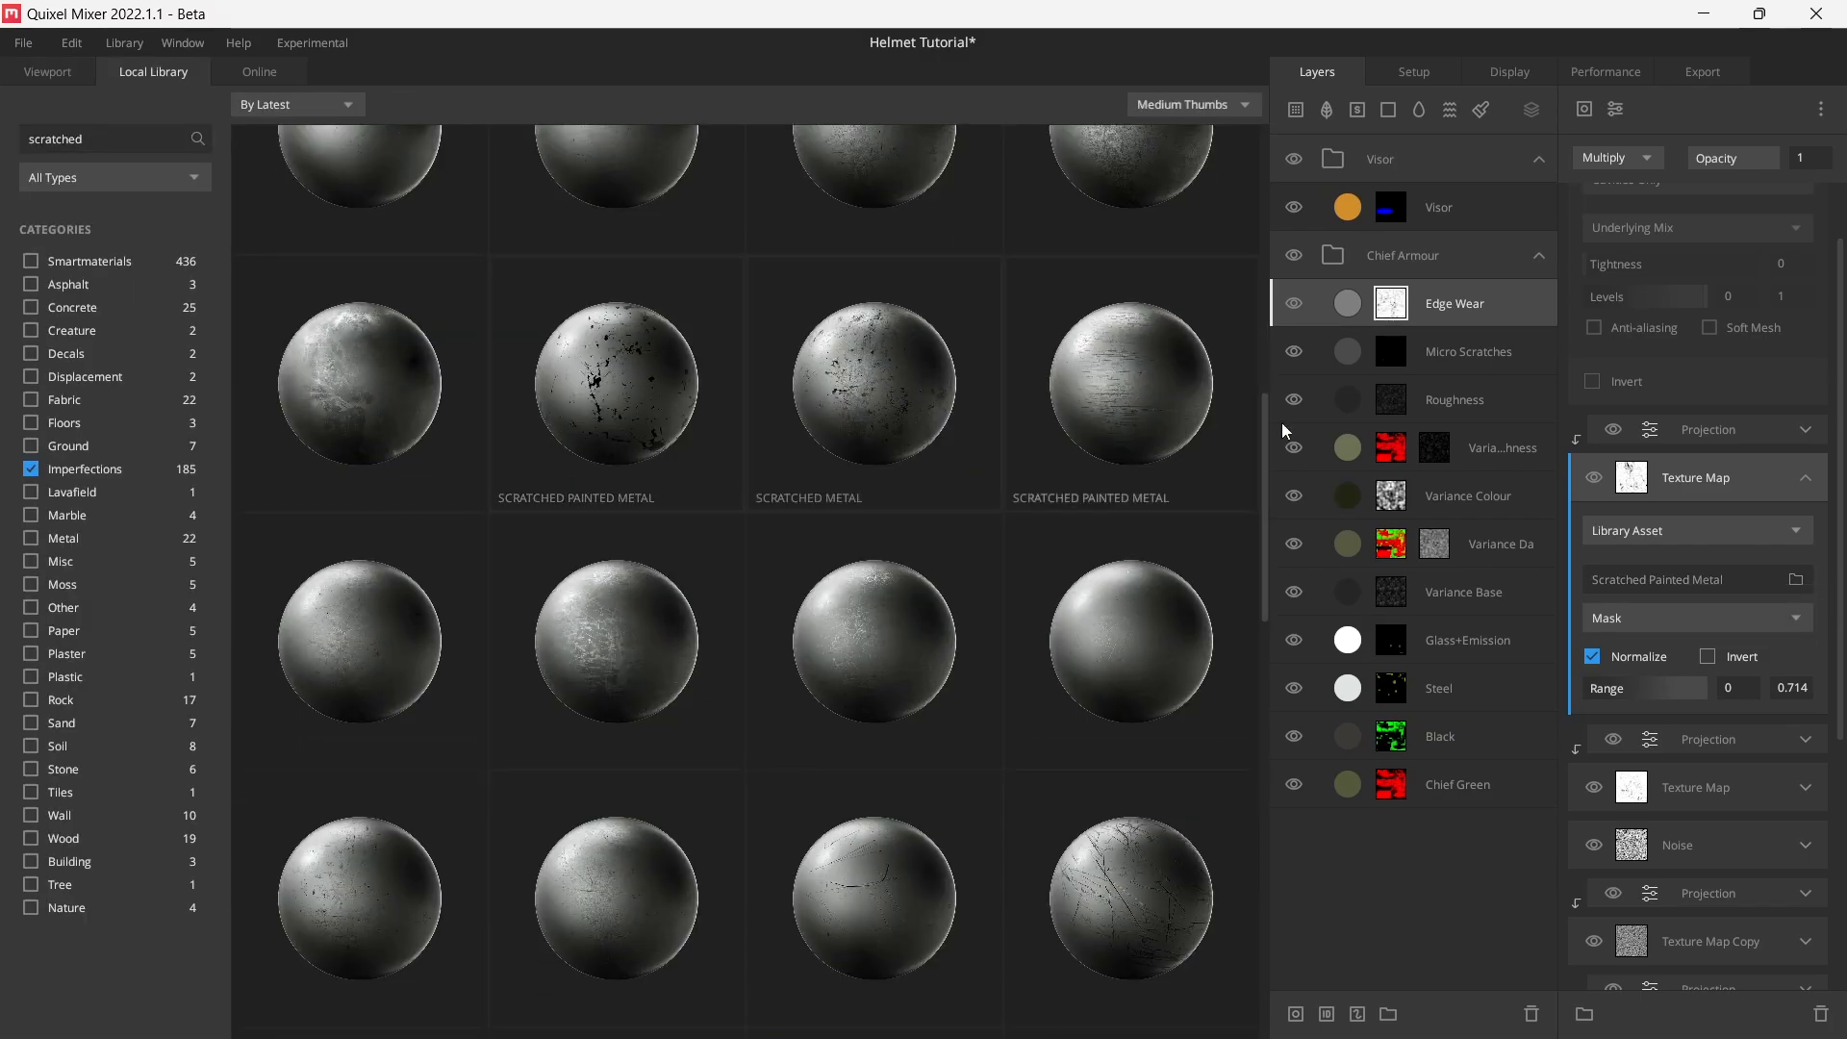
pyautogui.scroll(2, 933, 593)
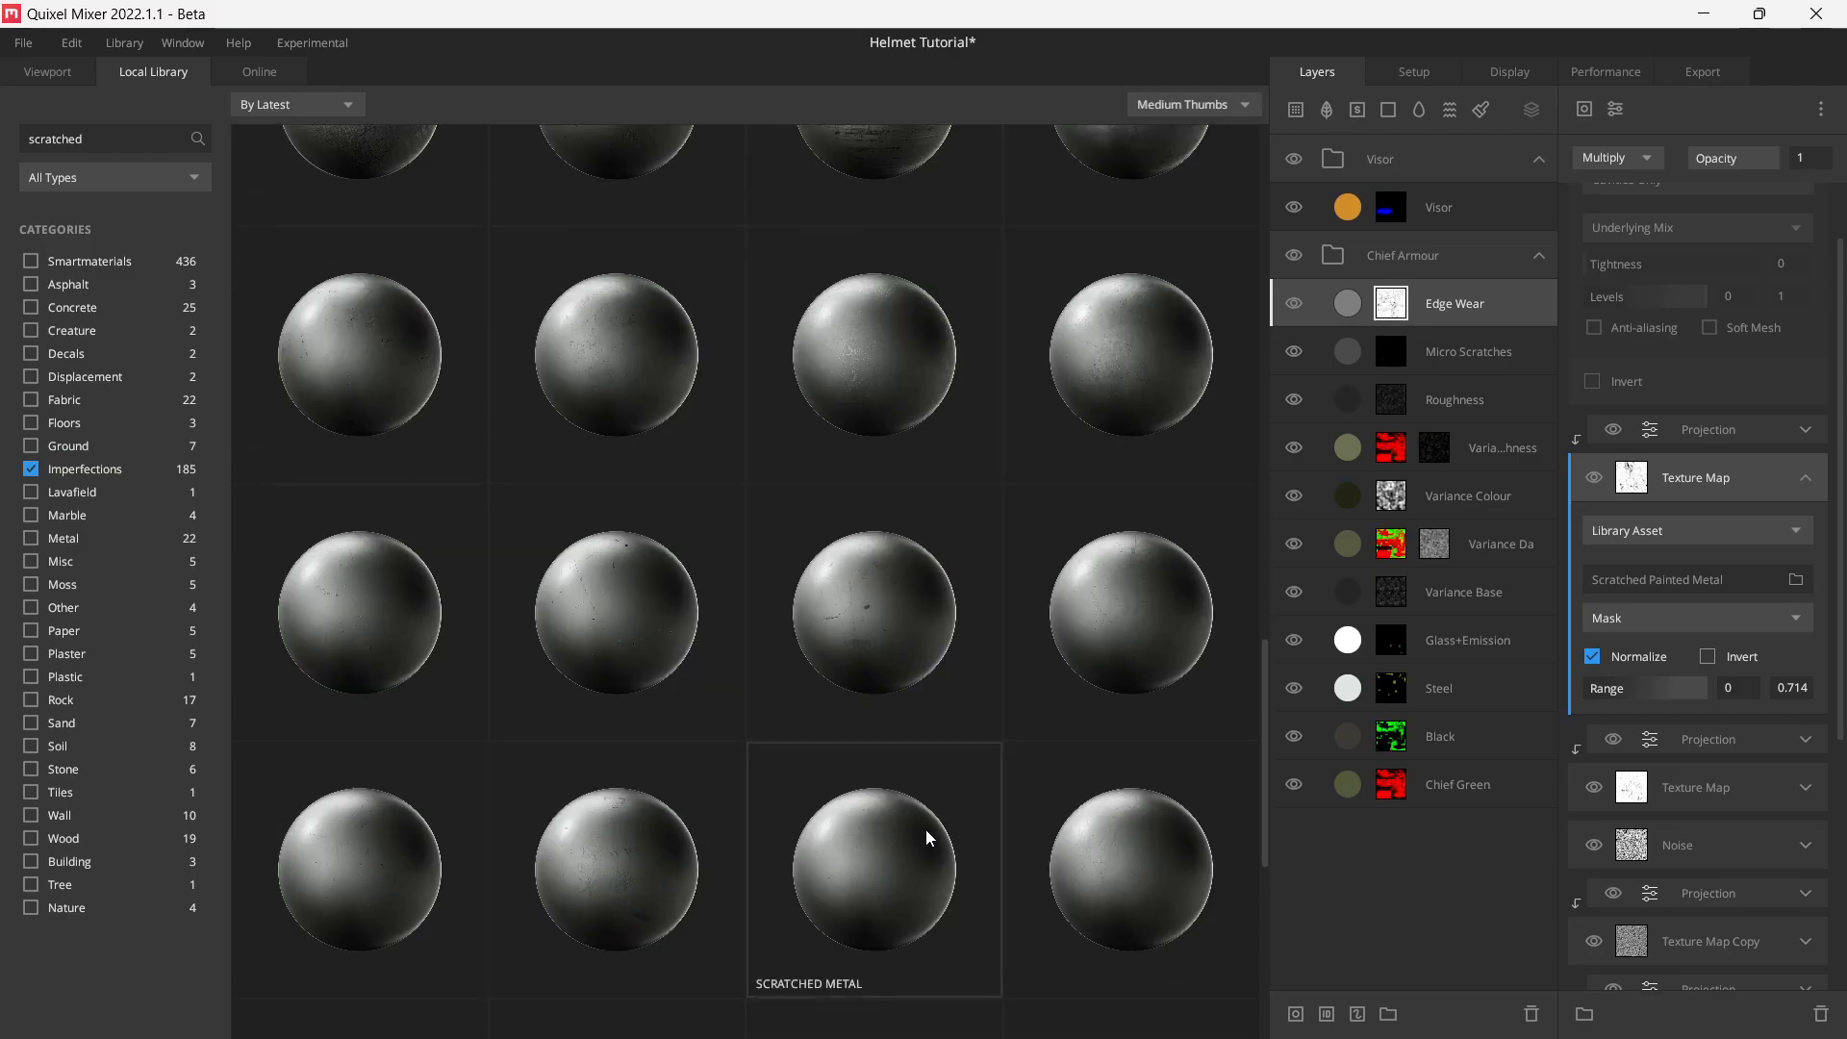
pyautogui.scroll(-1, 925, 829)
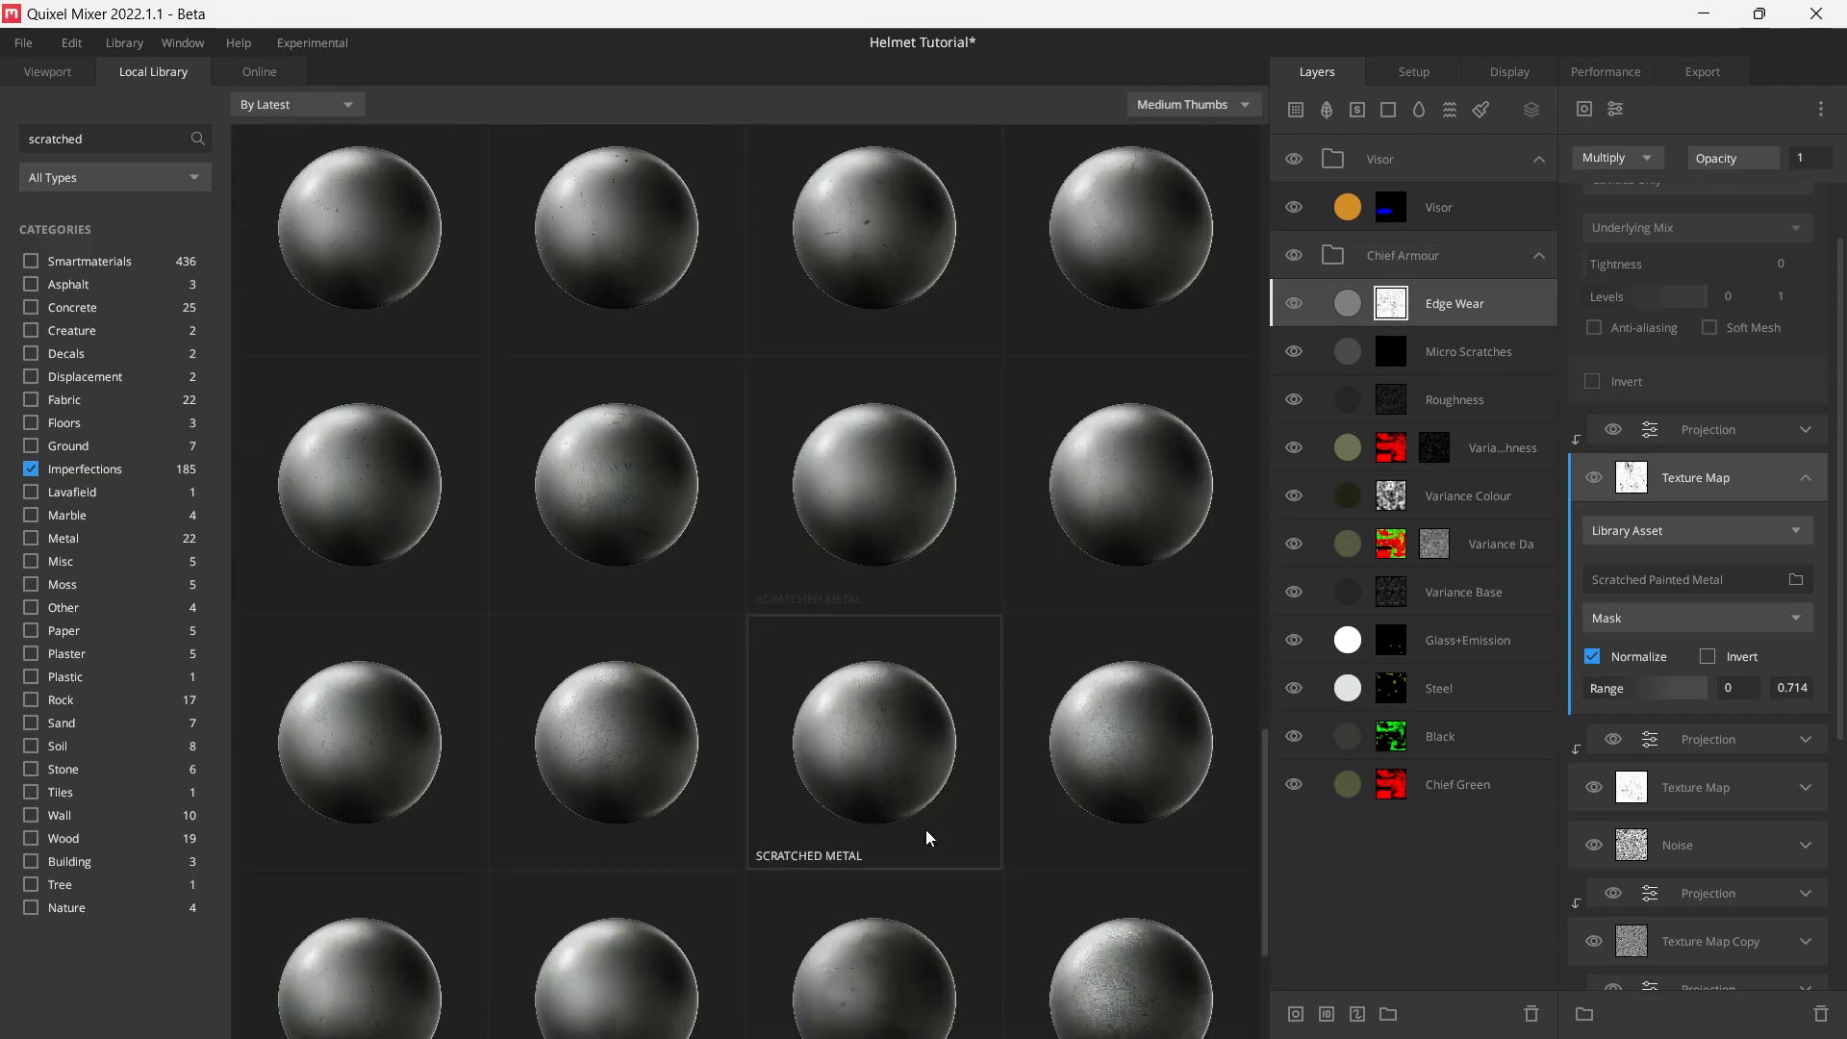
pyautogui.click(889, 743)
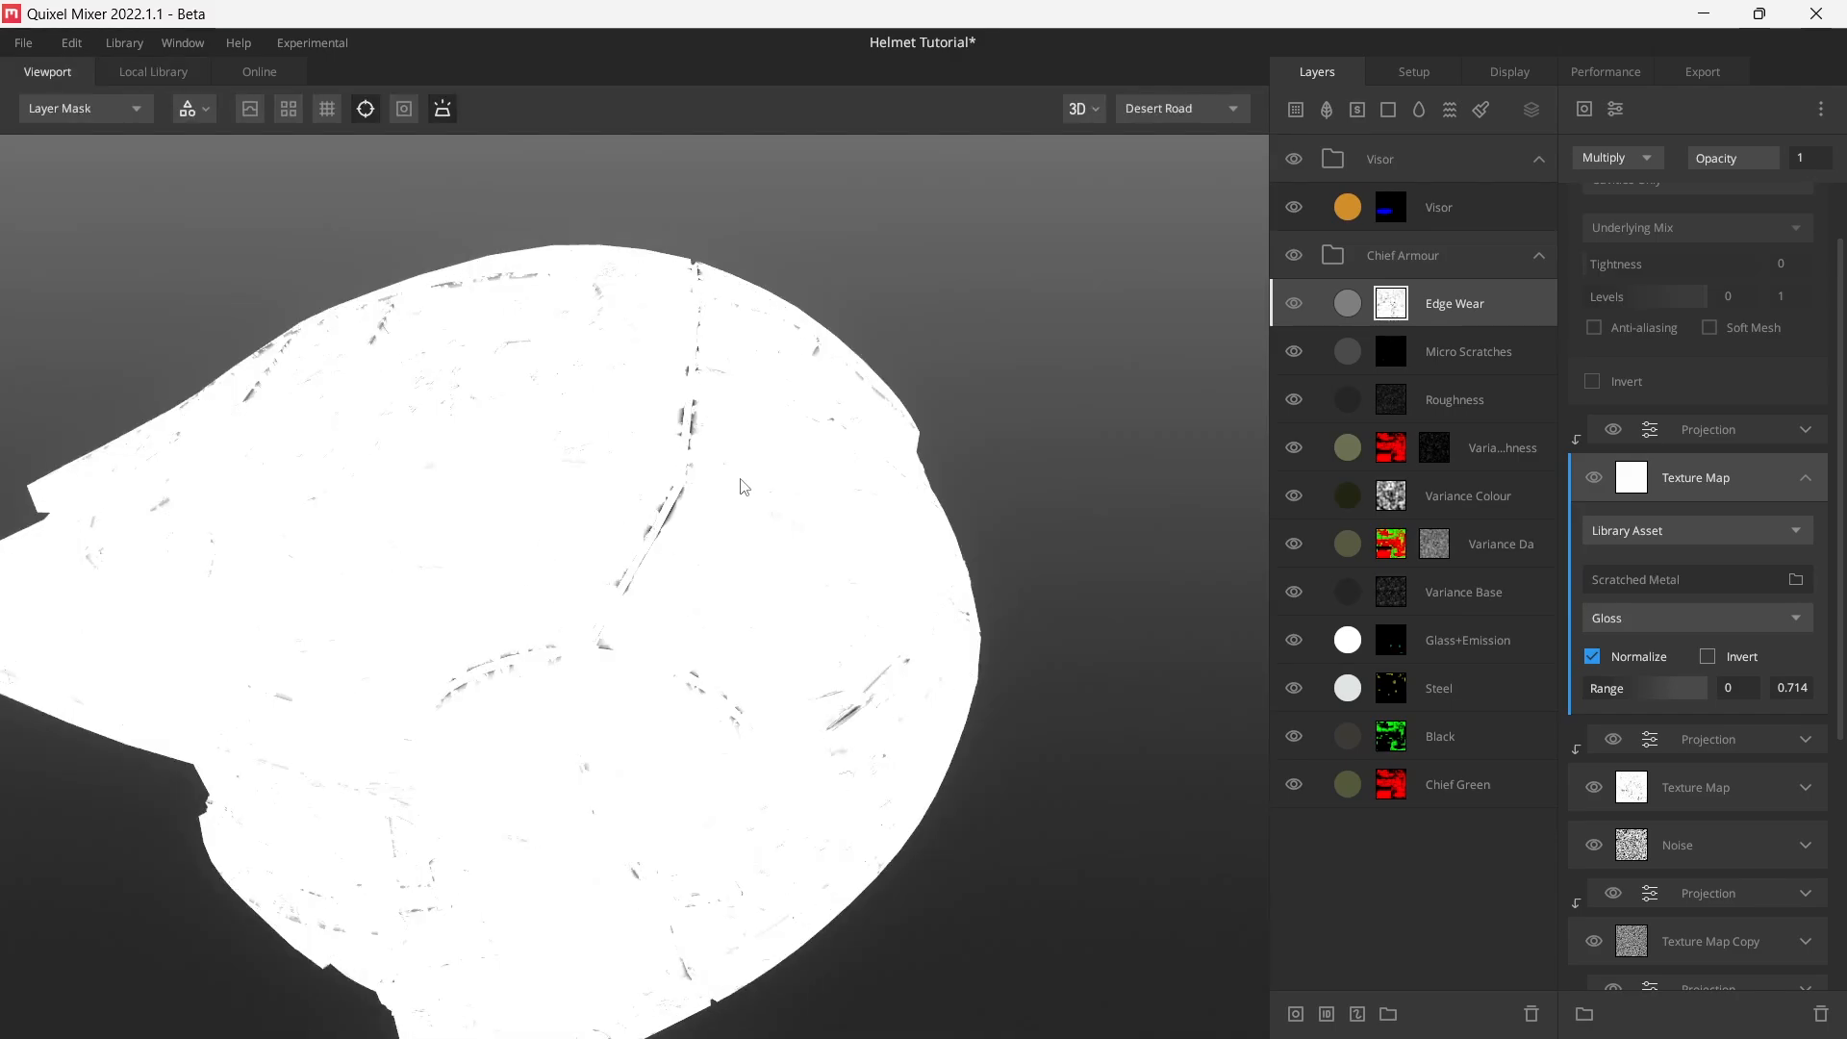
# - Set the box projection angle of the Scratched Metal Texture Map to -90 degrees
pyautogui.moveTo(700, 535); pyautogui.dragTo(773, 603)
pyautogui.moveTo(639, 542); pyautogui.dragTo(781, 499)
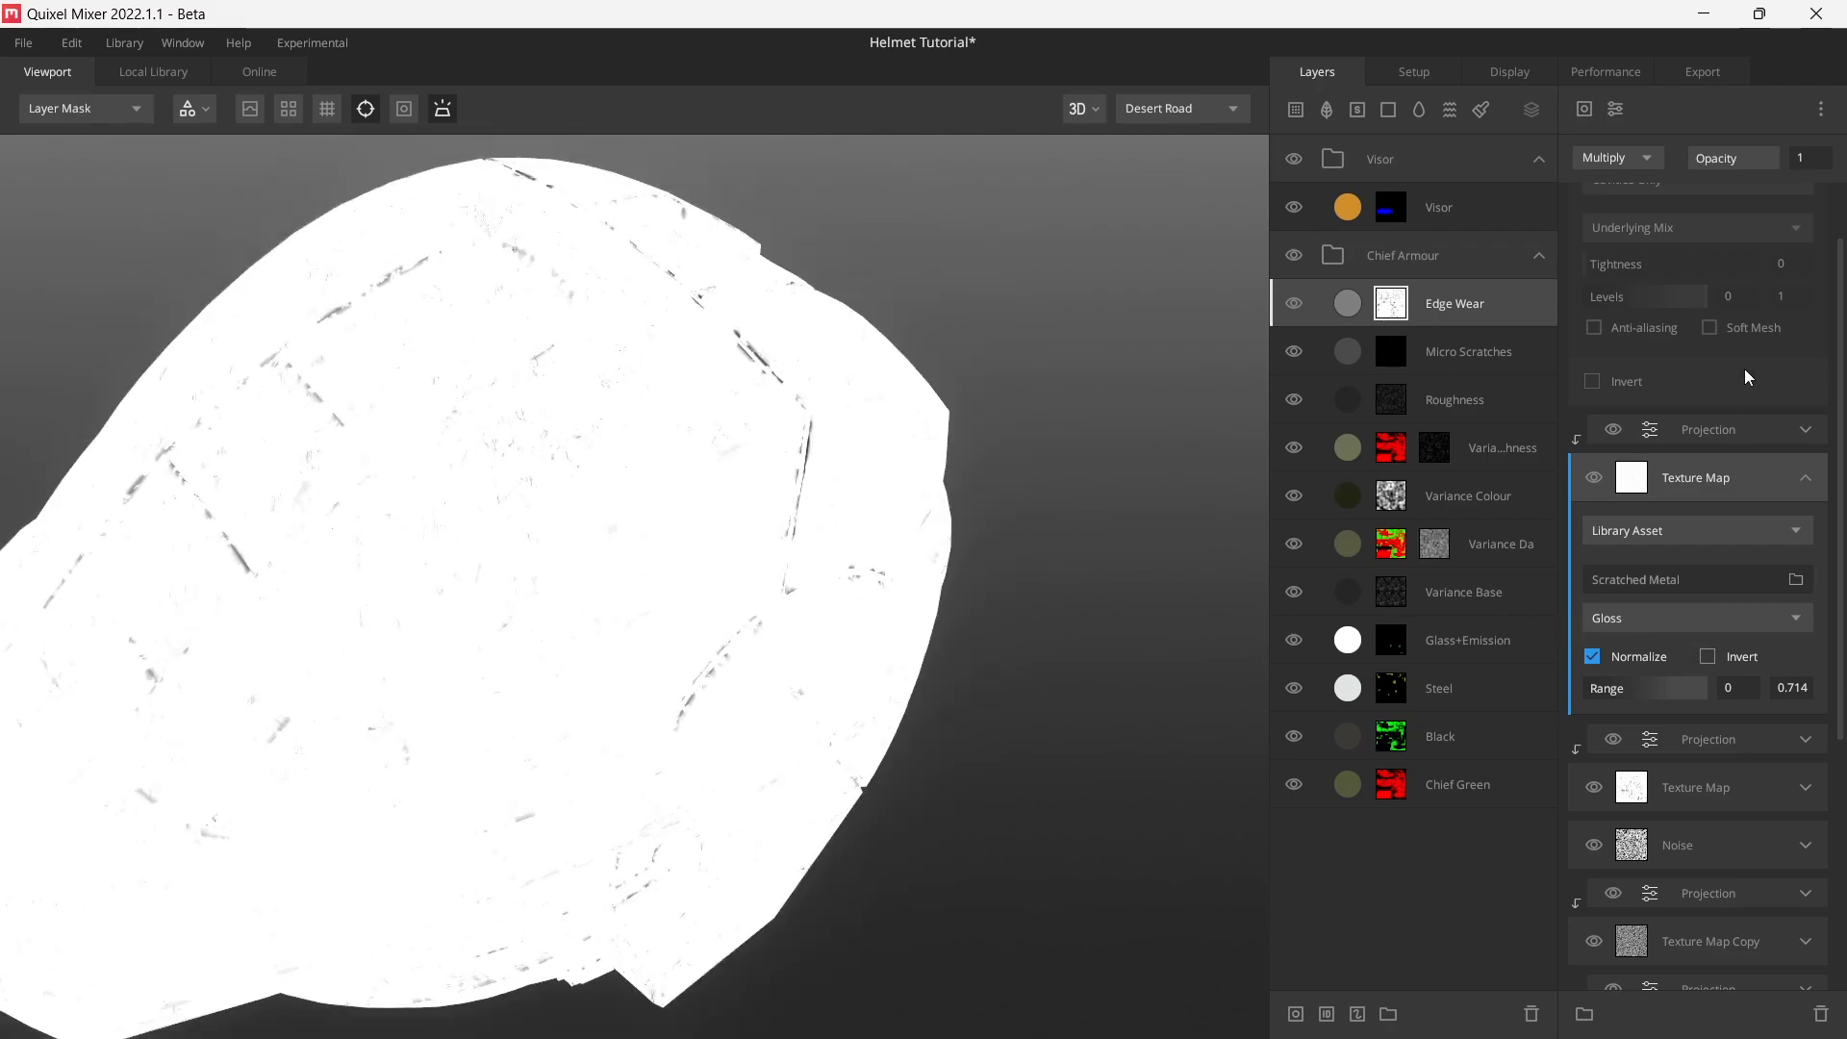
pyautogui.click(1805, 430)
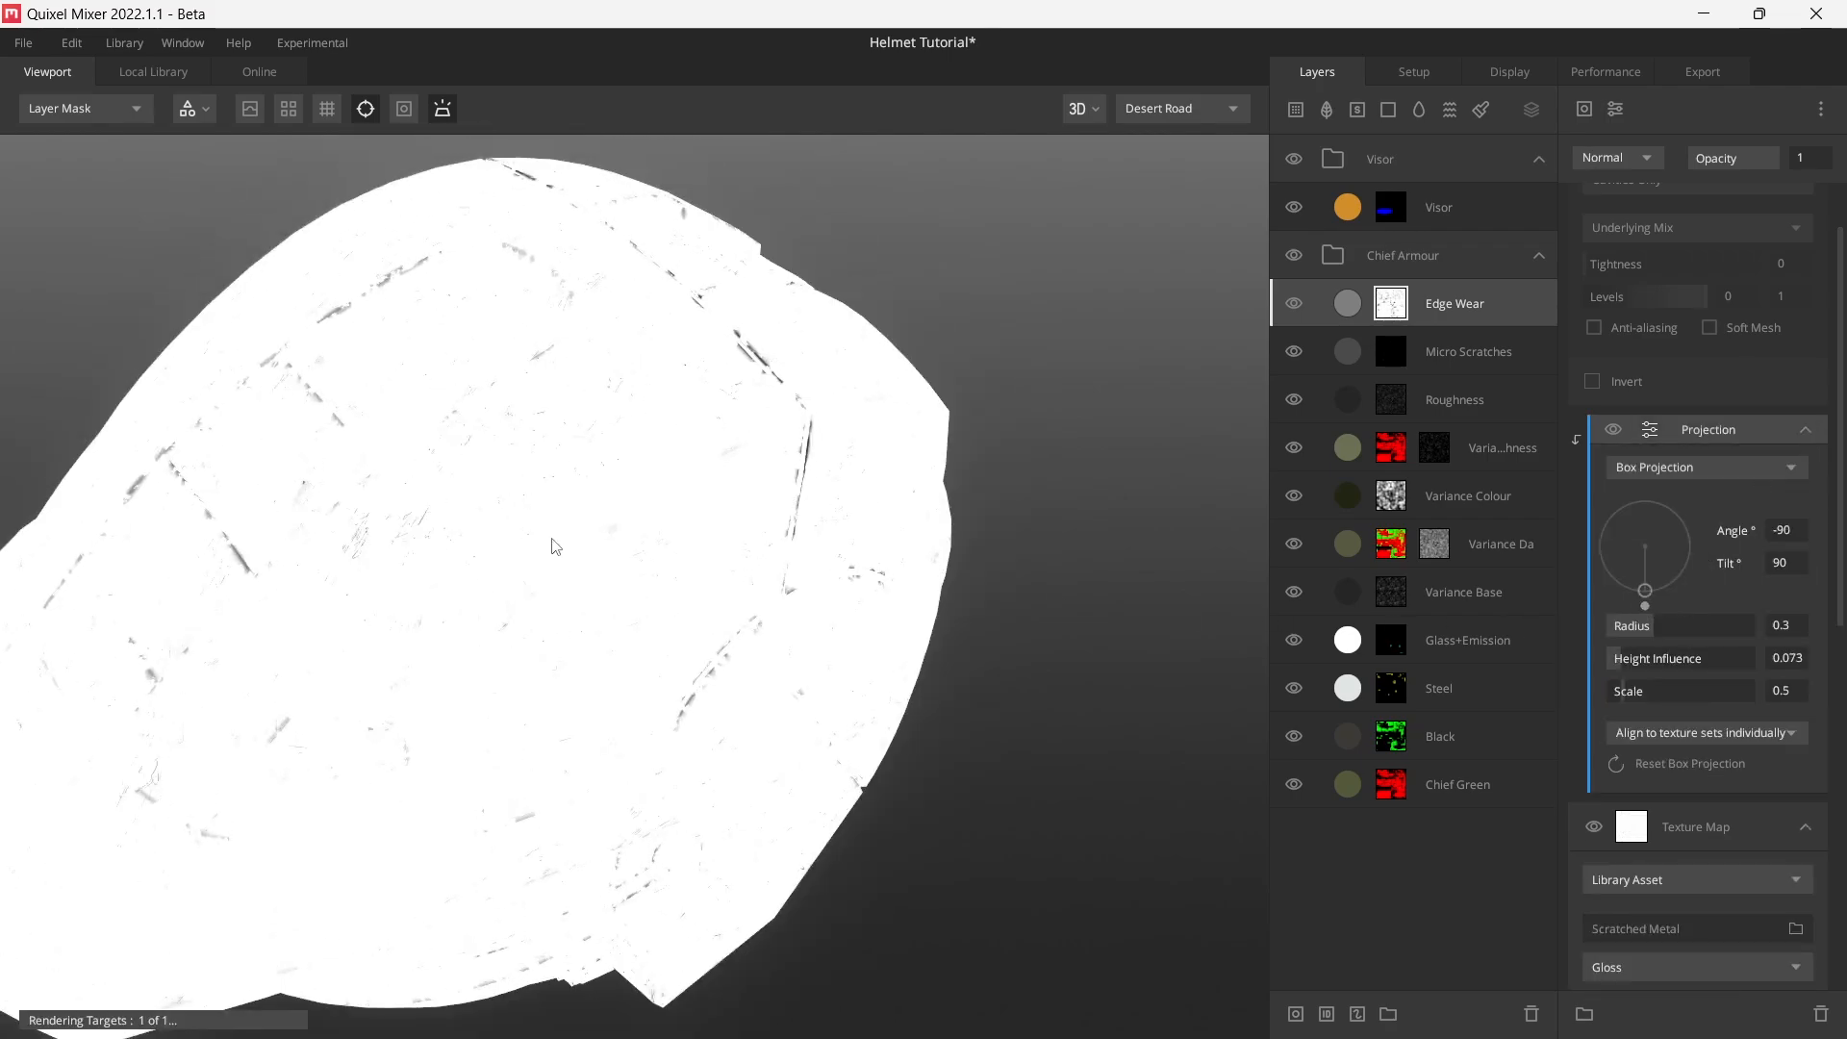
pyautogui.moveTo(552, 538); pyautogui.dragTo(712, 537)
# - Compare the mask with the Scratched Metal Texture Map hidden and shown, and inspect its scratches around the helmet from several angles
pyautogui.click(1599, 826)
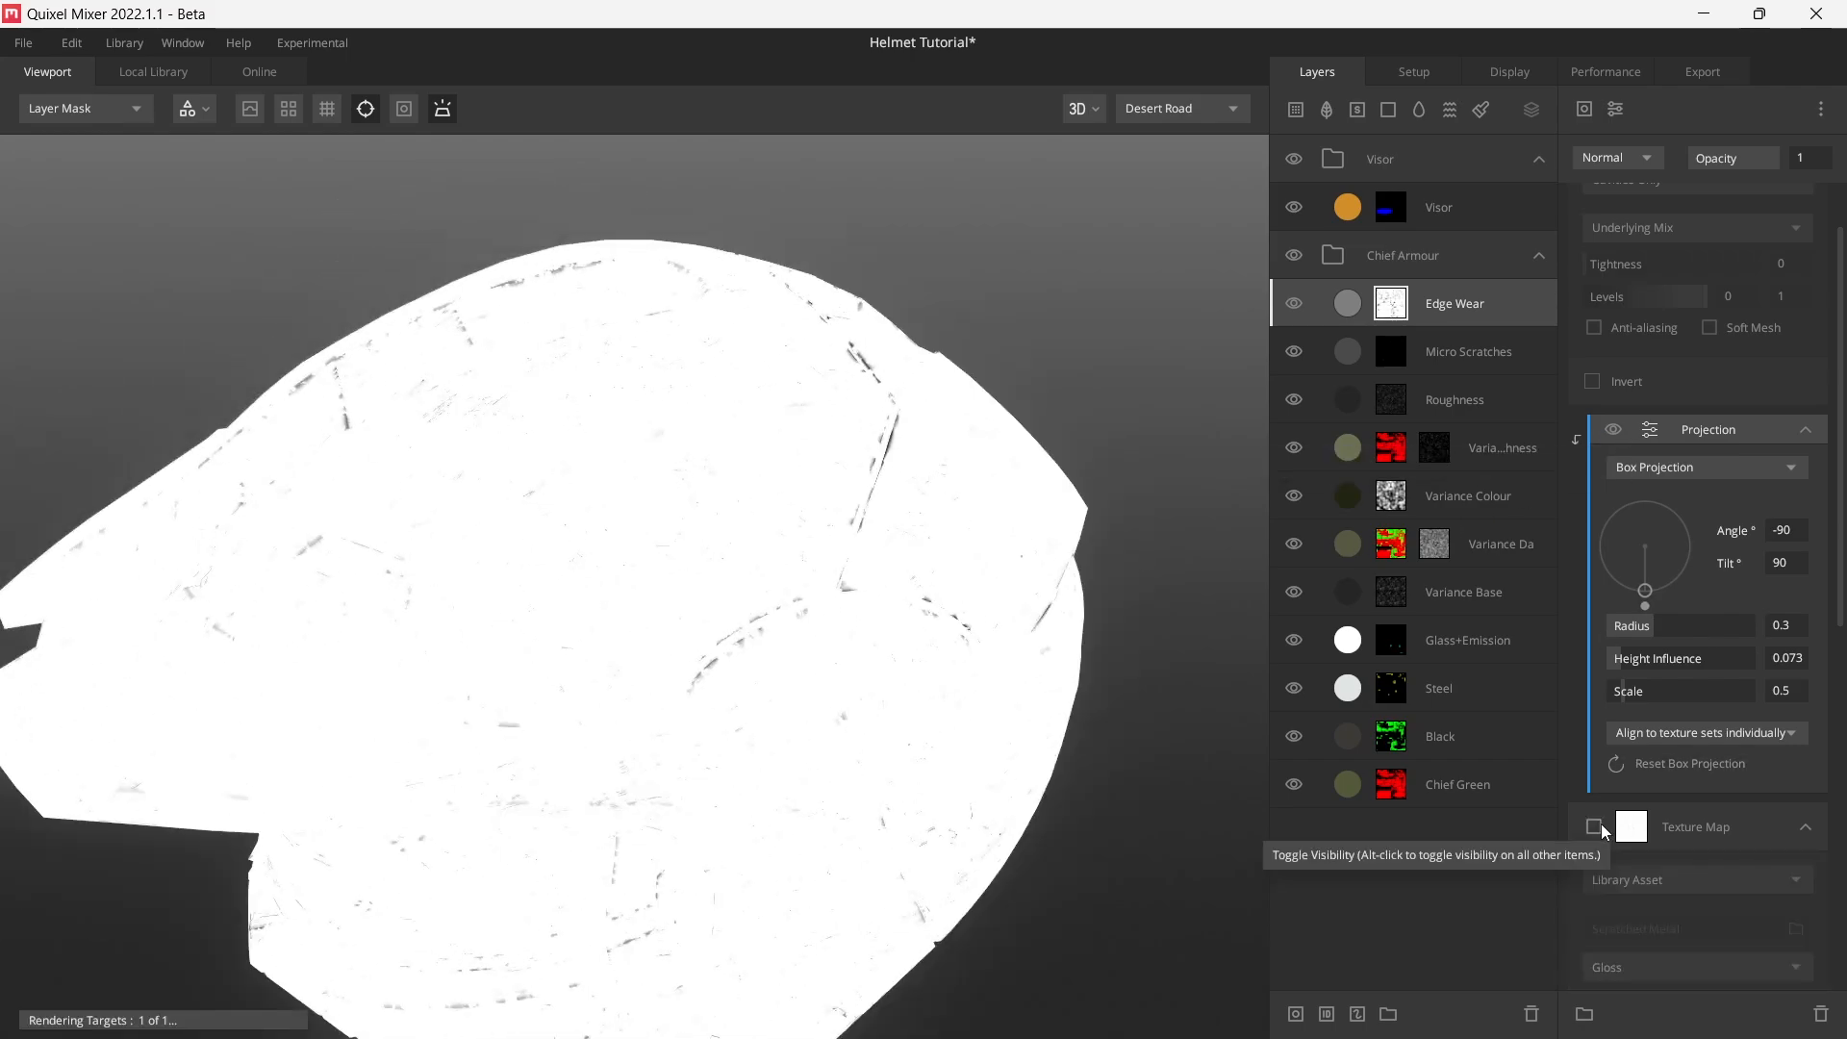
pyautogui.click(1601, 825)
pyautogui.moveTo(893, 789); pyautogui.dragTo(419, 557)
pyautogui.scroll(4, 868, 613)
pyautogui.scroll(-5, 868, 613)
pyautogui.moveTo(636, 607); pyautogui.dragTo(1088, 648)
pyautogui.moveTo(568, 569); pyautogui.dragTo(657, 624)
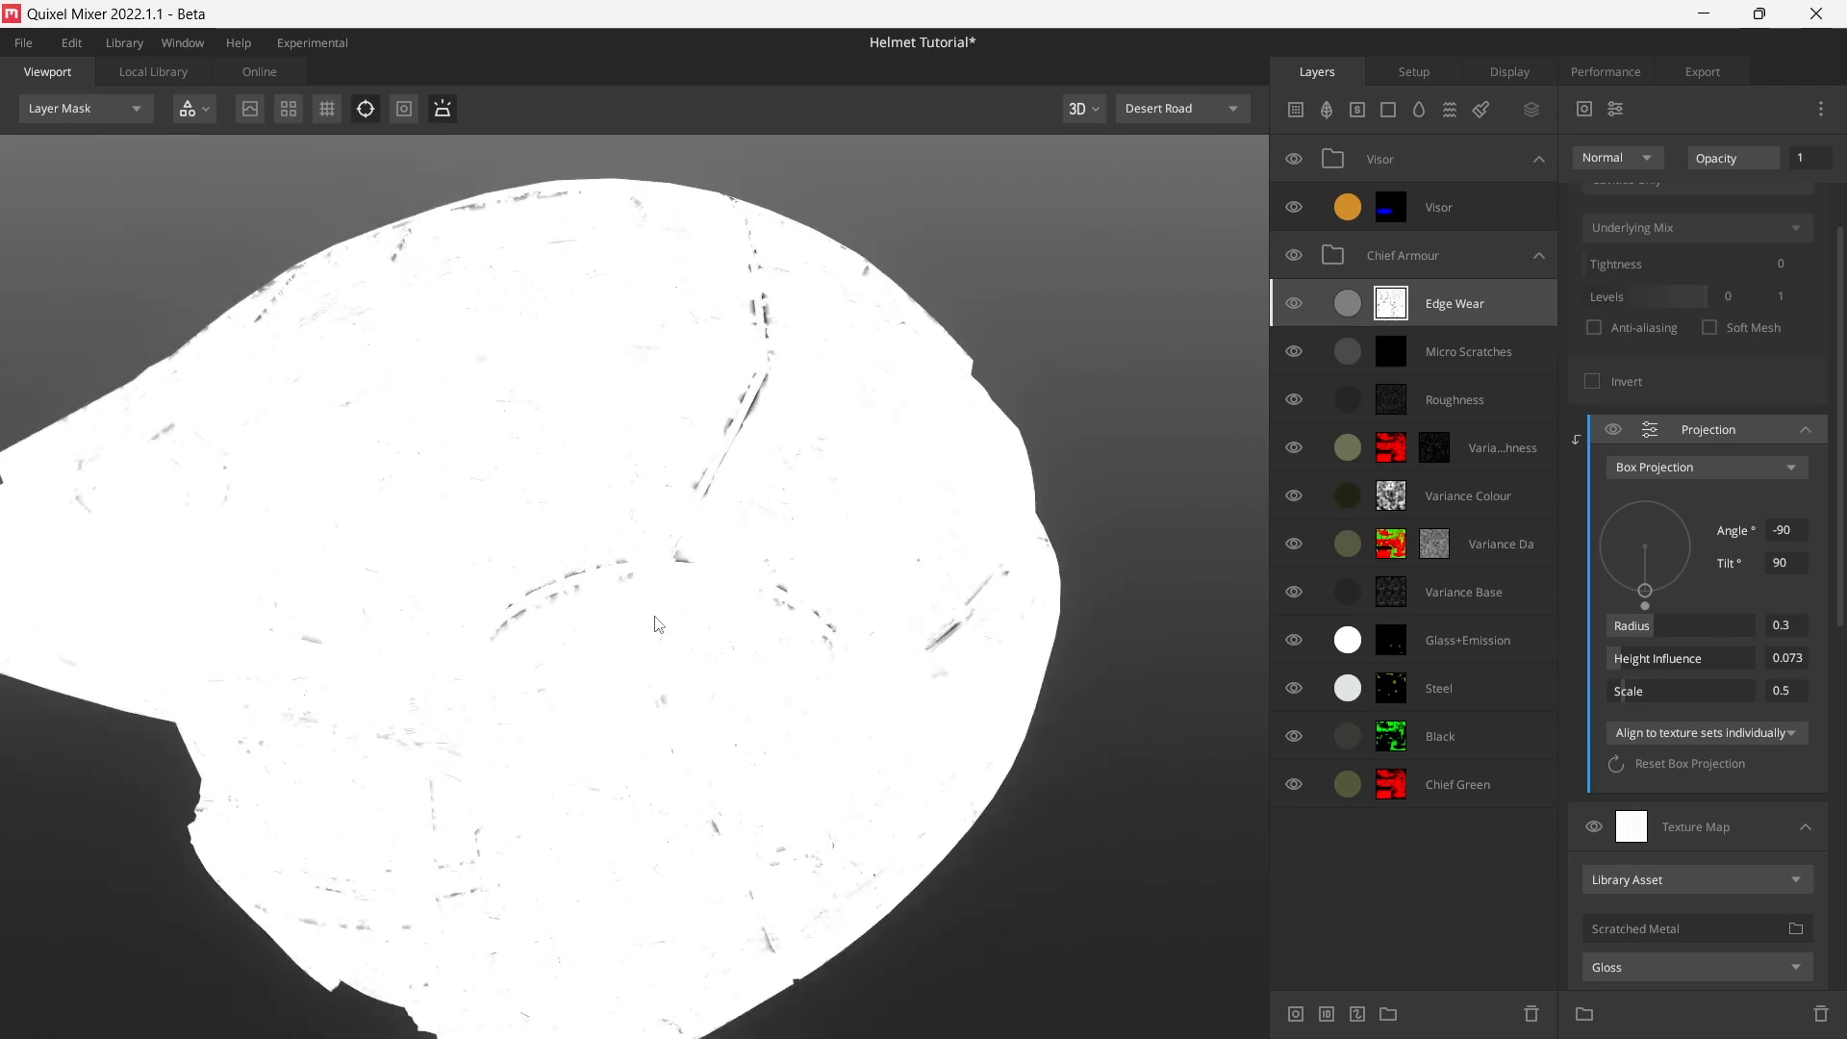
pyautogui.click(1803, 432)
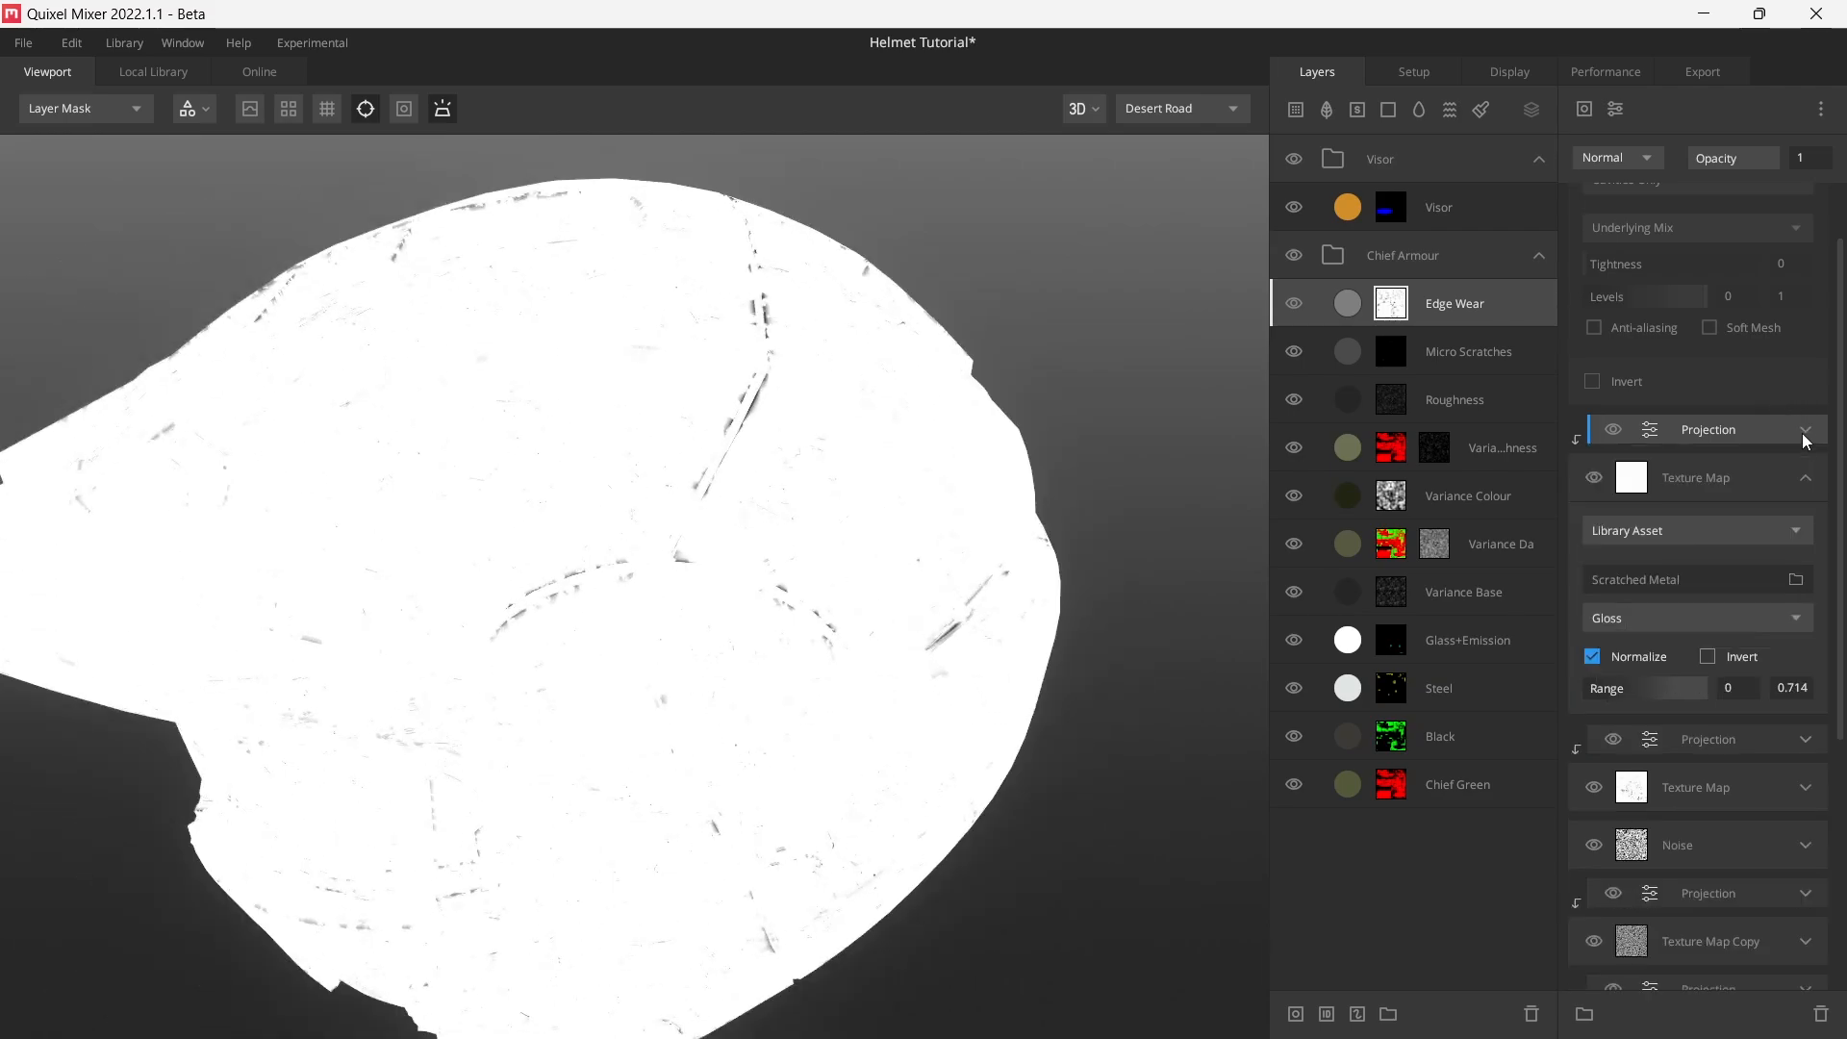
# - Add a Brightness/Contrast modifier above the Scratched Metal projection with Brightness -1 and Contrast 3.2
pyautogui.click(1615, 108)
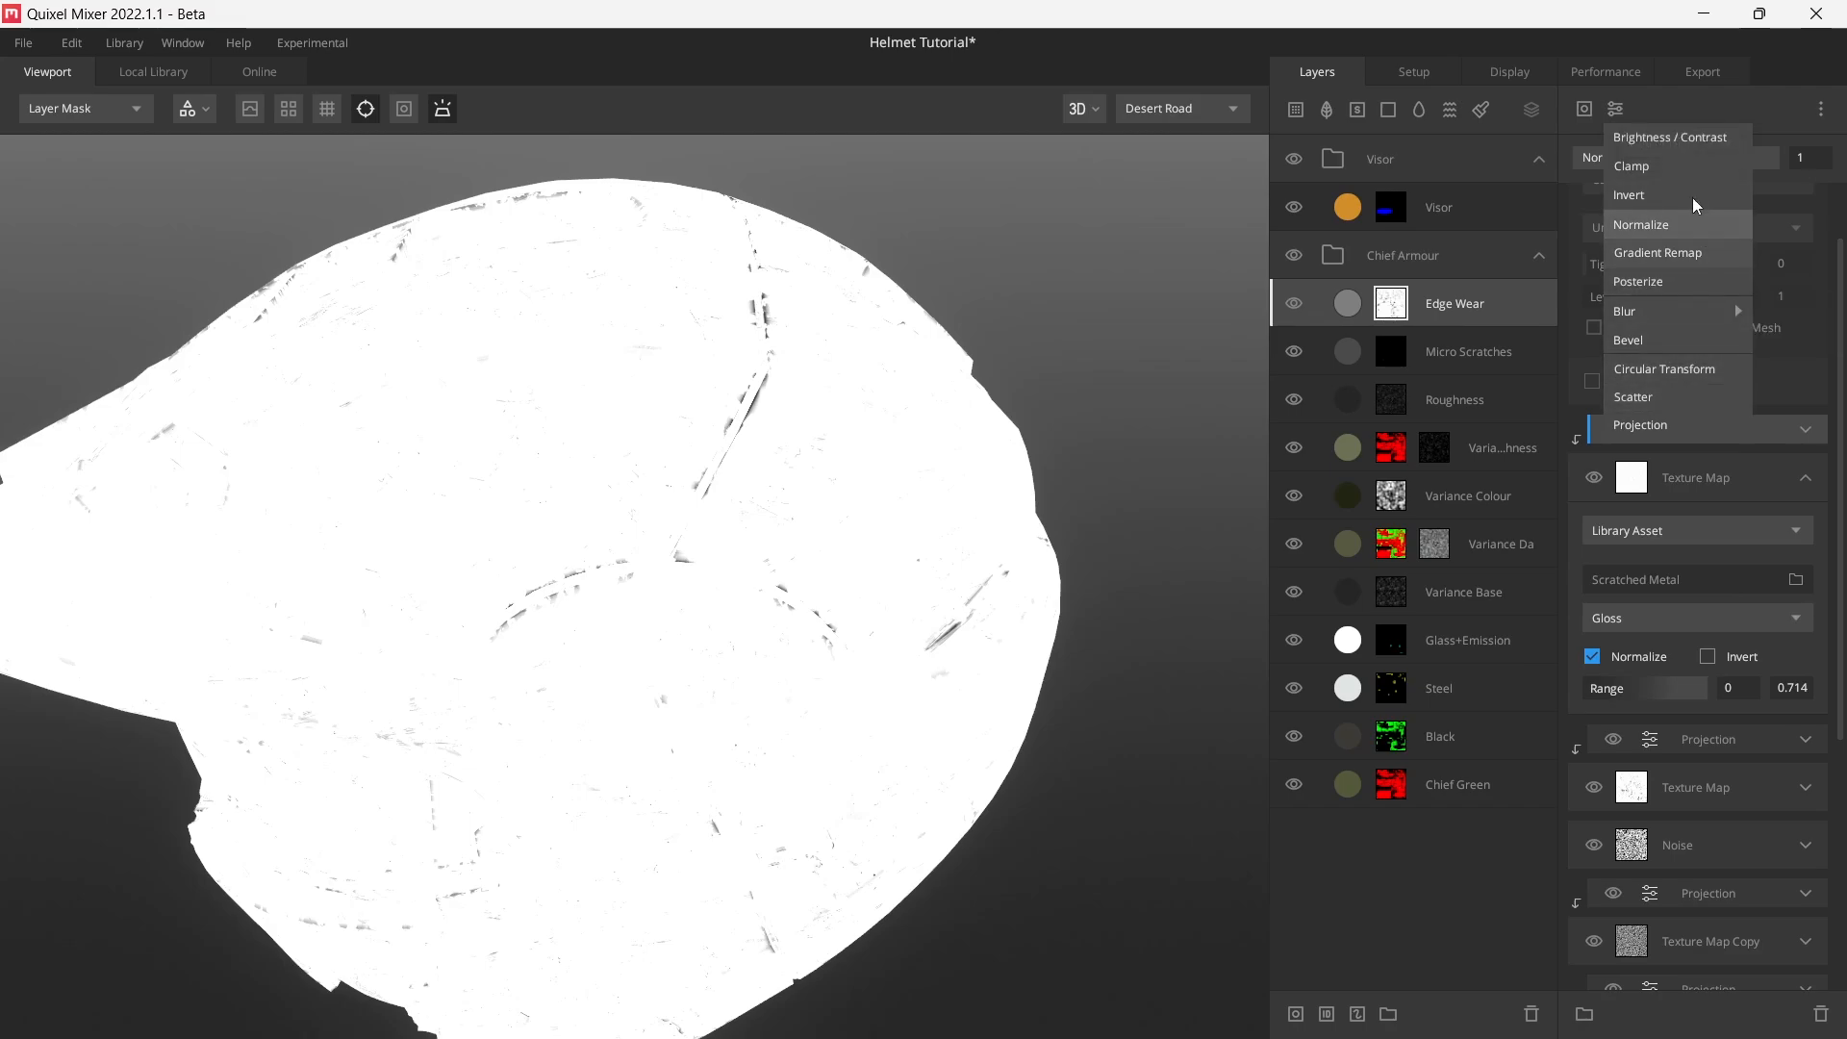
pyautogui.click(1684, 137)
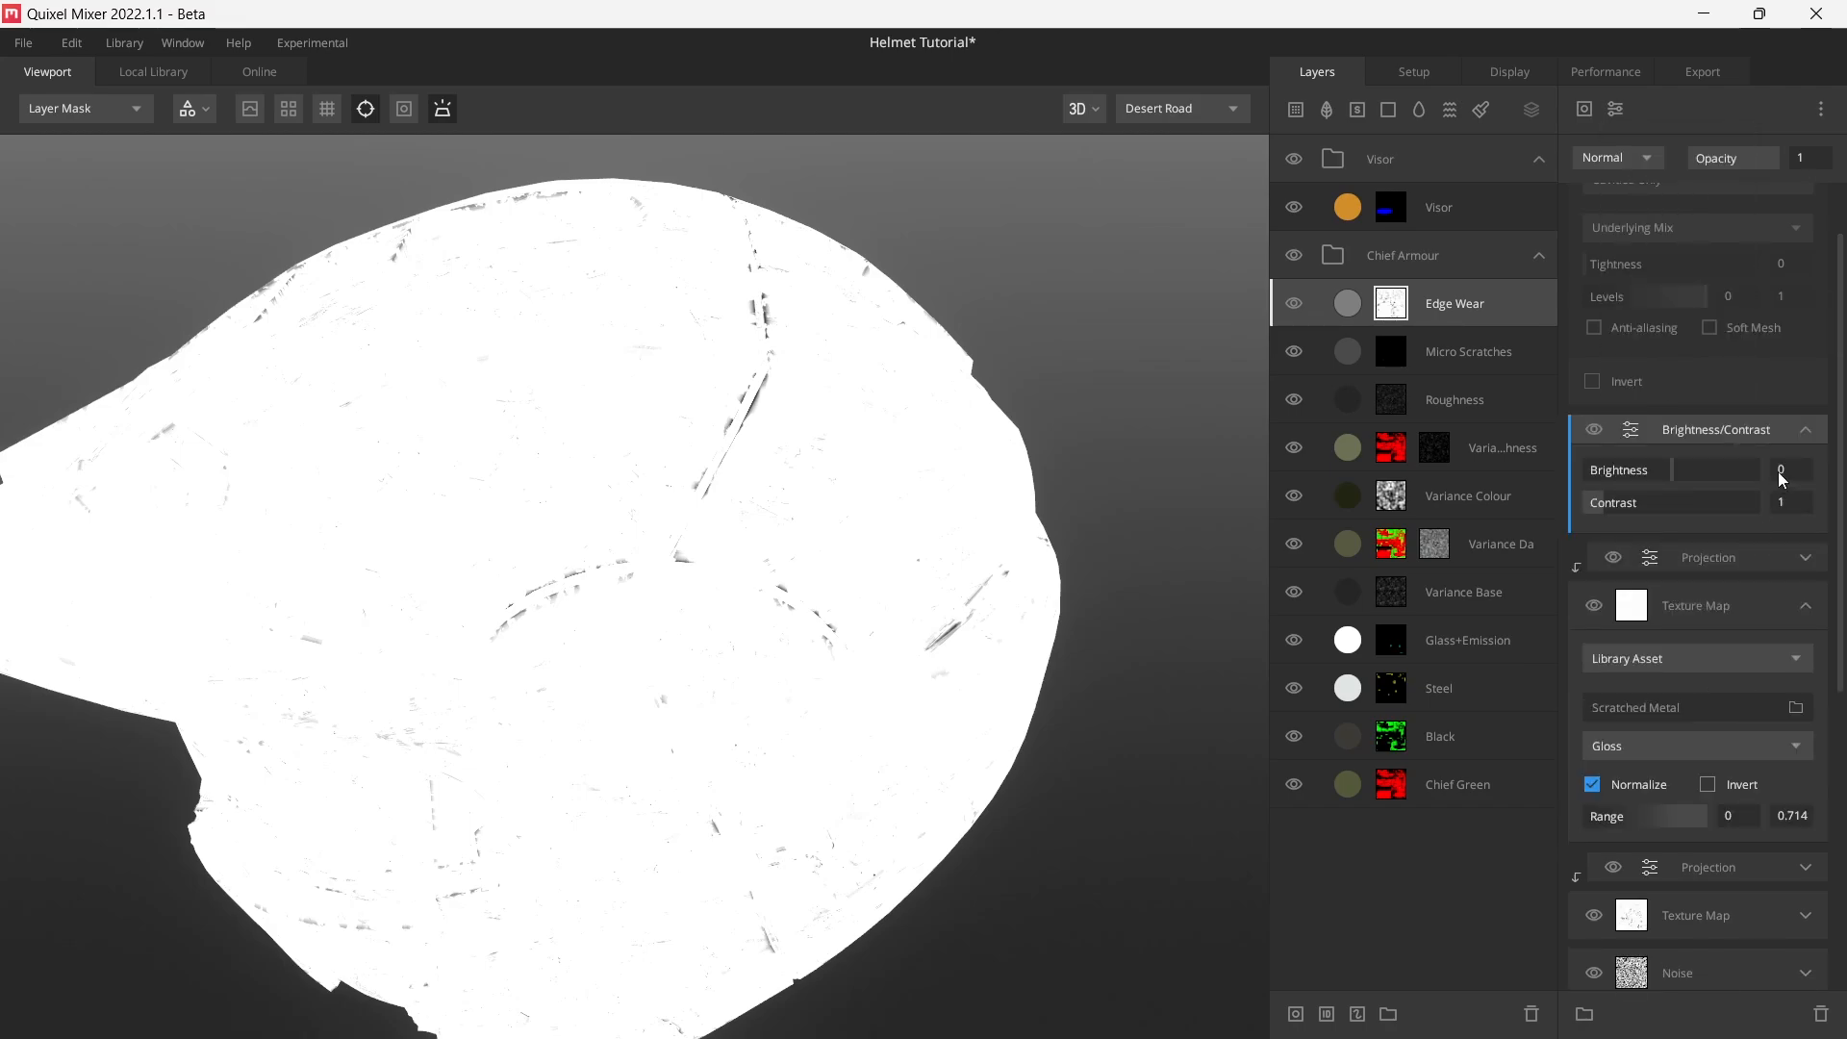
pyautogui.write('-1')
pyautogui.press('Return')
pyautogui.click(1786, 499)
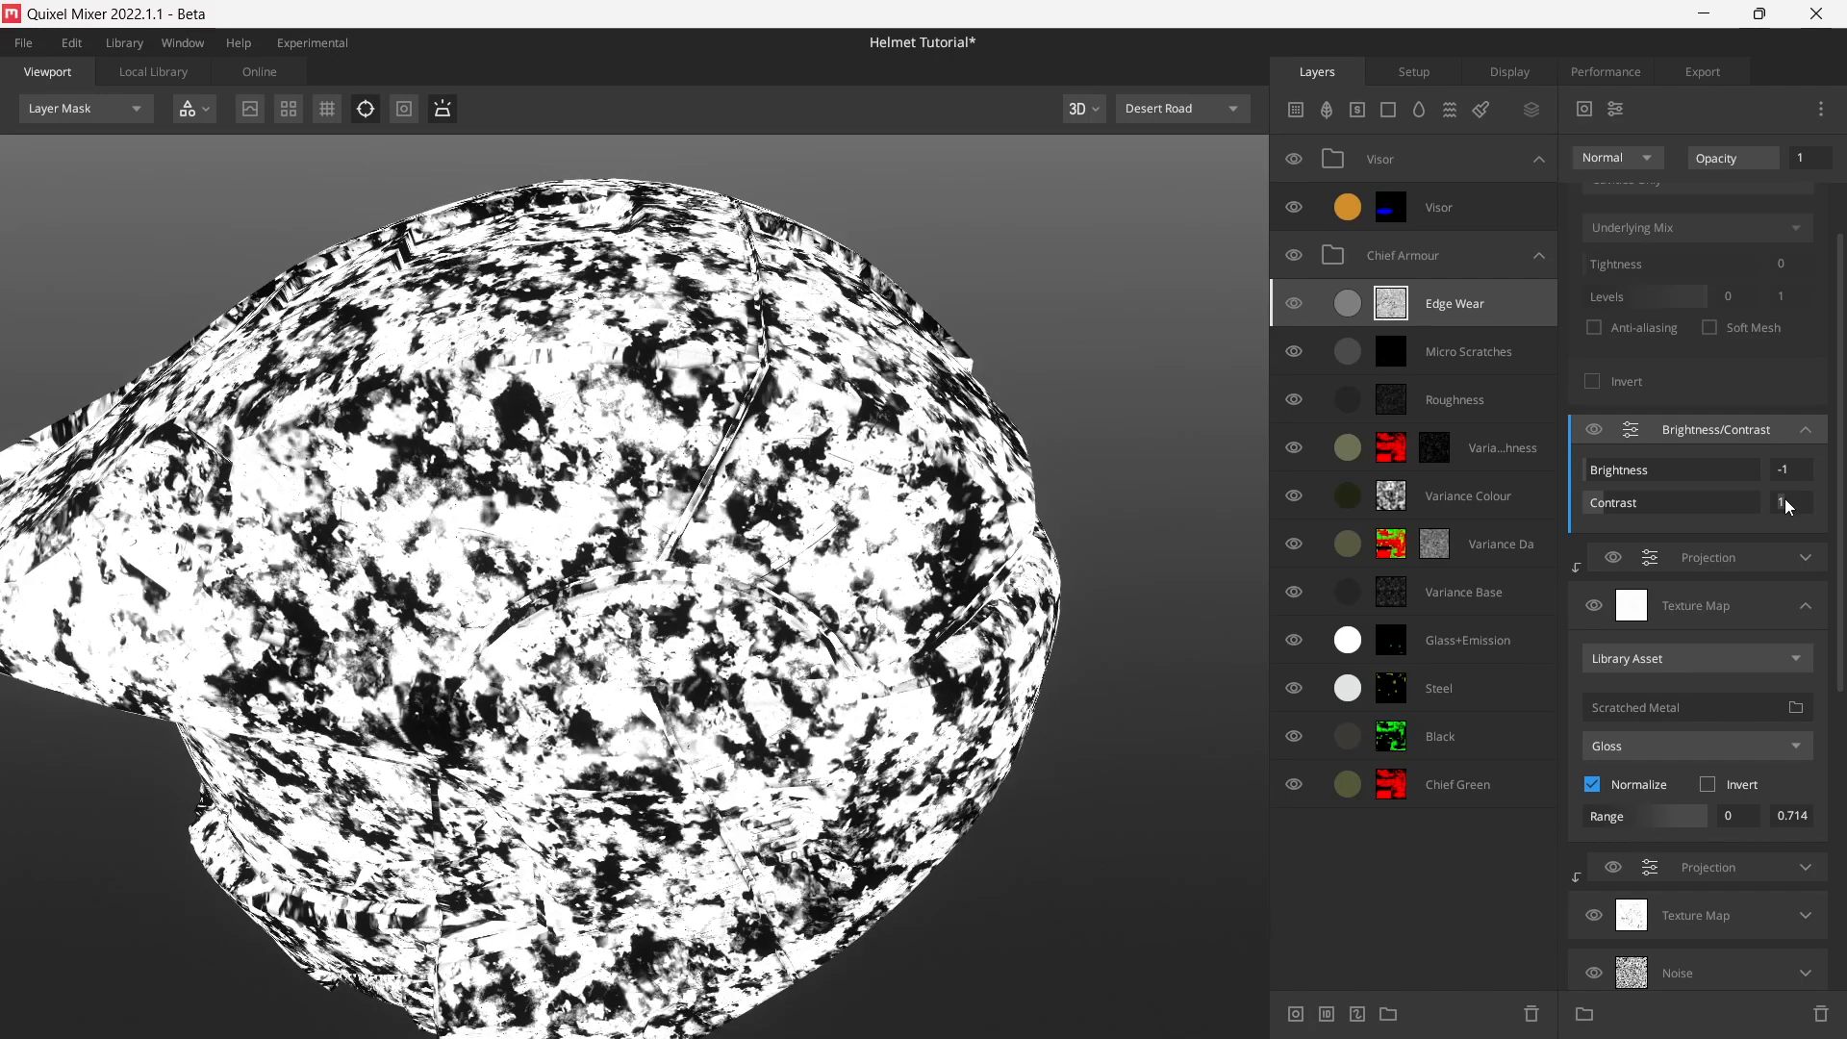
pyautogui.write('3.2')
pyautogui.press('Return')
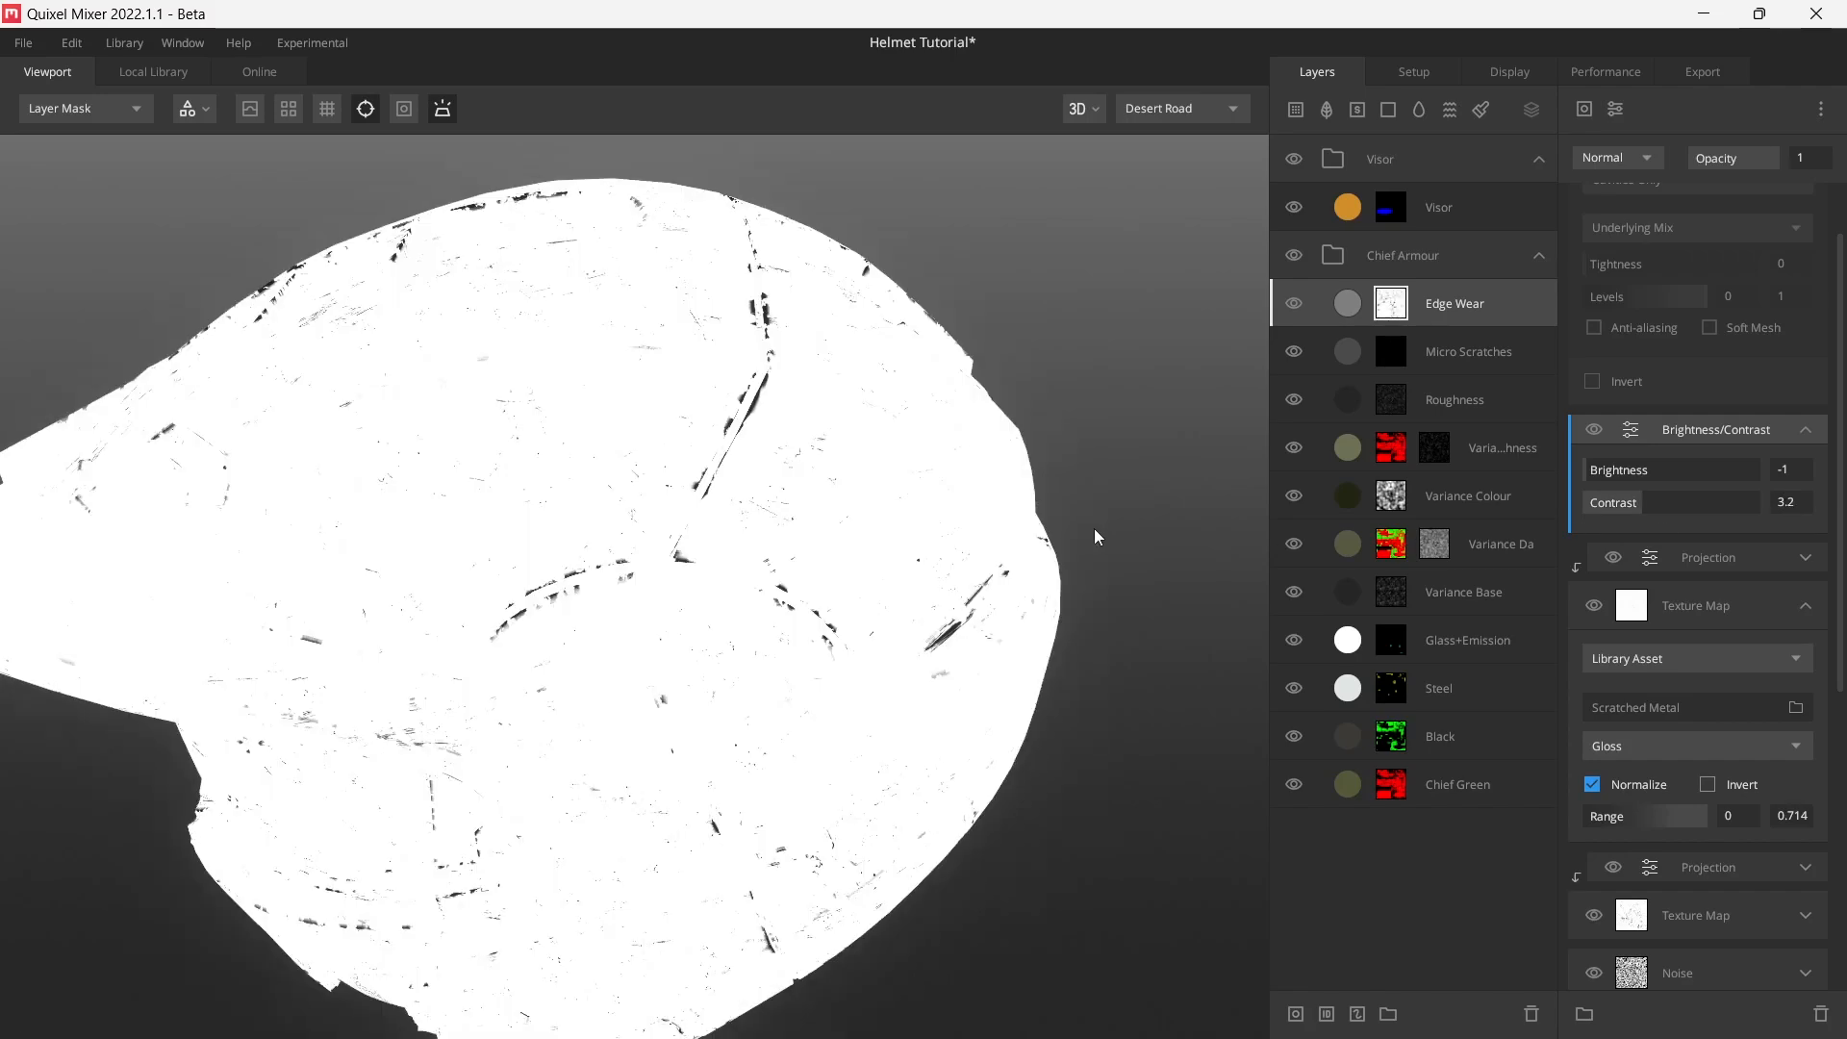
# - Compare the scratches on the helmet's crown and side seam with the Brightness/Contrast modifier off and on
pyautogui.scroll(5, 849, 556)
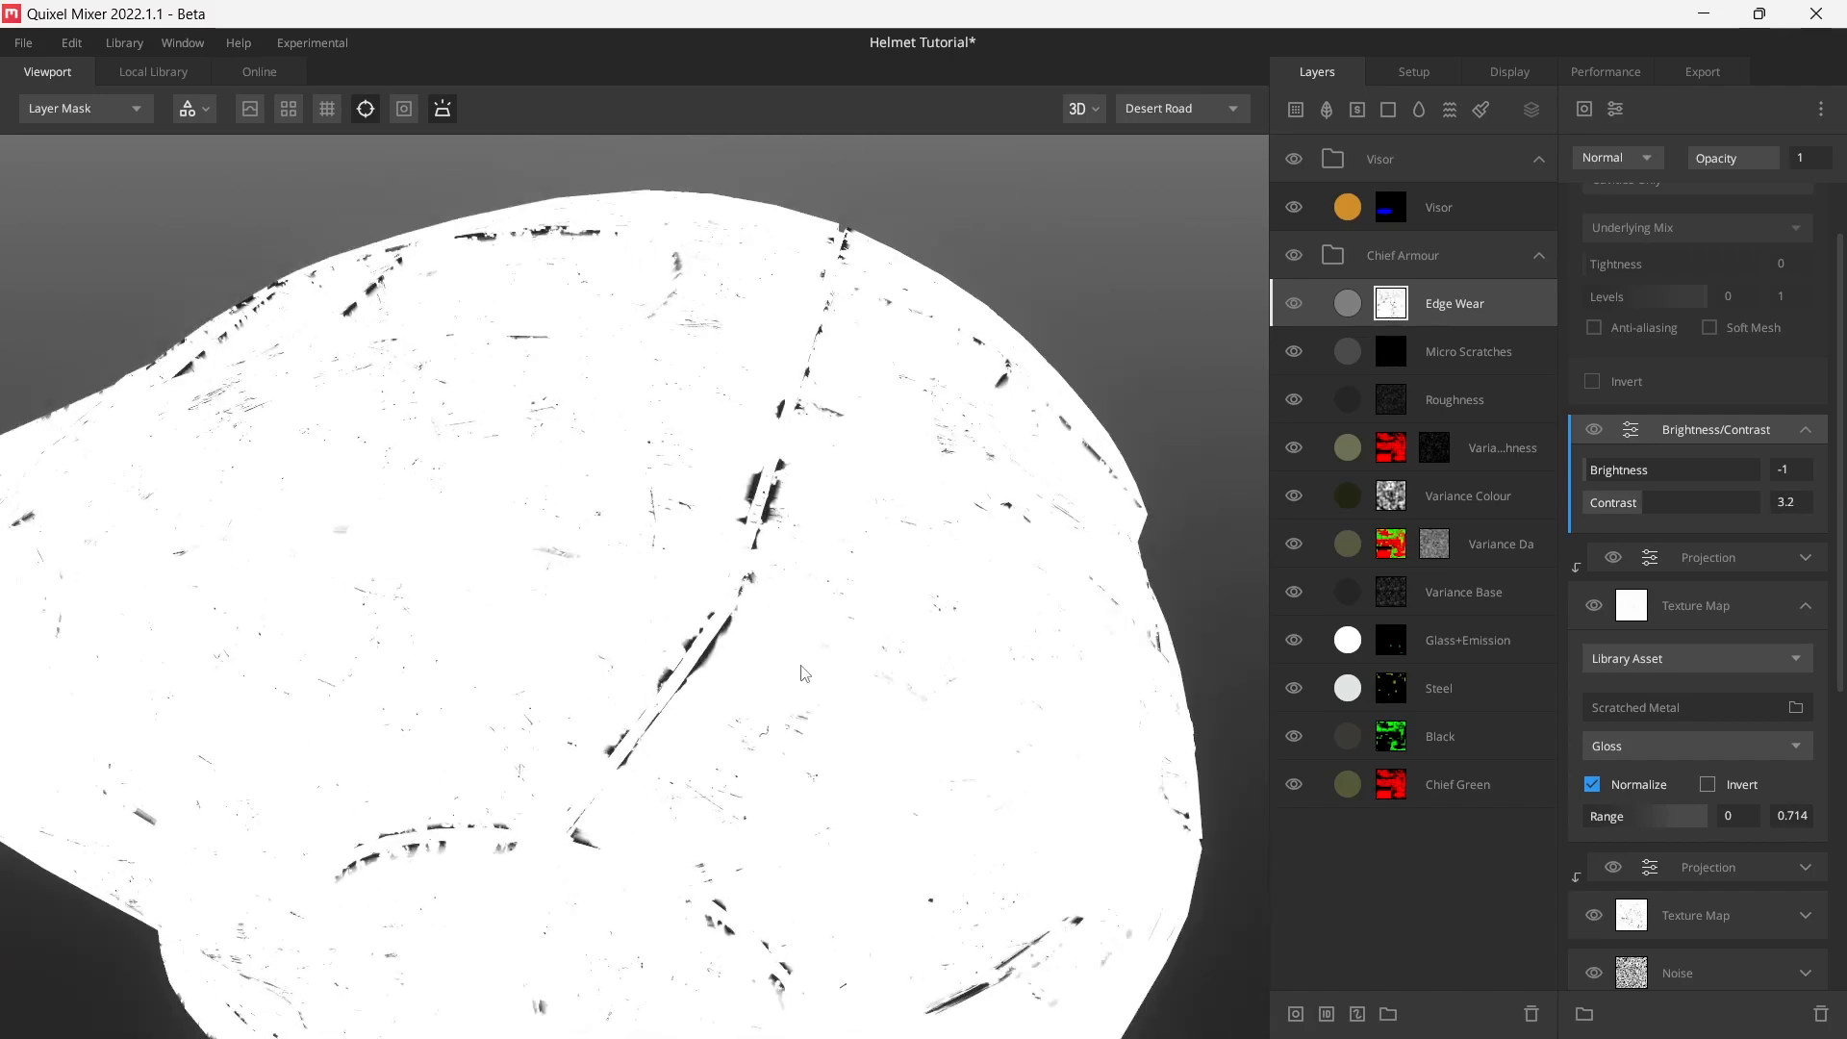
pyautogui.click(1595, 429)
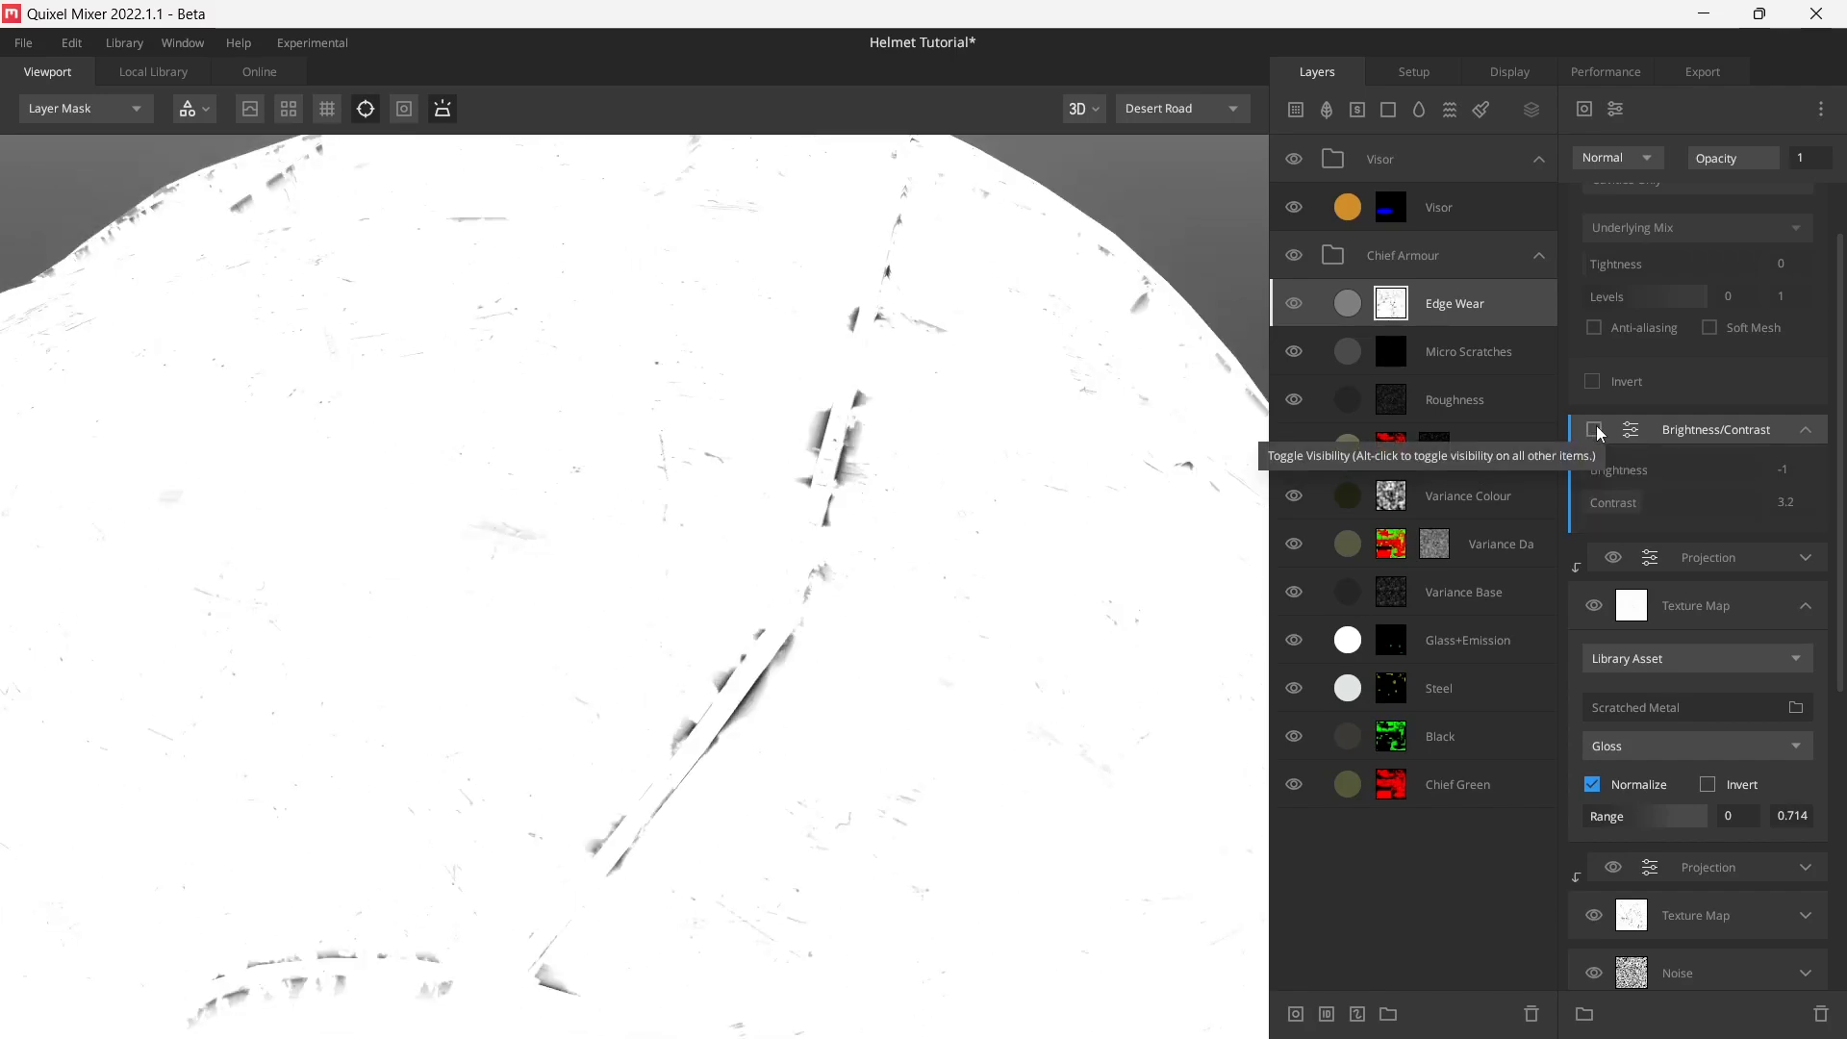
pyautogui.click(1594, 429)
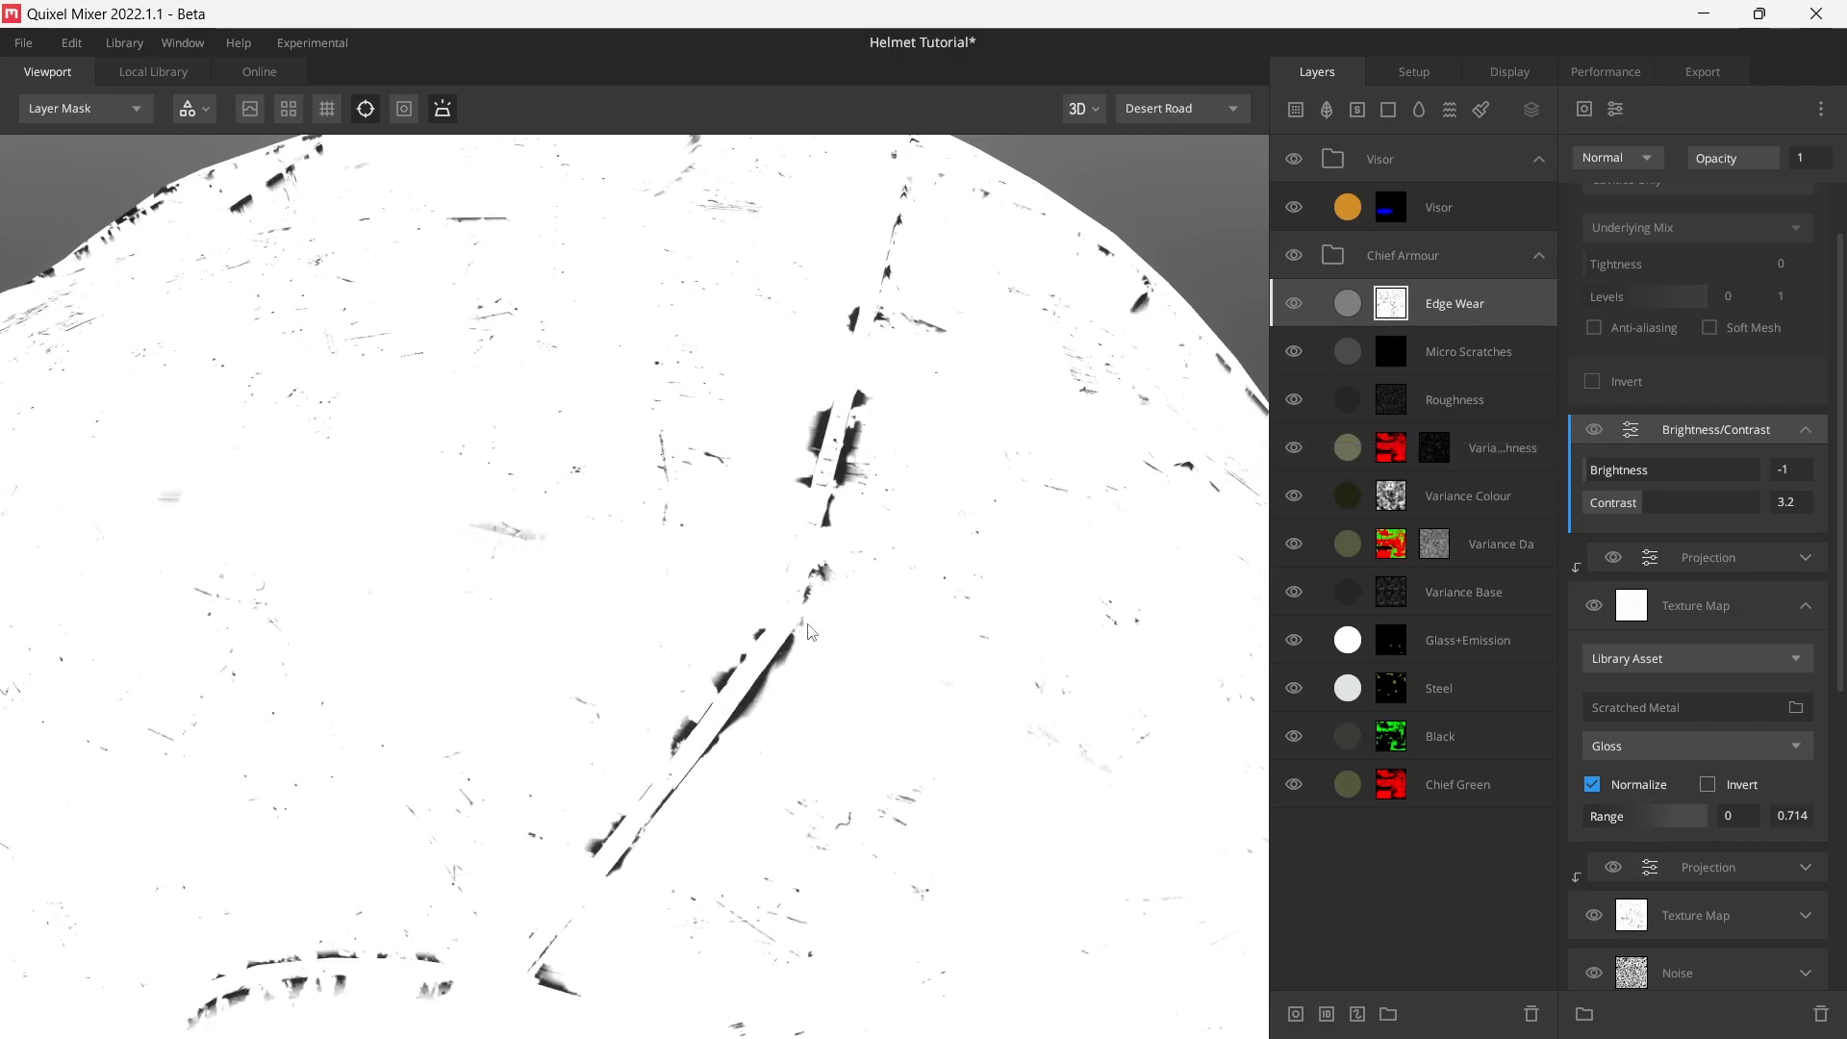
pyautogui.moveTo(863, 625); pyautogui.dragTo(819, 569)
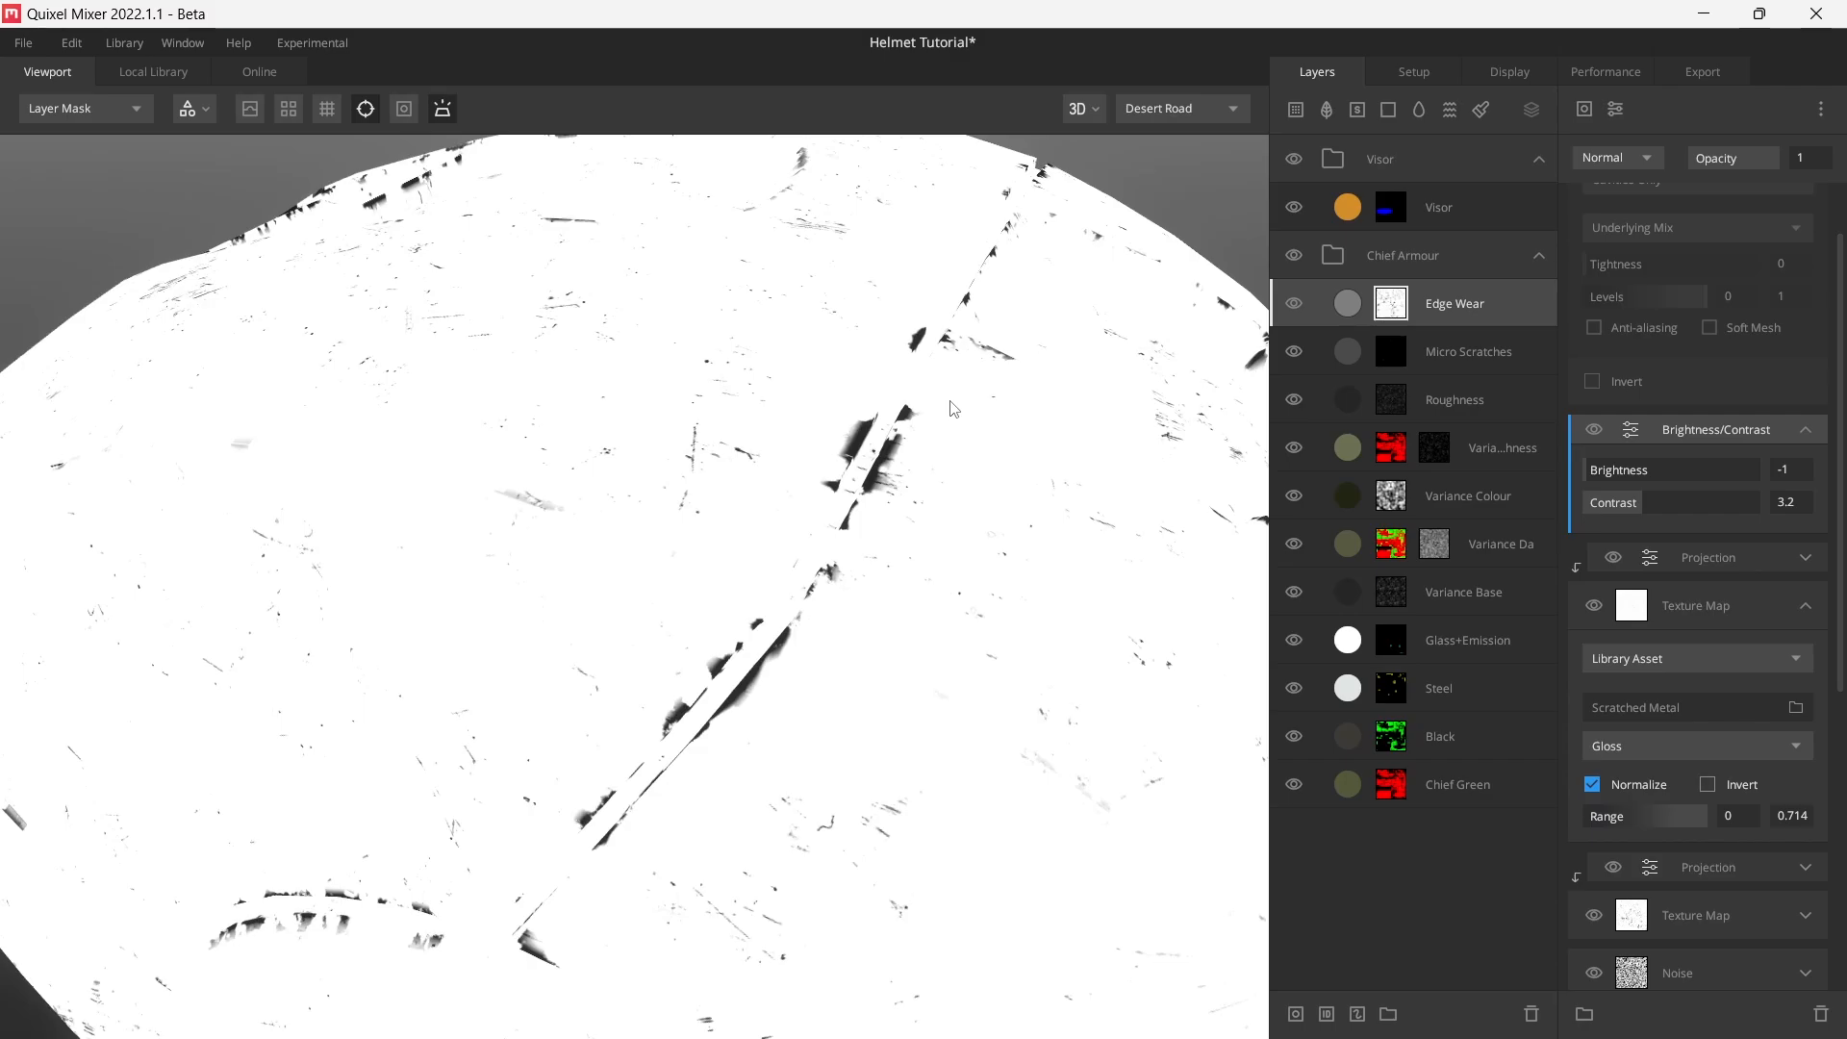
pyautogui.scroll(-5, 812, 223)
pyautogui.moveTo(616, 568); pyautogui.dragTo(760, 601)
# - Inspect the helmet's wear from different angles, alternating between the PBR Metalness and Layer Mask views
pyautogui.press('m')
pyautogui.moveTo(868, 661); pyautogui.dragTo(849, 608)
pyautogui.moveTo(849, 608); pyautogui.dragTo(829, 556, button='middle')
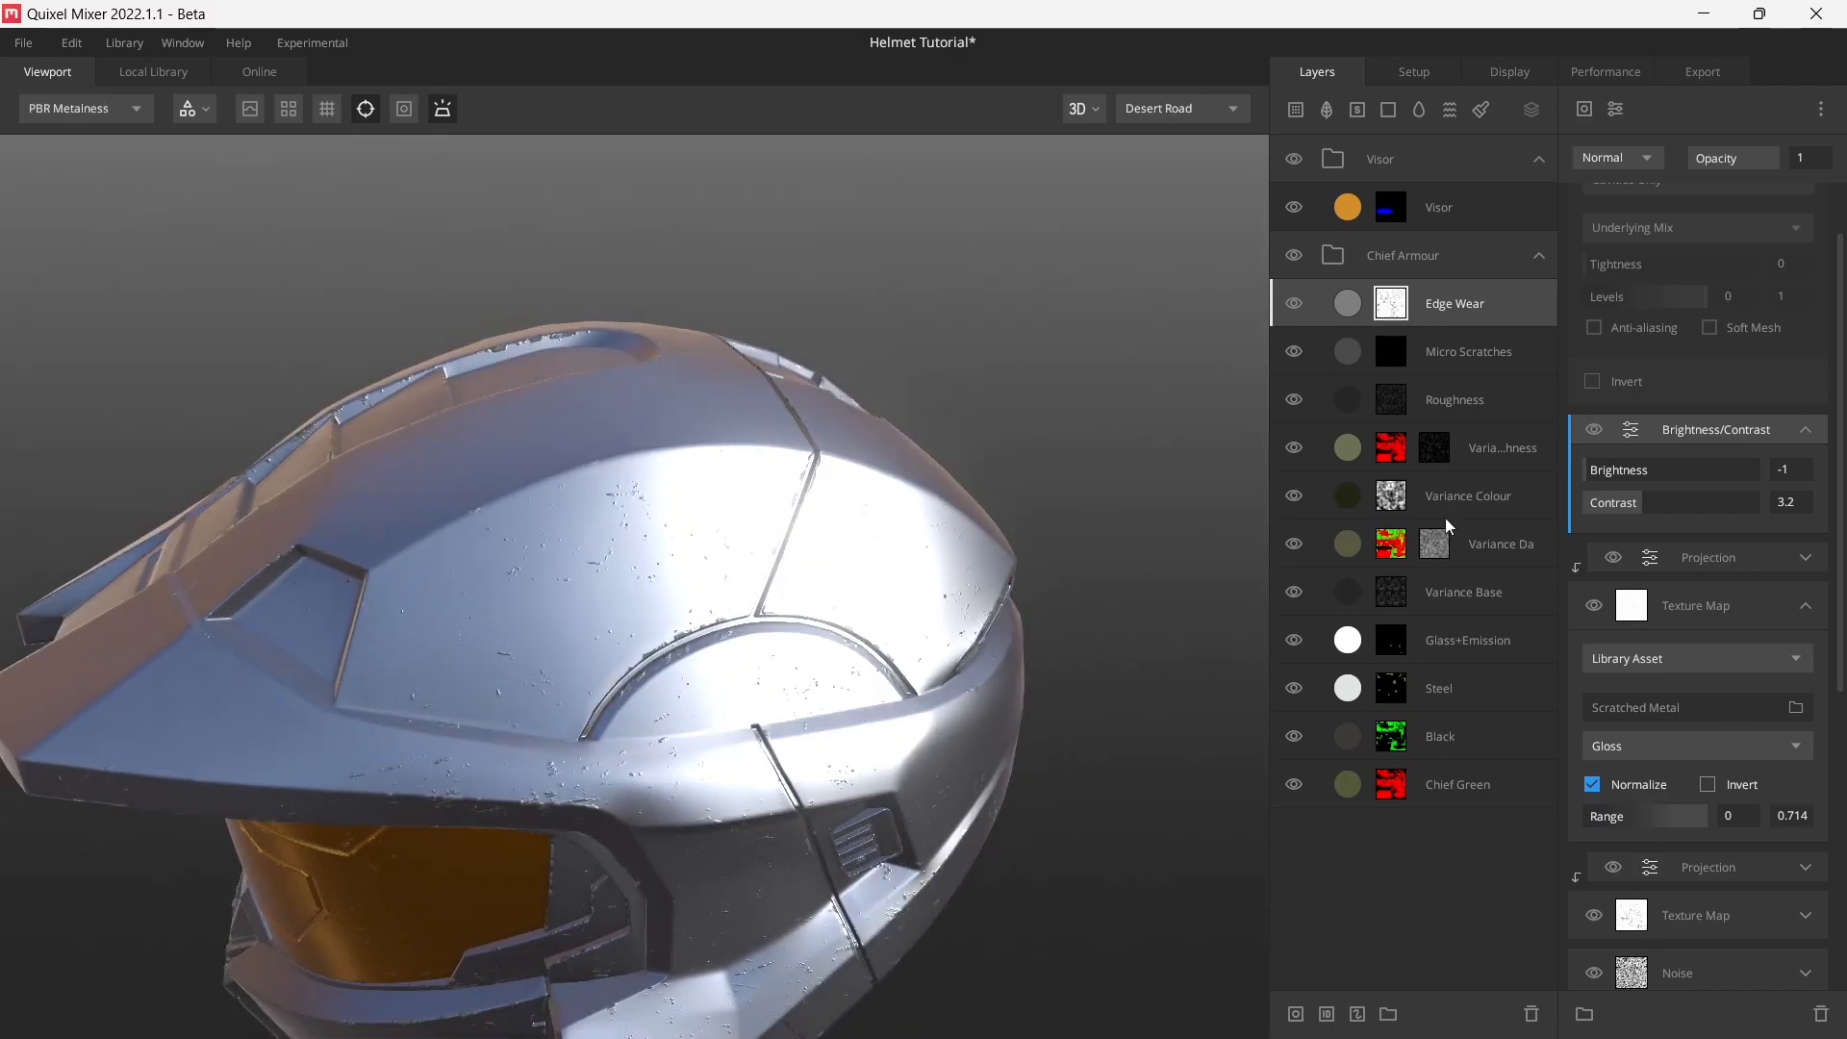
pyautogui.press('m')
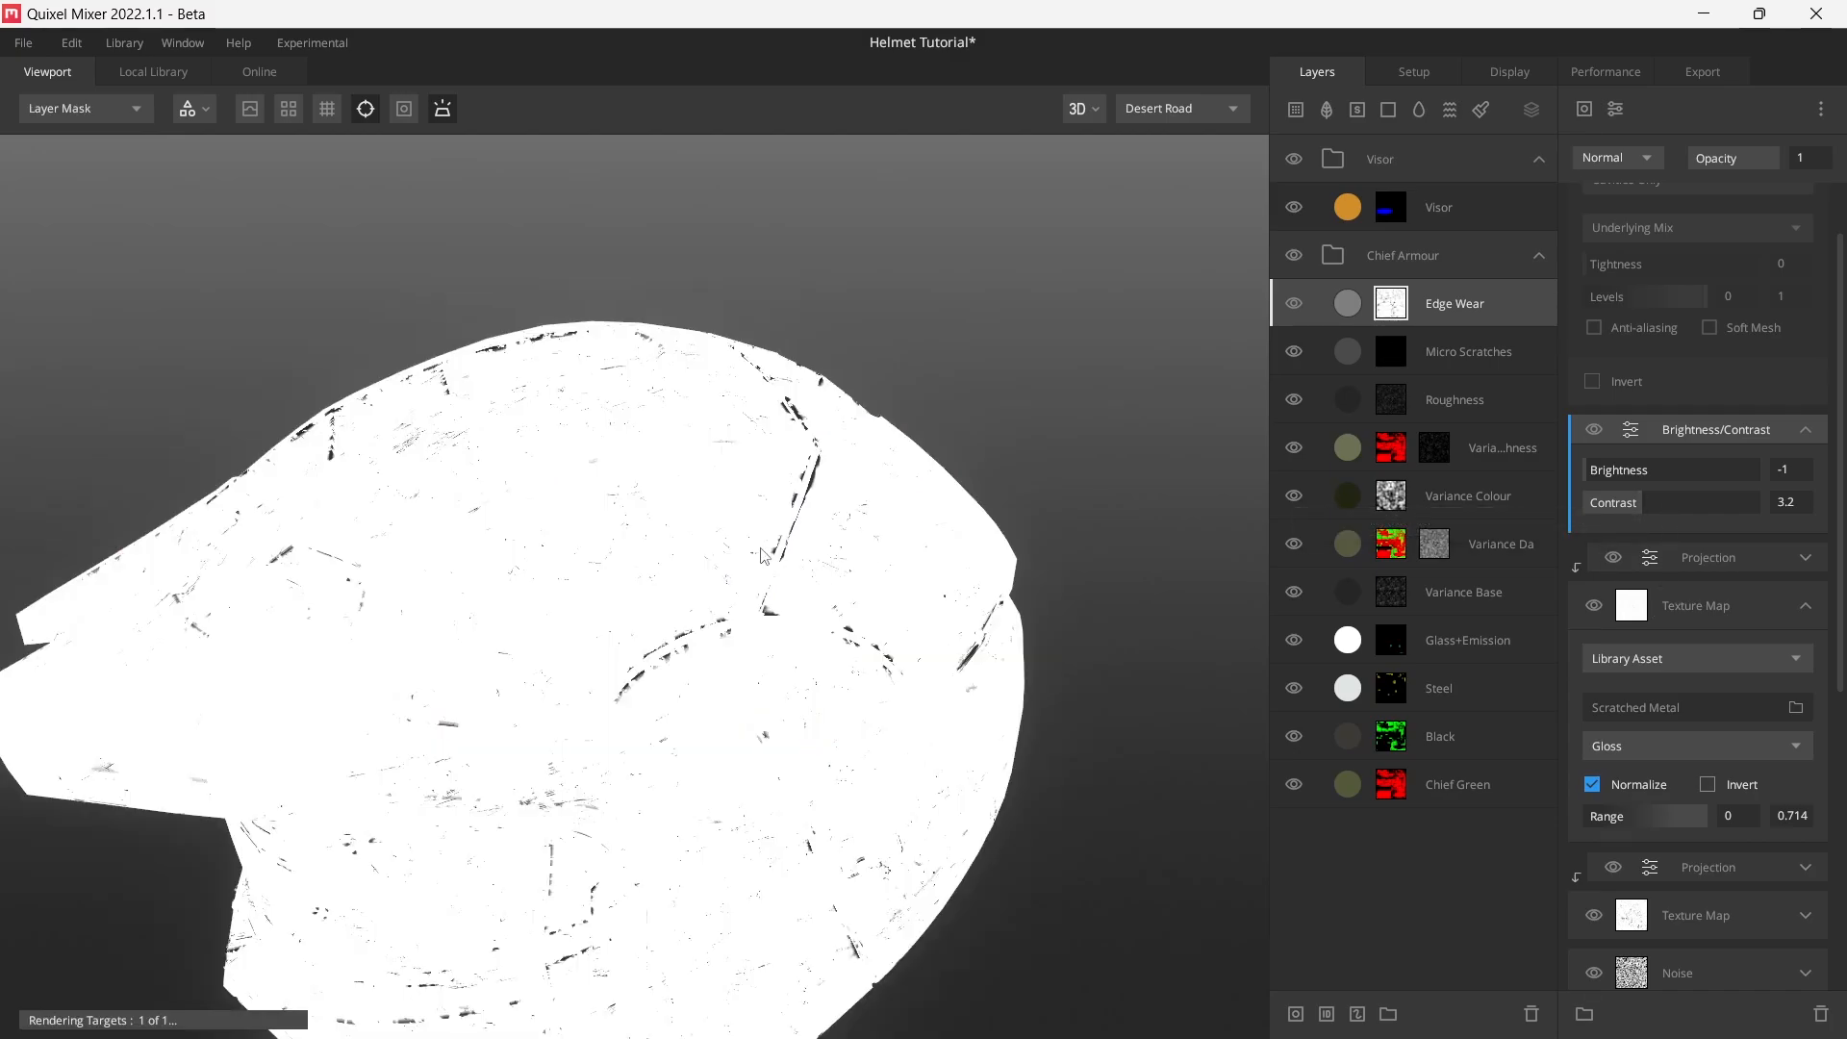
pyautogui.moveTo(762, 553); pyautogui.dragTo(774, 717)
pyautogui.press('m')
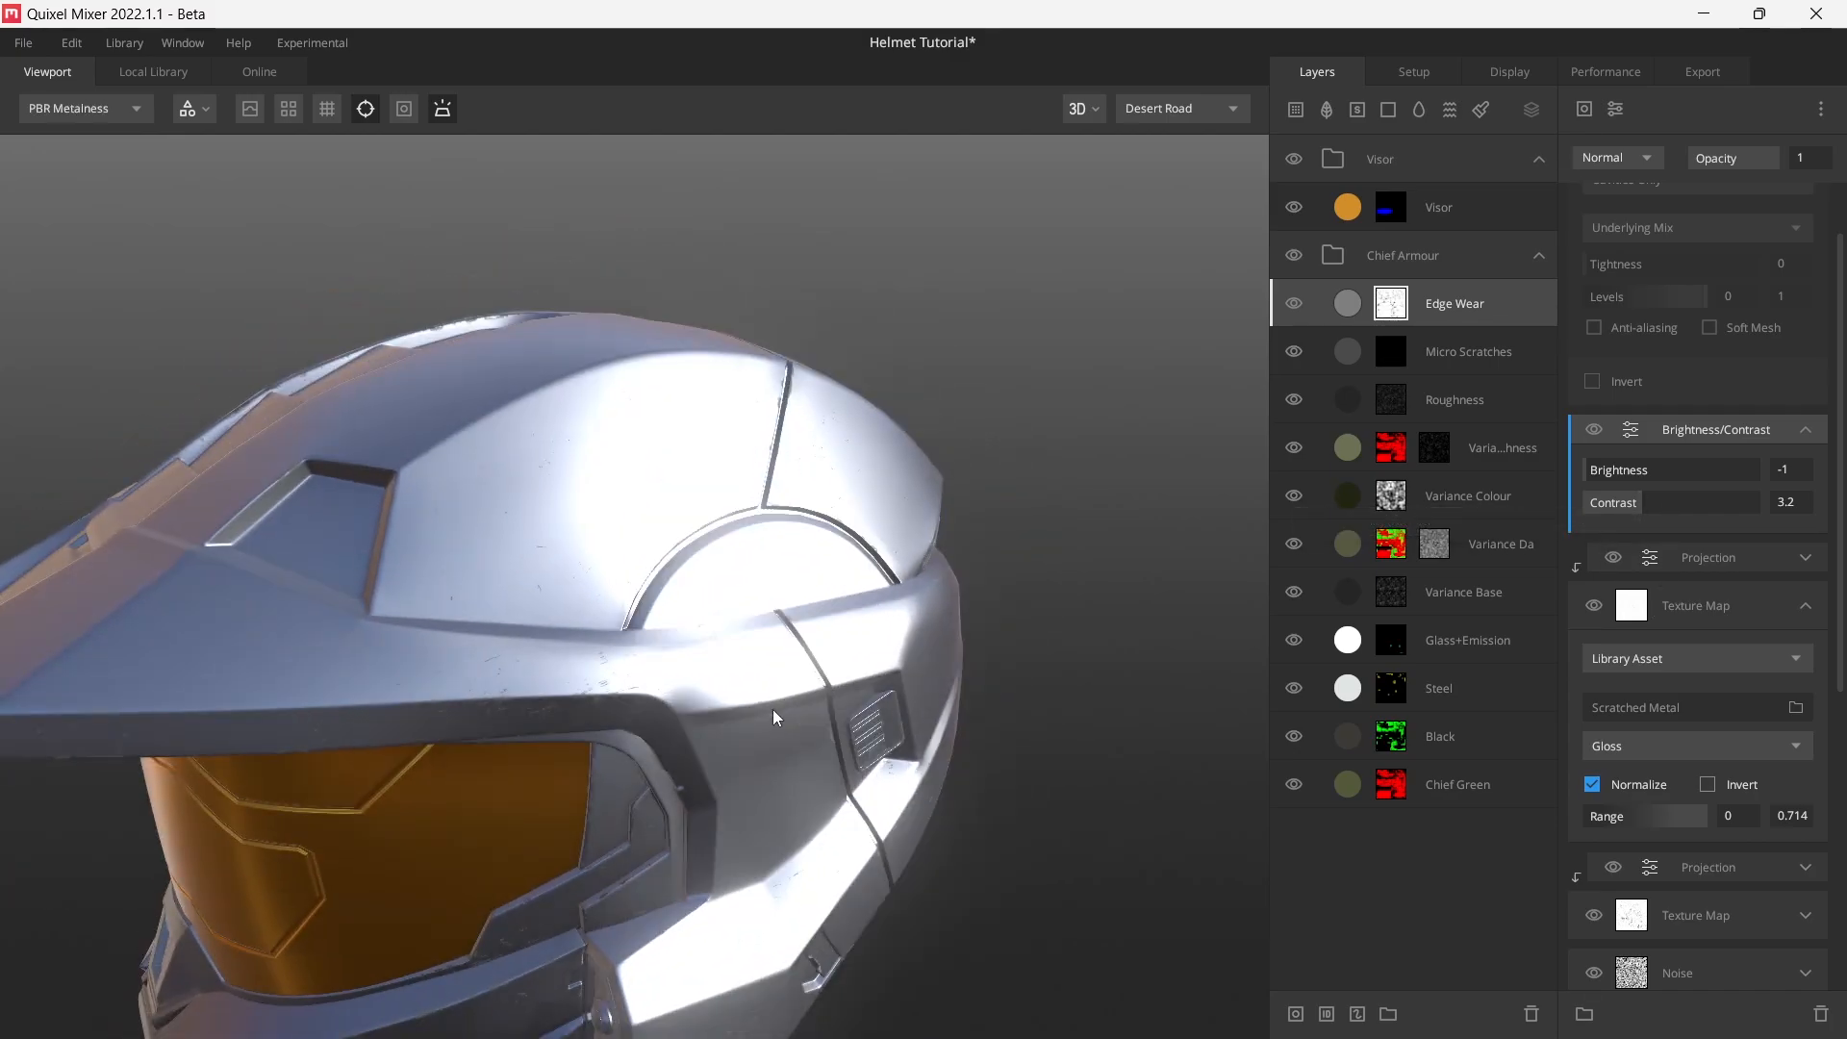
# - Display the Edge Wear mask, turn on its Cavities Only Curvature component and set that component's blend mode to Add
pyautogui.press('m')
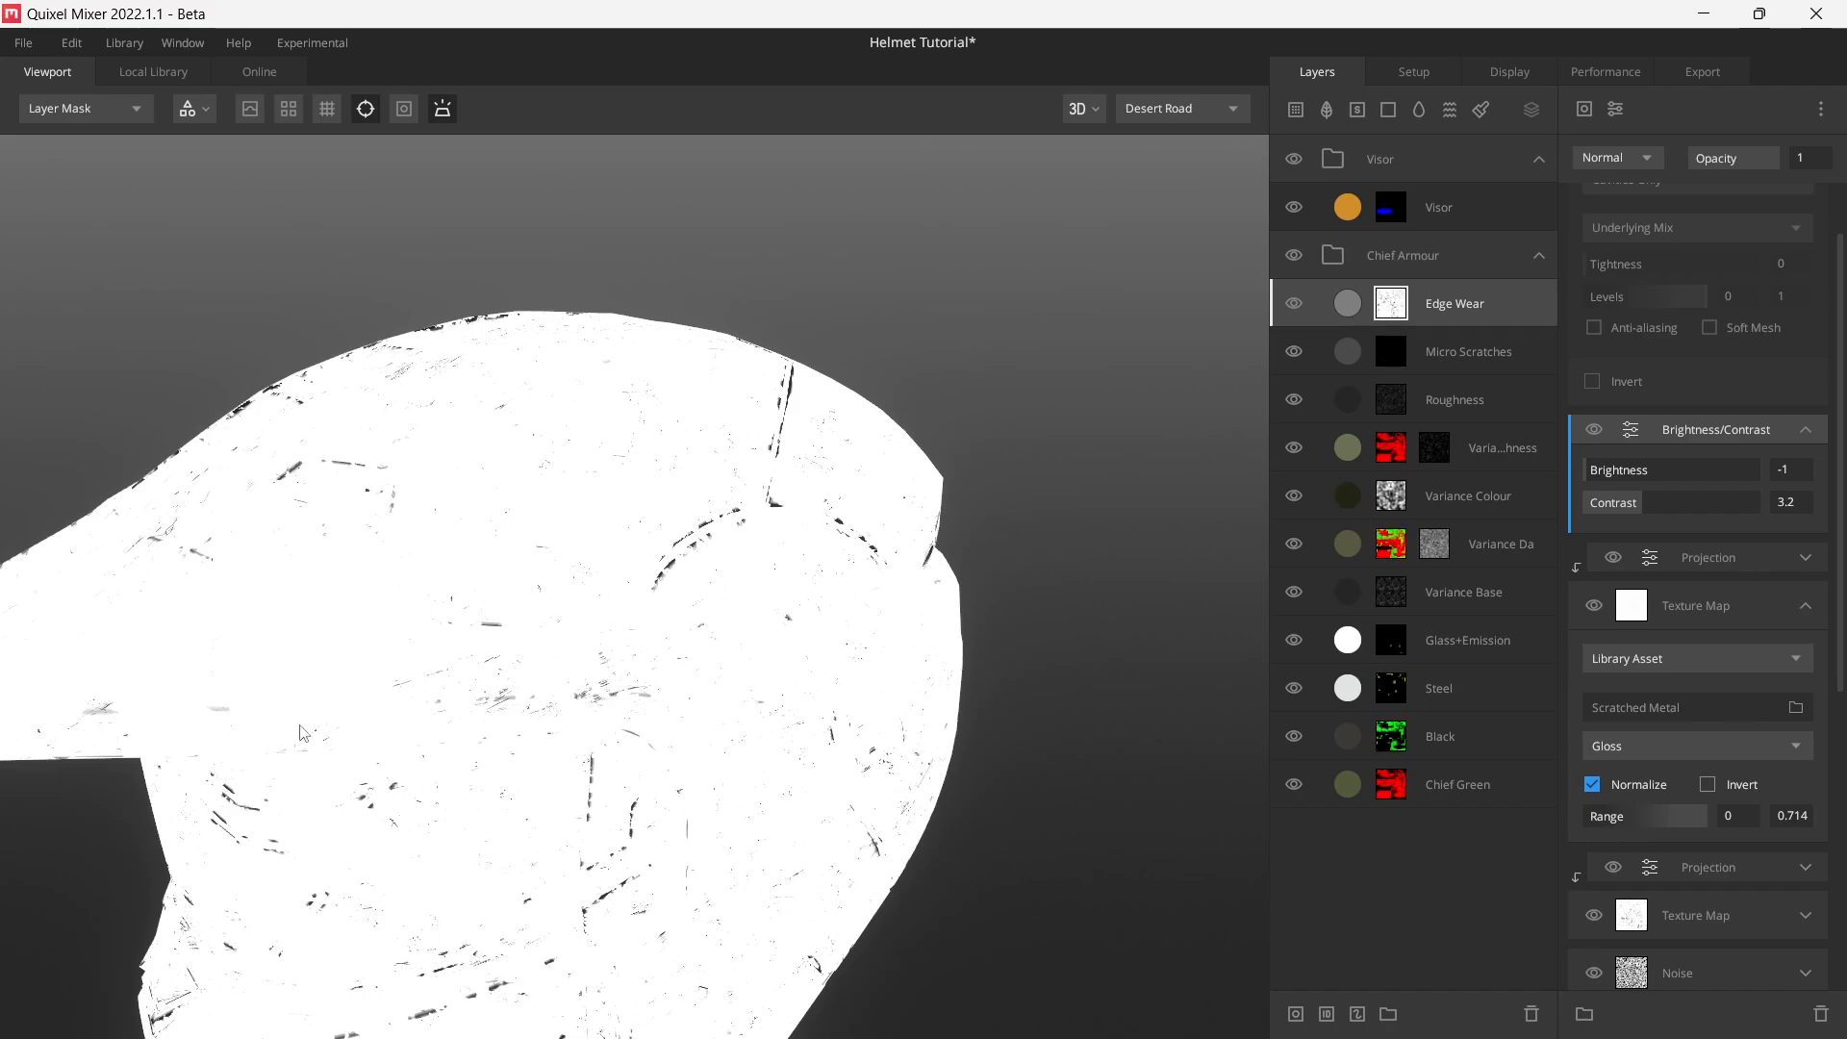
pyautogui.scroll(1, 1641, 202)
pyautogui.click(1594, 216)
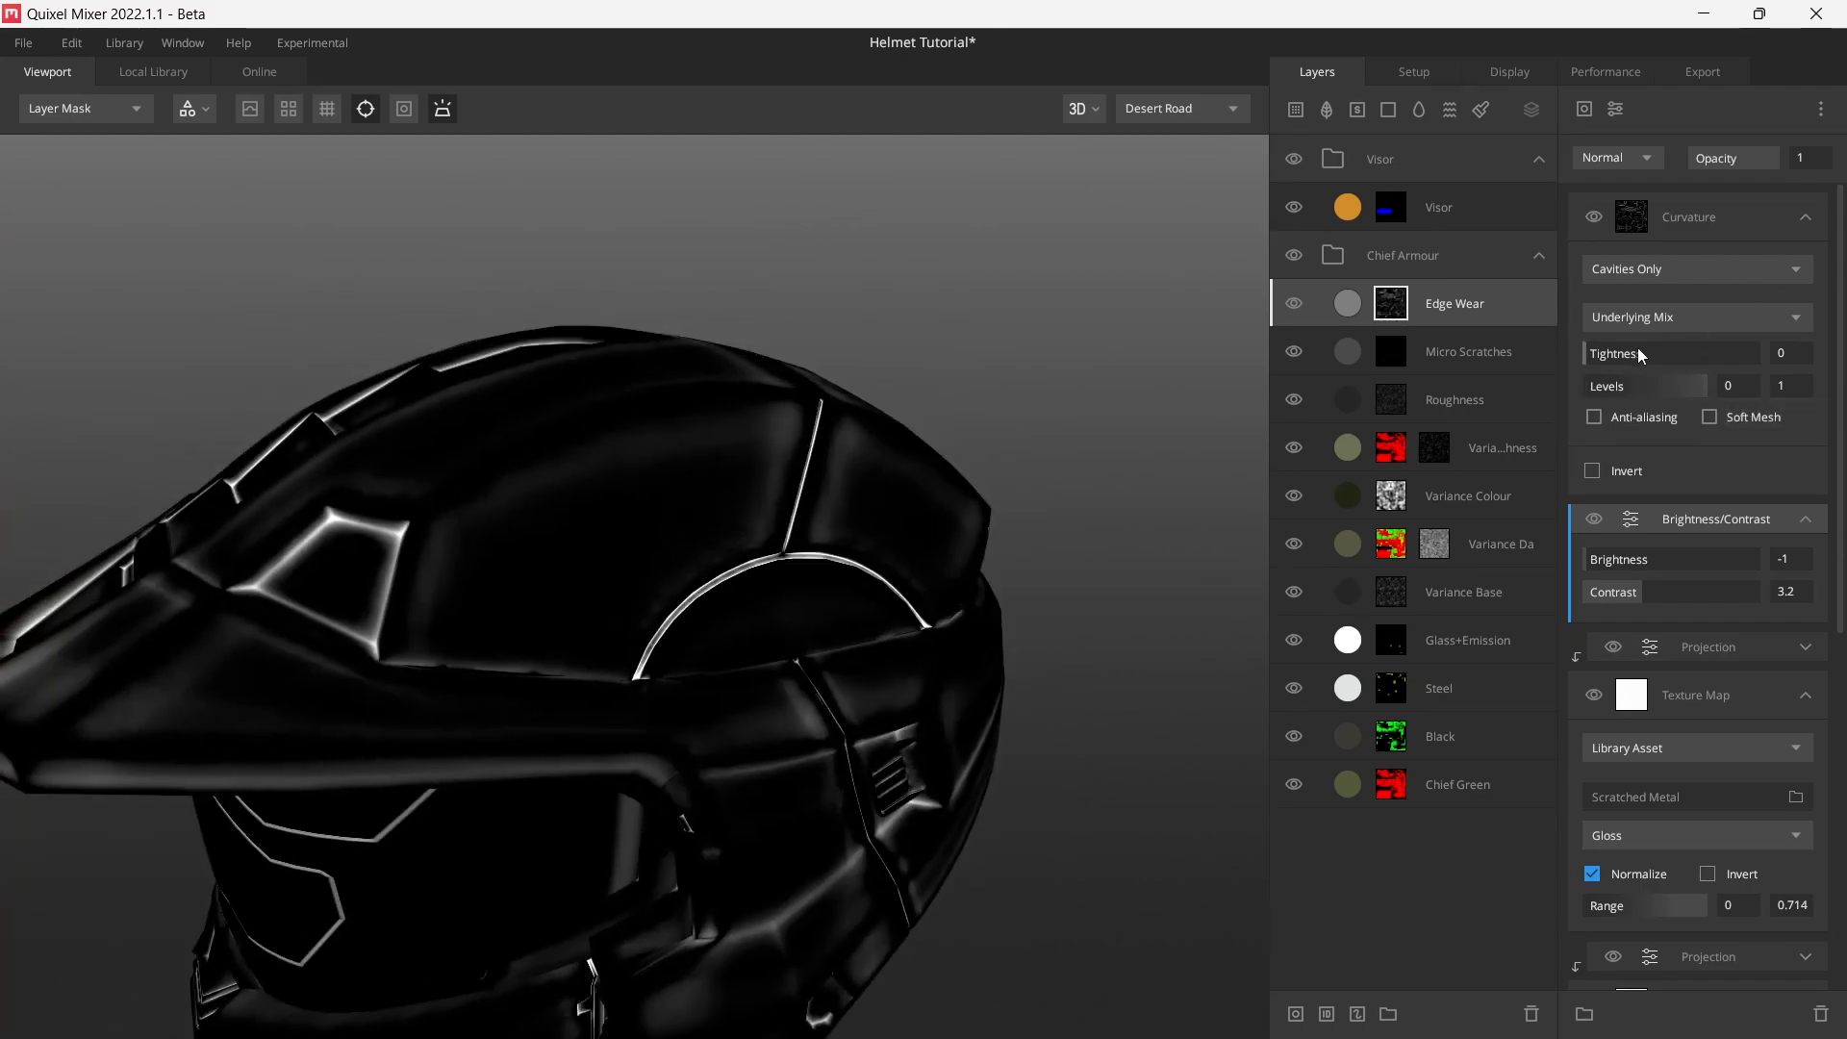
pyautogui.click(1620, 159)
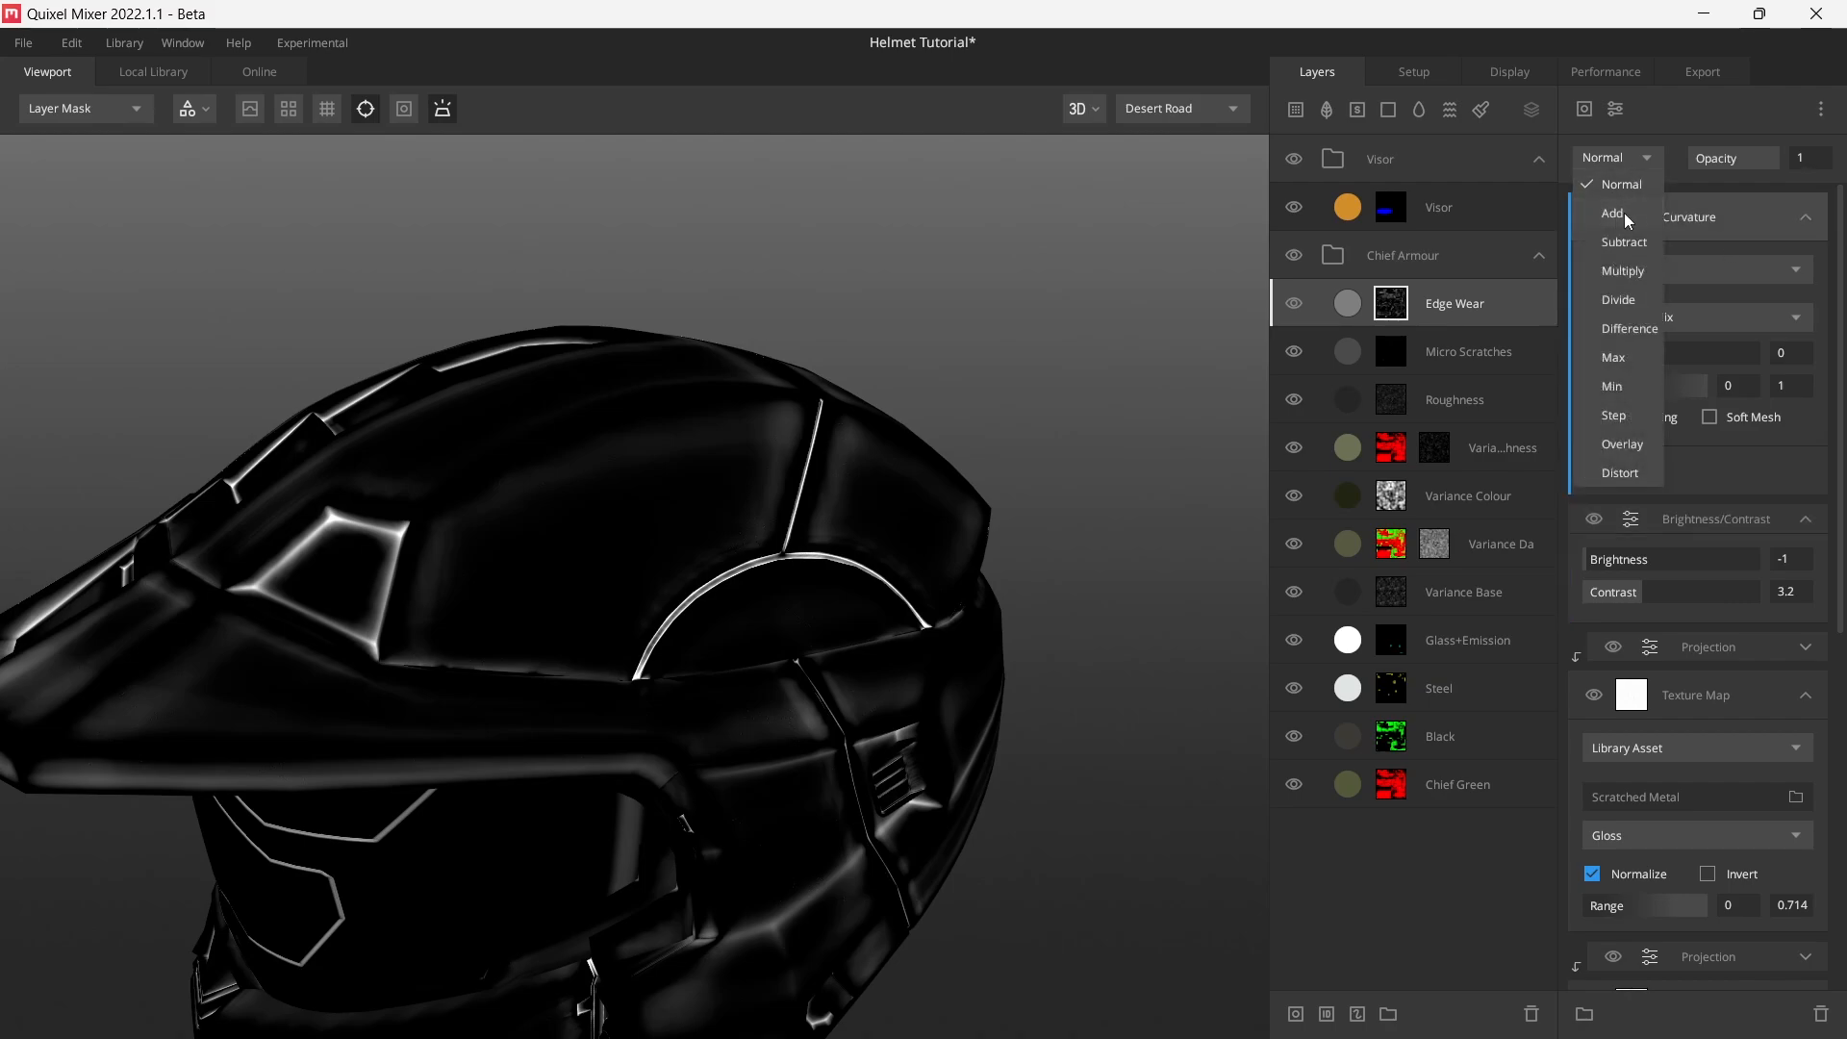
pyautogui.click(1624, 211)
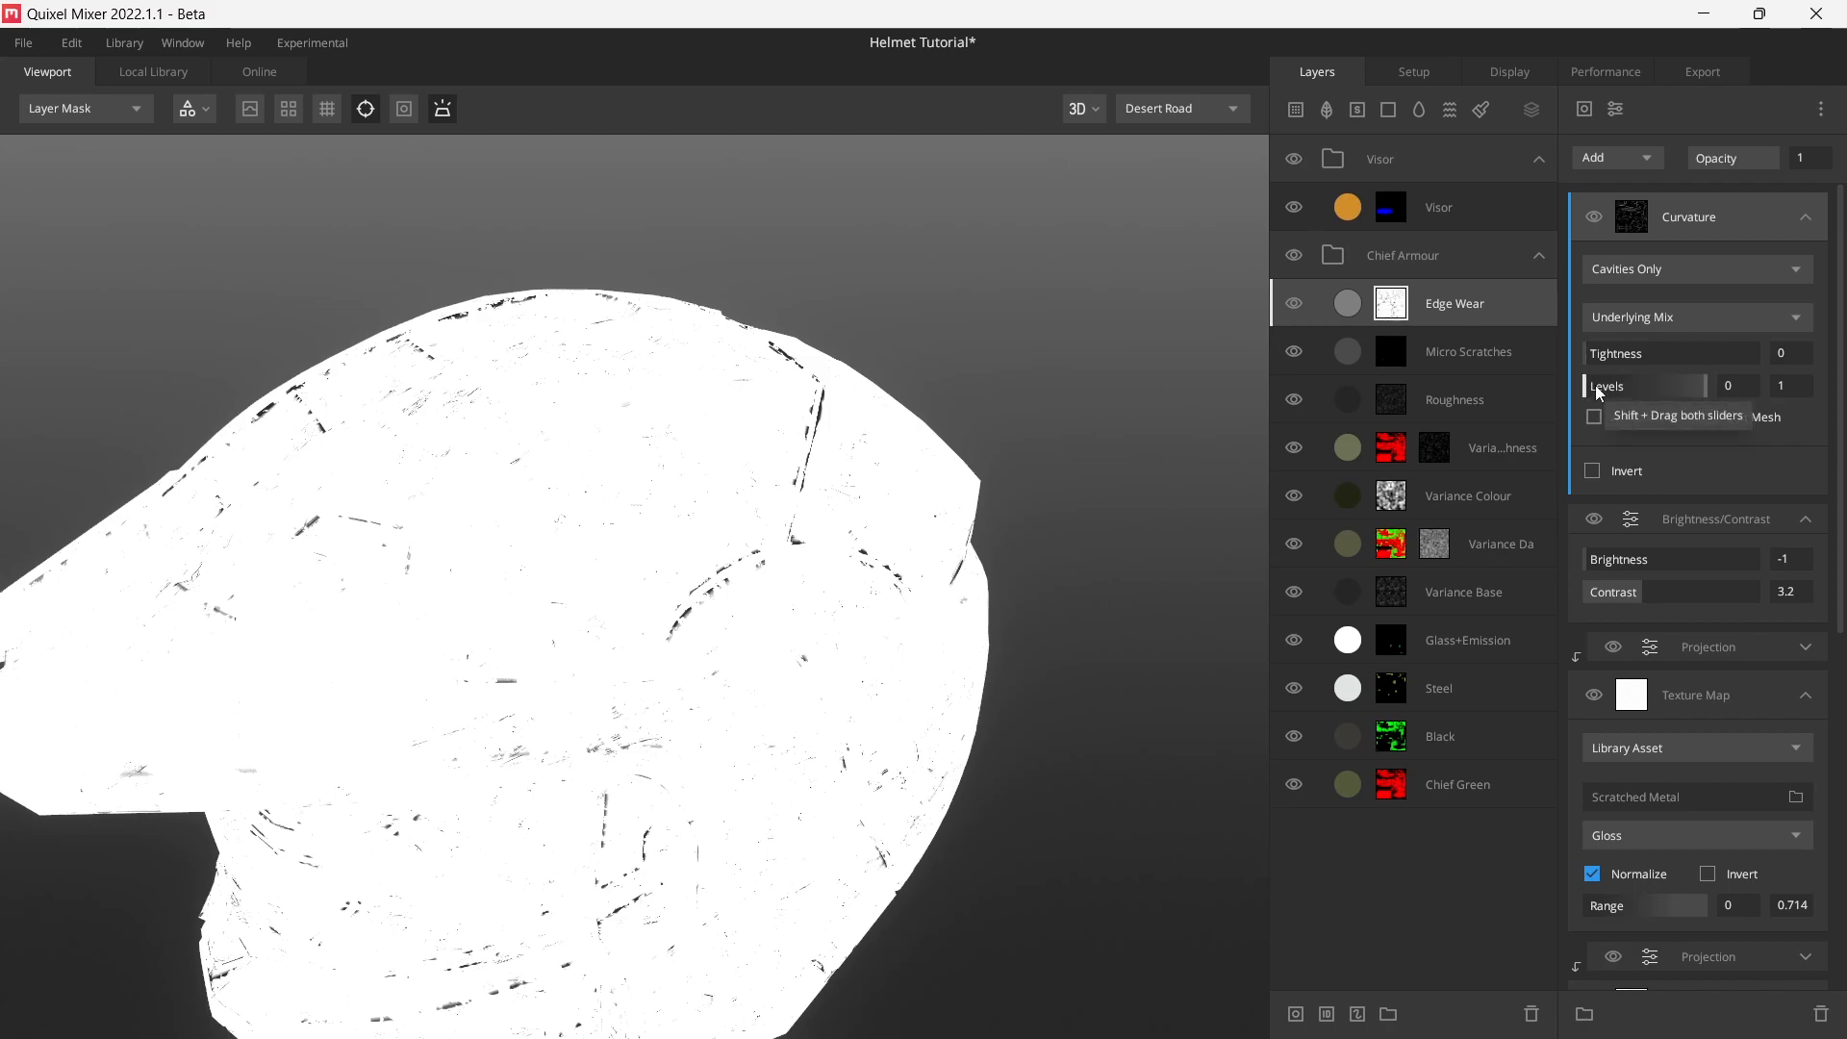
# - Adjust the Curvature component's Levels to 0 and 0.302 while viewing it in isolation, and restore the other mask components
pyautogui.moveTo(1599, 392); pyautogui.dragTo(1627, 389)
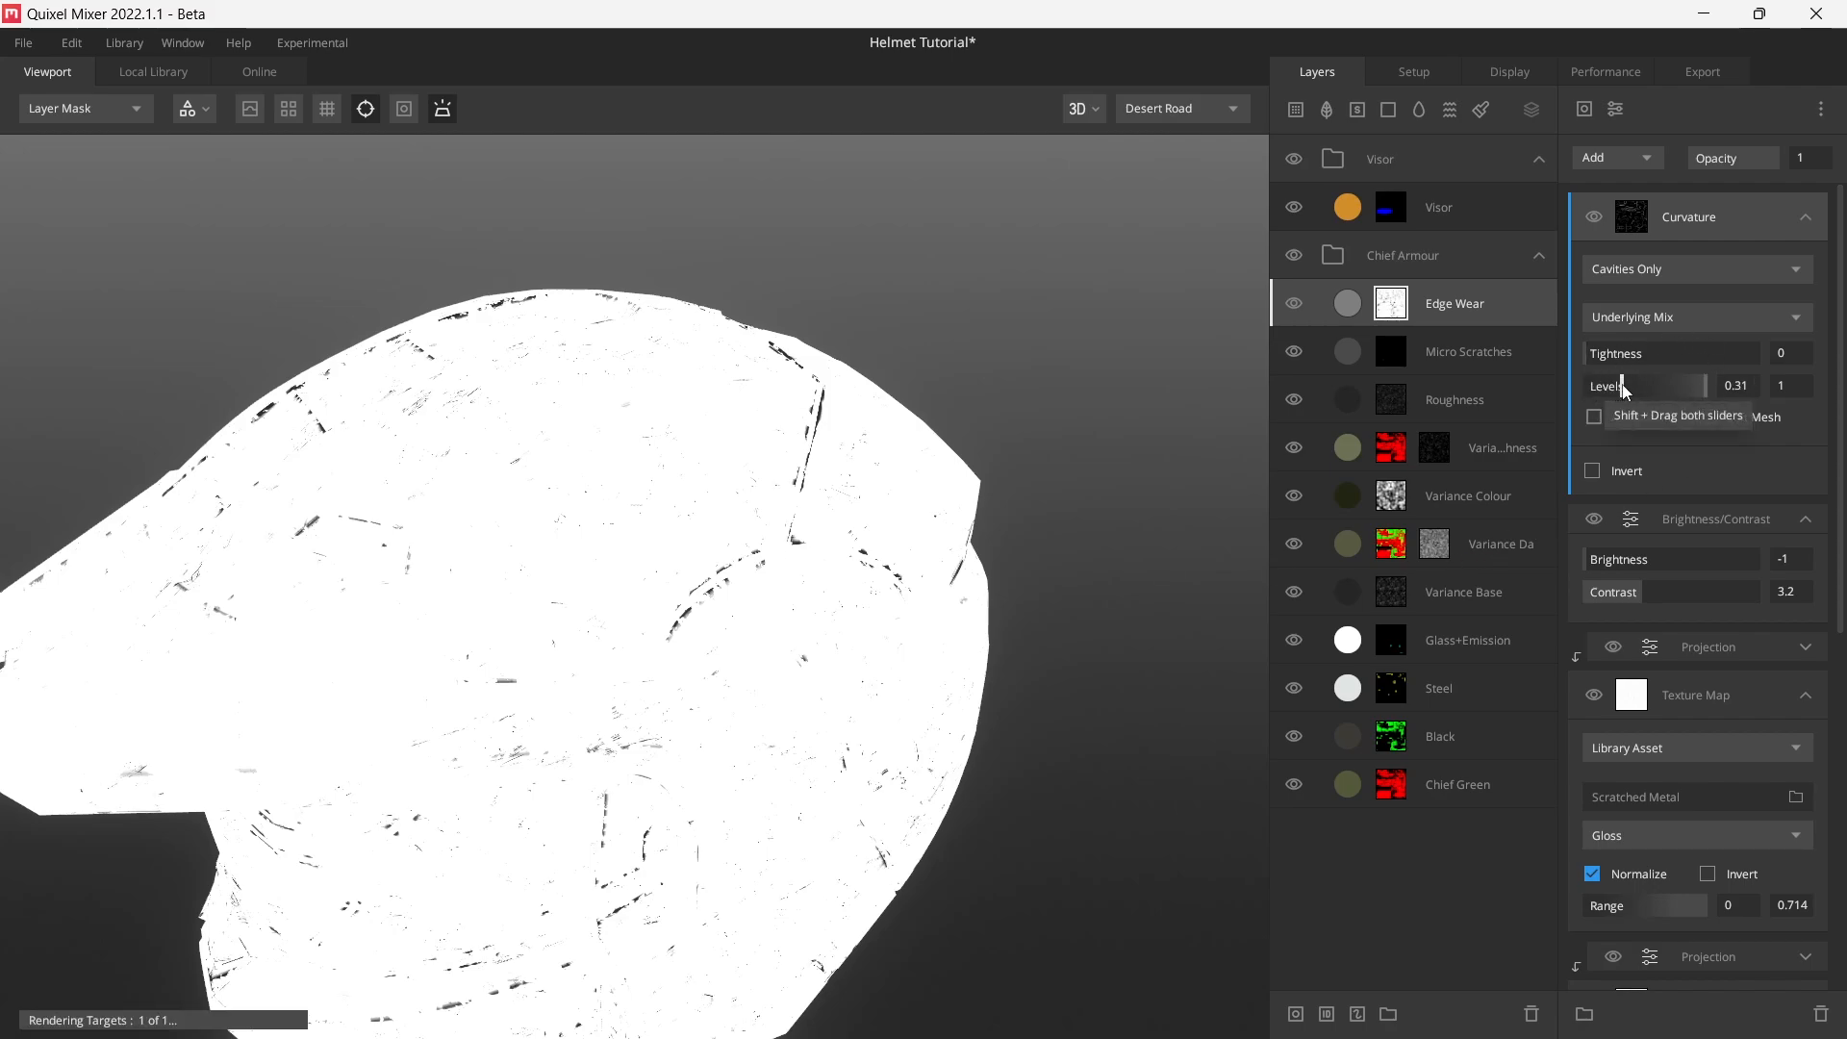
pyautogui.keyDown('alt'); pyautogui.click(1593, 216); pyautogui.keyUp('alt')
pyautogui.moveTo(548, 602); pyautogui.dragTo(687, 590)
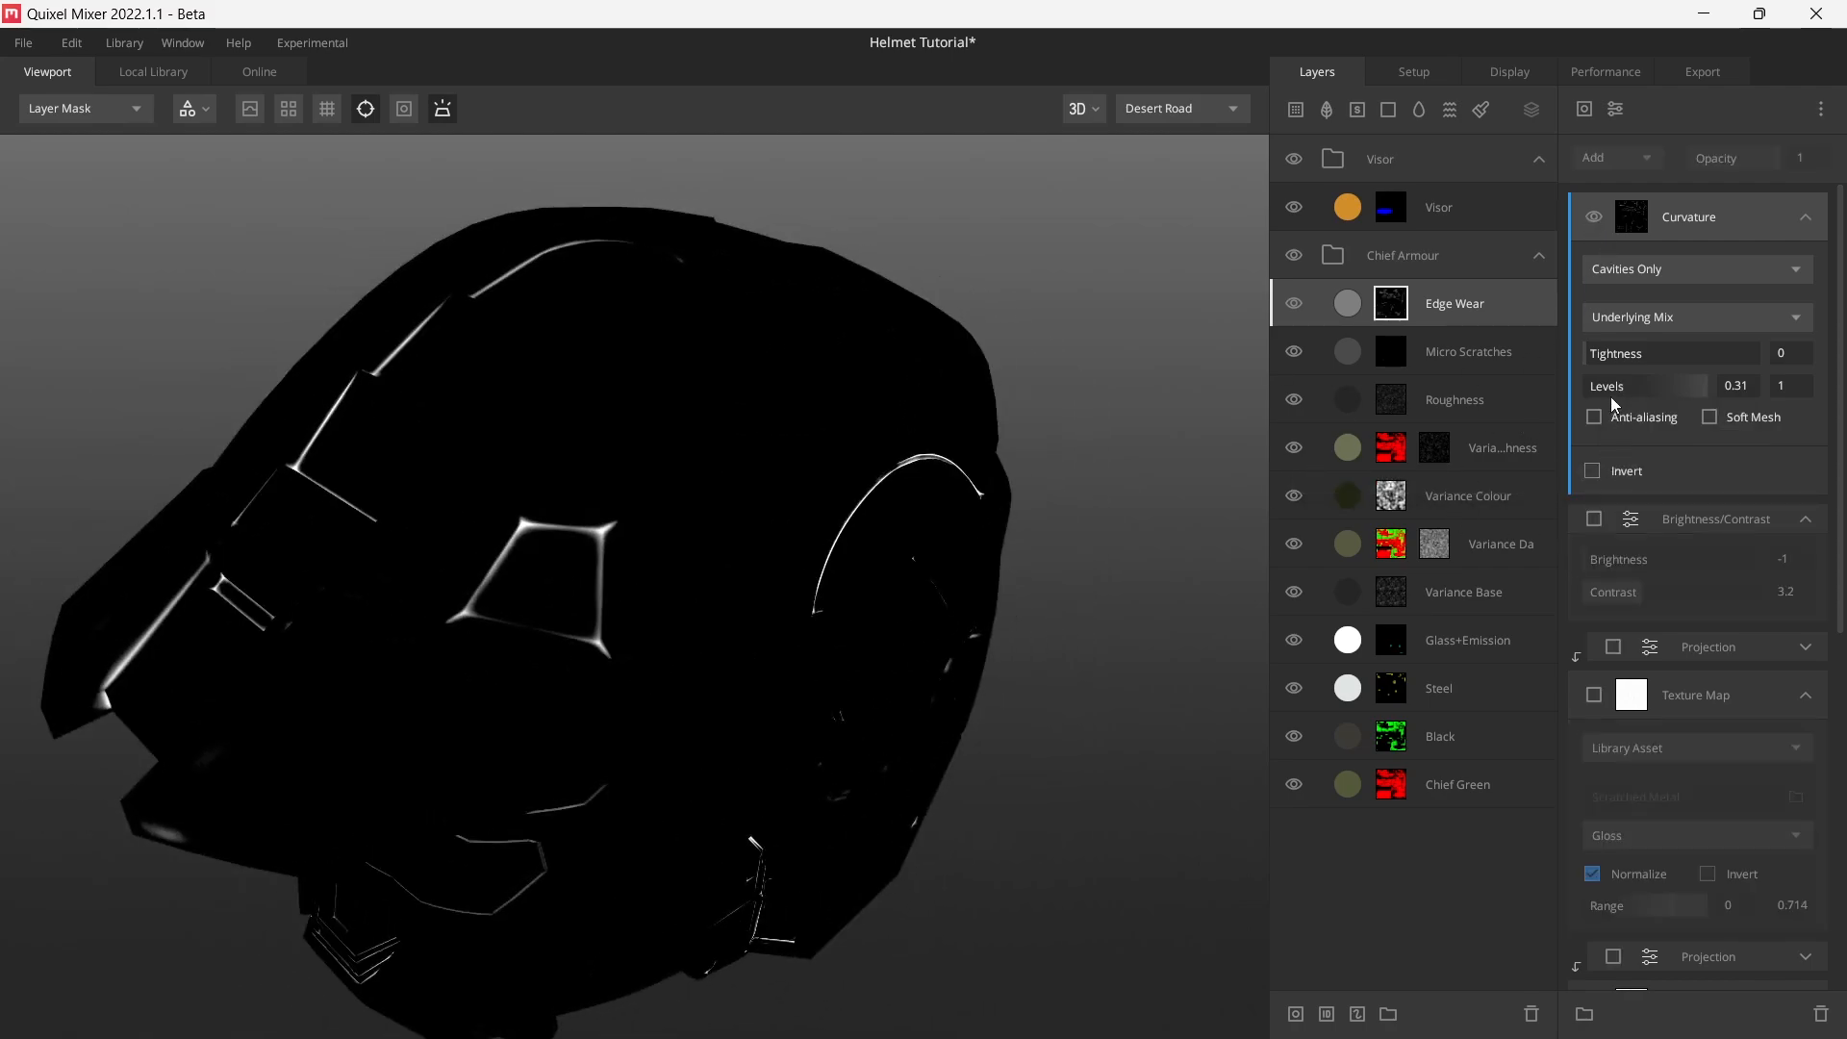
pyautogui.moveTo(1626, 392); pyautogui.dragTo(1543, 392)
pyautogui.moveTo(1705, 389); pyautogui.dragTo(1621, 395)
pyautogui.moveTo(741, 501); pyautogui.dragTo(727, 482)
pyautogui.keyDown('alt'); pyautogui.click(1595, 223); pyautogui.keyUp('alt')
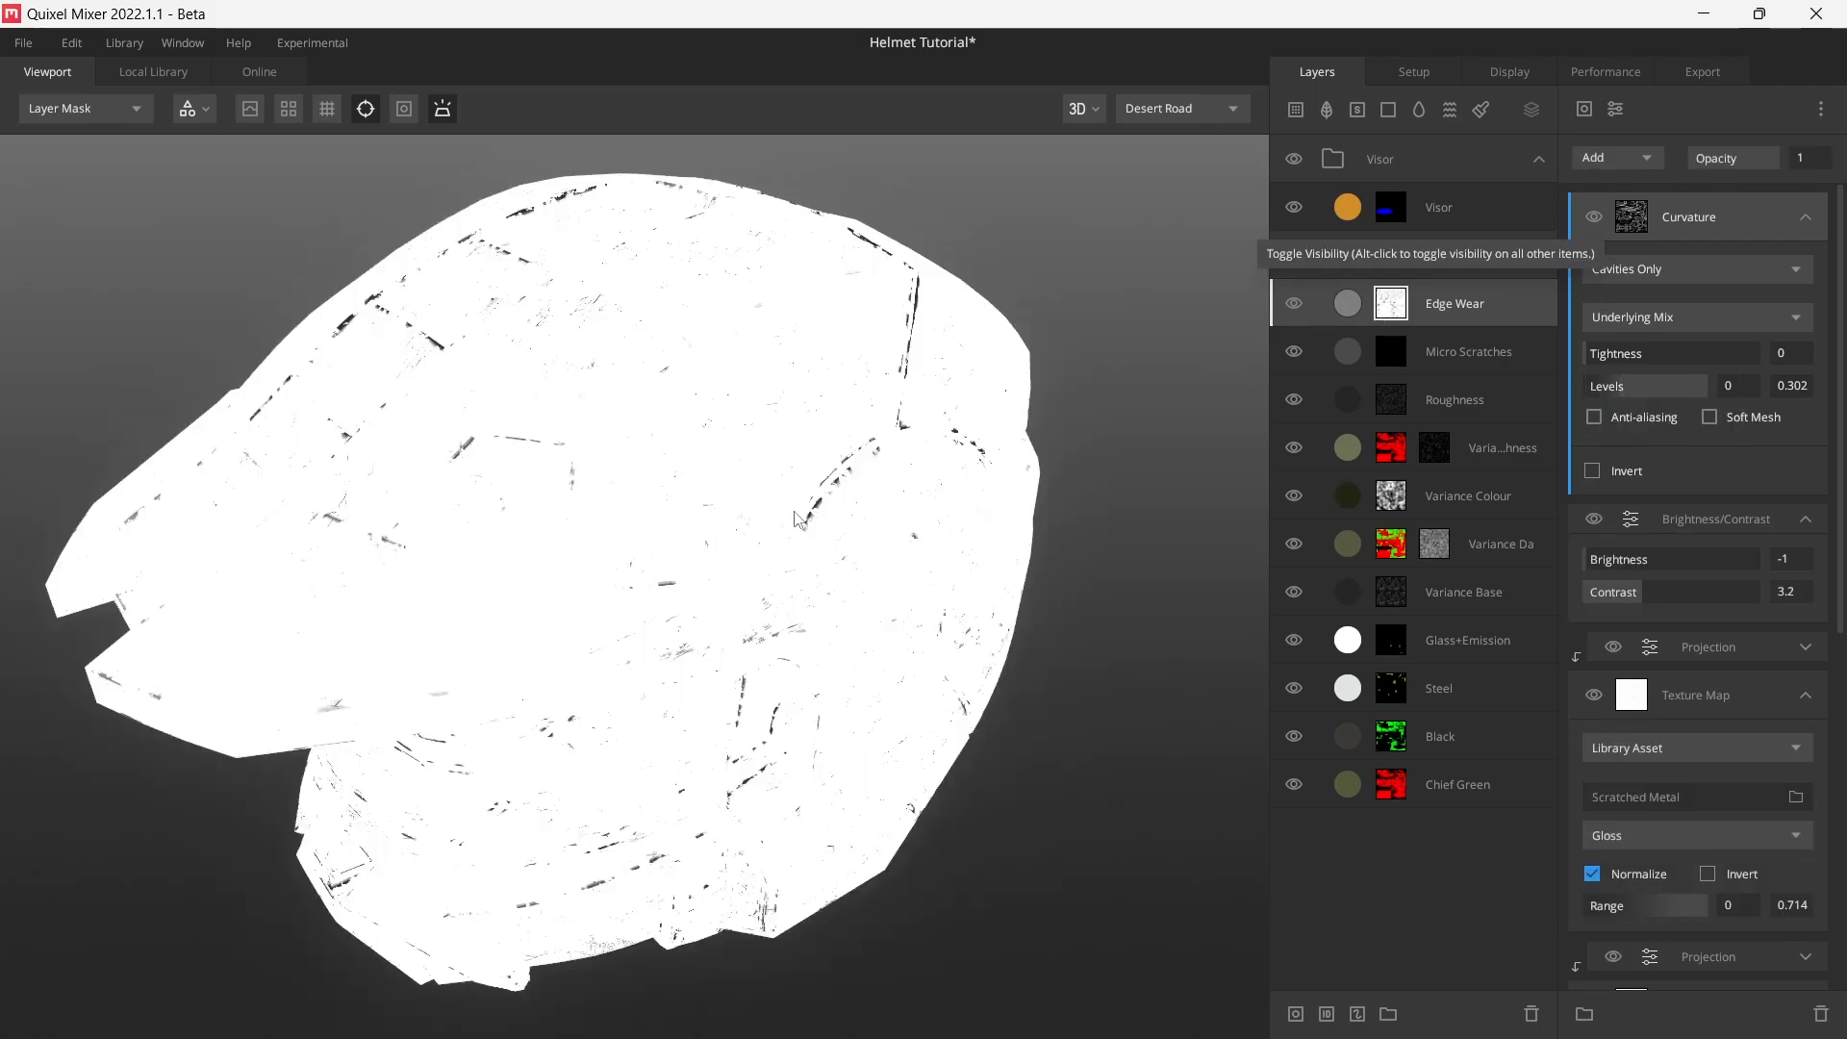
# - Compare the helmet's mask along the crown and side seams with the Curvature component off and on
pyautogui.scroll(5, 787, 529)
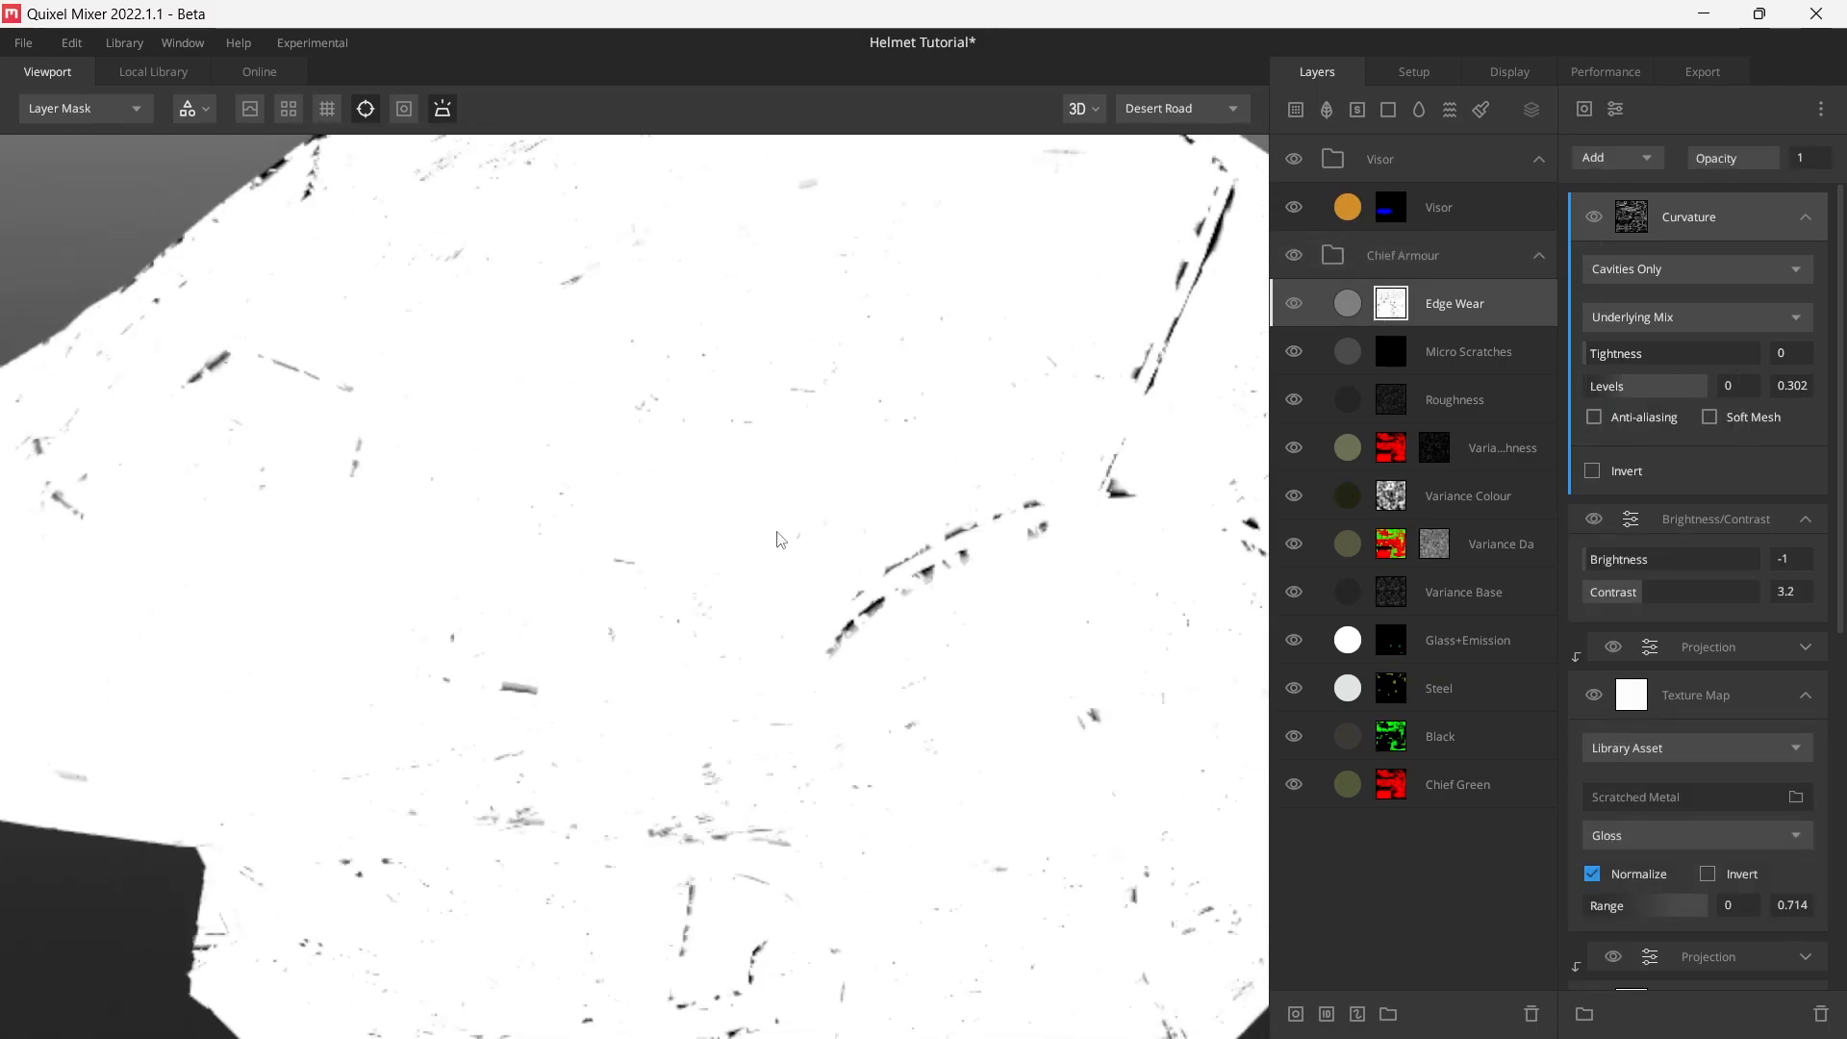
pyautogui.moveTo(776, 531); pyautogui.dragTo(664, 645, button='middle')
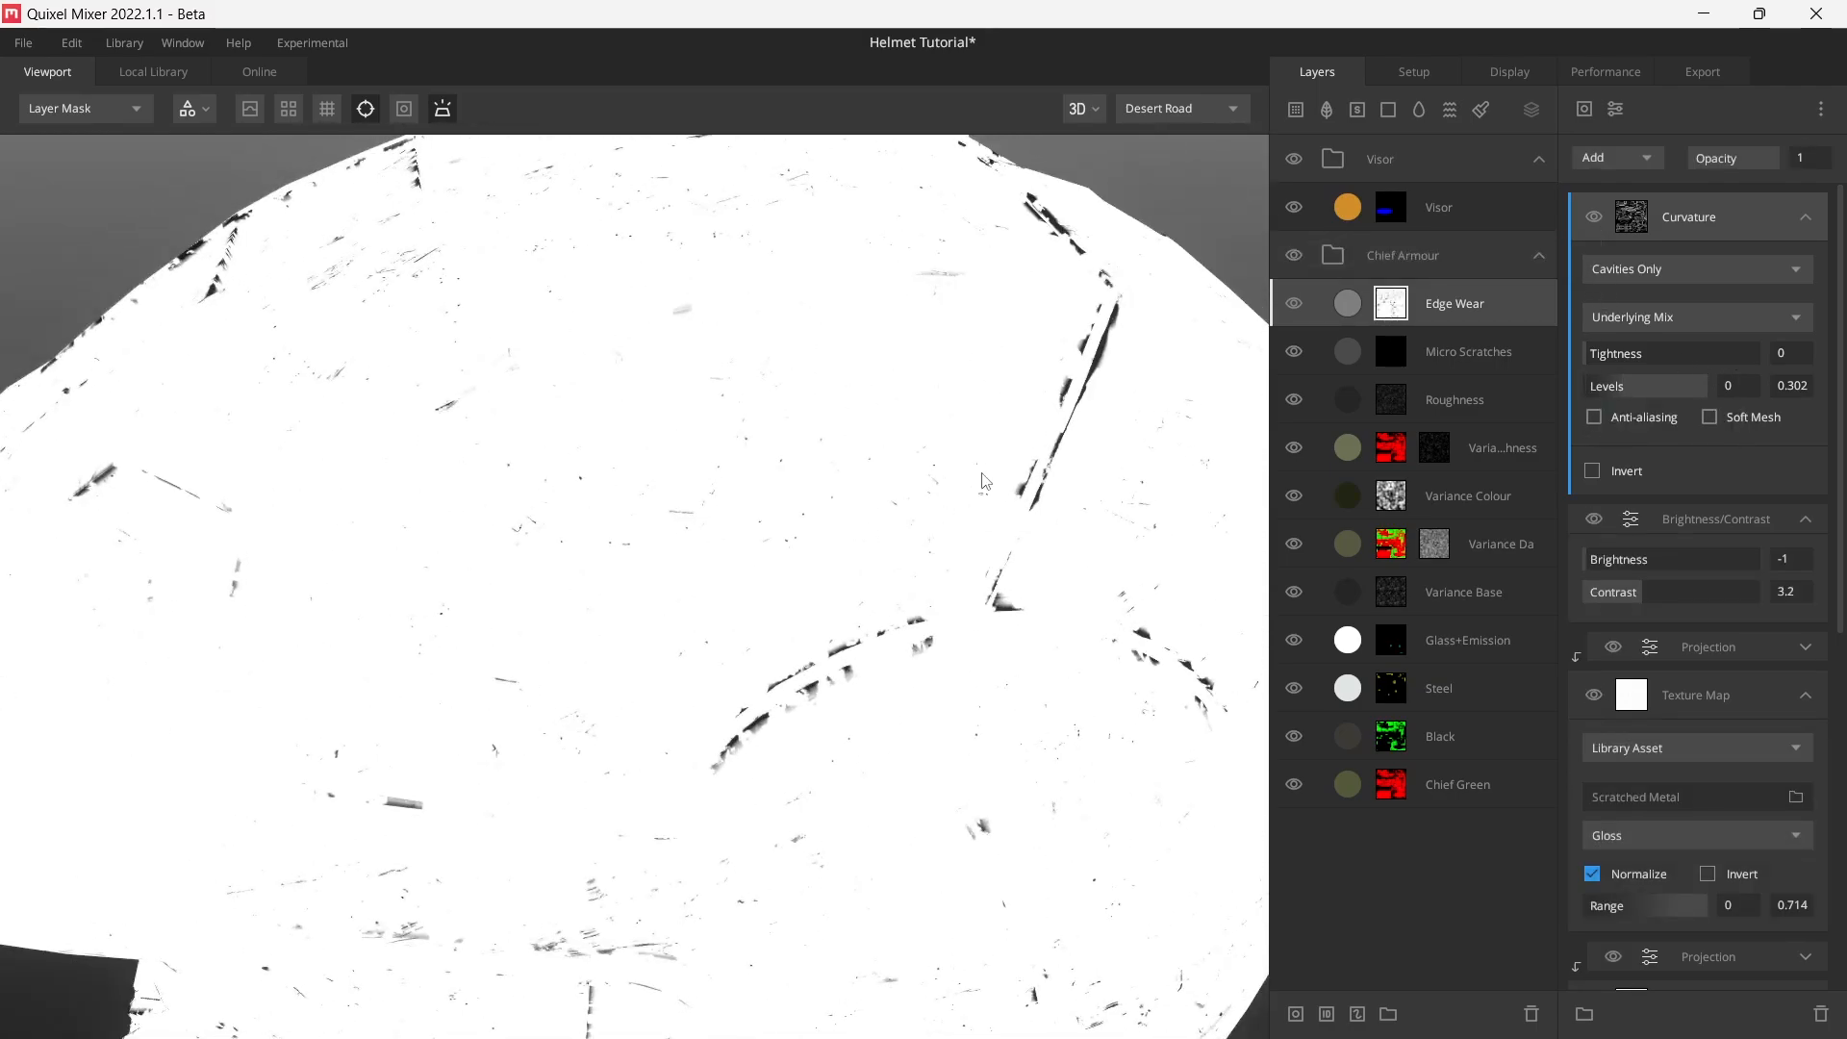
pyautogui.moveTo(783, 605)
pyautogui.mouseDown()
pyautogui.moveTo(831, 612)
pyautogui.moveTo(773, 573)
pyautogui.mouseUp()
pyautogui.moveTo(770, 565); pyautogui.dragTo(767, 628, button='middle')
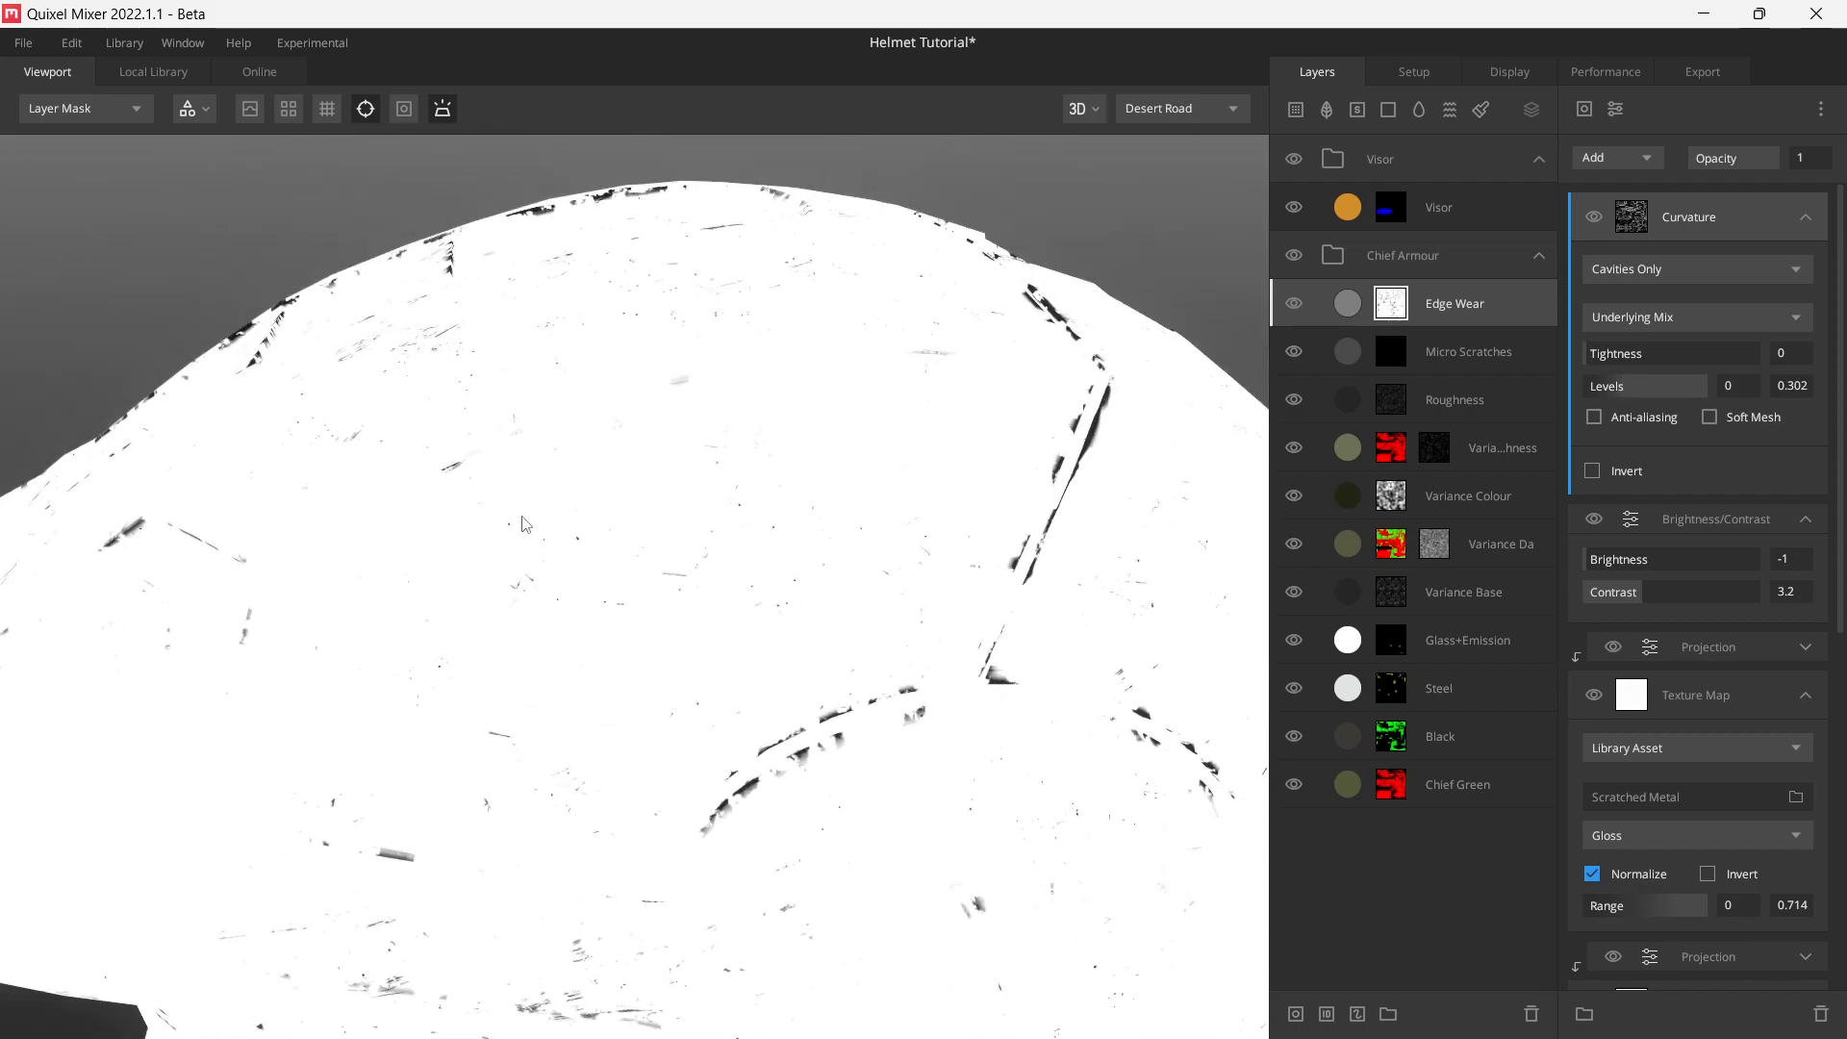
pyautogui.moveTo(495, 559); pyautogui.dragTo(707, 566)
pyautogui.click(1590, 220)
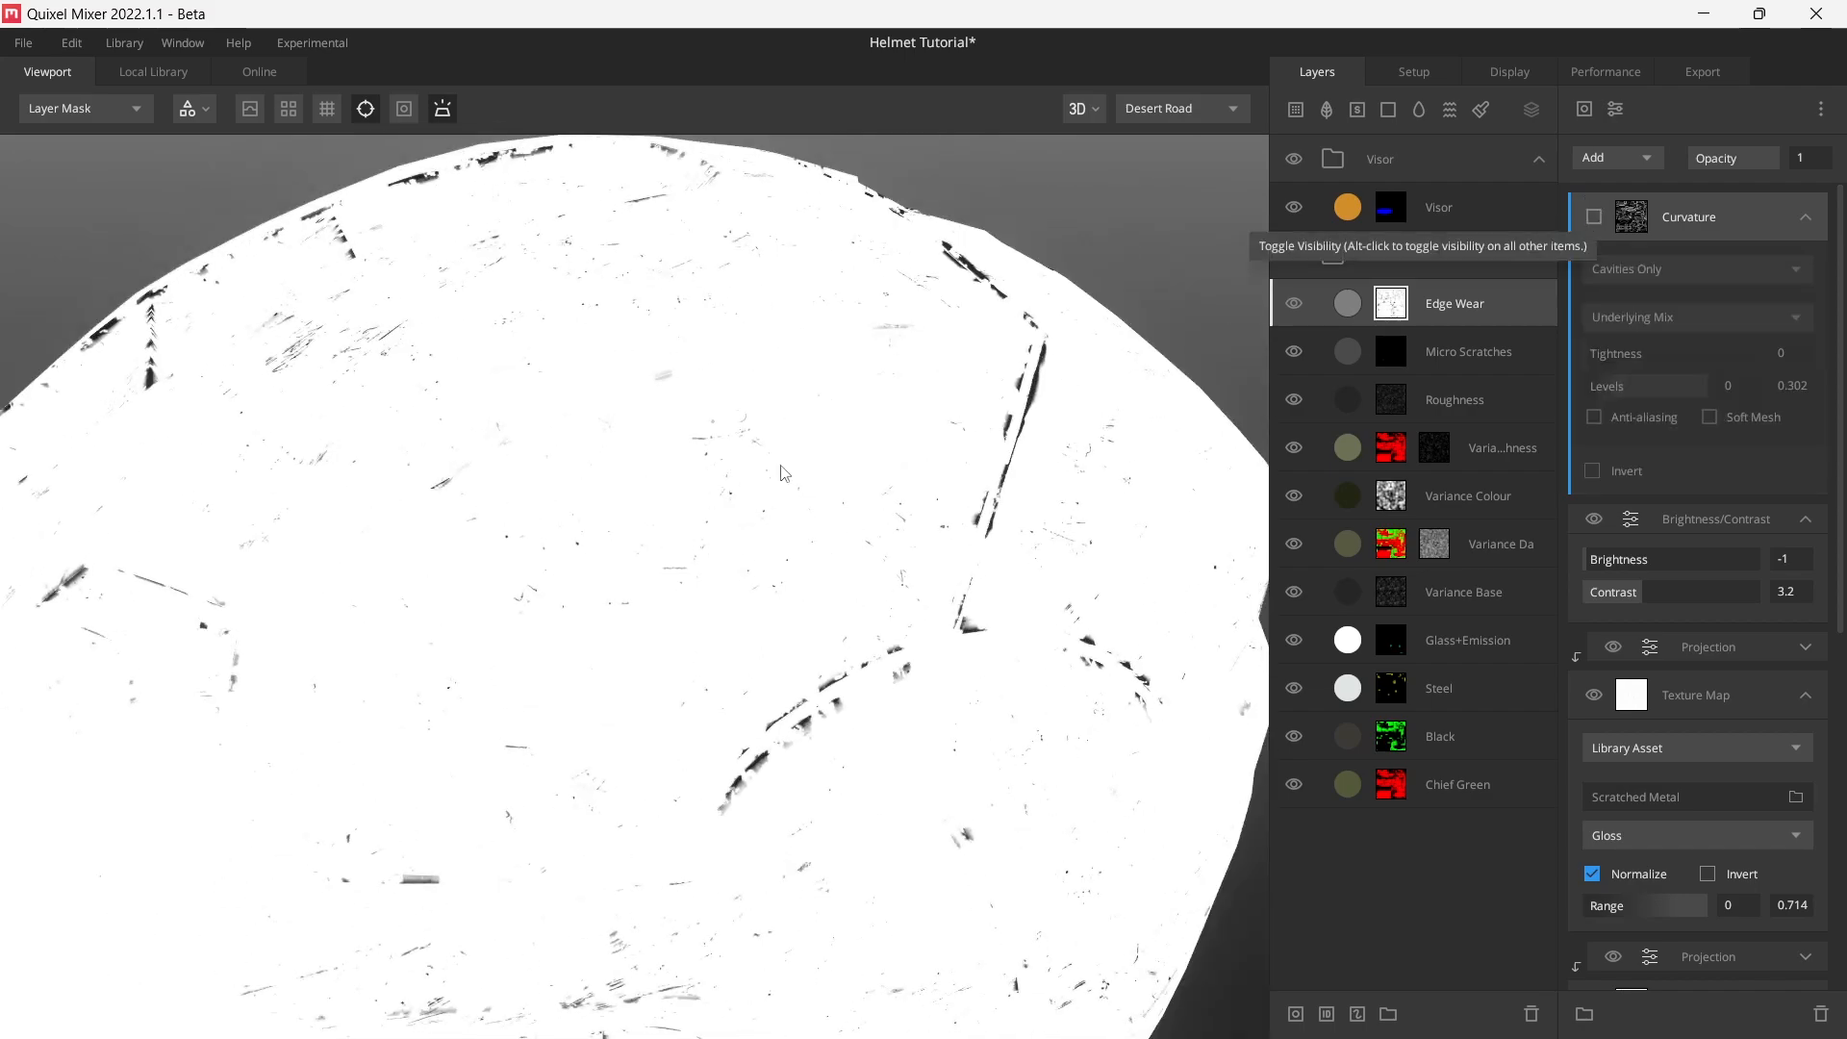
pyautogui.moveTo(392, 369); pyautogui.dragTo(509, 470)
pyautogui.click(1600, 217)
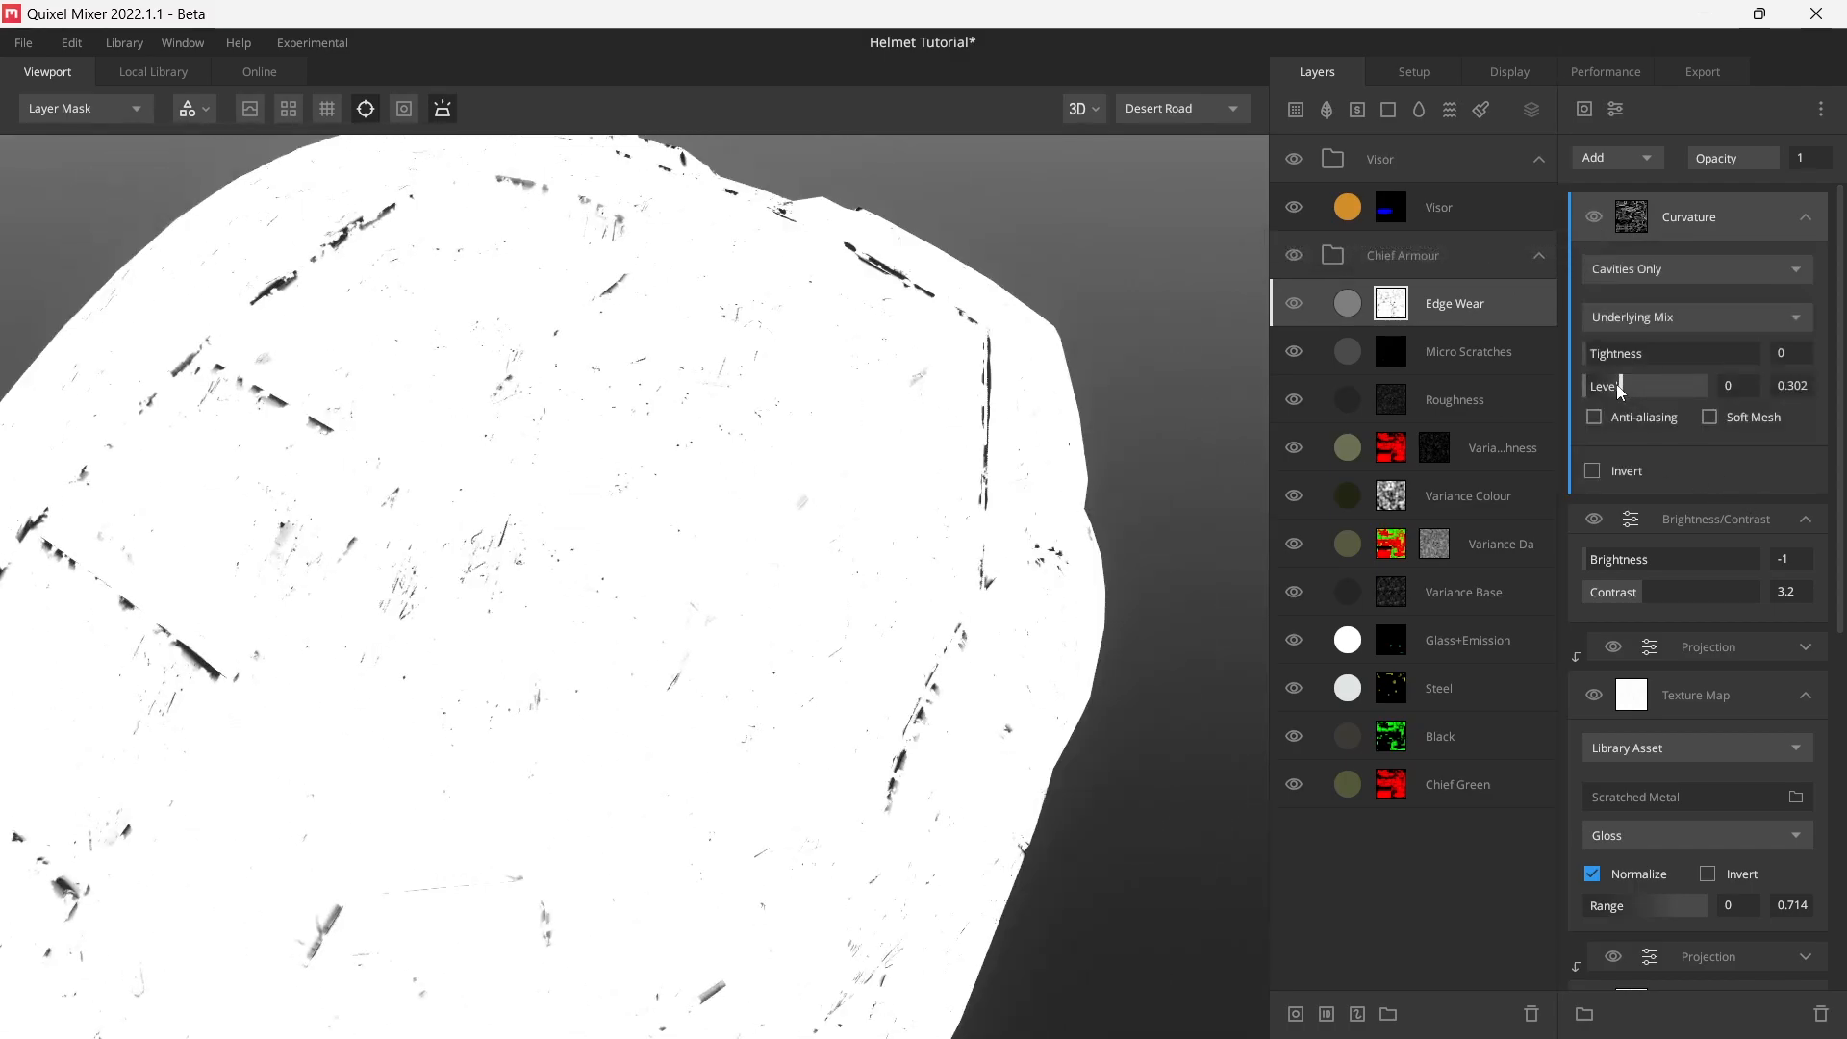
# - Lower the Curvature's upper level to 0.151 and check the helmet's wear in the PBR Metalness and Layer Mask views
pyautogui.moveTo(1619, 389); pyautogui.dragTo(1602, 395)
pyautogui.keyDown('alt'); pyautogui.moveTo(766, 630); pyautogui.dragTo(723, 582); pyautogui.keyUp('alt')
pyautogui.scroll(-5, 798, 643)
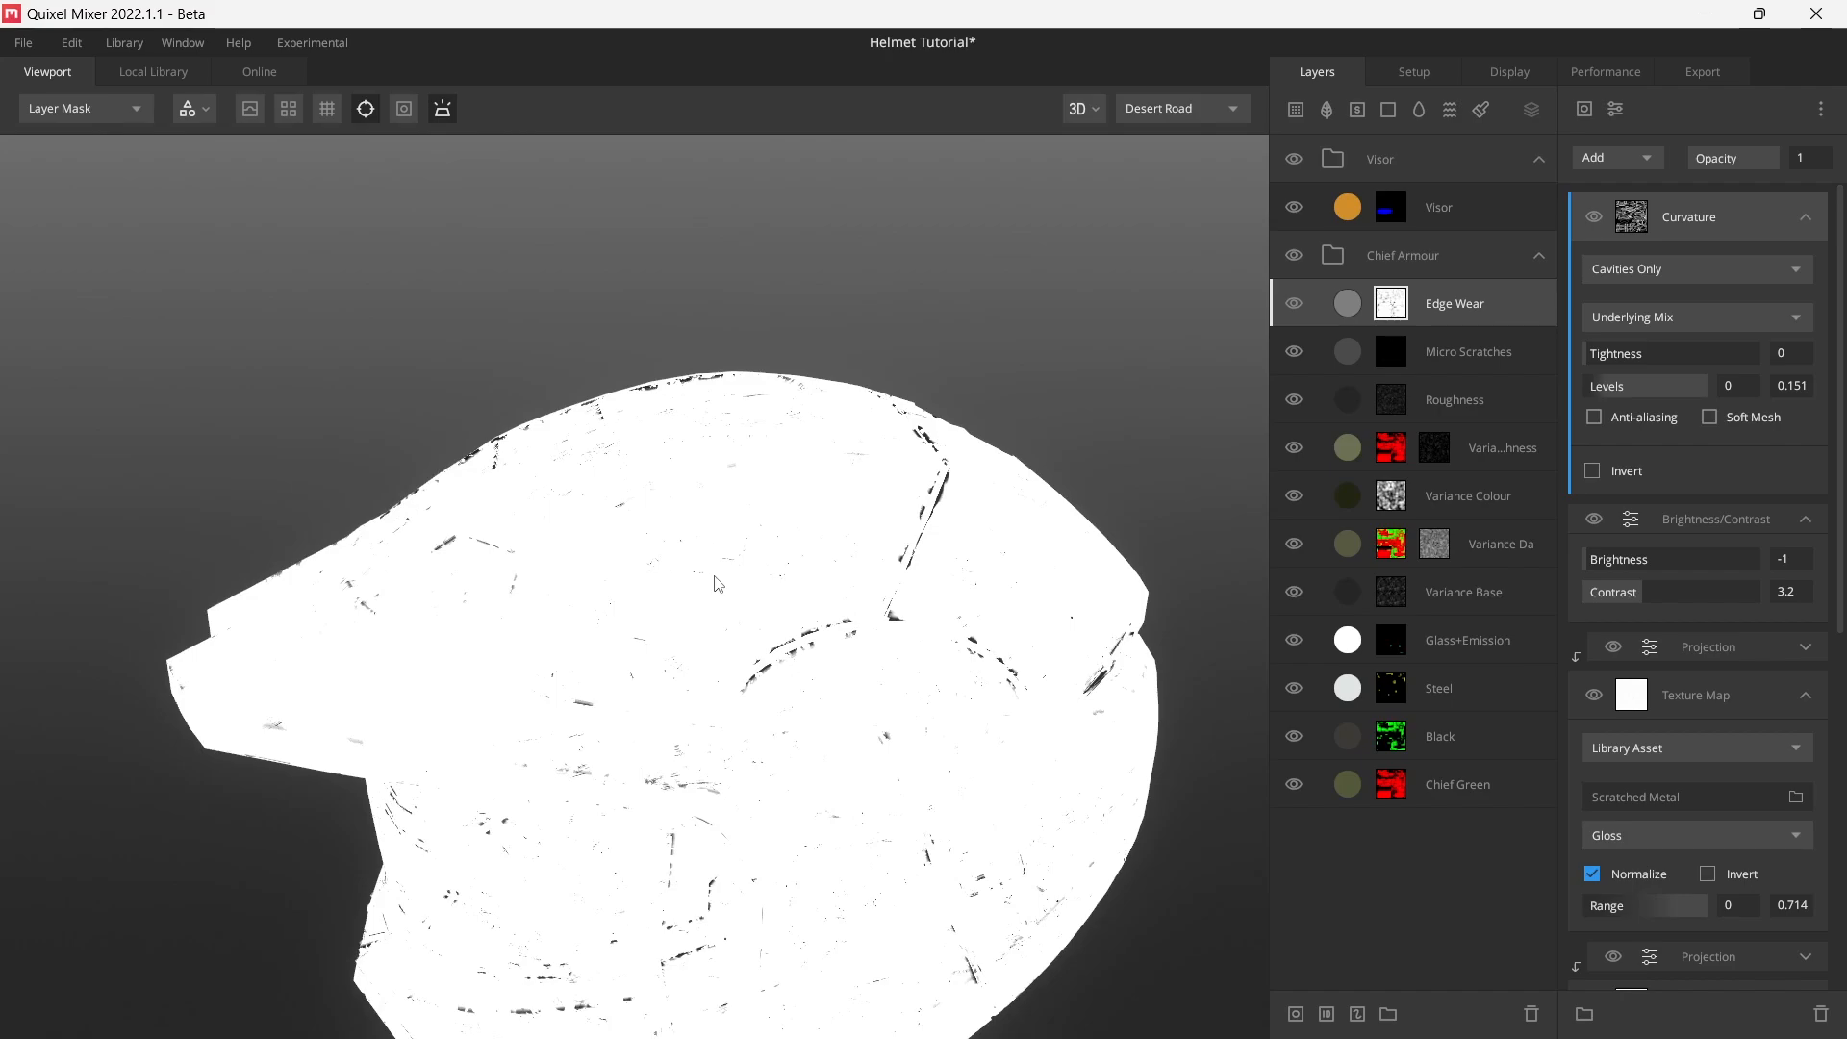
pyautogui.keyDown('alt'); pyautogui.moveTo(729, 491); pyautogui.dragTo(850, 520); pyautogui.keyUp('alt')
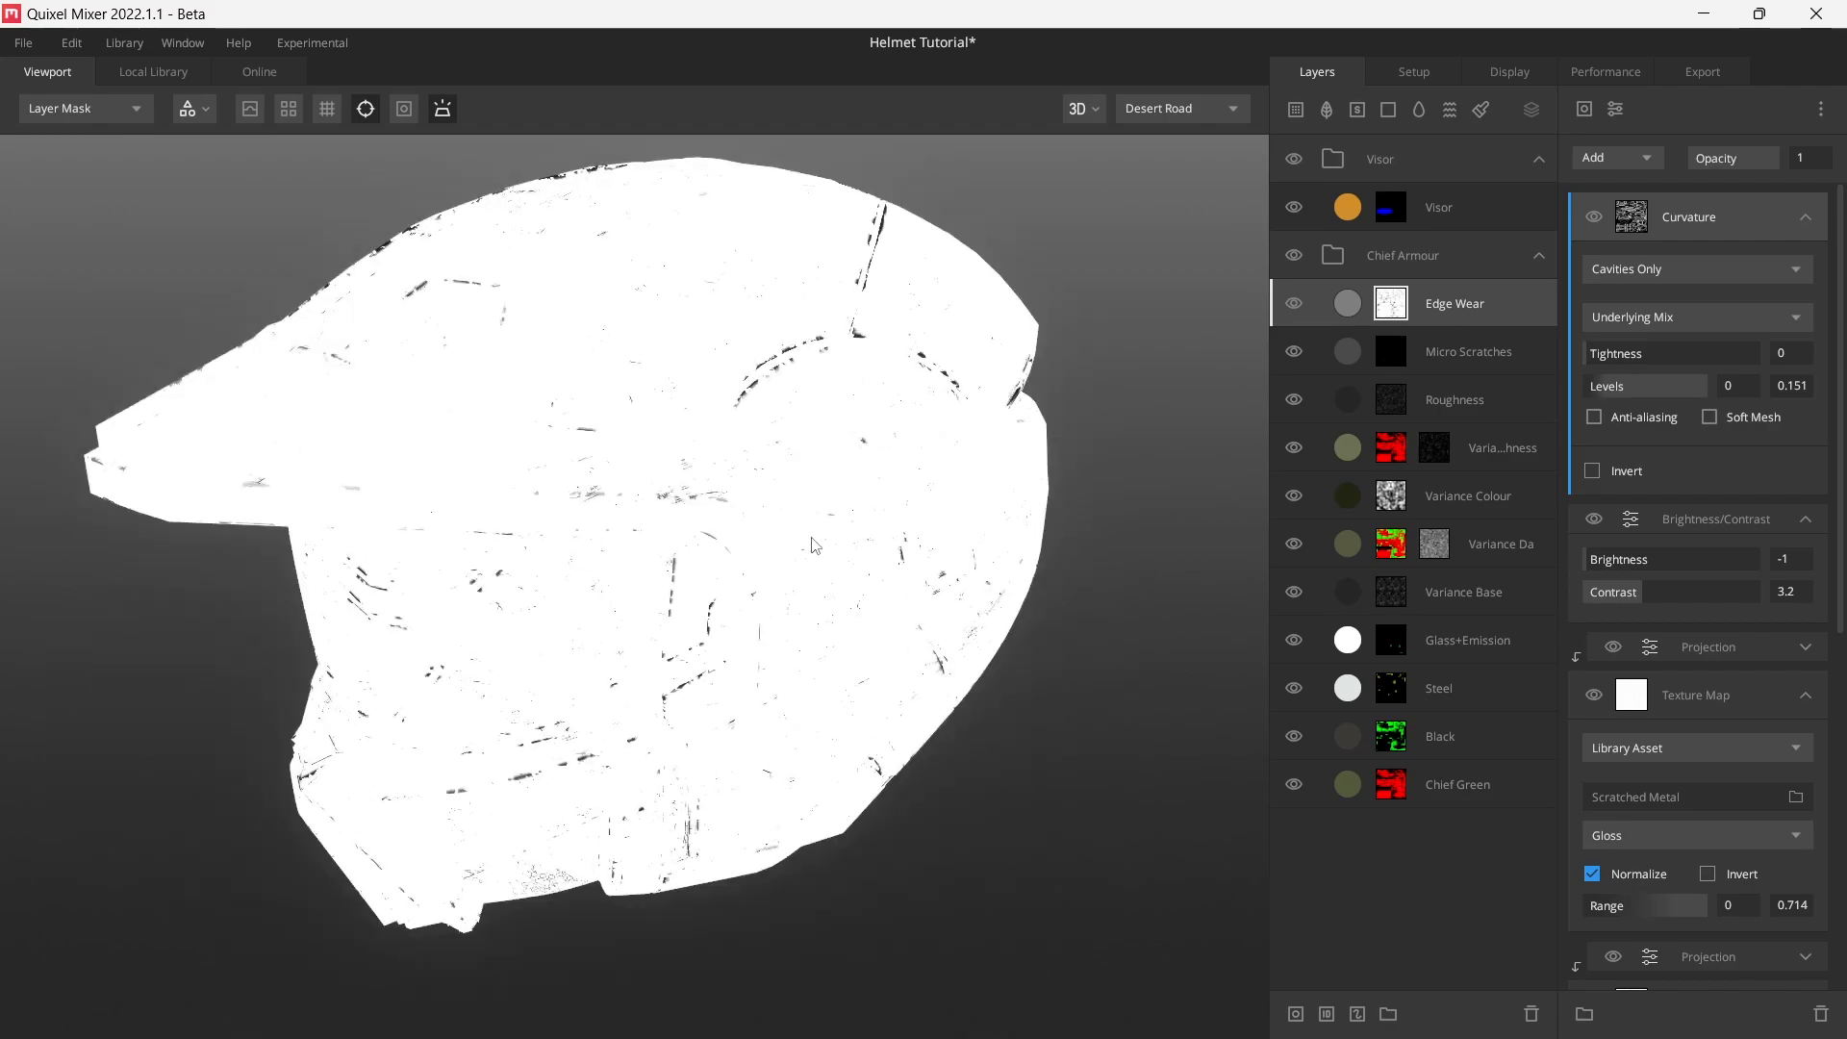
pyautogui.press('m')
pyautogui.moveTo(681, 398)
pyautogui.keyDown('alt'); pyautogui.mouseDown()
pyautogui.moveTo(776, 418)
pyautogui.moveTo(679, 448)
pyautogui.moveTo(741, 299)
pyautogui.mouseUp(); pyautogui.keyUp('alt')
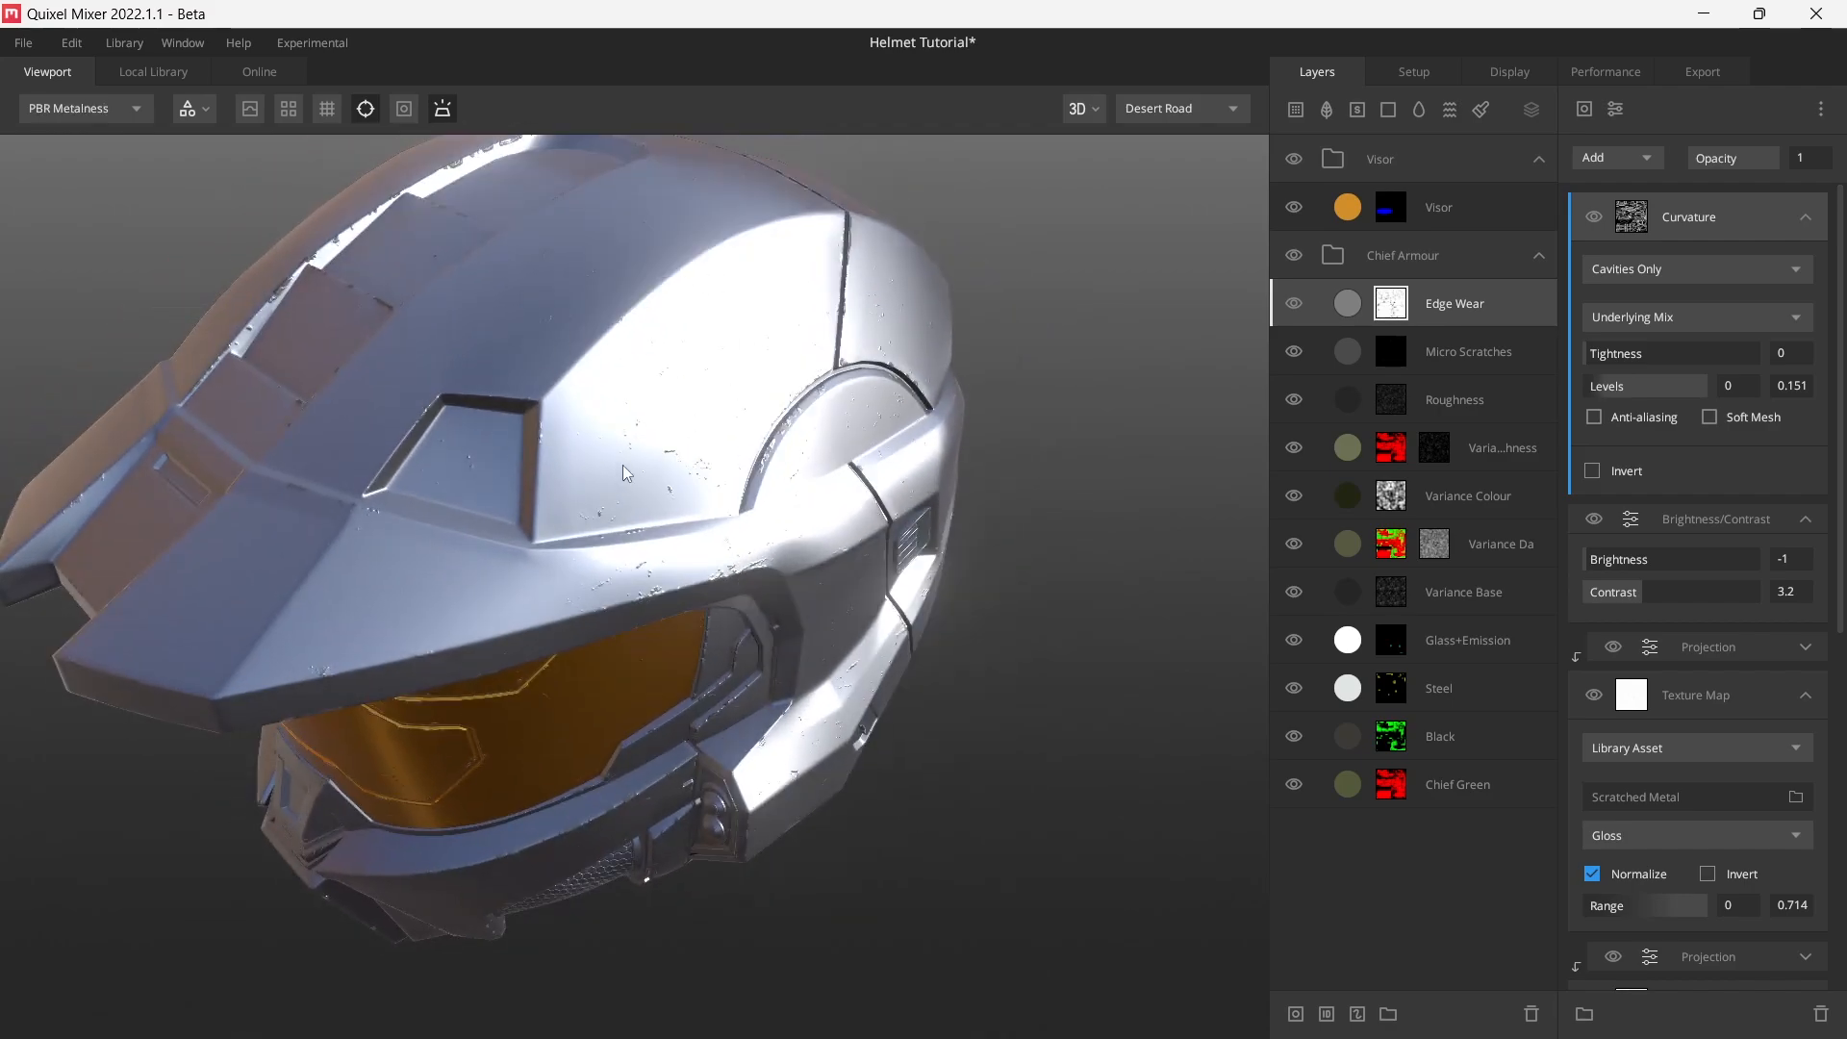
pyautogui.press('m')
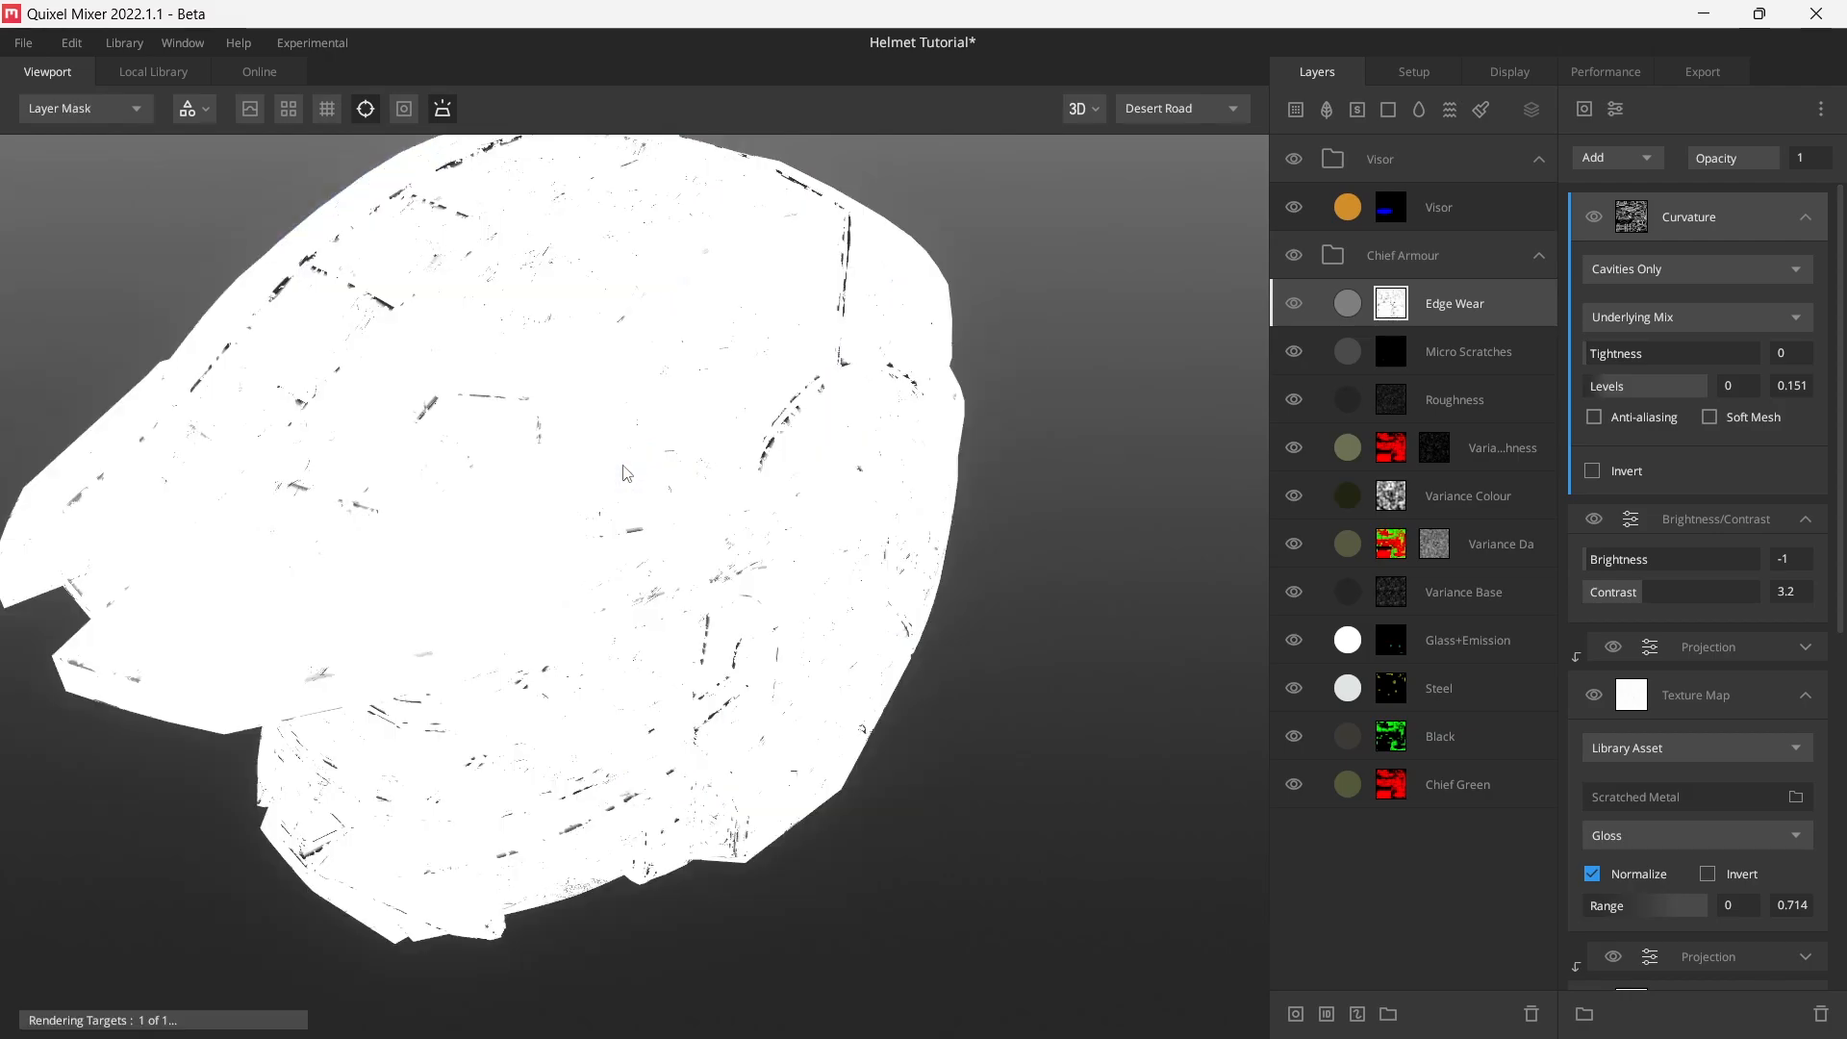
pyautogui.keyDown('alt'); pyautogui.moveTo(723, 374); pyautogui.dragTo(743, 481); pyautogui.keyUp('alt')
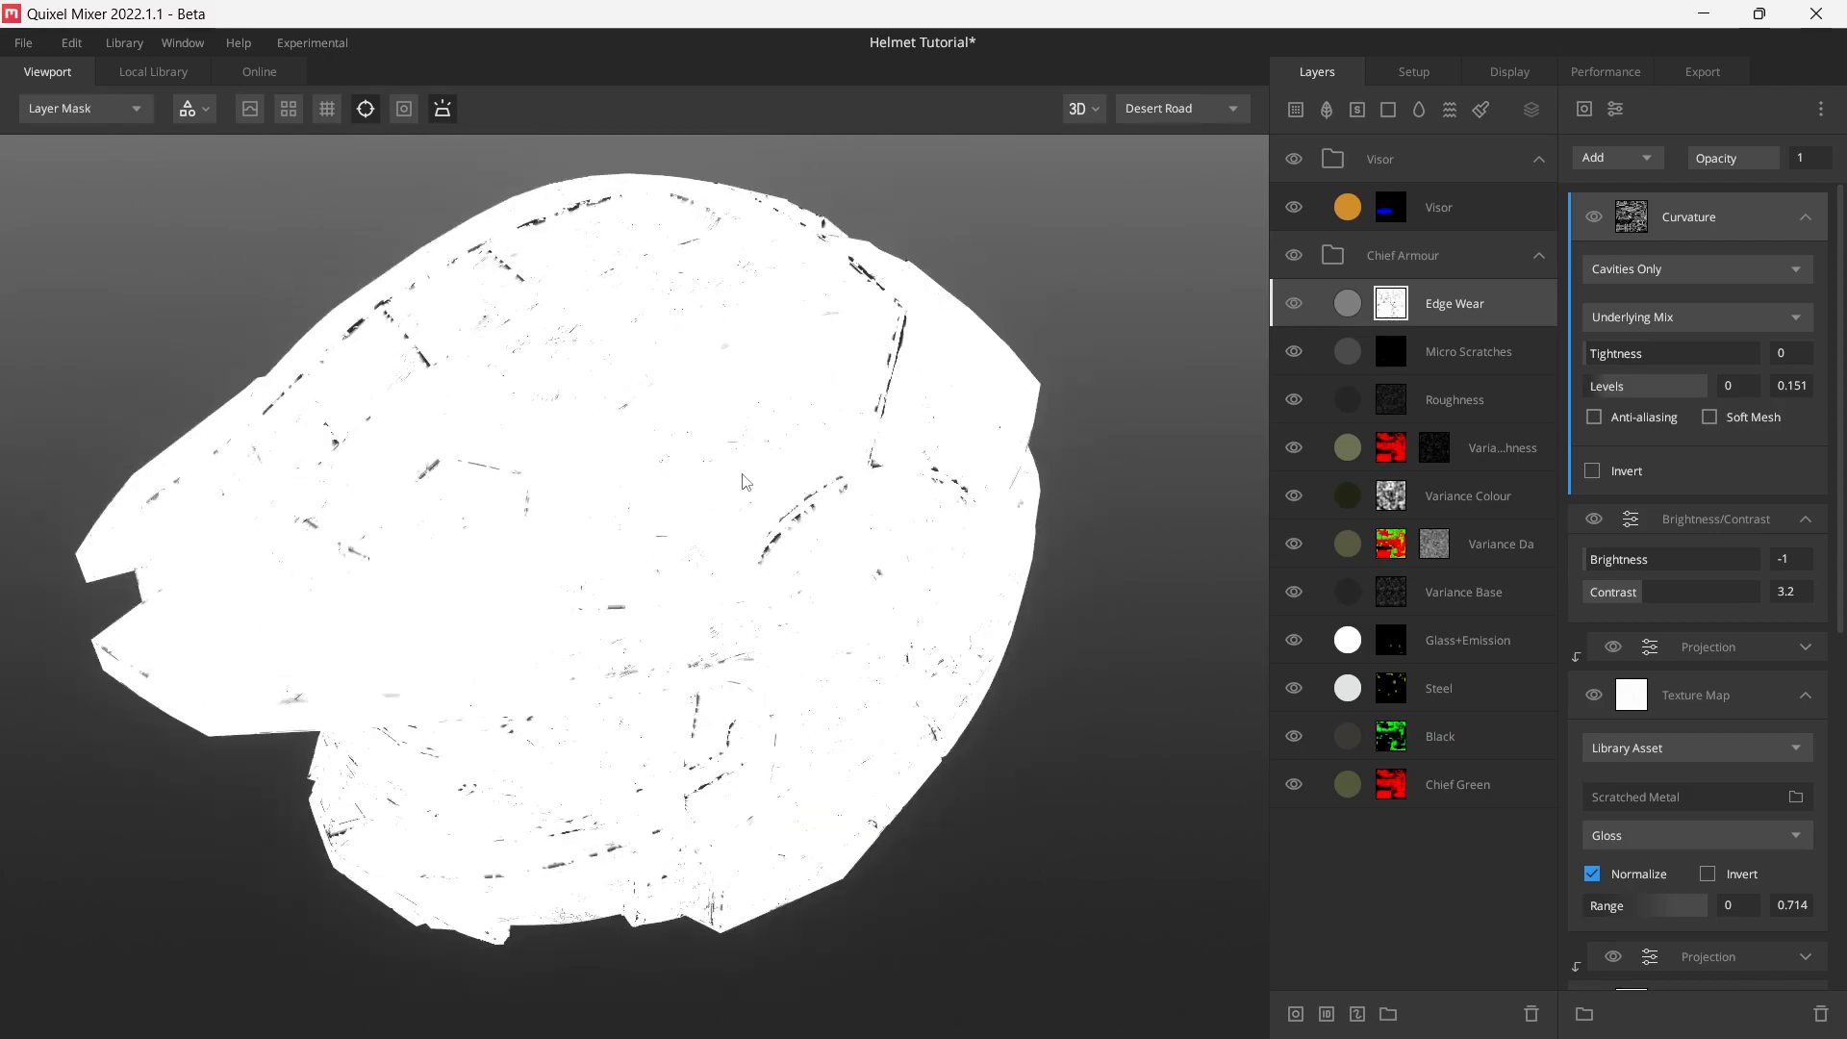
# - Collapse the Curvature and Brightness/Contrast settings and add a Perlin Noise component at the top of the Edge Wear mask
pyautogui.click(1806, 221)
pyautogui.click(1805, 267)
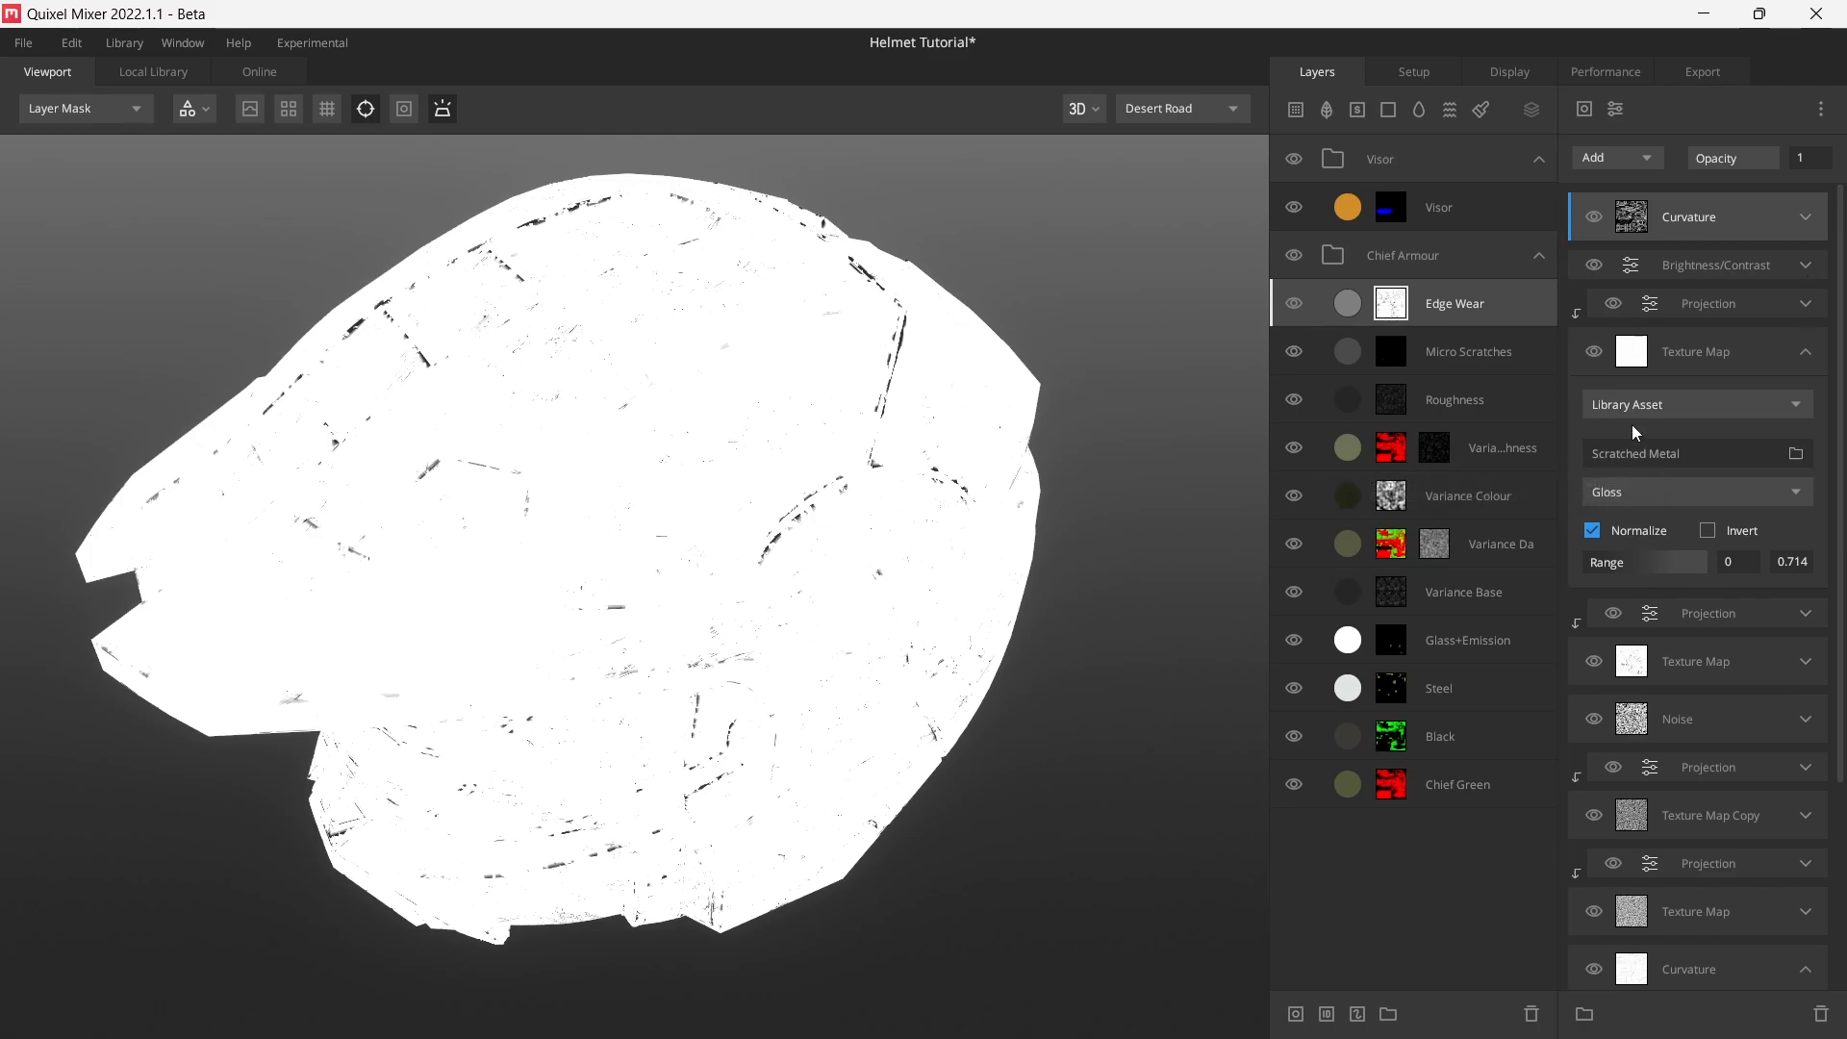
pyautogui.click(1587, 110)
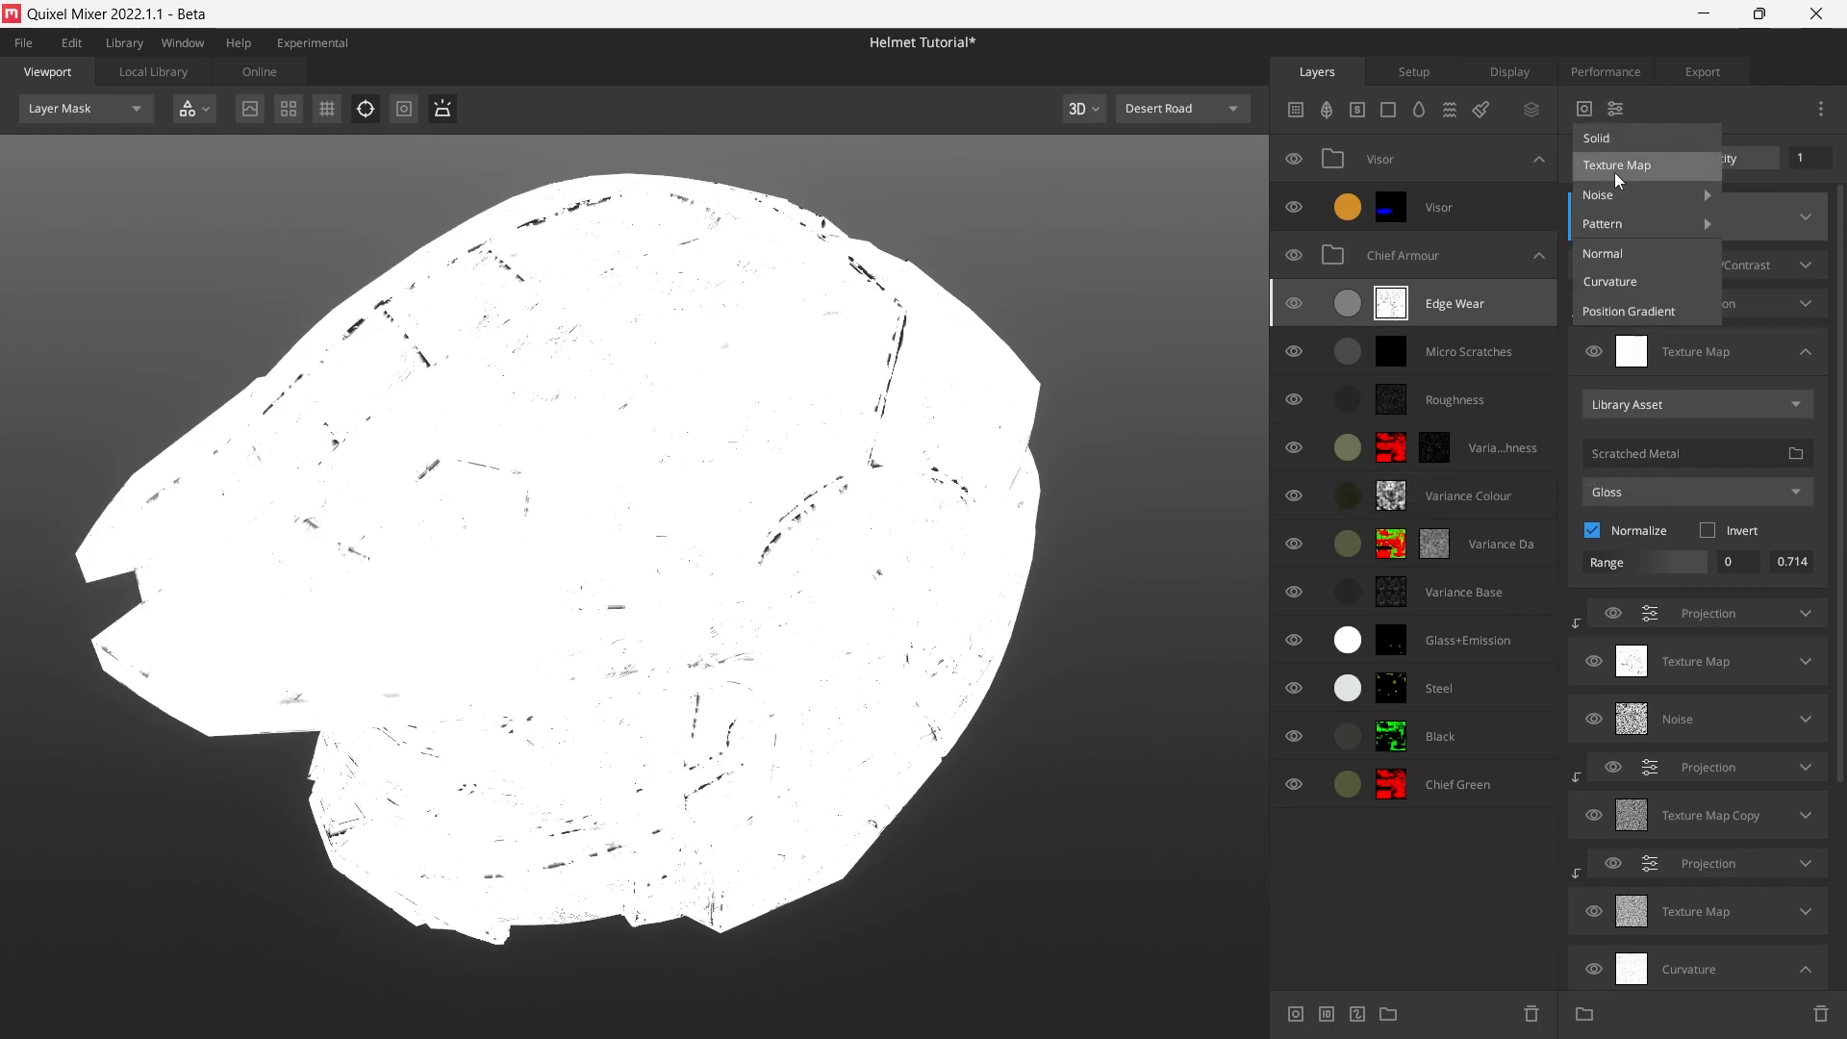
pyautogui.moveTo(1624, 198)
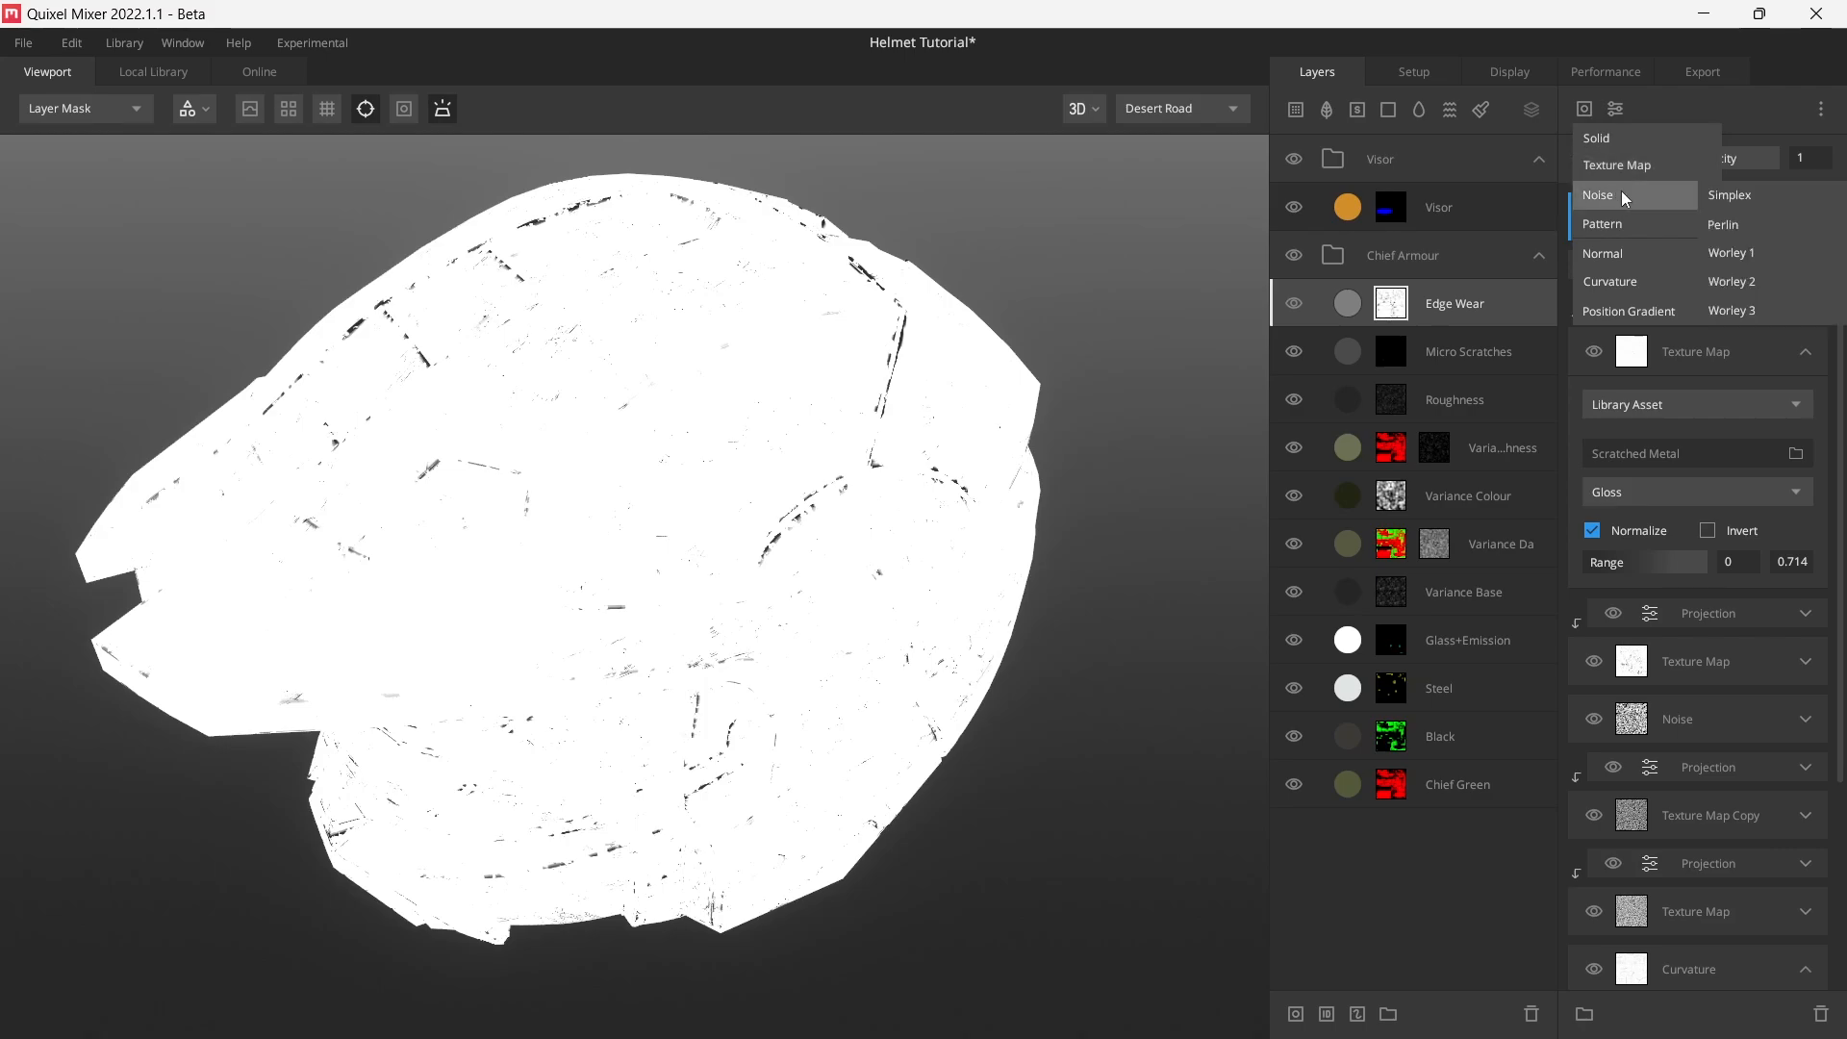
pyautogui.click(1743, 223)
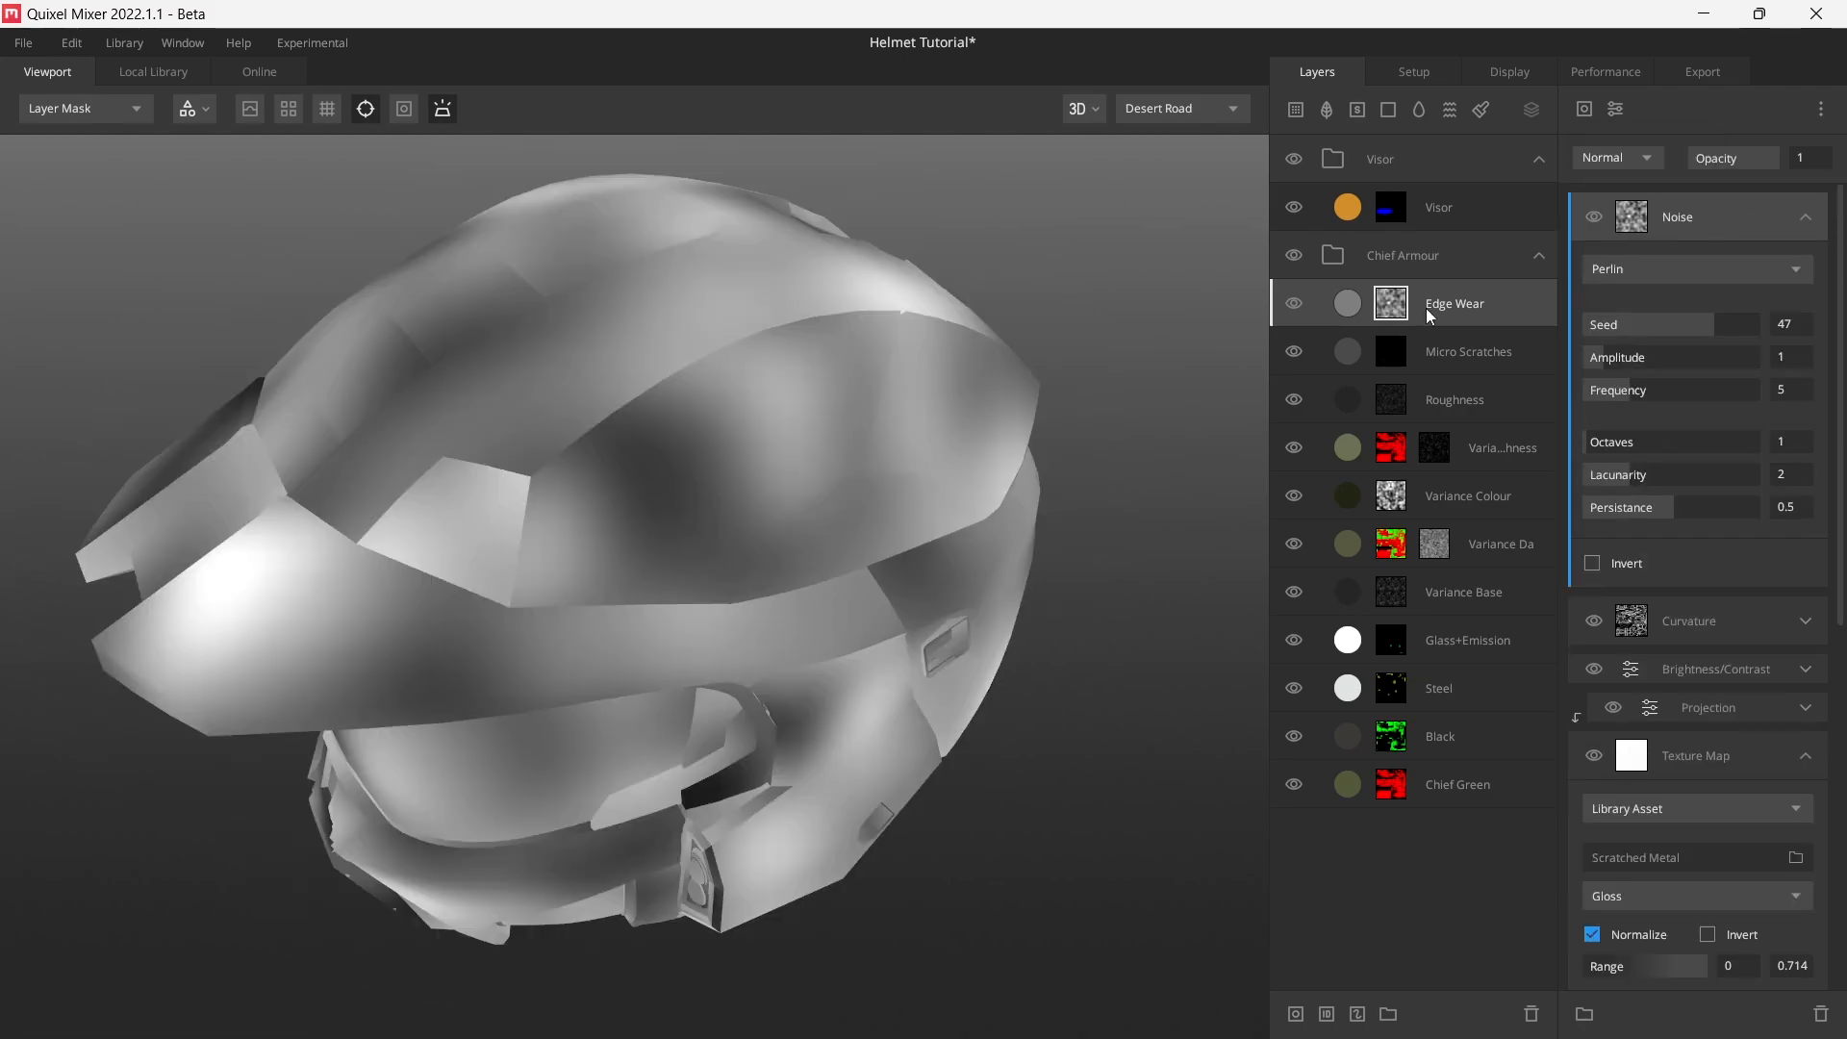
# - Set the Perlin noise's Seed to -44 and its Amplitude to 4.7
pyautogui.moveTo(675, 499); pyautogui.dragTo(1039, 481)
pyautogui.moveTo(1694, 325); pyautogui.dragTo(1765, 317)
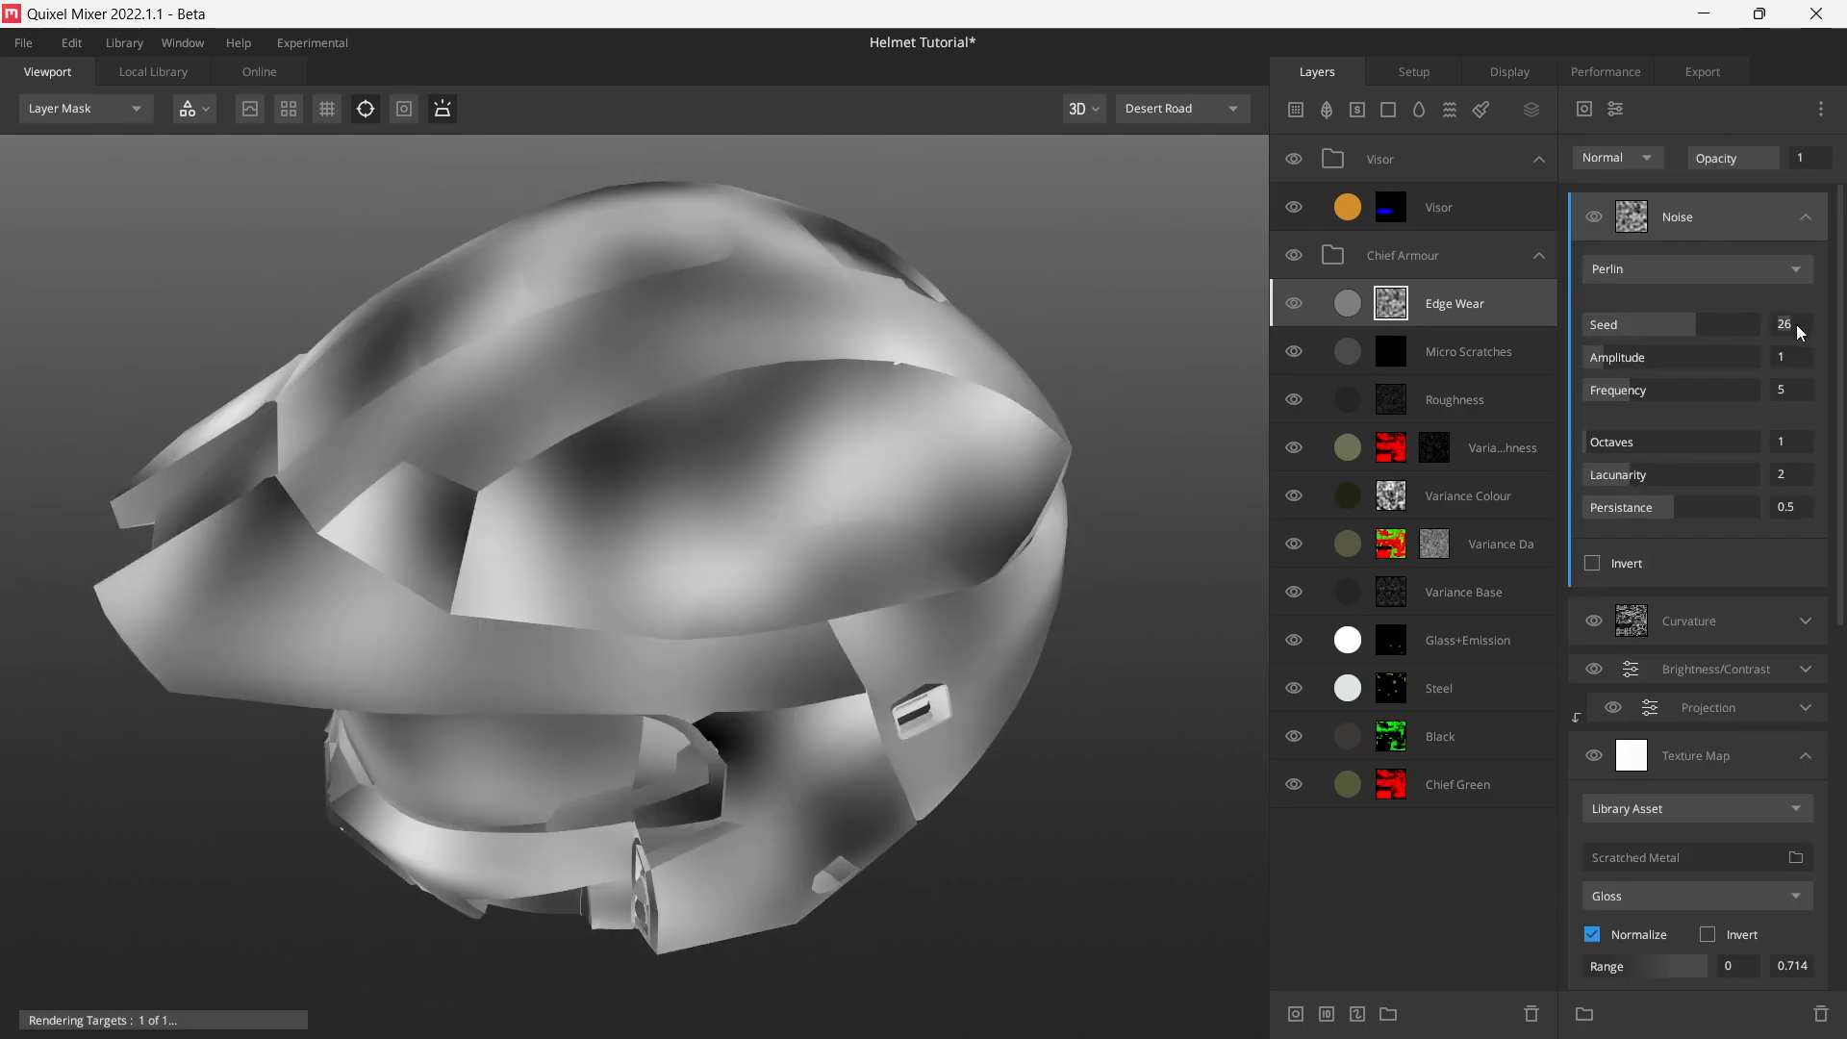
pyautogui.write('-44')
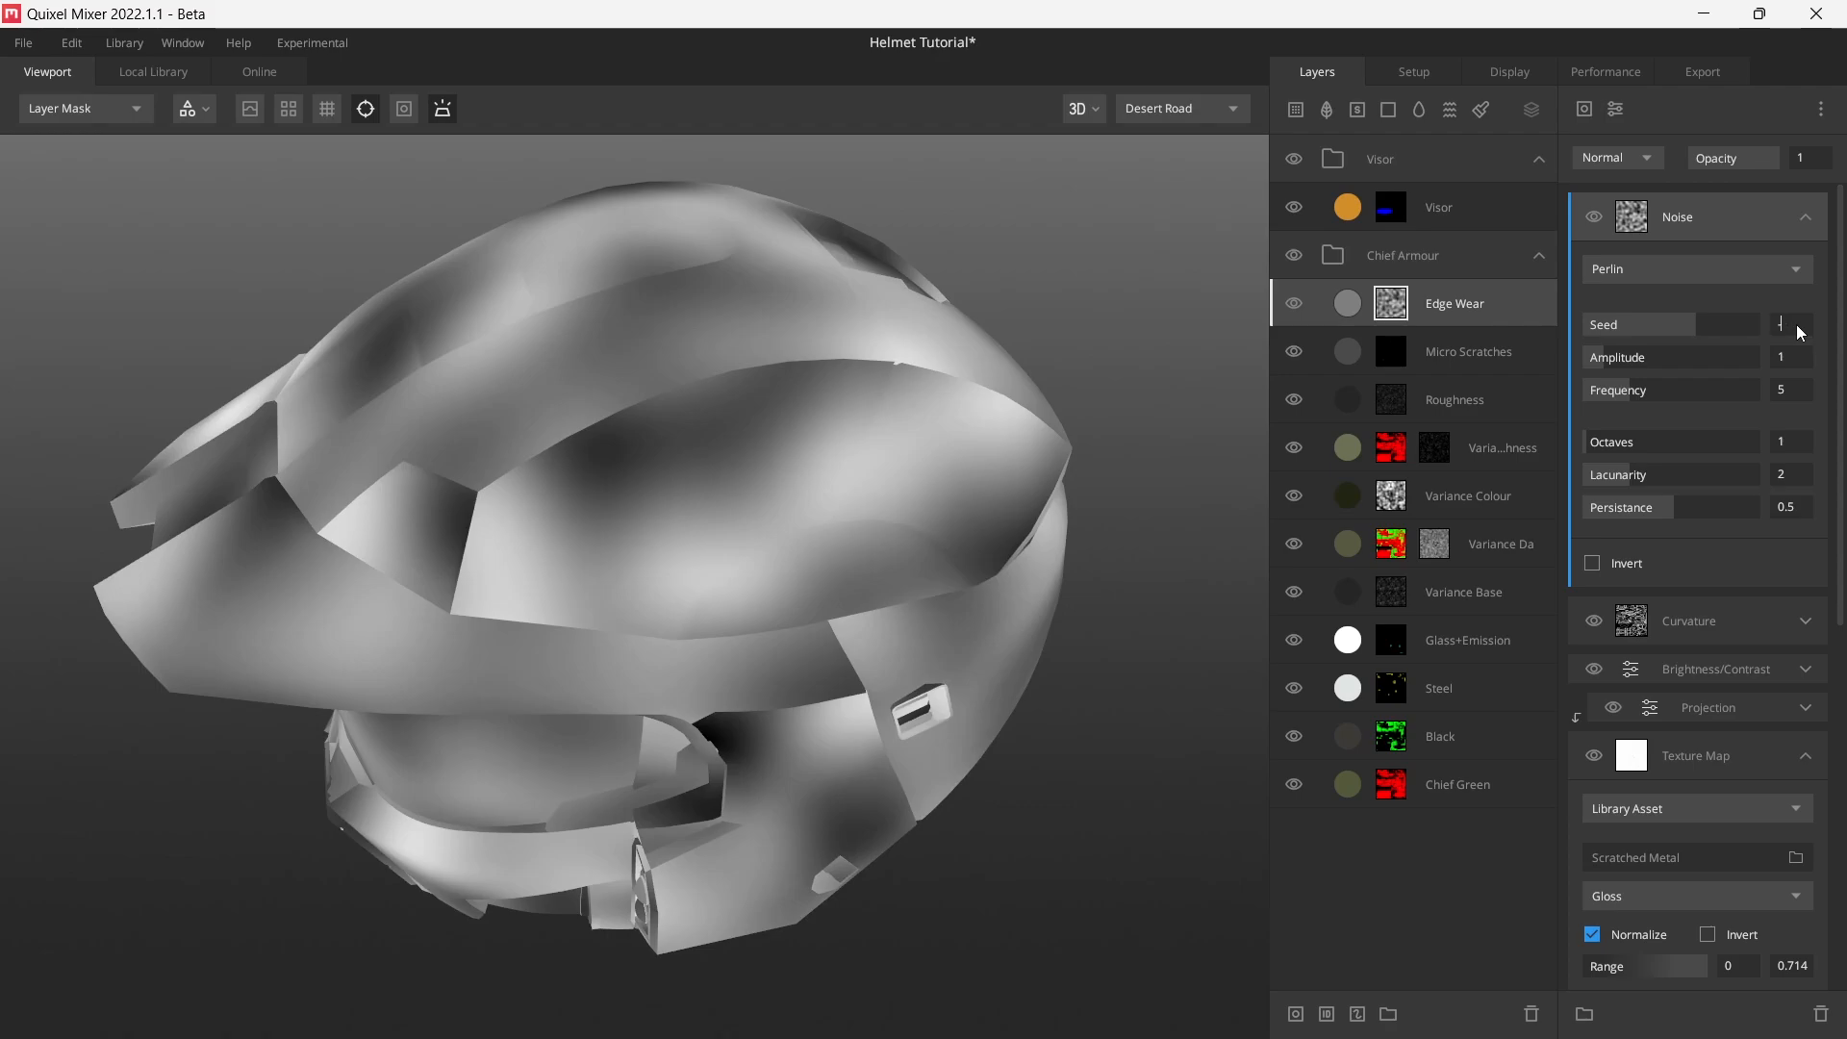
pyautogui.press('Return')
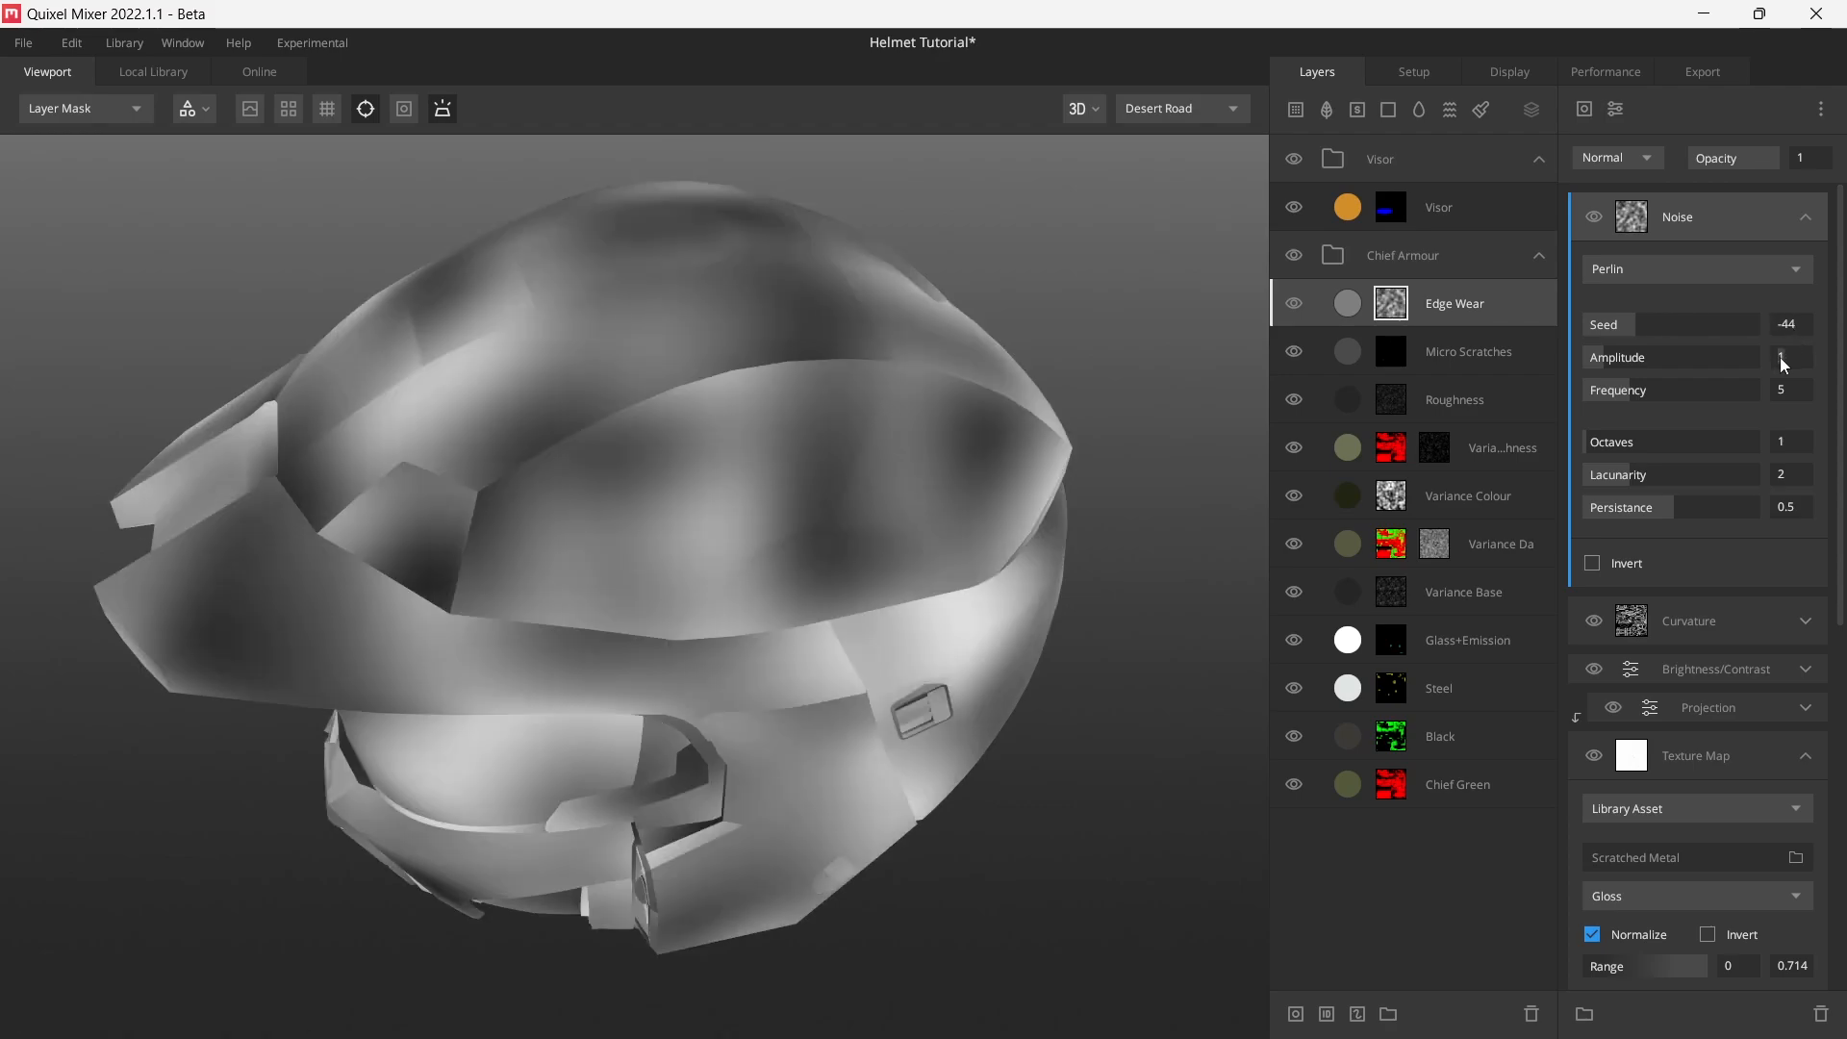
pyautogui.write('4.7')
pyautogui.press('Return')
# - Set the Perlin noise's Frequency to 11 and its Octaves to 10
pyautogui.click(1792, 389)
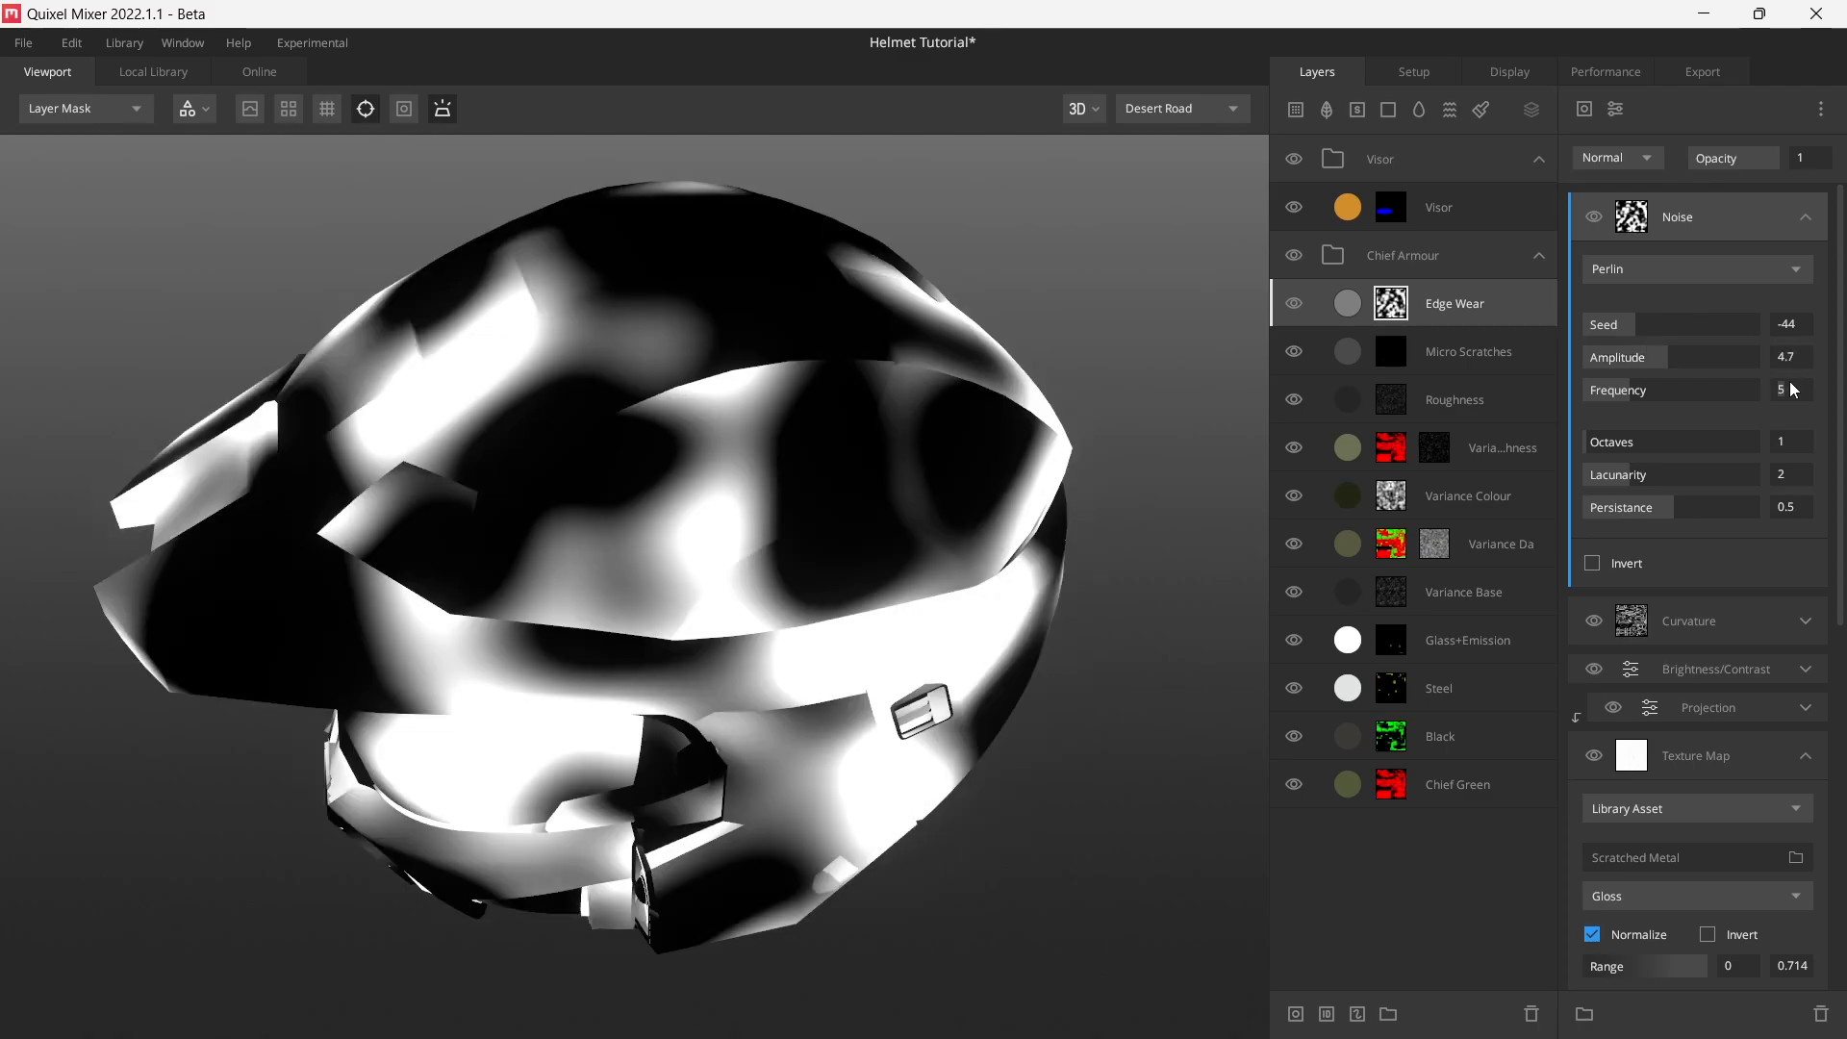
pyautogui.write('11')
pyautogui.press('Return')
pyautogui.click(1785, 452)
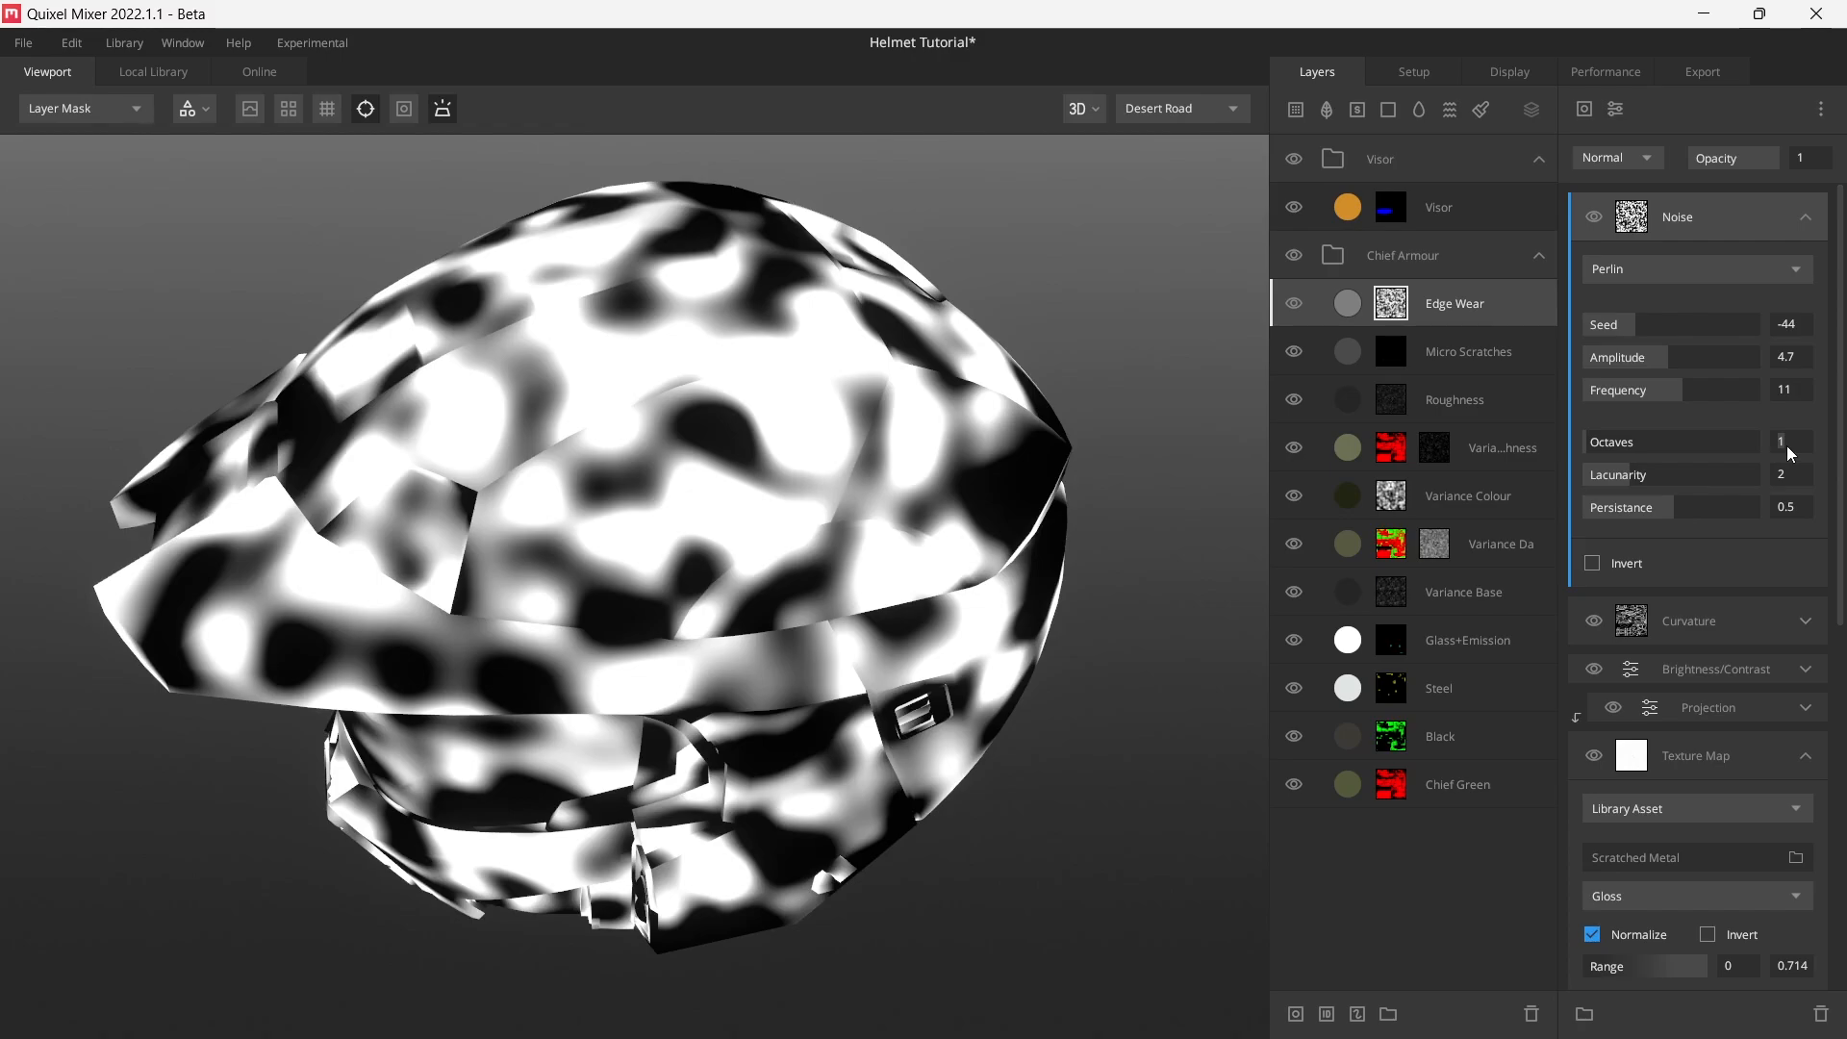
pyautogui.write('10')
pyautogui.press('Return')
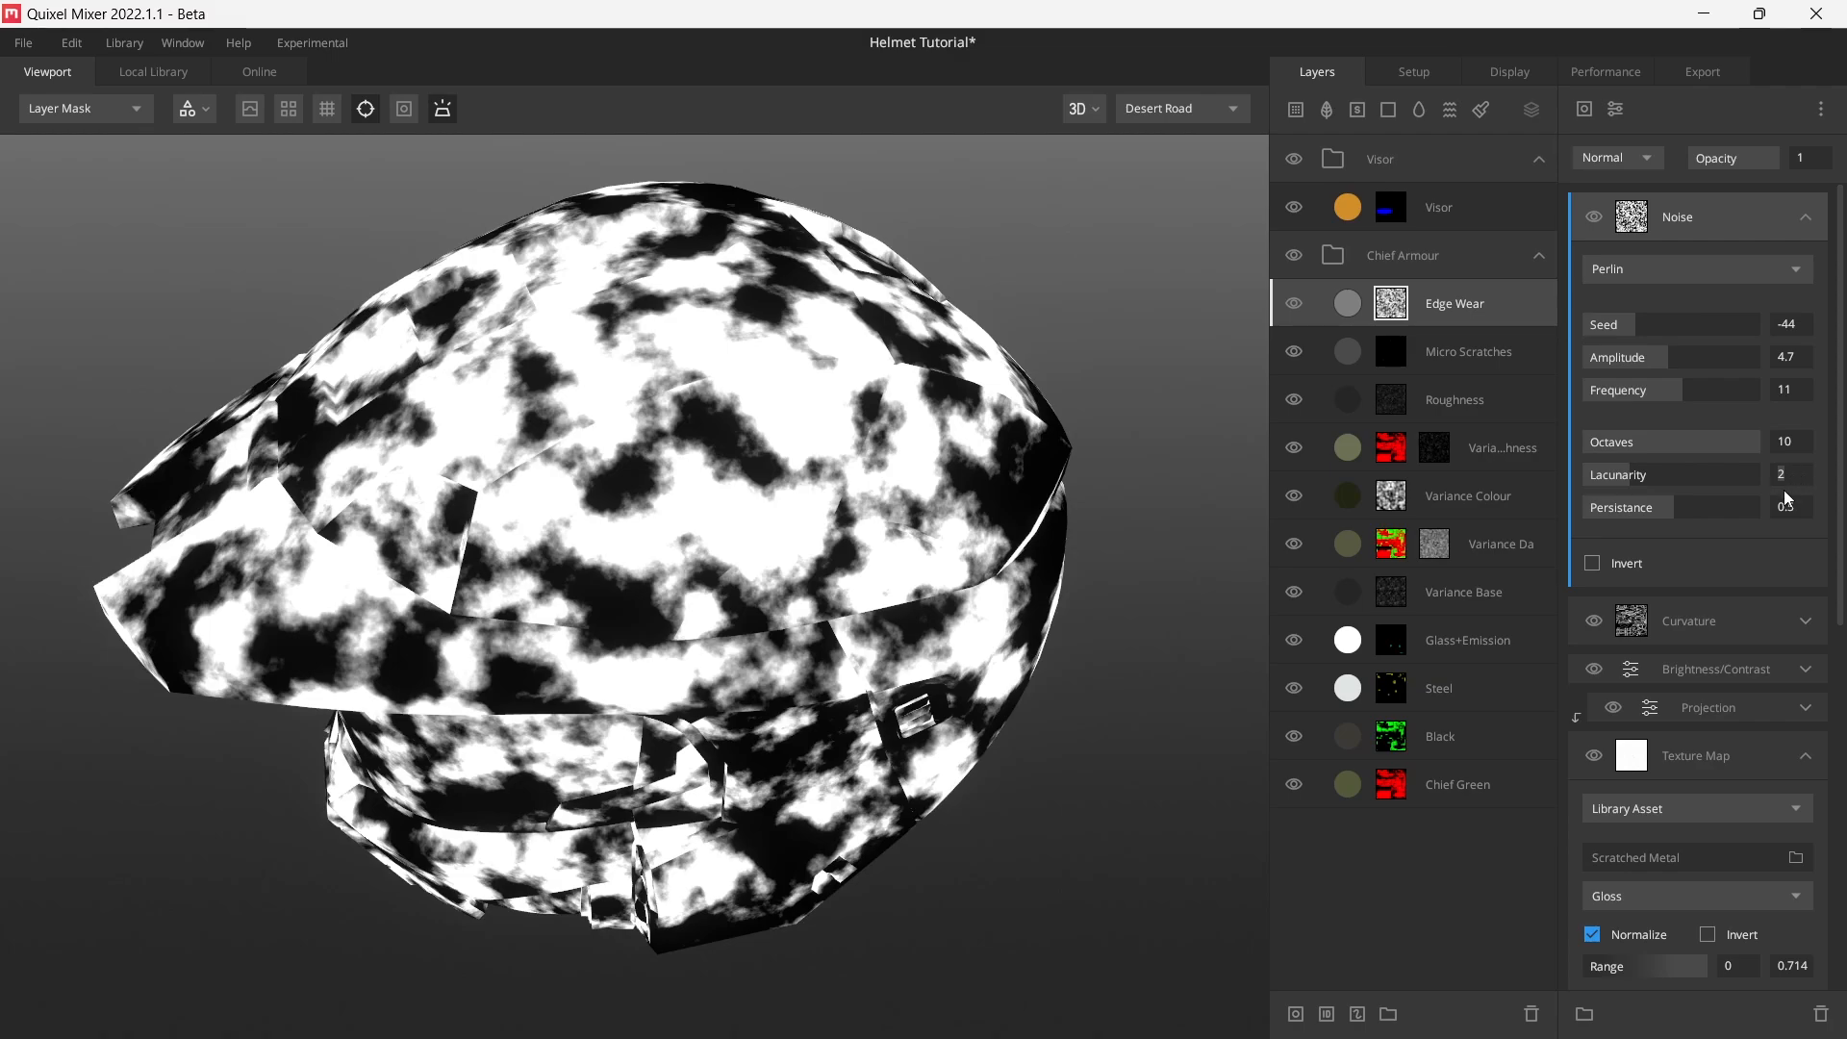
pyautogui.click(1793, 508)
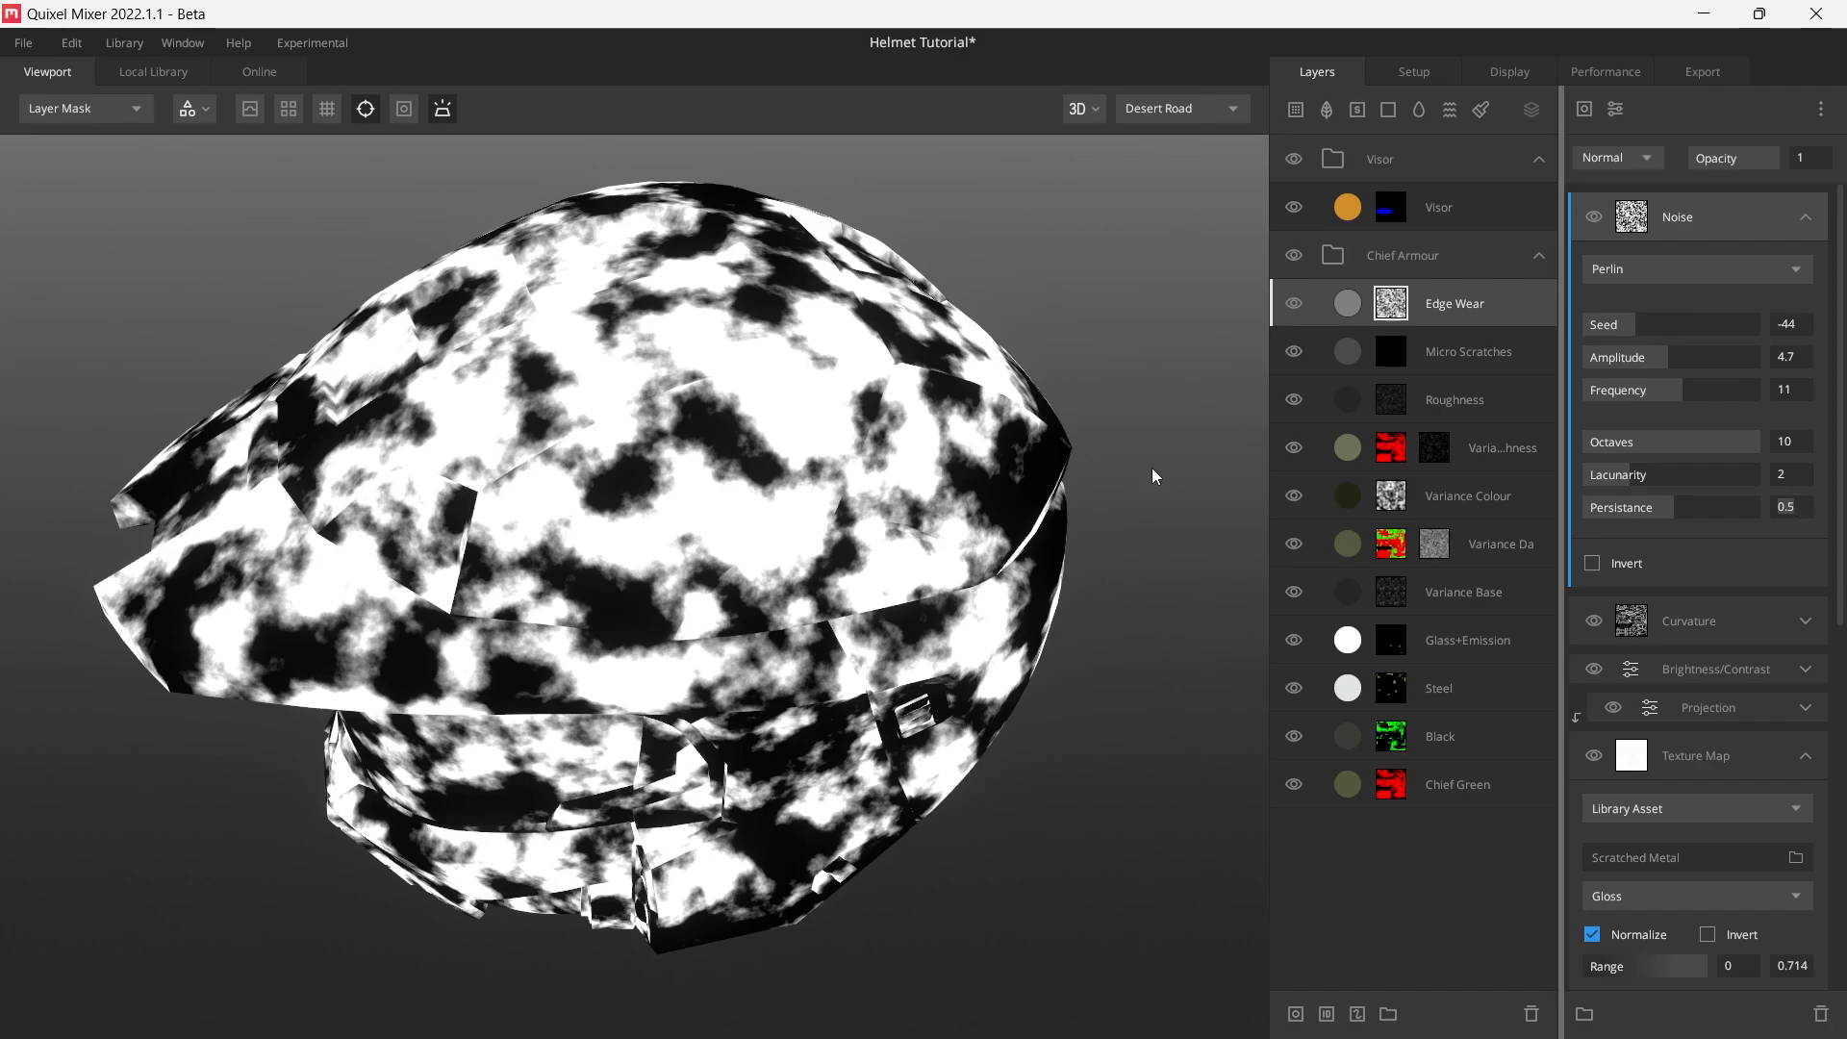
pyautogui.moveTo(827, 495); pyautogui.dragTo(760, 491)
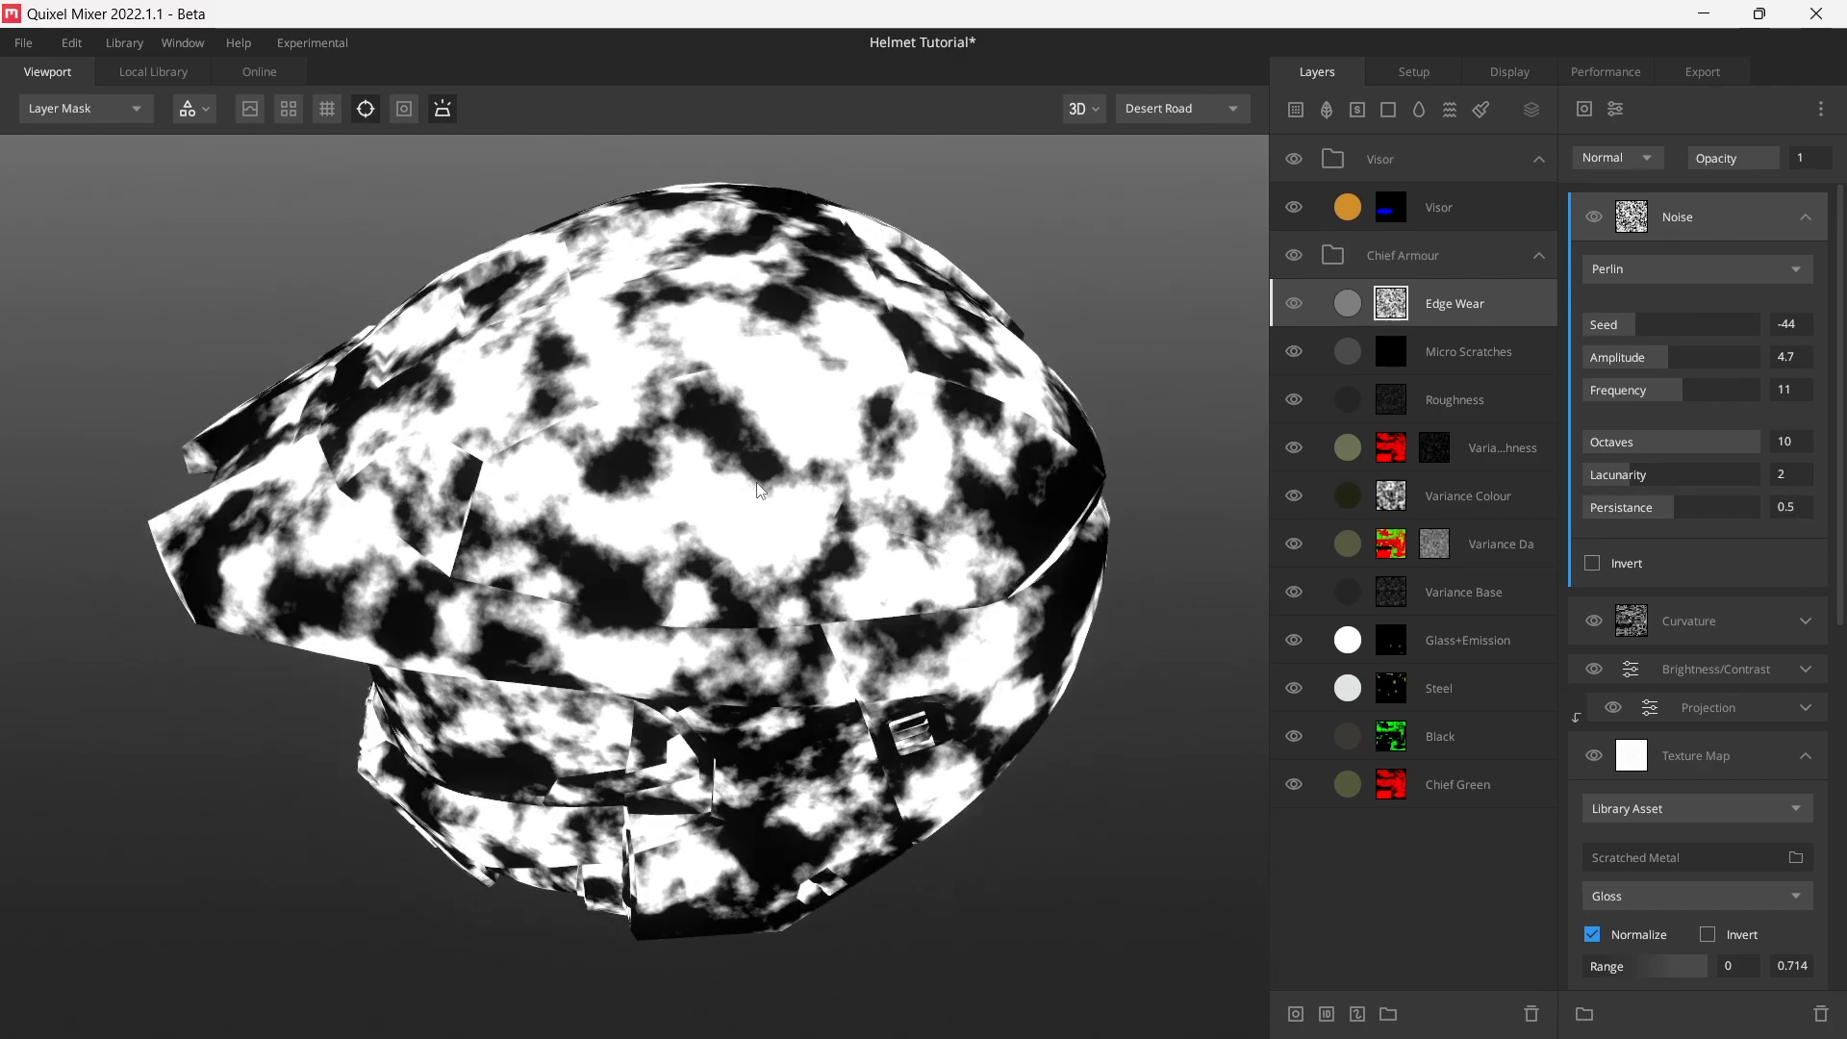
# - Change the Perlin noise's blend mode to Min and check the result on the helmet
pyautogui.click(1624, 159)
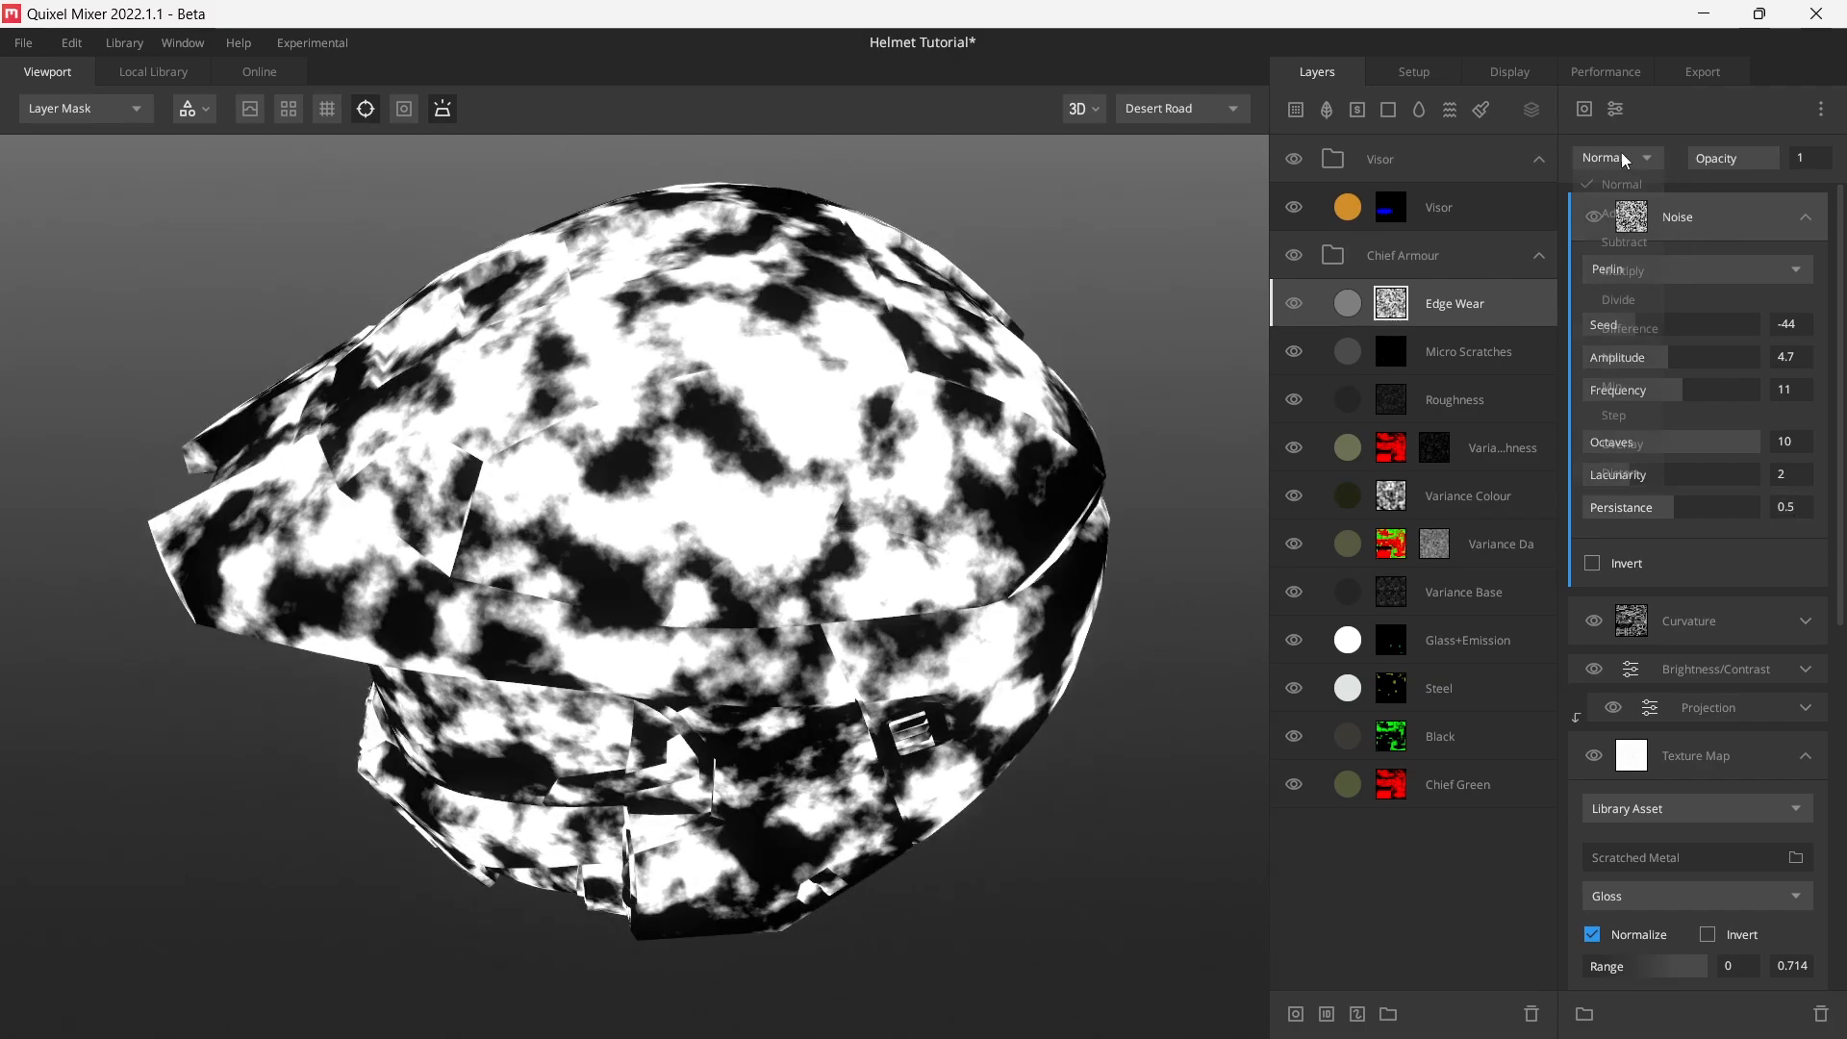
pyautogui.click(1629, 386)
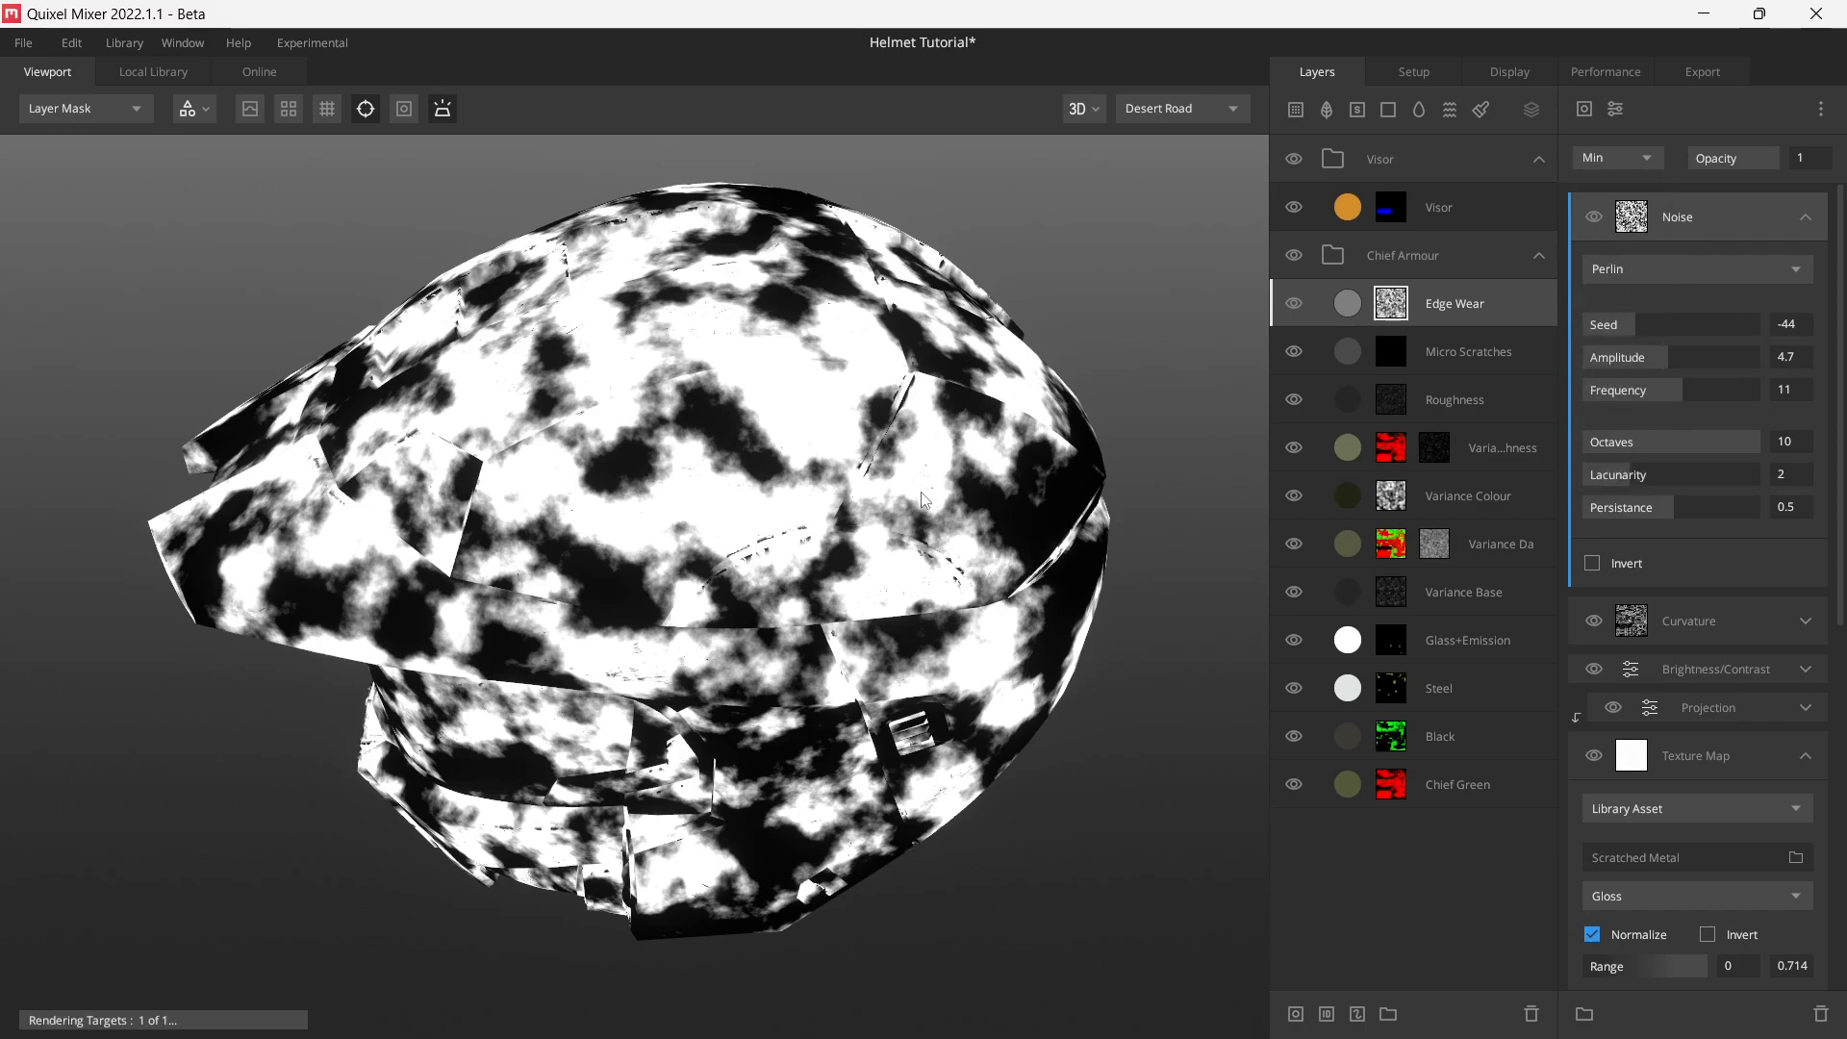
pyautogui.moveTo(932, 459); pyautogui.dragTo(884, 496)
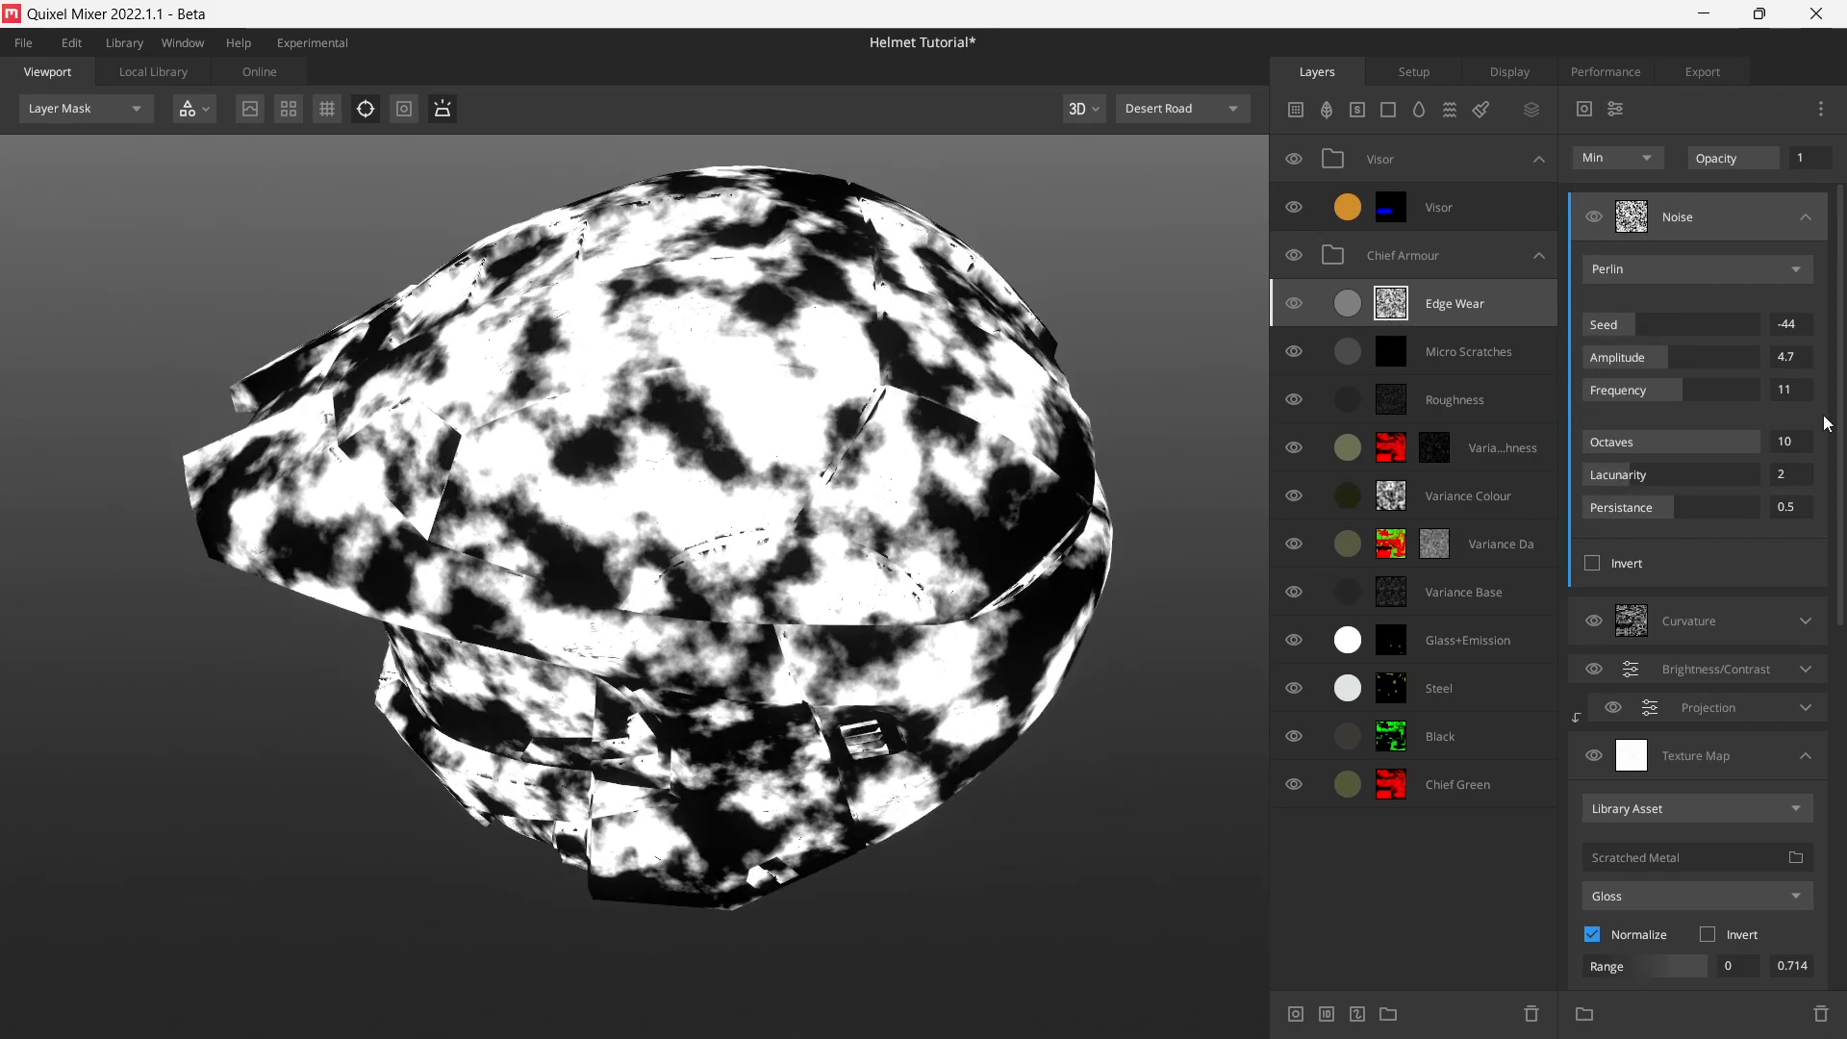
# - Collapse the Perlin noise's settings and add a Projection modifier to it
pyautogui.click(1807, 220)
pyautogui.moveTo(696, 452); pyautogui.dragTo(730, 539)
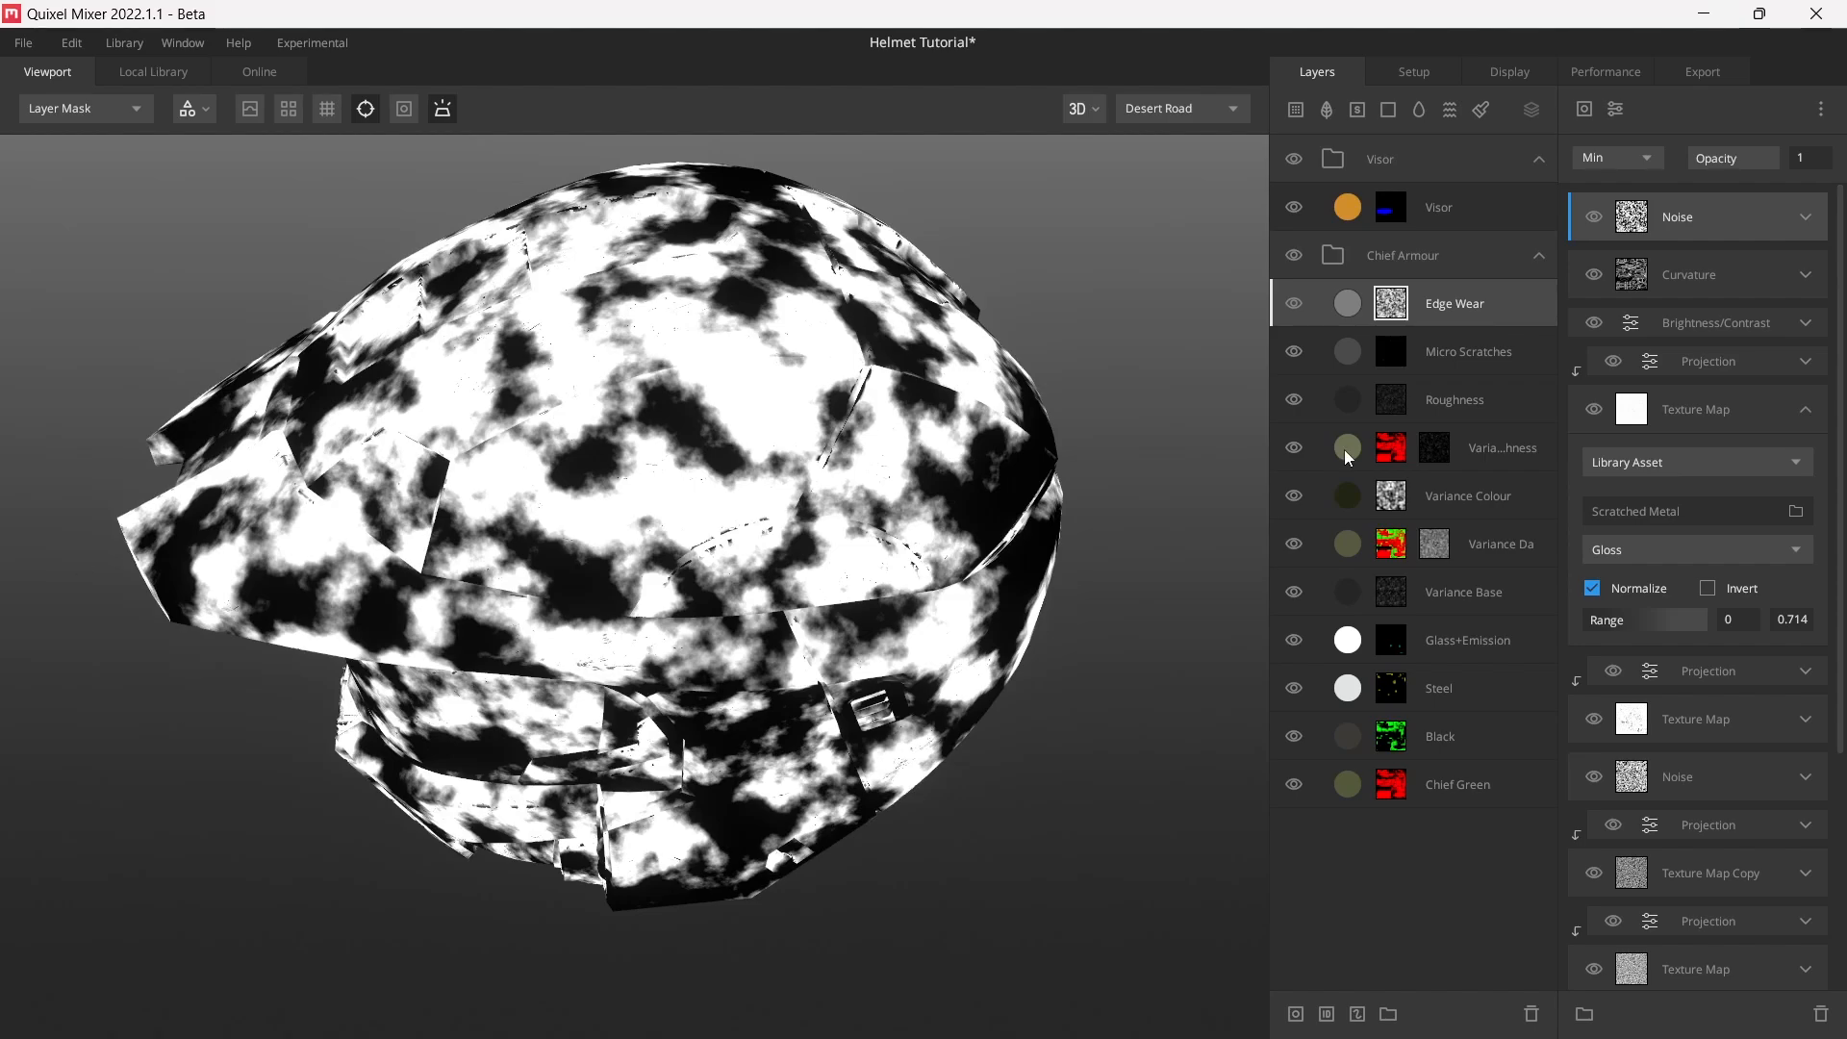
pyautogui.click(1617, 111)
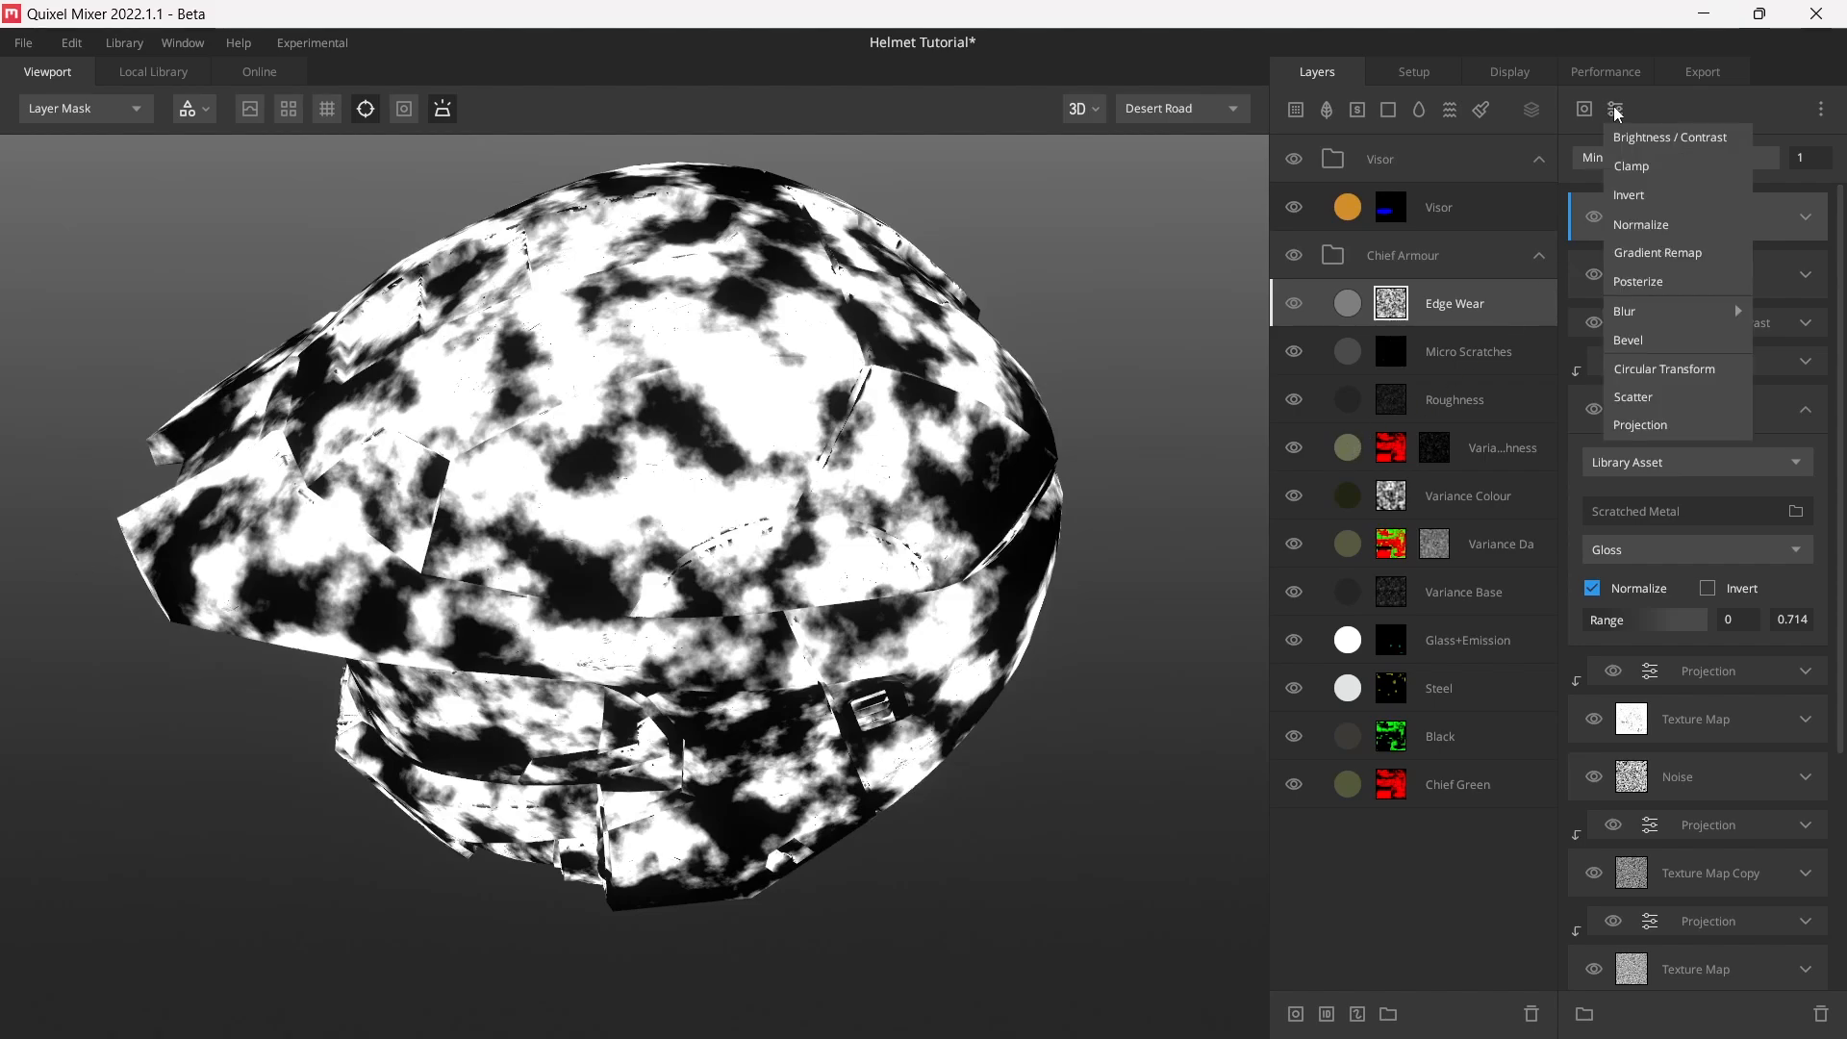
pyautogui.click(1641, 425)
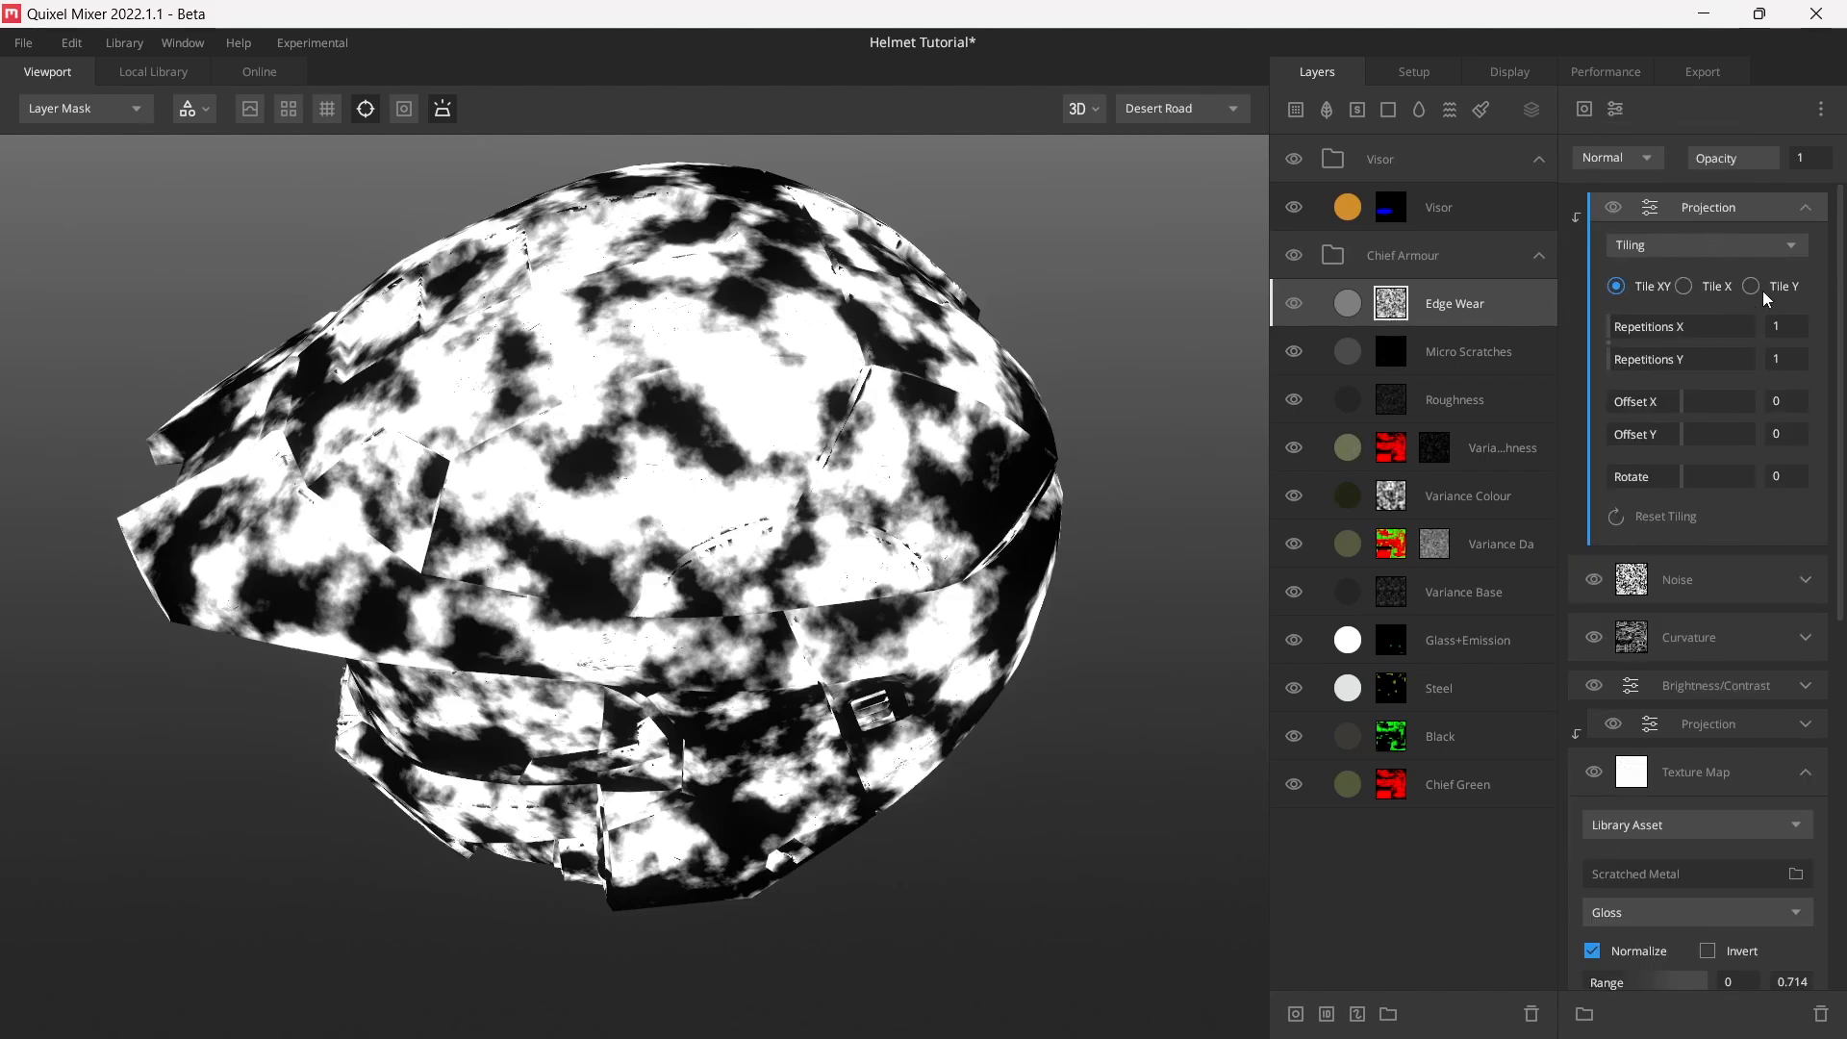
# - Set the noise's Projection to Box Projection with a Scale of 1.1 and a Height Influence of 0
pyautogui.click(1722, 248)
pyautogui.click(1711, 332)
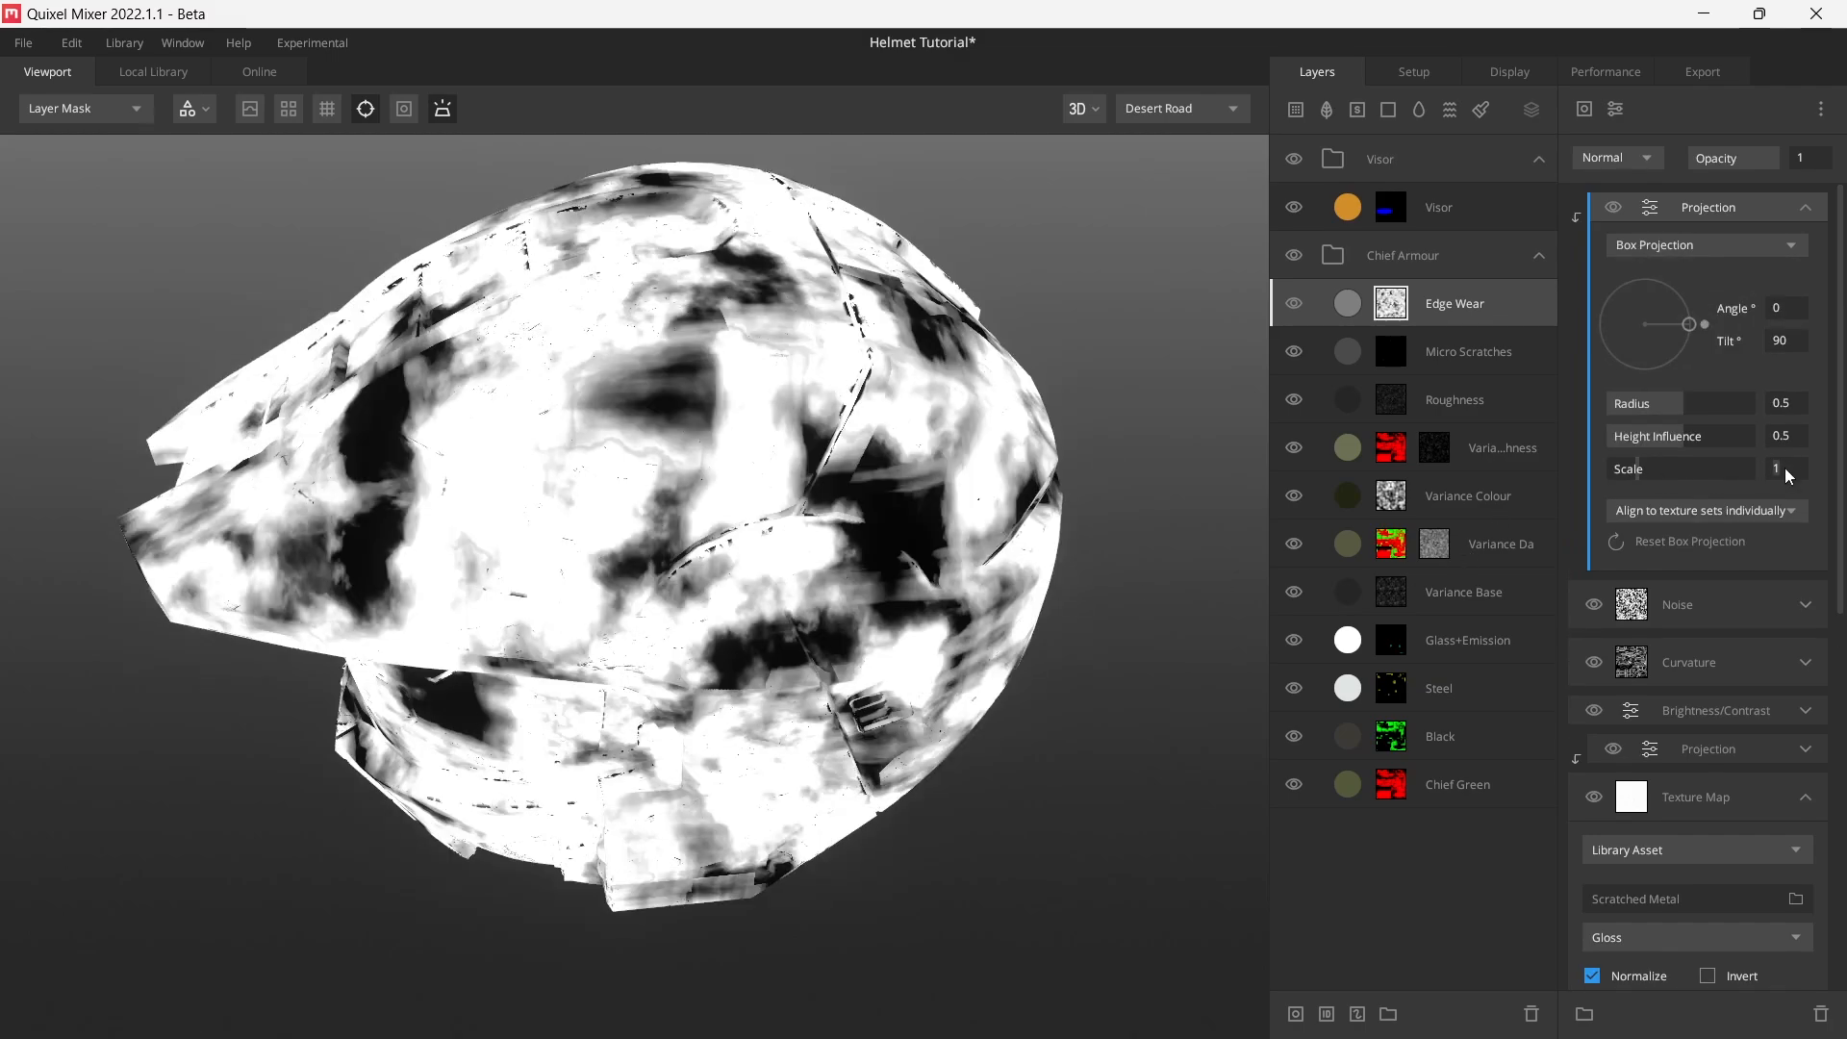
pyautogui.write('1.1')
pyautogui.press('Return')
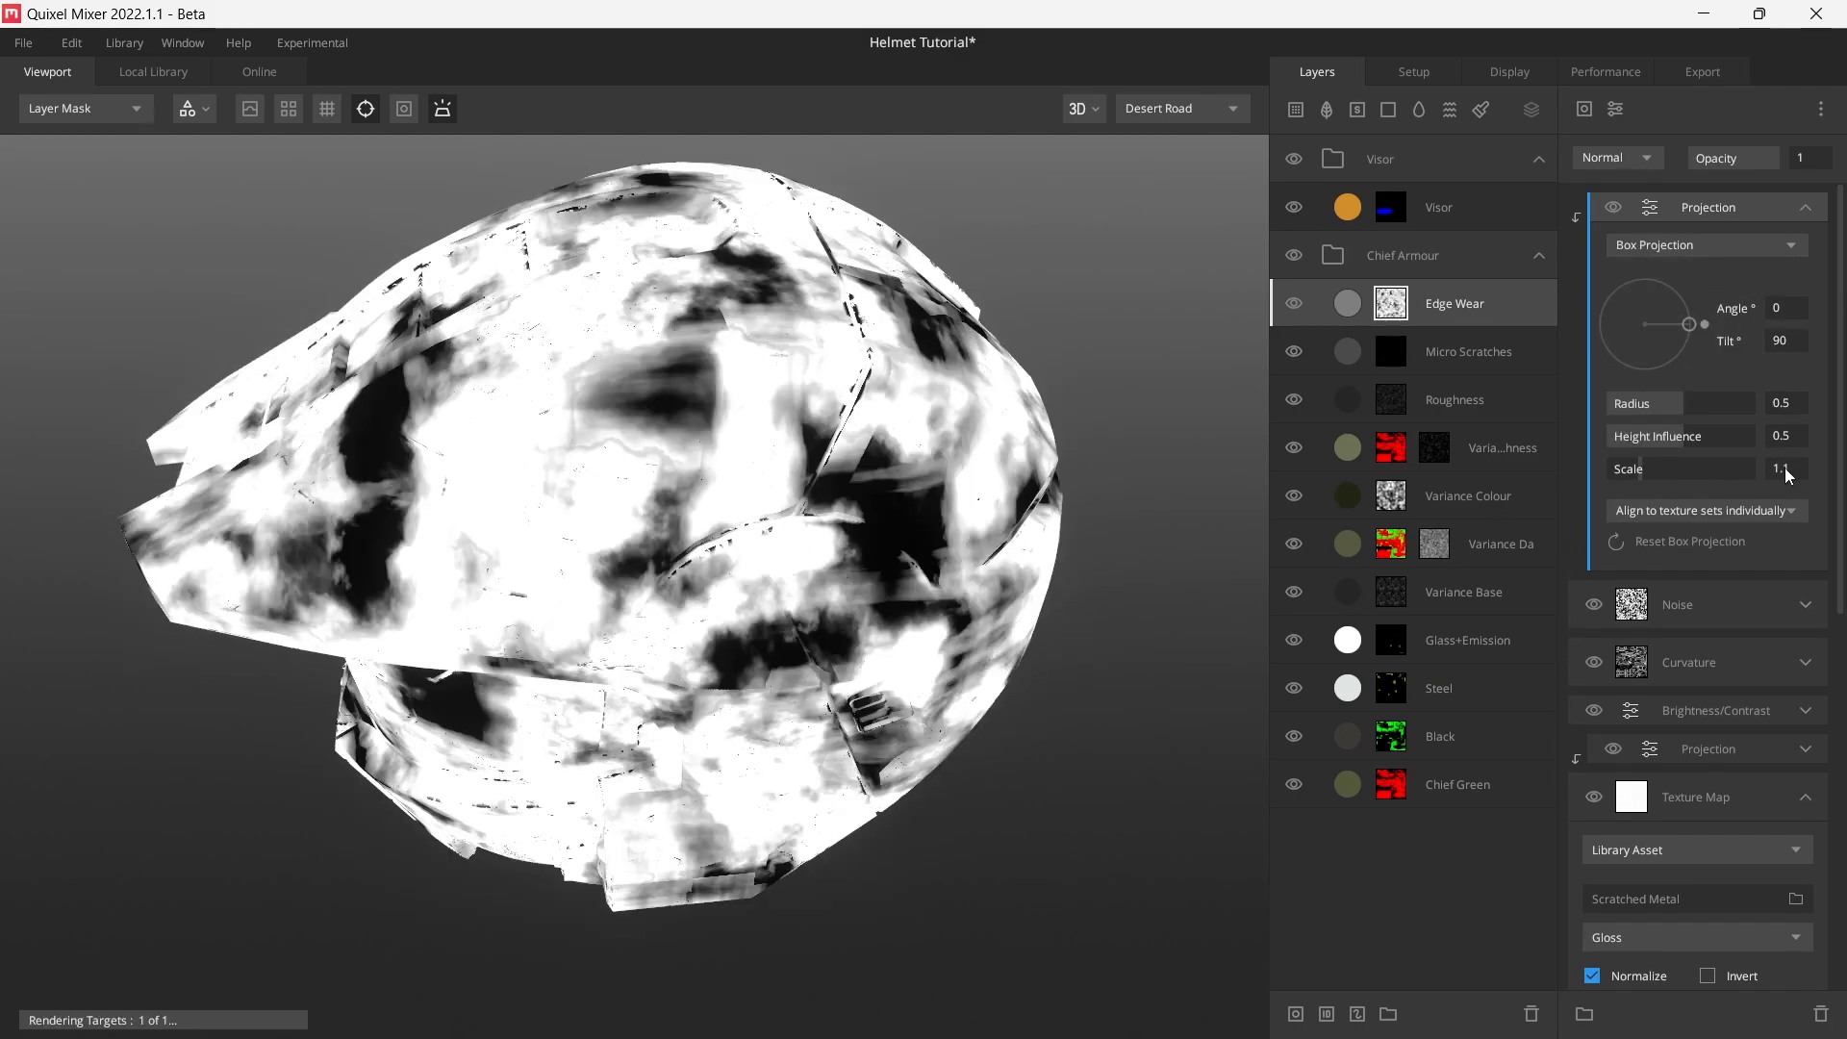
pyautogui.moveTo(1691, 435); pyautogui.dragTo(1445, 436)
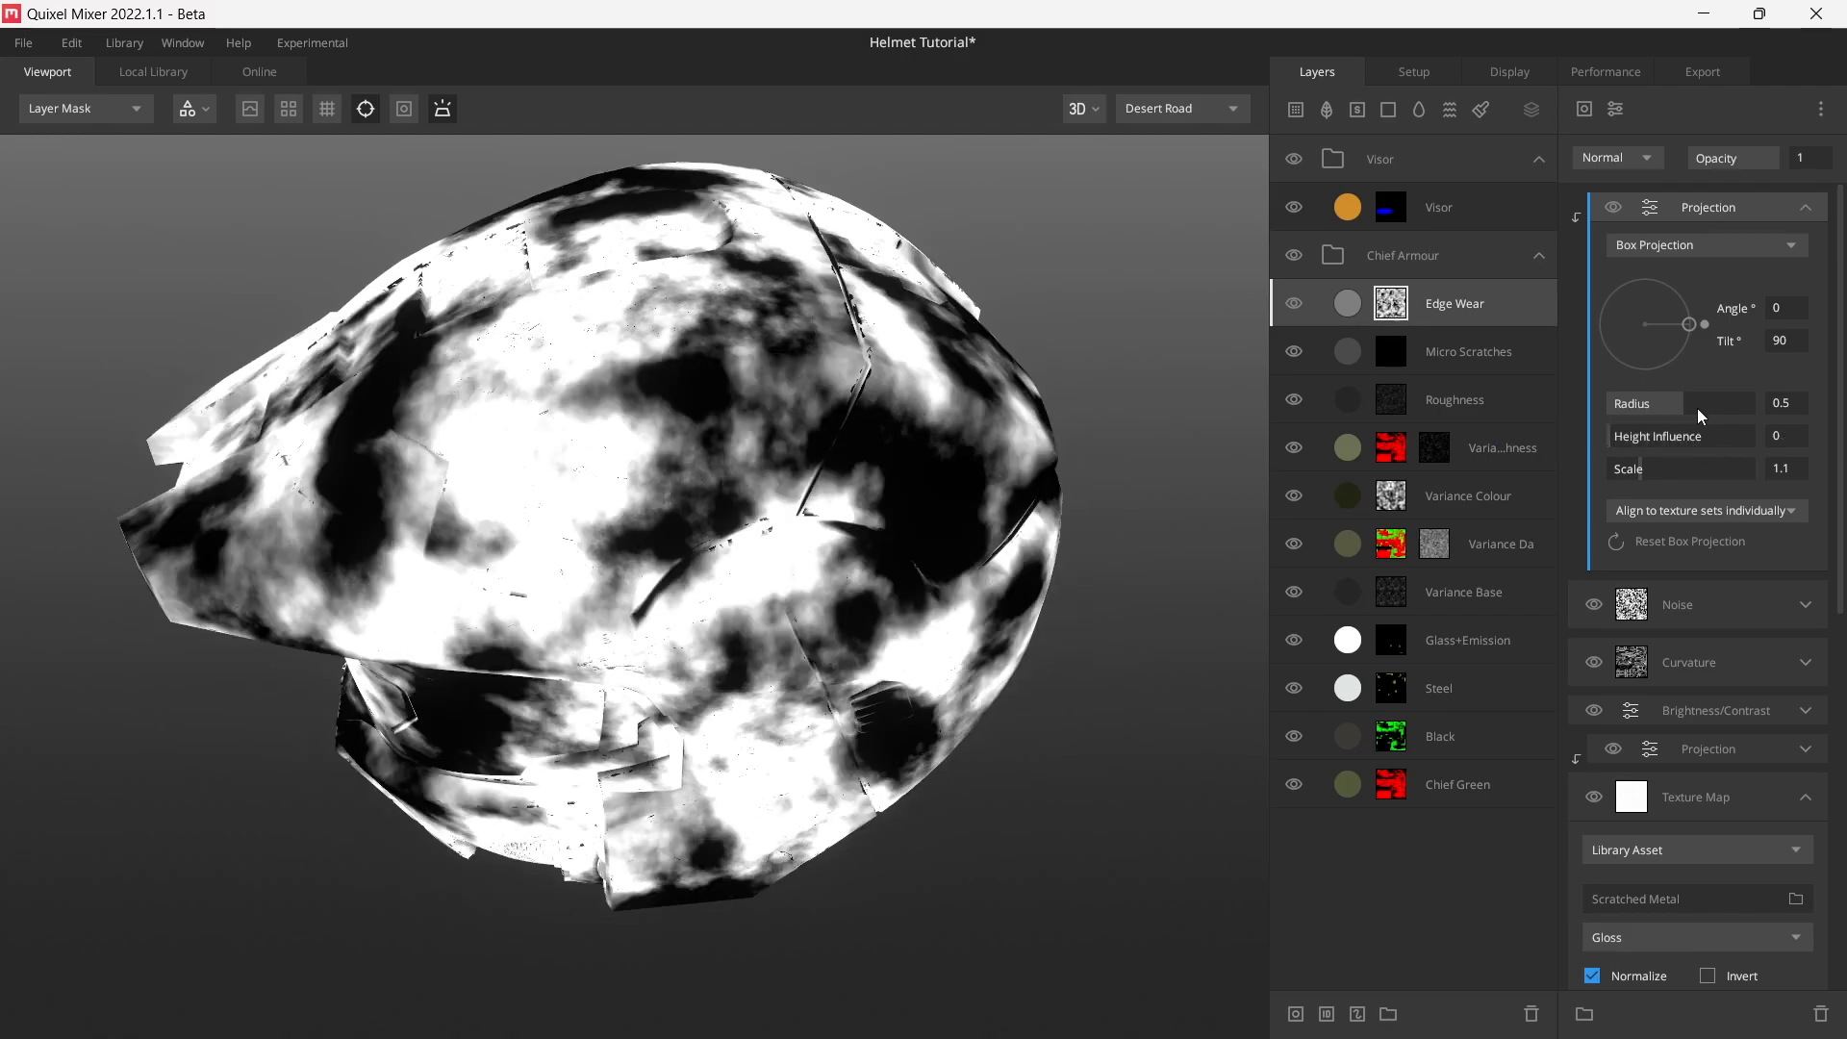
pyautogui.moveTo(844, 545); pyautogui.dragTo(714, 604)
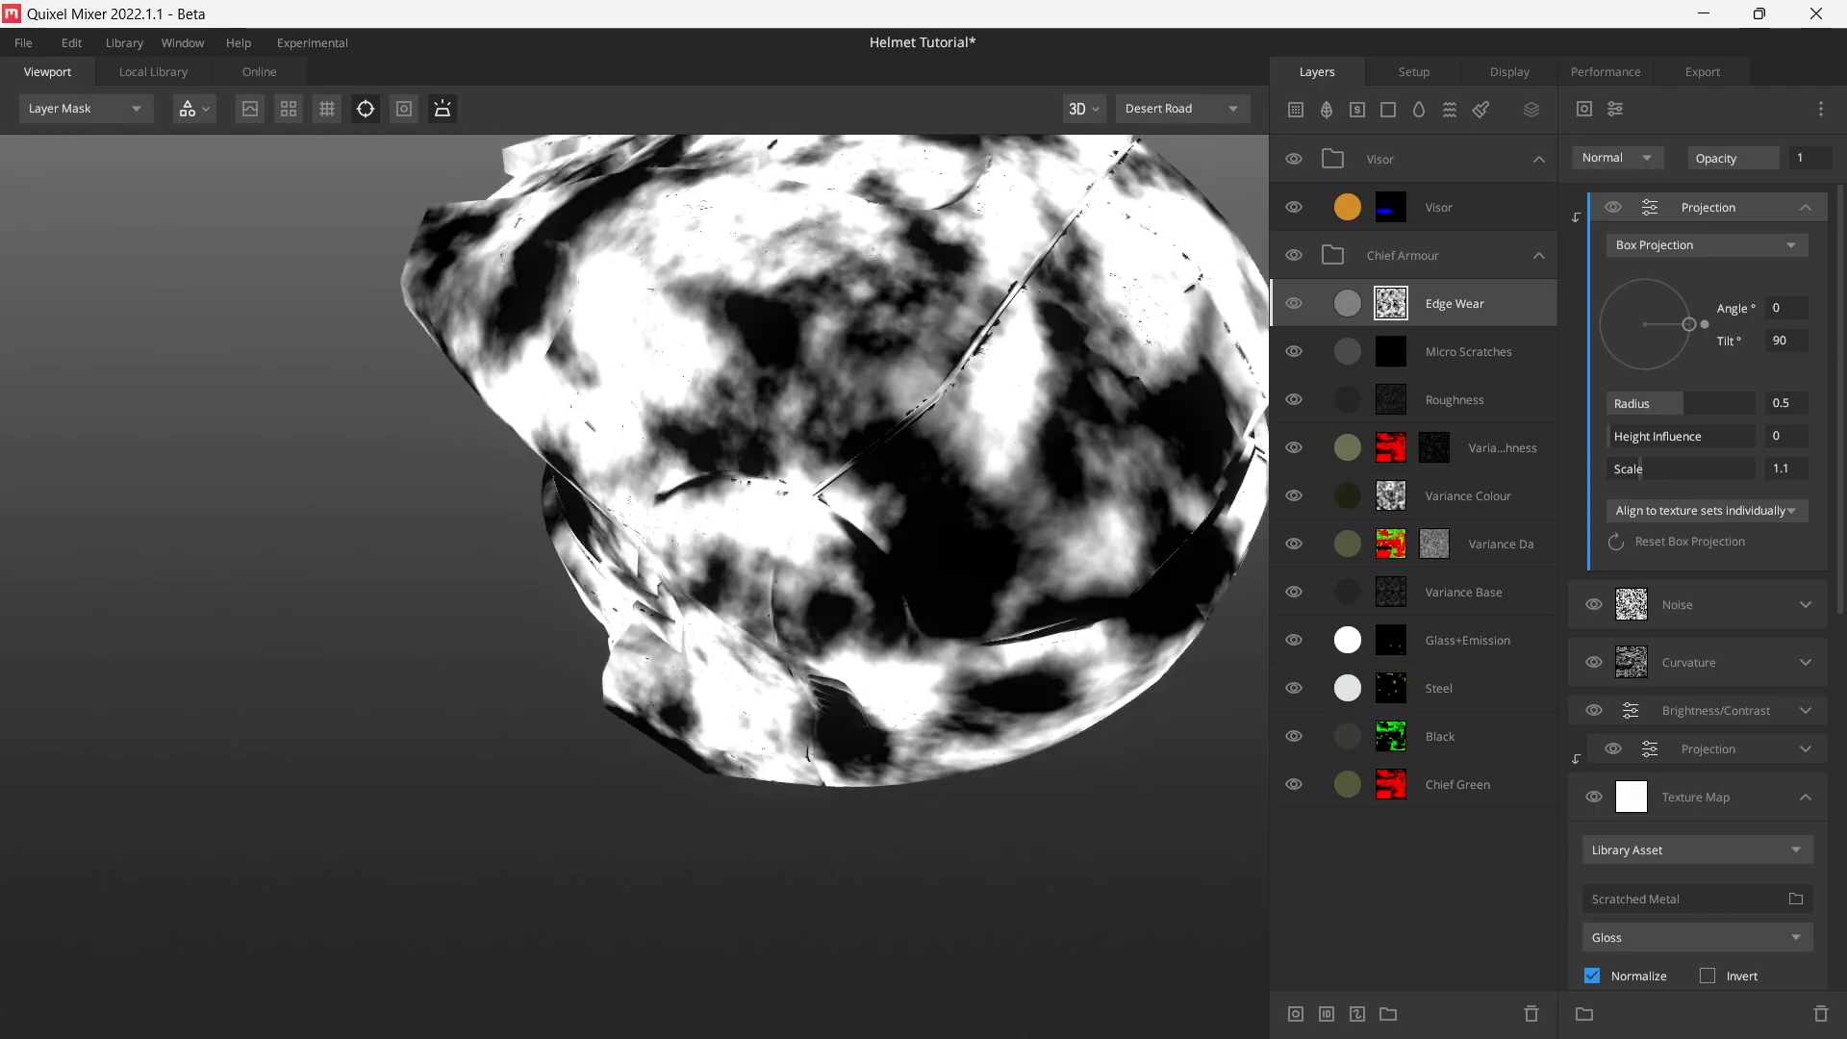
pyautogui.moveTo(449, 586); pyautogui.dragTo(970, 450)
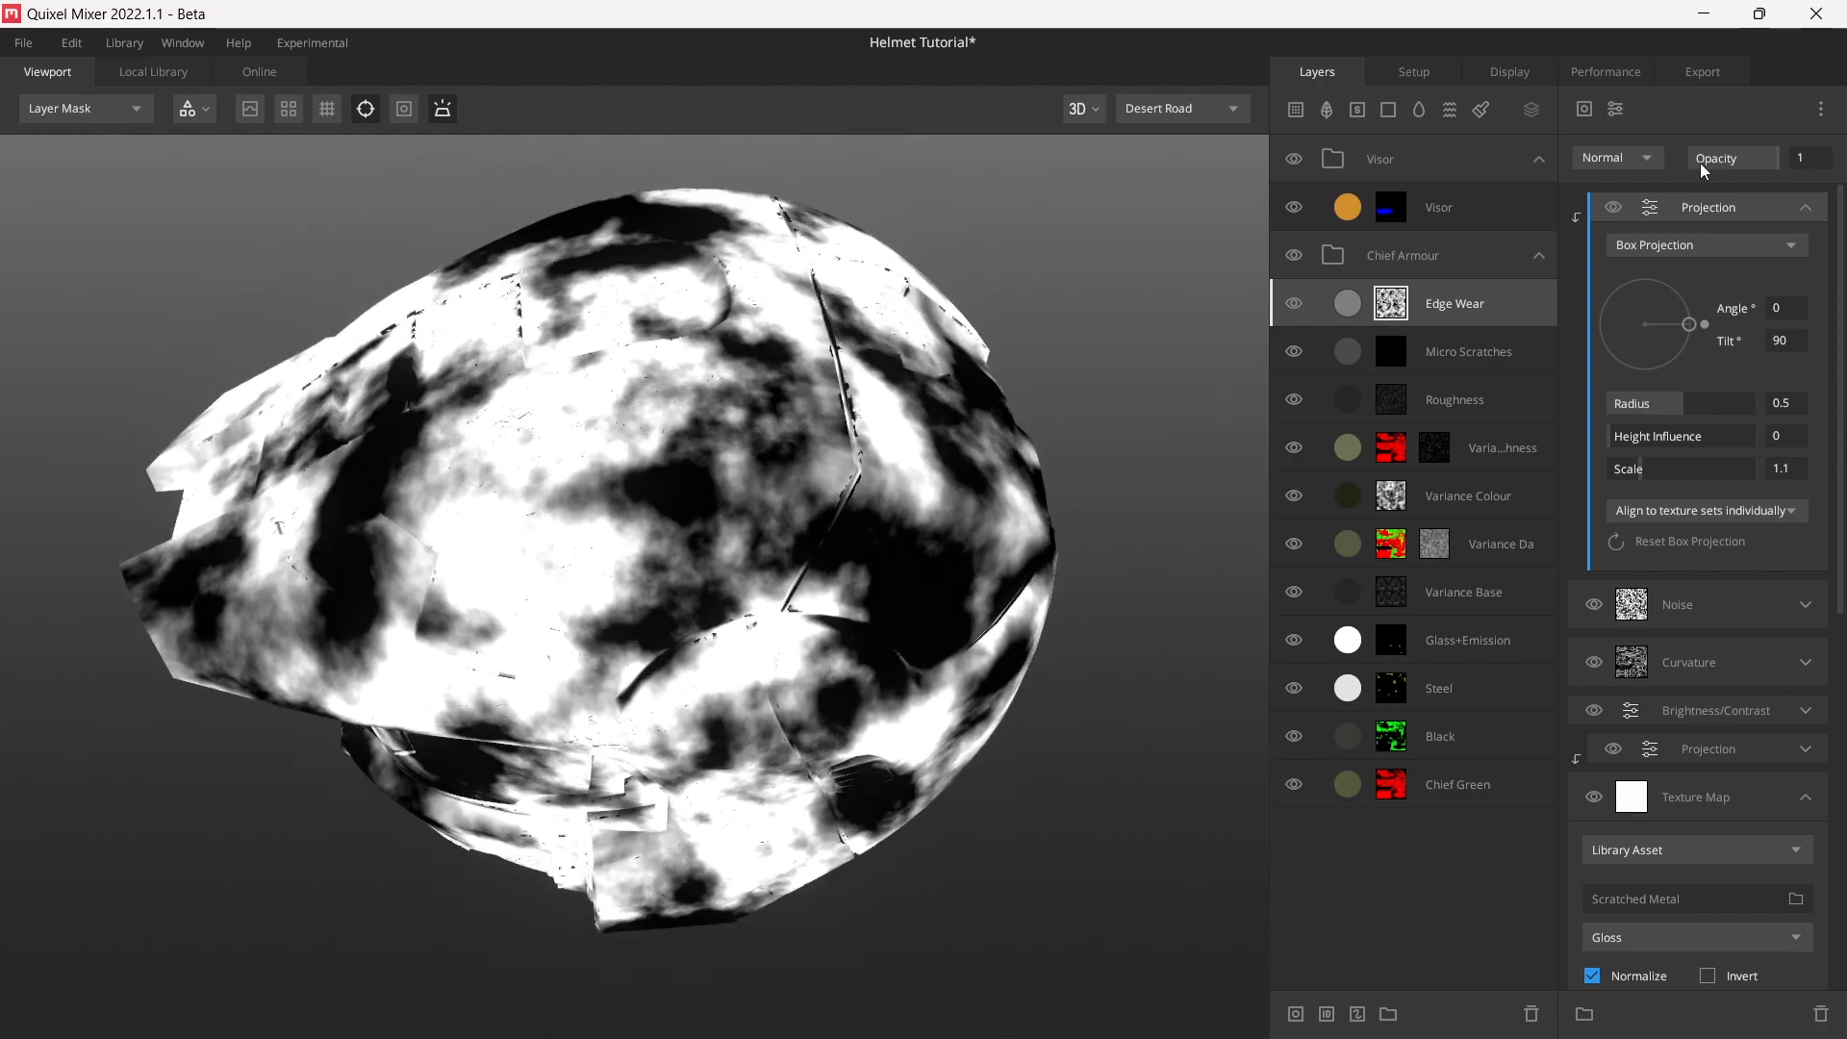
pyautogui.click(1806, 207)
pyautogui.click(1812, 257)
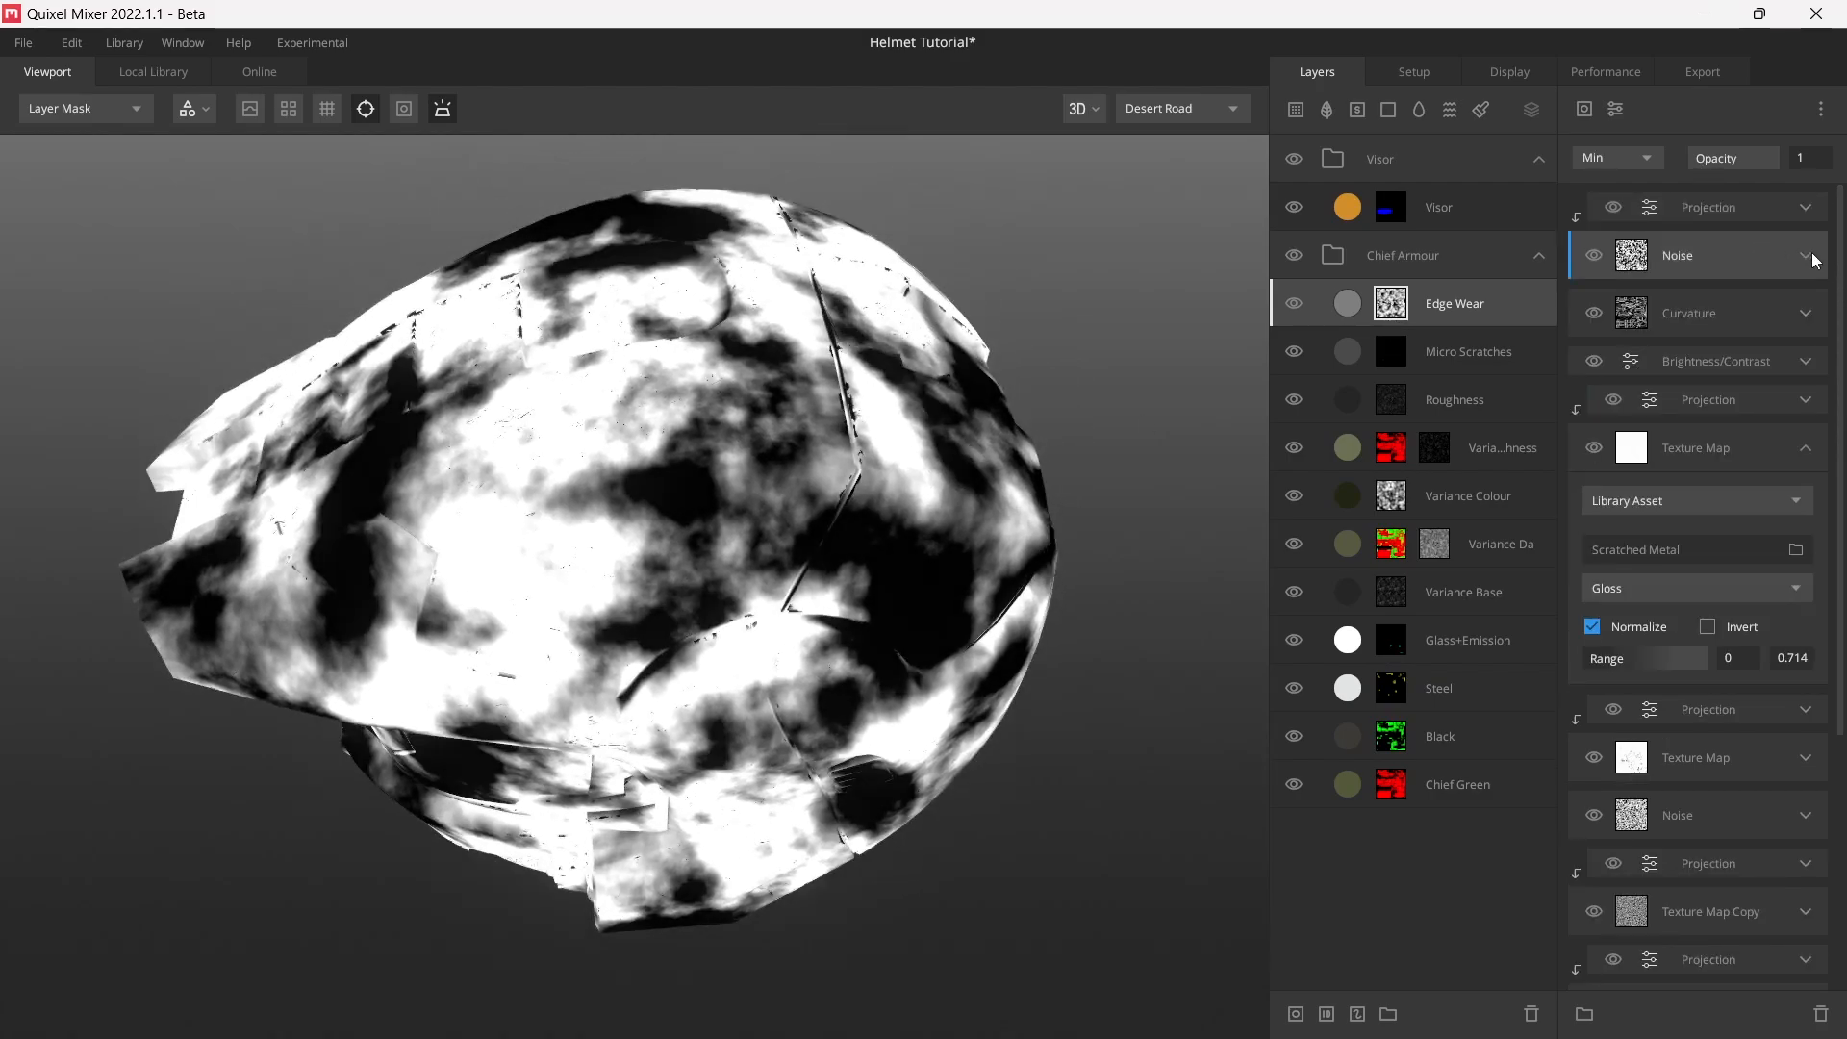
# - Add a Gradient Remap modifier at the top of the Edge Wear mask stack and set its upper Range to 0.18
pyautogui.moveTo(816, 447); pyautogui.dragTo(577, 423)
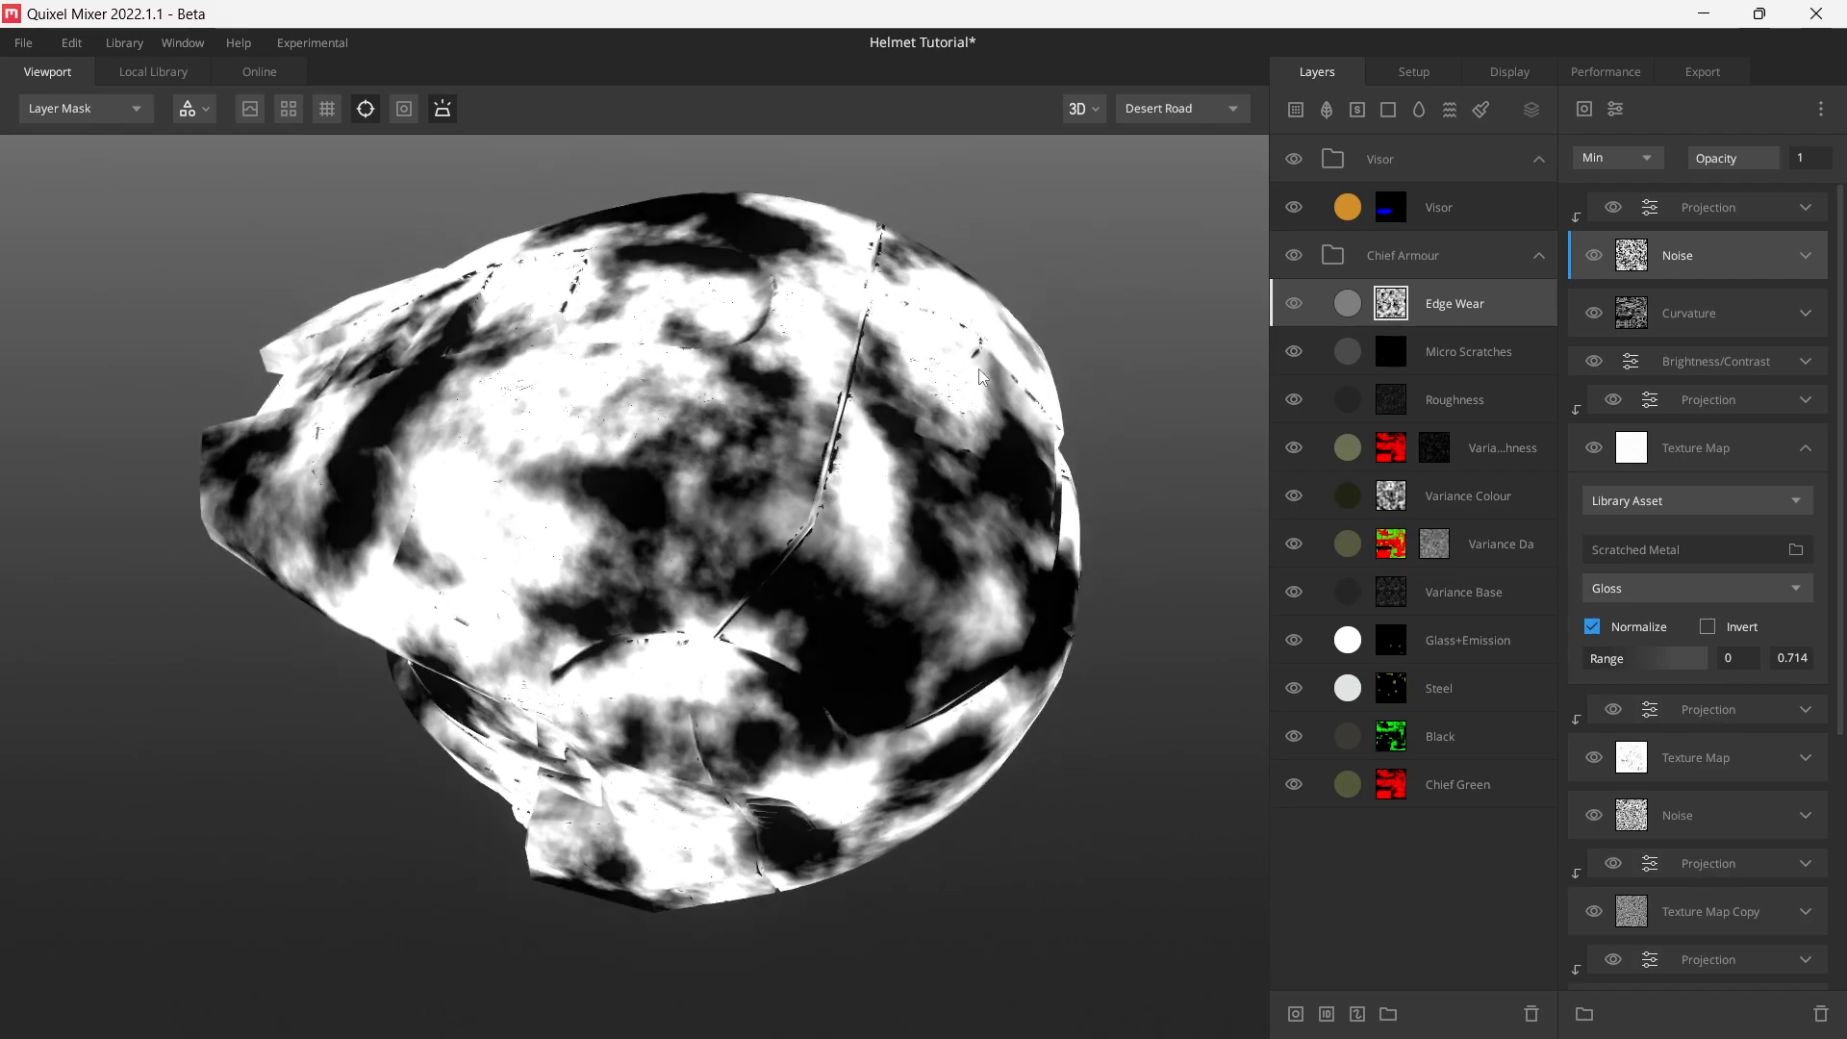
pyautogui.click(1809, 314)
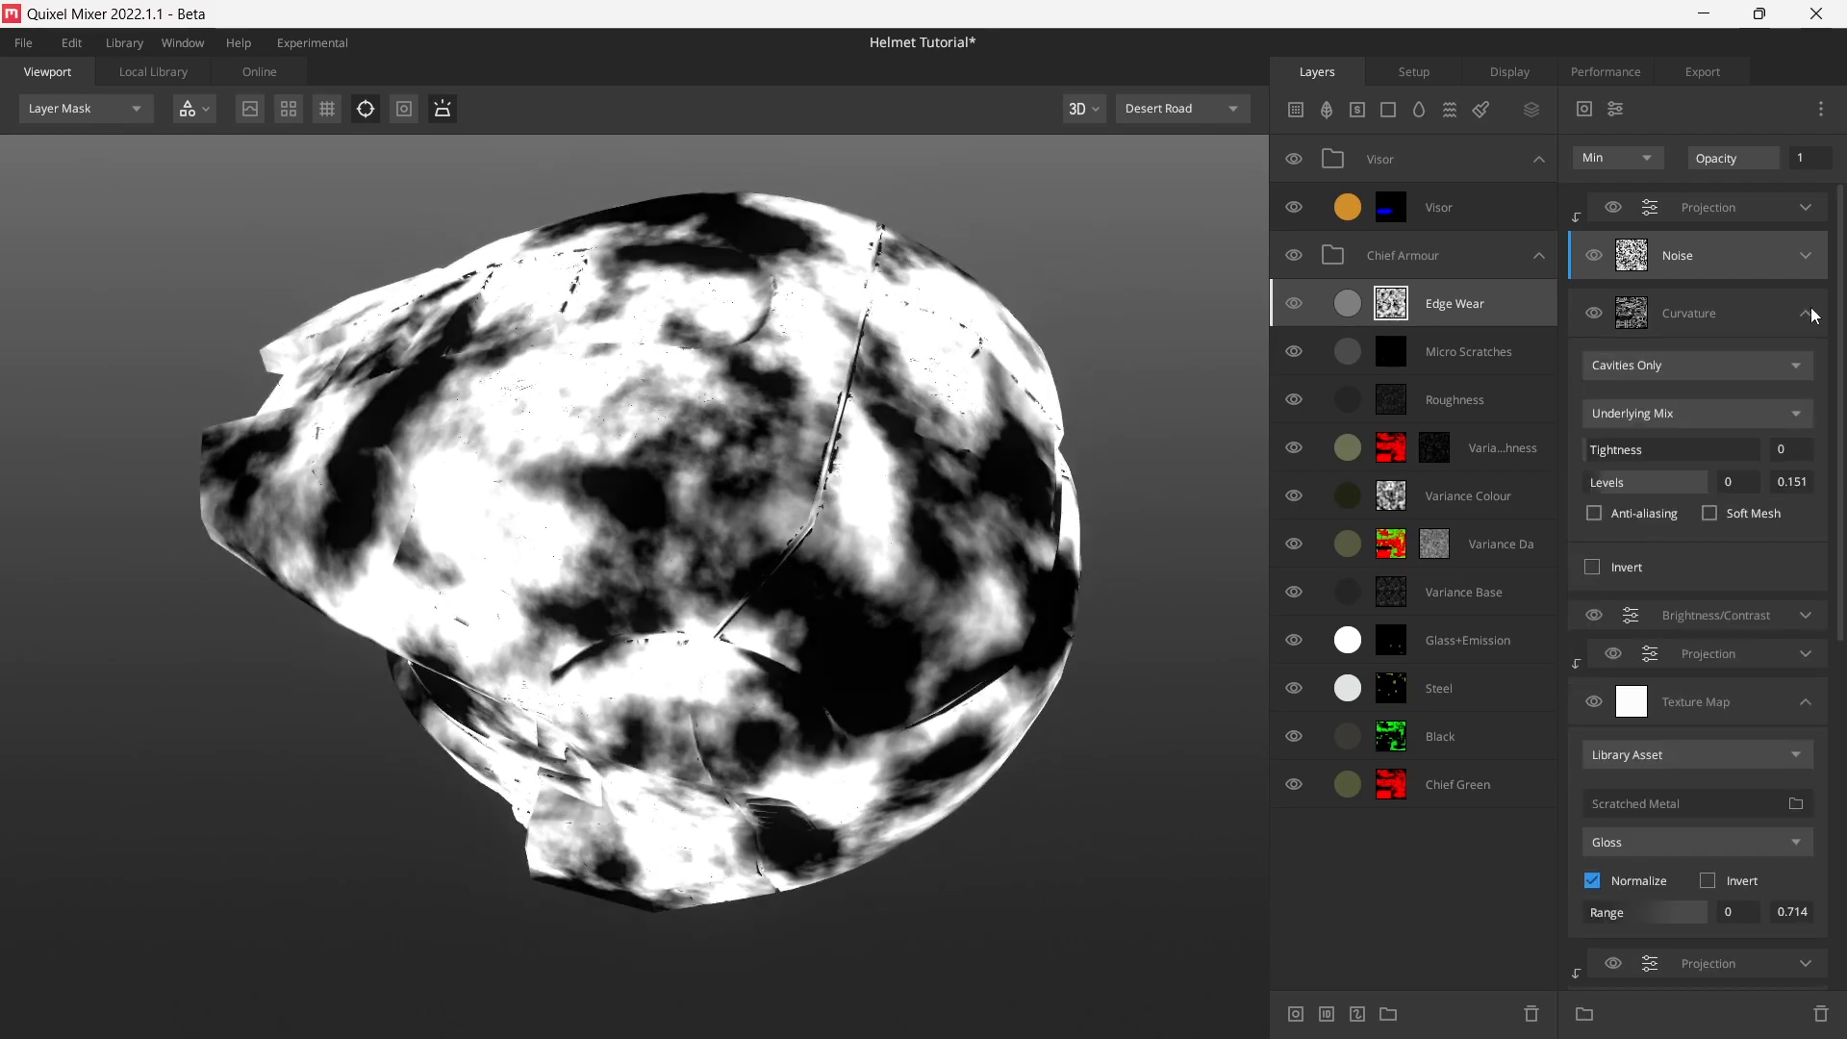
pyautogui.click(1806, 319)
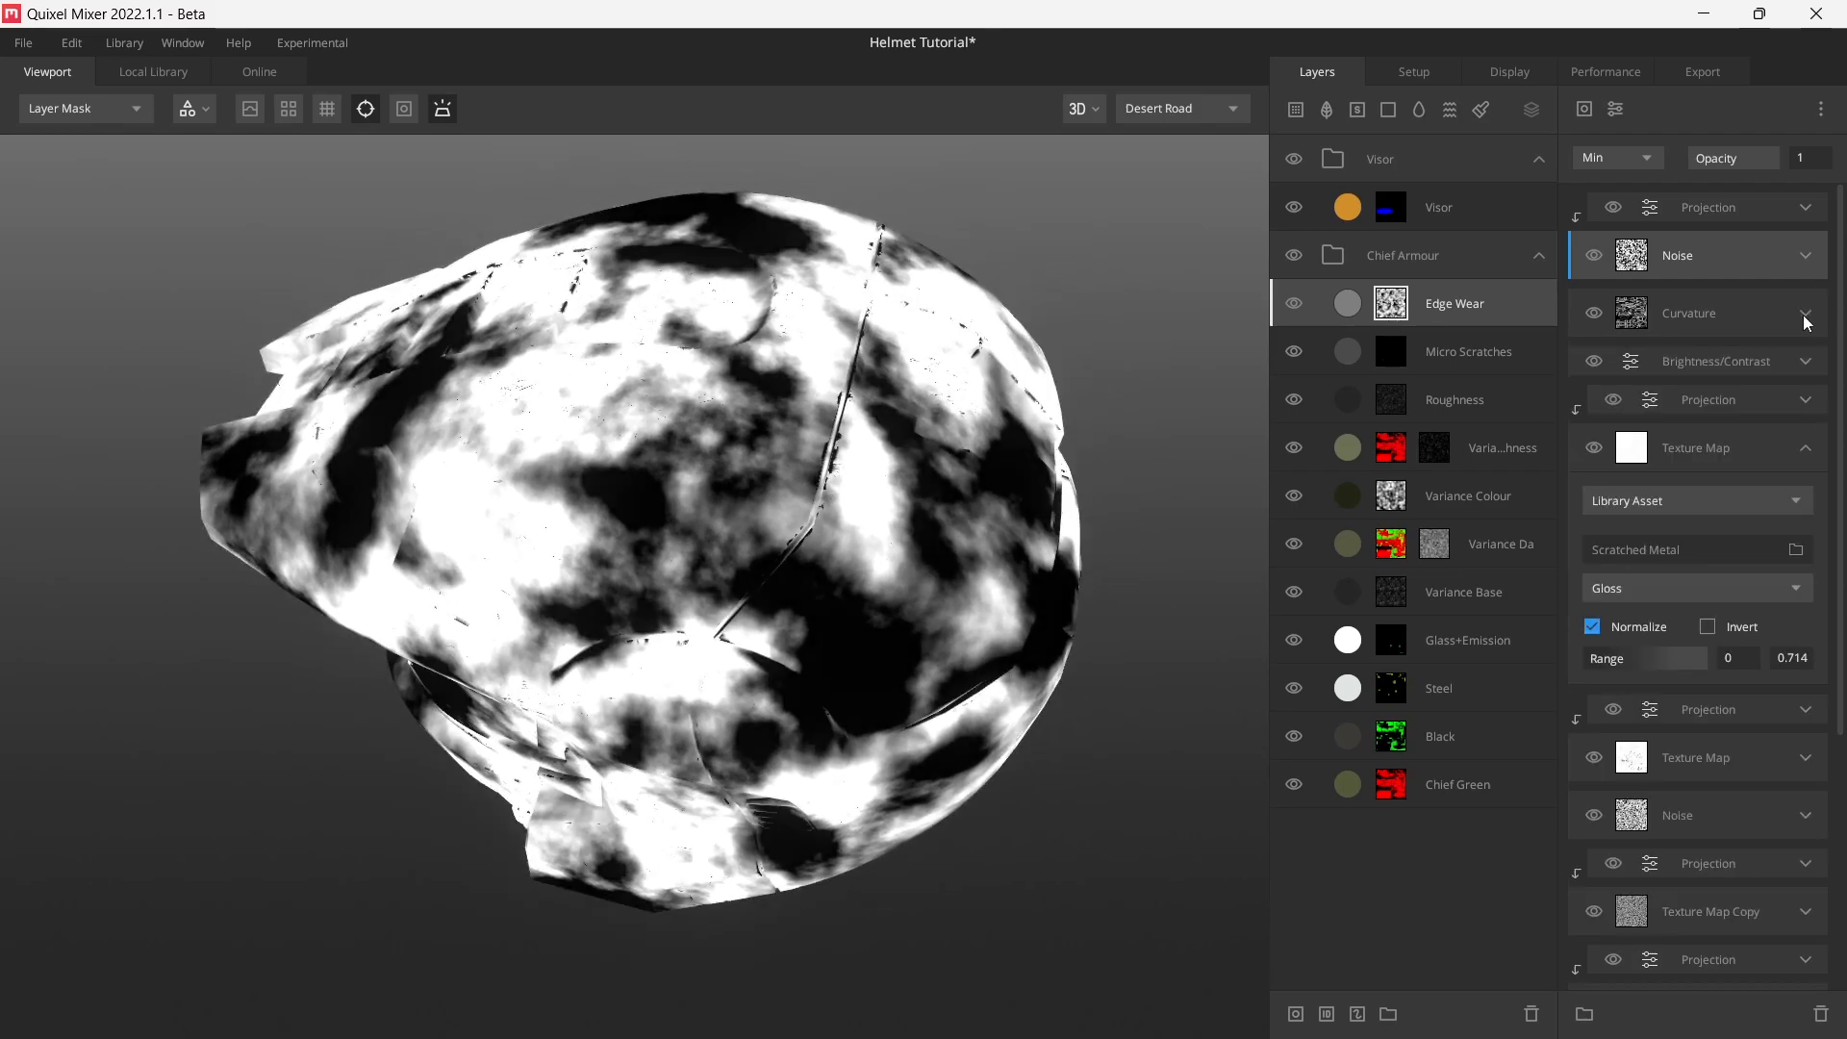
pyautogui.click(1770, 209)
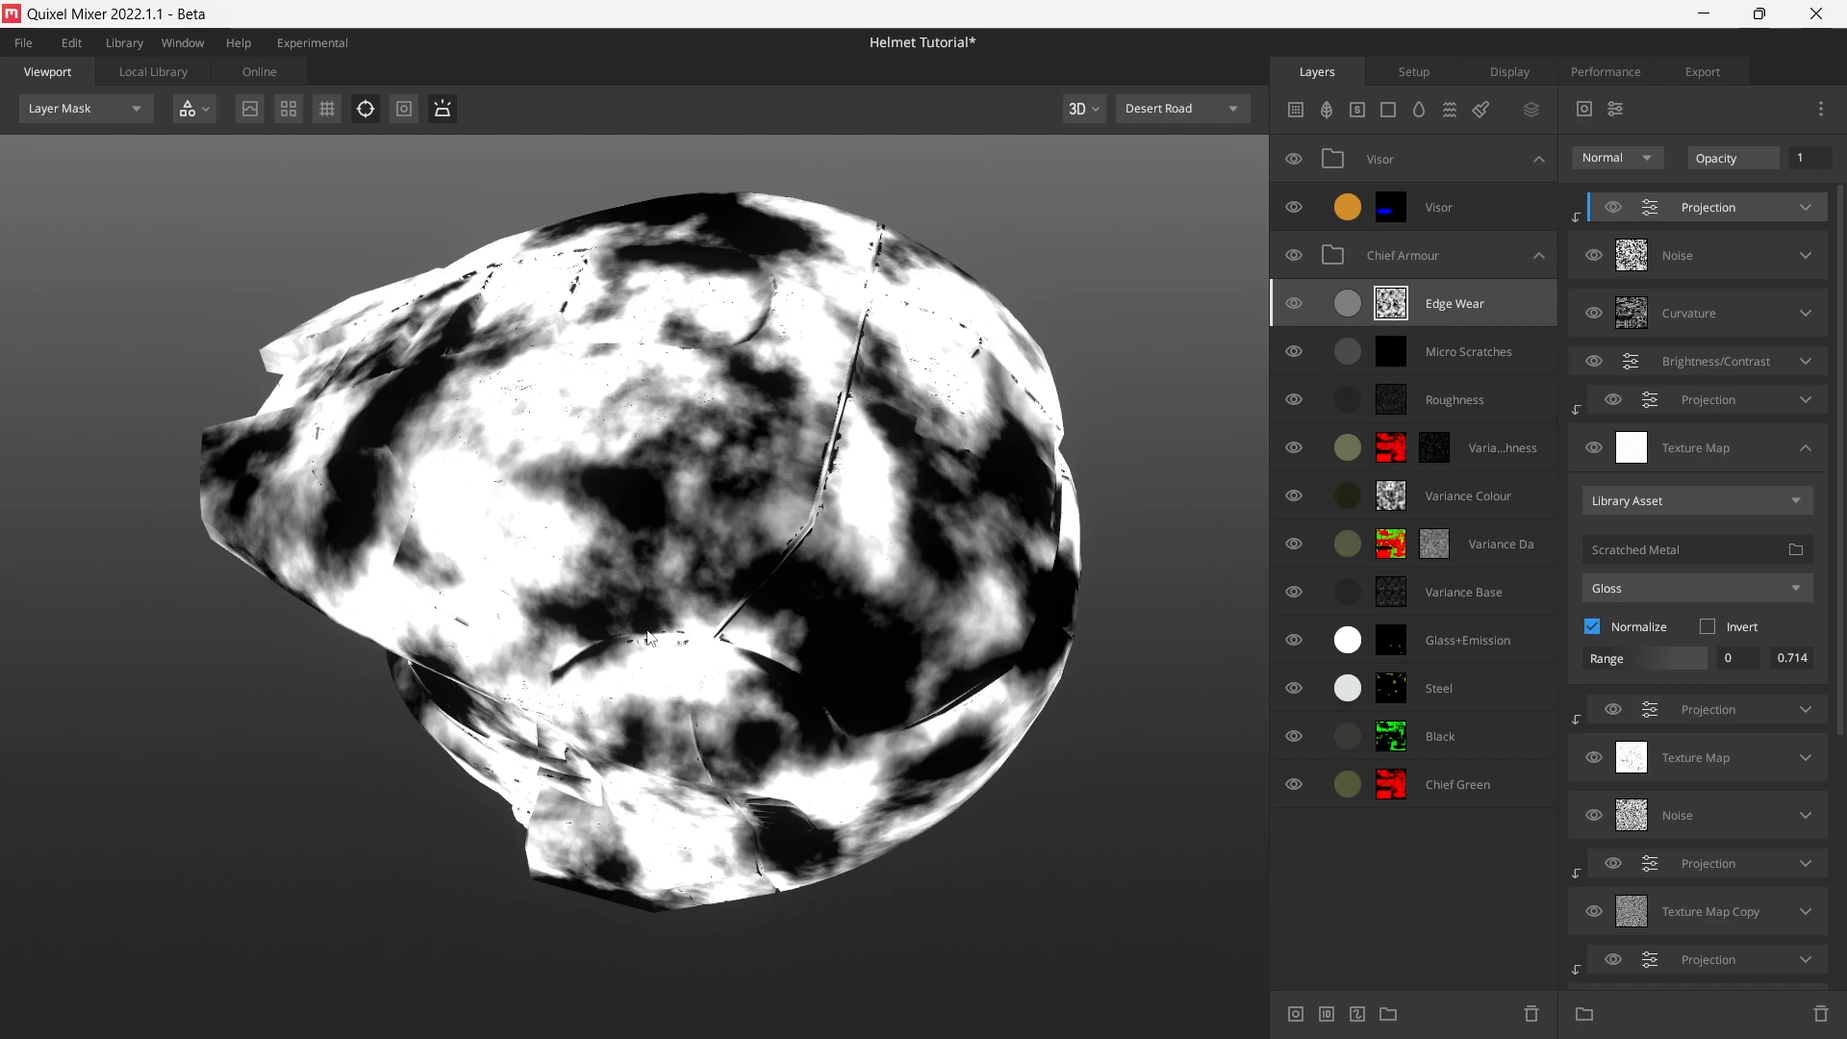
pyautogui.click(1616, 108)
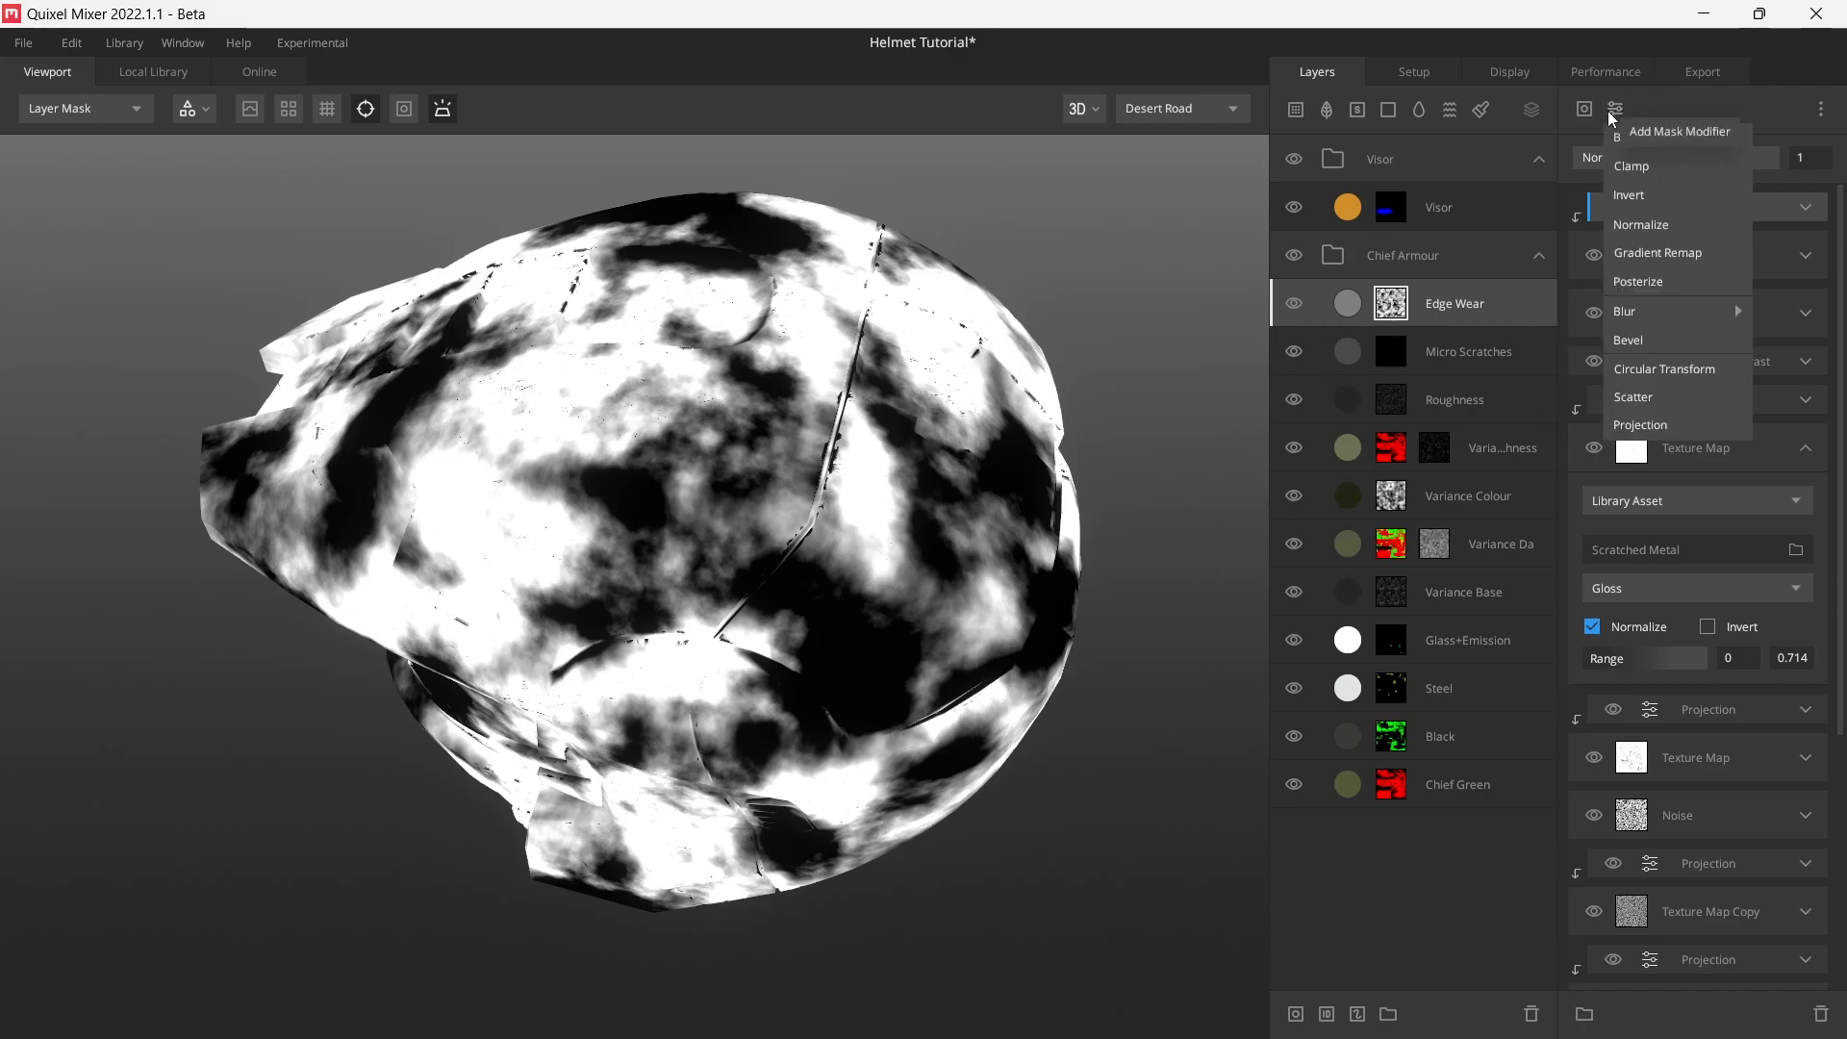
pyautogui.click(1685, 271)
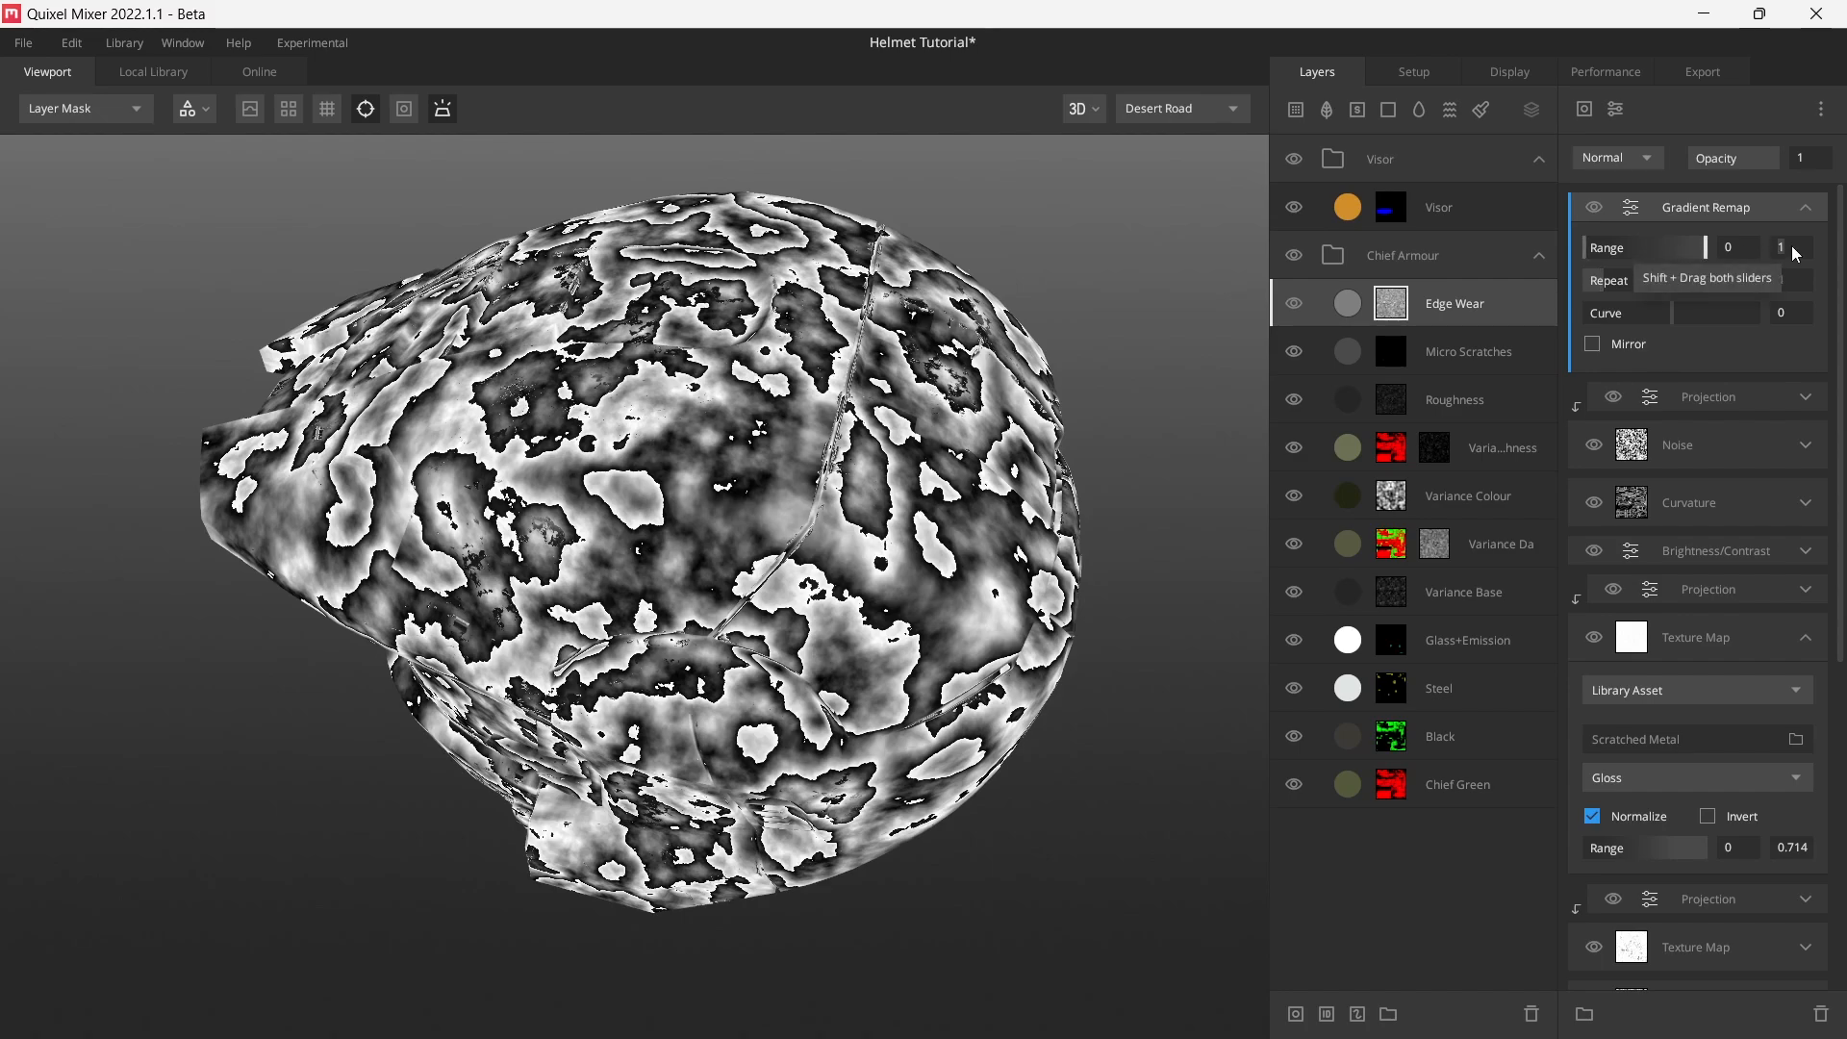
pyautogui.write('8')
pyautogui.press('Return')
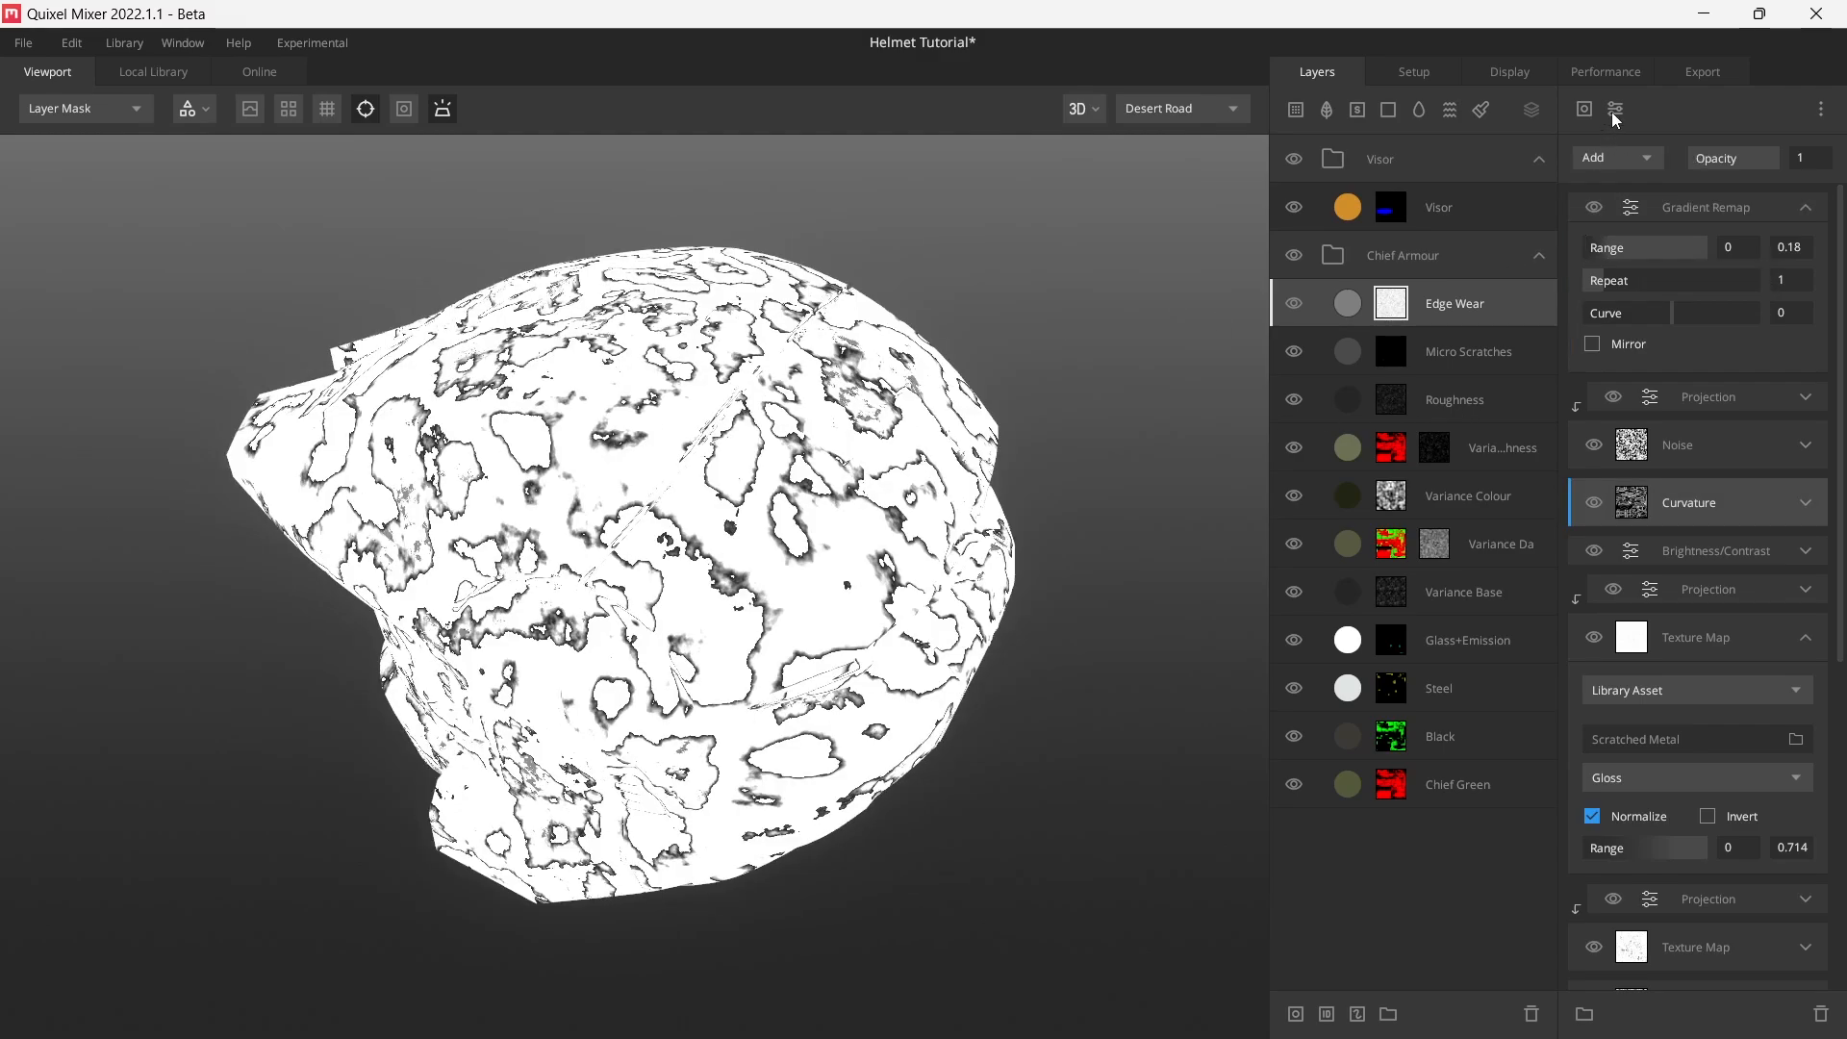
# - Add an Invert modifier above the cavity Curvature and set the Gradient Remap's upper Range to 0.135 and Repeat to 0
pyautogui.click(1615, 110)
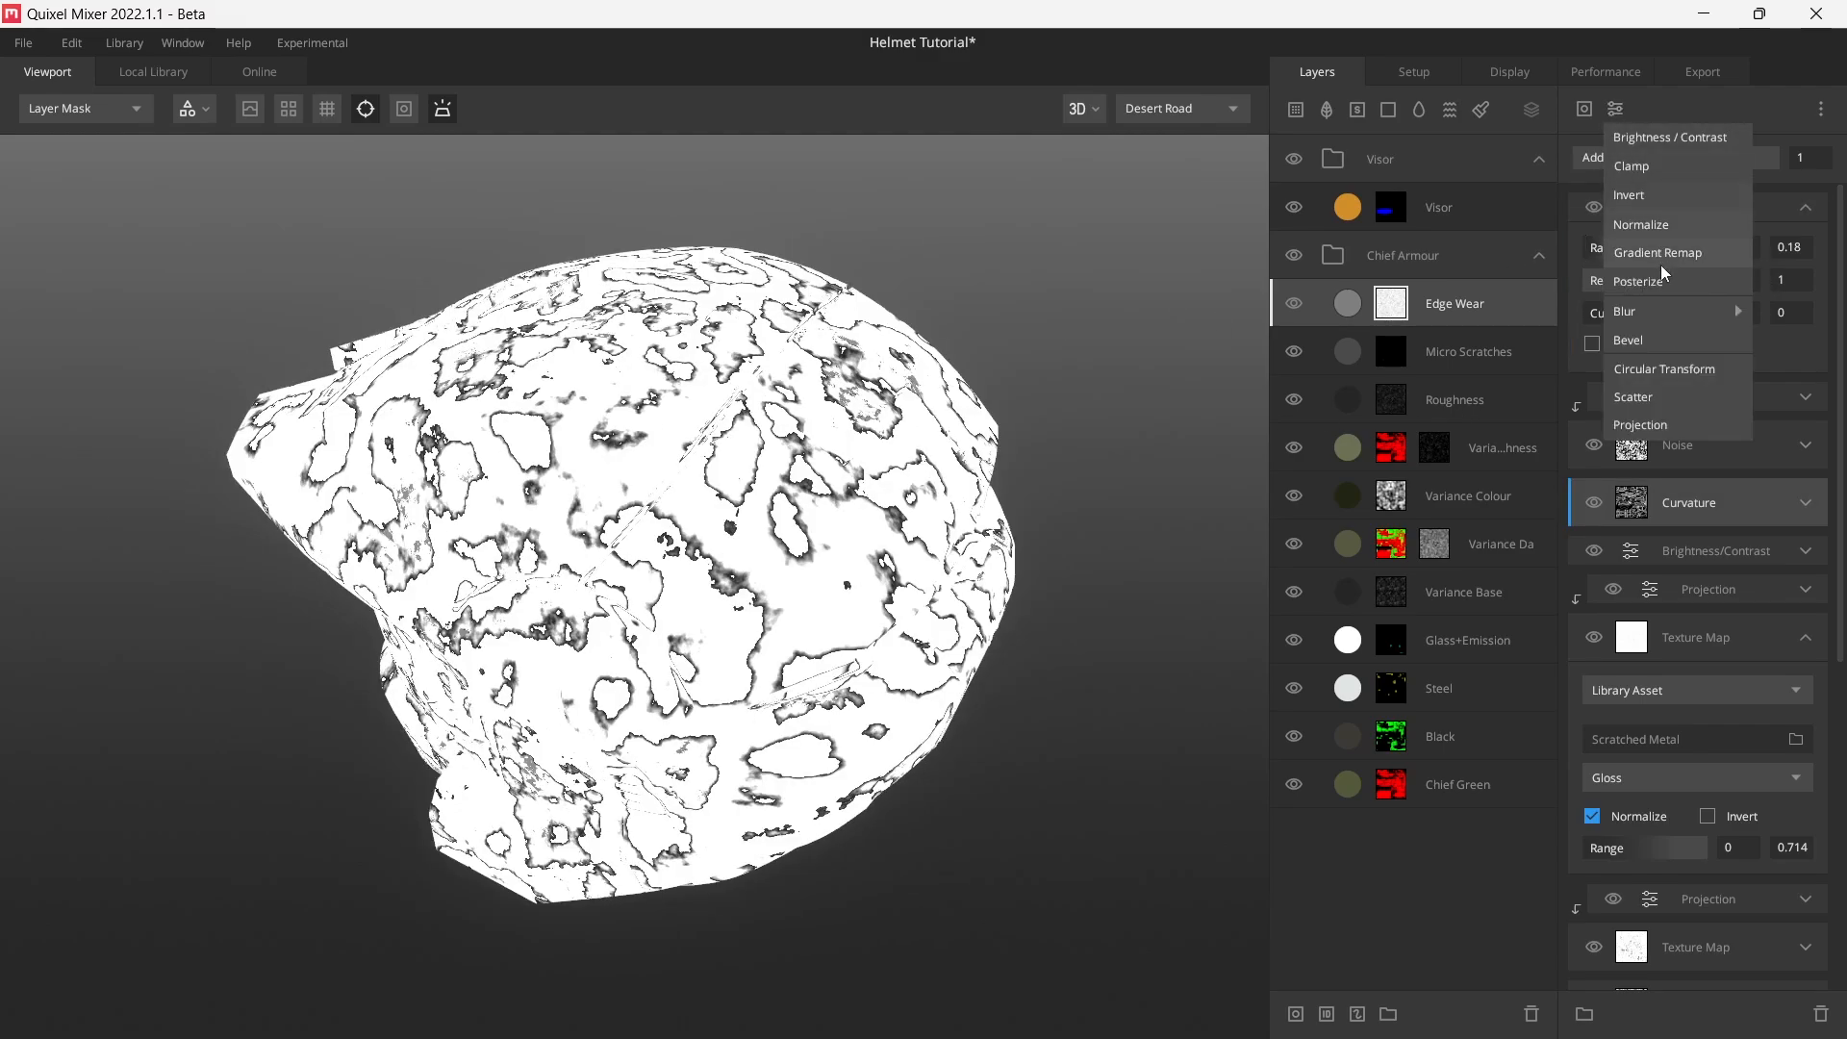
pyautogui.click(1665, 199)
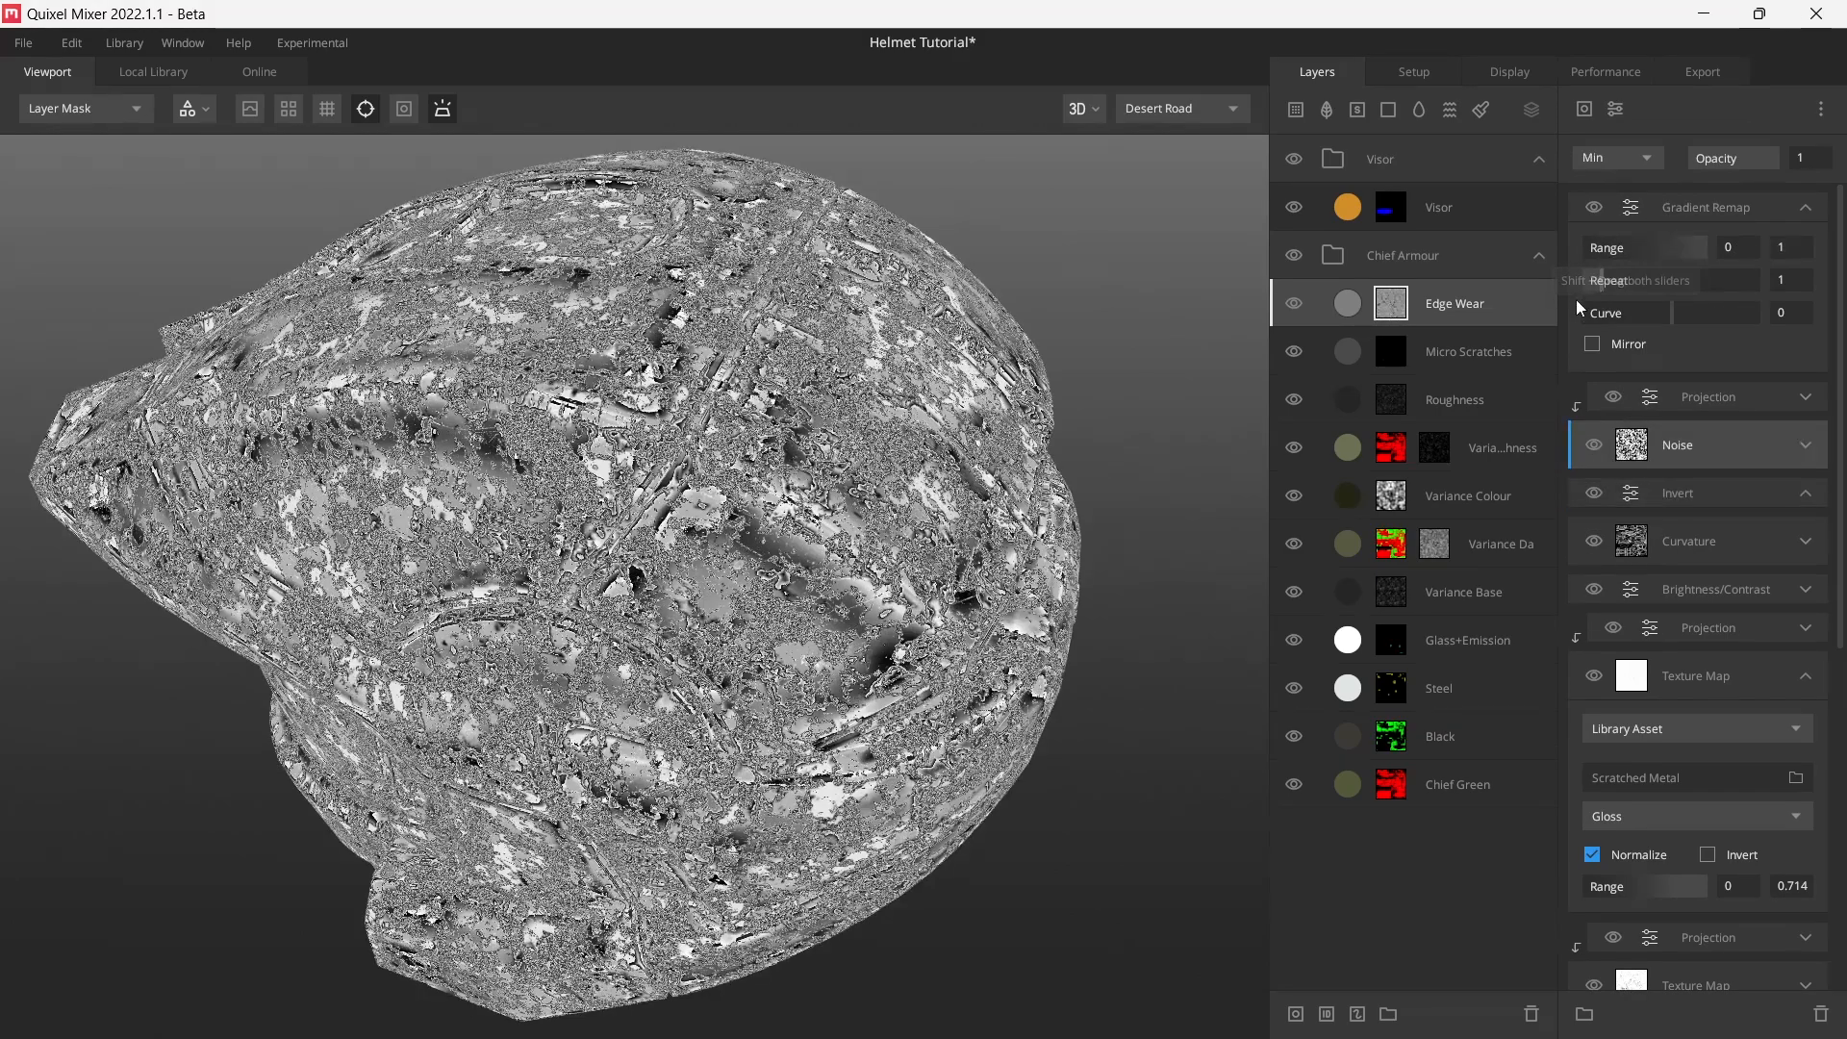
pyautogui.moveTo(1706, 248); pyautogui.dragTo(1603, 258)
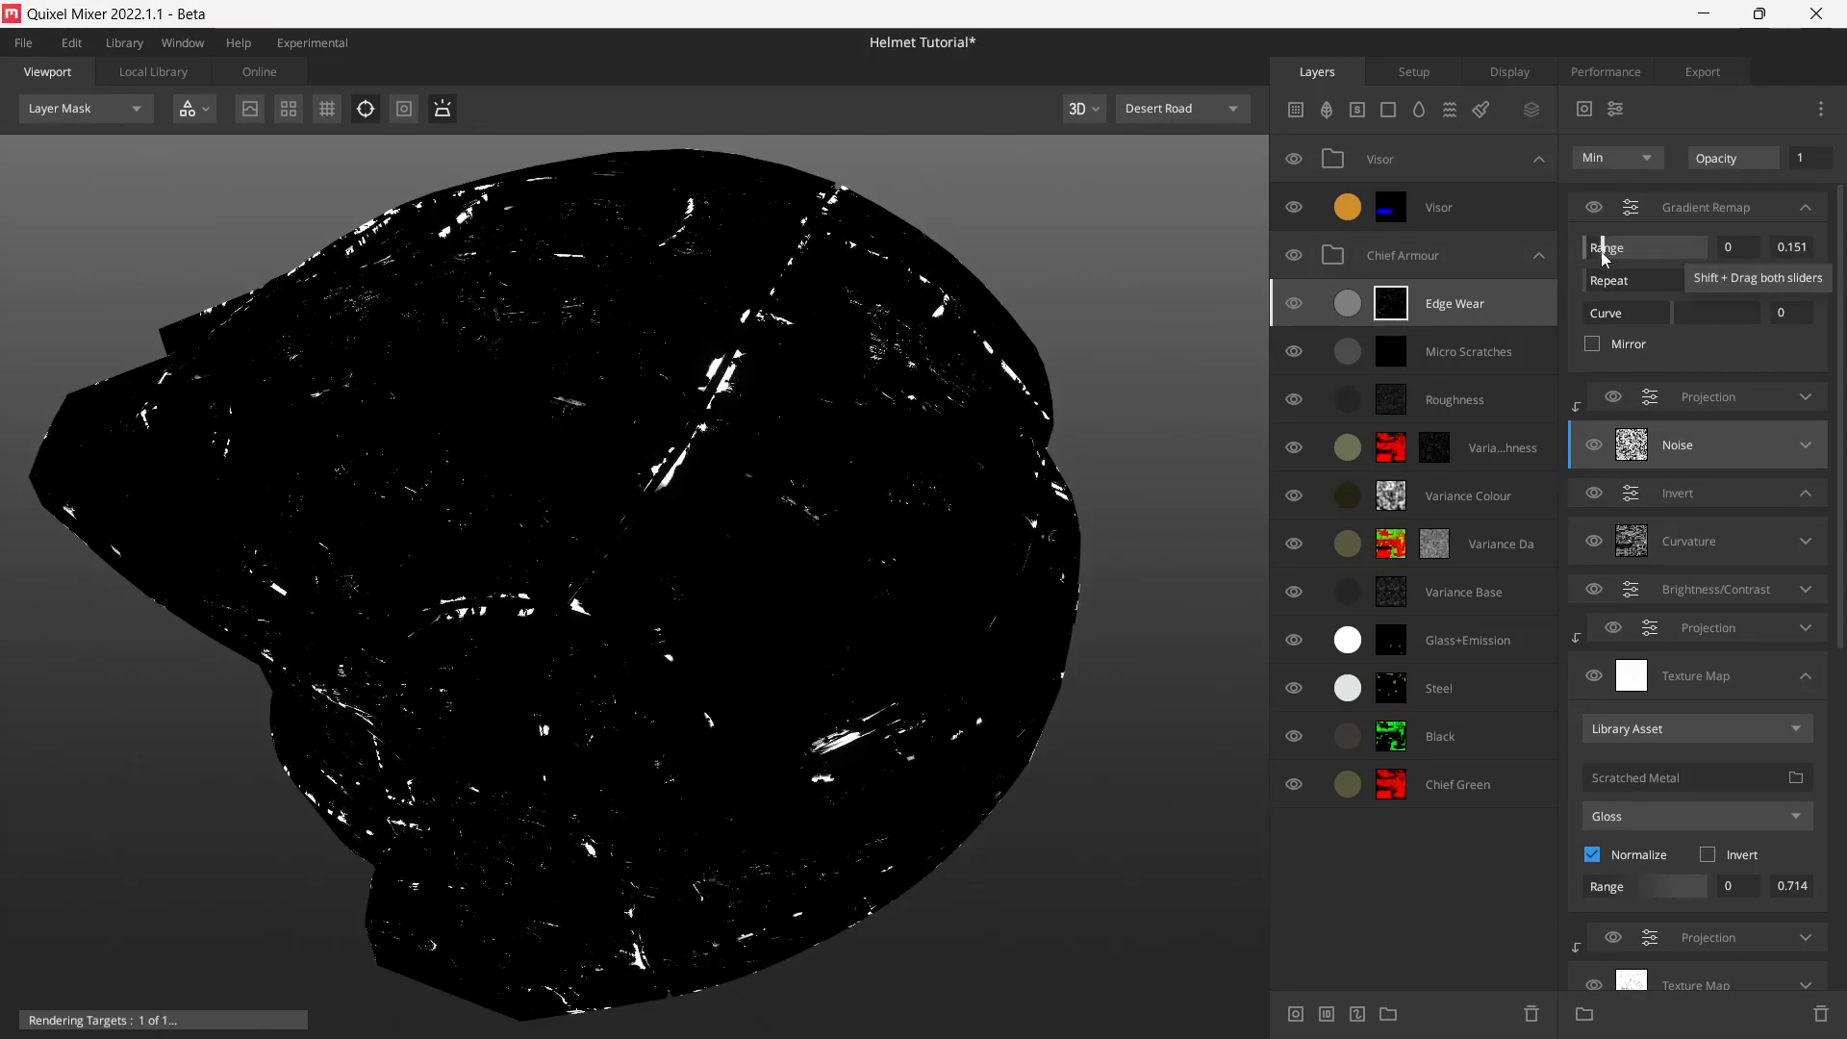
# - Examine the Edge Wear mask across the helmet's crown, panel seams and sides
pyautogui.moveTo(654, 494); pyautogui.dragTo(808, 502)
pyautogui.moveTo(631, 612); pyautogui.dragTo(539, 533)
pyautogui.moveTo(539, 533); pyautogui.dragTo(696, 620, button='middle')
pyautogui.scroll(2, 697, 620)
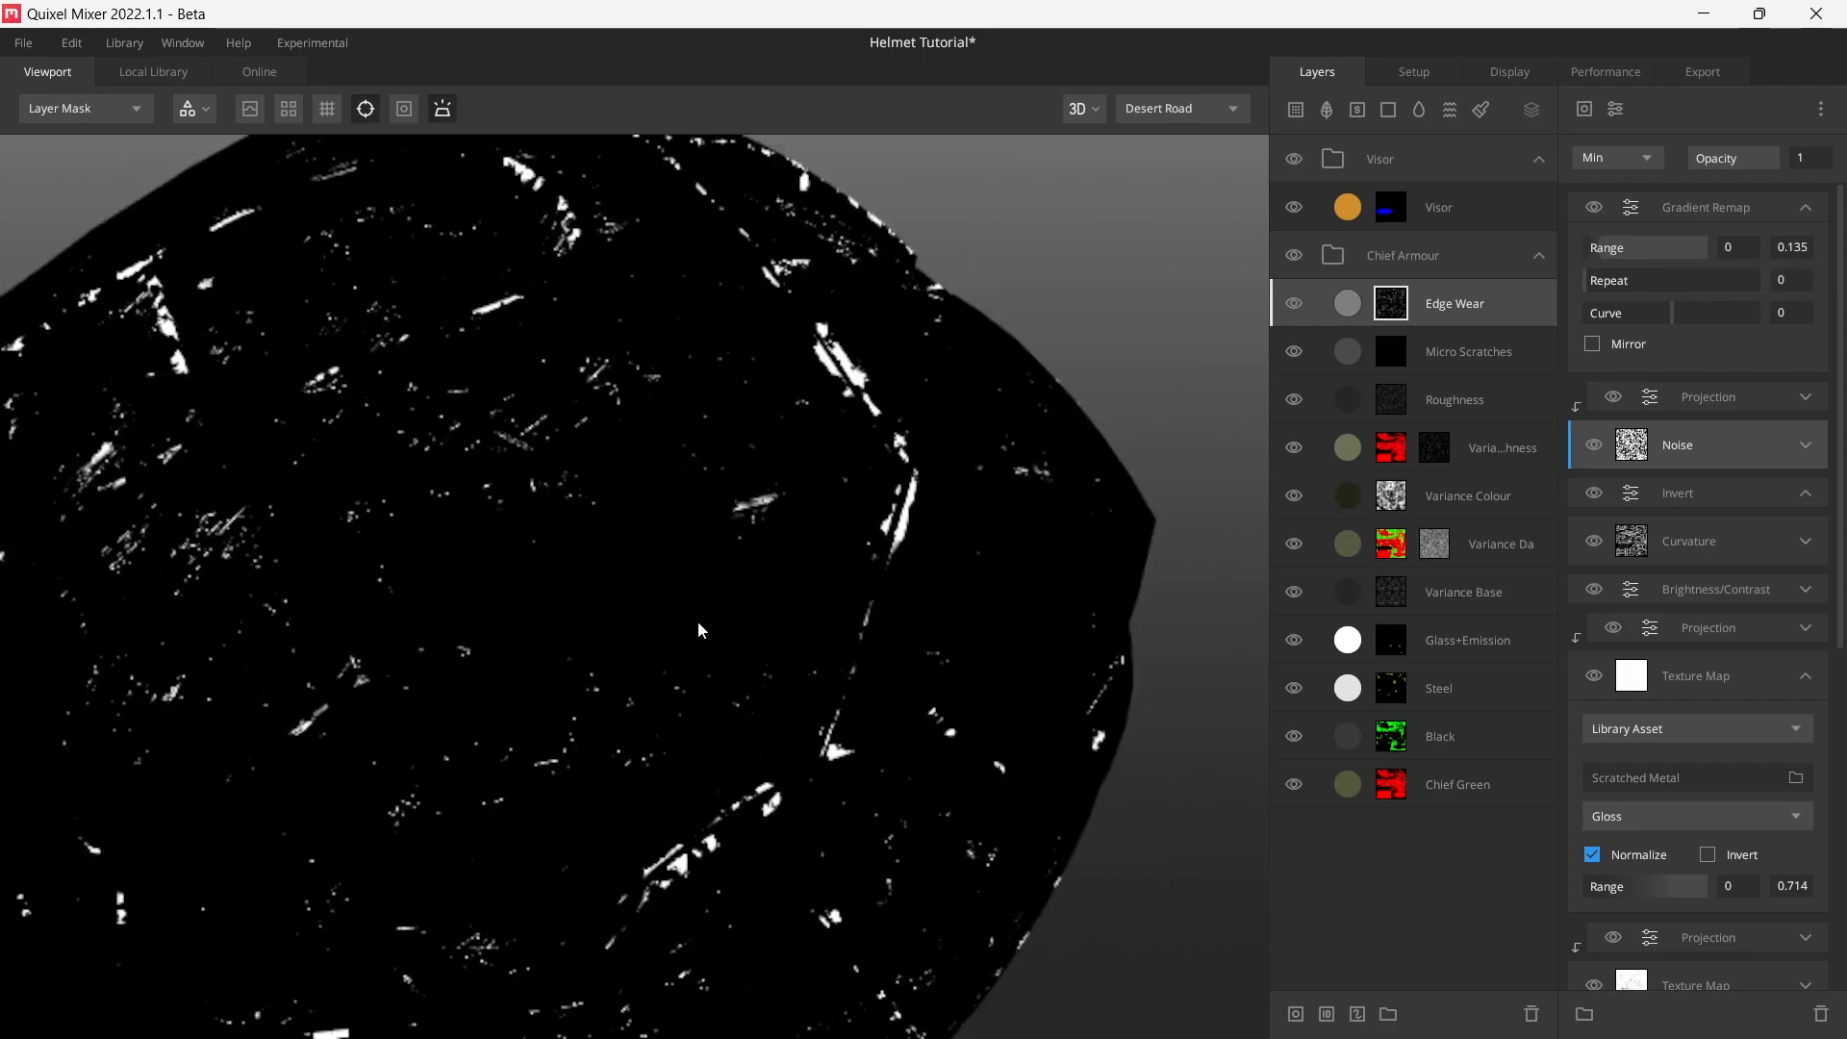
pyautogui.scroll(5, 687, 605)
pyautogui.scroll(-3, 687, 604)
pyautogui.moveTo(708, 616); pyautogui.dragTo(574, 534)
pyautogui.scroll(-3, 666, 543)
pyautogui.moveTo(669, 620); pyautogui.dragTo(646, 489)
pyautogui.moveTo(654, 493); pyautogui.dragTo(677, 431, button='middle')
pyautogui.moveTo(678, 438); pyautogui.dragTo(741, 653)
pyautogui.scroll(-3, 718, 606)
pyautogui.moveTo(741, 653); pyautogui.dragTo(706, 569, button='middle')
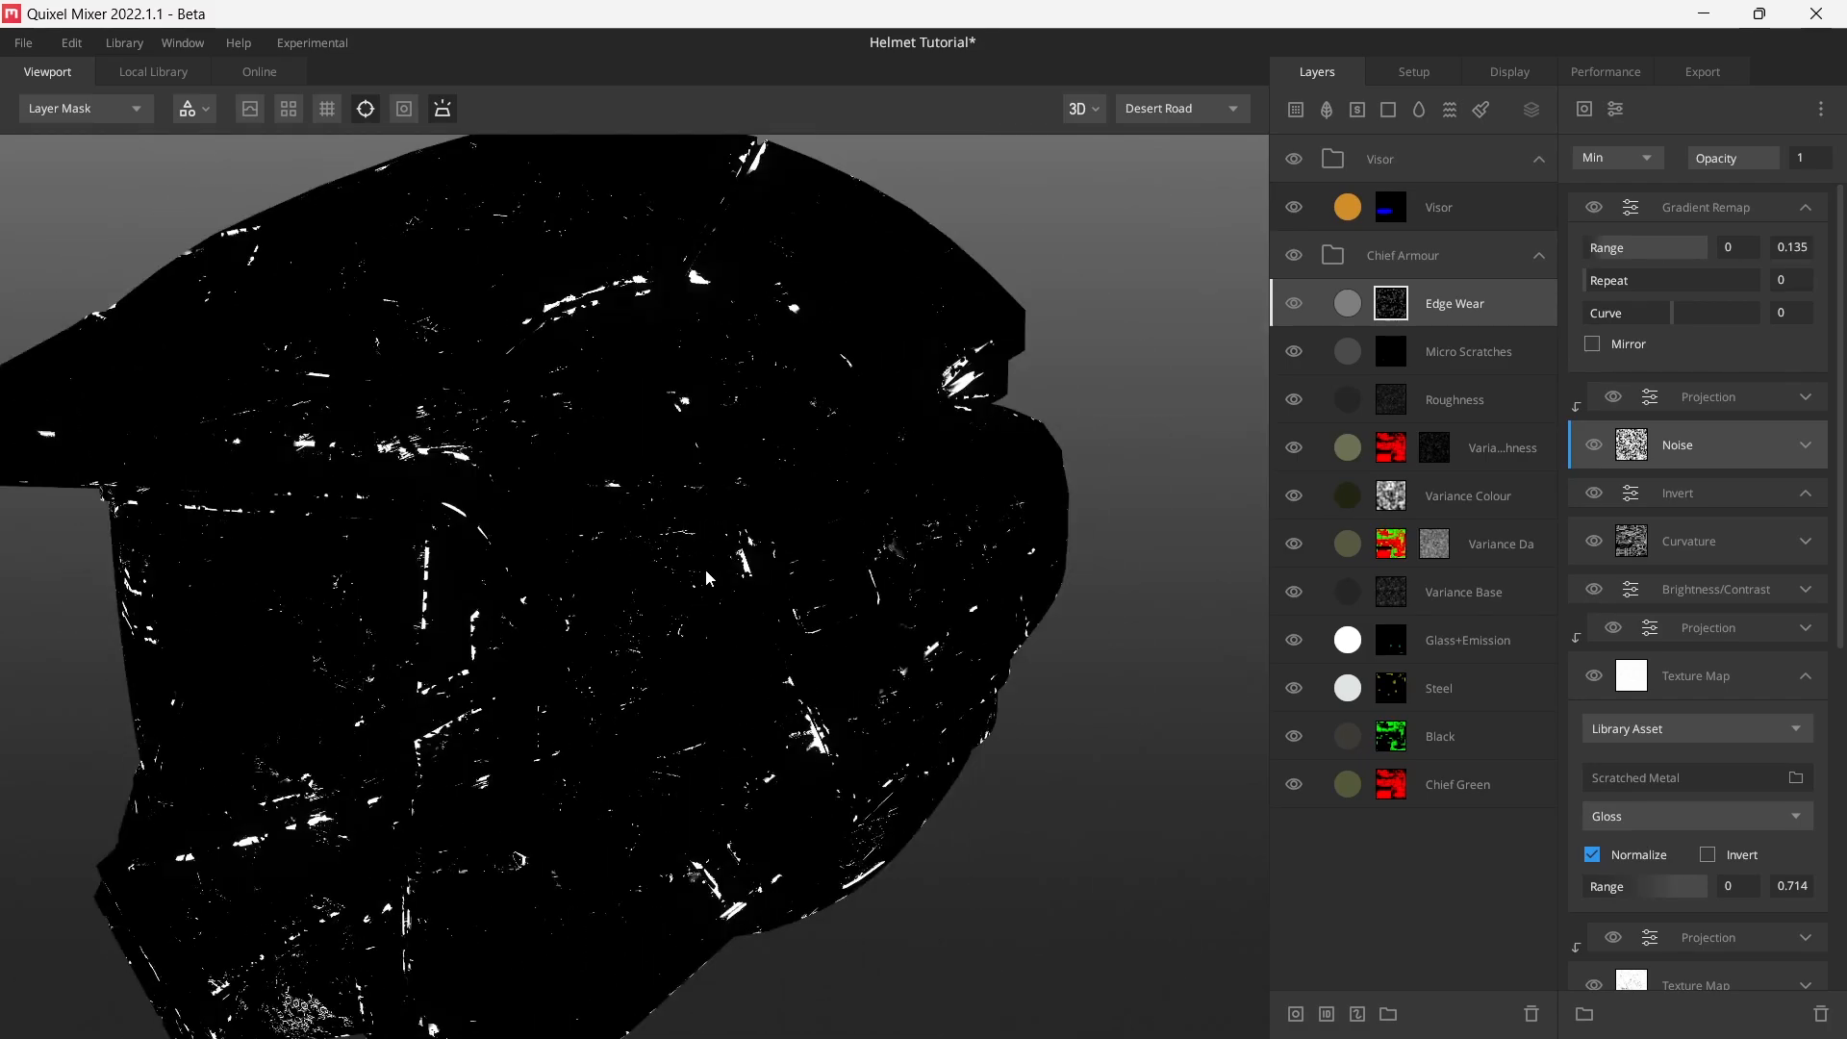
# - Display the helmet in PBR Metalness and raise the Gradient Remap's upper Range to 0.151
pyautogui.press('m')
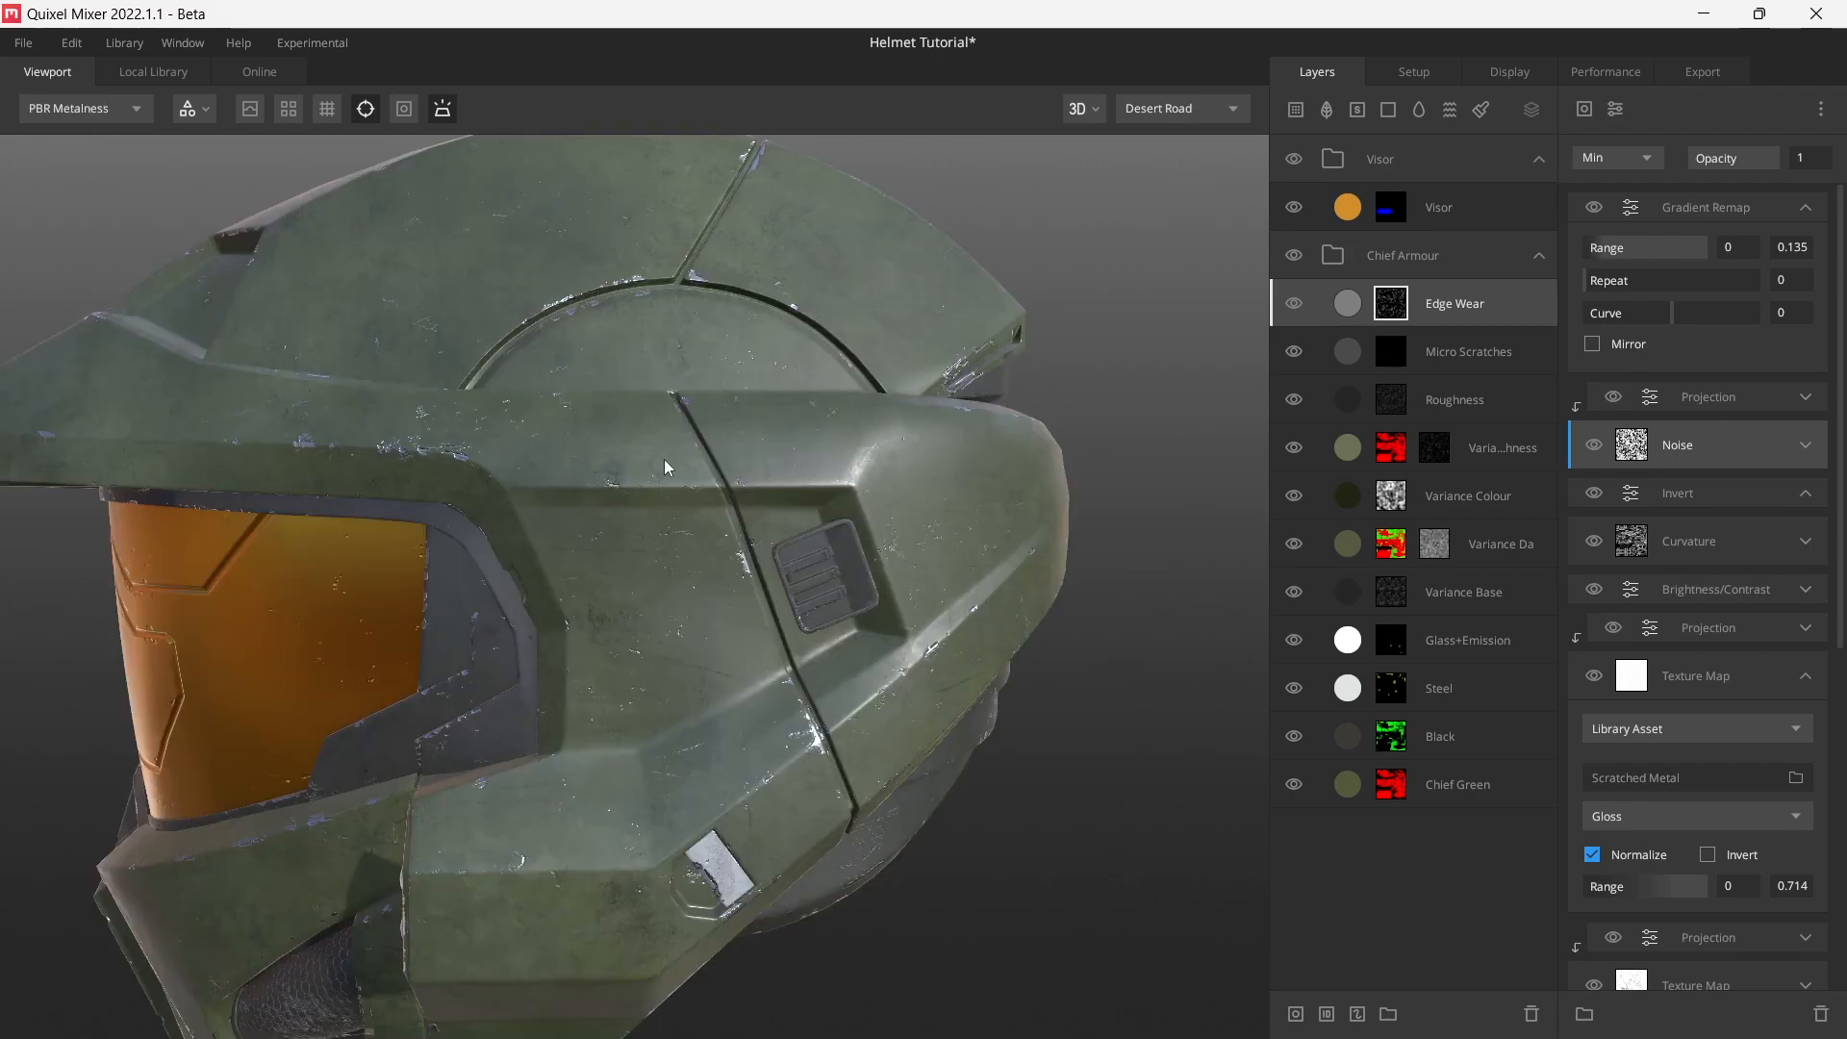
pyautogui.moveTo(664, 459); pyautogui.dragTo(641, 464)
pyautogui.moveTo(598, 450); pyautogui.dragTo(622, 483, button='middle')
pyautogui.moveTo(622, 483)
pyautogui.mouseDown()
pyautogui.moveTo(696, 511)
pyautogui.moveTo(630, 495)
pyautogui.mouseUp()
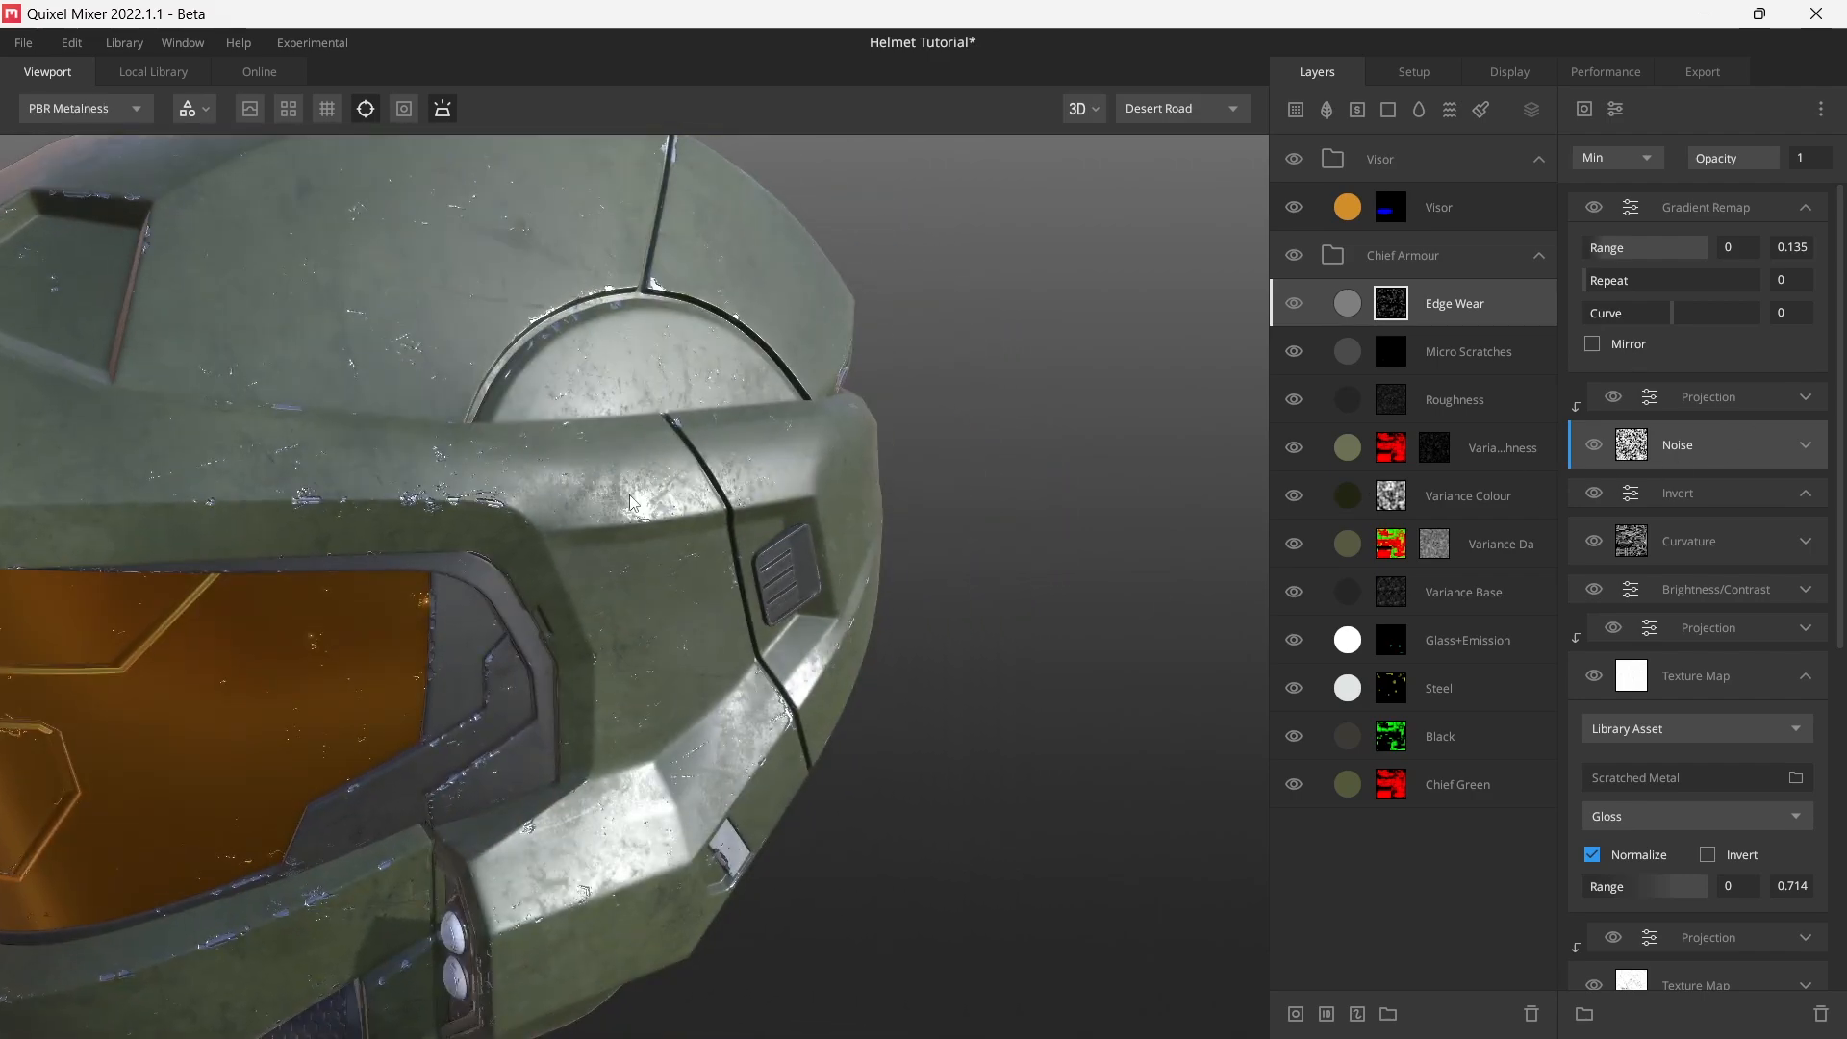
pyautogui.moveTo(629, 494); pyautogui.dragTo(679, 527, button='middle')
pyautogui.scroll(3, 644, 556)
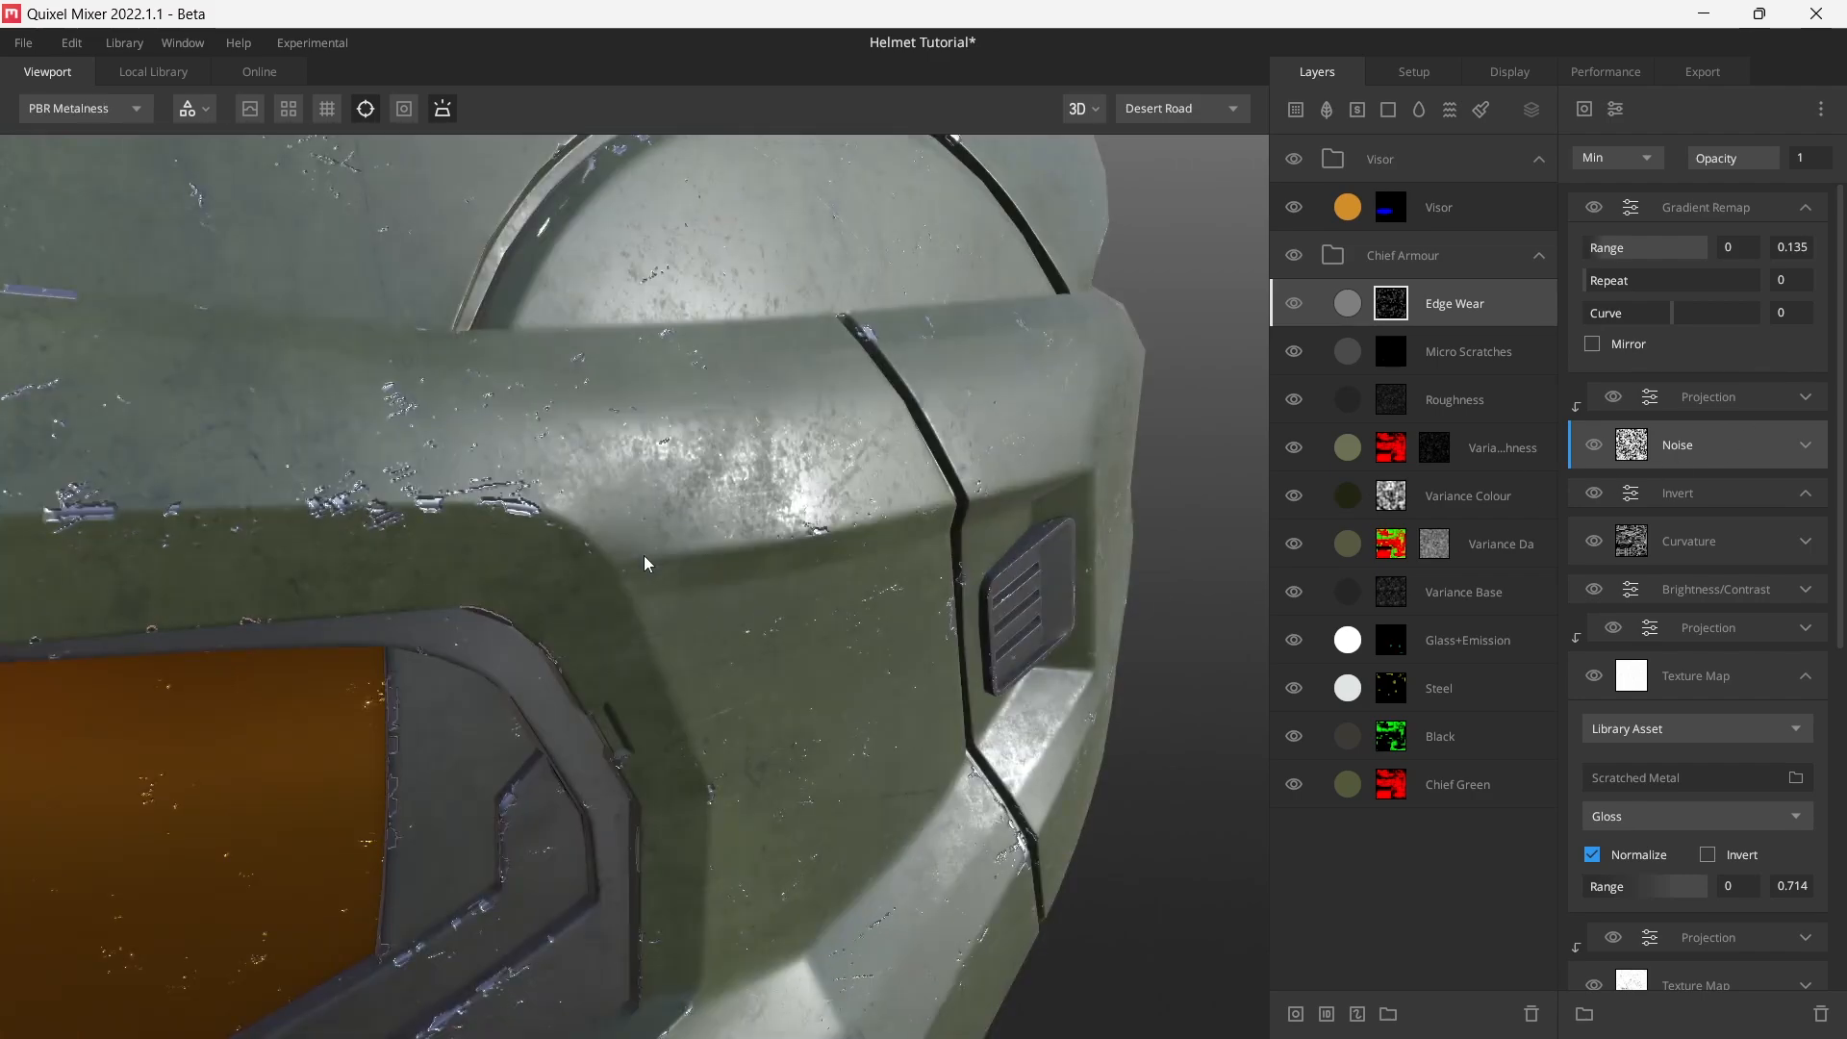
pyautogui.moveTo(1605, 256)
pyautogui.mouseDown()
pyautogui.moveTo(1631, 256)
pyautogui.moveTo(1605, 256)
pyautogui.mouseUp()
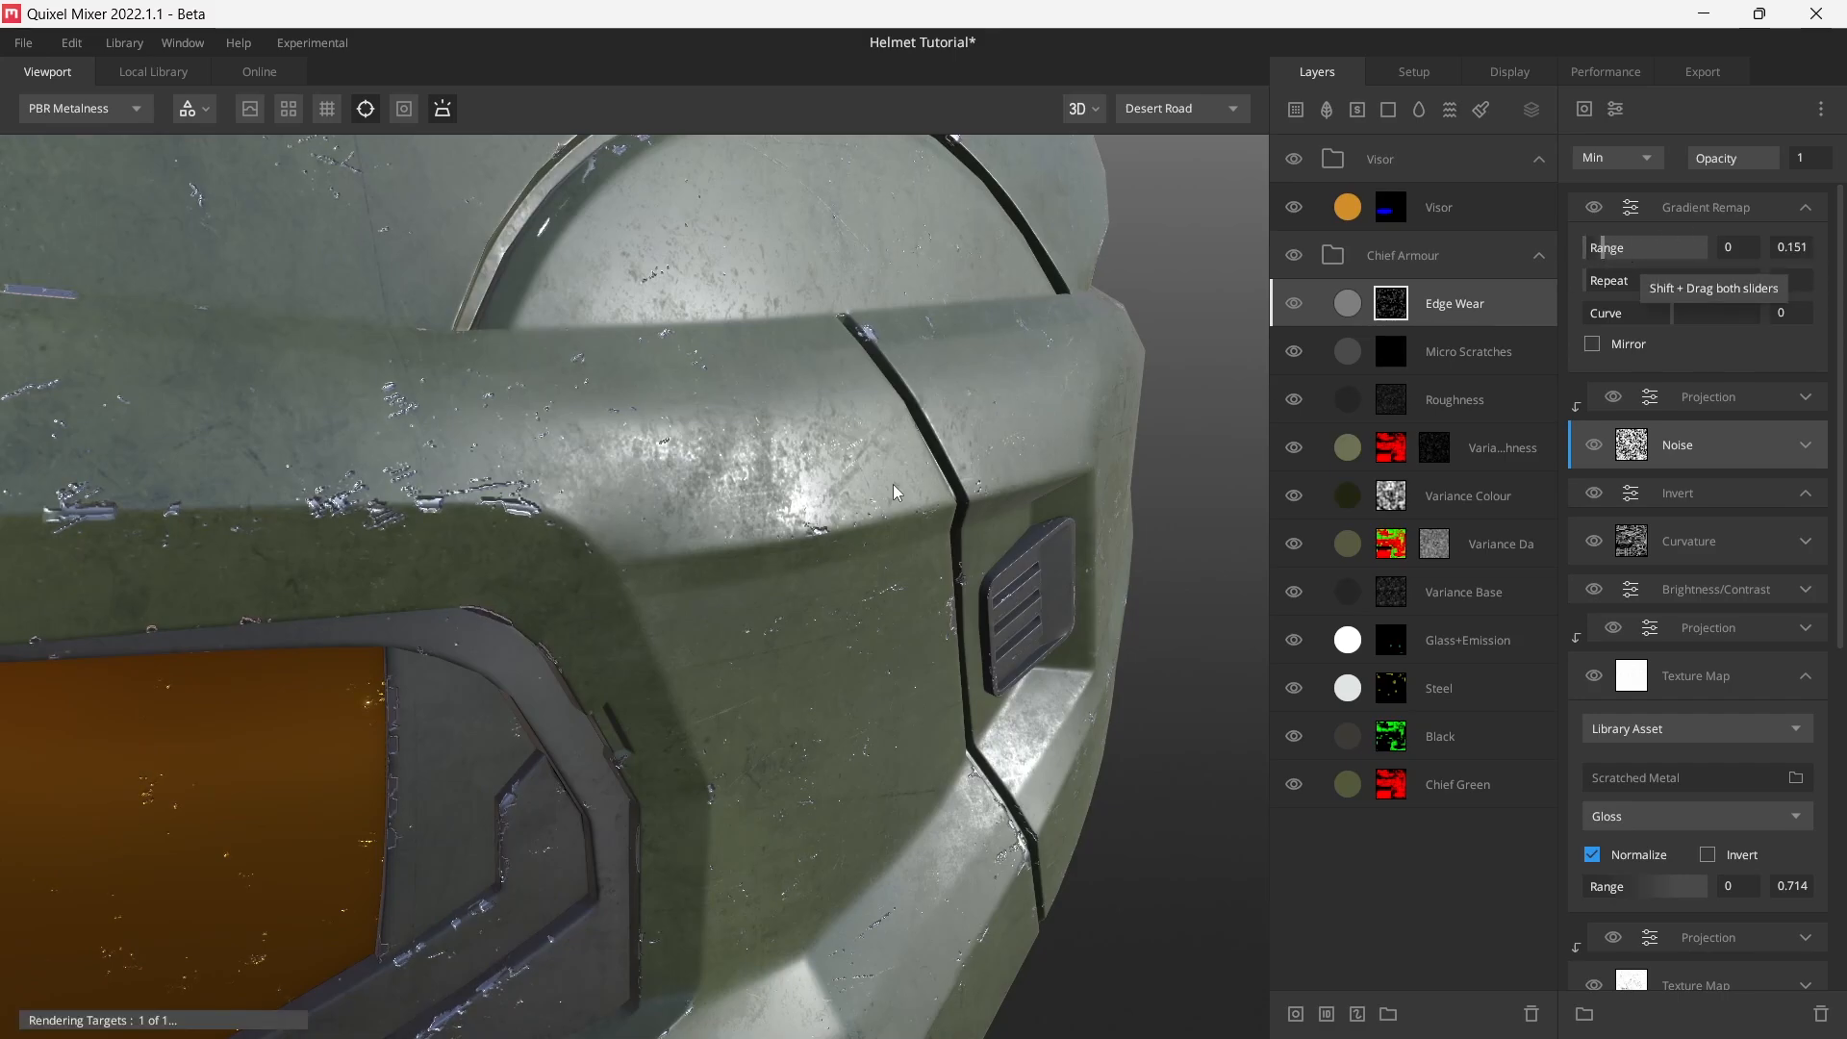
pyautogui.moveTo(892, 483); pyautogui.dragTo(760, 598)
pyautogui.moveTo(759, 596); pyautogui.dragTo(749, 585, button='middle')
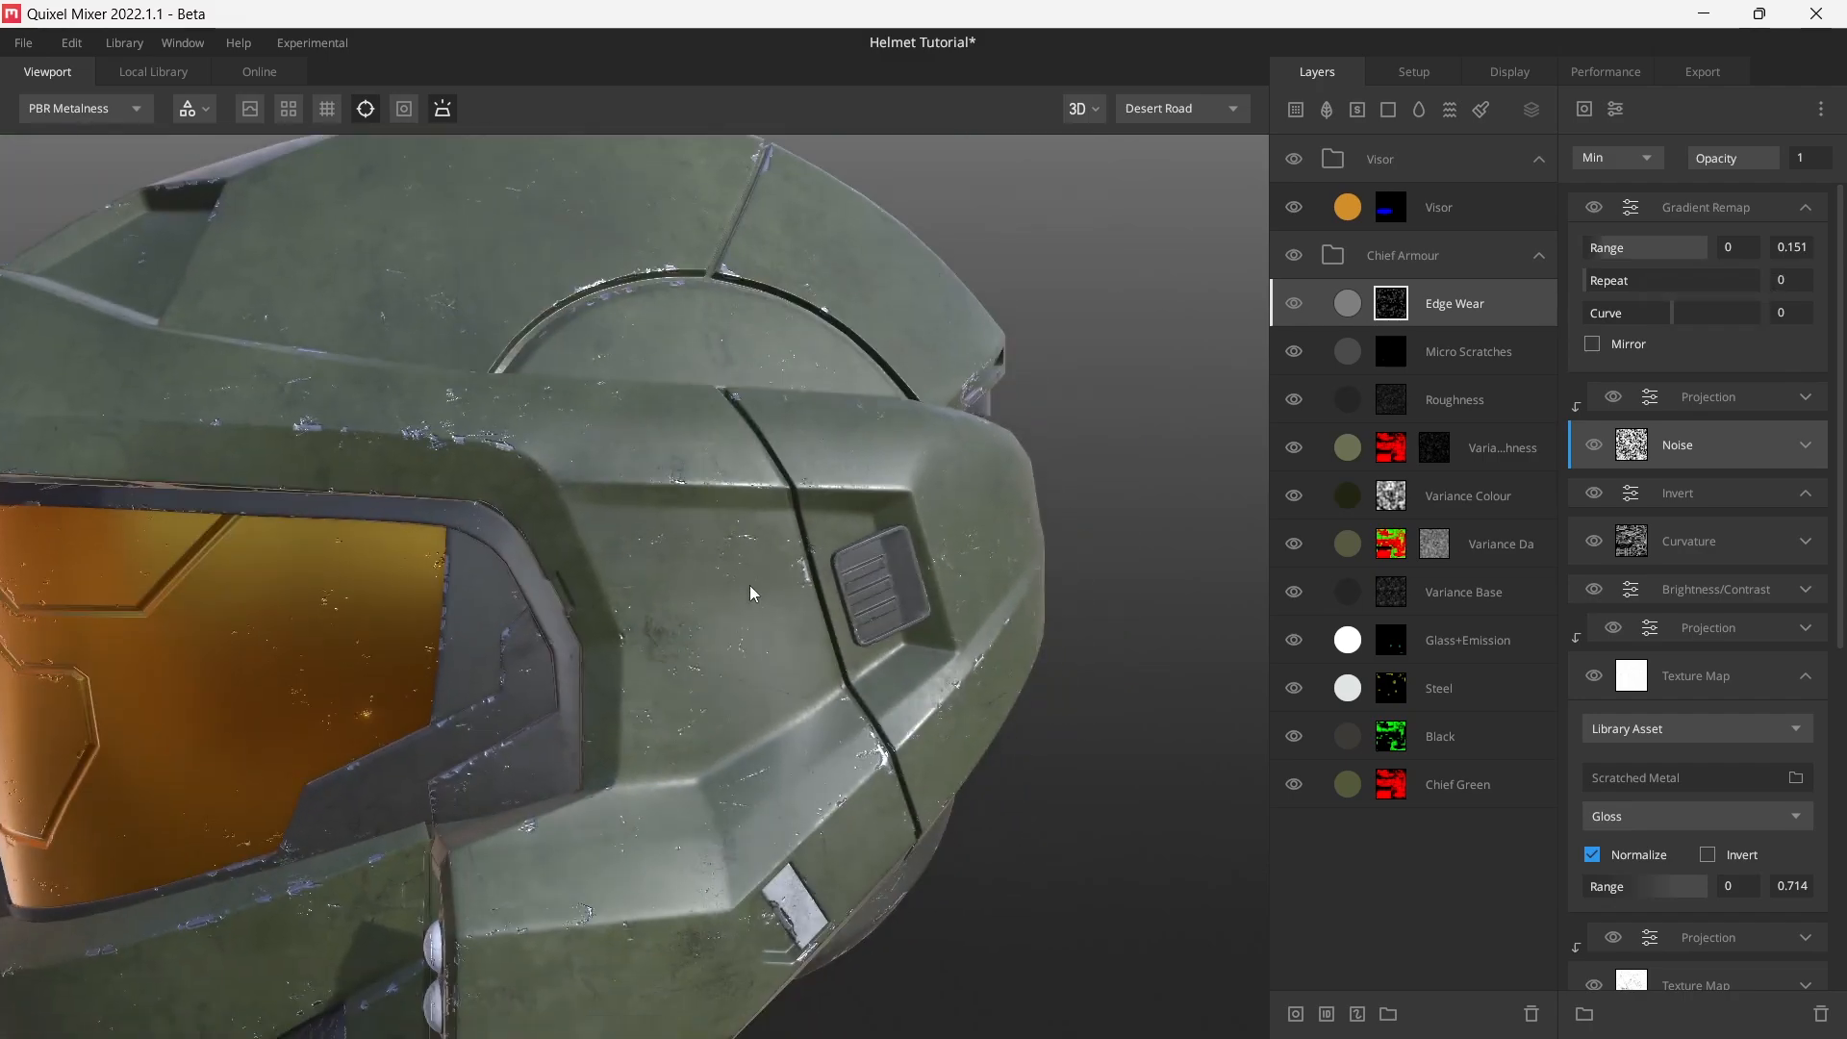
# - Inspect the edge wear's distribution on the helmet in Albedo and compare it with the PBR Metalness view
pyautogui.press('c')
pyautogui.moveTo(752, 613); pyautogui.dragTo(650, 528)
pyautogui.moveTo(664, 385); pyautogui.dragTo(671, 529, button='middle')
pyautogui.moveTo(671, 532); pyautogui.dragTo(713, 618)
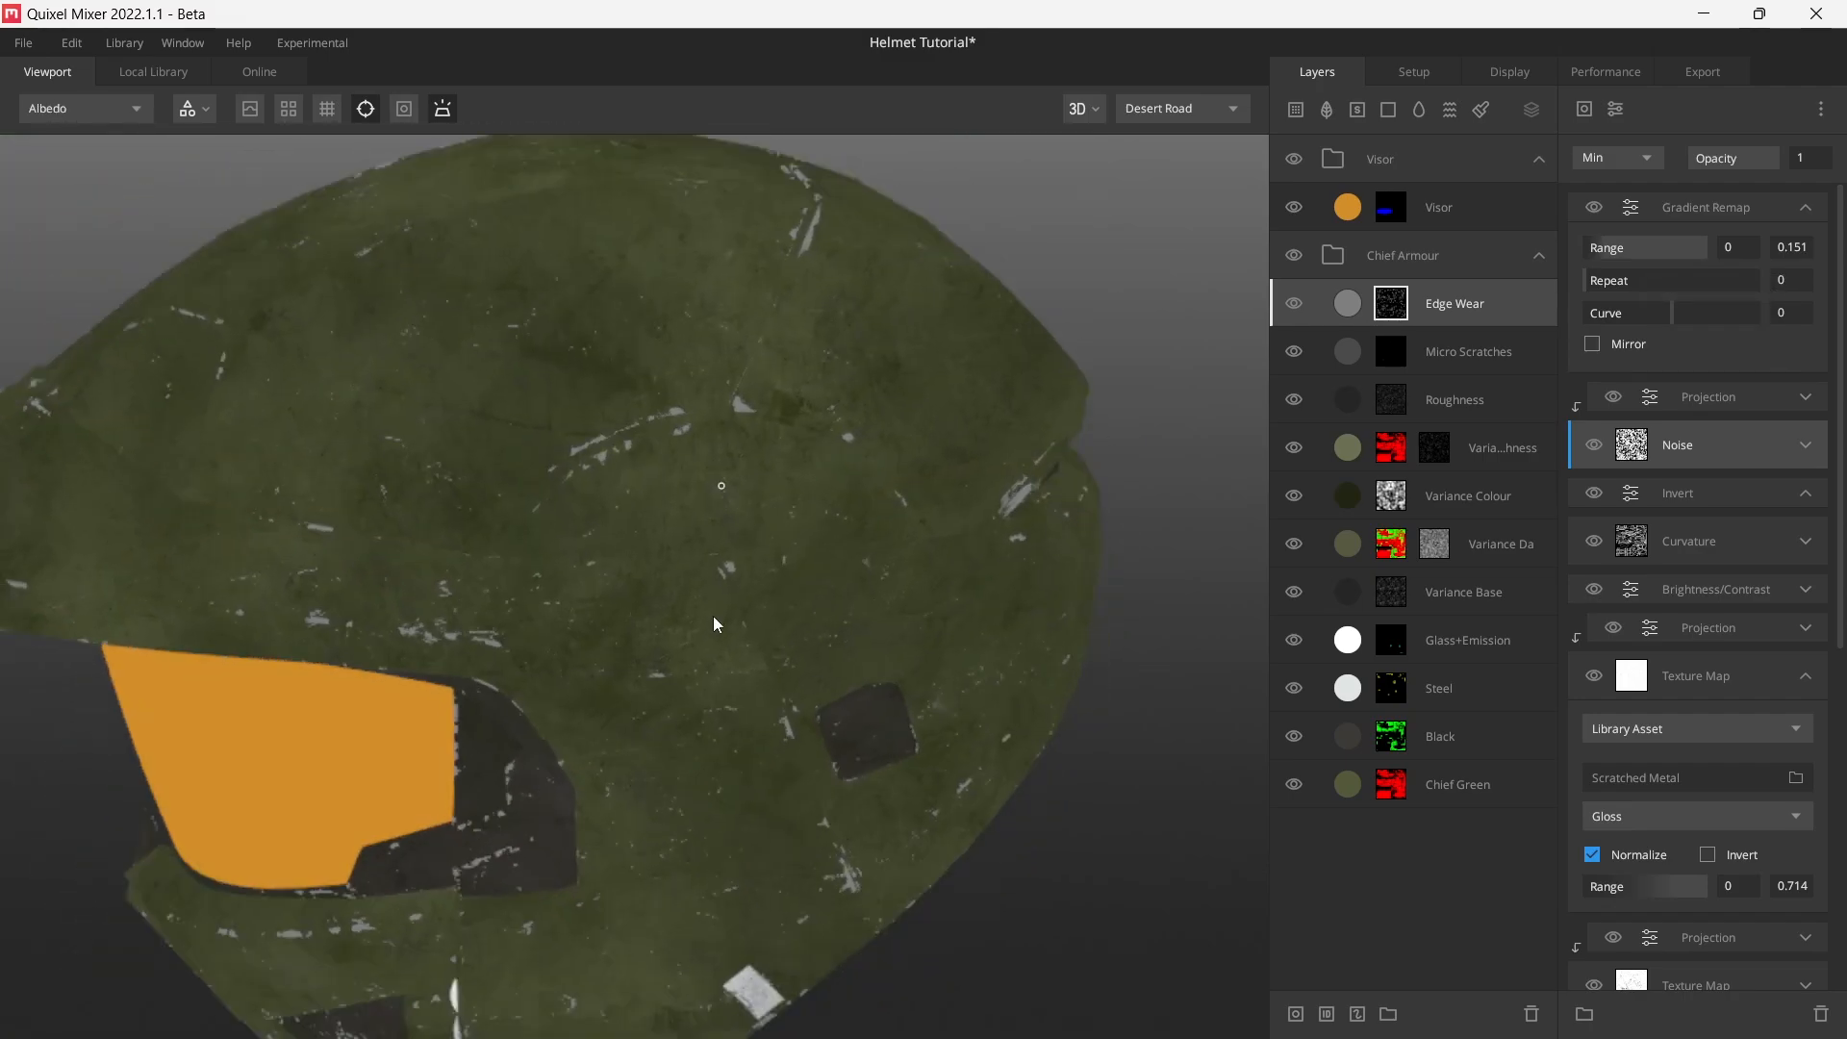
pyautogui.moveTo(621, 553); pyautogui.dragTo(655, 654)
pyautogui.press('c')
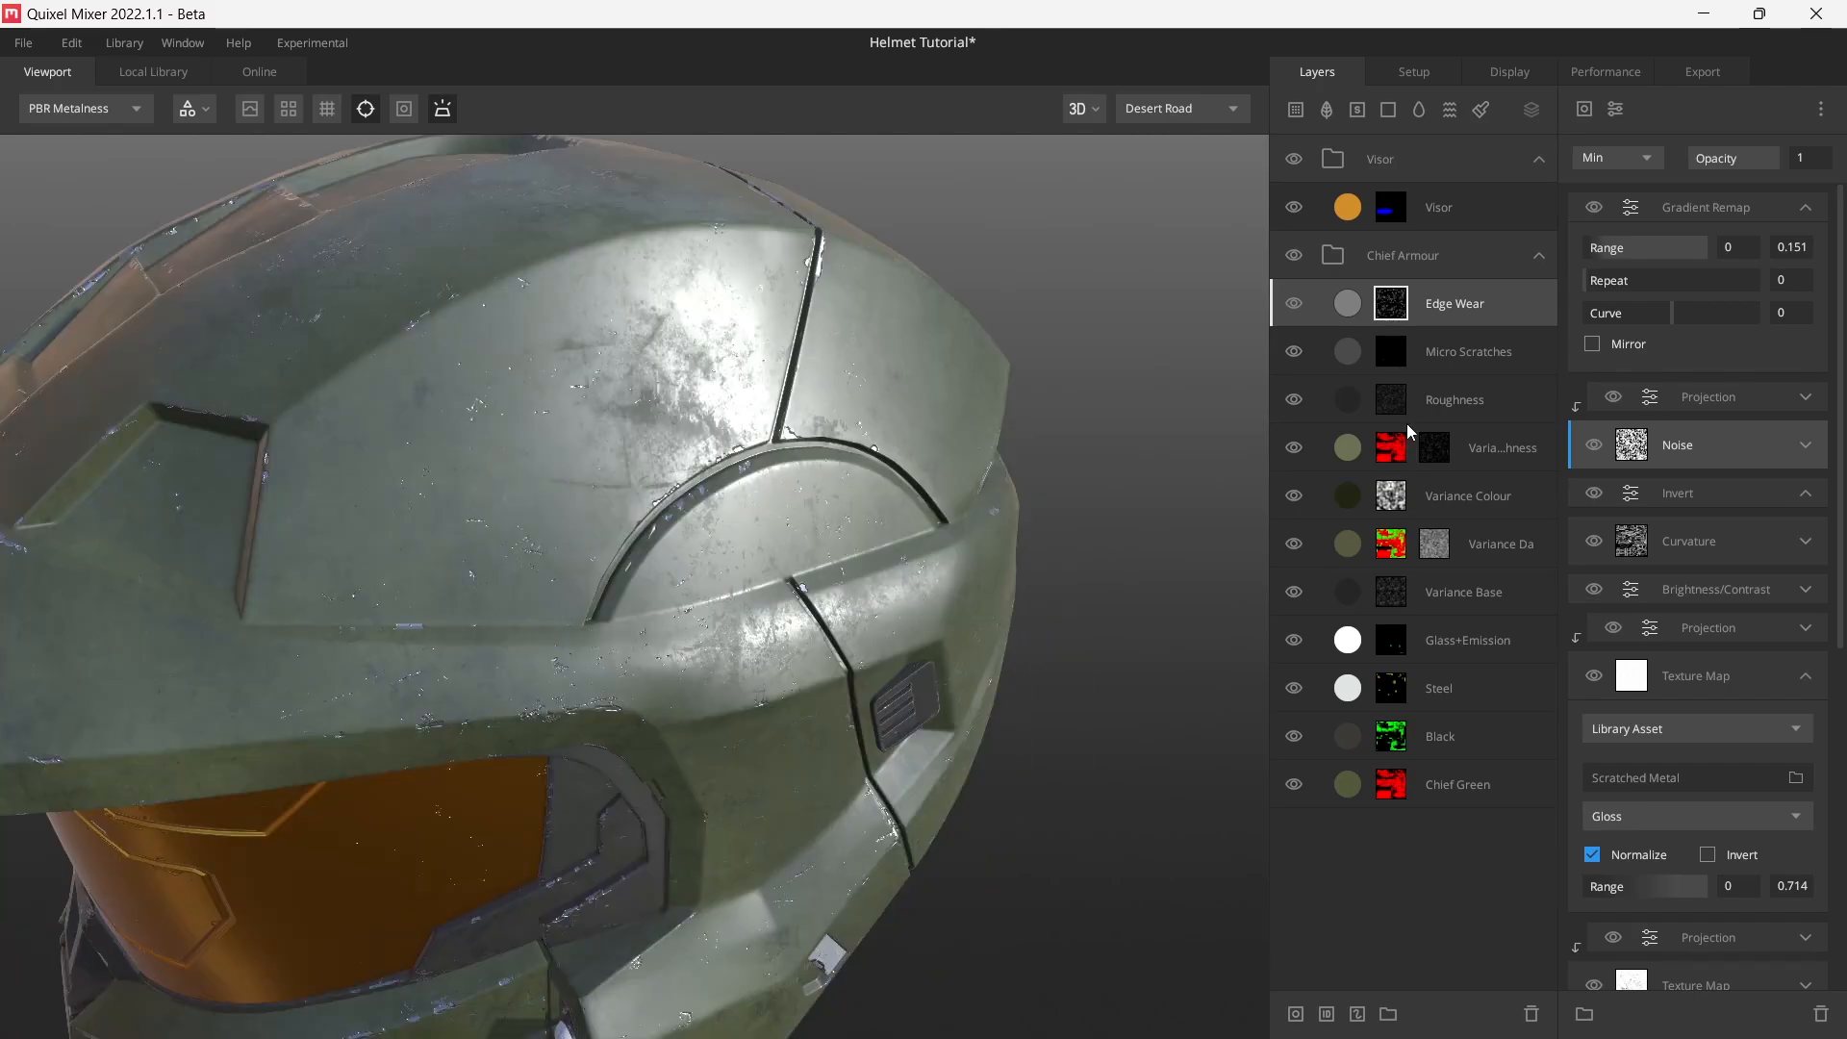
# - Collapse the Gradient Remap's settings and make it the active component of the Edge Wear mask
pyautogui.click(1807, 206)
pyautogui.click(1705, 207)
pyautogui.moveTo(616, 462); pyautogui.dragTo(755, 670)
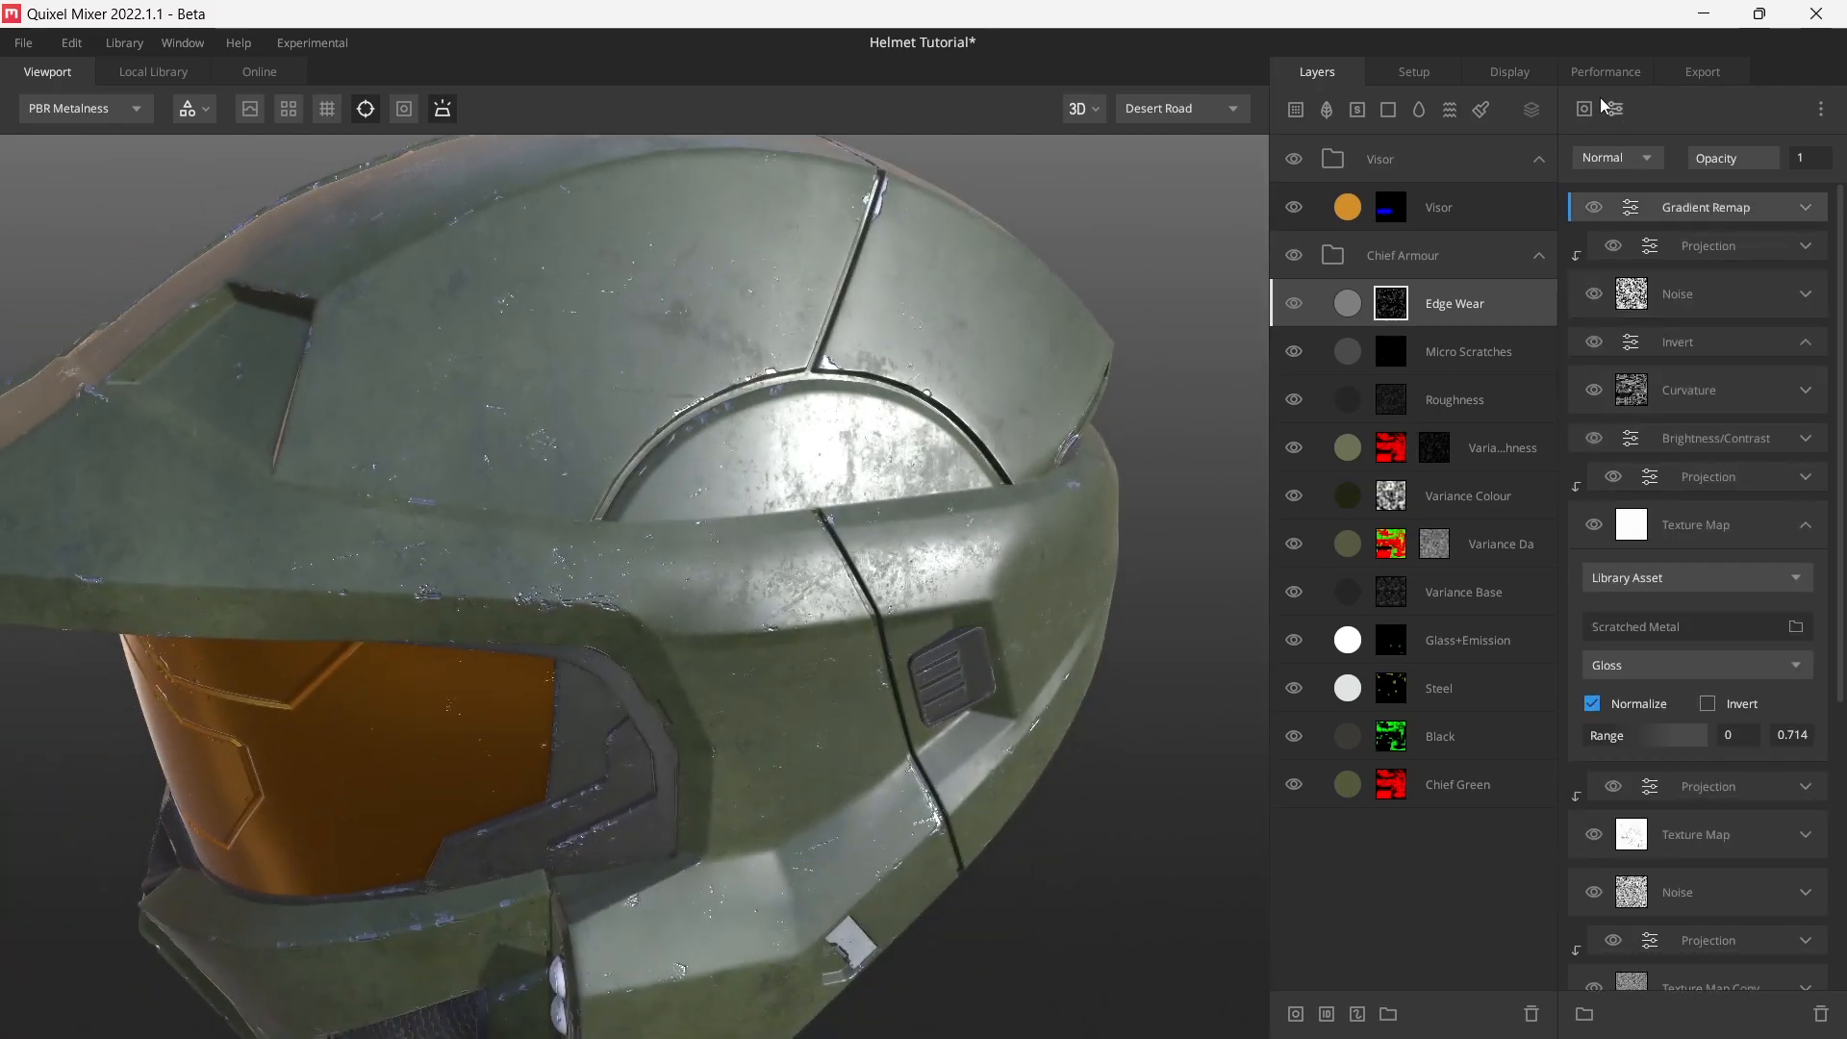
# - Rename the top Texture Map in the Micro Scratches layer's mask to AO
pyautogui.click(1508, 350)
pyautogui.click(1391, 363)
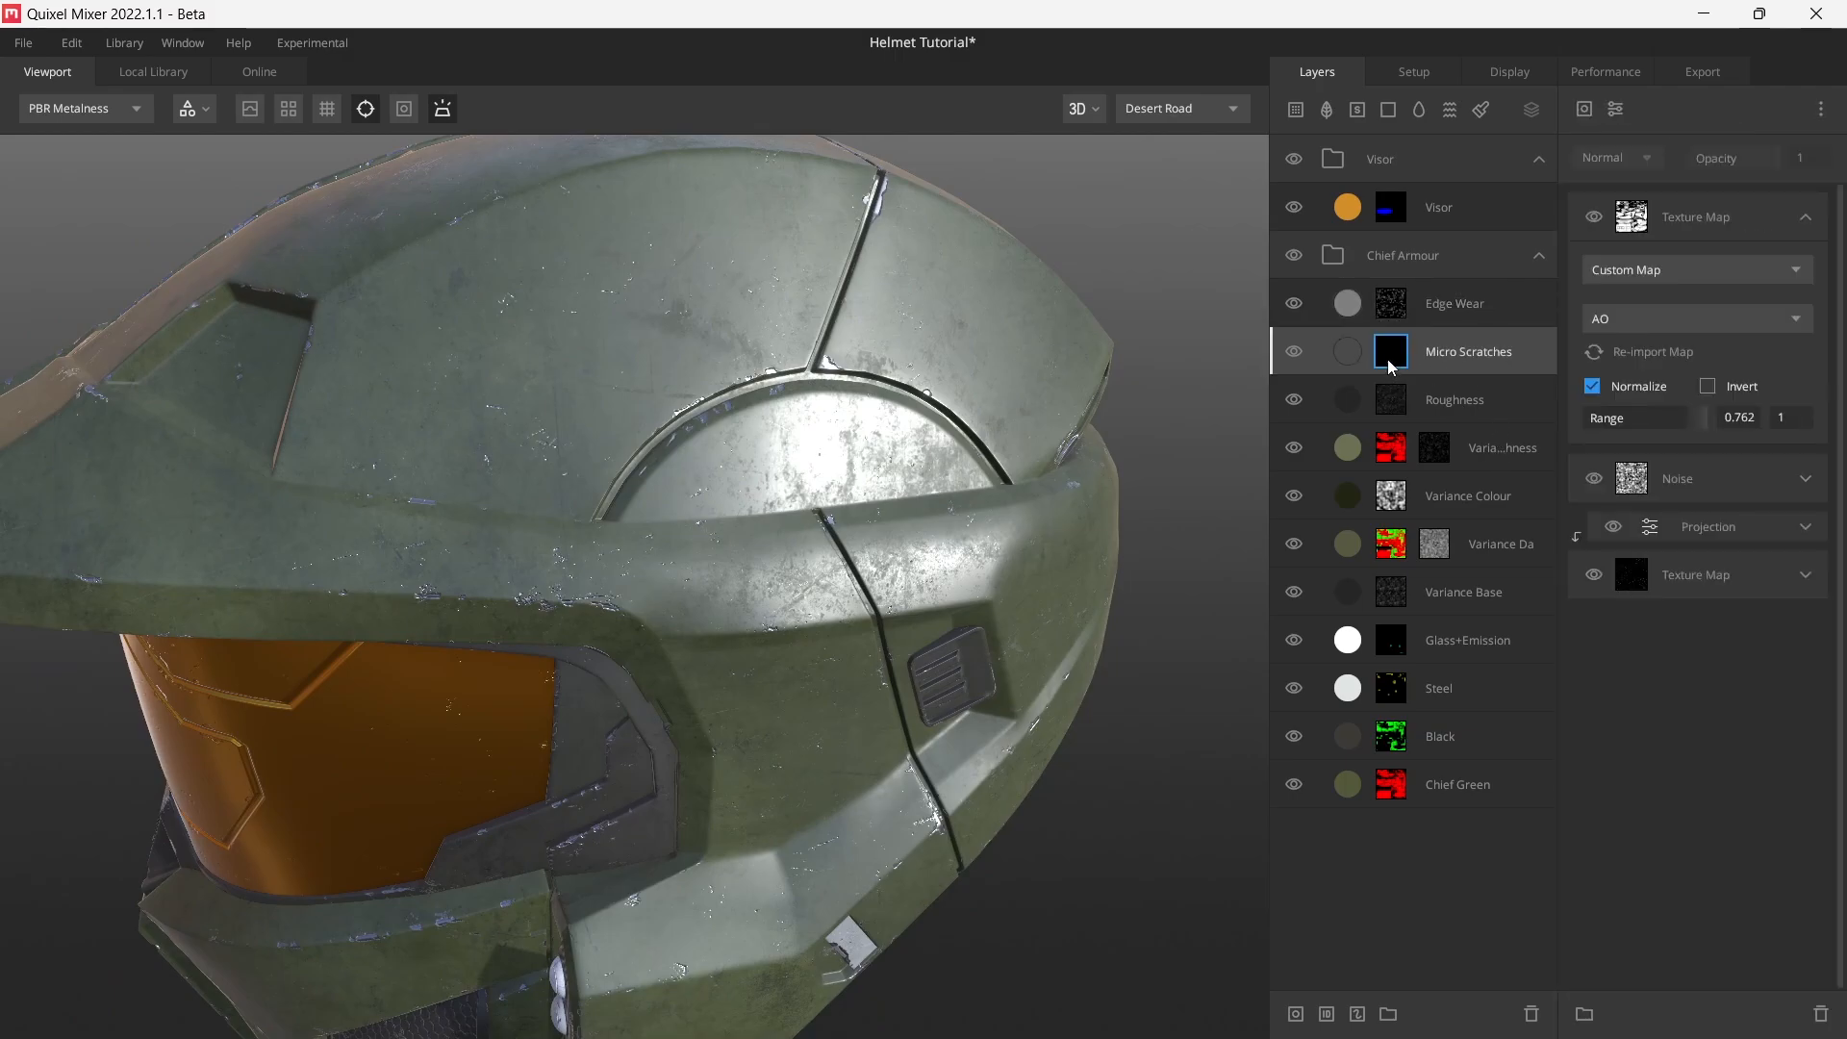
pyautogui.click(1712, 208)
pyautogui.doubleClick(1712, 218)
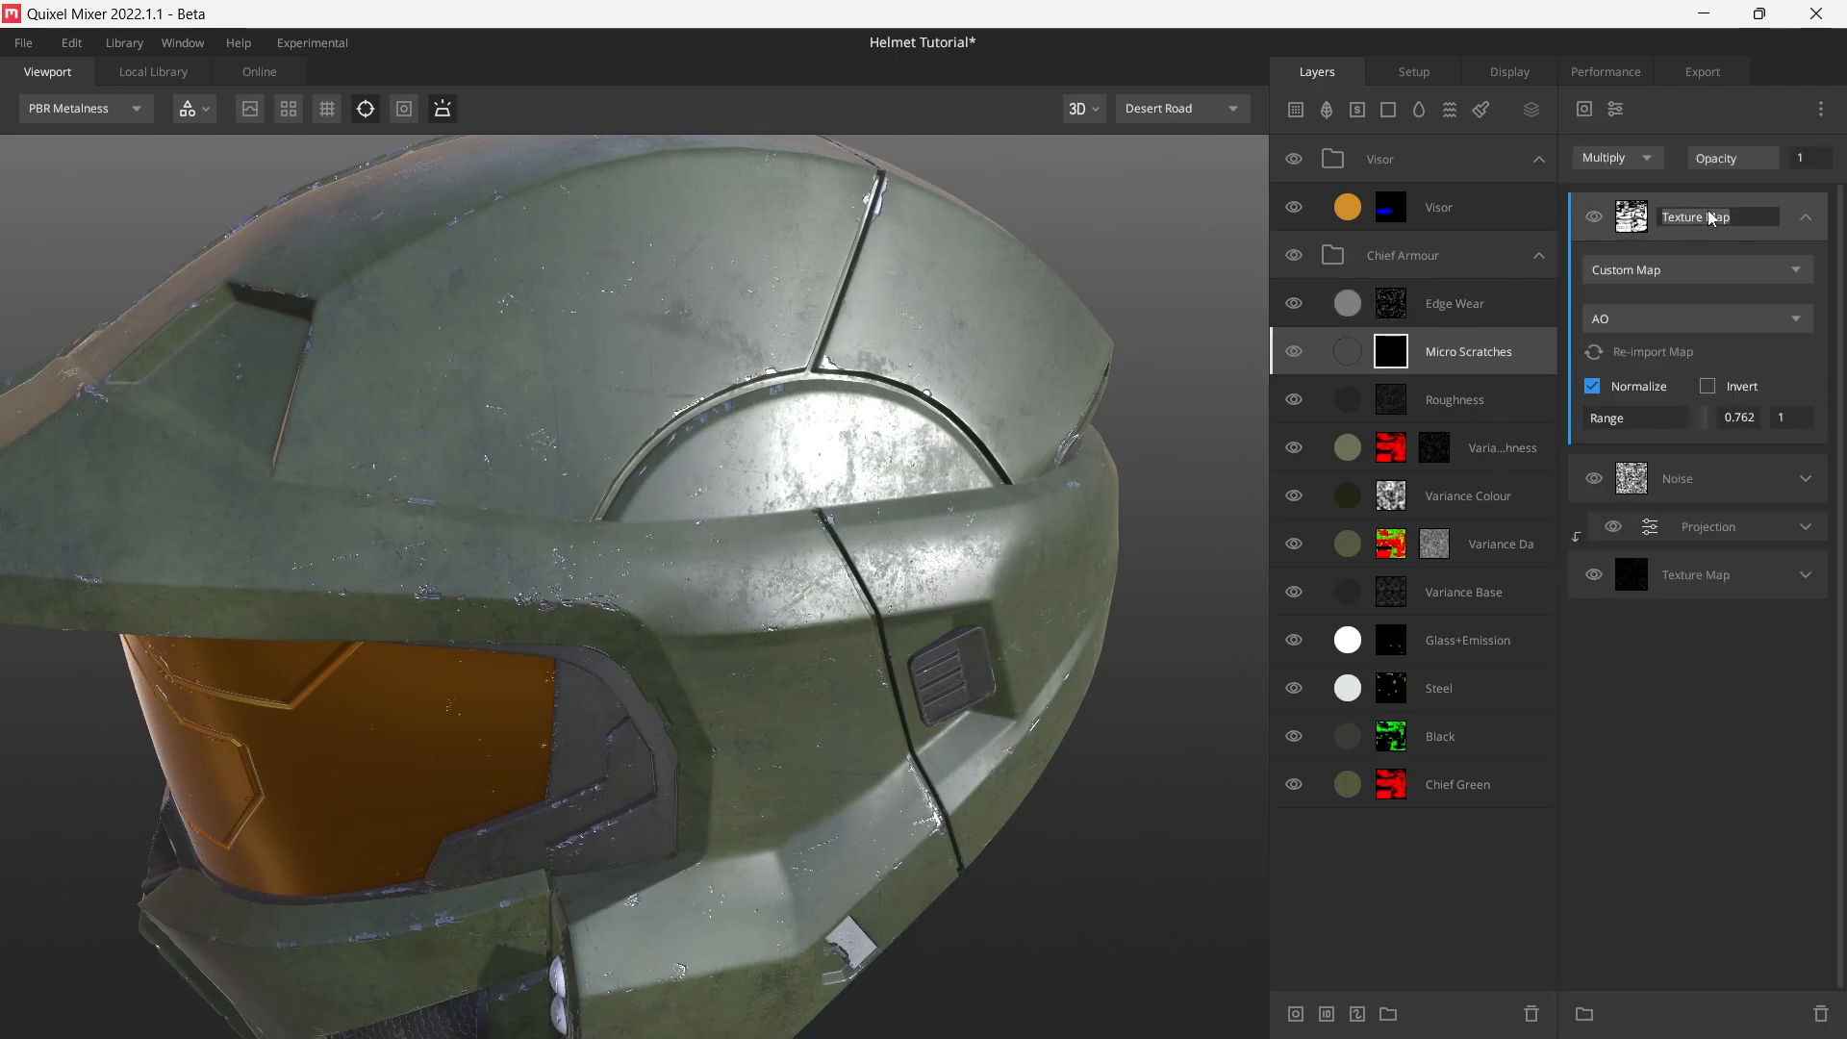
pyautogui.write('AO')
pyautogui.press('Return')
# - Copy the AO component, paste it as new above the Gradient Remap in the Edge Wear mask, and check the helmet
pyautogui.rightClick(1707, 210)
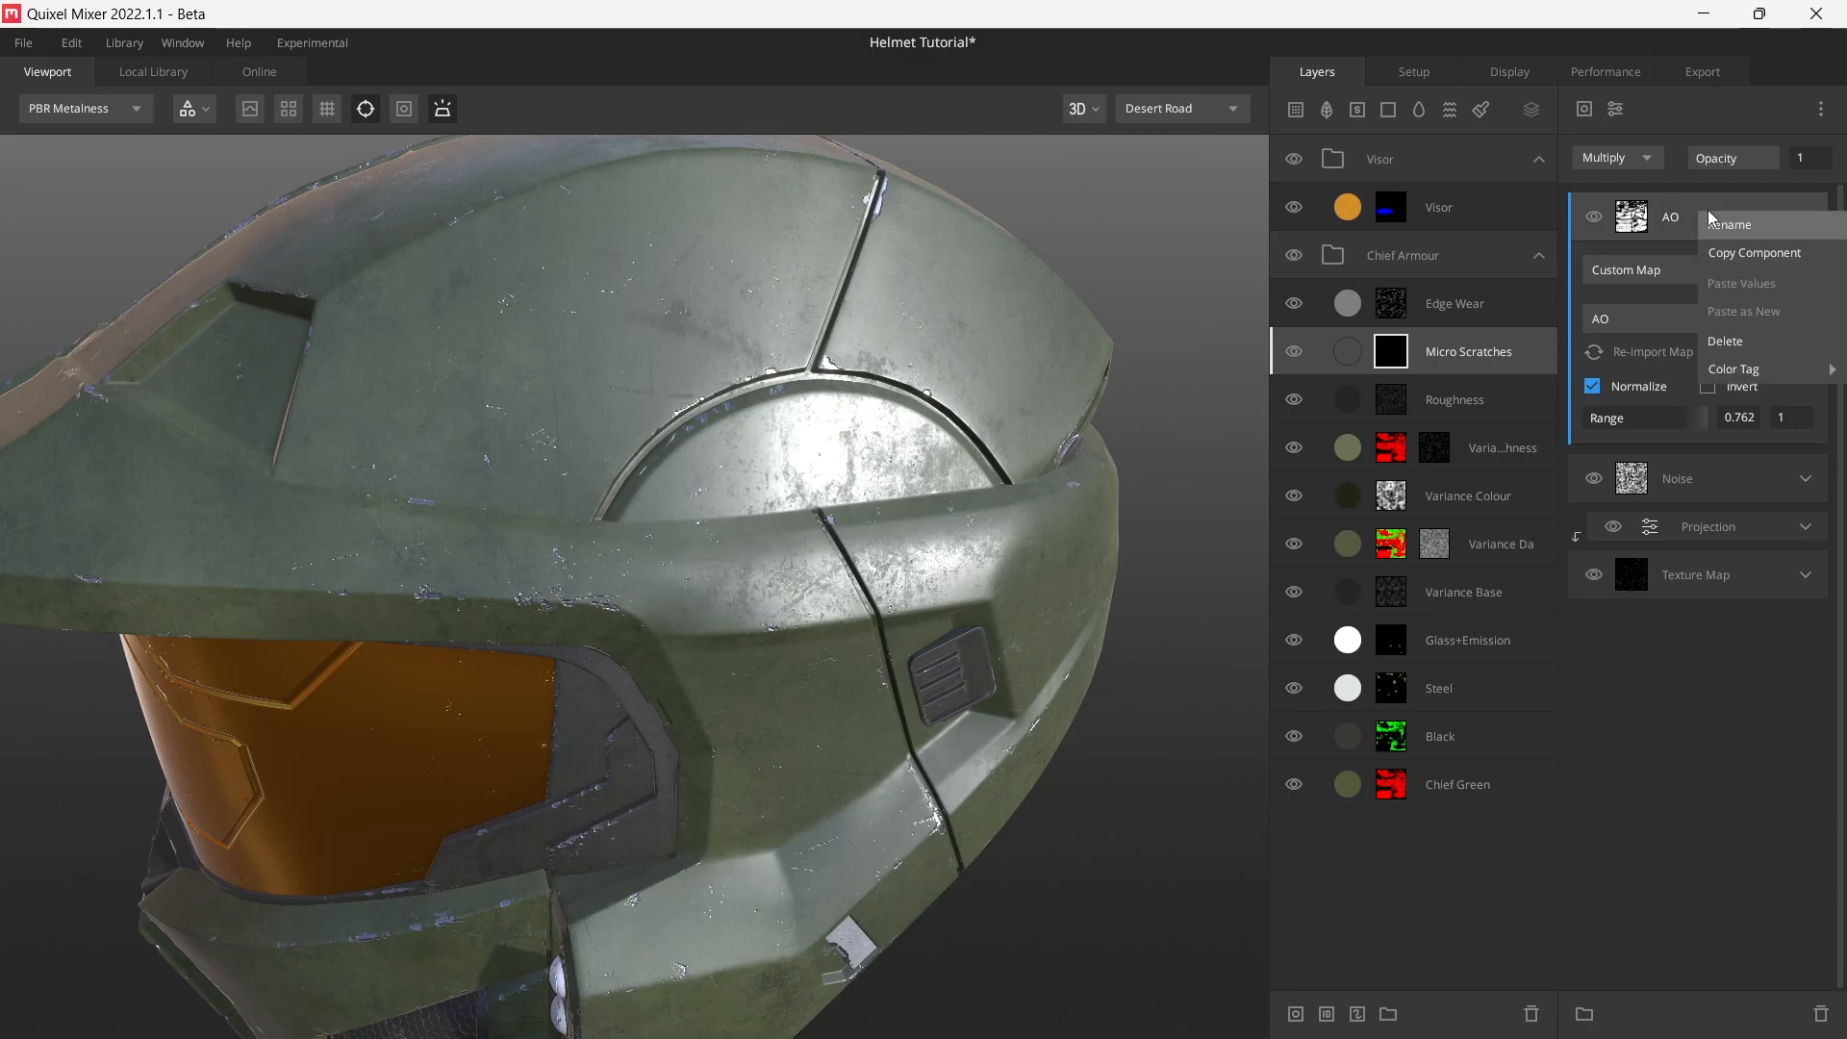
pyautogui.click(1755, 252)
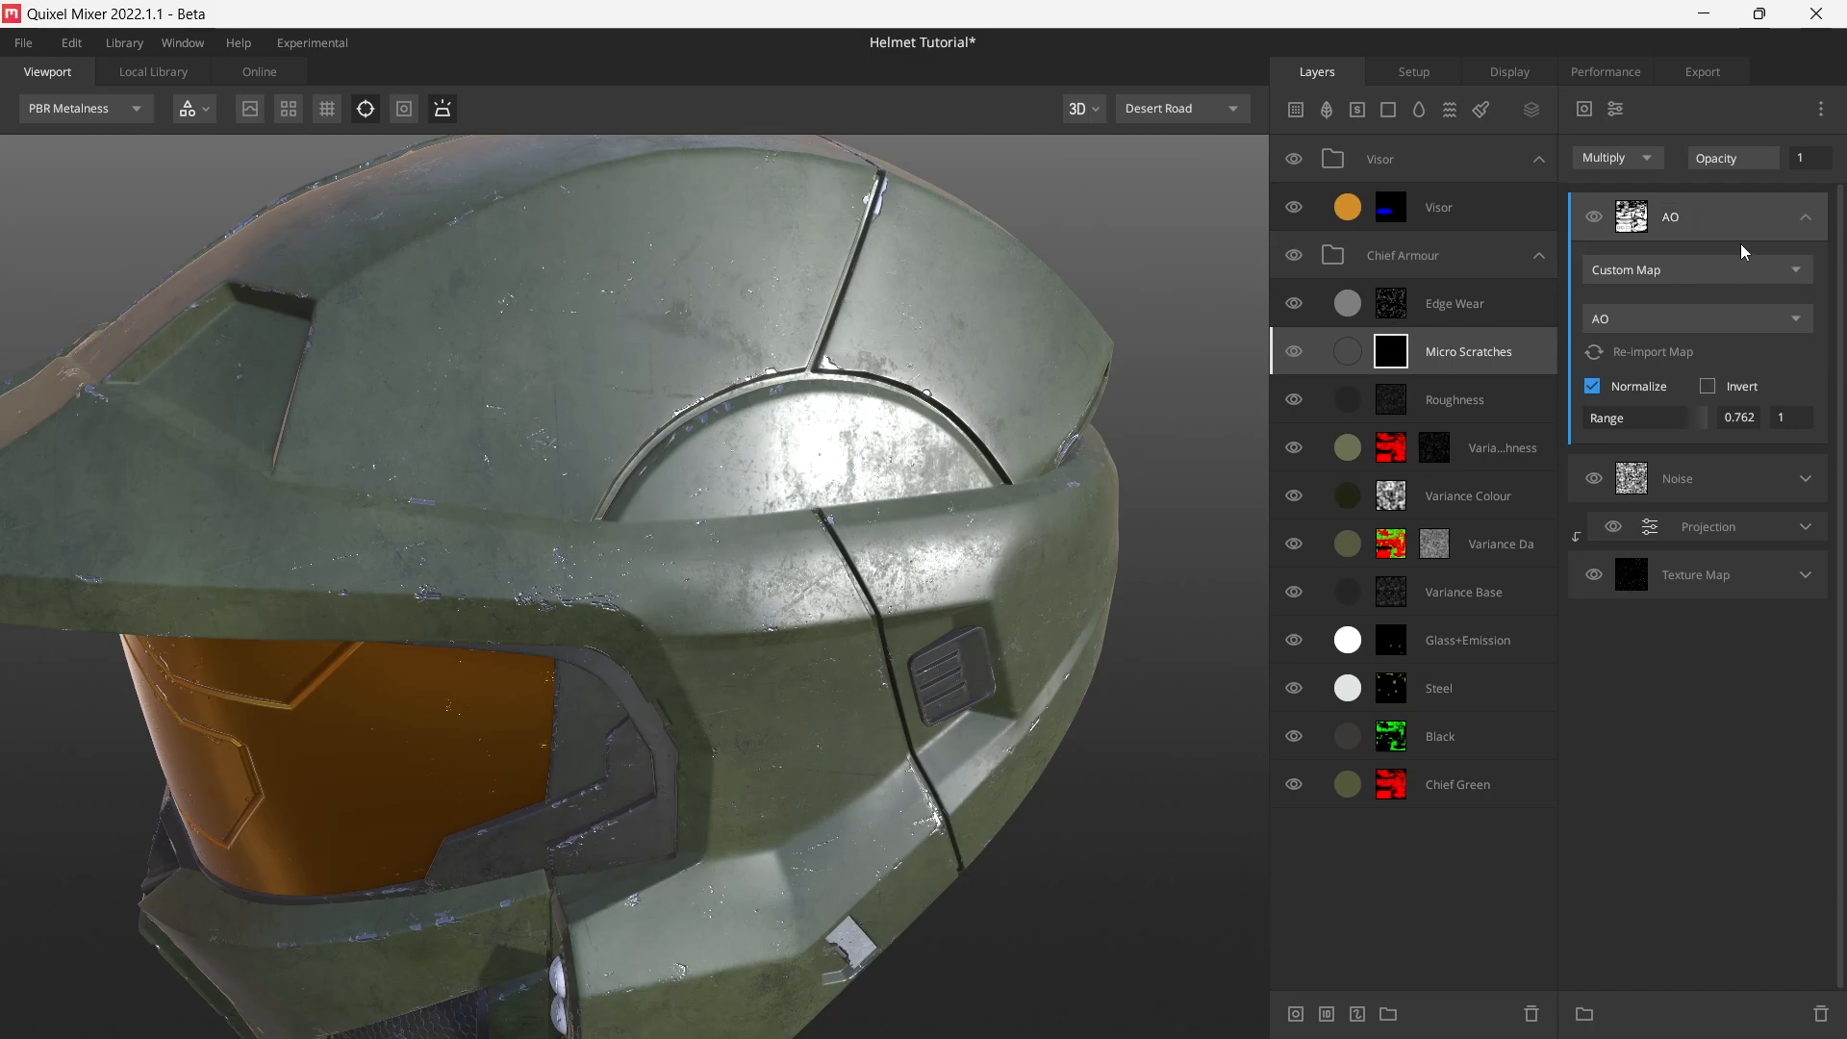
pyautogui.click(1364, 315)
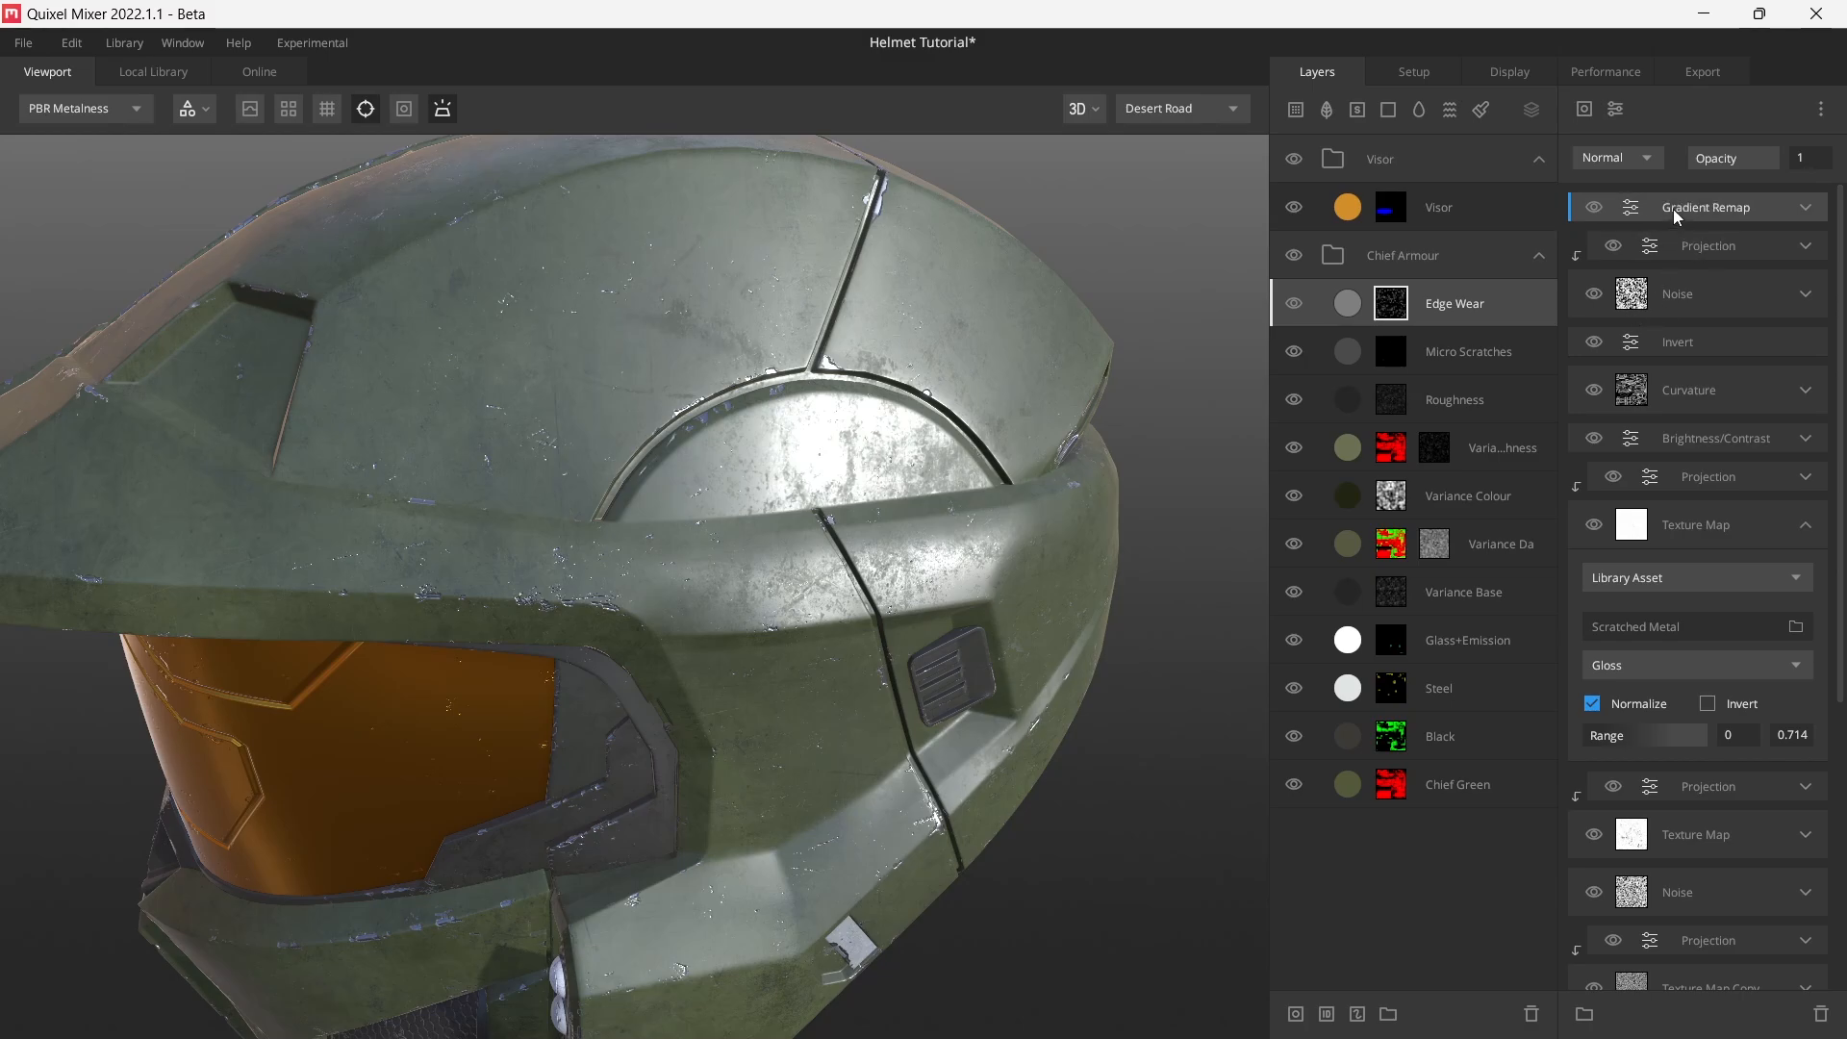
pyautogui.rightClick(1649, 203)
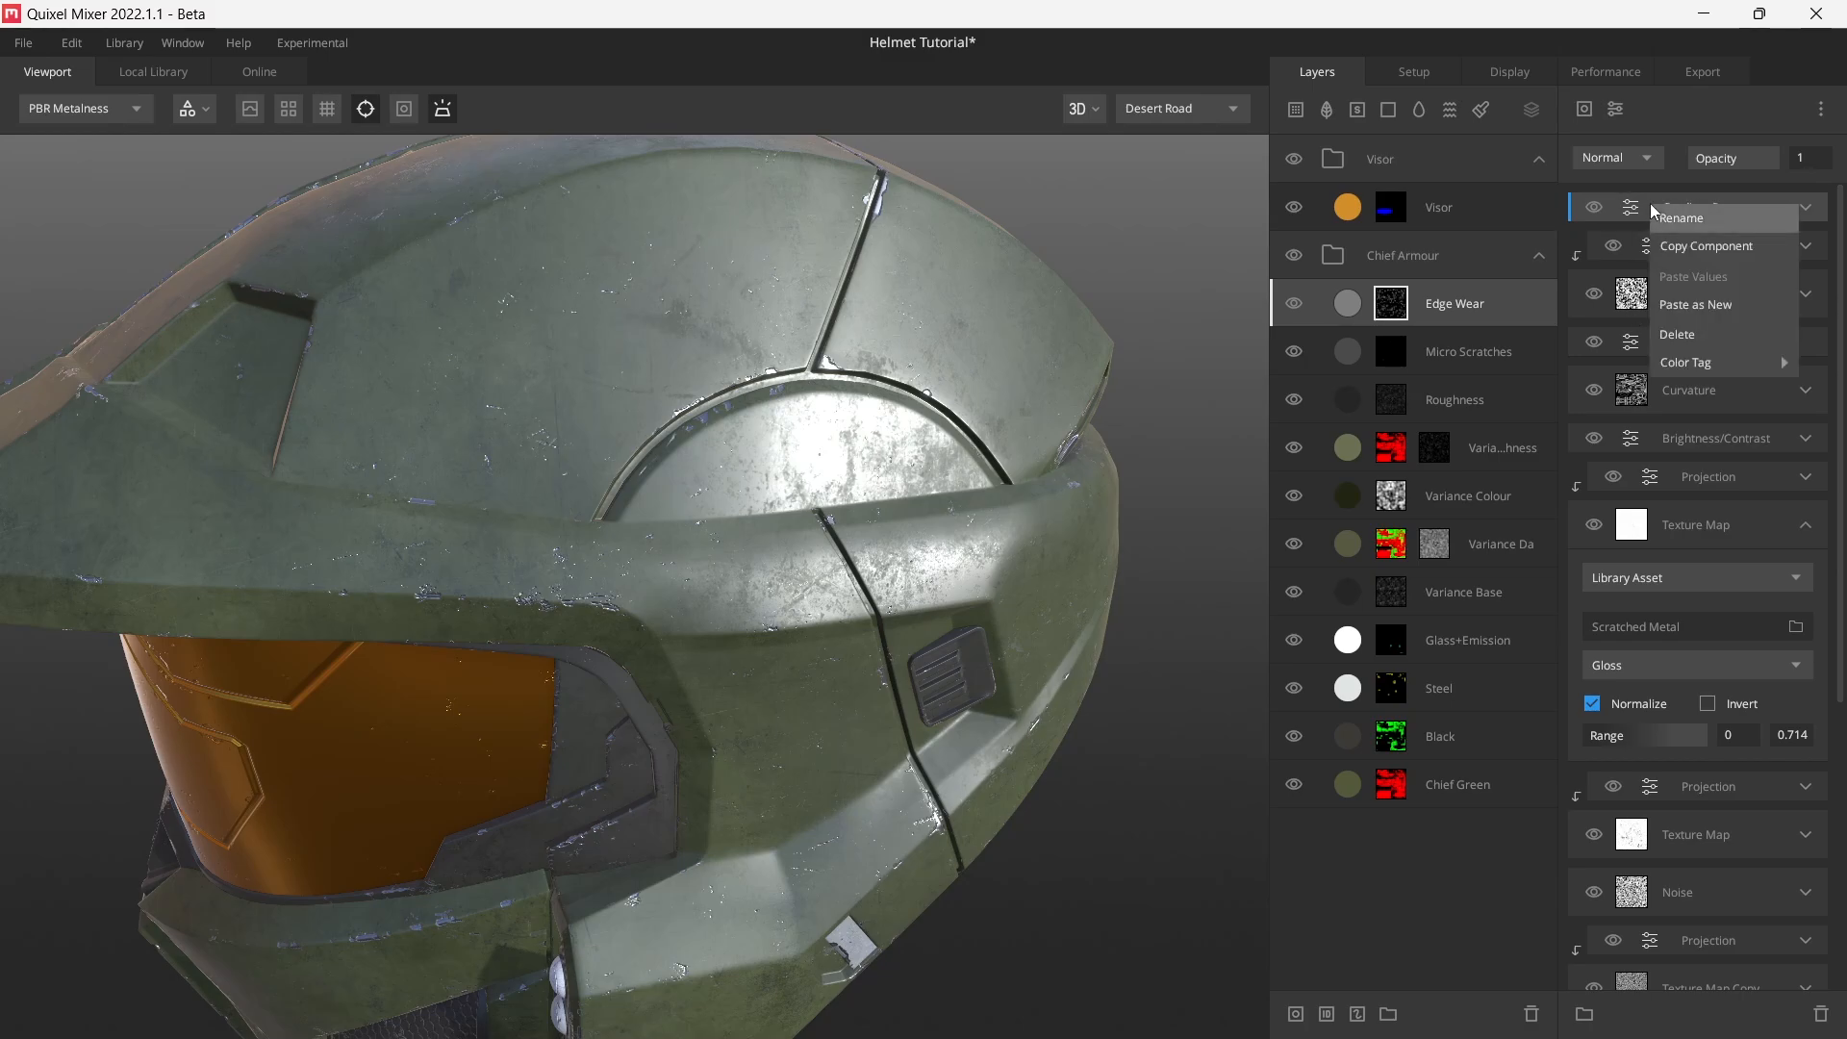
pyautogui.click(1711, 304)
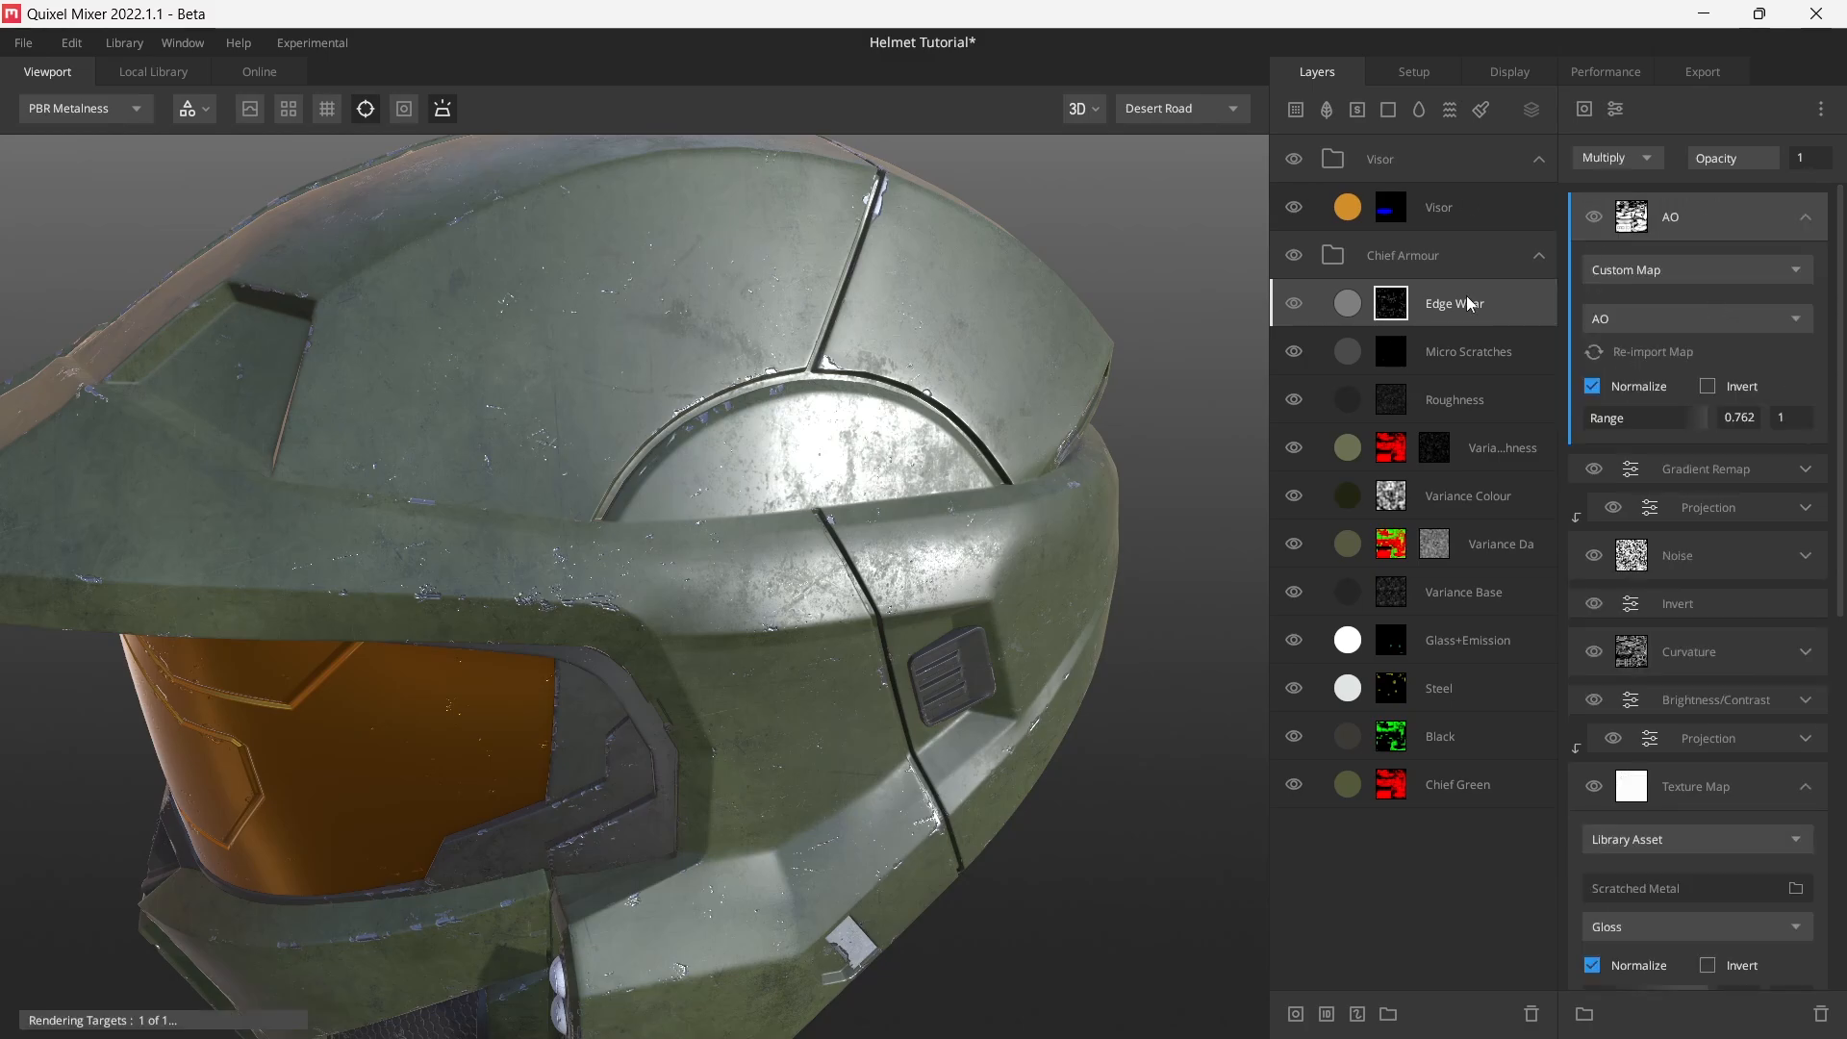
pyautogui.moveTo(1058, 383); pyautogui.dragTo(841, 430)
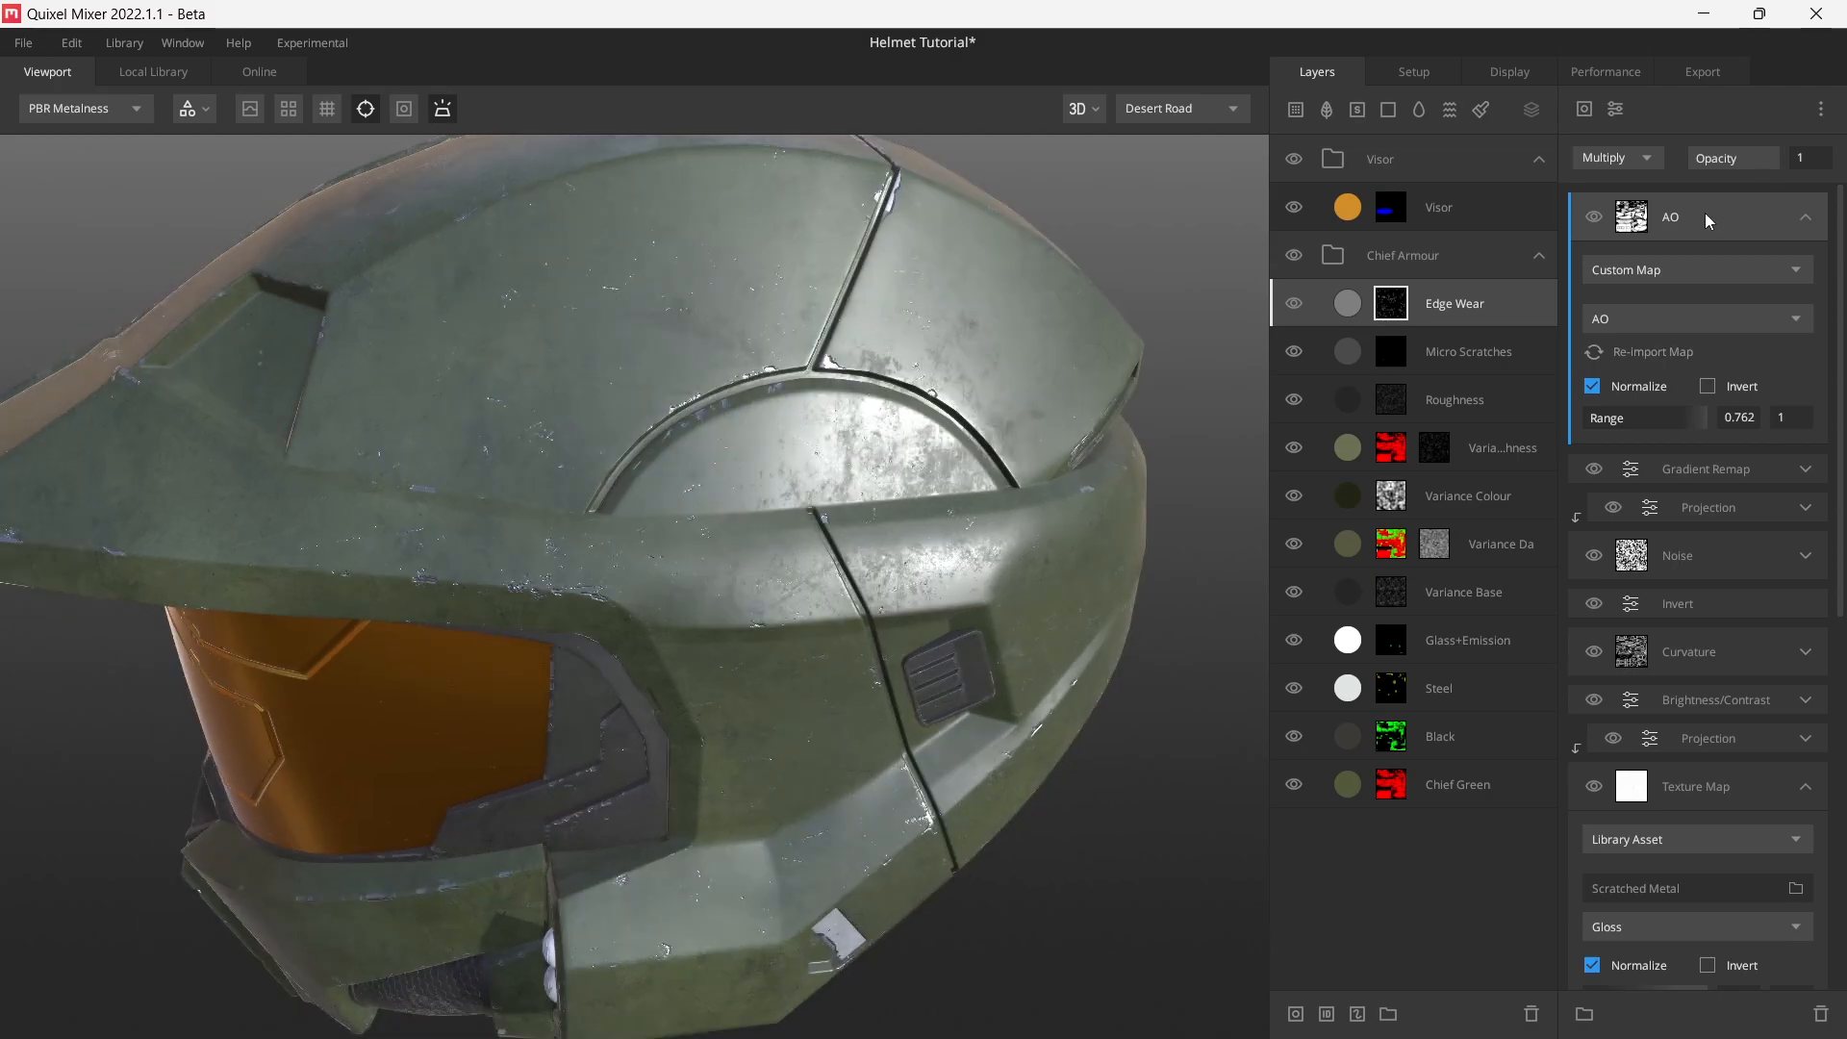
pyautogui.moveTo(870, 364); pyautogui.dragTo(860, 400)
pyautogui.scroll(-3, 860, 401)
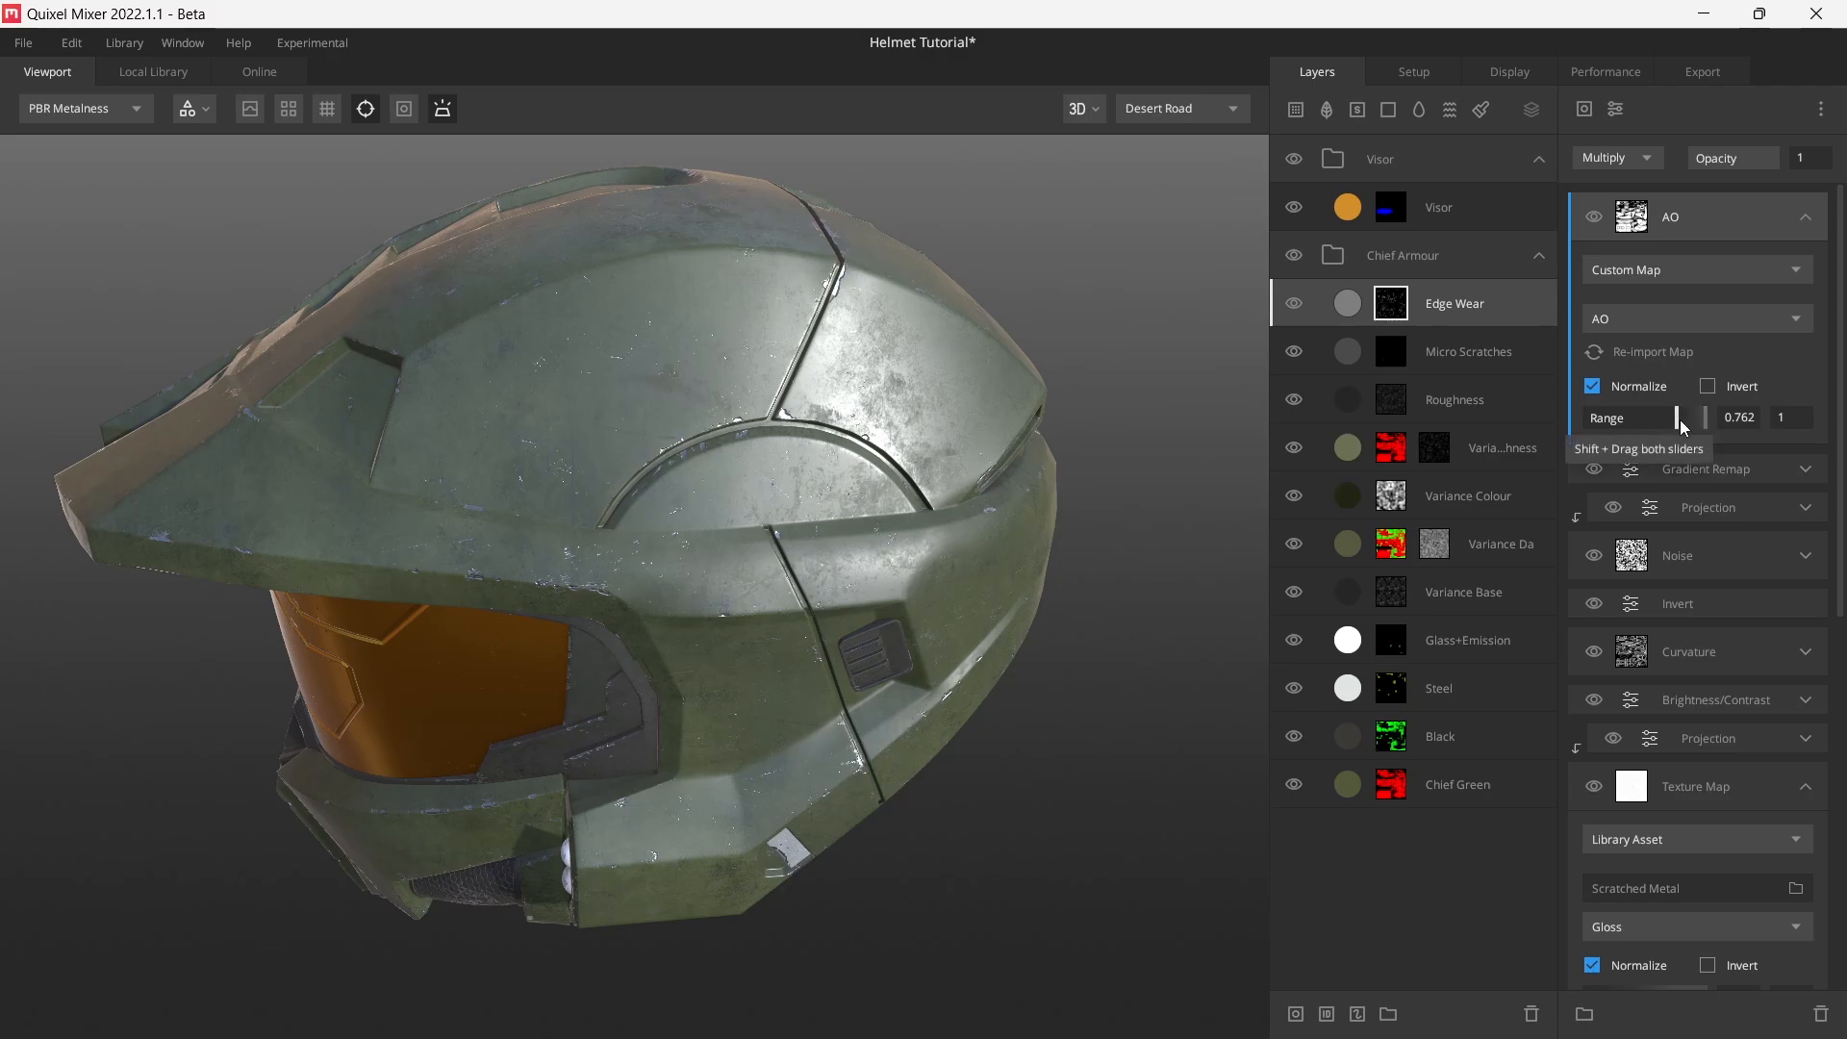
# - Raise the lower range limit of the AO component in the Edge Wear mask to 0.913, checking it in the Layer Mask view
pyautogui.moveTo(656, 456); pyautogui.dragTo(729, 452)
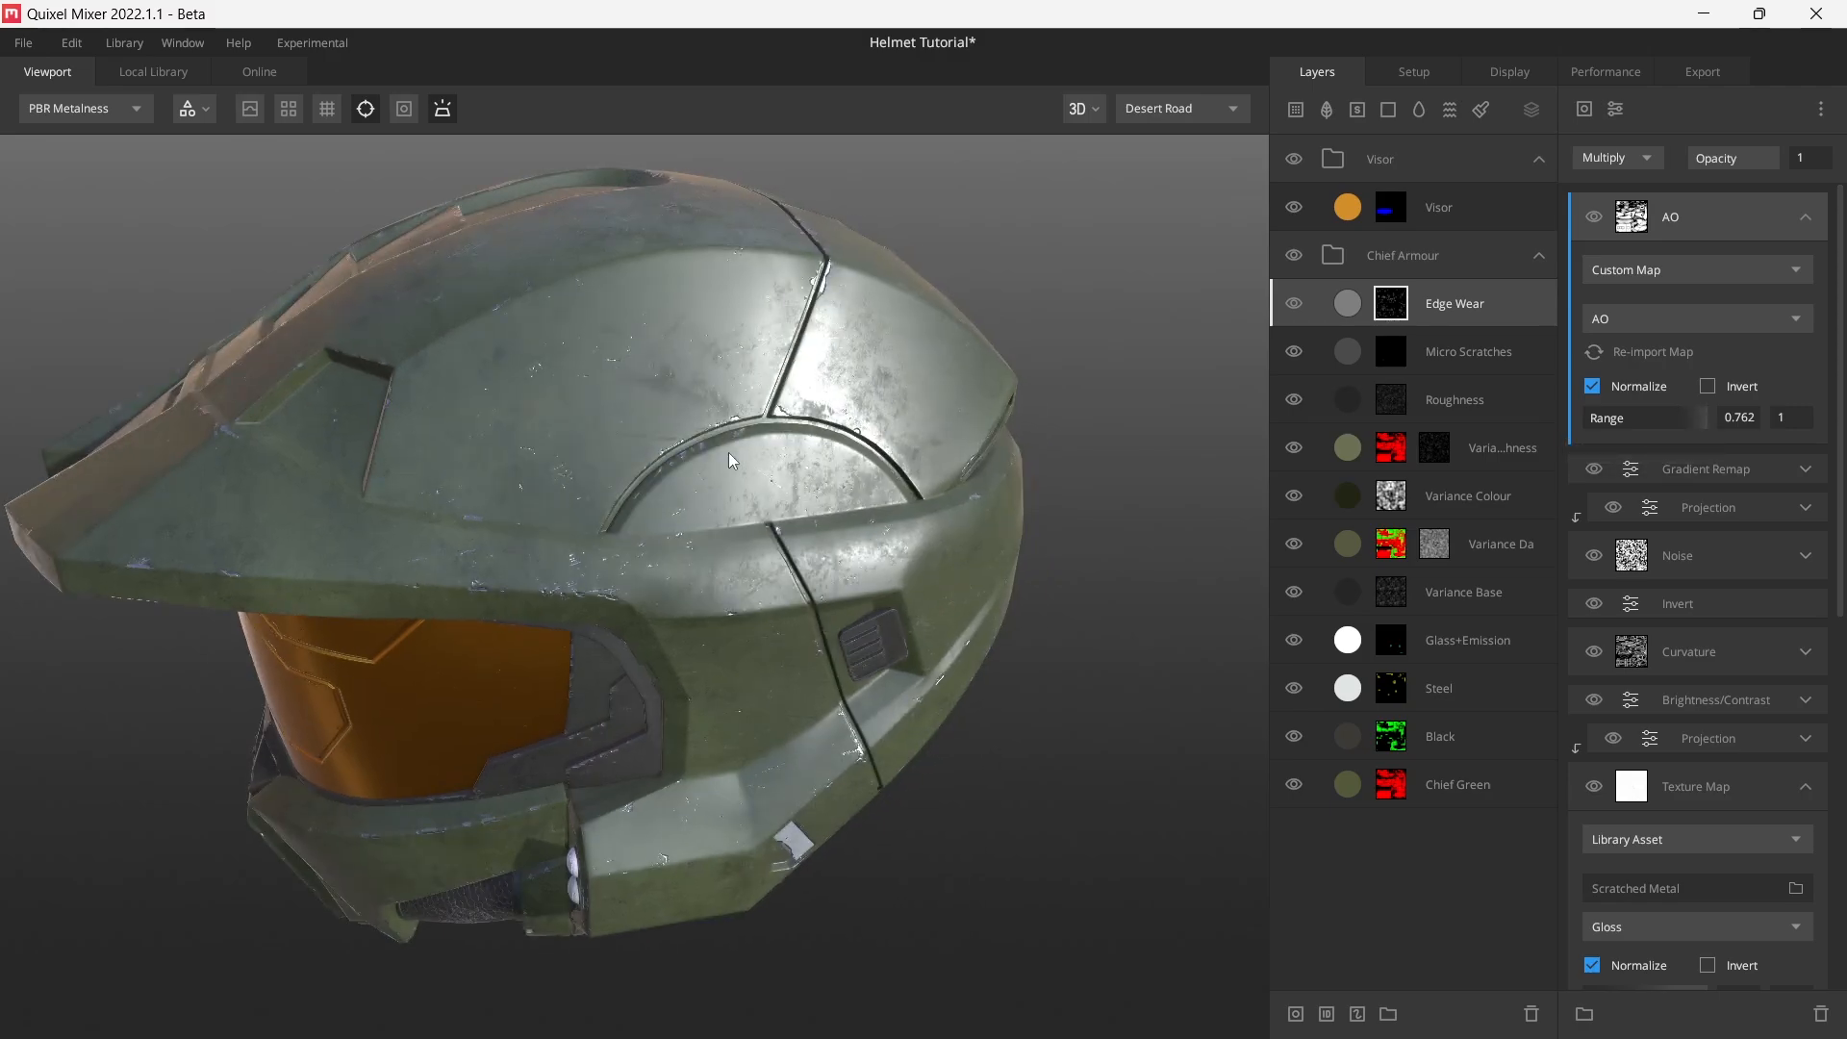
pyautogui.press('m')
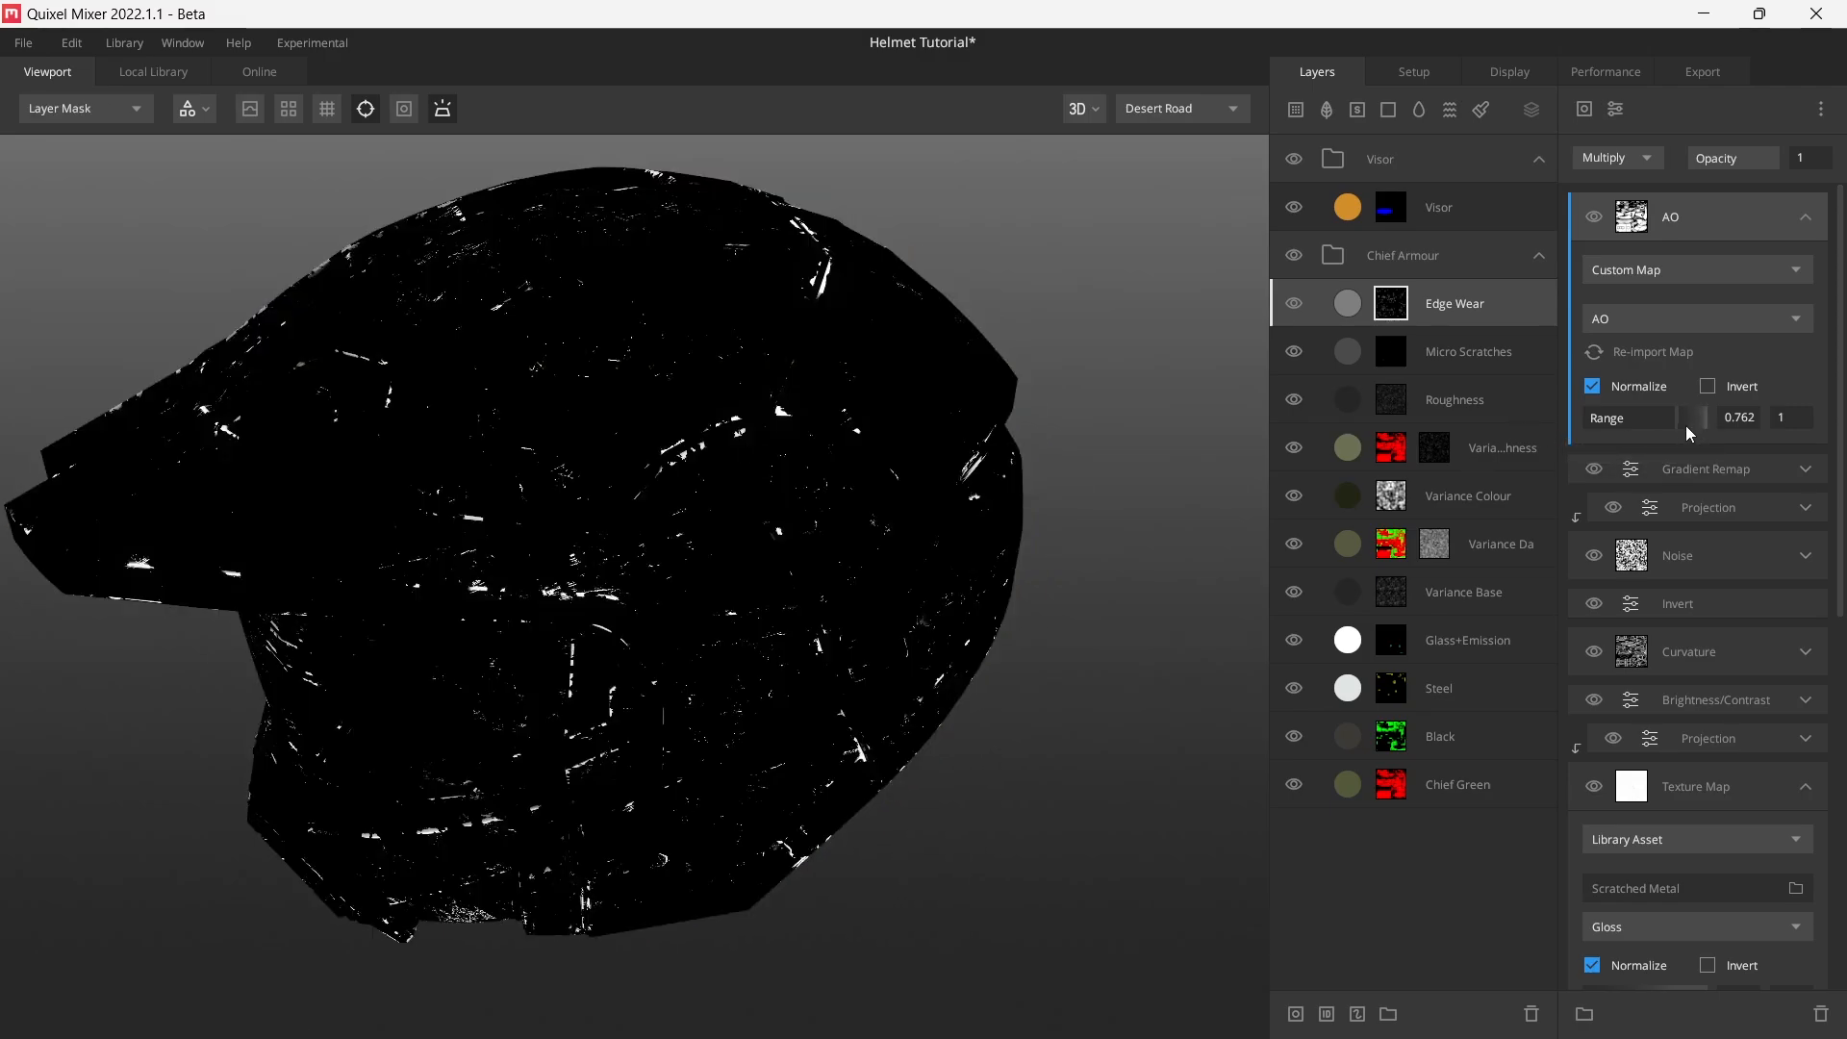
pyautogui.moveTo(1680, 421); pyautogui.dragTo(1701, 429)
pyautogui.moveTo(768, 418); pyautogui.dragTo(859, 504)
pyautogui.press('m')
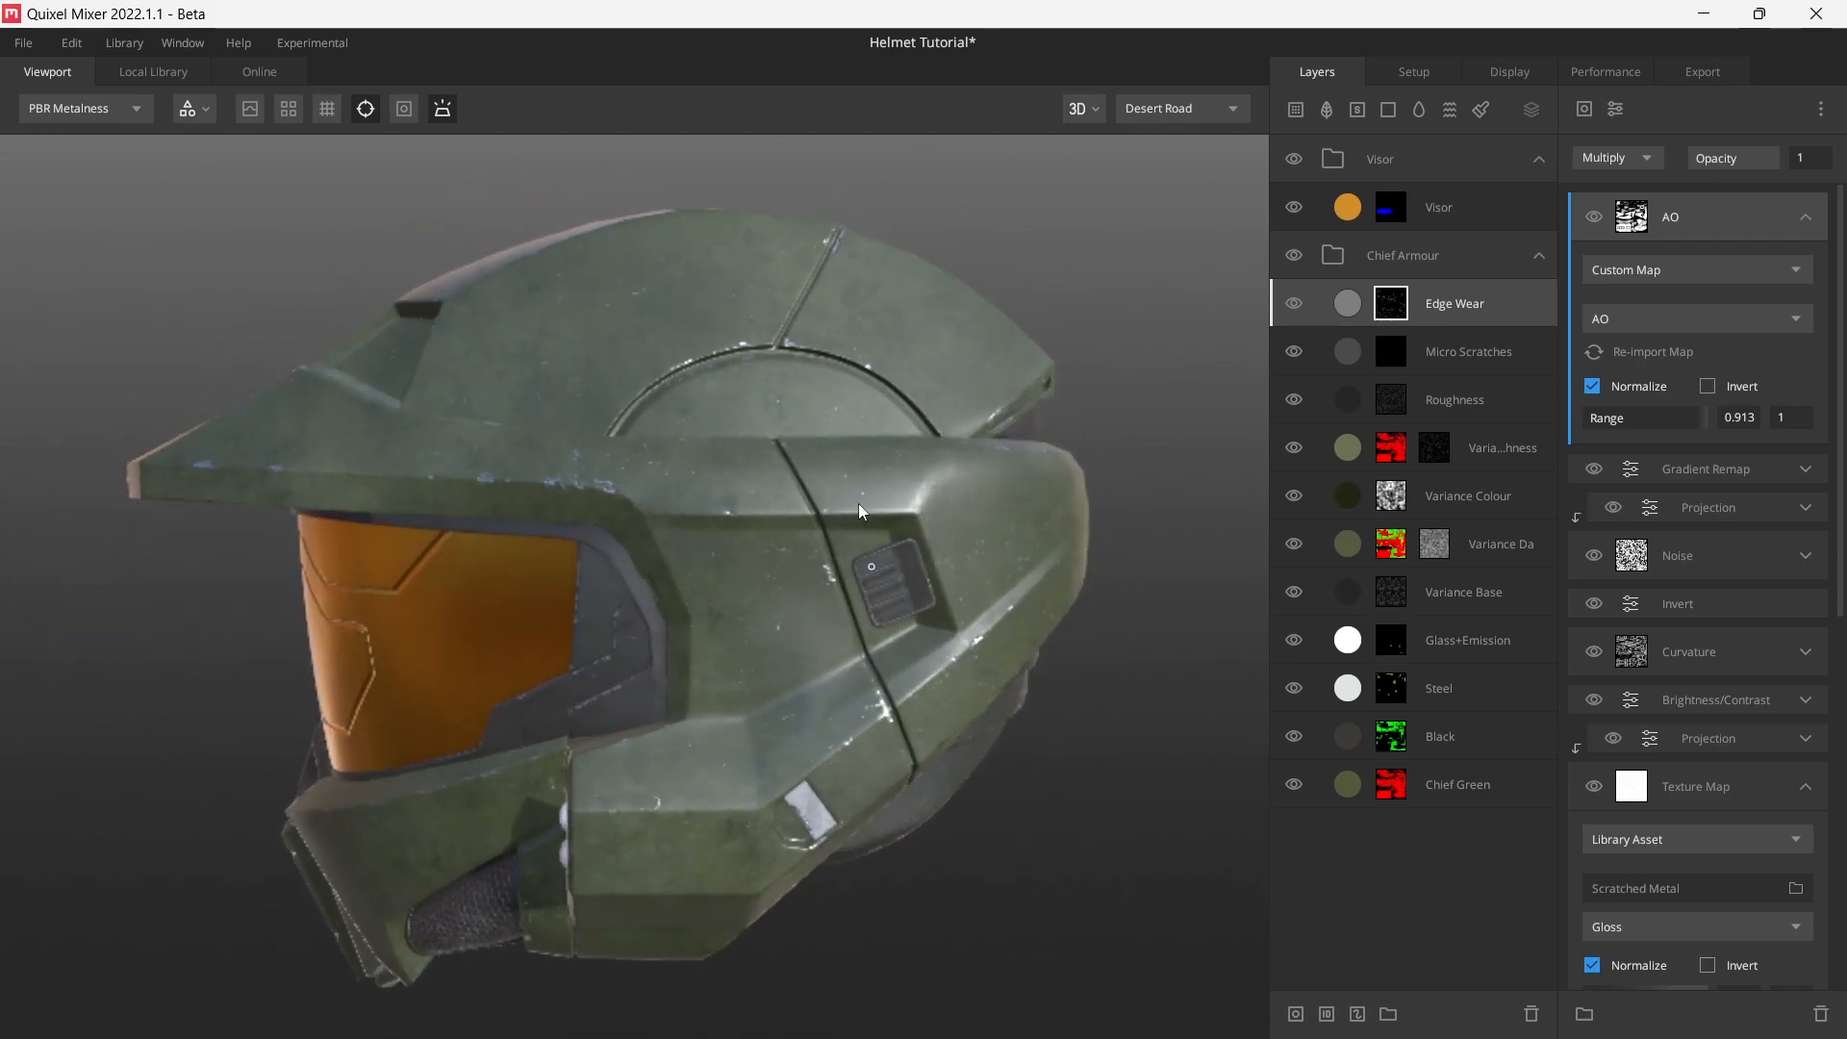
# - Collapse the Scratched Metal Texture Map's settings and inspect the helmet's edge wear in the Albedo and PBR Metalness views
pyautogui.click(1806, 787)
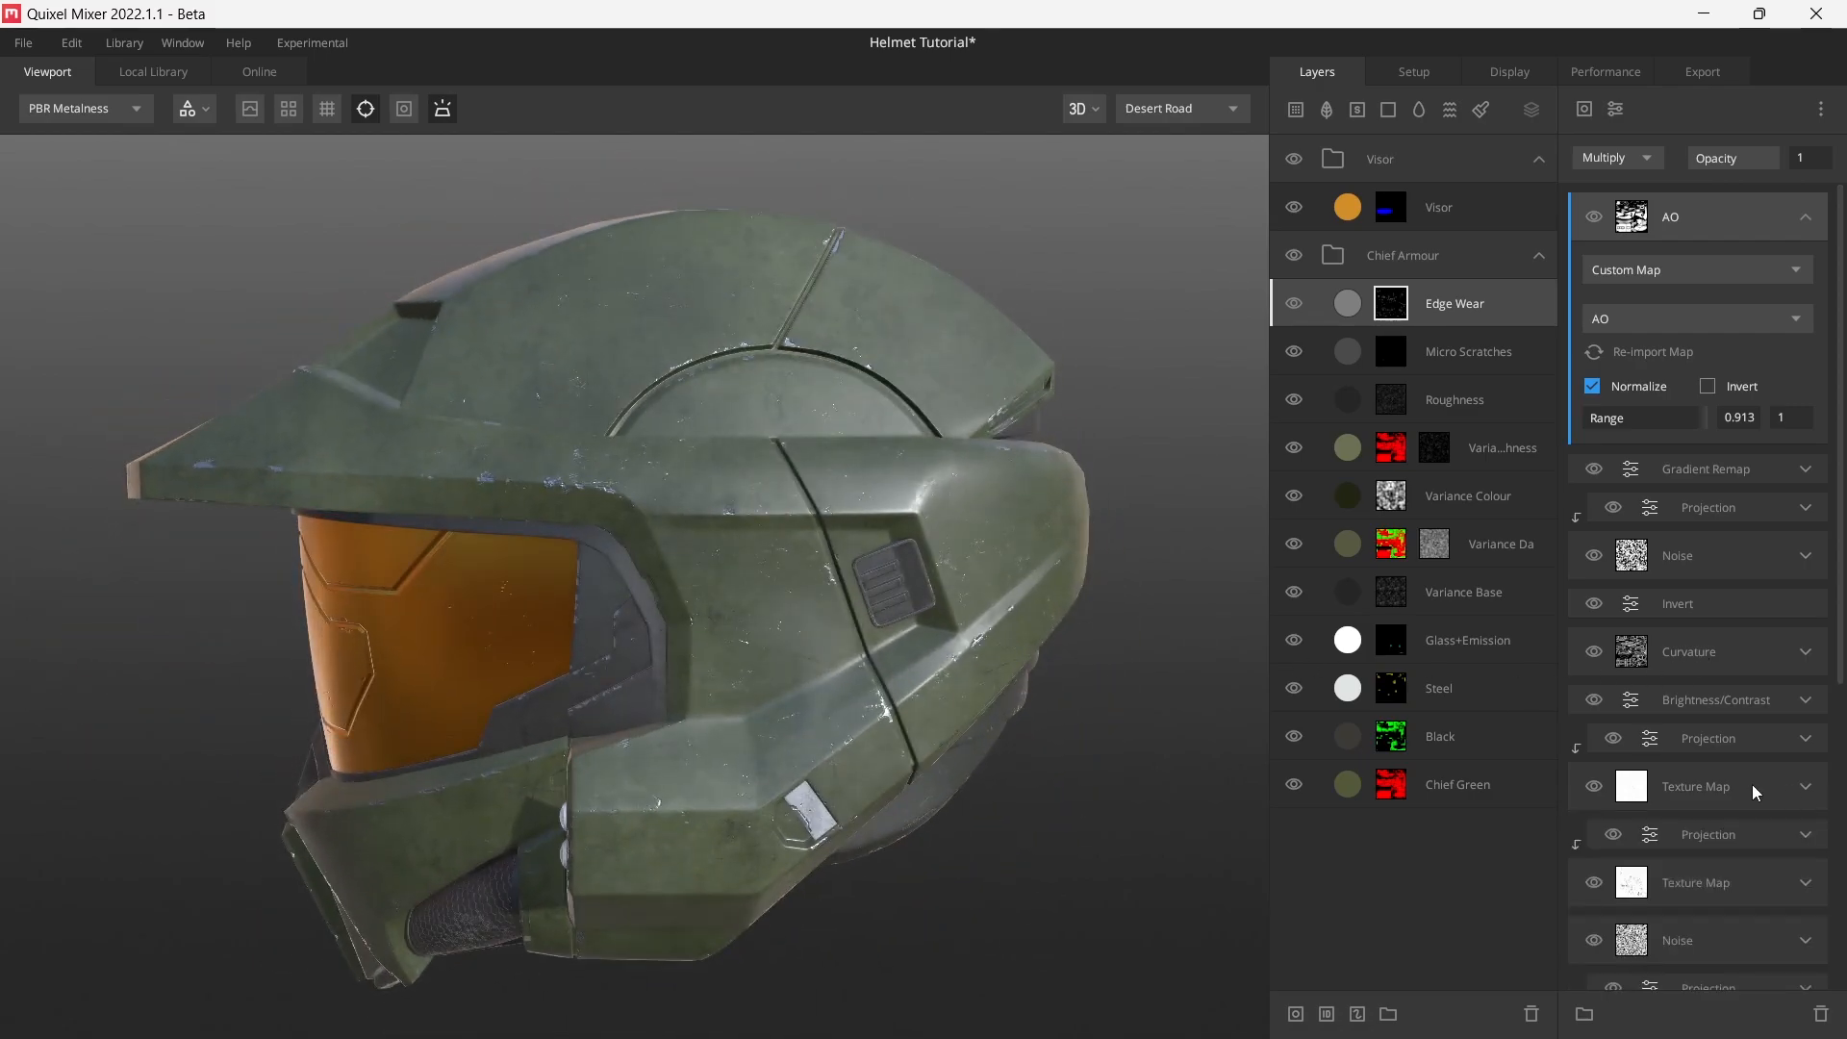
pyautogui.moveTo(782, 638); pyautogui.dragTo(798, 617)
pyautogui.press('2')
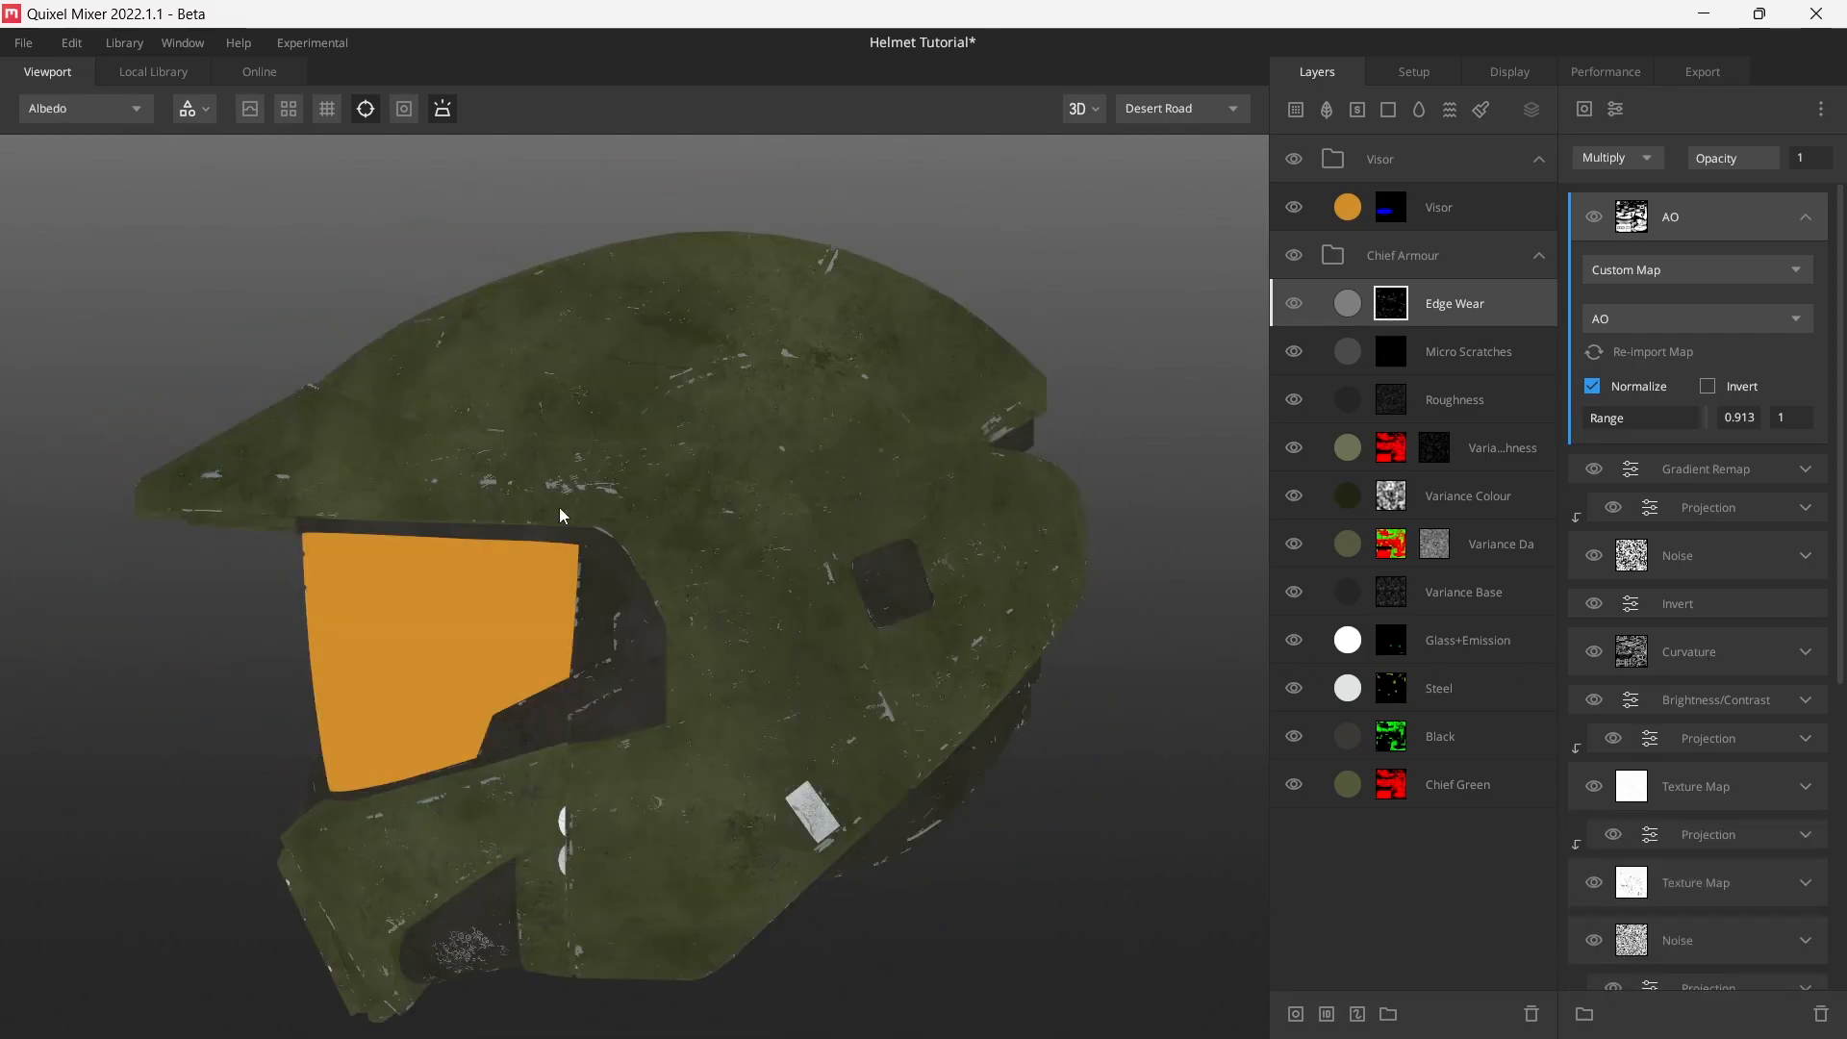
pyautogui.moveTo(558, 506); pyautogui.dragTo(980, 638)
pyautogui.press('1')
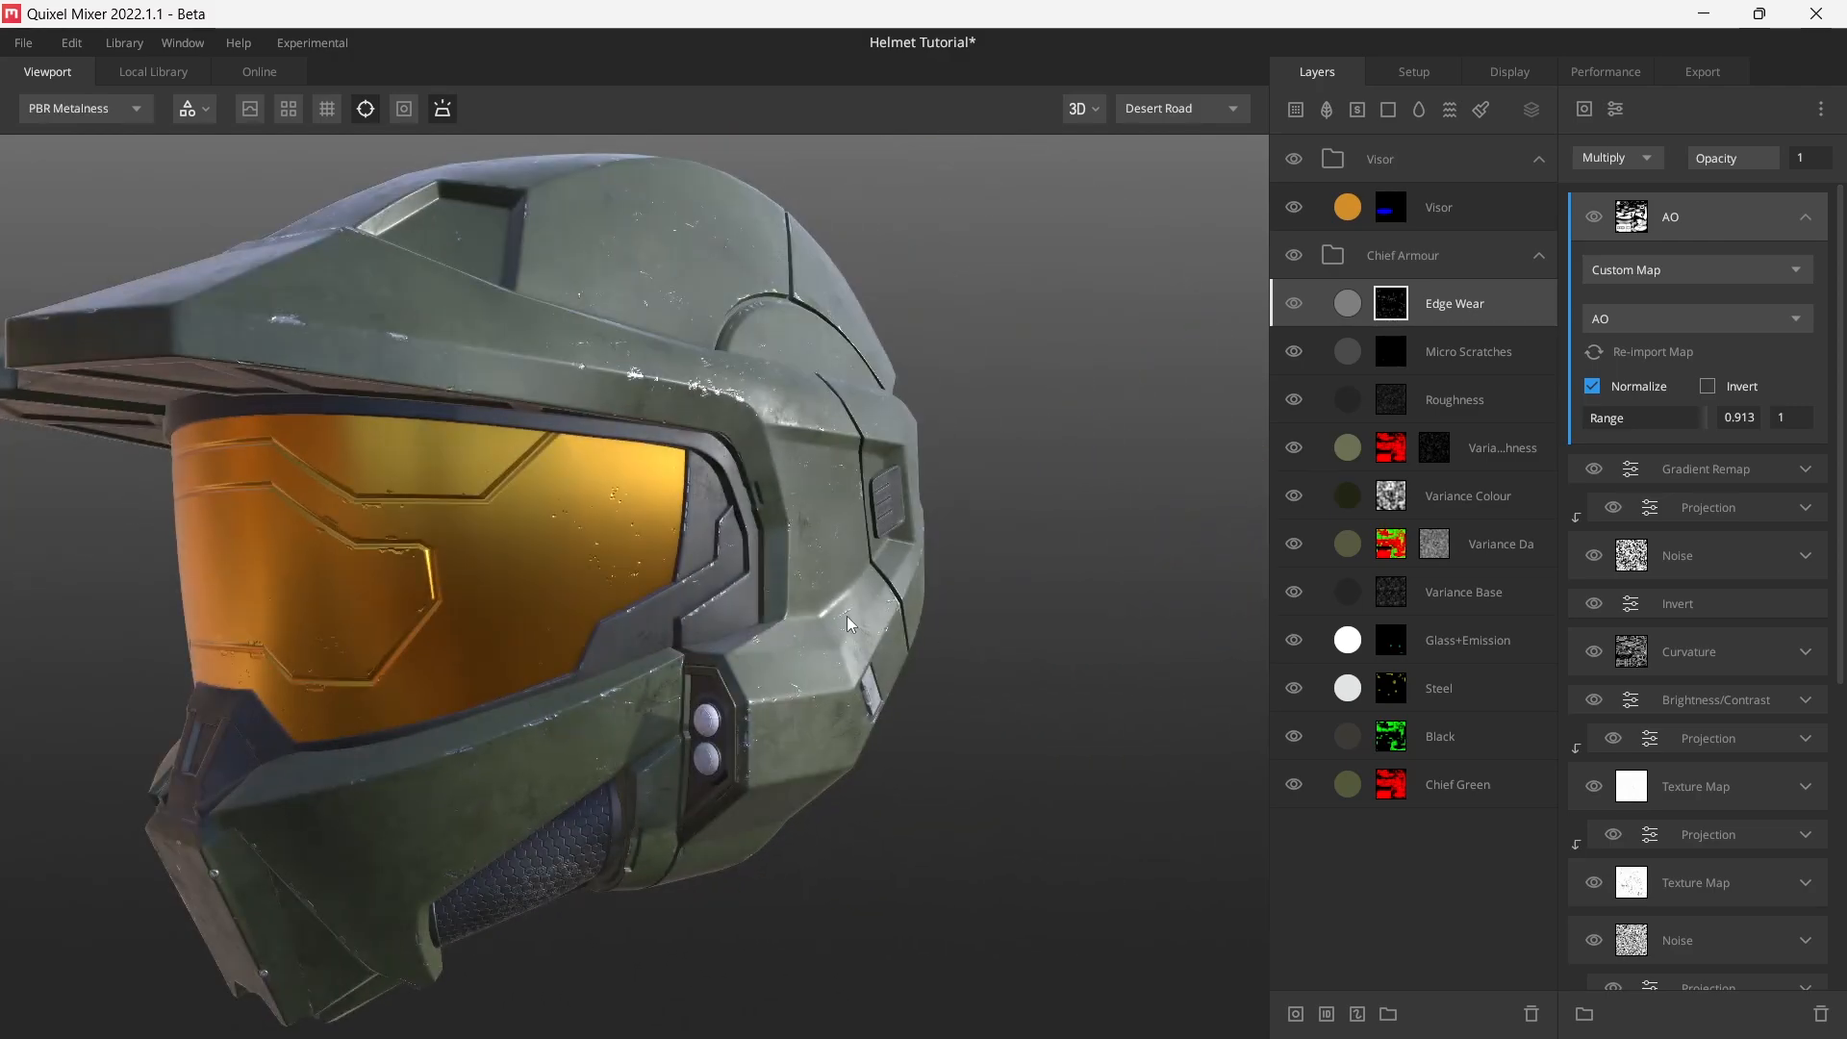
pyautogui.press('2')
pyautogui.moveTo(846, 624); pyautogui.dragTo(727, 481)
pyautogui.press('m')
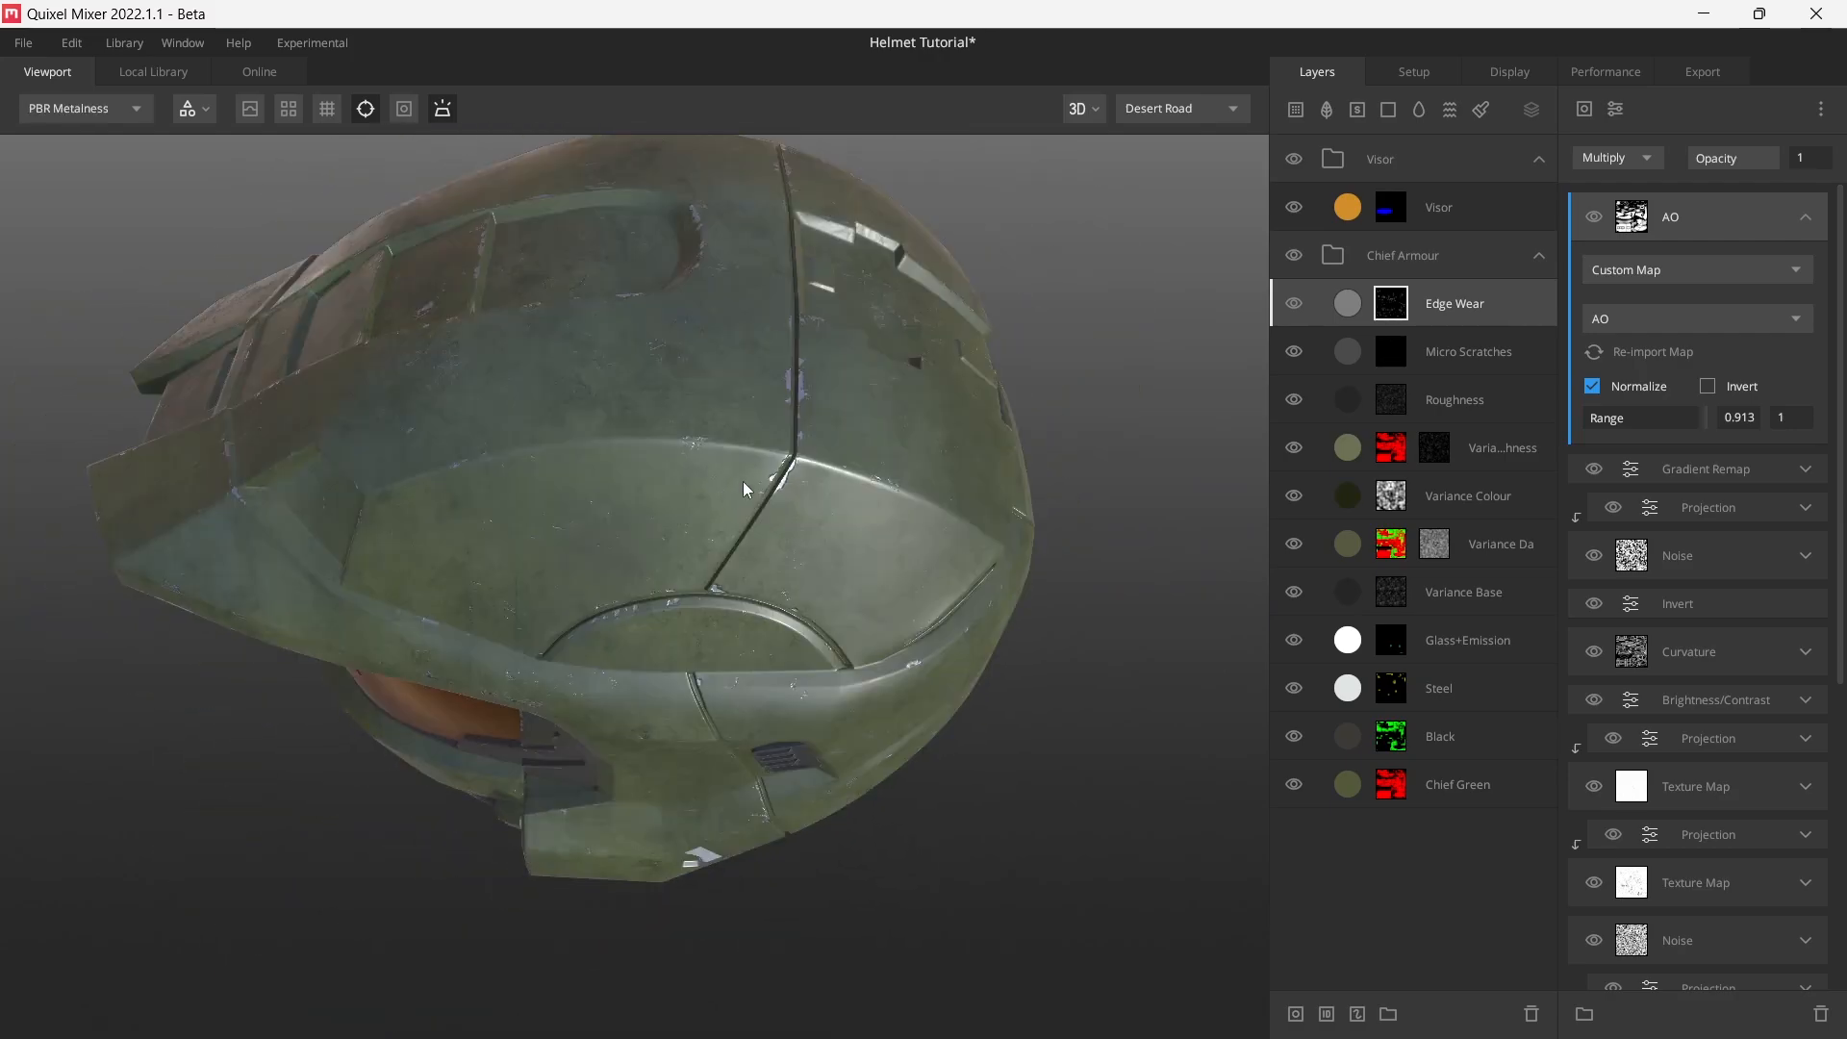
pyautogui.moveTo(743, 481); pyautogui.dragTo(919, 418)
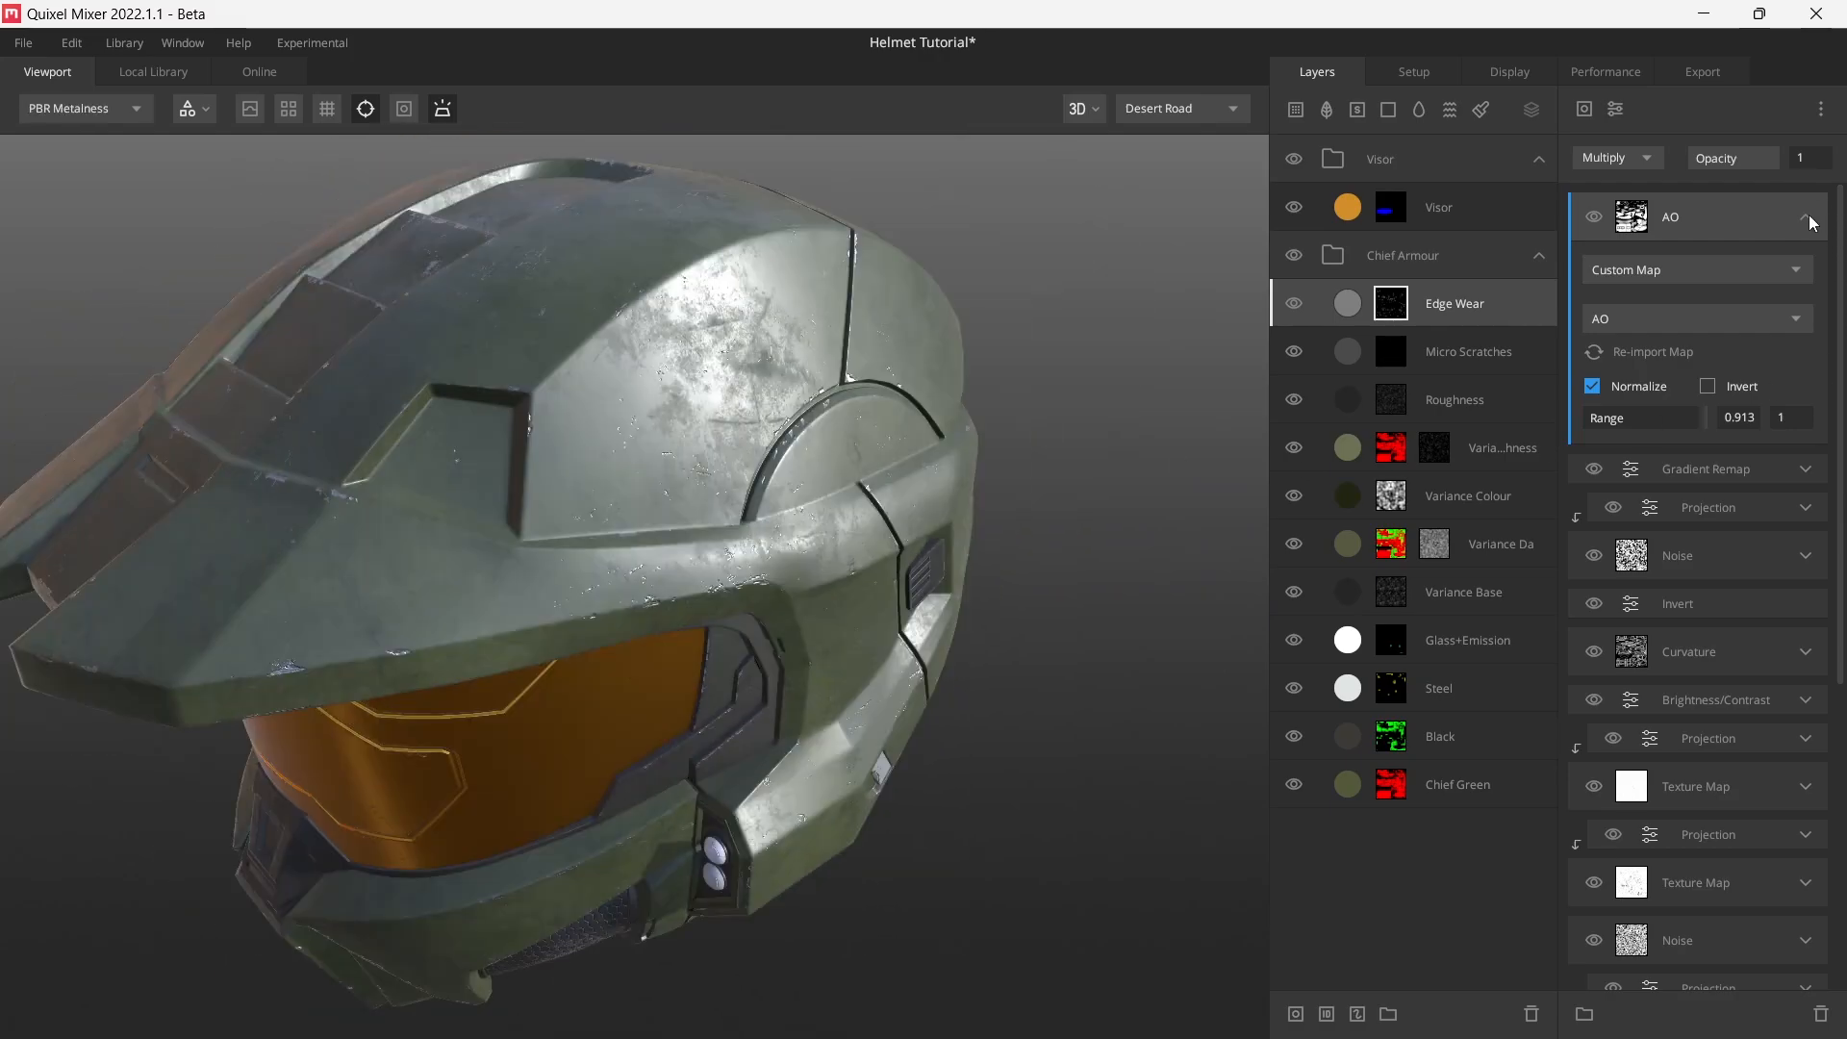
# - Collapse the AO settings, expand both scratch Texture Maps in the mask, and adjust the Scratched Metal map's upper range limit to about 0.714
pyautogui.click(1813, 220)
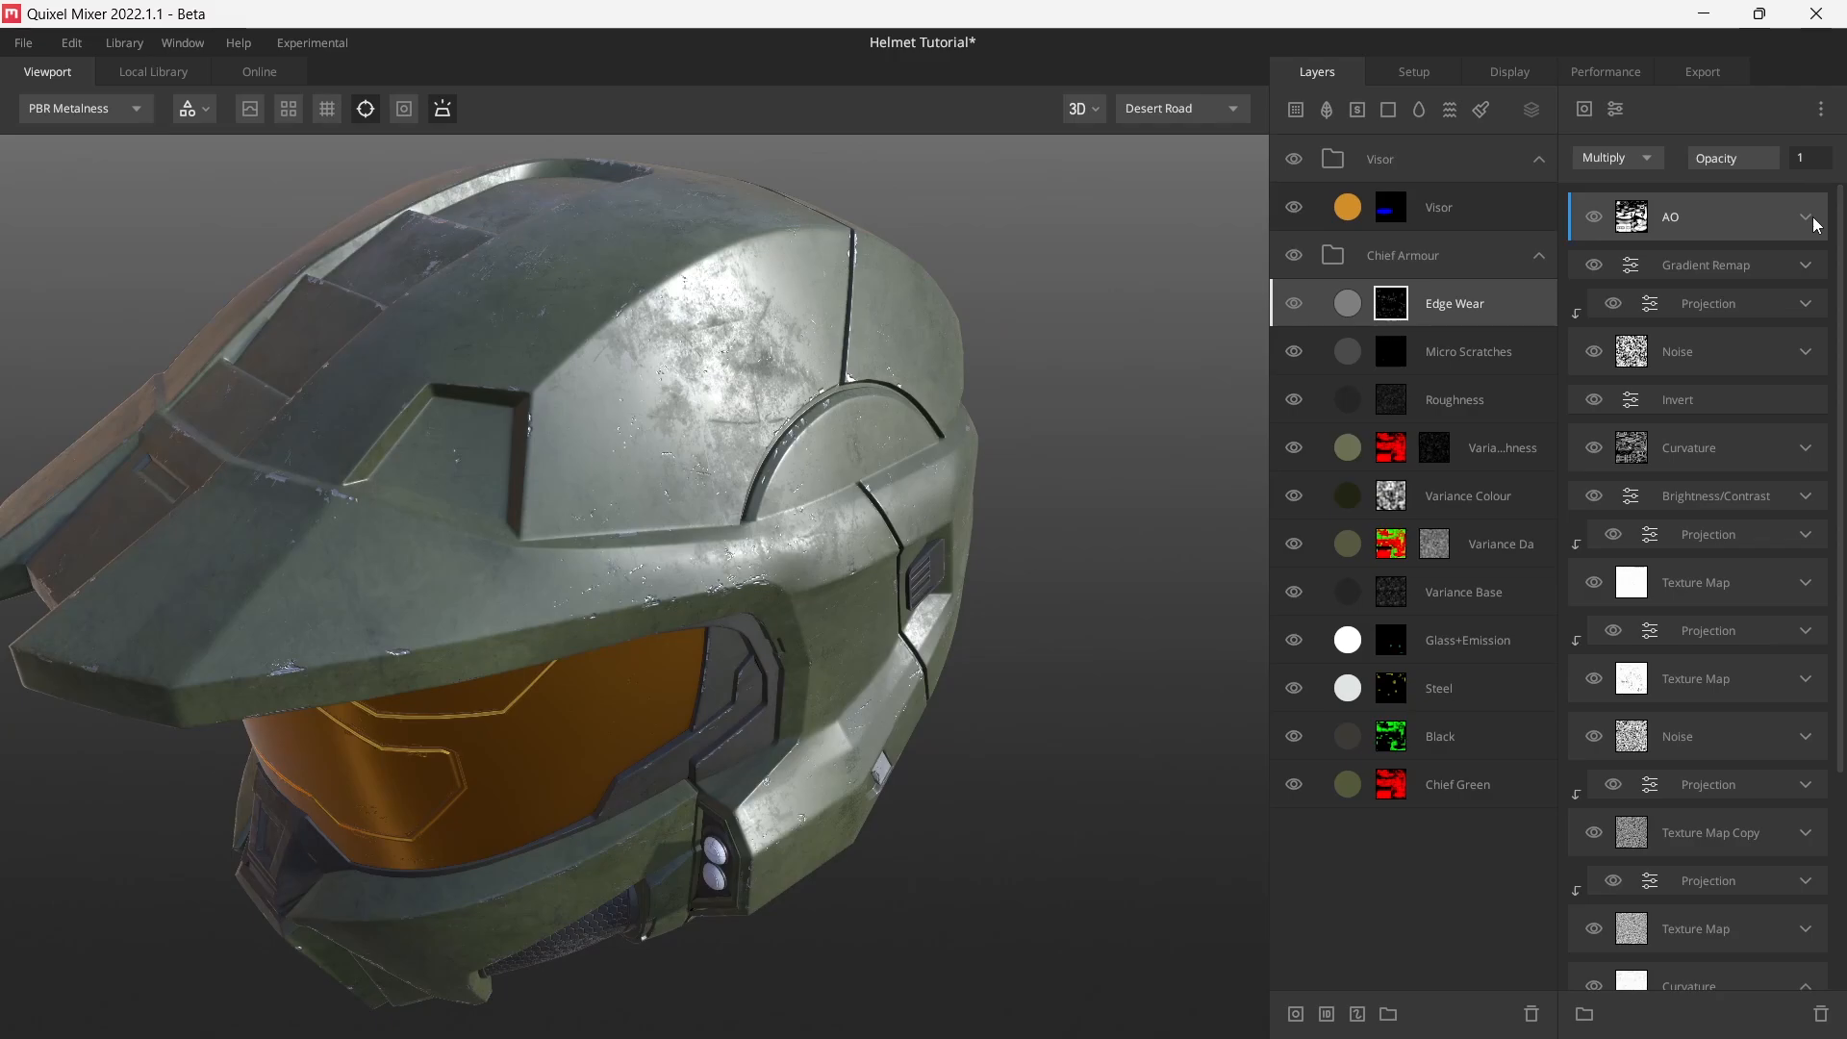
pyautogui.click(1802, 680)
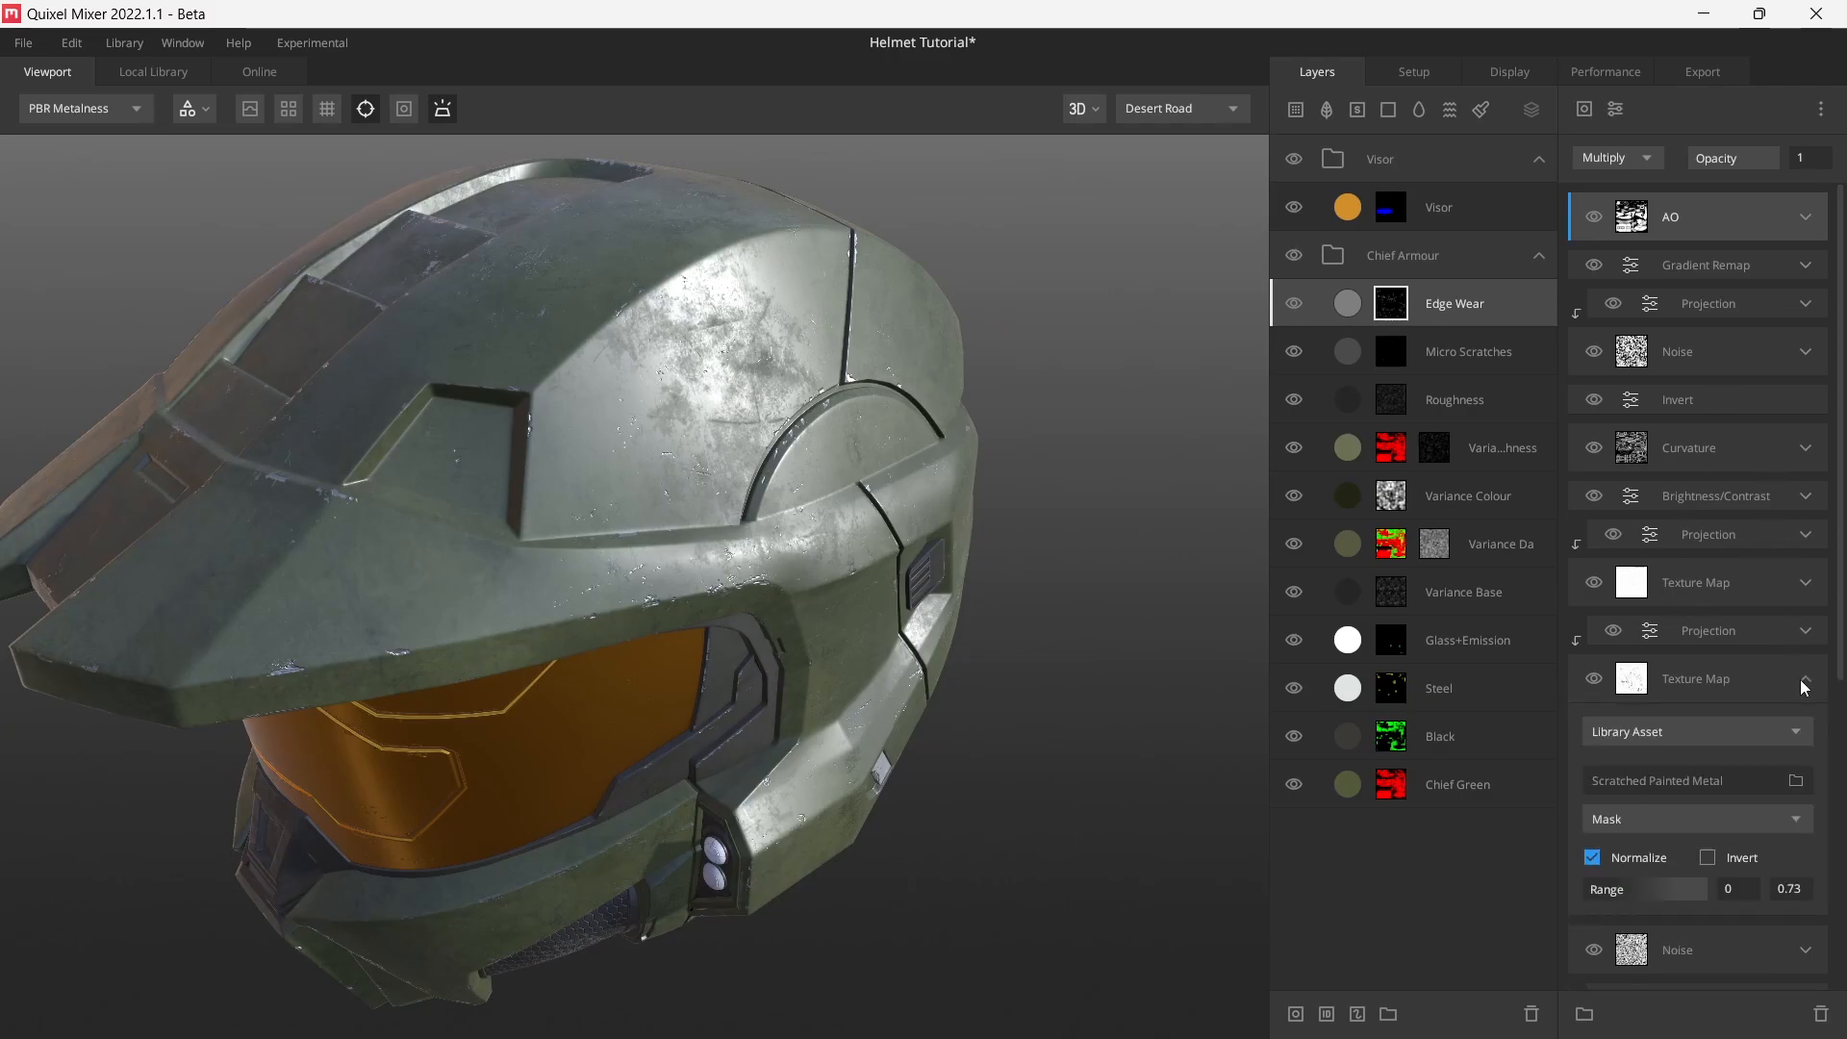
pyautogui.click(1593, 683)
pyautogui.click(1593, 680)
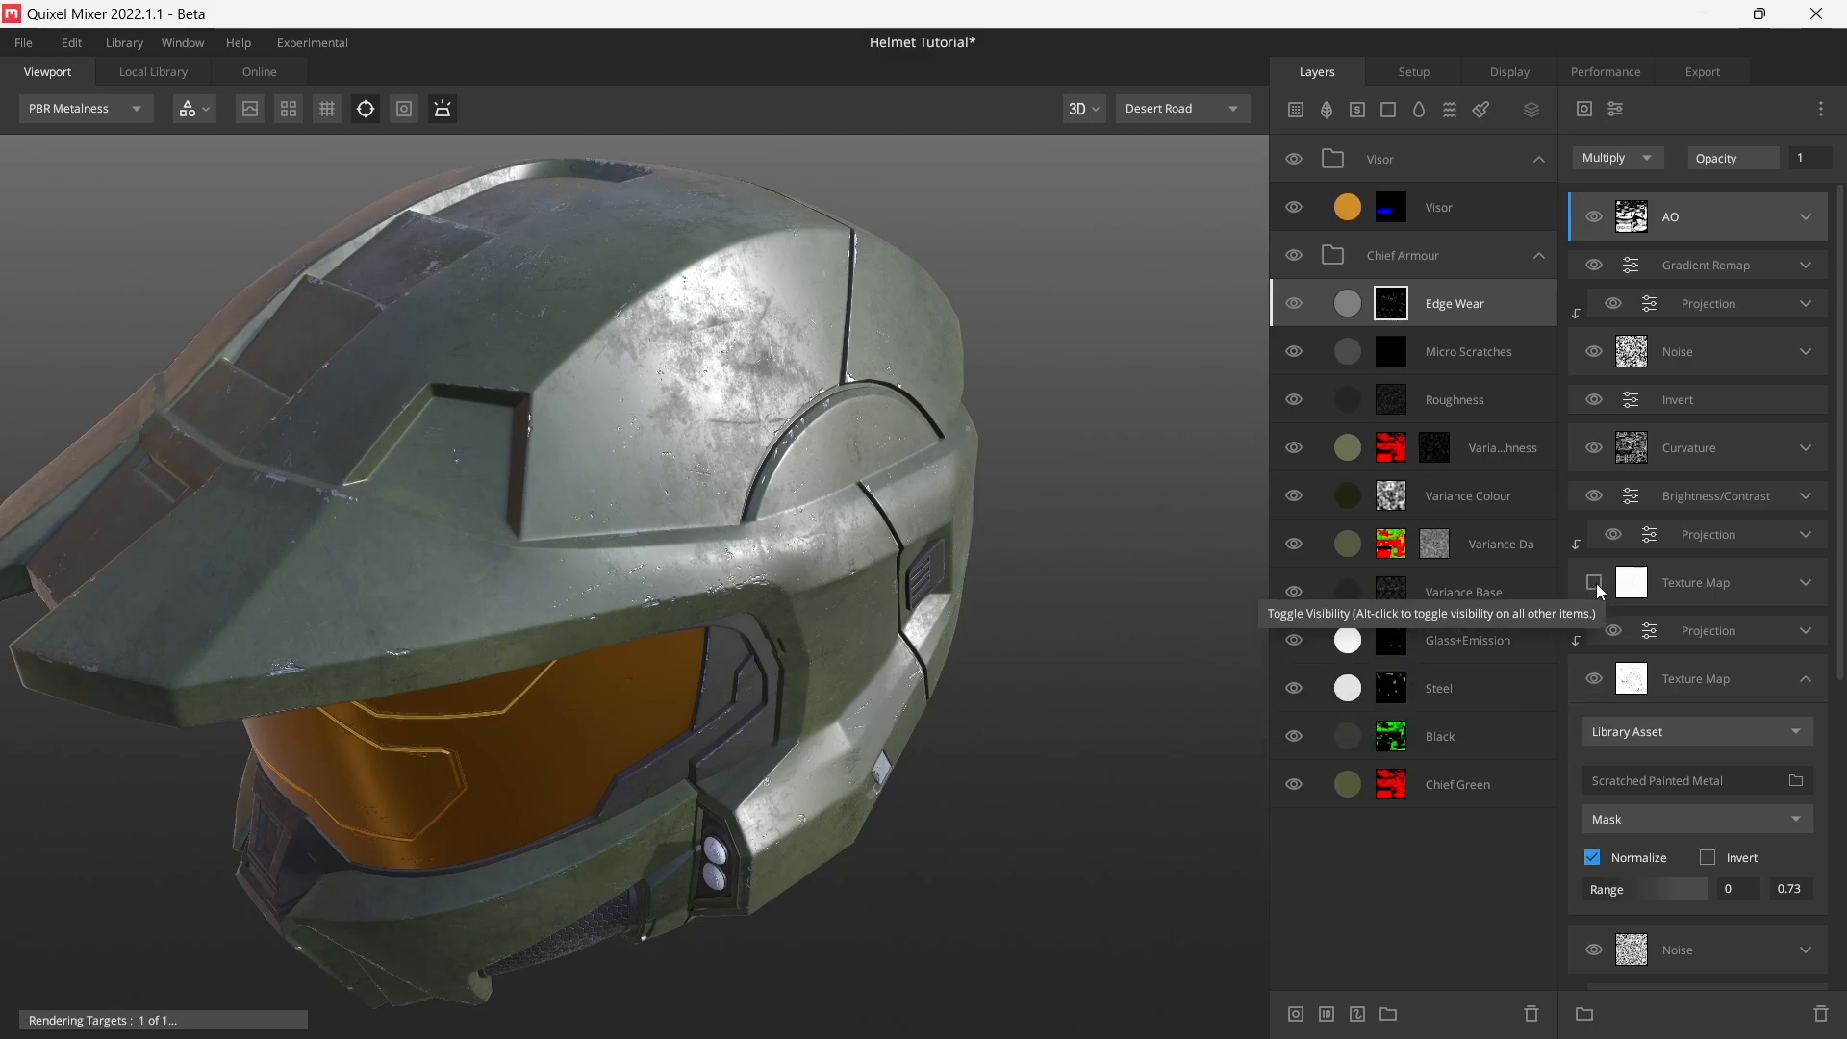
pyautogui.click(1806, 583)
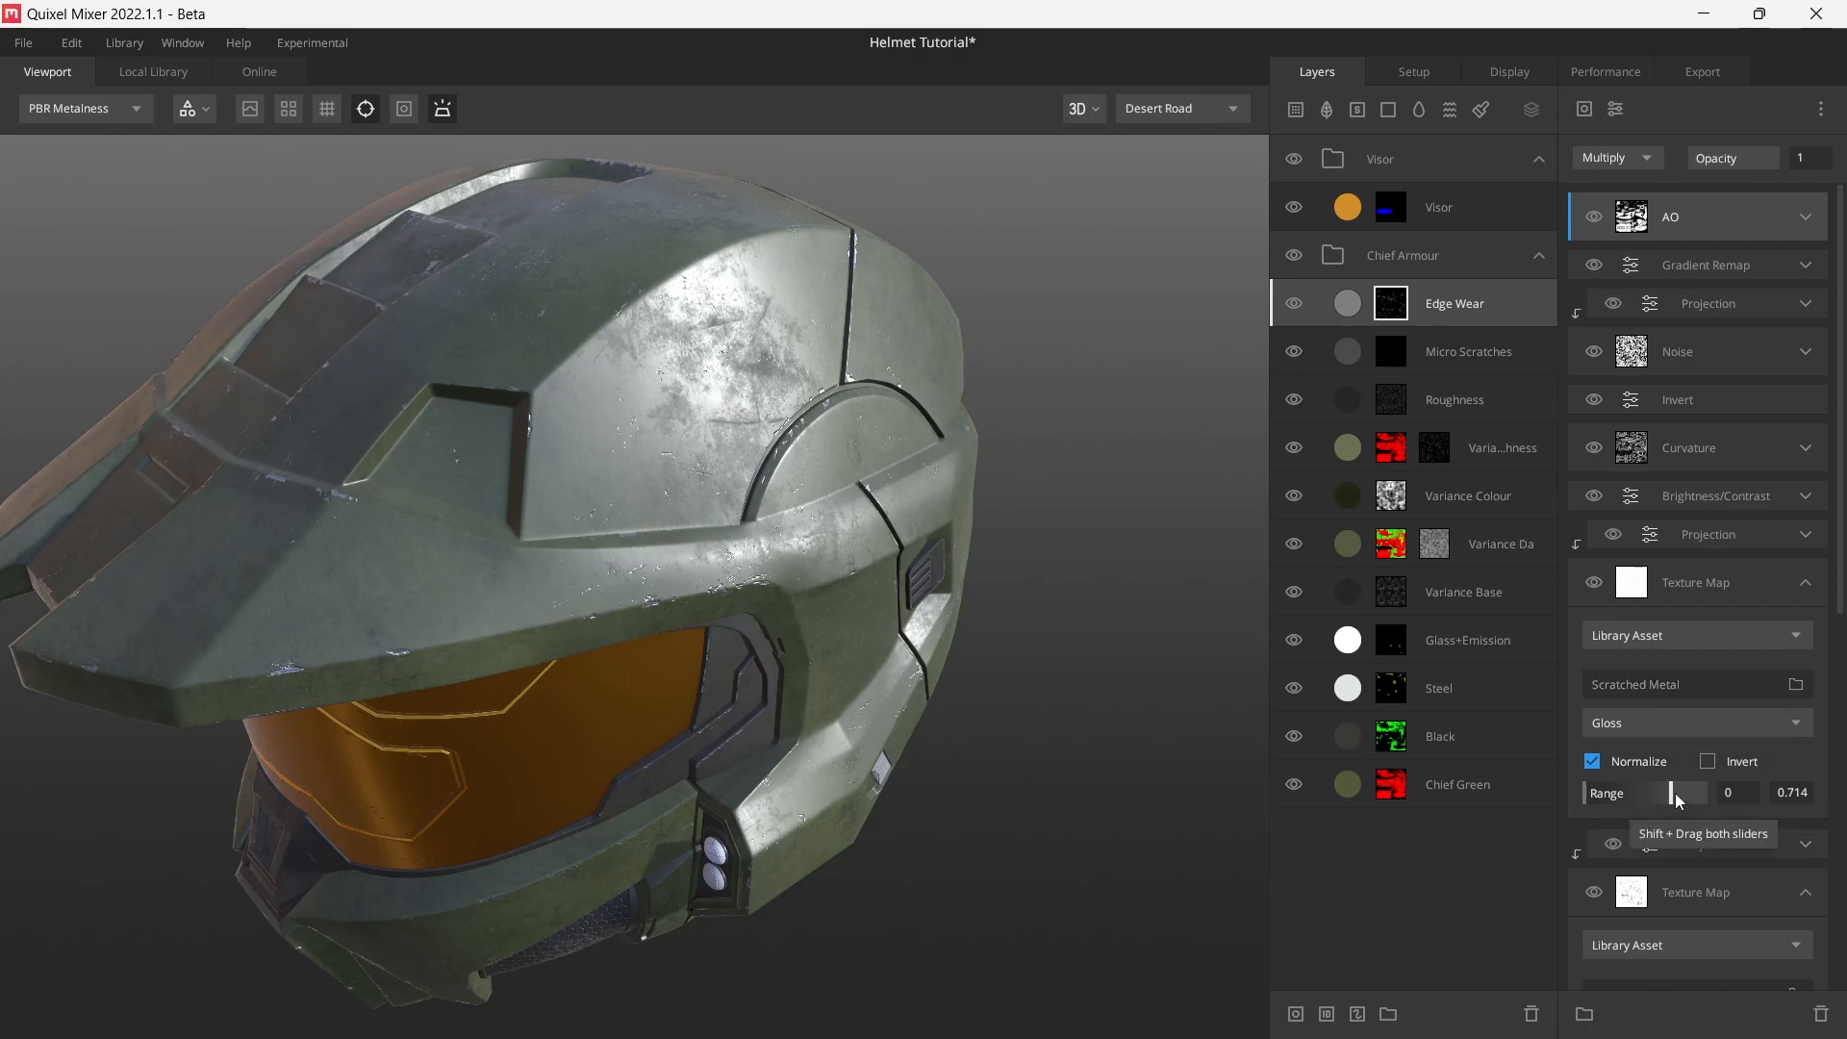
pyautogui.moveTo(1676, 792)
pyautogui.mouseDown()
pyautogui.moveTo(1638, 795)
pyautogui.moveTo(1672, 796)
pyautogui.mouseUp()
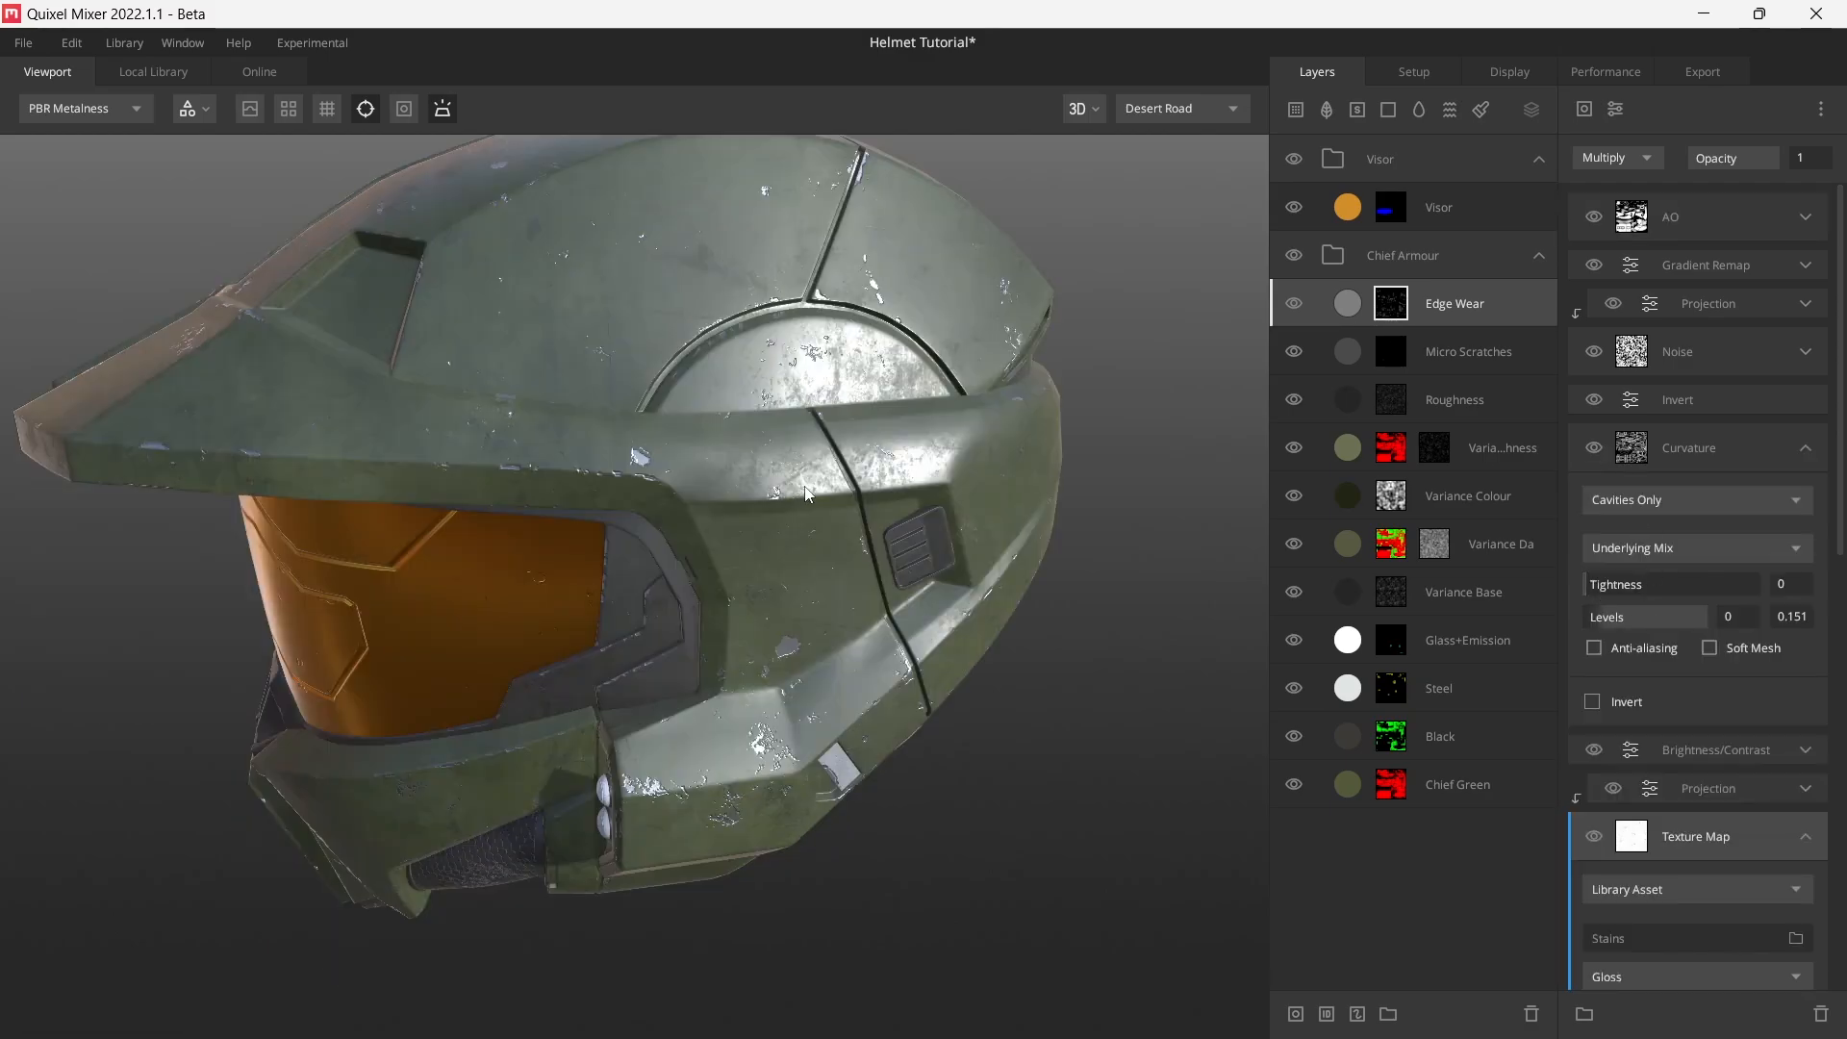
# - Isolate the Curvature component in the Layer Mask view, lower its upper Levels limit to 0.056, and restore the other components' visibility
pyautogui.press('m')
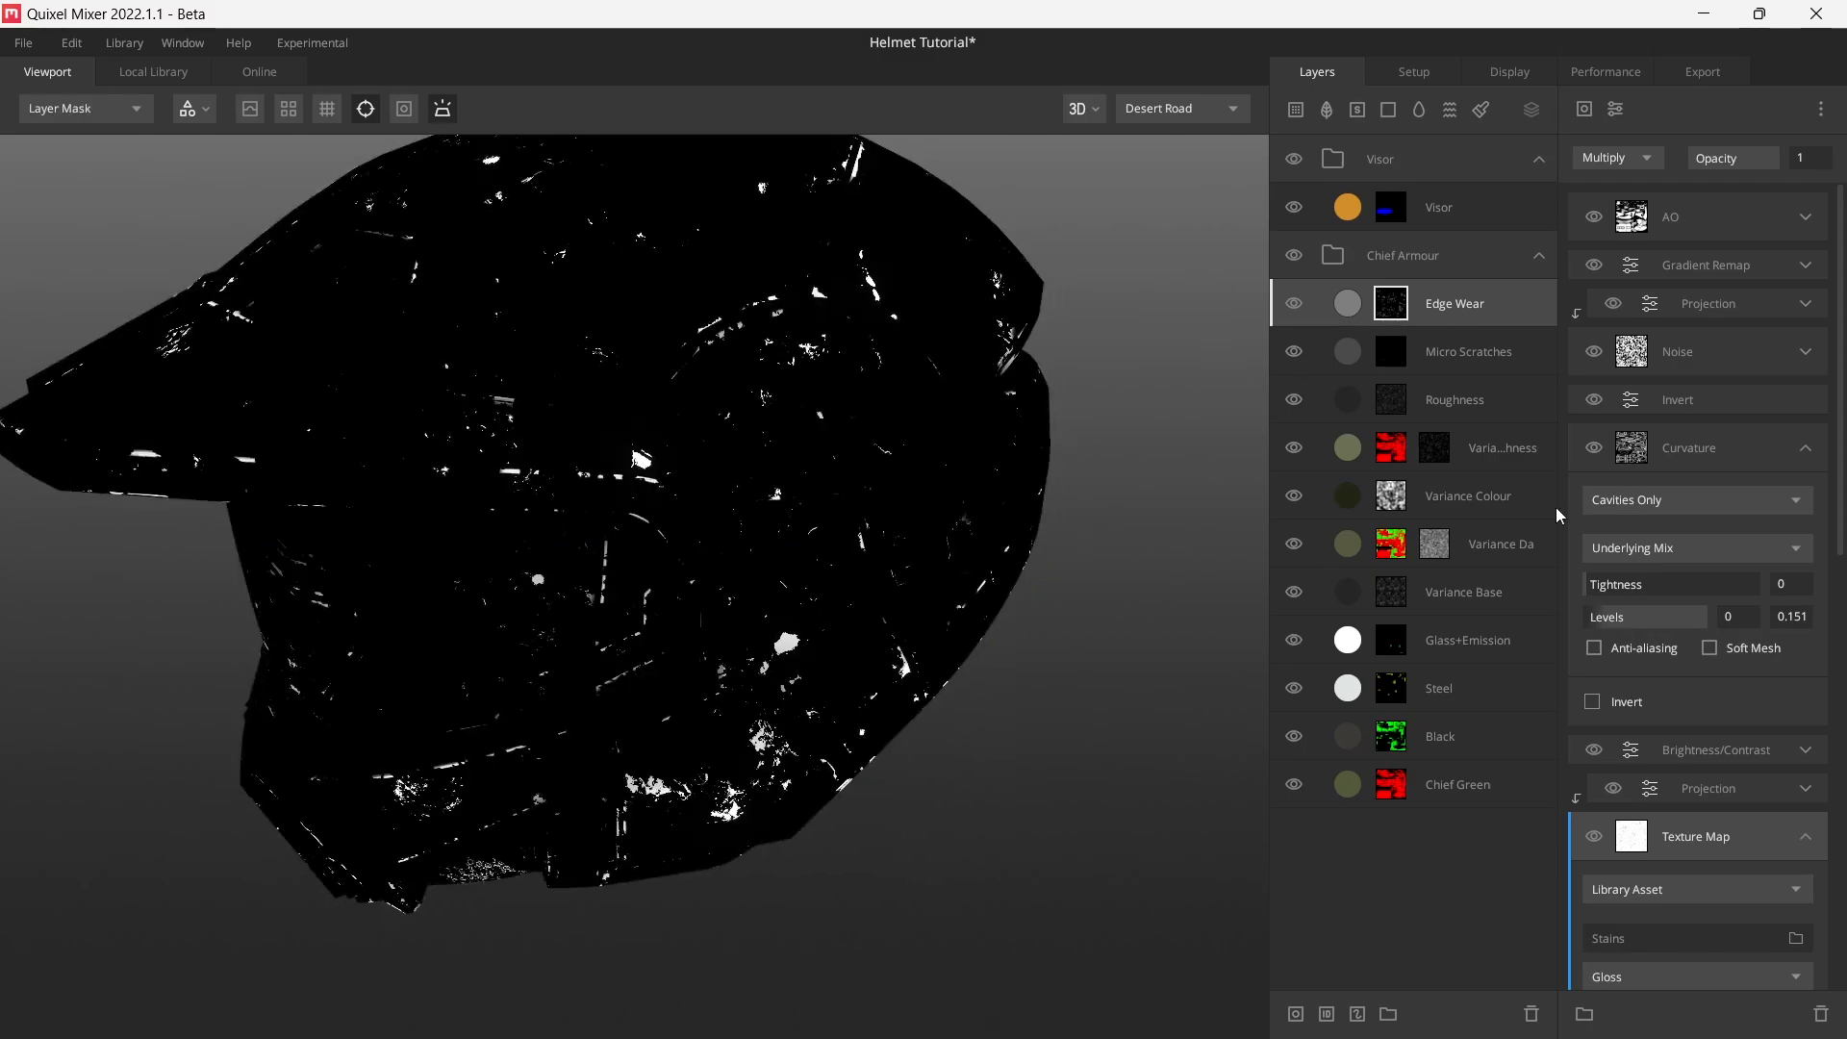
pyautogui.keyDown('alt'); pyautogui.click(1594, 449); pyautogui.keyUp('alt')
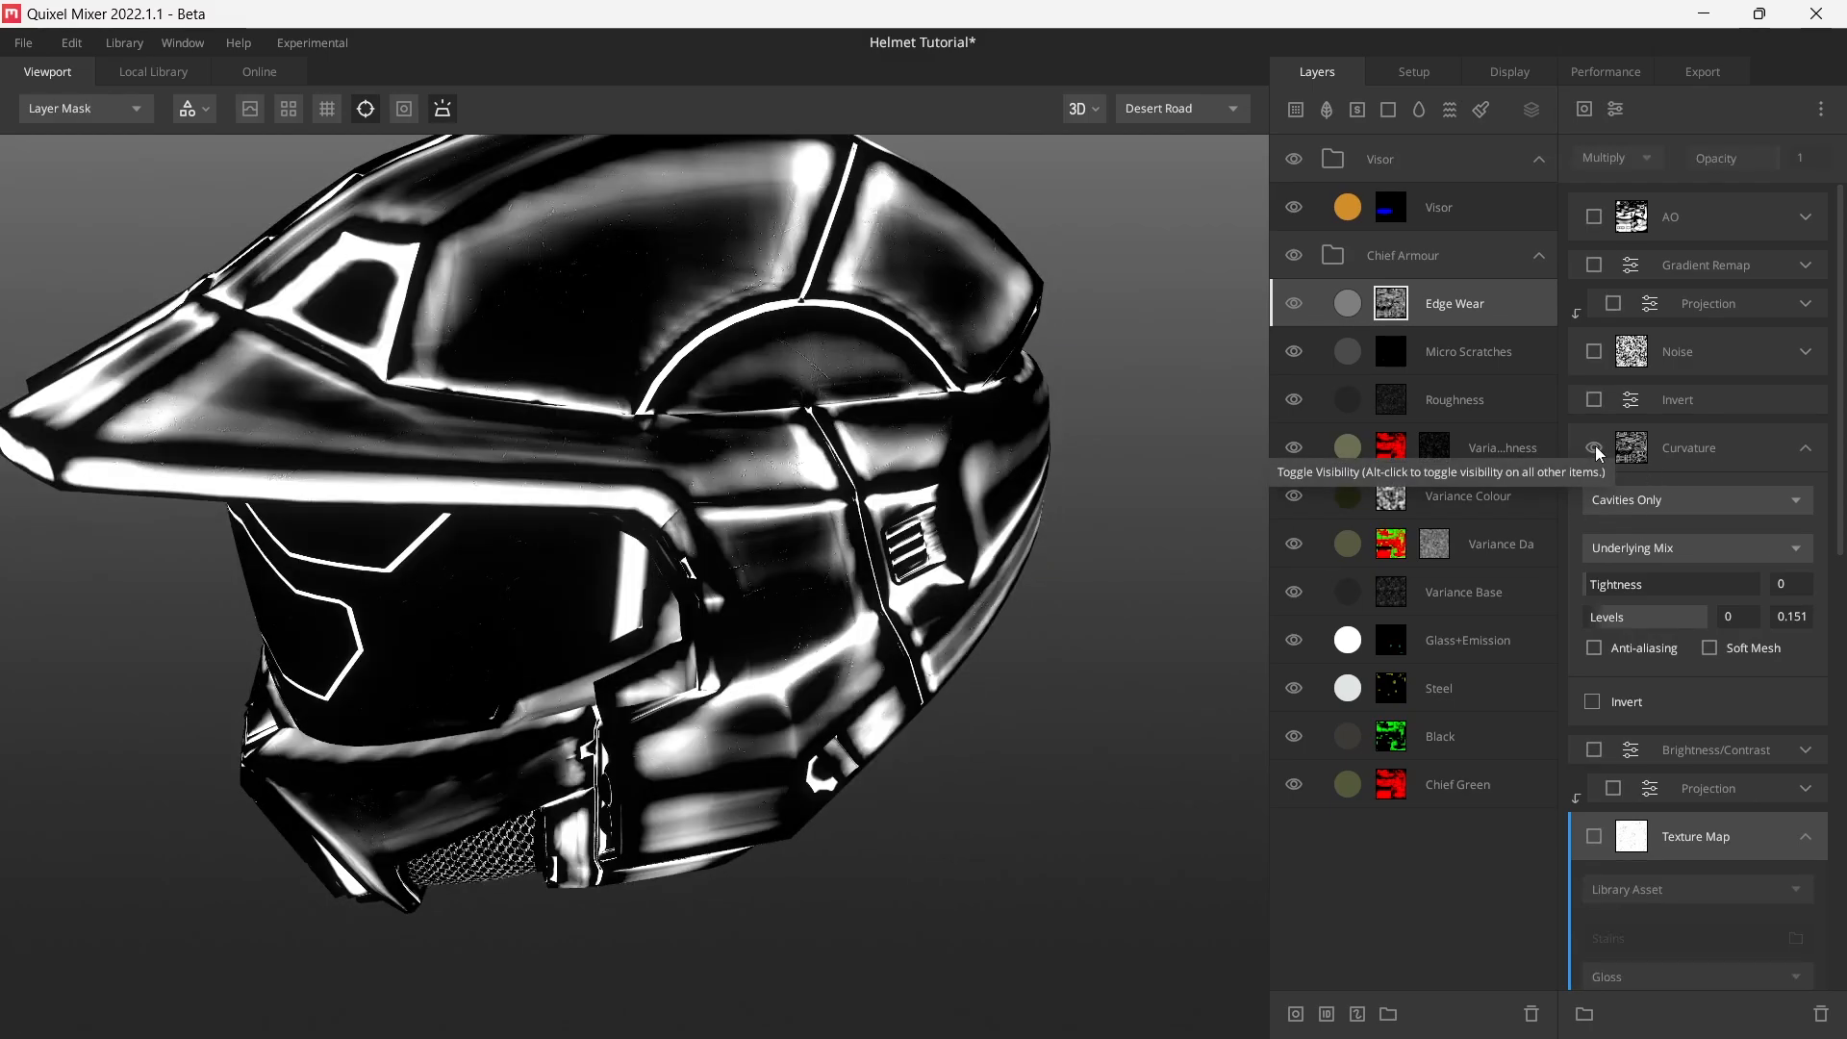
pyautogui.moveTo(1612, 623); pyautogui.dragTo(1596, 622)
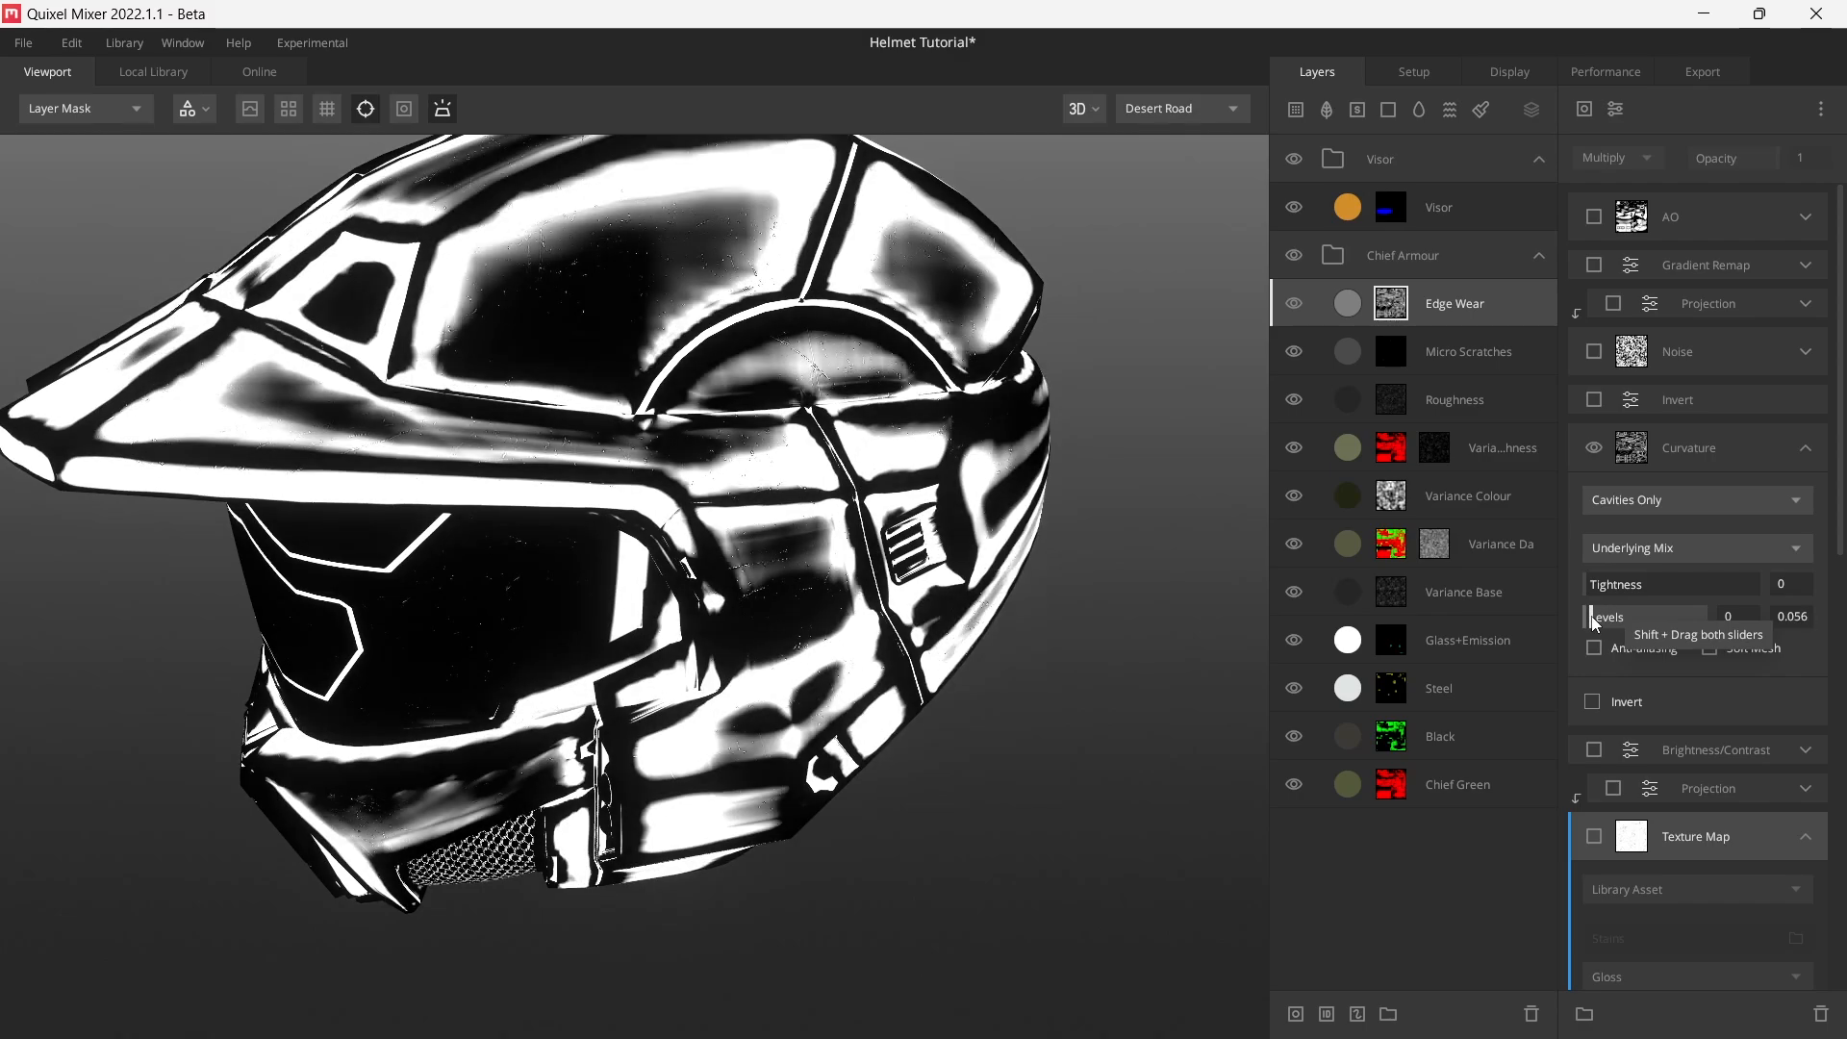
pyautogui.keyDown('alt'); pyautogui.click(1594, 448); pyautogui.keyUp('alt')
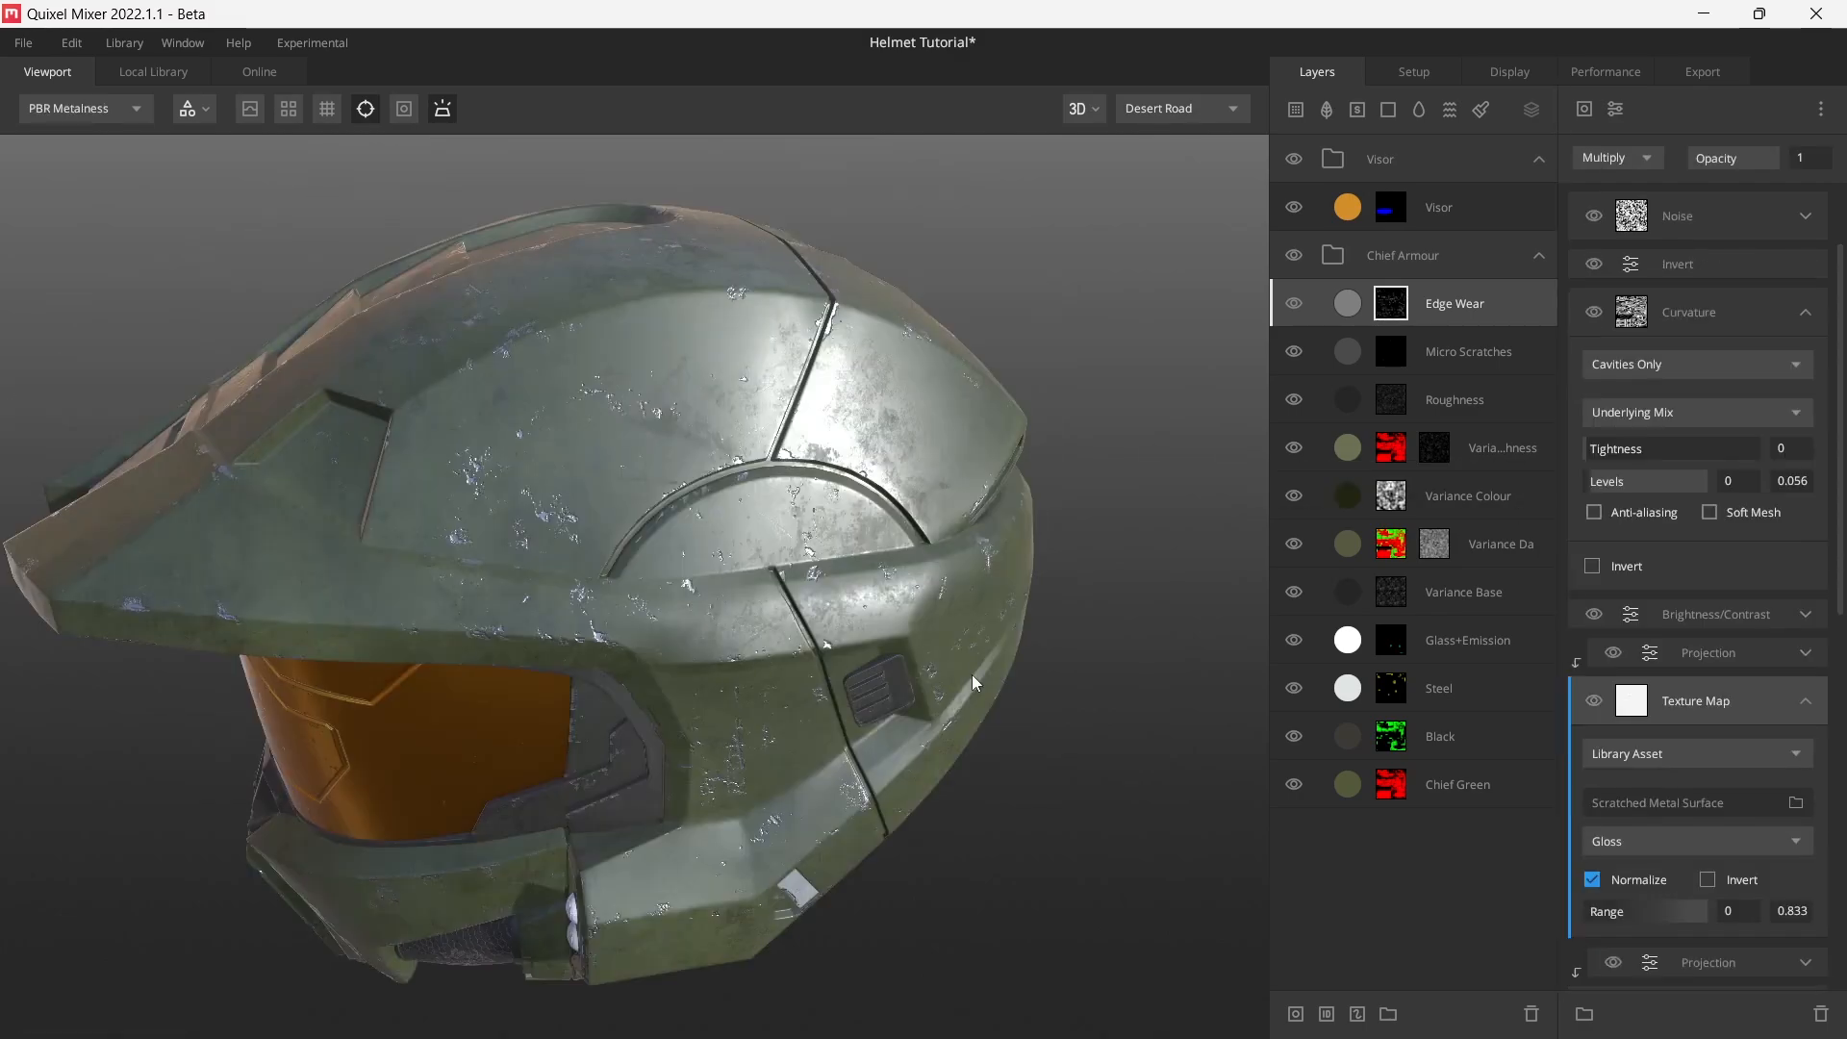
# - Set the upper range limit of the Scratched Metal Surface Texture Map to 0.722 and check the helmet
pyautogui.scroll(-1, 1751, 912)
pyautogui.moveTo(1672, 806)
pyautogui.mouseDown()
pyautogui.moveTo(1653, 818)
pyautogui.moveTo(1672, 814)
pyautogui.mouseUp()
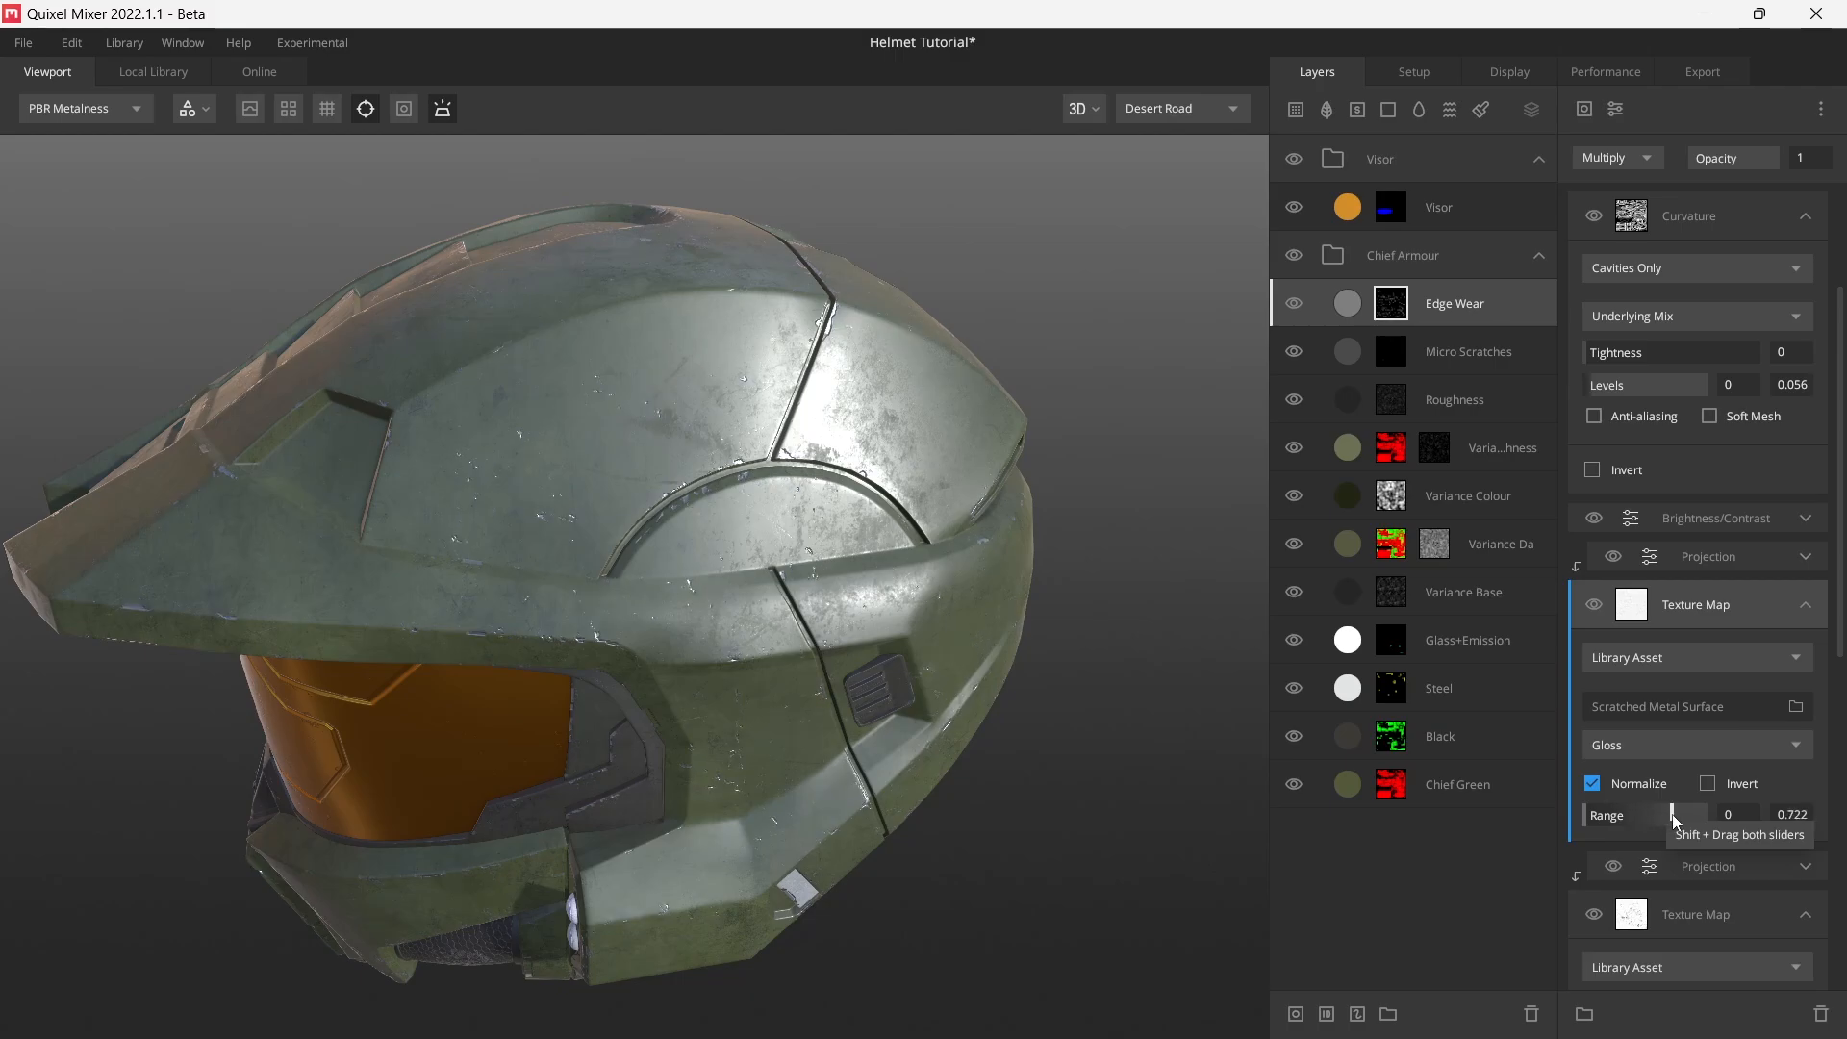
pyautogui.moveTo(1016, 758)
pyautogui.mouseDown()
pyautogui.moveTo(851, 597)
pyautogui.moveTo(860, 748)
pyautogui.moveTo(879, 708)
pyautogui.moveTo(799, 664)
pyautogui.mouseUp()
# - Examine the edge wear around the helmet in different channel views, ending close up on the honeycomb jaw vent in Albedo
pyautogui.press('c')
pyautogui.moveTo(628, 528); pyautogui.dragTo(563, 710)
pyautogui.press('c')
pyautogui.moveTo(700, 776); pyautogui.dragTo(707, 563)
pyautogui.press('c')
pyautogui.press('c')
pyautogui.press('c')
pyautogui.scroll(2, 706, 563)
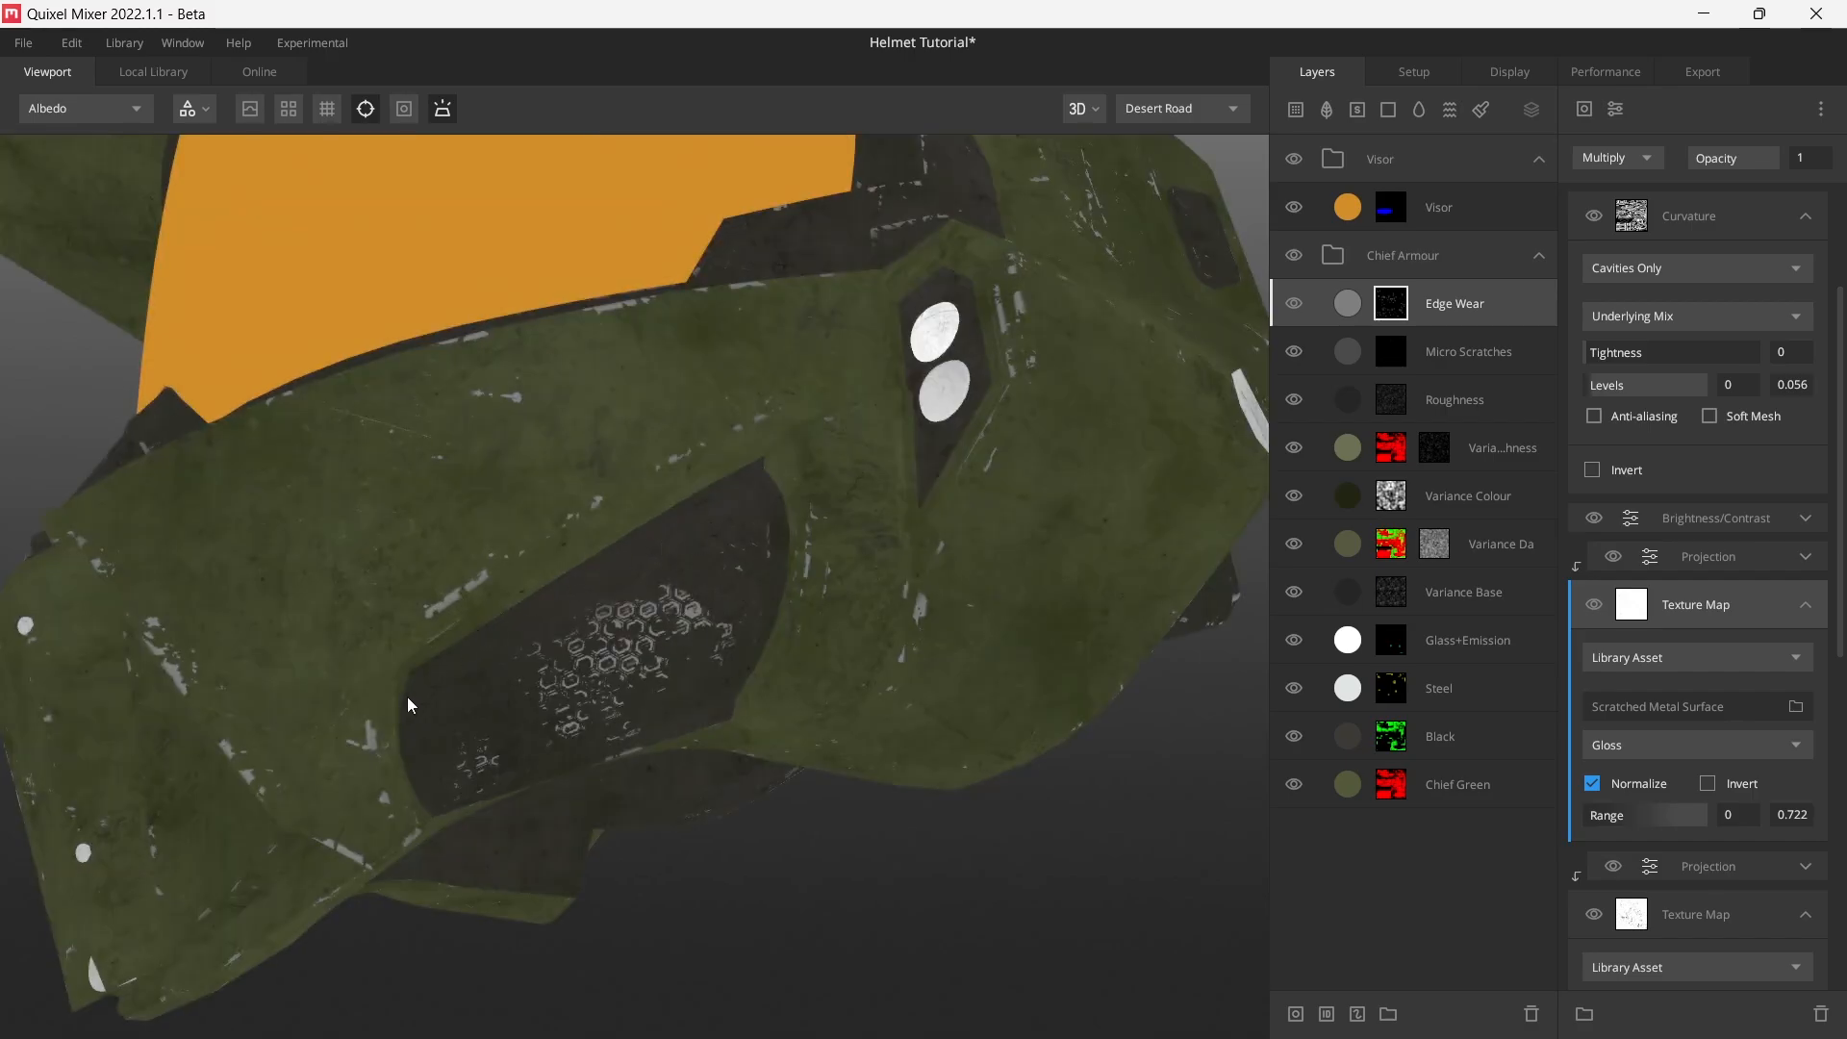
# - Add a paint mask to the Edge Wear layer and set up the Brush Hard preset at size 107 with a black value
pyautogui.rightClick(1504, 320)
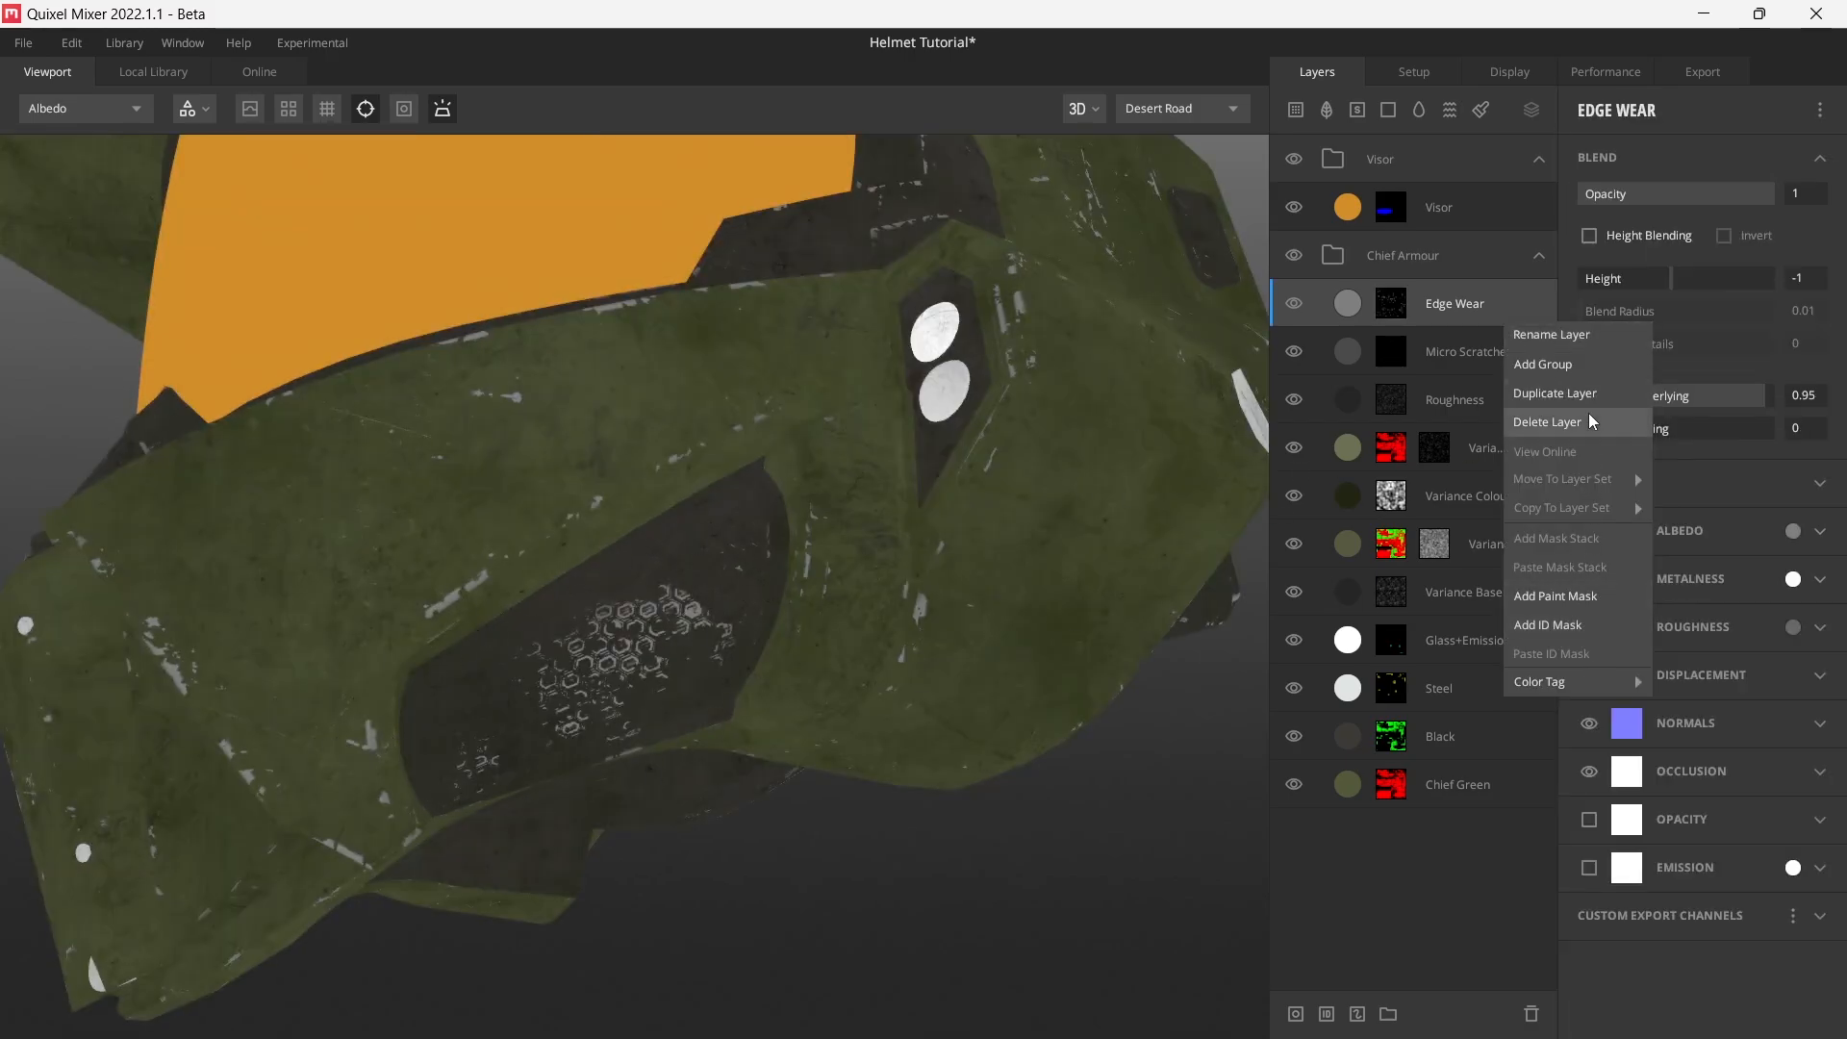
pyautogui.click(1595, 597)
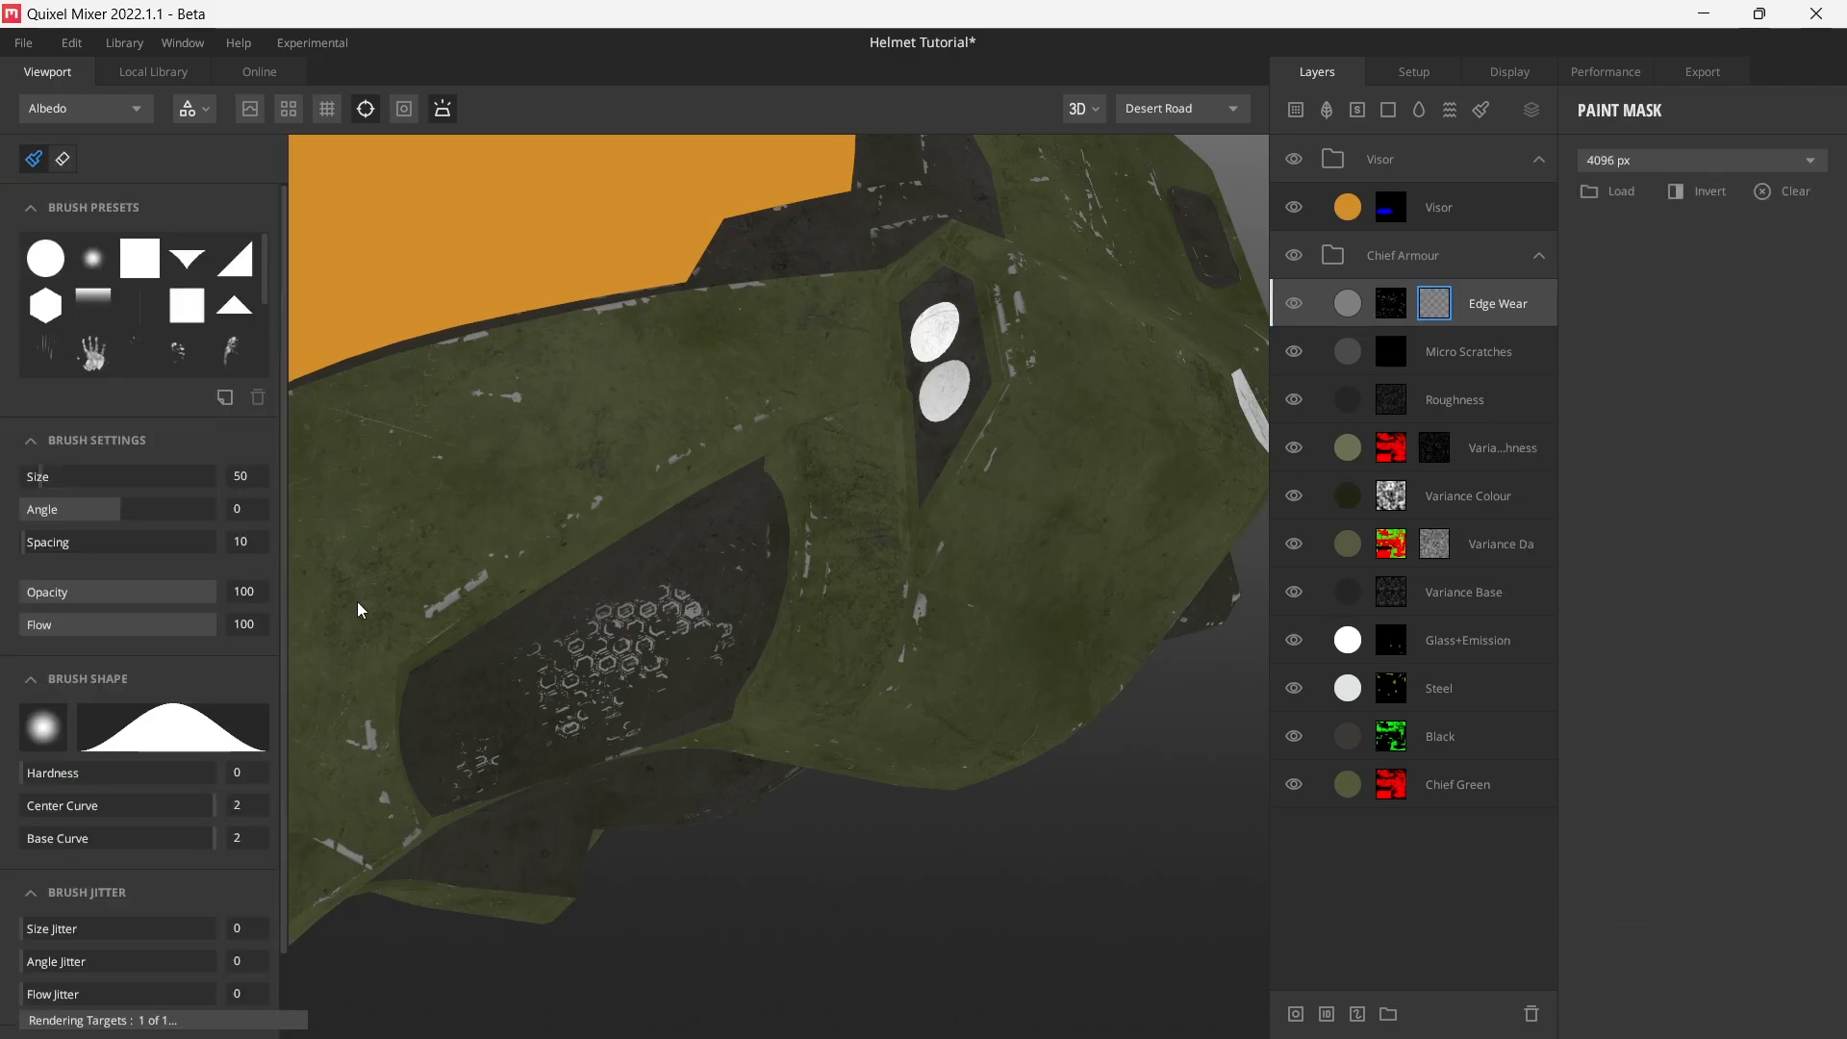
pyautogui.click(48, 257)
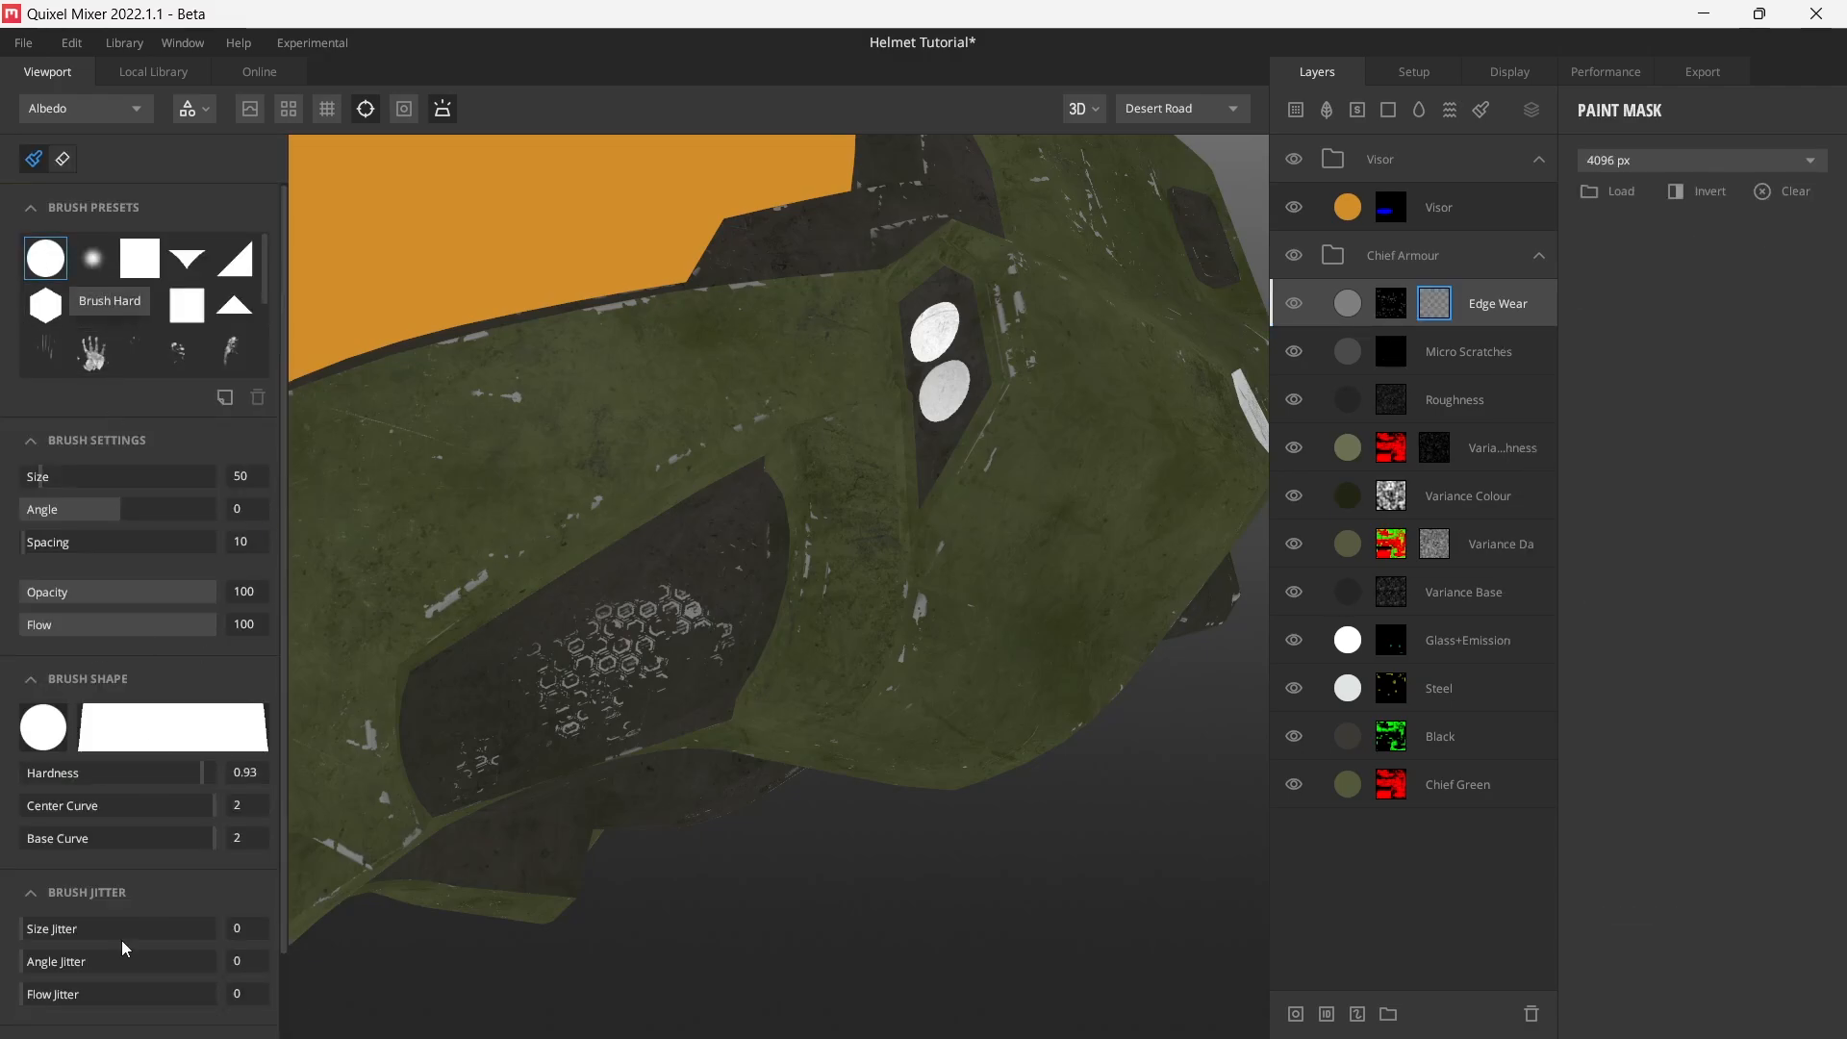
pyautogui.scroll(-2, 121, 939)
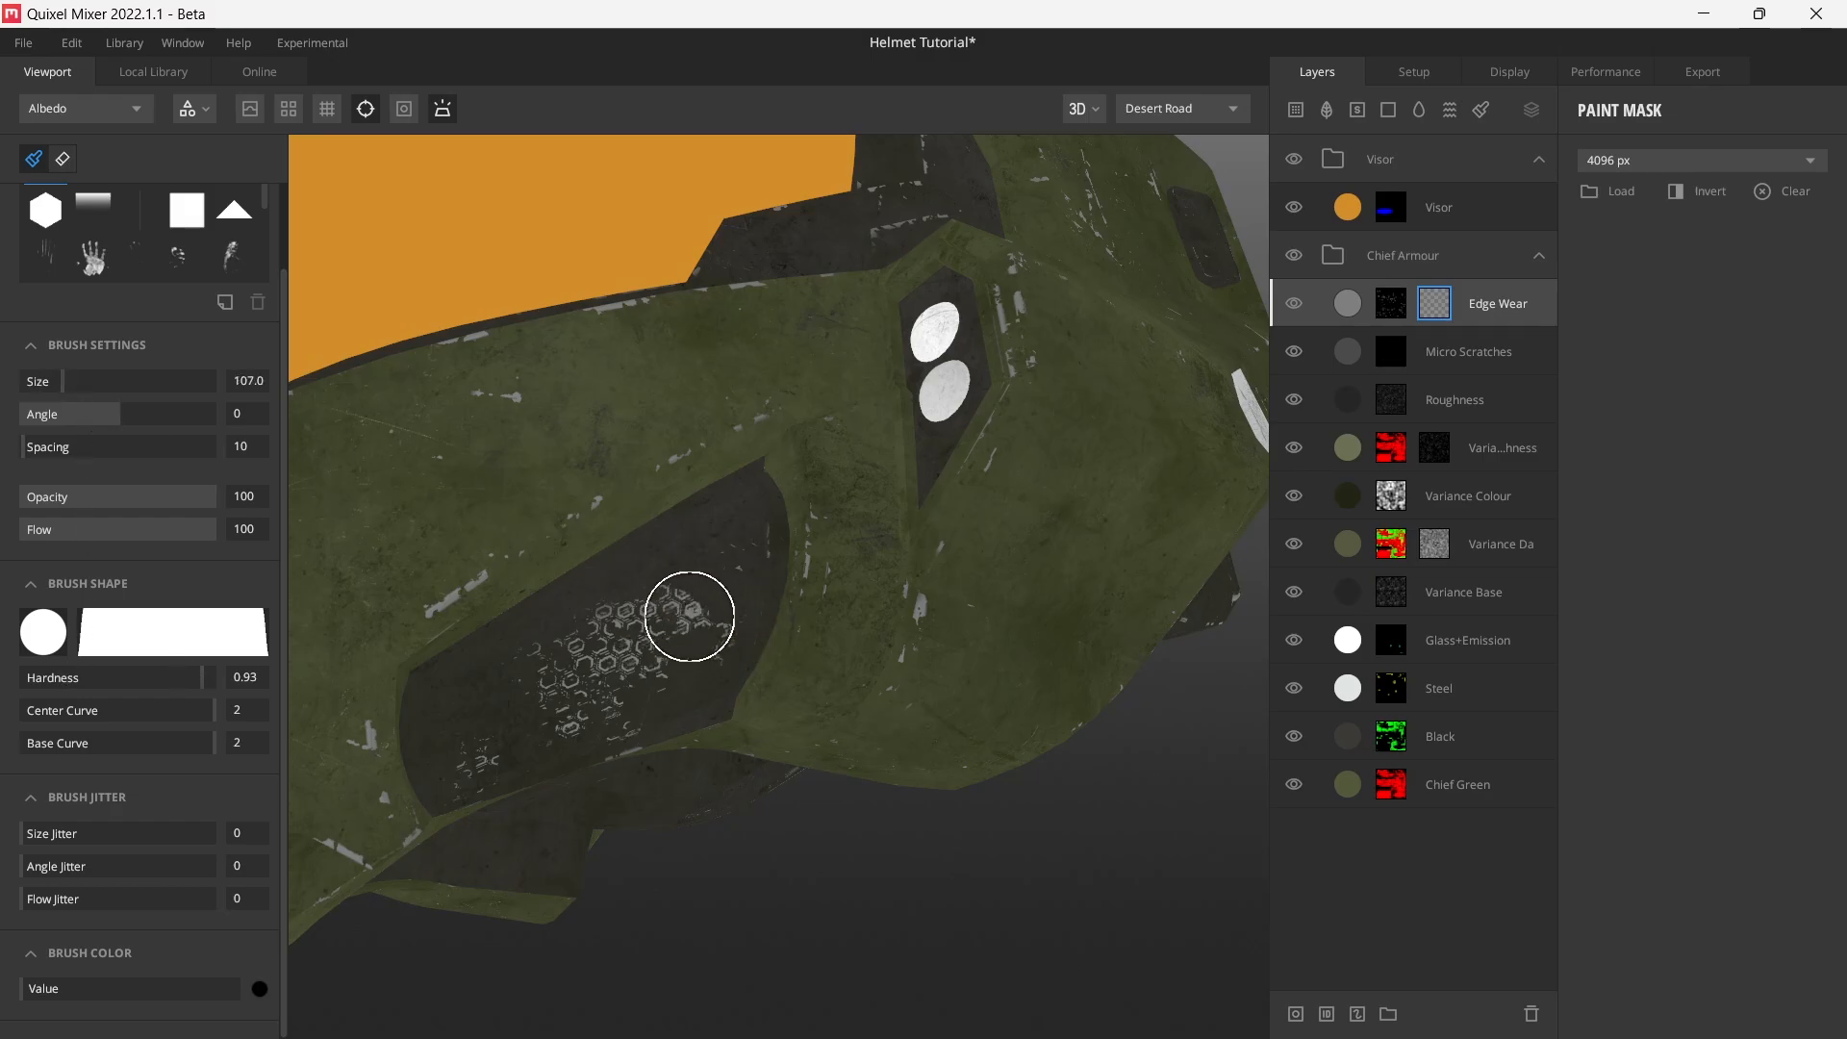
# - Paint the edge wear out of the honeycomb jaw vent and check the result in the PBR Metalness view
pyautogui.moveTo(689, 614)
pyautogui.mouseDown()
pyautogui.moveTo(558, 640)
pyautogui.moveTo(437, 775)
pyautogui.moveTo(722, 649)
pyautogui.mouseUp()
pyautogui.press('1')
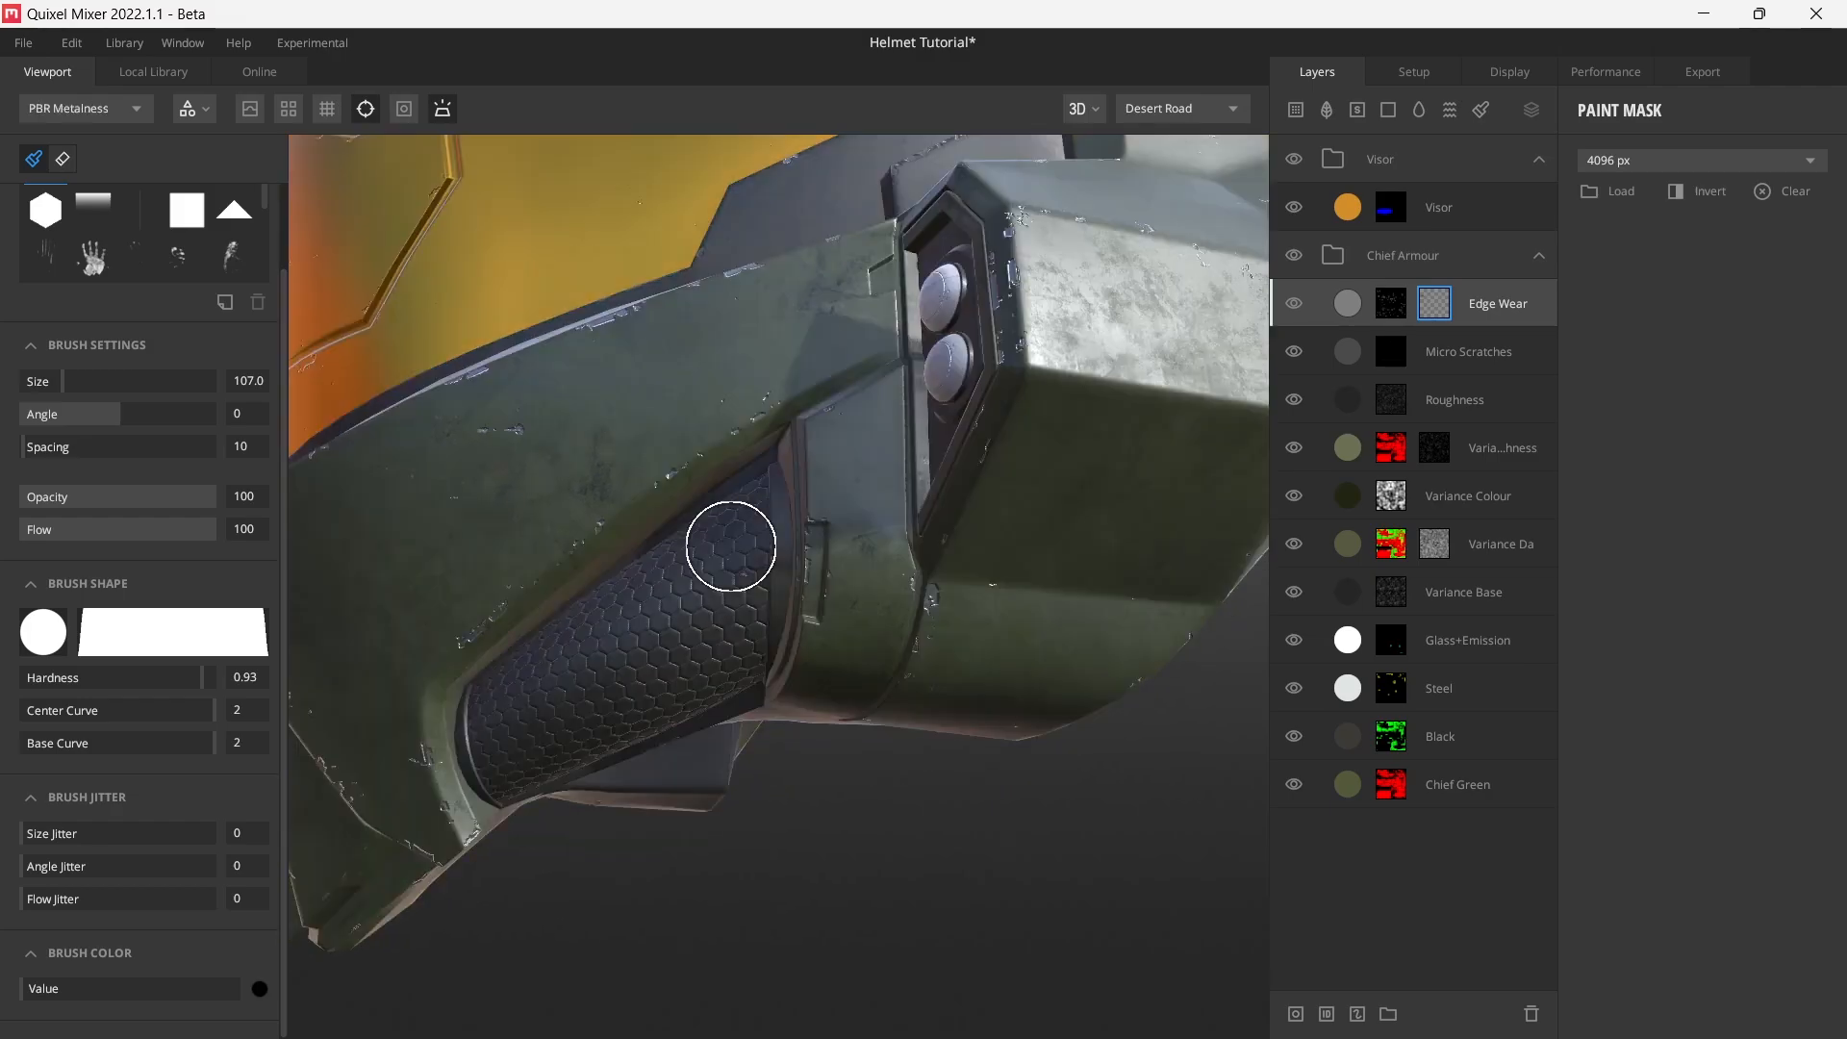
pyautogui.scroll(-4, 849, 495)
pyautogui.keyDown('alt'); pyautogui.moveTo(849, 494); pyautogui.dragTo(851, 430); pyautogui.keyUp('alt')
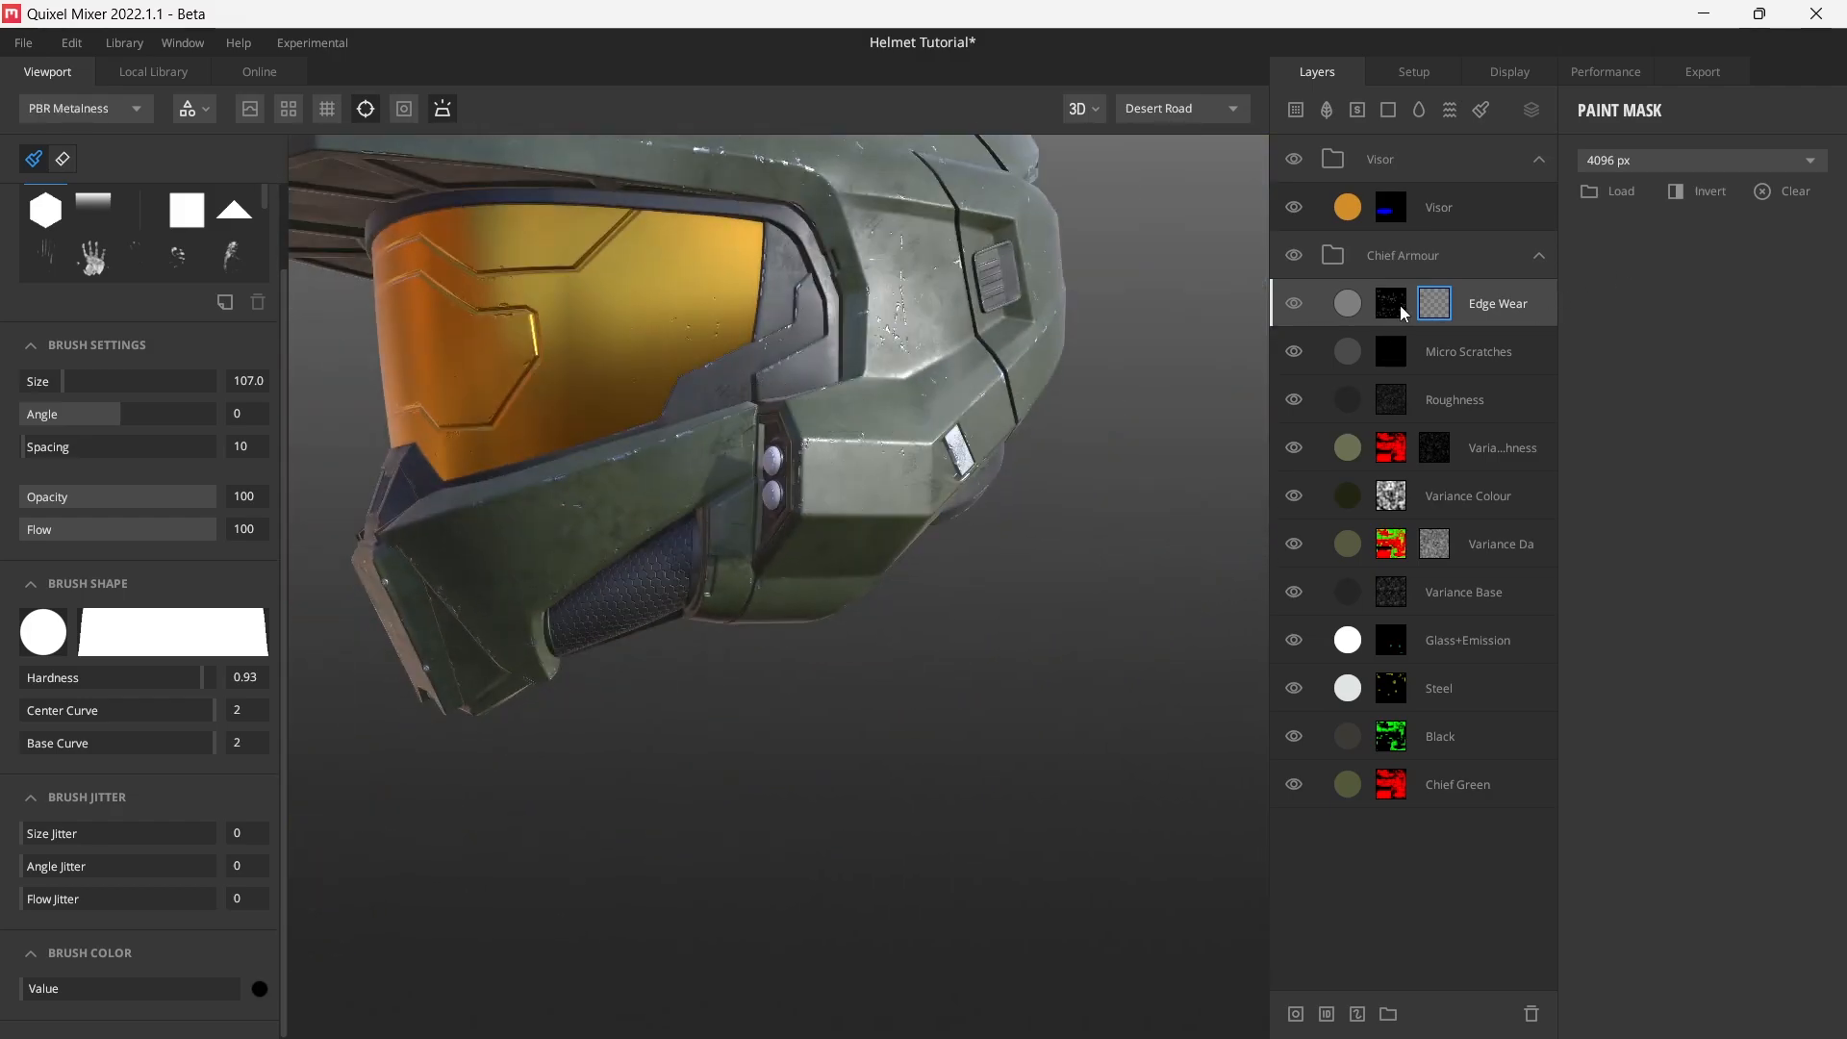
# - Return to the Edge Wear layer's mask stack and inspect the wear on the helmet from several angles
pyautogui.click(1391, 304)
pyautogui.keyDown('alt'); pyautogui.moveTo(826, 323); pyautogui.dragTo(579, 386); pyautogui.keyUp('alt')
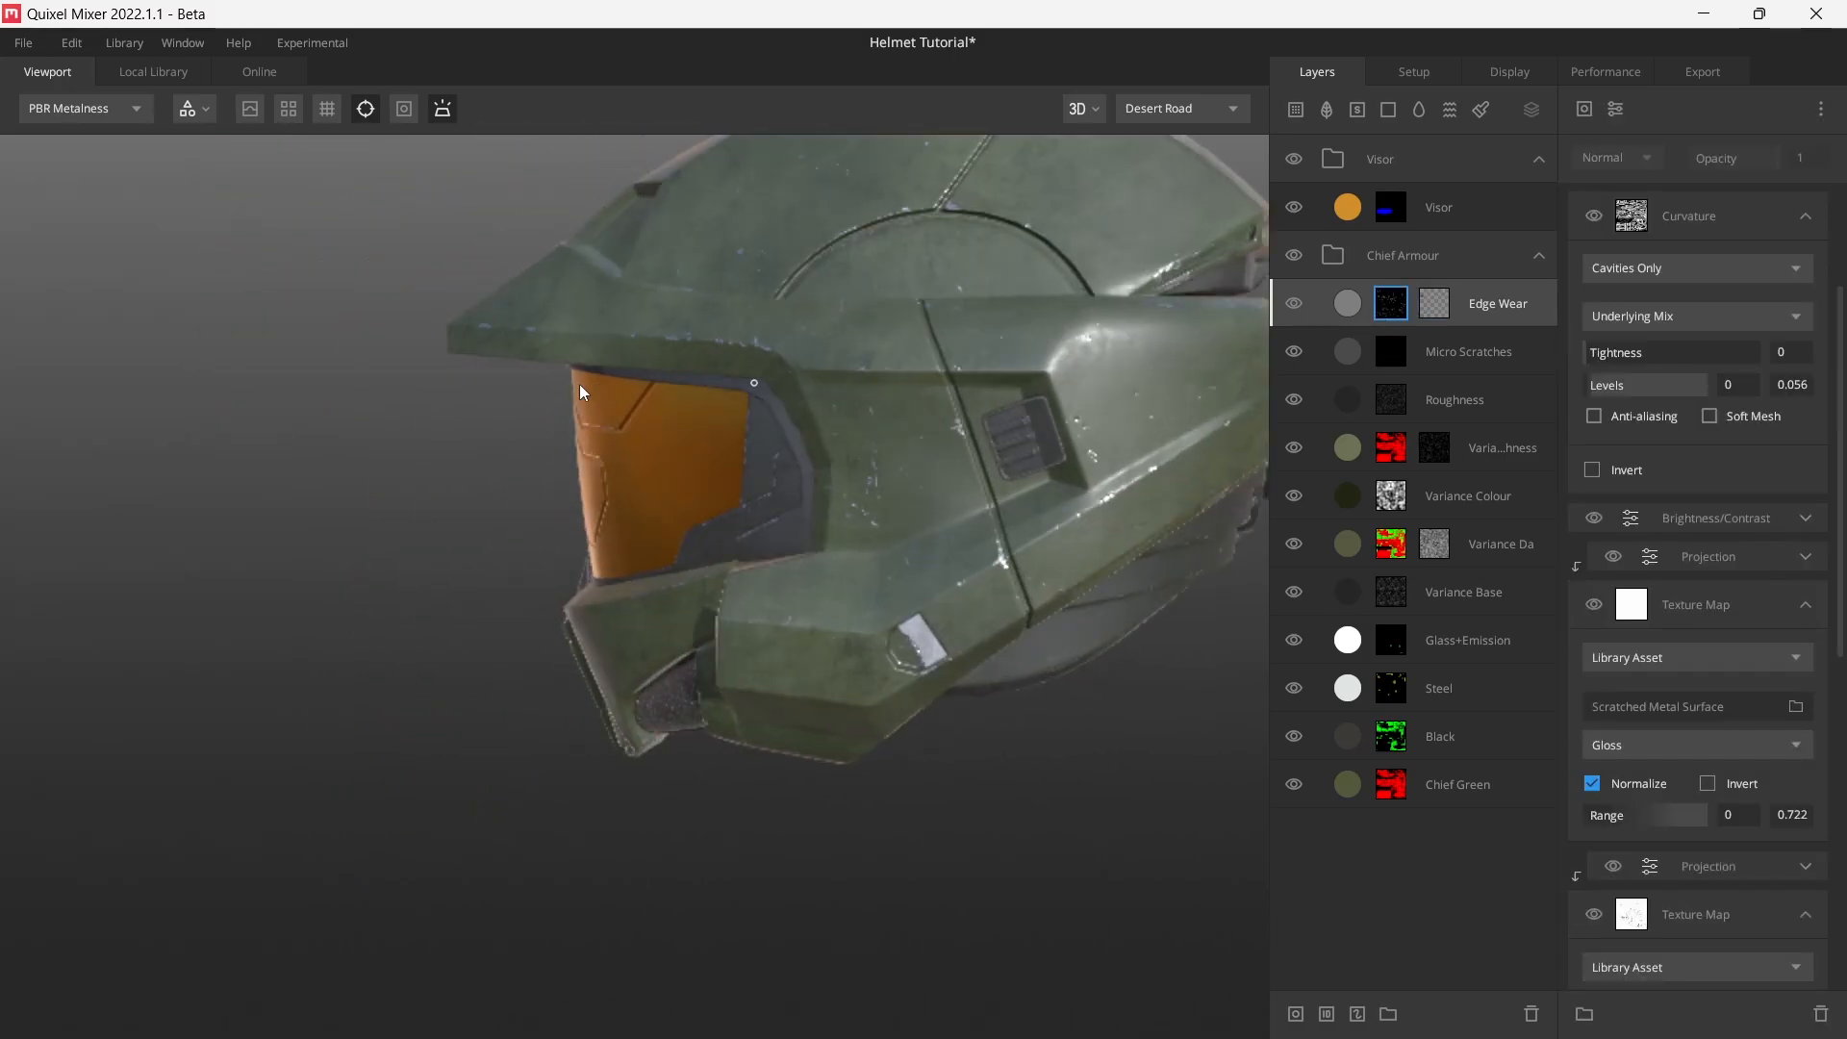
pyautogui.keyDown('alt'); pyautogui.moveTo(956, 346); pyautogui.dragTo(751, 479); pyautogui.keyUp('alt')
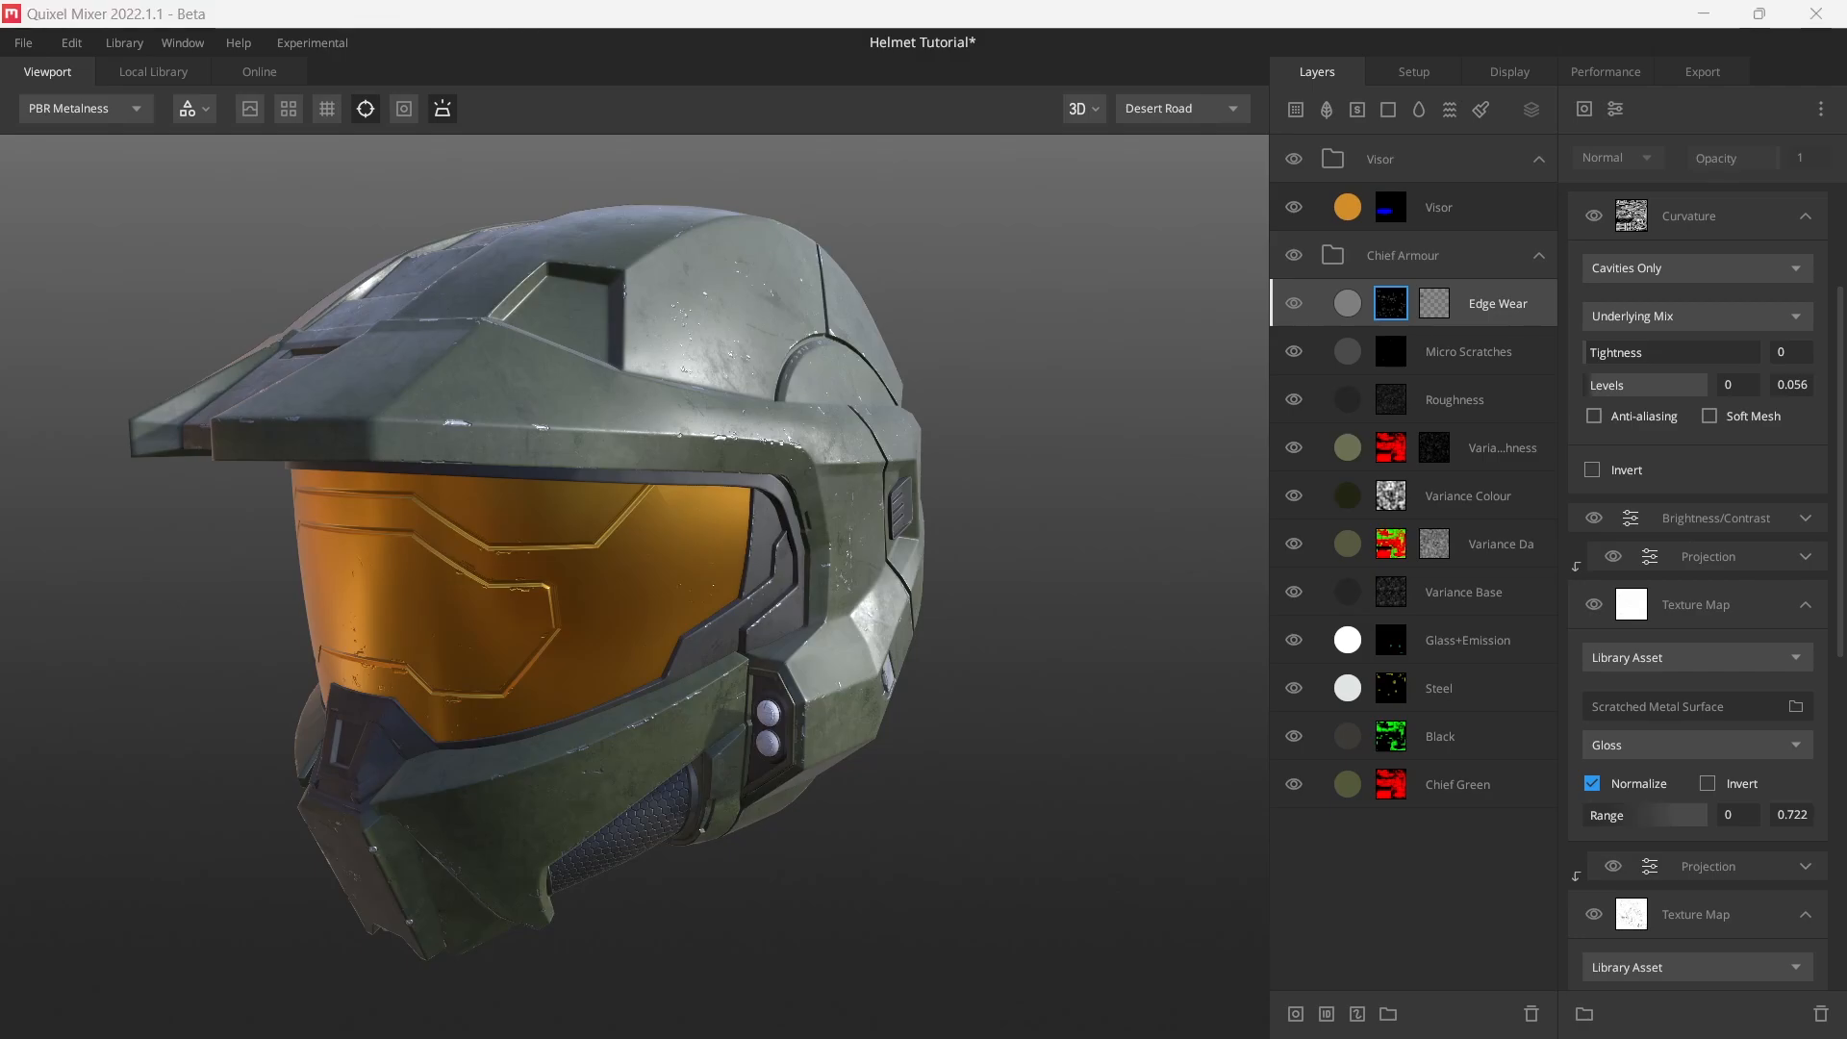
pyautogui.click(623, 479)
pyautogui.keyDown('alt'); pyautogui.moveTo(624, 476); pyautogui.dragTo(815, 474); pyautogui.keyUp('alt')
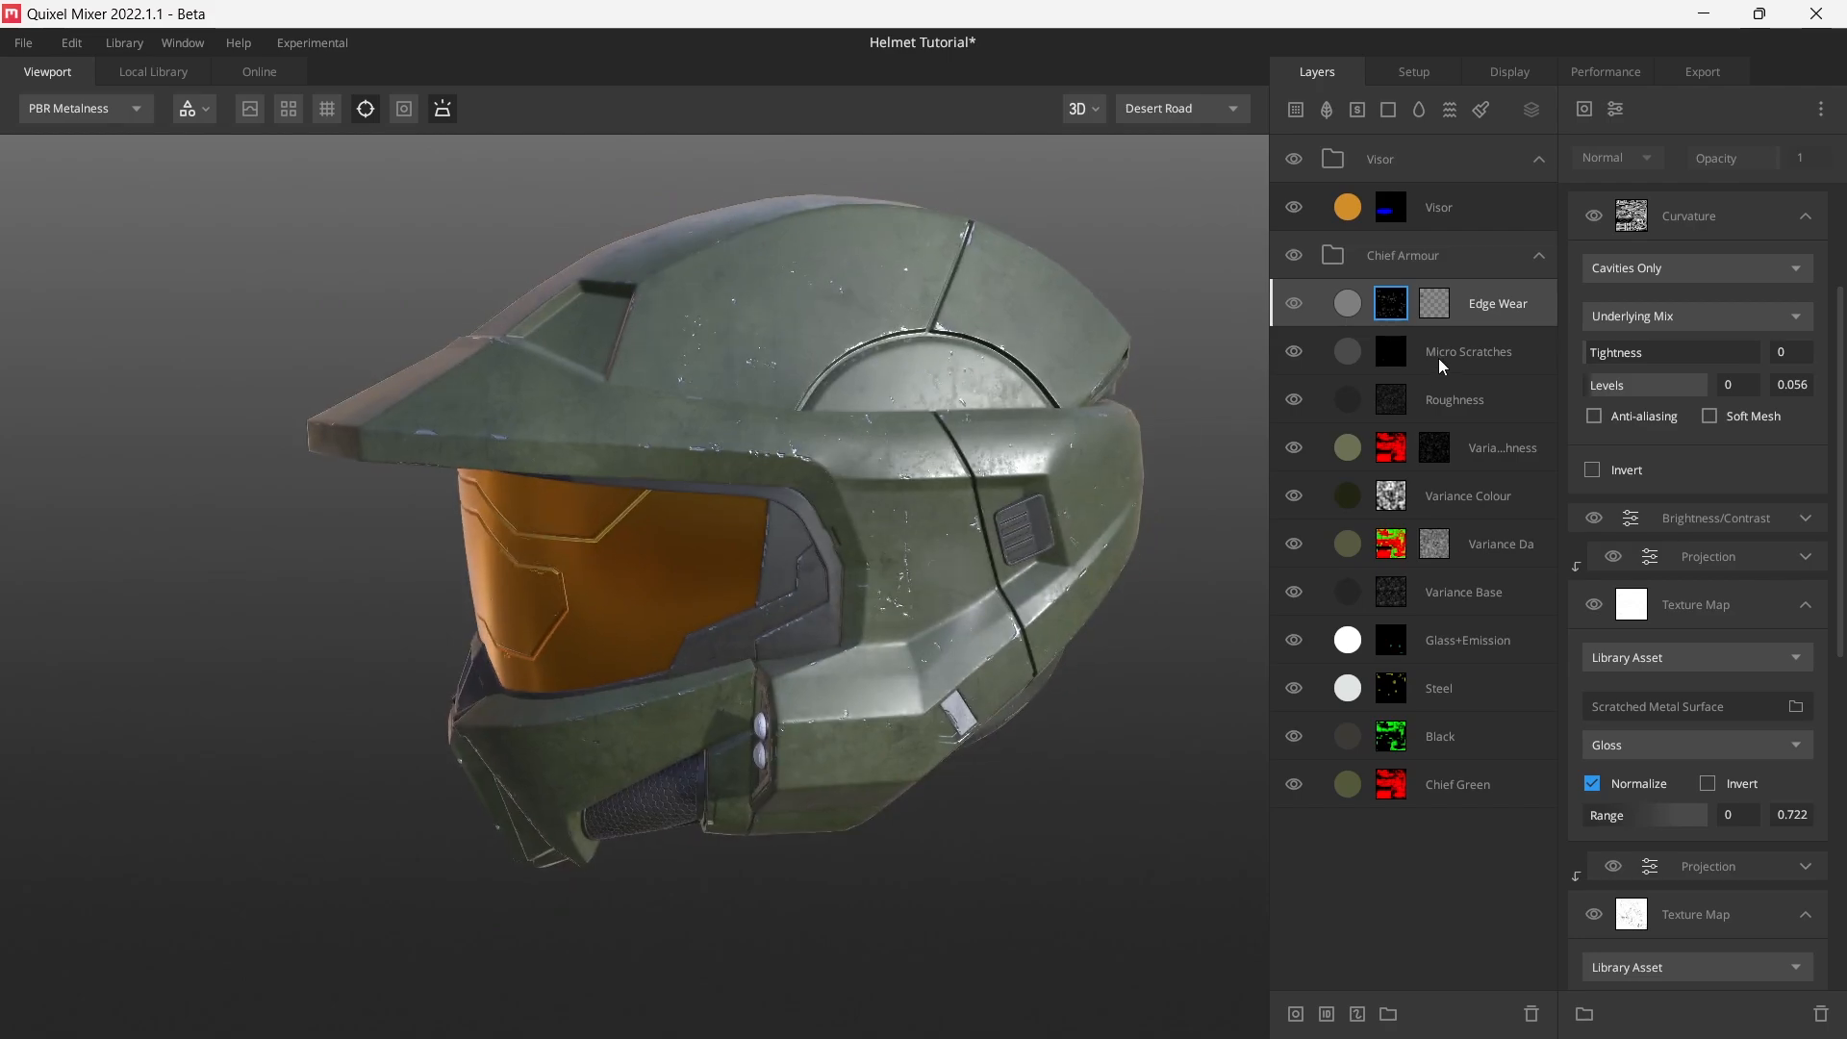
# - Add a solid layer above Edge Wear in the Chief Armour group and rename it Paint Chips
pyautogui.click(1335, 308)
pyautogui.click(1388, 110)
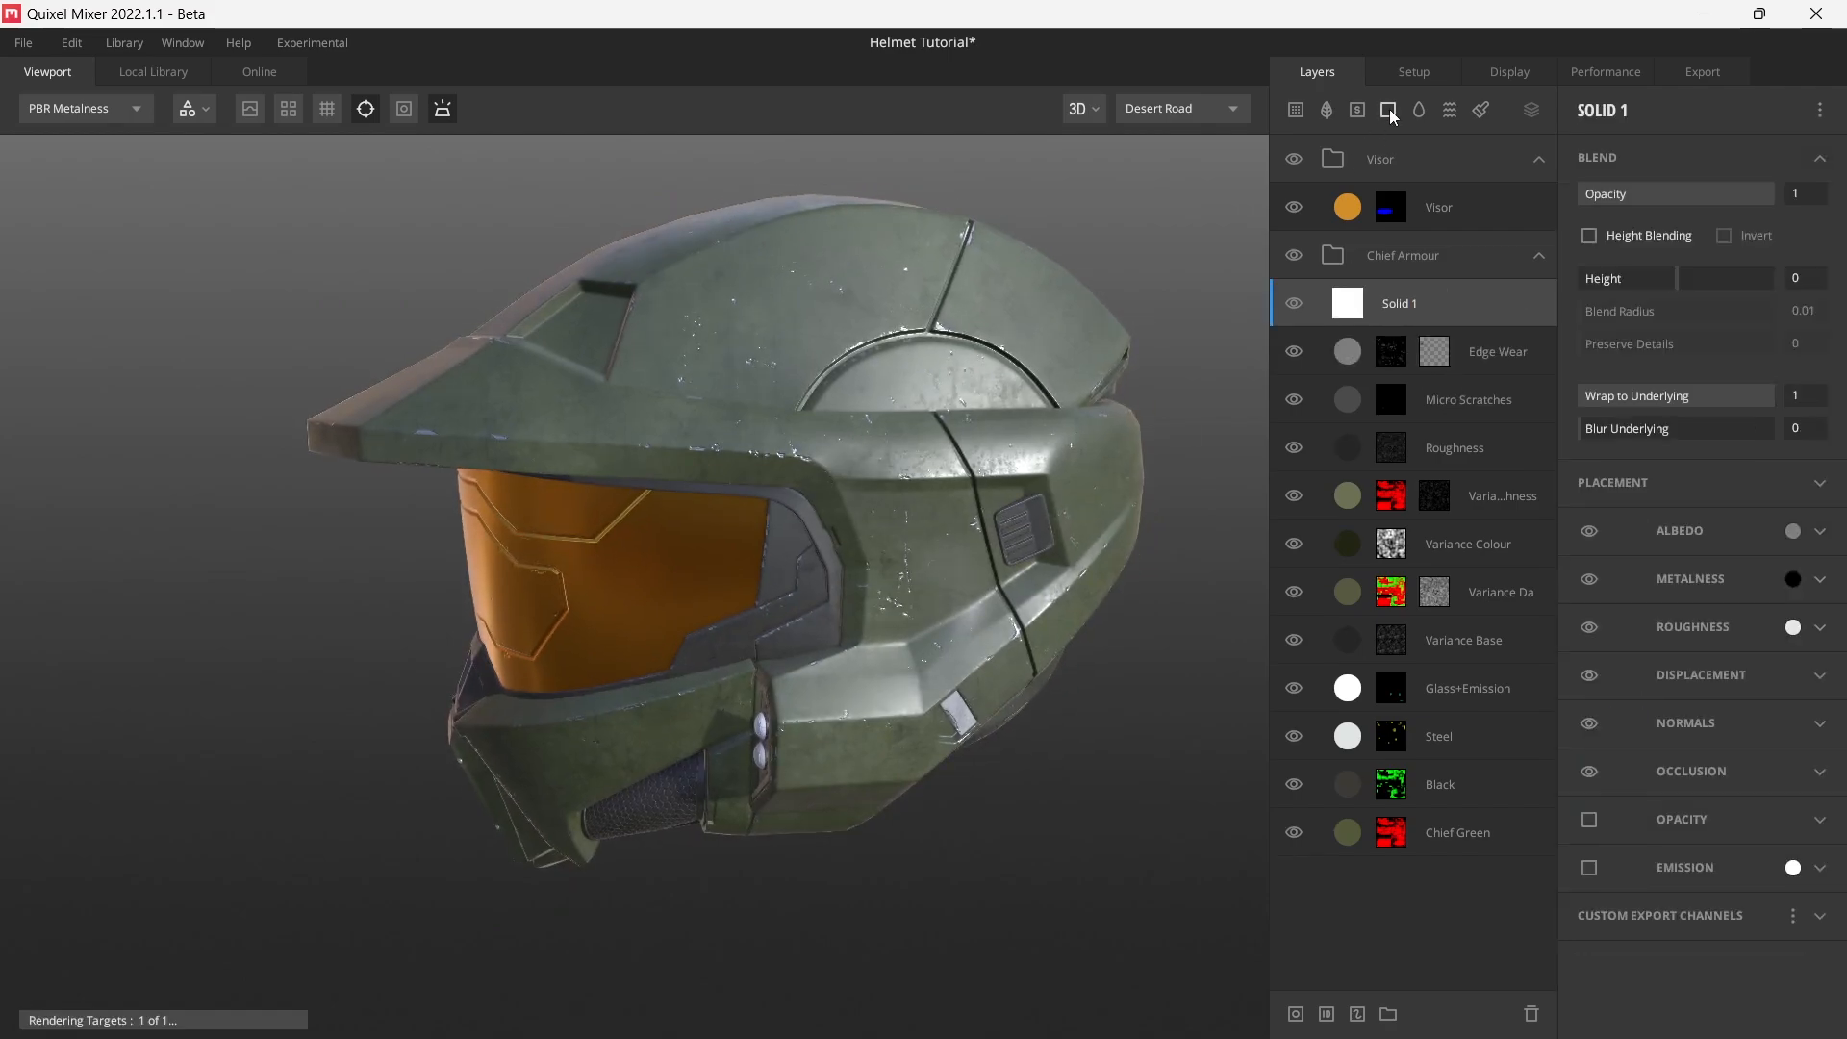
pyautogui.doubleClick(1401, 304)
pyautogui.write('Pa')
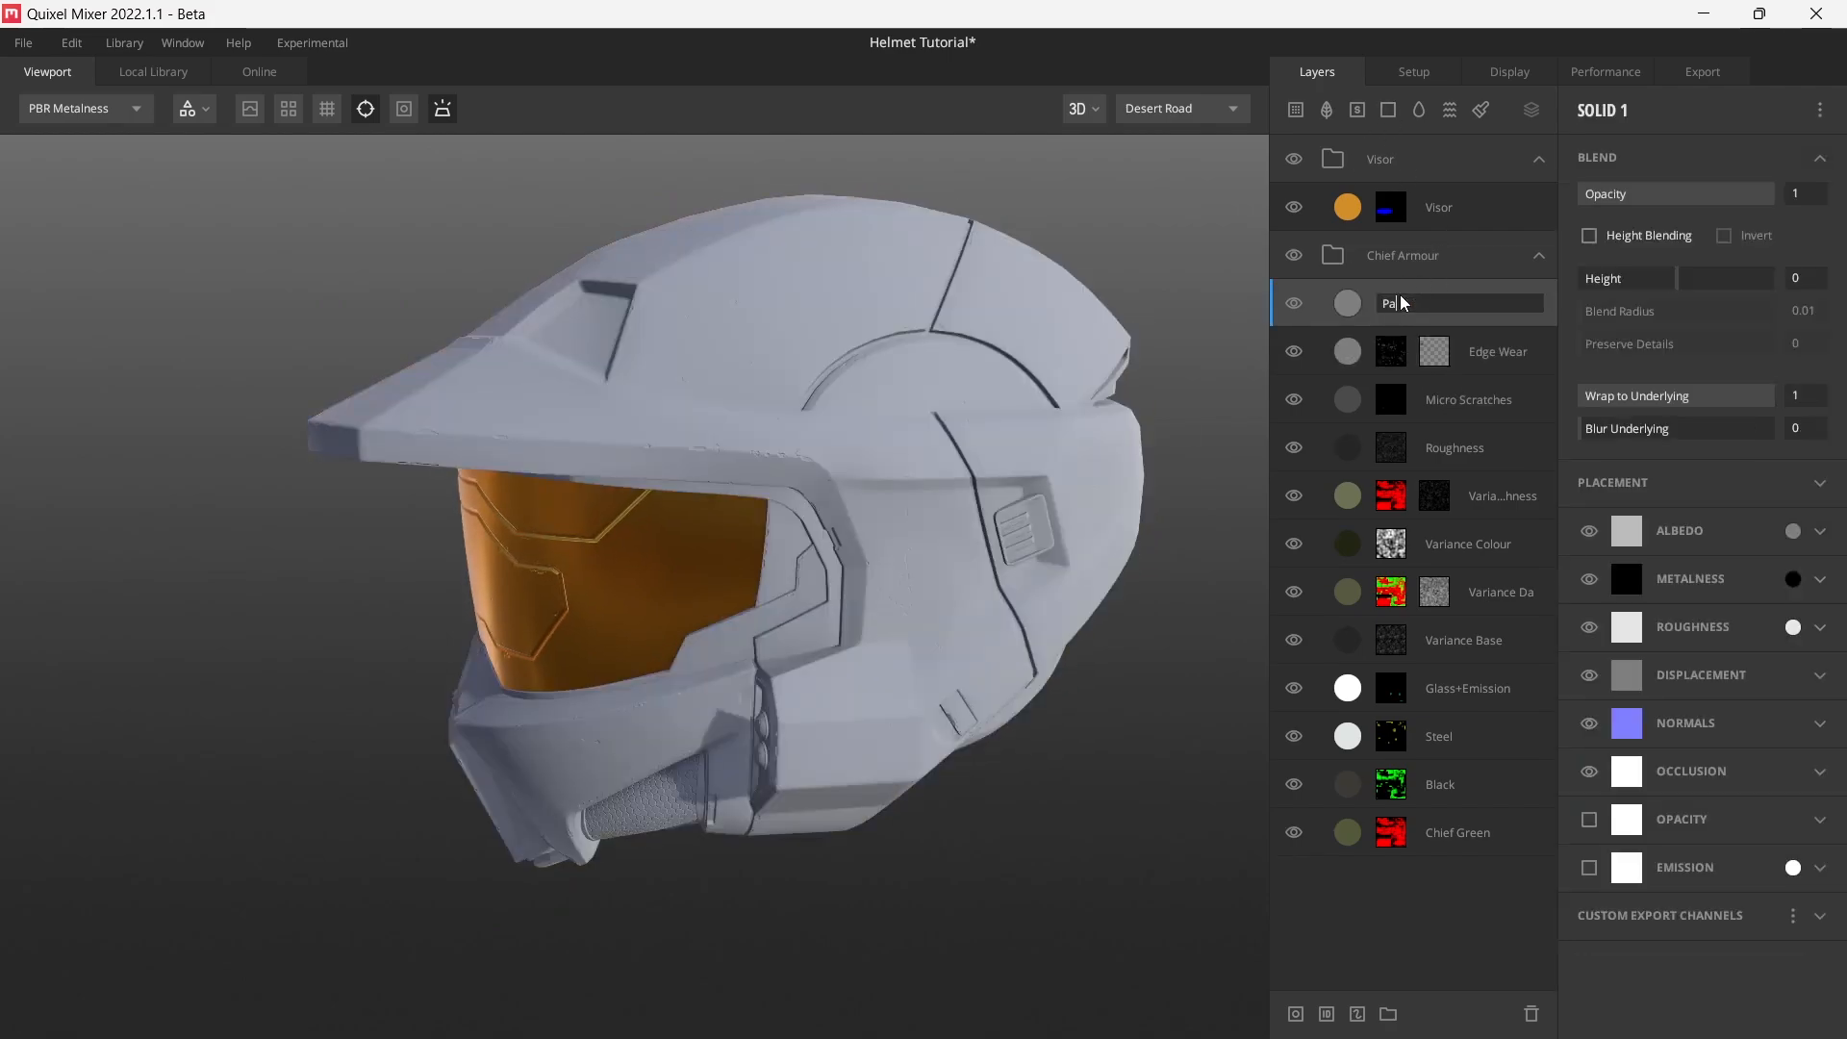
pyautogui.write('int Chips')
pyautogui.press('Return')
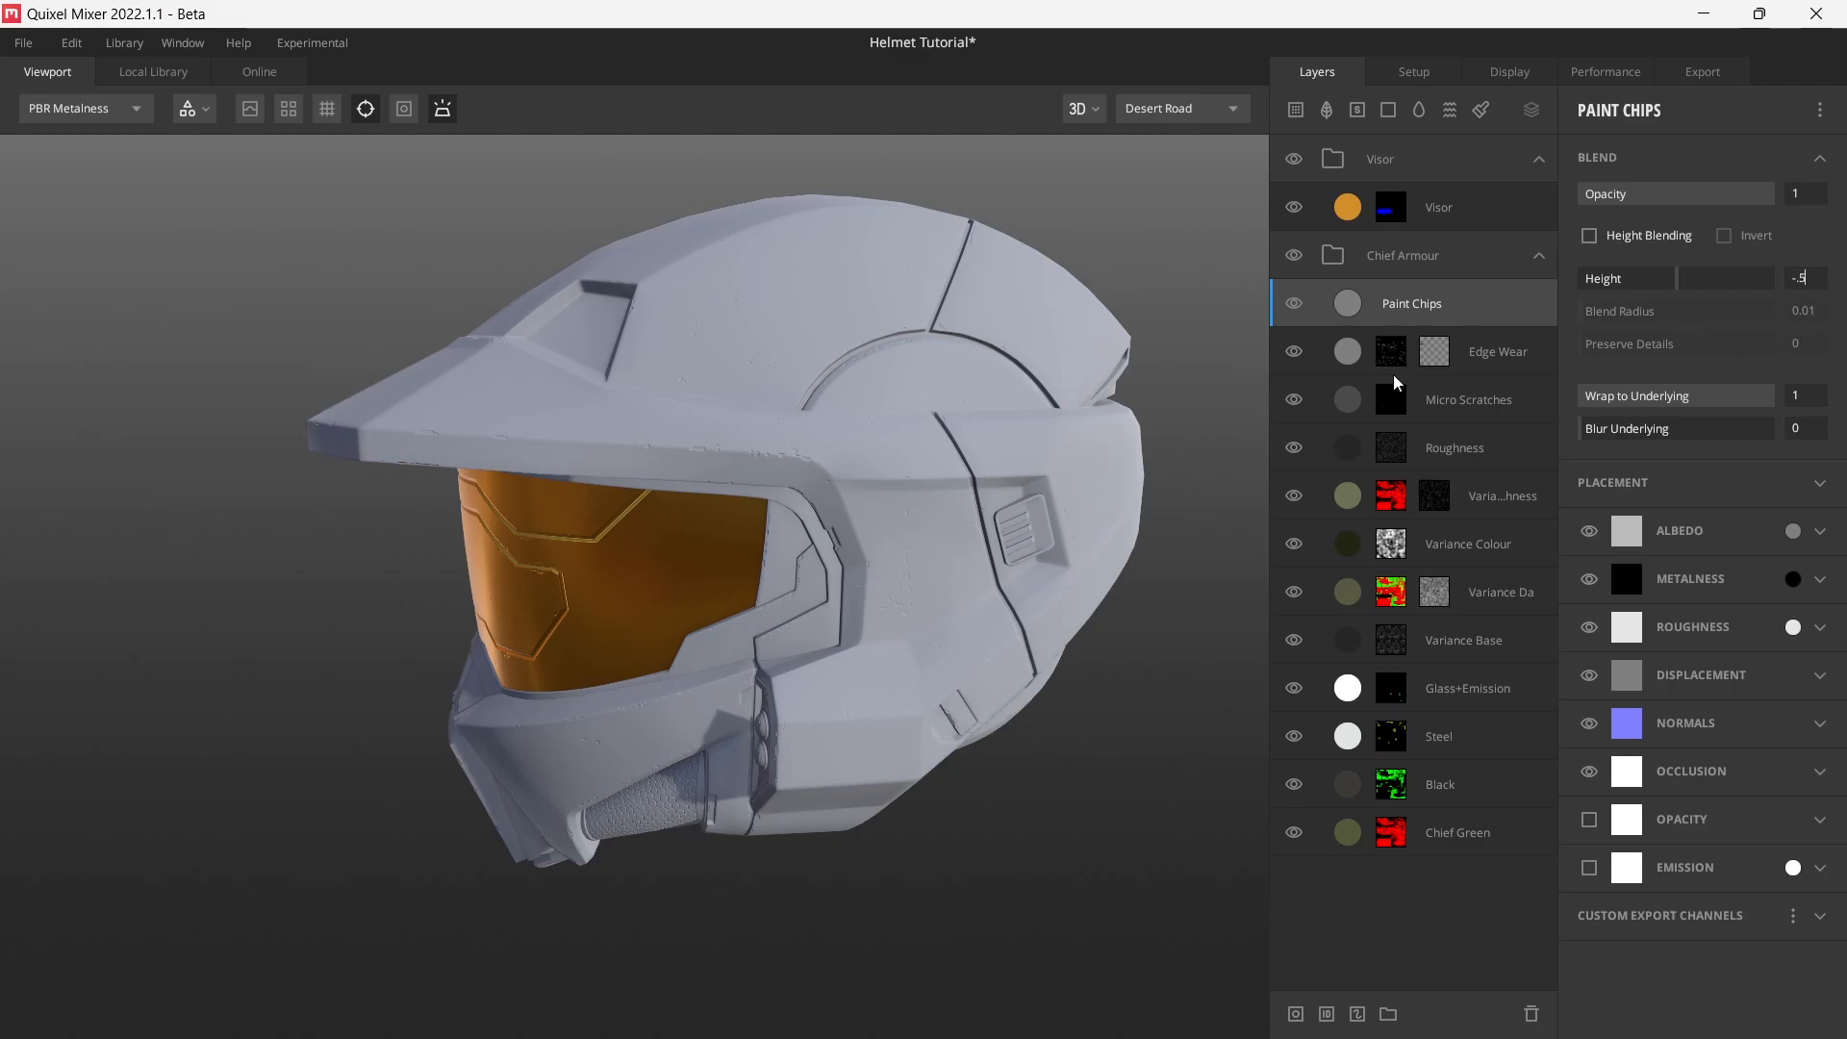
# - Set the Paint Chips layer's Height to -0.5 and Wrap to Underlying to 0.95
pyautogui.press('Return')
pyautogui.click(1809, 401)
pyautogui.write('.95')
pyautogui.press('Return')
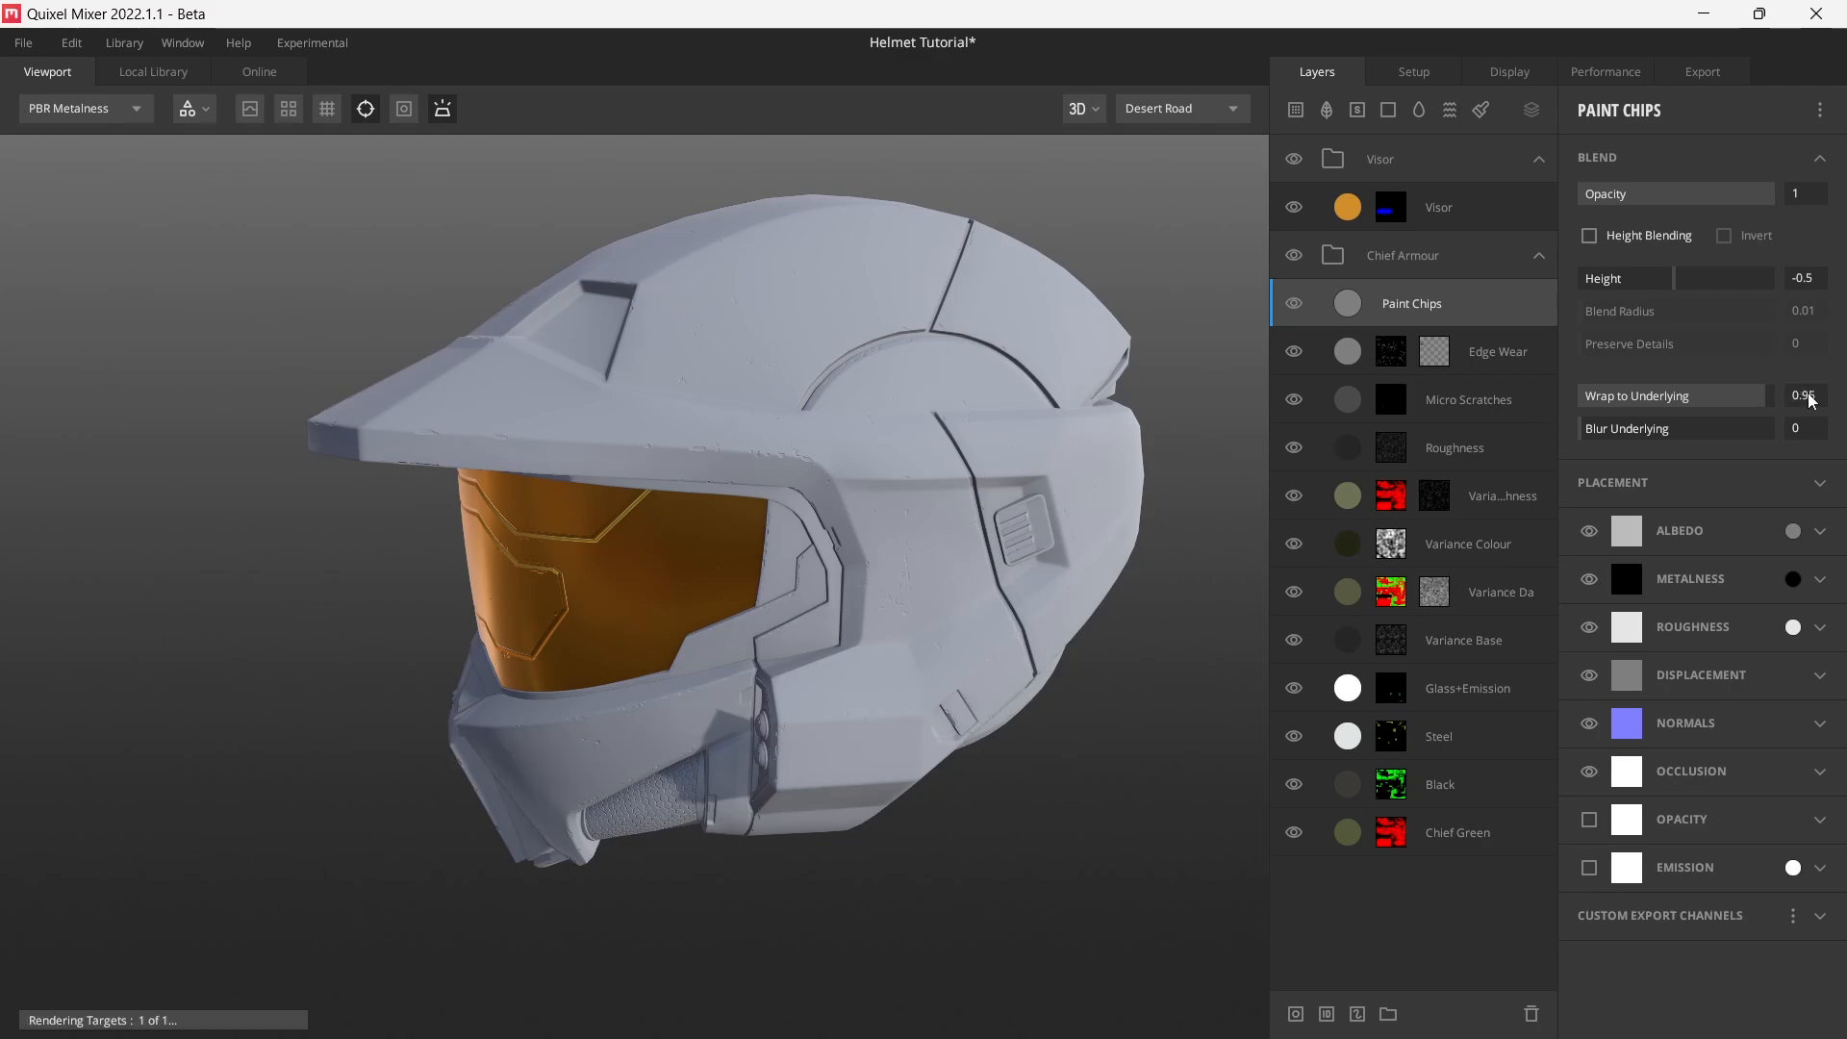
pyautogui.keyDown('alt'); pyautogui.moveTo(883, 478); pyautogui.dragTo(878, 553); pyautogui.keyUp('alt')
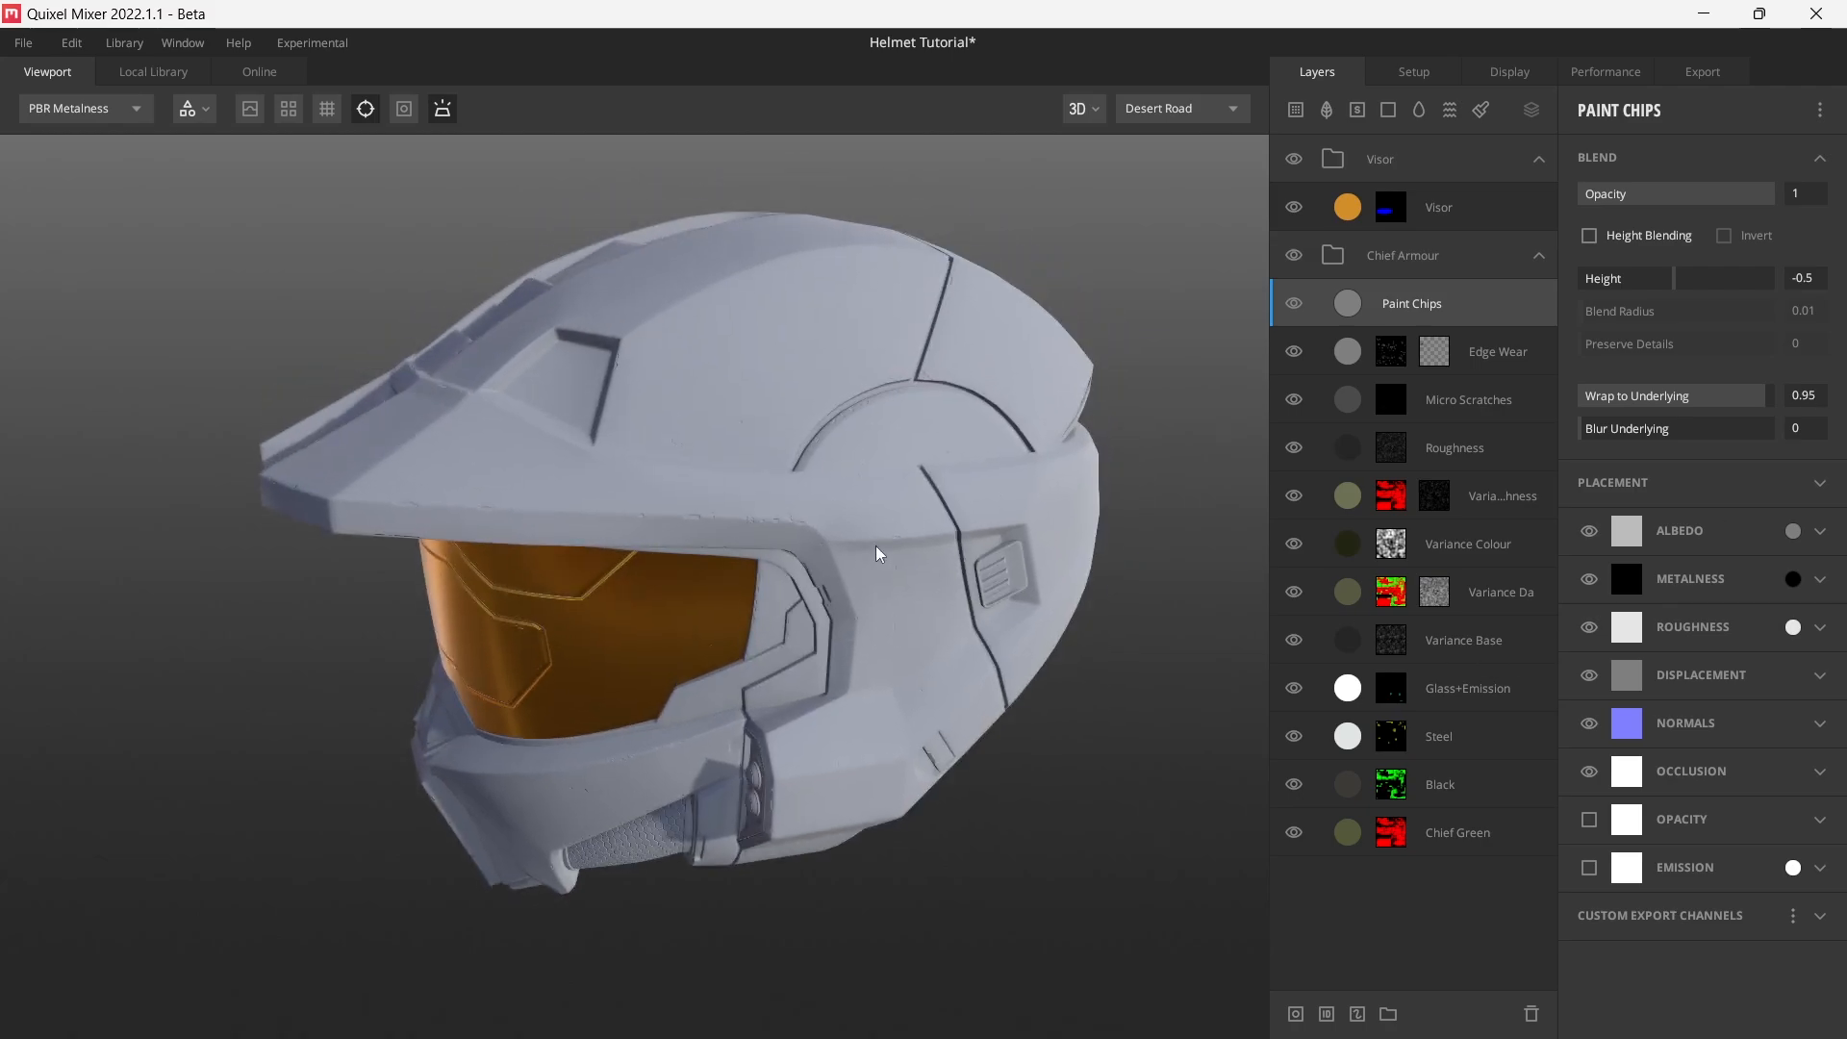
pyautogui.click(1793, 531)
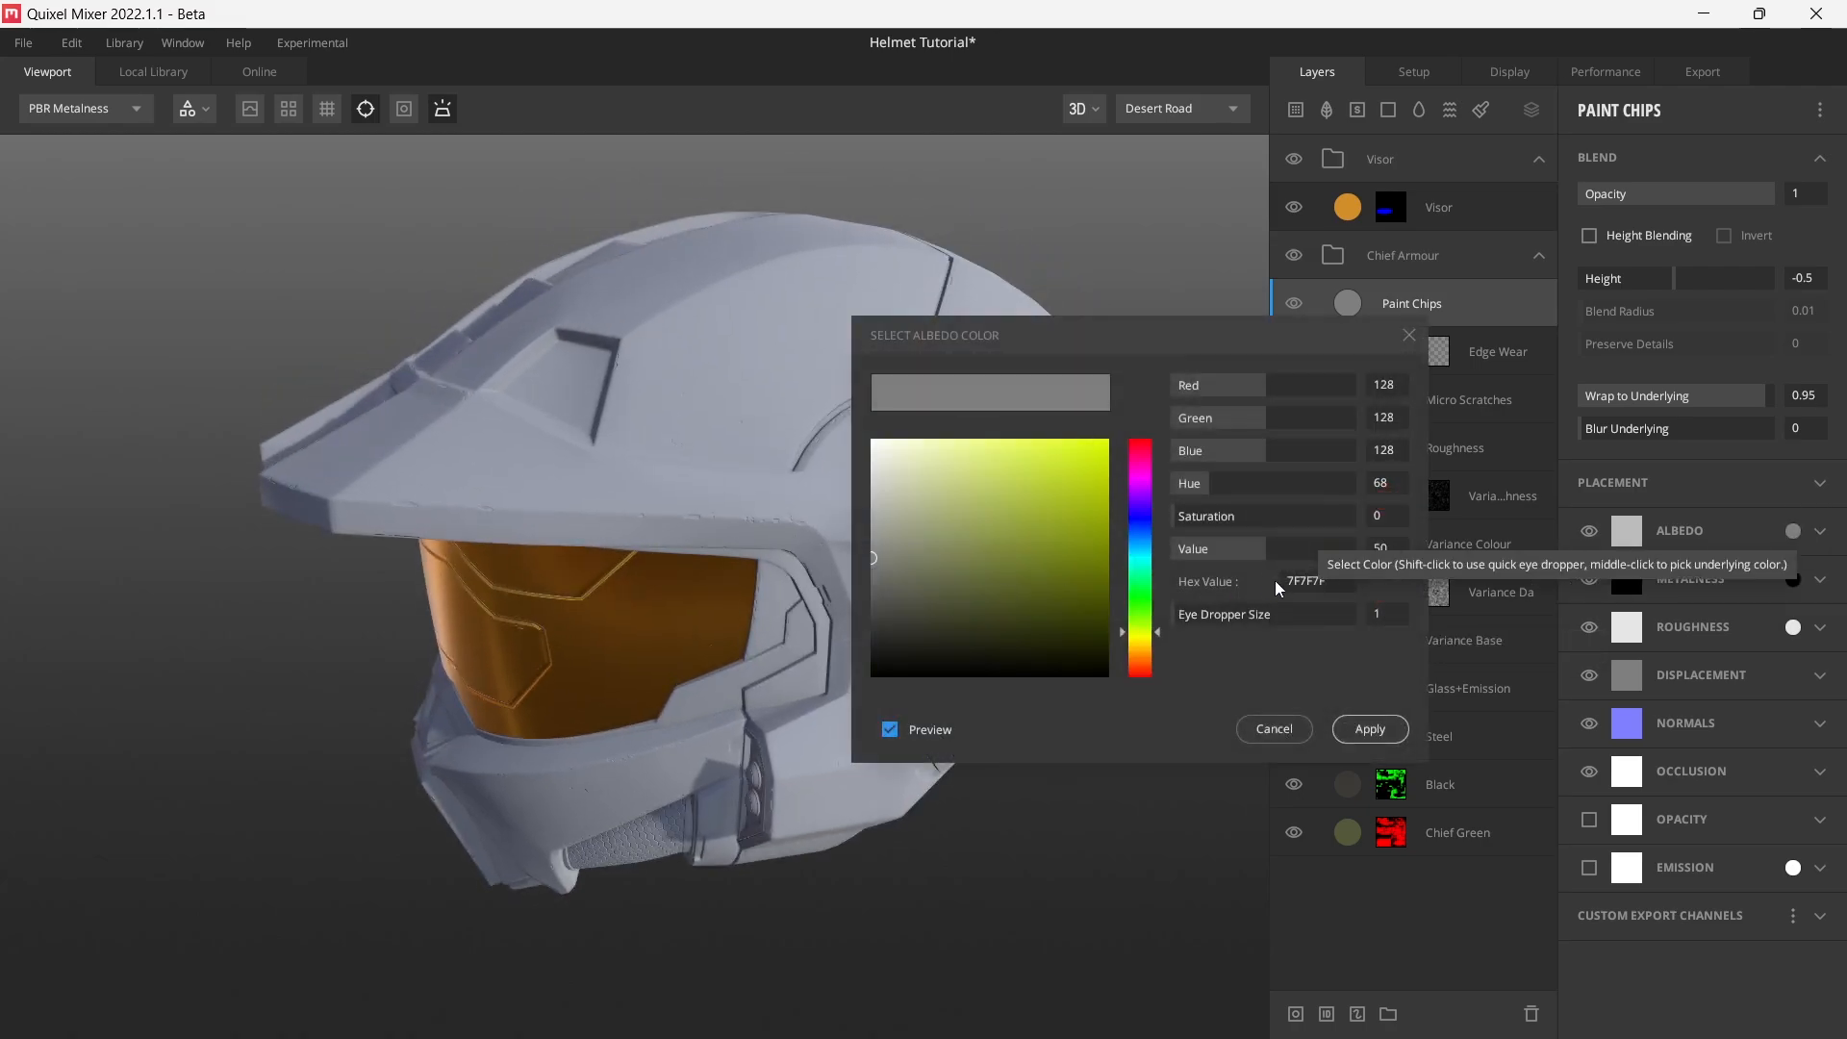
pyautogui.click(1410, 336)
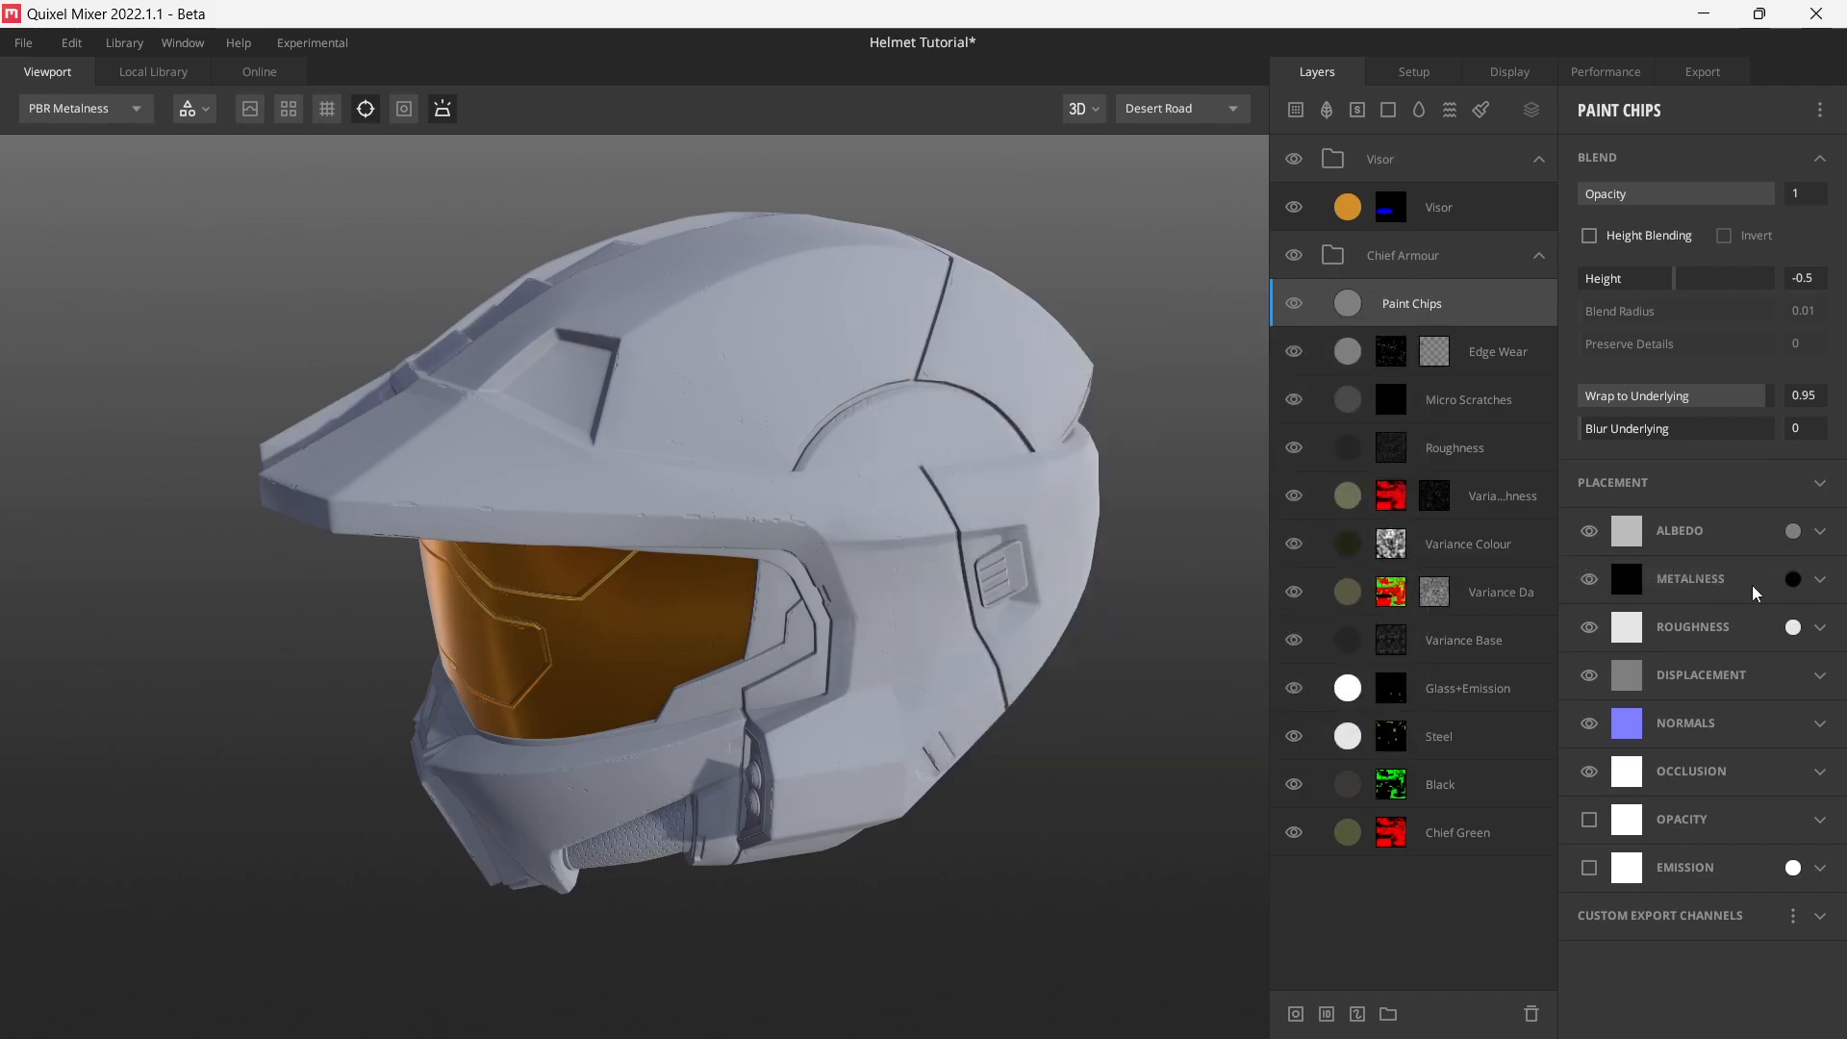
# - Set the Paint Chips layer's Metalness colour to FFFFFF and its Roughness to a mid grey
pyautogui.click(1794, 579)
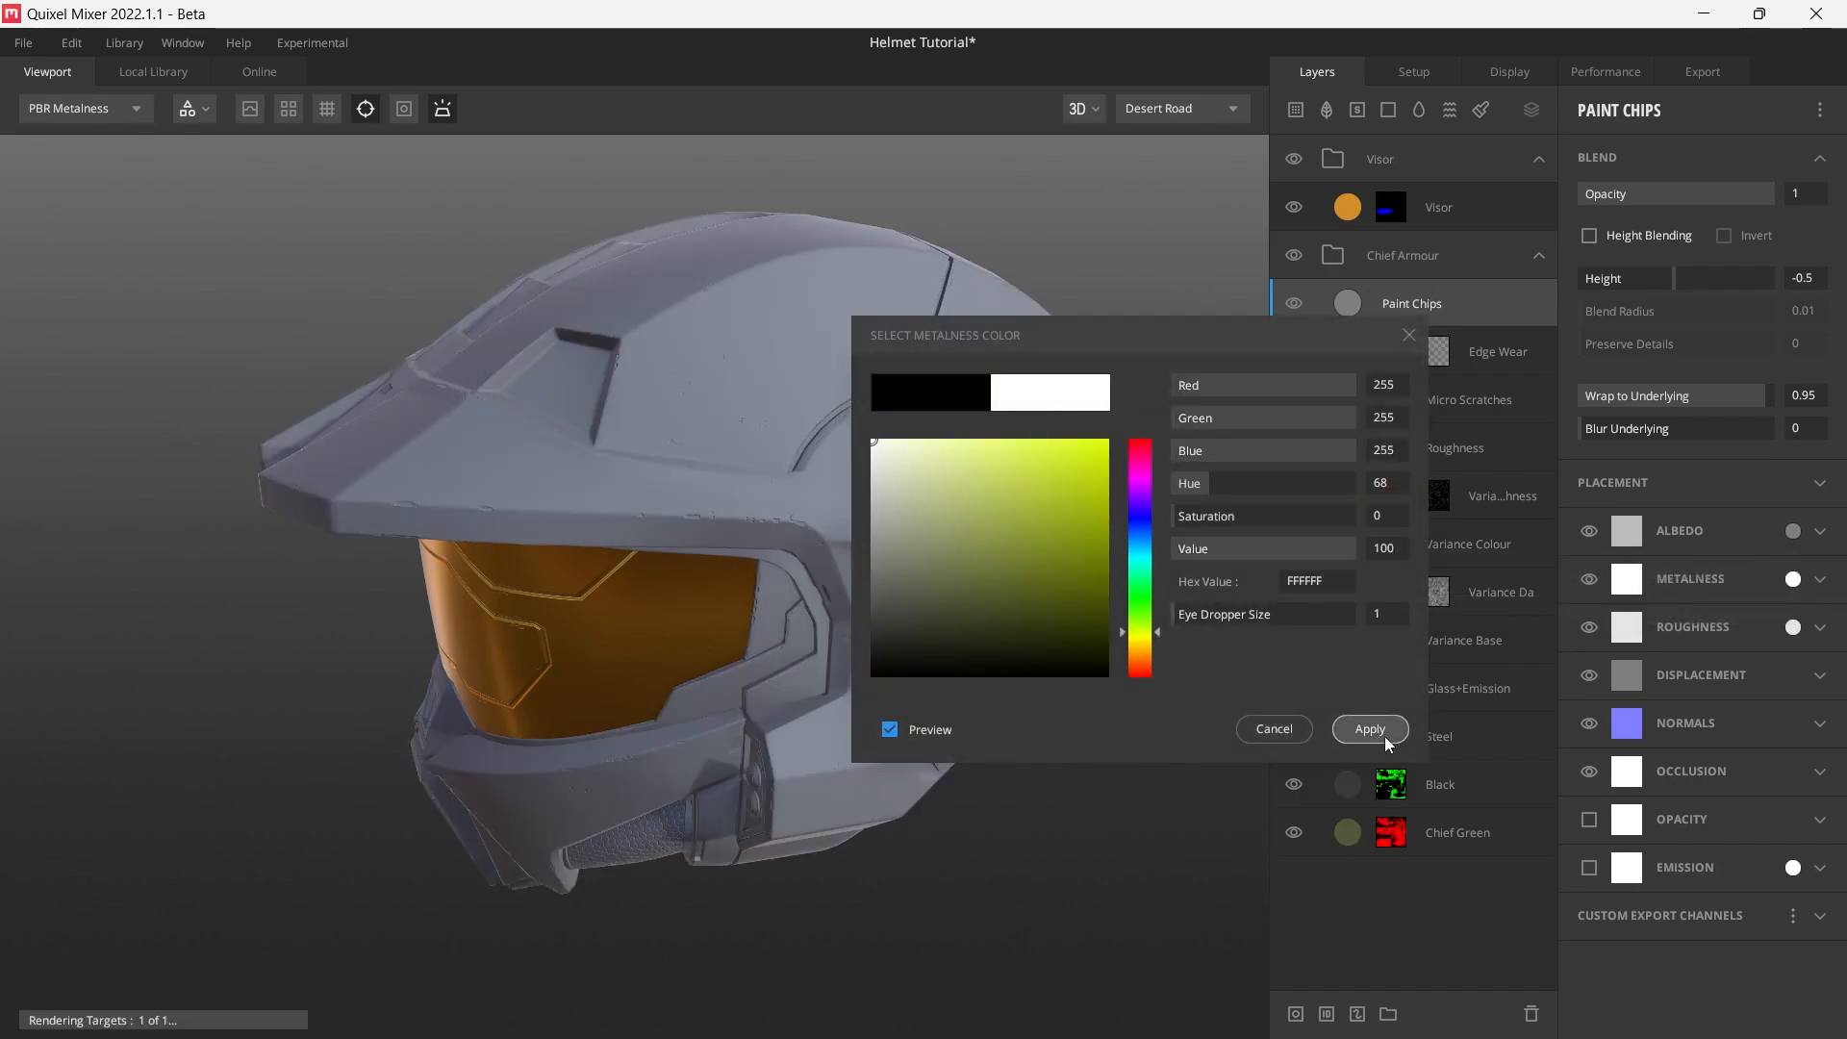
pyautogui.click(1382, 733)
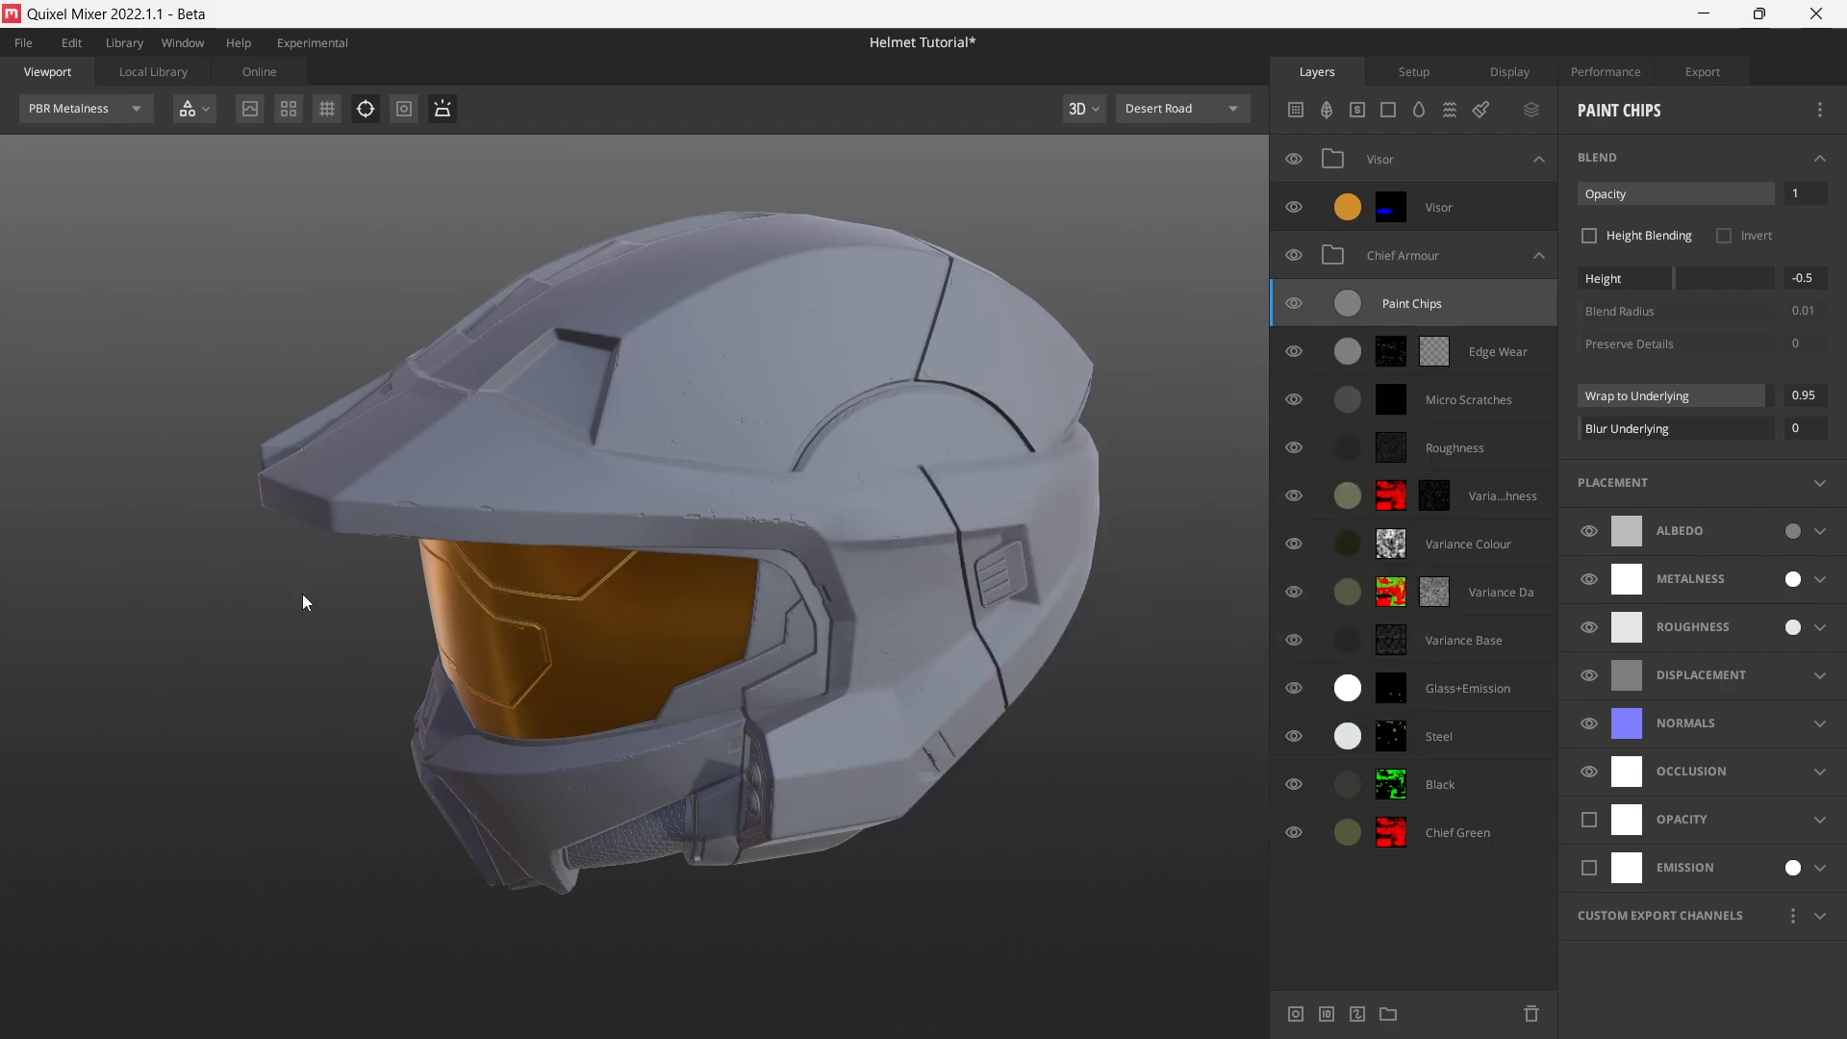
pyautogui.click(1793, 628)
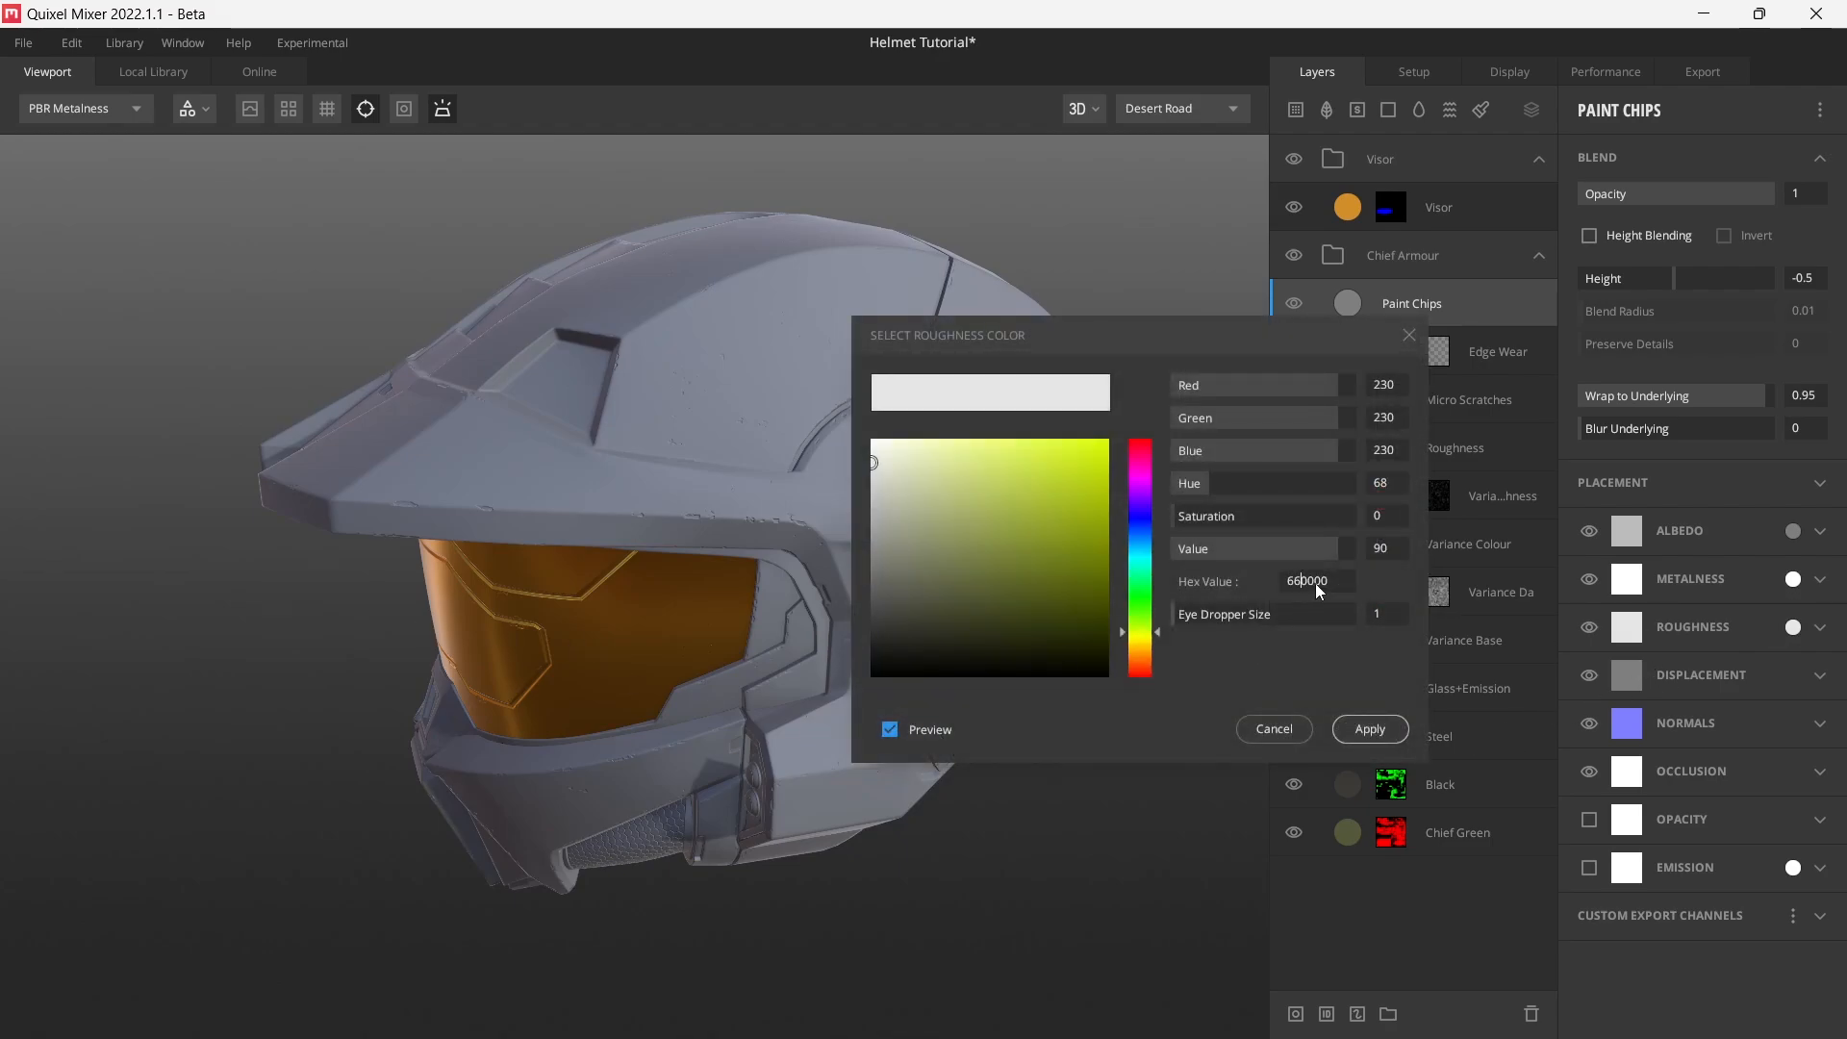
pyautogui.click(1372, 730)
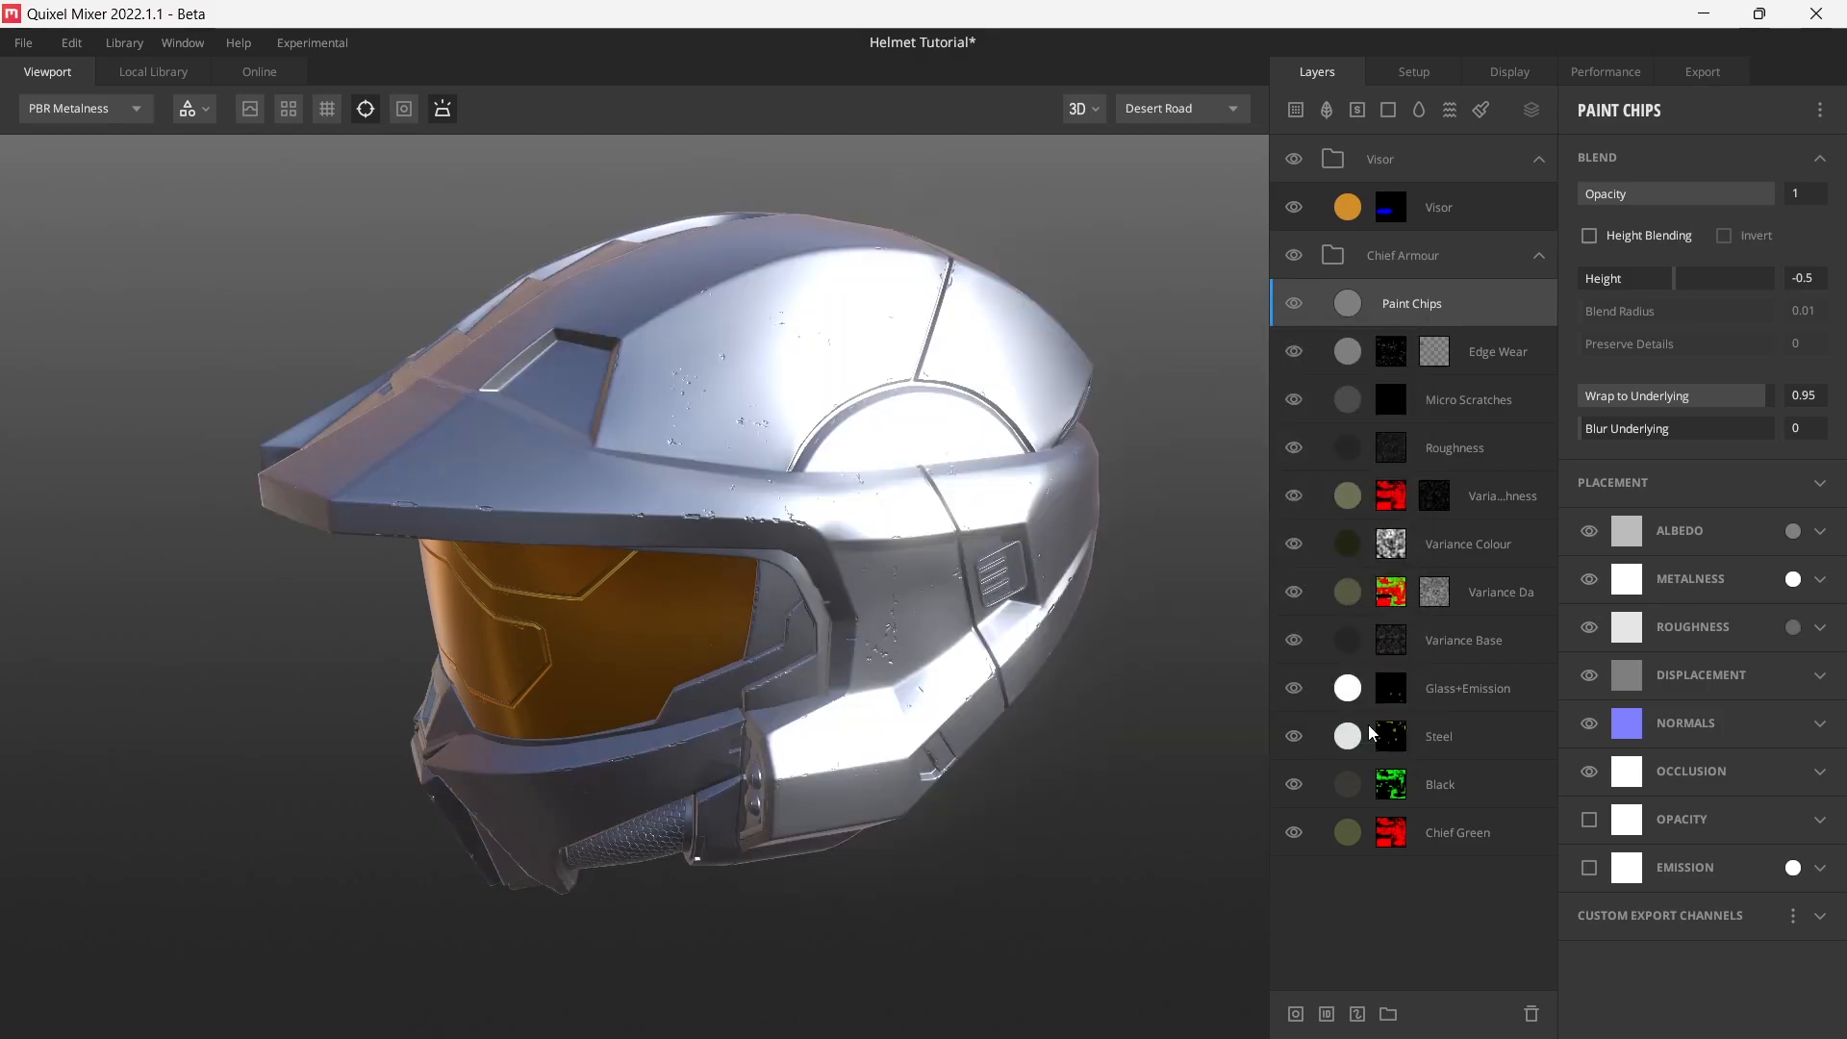
pyautogui.moveTo(921, 581); pyautogui.dragTo(1187, 510)
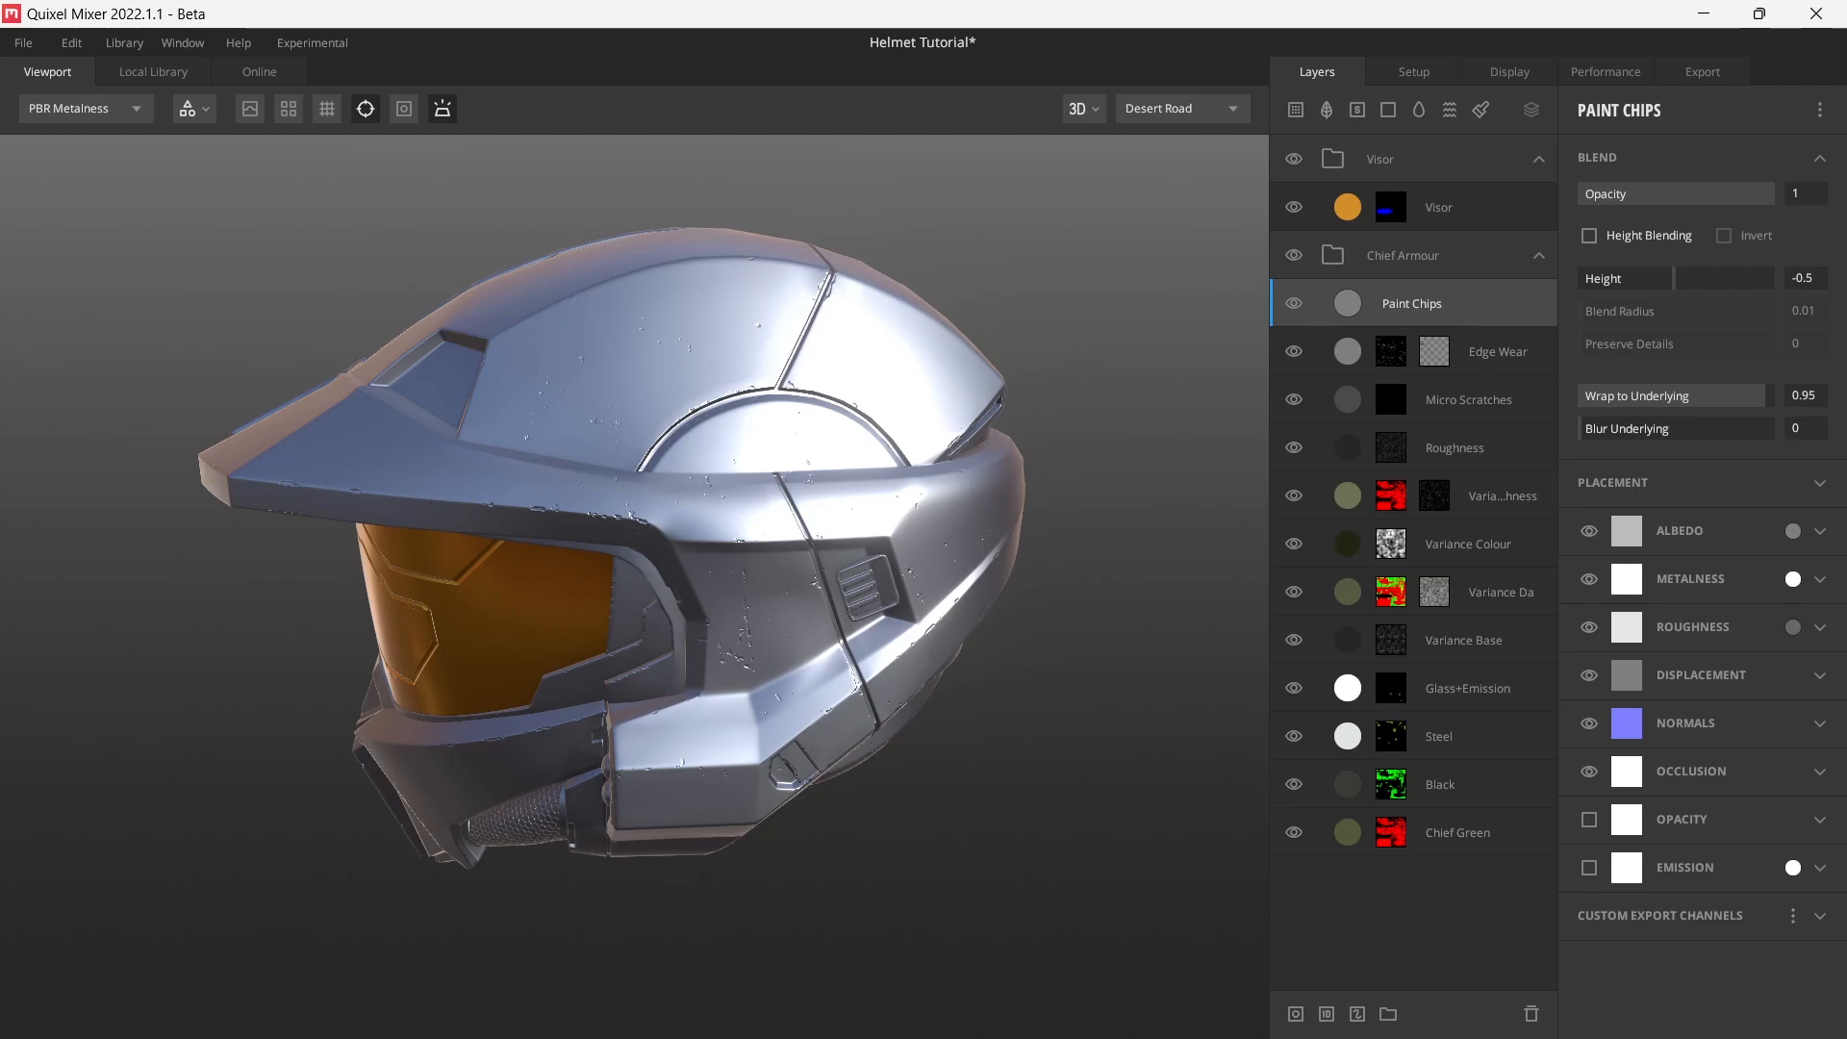
# - Add a mask stack to the Paint Chips layer containing a Texture Map component sourced from a Library Asset
pyautogui.rightClick(1503, 296)
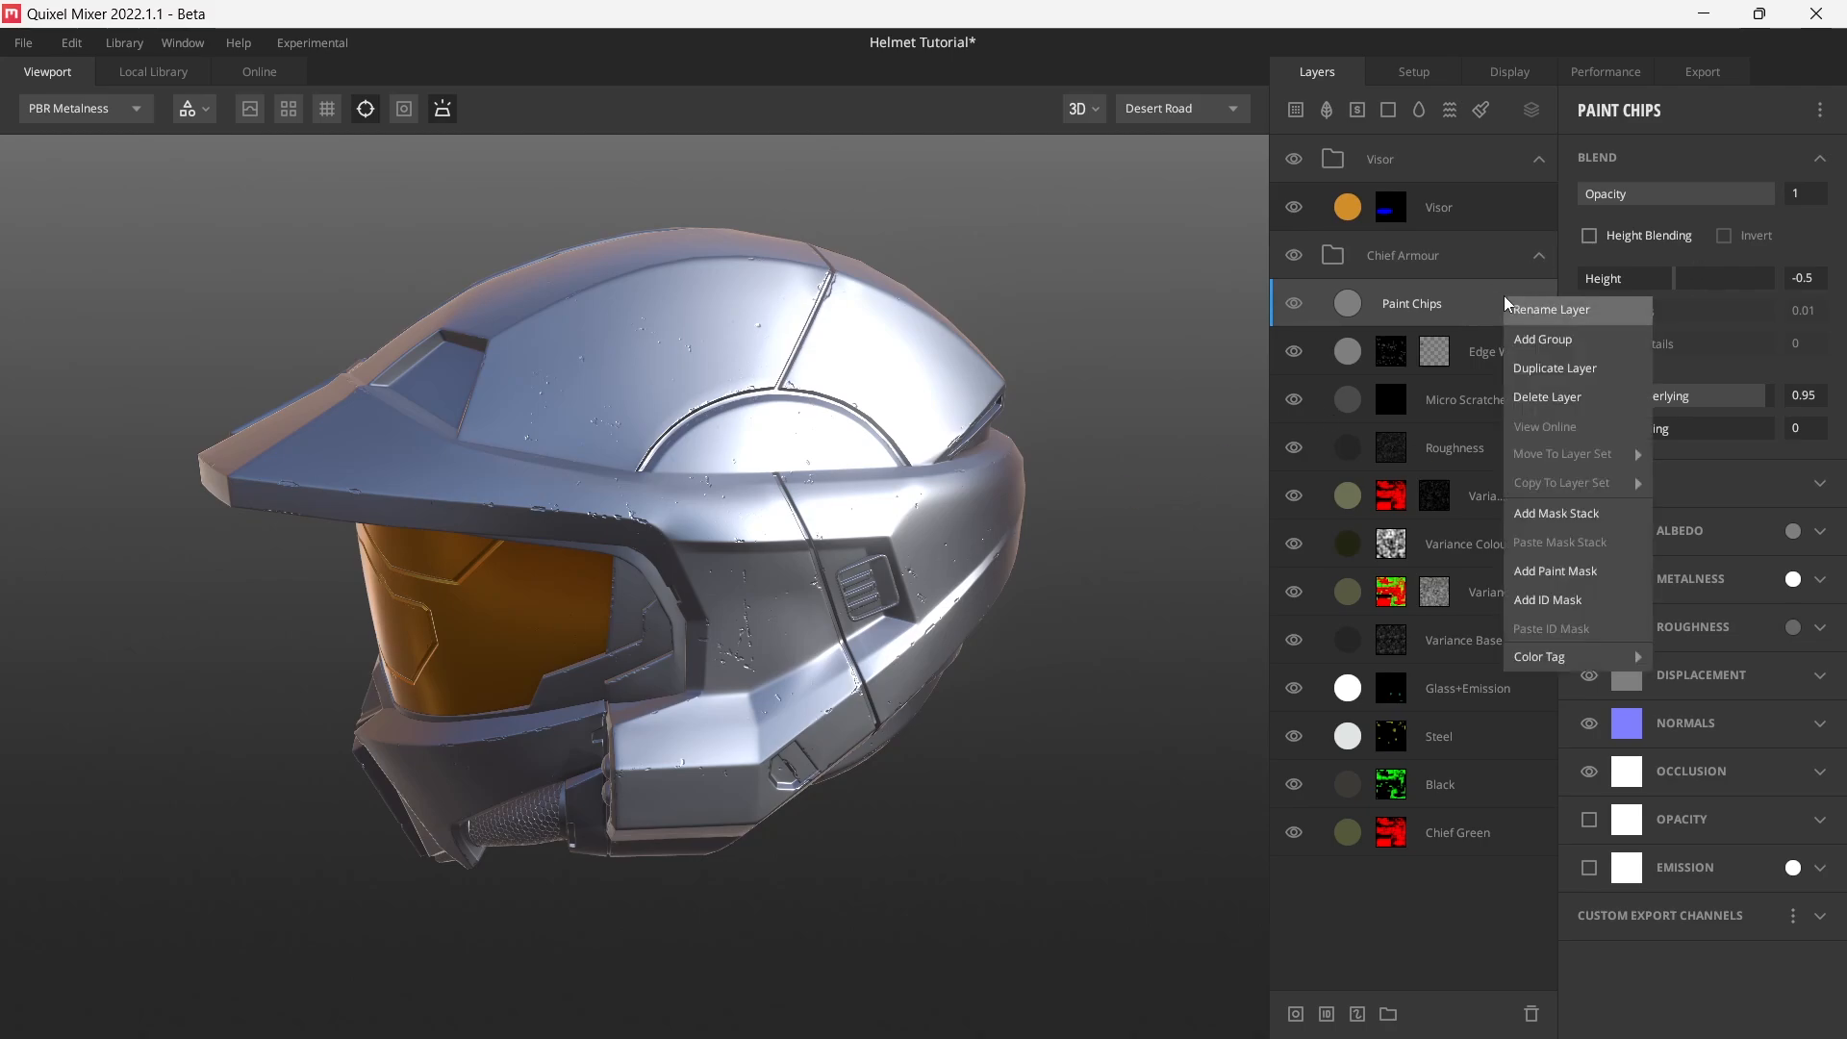
pyautogui.click(1602, 500)
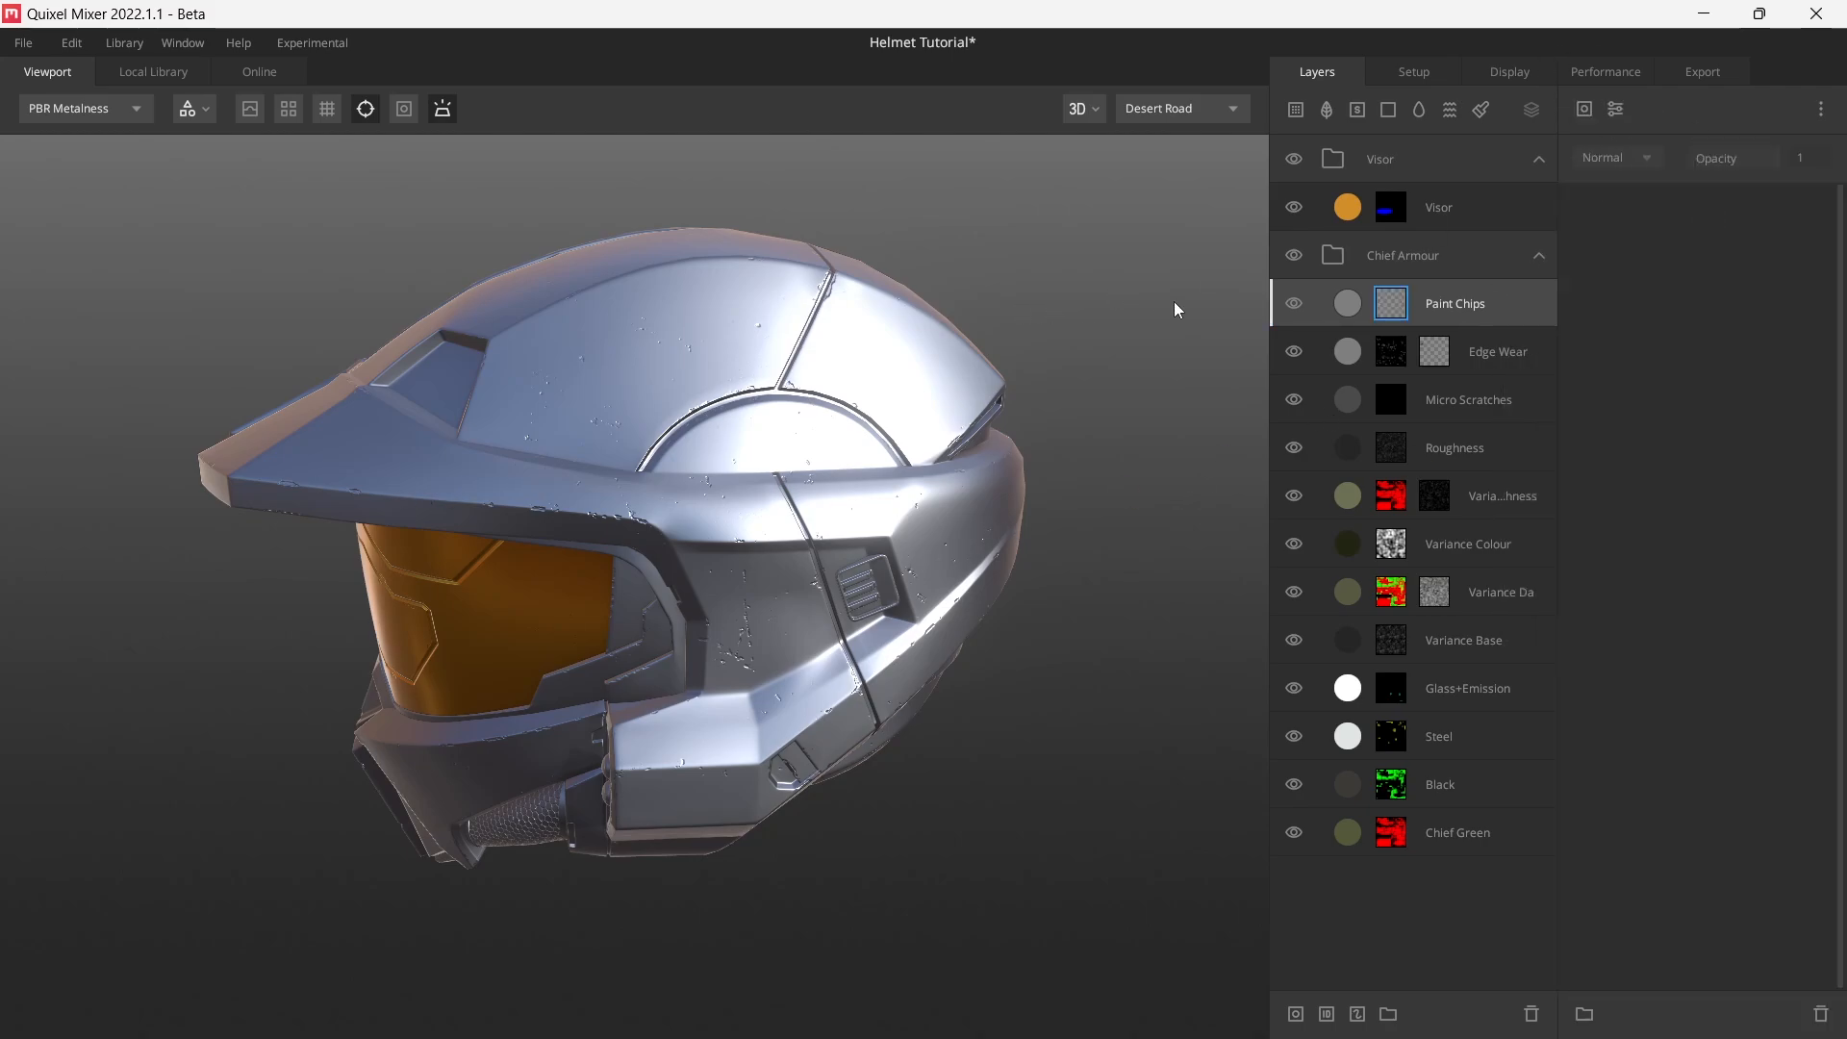
pyautogui.click(1585, 109)
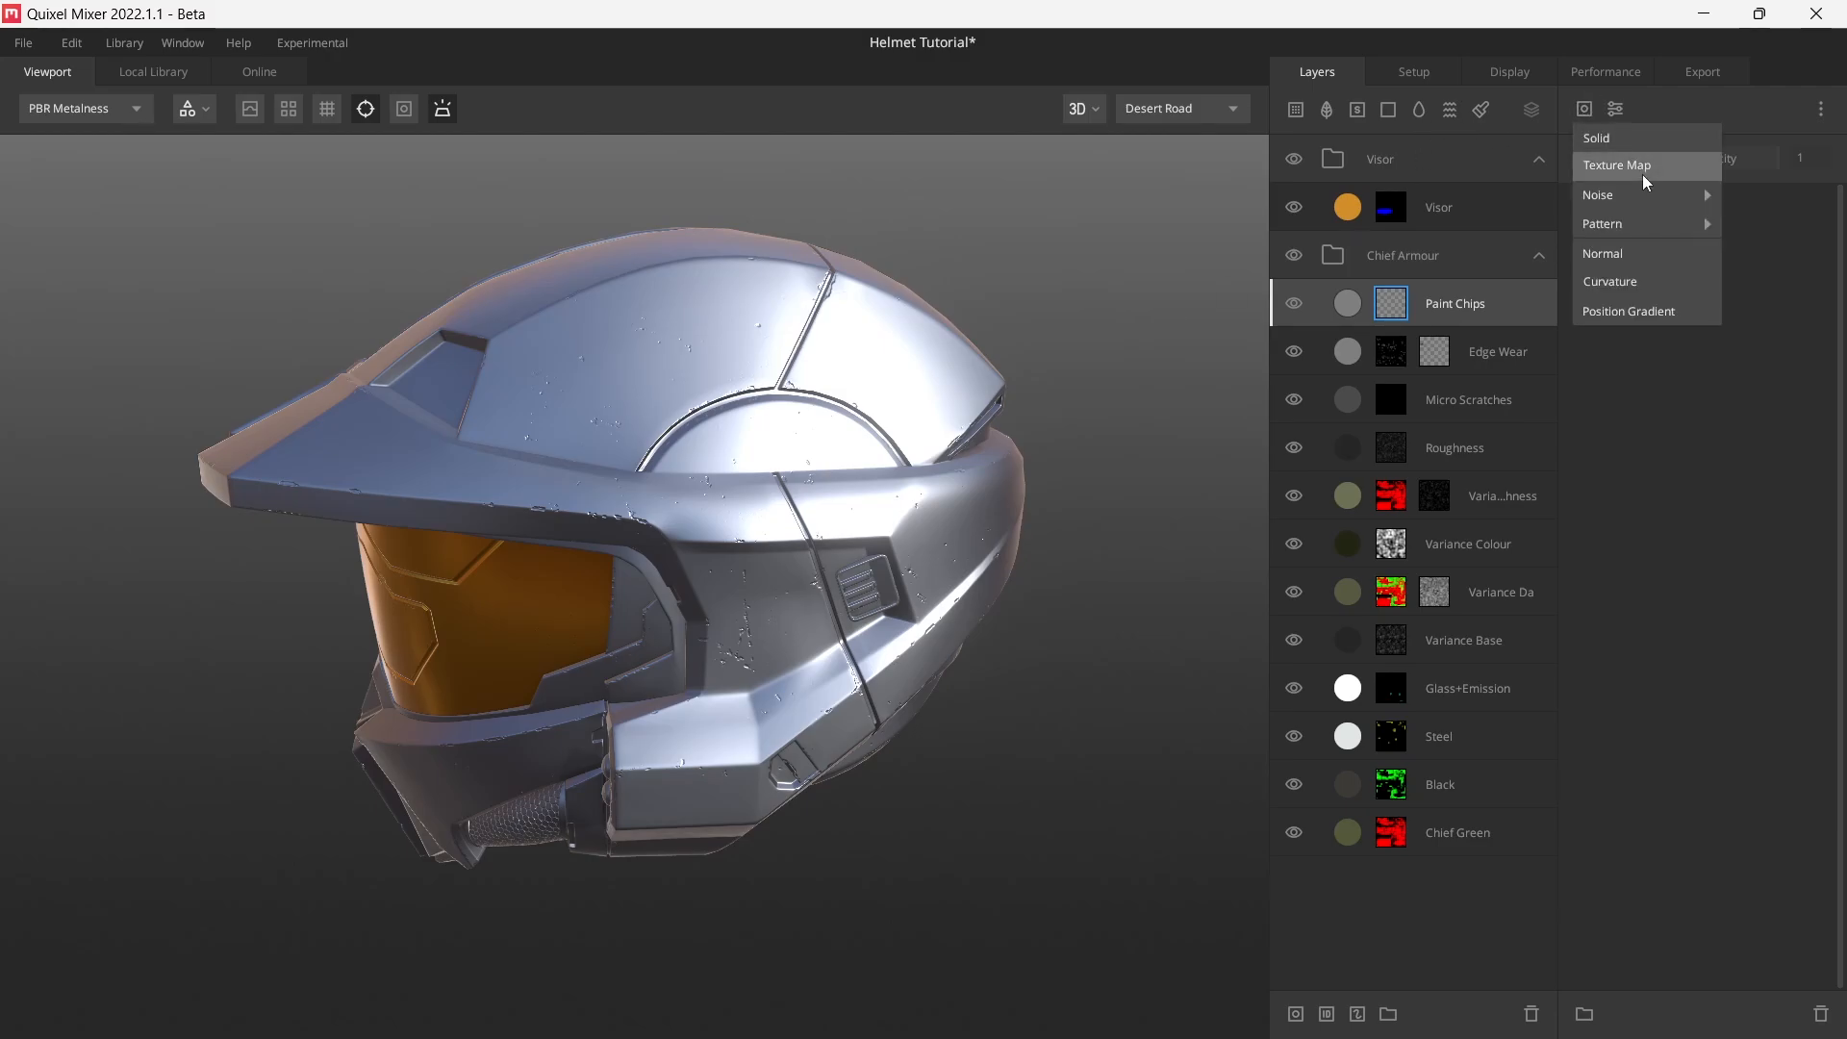
pyautogui.click(1642, 175)
pyautogui.click(1647, 270)
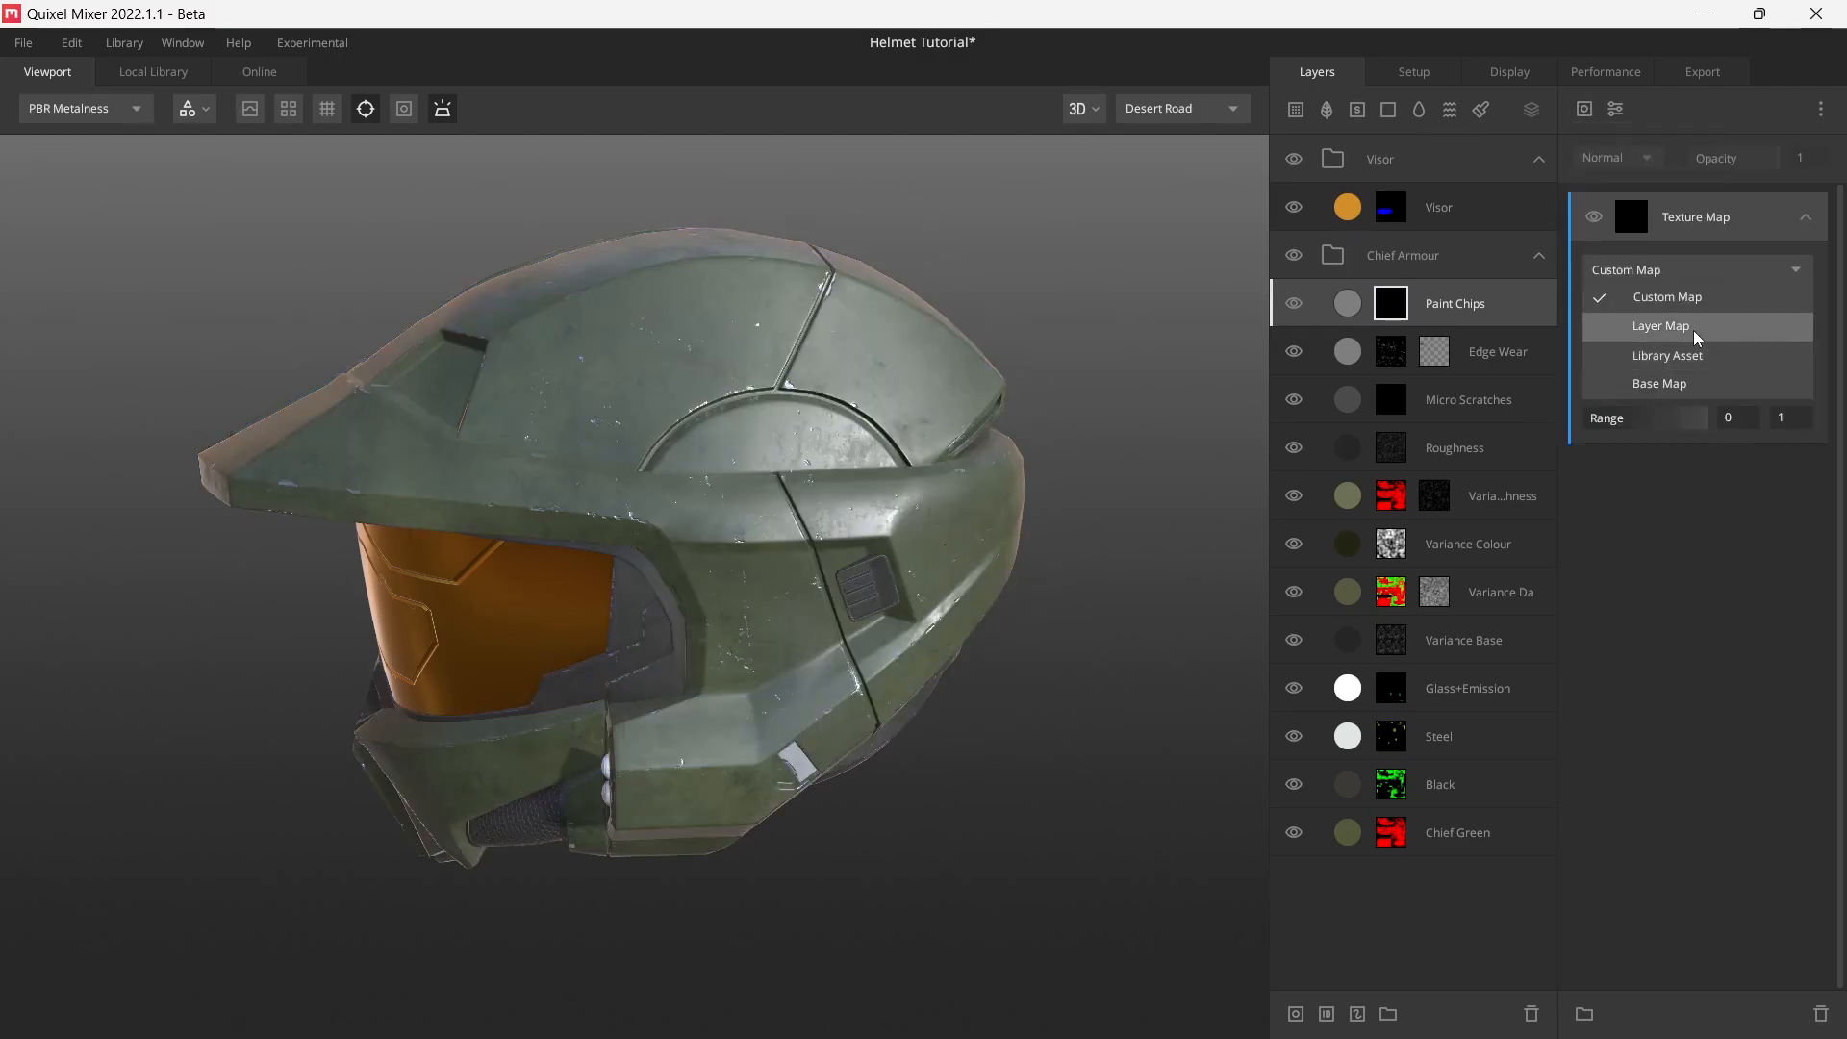
pyautogui.click(1701, 352)
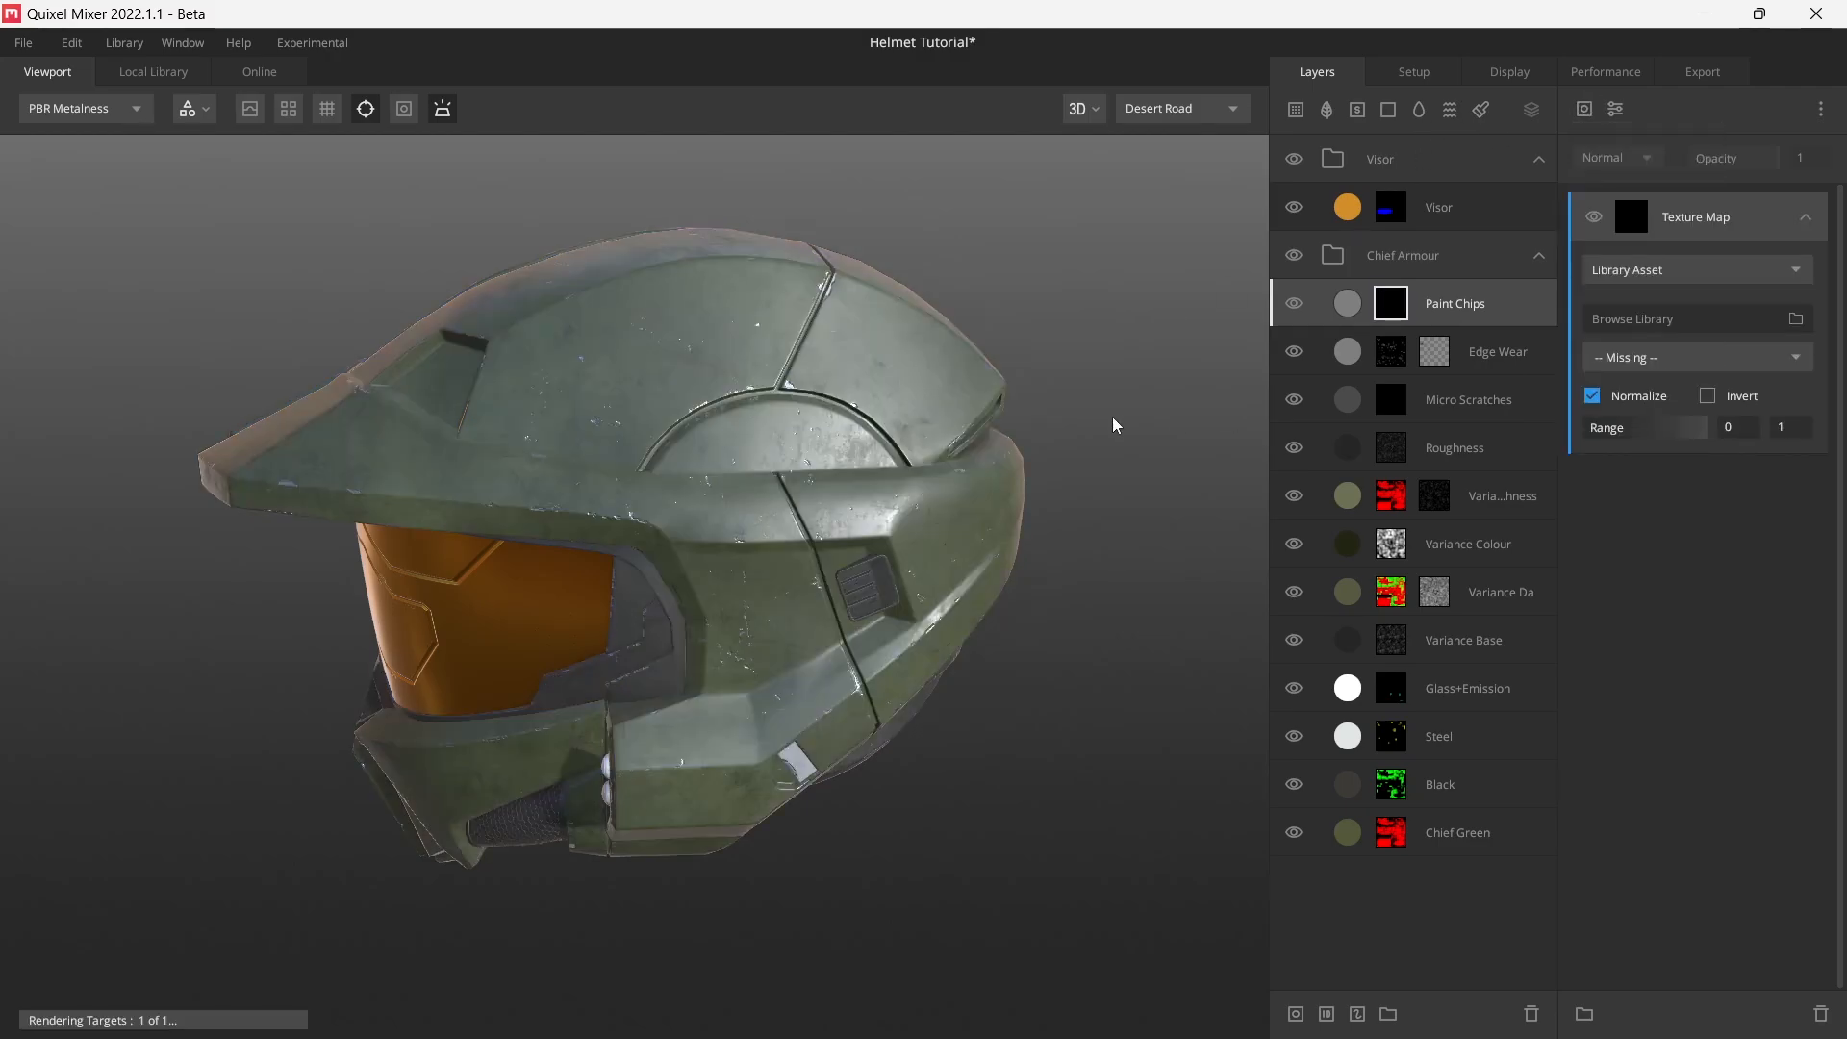
# - Assign a heavily chipped Scratched Painted Metal imperfection to the texture map and show the result in the Layer Mask view
pyautogui.click(1629, 318)
pyautogui.scroll(3, 783, 462)
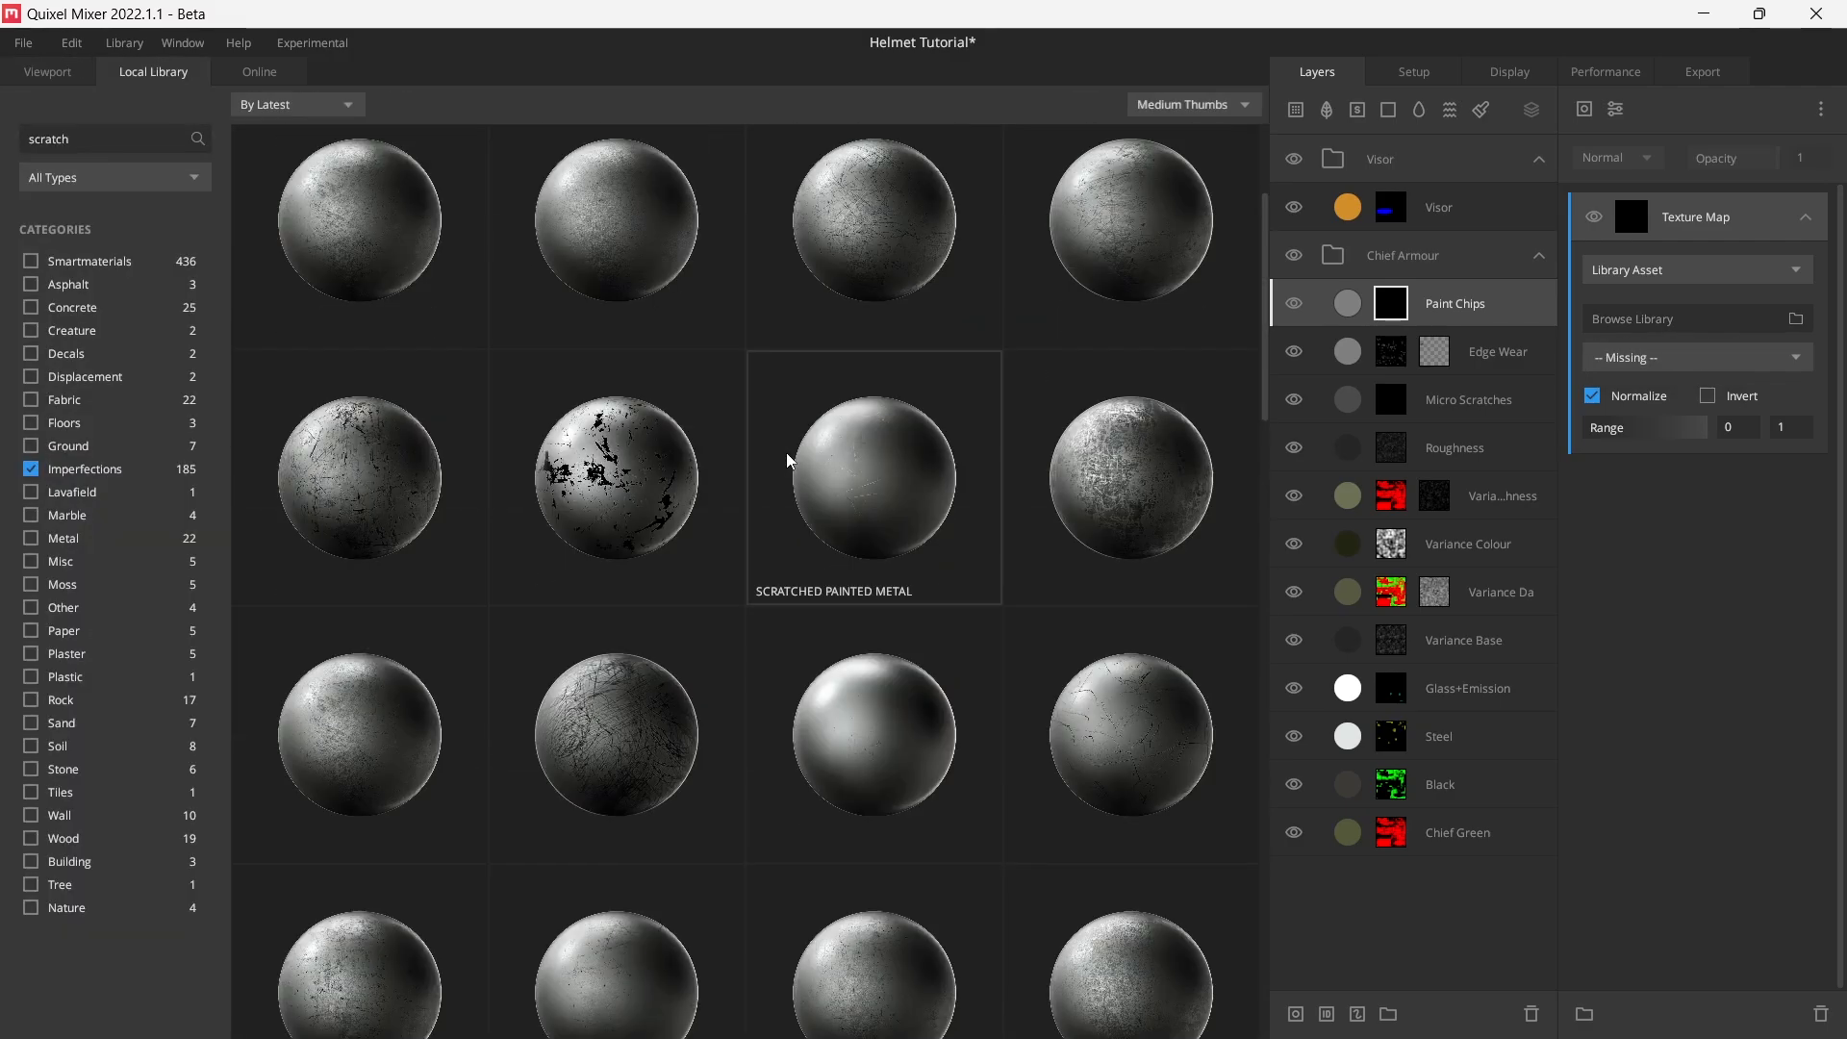
pyautogui.click(595, 471)
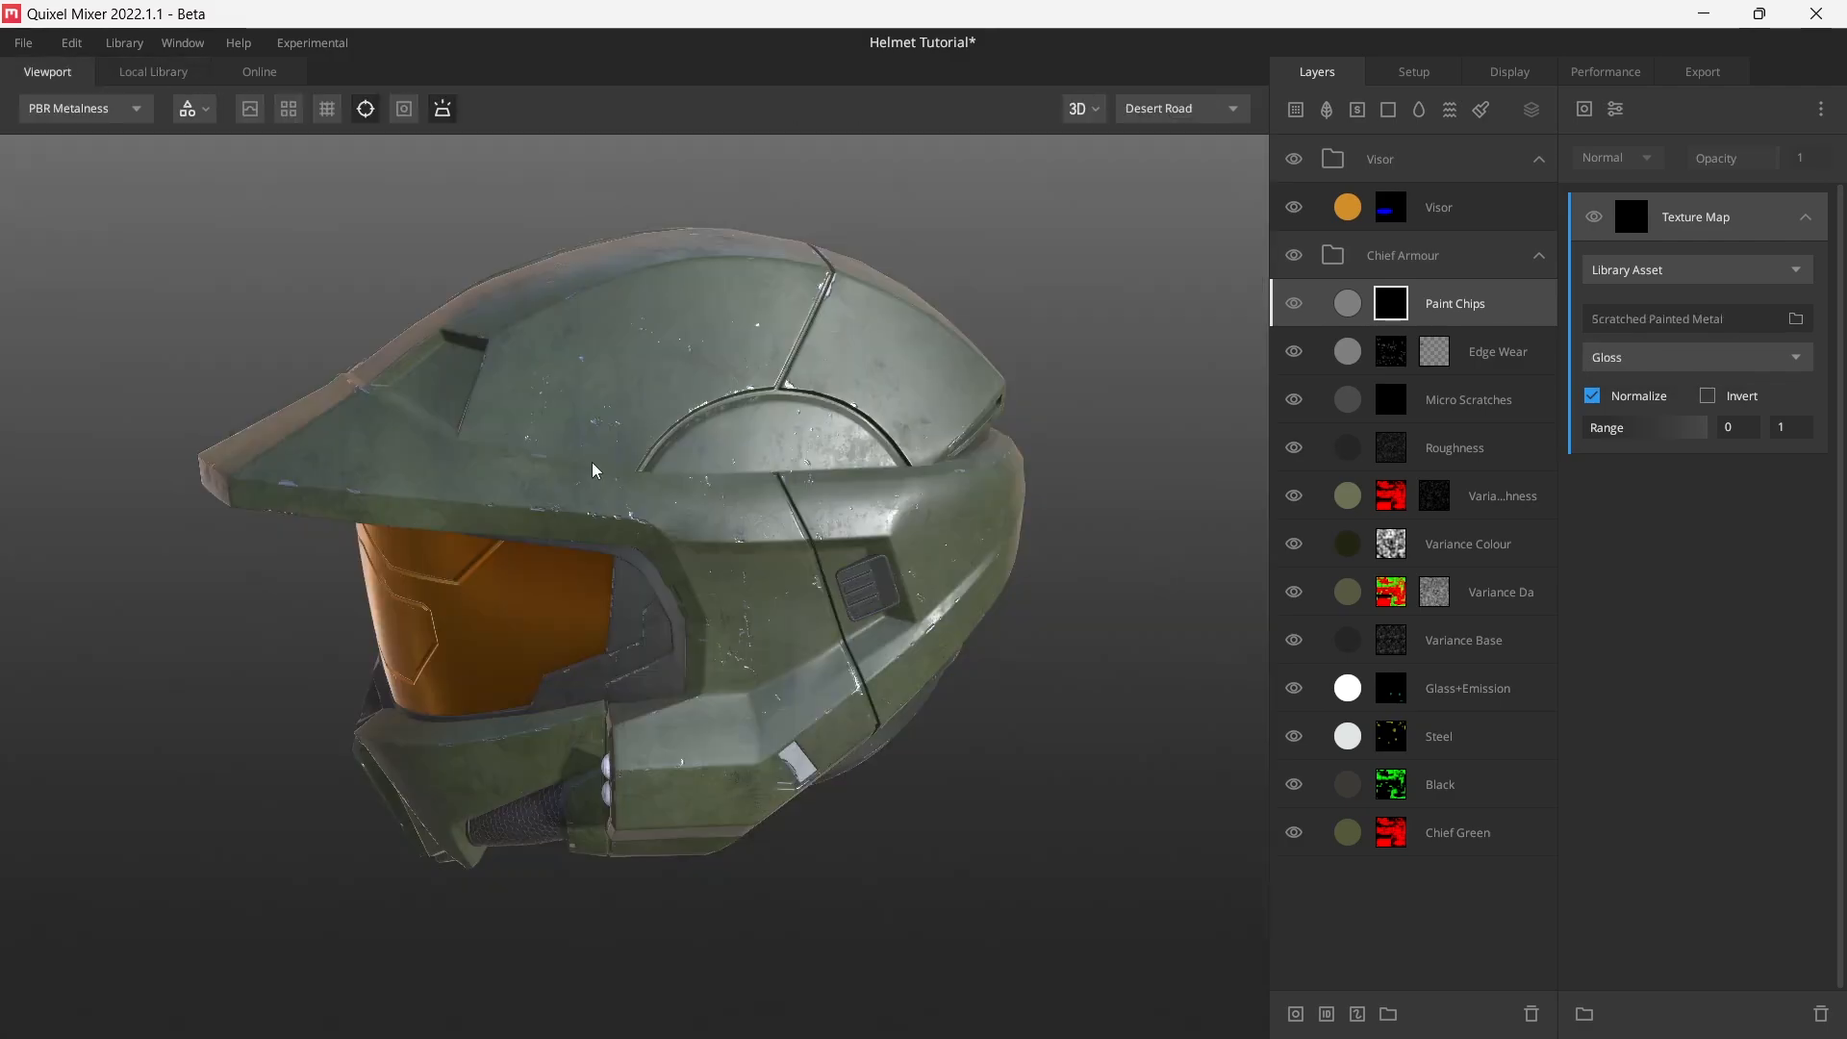
pyautogui.moveTo(730, 396)
pyautogui.mouseDown()
pyautogui.moveTo(783, 454)
pyautogui.moveTo(852, 471)
pyautogui.moveTo(800, 519)
pyautogui.moveTo(722, 494)
pyautogui.moveTo(805, 466)
pyautogui.mouseUp()
pyautogui.press('q')
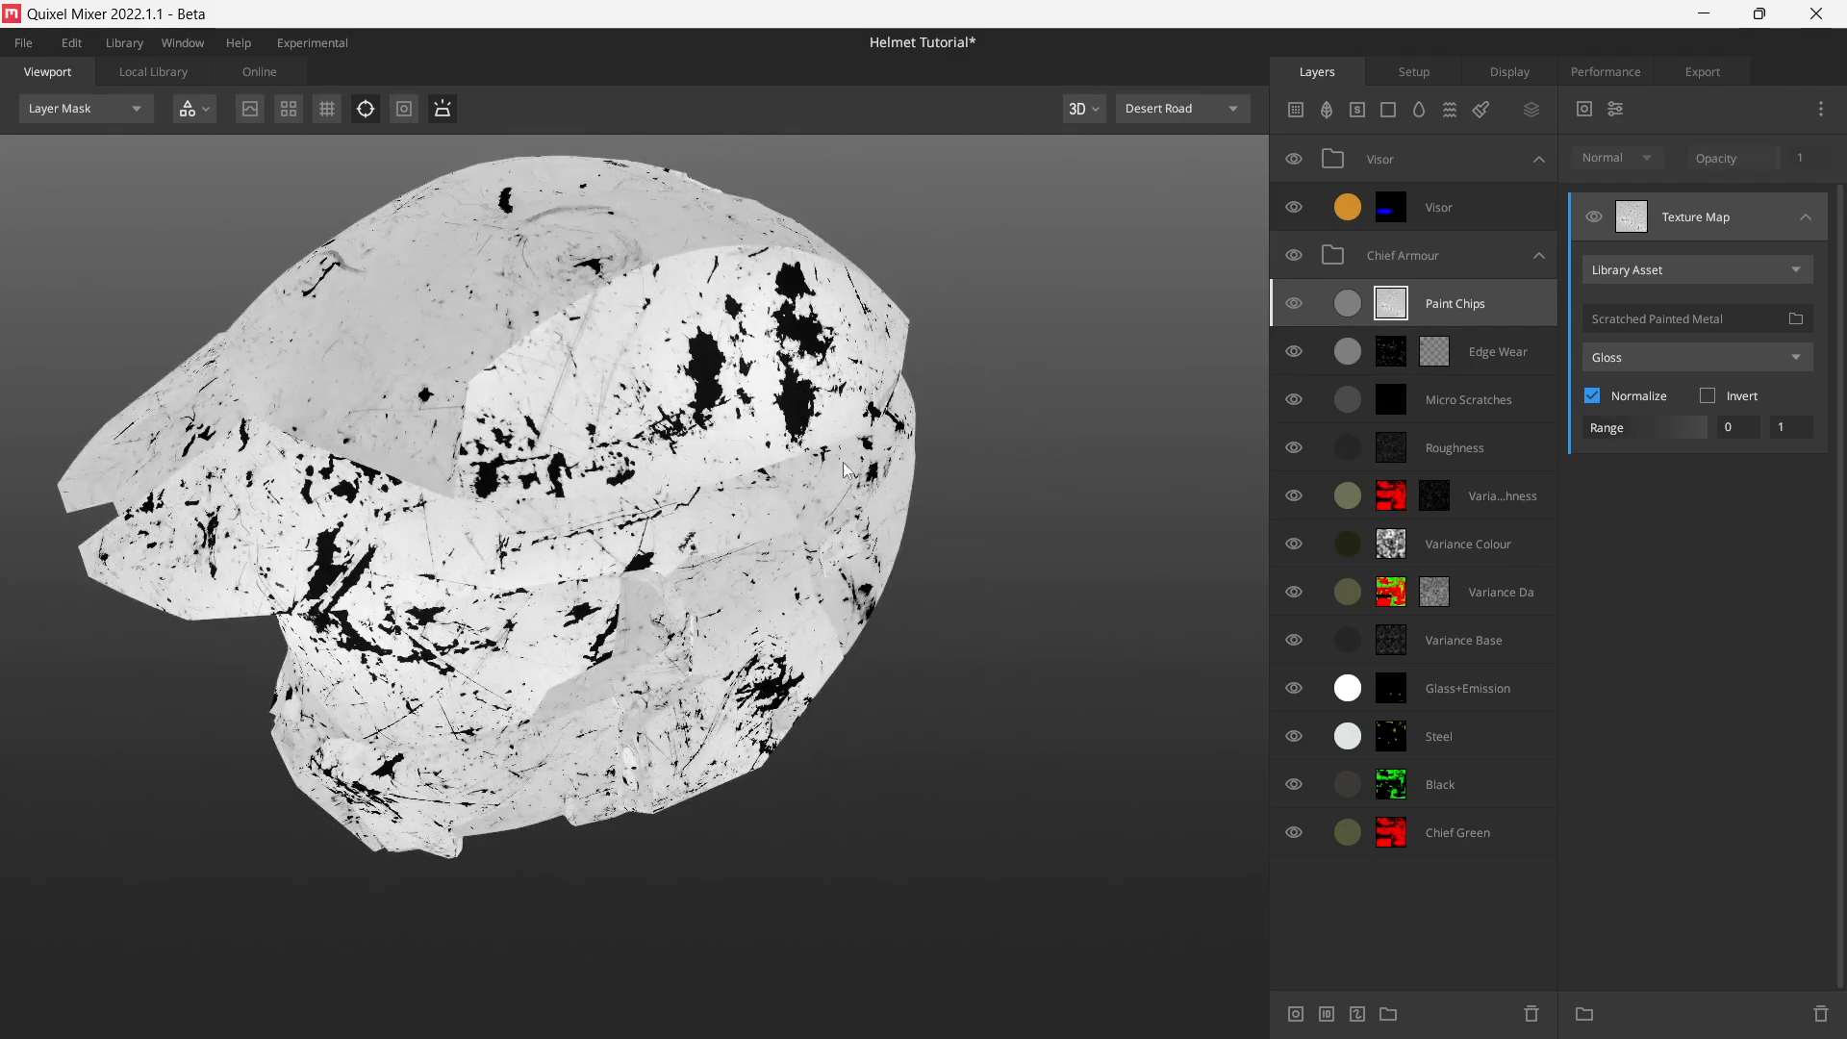
# - Browse the scratch imperfections and replace the texture map's asset with the Scratched Painted Metal that has smaller scattered chips
pyautogui.click(1655, 318)
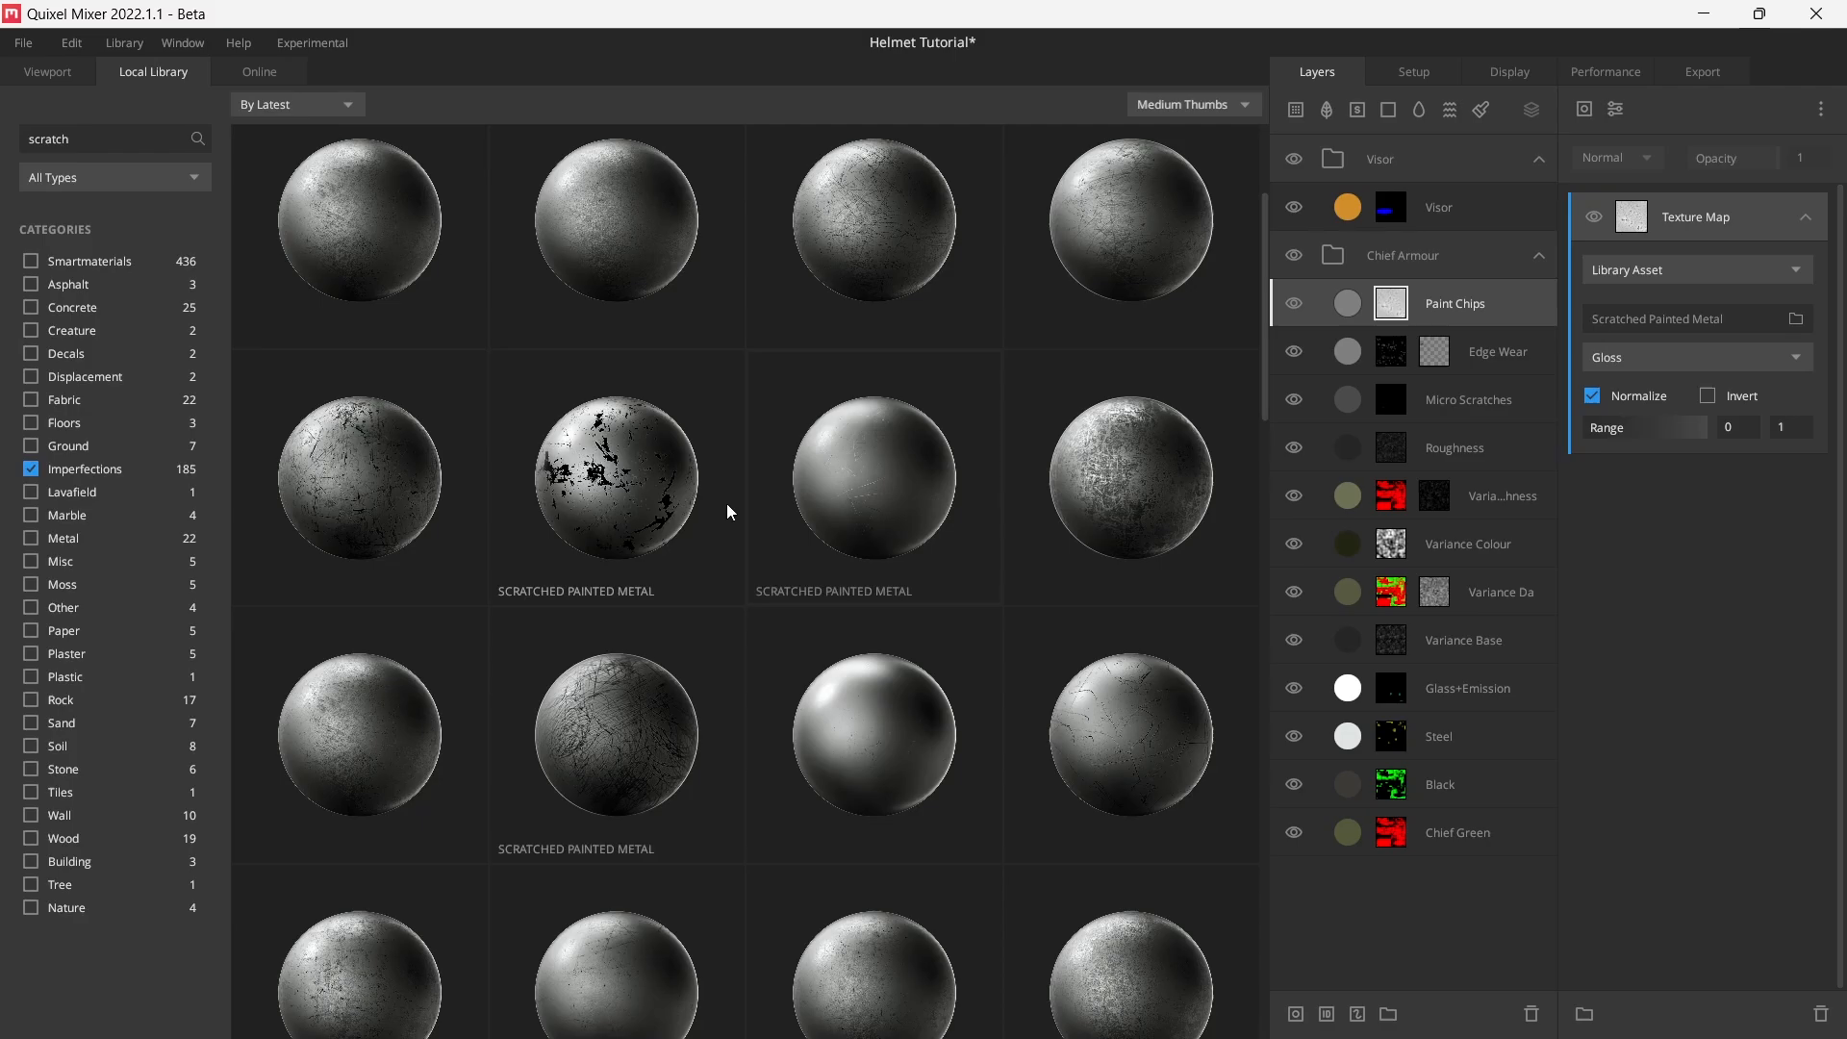
pyautogui.scroll(-5, 673, 496)
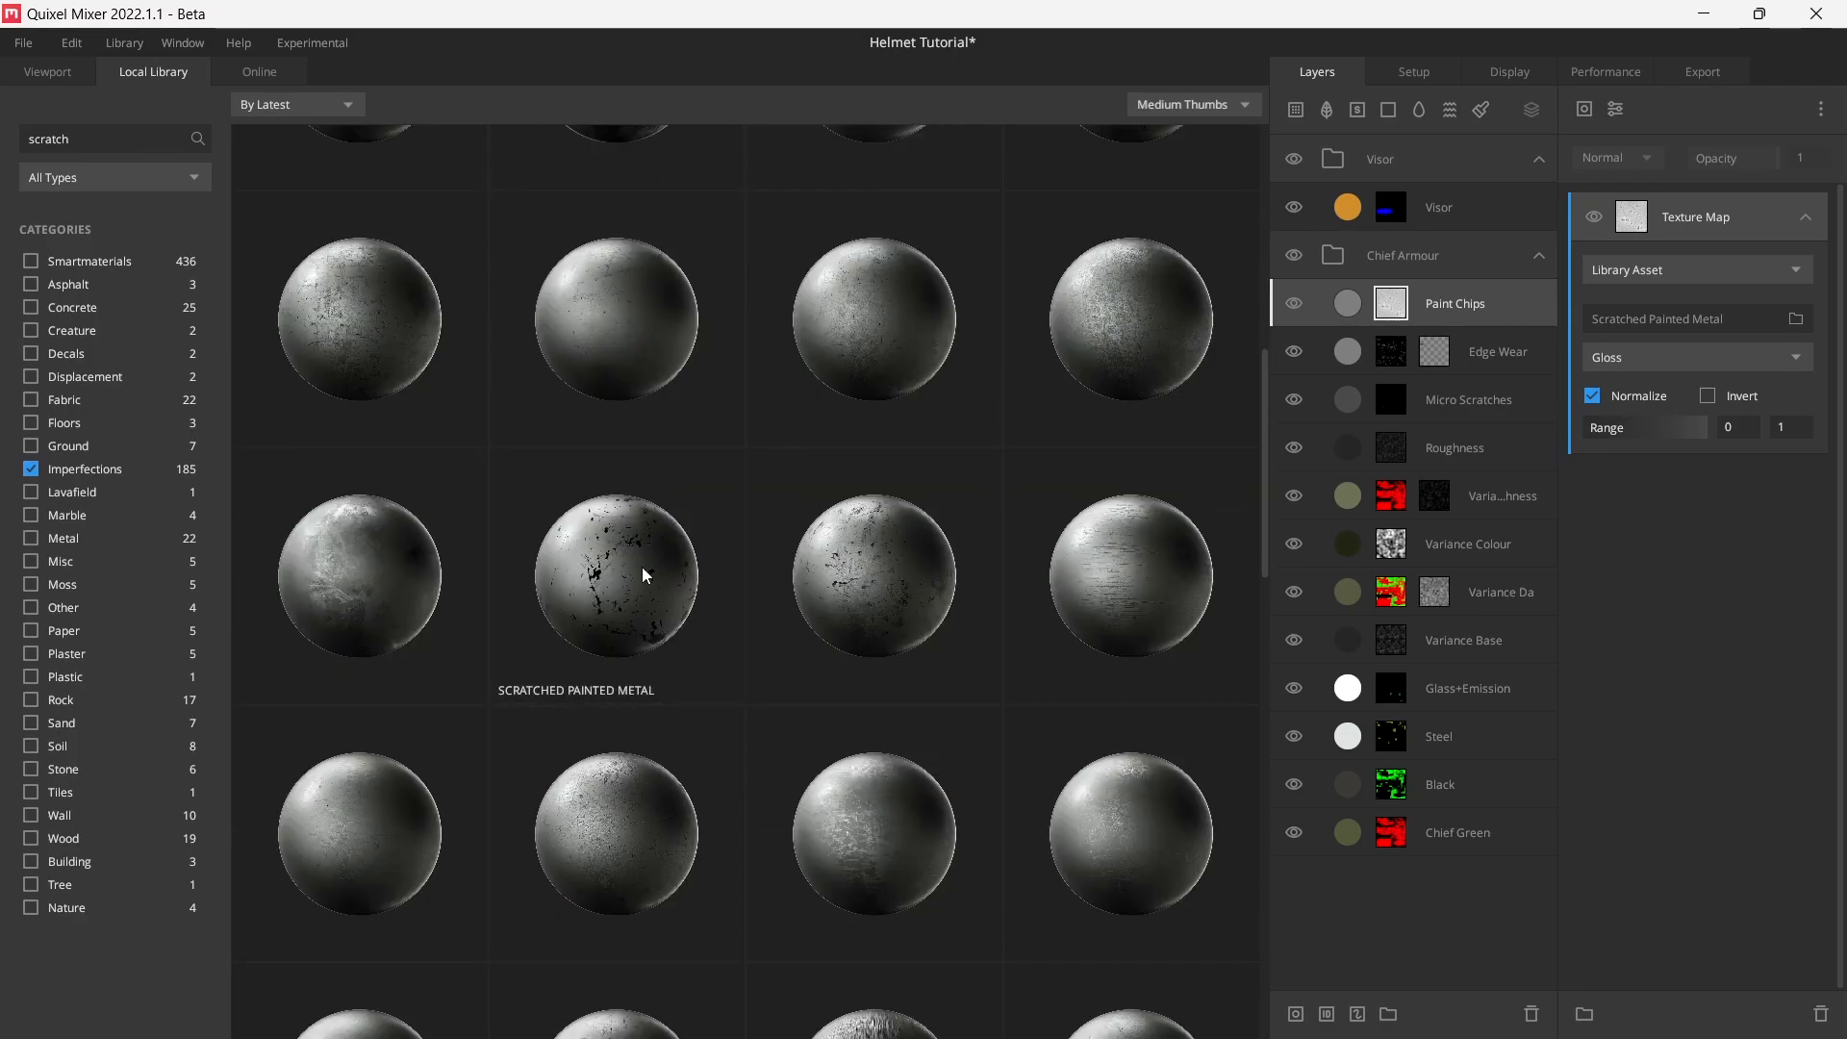
pyautogui.scroll(-10, 635, 568)
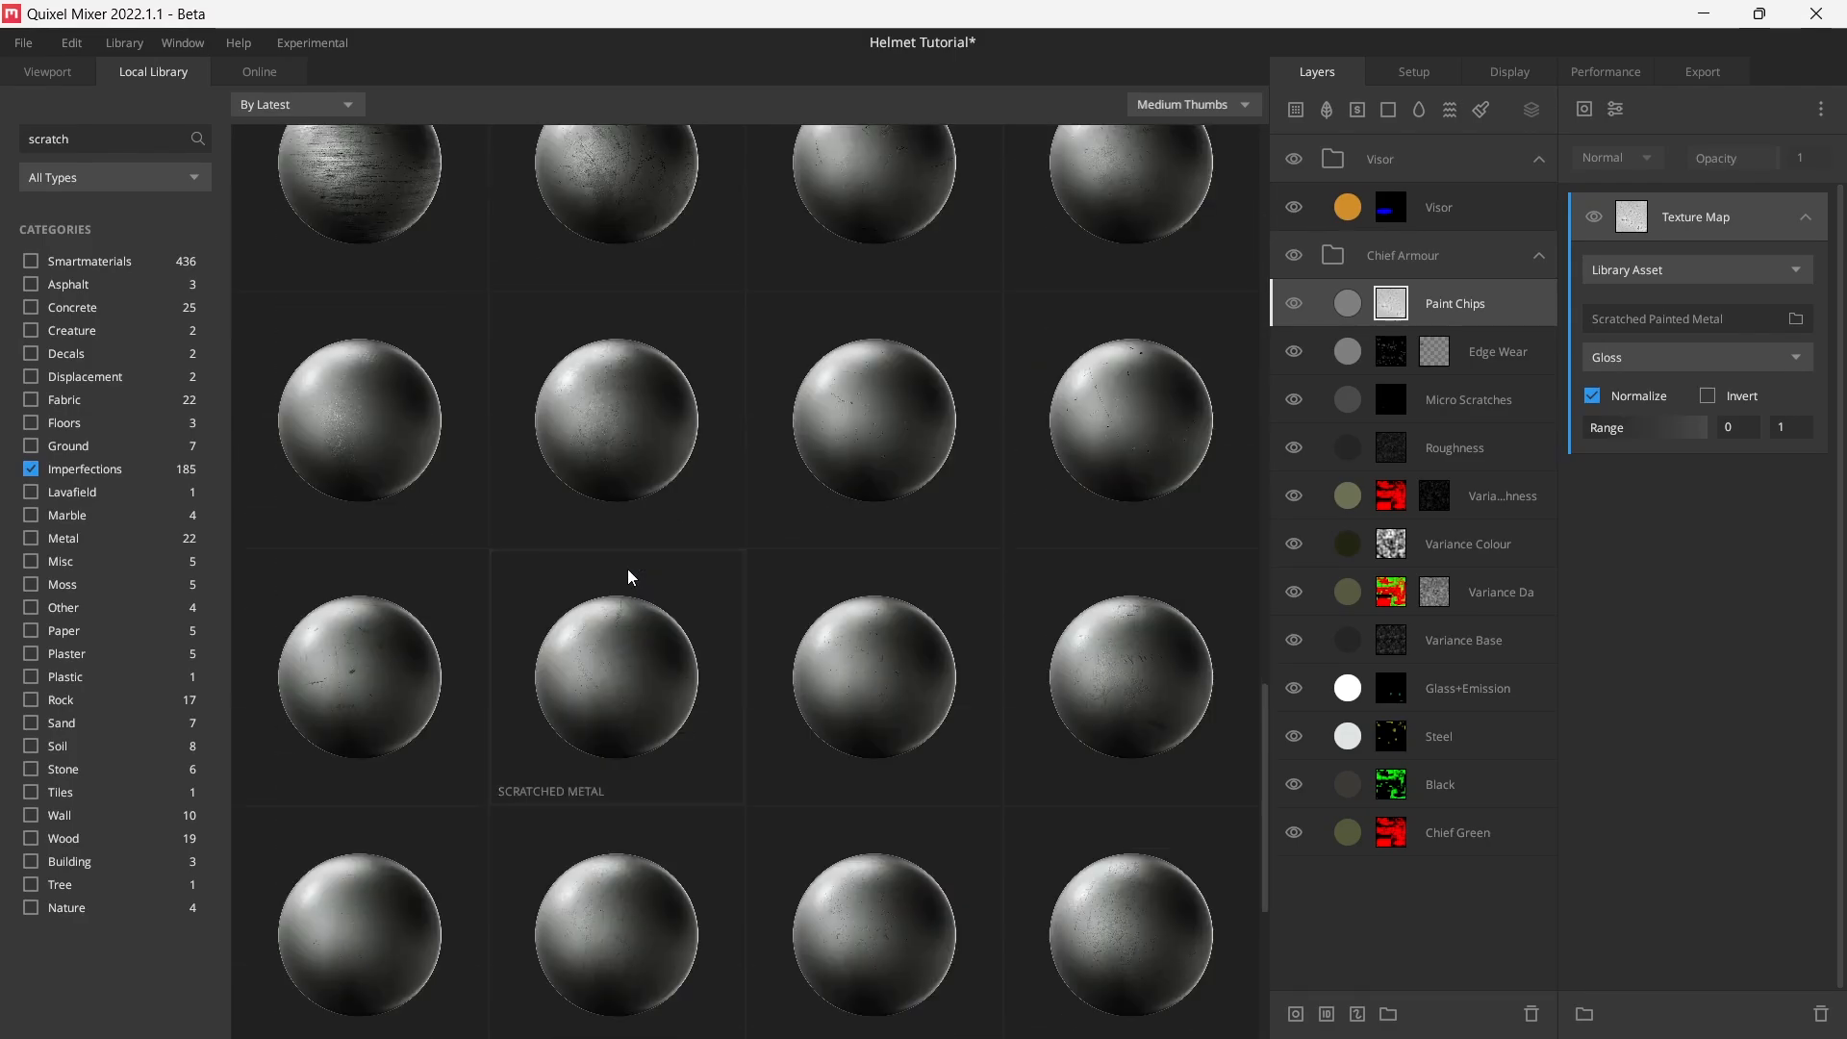
pyautogui.scroll(-2, 627, 569)
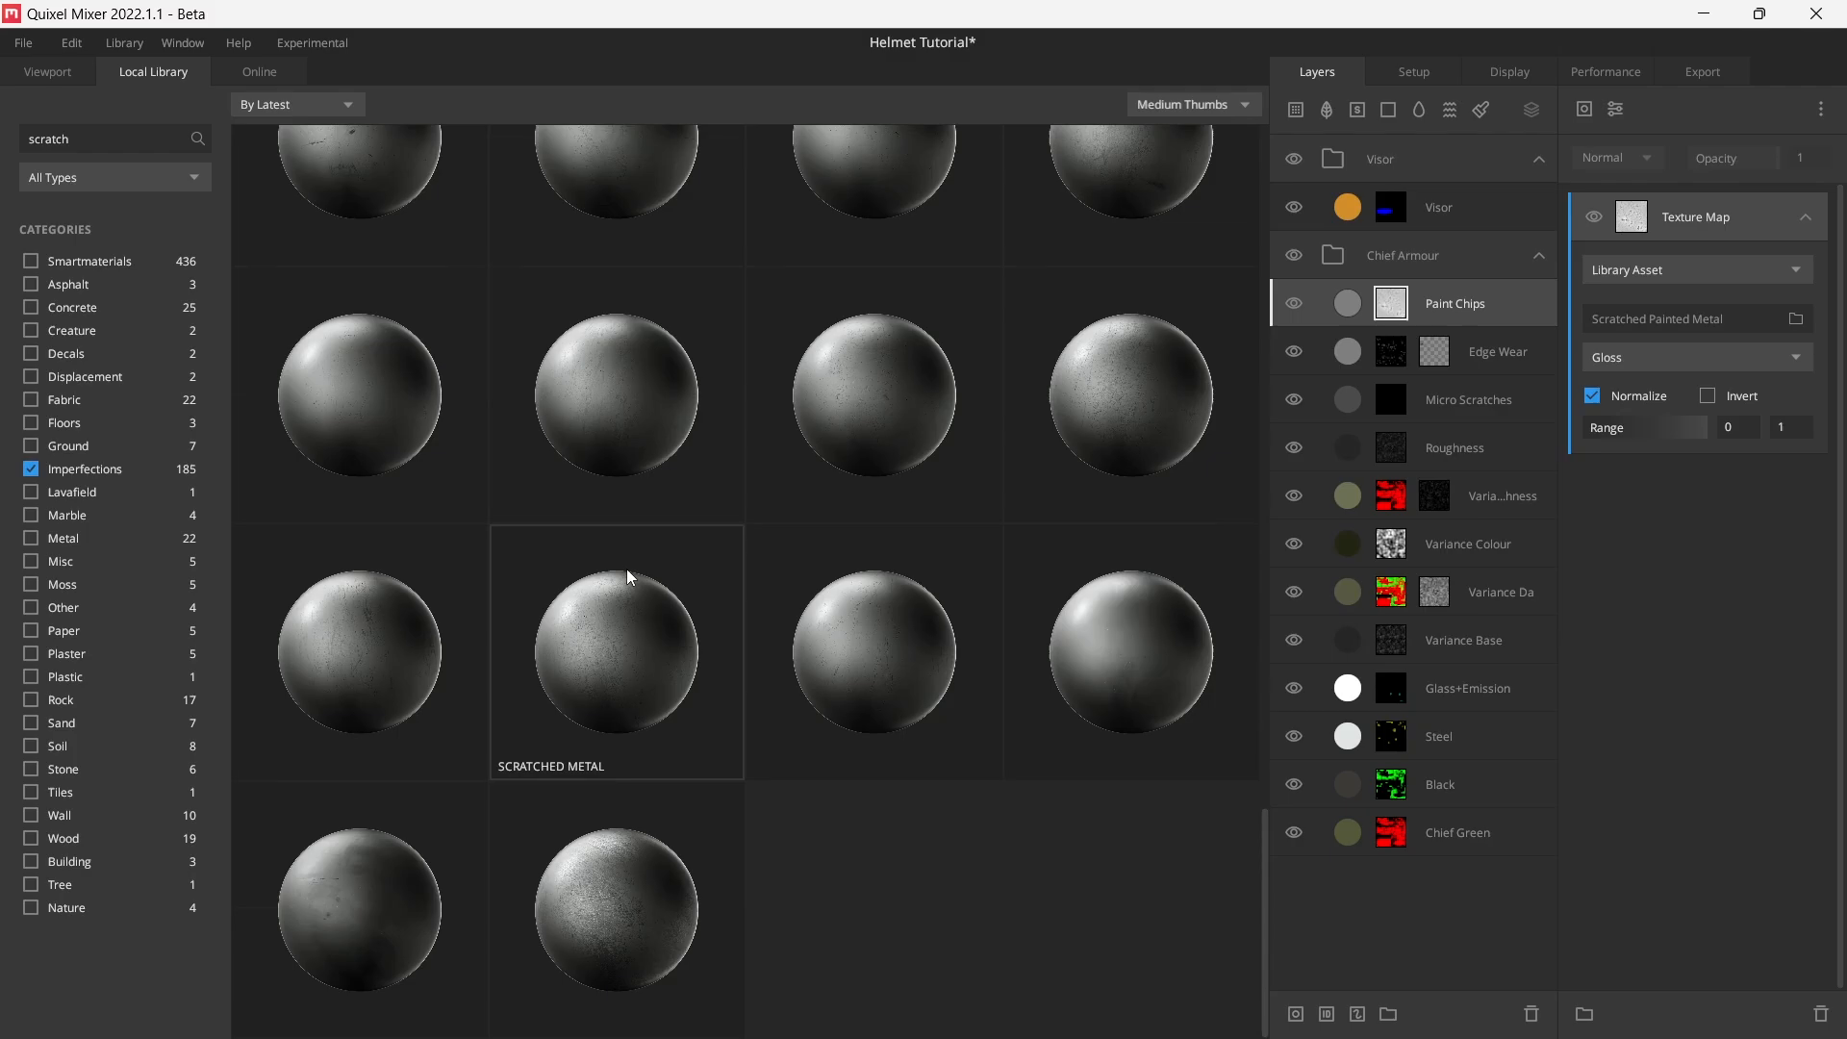
pyautogui.scroll(-1, 627, 569)
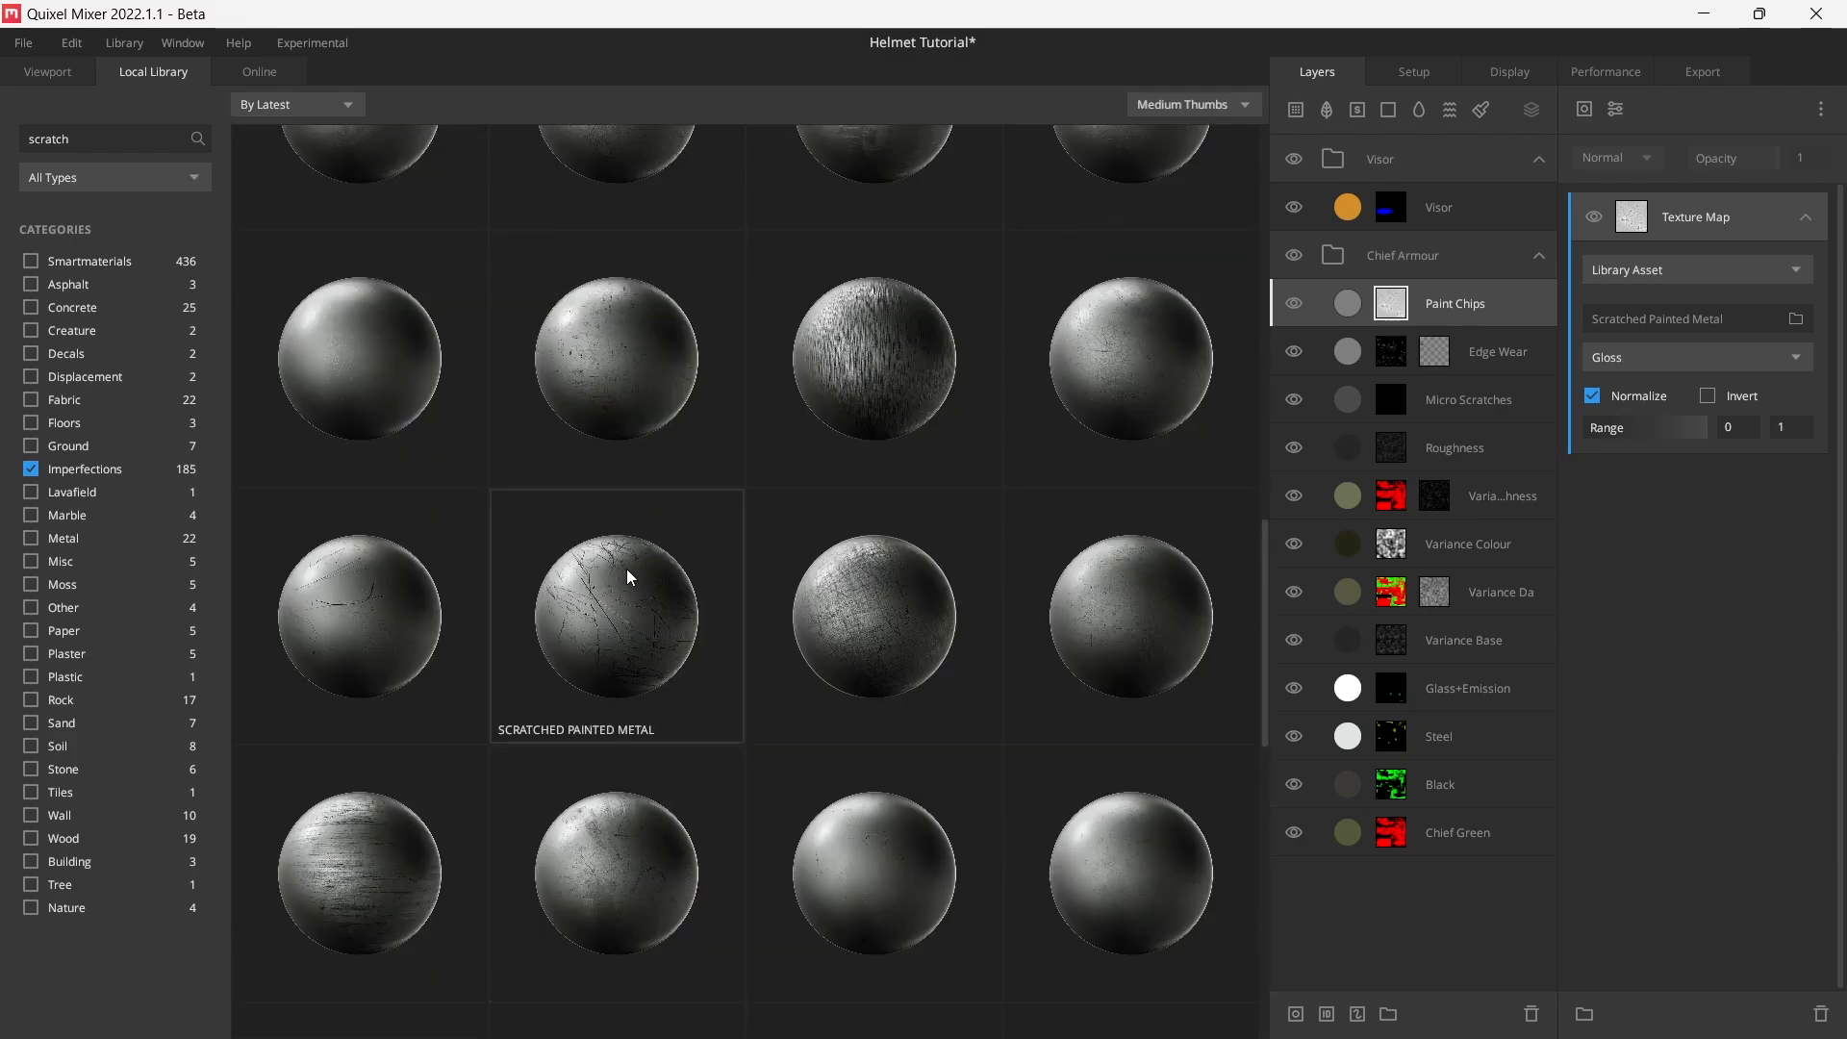
pyautogui.scroll(4, 626, 569)
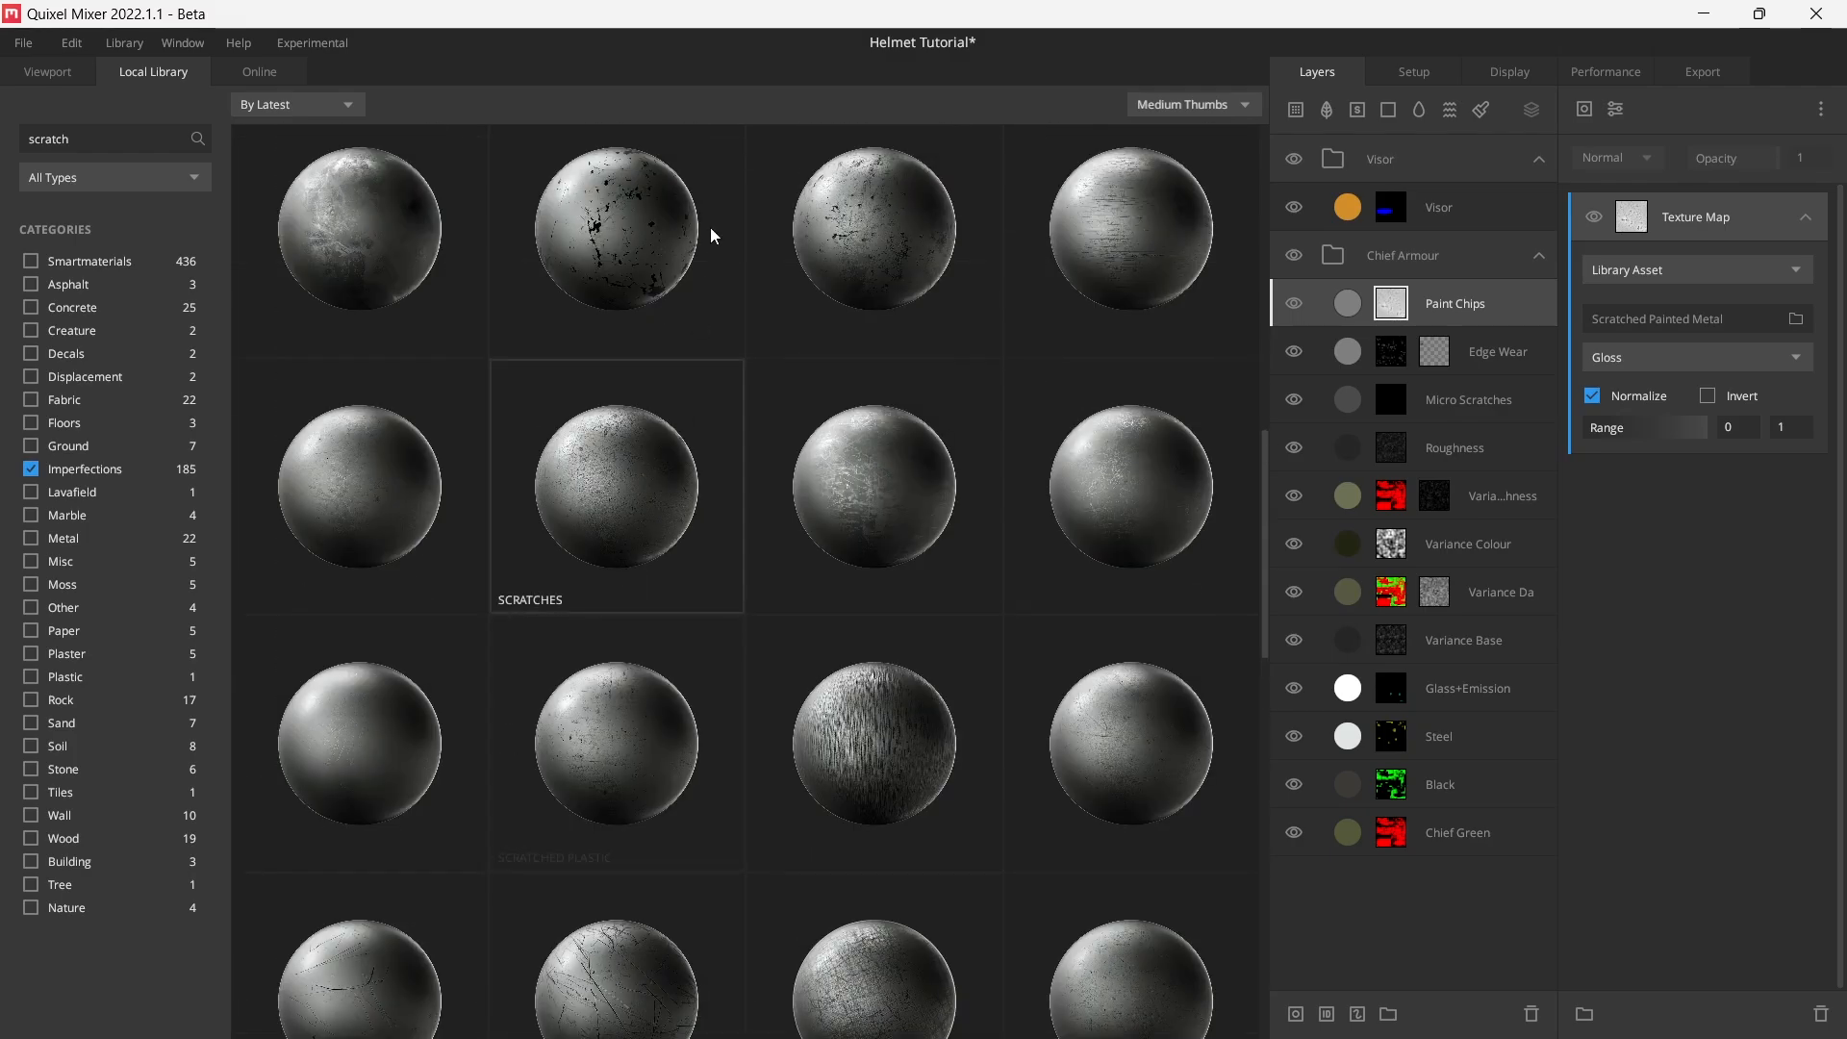
pyautogui.click(654, 246)
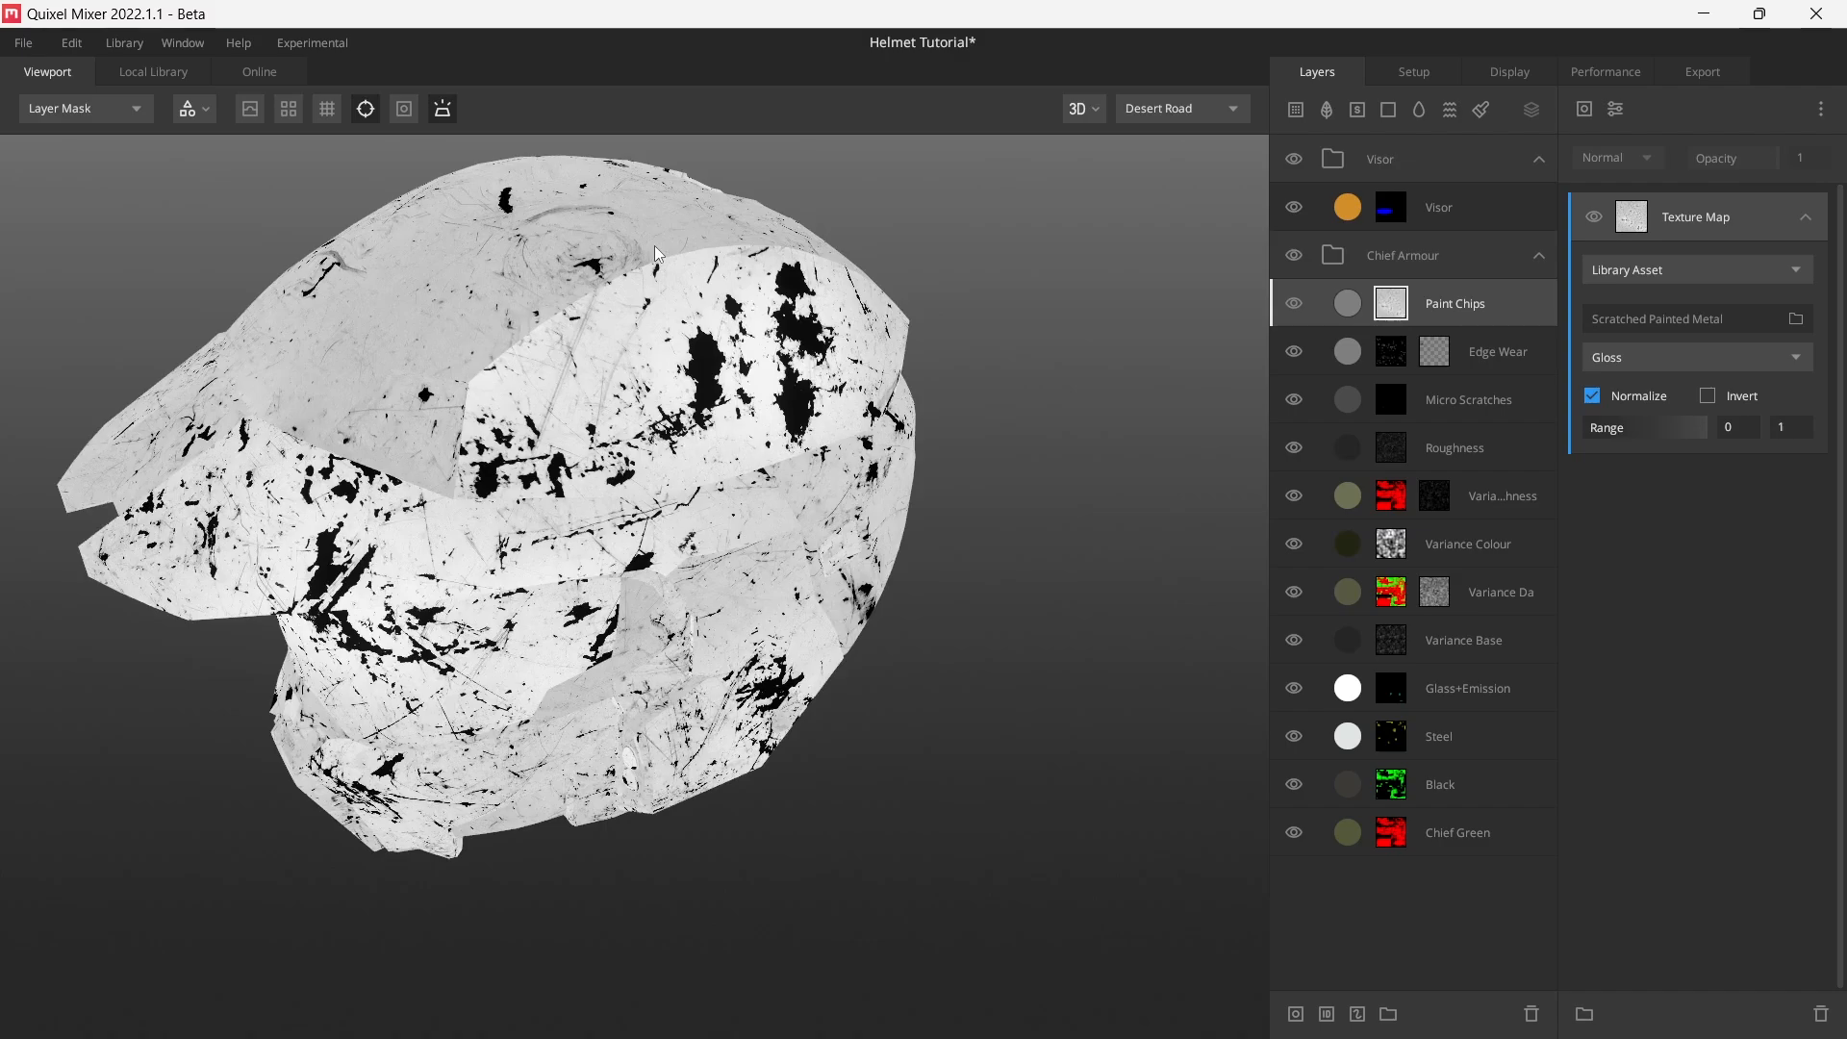
pyautogui.moveTo(687, 285); pyautogui.dragTo(196, 541)
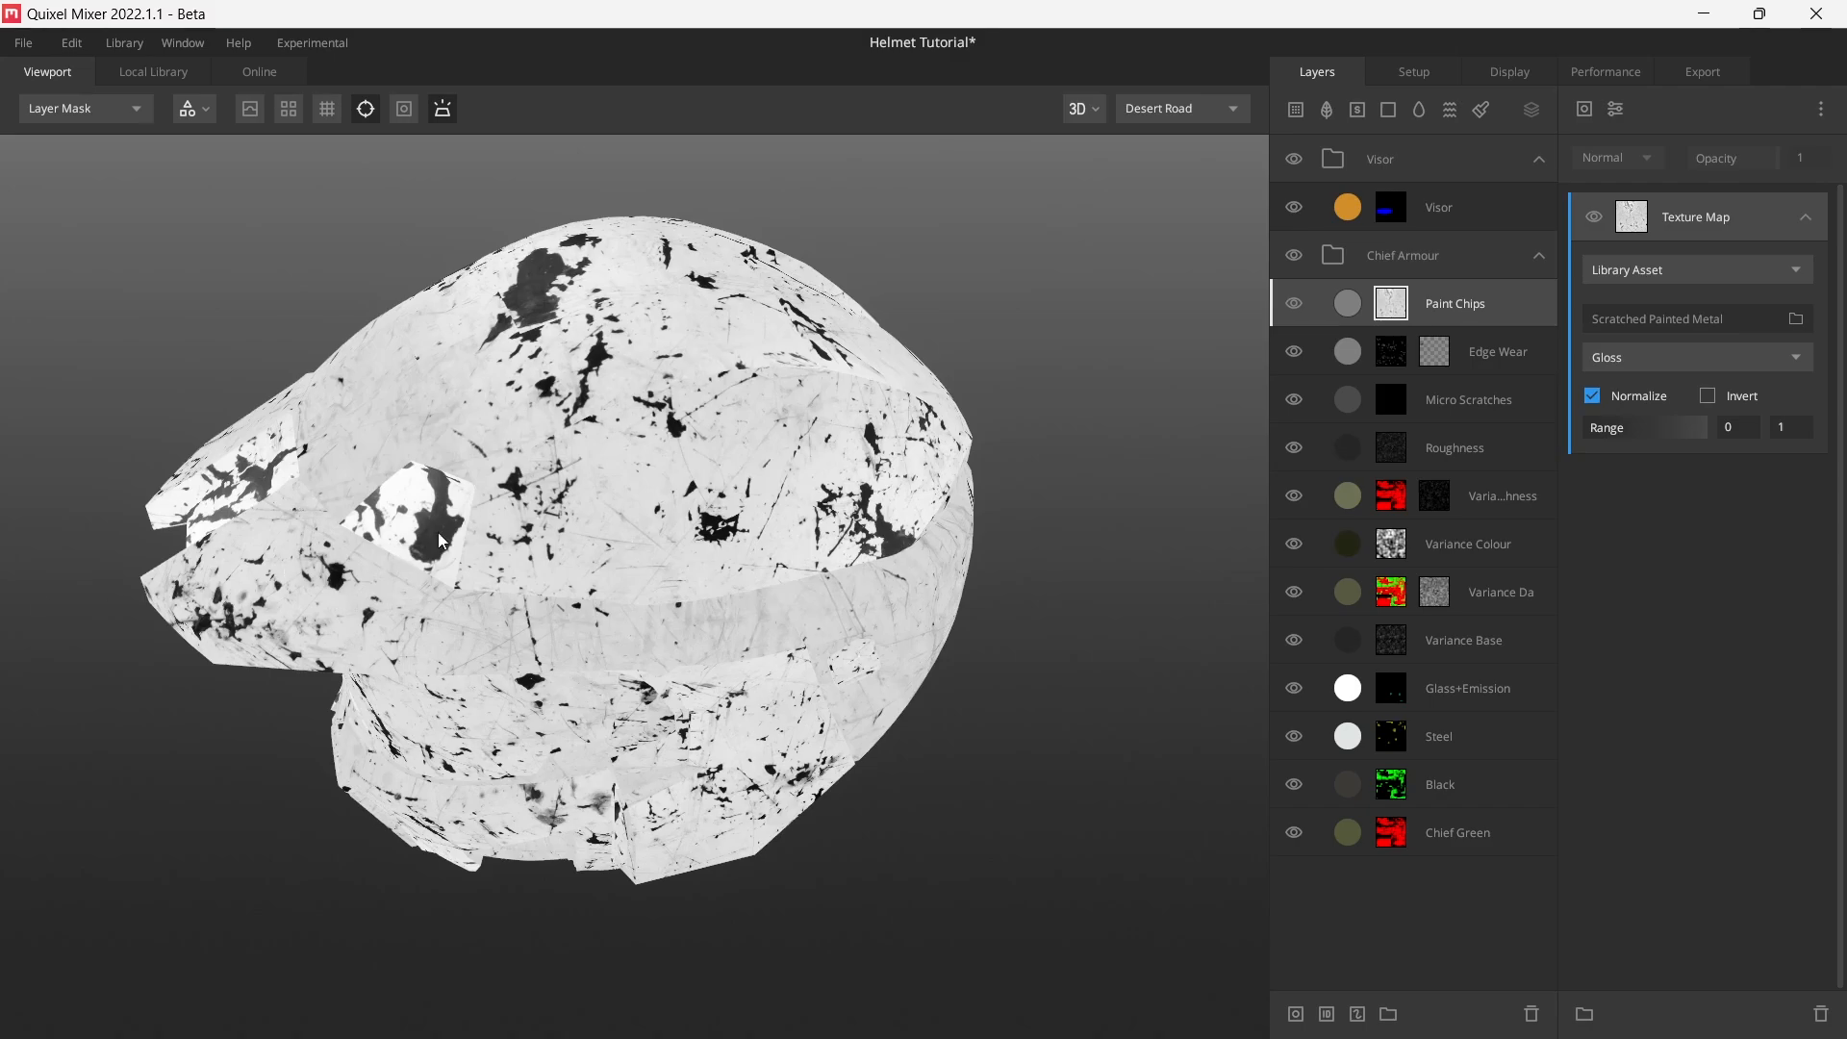
pyautogui.keyDown('alt'); pyautogui.moveTo(437, 533); pyautogui.dragTo(1286, 457); pyautogui.keyUp('alt')
# - Switch the texture map's channel to Mask and raise its Range minimum to 0.508
pyautogui.click(1620, 364)
pyautogui.click(1667, 411)
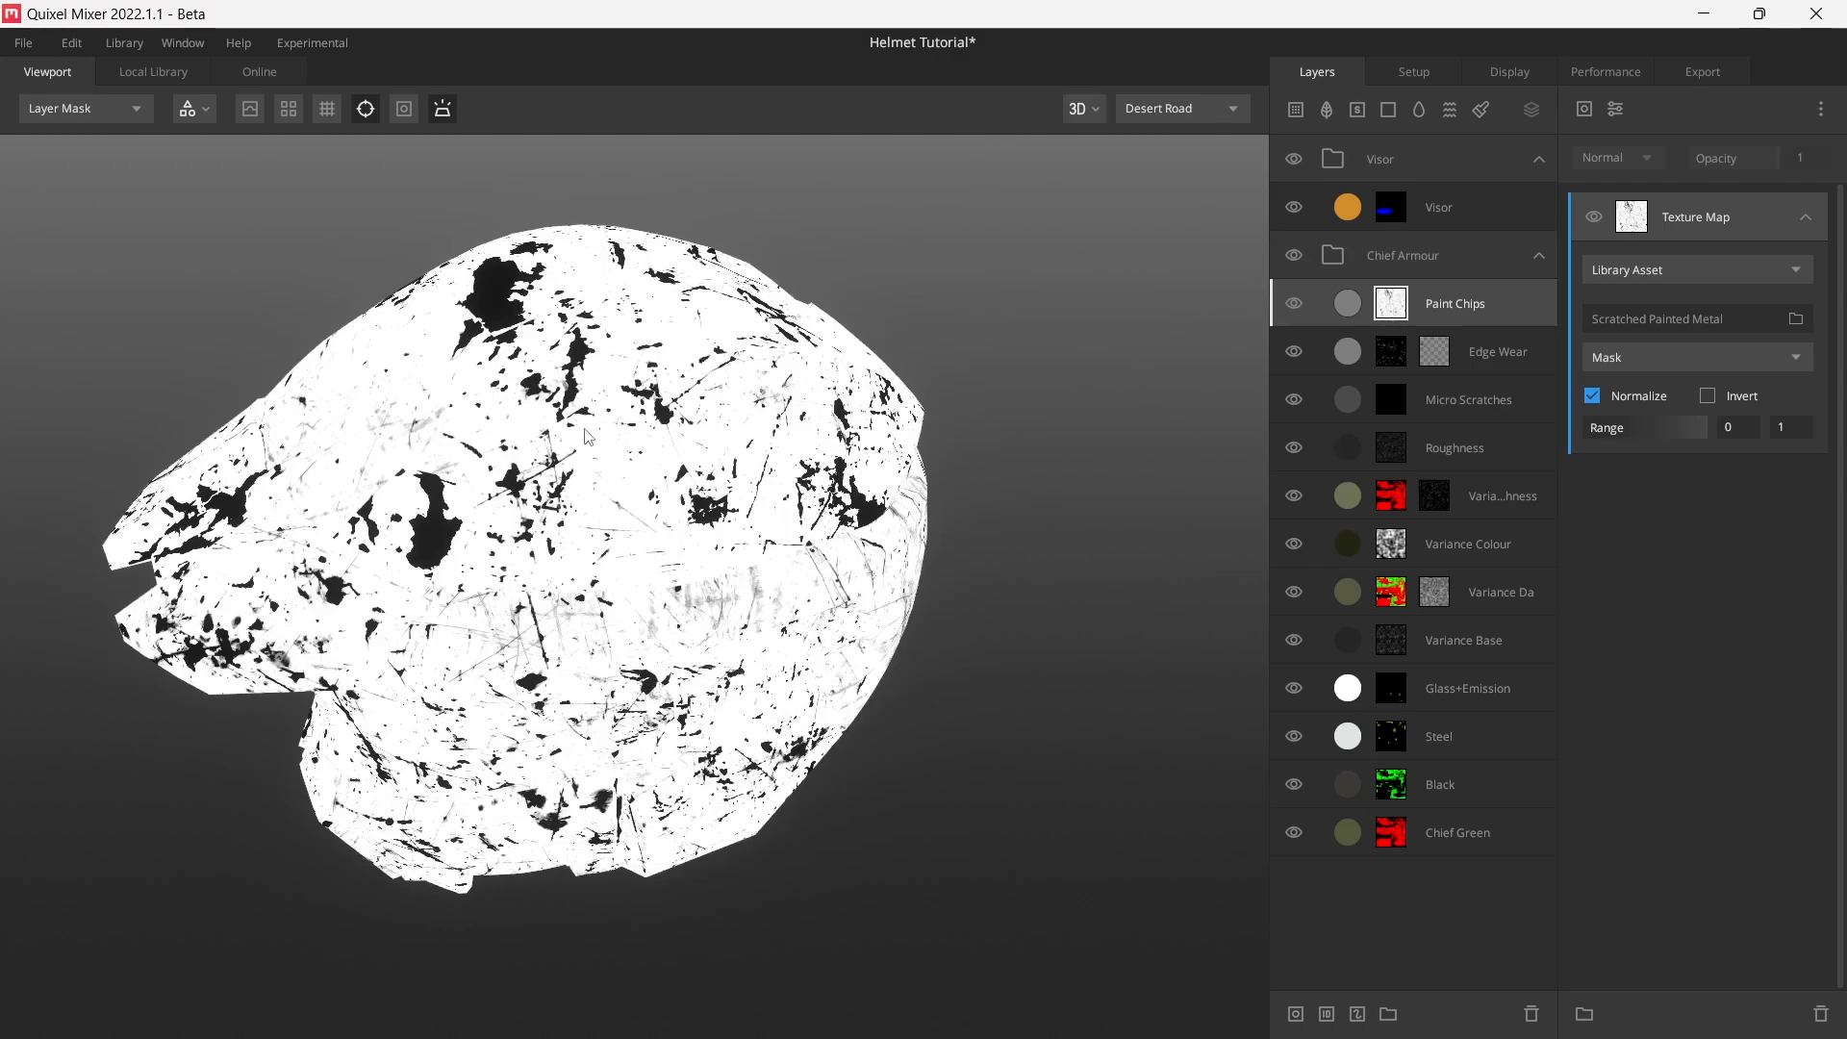
pyautogui.keyDown('alt'); pyautogui.moveTo(588, 435); pyautogui.dragTo(700, 444); pyautogui.keyUp('alt')
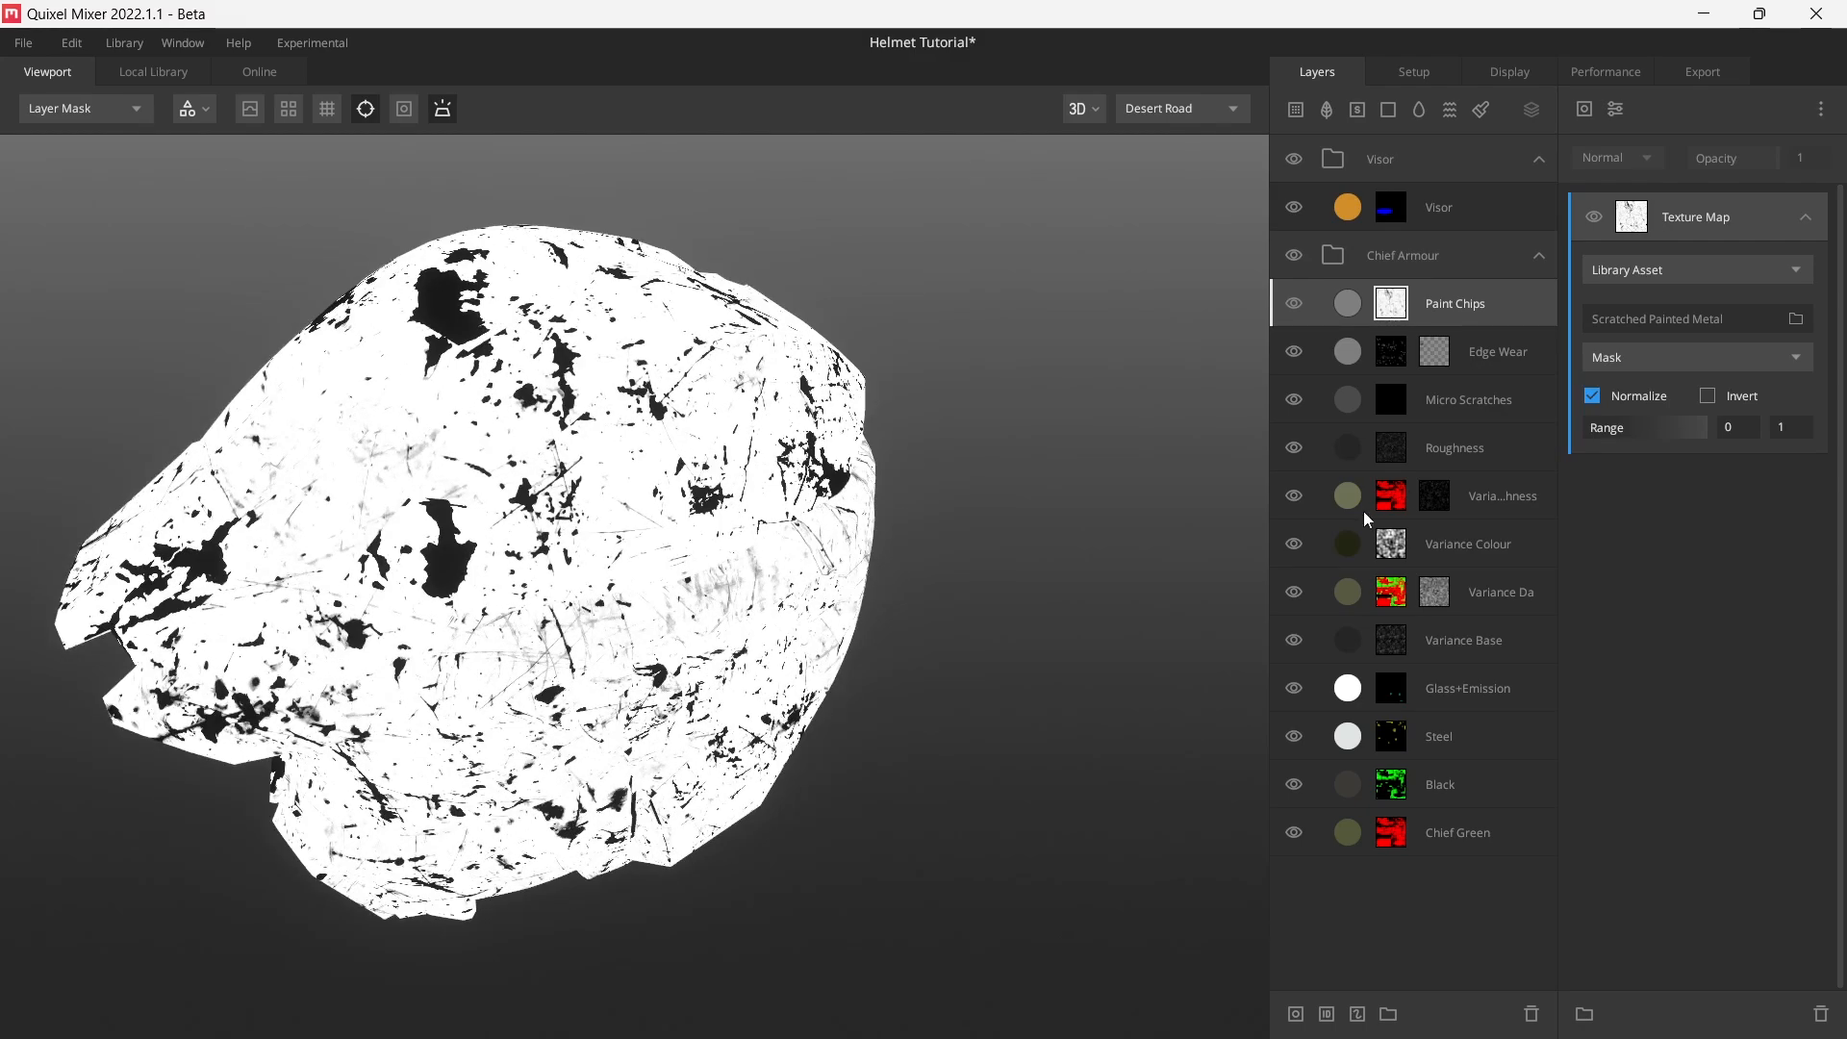
pyautogui.moveTo(1592, 429); pyautogui.dragTo(1649, 434)
pyautogui.moveTo(709, 520); pyautogui.dragTo(645, 492)
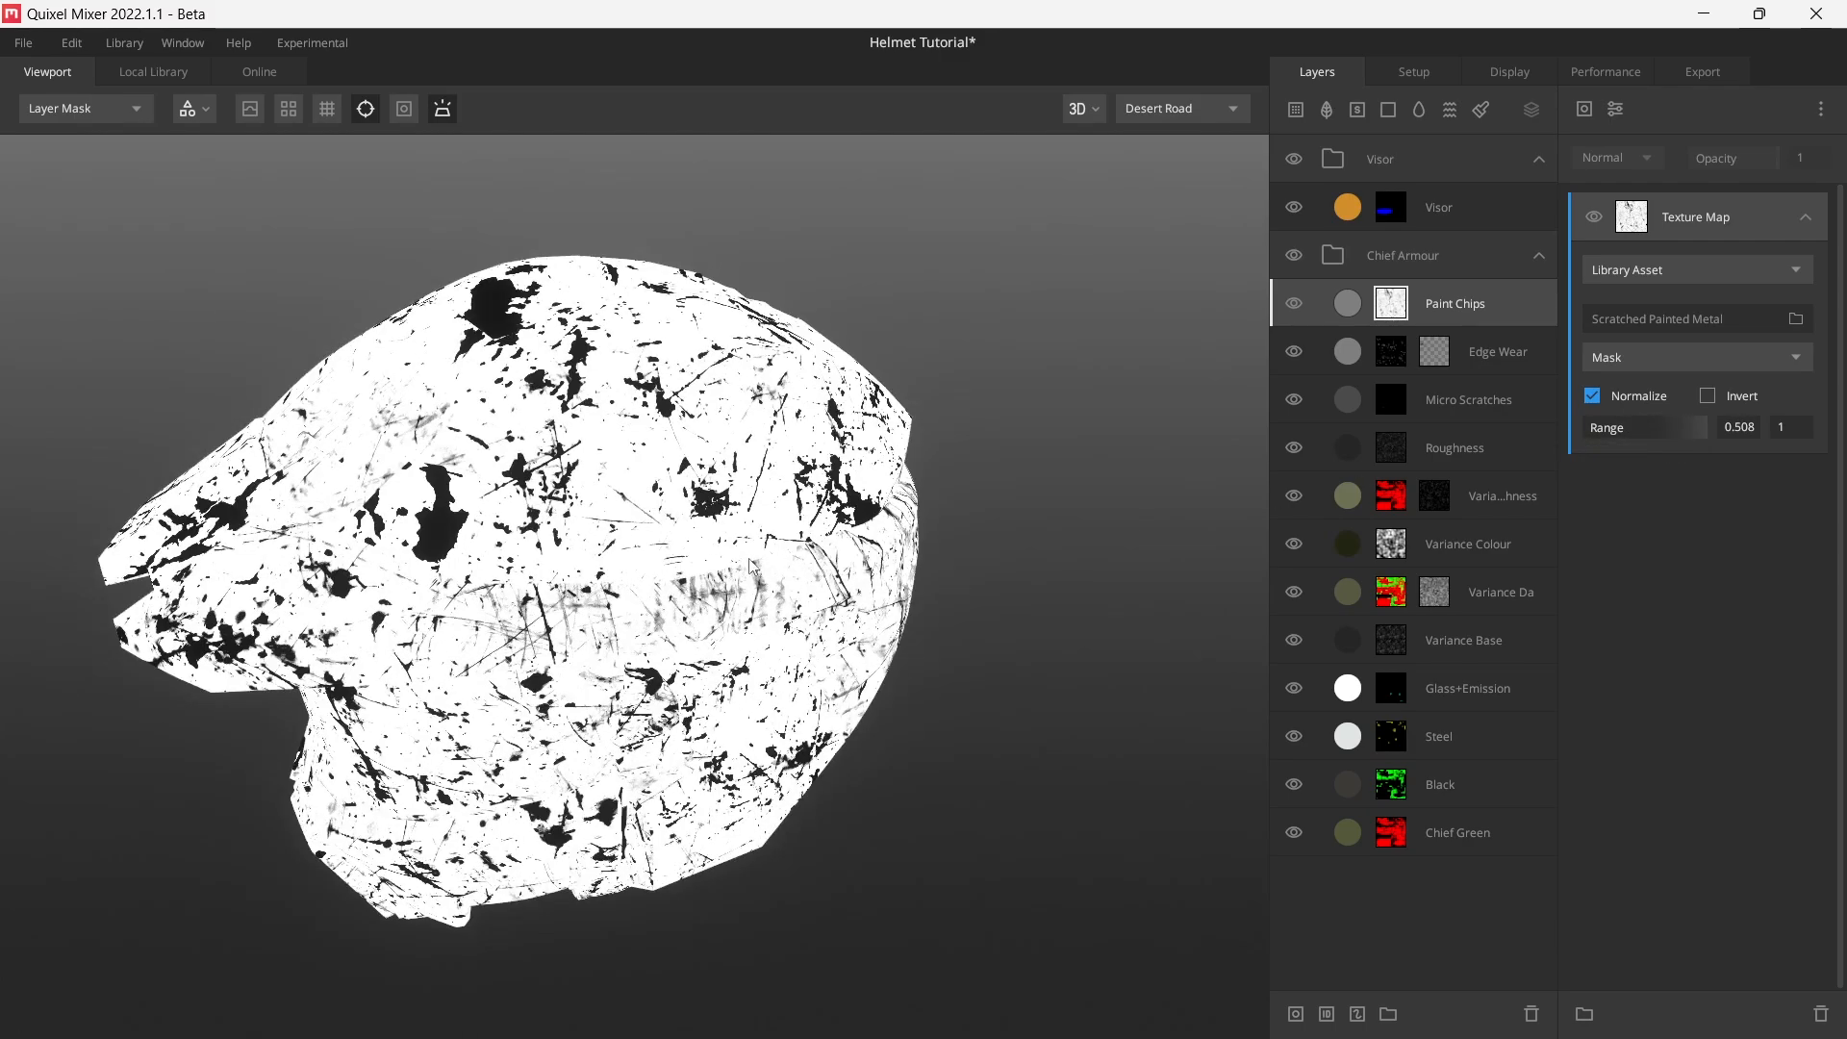
pyautogui.moveTo(748, 558); pyautogui.dragTo(671, 529)
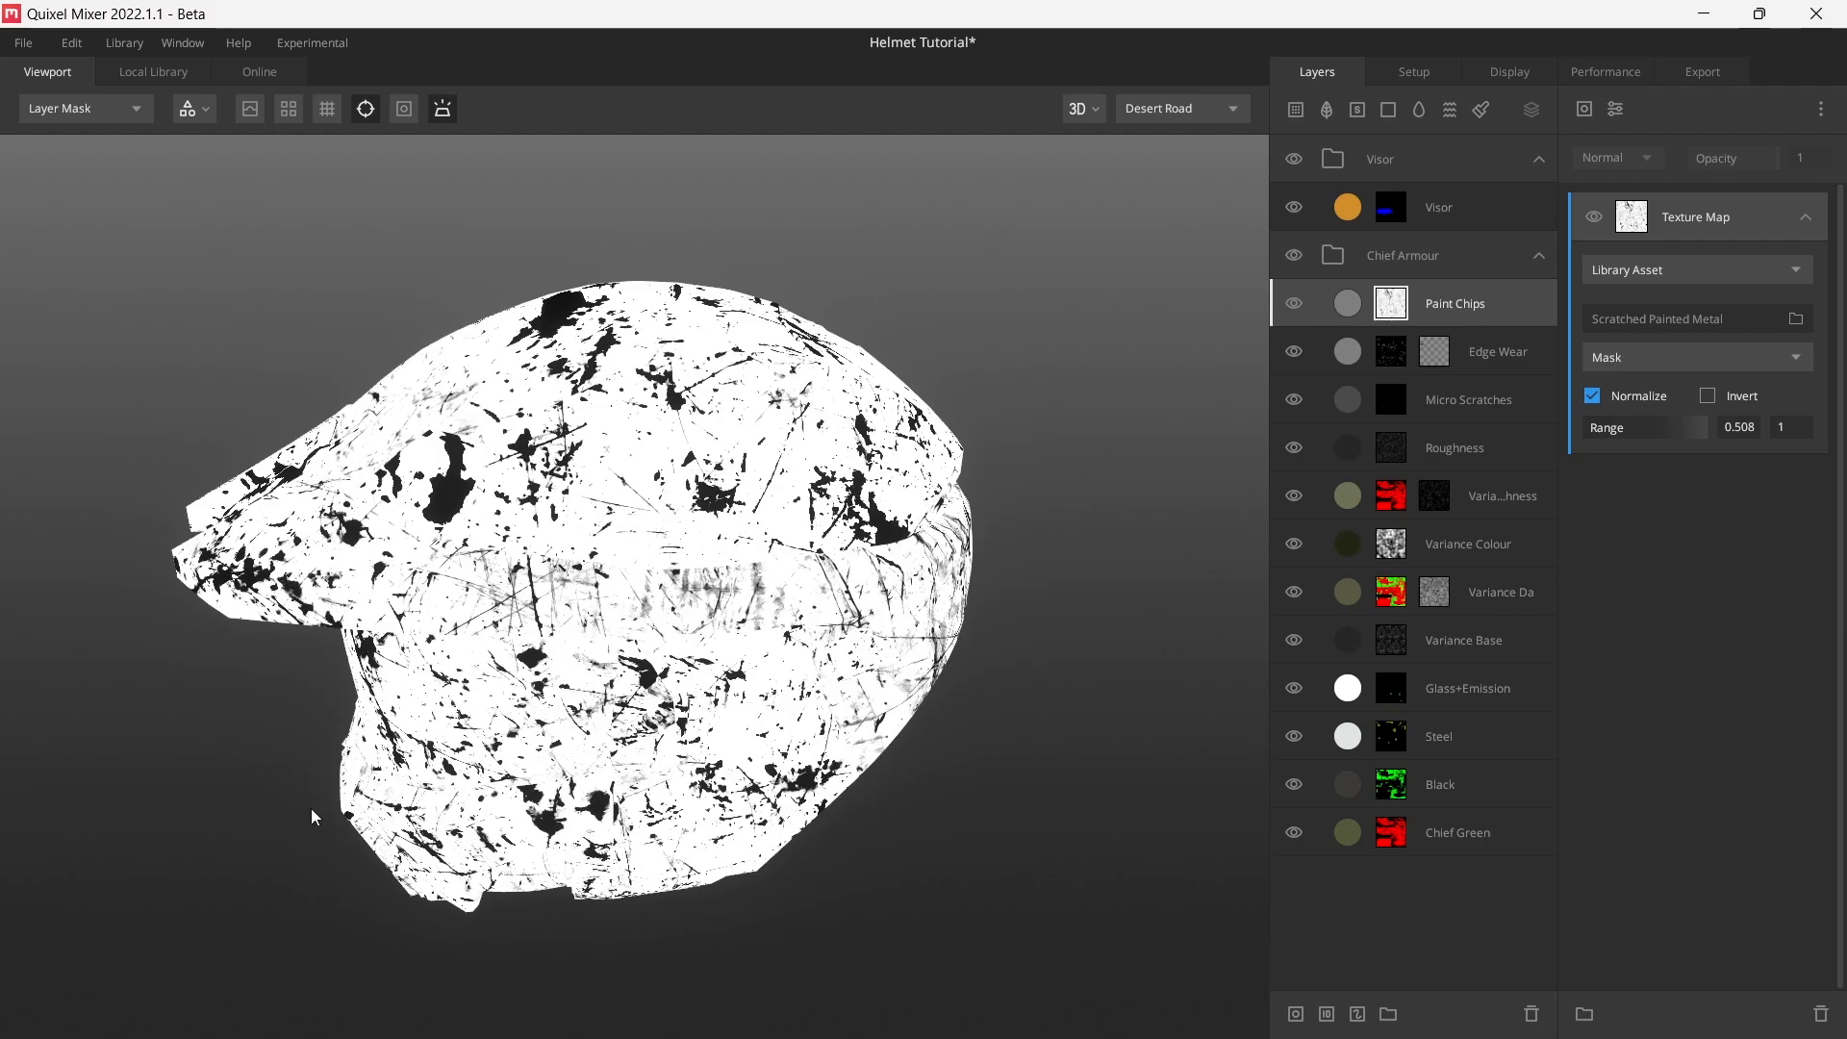
# - Invert the texture map and inspect the chip pattern around the helmet
pyautogui.click(1709, 395)
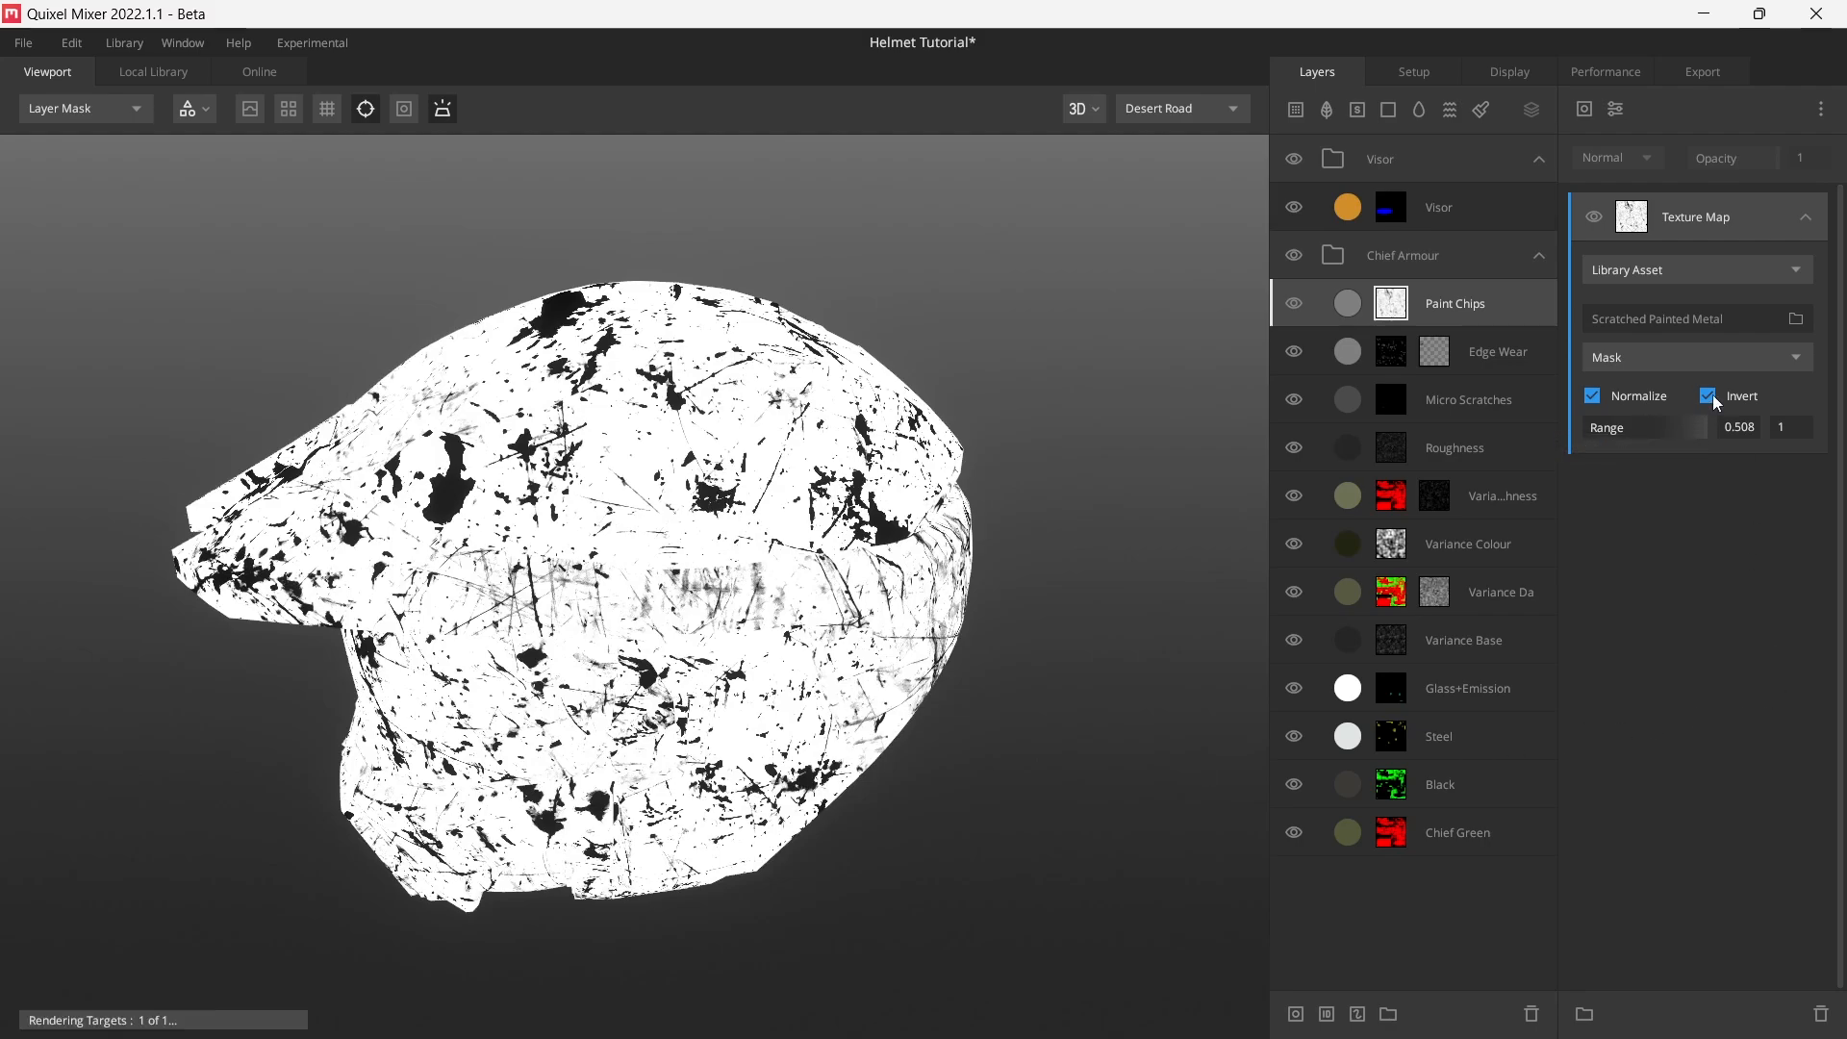
pyautogui.moveTo(680, 541); pyautogui.dragTo(666, 533)
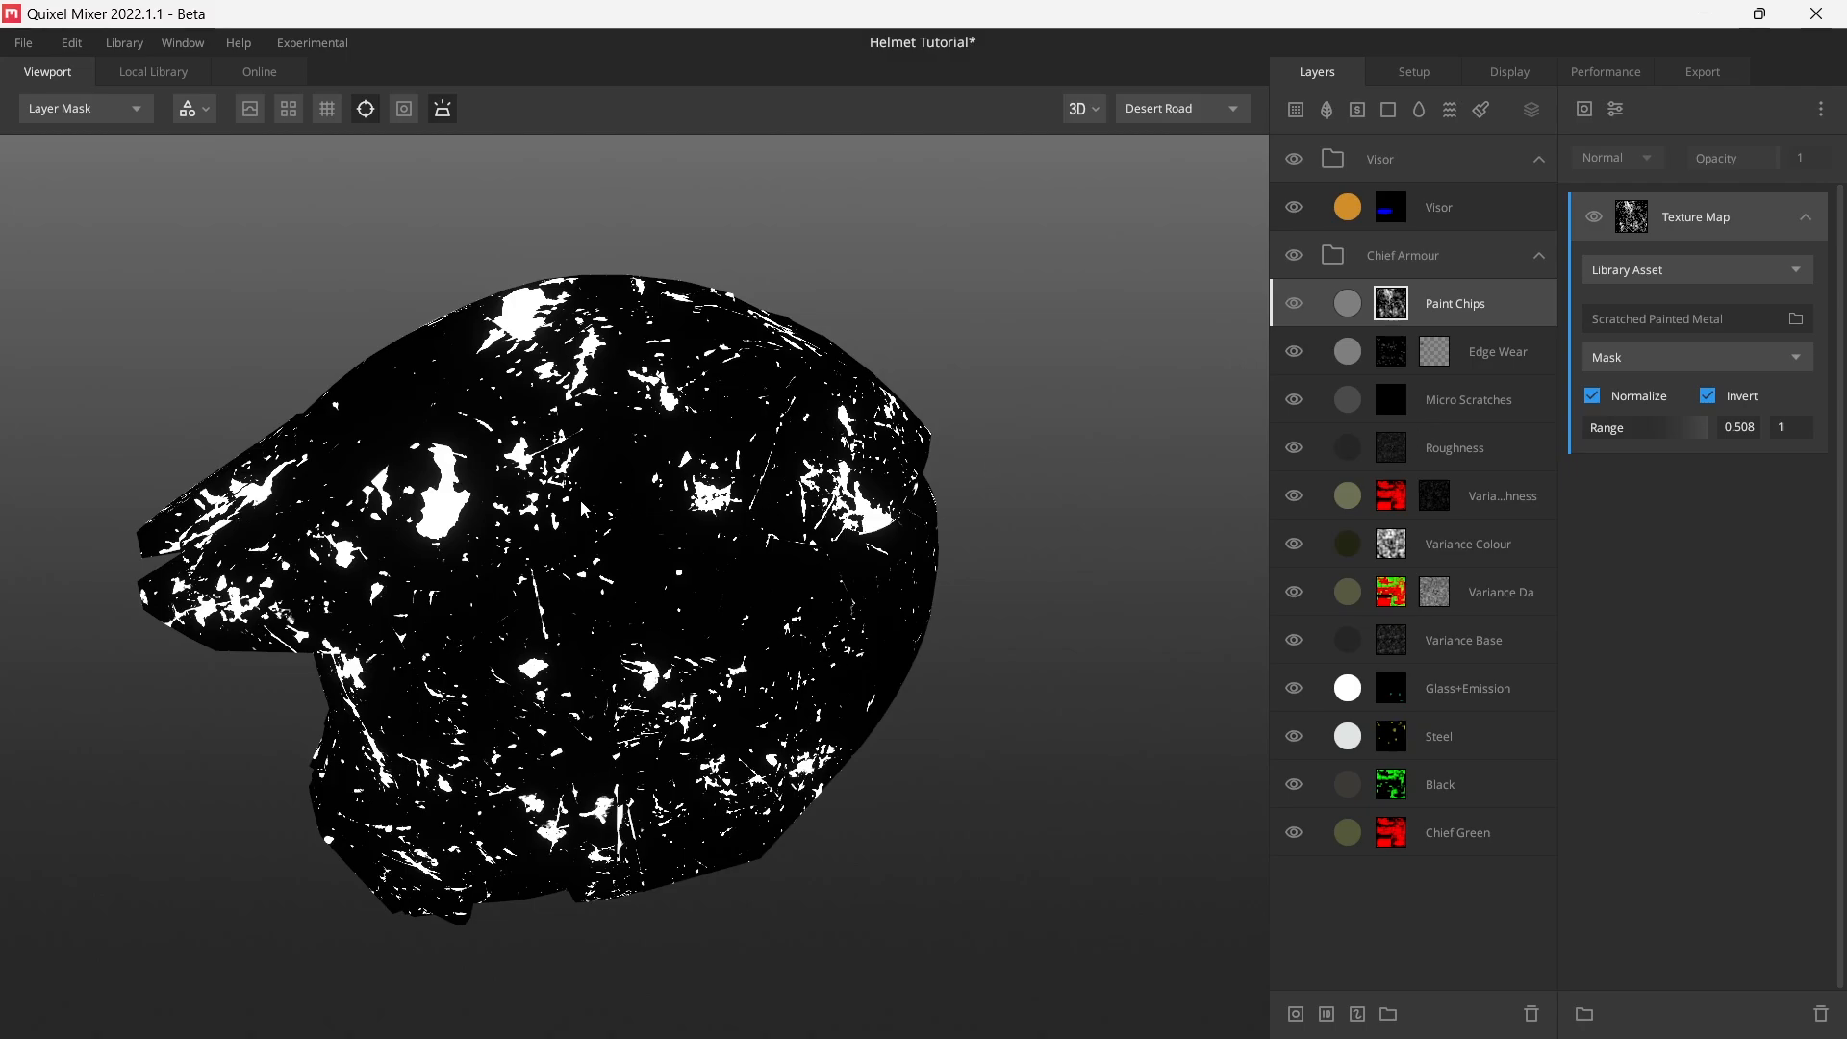
pyautogui.moveTo(580, 500)
pyautogui.mouseDown()
pyautogui.moveTo(611, 573)
pyautogui.moveTo(586, 494)
pyautogui.mouseUp()
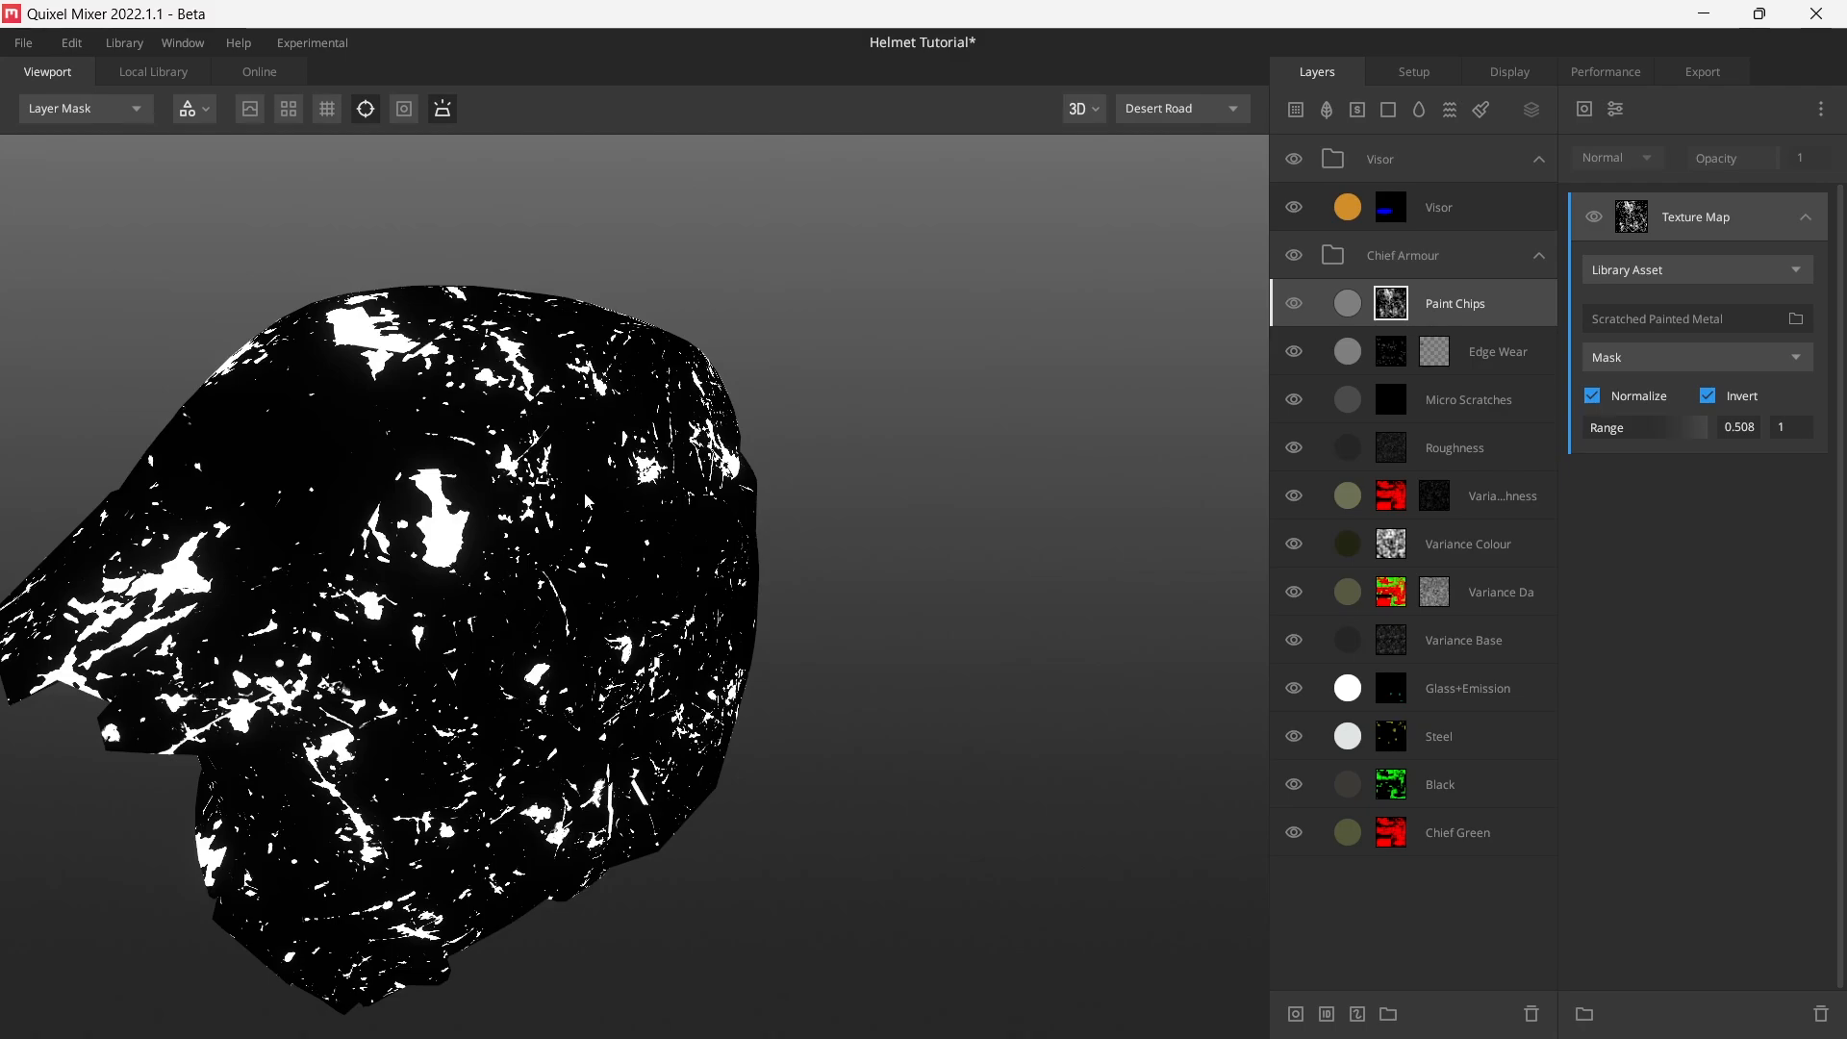
pyautogui.moveTo(708, 775); pyautogui.dragTo(806, 478)
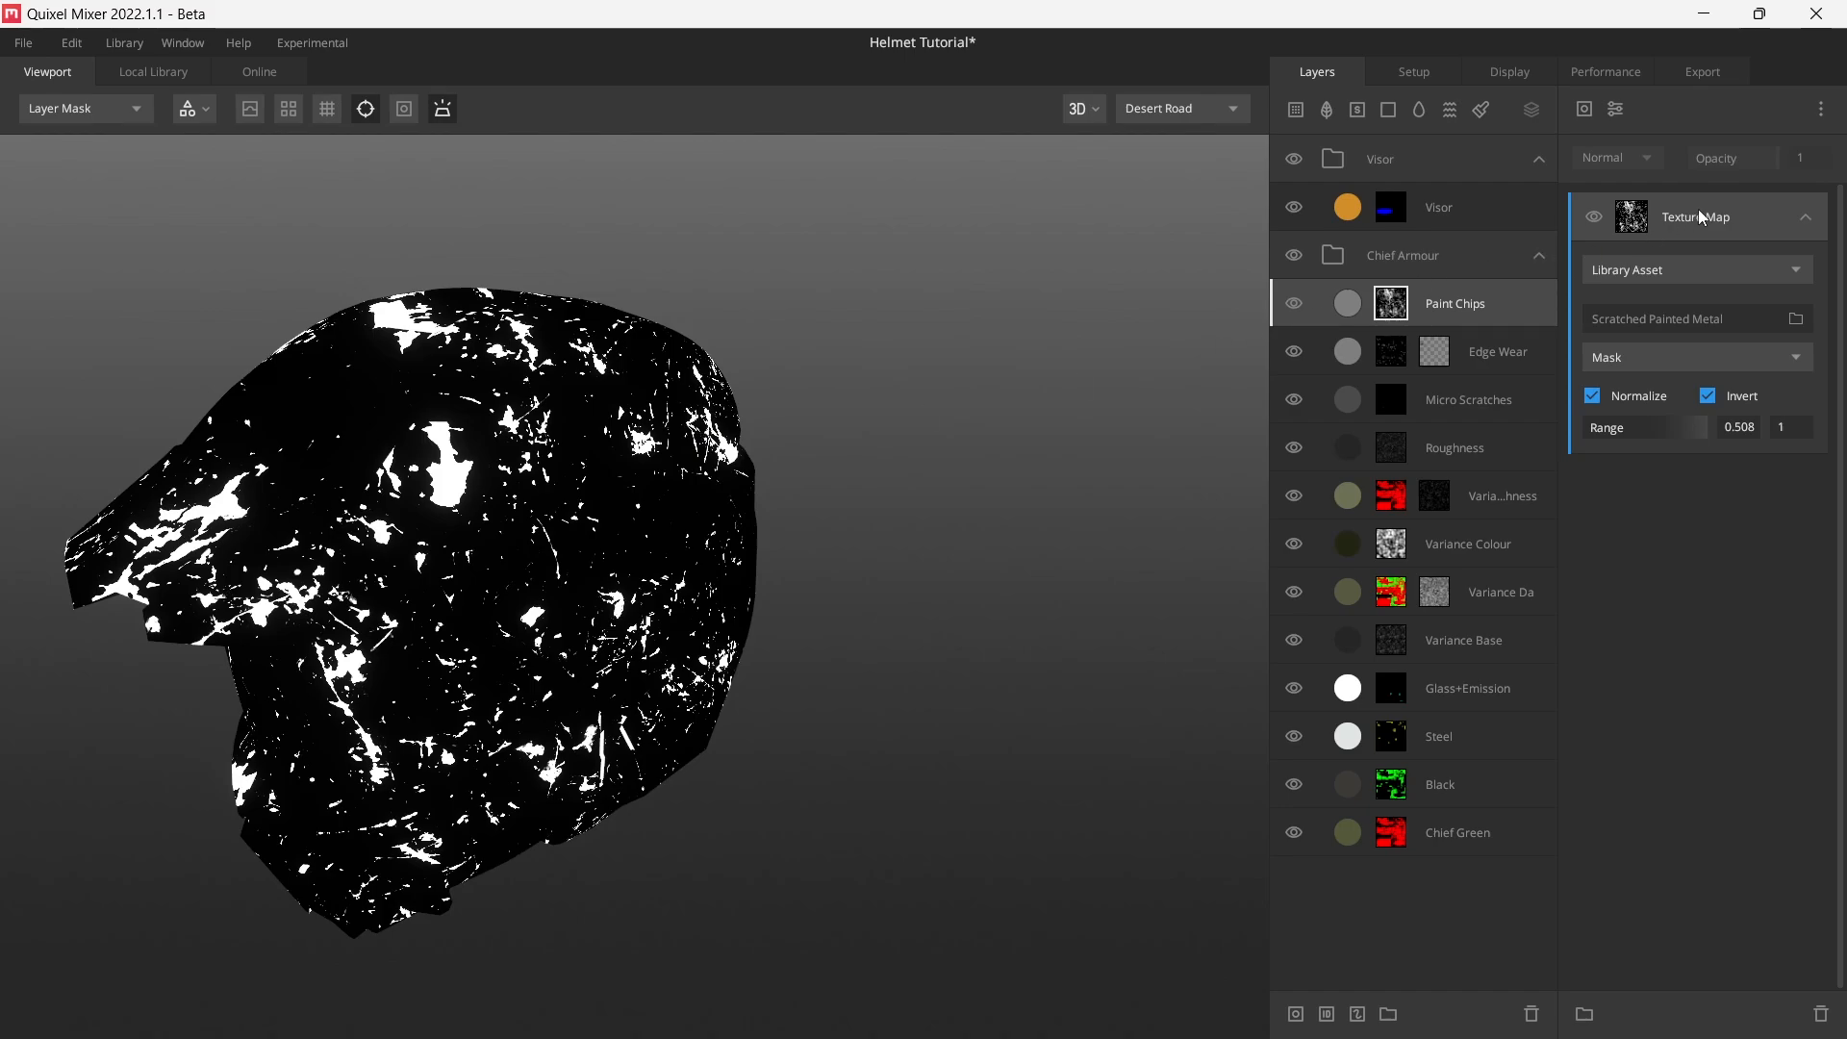
# - Duplicate the Texture Map component in the Paint Chips mask and set the copy's channel to Gloss
pyautogui.hotkey('ctrl', 'd')
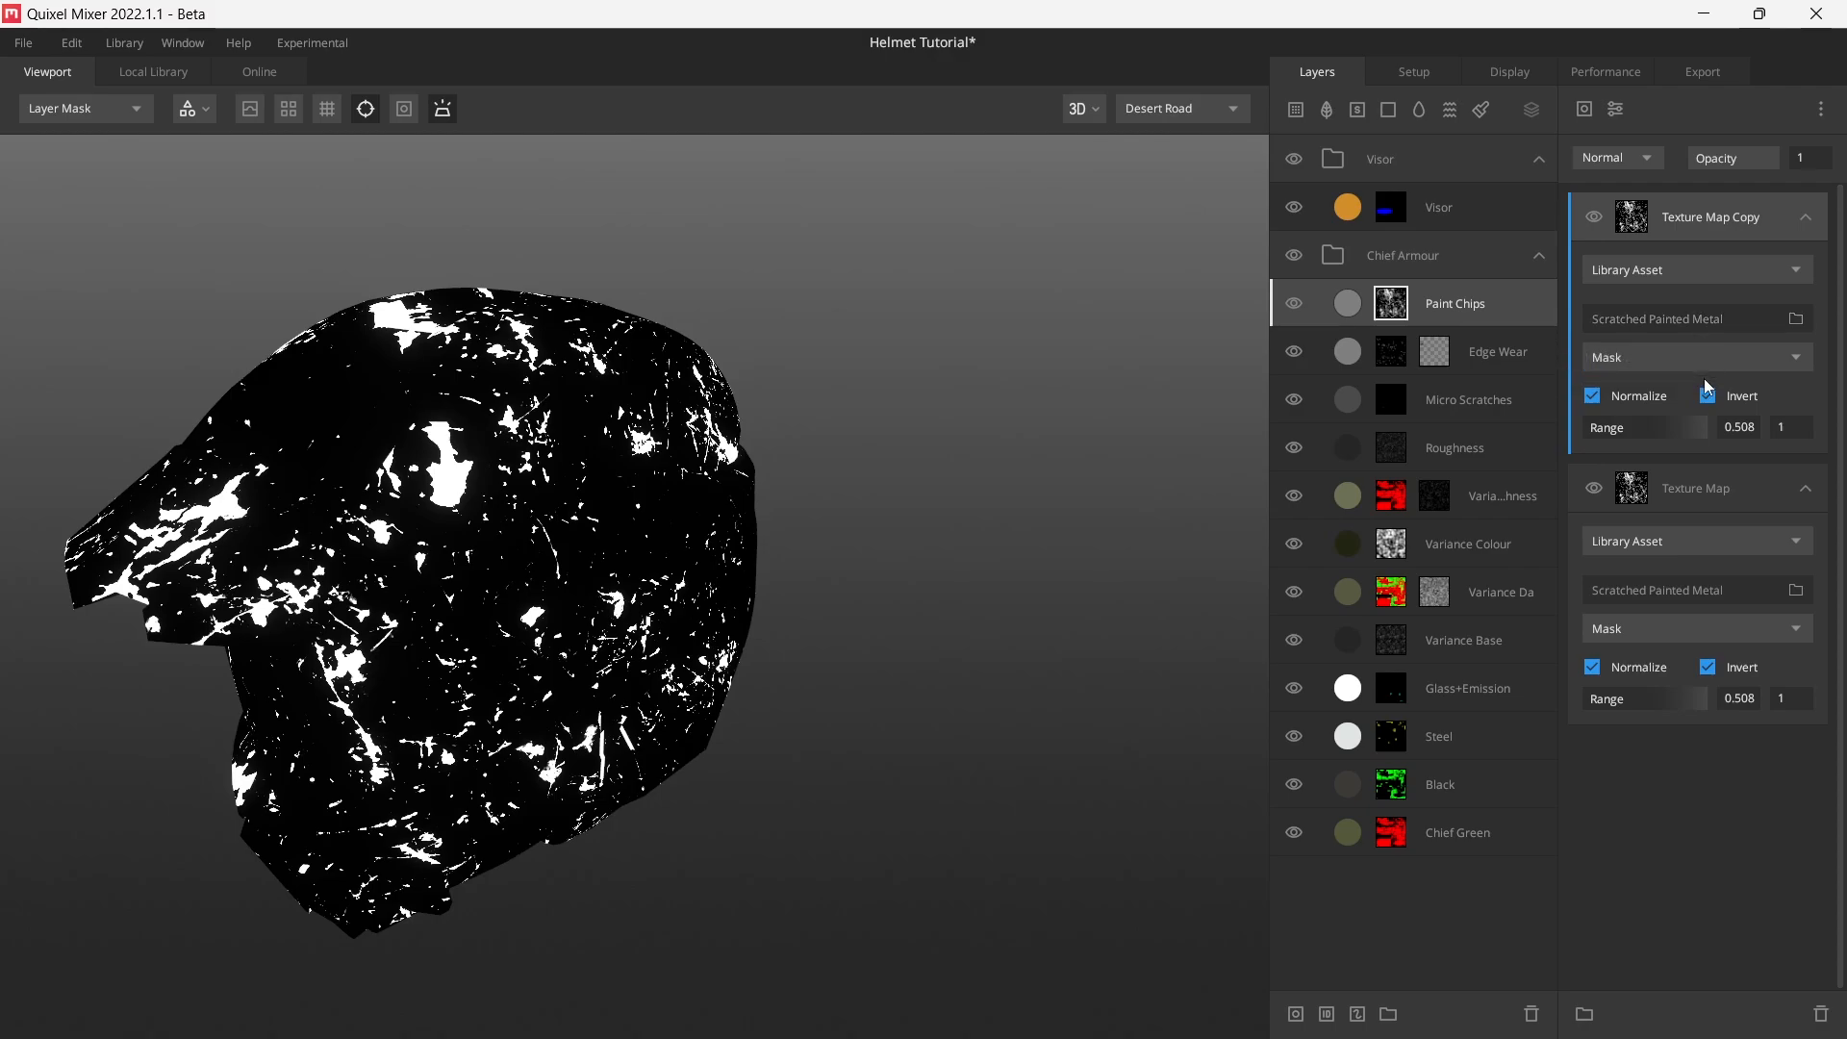
pyautogui.click(1647, 356)
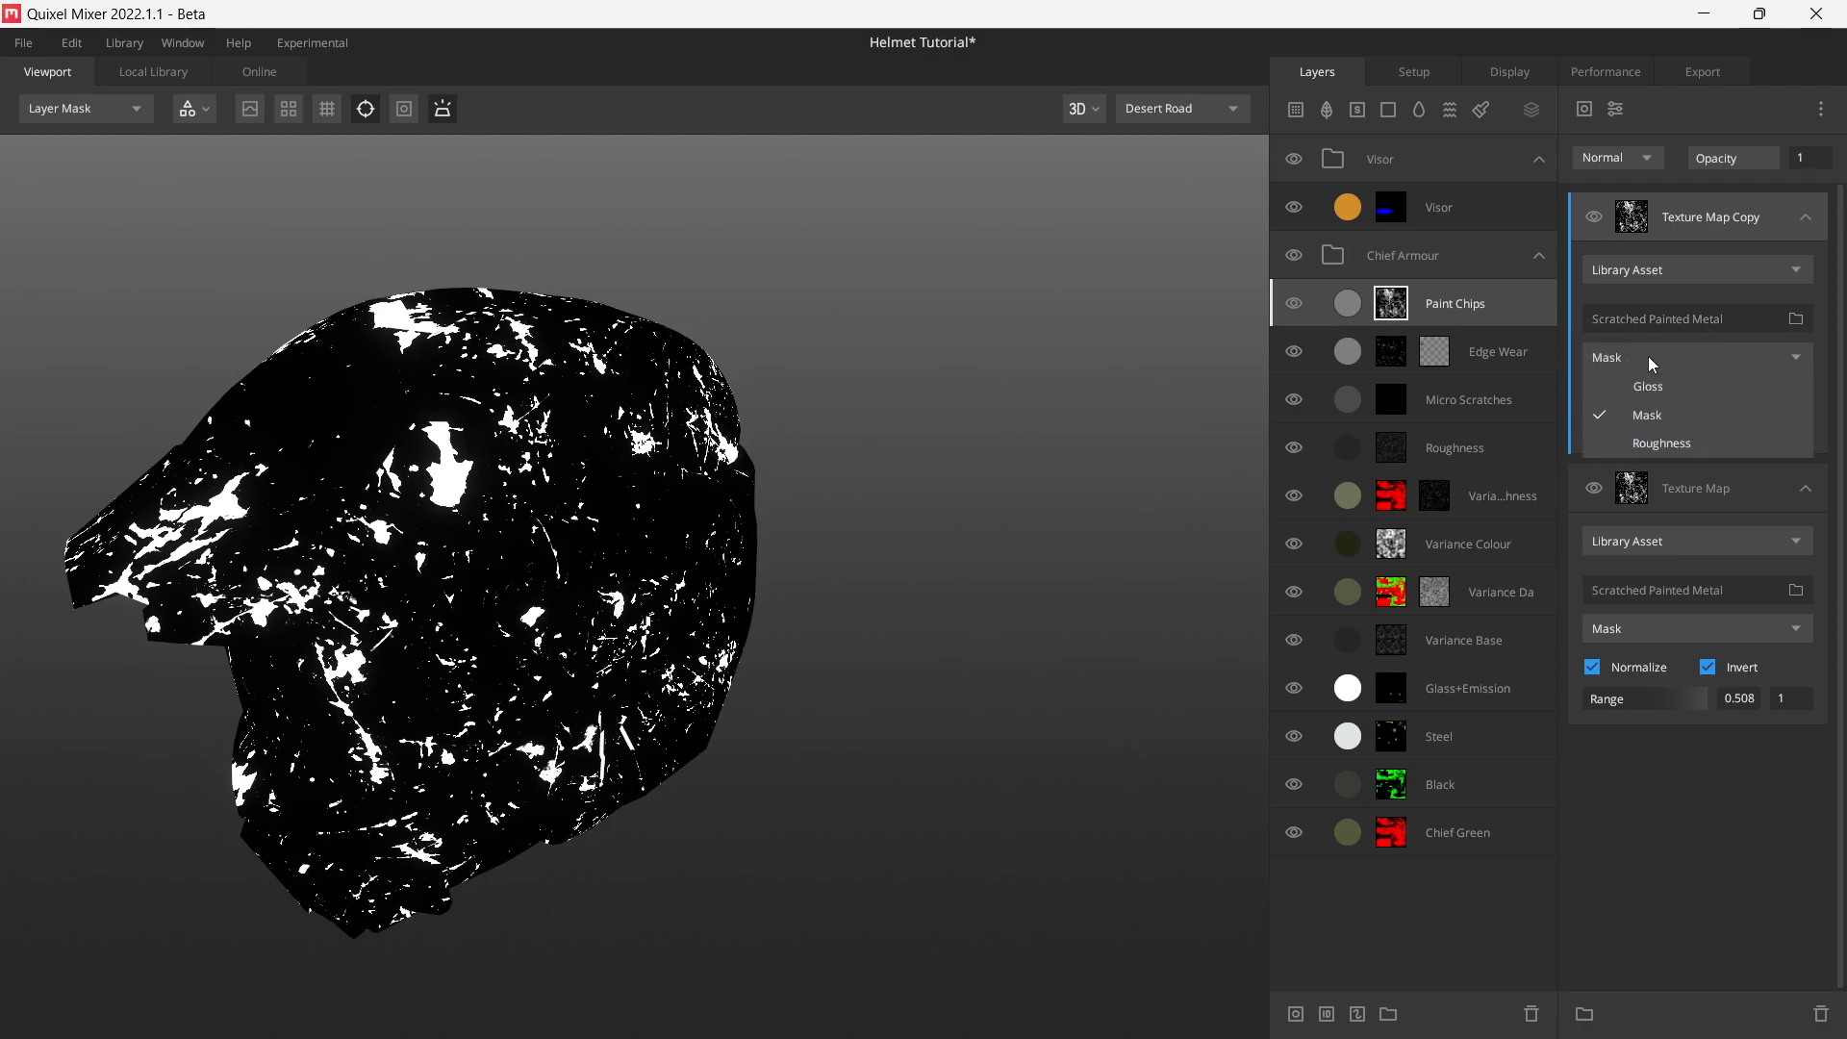
pyautogui.click(1676, 390)
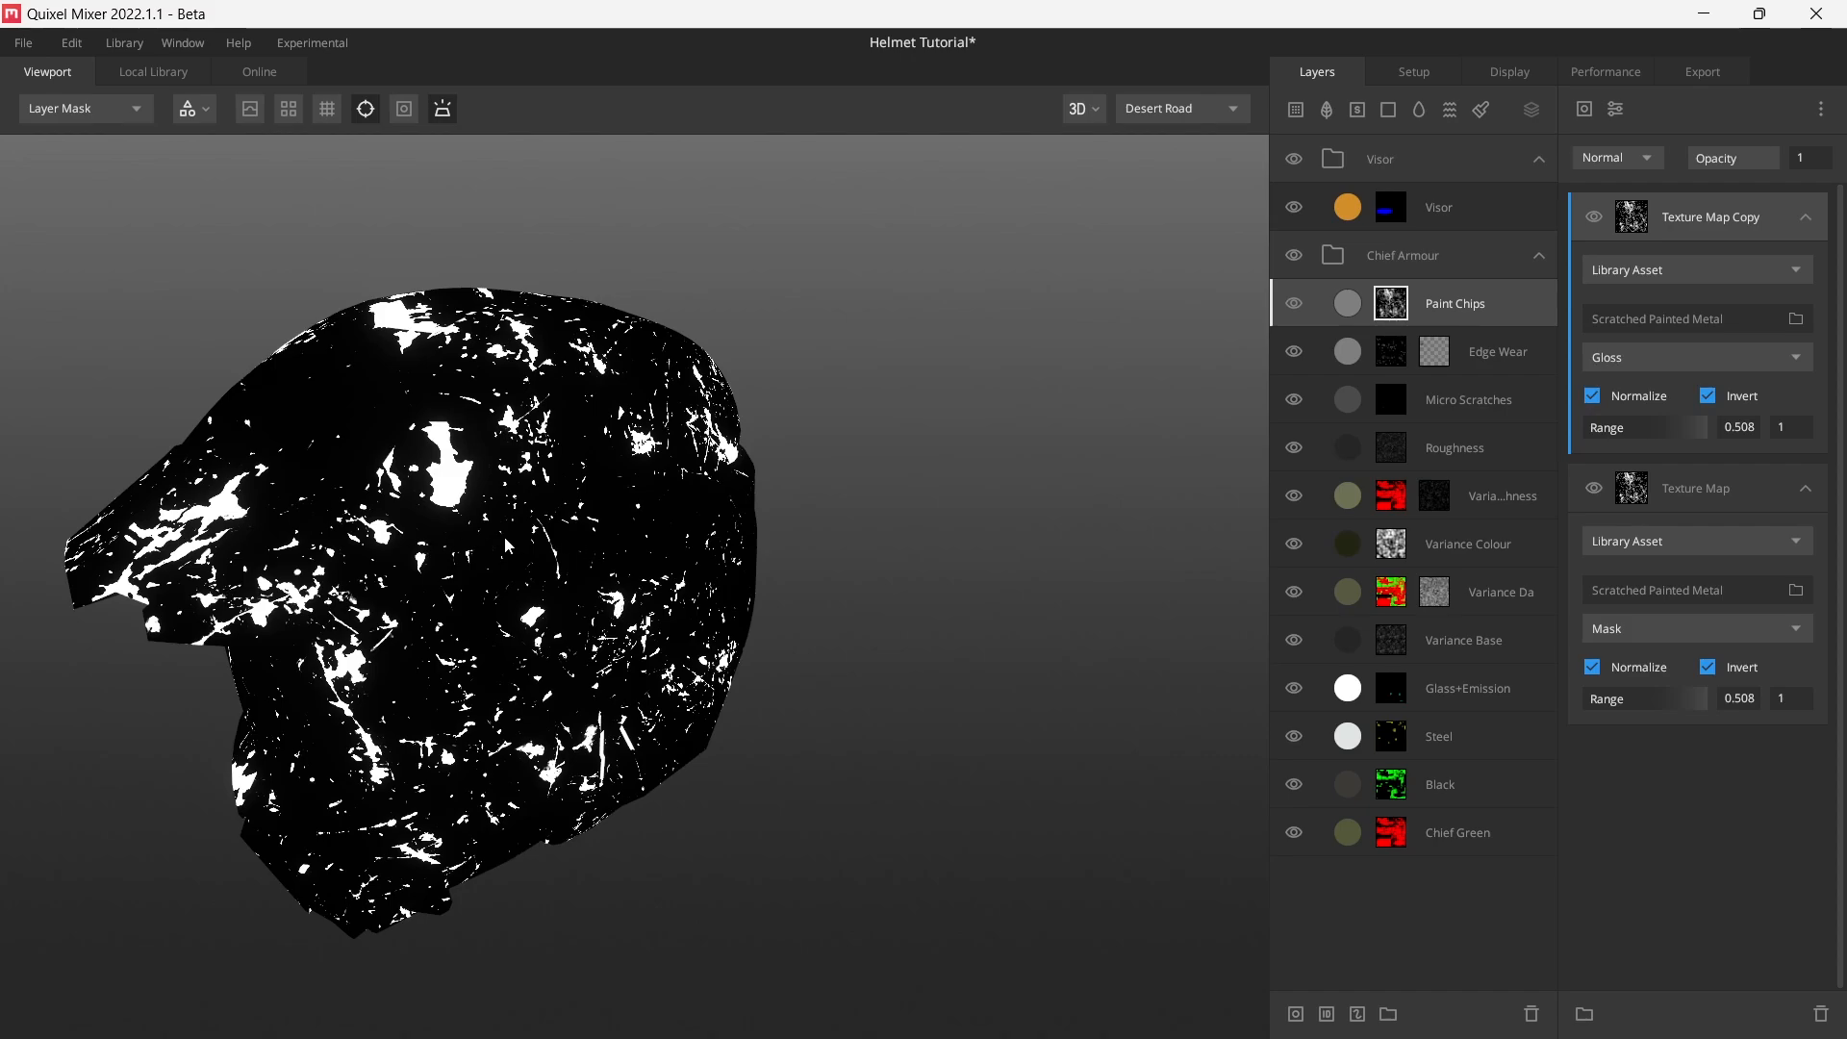
pyautogui.keyDown('alt'); pyautogui.moveTo(576, 493); pyautogui.dragTo(547, 531); pyautogui.keyUp('alt')
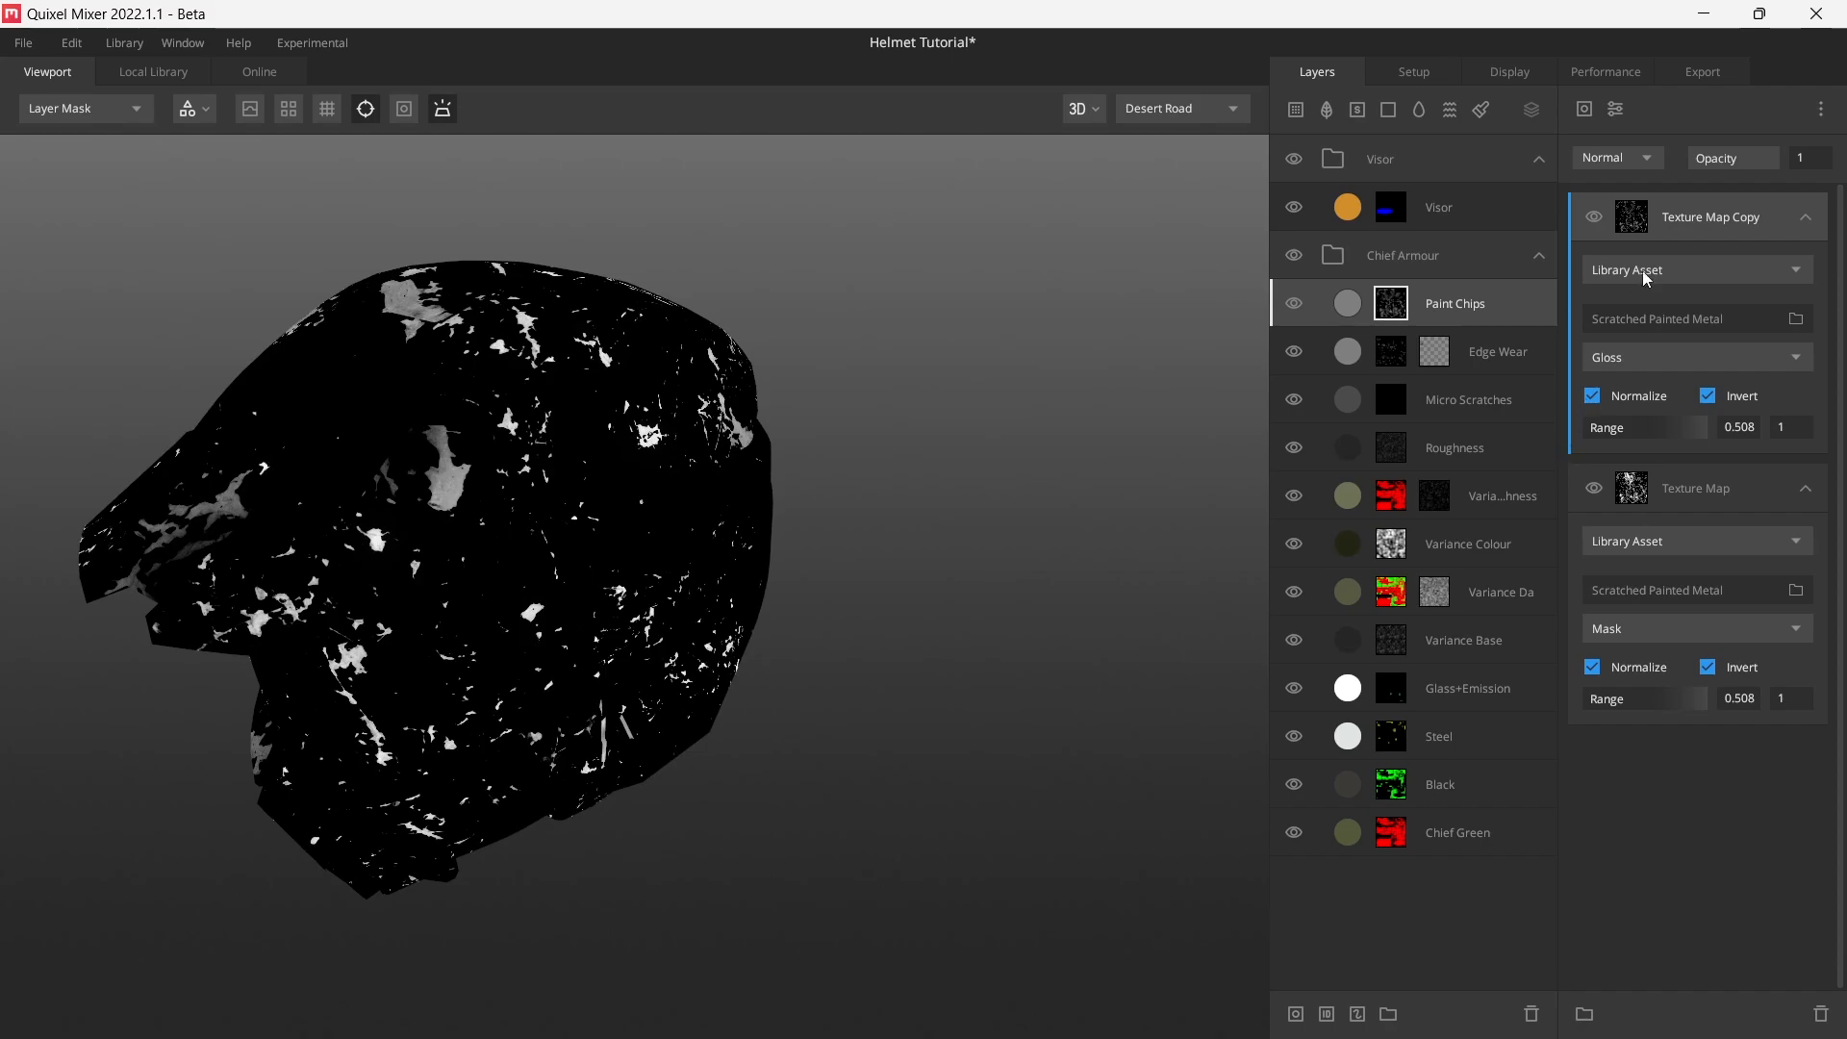
# - Add a Projection modifier to the Texture Map Copy using Tiling, with Repetitions X at 2 and Repetitions Y at 3
pyautogui.click(1618, 110)
pyautogui.click(1690, 429)
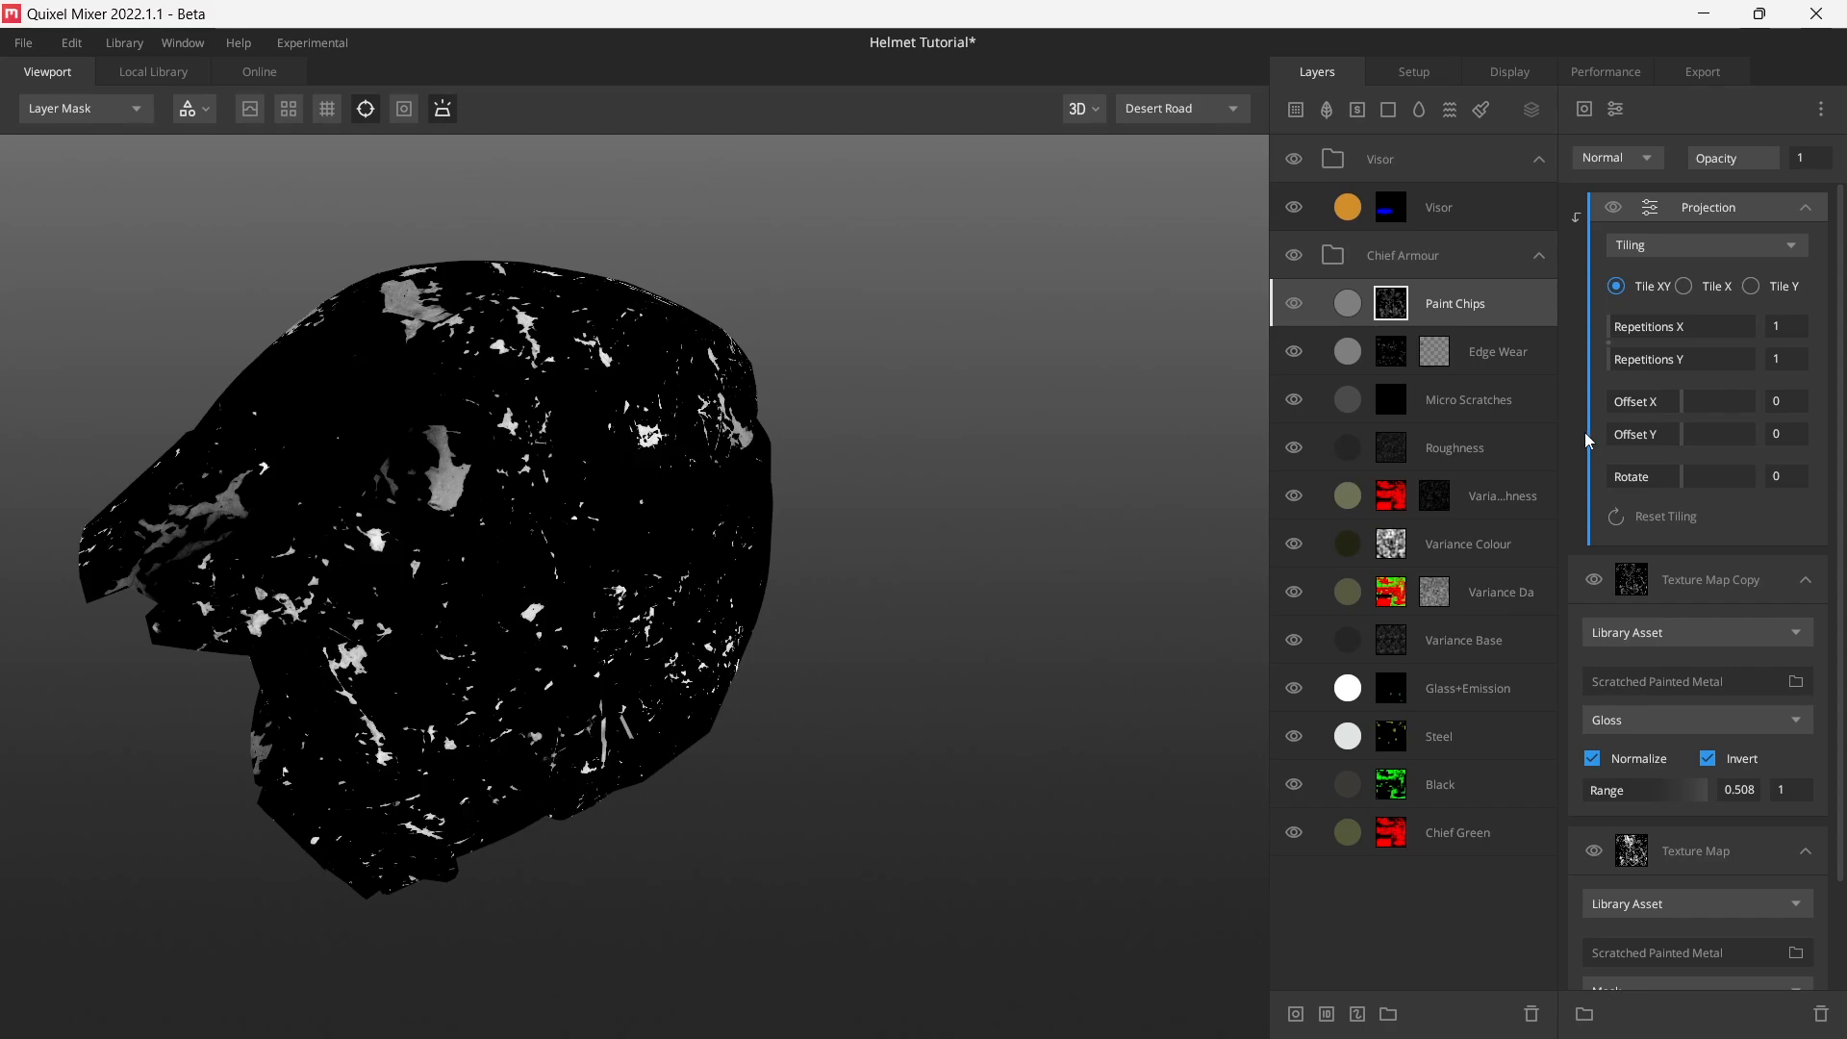
pyautogui.moveTo(1615, 329); pyautogui.dragTo(1630, 360)
pyautogui.moveTo(757, 478); pyautogui.dragTo(625, 520)
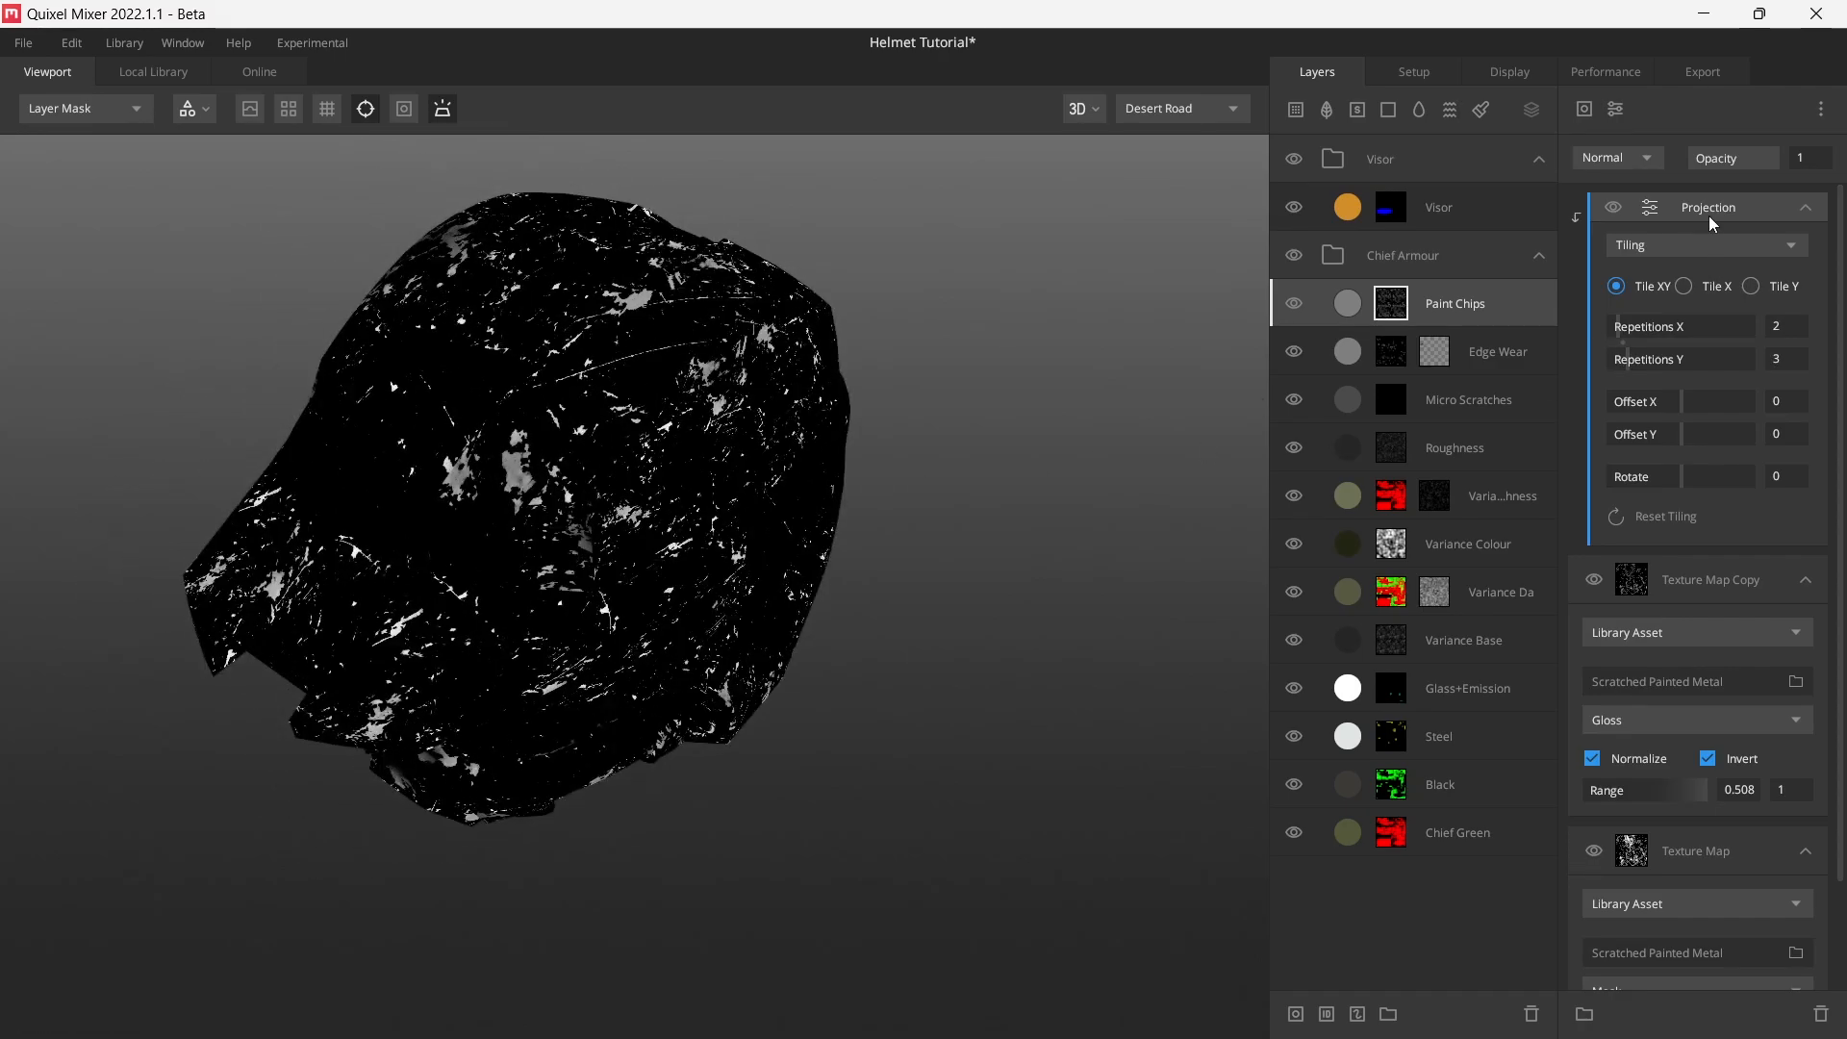
# - Set the Texture Map Copy's blend mode to Min and compare the chip pattern with the copy hidden and shown
pyautogui.click(1685, 577)
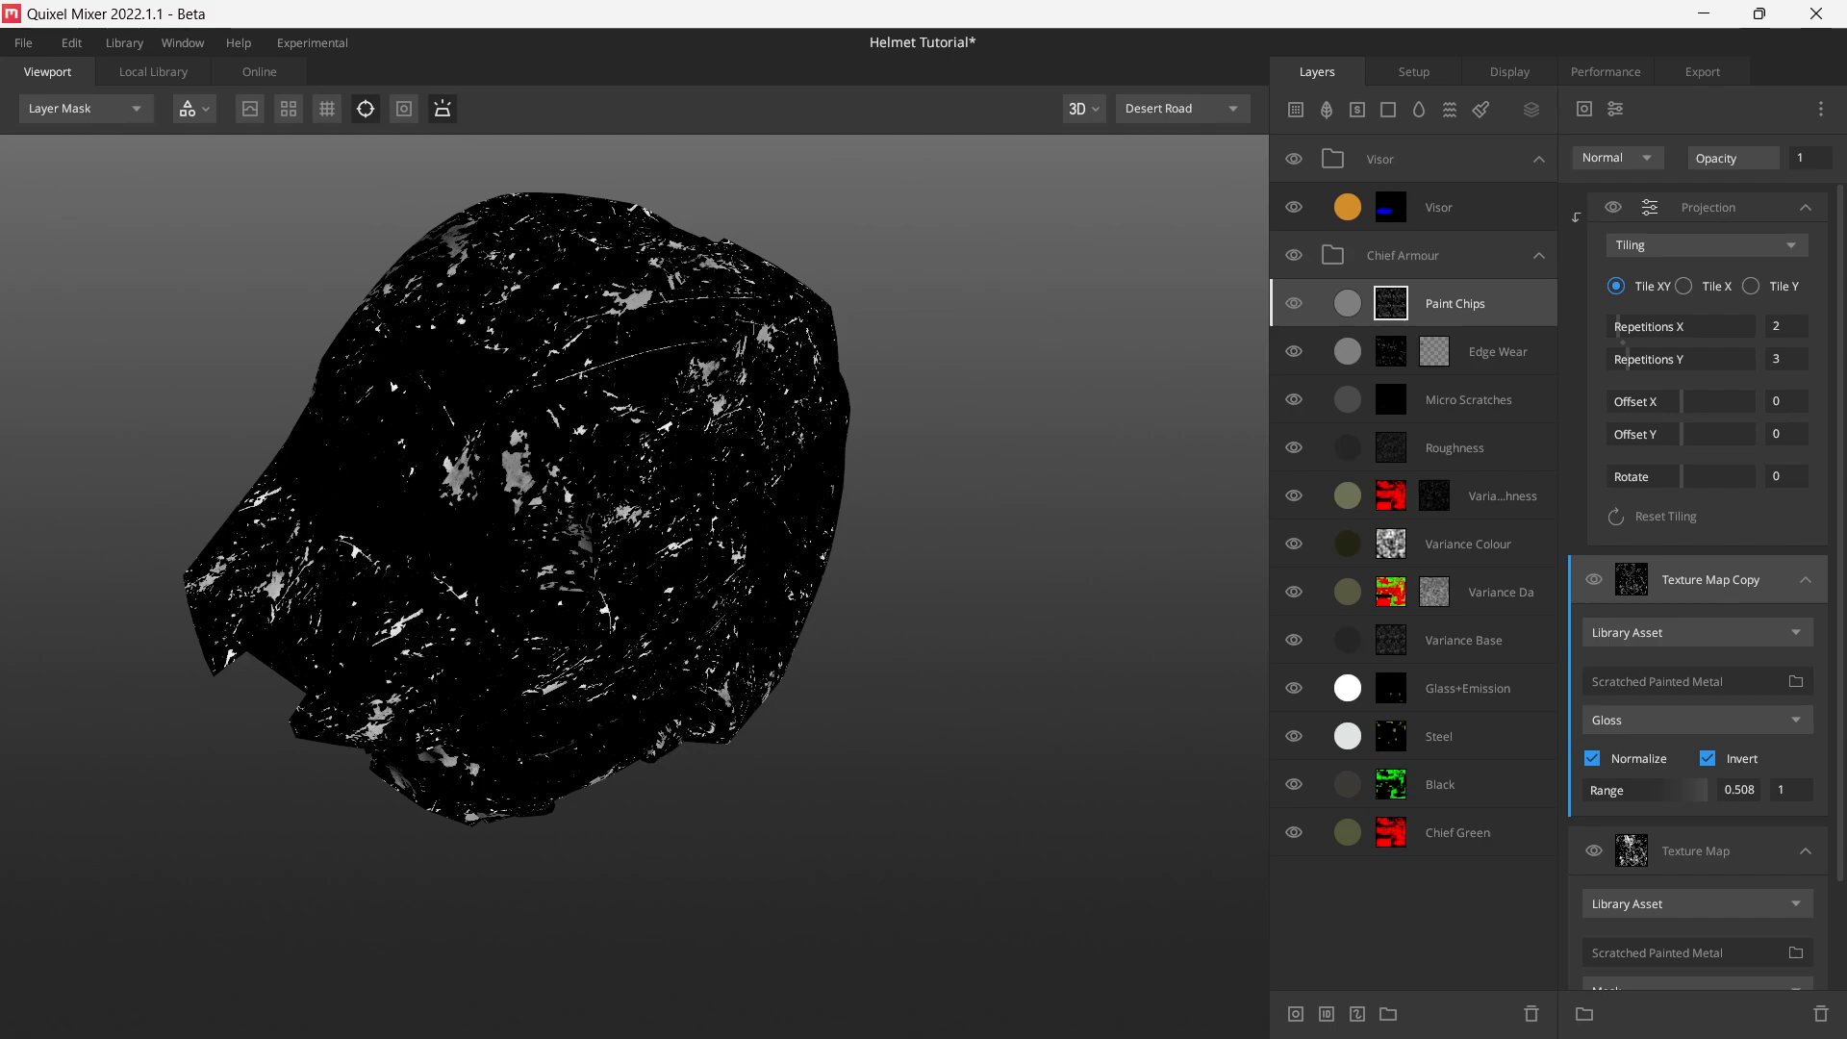
pyautogui.click(1626, 158)
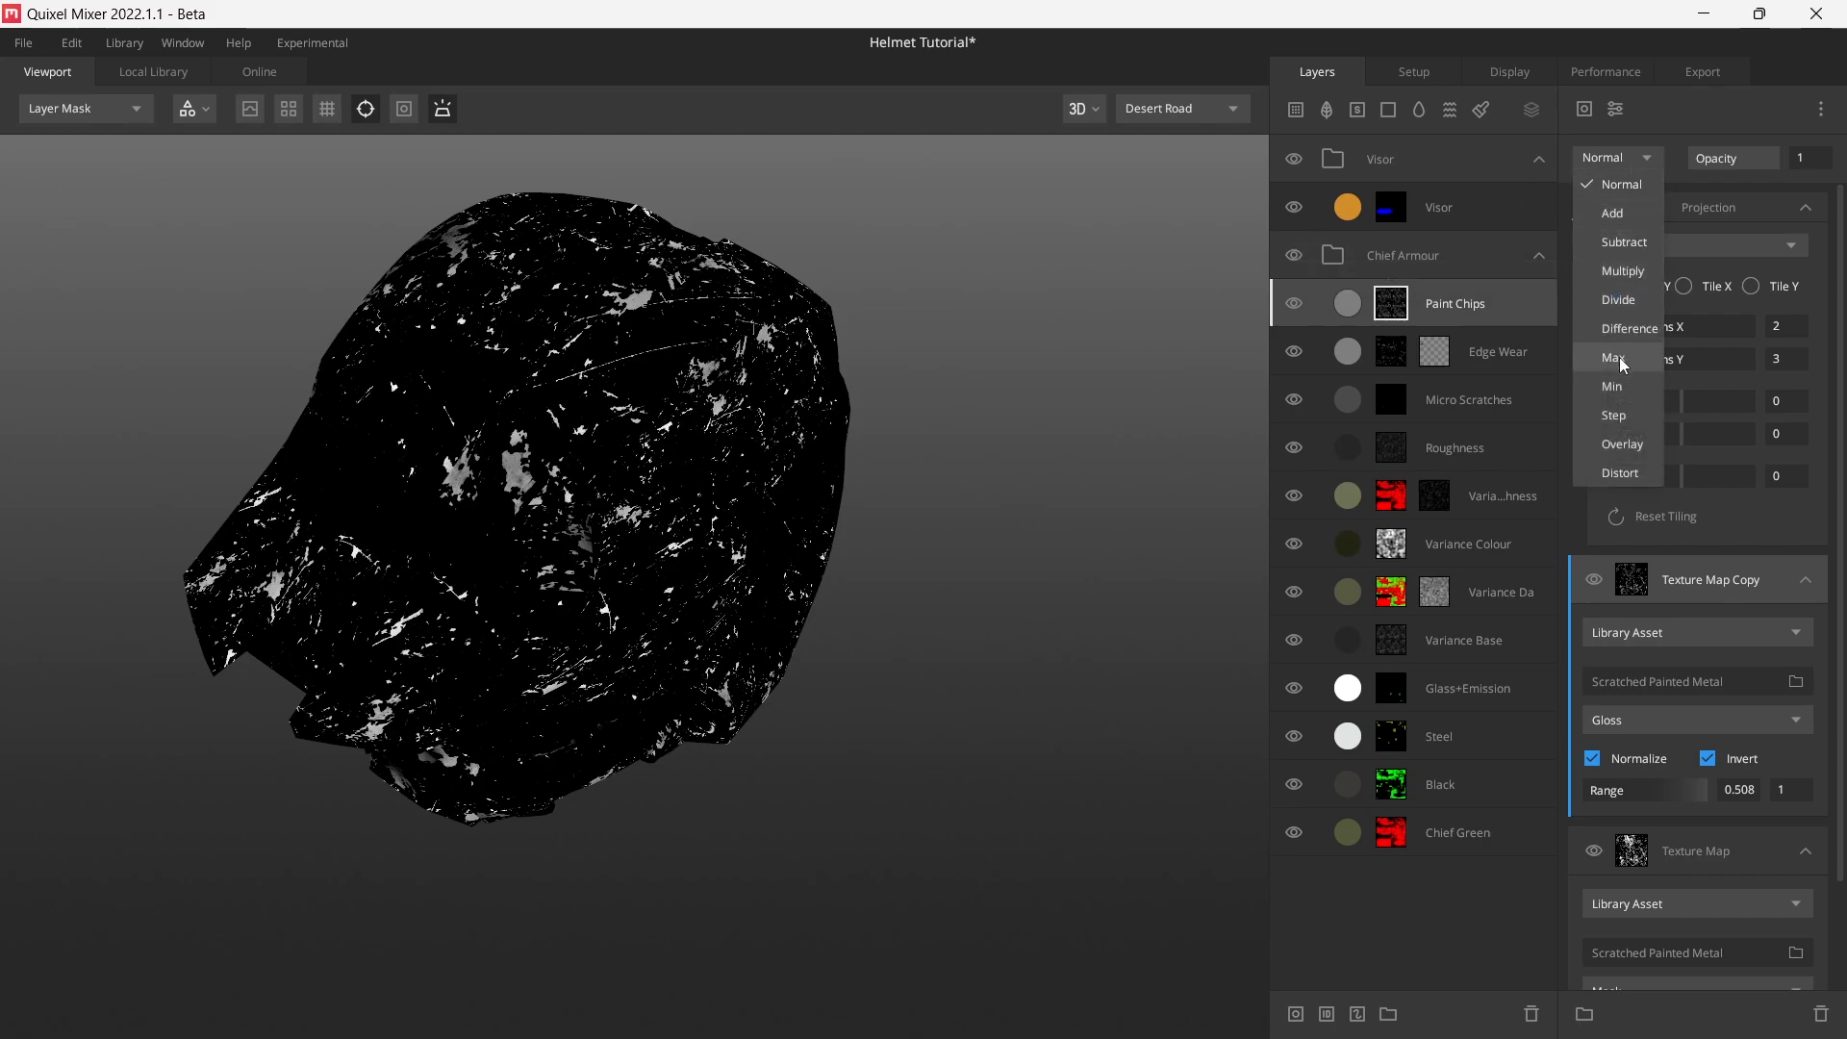
pyautogui.click(1612, 386)
pyautogui.moveTo(720, 443)
pyautogui.mouseDown()
pyautogui.moveTo(665, 379)
pyautogui.moveTo(735, 463)
pyautogui.moveTo(688, 446)
pyautogui.mouseUp()
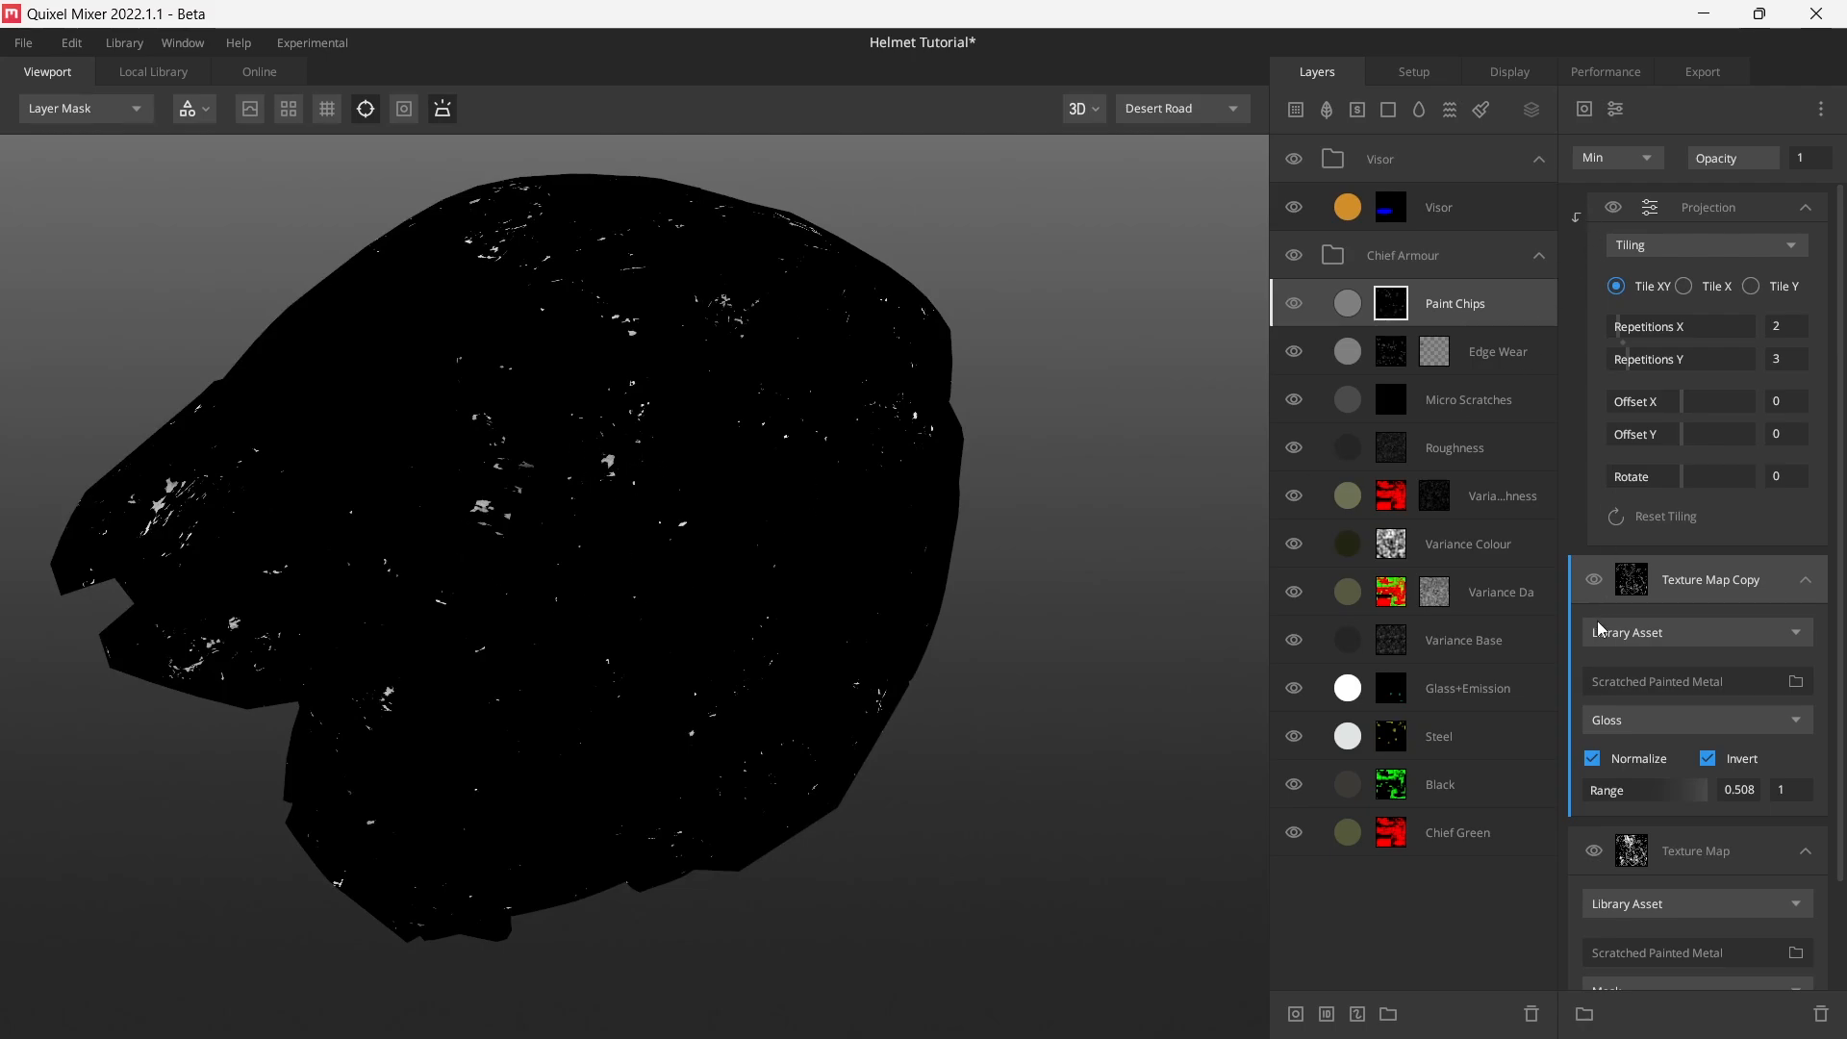
pyautogui.click(1593, 580)
pyautogui.click(1593, 581)
# - Try a tiling Offset X of 0.185 on the copy's Projection modifier and return Offset X to 0
pyautogui.moveTo(1679, 404); pyautogui.dragTo(1694, 404)
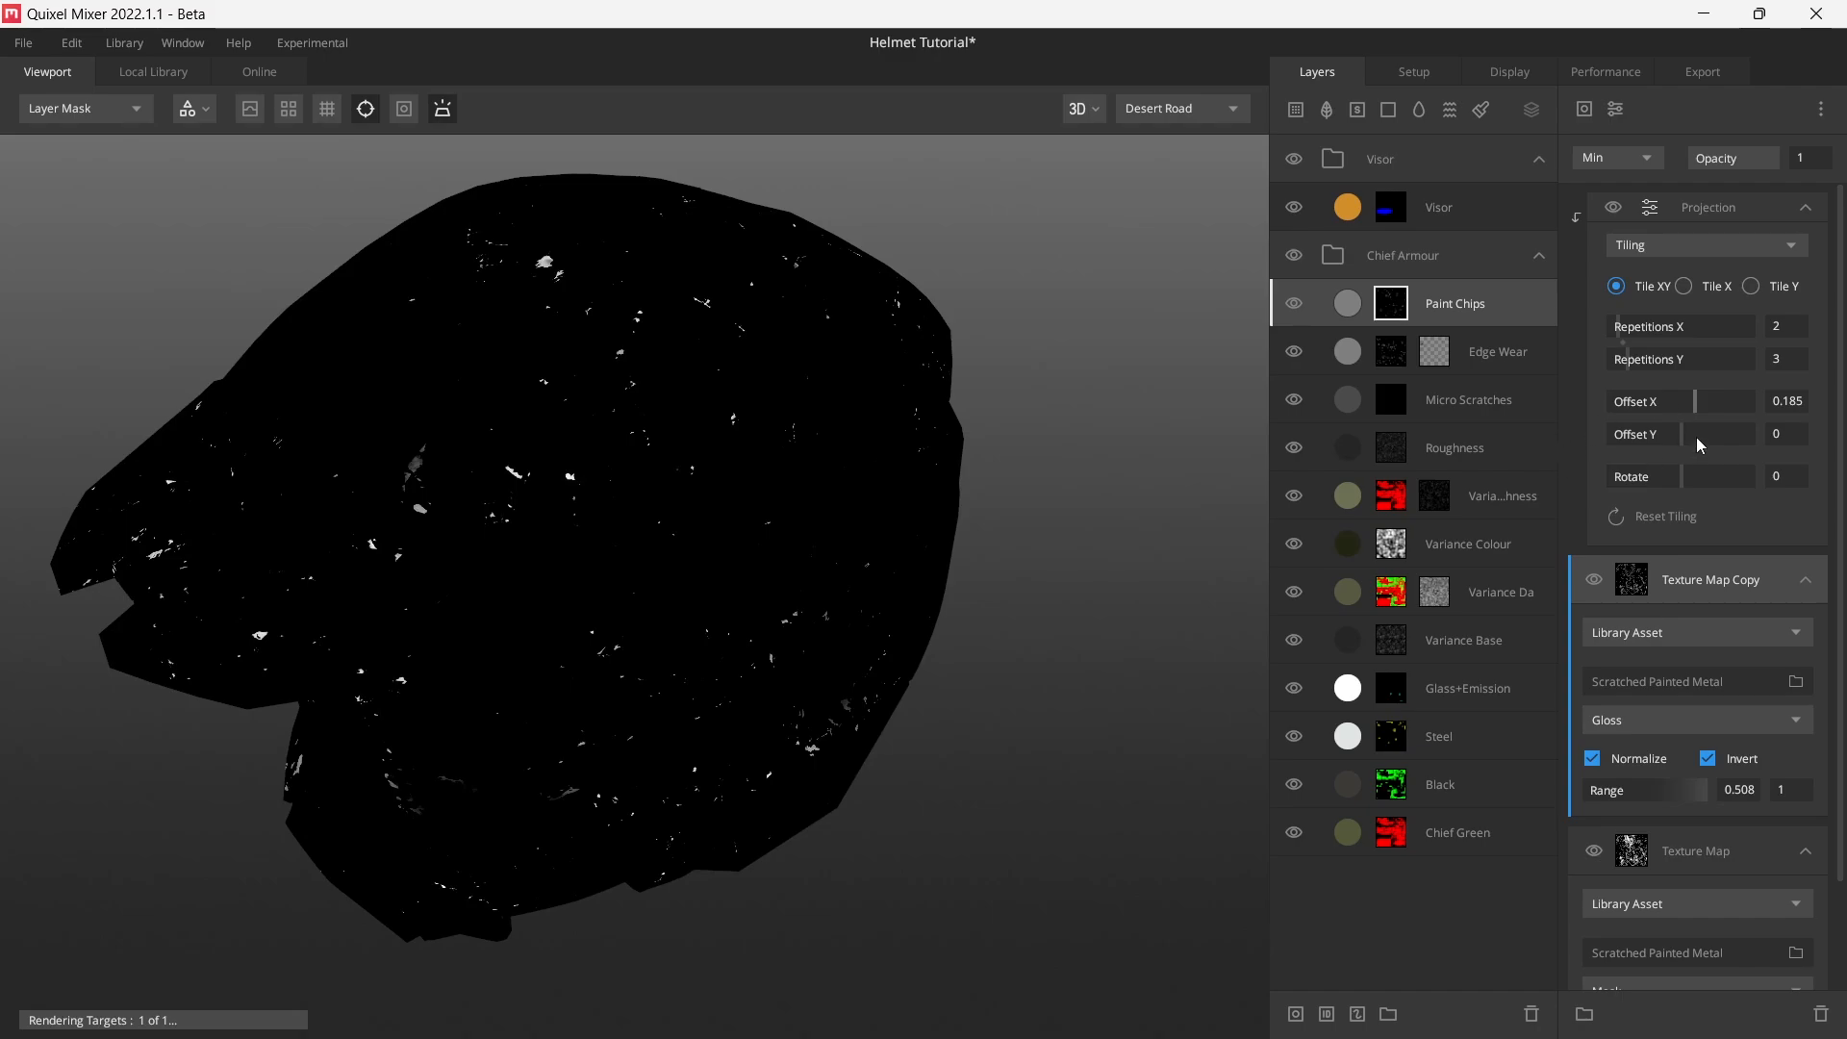
pyautogui.hotkey('ctrl', 'z')
pyautogui.click(1792, 404)
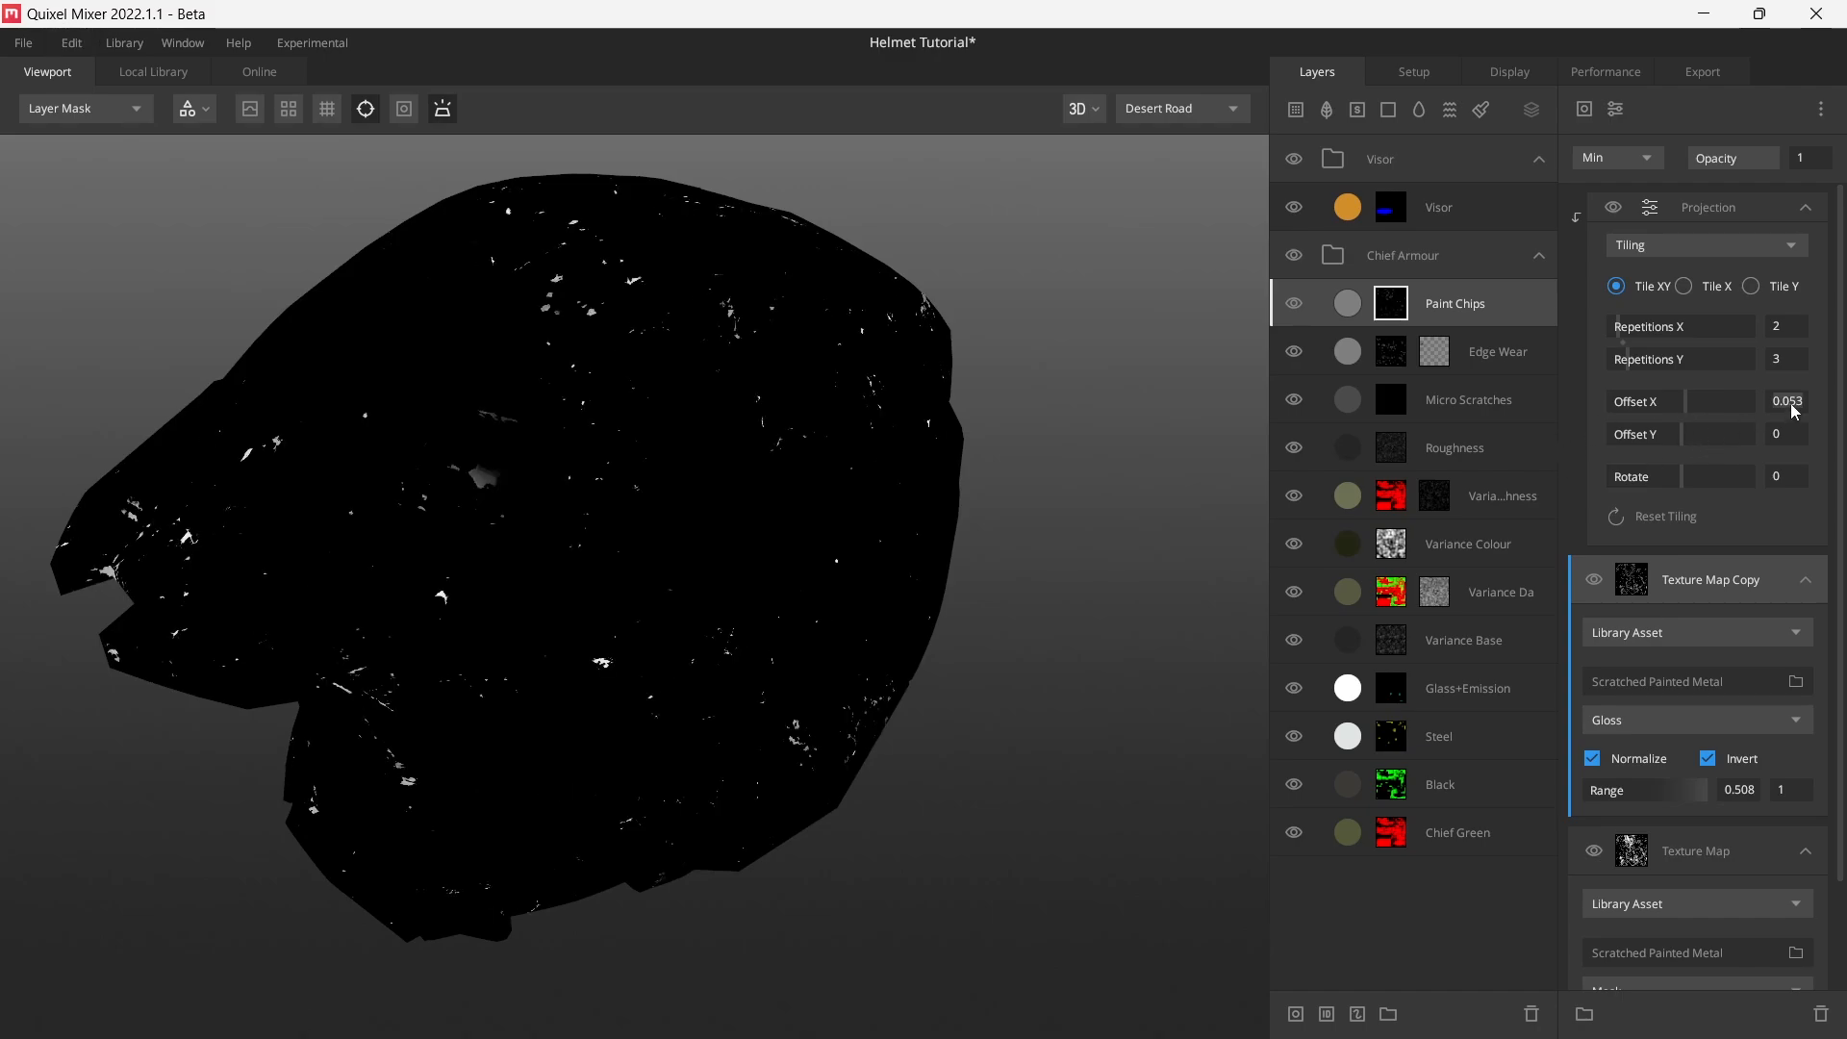
pyautogui.write('0')
pyautogui.press('Return')
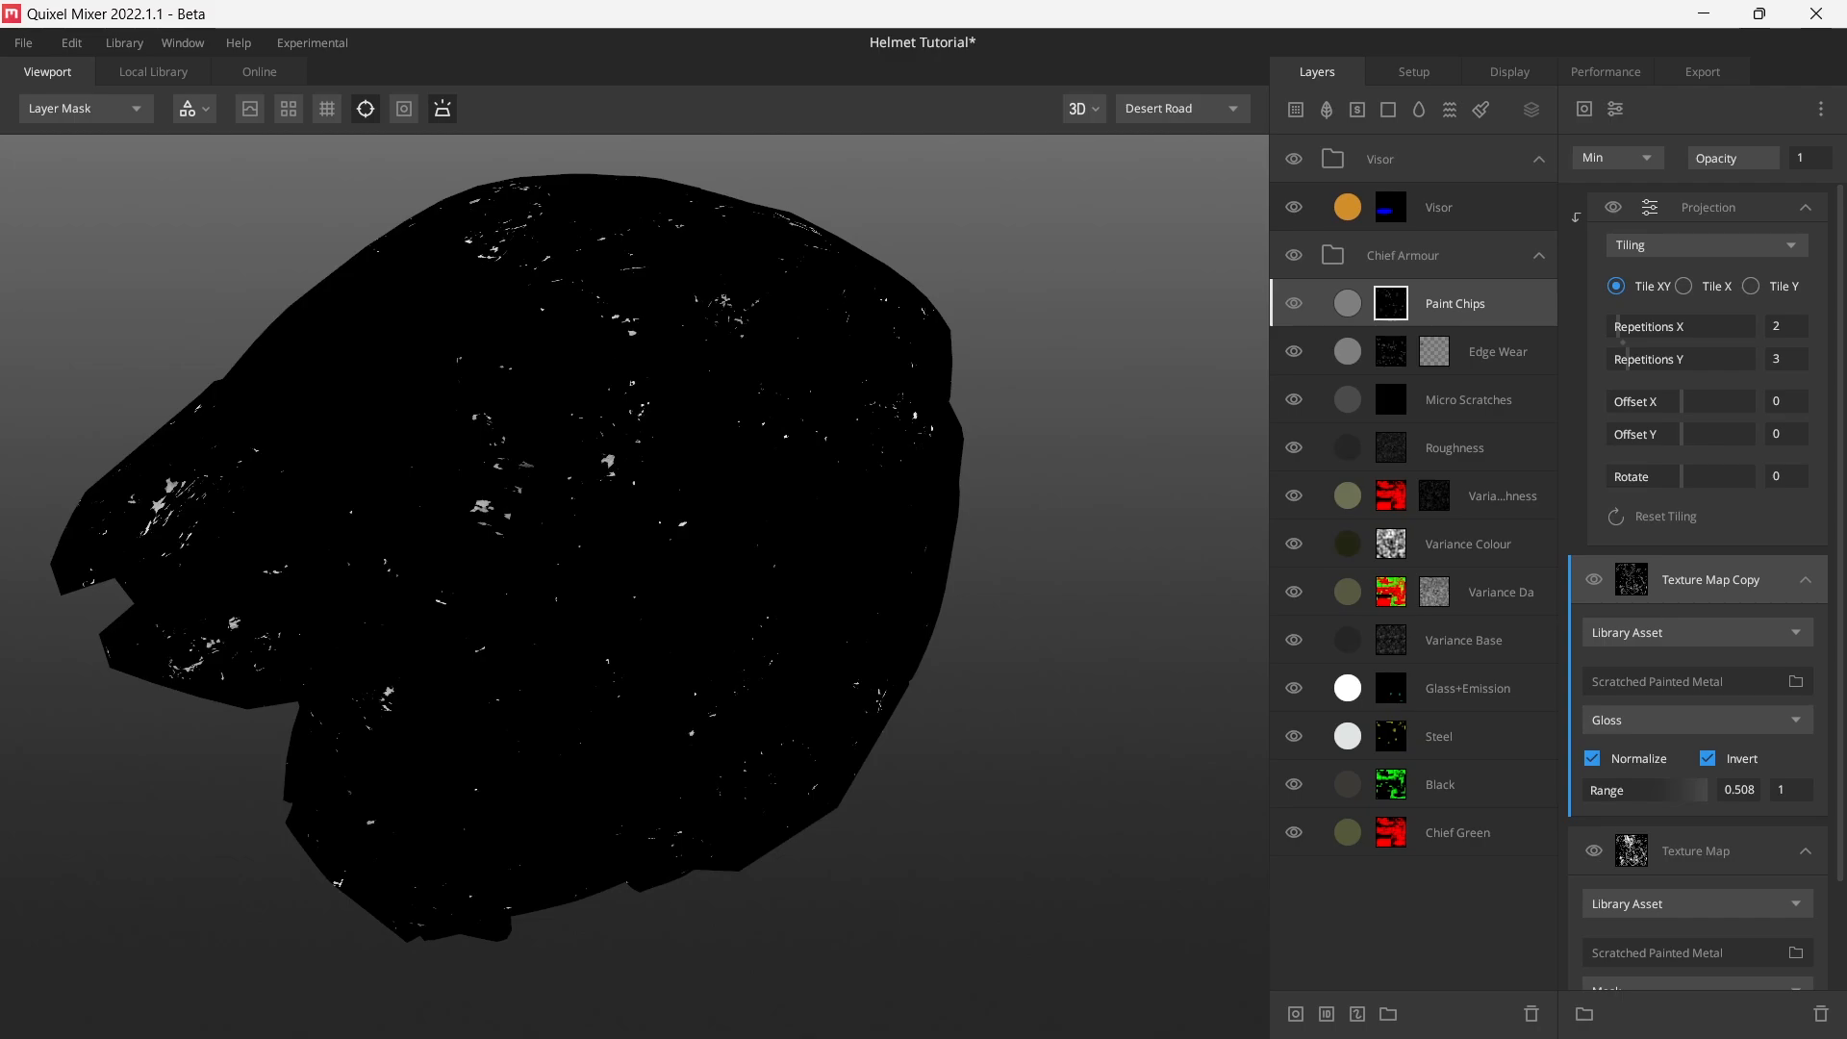
# - Collapse the settings of the Projection and both texture maps in the Paint Chips mask and open the choice of mask modifiers
pyautogui.click(1806, 208)
pyautogui.click(1806, 258)
pyautogui.click(1806, 313)
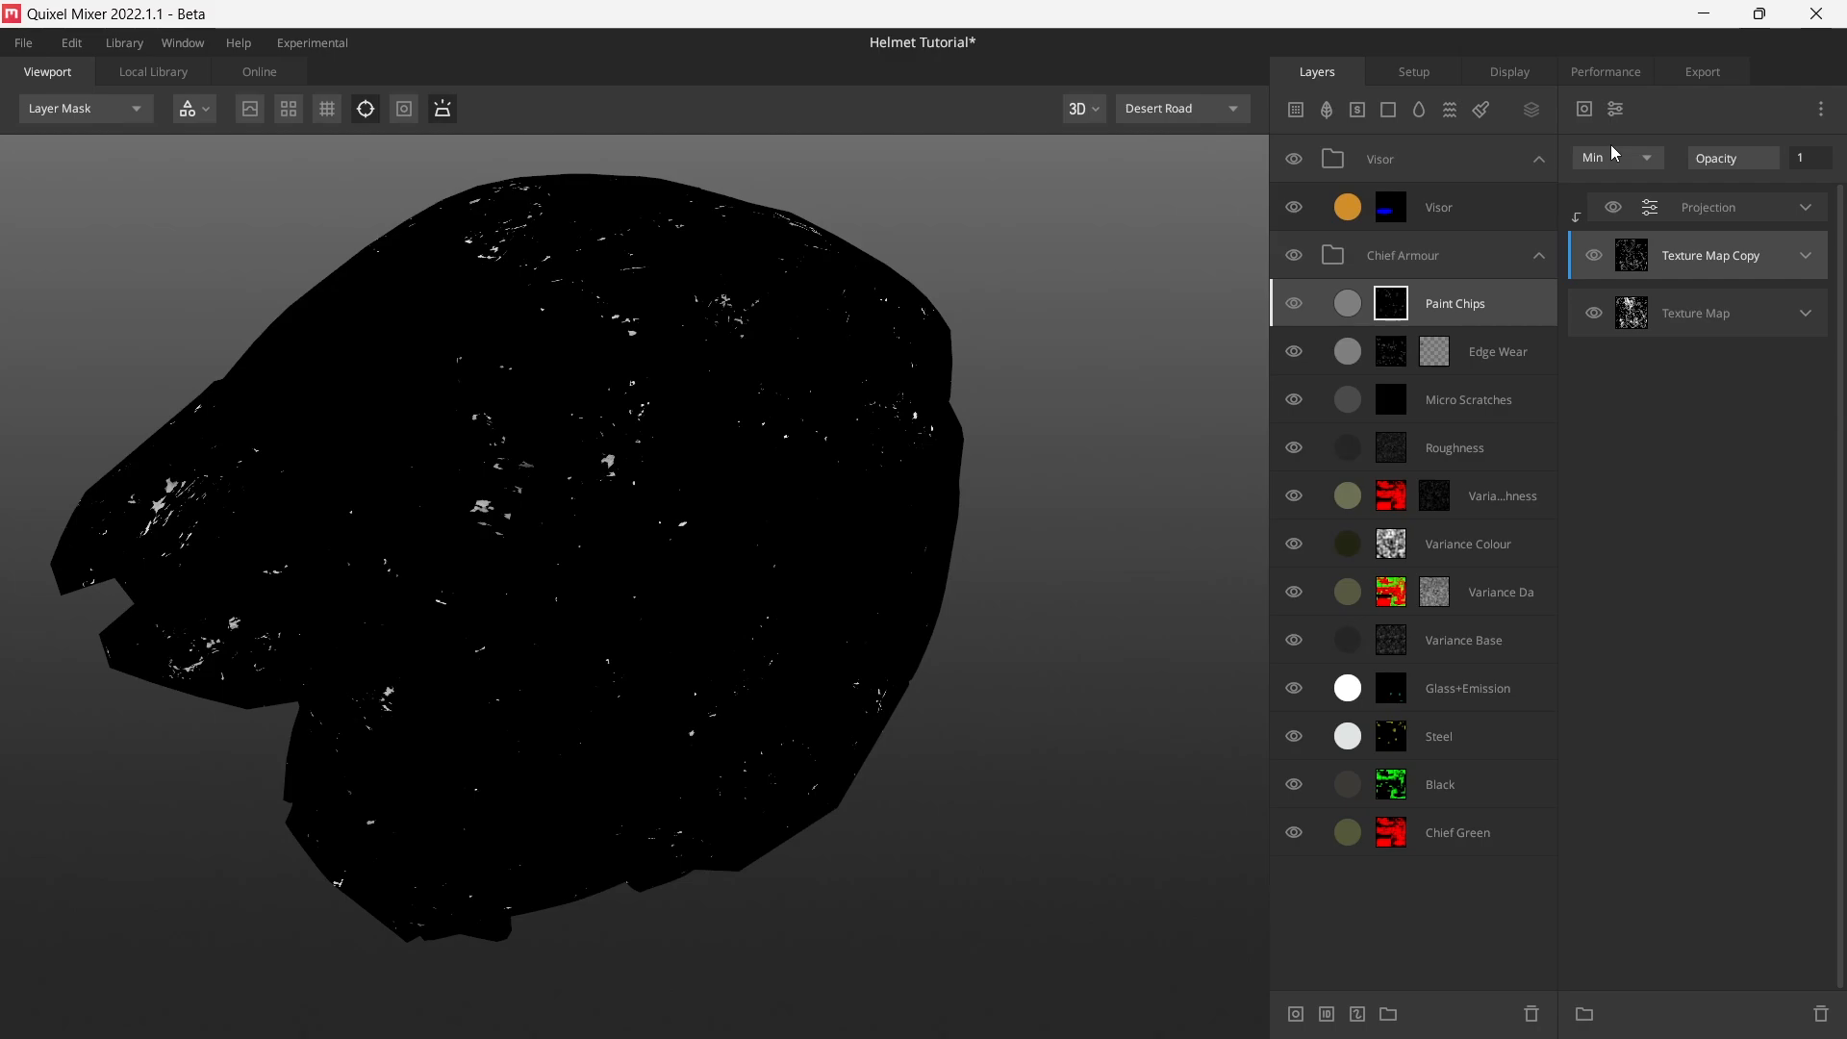
pyautogui.click(1585, 108)
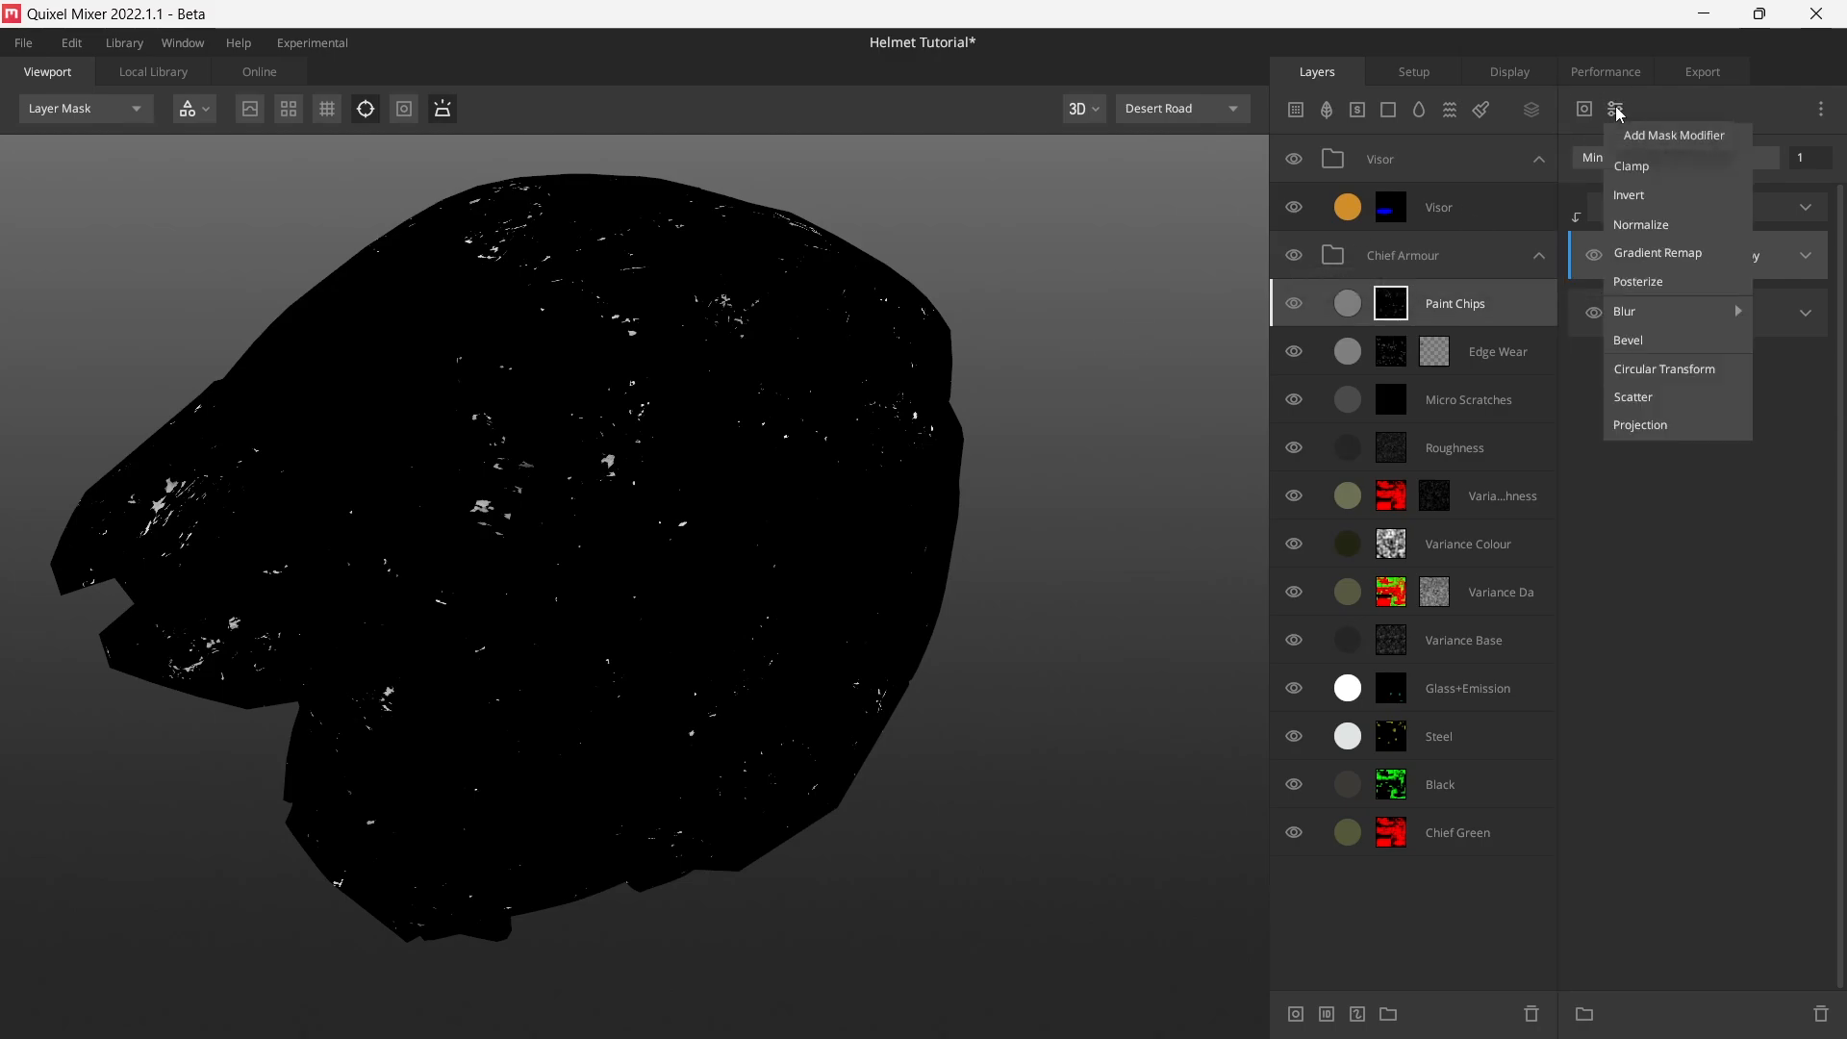
# - Copy the AO component from the Edge Wear mask and paste it as new at the top of the Paint Chips mask
pyautogui.click(1433, 355)
pyautogui.click(1395, 351)
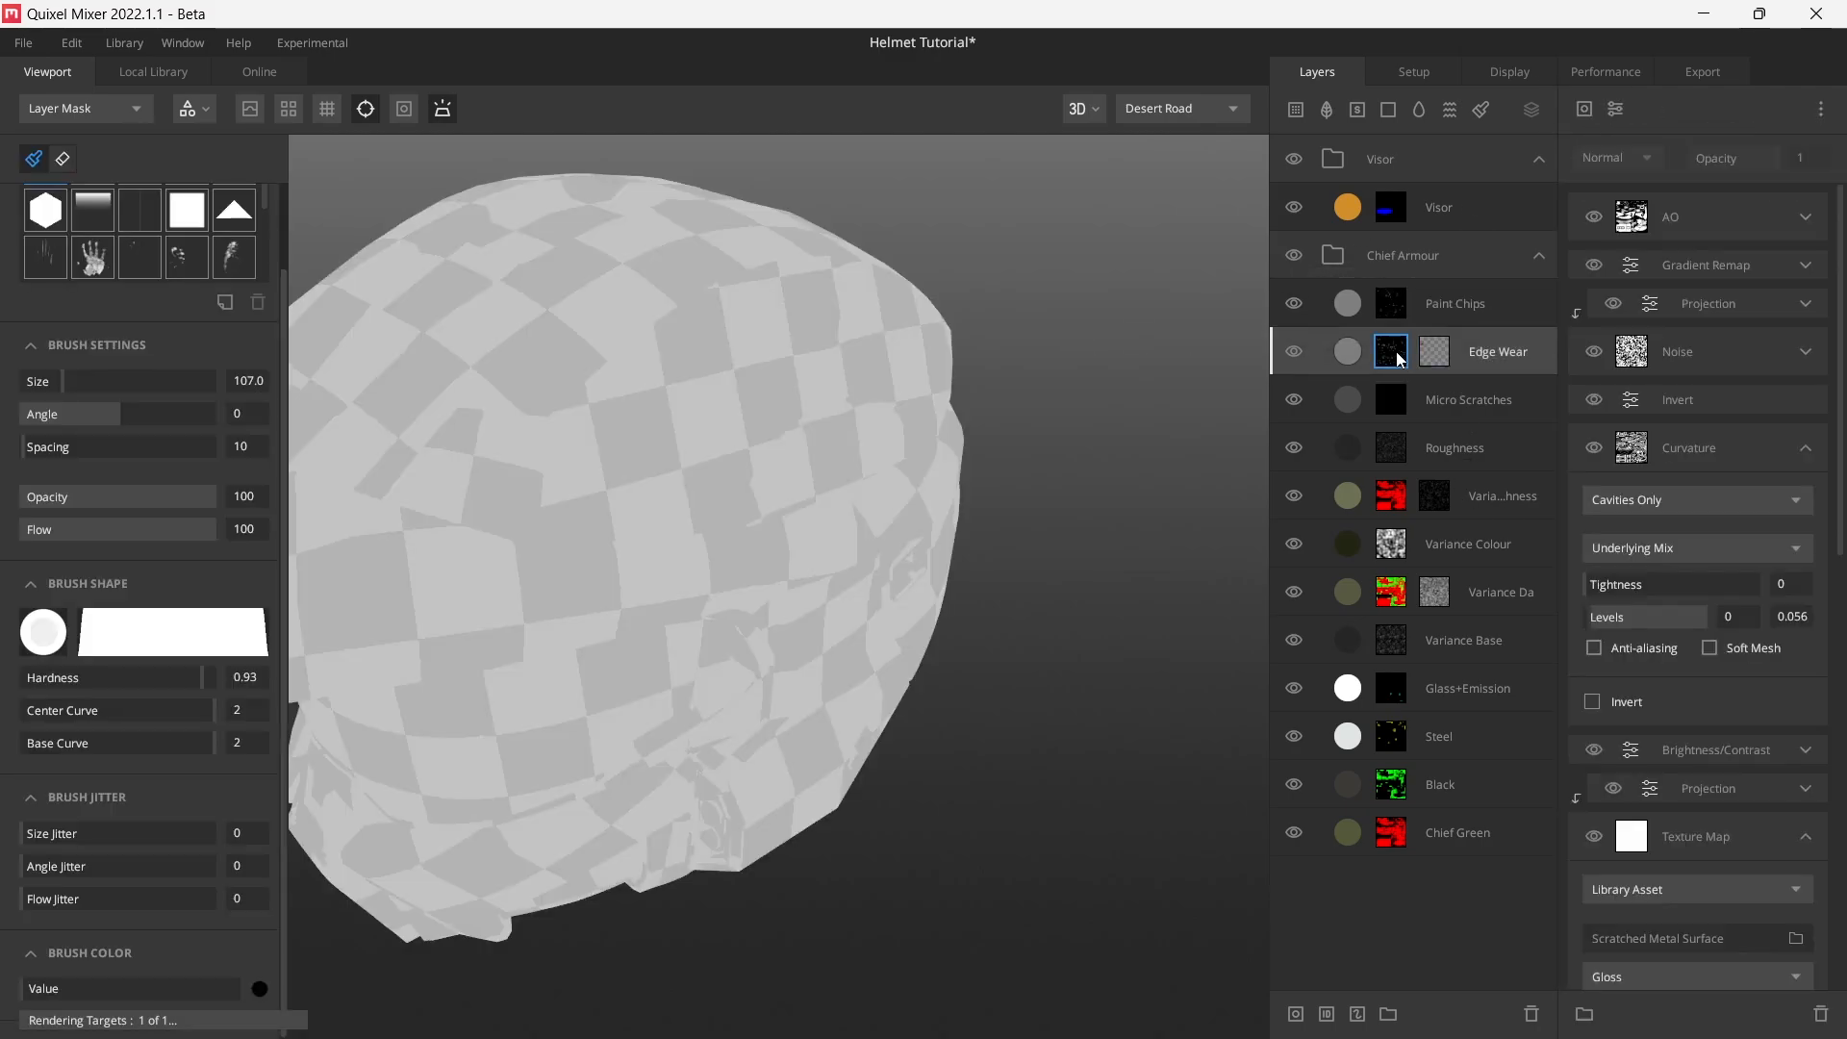
pyautogui.rightClick(1715, 225)
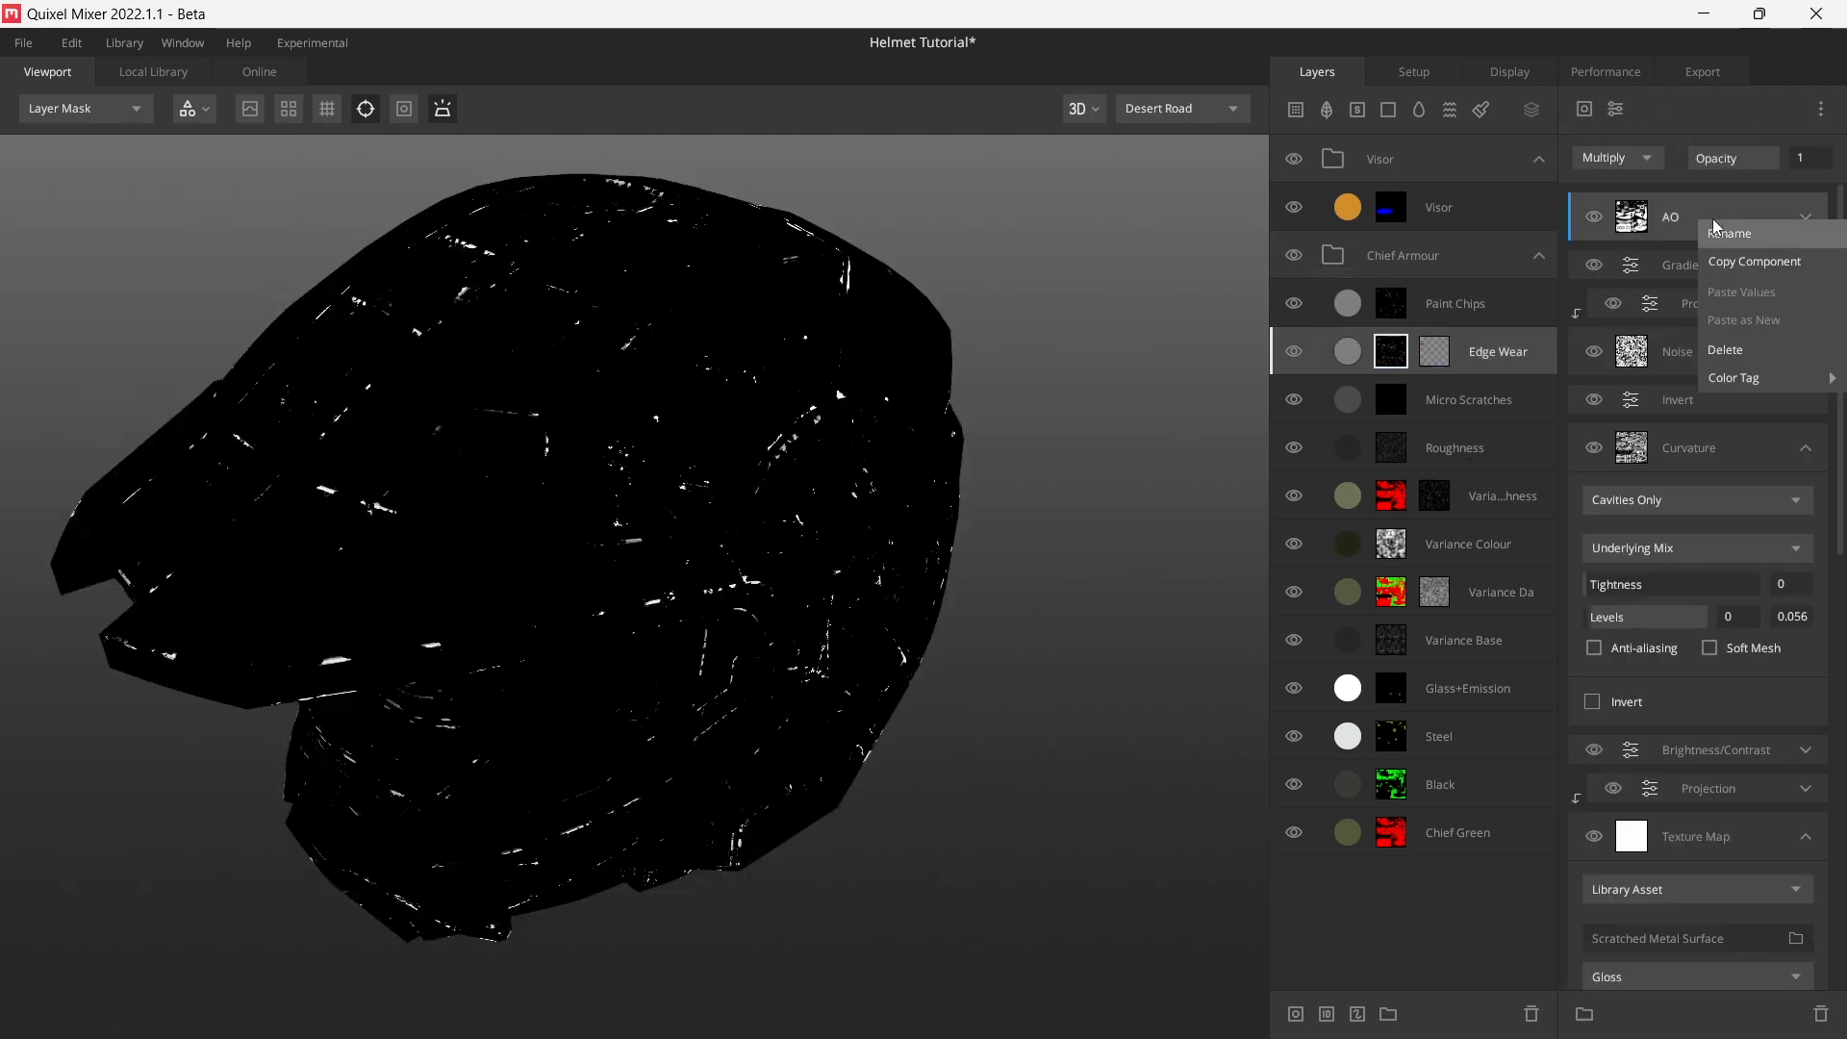
pyautogui.click(1754, 260)
pyautogui.click(1391, 305)
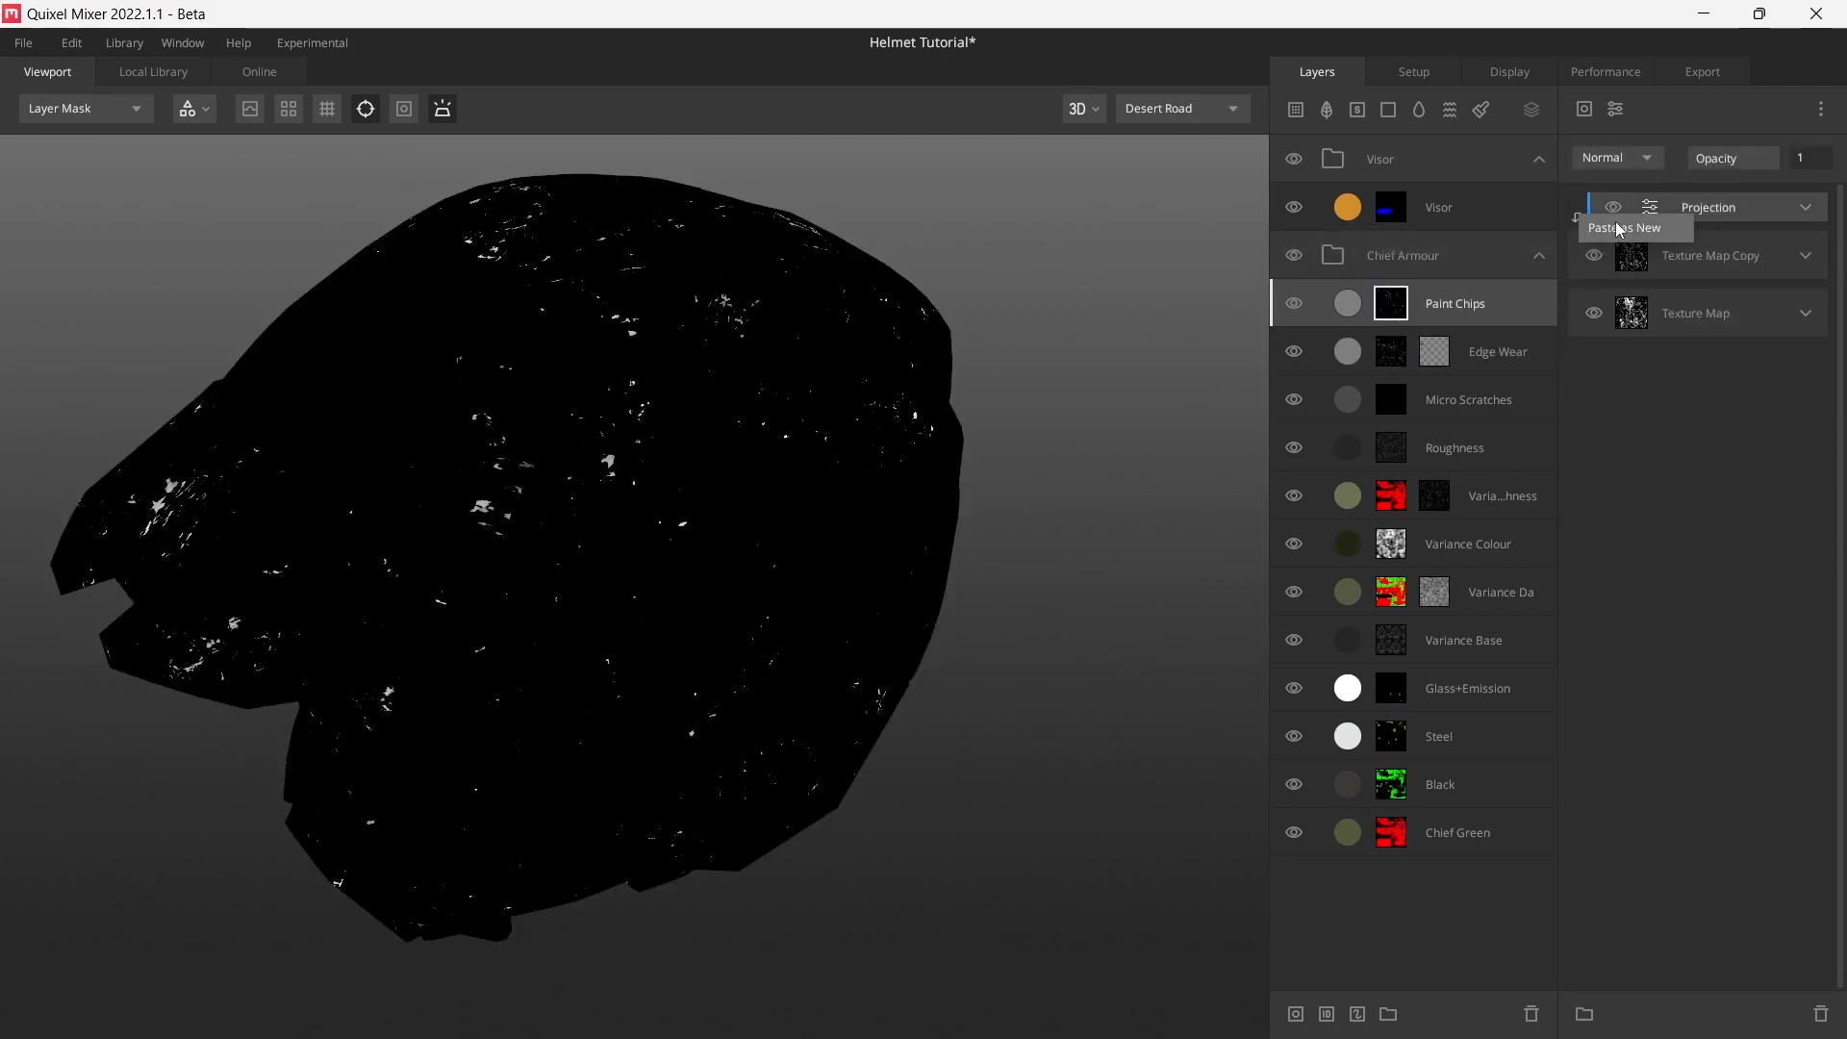
pyautogui.click(1580, 206)
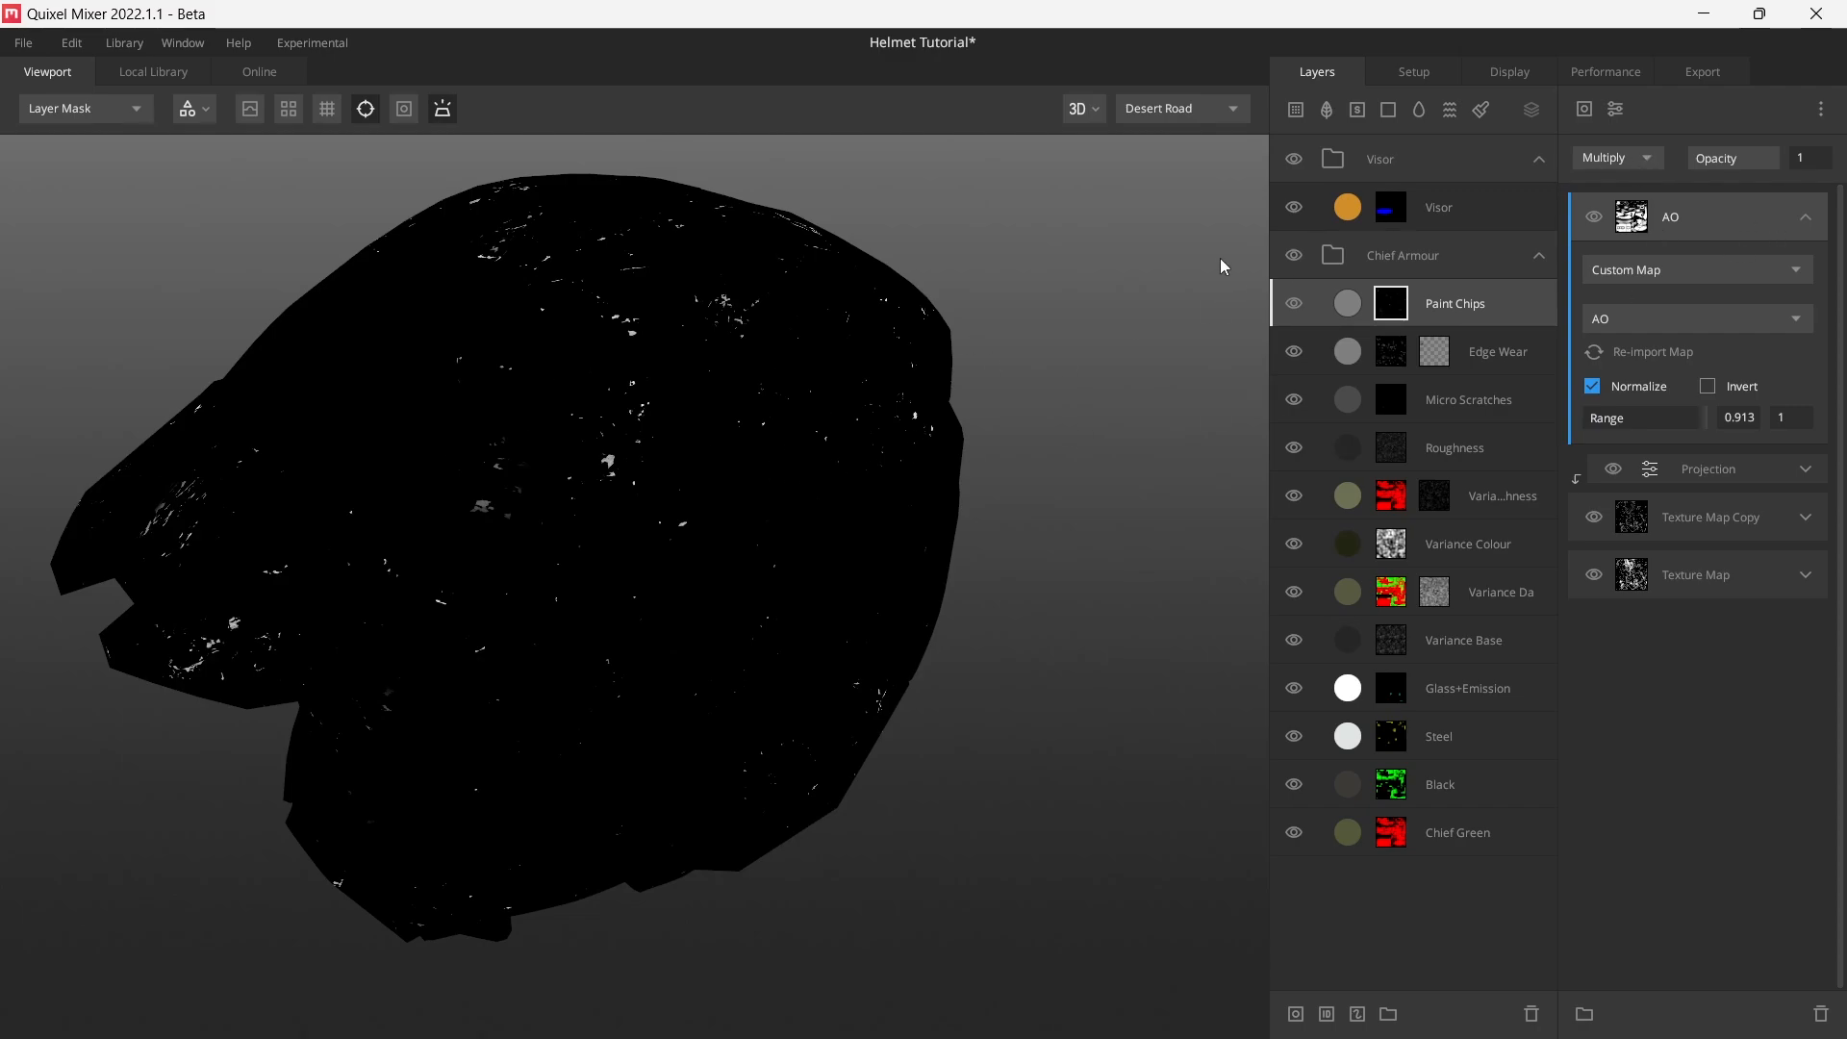
# - Add a Gradient Remap modifier above the AO in the Paint Chips mask and set its upper range to 0.1
pyautogui.click(1616, 109)
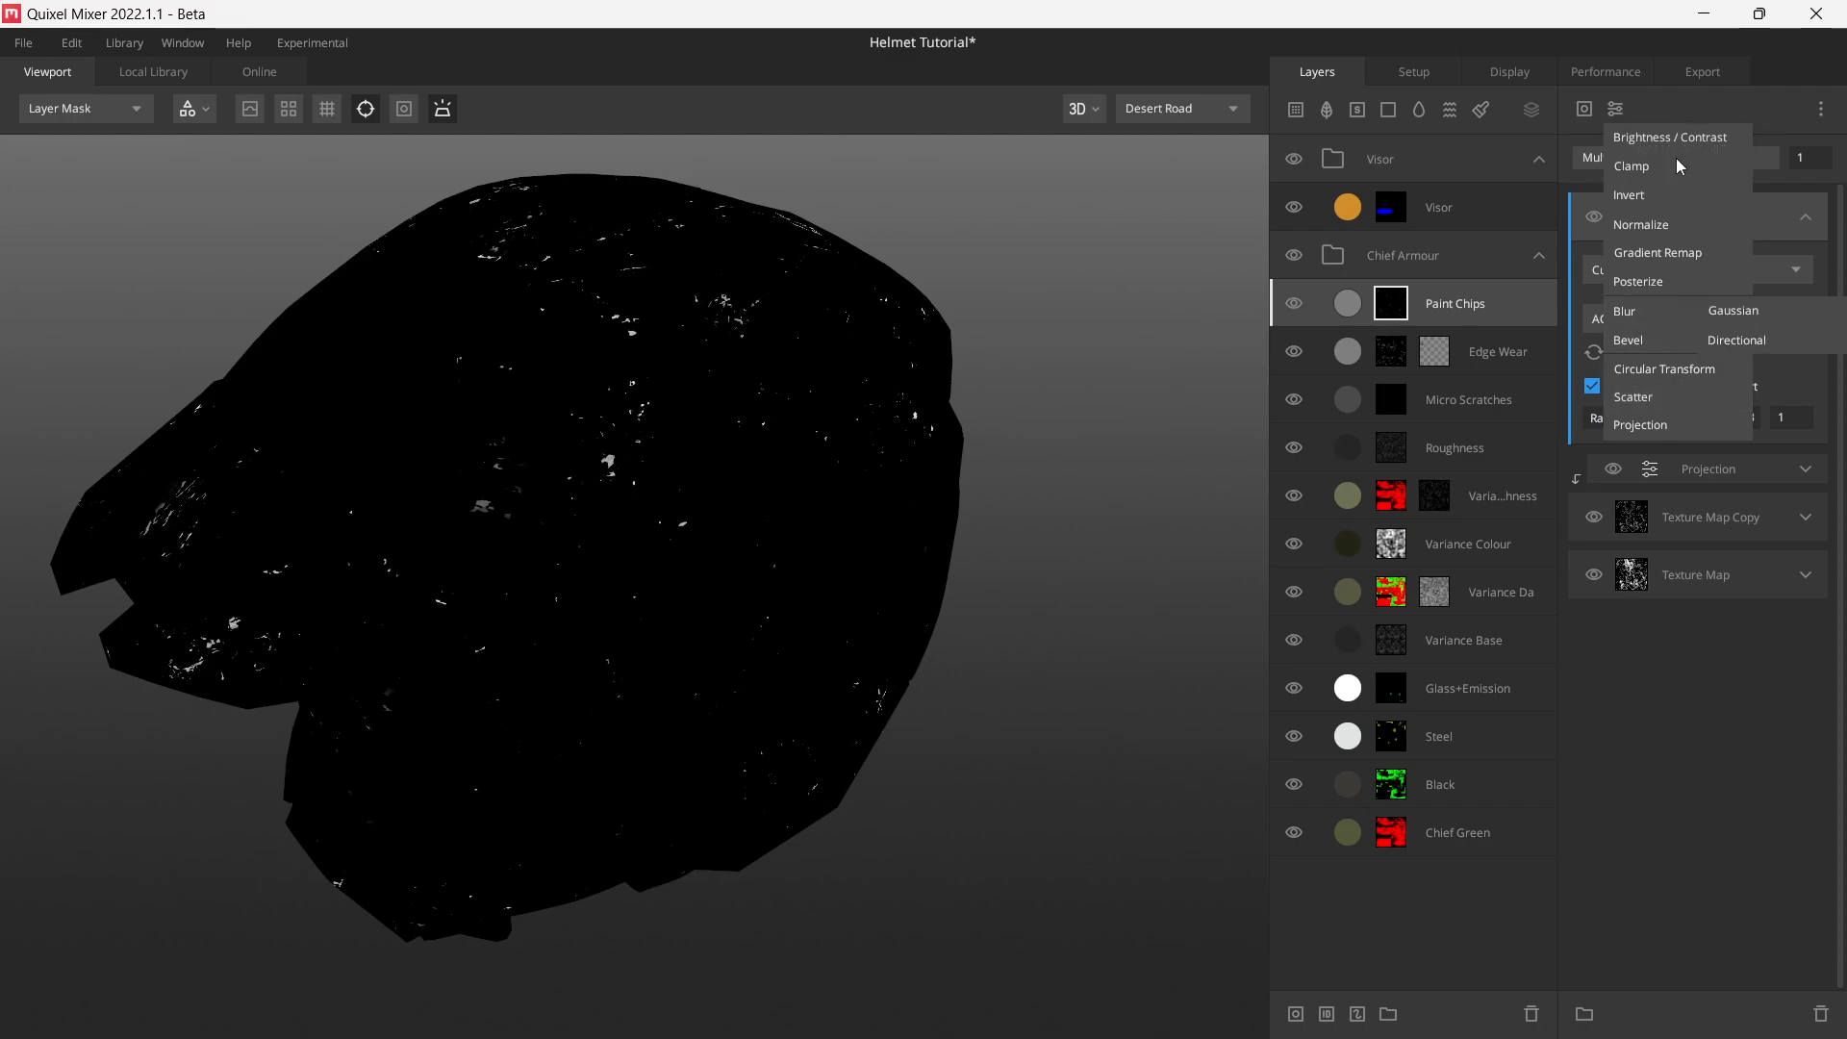
pyautogui.click(1679, 254)
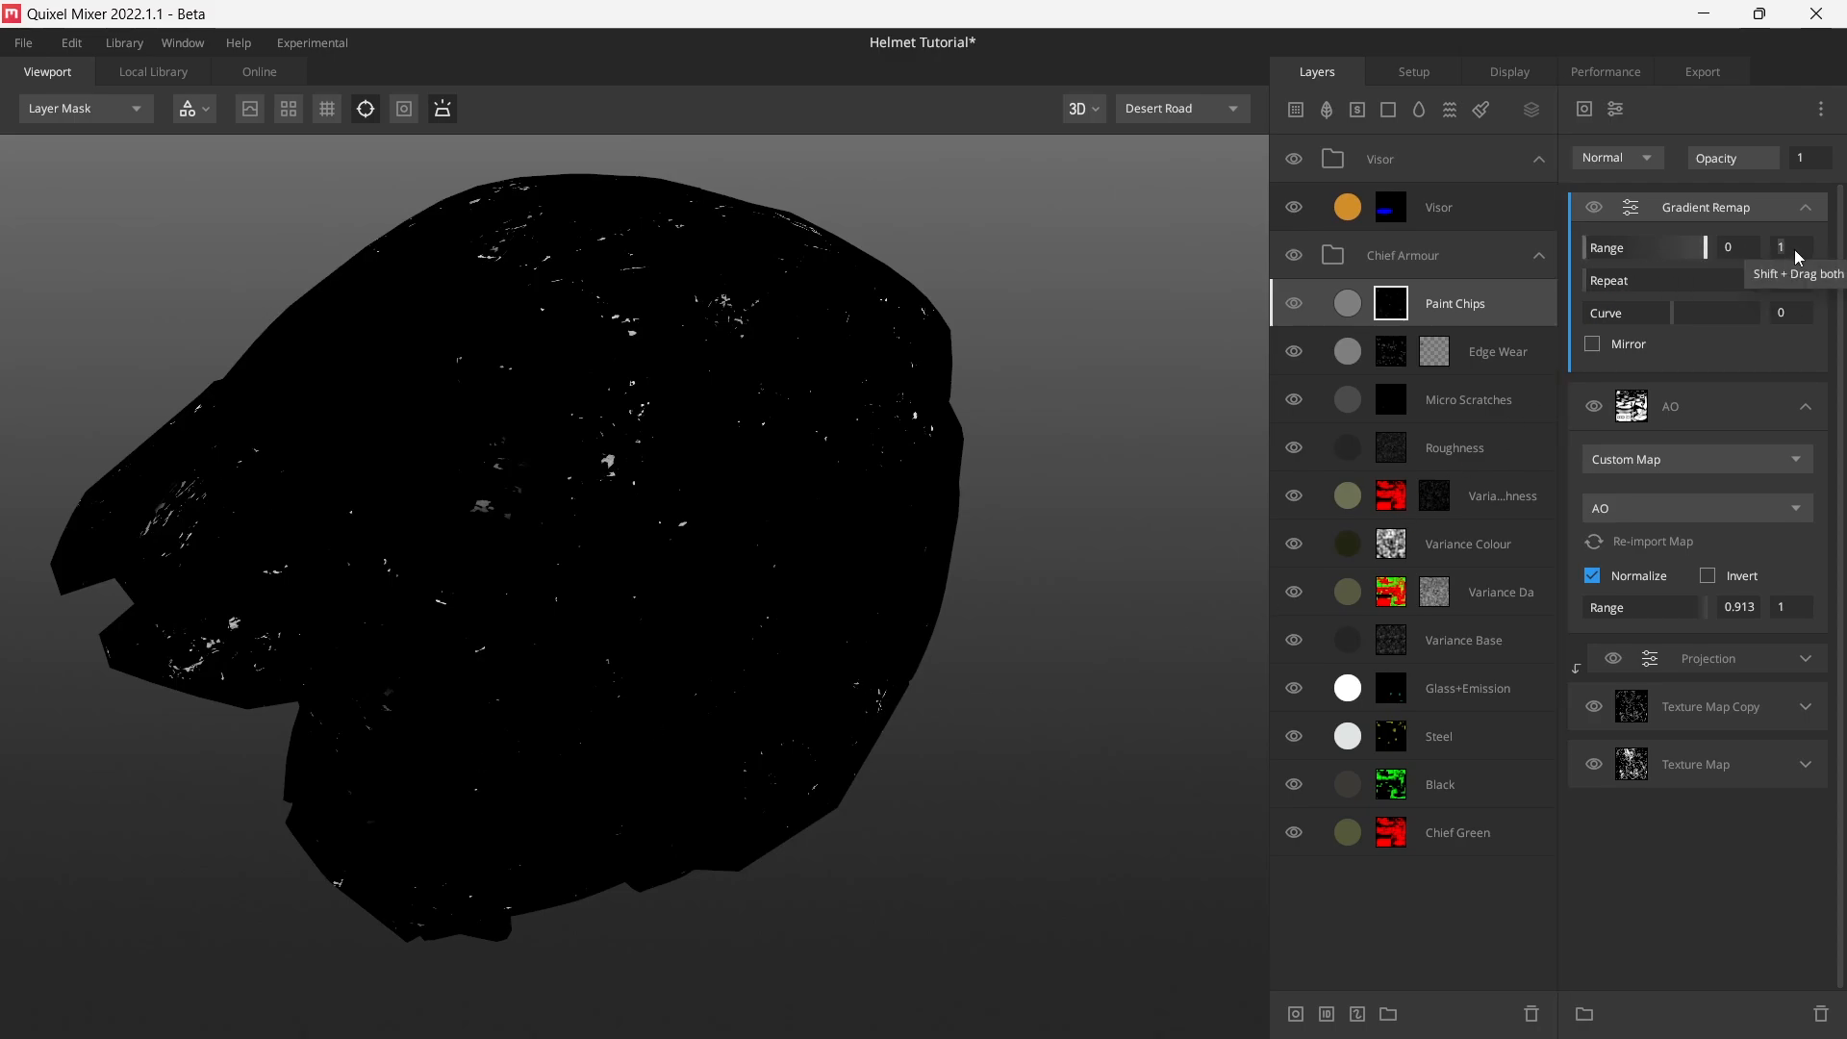
pyautogui.write('0.1')
pyautogui.press('Return')
pyautogui.moveTo(684, 451); pyautogui.dragTo(765, 396)
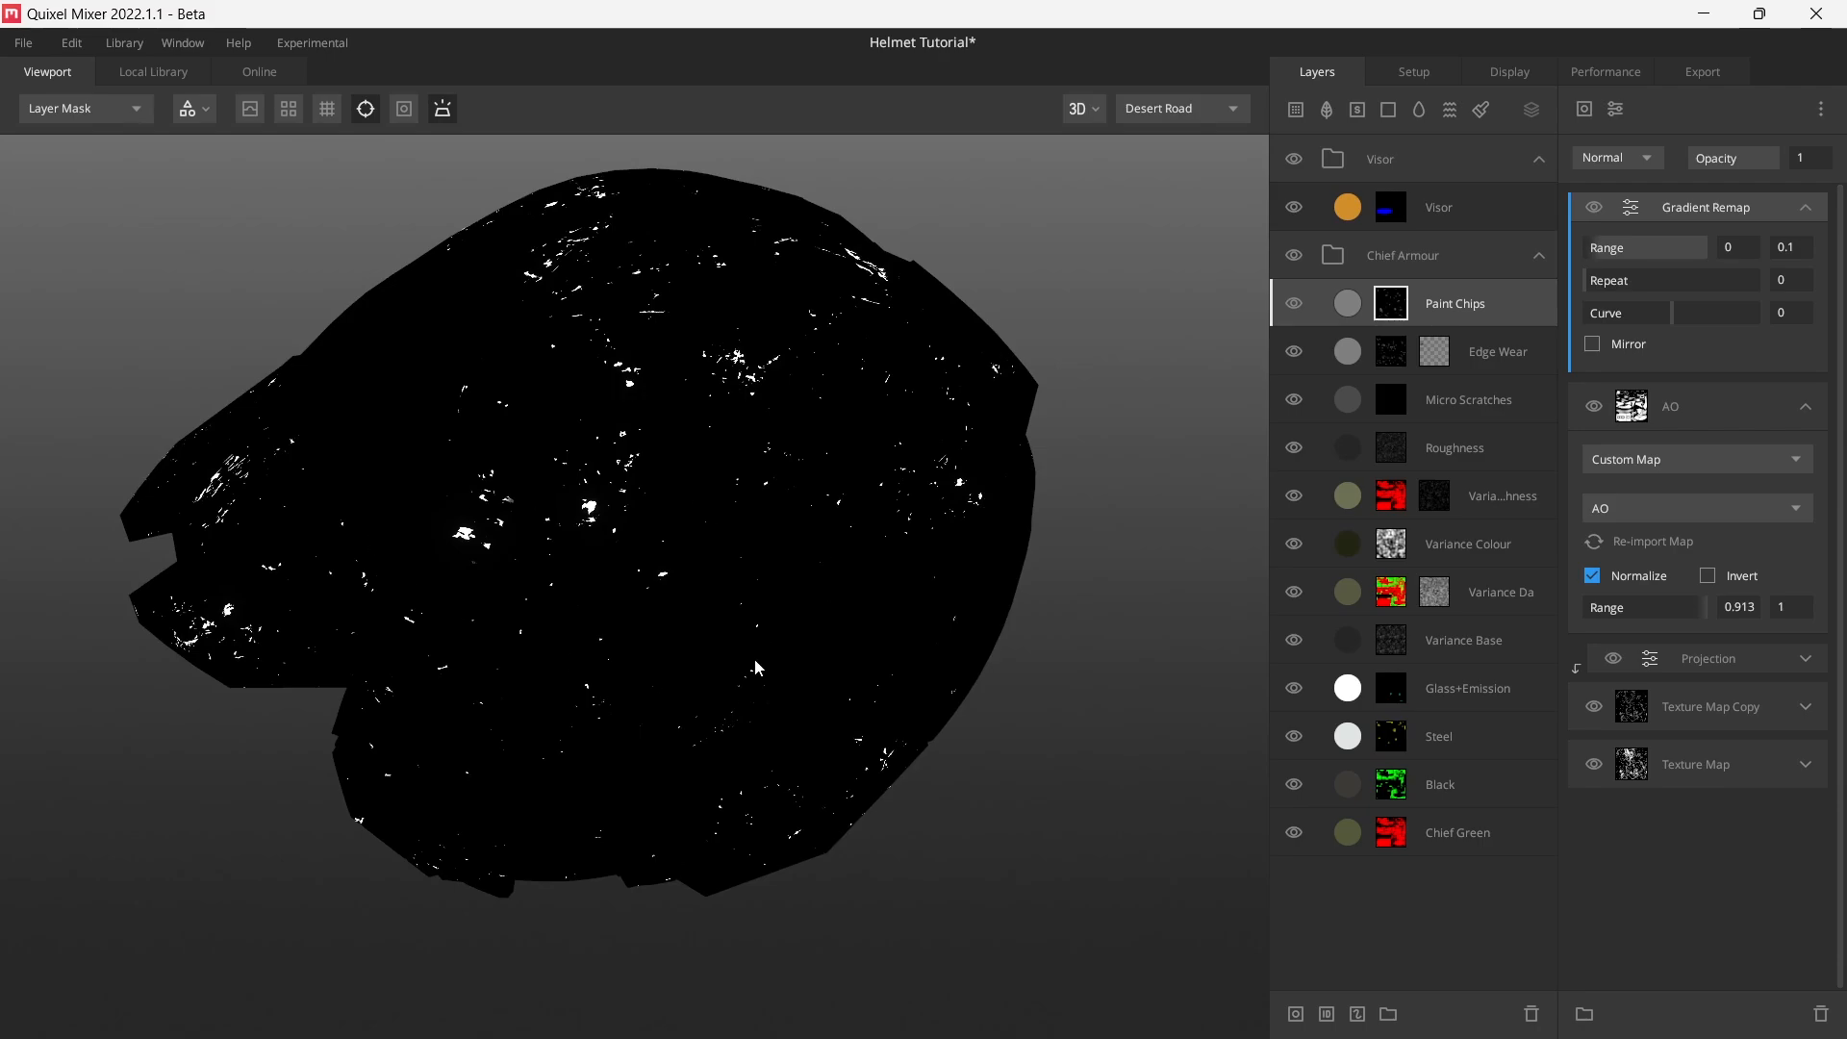
# - Turn off the Gradient Remap and examine the paint chips on the shaded helmet and in the Metalness channel
pyautogui.click(1594, 208)
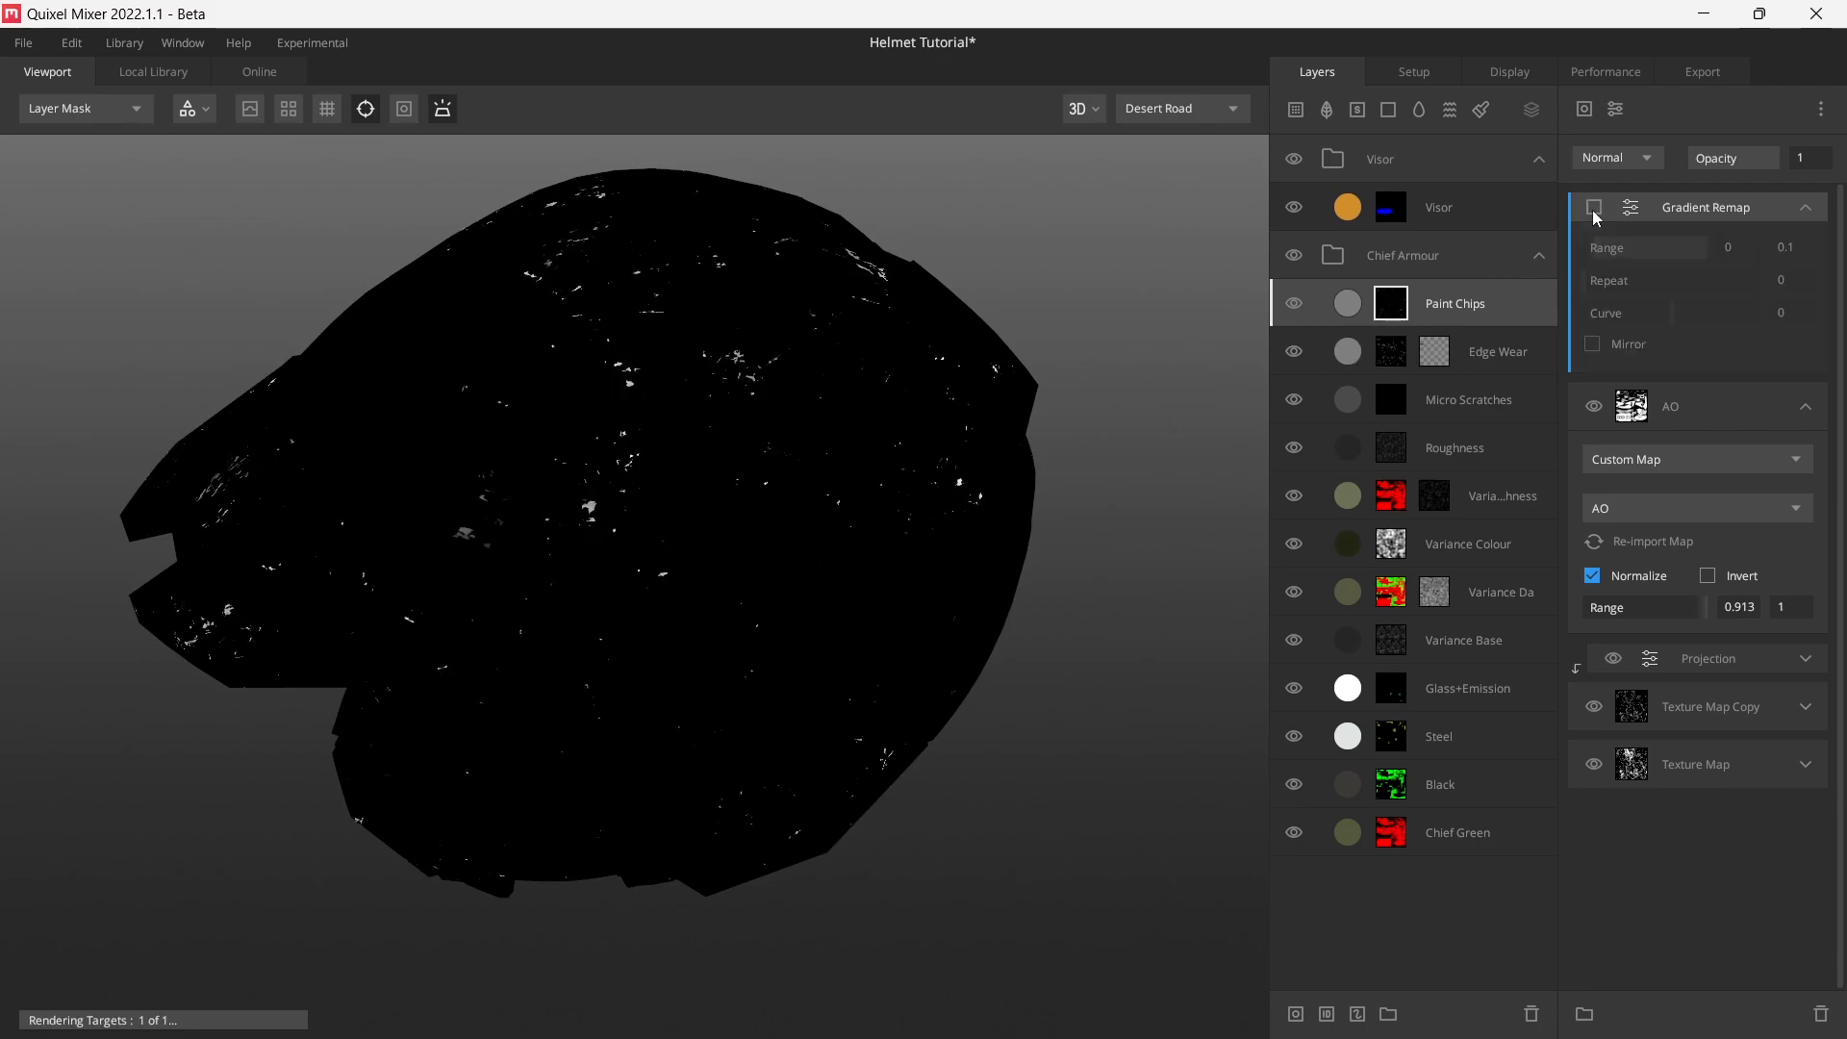
pyautogui.scroll(2, 486, 518)
pyautogui.press('m')
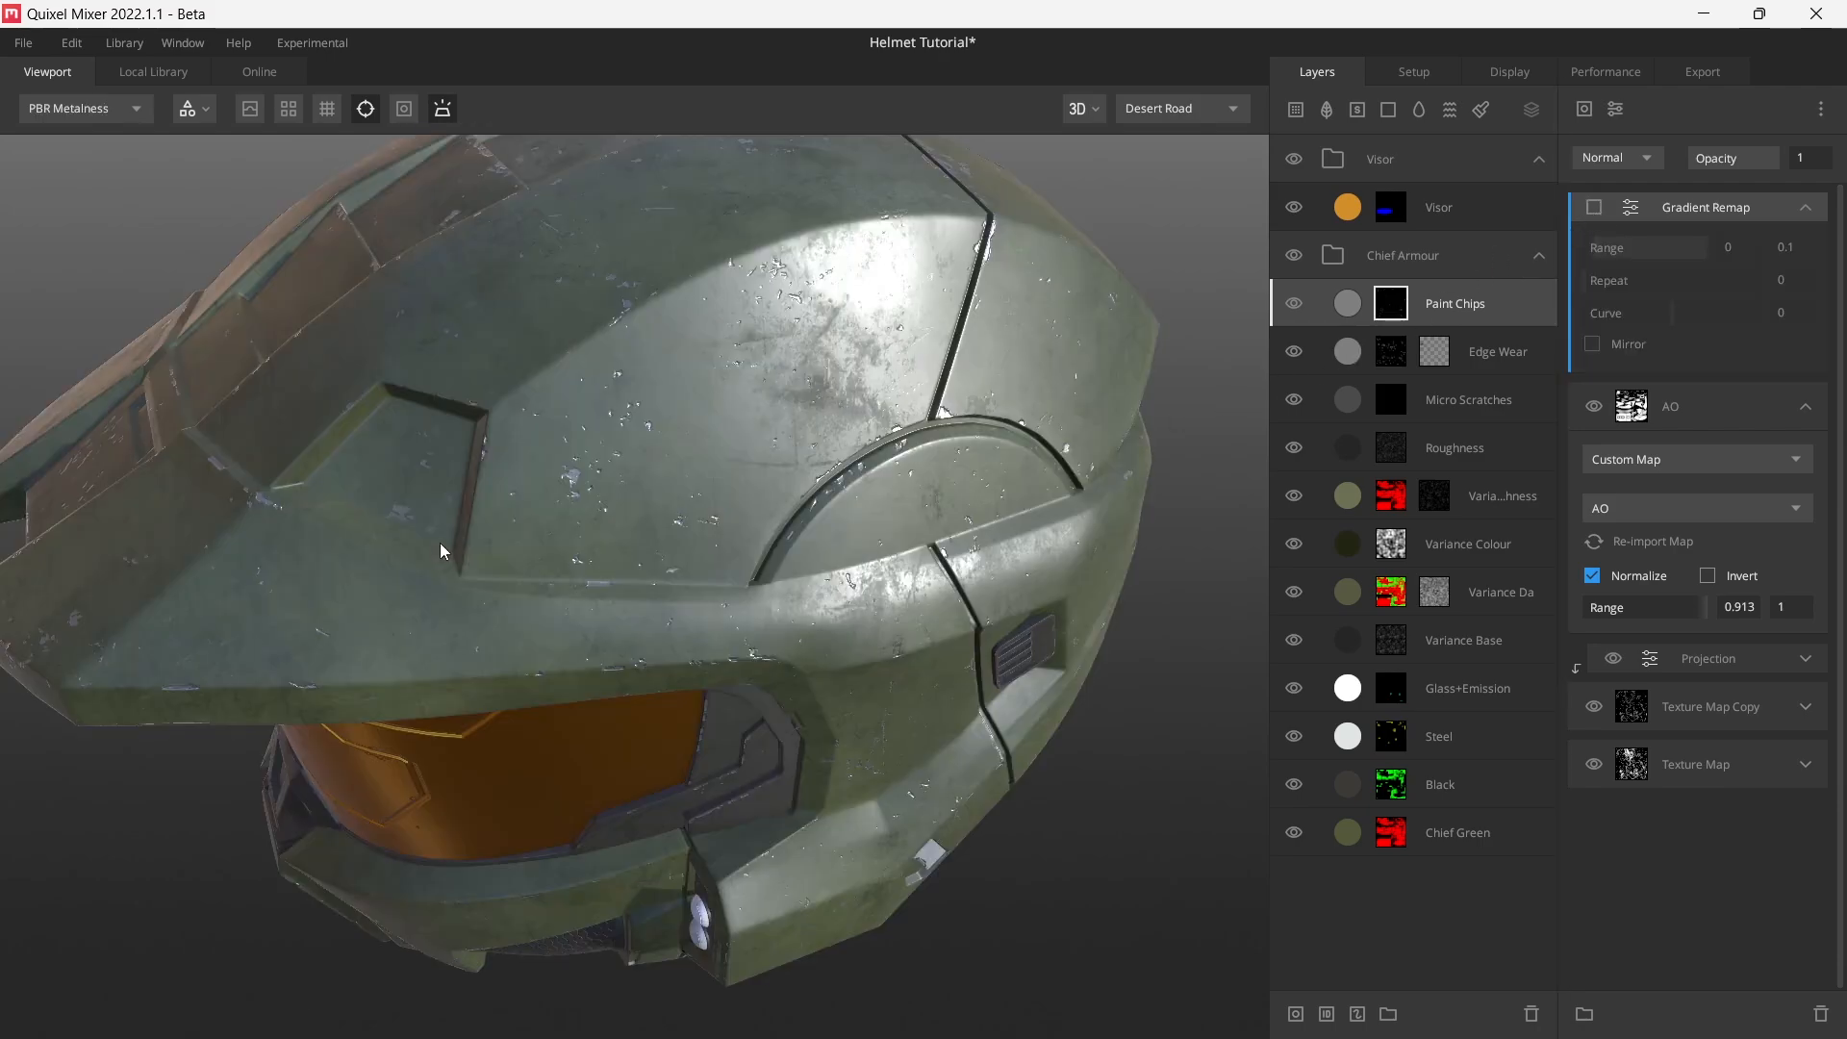
pyautogui.moveTo(441, 543); pyautogui.dragTo(642, 504)
pyautogui.scroll(3, 643, 504)
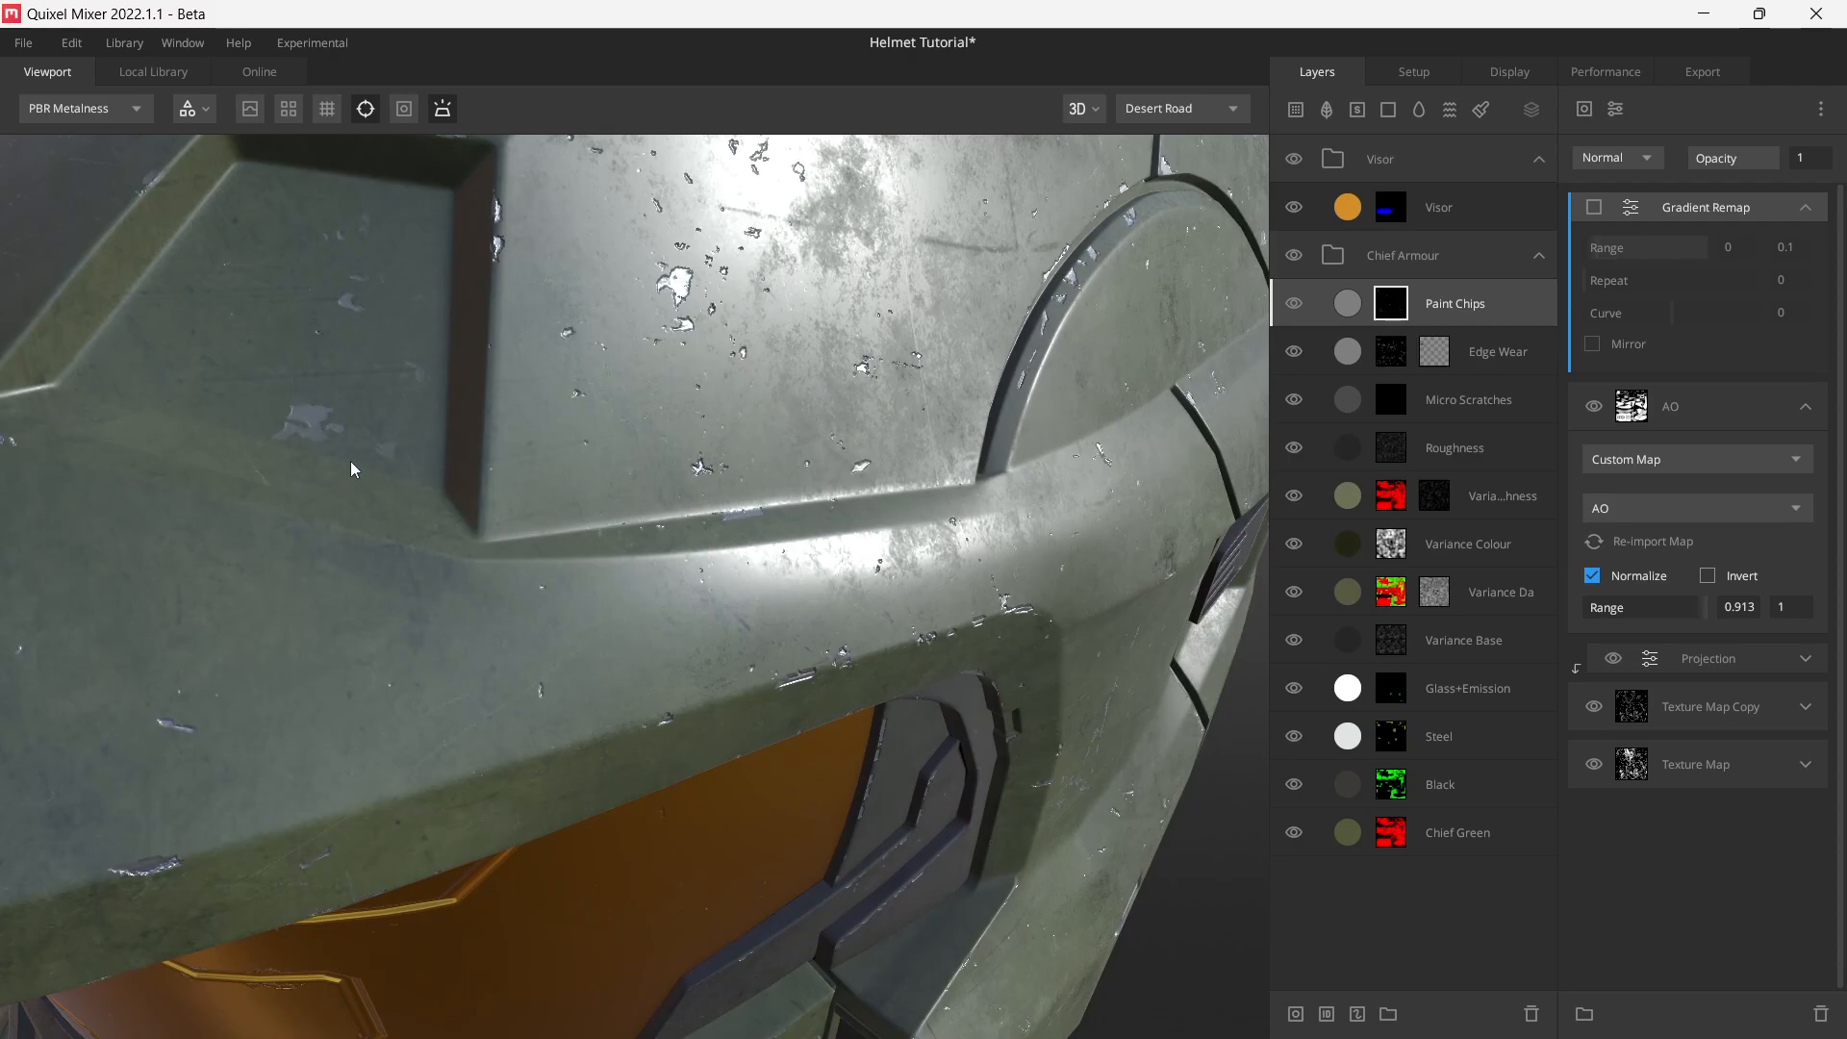
pyautogui.moveTo(351, 462); pyautogui.dragTo(487, 632)
pyautogui.press('c')
pyautogui.press('c')
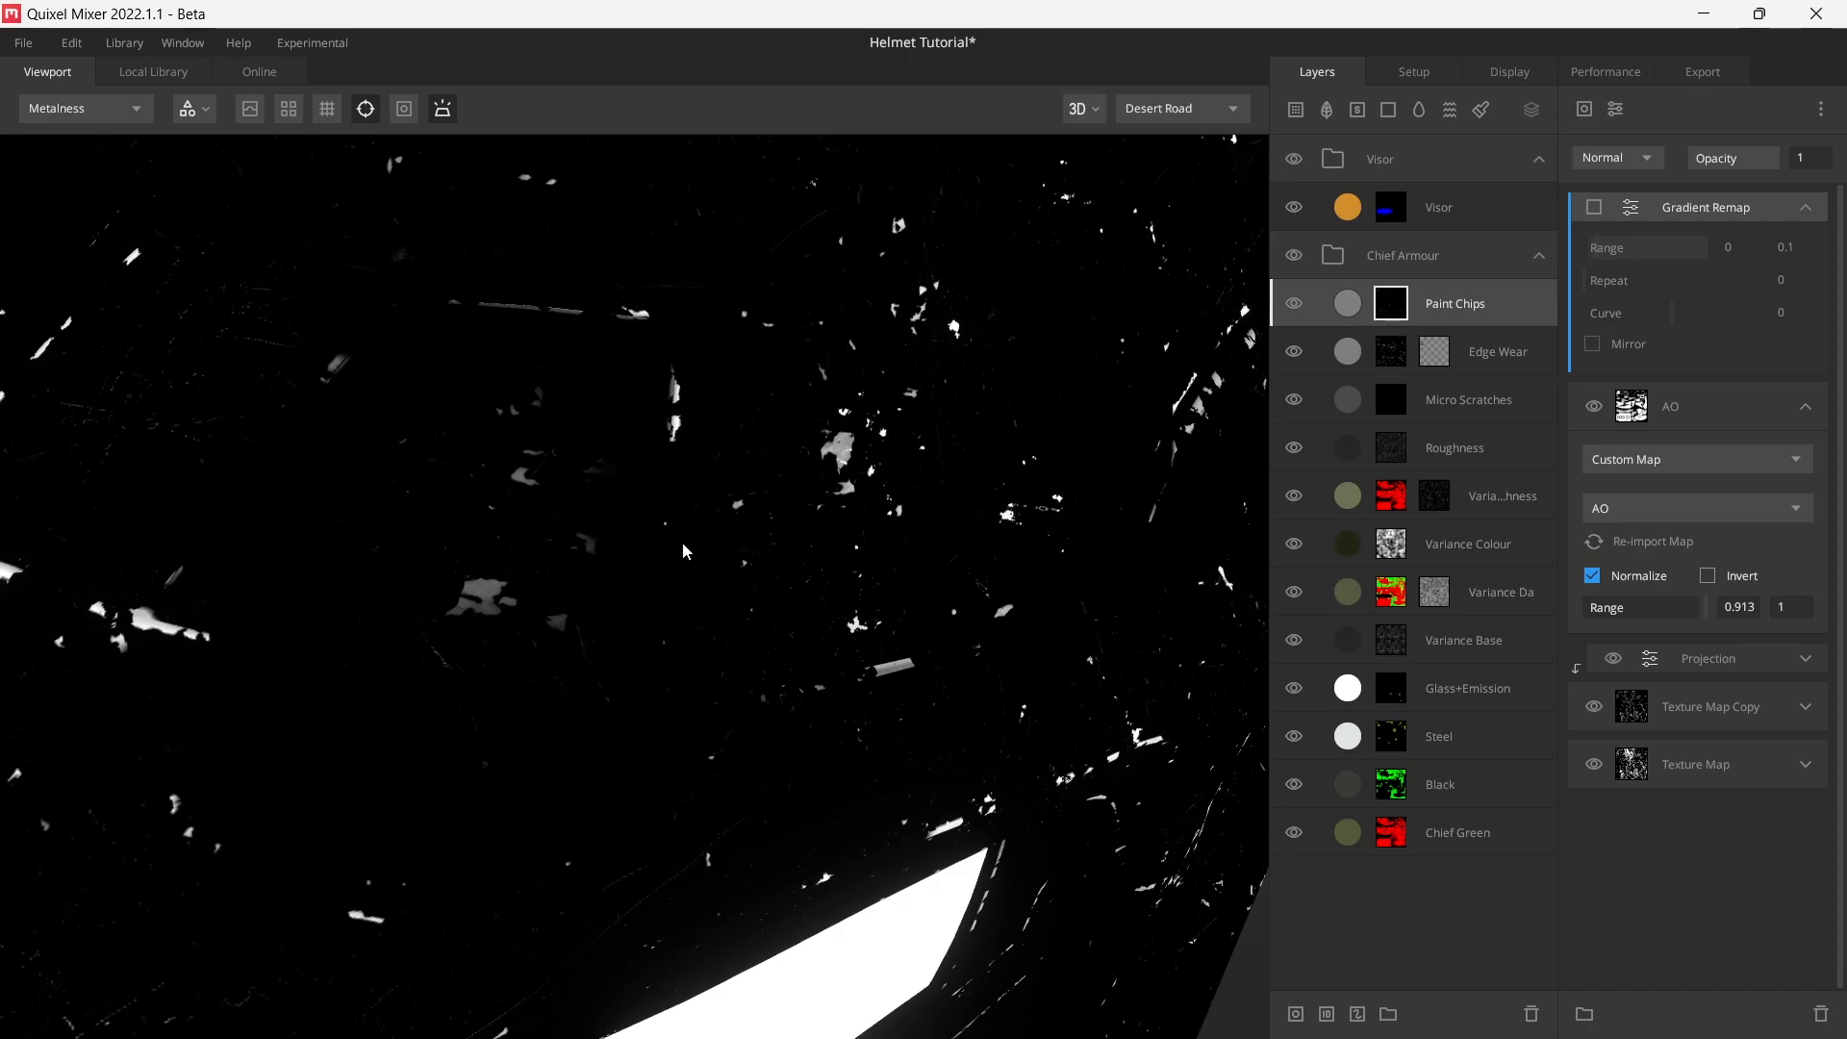
# - Turn the Gradient Remap back on and compare the chips in the Metalness channel and the full material view
pyautogui.click(1594, 208)
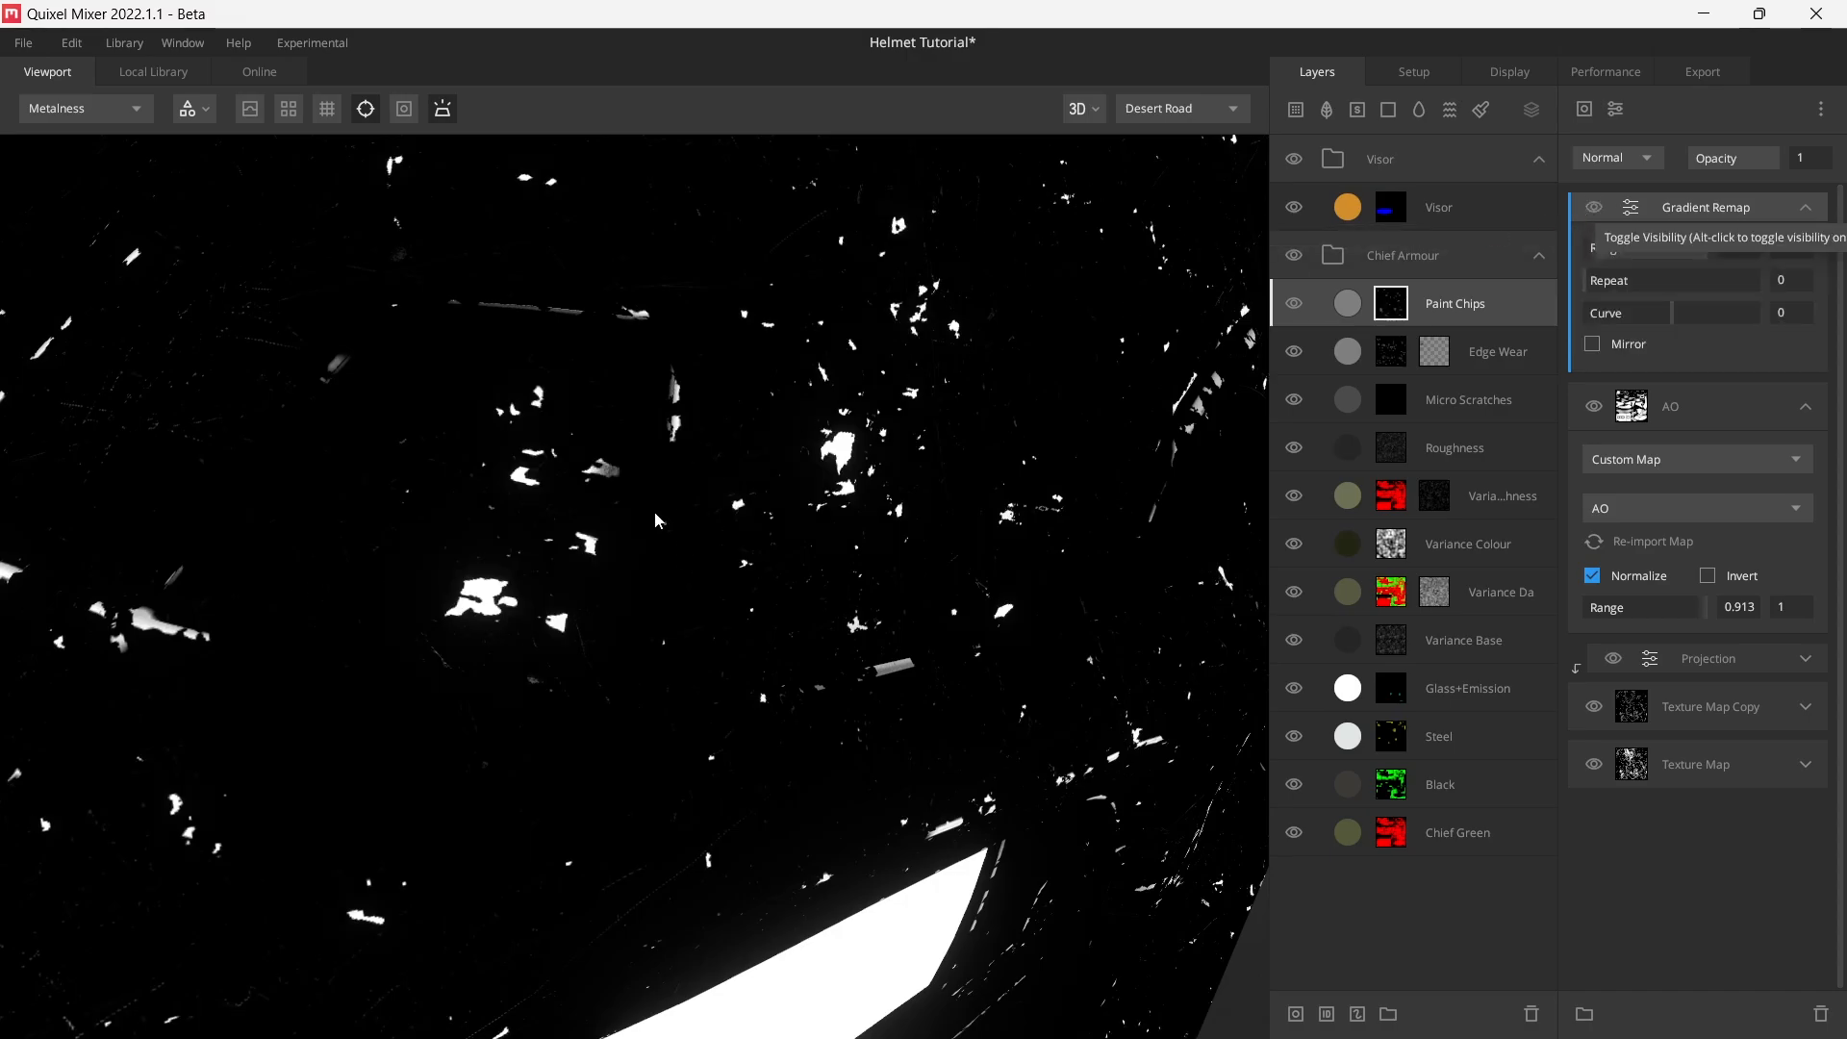
pyautogui.hotkey('shift', 'c')
pyautogui.press('c')
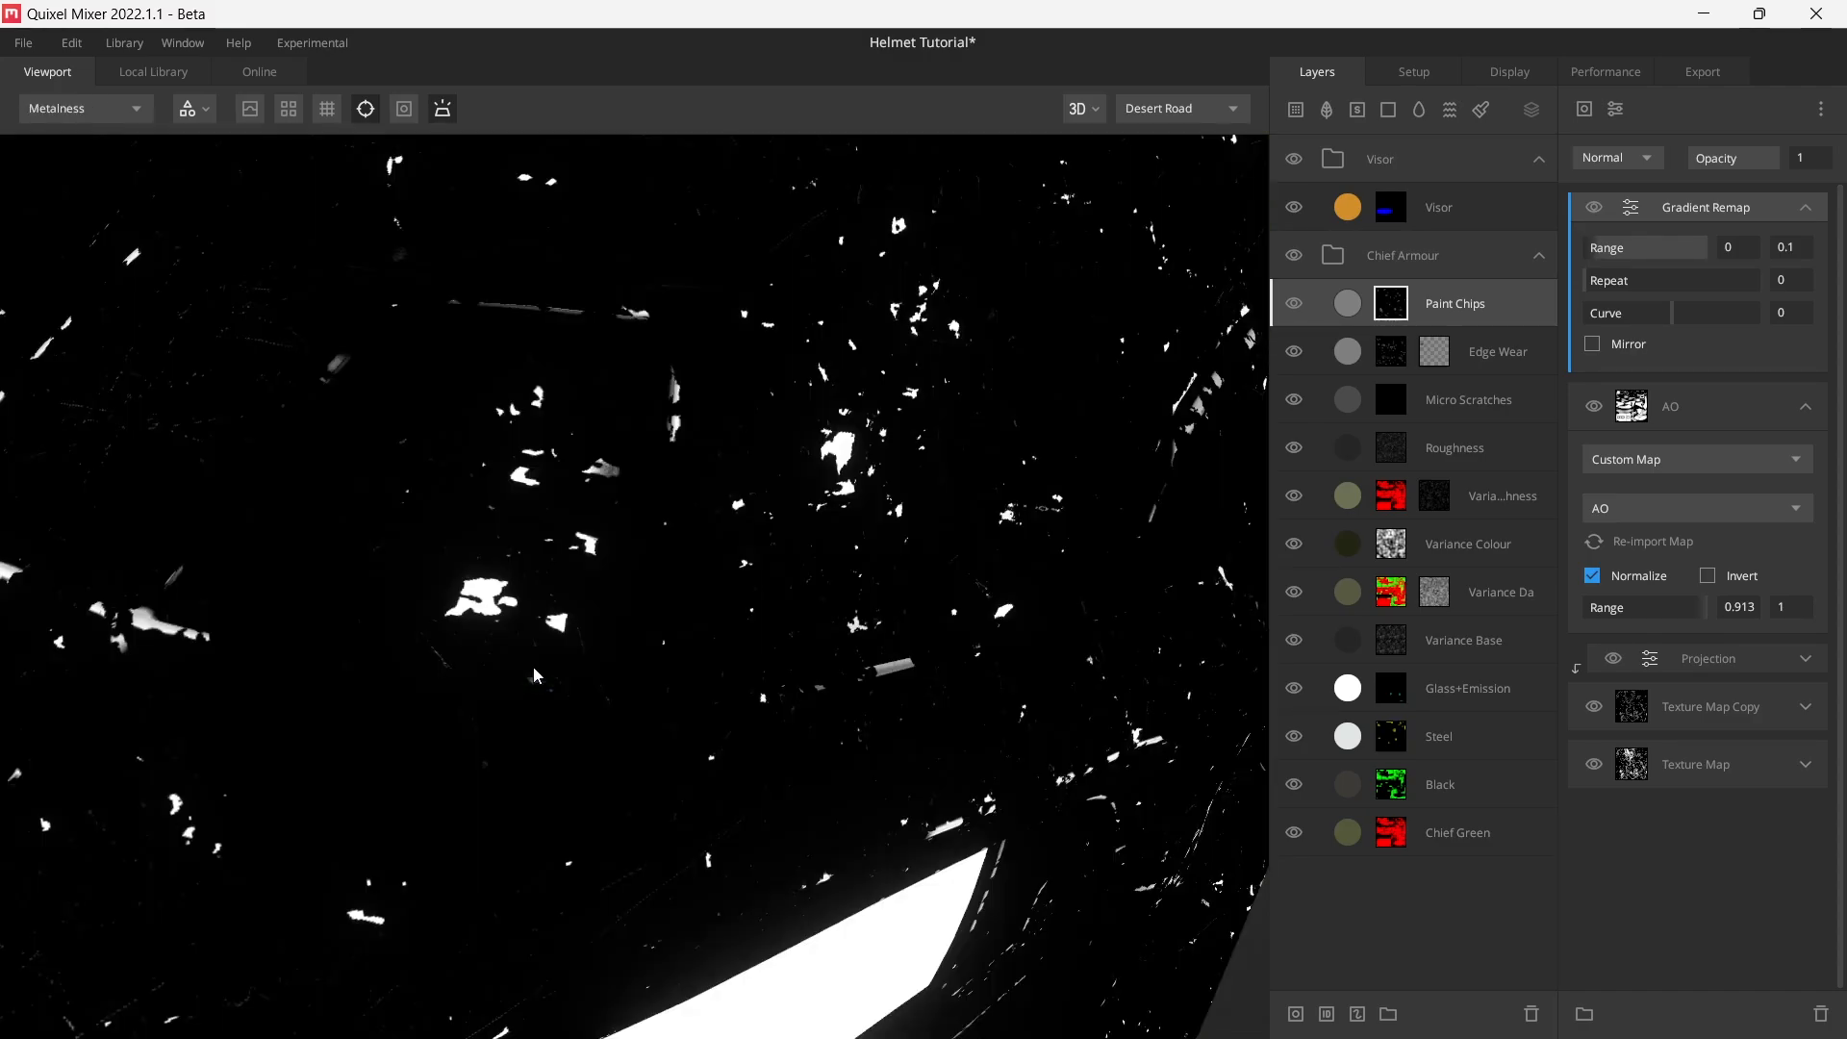
pyautogui.keyDown('alt'); pyautogui.moveTo(341, 632); pyautogui.dragTo(626, 664); pyautogui.keyUp('alt')
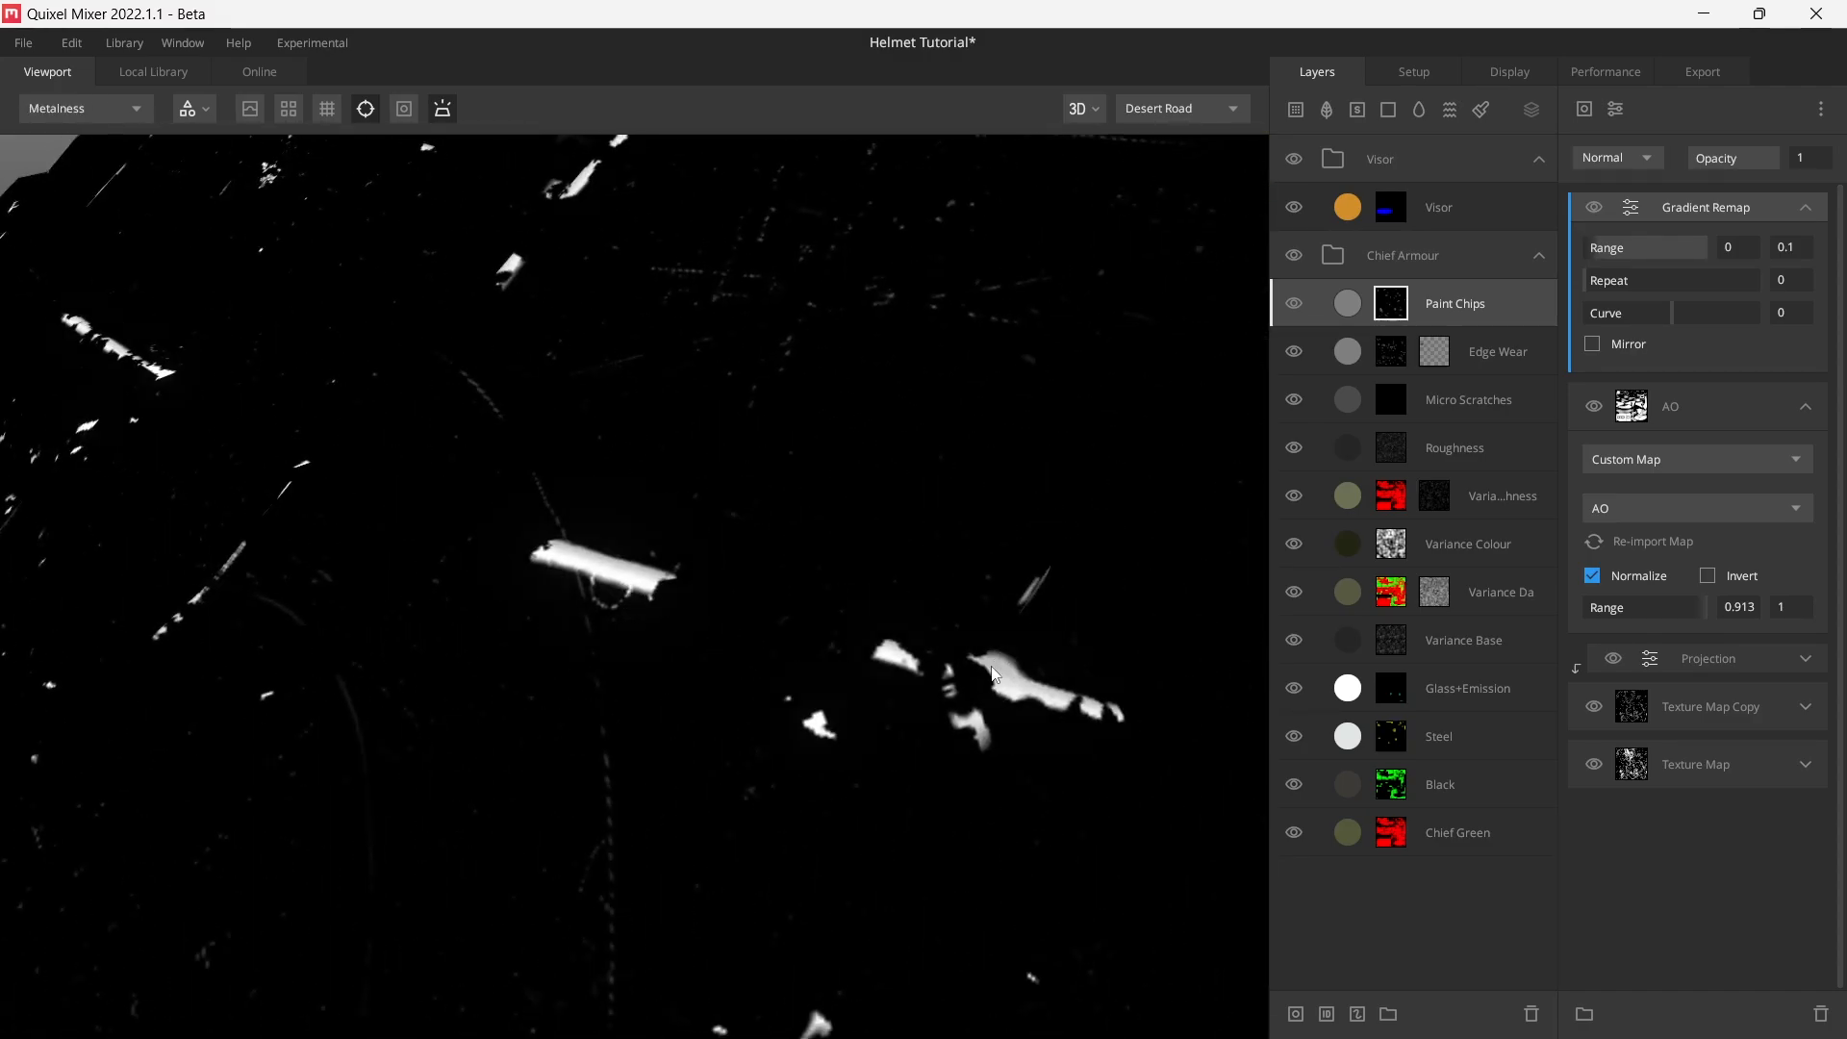
pyautogui.keyDown('alt'); pyautogui.moveTo(1021, 656); pyautogui.dragTo(753, 654); pyautogui.keyUp('alt')
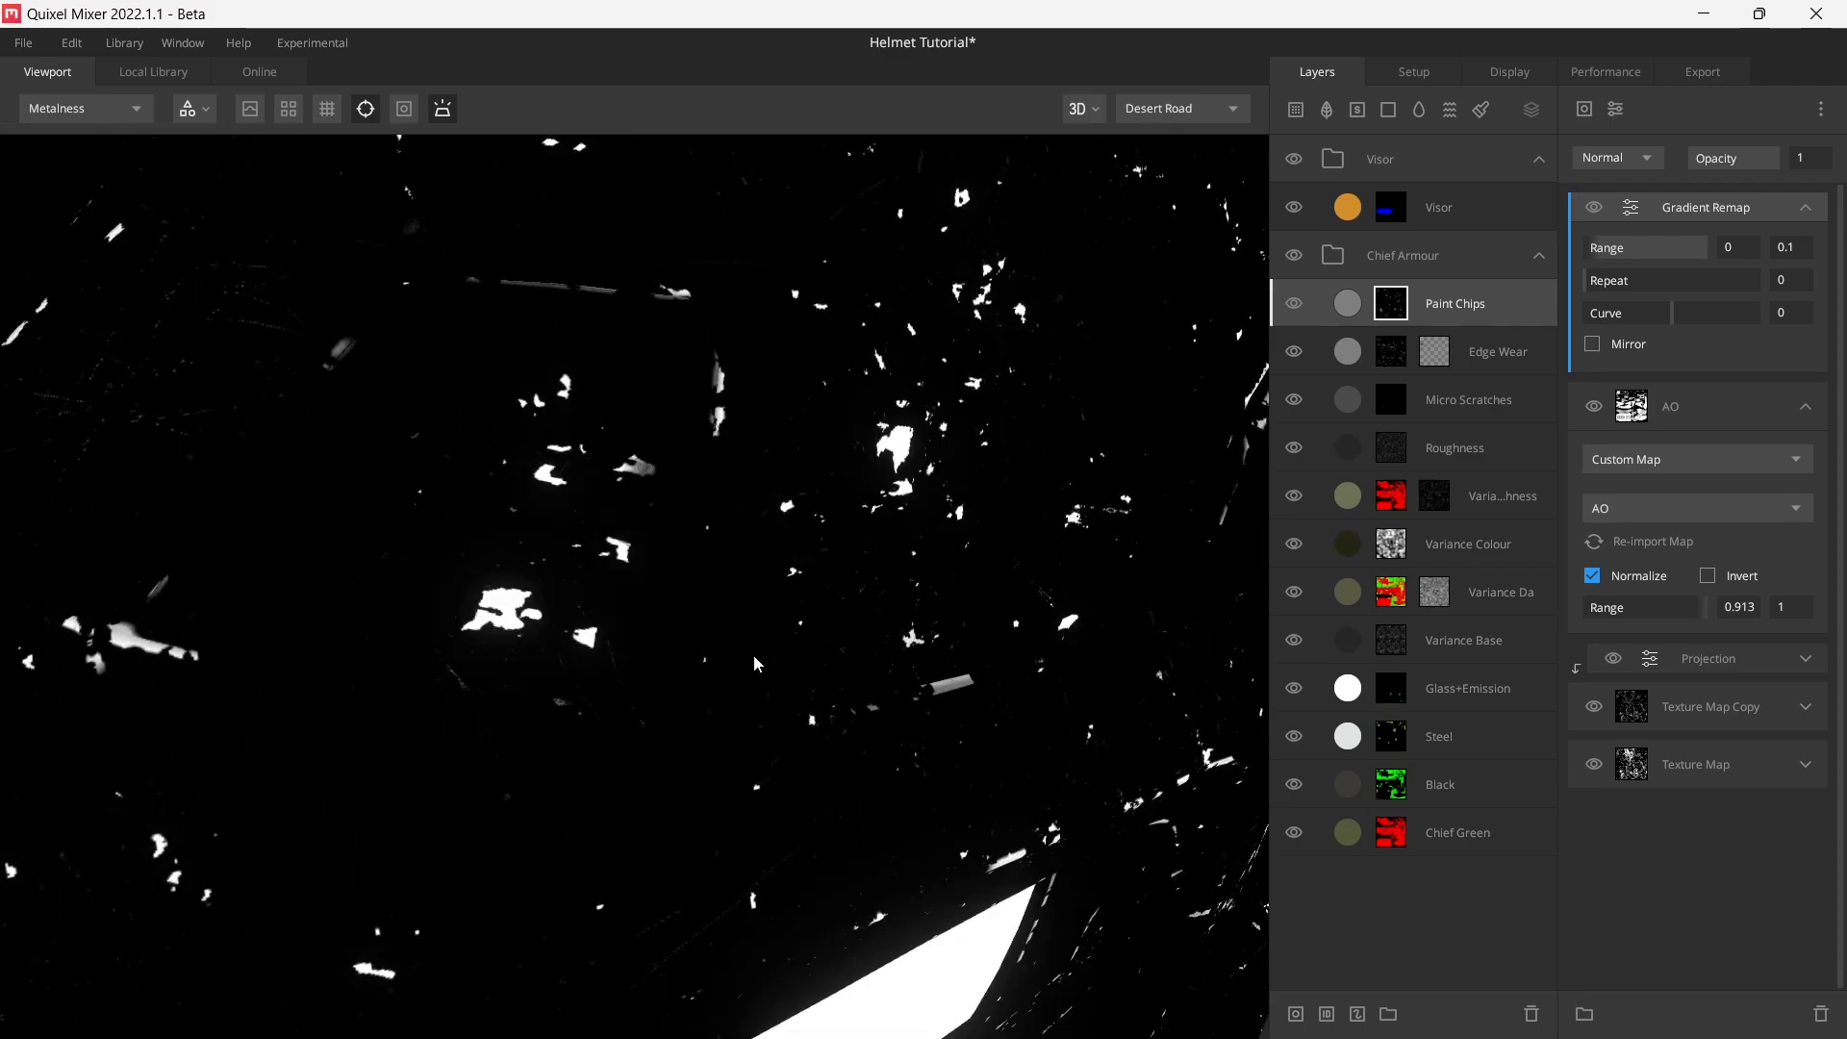
pyautogui.press('m')
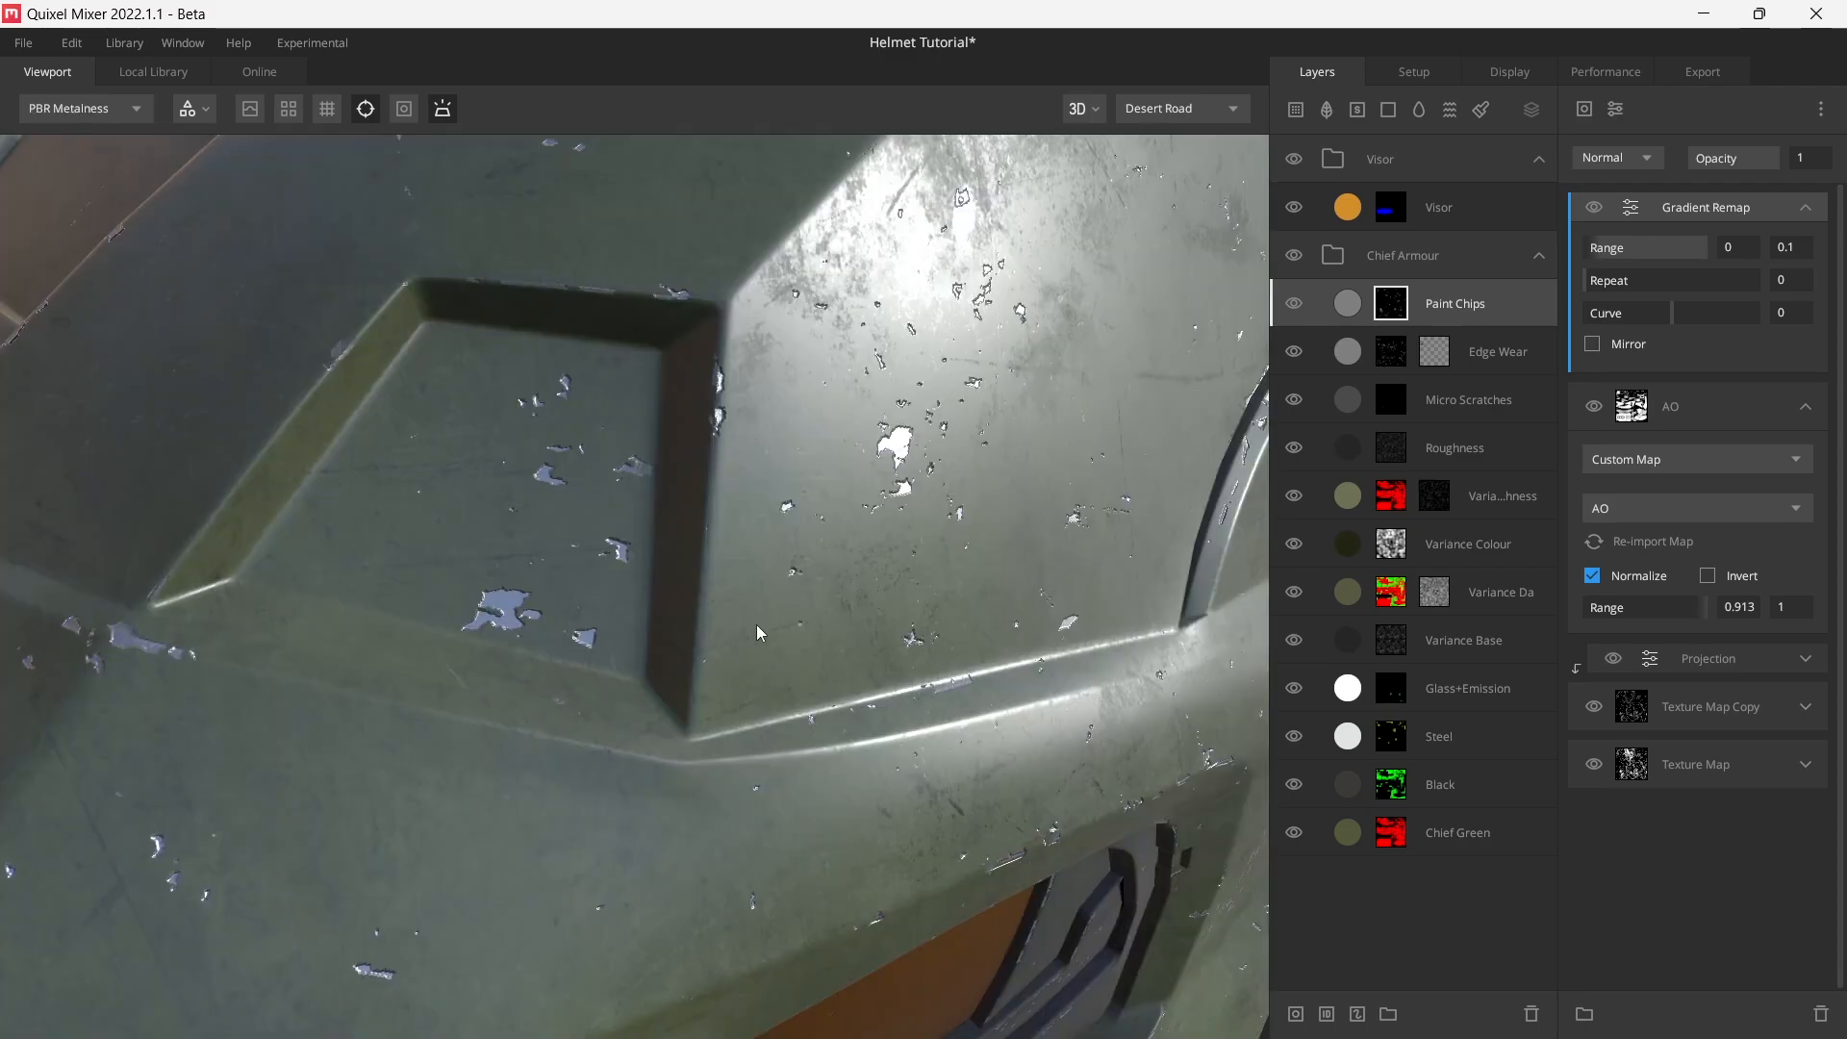
pyautogui.moveTo(800, 360); pyautogui.dragTo(841, 511)
pyautogui.scroll(-5, 829, 464)
# - Add a Worley 1 noise component directly above the AO in the Paint Chips mask, below the Gradient Remap
pyautogui.click(1807, 212)
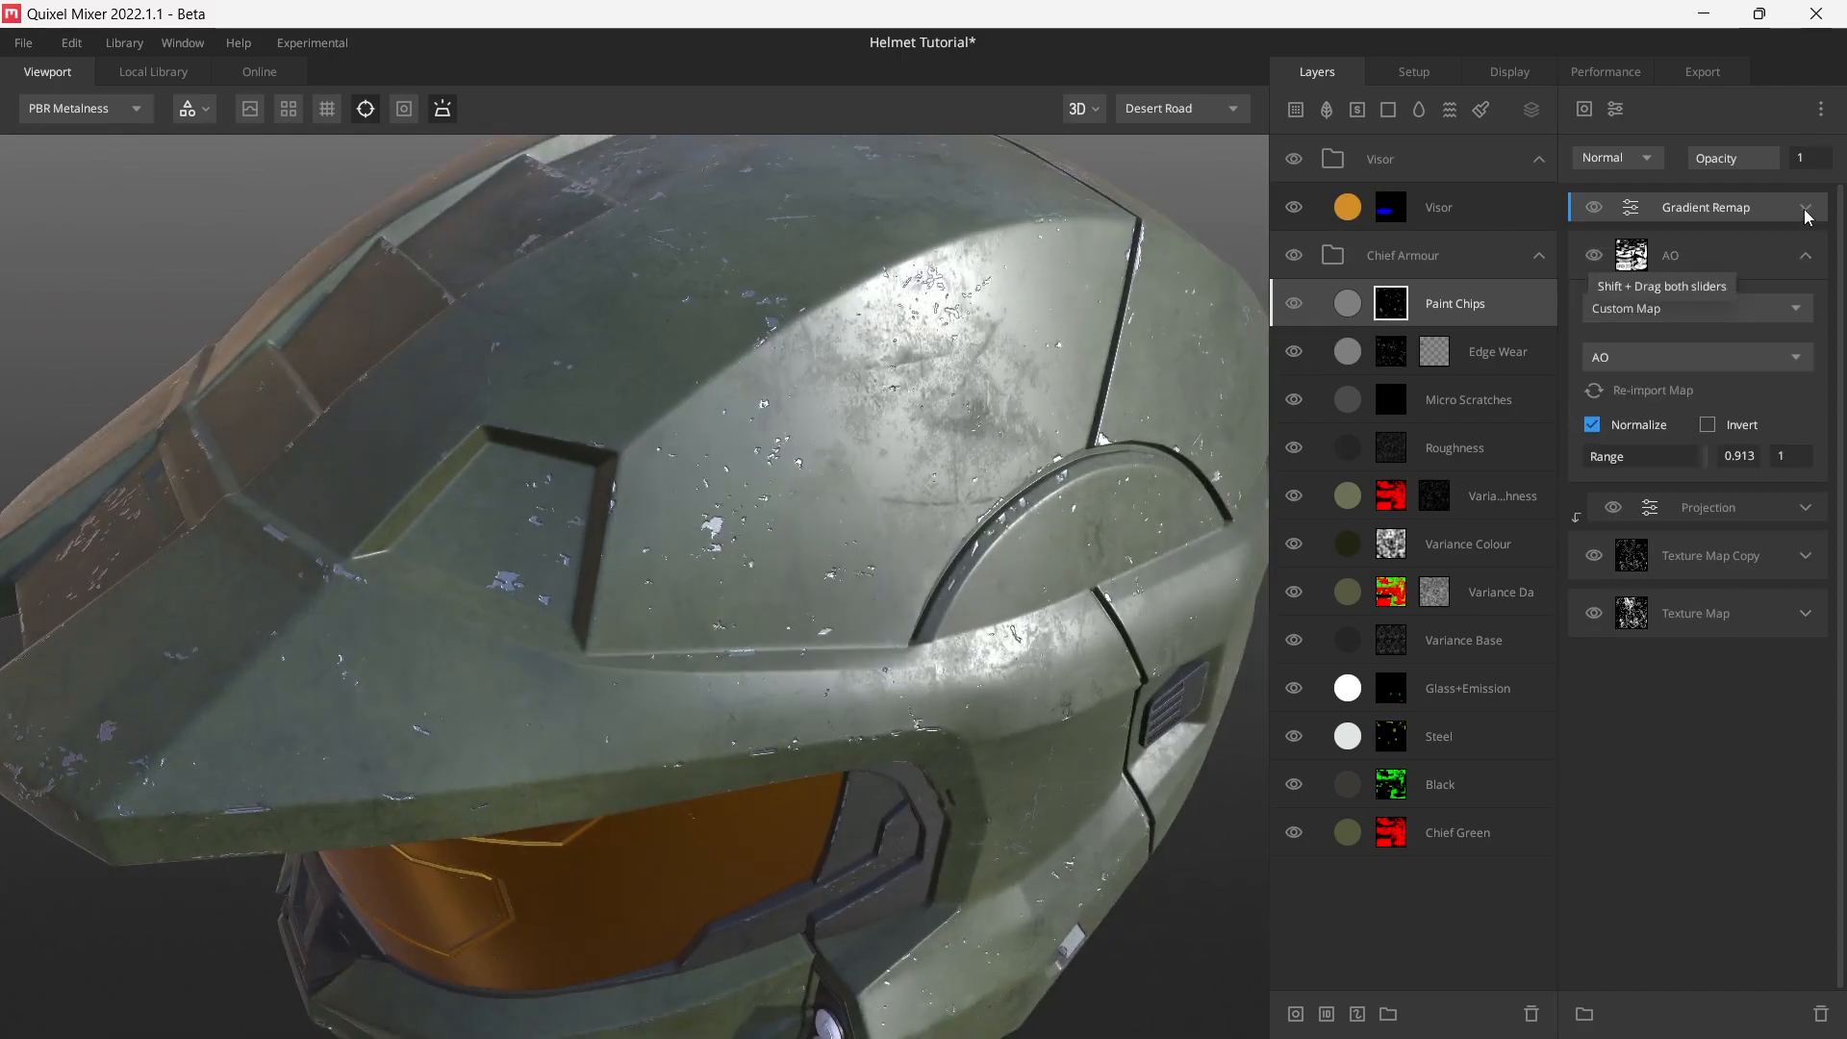
pyautogui.click(1723, 260)
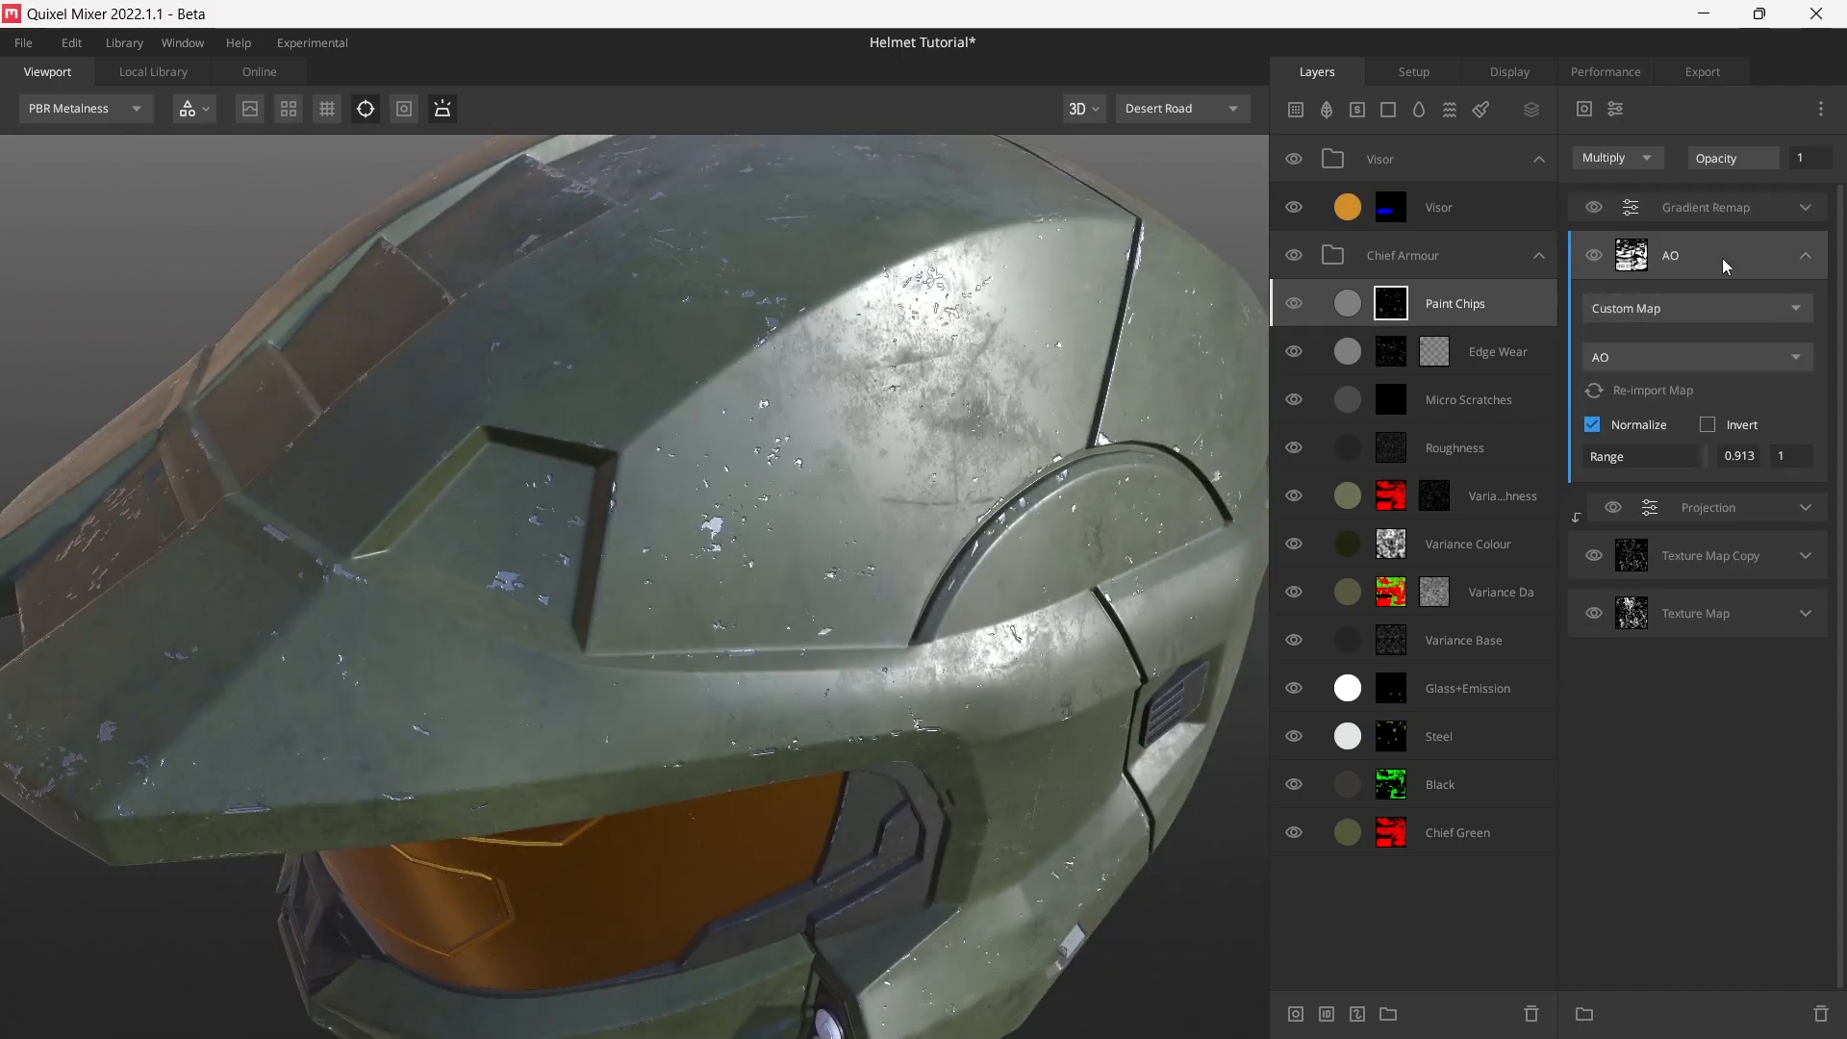
pyautogui.click(1585, 110)
pyautogui.moveTo(1649, 198)
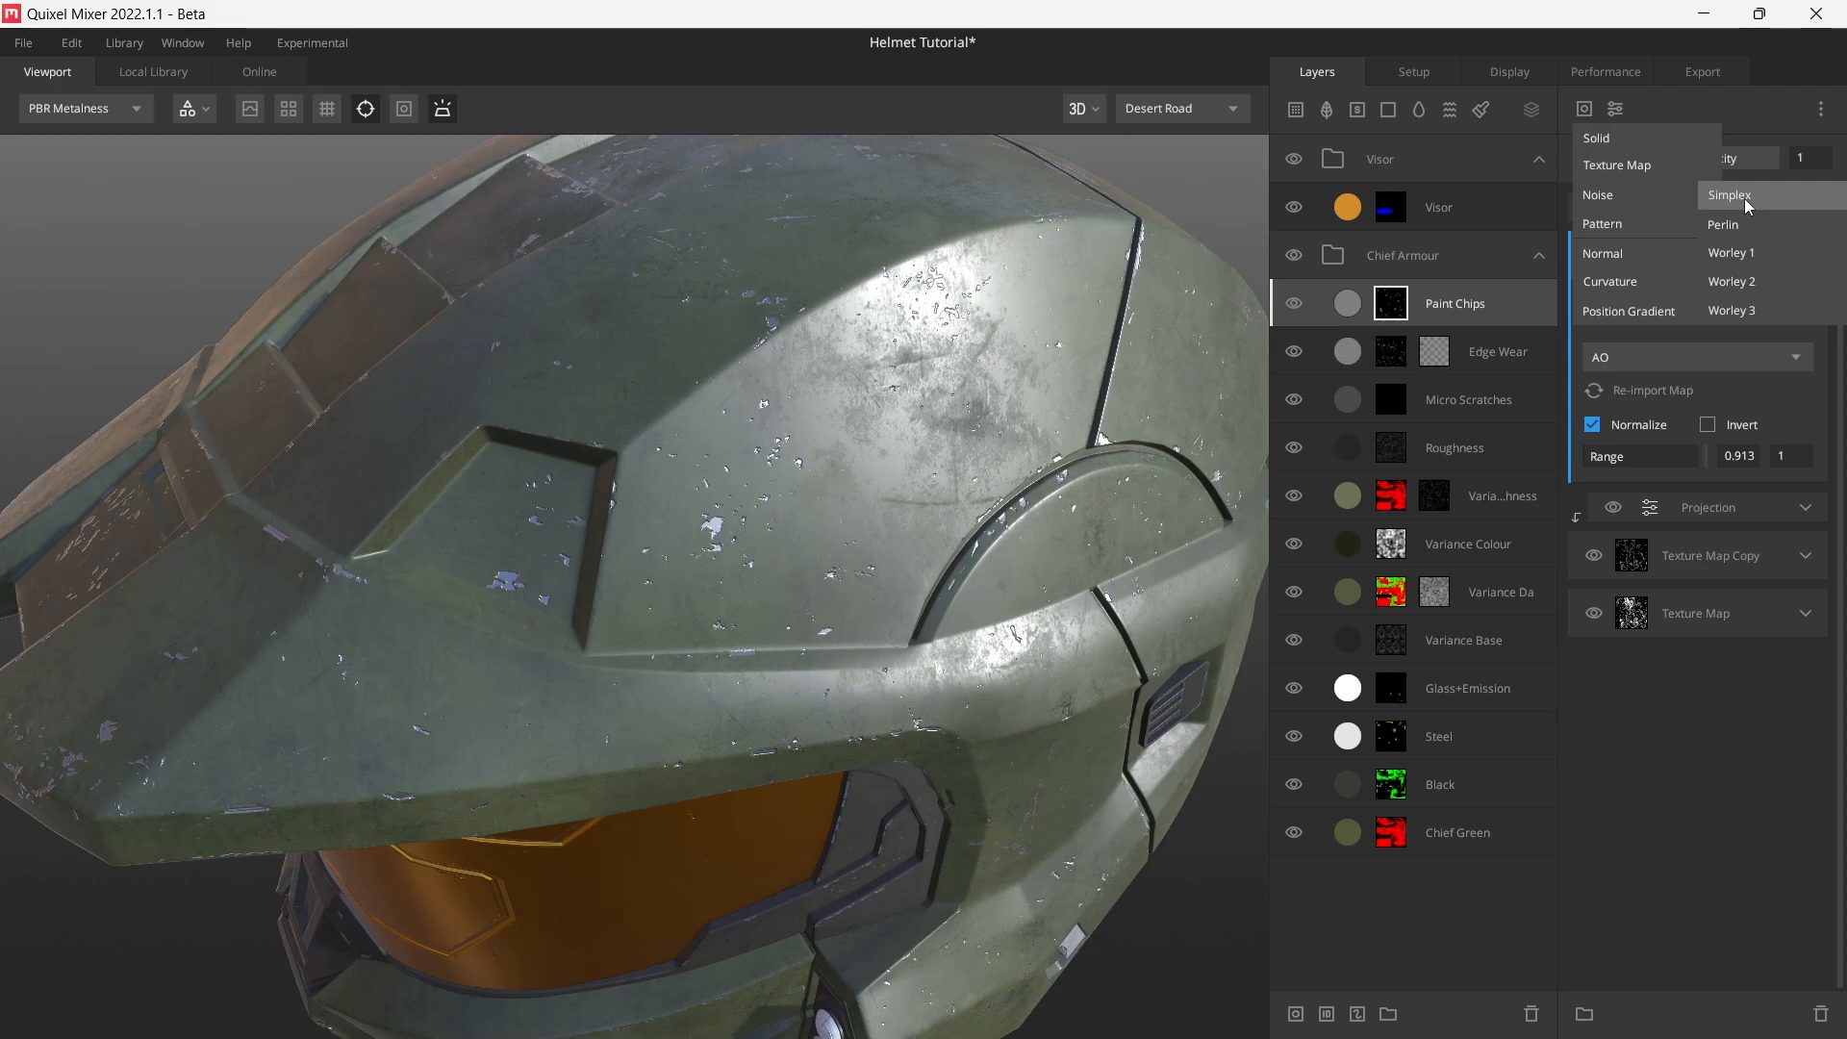
pyautogui.click(1765, 250)
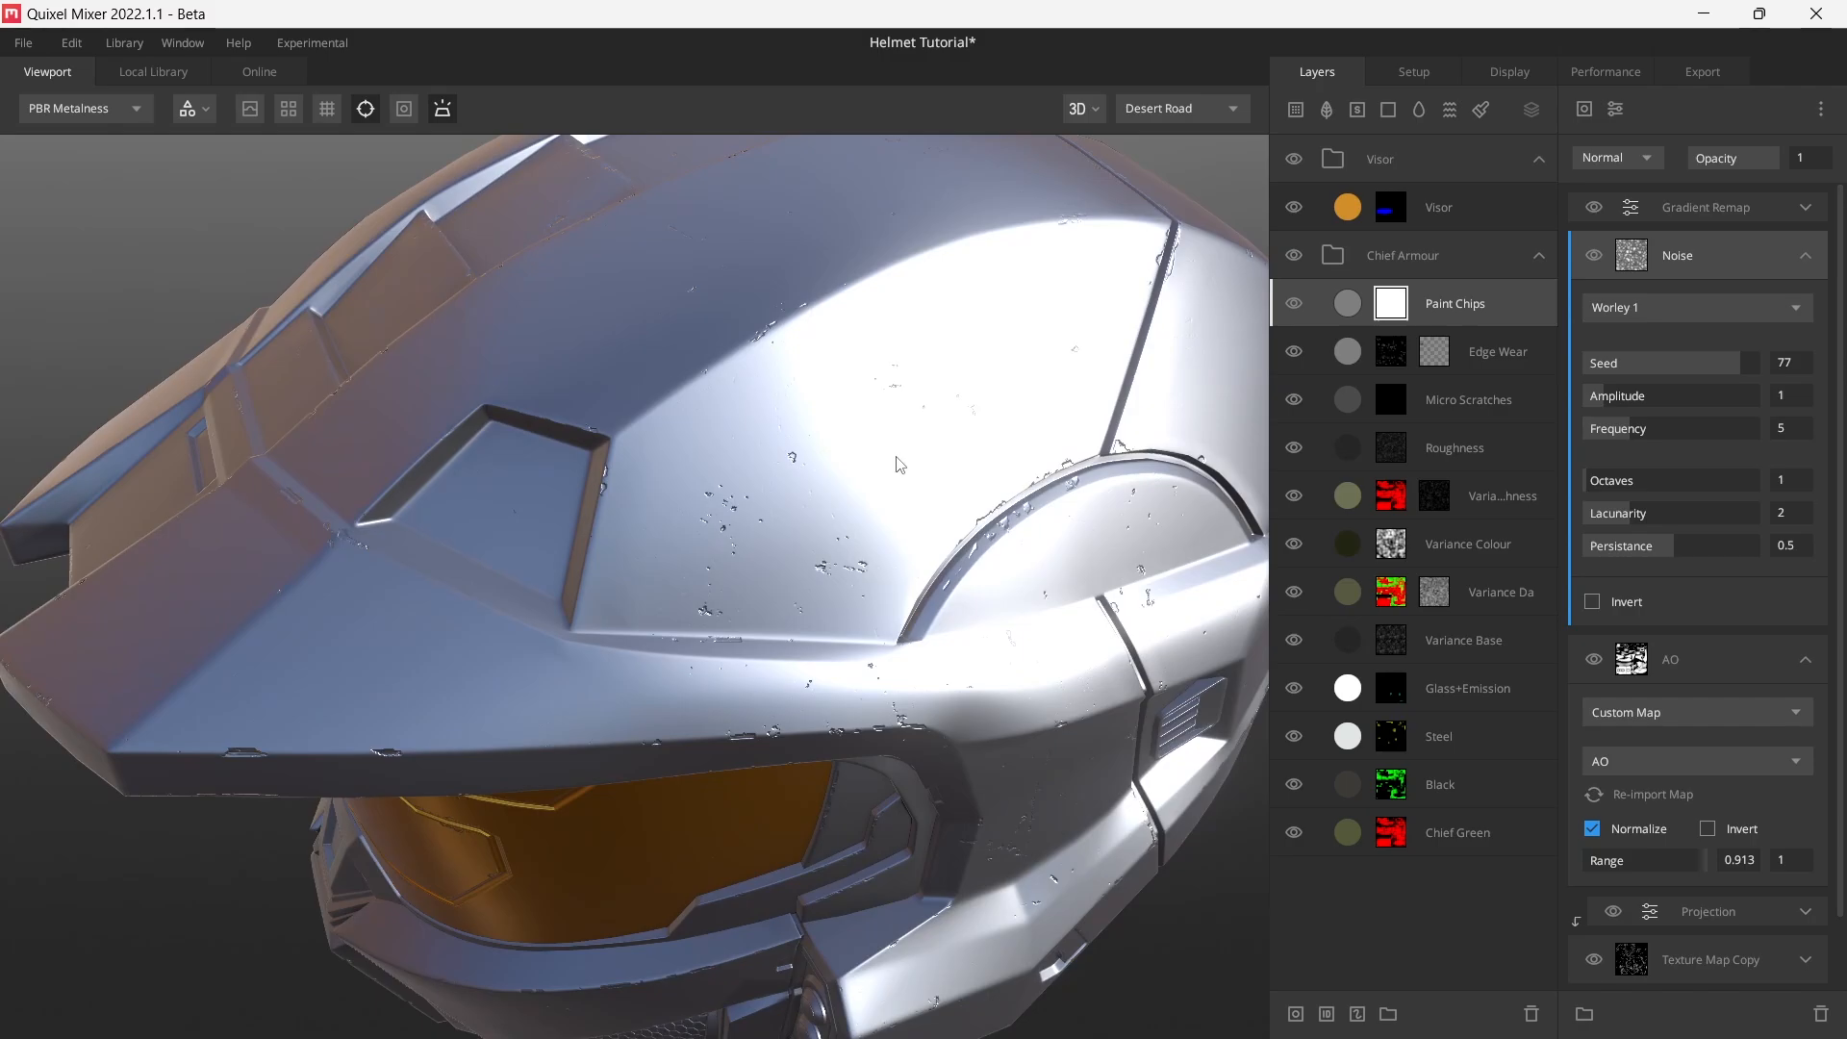
# - View the Paint Chips layer mask and set the noise component's blend mode to Multiply
pyautogui.press('m')
pyautogui.moveTo(878, 497); pyautogui.dragTo(848, 526, button='middle')
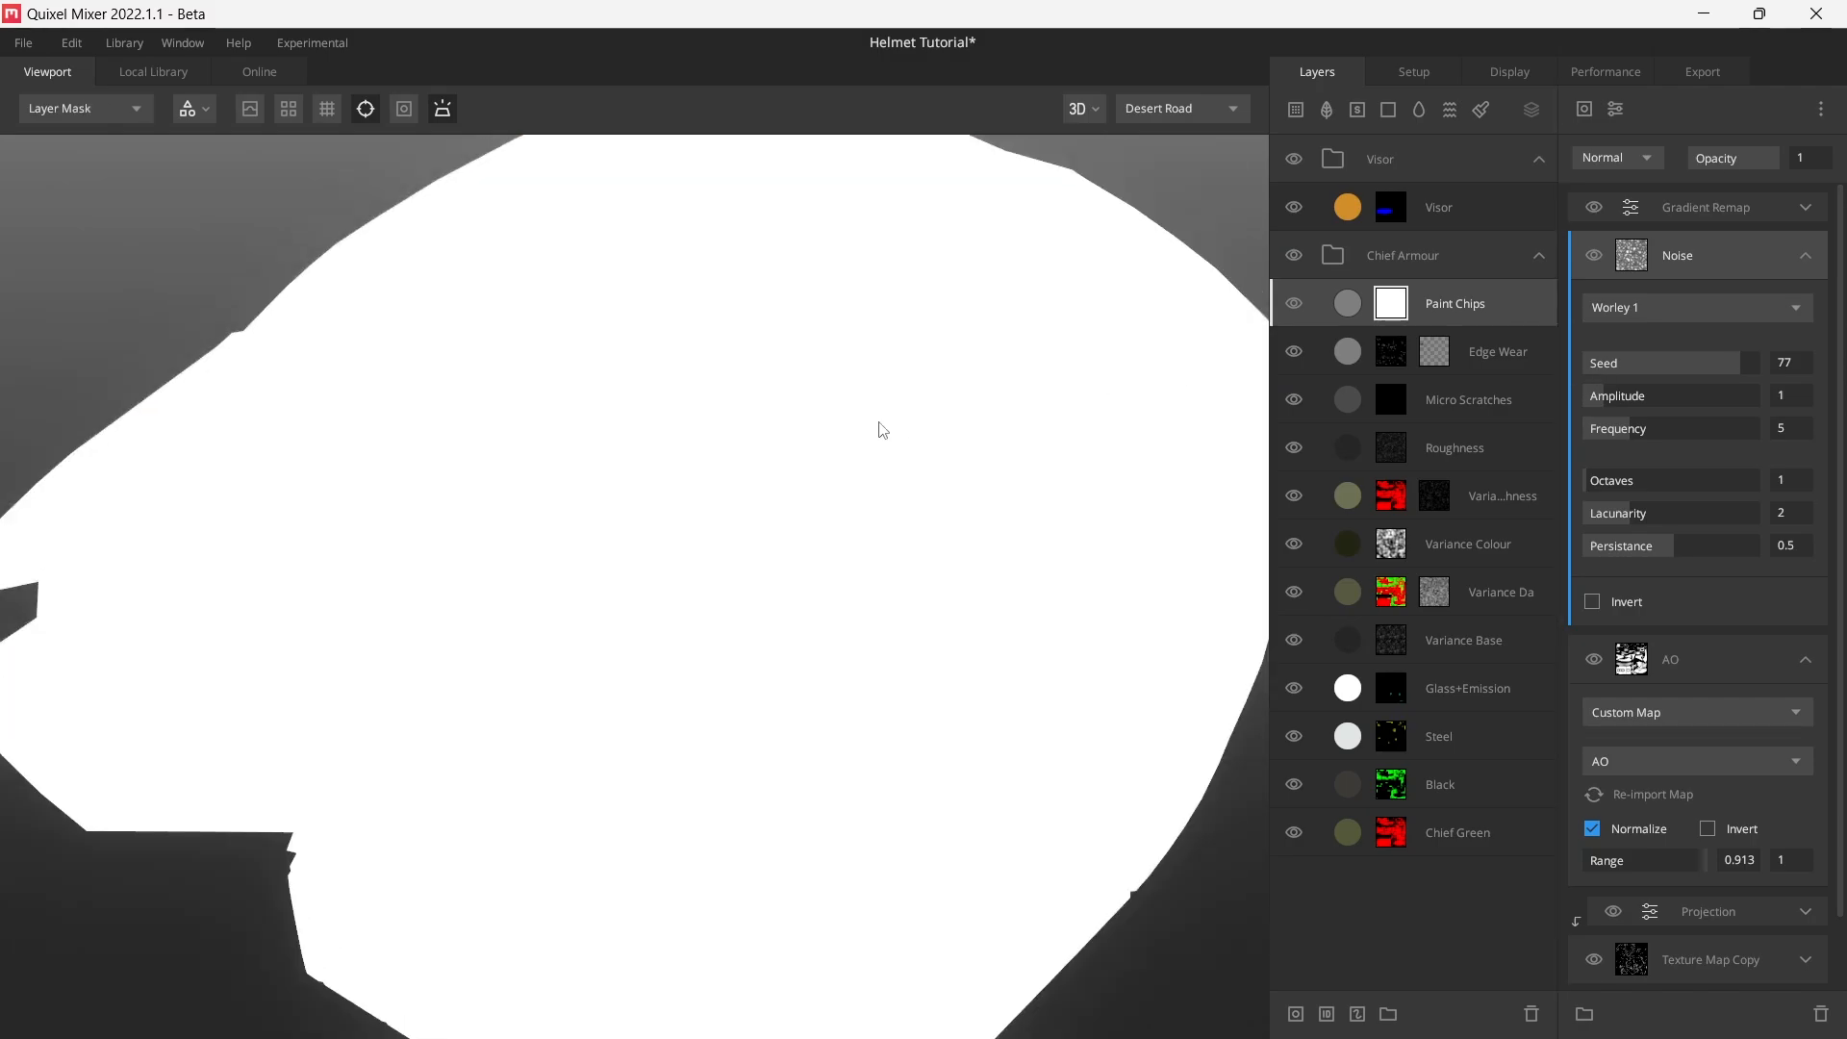
pyautogui.click(1645, 157)
pyautogui.click(1637, 270)
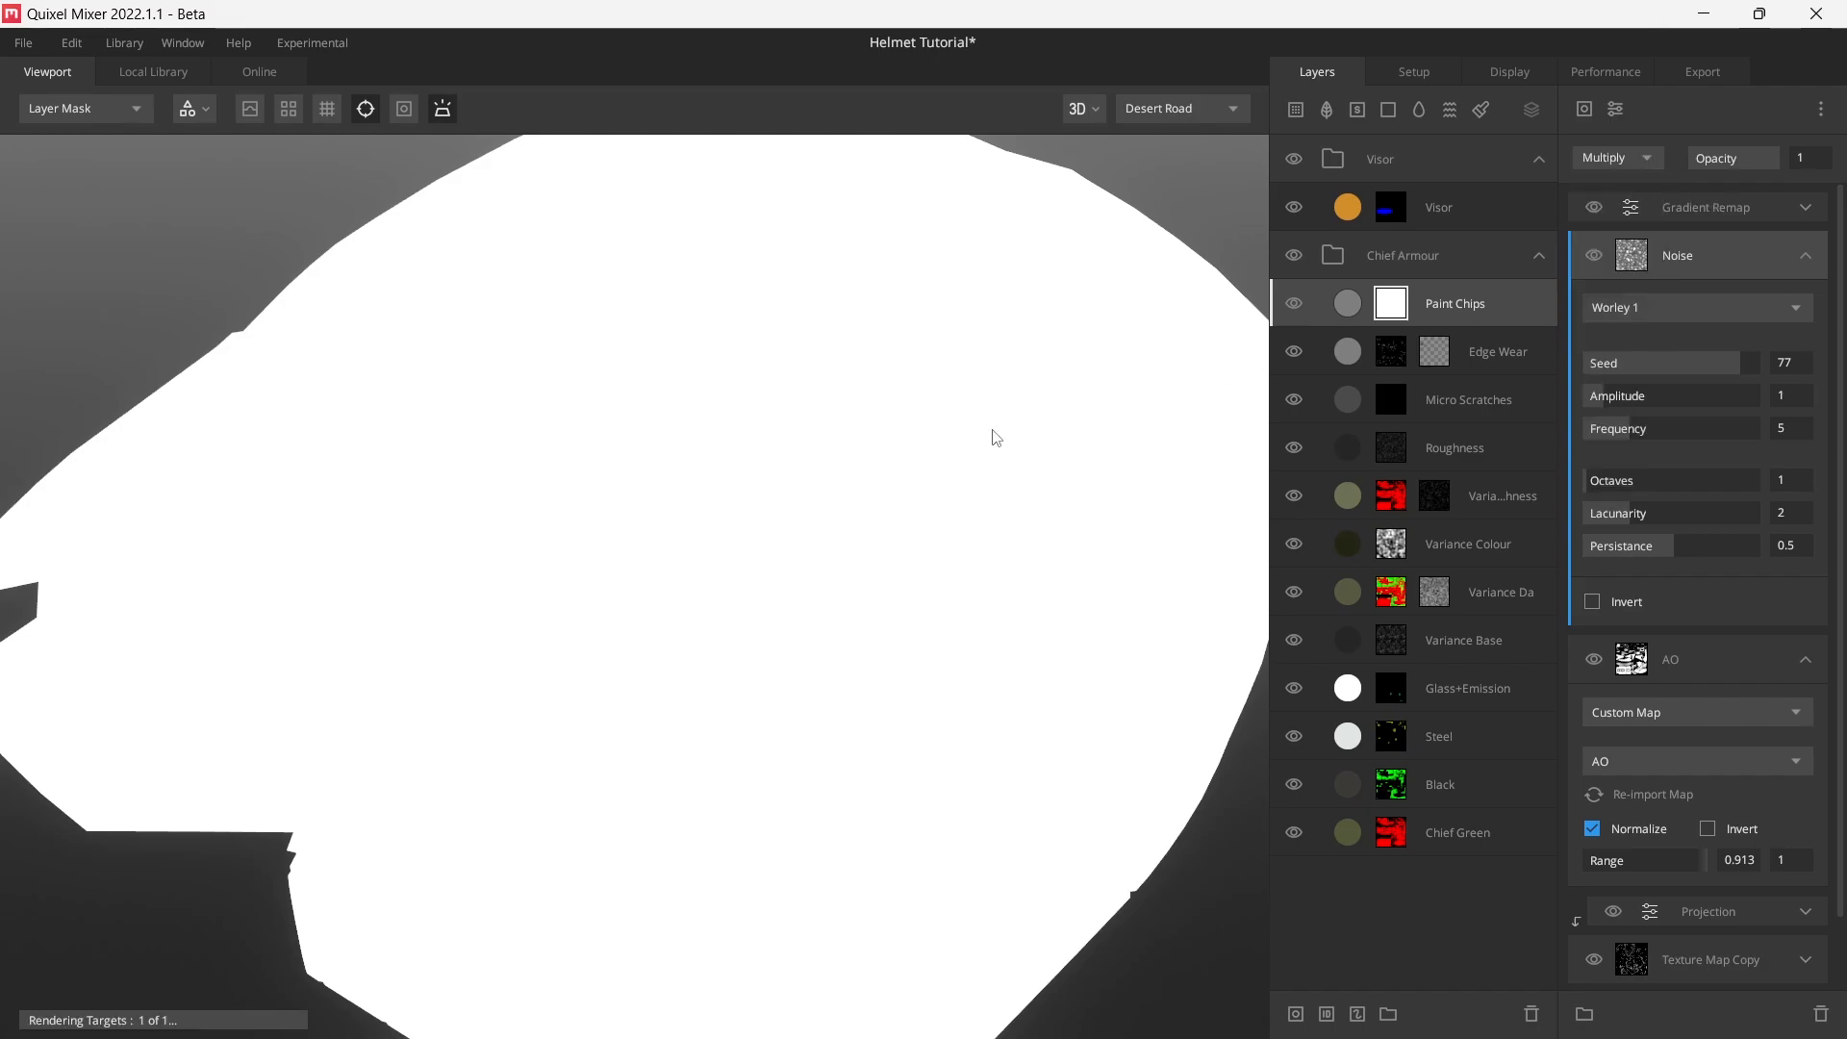
# - Set the noise seed to 78 and amplitude to 10, then isolate the noise and set its frequency to 20
pyautogui.scroll(-2, 958, 429)
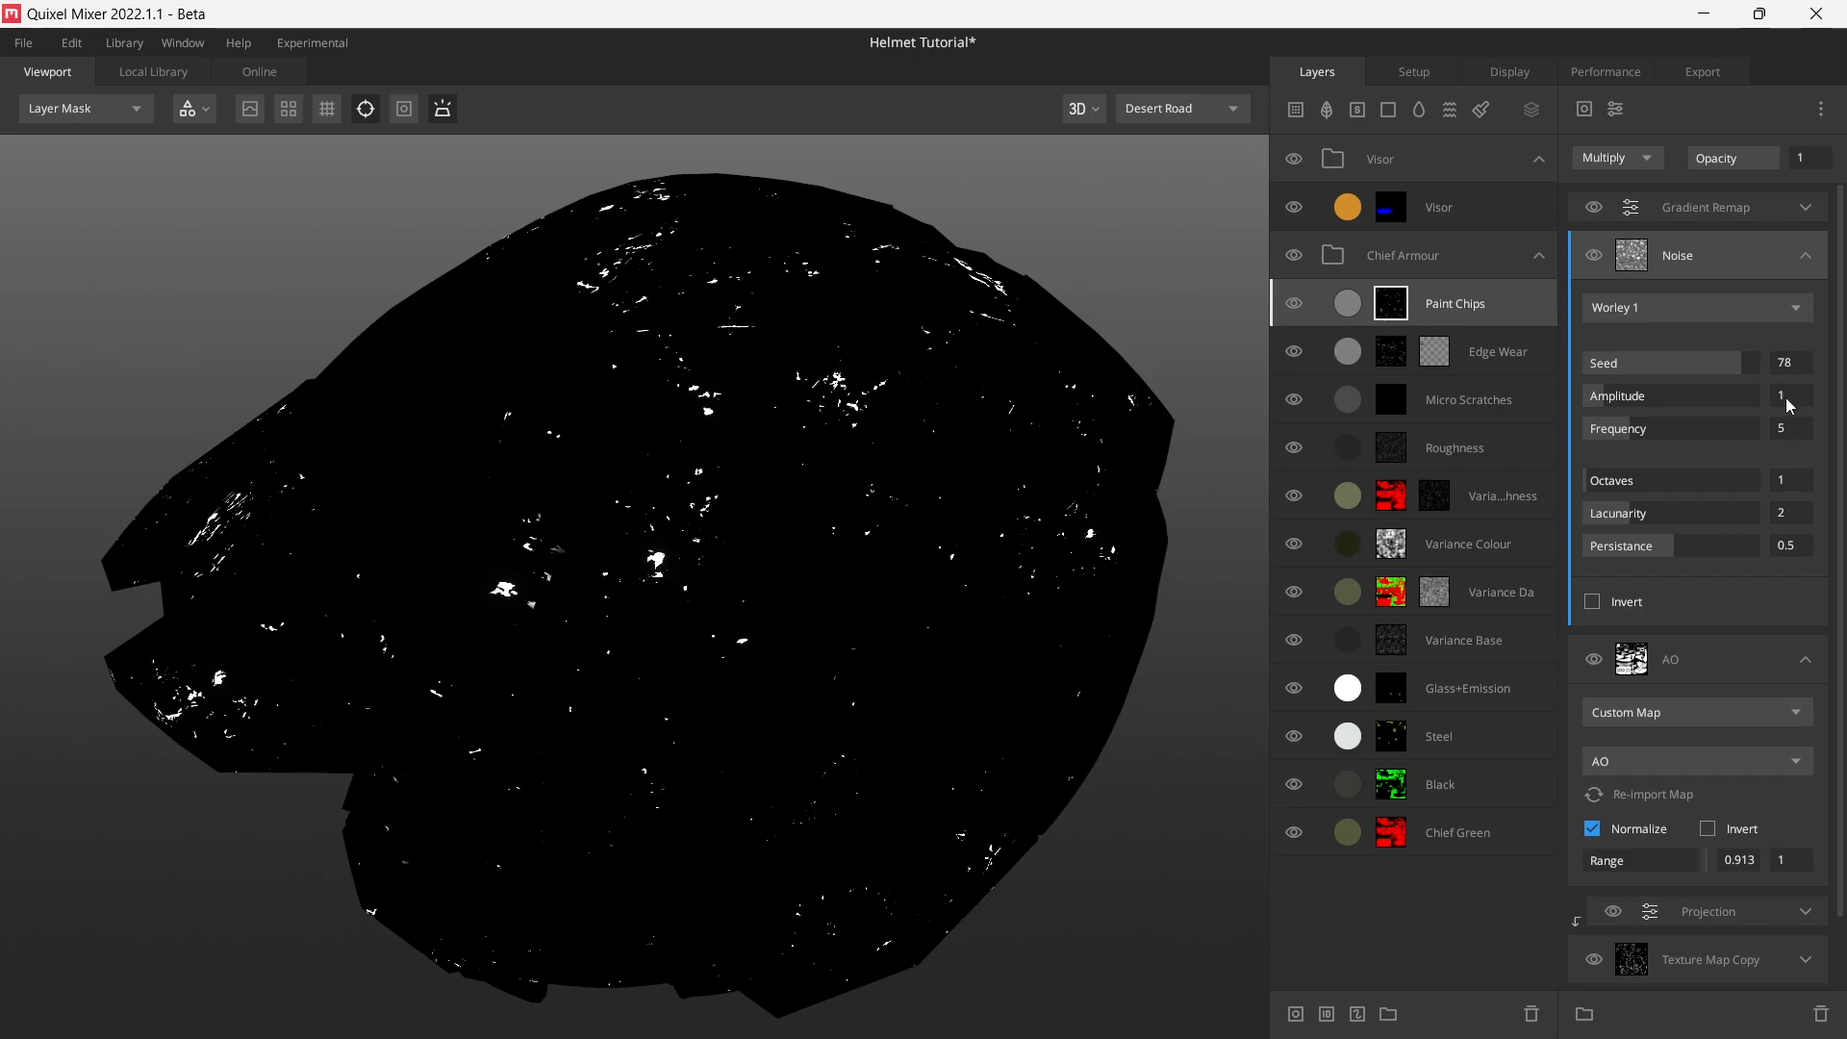
pyautogui.press('Return')
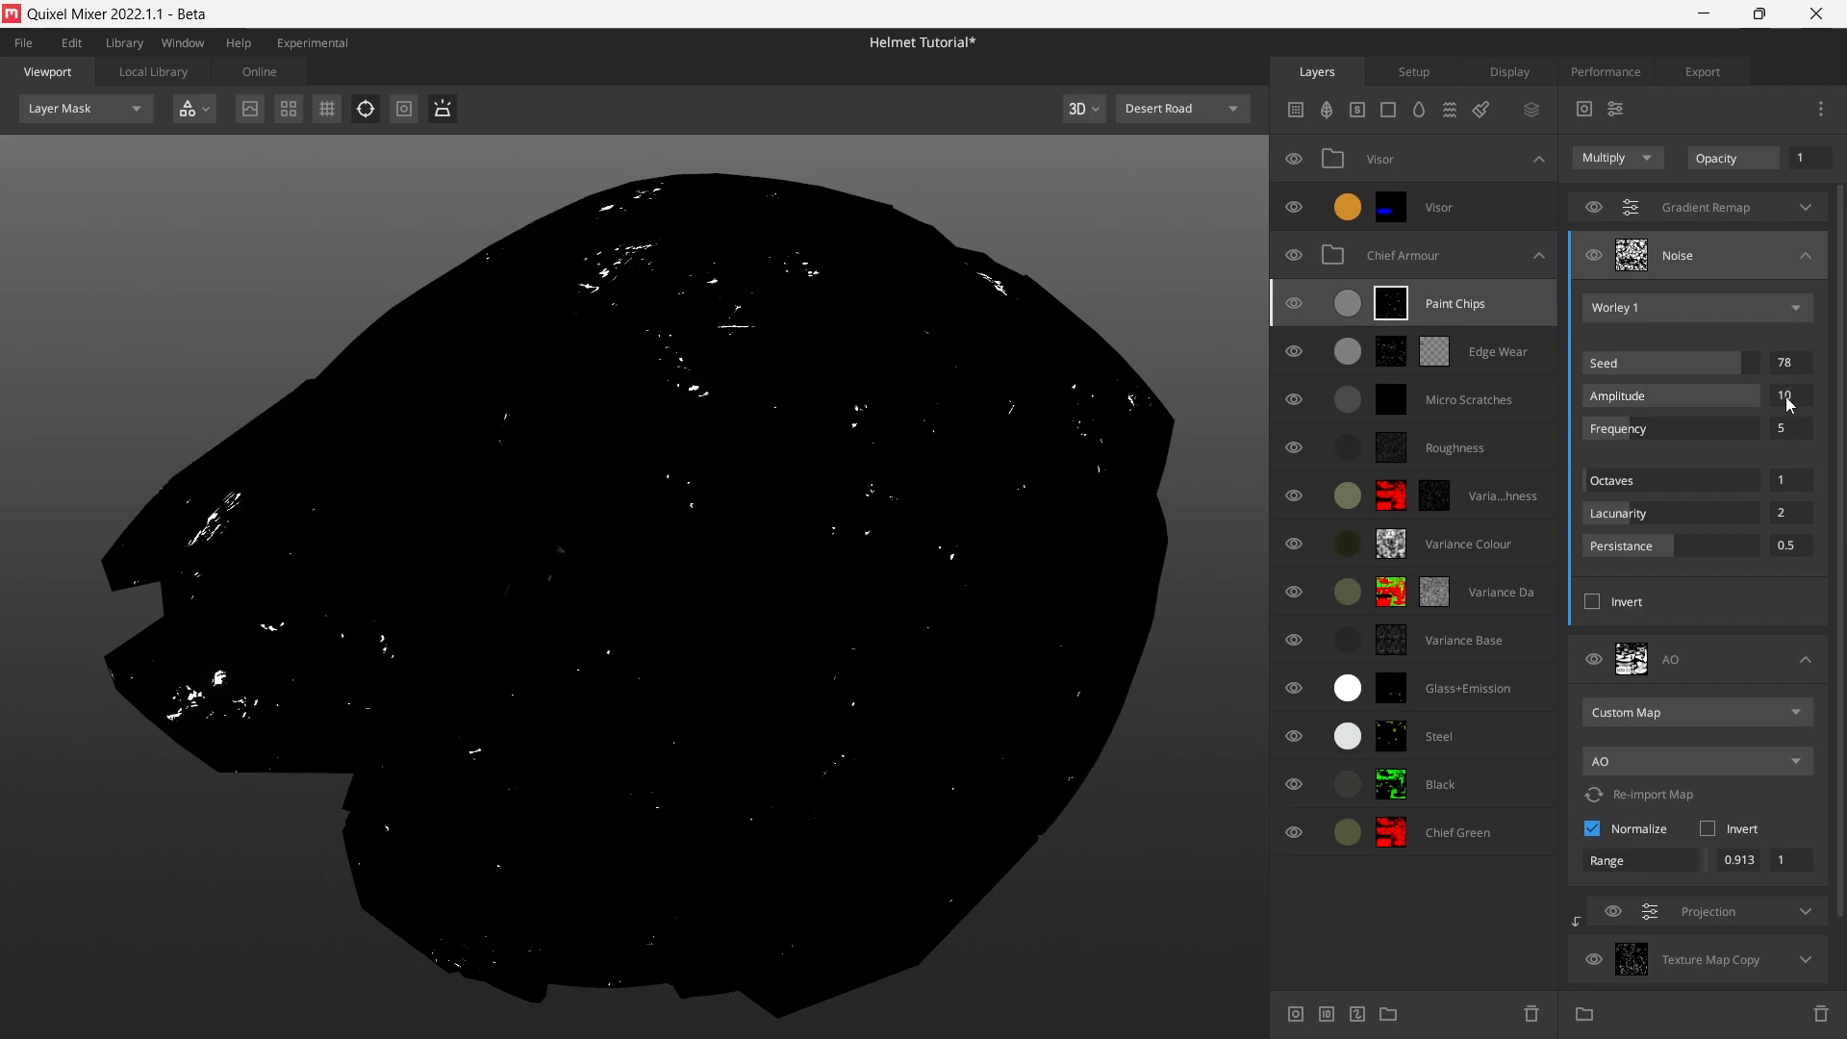
pyautogui.keyDown('alt'); pyautogui.click(1593, 256); pyautogui.keyUp('alt')
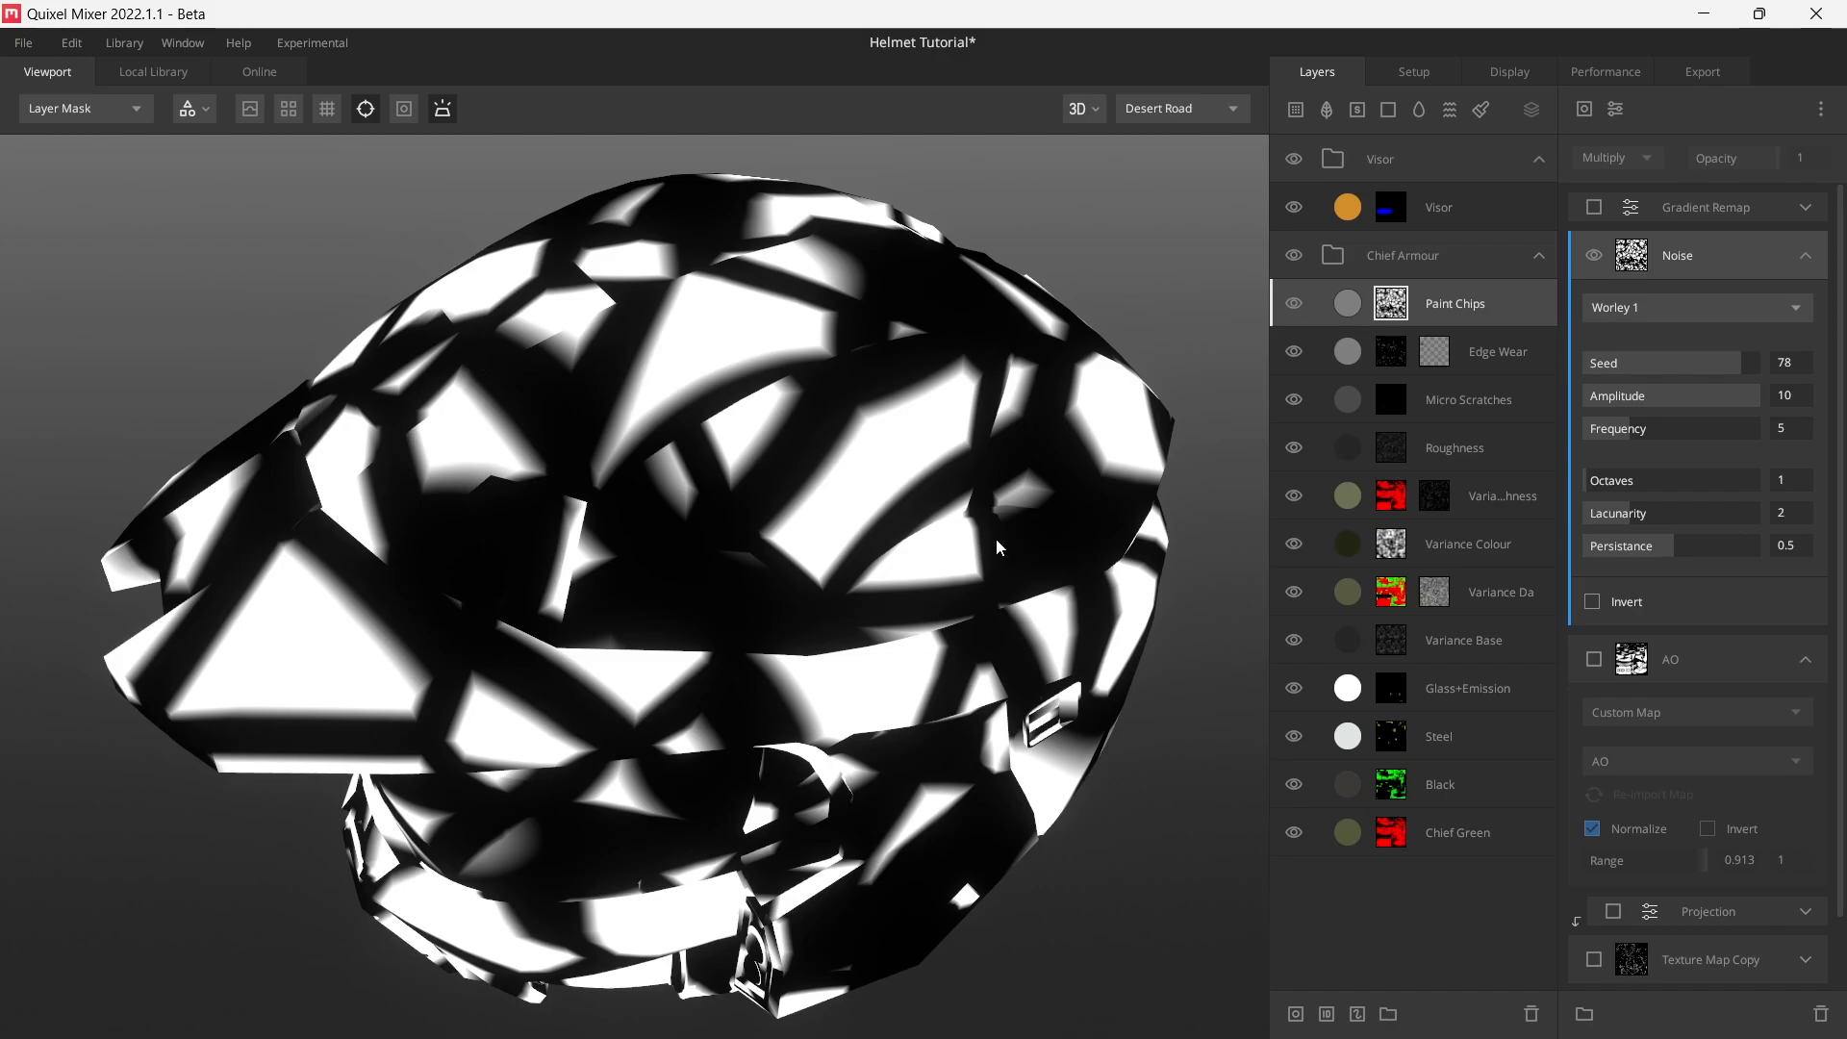
pyautogui.click(1791, 433)
pyautogui.write('20')
pyautogui.press('Return')
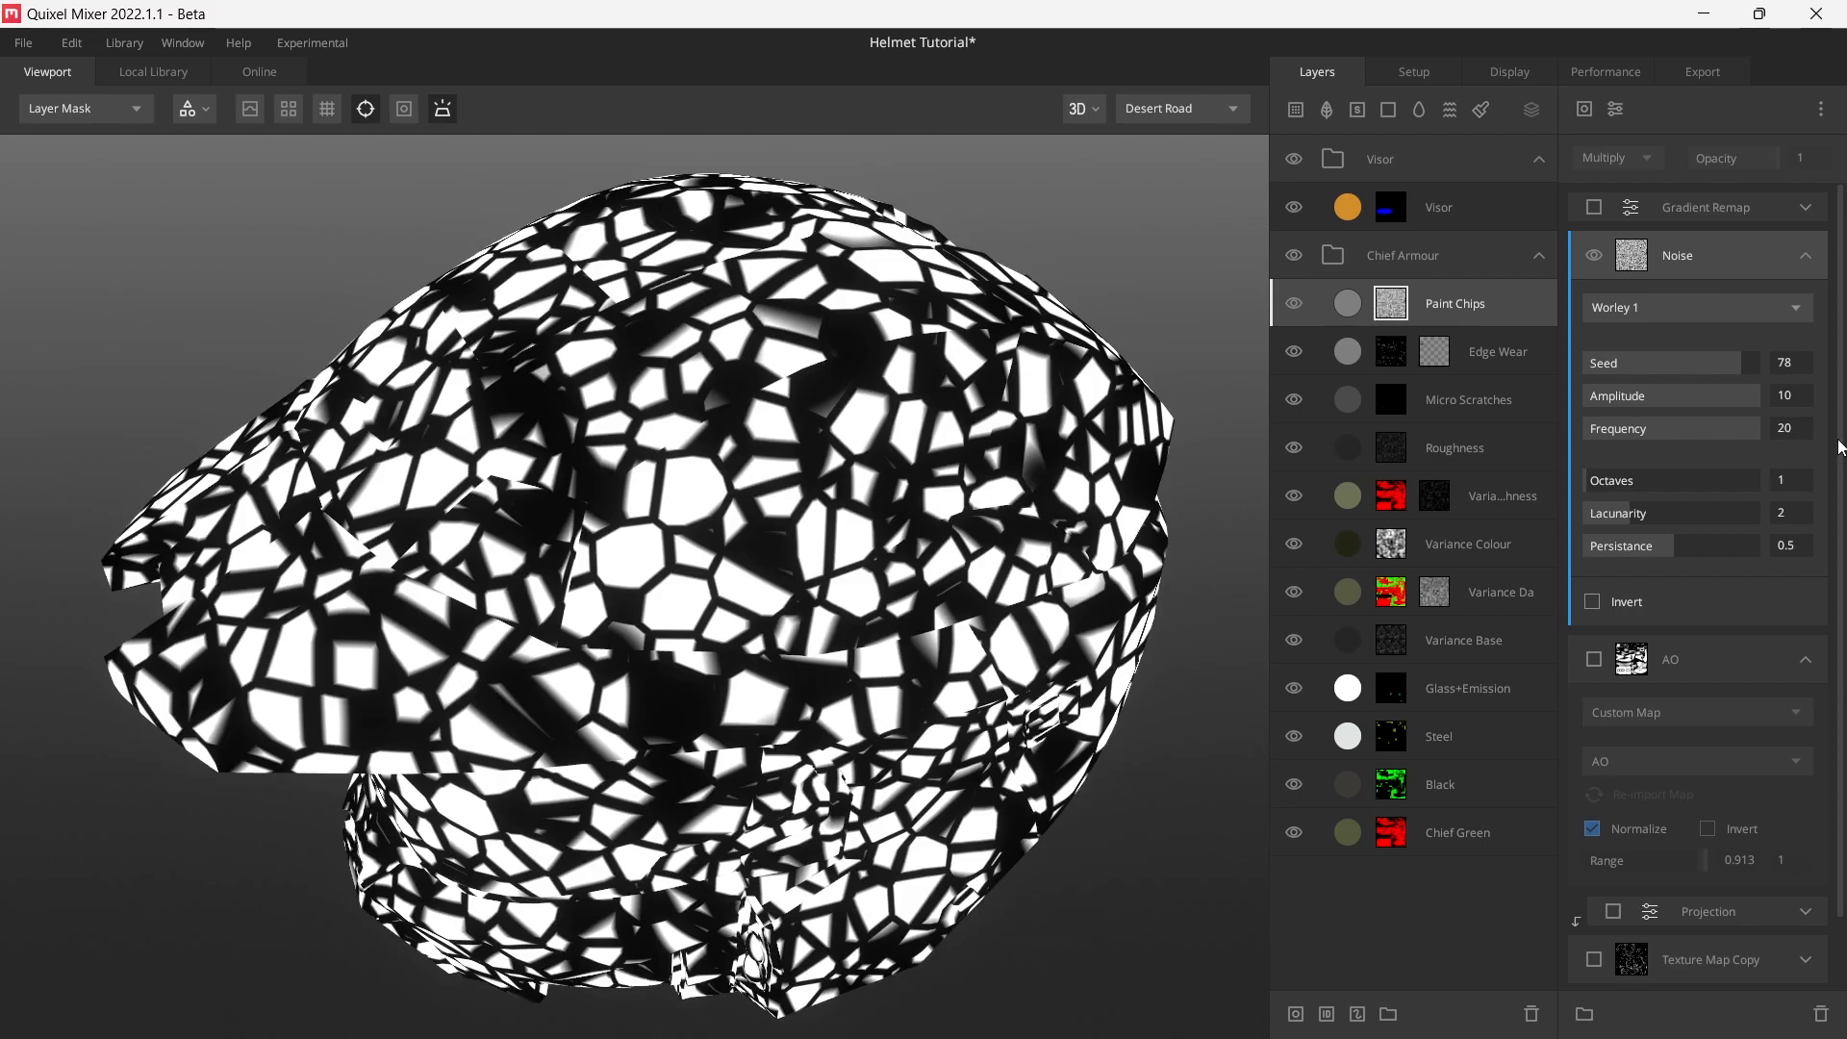
# - Set the noise lacunarity to 1.5 and persistance to 1, and restore the visibility of the other mask components
pyautogui.click(1789, 515)
pyautogui.write('1.5')
pyautogui.press('Return')
pyautogui.press('Return')
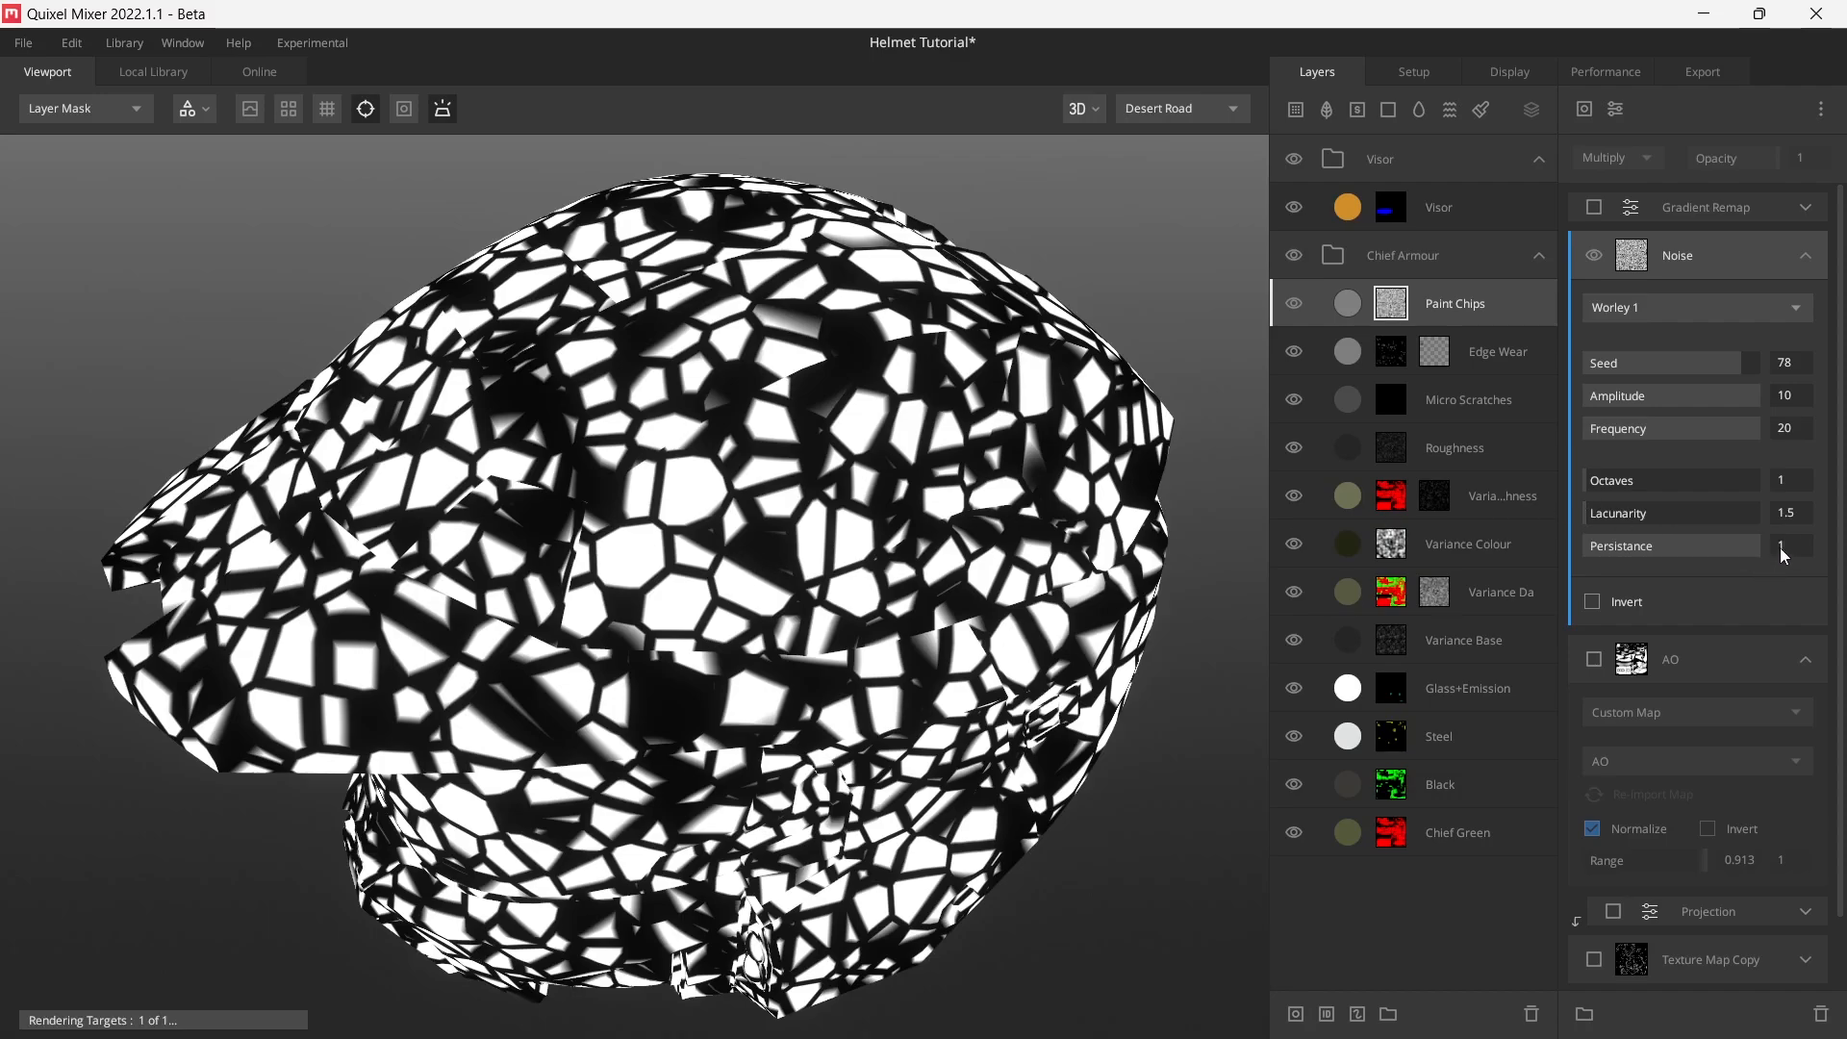
pyautogui.moveTo(937, 506); pyautogui.dragTo(913, 518)
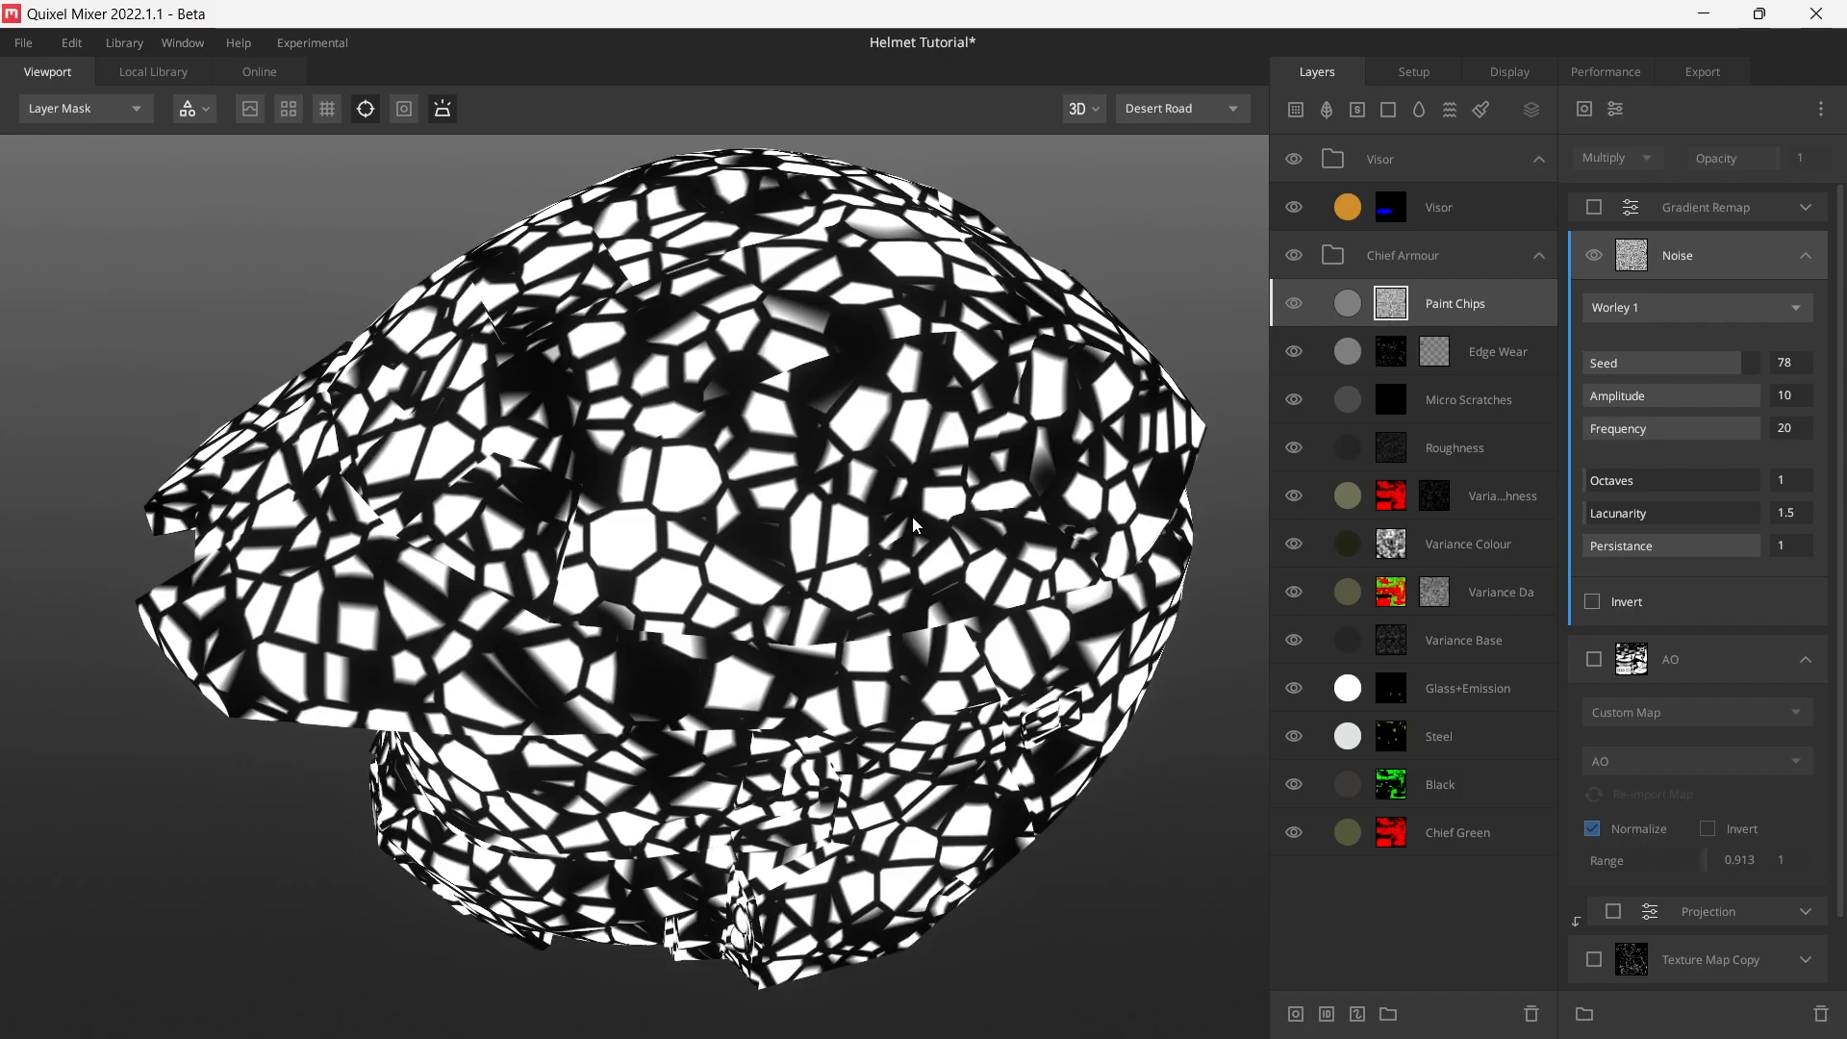
pyautogui.moveTo(951, 447); pyautogui.dragTo(931, 469)
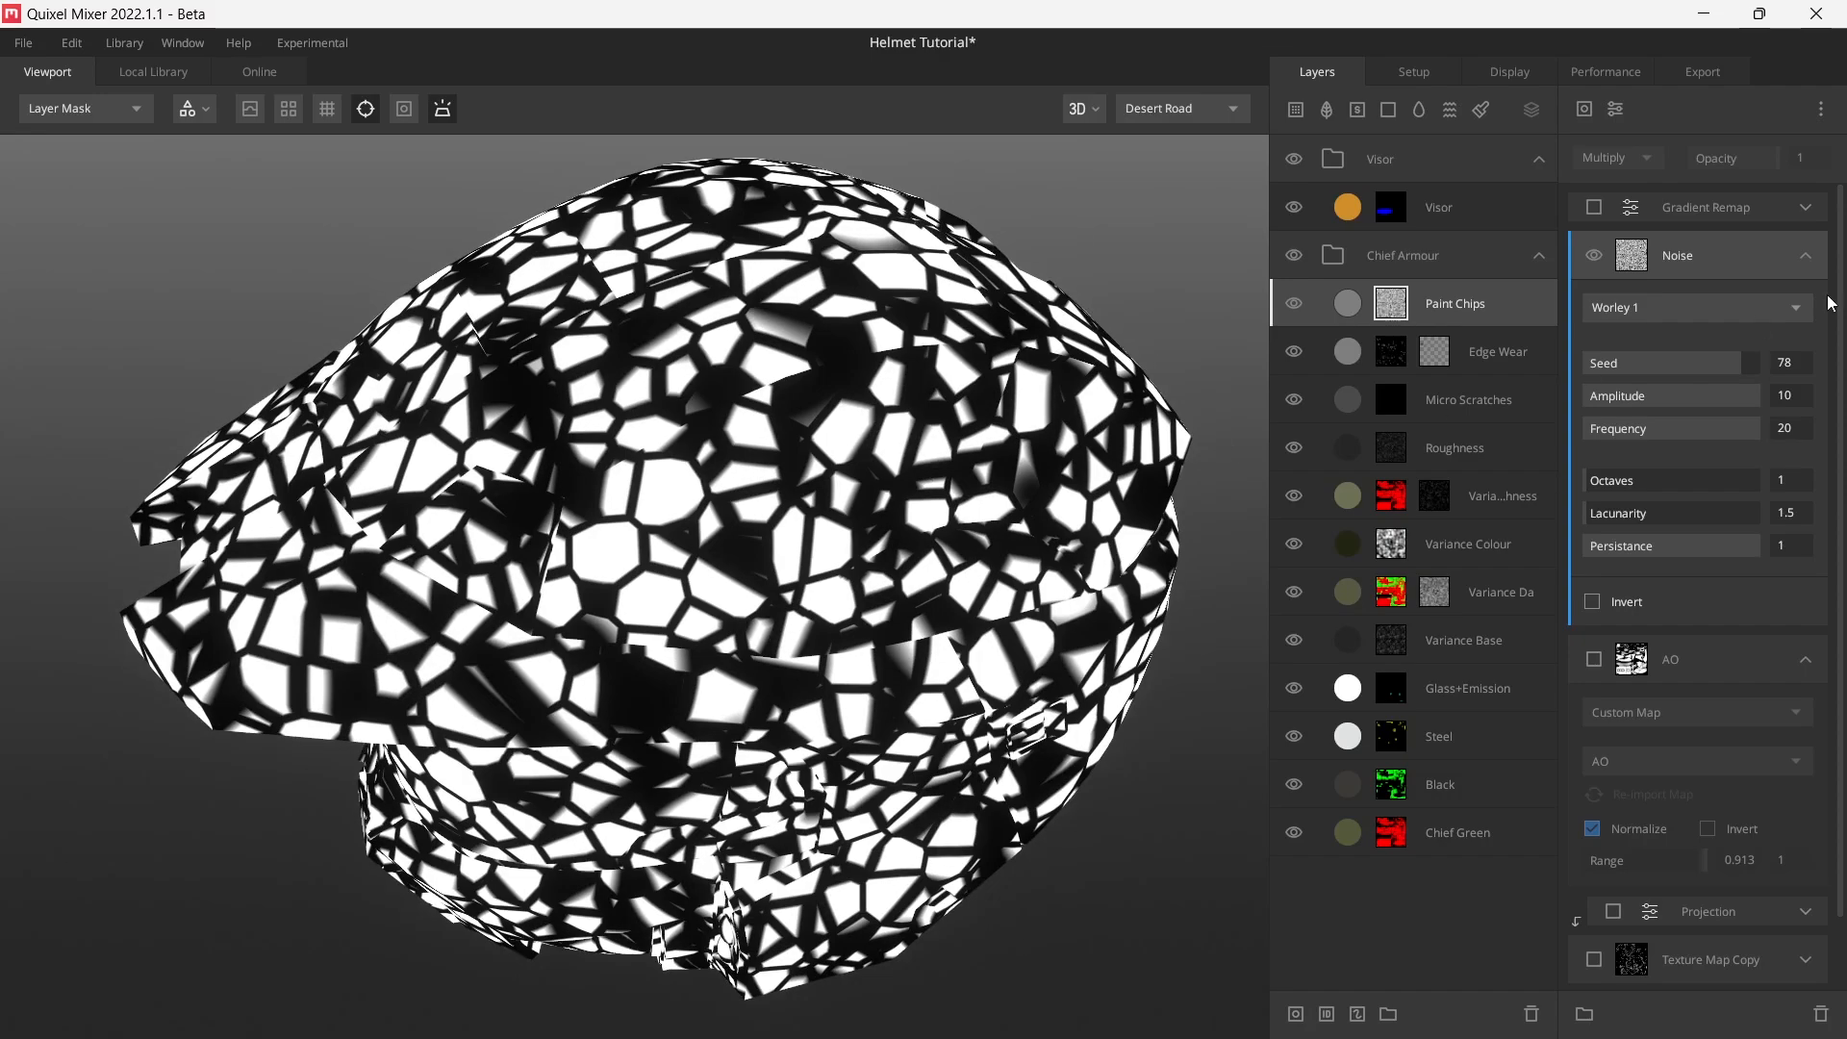
pyautogui.click(1595, 256)
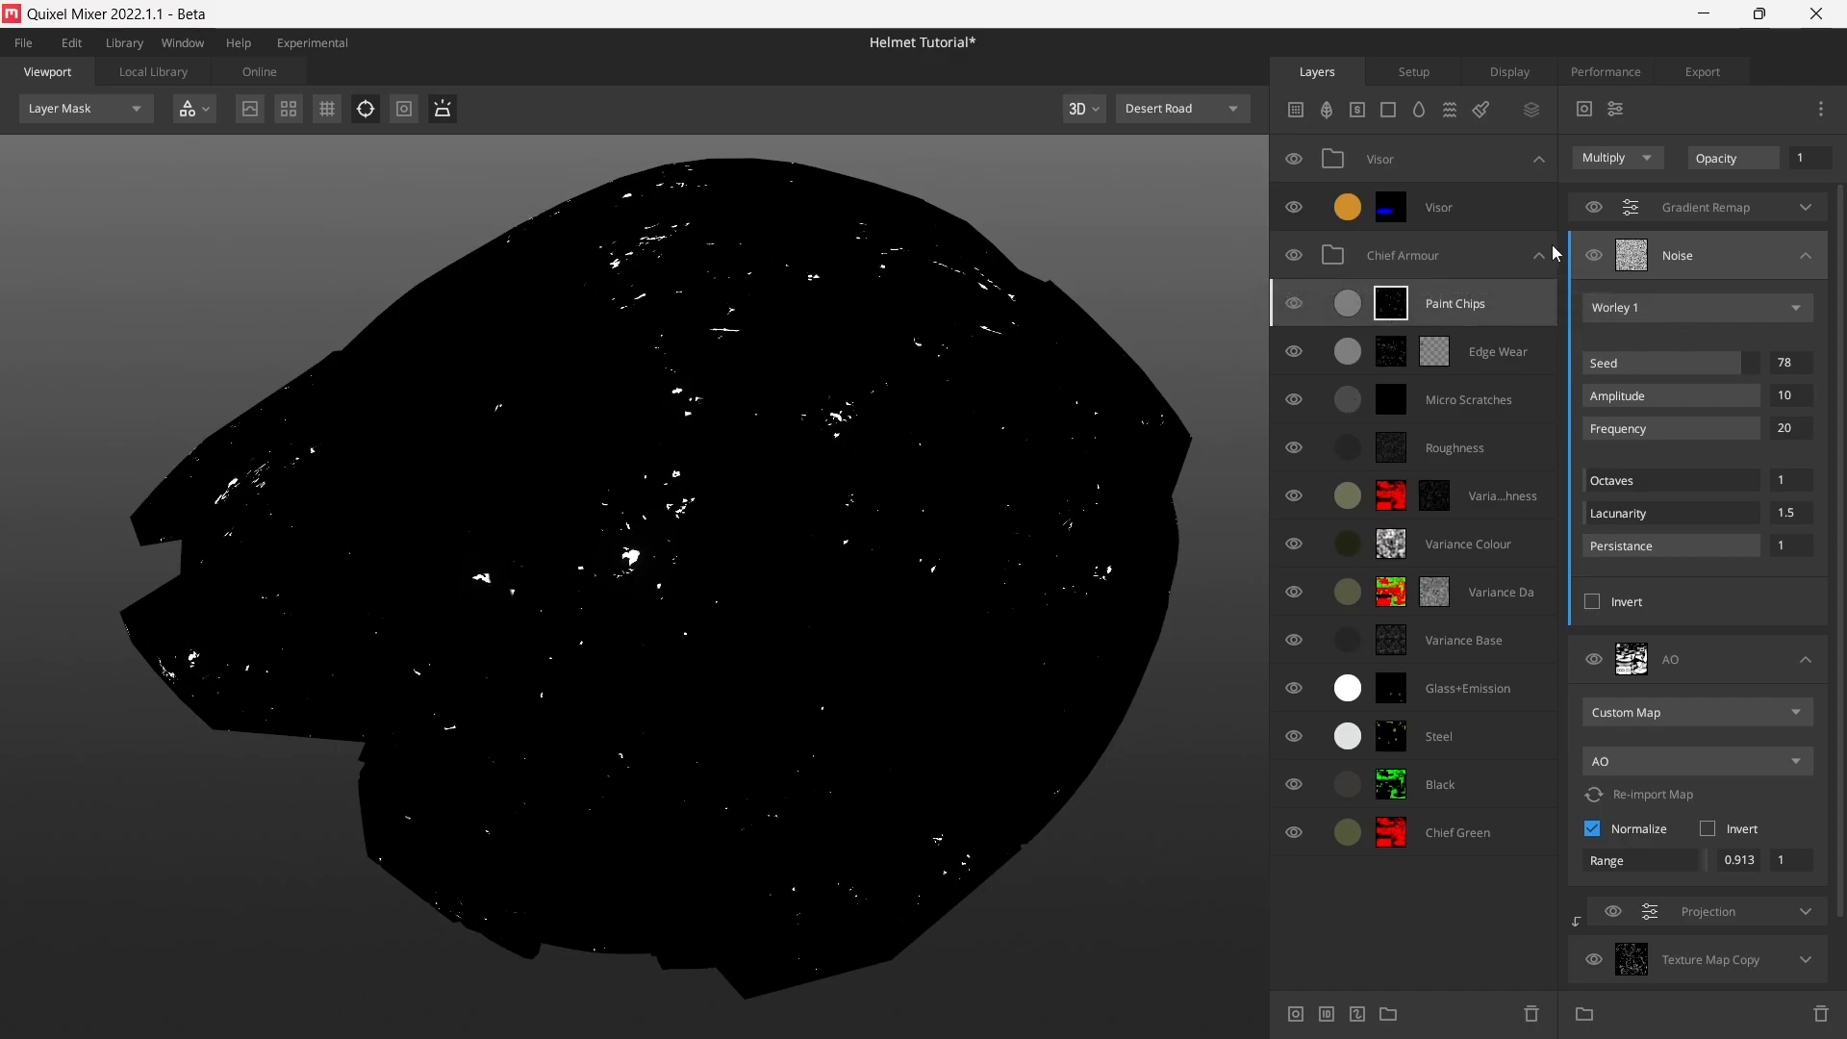
# - Toggle the noise off and on to compare its effect on the mask, and inspect the chips around the shaded helmet
pyautogui.click(1592, 260)
pyautogui.click(1592, 259)
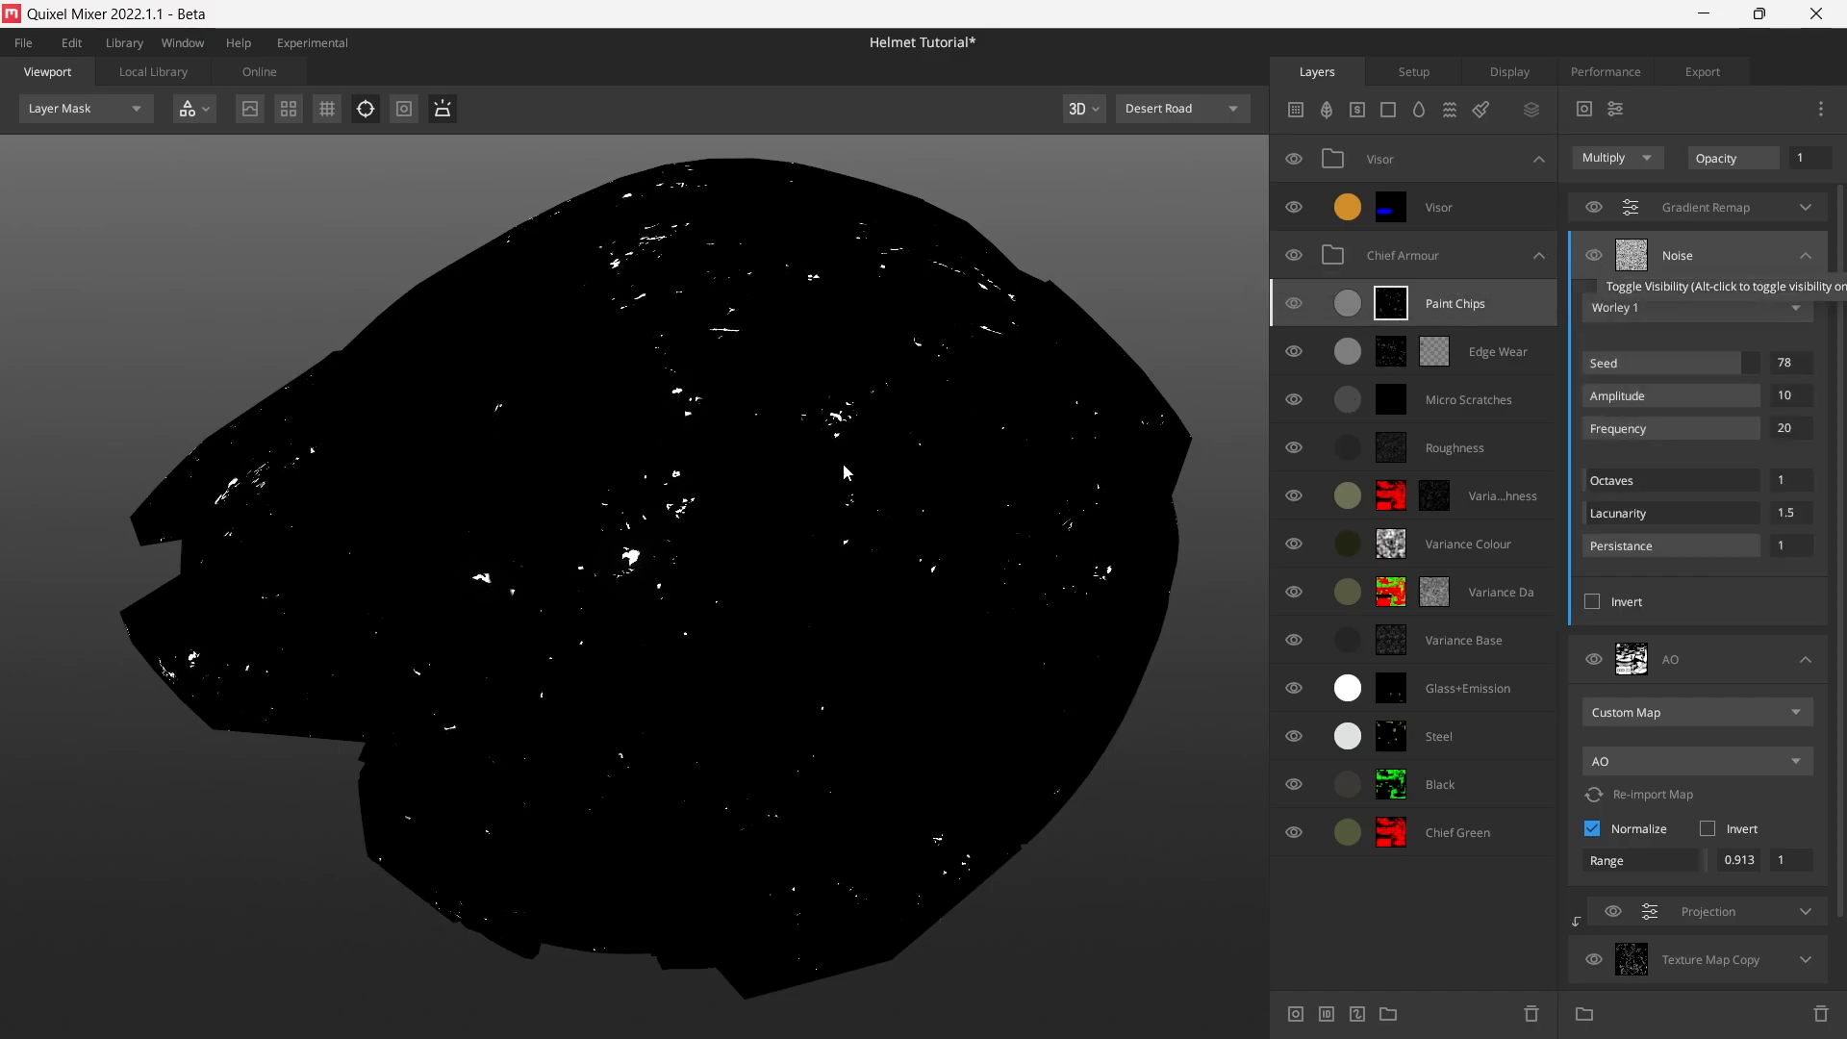
pyautogui.moveTo(843, 464); pyautogui.dragTo(587, 563)
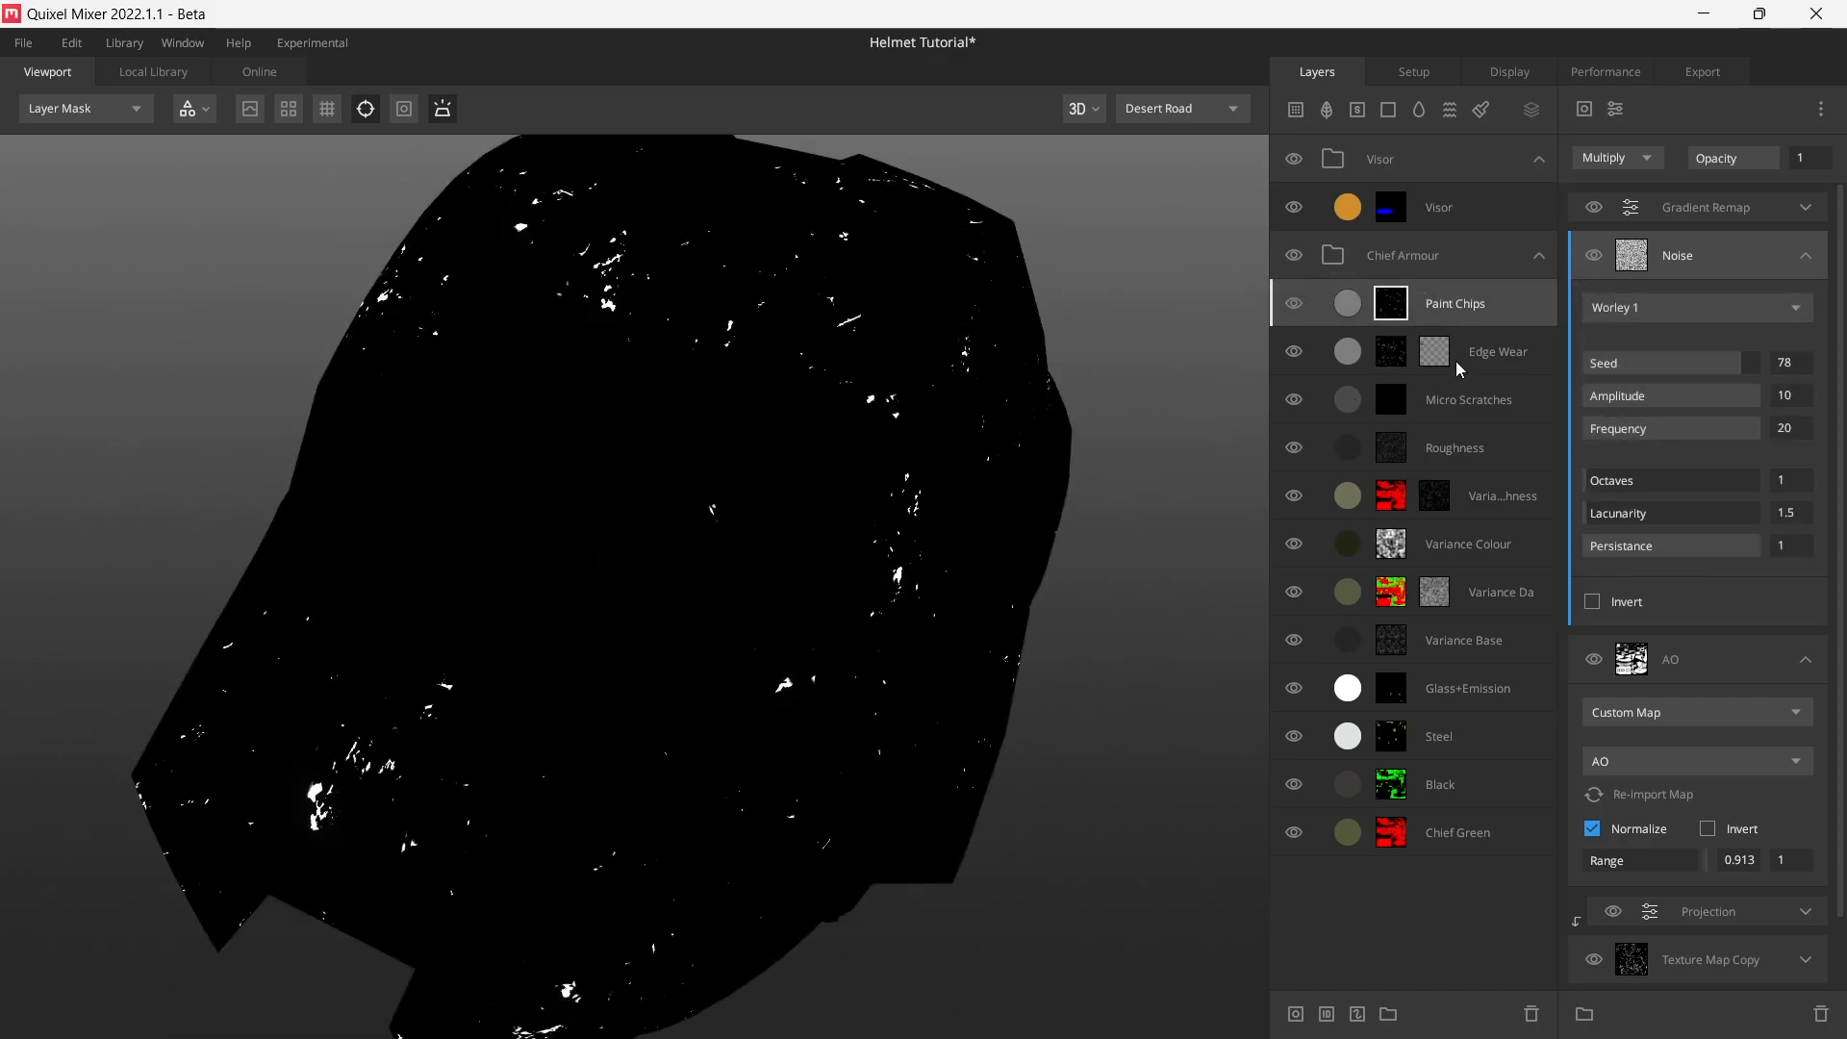
pyautogui.click(1594, 257)
pyautogui.click(1594, 256)
pyautogui.press('m')
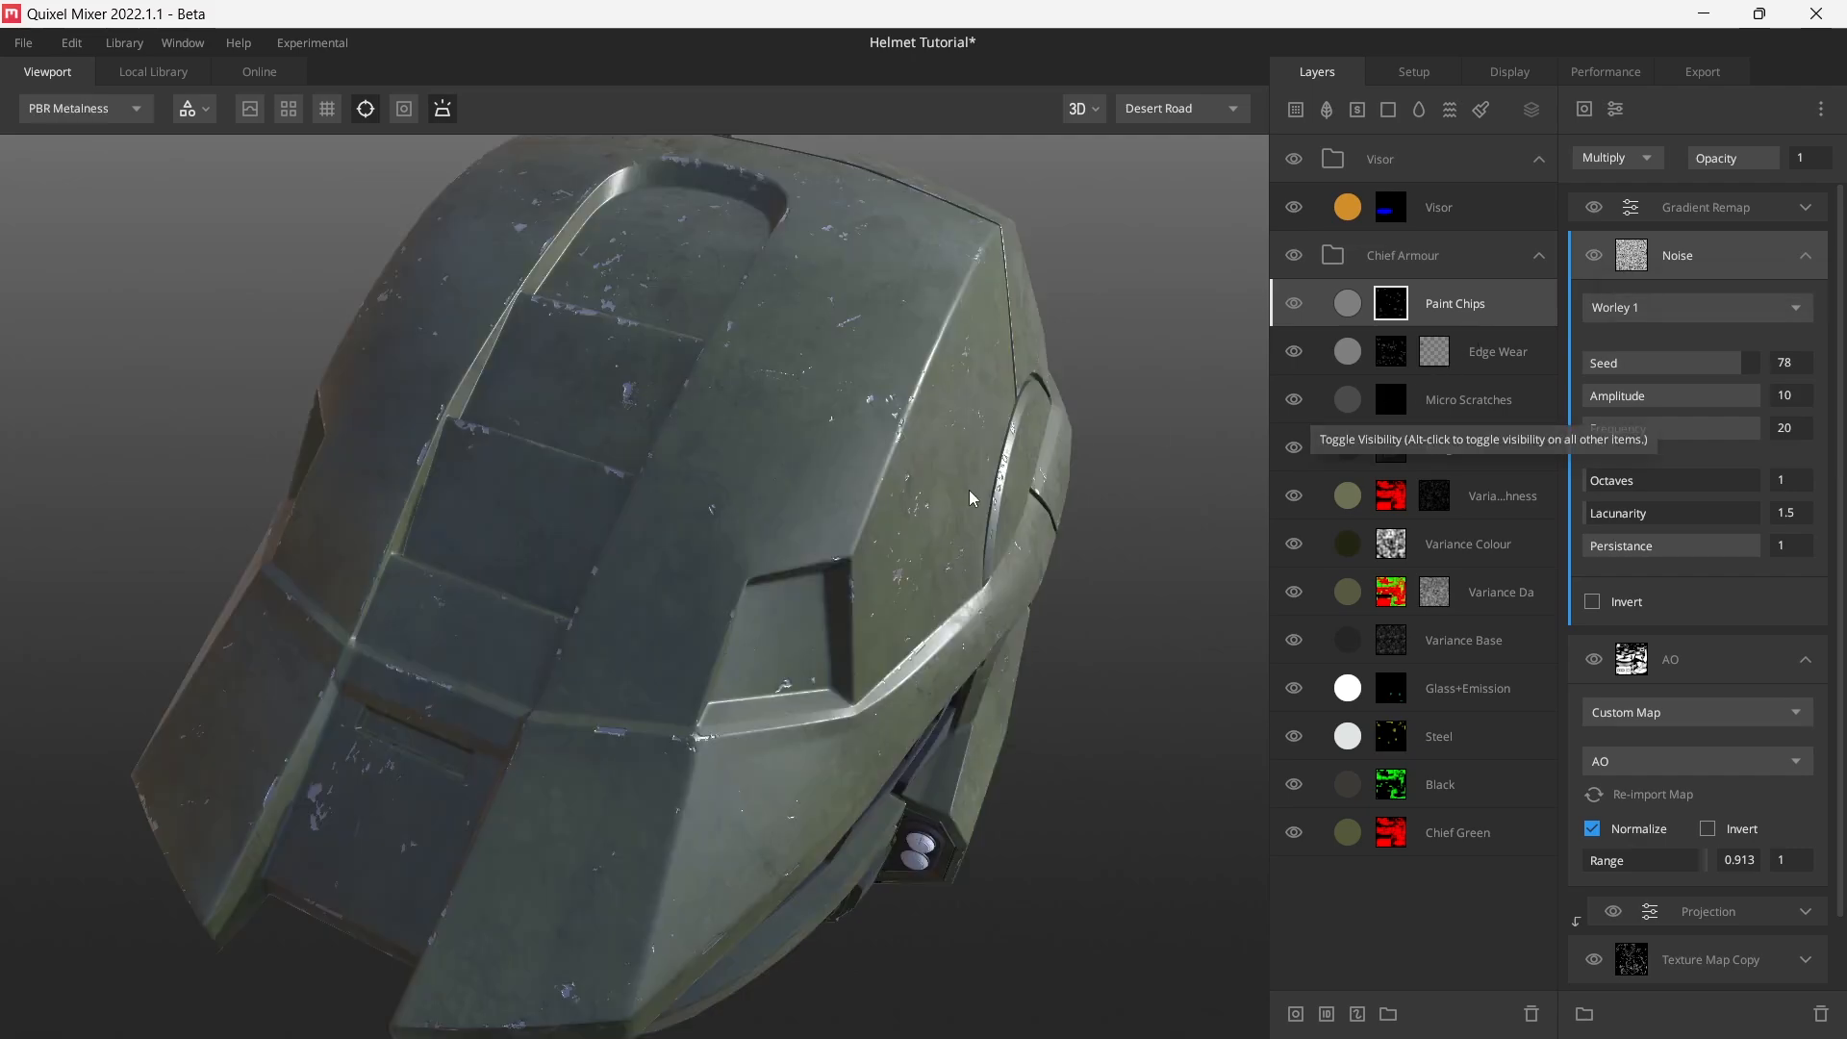
pyautogui.moveTo(968, 488); pyautogui.dragTo(804, 404)
pyautogui.moveTo(934, 521); pyautogui.dragTo(885, 554)
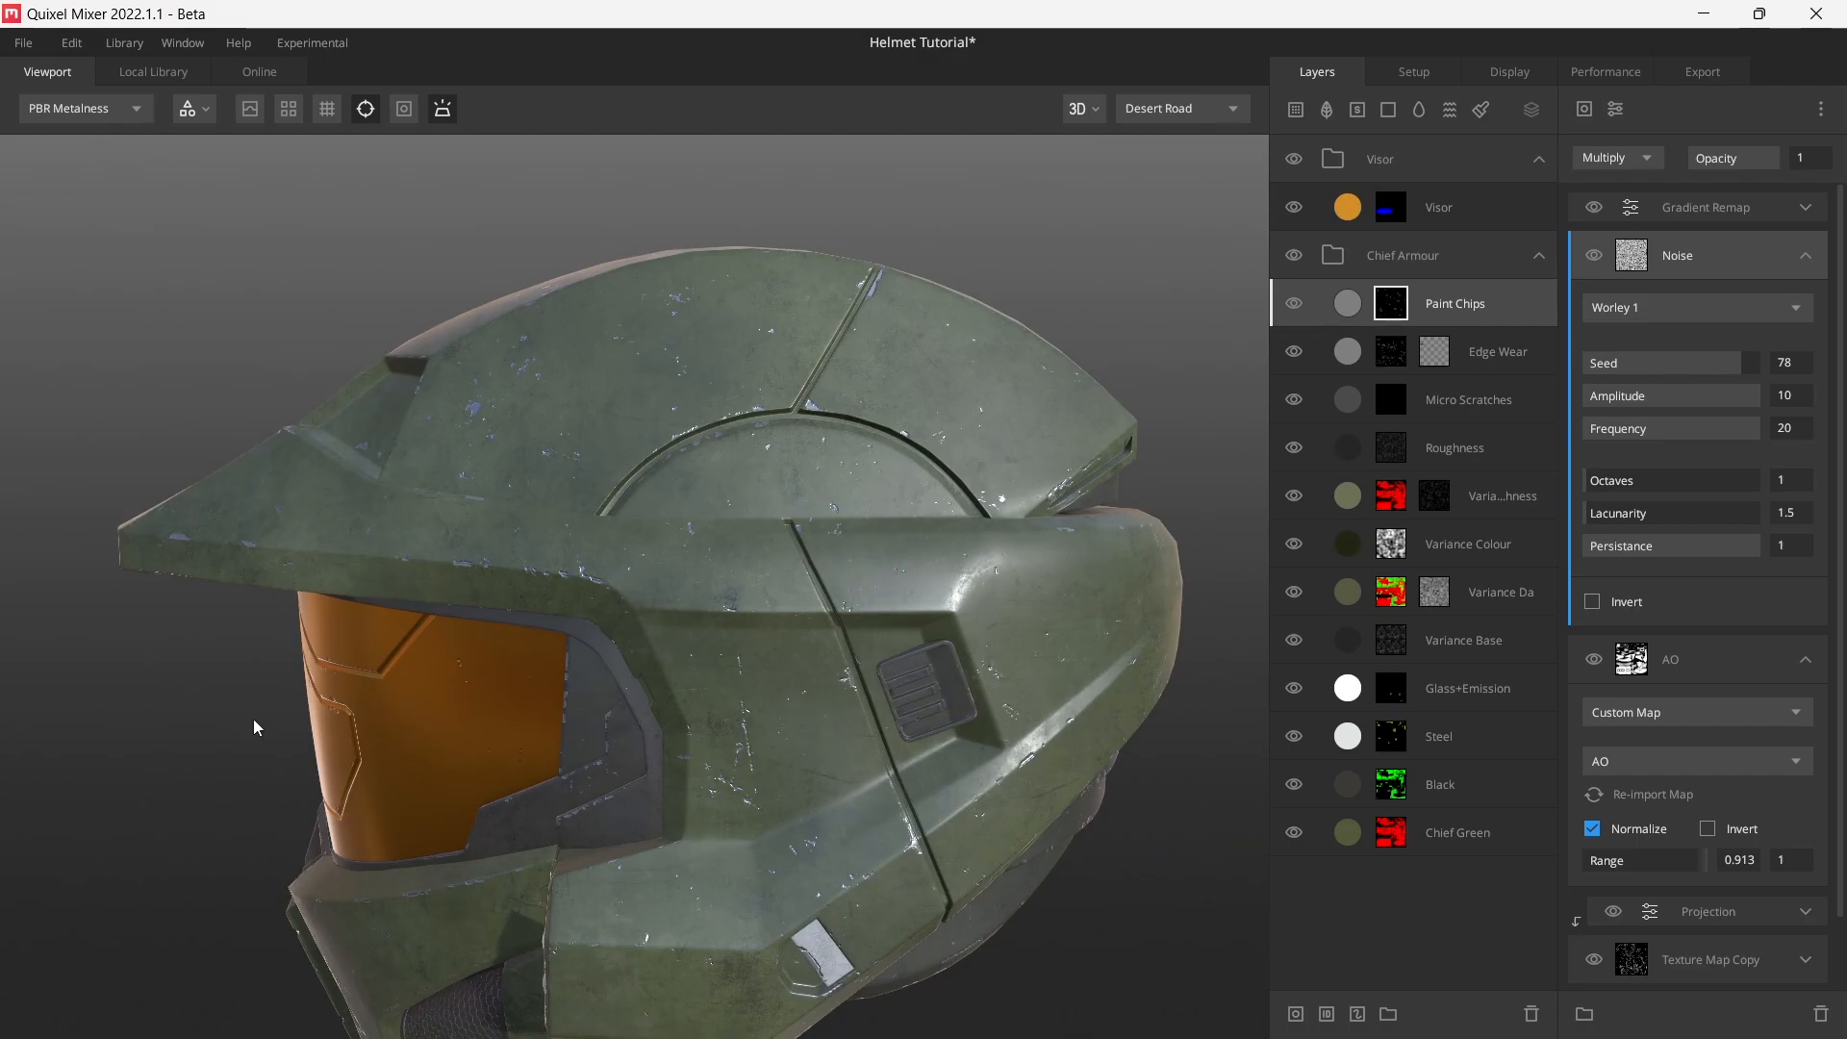
pyautogui.moveTo(256, 726)
pyautogui.mouseDown()
pyautogui.moveTo(755, 577)
pyautogui.moveTo(652, 552)
pyautogui.moveTo(962, 433)
pyautogui.mouseUp()
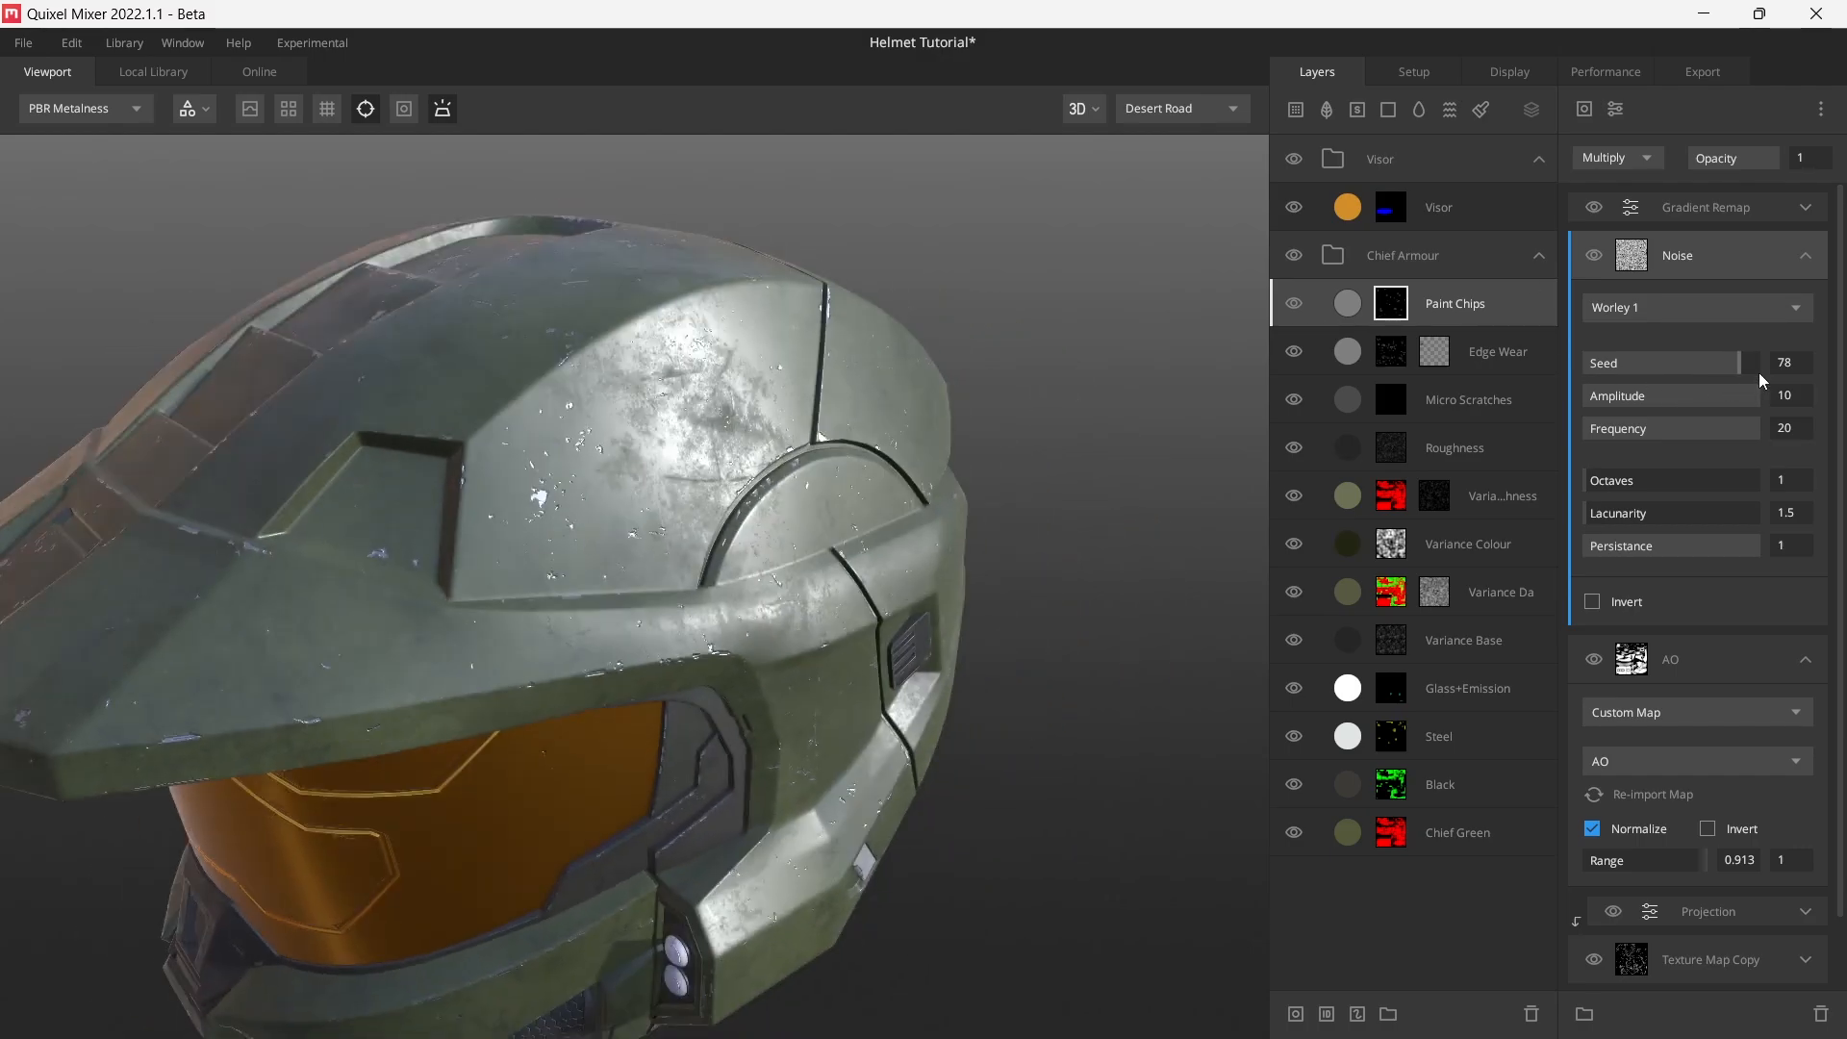
pyautogui.moveTo(1730, 364); pyautogui.dragTo(1711, 362)
pyautogui.write('8')
pyautogui.press('Return')
# - View the Paint Chips layer mask with only the noise component visible and examine its cell pattern around the helmet
pyautogui.moveTo(614, 423); pyautogui.dragTo(562, 481)
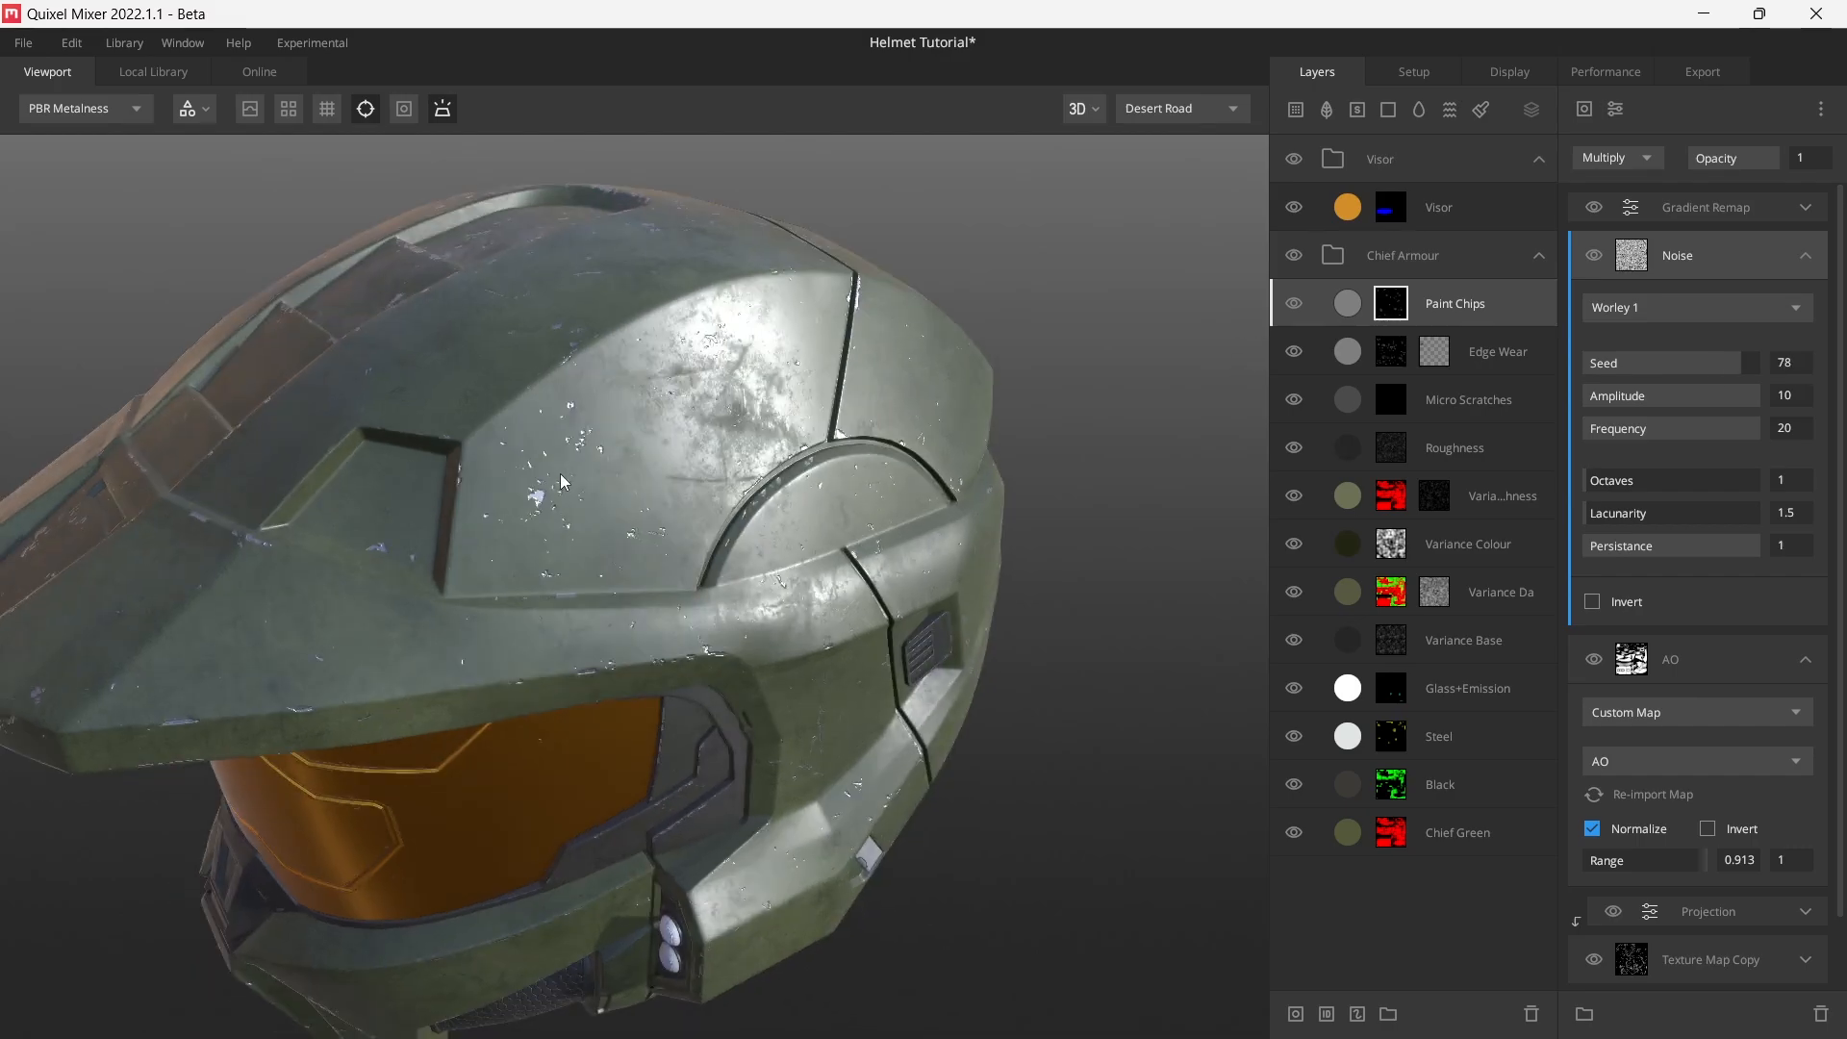
pyautogui.press('m')
pyautogui.moveTo(742, 504); pyautogui.dragTo(745, 465)
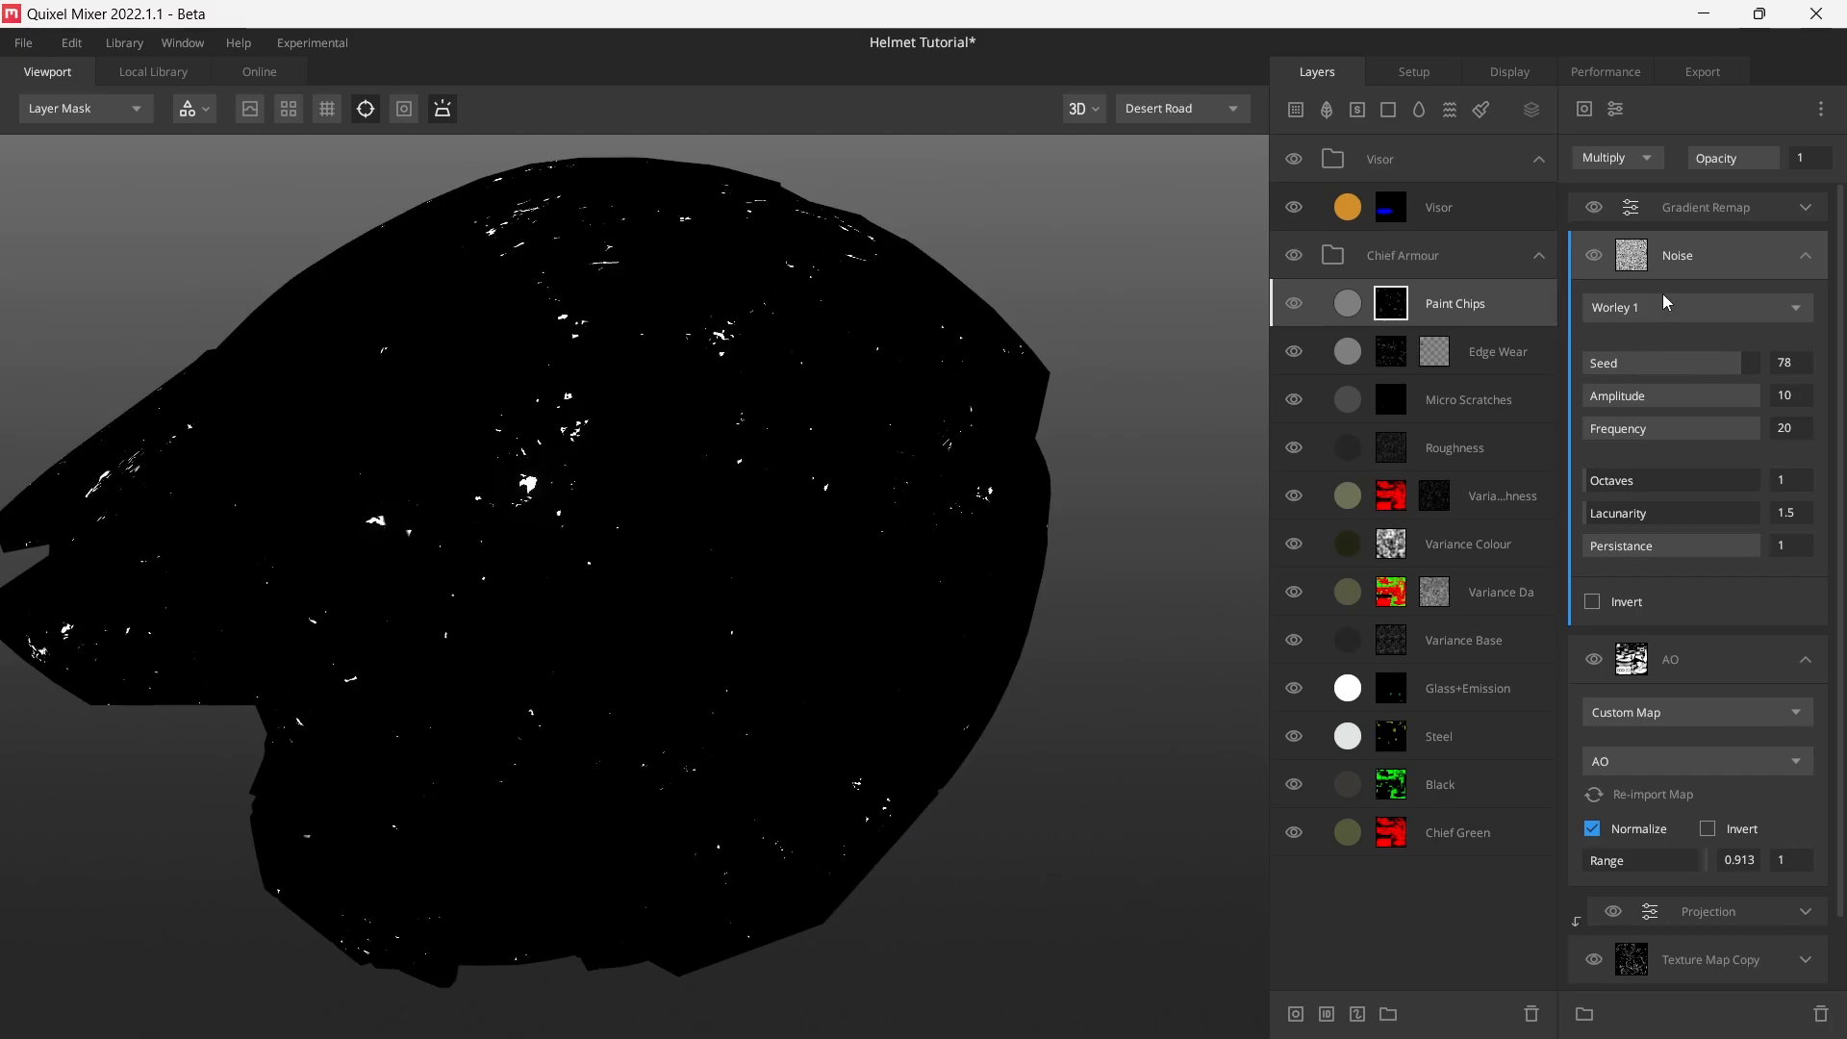
pyautogui.keyDown('alt'); pyautogui.click(1595, 258); pyautogui.keyUp('alt')
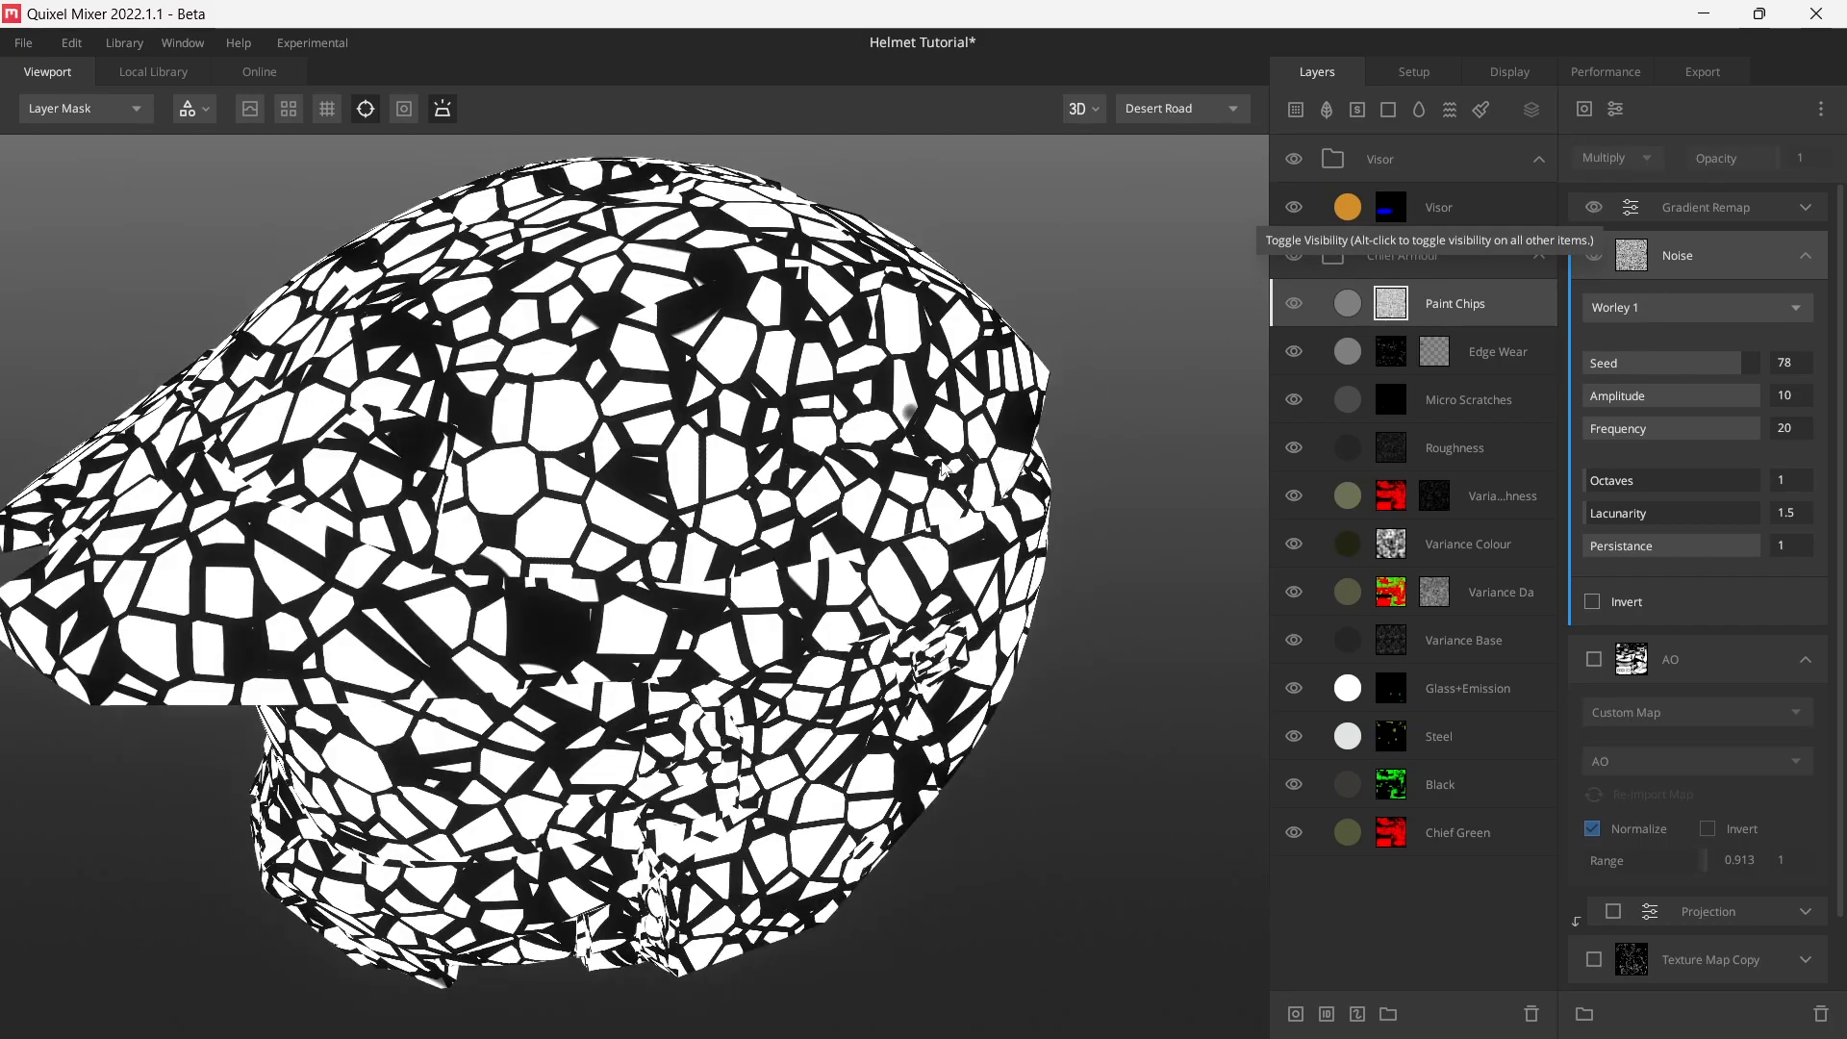
pyautogui.moveTo(943, 469); pyautogui.dragTo(902, 476)
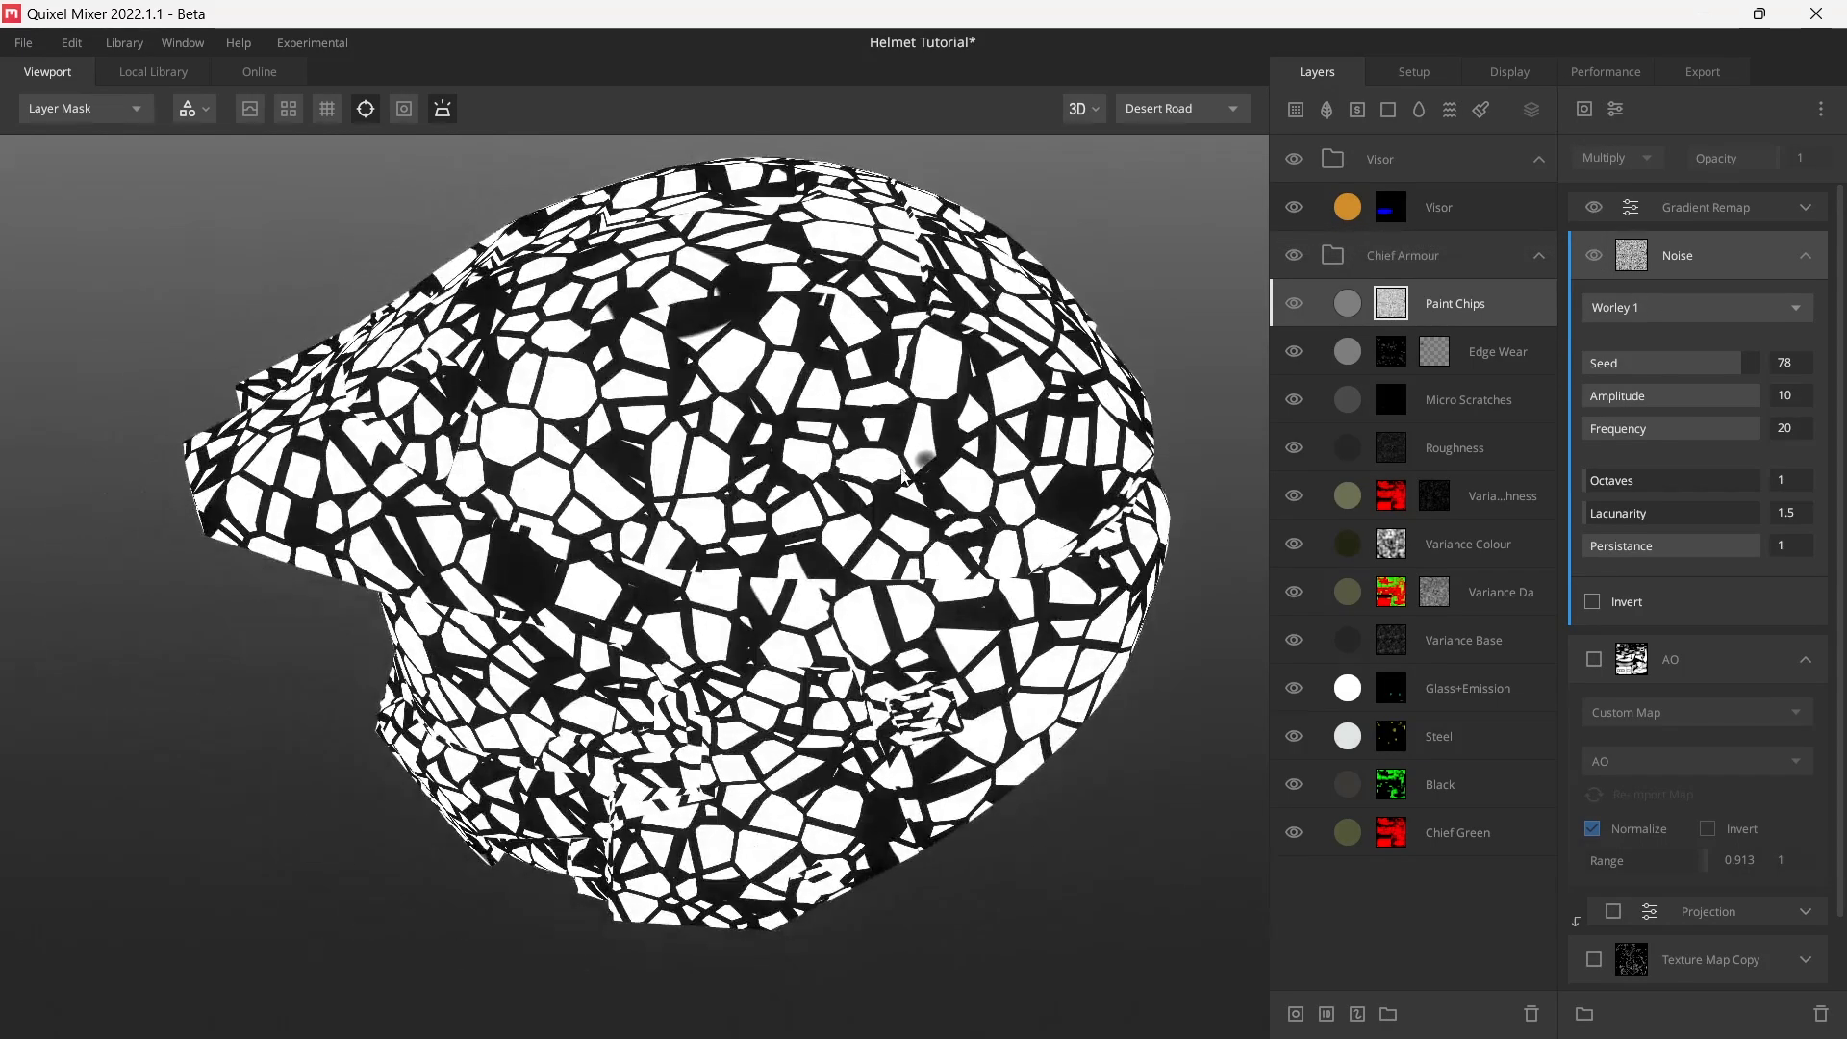
pyautogui.scroll(5, 834, 561)
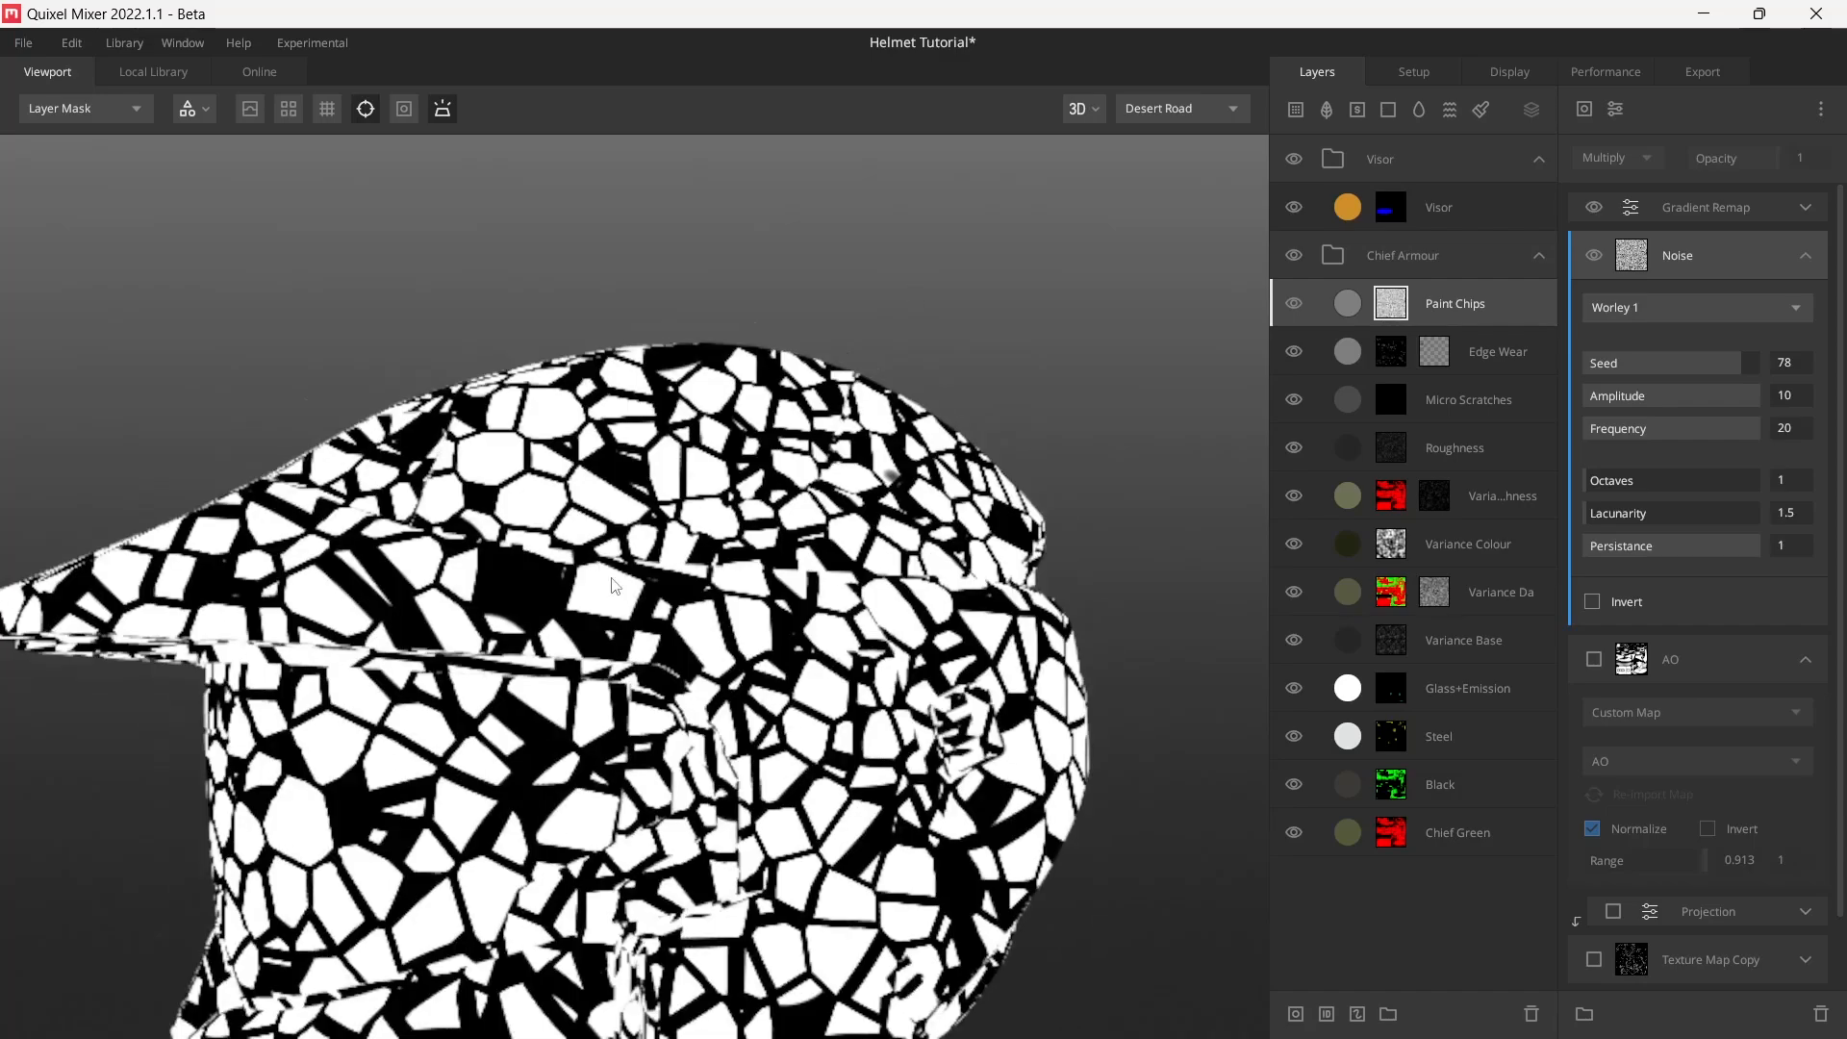
pyautogui.scroll(-2, 615, 586)
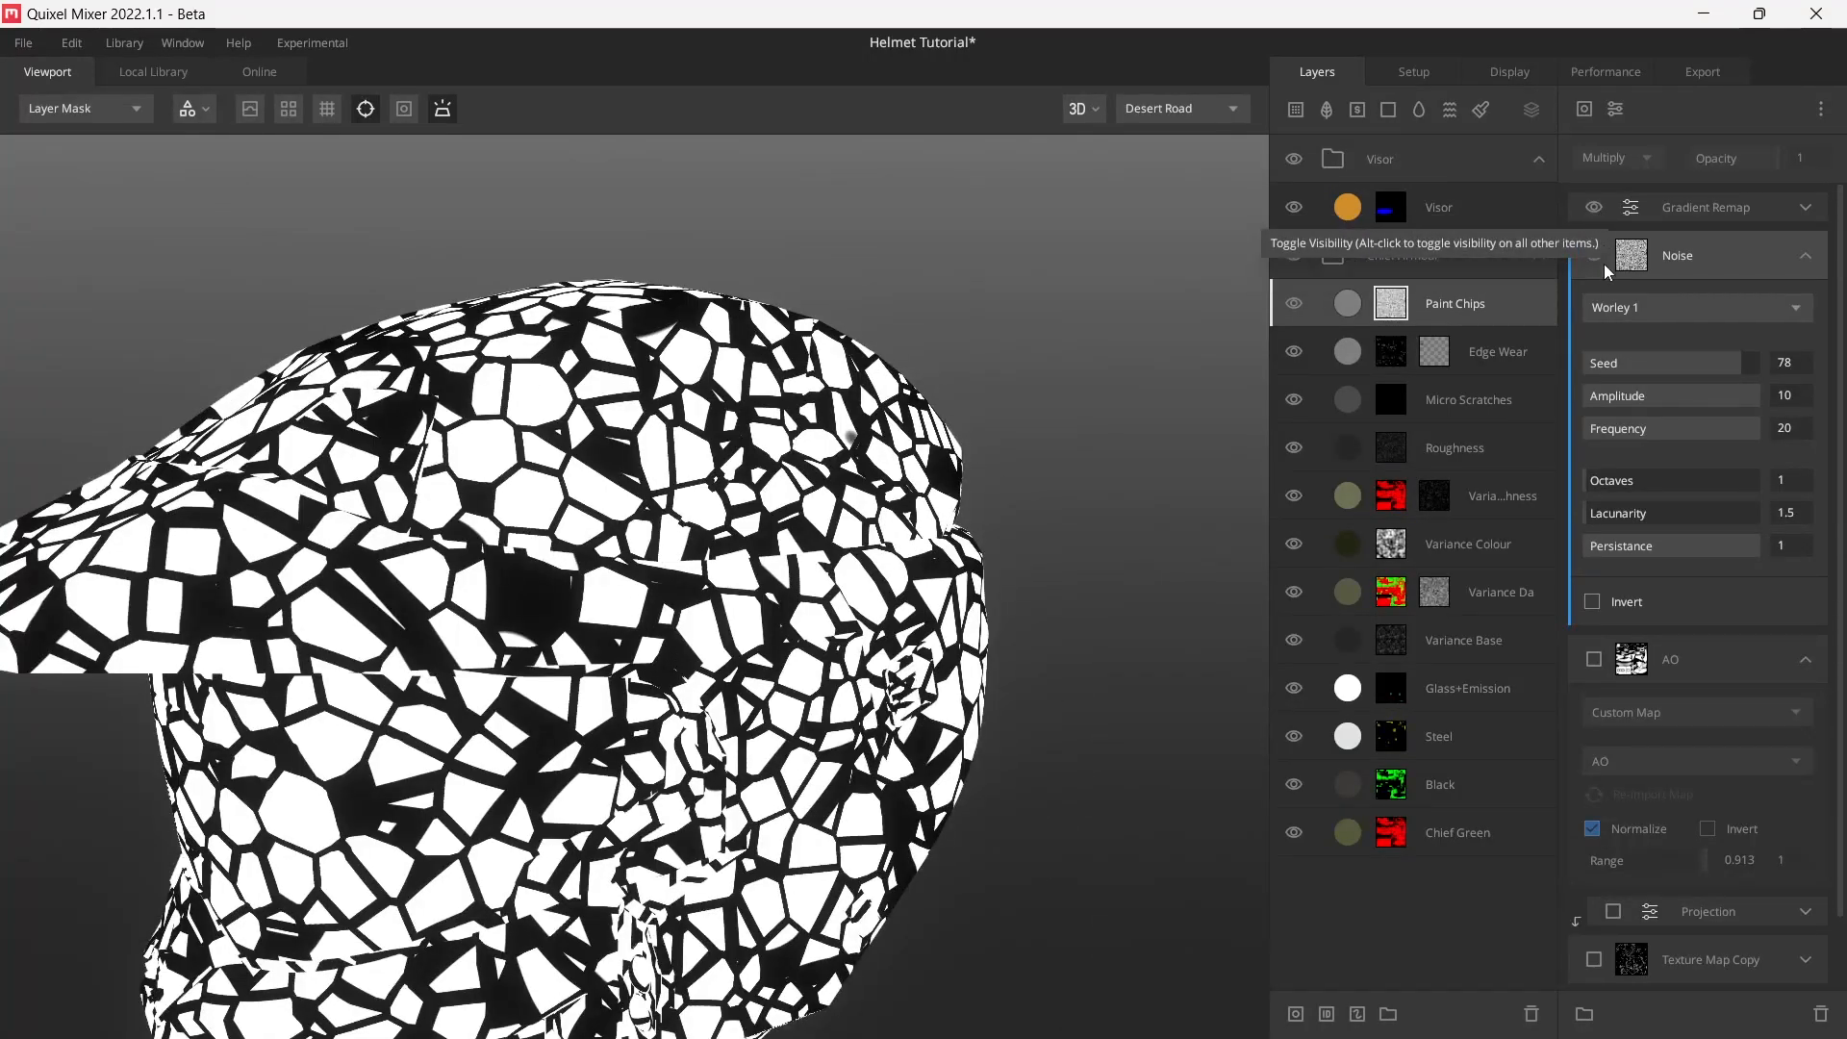
# - Restore the visibility of the AO, Projection, Texture Map Copy and Texture Map components, collapse AO, and return to PBR Metalness shading
pyautogui.click(1593, 660)
pyautogui.click(1807, 661)
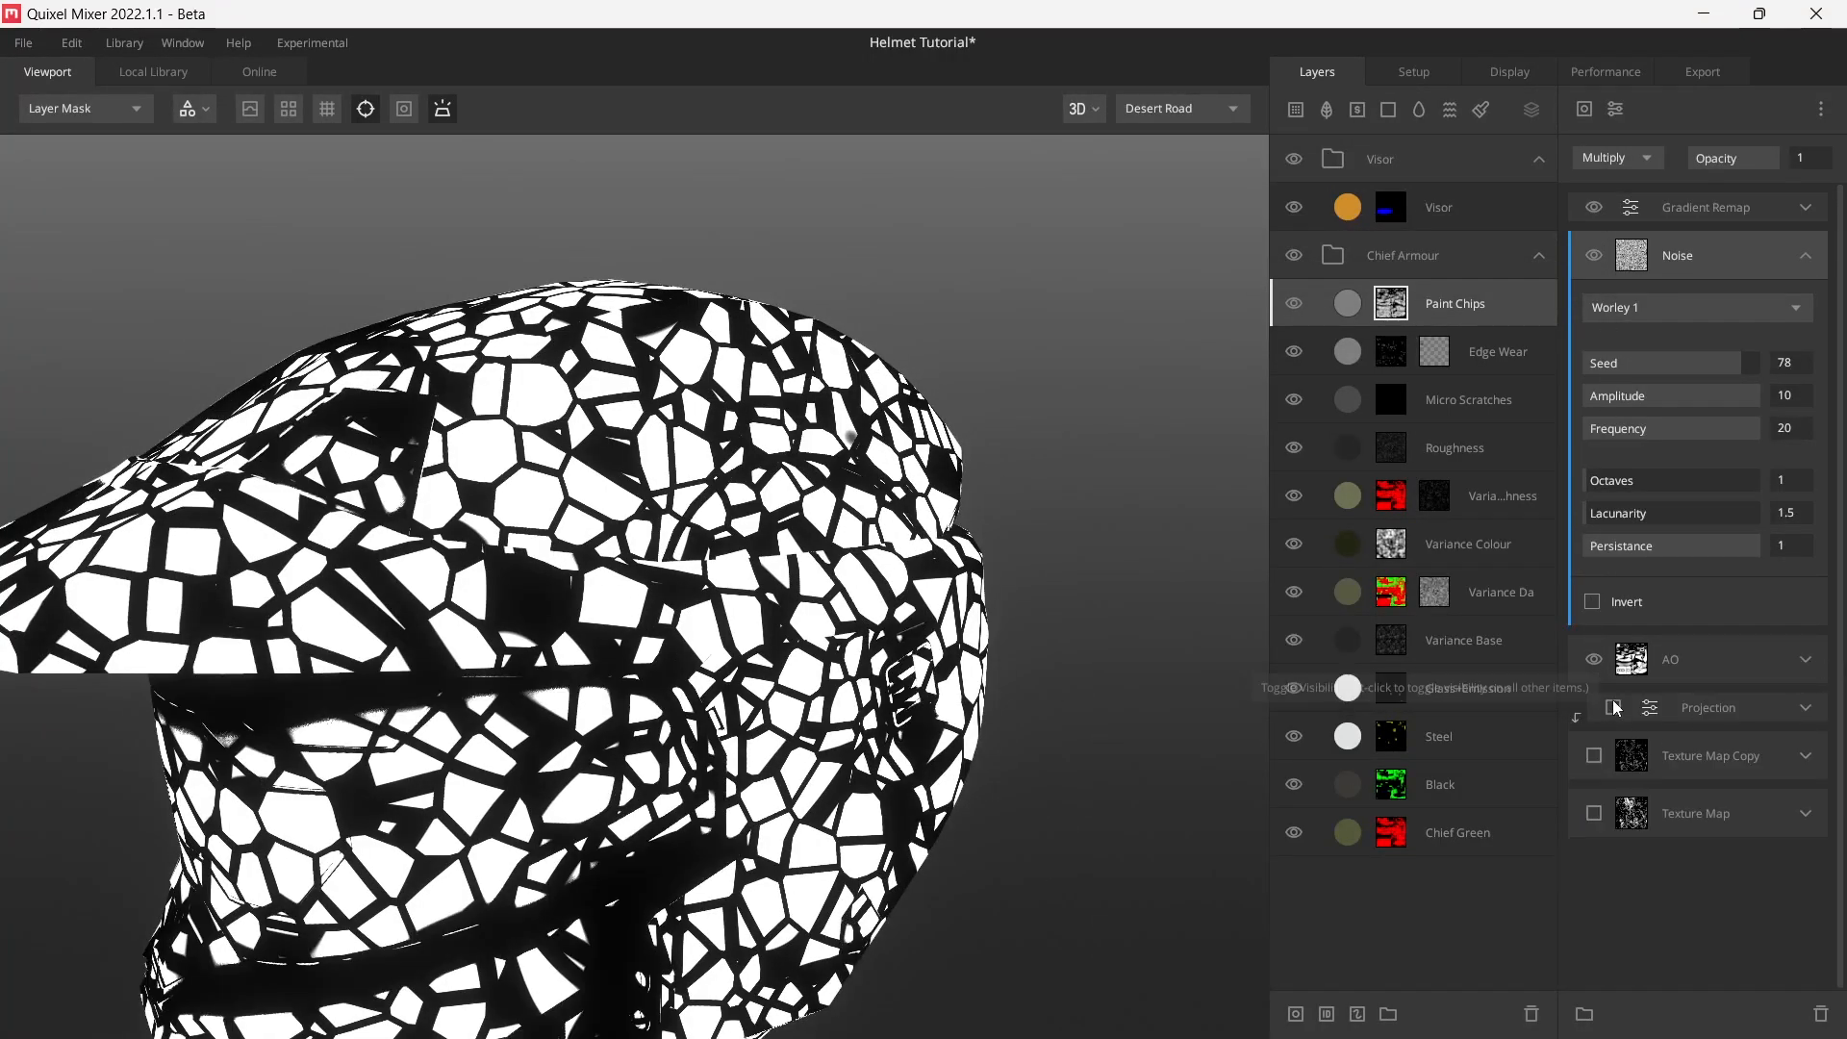
pyautogui.click(1613, 707)
pyautogui.click(1594, 756)
pyautogui.click(1596, 811)
pyautogui.press('m')
# - Inspect the broken-up paint chips on the shaded helmet up close and from the side
pyautogui.keyDown('alt'); pyautogui.moveTo(778, 528); pyautogui.dragTo(709, 410); pyautogui.keyUp('alt')
pyautogui.scroll(4, 630, 488)
pyautogui.scroll(-5, 695, 420)
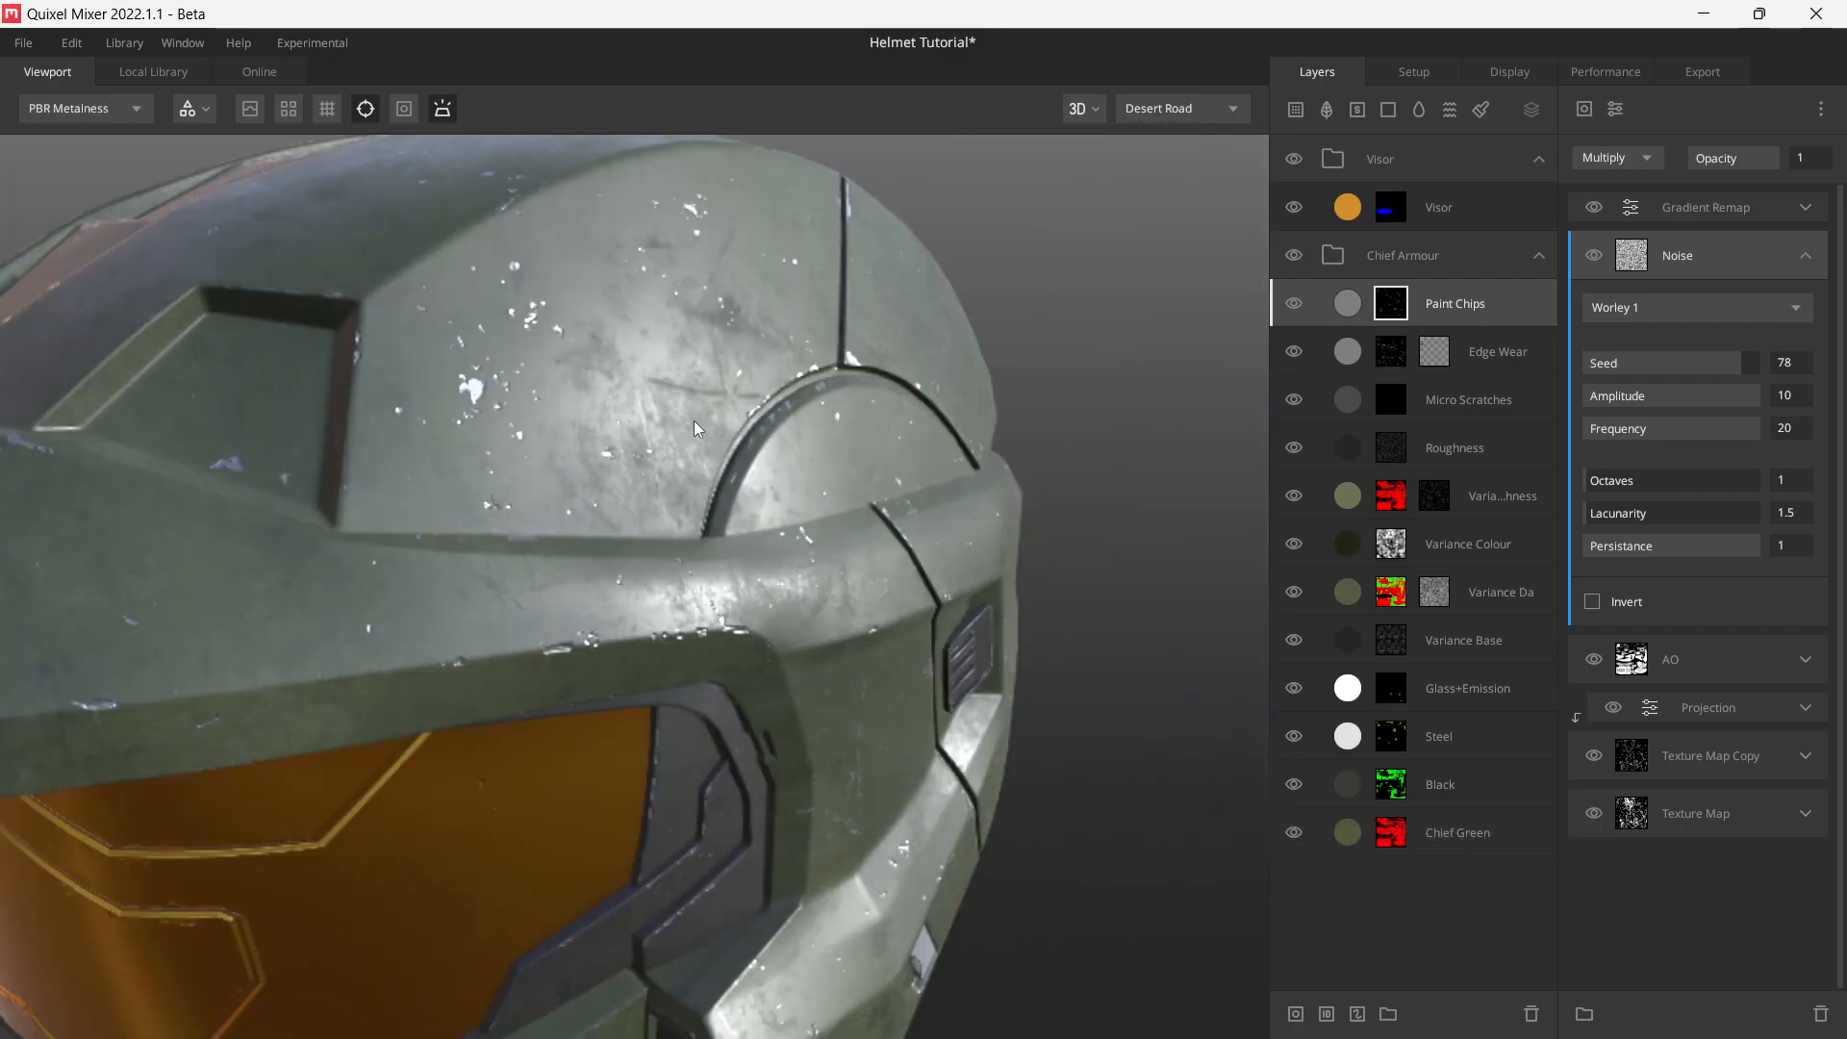
pyautogui.moveTo(735, 481)
pyautogui.keyDown('alt'); pyautogui.mouseDown()
pyautogui.moveTo(630, 620)
pyautogui.moveTo(781, 477)
pyautogui.moveTo(720, 464)
pyautogui.mouseUp(); pyautogui.keyUp('alt')
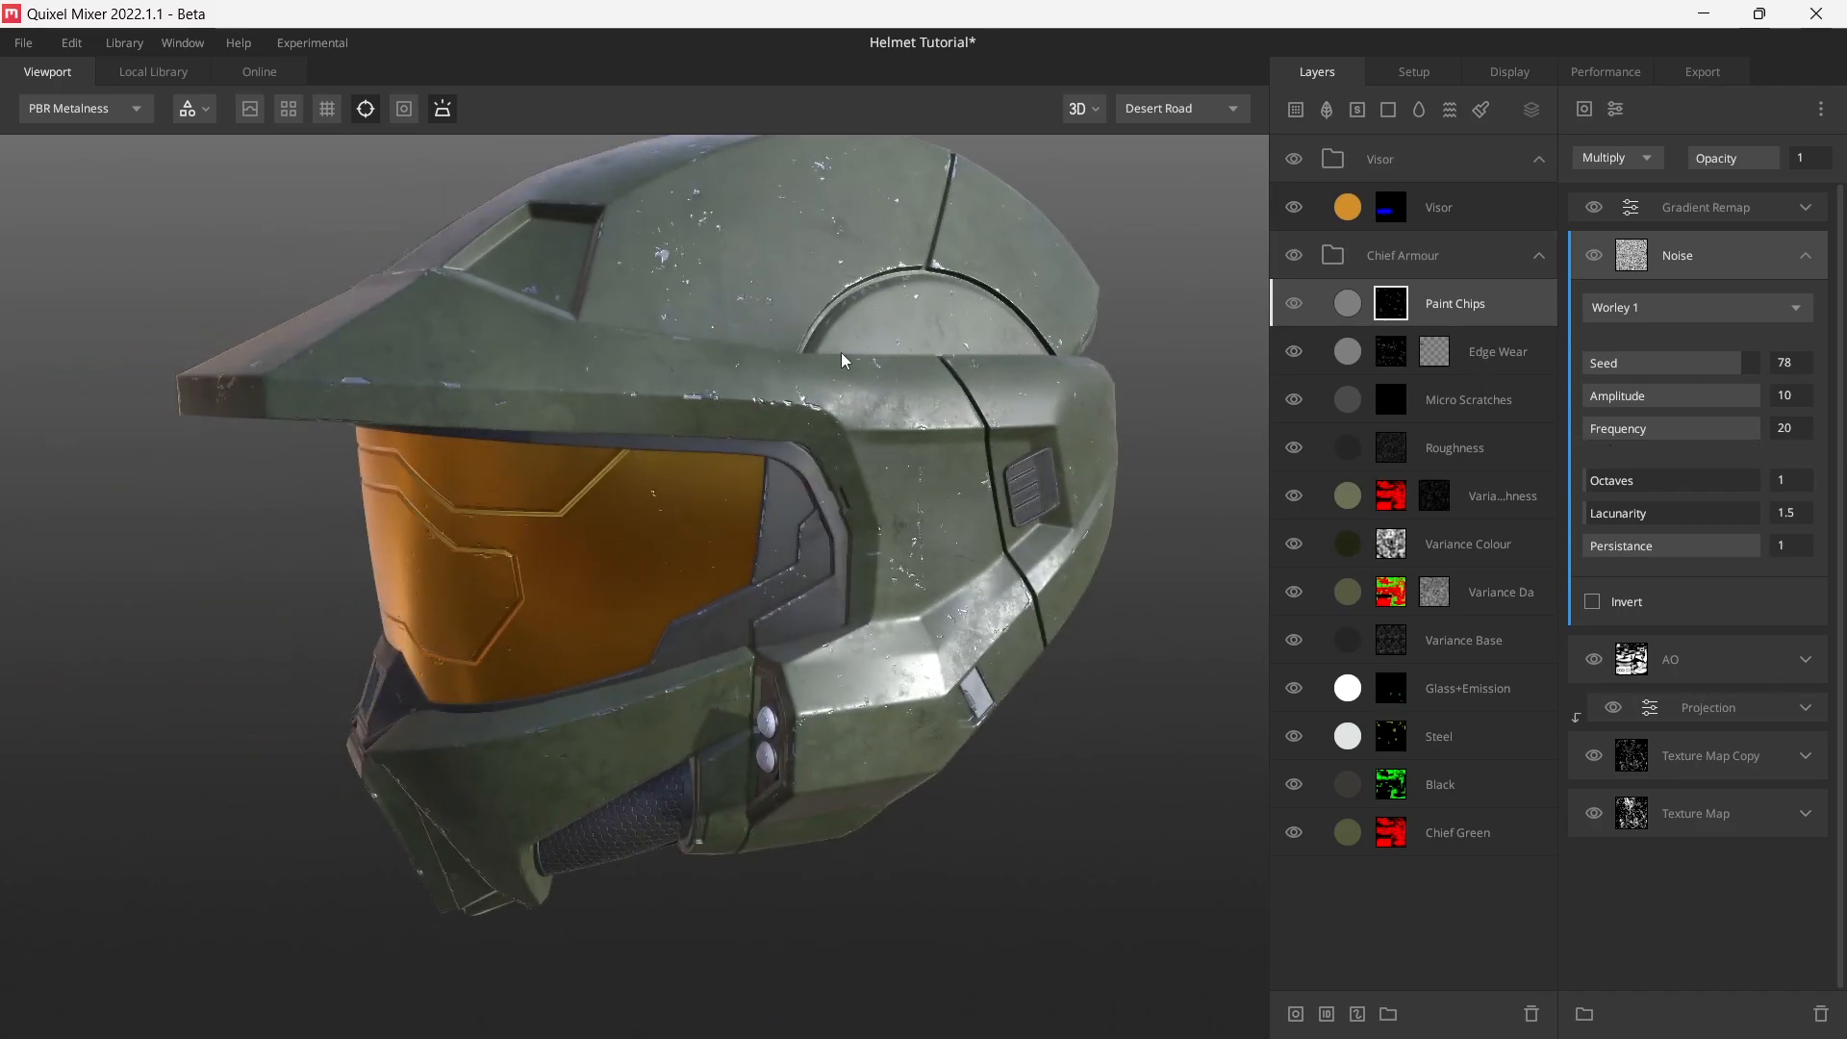
pyautogui.keyDown('alt'); pyautogui.moveTo(841, 352); pyautogui.dragTo(885, 494); pyautogui.keyUp('alt')
# - Compare the helmet in albedo view and PBR shading from several angles, examining the chips around the brow and side panel
pyautogui.press('c')
pyautogui.scroll(-4, 837, 503)
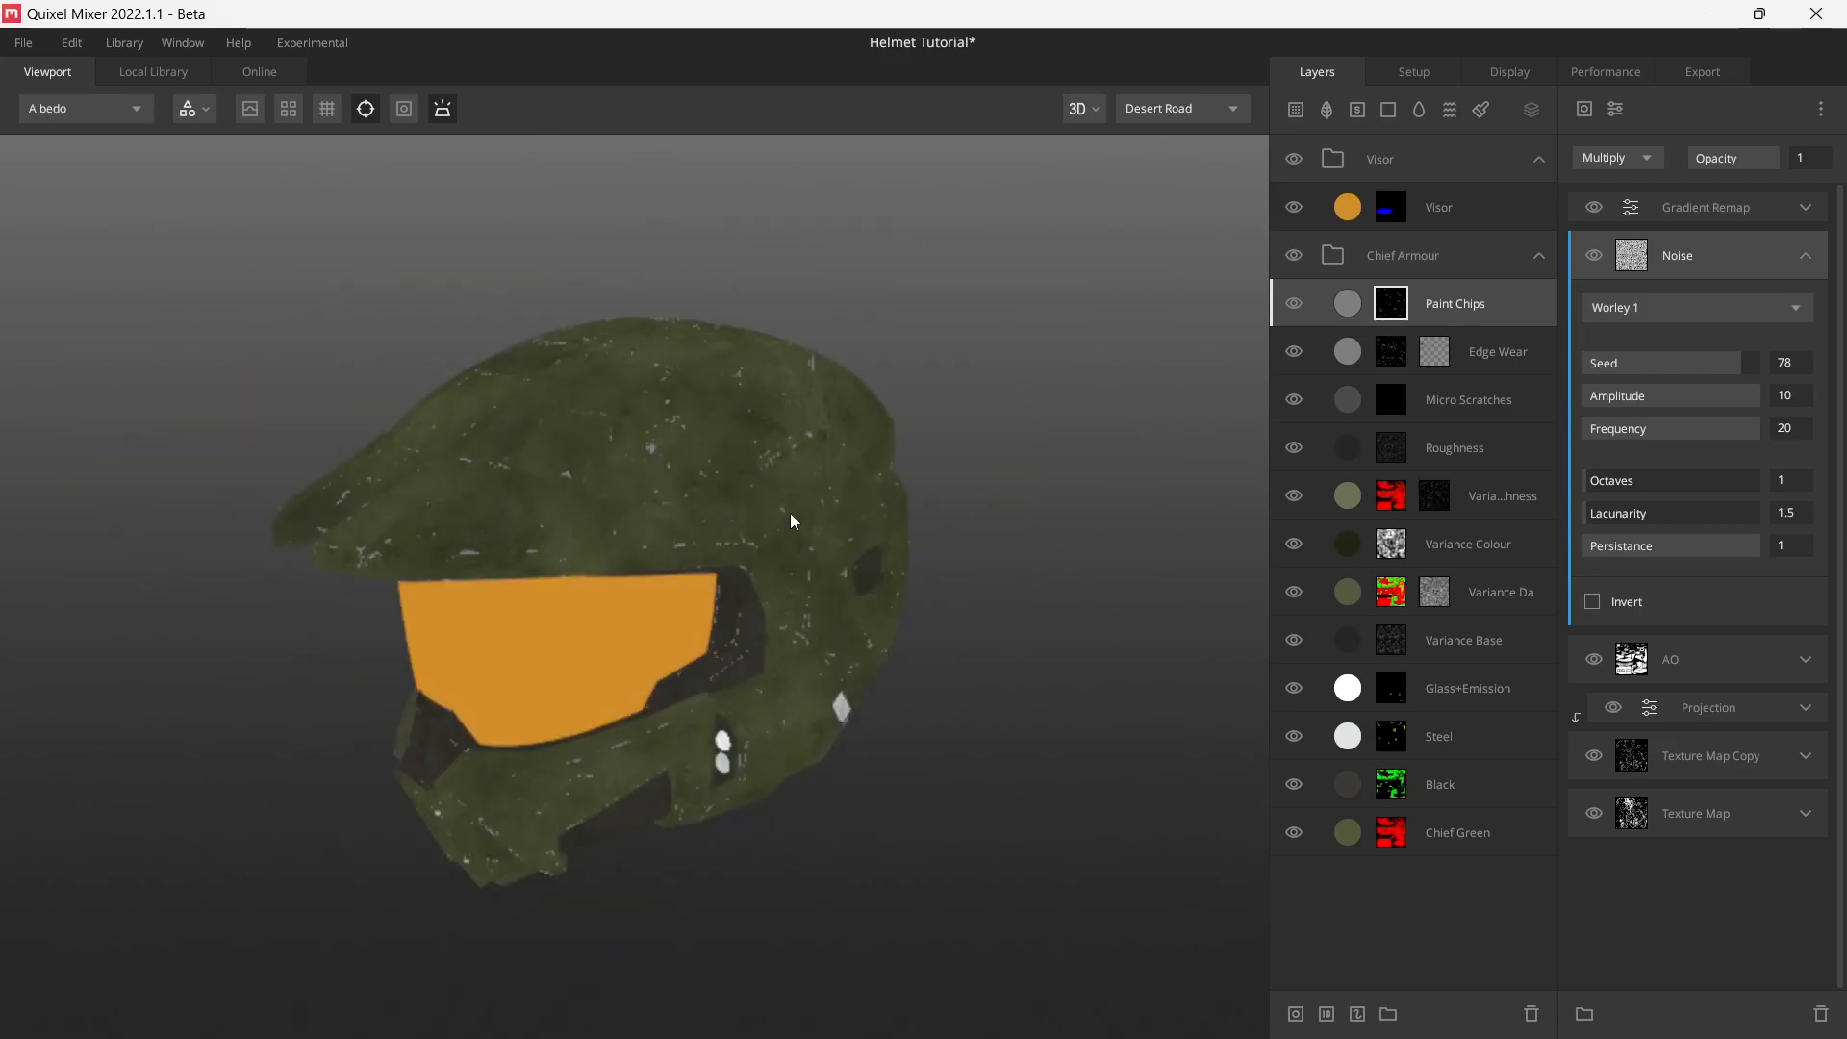
pyautogui.keyDown('alt'); pyautogui.moveTo(768, 556); pyautogui.dragTo(685, 590); pyautogui.keyUp('alt')
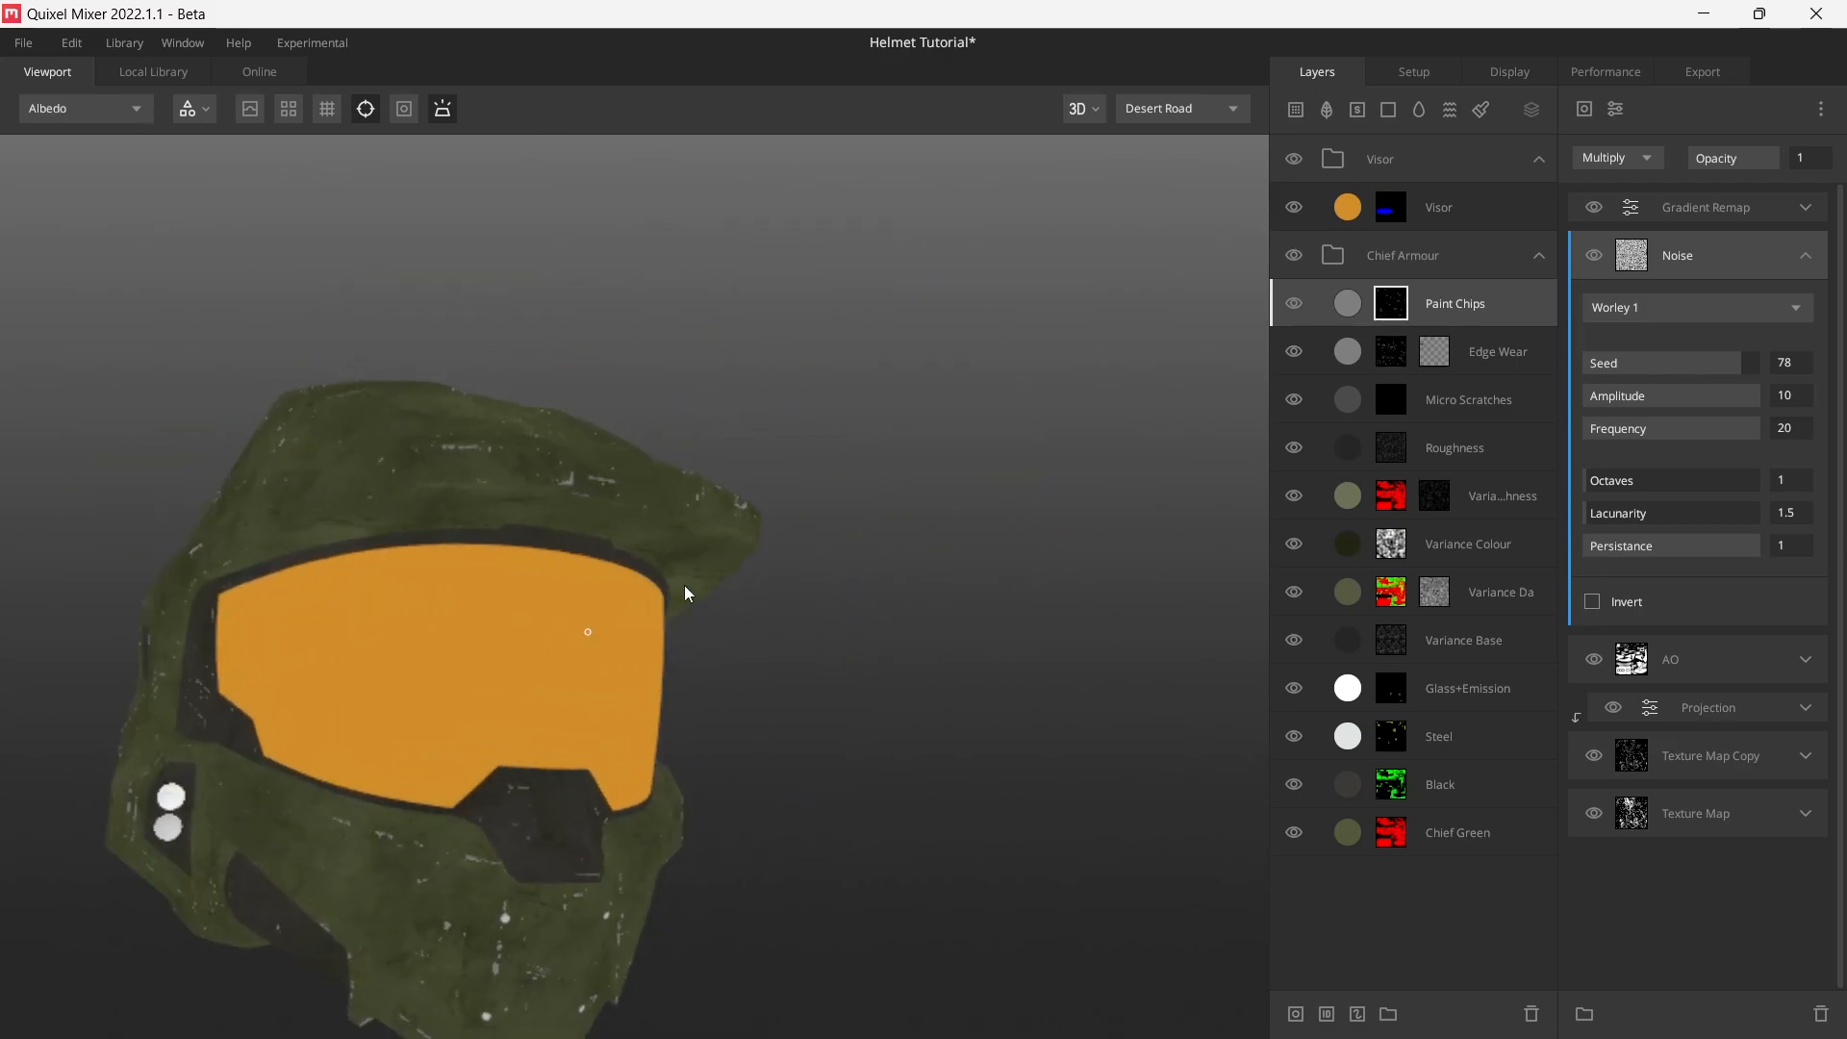
pyautogui.scroll(5, 968, 751)
pyautogui.keyDown('alt'); pyautogui.moveTo(968, 752); pyautogui.dragTo(878, 539); pyautogui.keyUp('alt')
pyautogui.press('m')
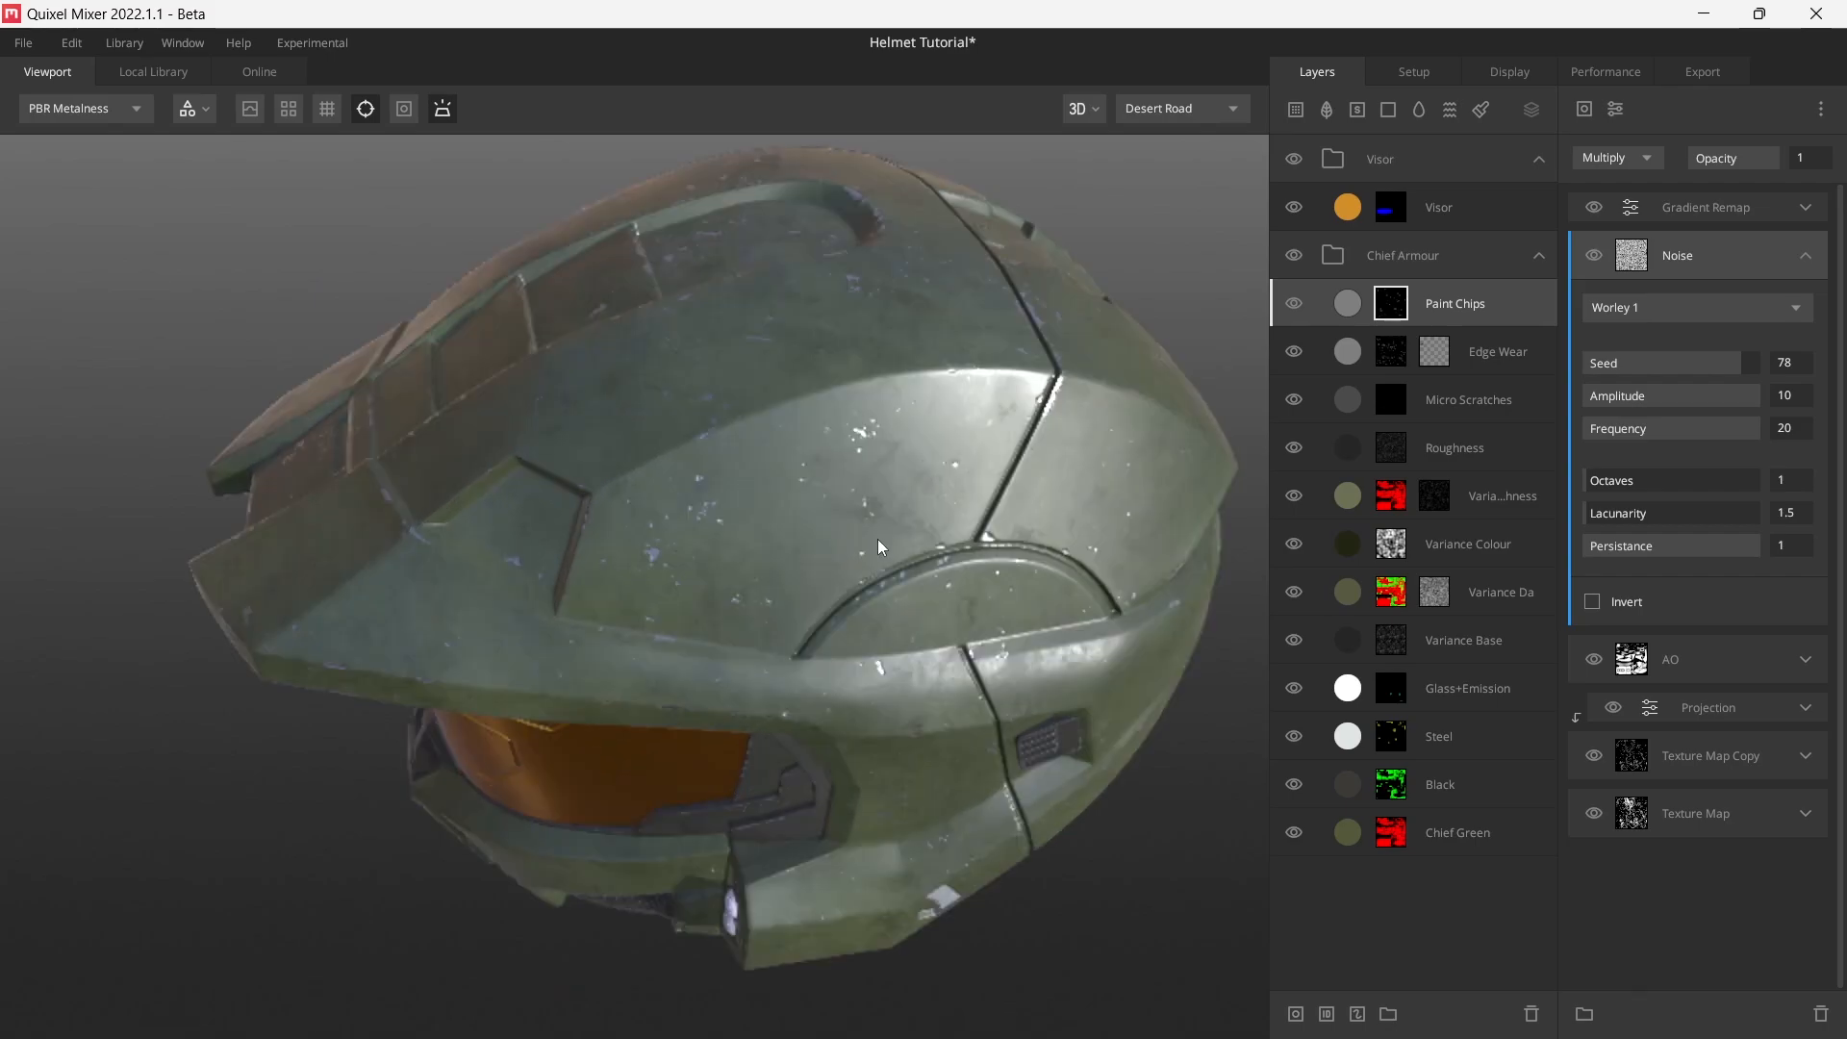
pyautogui.scroll(5, 877, 538)
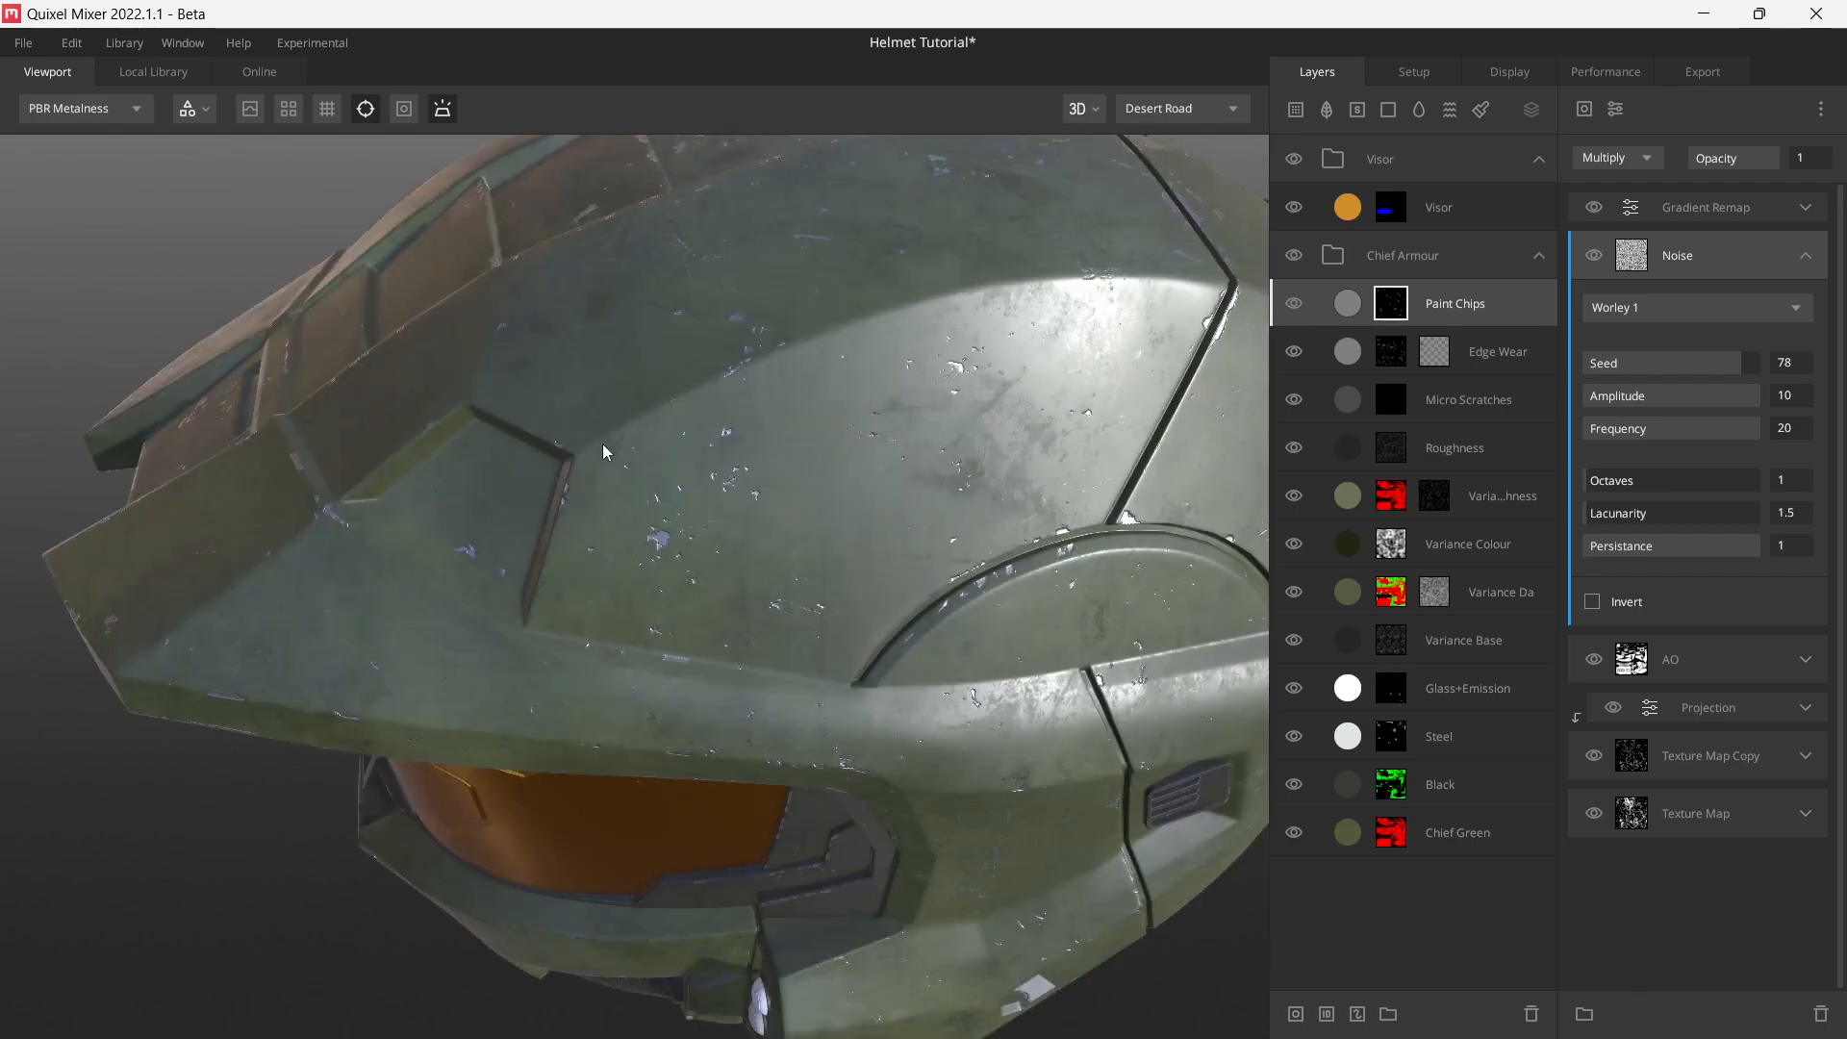
pyautogui.keyDown('alt'); pyautogui.moveTo(836, 638); pyautogui.dragTo(701, 733); pyautogui.keyUp('alt')
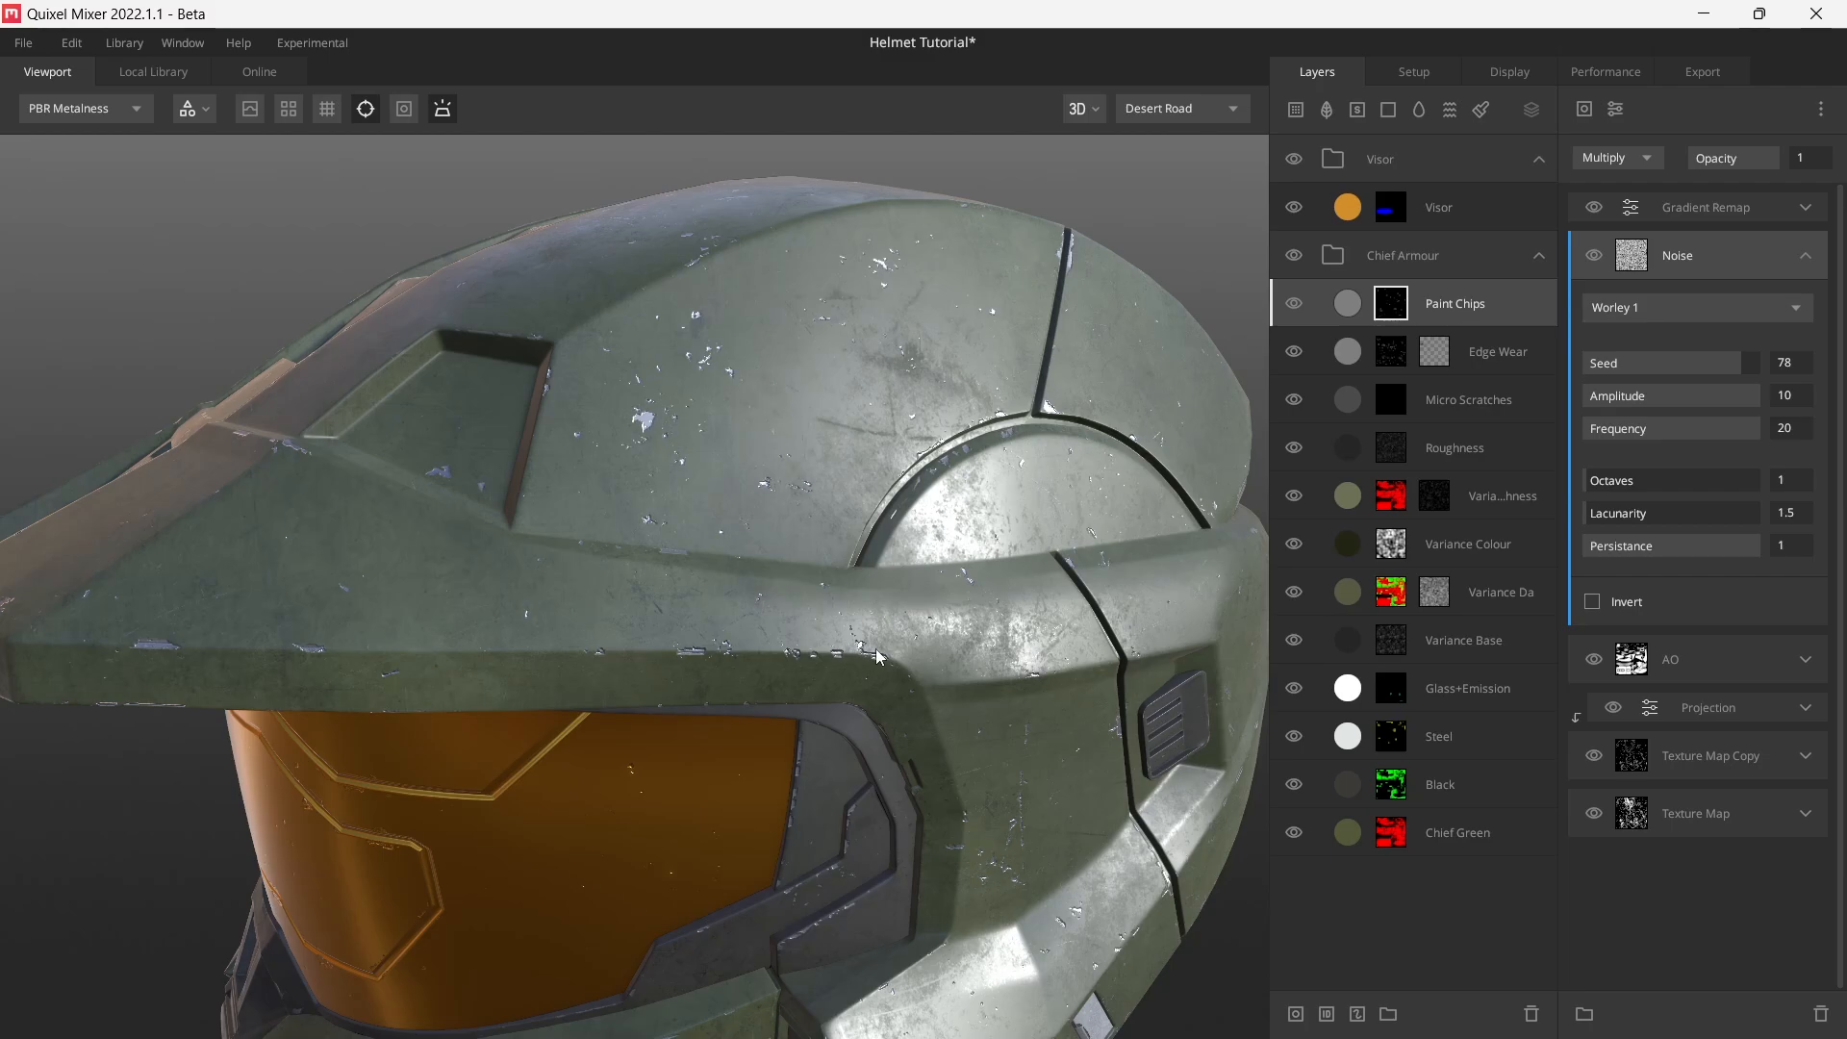
pyautogui.moveTo(950, 587); pyautogui.dragTo(860, 606)
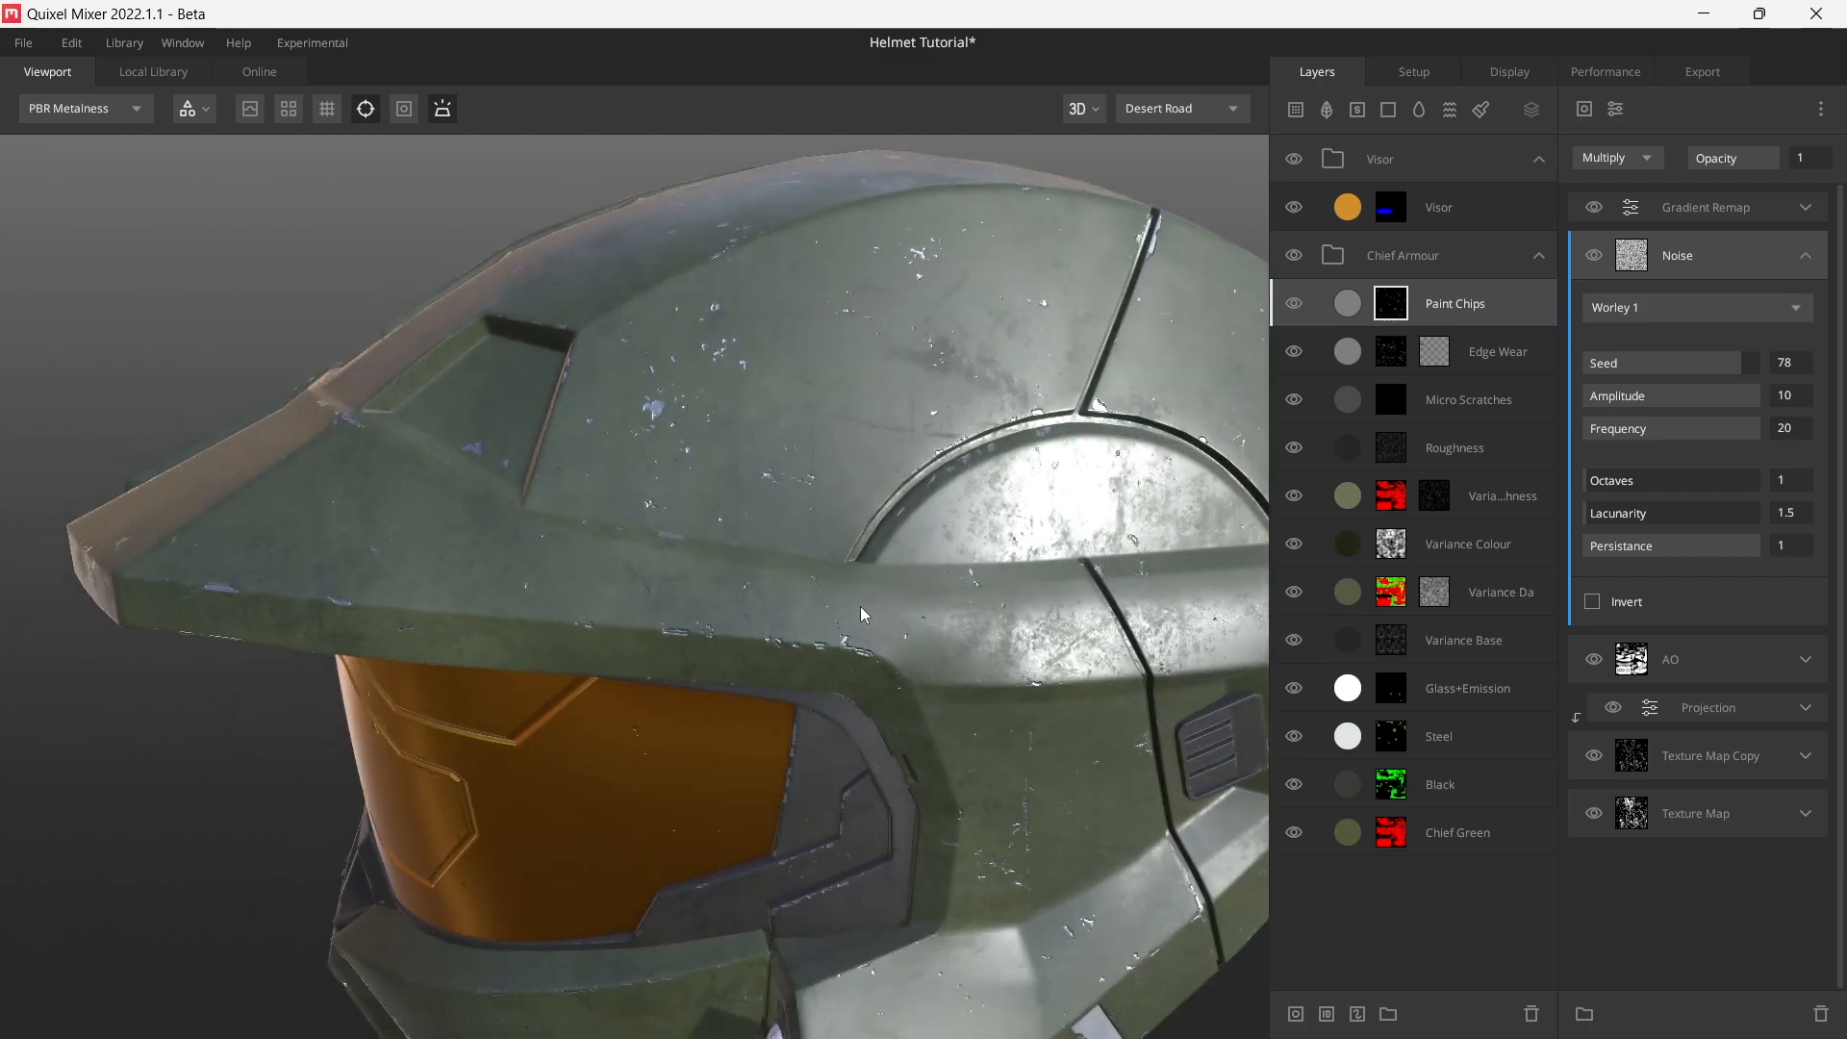
pyautogui.moveTo(750, 488); pyautogui.dragTo(808, 513)
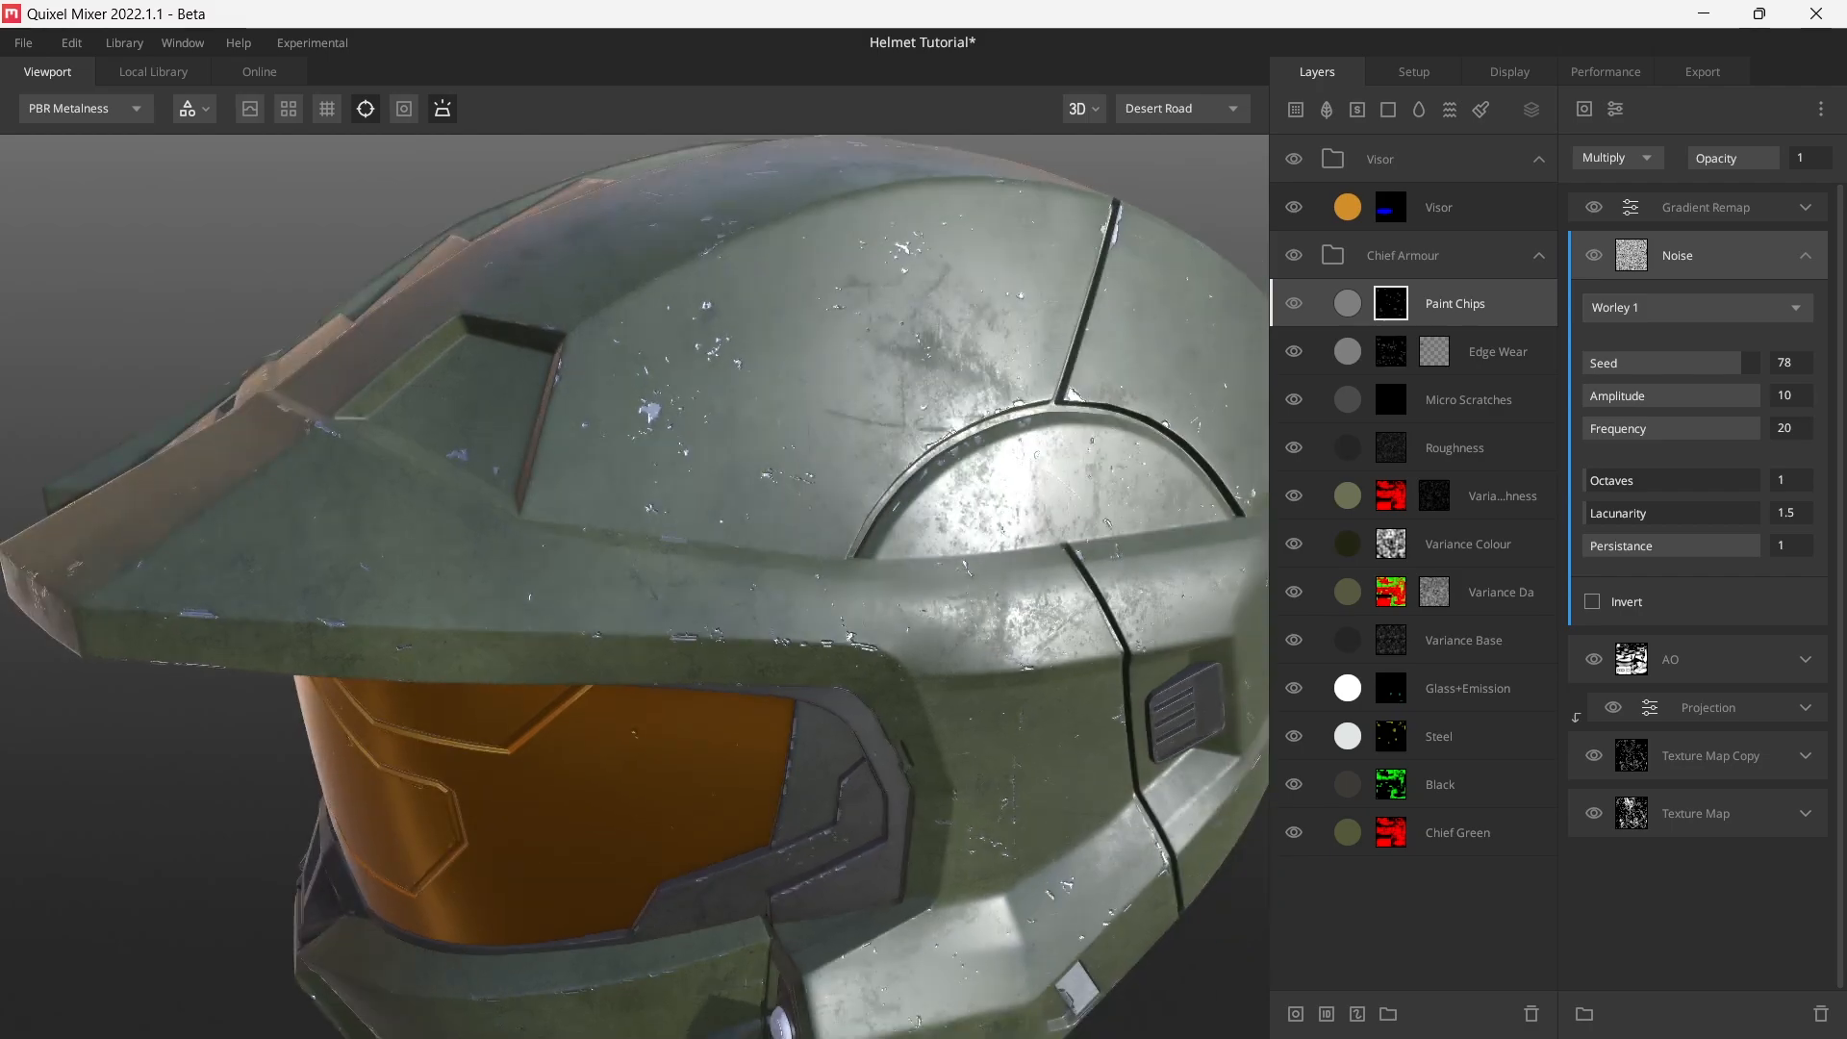
# - Add a solid layer above Paint Chips in the Chief Armour group and name it Edge Light
pyautogui.click(1390, 109)
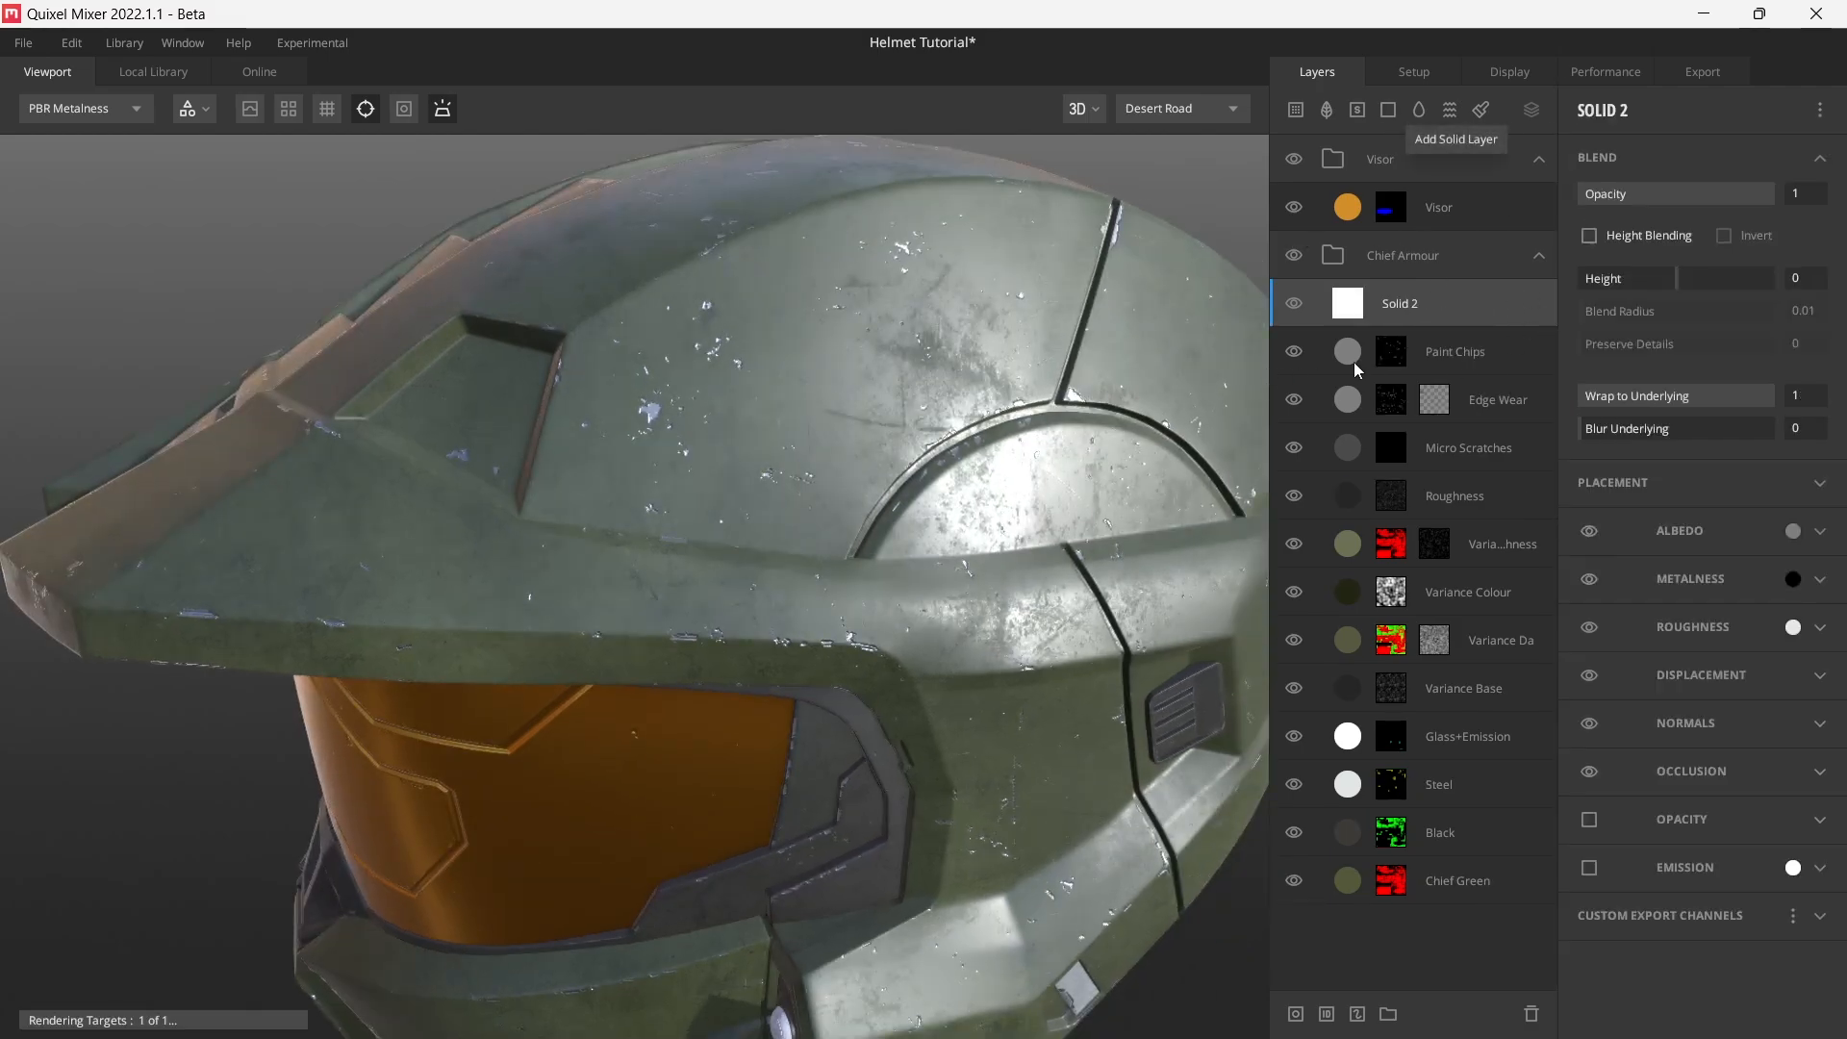
pyautogui.doubleClick(1403, 304)
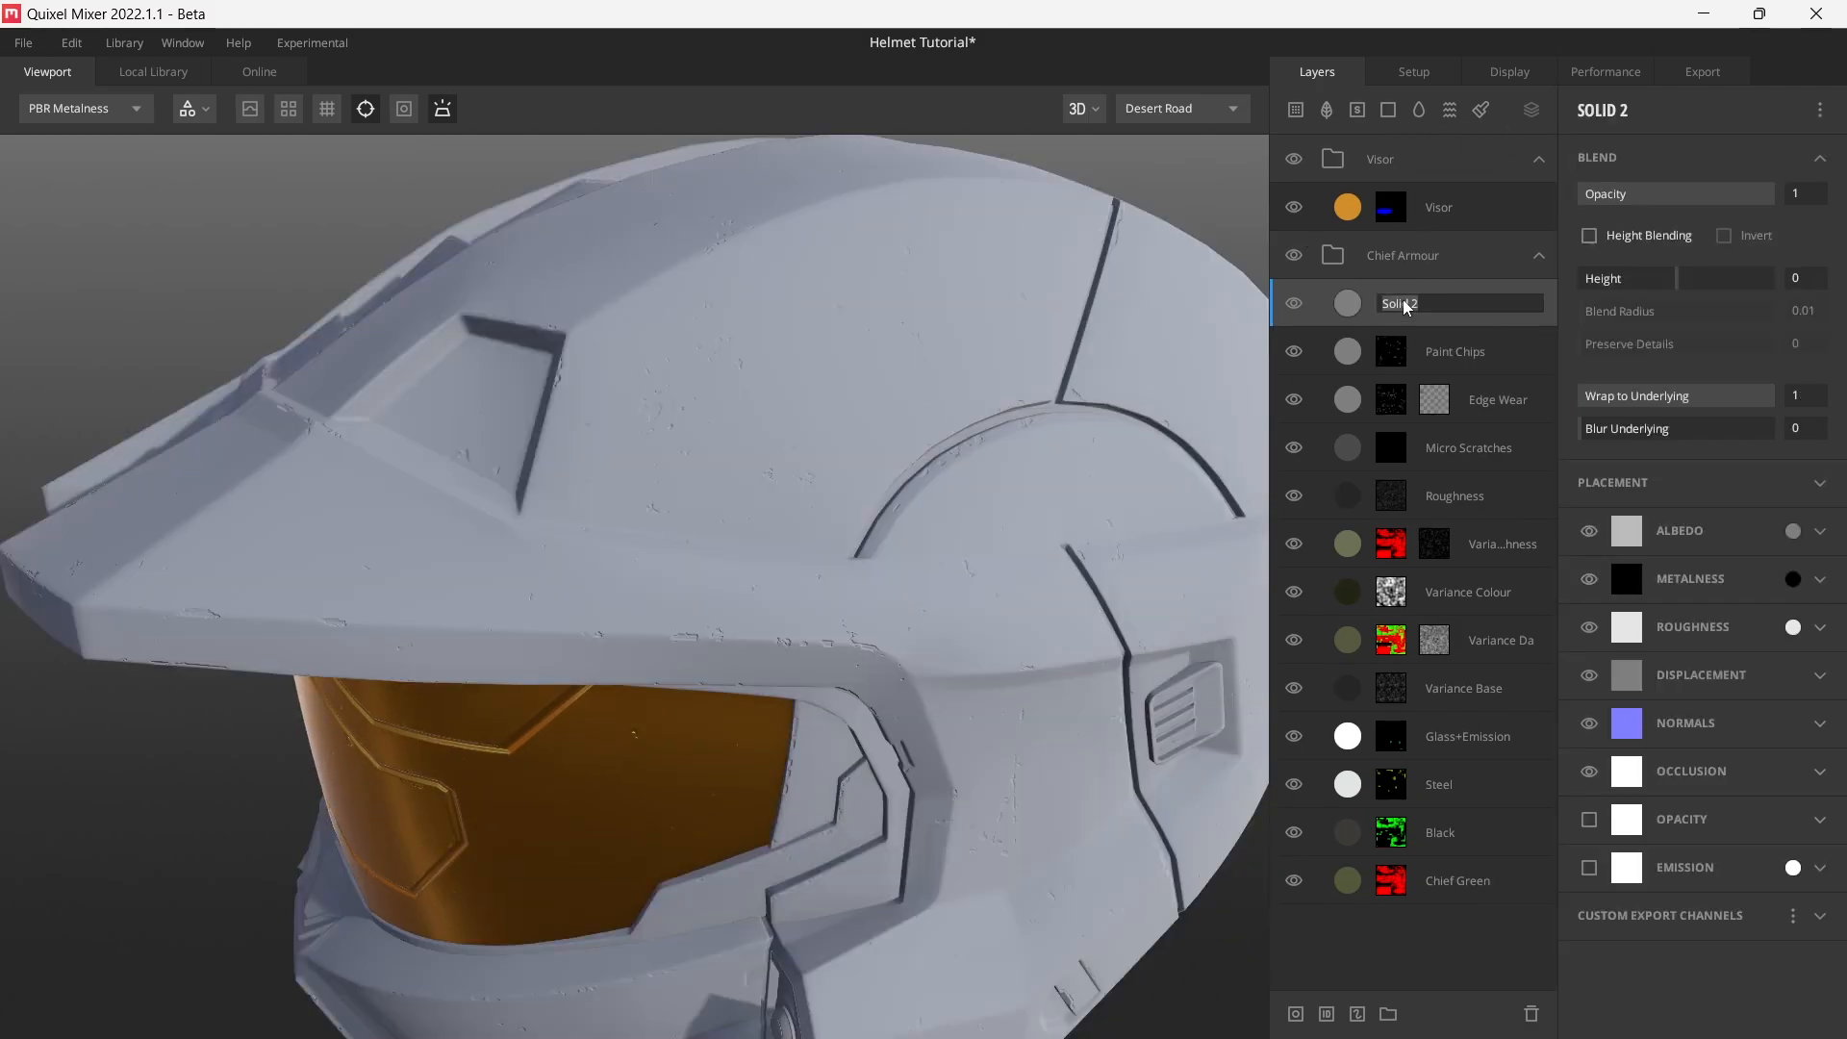
pyautogui.write('Edge Light')
pyautogui.press('Return')
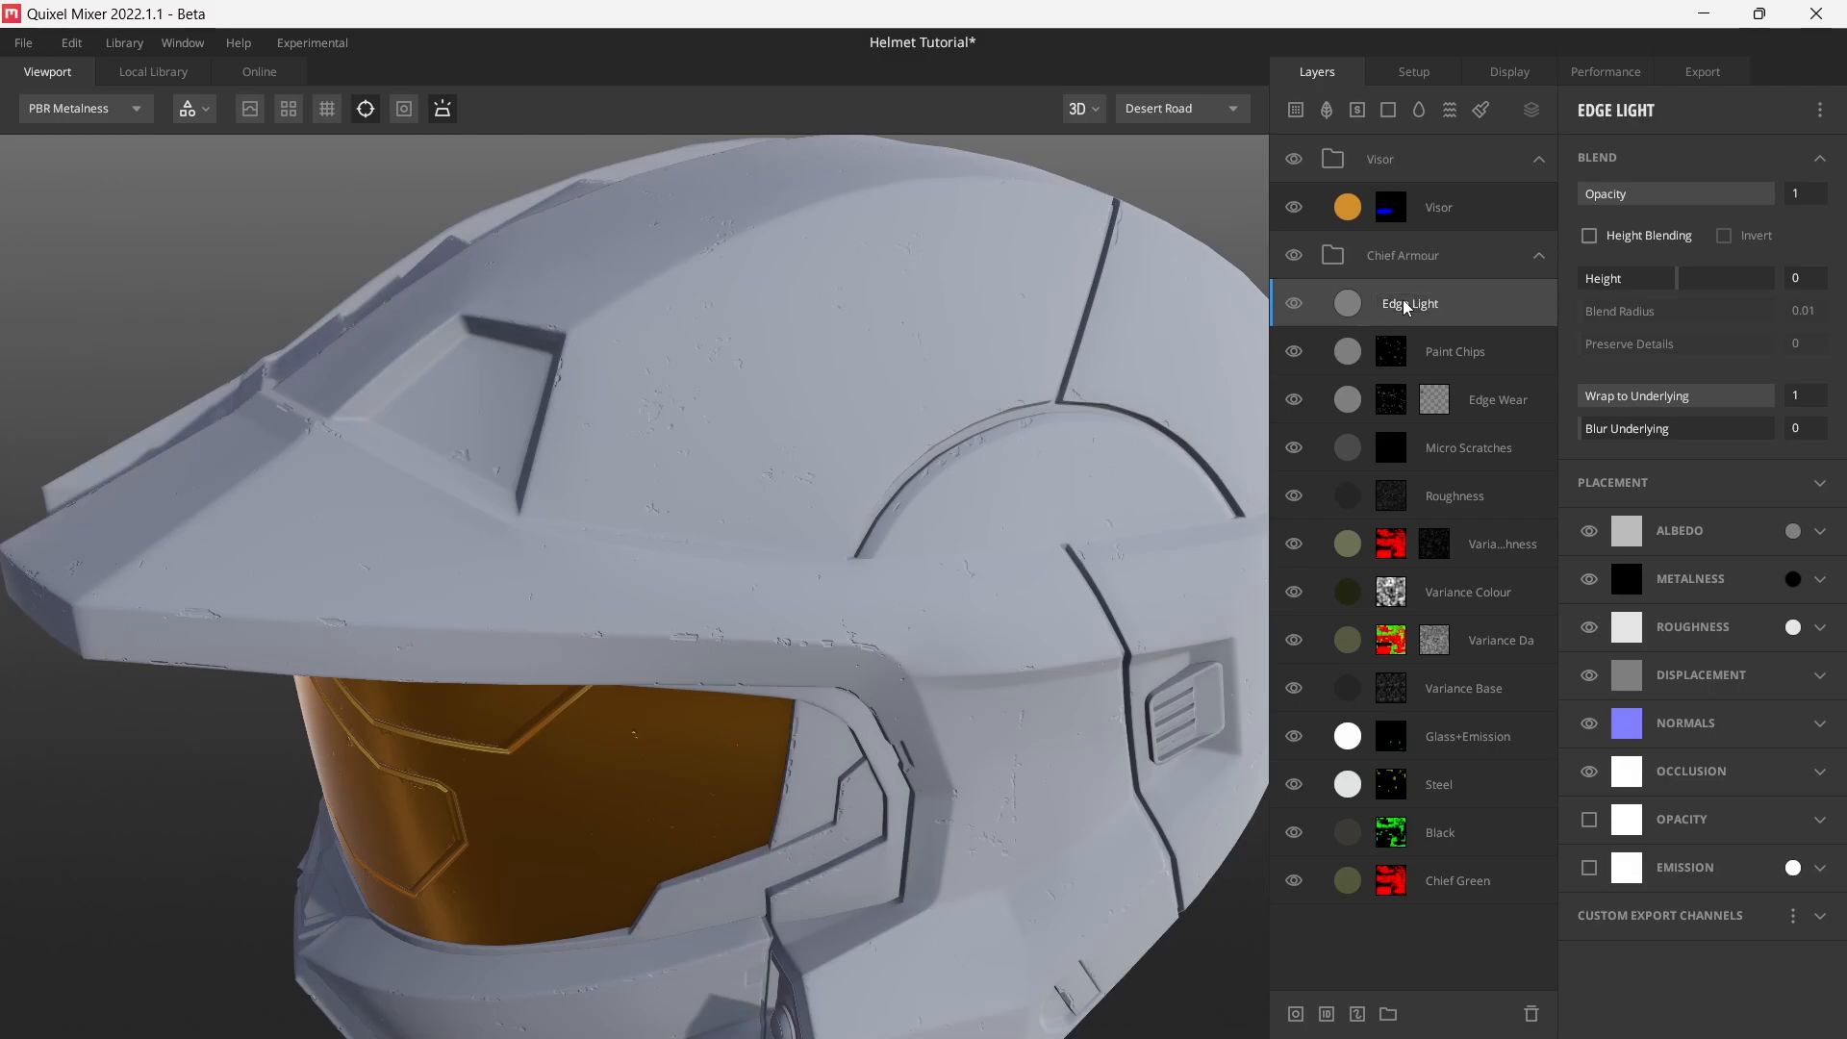
# - Set the Edge Light layer's height to -1 and its Wrap to Underlying to 0.99
pyautogui.moveTo(730, 742); pyautogui.dragTo(789, 477)
pyautogui.moveTo(561, 451); pyautogui.dragTo(677, 462)
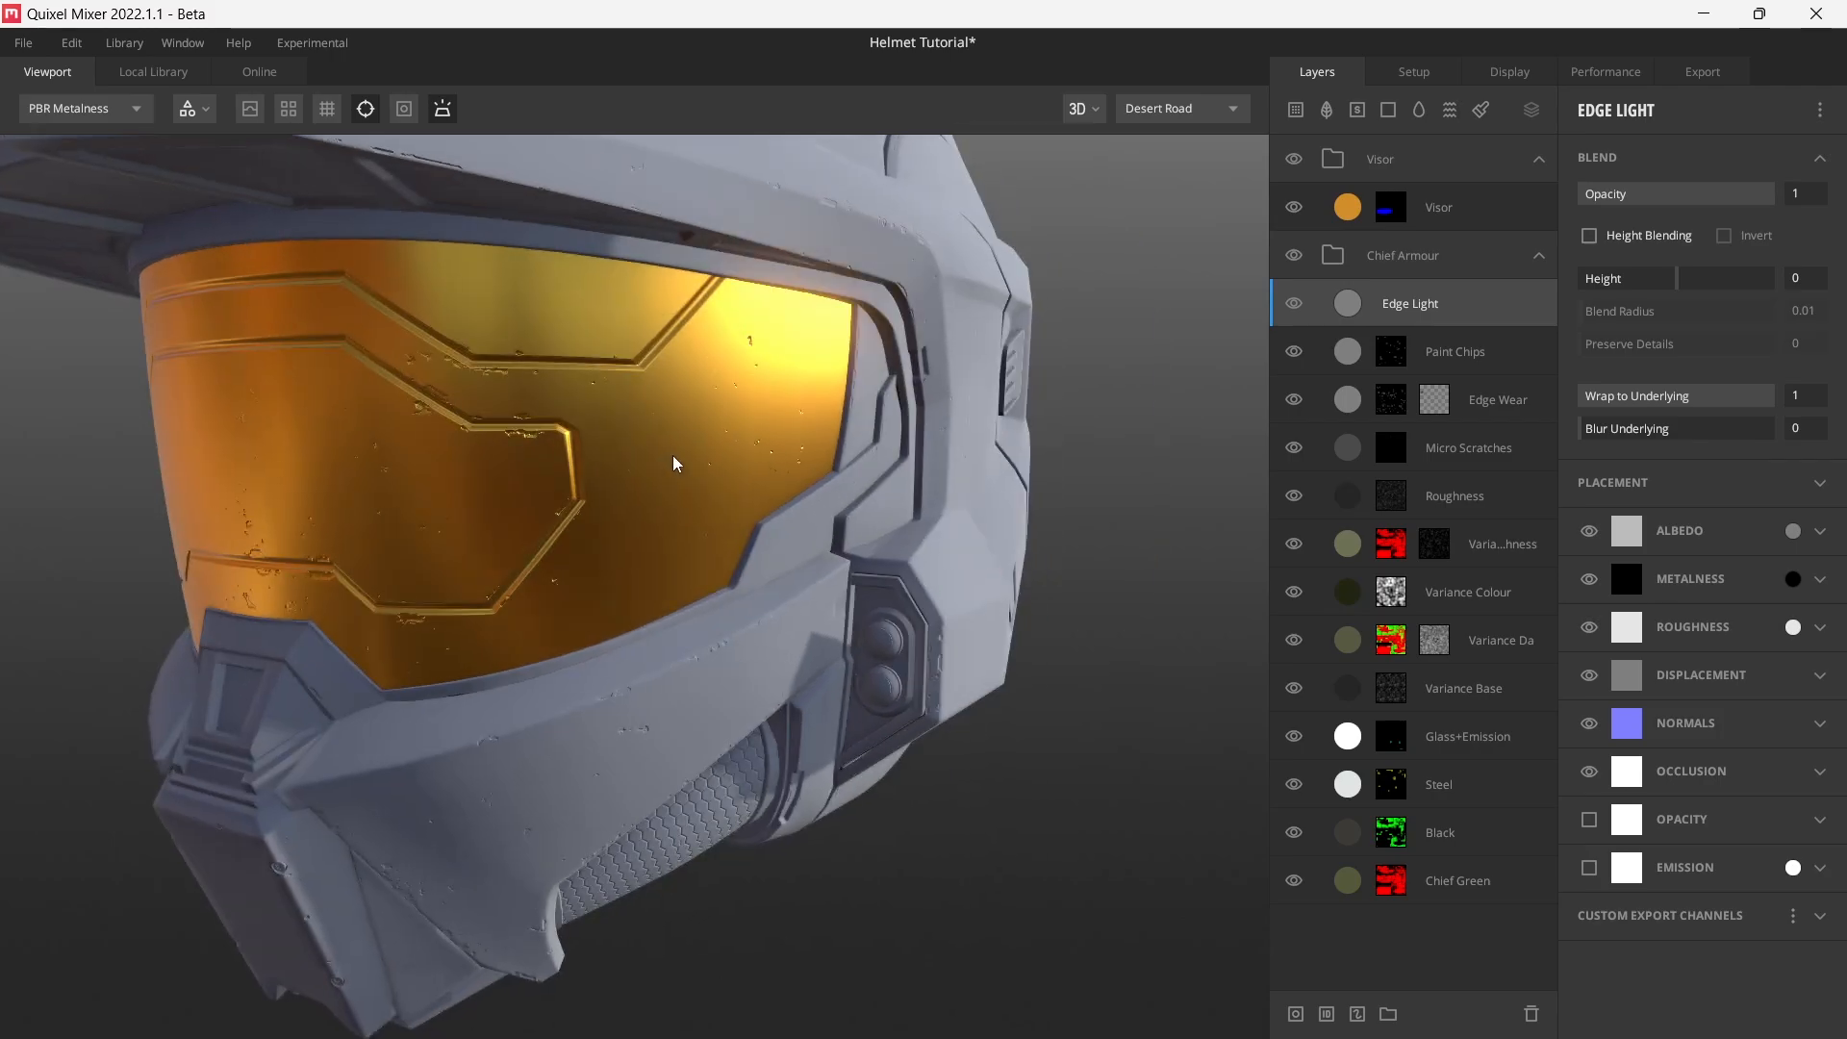
pyautogui.press('c')
pyautogui.press('m')
pyautogui.moveTo(525, 523); pyautogui.dragTo(846, 383)
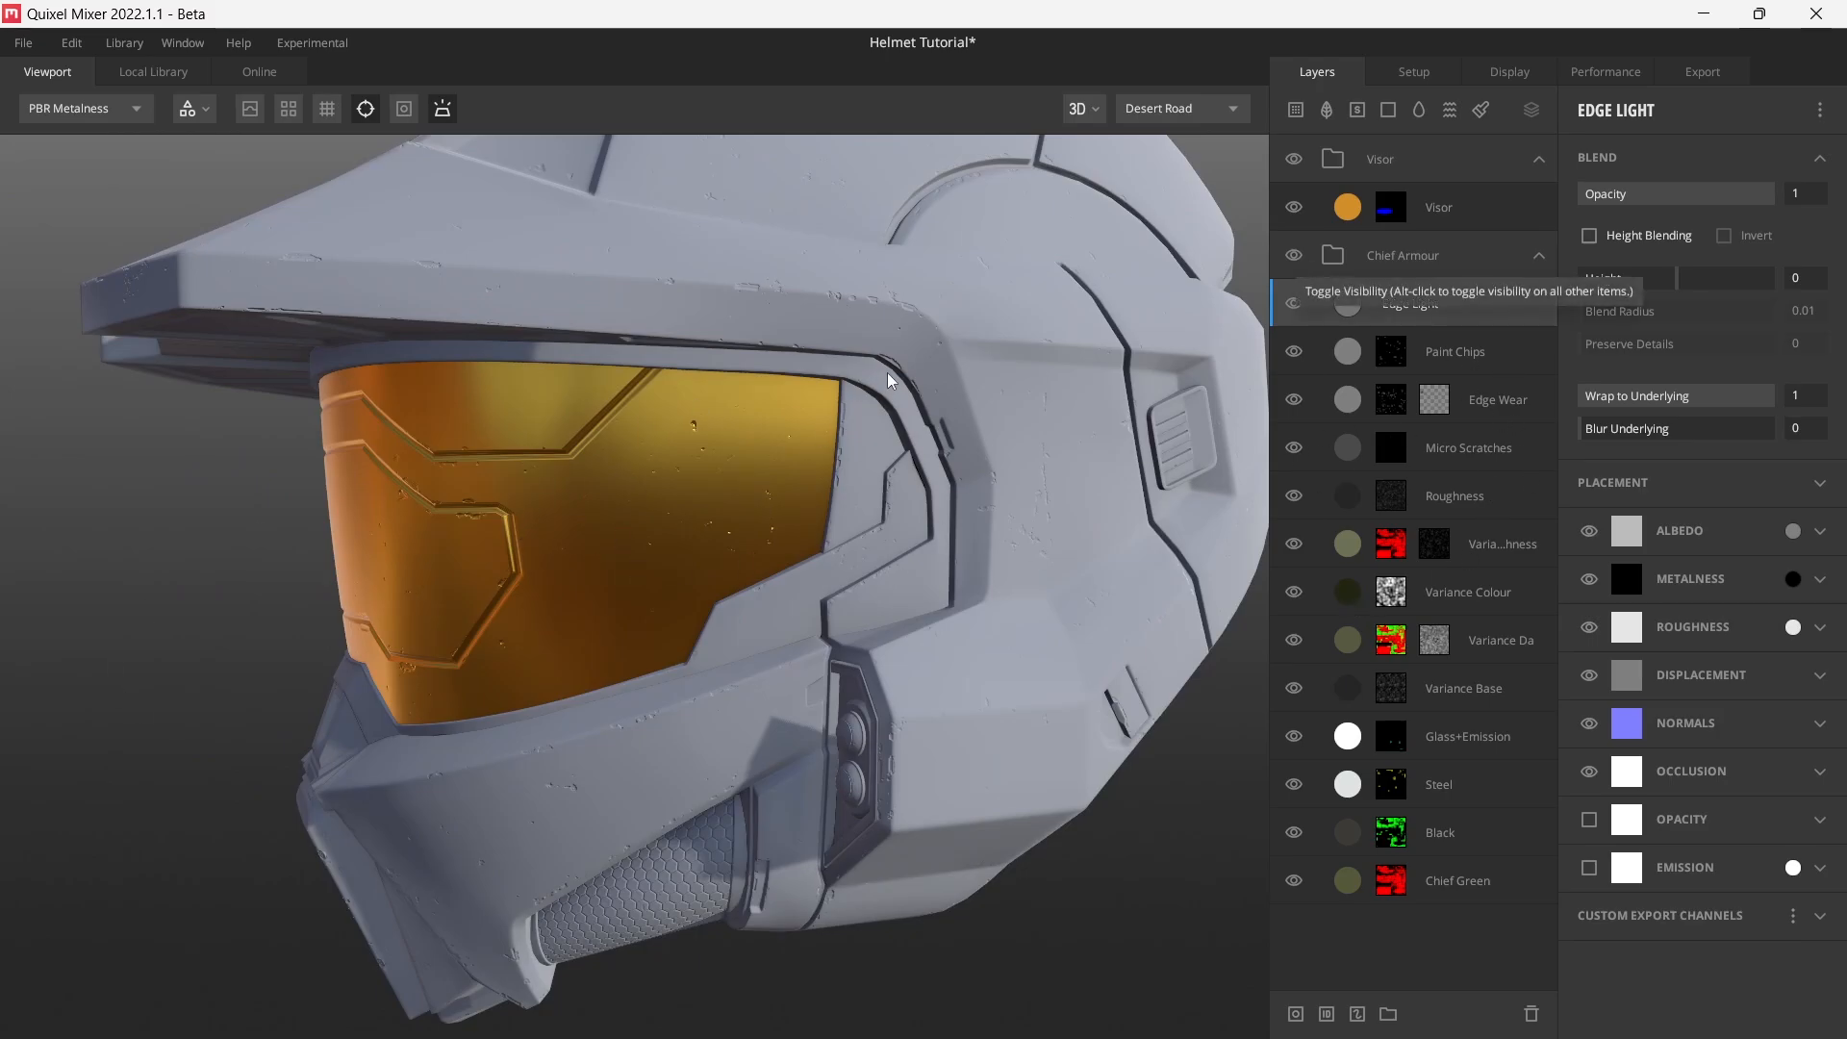
pyautogui.moveTo(1007, 372); pyautogui.dragTo(878, 508)
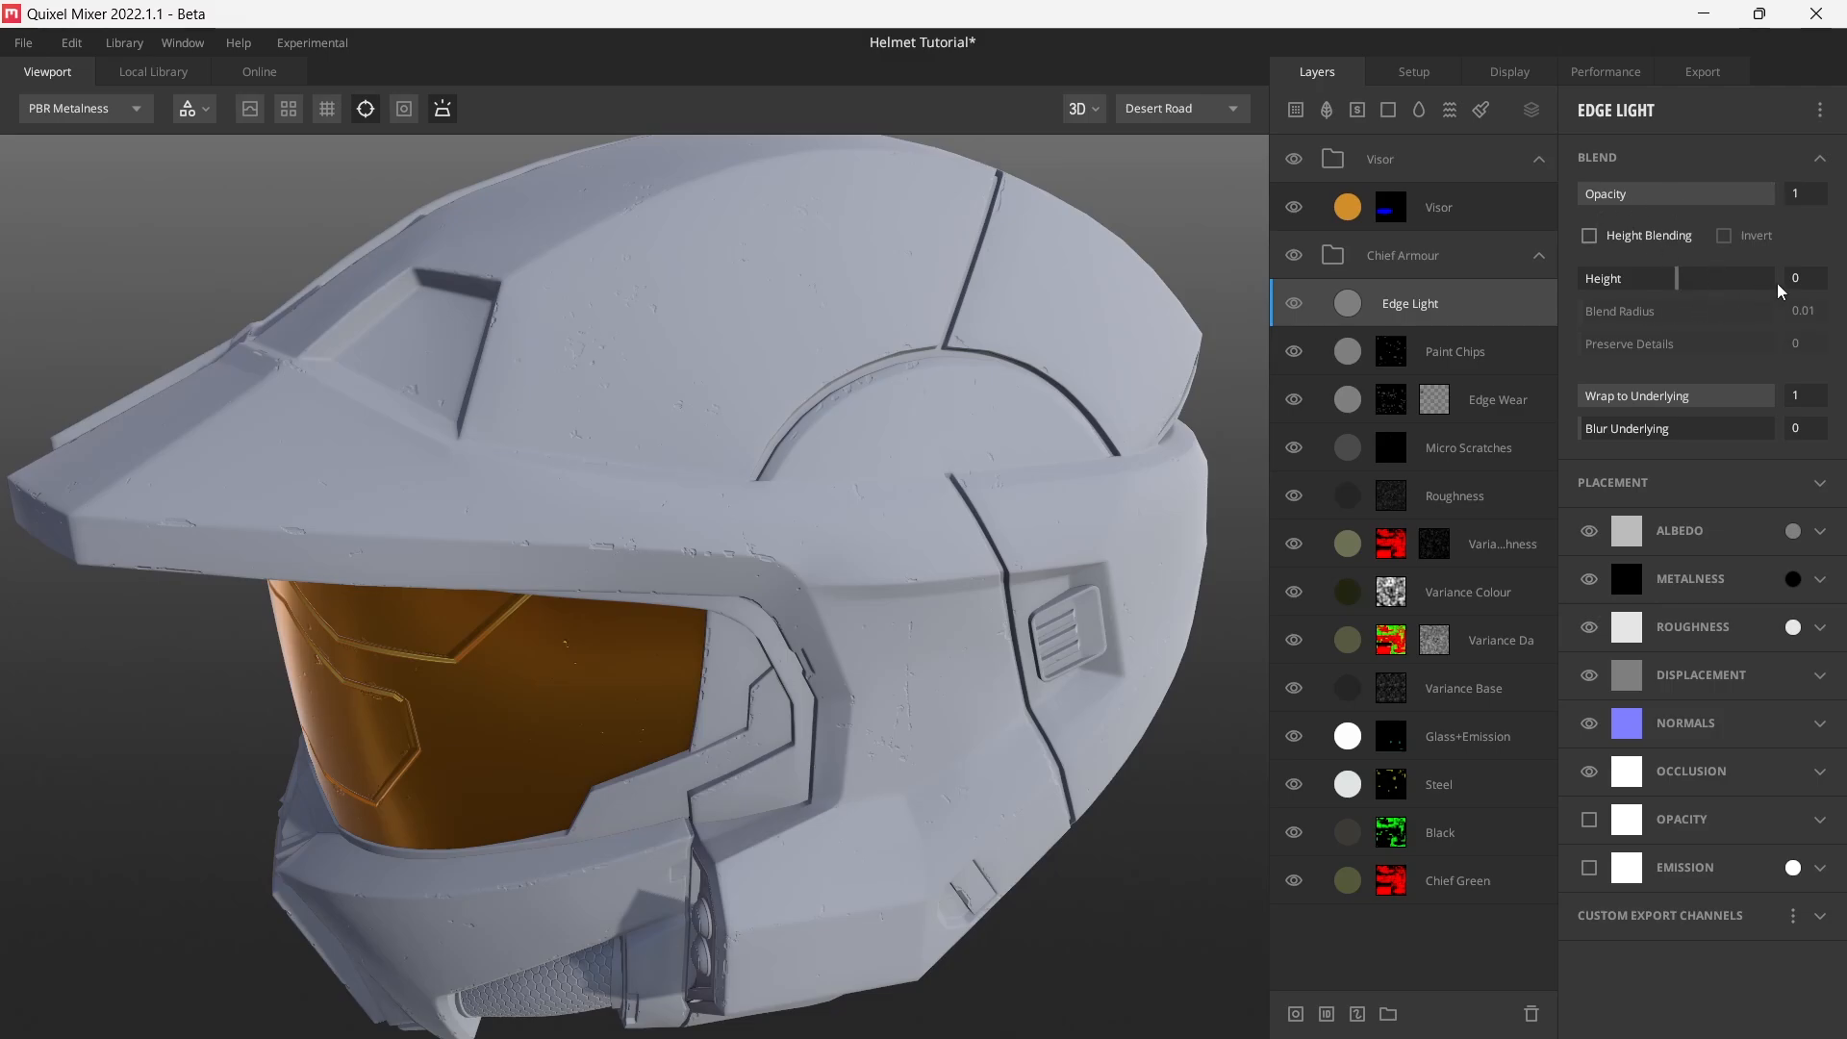
pyautogui.write('-1')
pyautogui.press('Return')
pyautogui.click(1819, 395)
pyautogui.write('0.99')
pyautogui.press('Return')
pyautogui.moveTo(960, 456); pyautogui.dragTo(965, 457)
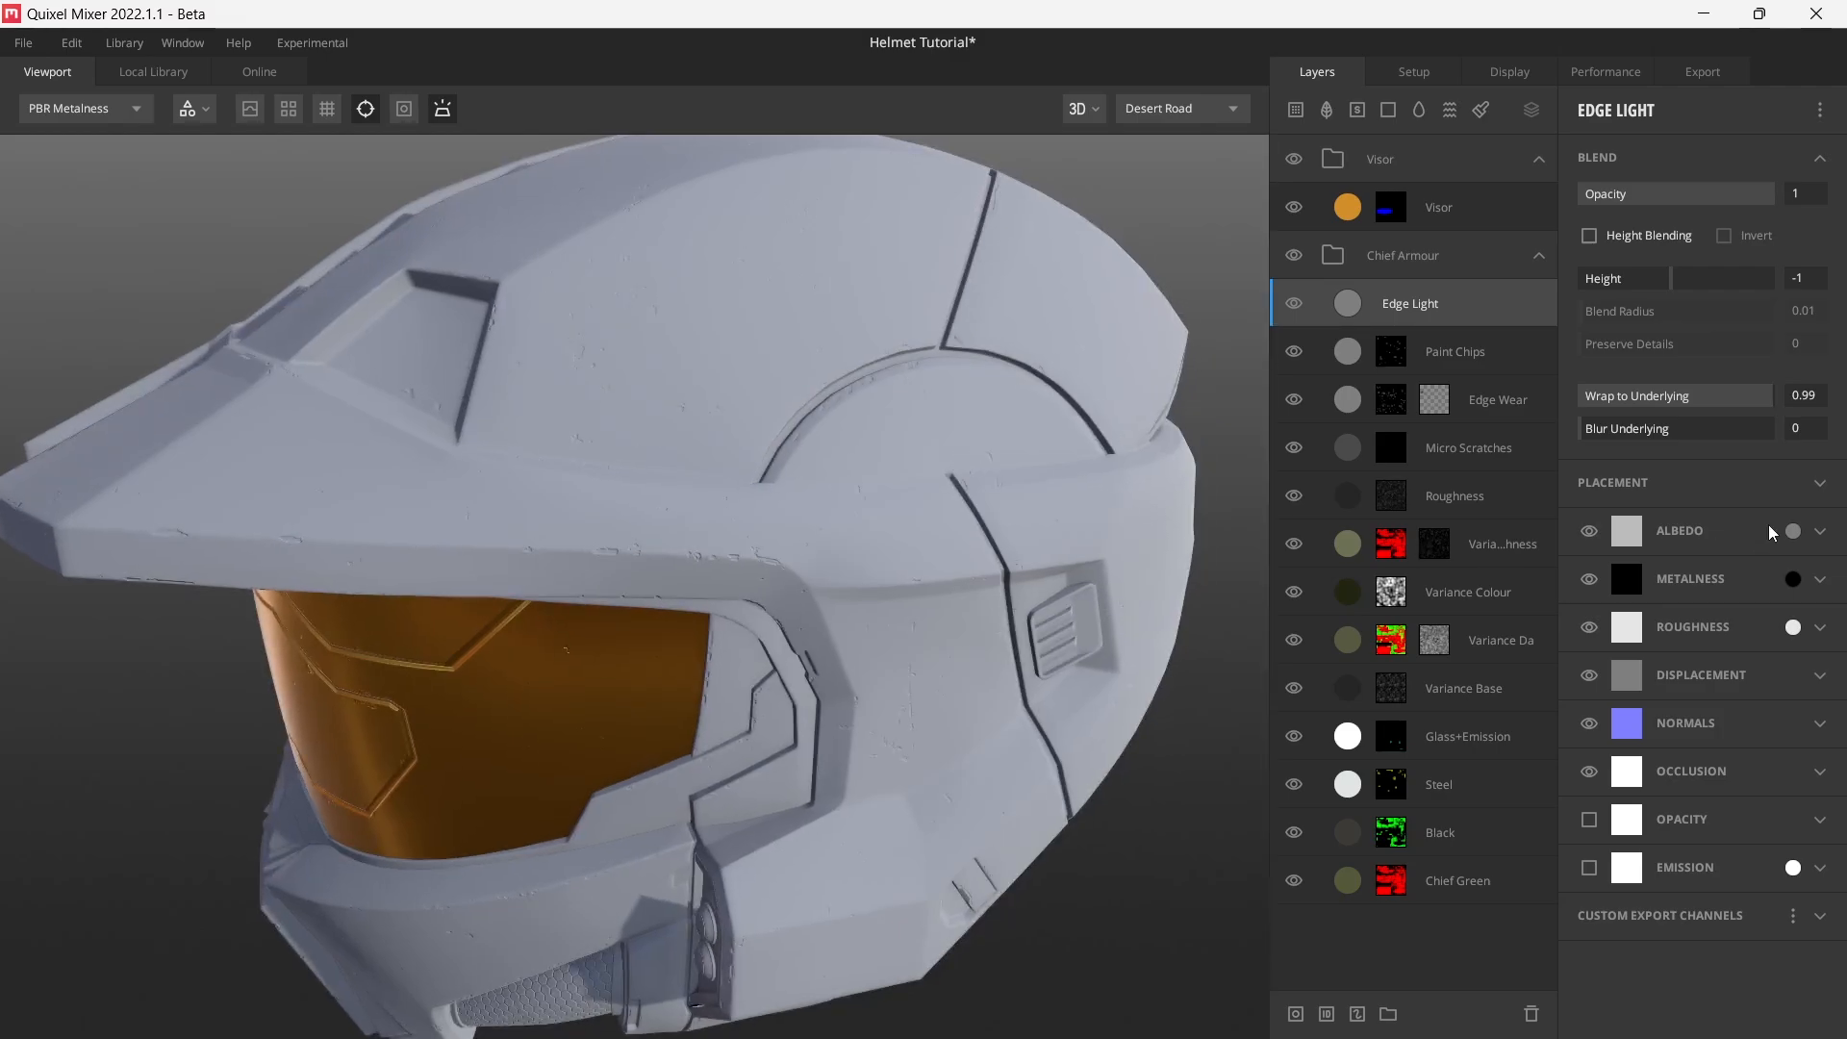
# - Set the Edge Light layer's albedo color to hex 999999
pyautogui.click(1792, 530)
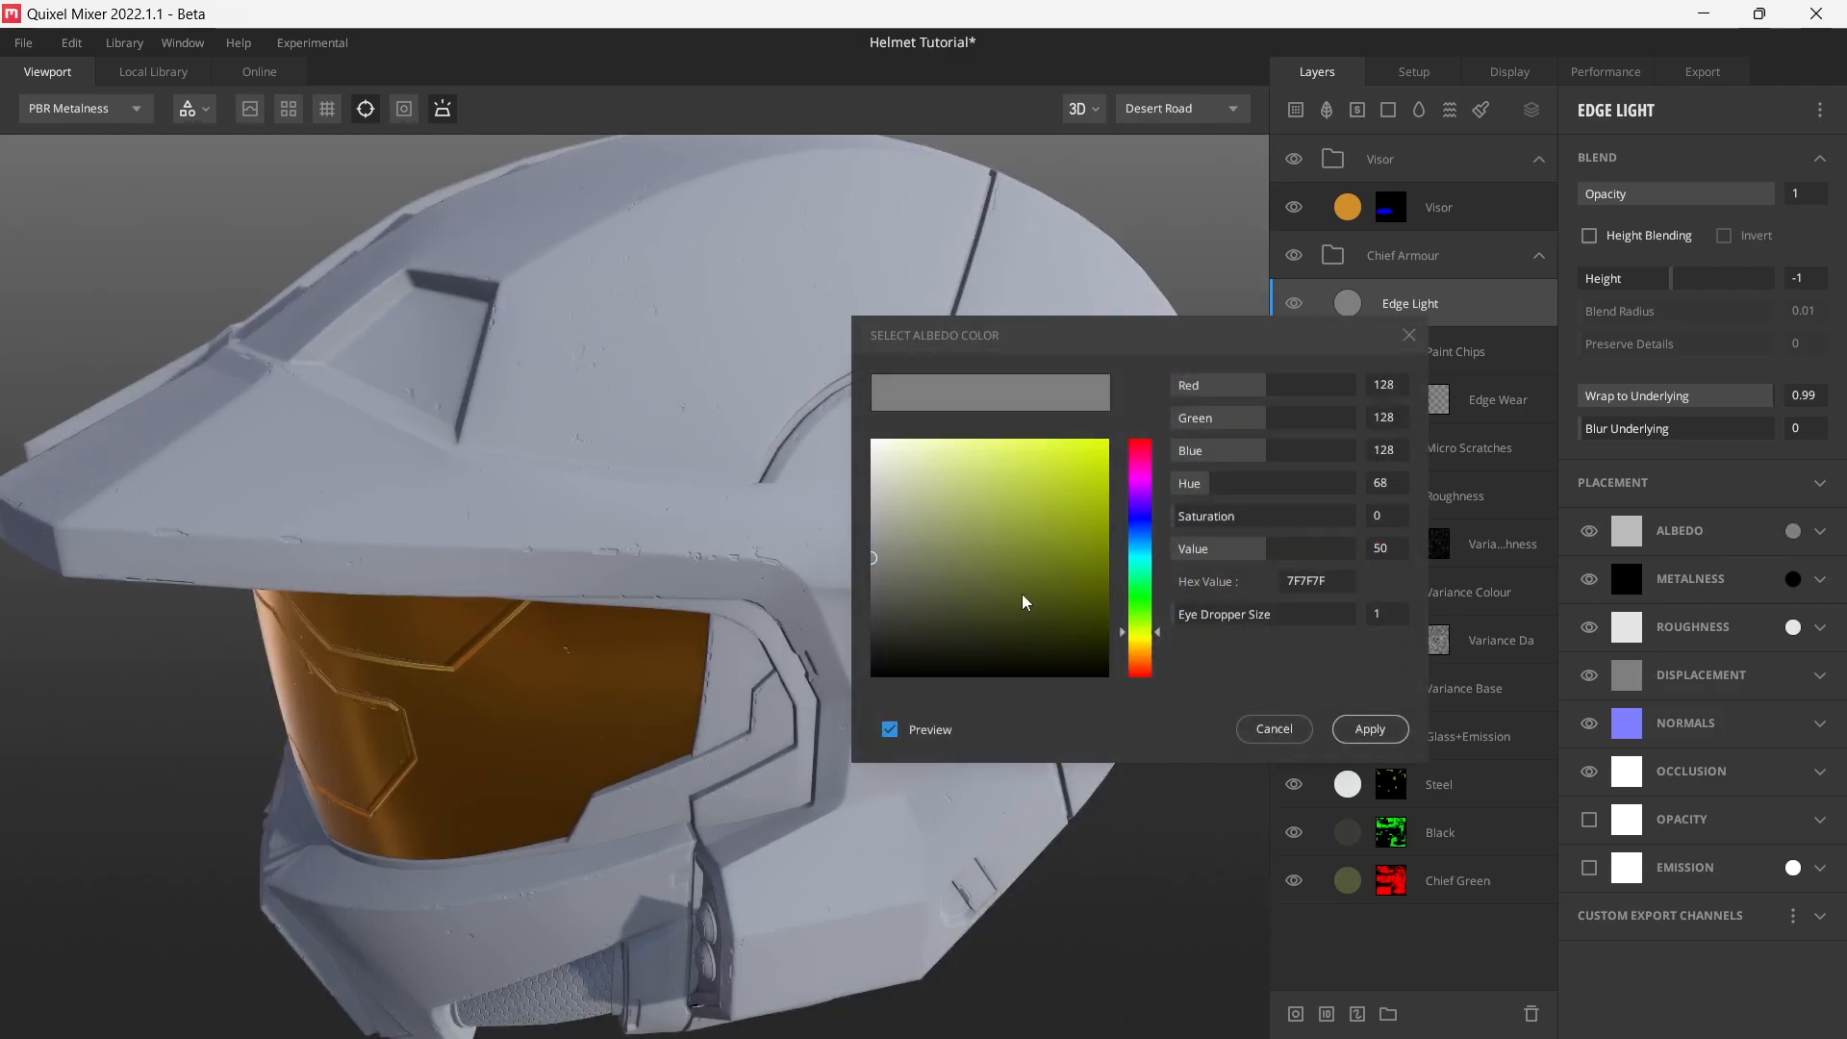
pyautogui.doubleClick(1333, 582)
pyautogui.write('999999')
pyautogui.press('Return')
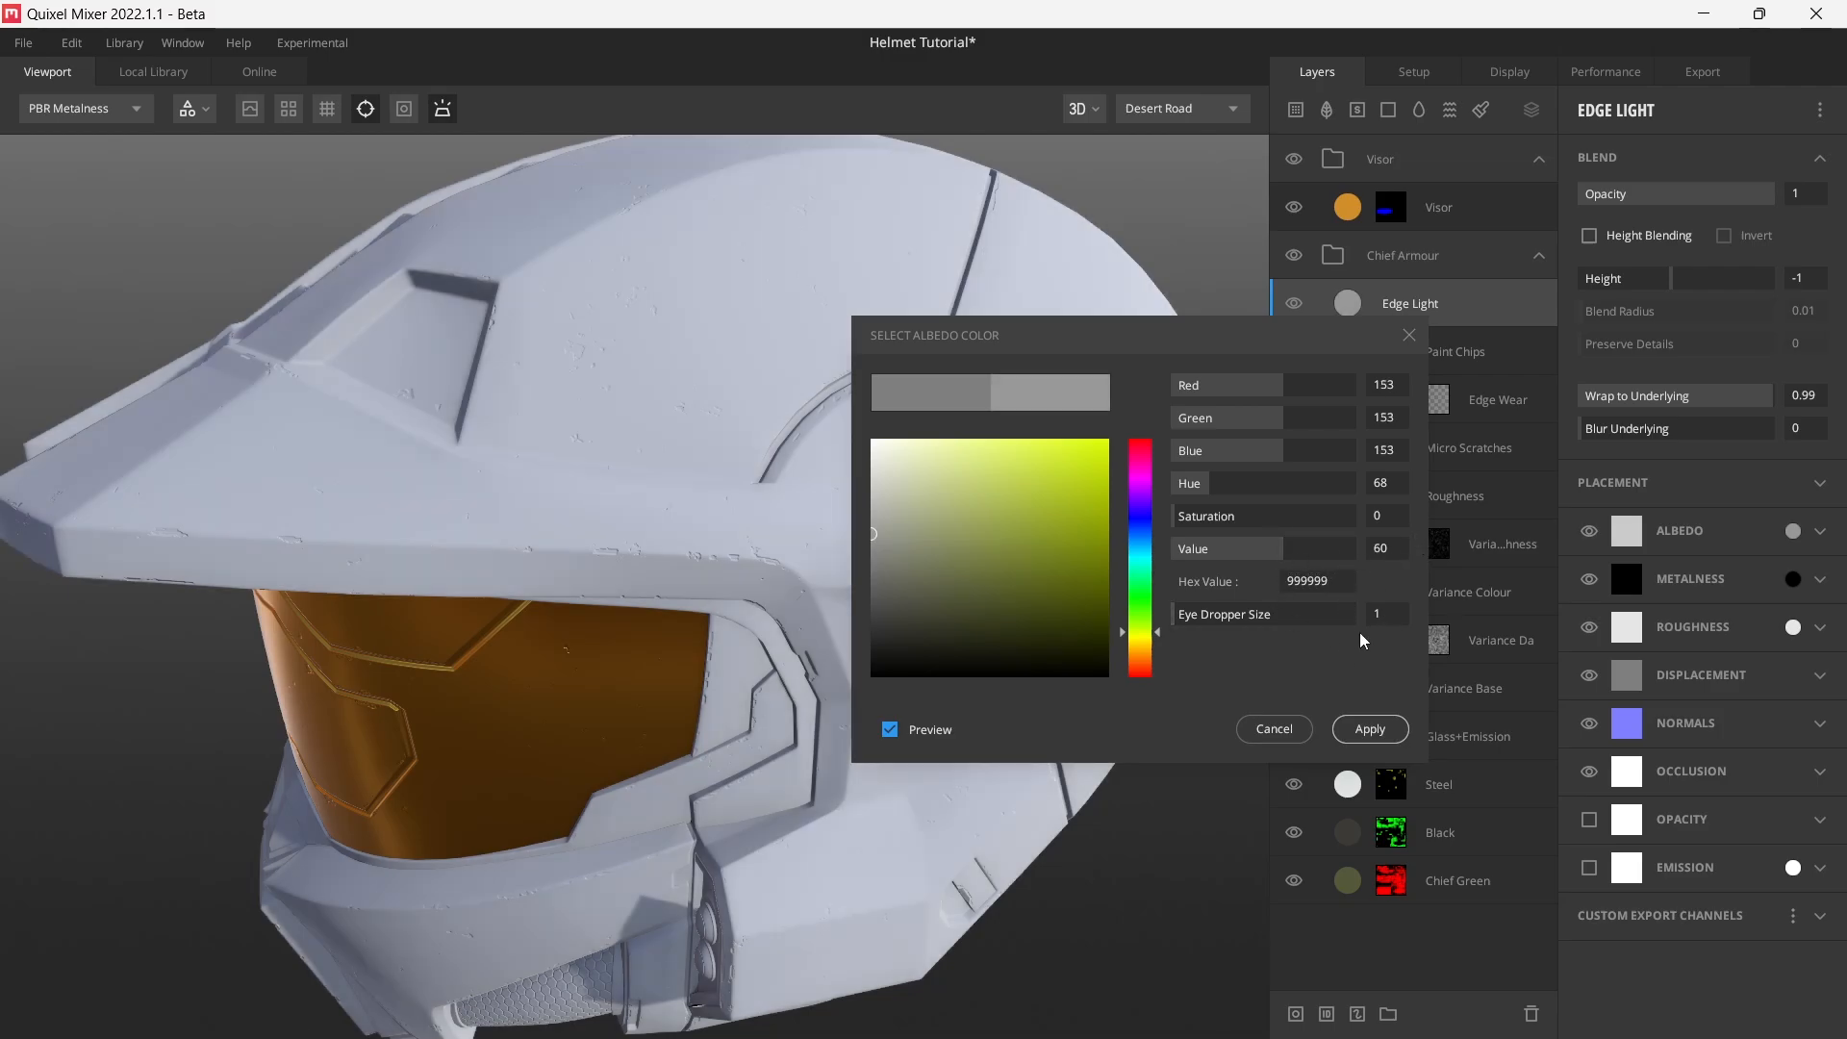
pyautogui.click(1371, 728)
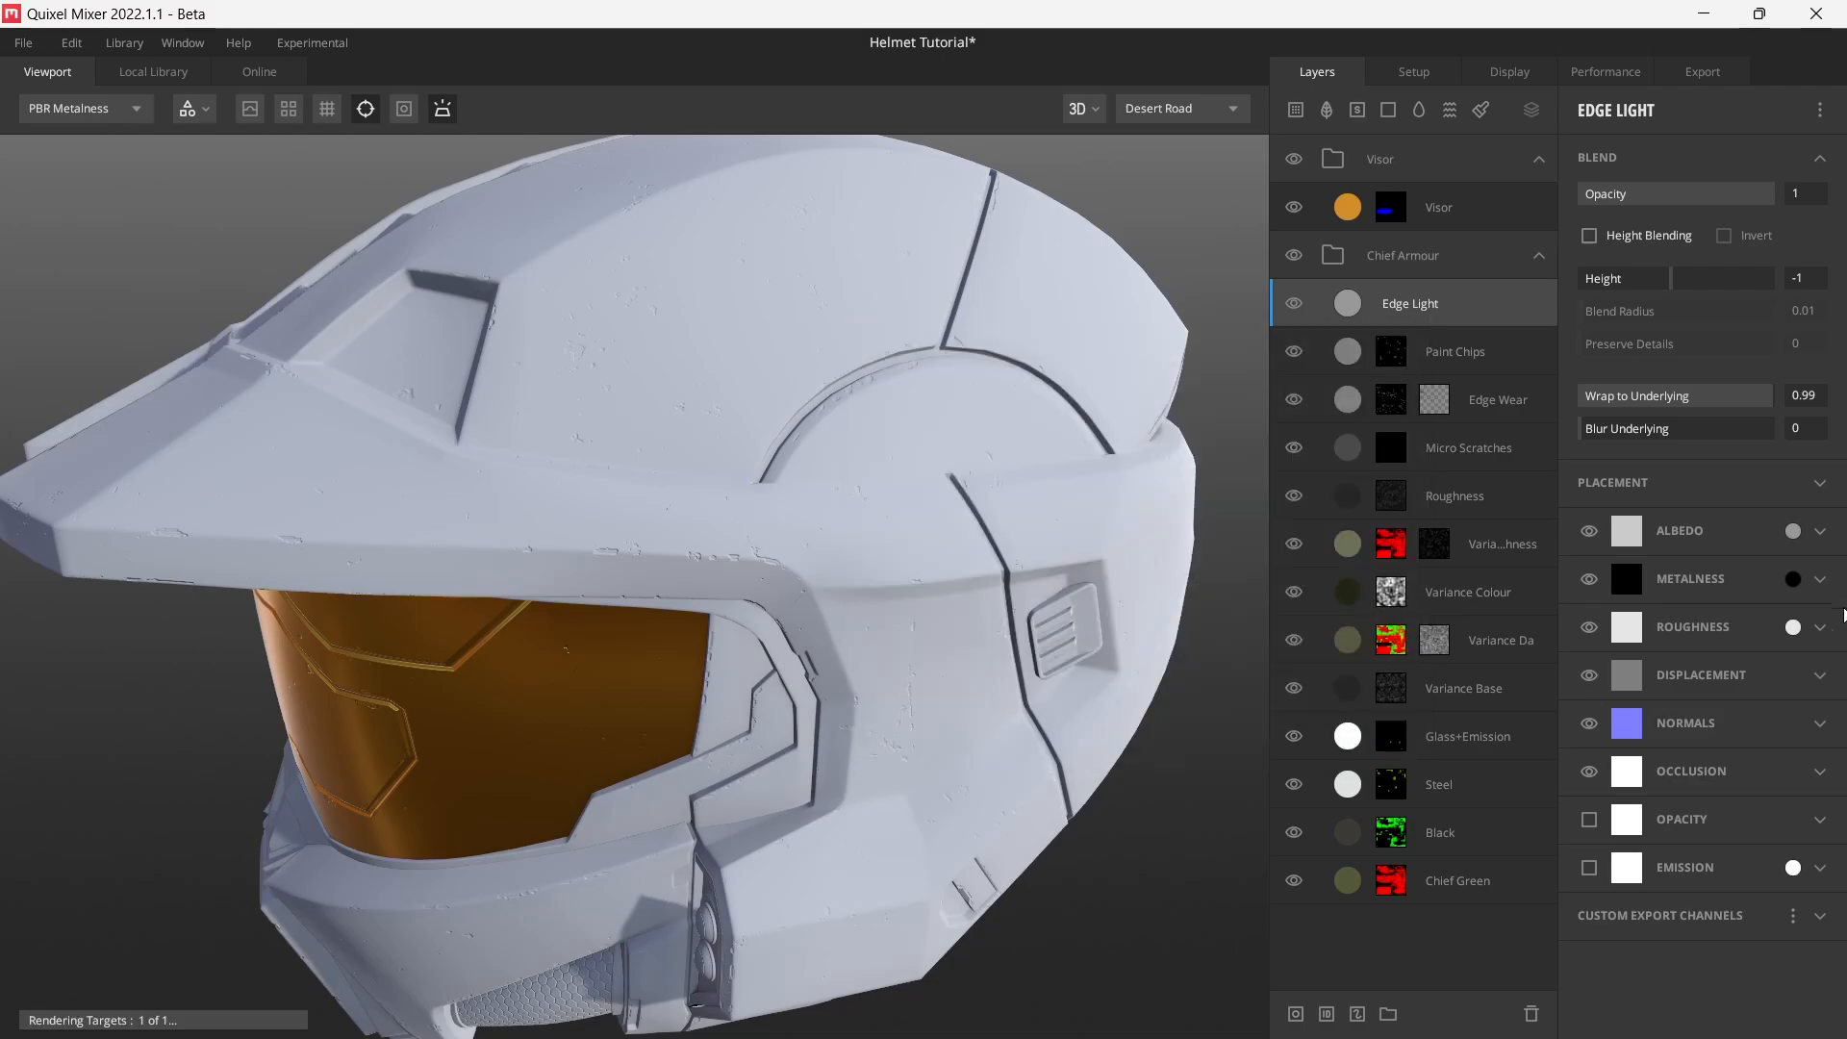
# - Set the Edge Light albedo channel's blend mode to Add with an opacity of 0.1
pyautogui.click(1821, 531)
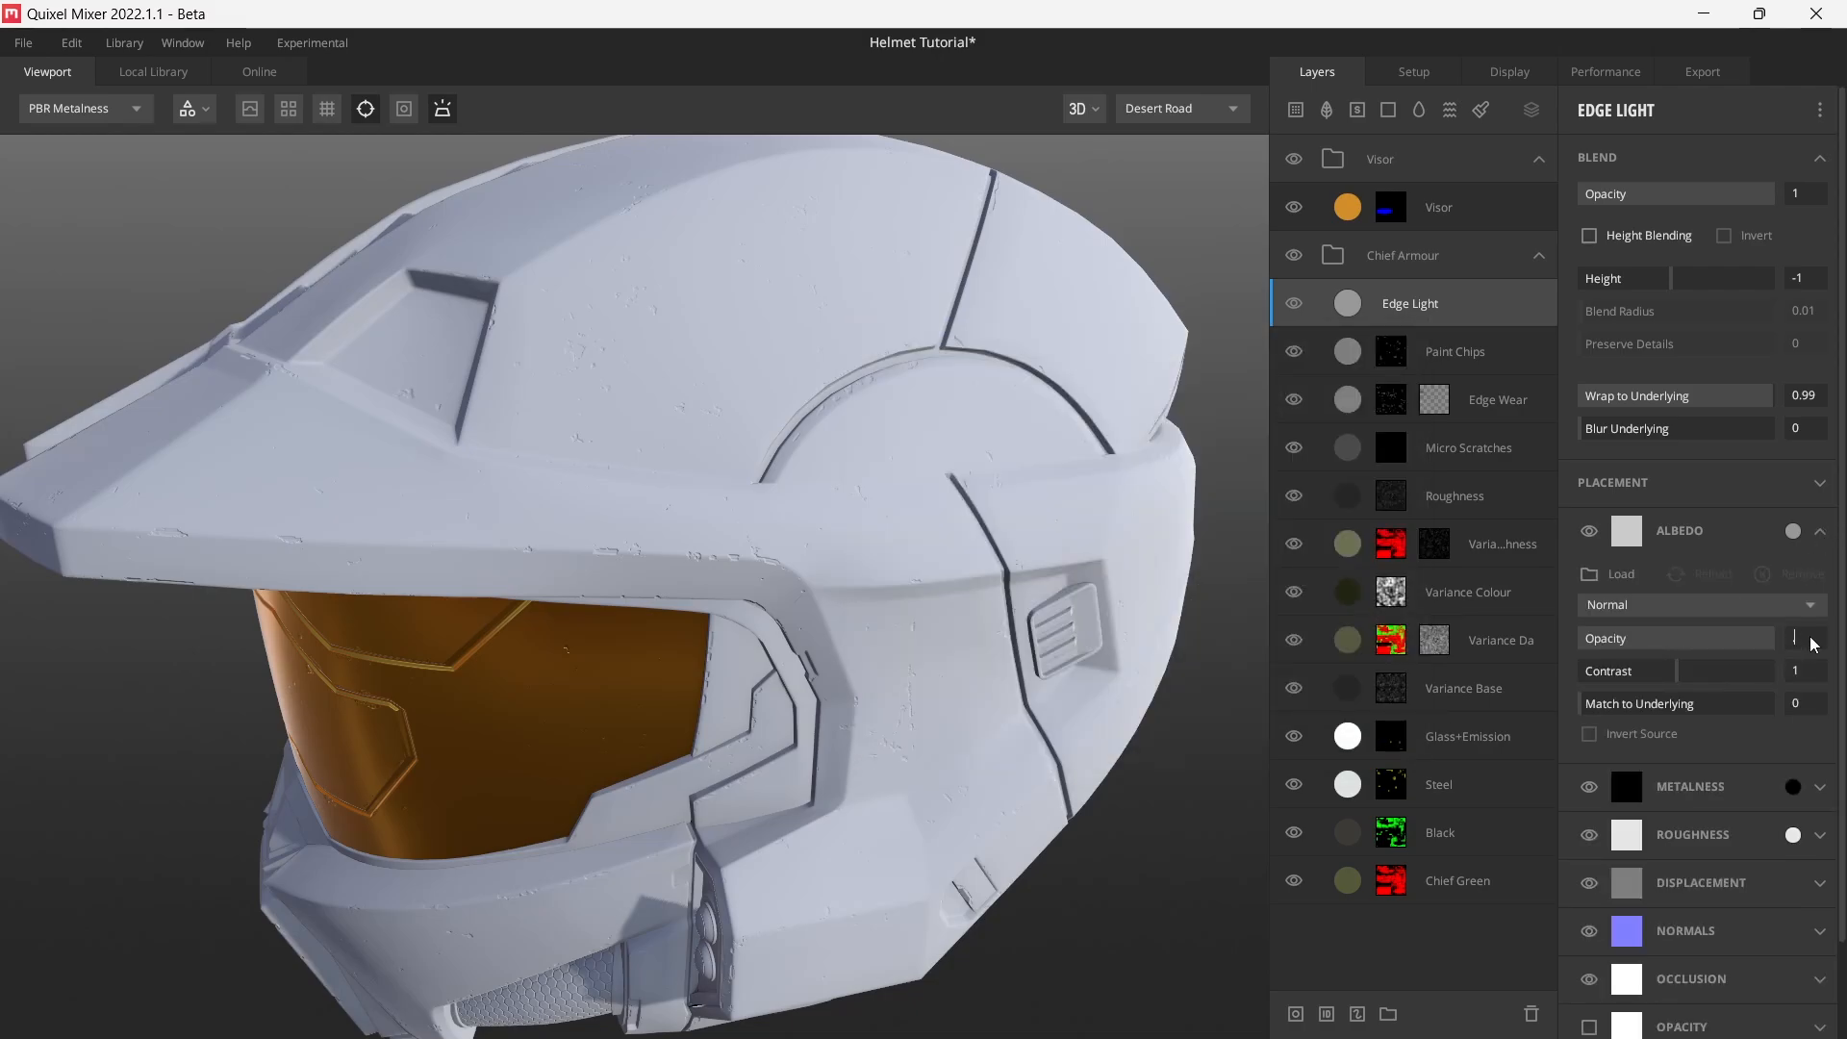
pyautogui.write('0')
pyautogui.press('Return')
pyautogui.click(1661, 606)
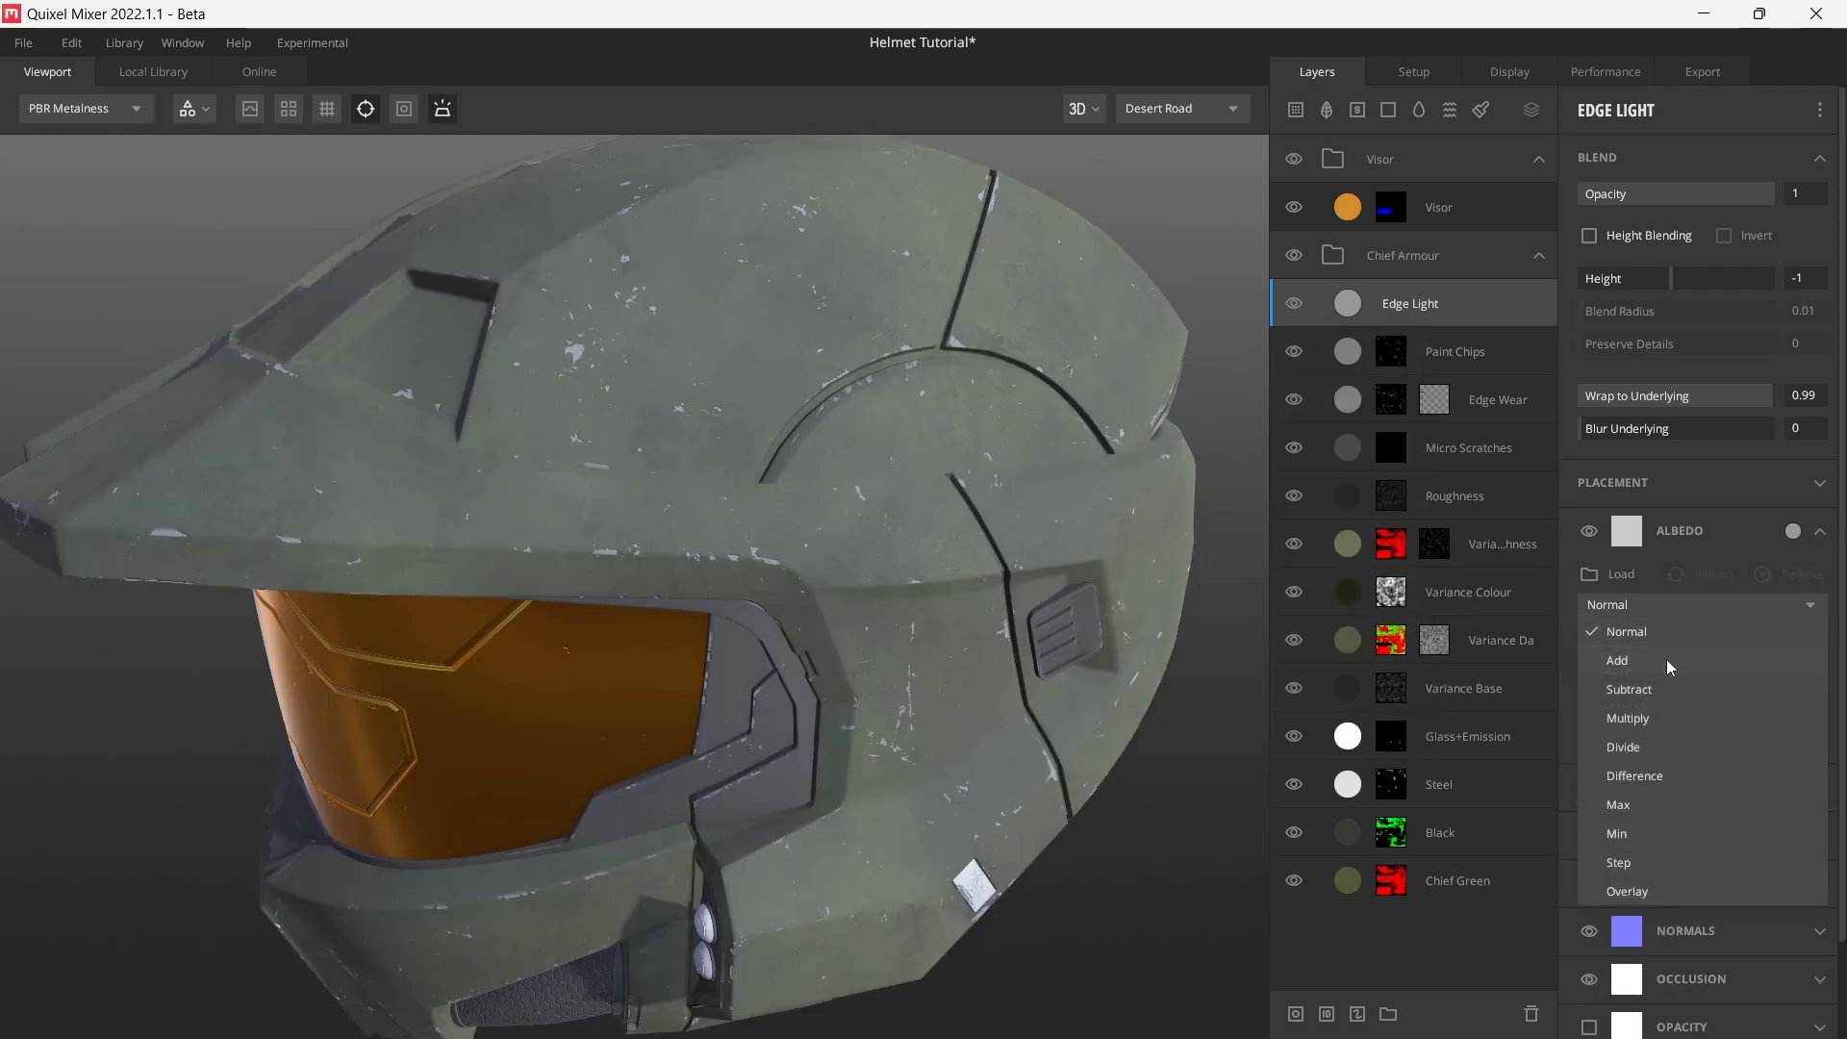
pyautogui.click(1666, 660)
pyautogui.moveTo(796, 394); pyautogui.dragTo(821, 572)
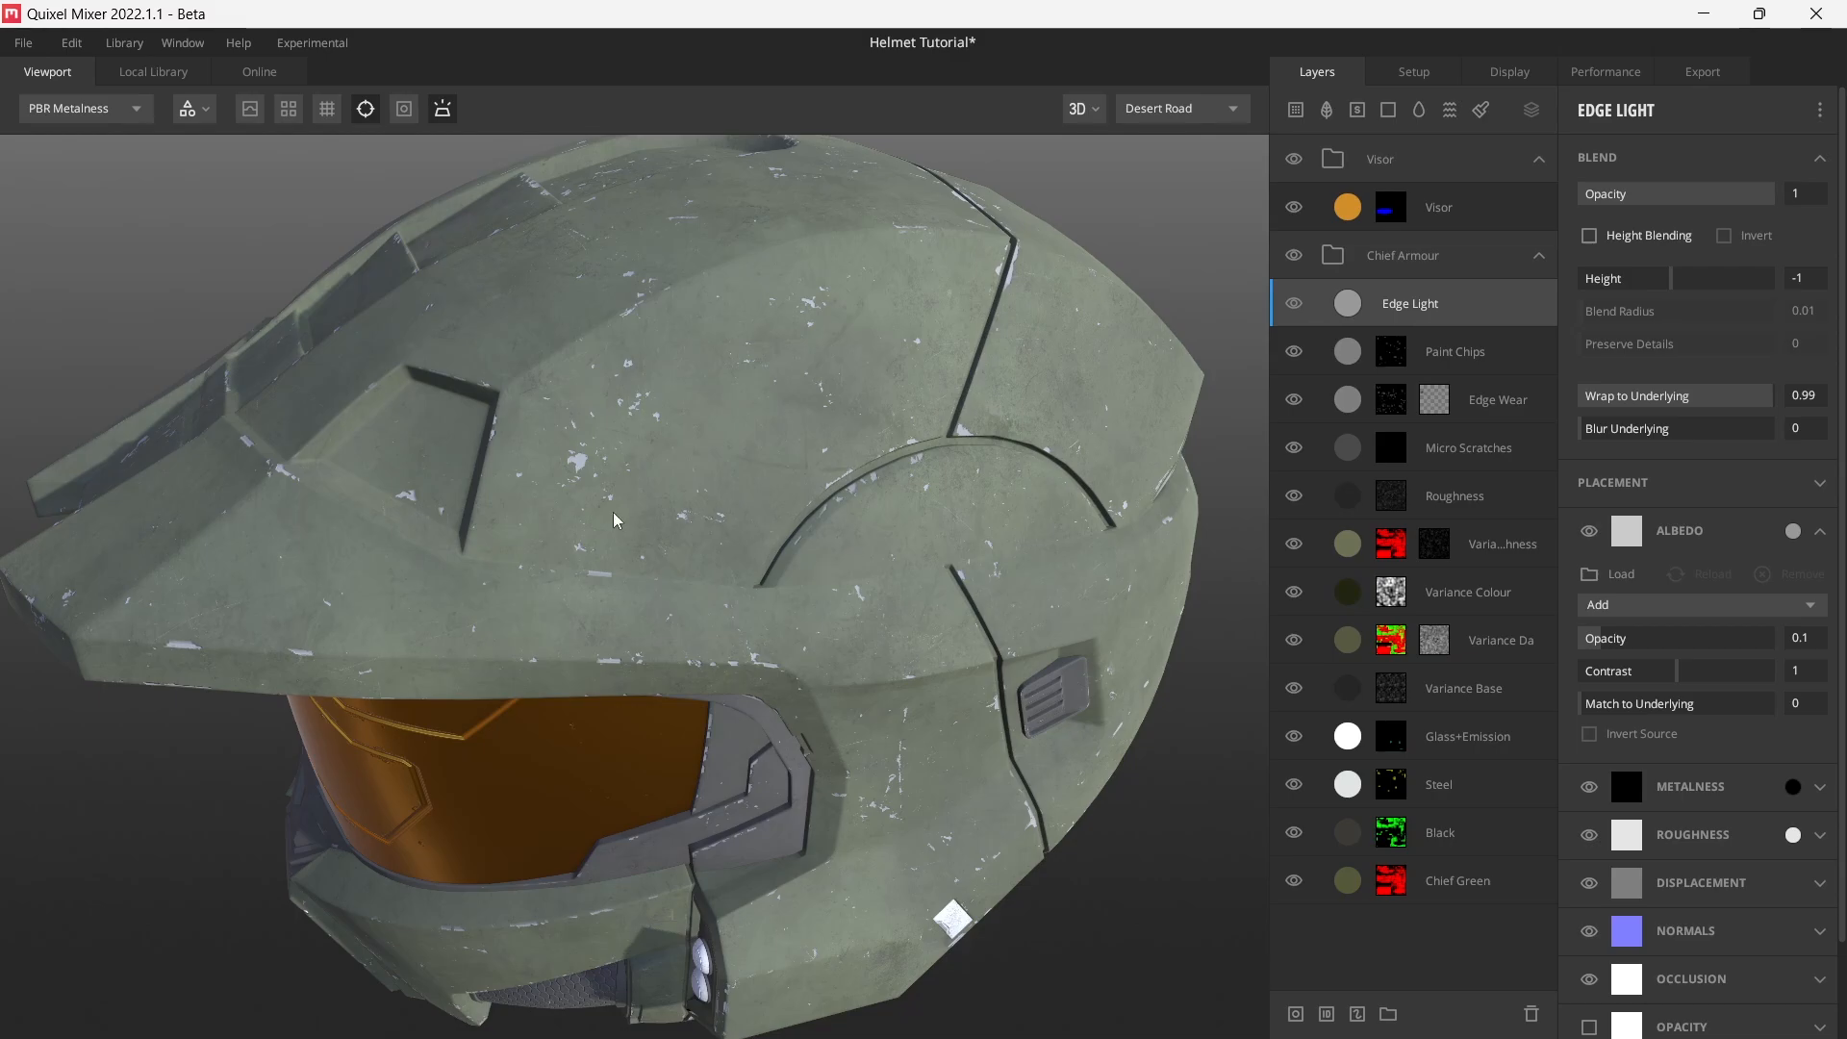
pyautogui.click(1821, 532)
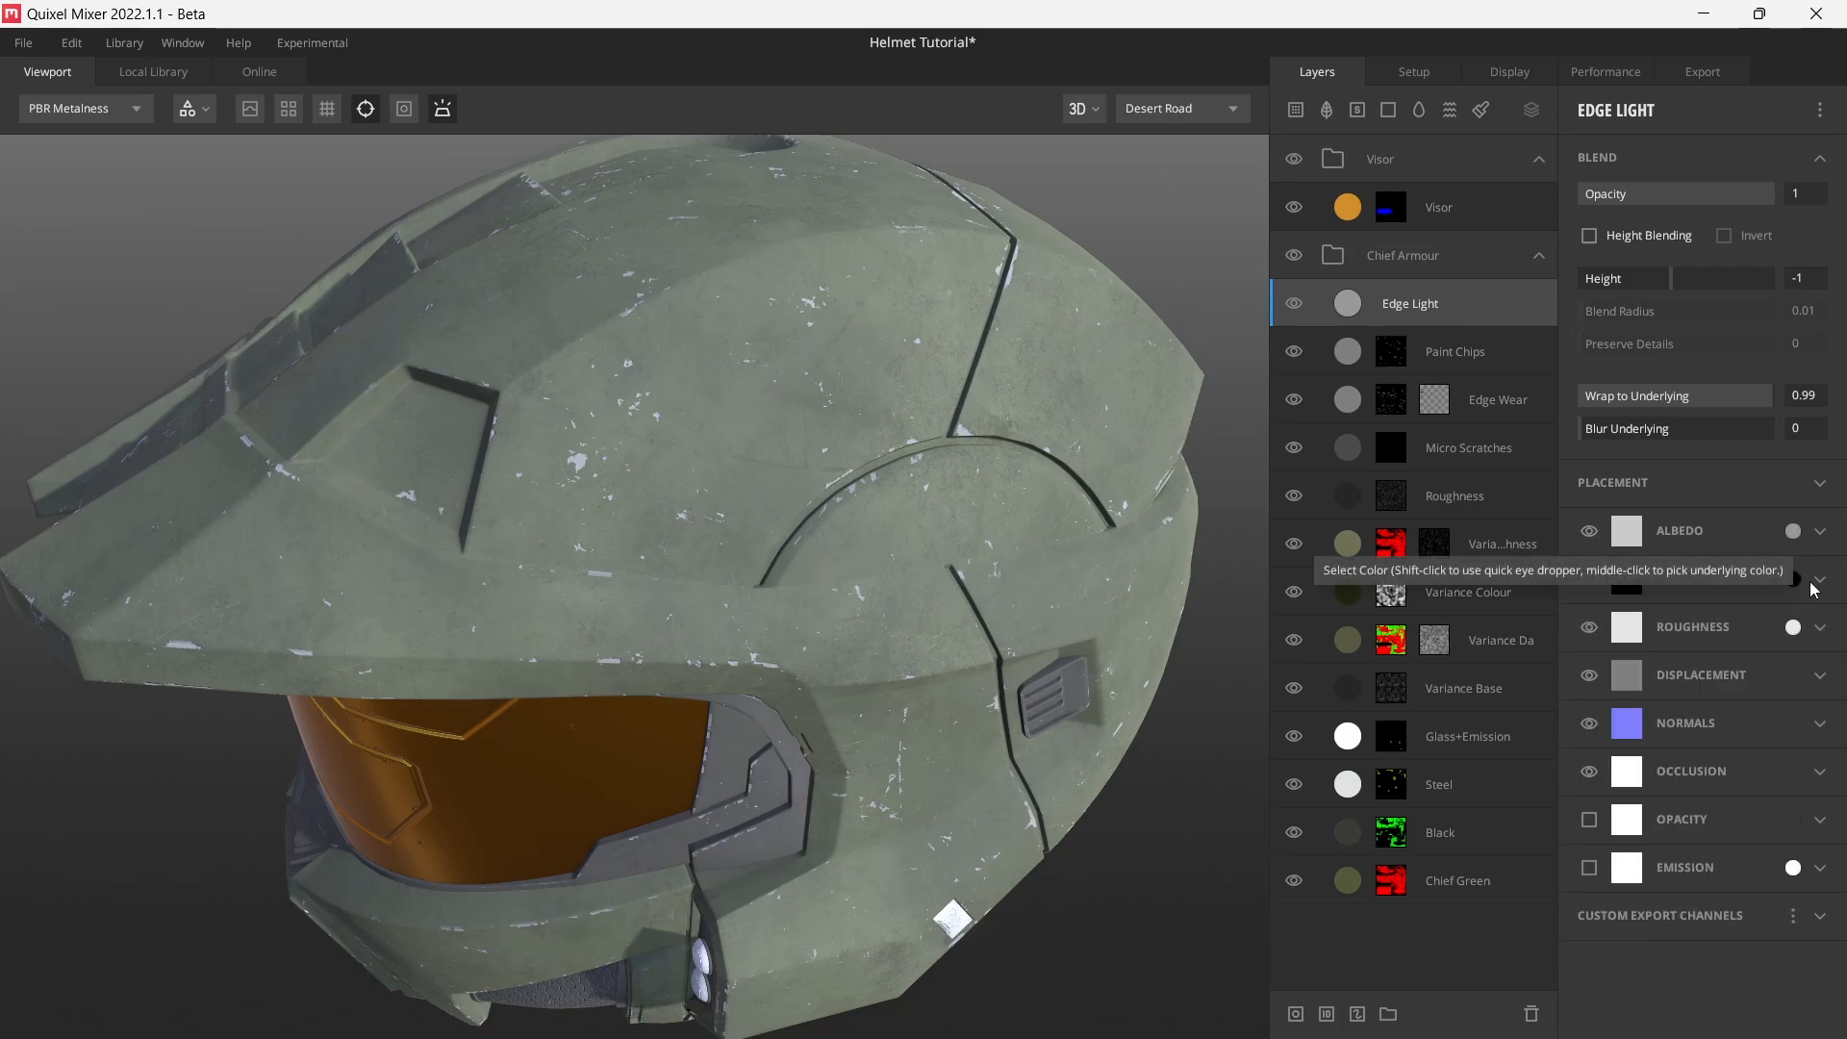
# - Set the Edge Light layer's metalness color to hex 7F7F7F
pyautogui.click(1793, 578)
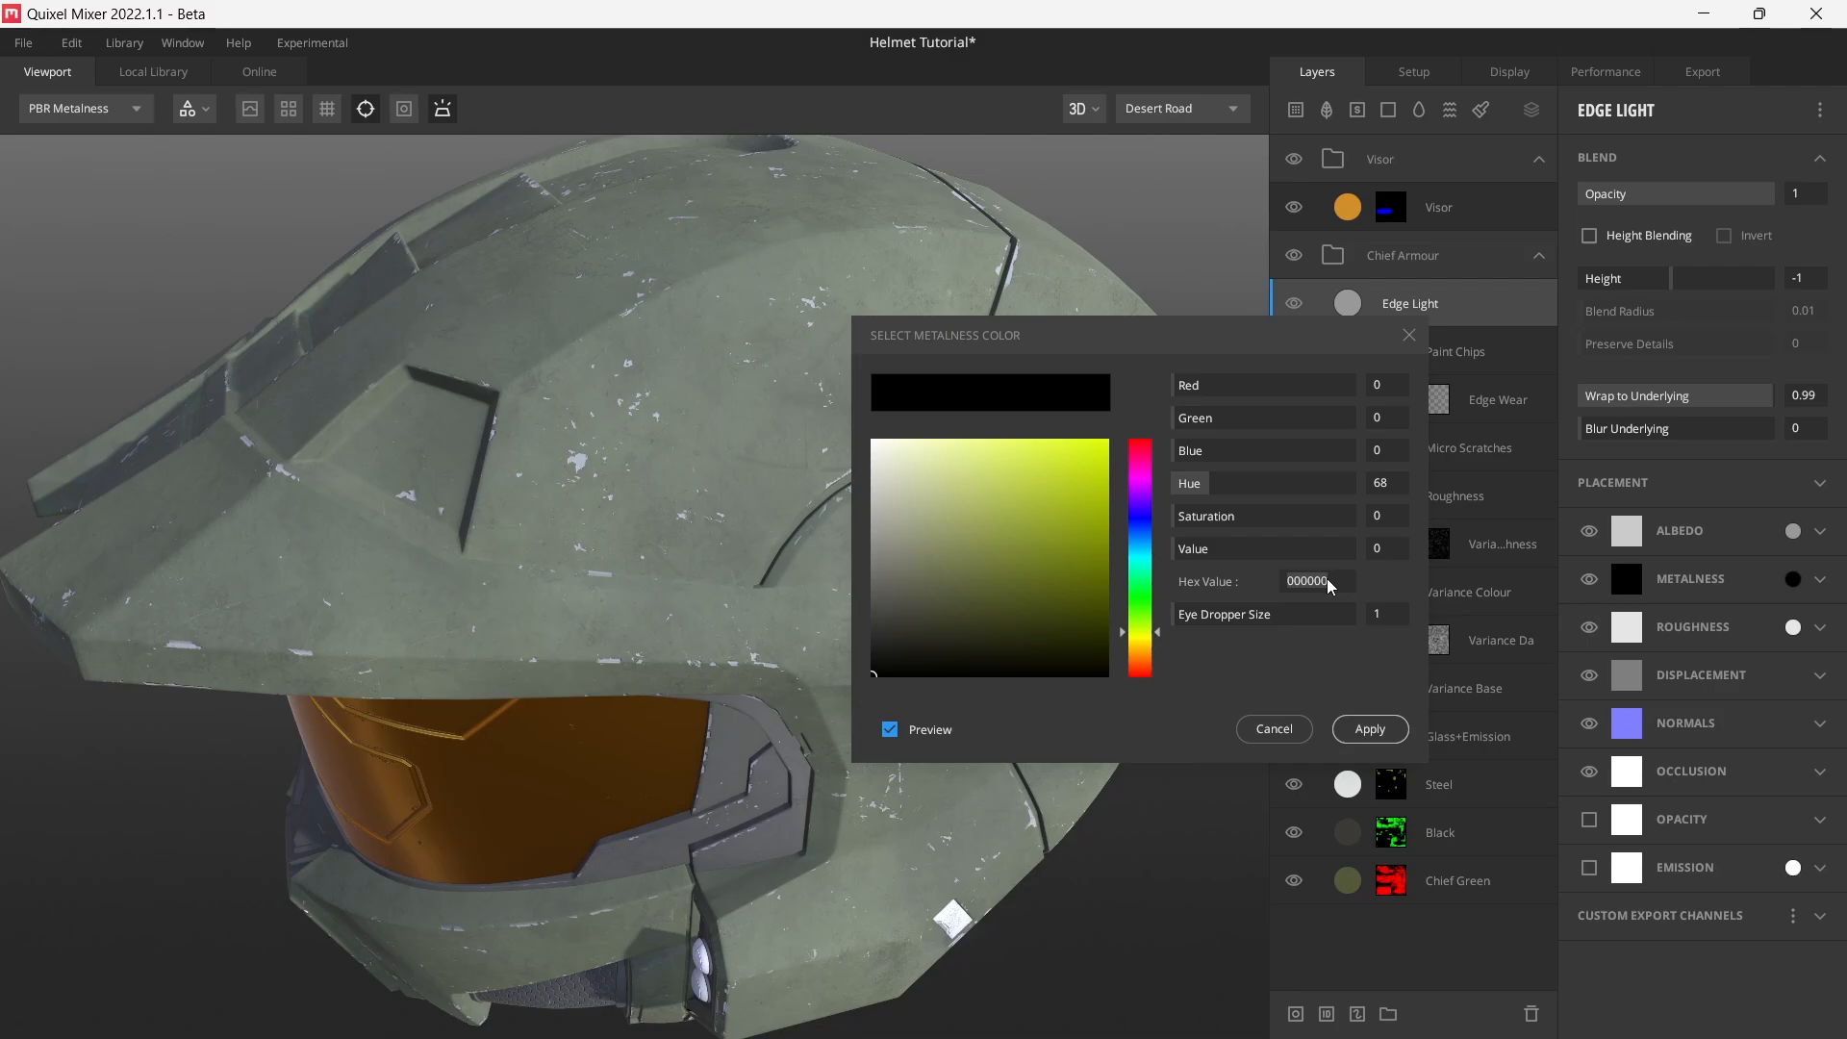
pyautogui.write('7F7F7F')
pyautogui.click(1360, 729)
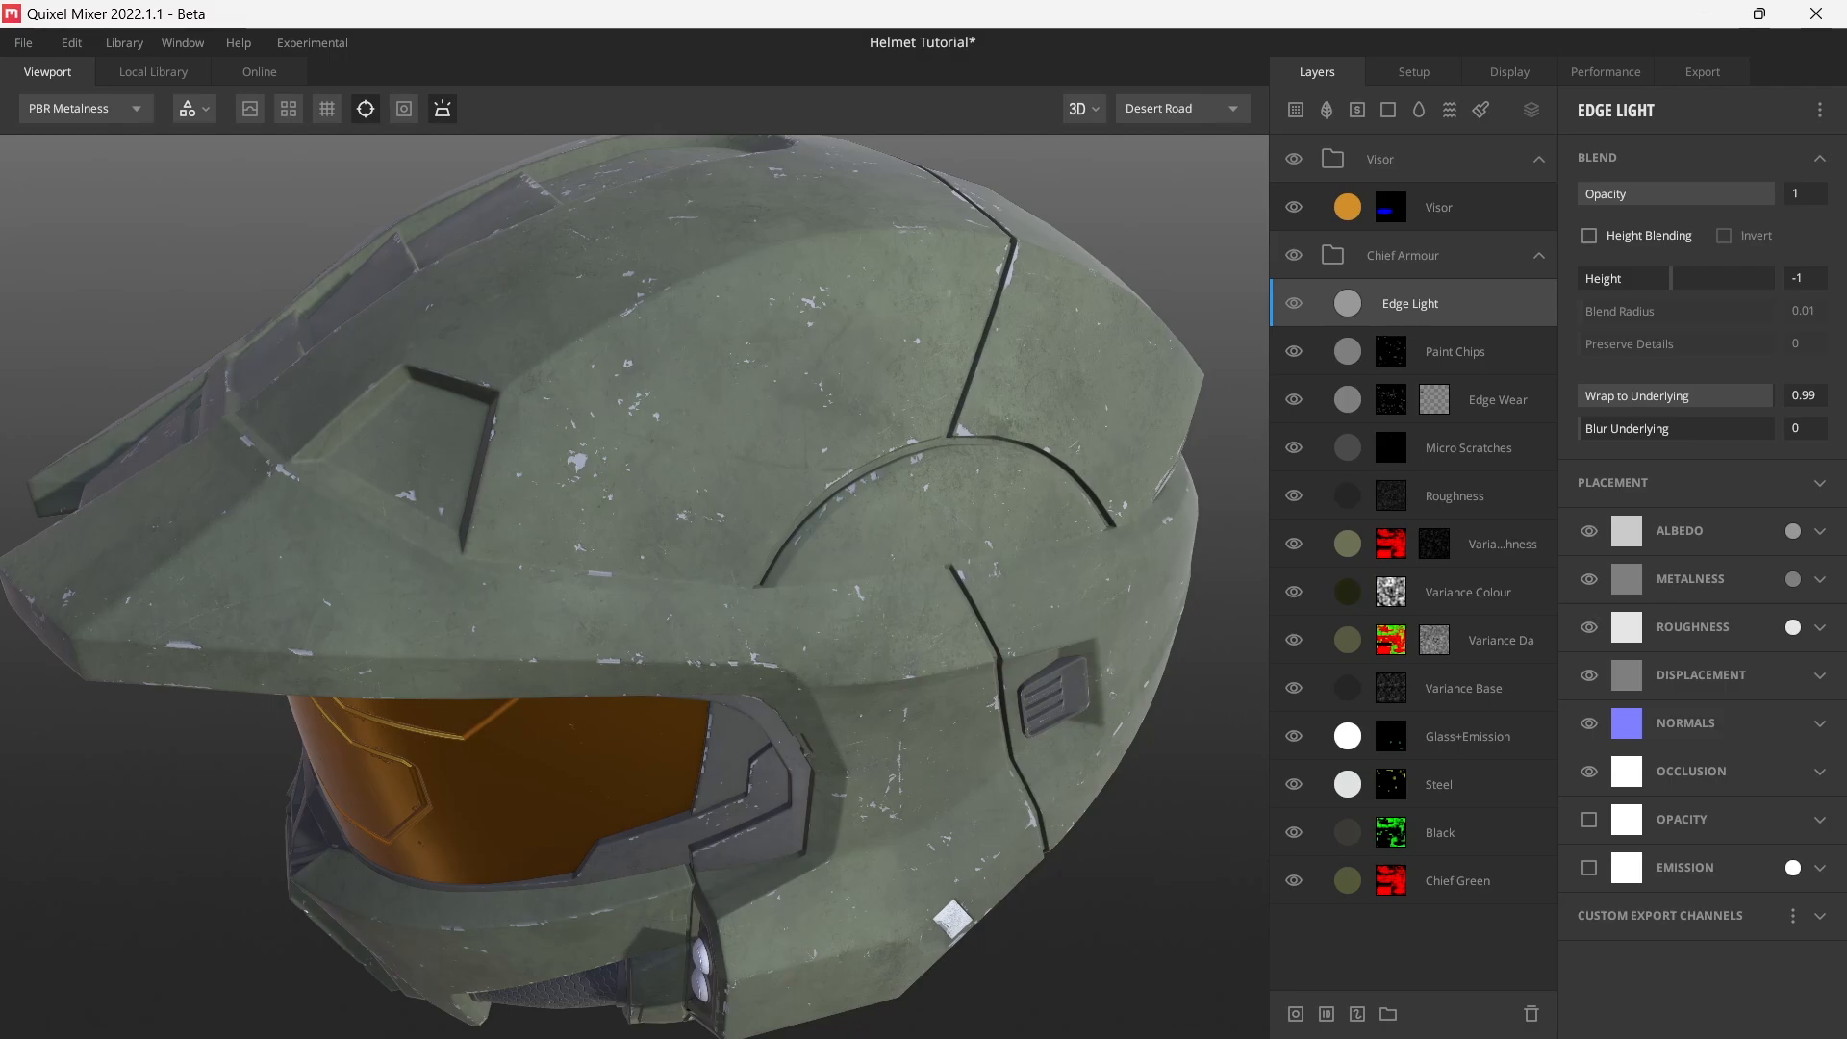
# - Set the Edge Light layer's roughness color to hex A8A8A8 and check the helmet in albedo and shaded views
pyautogui.click(1792, 627)
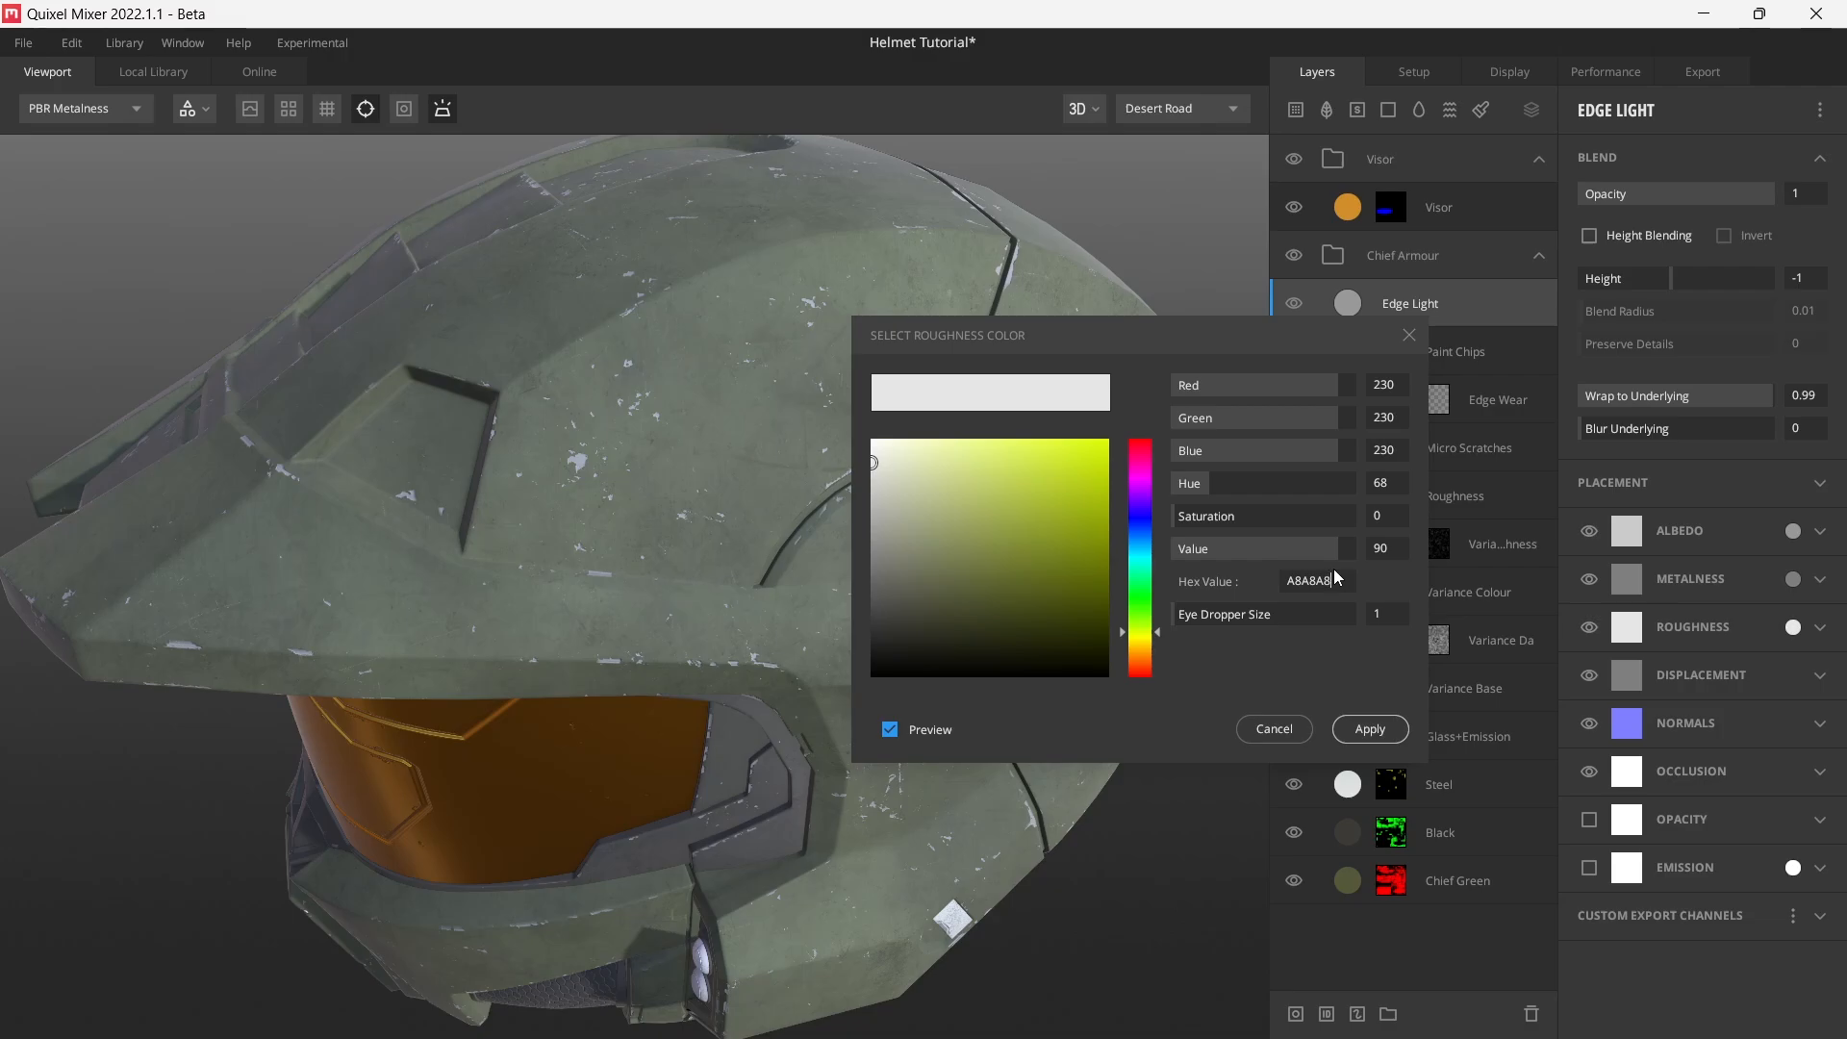
pyautogui.click(1370, 728)
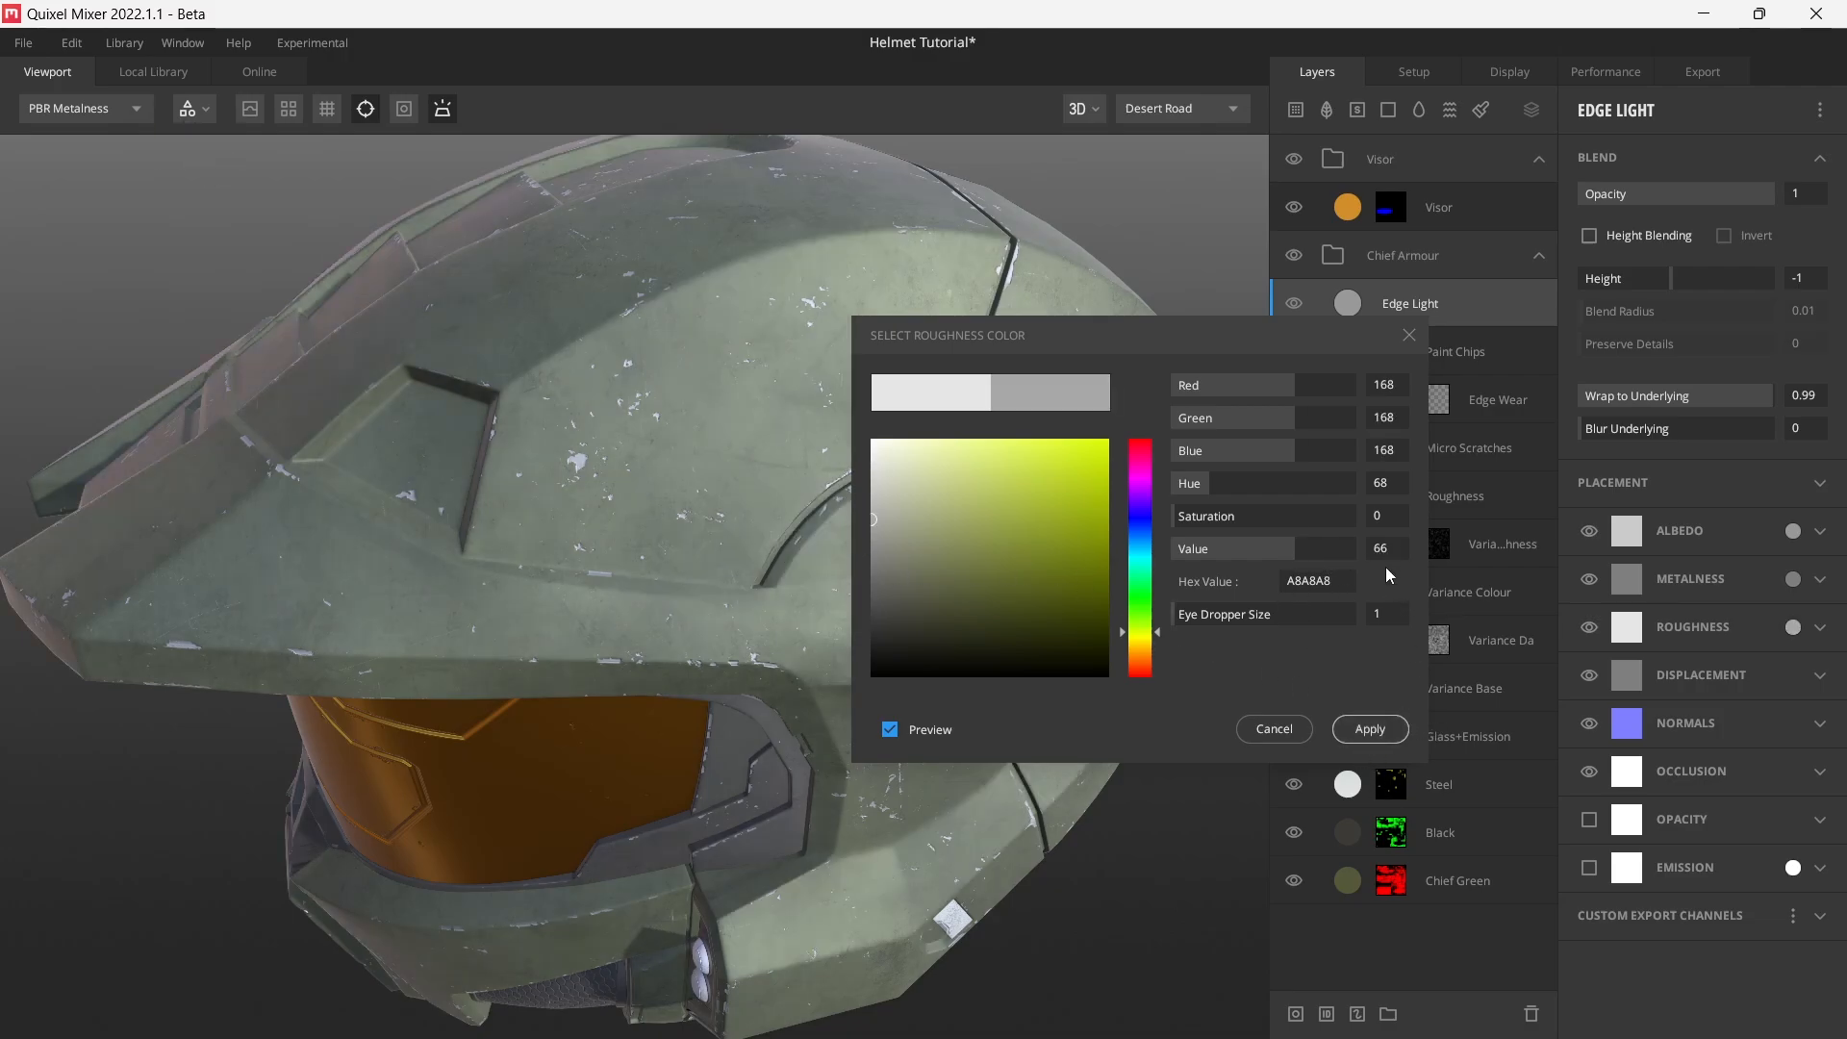
pyautogui.click(1376, 732)
pyautogui.moveTo(893, 648); pyautogui.dragTo(962, 592)
pyautogui.press('c')
pyautogui.press('m')
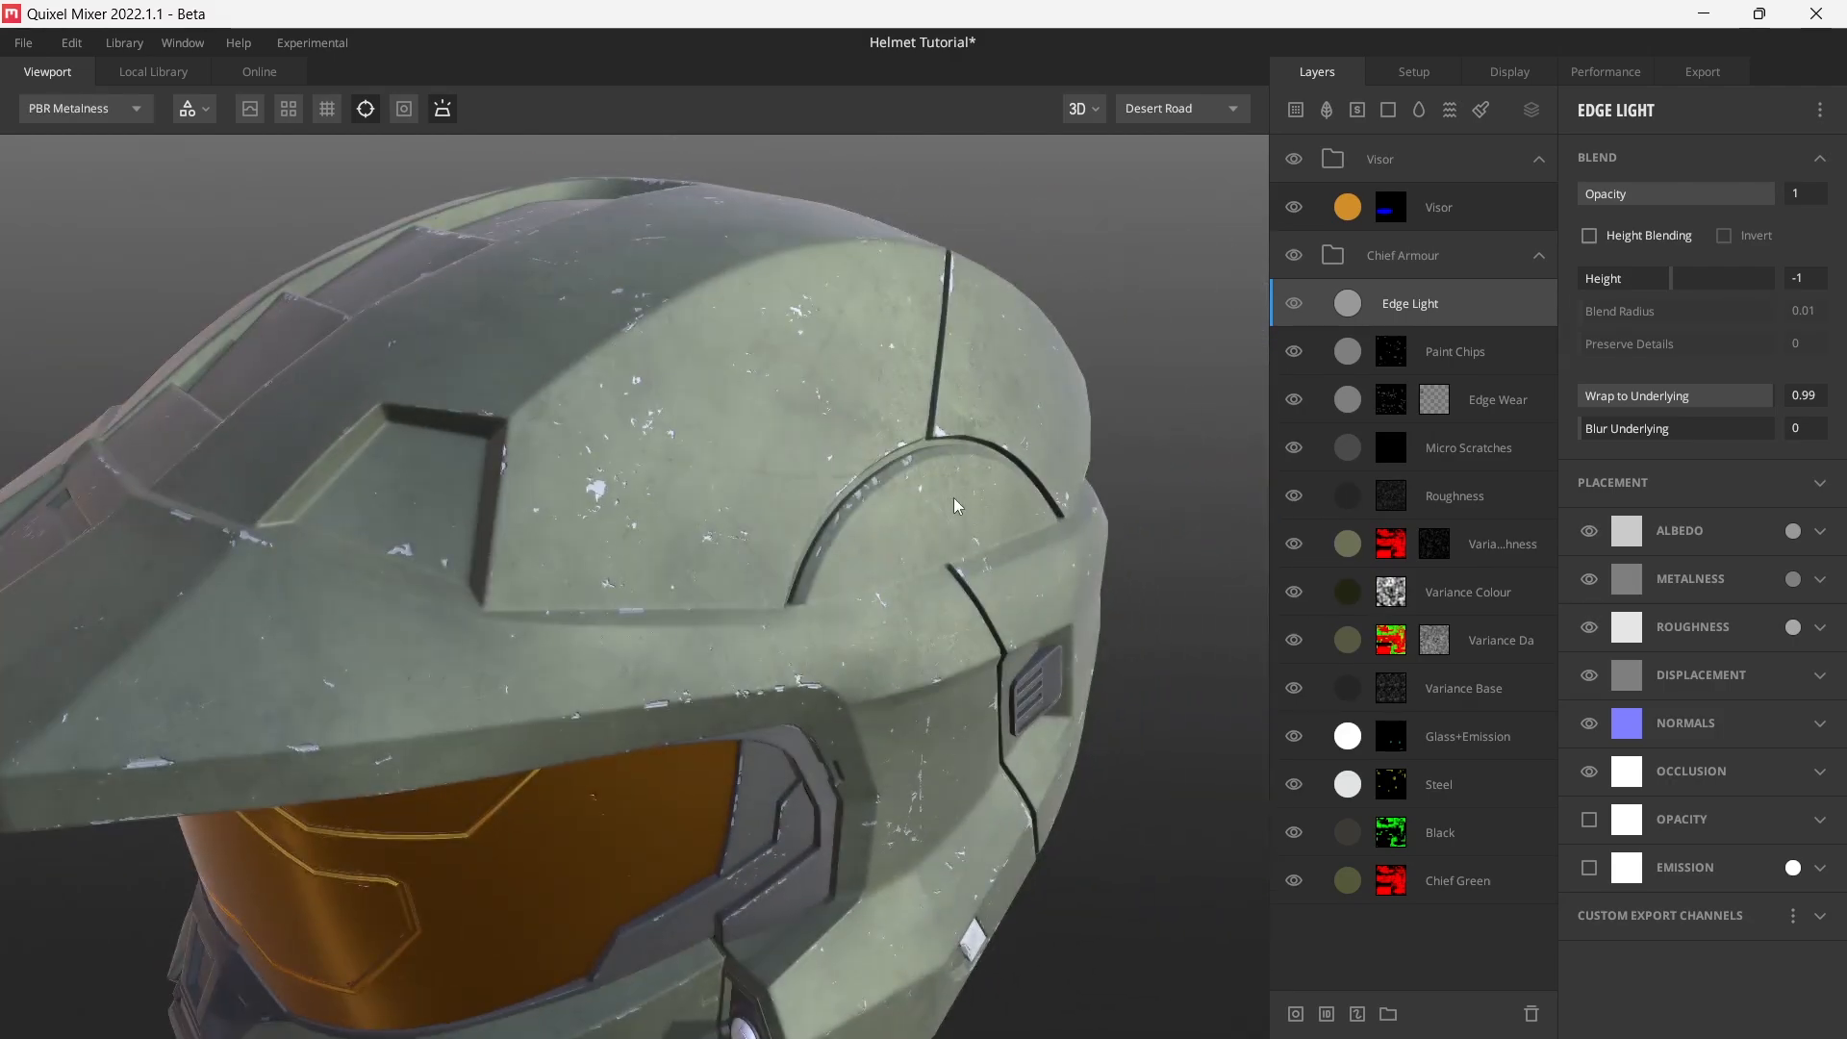
# - Add a mask stack to the Edge Light layer and give it a texture map component sourced from a library asset
pyautogui.keyDown('alt'); pyautogui.moveTo(862, 531); pyautogui.dragTo(860, 679); pyautogui.keyUp('alt')
pyautogui.keyDown('alt'); pyautogui.moveTo(786, 516); pyautogui.dragTo(953, 627); pyautogui.keyUp('alt')
pyautogui.scroll(3, 637, 568)
pyautogui.keyDown('alt'); pyautogui.moveTo(637, 567); pyautogui.dragTo(737, 649); pyautogui.keyUp('alt')
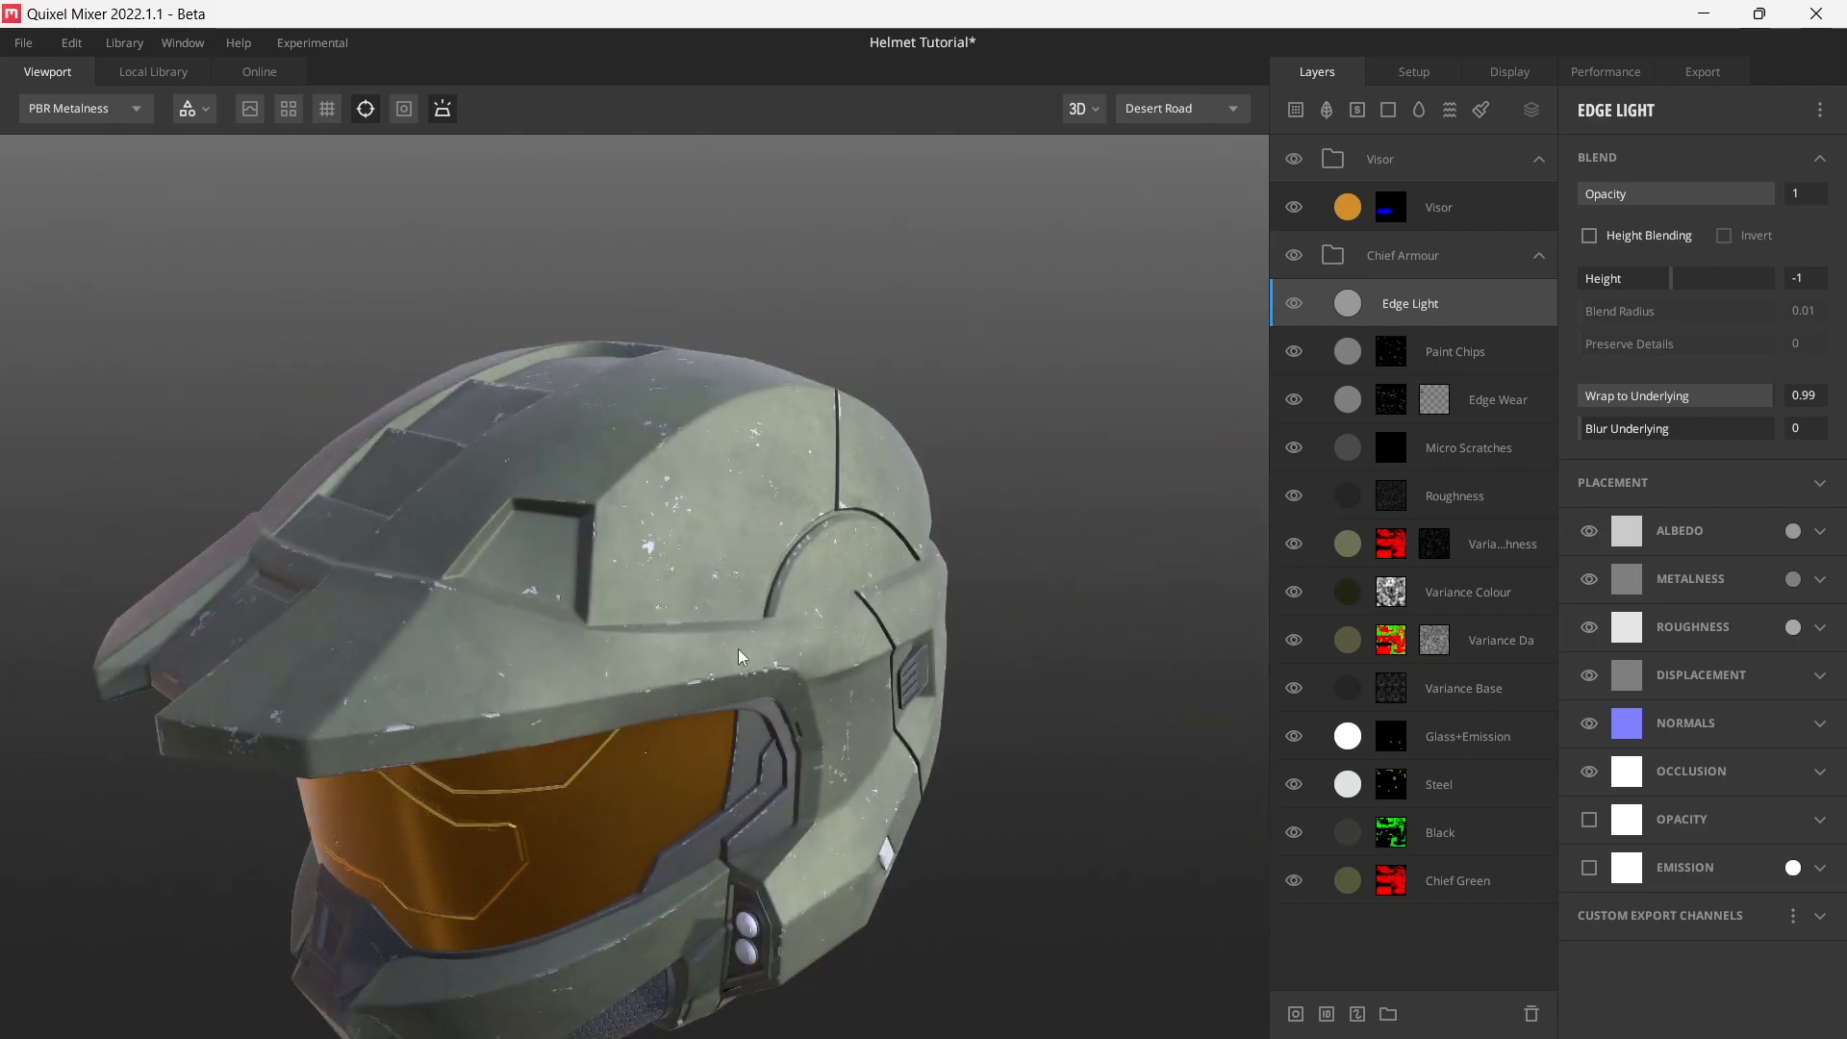
pyautogui.scroll(4, 616, 664)
pyautogui.keyDown('alt'); pyautogui.moveTo(616, 665); pyautogui.dragTo(671, 639); pyautogui.keyUp('alt')
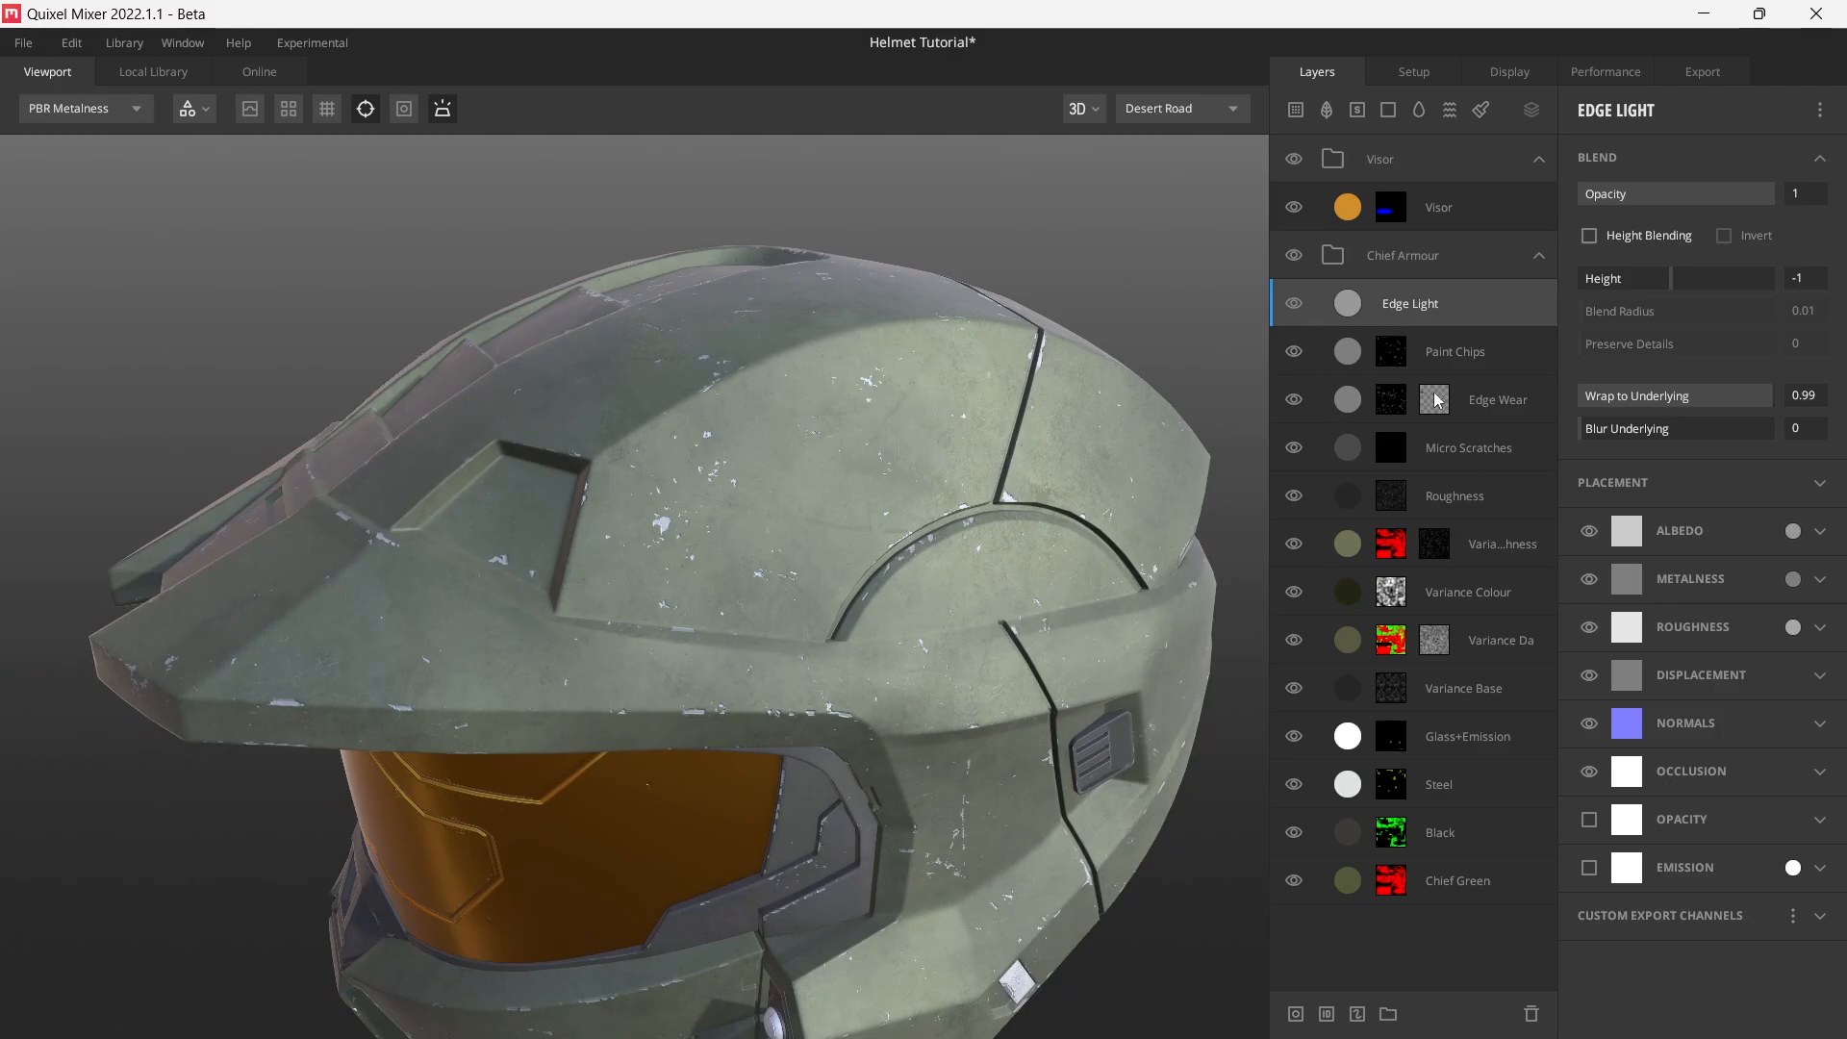
pyautogui.rightClick(1464, 317)
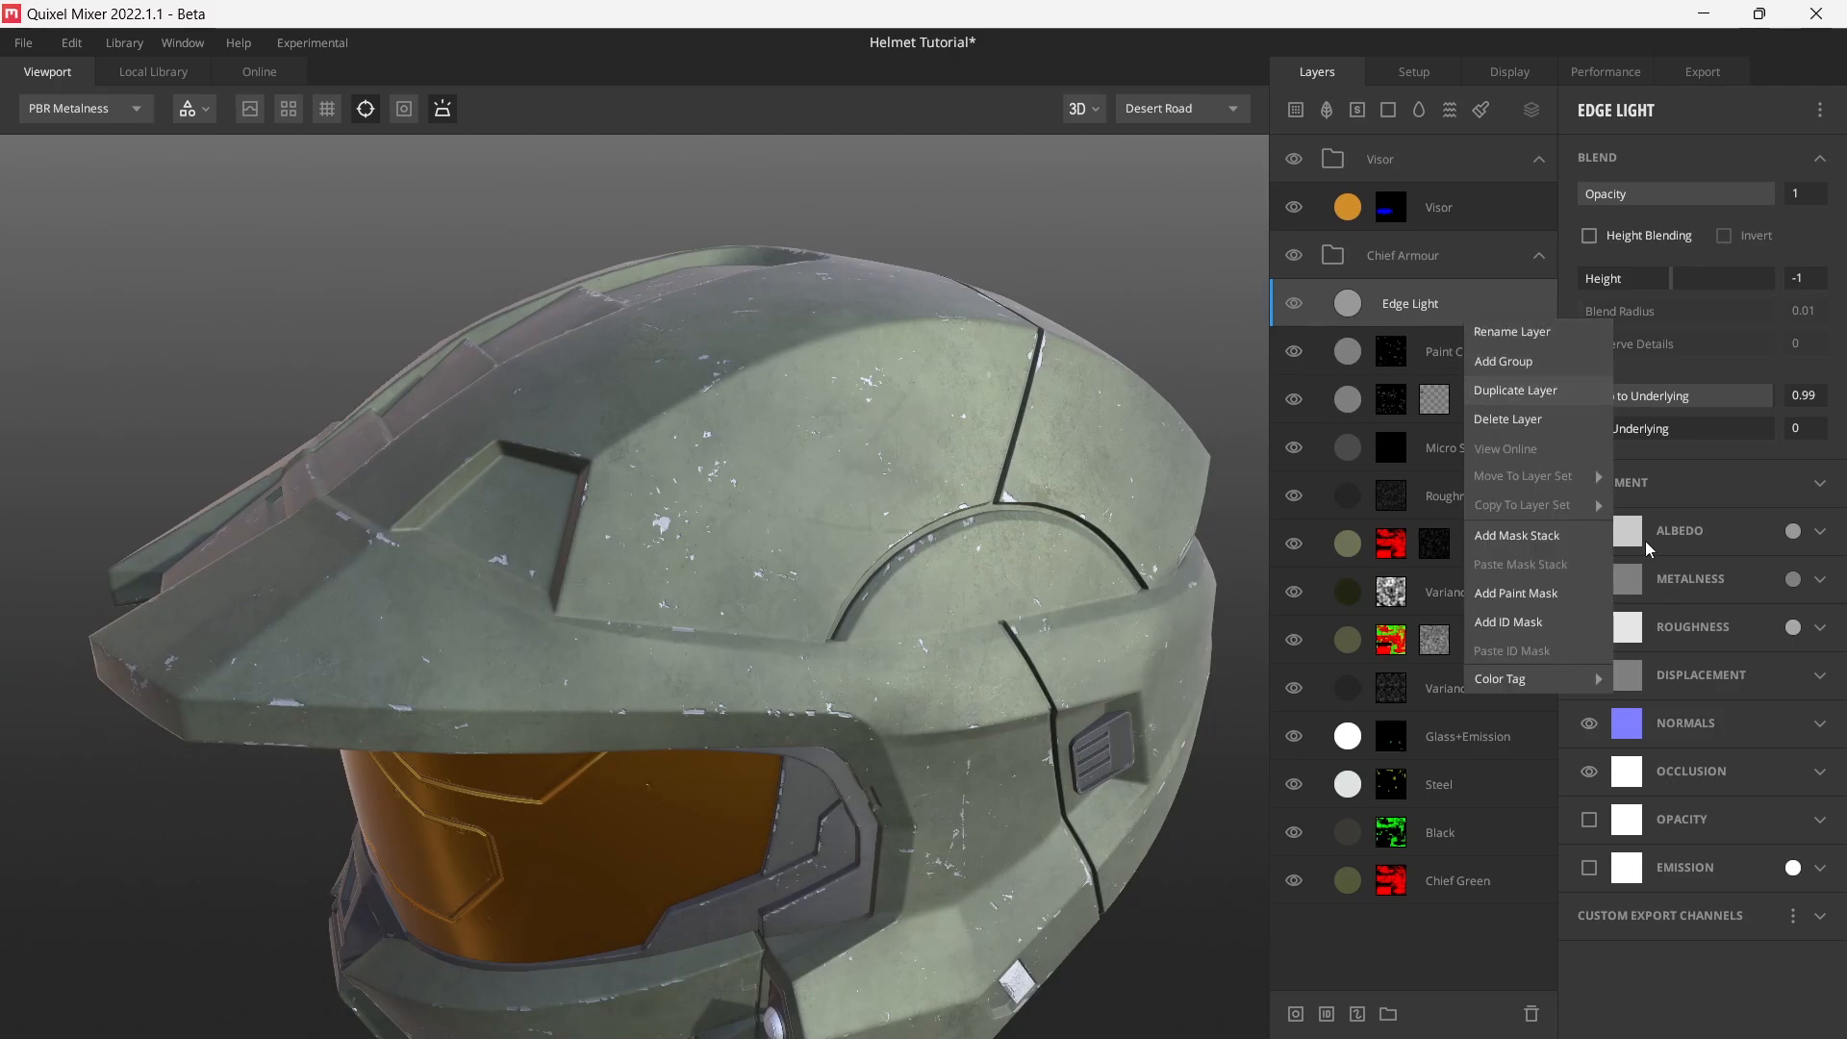
pyautogui.click(1583, 543)
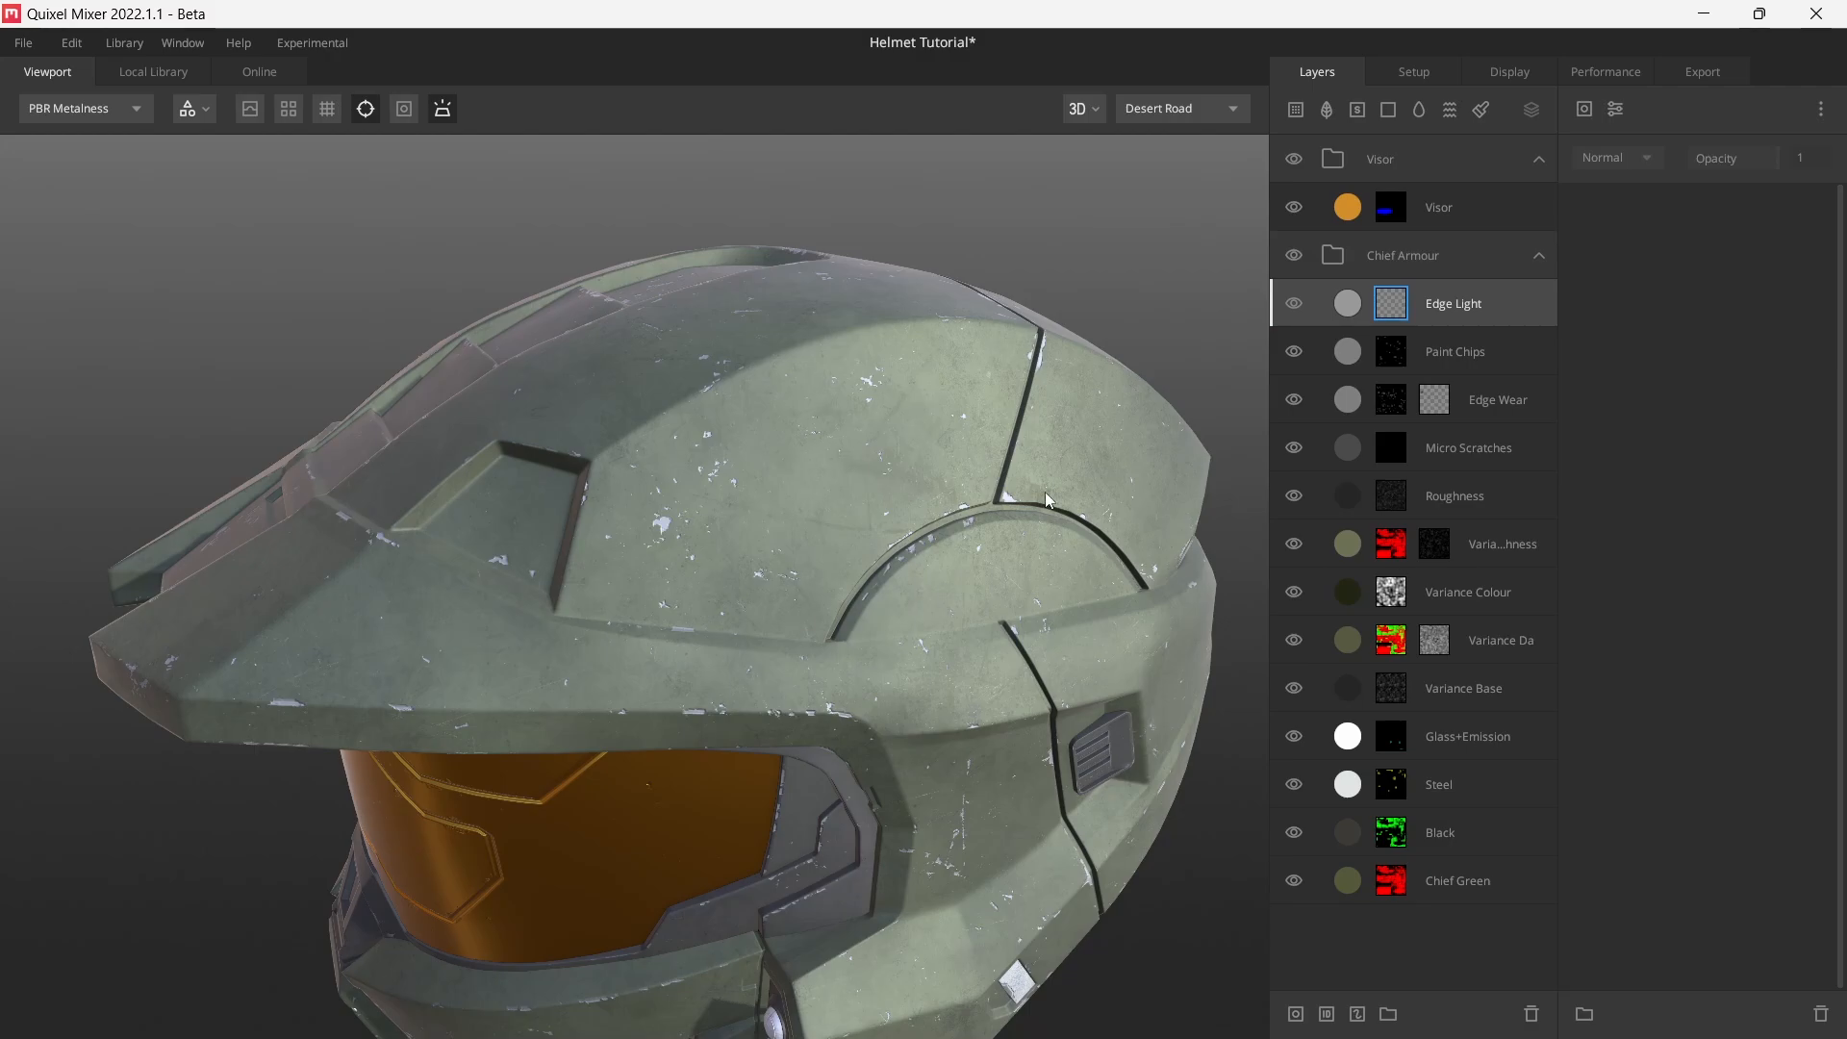
pyautogui.click(1584, 113)
pyautogui.click(1610, 154)
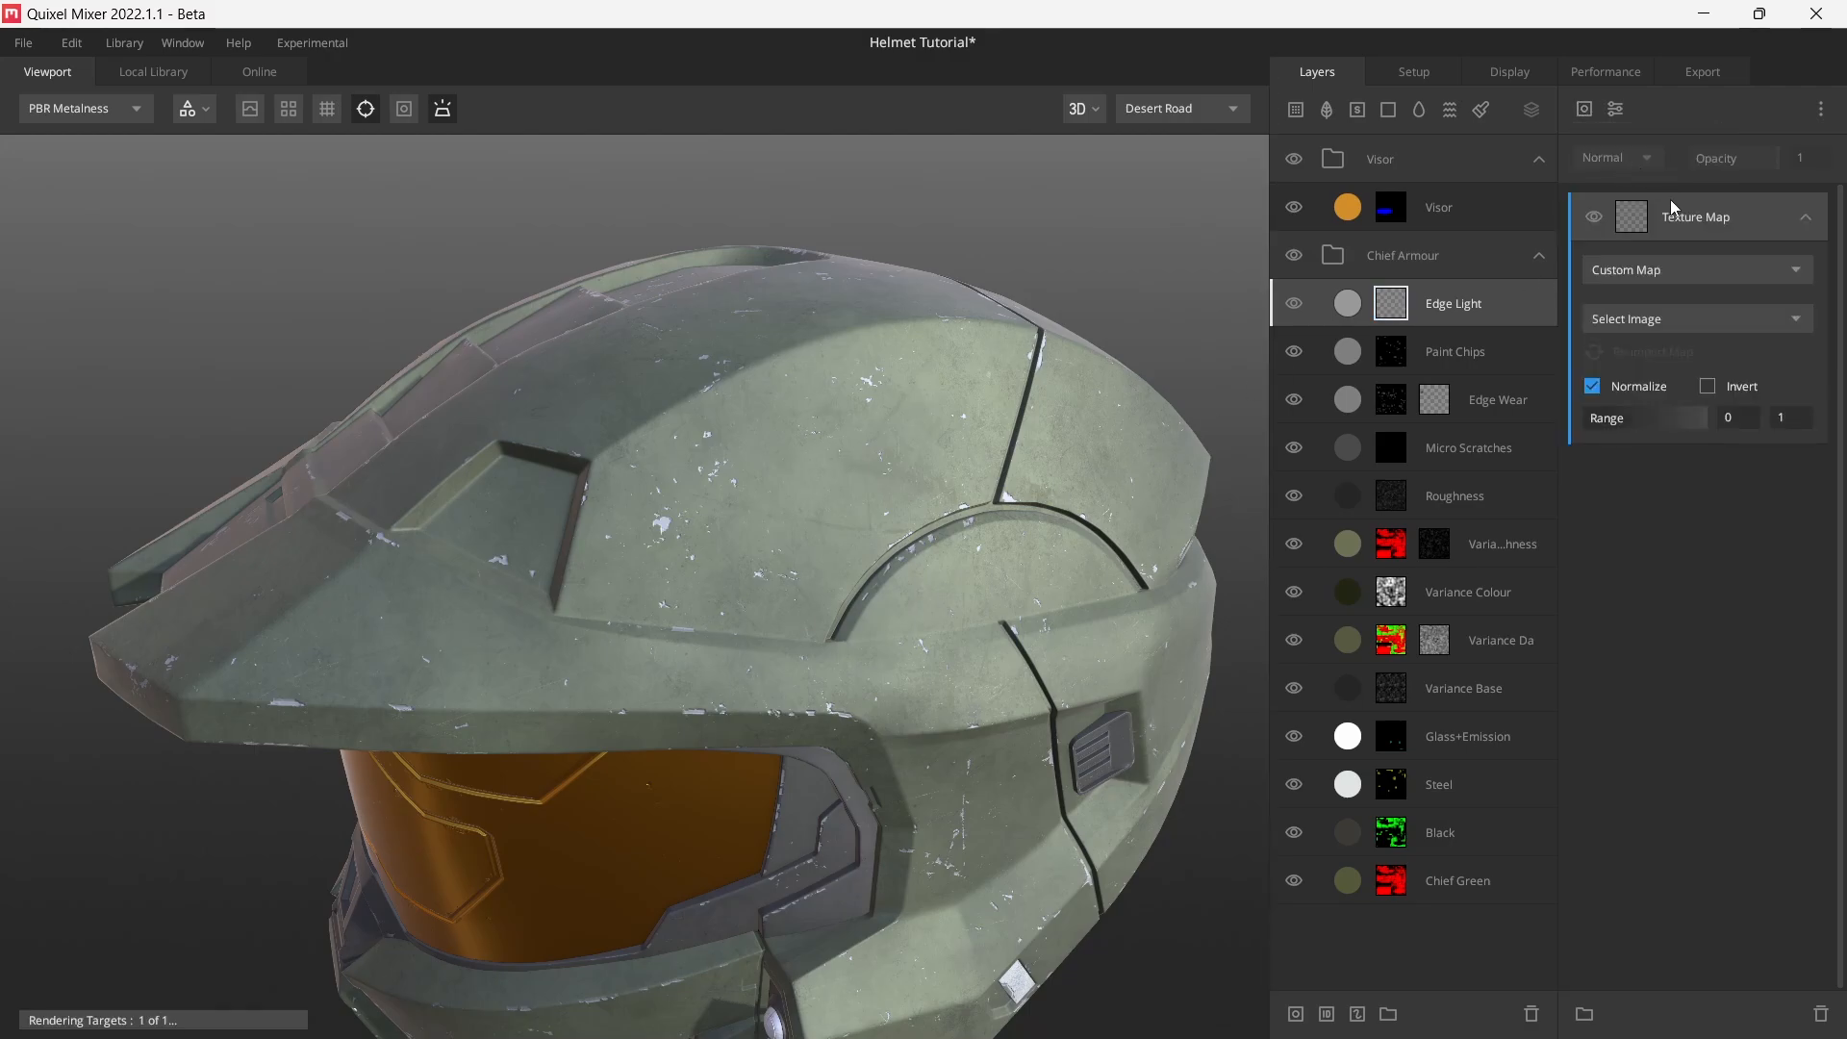
pyautogui.click(1674, 264)
pyautogui.click(1695, 353)
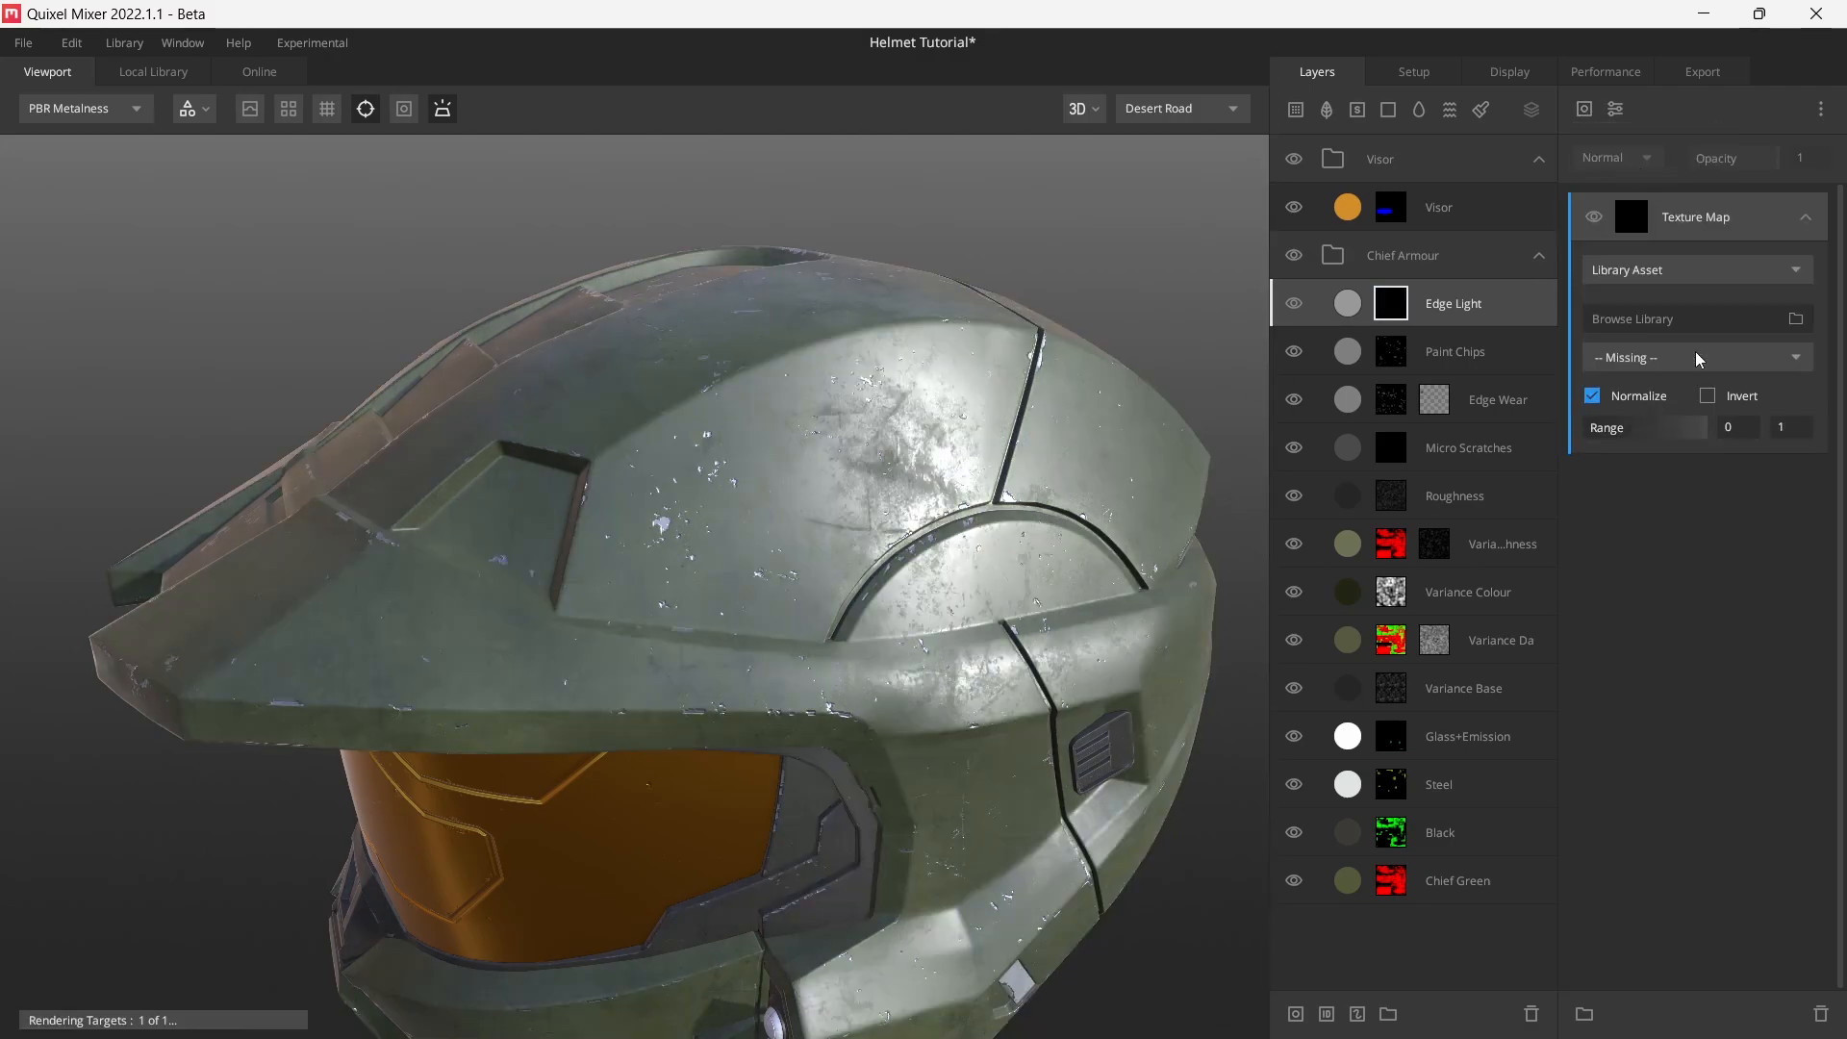
# - Search the local library's imperfections for grunge and assign Slightly Grunge Surface to the mask's texture map
pyautogui.click(1617, 327)
pyautogui.moveTo(87, 141); pyautogui.dragTo(17, 133)
pyautogui.write('grunge')
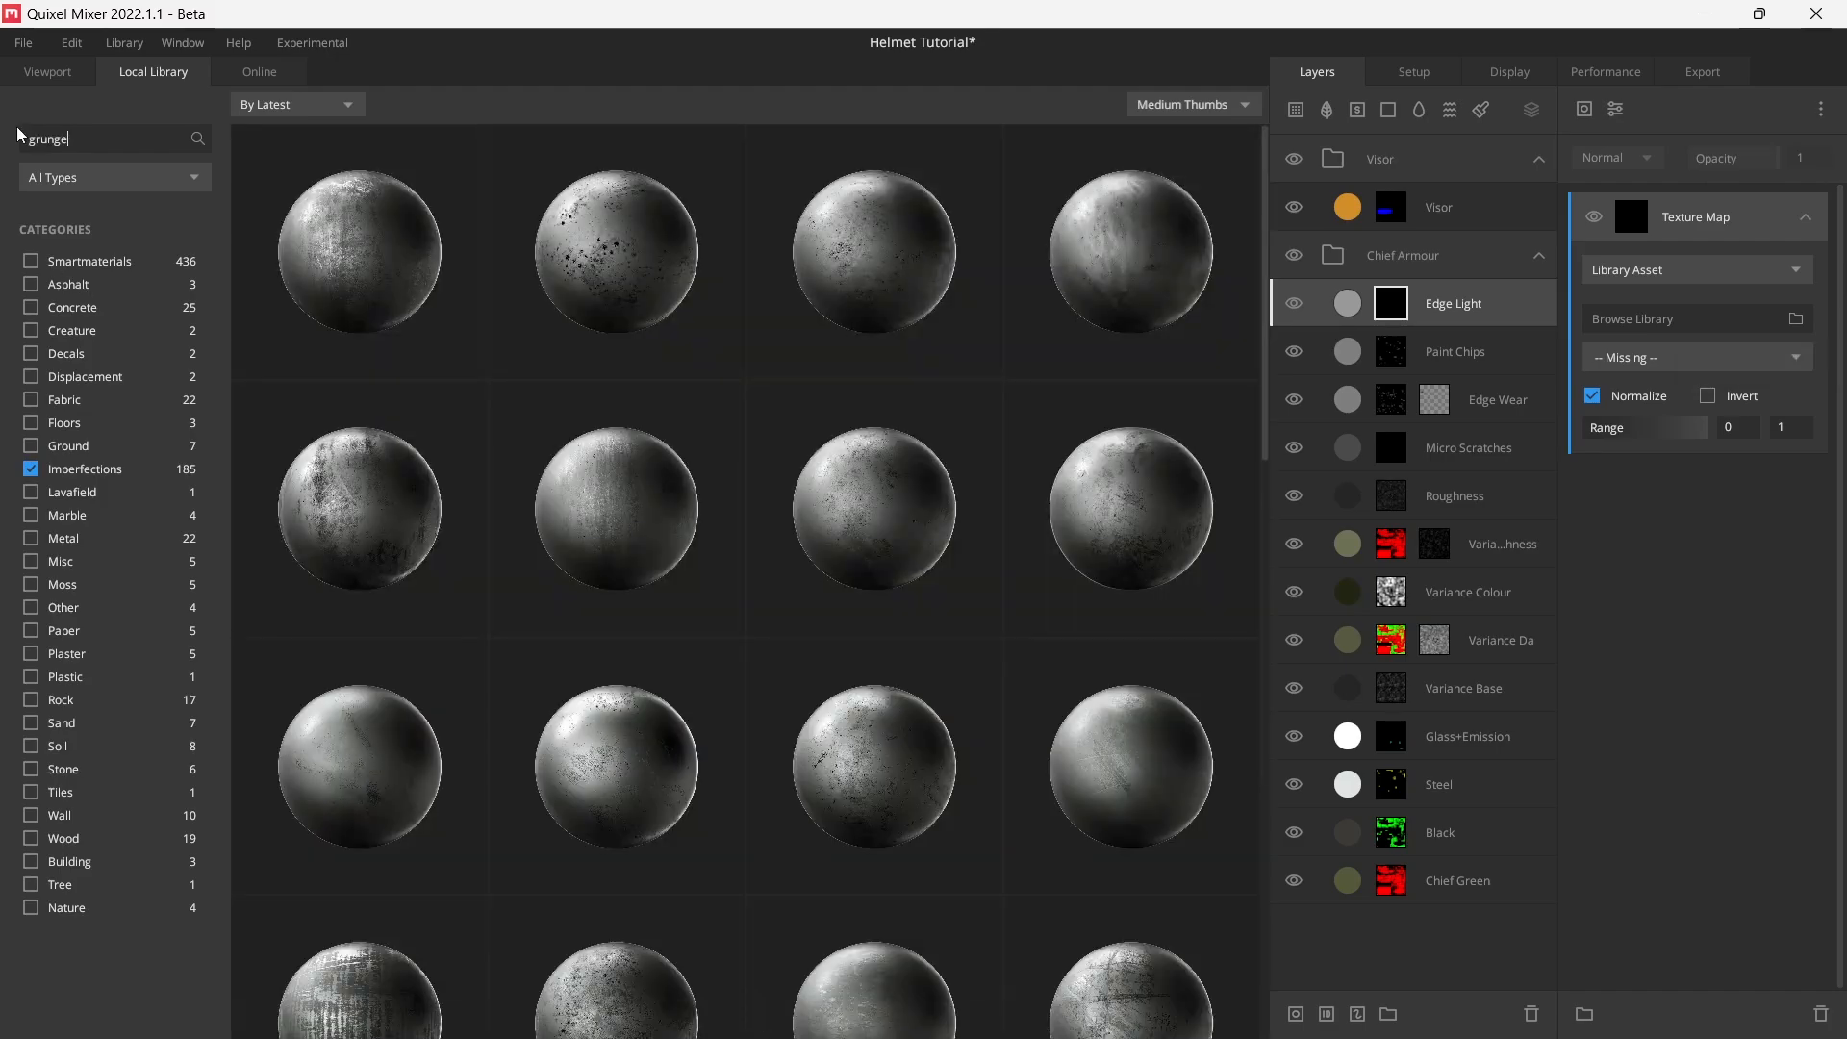
pyautogui.scroll(-5, 626, 596)
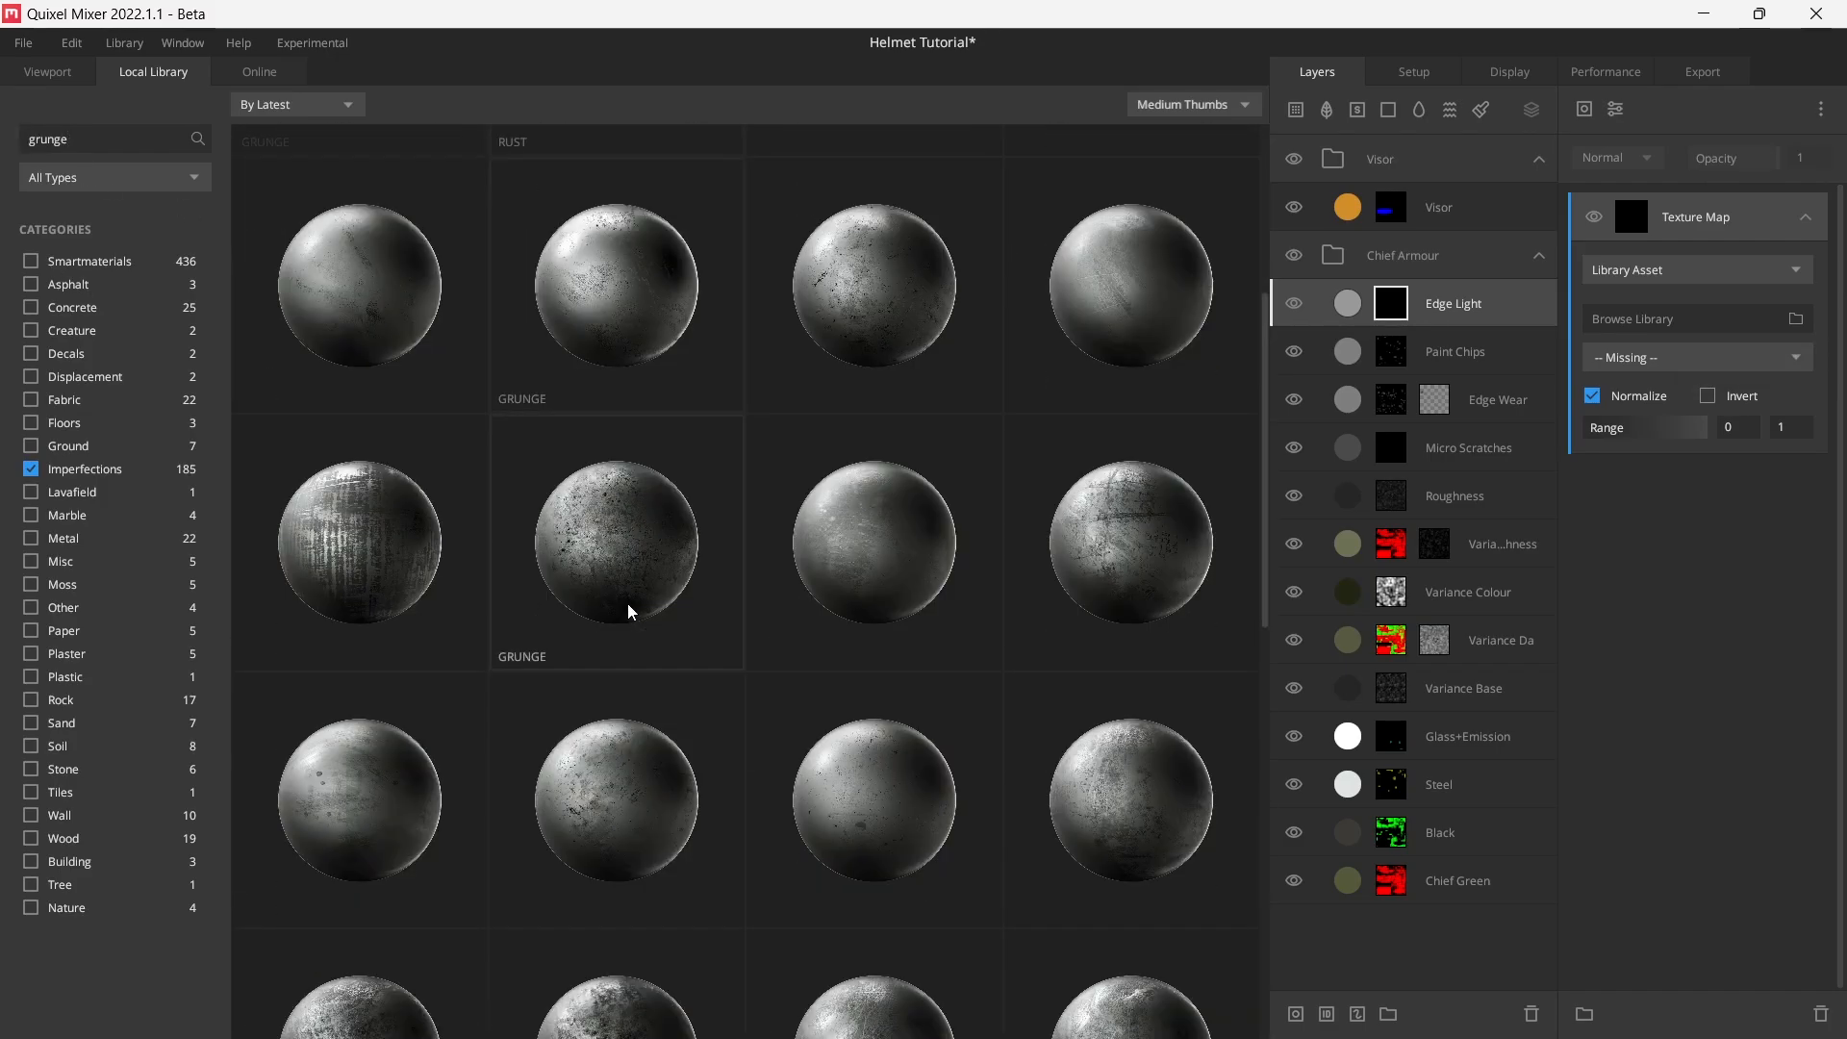
pyautogui.scroll(-3, 848, 639)
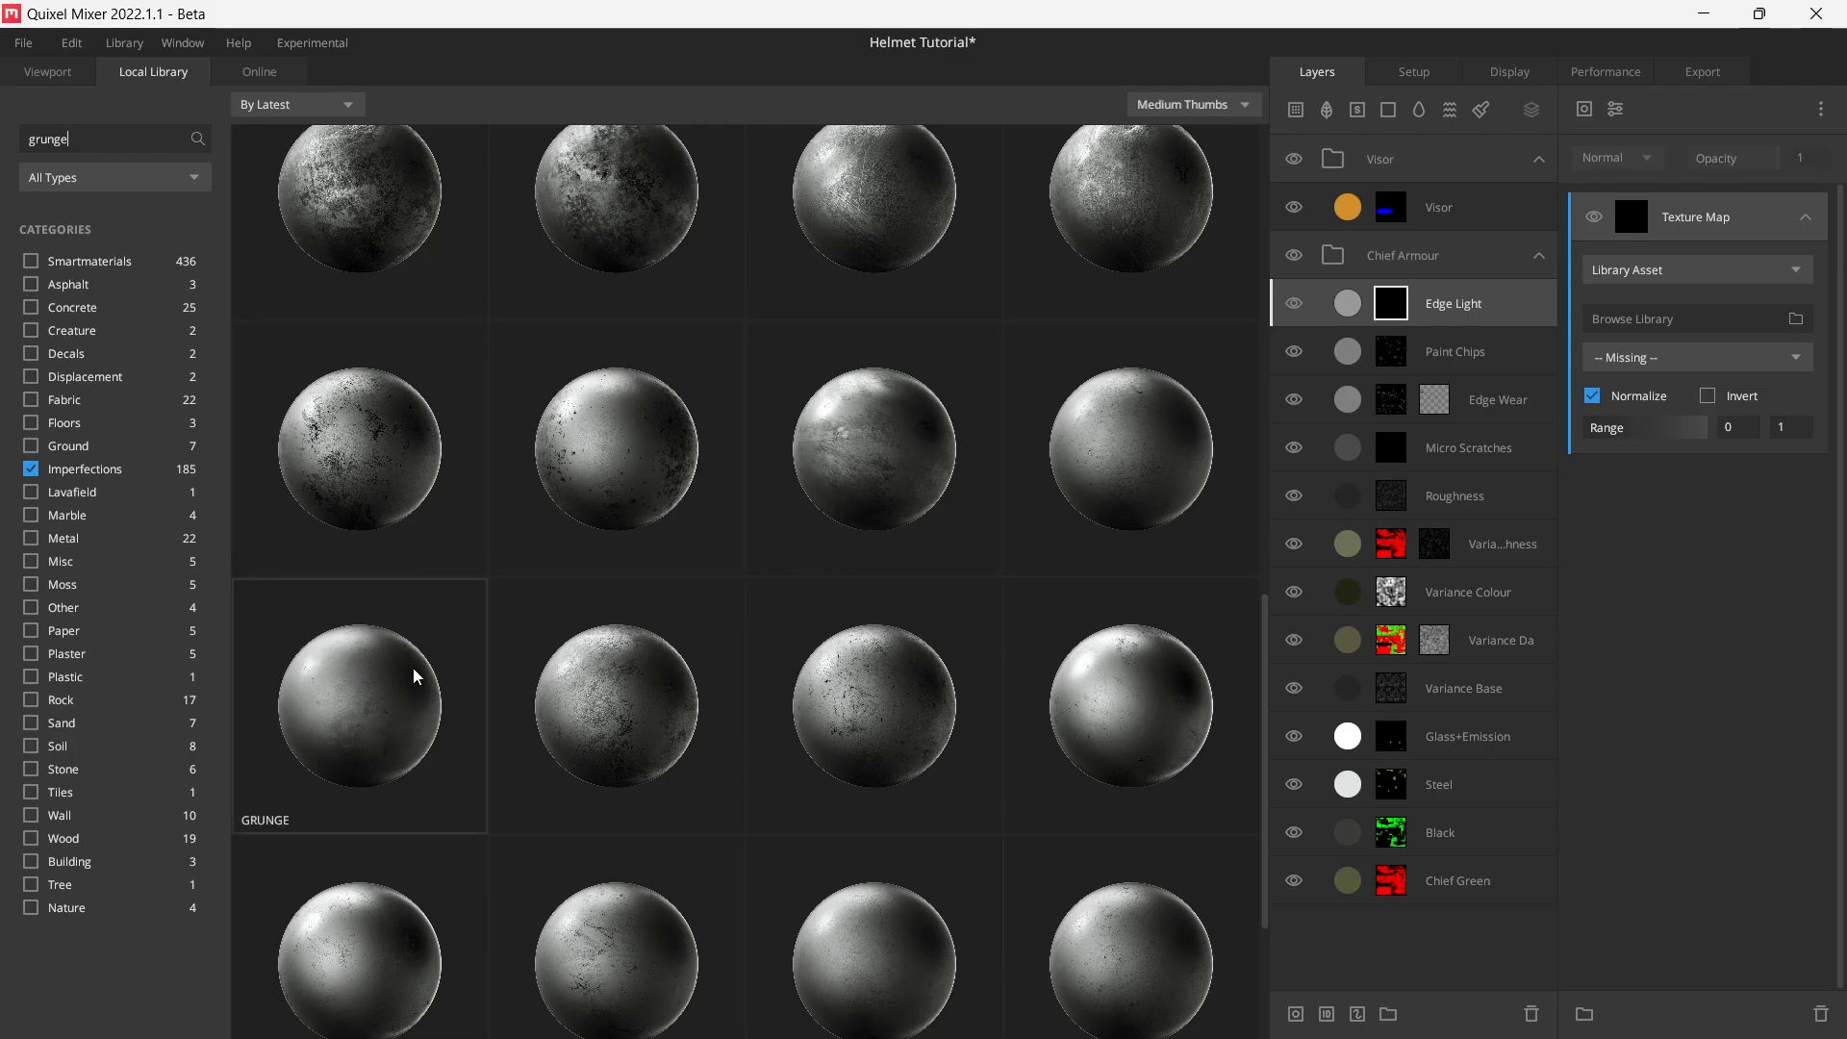
pyautogui.scroll(-2, 530, 680)
pyautogui.scroll(-1, 901, 932)
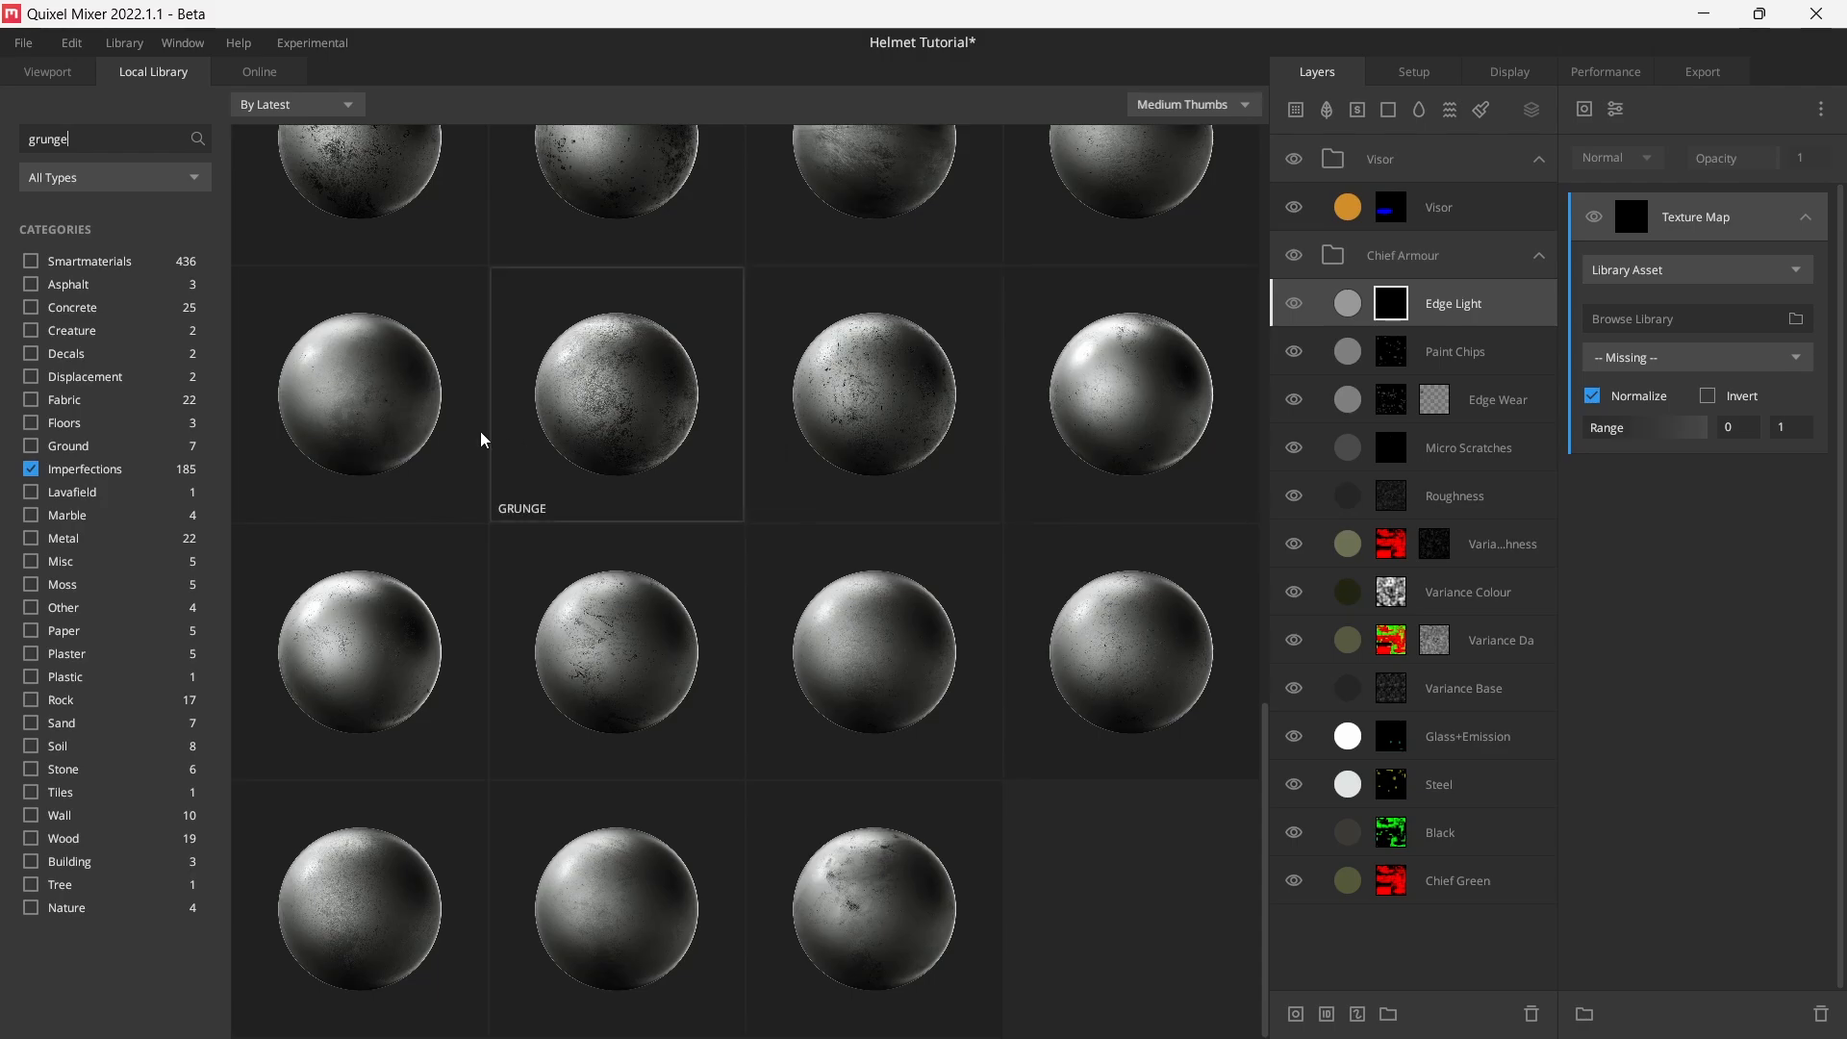
pyautogui.scroll(1, 402, 418)
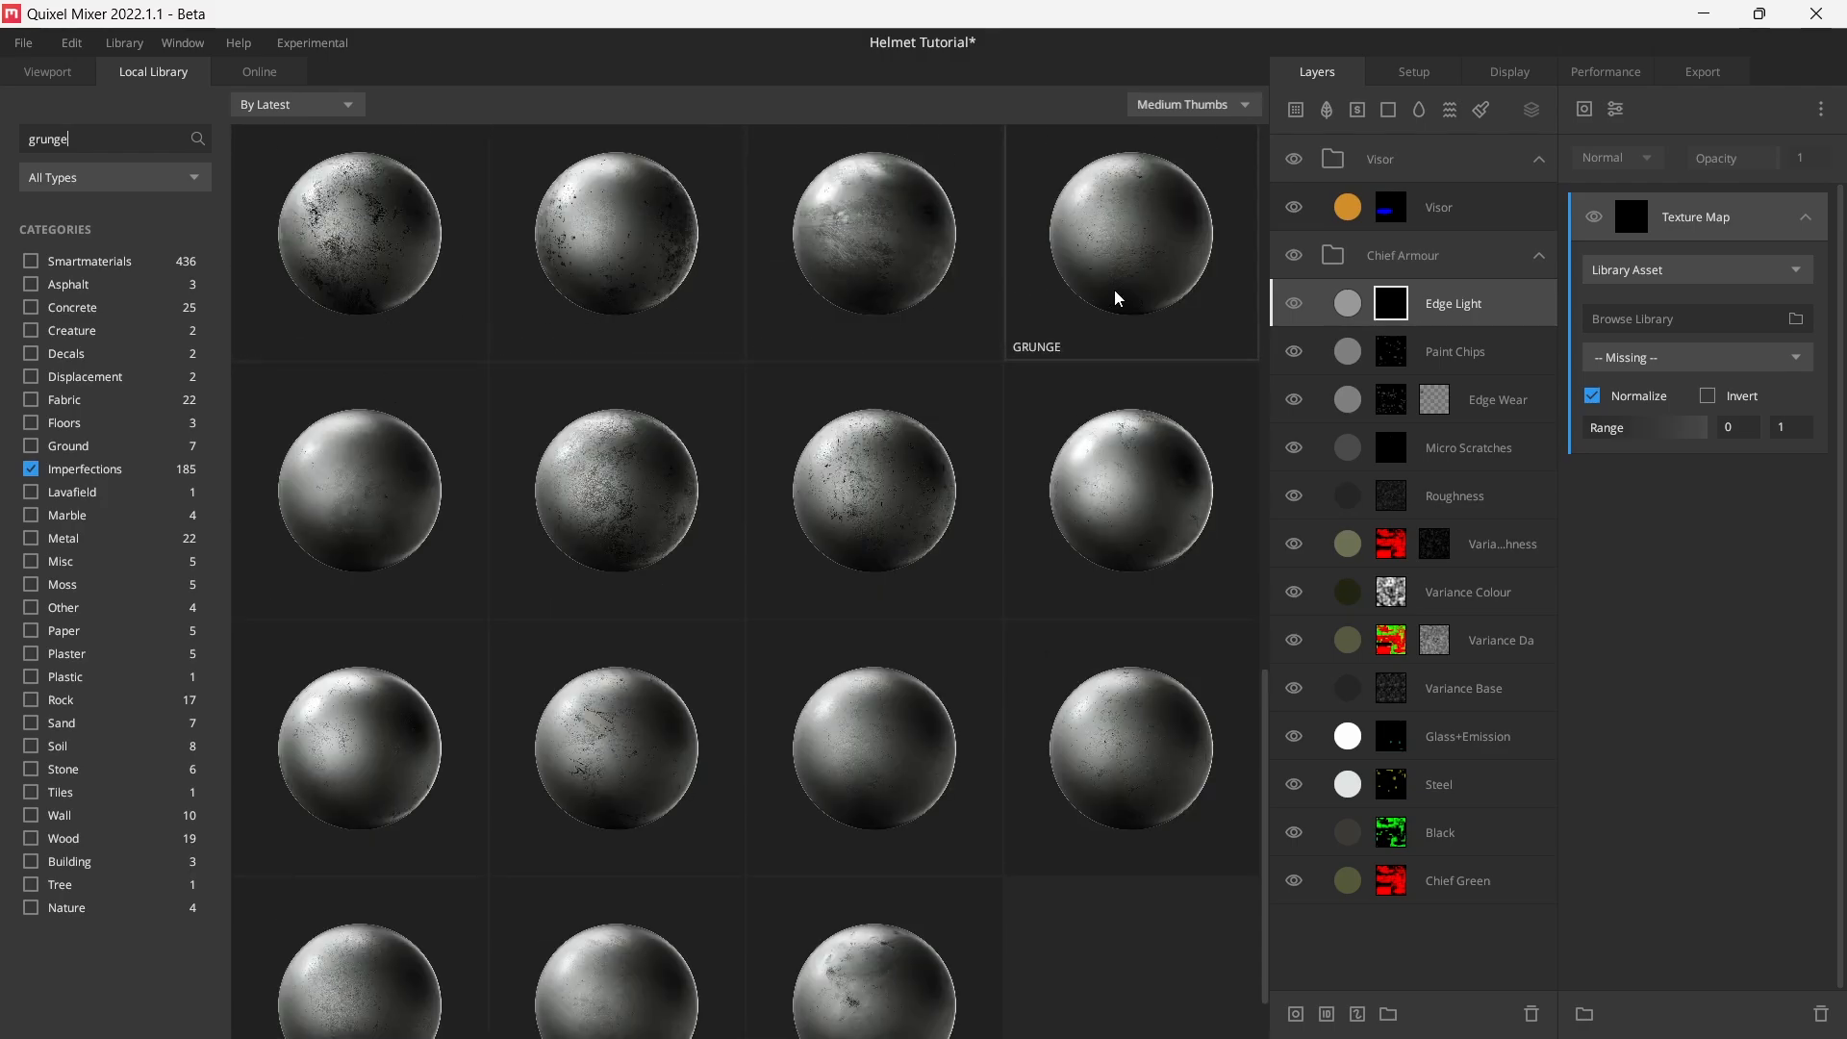
pyautogui.scroll(3, 969, 340)
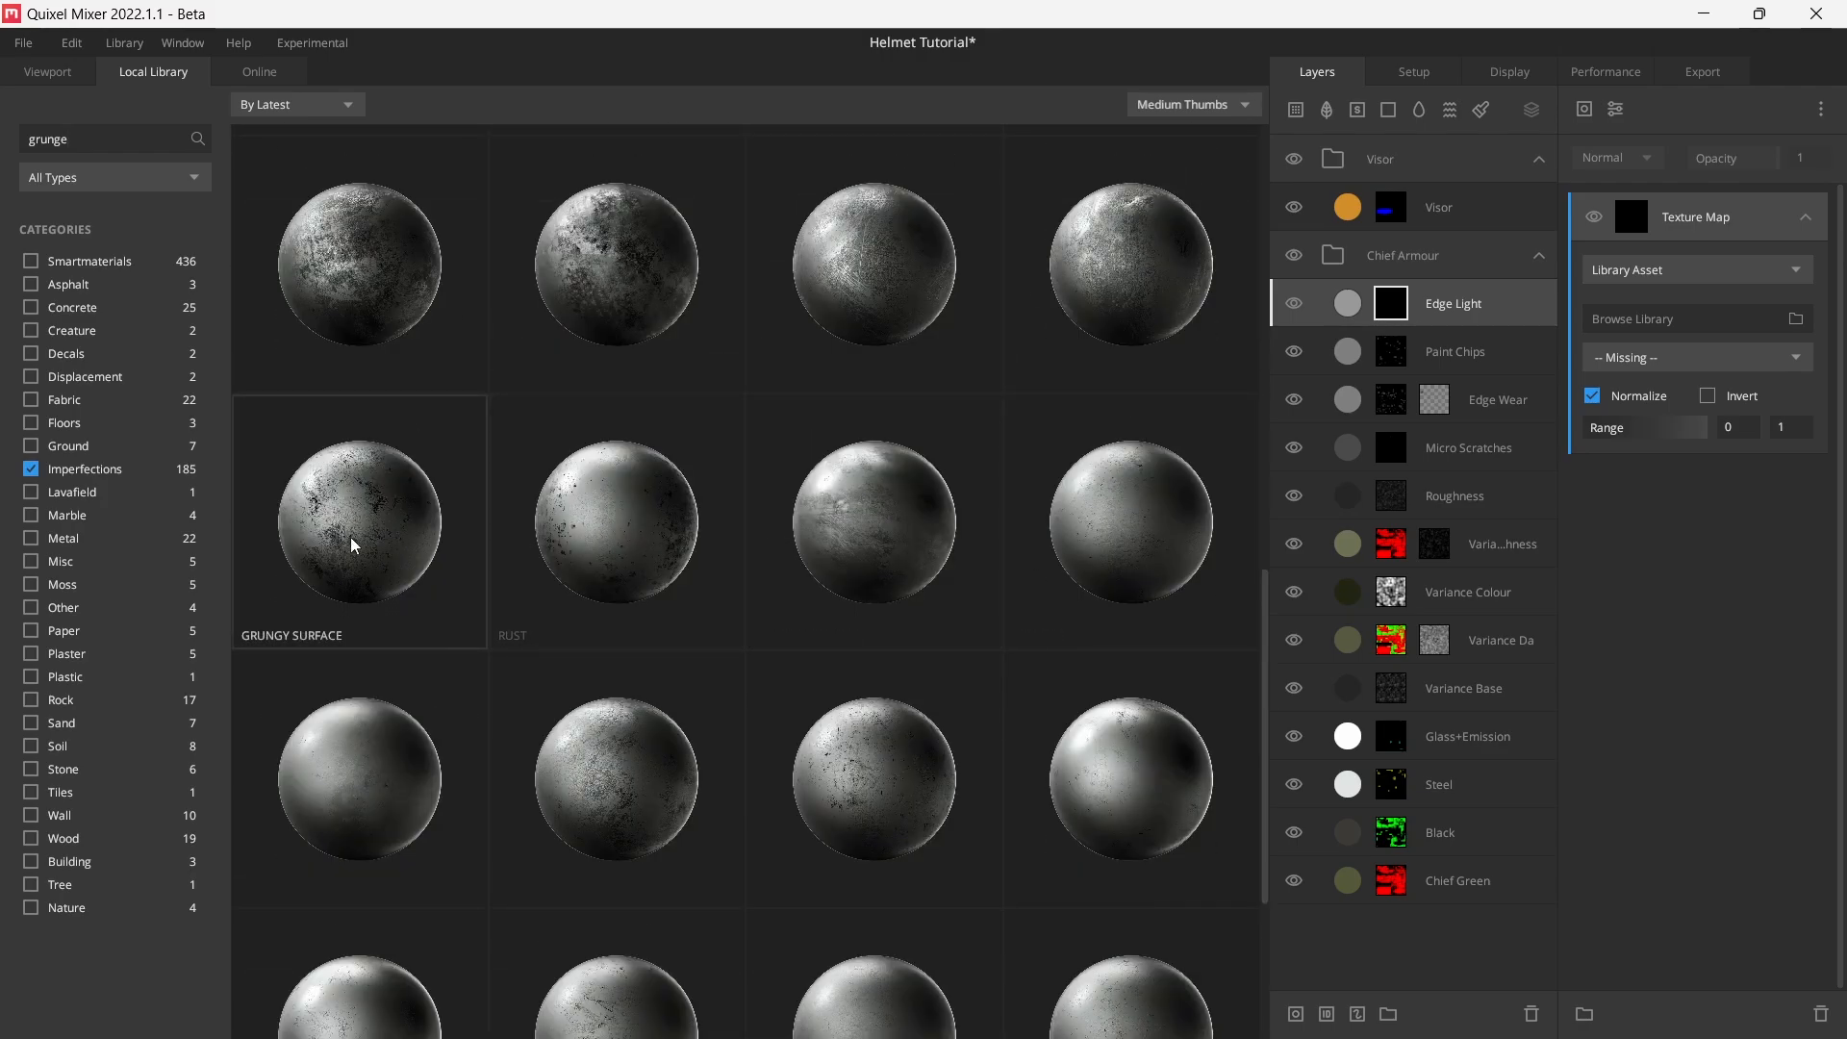
pyautogui.scroll(2, 1144, 331)
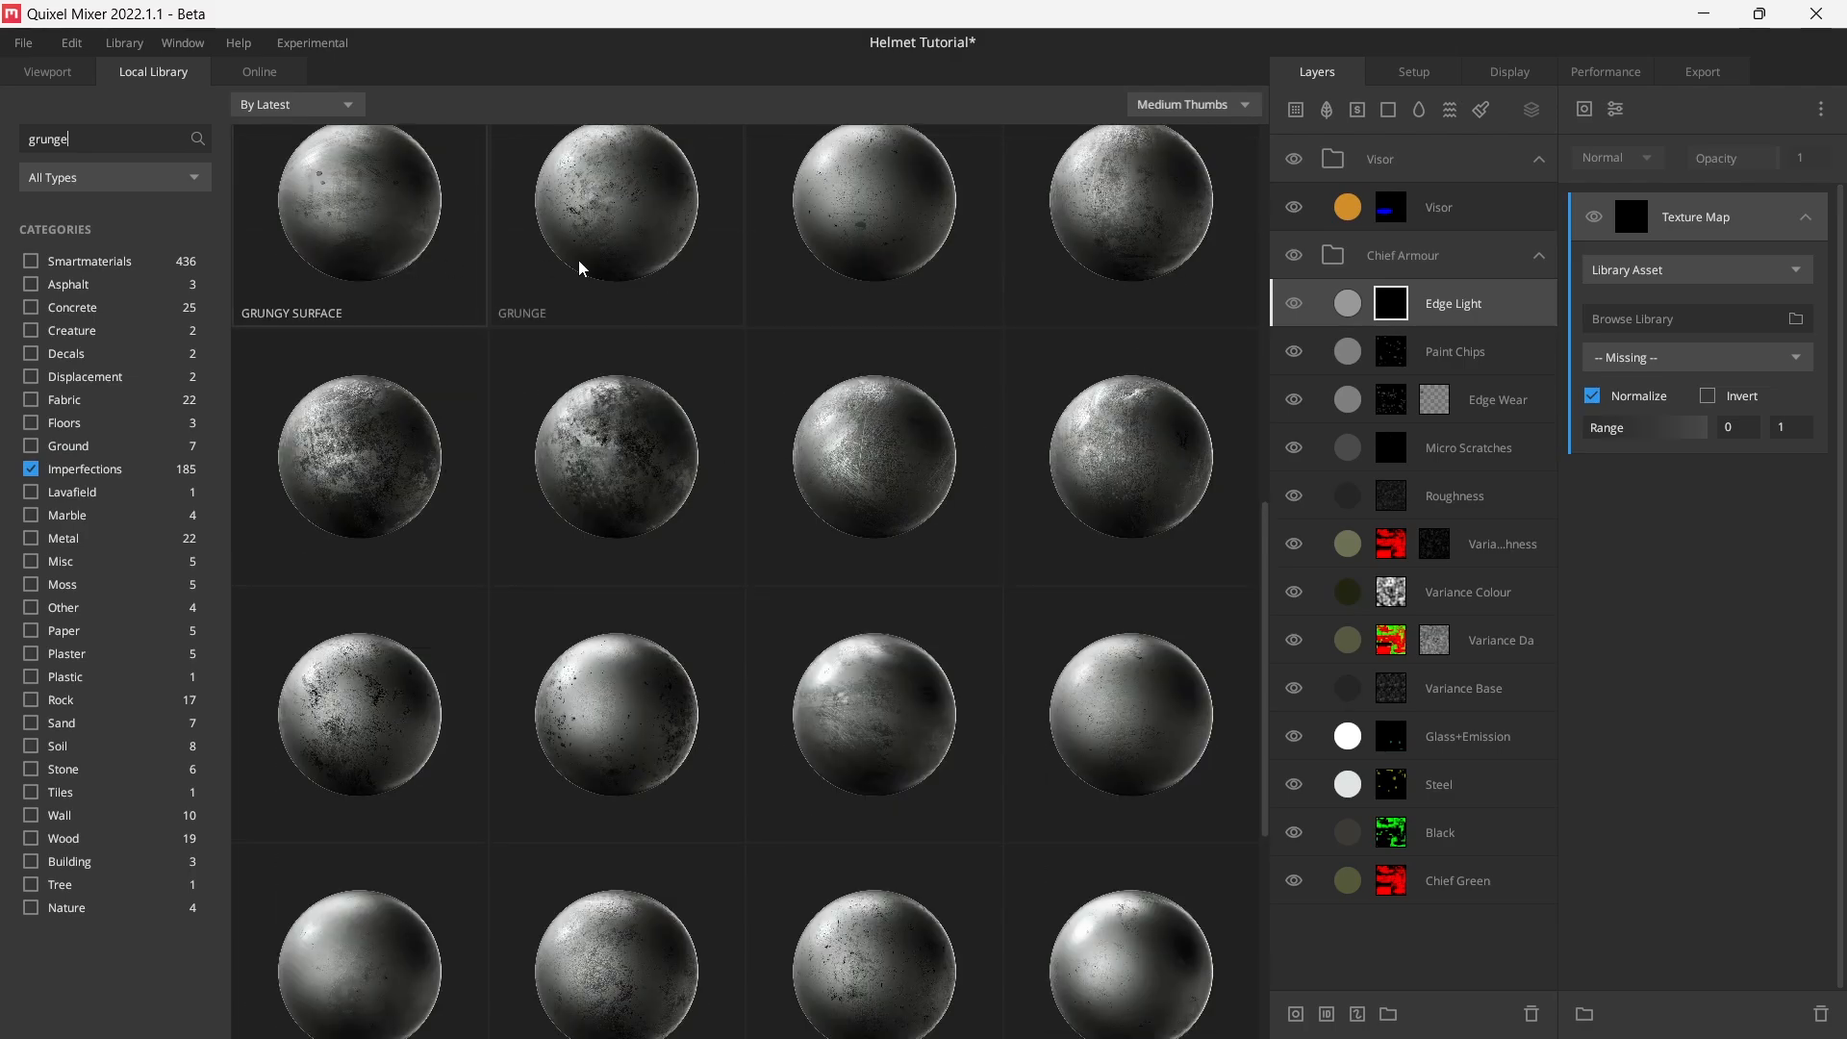
pyautogui.scroll(3, 1118, 279)
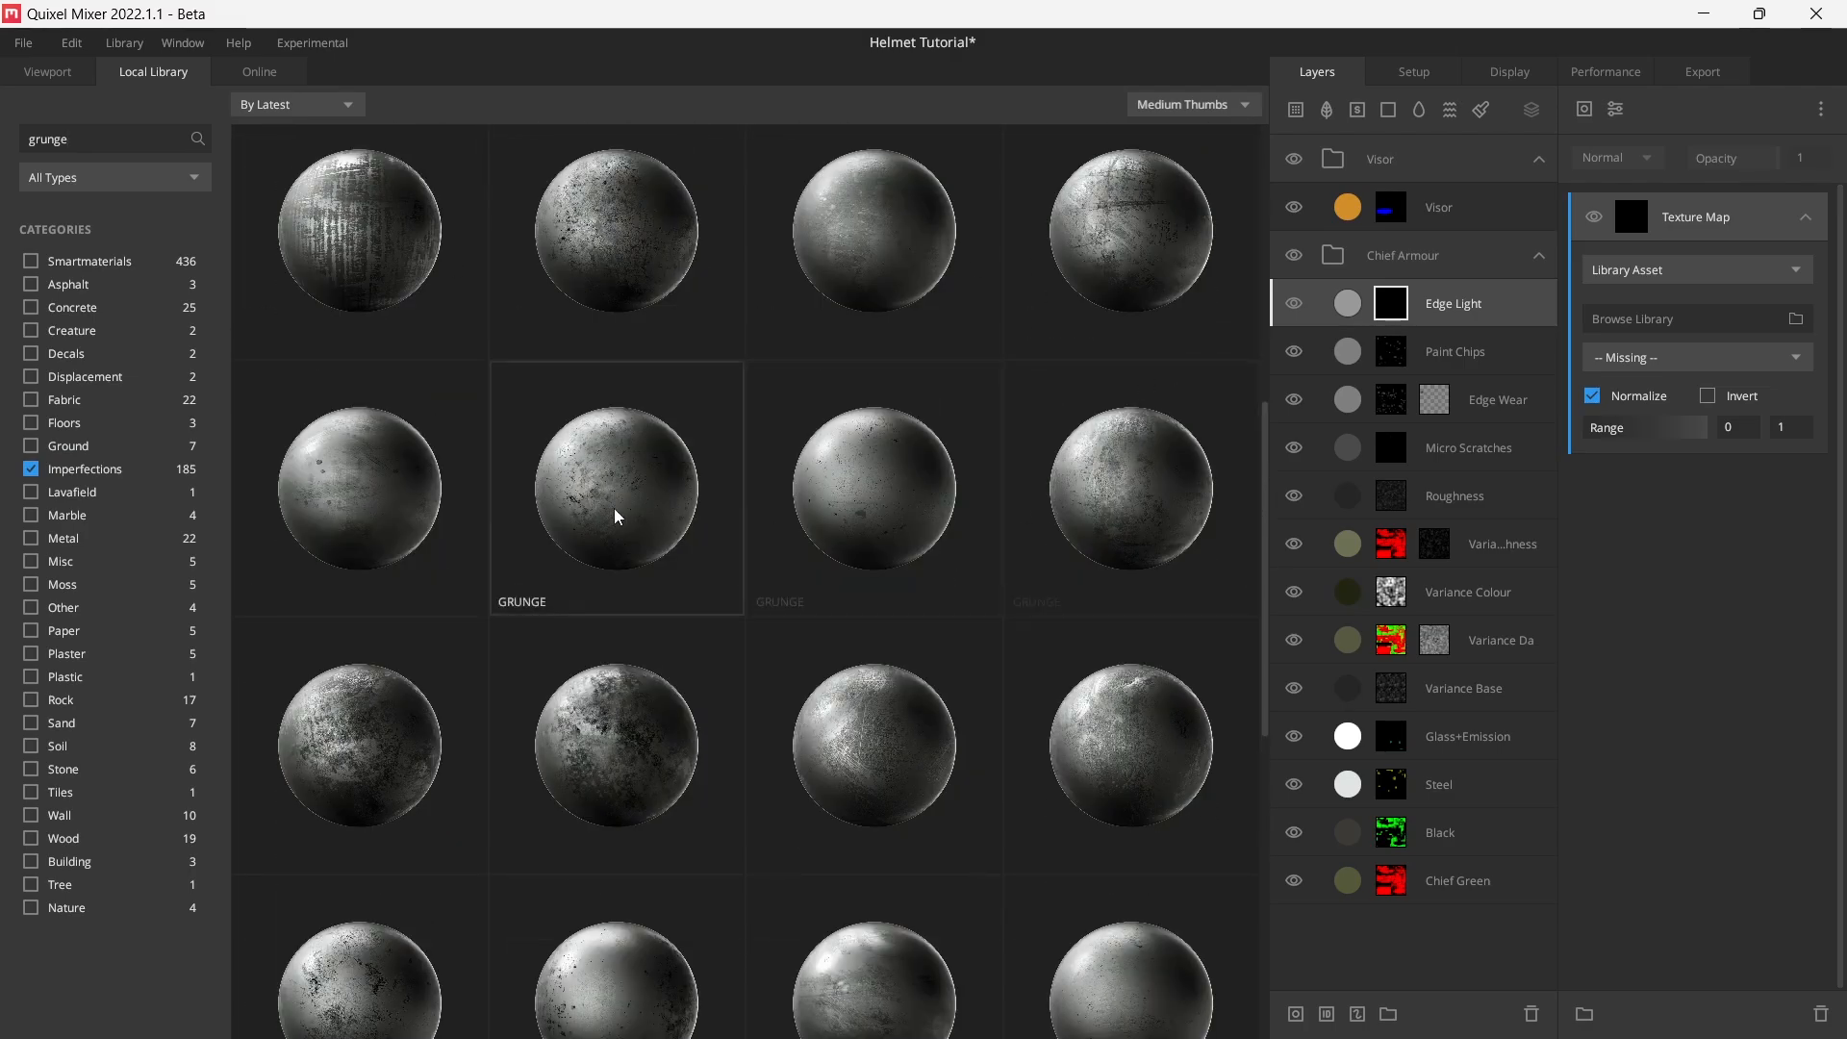
pyautogui.scroll(1, 1083, 310)
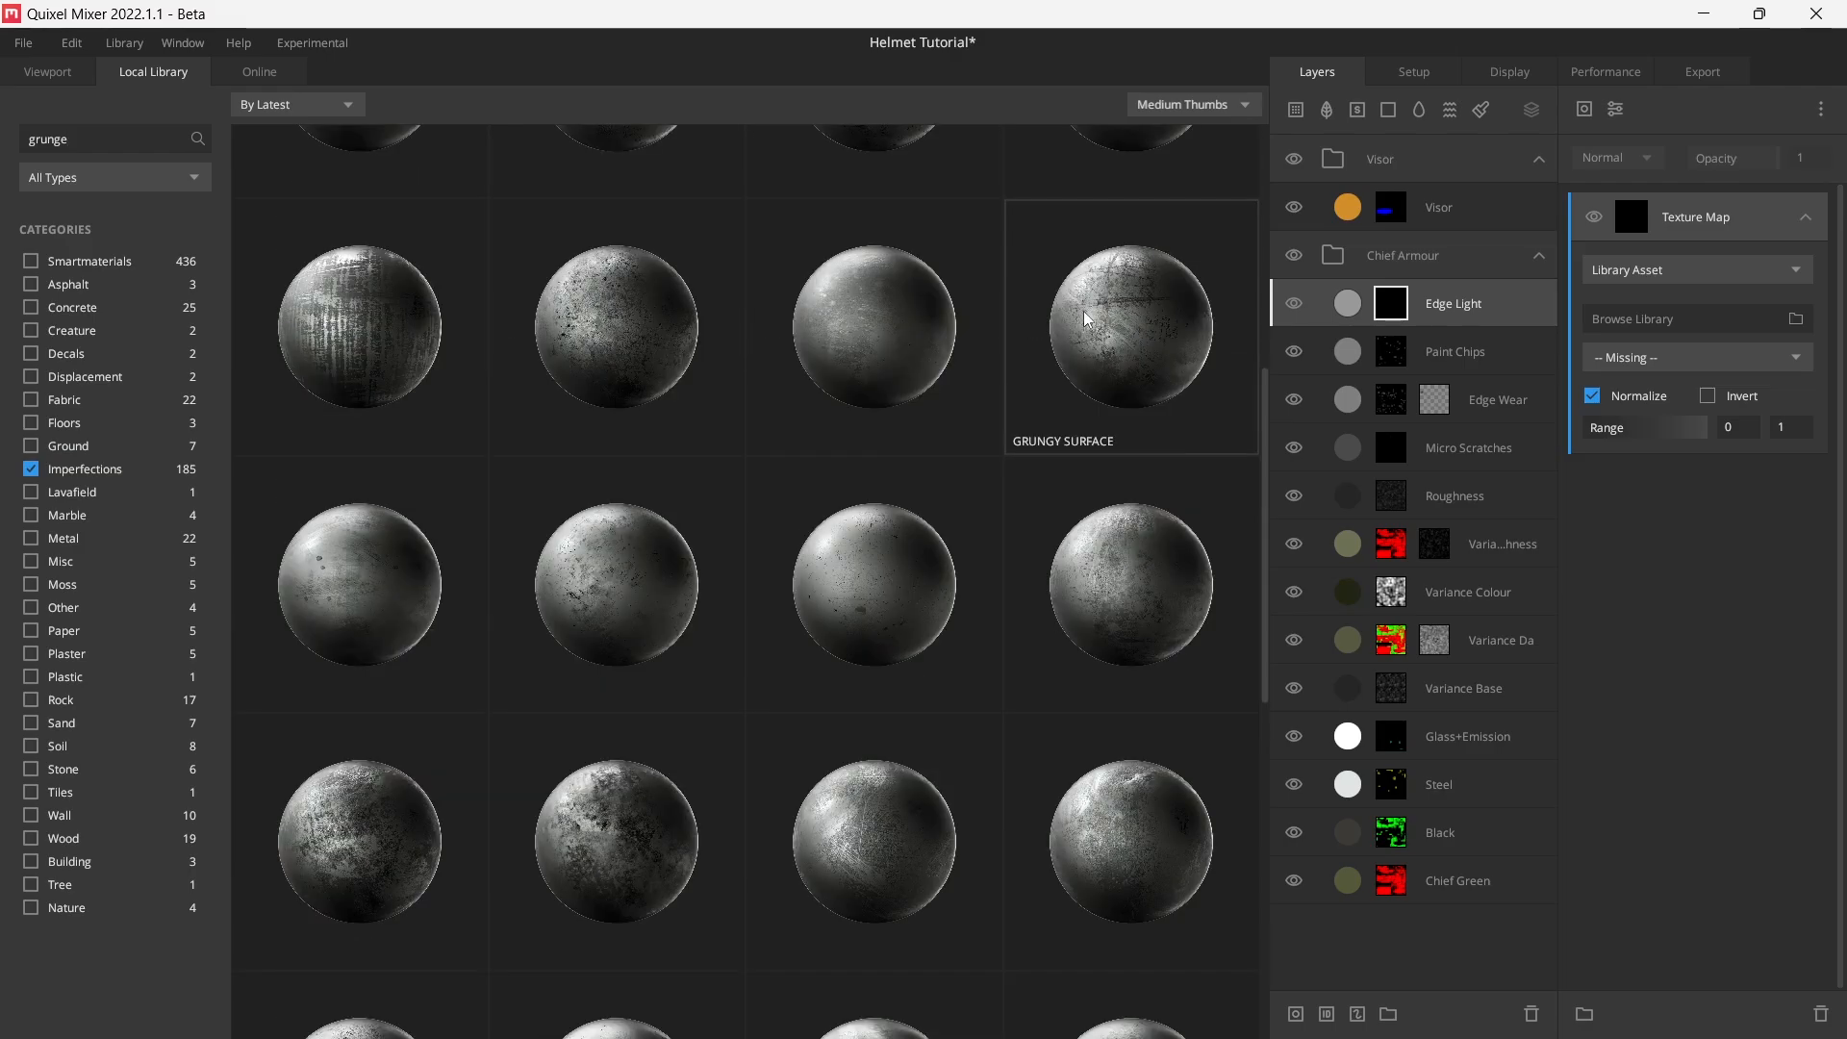
pyautogui.scroll(3, 297, 372)
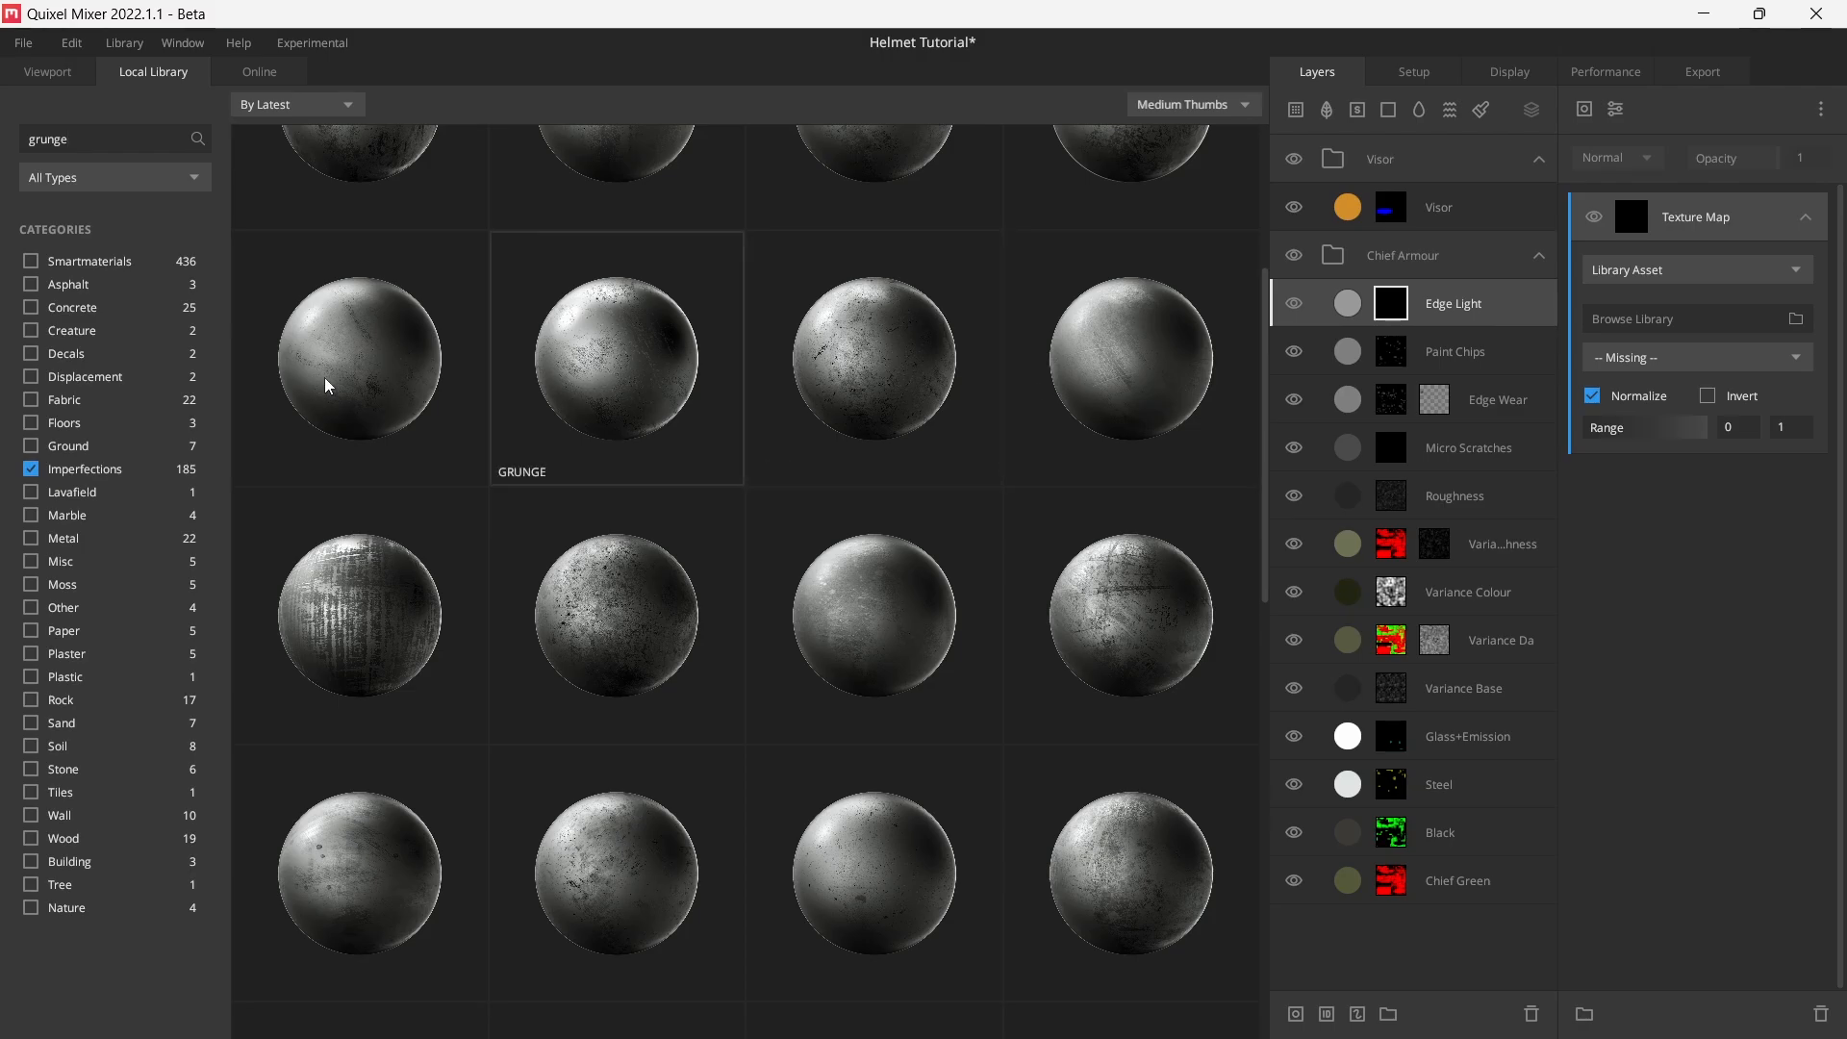
pyautogui.scroll(1, 323, 377)
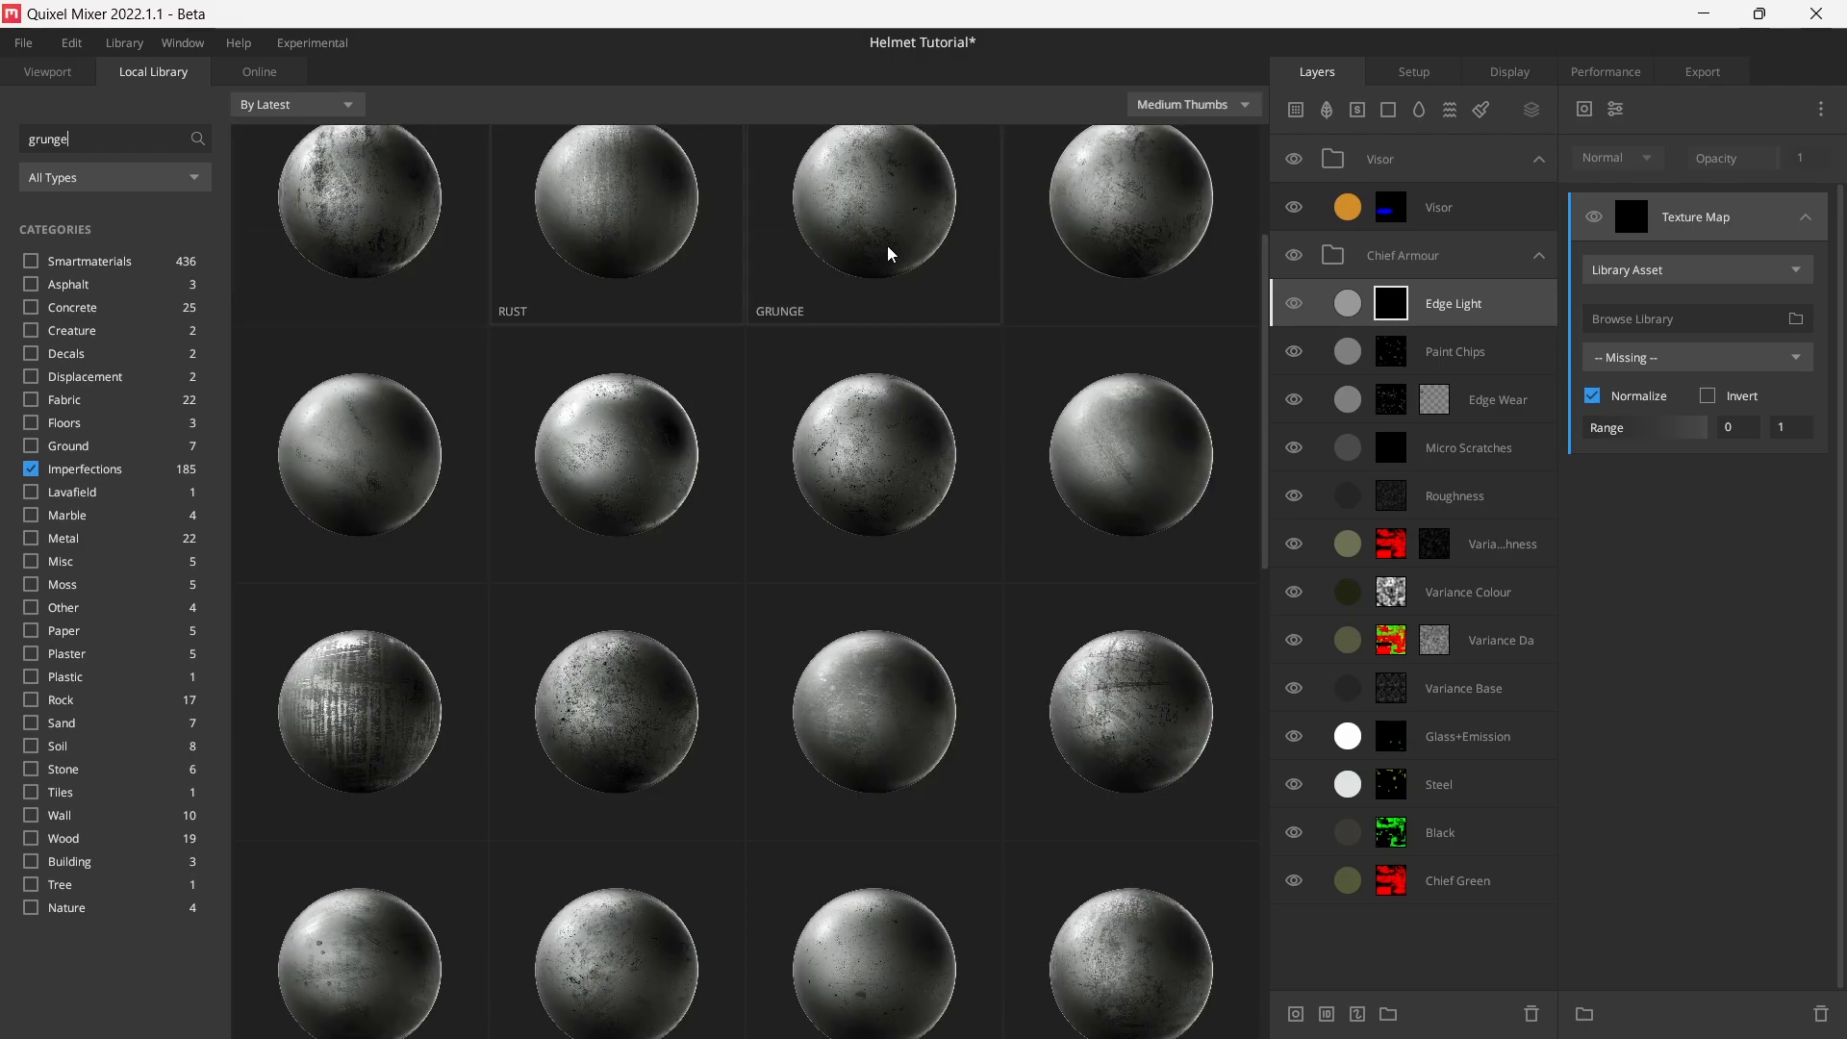
pyautogui.click(1141, 516)
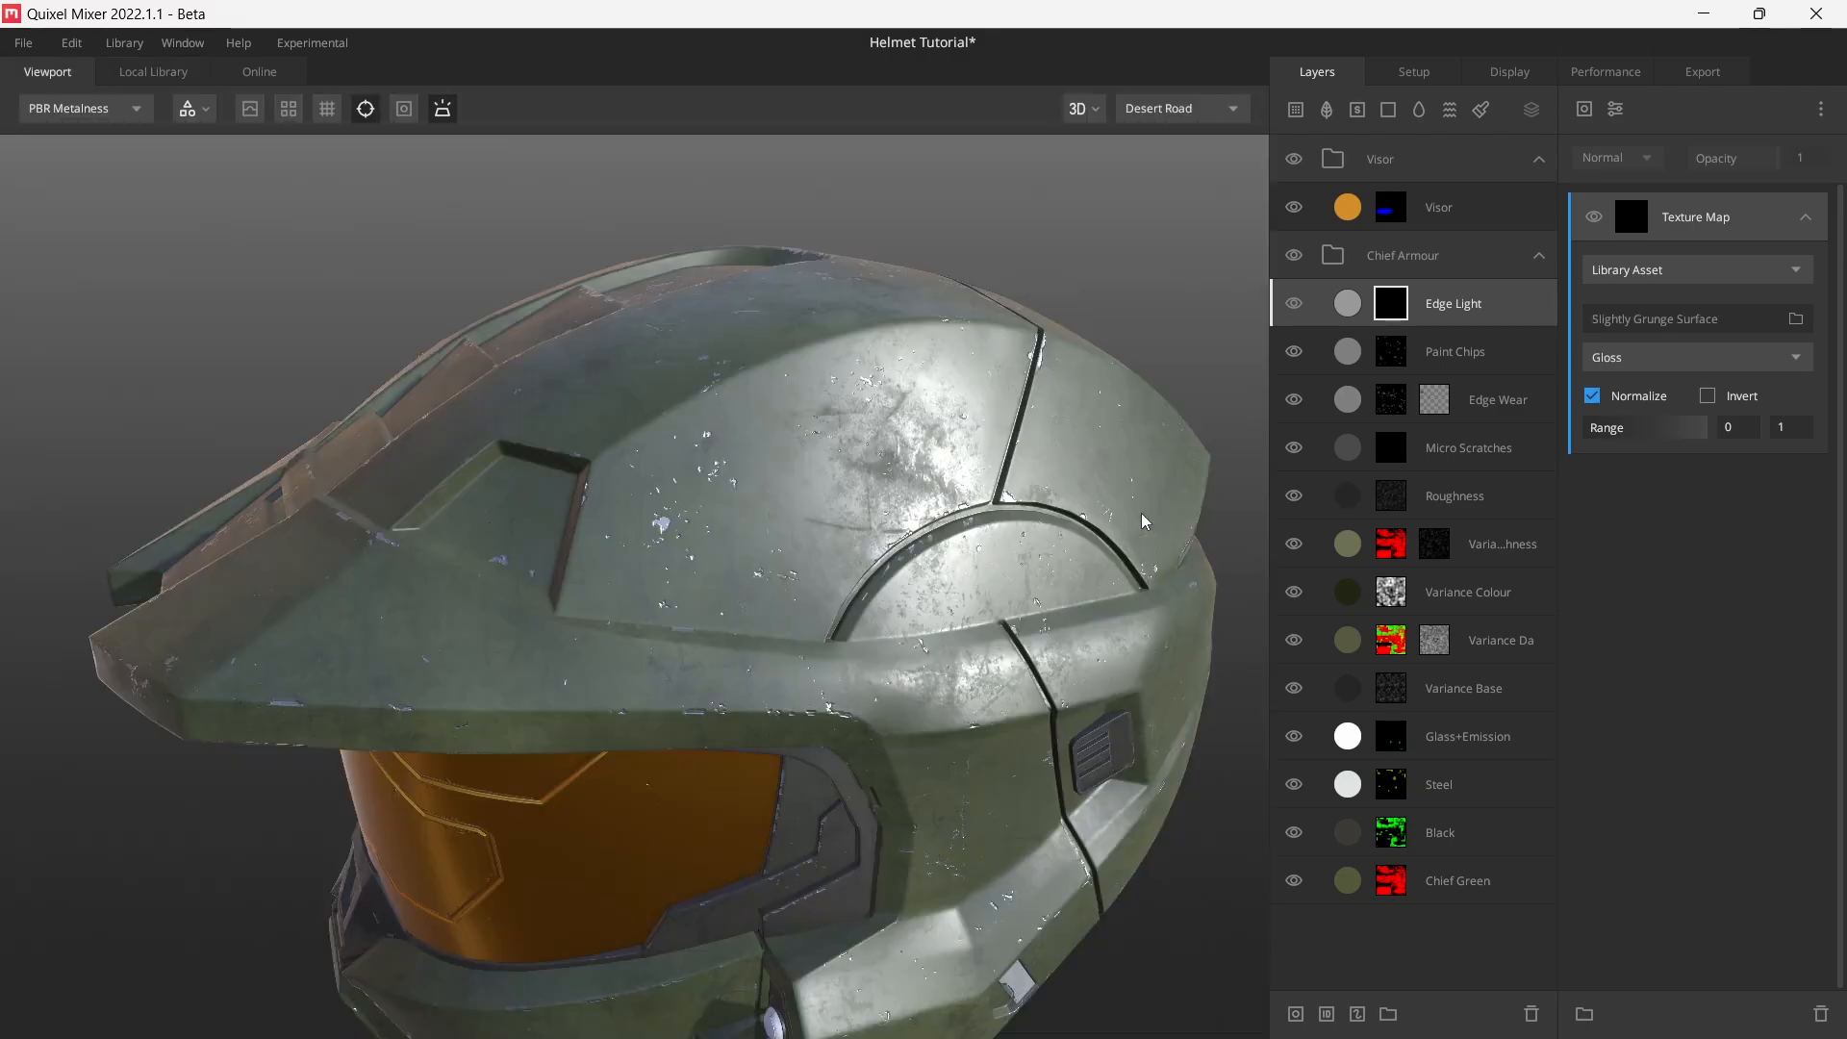
# - Display the layer mask on the helmet and set the grunge texture map's range to 0.246–0.476
pyautogui.moveTo(939, 525); pyautogui.dragTo(885, 574)
pyautogui.press('q')
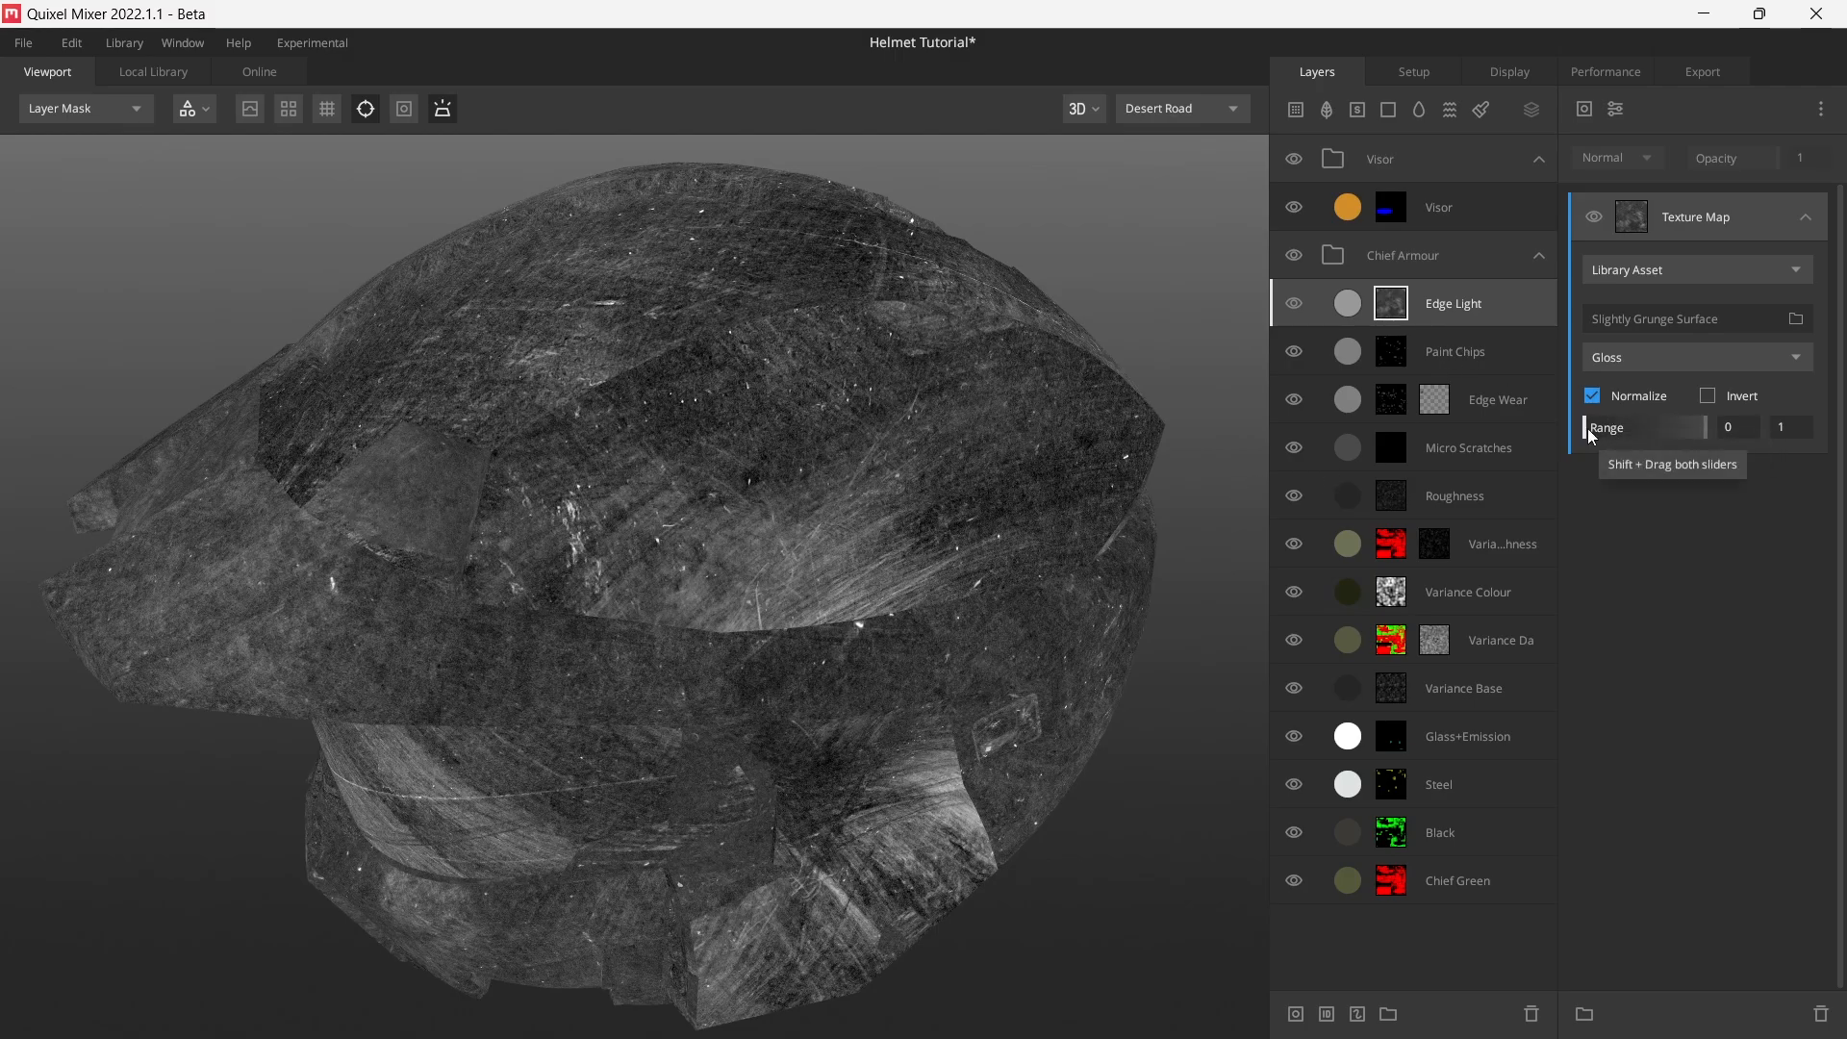
pyautogui.moveTo(1590, 435); pyautogui.dragTo(1621, 437)
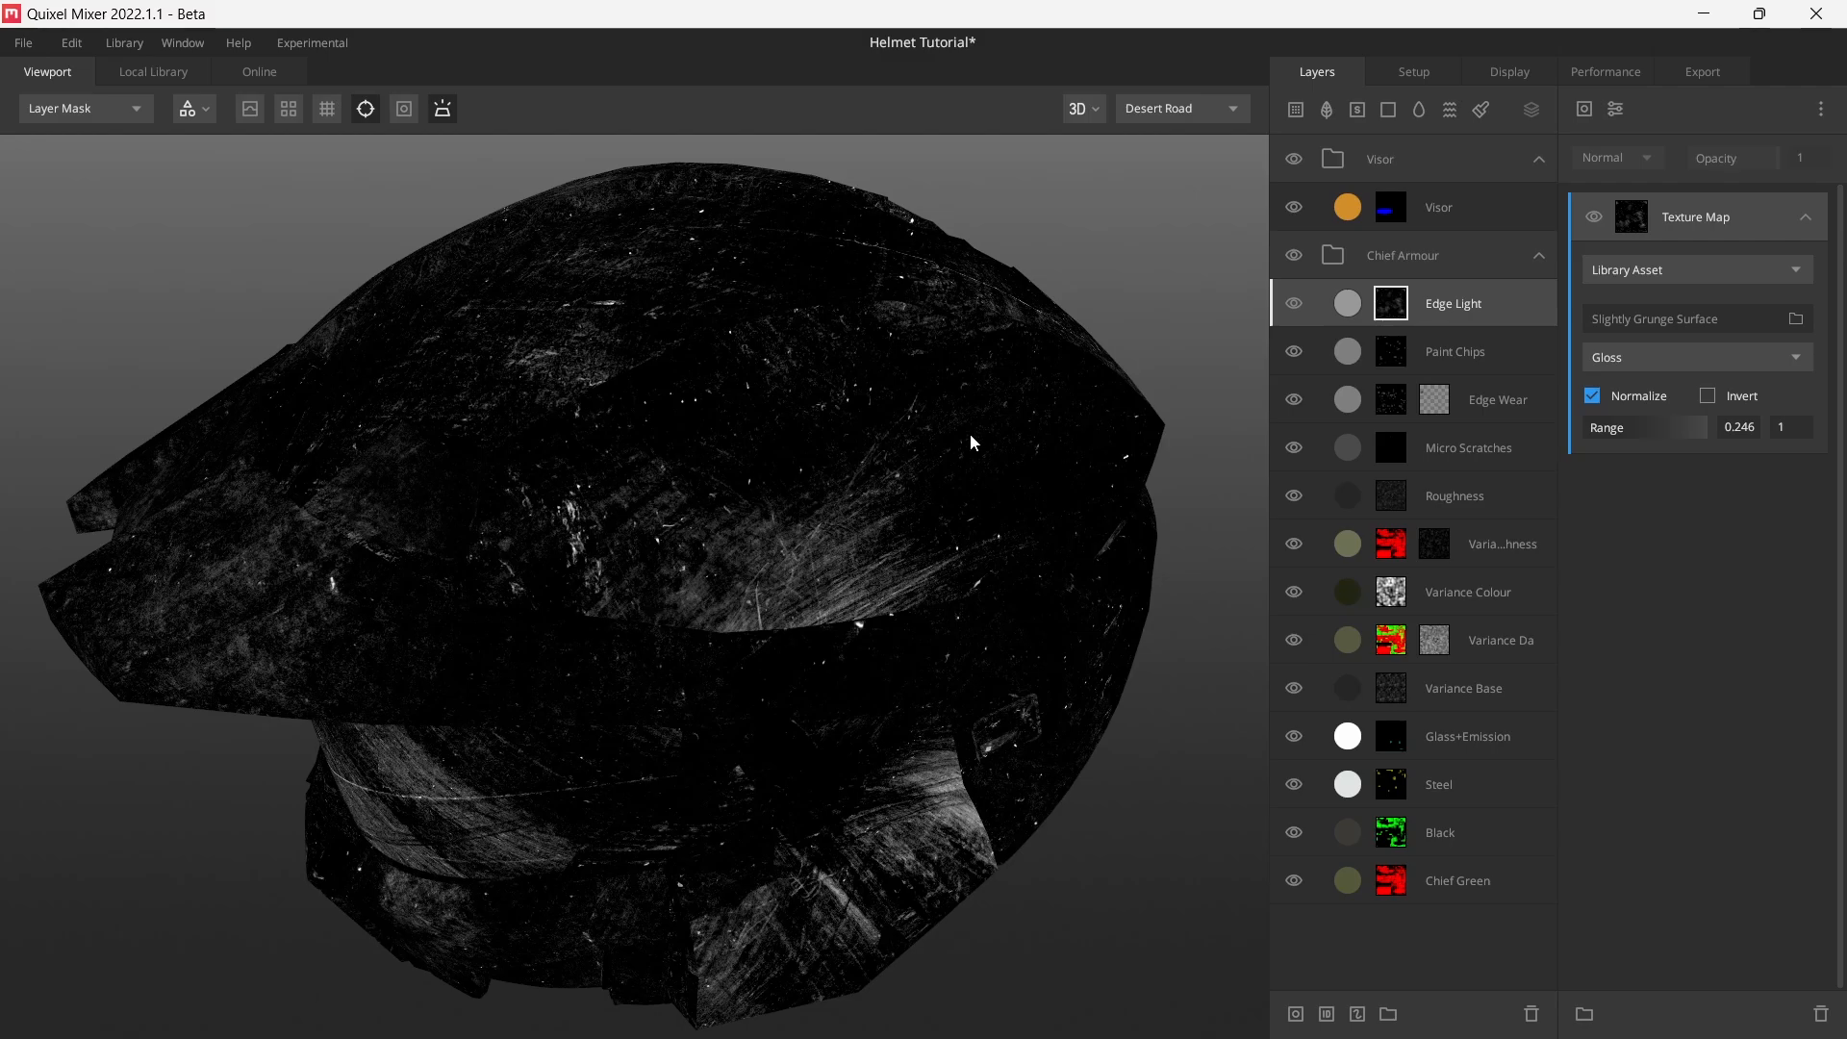
pyautogui.moveTo(1707, 430); pyautogui.dragTo(1642, 433)
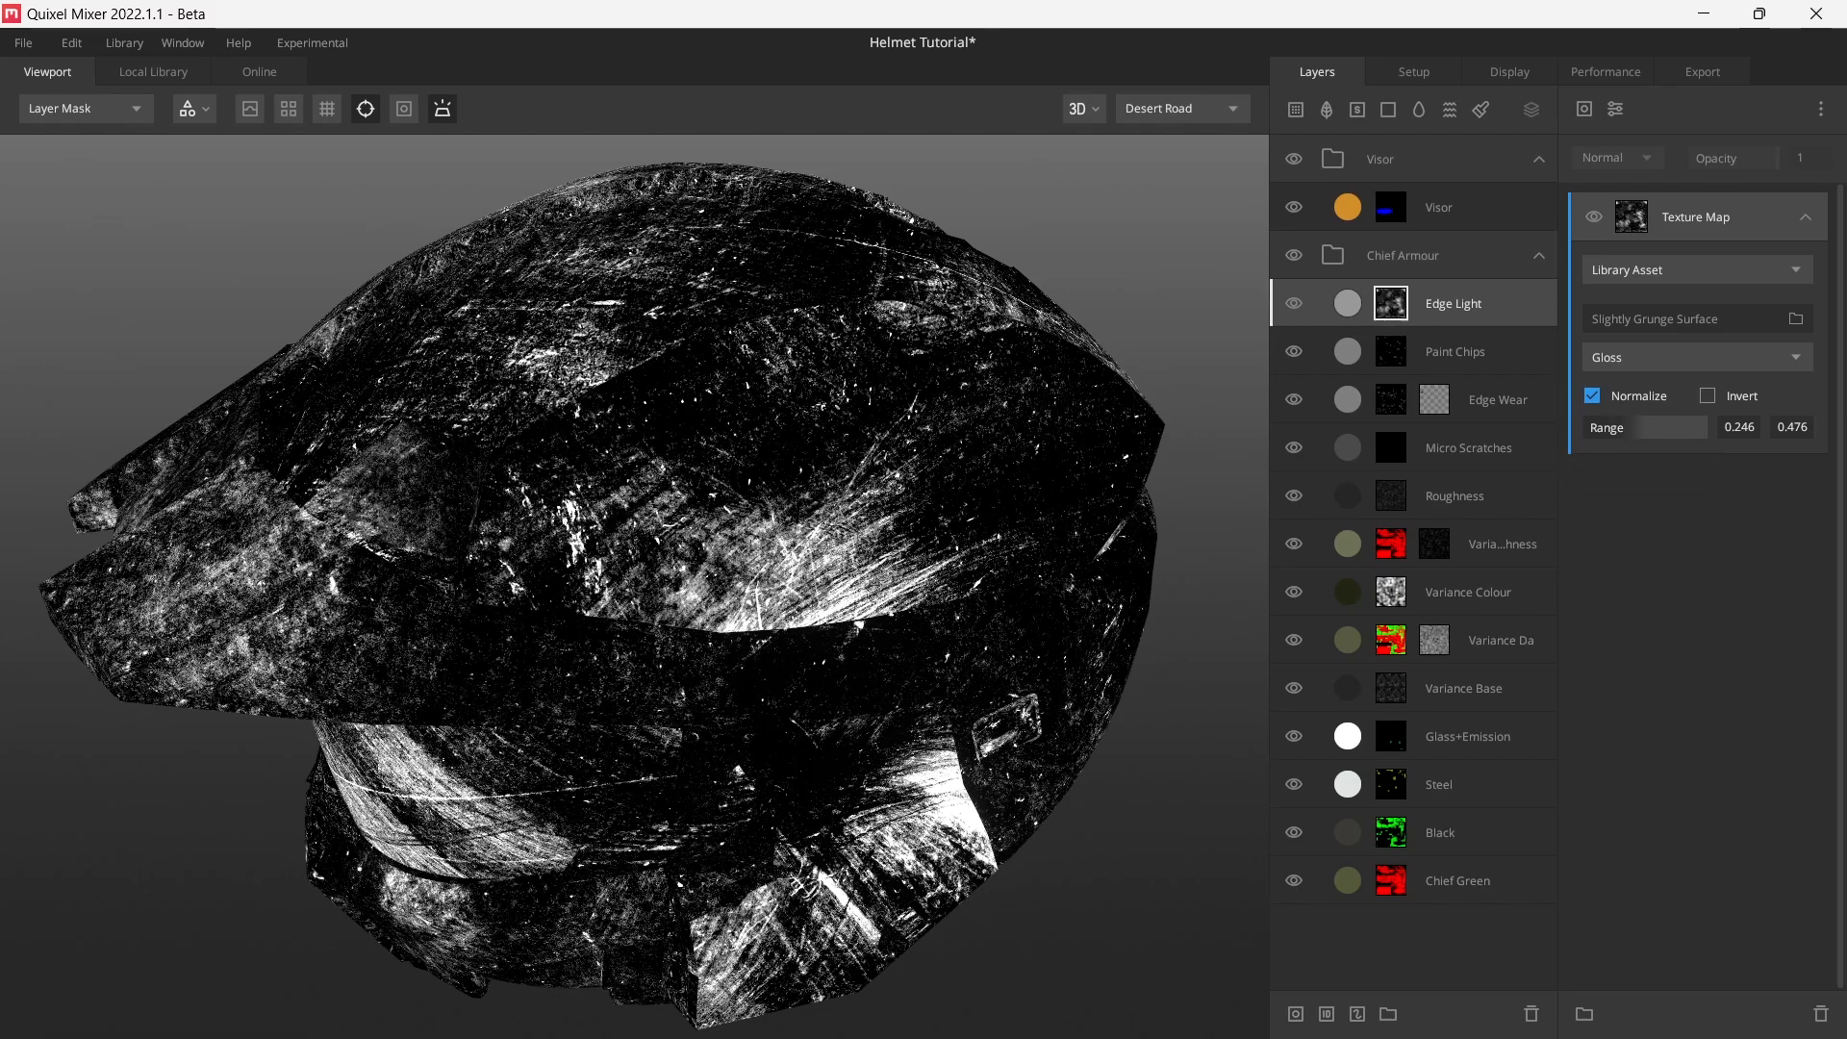
# - Add a Projection modifier to the grunge texture map, using Box Projection with a scale of 0.1
pyautogui.click(1615, 108)
pyautogui.click(1636, 435)
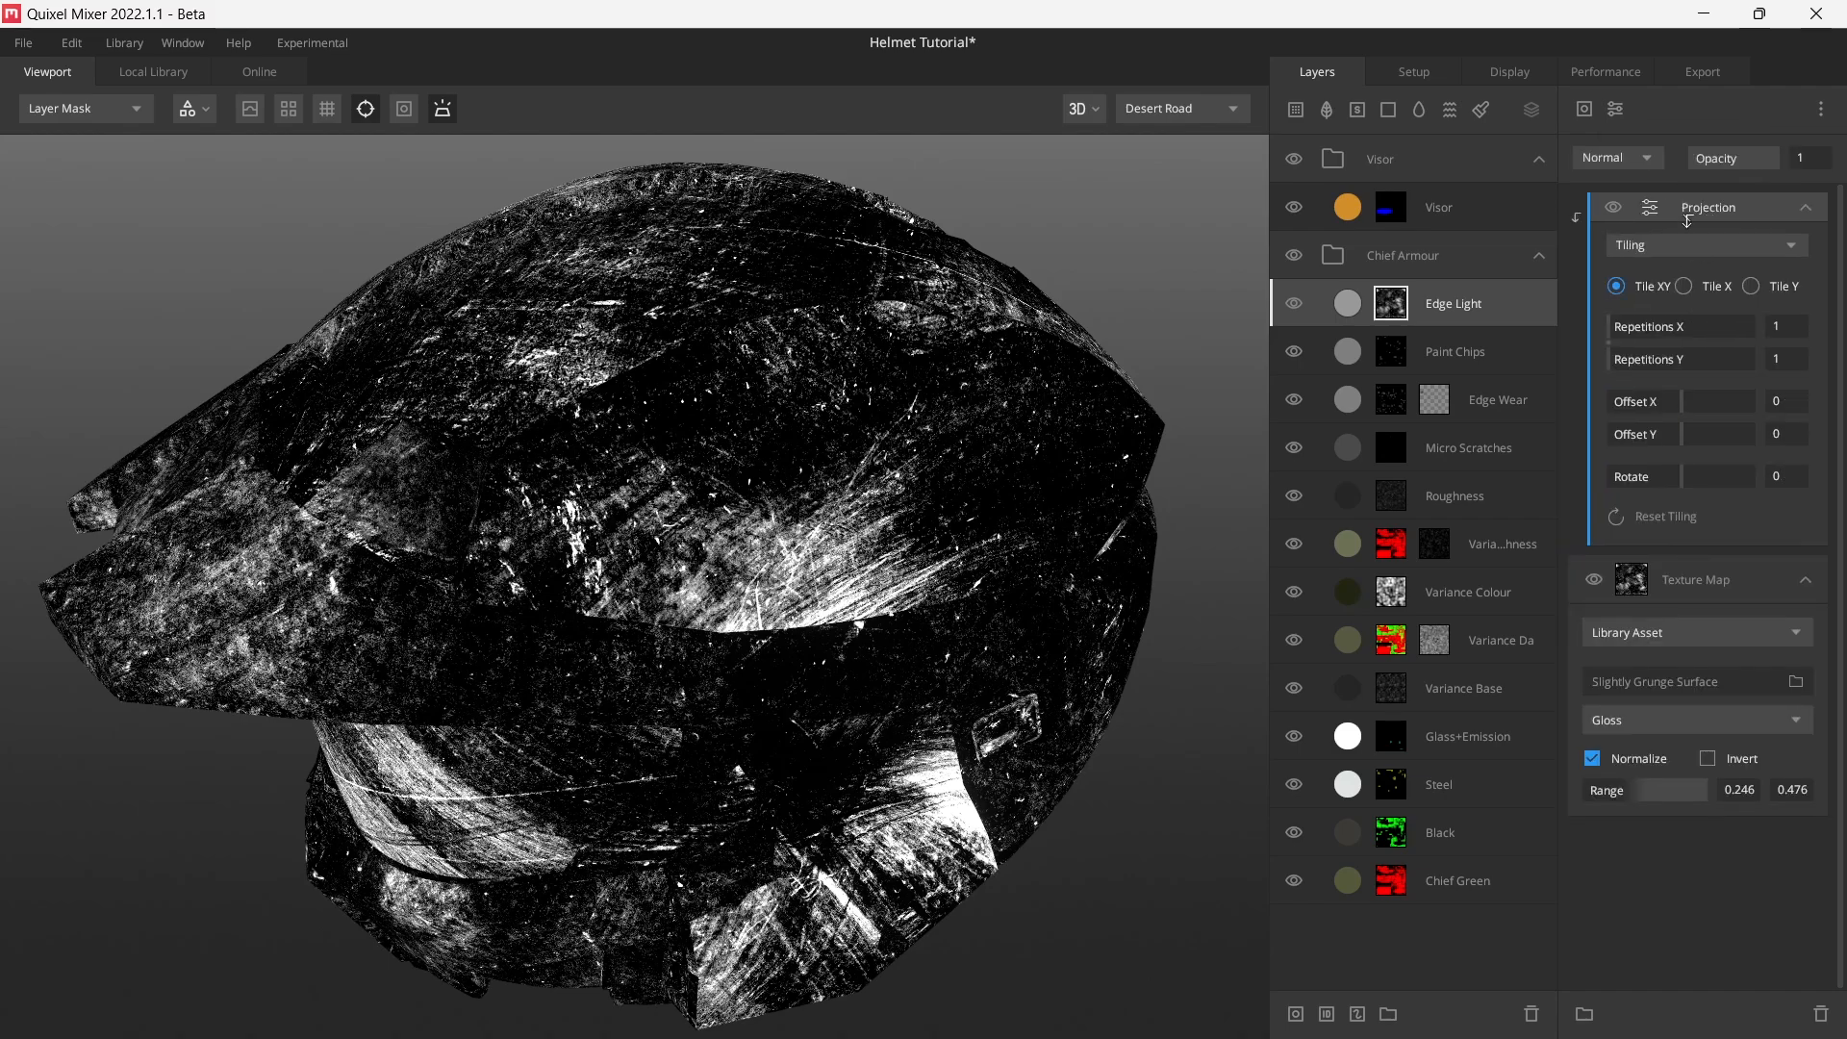
pyautogui.click(1649, 248)
pyautogui.click(1691, 327)
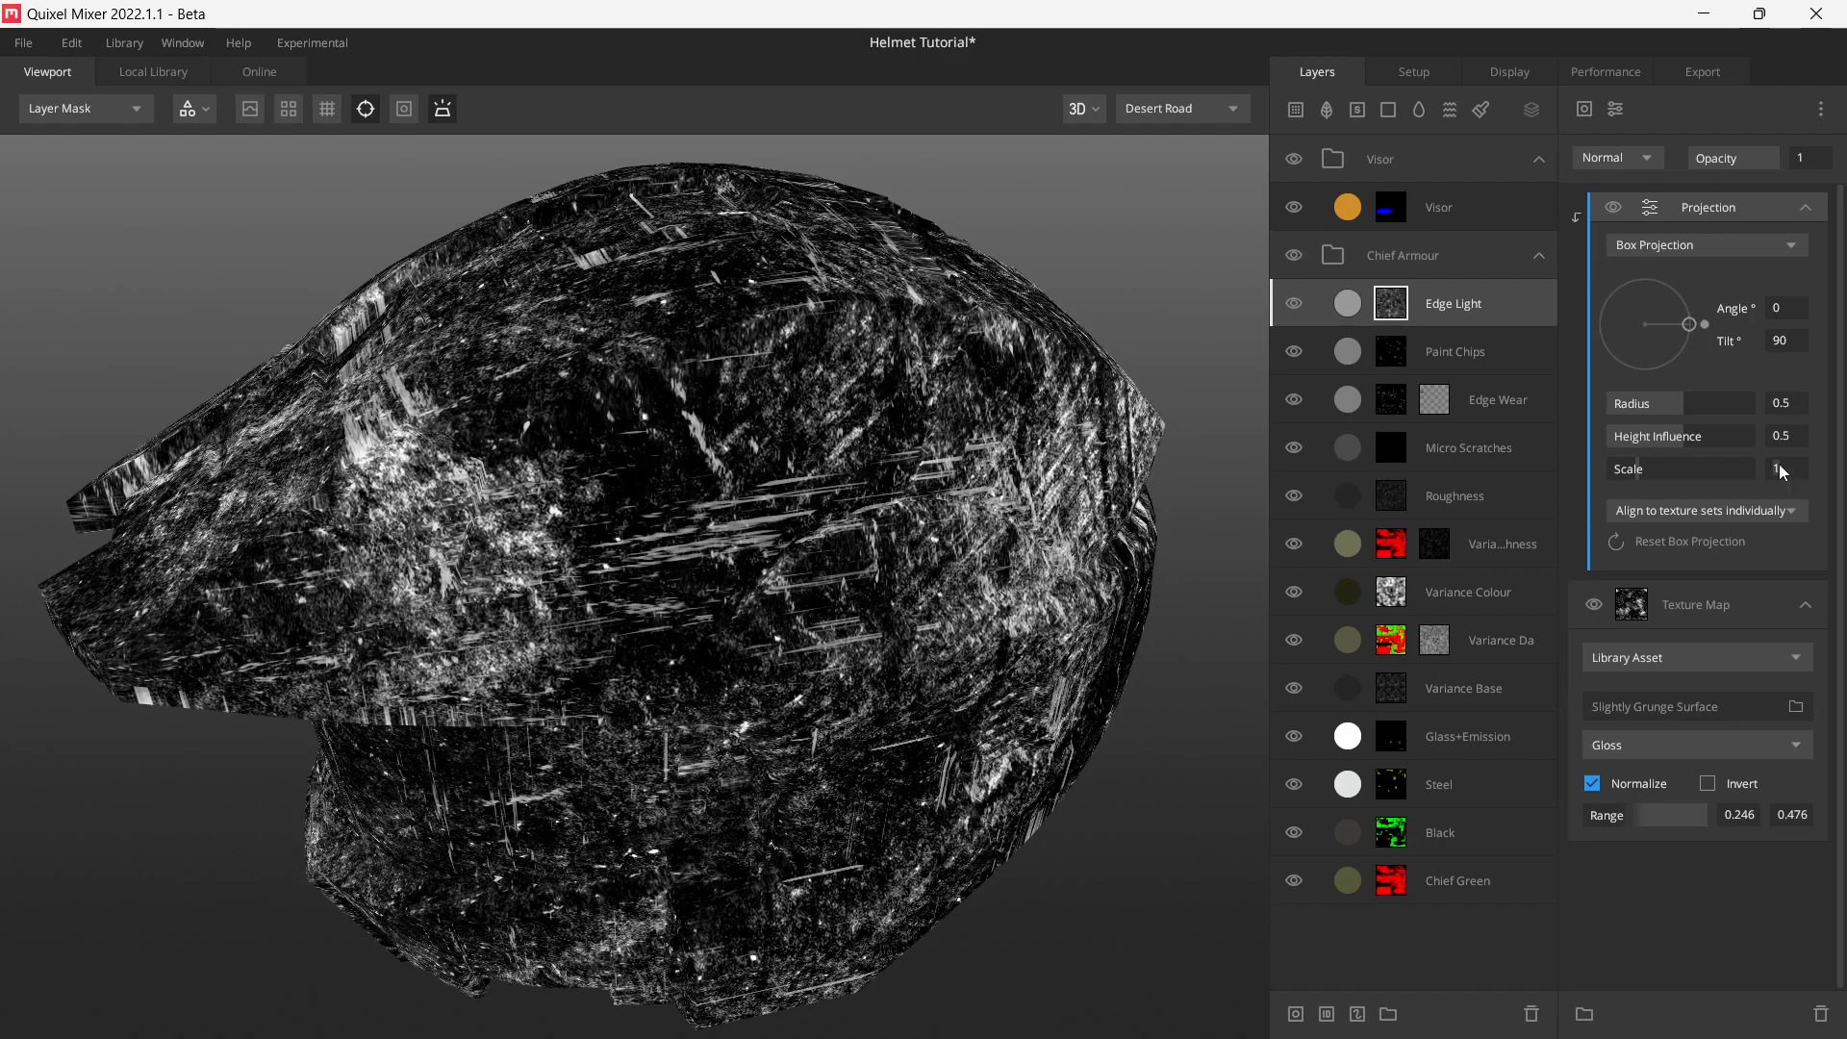
pyautogui.write('0.1')
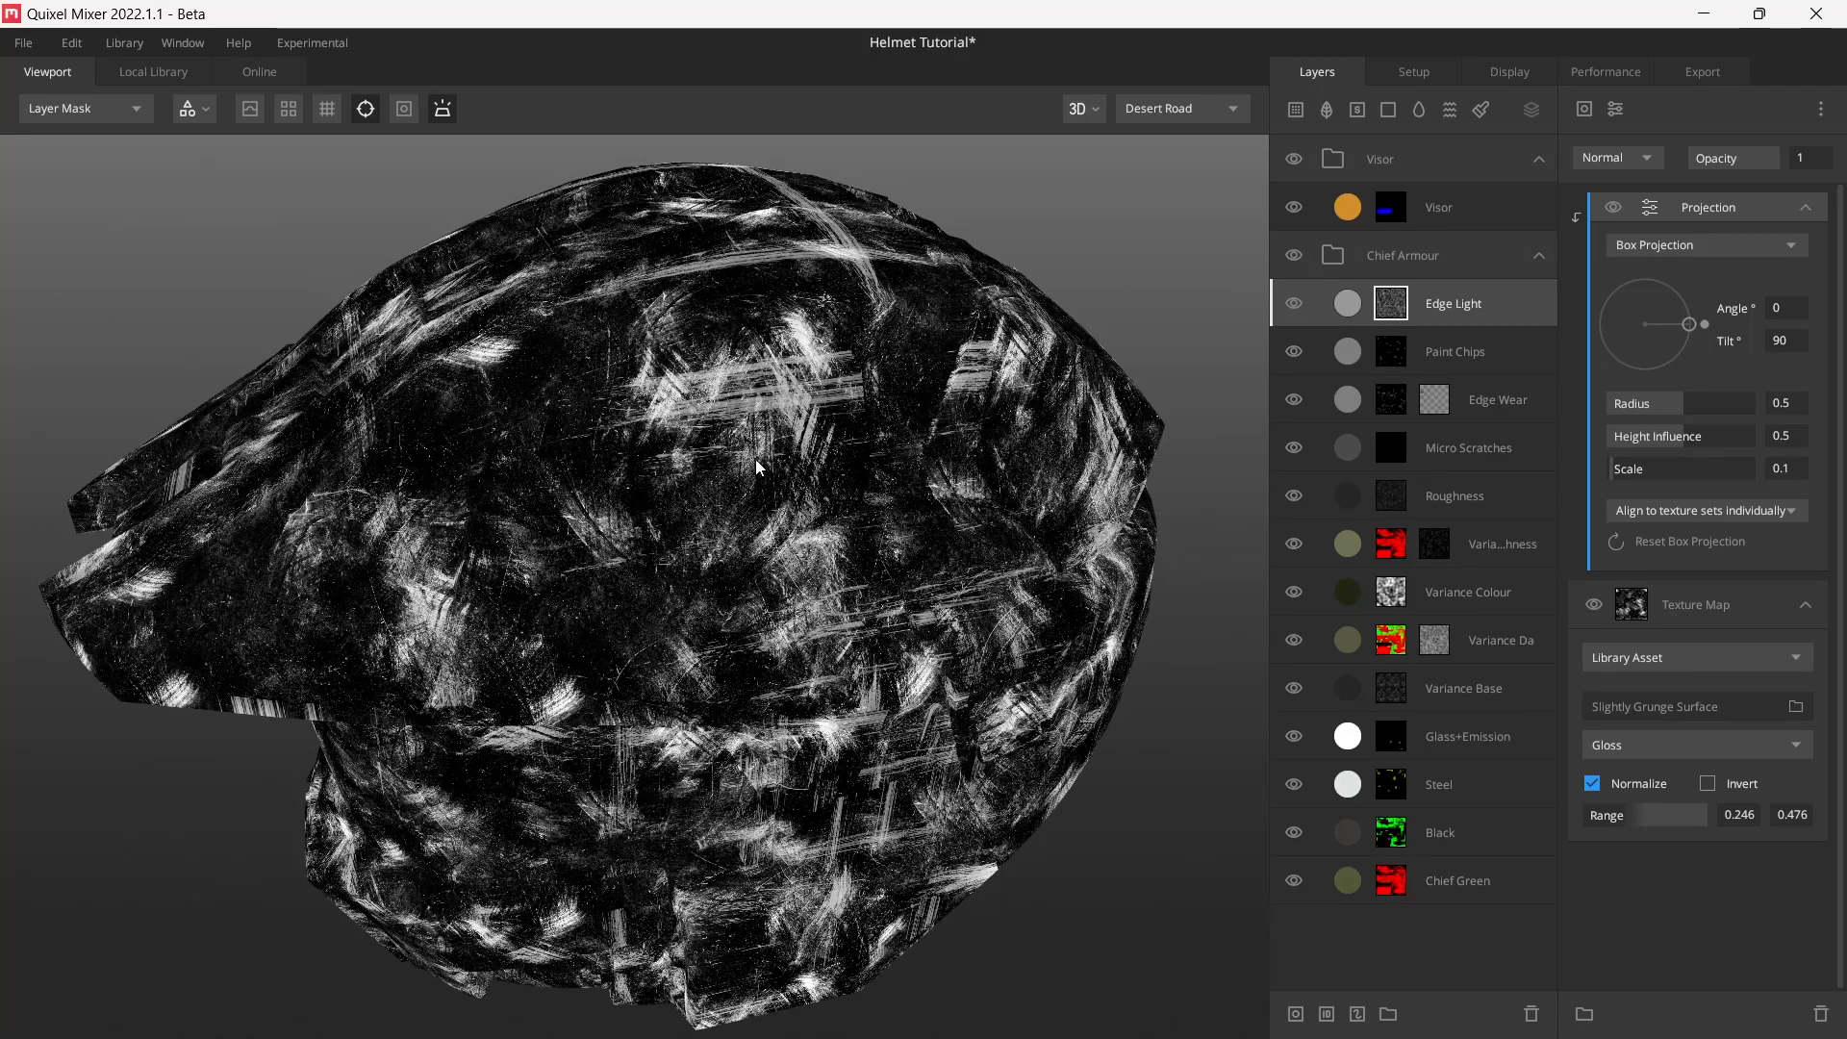
# - Set the box projection's height influence to 0 and its radius to 0.3
pyautogui.moveTo(1703, 435); pyautogui.dragTo(1440, 437)
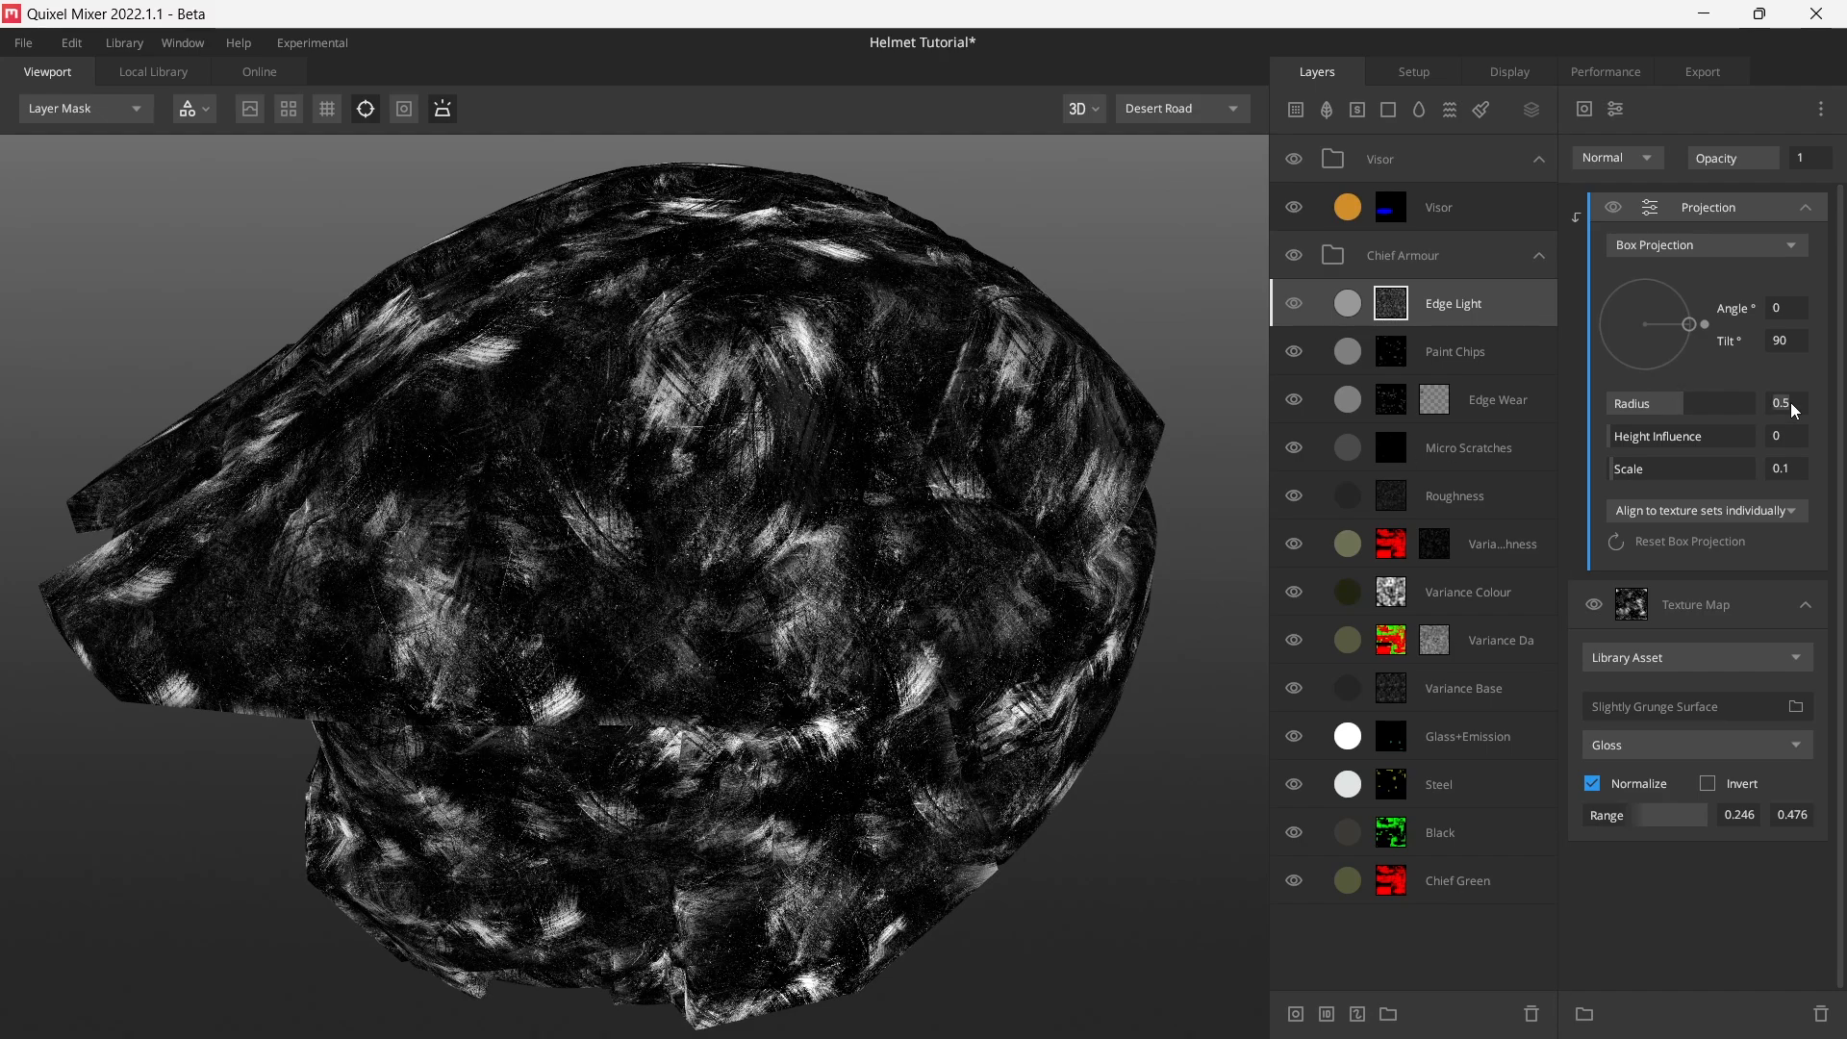
pyautogui.write('0.3')
pyautogui.press('Return')
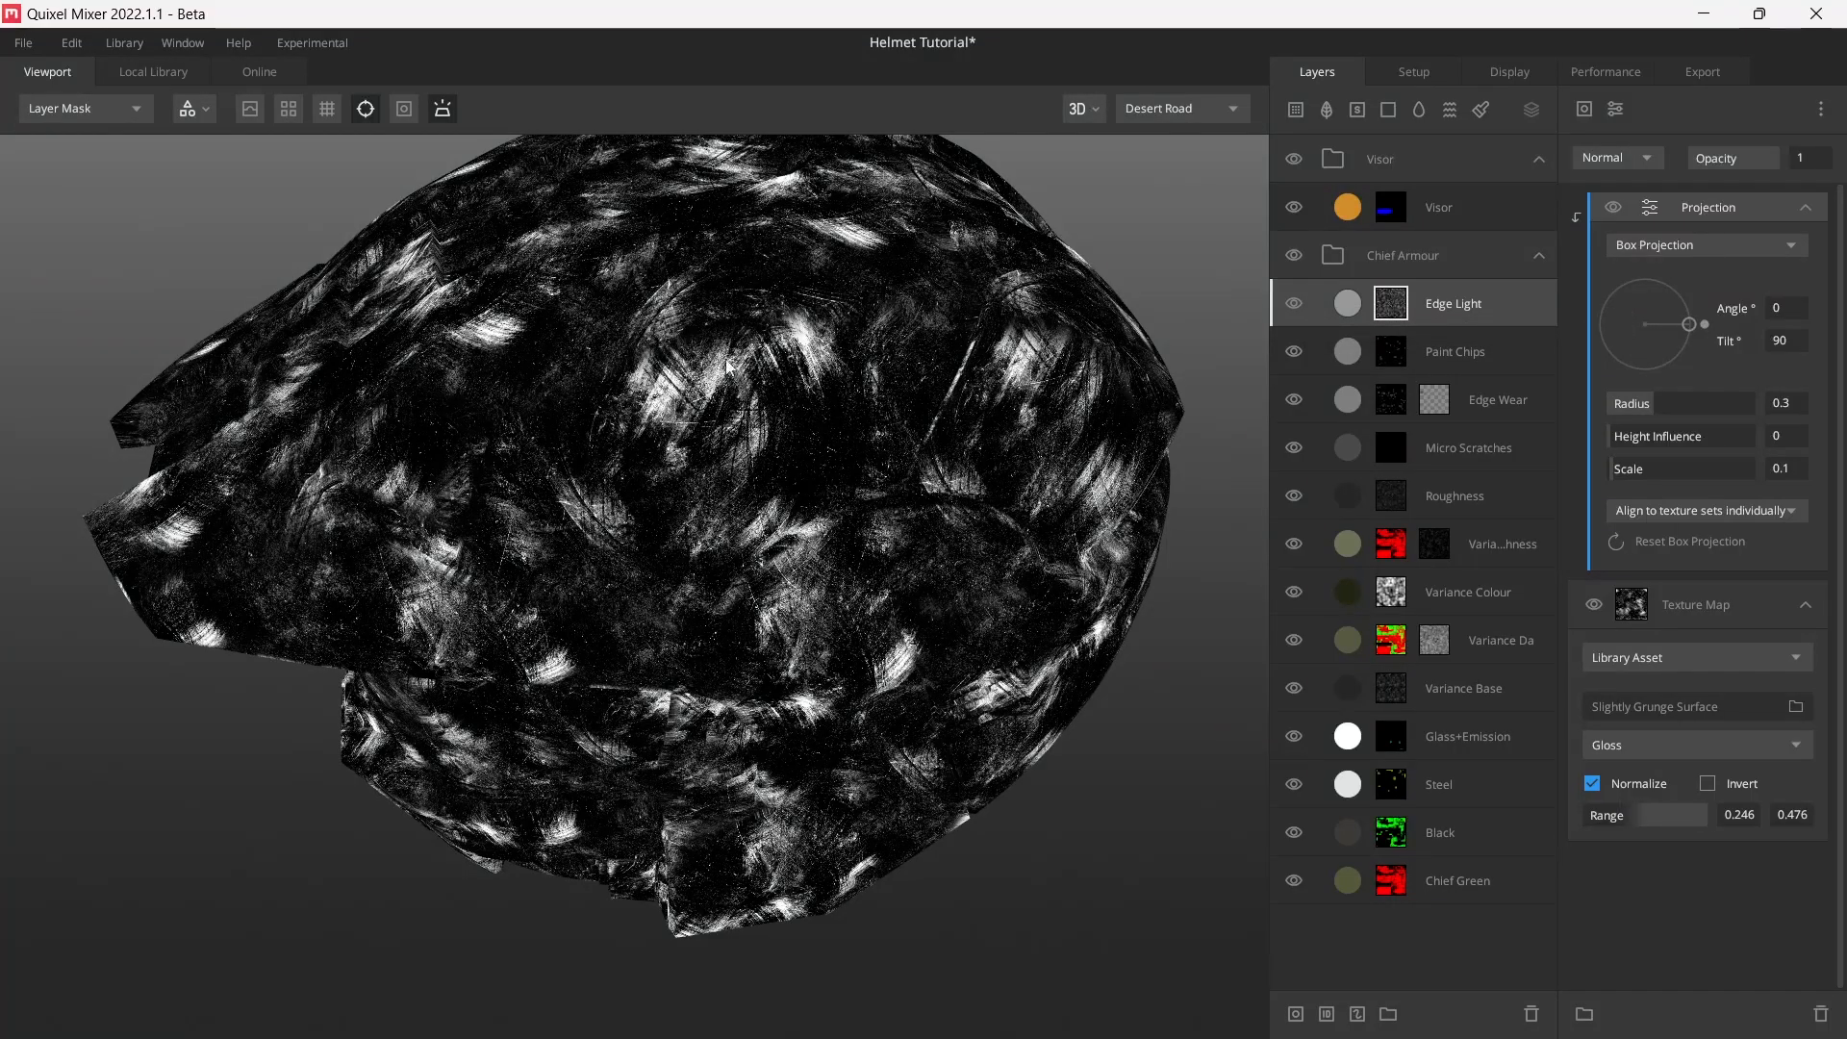
pyautogui.moveTo(848, 424); pyautogui.dragTo(770, 407)
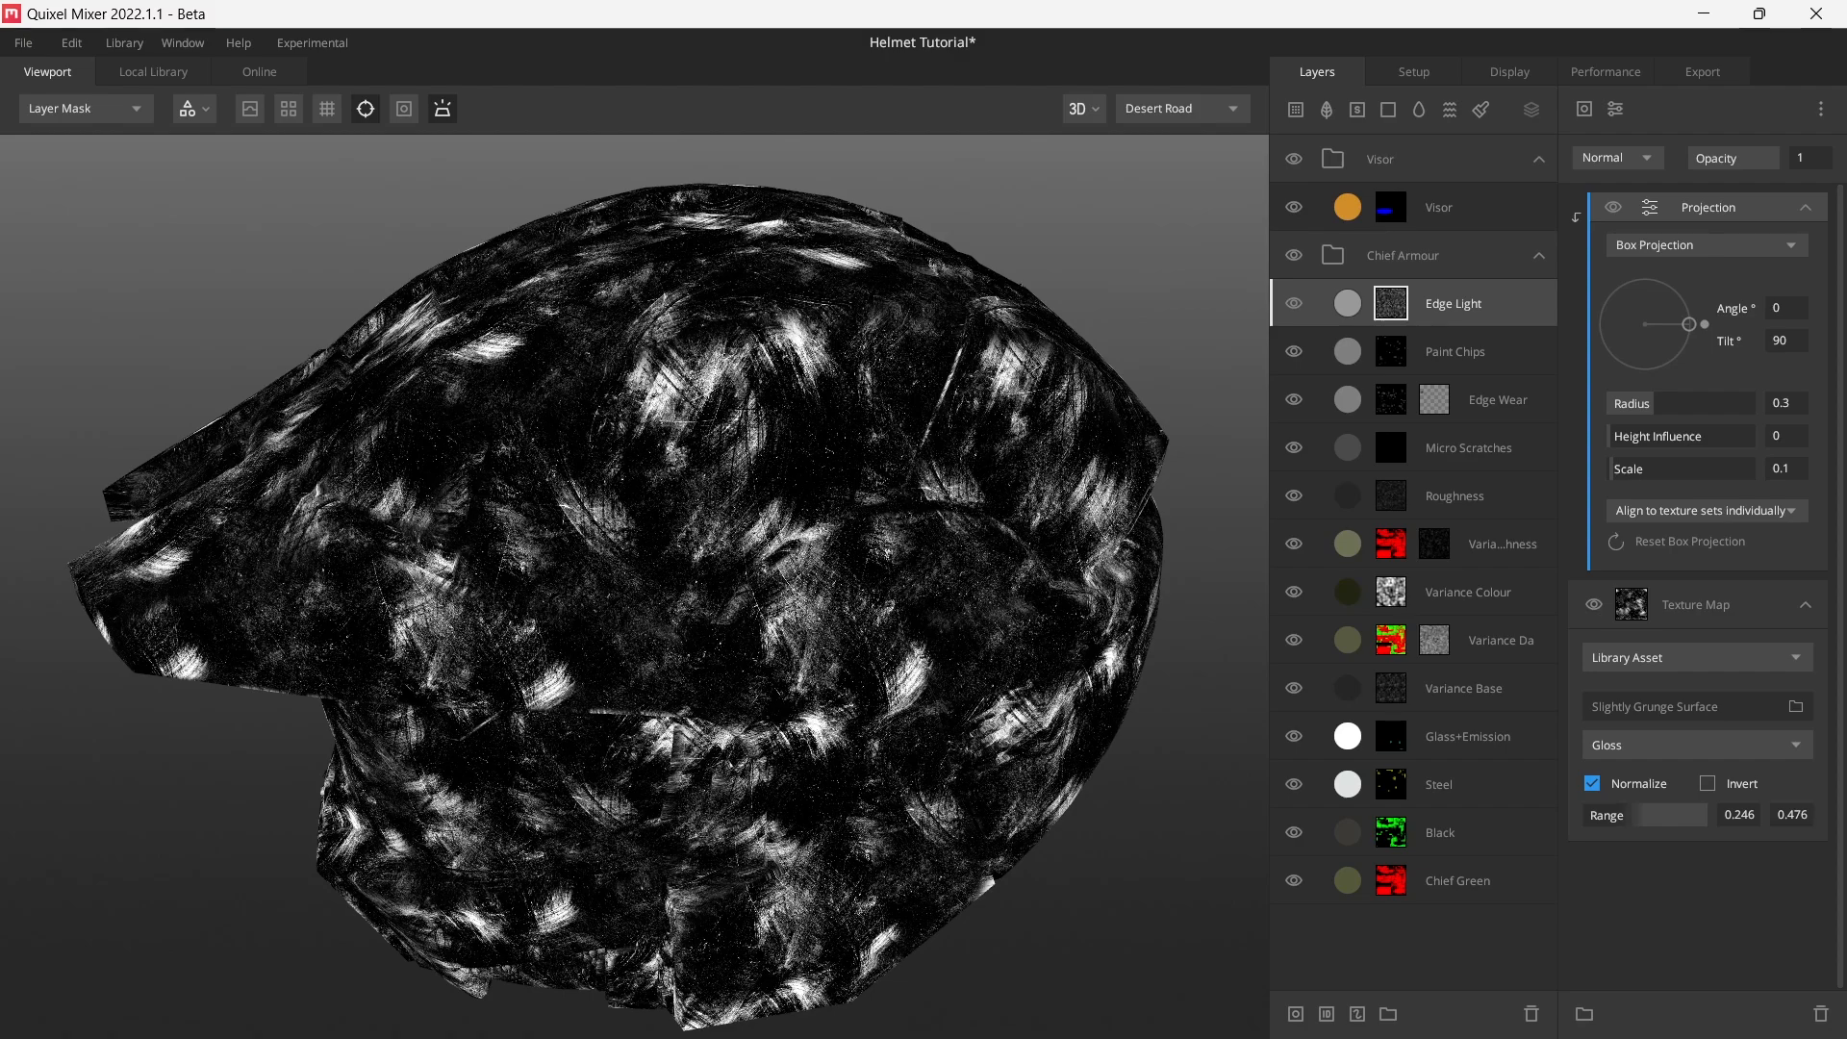
# - Add a Curvature component above the grunge texture in the Edge Light mask and set its levels to 0.571 and 0.73
pyautogui.click(1616, 110)
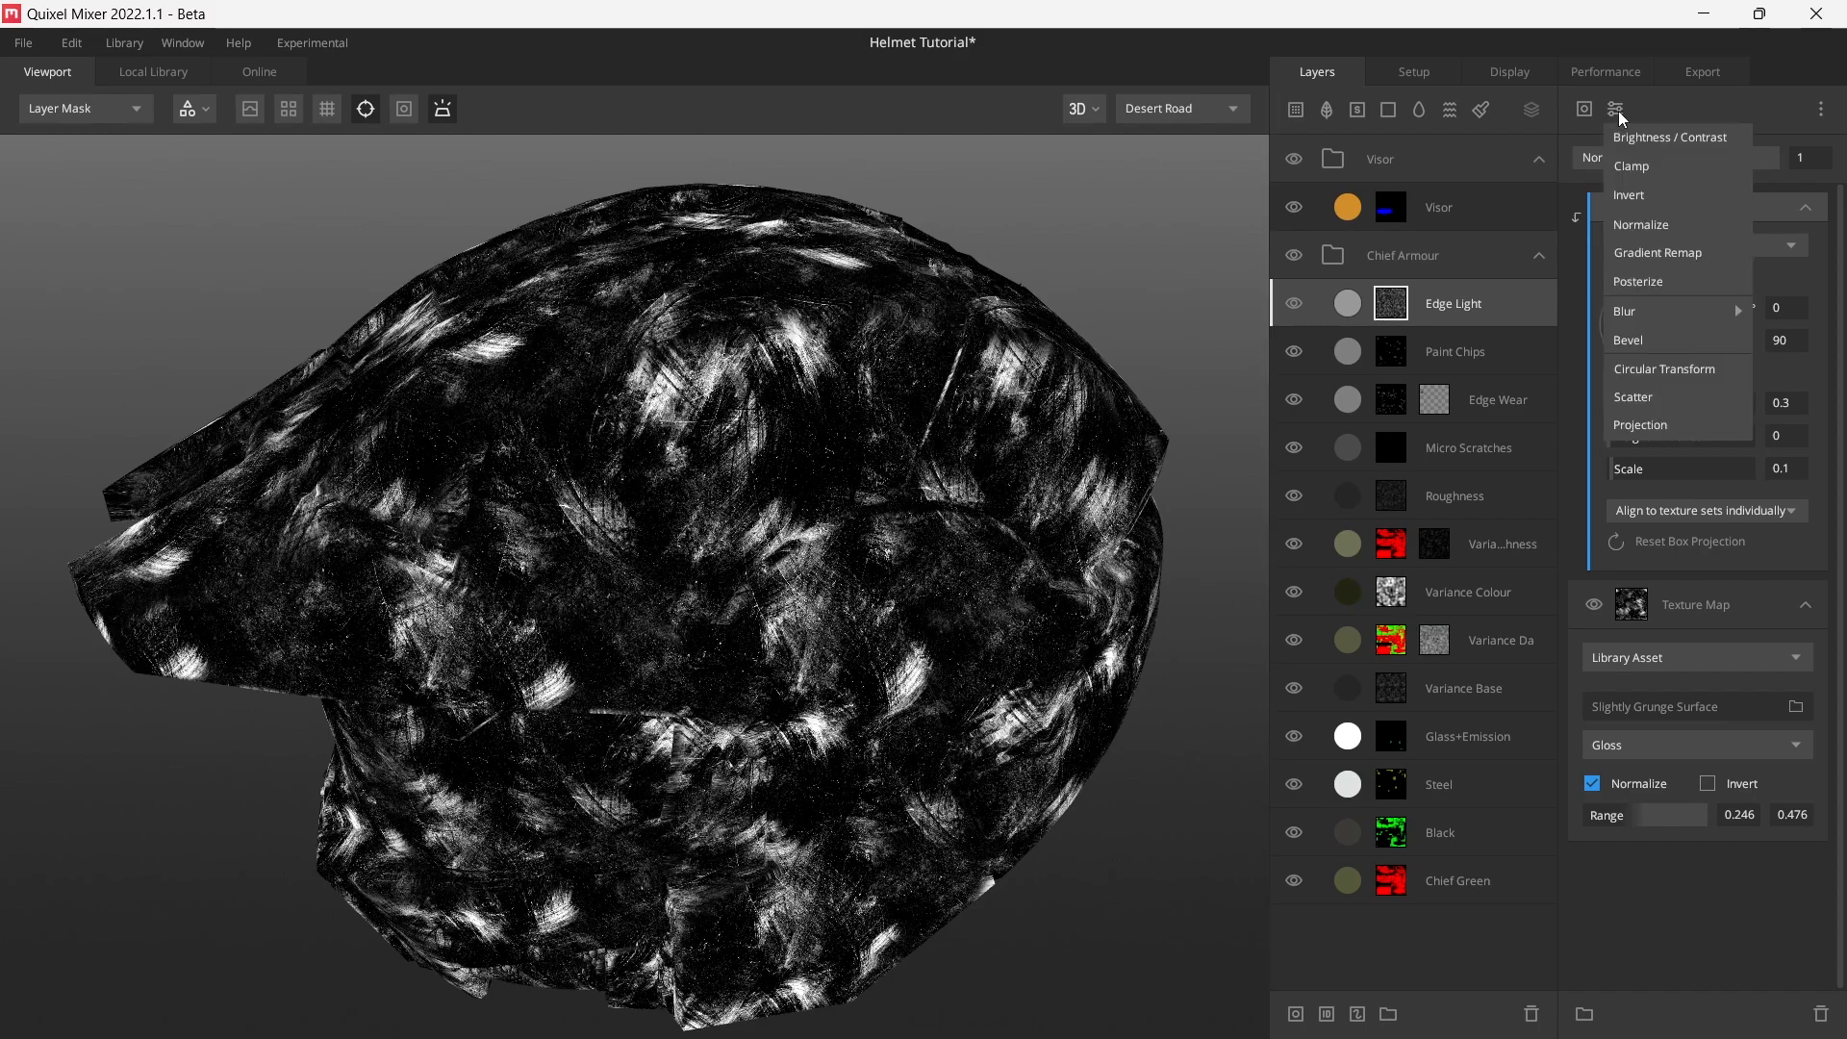
pyautogui.click(1587, 110)
pyautogui.click(1665, 271)
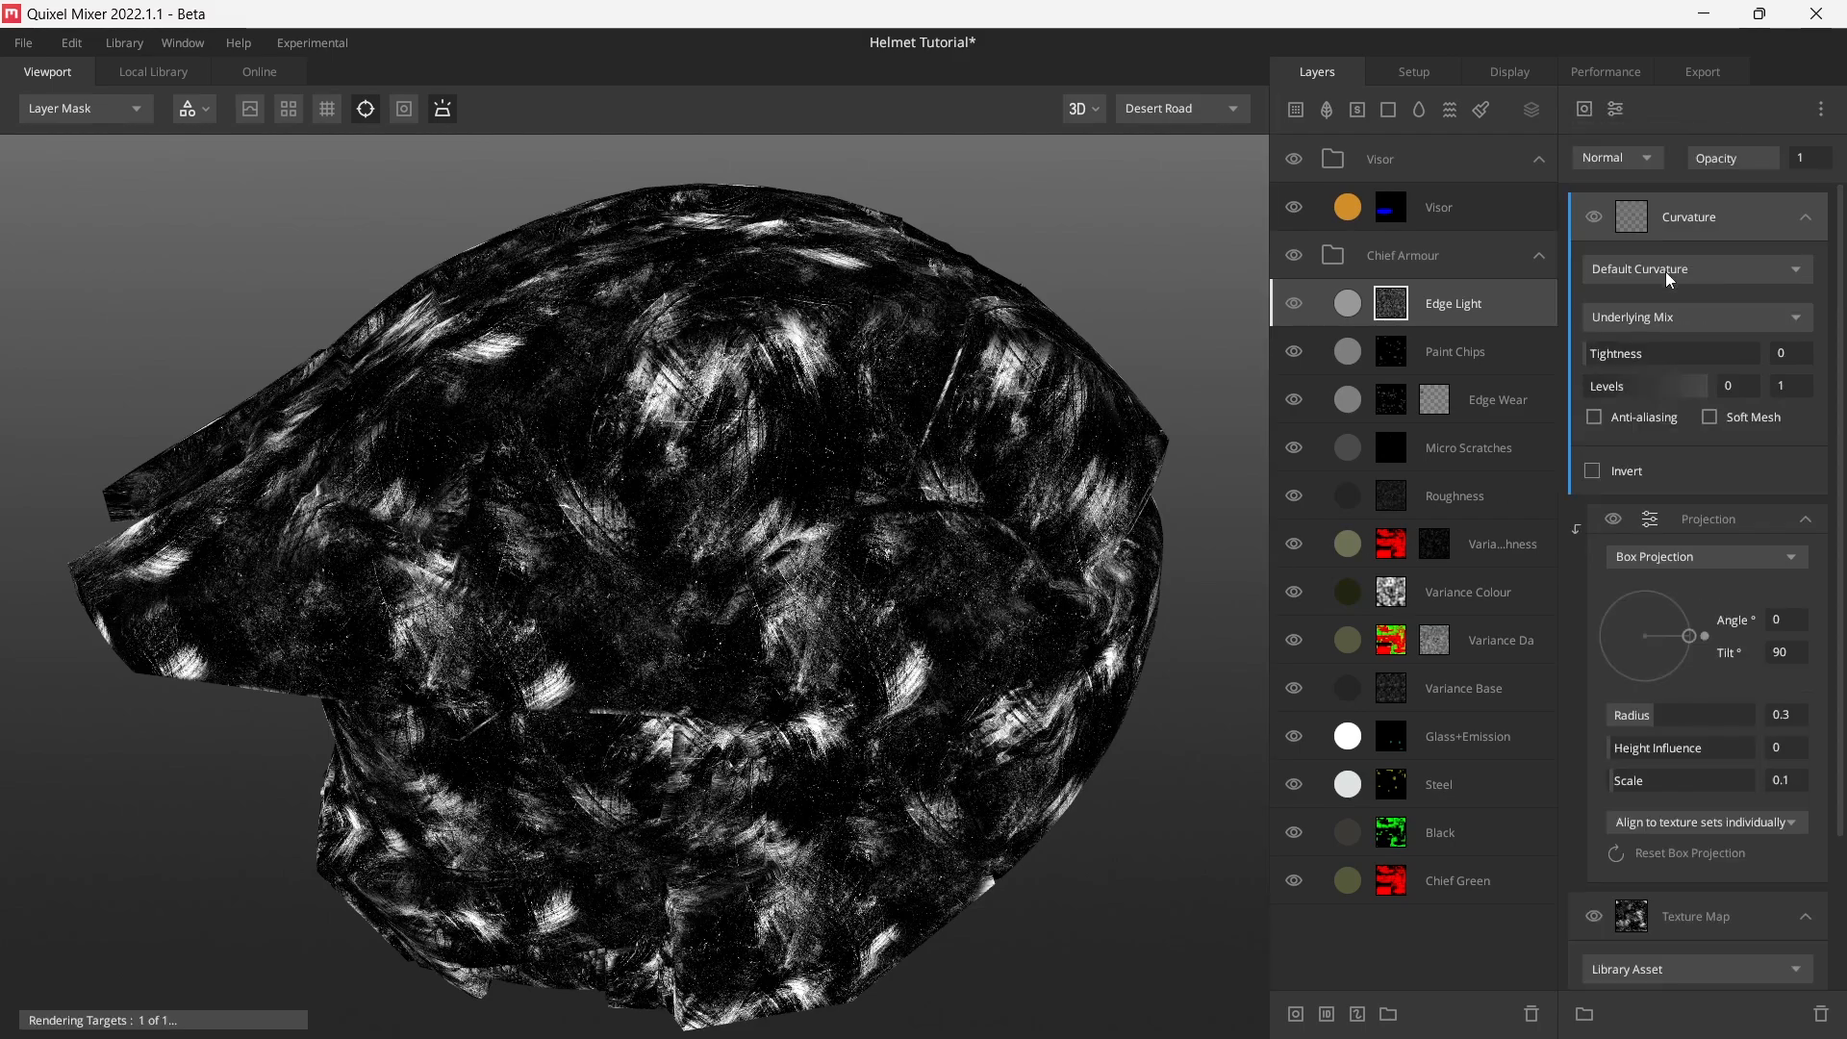
pyautogui.moveTo(1012, 319); pyautogui.dragTo(436, 505)
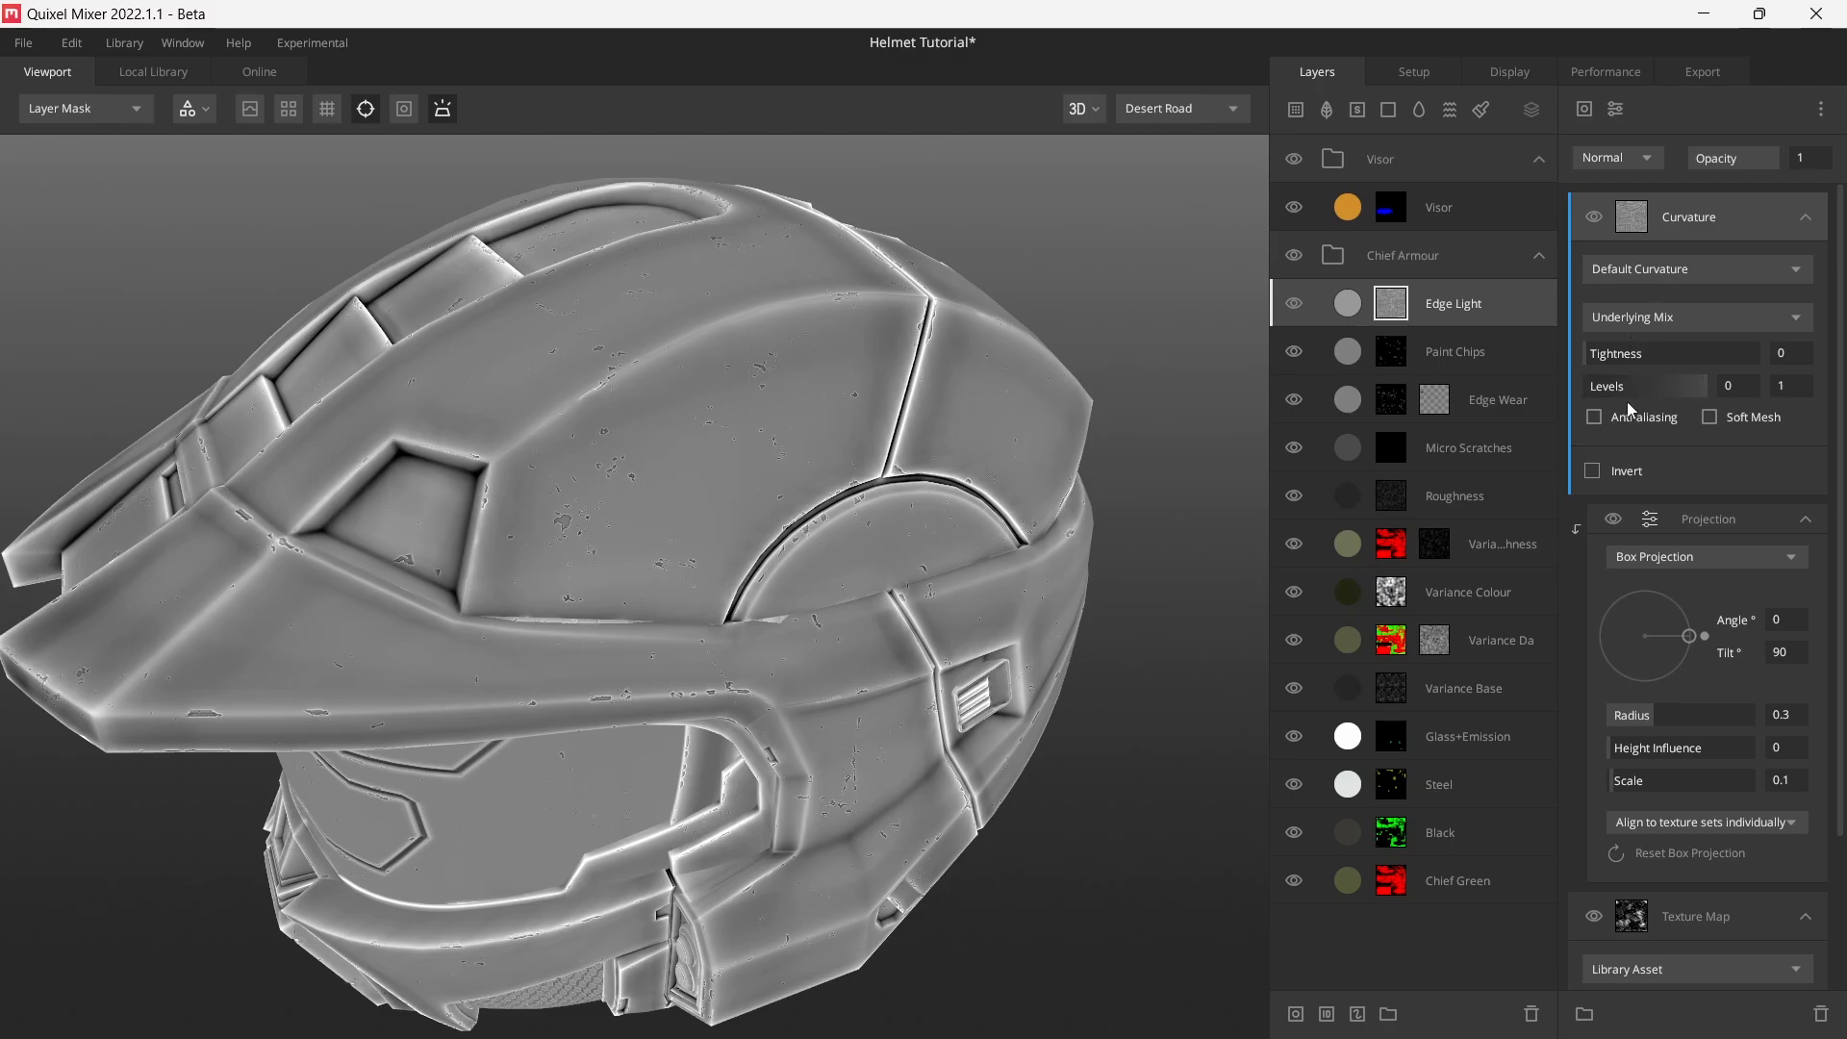
pyautogui.moveTo(1590, 391); pyautogui.dragTo(1654, 384)
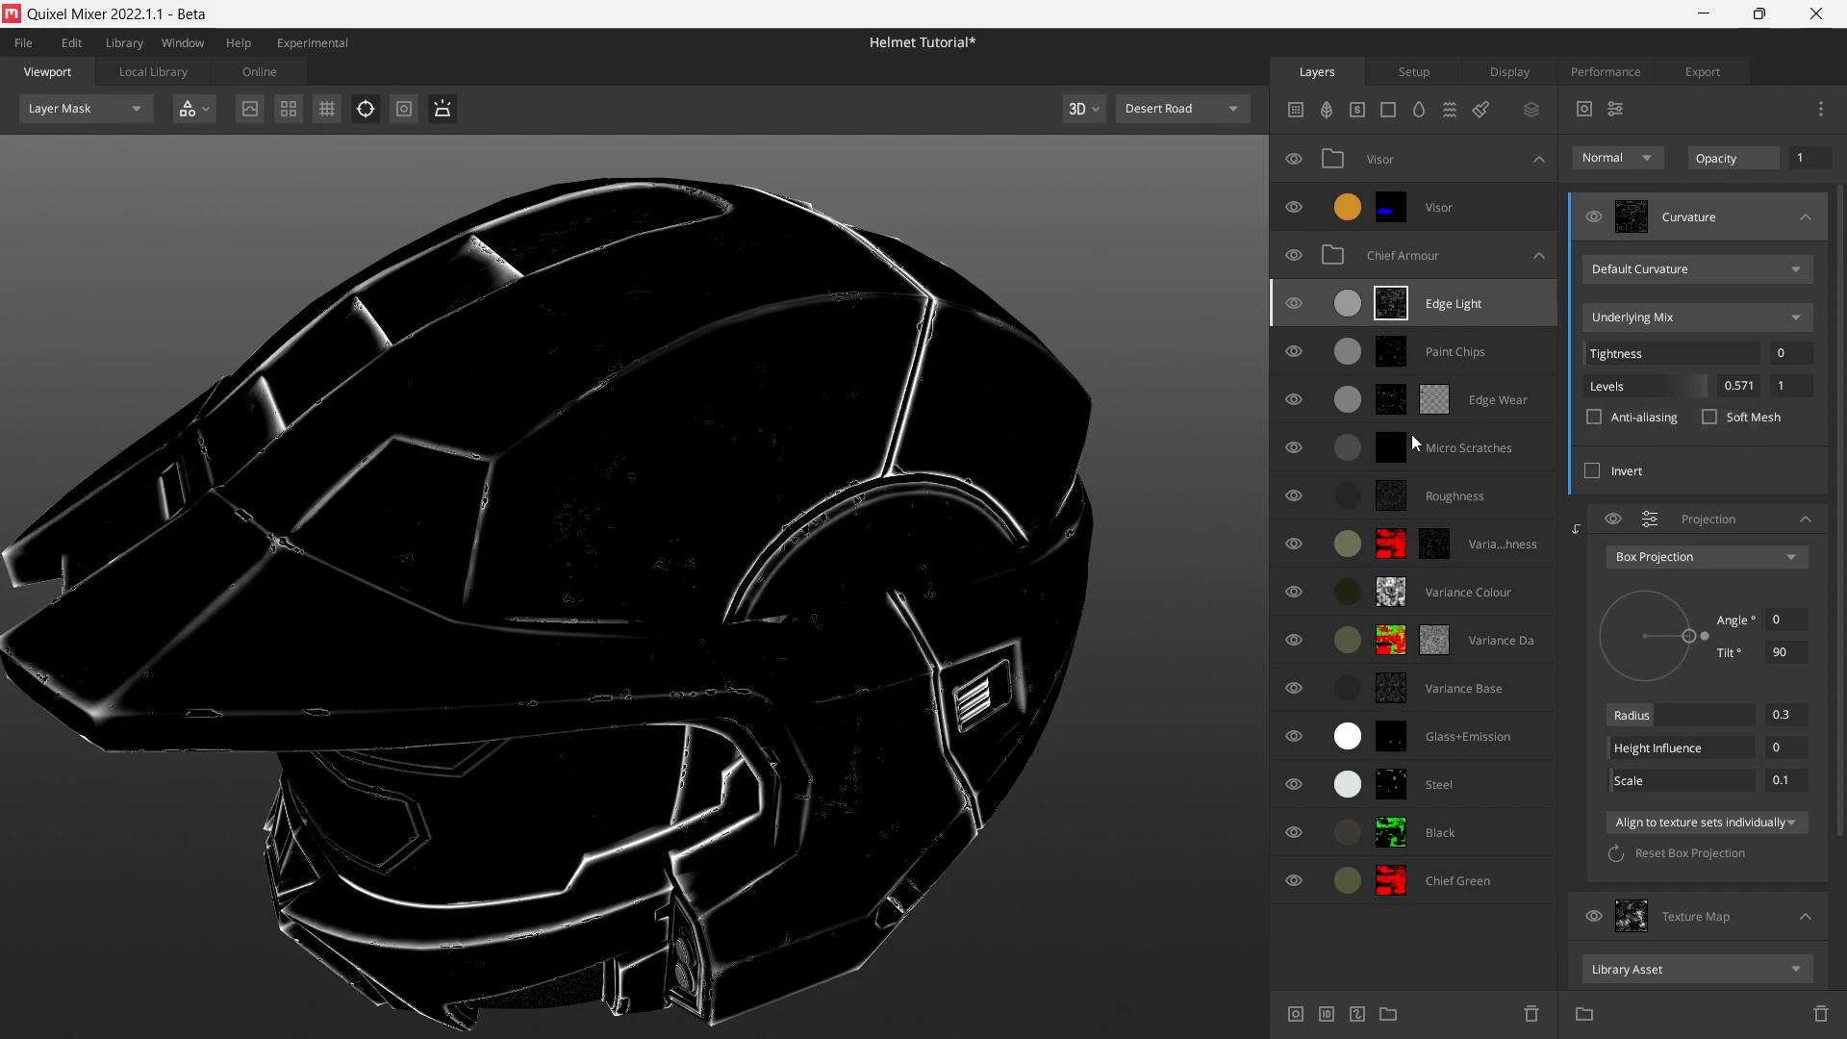
pyautogui.moveTo(1710, 387); pyautogui.dragTo(1676, 394)
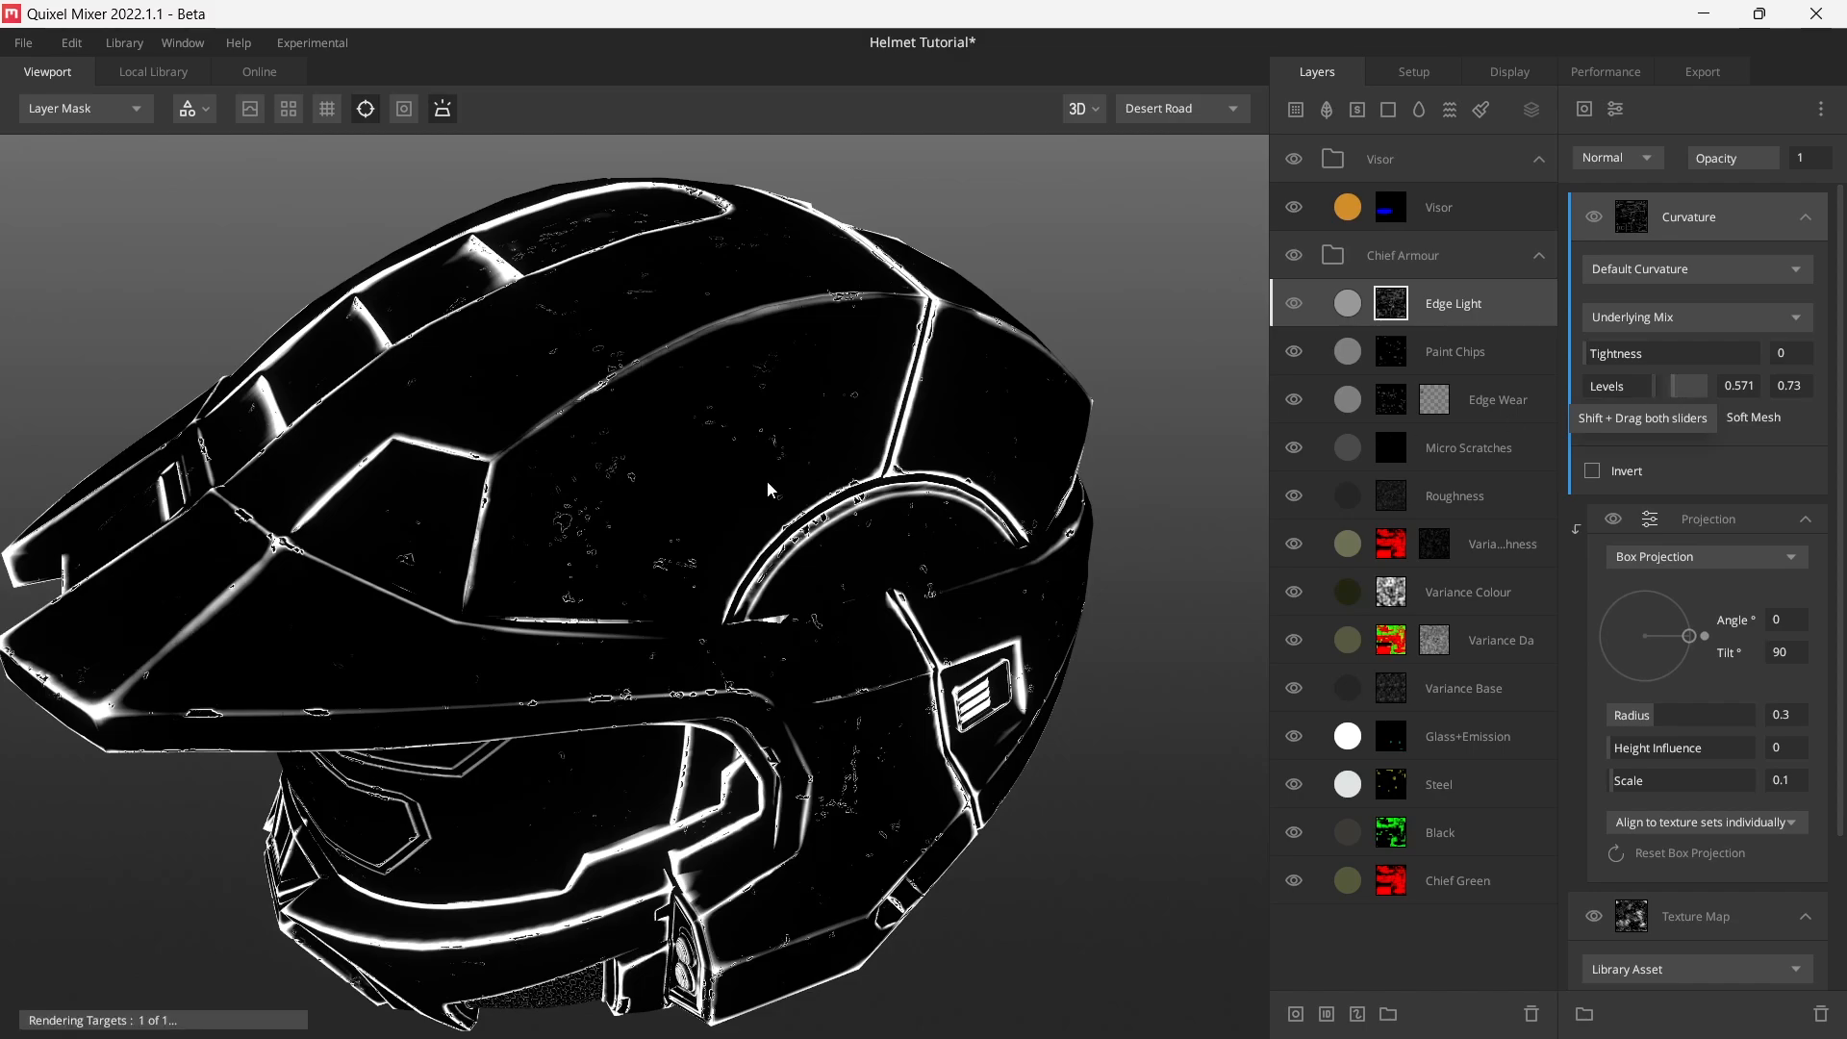
# - Set the Curvature component's blend mode to Multiply in the Edge Light mask
pyautogui.moveTo(768, 488); pyautogui.dragTo(726, 502)
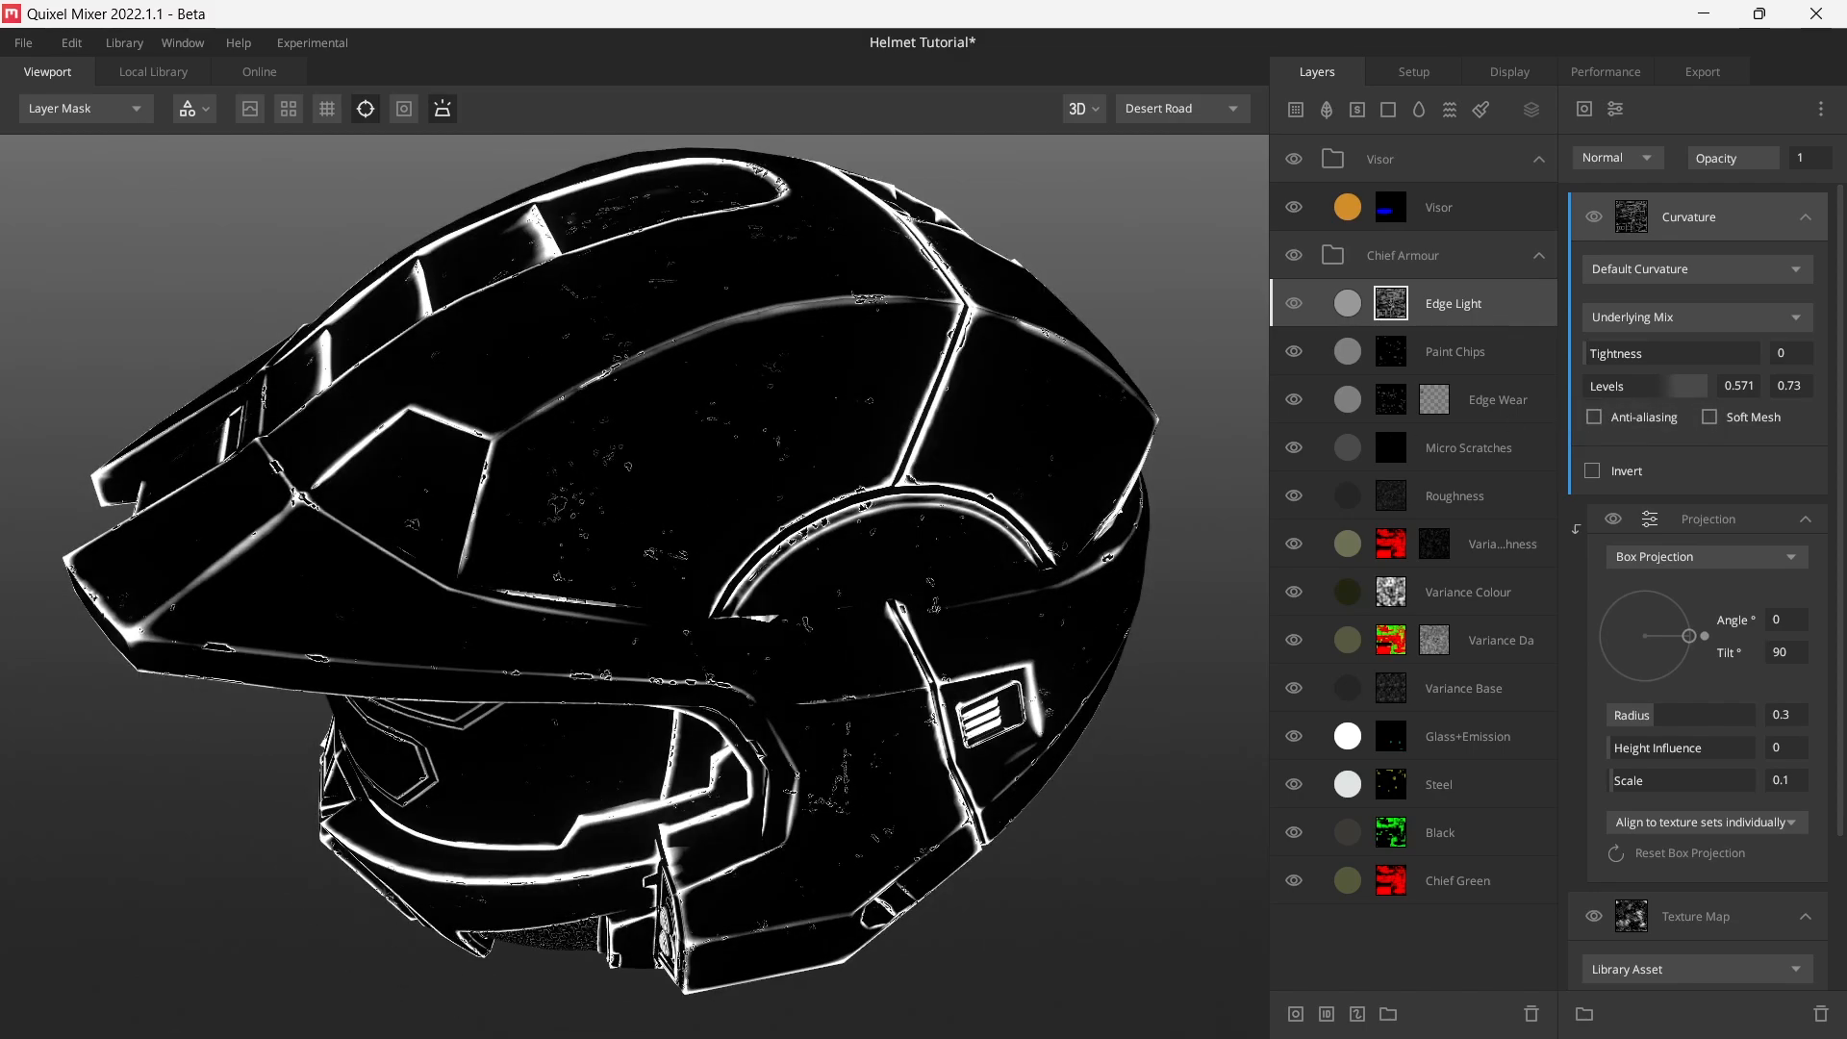
pyautogui.moveTo(648, 397); pyautogui.dragTo(806, 471)
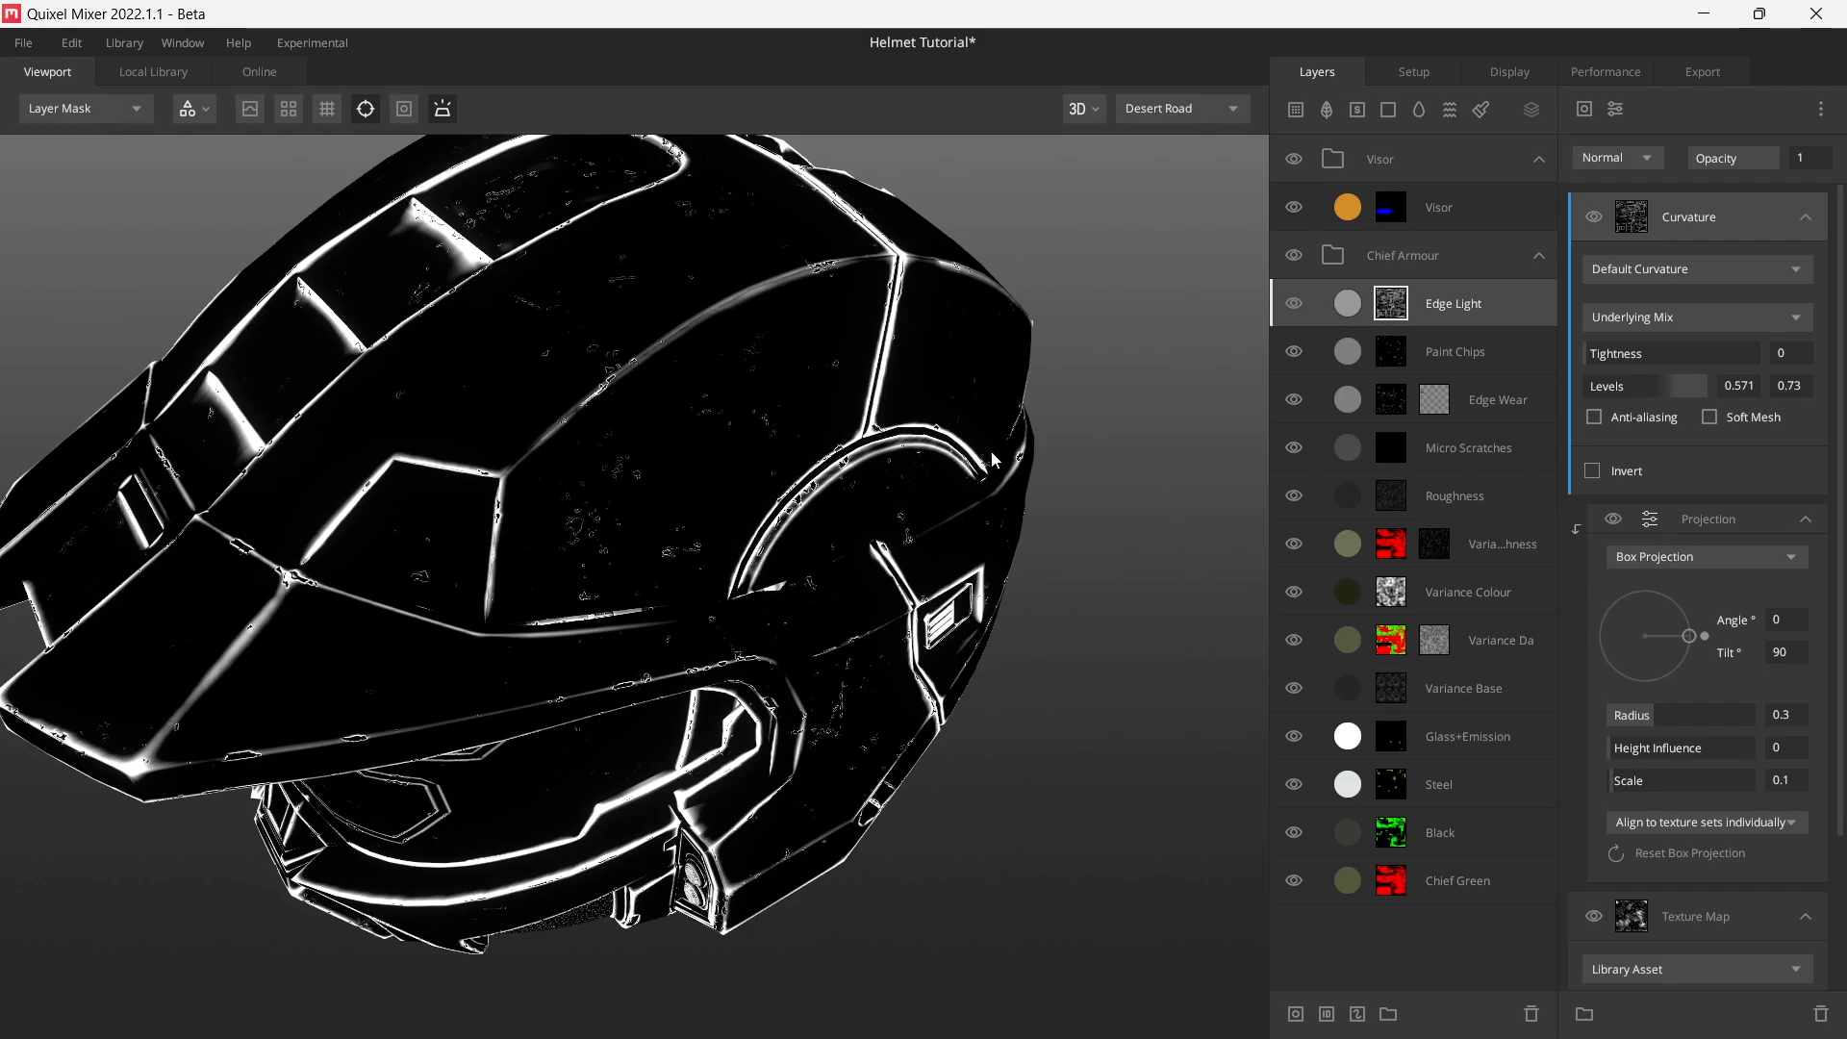
pyautogui.click(1647, 156)
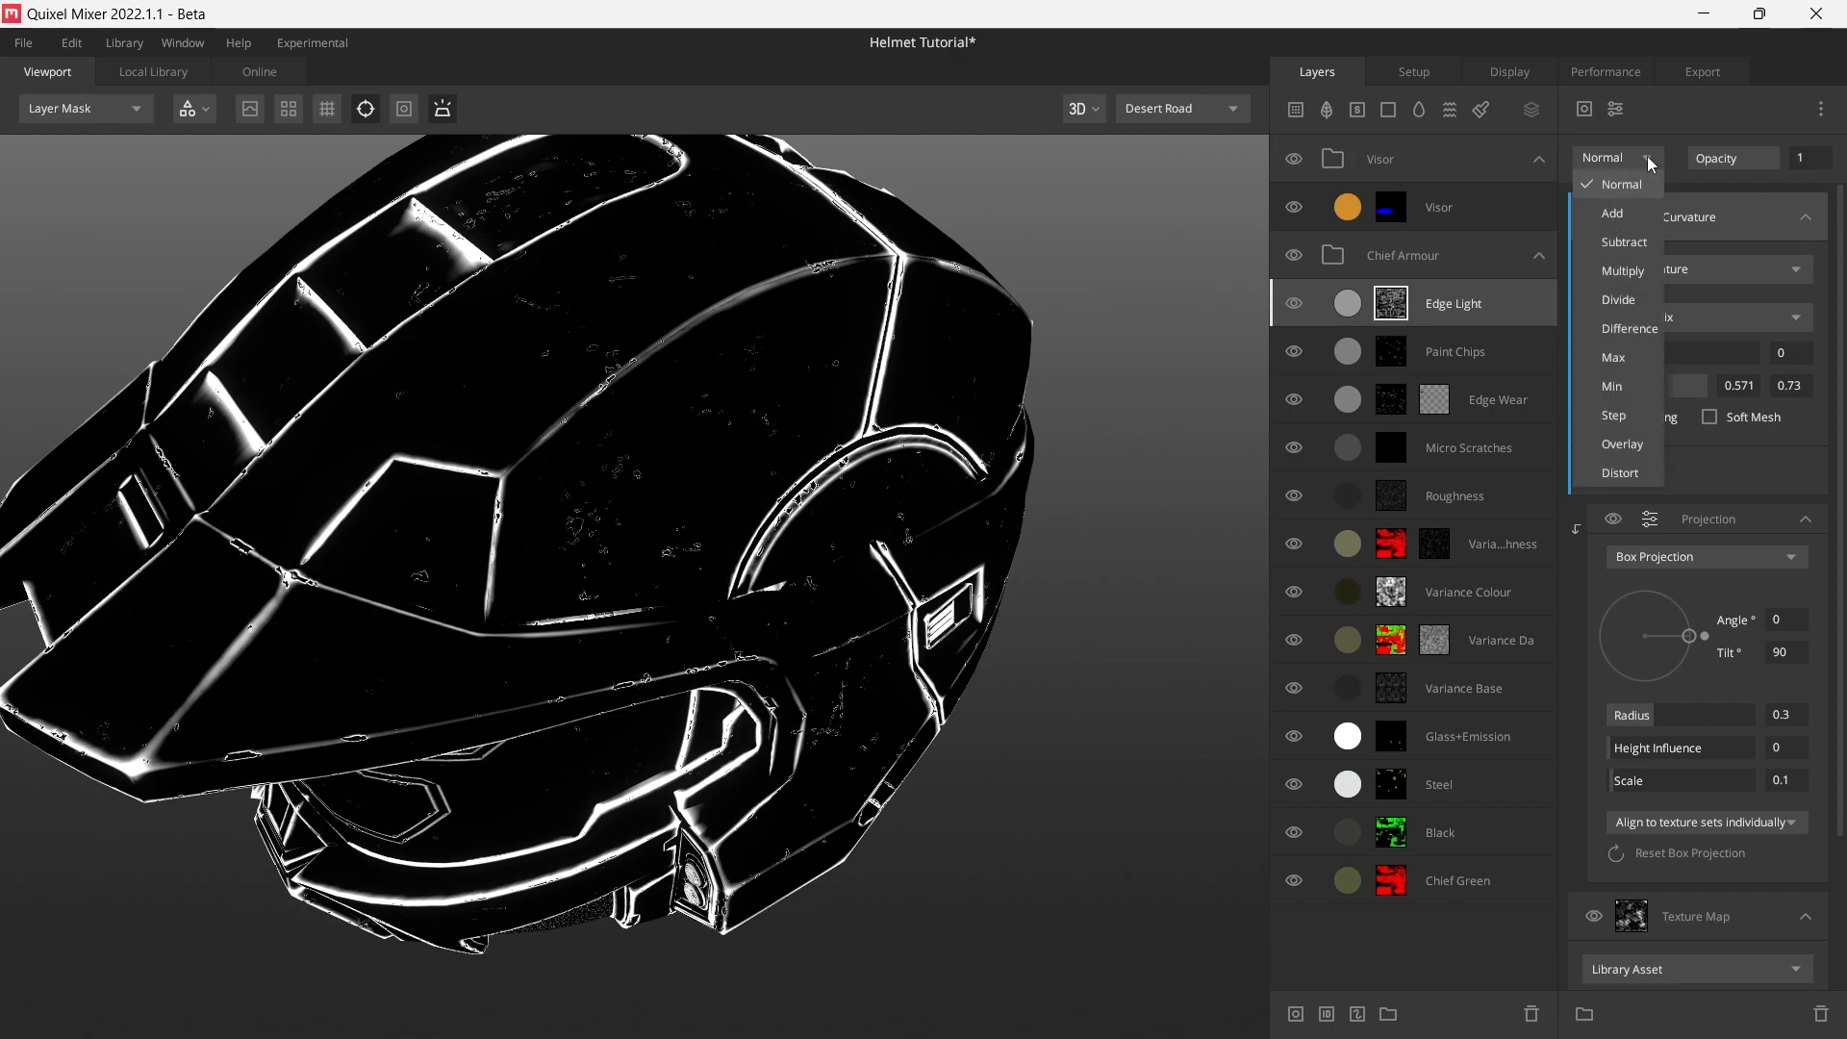
pyautogui.click(1645, 269)
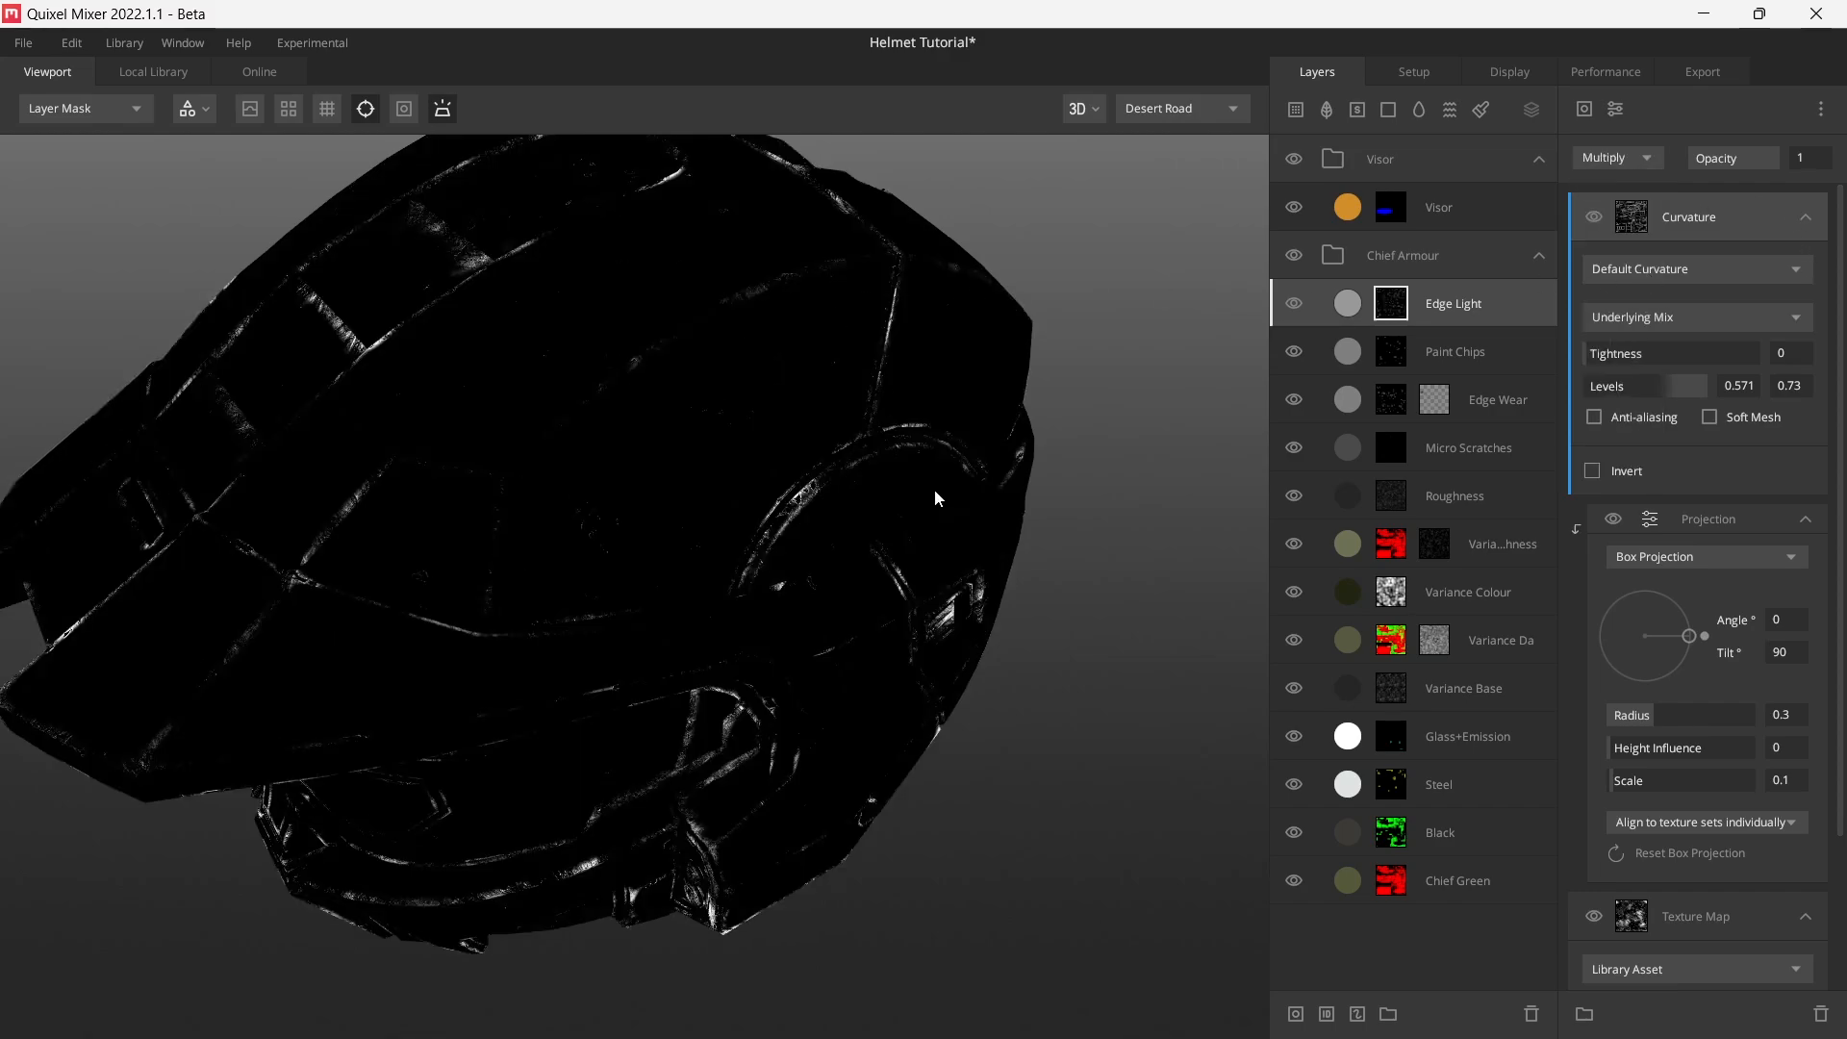
# - Inspect the multiplied Edge Light mask up close along the helmet's seams and panel edges
pyautogui.scroll(-3, 933, 491)
pyautogui.moveTo(933, 490); pyautogui.dragTo(812, 539)
pyautogui.scroll(3, 920, 508)
pyautogui.moveTo(920, 508); pyautogui.dragTo(703, 555)
pyautogui.scroll(5, 915, 548)
pyautogui.moveTo(1100, 366); pyautogui.dragTo(801, 410)
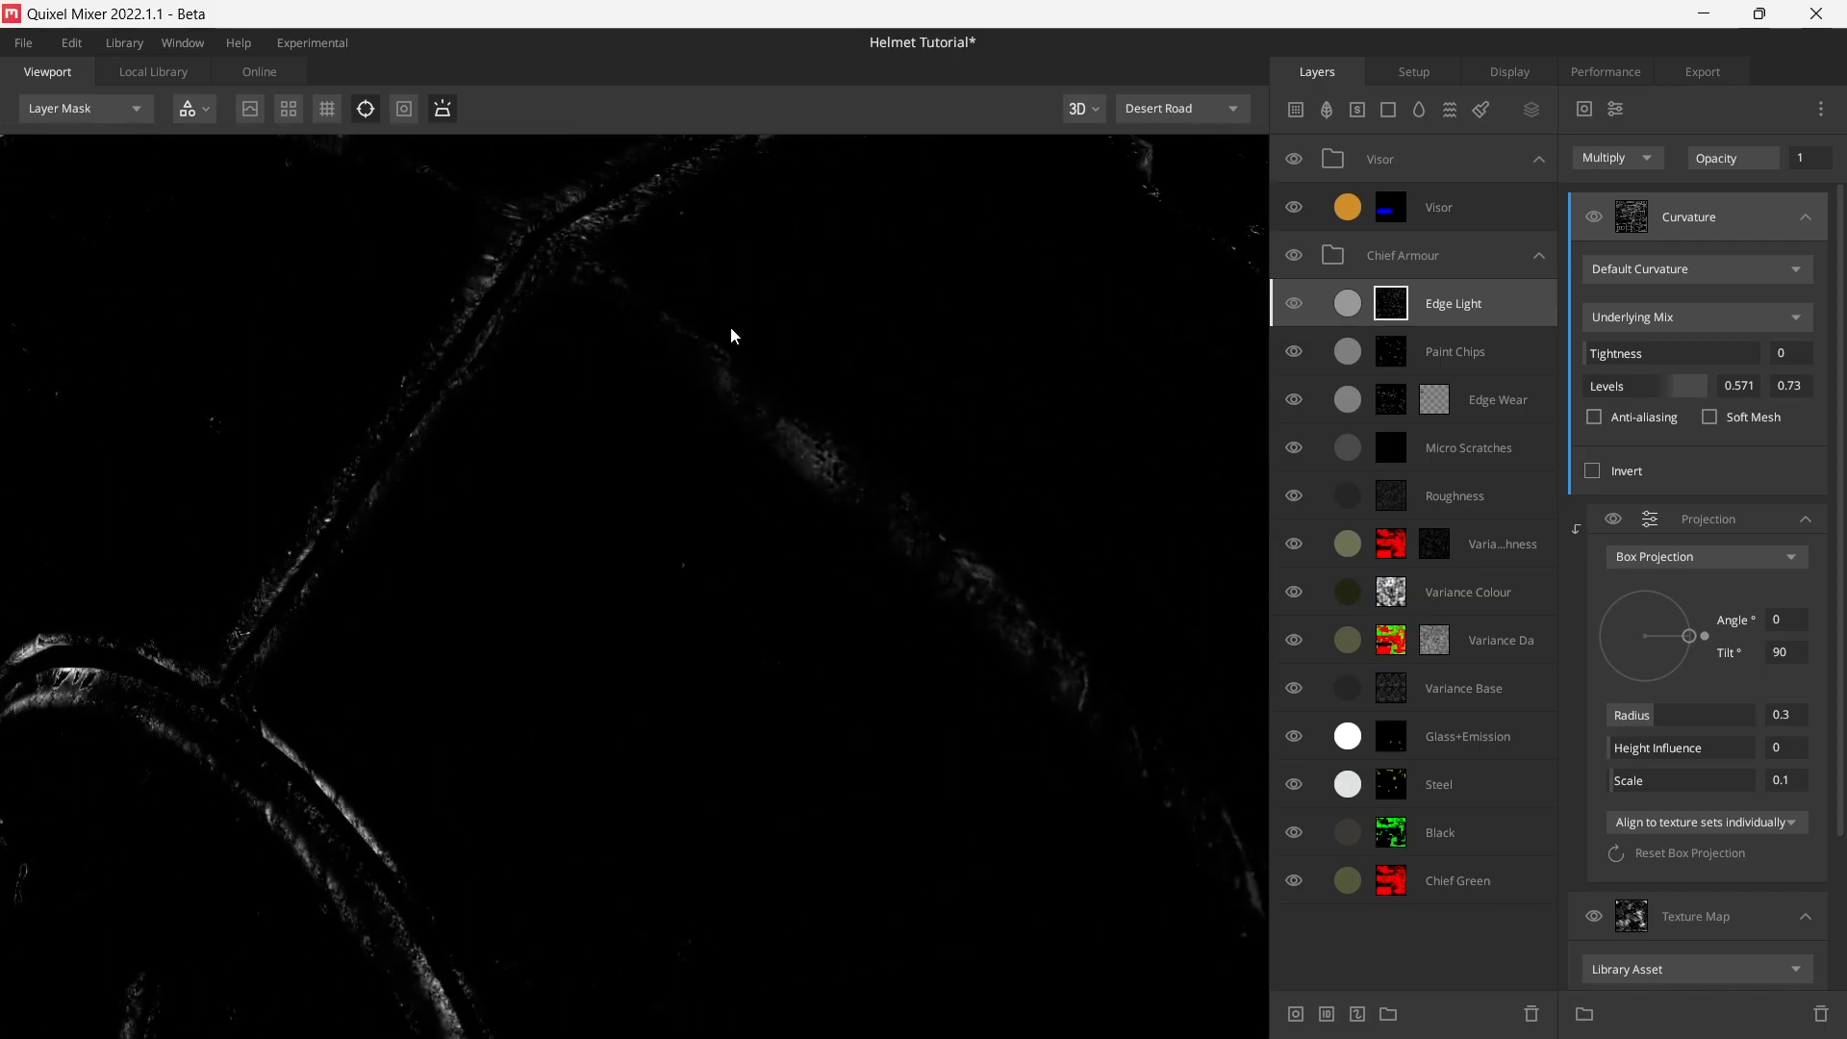
pyautogui.scroll(-4, 685, 362)
pyautogui.scroll(4, 661, 534)
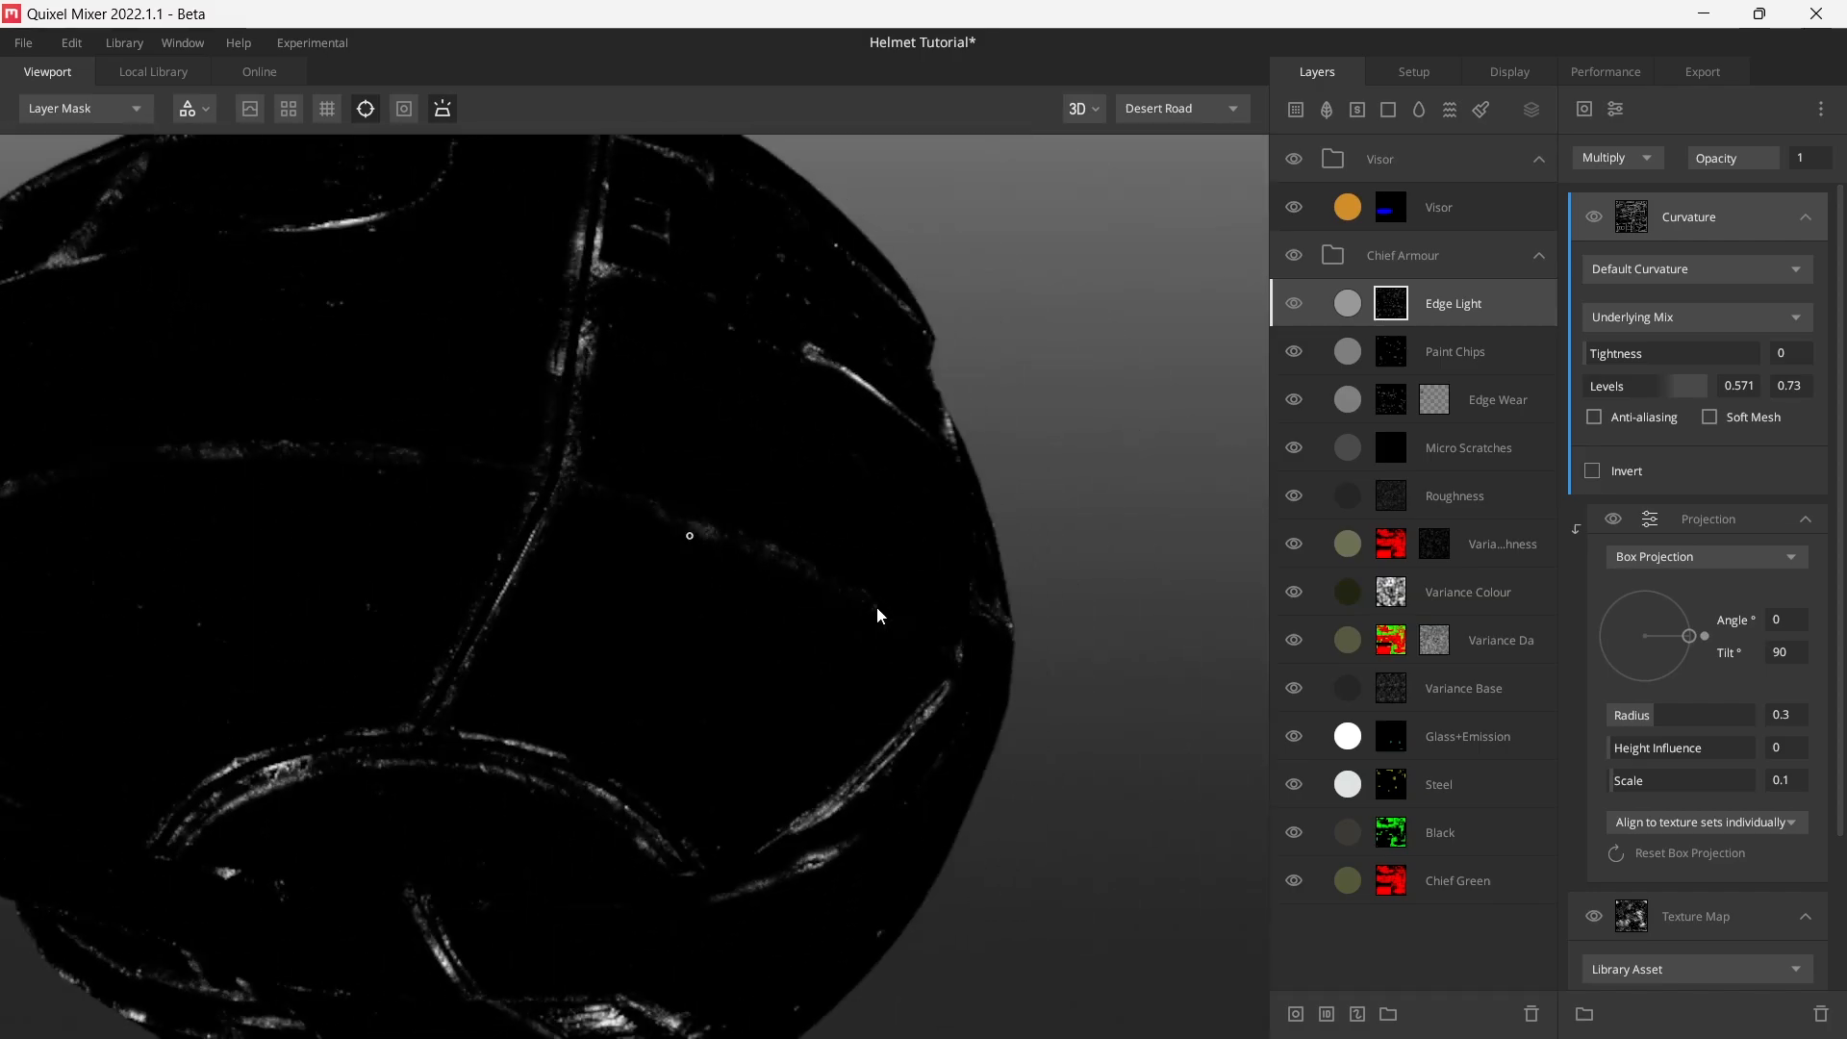
pyautogui.moveTo(878, 616); pyautogui.dragTo(754, 424)
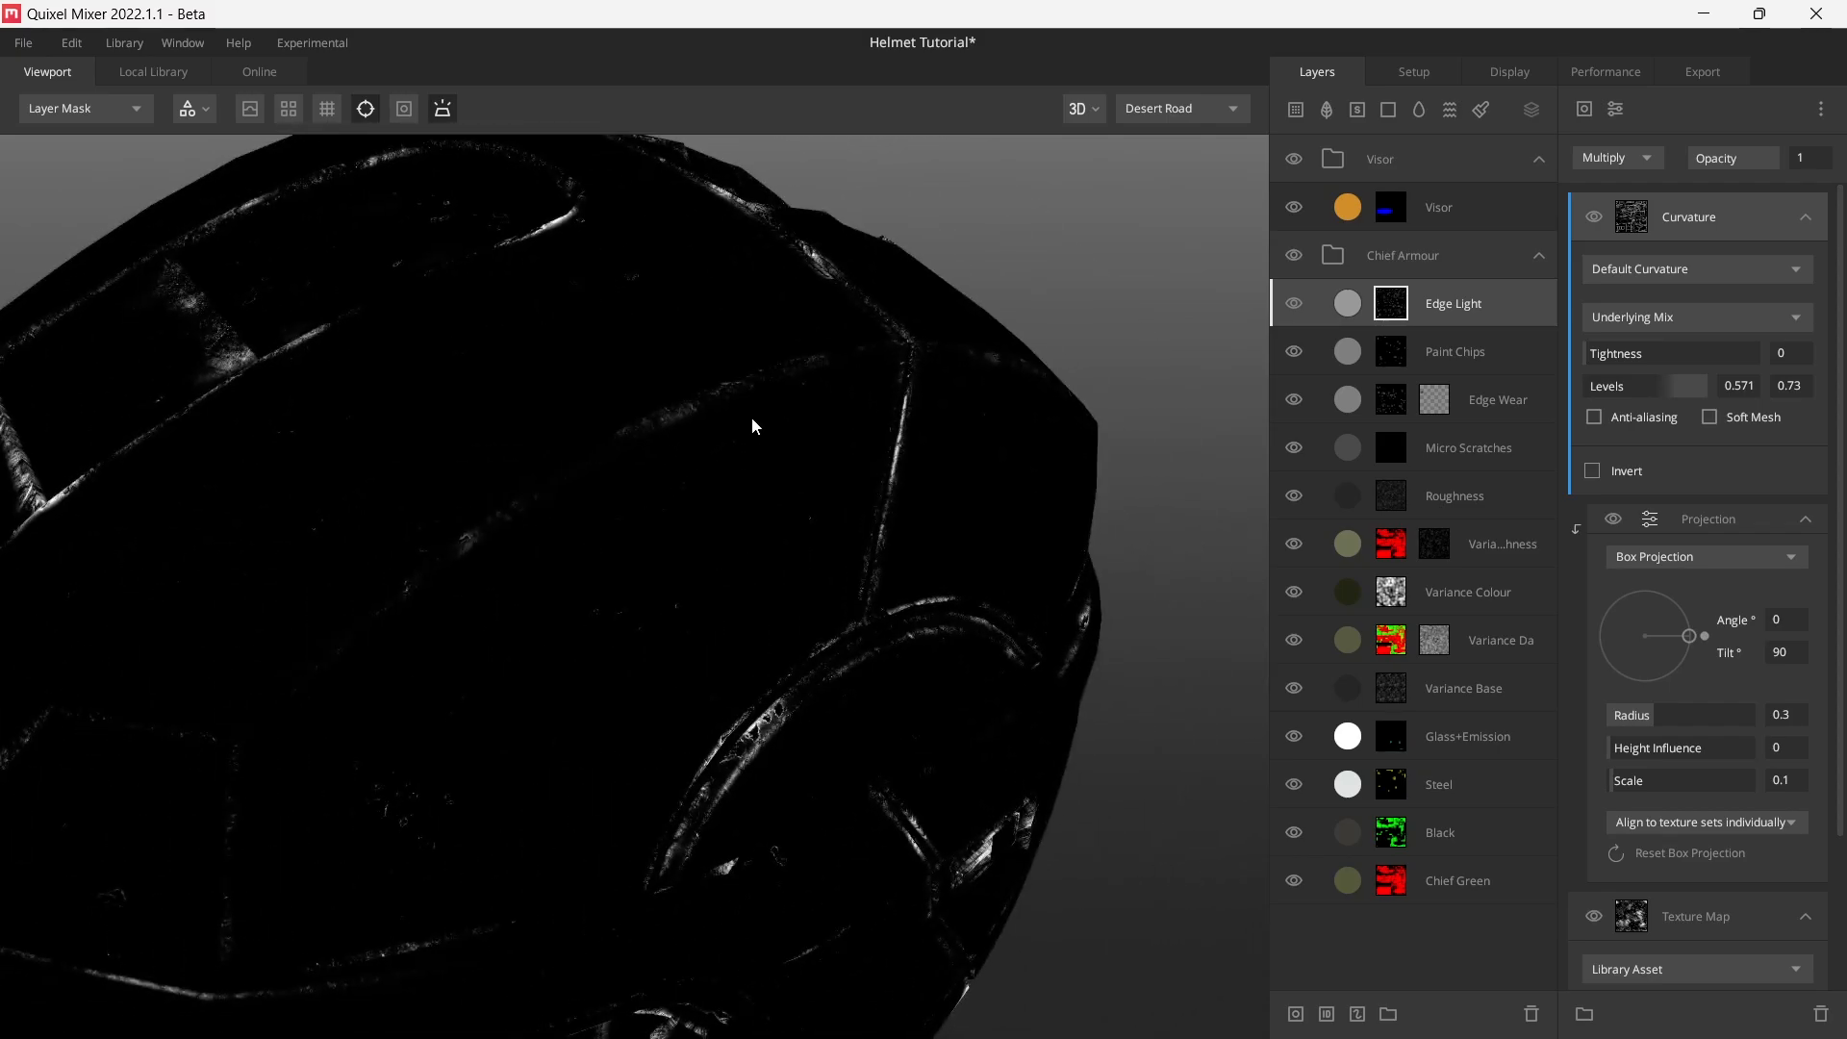
# - Collapse the Curvature component's settings and add a Gaussian Blur modifier above it, clipped so it affects only that component
pyautogui.click(1803, 216)
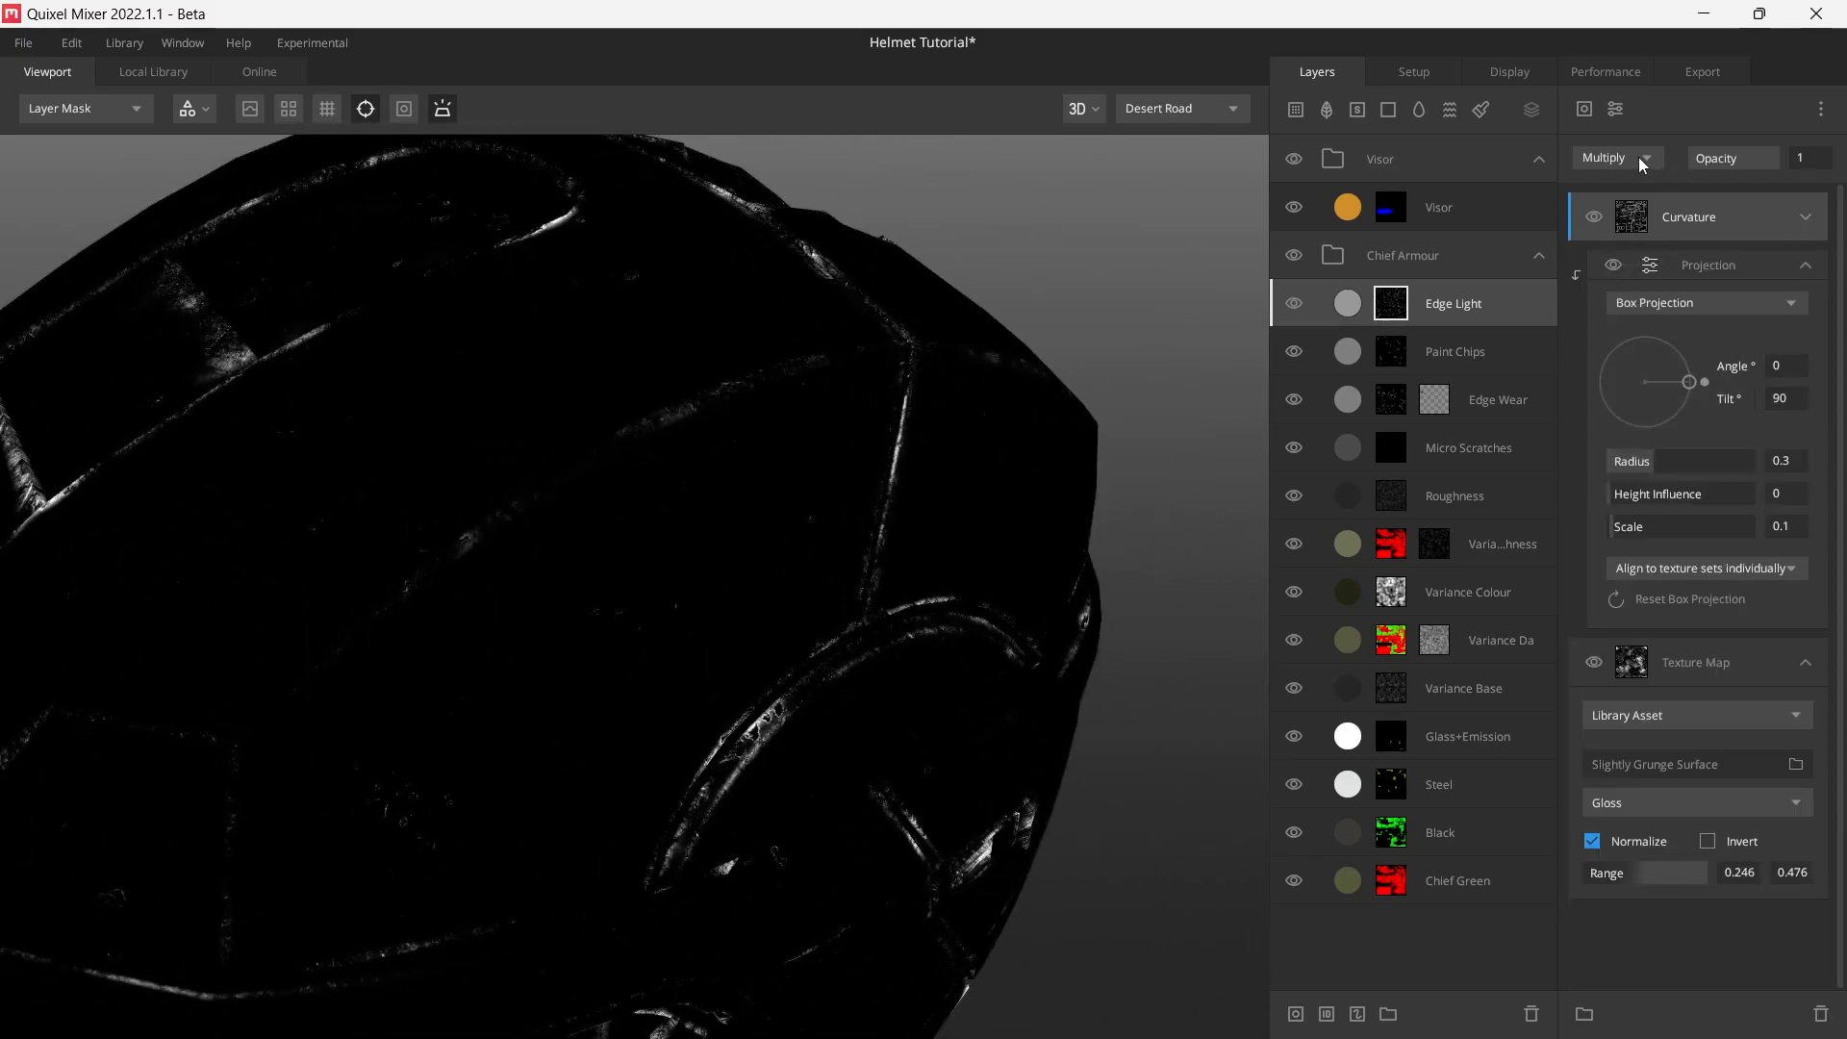
pyautogui.click(1615, 107)
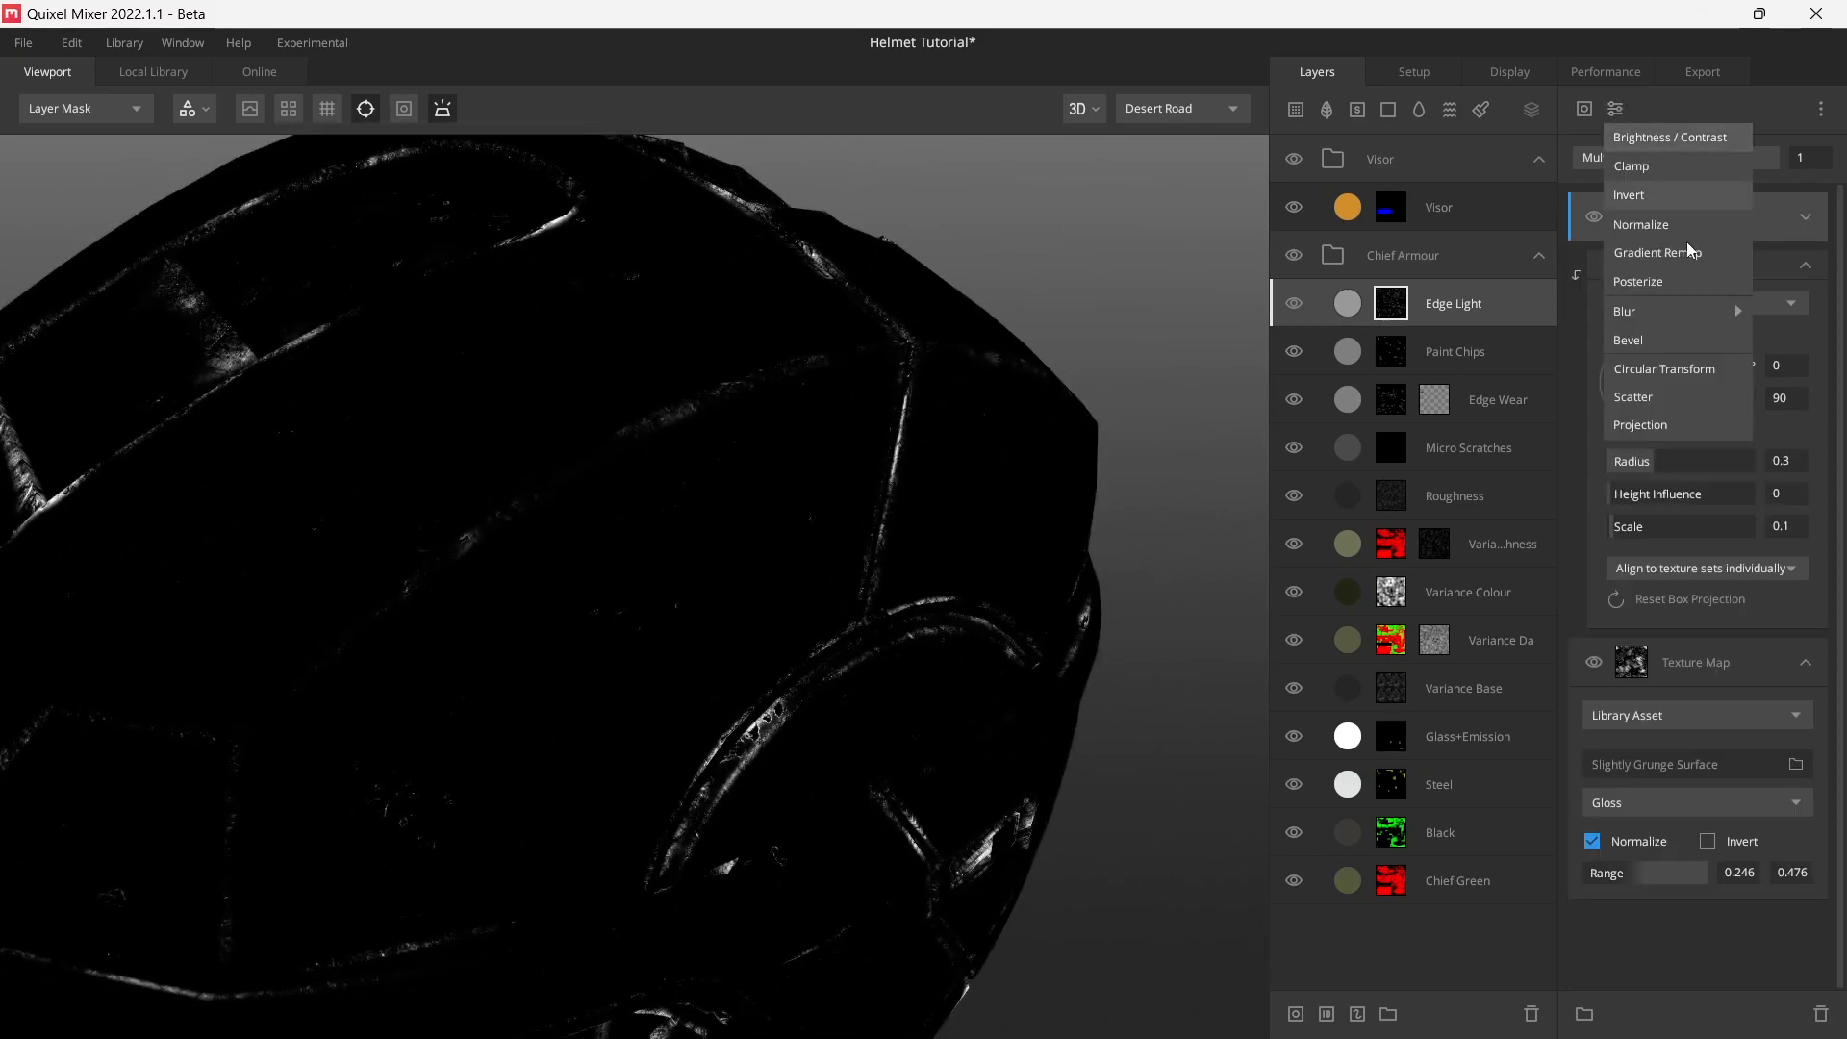
pyautogui.click(1785, 310)
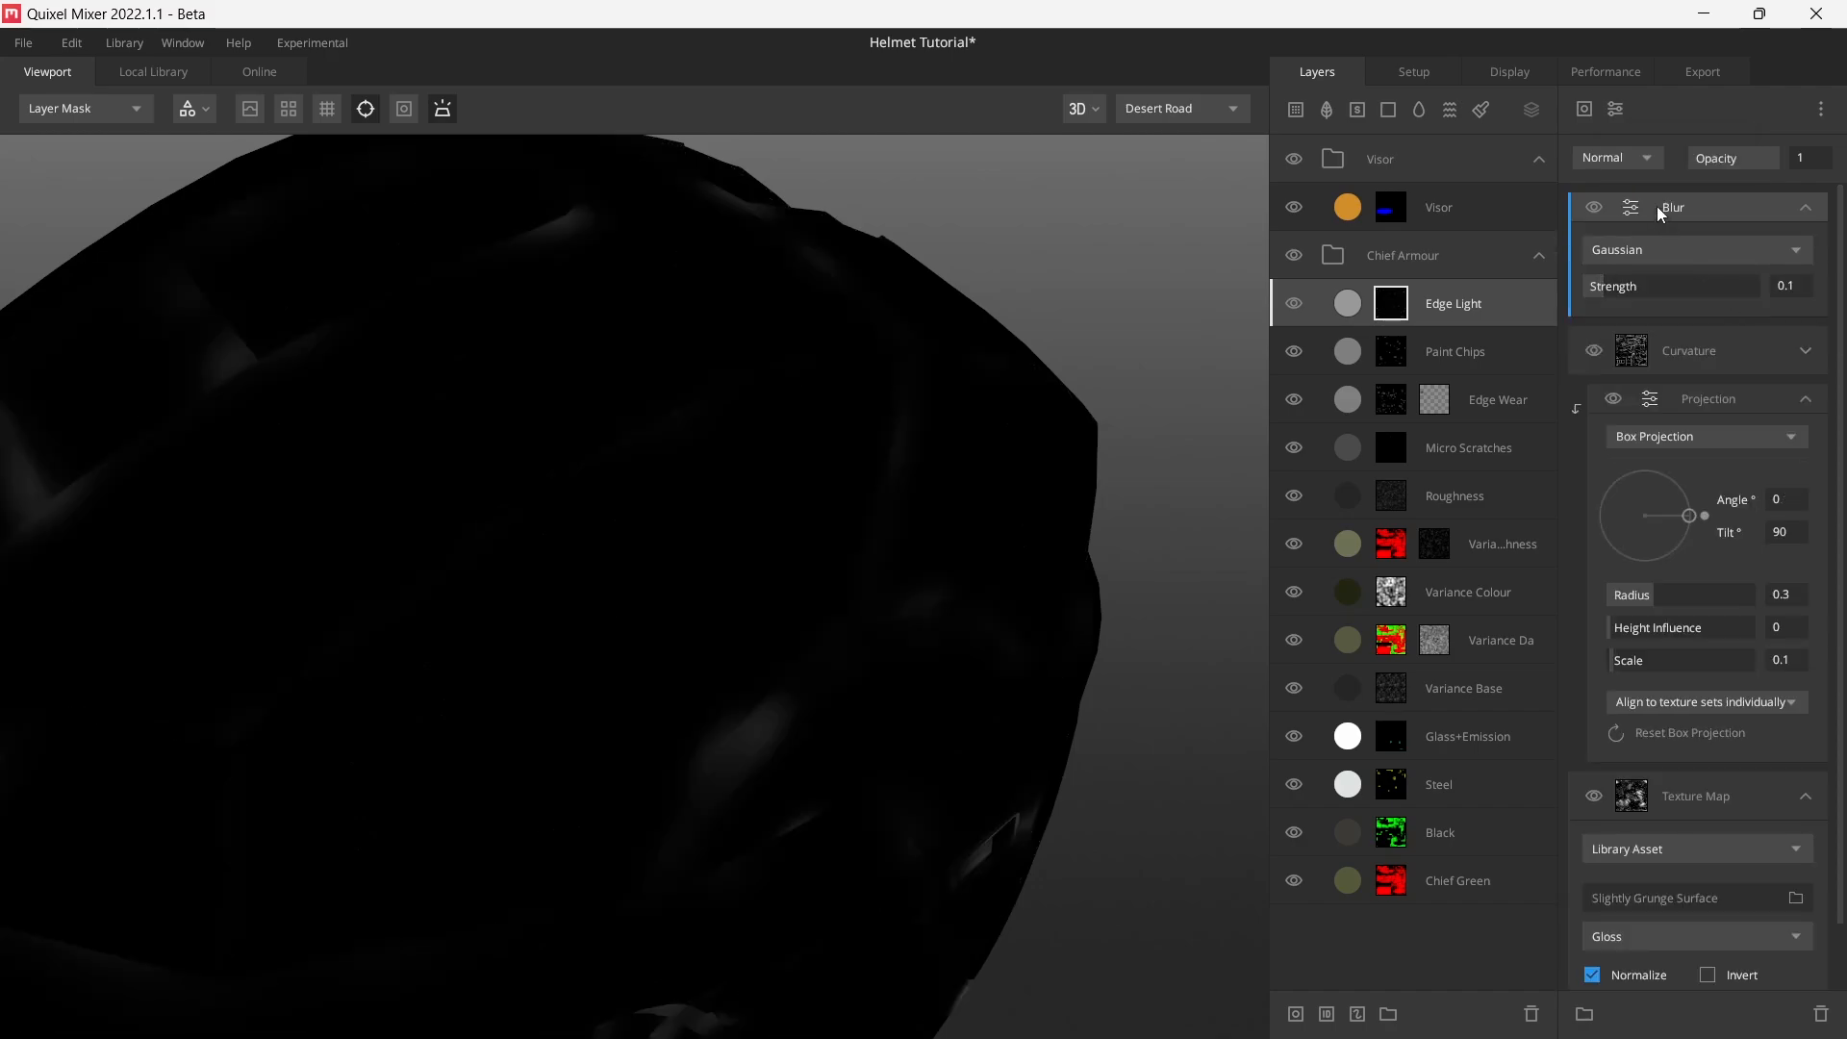
pyautogui.keyDown('alt'); pyautogui.click(1681, 220); pyautogui.keyUp('alt')
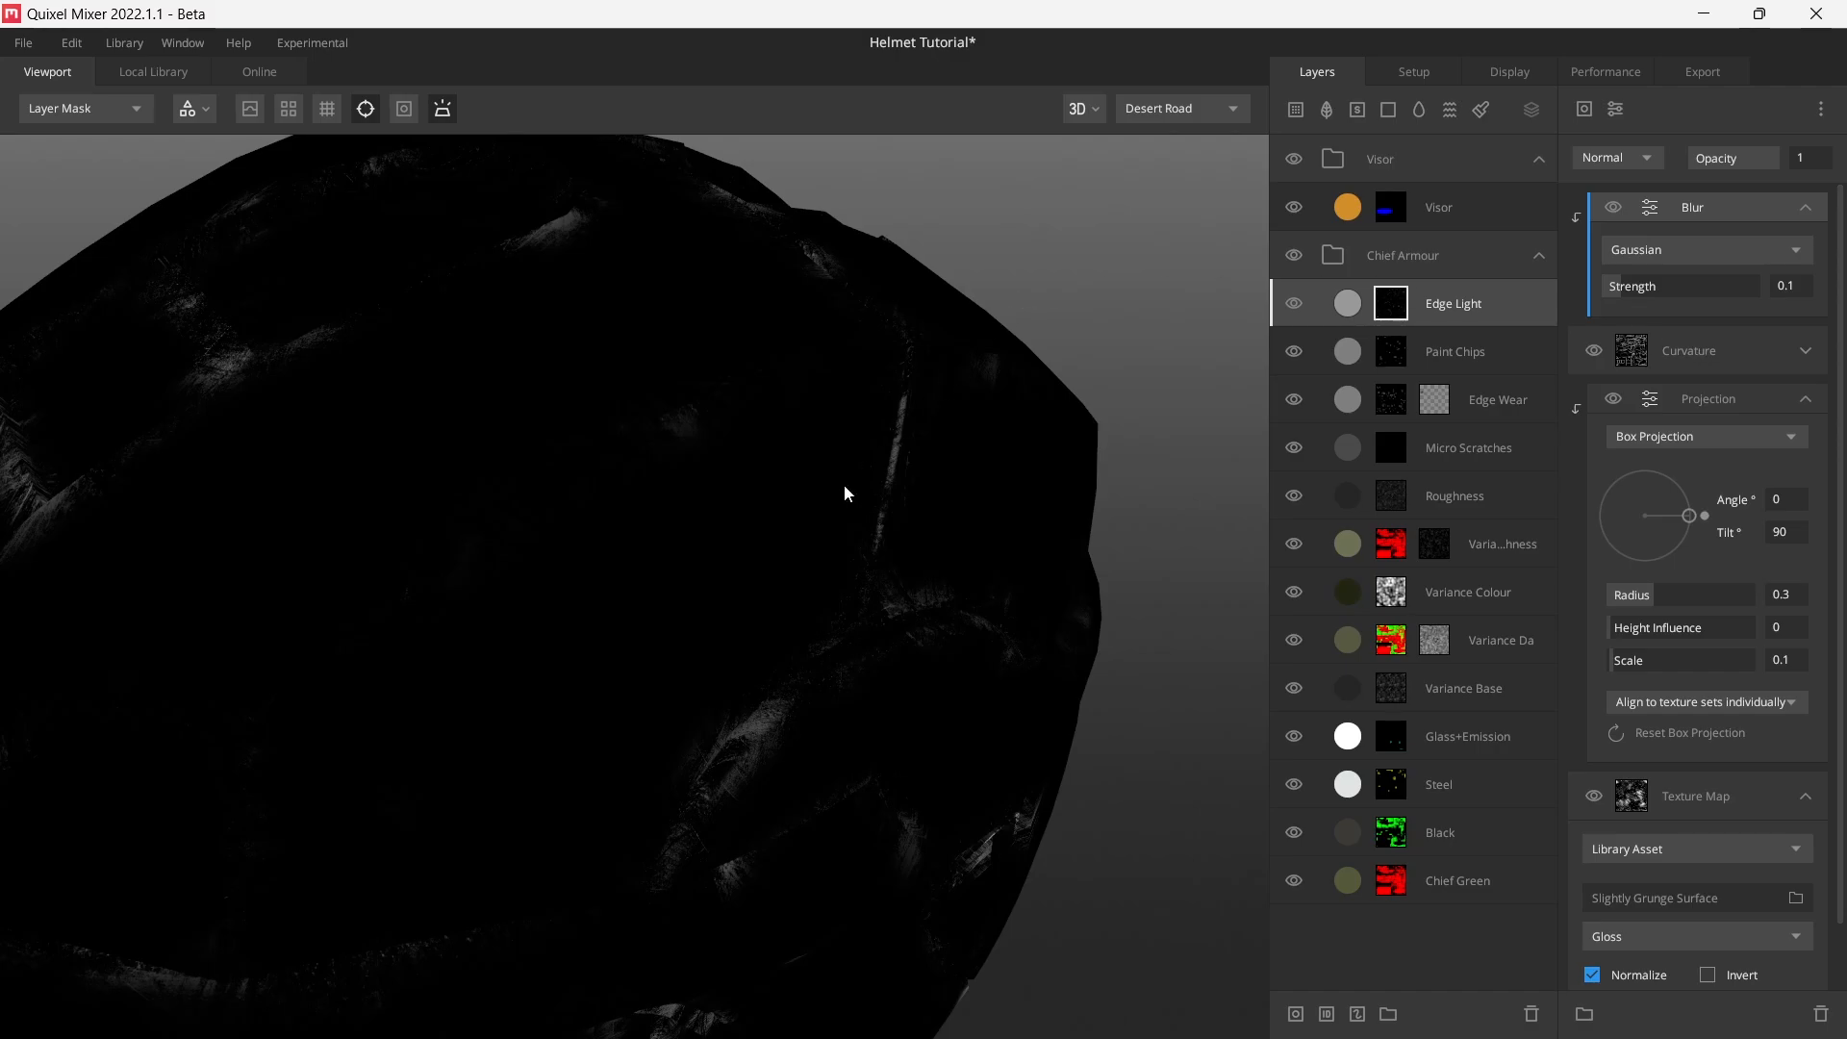
# - Check the blurred edge highlights on the helmet in the PBR Metalness, Albedo and Layer Mask views
pyautogui.keyDown('alt'); pyautogui.moveTo(793, 516); pyautogui.dragTo(625, 392); pyautogui.keyUp('alt')
pyautogui.press('m')
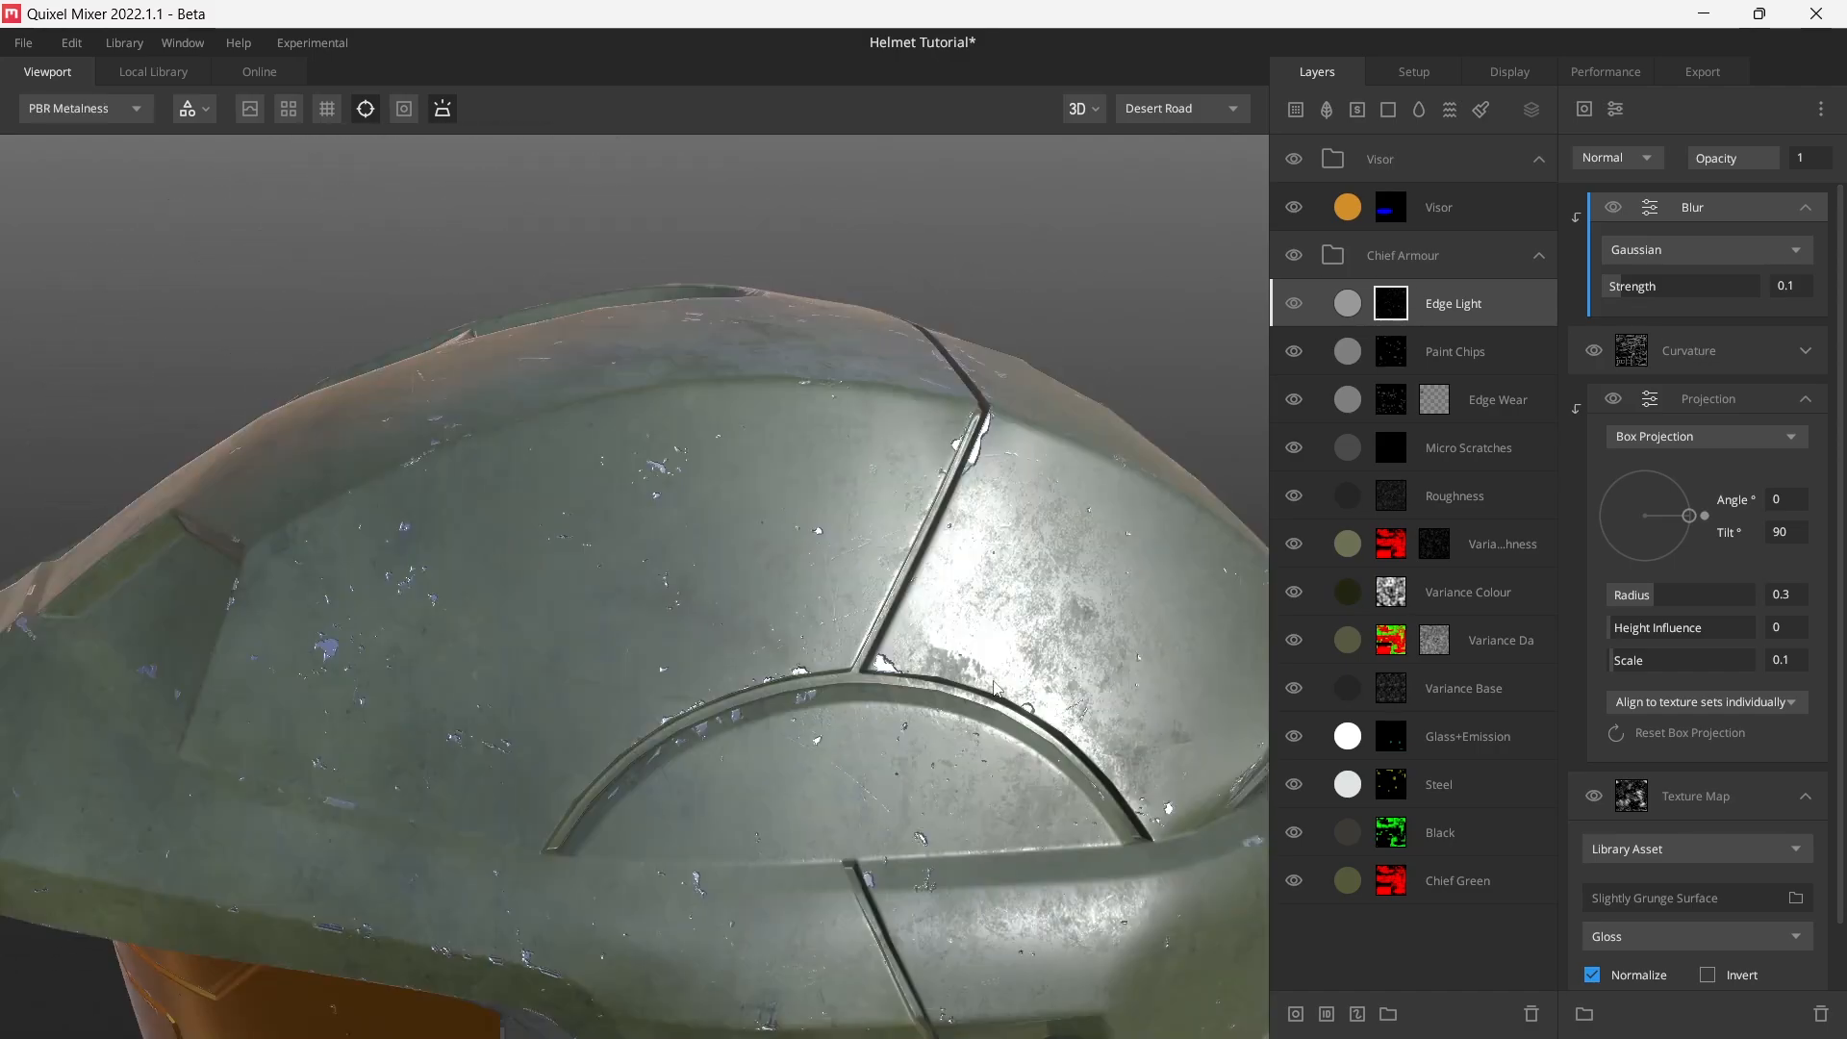
pyautogui.keyDown('alt'); pyautogui.moveTo(915, 639); pyautogui.dragTo(818, 618); pyautogui.keyUp('alt')
pyautogui.press('c')
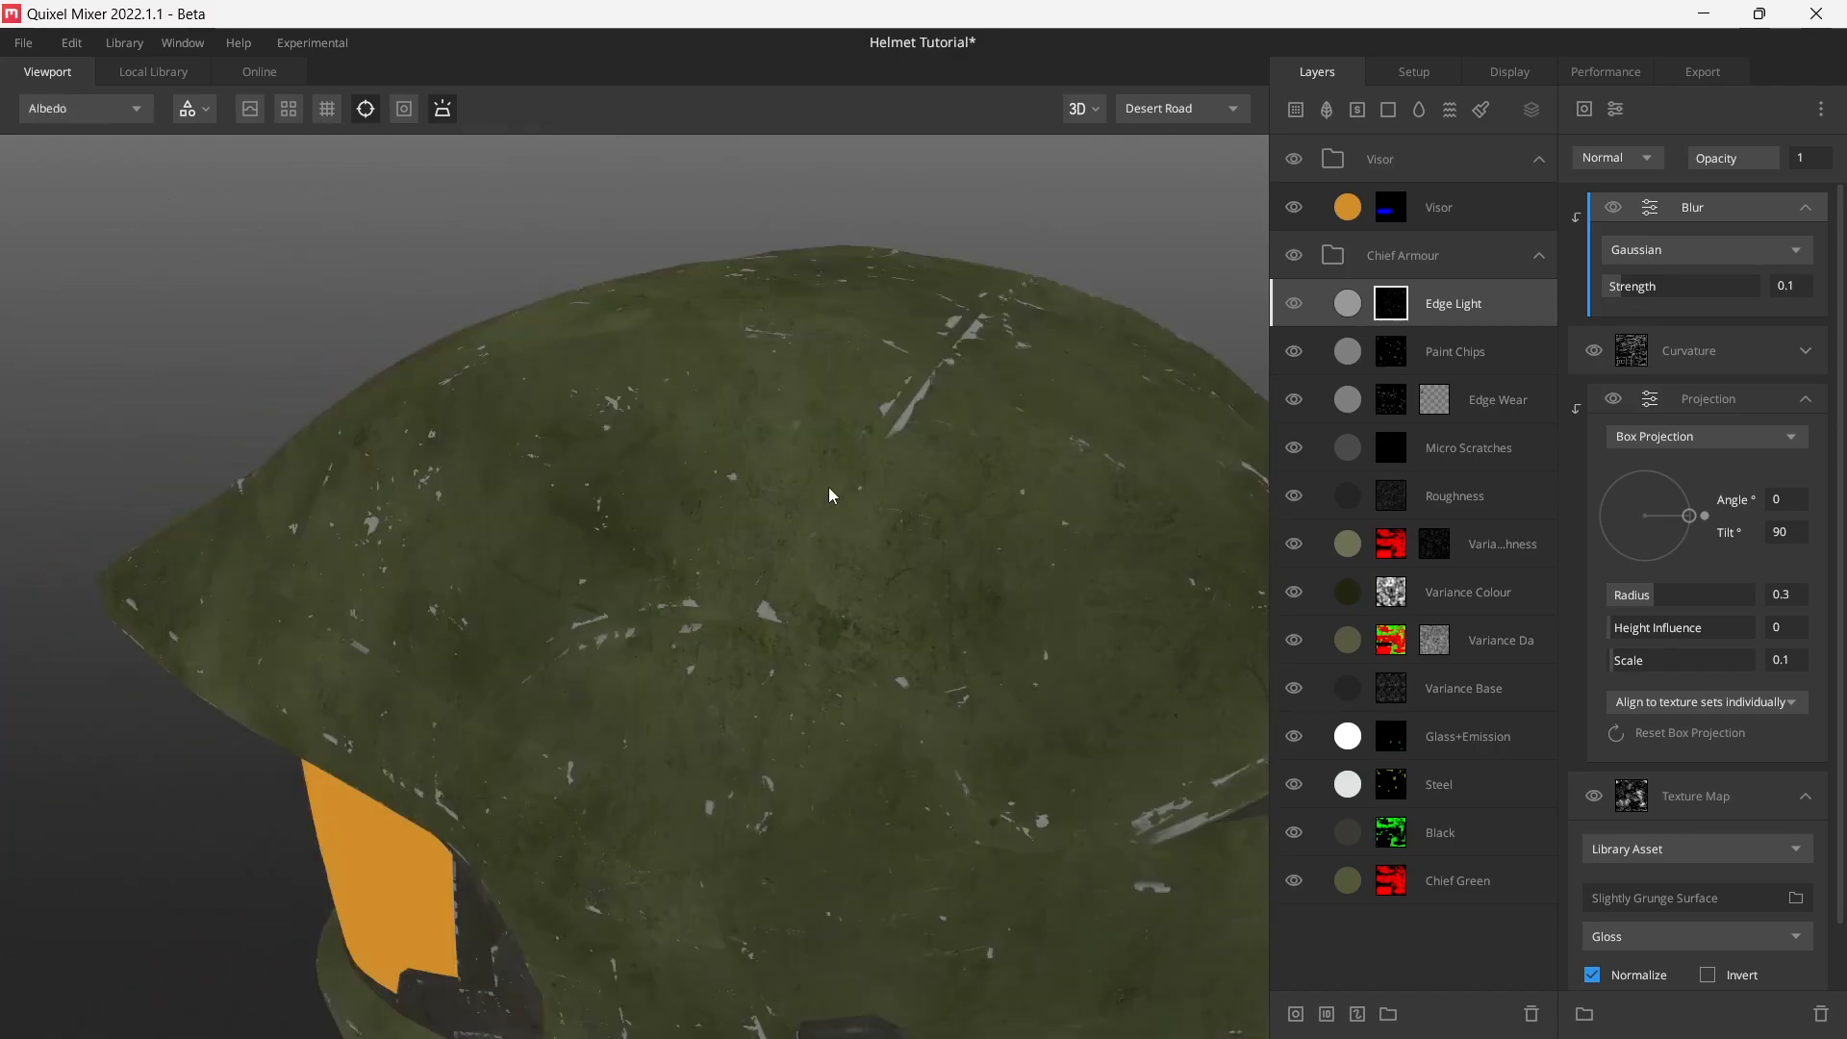
pyautogui.keyDown('alt'); pyautogui.moveTo(829, 487); pyautogui.dragTo(897, 516); pyautogui.keyUp('alt')
pyautogui.press('l')
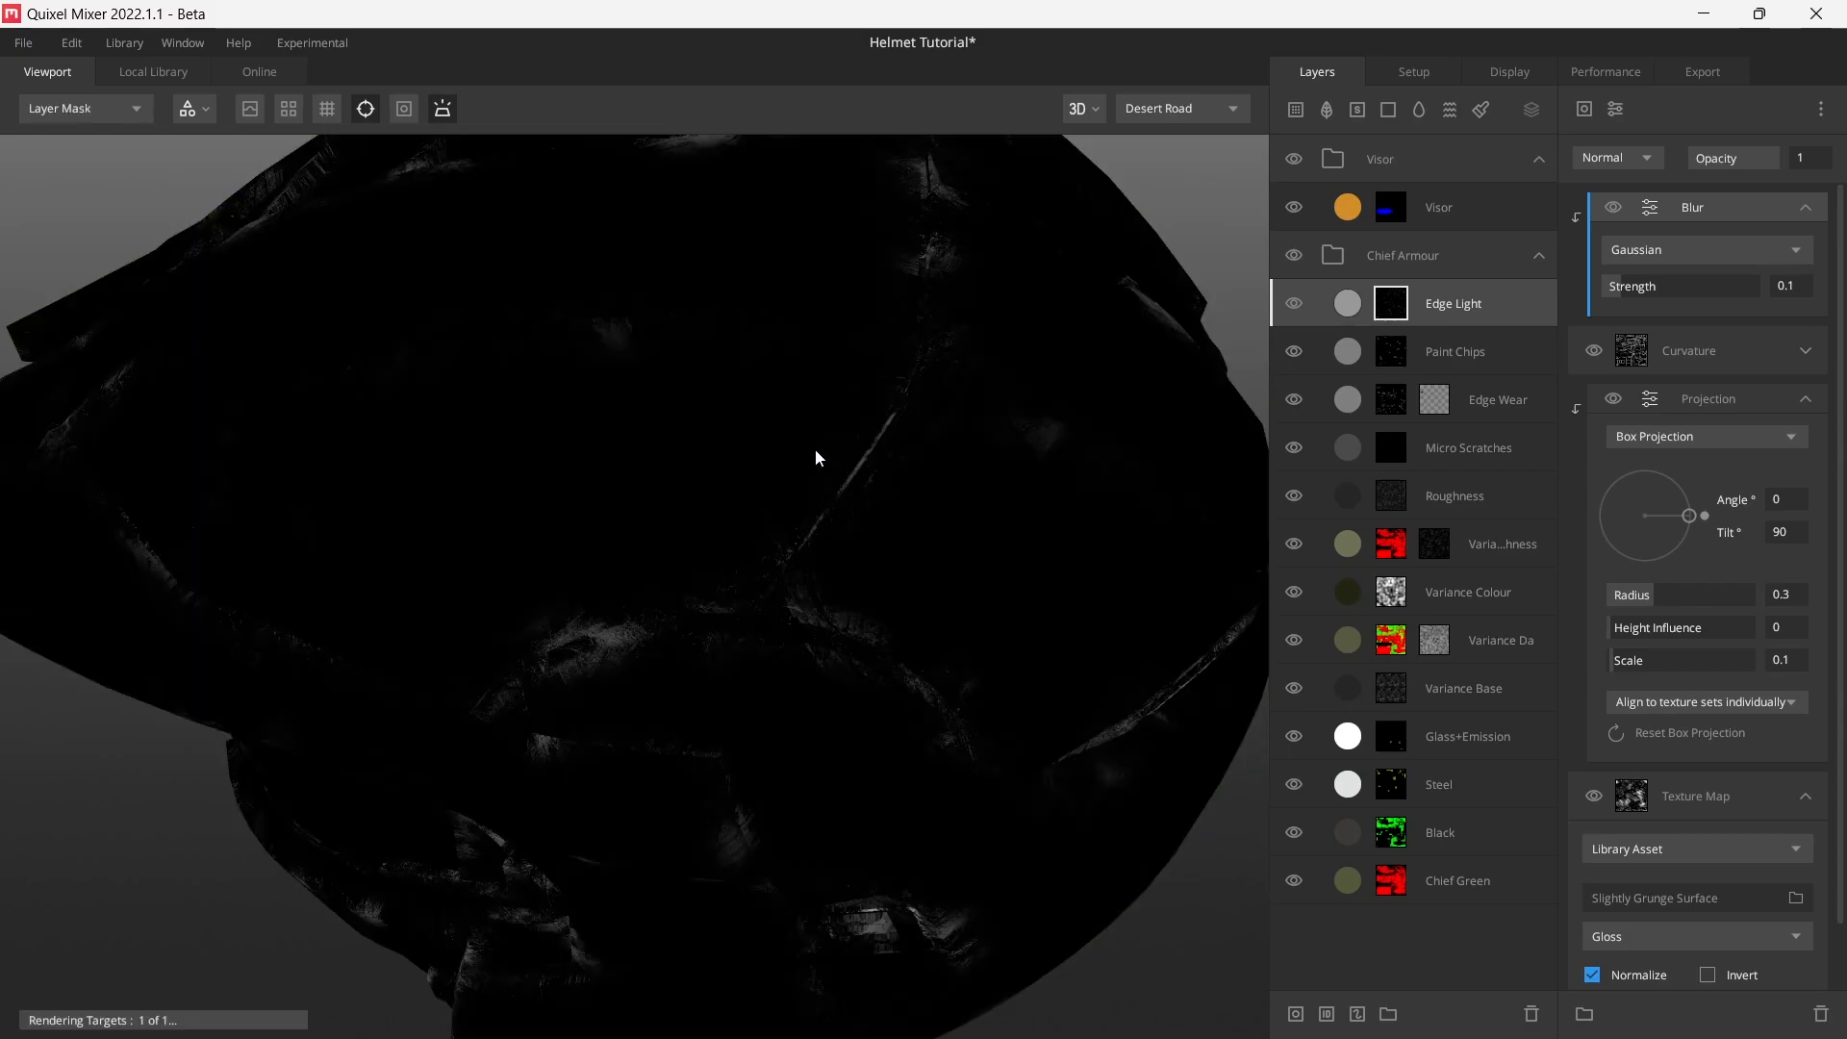
pyautogui.keyDown('alt'); pyautogui.moveTo(816, 448); pyautogui.dragTo(826, 500); pyautogui.keyUp('alt')
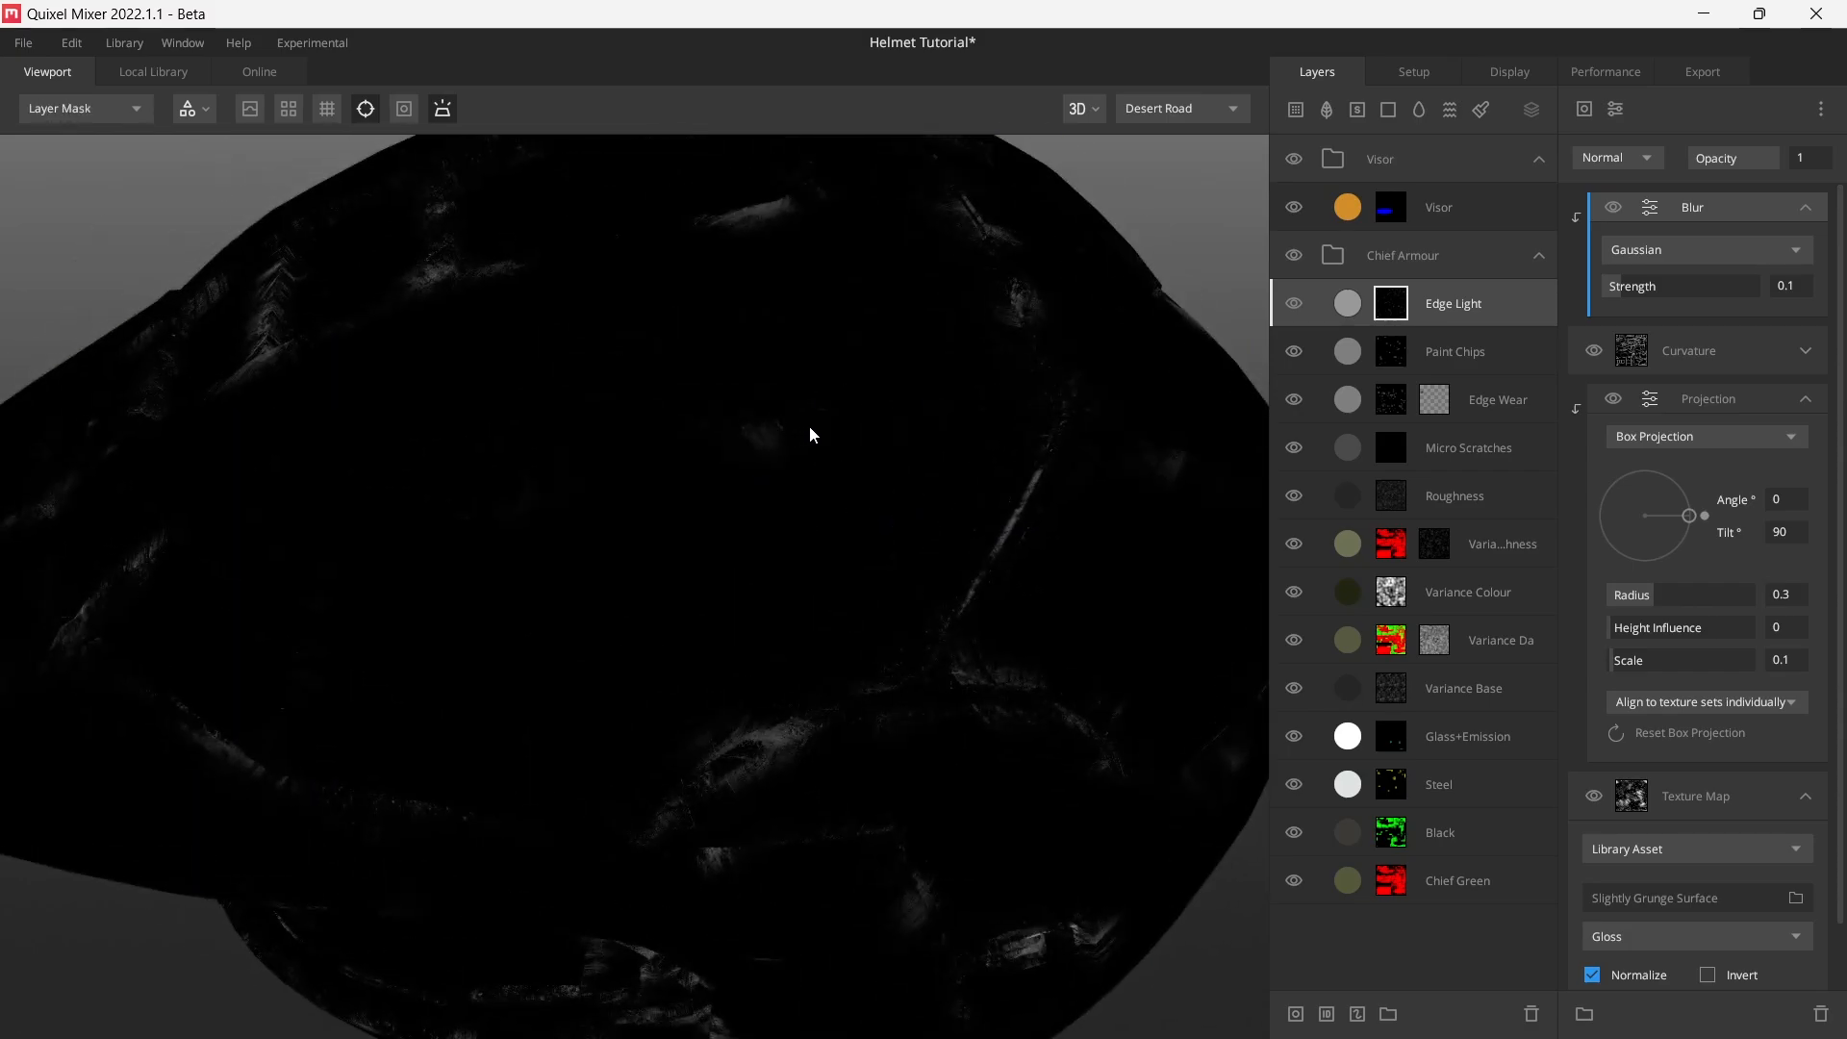
# - Set the Gaussian blur's strength to 0.04 and check the mask on the helmet's side
pyautogui.click(1788, 286)
pyautogui.write('.04')
pyautogui.press('Return')
pyautogui.keyDown('alt'); pyautogui.moveTo(1107, 413); pyautogui.dragTo(866, 655); pyautogui.keyUp('alt')
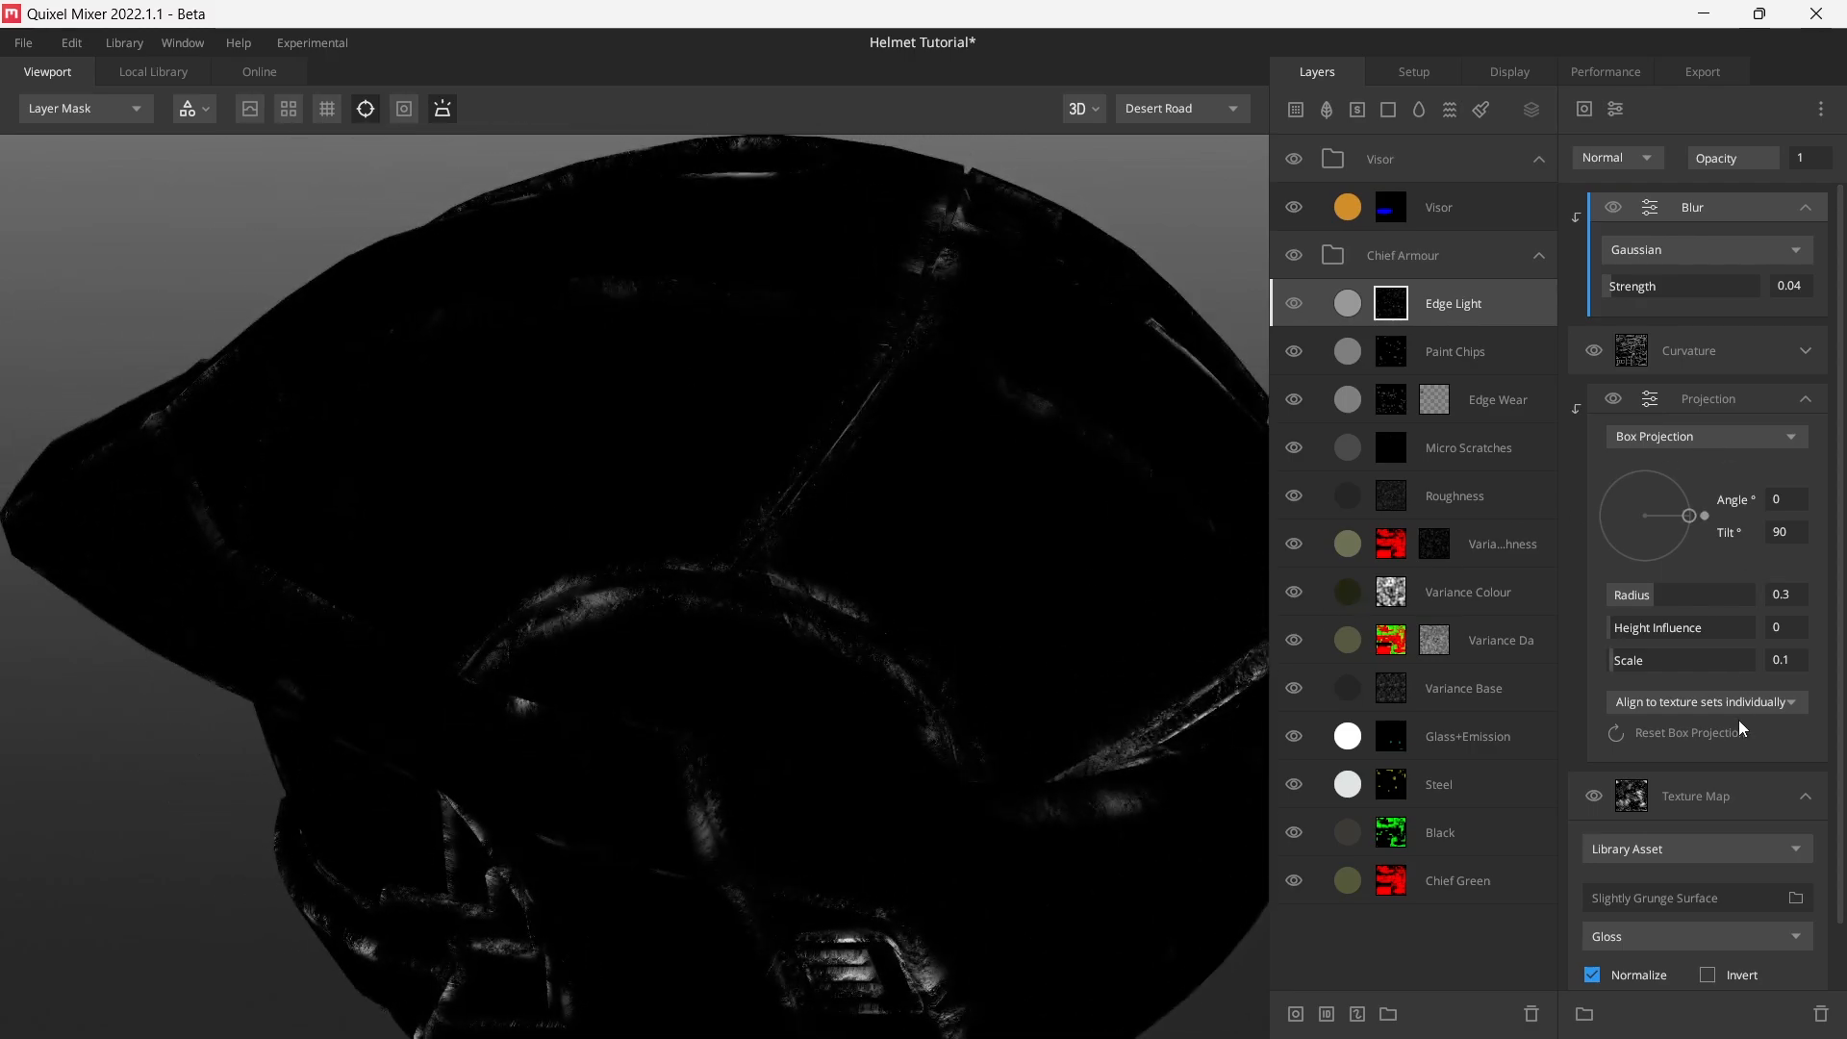
# - Collapse the Blur, Curvature and Projection settings and inspect the softened mask around the helmet
pyautogui.scroll(-2, 1755, 442)
pyautogui.scroll(2, 1757, 452)
pyautogui.click(1807, 208)
pyautogui.click(1805, 256)
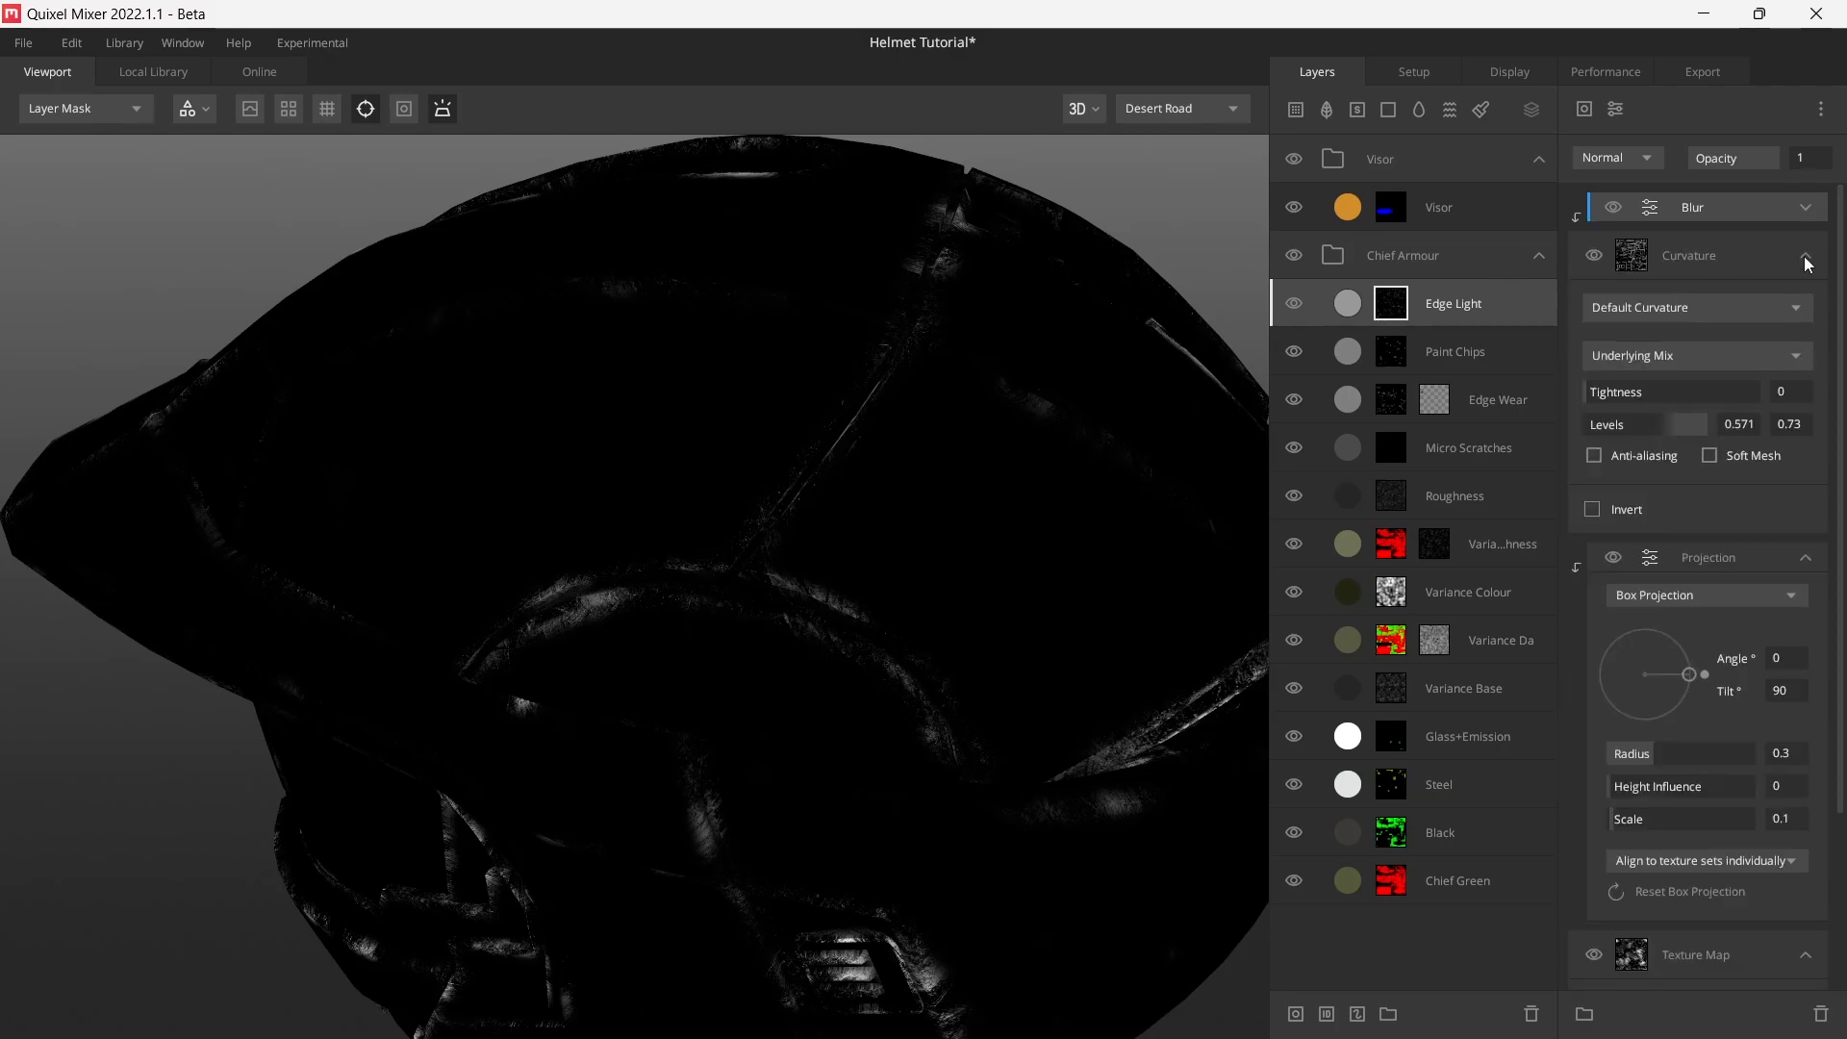
pyautogui.click(1804, 256)
pyautogui.click(1806, 304)
pyautogui.moveTo(857, 397); pyautogui.dragTo(949, 400)
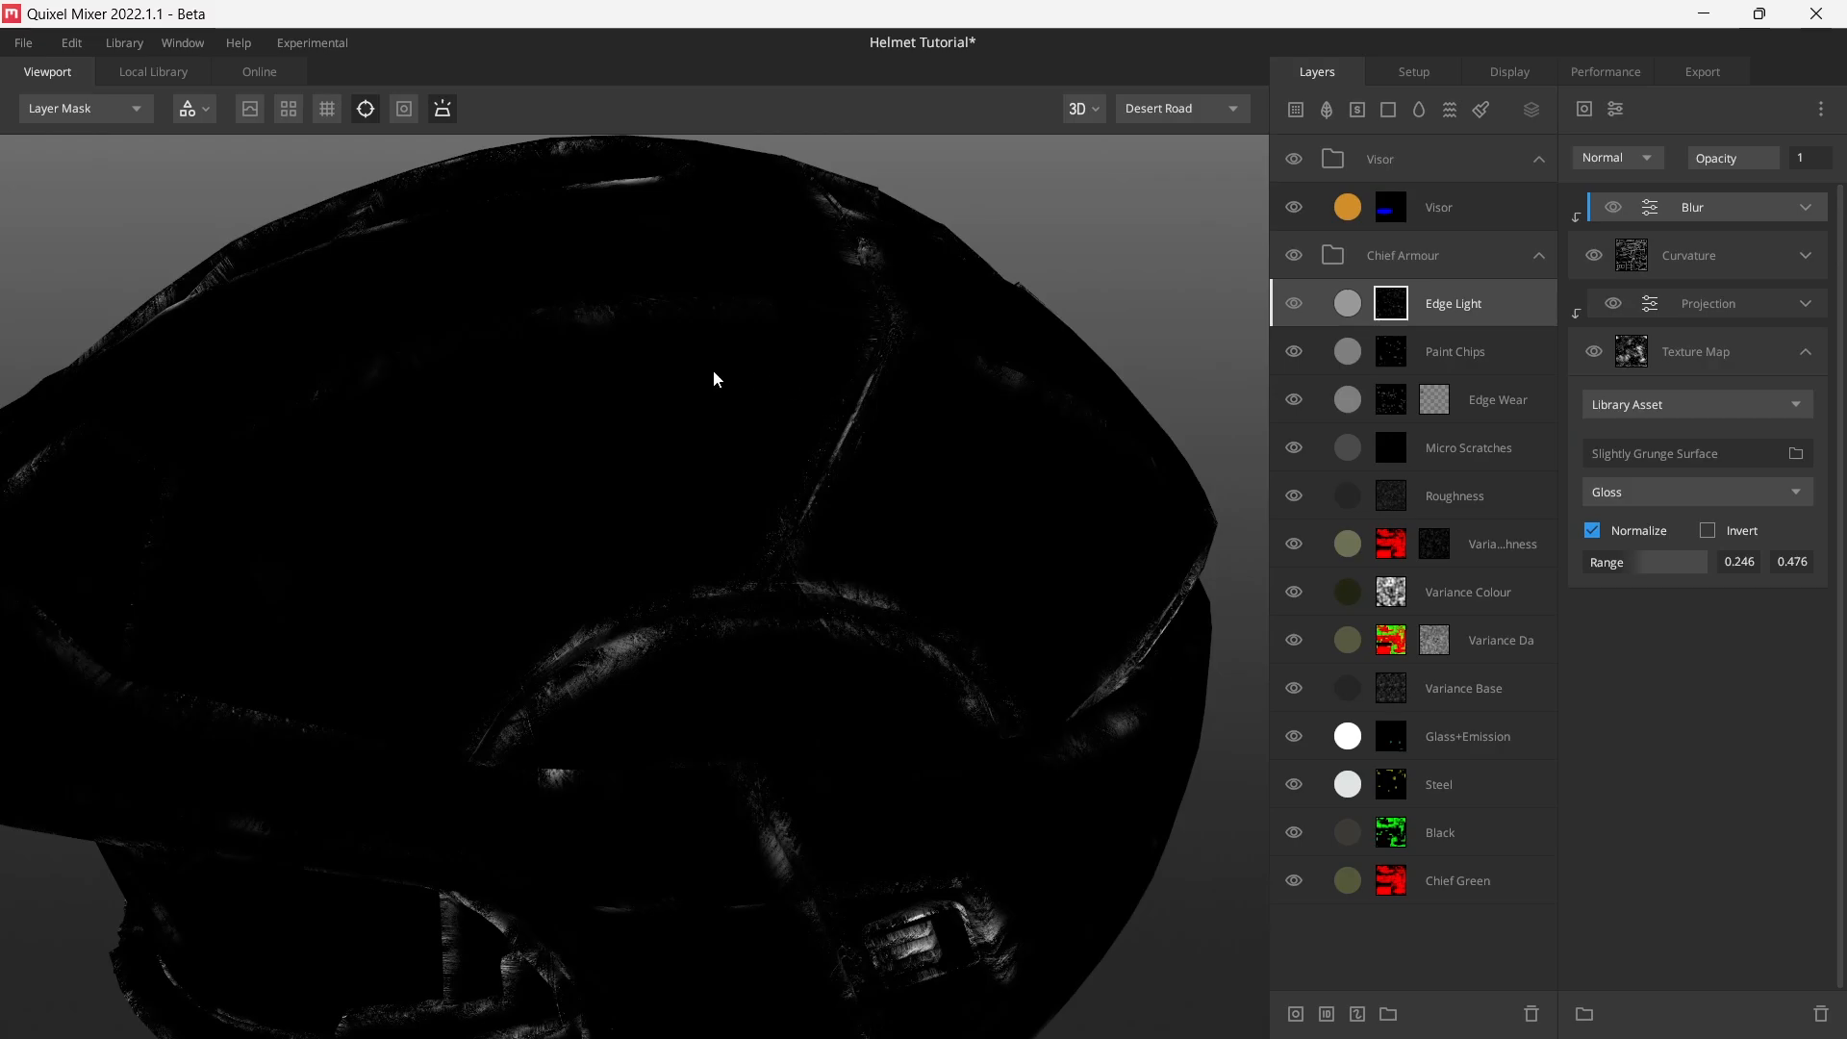
pyautogui.scroll(-4, 708, 406)
pyautogui.moveTo(710, 408); pyautogui.dragTo(624, 401)
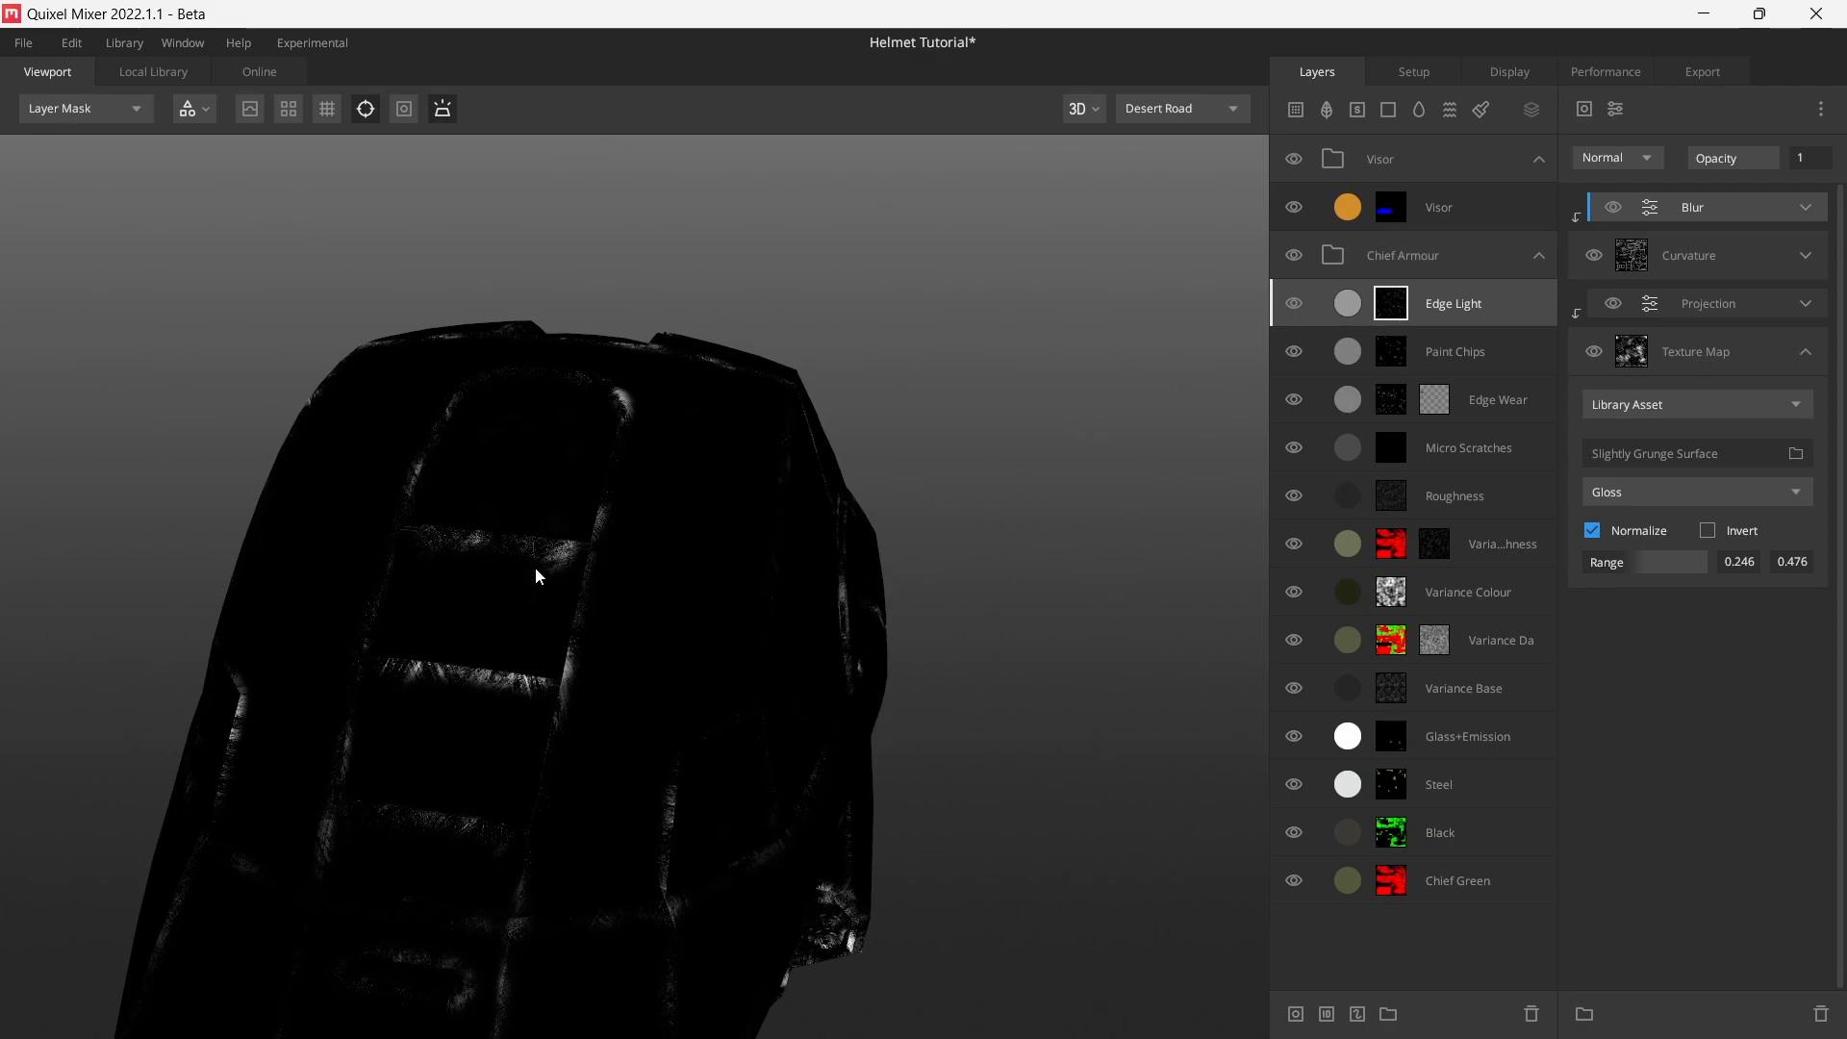
pyautogui.moveTo(701, 639); pyautogui.dragTo(716, 569)
pyautogui.moveTo(965, 521); pyautogui.dragTo(864, 529)
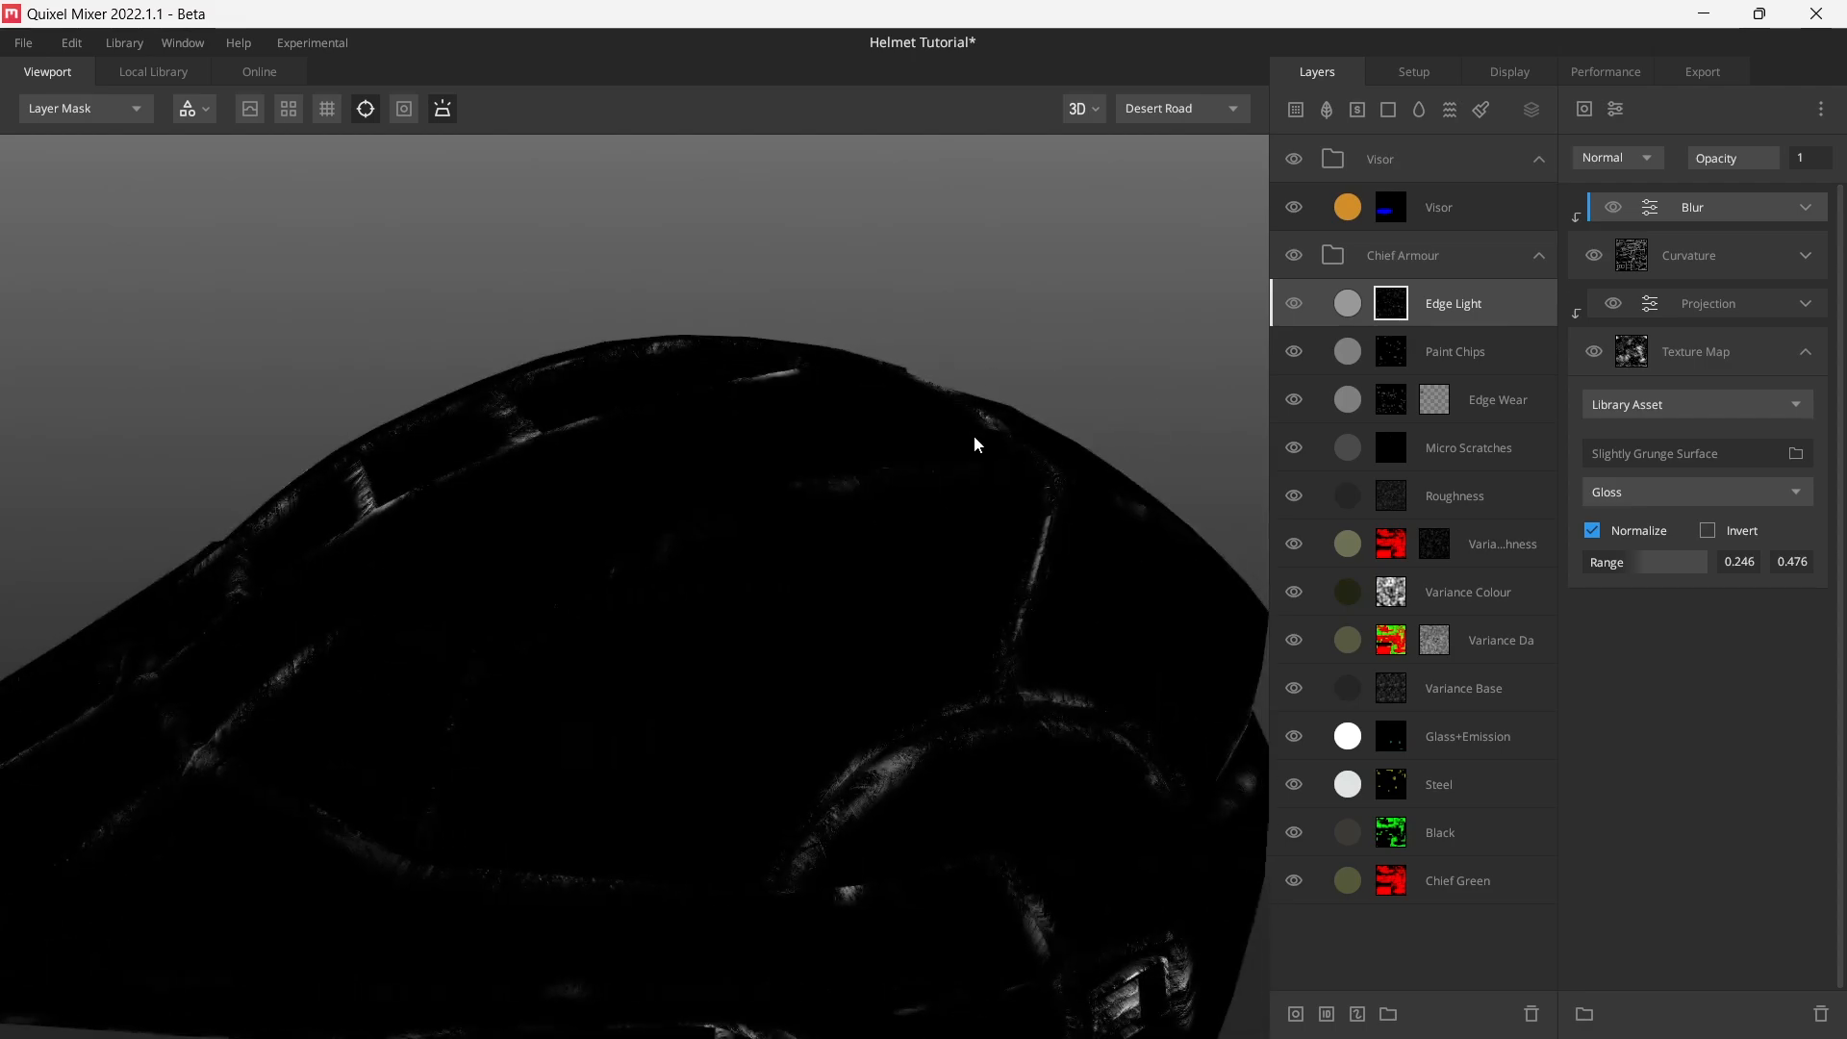
pyautogui.click(1584, 108)
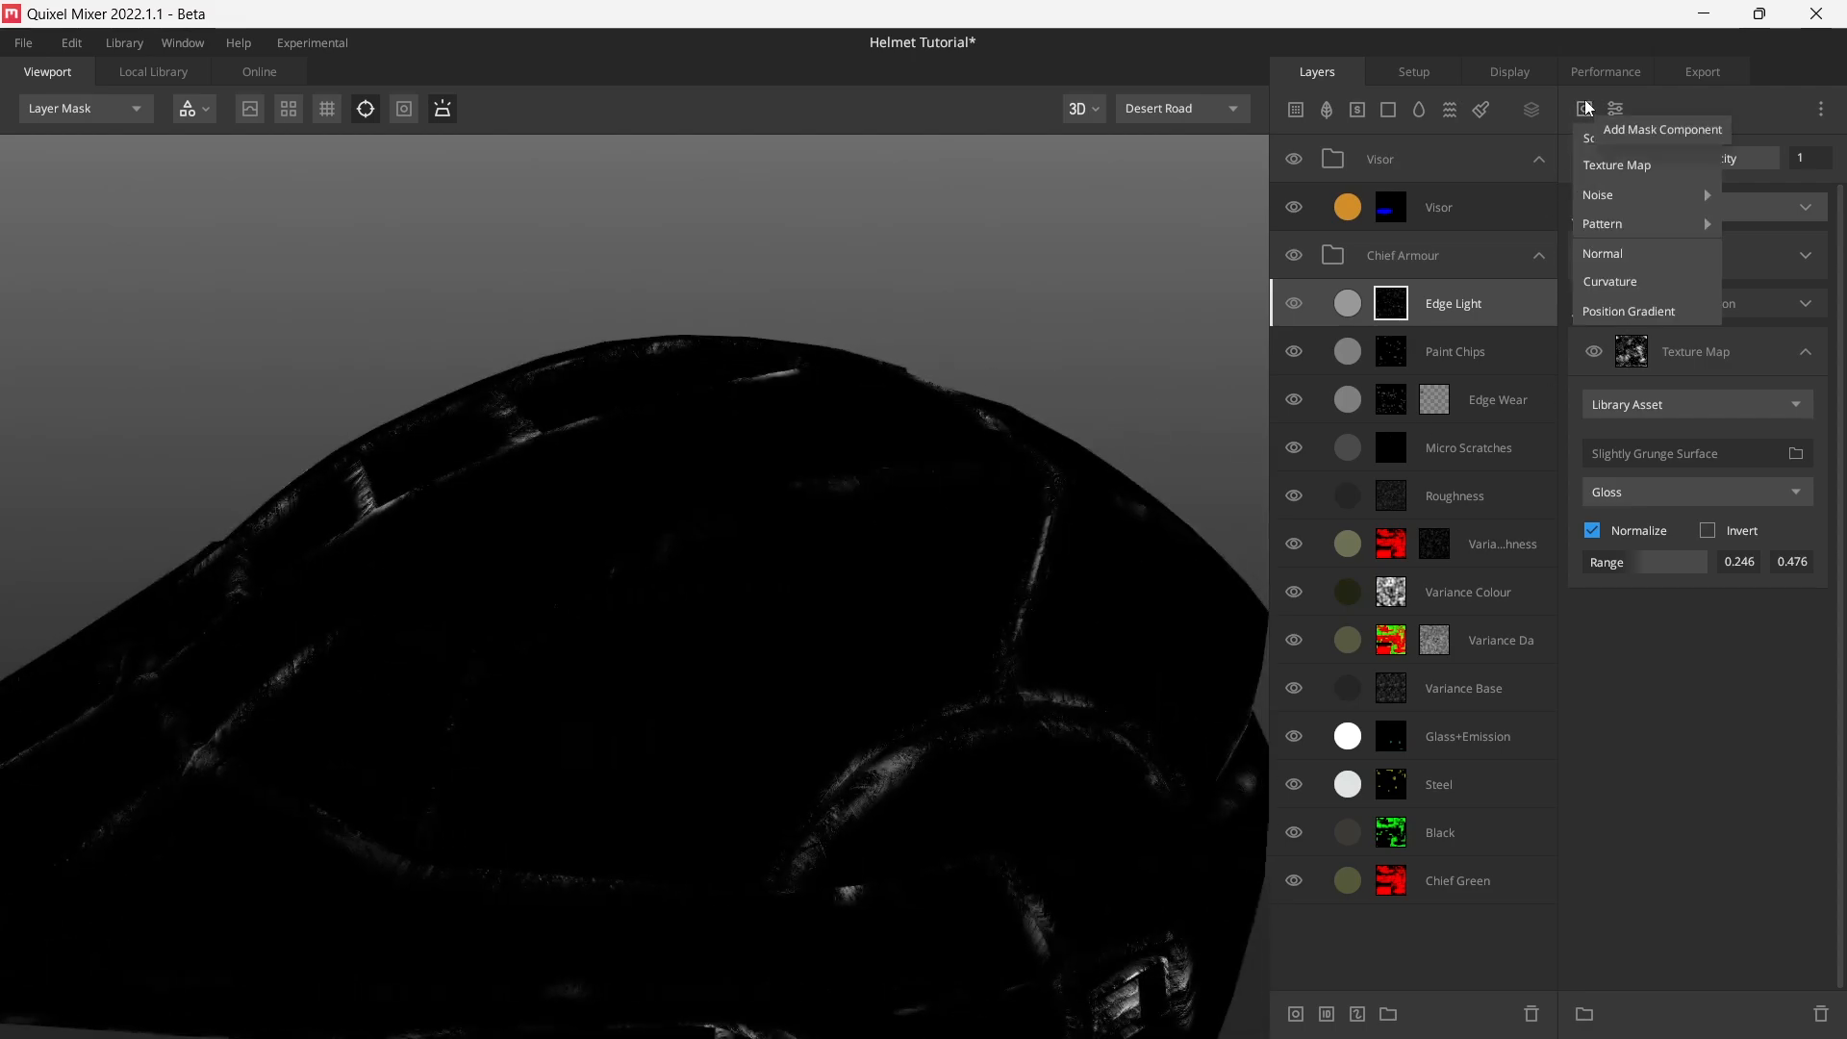
pyautogui.click(1625, 279)
pyautogui.click(1624, 159)
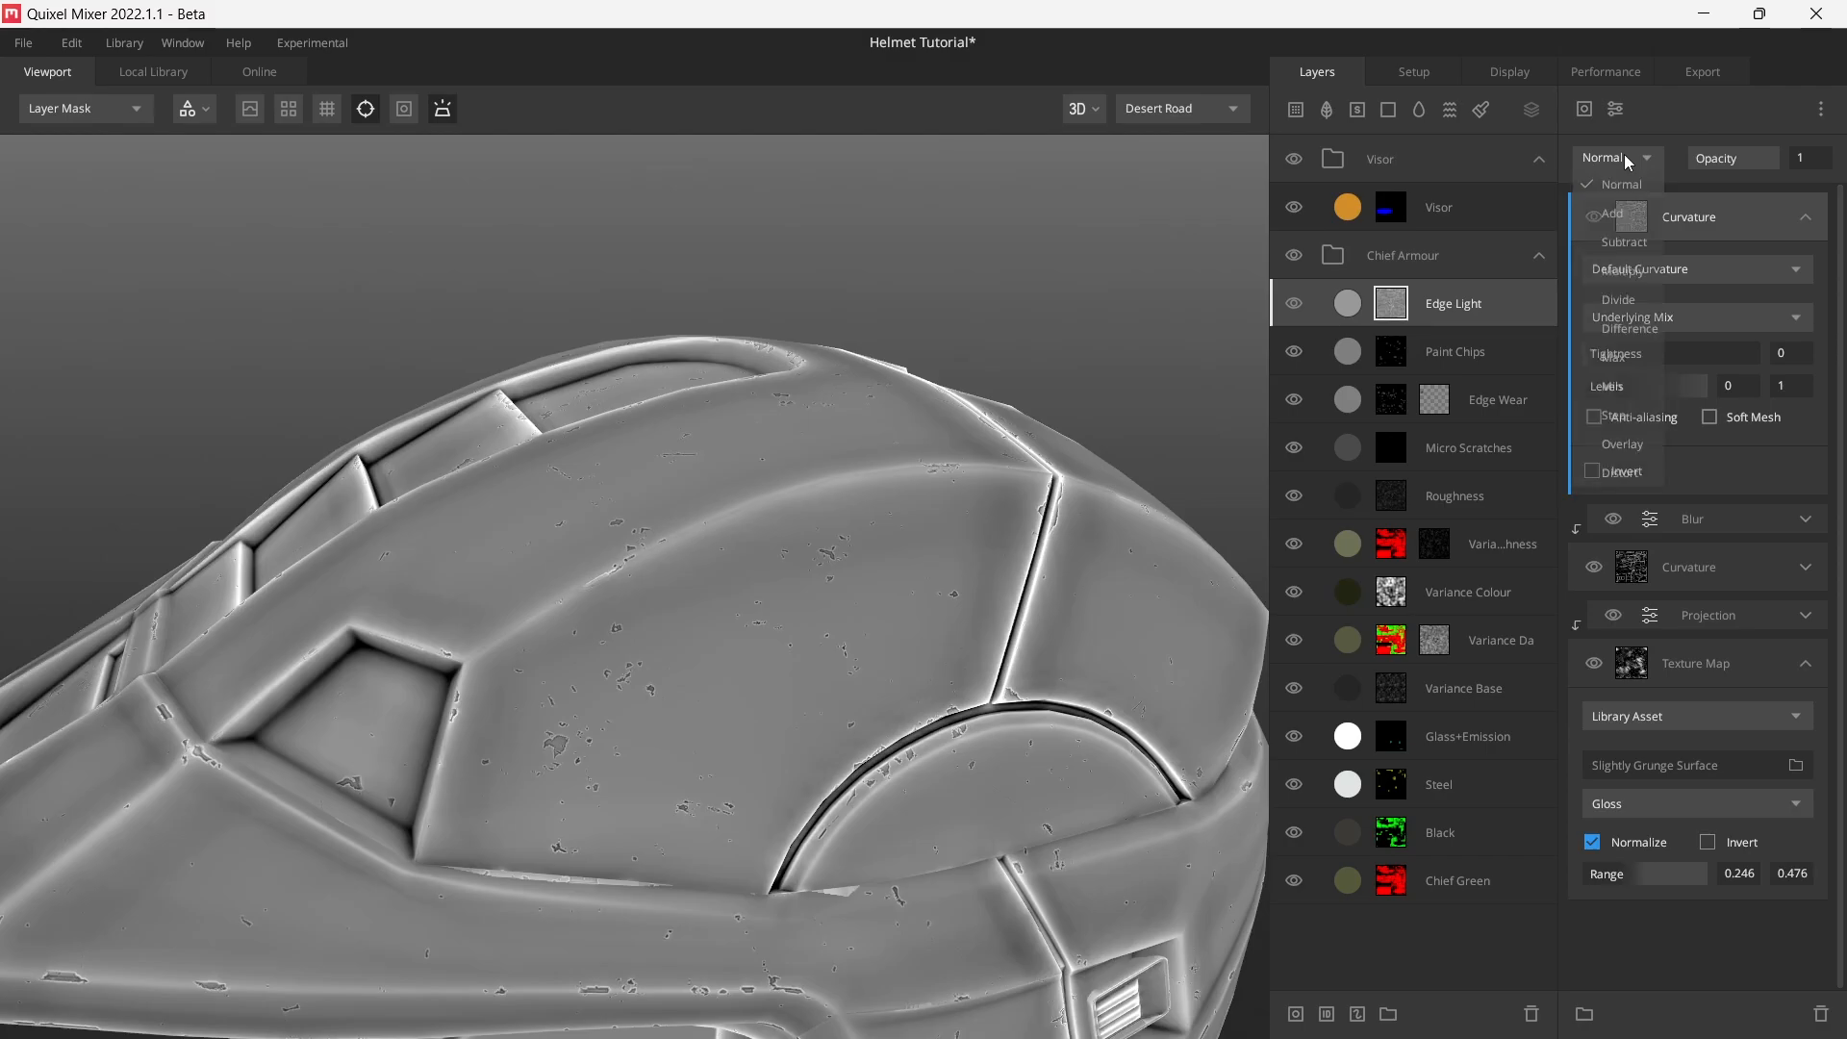
pyautogui.click(1624, 213)
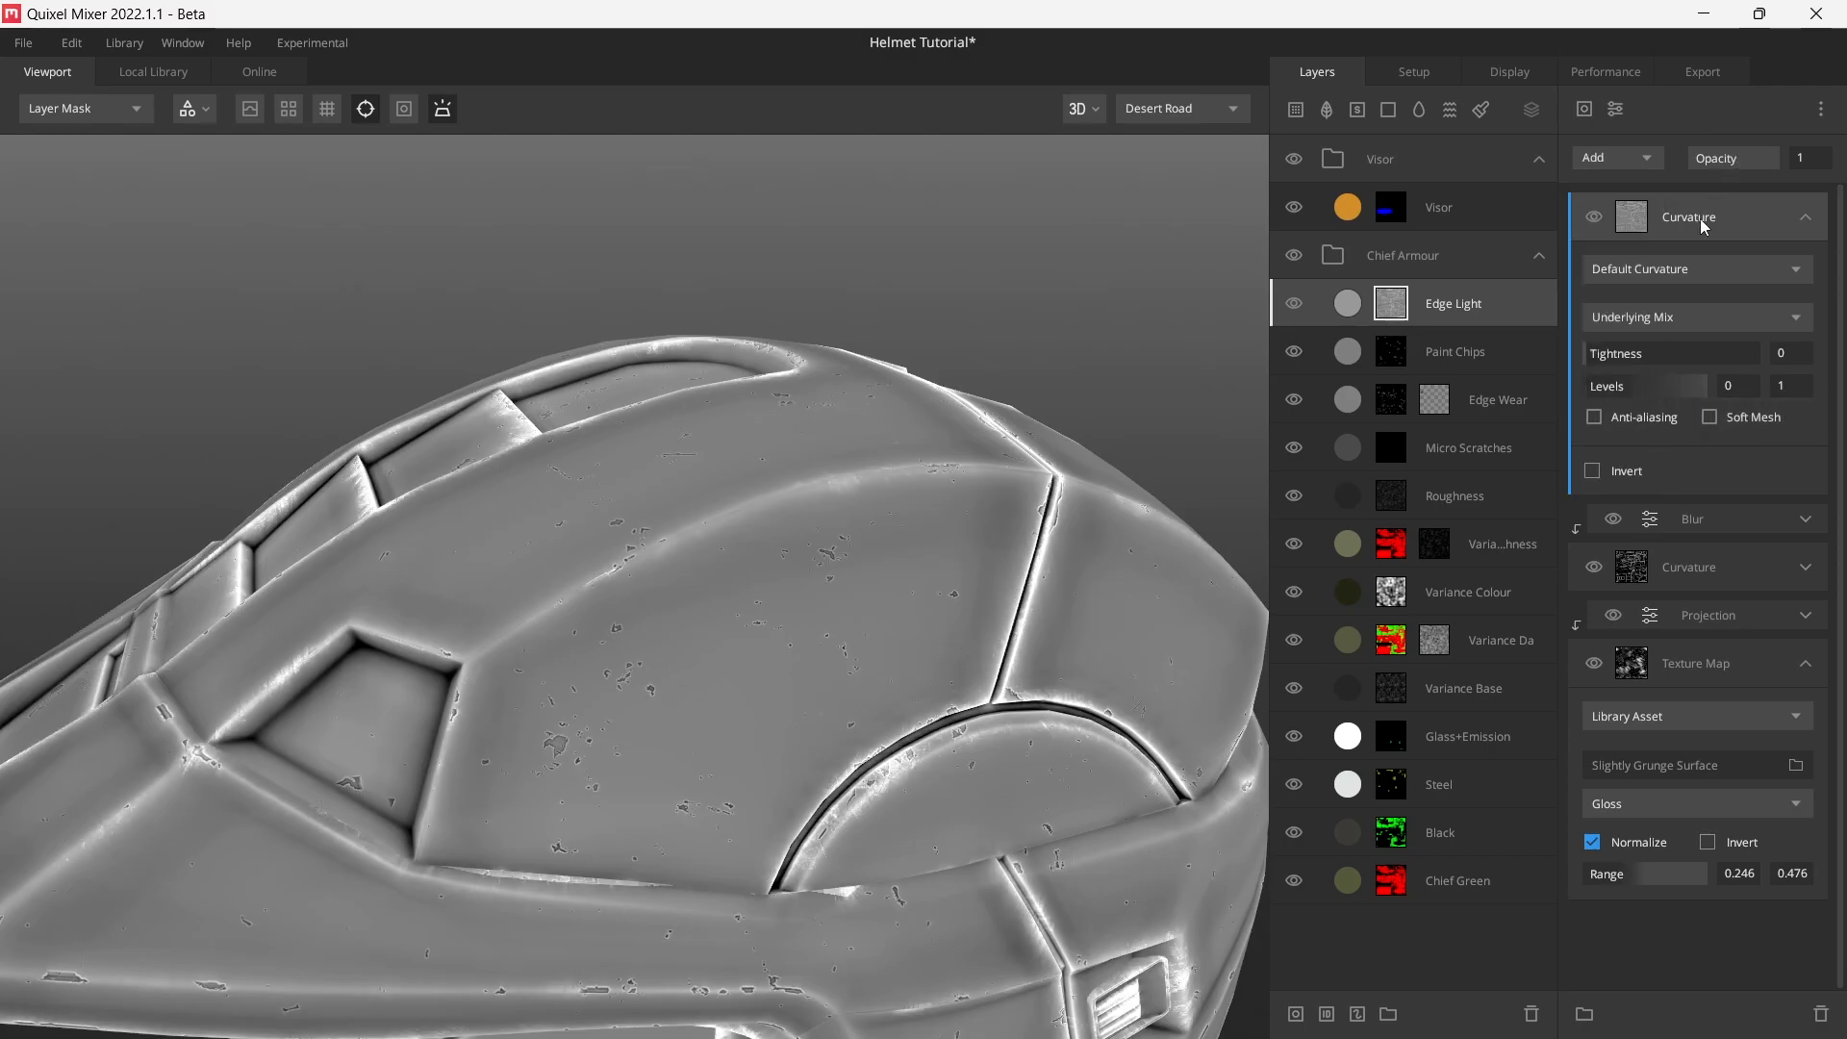
pyautogui.press('Delete')
# - Duplicate the existing Curvature component, set the copy's blend mode to Add and its opacity to 0.05
pyautogui.click(1717, 262)
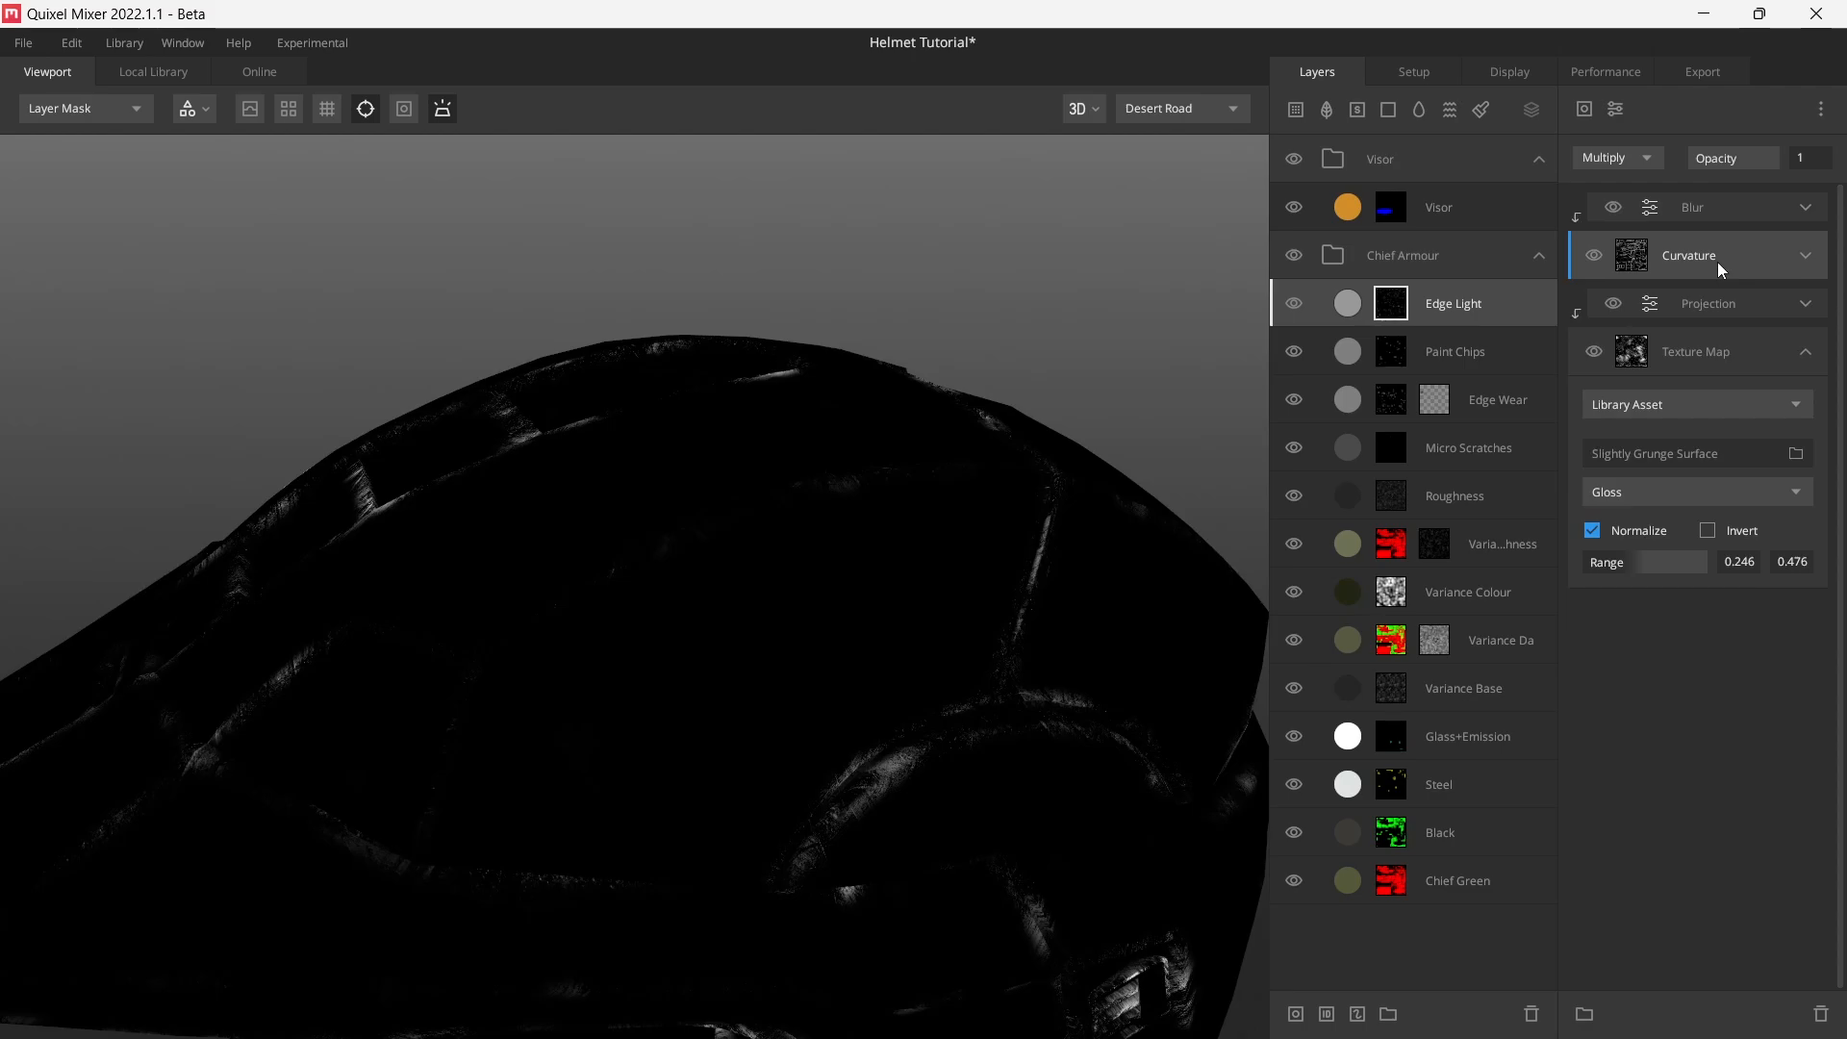
pyautogui.hotkey('ctrl', 'd')
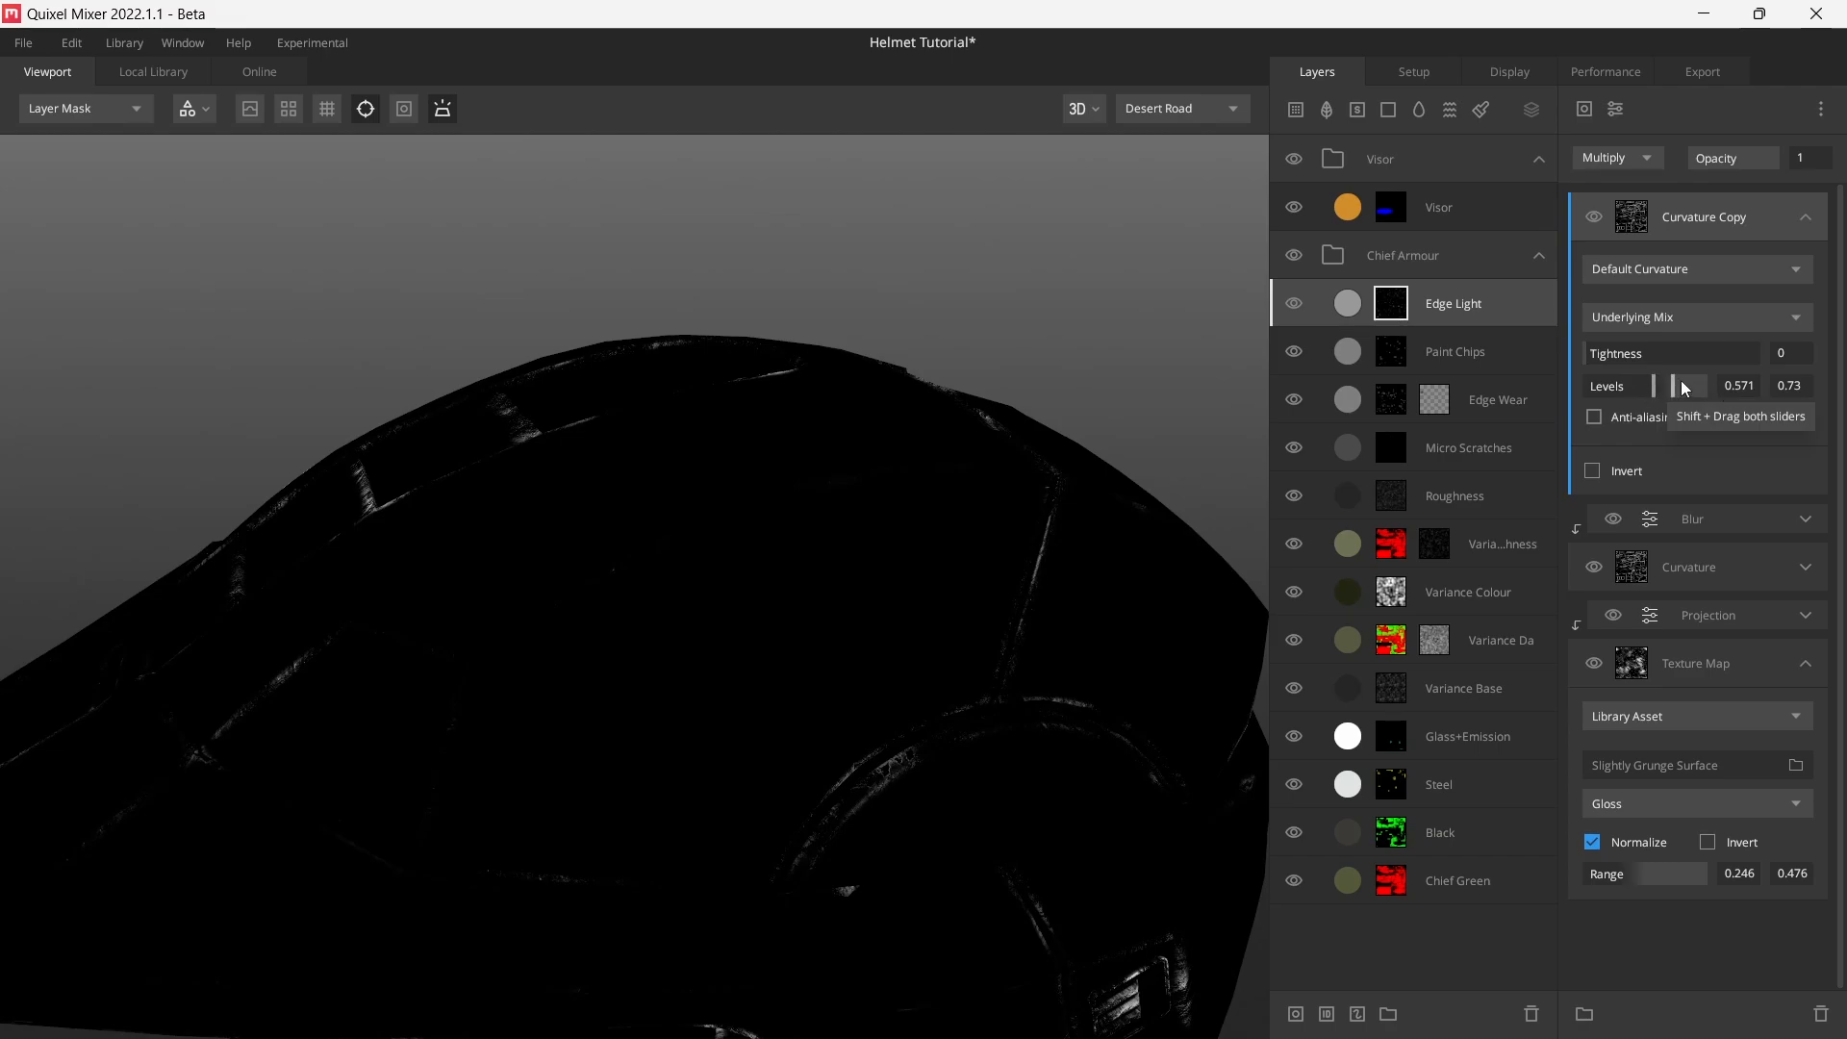
pyautogui.click(1630, 148)
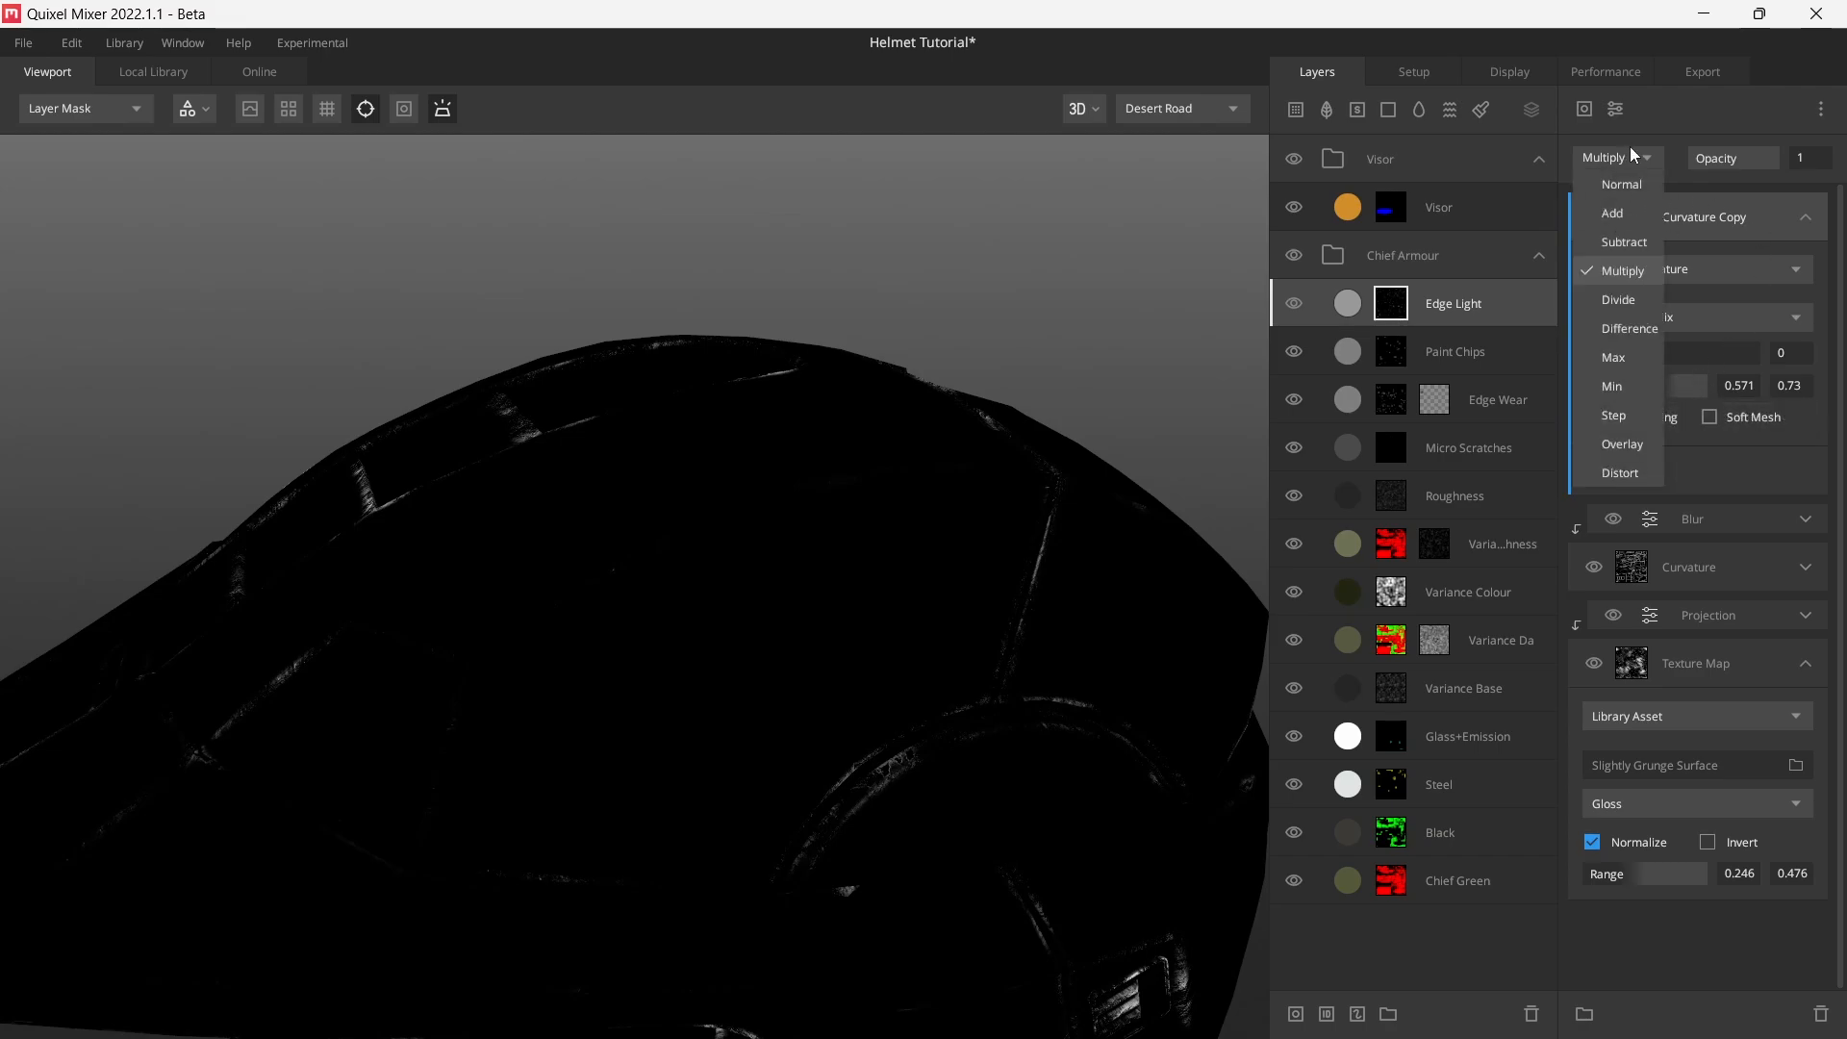
pyautogui.click(1630, 207)
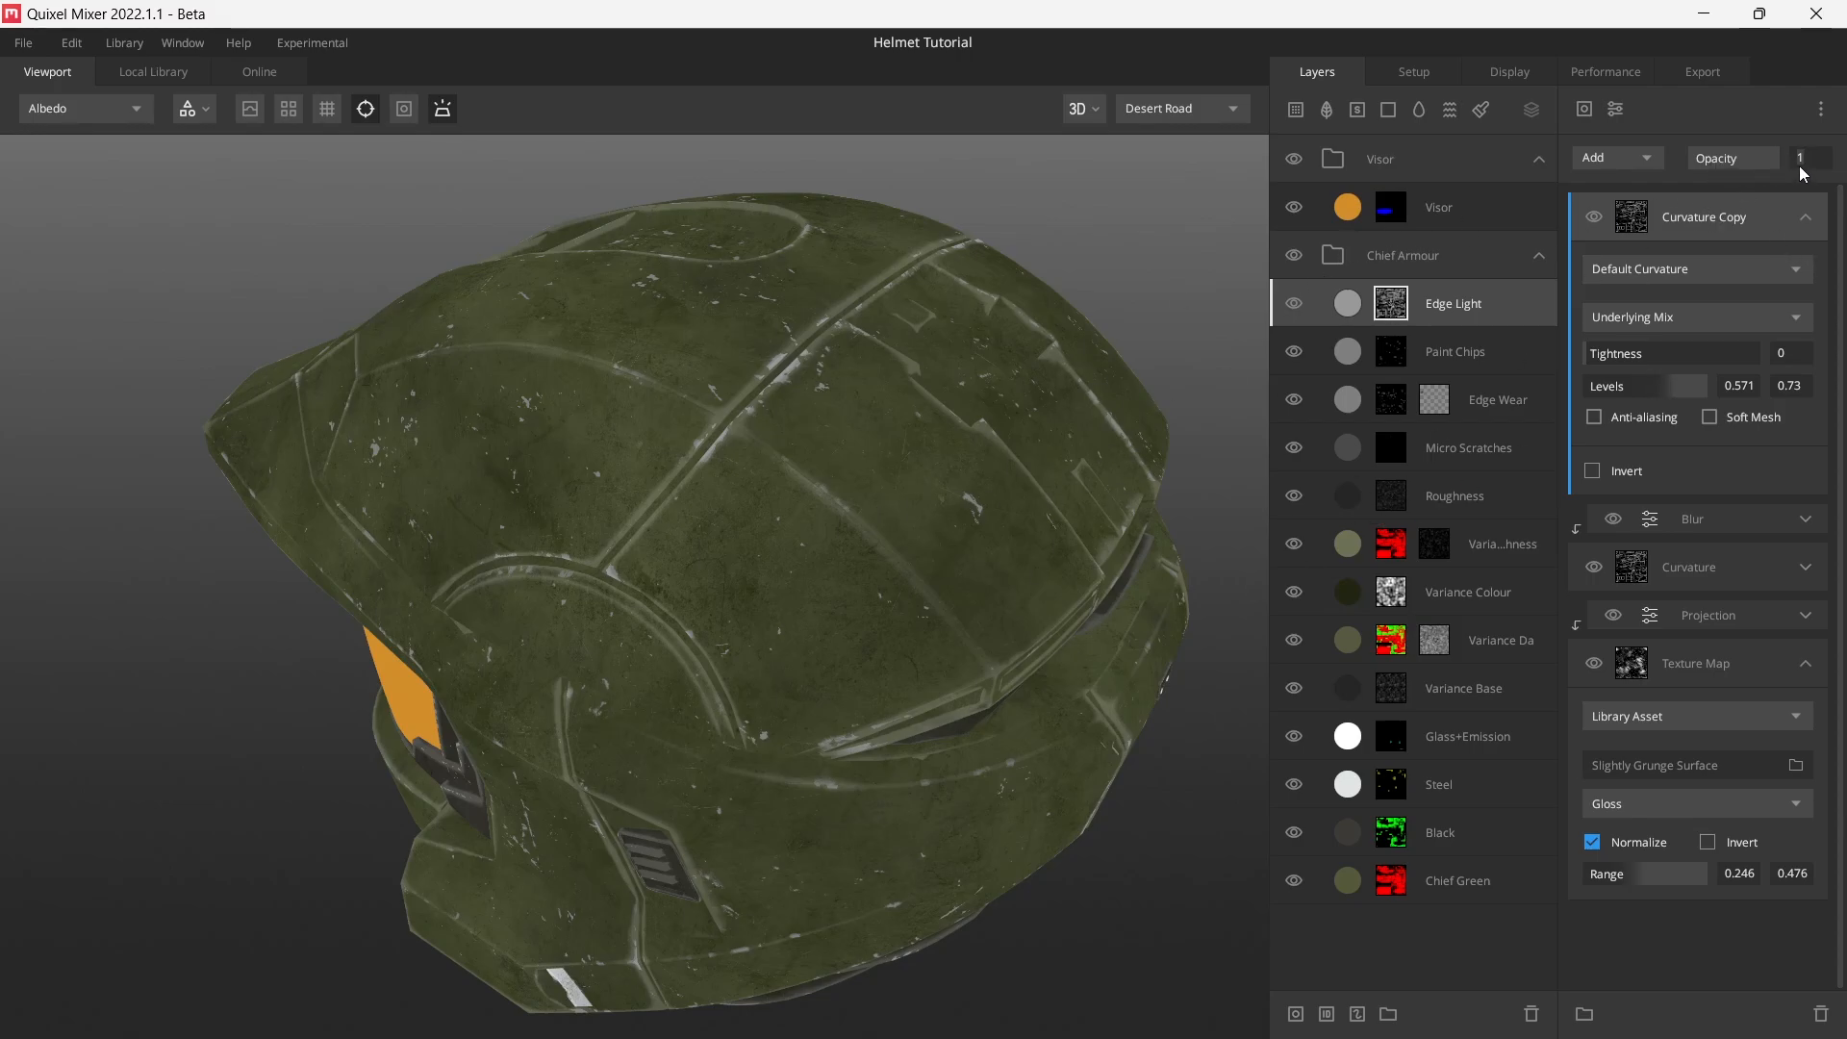
pyautogui.write('0.05')
pyautogui.press('Return')
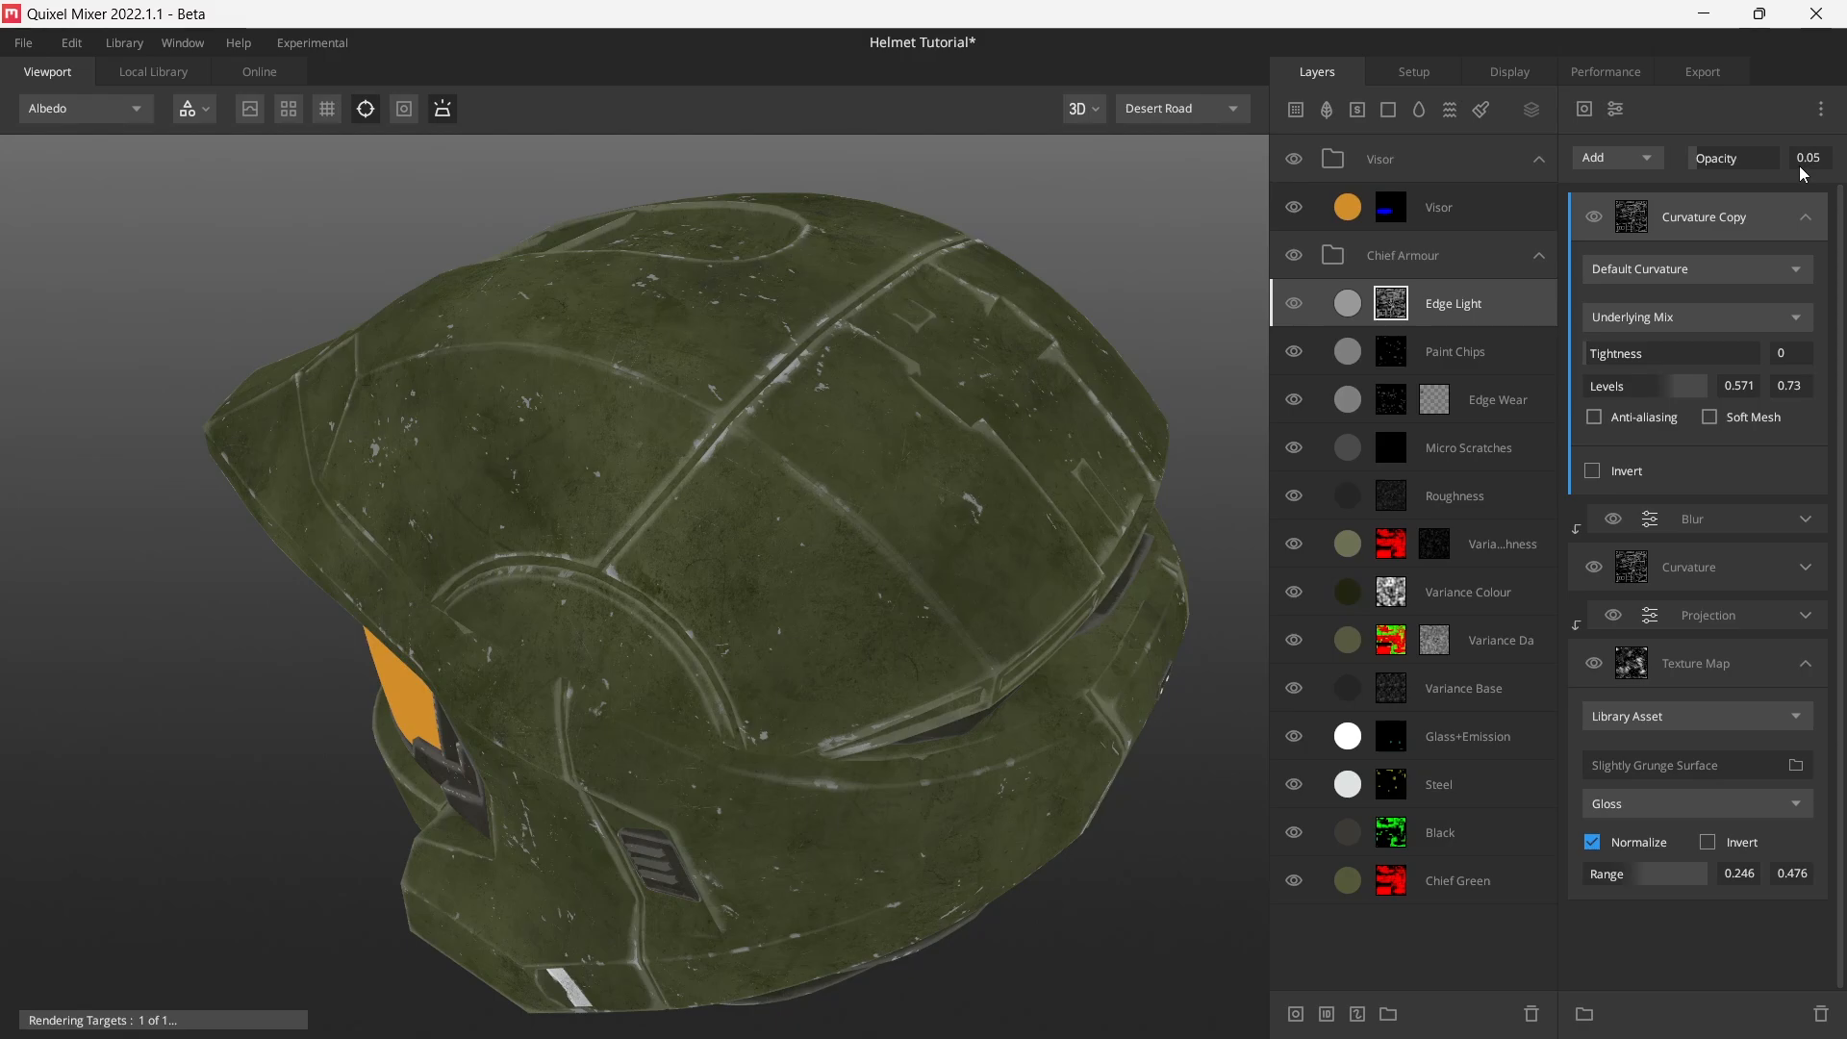
# - Preview the curvature copy at an opacity of 1 in the PBR Metalness view, and restore its opacity to 0.05
pyautogui.moveTo(889, 377); pyautogui.dragTo(644, 472)
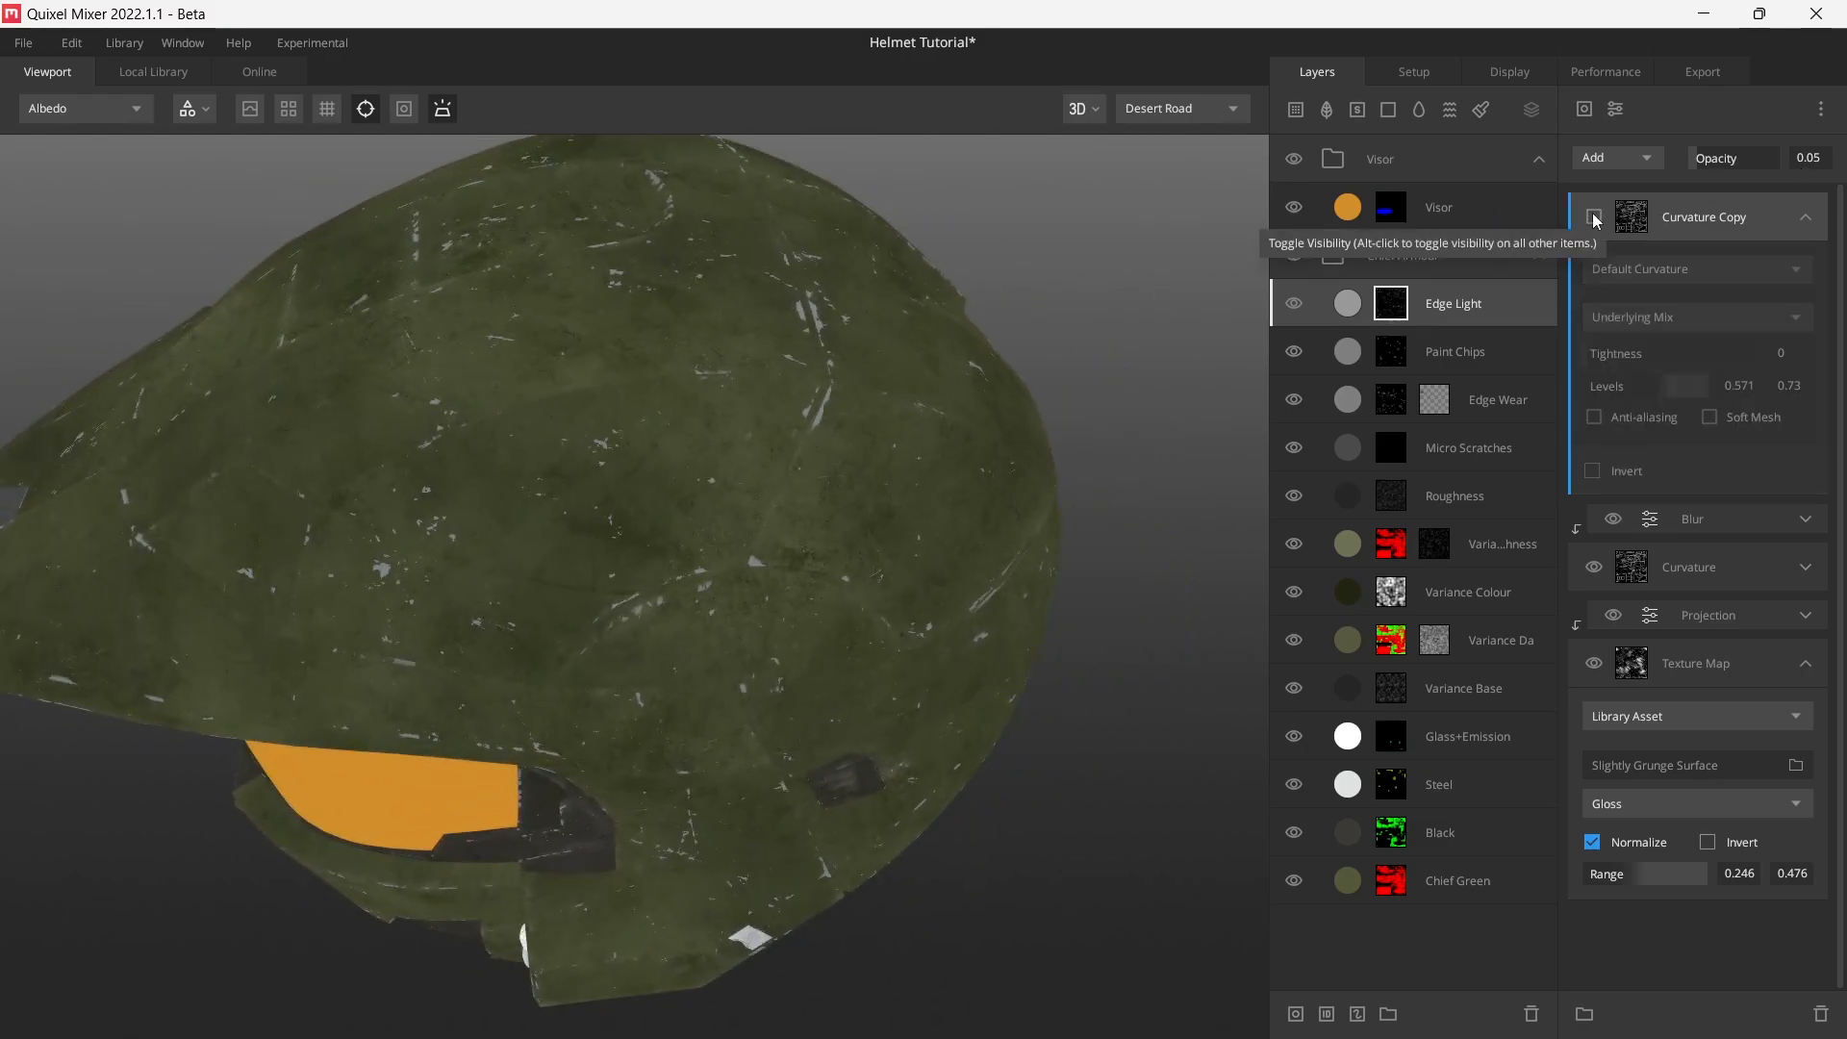
pyautogui.moveTo(758, 427); pyautogui.dragTo(789, 535)
pyautogui.press('1')
pyautogui.moveTo(1703, 158); pyautogui.dragTo(1786, 159)
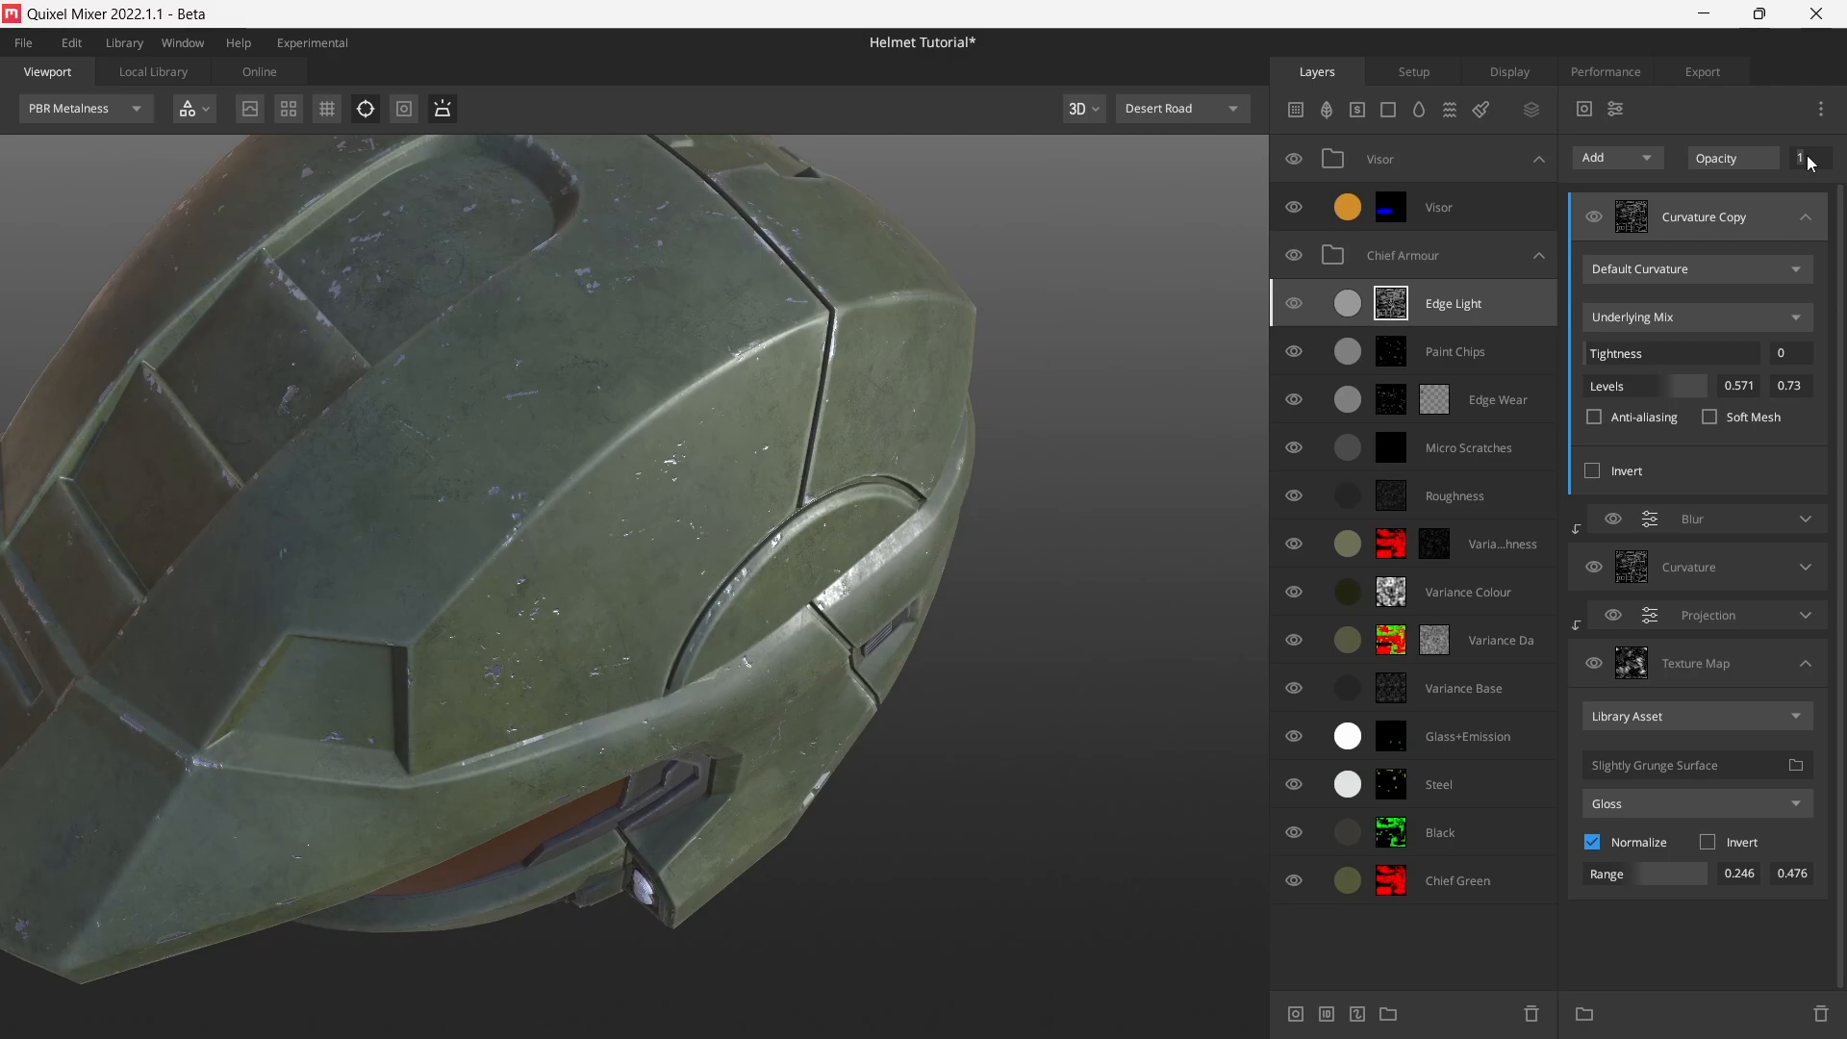
pyautogui.write('0.05')
pyautogui.press('Return')
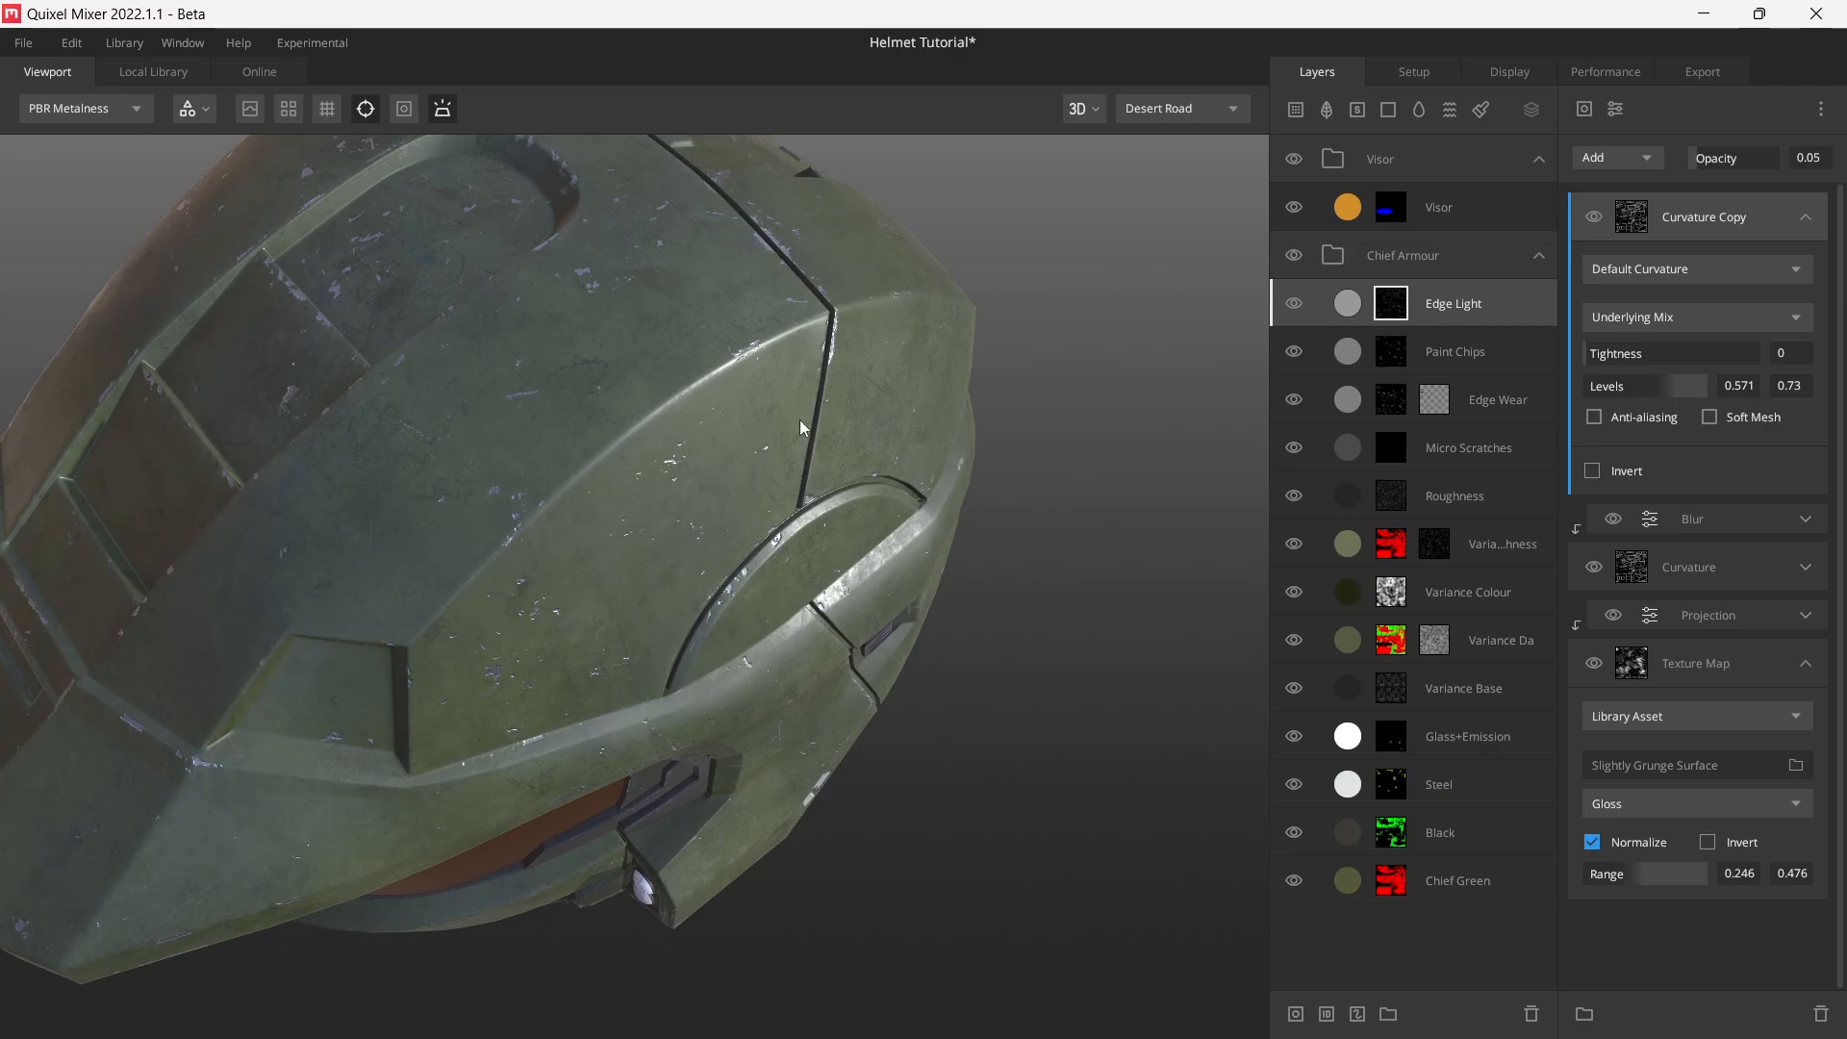
# - Examine the Edge Light effect on the helmet in the Albedo, Layer Mask and PBR Metalness views, toggling the layer's visibility for comparison
pyautogui.press('c')
pyautogui.press('c')
pyautogui.press('c')
pyautogui.moveTo(799, 420)
pyautogui.mouseDown()
pyautogui.moveTo(784, 458)
pyautogui.moveTo(685, 442)
pyautogui.moveTo(771, 475)
pyautogui.moveTo(752, 530)
pyautogui.moveTo(980, 448)
pyautogui.mouseUp()
pyautogui.press('m')
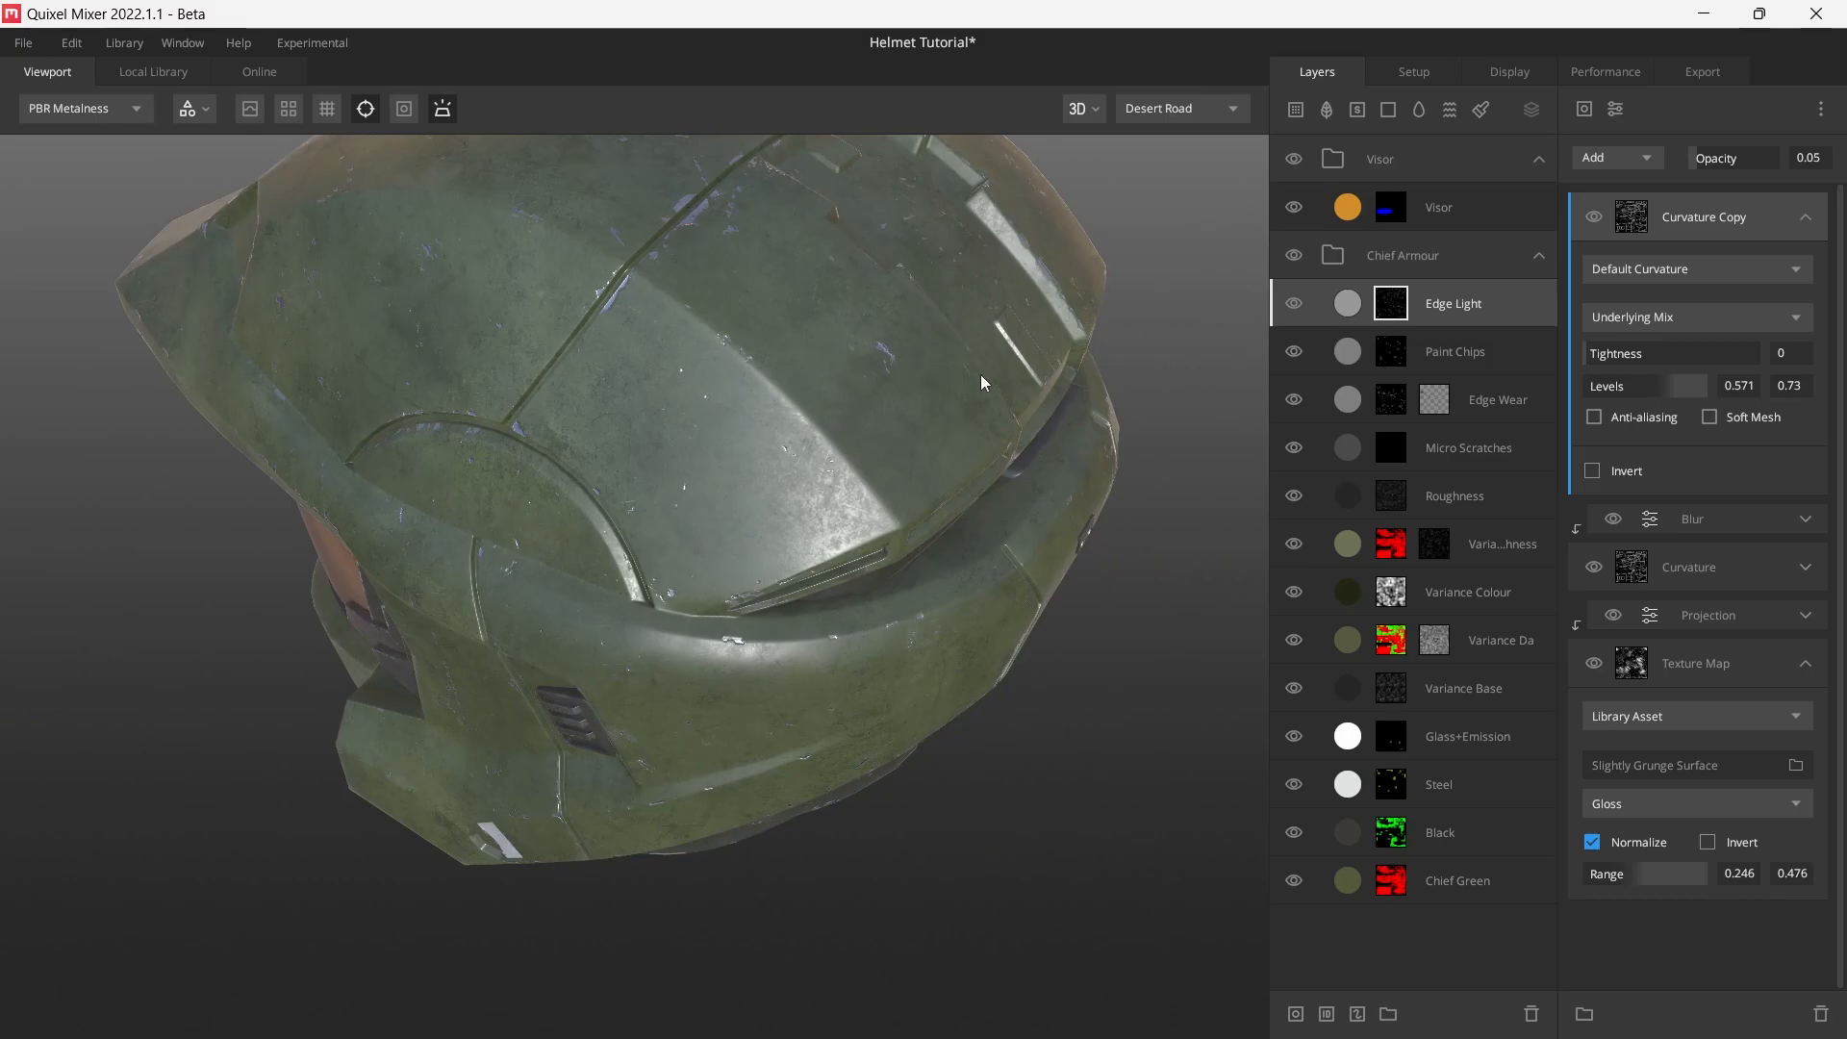
pyautogui.moveTo(981, 382); pyautogui.dragTo(997, 386)
pyautogui.press('c')
pyautogui.press('l')
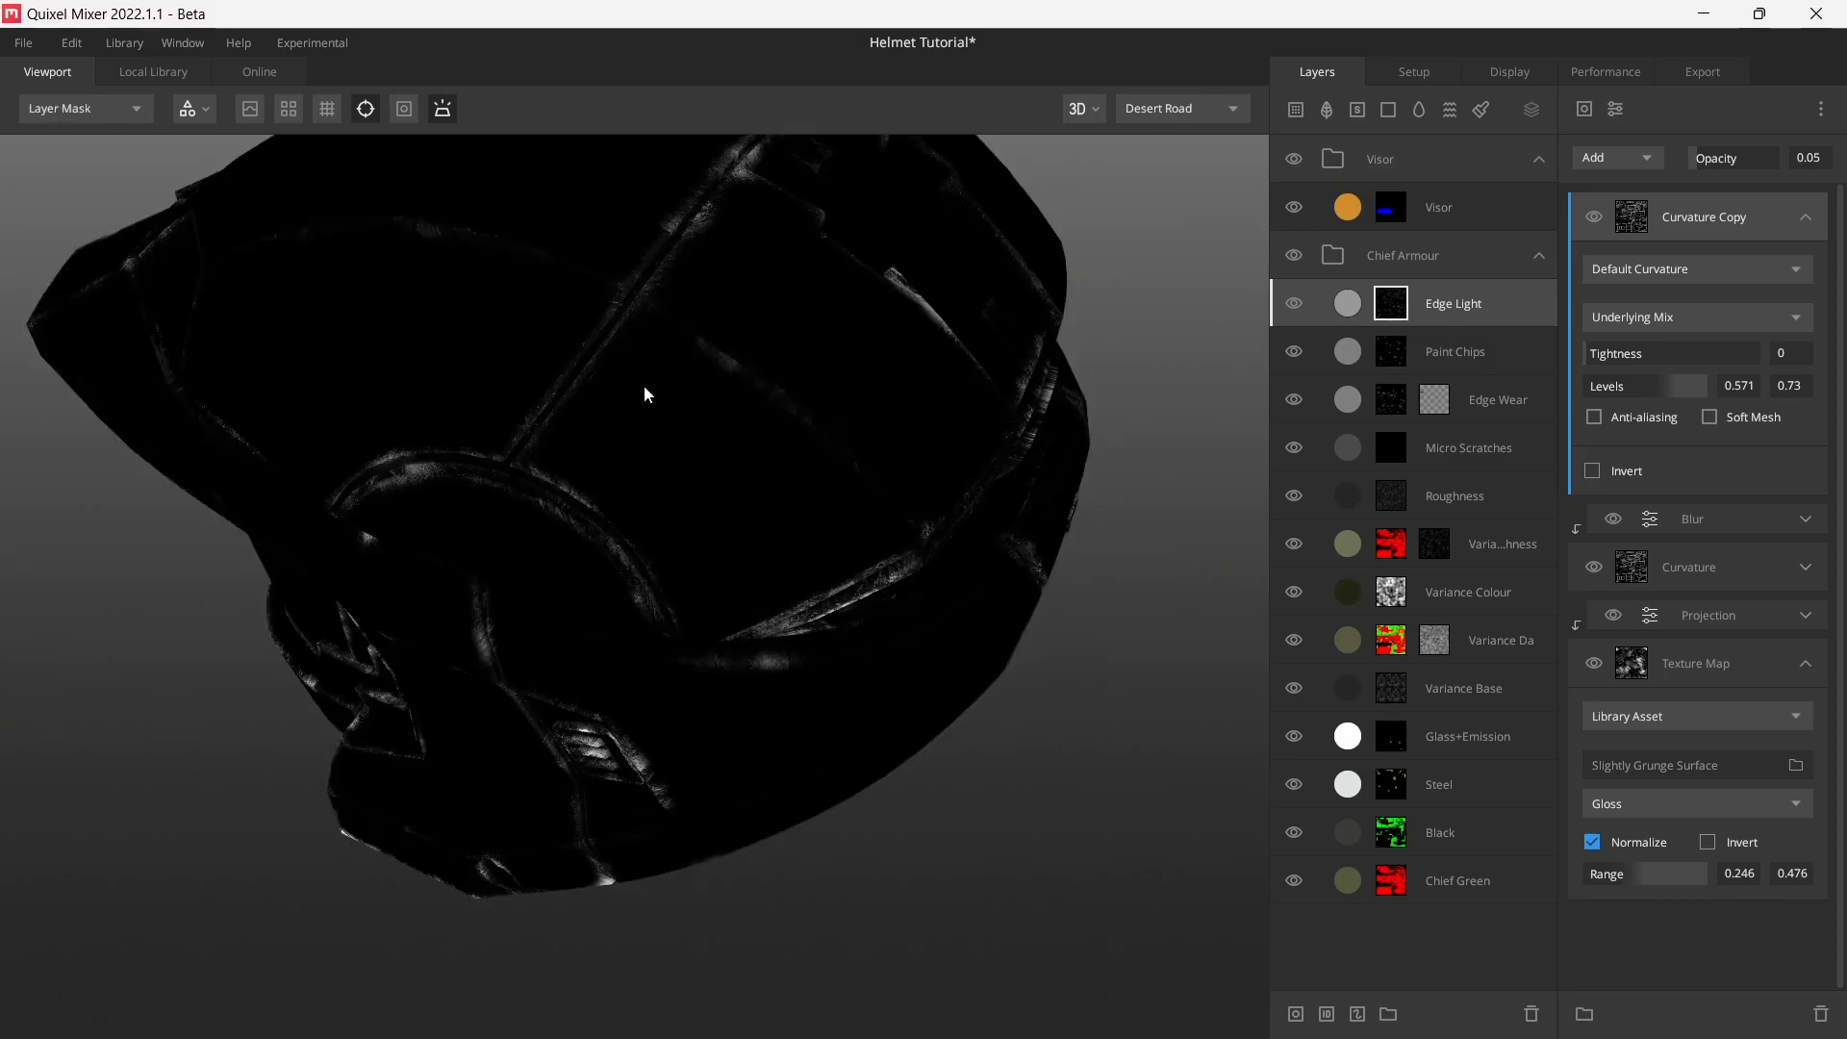
pyautogui.moveTo(644, 385); pyautogui.dragTo(479, 563)
pyautogui.press('m')
pyautogui.scroll(3, 558, 553)
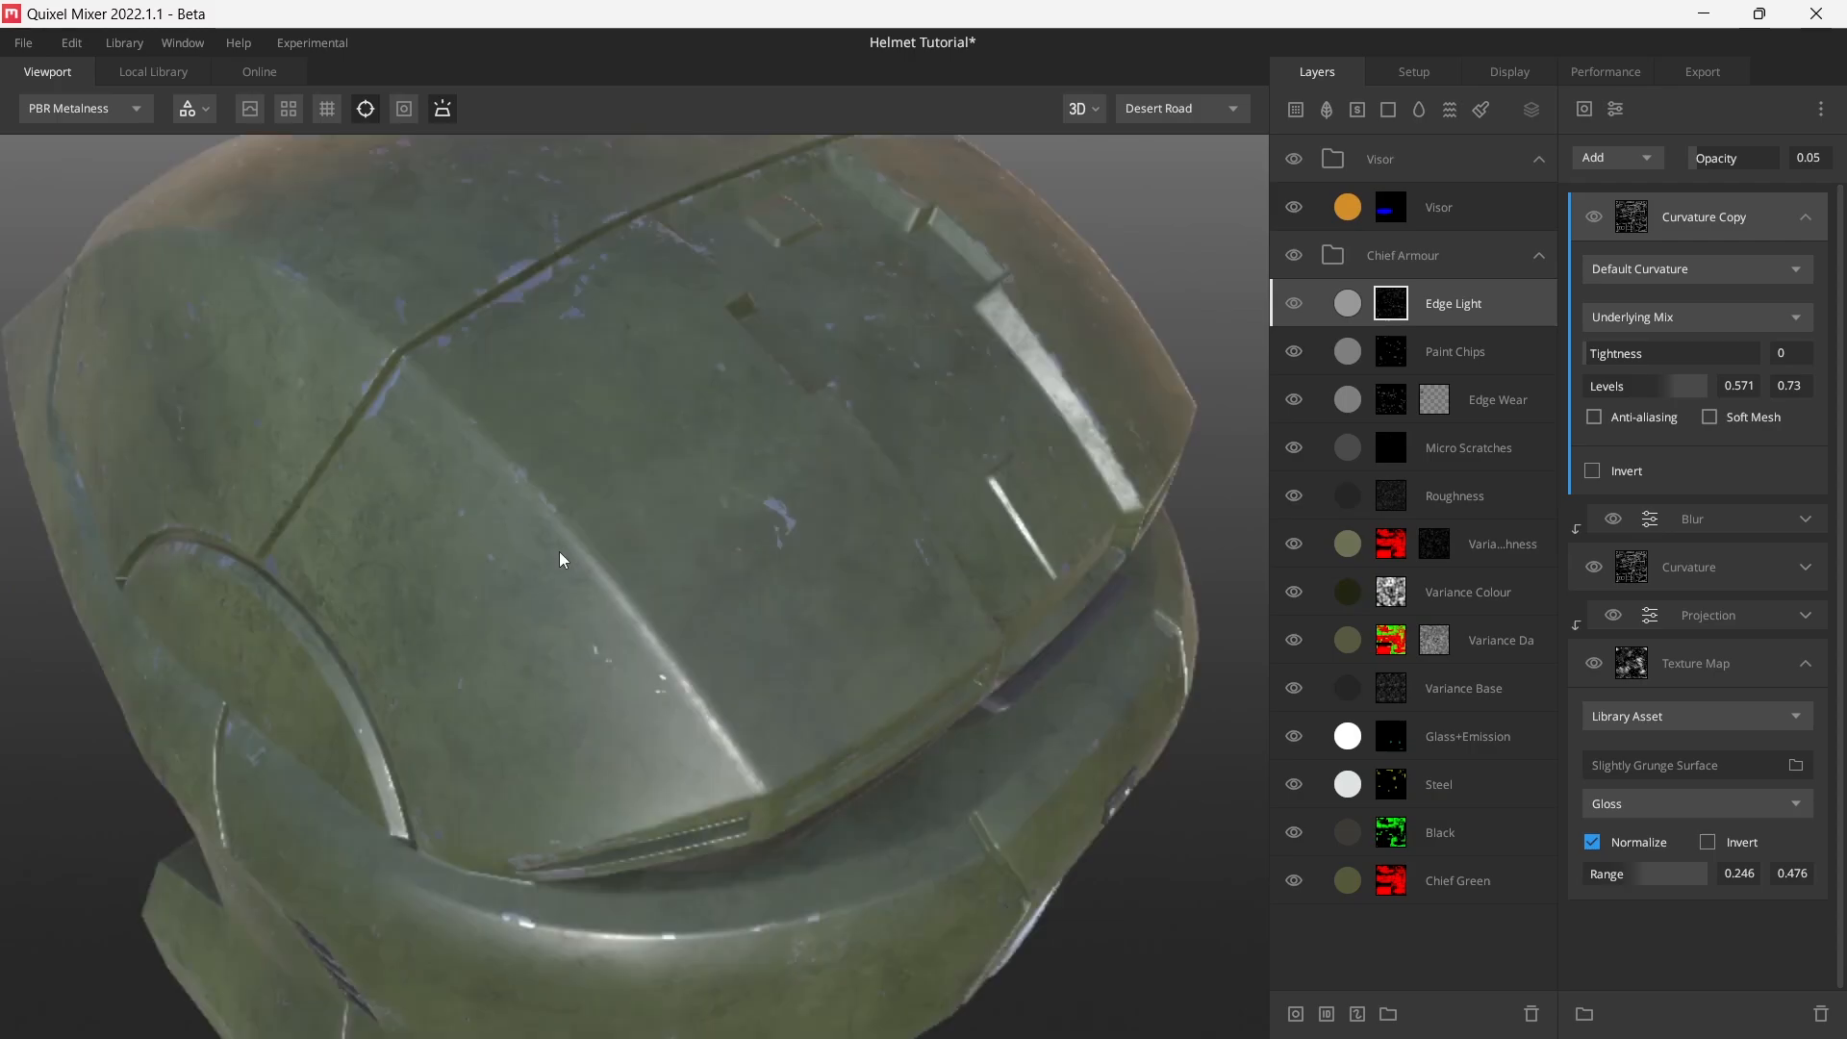
pyautogui.click(1294, 312)
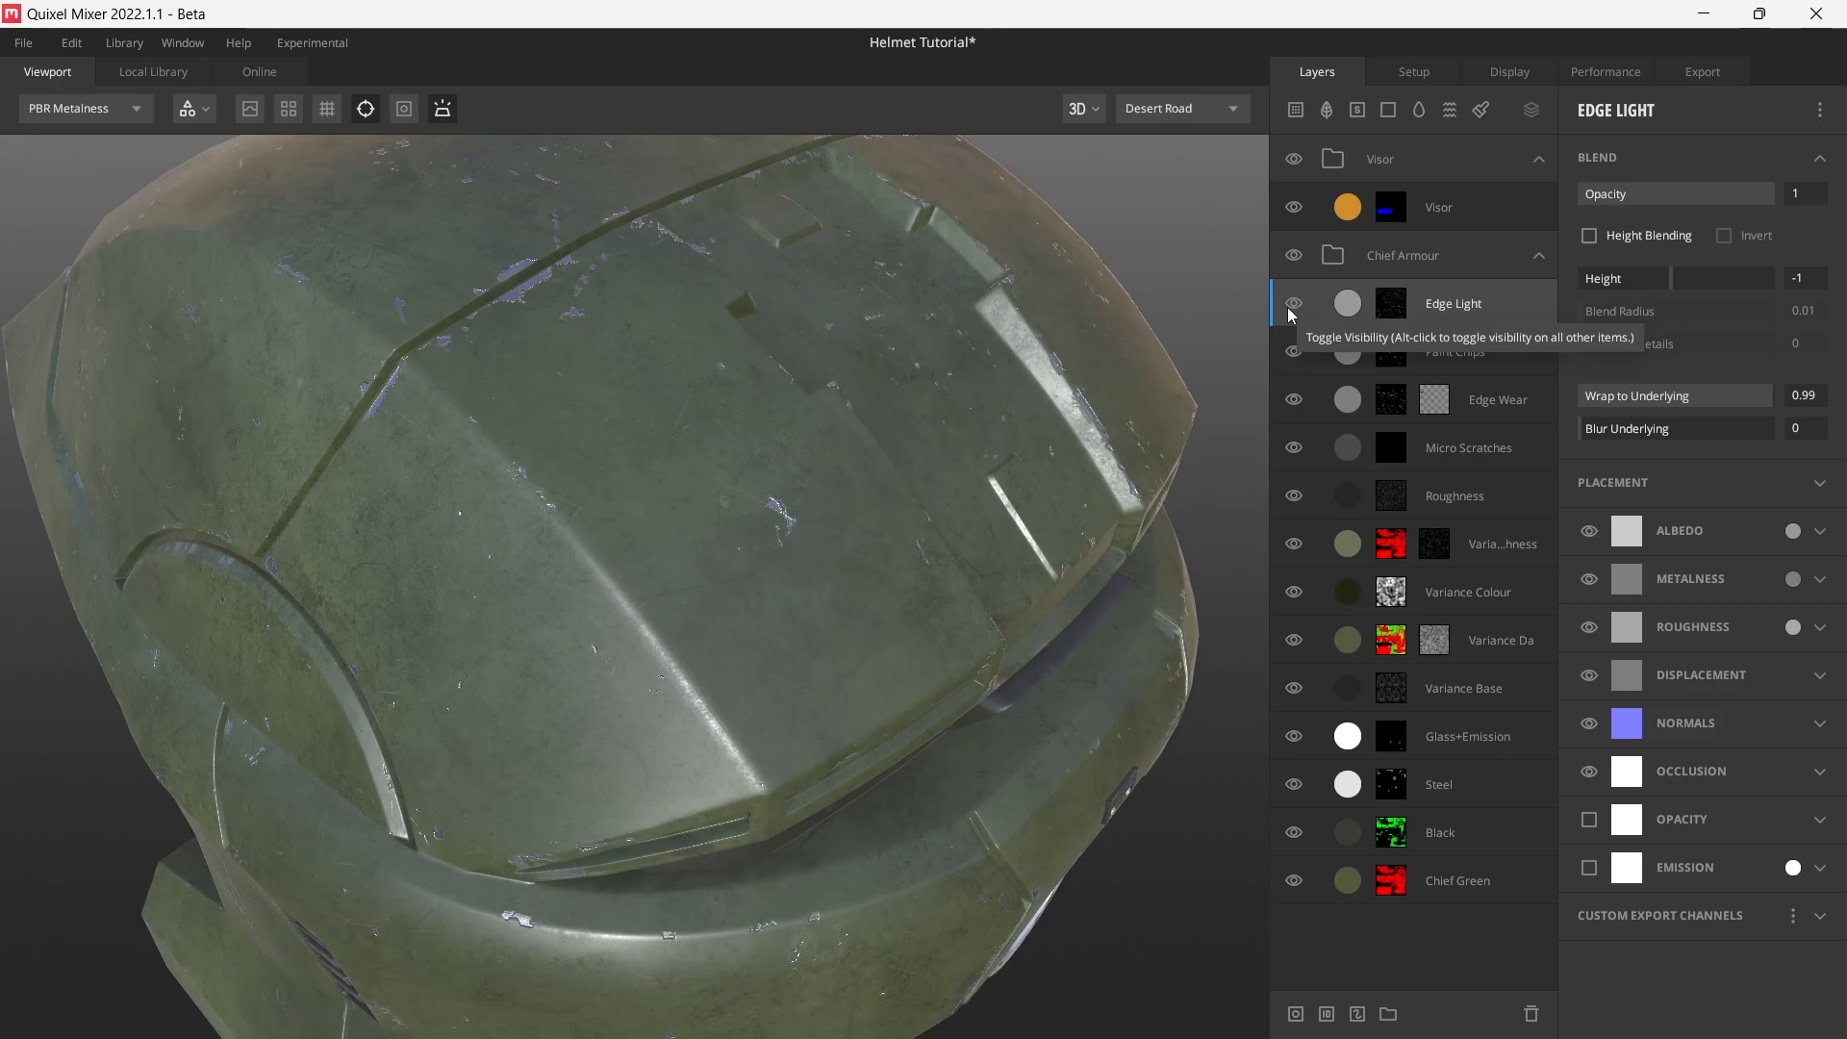
# - Compare the helmet's upper armour panels with the Edge Light layer hidden and shown
pyautogui.moveTo(552, 517); pyautogui.dragTo(785, 667)
pyautogui.click(1294, 306)
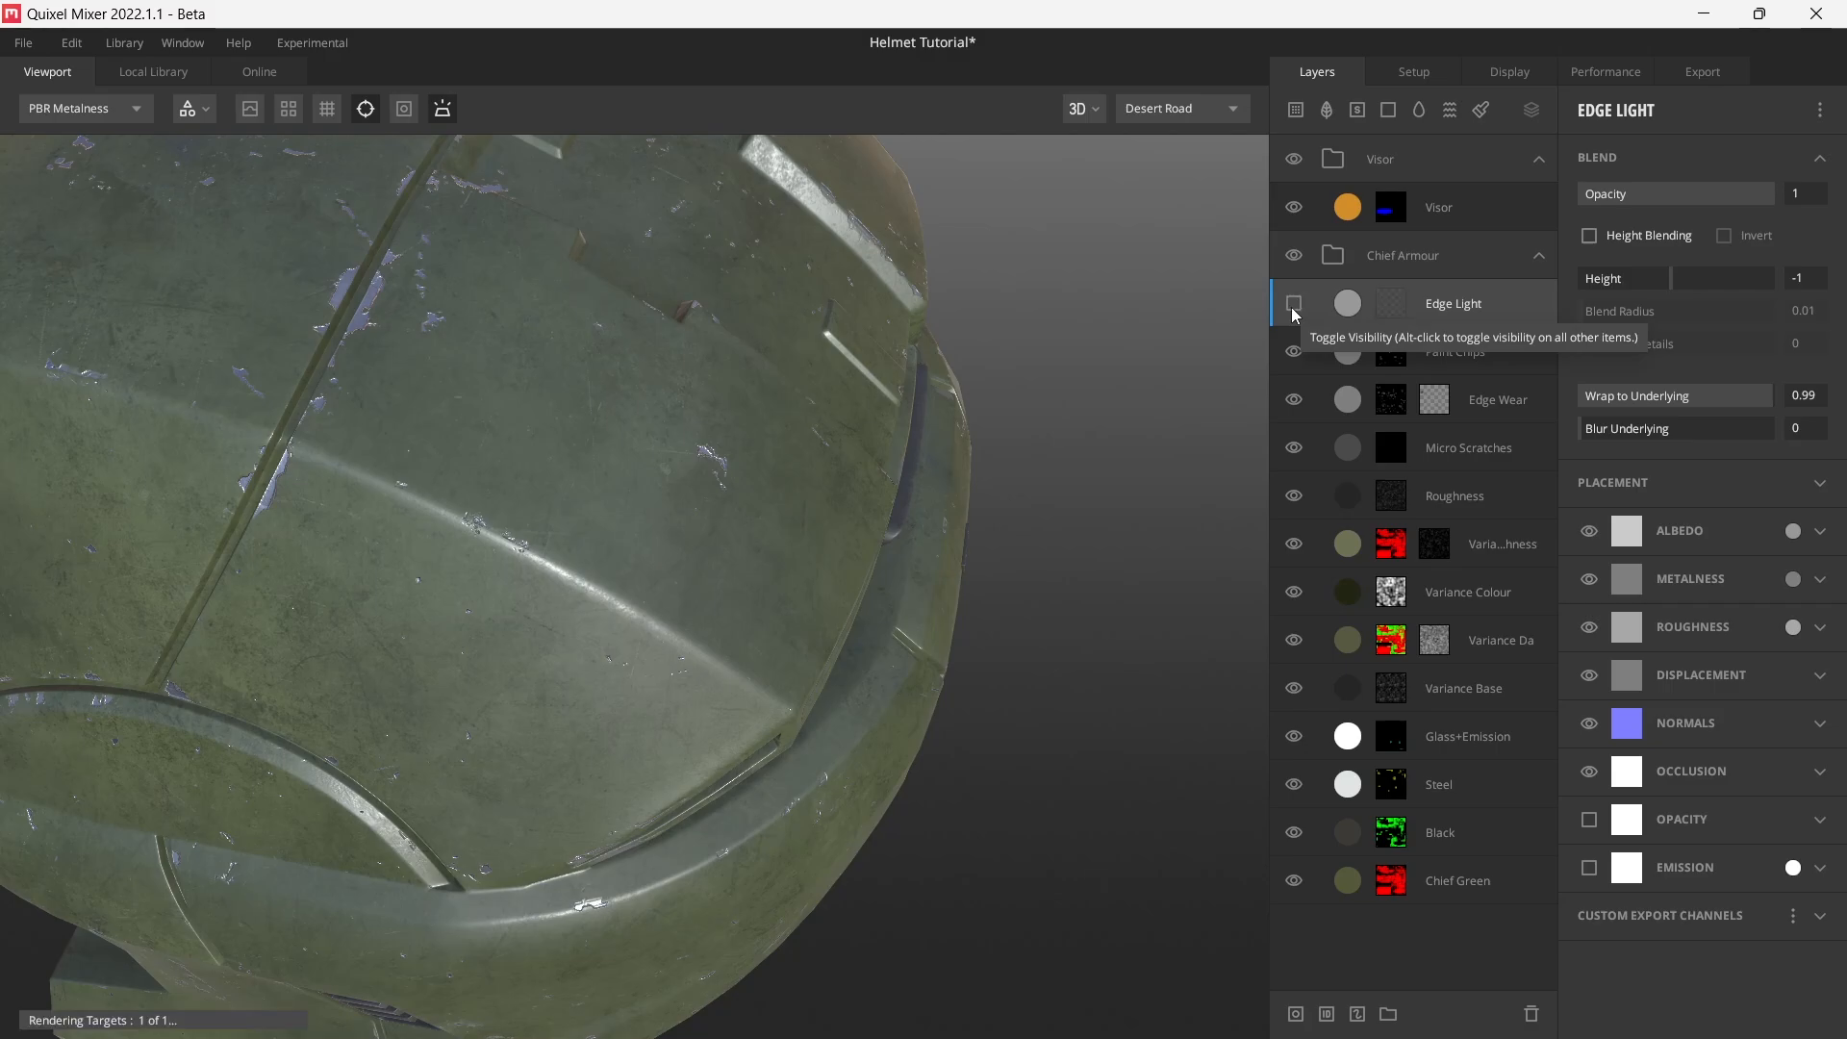
pyautogui.click(1295, 306)
pyautogui.moveTo(545, 505); pyautogui.dragTo(626, 546)
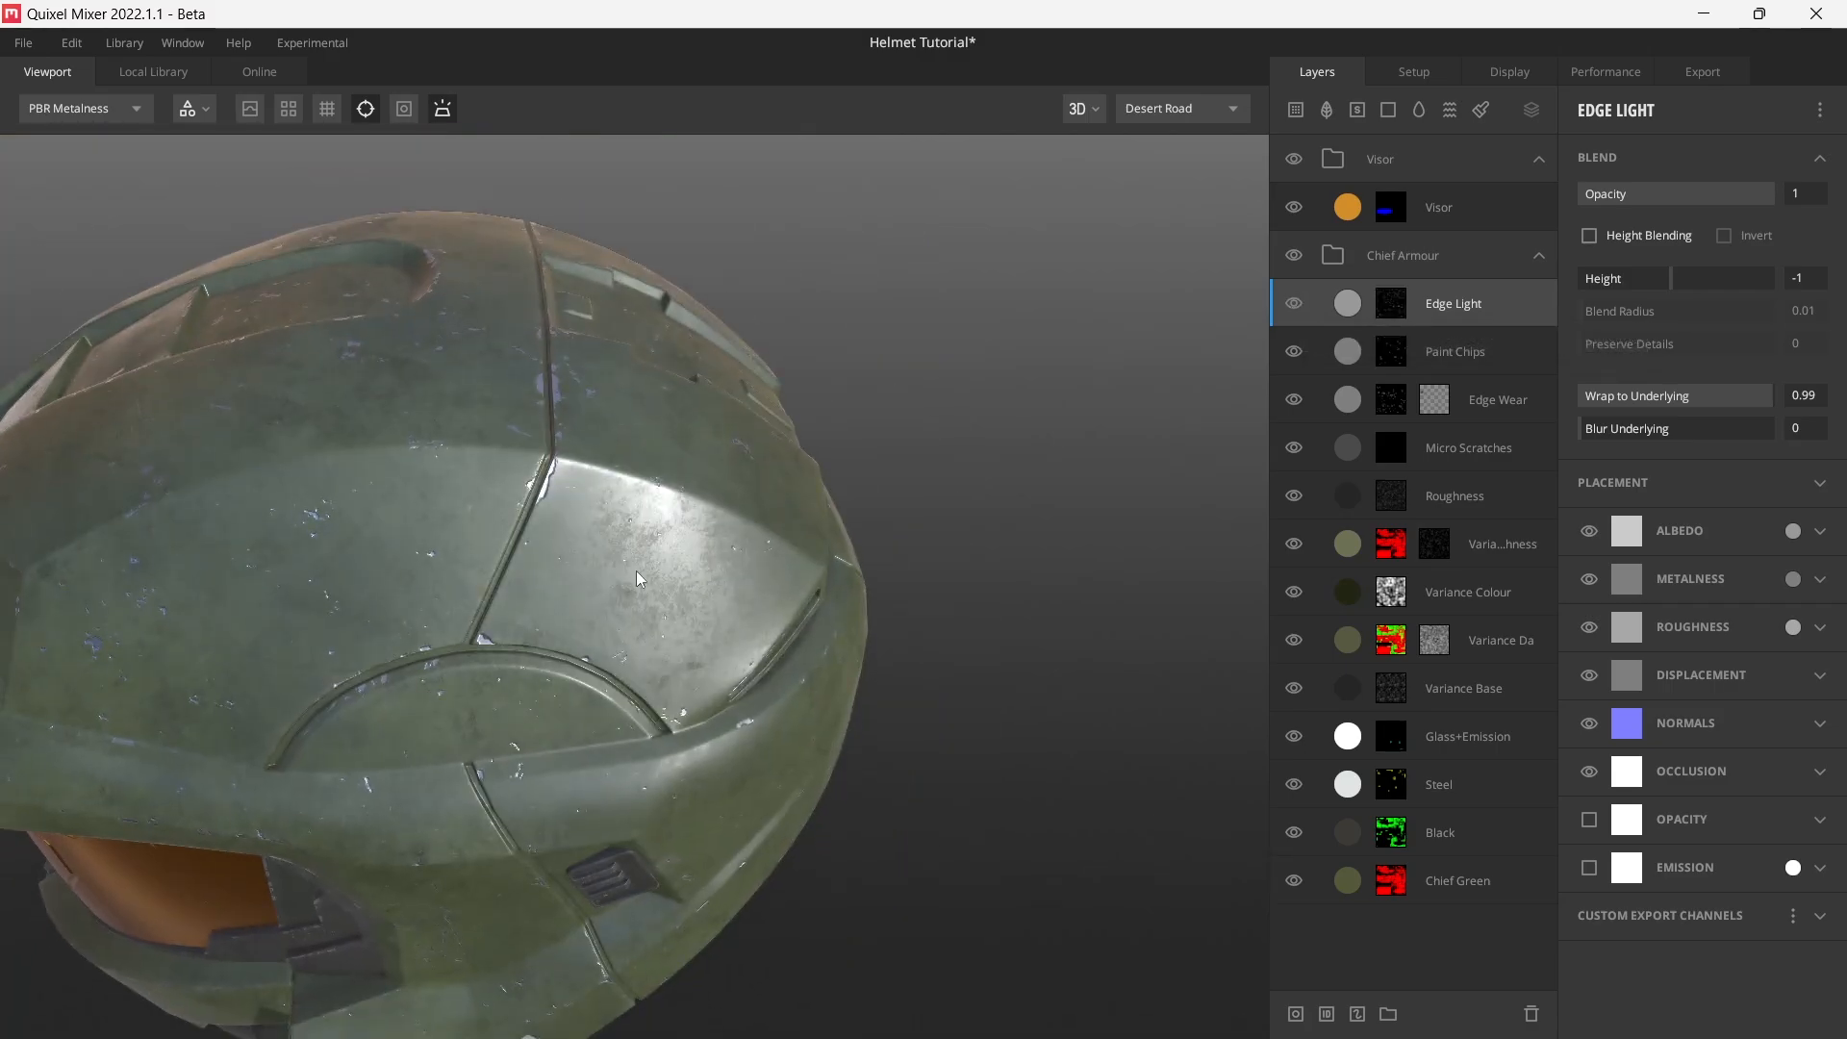
# - Add a Gradient Remap modifier above the curvature copy in the Edge Light mask, with range 0 to 0.27 and repeat 1
pyautogui.click(1386, 310)
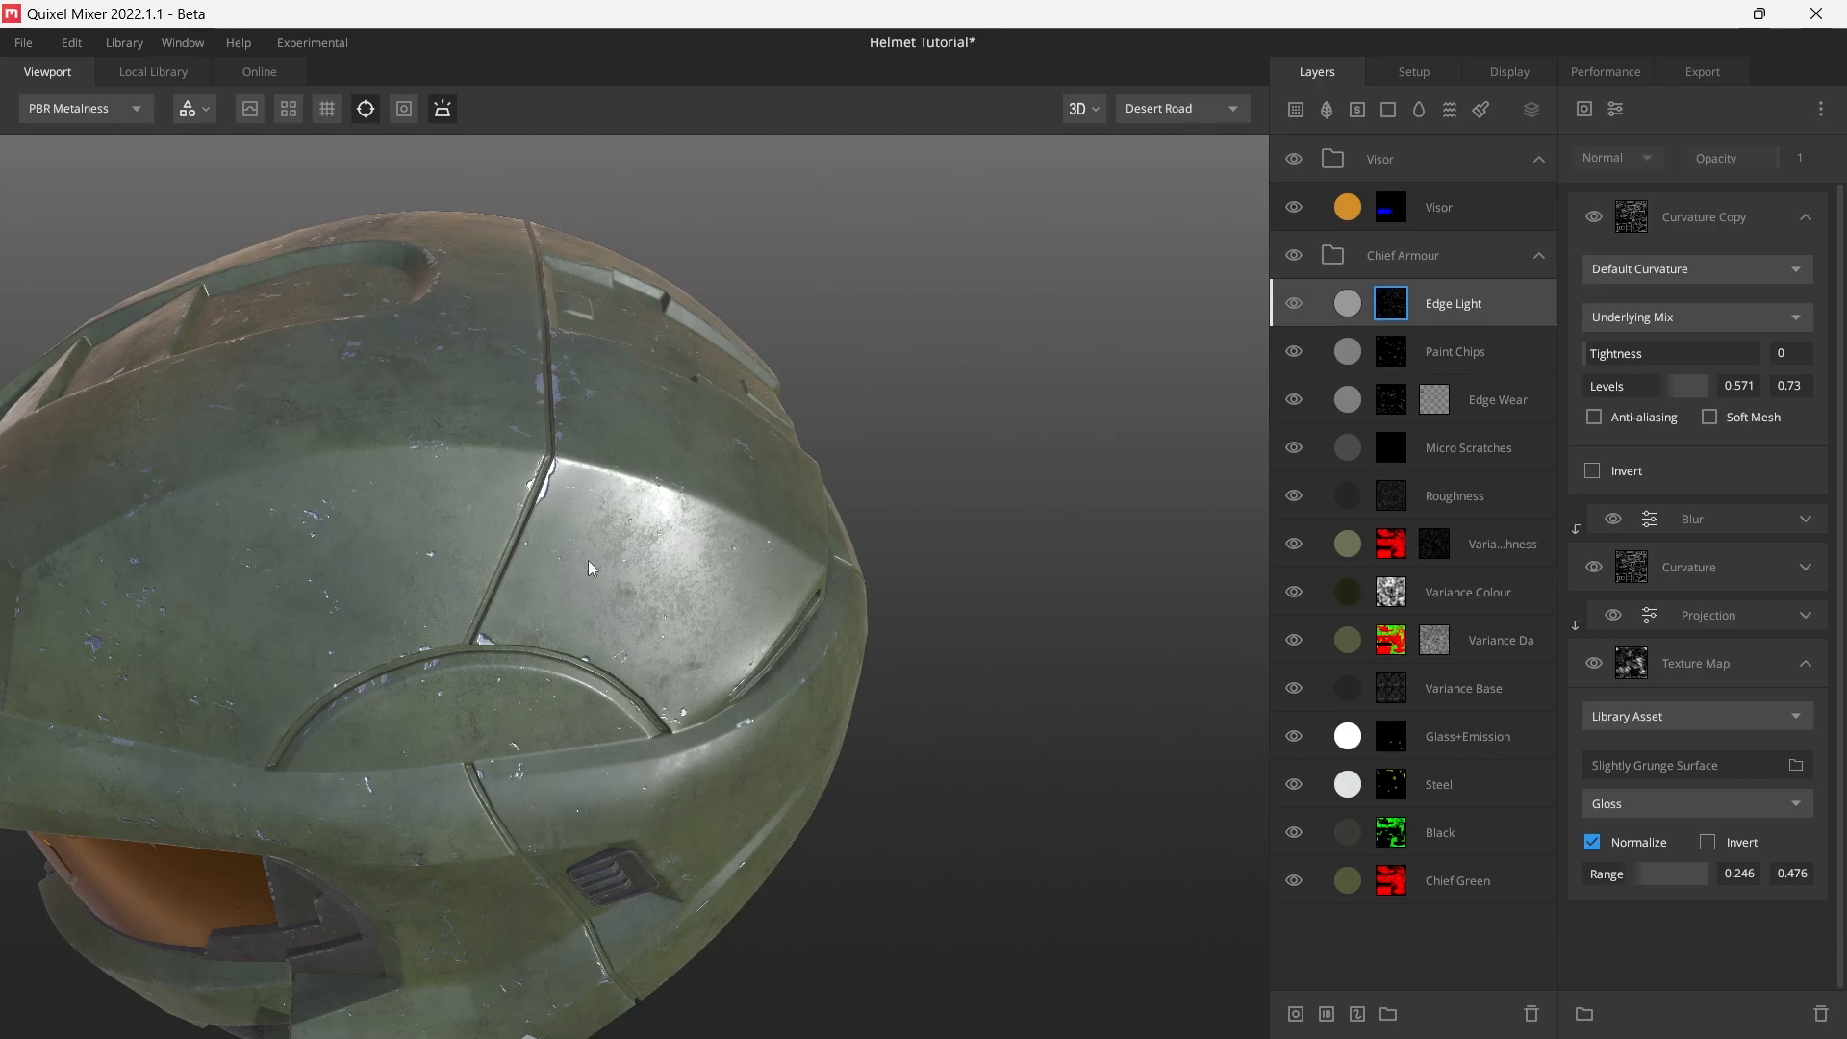
pyautogui.moveTo(551, 577); pyautogui.dragTo(597, 575)
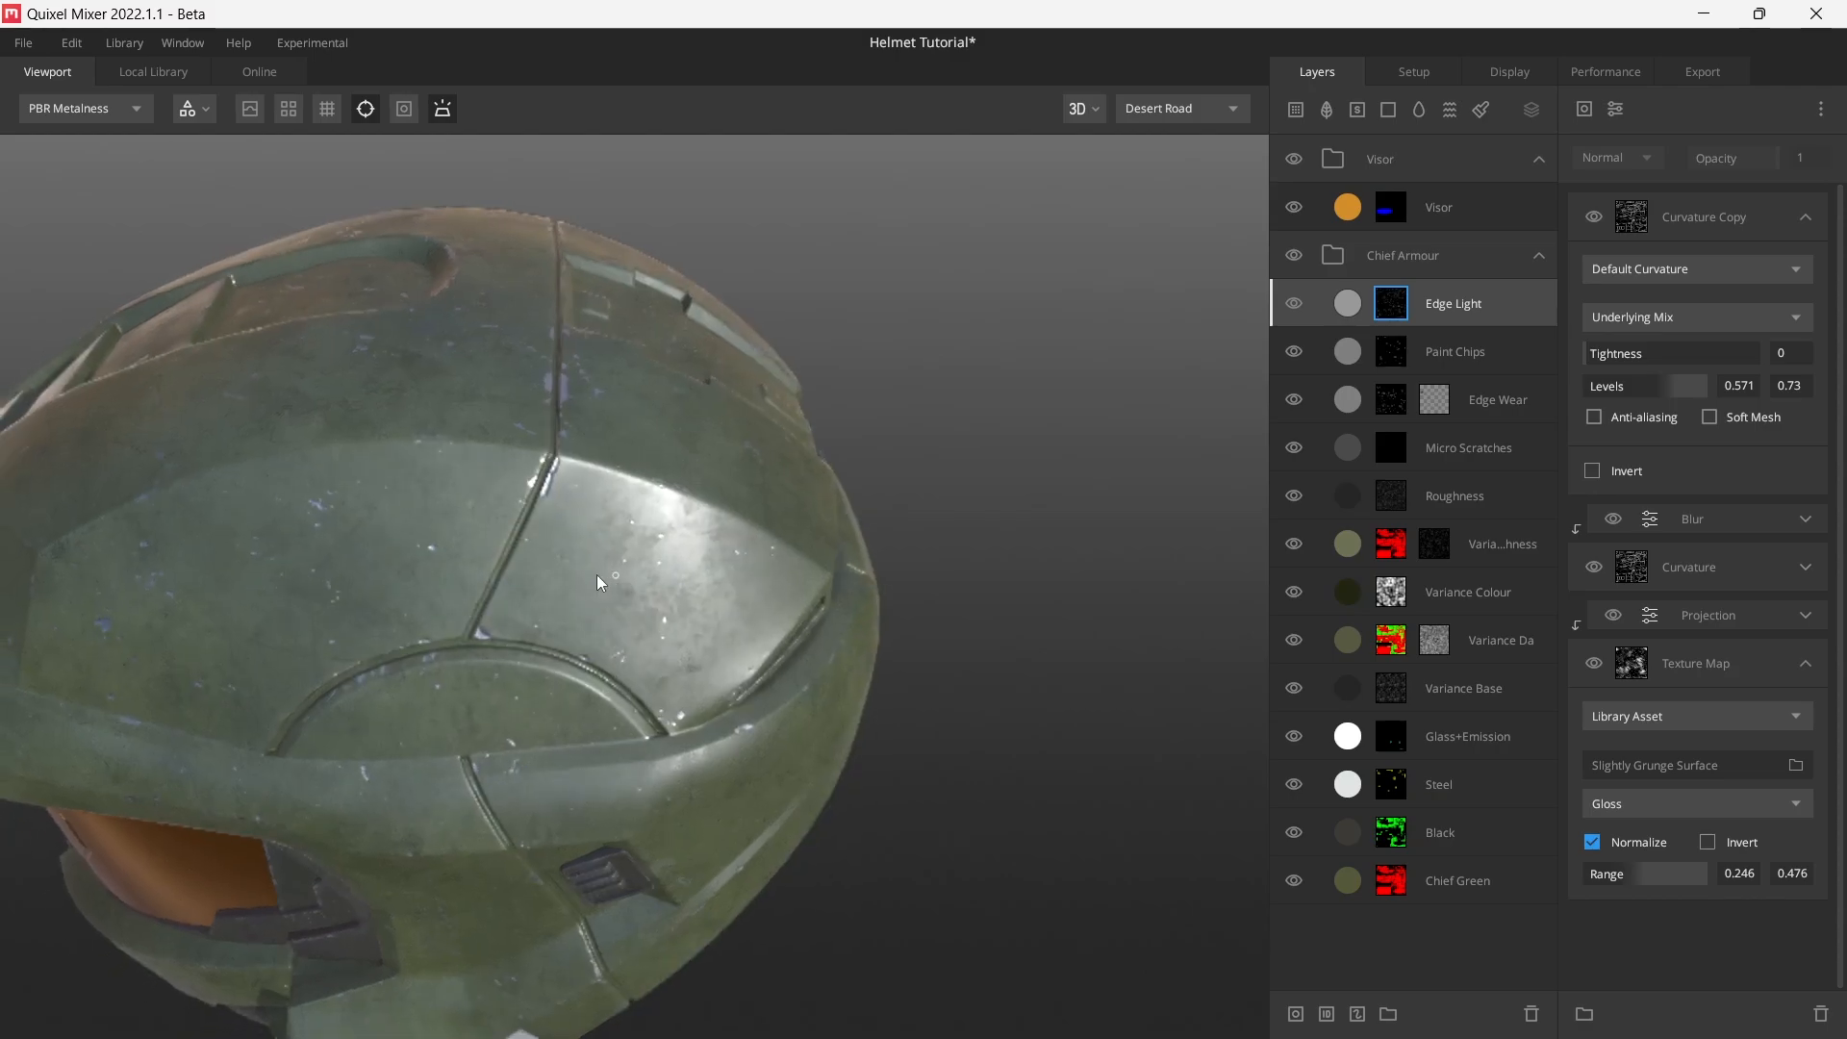
pyautogui.press('m')
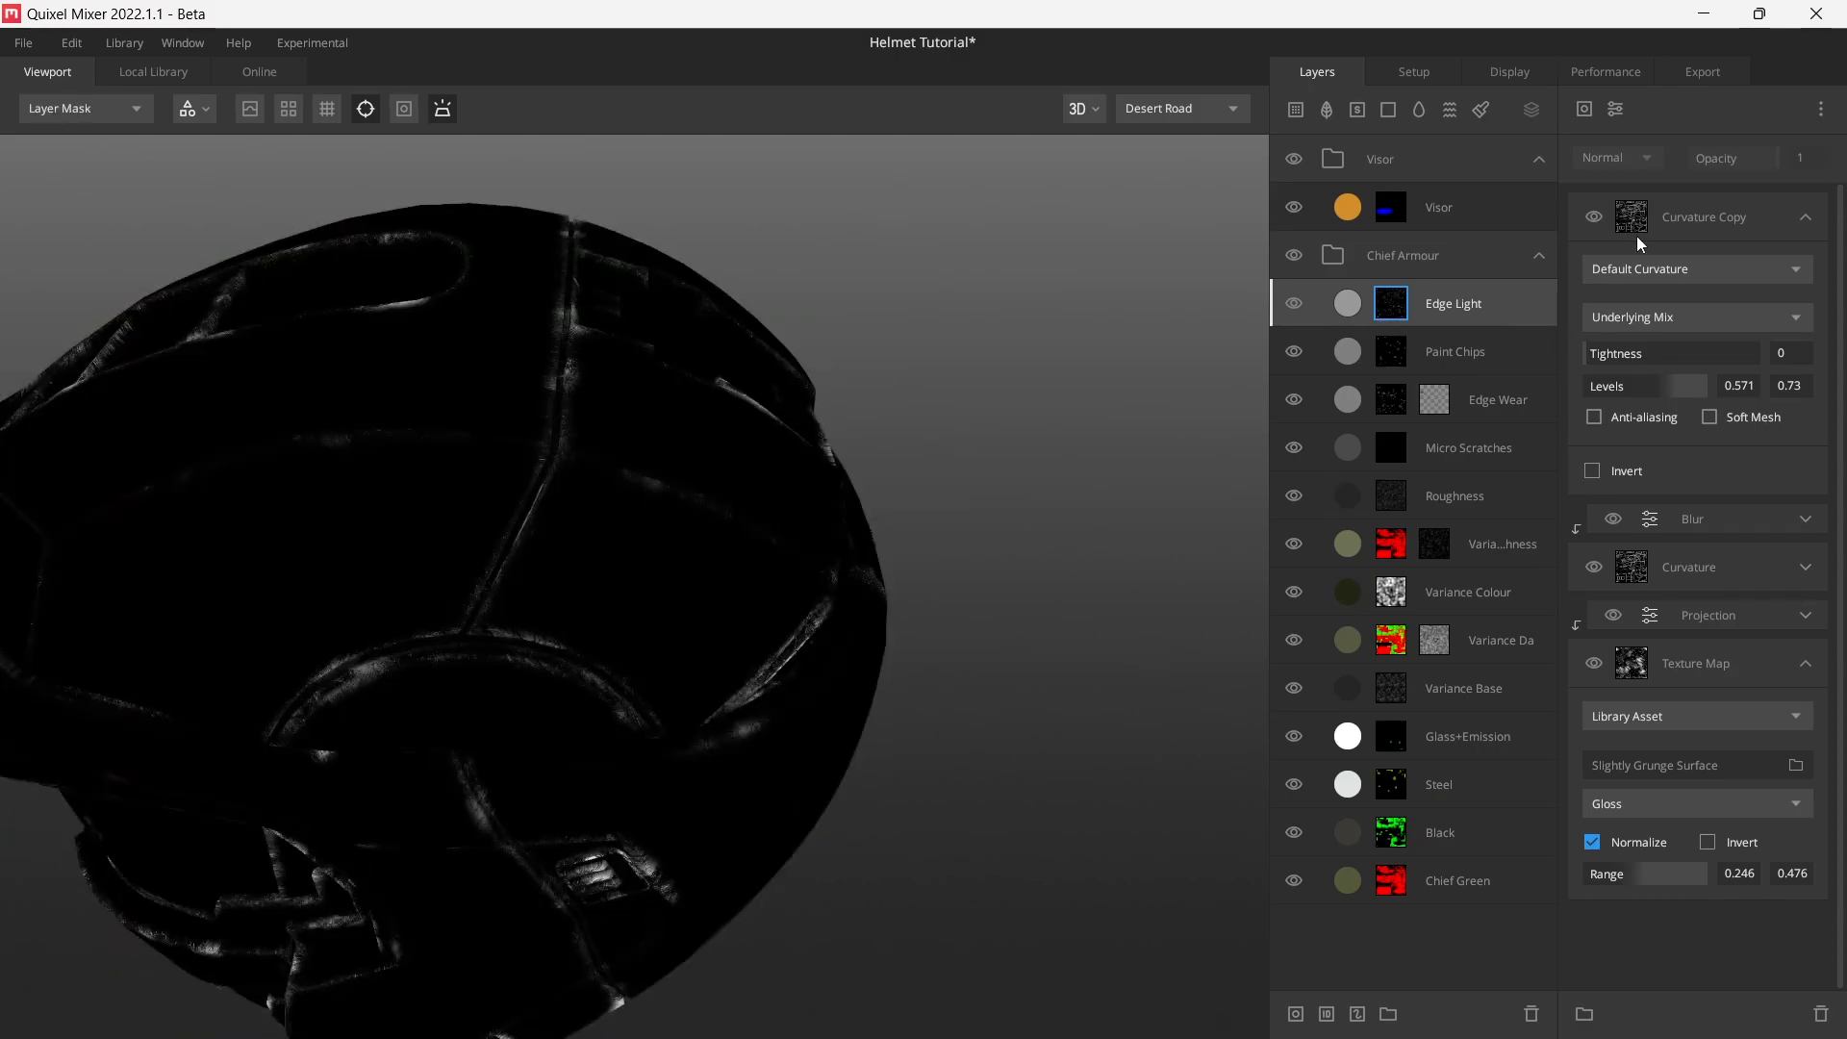
pyautogui.click(1804, 216)
pyautogui.click(1588, 108)
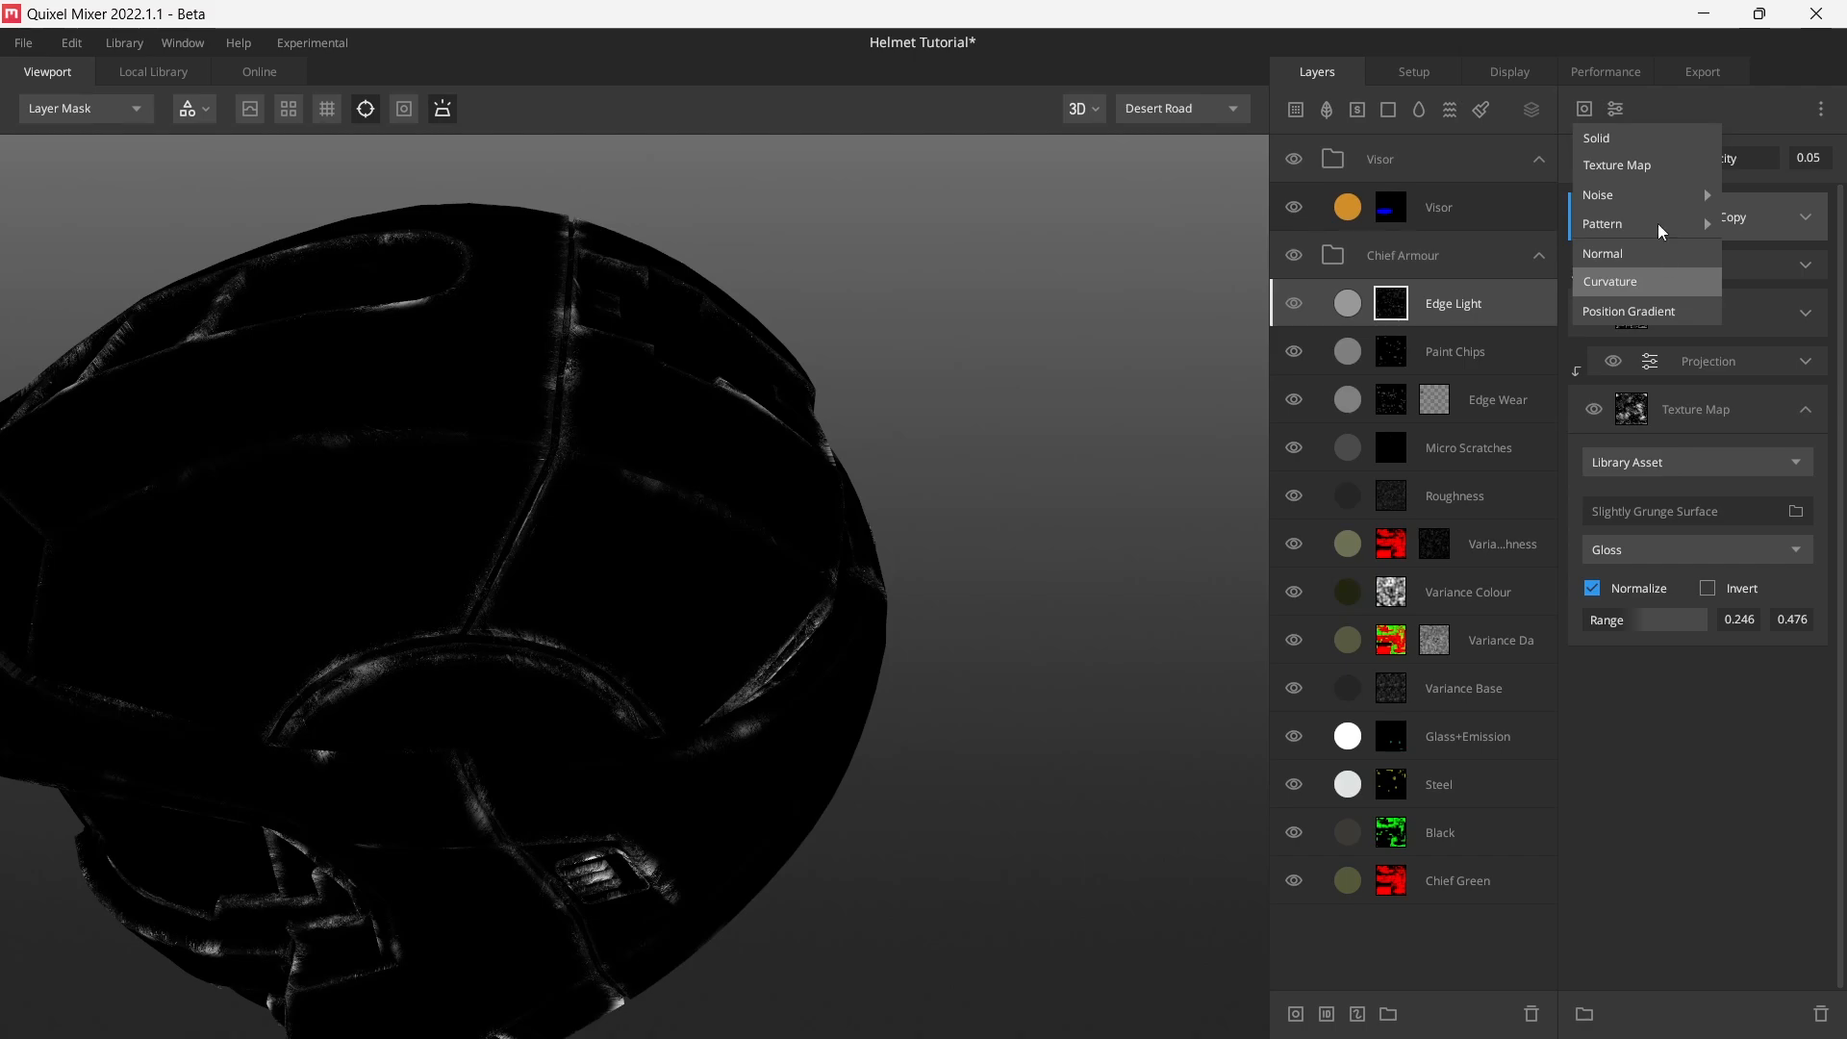
pyautogui.click(1616, 108)
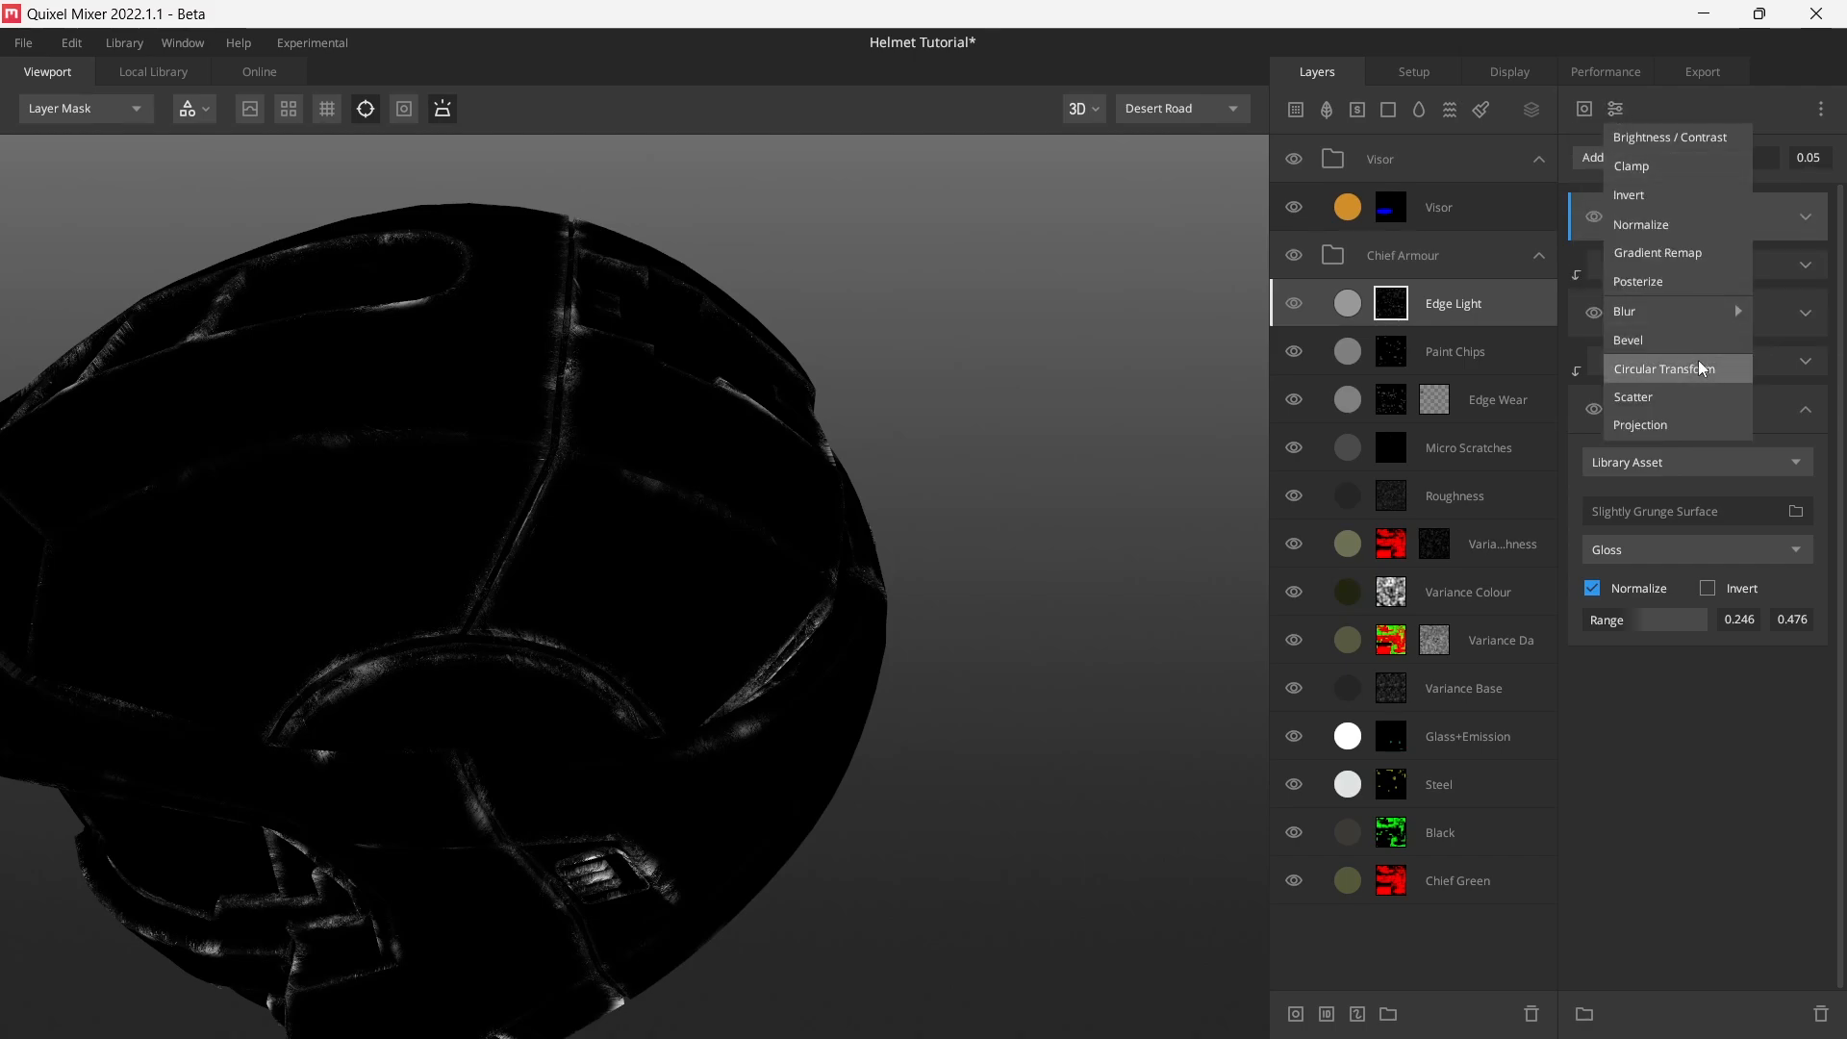
pyautogui.click(1677, 253)
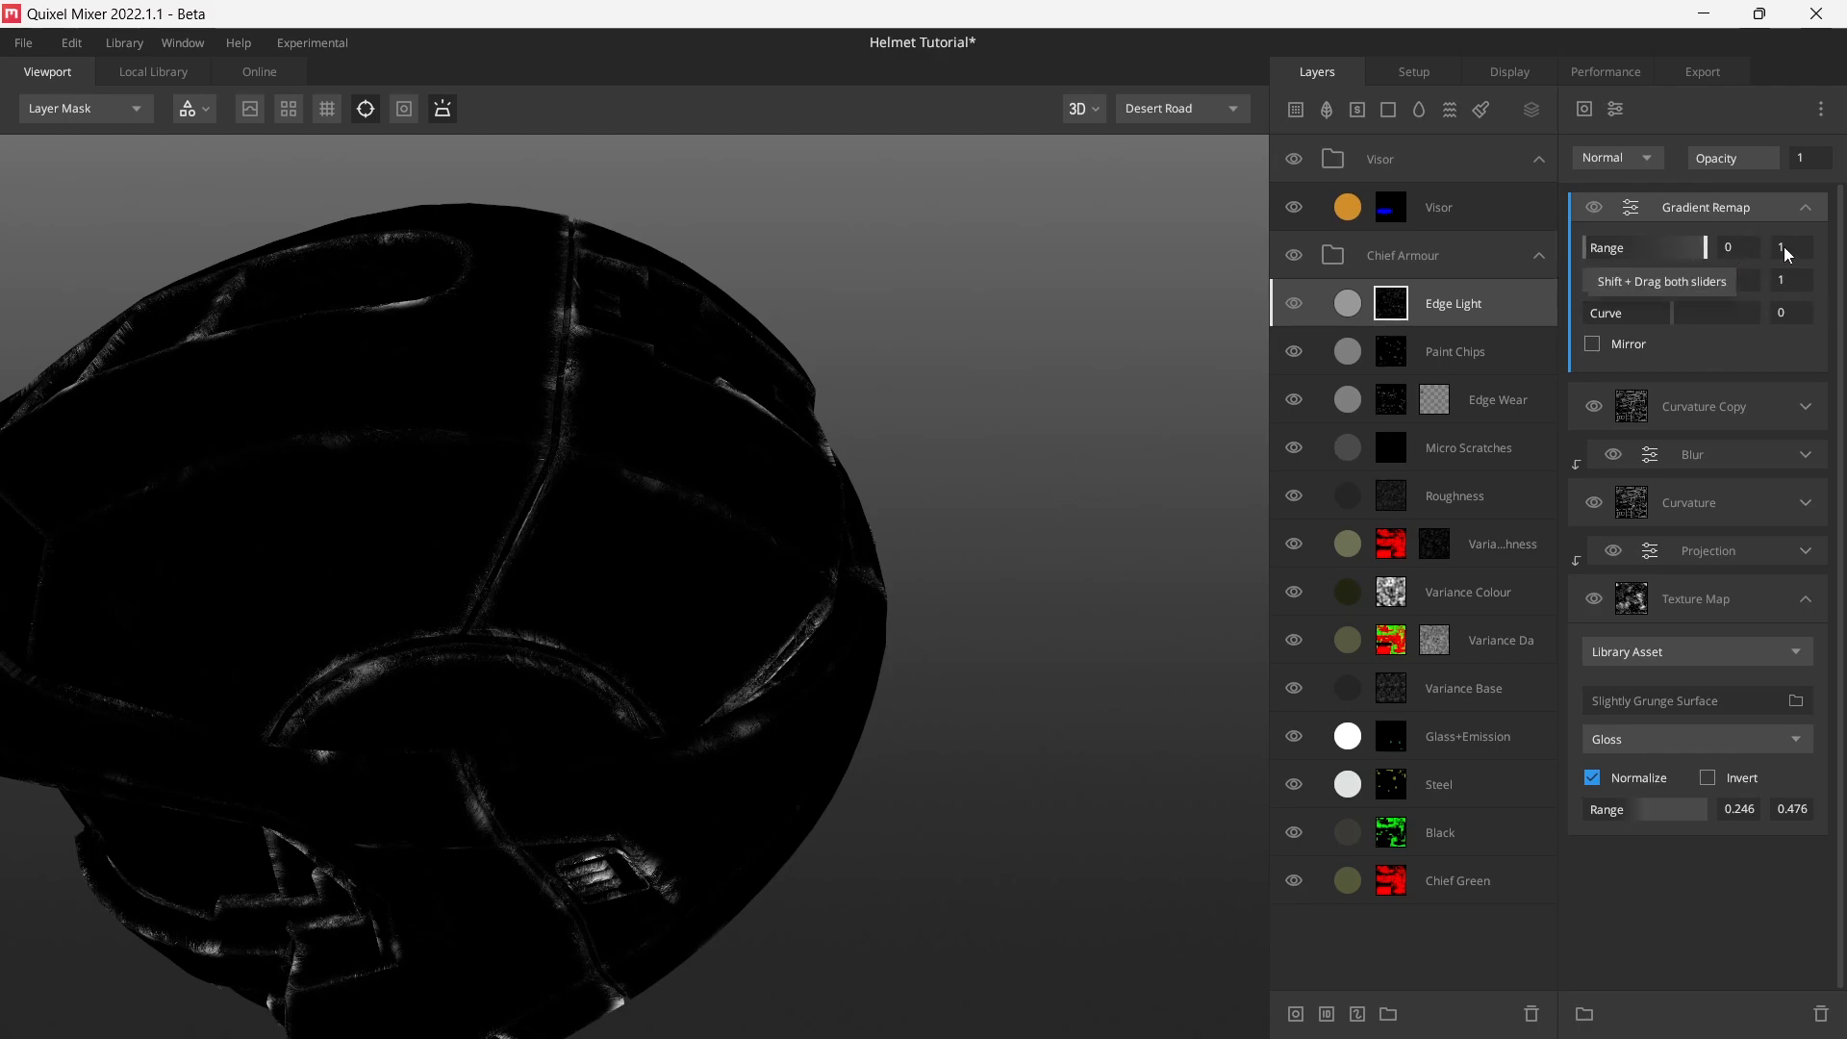
pyautogui.moveTo(1676, 256); pyautogui.dragTo(1620, 254)
pyautogui.moveTo(701, 541); pyautogui.dragTo(671, 600)
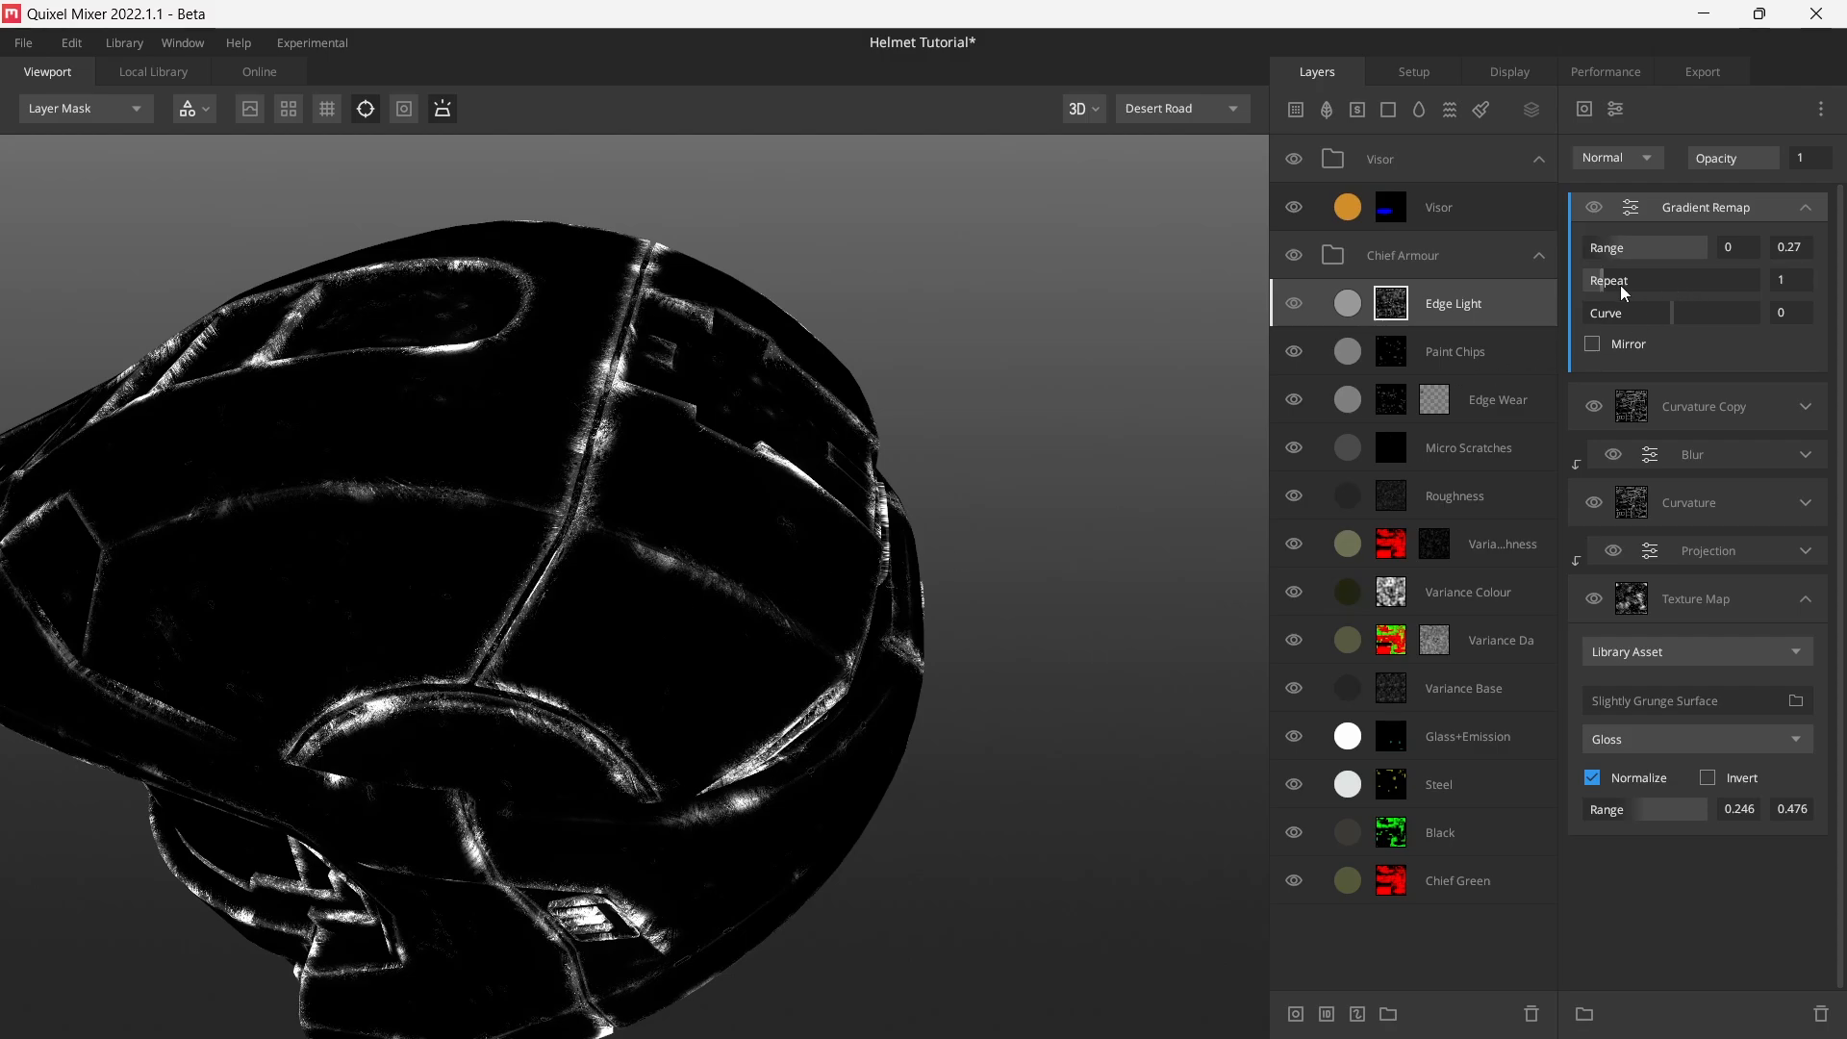
pyautogui.moveTo(1591, 285); pyautogui.dragTo(1606, 285)
# - Inspect the remapped edge highlights on the helmet's side in the PBR Metalness view, toggling the Edge Light layer
pyautogui.moveTo(589, 478); pyautogui.dragTo(715, 568)
pyautogui.press('m')
pyautogui.moveTo(736, 632); pyautogui.dragTo(380, 588)
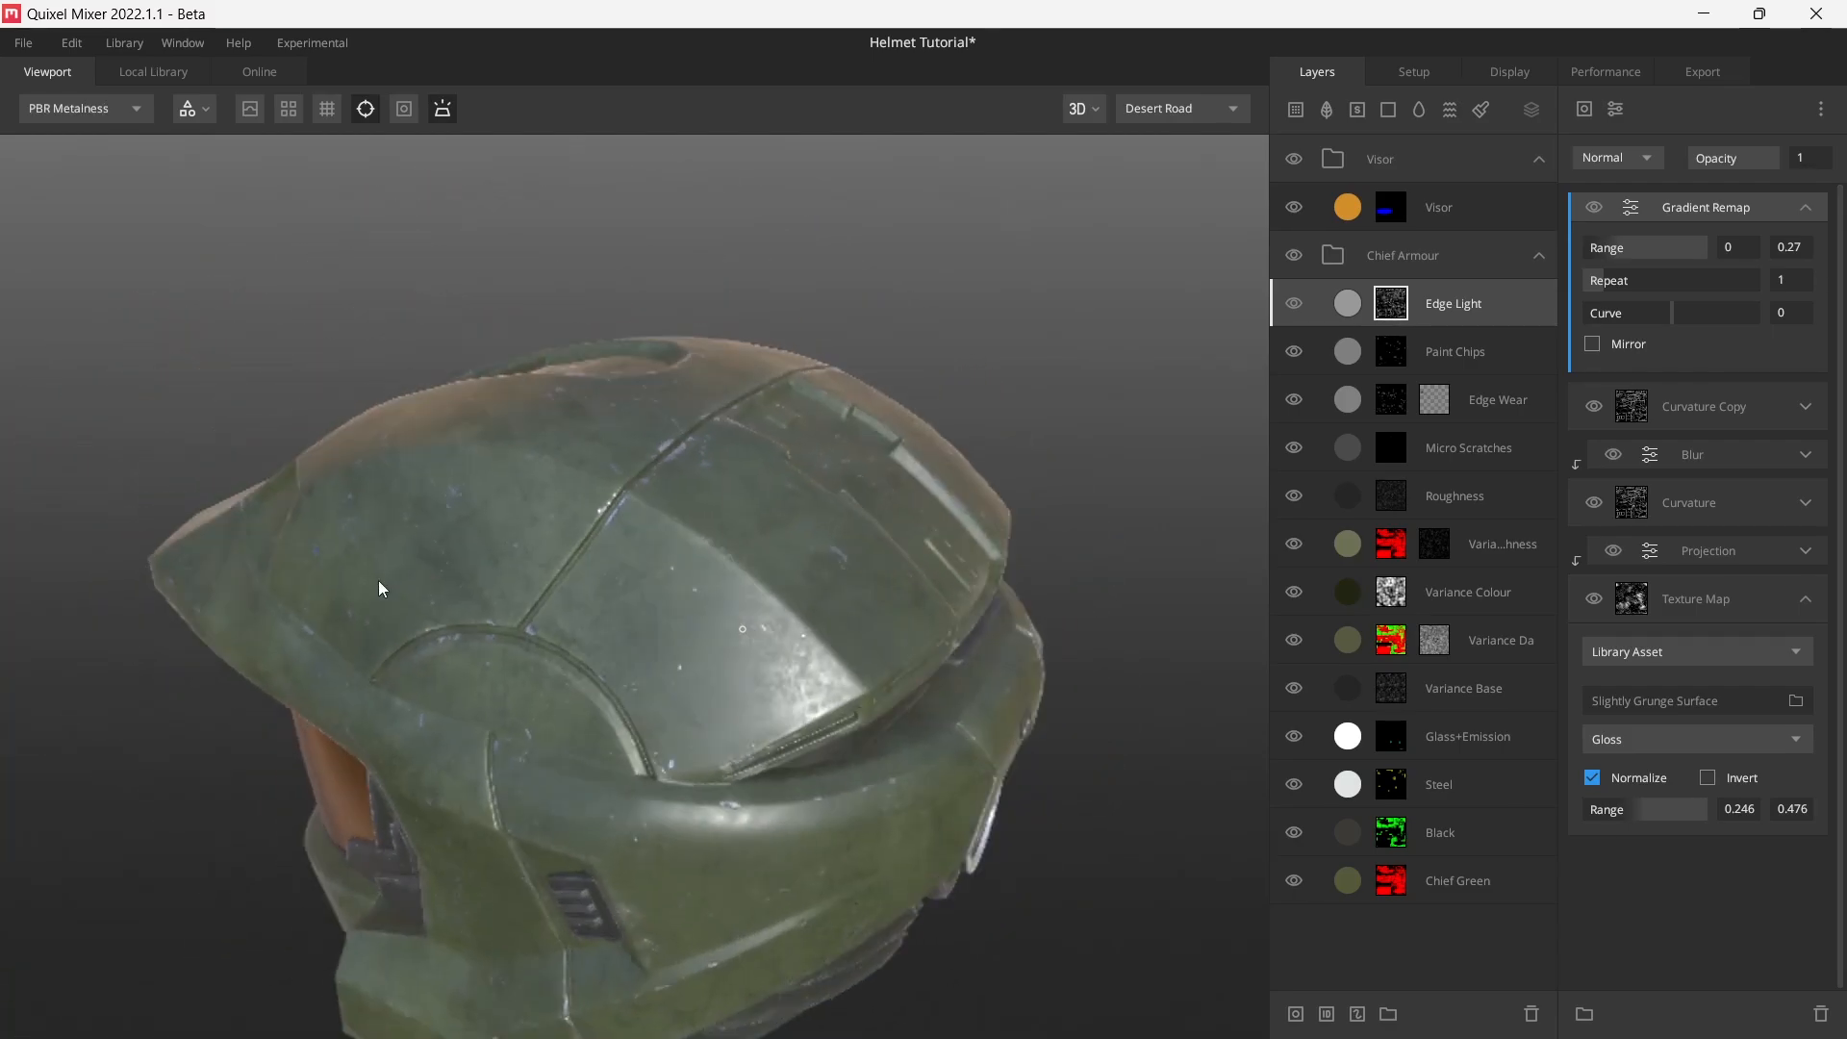
pyautogui.click(1292, 315)
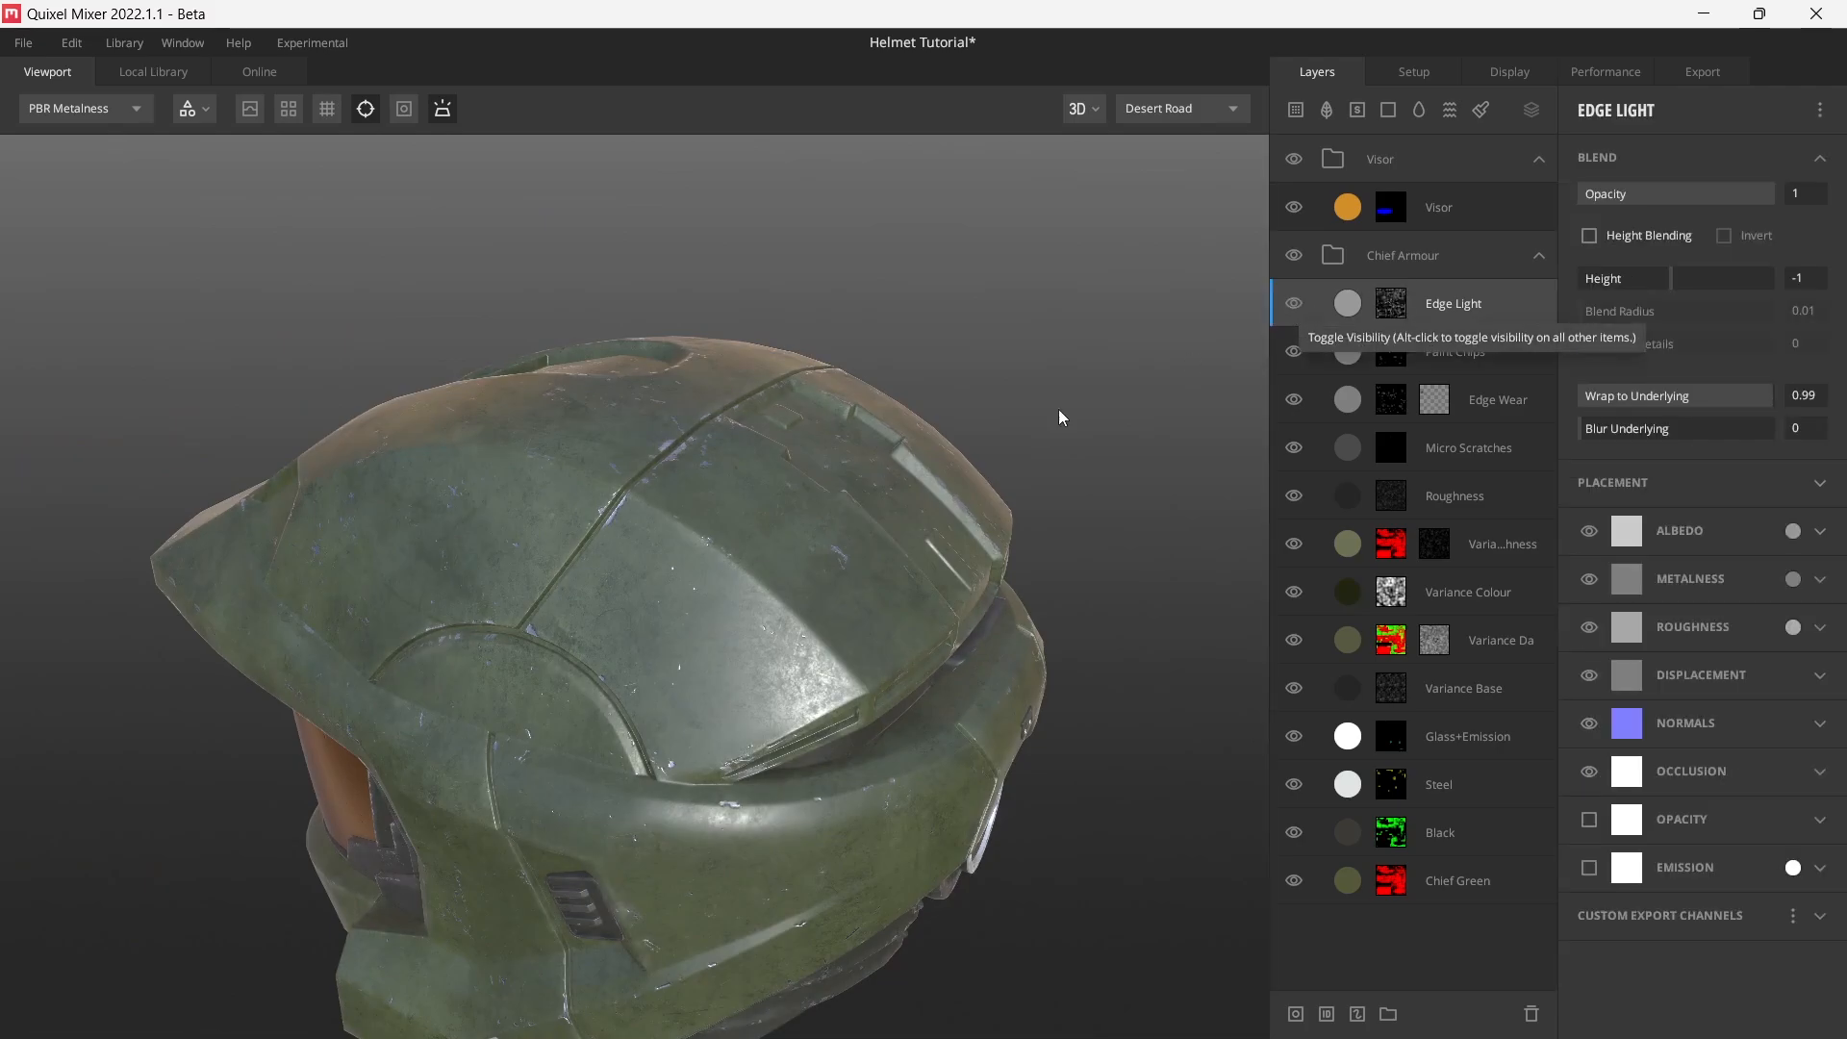
pyautogui.moveTo(608, 656); pyautogui.dragTo(448, 650)
# - Add a Simplex noise component above the Gradient Remap in the Edge Light mask, with seed -12 and amplitude 2
pyautogui.press('m')
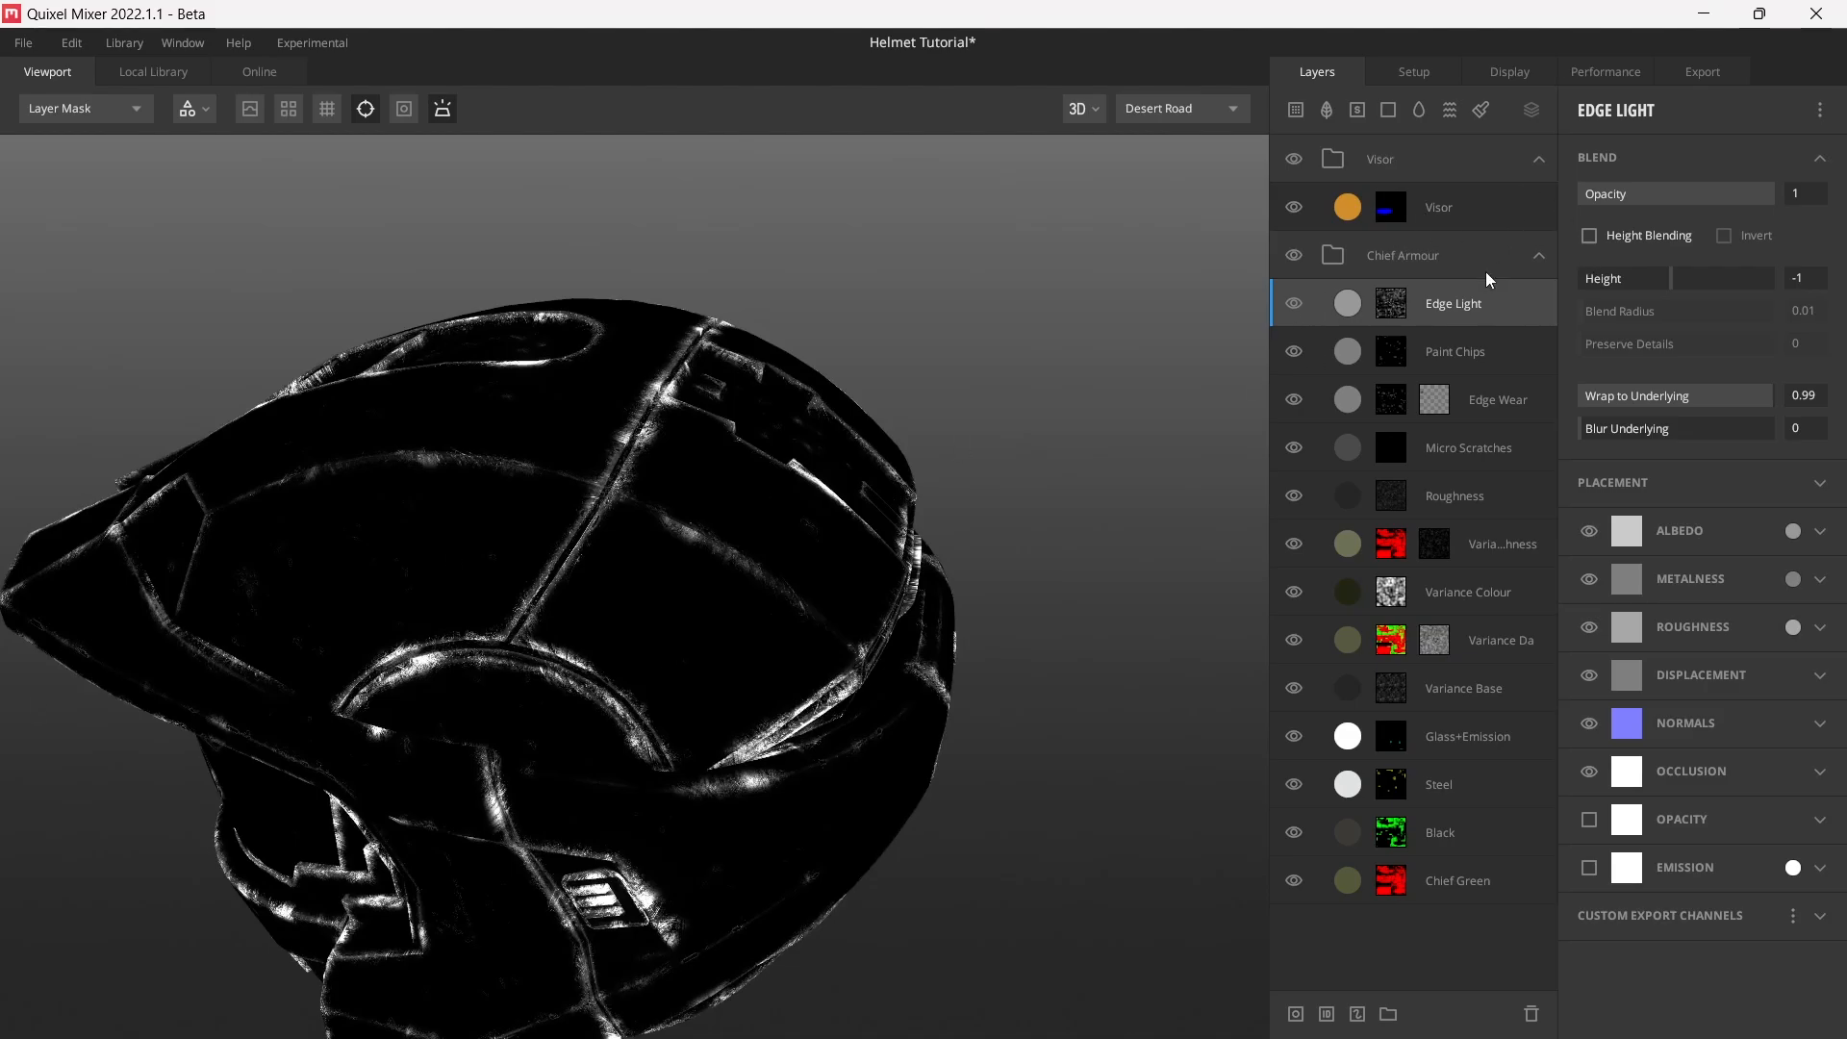
pyautogui.click(1389, 304)
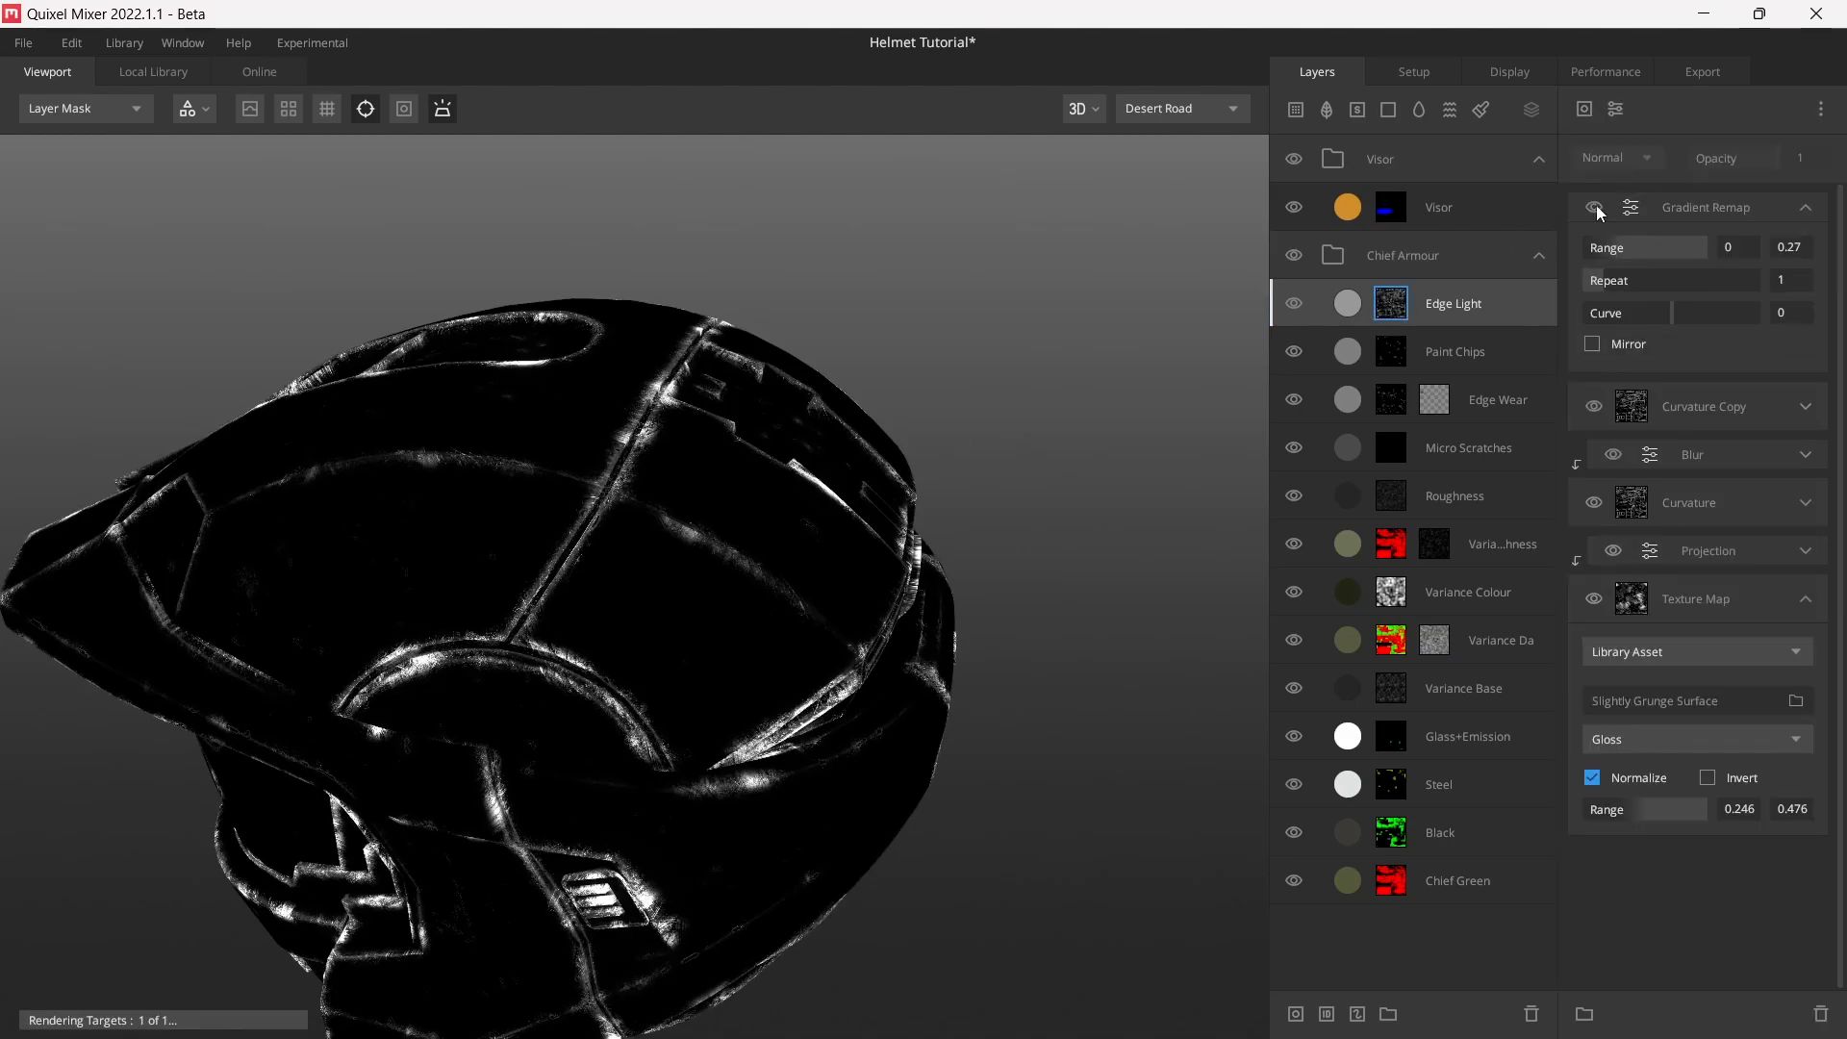
pyautogui.click(1804, 208)
pyautogui.click(1584, 107)
pyautogui.moveTo(1643, 199)
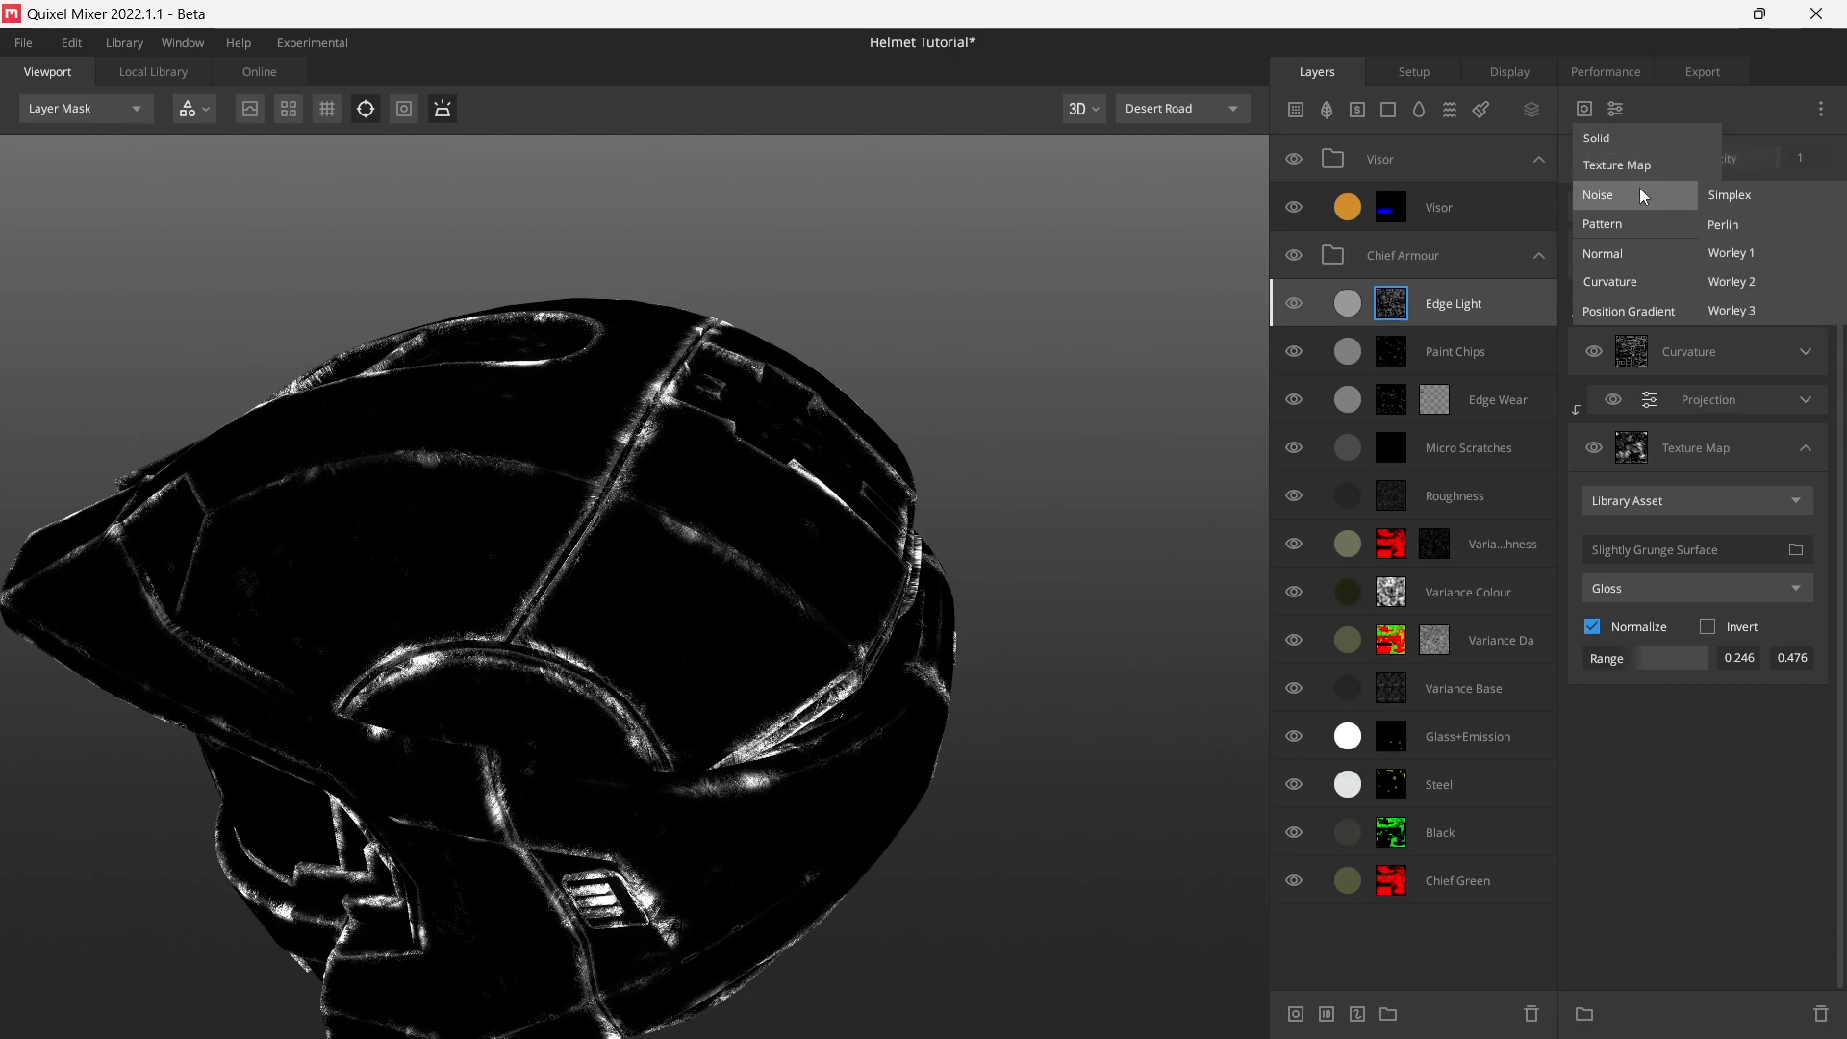
pyautogui.click(1809, 195)
pyautogui.click(1789, 319)
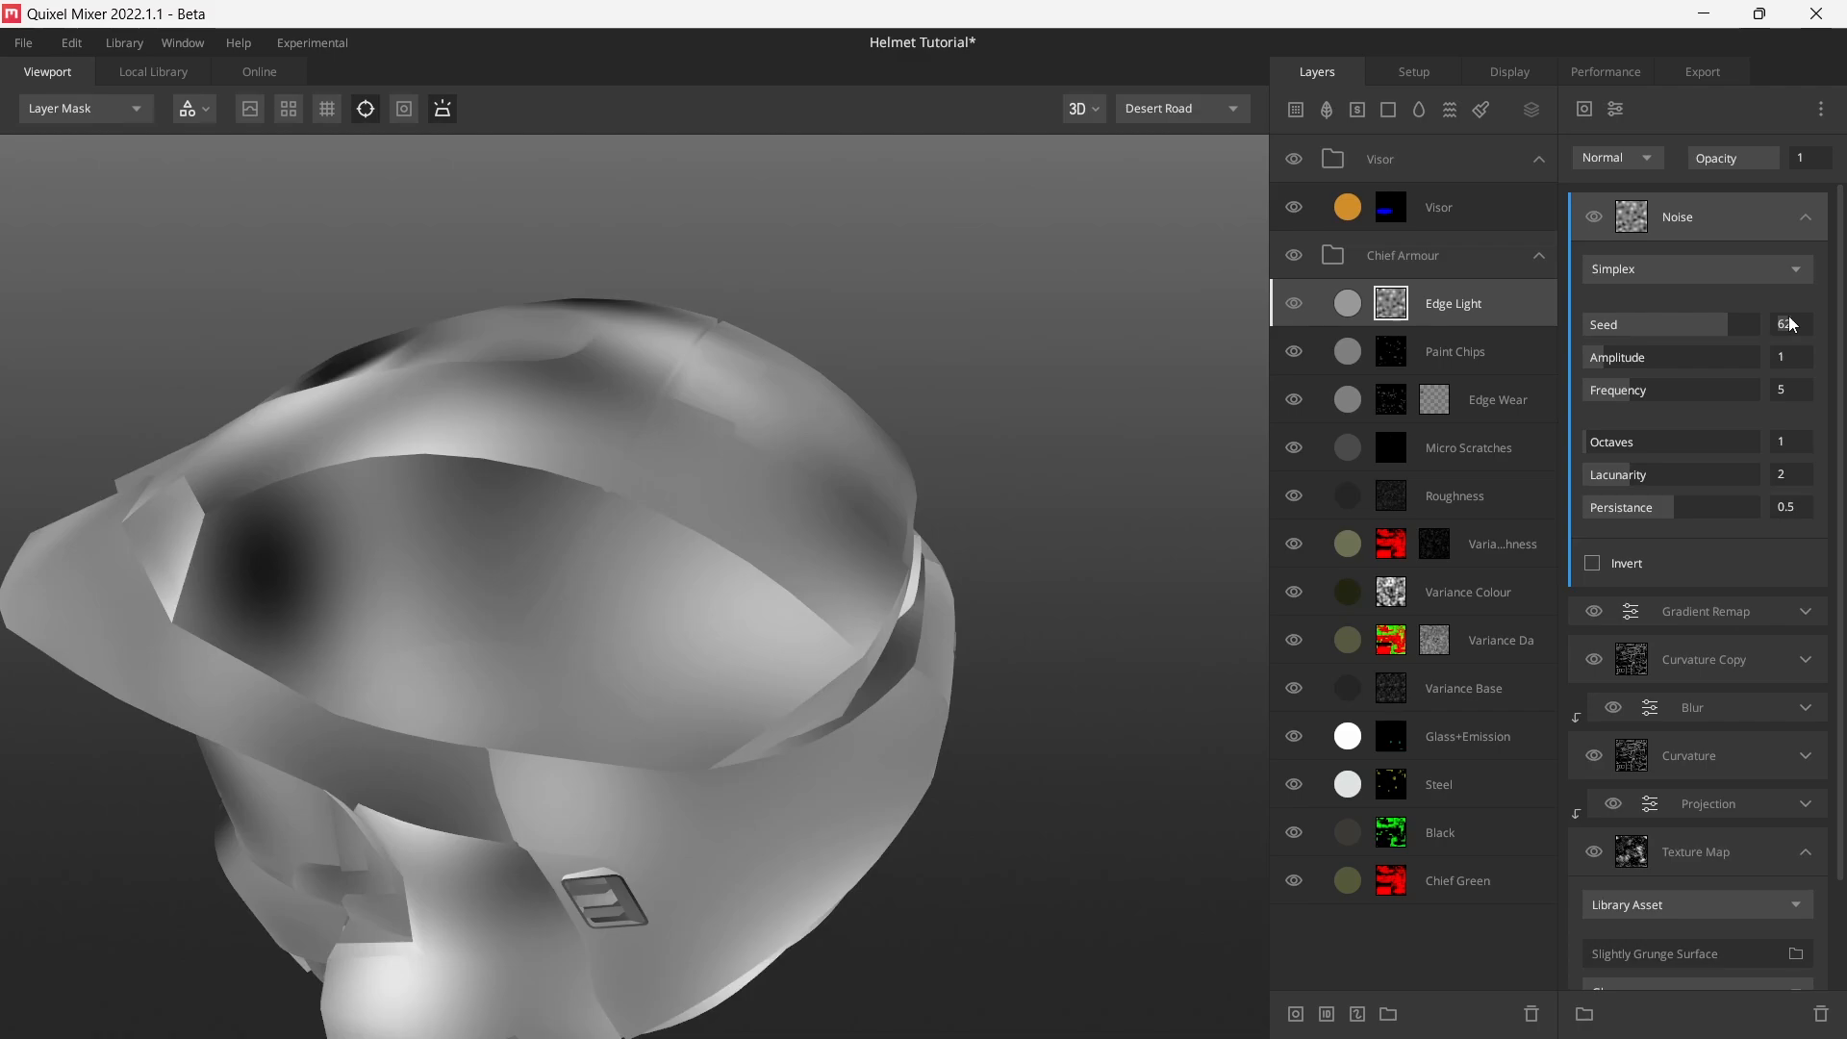
pyautogui.write('-12')
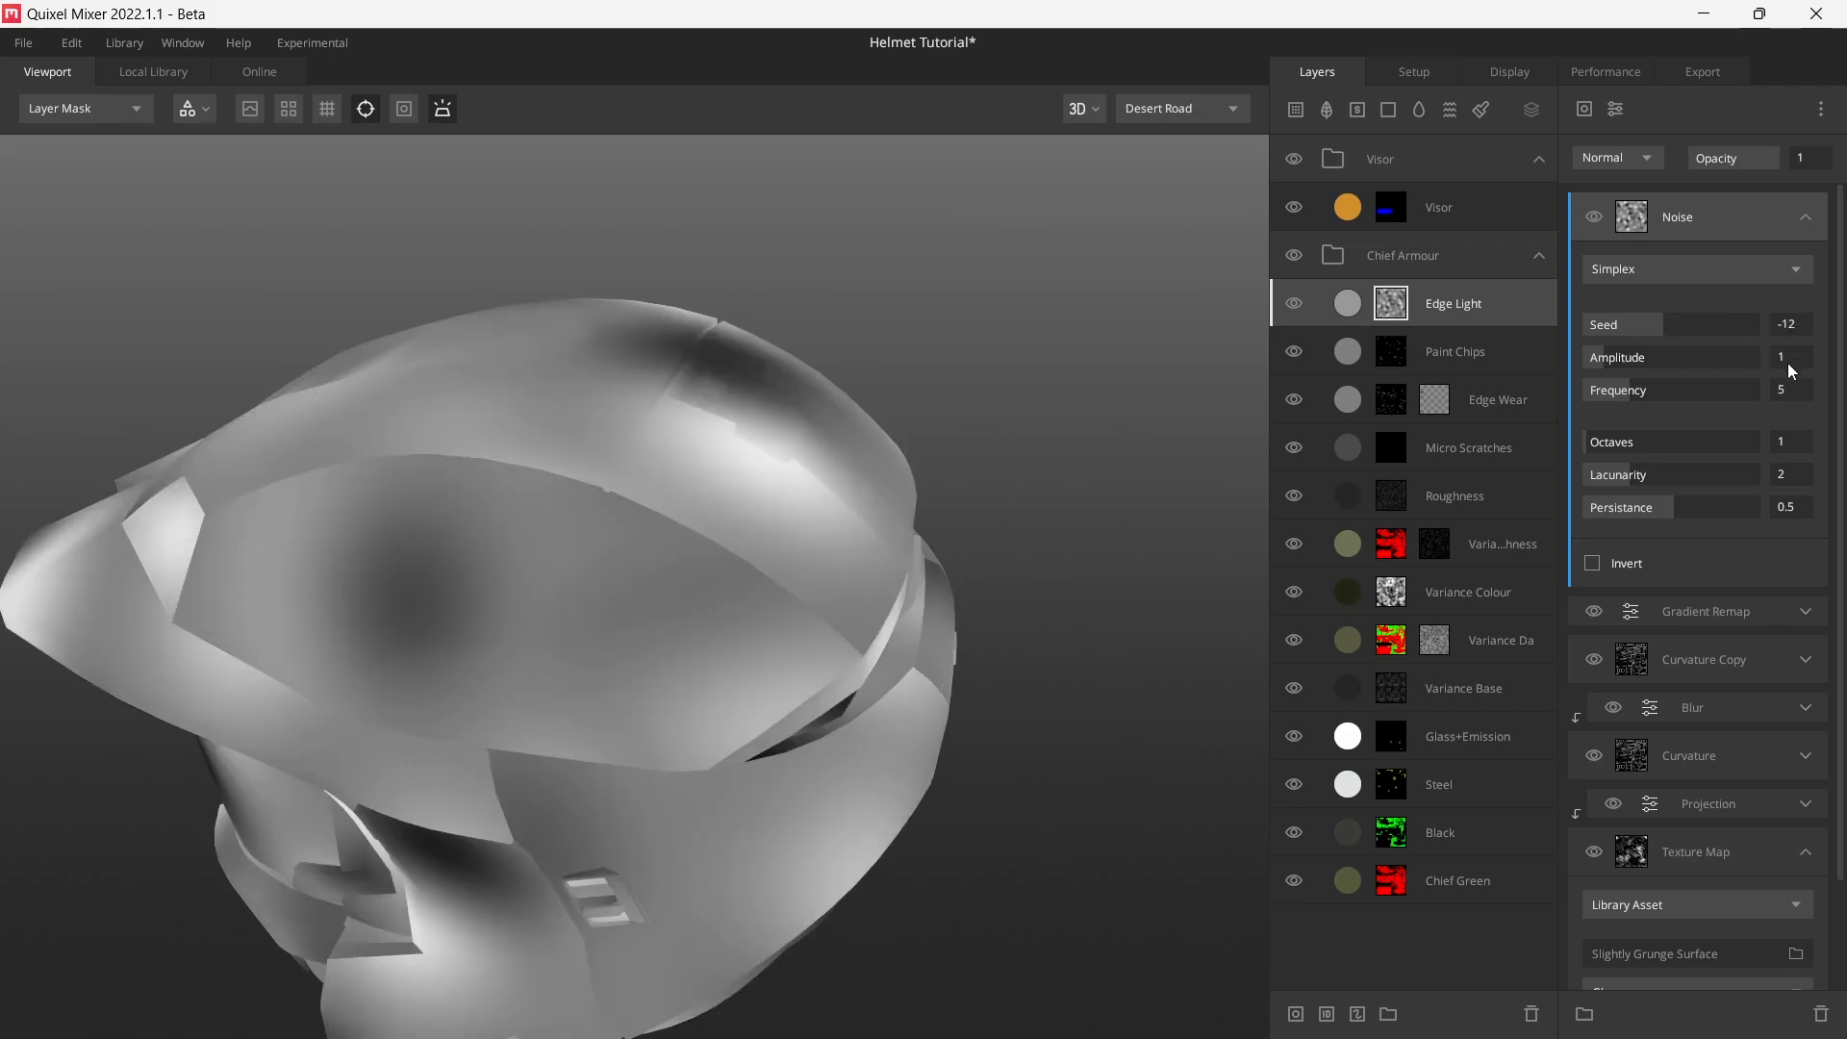
pyautogui.write('2')
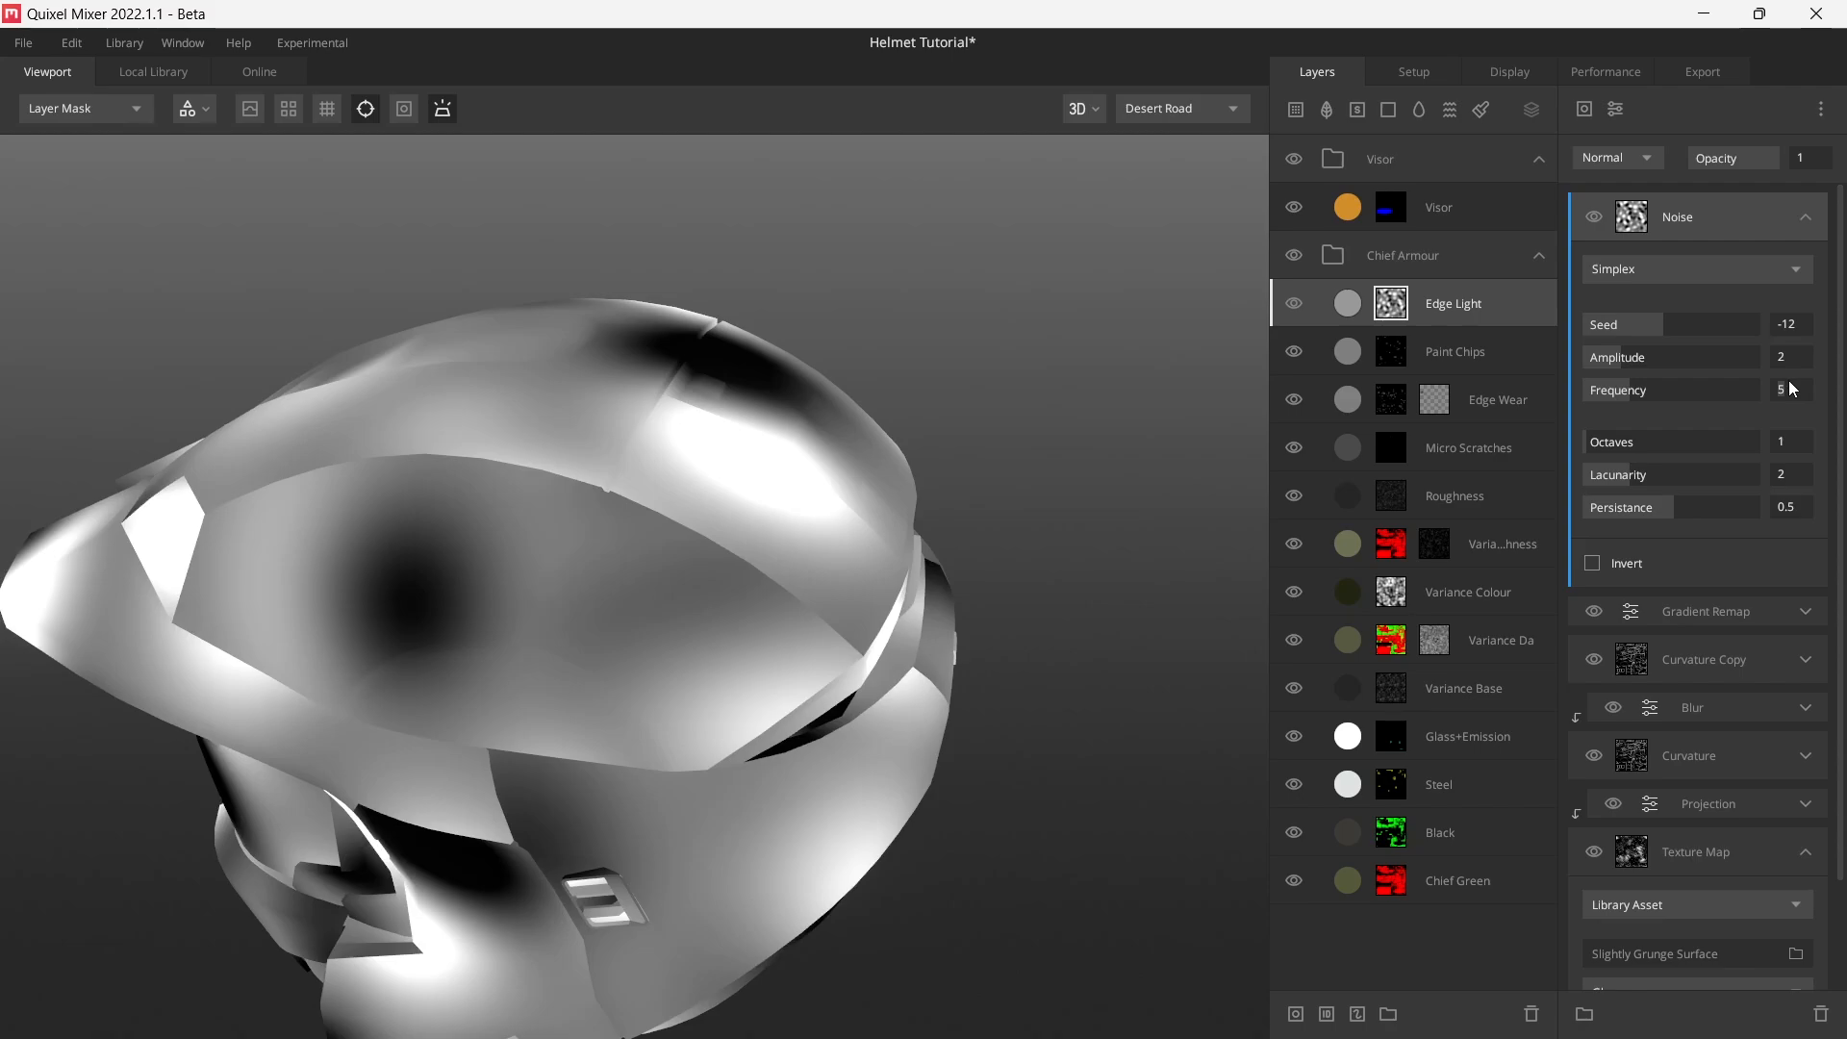
# - Set the Simplex noise's frequency to 9.2, octaves to 10, lacunarity to 1.7 and persistence to 0.75
pyautogui.click(1790, 382)
pyautogui.write('9.1')
pyautogui.press('Return')
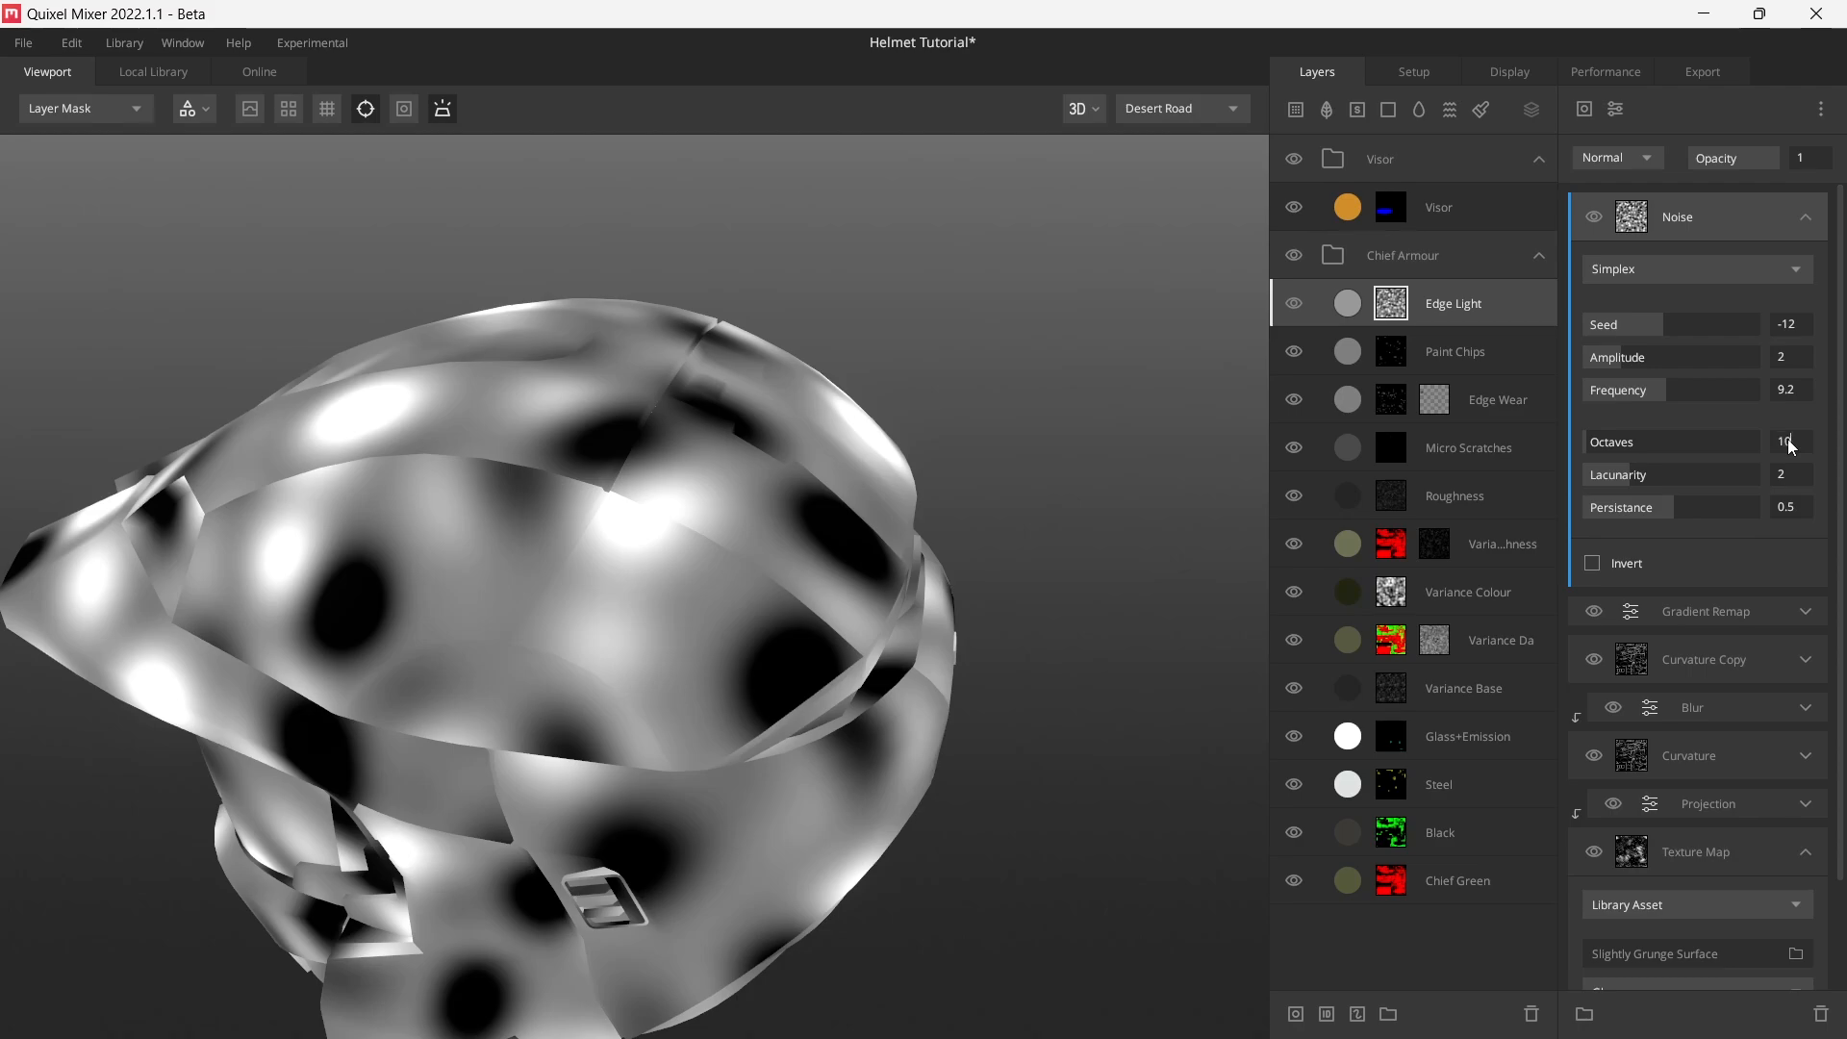
pyautogui.press('Return')
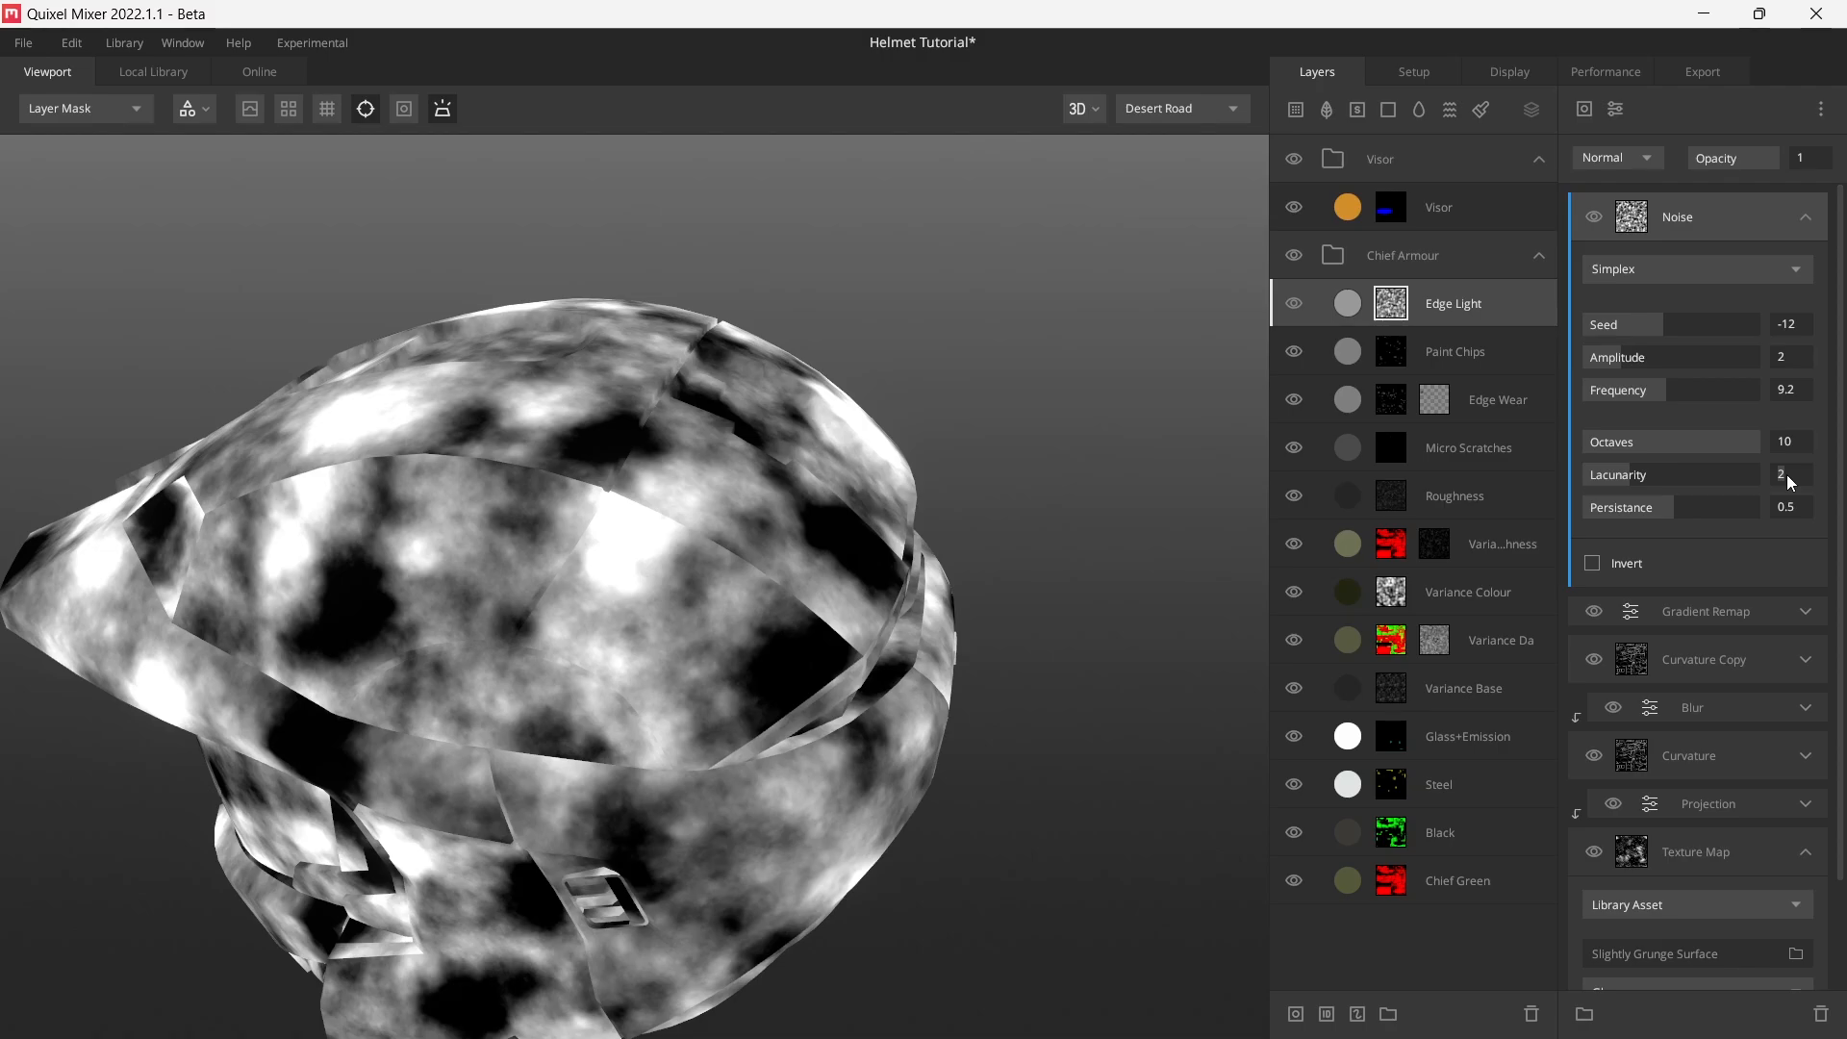
pyautogui.click(1787, 476)
pyautogui.write('1.7')
pyautogui.press('Return')
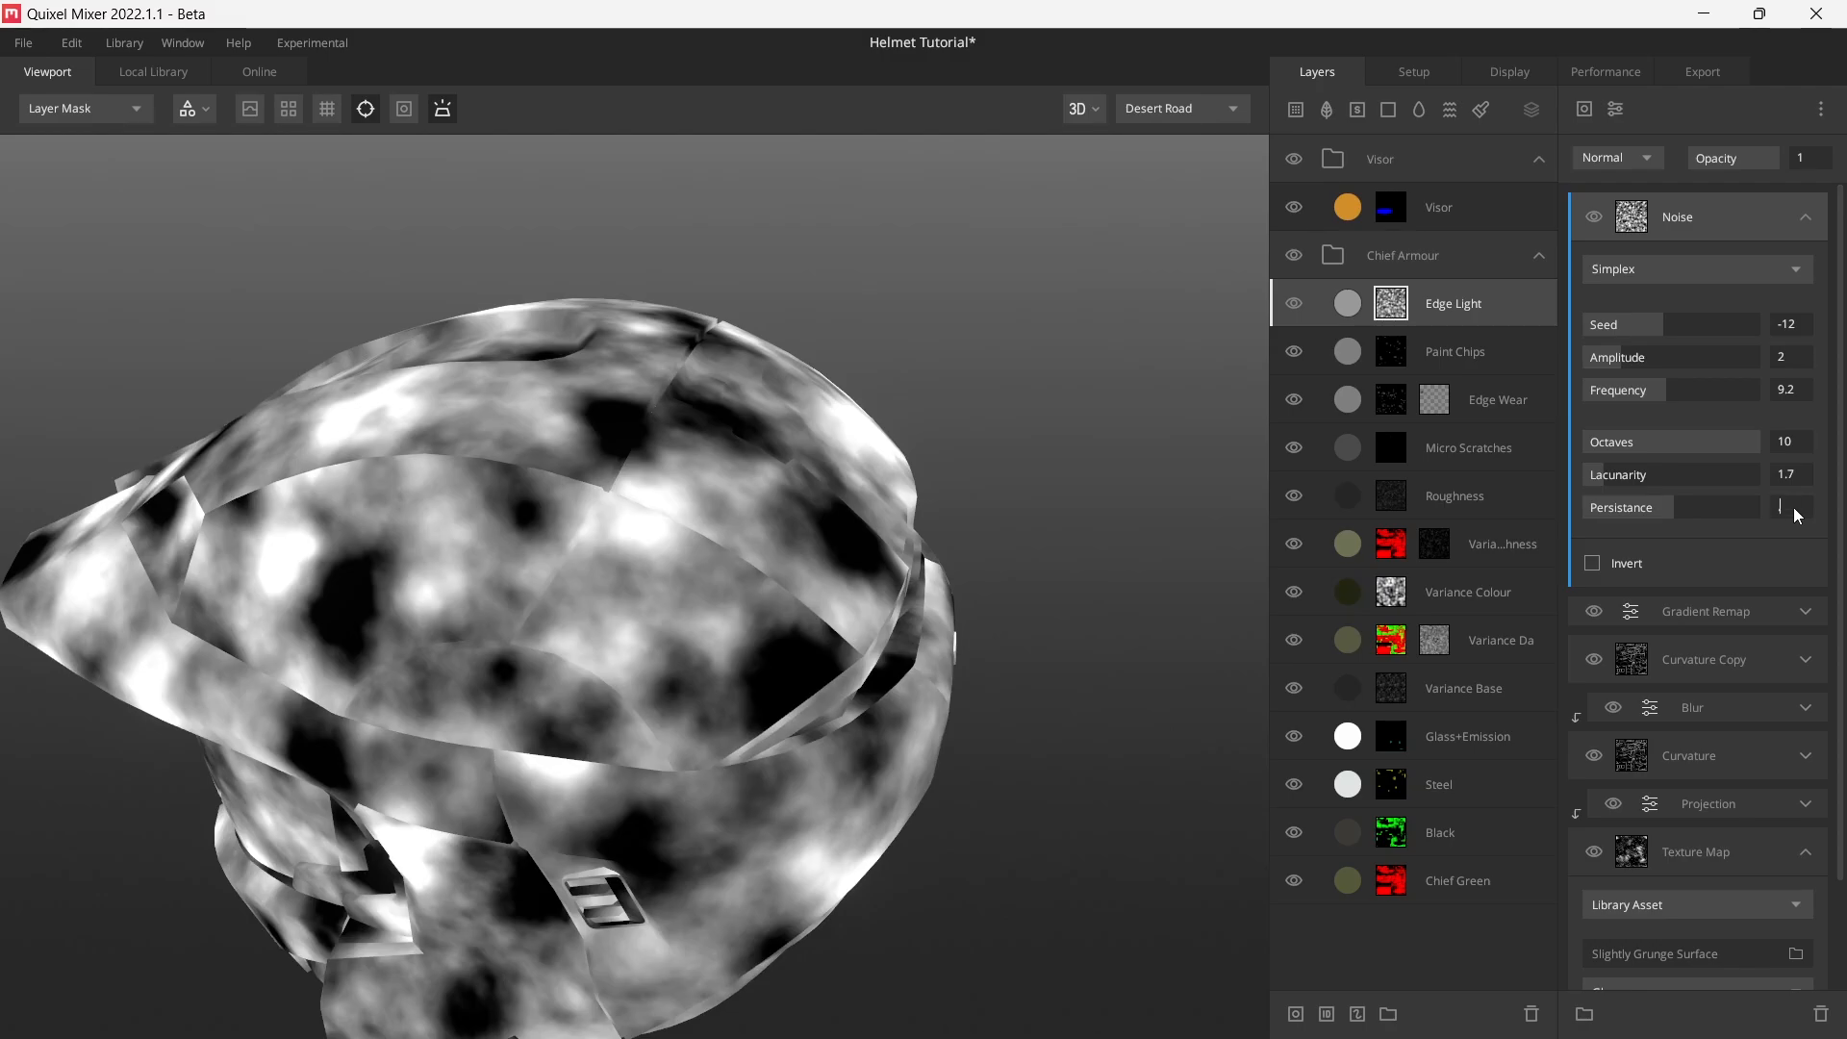
pyautogui.click(1795, 509)
pyautogui.write('.75')
pyautogui.press('Return')
pyautogui.moveTo(685, 553)
pyautogui.mouseDown()
pyautogui.moveTo(674, 588)
pyautogui.moveTo(679, 550)
pyautogui.mouseUp()
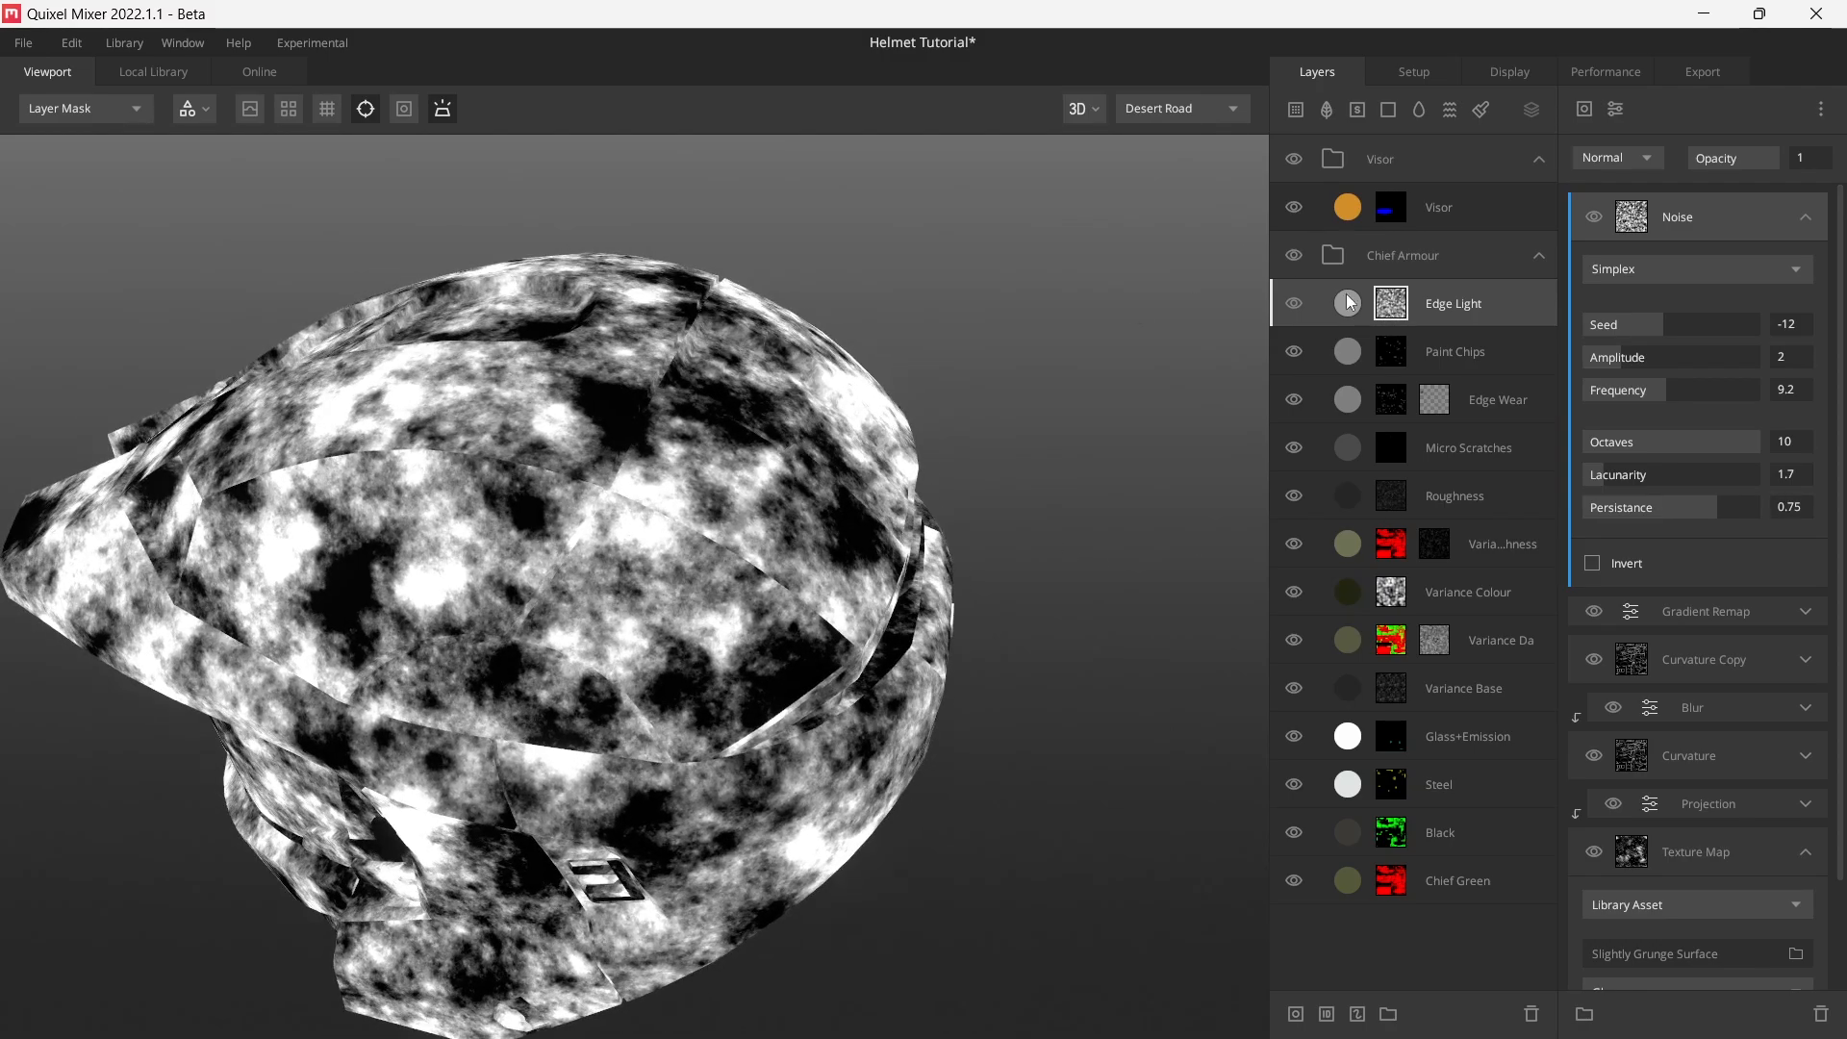
# - Set the noise component's blend mode to Multiply and collapse its settings
pyautogui.click(1620, 156)
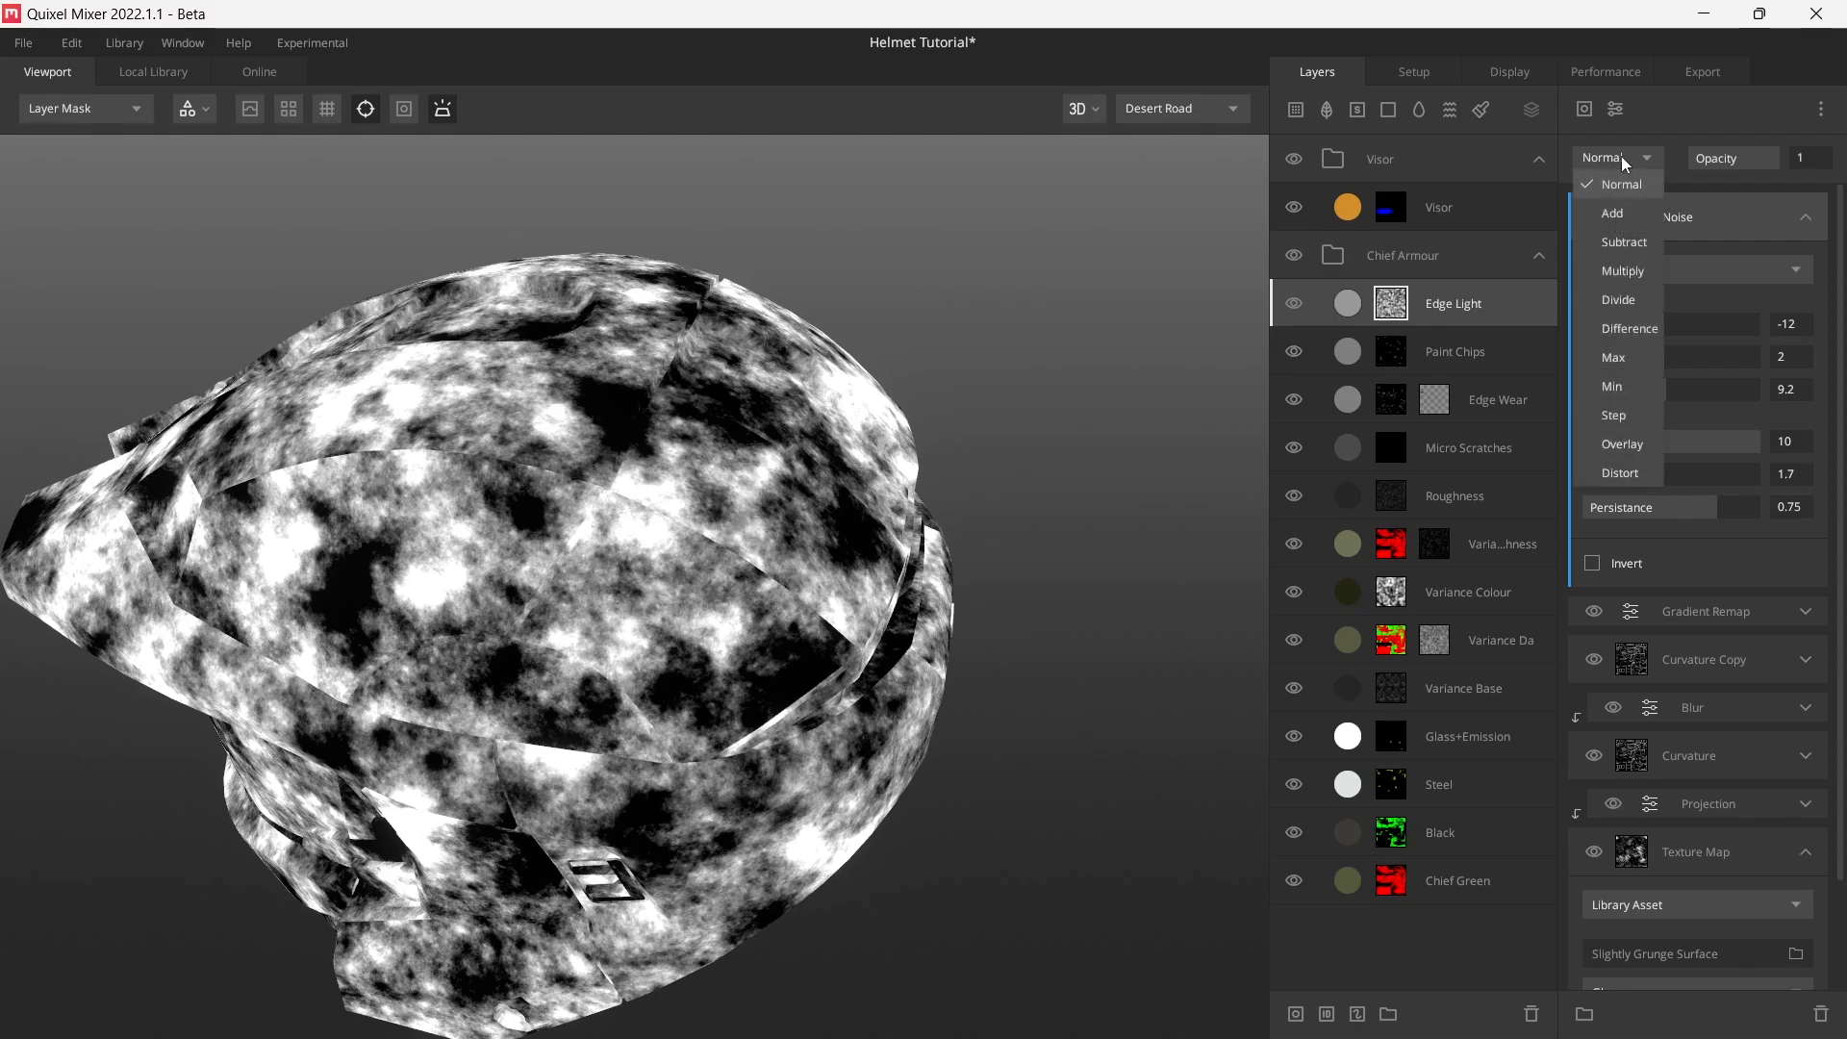
pyautogui.click(1641, 266)
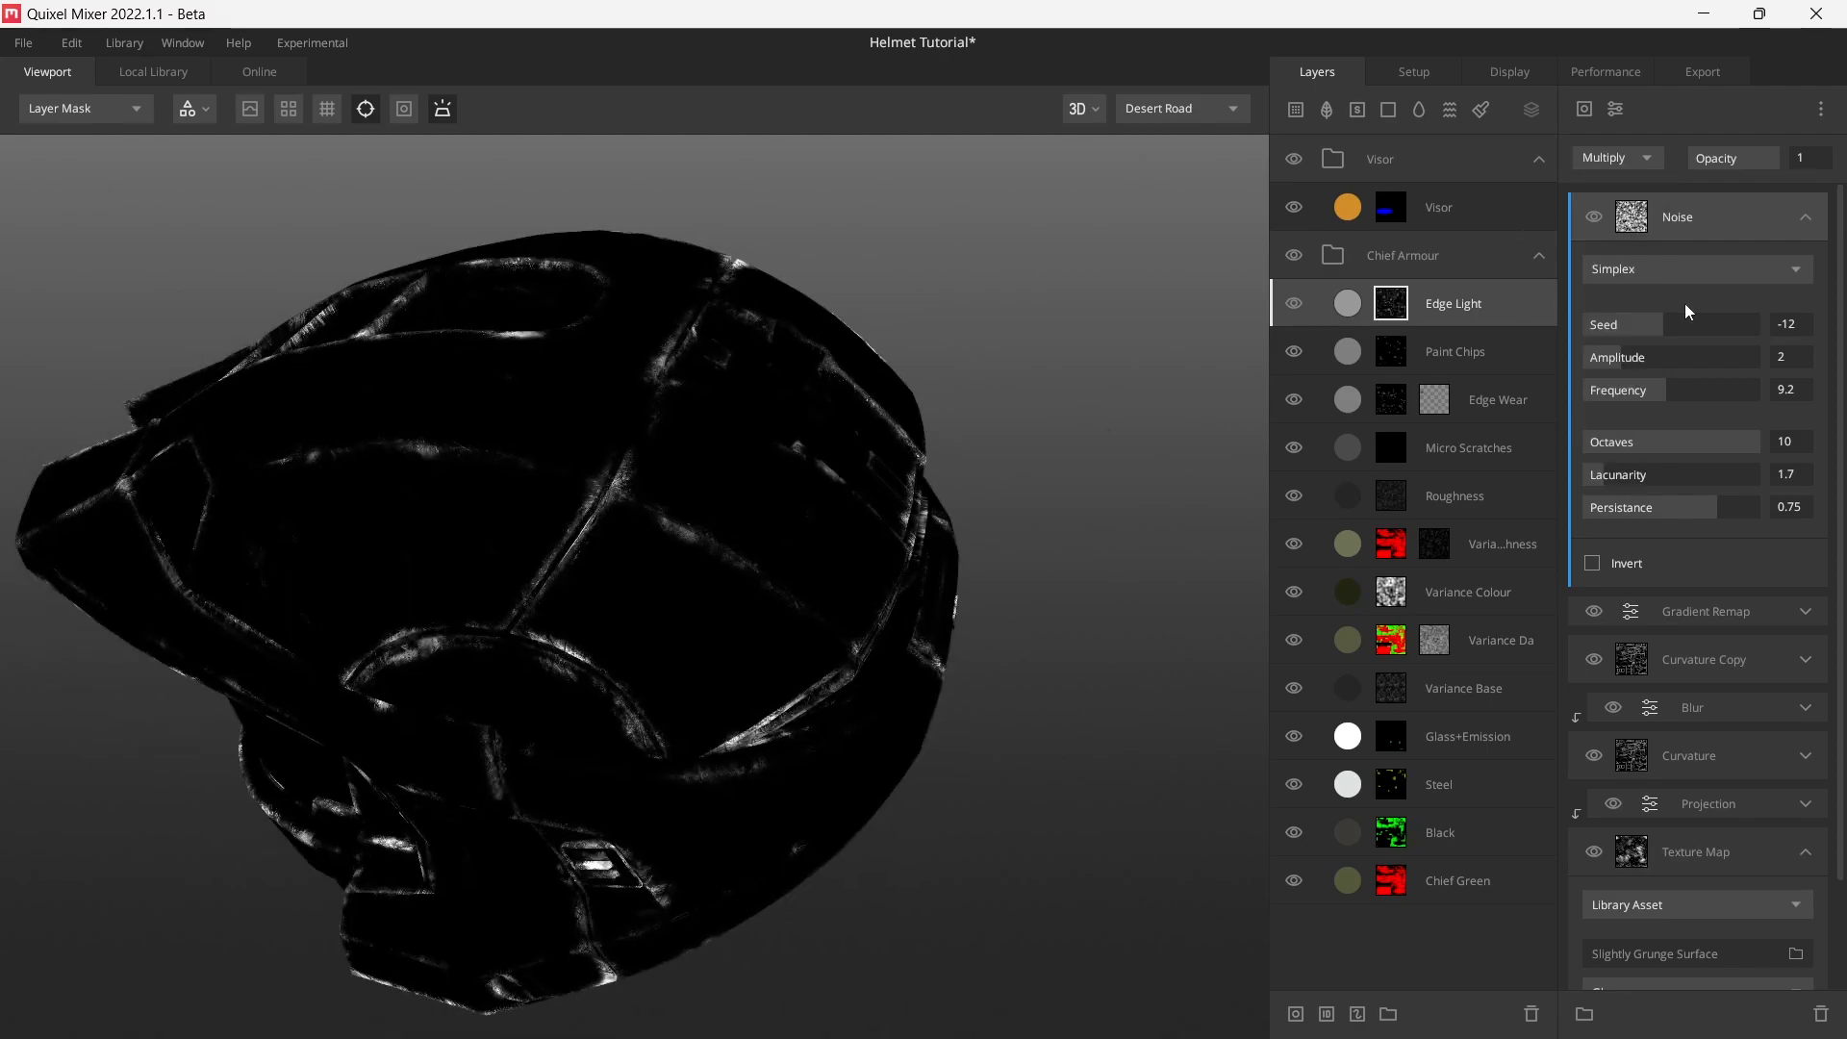
pyautogui.click(1806, 219)
pyautogui.moveTo(639, 606); pyautogui.dragTo(780, 538)
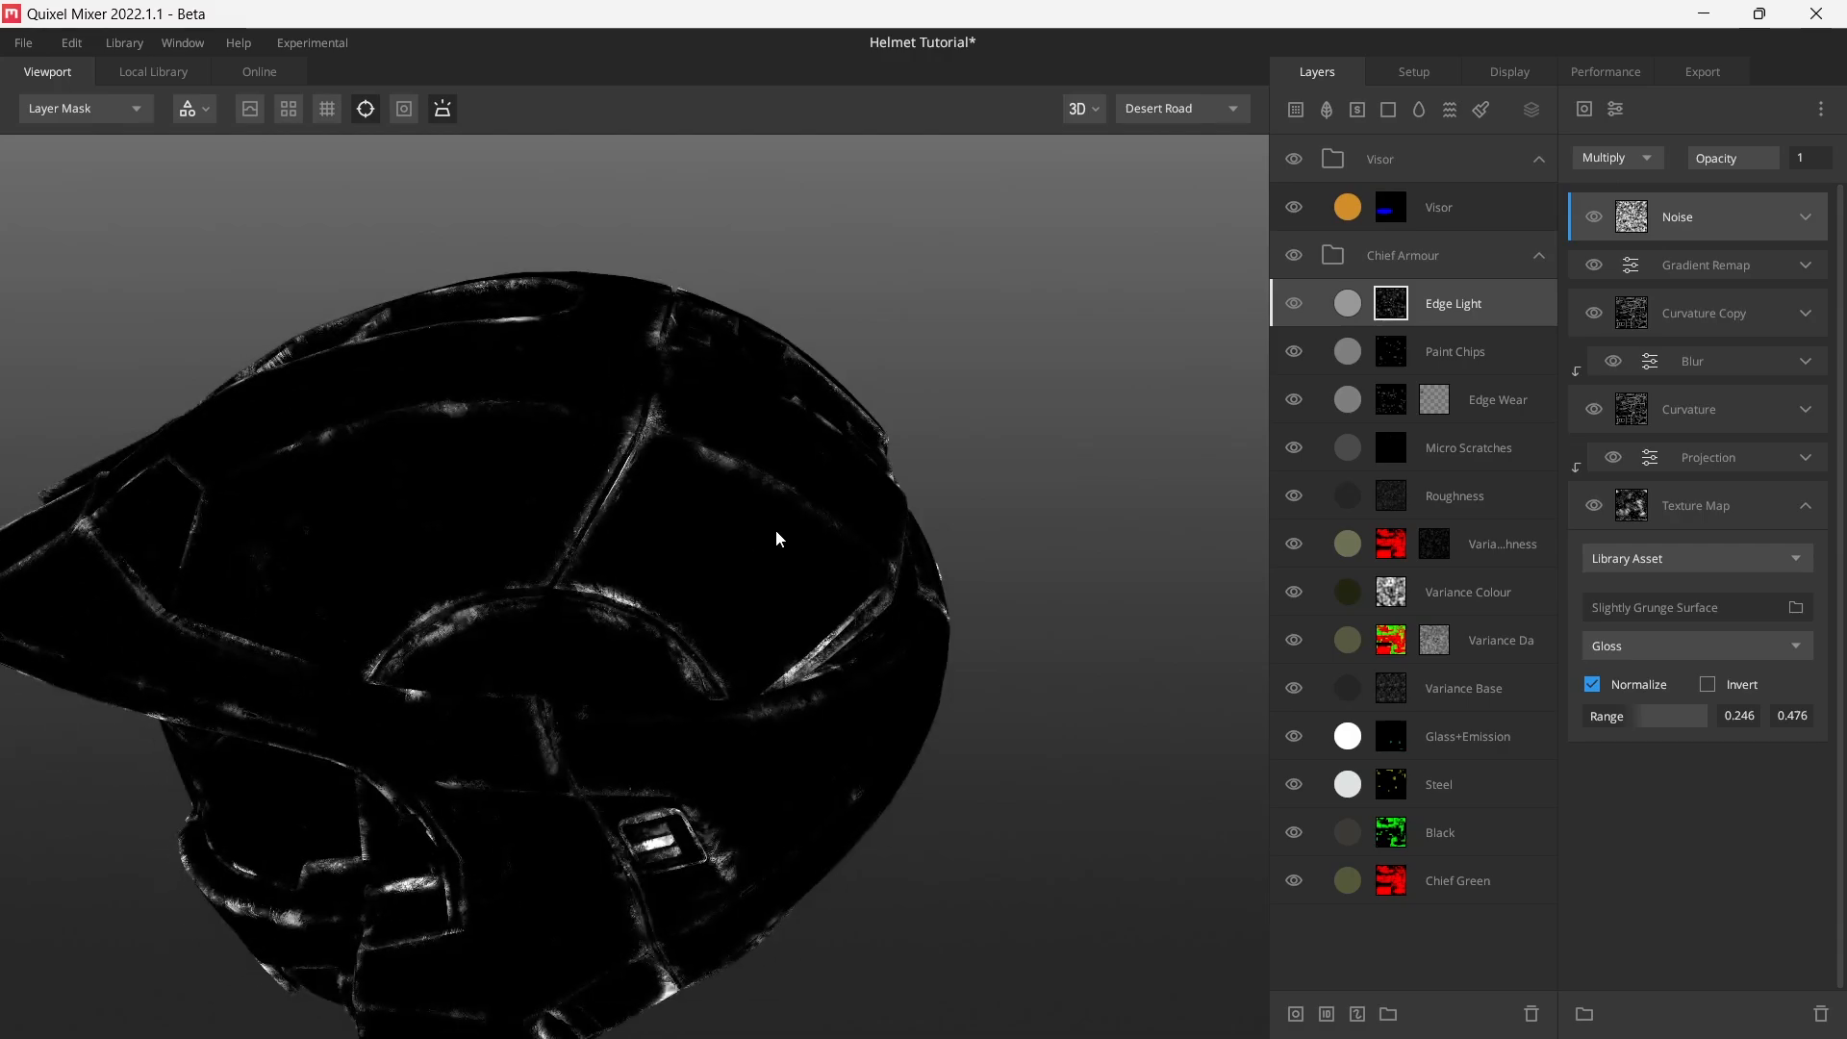
# - Copy the AO component from the Paint Chips mask and paste it as new above the noise in the Edge Light mask
pyautogui.click(1403, 359)
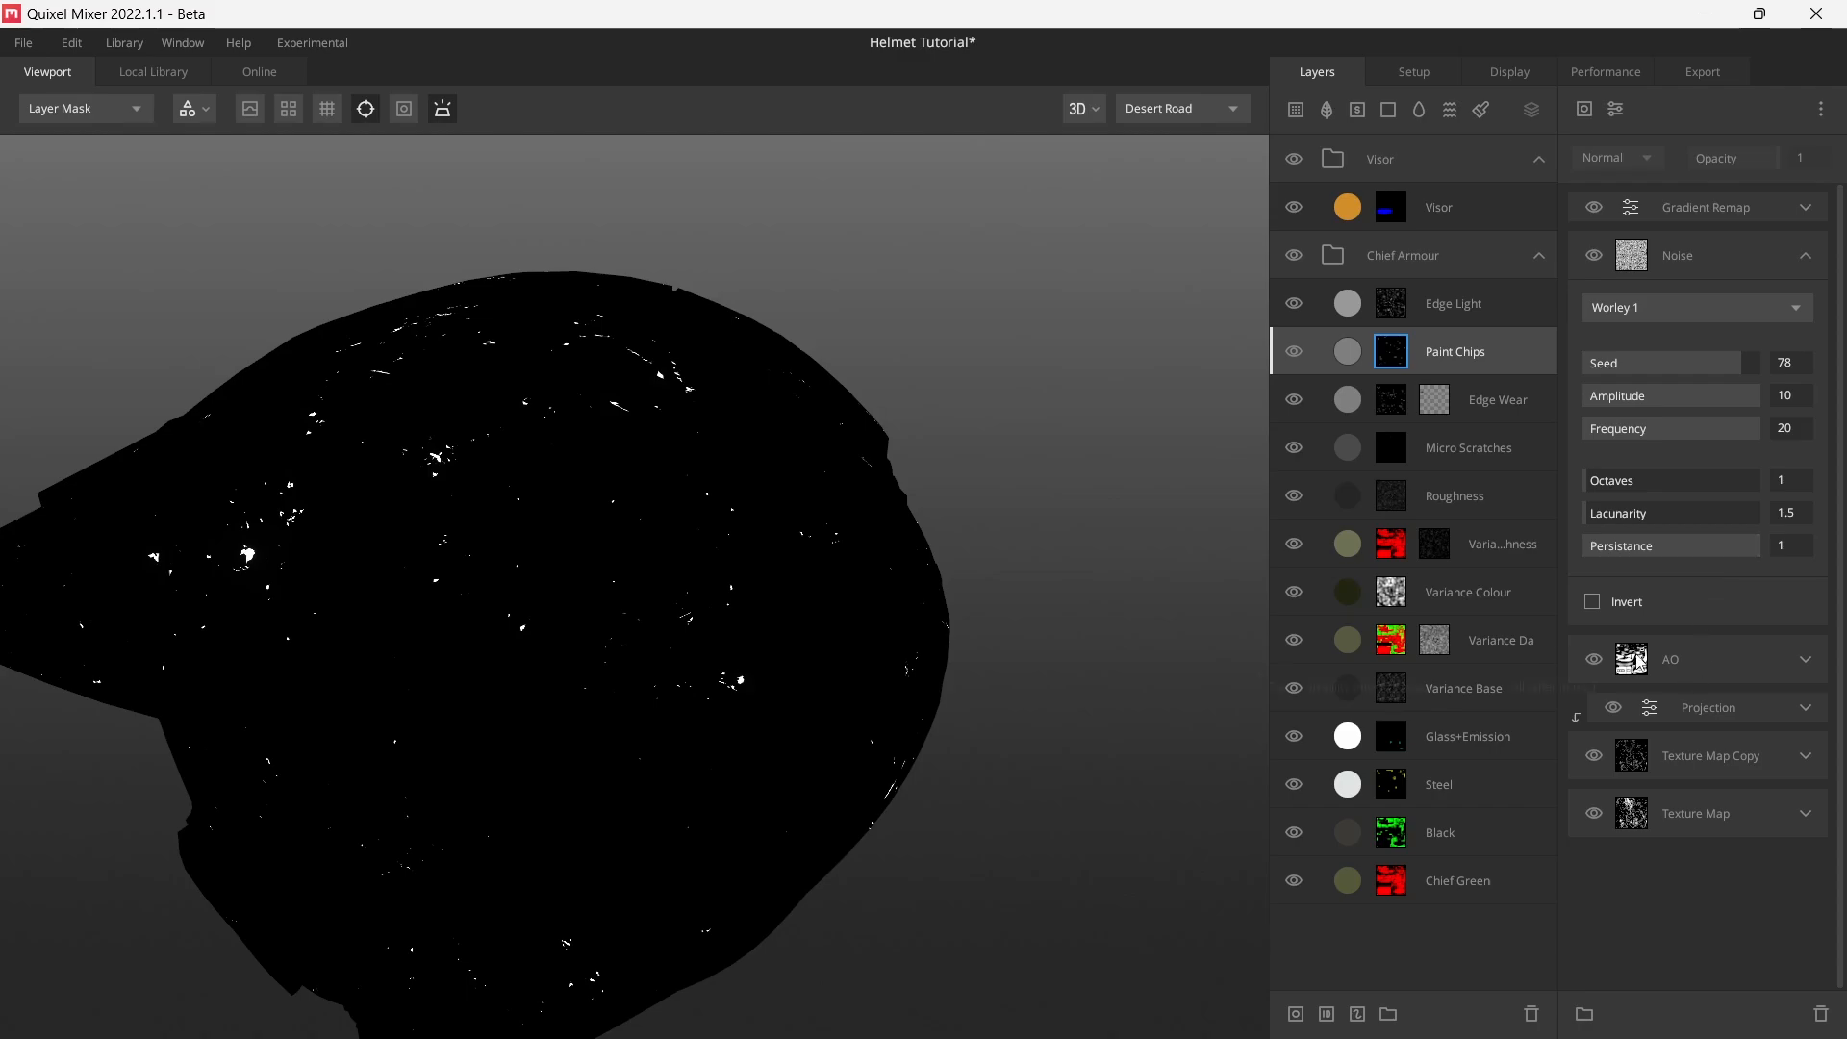
pyautogui.rightClick(1723, 657)
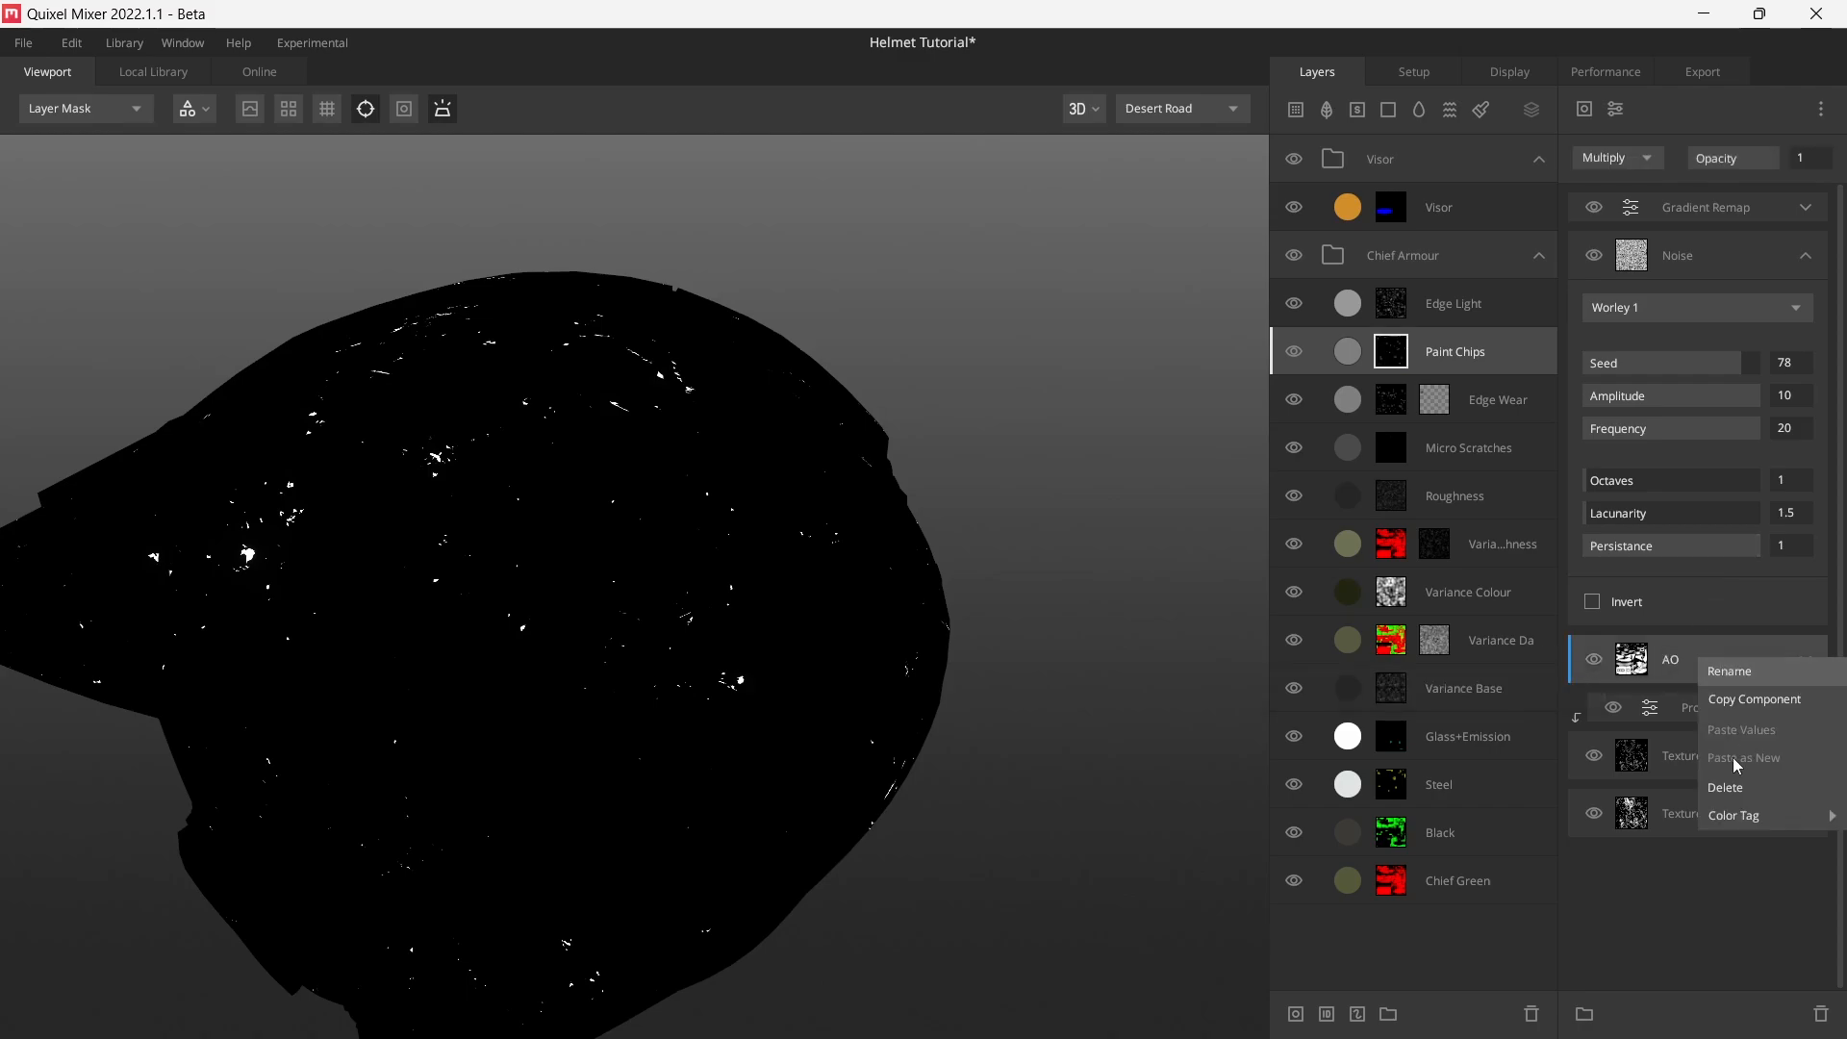
pyautogui.click(1775, 698)
pyautogui.click(1689, 211)
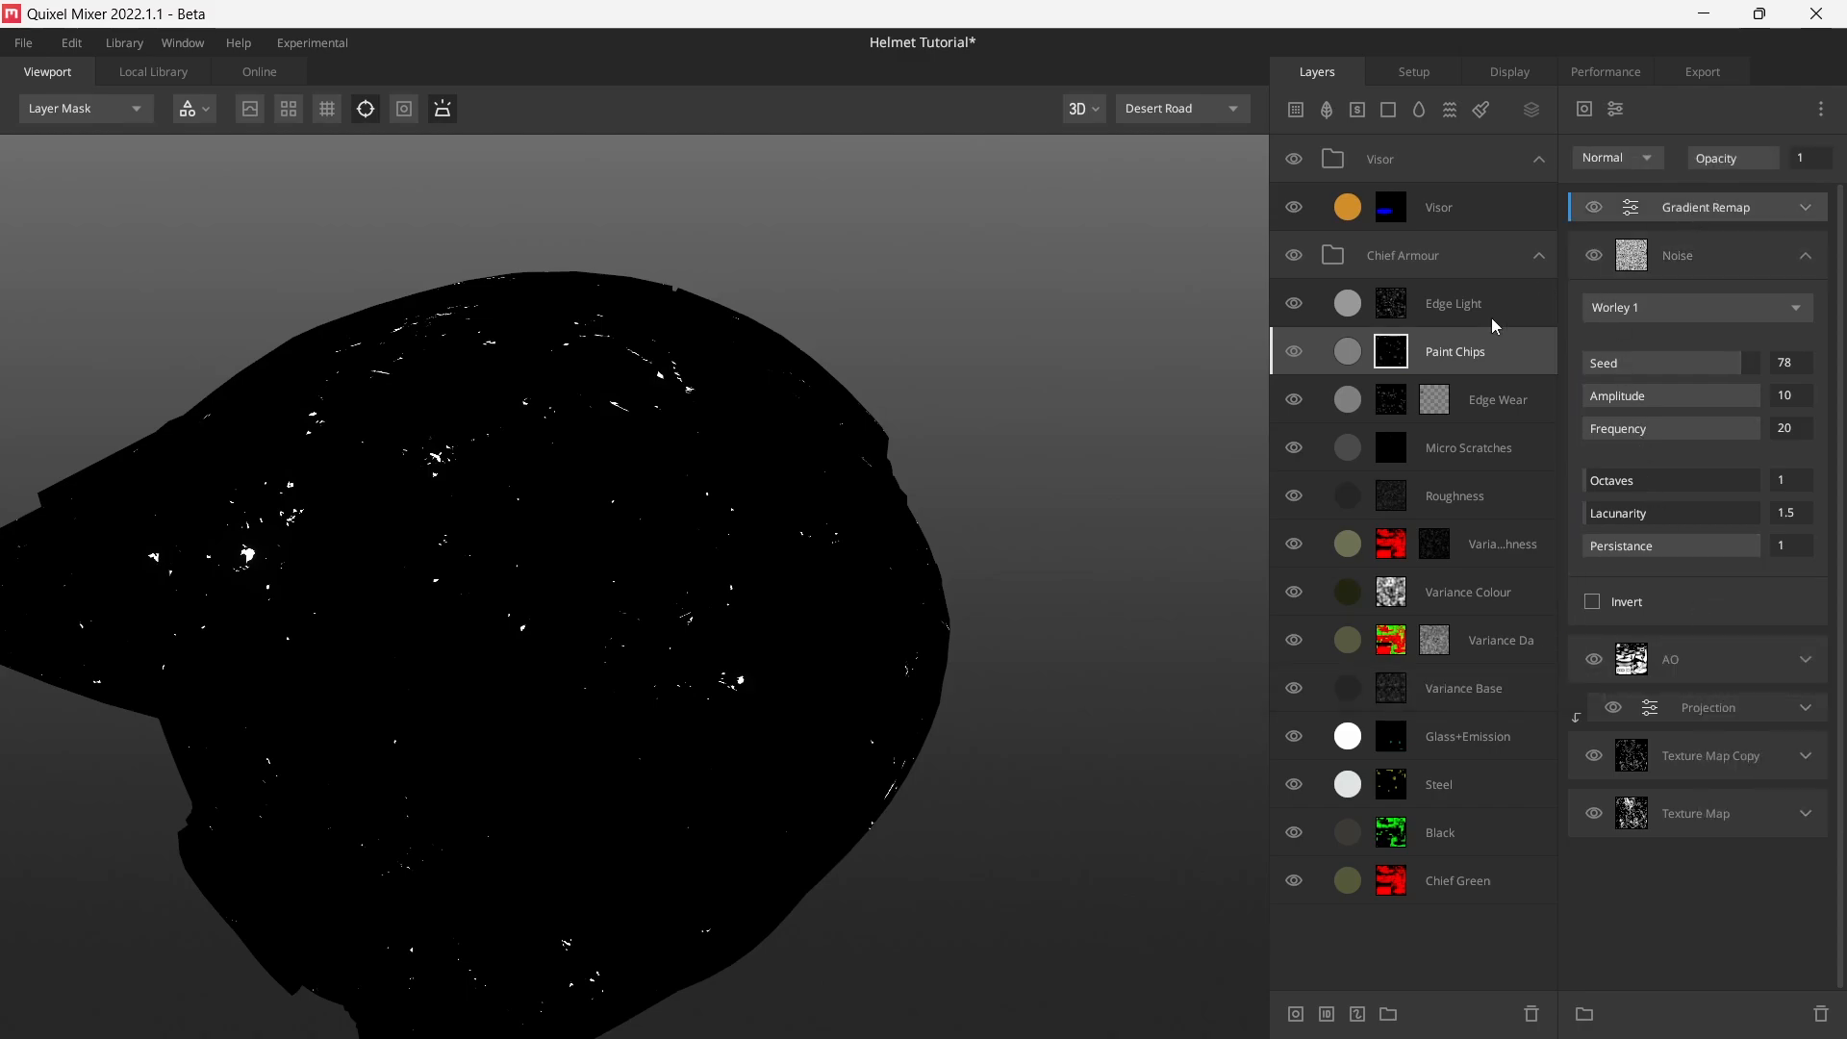
pyautogui.click(1393, 312)
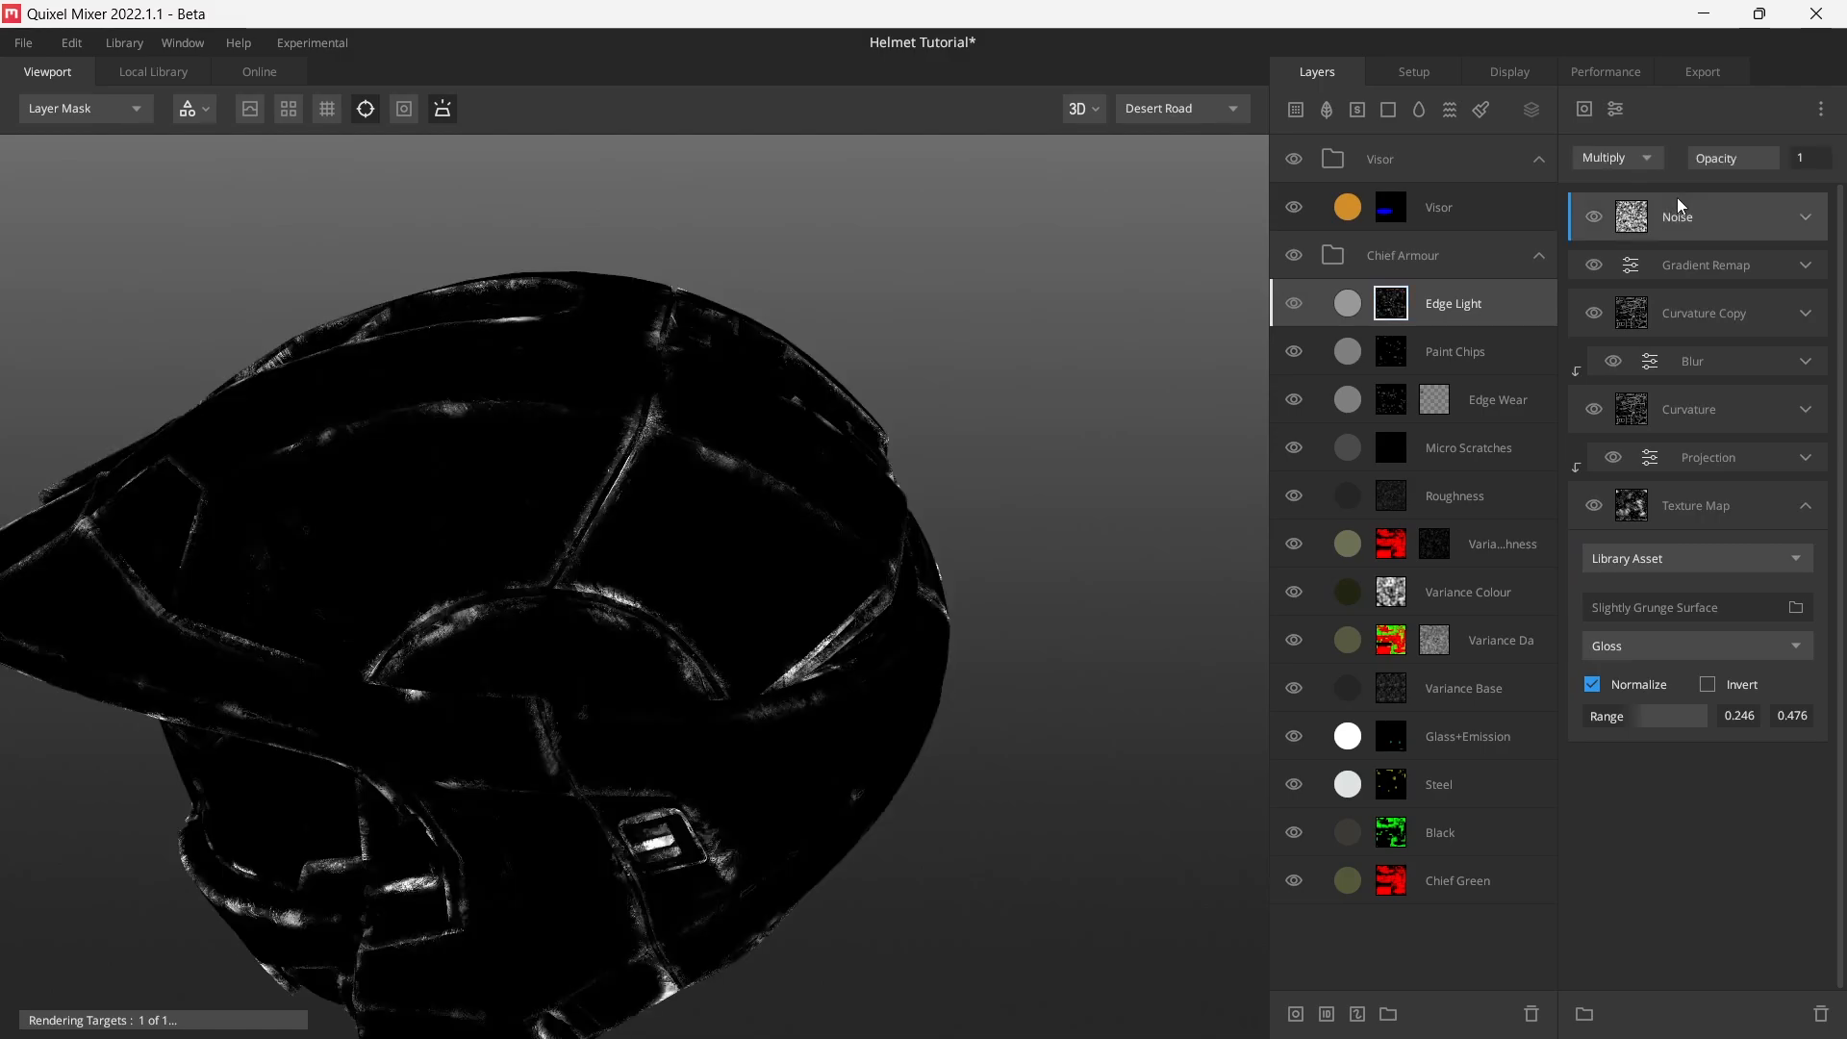
pyautogui.rightClick(1674, 198)
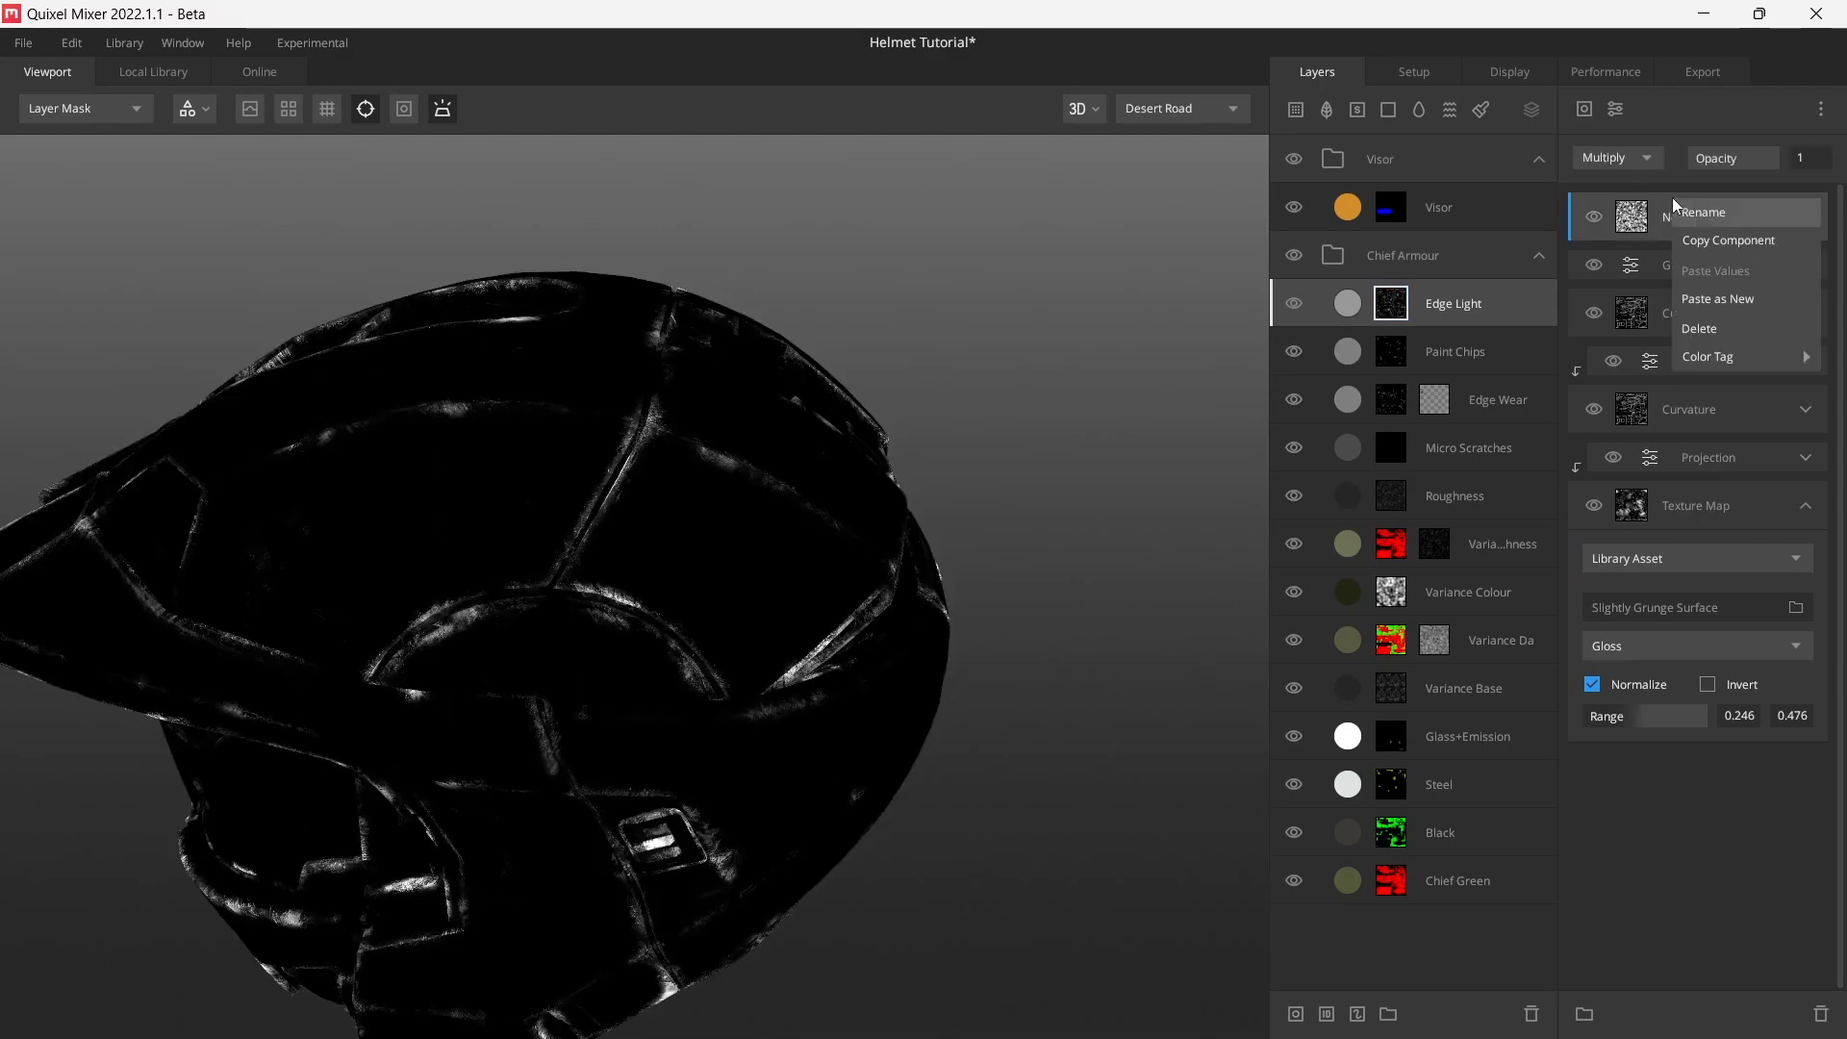
pyautogui.click(1757, 294)
# - Inspect the AO-limited edge highlights around the helmet's rear recess in the PBR Metalness, Albedo and Layer Mask views
pyautogui.moveTo(868, 556); pyautogui.dragTo(677, 624)
pyautogui.press('m')
pyautogui.scroll(5, 689, 630)
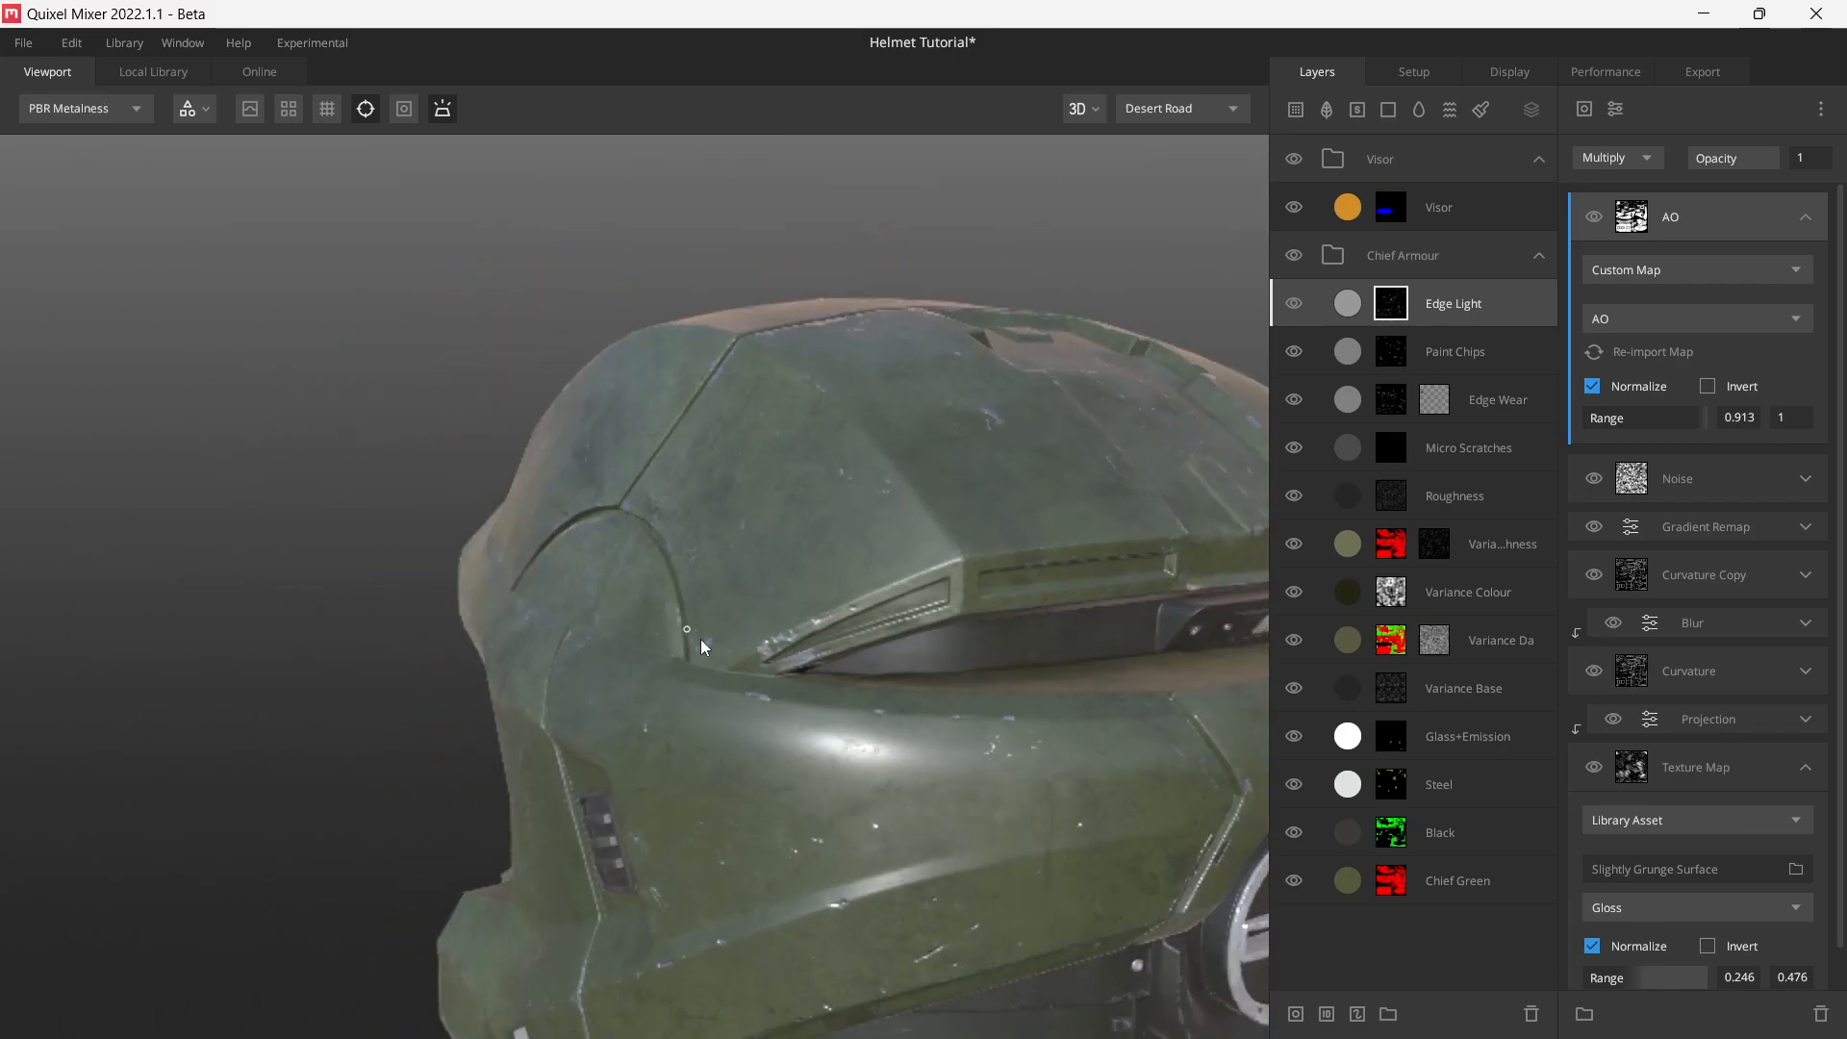
pyautogui.moveTo(848, 645); pyautogui.dragTo(643, 665)
pyautogui.press('c')
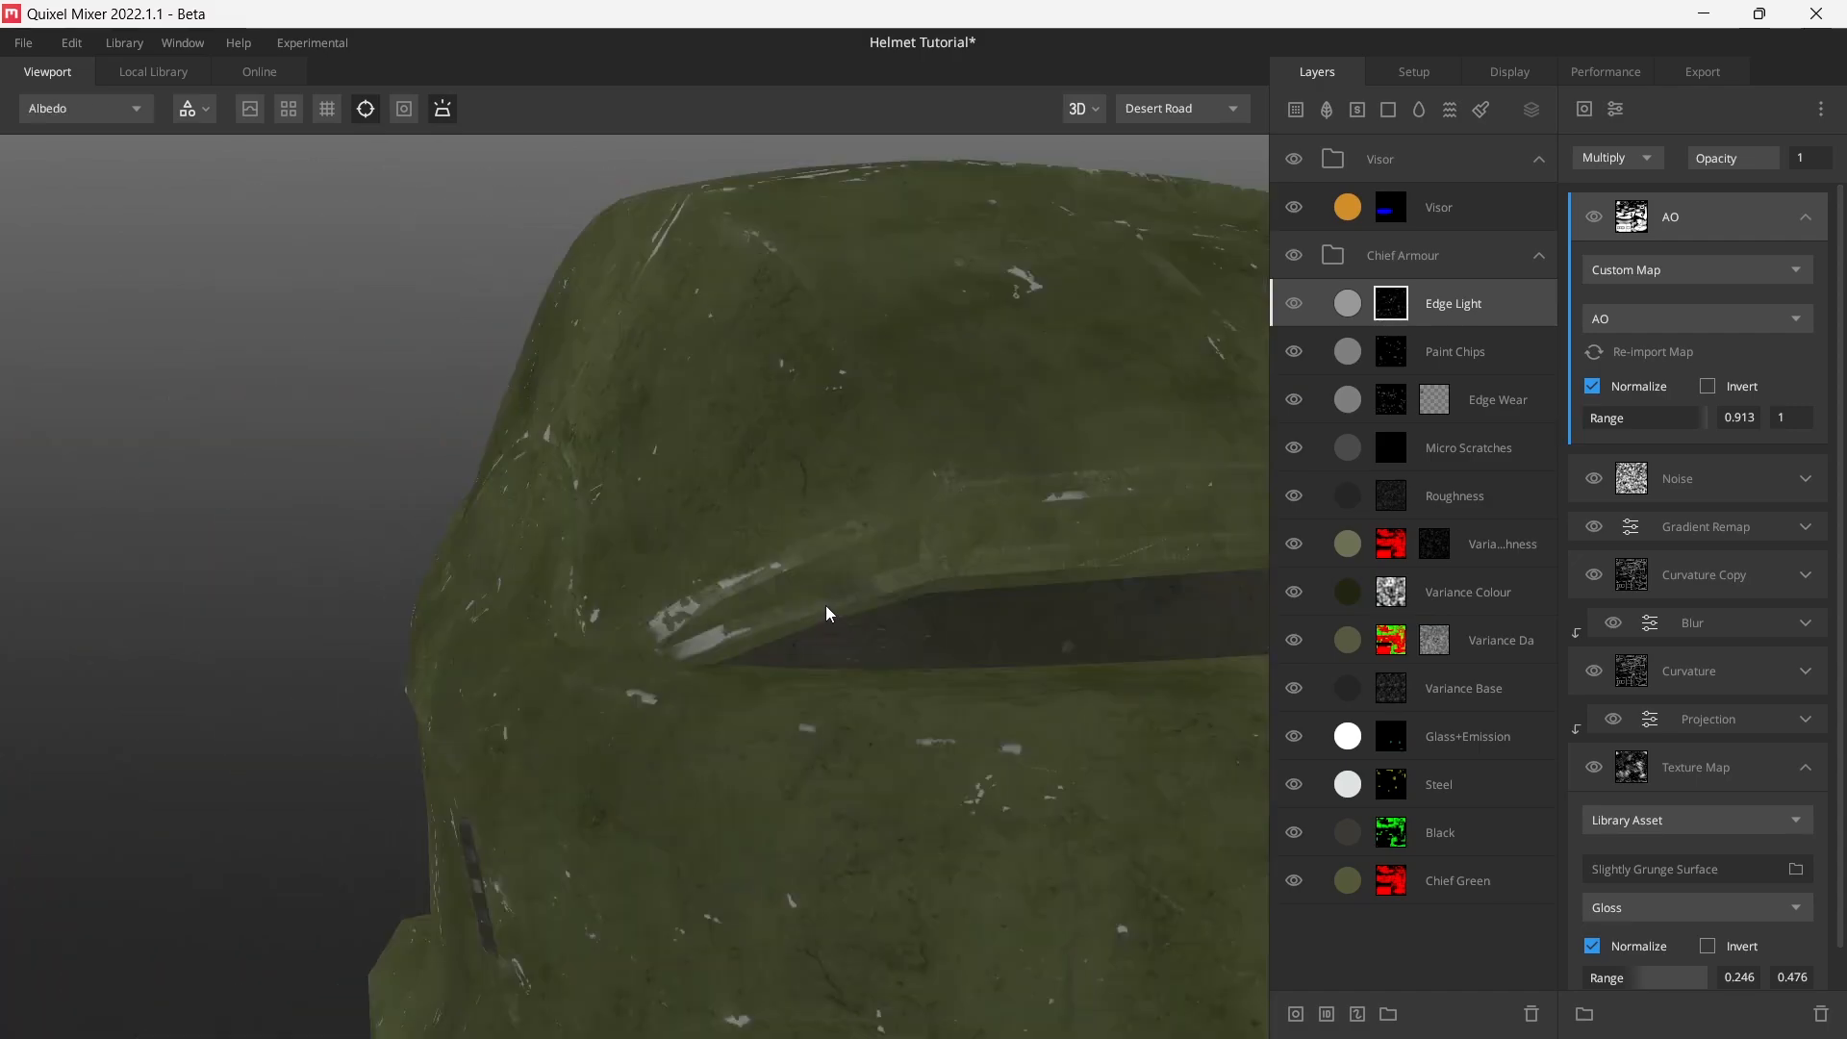
pyautogui.press('m')
pyautogui.press('m')
pyautogui.press('m')
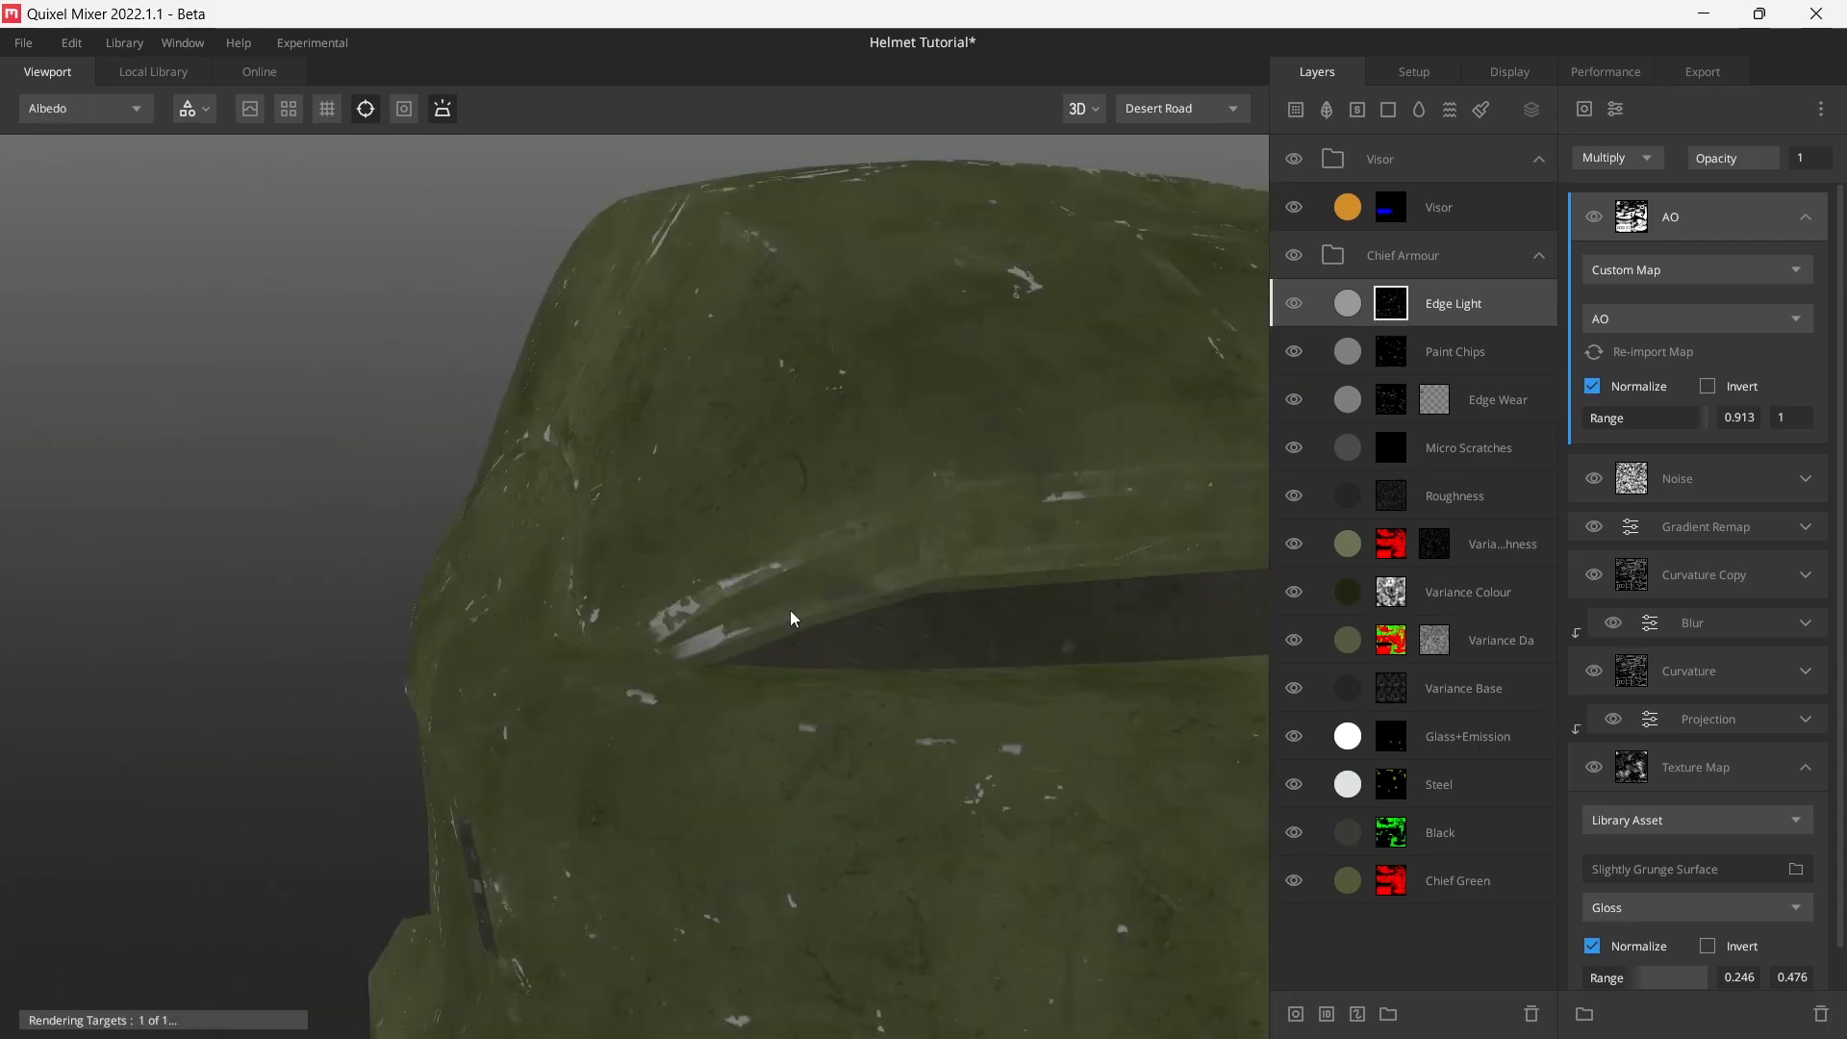
pyautogui.press('m')
# - Examine the whole helmet in the PBR Metalness view under rotated lighting, including the circular detail at its back
pyautogui.moveTo(791, 611); pyautogui.dragTo(751, 422)
pyautogui.press('p')
pyautogui.moveTo(498, 527); pyautogui.dragTo(804, 644)
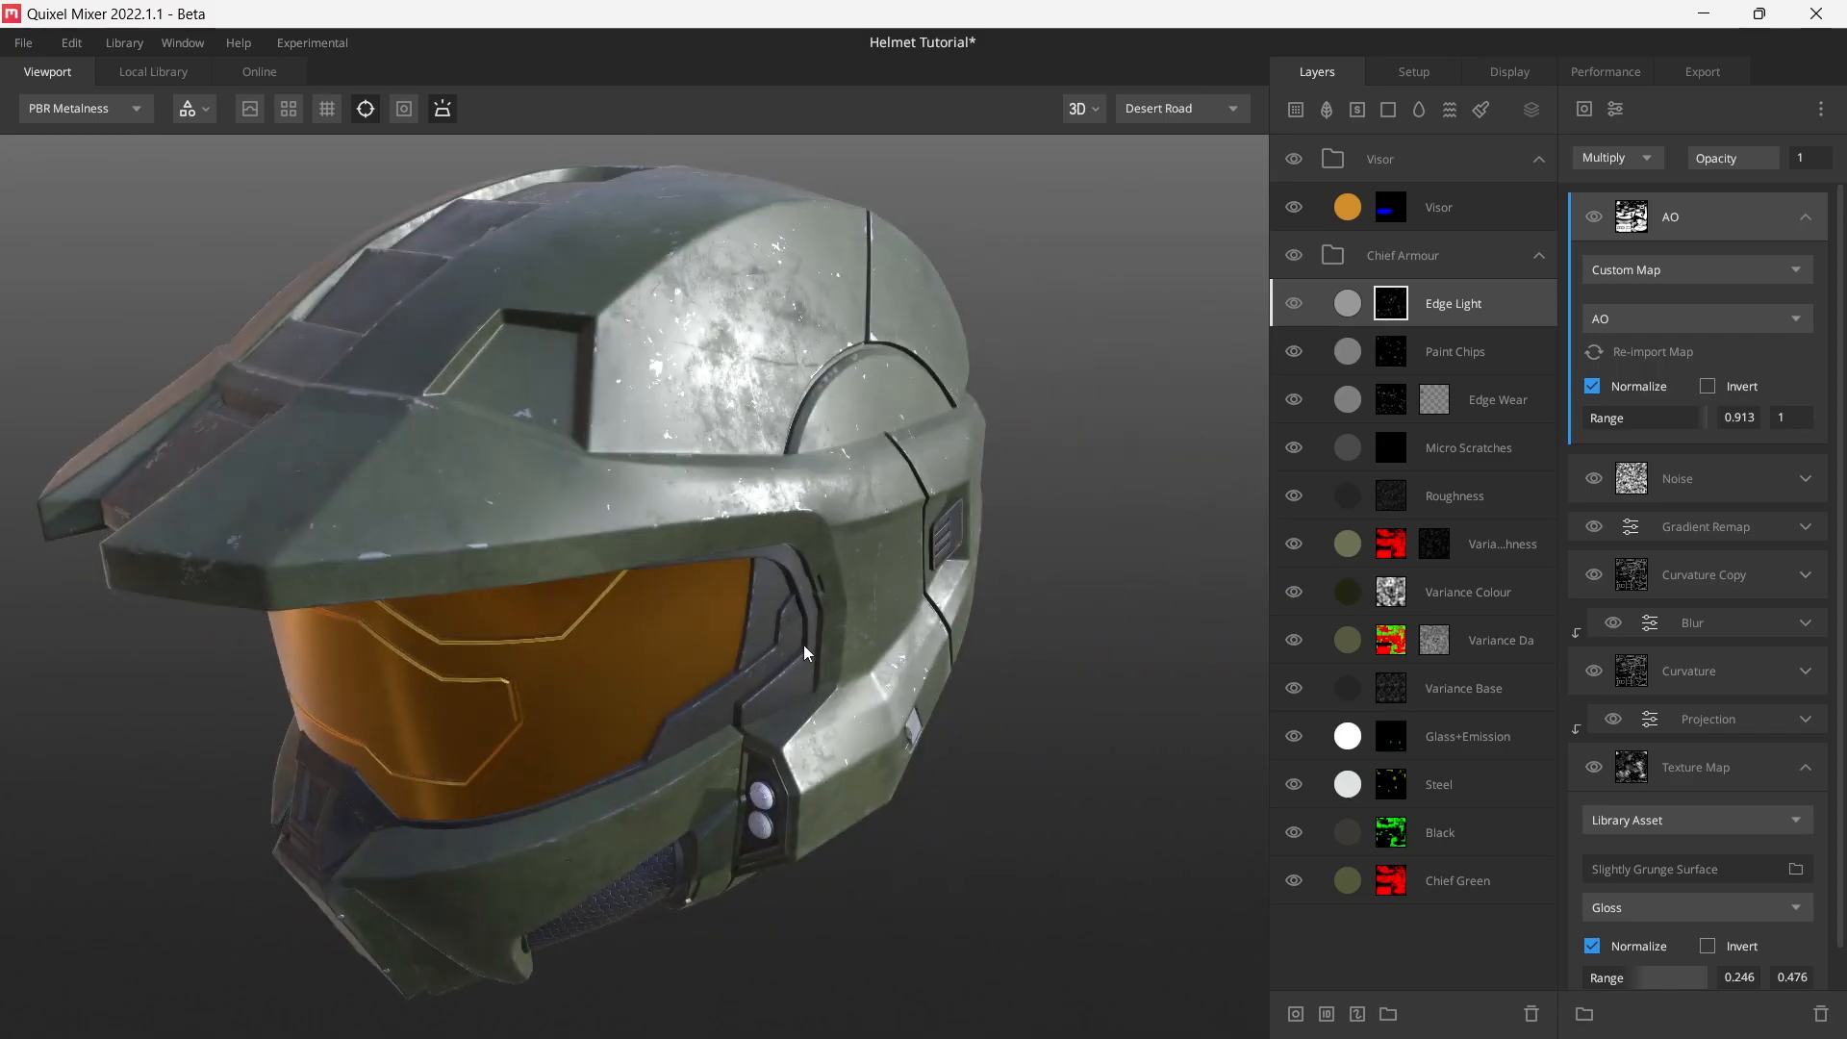
pyautogui.keyDown('shift'); pyautogui.moveTo(762, 408); pyautogui.dragTo(269, 483); pyautogui.keyUp('shift')
pyautogui.moveTo(922, 398); pyautogui.dragTo(806, 546)
pyautogui.scroll(3, 806, 546)
pyautogui.moveTo(1020, 587); pyautogui.dragTo(834, 562, button='middle')
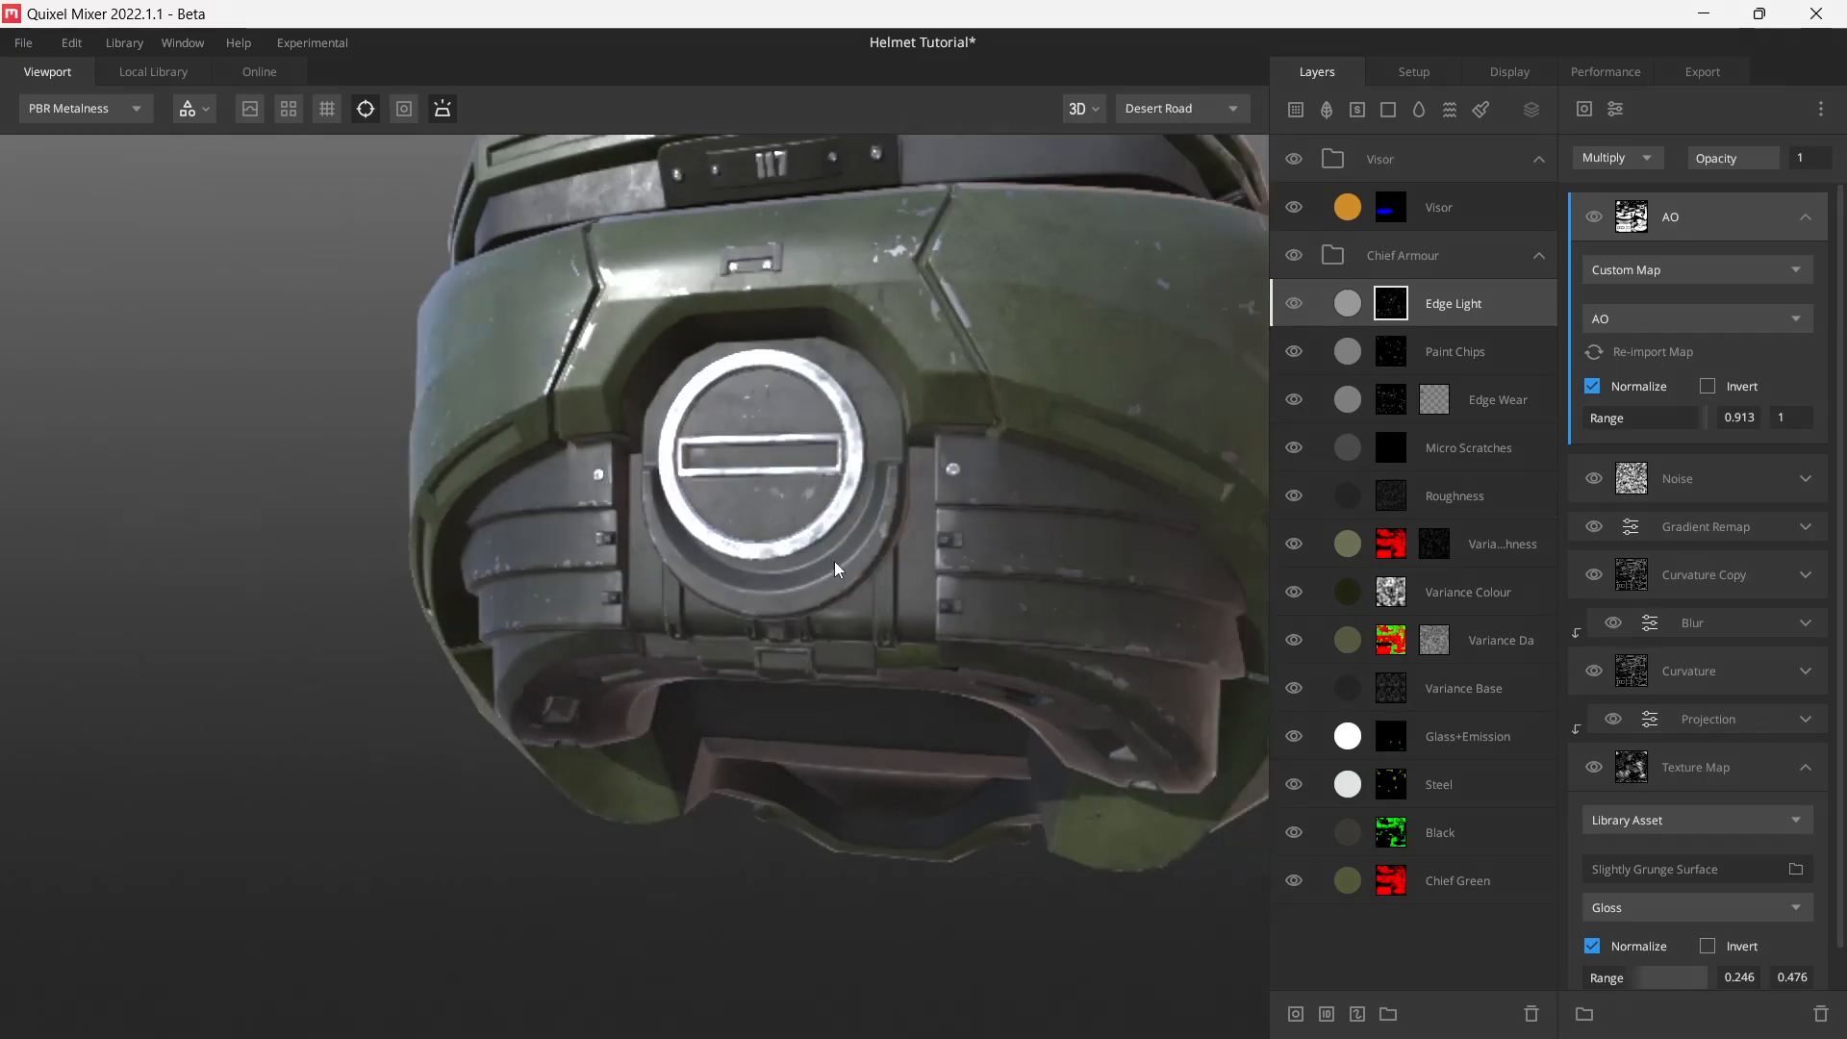
pyautogui.moveTo(834, 562); pyautogui.dragTo(920, 638)
pyautogui.scroll(3, 855, 602)
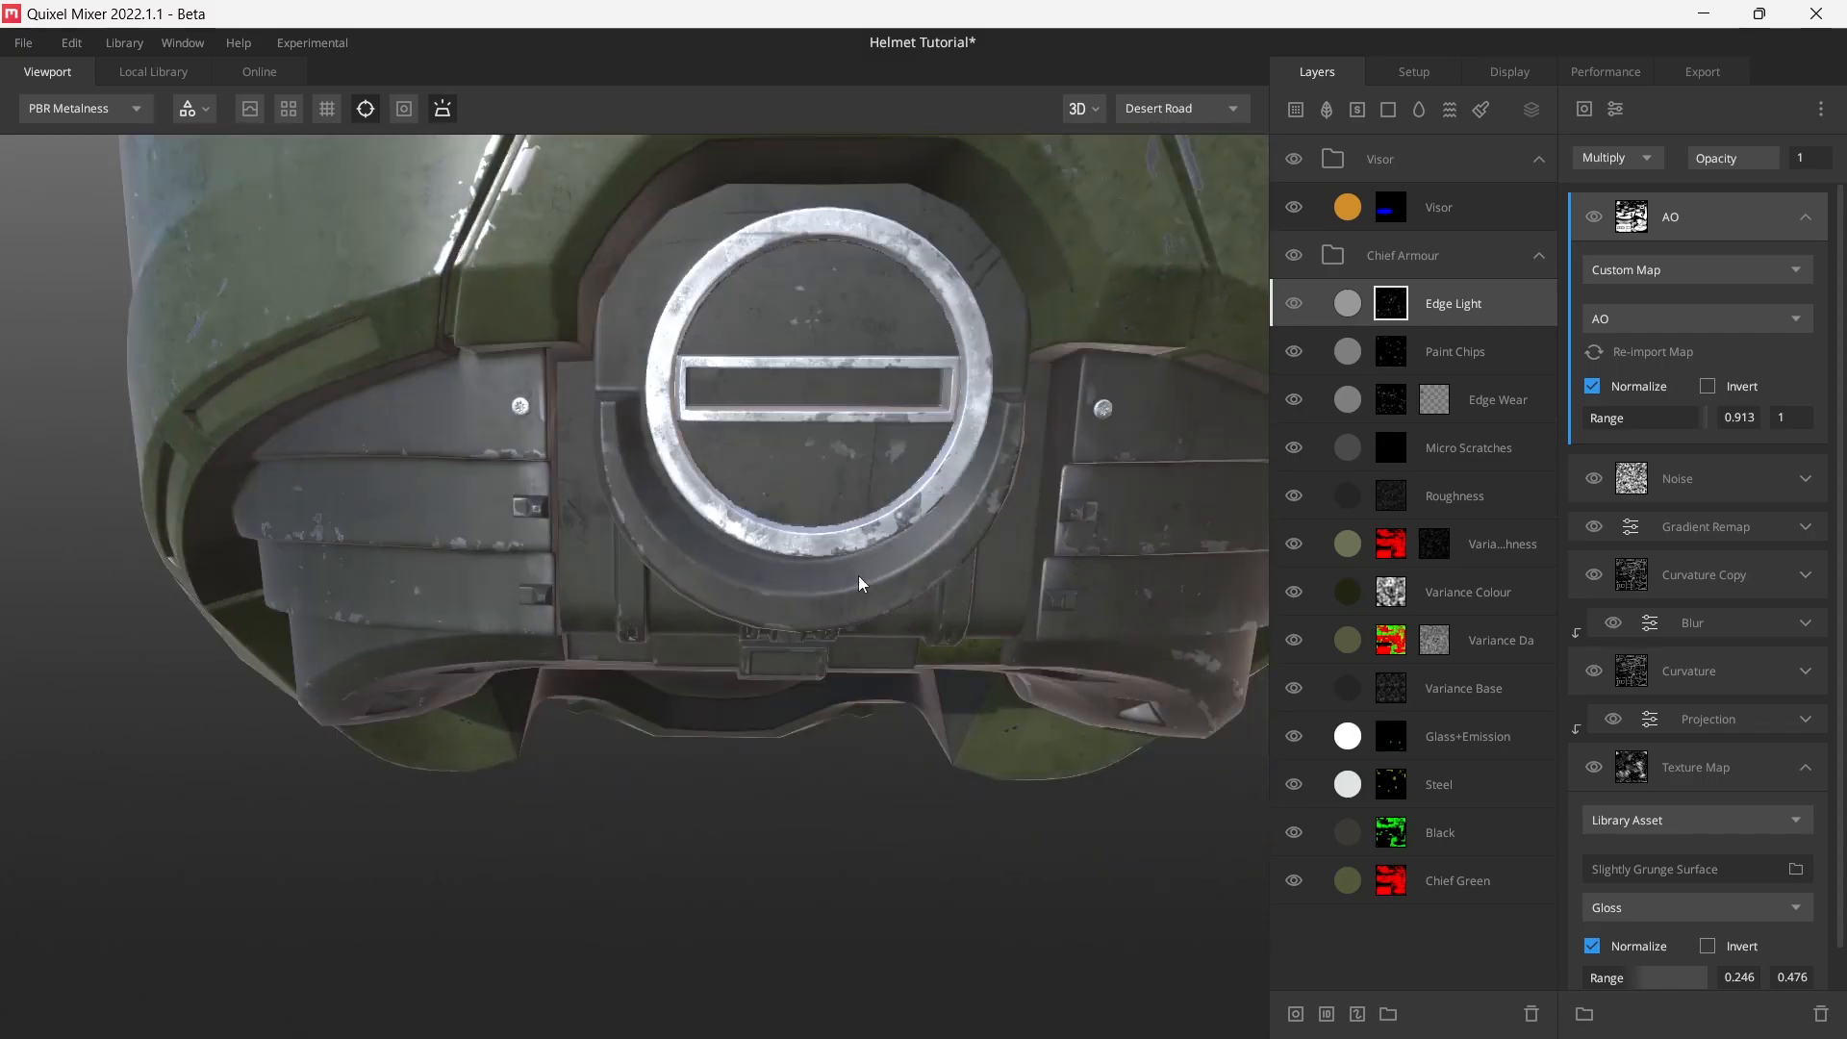
# - Compare the edge highlights on the helmet's back, visor side and crown in the Albedo and PBR Metalness views under rotated lighting
pyautogui.press('c')
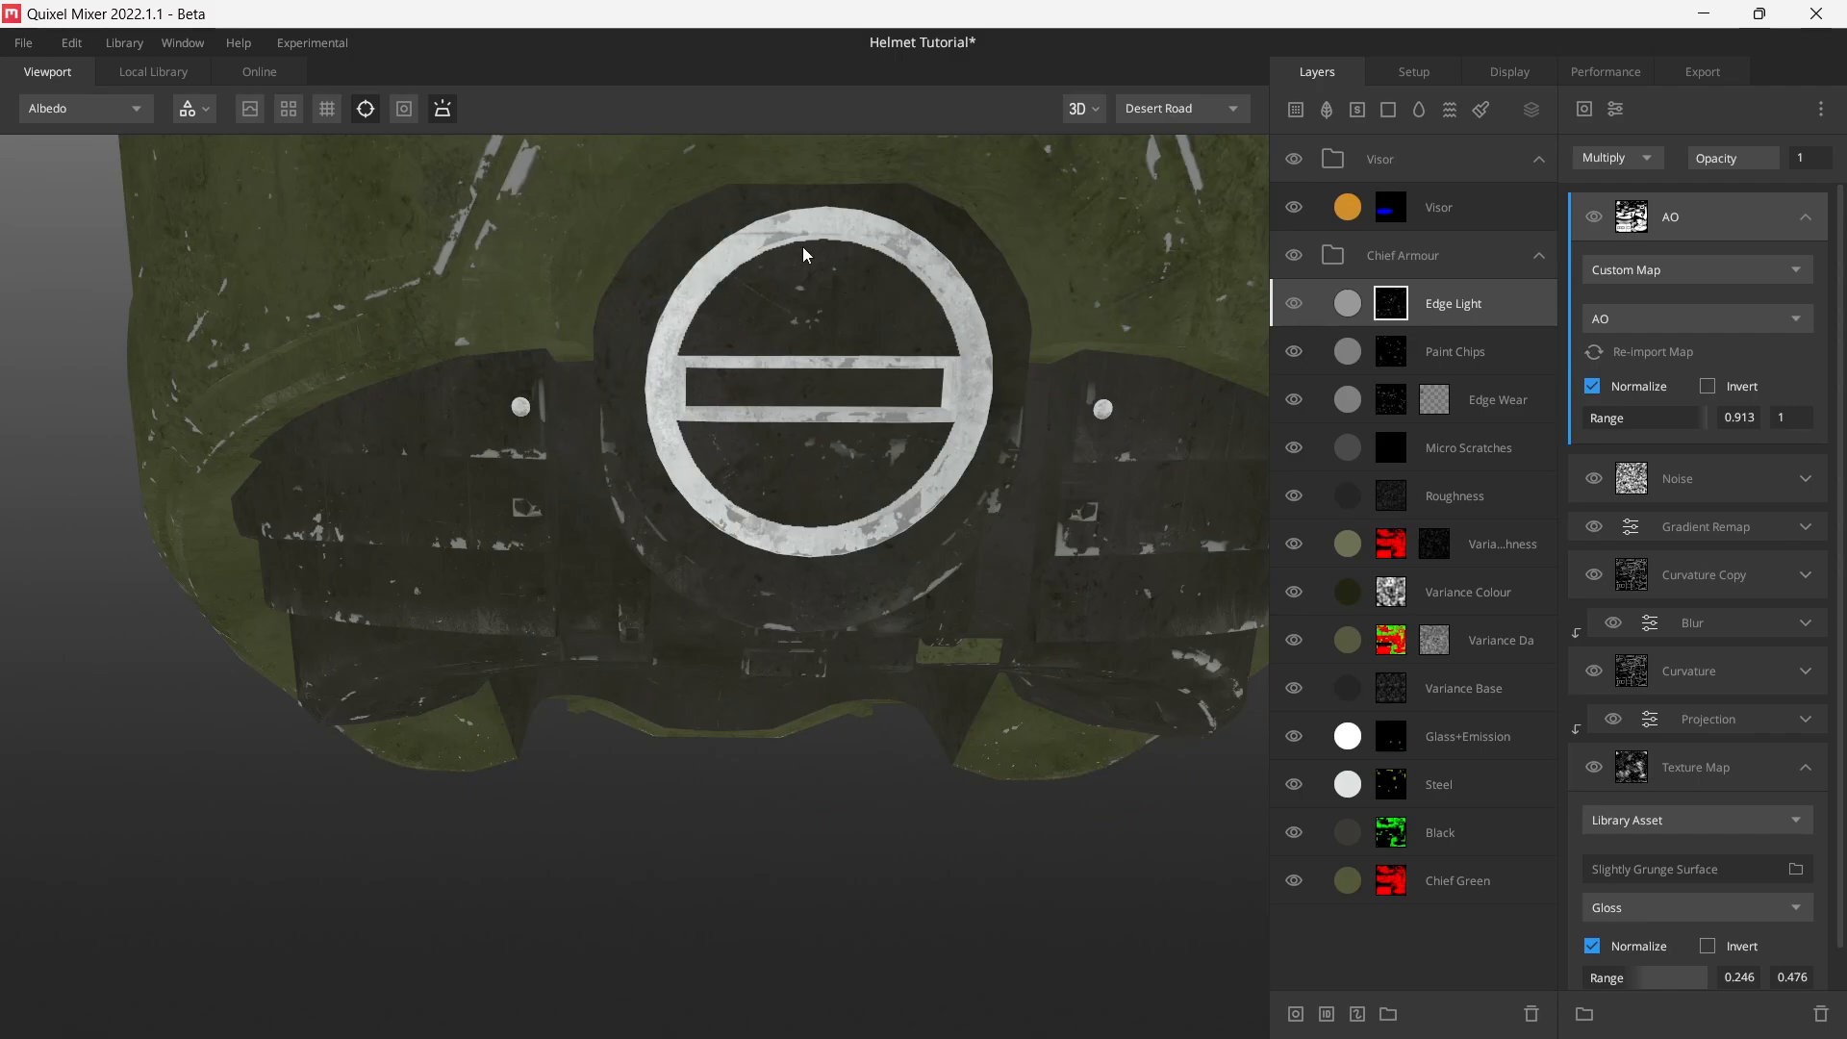
pyautogui.press('m')
pyautogui.moveTo(690, 315); pyautogui.dragTo(972, 464)
pyautogui.scroll(-5, 606, 342)
pyautogui.scroll(-2, 817, 464)
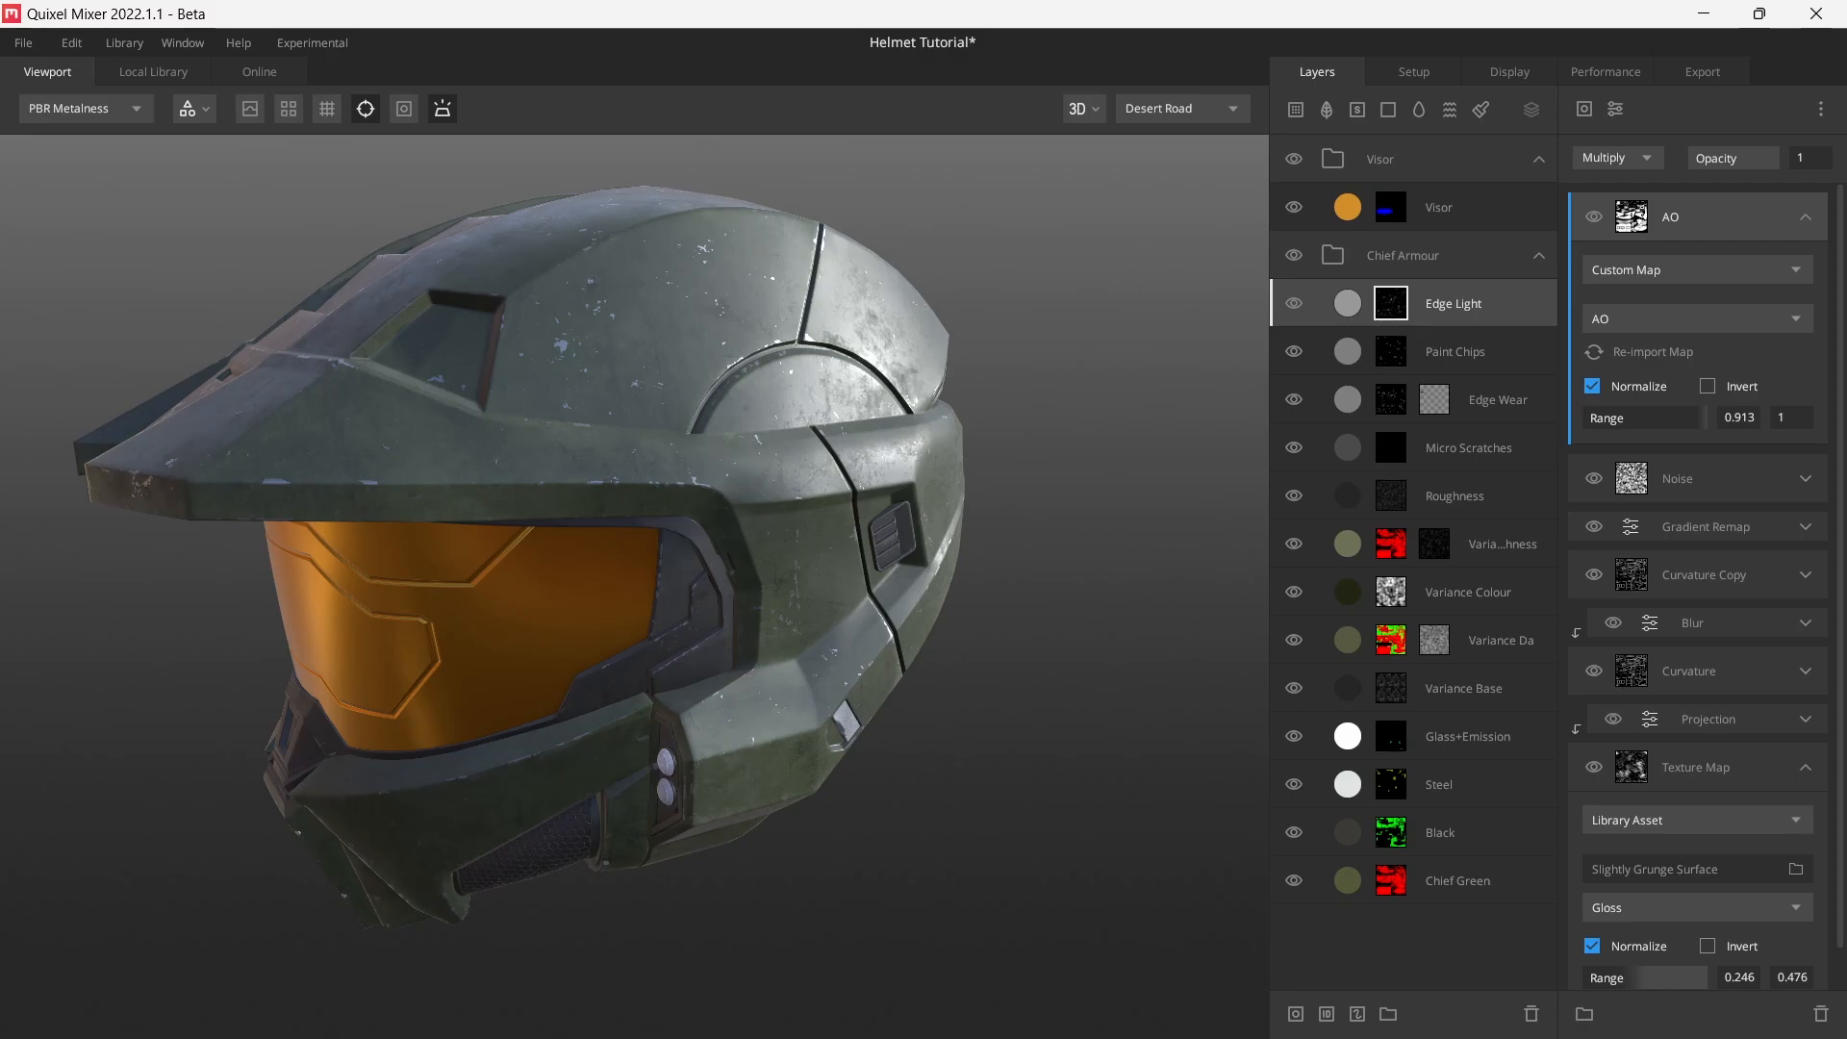
pyautogui.moveTo(849, 475); pyautogui.dragTo(769, 562)
pyautogui.press('c')
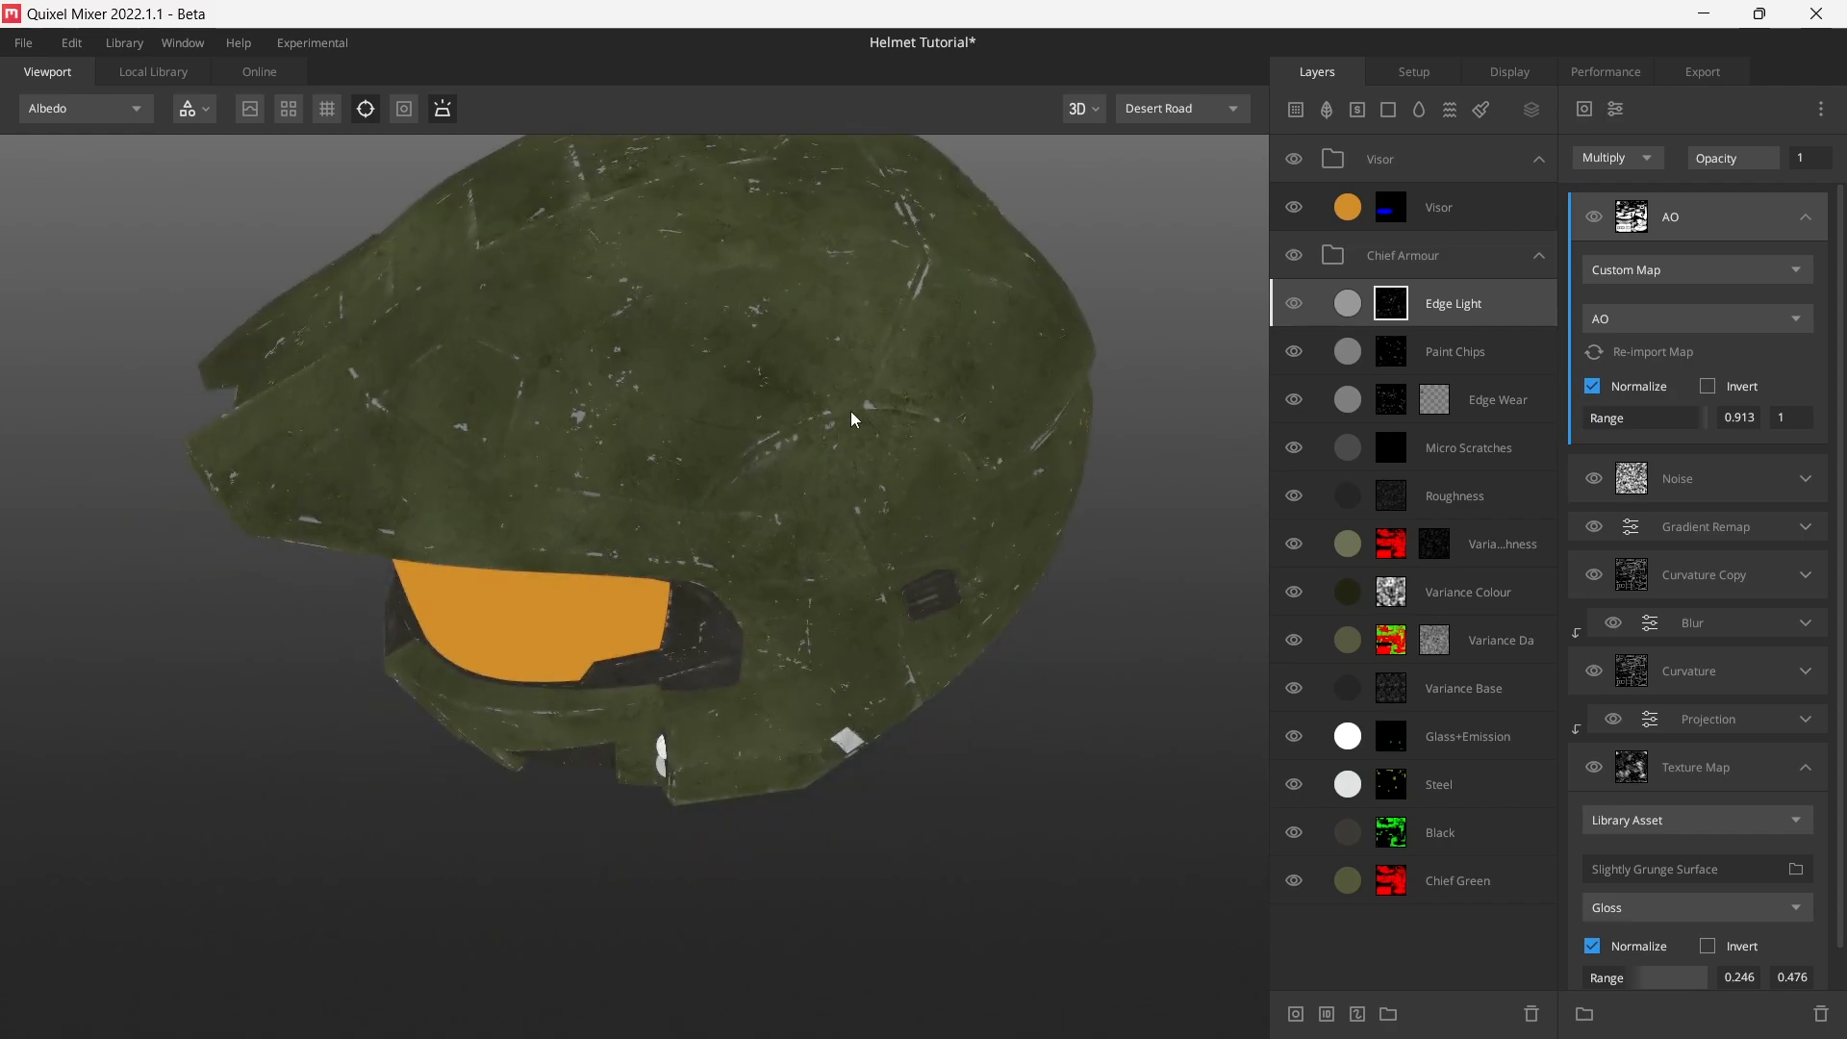
pyautogui.press('c')
pyautogui.moveTo(850, 412); pyautogui.dragTo(926, 335)
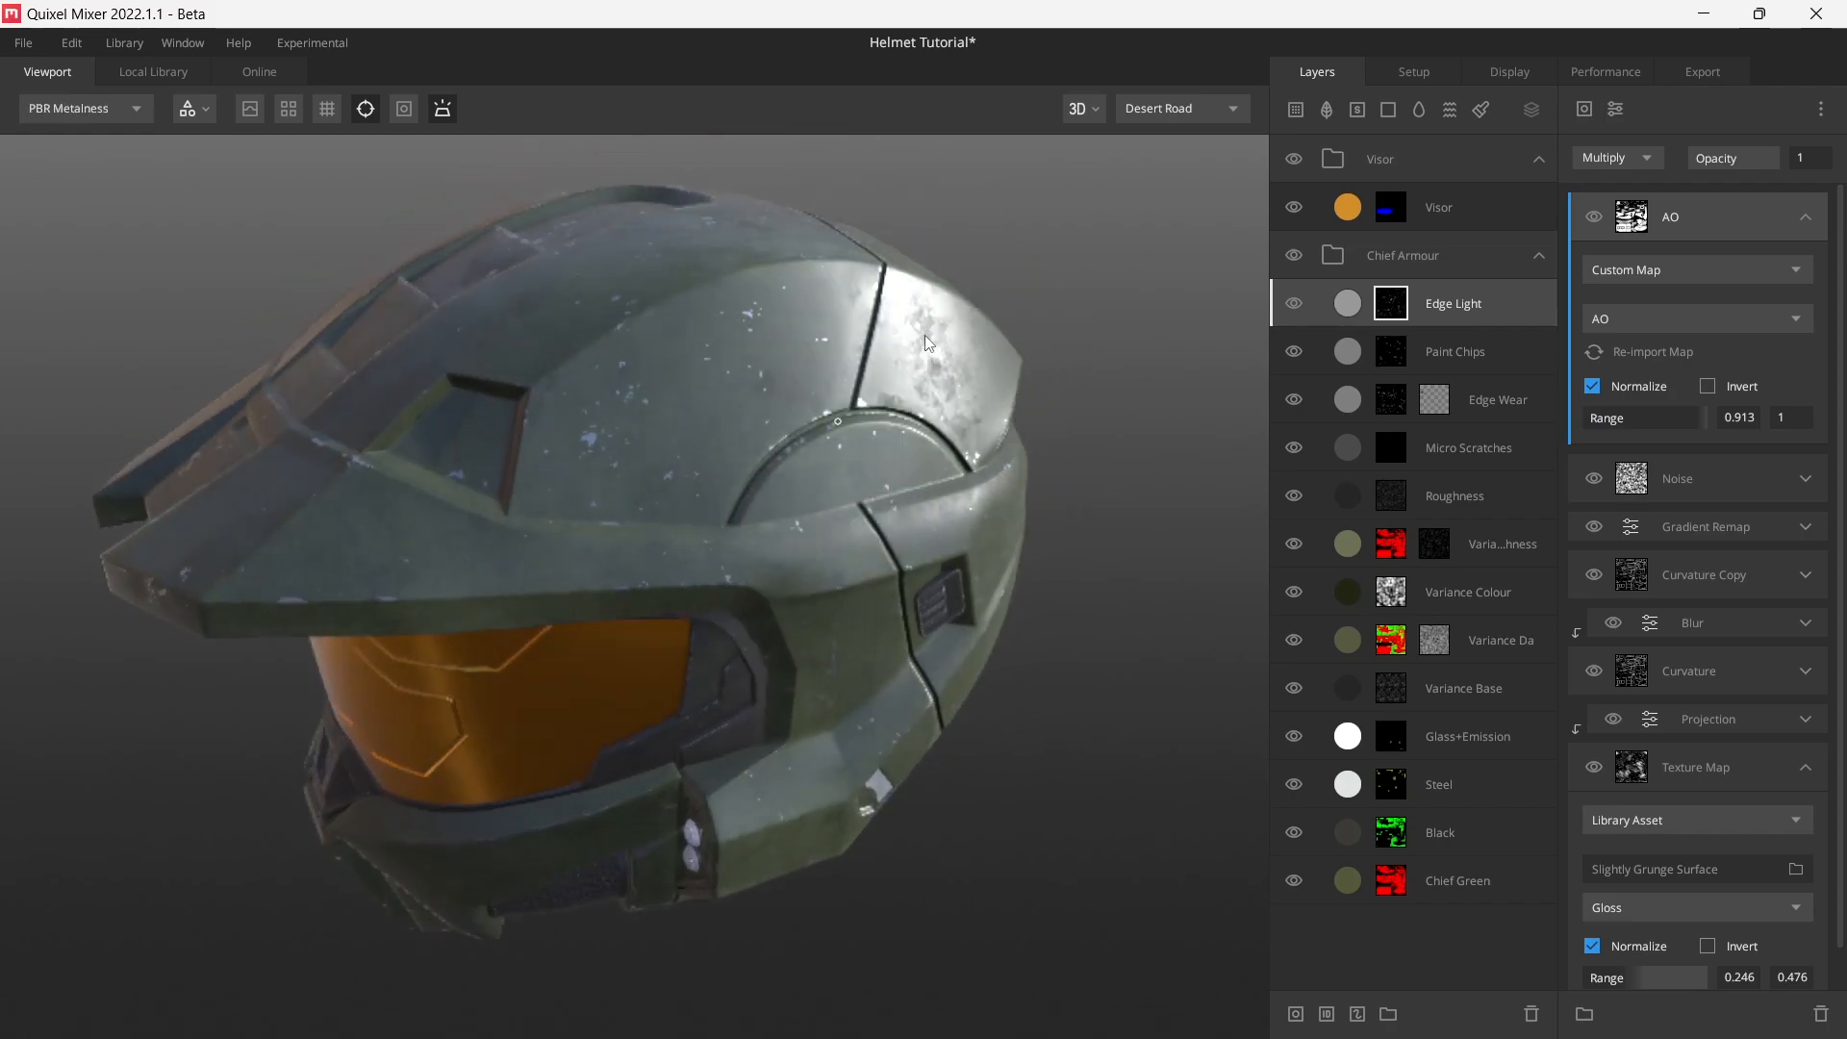
pyautogui.moveTo(810, 518); pyautogui.dragTo(824, 485)
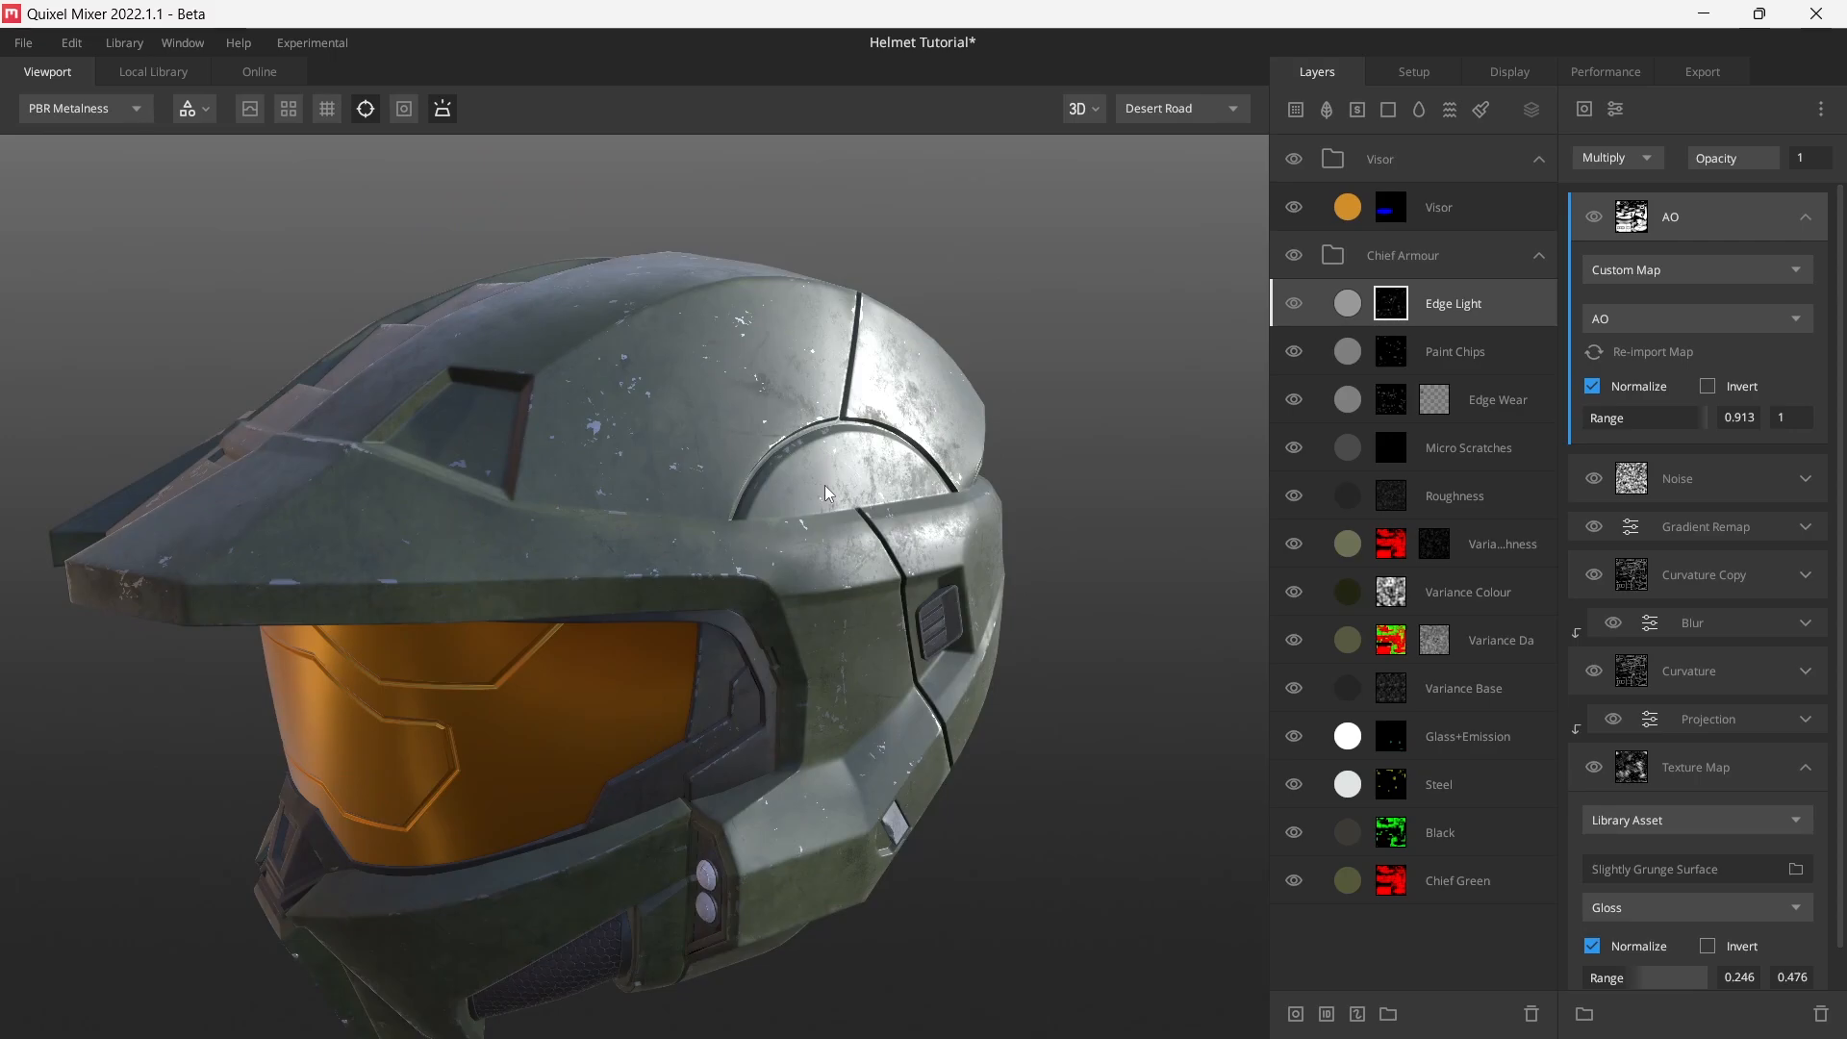
pyautogui.moveTo(803, 431); pyautogui.dragTo(979, 433)
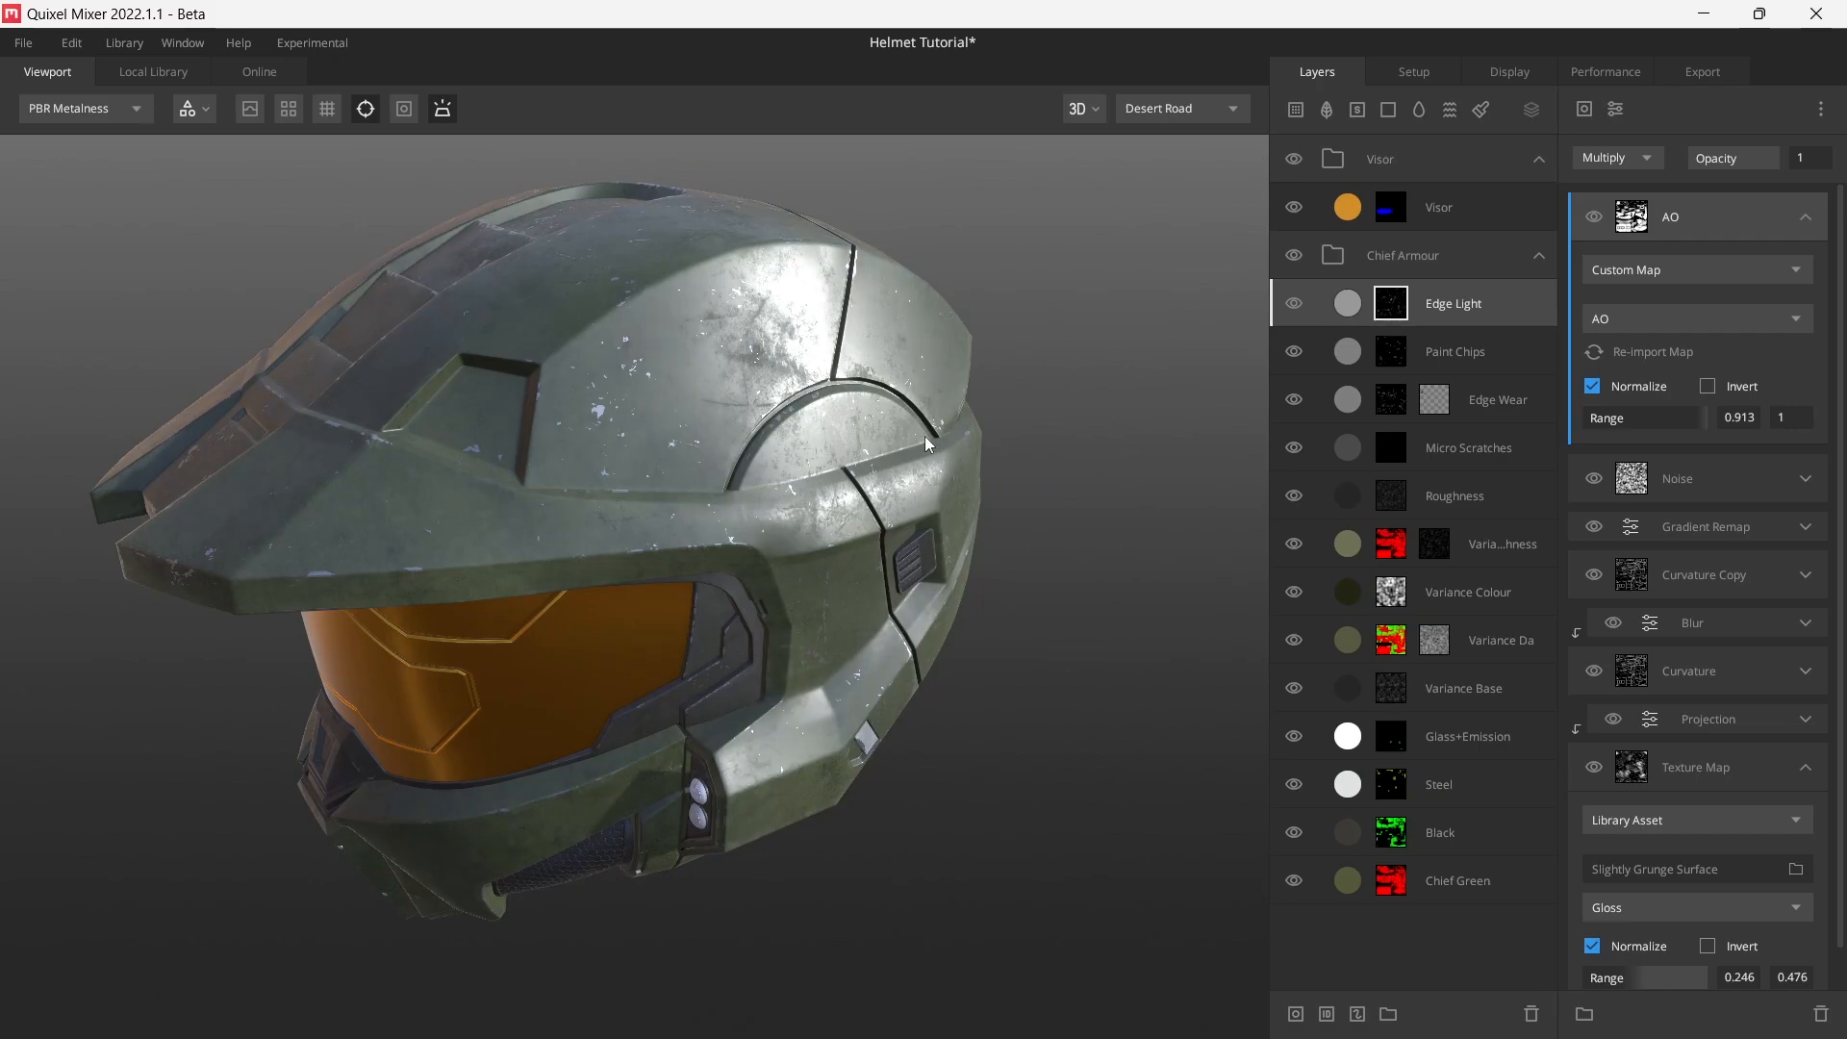
# - Add a solid layer above Edge Light in the Chief Armour group and name it Surface Rough
pyautogui.click(1386, 109)
pyautogui.doubleClick(1396, 306)
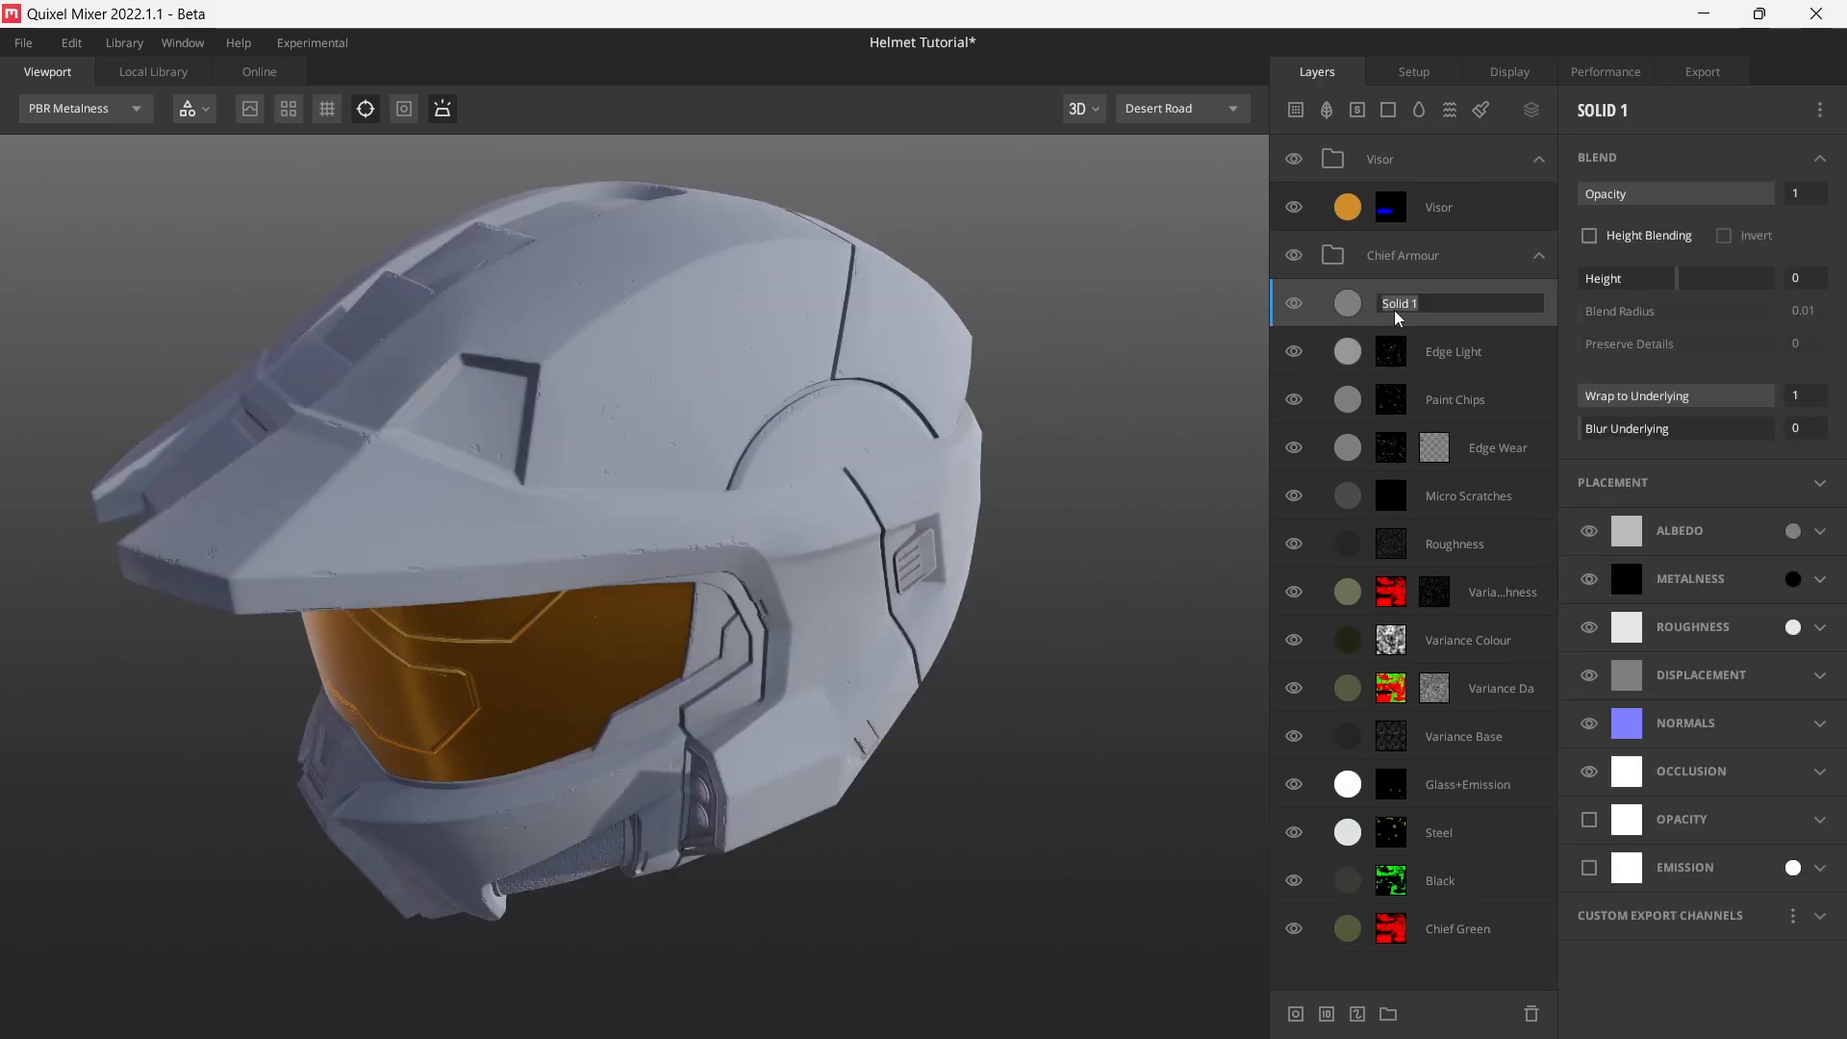
pyautogui.write('Surface Rough')
pyautogui.press('Return')
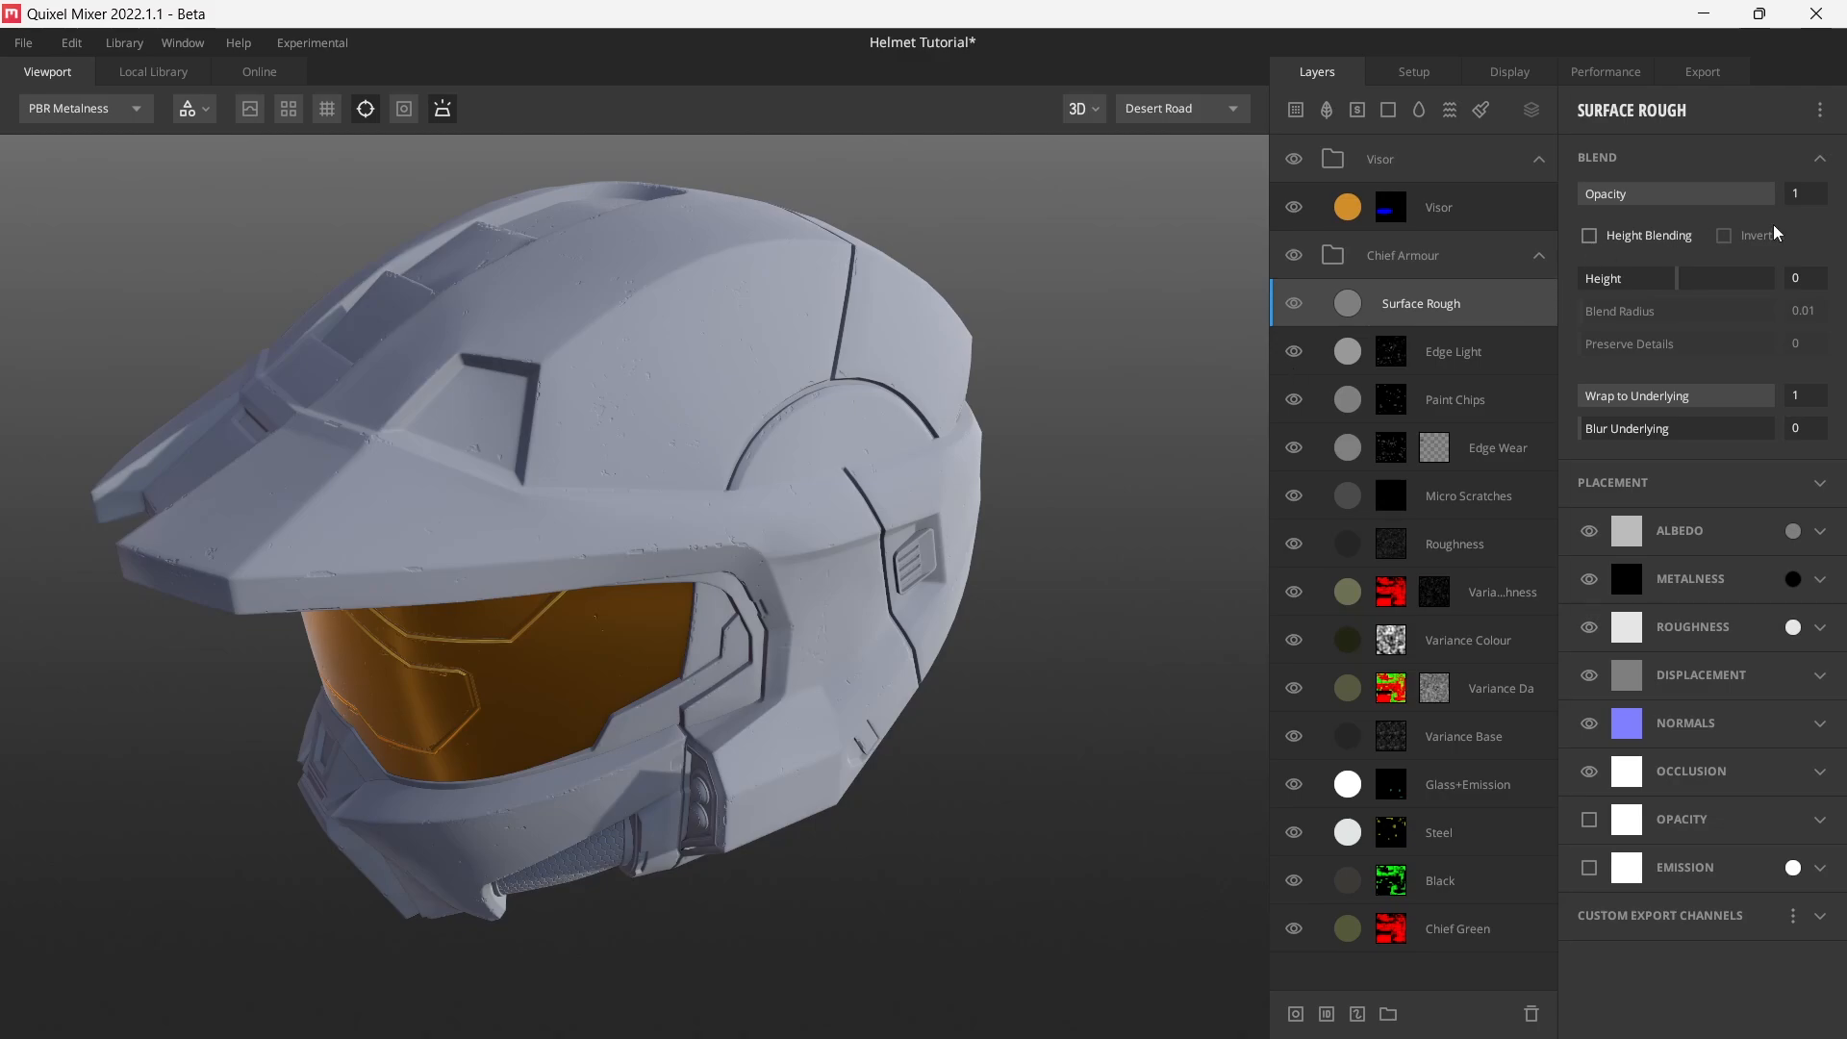
# - Set the Surface Rough layer's opacity to 0.95, height to -1 and Wrap to Underlying to 0.95
pyautogui.click(1812, 201)
pyautogui.write('0.95')
pyautogui.press('Return')
pyautogui.moveTo(802, 424); pyautogui.dragTo(813, 449)
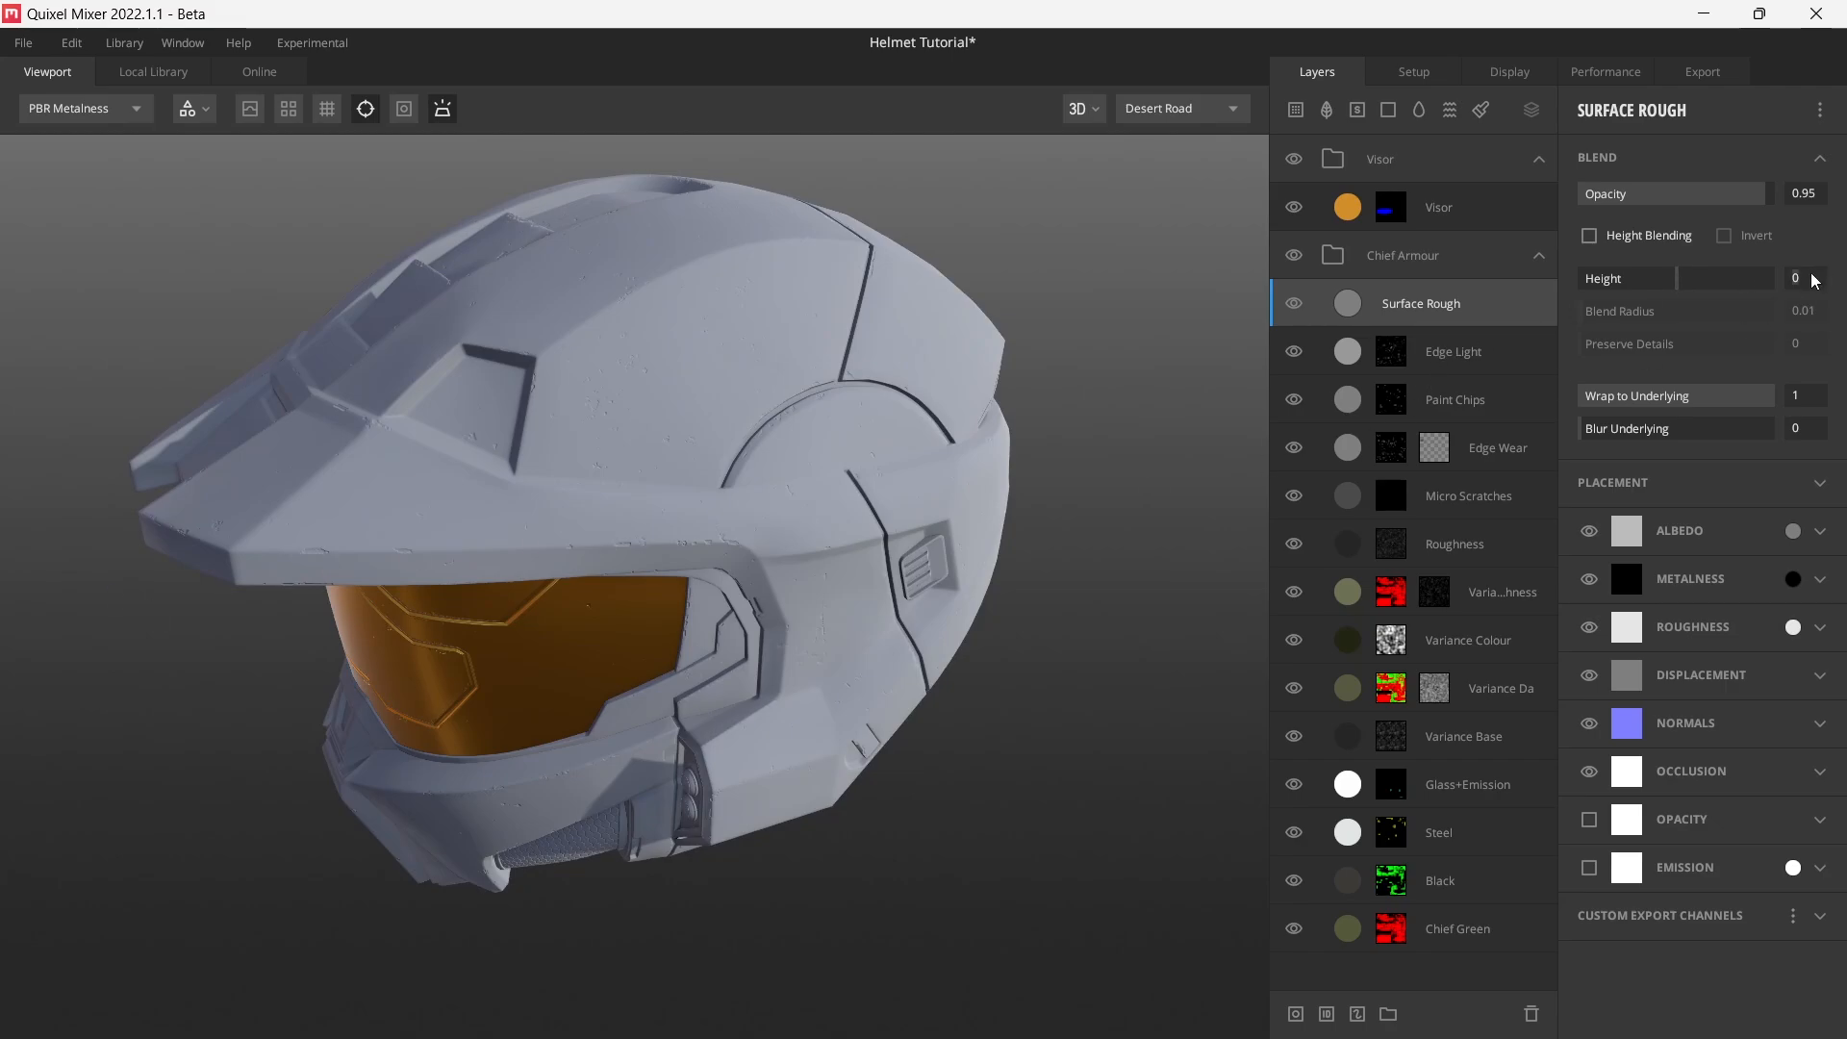
pyautogui.write('-1')
pyautogui.press('Return')
pyautogui.click(1815, 398)
pyautogui.write('0.95')
pyautogui.press('Return')
# - Set the Surface Rough layer's albedo color to hex 7A7A7A
pyautogui.click(1793, 530)
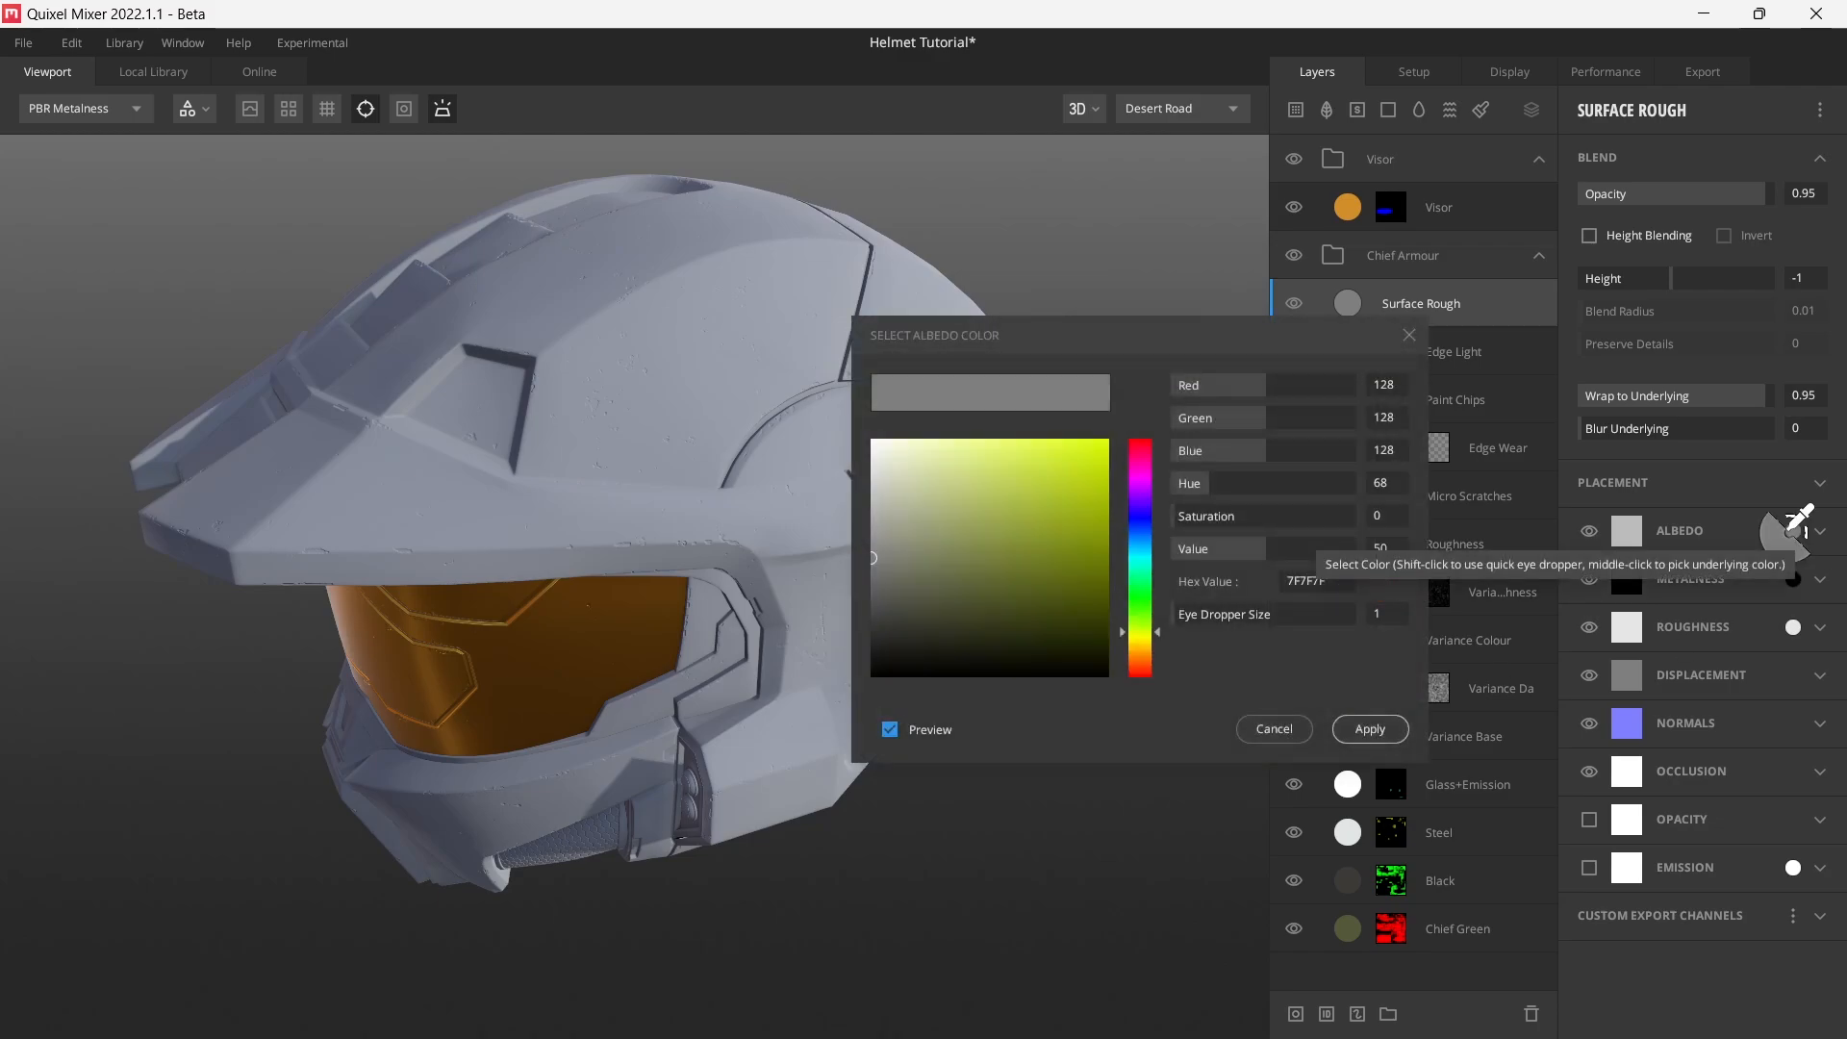
pyautogui.click(1317, 580)
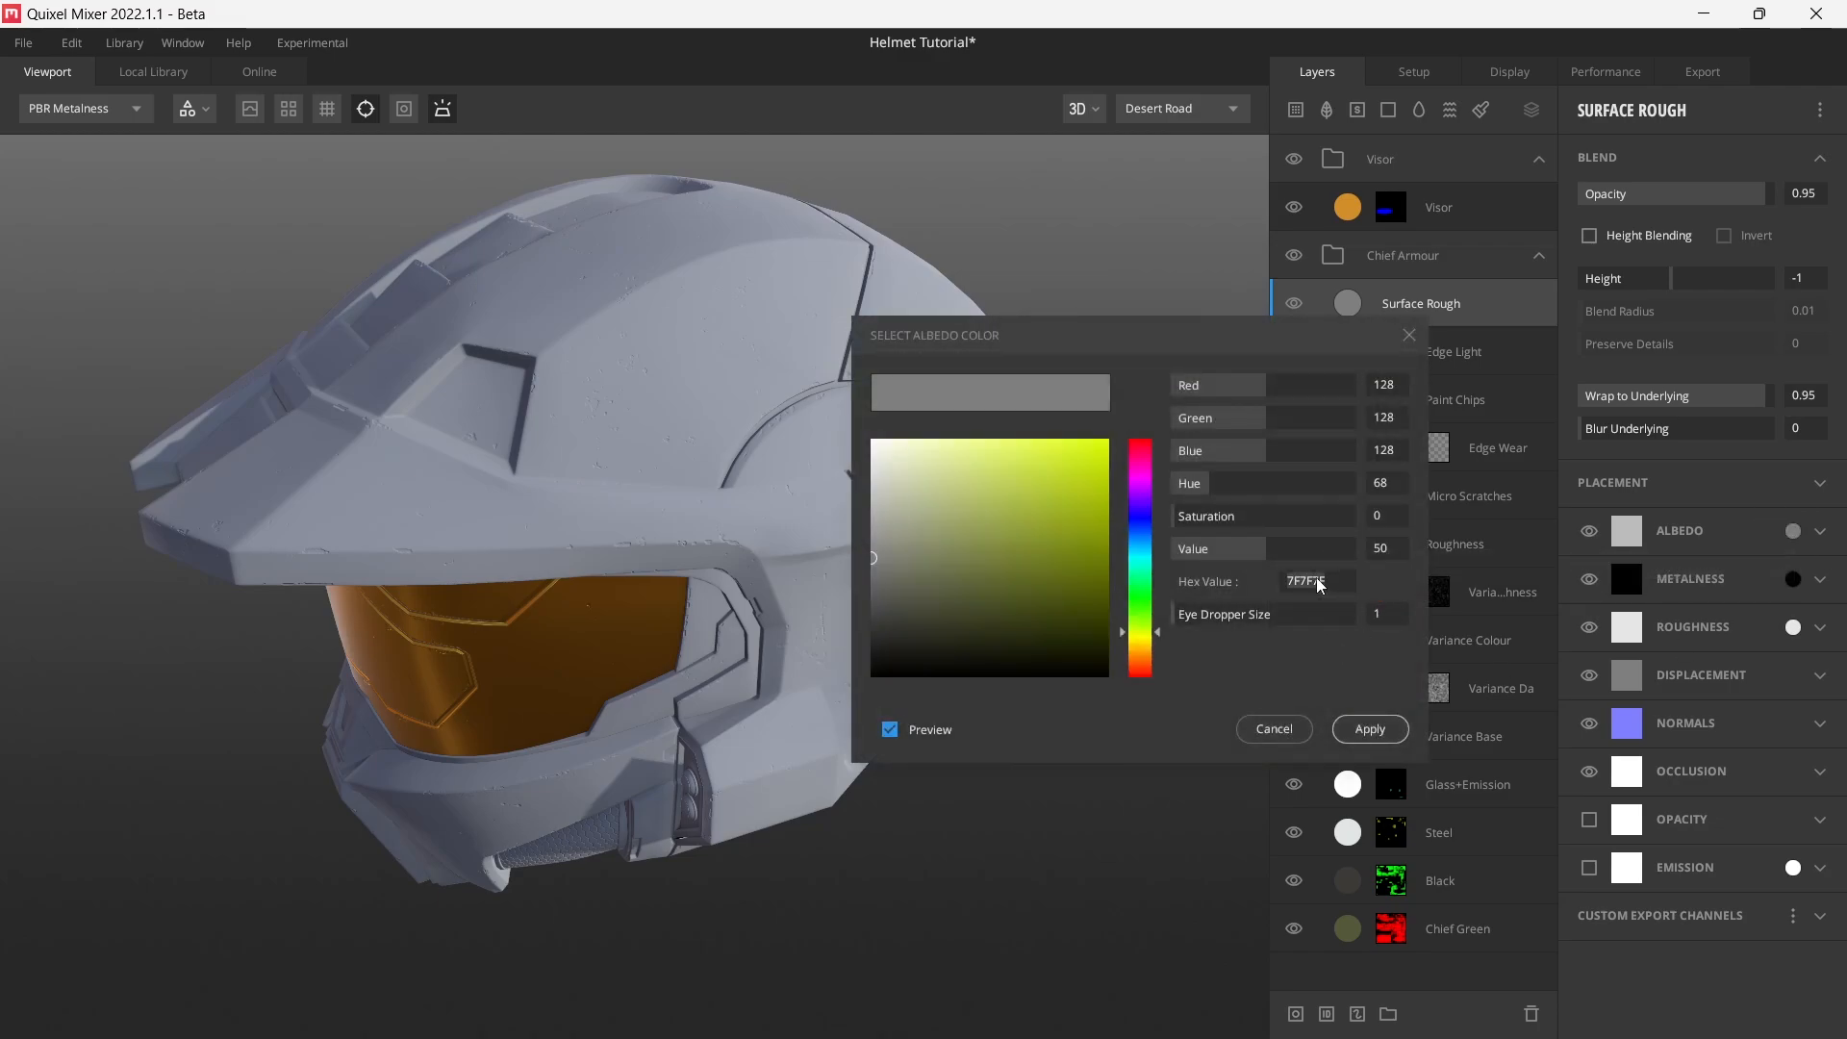
pyautogui.write('7A7A7A')
pyautogui.click(1365, 728)
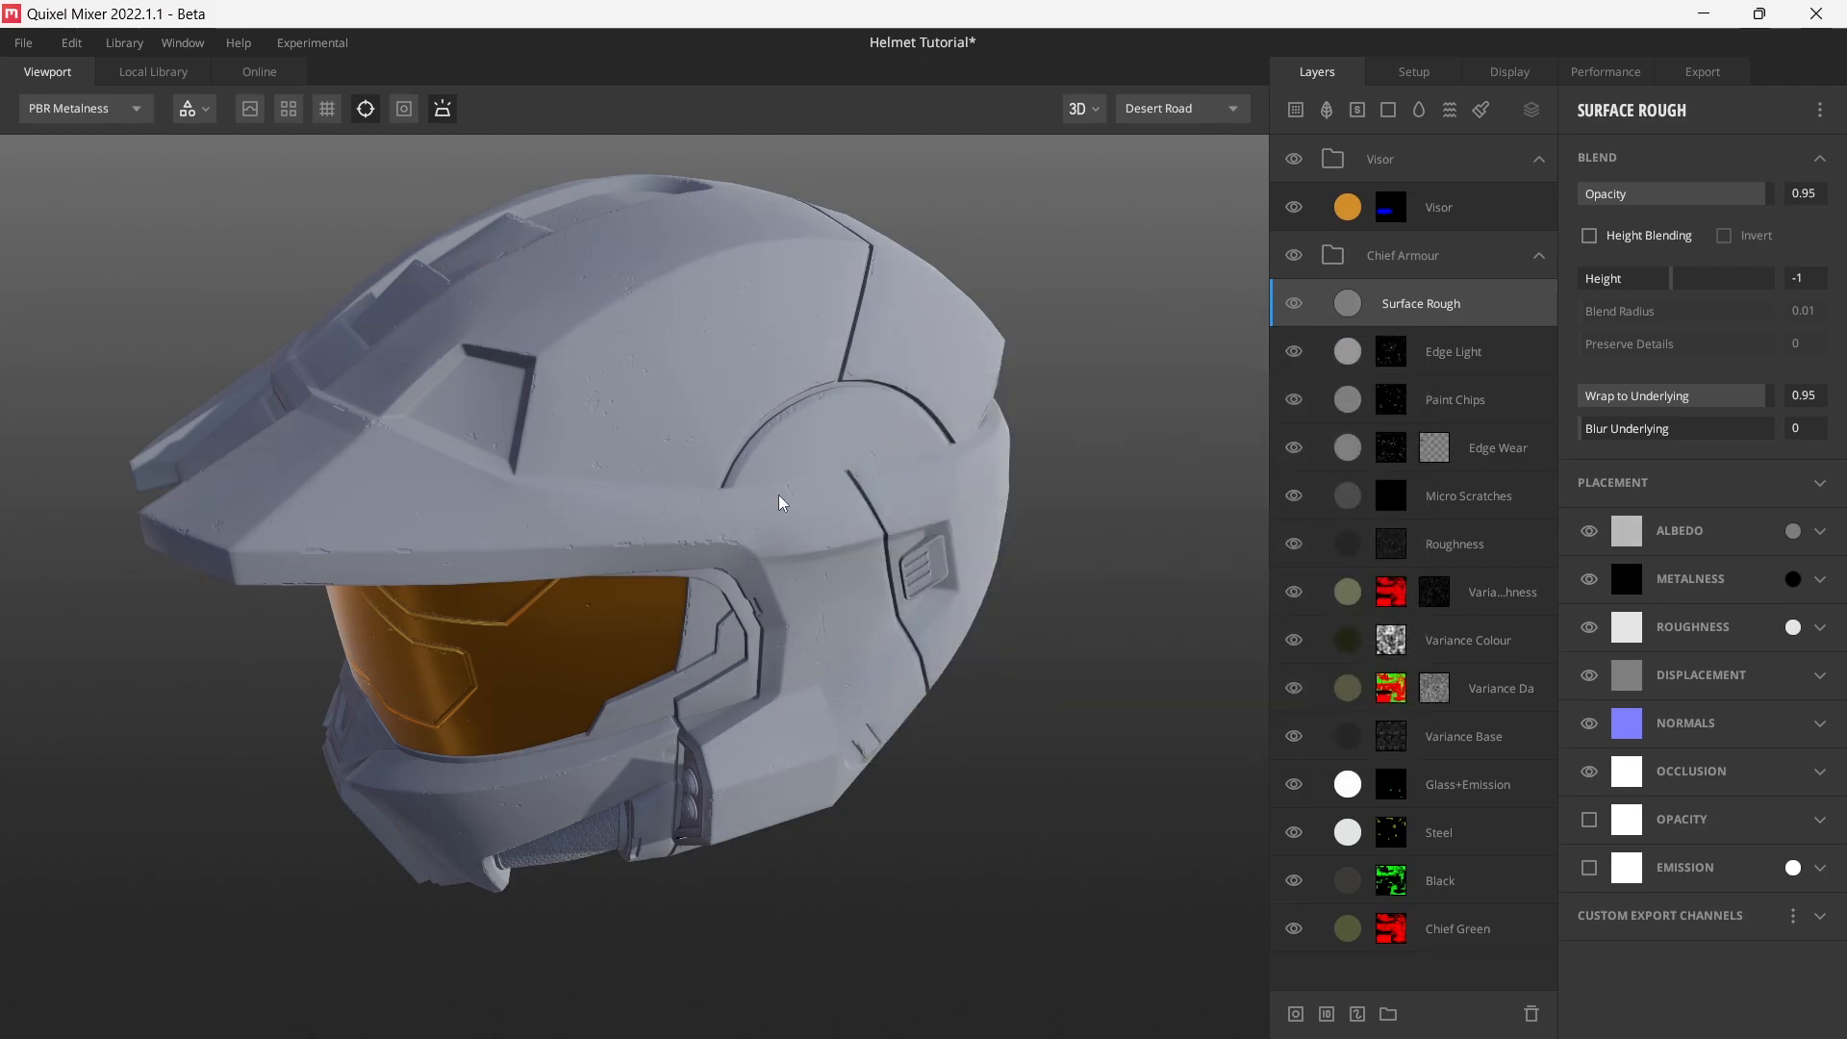
# - Set the Surface Rough layer's metalness color to hex 7F7F7F
pyautogui.click(1791, 578)
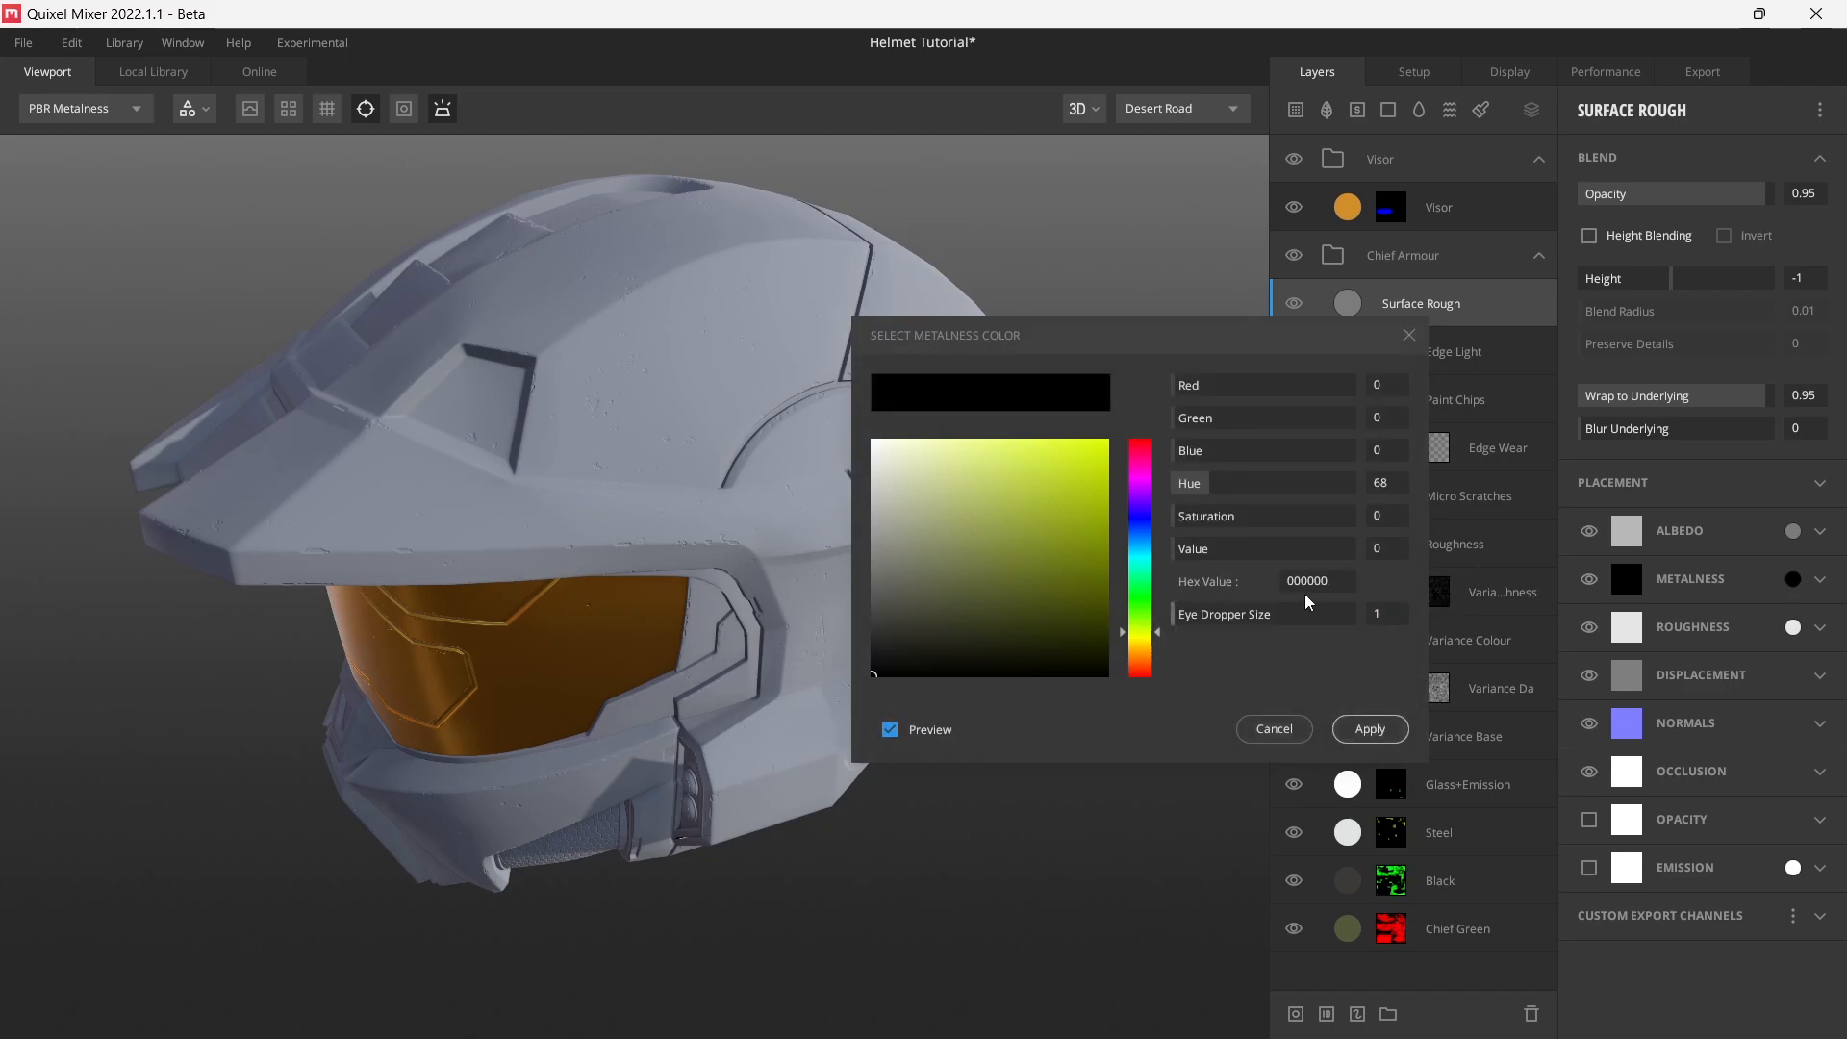
pyautogui.click(1342, 582)
pyautogui.write('7F7F7F')
pyautogui.click(1365, 728)
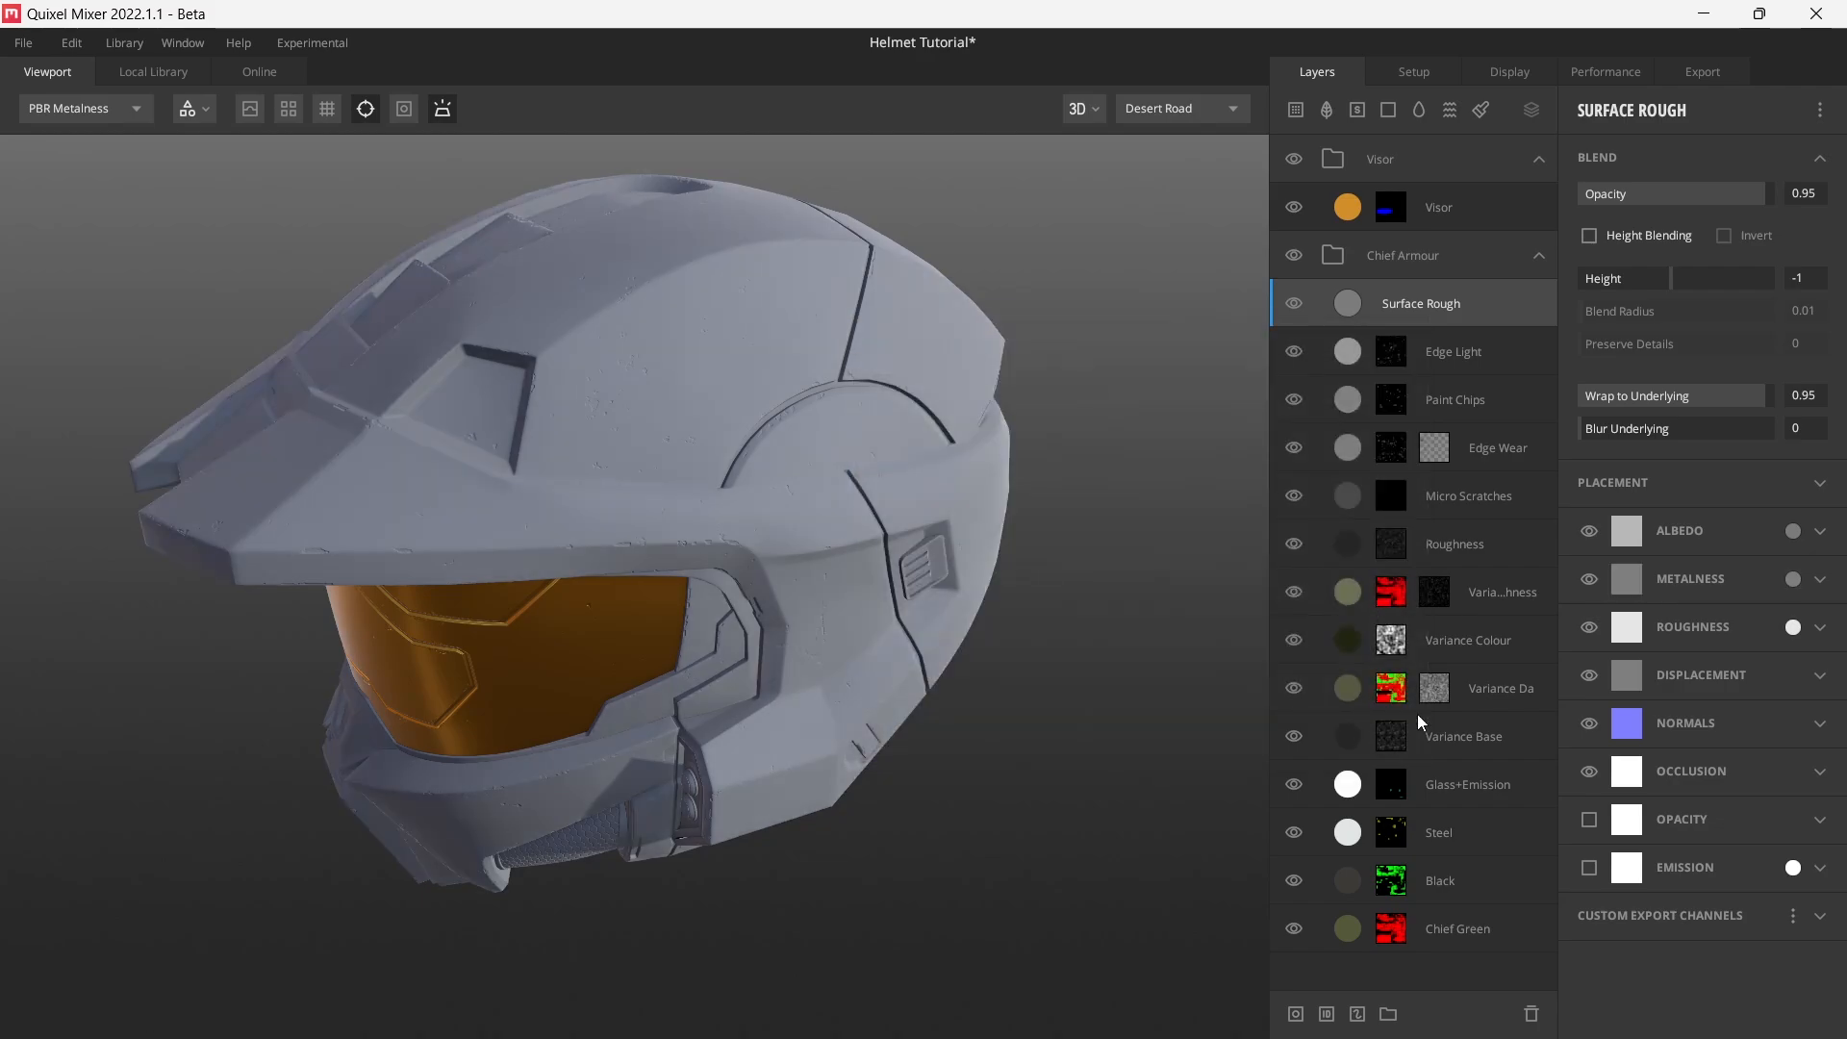
# - Set the Surface Rough layer's roughness color to hex 3B3B3B
pyautogui.click(1793, 628)
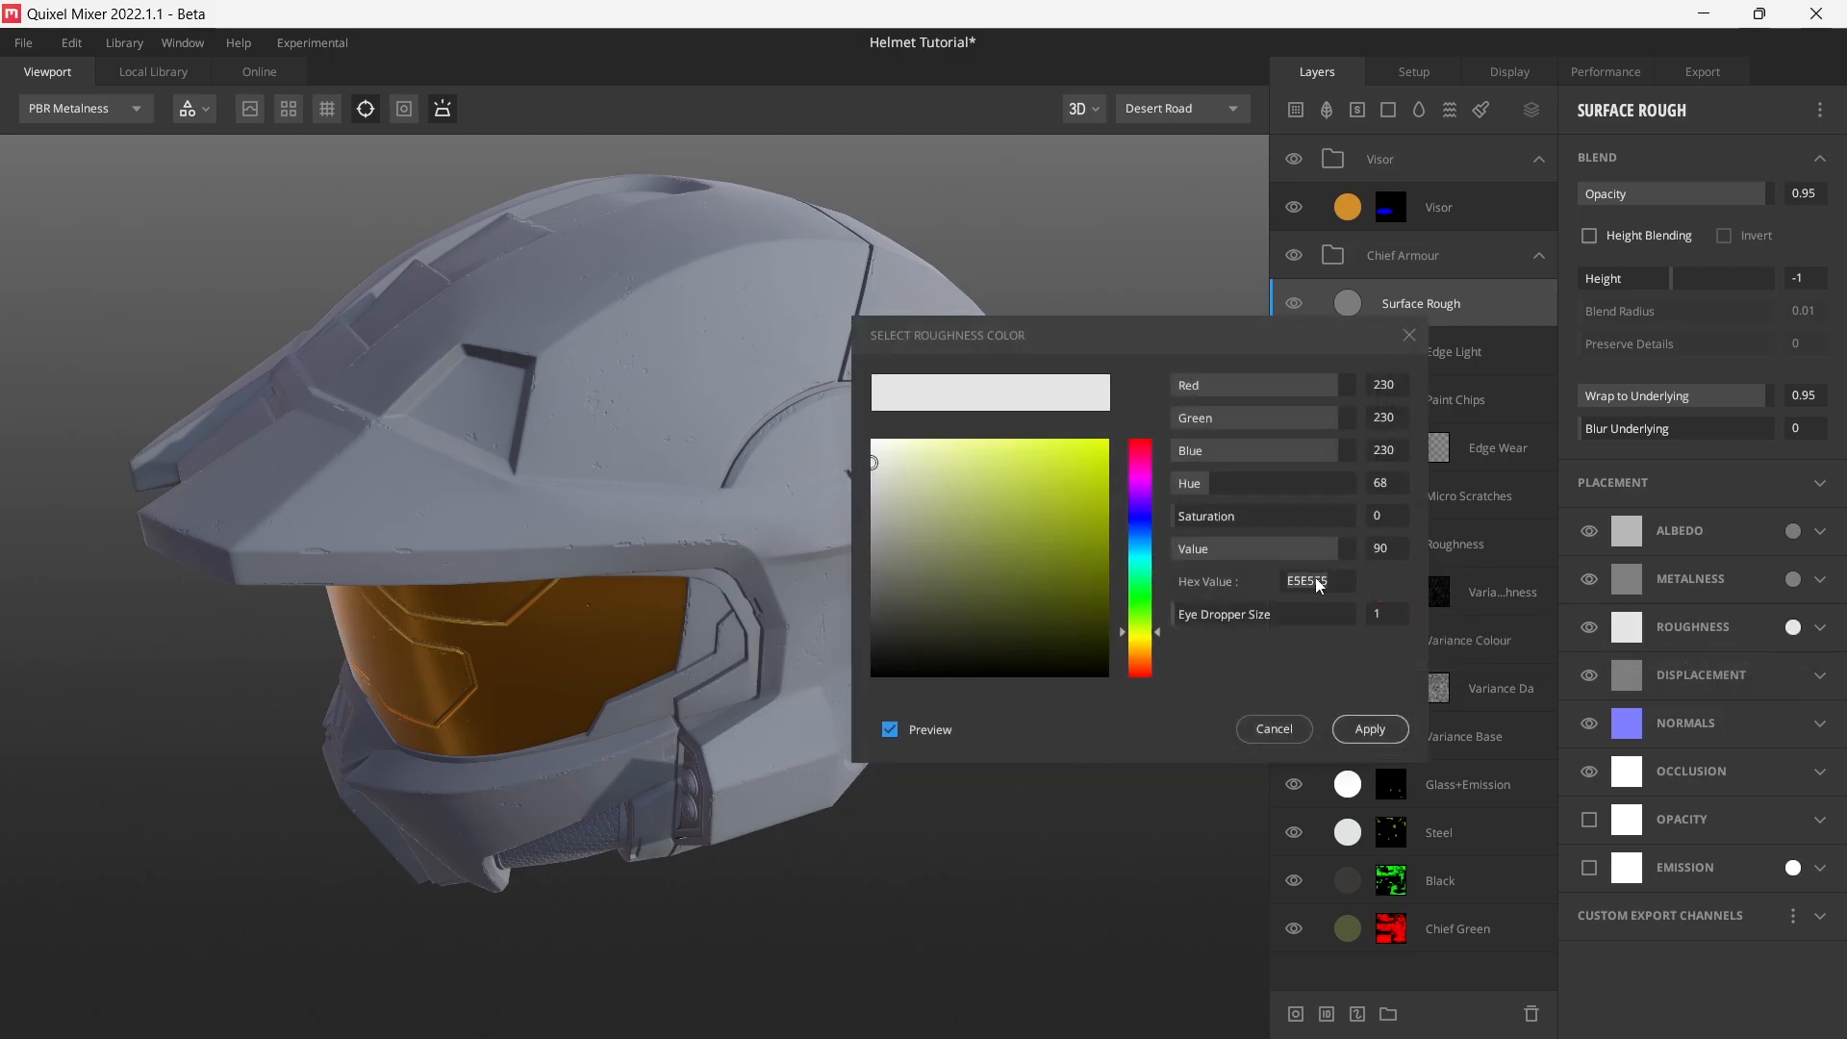
pyautogui.write('3B3B3B')
pyautogui.press('Return')
pyautogui.click(1370, 729)
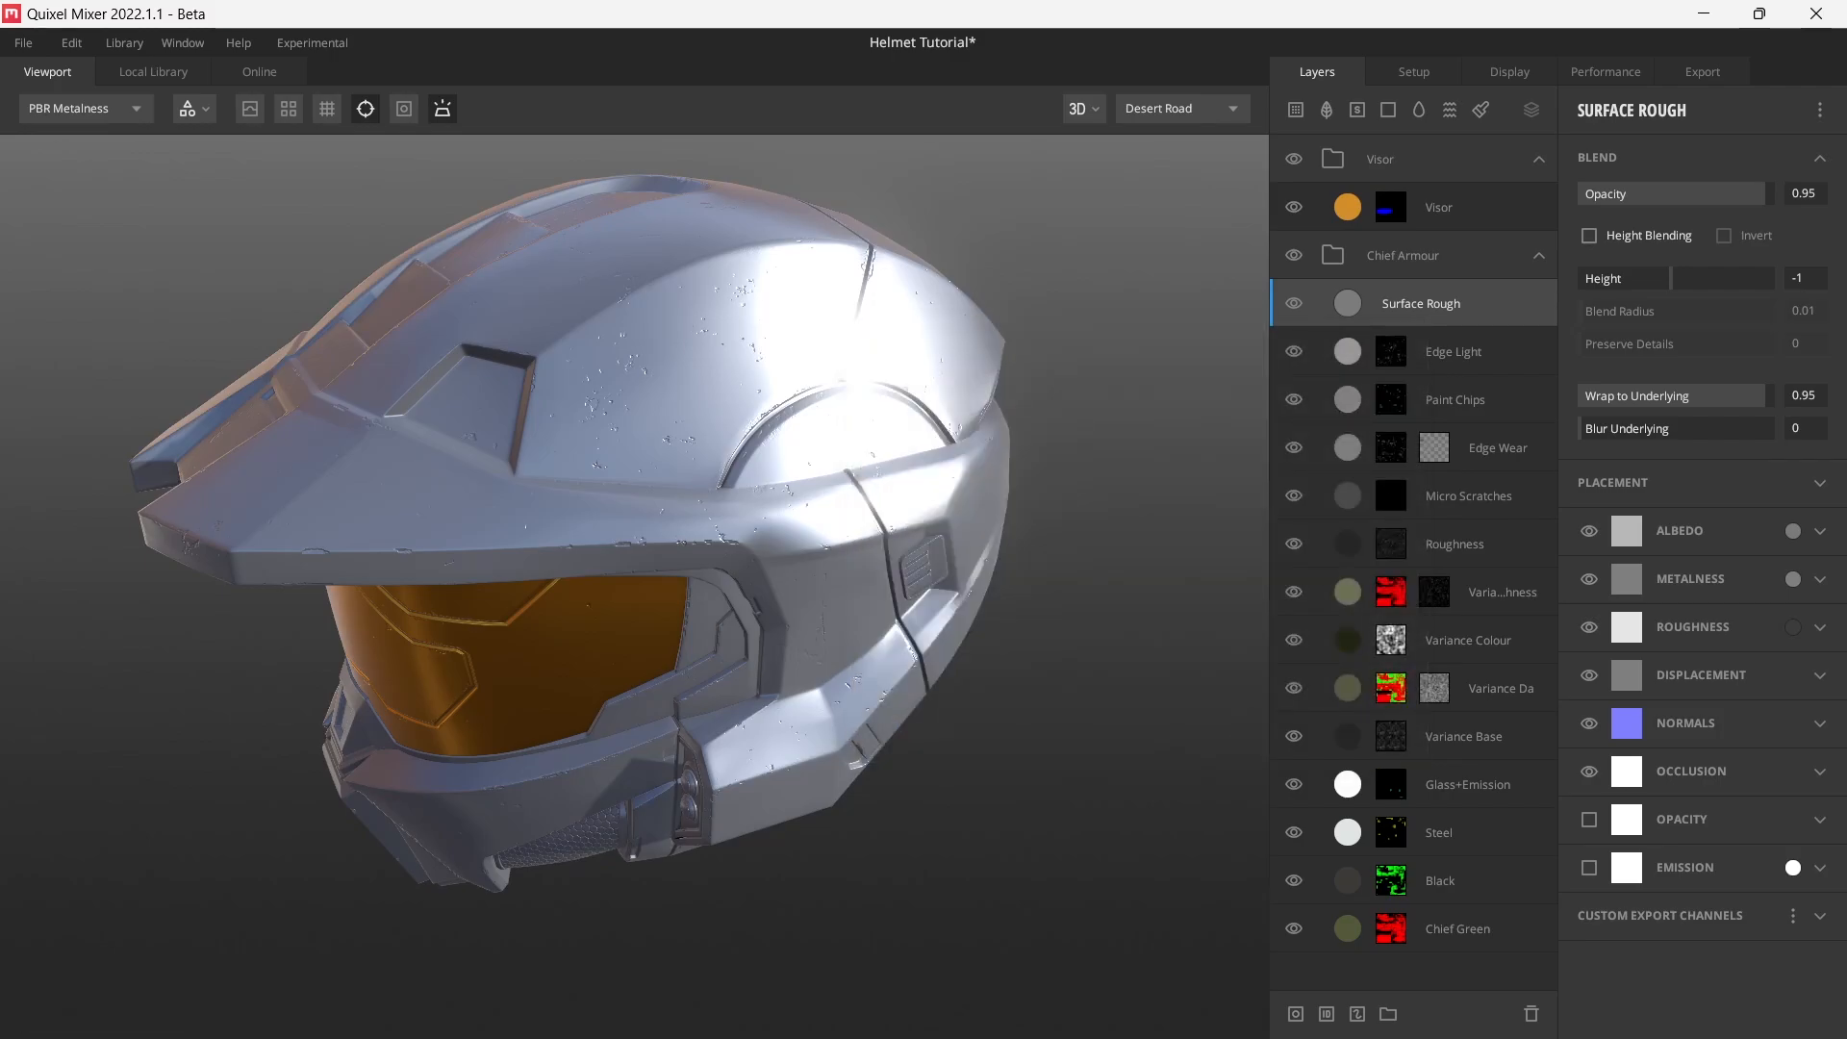
# - Switch to the Layer Mask view and give the Surface Rough layer a mask stack with a Curvature component
pyautogui.keyDown('alt'); pyautogui.moveTo(562, 487); pyautogui.dragTo(648, 454); pyautogui.keyUp('alt')
pyautogui.press('m')
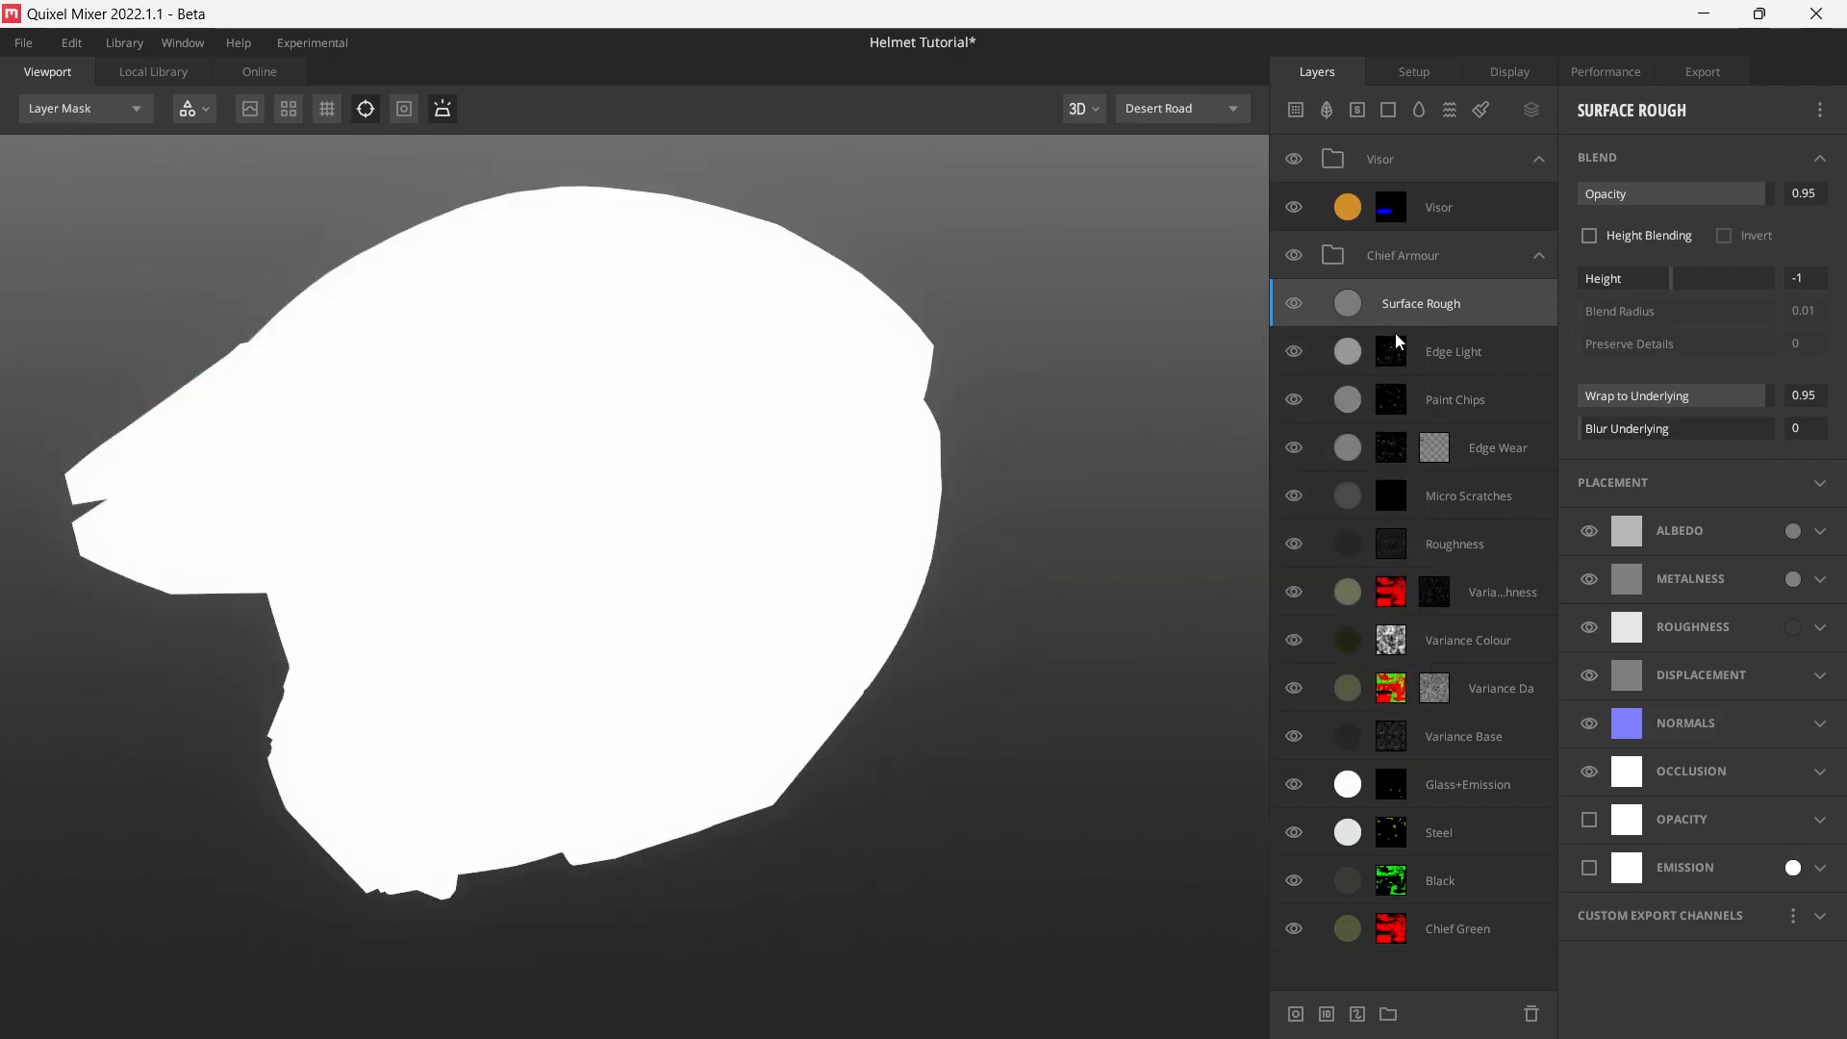
pyautogui.rightClick(1490, 312)
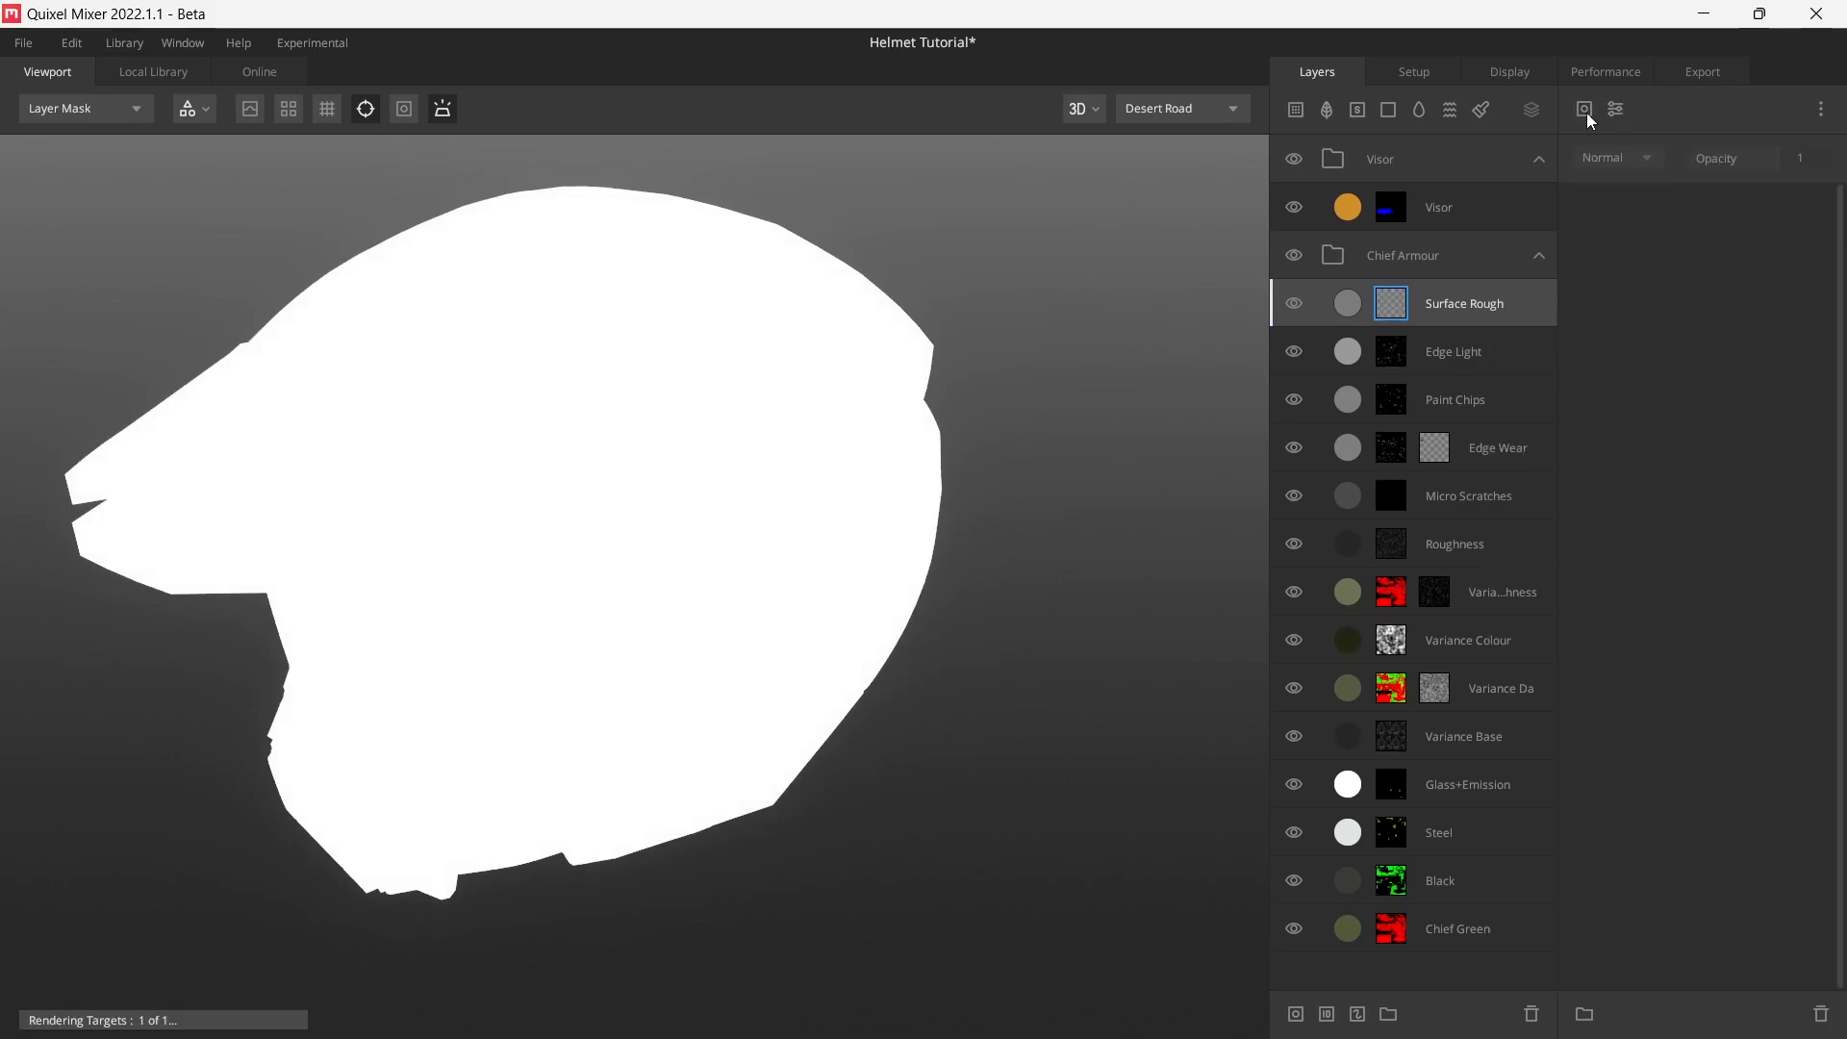
pyautogui.click(1585, 113)
pyautogui.click(1637, 292)
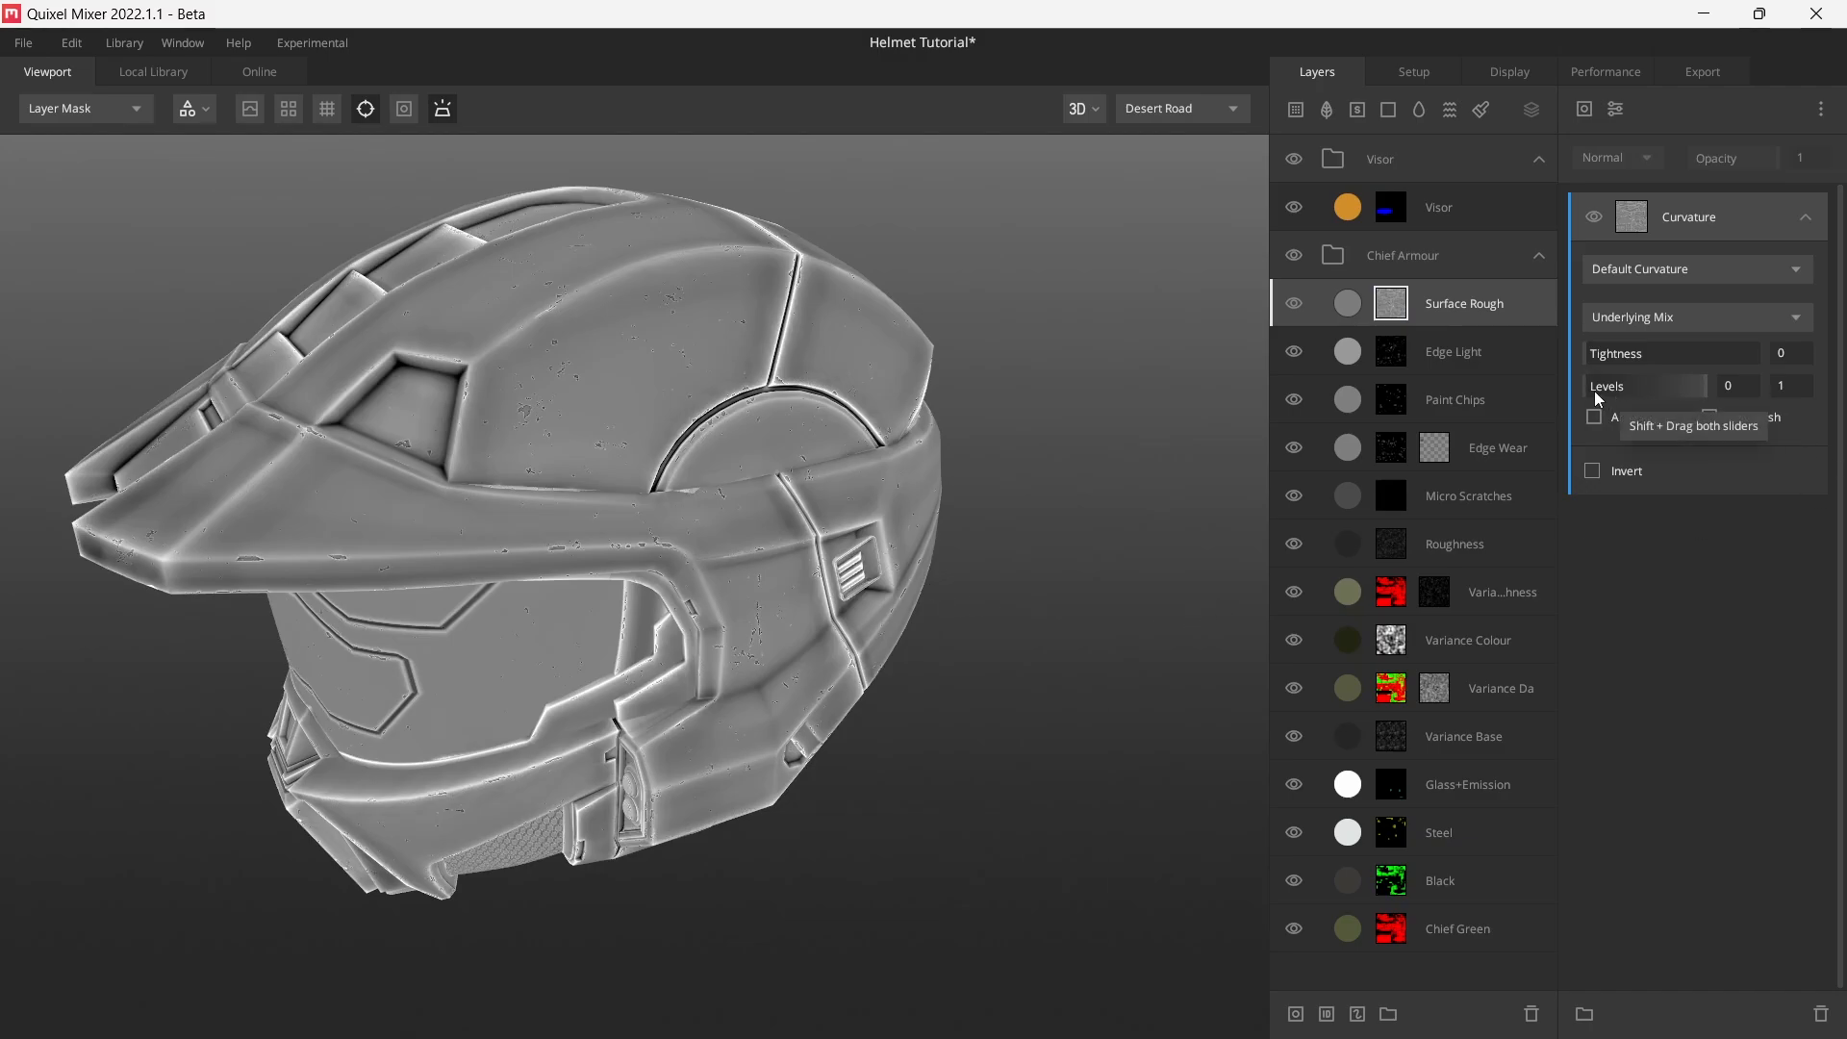
# - Raise the Curvature component's lower level to 0.373 and check the mask around the helmet
pyautogui.moveTo(1590, 385); pyautogui.dragTo(1634, 389)
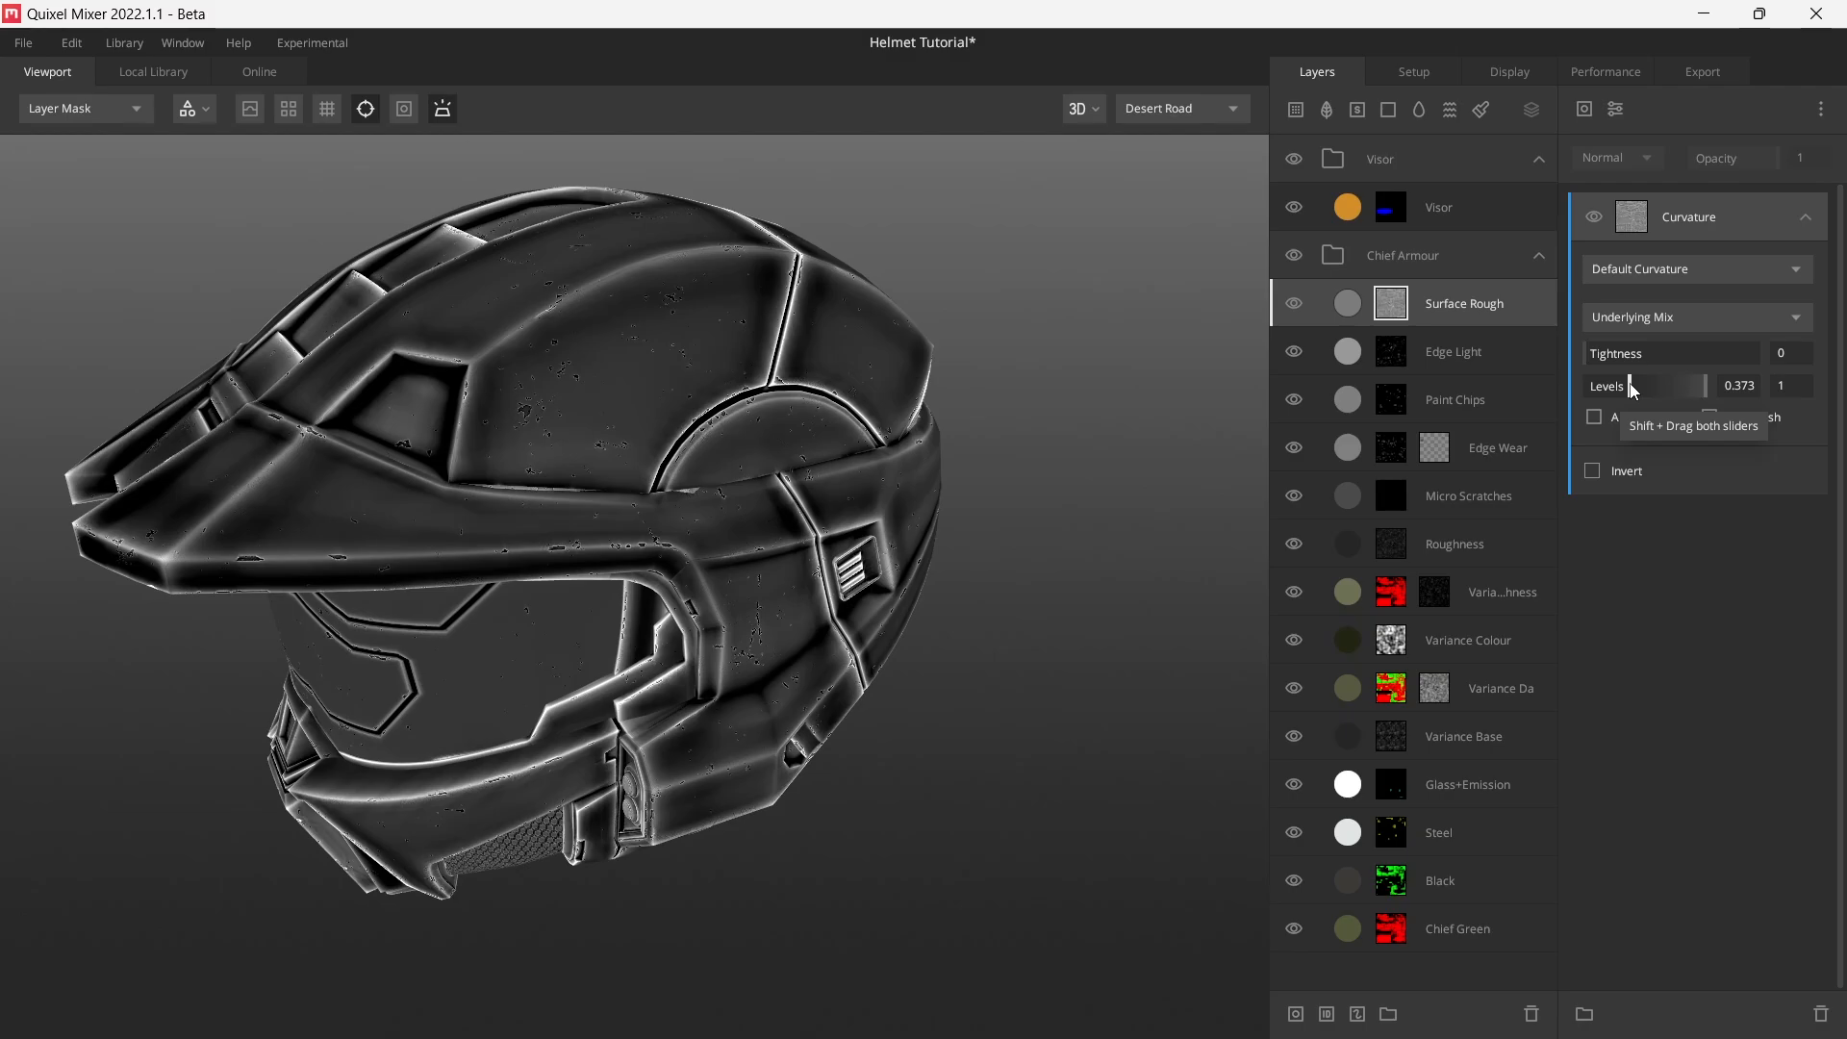
pyautogui.moveTo(489, 410); pyautogui.dragTo(846, 319)
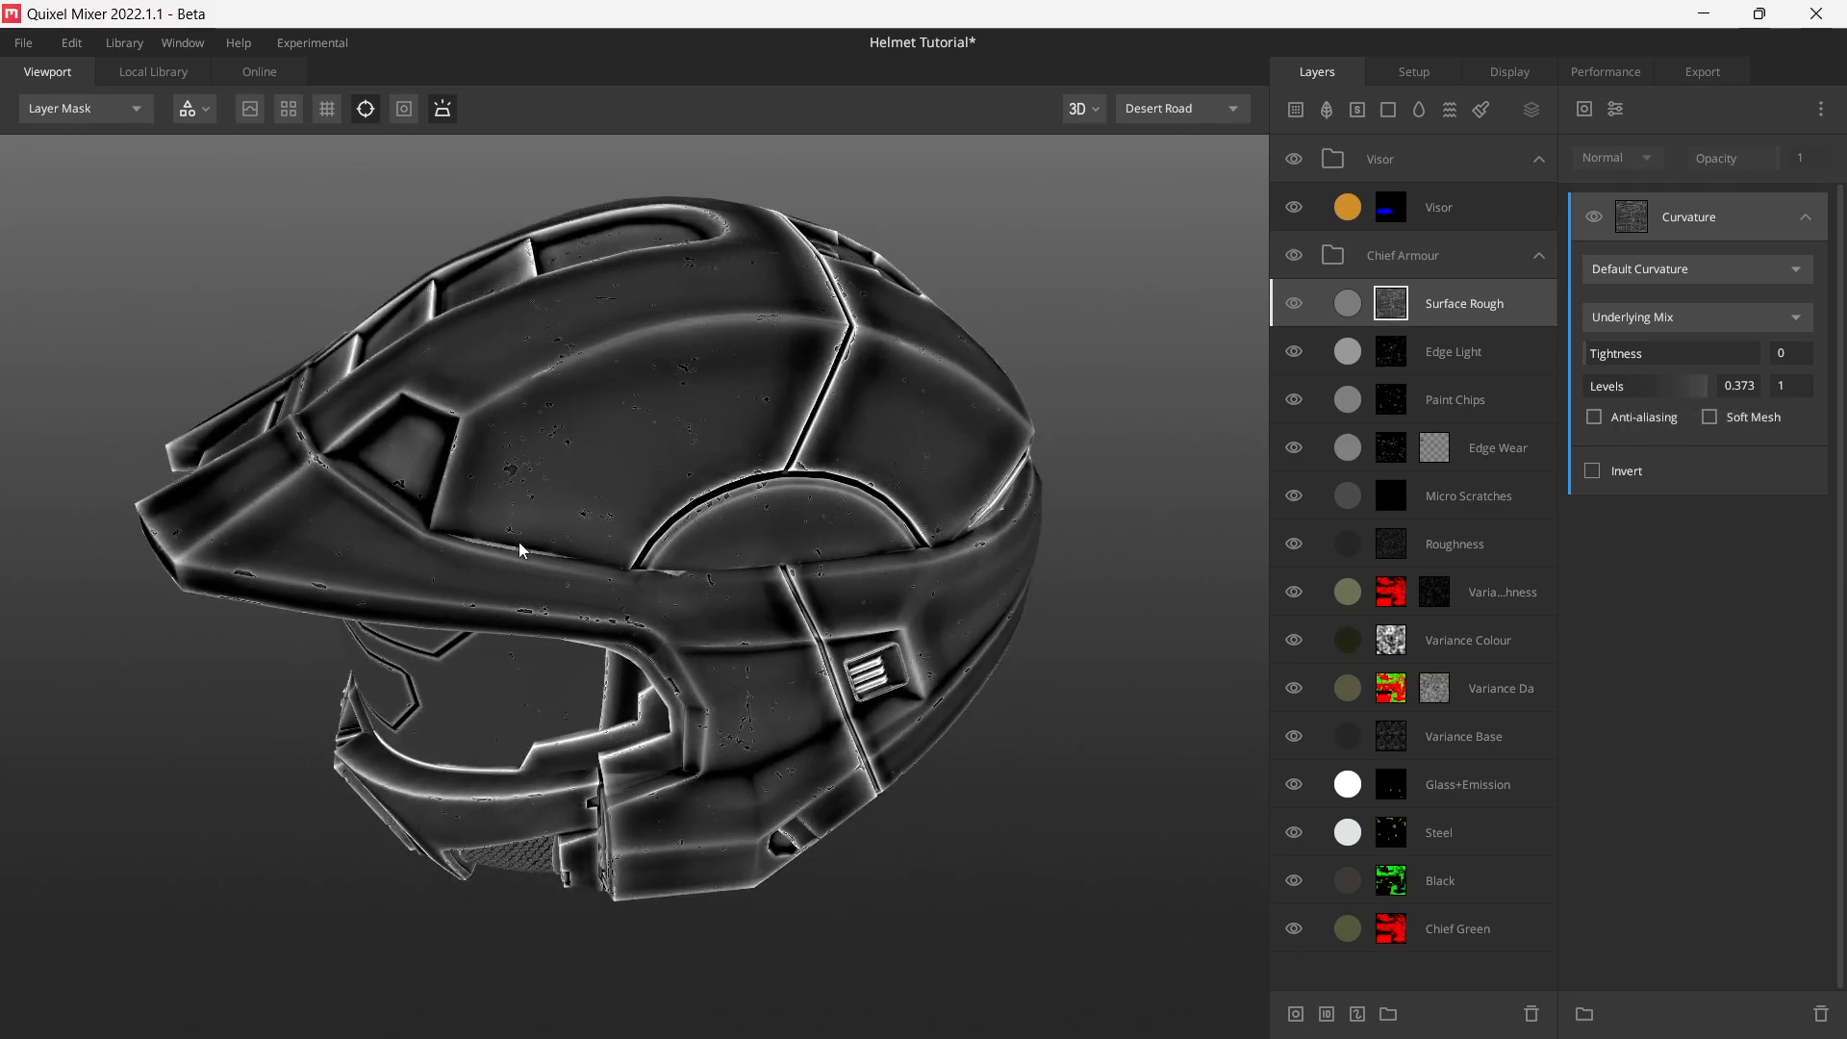
pyautogui.moveTo(881, 454); pyautogui.dragTo(914, 378)
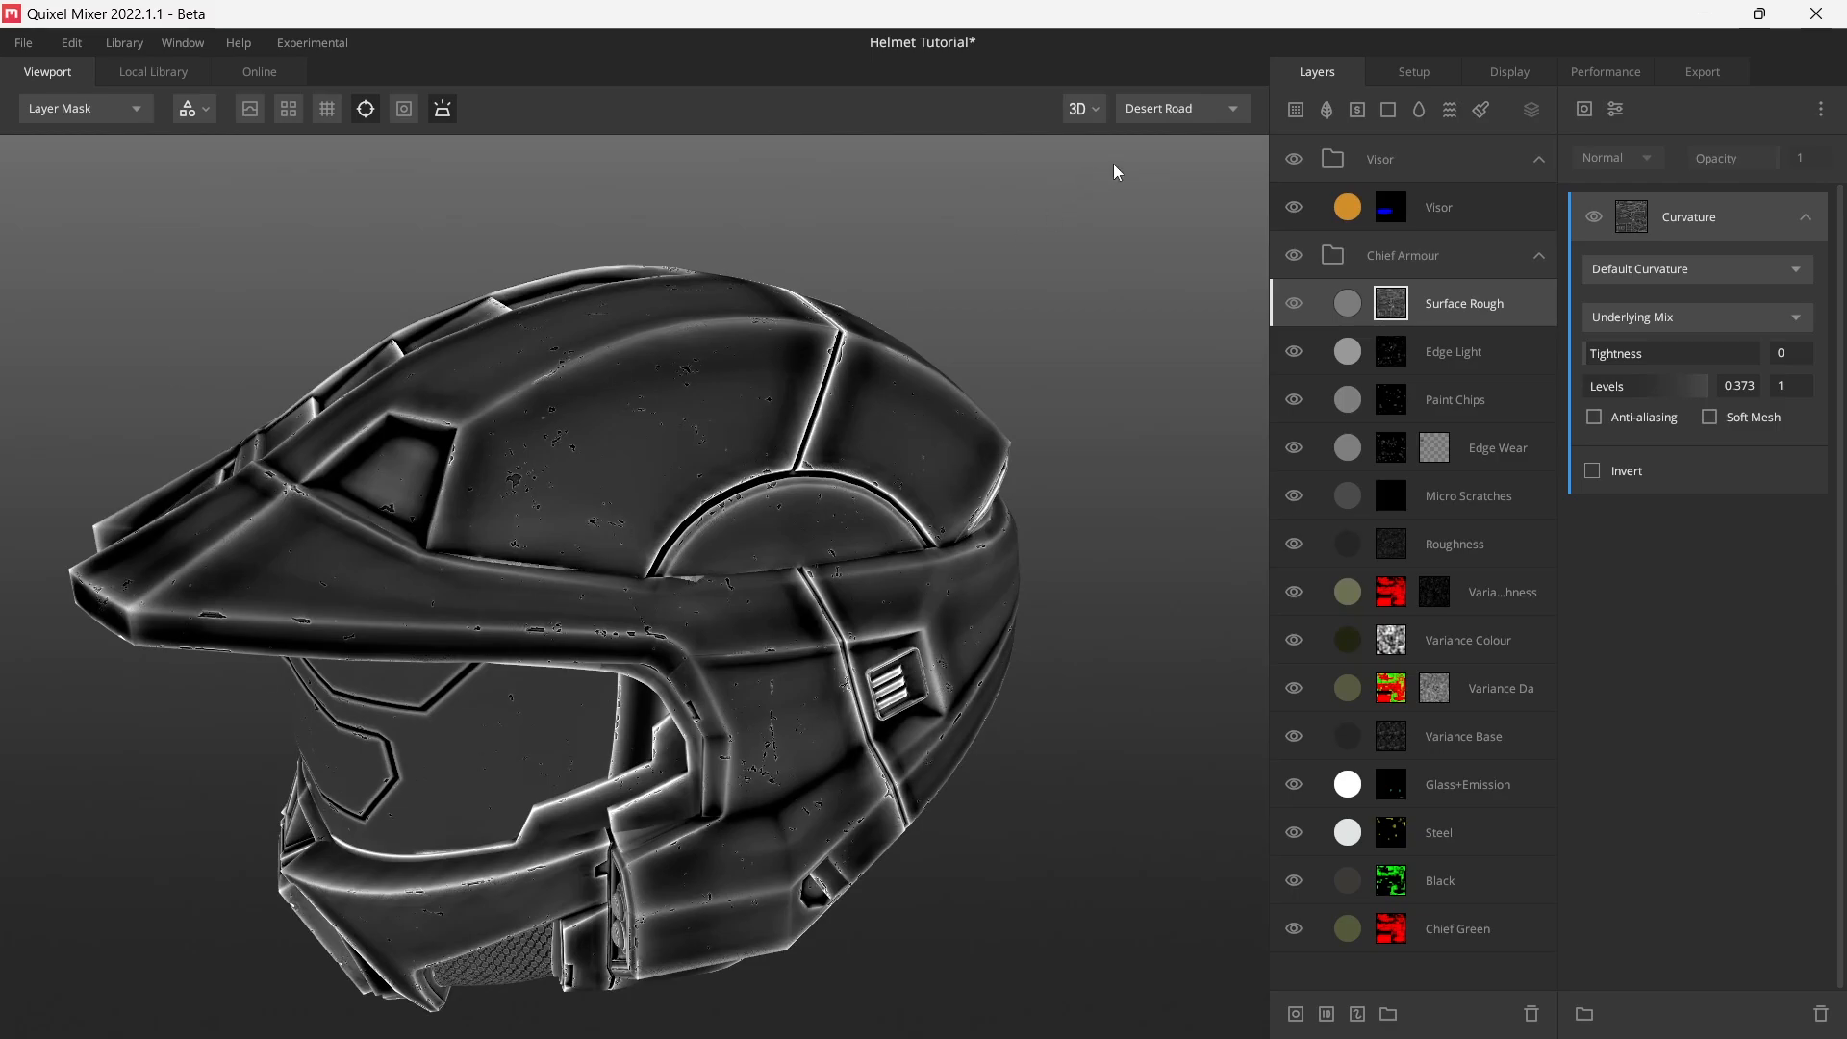
# - Add a Texture Map component above the curvature, using a streaky Grunge imperfection from the local library as its Library Asset
pyautogui.click(1587, 108)
pyautogui.click(1624, 168)
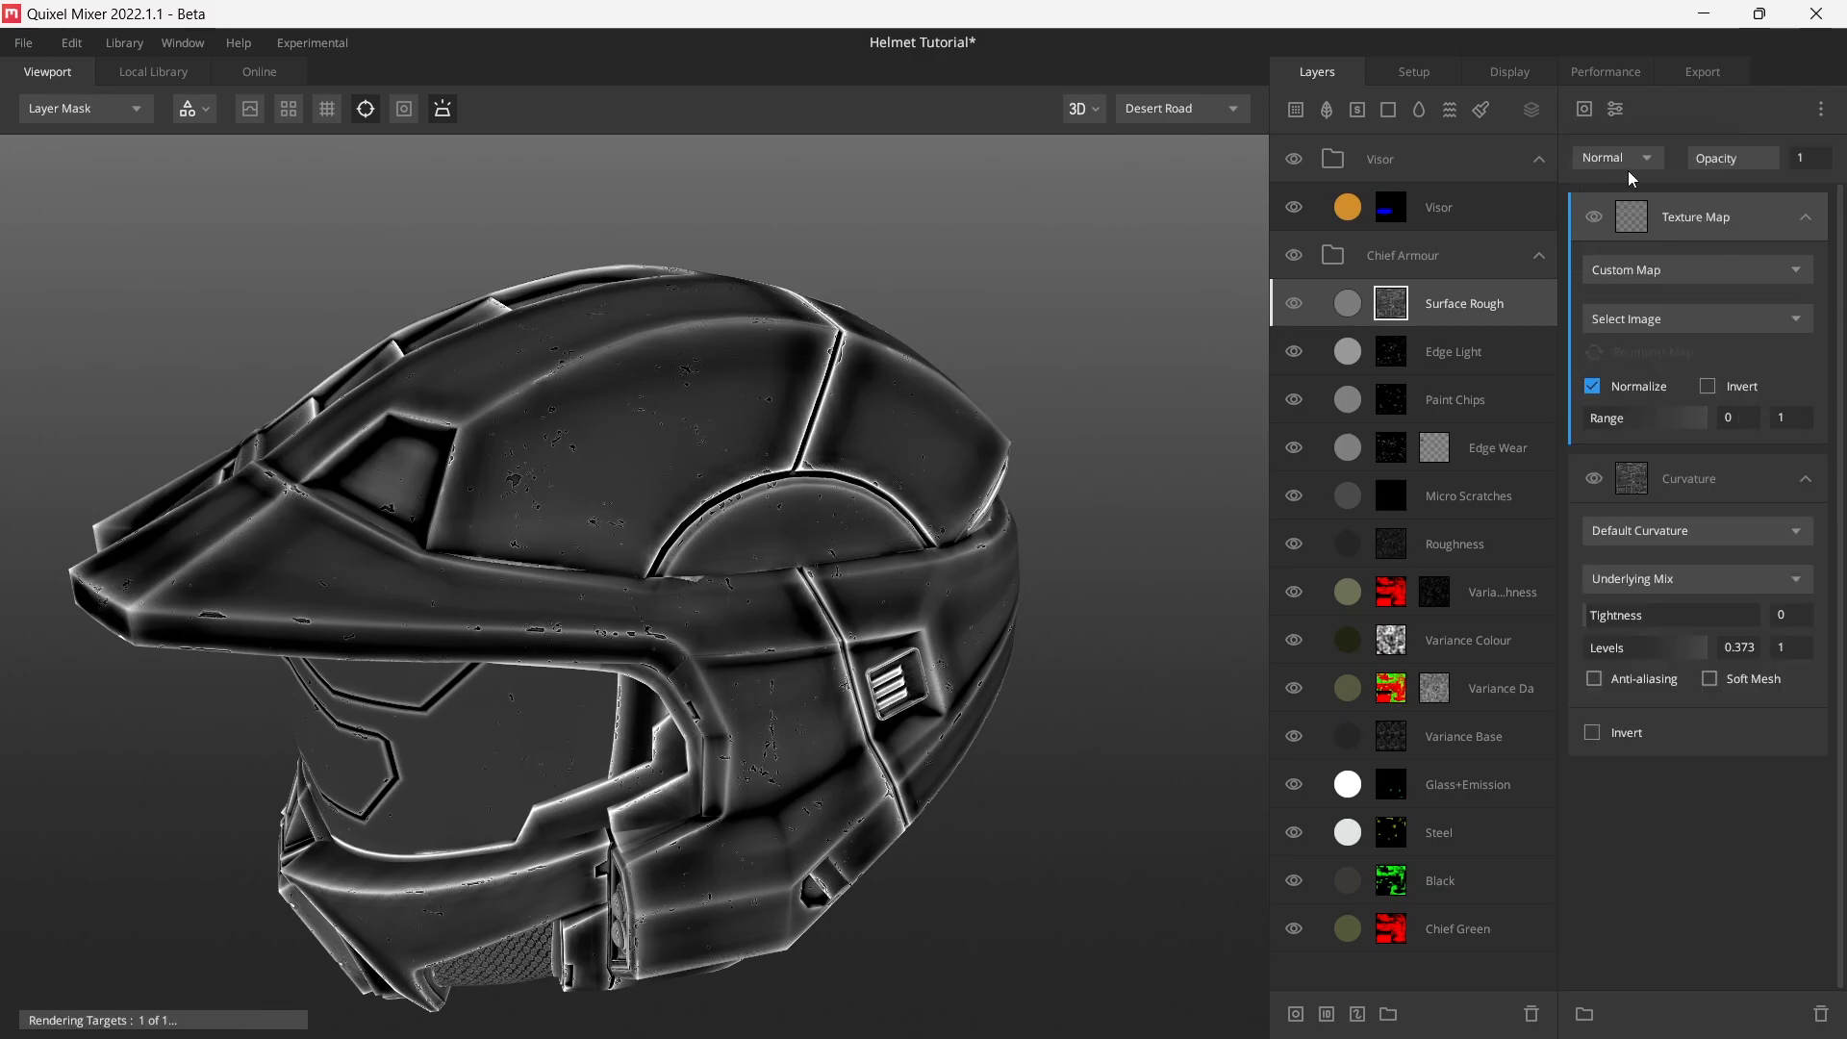
pyautogui.click(1655, 274)
pyautogui.click(1666, 355)
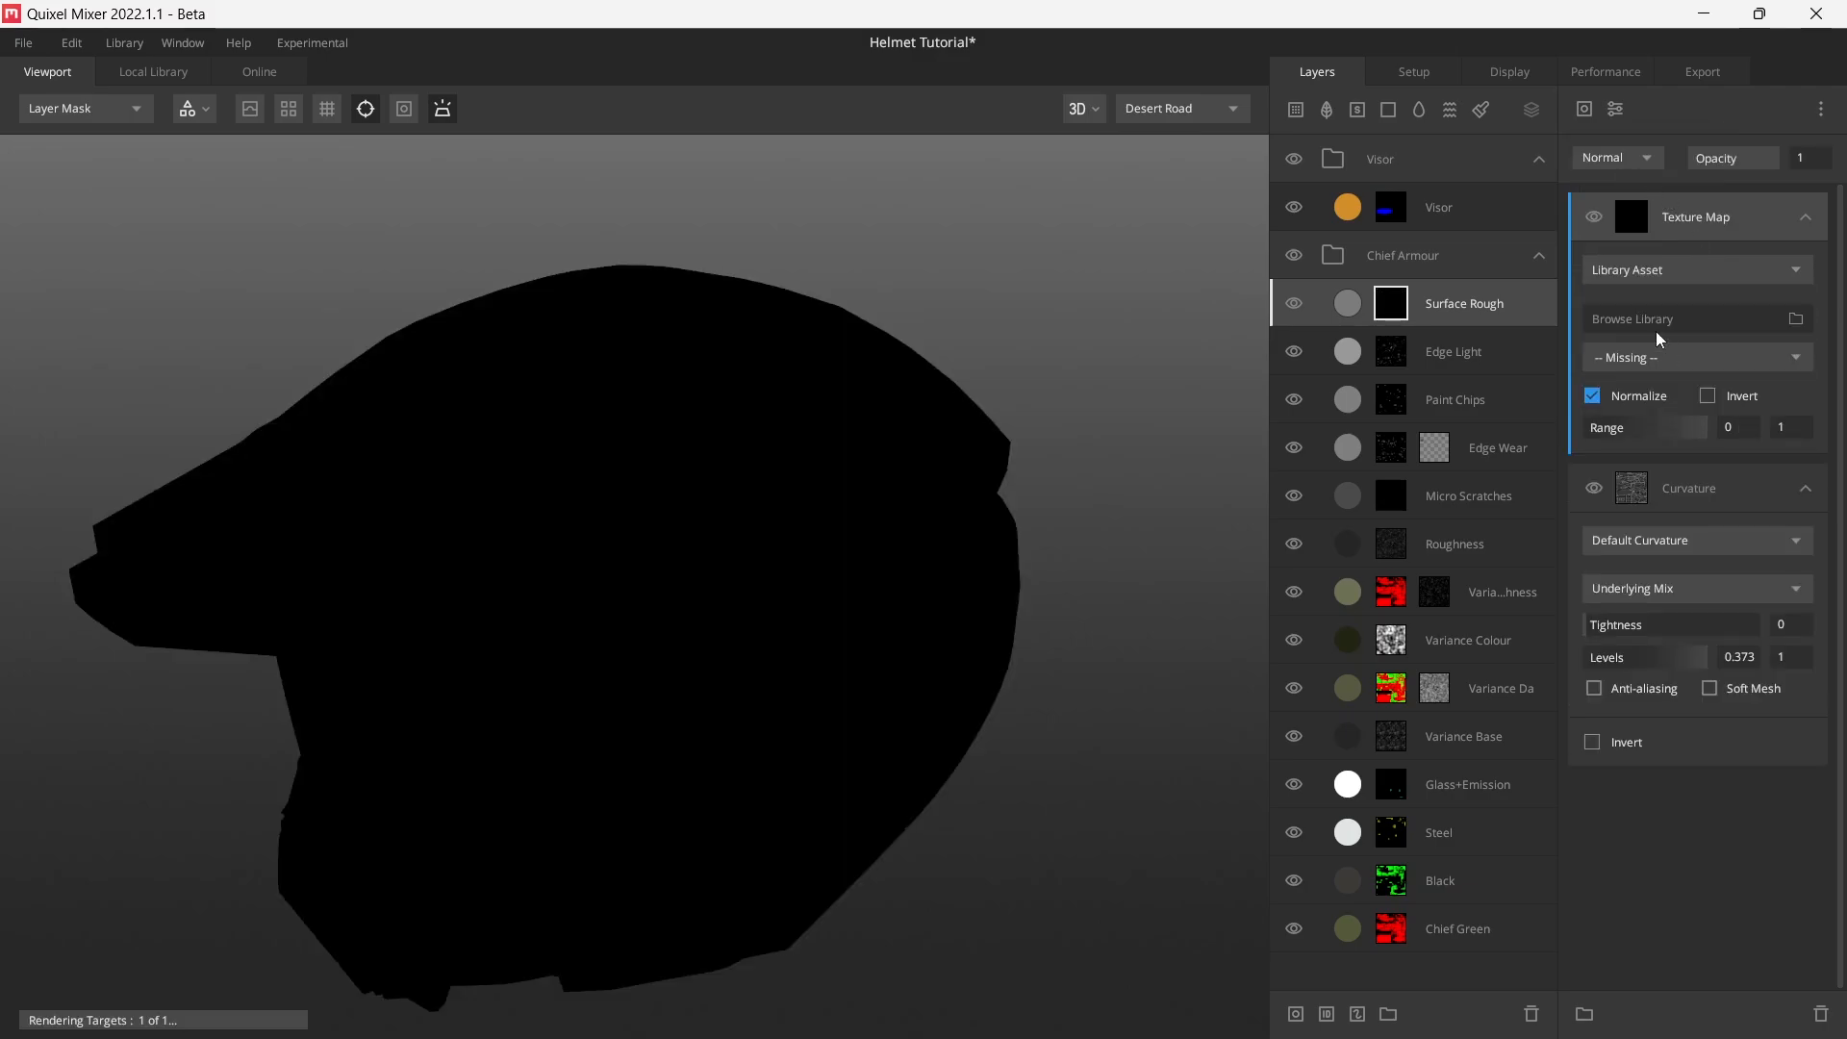
pyautogui.click(1657, 318)
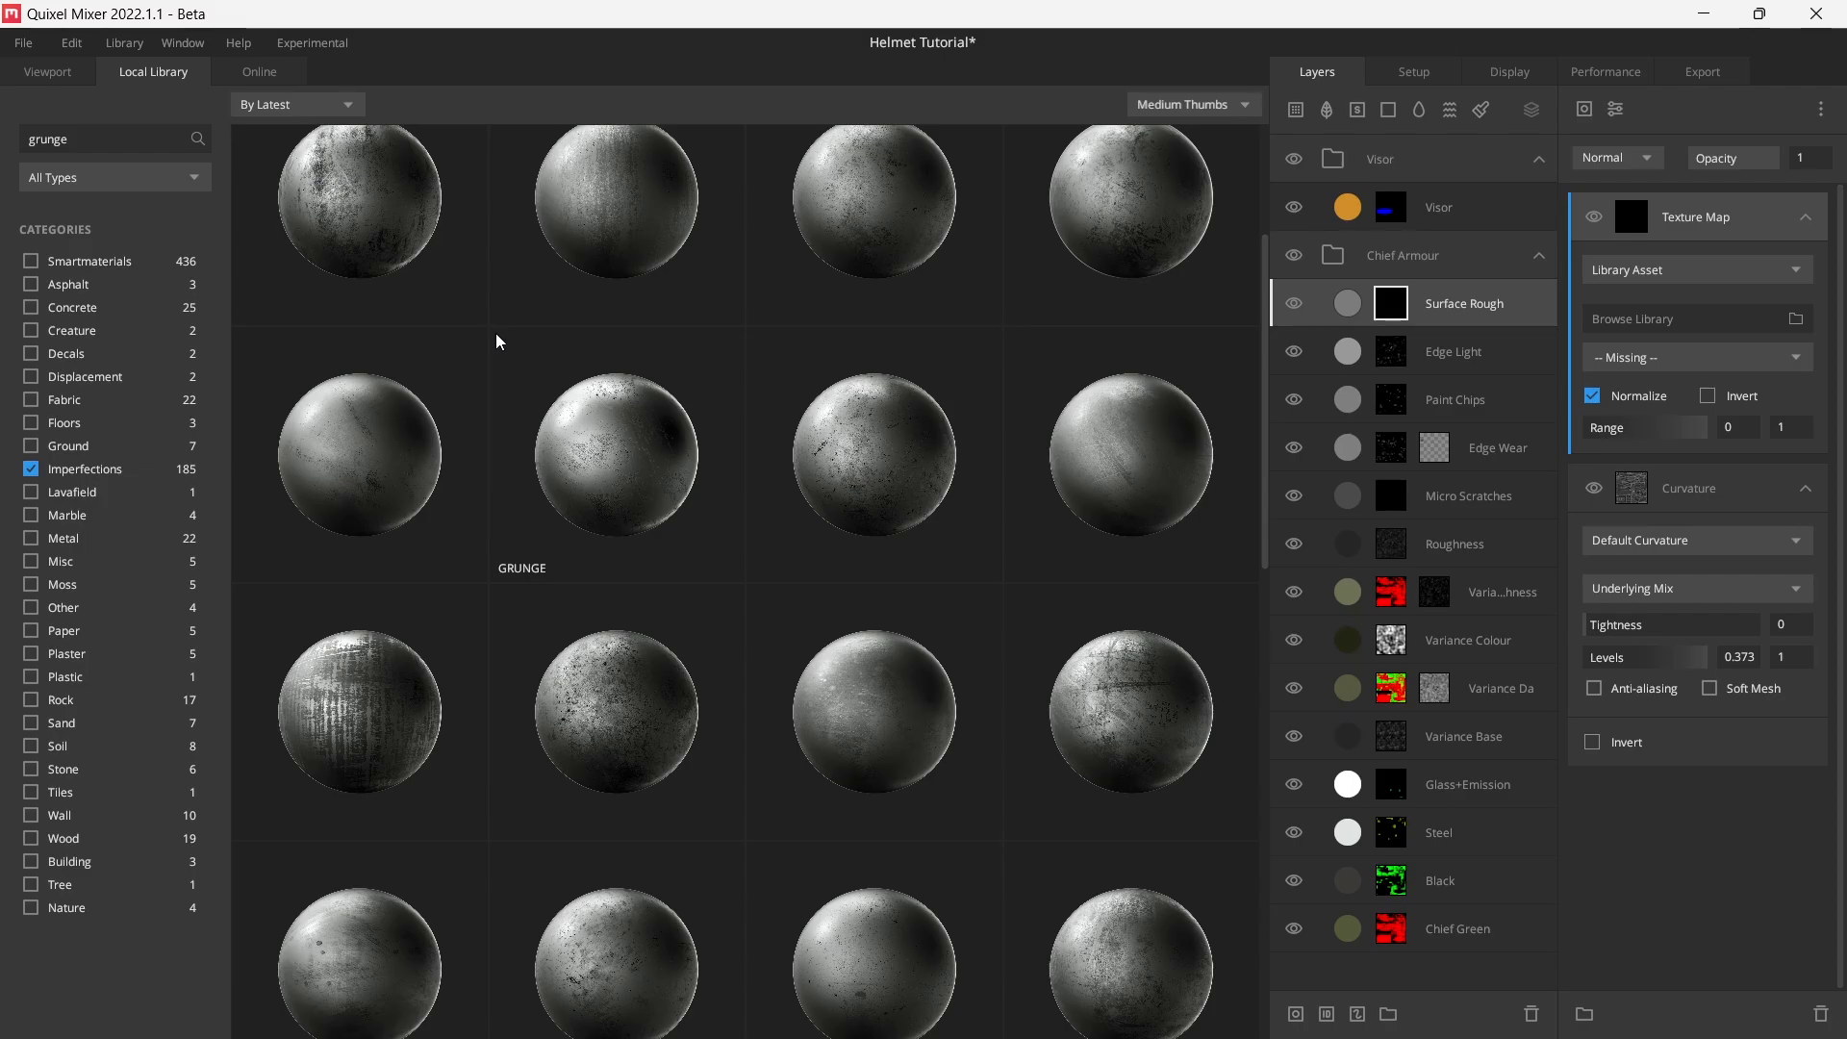
pyautogui.scroll(3, 400, 247)
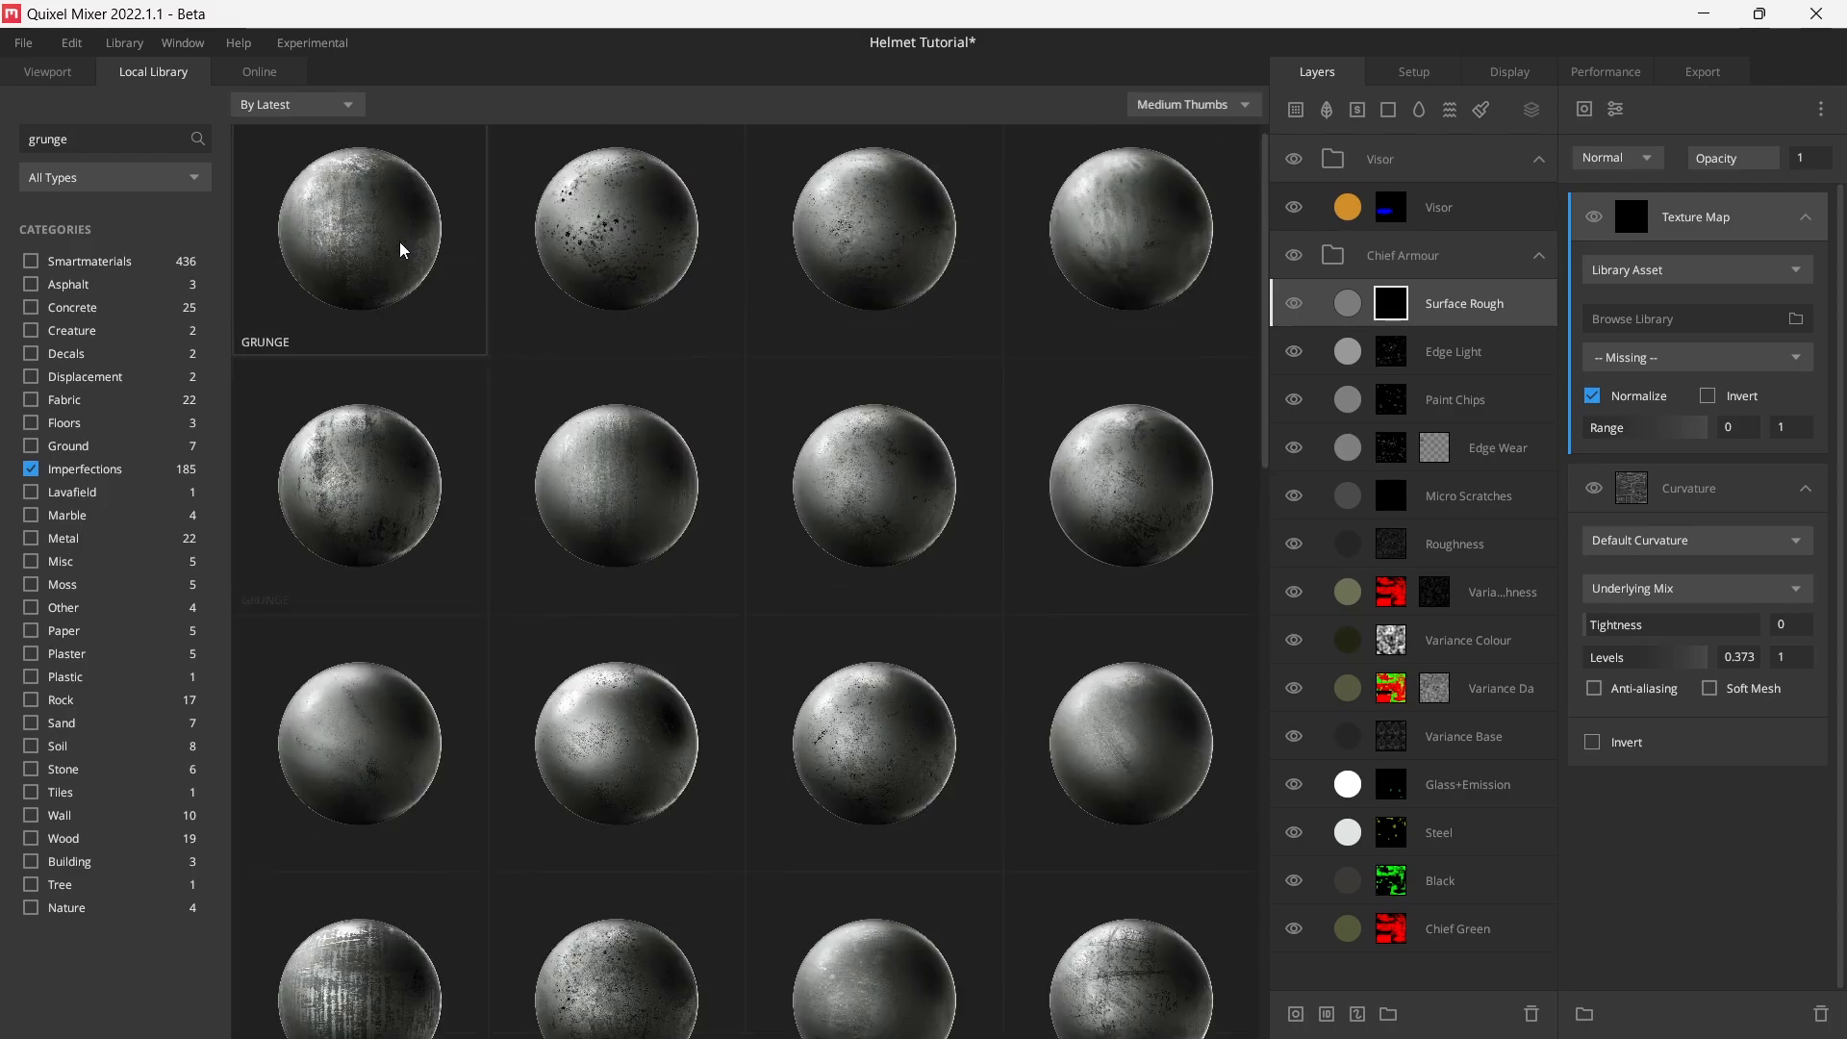
pyautogui.click(400, 522)
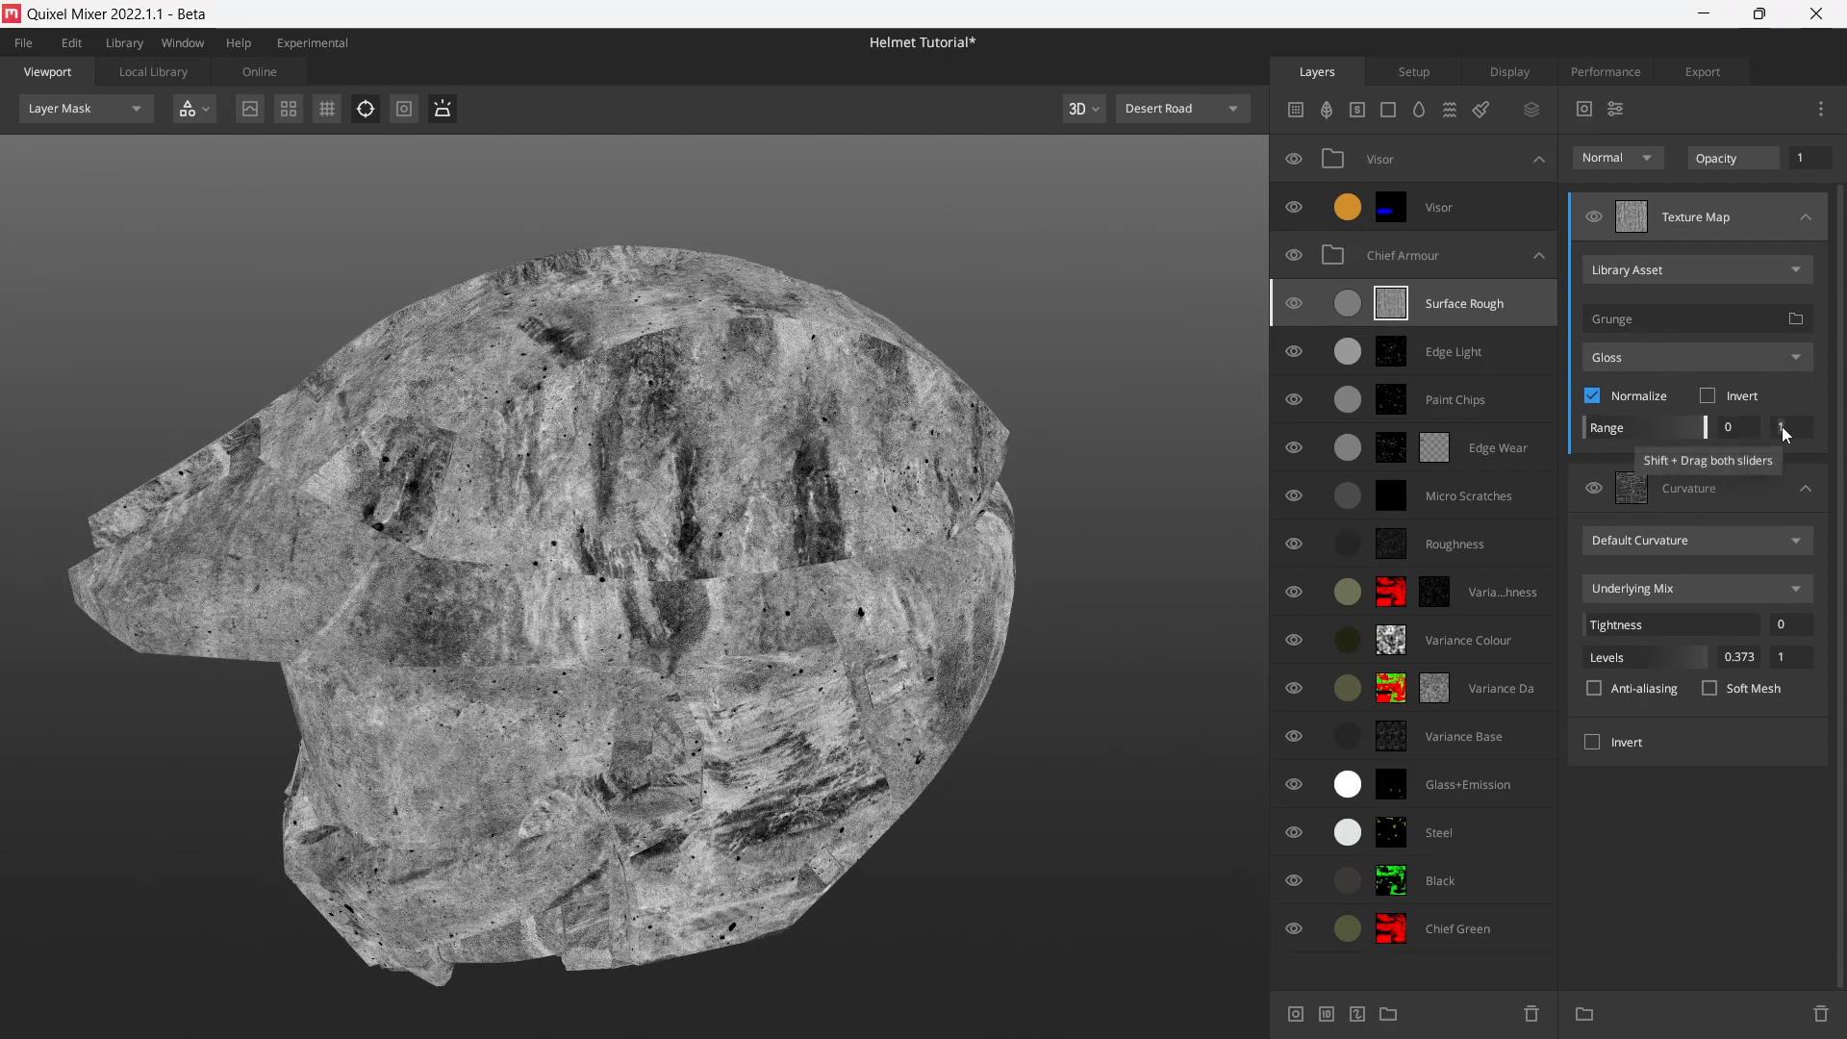
# - Set the grunge texture map's range to 0.738–0.9 and inspect the remaining specks on the helmet
pyautogui.write('0.9')
pyautogui.press('Return')
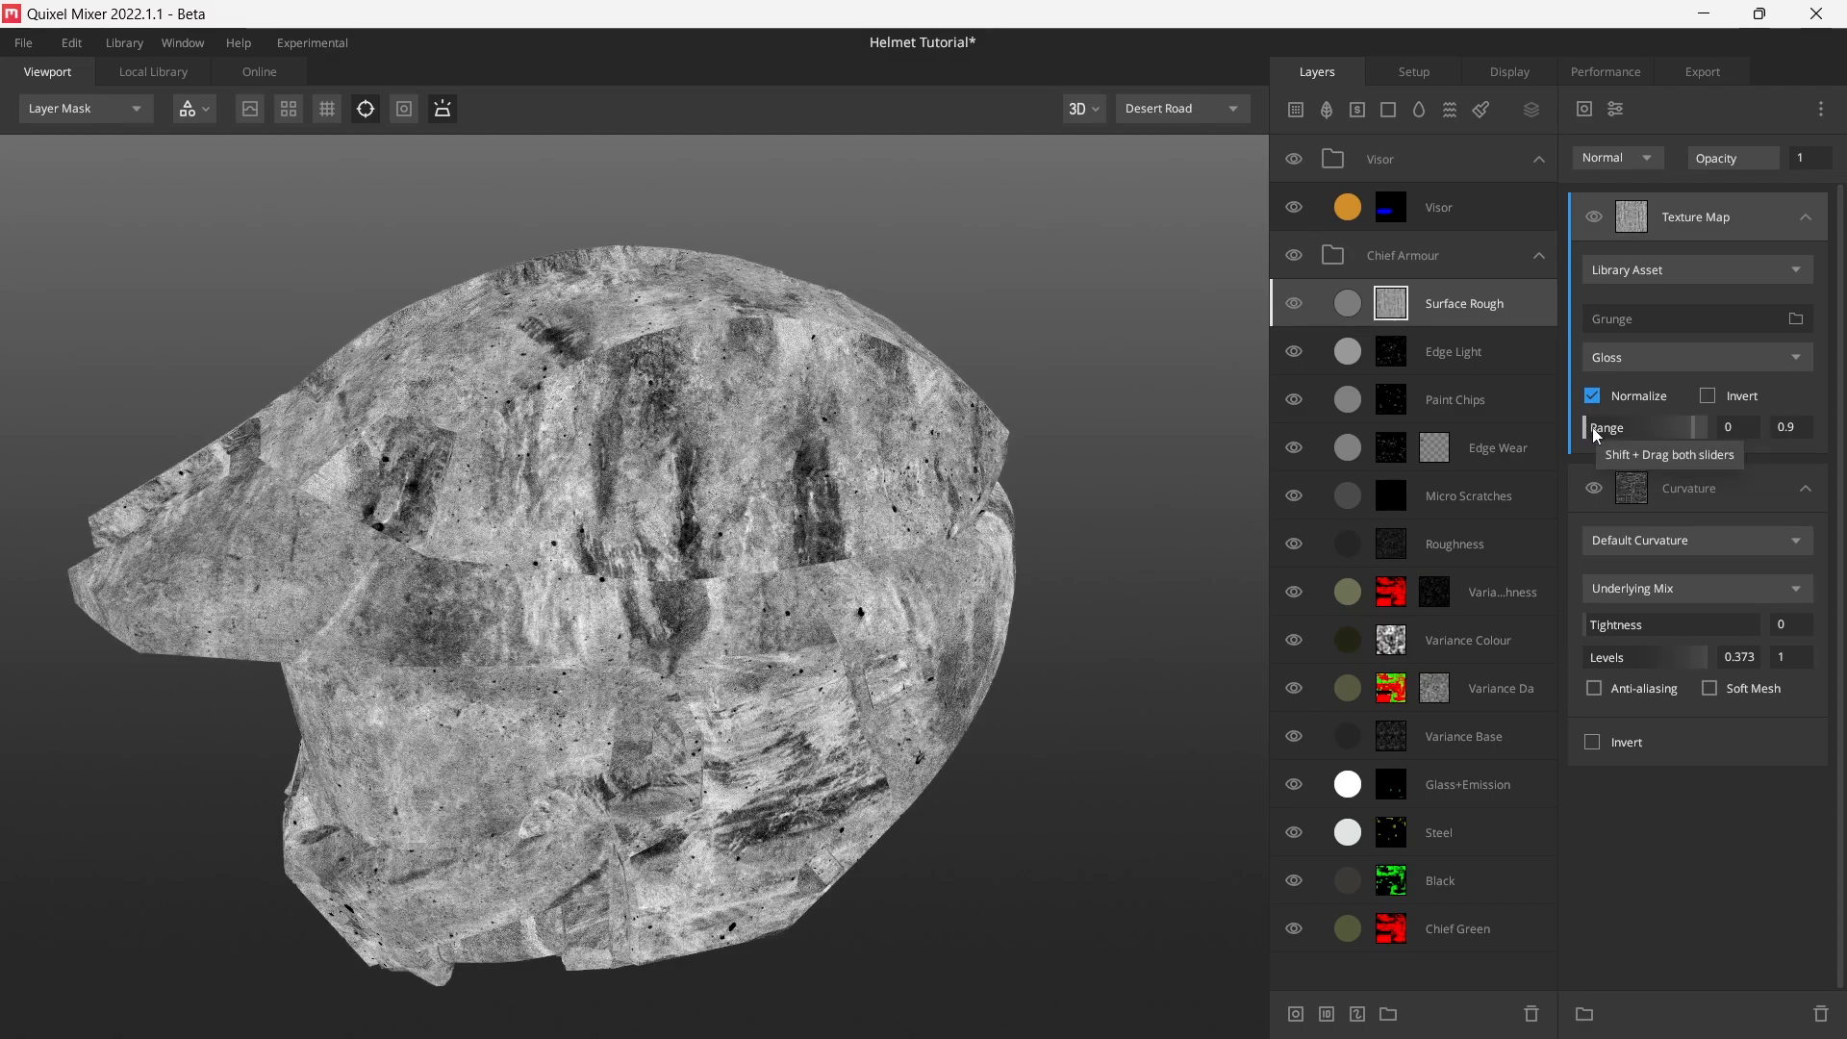
pyautogui.moveTo(1587, 429); pyautogui.dragTo(1674, 435)
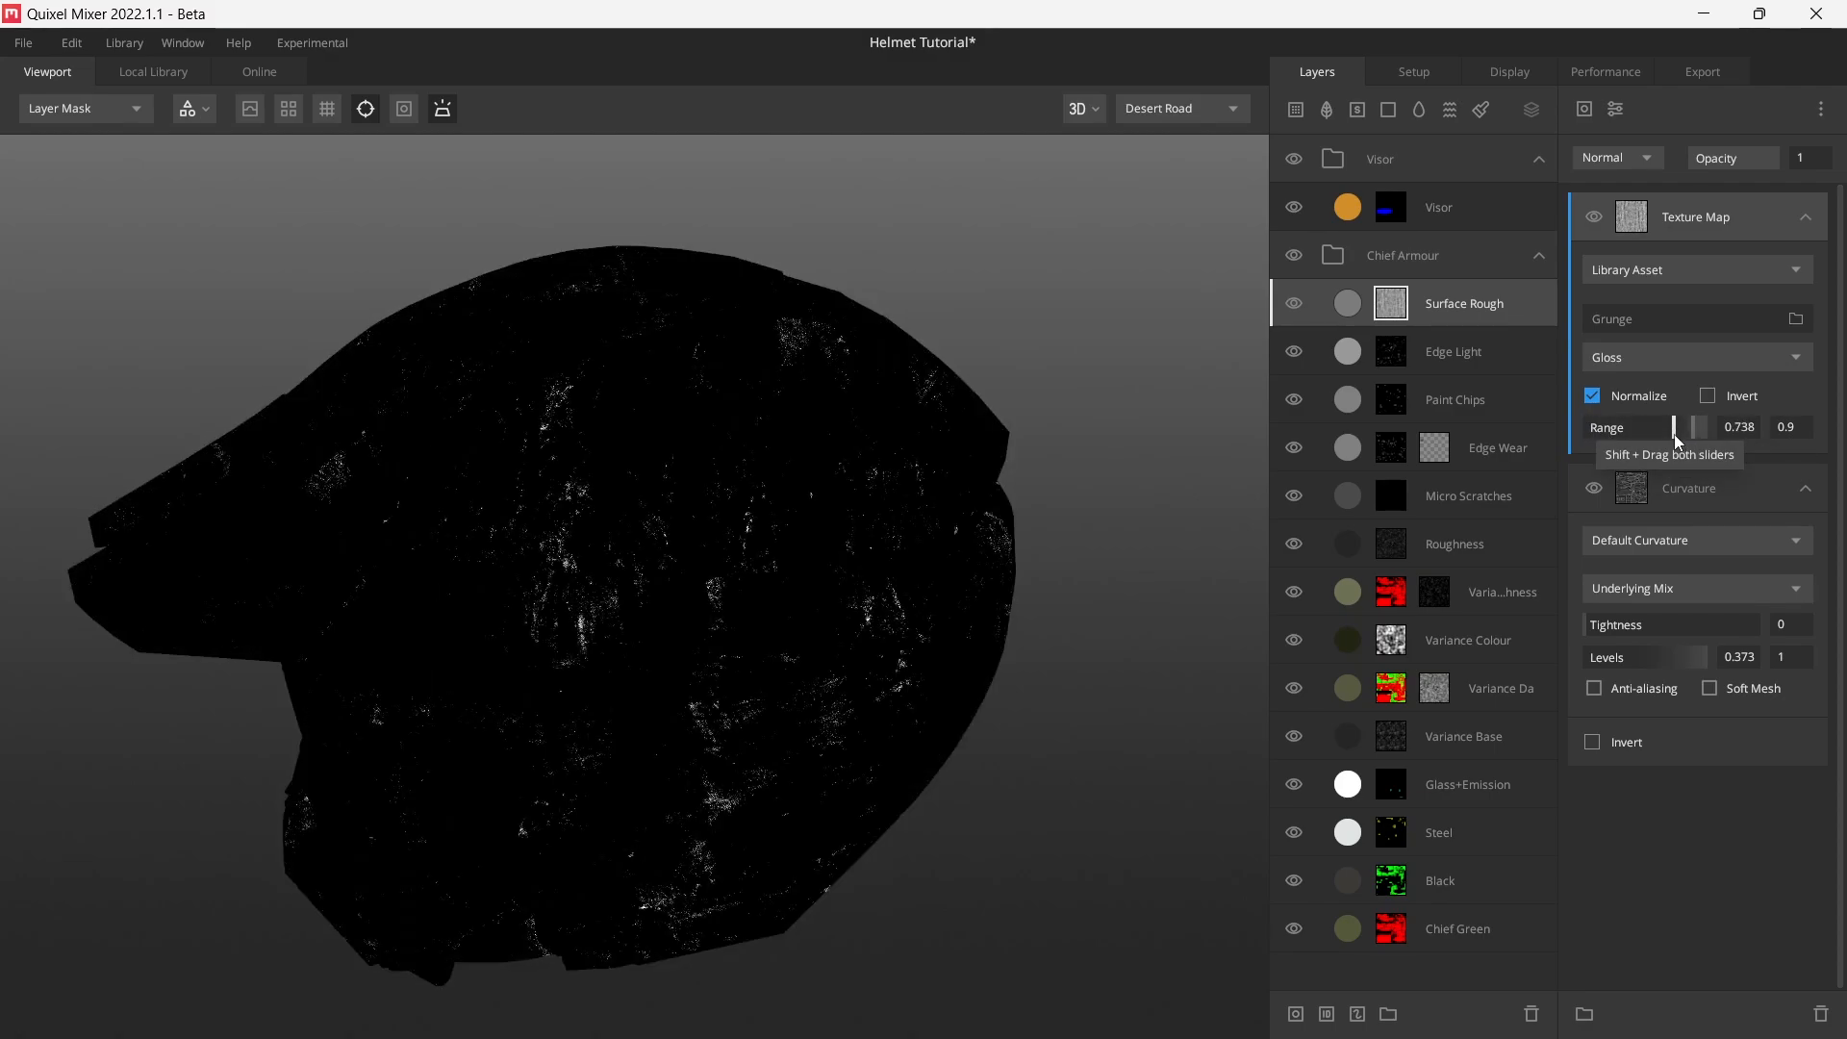
pyautogui.moveTo(568, 567); pyautogui.dragTo(1138, 503)
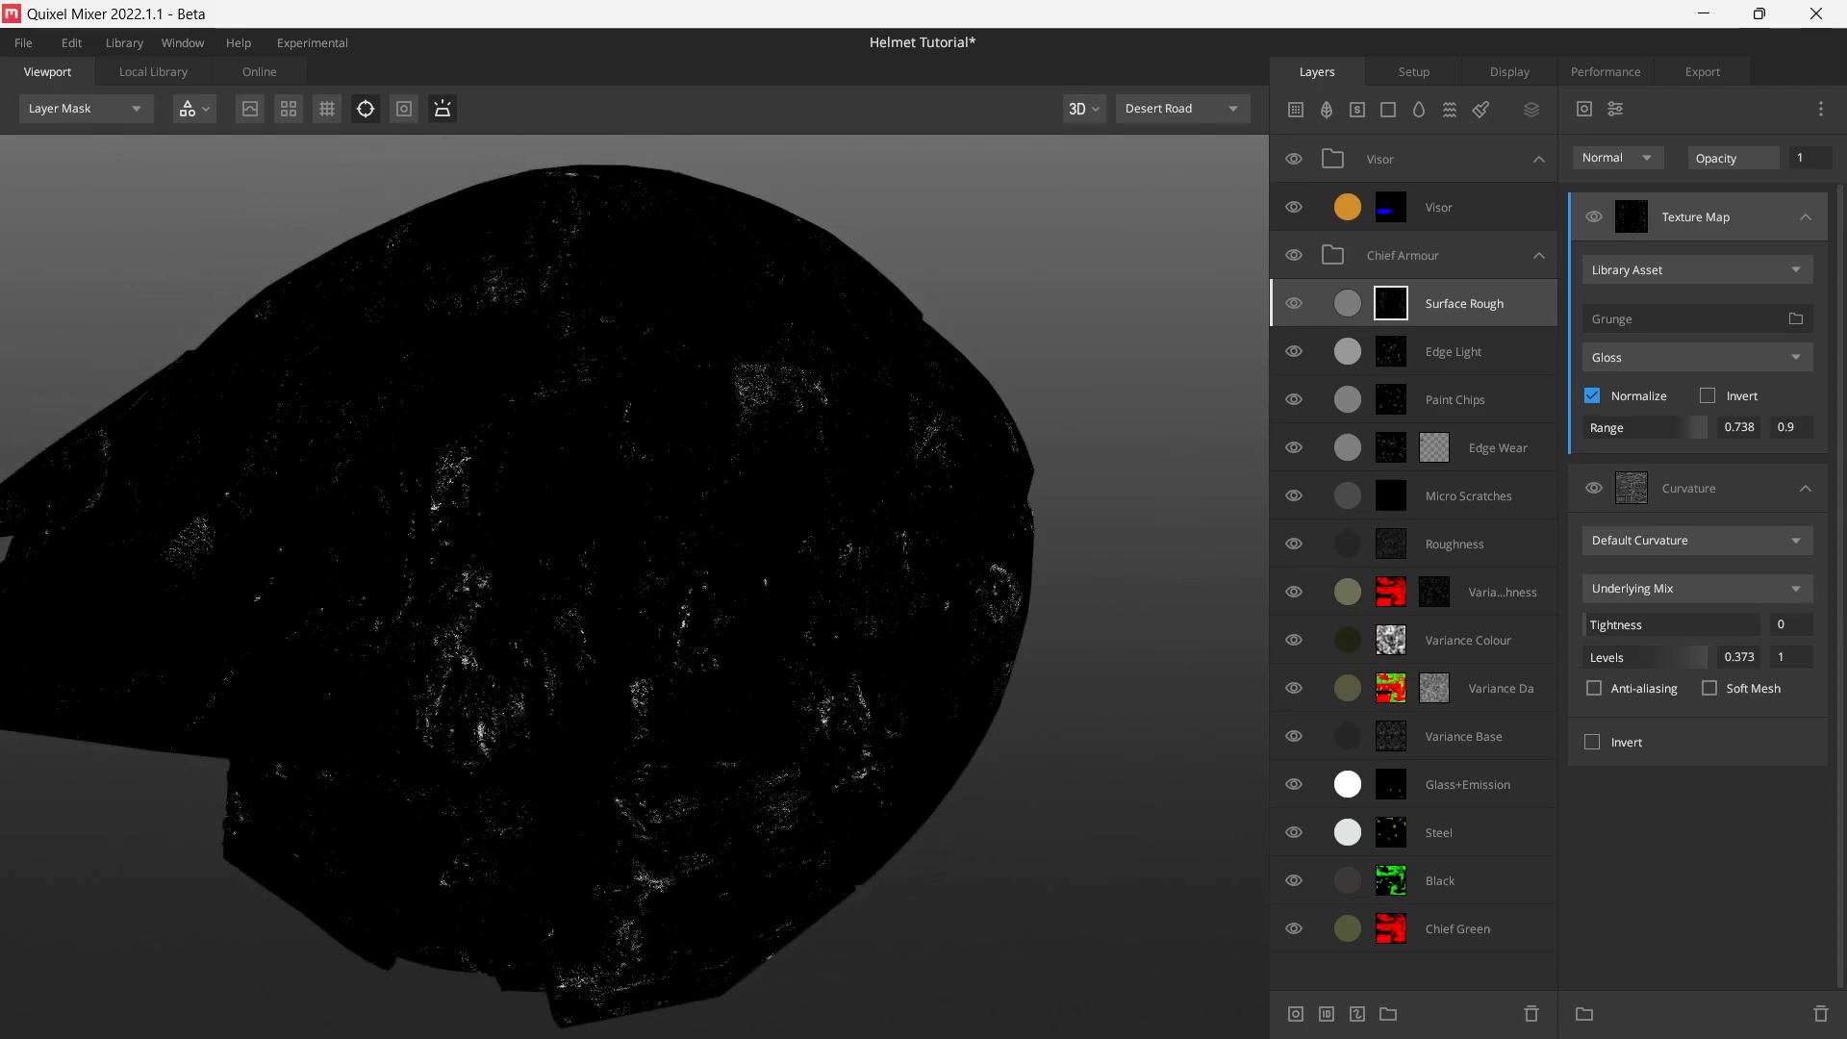
# - Set the grunge texture map's blend mode to Multiply and lower its range minimum to 0.659
pyautogui.click(1631, 162)
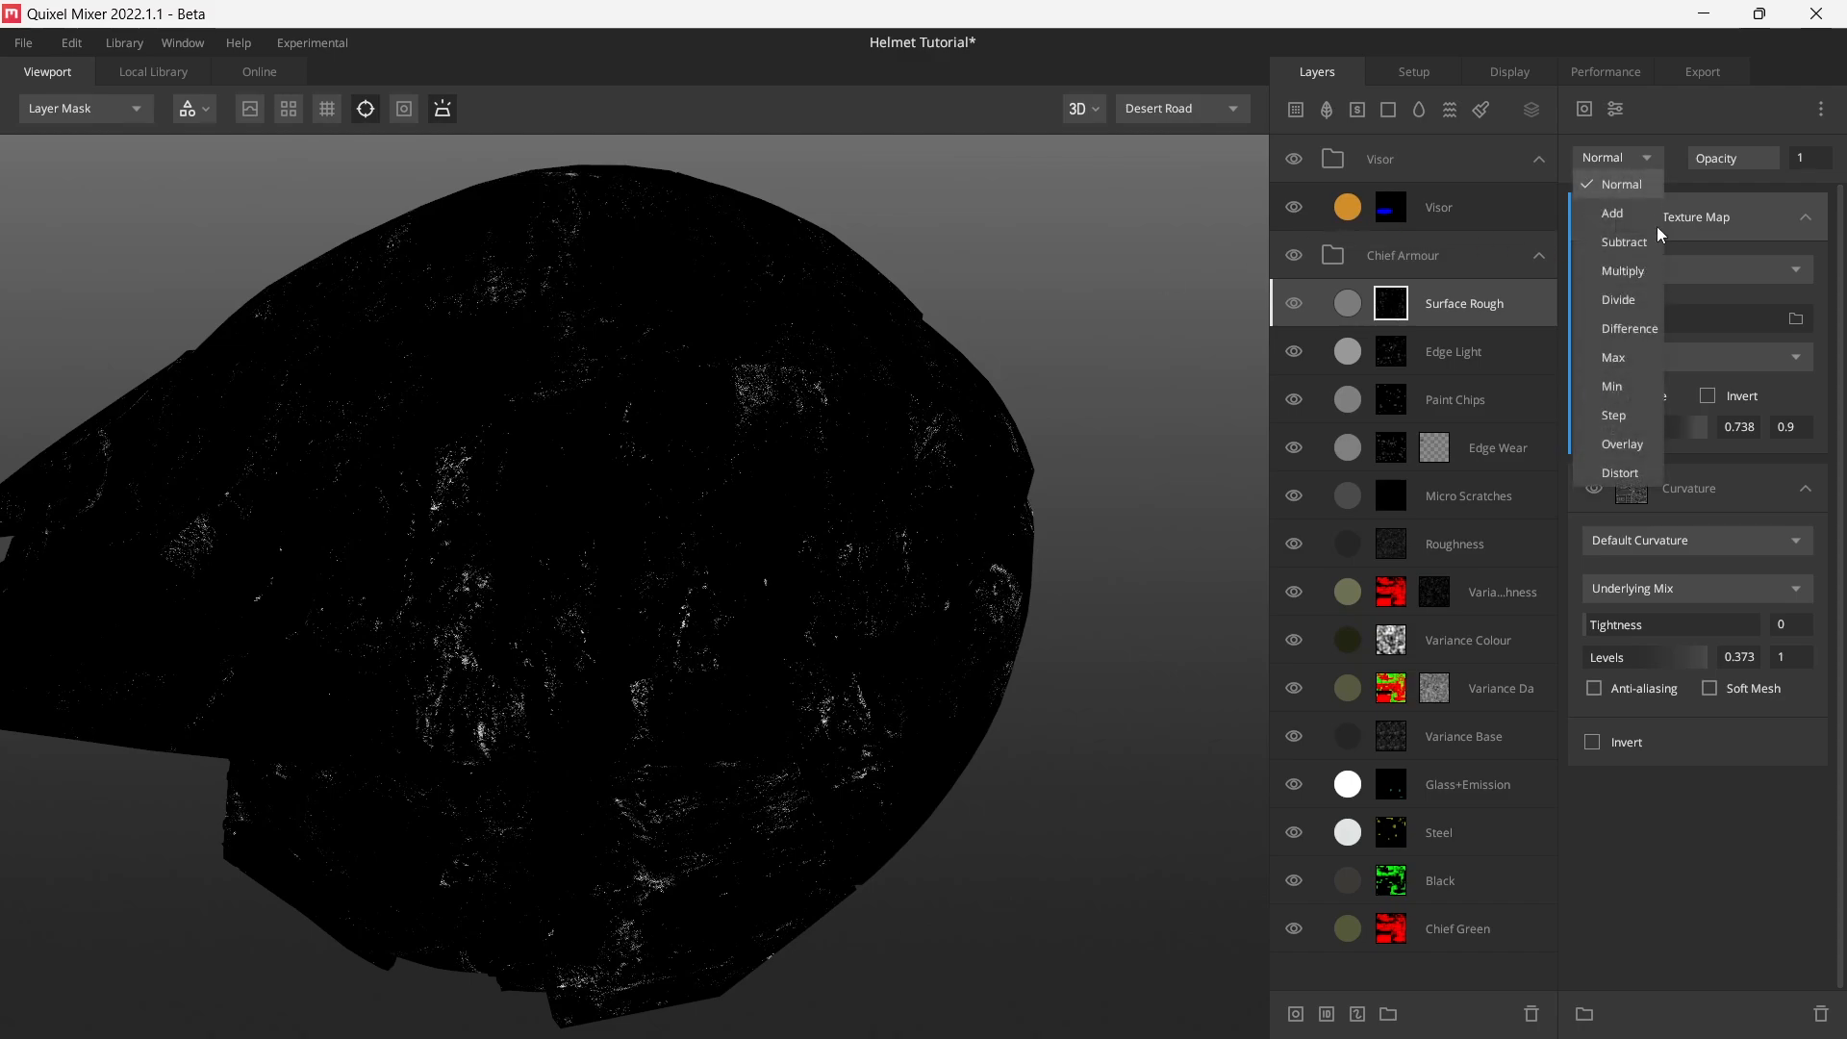
pyautogui.click(1635, 281)
pyautogui.moveTo(831, 465); pyautogui.dragTo(685, 449)
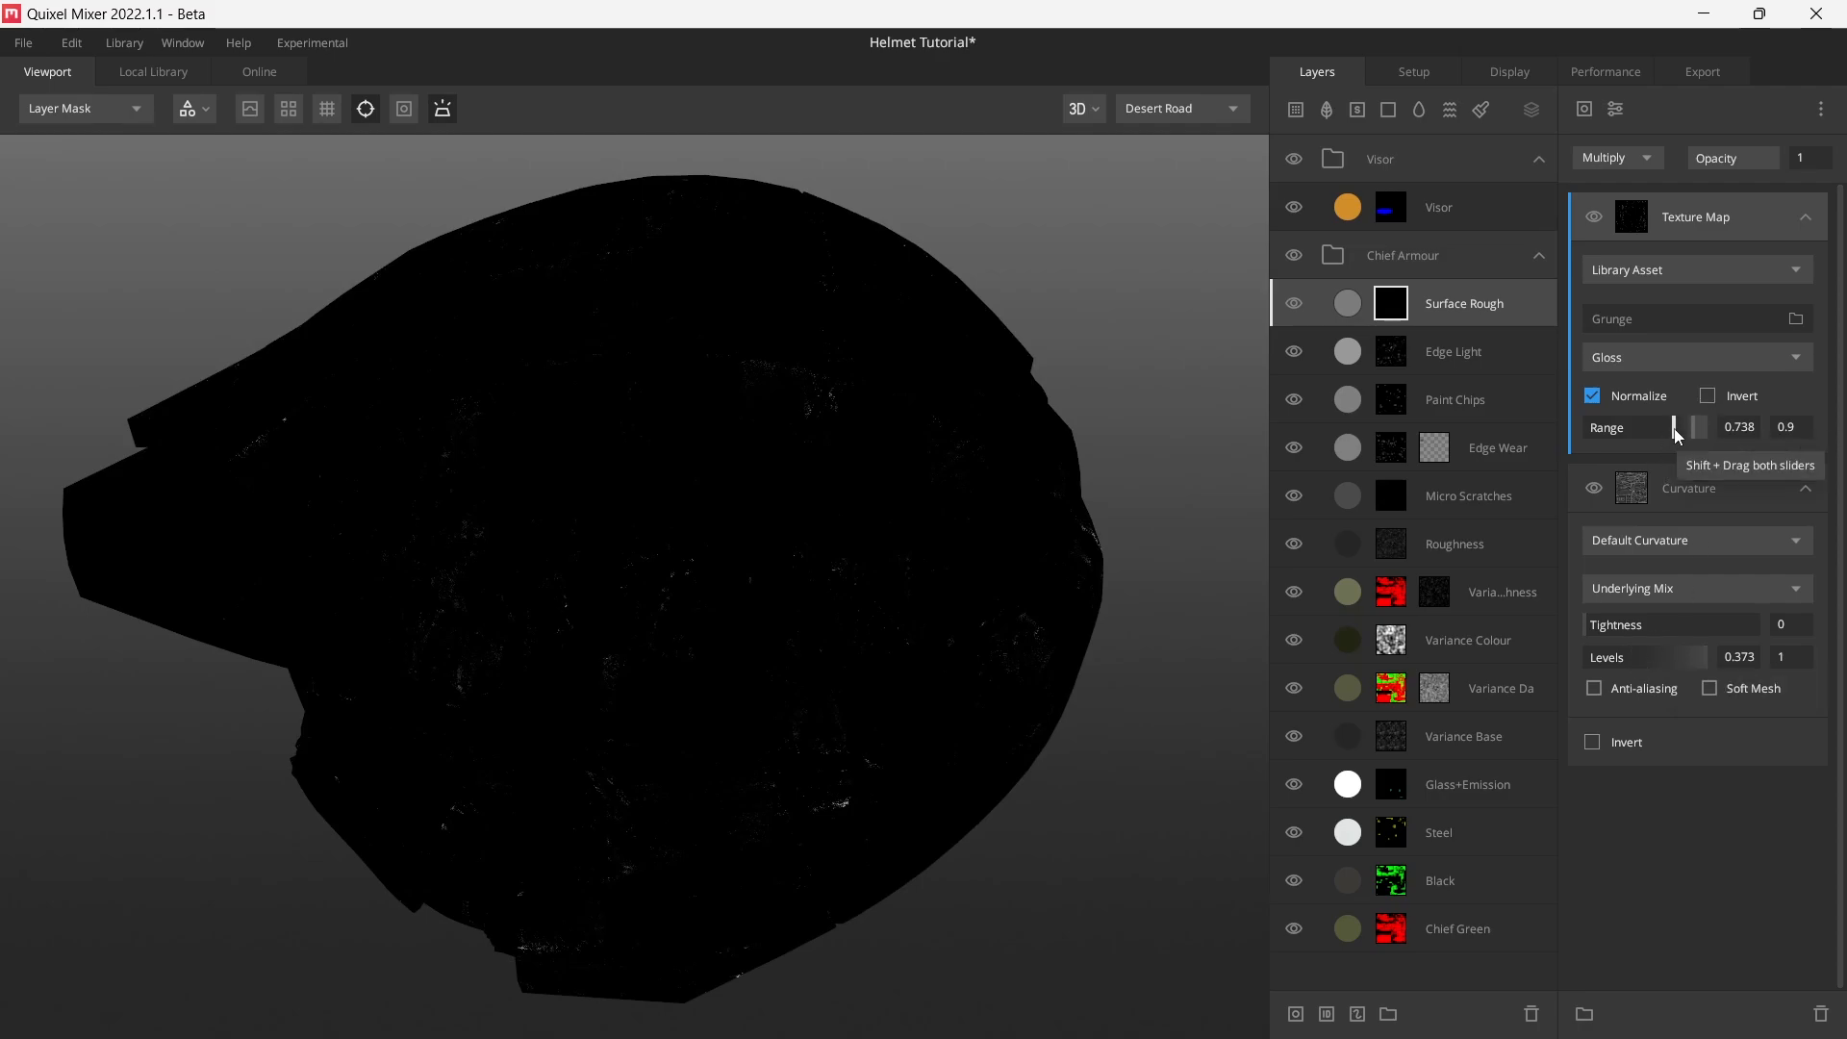
pyautogui.moveTo(1669, 431); pyautogui.dragTo(1669, 433)
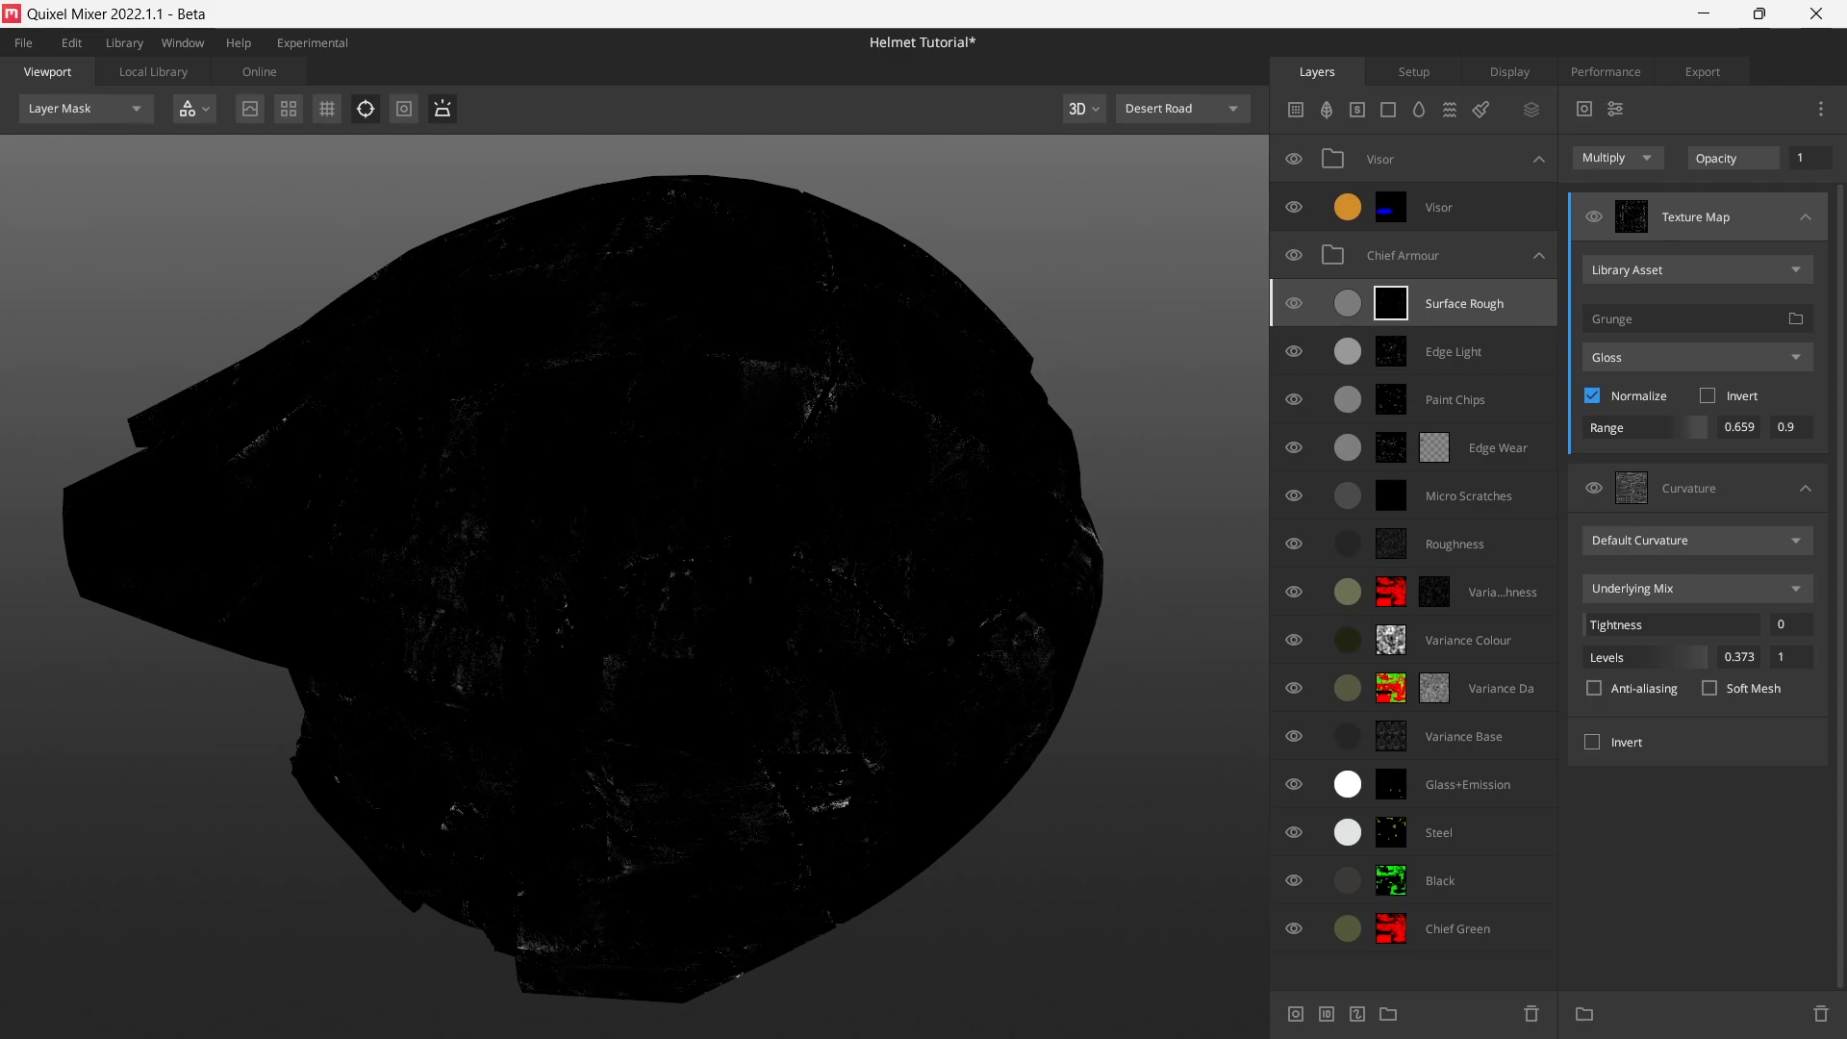
# - Duplicate the grunge Texture Map component in the Surface Rough mask
pyautogui.moveTo(908, 327); pyautogui.dragTo(997, 371)
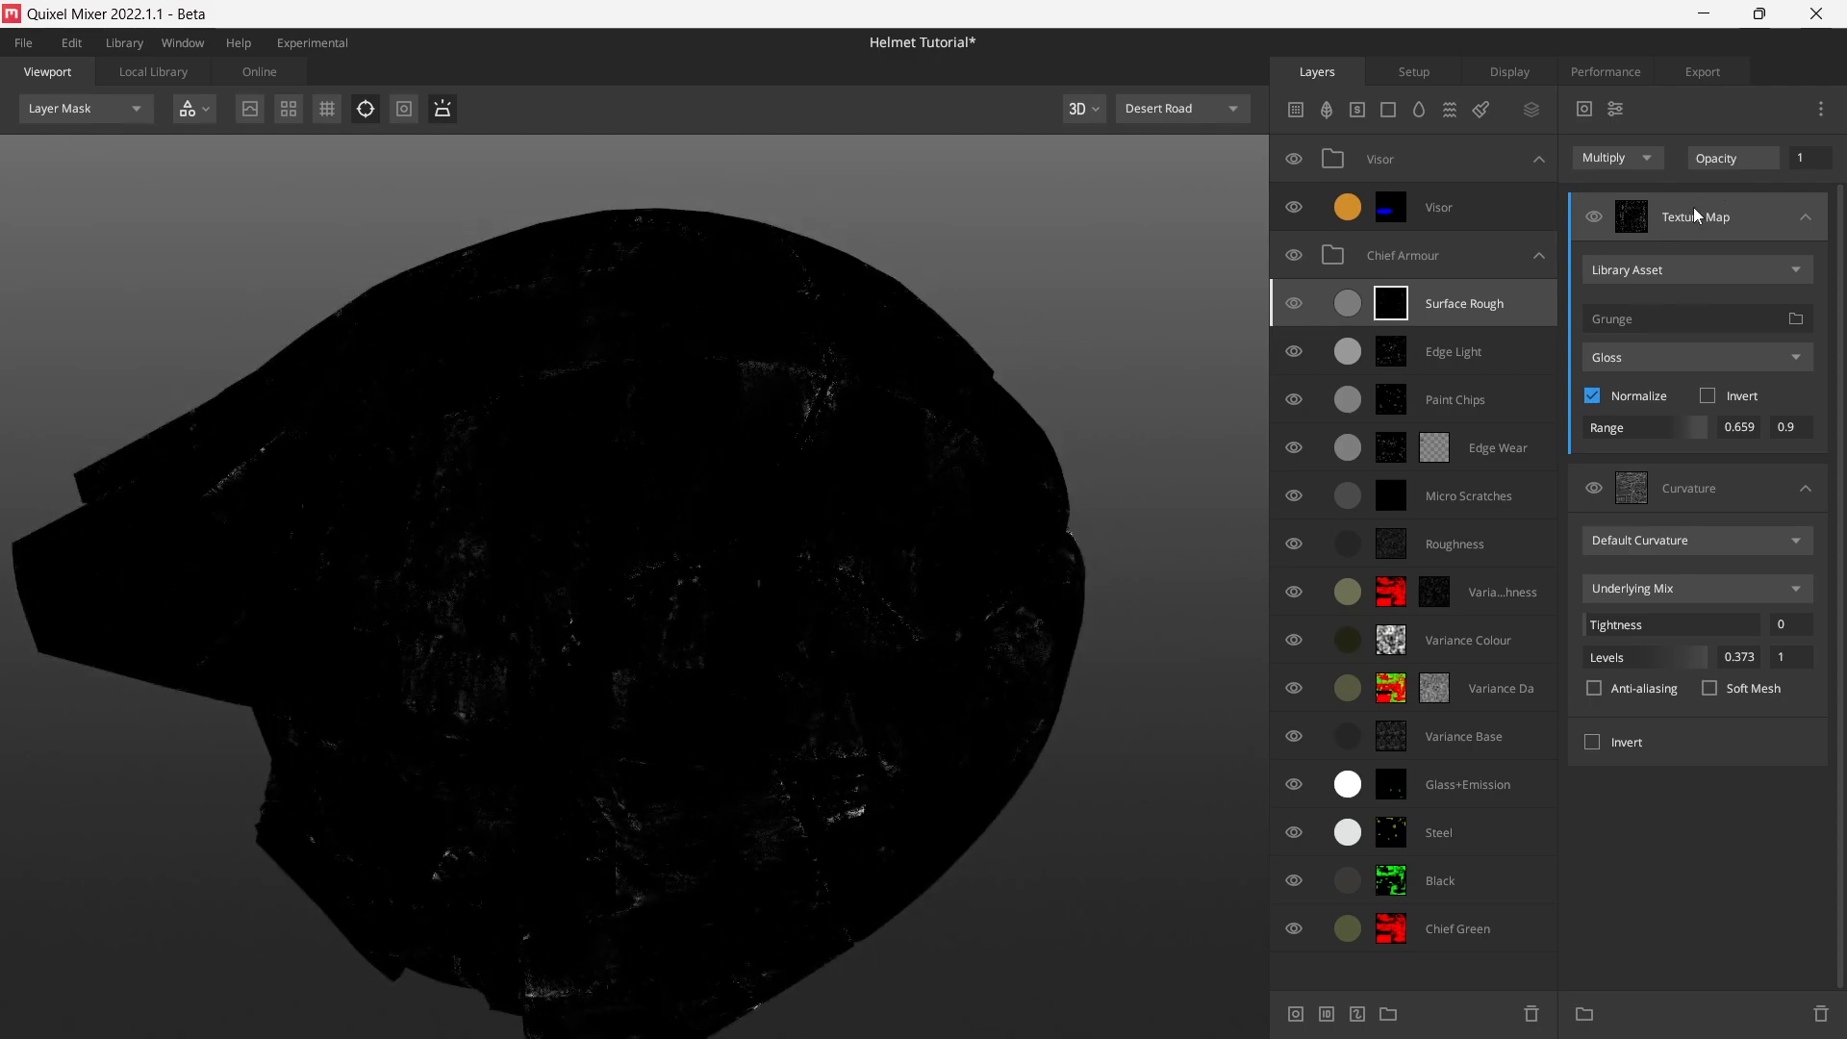
pyautogui.hotkey('ctrl', 'd')
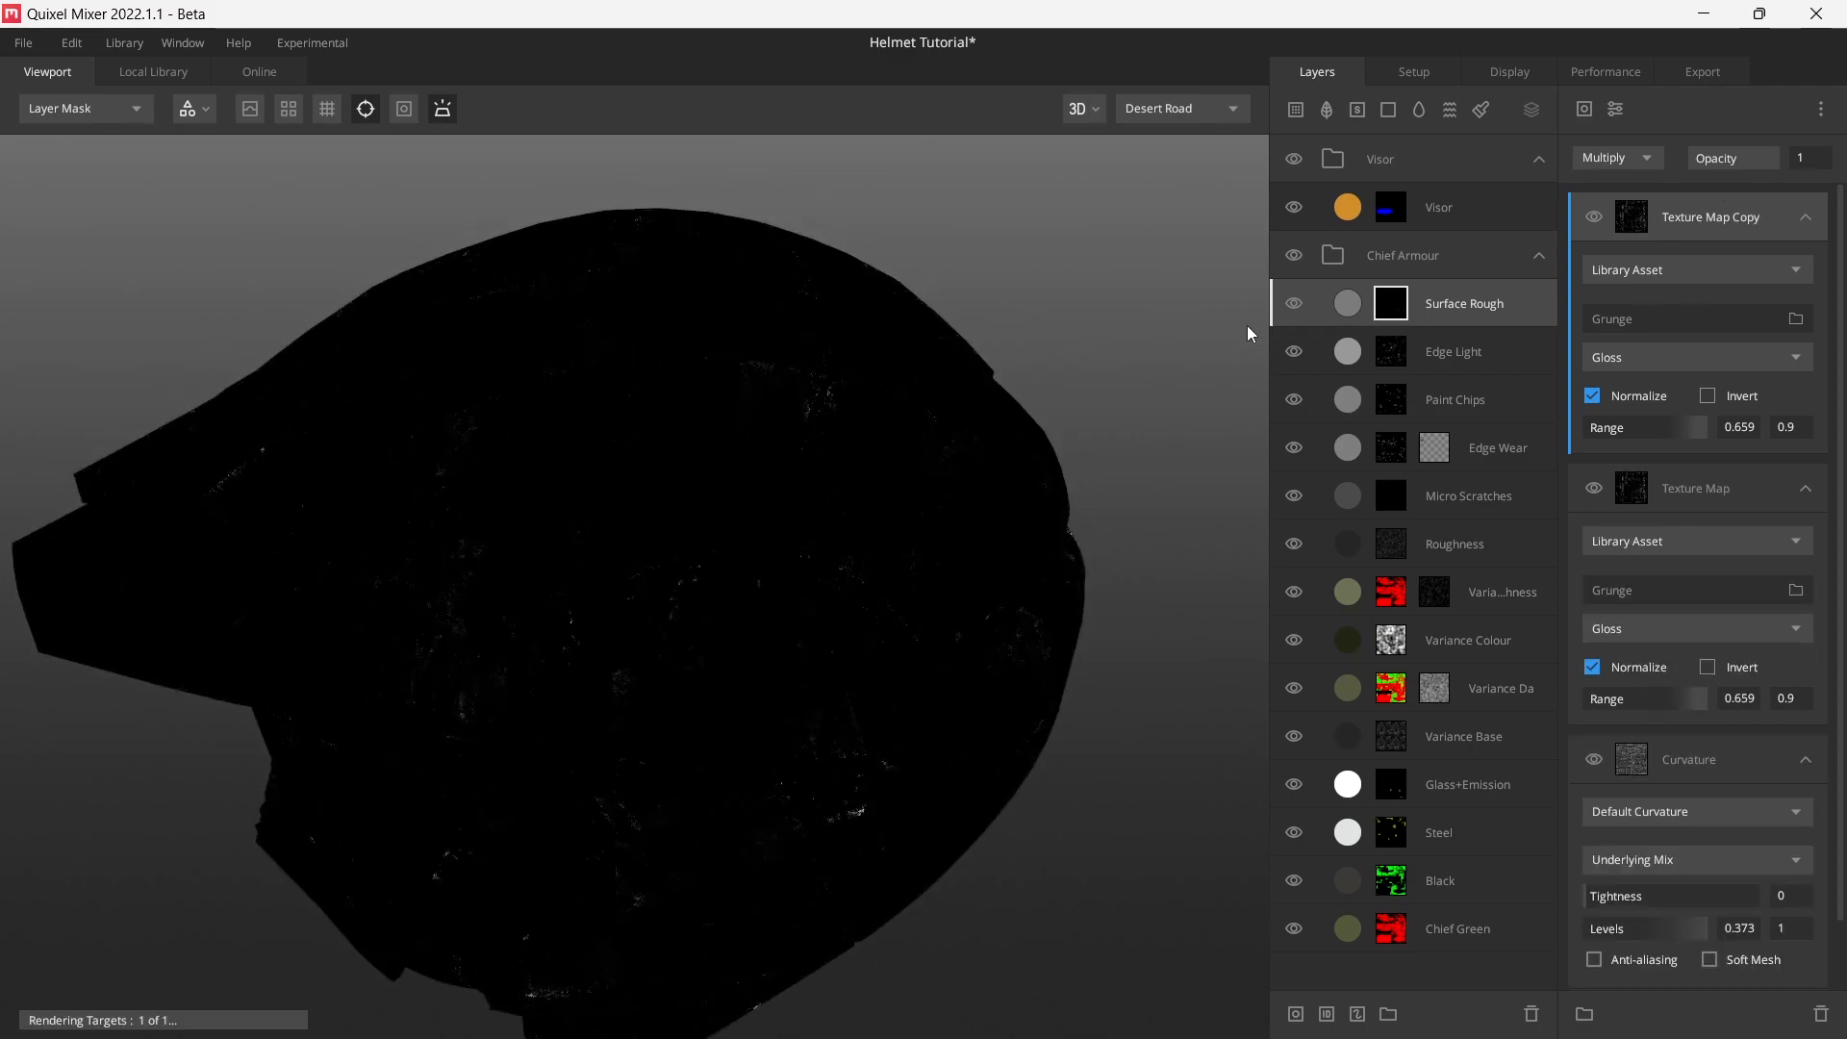
# - Undo the last duplication, then duplicate the grunge Texture Map again and give the copy a different Grunge imperfection from the local library
pyautogui.hotkey('ctrl', 'z')
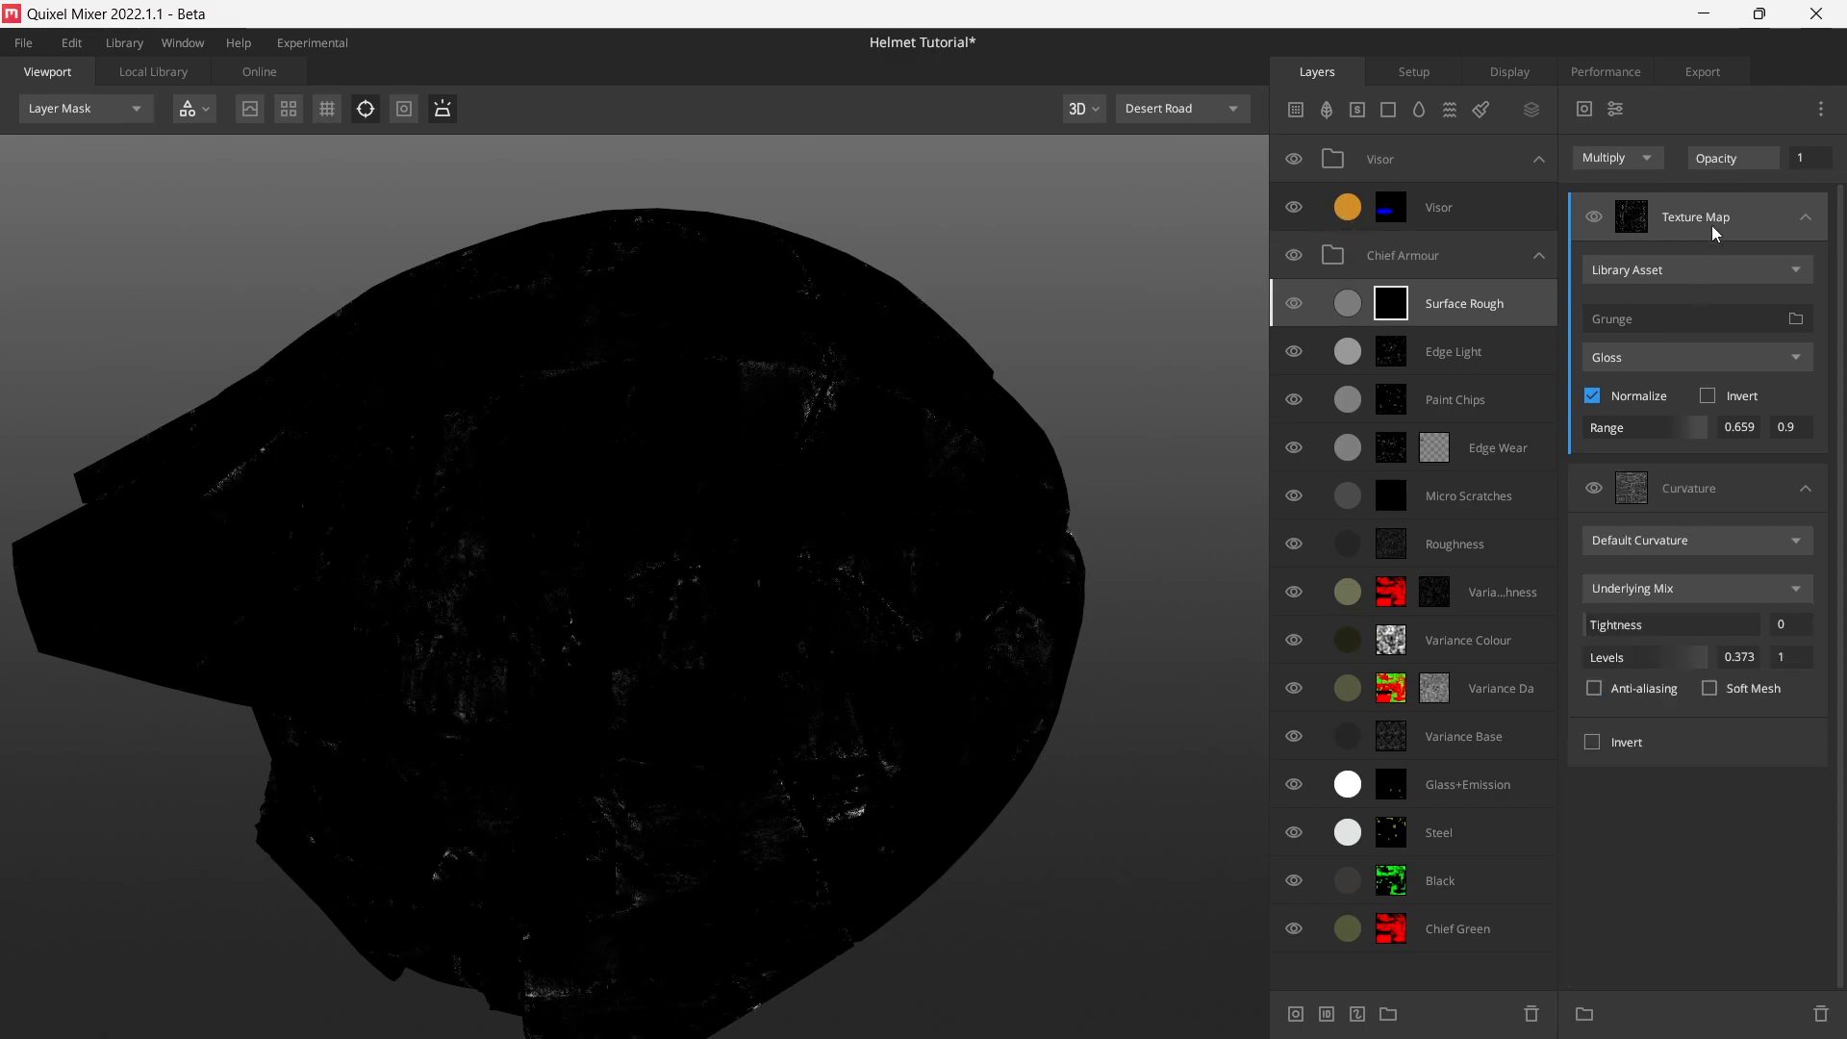
pyautogui.hotkey('ctrl', 'd')
pyautogui.click(1643, 315)
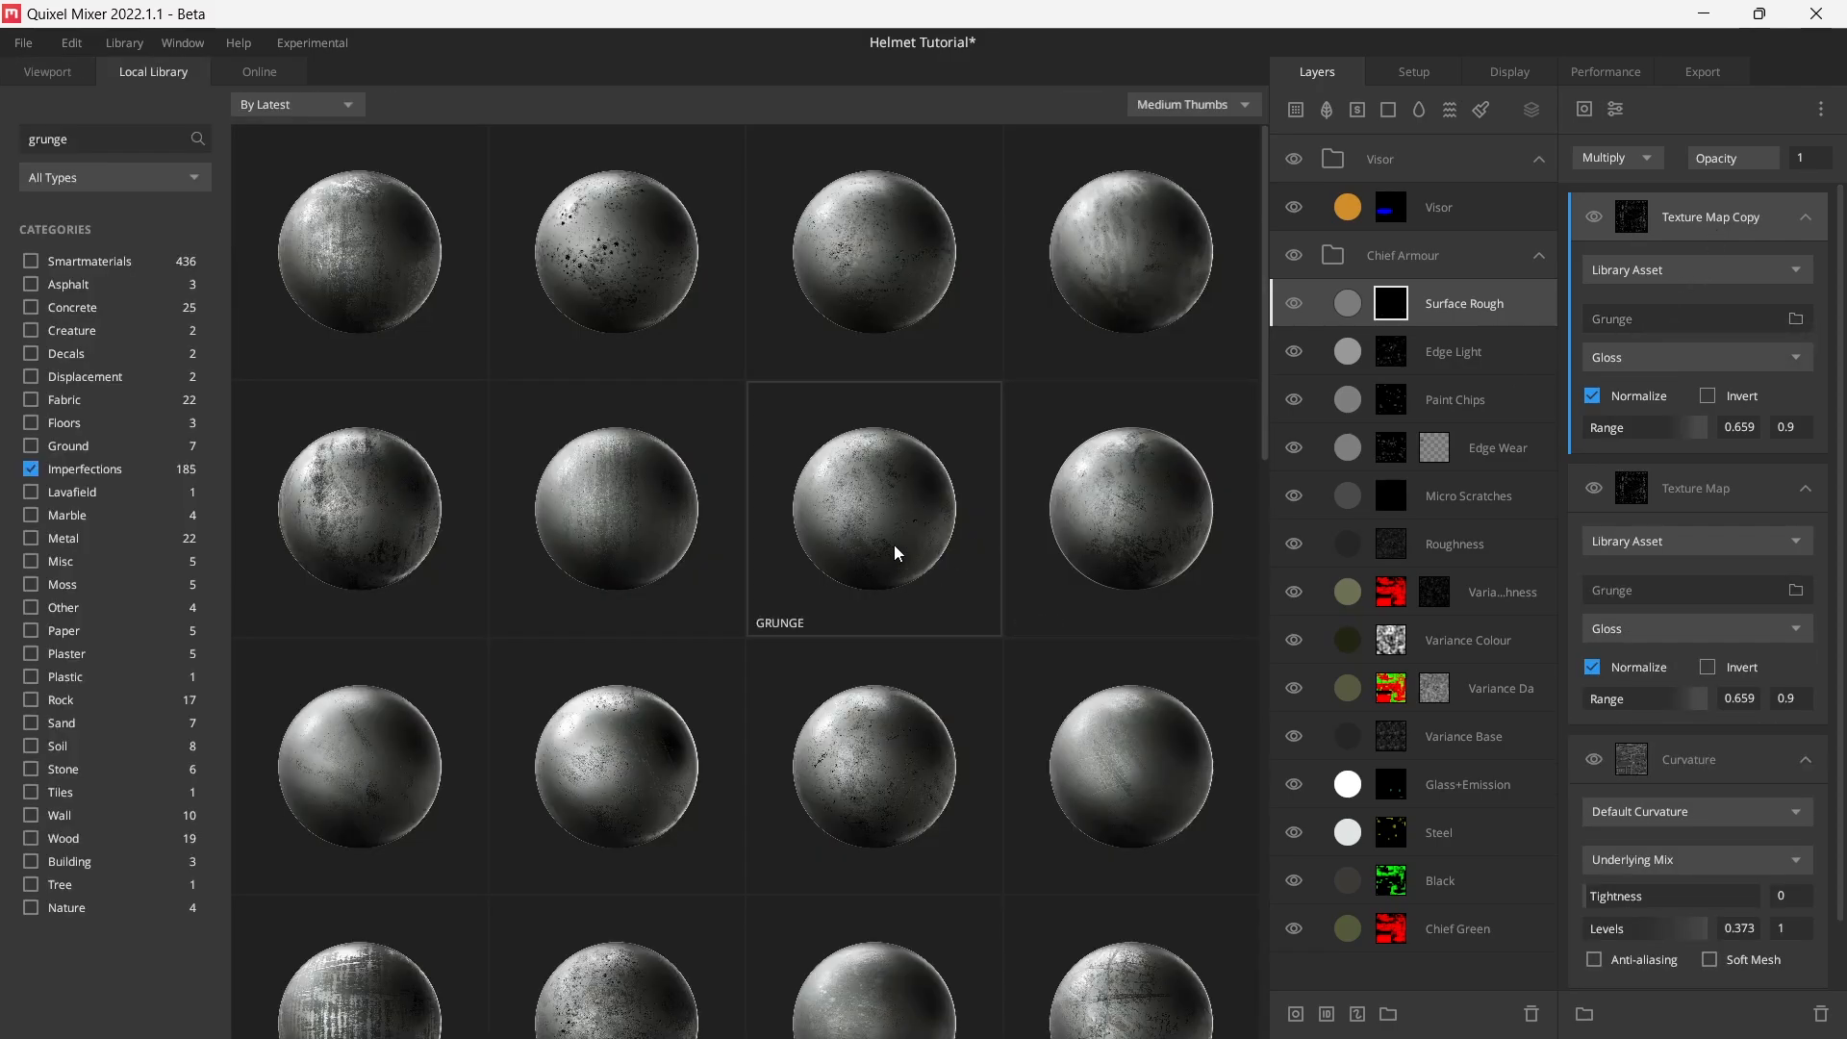
pyautogui.click(1170, 511)
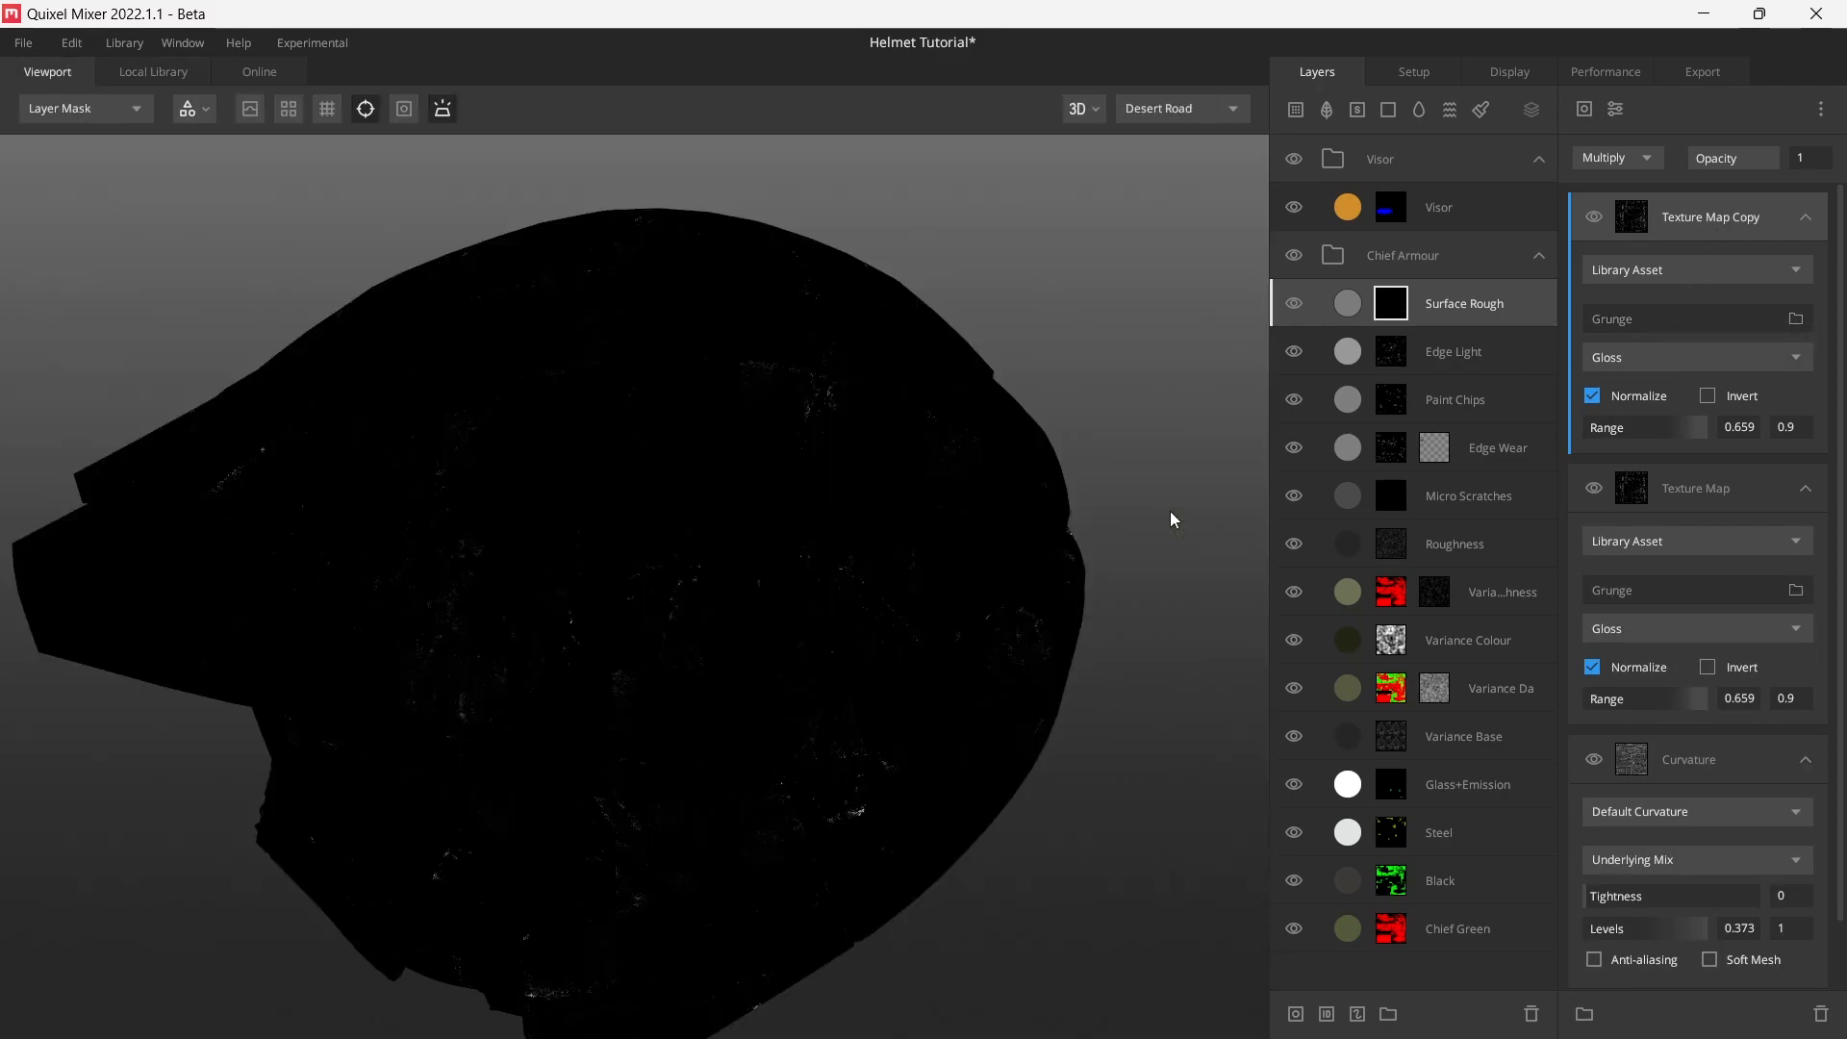
pyautogui.keyDown('alt'); pyautogui.moveTo(903, 427); pyautogui.dragTo(1301, 337); pyautogui.keyUp('alt')
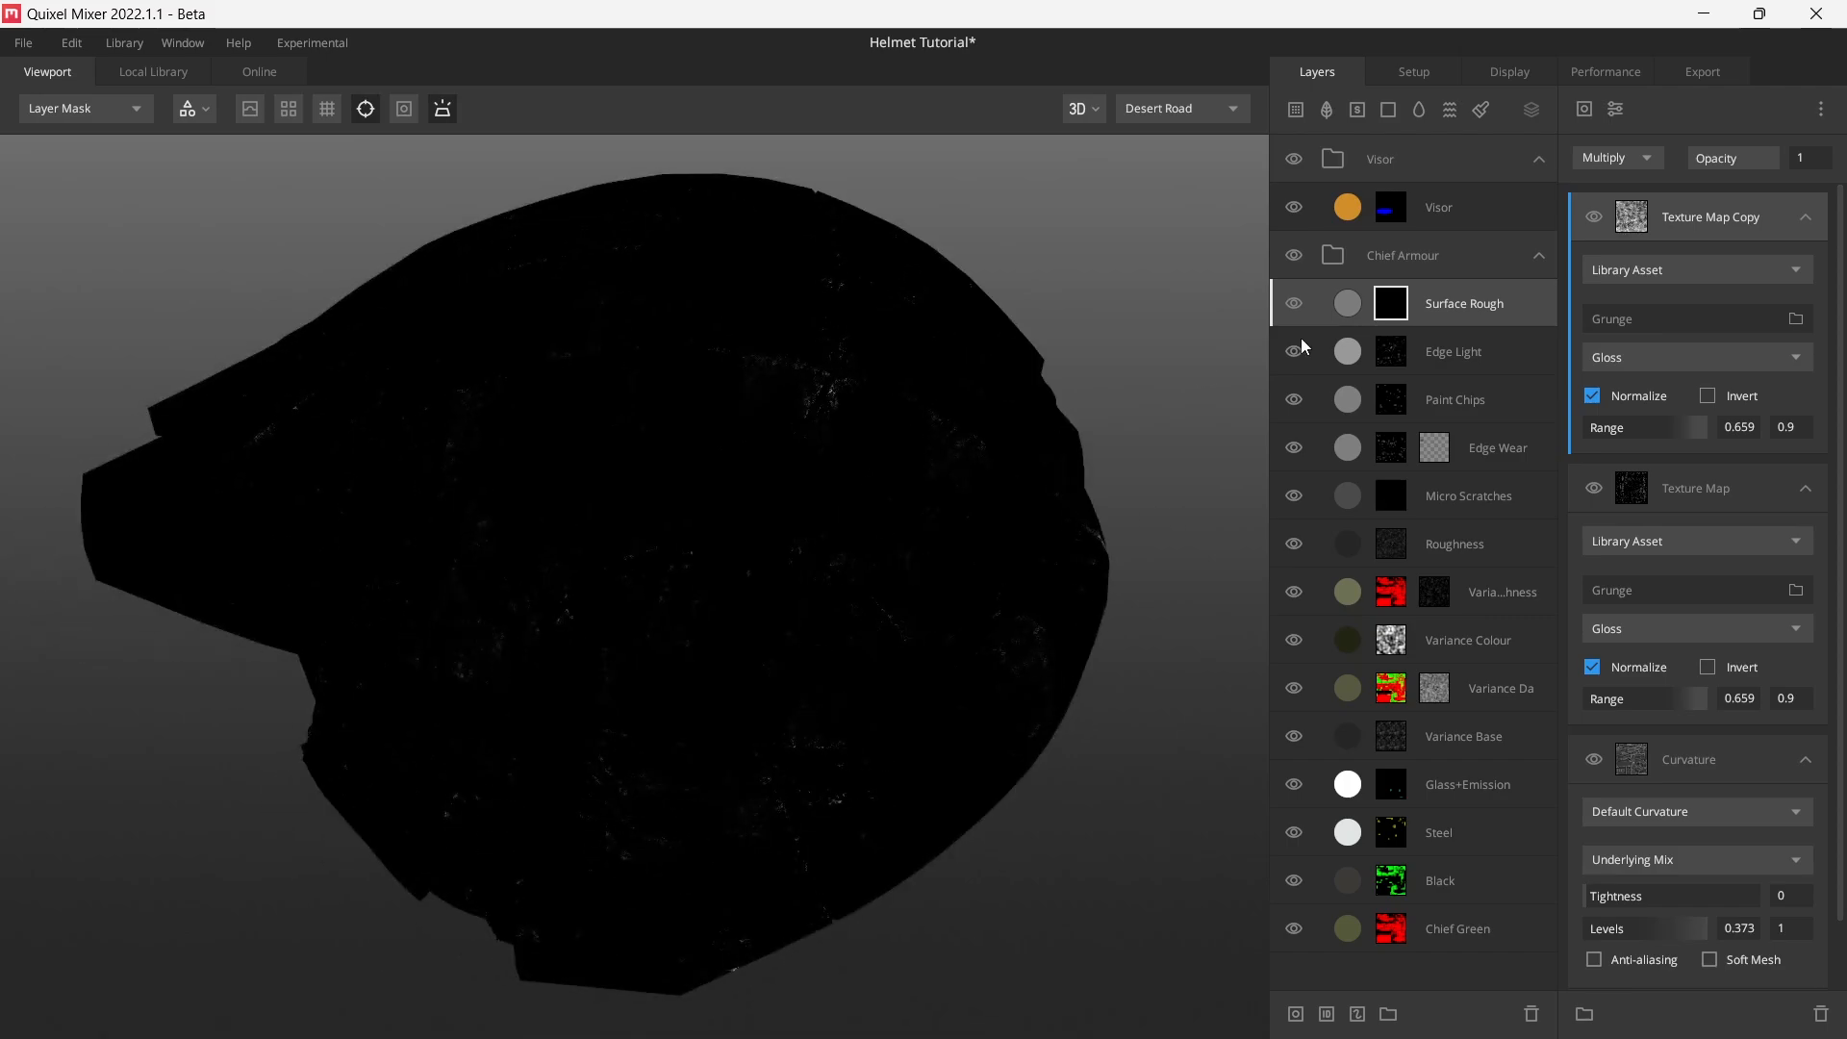
# - Isolate the duplicated grunge map, compare the mask with and without it, and check the helmet in both mask and material views
pyautogui.keyDown('alt'); pyautogui.click(1601, 217); pyautogui.keyUp('alt')
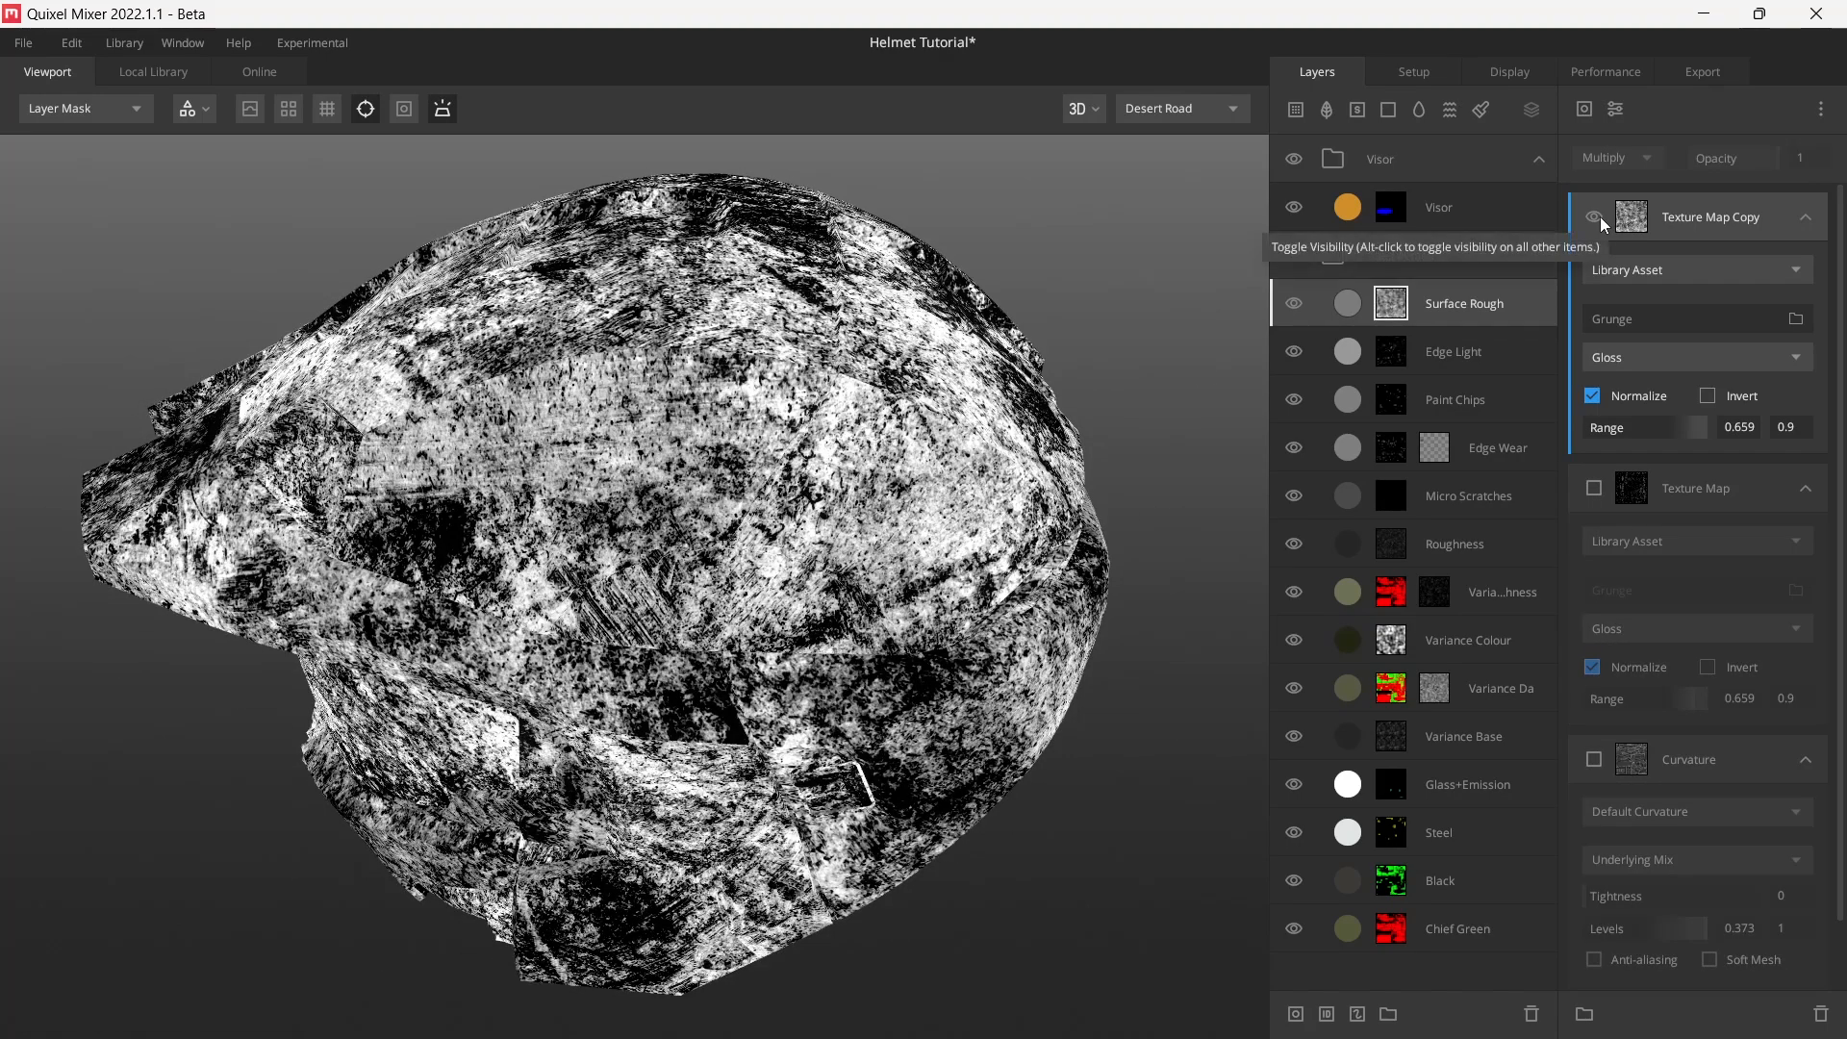
pyautogui.keyDown('alt'); pyautogui.click(1601, 216); pyautogui.keyUp('alt')
pyautogui.click(1594, 217)
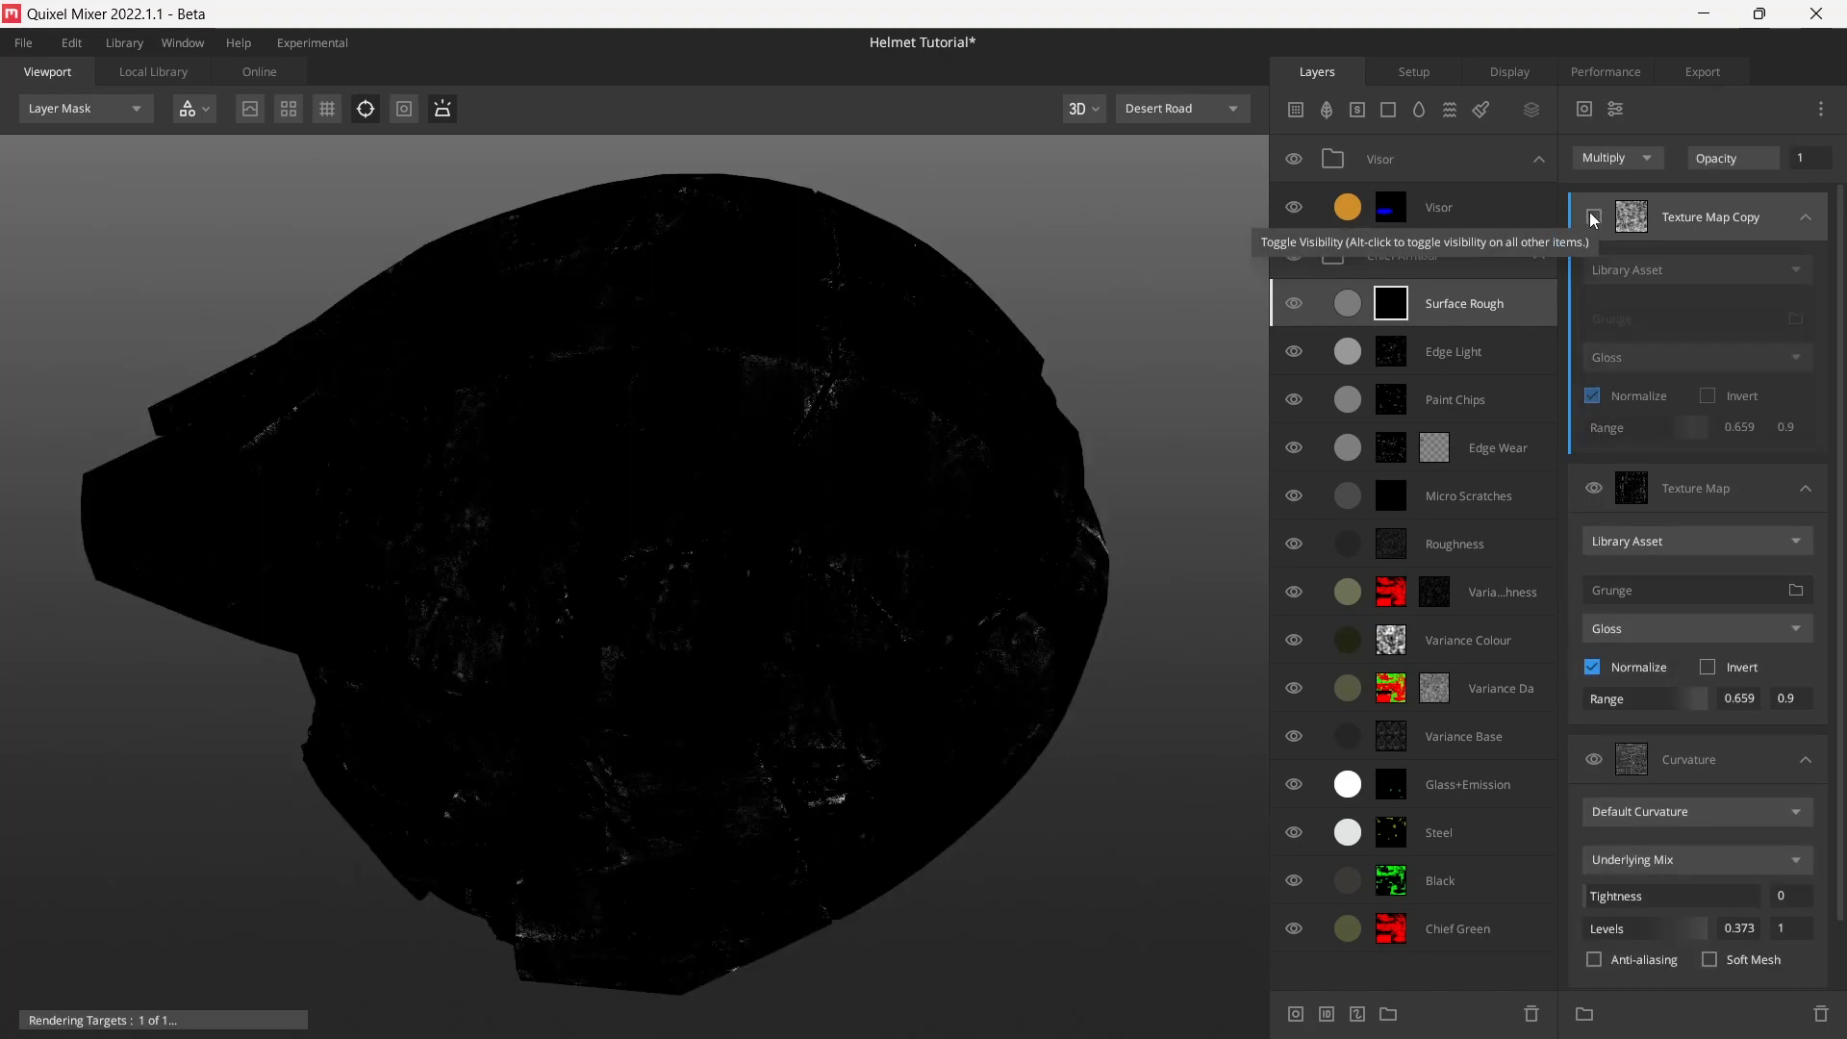
pyautogui.click(1593, 217)
pyautogui.click(1594, 218)
pyautogui.click(1593, 217)
pyautogui.click(1593, 218)
pyautogui.click(1593, 217)
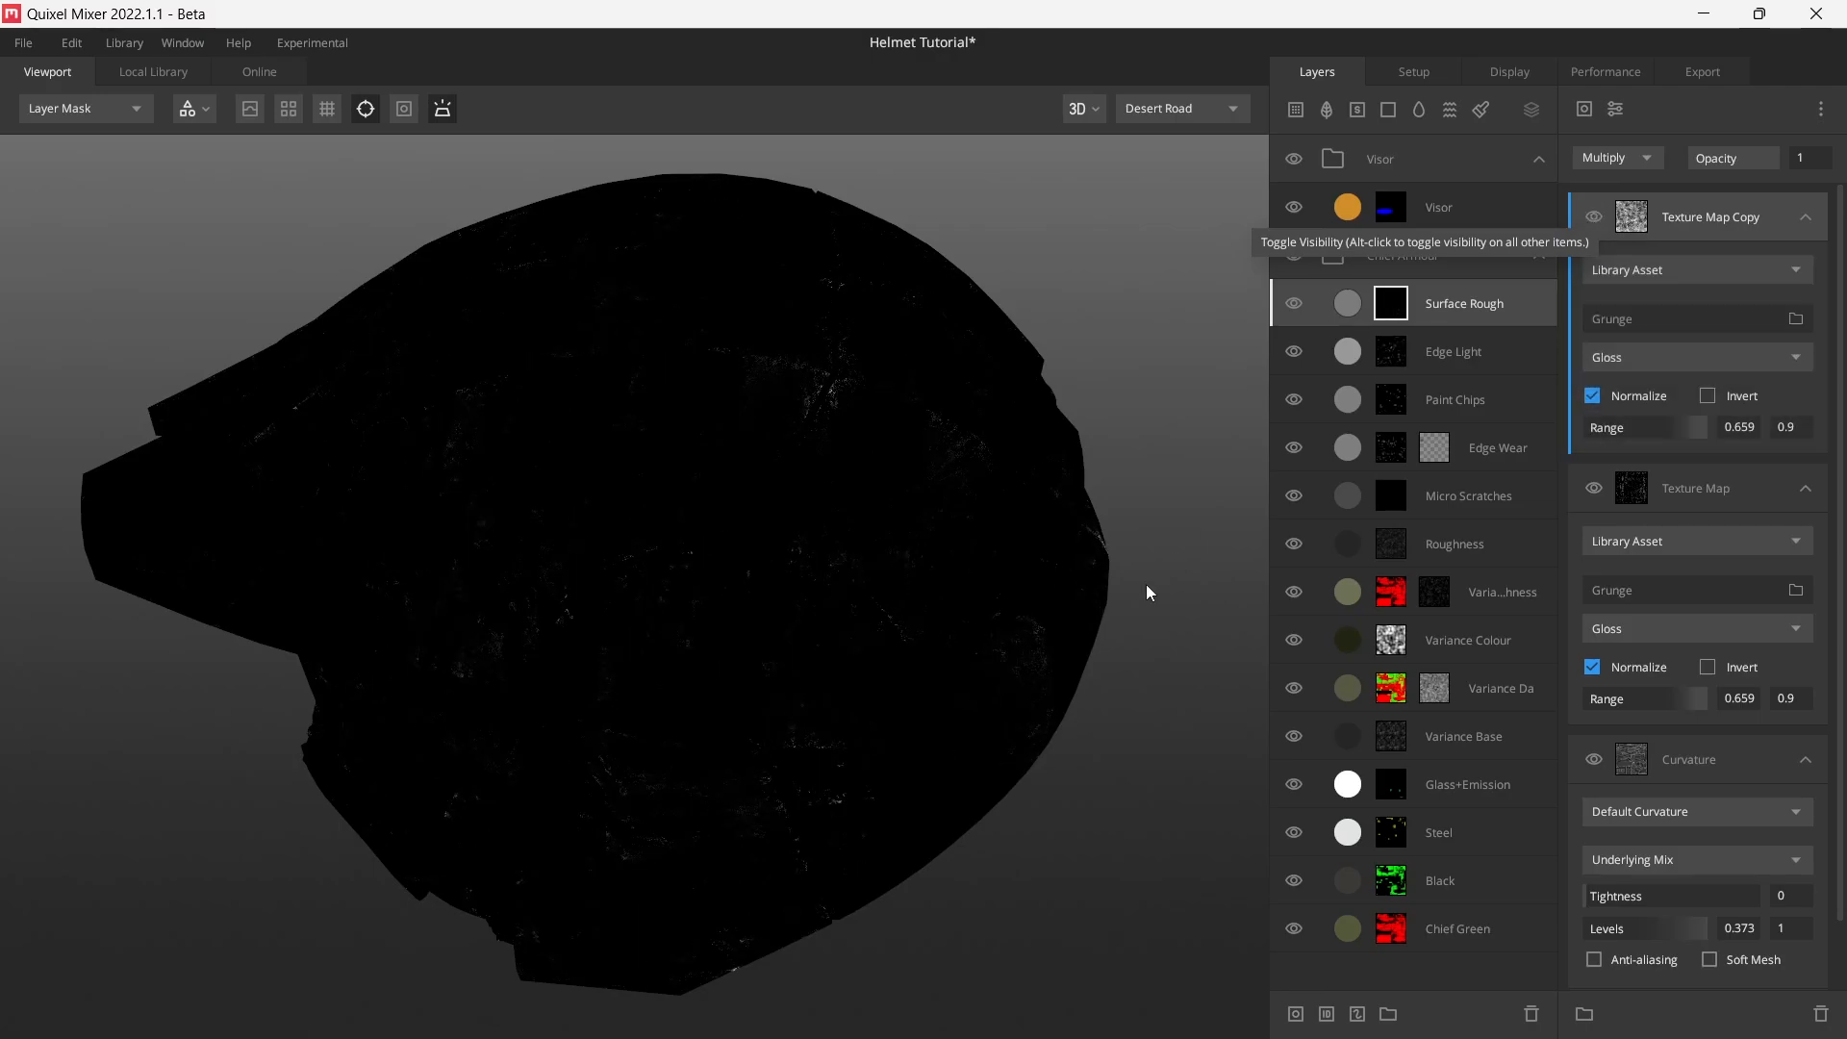
pyautogui.keyDown('alt'); pyautogui.moveTo(886, 648); pyautogui.dragTo(883, 500); pyautogui.keyUp('alt')
pyautogui.keyDown('alt'); pyautogui.moveTo(912, 717); pyautogui.dragTo(851, 512, button='middle'); pyautogui.keyUp('alt')
pyautogui.press('m')
pyautogui.keyDown('alt'); pyautogui.moveTo(880, 591); pyautogui.dragTo(714, 517); pyautogui.keyUp('alt')
pyautogui.press('m')
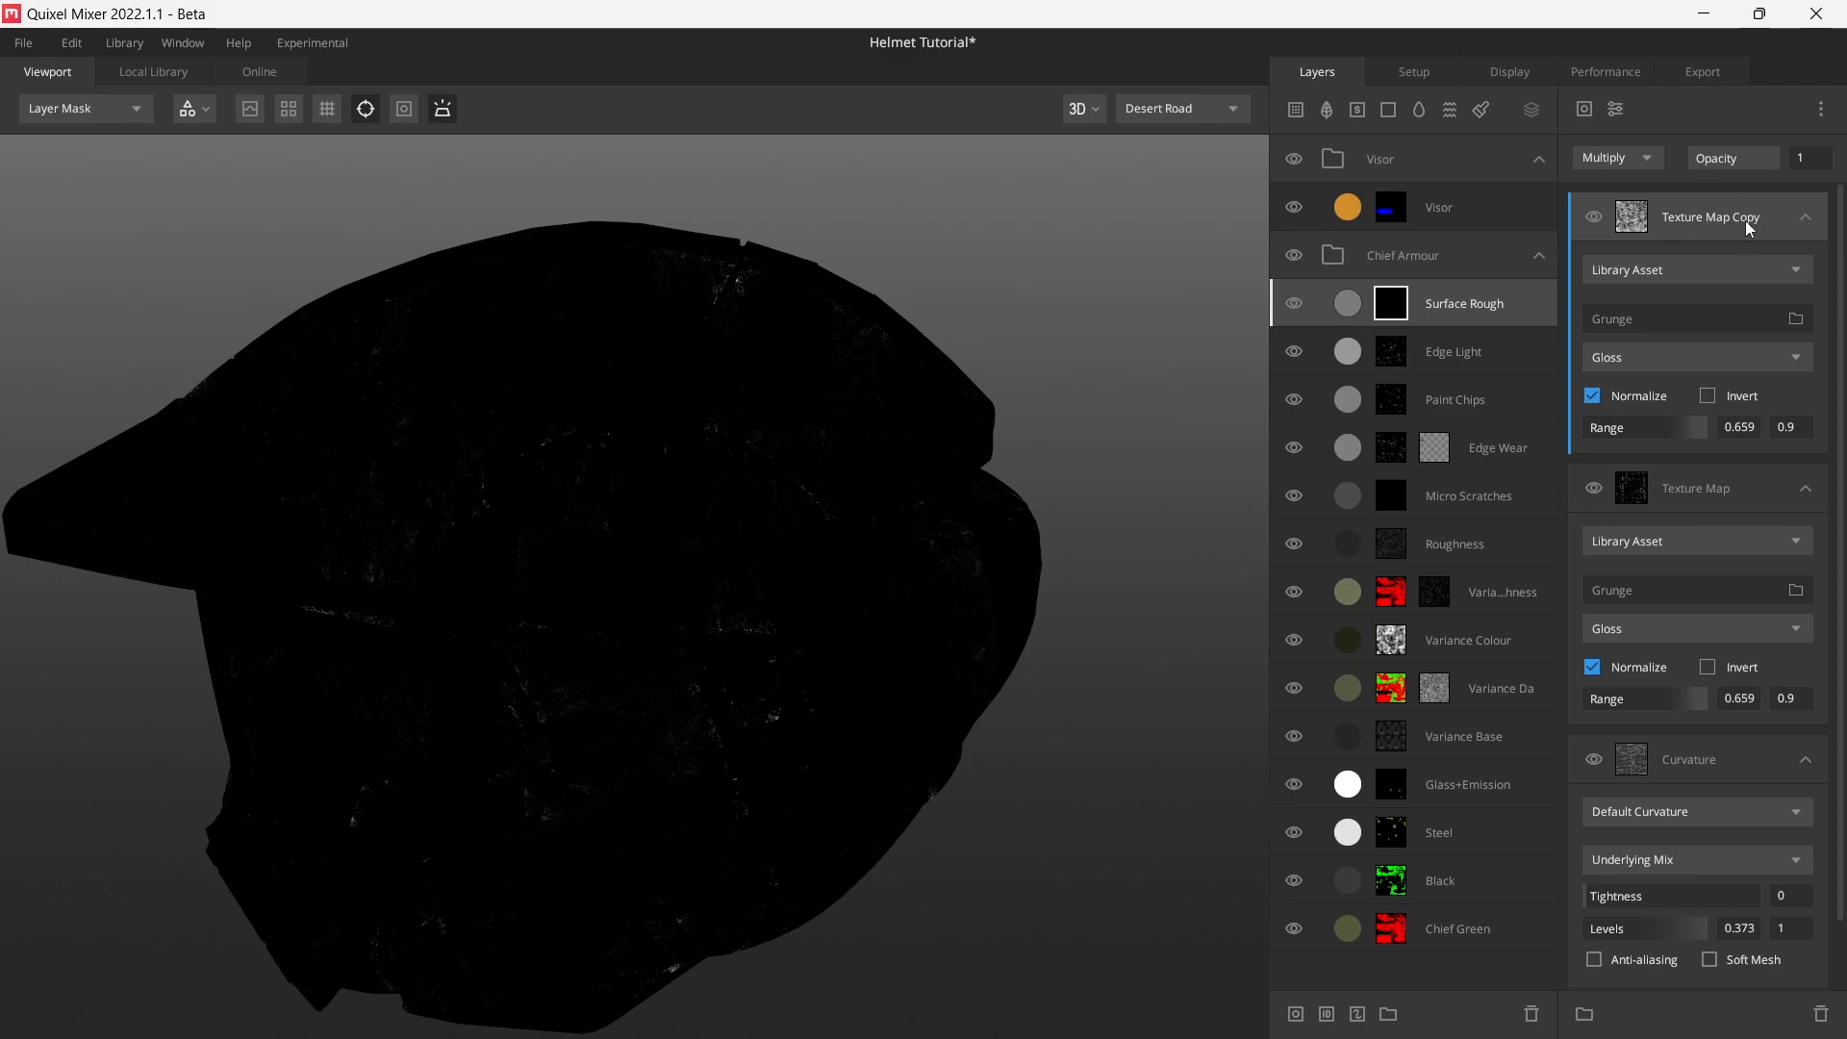
# - Duplicate the topmost grunge map, set the new copy to Subtract, and assign another Grunge imperfection as its library asset
pyautogui.click(1806, 216)
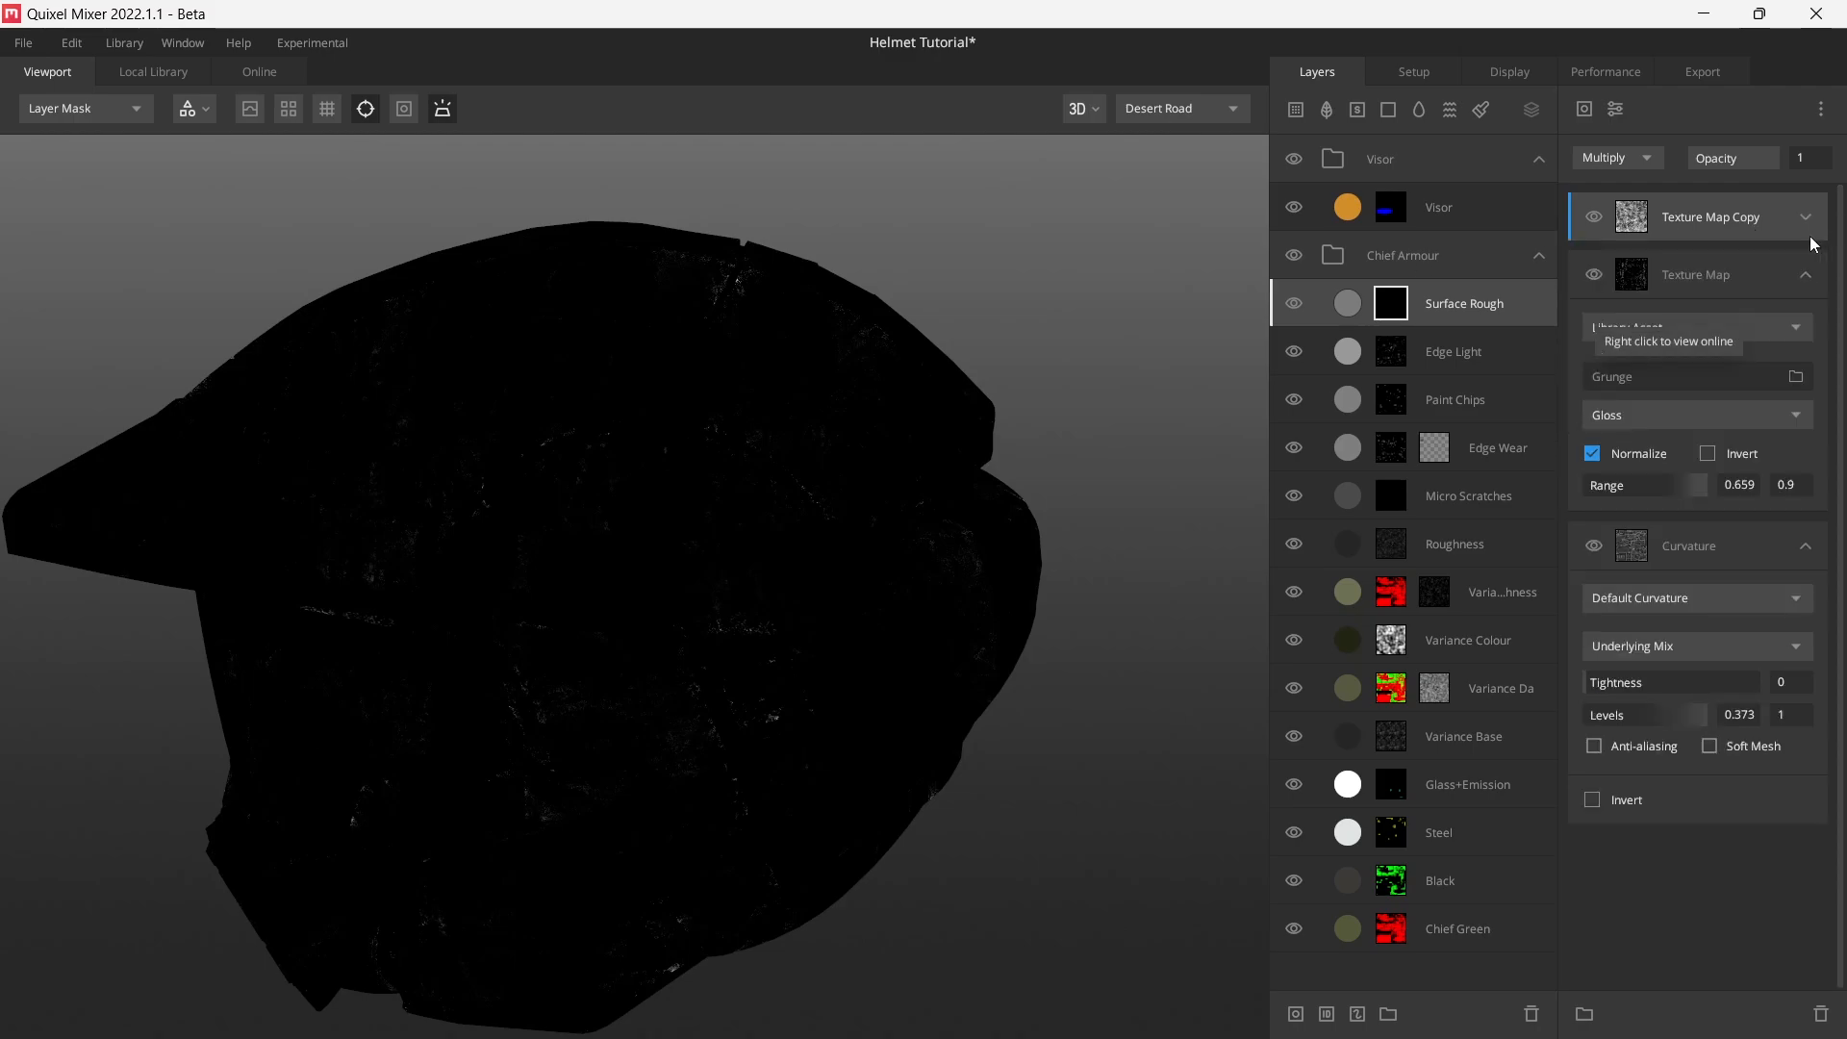
pyautogui.click(1805, 276)
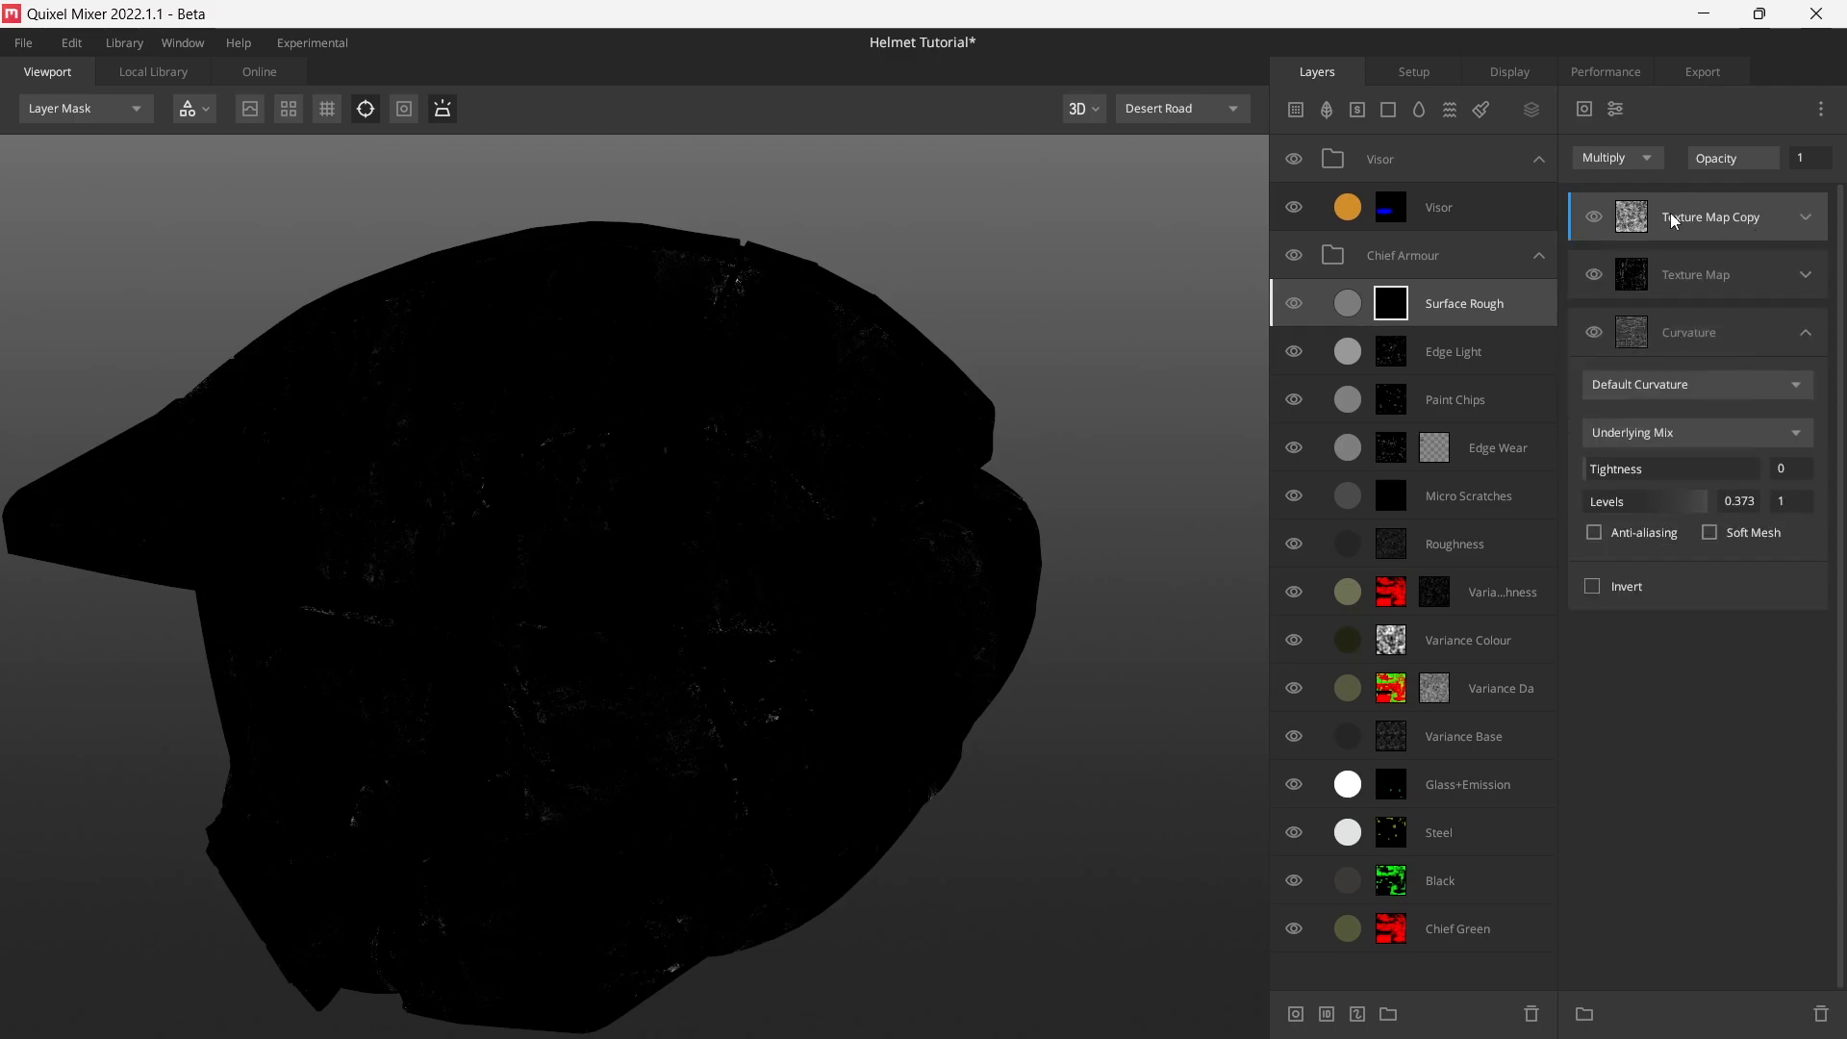
pyautogui.hotkey('ctrl', 'd')
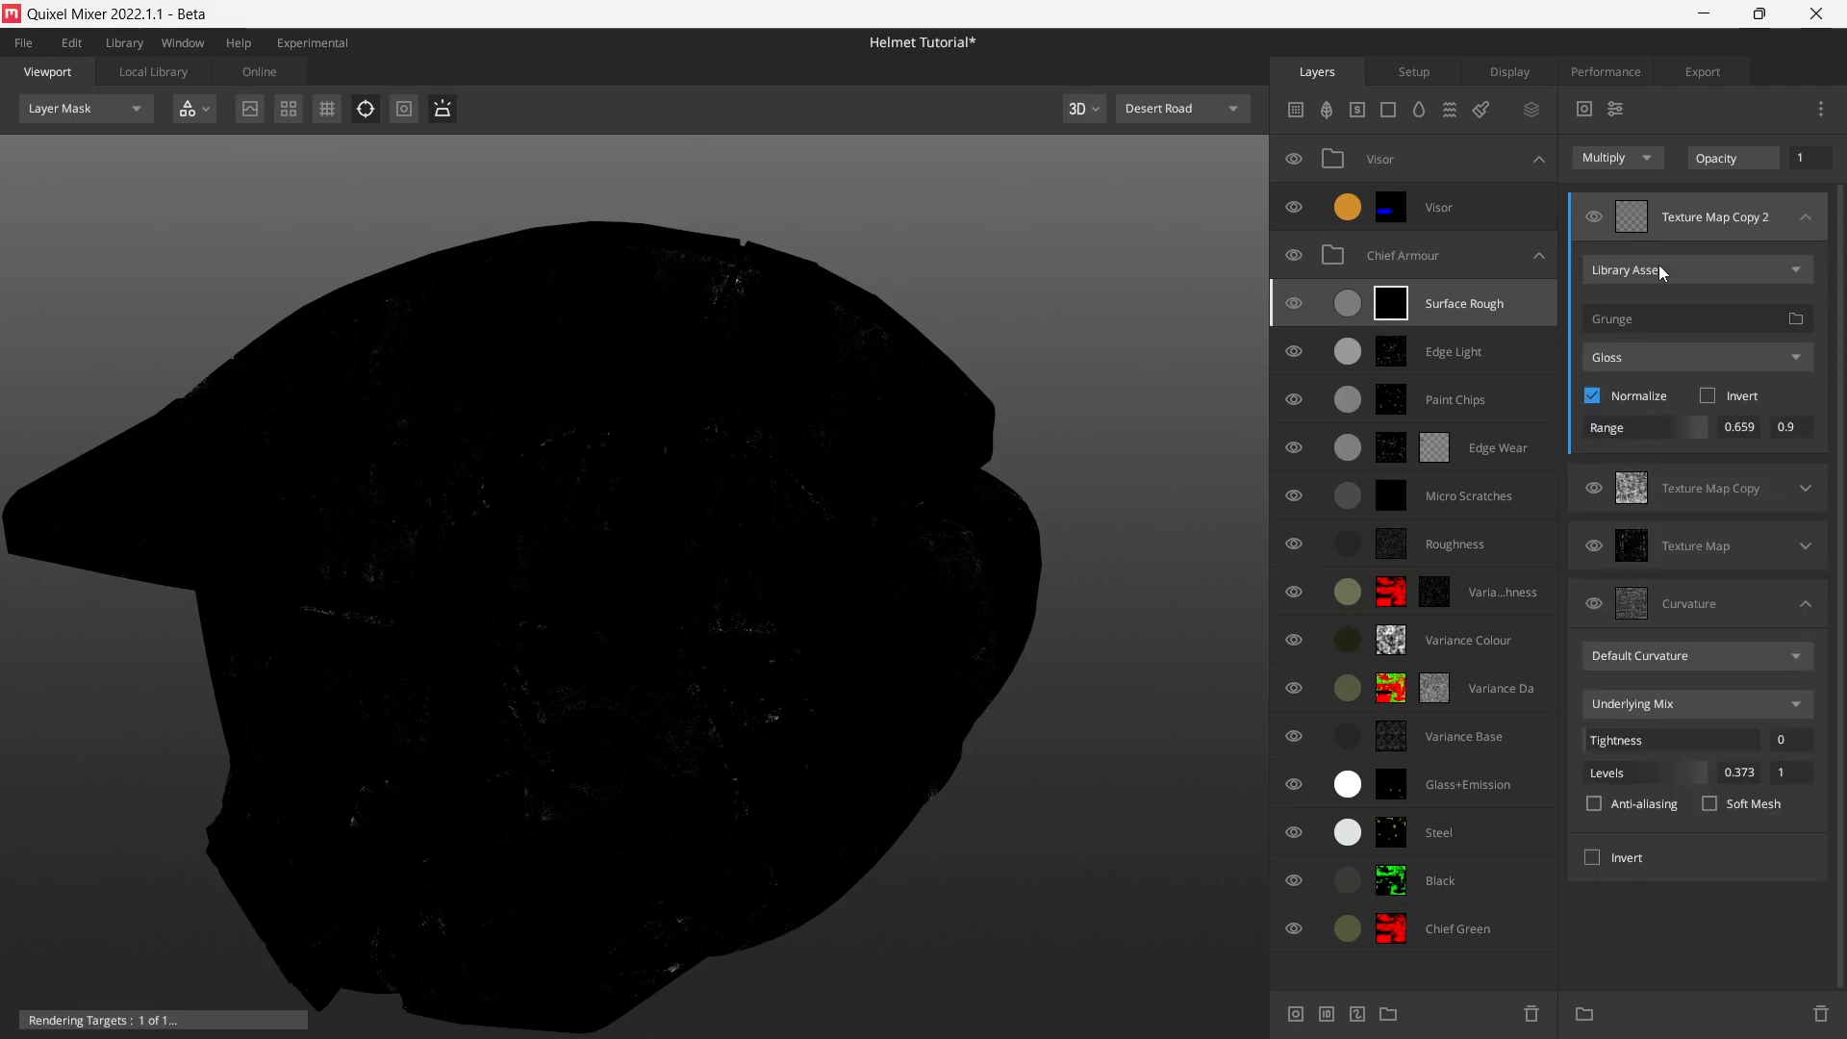
pyautogui.click(1624, 159)
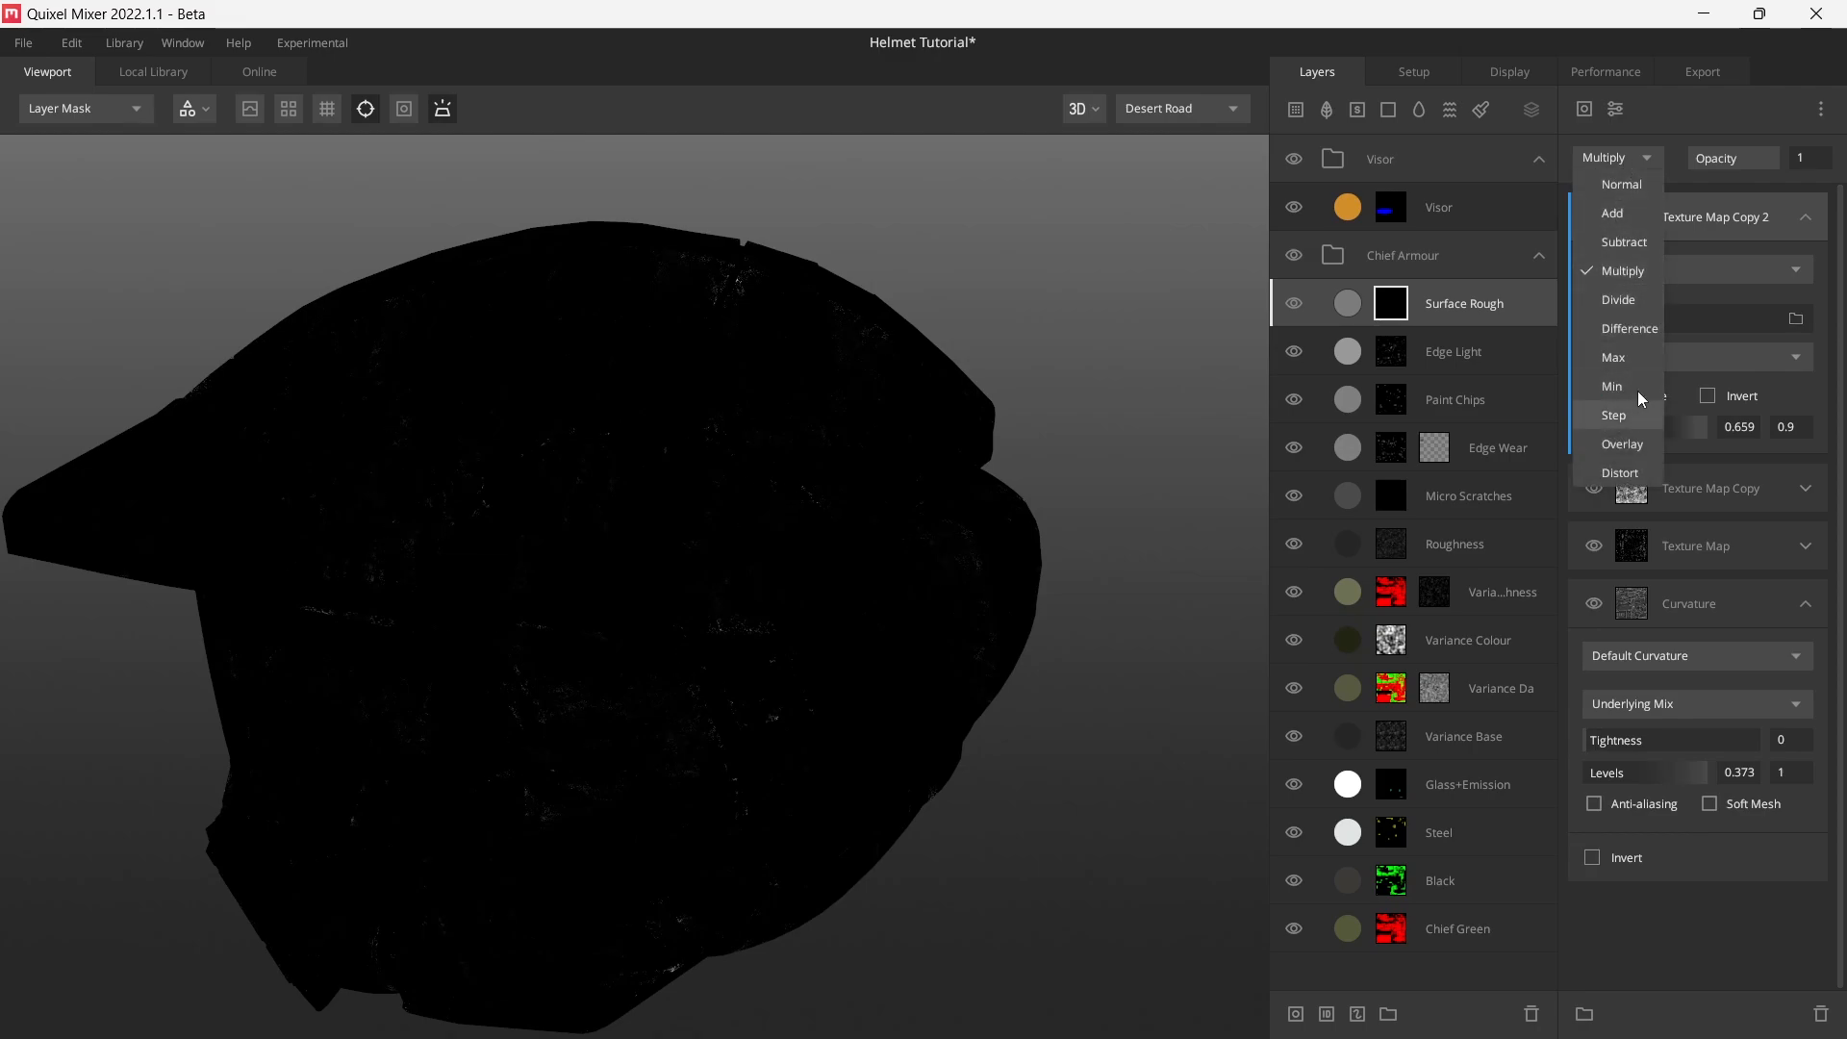
pyautogui.click(1624, 241)
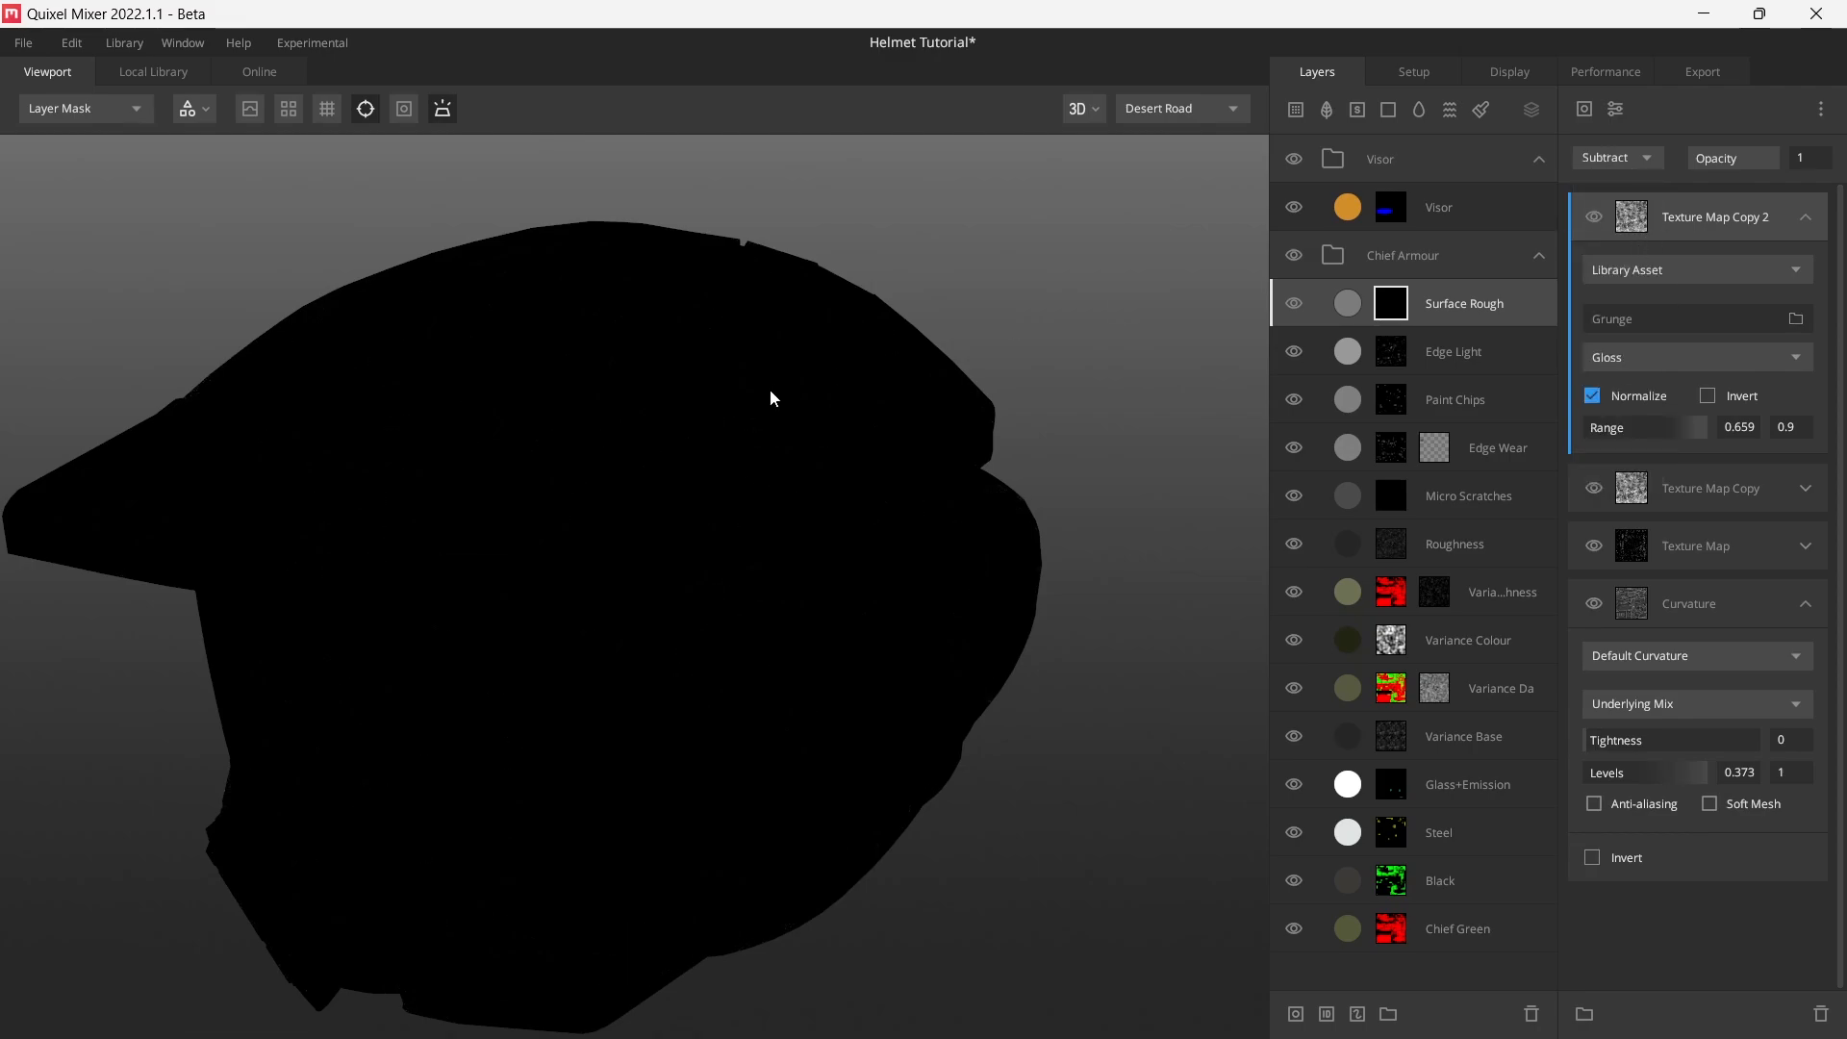
pyautogui.click(1630, 314)
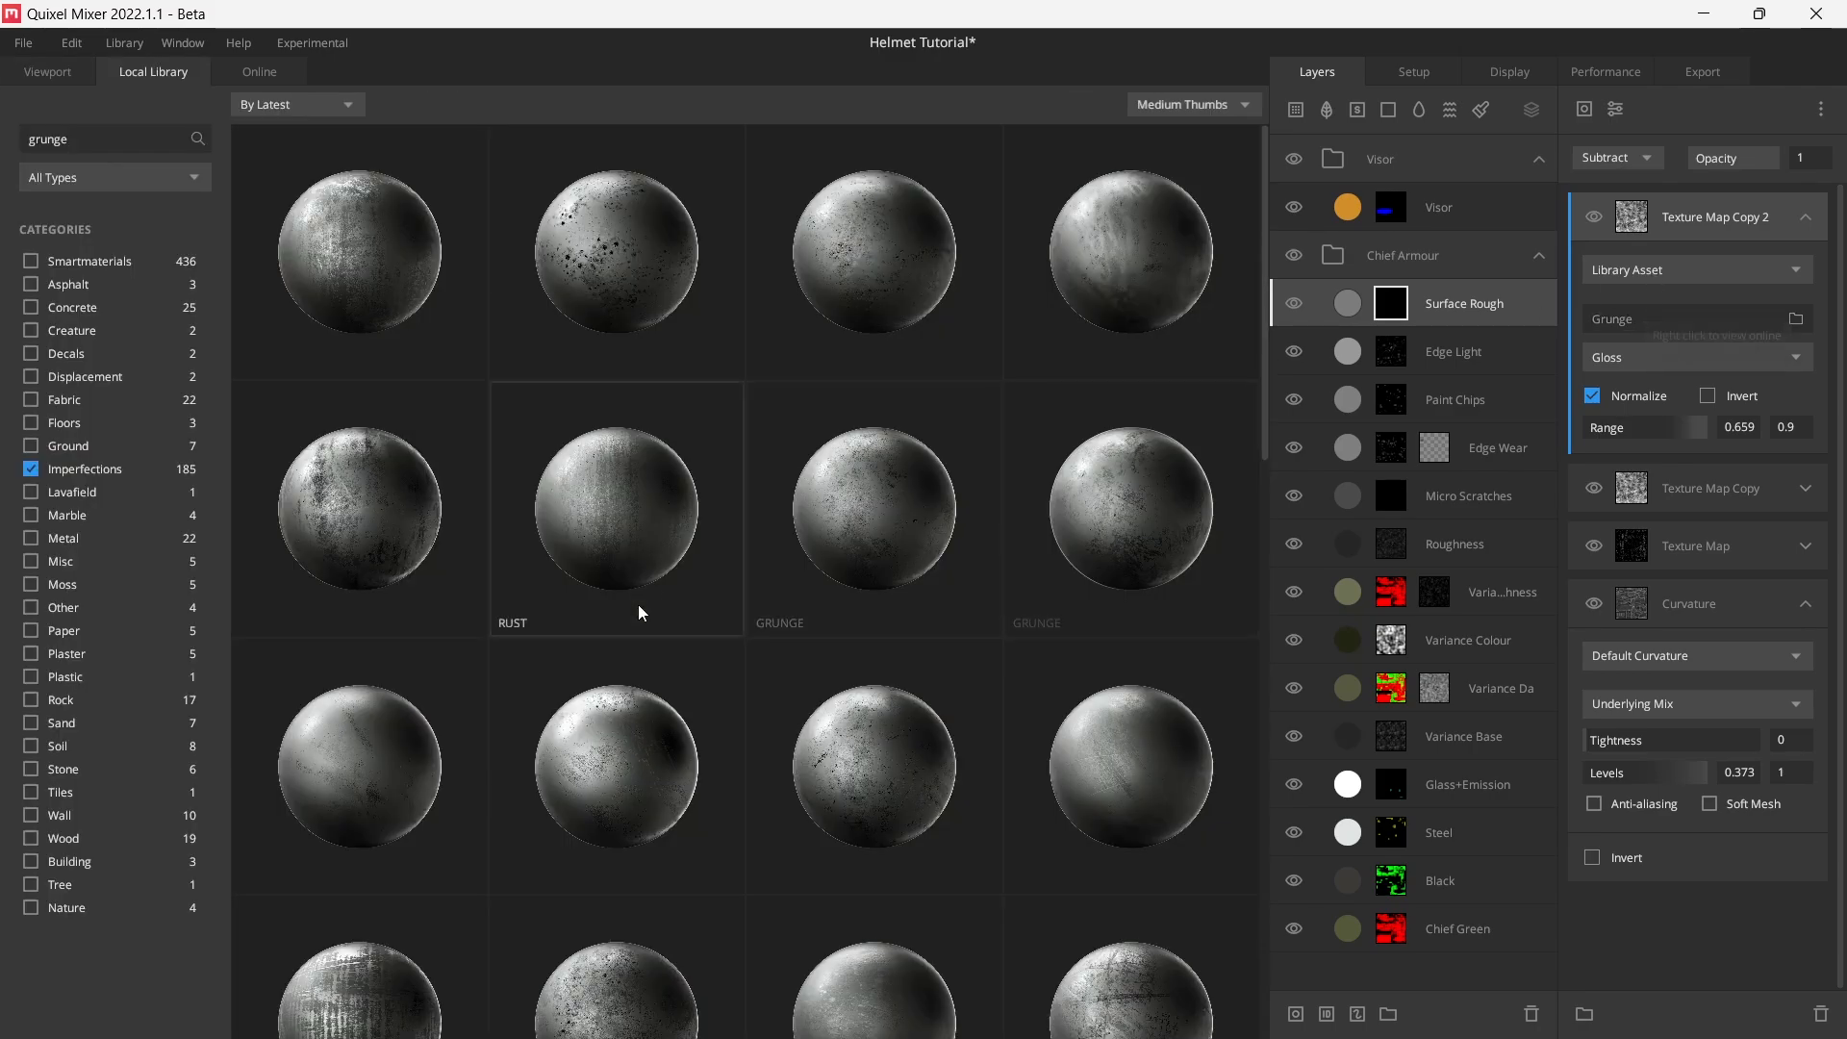
pyautogui.click(898, 485)
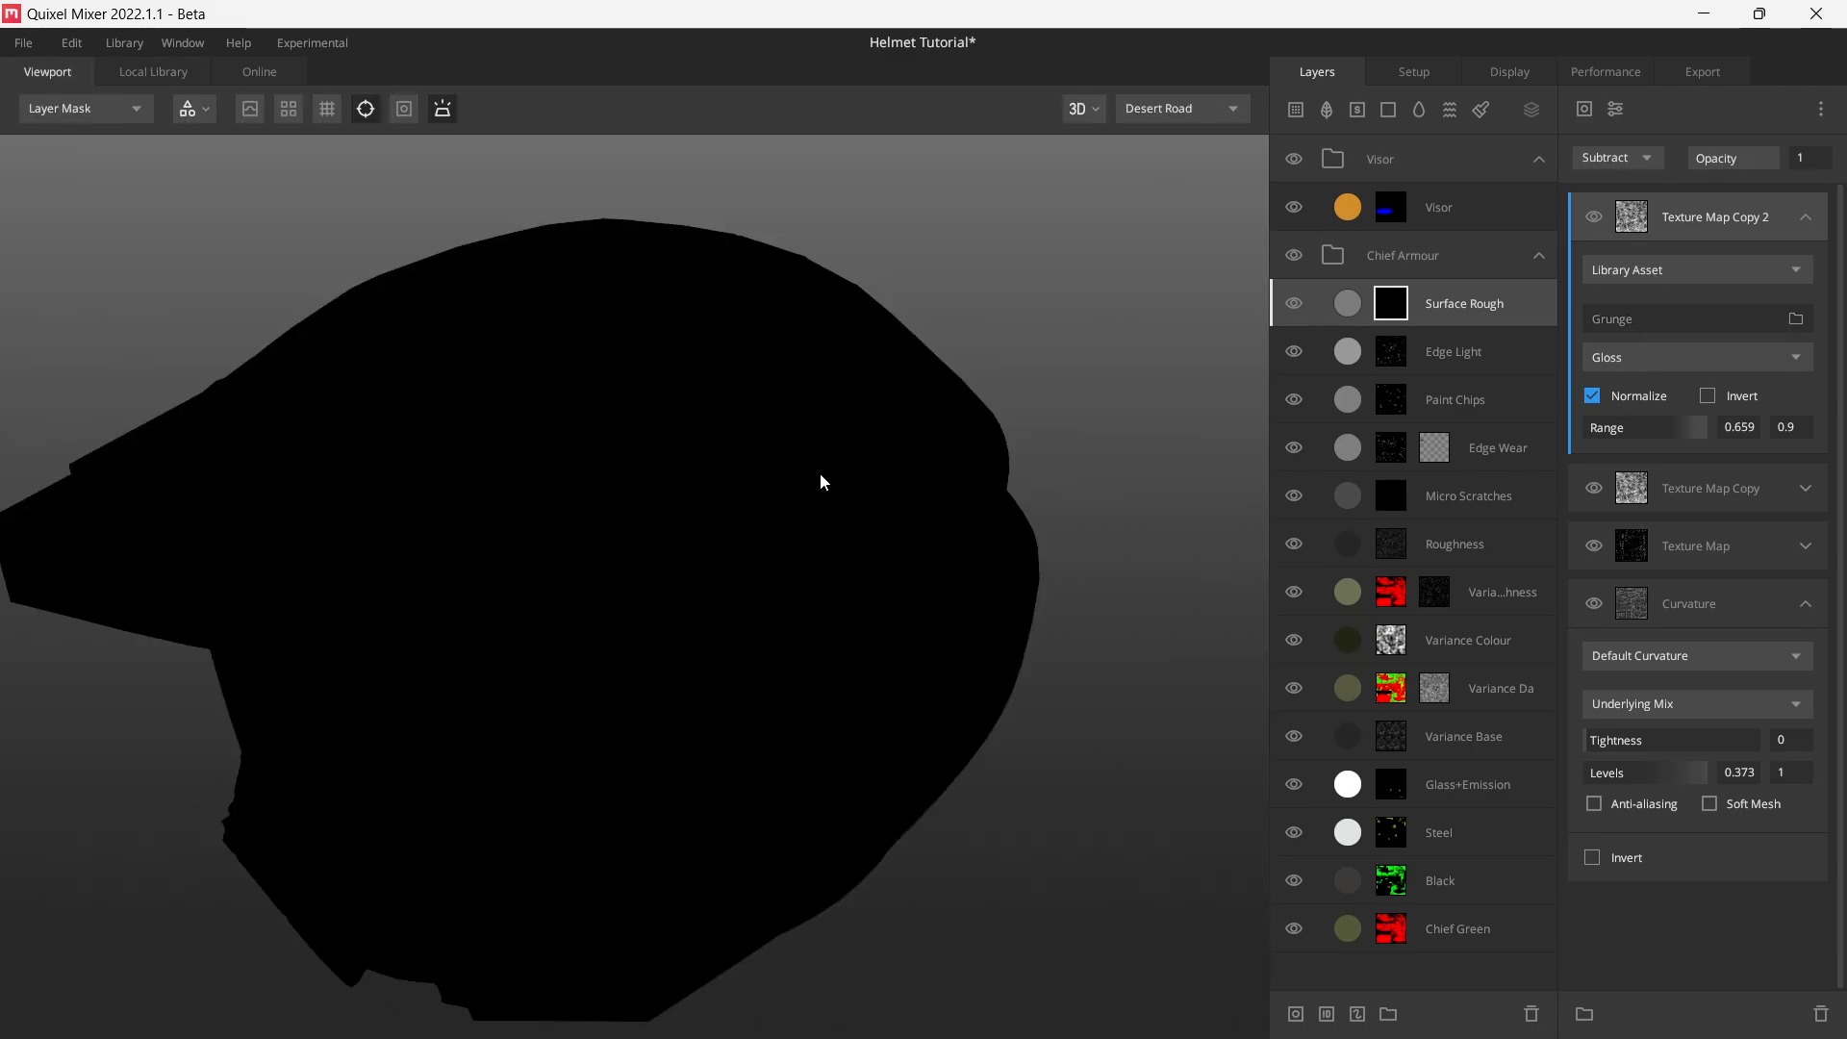
pyautogui.moveTo(755, 418); pyautogui.dragTo(727, 512)
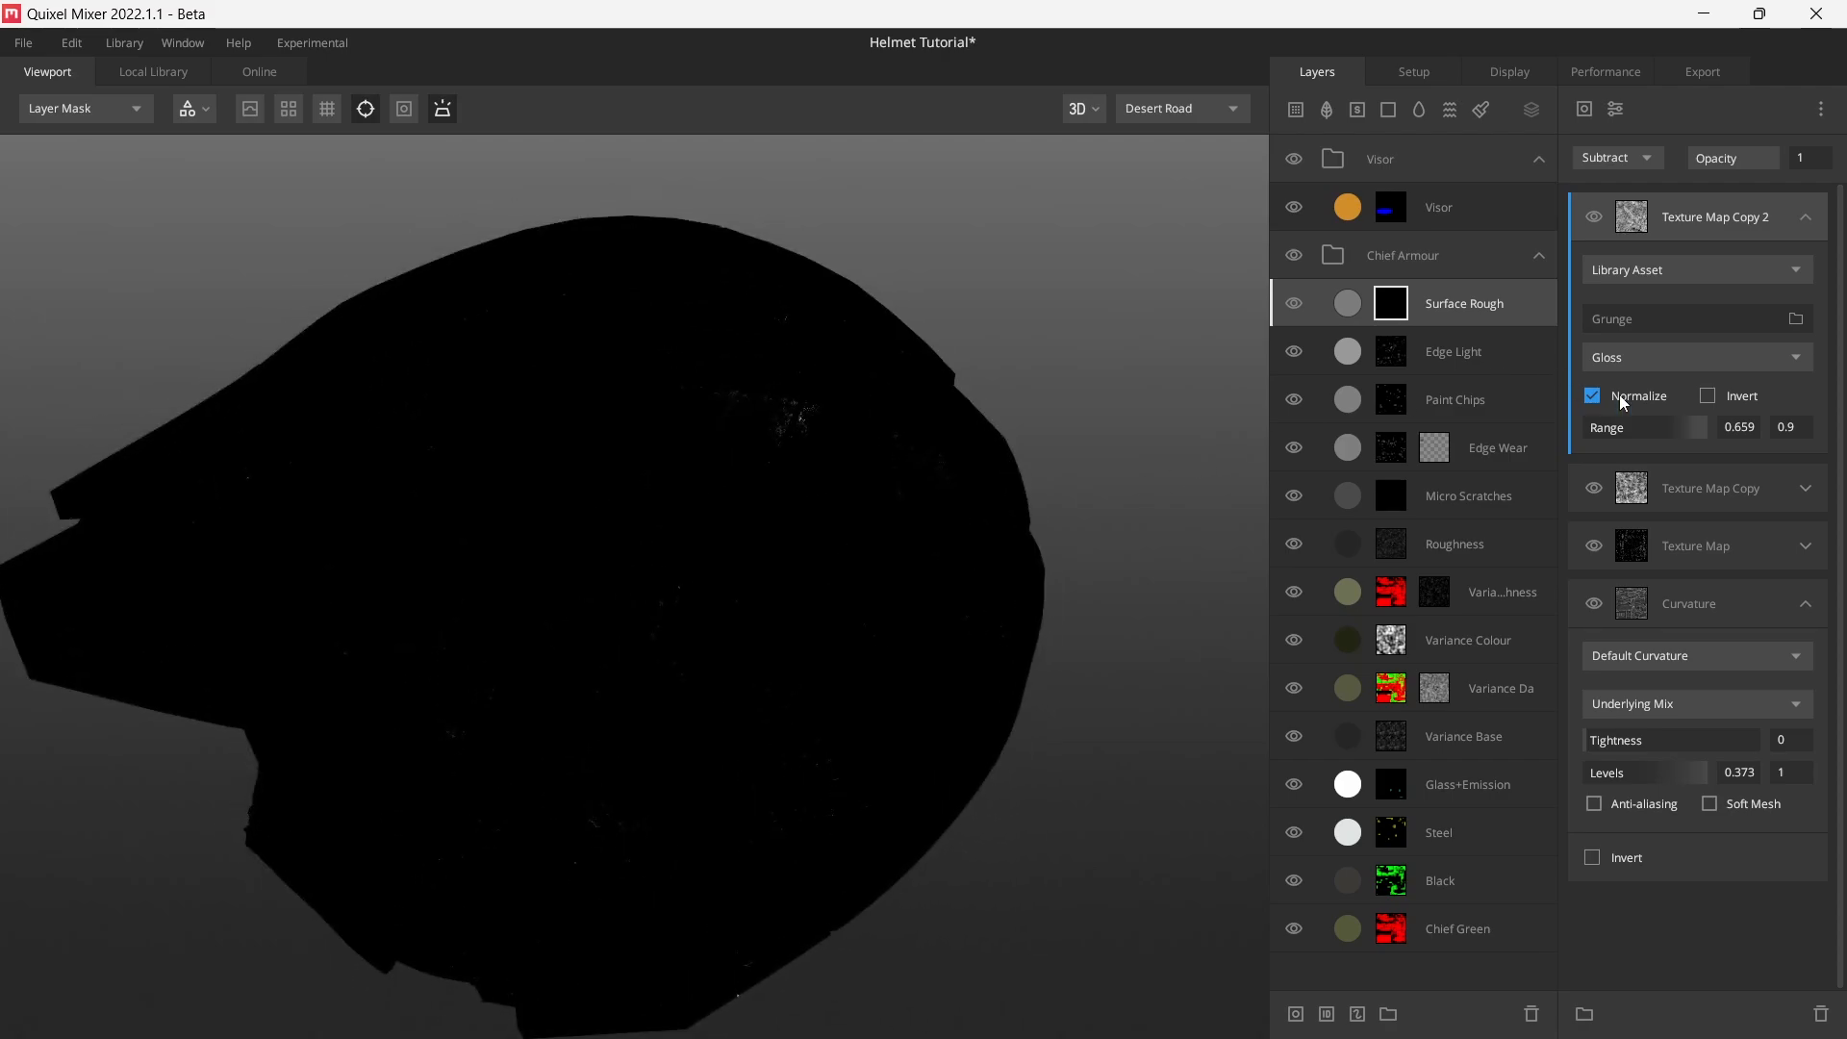
# - Set the subtracting grunge map's range to 0.881–1 and compare the mask with and without it
pyautogui.moveTo(1690, 423); pyautogui.dragTo(1743, 423)
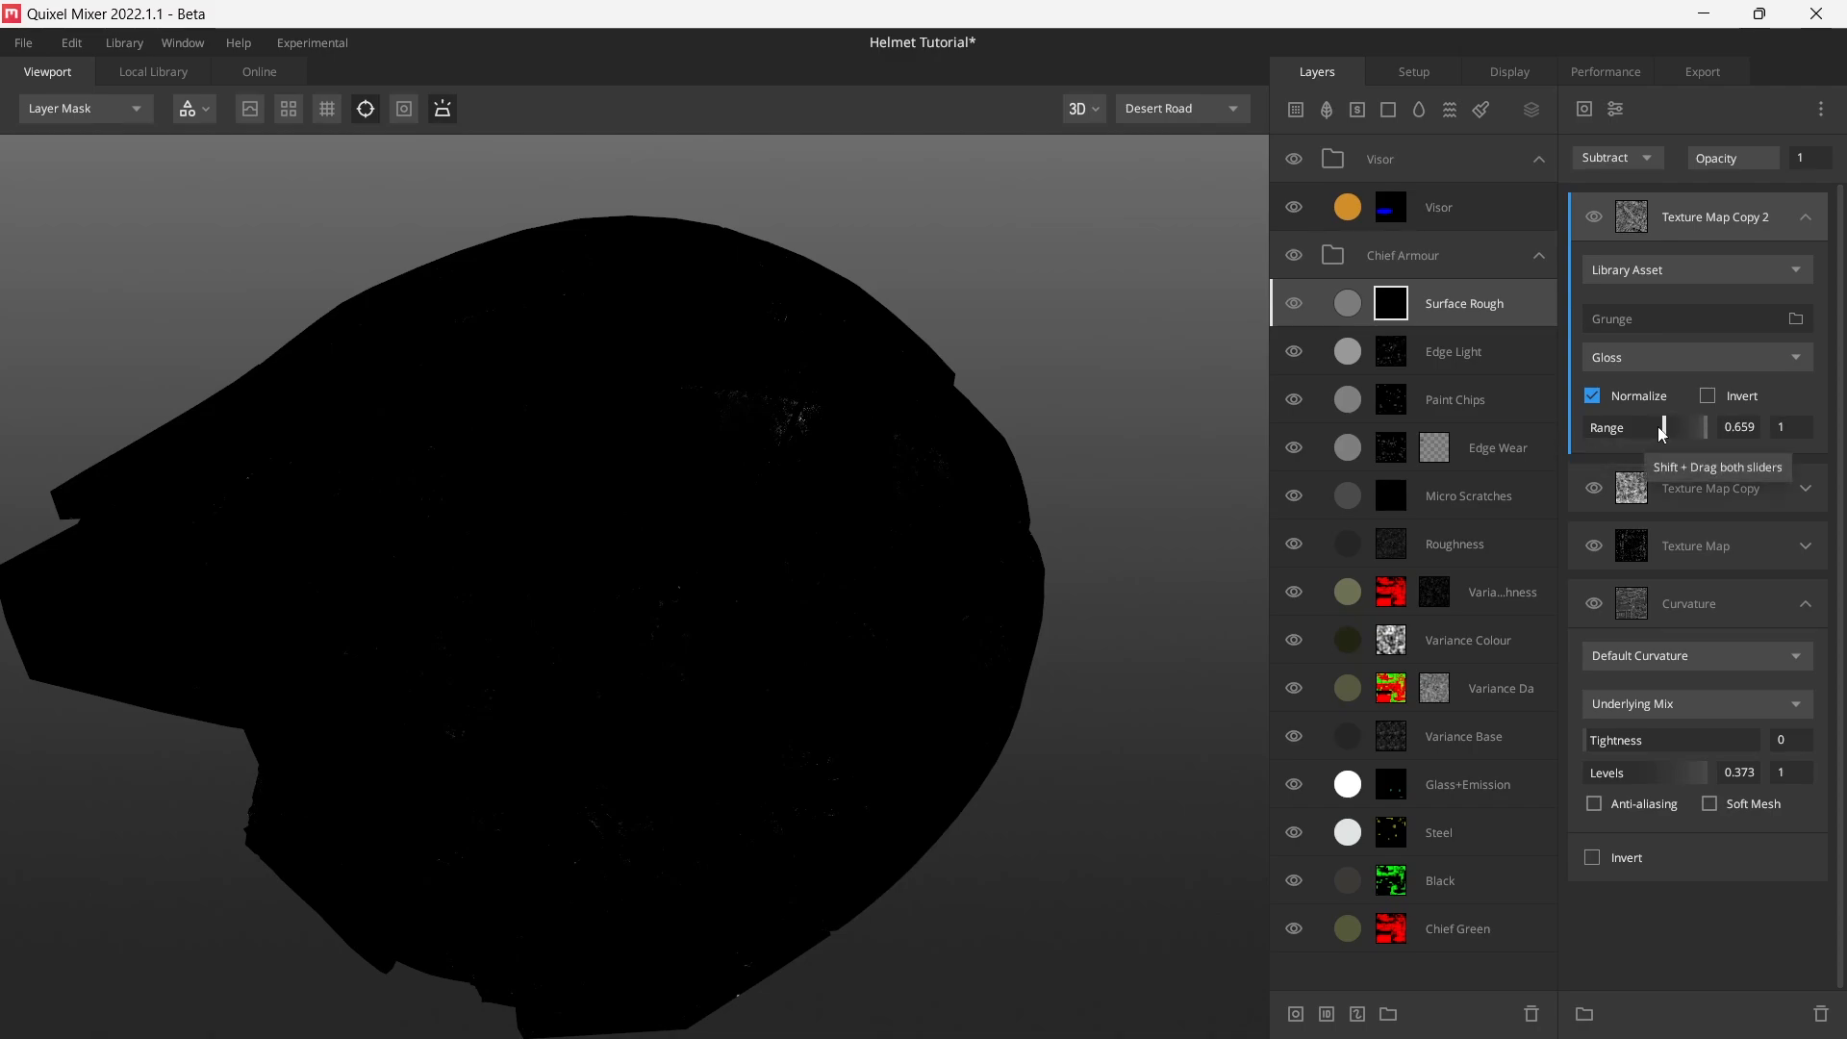
pyautogui.moveTo(1659, 425)
pyautogui.mouseDown()
pyautogui.moveTo(1635, 426)
pyautogui.moveTo(1688, 425)
pyautogui.mouseUp()
pyautogui.click(1594, 217)
pyautogui.click(1595, 213)
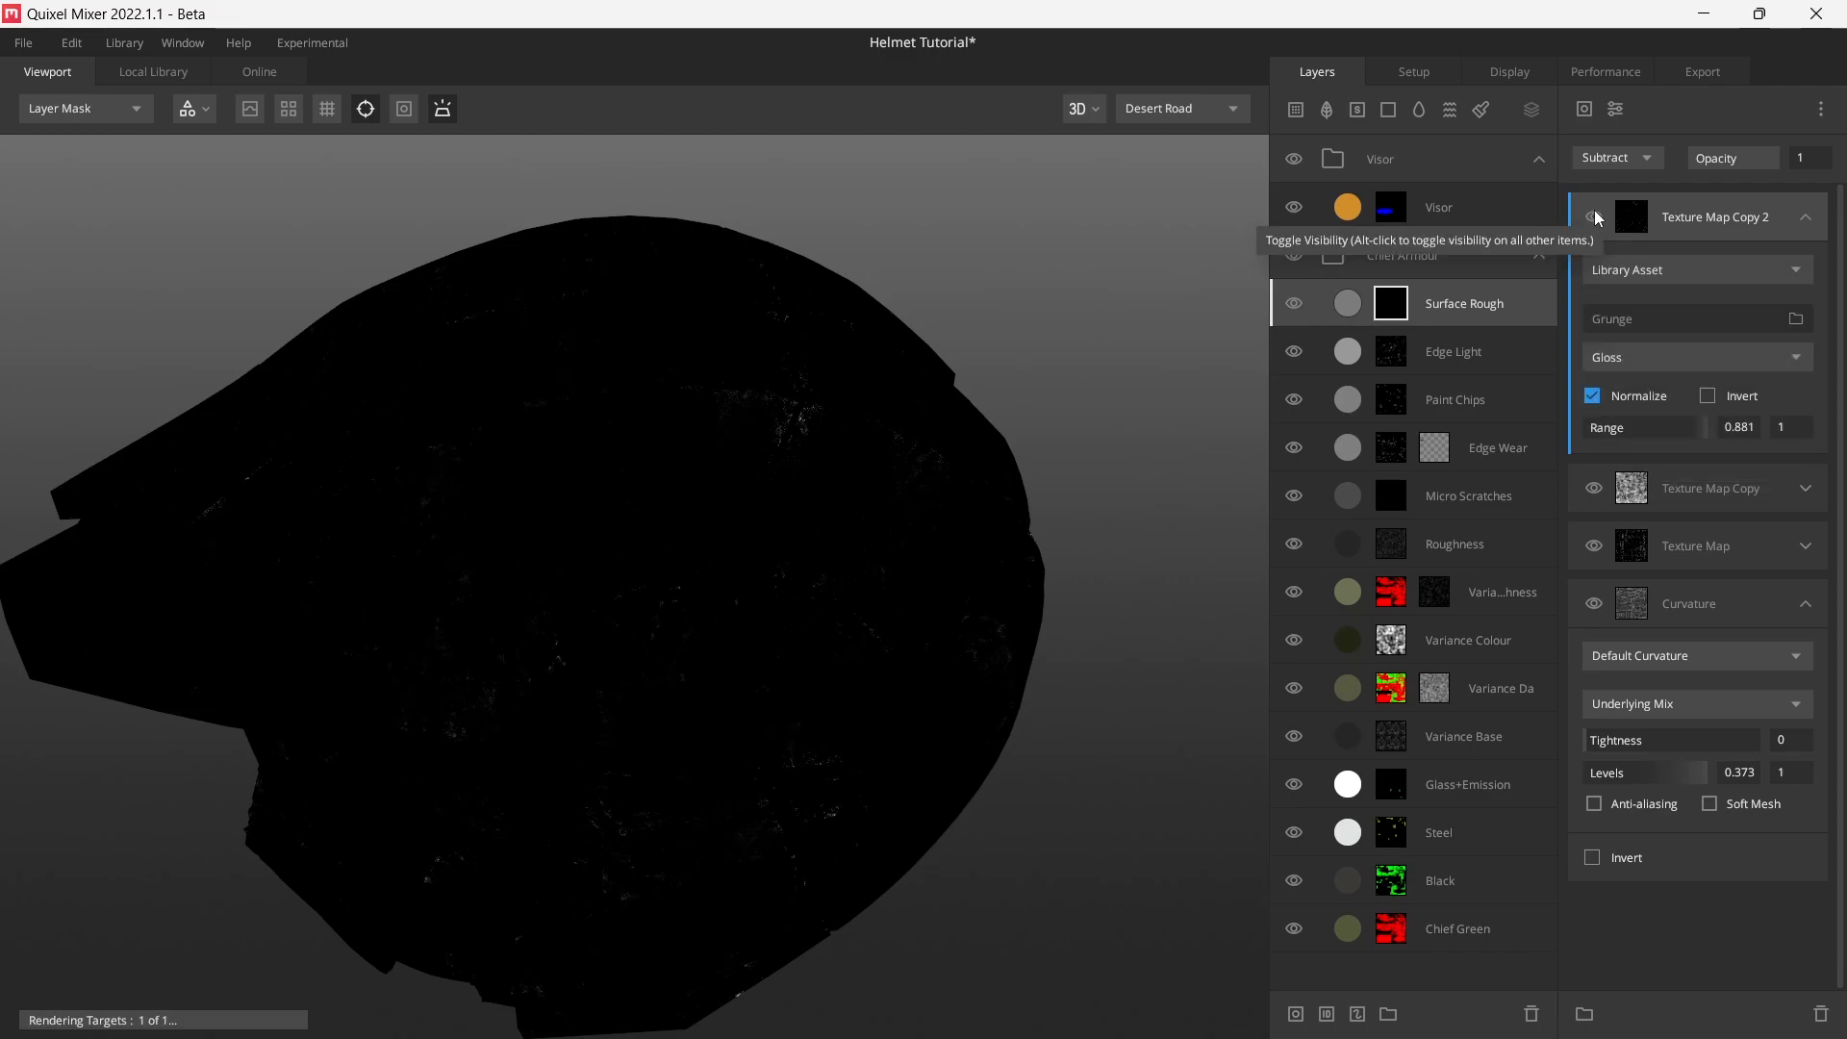
# - Replace the subtracting map's asset with a densely speckled Grunge imperfection and lower its range minimum to 0.405
pyautogui.click(1661, 319)
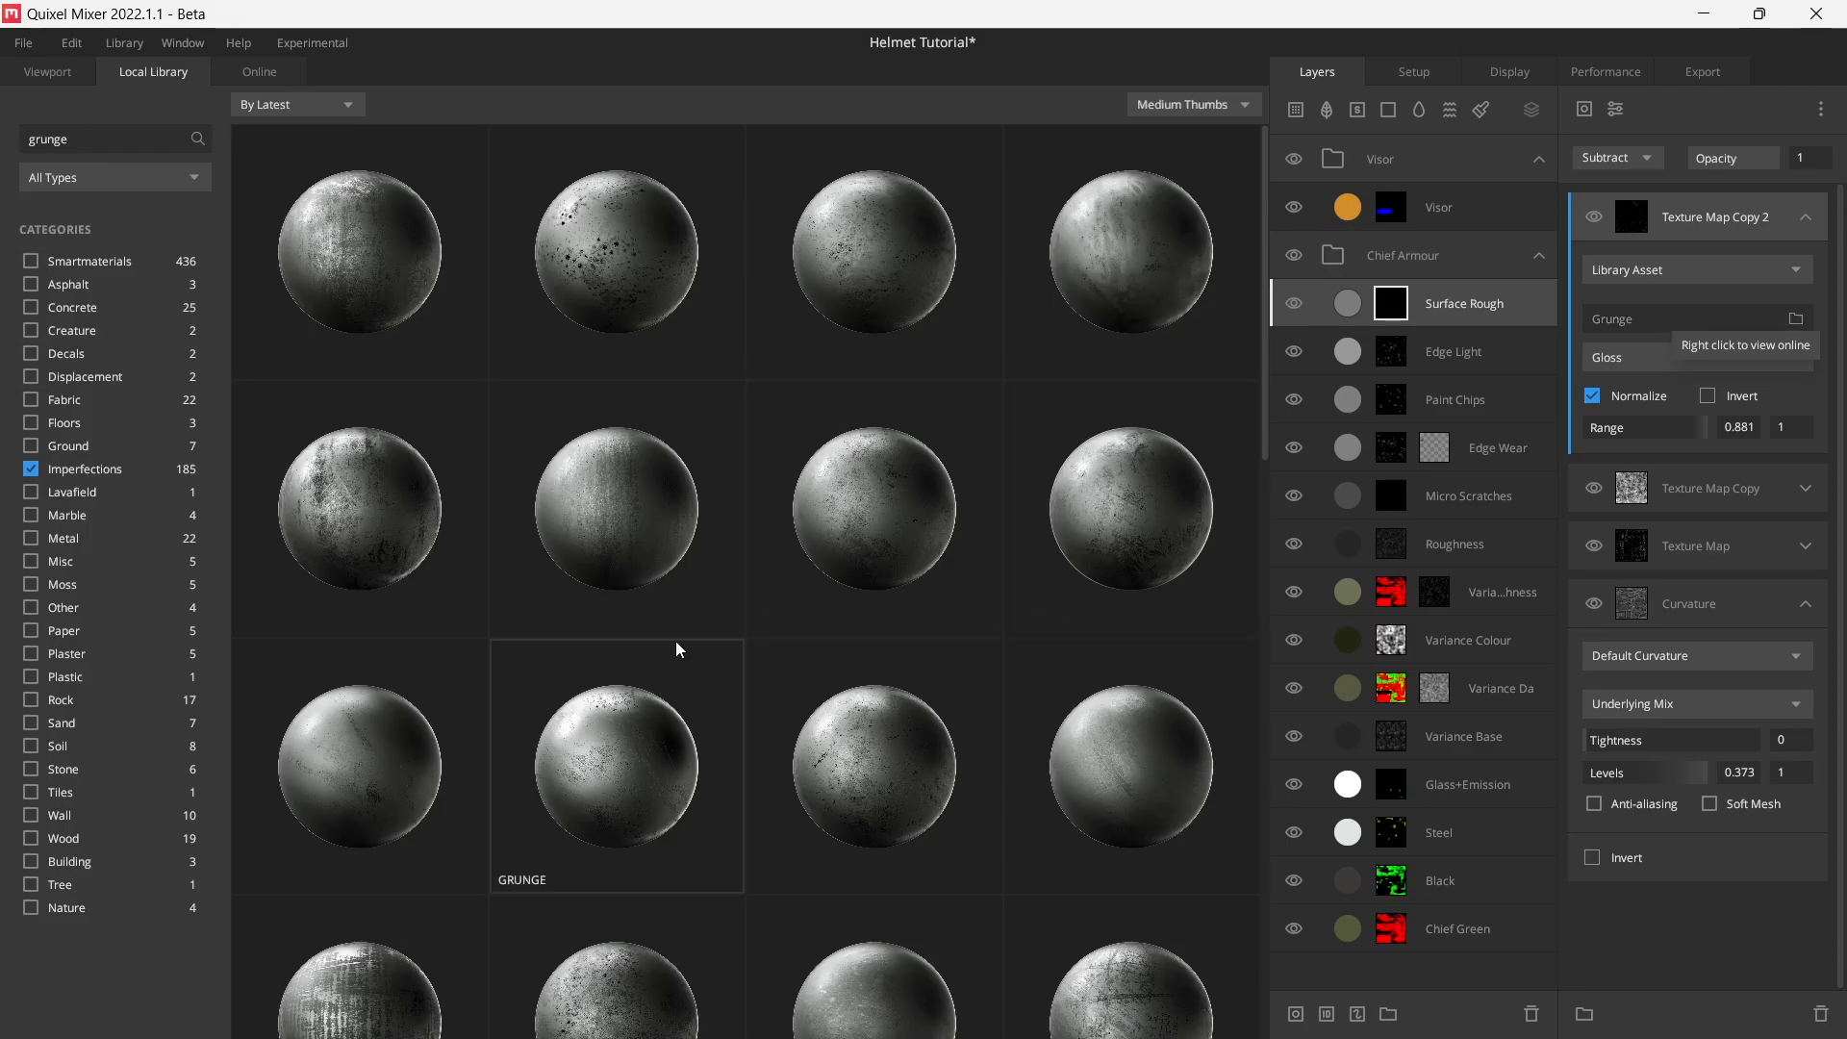
pyautogui.scroll(-3, 670, 589)
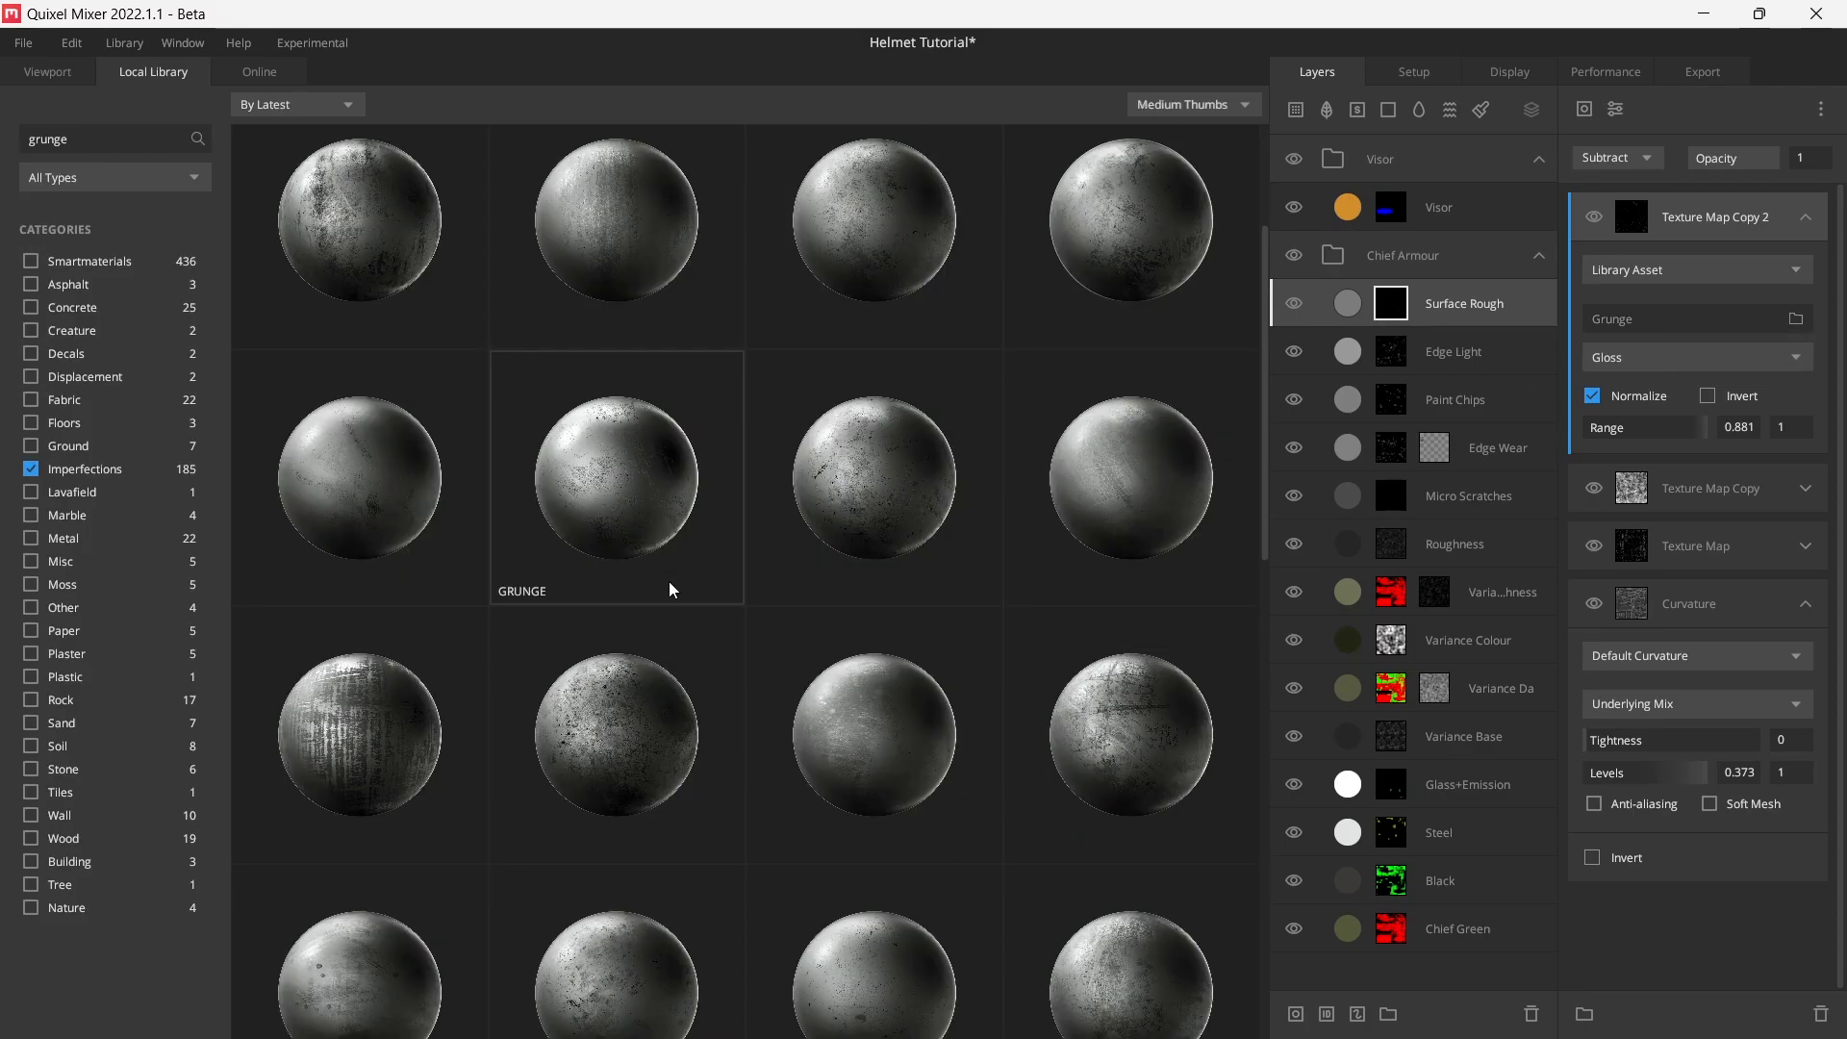
pyautogui.scroll(-1, 884, 715)
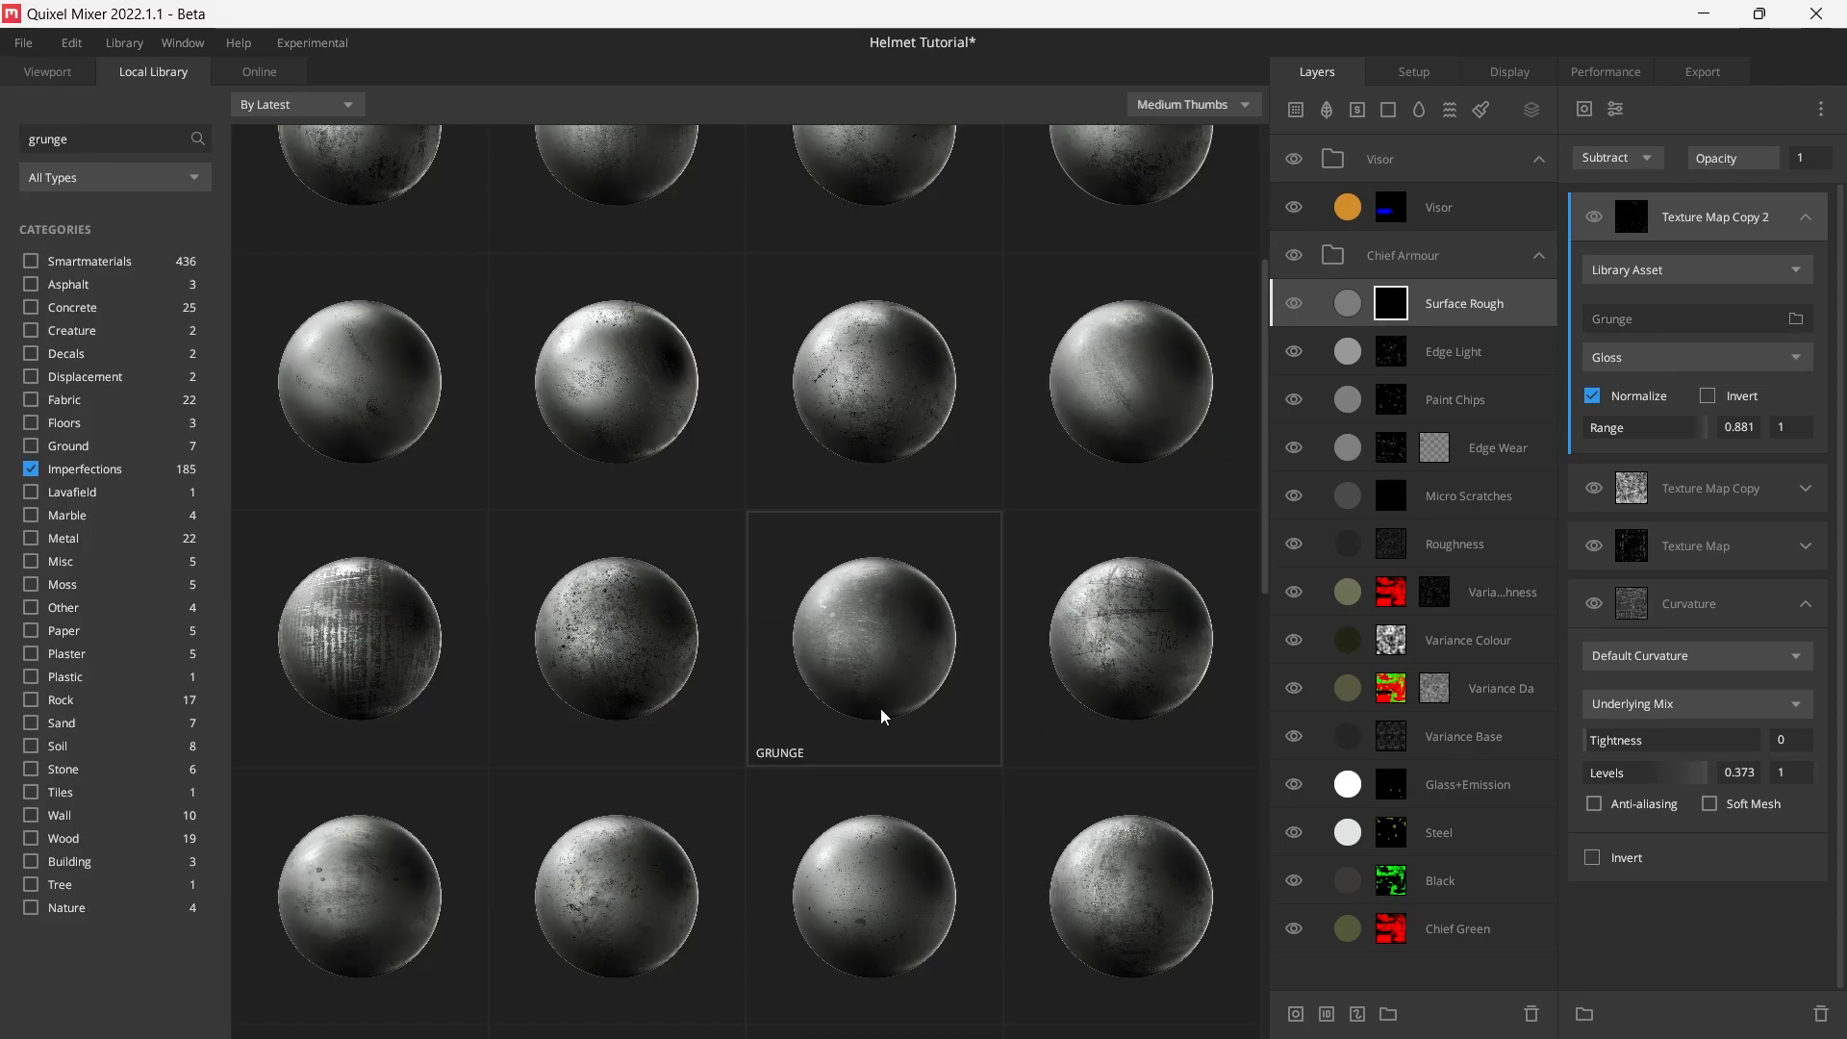
pyautogui.click(627, 616)
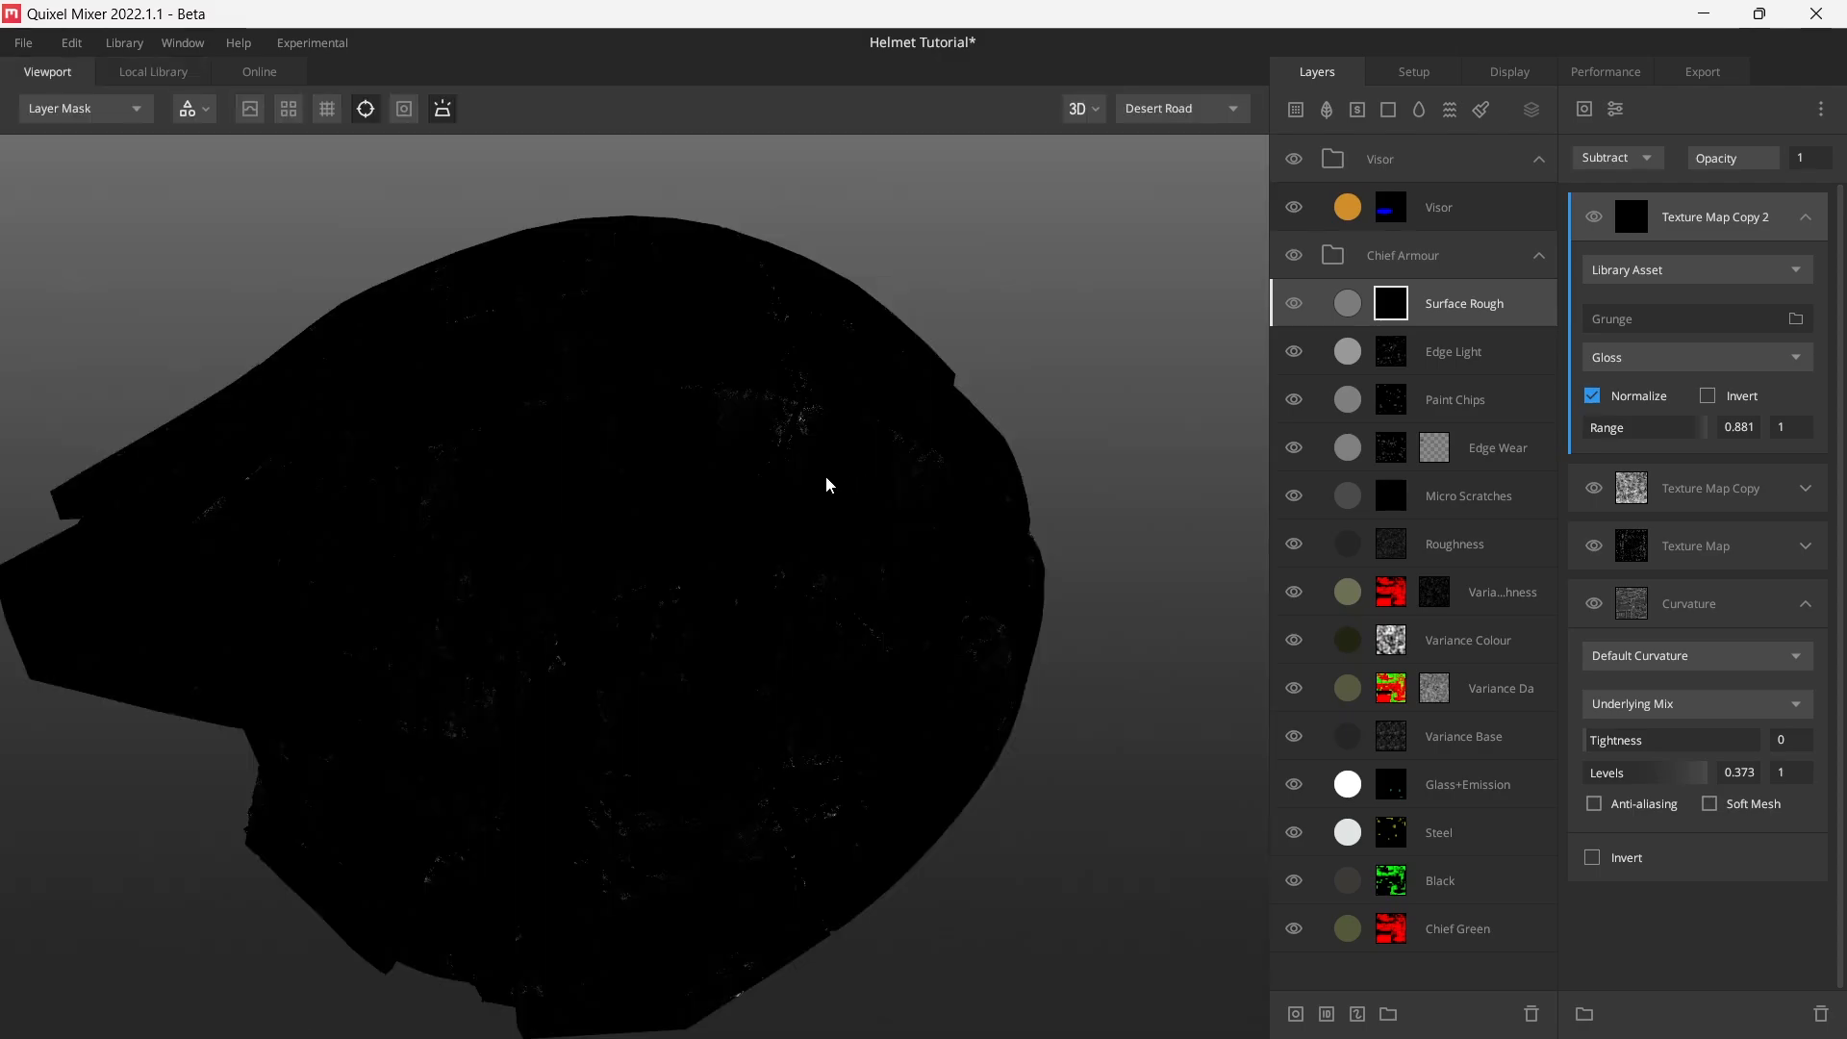
pyautogui.moveTo(826, 476); pyautogui.dragTo(752, 570)
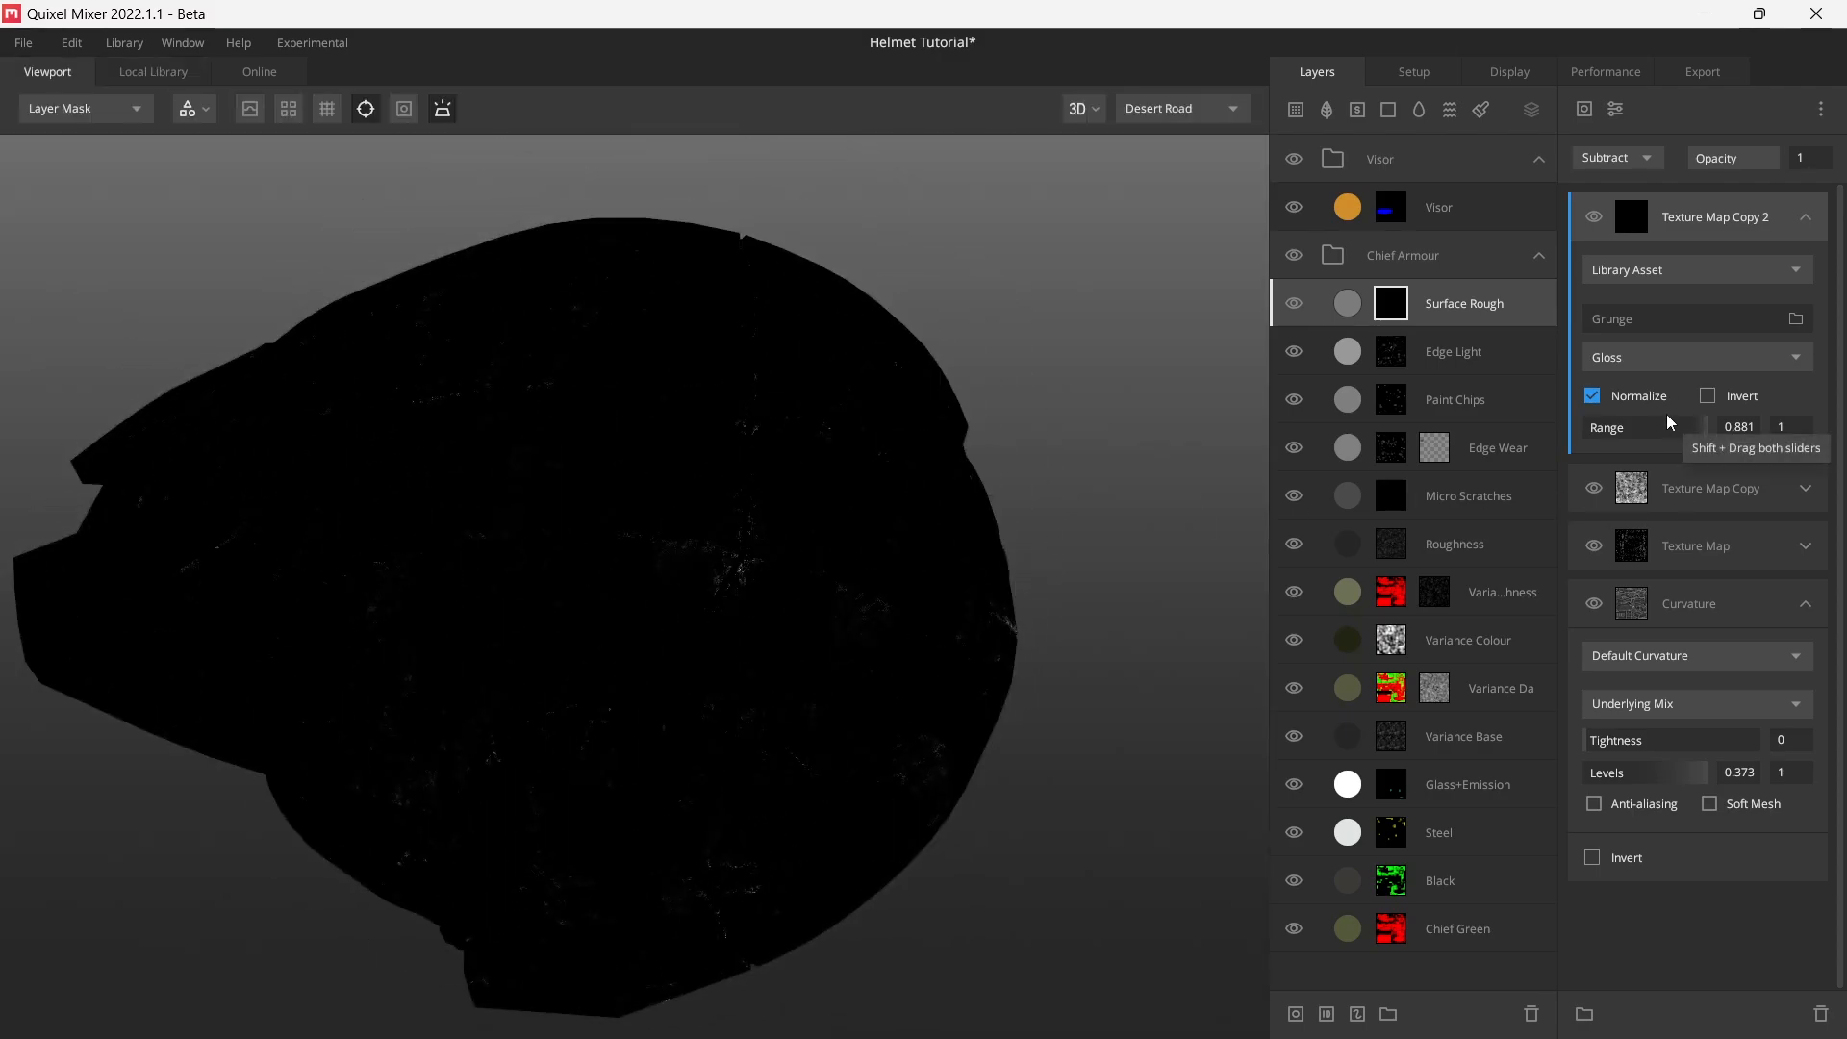
pyautogui.moveTo(1668, 427); pyautogui.dragTo(1636, 431)
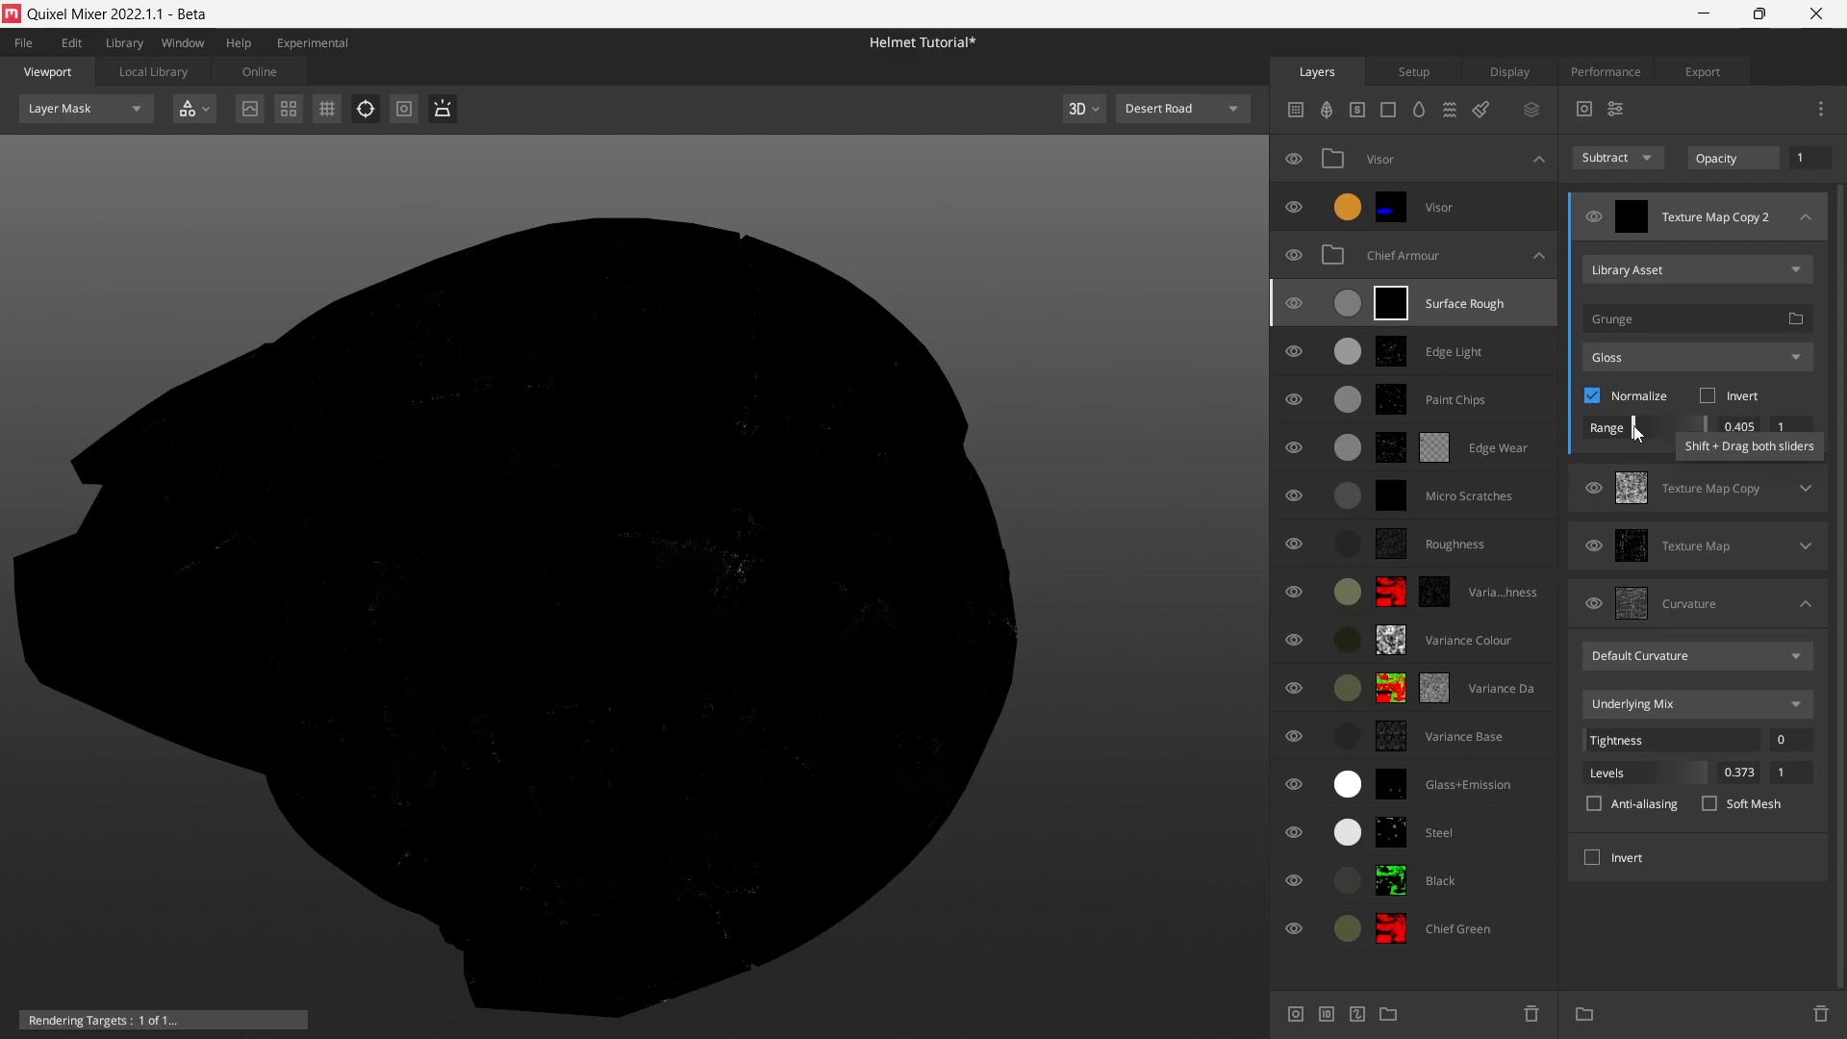
pyautogui.moveTo(803, 620); pyautogui.dragTo(563, 526)
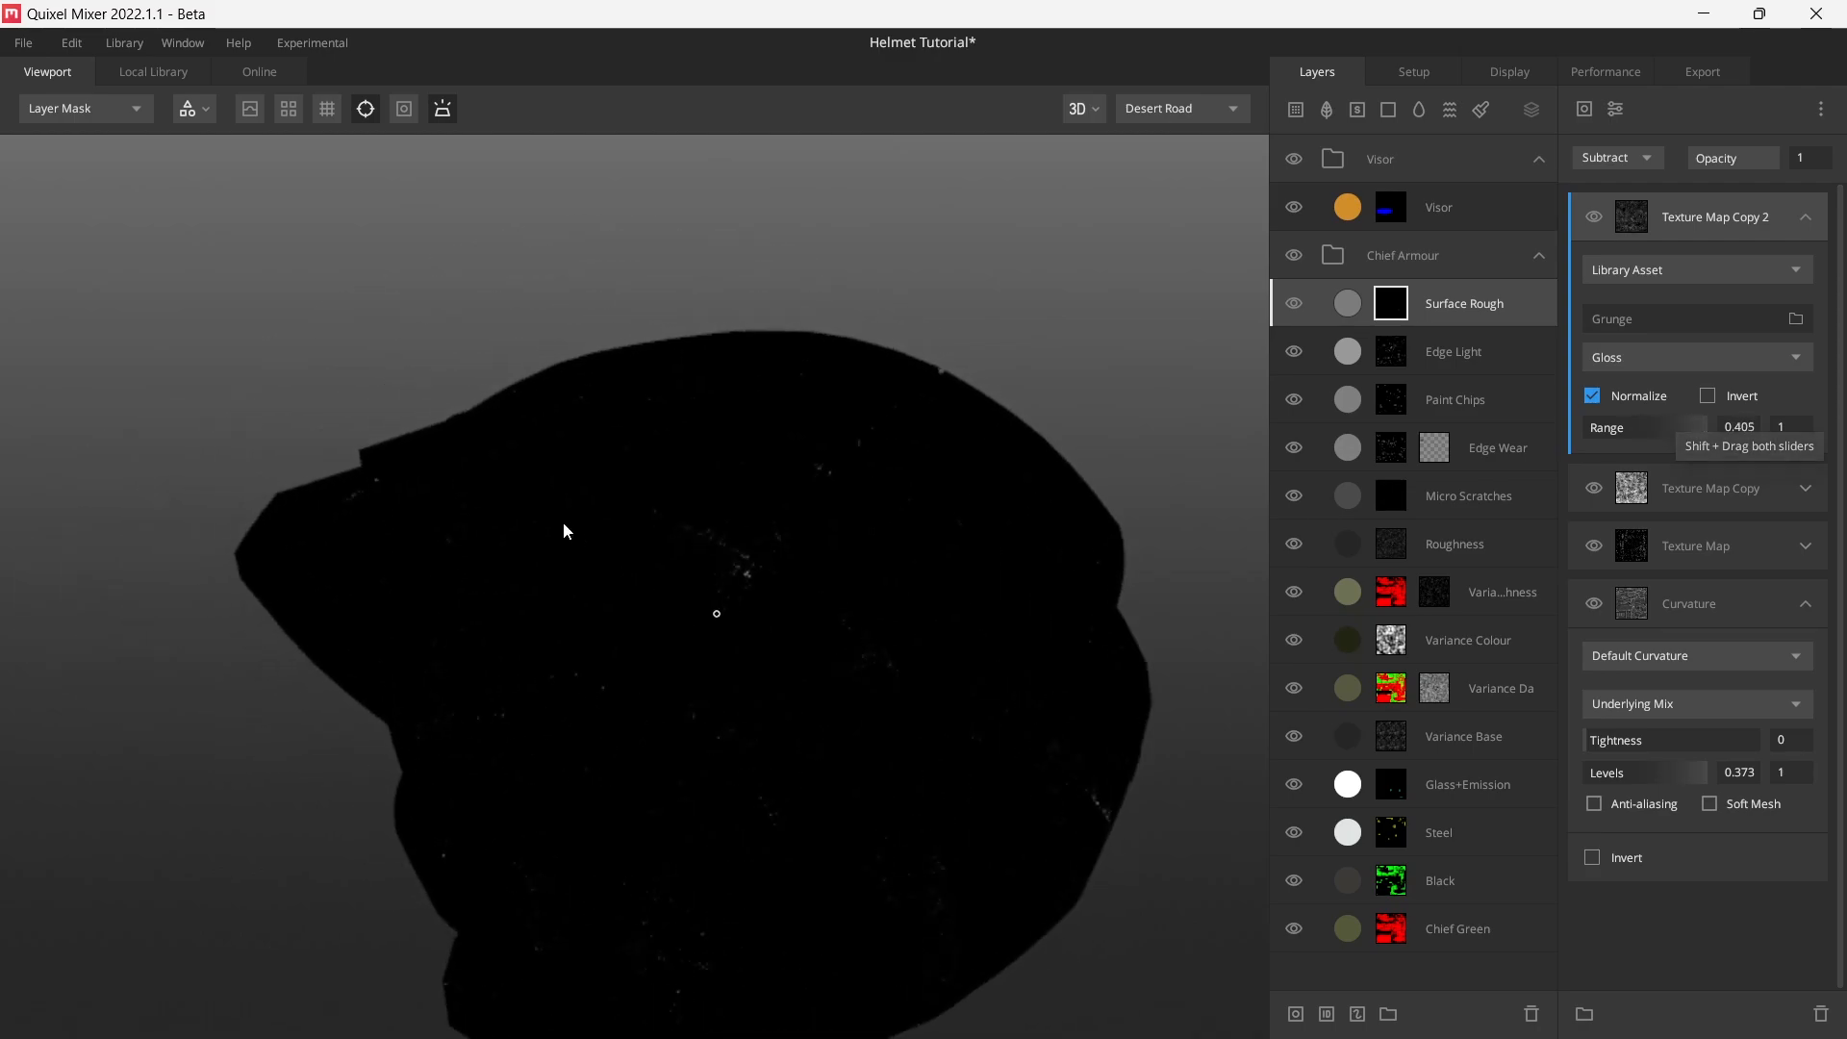
pyautogui.scroll(4, 594, 608)
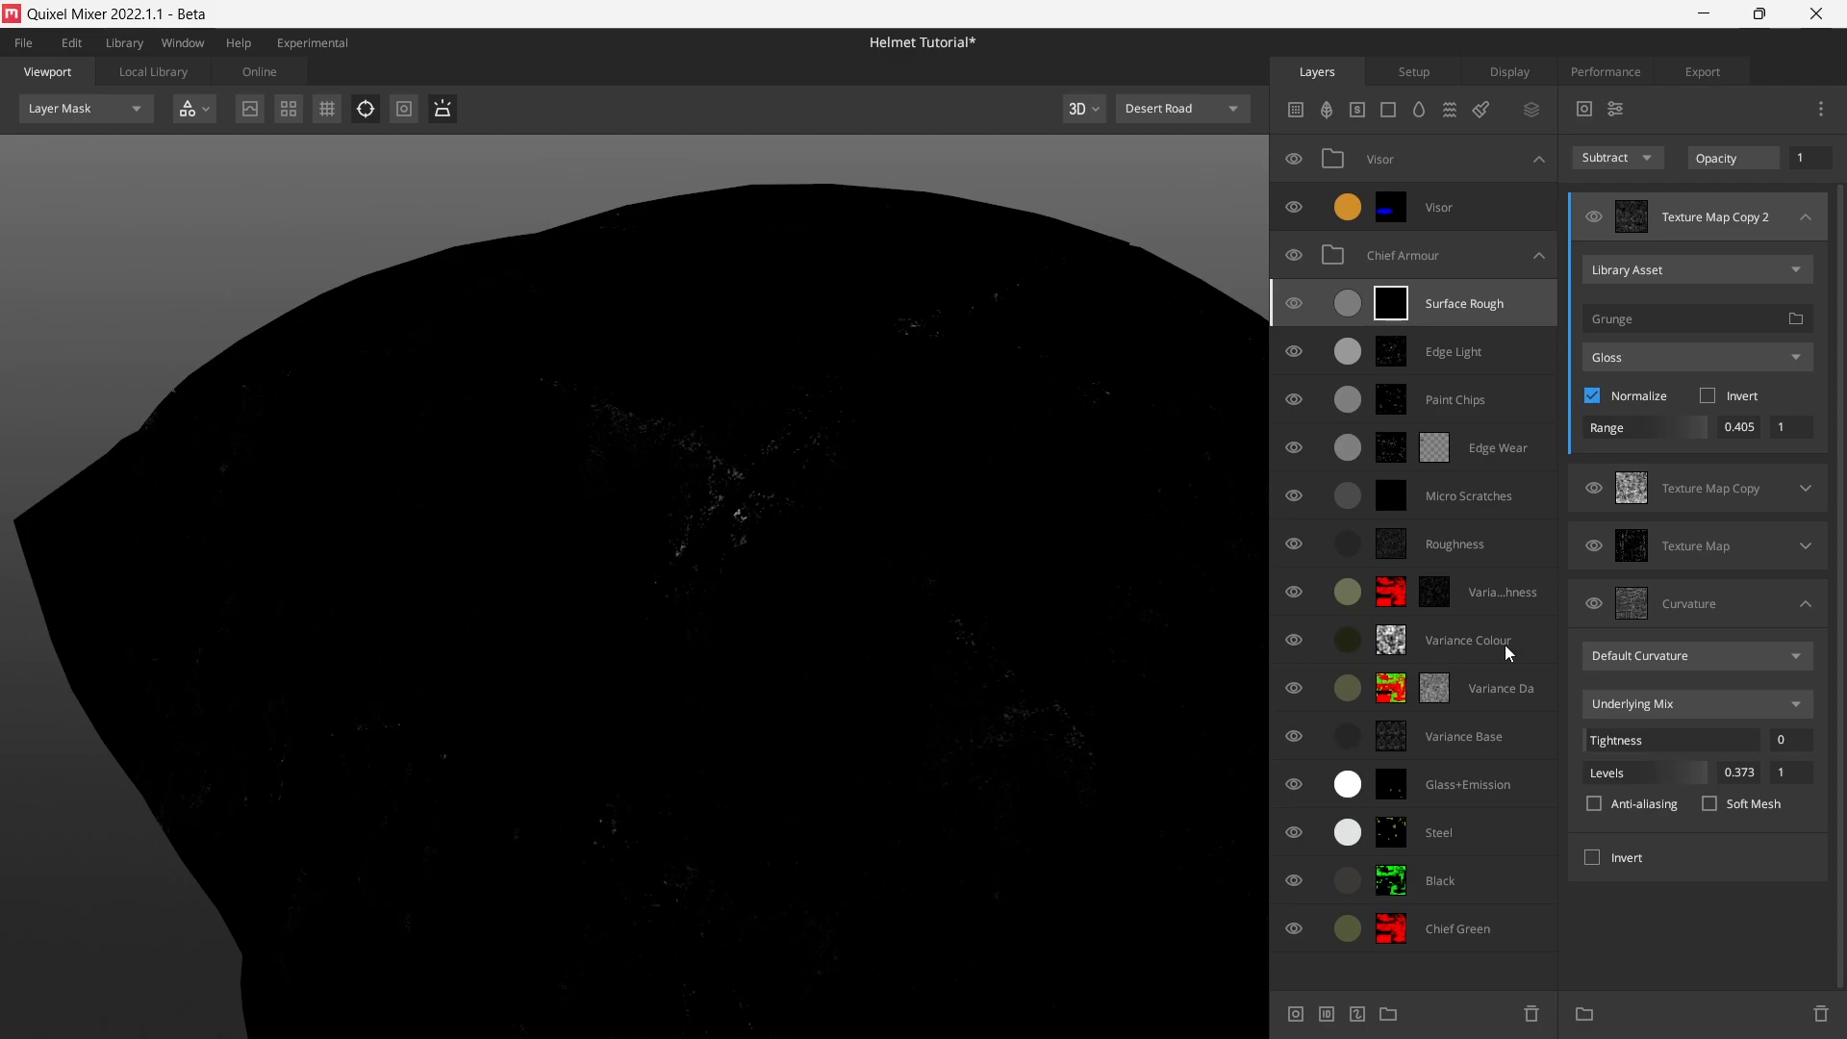
# - Add a tiling Projection modifier to the subtracting grunge map with 16 X and Y repetitions, and check the mask around the helmet
pyautogui.click(1727, 604)
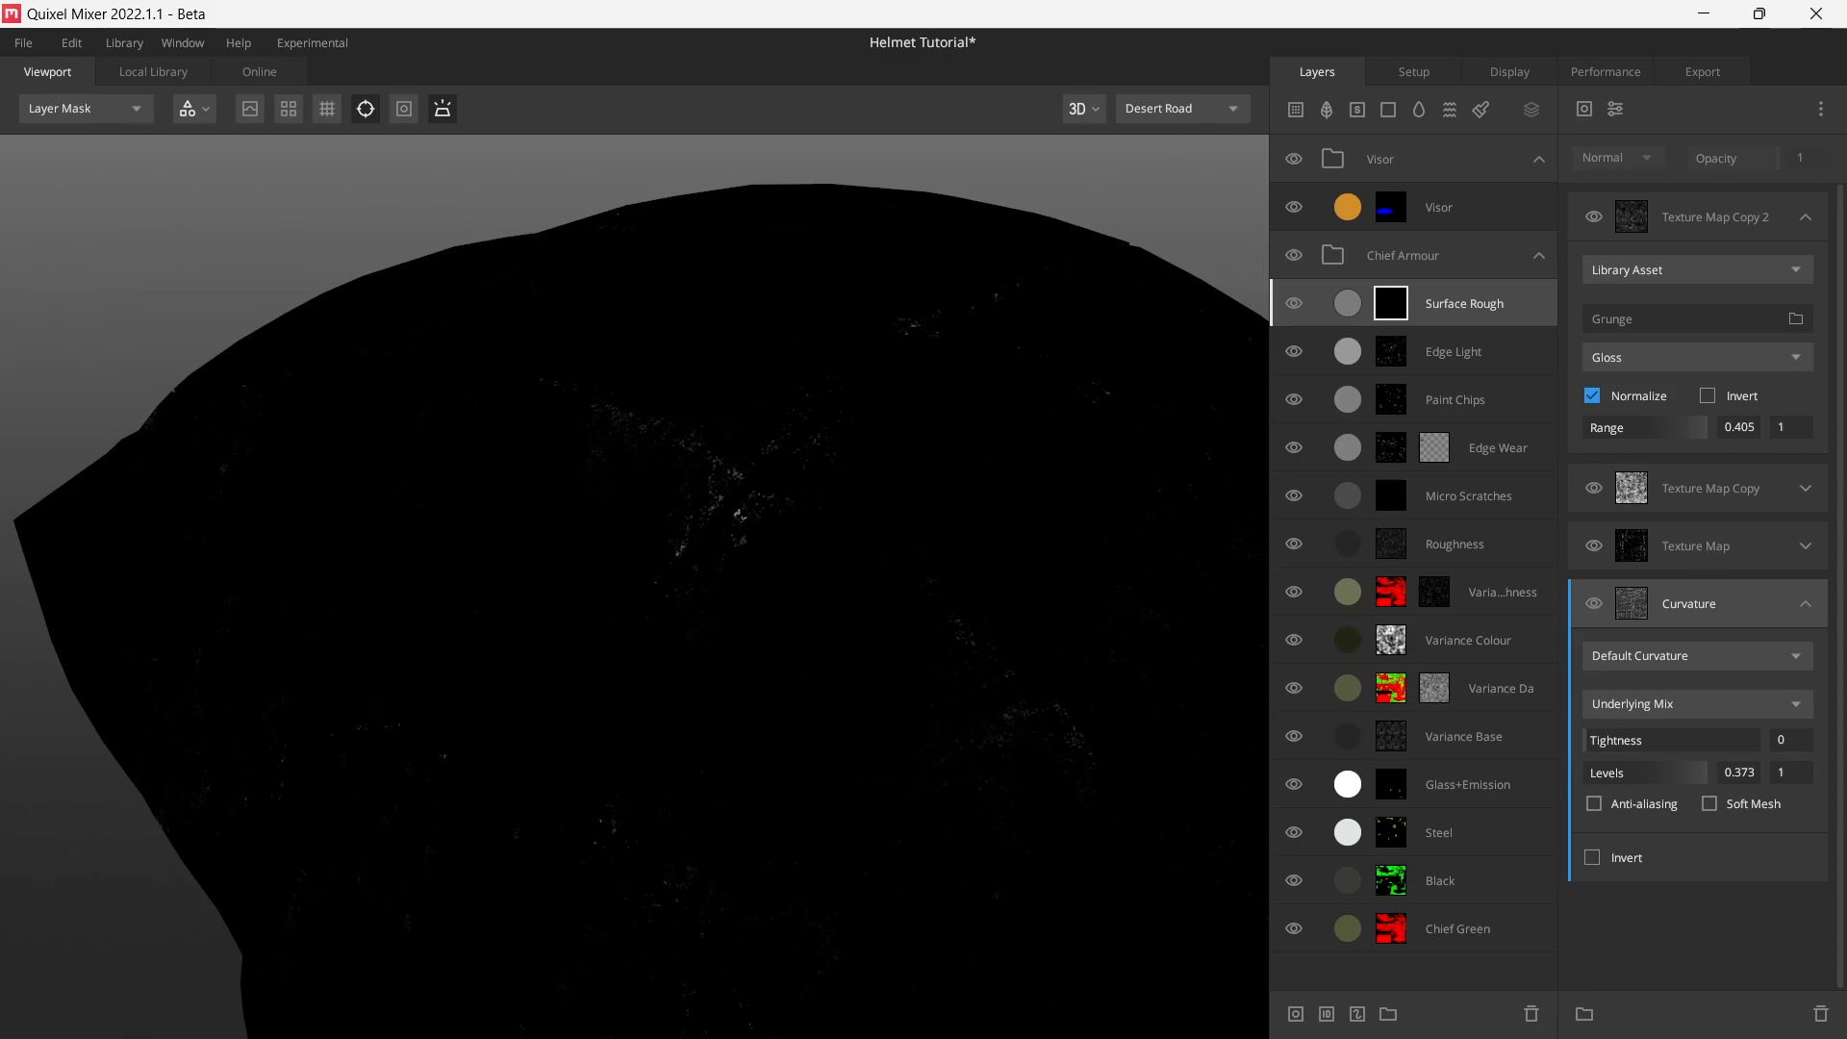
pyautogui.click(1657, 251)
pyautogui.click(1615, 109)
pyautogui.click(1705, 422)
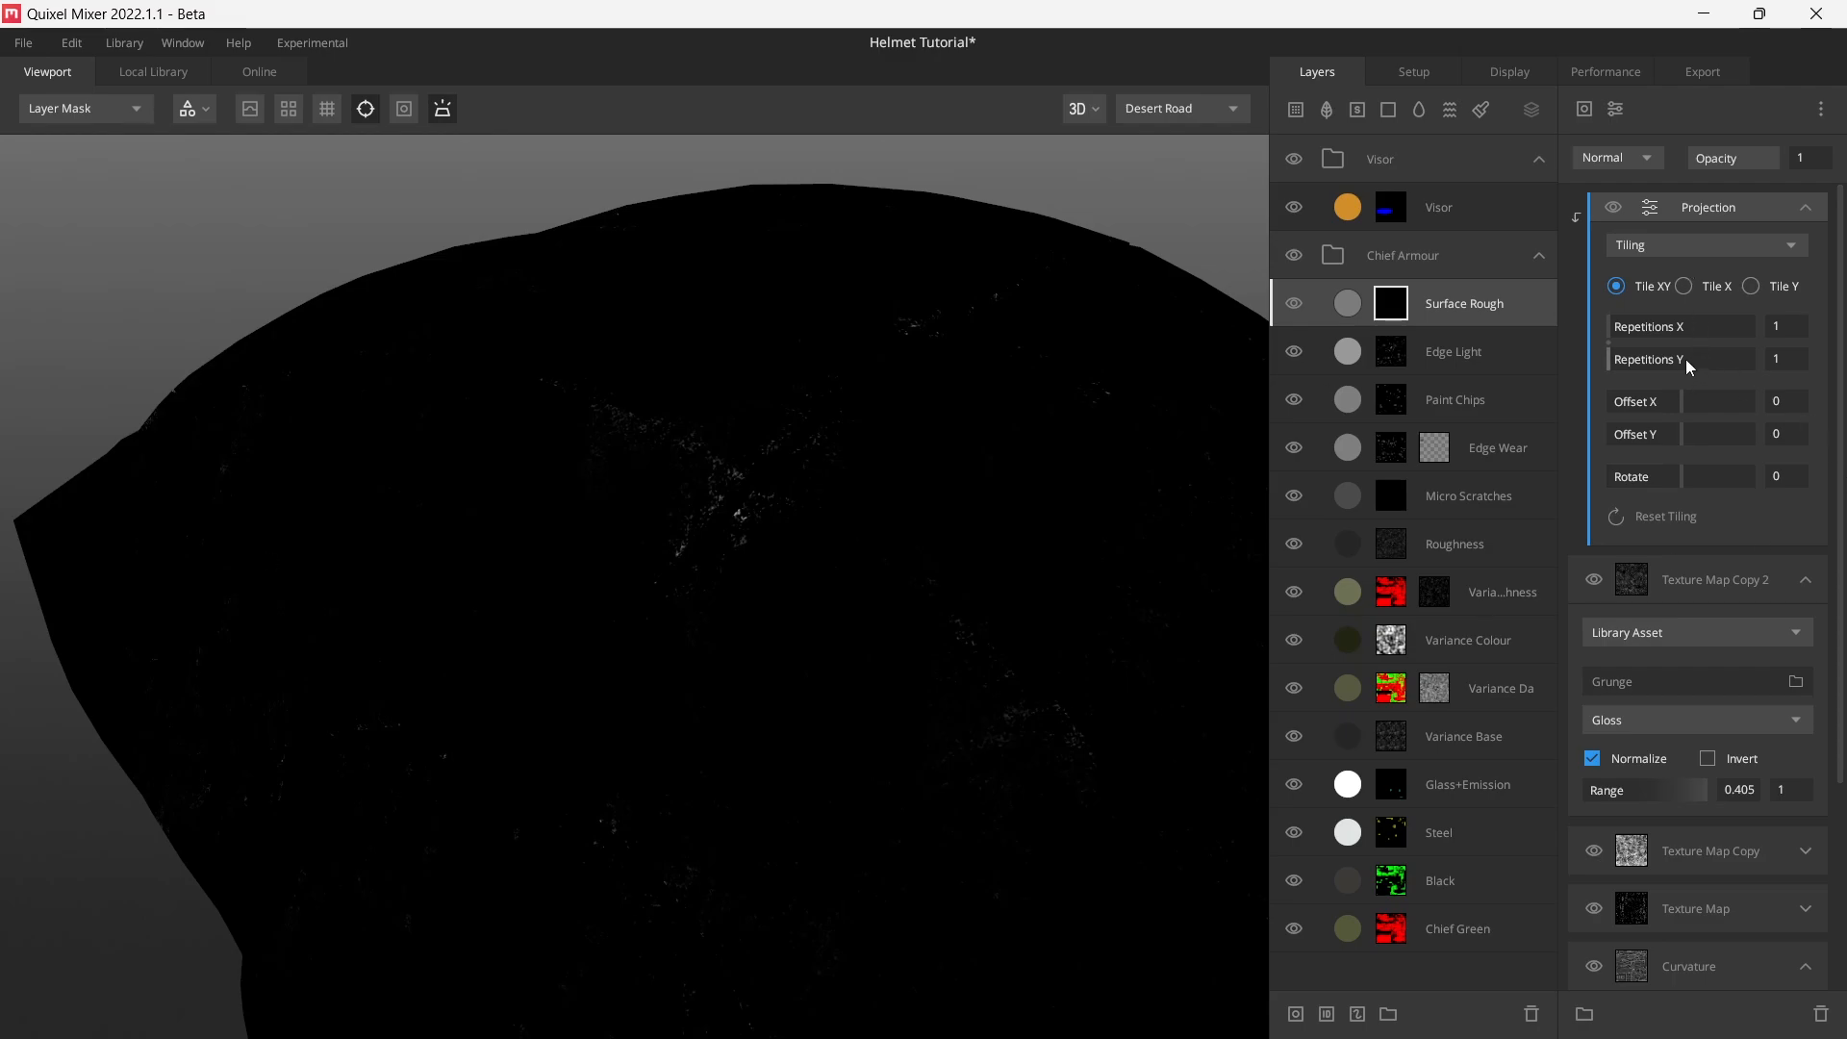
pyautogui.moveTo(1611, 343); pyautogui.dragTo(1725, 342)
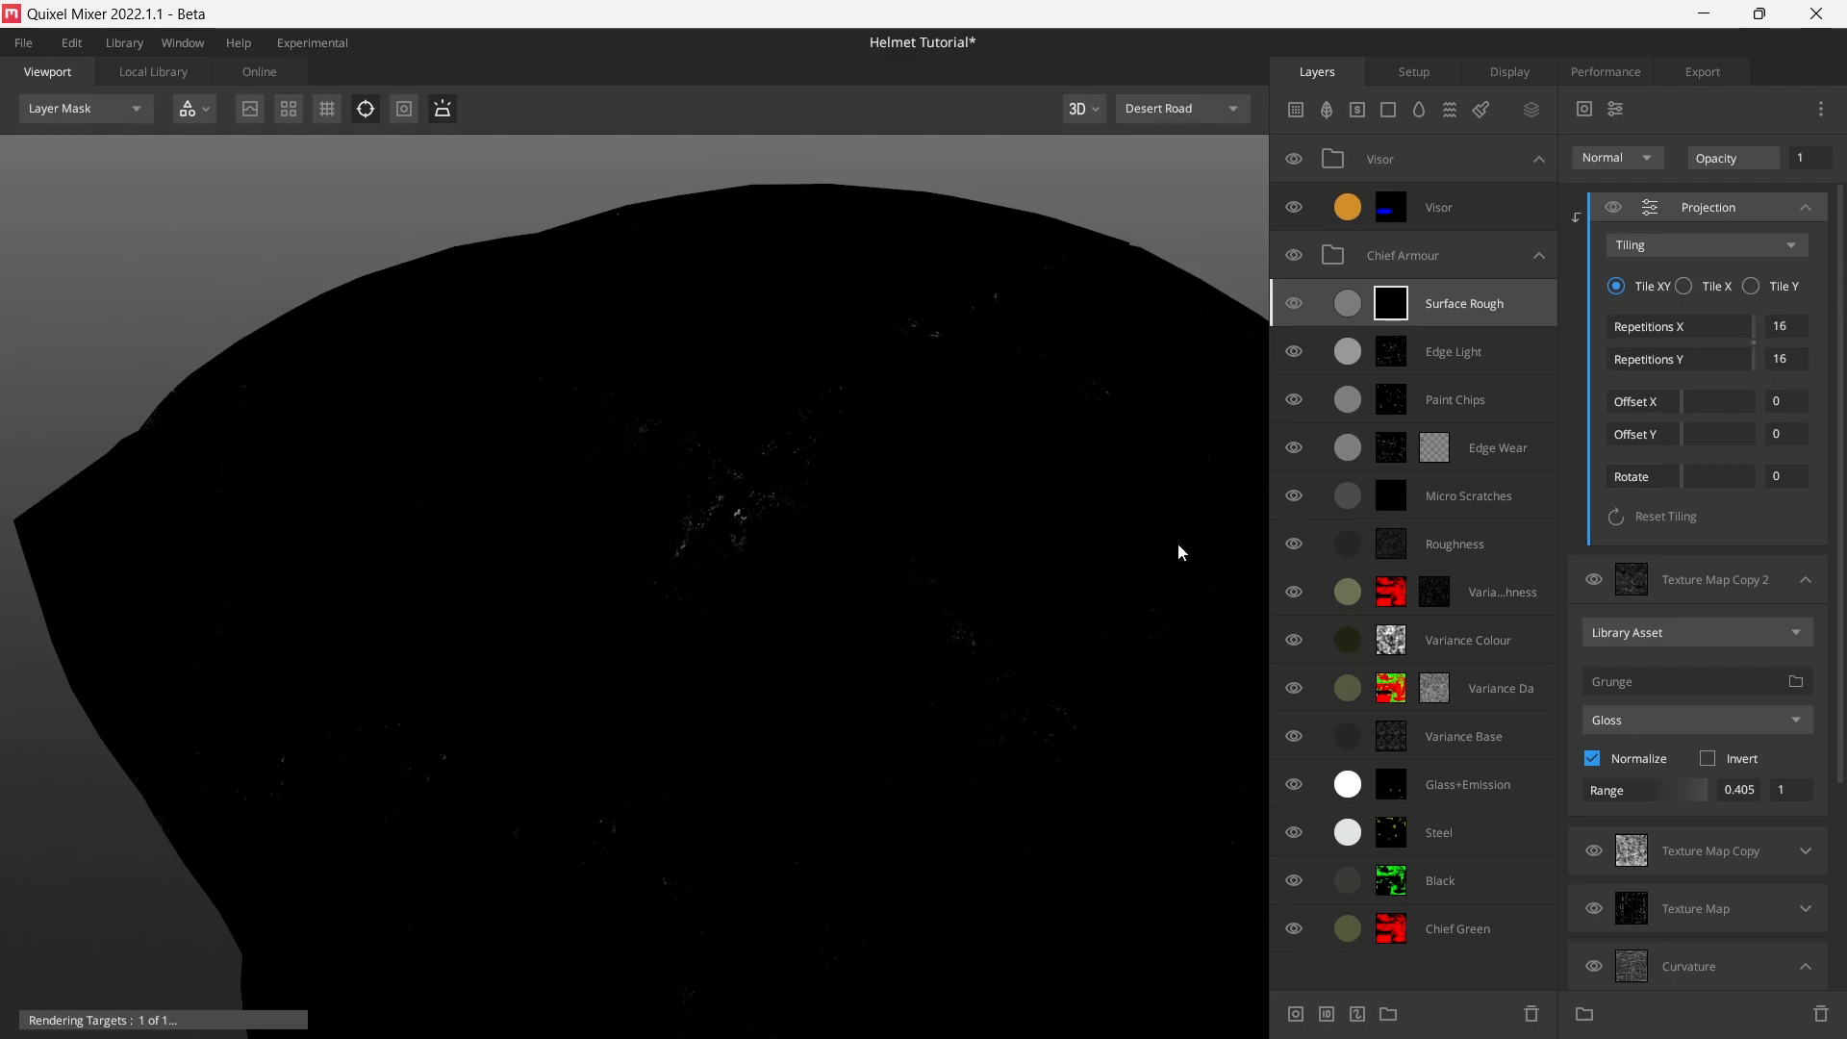
pyautogui.keyDown('alt'); pyautogui.moveTo(916, 564); pyautogui.dragTo(916, 610); pyautogui.keyUp('alt')
pyautogui.scroll(-4, 921, 608)
pyautogui.press('m')
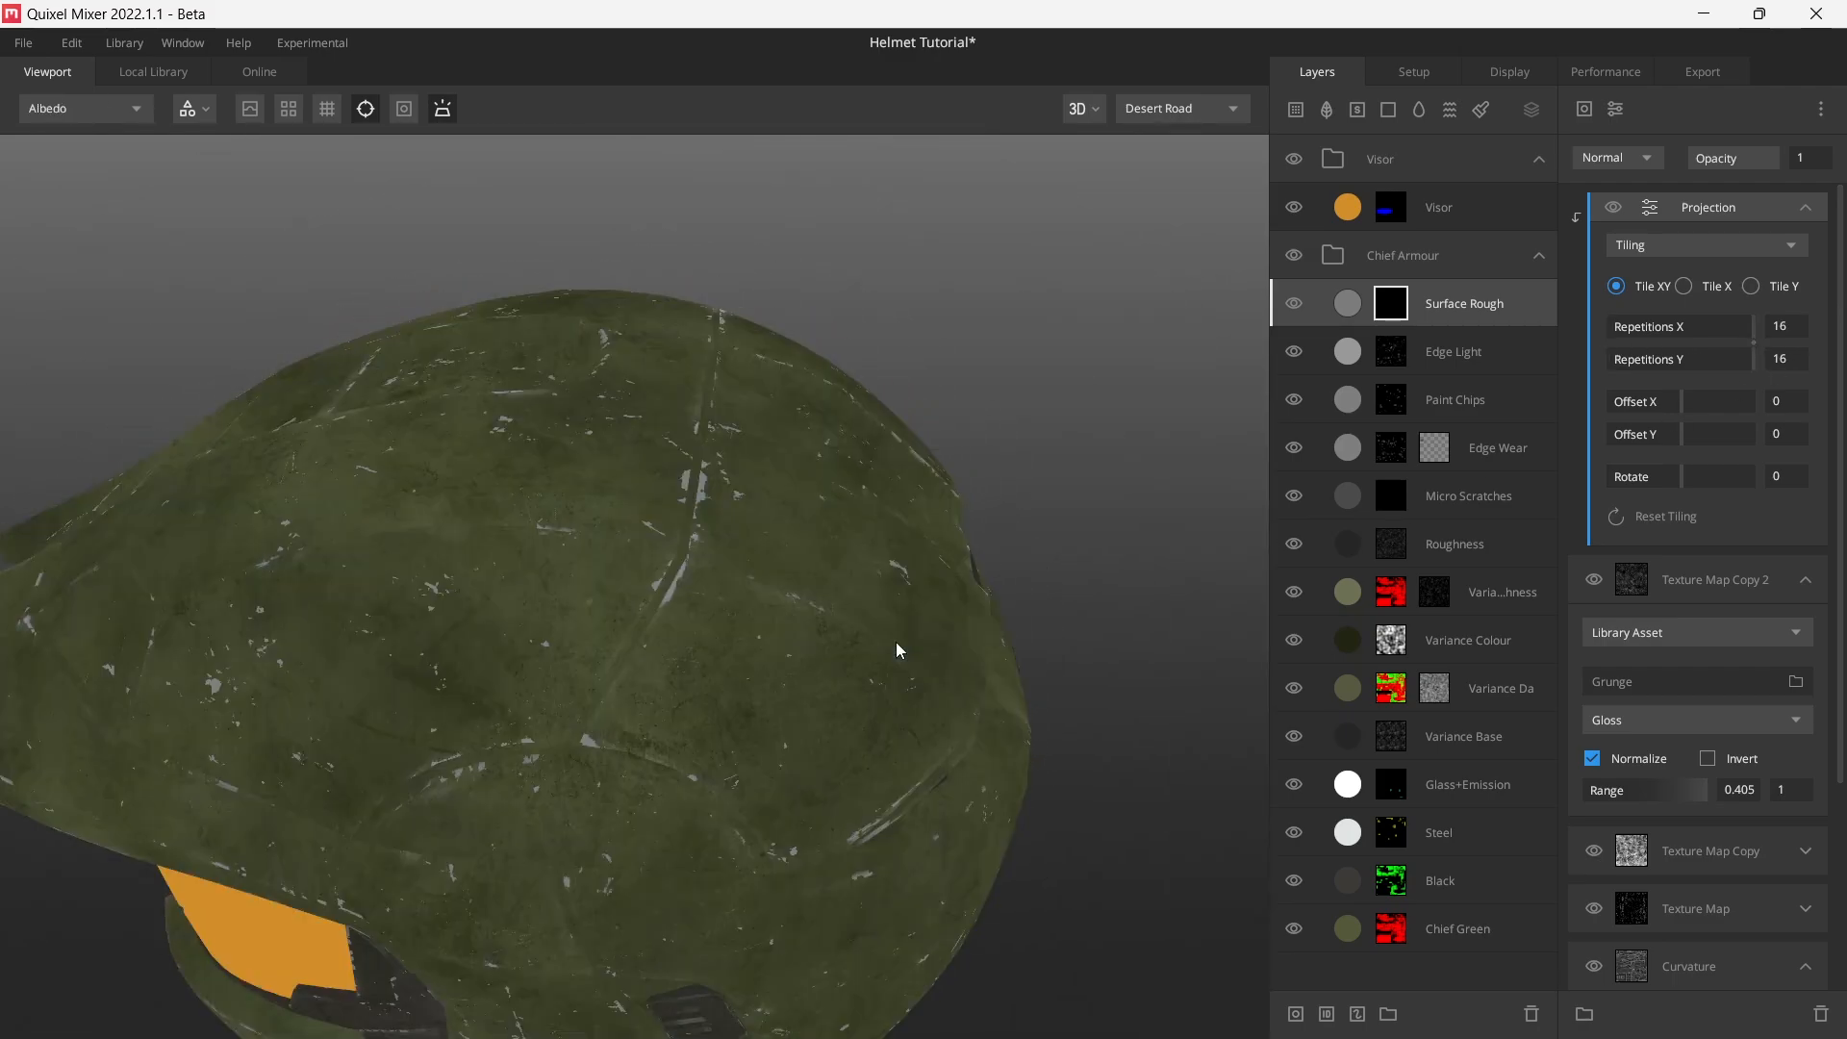
pyautogui.press('m')
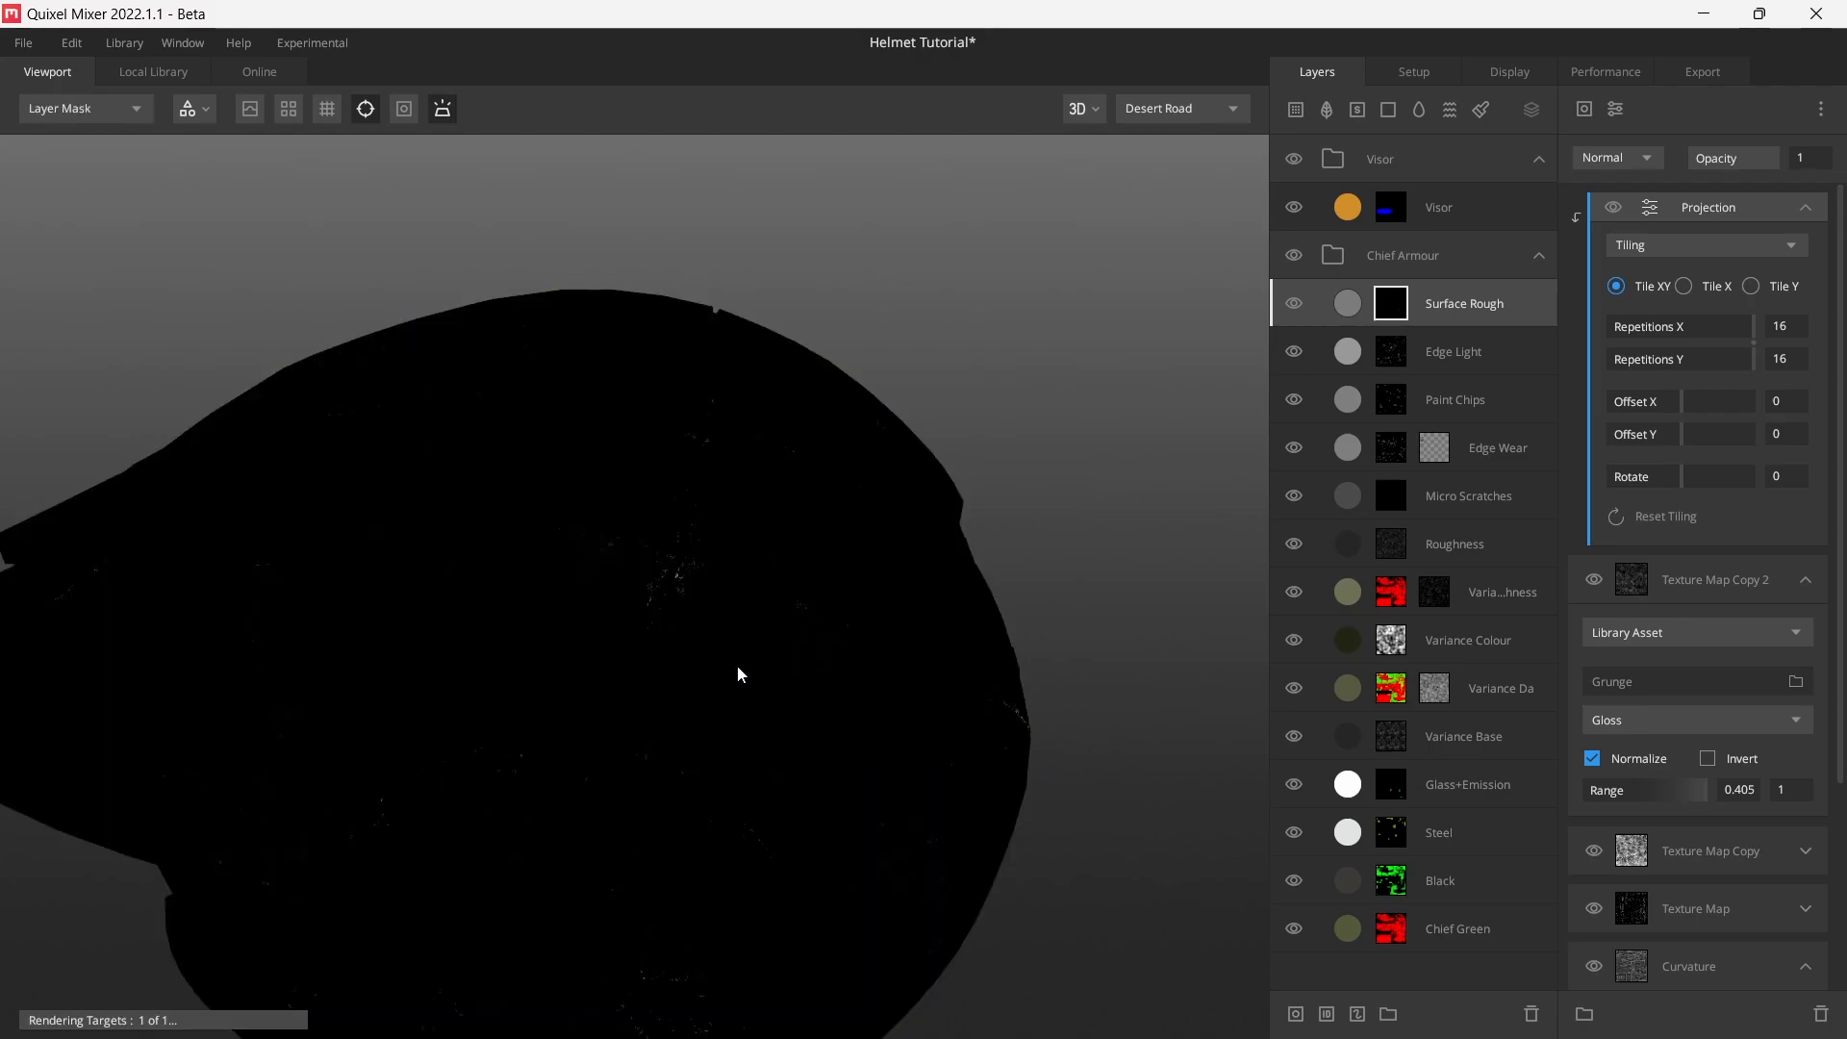
pyautogui.keyDown('alt'); pyautogui.moveTo(736, 666); pyautogui.dragTo(723, 516); pyautogui.keyUp('alt')
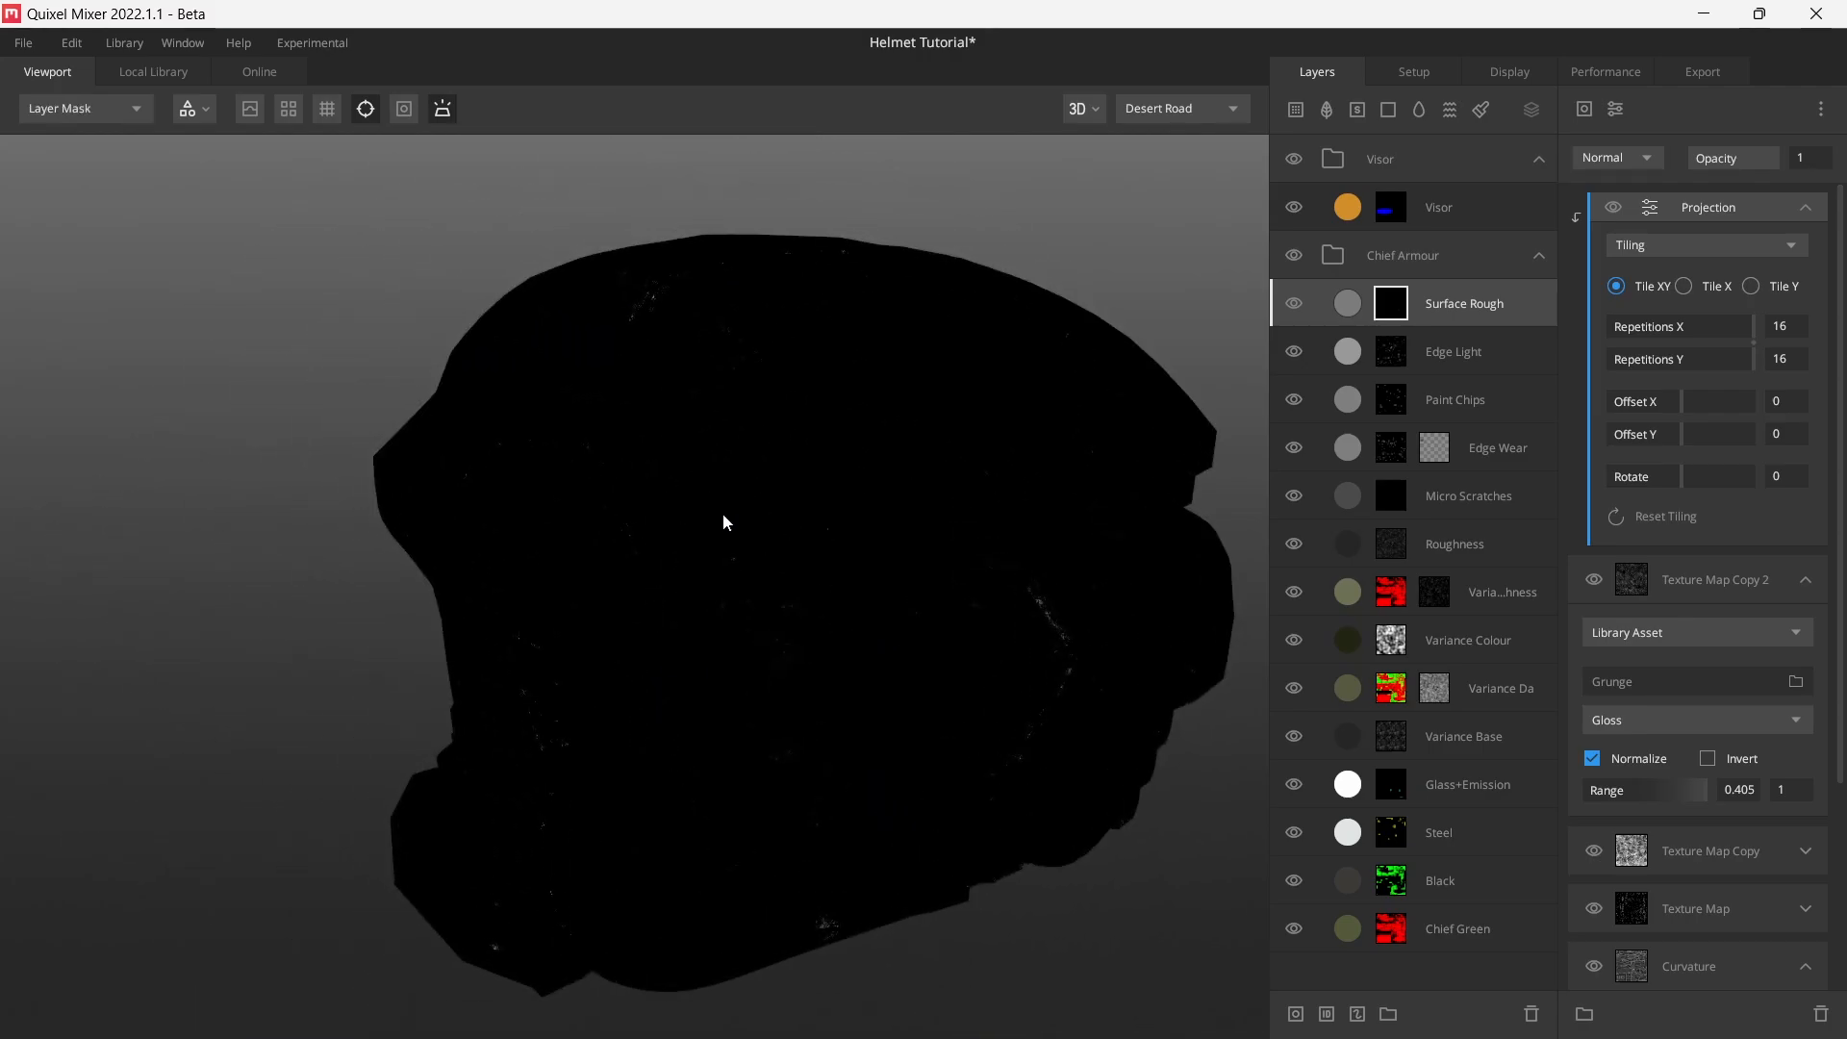
pyautogui.keyDown('alt'); pyautogui.moveTo(869, 544); pyautogui.dragTo(1083, 512); pyautogui.keyUp('alt')
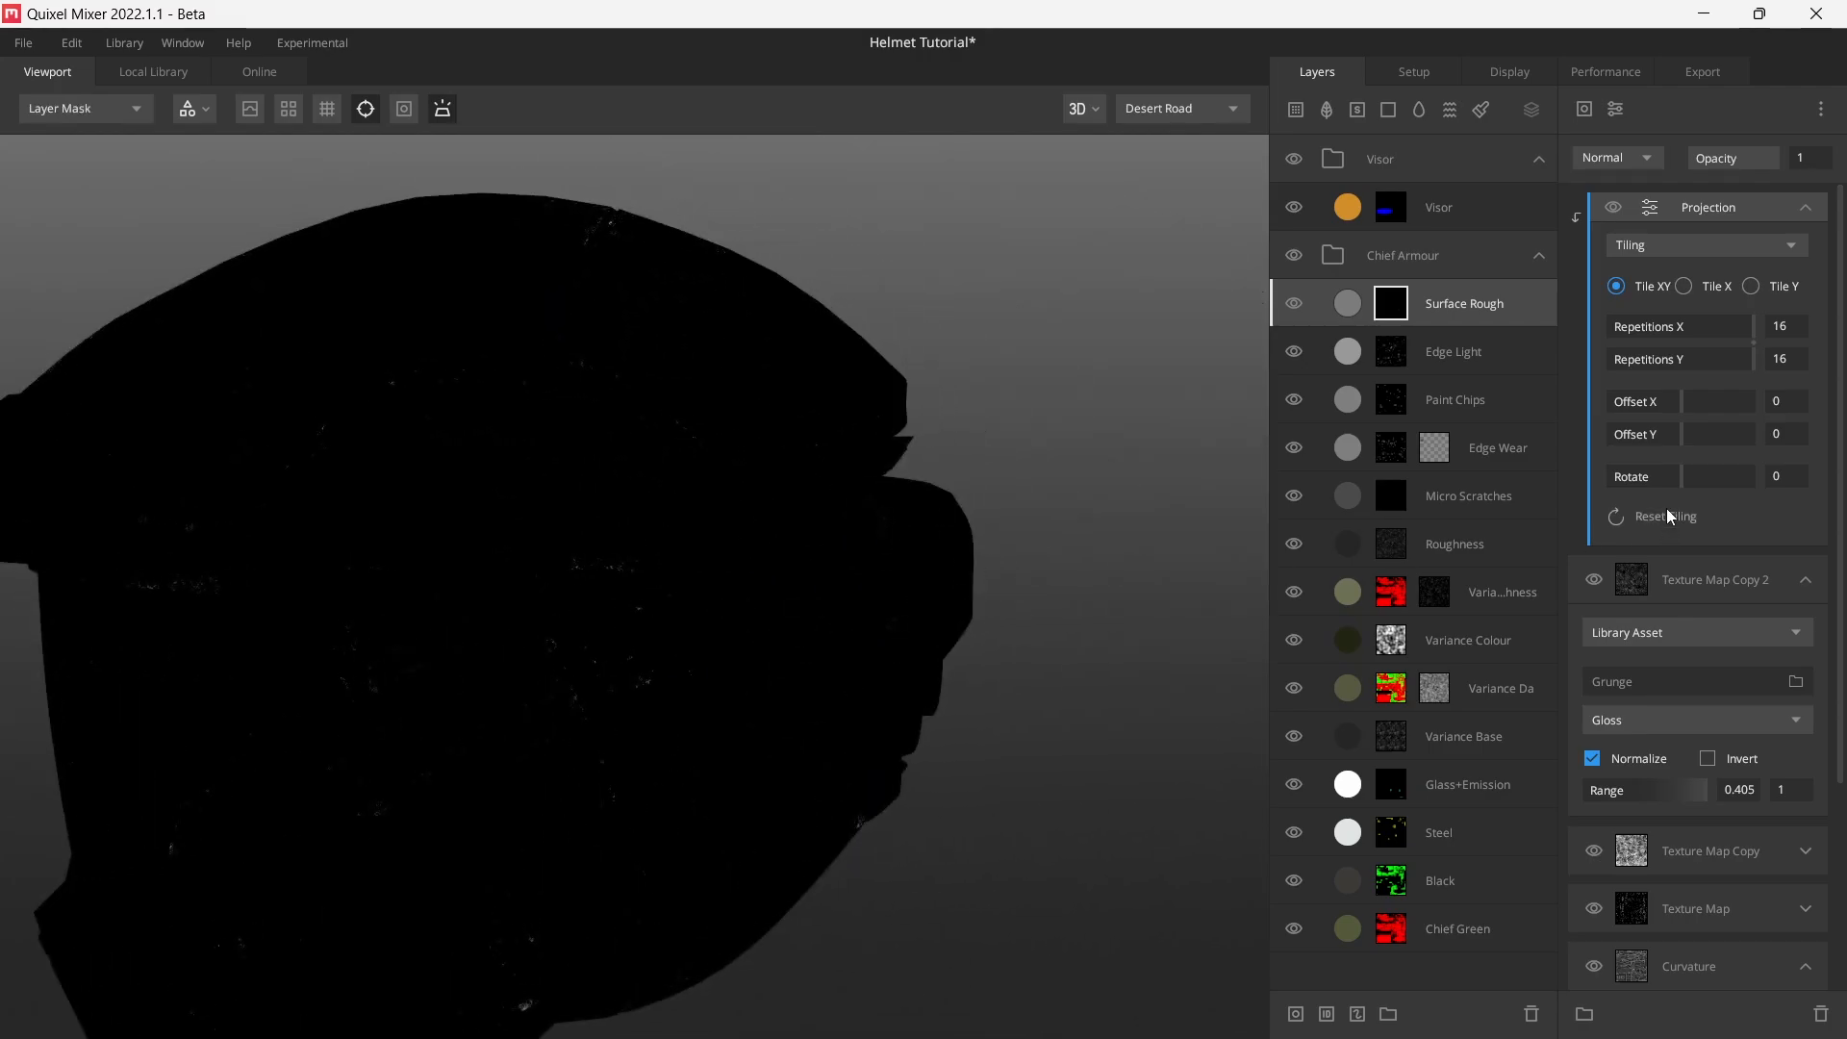
# - Collapse the Projection settings and hide the multiplied Texture Map Copy component beneath the subtracting grunge map
pyautogui.click(1805, 208)
pyautogui.click(1597, 535)
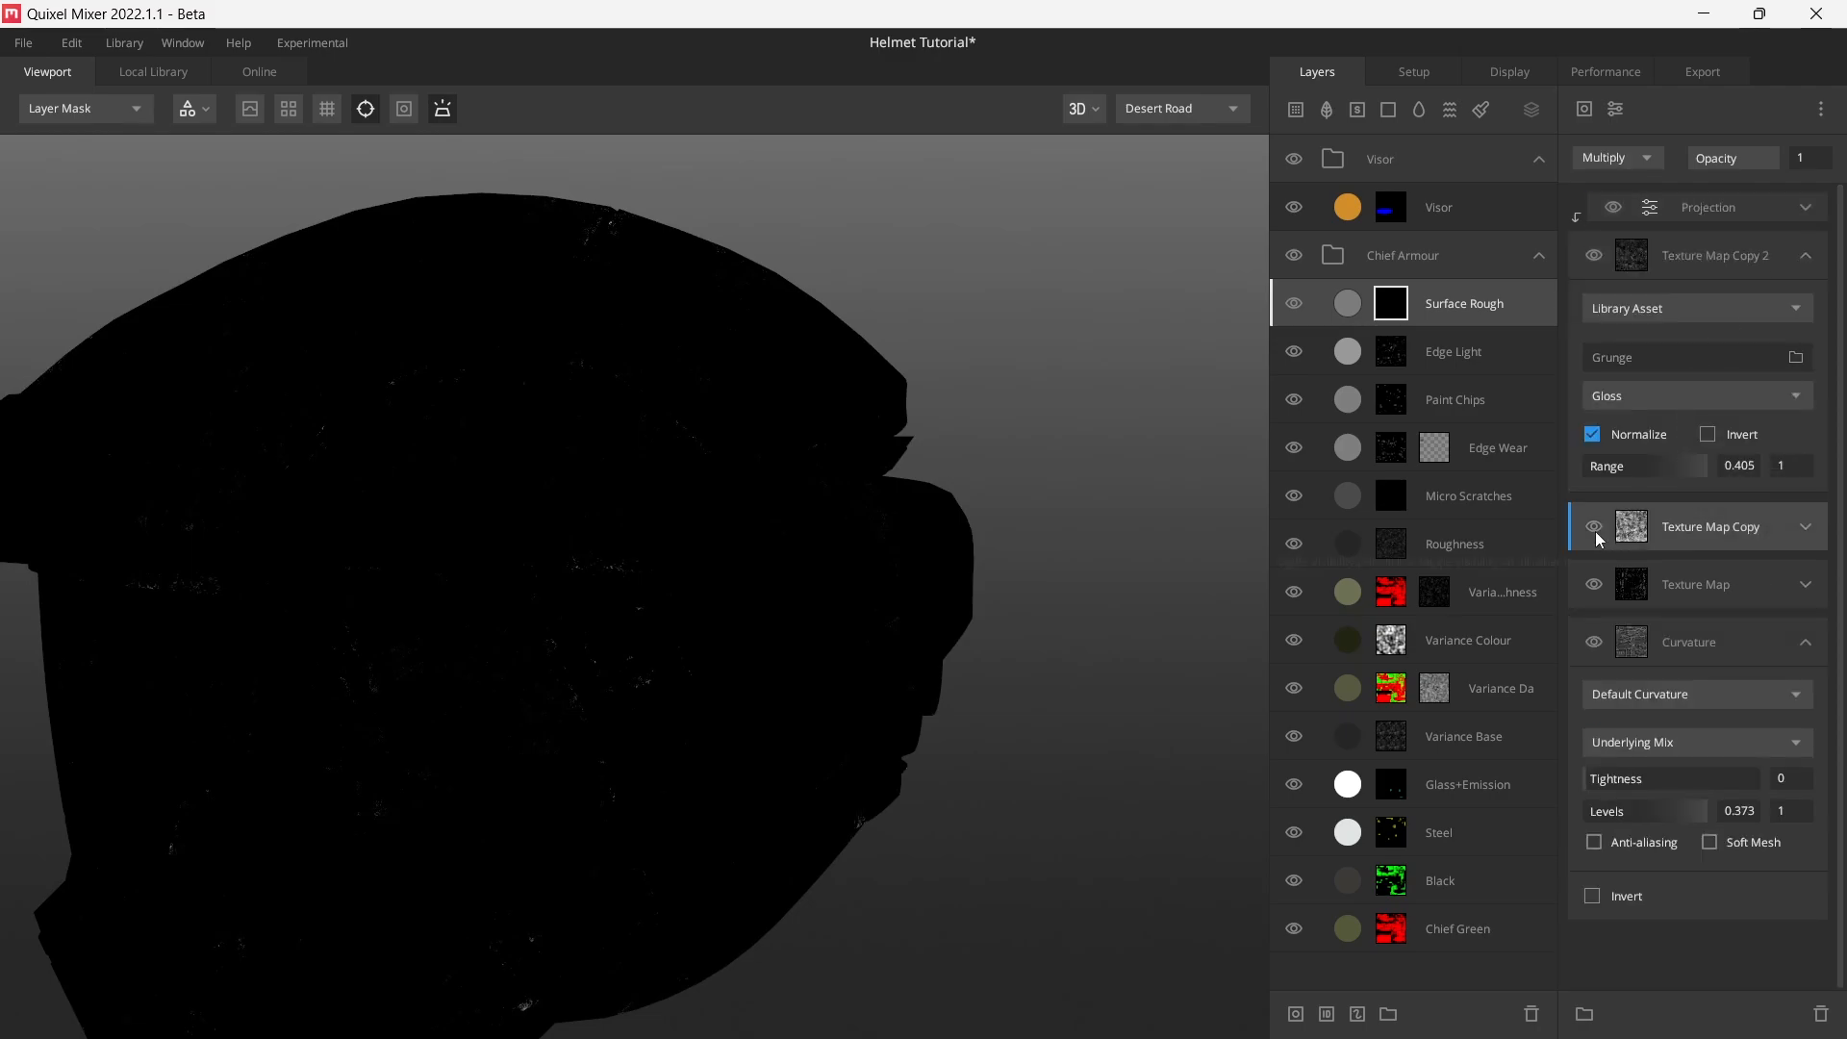
pyautogui.click(1595, 527)
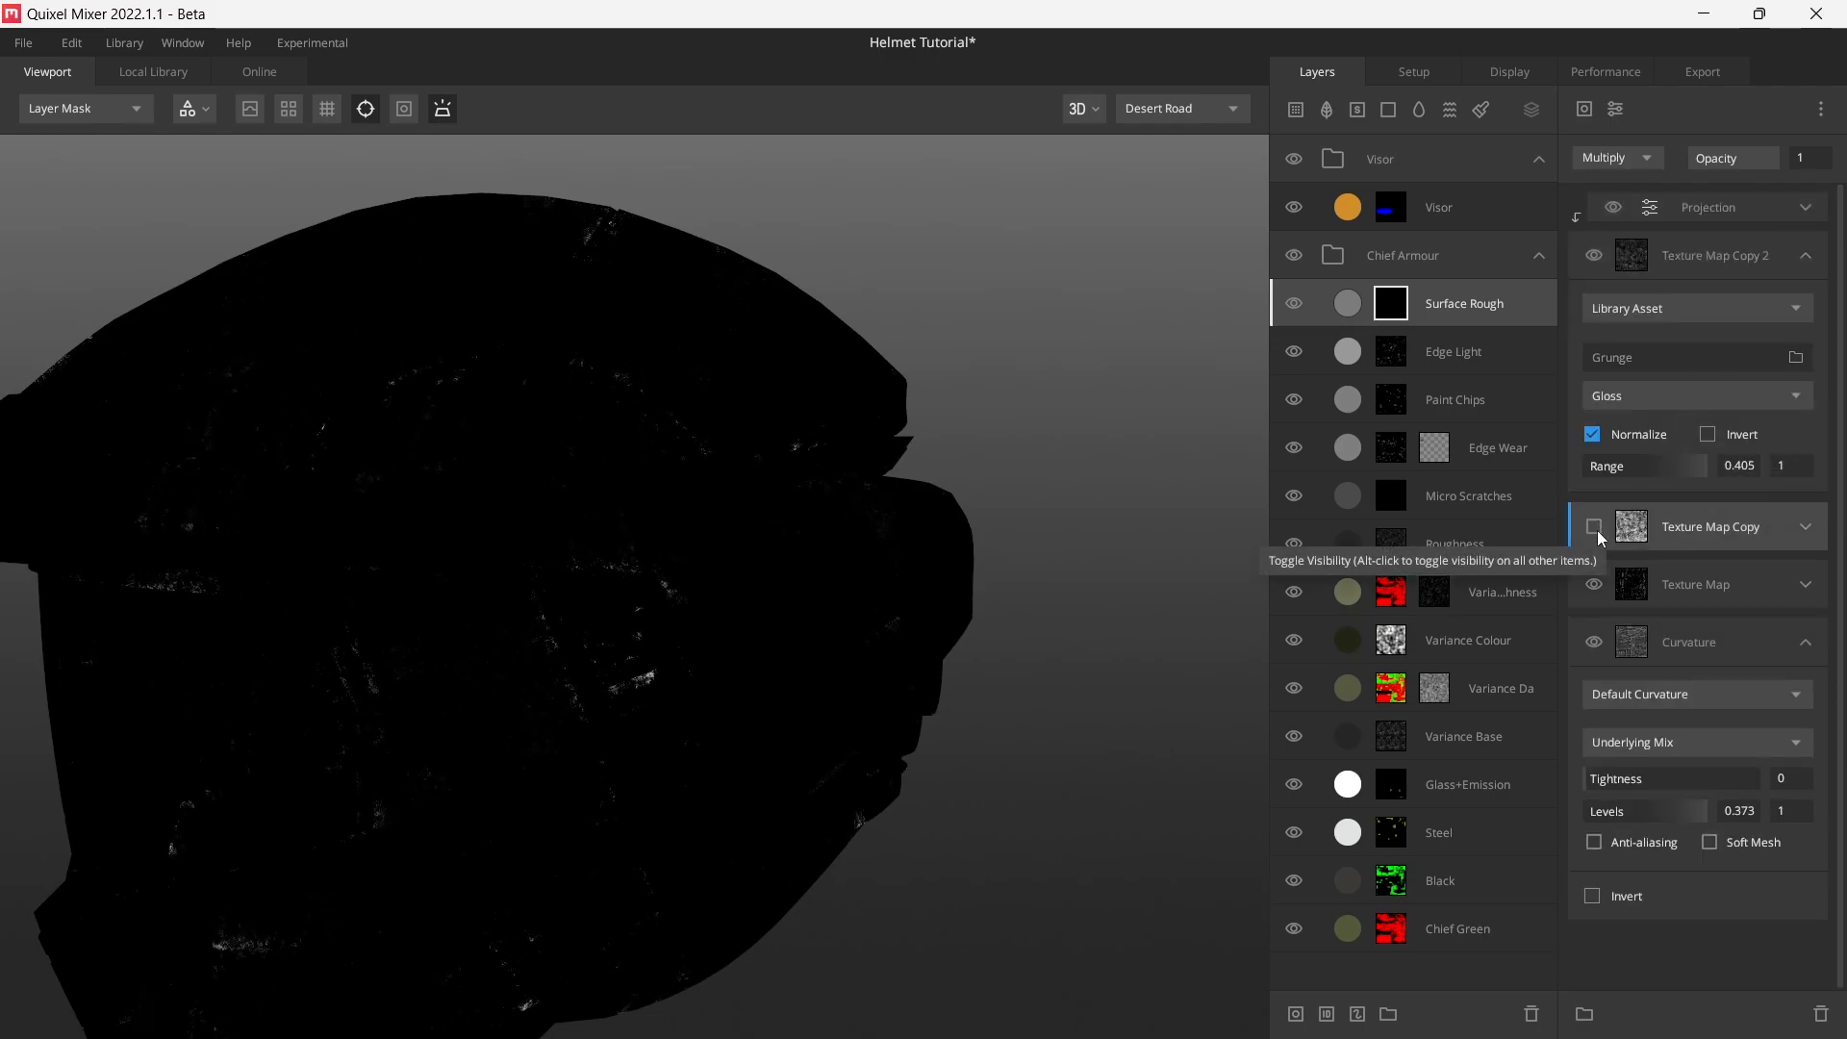
# - Compare the mask and albedo with and without the multiplied Texture Map Copy component, leaving the component switched on
pyautogui.click(1598, 532)
pyautogui.click(1599, 532)
pyautogui.moveTo(746, 622)
pyautogui.keyDown('alt'); pyautogui.mouseDown()
pyautogui.moveTo(795, 561)
pyautogui.moveTo(743, 649)
pyautogui.mouseUp(); pyautogui.keyUp('alt')
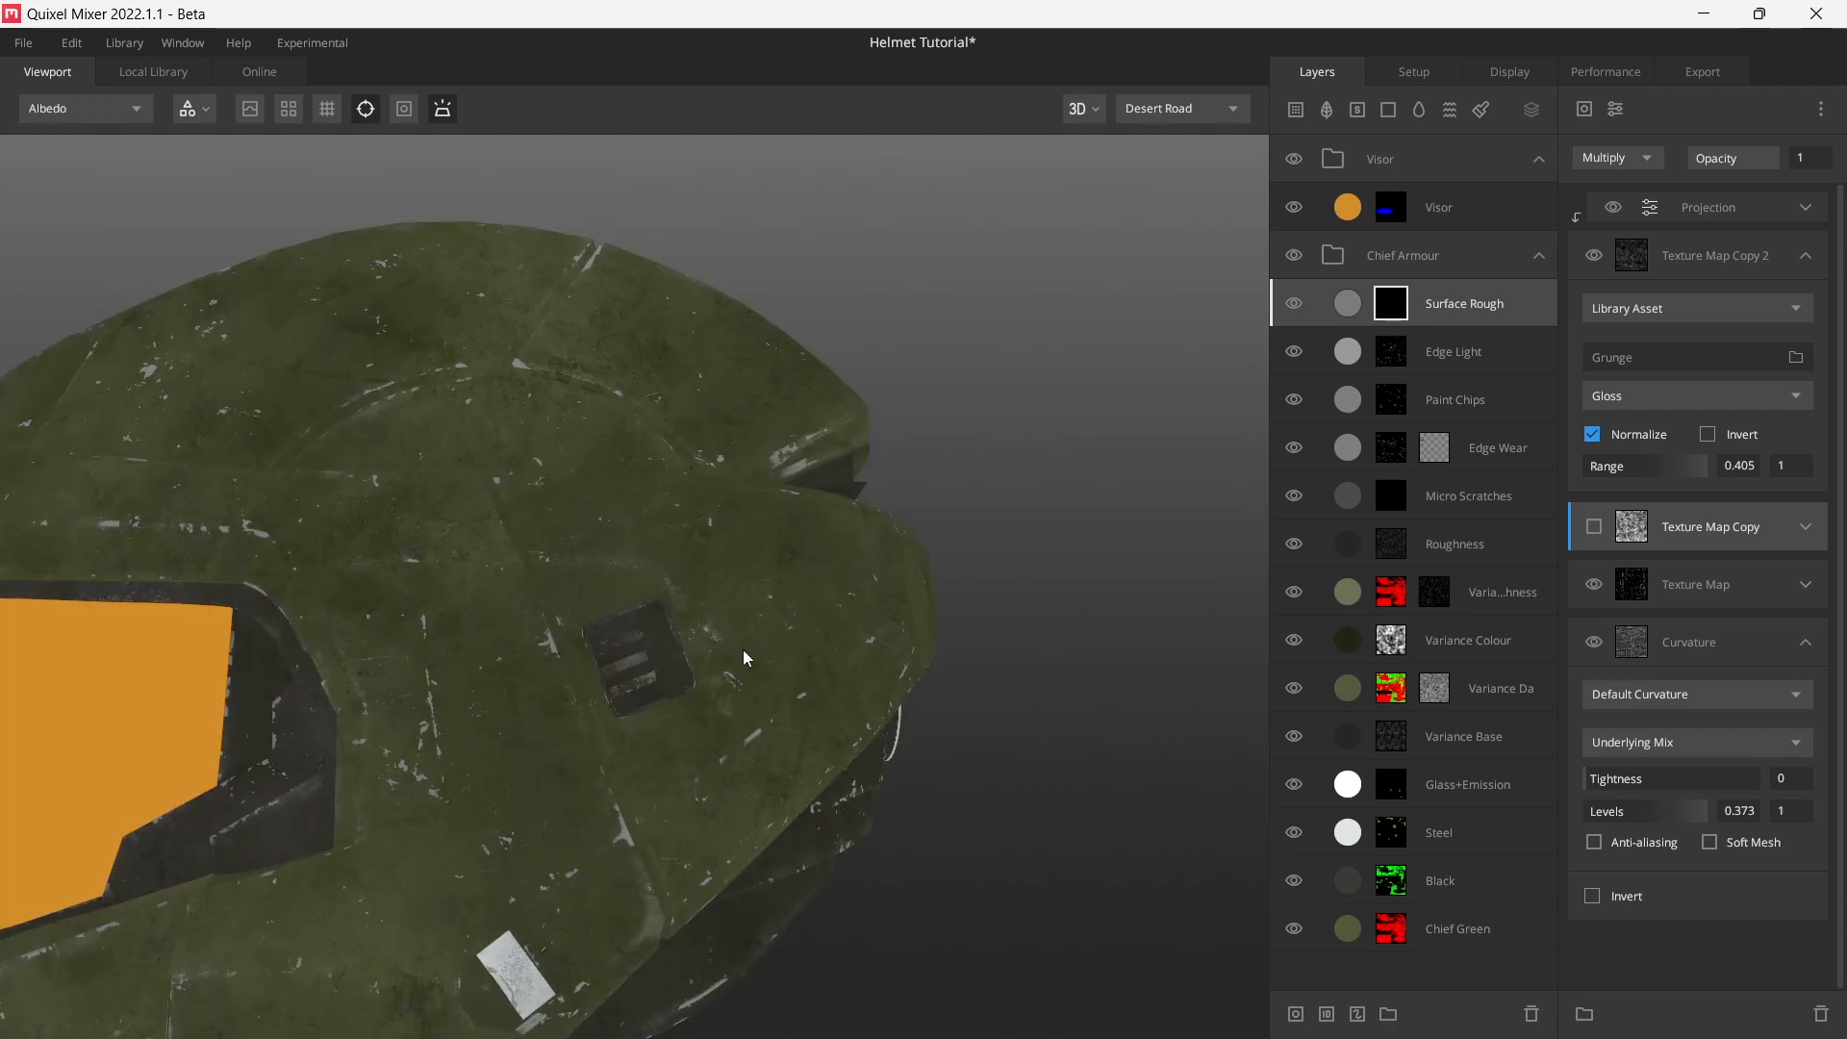
pyautogui.click(1594, 529)
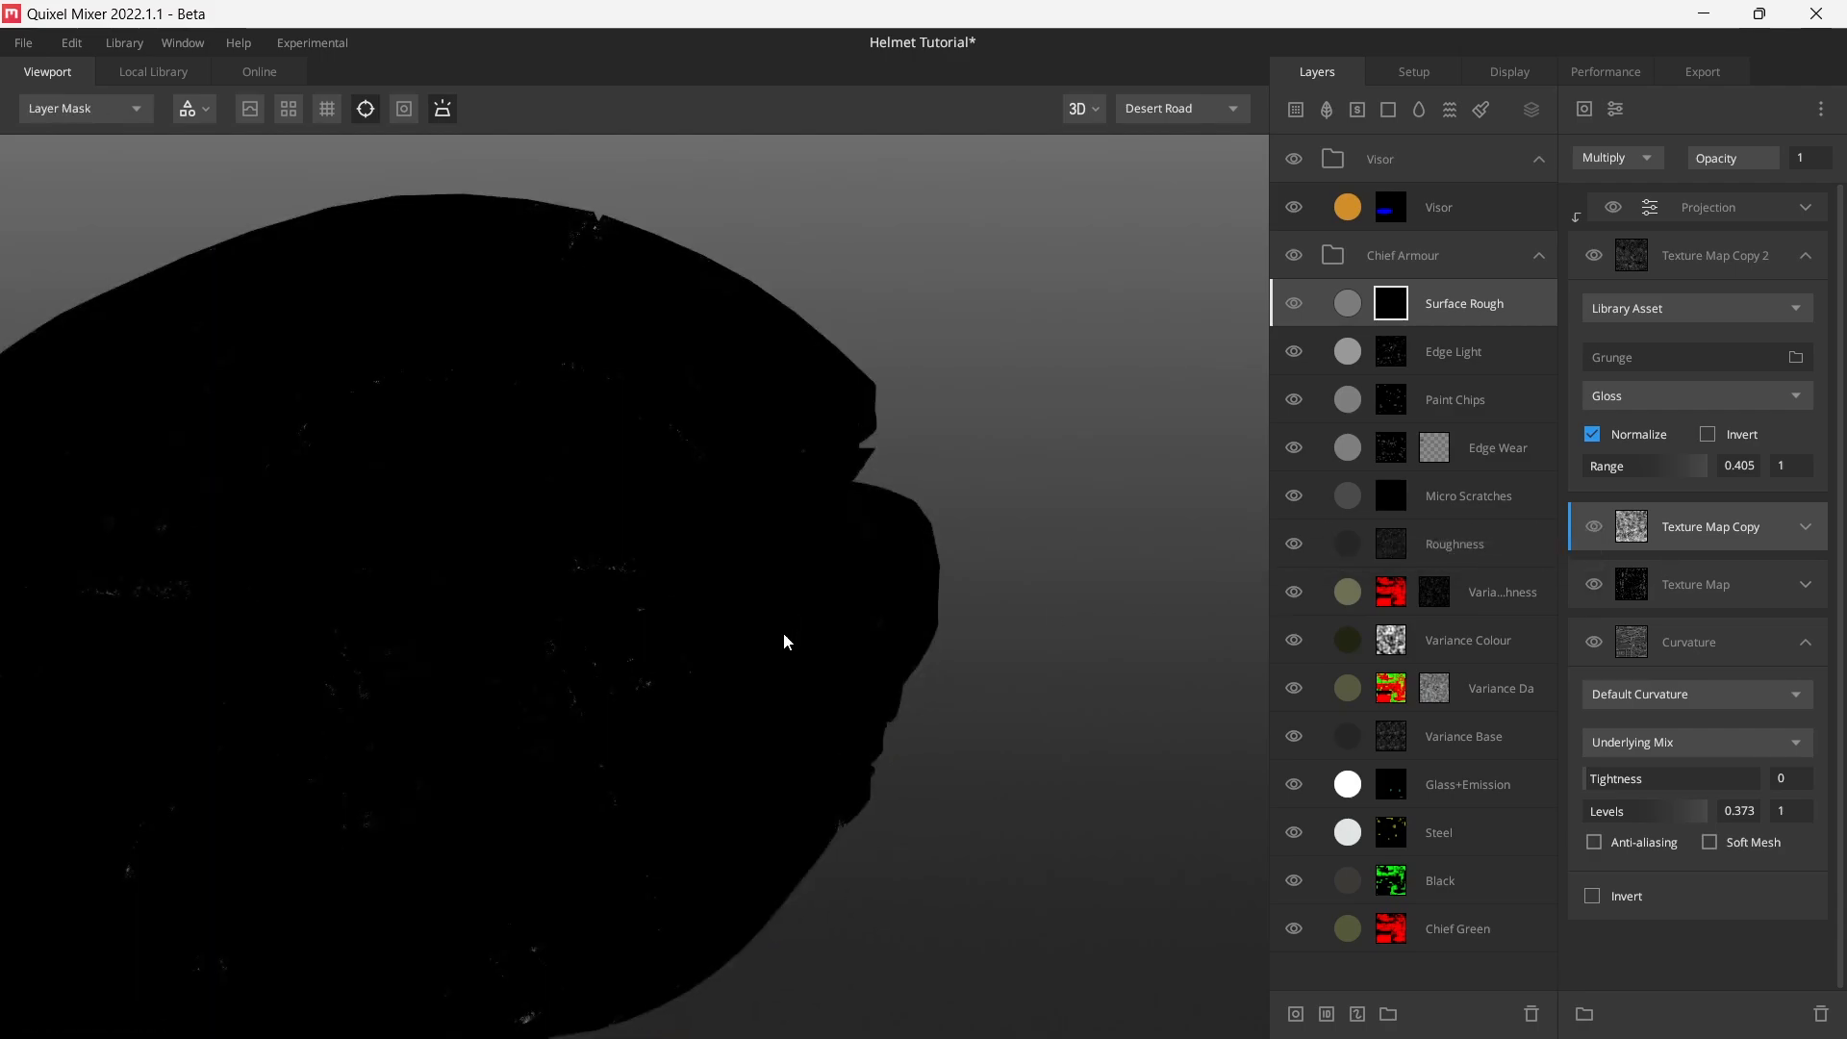
# - Lower the multiplied Texture Map Copy's range minimum to 0.579 and check the shaded helmet
pyautogui.click(1804, 528)
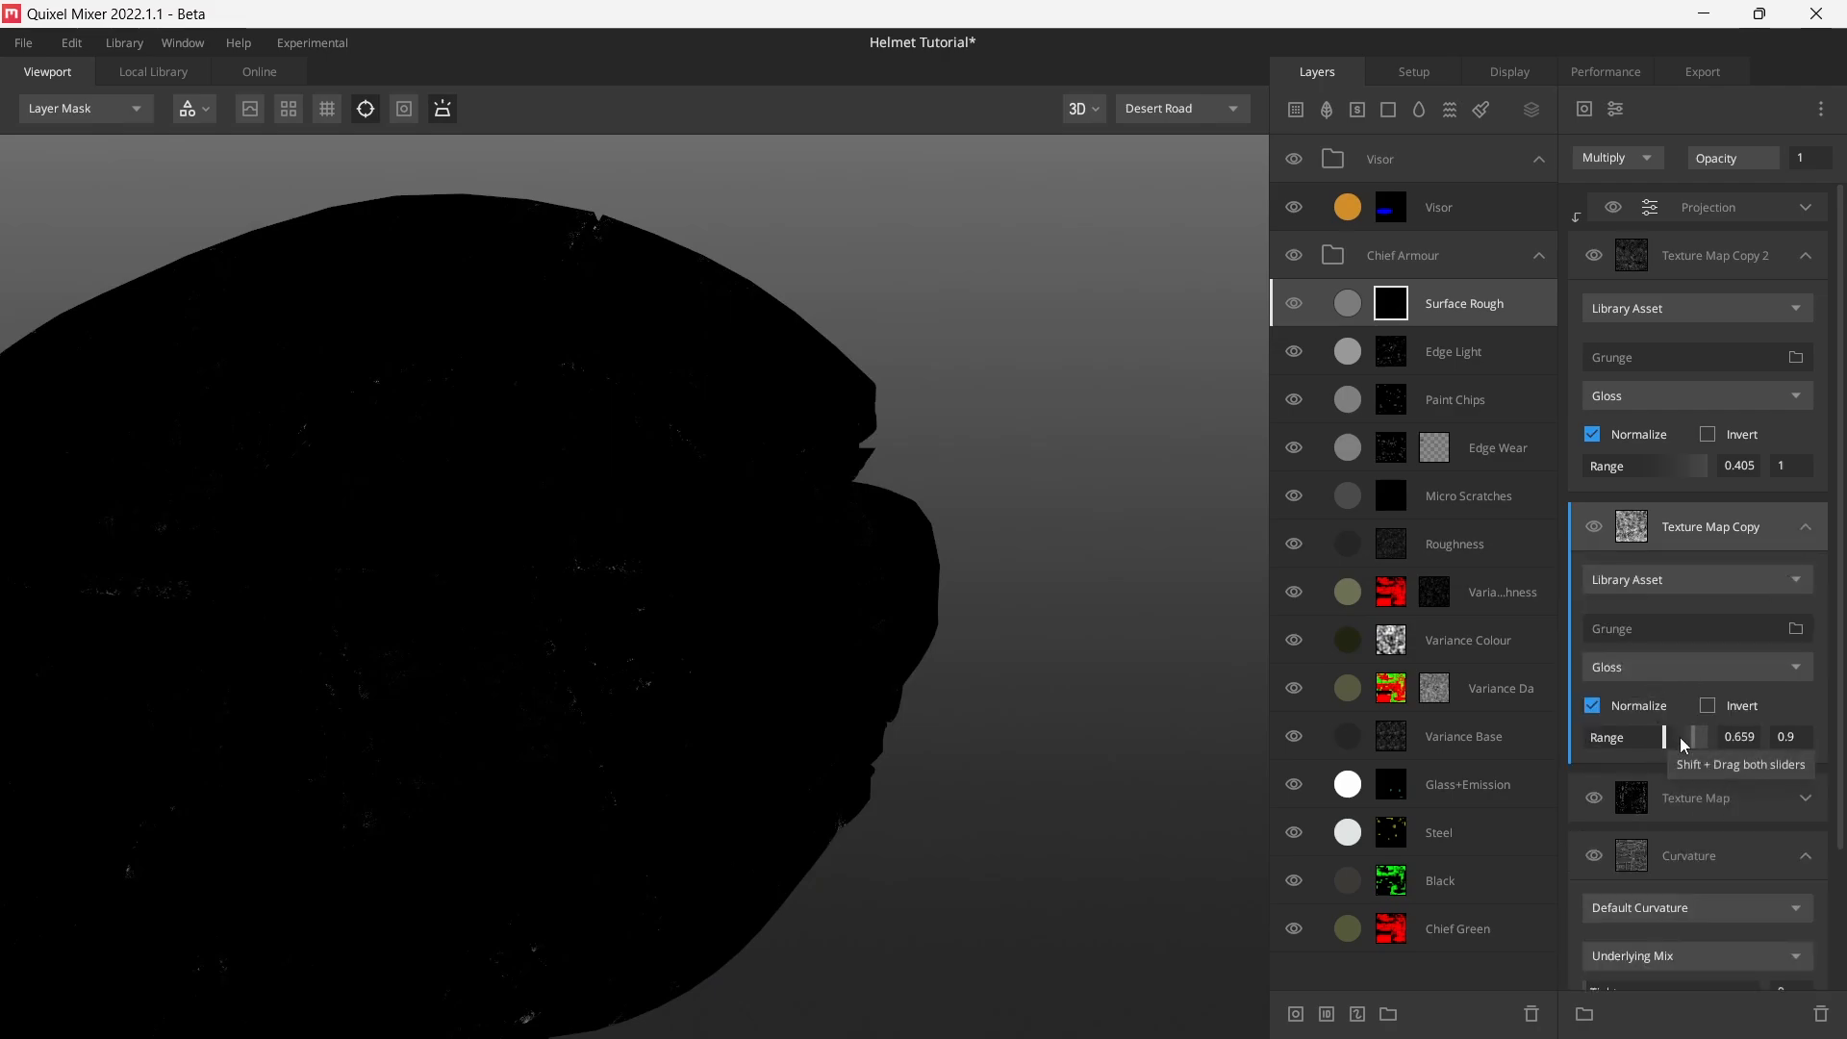
pyautogui.moveTo(1679, 737); pyautogui.dragTo(1655, 741)
pyautogui.keyDown('alt'); pyautogui.moveTo(587, 625); pyautogui.dragTo(687, 658); pyautogui.keyUp('alt')
pyautogui.press('m')
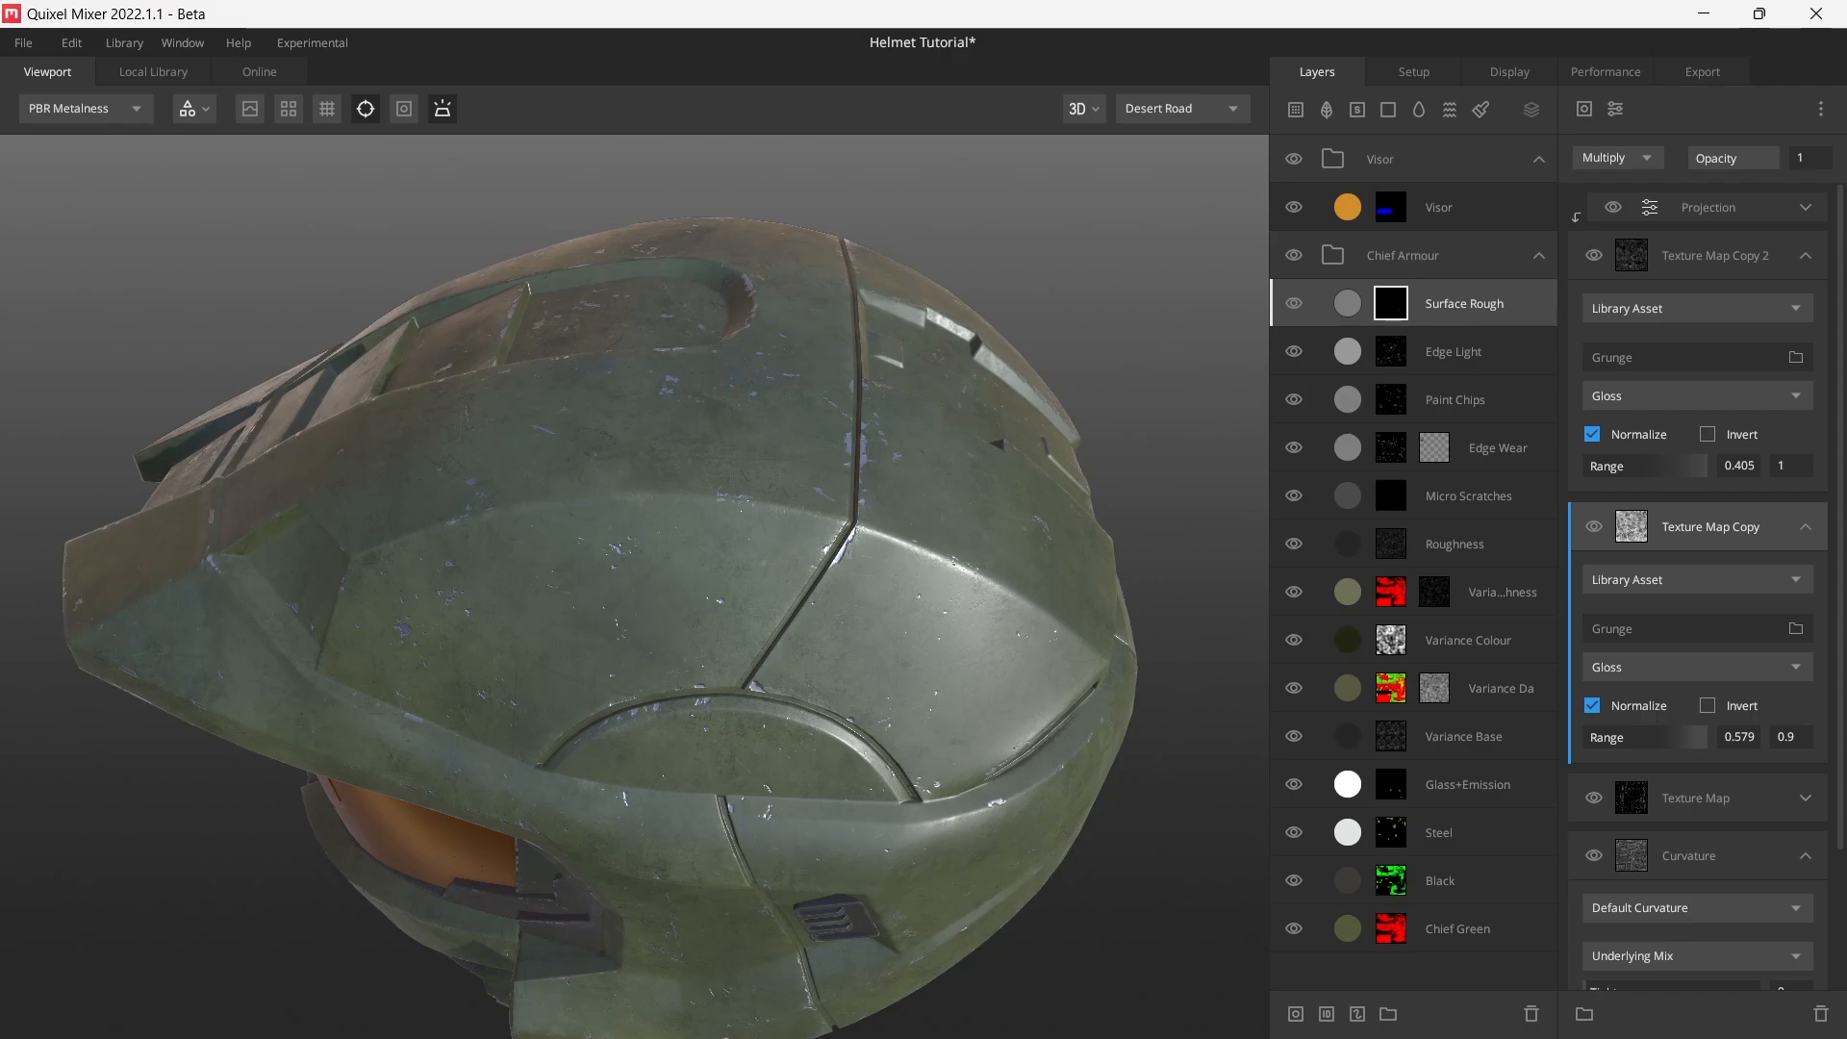
# - Collapse the expanded mask components and compare the armour with and without the Surface Rough layer
pyautogui.click(1806, 255)
pyautogui.click(1806, 313)
pyautogui.click(1806, 432)
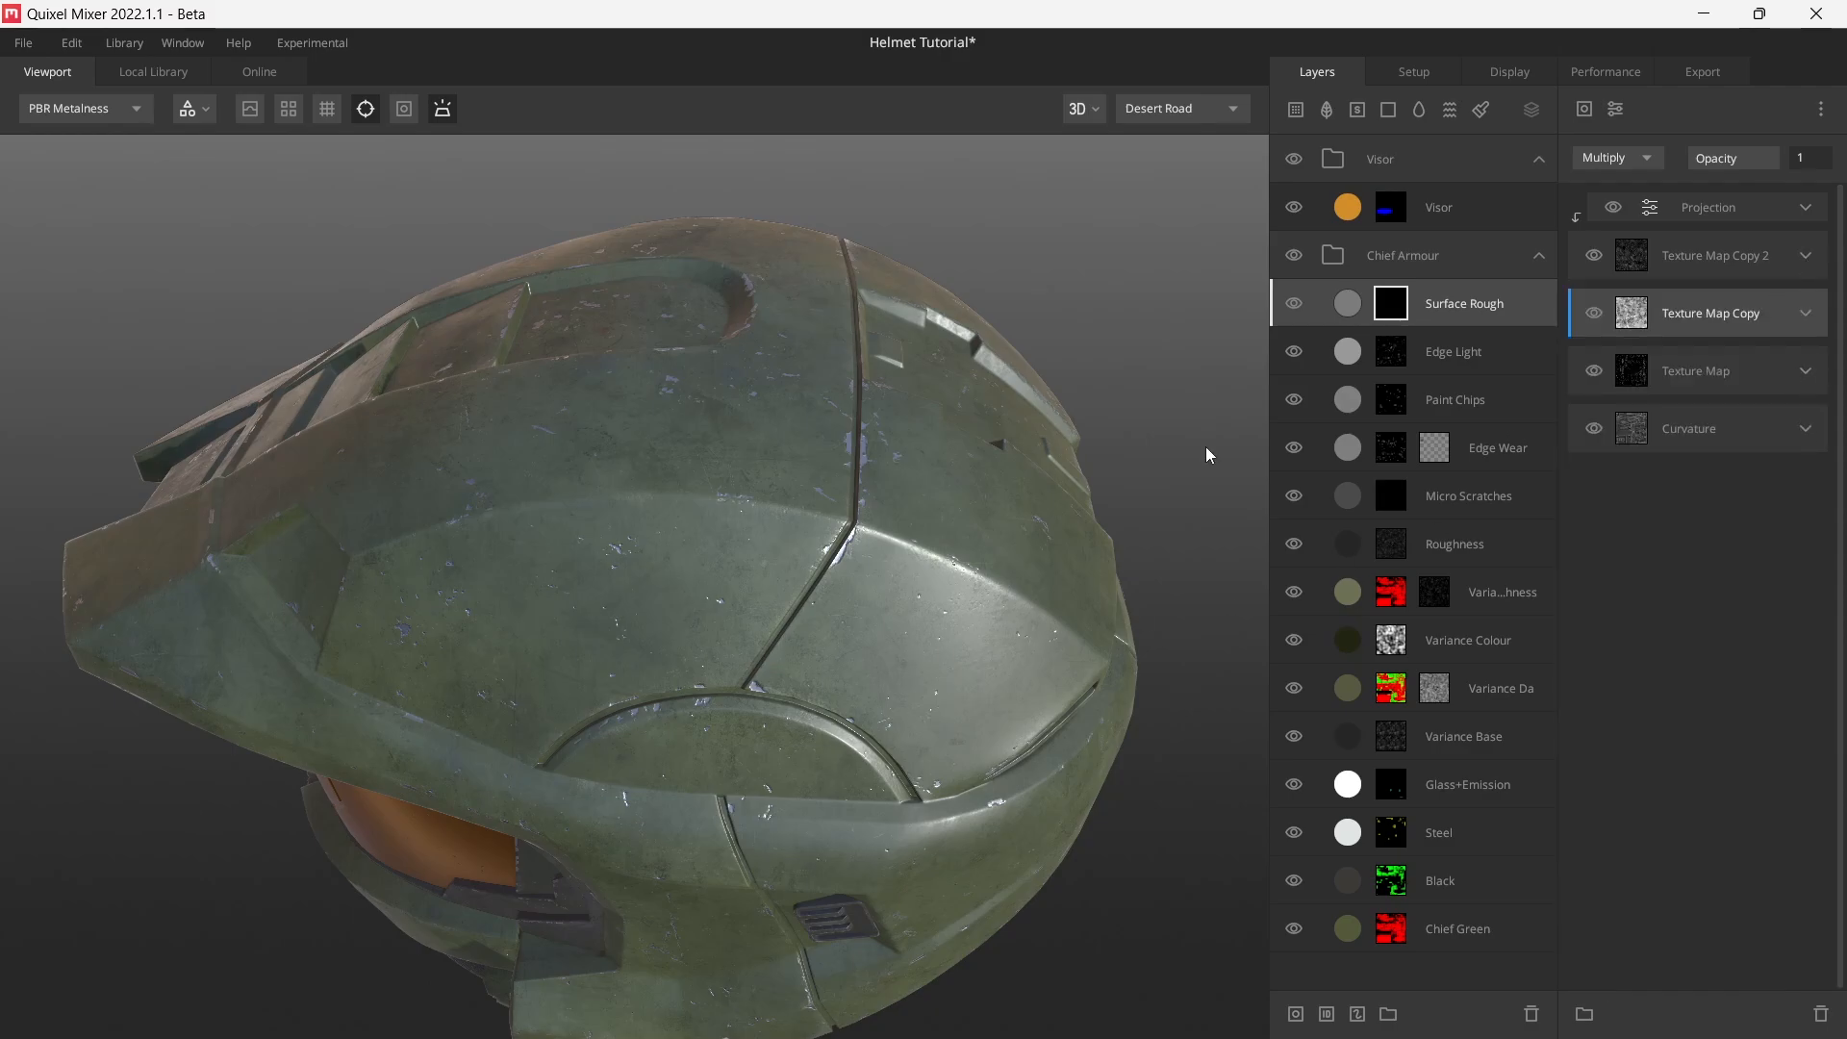
pyautogui.click(1287, 306)
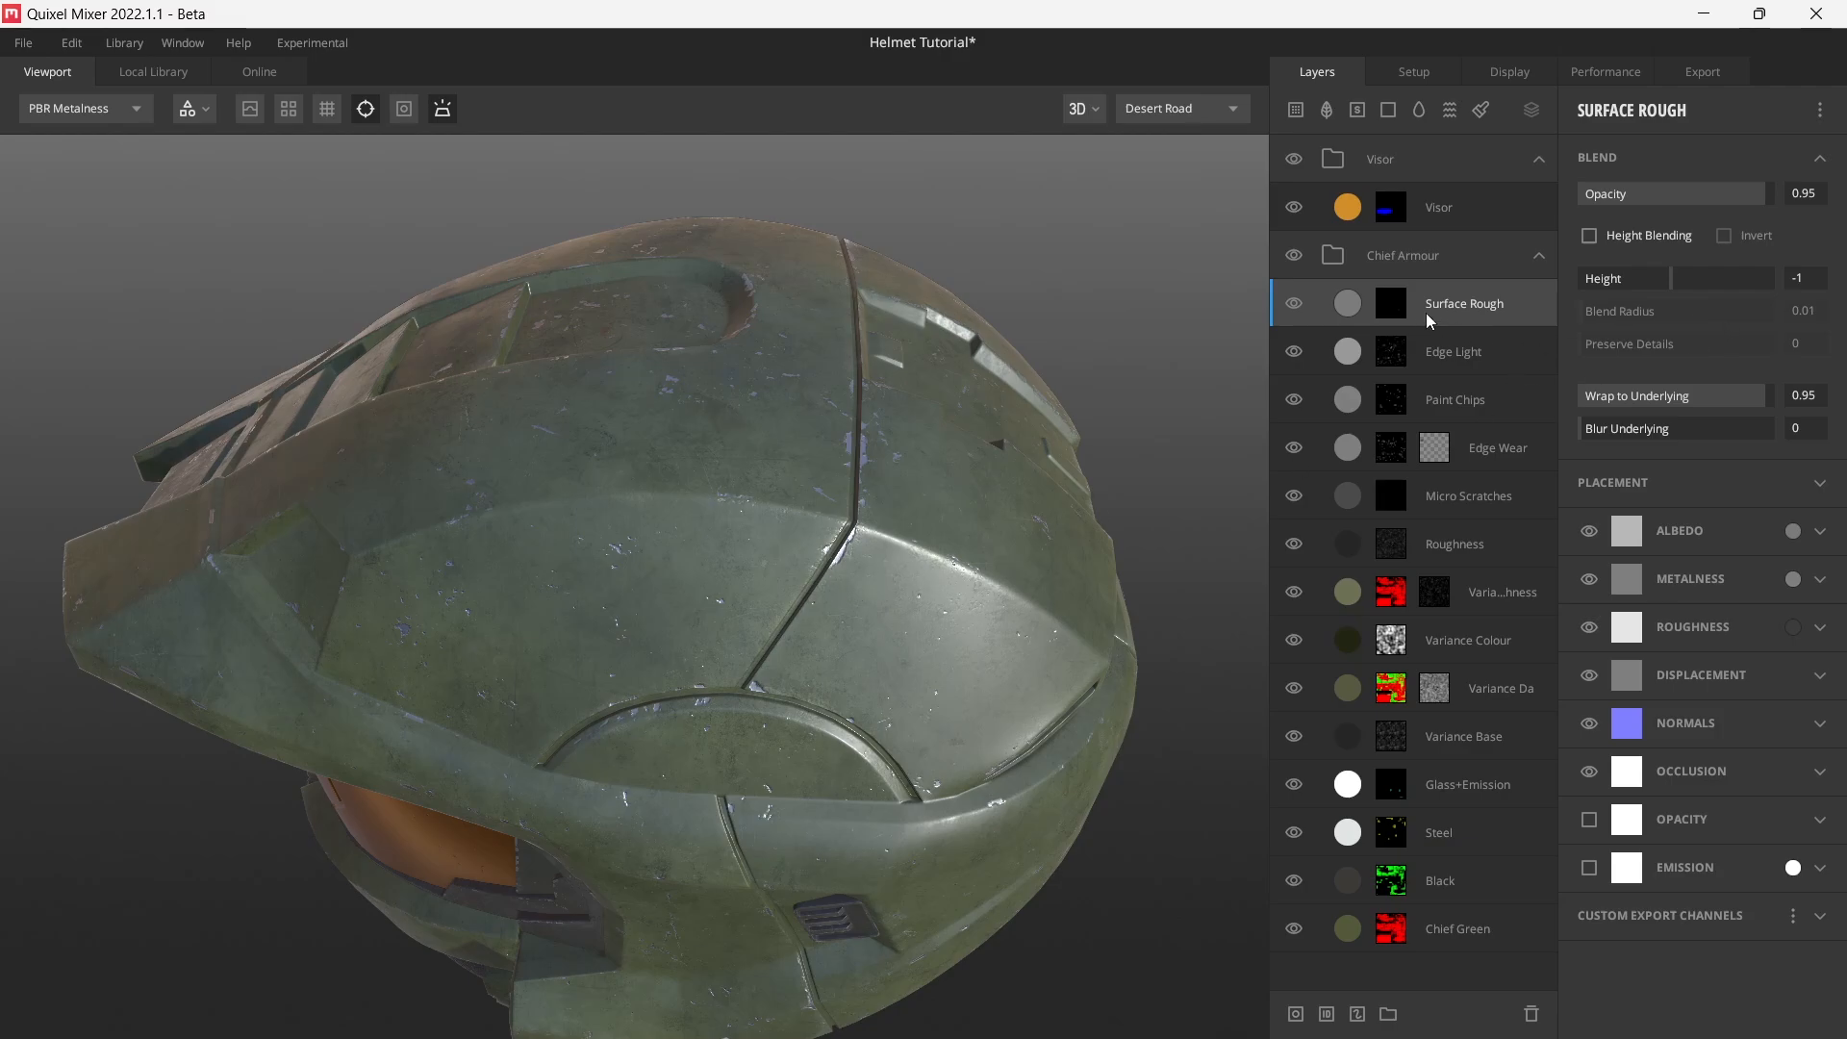
# - Duplicate the Surface Rough mask's Curvature component, move the copy above all other components and set its blend mode to Add
pyautogui.click(1389, 306)
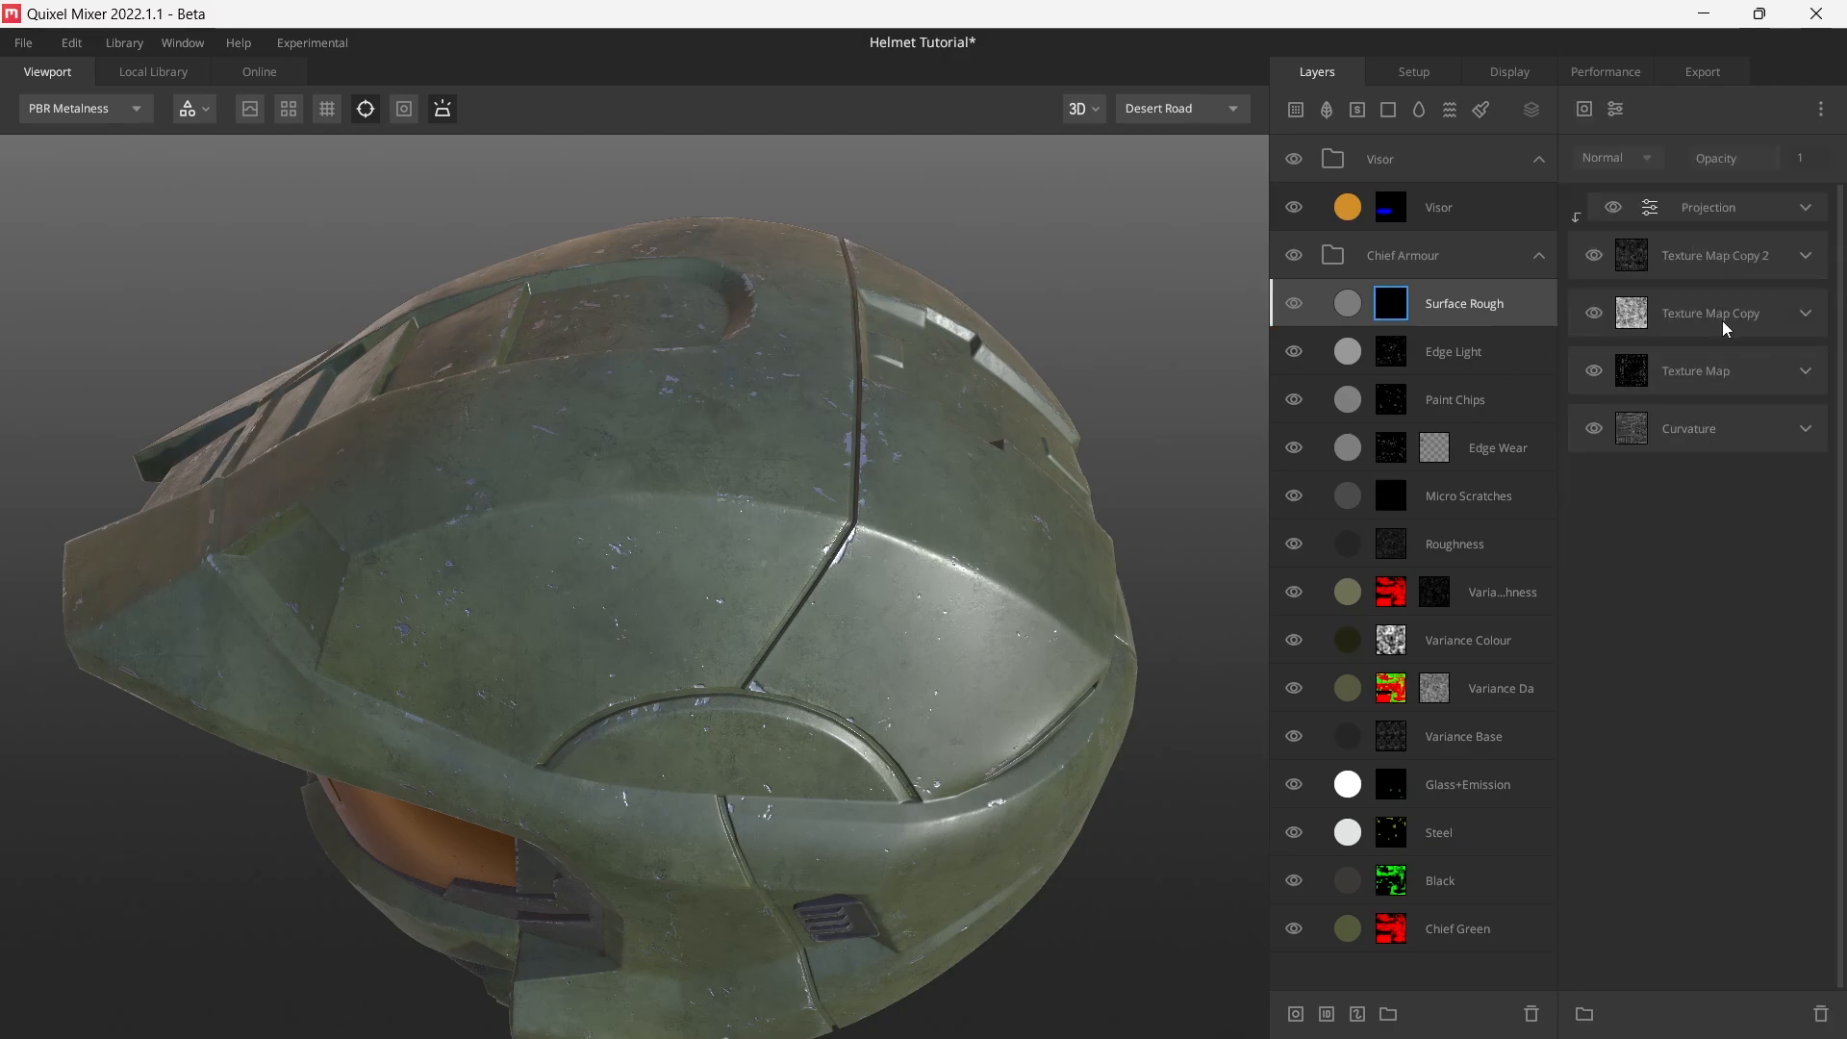
pyautogui.click(1714, 432)
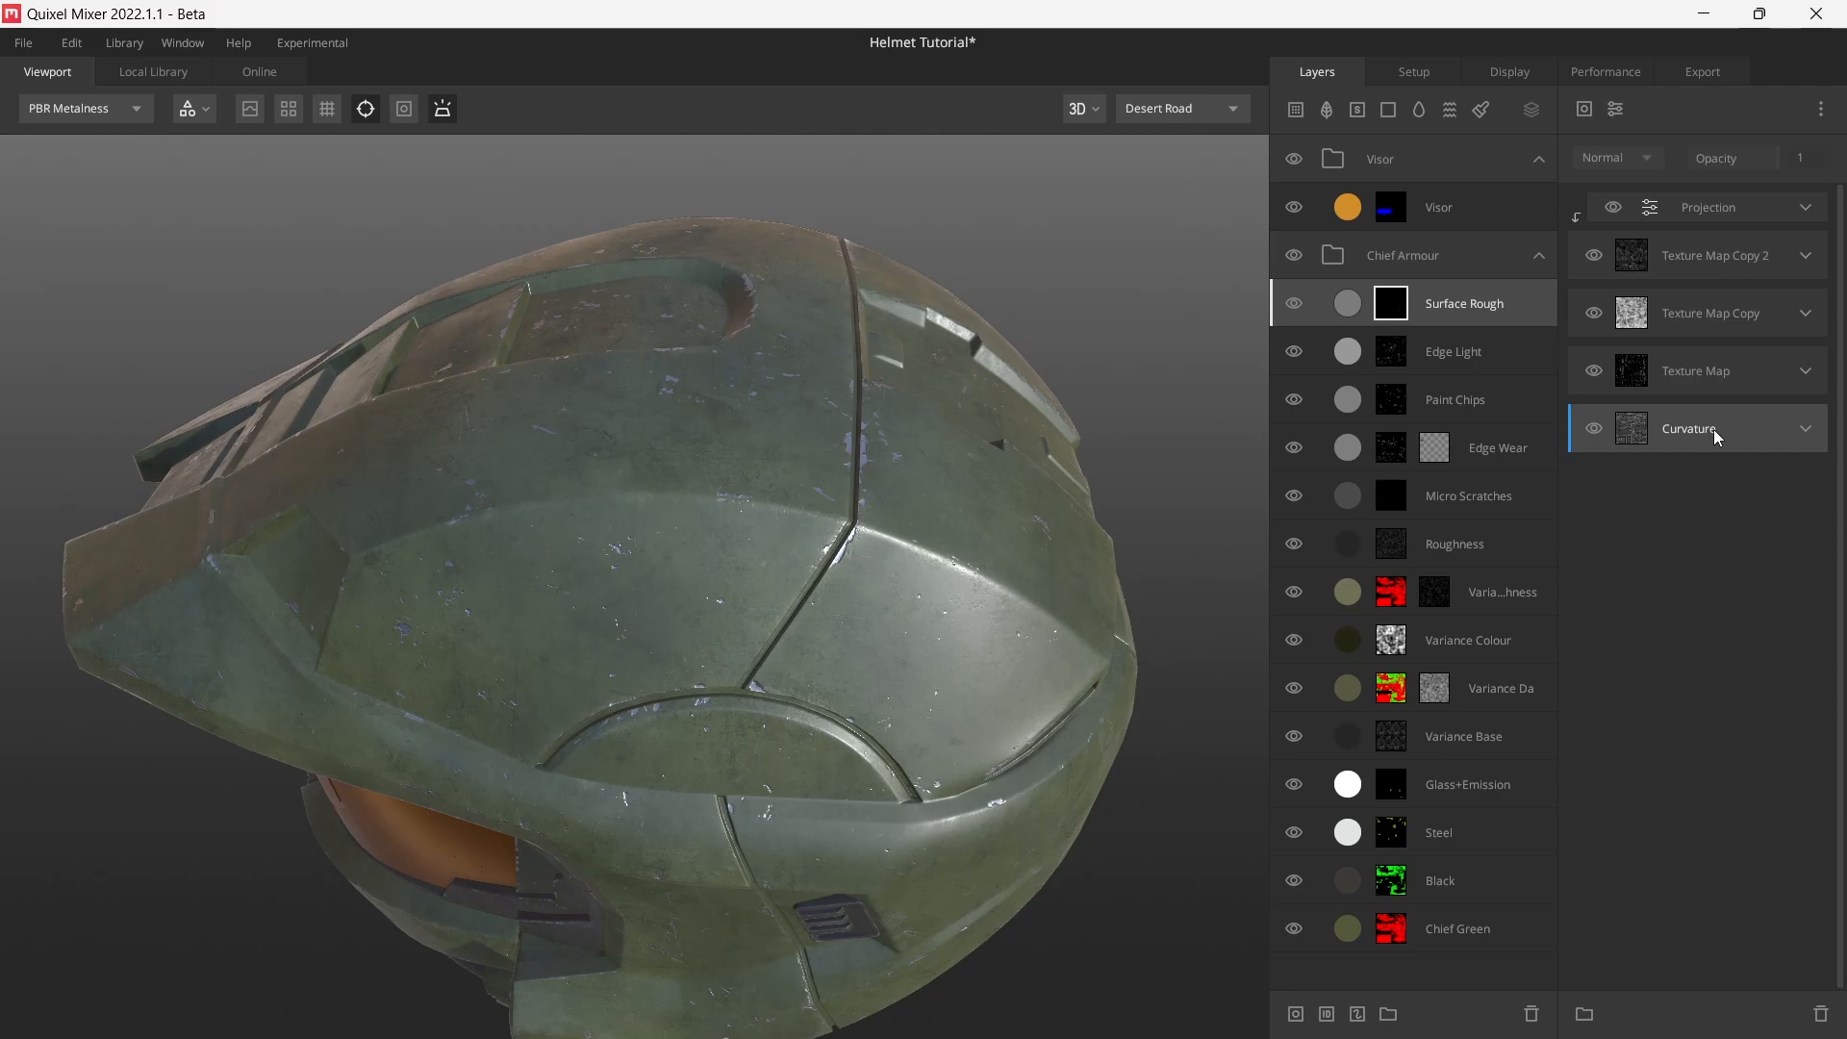
pyautogui.hotkey('ctrl', 'd')
pyautogui.moveTo(1726, 435); pyautogui.dragTo(1707, 195)
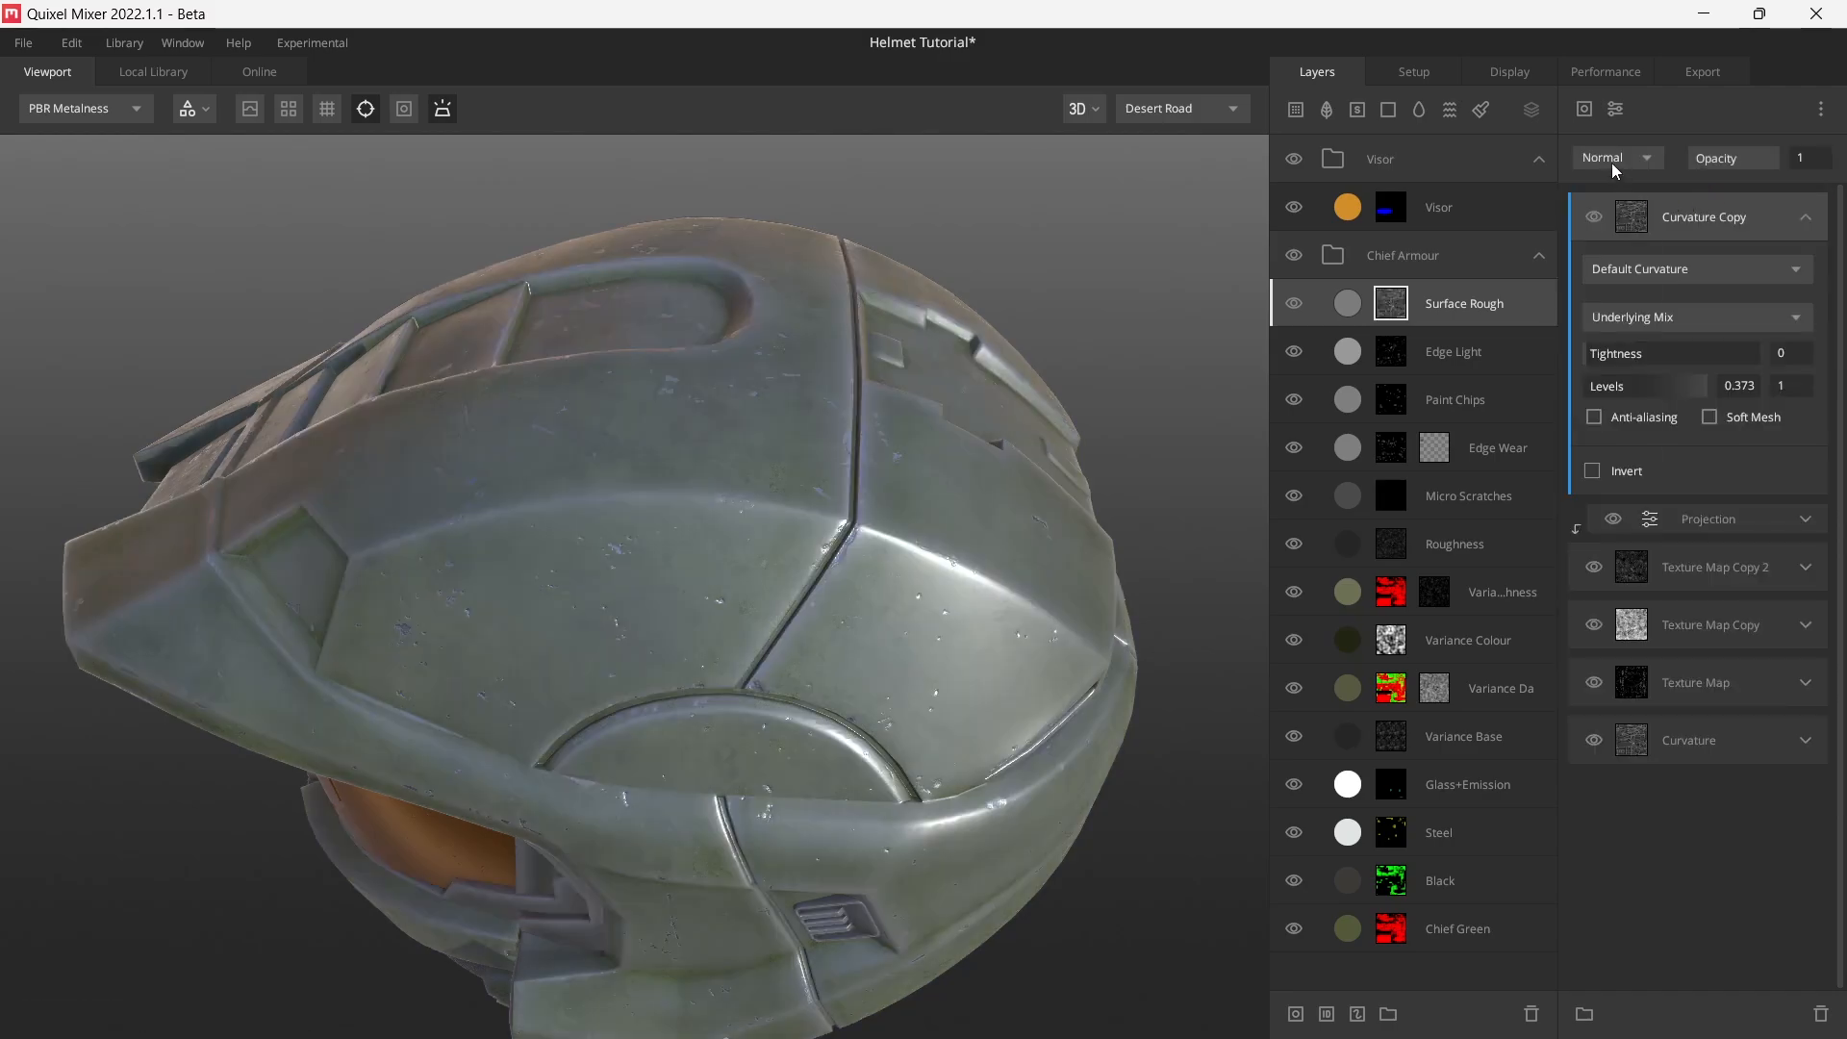
pyautogui.click(1614, 163)
pyautogui.click(1632, 214)
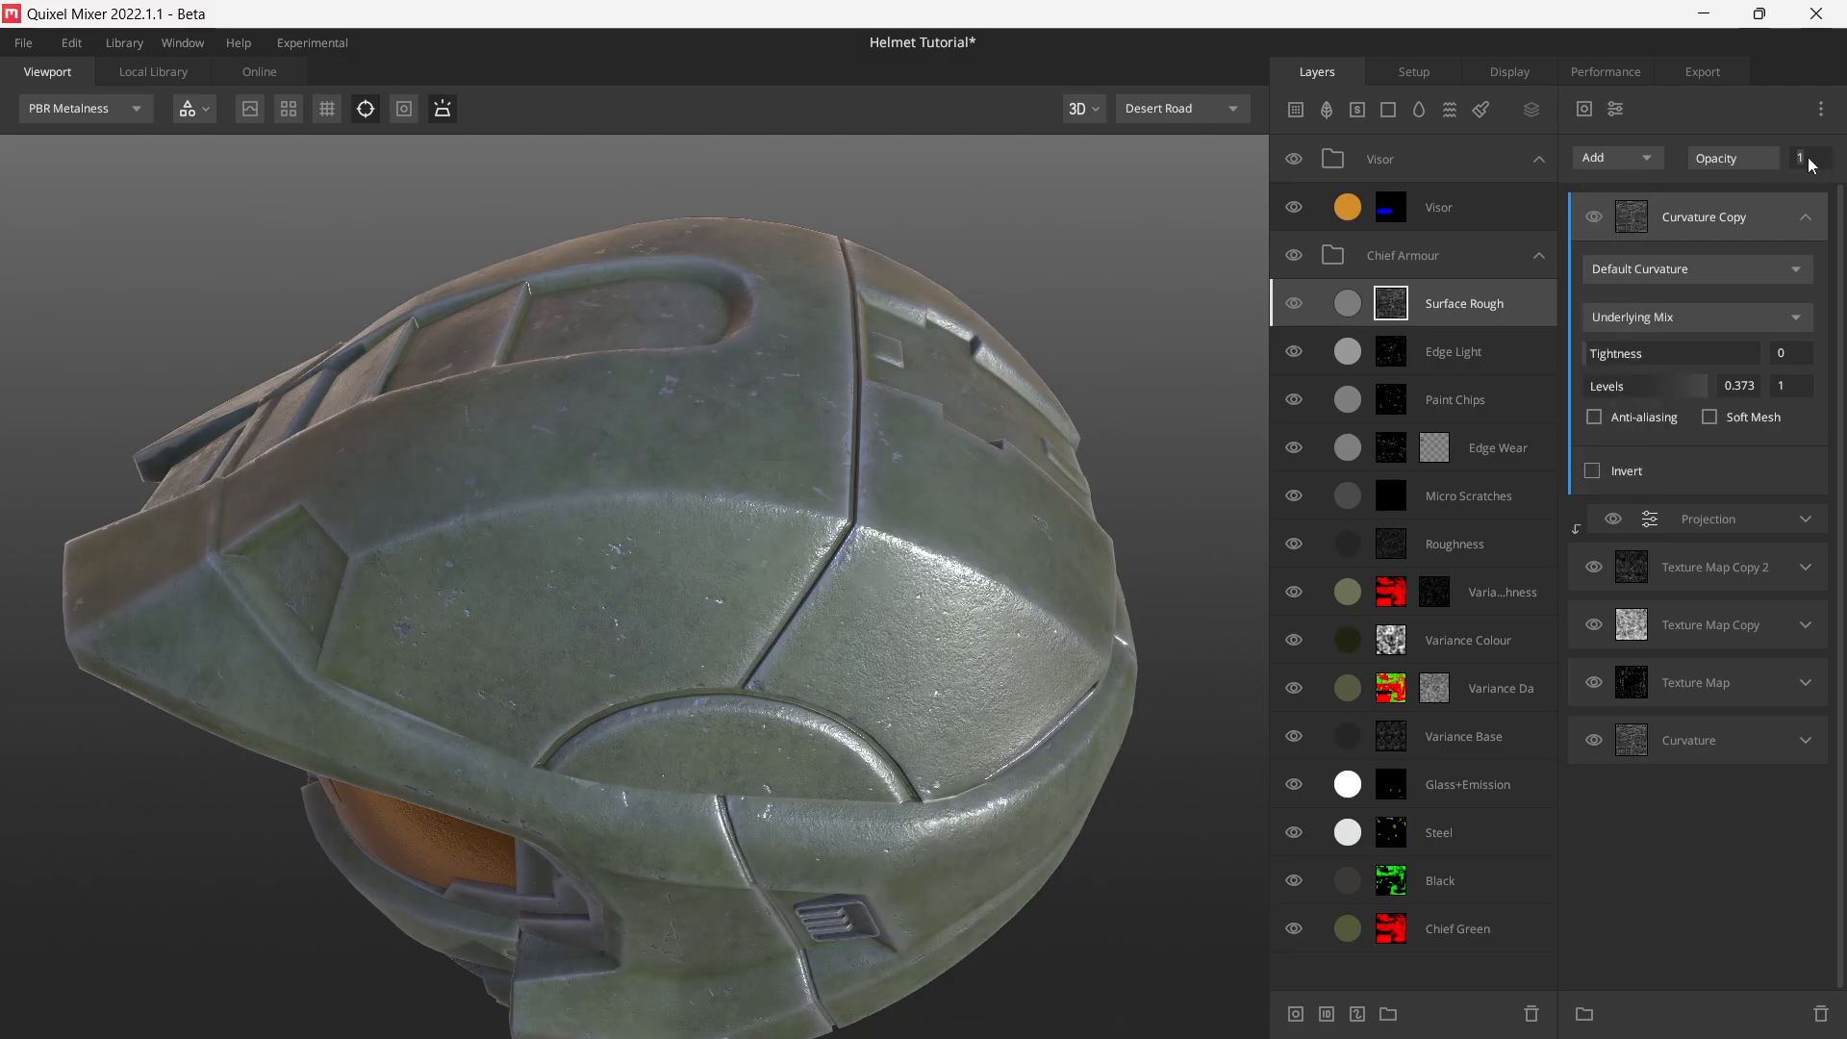
# - Set the Curvature copy's opacity to 0.05 and compare the layer mask with and without it
pyautogui.click(1809, 158)
pyautogui.write('.05')
pyautogui.press('Return')
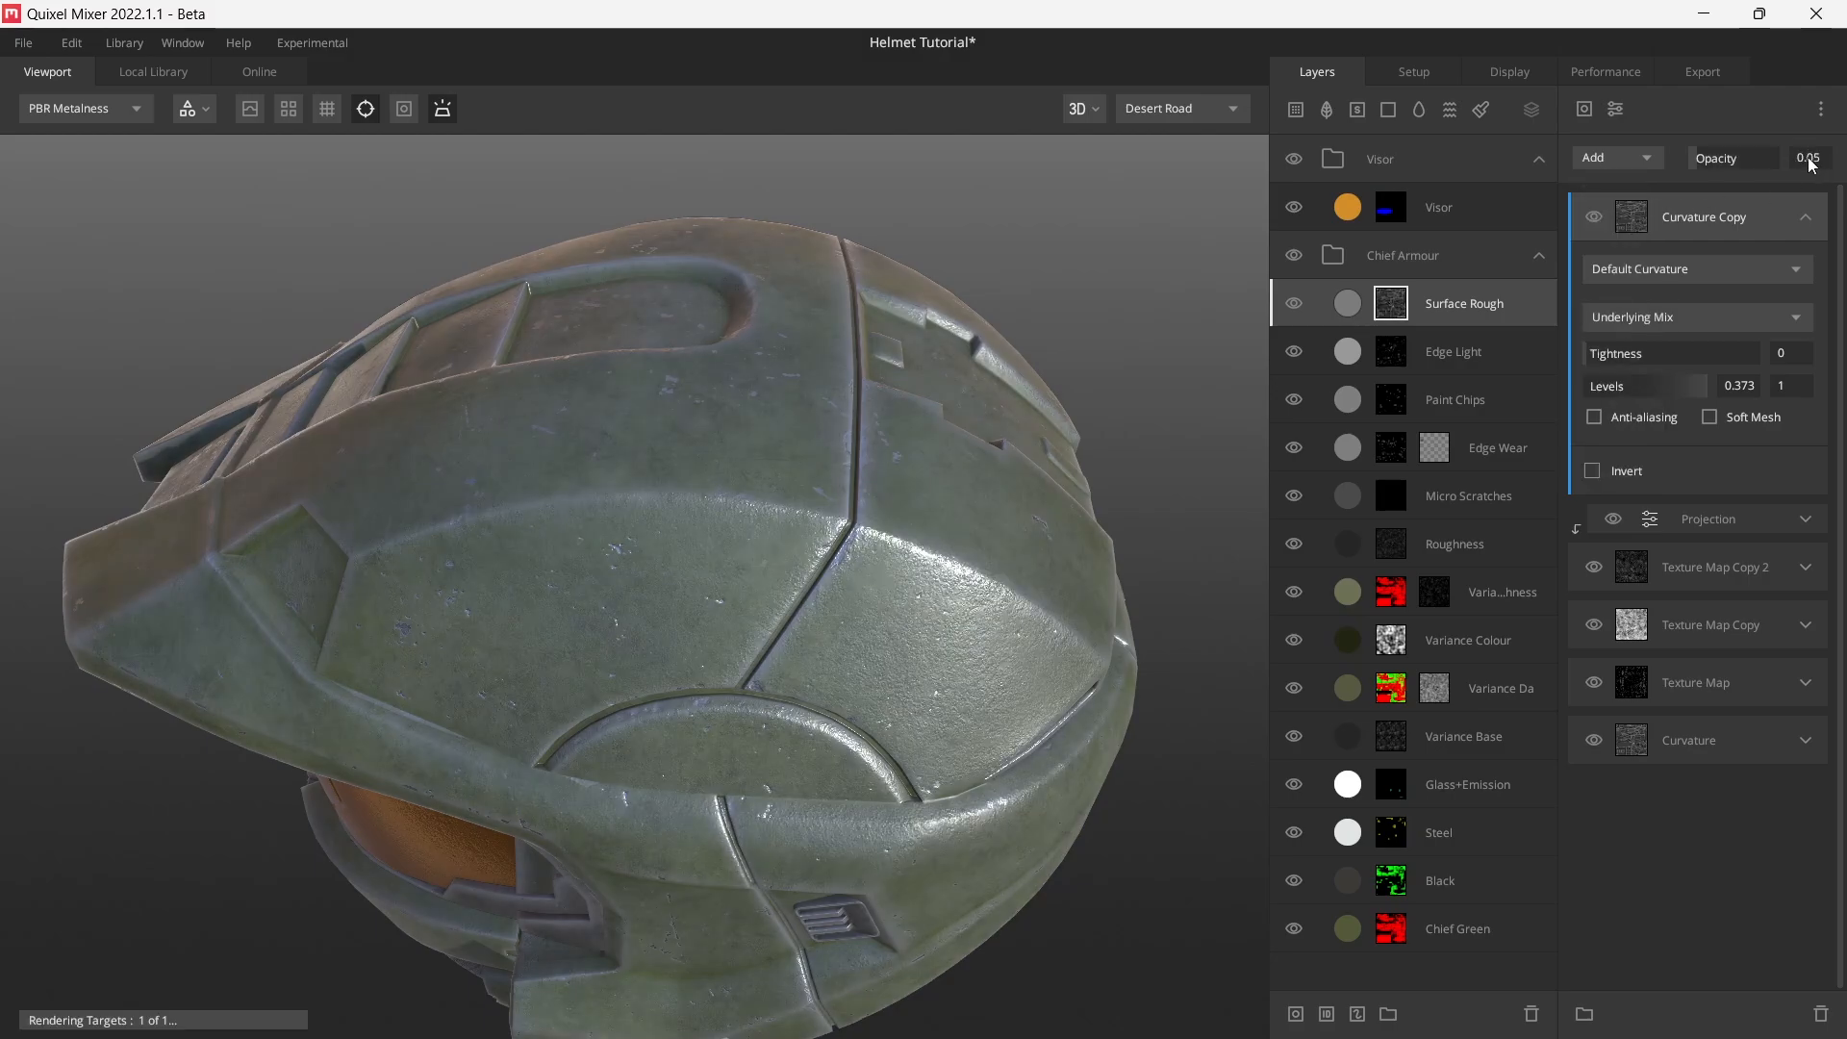
pyautogui.moveTo(991, 465); pyautogui.dragTo(905, 481)
pyautogui.press('m')
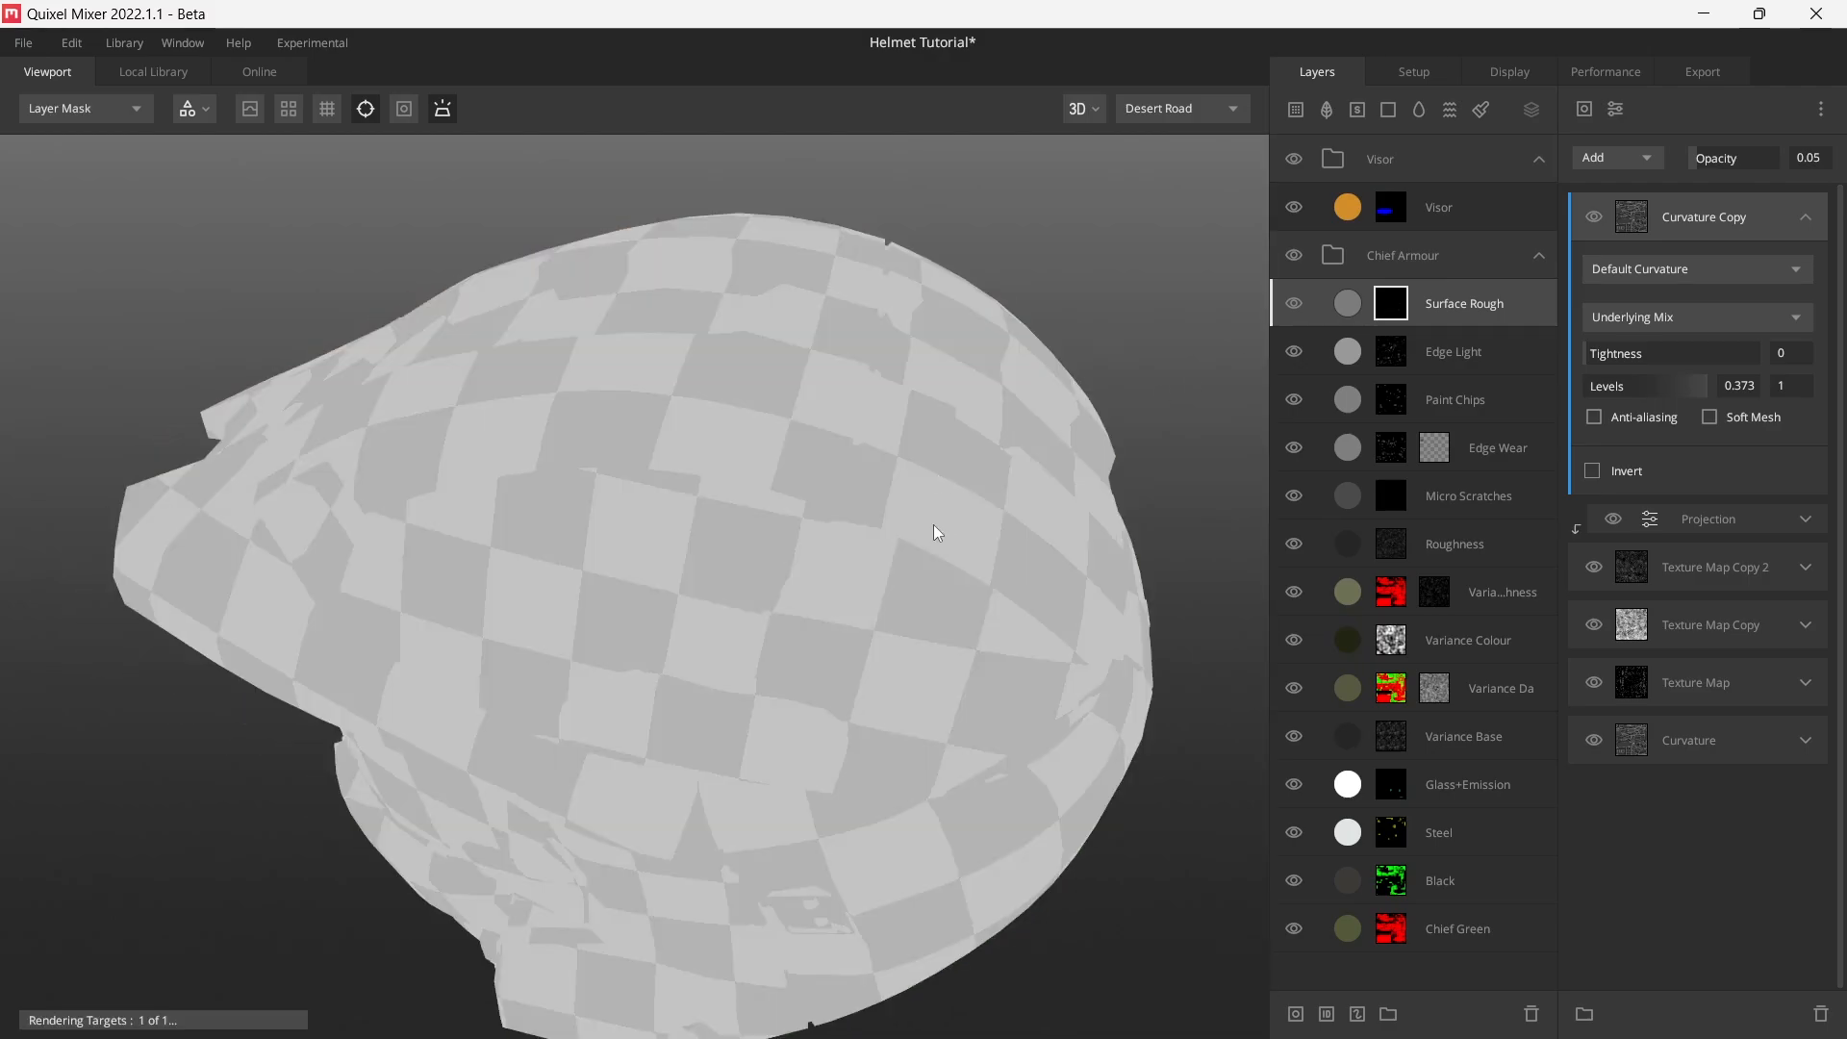
pyautogui.moveTo(837, 550)
pyautogui.mouseDown()
pyautogui.moveTo(875, 576)
pyautogui.moveTo(825, 552)
pyautogui.mouseUp()
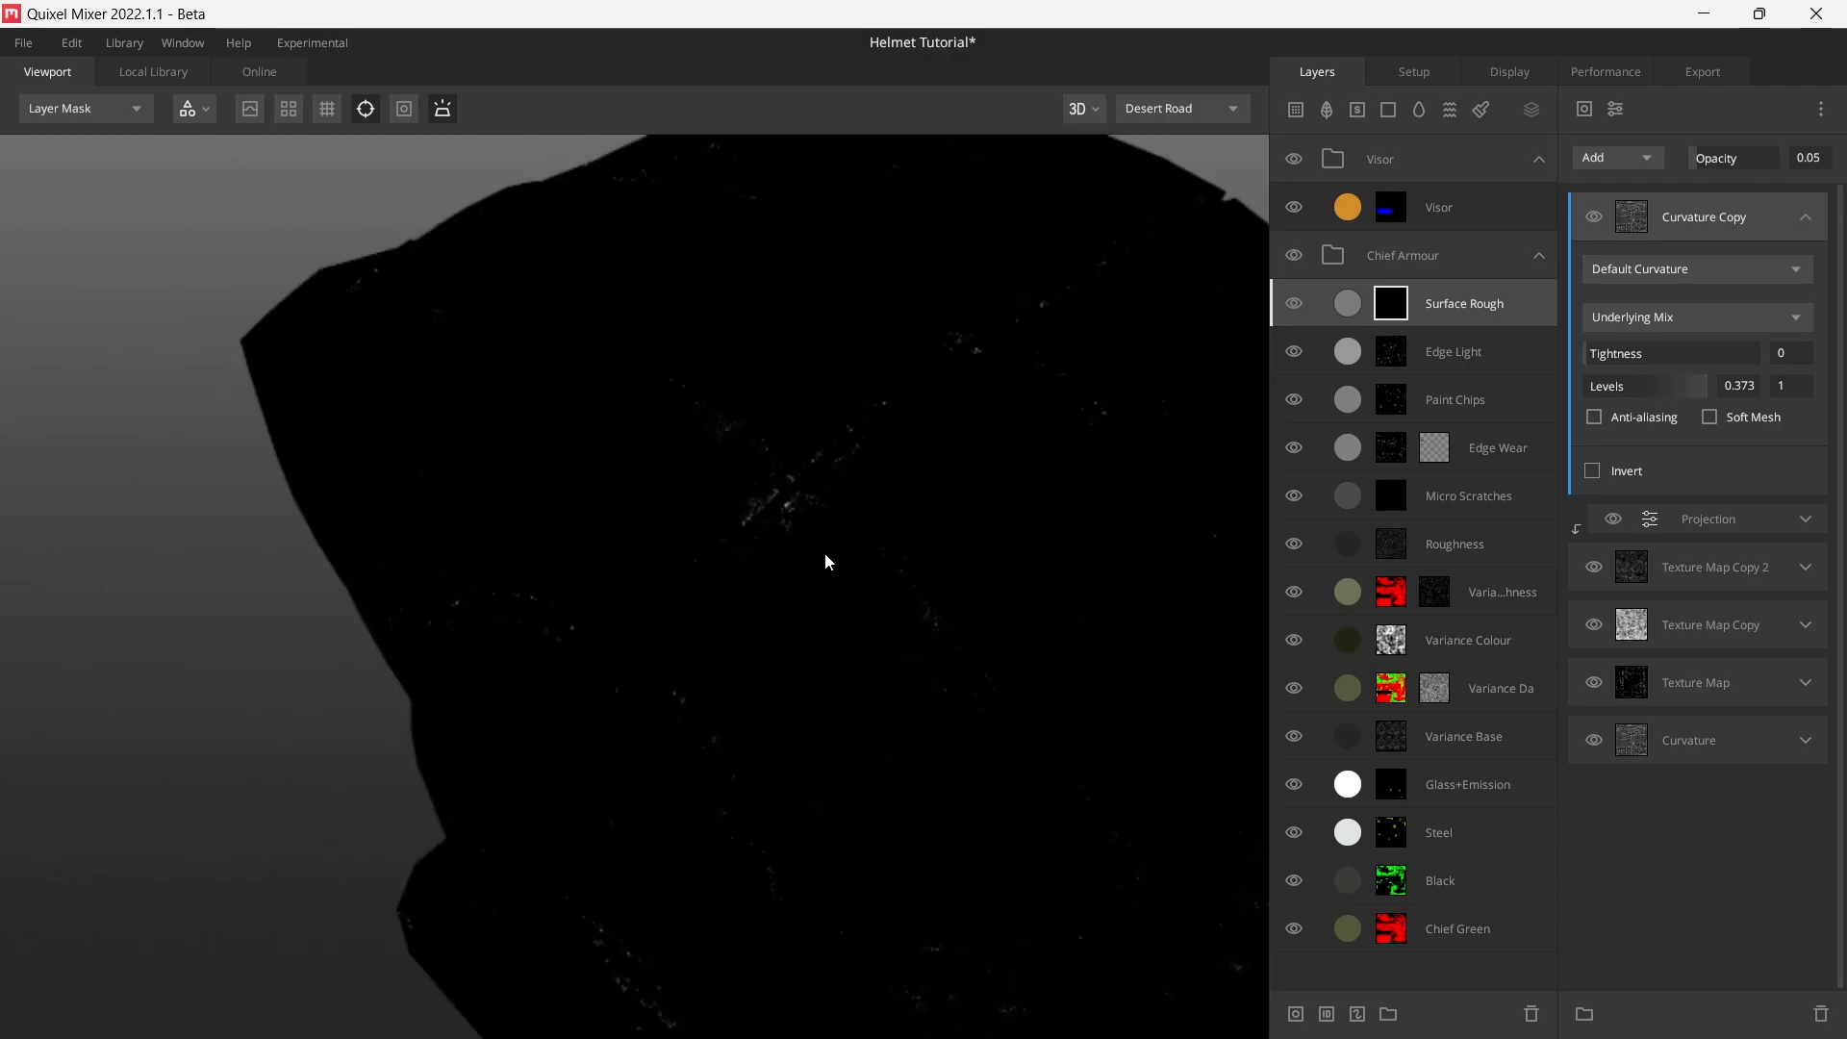
pyautogui.click(1594, 219)
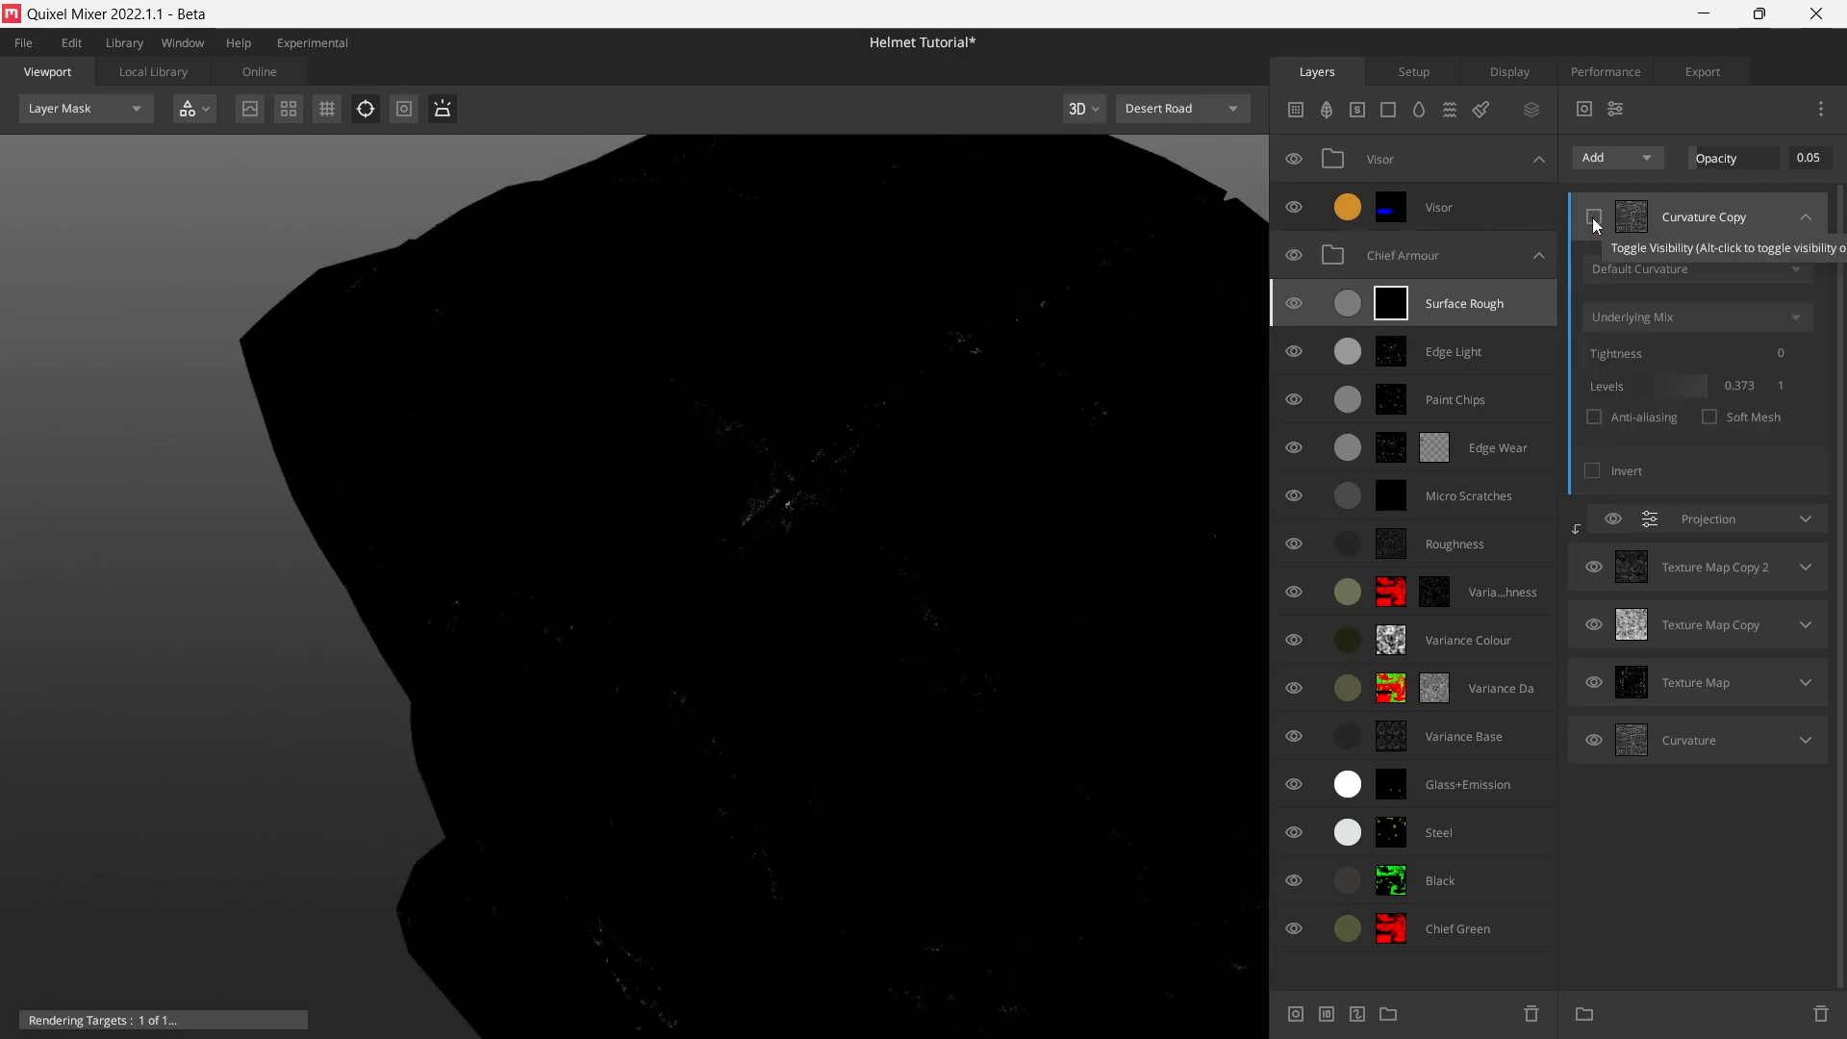
pyautogui.click(1595, 221)
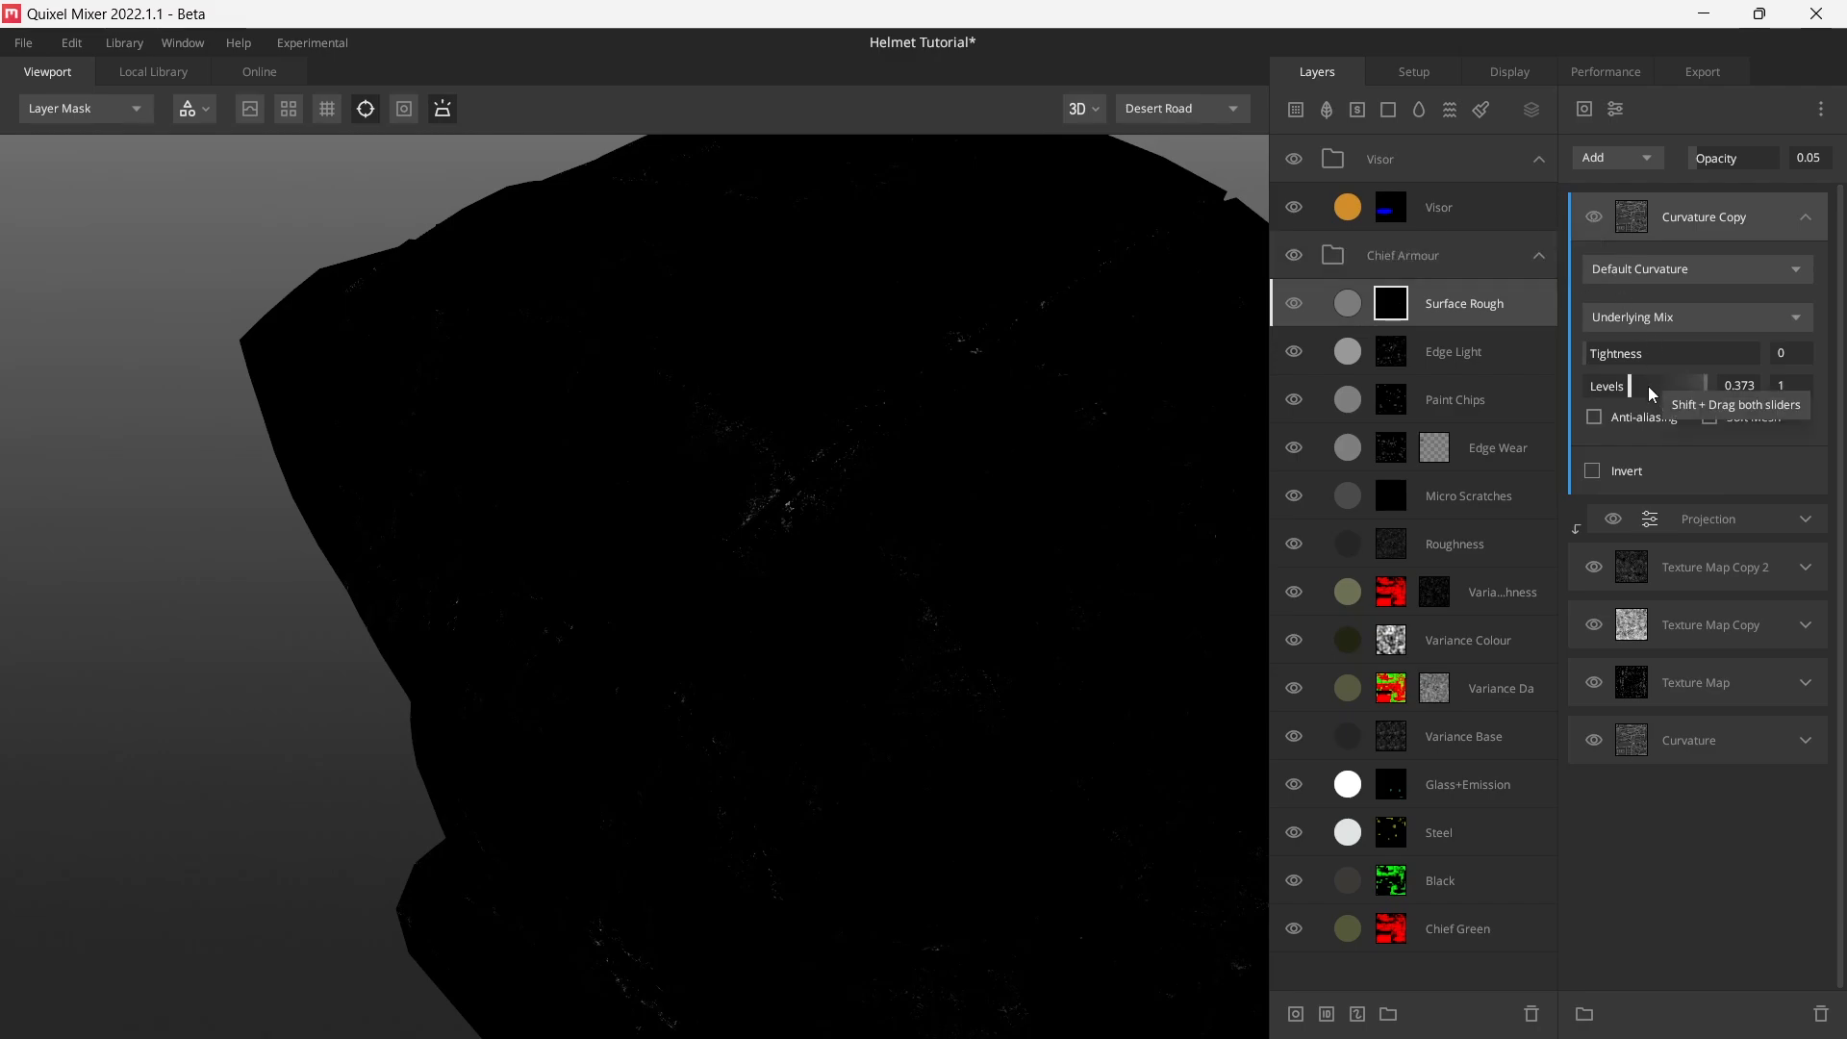
# - Set the Curvature copy's levels to 0.373–0.635 and check the helmet's rear armour
pyautogui.moveTo(1637, 384); pyautogui.dragTo(1558, 386)
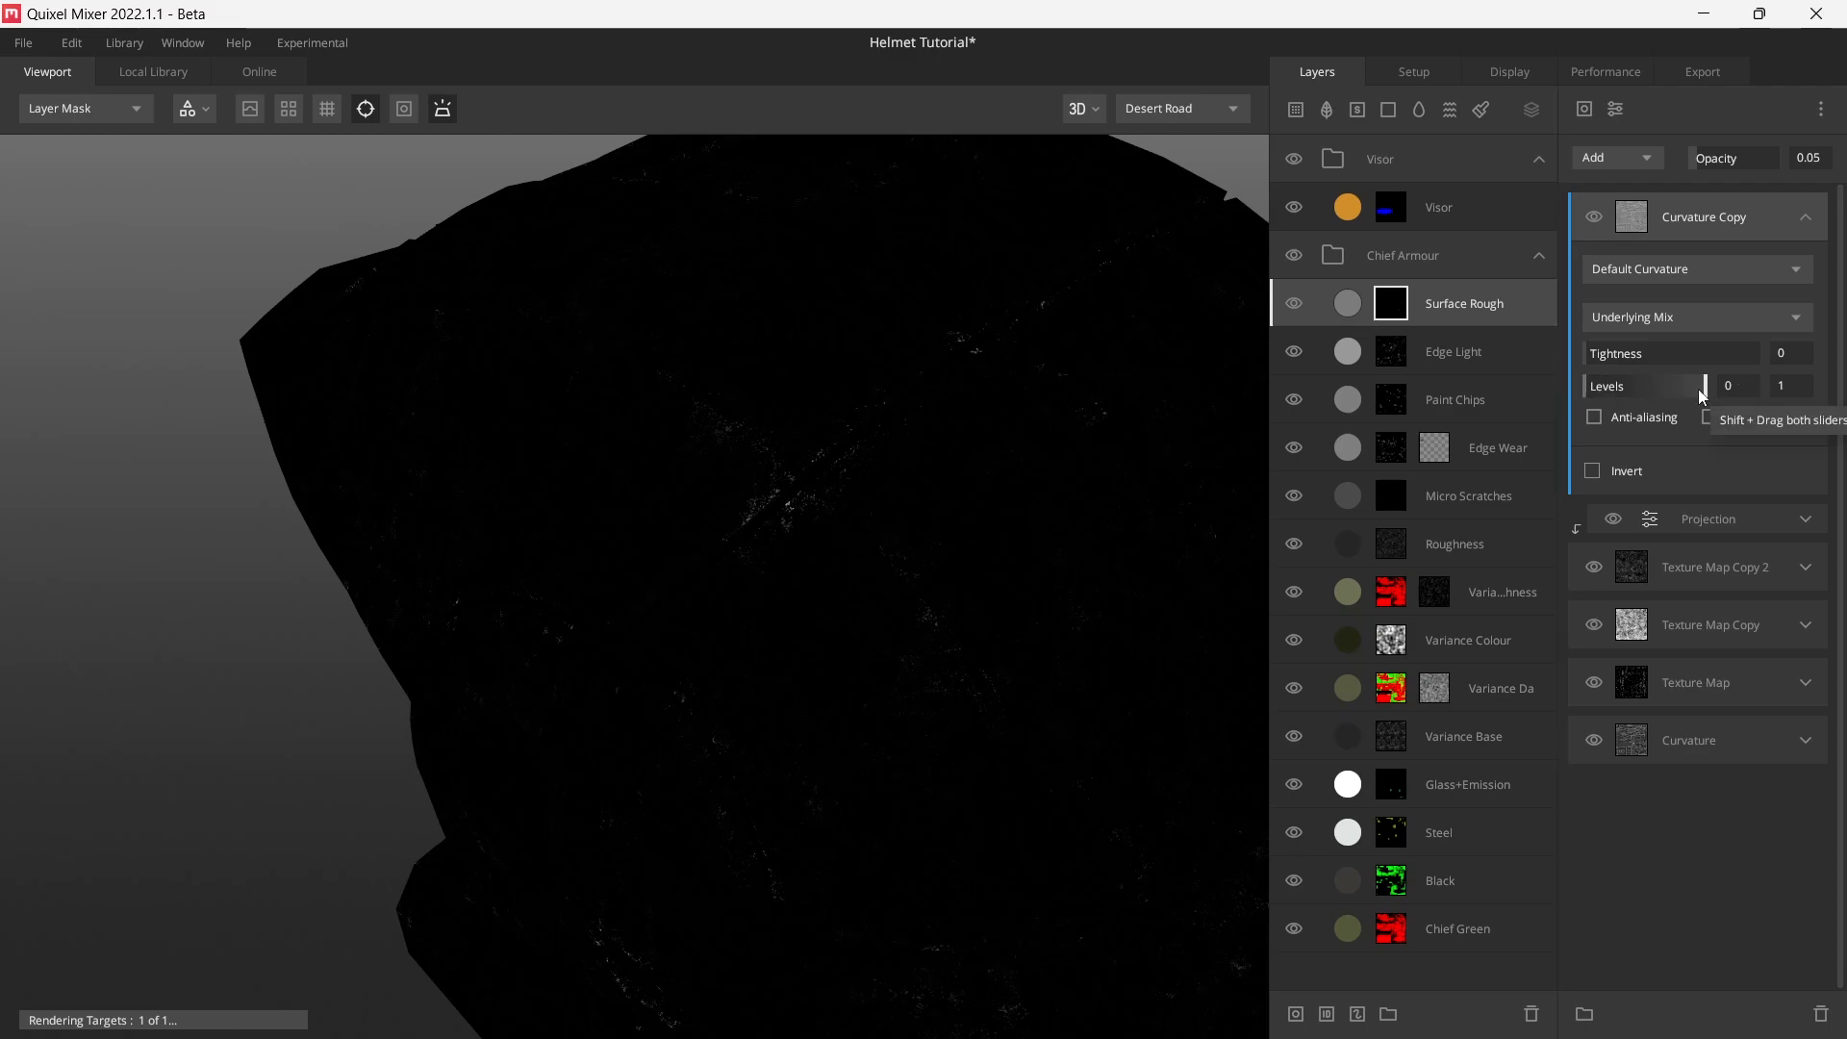
pyautogui.moveTo(1698, 393); pyautogui.dragTo(1630, 389)
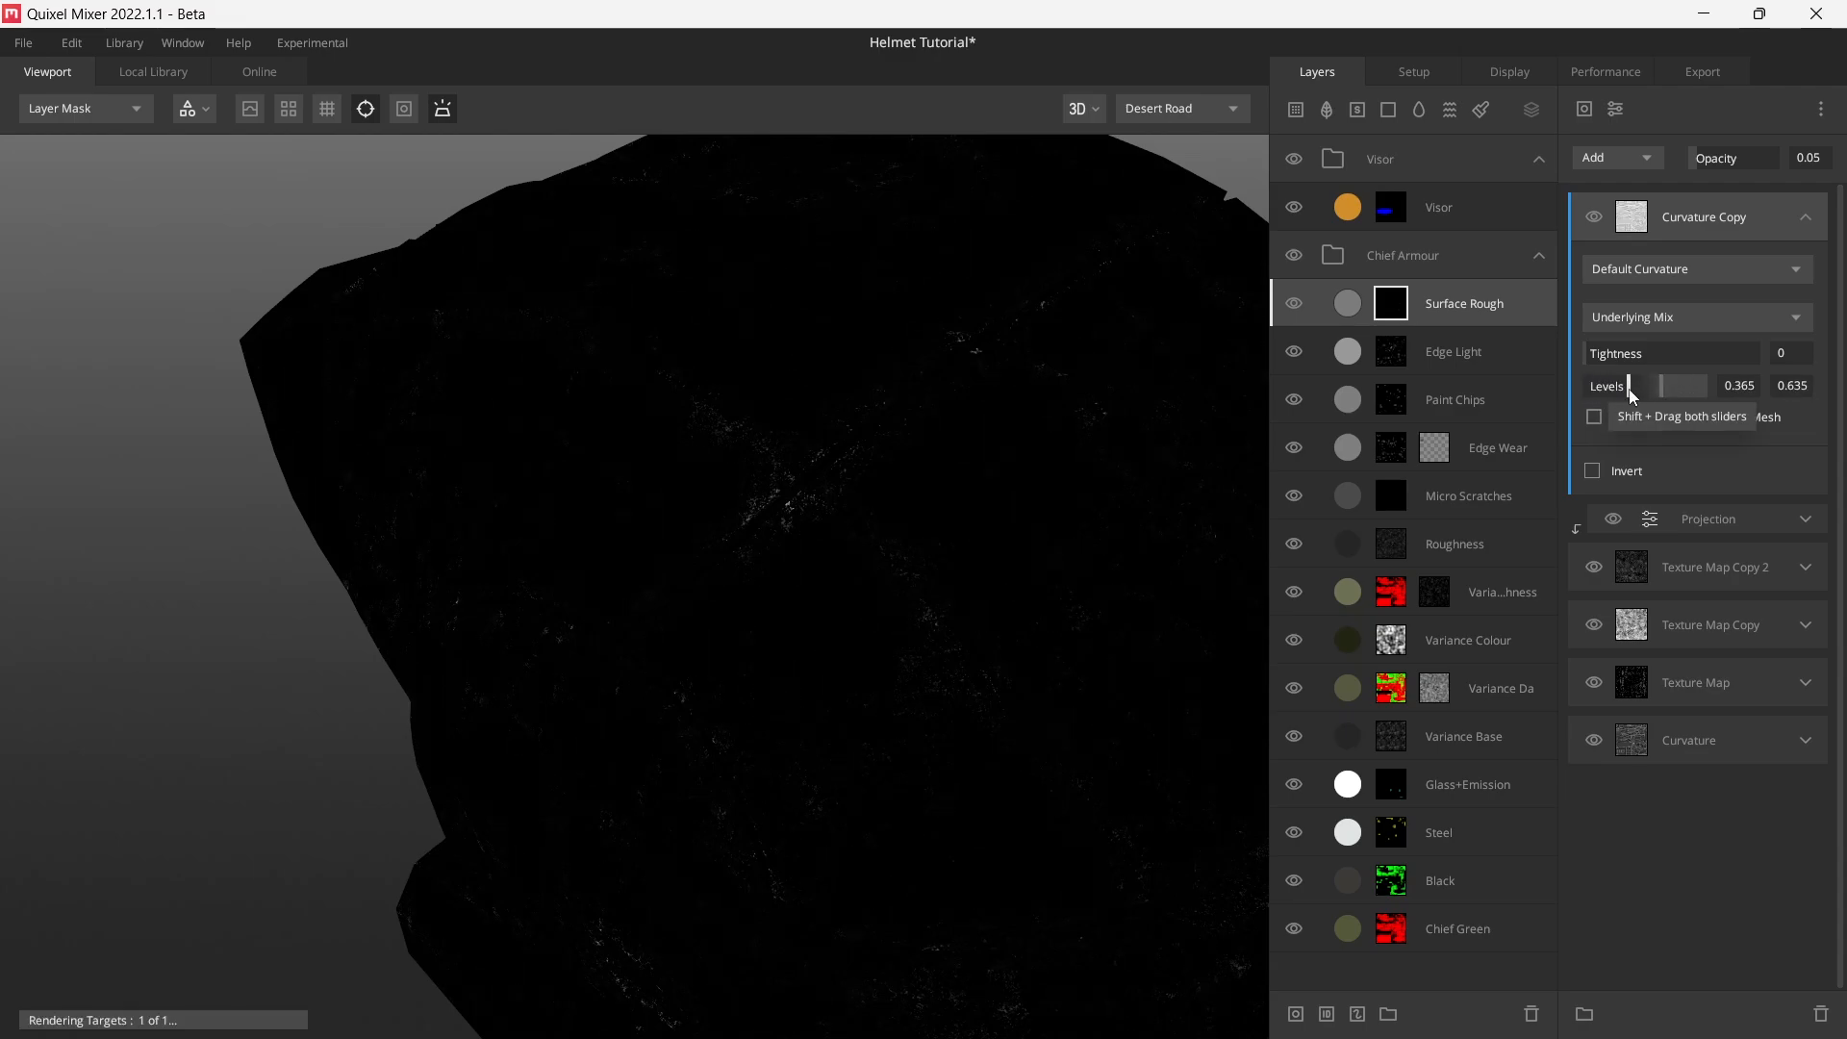
pyautogui.scroll(-5, 811, 535)
pyautogui.keyDown('alt'); pyautogui.moveTo(810, 553); pyautogui.dragTo(970, 533); pyautogui.keyUp('alt')
pyautogui.keyDown('alt'); pyautogui.moveTo(869, 575); pyautogui.dragTo(874, 677); pyautogui.keyUp('alt')
pyautogui.scroll(6, 816, 680)
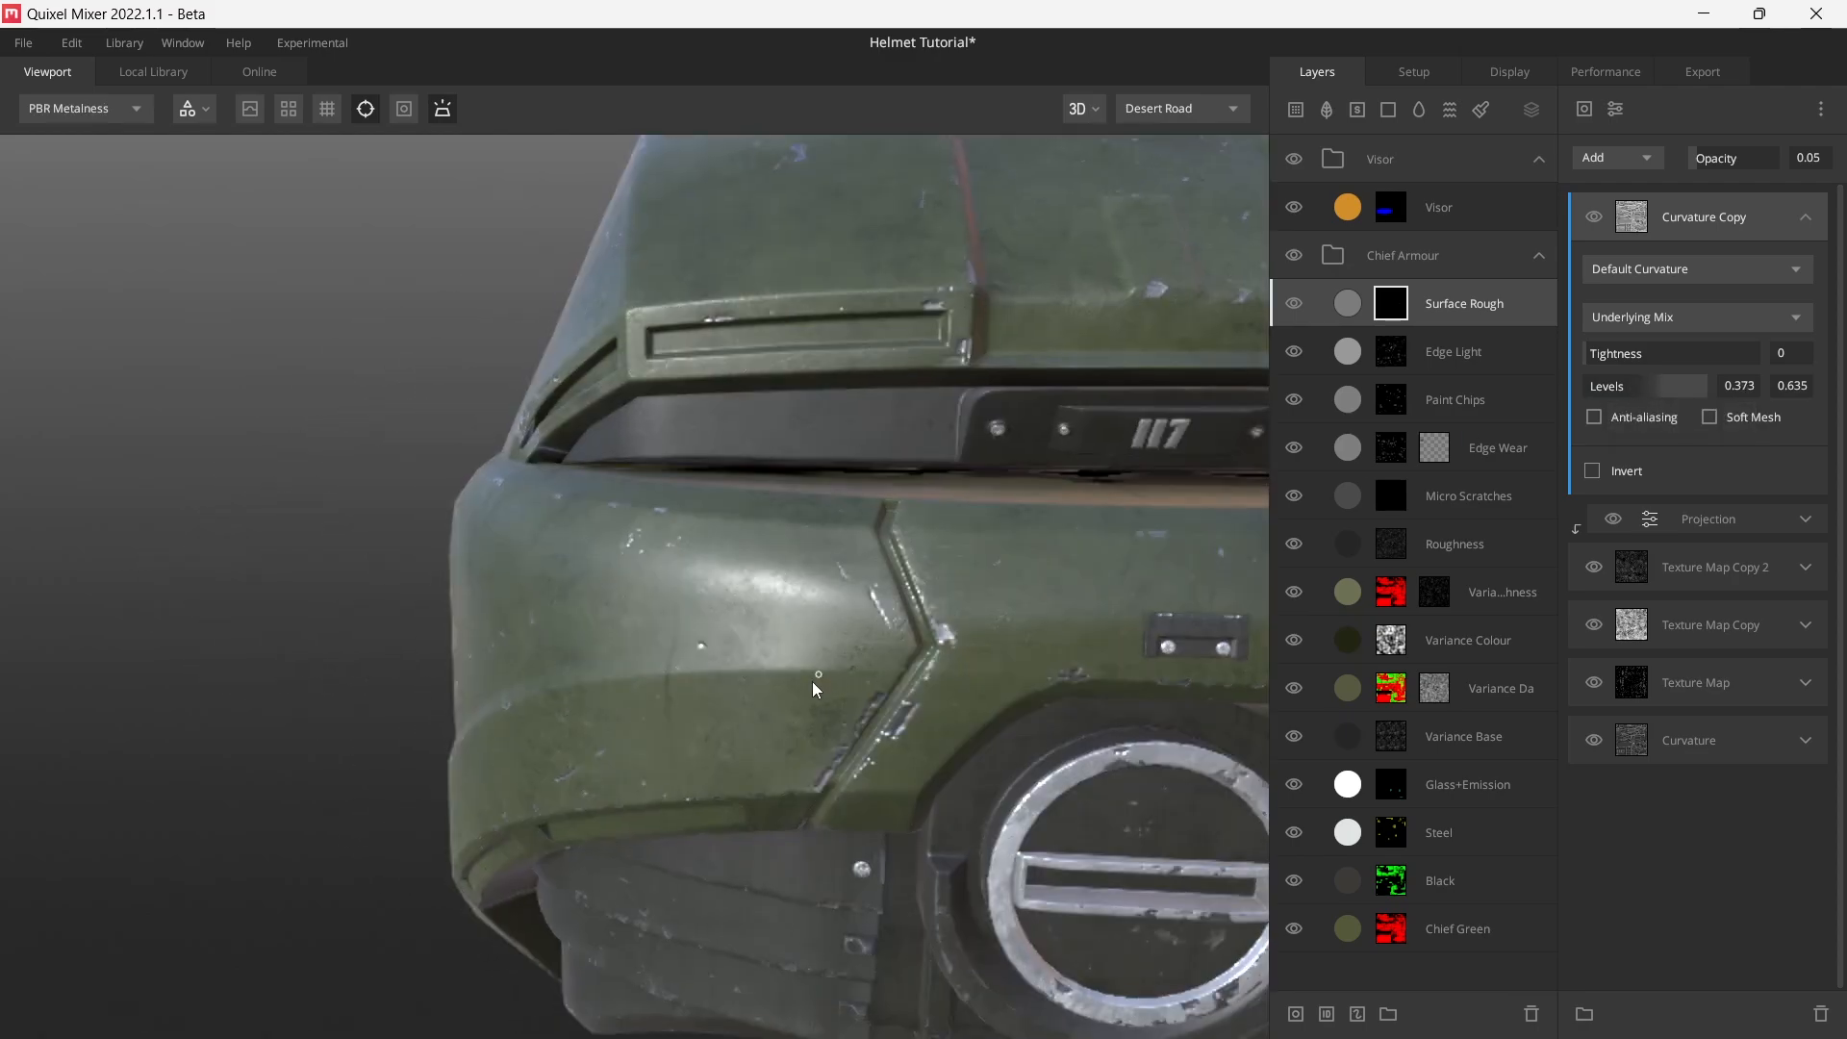
# - Examine the armour in albedo, shaded and layer mask views, comparing it with and without the Surface Rough layer
pyautogui.press('c')
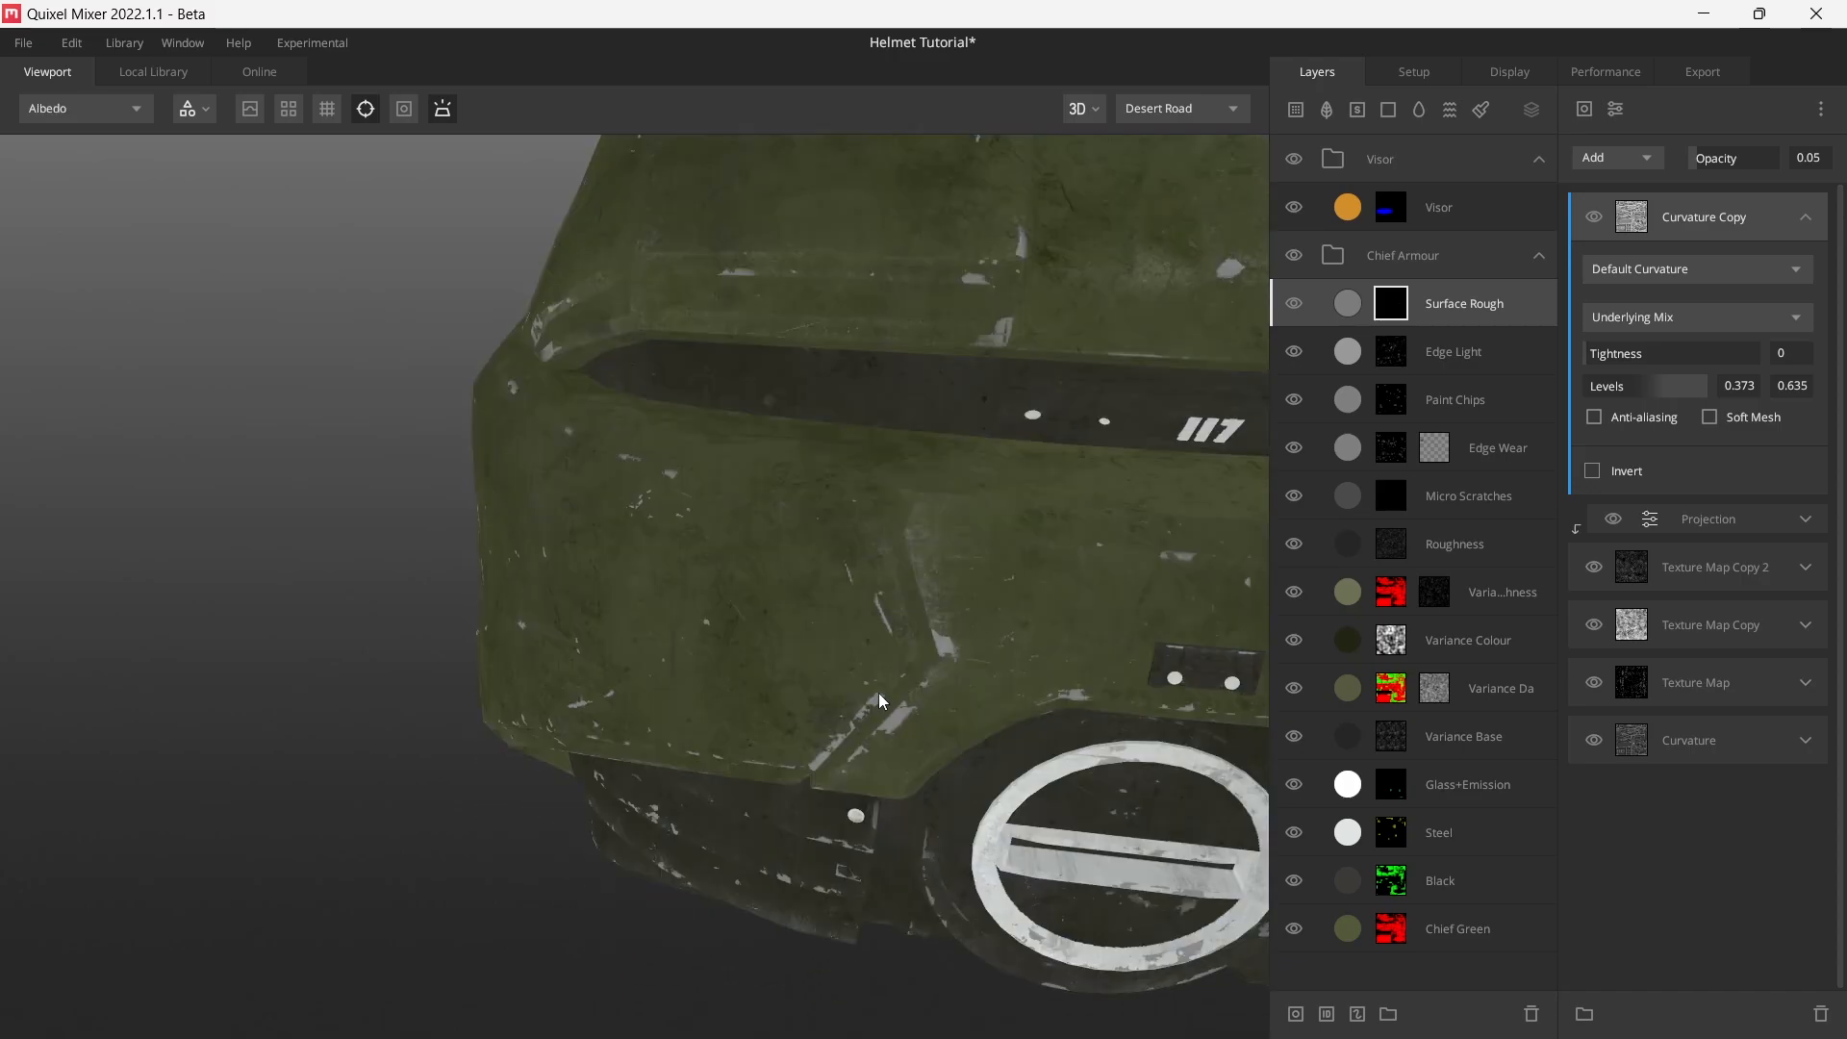
pyautogui.press('c')
pyautogui.scroll(-3, 880, 693)
pyautogui.keyDown('alt'); pyautogui.moveTo(879, 693); pyautogui.dragTo(696, 721); pyautogui.keyUp('alt')
pyautogui.click(1294, 306)
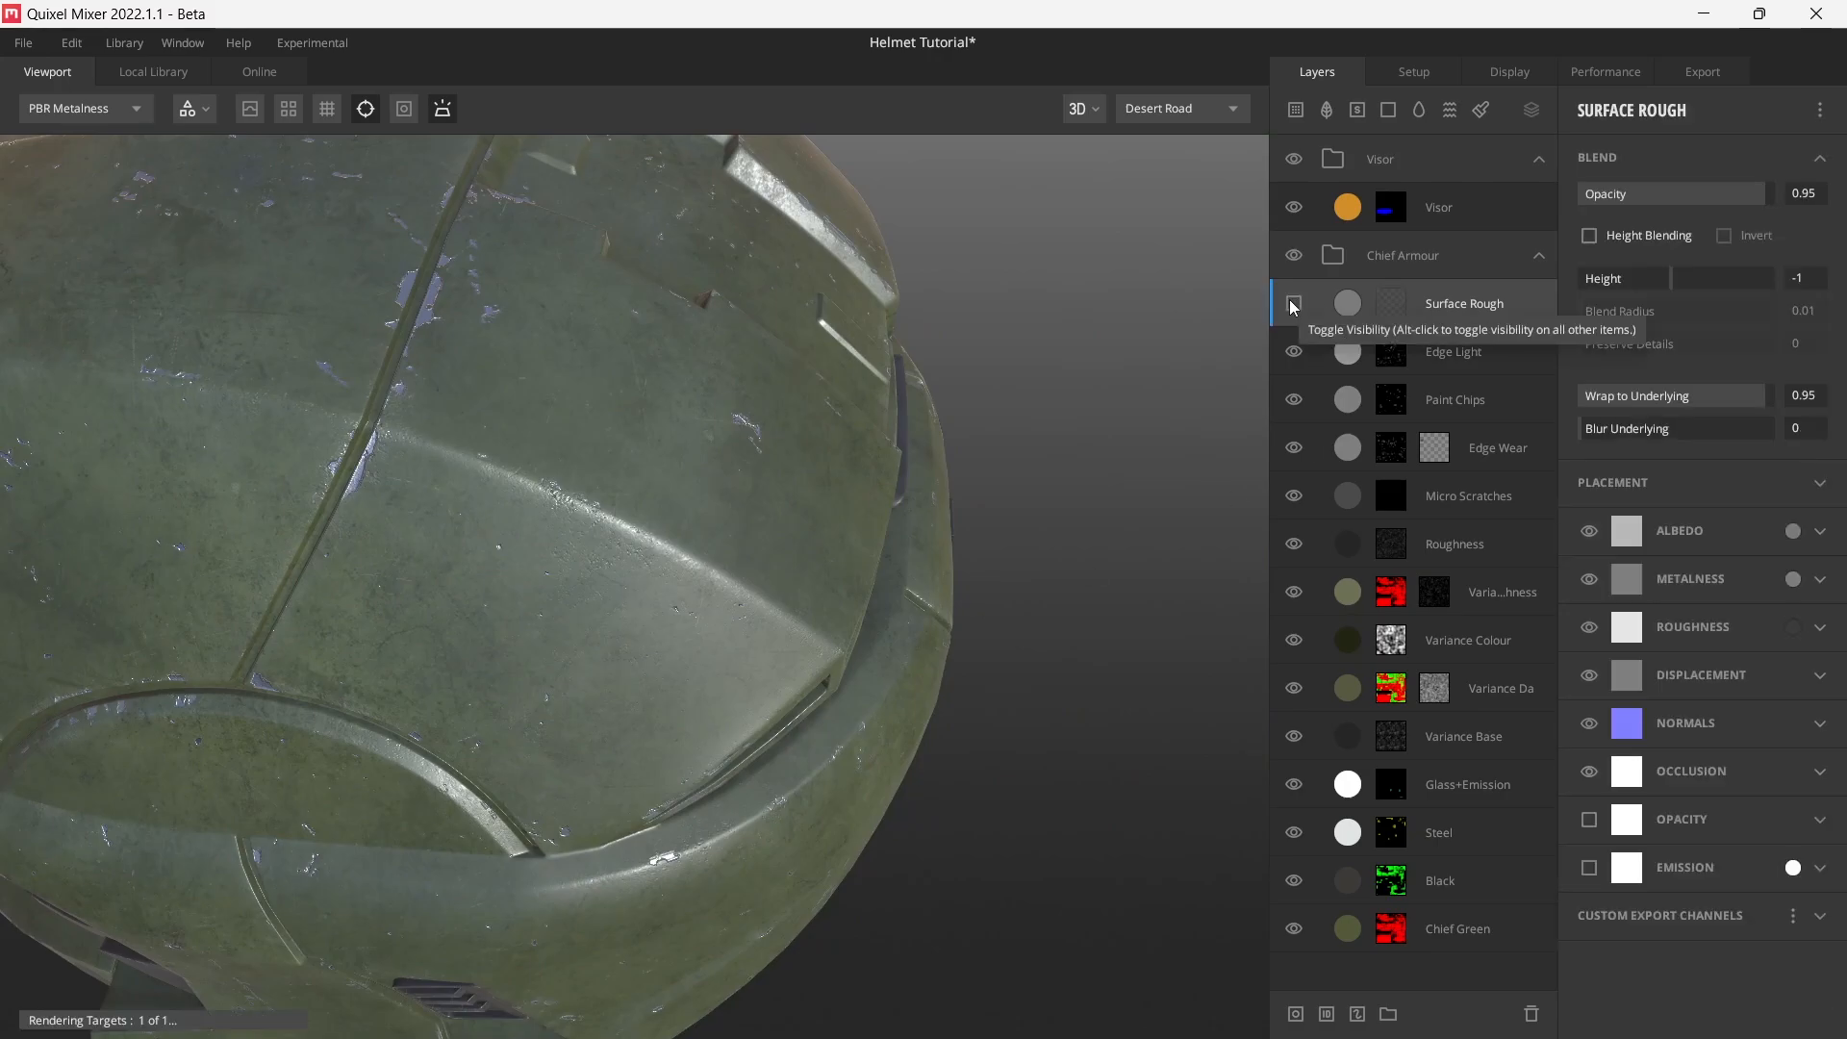
pyautogui.keyDown('alt'); pyautogui.moveTo(546, 632); pyautogui.dragTo(720, 633); pyautogui.keyUp('alt')
pyautogui.press('c')
pyautogui.press('m')
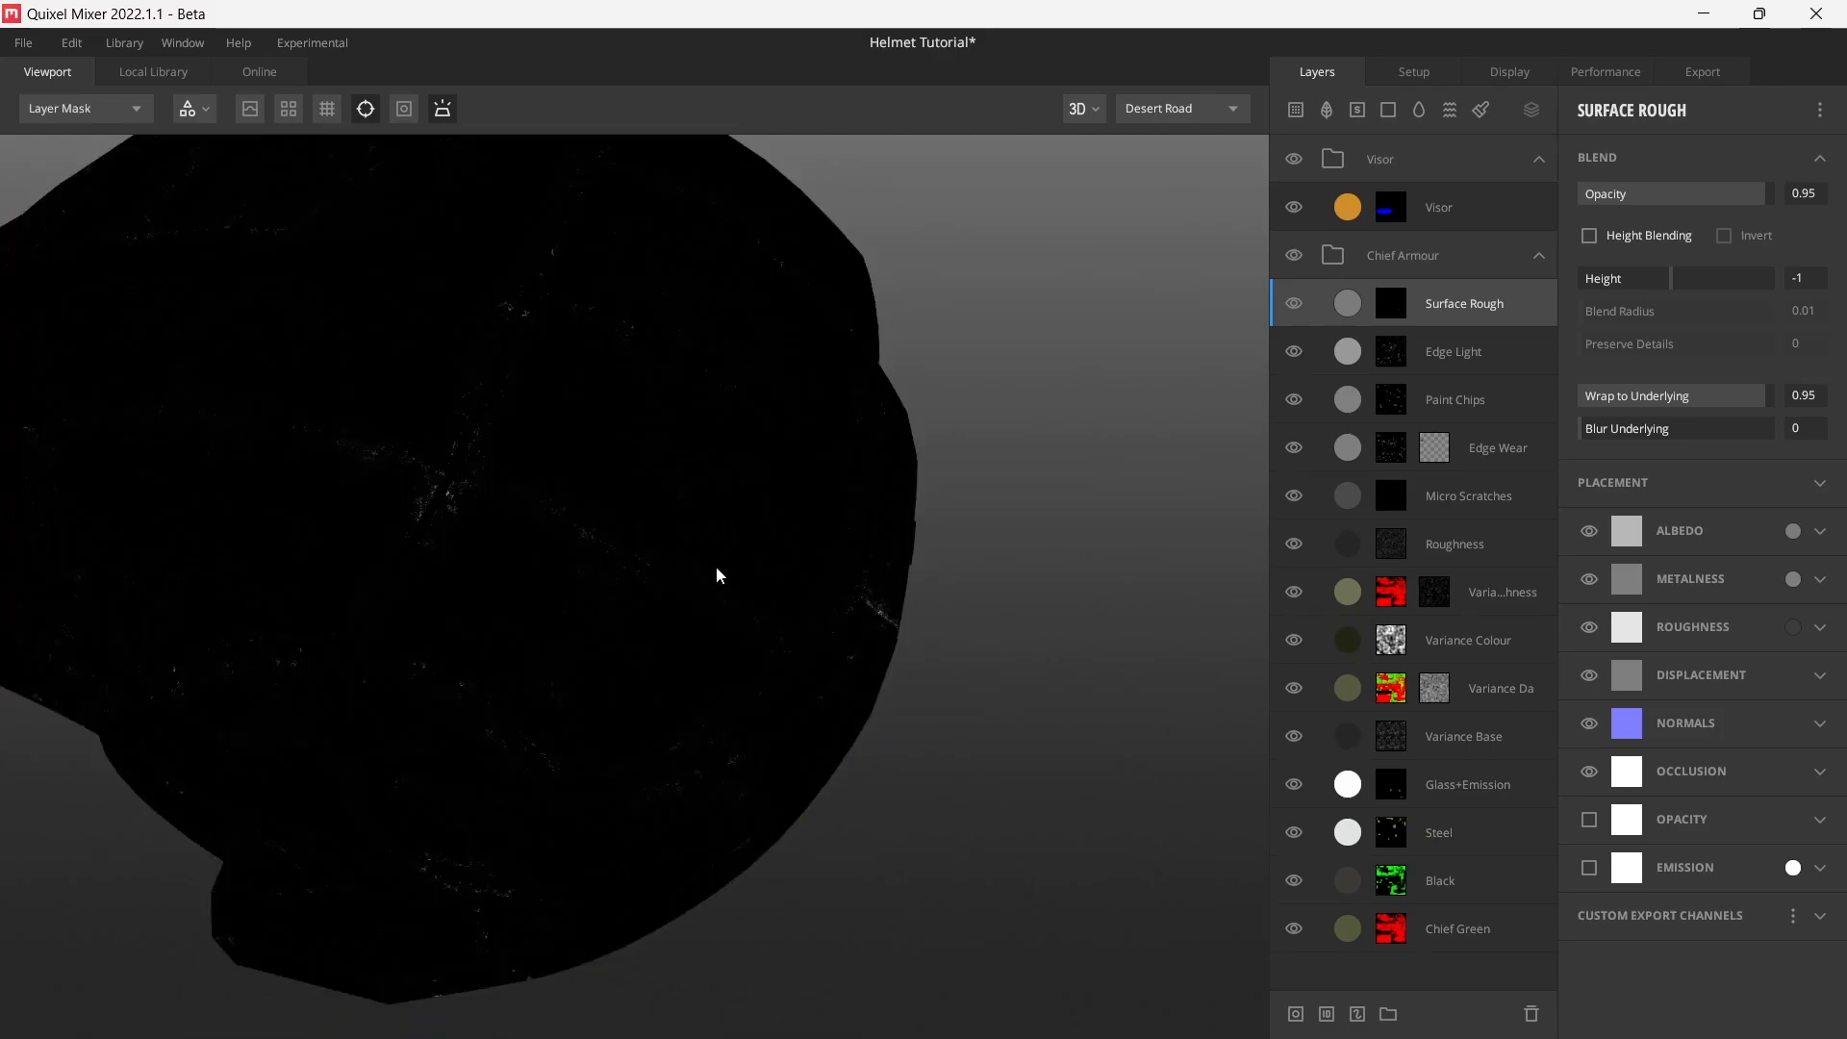
# - Lower the Curvature copy's levels minimum to 0.071 and check the shaded upper armour up close
pyautogui.click(1389, 298)
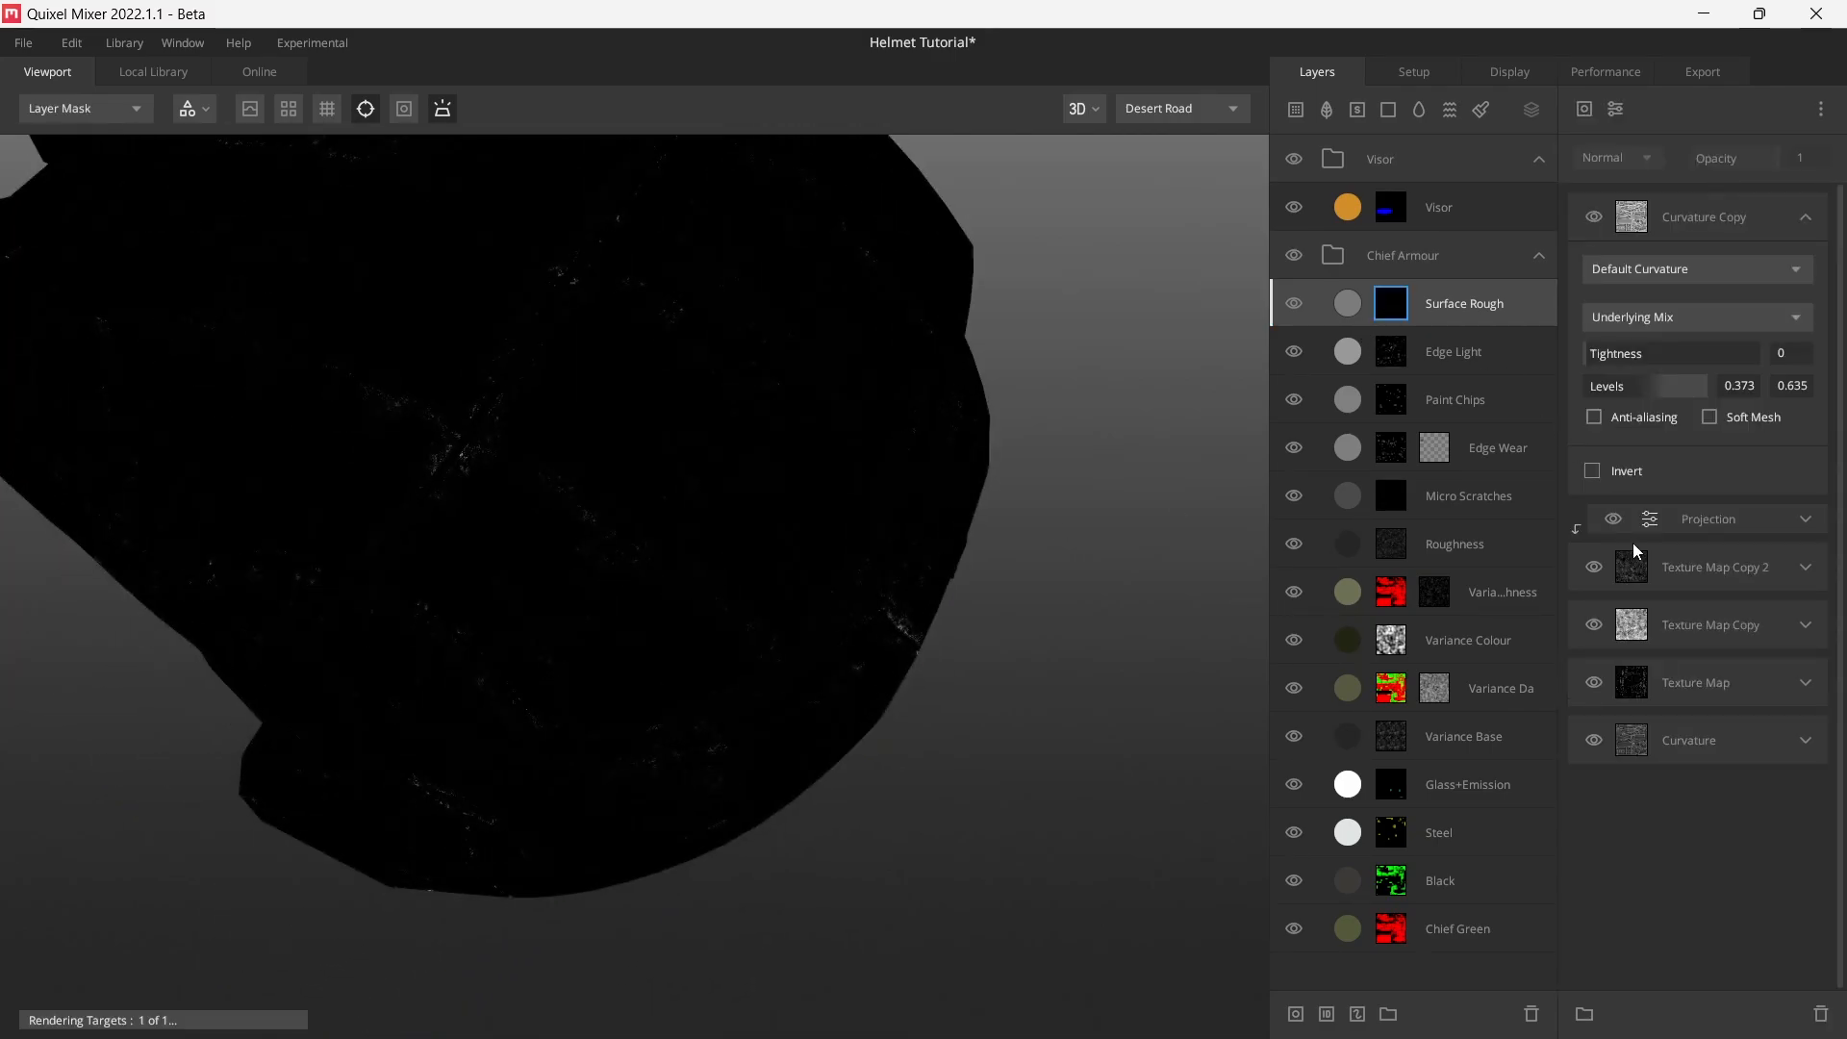
pyautogui.moveTo(1624, 386); pyautogui.dragTo(1594, 385)
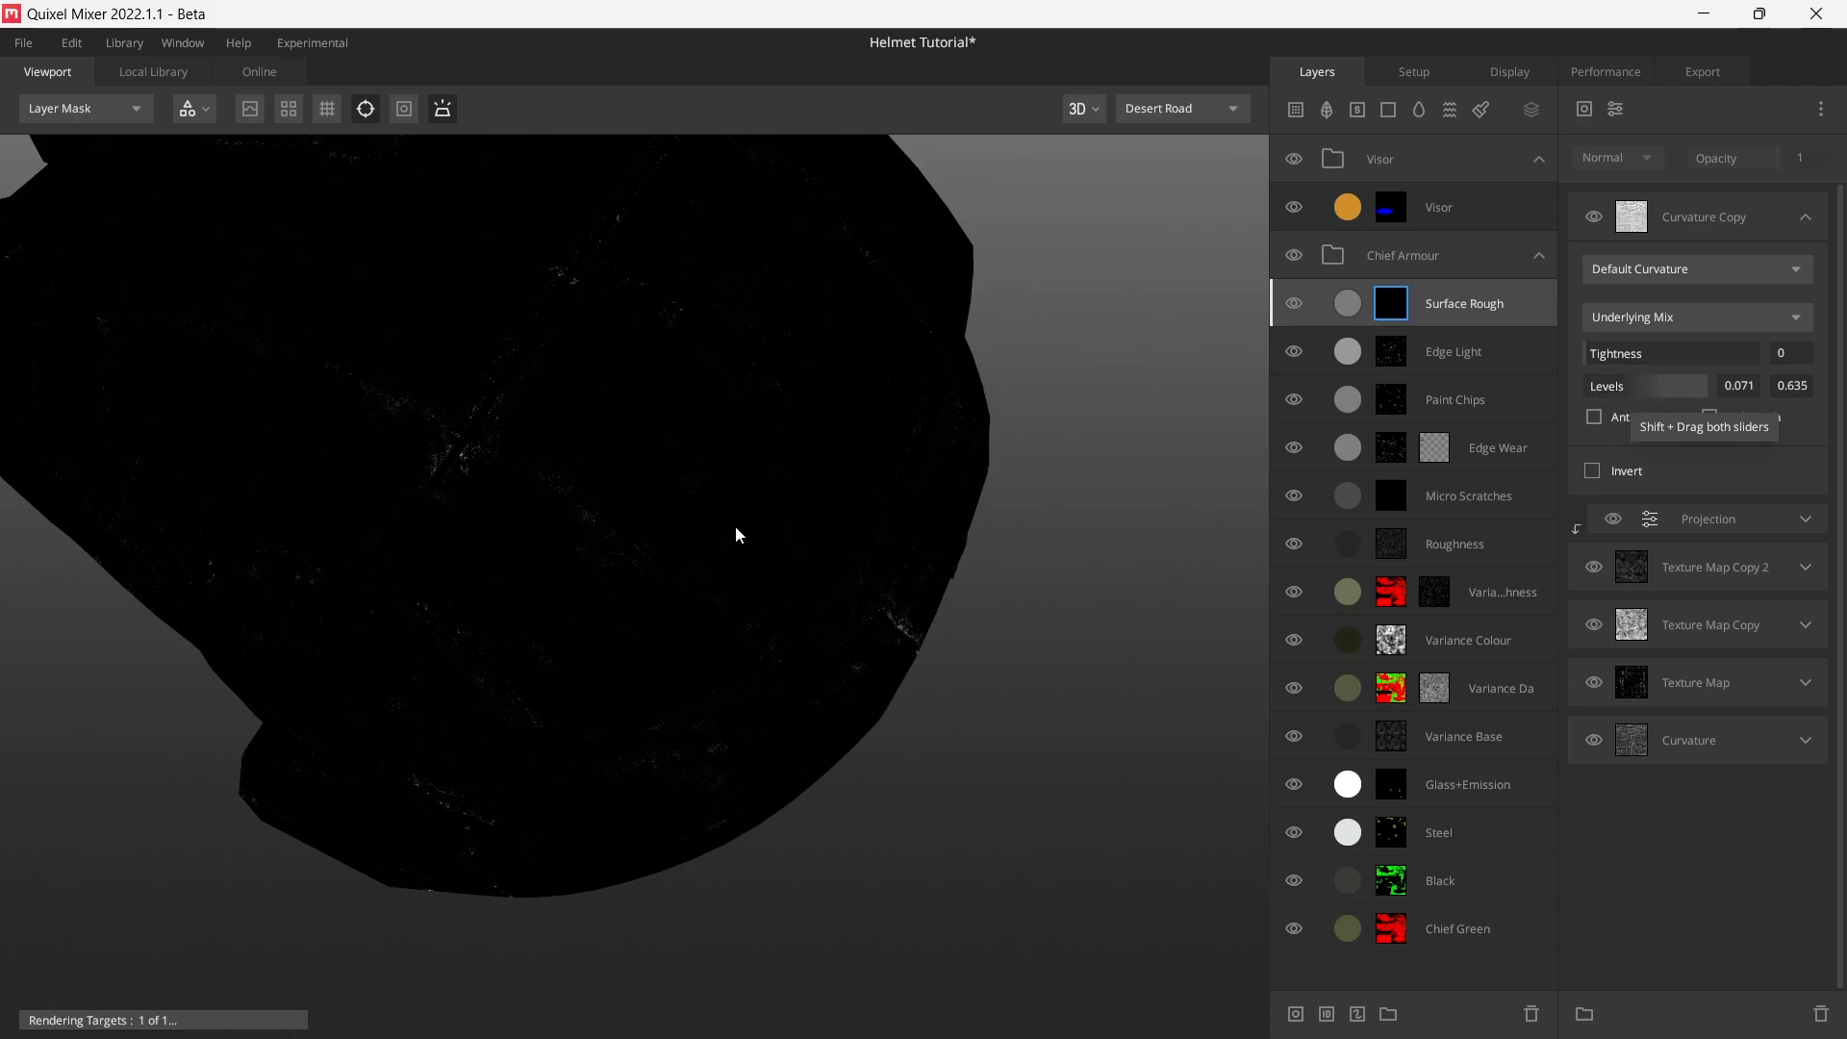
pyautogui.scroll(3, 737, 526)
pyautogui.keyDown('alt'); pyautogui.moveTo(807, 527); pyautogui.dragTo(662, 566); pyautogui.keyUp('alt')
pyautogui.press('m')
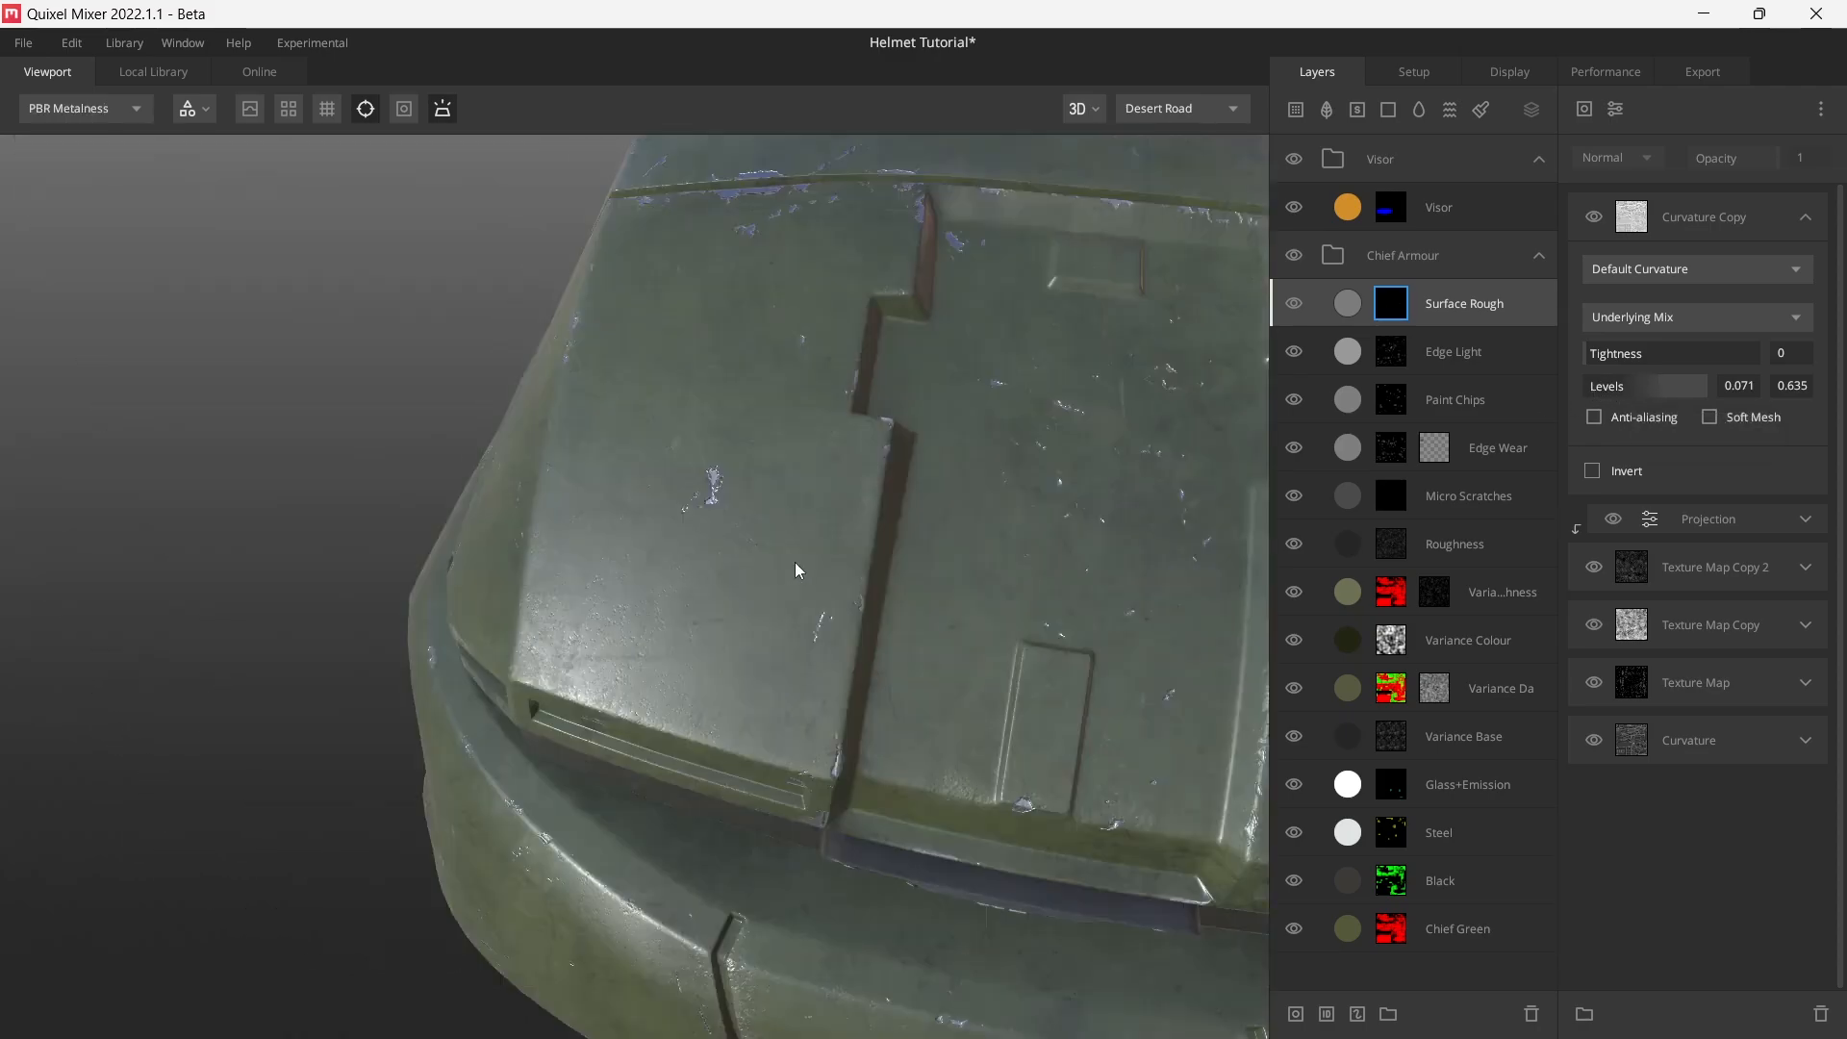
pyautogui.moveTo(794, 564)
pyautogui.keyDown('alt'); pyautogui.mouseDown()
pyautogui.moveTo(814, 633)
pyautogui.moveTo(828, 551)
pyautogui.mouseUp(); pyautogui.keyUp('alt')
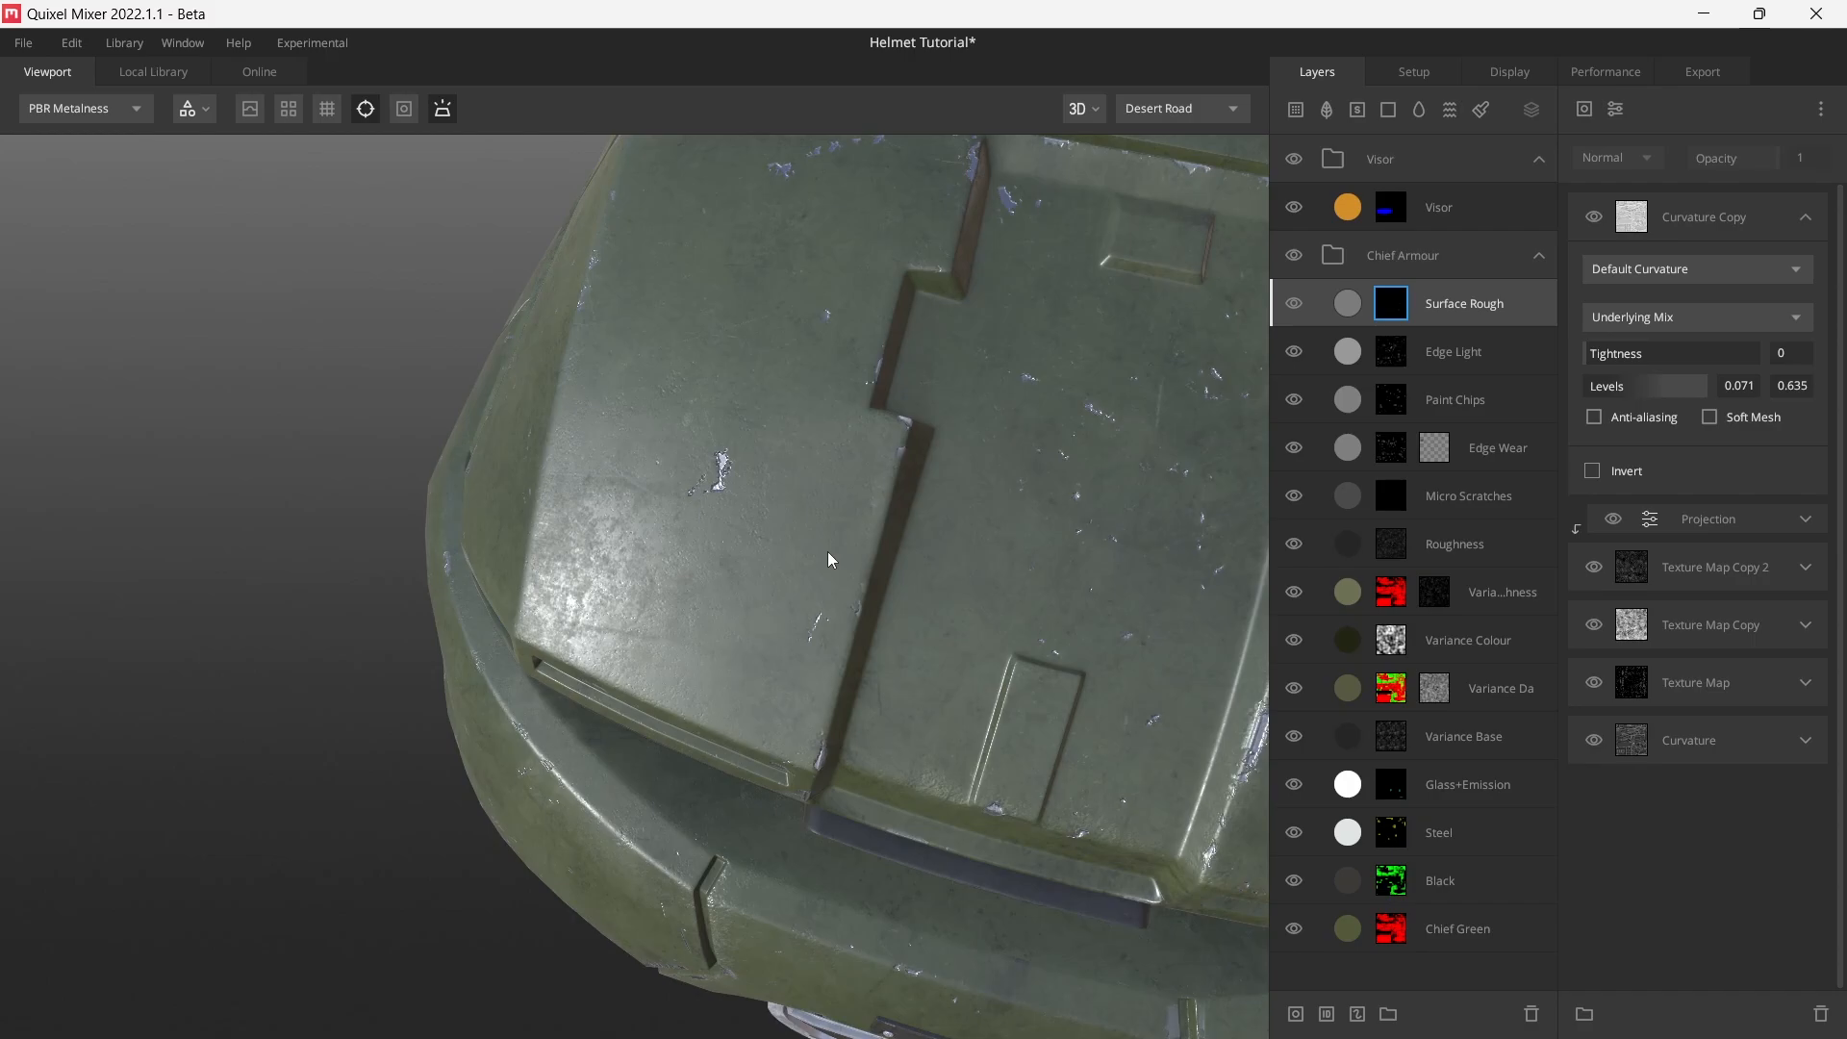
# - Compare the armour with and without the Surface Rough layer and inspect the whole helmet from several angles
pyautogui.click(1294, 310)
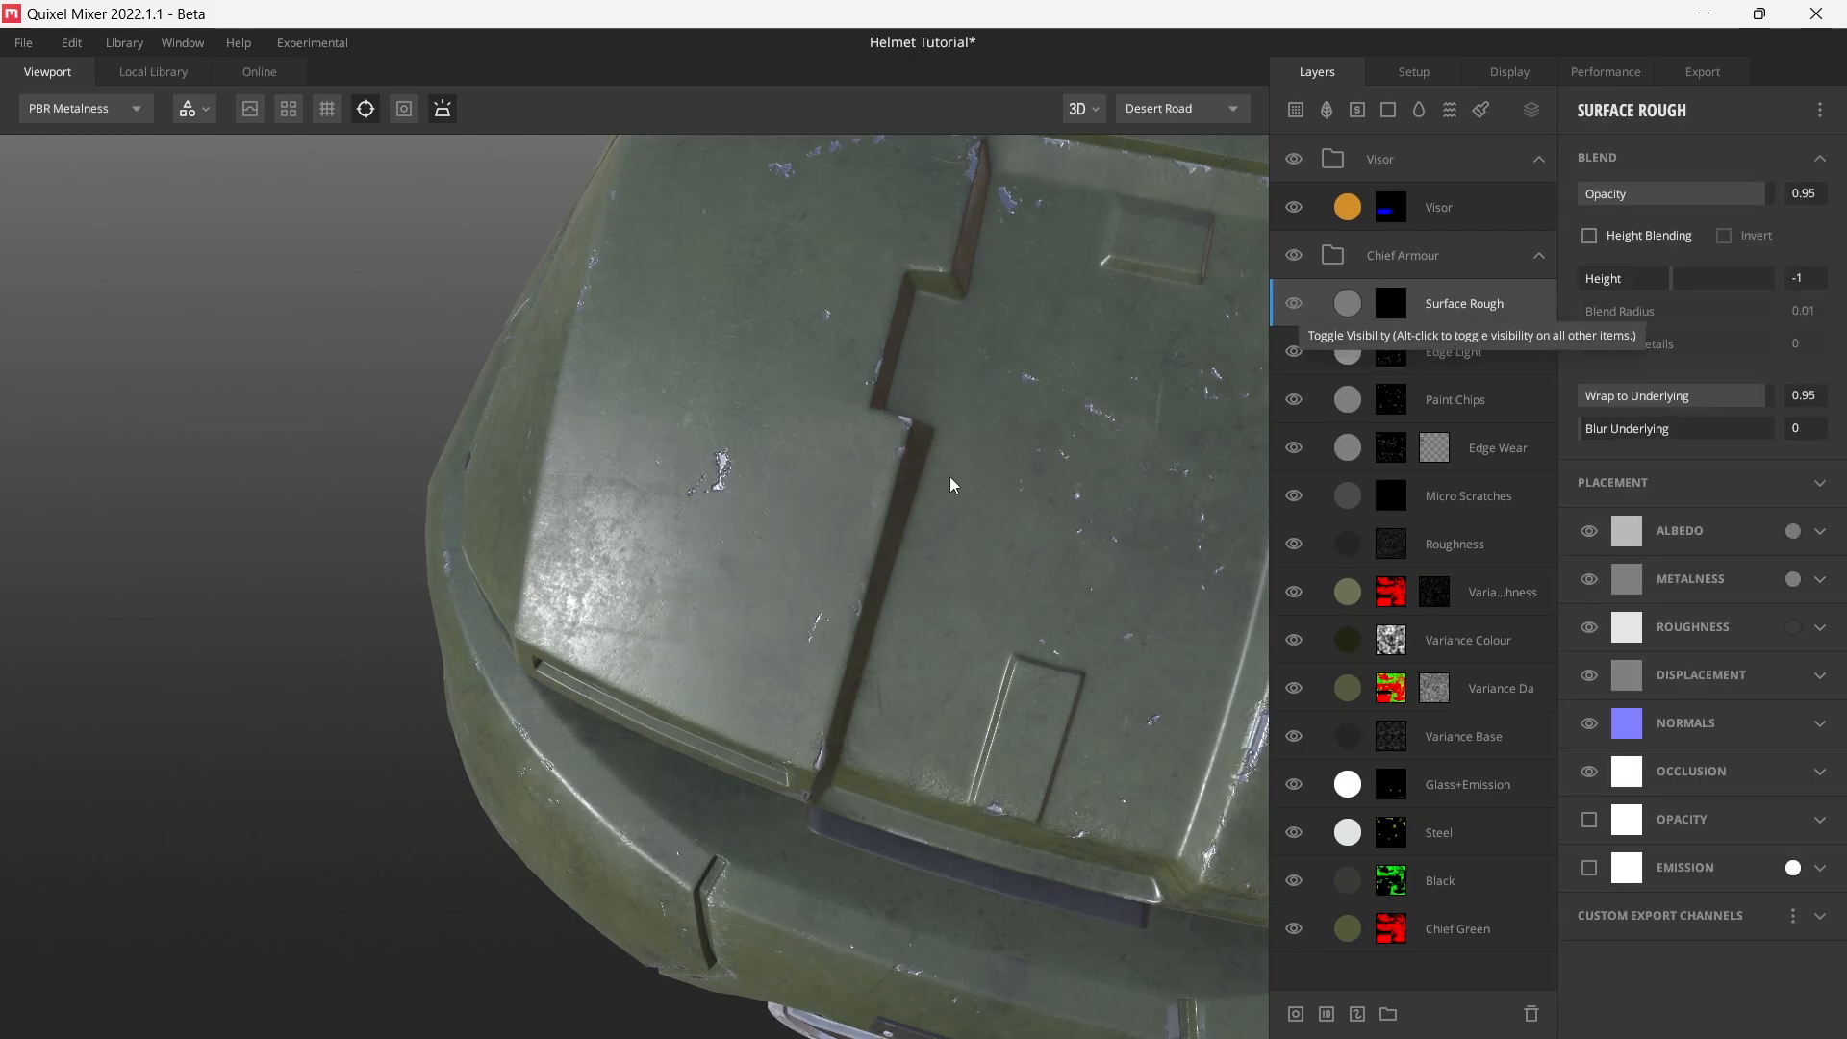
pyautogui.keyDown('alt'); pyautogui.moveTo(742, 795); pyautogui.dragTo(843, 655); pyautogui.keyUp('alt')
pyautogui.keyDown('alt'); pyautogui.moveTo(690, 690); pyautogui.dragTo(734, 602); pyautogui.keyUp('alt')
pyautogui.keyDown('alt'); pyautogui.moveTo(671, 521); pyautogui.dragTo(685, 633); pyautogui.keyUp('alt')
pyautogui.scroll(-5, 620, 614)
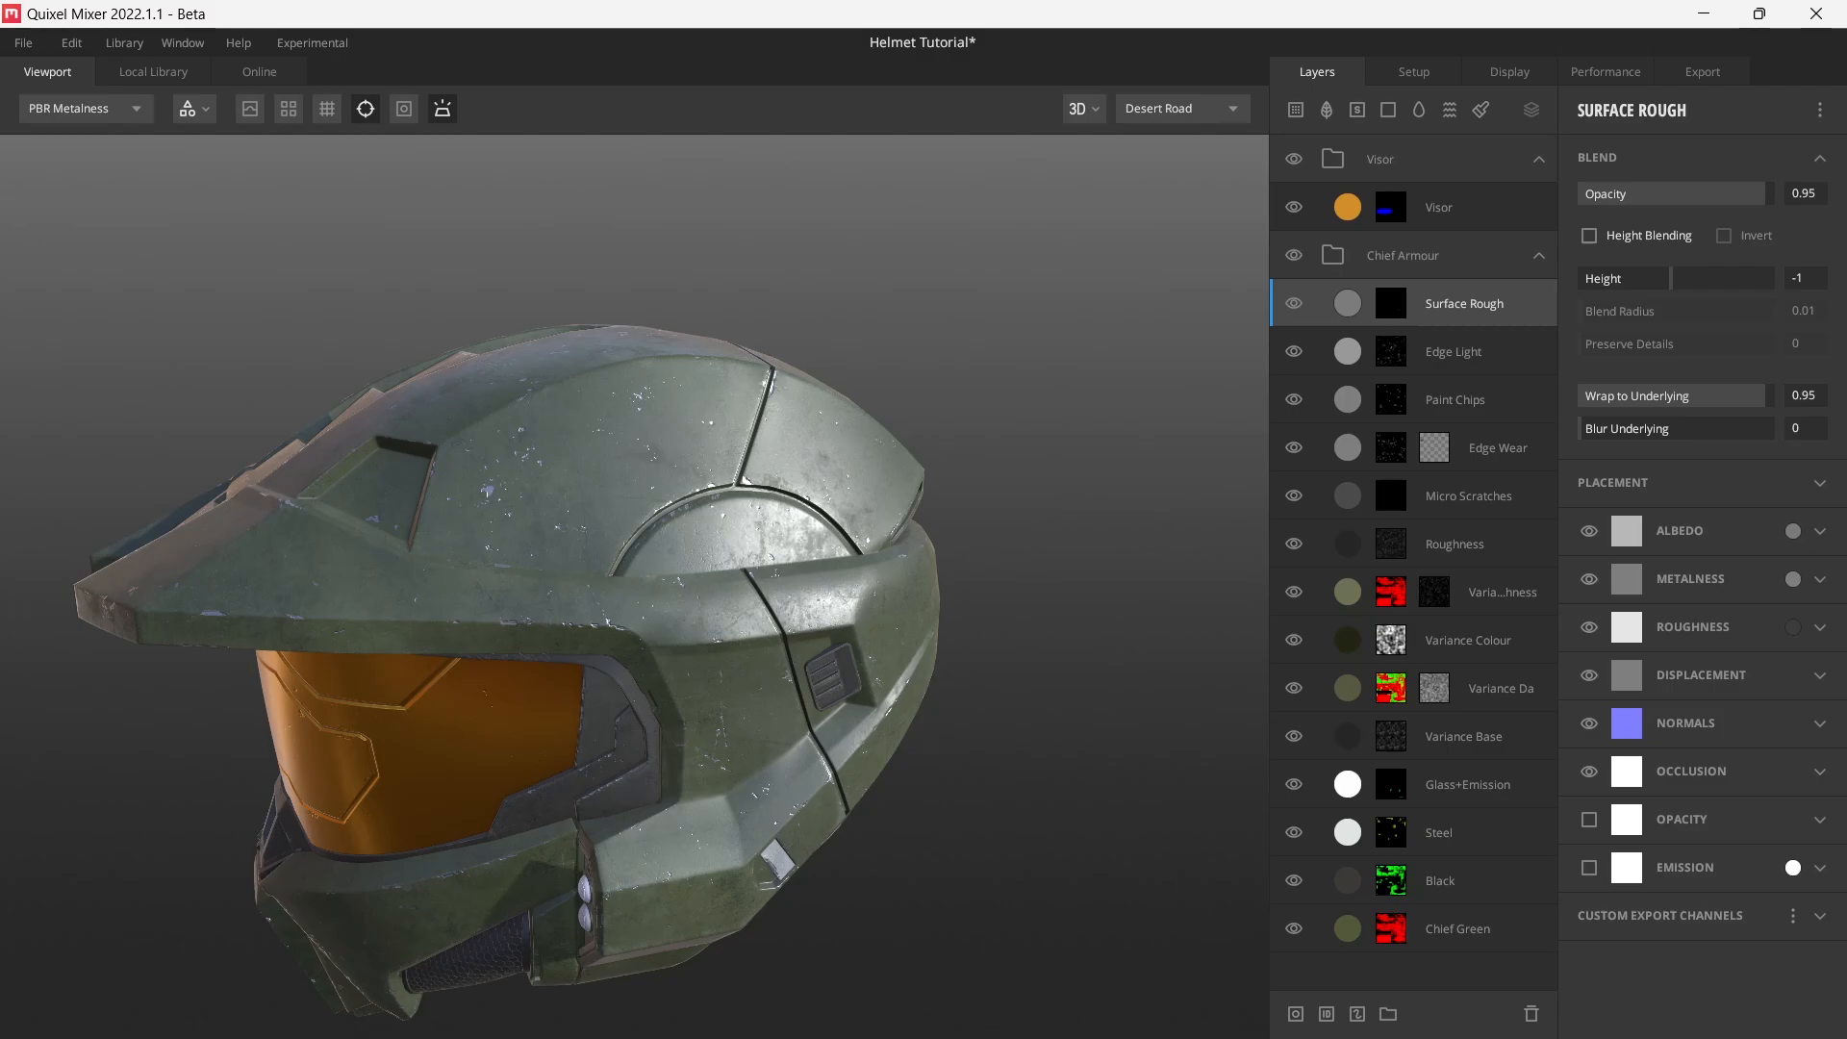
# - Copy the AO component from the Edge Light mask and paste it as new at the top of the Surface Rough mask
pyautogui.click(1400, 357)
pyautogui.rightClick(1711, 231)
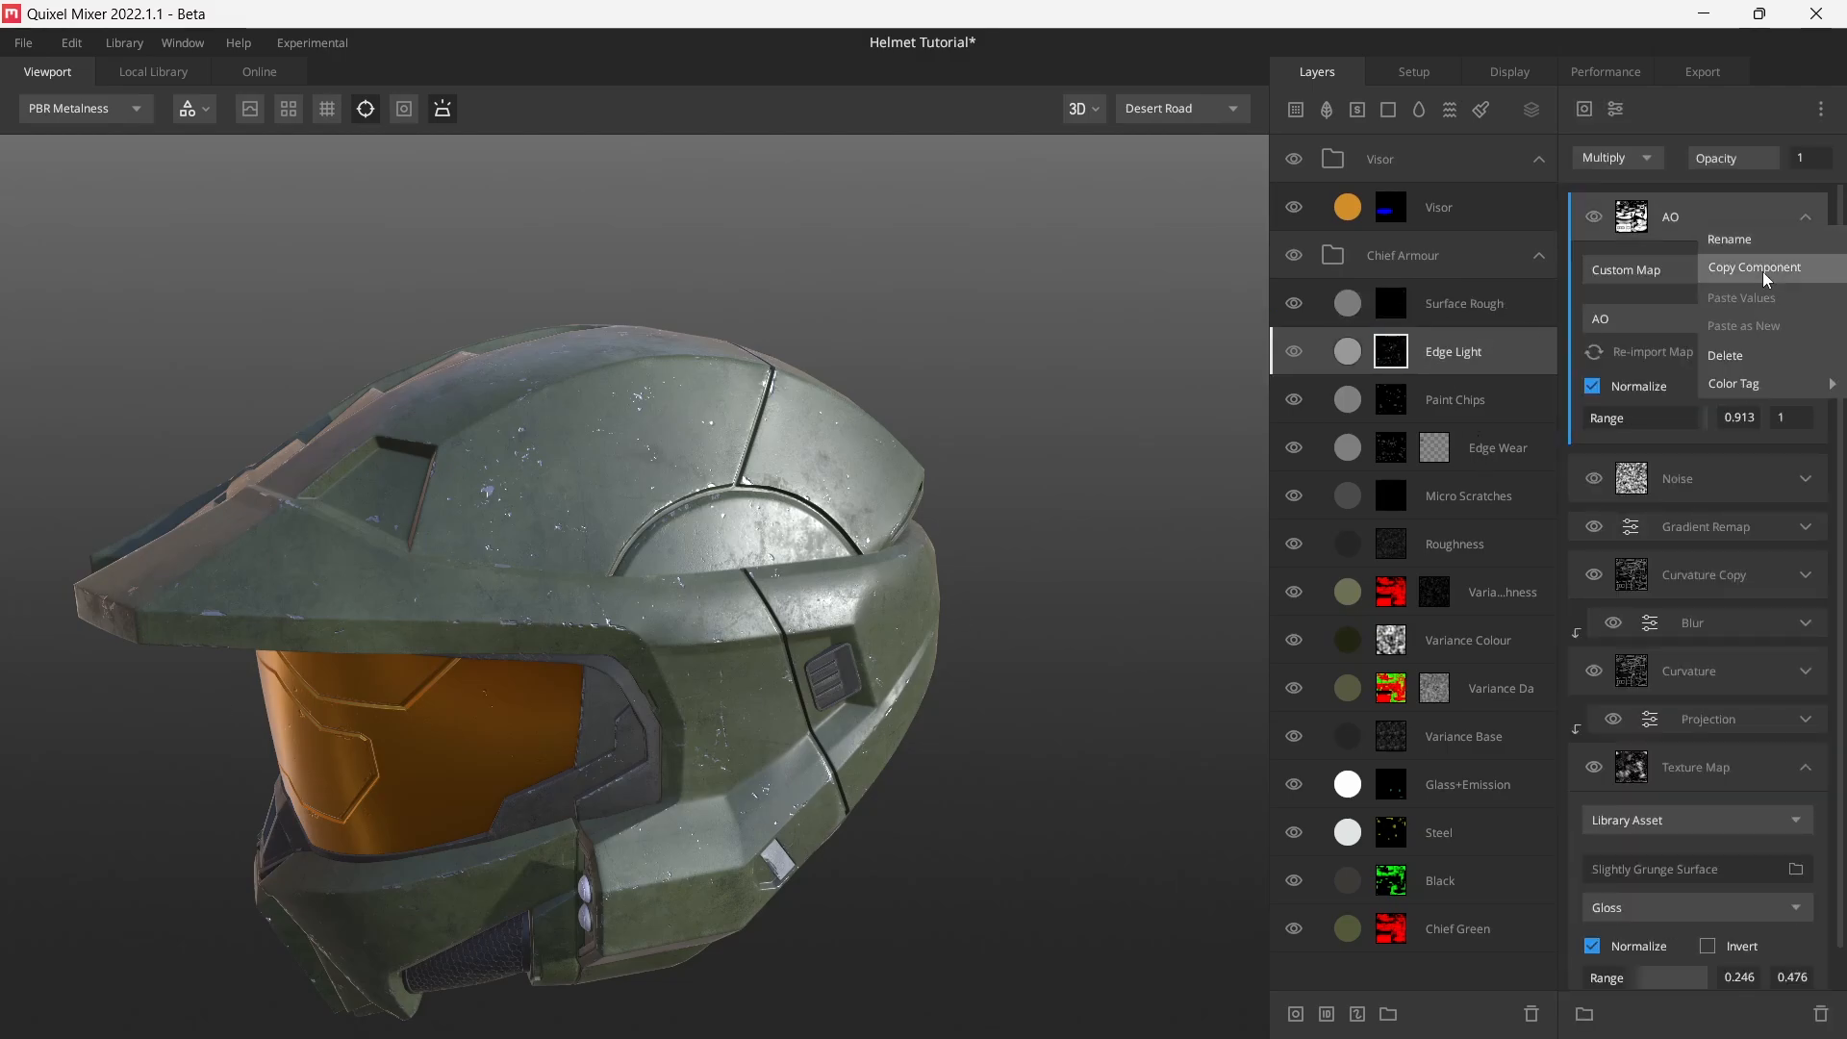
pyautogui.click(1764, 273)
pyautogui.click(1397, 293)
pyautogui.rightClick(1713, 204)
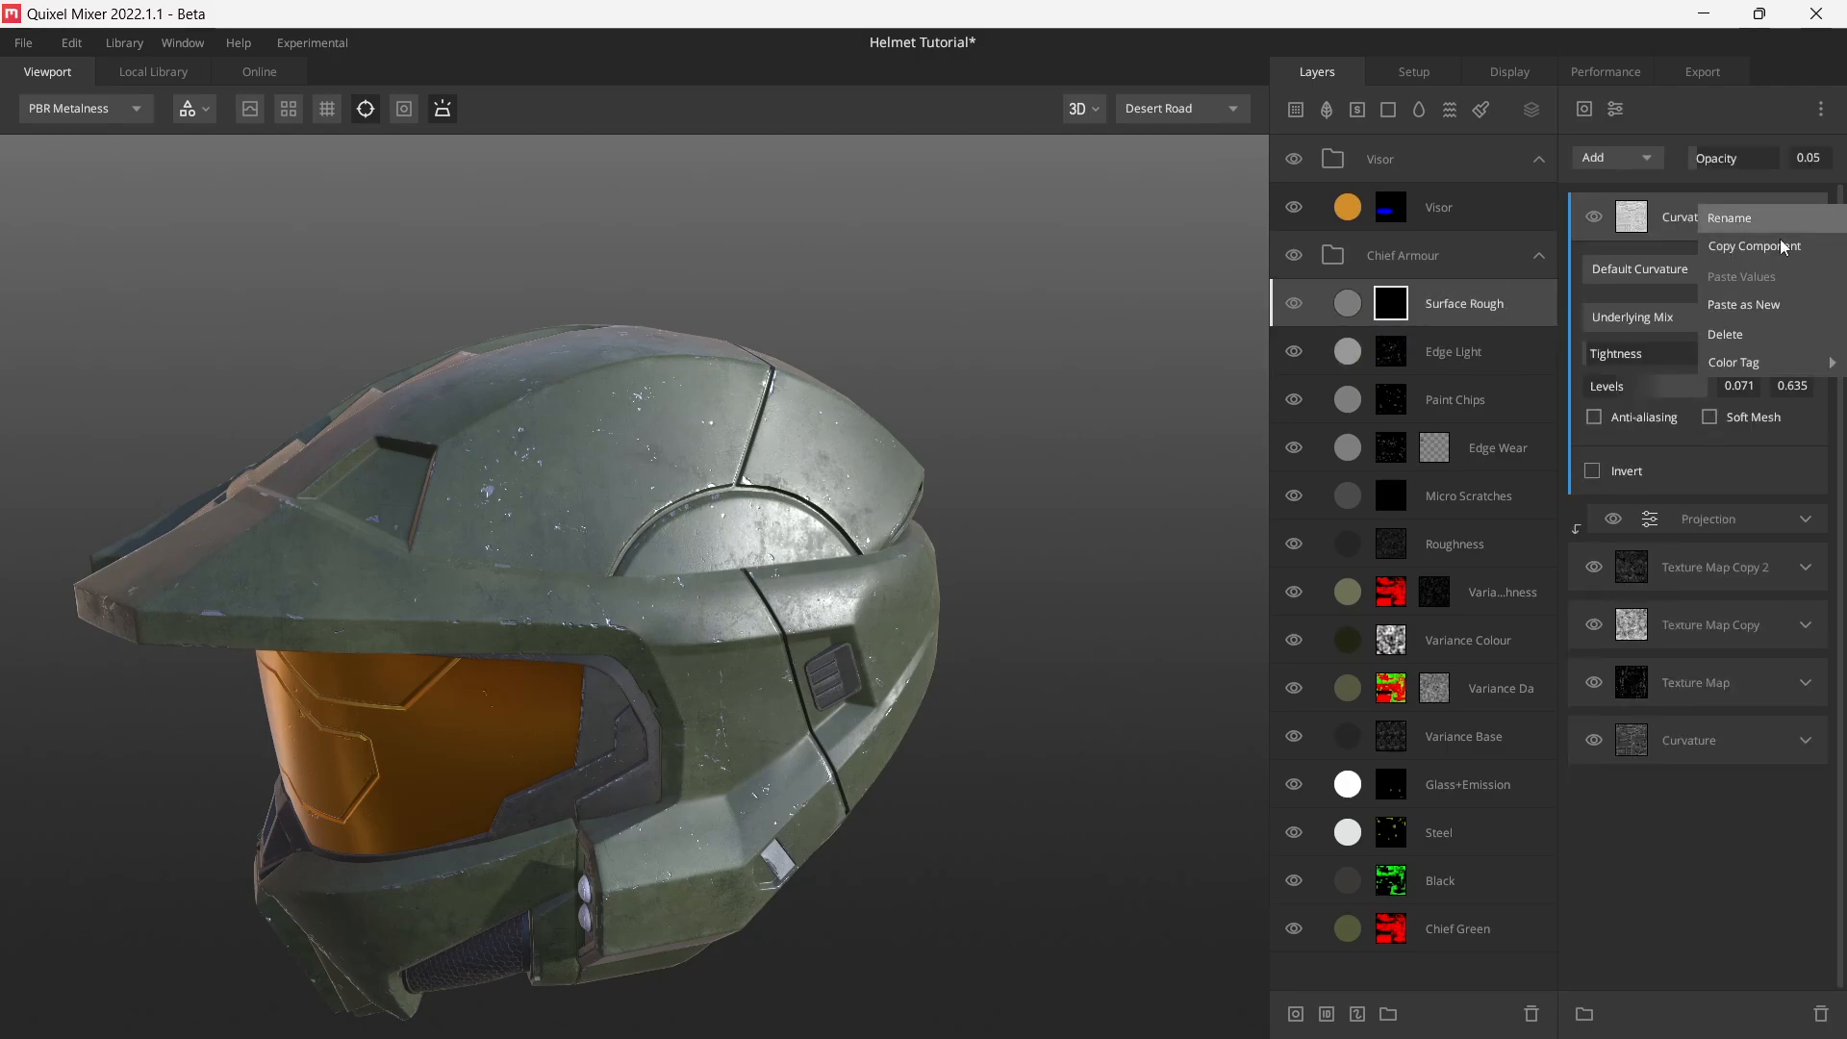
pyautogui.click(1775, 306)
# - Examine the helmet from several angles in shaded, albedo and roughness views with the AO component applied
pyautogui.moveTo(806, 558); pyautogui.dragTo(1155, 493)
pyautogui.press('c')
pyautogui.moveTo(870, 539); pyautogui.dragTo(847, 576)
pyautogui.press('m')
pyautogui.scroll(3, 749, 551)
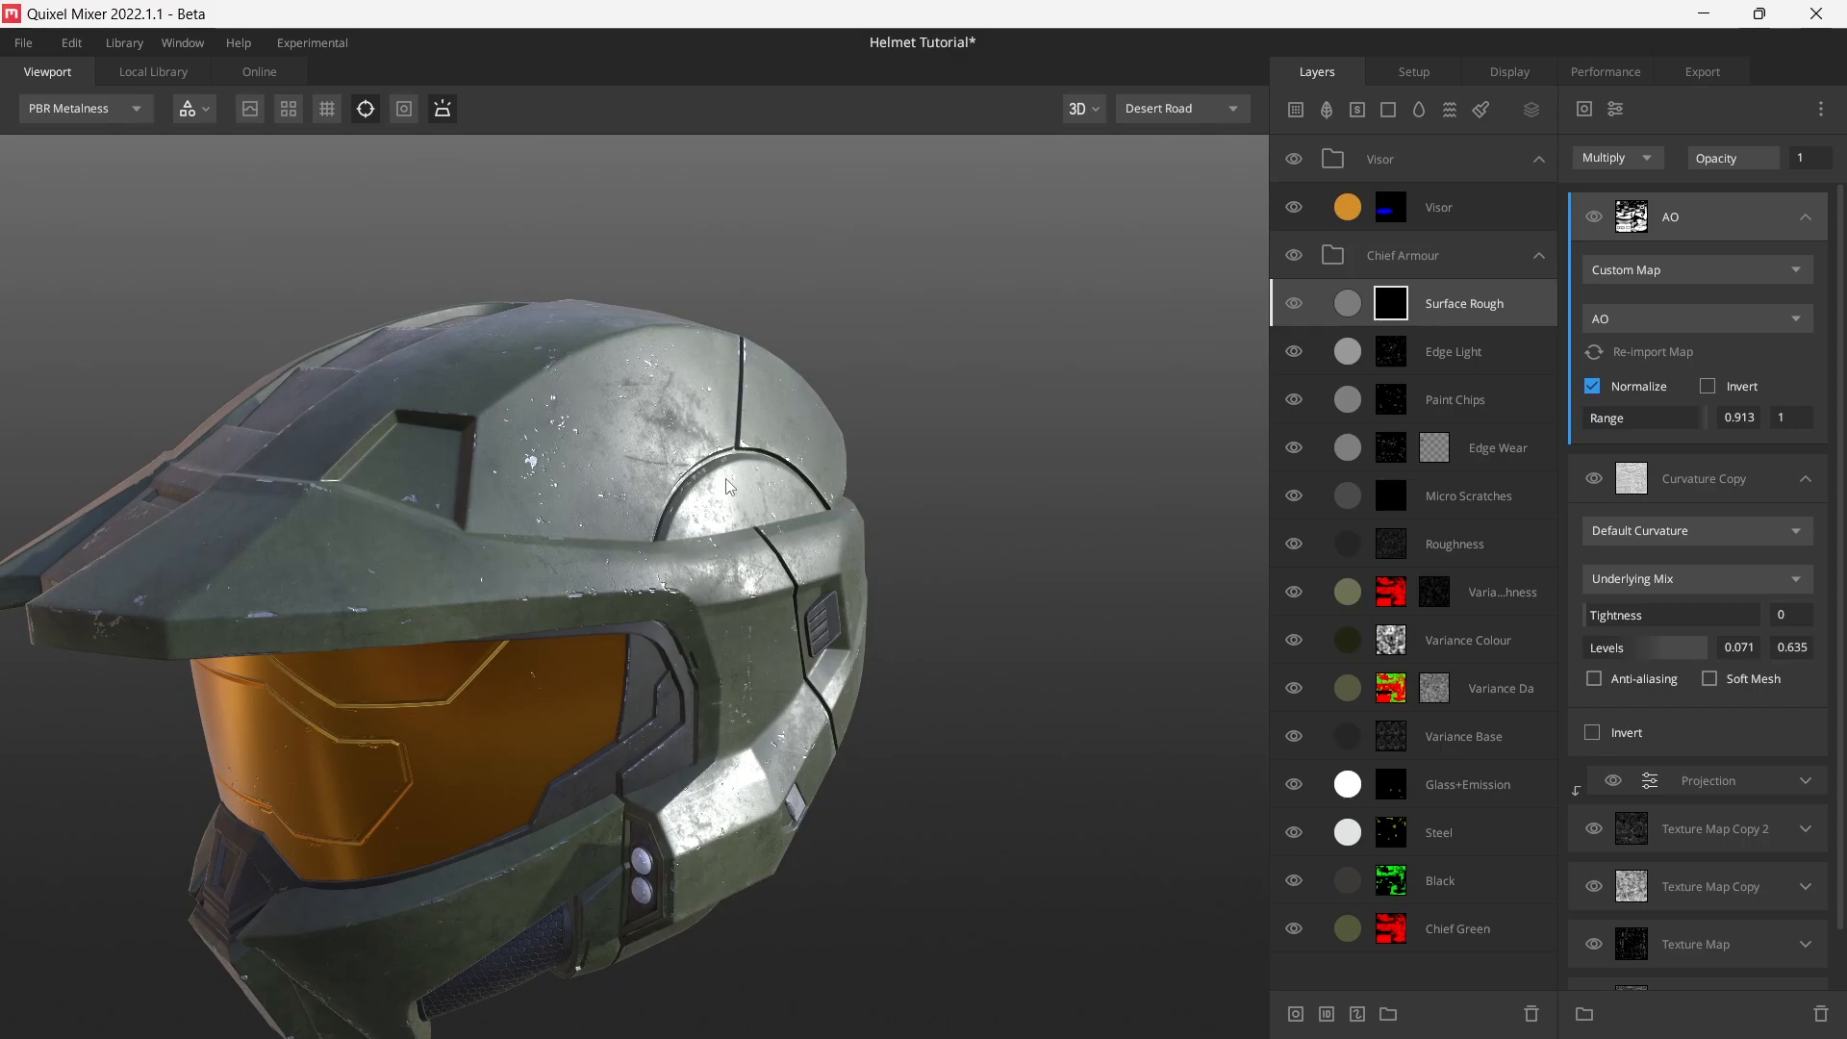
pyautogui.moveTo(695, 473); pyautogui.dragTo(812, 433)
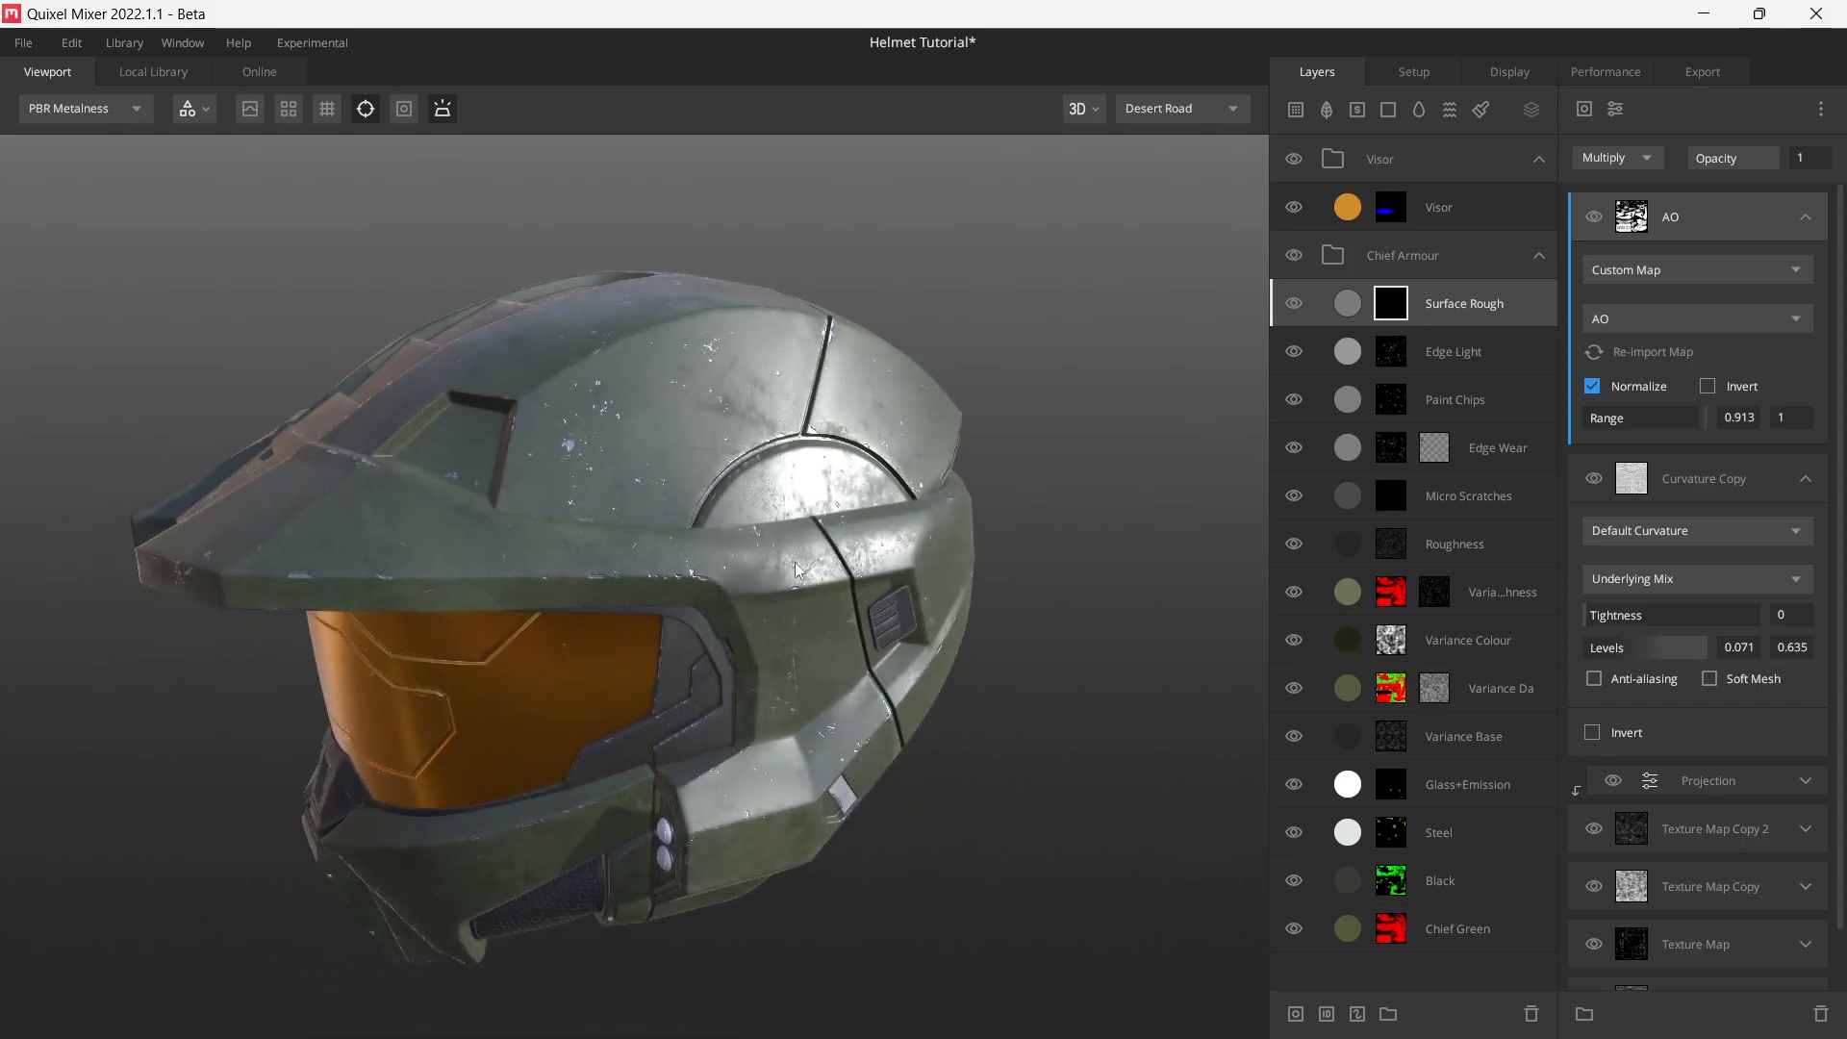
pyautogui.moveTo(737, 581); pyautogui.dragTo(303, 717)
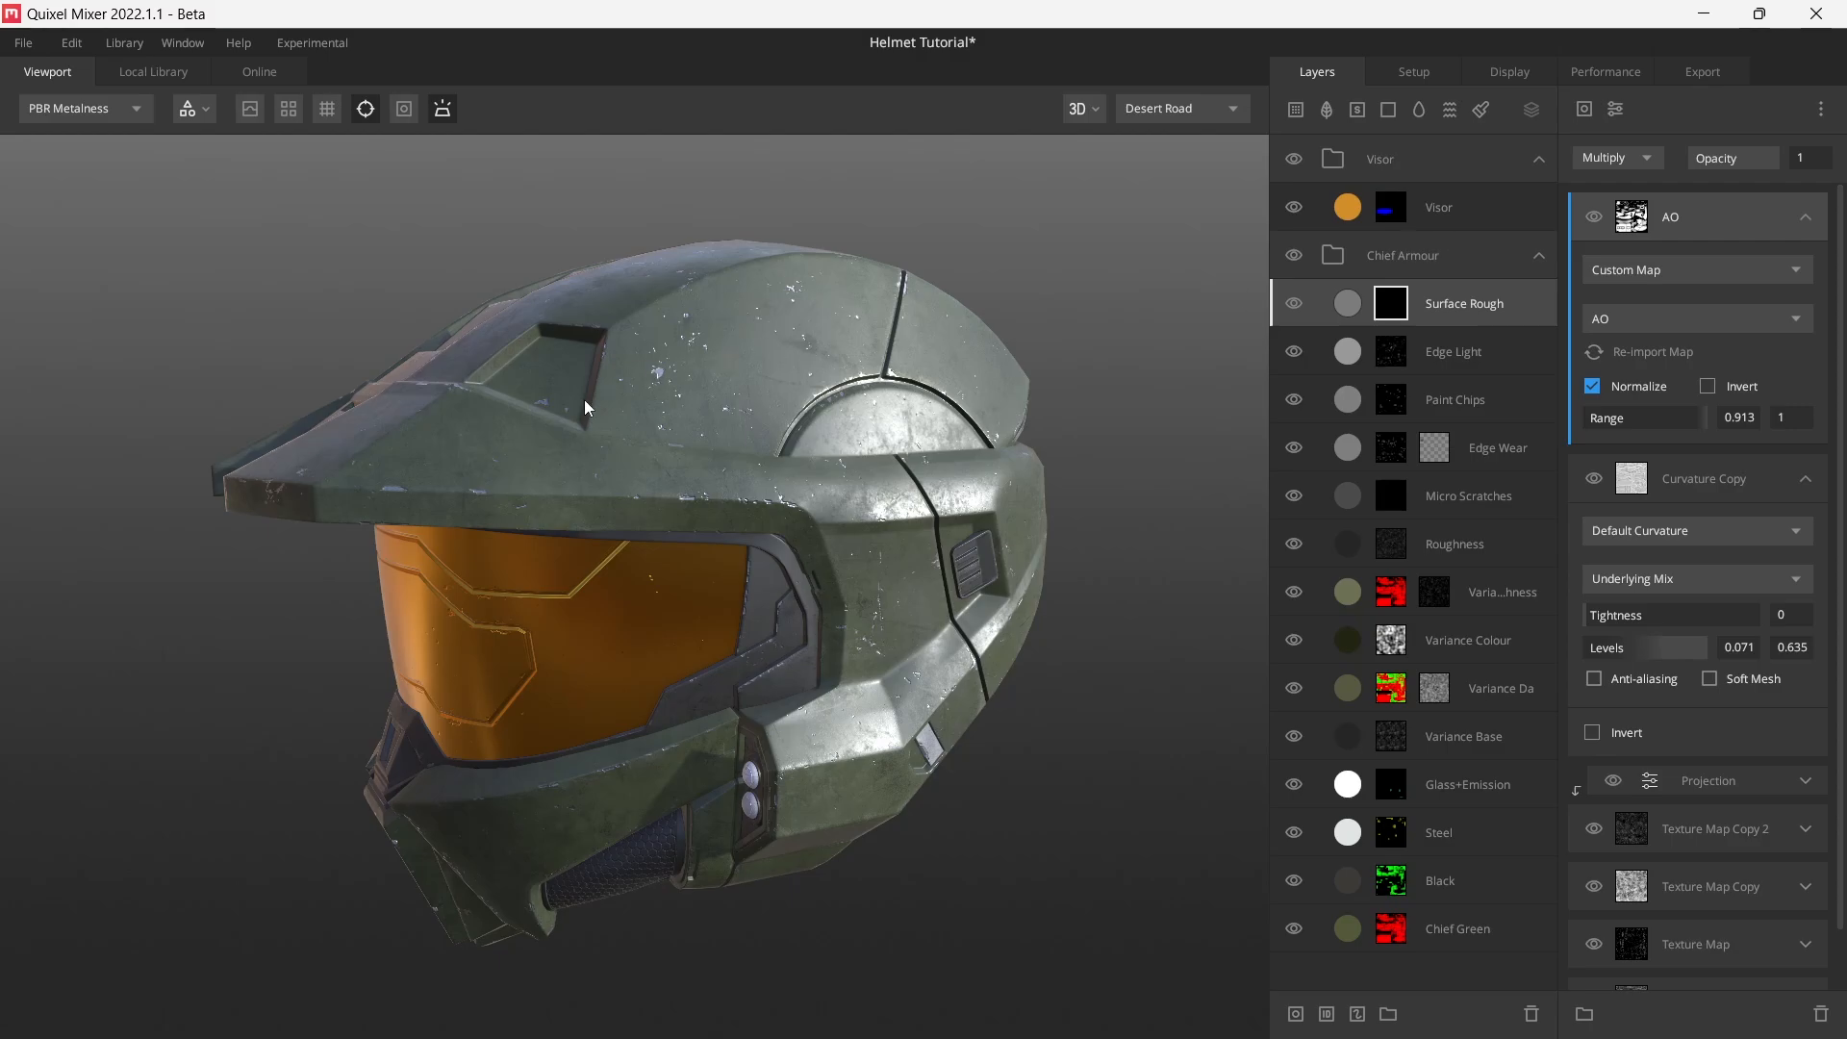
pyautogui.moveTo(585, 401); pyautogui.dragTo(703, 473)
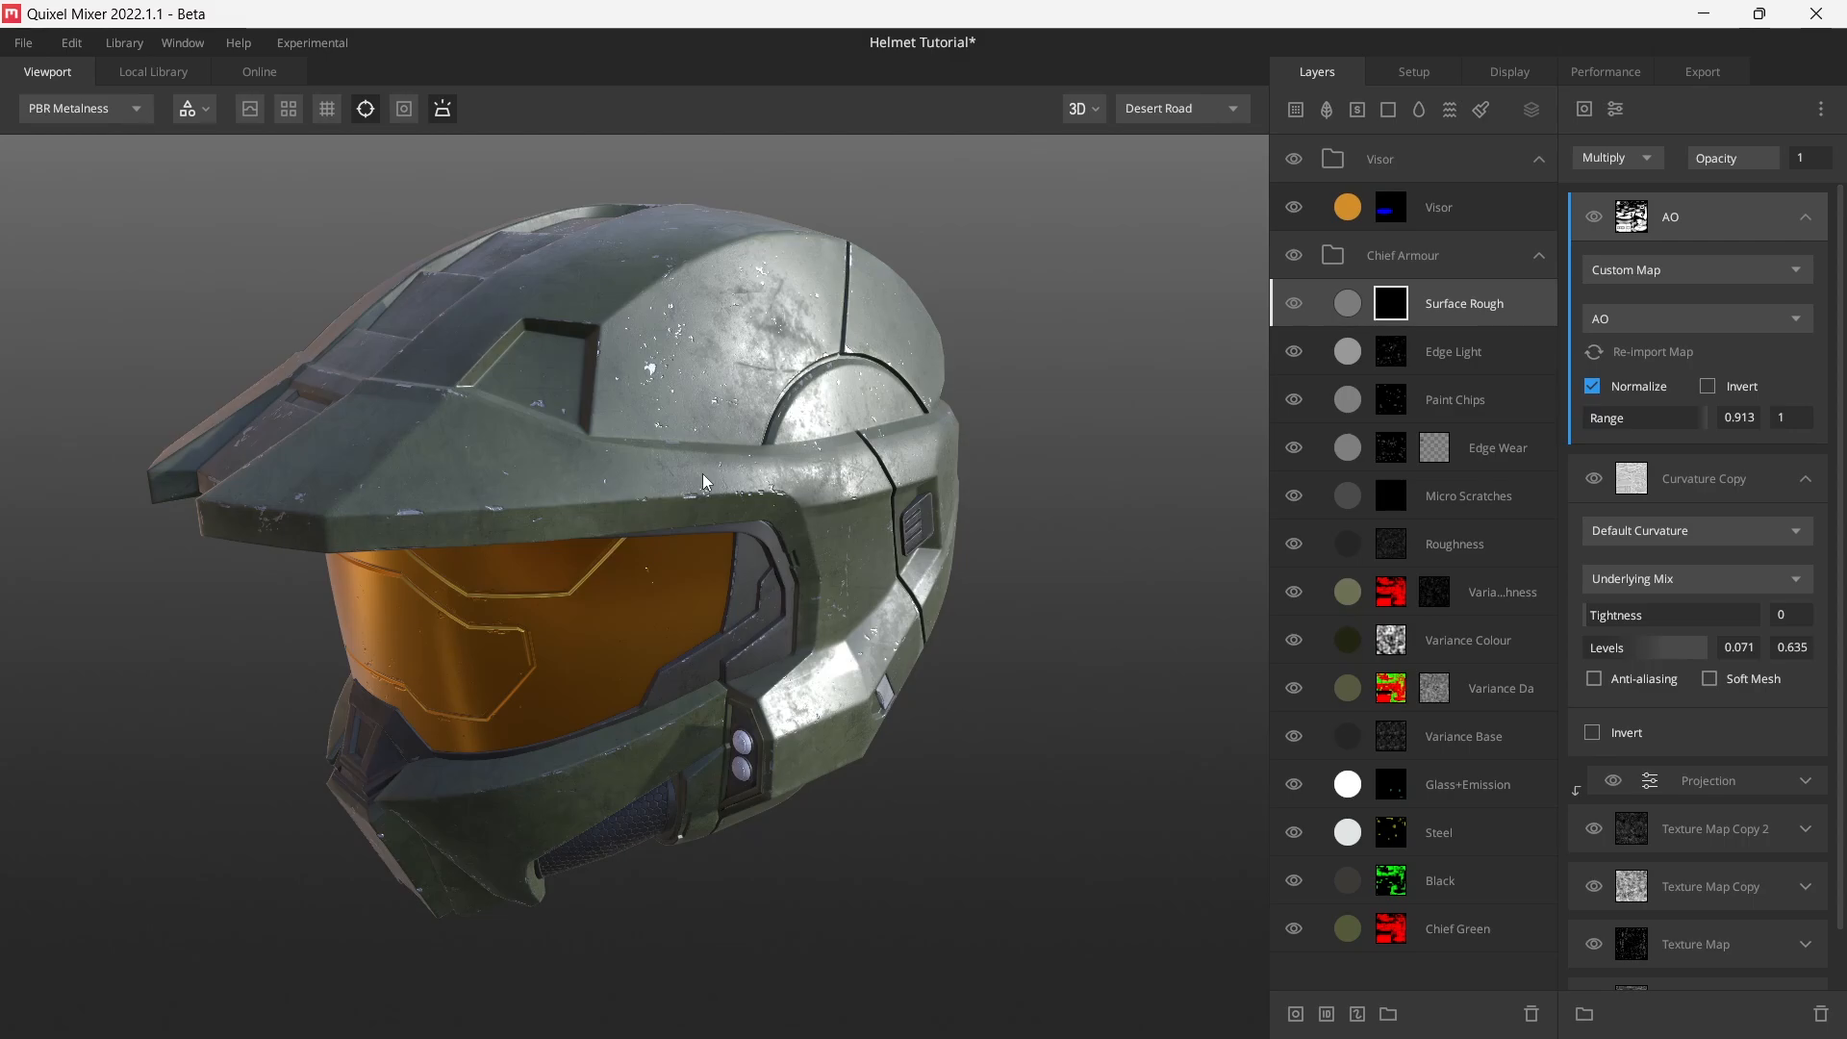
pyautogui.press('c')
pyautogui.moveTo(703, 473); pyautogui.dragTo(643, 521)
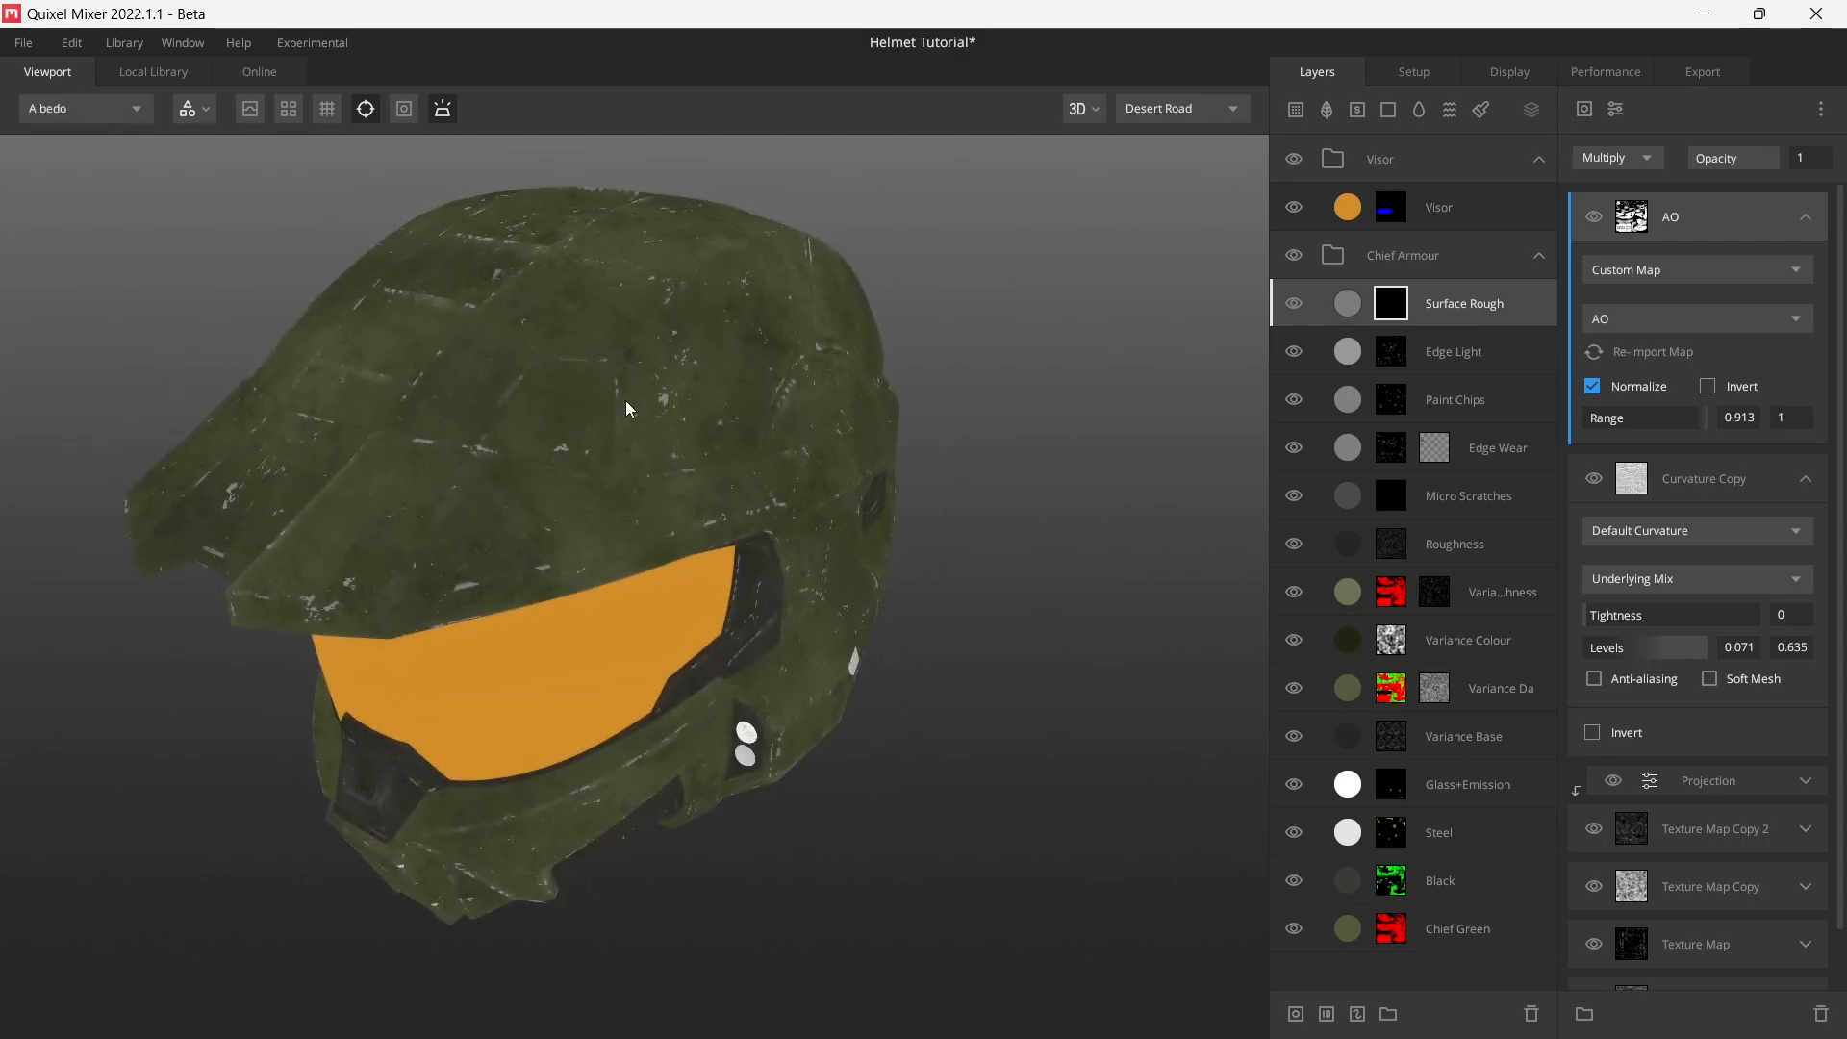
pyautogui.press('c')
pyautogui.moveTo(667, 441); pyautogui.dragTo(735, 484)
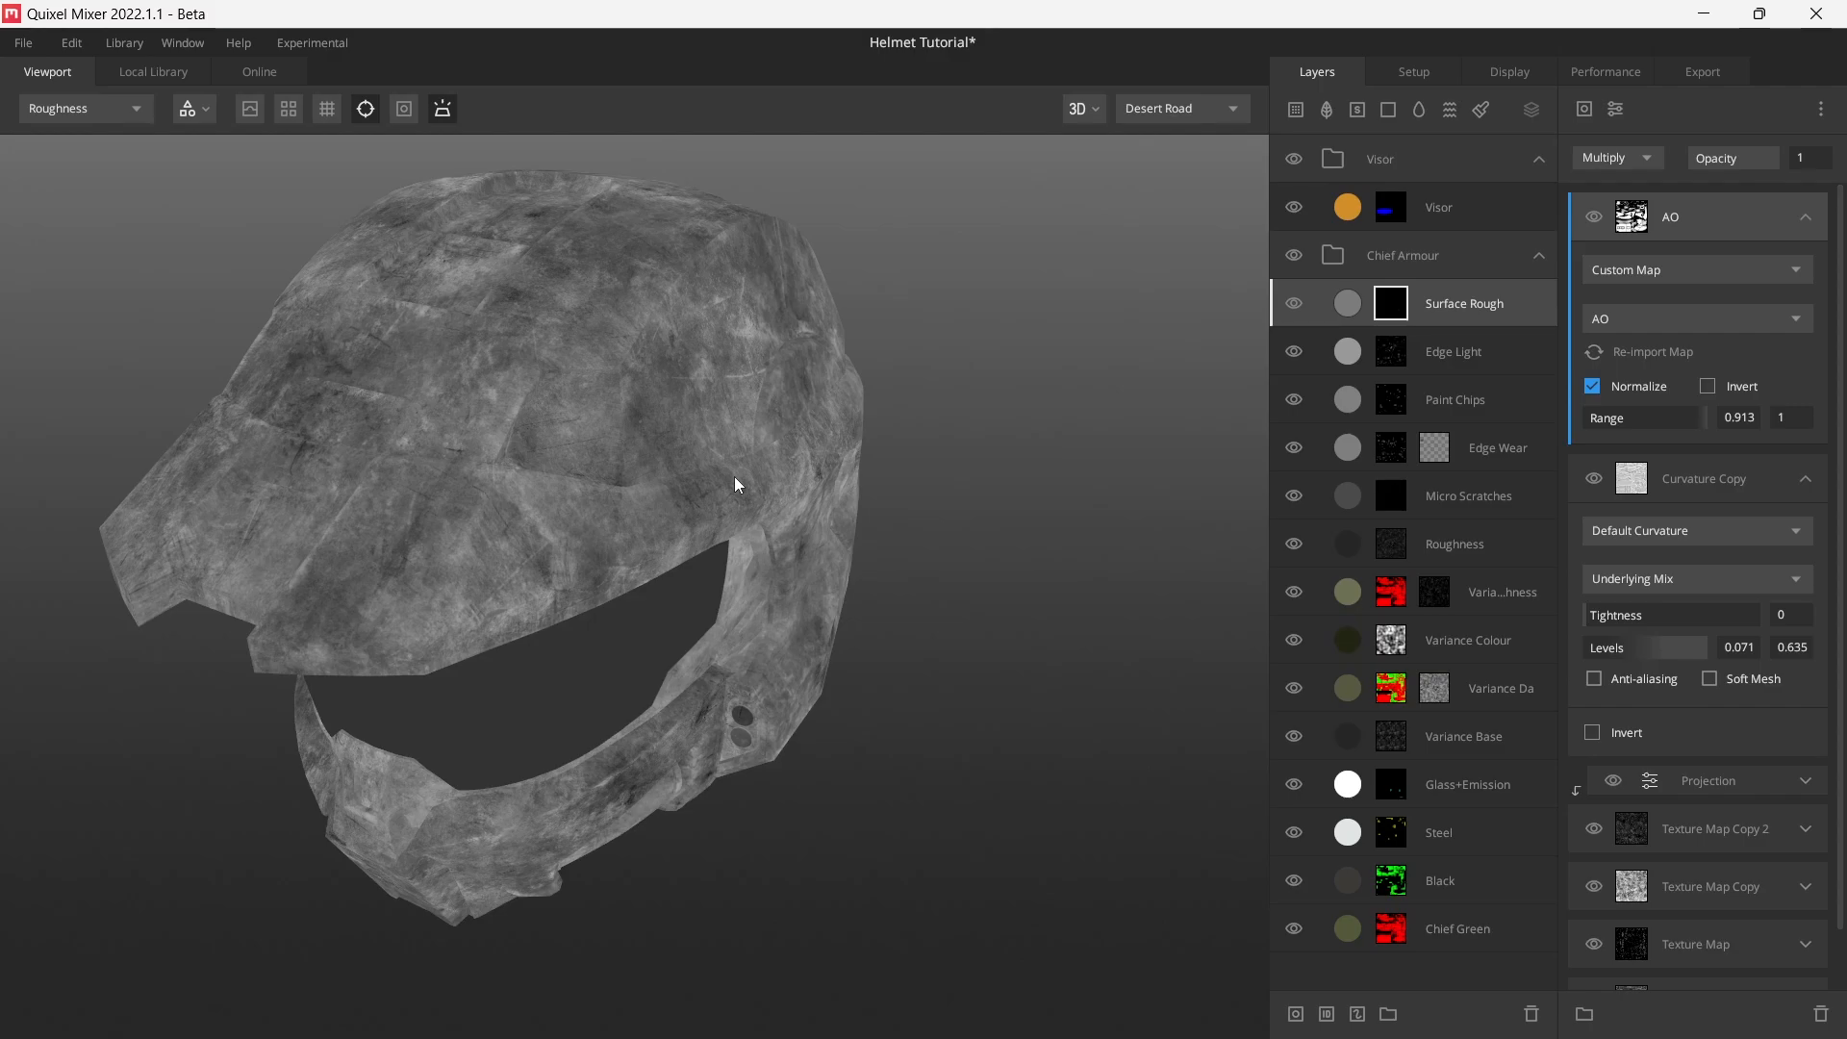
# - Inspect the armour's roughness from several sides, and switch back to the PBR Metalness view to check the shaded helmet
pyautogui.moveTo(786, 452); pyautogui.dragTo(660, 451)
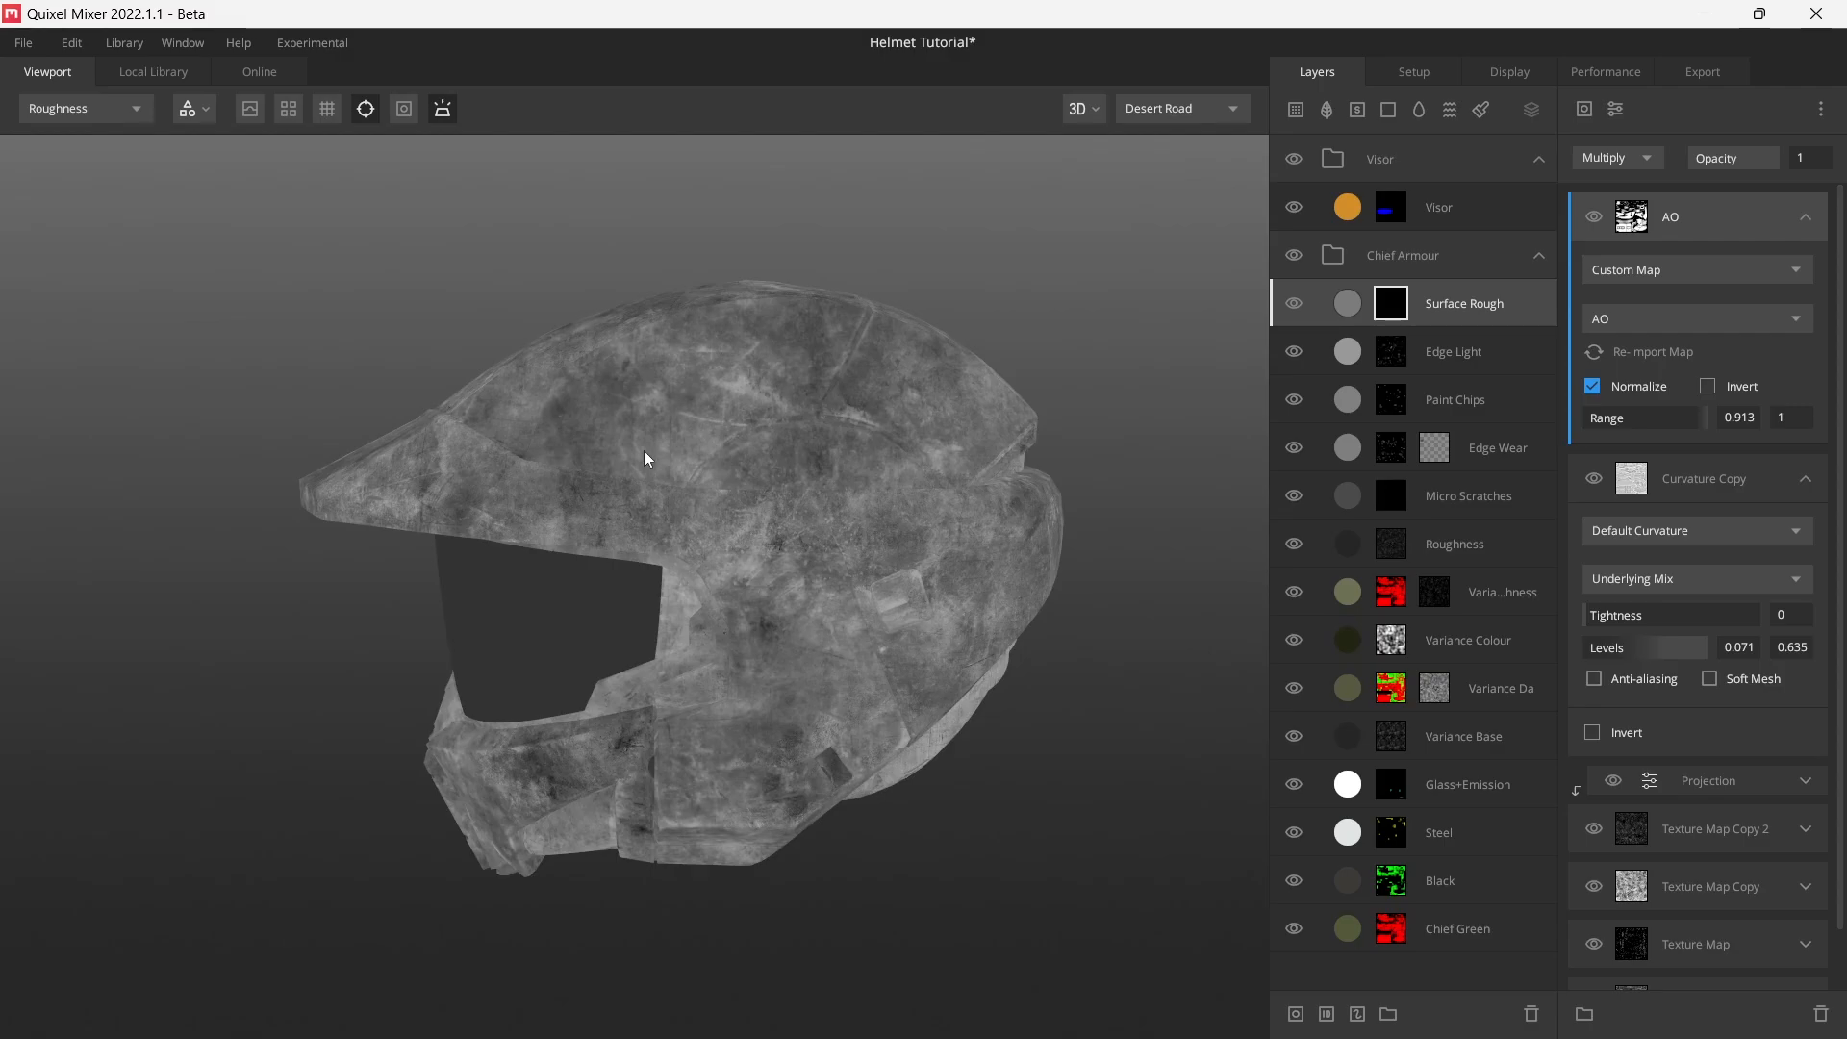
pyautogui.moveTo(823, 482); pyautogui.dragTo(783, 525)
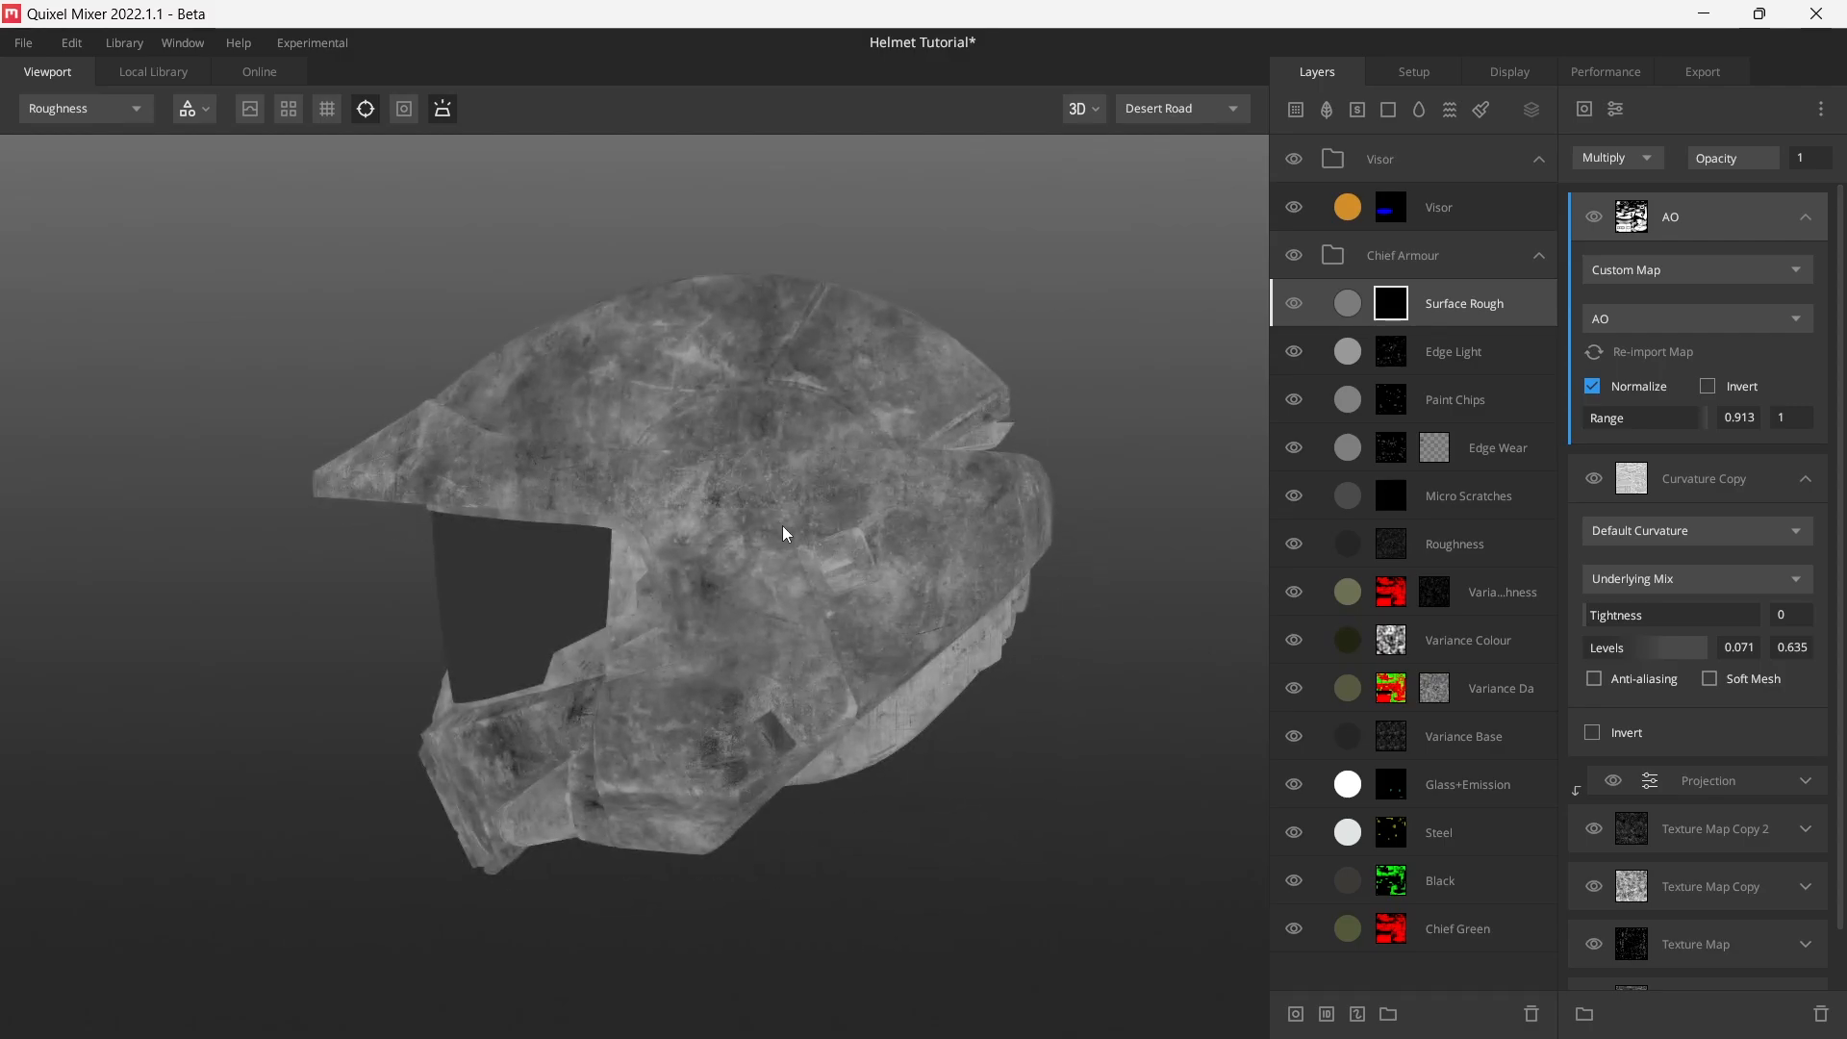
pyautogui.moveTo(782, 525); pyautogui.dragTo(600, 525)
pyautogui.press('1')
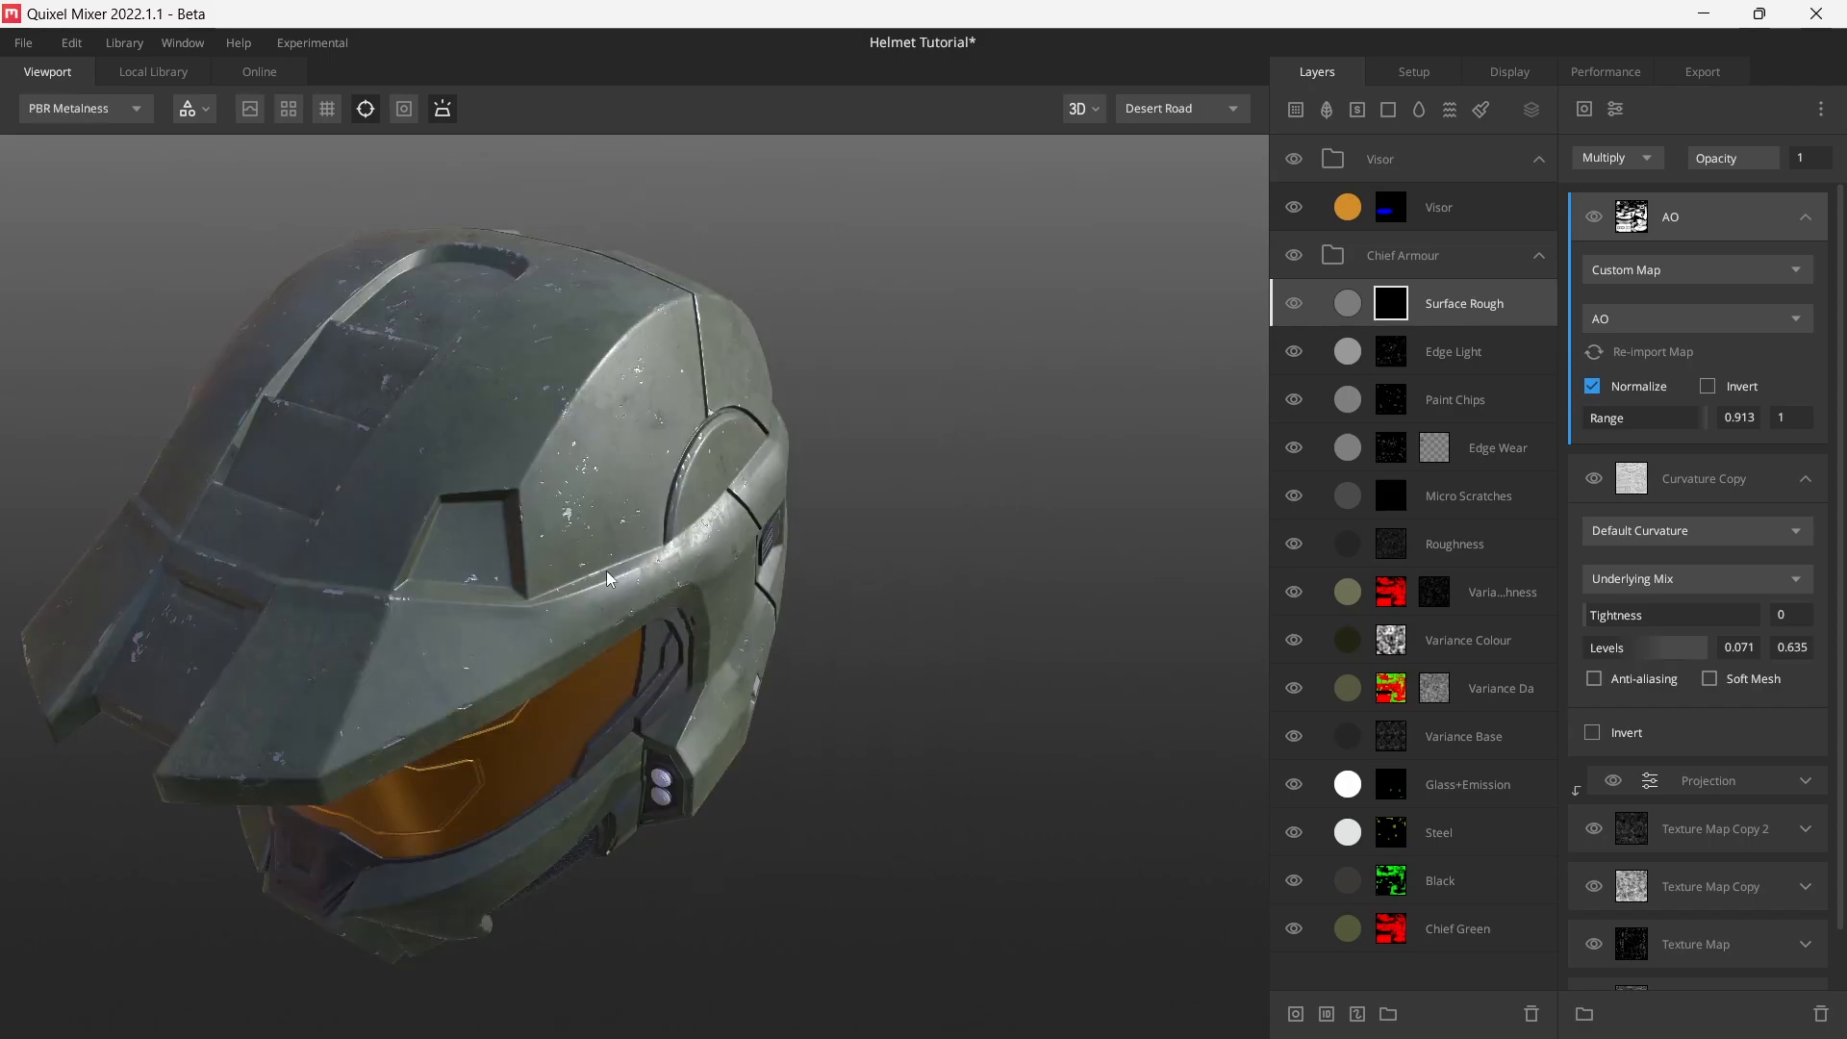
pyautogui.moveTo(610, 573); pyautogui.dragTo(769, 534)
pyautogui.moveTo(664, 557)
pyautogui.keyDown('shift'); pyautogui.mouseDown()
pyautogui.moveTo(434, 619)
pyautogui.moveTo(726, 548)
pyautogui.moveTo(866, 524)
pyautogui.moveTo(445, 632)
pyautogui.moveTo(1064, 503)
pyautogui.moveTo(835, 552)
pyautogui.moveTo(613, 535)
pyautogui.moveTo(616, 520)
pyautogui.mouseUp(); pyautogui.keyUp('shift')
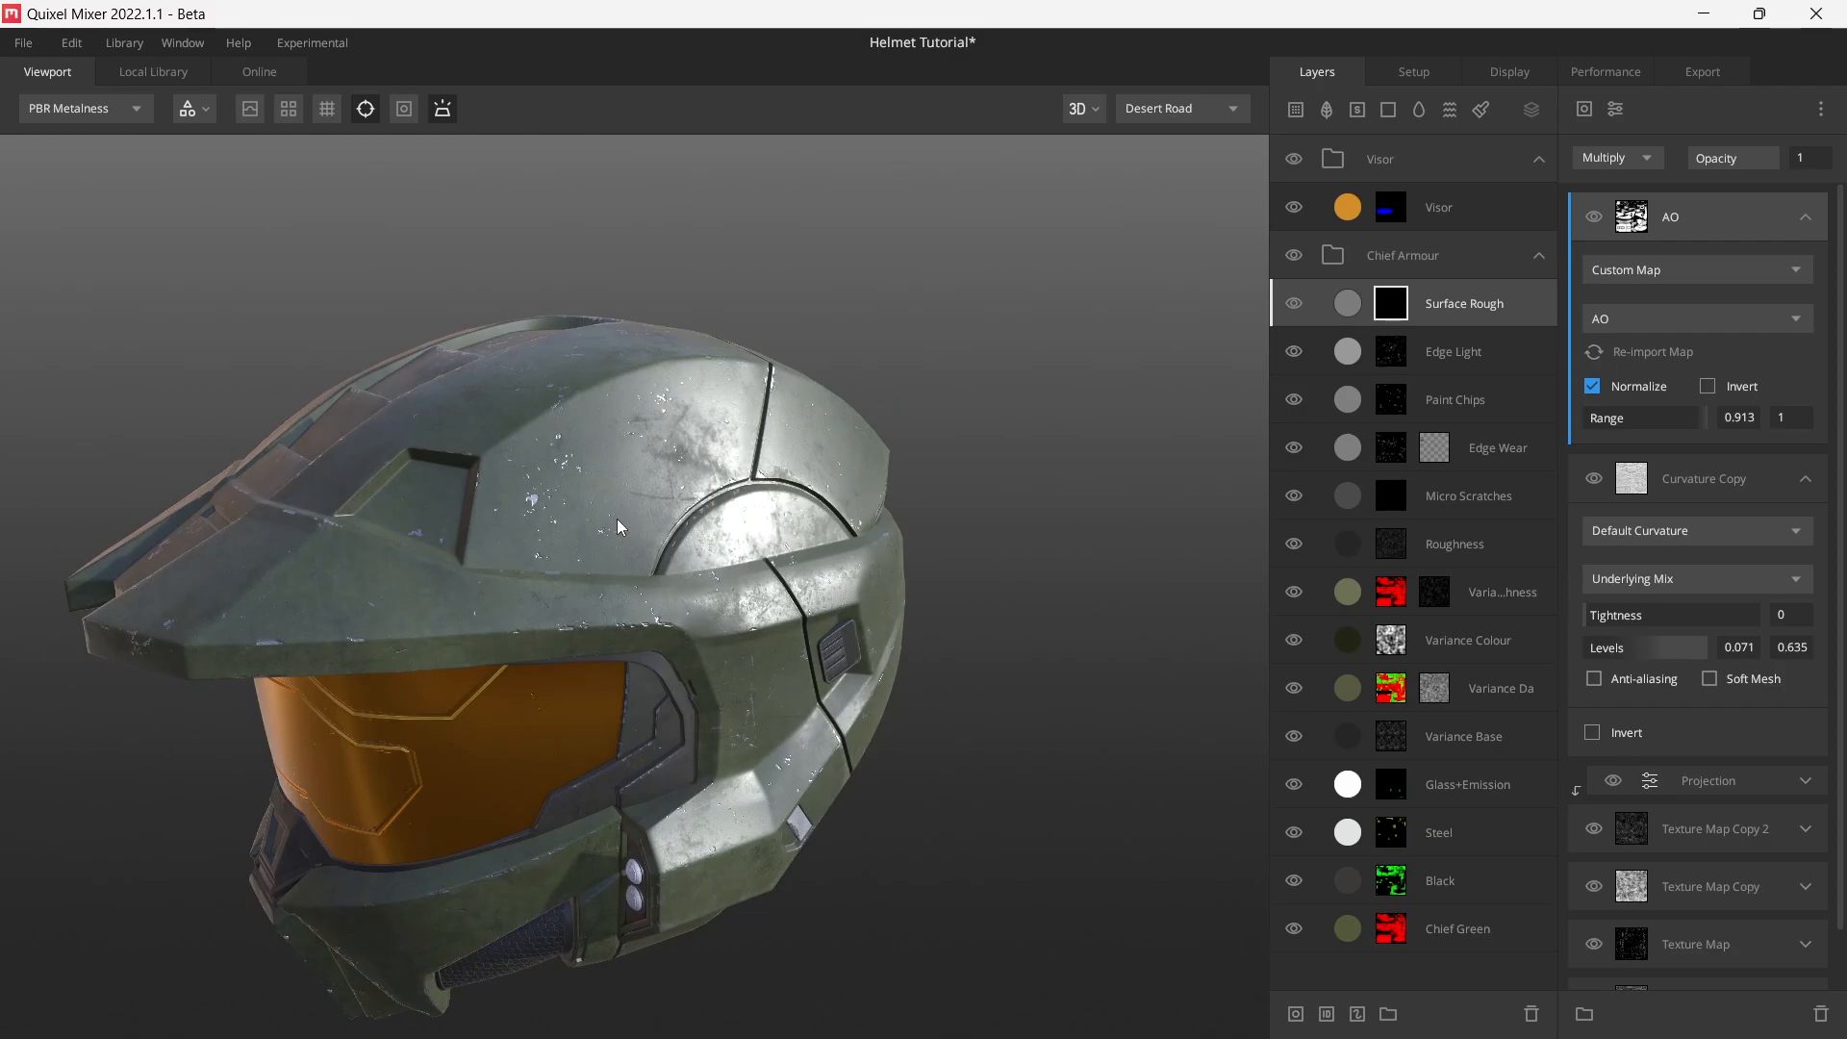
pyautogui.moveTo(511, 570); pyautogui.dragTo(773, 502)
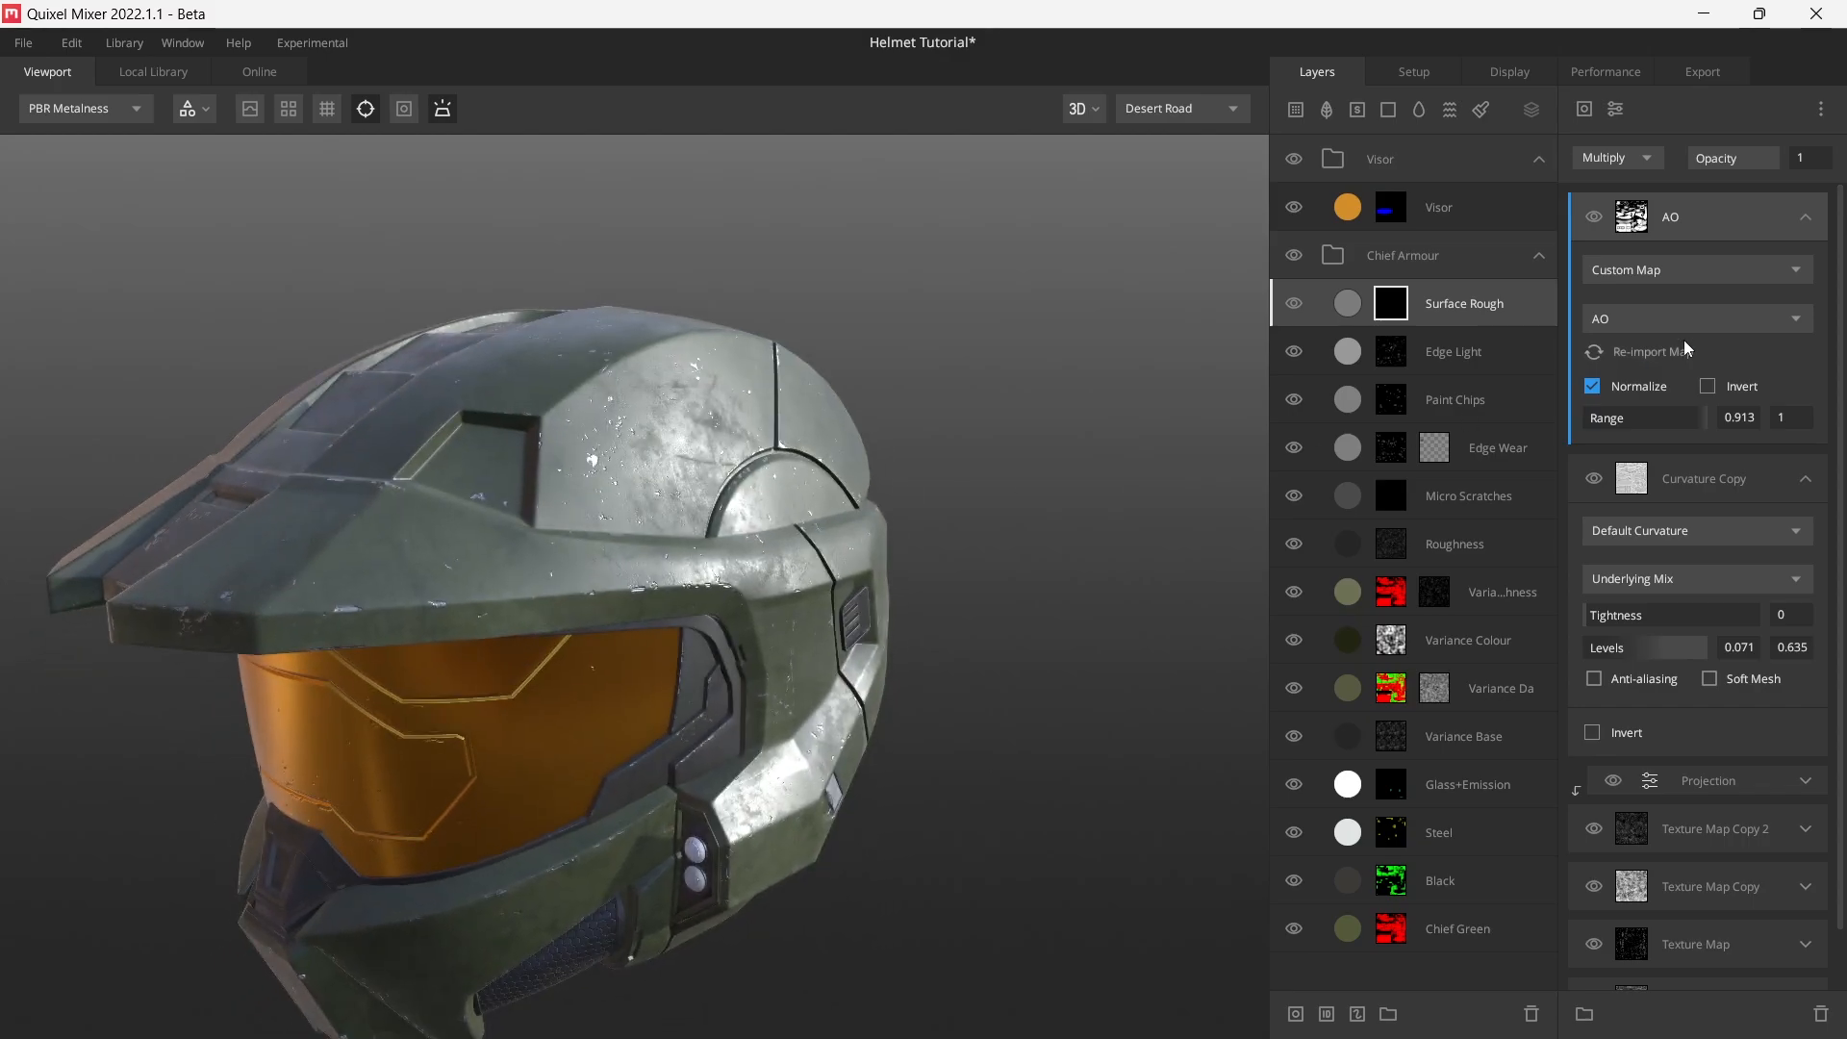
# - Add a solid layer above Surface Rough in the Chief Armour group and name it Dirst
pyautogui.click(1388, 109)
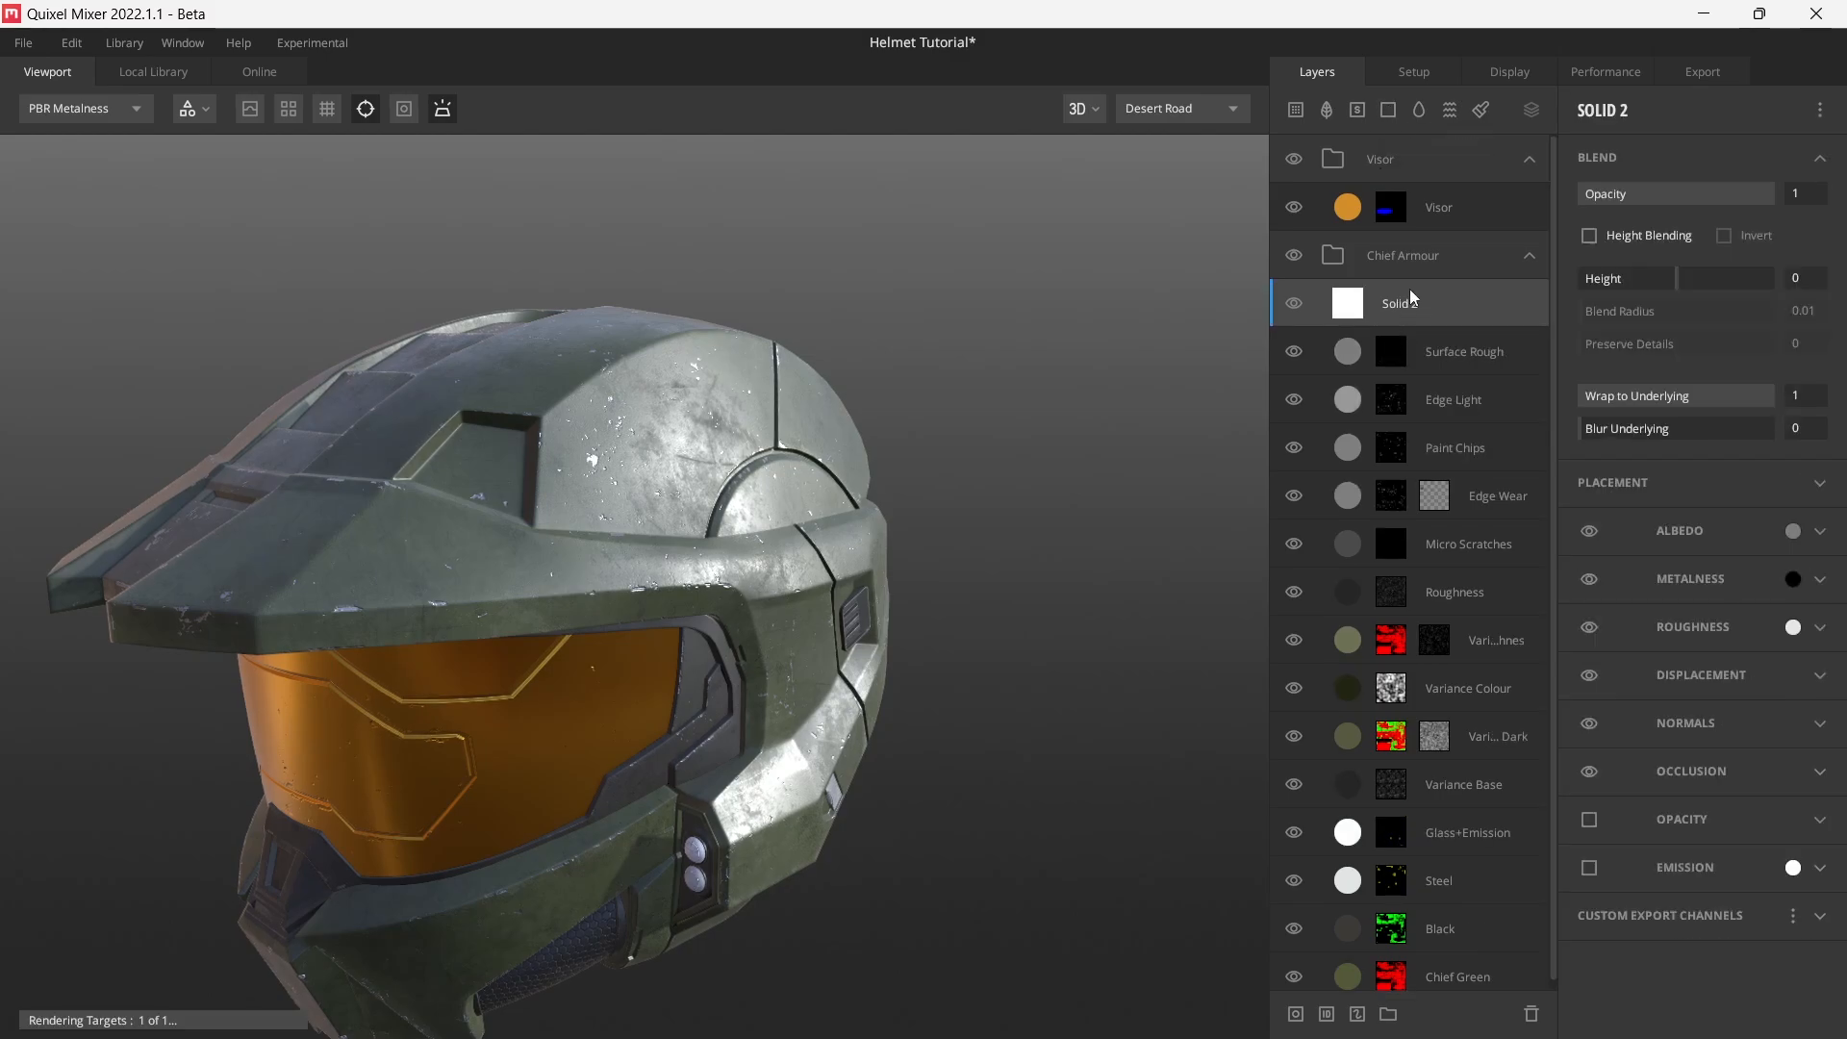
pyautogui.doubleClick(1404, 304)
pyautogui.write('Dirst')
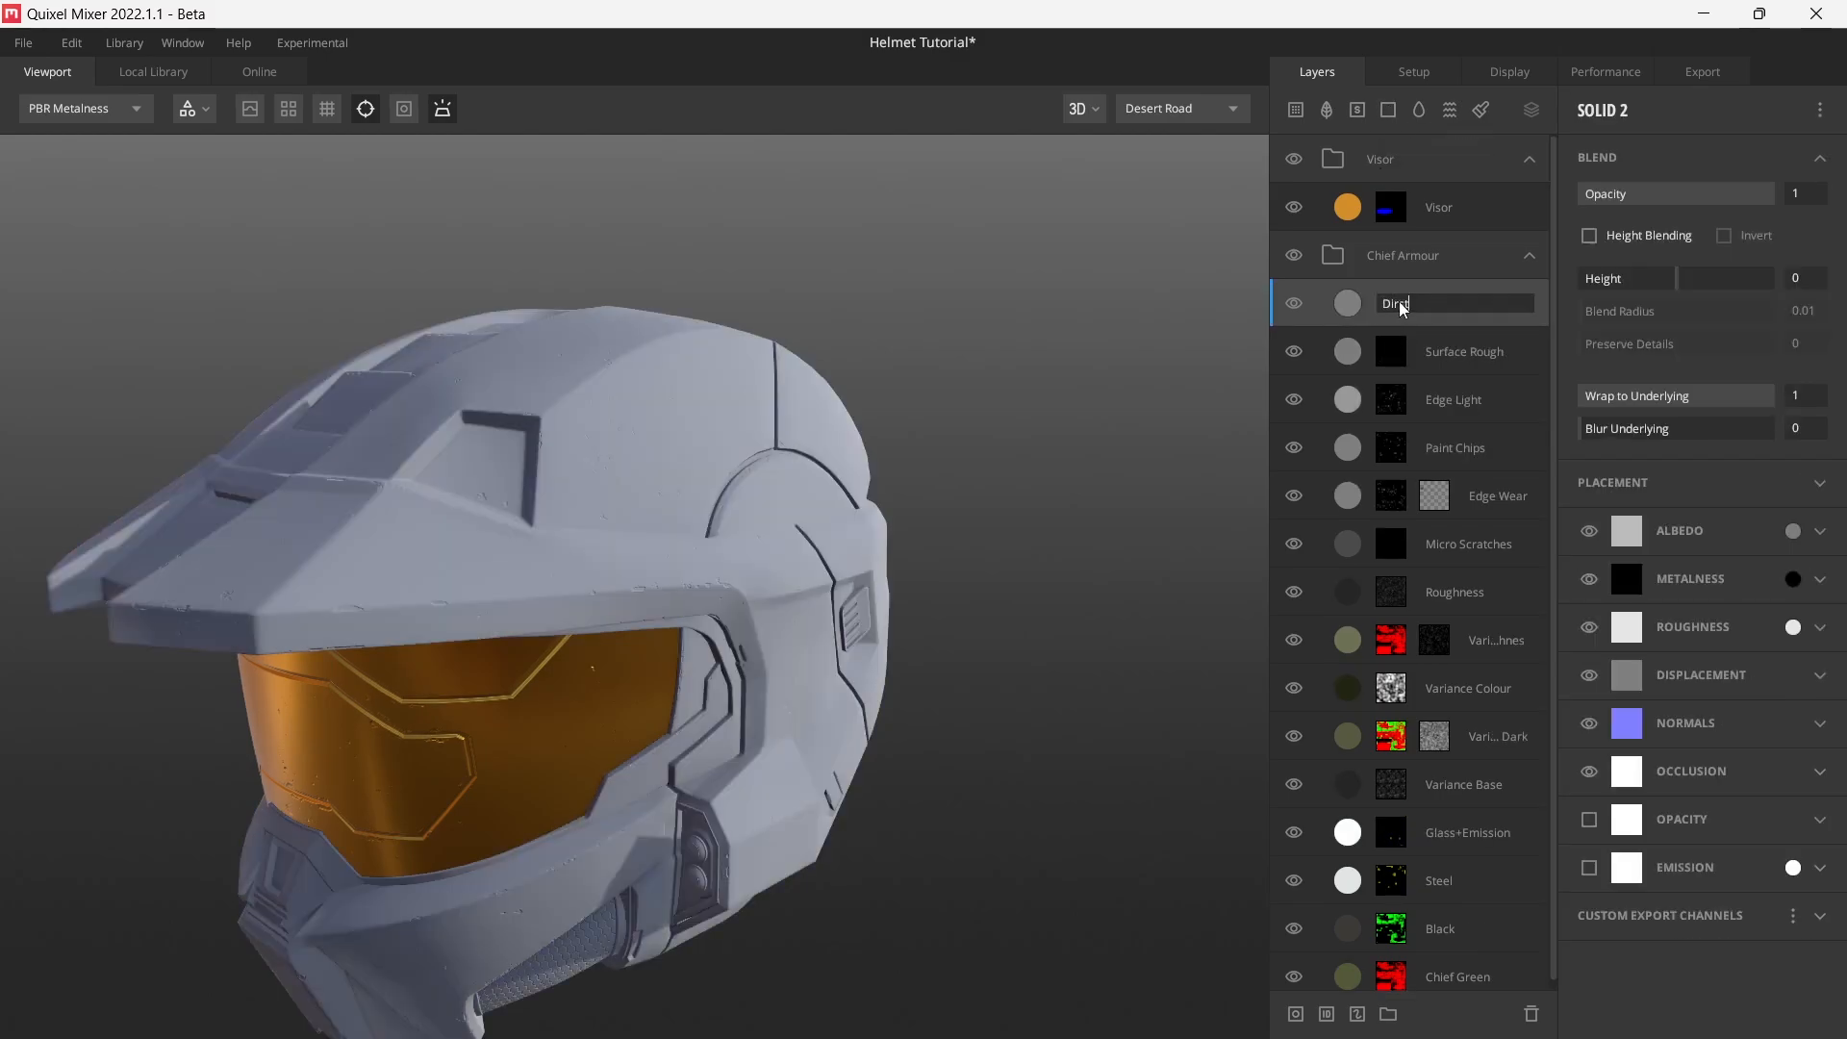
pyautogui.press('Return')
# - Set the Dirst layer's Height to 1 and its Wrap to Underlying to 0.99
pyautogui.keyDown('alt'); pyautogui.moveTo(687, 523); pyautogui.dragTo(668, 522); pyautogui.keyUp('alt')
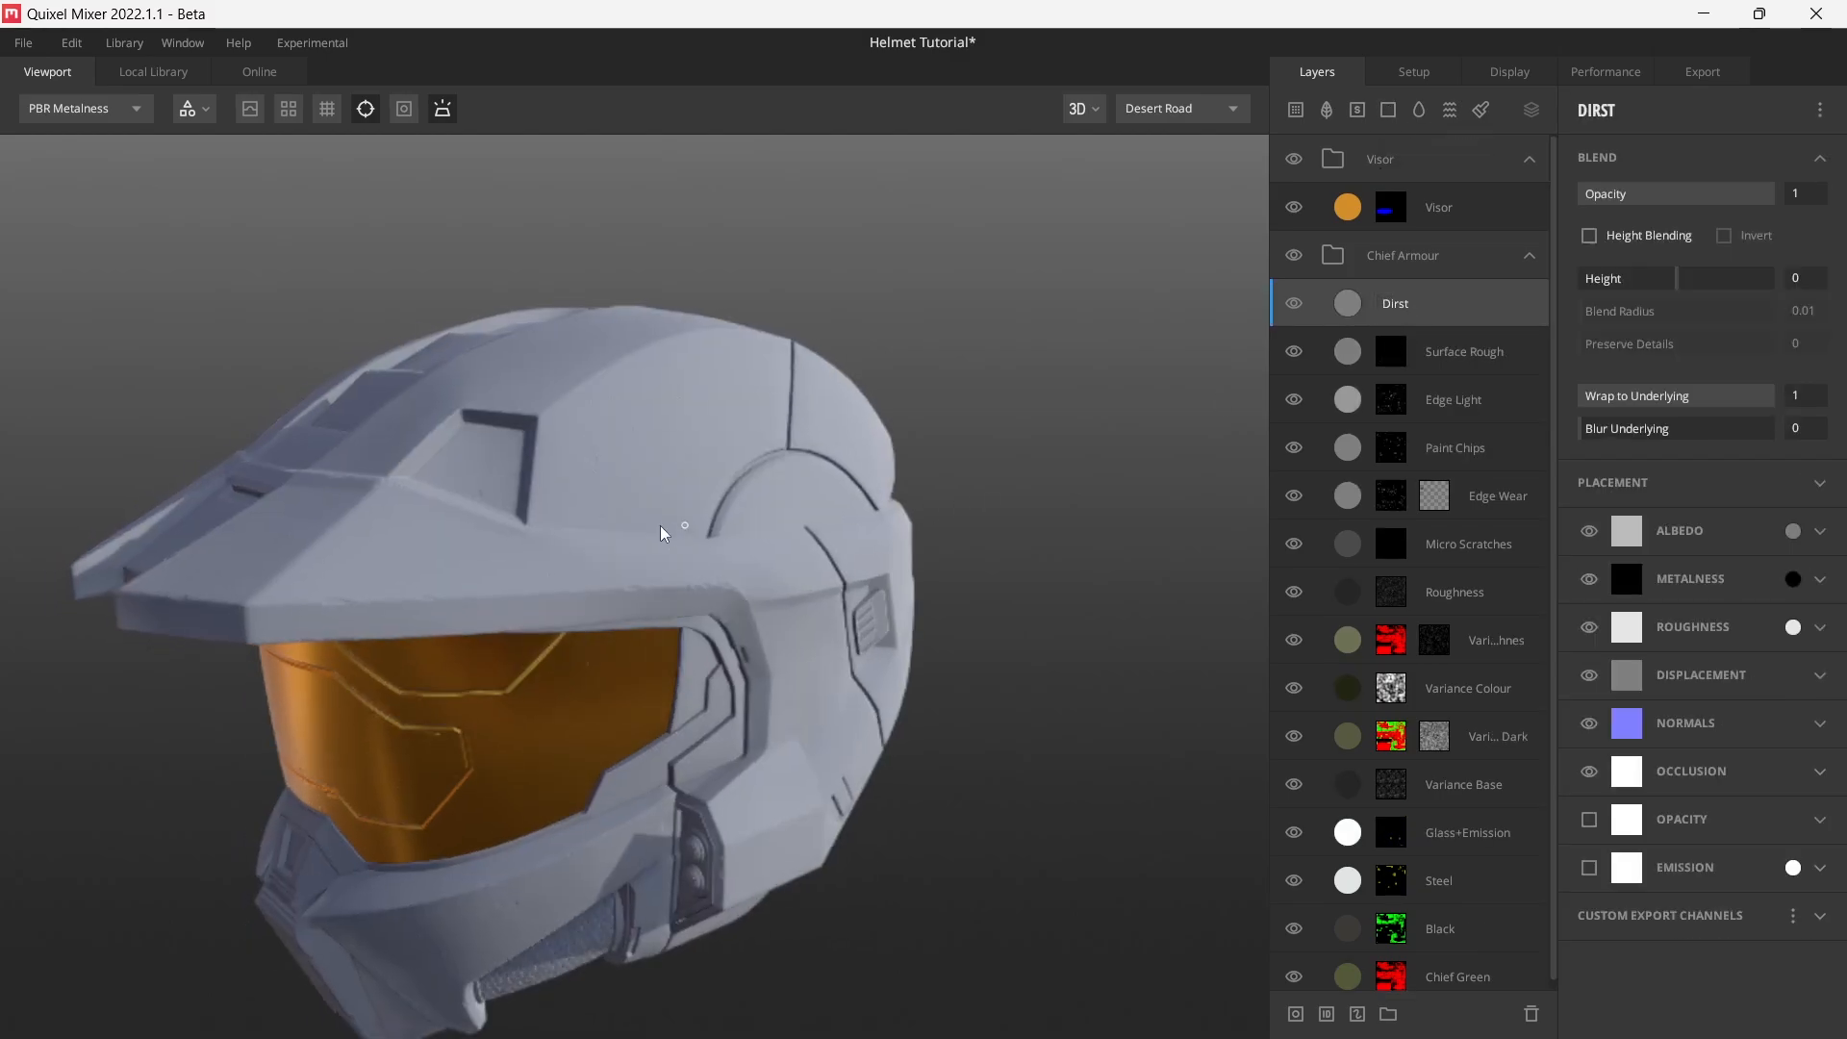
pyautogui.moveTo(668, 522); pyautogui.dragTo(723, 486, button='middle')
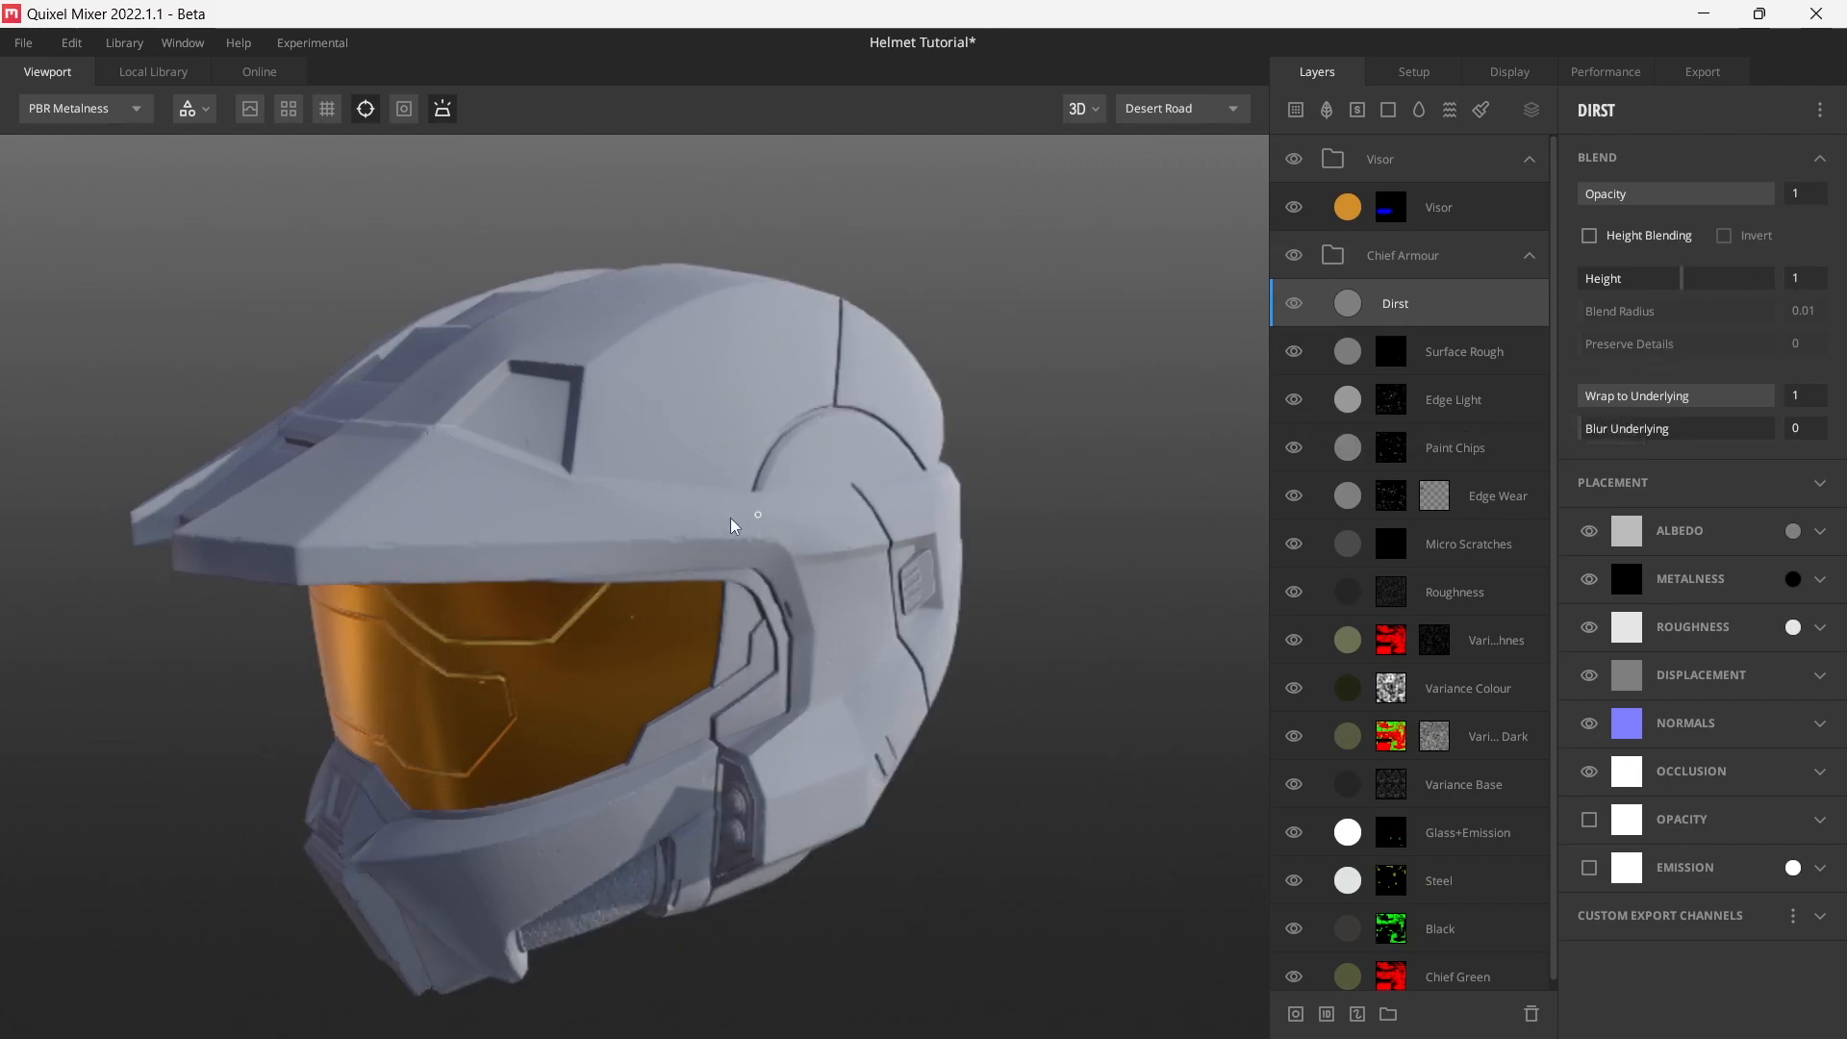
pyautogui.keyDown('alt'); pyautogui.moveTo(823, 515); pyautogui.dragTo(730, 526); pyautogui.keyUp('alt')
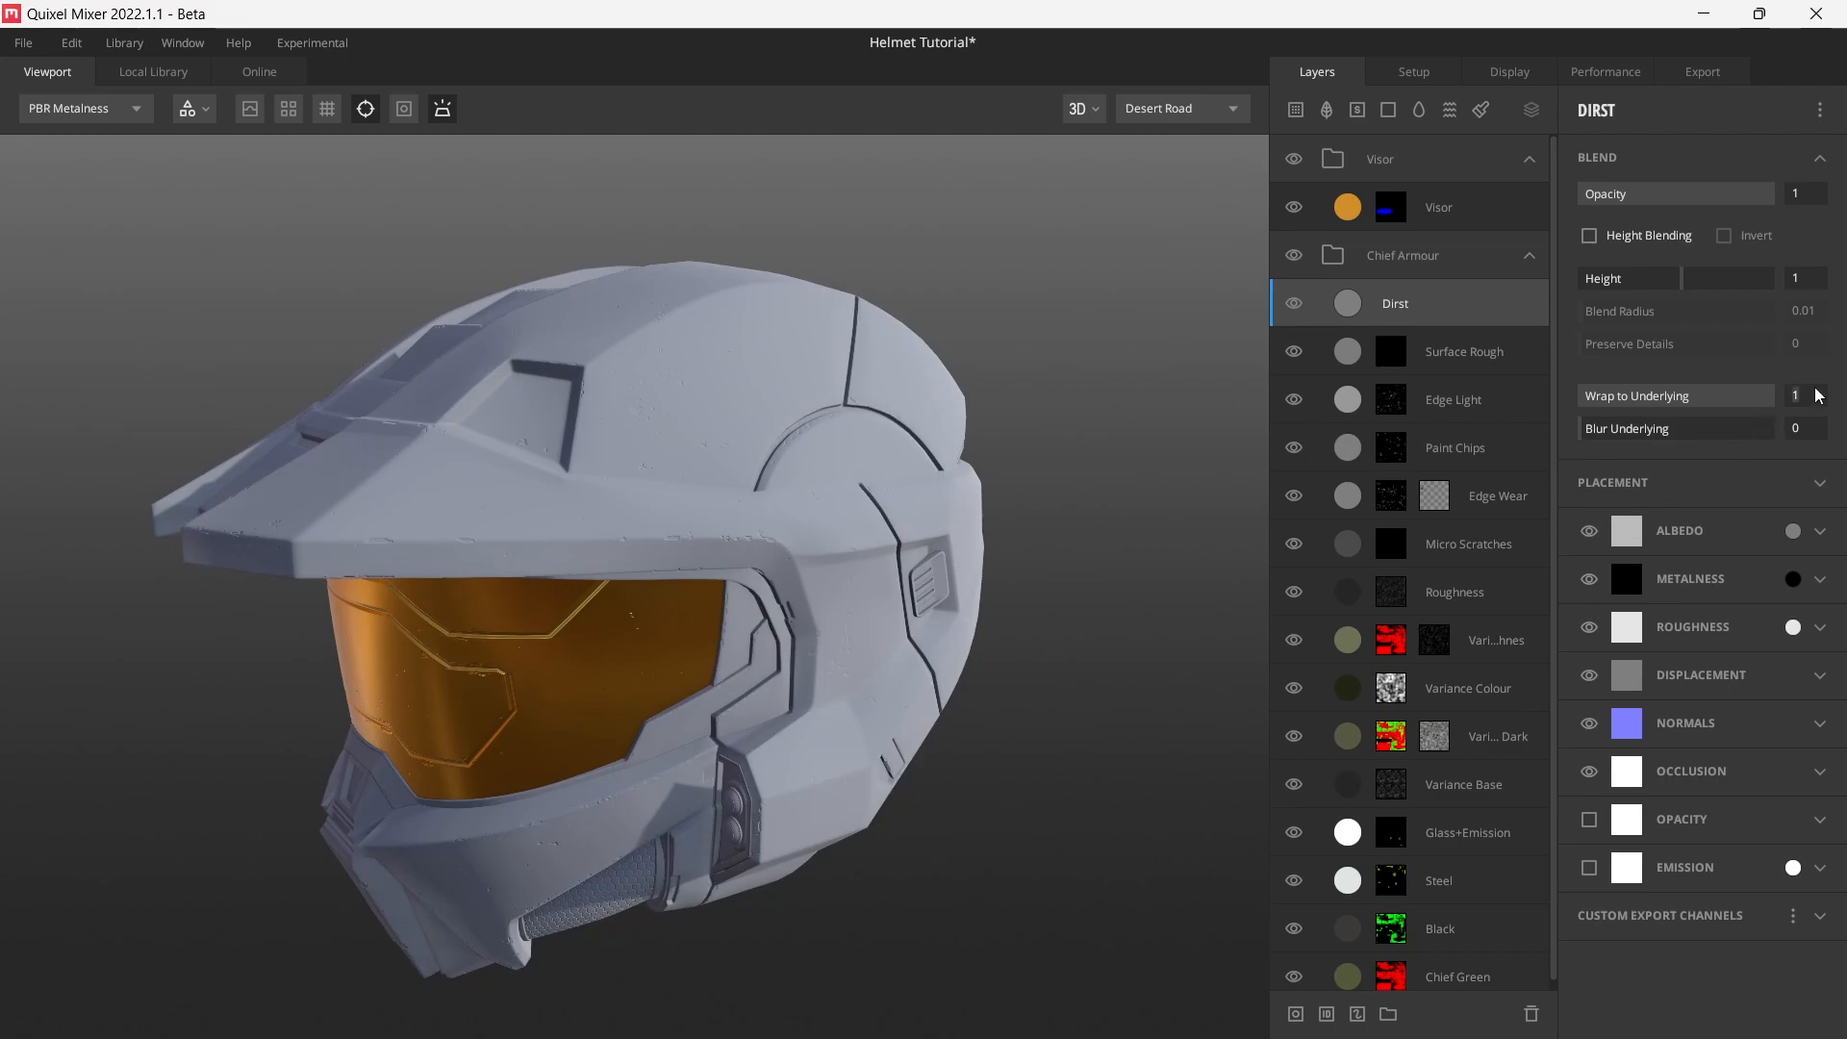
pyautogui.write('.99')
pyautogui.press('Return')
# - Set the Dirst layer's albedo colour to hex 937F66
pyautogui.click(1791, 531)
pyautogui.click(1333, 583)
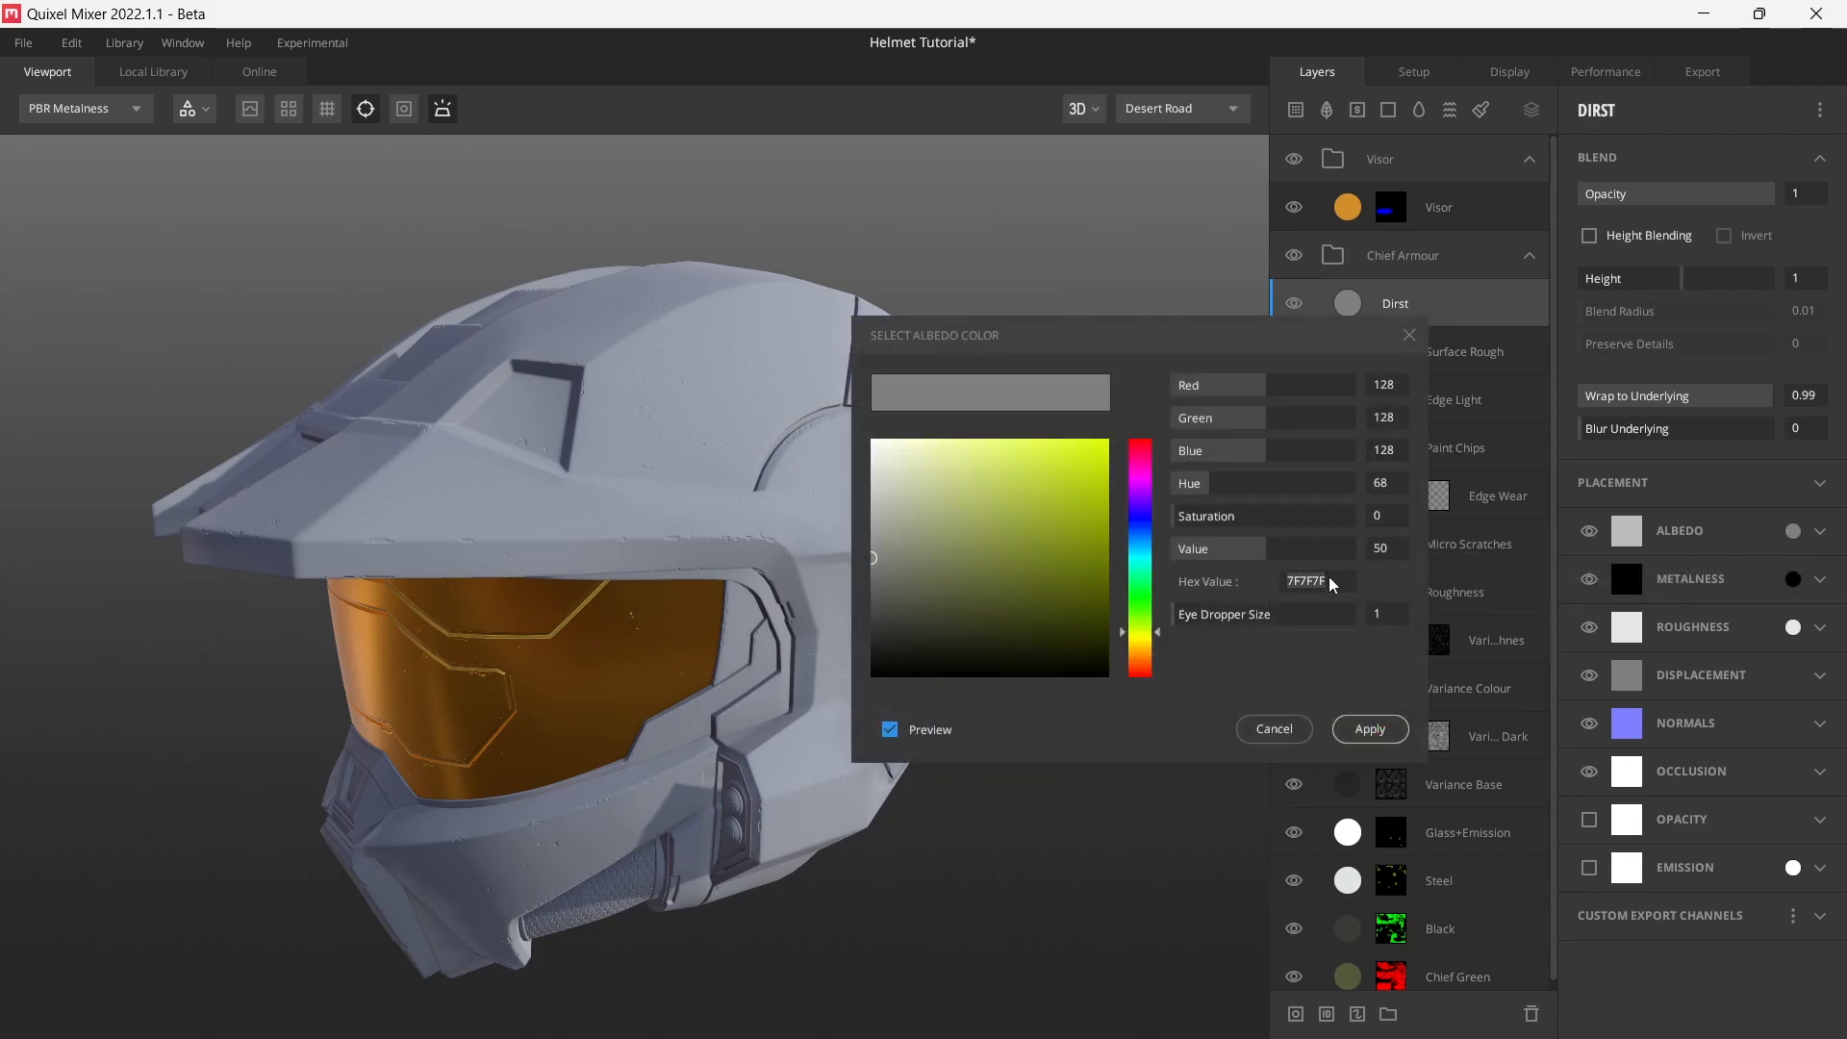
pyautogui.write('937F66')
pyautogui.click(1292, 649)
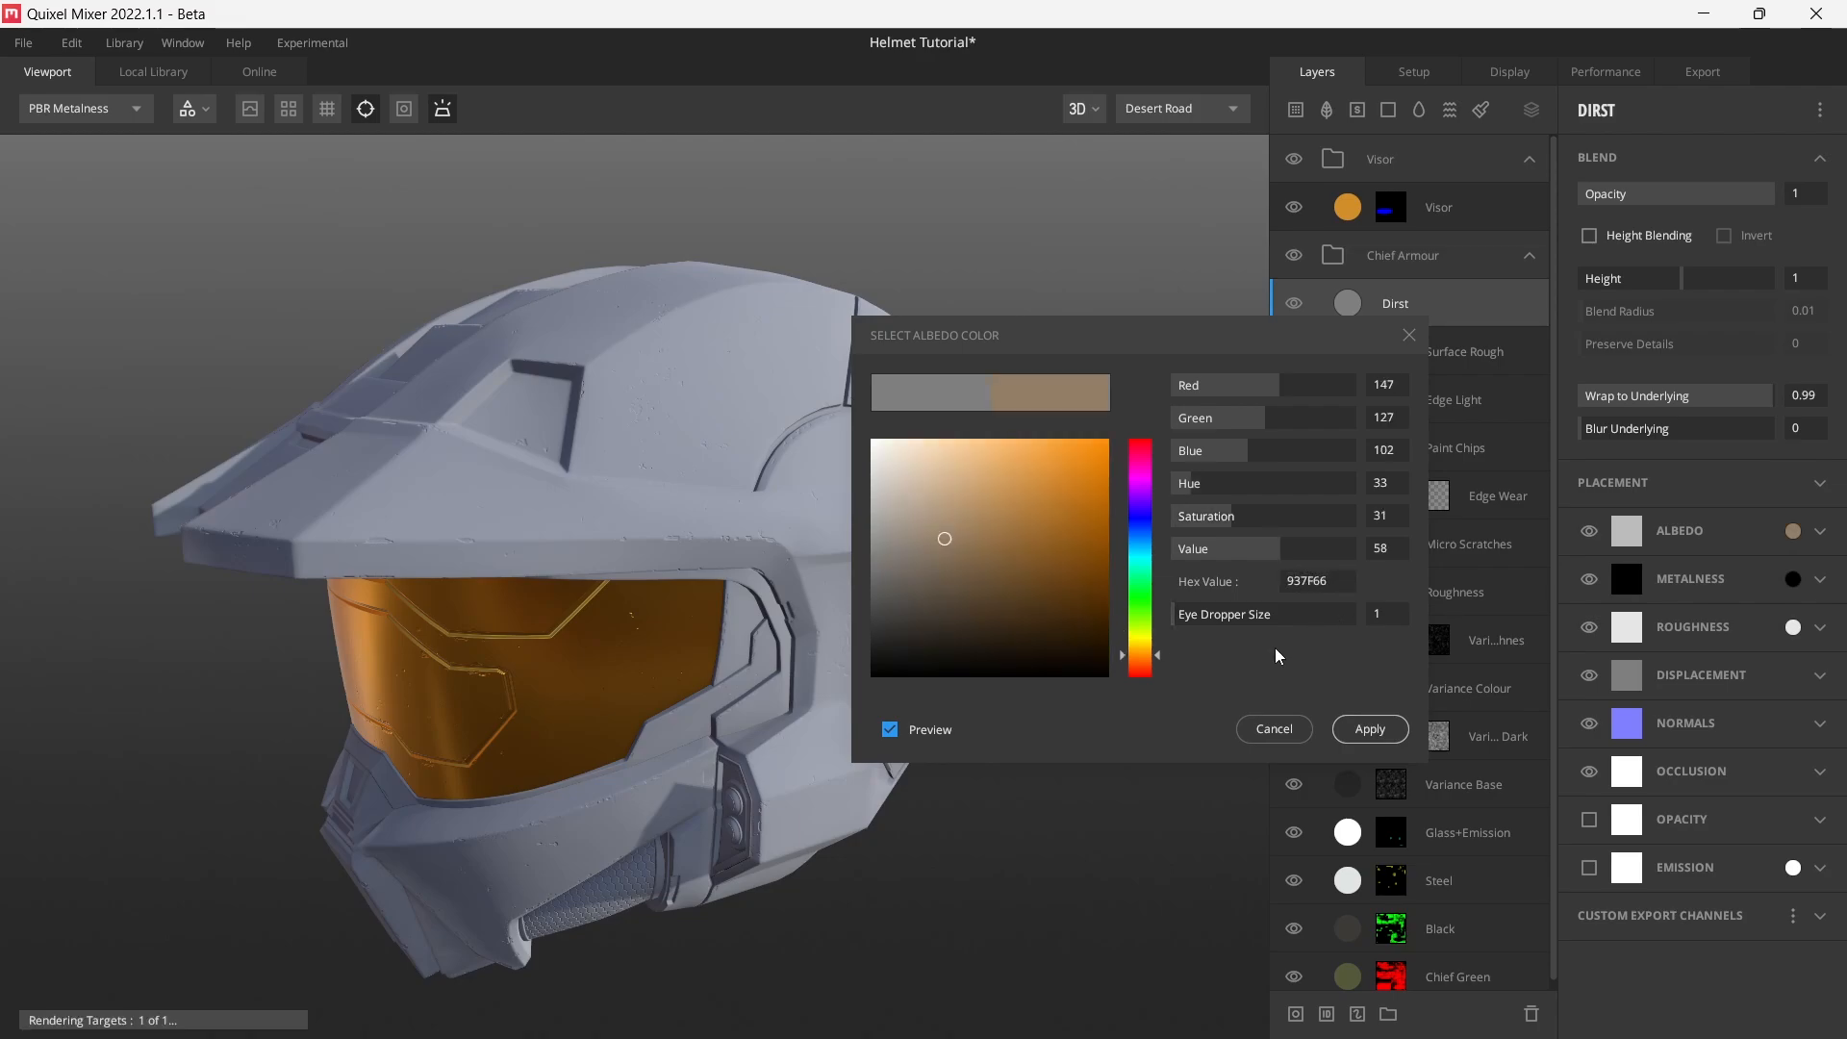
pyautogui.click(1395, 727)
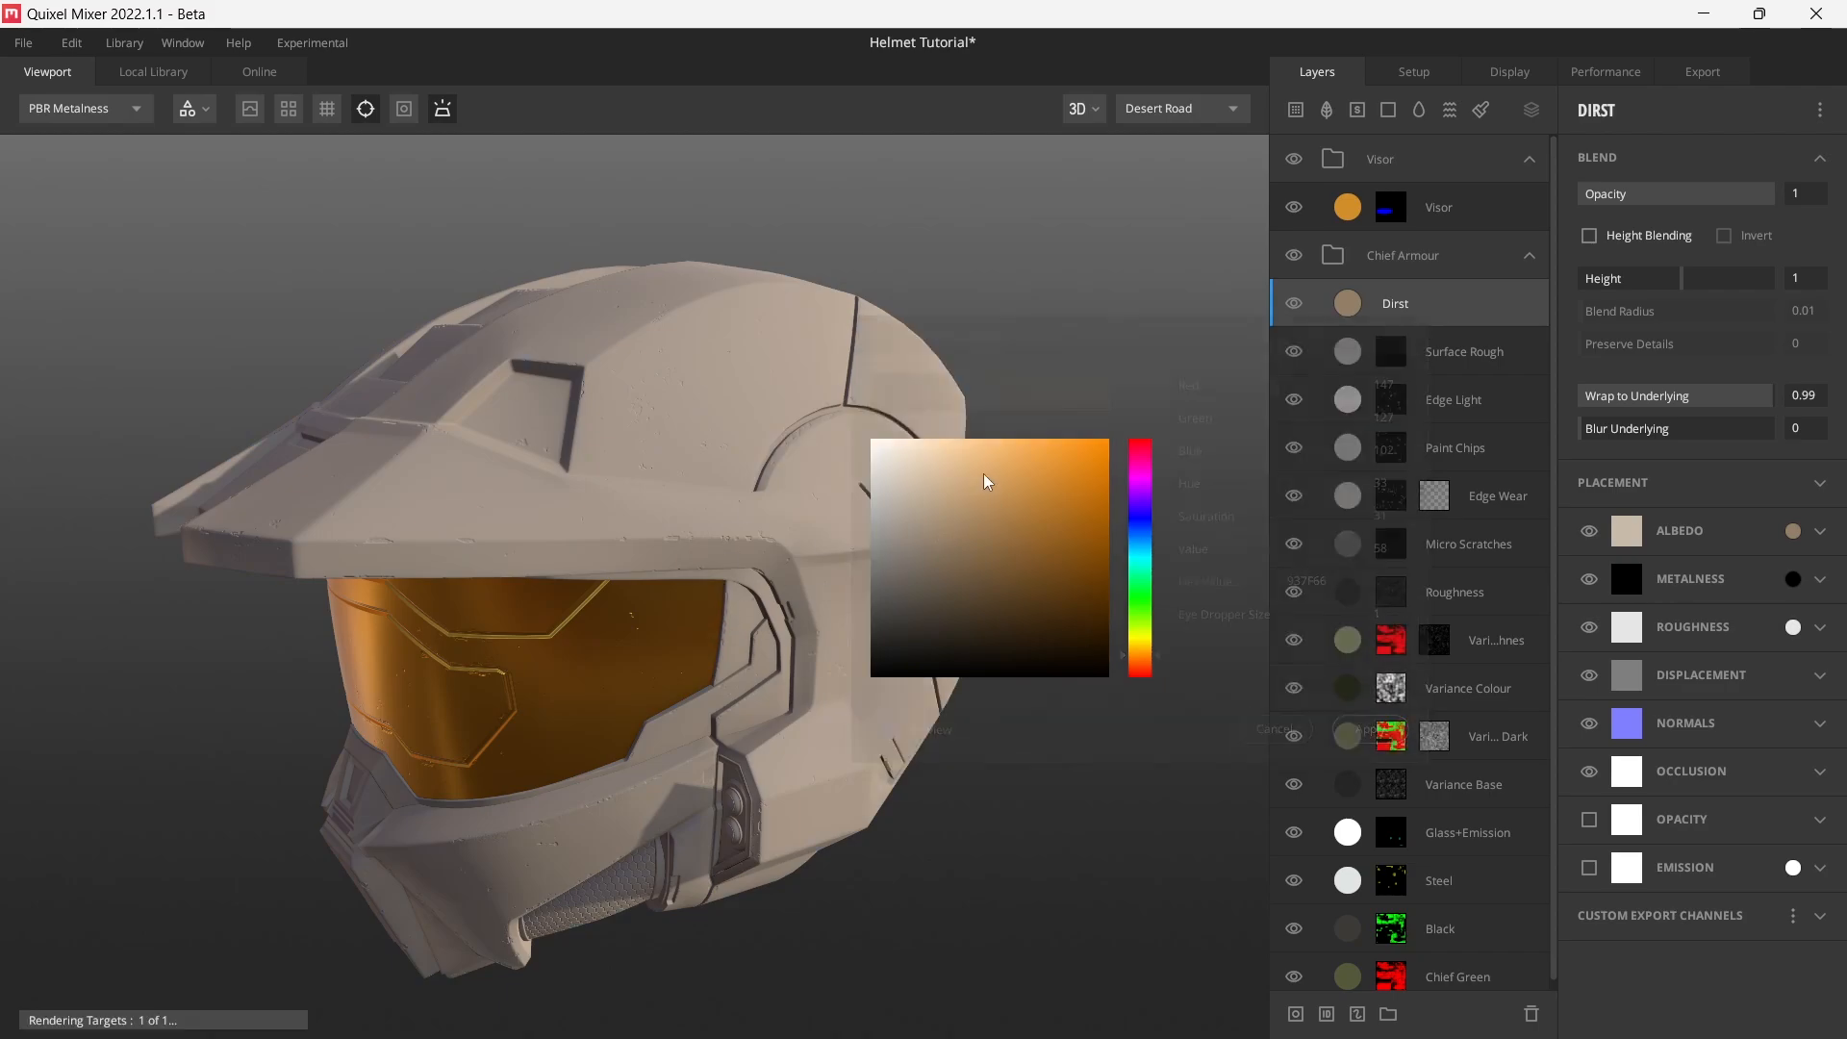
# - Reduce the Dirst layer's albedo opacity to 0.2 and check the tint on the armour
pyautogui.moveTo(883, 508)
pyautogui.keyDown('alt'); pyautogui.mouseDown()
pyautogui.moveTo(779, 559)
pyautogui.moveTo(527, 514)
pyautogui.moveTo(598, 487)
pyautogui.moveTo(905, 499)
pyautogui.mouseUp(); pyautogui.keyUp('alt')
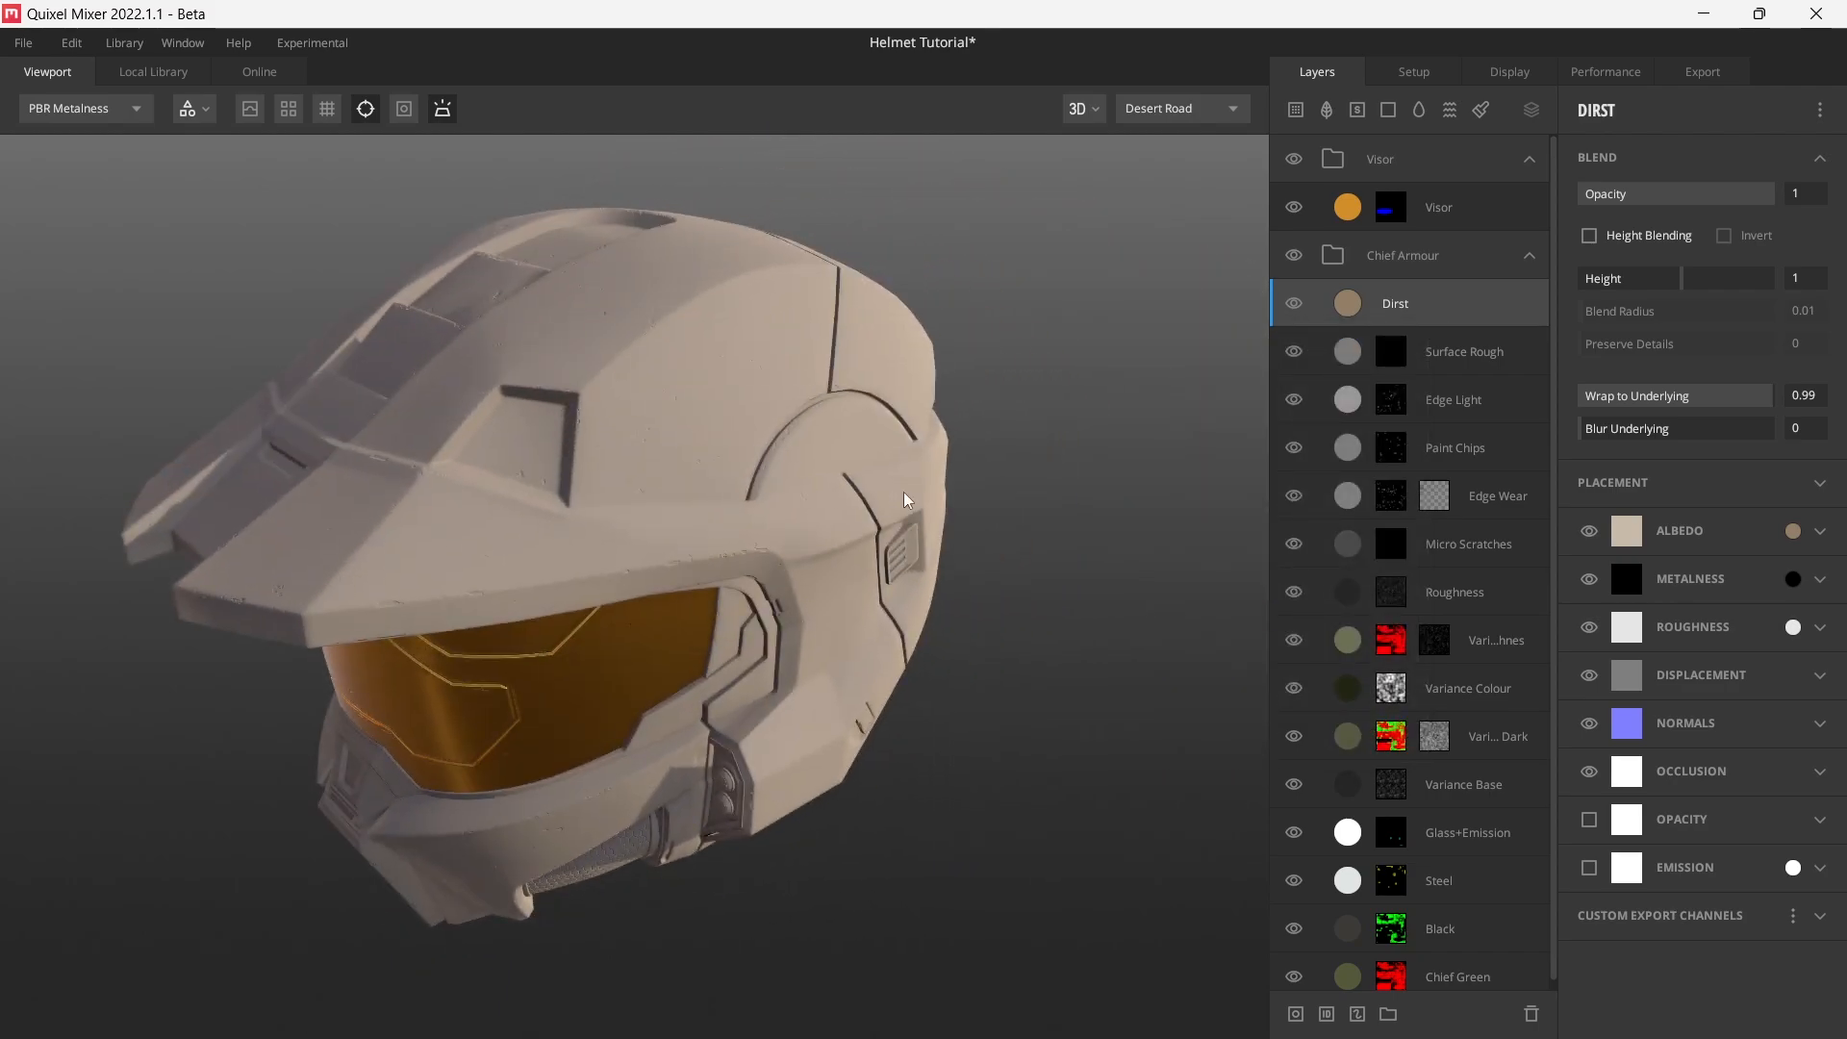
pyautogui.click(1823, 533)
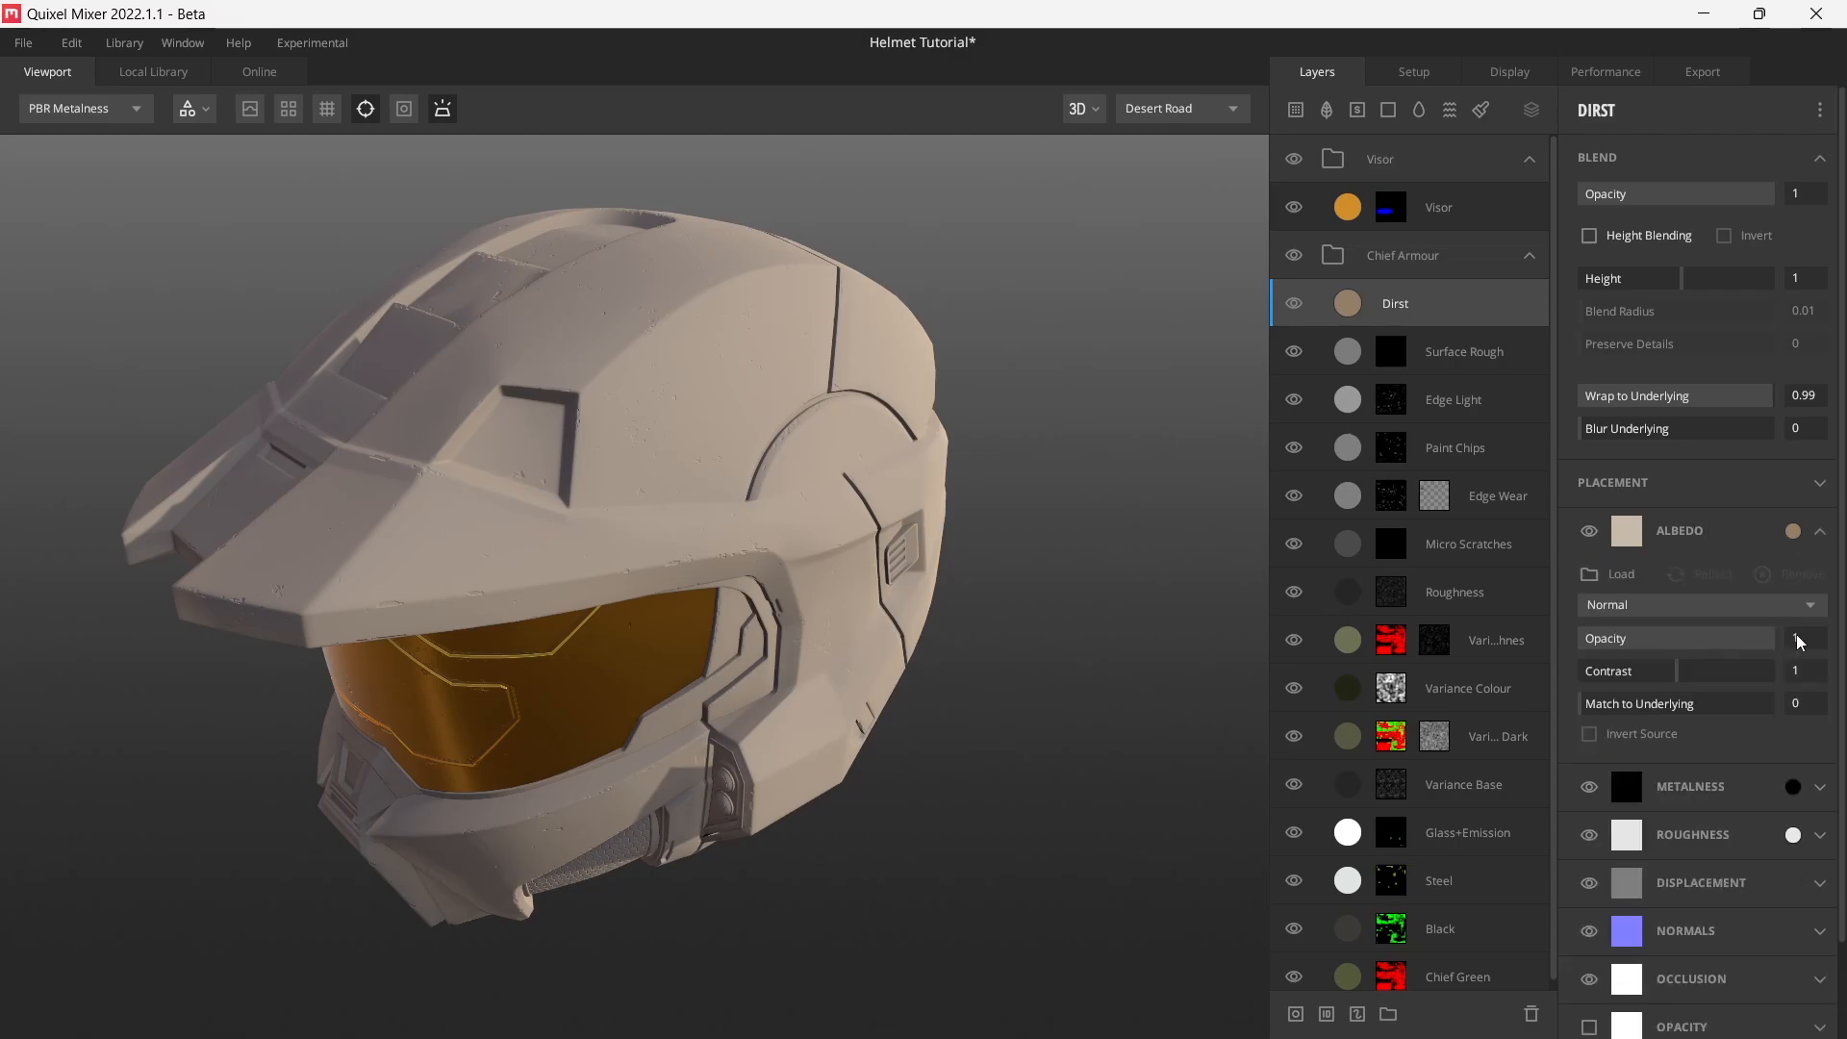
pyautogui.write('0.2')
pyautogui.press('Return')
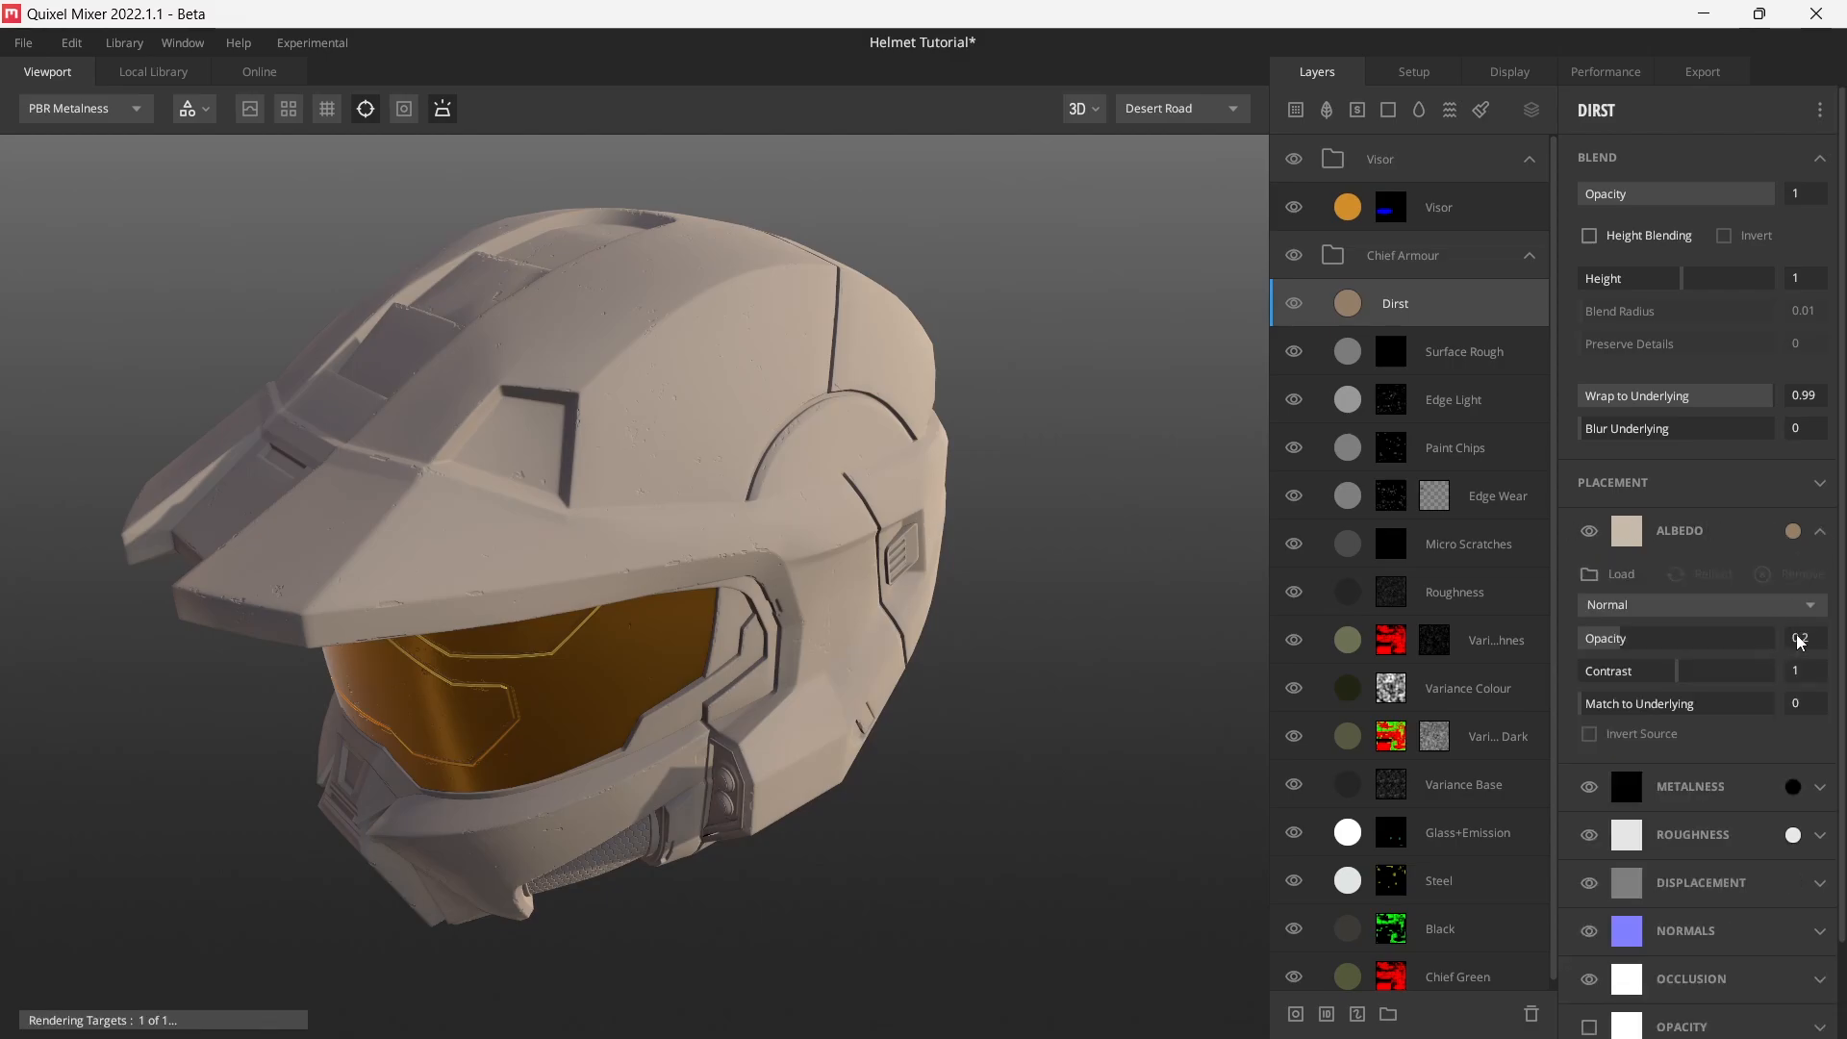
pyautogui.moveTo(839, 568); pyautogui.dragTo(877, 588, button='middle')
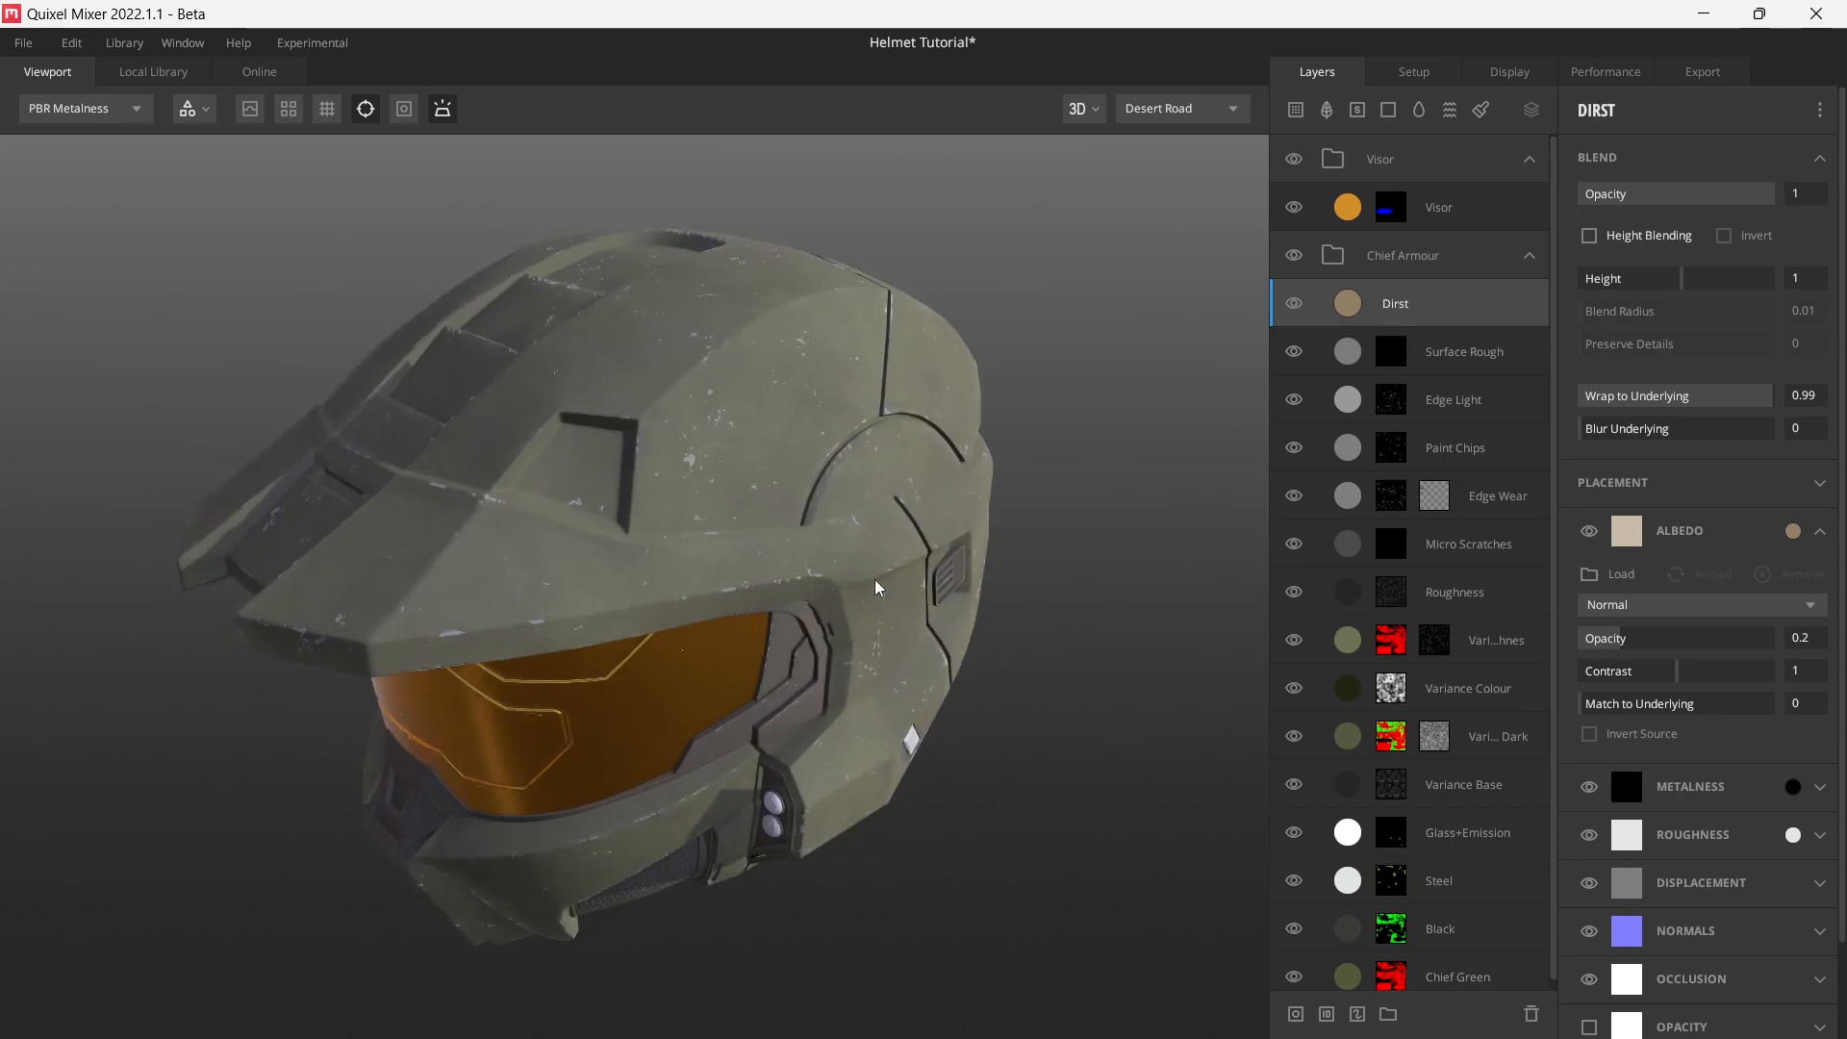
pyautogui.click(1819, 535)
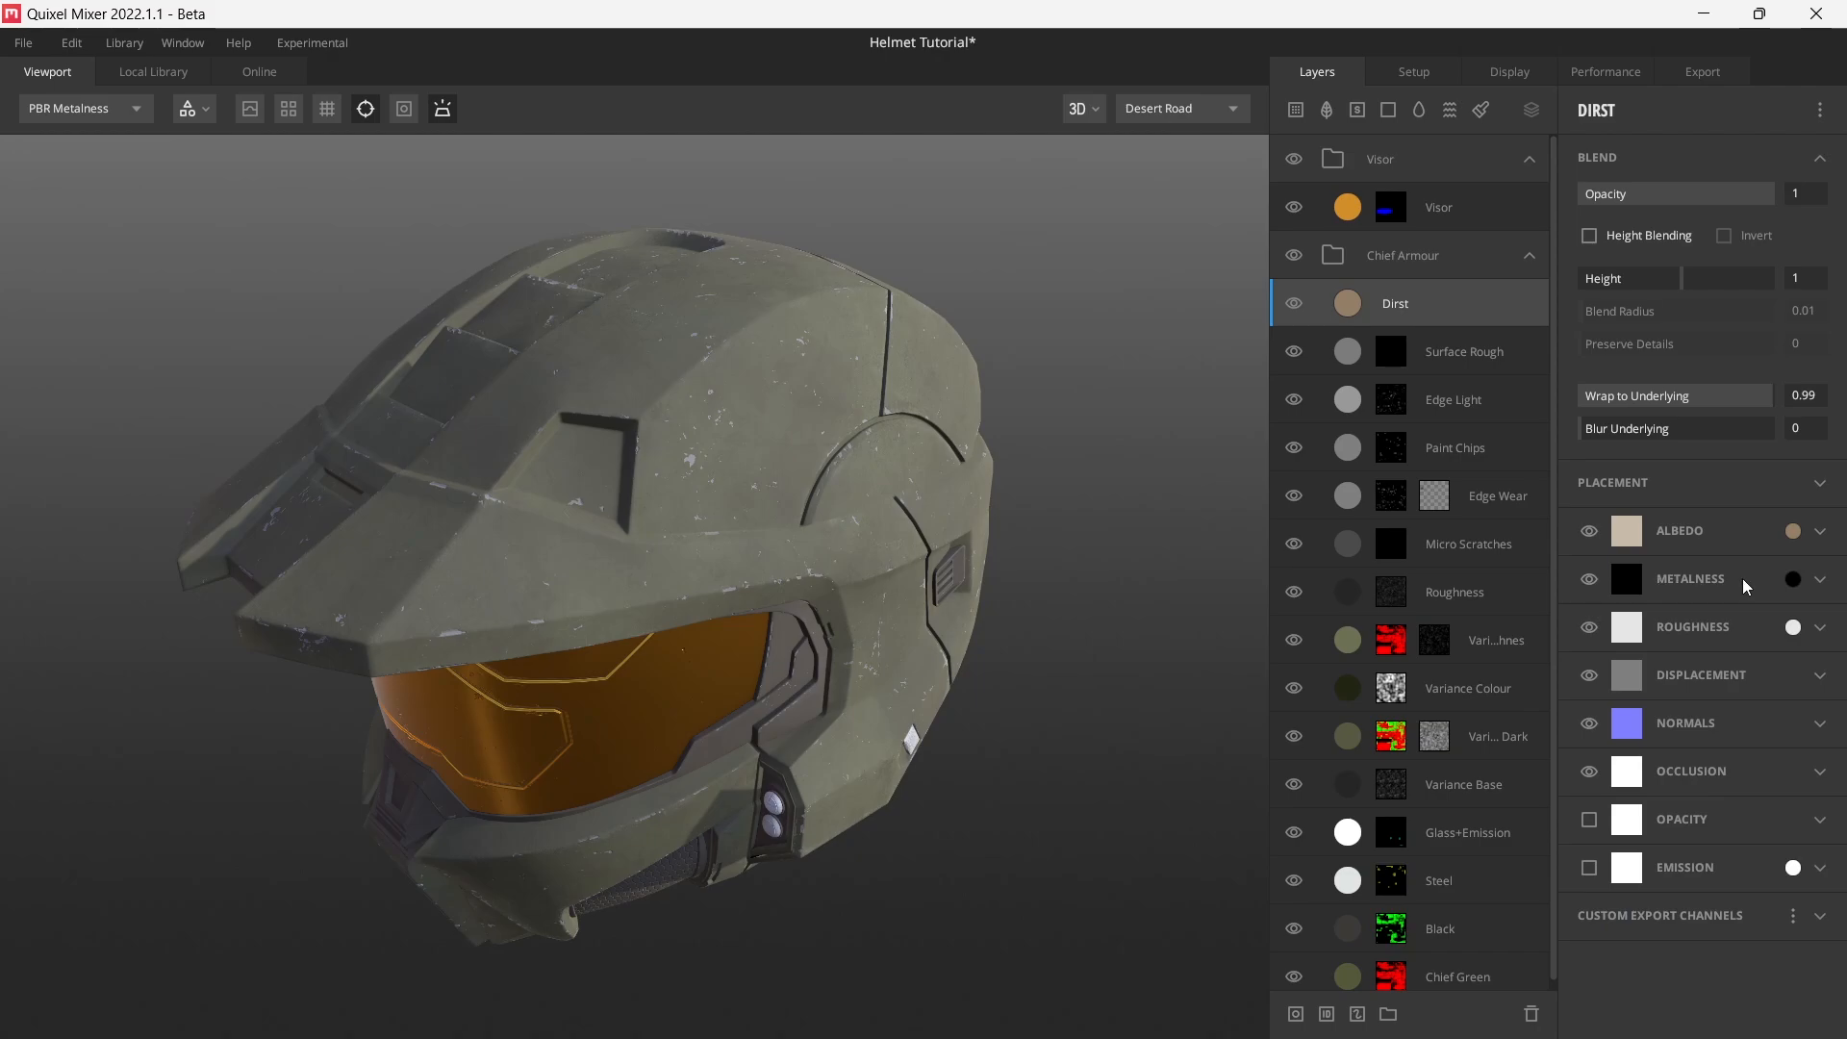
# - Review the Dirst layer's roughness colour and apply it without changes
pyautogui.click(1820, 627)
pyautogui.click(1821, 627)
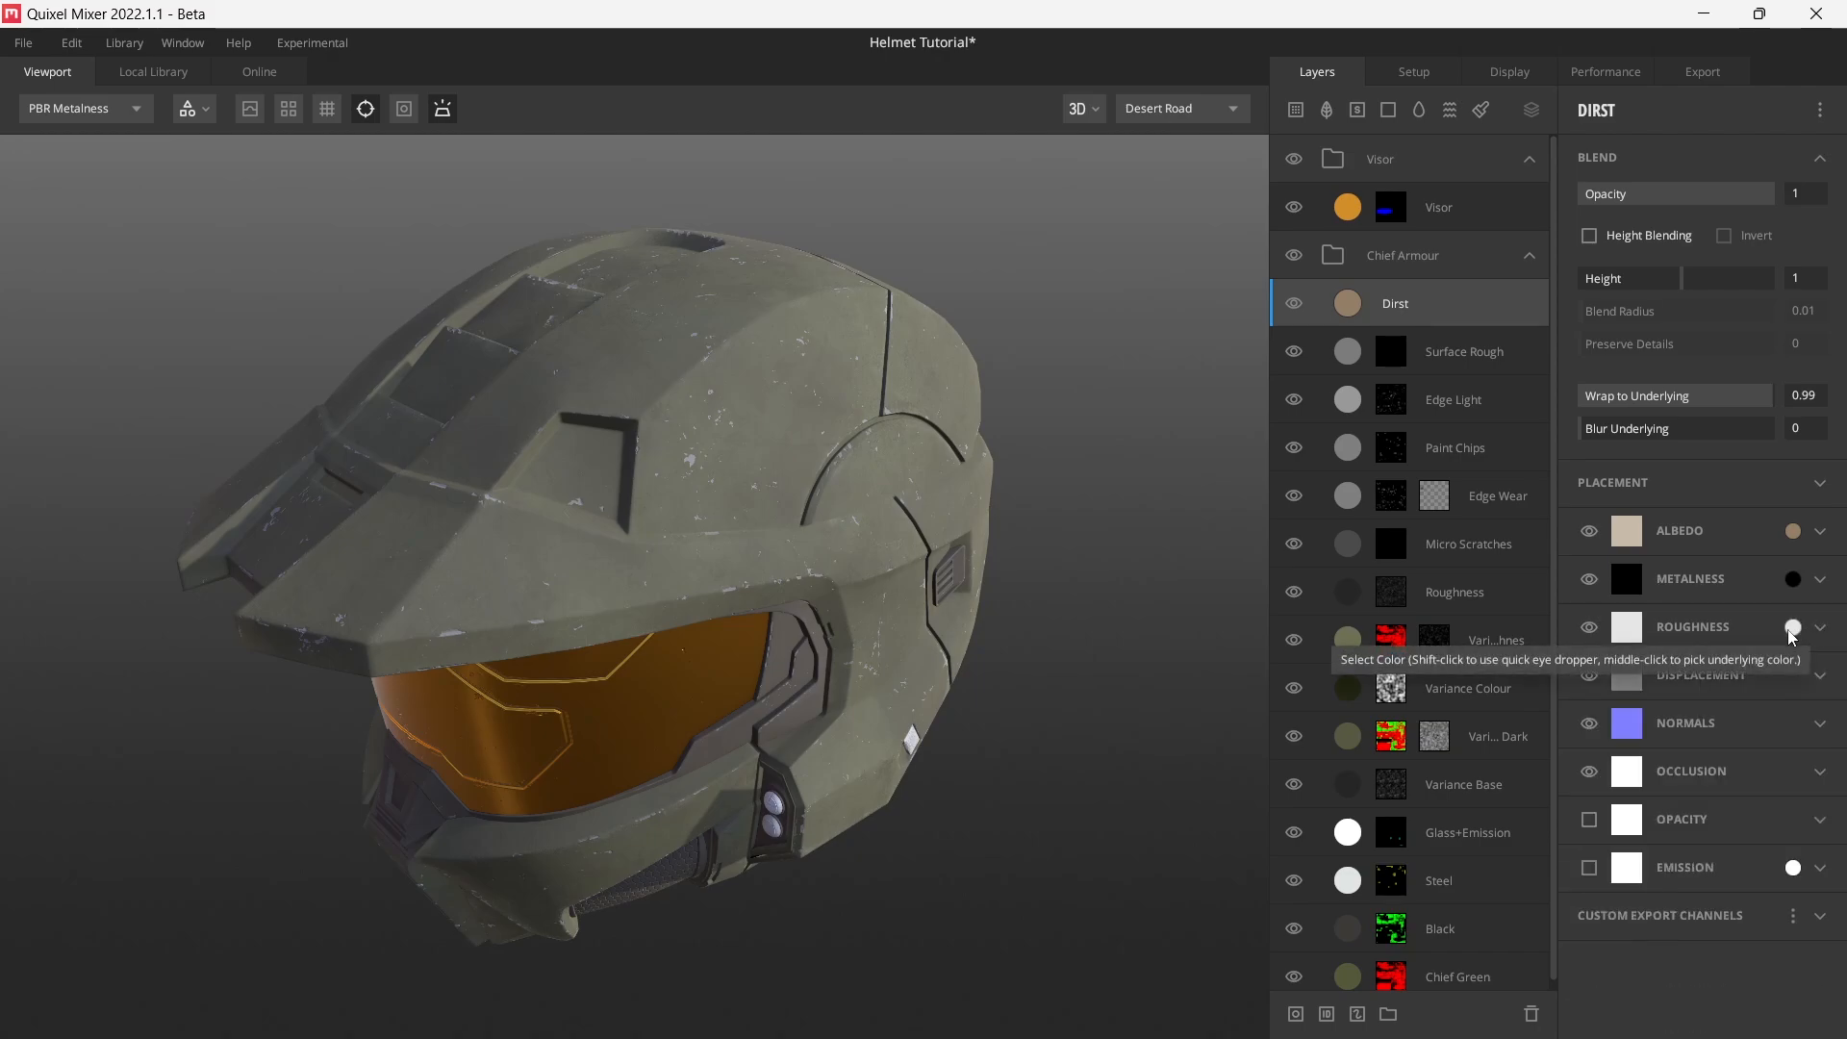
pyautogui.click(1793, 627)
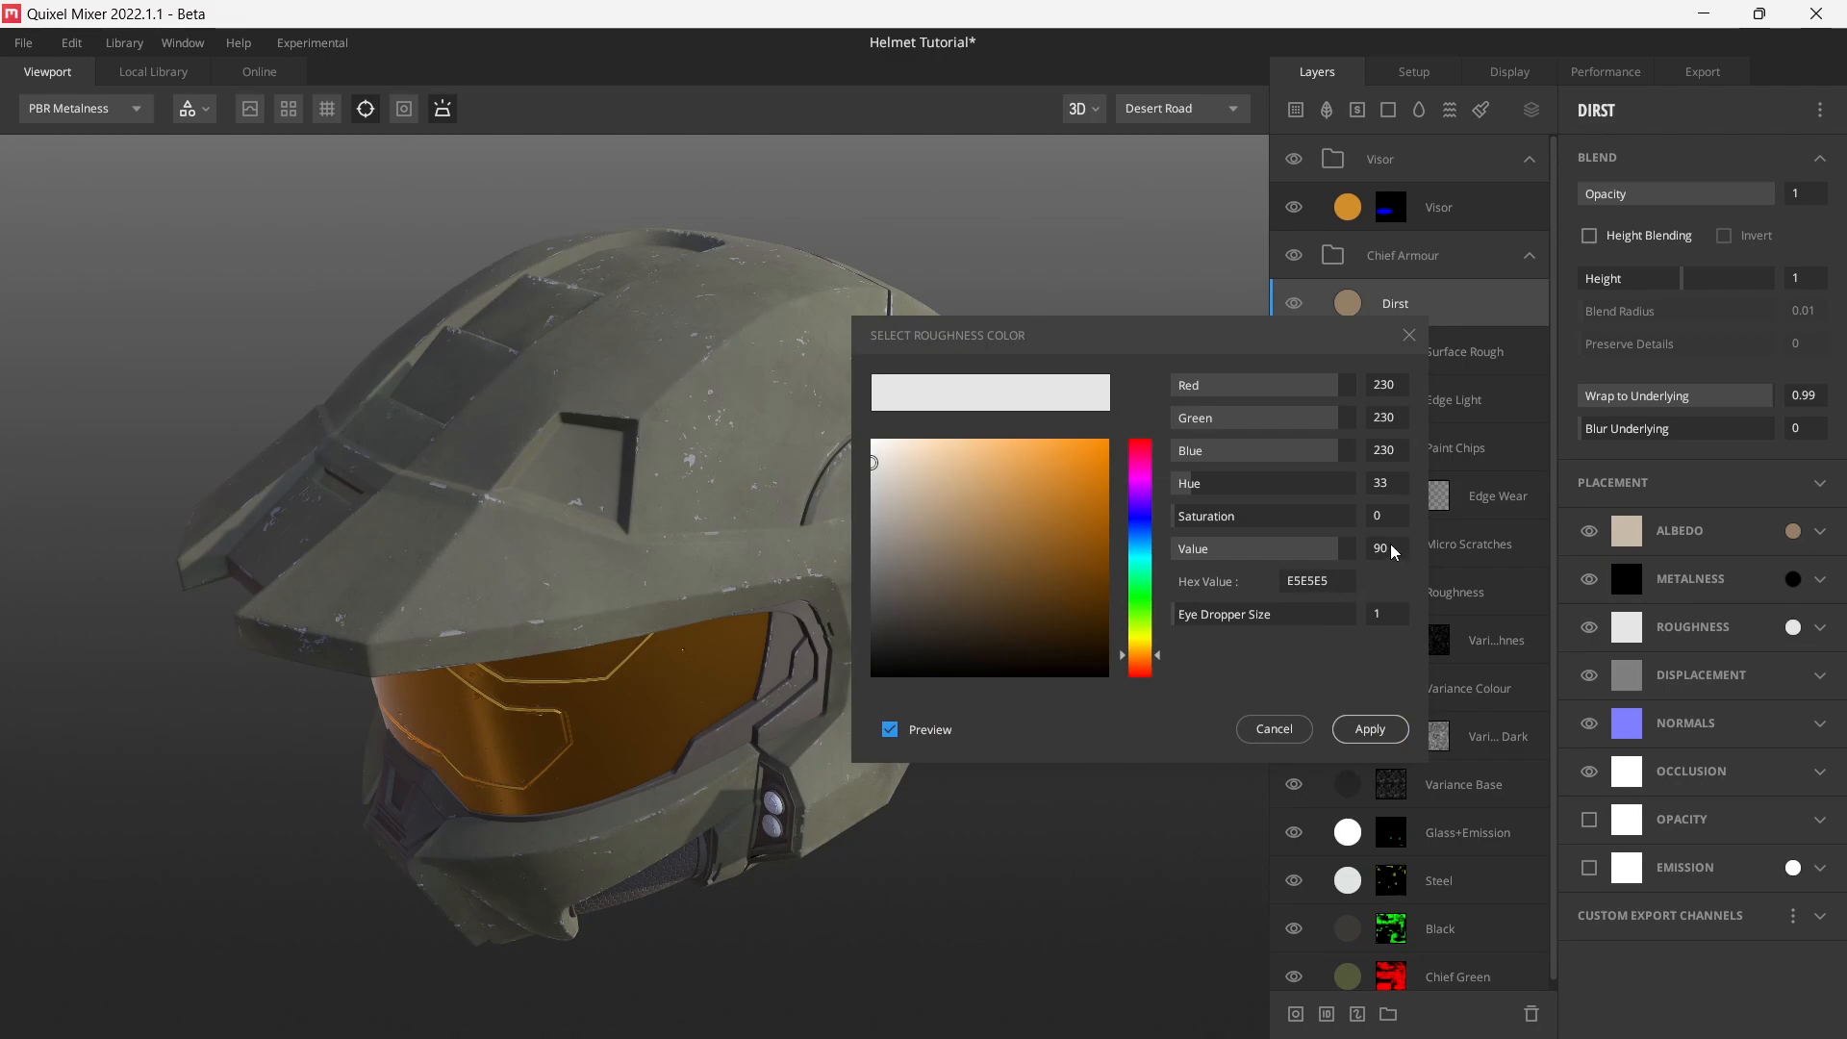
pyautogui.click(1372, 731)
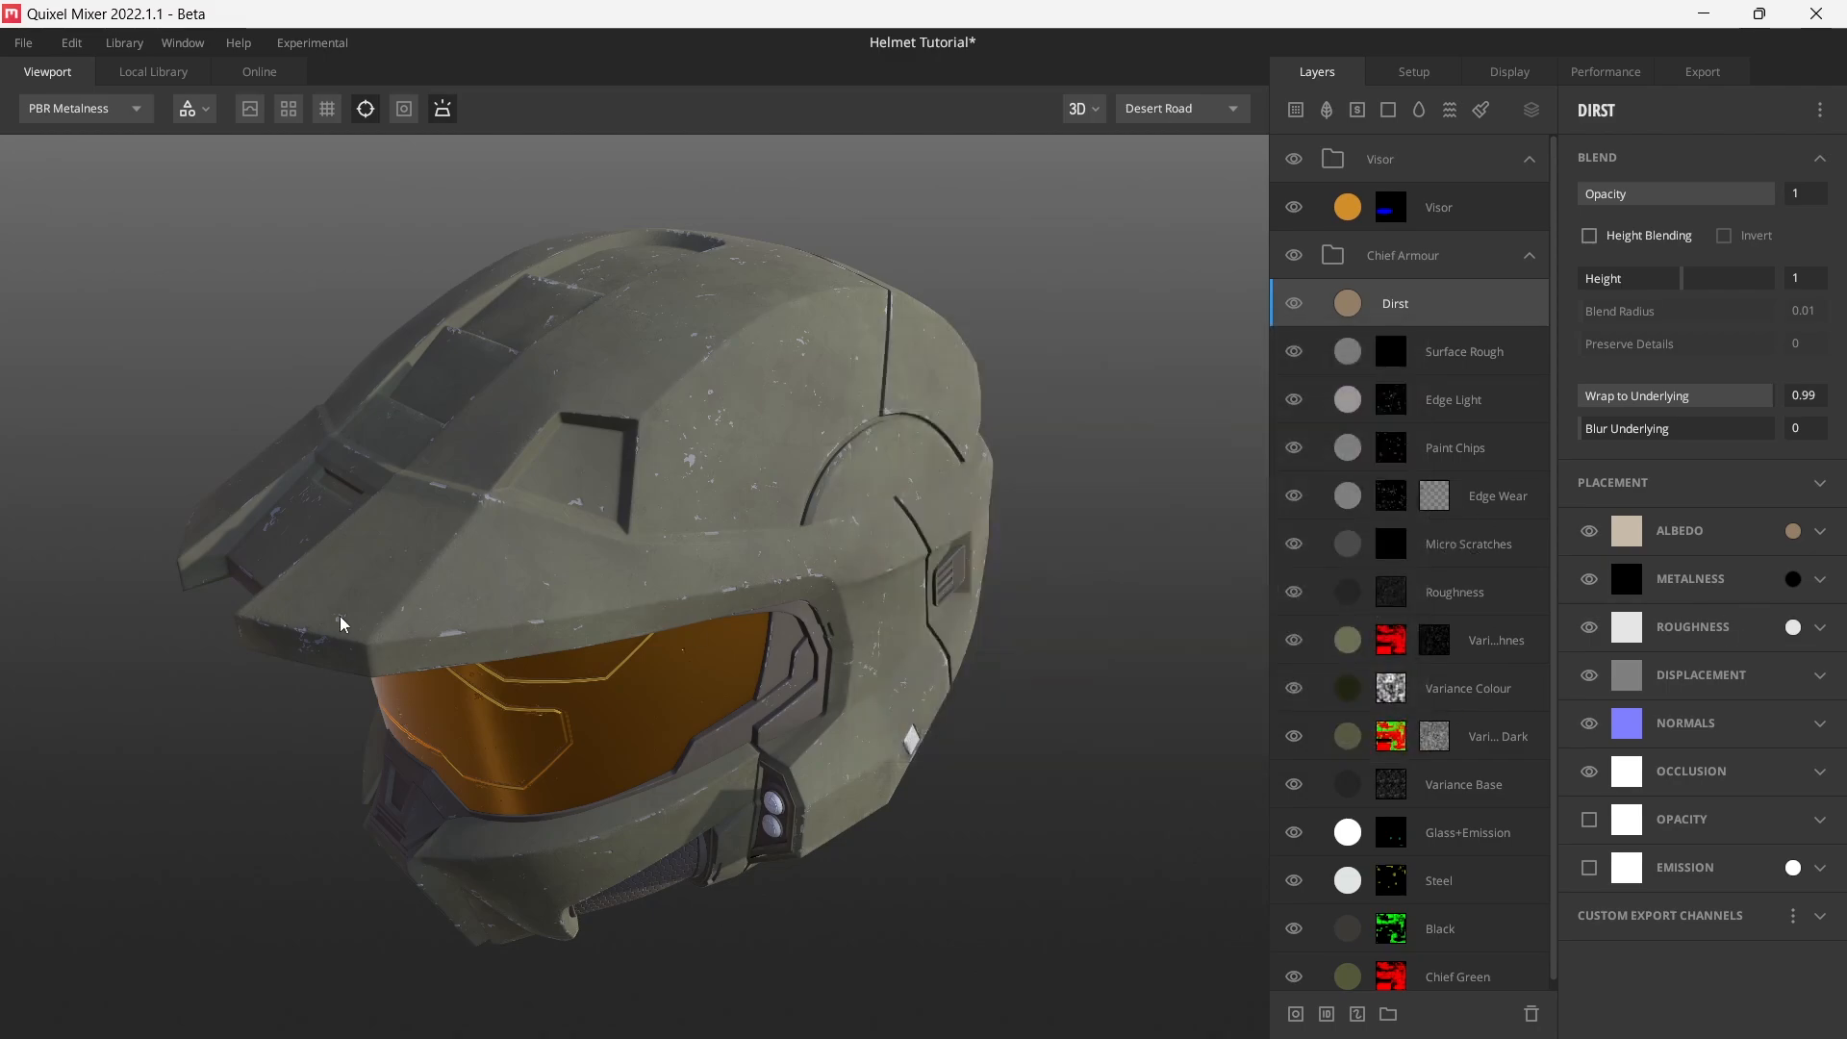
# - Correct the Dirst layer's name to Dirt
pyautogui.scroll(2, 534, 590)
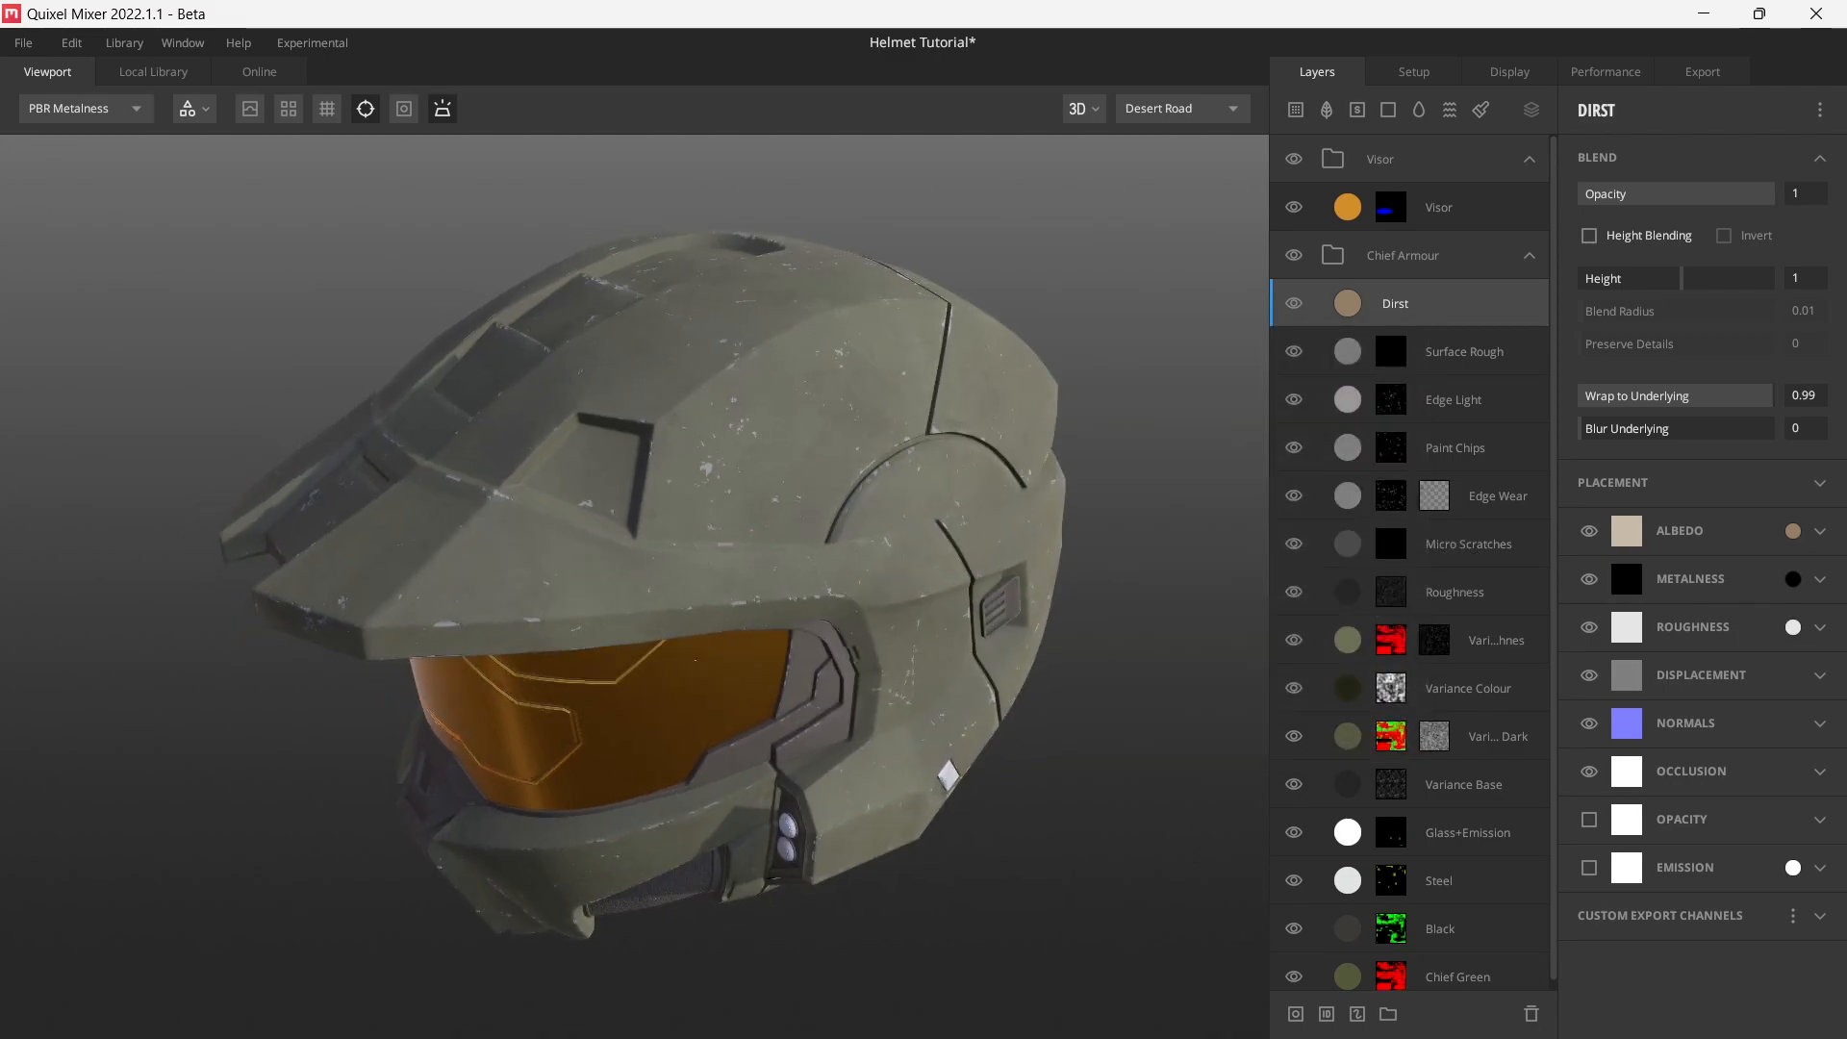
pyautogui.rightClick(1490, 310)
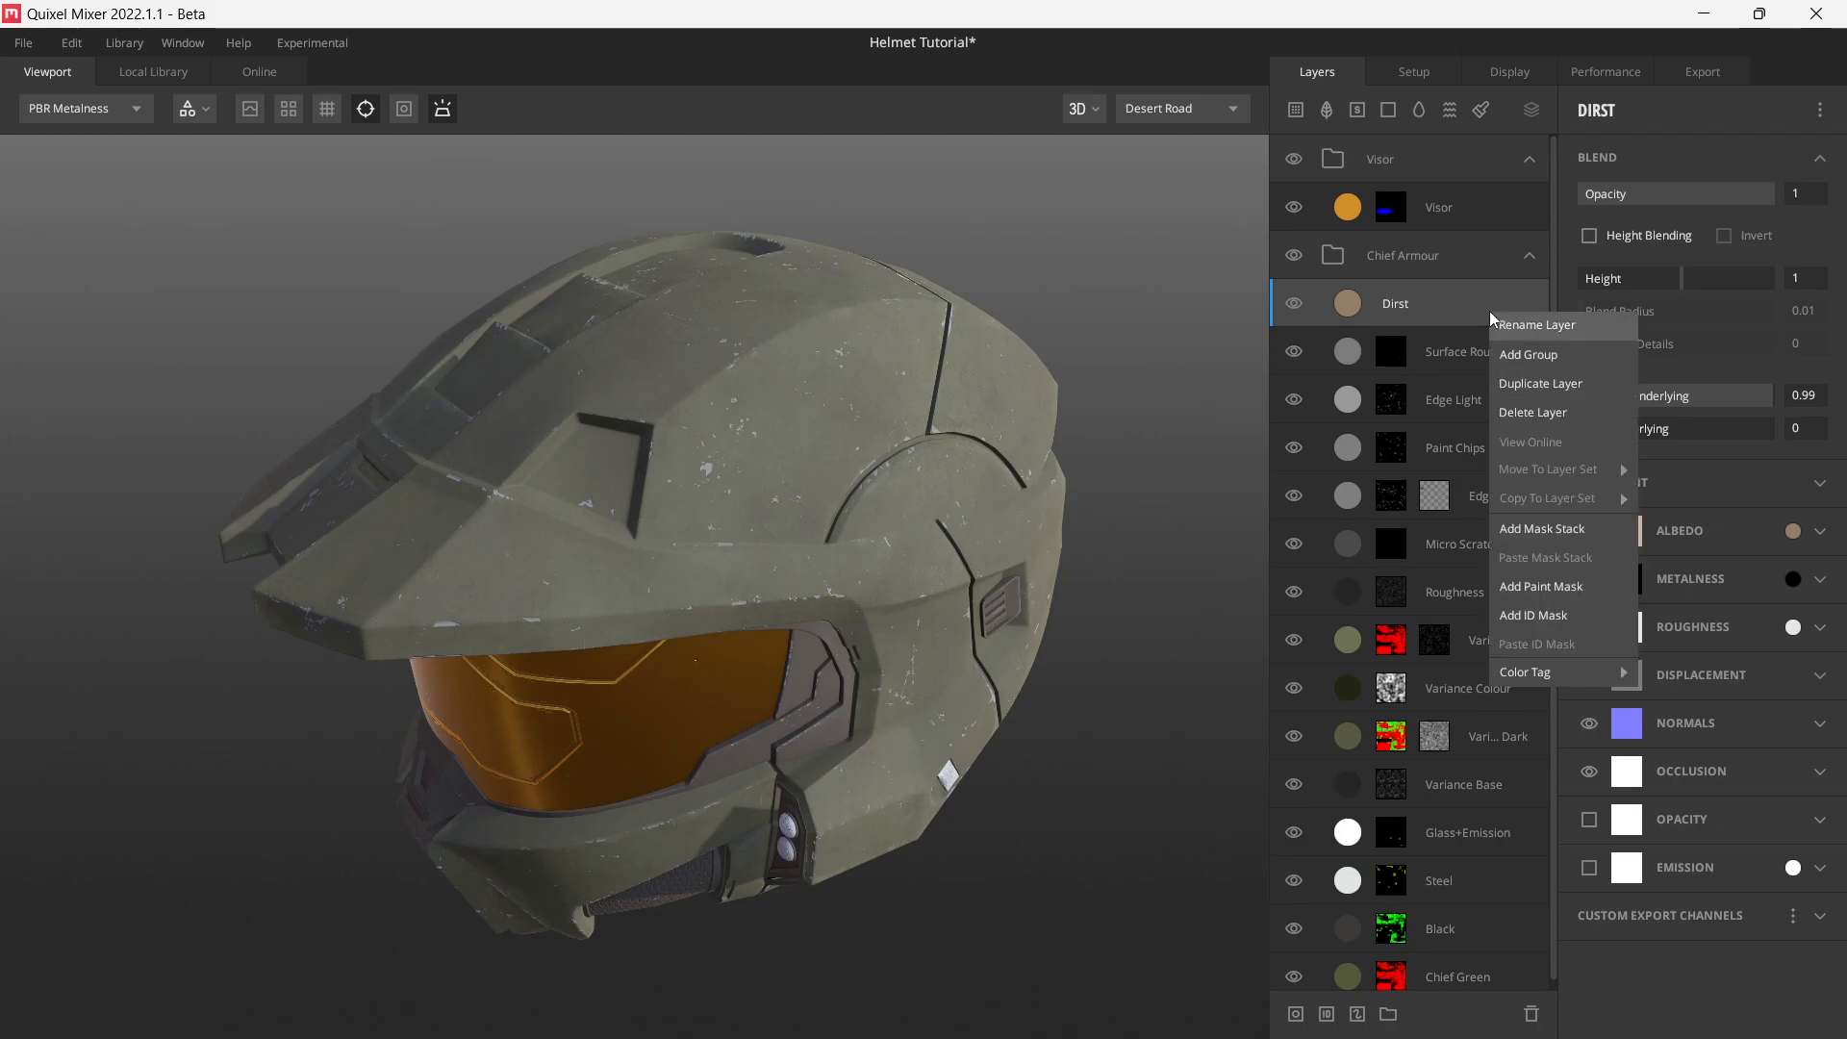
pyautogui.click(1506, 324)
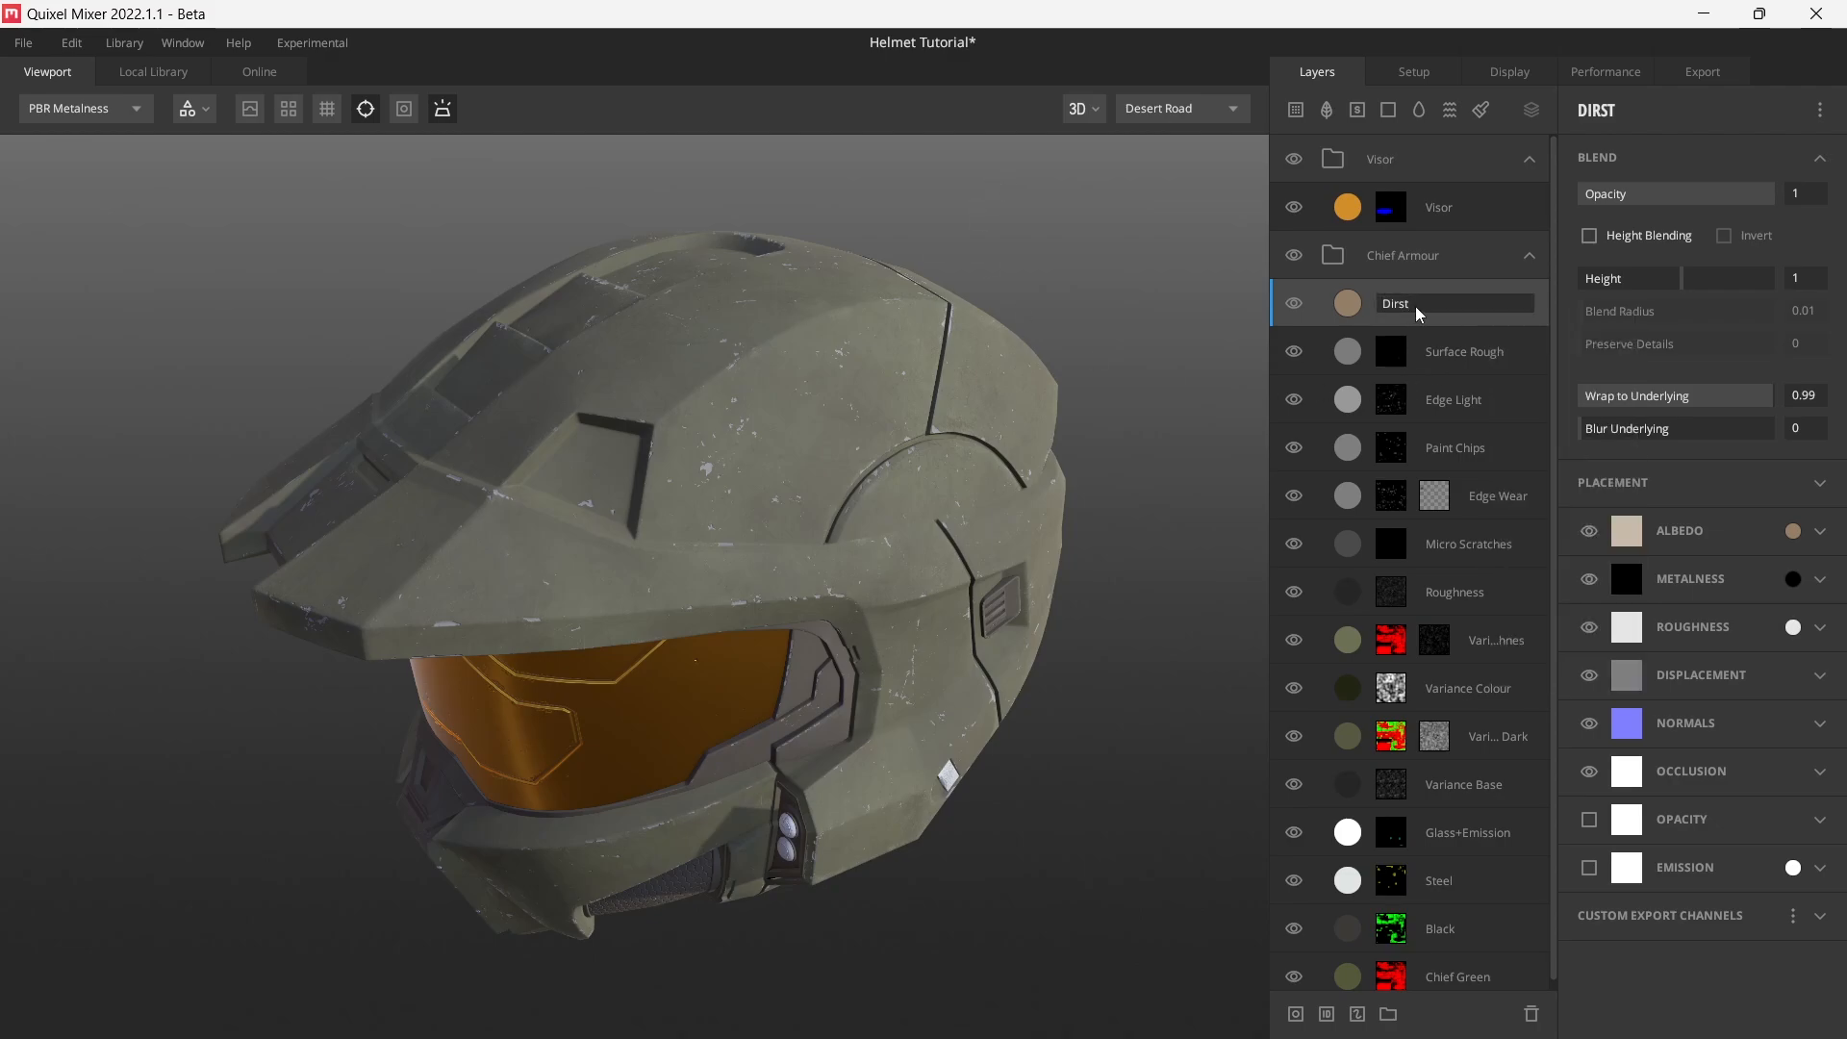
pyautogui.press('Left')
pyautogui.press('BackSpace')
pyautogui.press('Return')
# - Add a mask stack with a Curvature component to the Dirt layer and display the active mask on the helmet
pyautogui.rightClick(1416, 306)
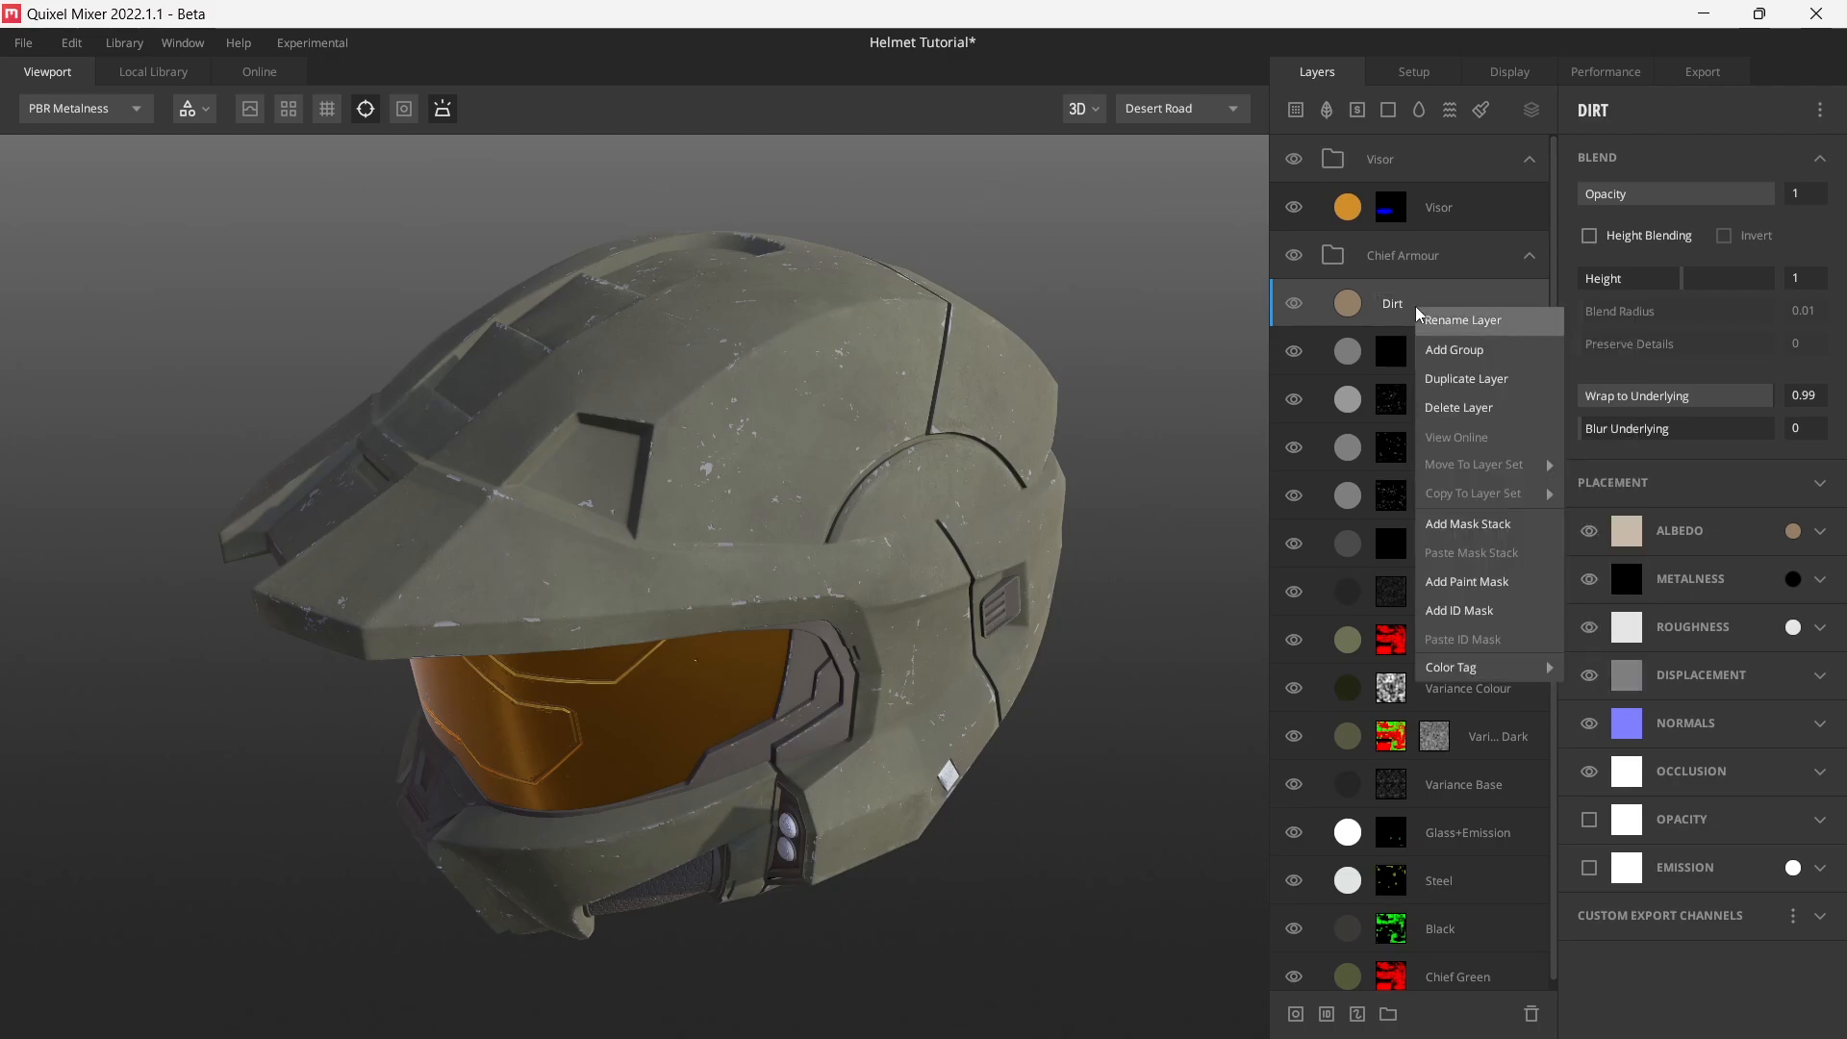
pyautogui.click(1462, 521)
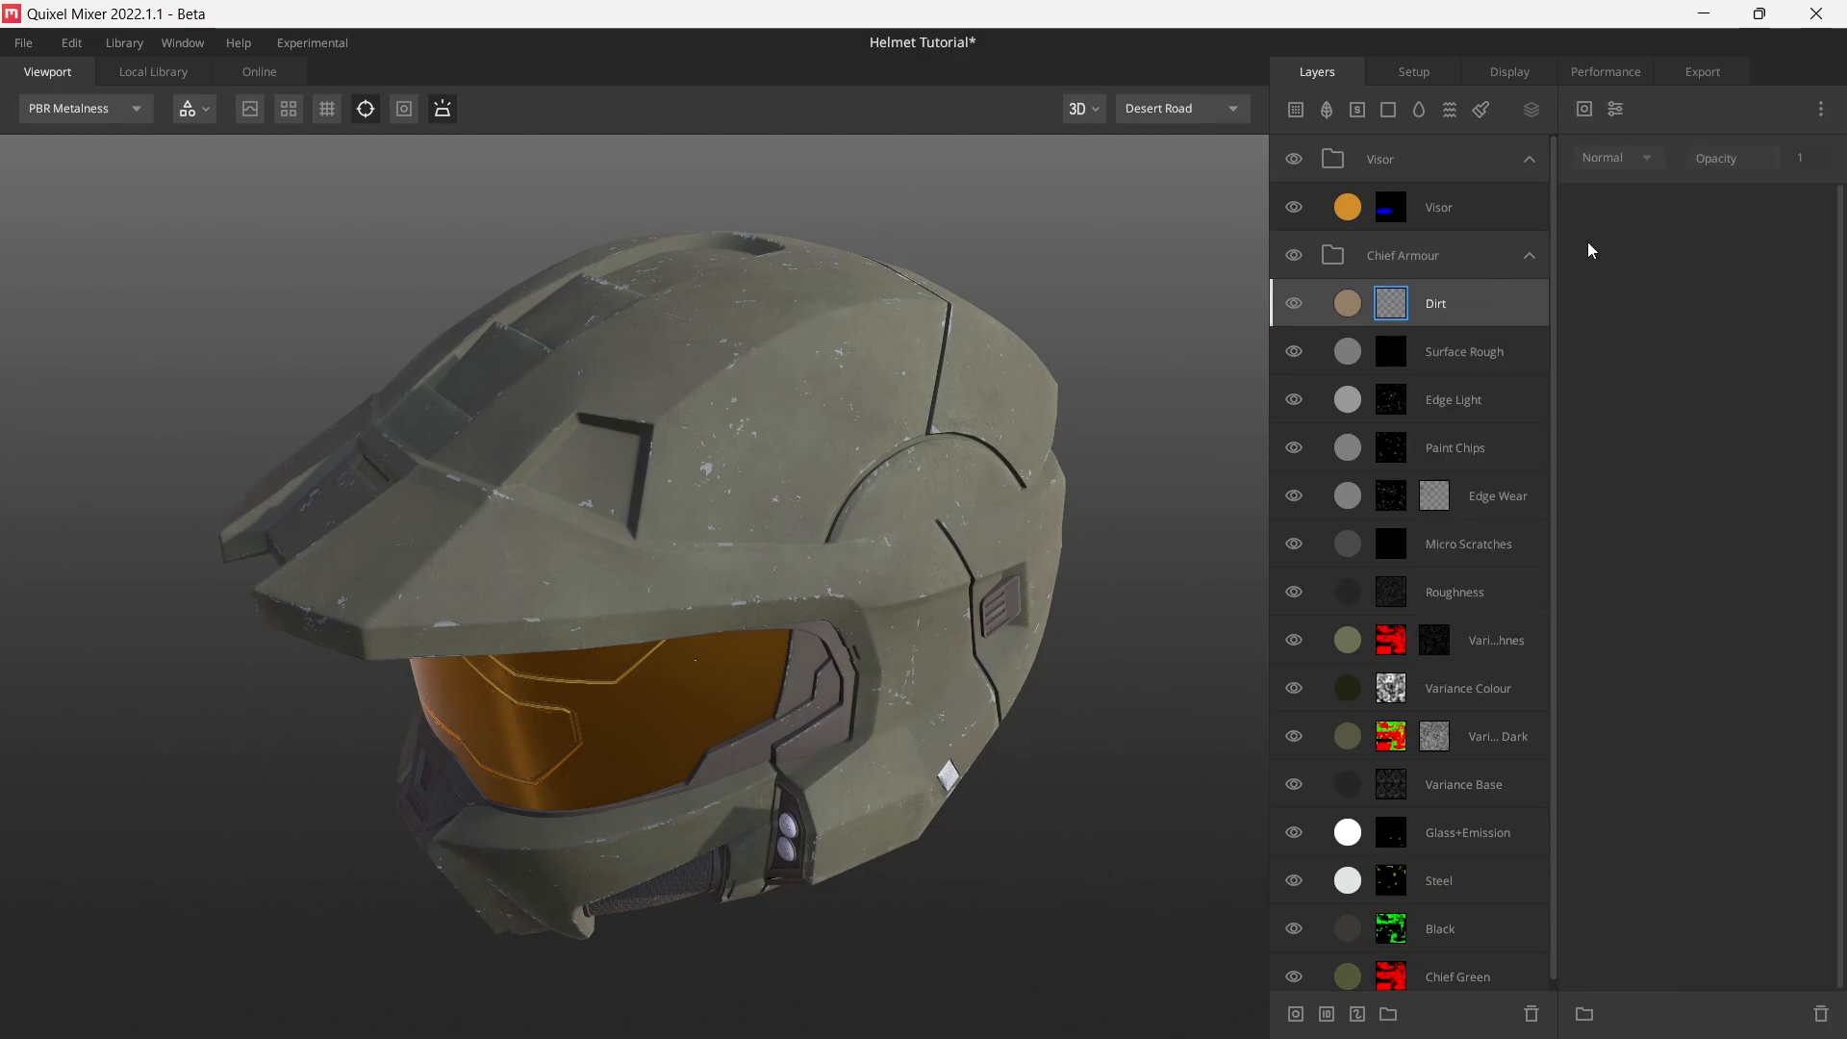
pyautogui.click(1588, 108)
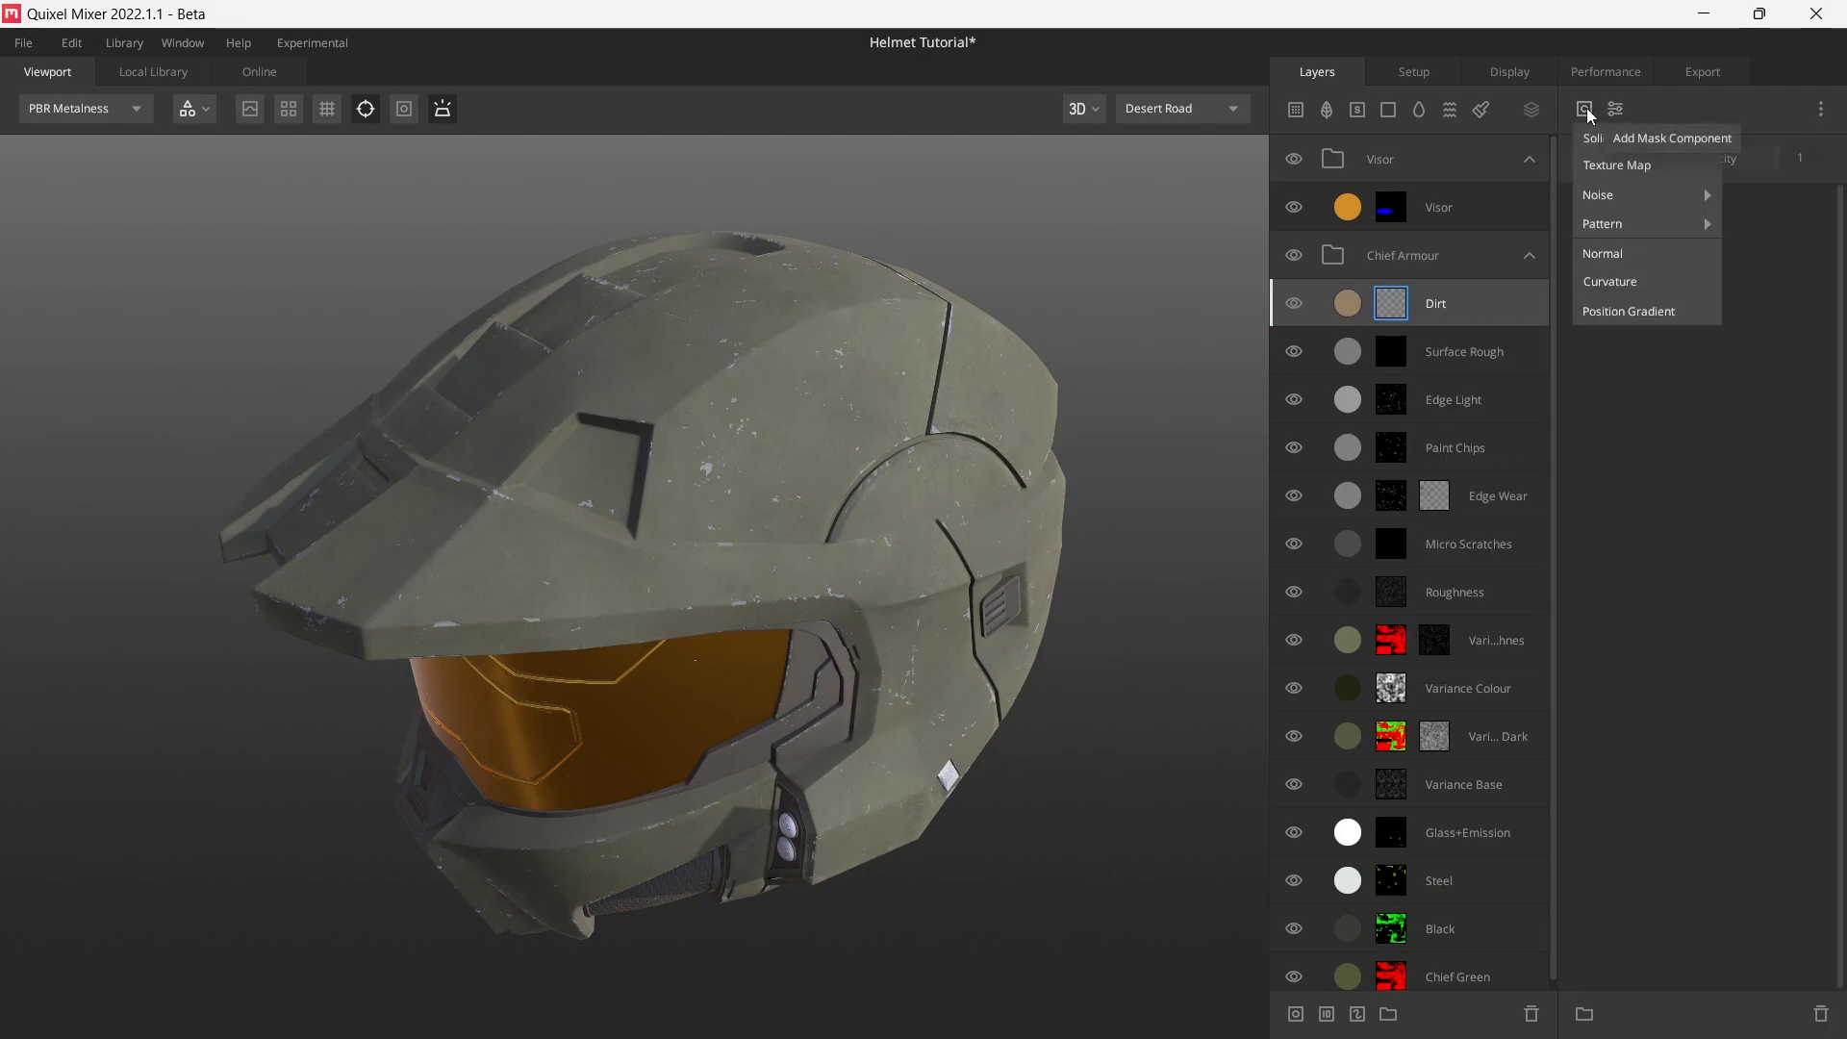
pyautogui.click(1647, 275)
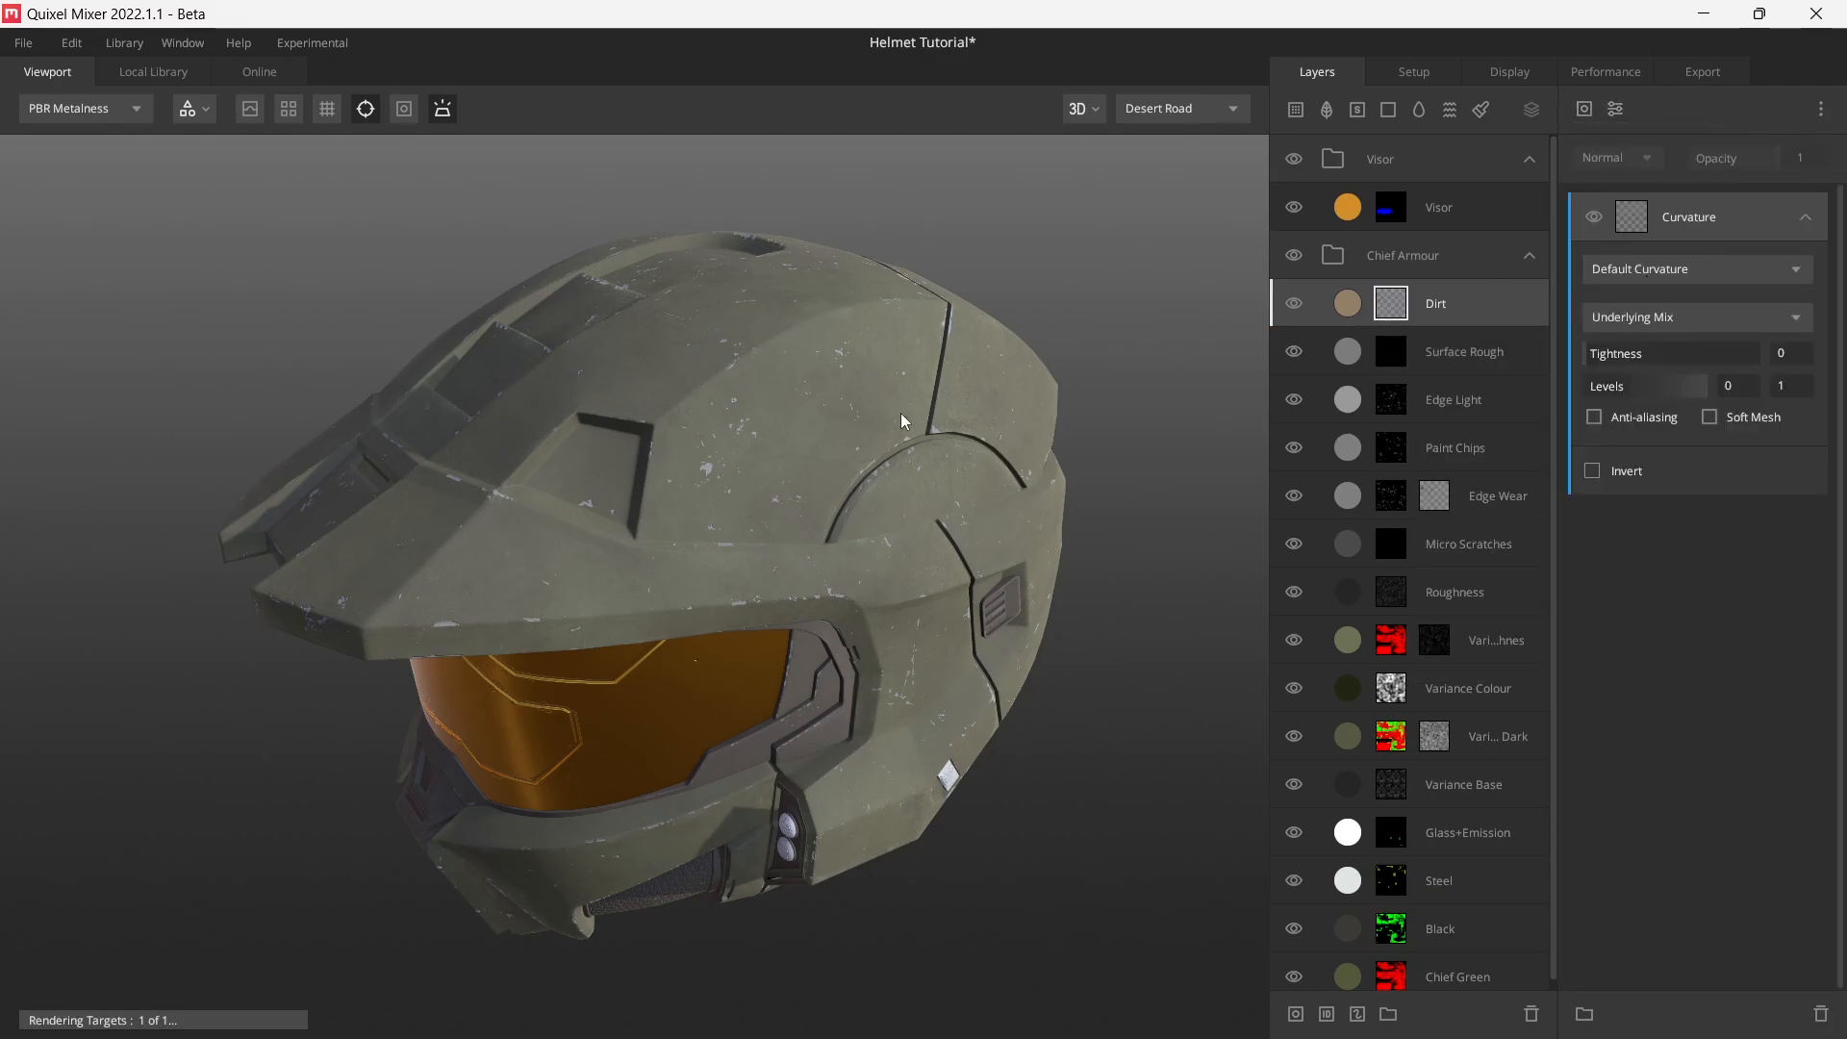
pyautogui.press('q')
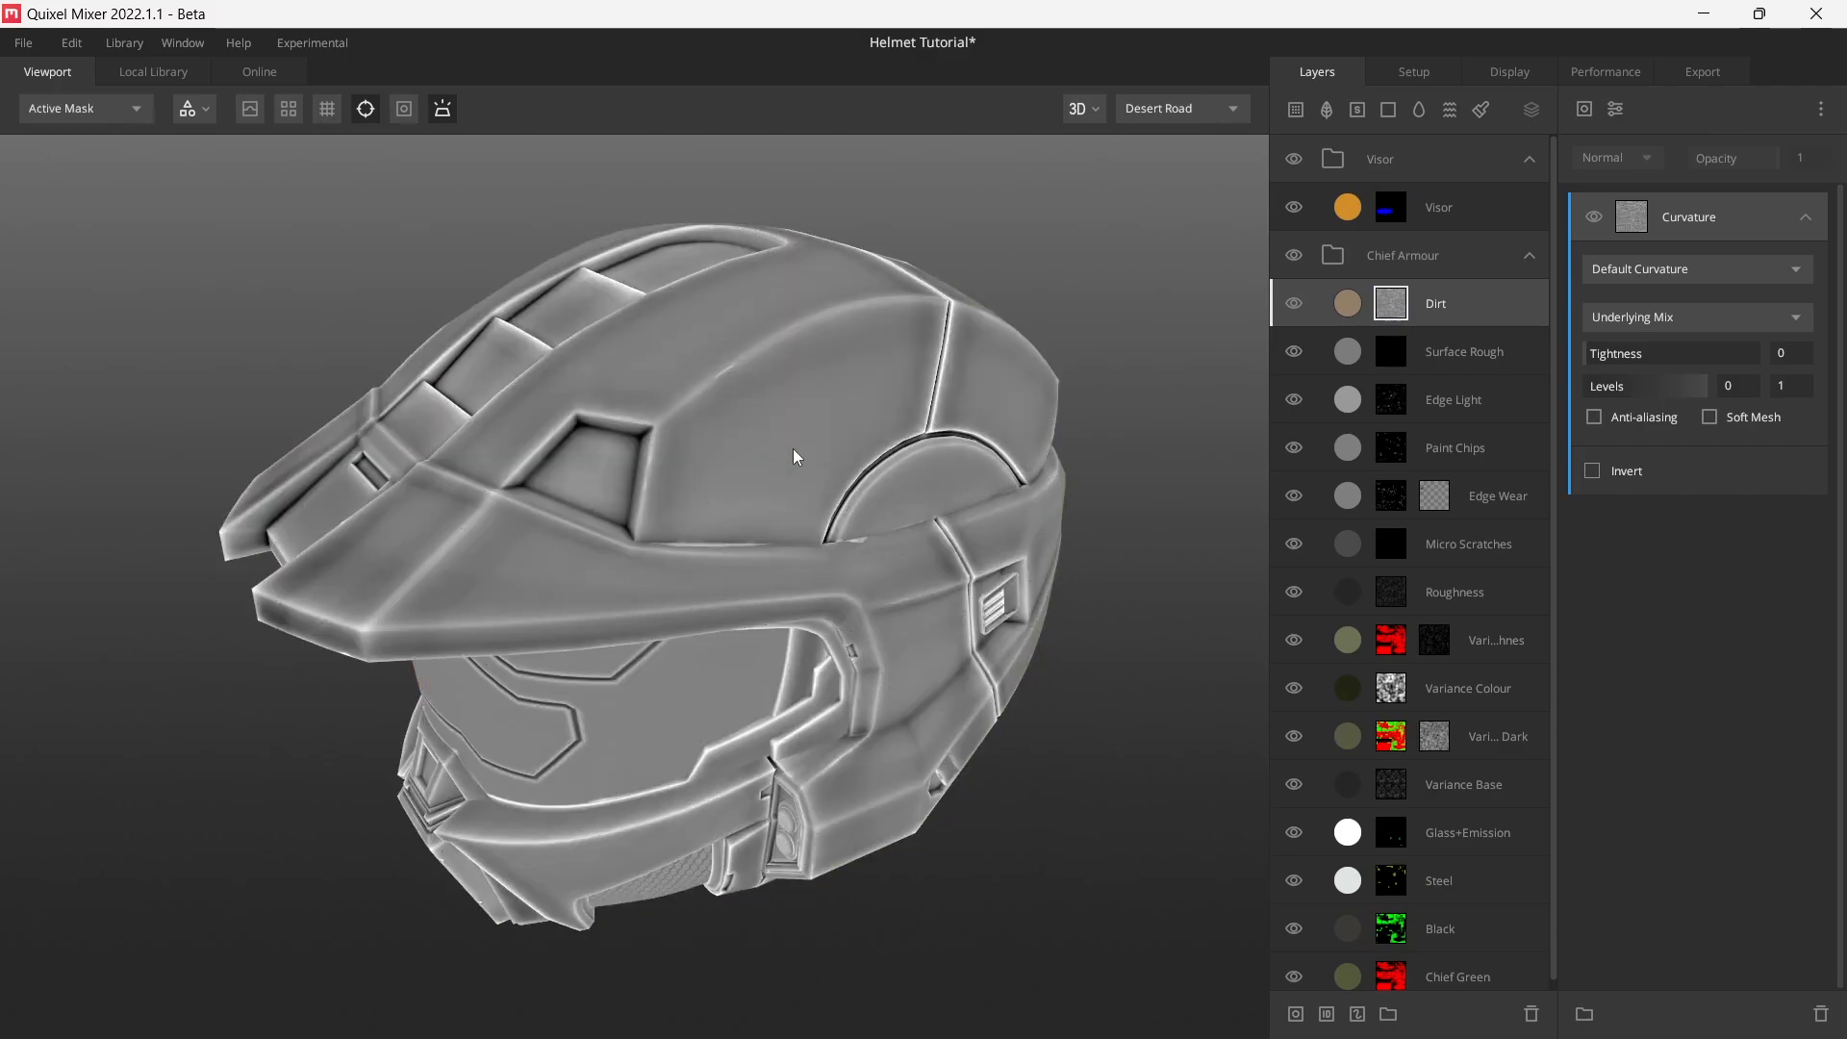
# - Switch the Dirt mask's Curvature component to Cavities Only and raise its levels minimum to 0.611
pyautogui.click(1703, 268)
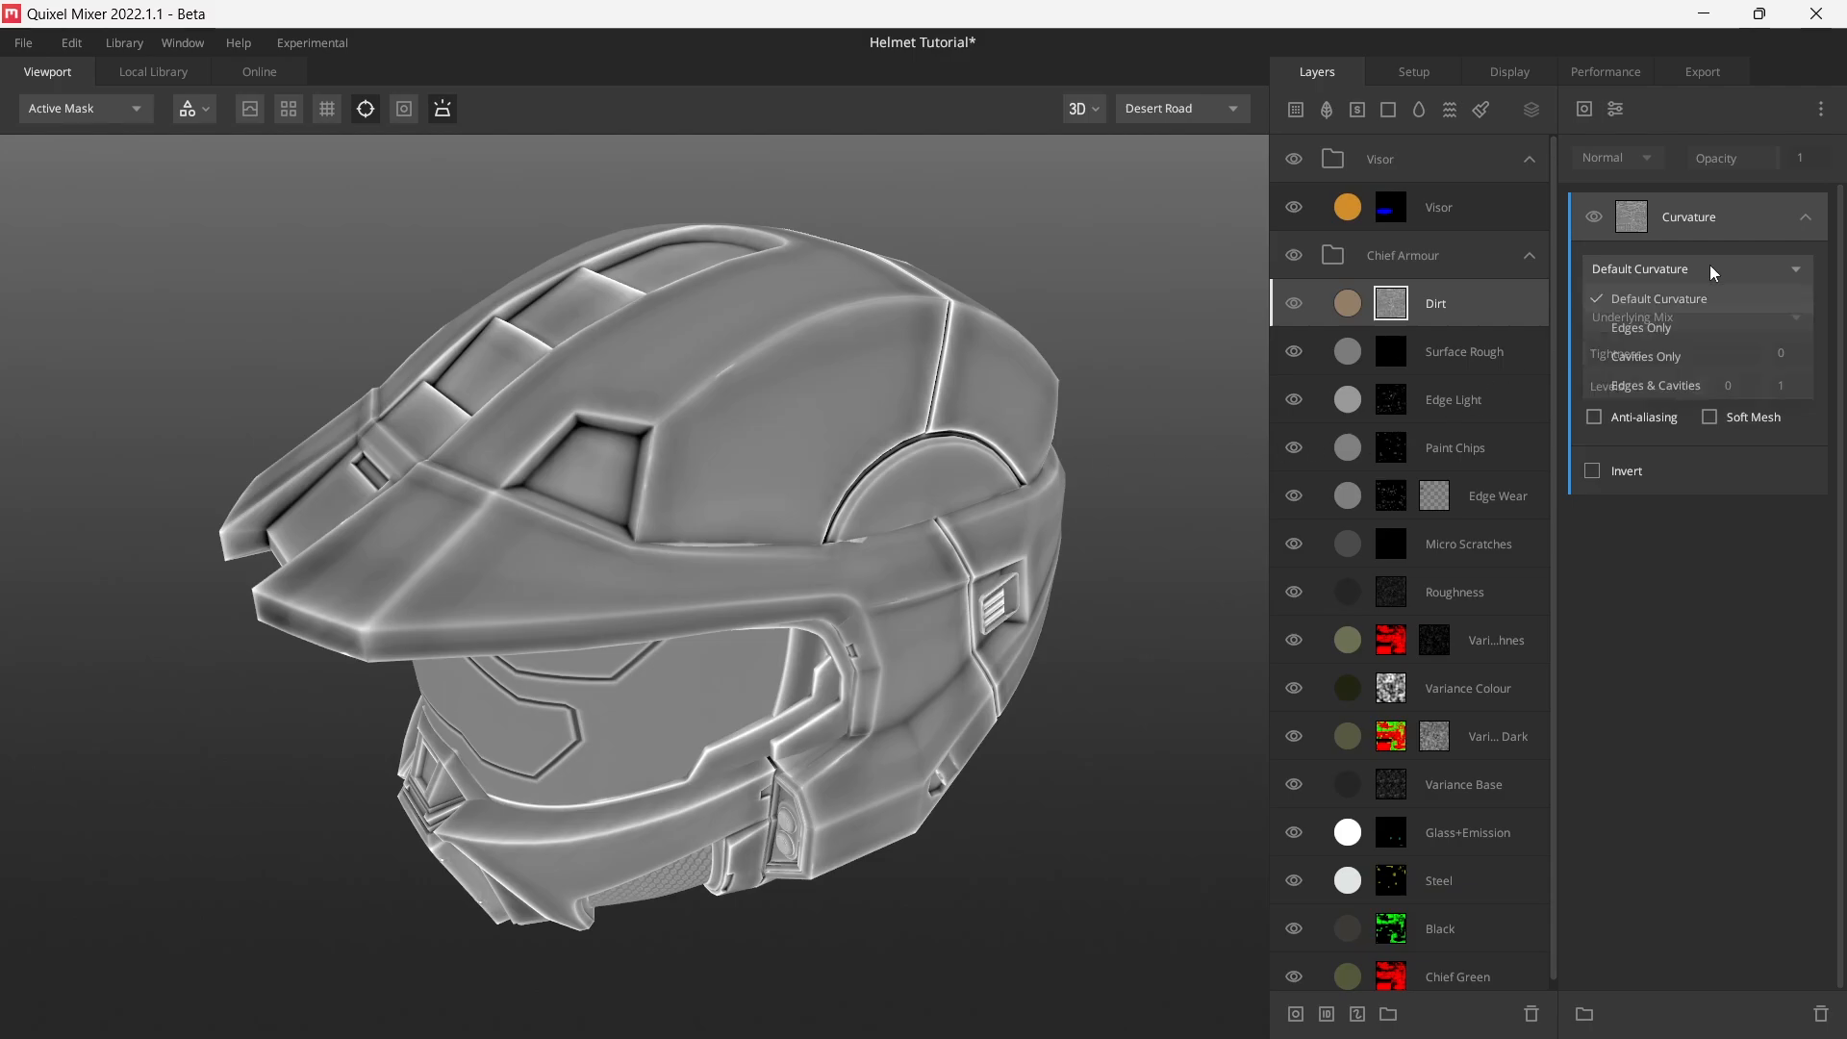
pyautogui.click(1680, 357)
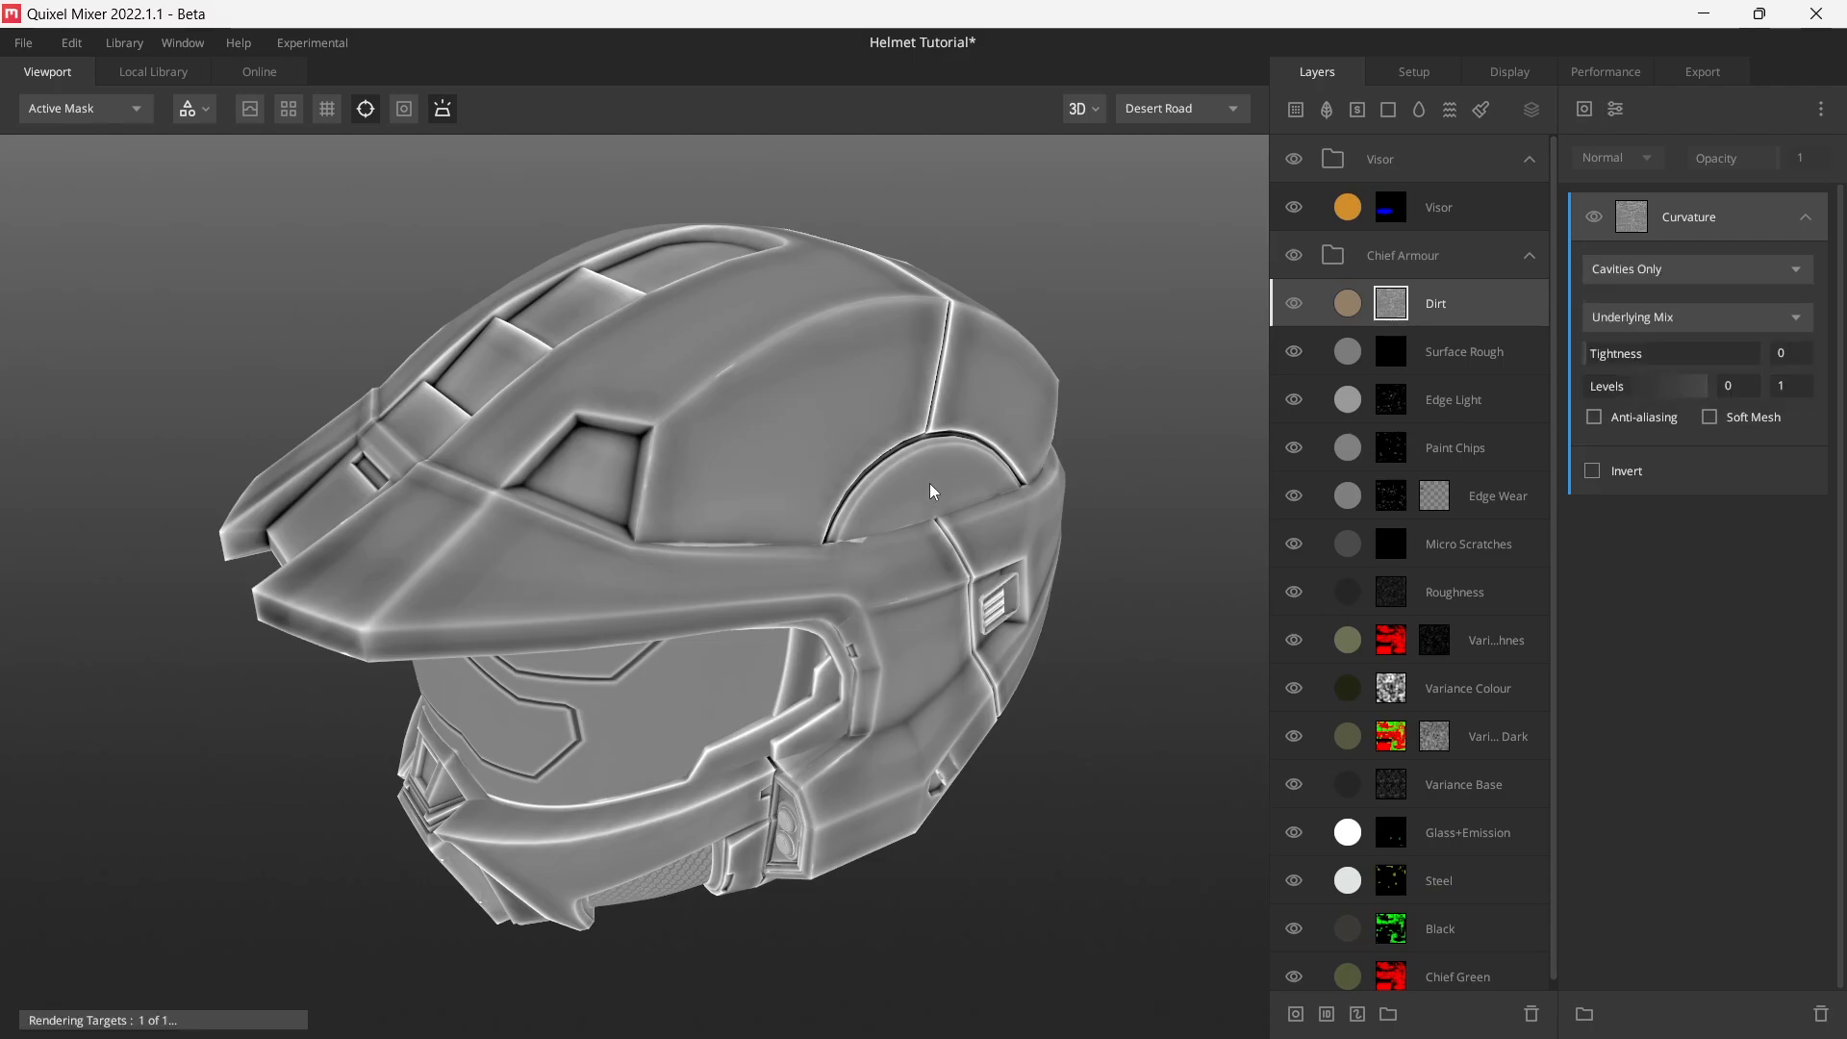
pyautogui.moveTo(772, 505)
pyautogui.keyDown('alt'); pyautogui.mouseDown()
pyautogui.moveTo(732, 477)
pyautogui.moveTo(781, 487)
pyautogui.mouseUp(); pyautogui.keyUp('alt')
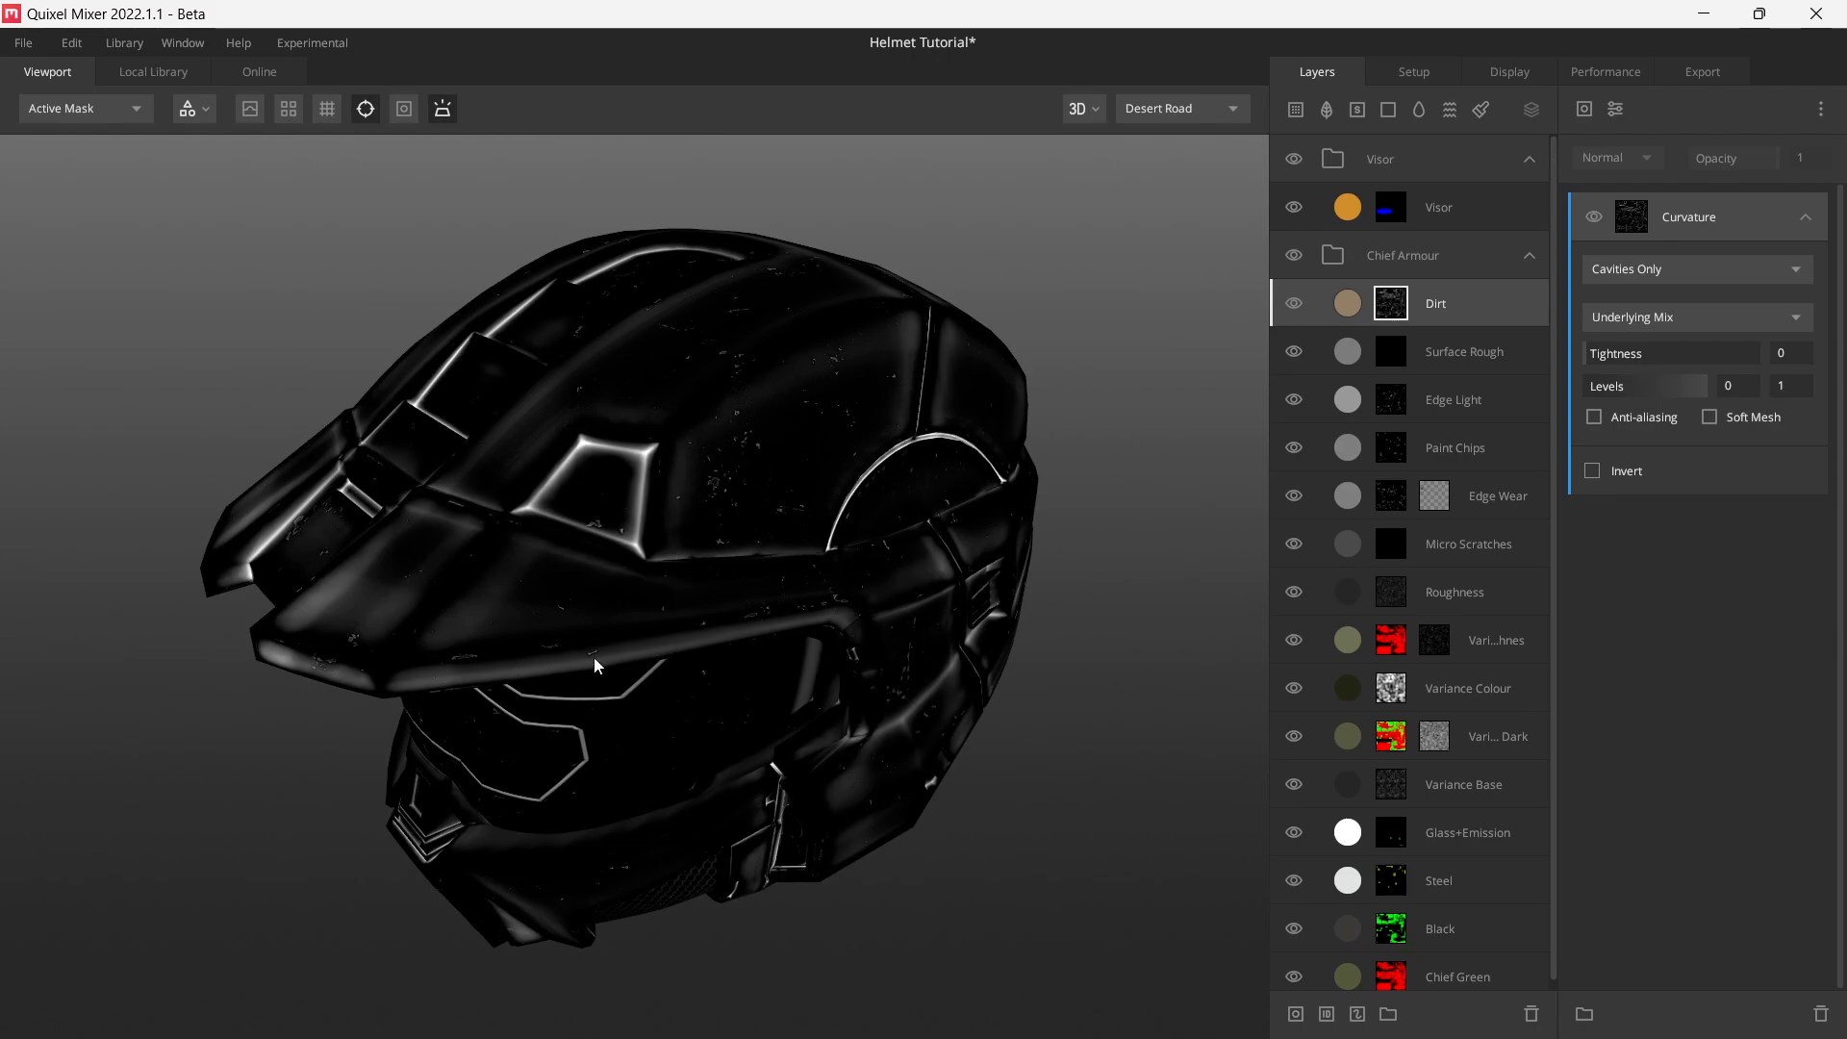
pyautogui.keyDown('alt'); pyautogui.moveTo(600, 666); pyautogui.dragTo(575, 585); pyautogui.keyUp('alt')
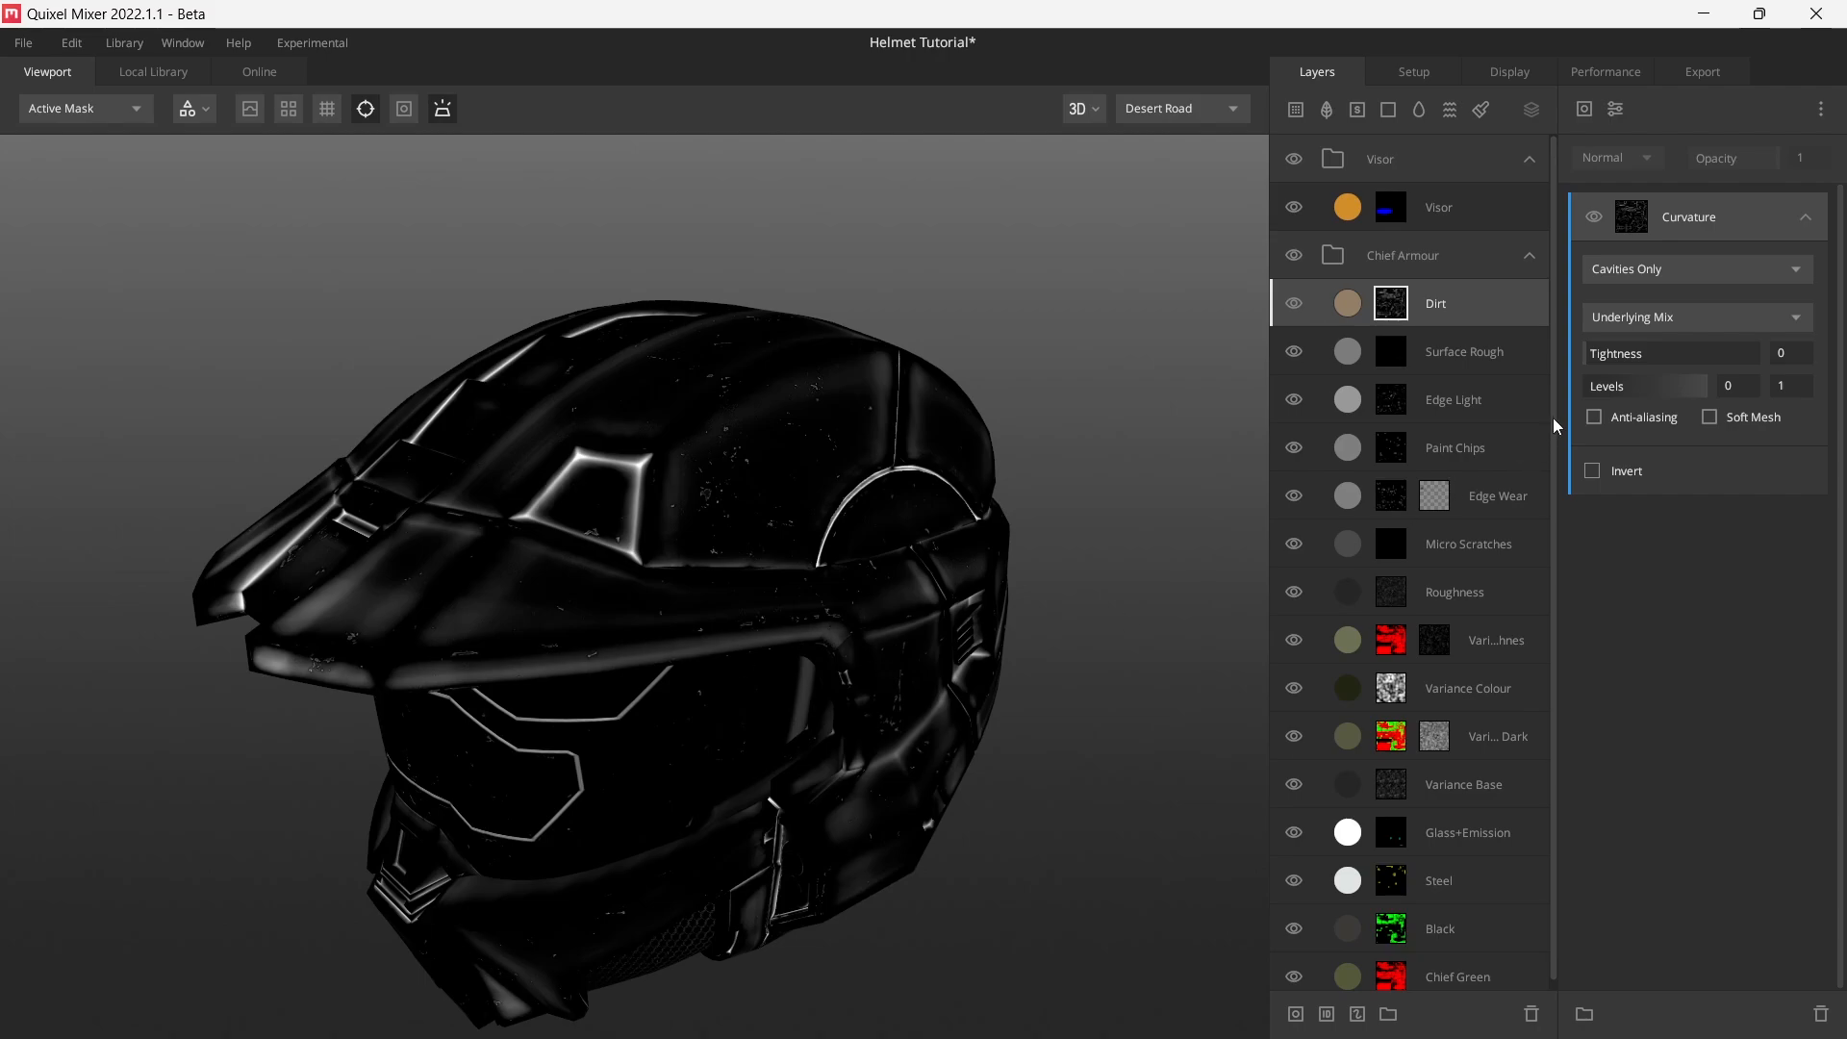
pyautogui.moveTo(1588, 385); pyautogui.dragTo(1617, 386)
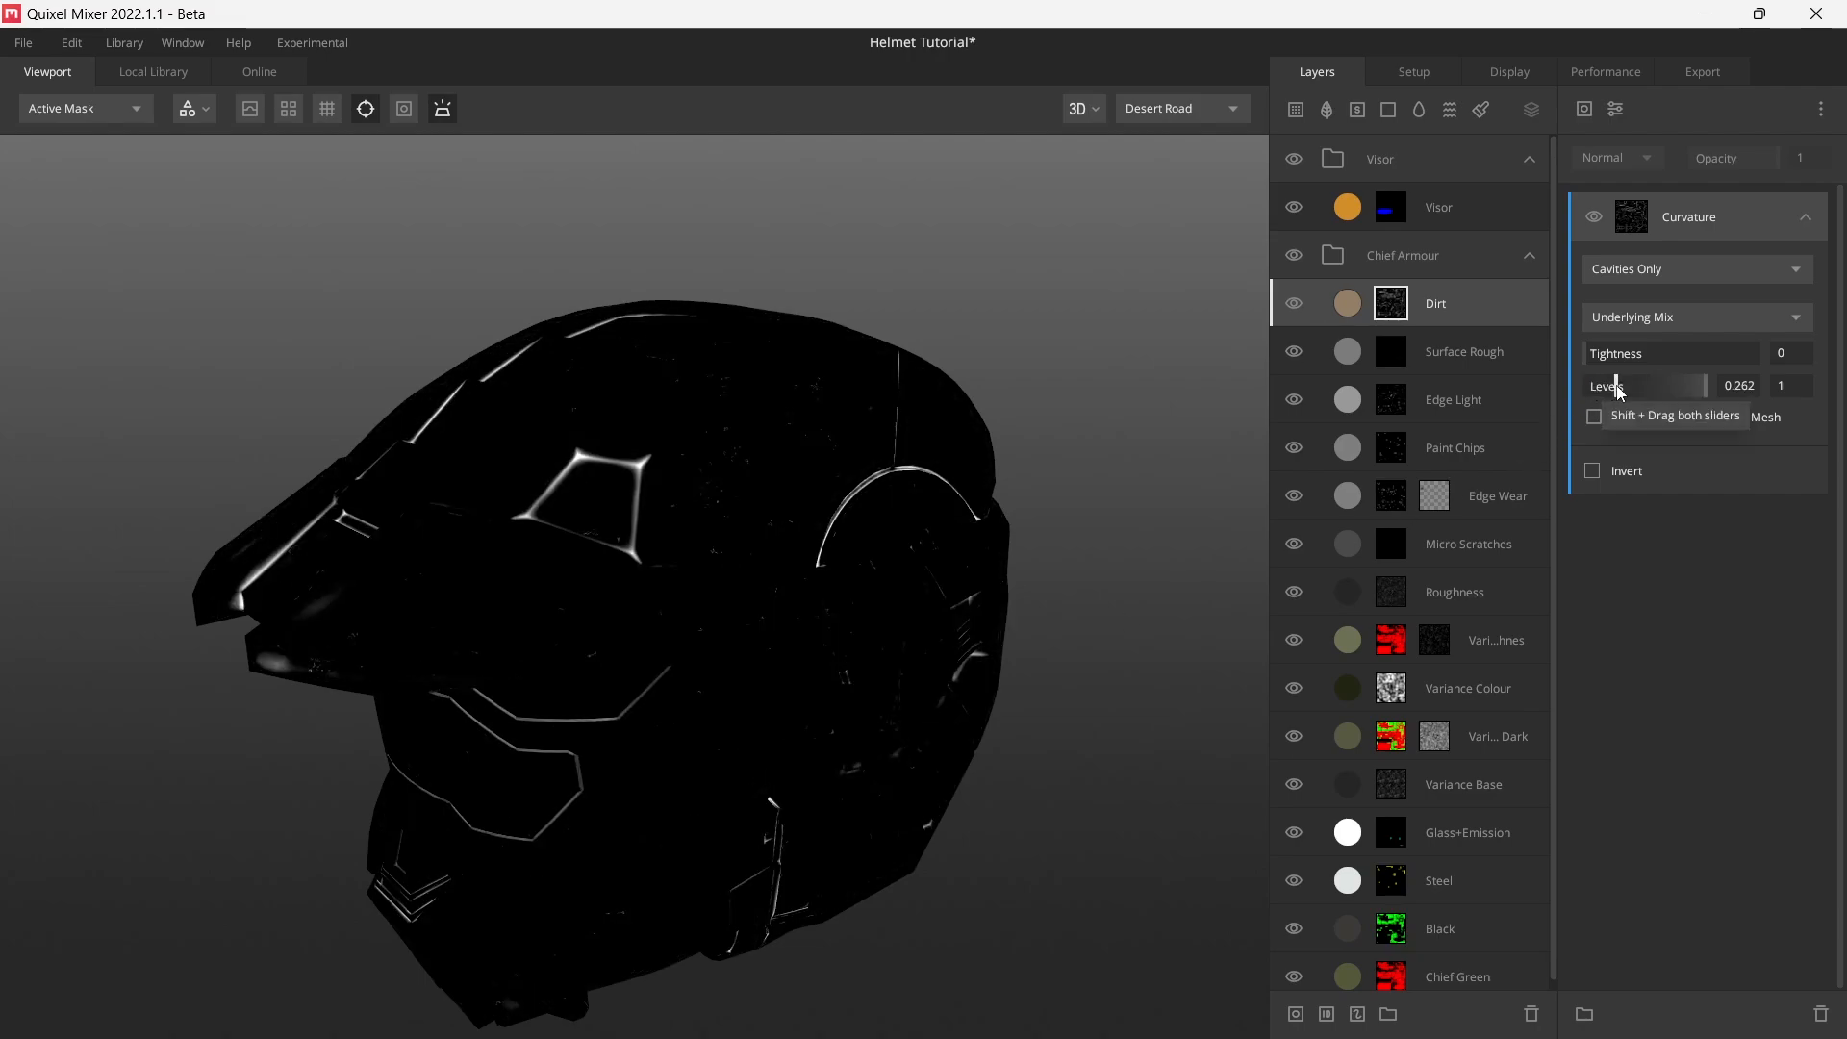
pyautogui.moveTo(1620, 388); pyautogui.dragTo(1658, 390)
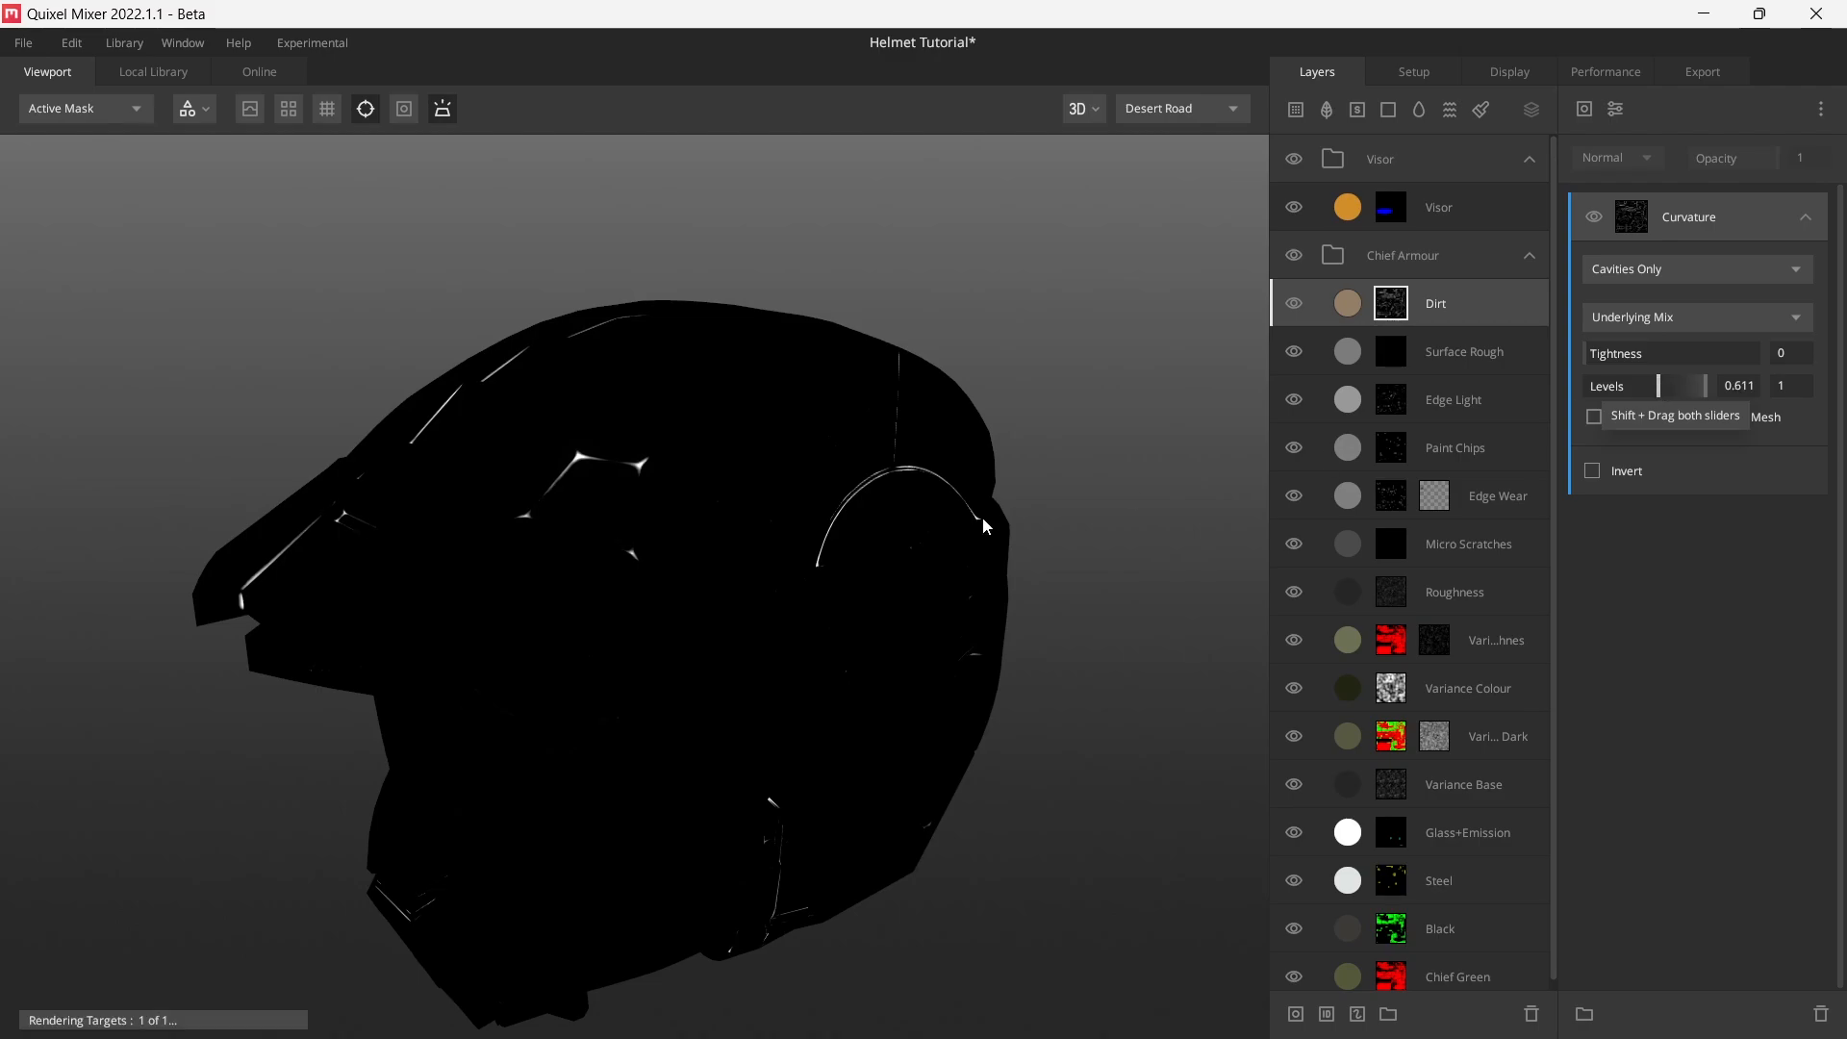
# - Inspect the Dirt layer's cavity effect on the helmet up close in the material view and return to the mask view
pyautogui.moveTo(720, 553); pyautogui.dragTo(671, 662)
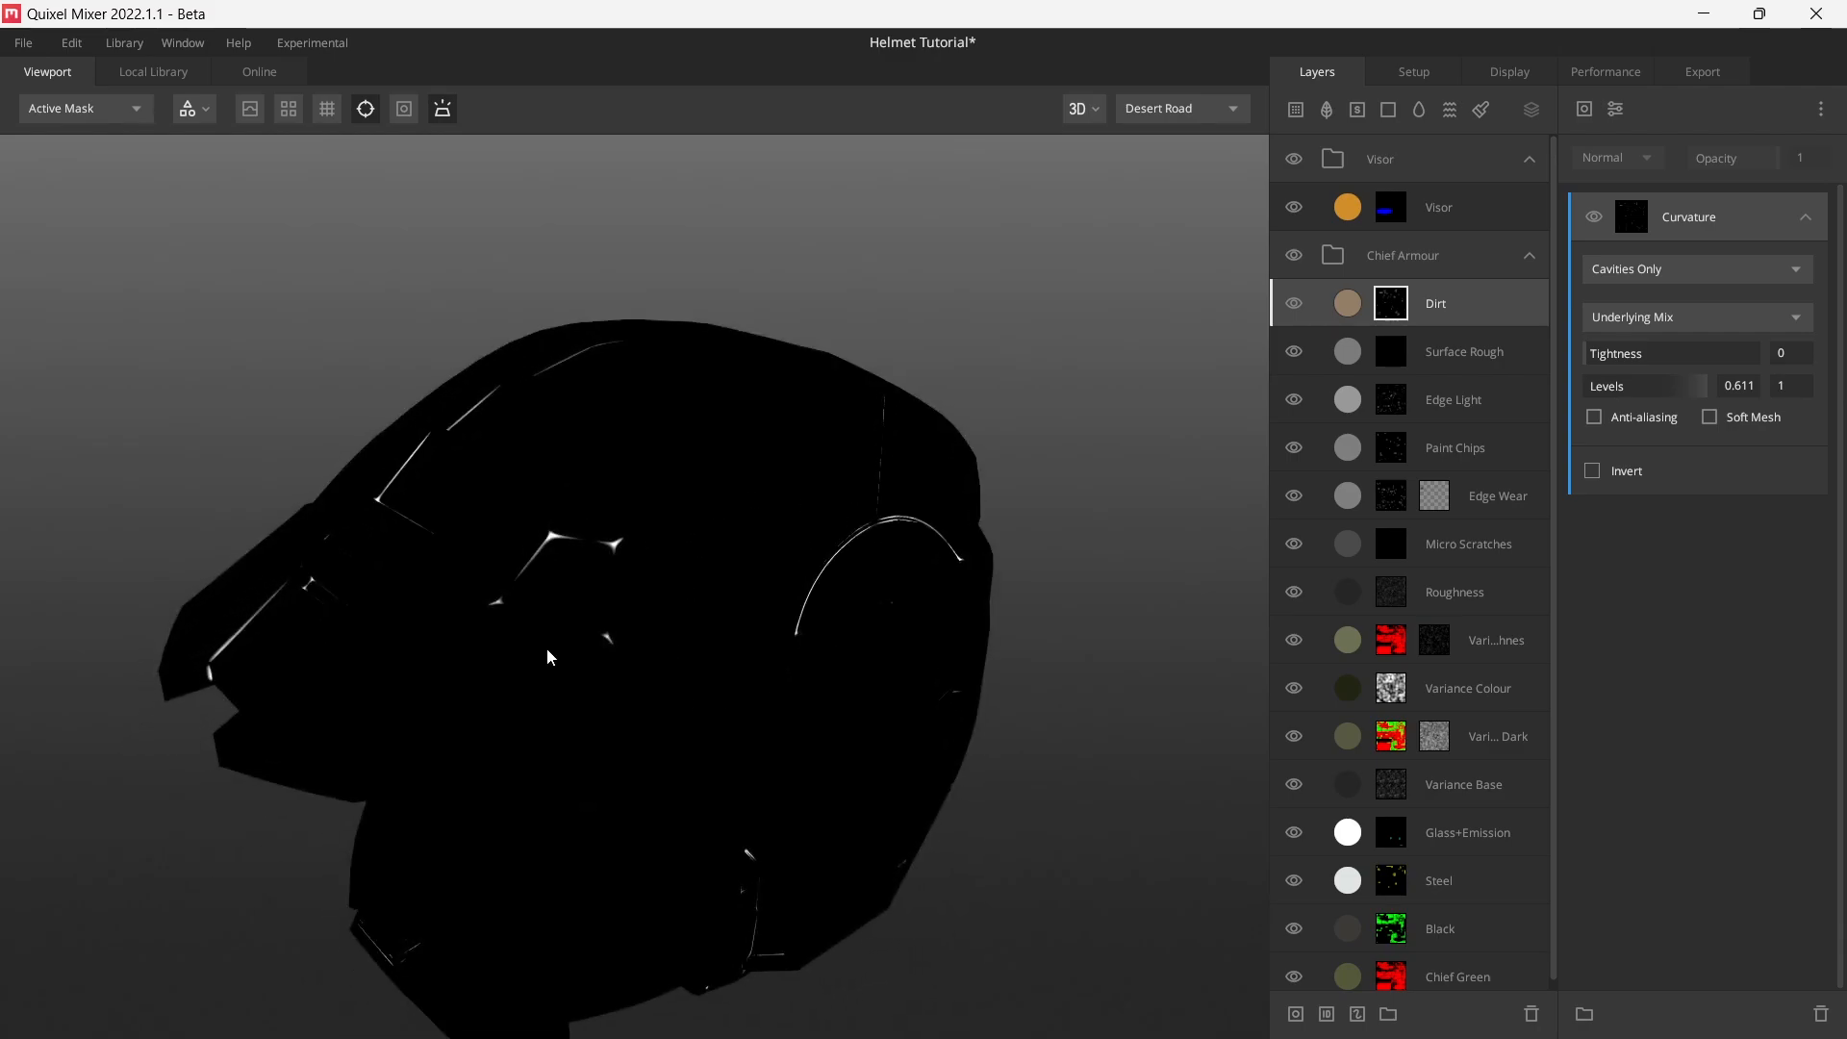
pyautogui.press('m')
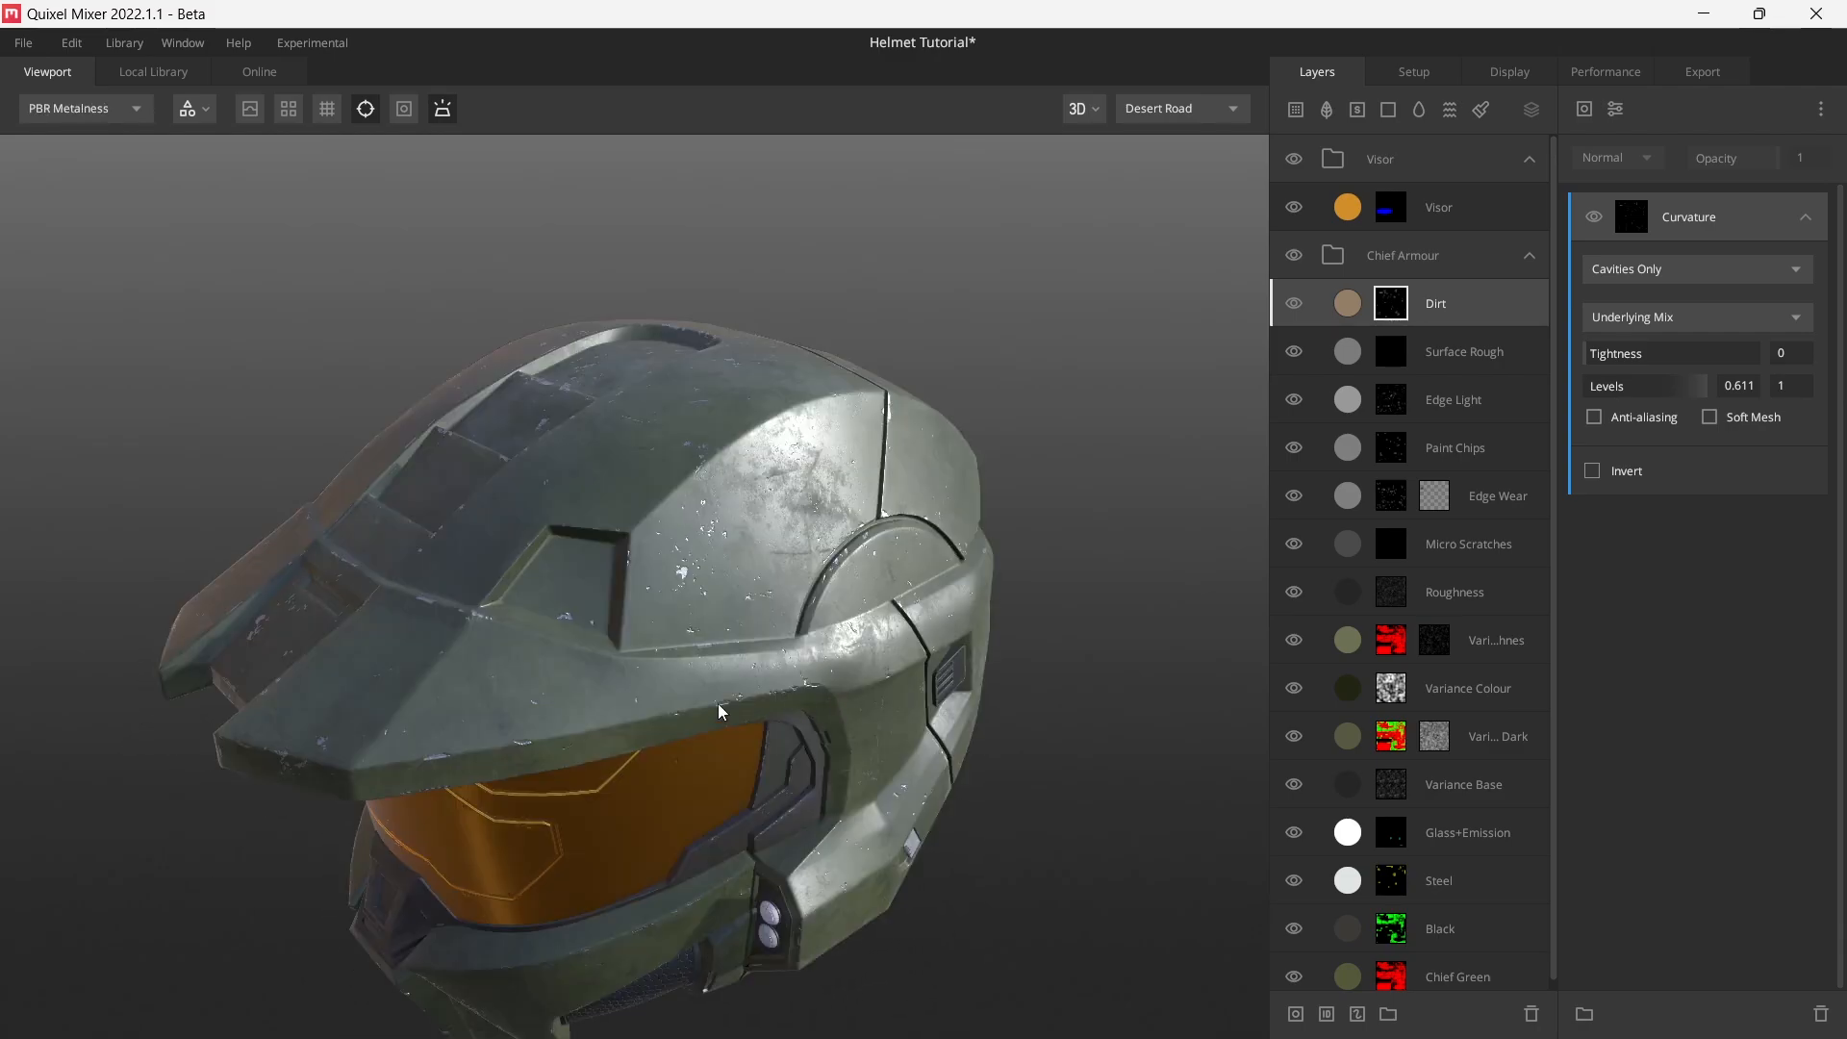
pyautogui.moveTo(718, 702); pyautogui.dragTo(772, 632)
pyautogui.scroll(5, 772, 631)
pyautogui.keyDown('shift'); pyautogui.moveTo(896, 701); pyautogui.dragTo(756, 688, button='right'); pyautogui.keyUp('shift')
pyautogui.moveTo(755, 688)
pyautogui.mouseDown()
pyautogui.moveTo(713, 666)
pyautogui.moveTo(783, 683)
pyautogui.mouseUp()
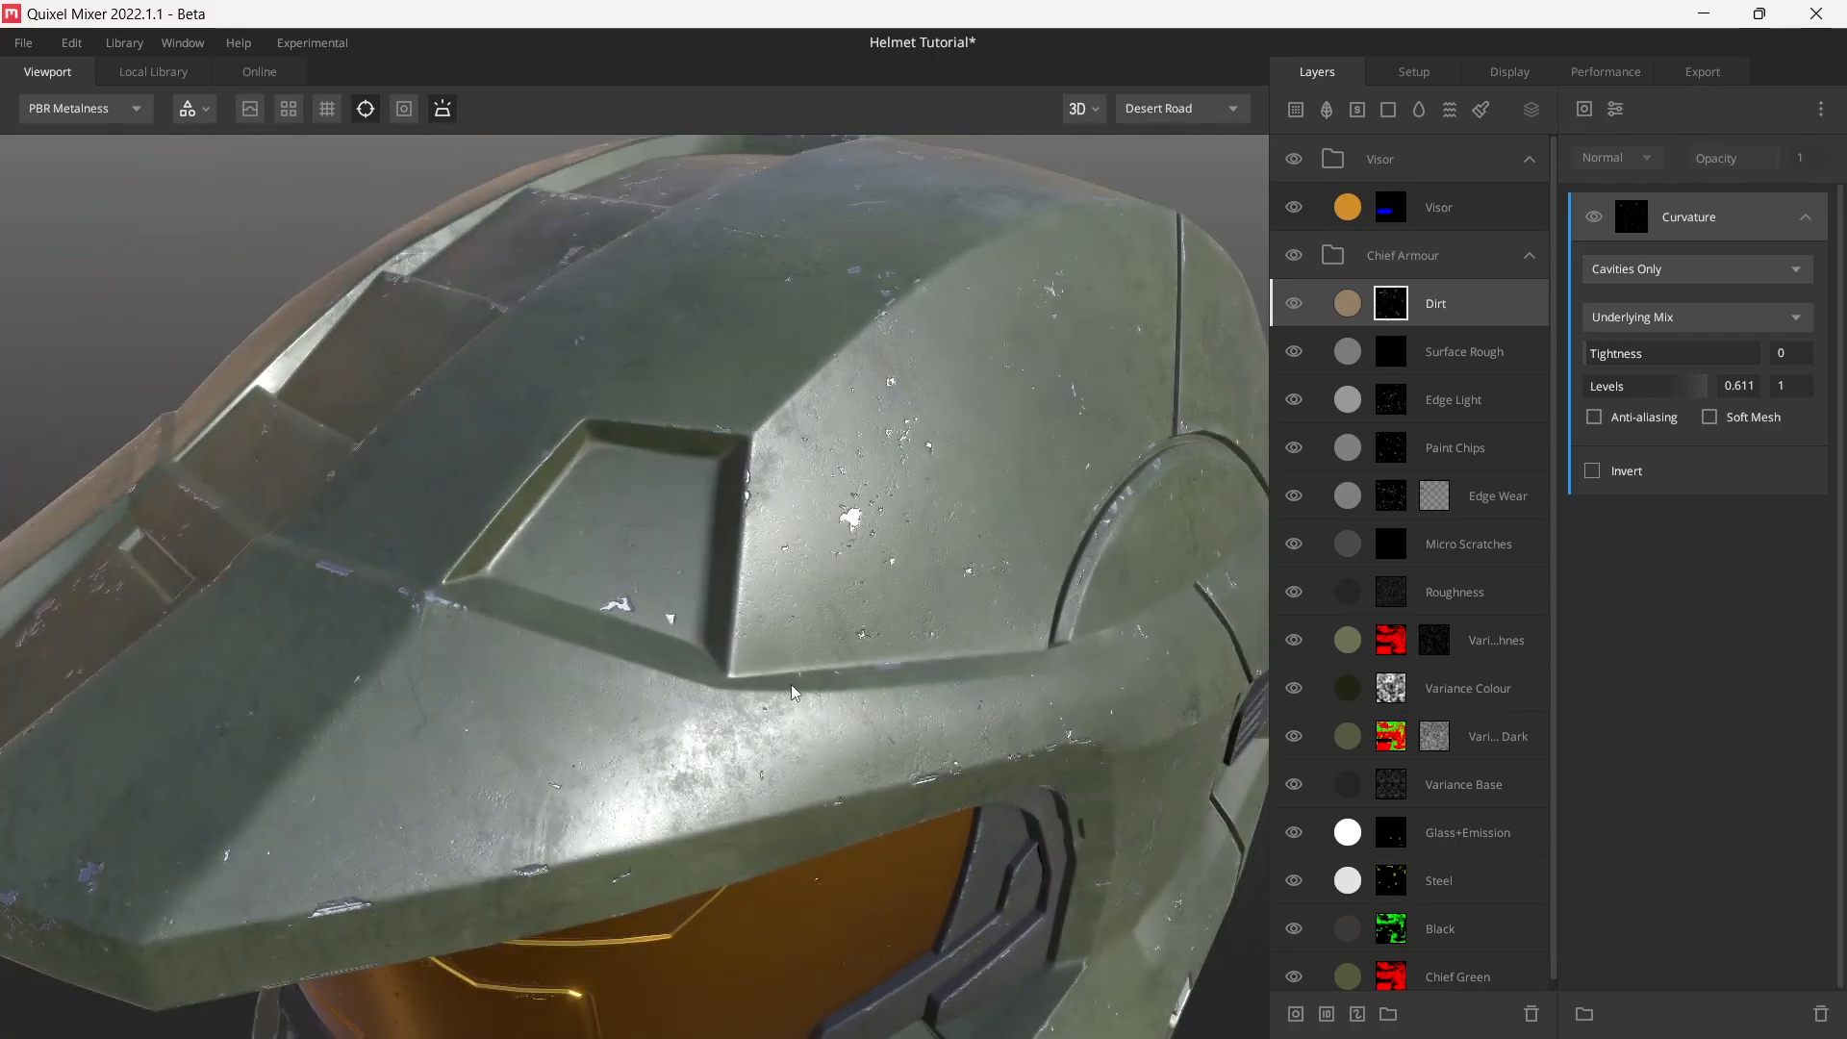
pyautogui.scroll(-5, 815, 672)
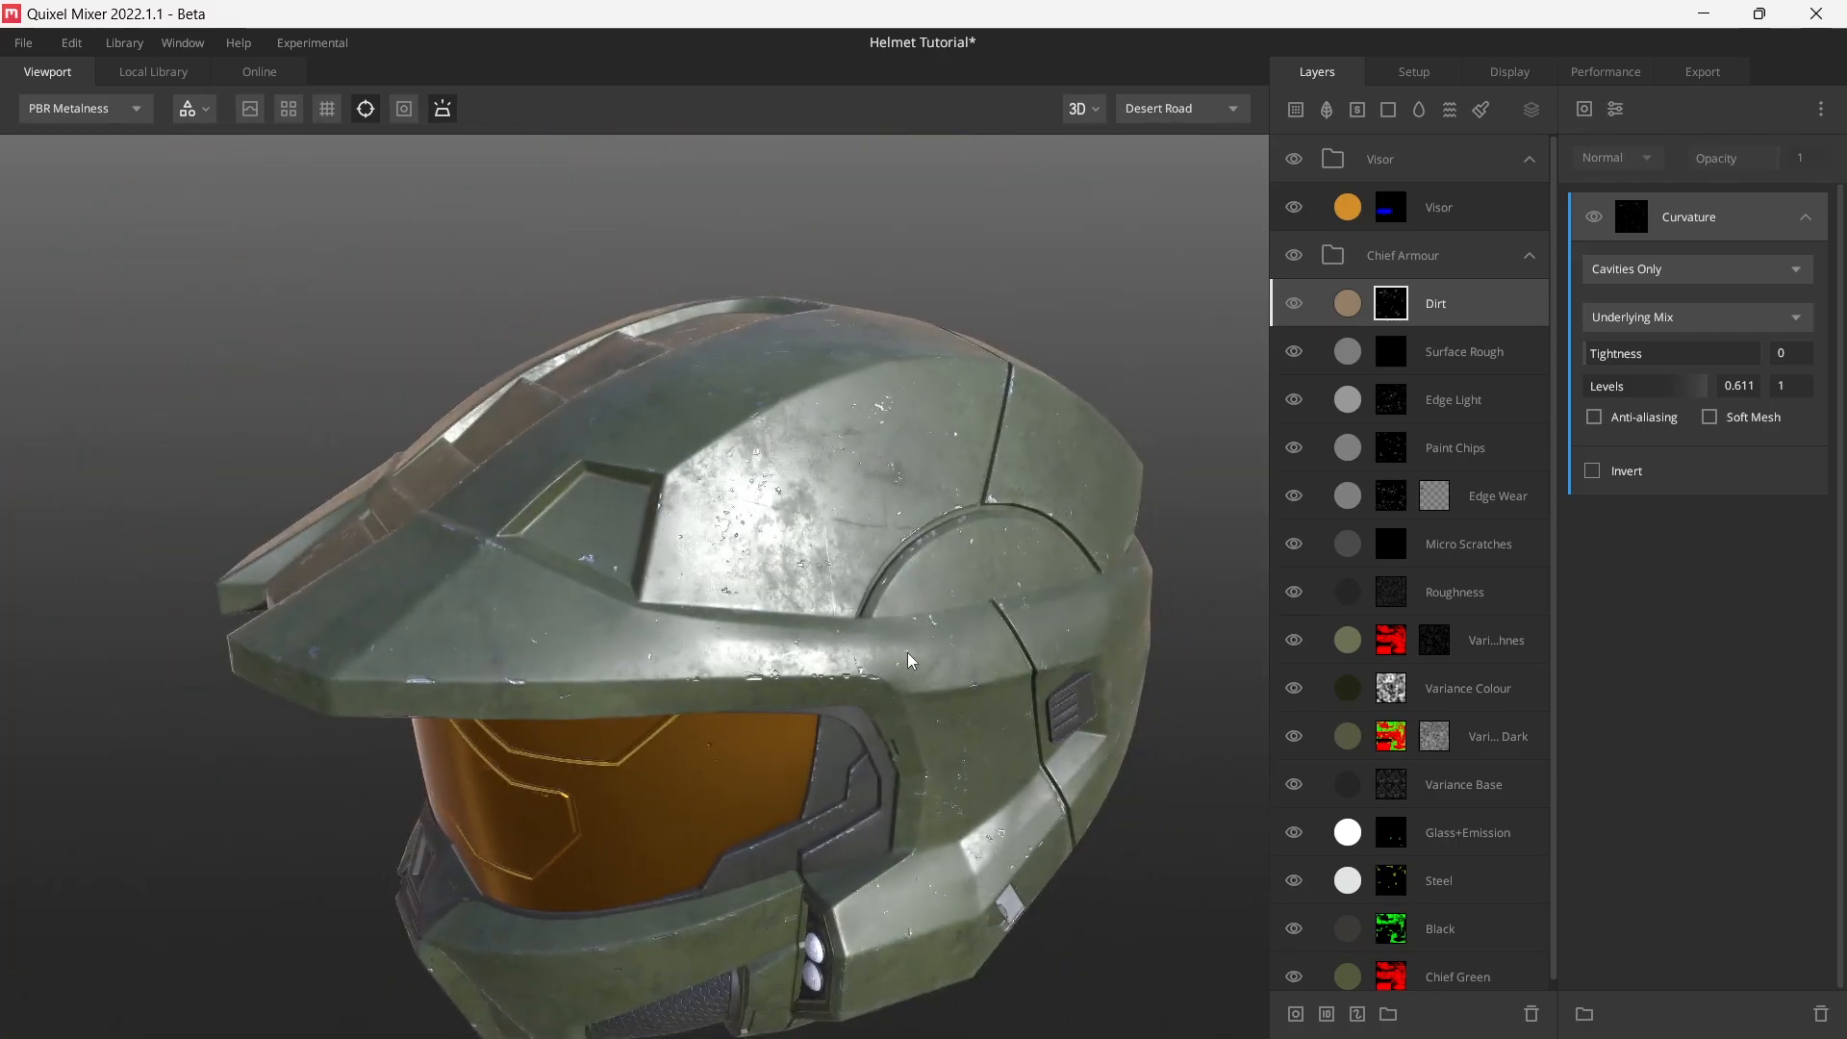
pyautogui.press('m')
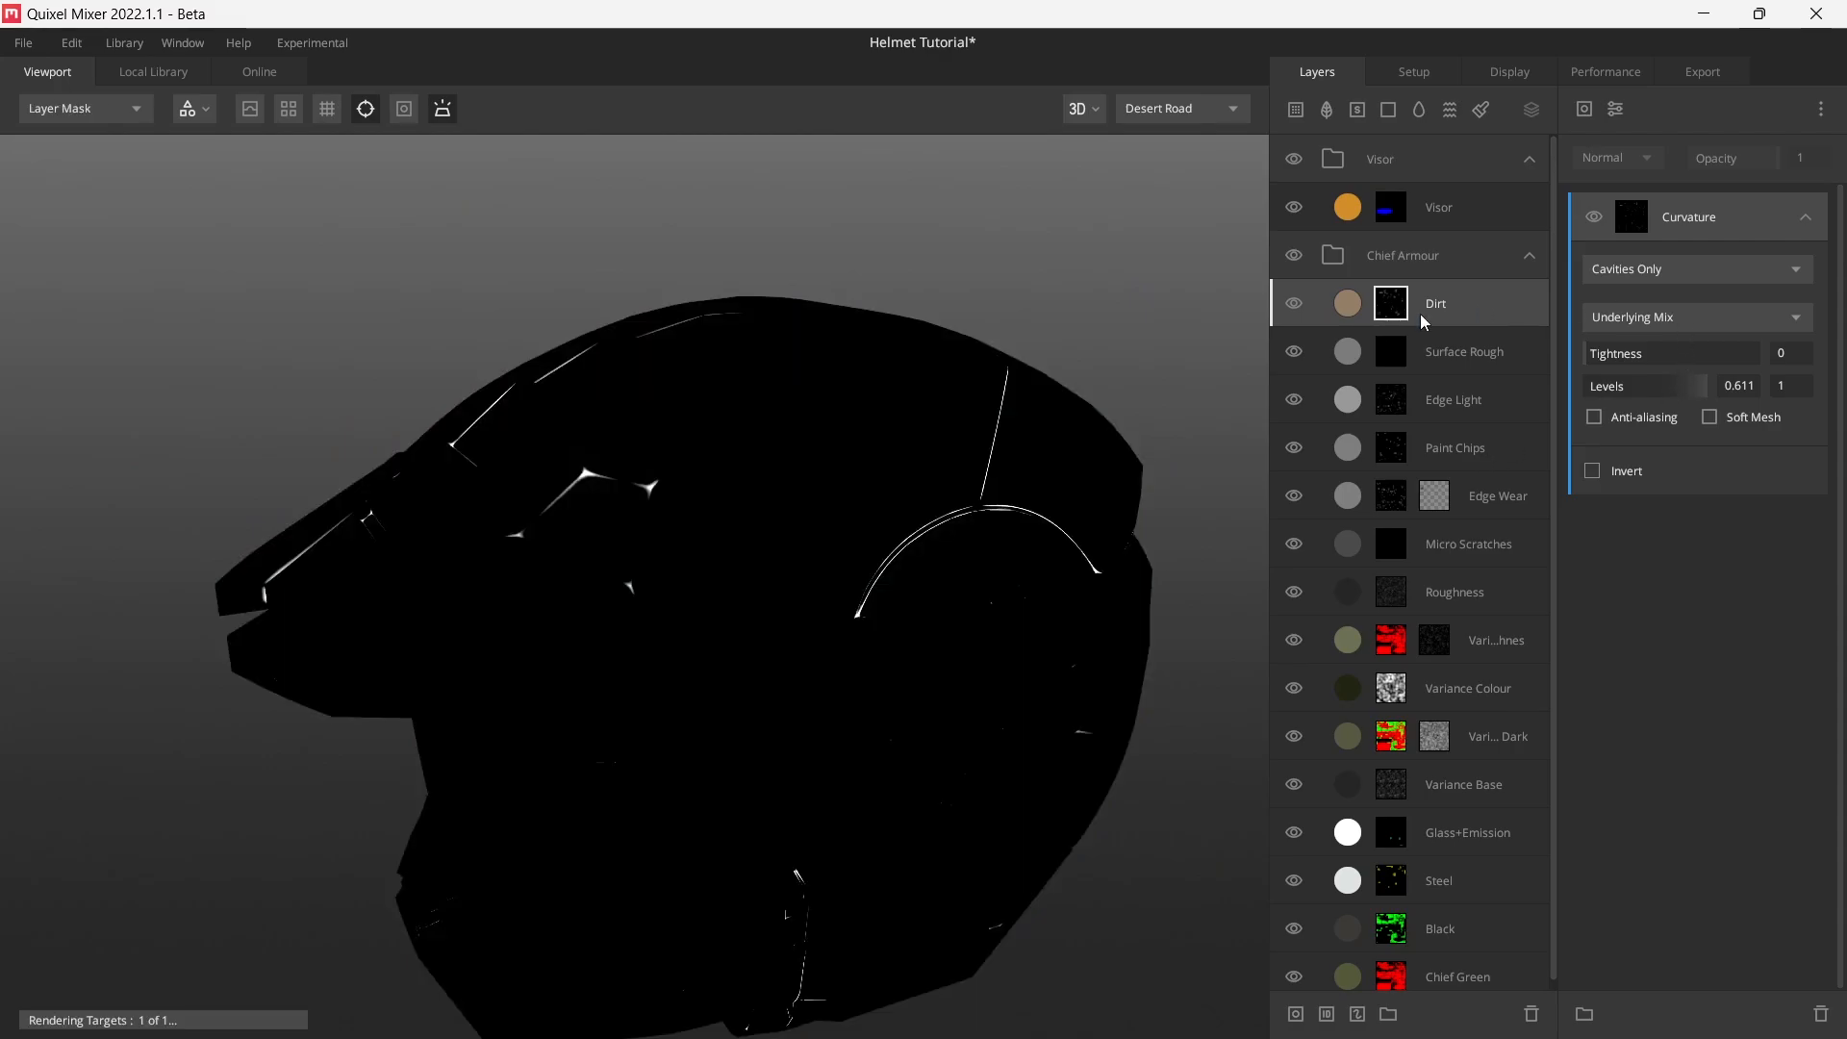
# - Add a Perlin noise component to the Dirt layer's mask stack and set its blend mode to Multiply
pyautogui.click(1586, 109)
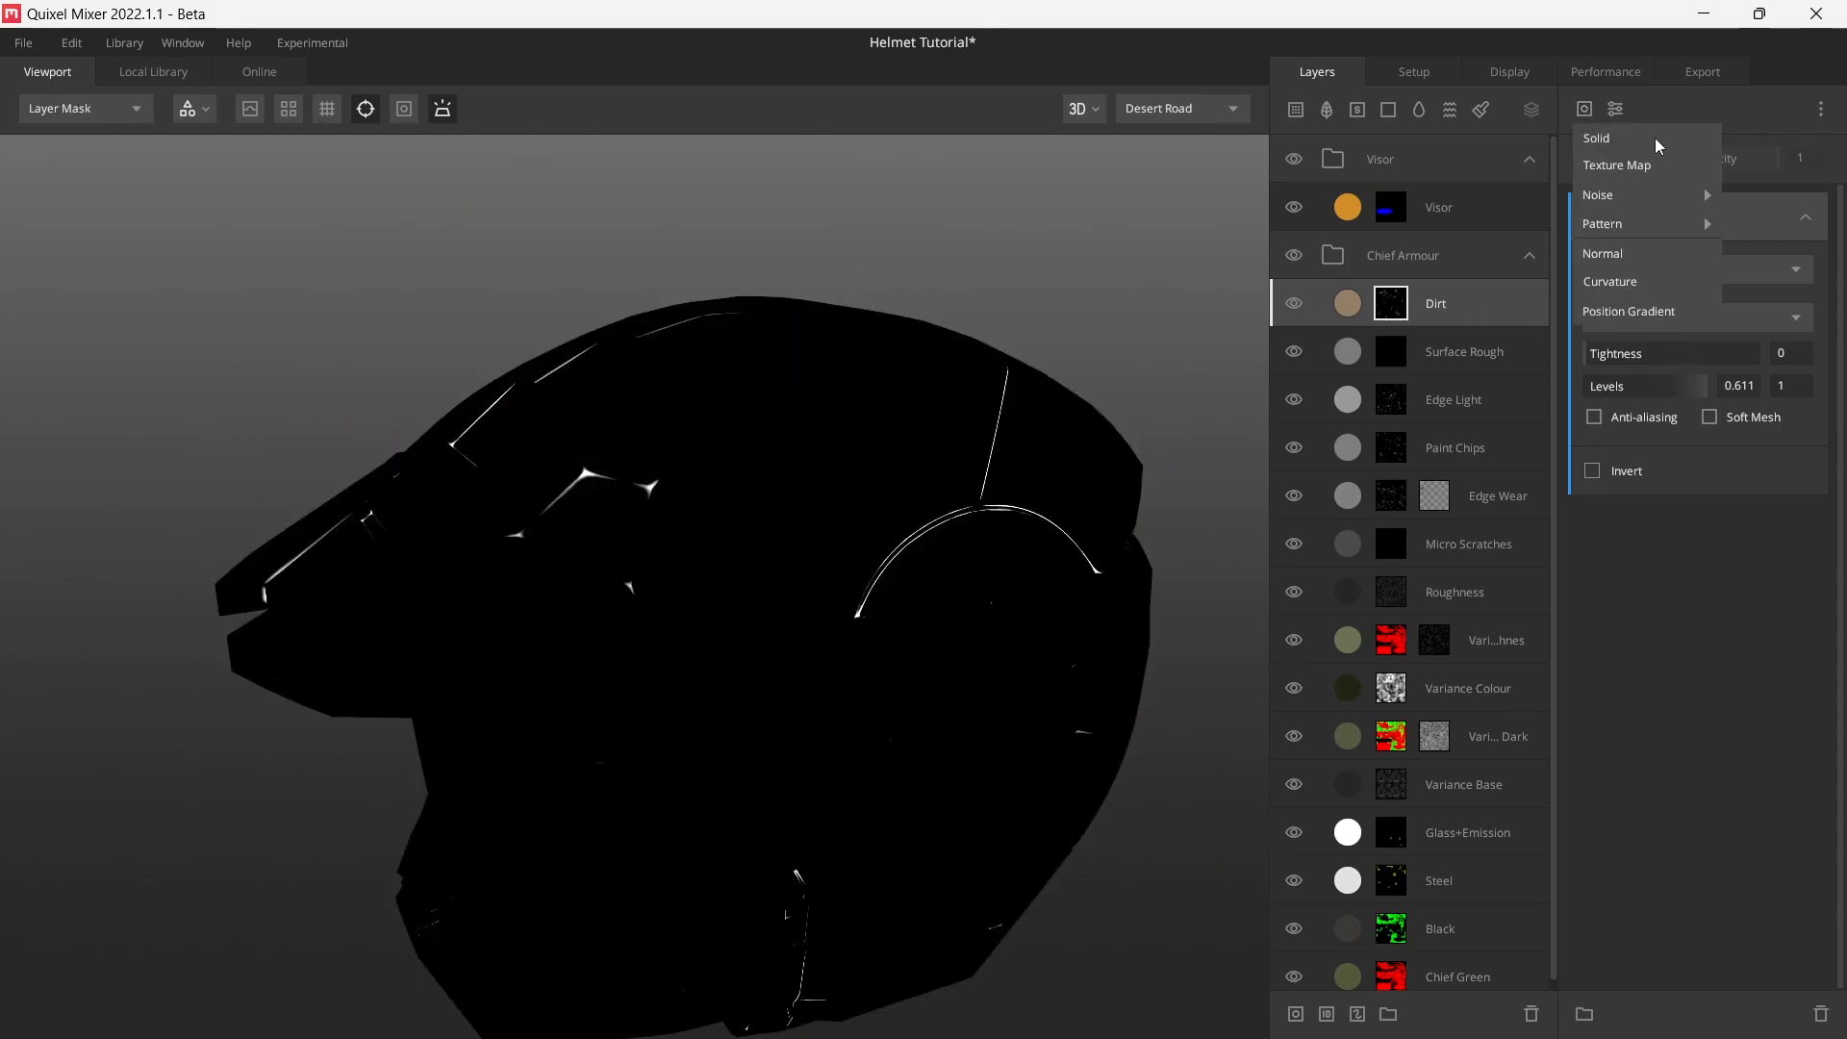
pyautogui.moveTo(1626, 195)
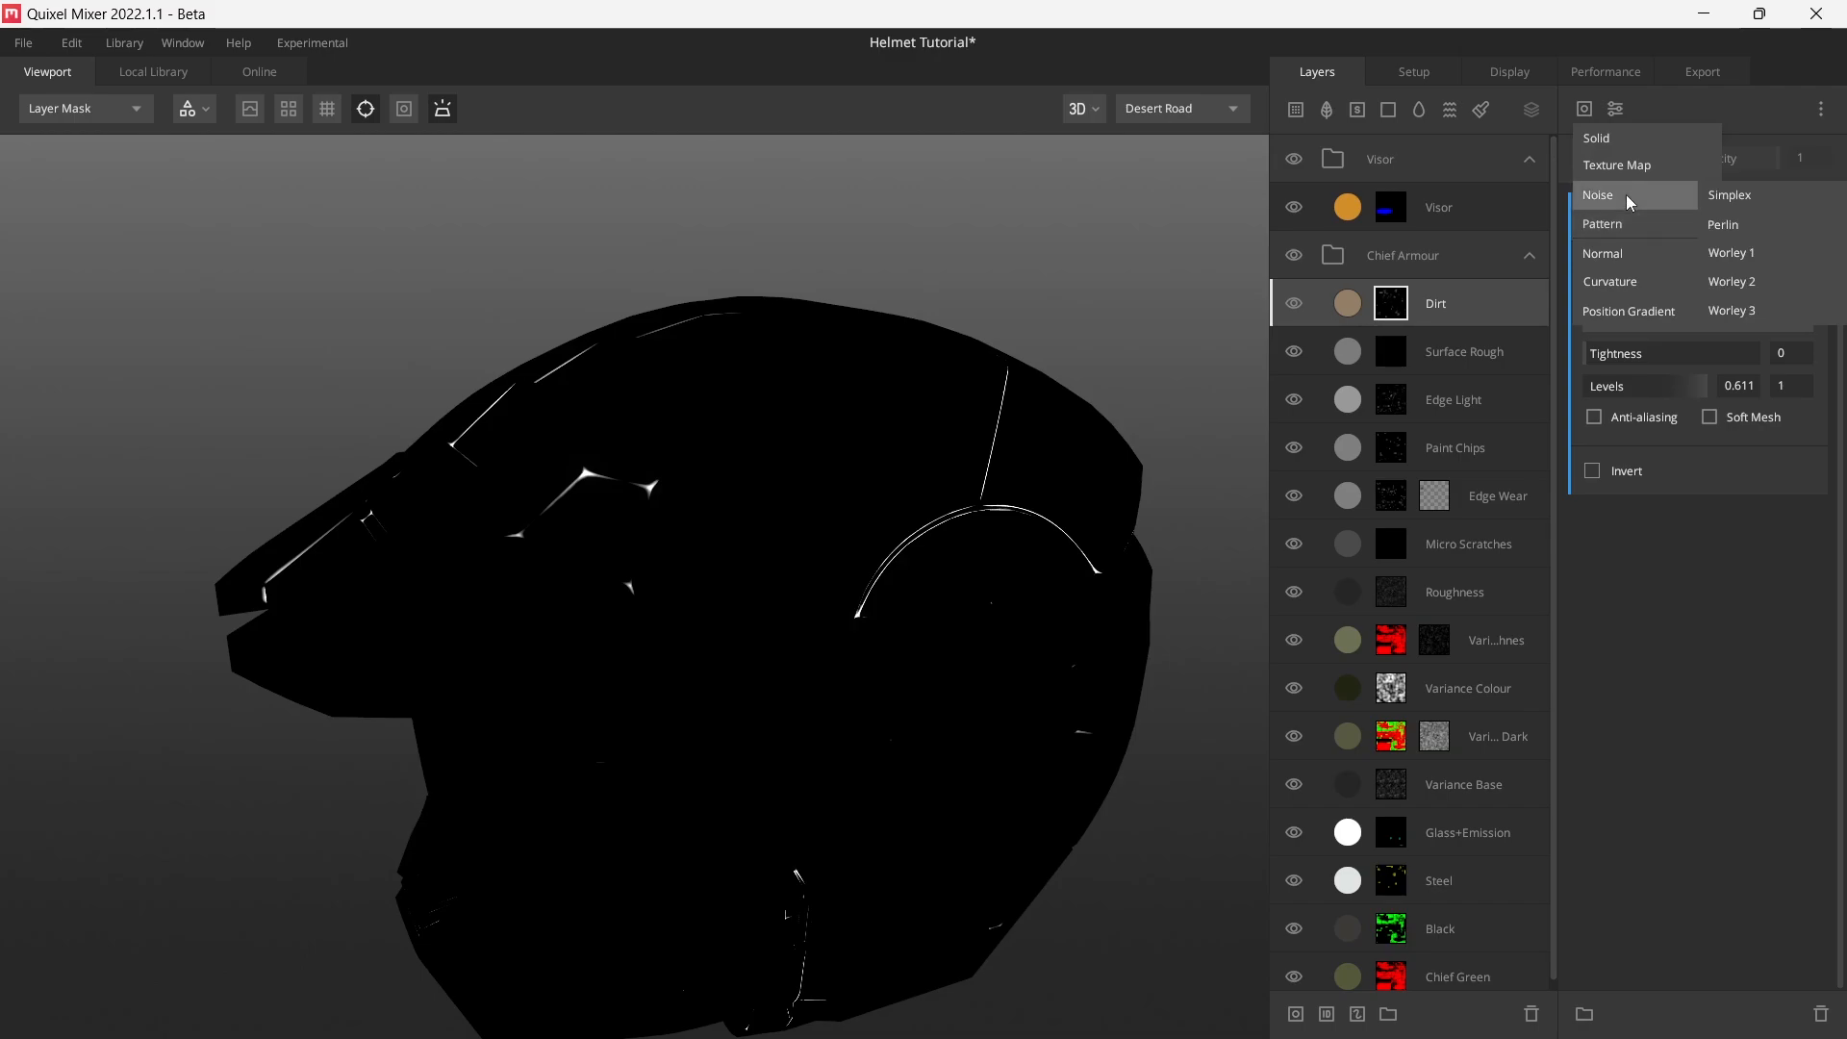
pyautogui.click(1724, 225)
pyautogui.click(1638, 153)
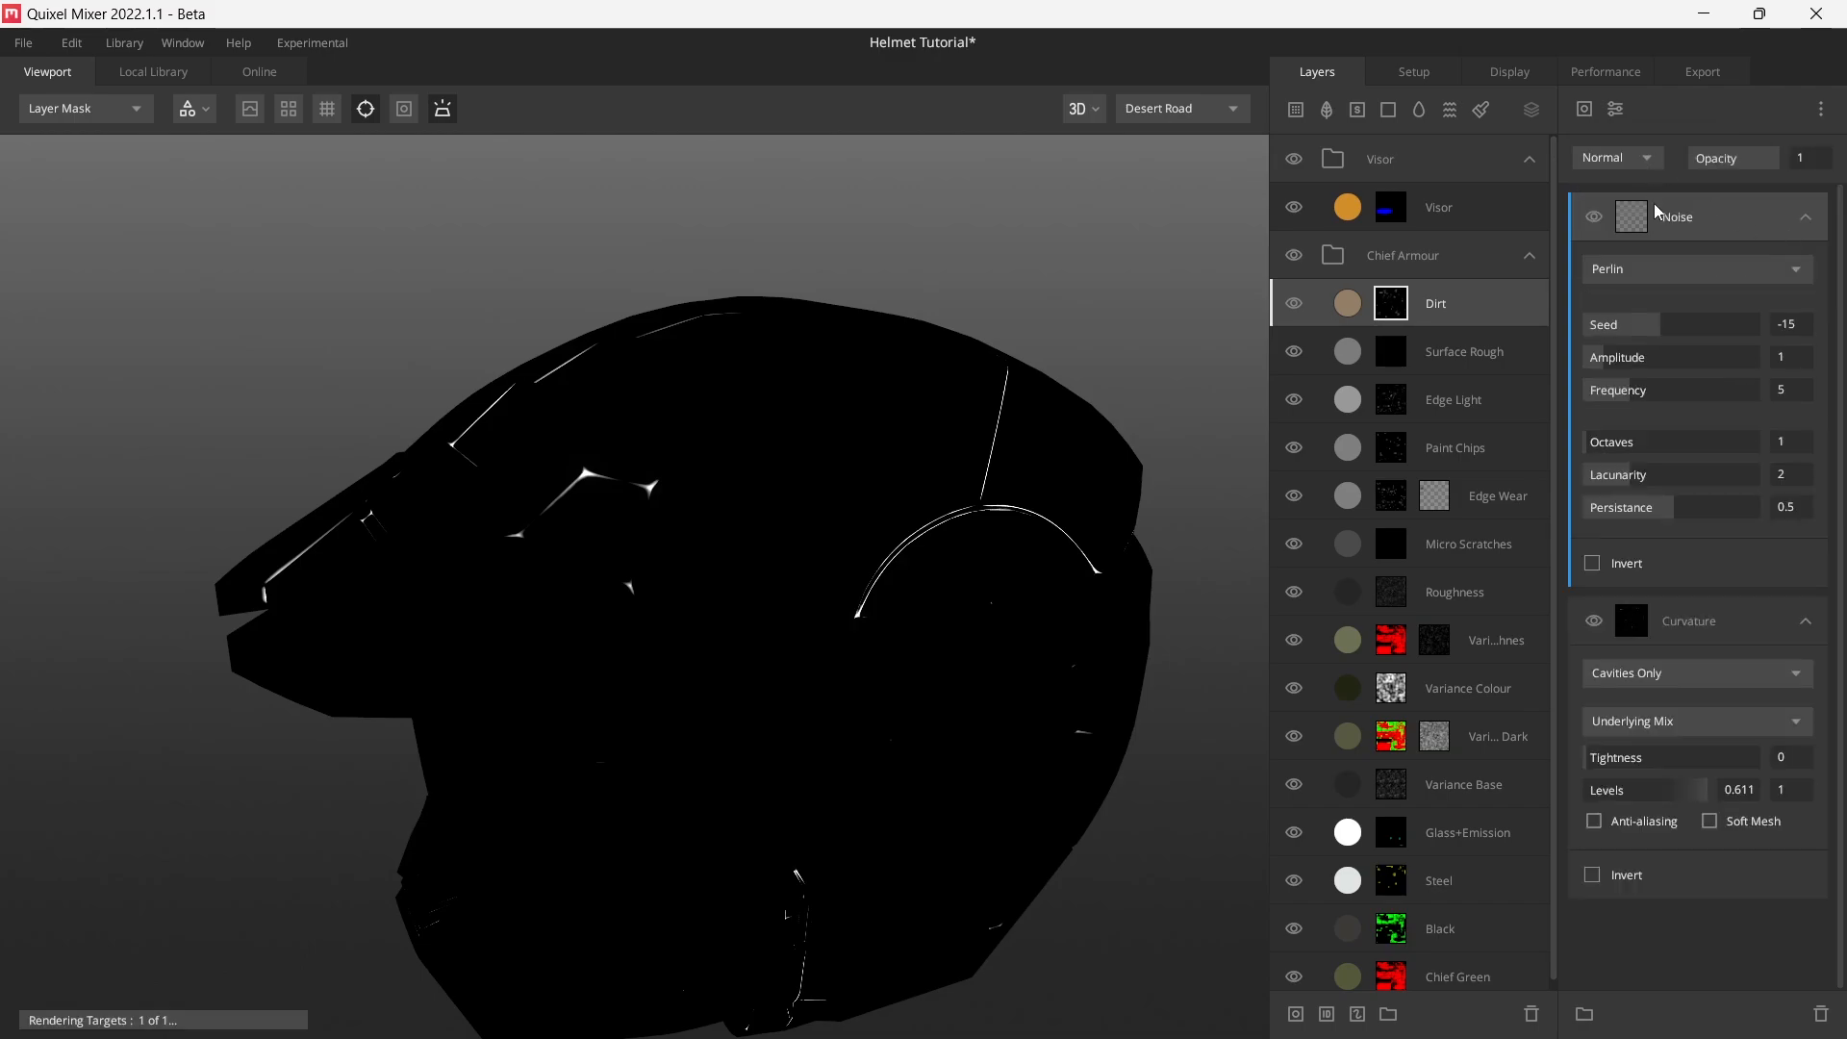
pyautogui.click(1638, 272)
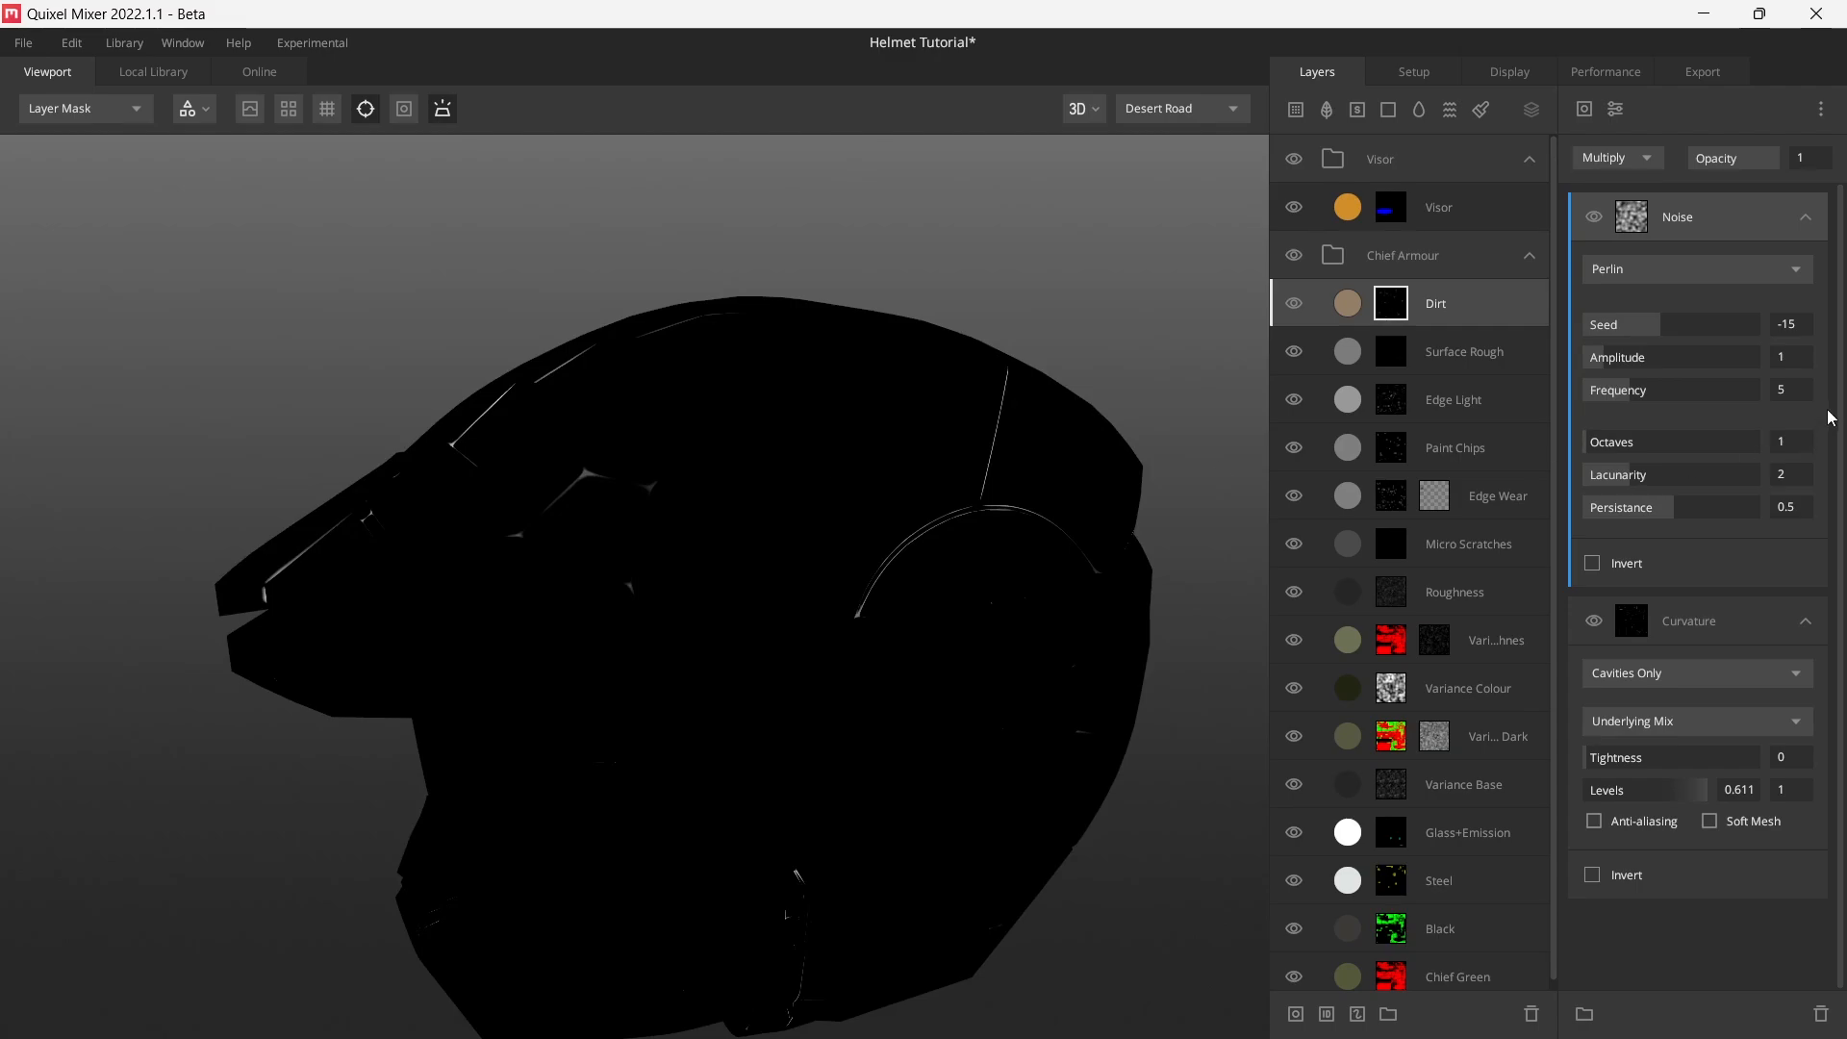
# - Set the Dirt mask noise's amplitude to 2, seed to -39 and frequency to 2
pyautogui.press('Return')
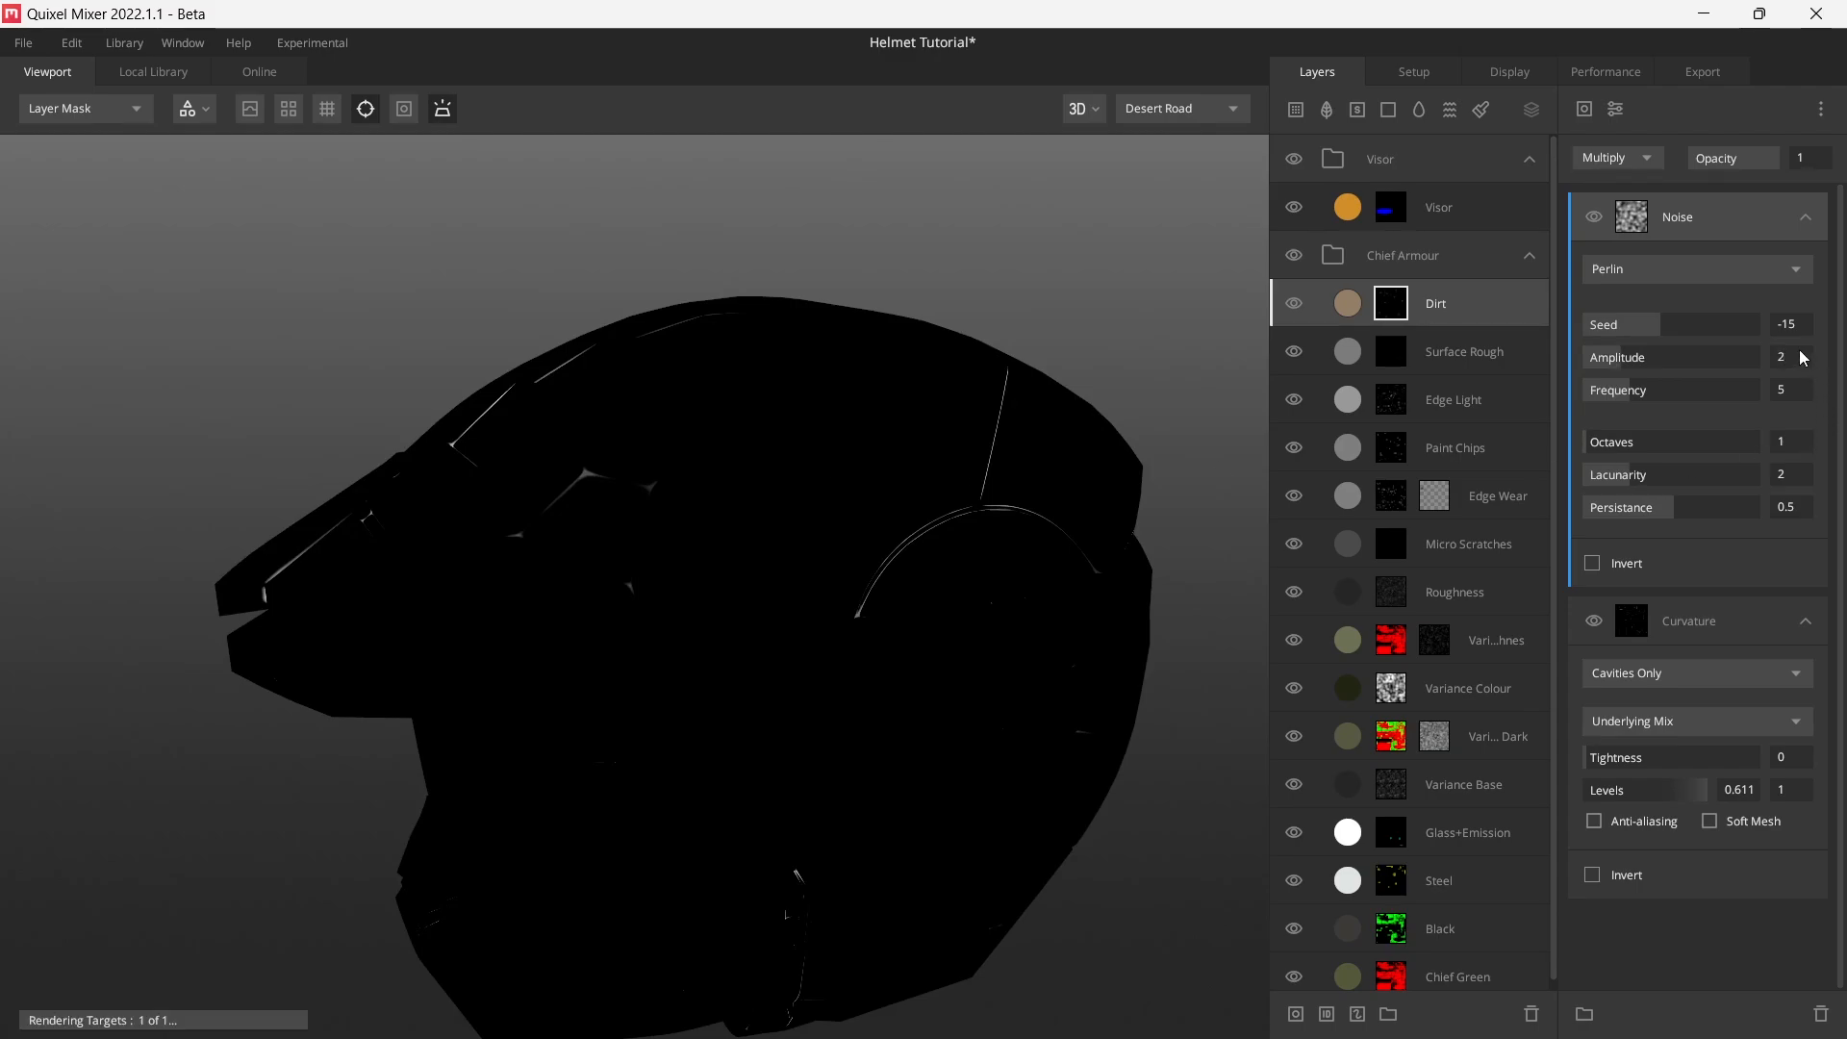
pyautogui.click(1791, 323)
pyautogui.write('-39')
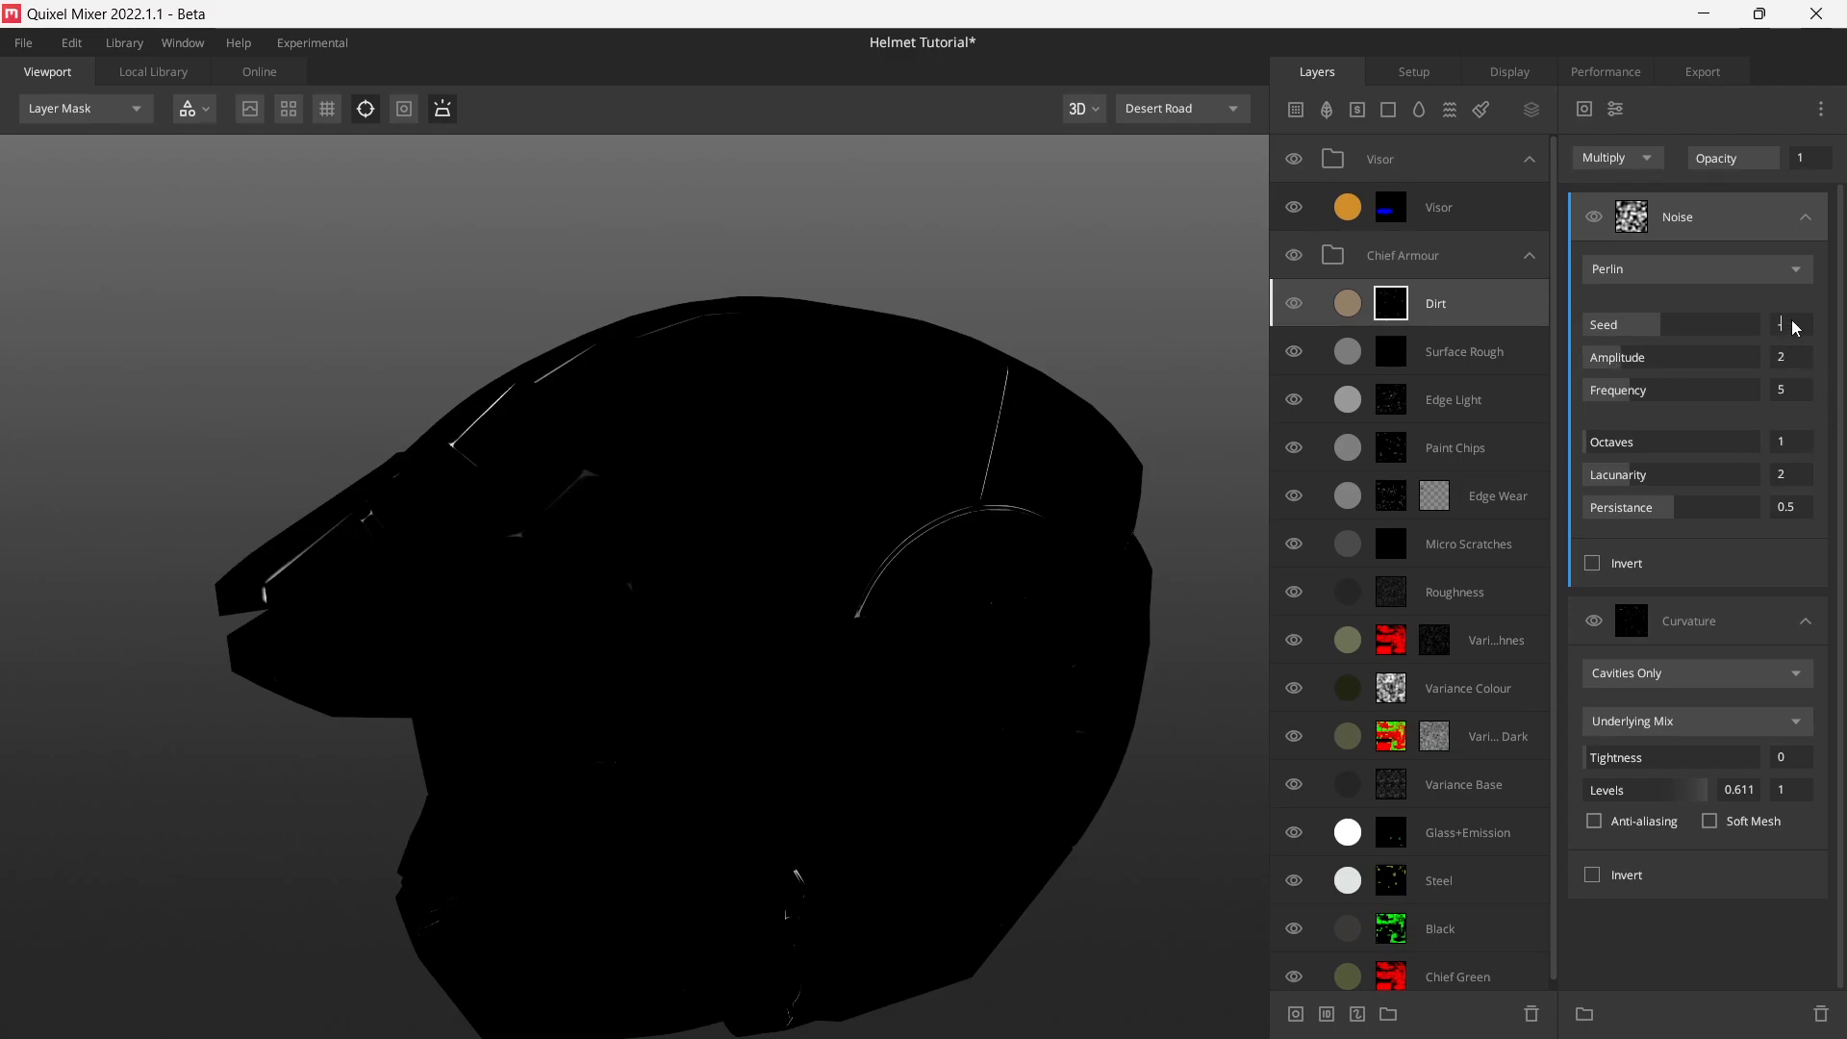
pyautogui.press('Return')
pyautogui.click(1792, 396)
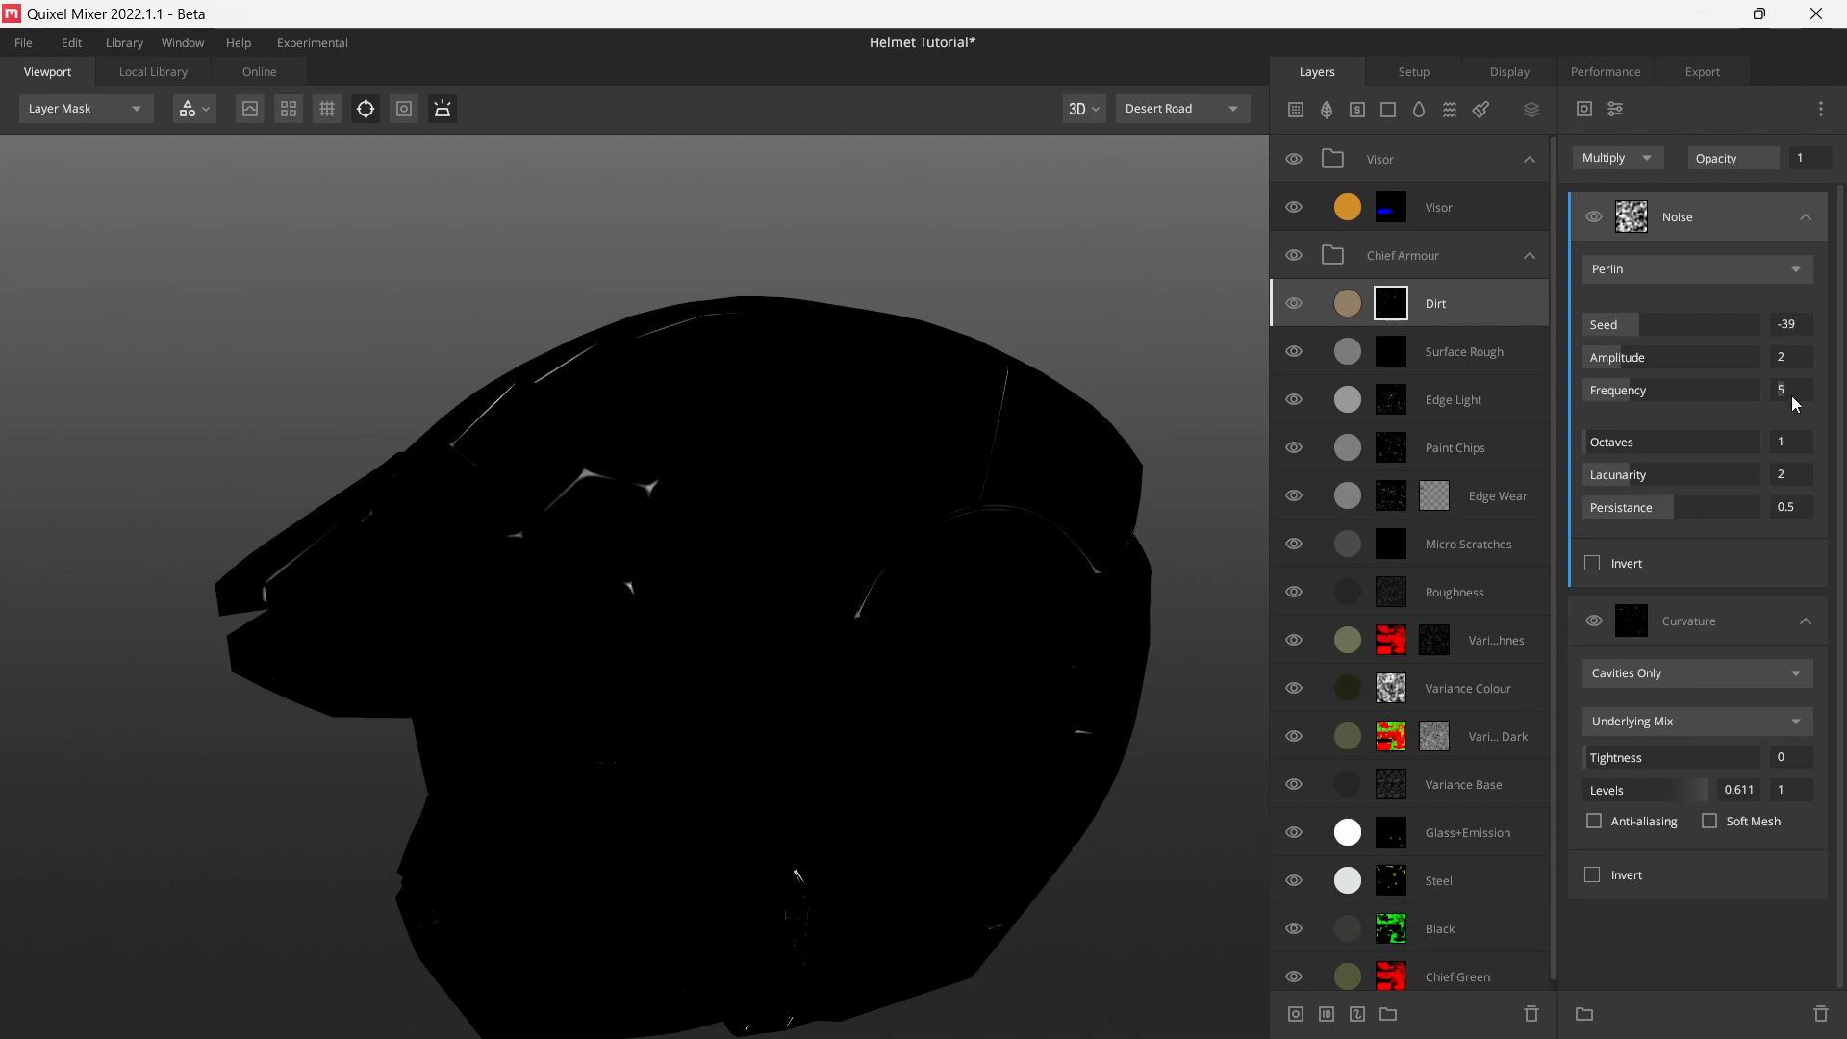
pyautogui.press('BackSpace')
pyautogui.write('2')
pyautogui.press('Return')
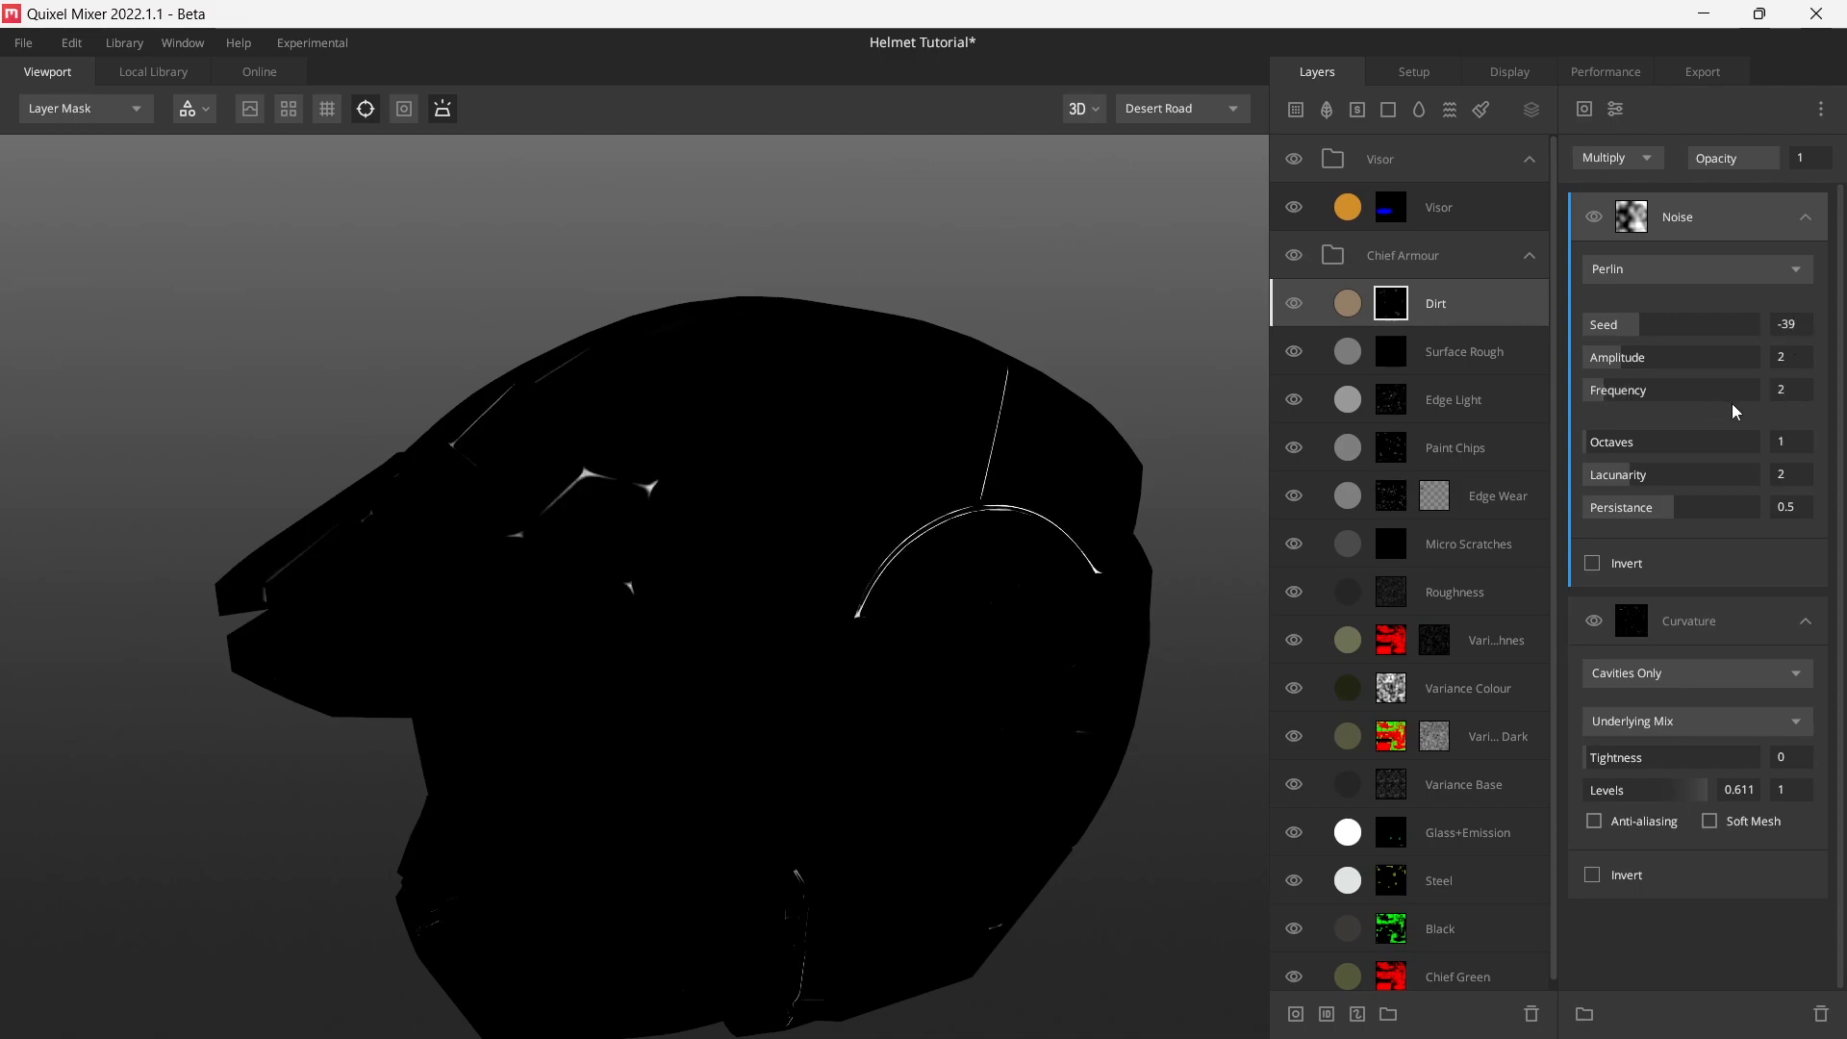
# - Set the Dirt mask noise's octaves to 8, lacunarity to 2.5 and persistence to 0.4
pyautogui.click(1795, 442)
pyautogui.press('Return')
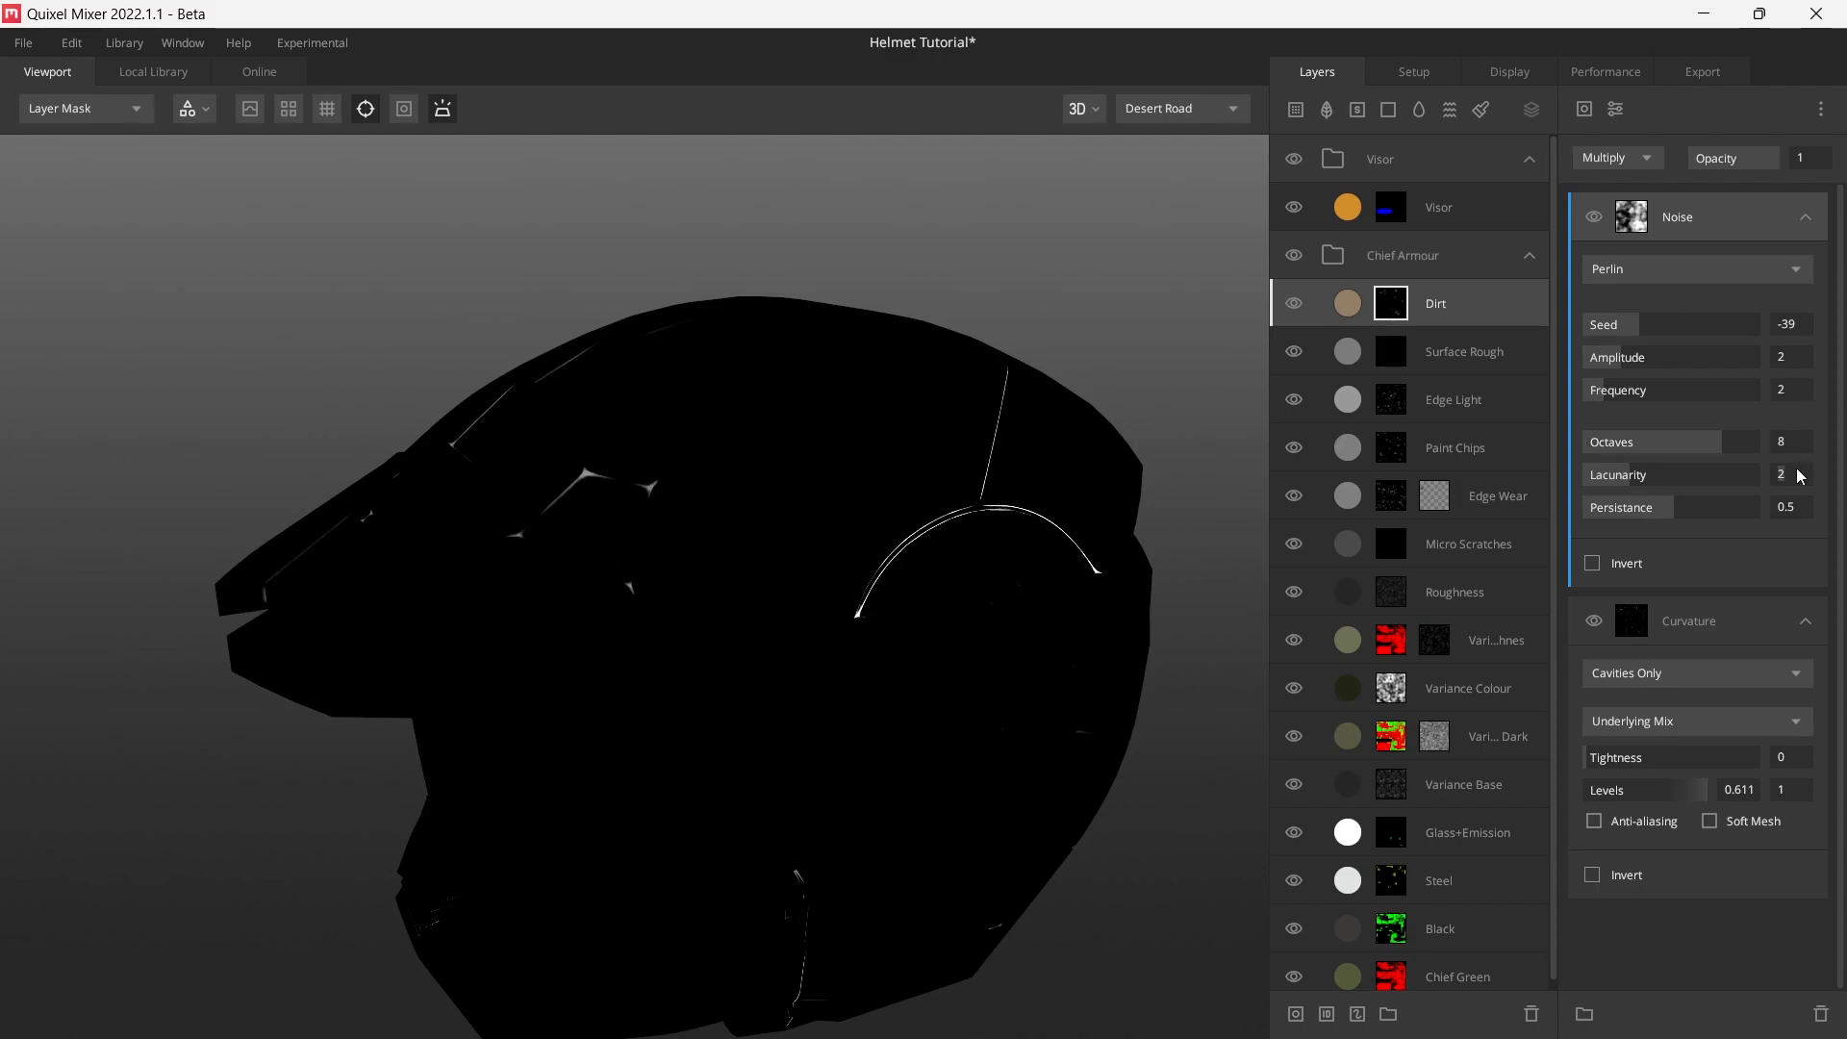
pyautogui.click(1799, 476)
pyautogui.write('.5')
pyautogui.press('Return')
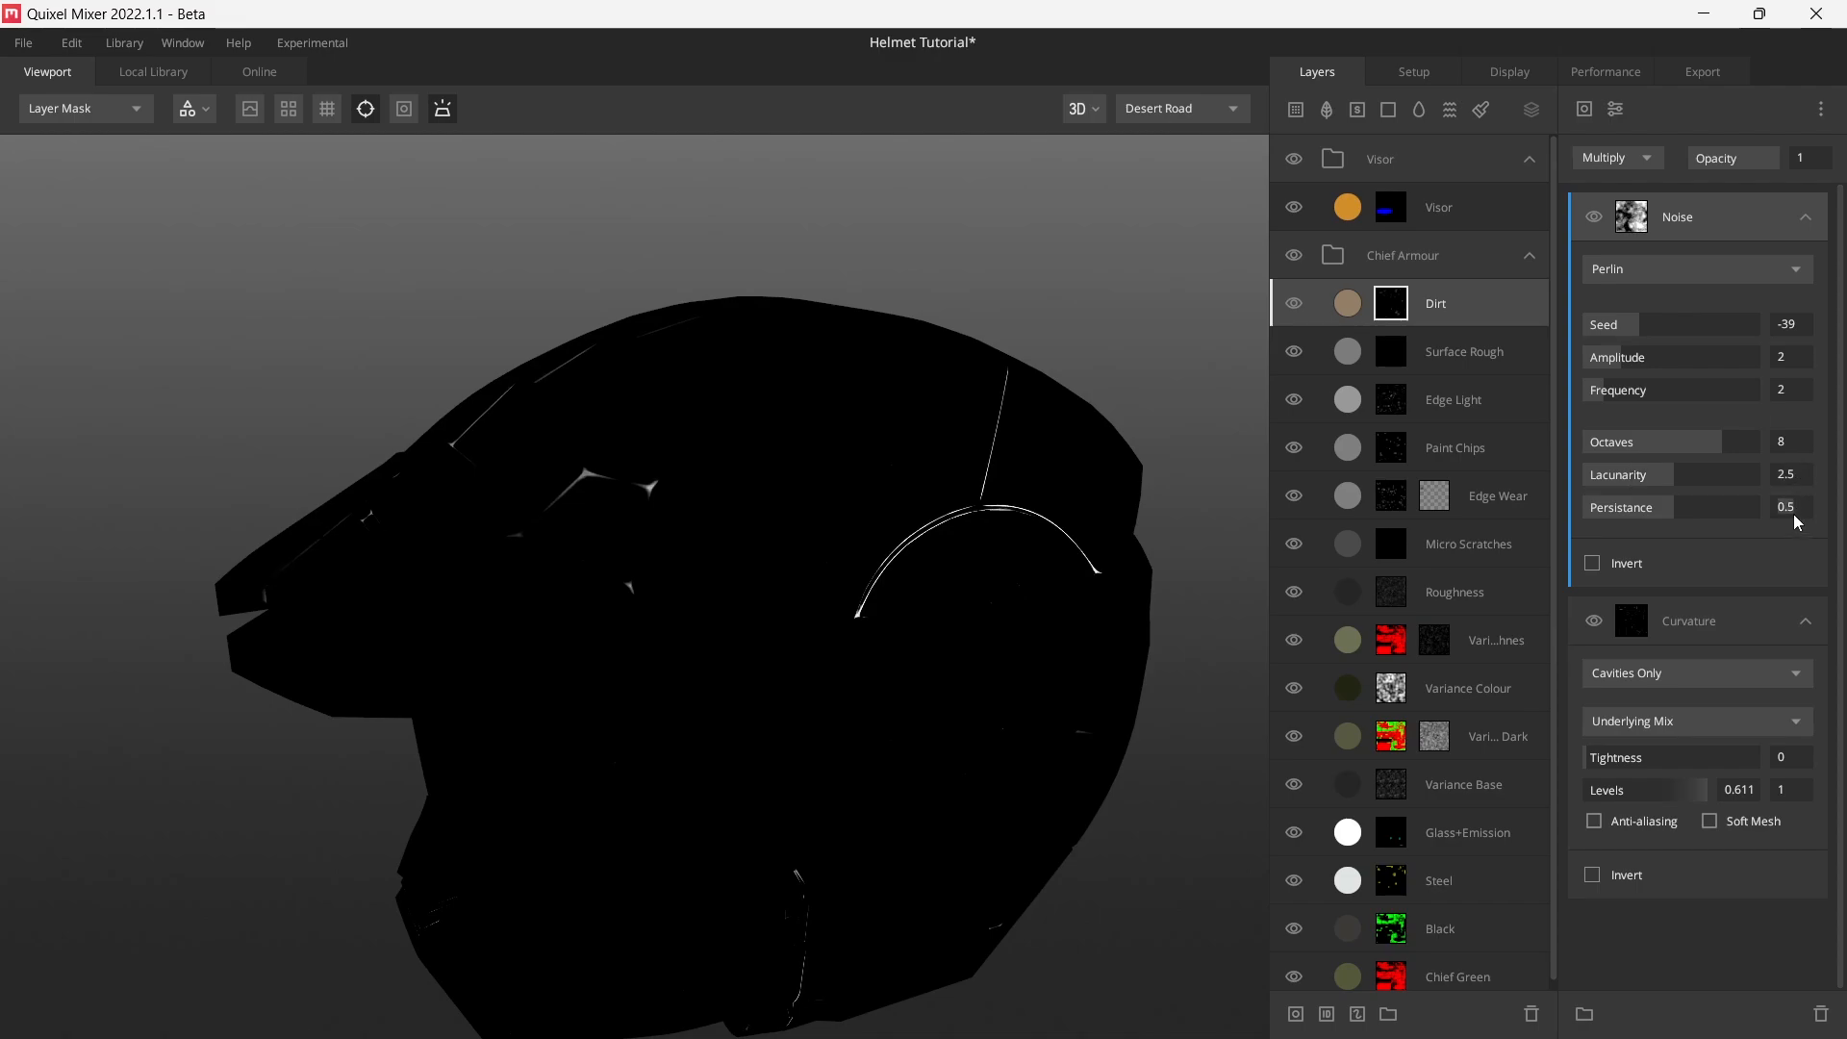
pyautogui.write('.4')
pyautogui.press('Return')
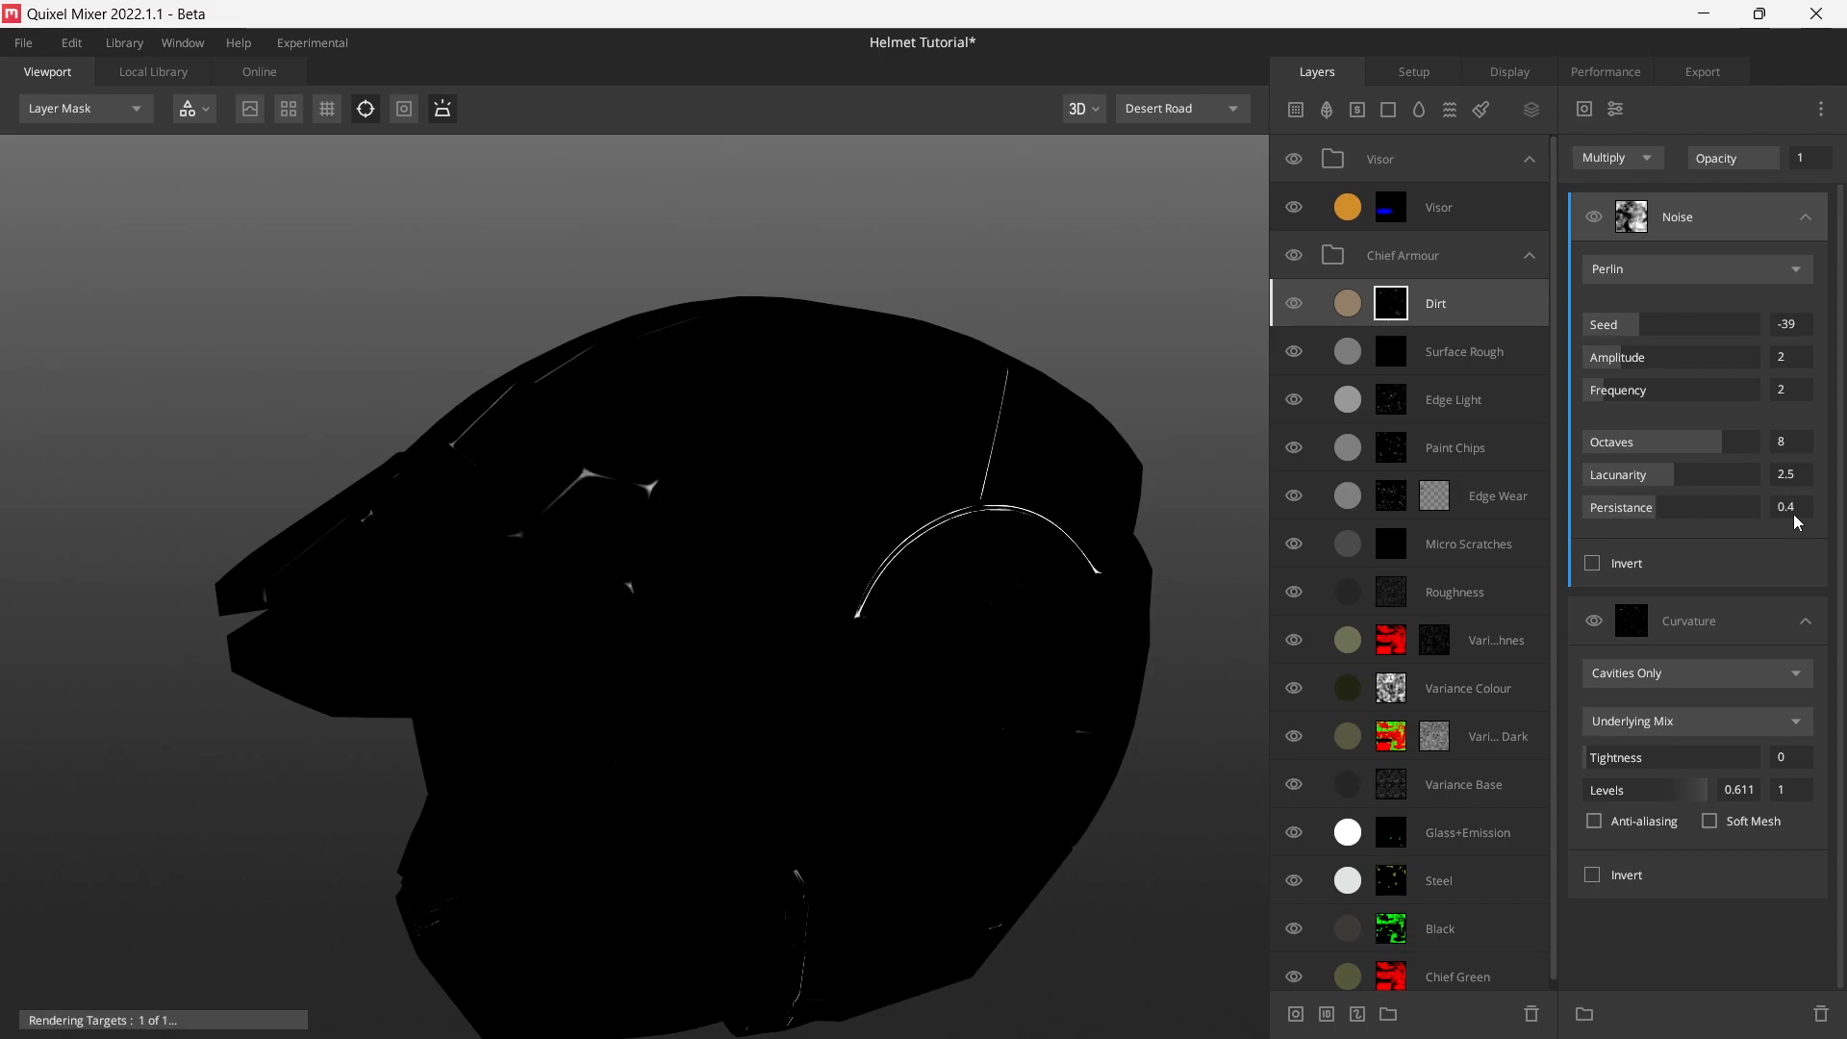
pyautogui.moveTo(709, 541); pyautogui.dragTo(559, 572)
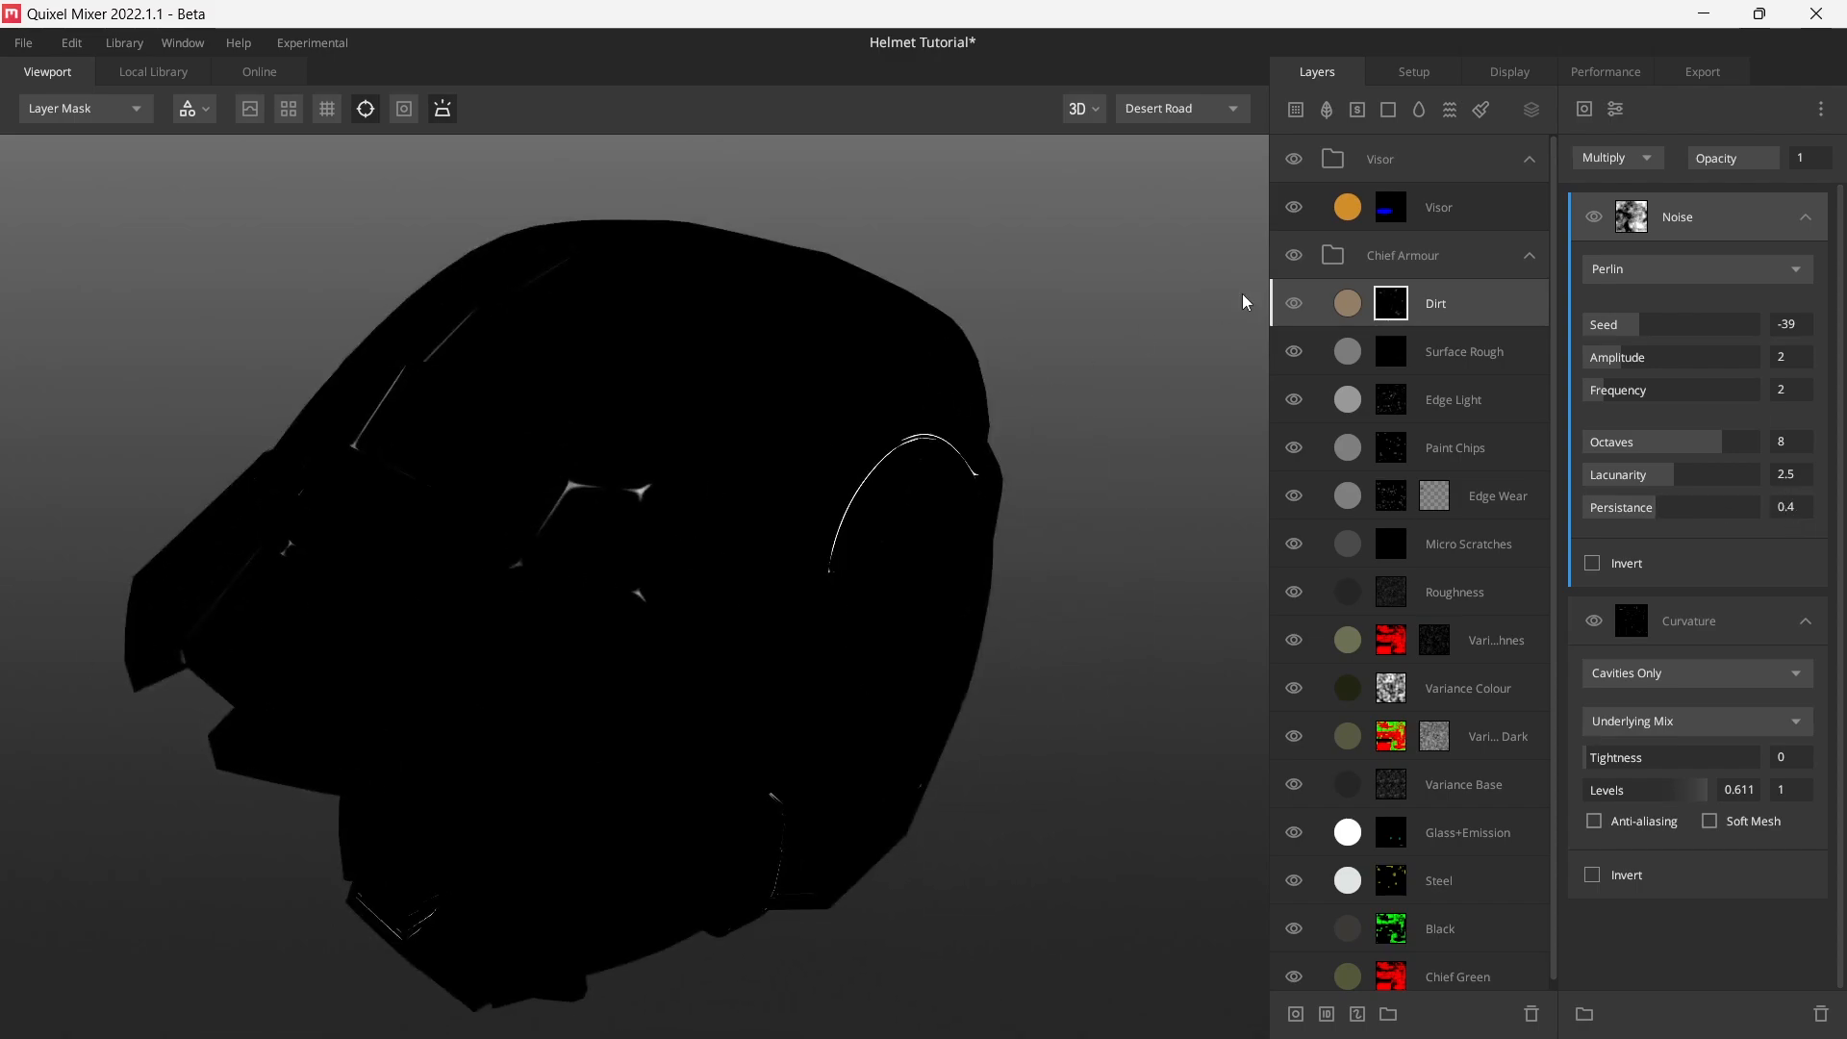
# - Add a Projection modifier to the Dirt mask's noise, using Box Projection with a scale of 0.1
pyautogui.click(1801, 217)
pyautogui.click(1615, 109)
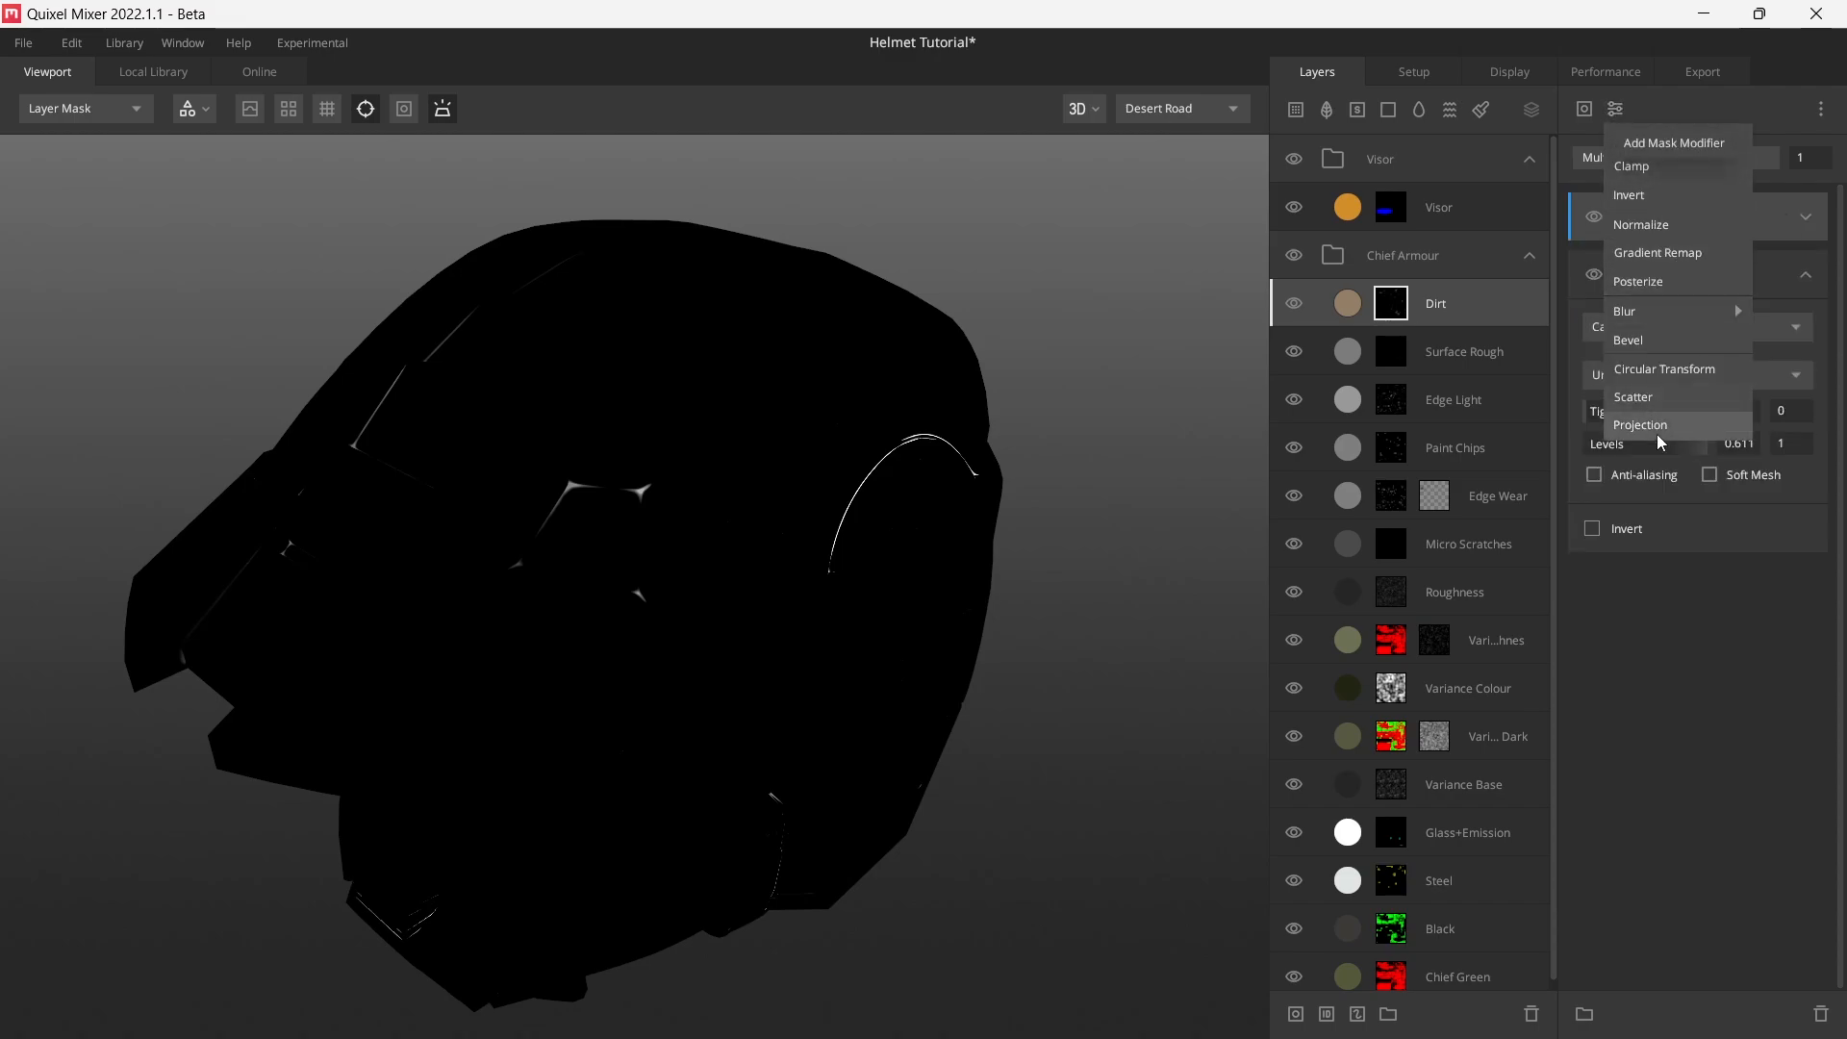
pyautogui.click(1657, 435)
pyautogui.click(1699, 244)
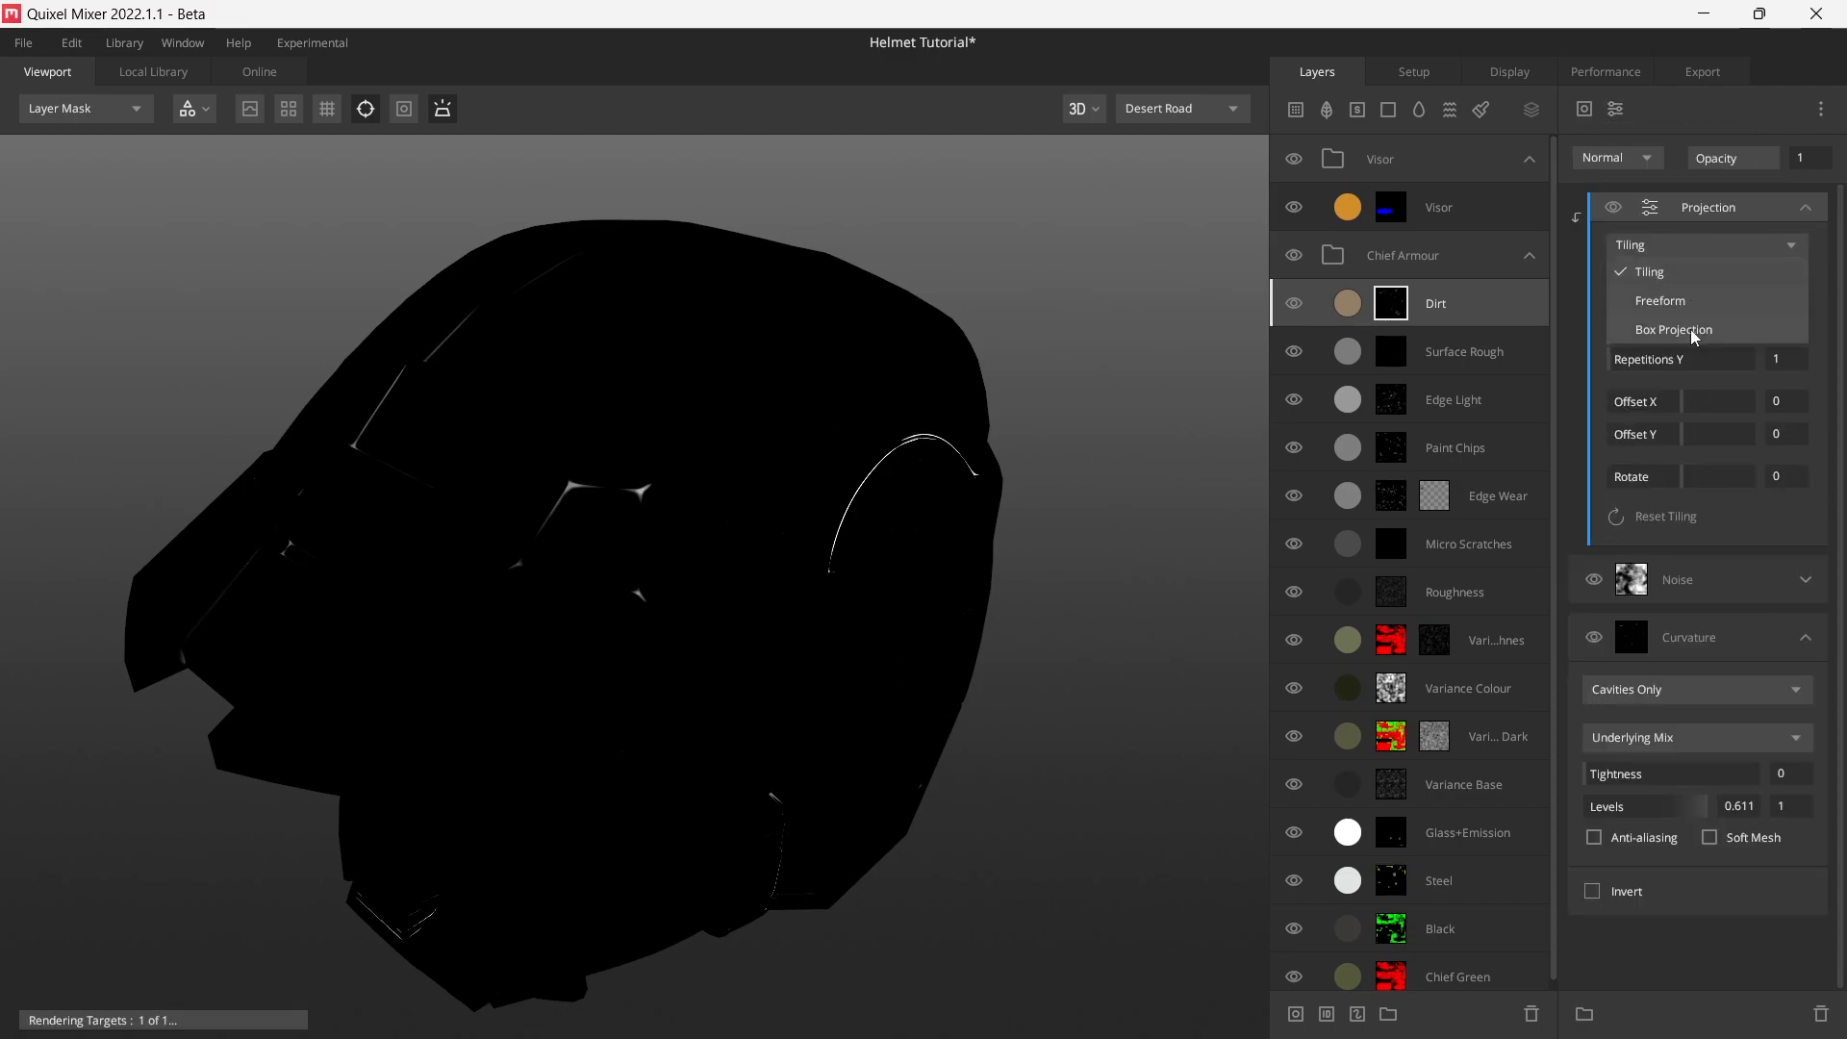
pyautogui.click(1690, 329)
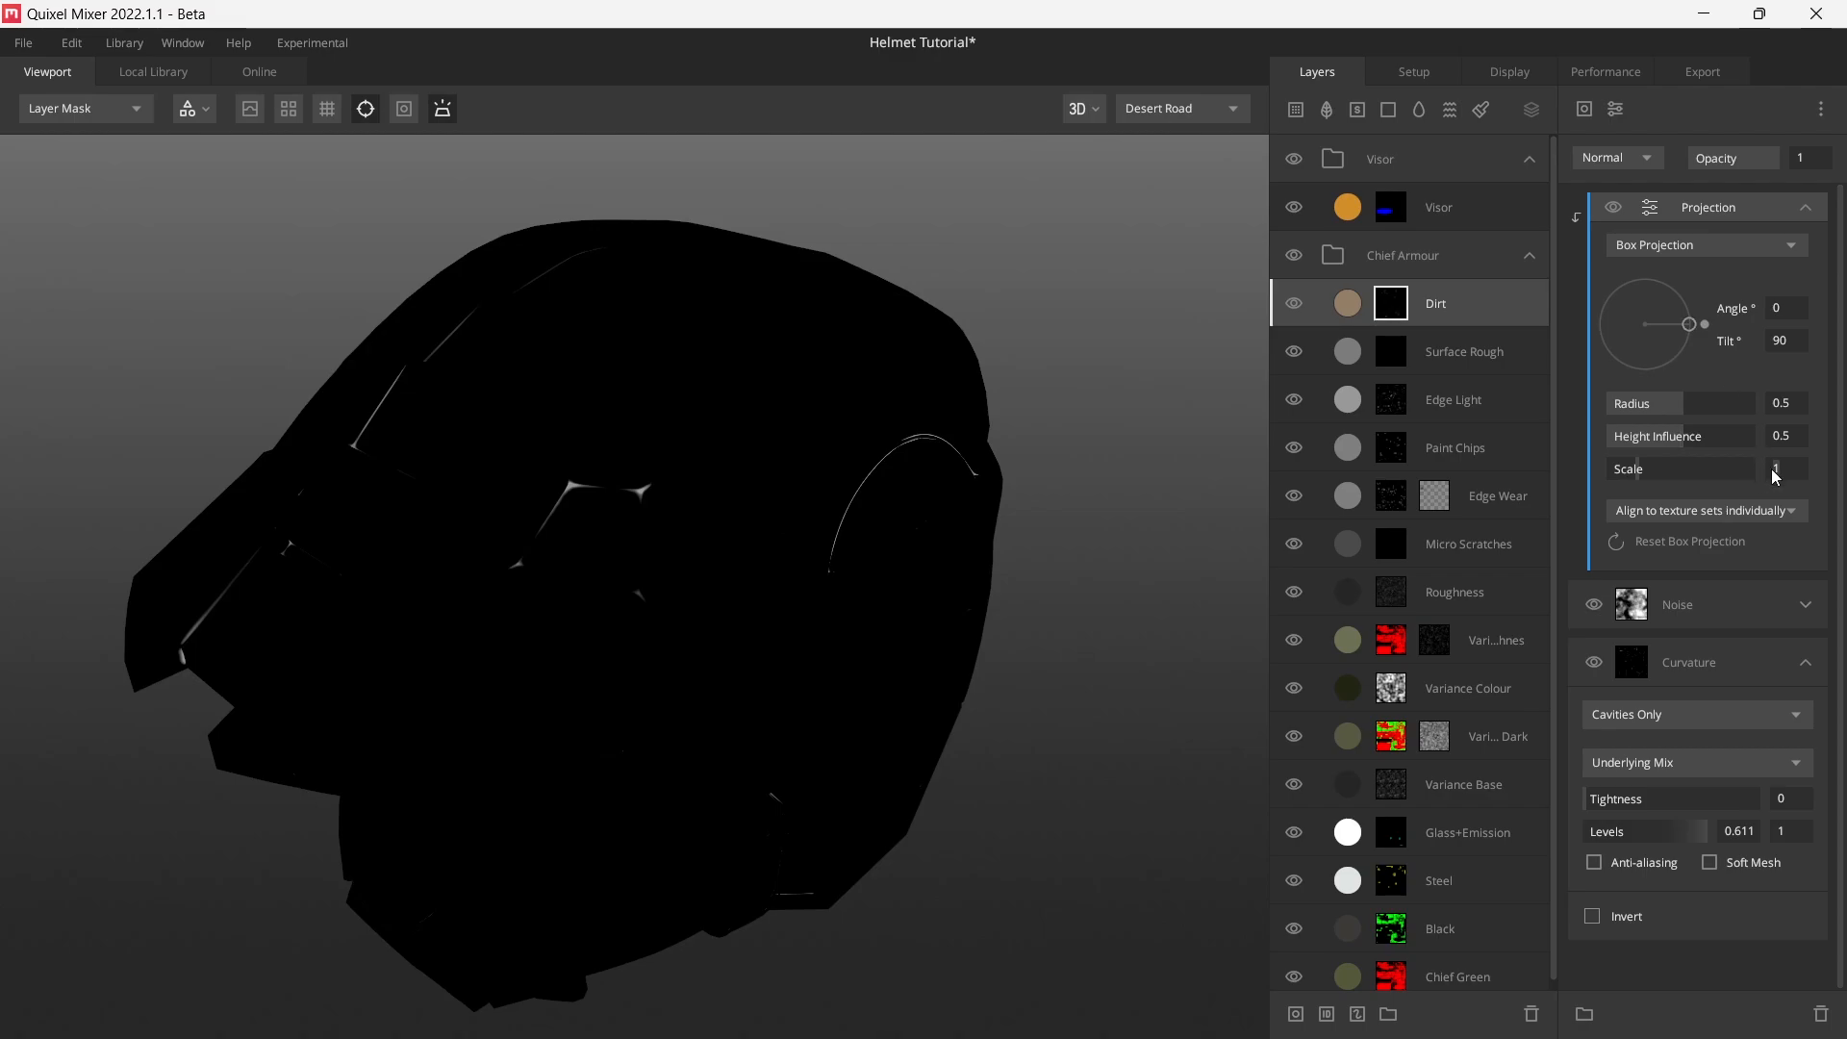
pyautogui.write('0.1')
pyautogui.press('Return')
pyautogui.moveTo(776, 506); pyautogui.dragTo(694, 545)
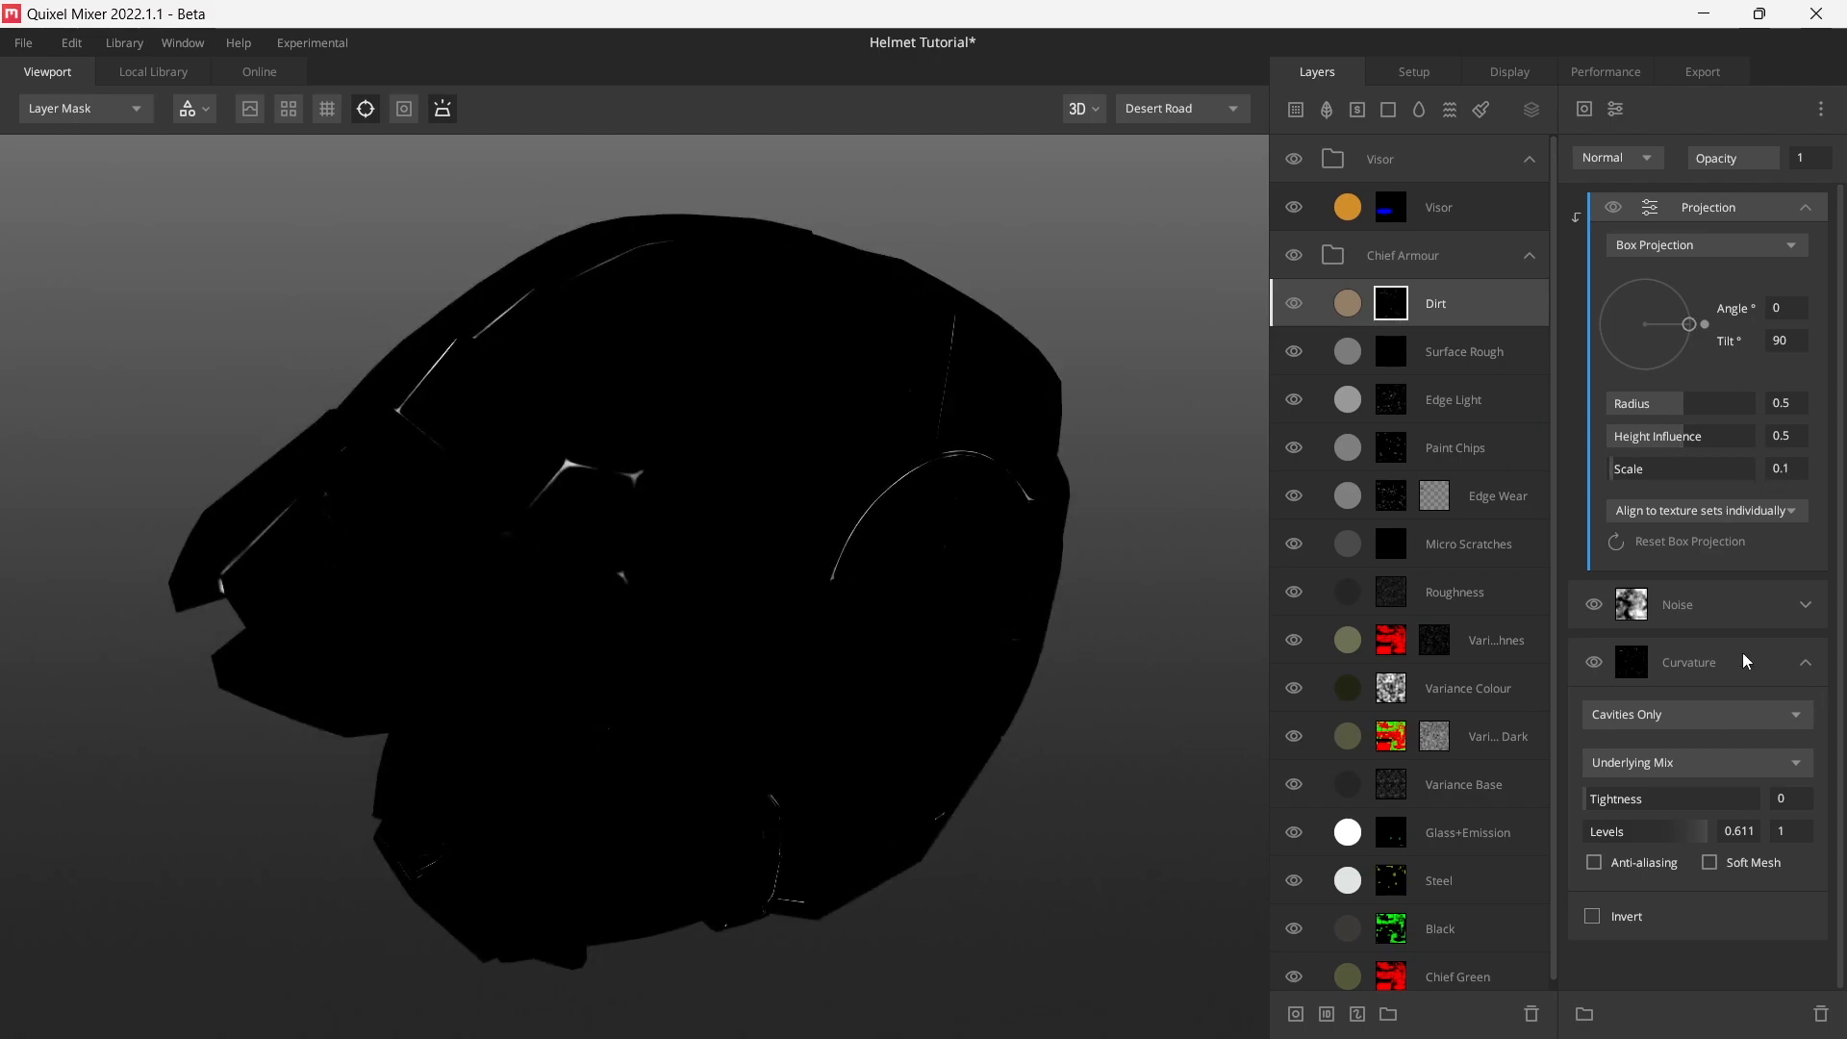
# - Set the noise's box projection to height influence 0 and radius 1, hiding the Curvature component only while adjusting
pyautogui.click(1593, 662)
pyautogui.moveTo(1031, 597); pyautogui.dragTo(916, 594)
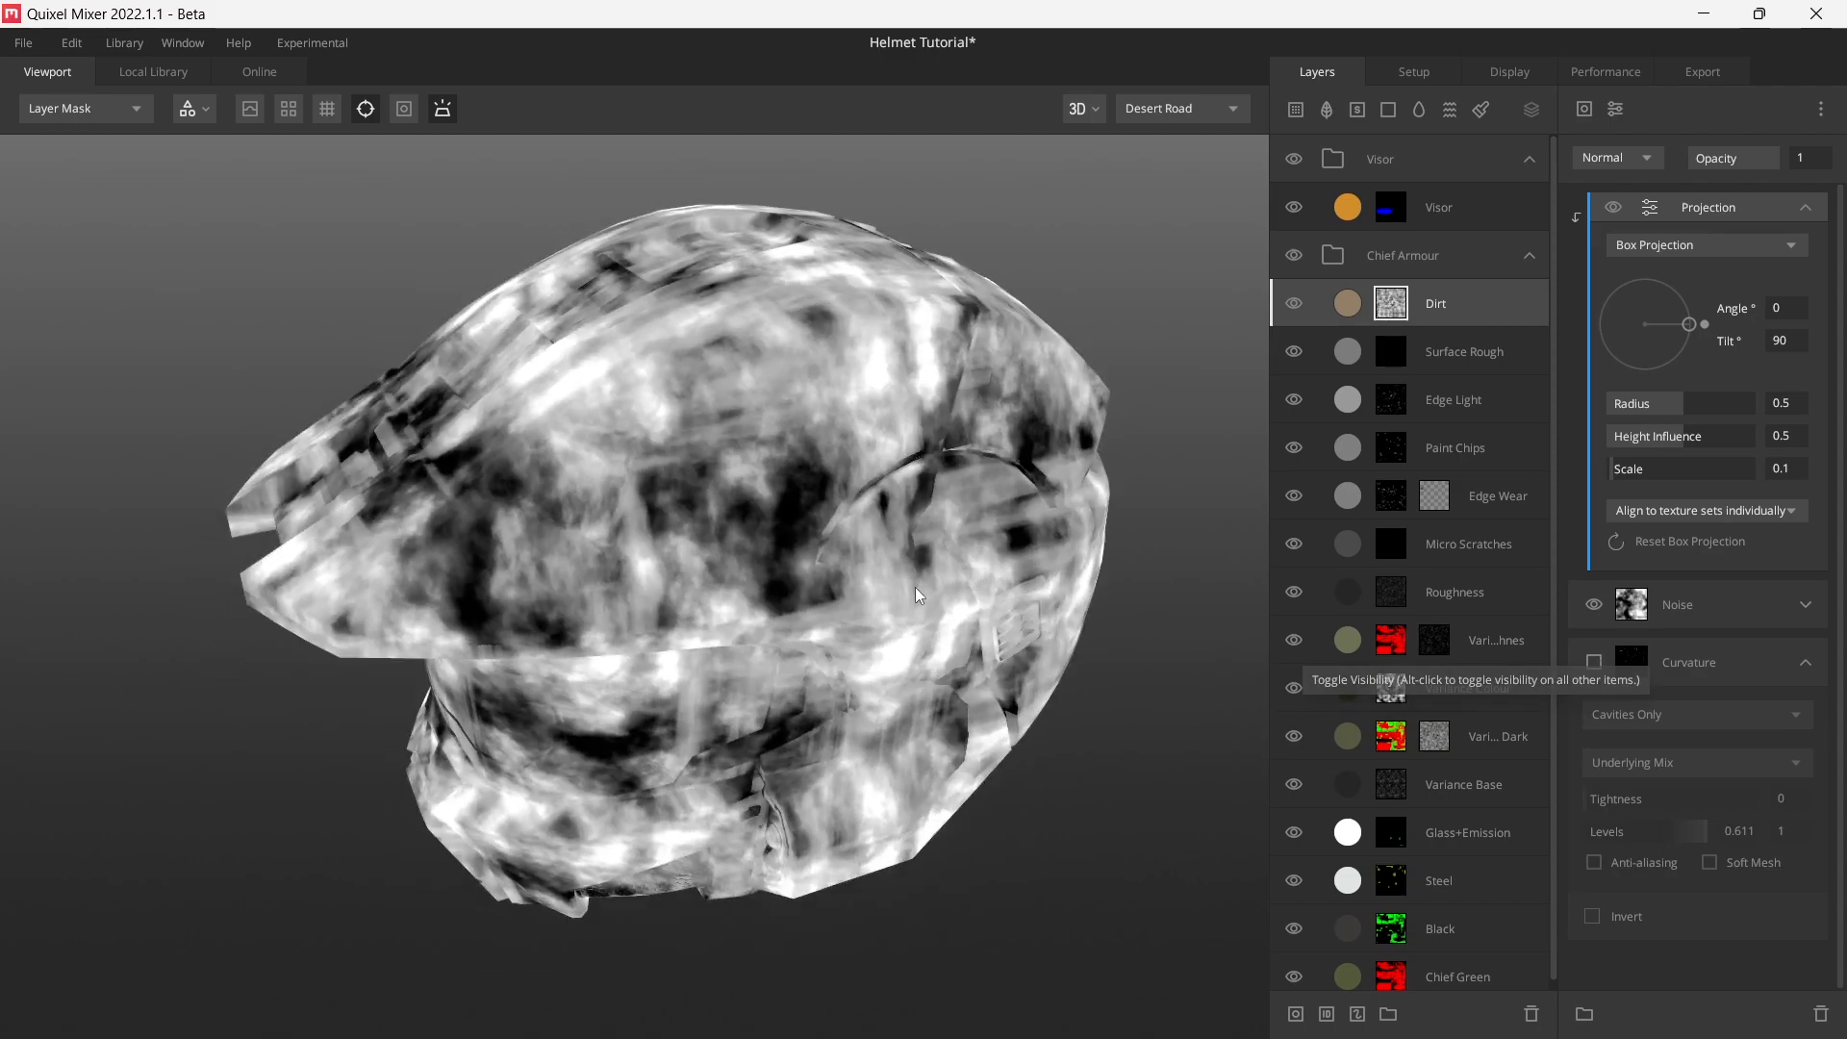
pyautogui.moveTo(1690, 435); pyautogui.dragTo(1553, 436)
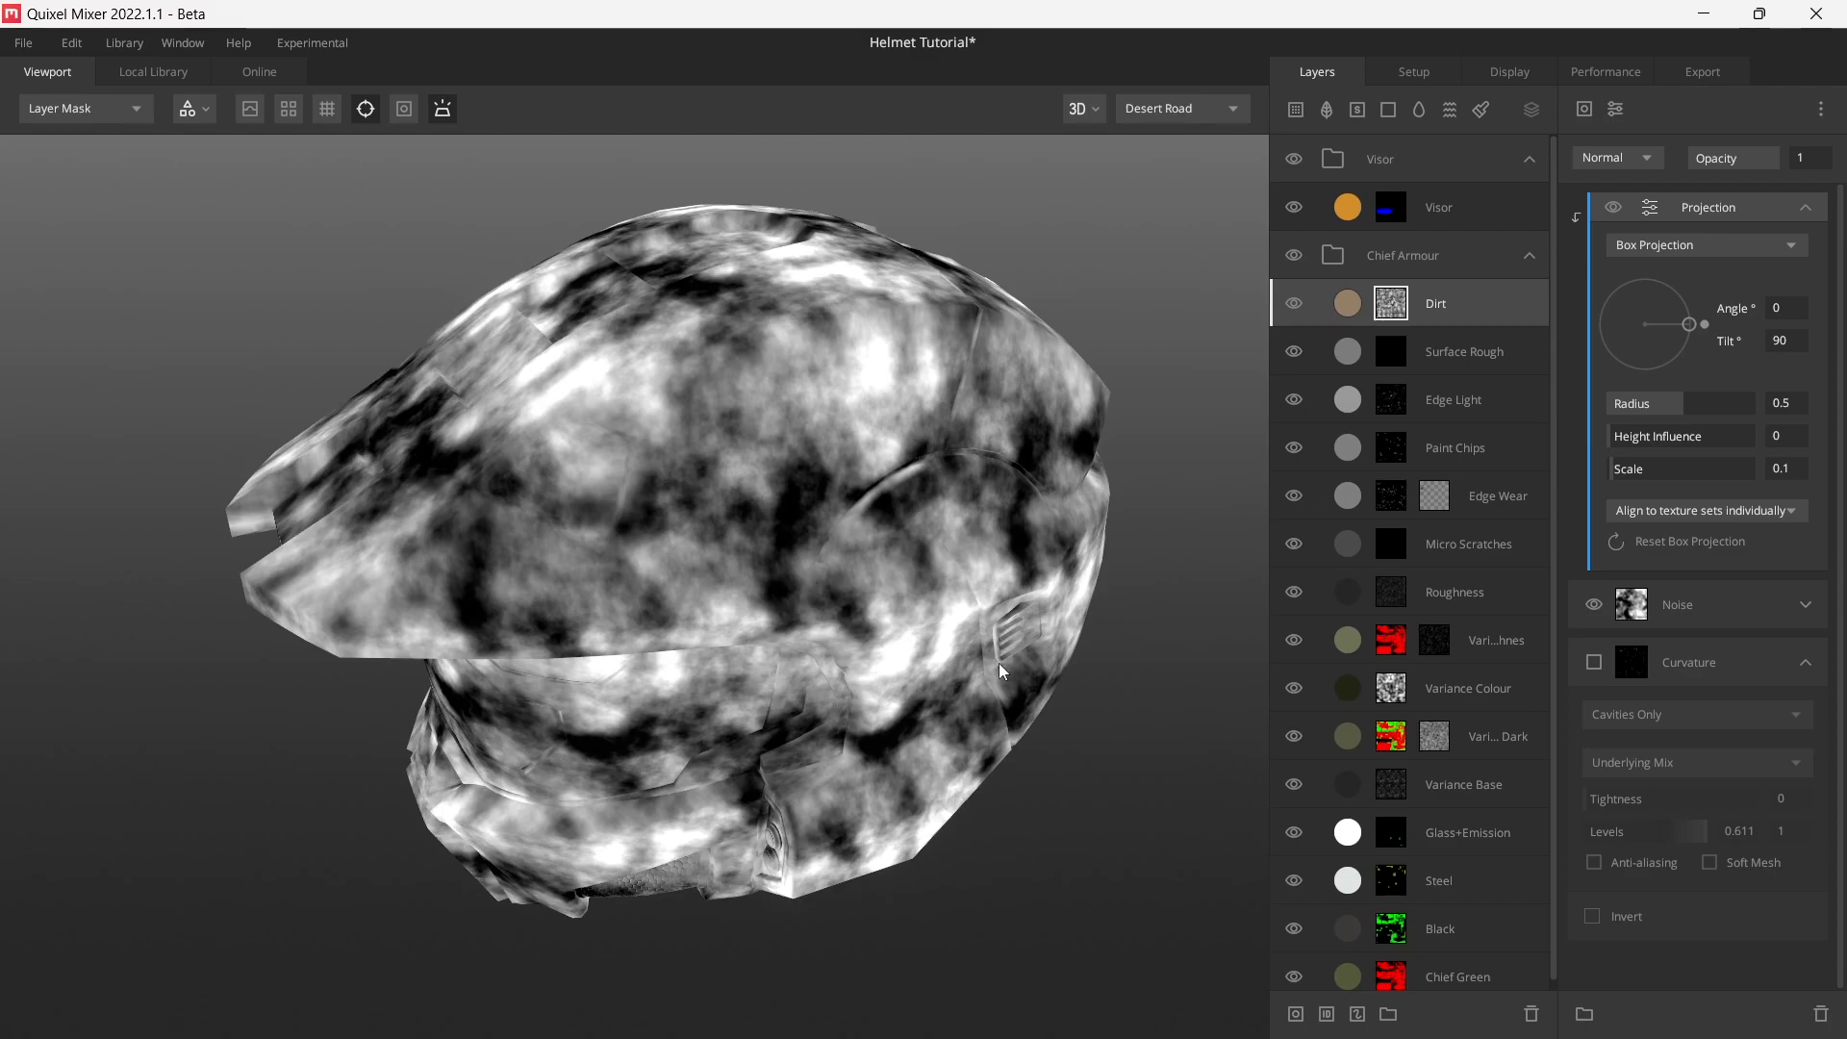
pyautogui.moveTo(1737, 410); pyautogui.dragTo(1839, 409)
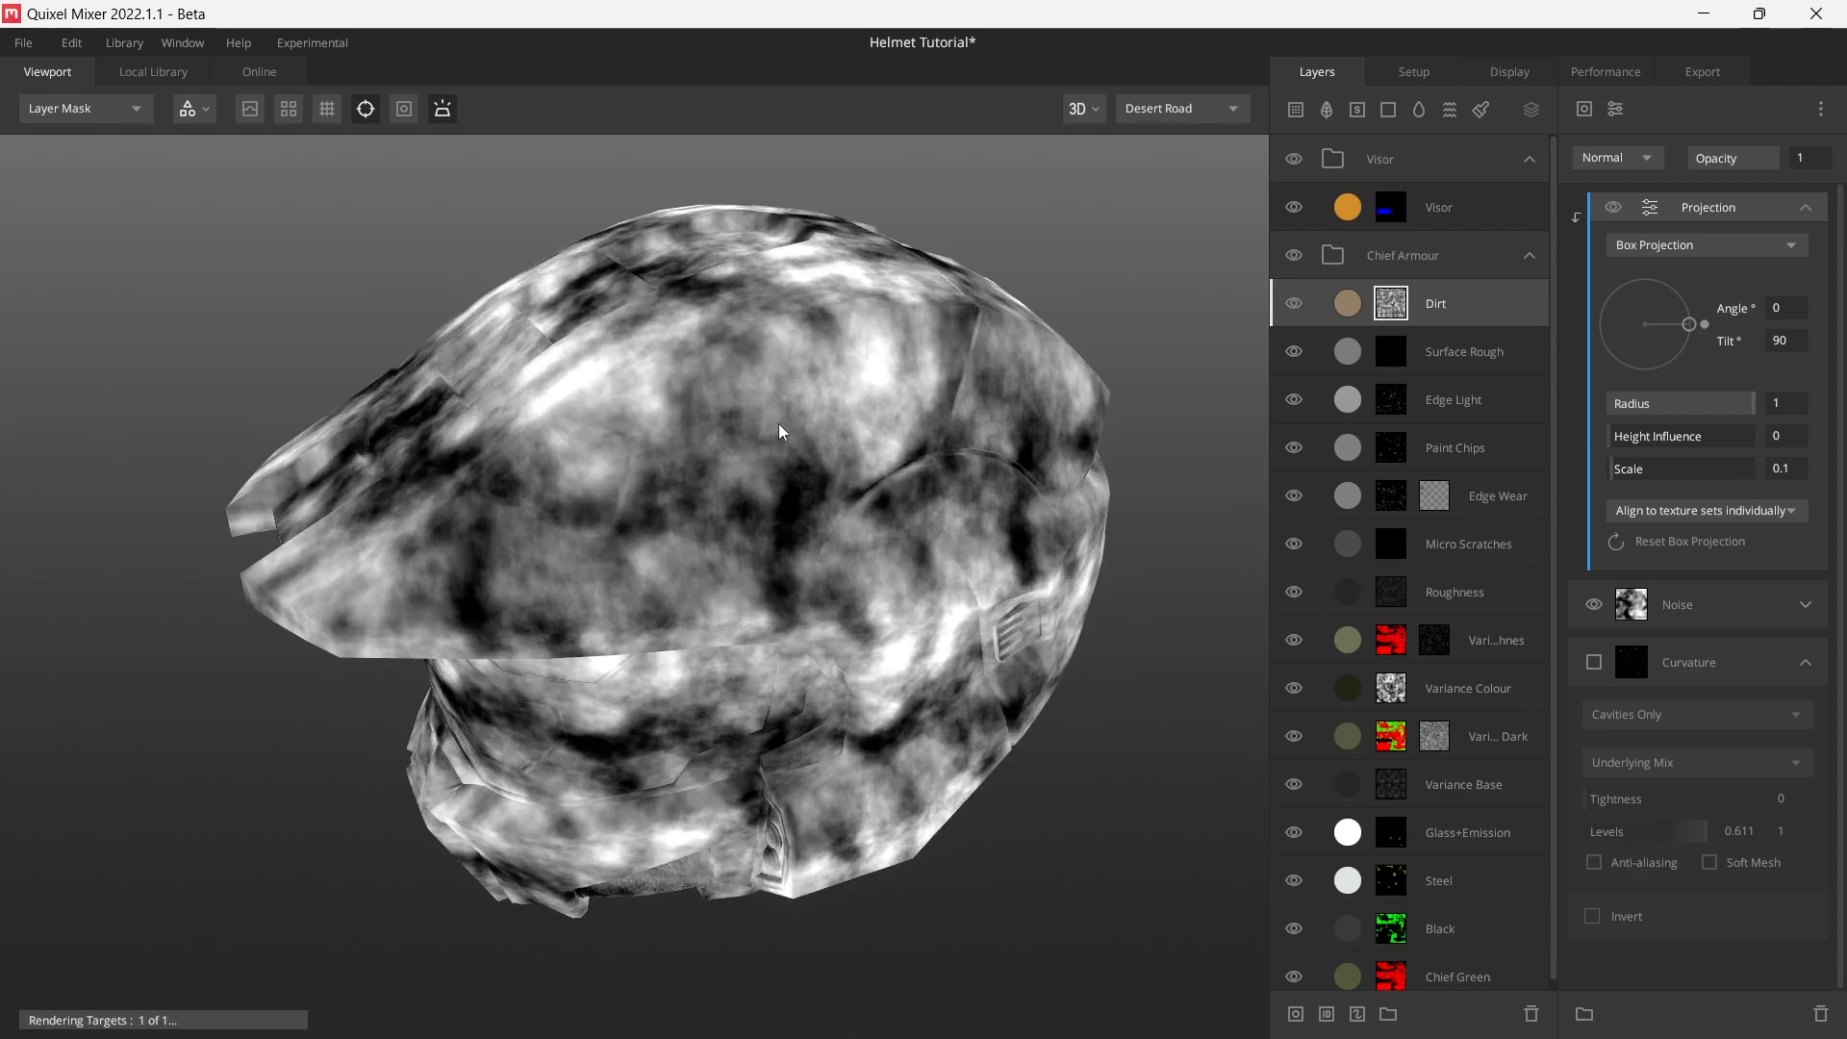
pyautogui.moveTo(676, 439); pyautogui.dragTo(937, 423)
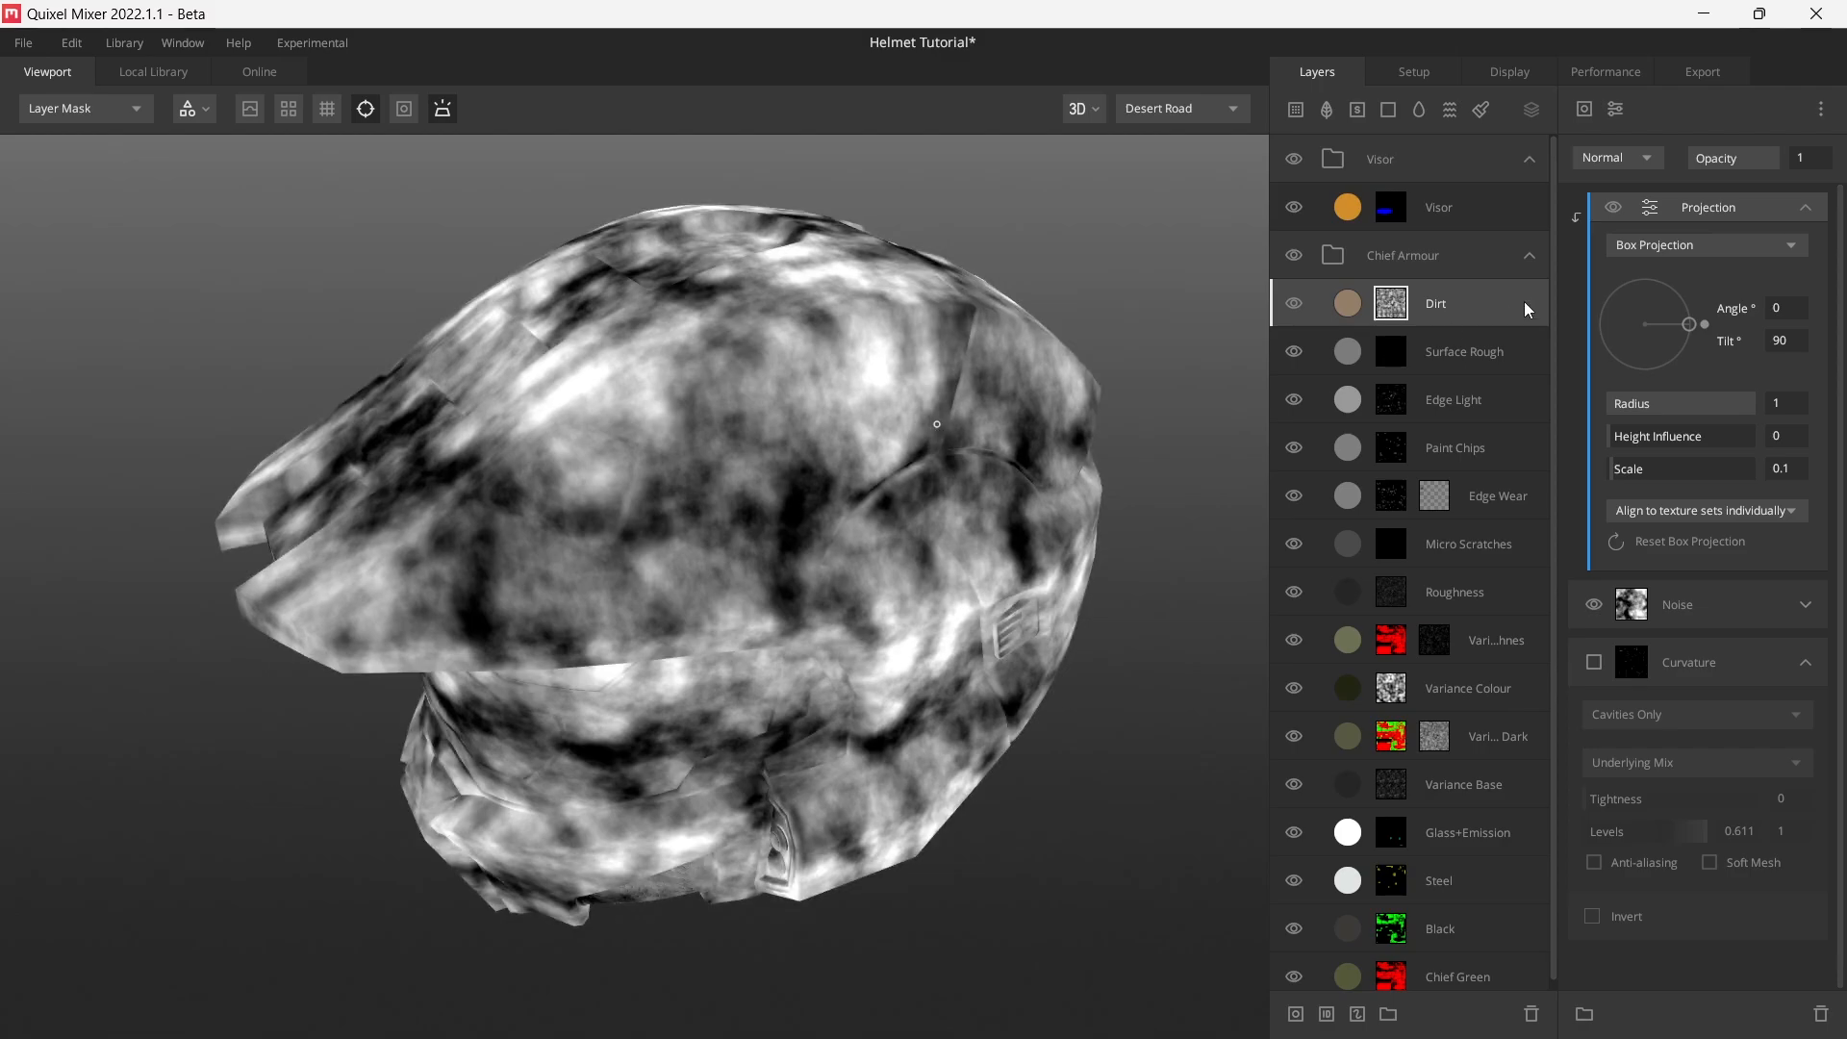
pyautogui.click(1809, 207)
pyautogui.click(1593, 313)
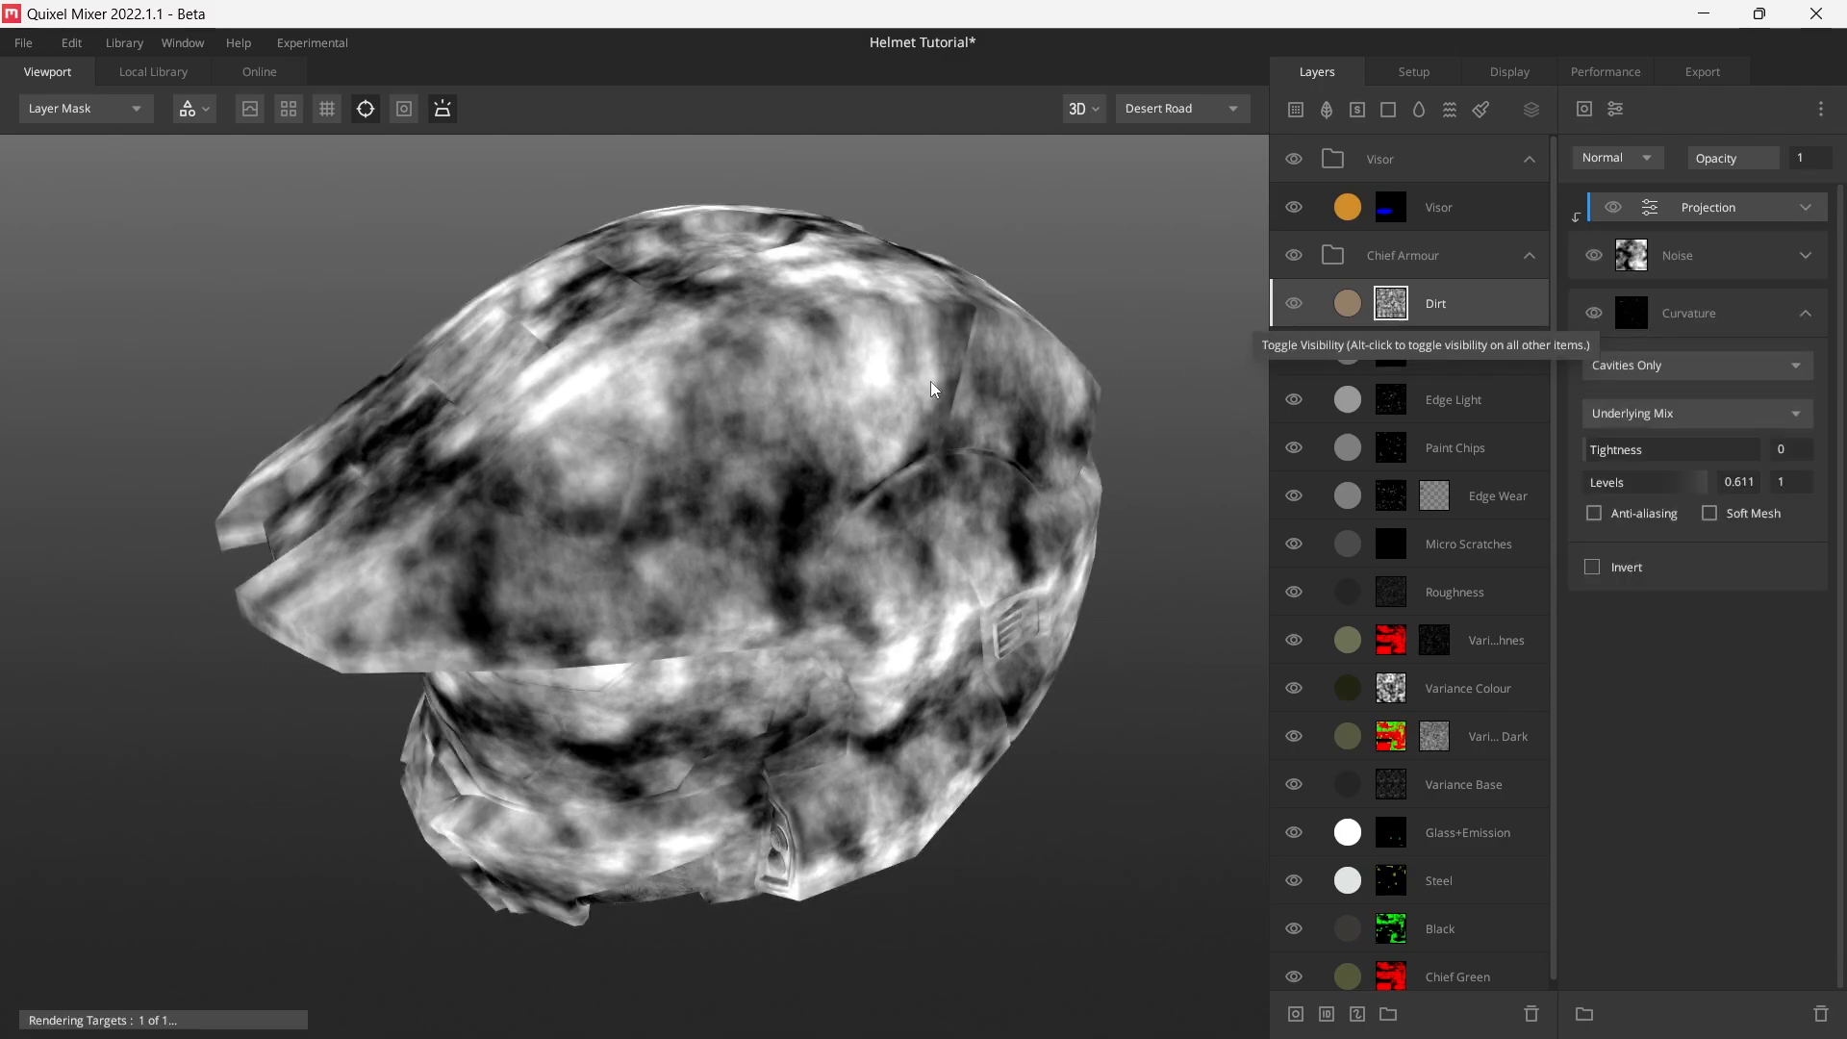
# - Add a Texture Map component to the Dirt mask stack and set its source to Library Asset
pyautogui.click(1586, 109)
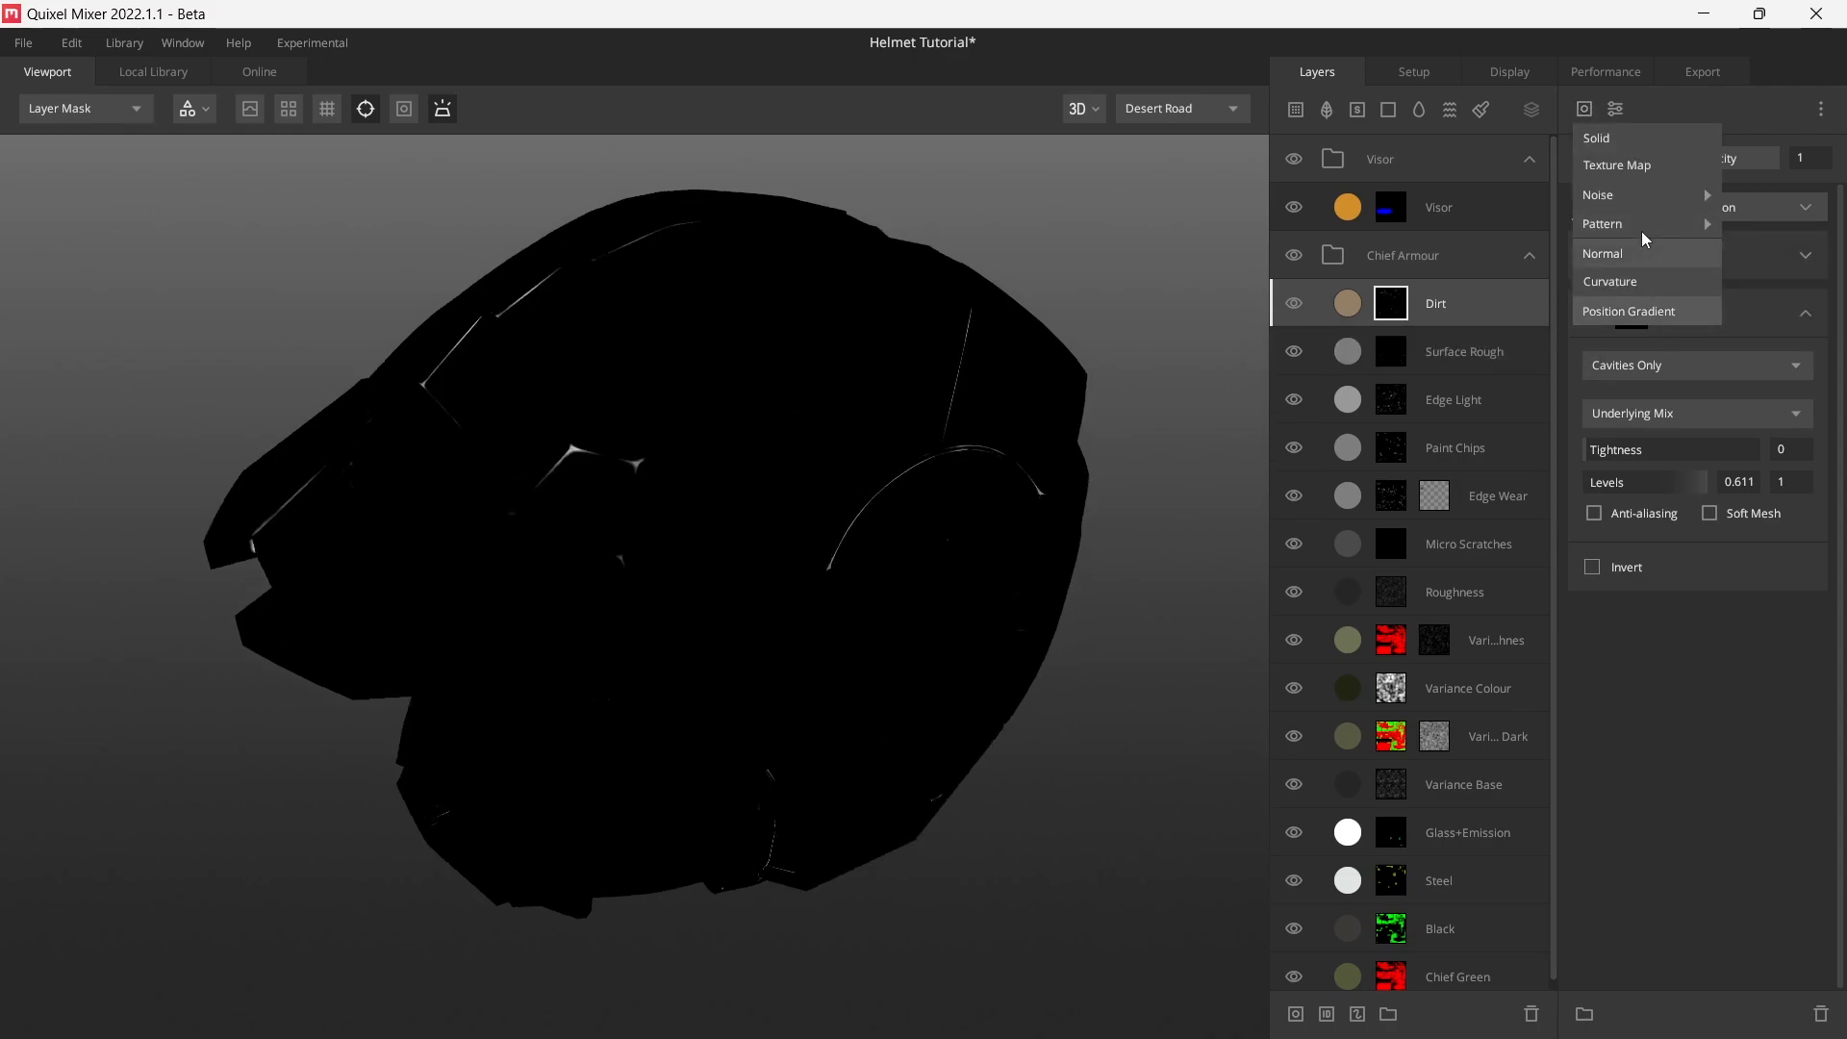
pyautogui.click(1614, 171)
pyautogui.click(1678, 310)
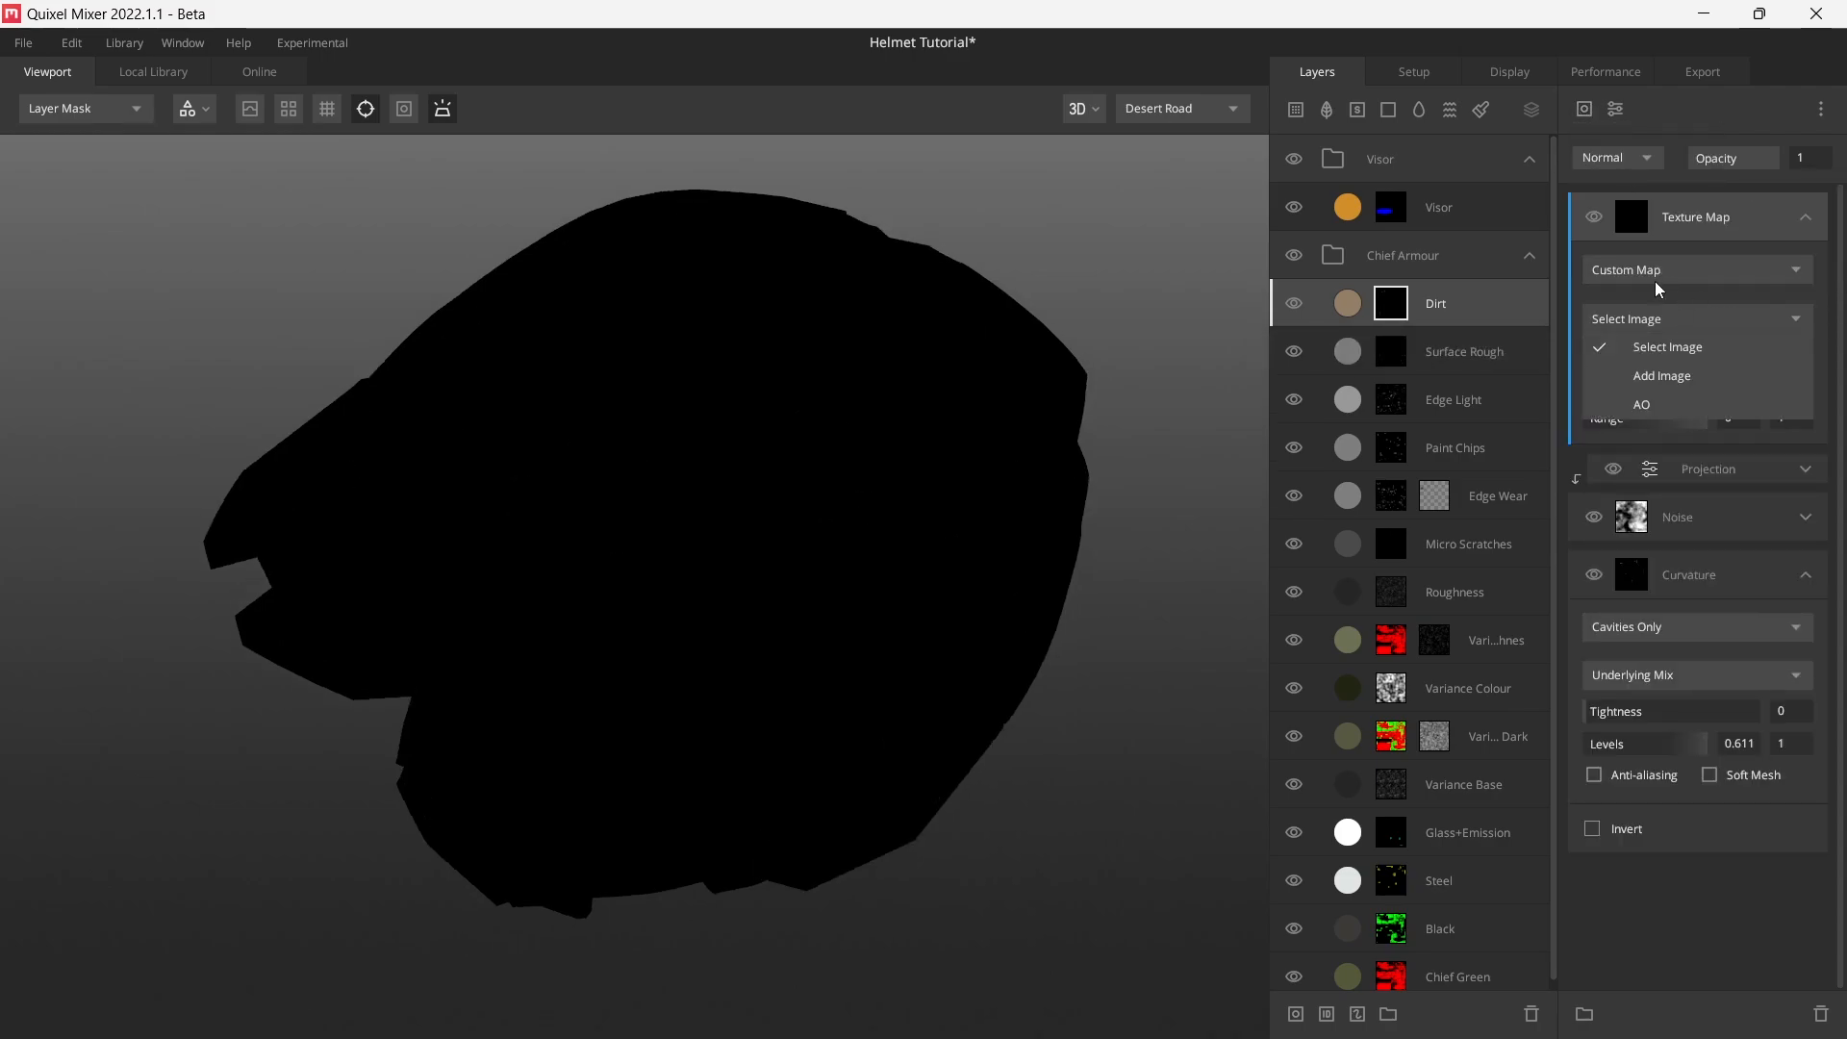
pyautogui.click(1652, 270)
pyautogui.click(1713, 355)
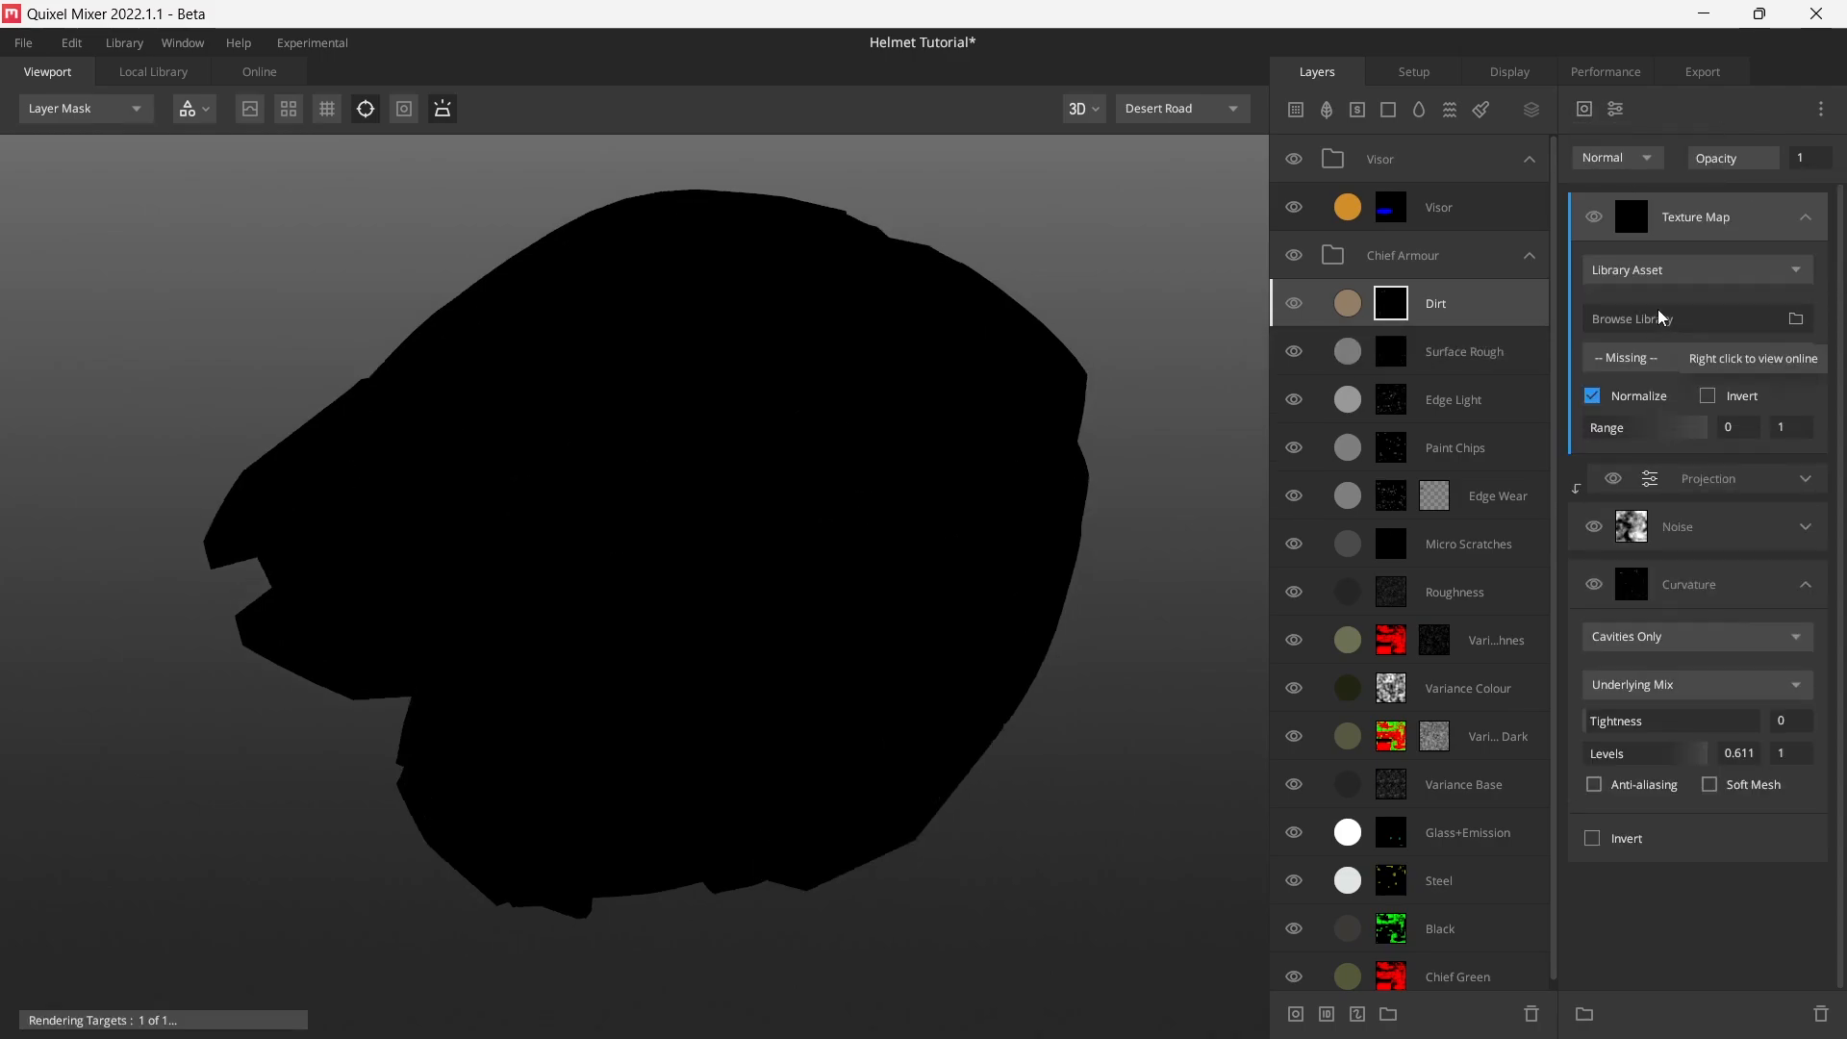
# - Search the local library's imperfections for "dirt" and load the Dirt asset into the mask's Texture Map component
pyautogui.click(1659, 314)
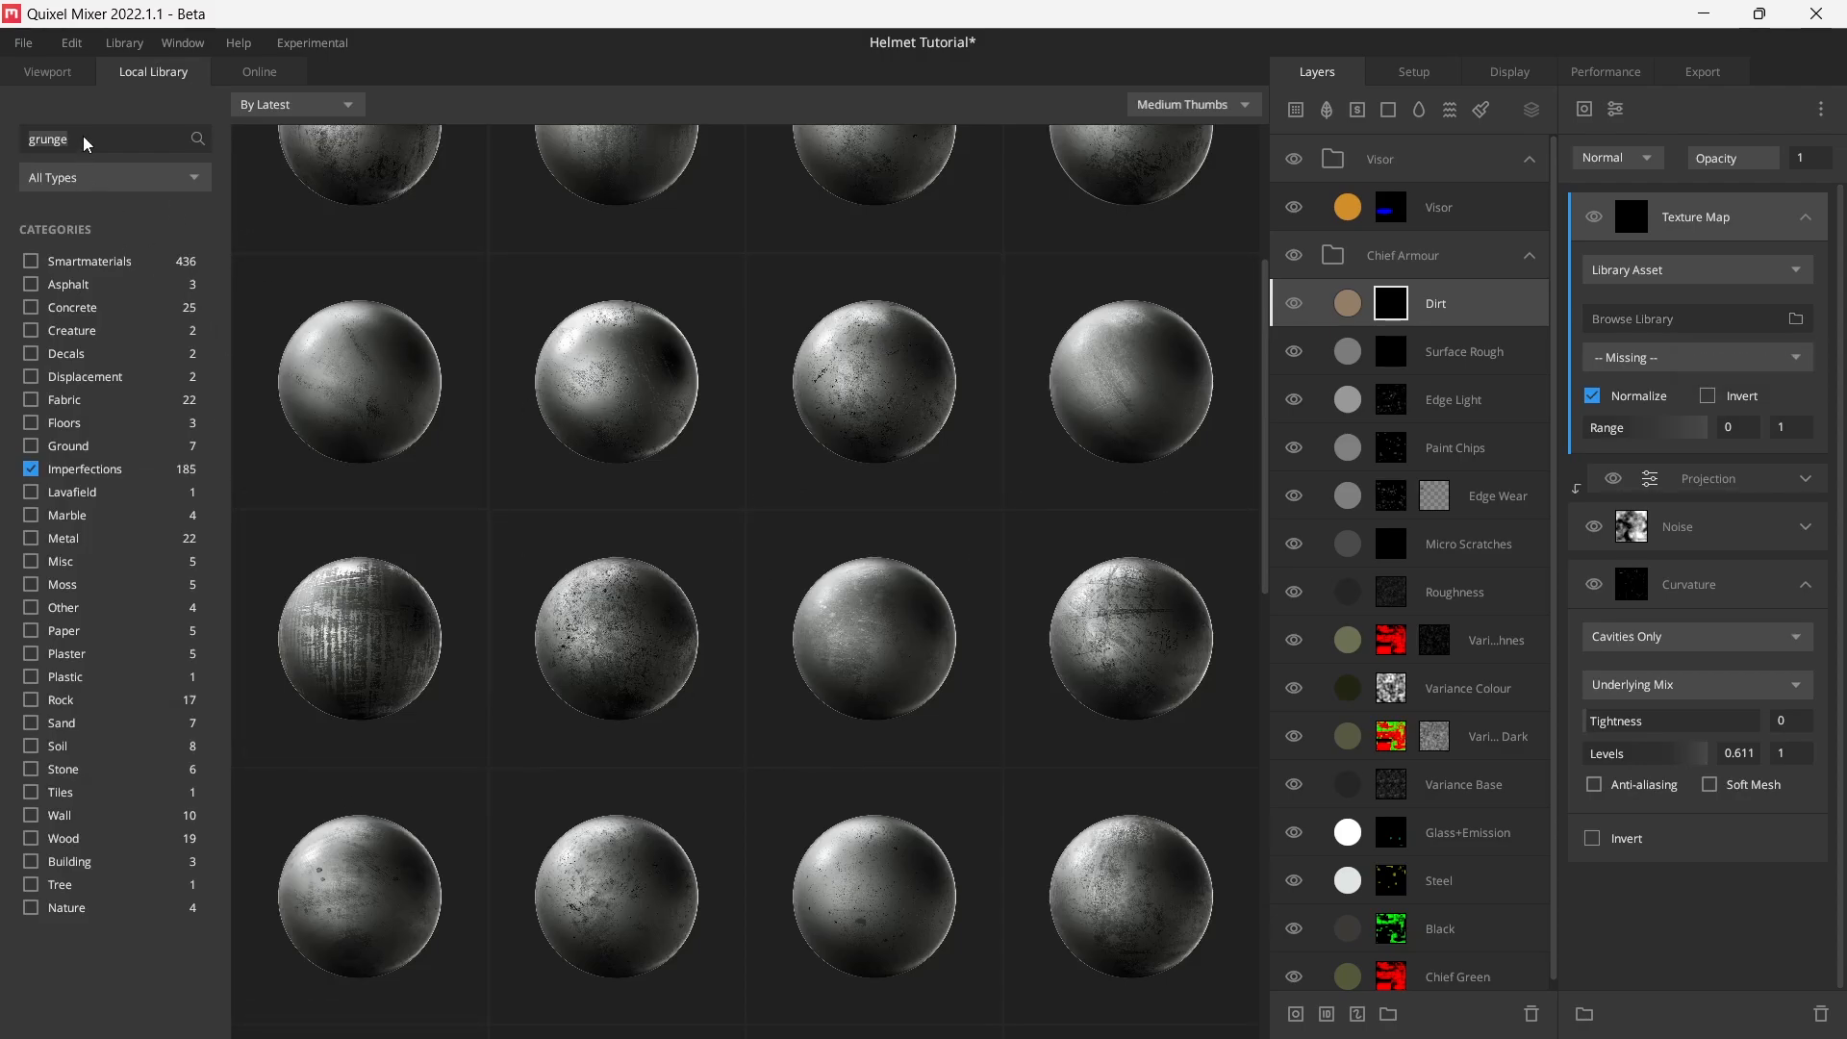
pyautogui.write('dirt')
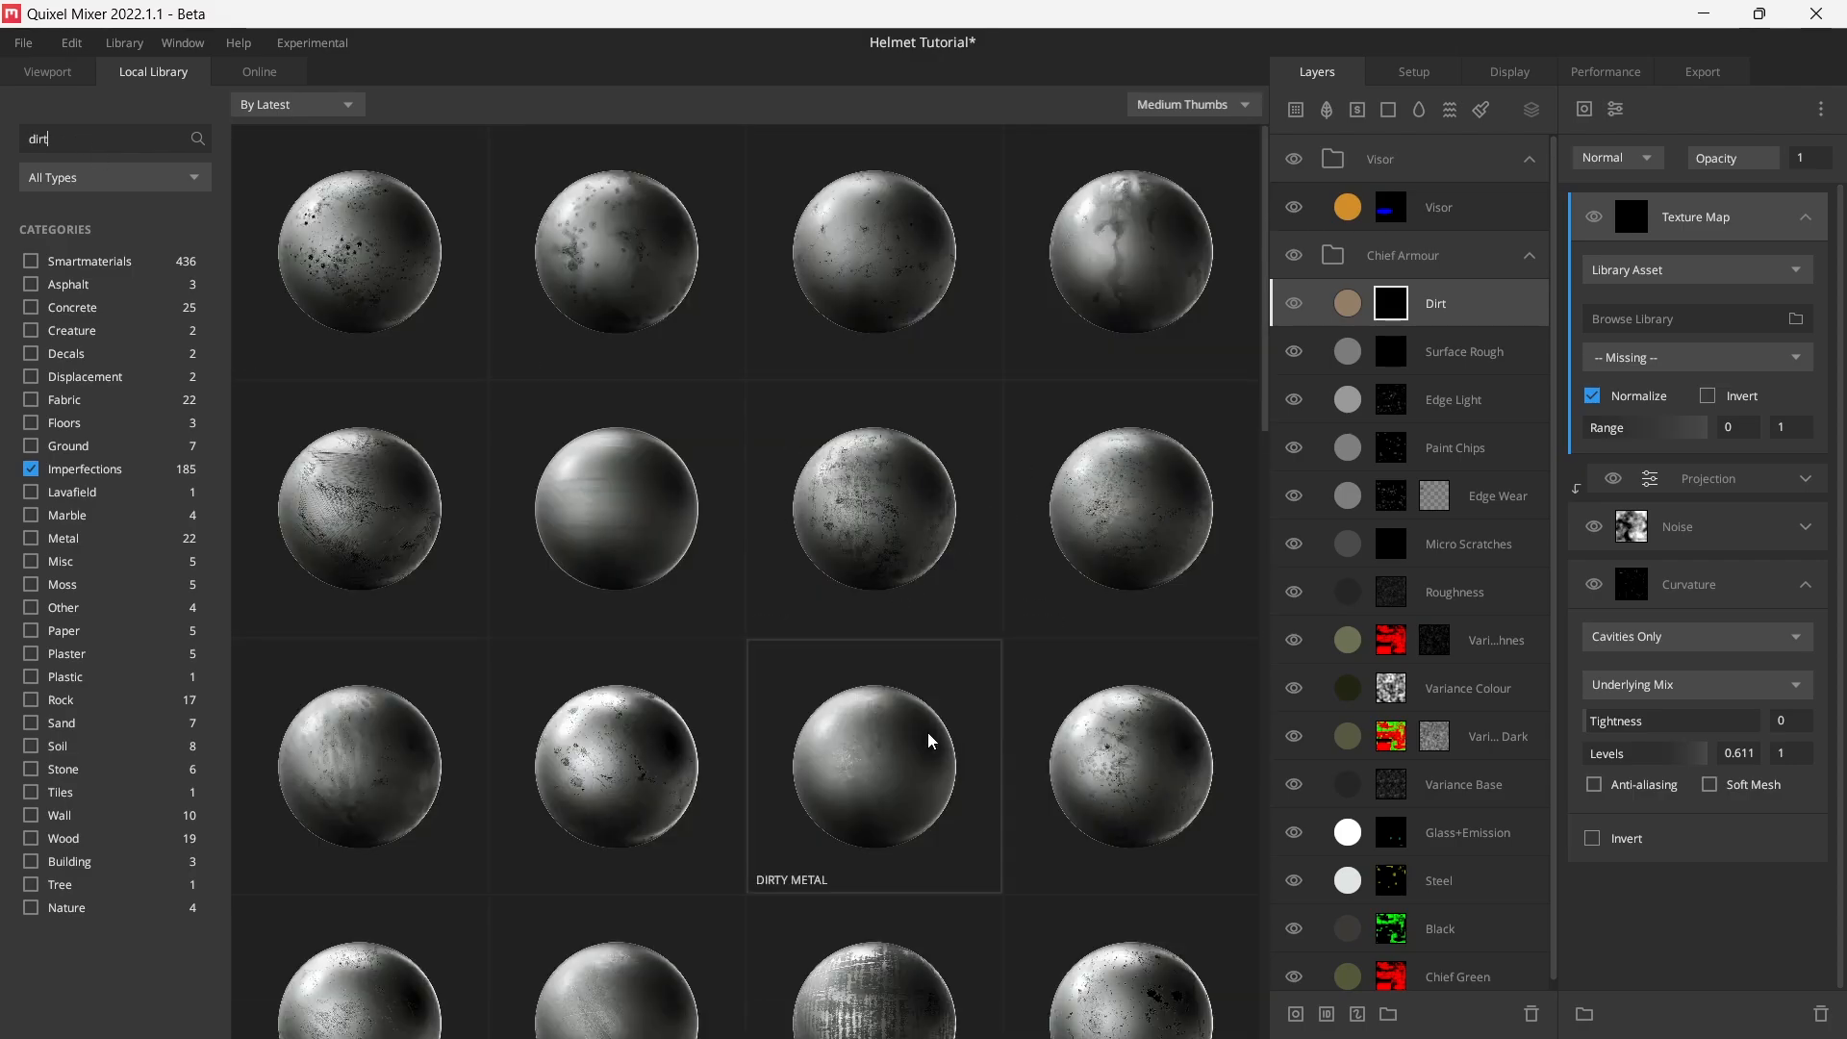
pyautogui.scroll(-5, 928, 740)
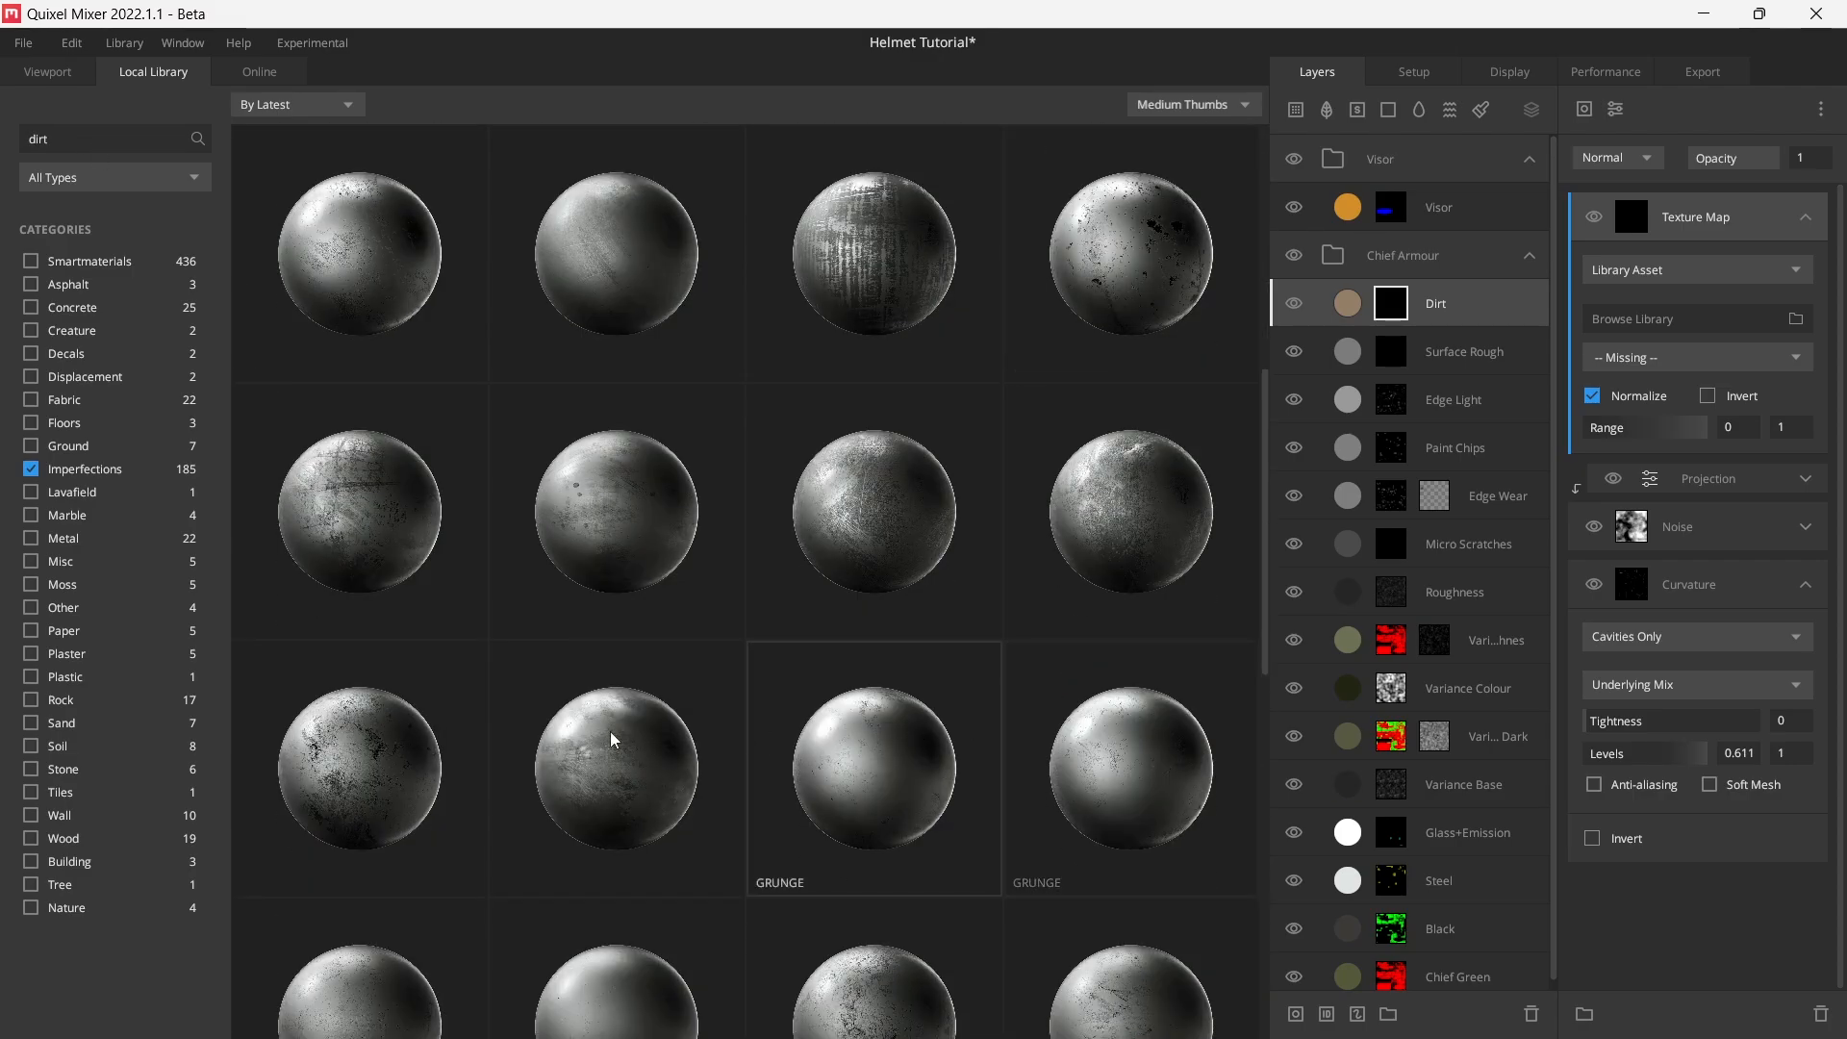
pyautogui.scroll(-3, 916, 552)
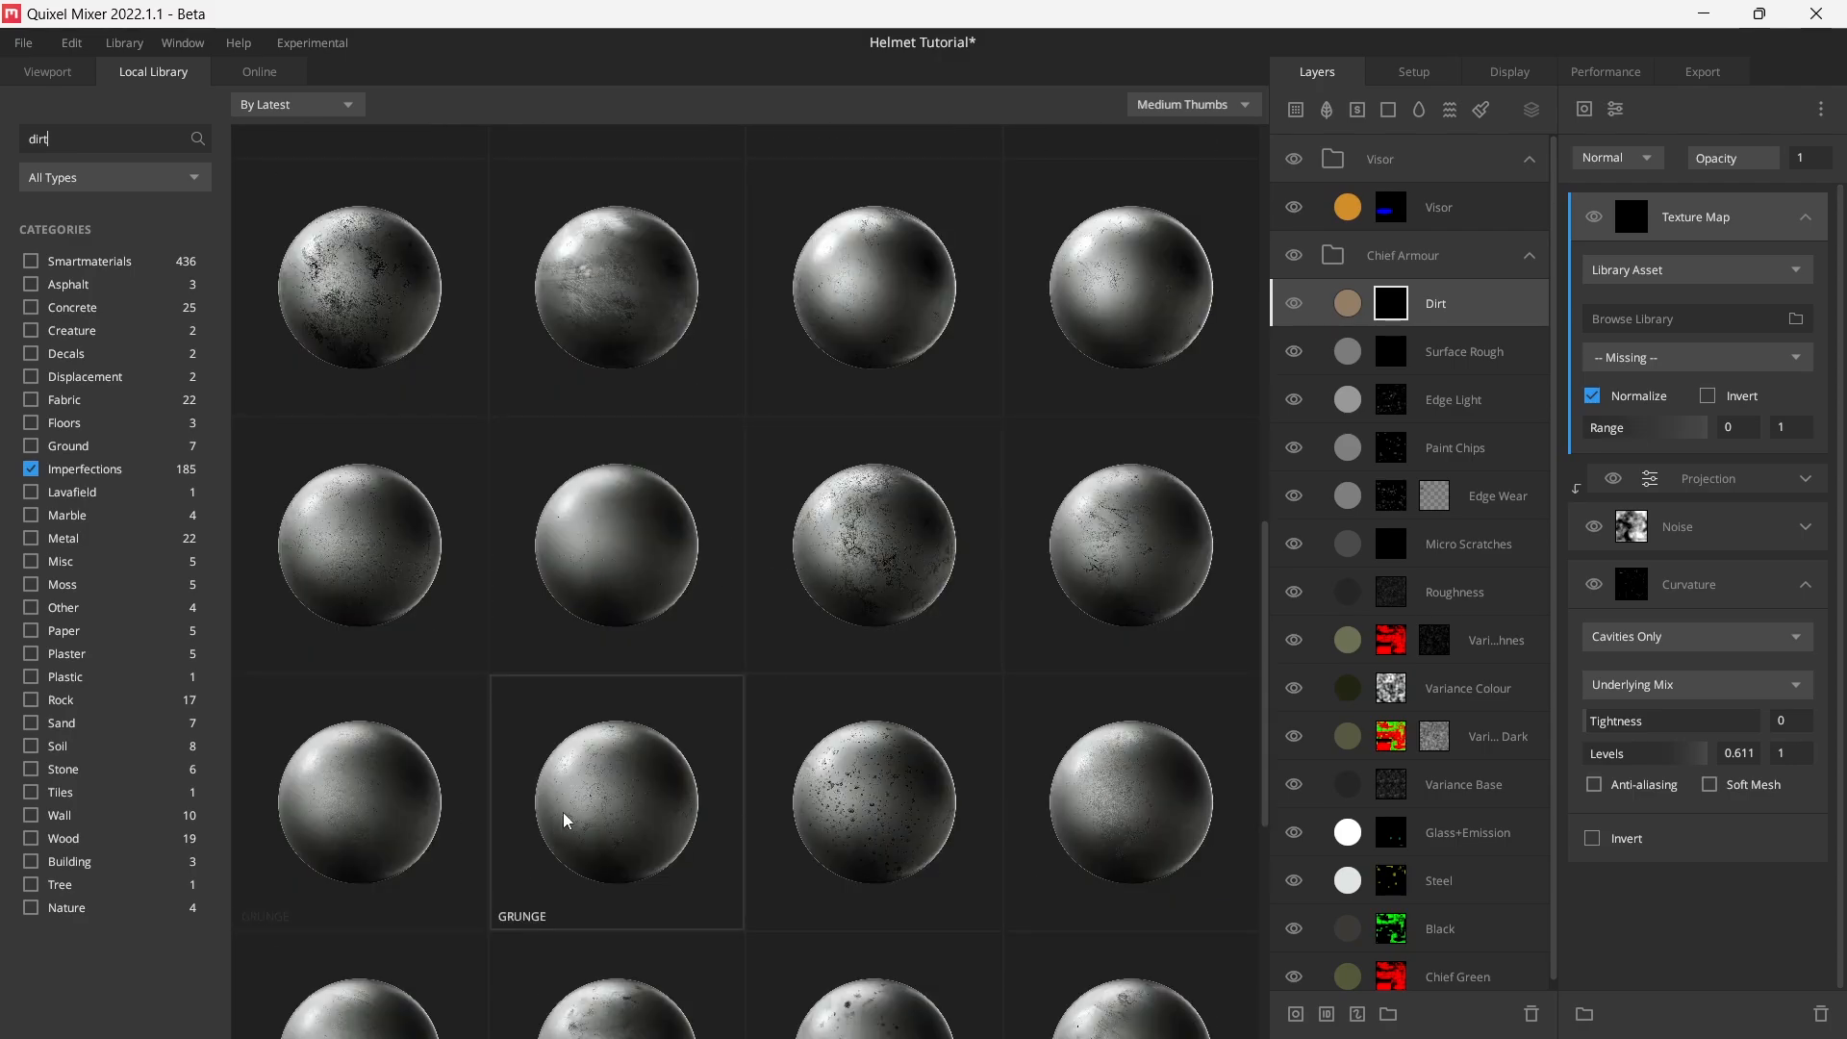
pyautogui.scroll(-3, 500, 539)
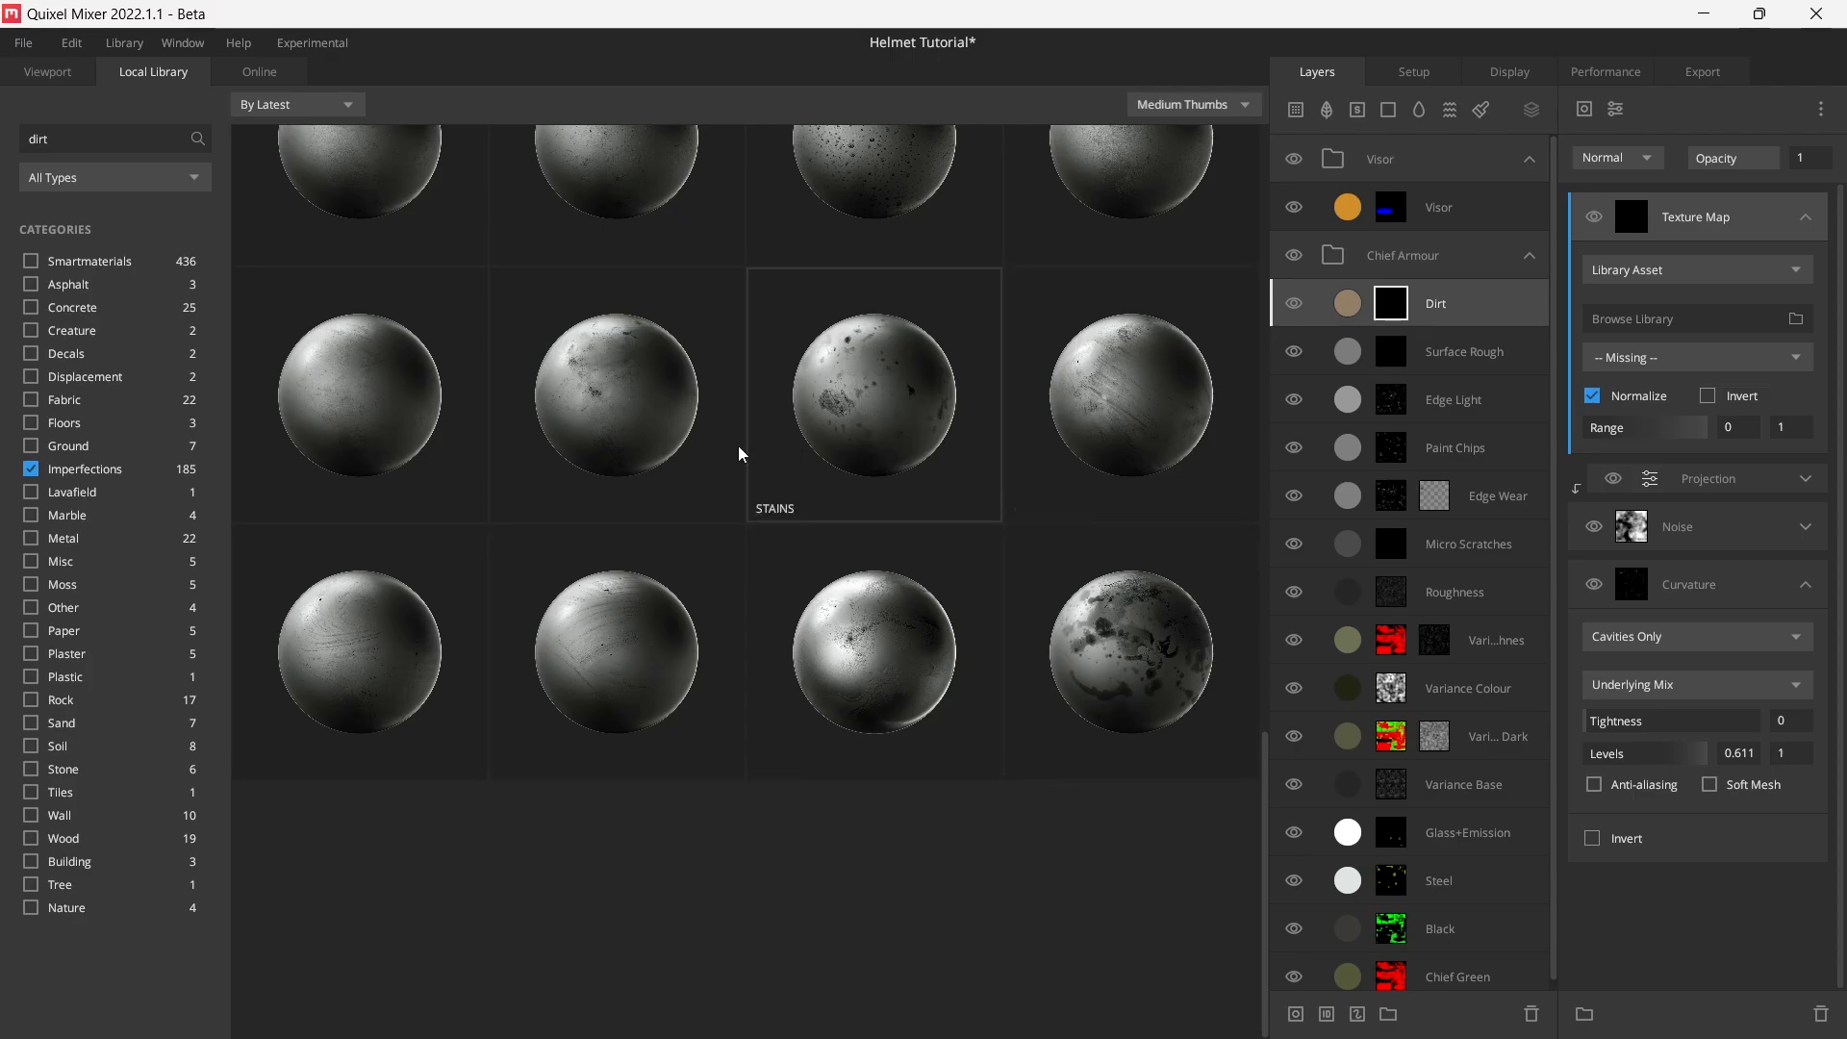
pyautogui.scroll(4, 346, 428)
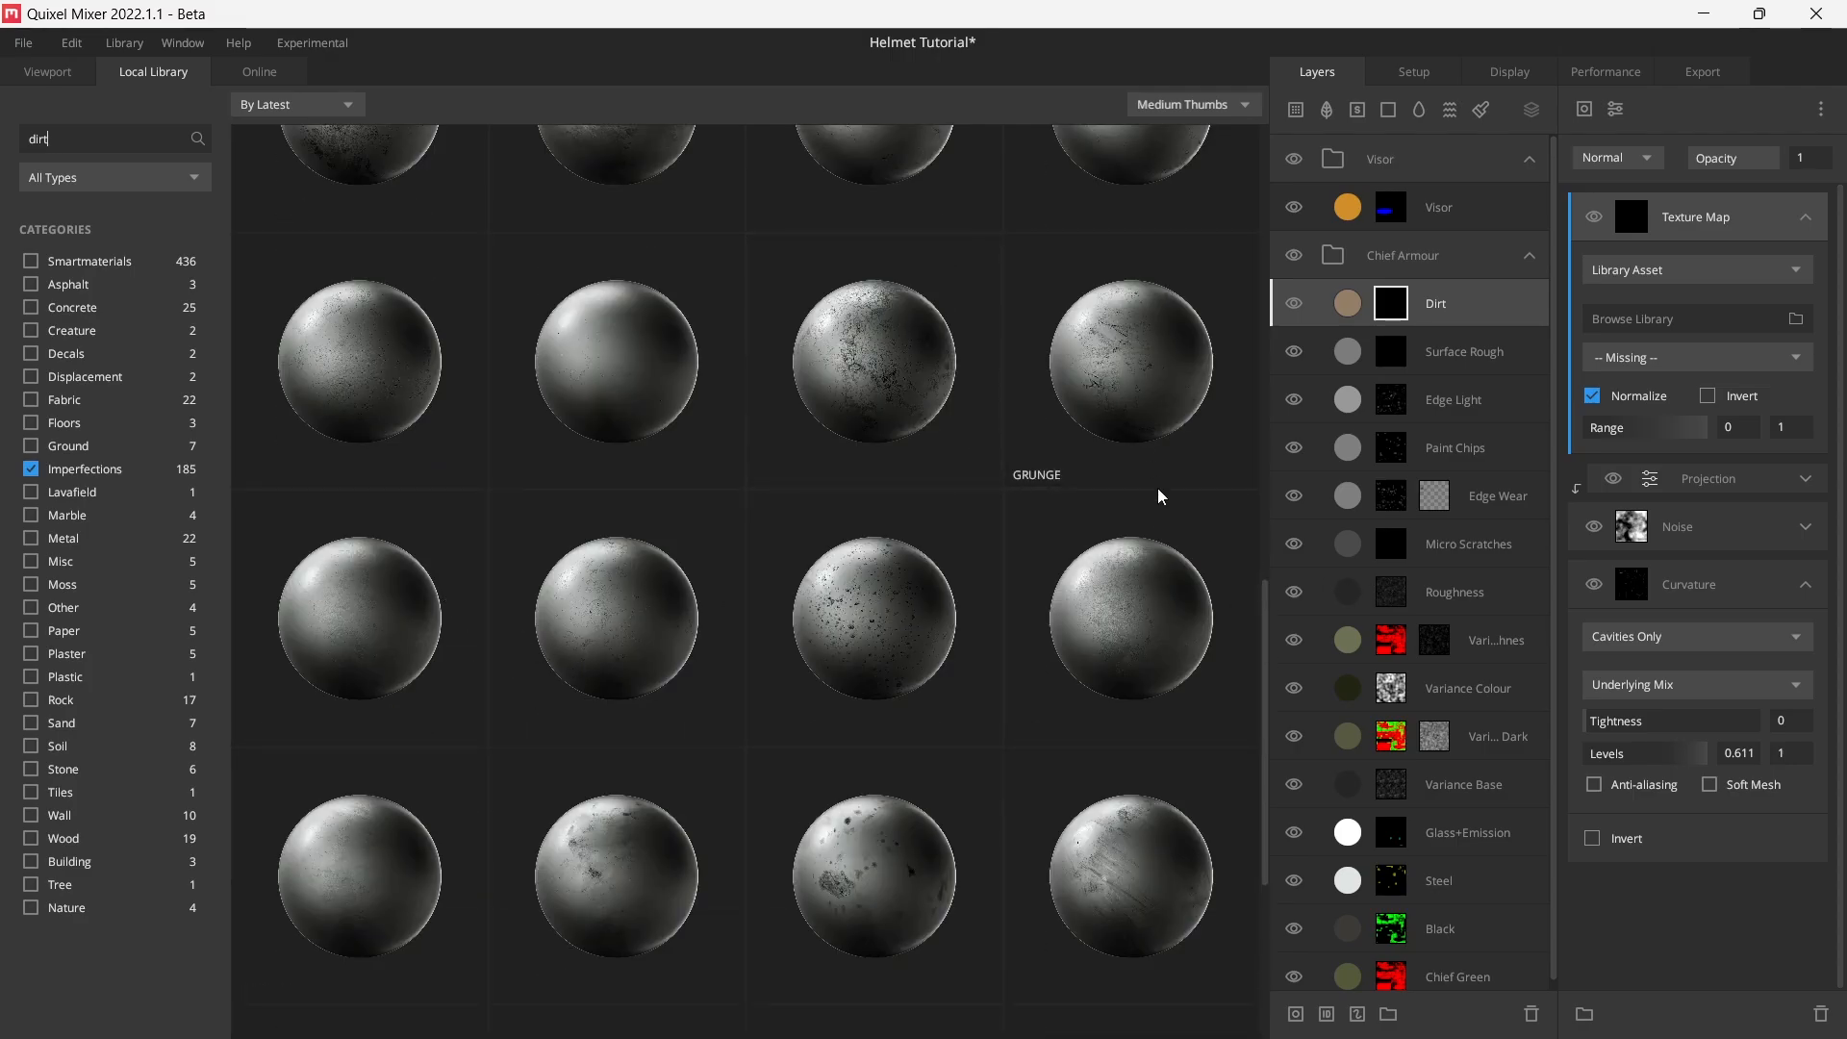
pyautogui.click(1157, 539)
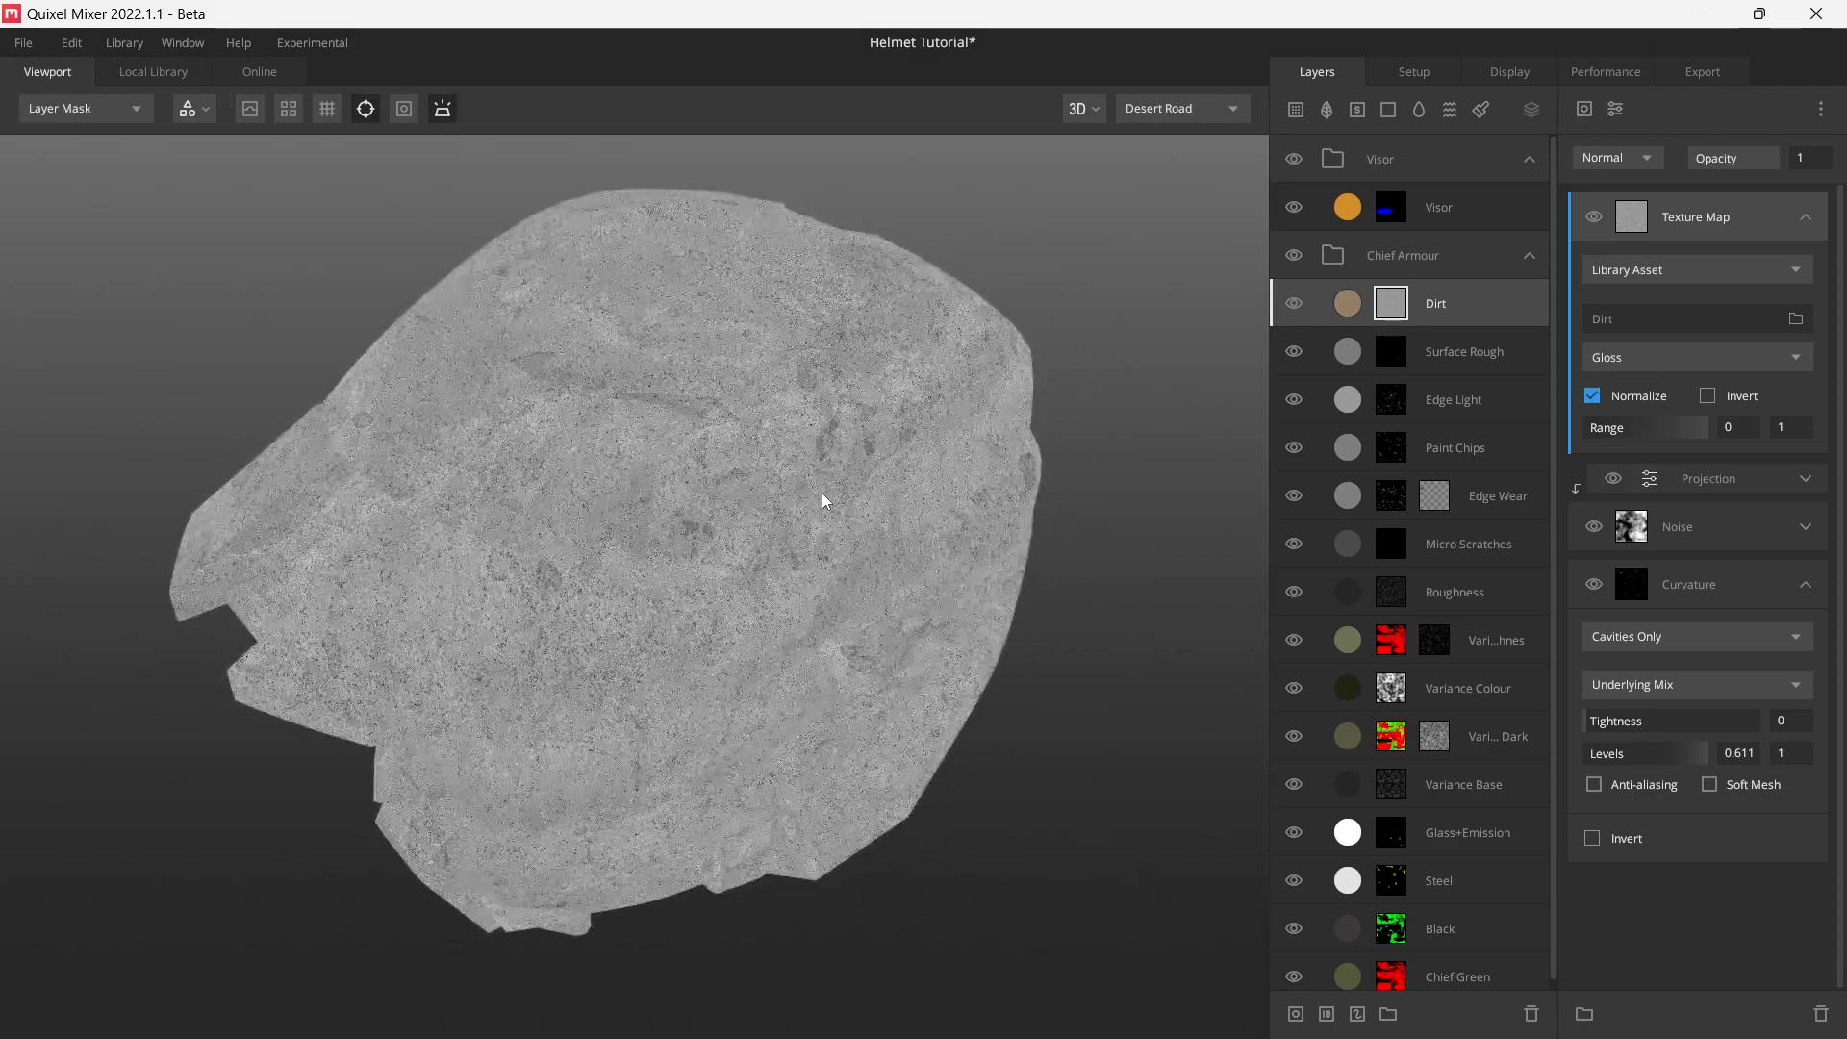
pyautogui.scroll(3, 819, 492)
pyautogui.moveTo(821, 470); pyautogui.dragTo(833, 573, button='middle')
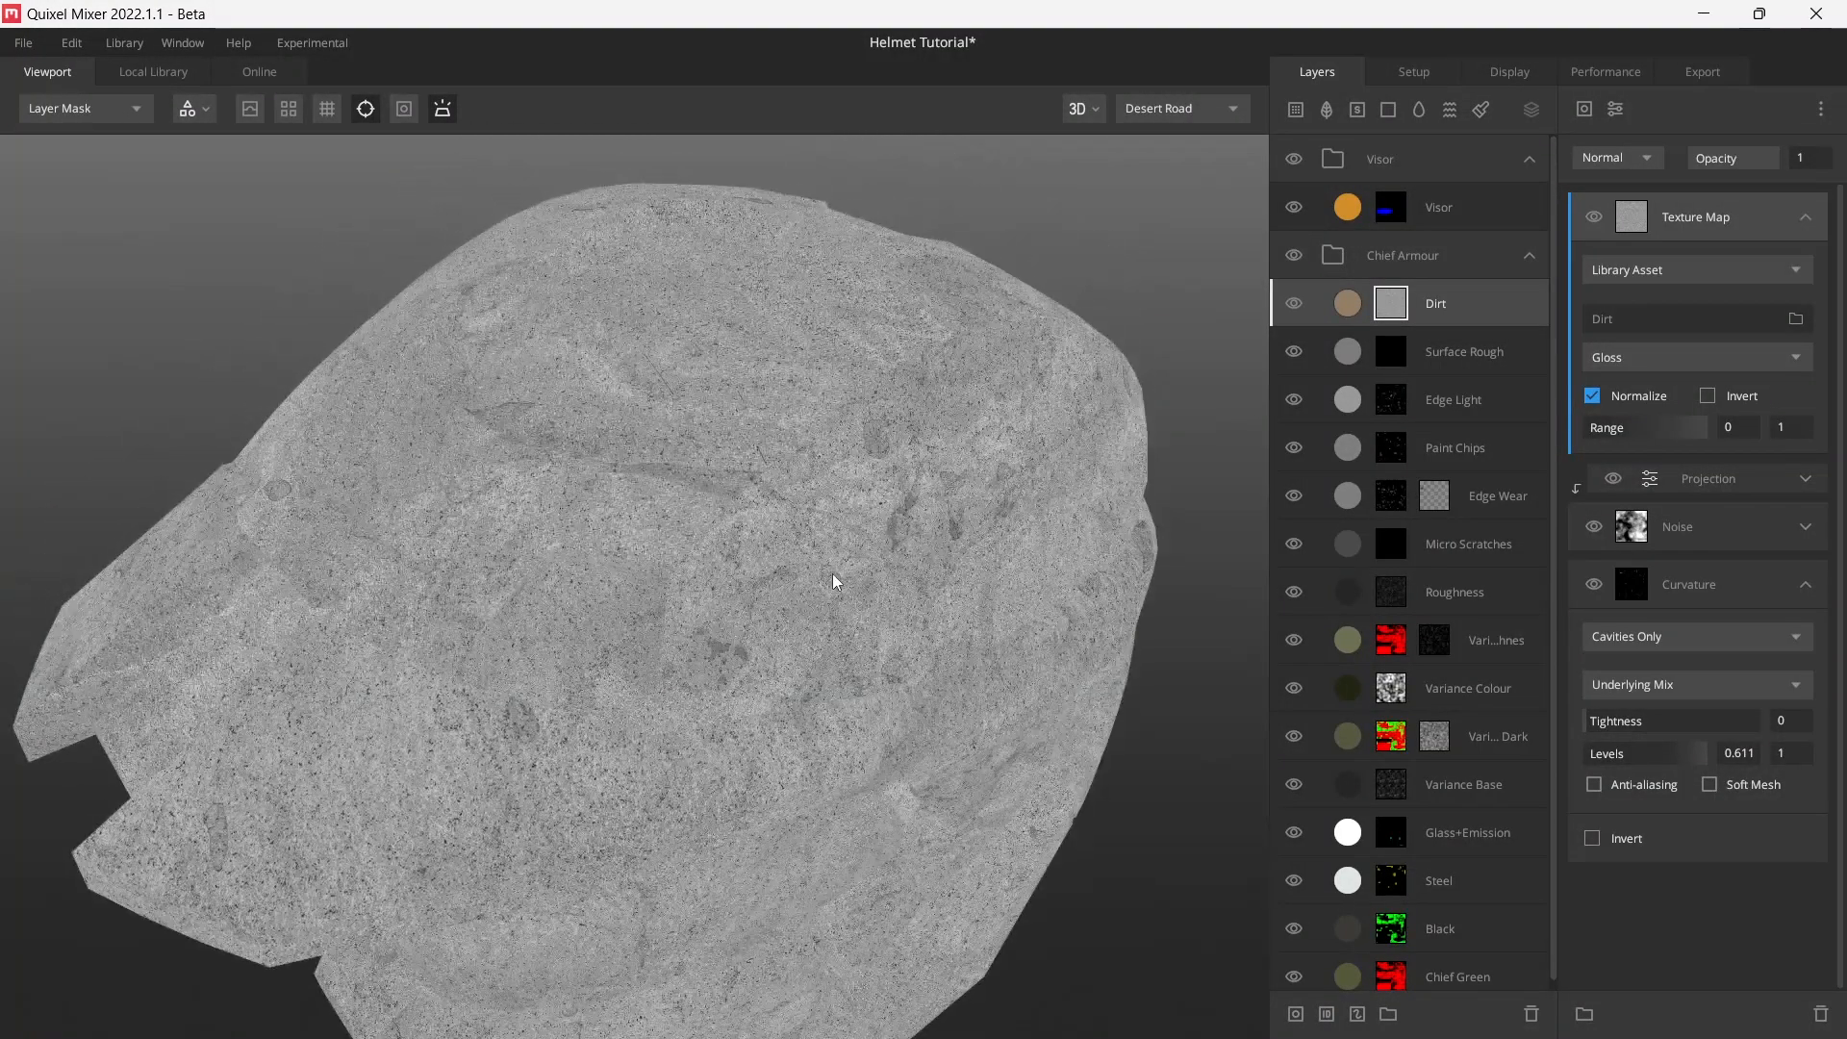
# - Switch the Dirt texture map to its Roughness channel and set its blend mode to Overlay
pyautogui.keyDown('alt'); pyautogui.moveTo(818, 594); pyautogui.dragTo(781, 639); pyautogui.keyUp('alt')
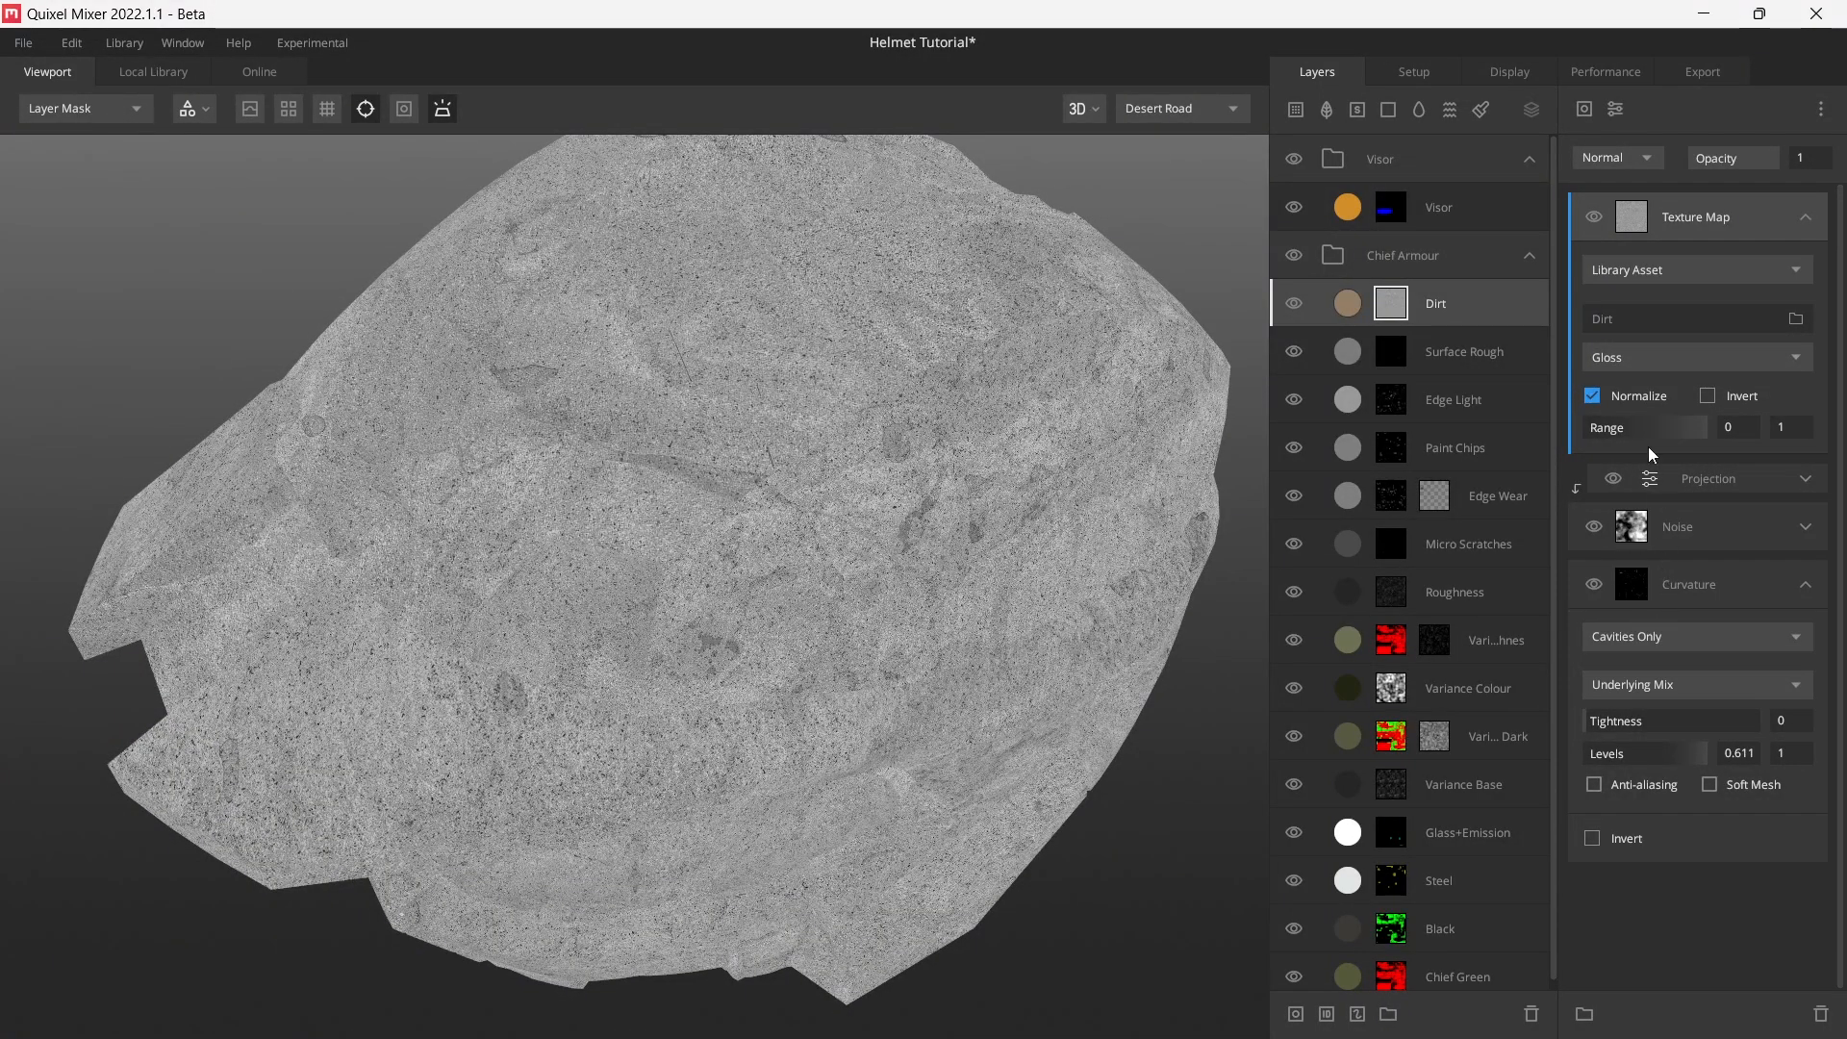
pyautogui.click(1618, 363)
pyautogui.click(1667, 430)
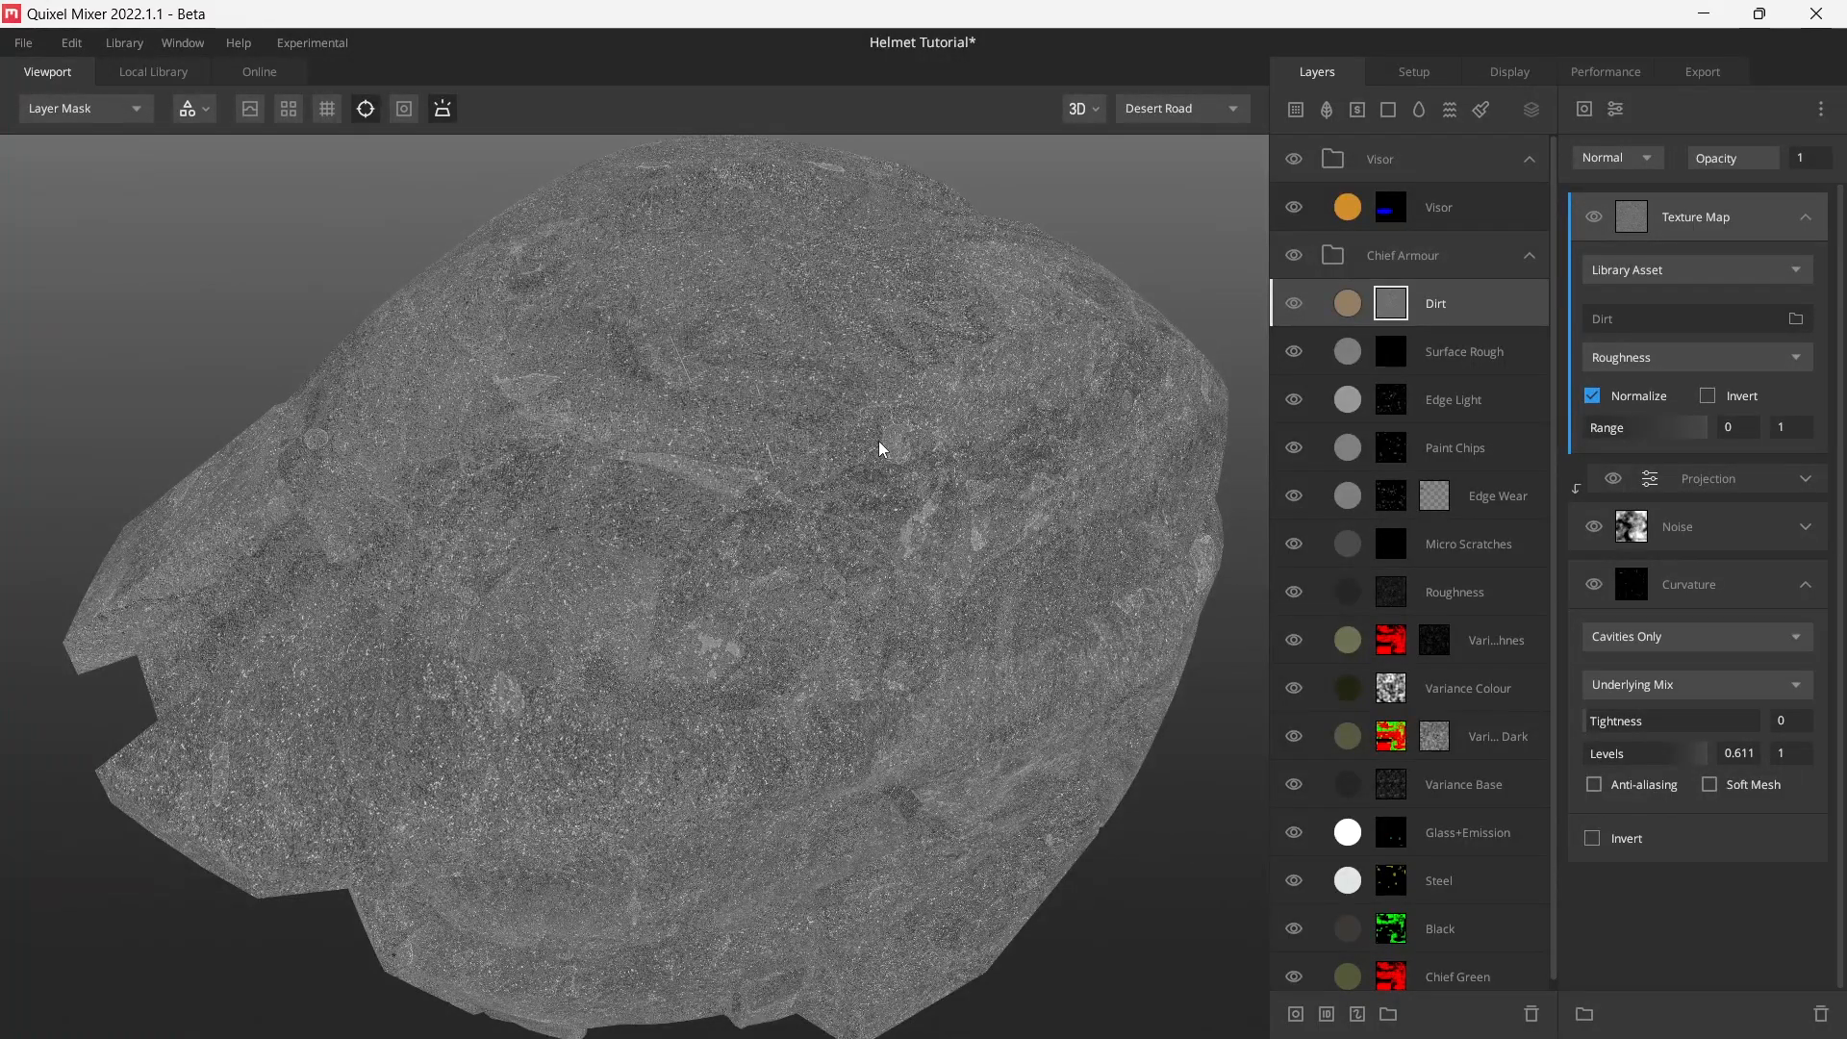
pyautogui.click(1615, 160)
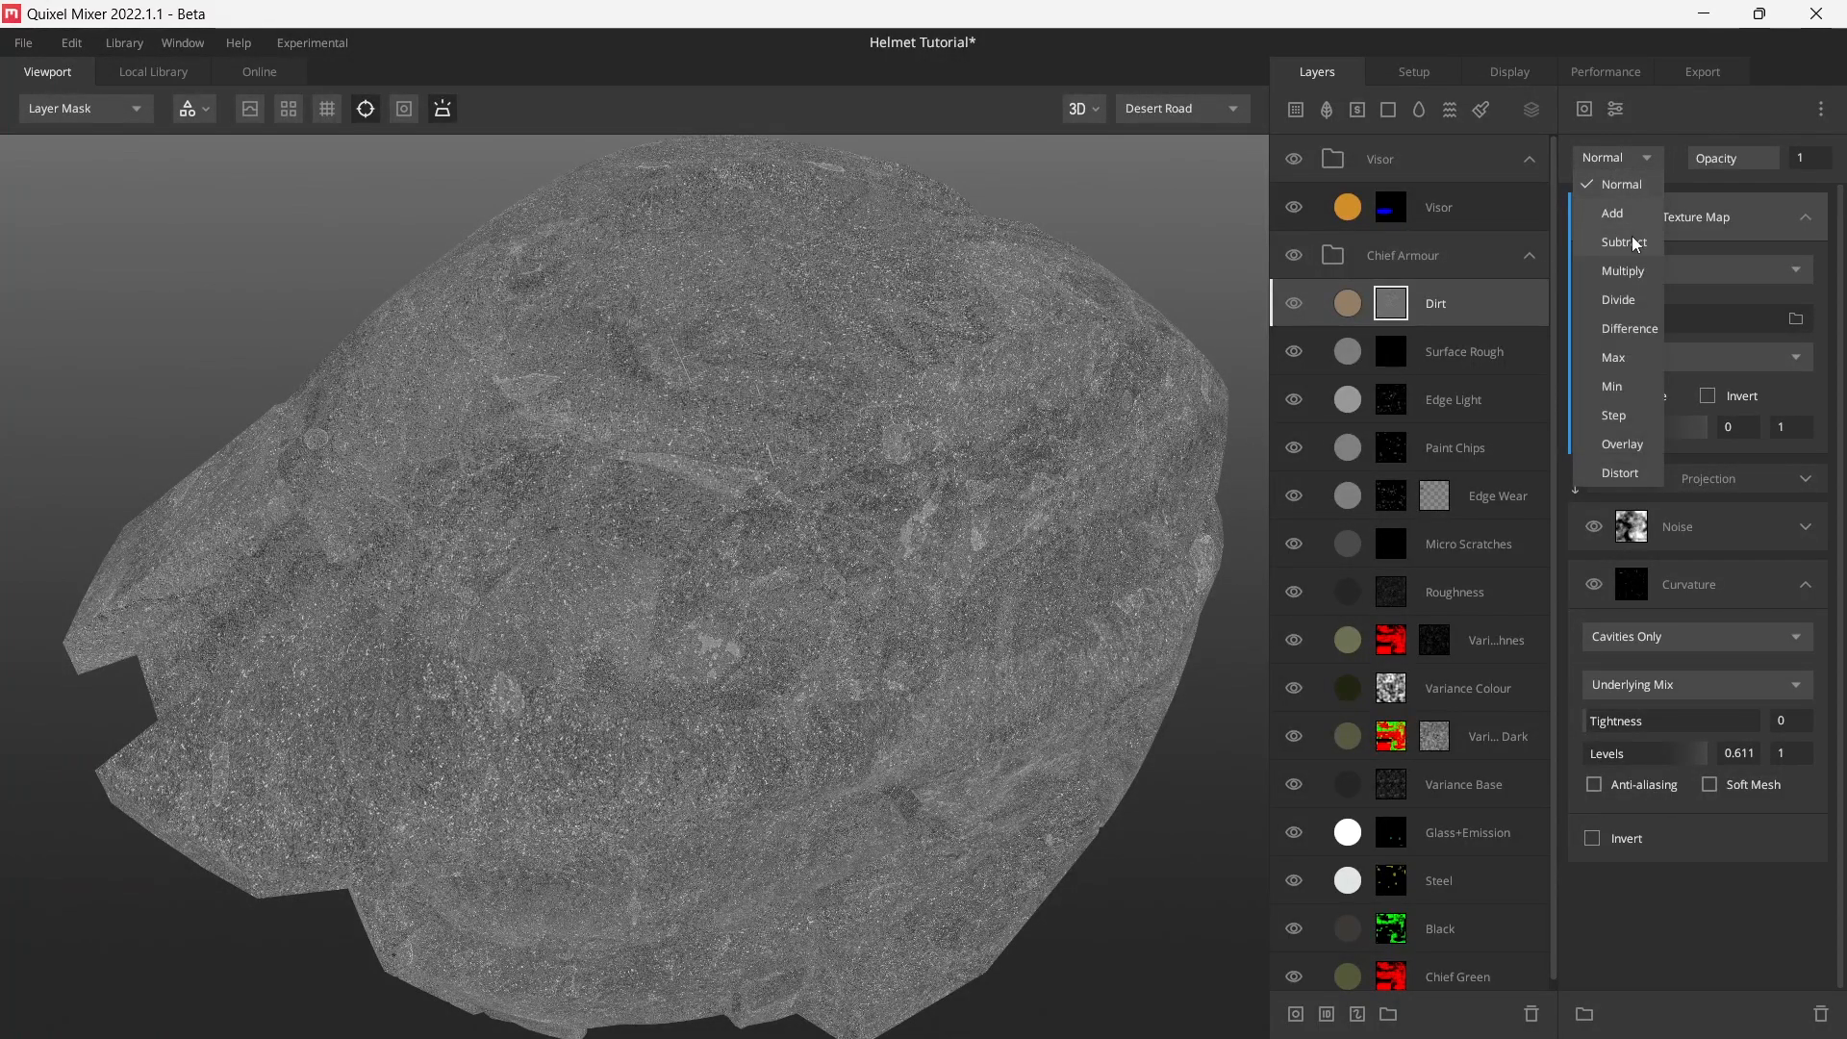
pyautogui.click(1622, 444)
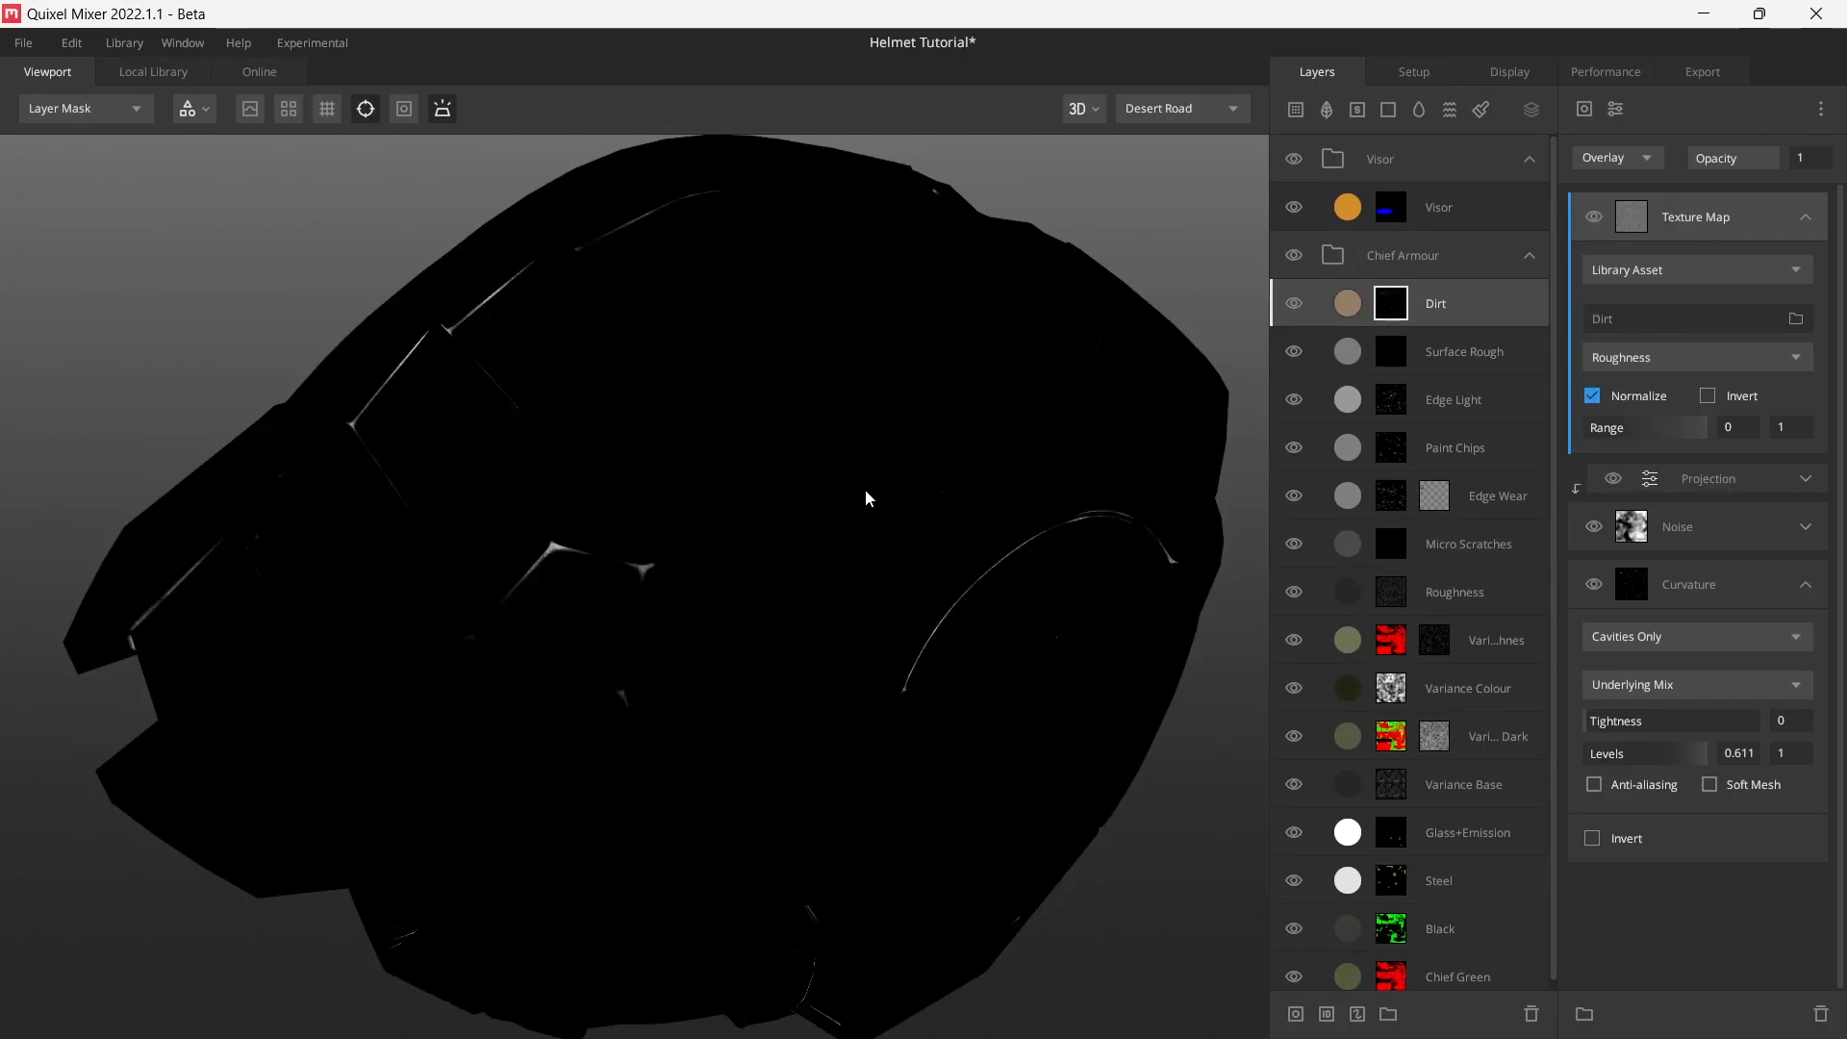
# - Set the texture map's lower range value to 0.183 while inspecting the mask in the helmet's recesses
pyautogui.scroll(3, 864, 489)
pyautogui.scroll(3, 669, 510)
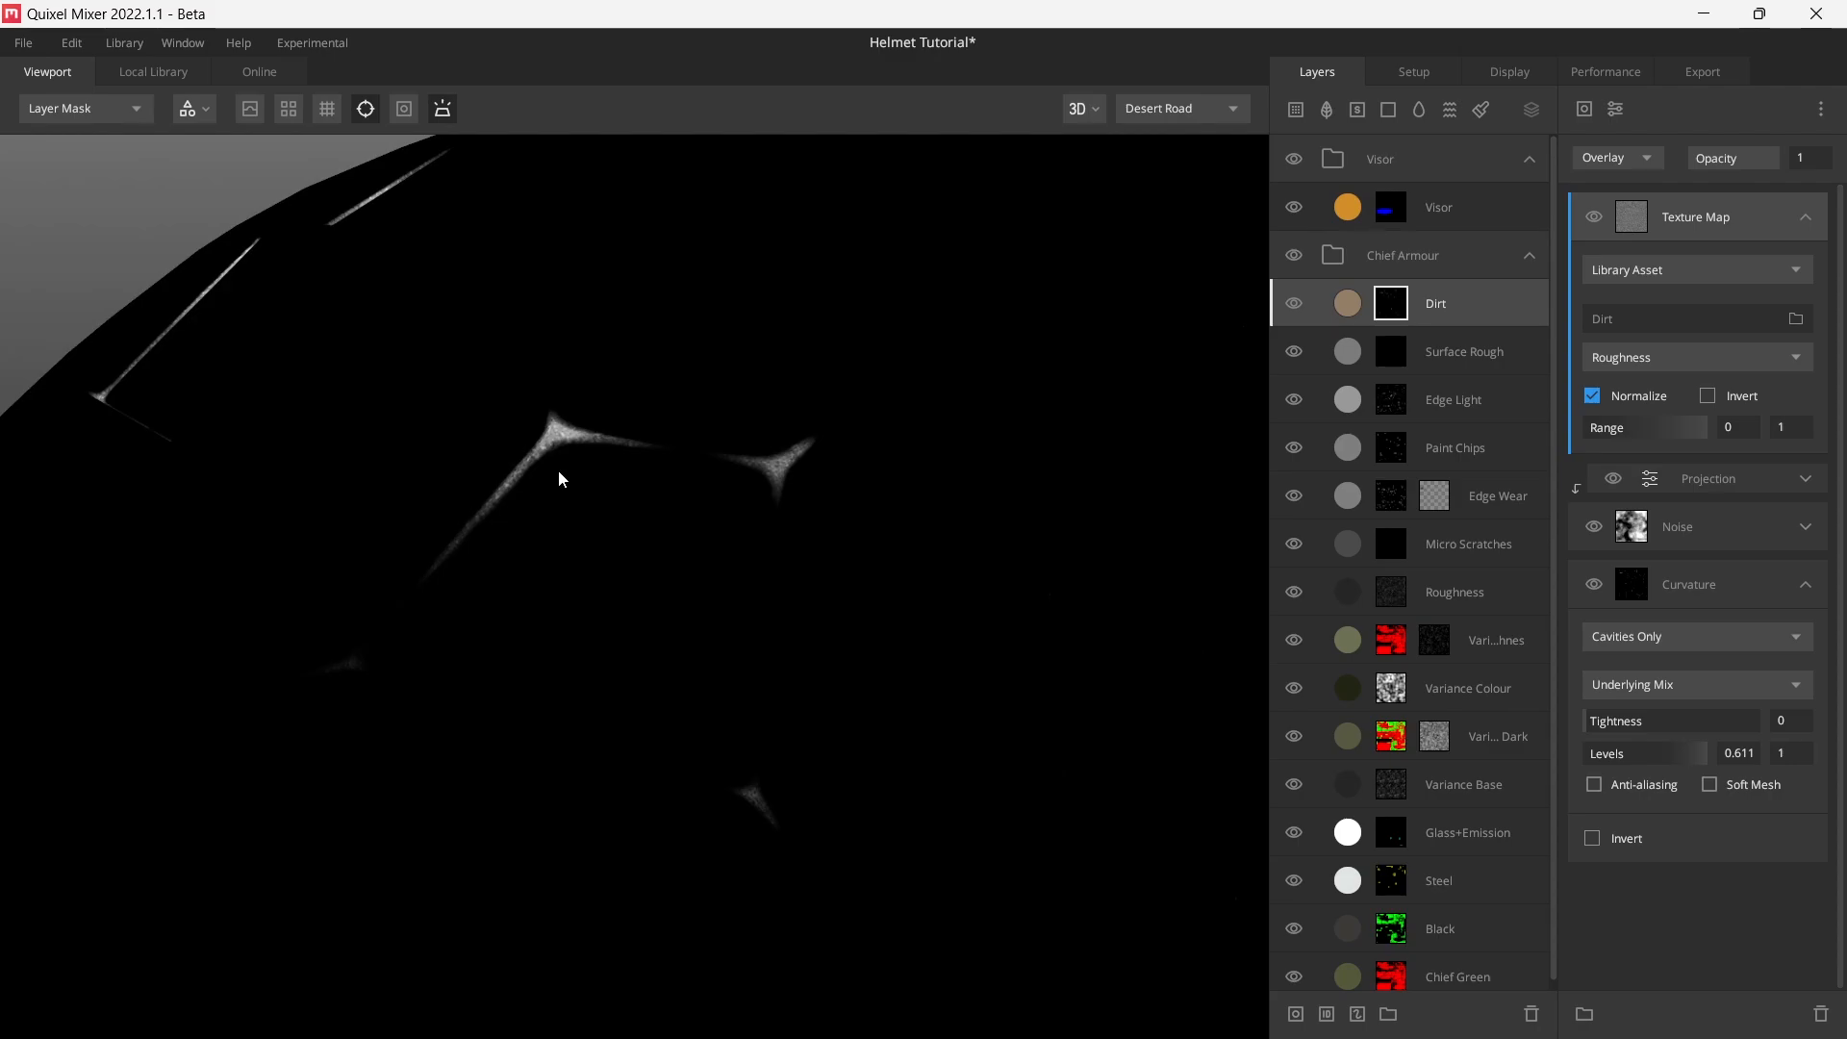
pyautogui.moveTo(1586, 427); pyautogui.dragTo(1607, 430)
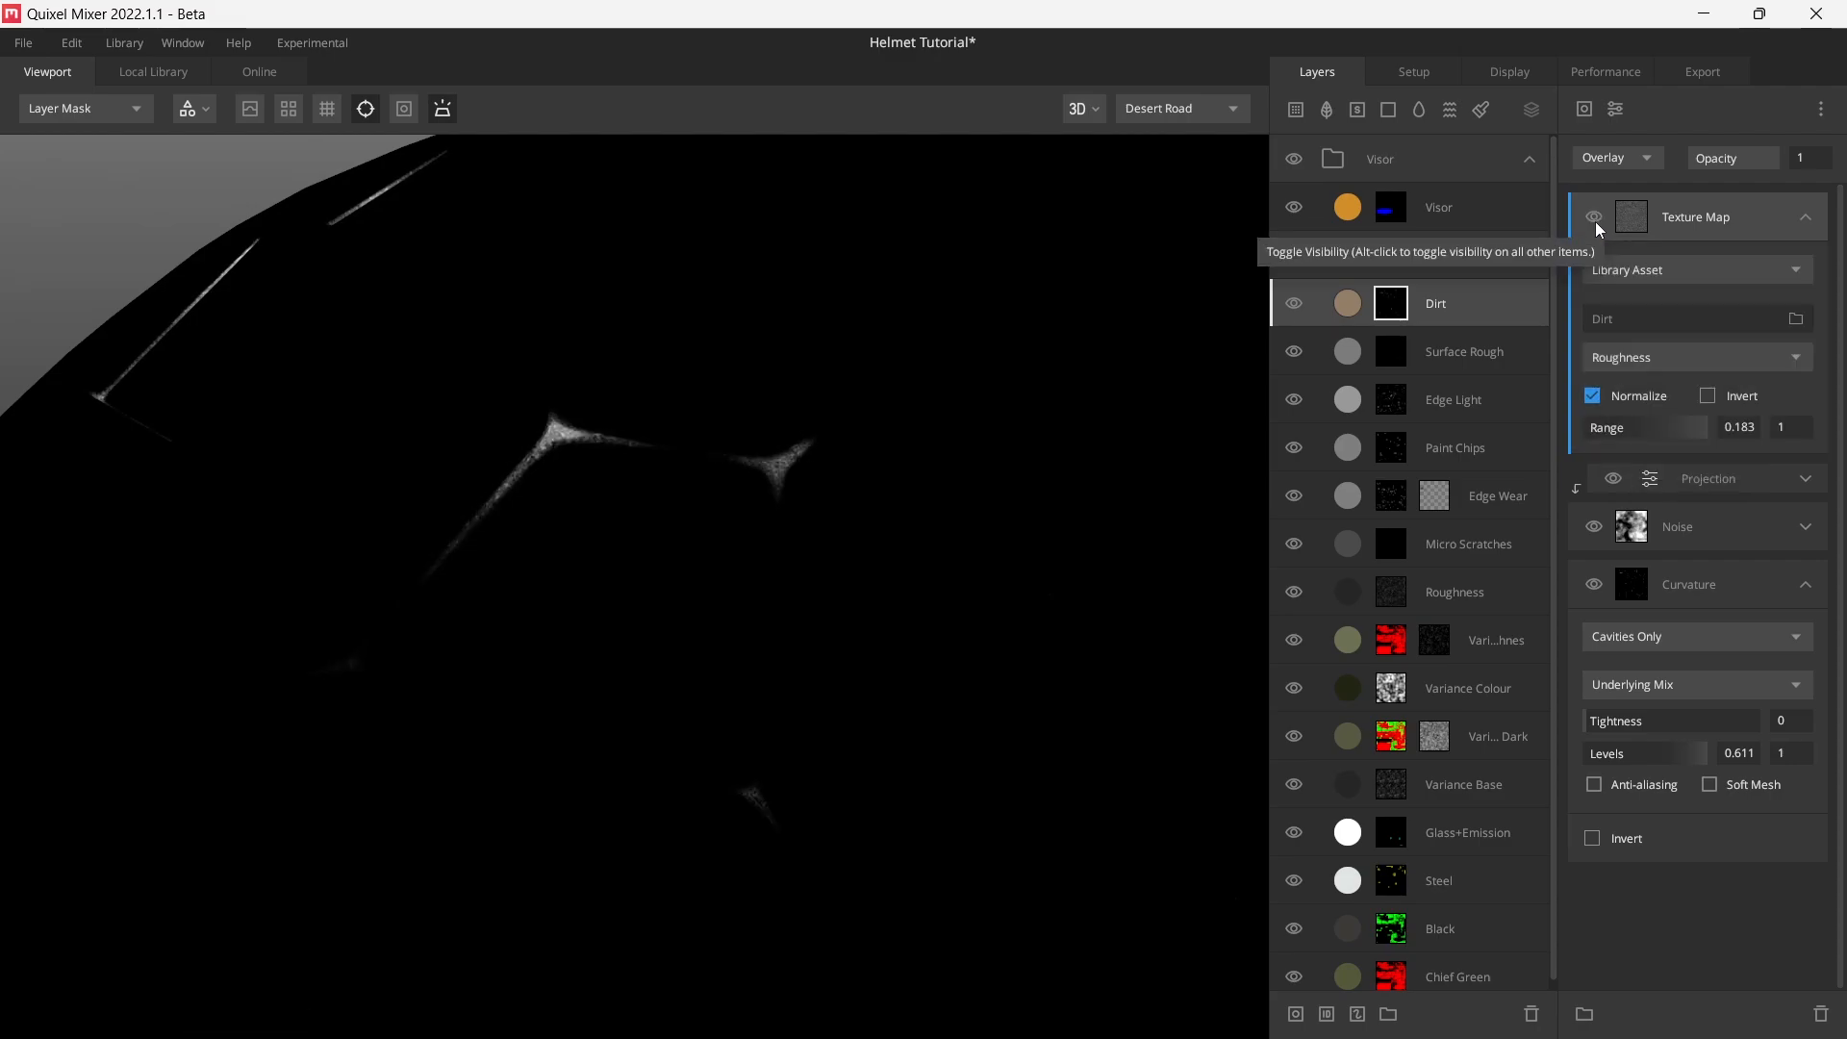
pyautogui.scroll(-5, 781, 408)
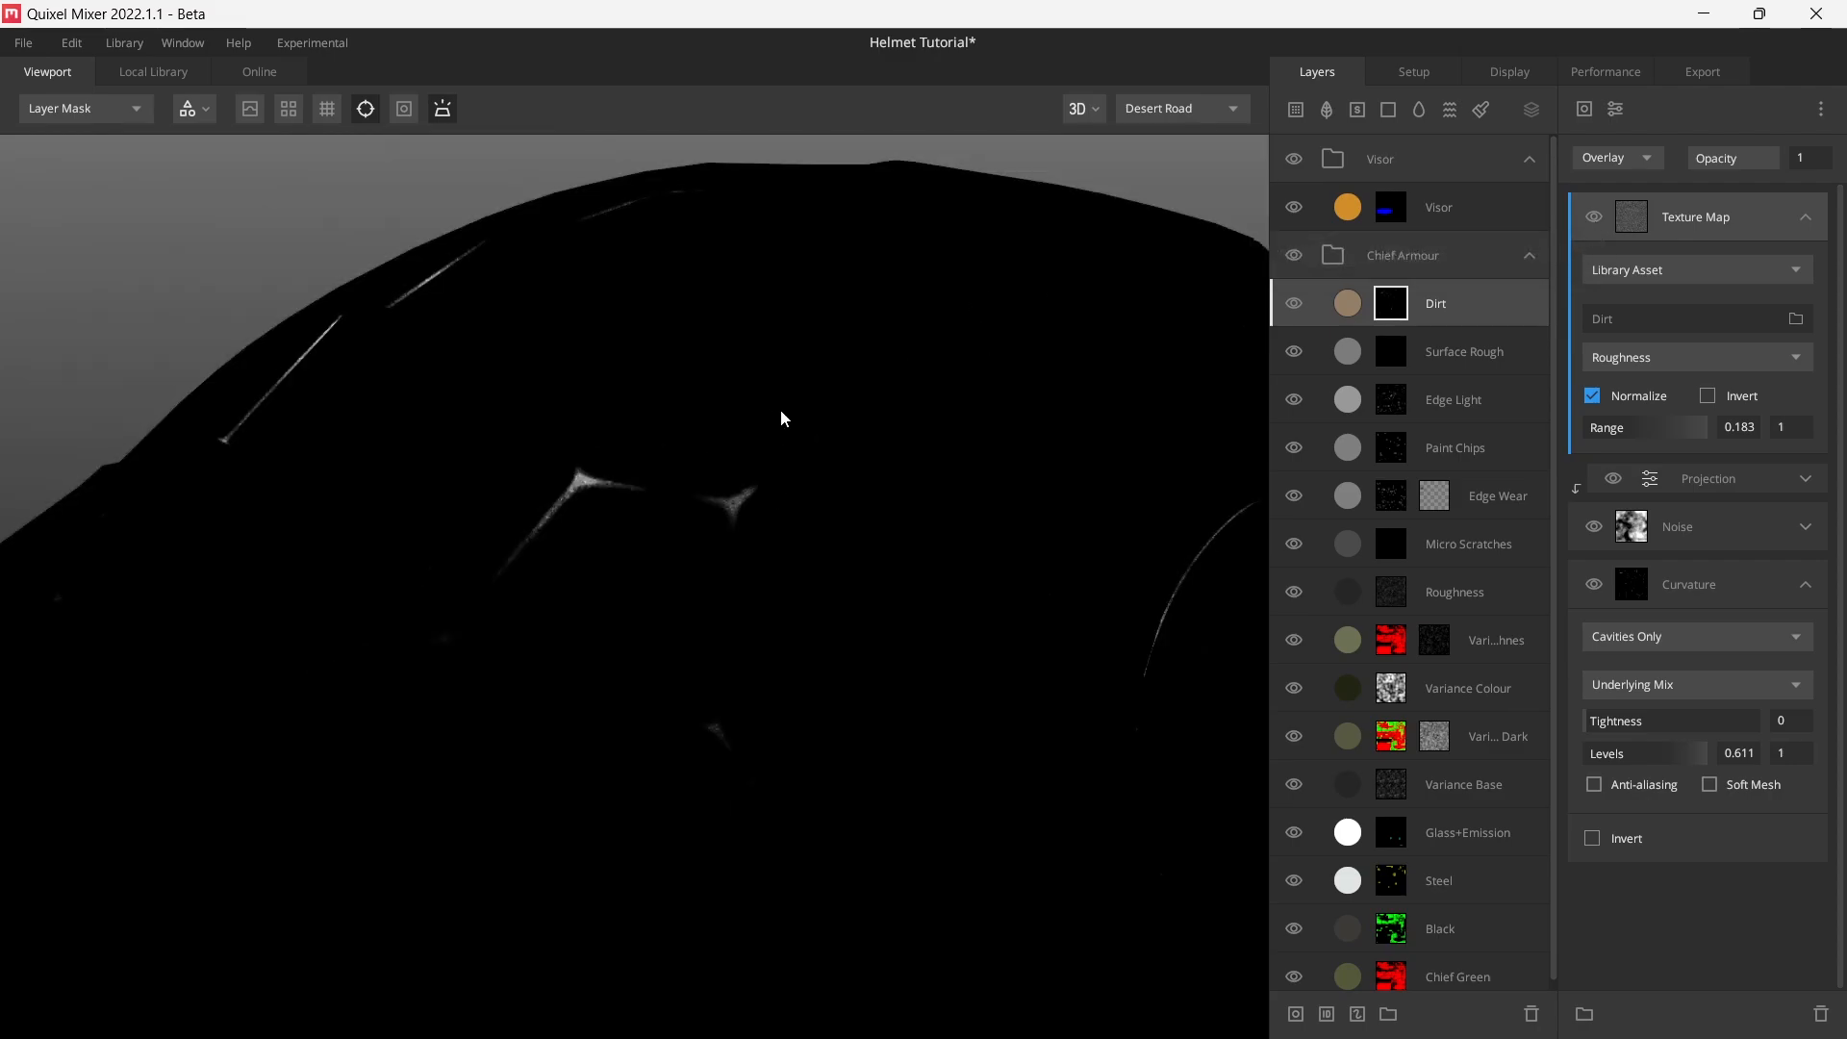
pyautogui.moveTo(1046, 383); pyautogui.dragTo(944, 495)
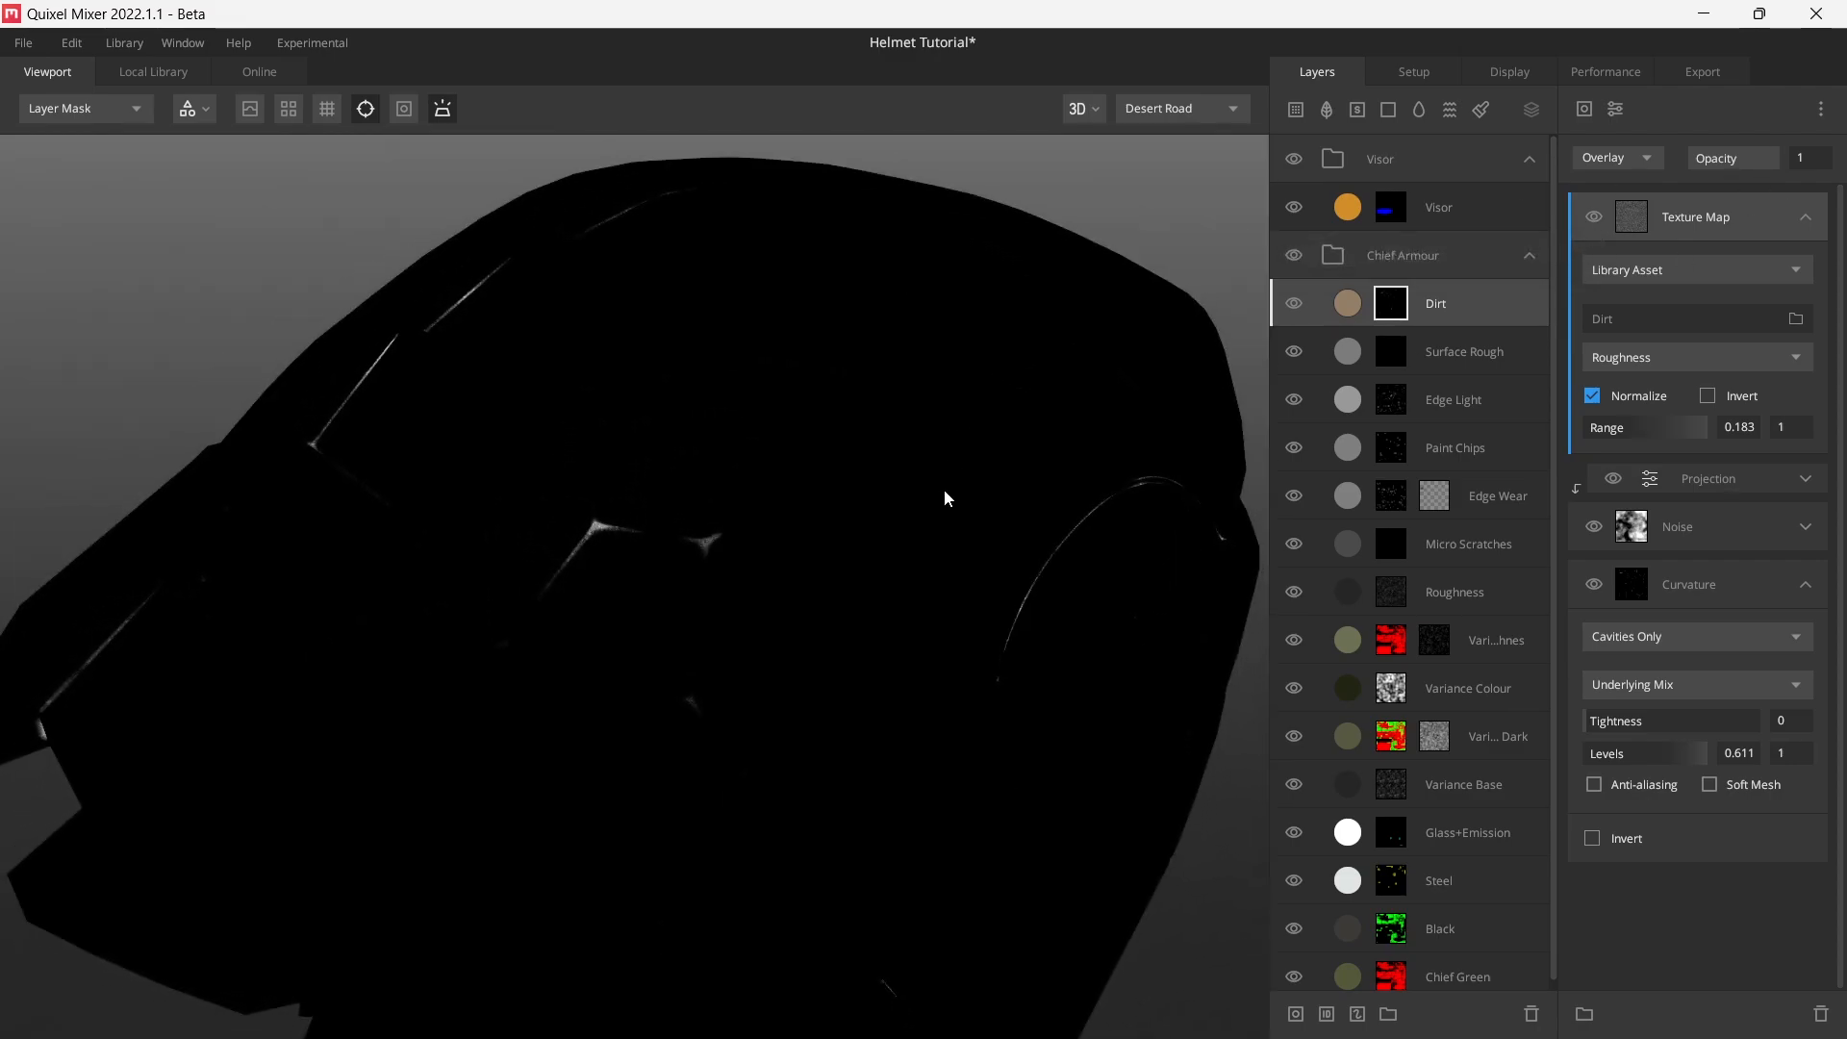
# - Add a Projection modifier above the Texture Map component and clip it to that component
pyautogui.click(1617, 106)
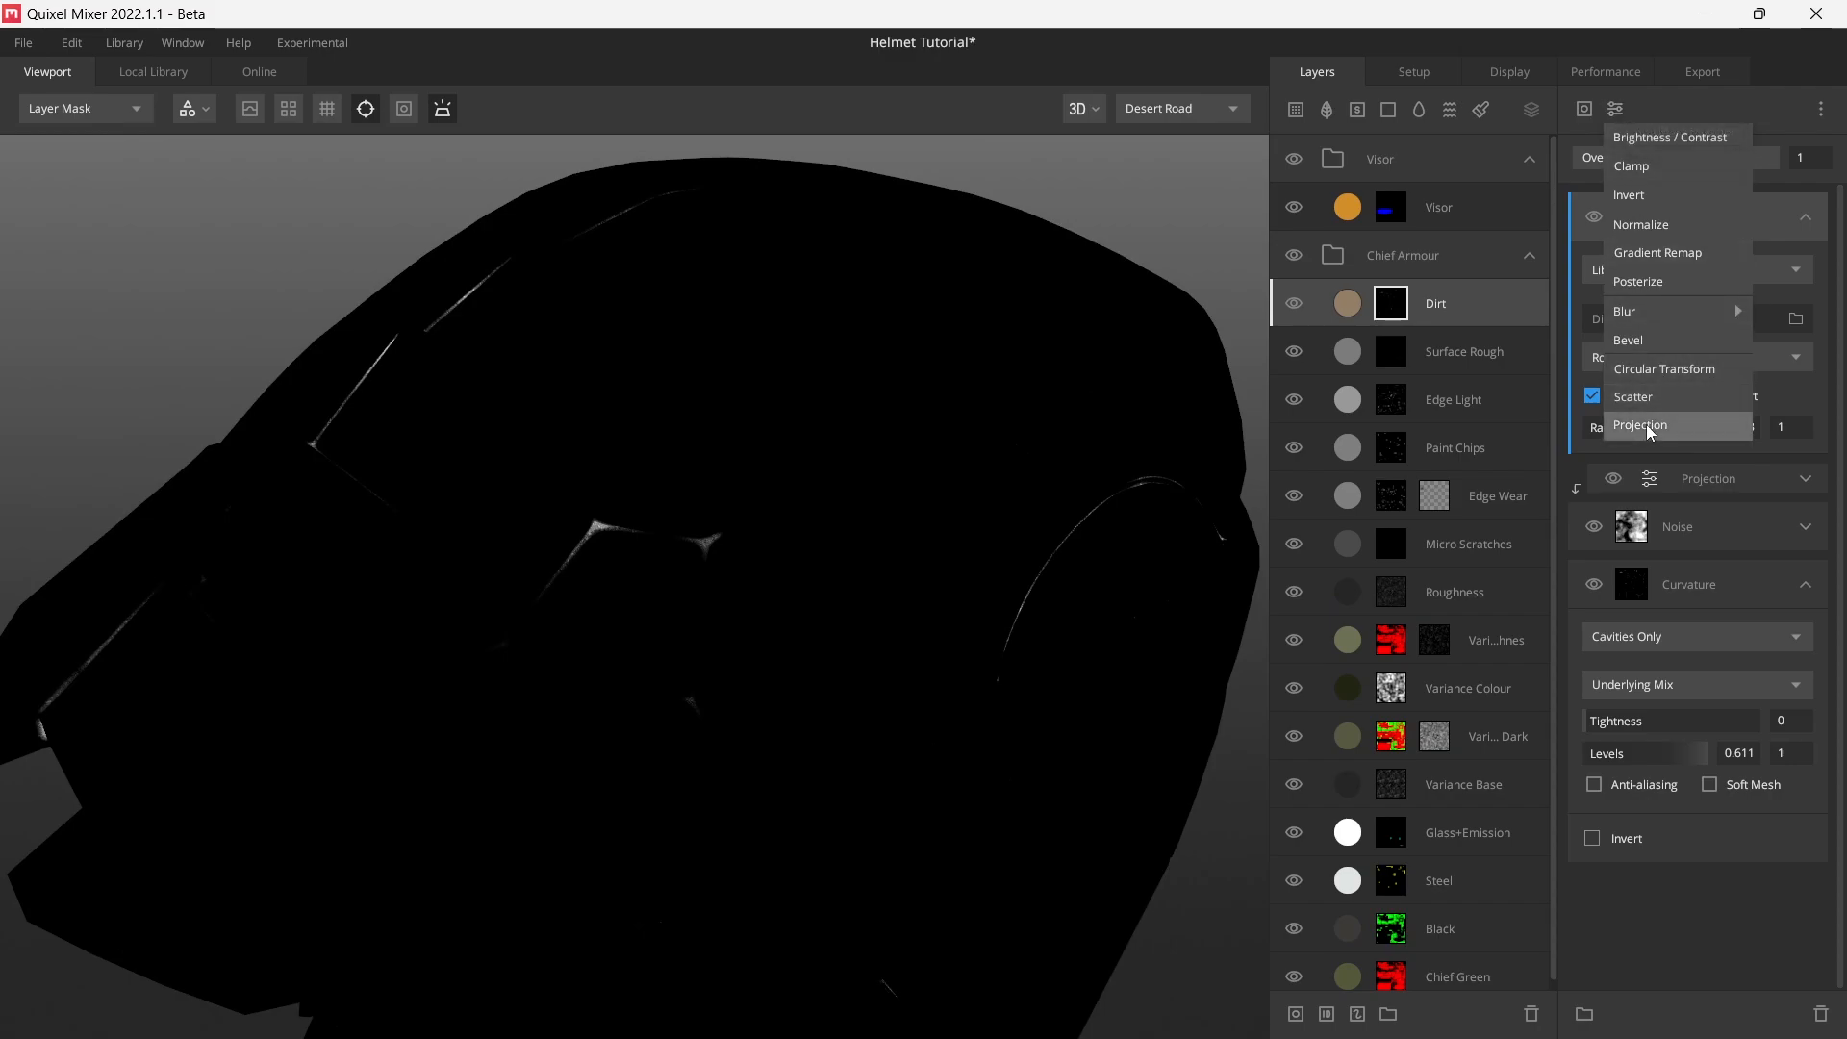
pyautogui.click(1647, 425)
pyautogui.click(1807, 583)
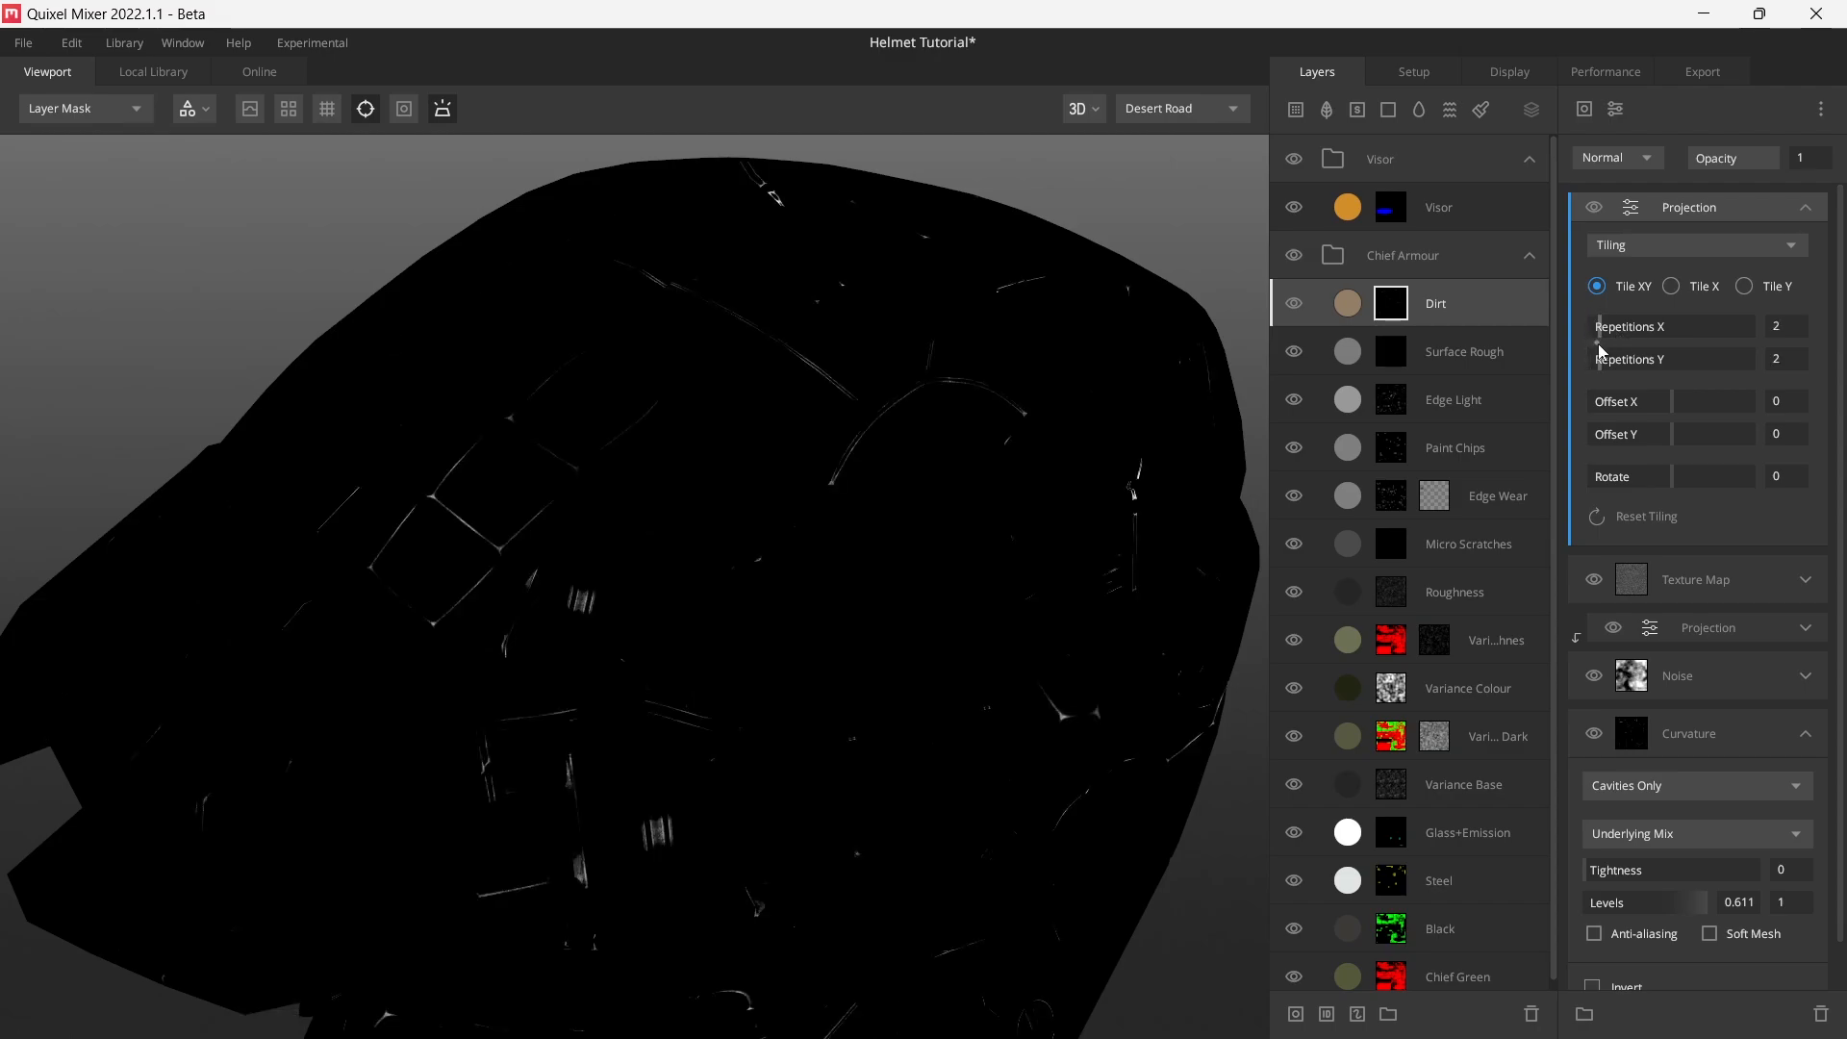
pyautogui.moveTo(1667, 212); pyautogui.dragTo(1677, 209)
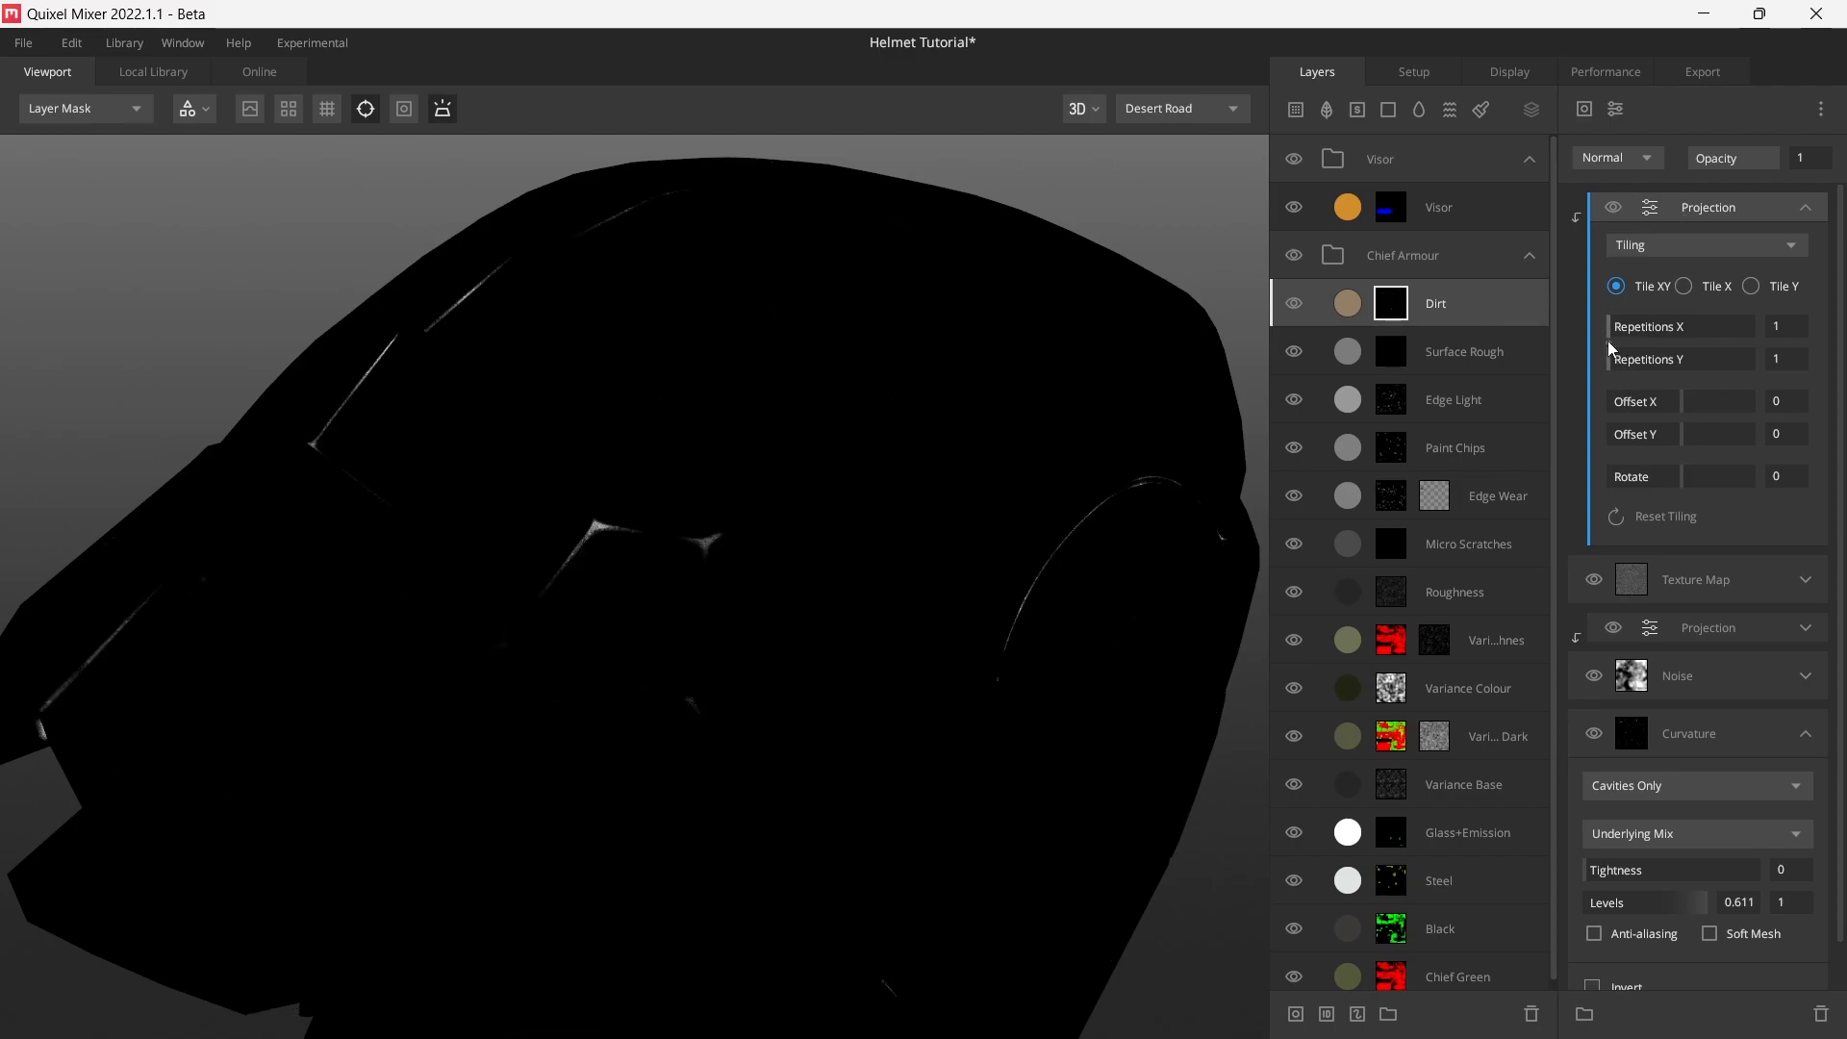
# - Set the texture map's tiling projection to 2 repetitions in both X and Y
pyautogui.moveTo(1612, 340); pyautogui.dragTo(1618, 340)
pyautogui.scroll(5, 698, 545)
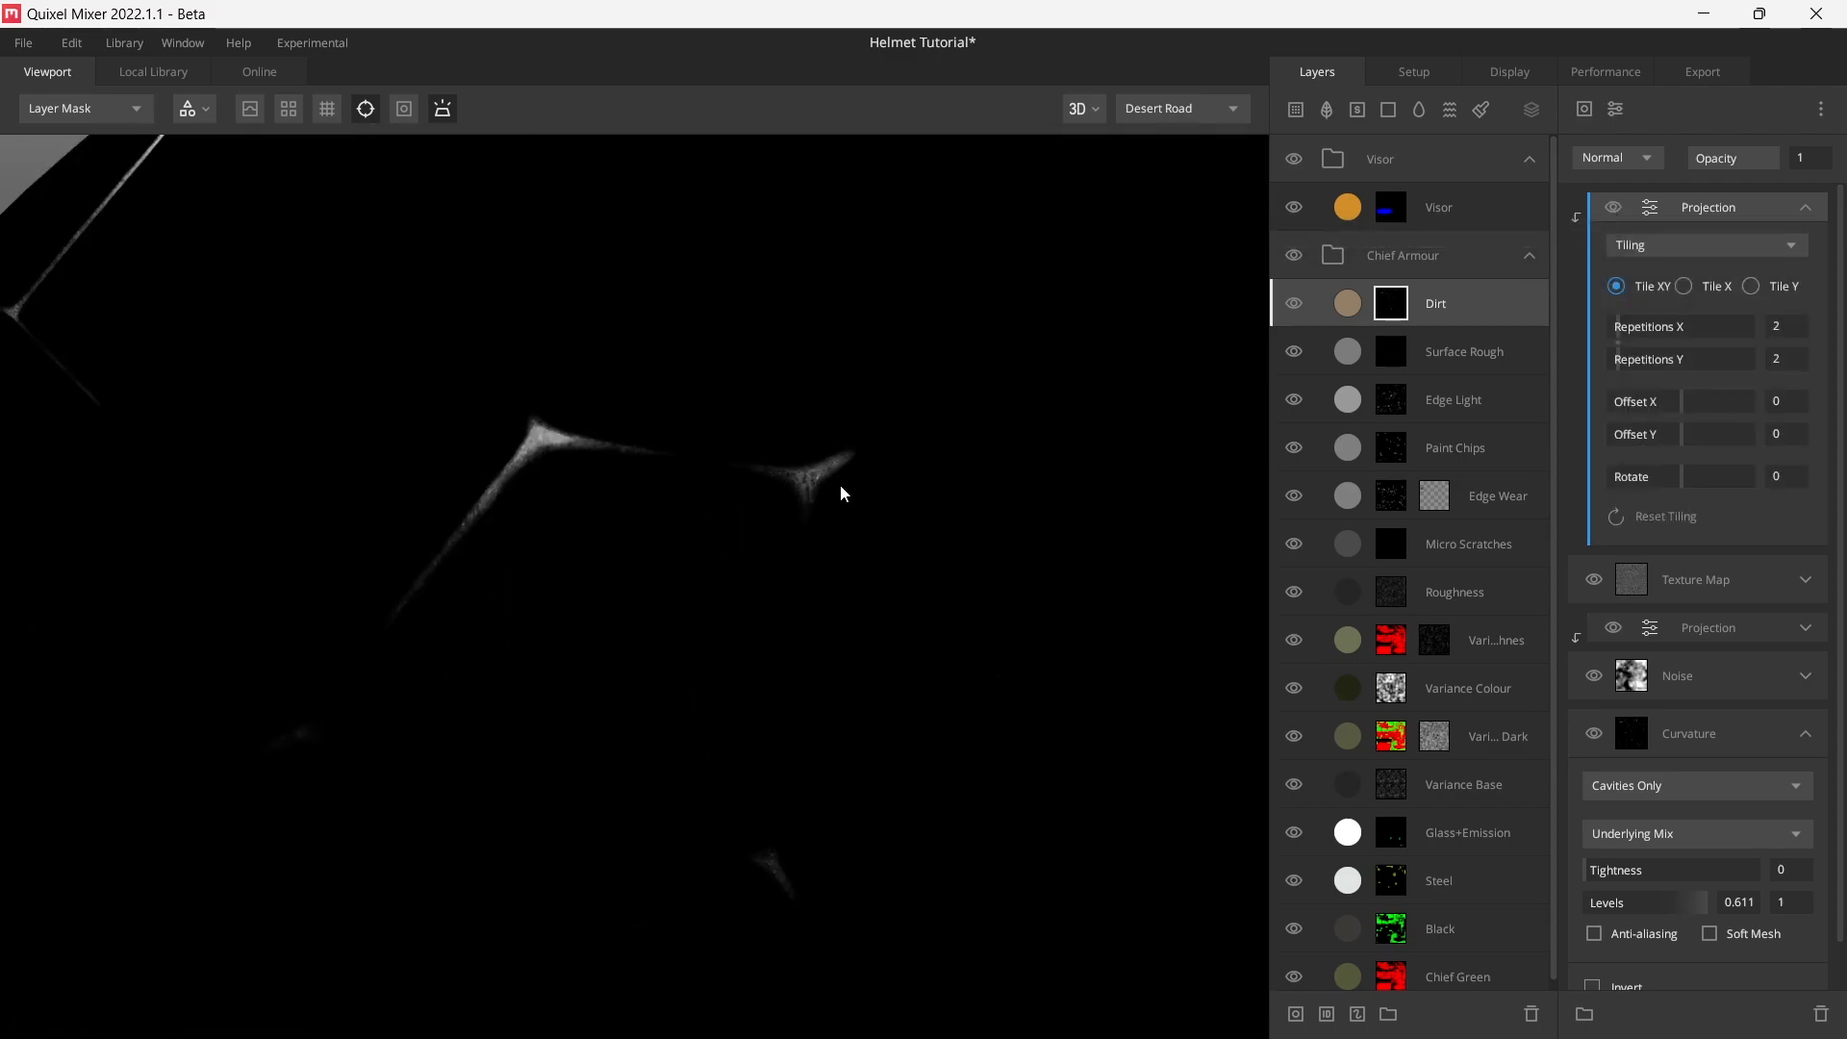
pyautogui.scroll(-5, 690, 587)
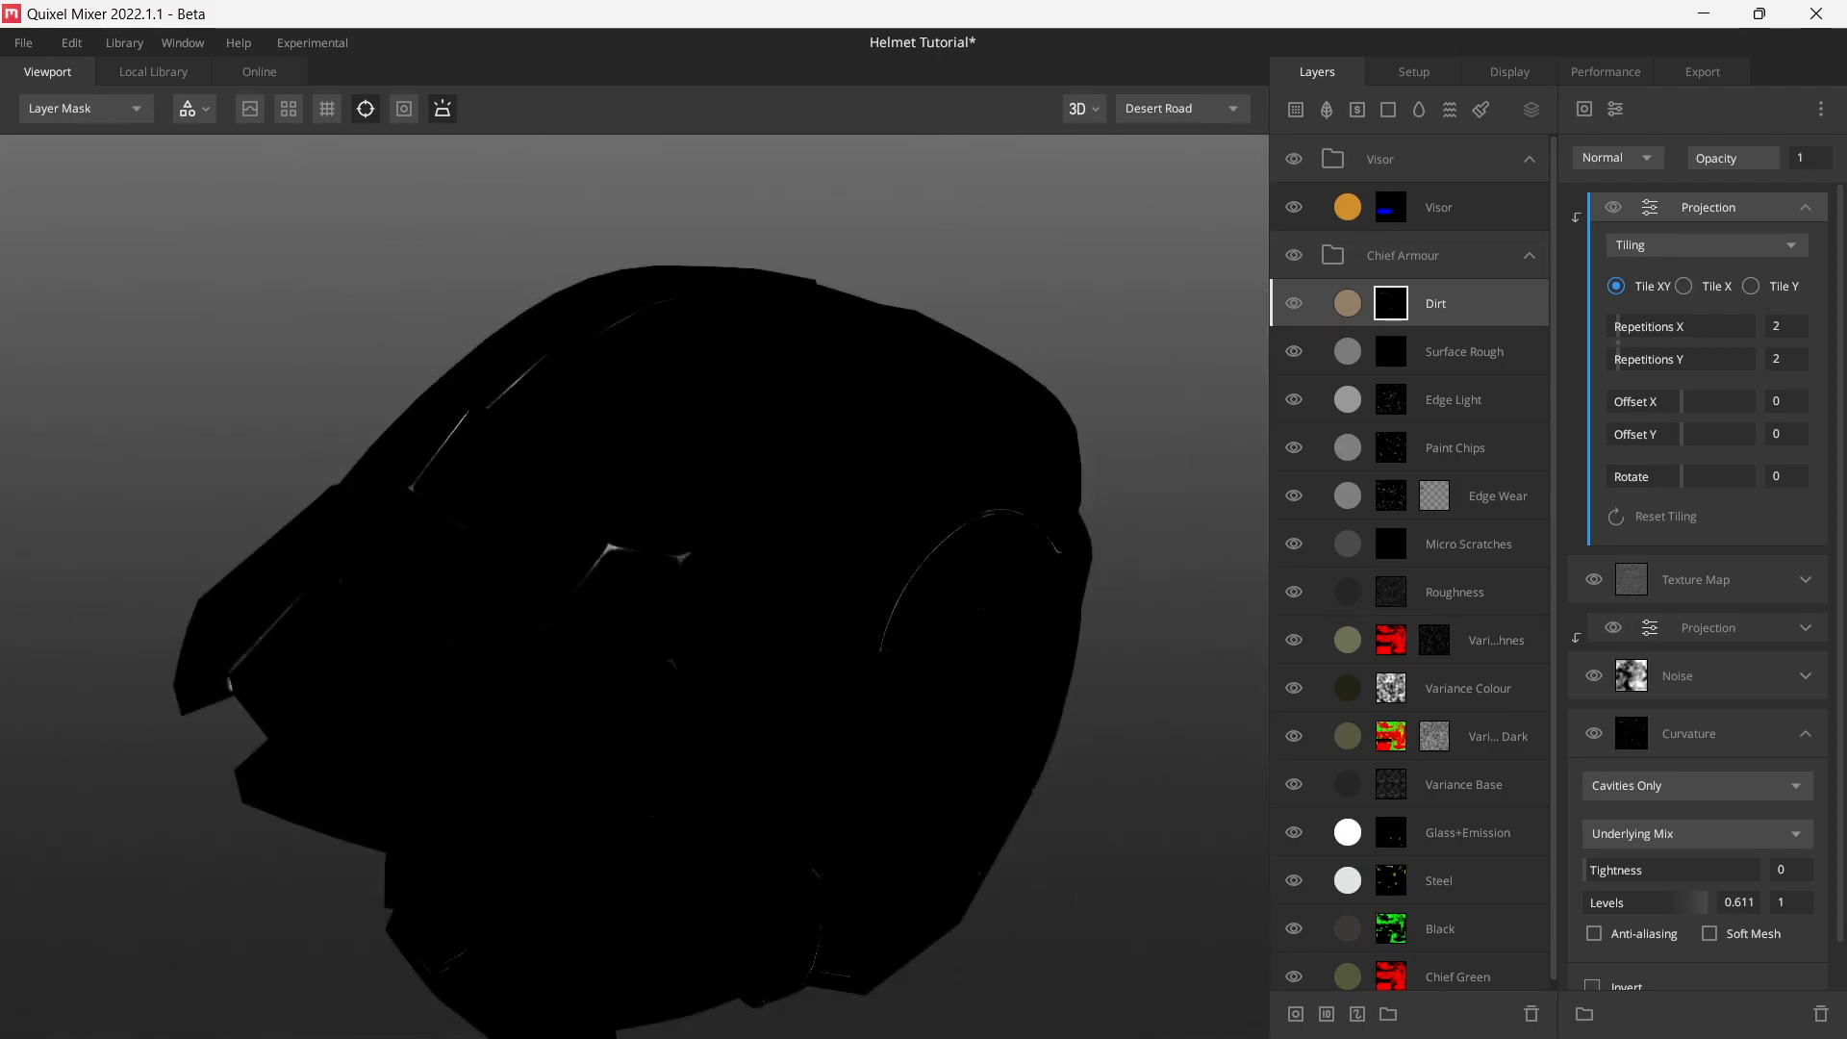
pyautogui.moveTo(363, 734); pyautogui.dragTo(800, 523)
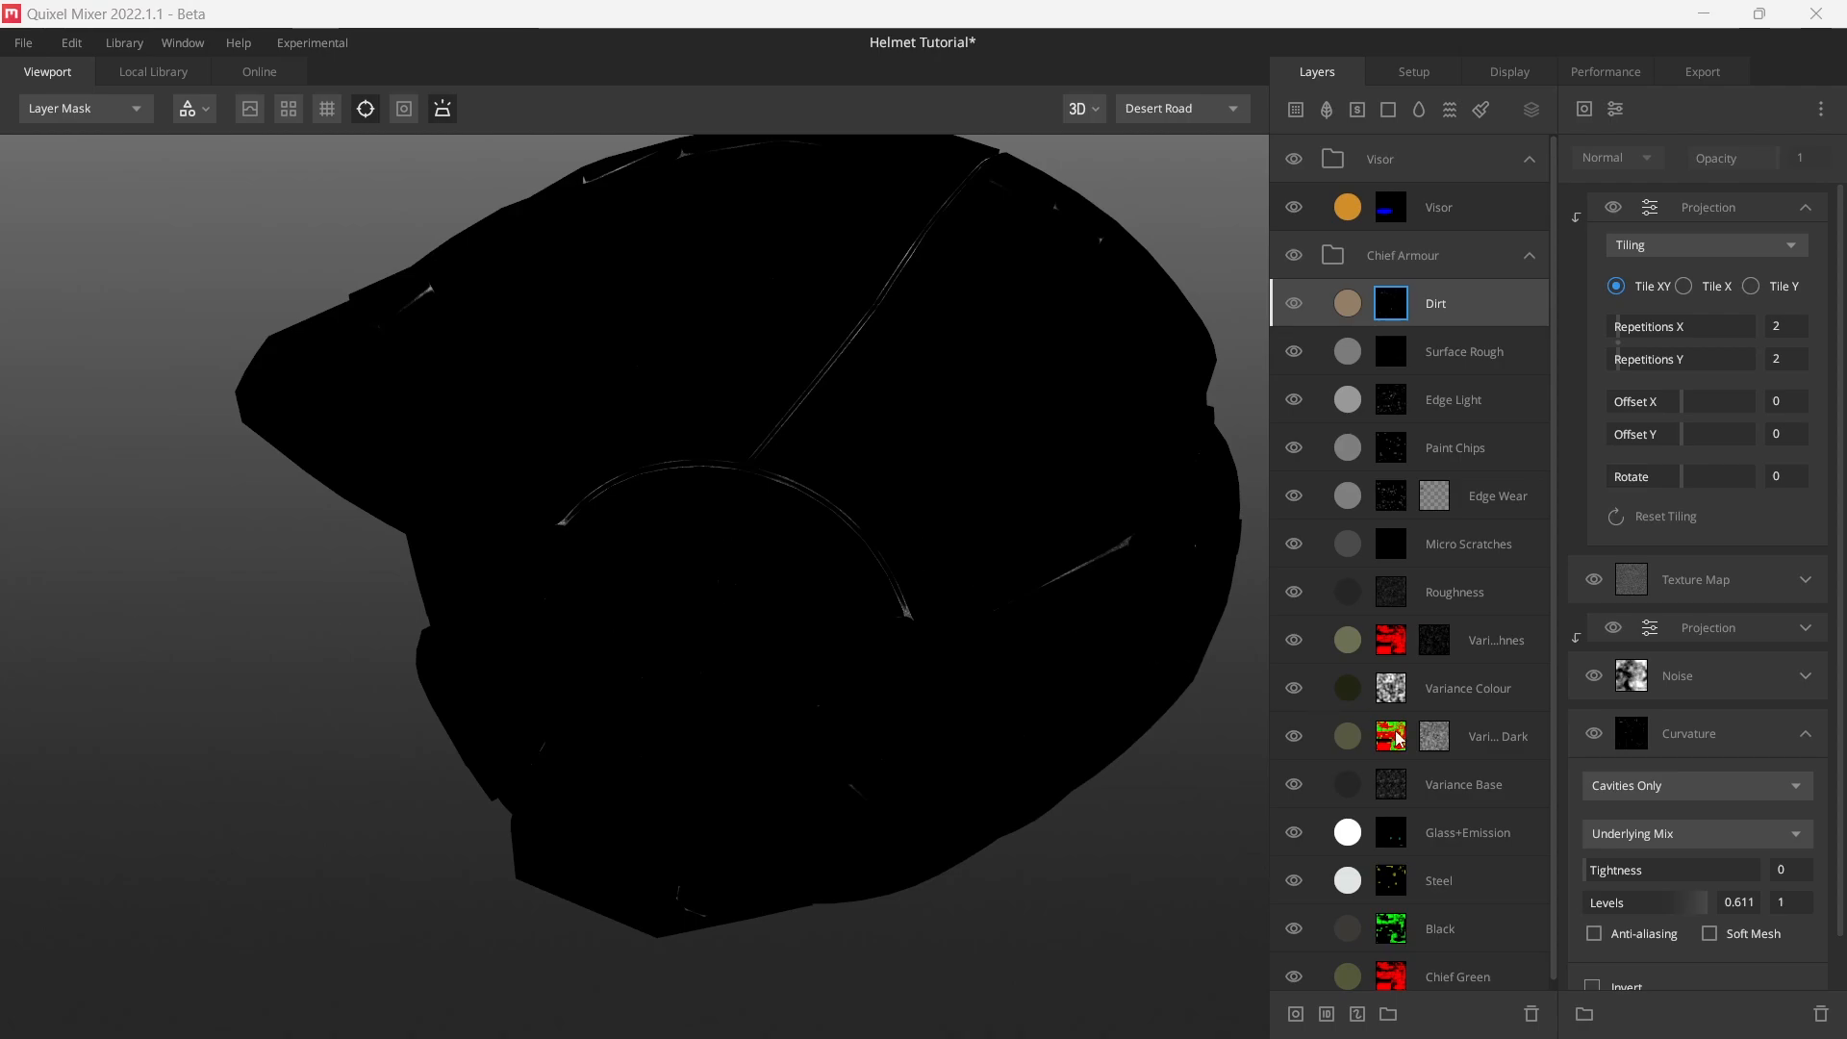
# - Set the Dirt mask's Curvature levels to 0 and 0.595 and enable Soft Mesh
pyautogui.click(949, 540)
pyautogui.keyDown('alt'); pyautogui.moveTo(699, 517); pyautogui.dragTo(873, 491); pyautogui.keyUp('alt')
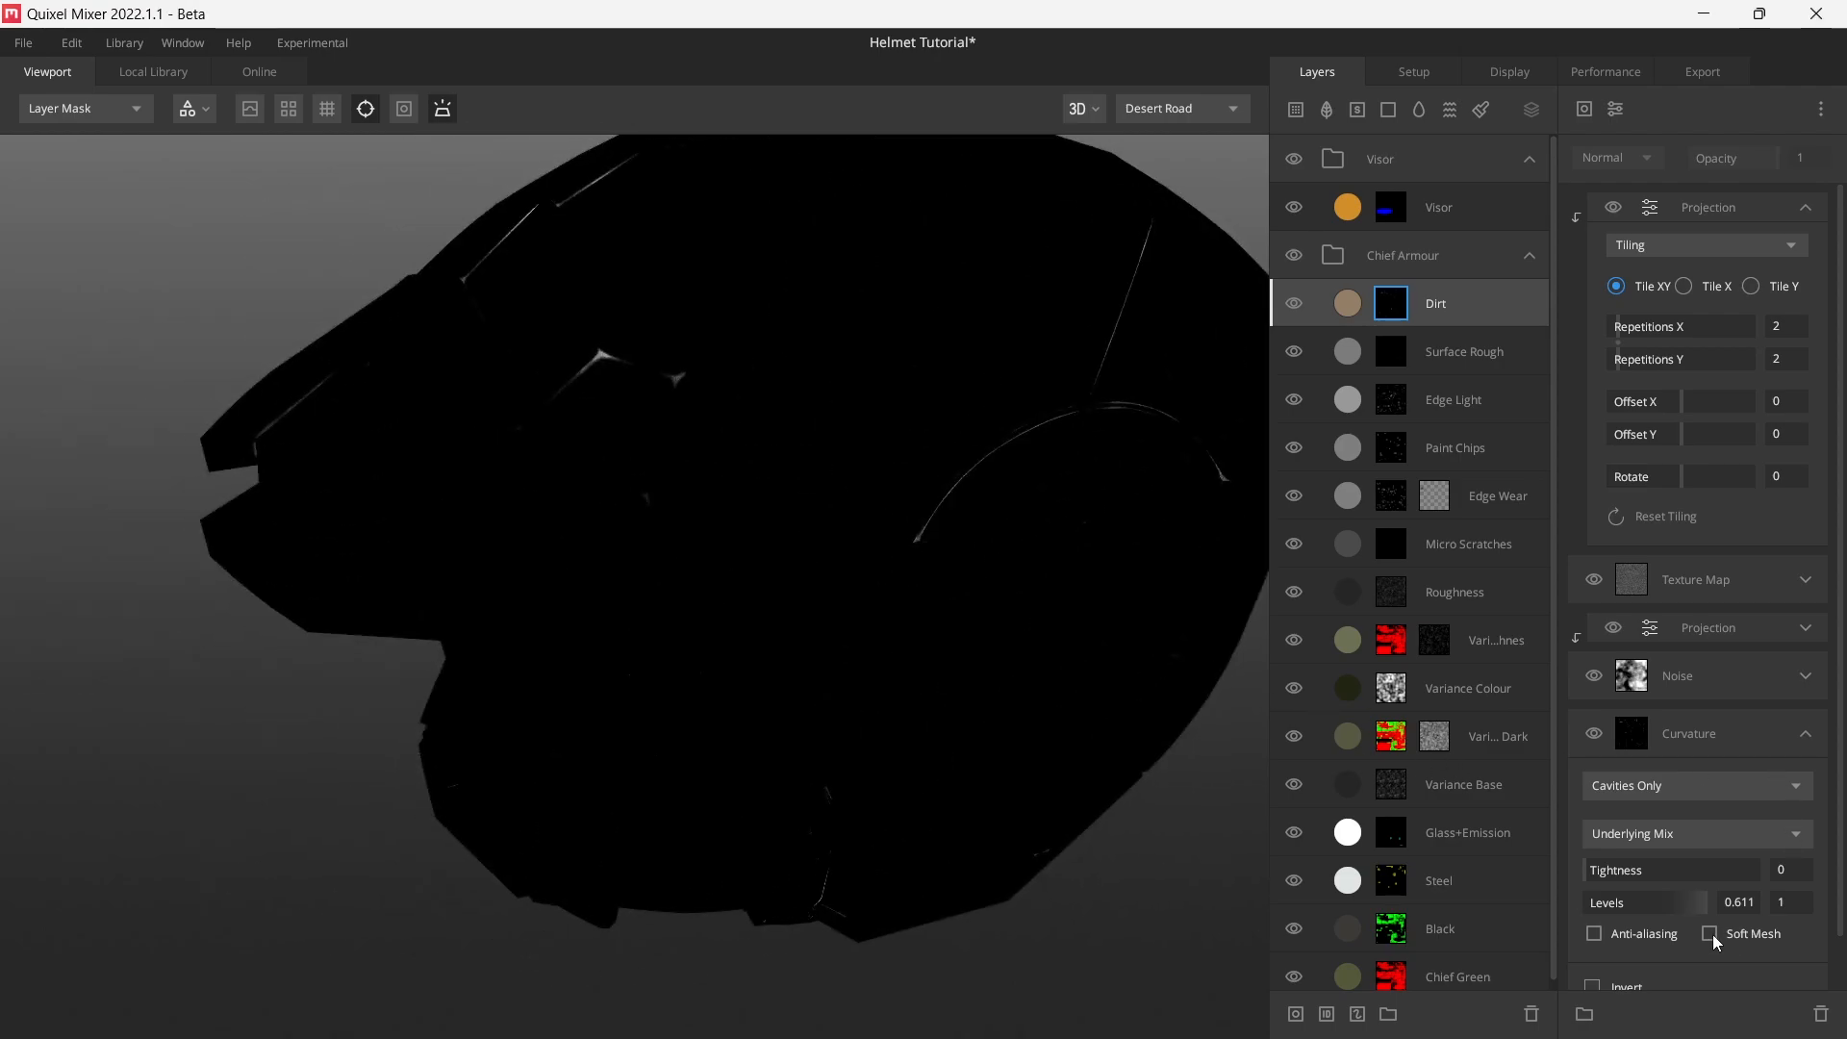
pyautogui.moveTo(1653, 905); pyautogui.dragTo(1554, 900)
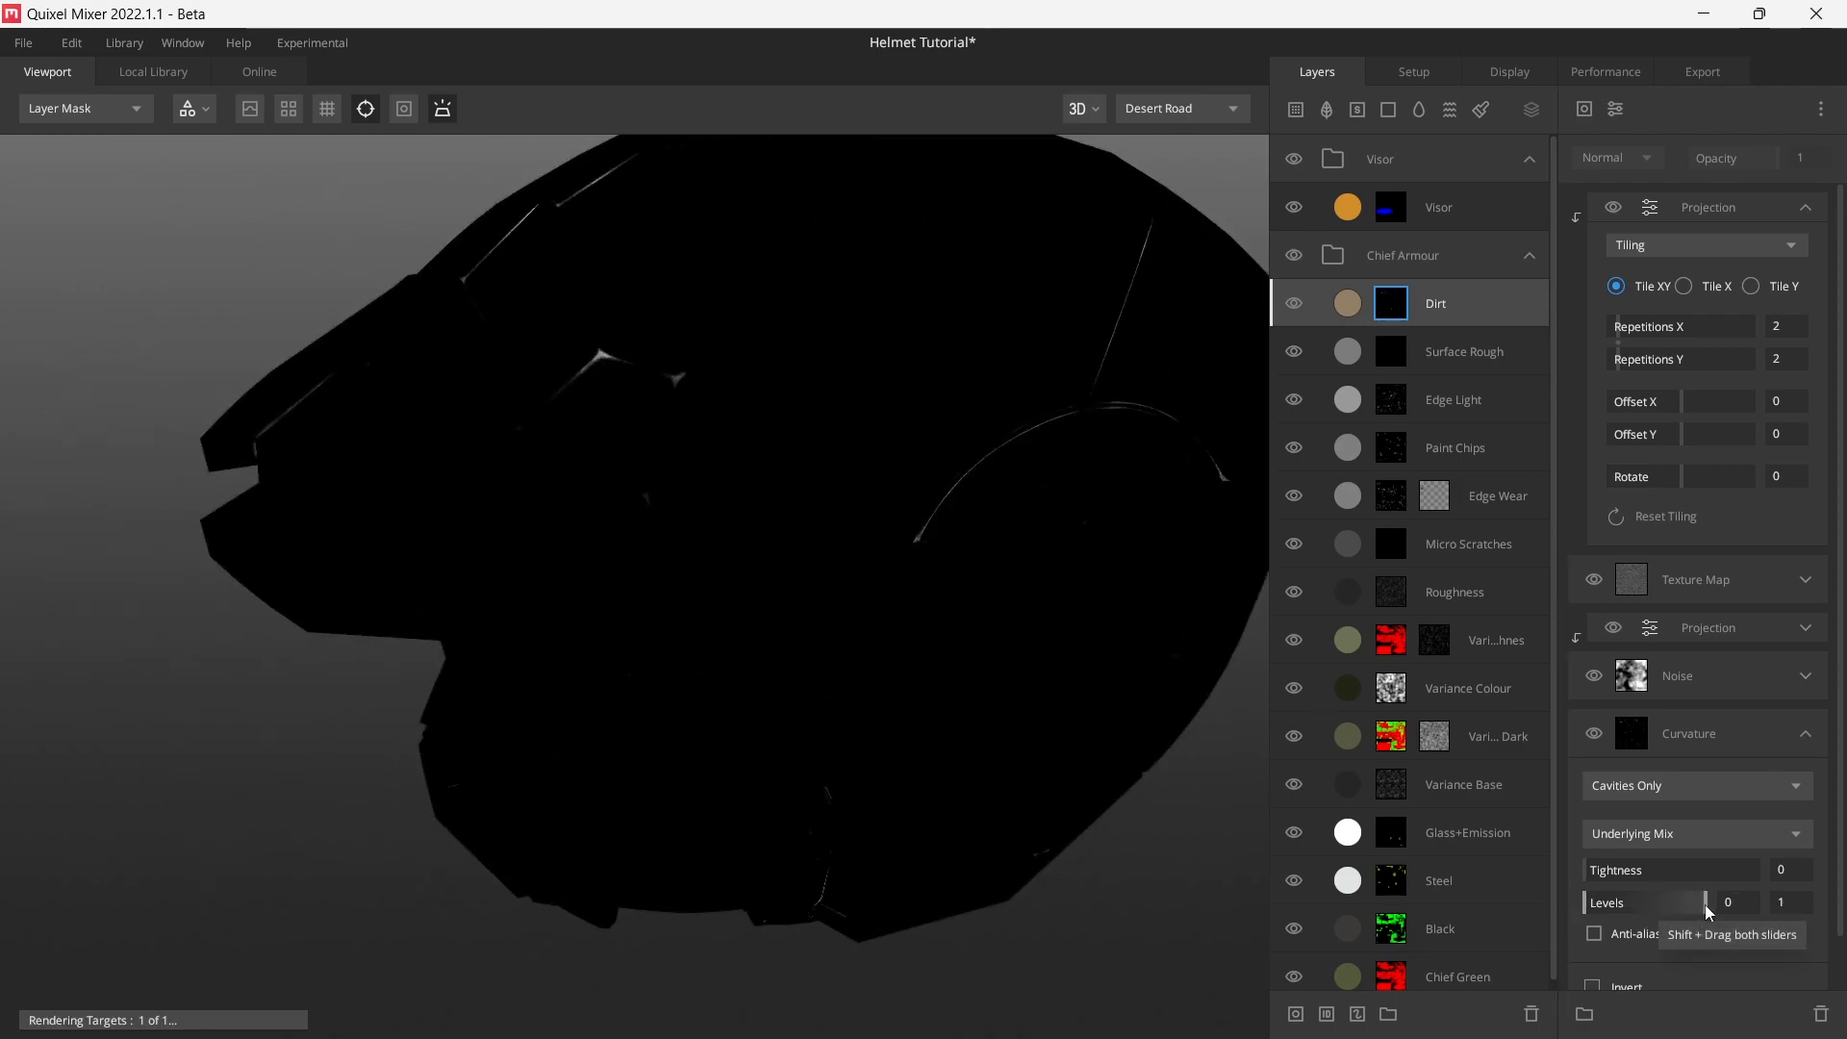
pyautogui.moveTo(1705, 905); pyautogui.dragTo(1655, 904)
pyautogui.keyDown('alt'); pyautogui.moveTo(702, 462); pyautogui.dragTo(754, 458); pyautogui.keyUp('alt')
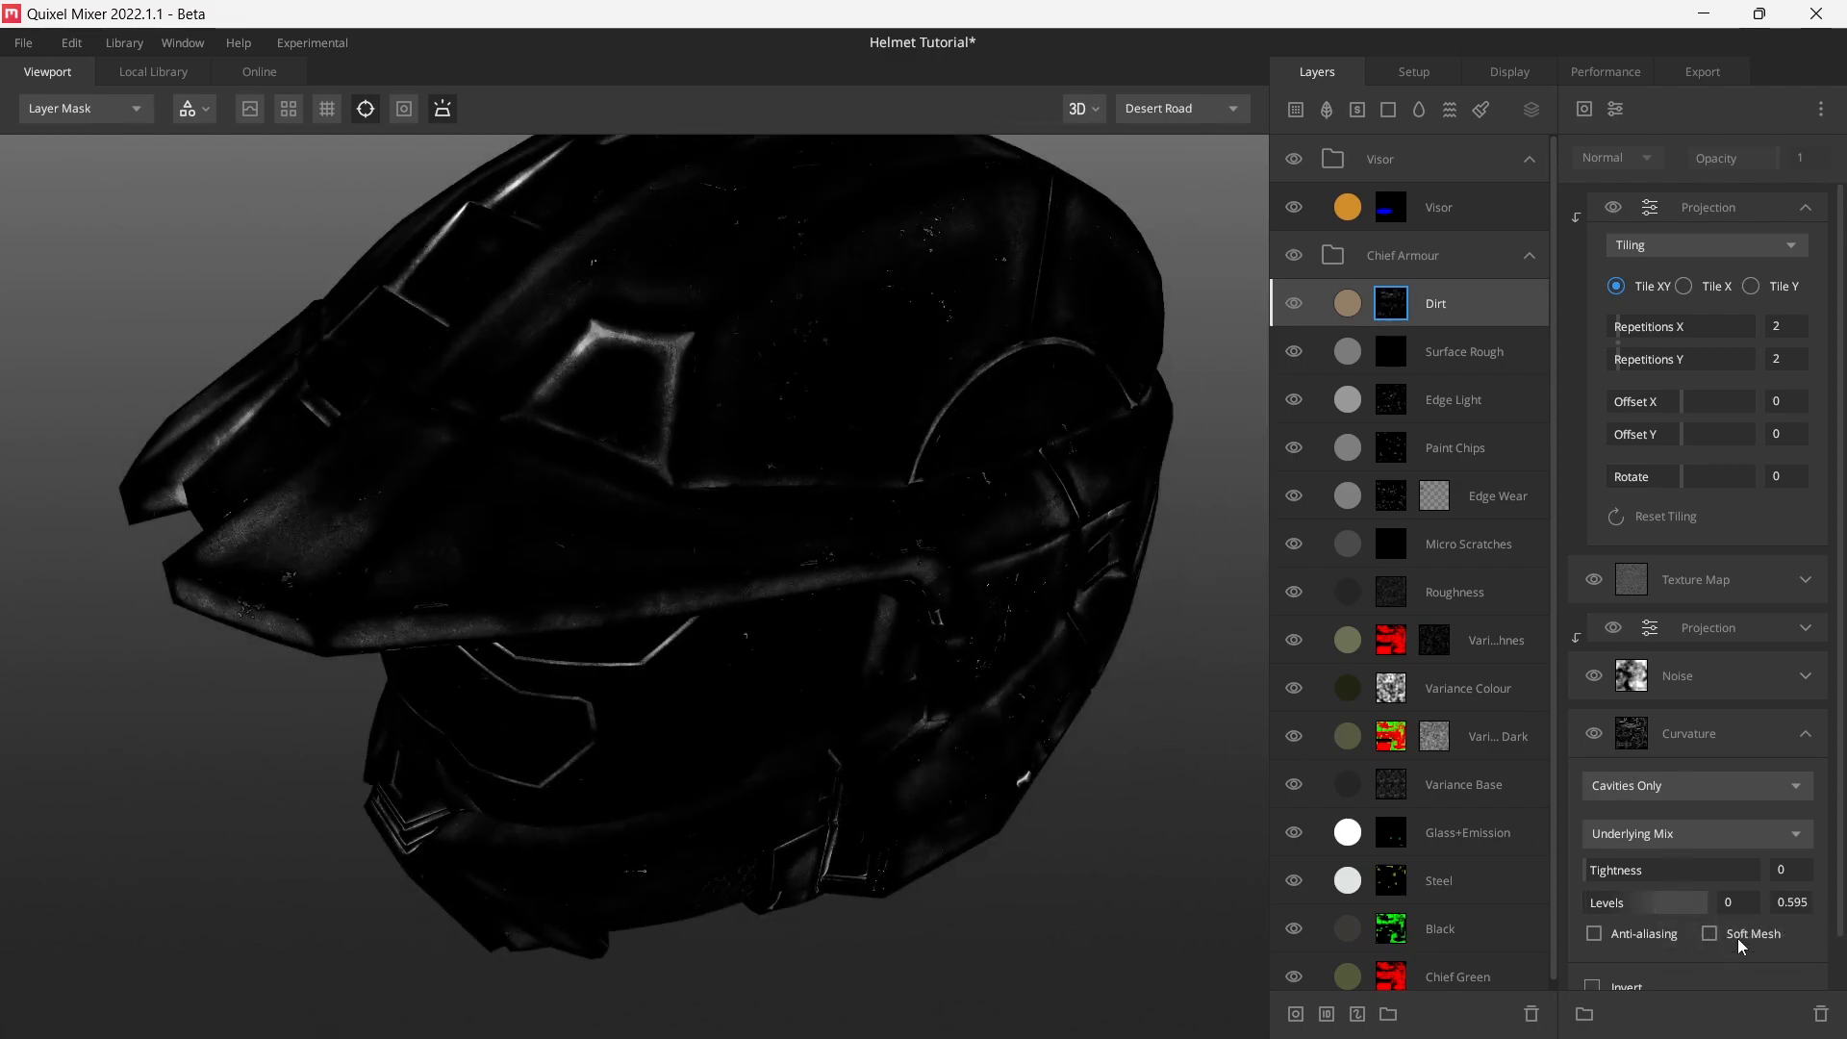
pyautogui.click(1711, 934)
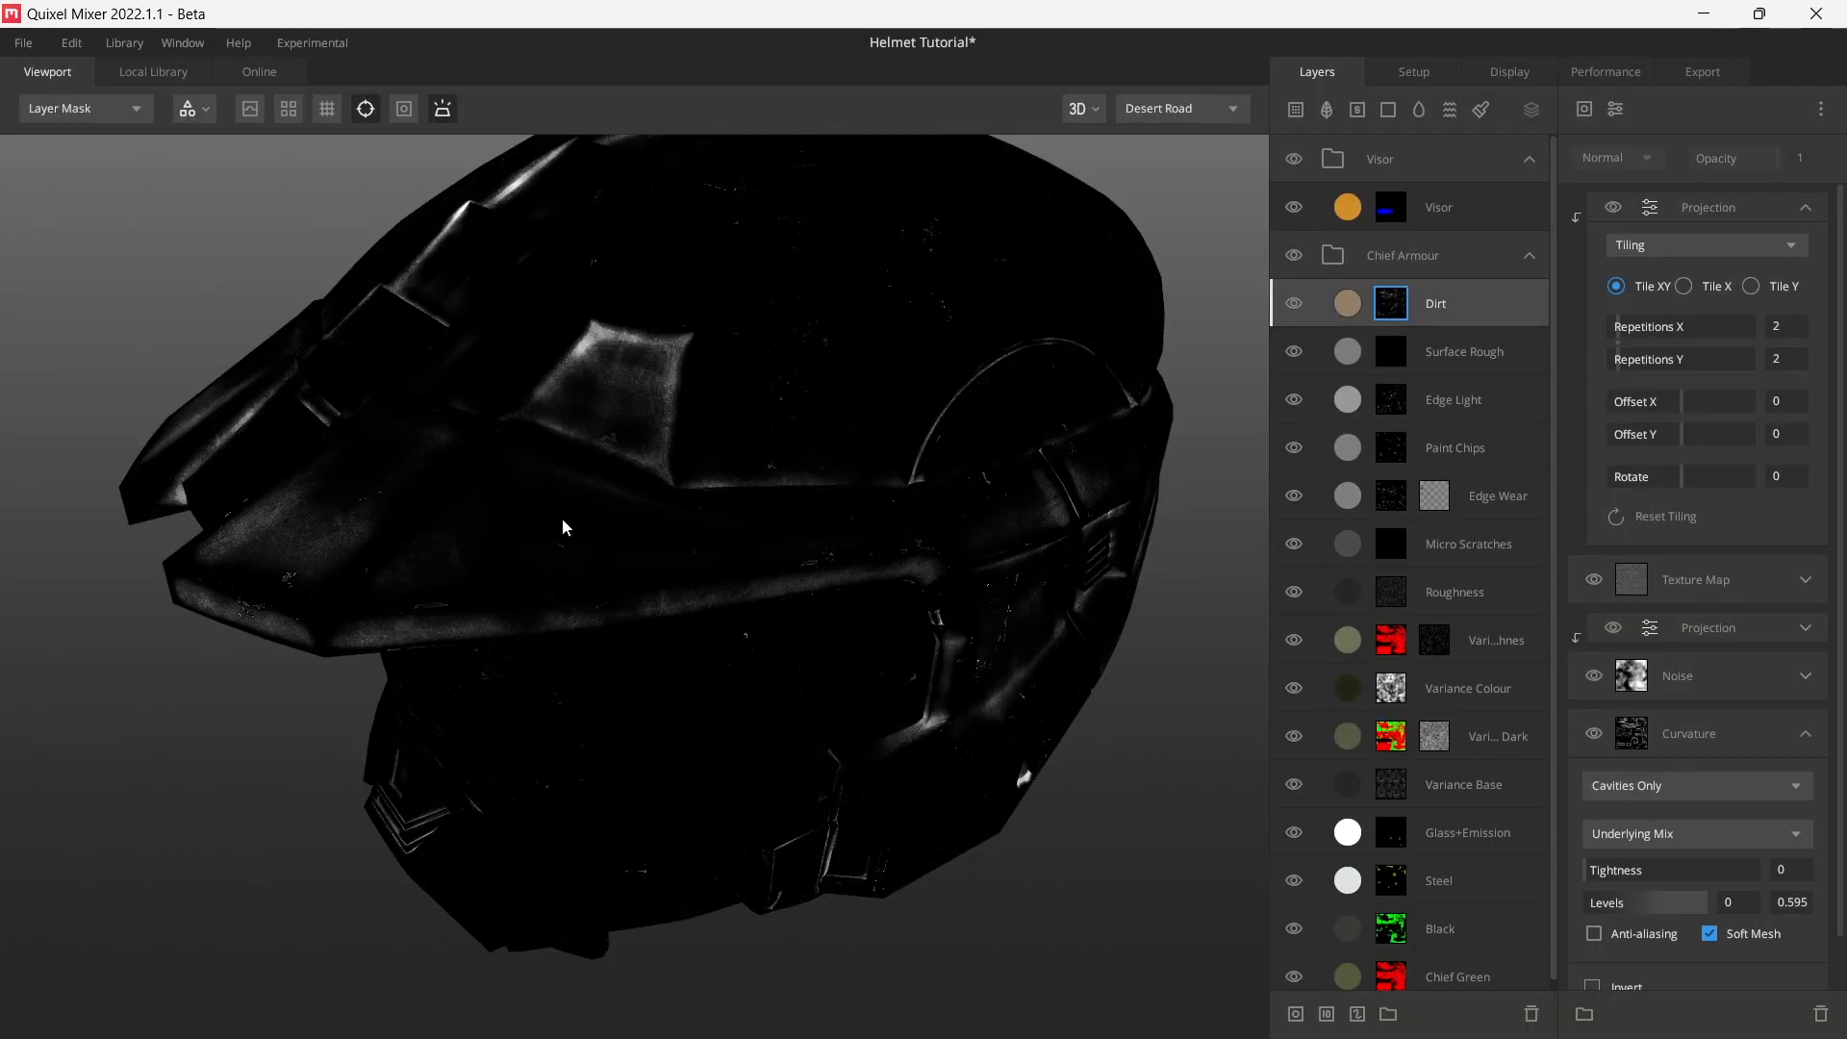
pyautogui.scroll(-4, 699, 666)
pyautogui.moveTo(702, 657)
pyautogui.keyDown('alt'); pyautogui.mouseDown()
pyautogui.moveTo(770, 658)
pyautogui.moveTo(697, 686)
pyautogui.mouseUp(); pyautogui.keyUp('alt')
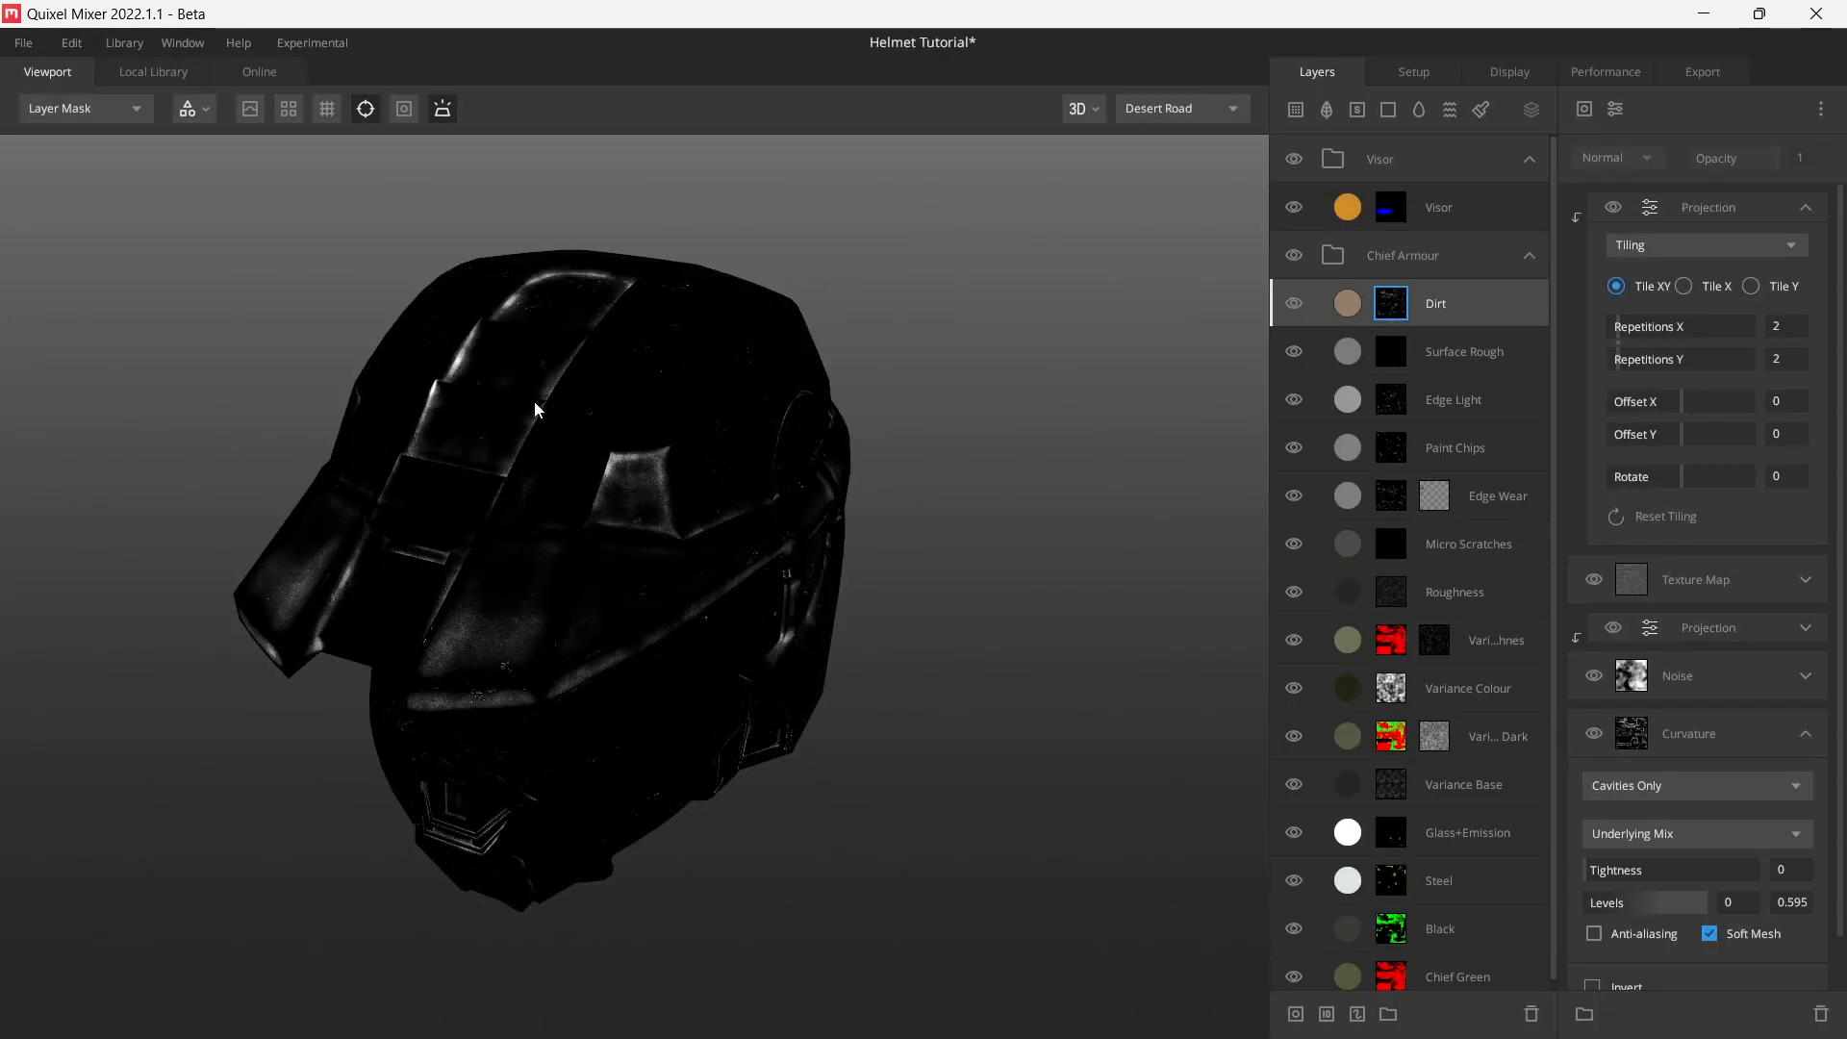
pyautogui.scroll(5, 605, 491)
pyautogui.moveTo(665, 444)
pyautogui.keyDown('alt'); pyautogui.mouseDown()
pyautogui.moveTo(558, 372)
pyautogui.moveTo(575, 406)
pyautogui.mouseUp(); pyautogui.keyUp('alt')
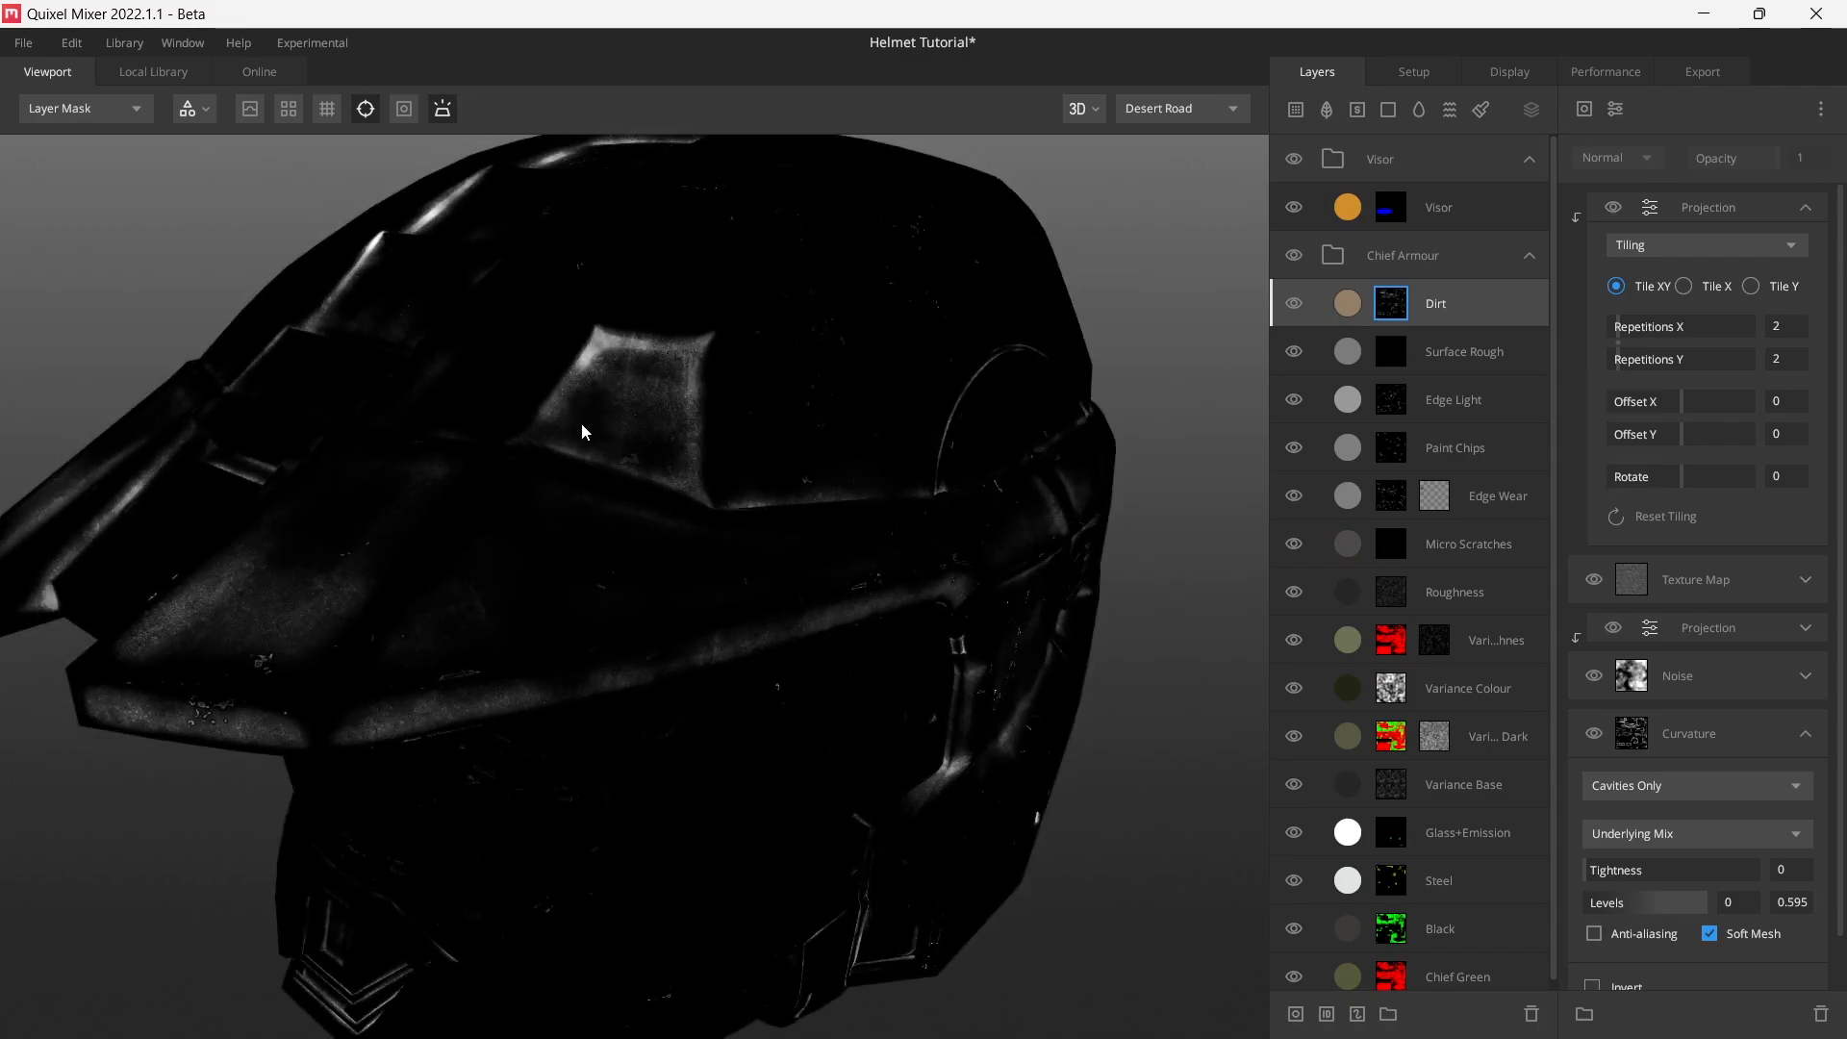
# - Refine the Dirt mask's Curvature levels to 0.135 and 0.73
pyautogui.moveTo(1660, 896); pyautogui.dragTo(1607, 906)
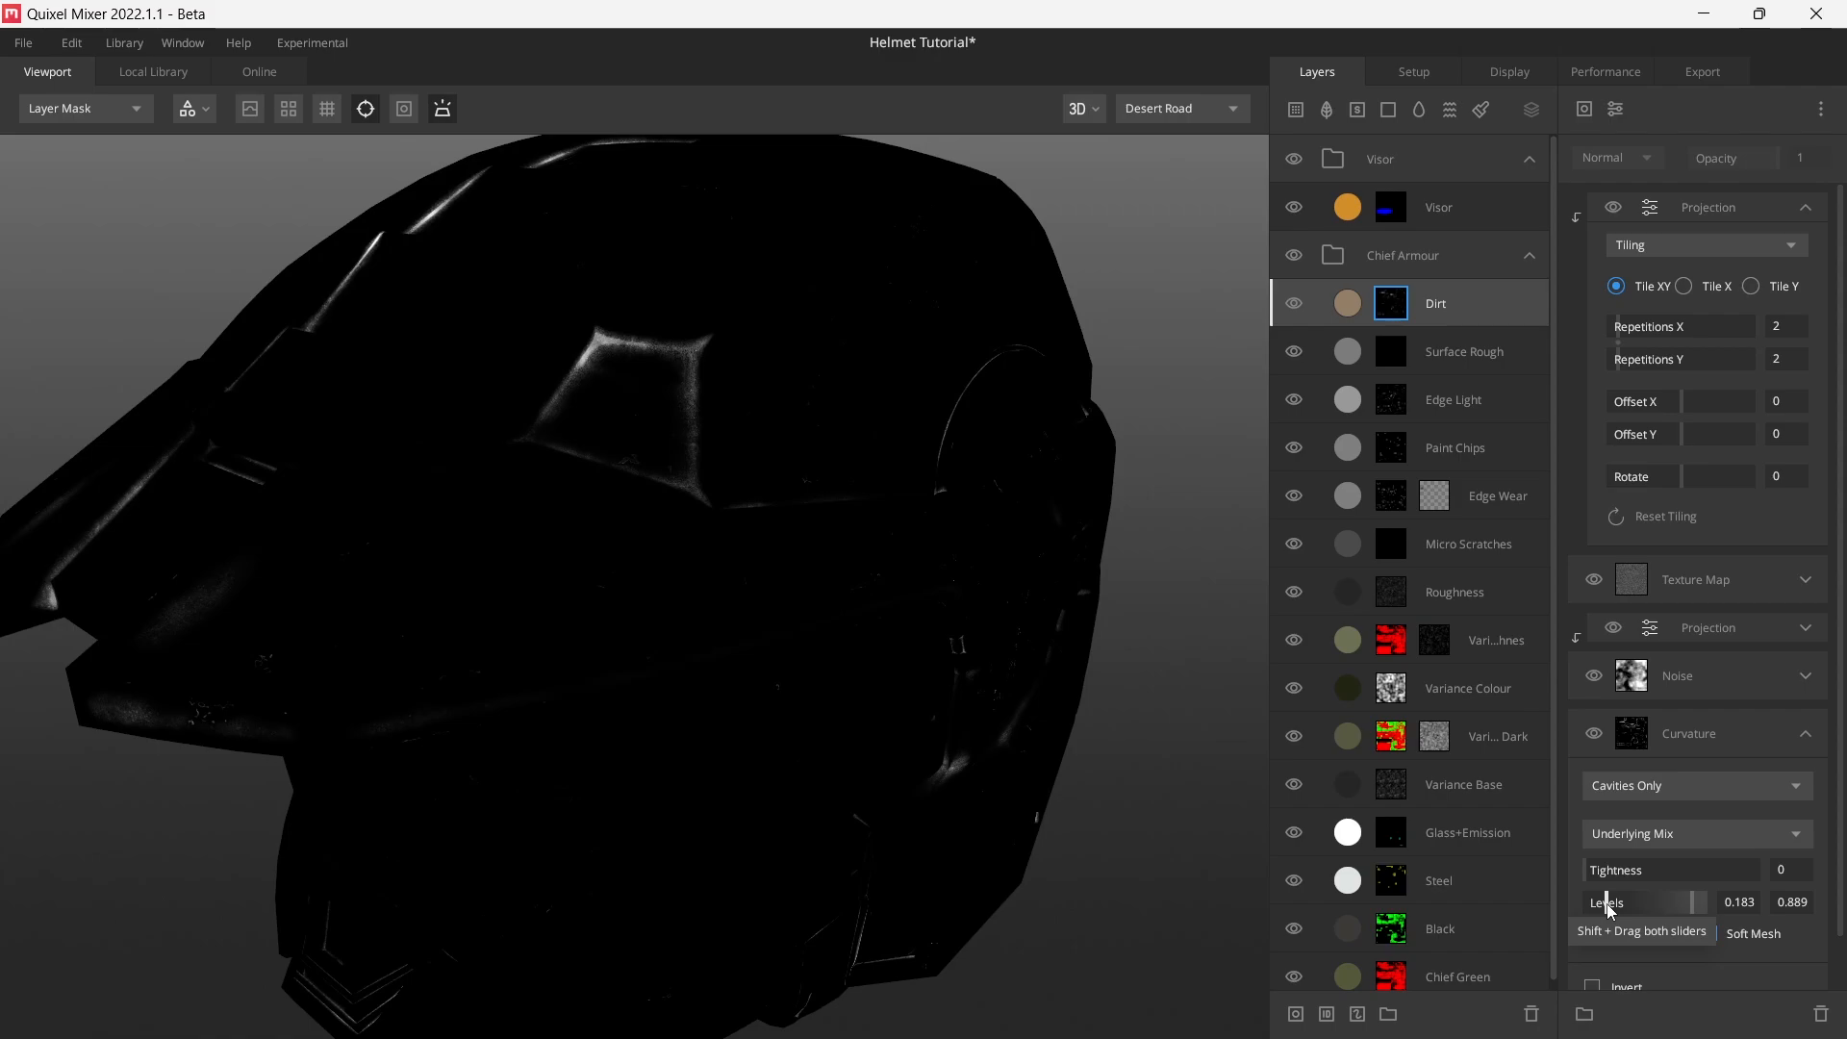
pyautogui.moveTo(897, 621); pyautogui.dragTo(1034, 781)
pyautogui.moveTo(1689, 905); pyautogui.dragTo(1604, 907)
# - Return to the PBR Metalness view and compare the helmet with the Dirt layer hidden and shown
pyautogui.moveTo(945, 678); pyautogui.dragTo(778, 535)
pyautogui.press('m')
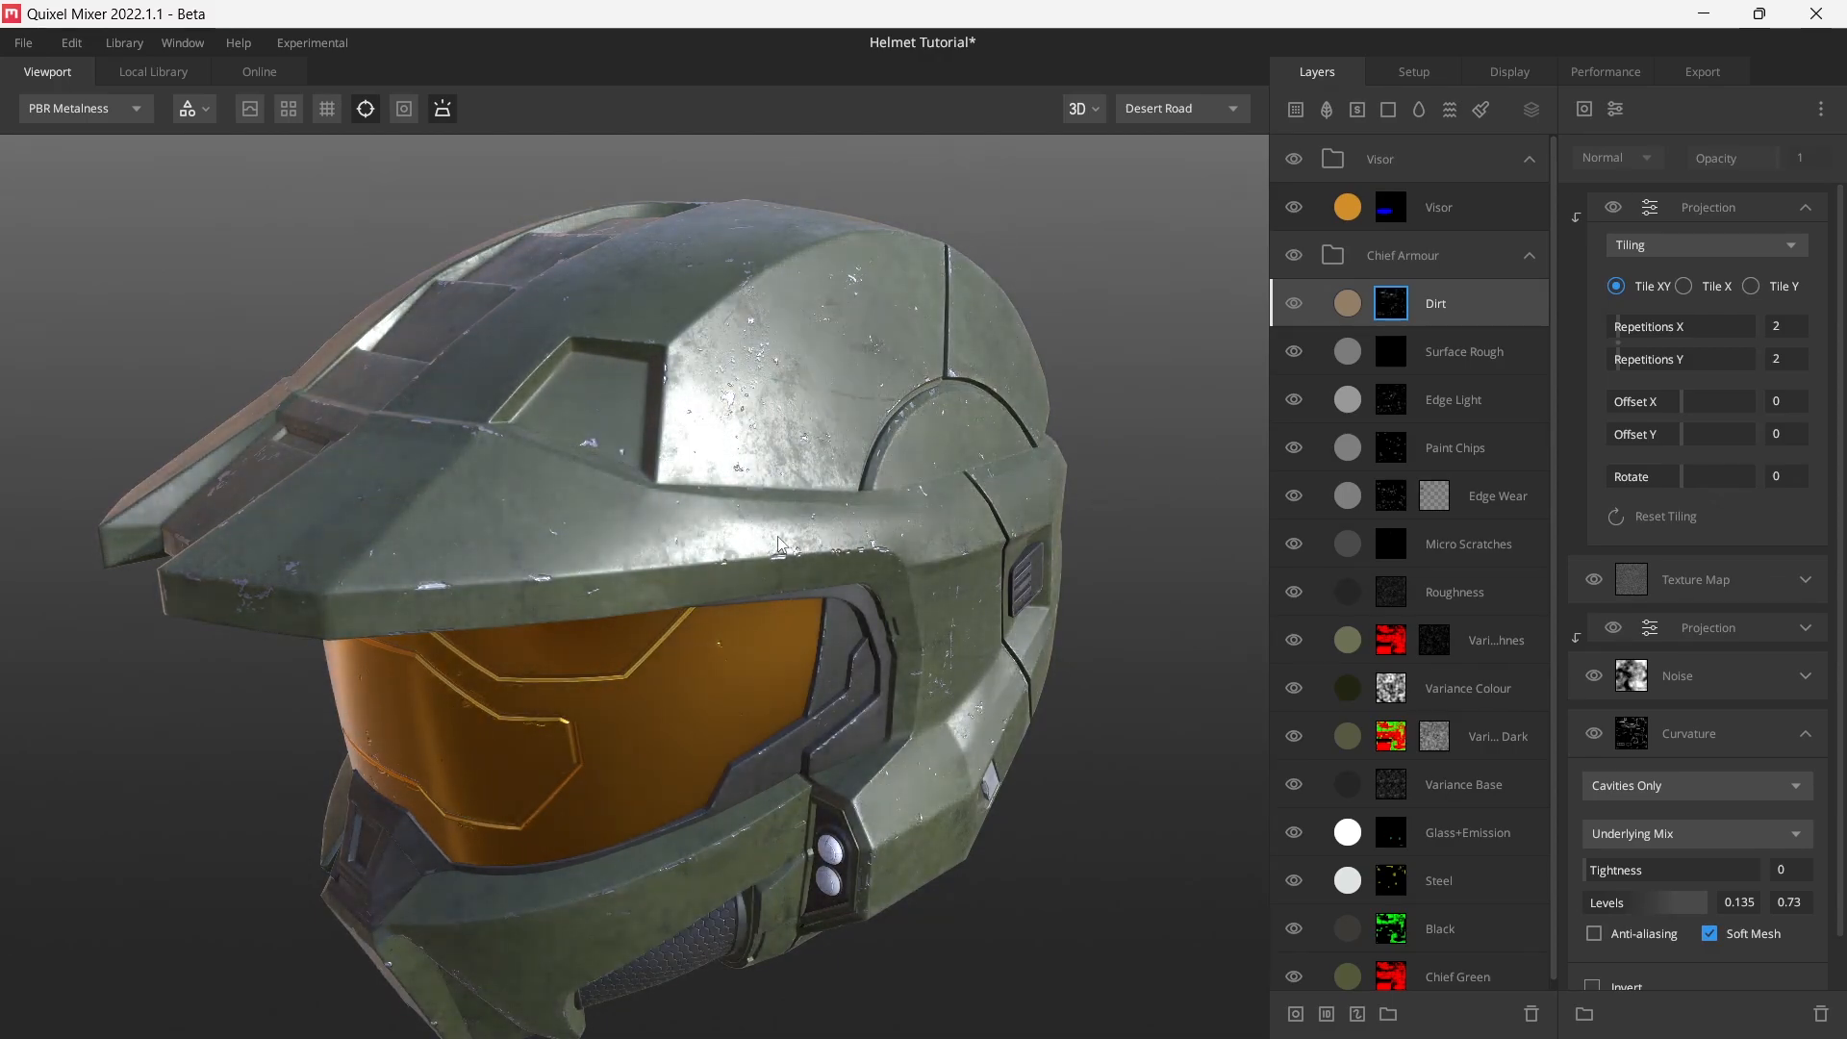
pyautogui.click(1295, 317)
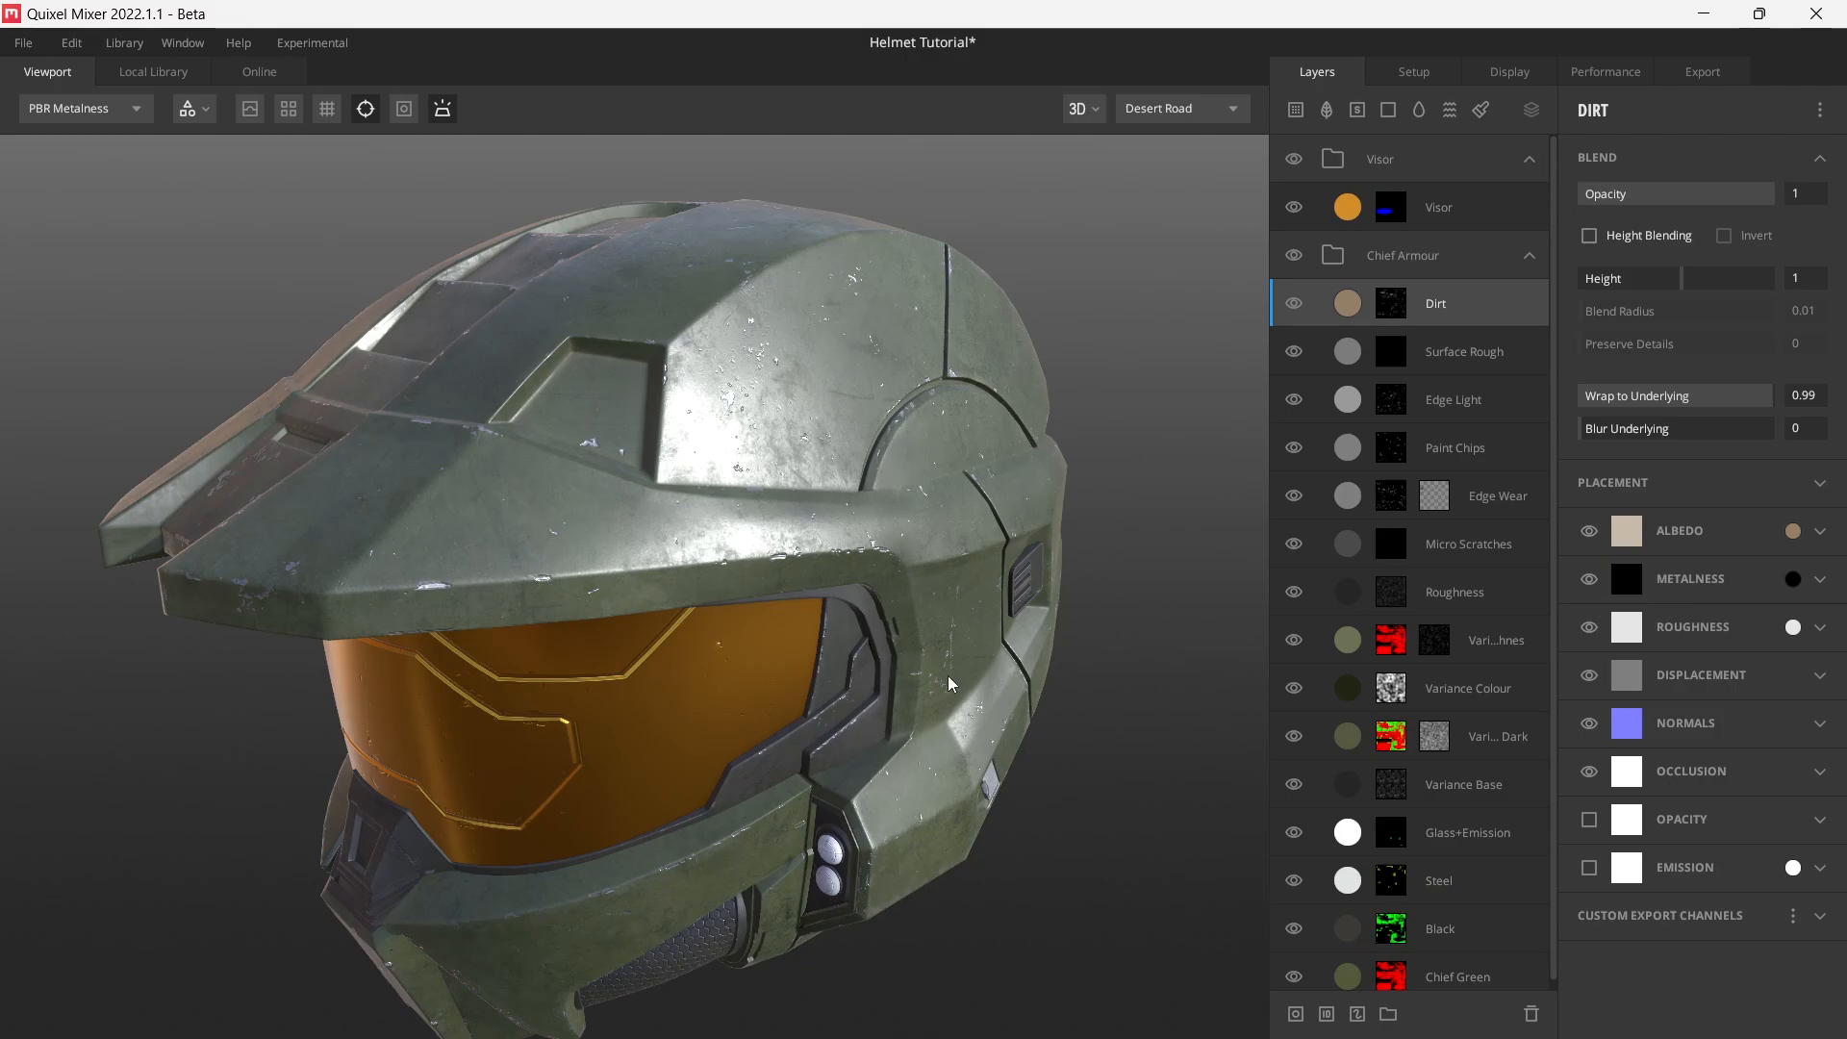
pyautogui.moveTo(948, 676); pyautogui.dragTo(833, 501)
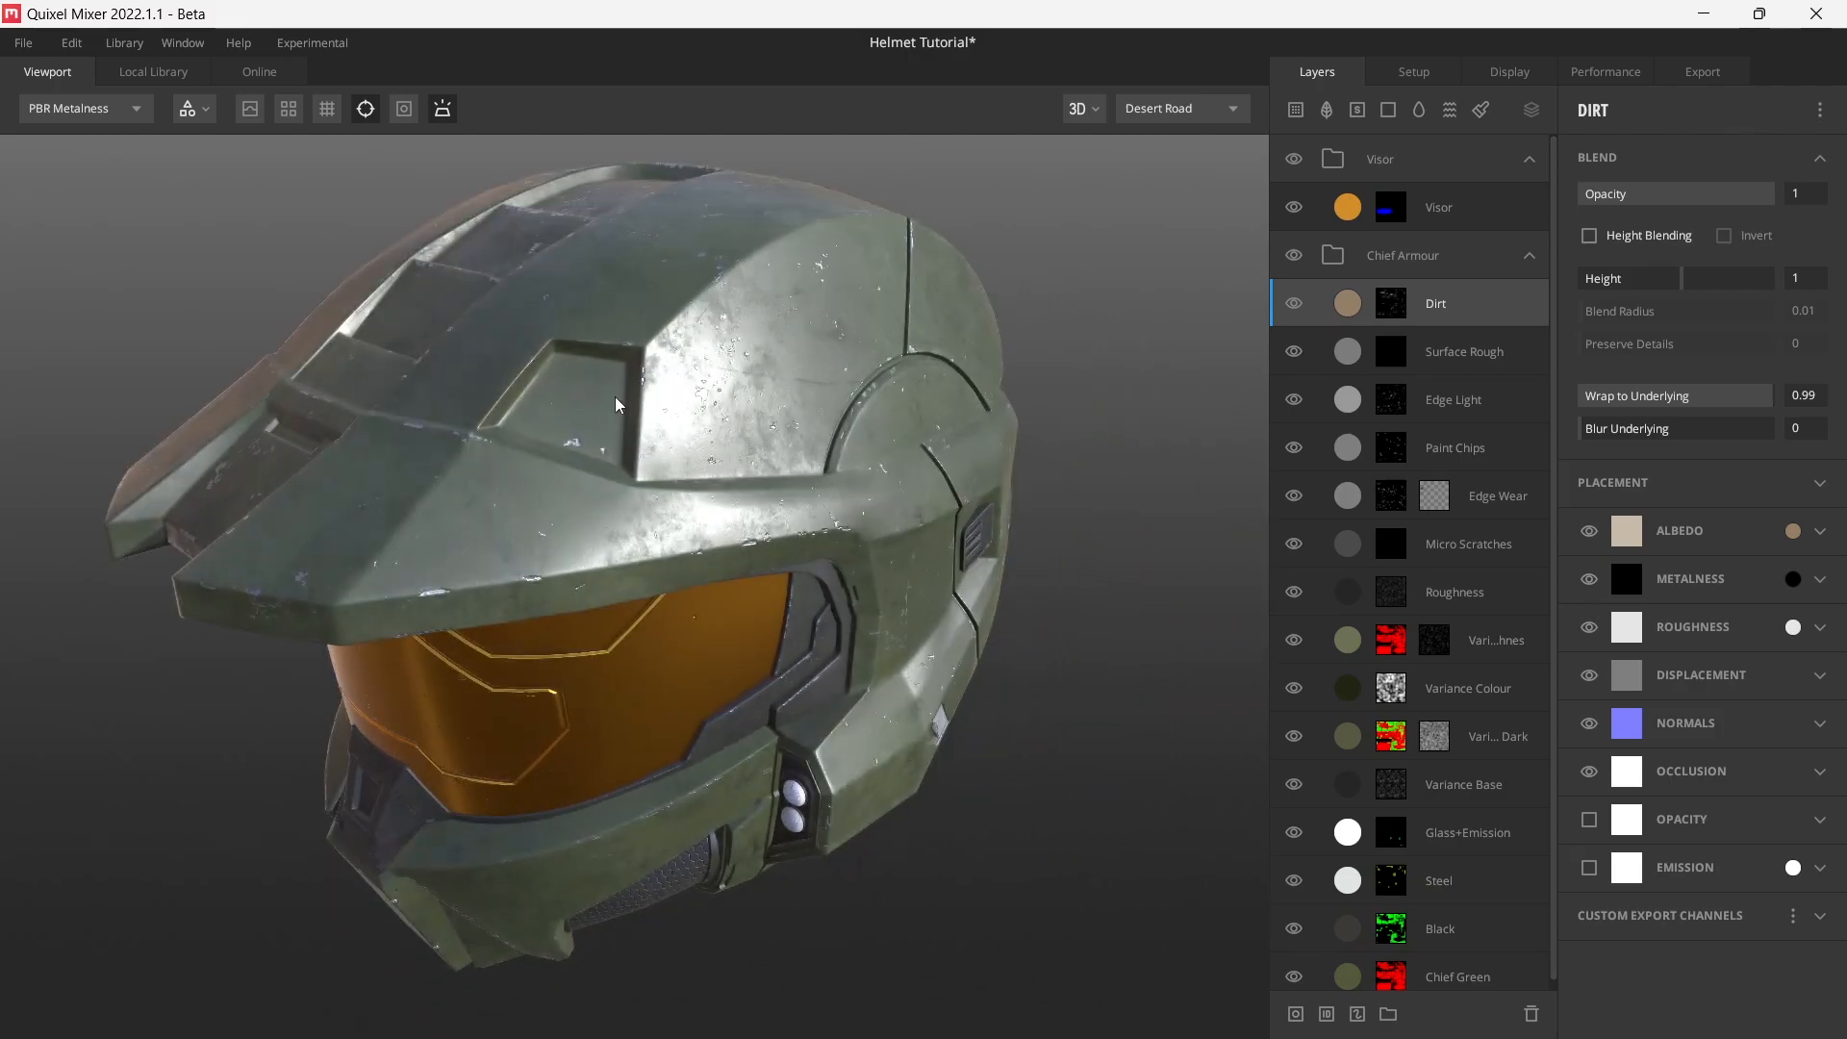
pyautogui.click(1296, 304)
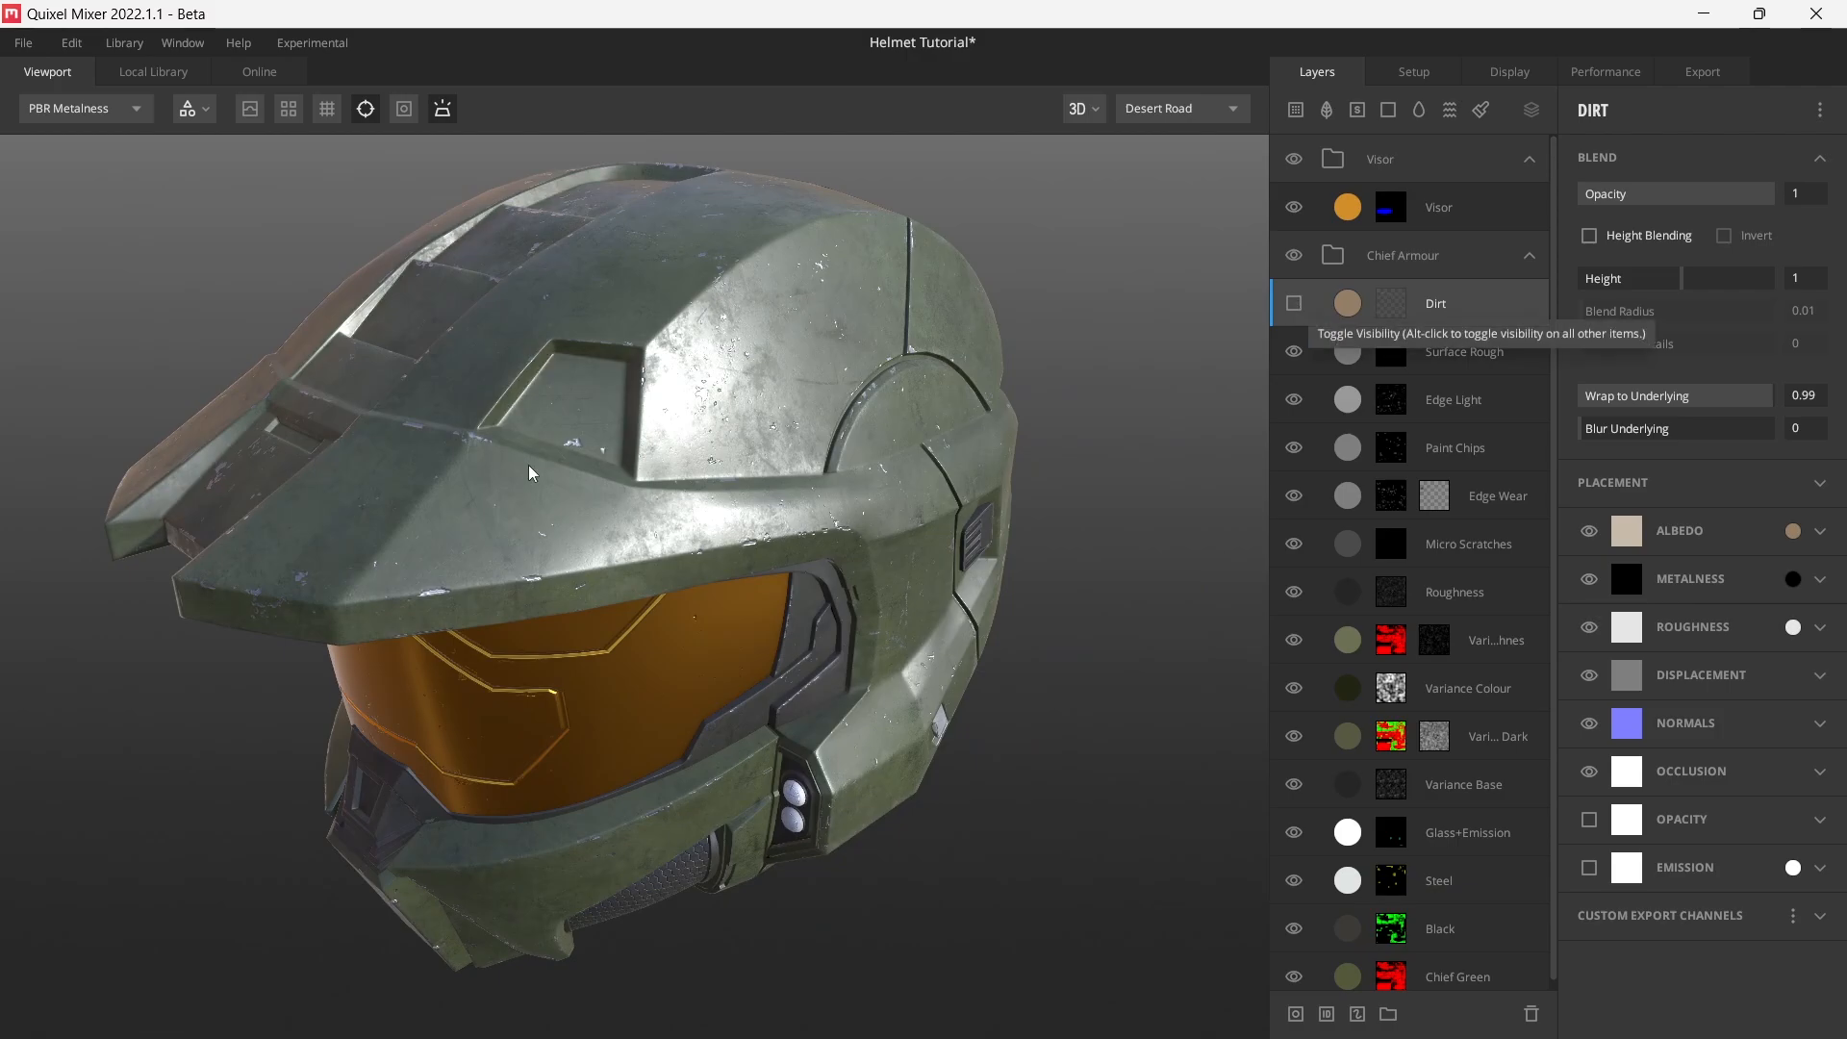
pyautogui.click(1294, 304)
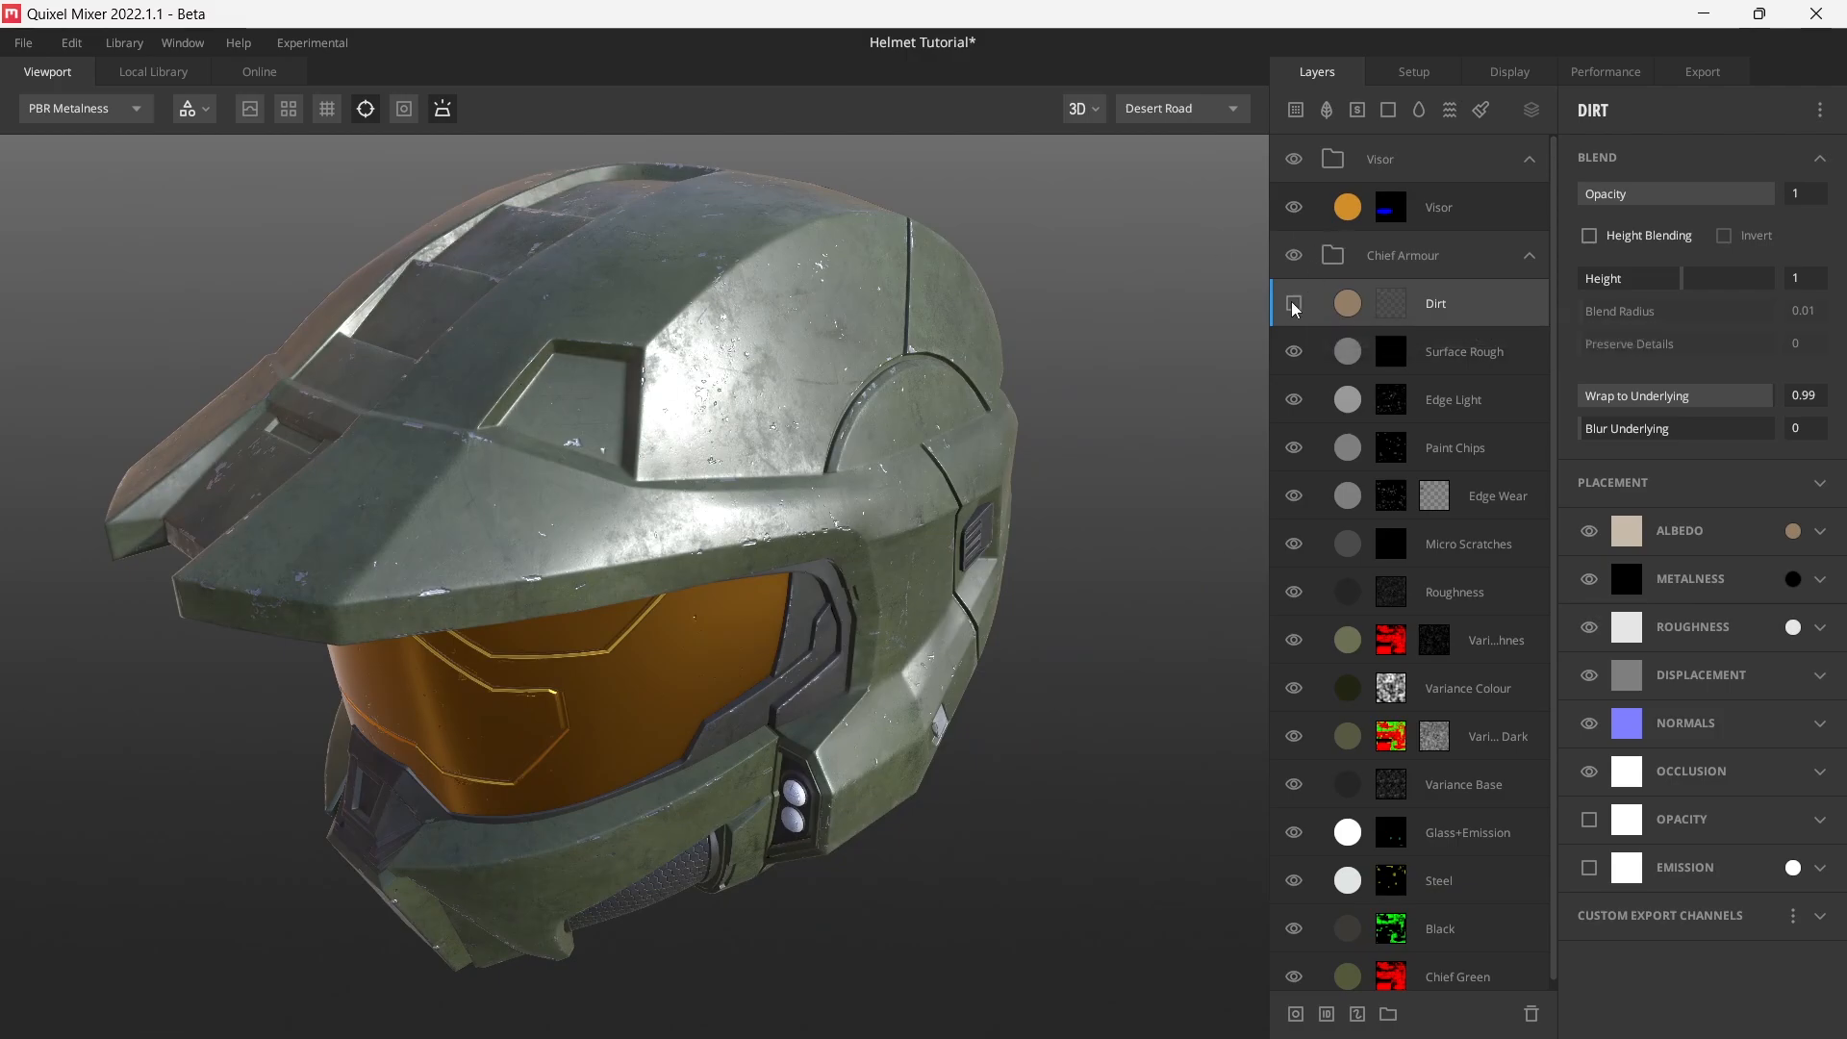
pyautogui.moveTo(668, 469); pyautogui.dragTo(633, 511)
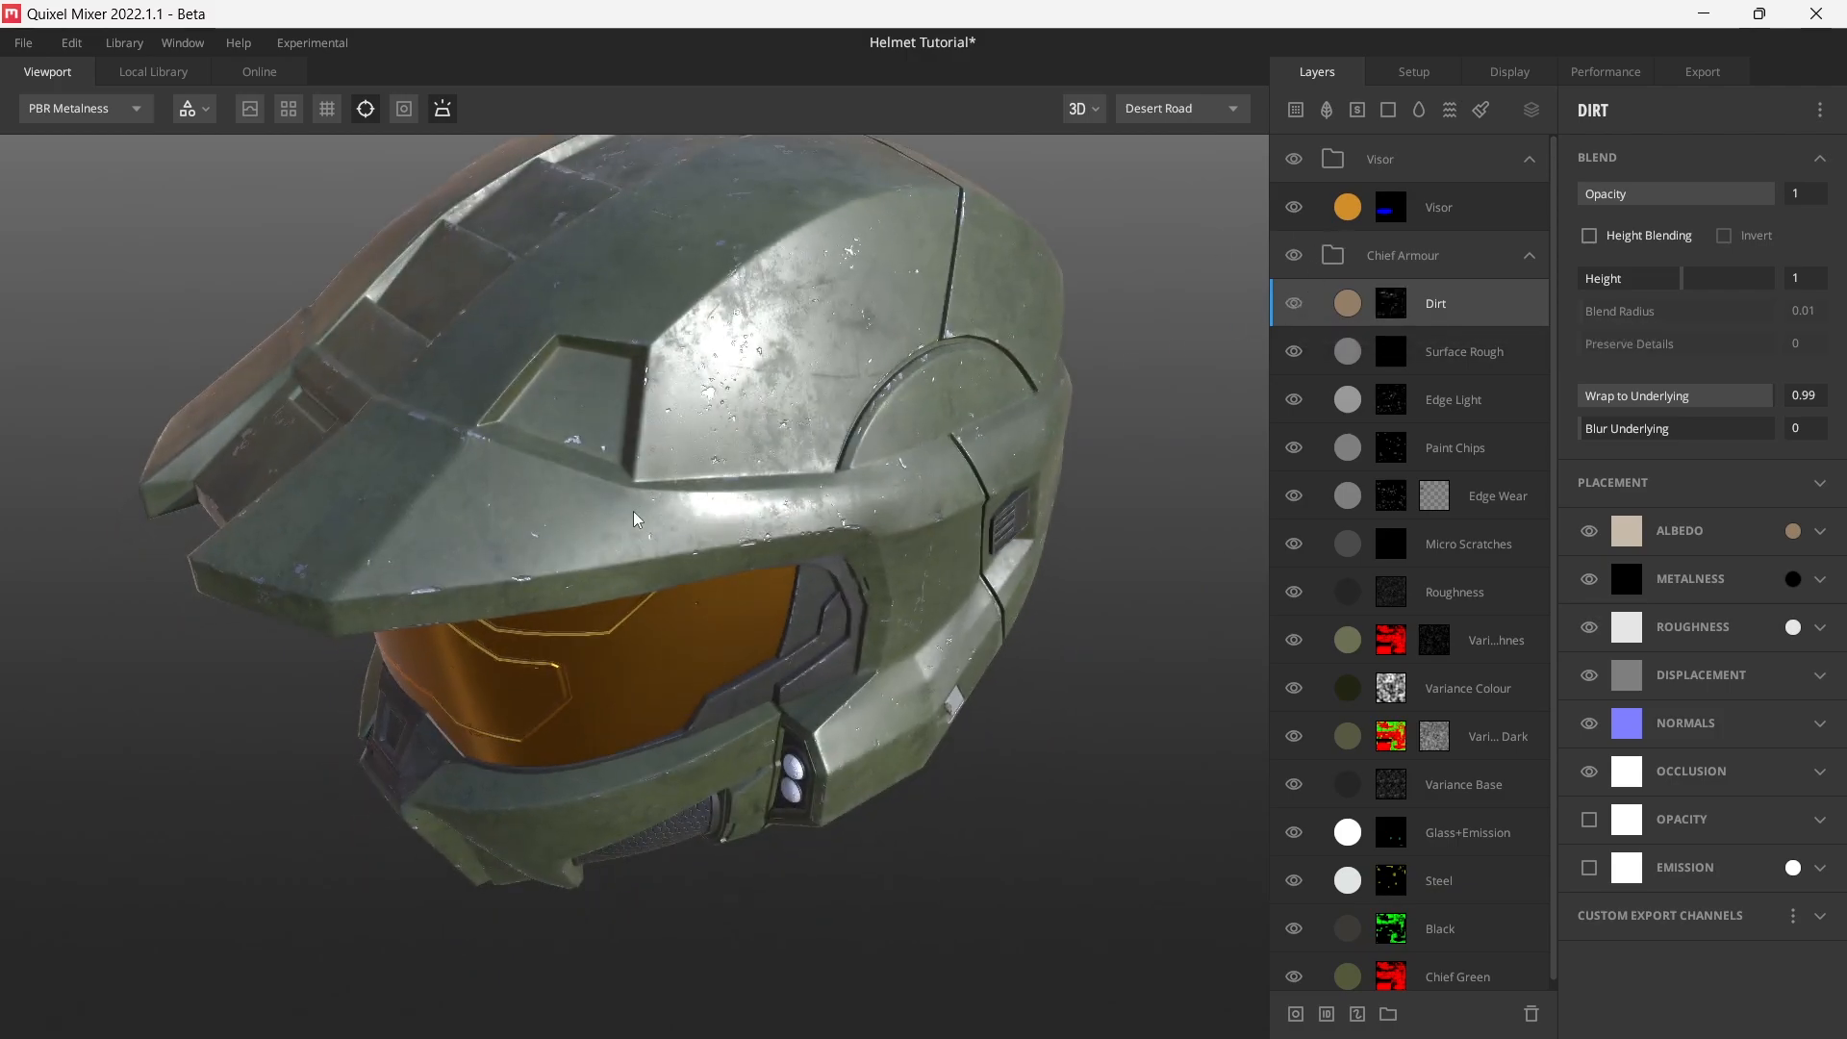
# - Examine the helmet from the side and front in the Albedo view and in the PBR Metalness view
pyautogui.press('c')
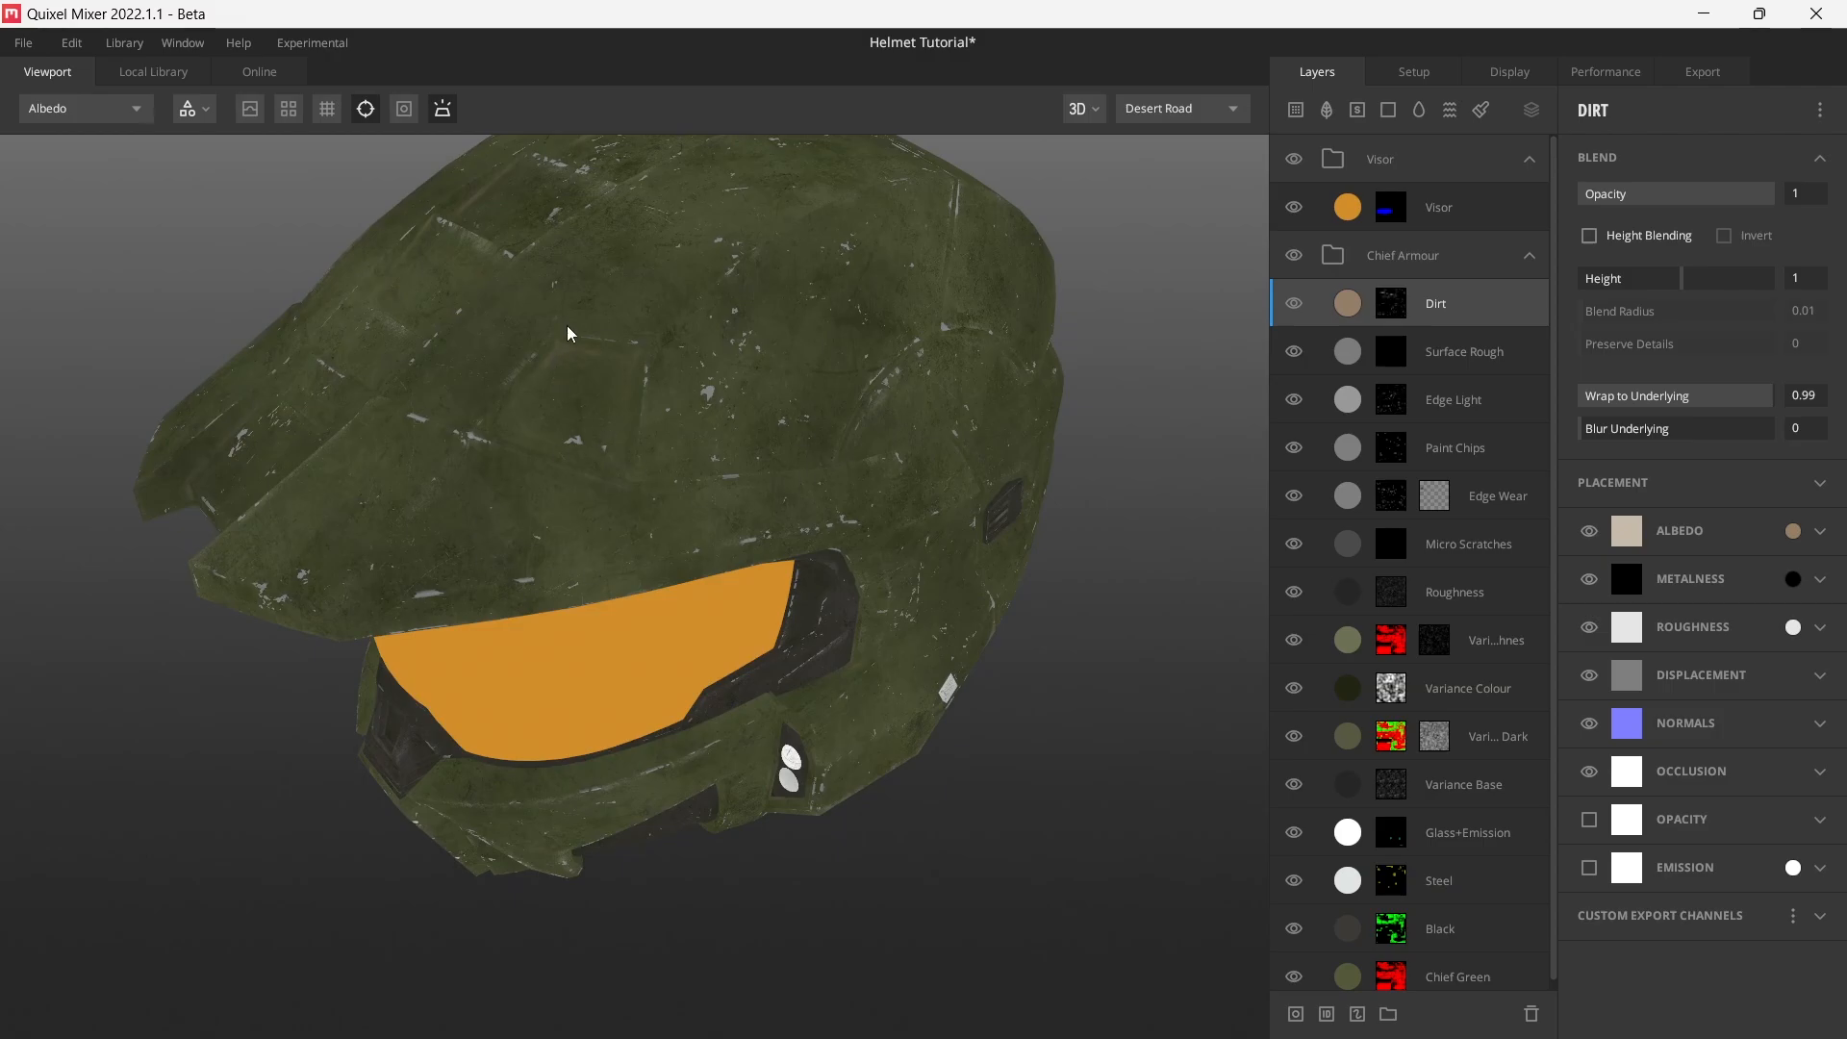
pyautogui.moveTo(568, 333); pyautogui.dragTo(879, 540)
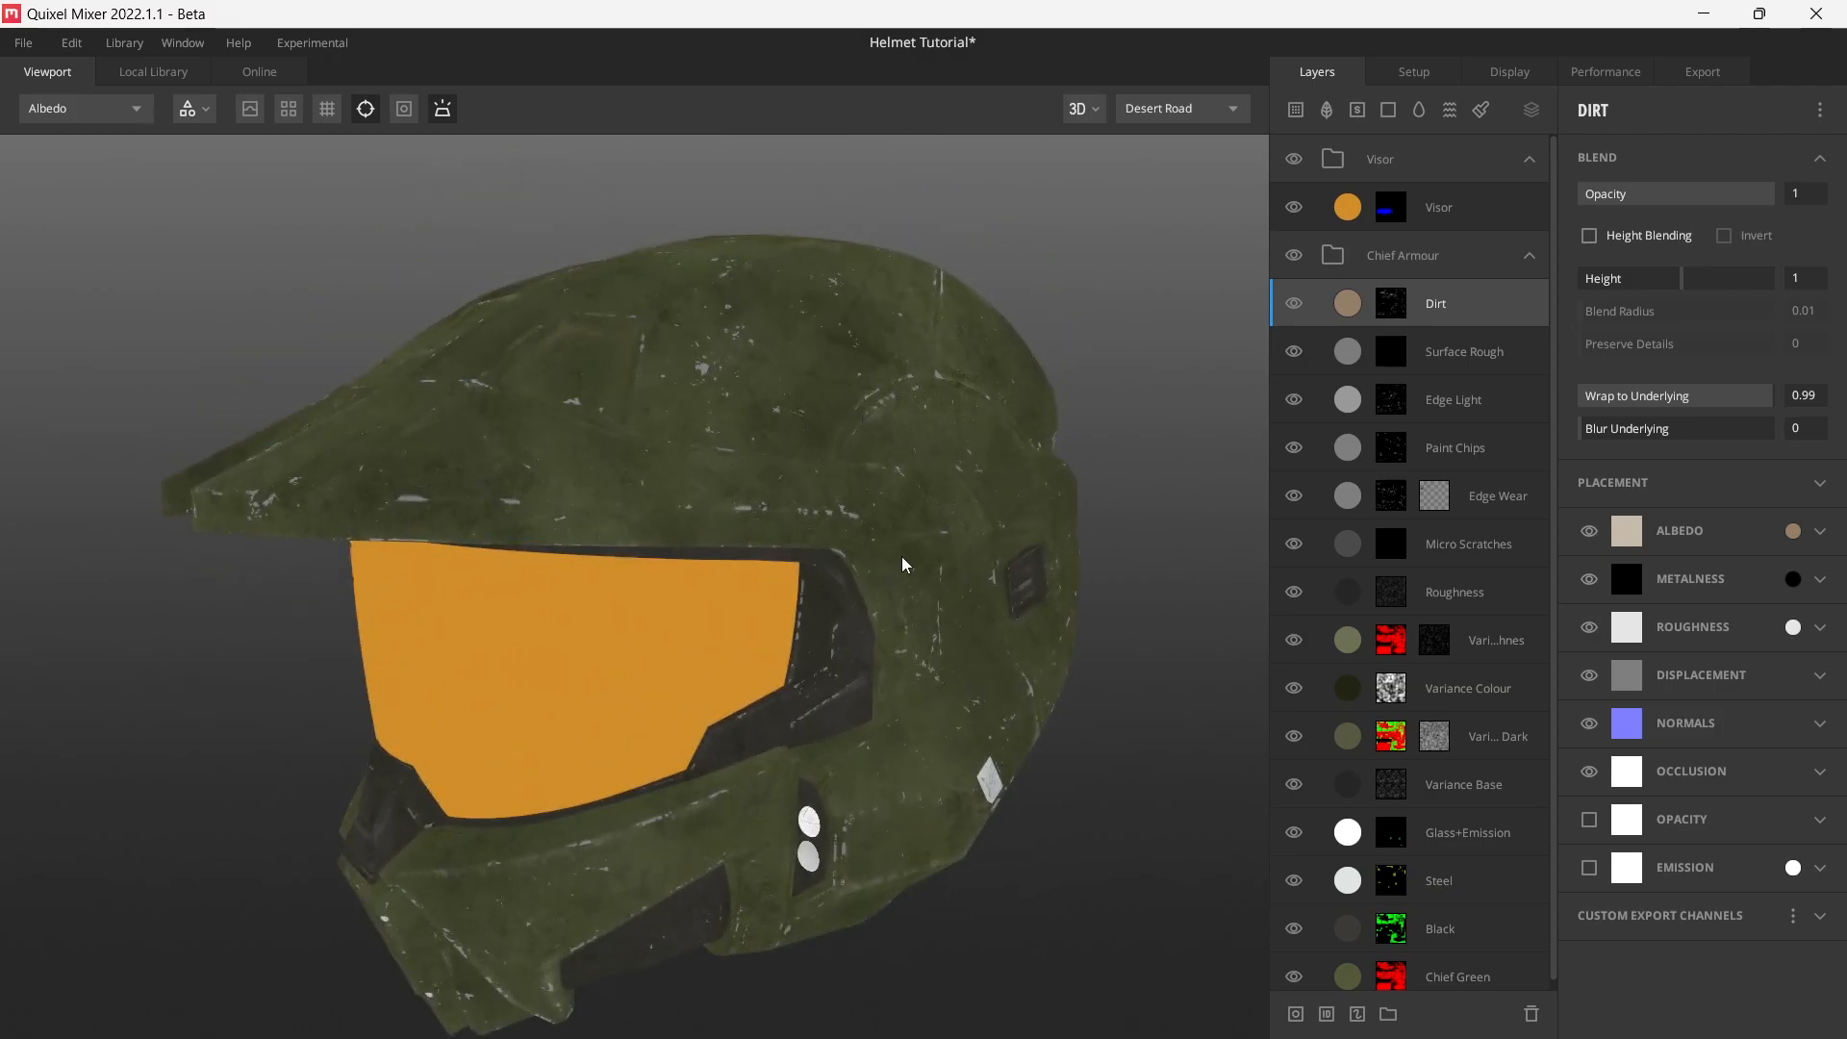
pyautogui.press('m')
pyautogui.keyDown('alt'); pyautogui.moveTo(902, 556); pyautogui.dragTo(818, 593); pyautogui.keyUp('alt')
pyautogui.keyDown('alt'); pyautogui.moveTo(980, 639); pyautogui.dragTo(927, 583, button='middle'); pyautogui.keyUp('alt')
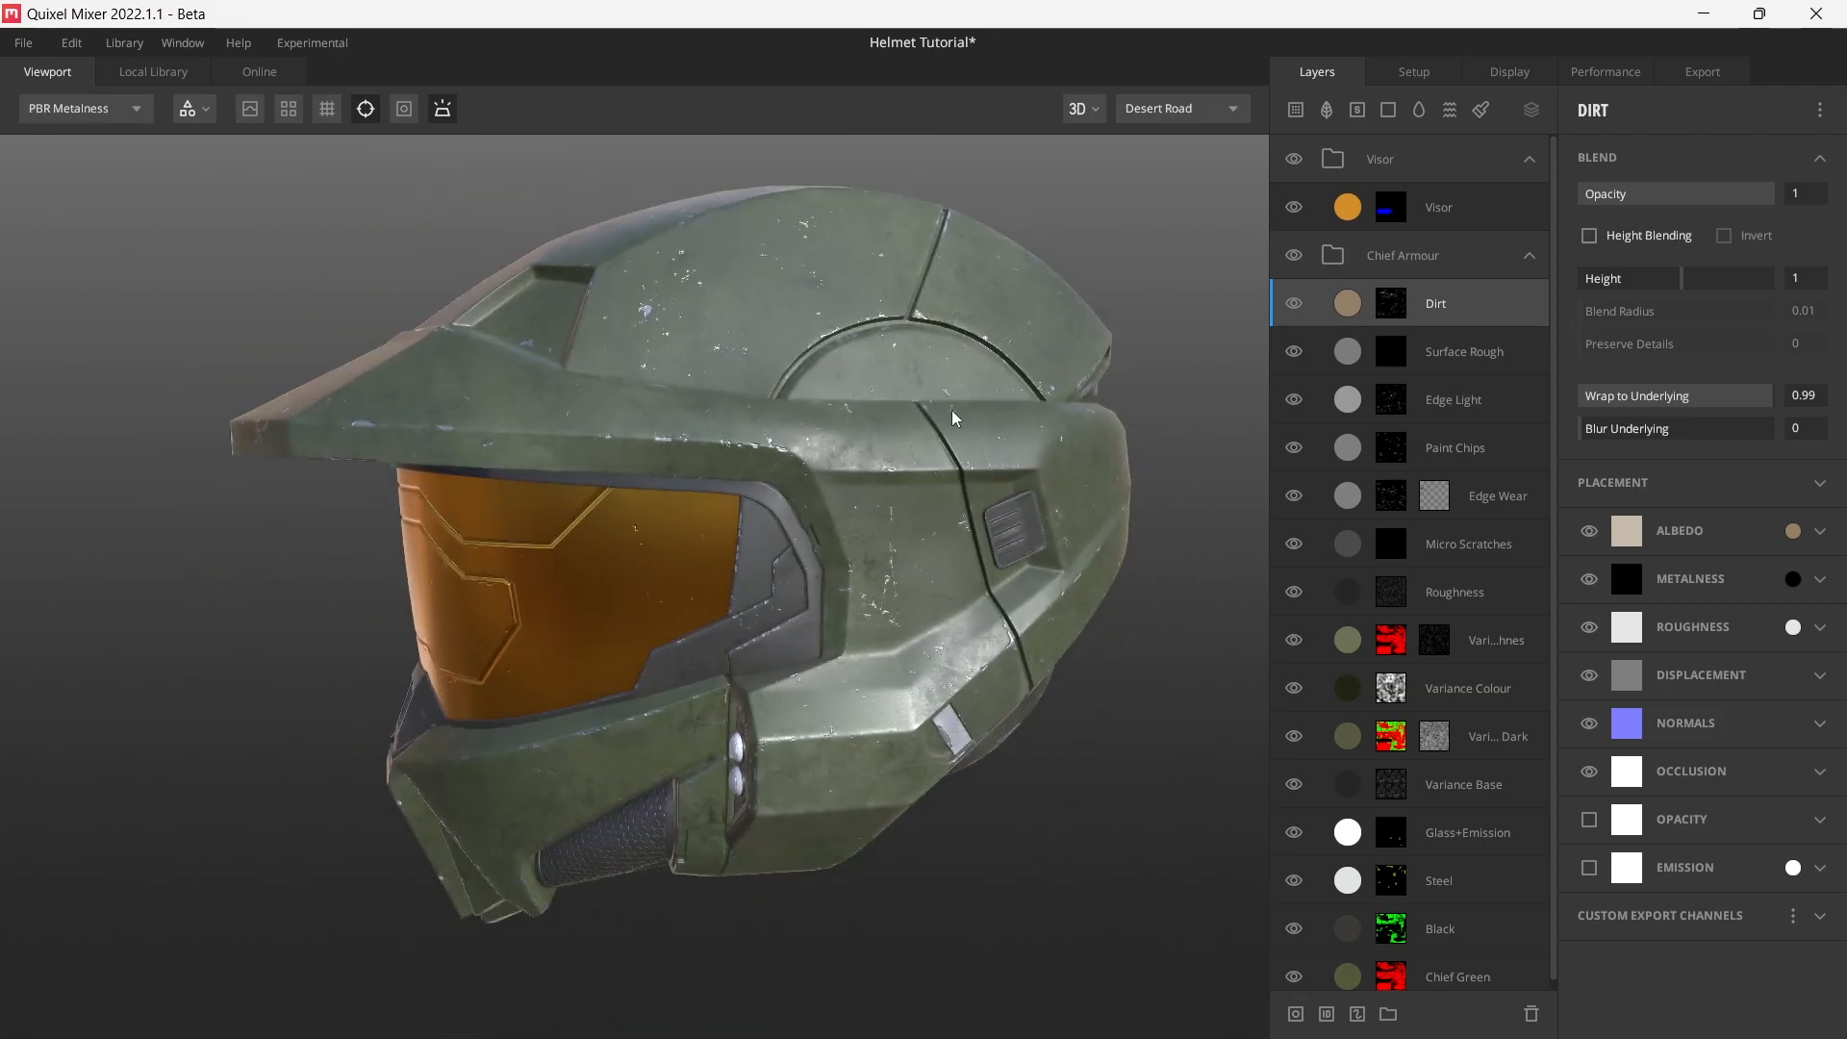
pyautogui.moveTo(941, 616)
pyautogui.keyDown('alt'); pyautogui.mouseDown()
pyautogui.moveTo(841, 627)
pyautogui.moveTo(909, 610)
pyautogui.mouseUp(); pyautogui.keyUp('alt')
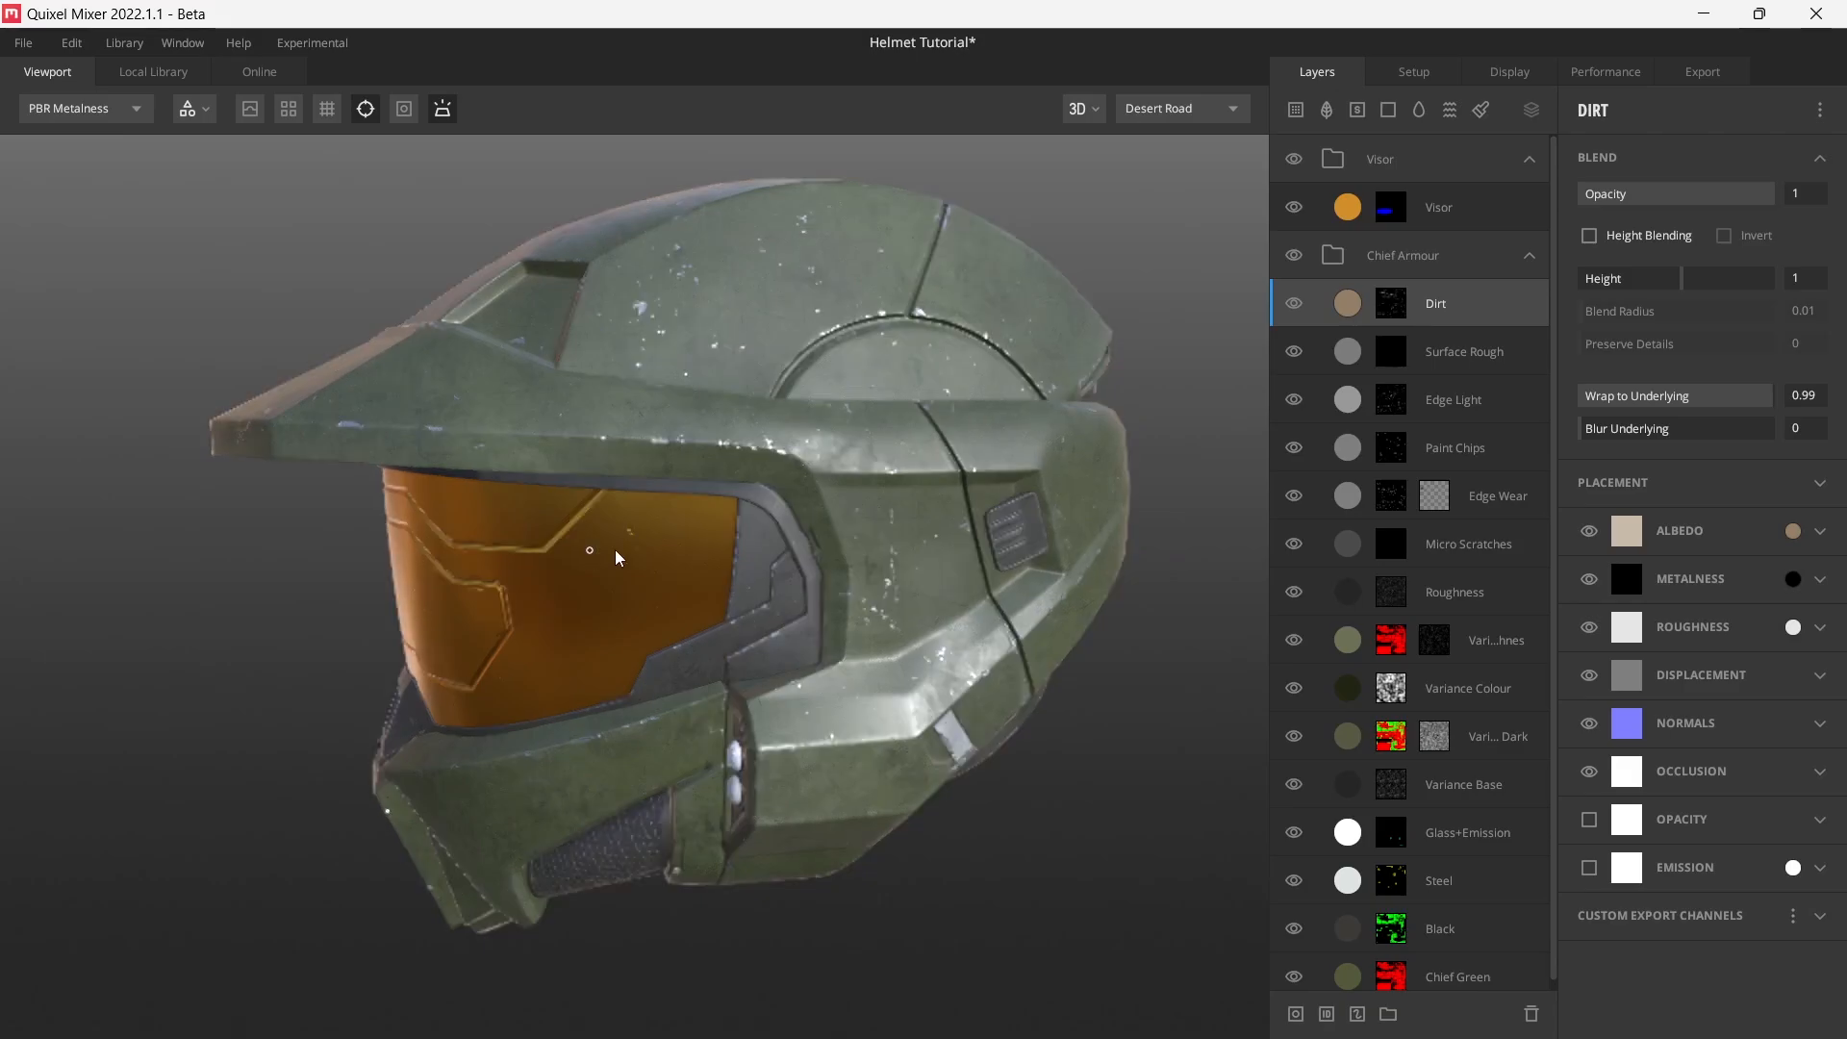
pyautogui.keyDown('alt'); pyautogui.moveTo(615, 550); pyautogui.dragTo(708, 534); pyautogui.keyUp('alt')
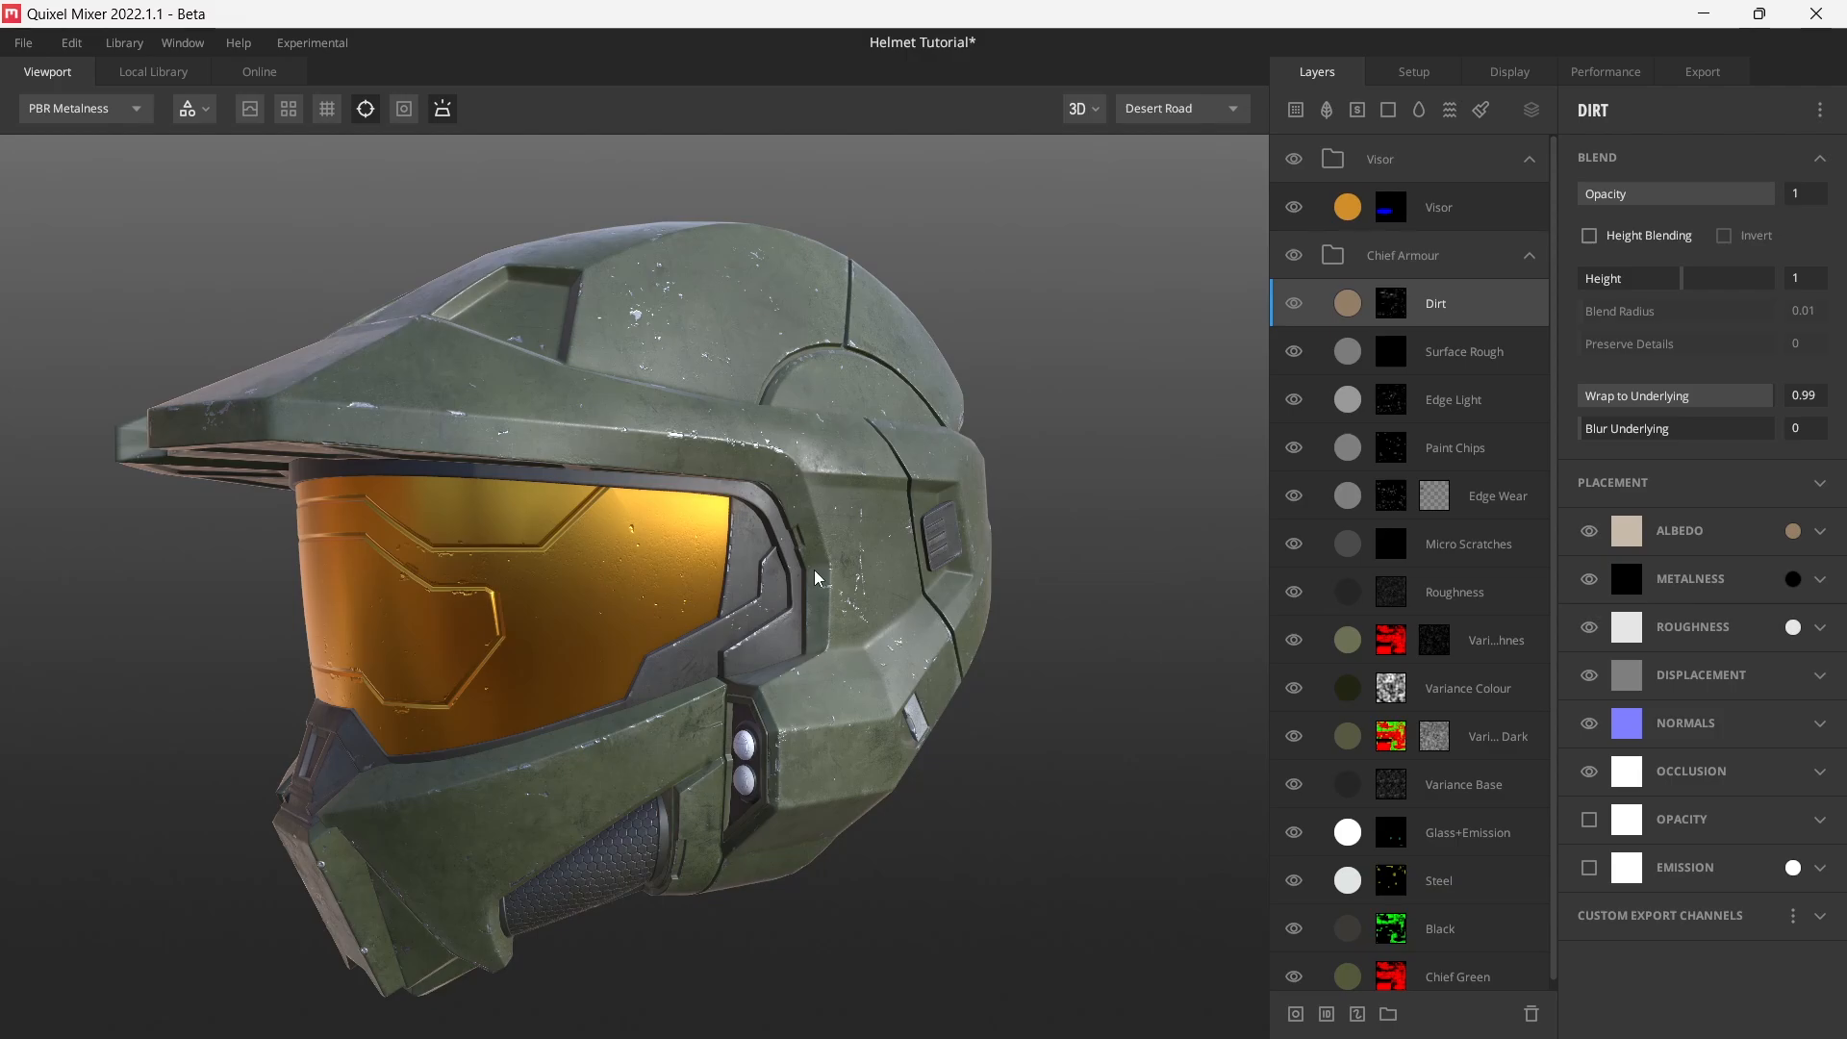
# - Review the Surface Rough layer's mask stack and the Edge Wear layer's settings, and leave Surface Rough selected
pyautogui.click(1391, 350)
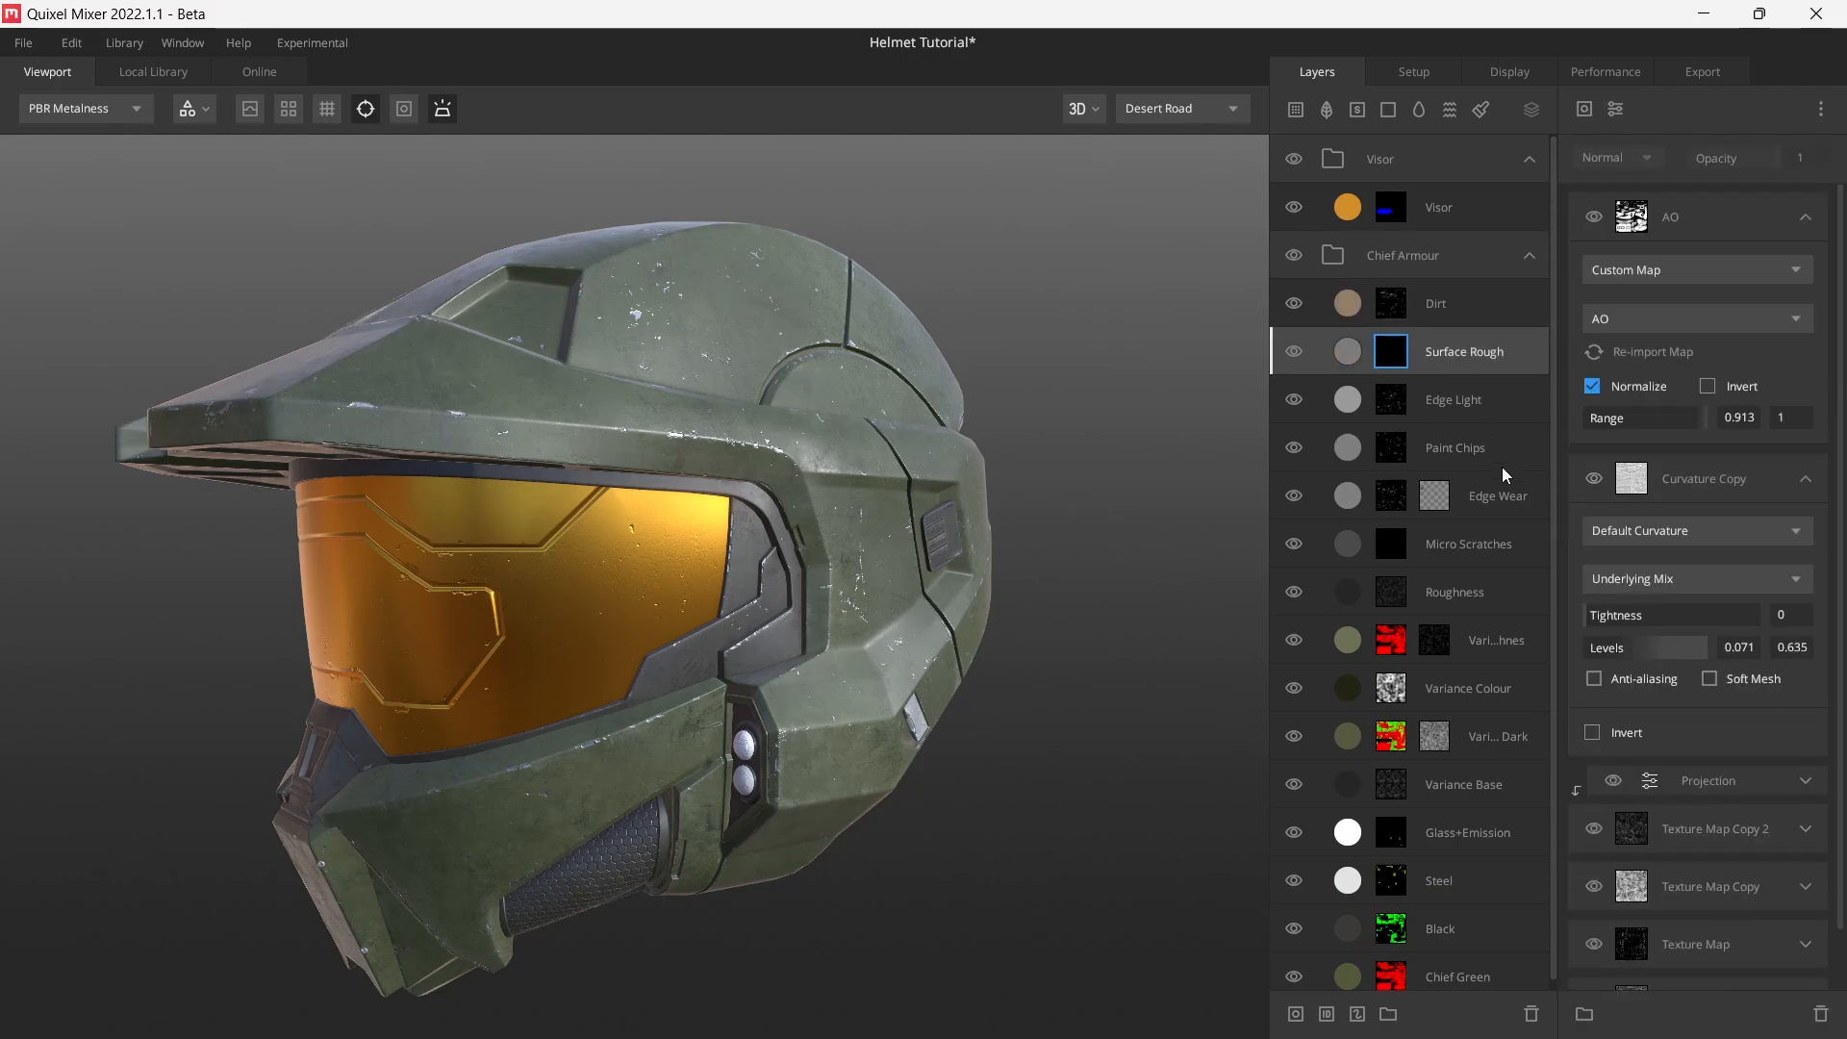
pyautogui.click(1505, 460)
pyautogui.click(1517, 507)
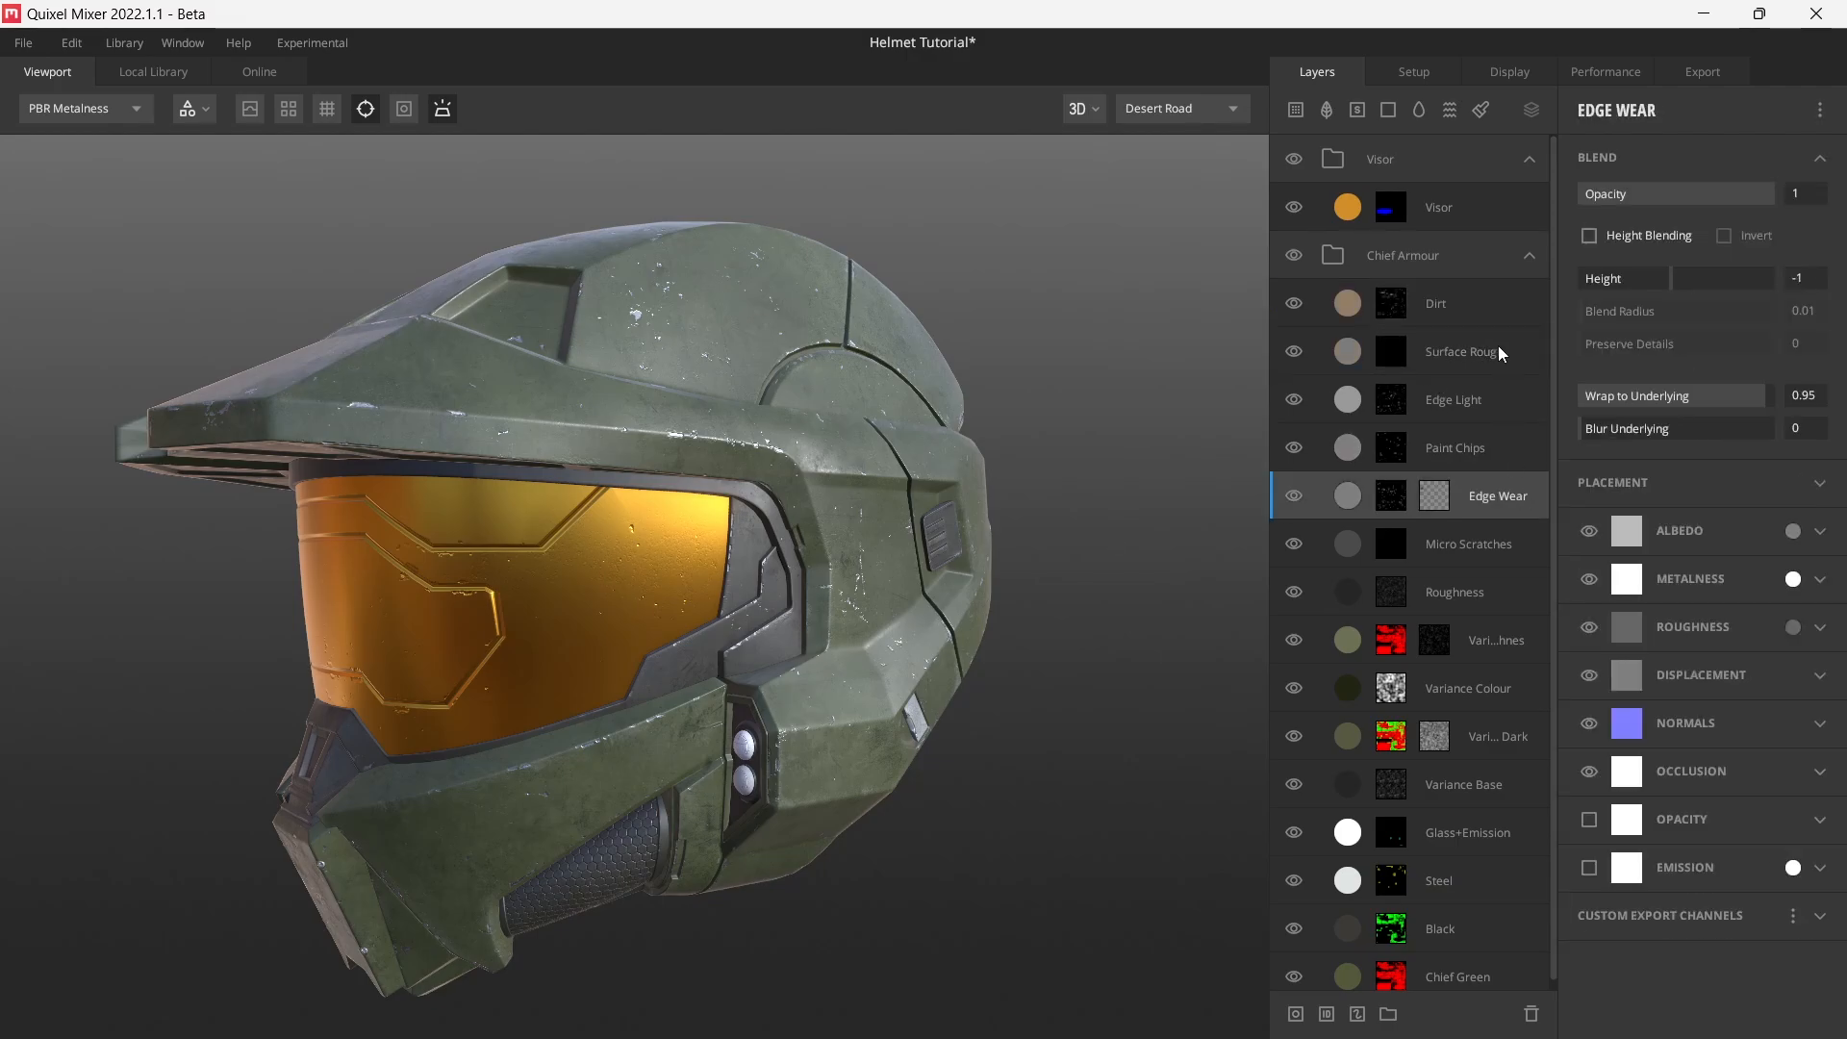
pyautogui.click(1522, 370)
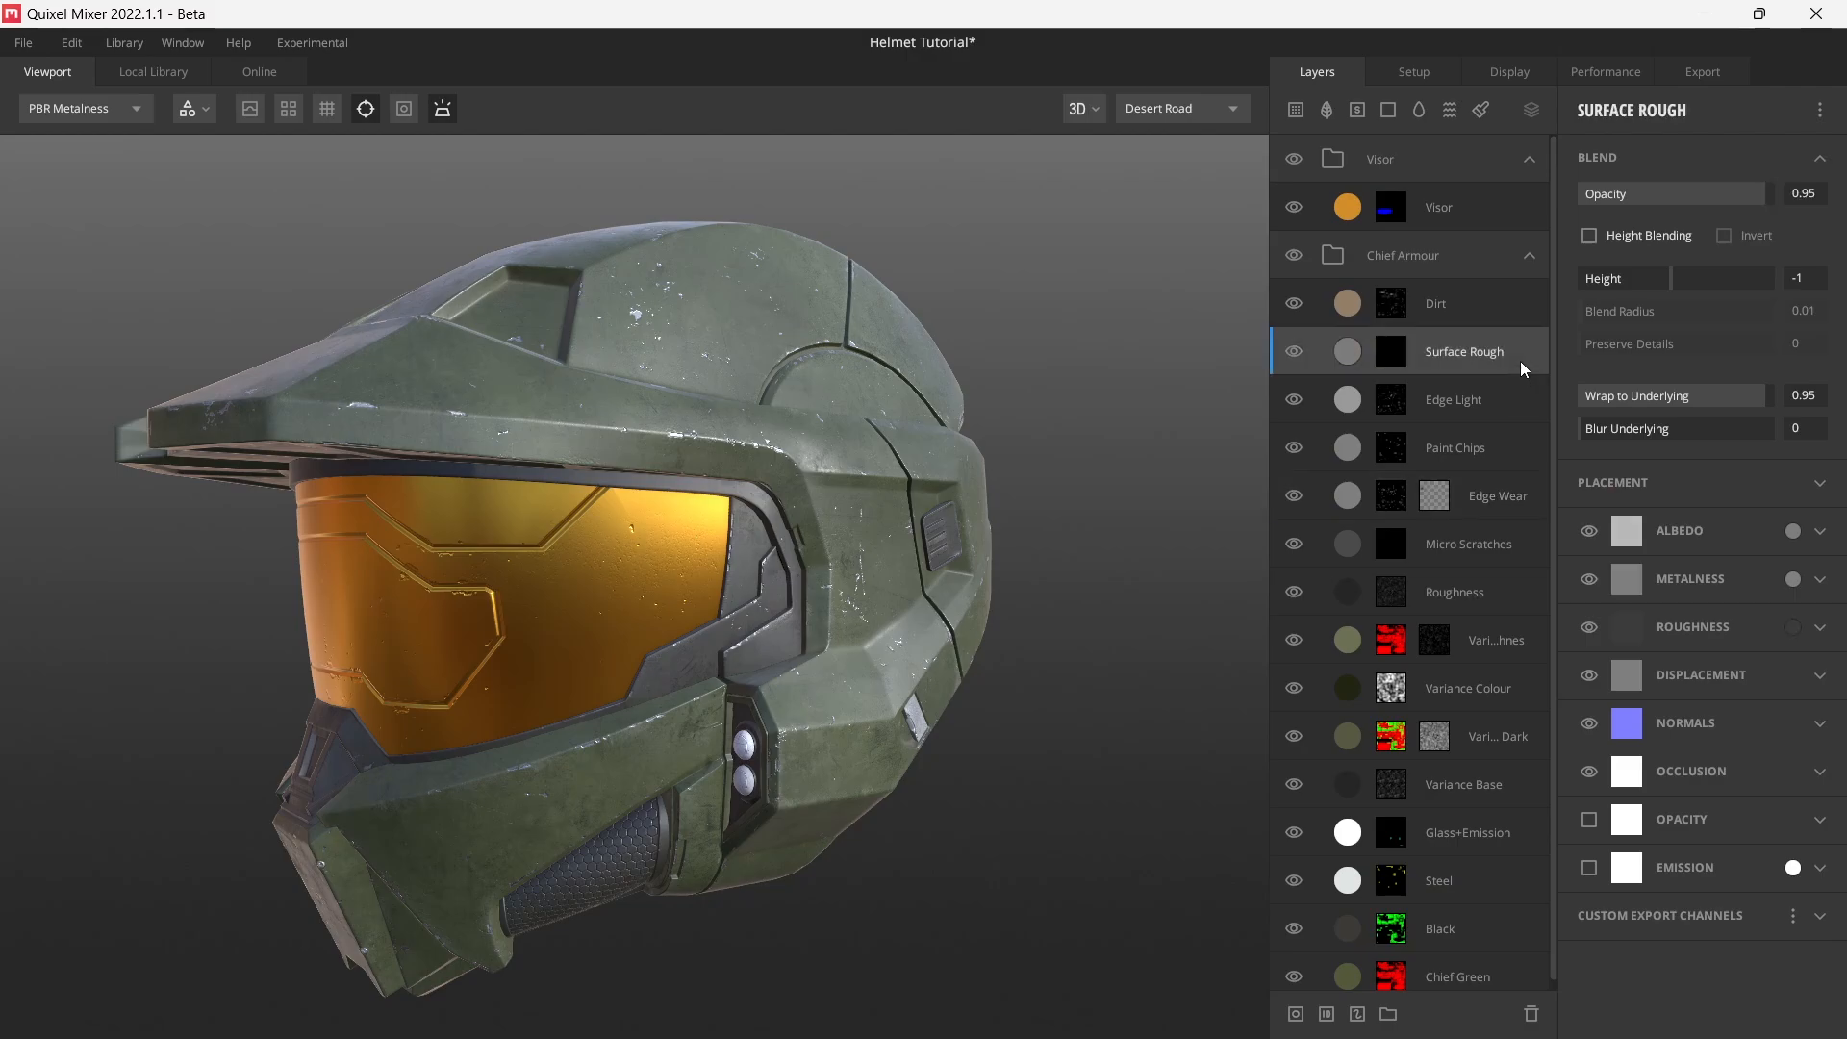
# - Inspect the visor area up close in the Albedo and Normal channel views, and return to PBR Metalness
pyautogui.press('c')
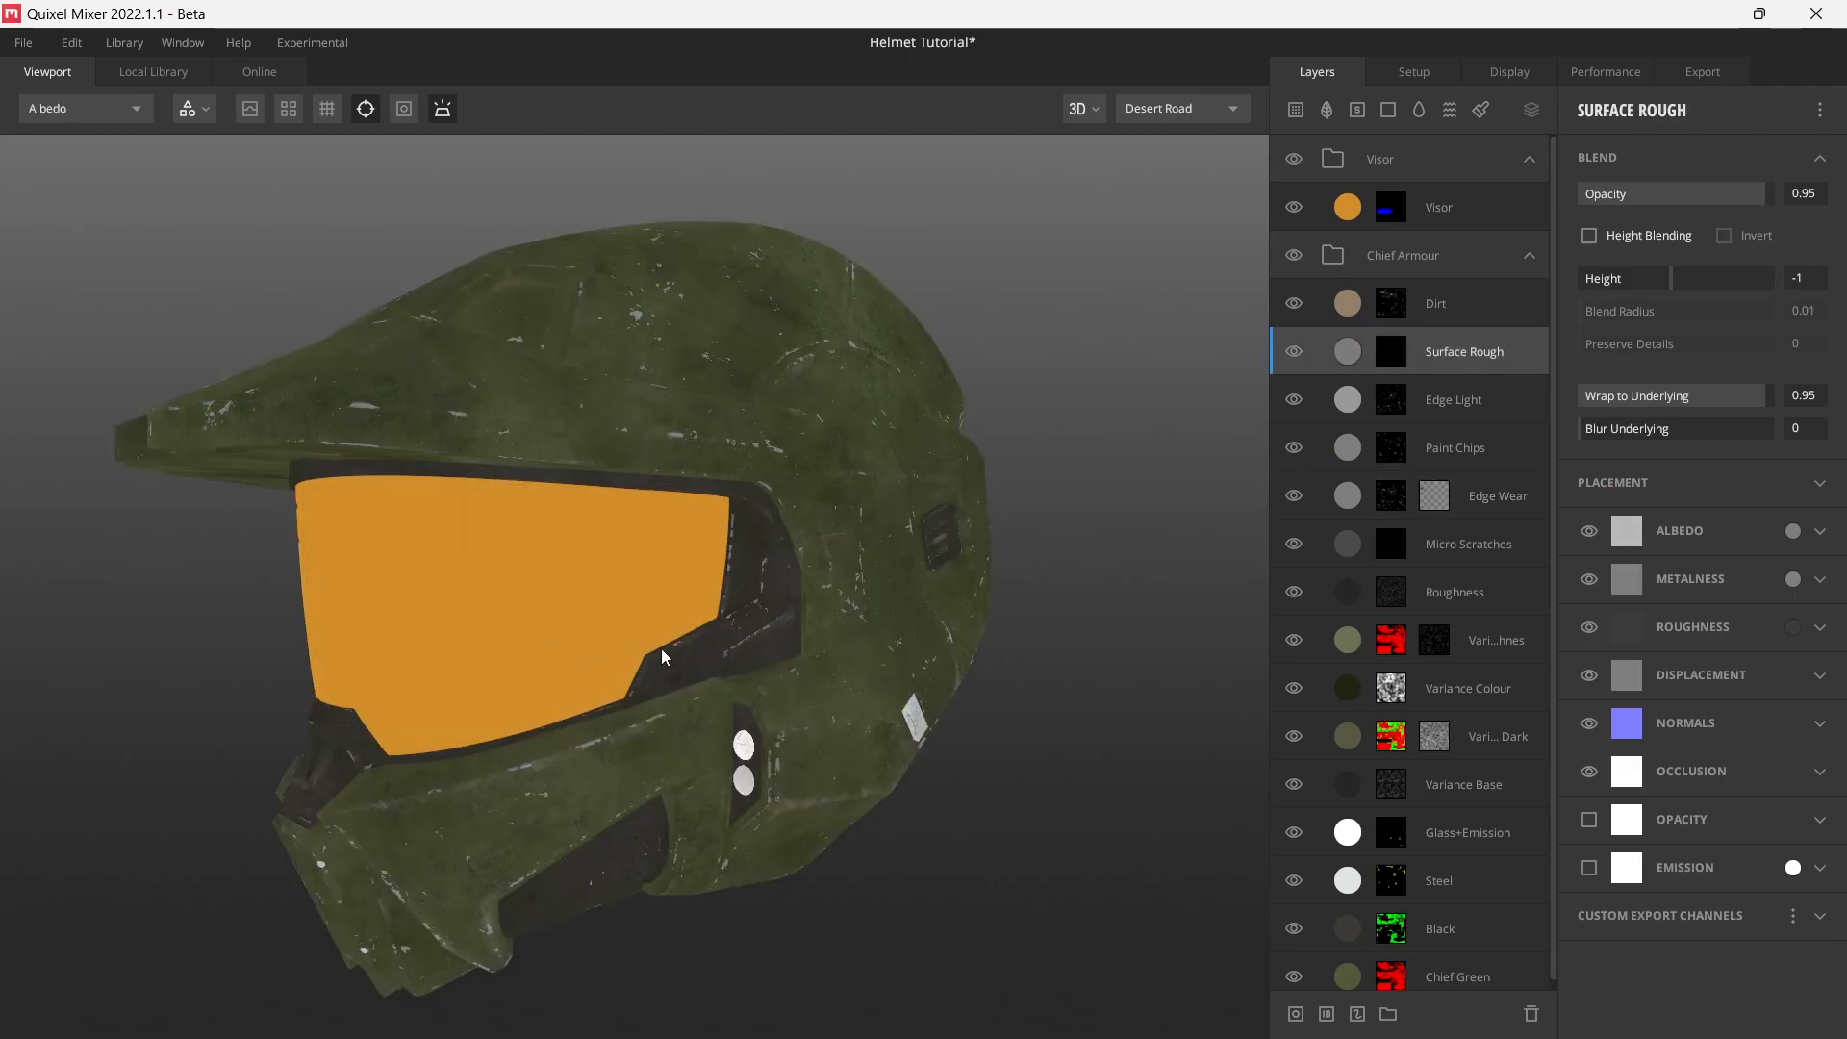
pyautogui.moveTo(661, 648); pyautogui.dragTo(708, 623, button='middle')
pyautogui.press('c')
pyautogui.press('c')
pyautogui.scroll(2, 708, 625)
pyautogui.press('c')
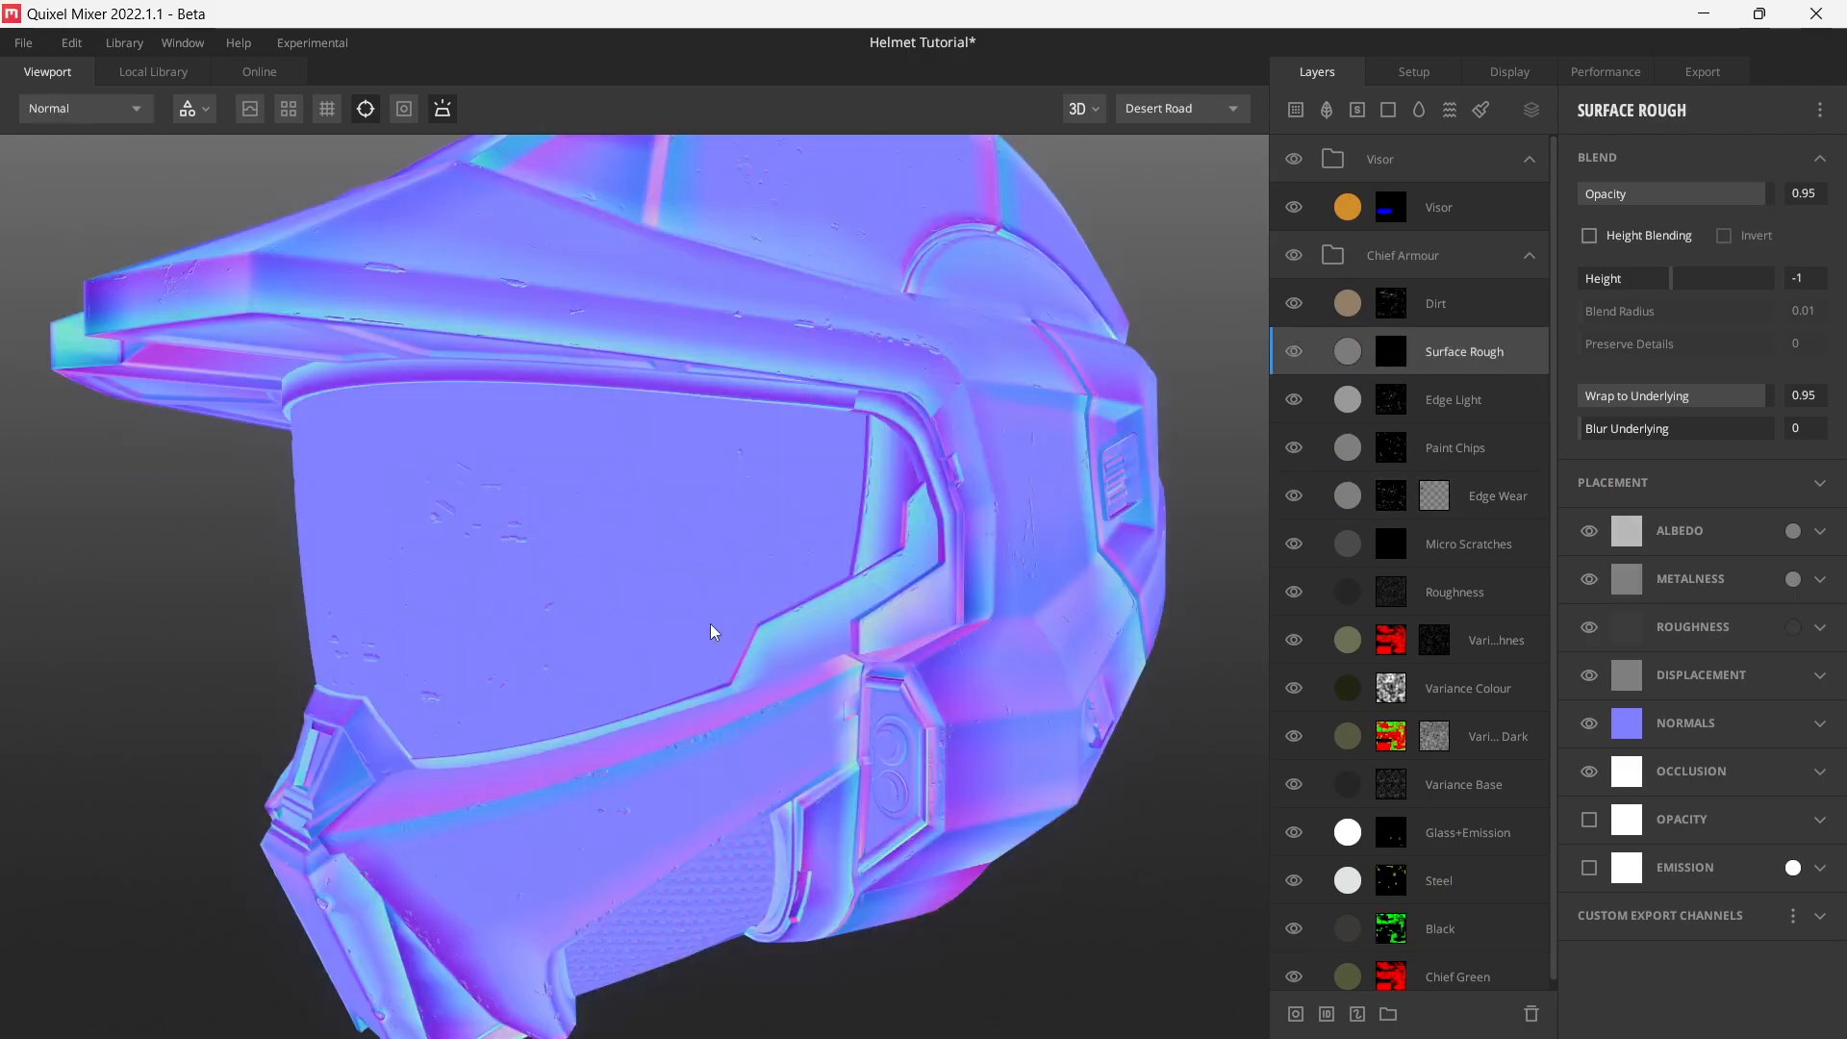
pyautogui.press('c')
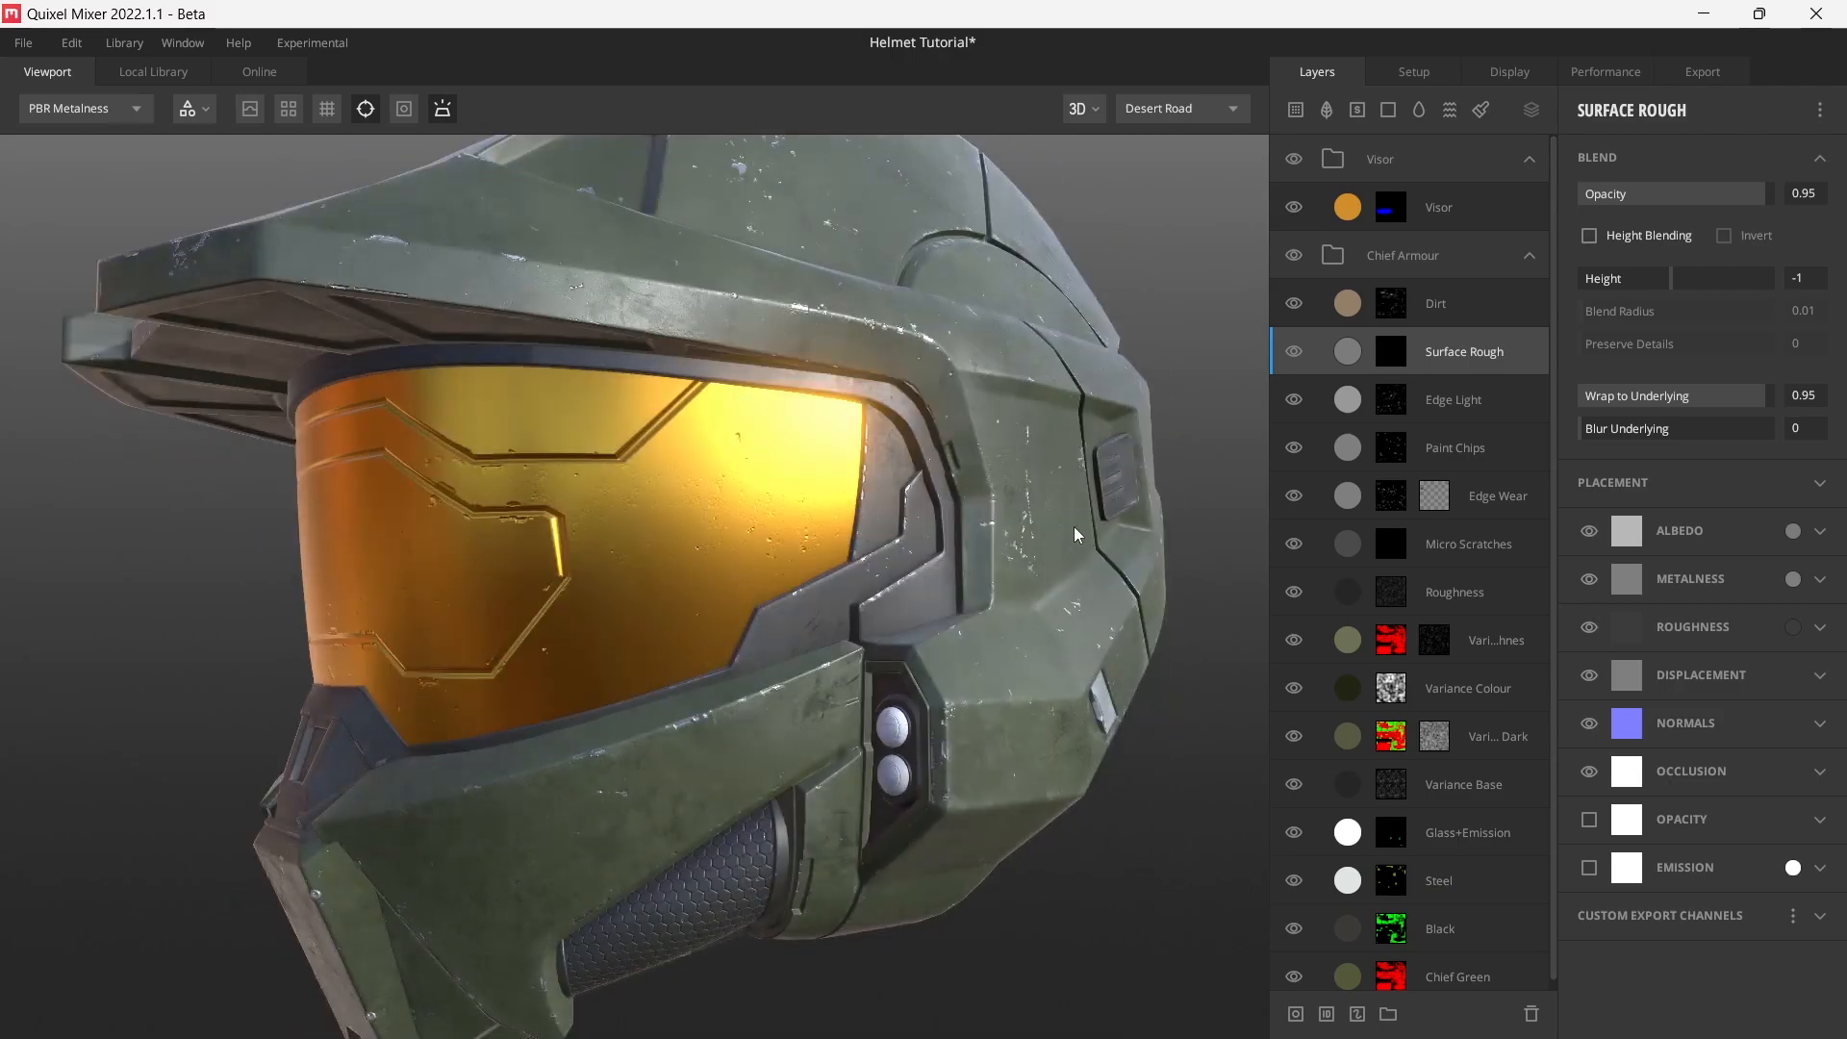
# - Add a Material ID mask to the Surface Rough layer and display the Layer Mask view on the helmet
pyautogui.rightClick(1516, 359)
pyautogui.click(1607, 638)
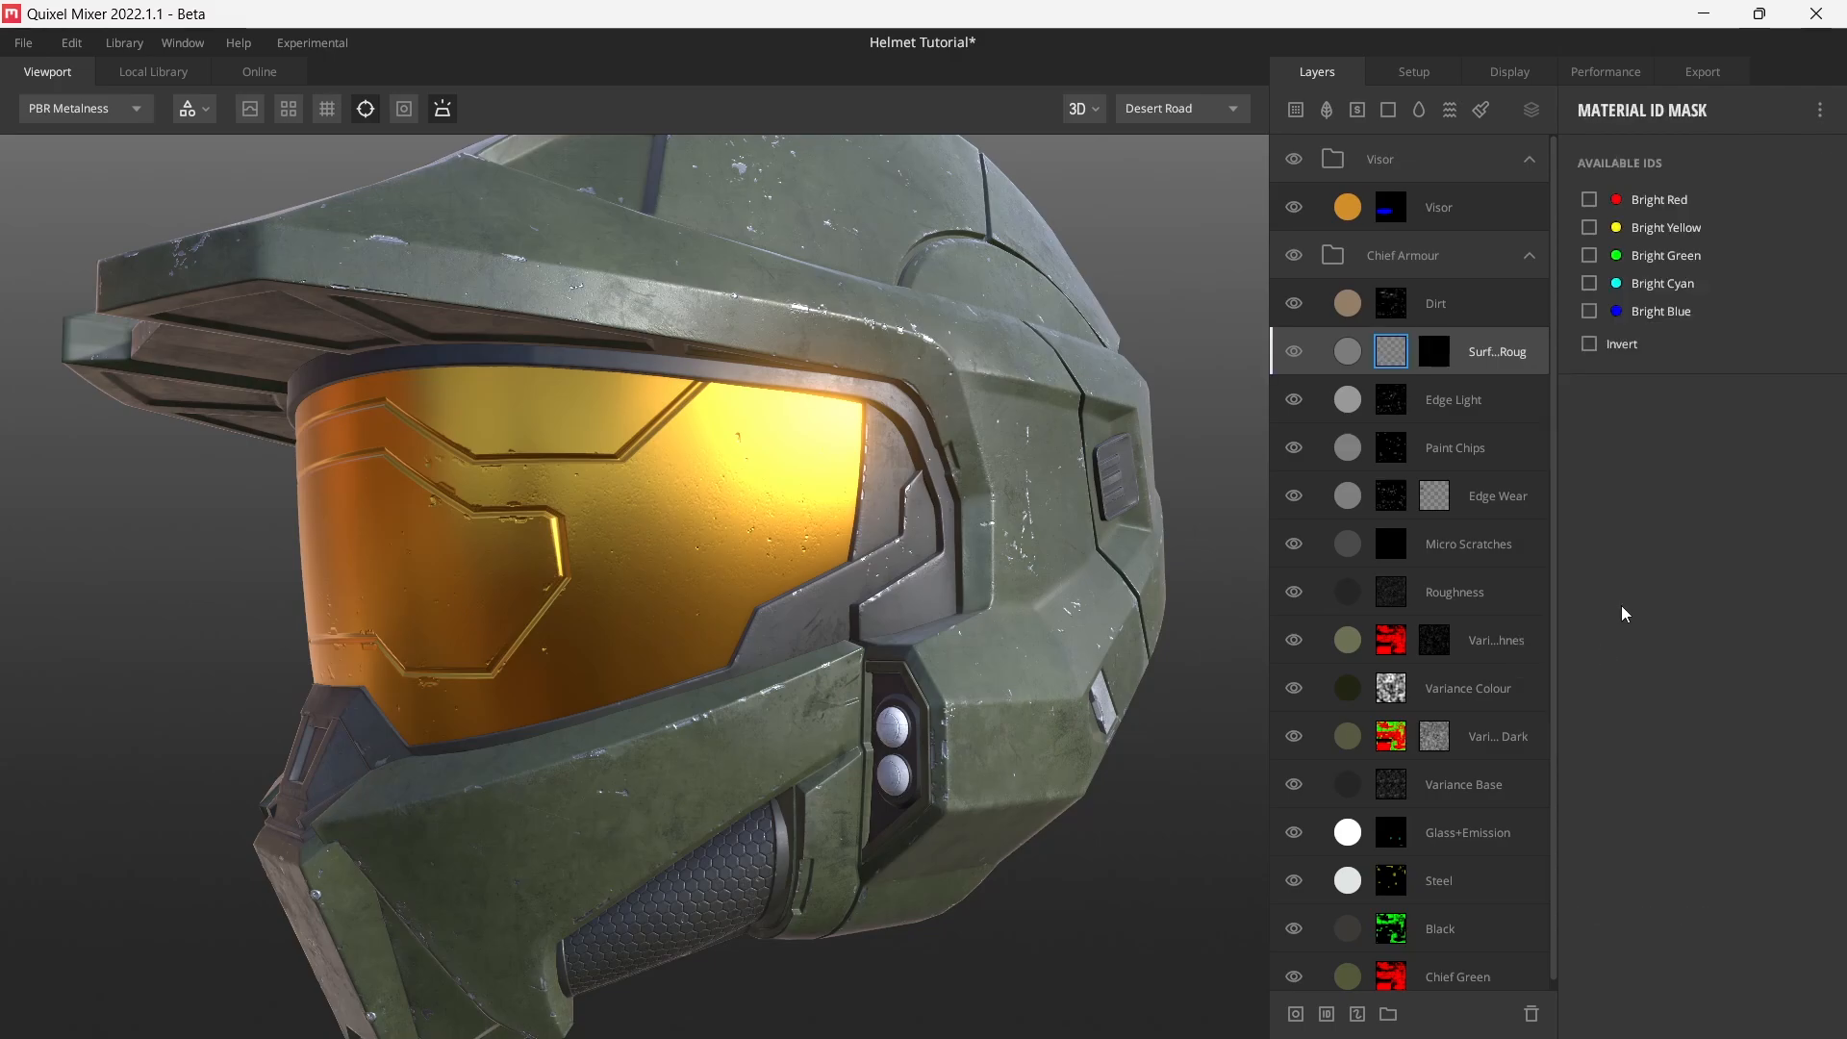
pyautogui.press('c')
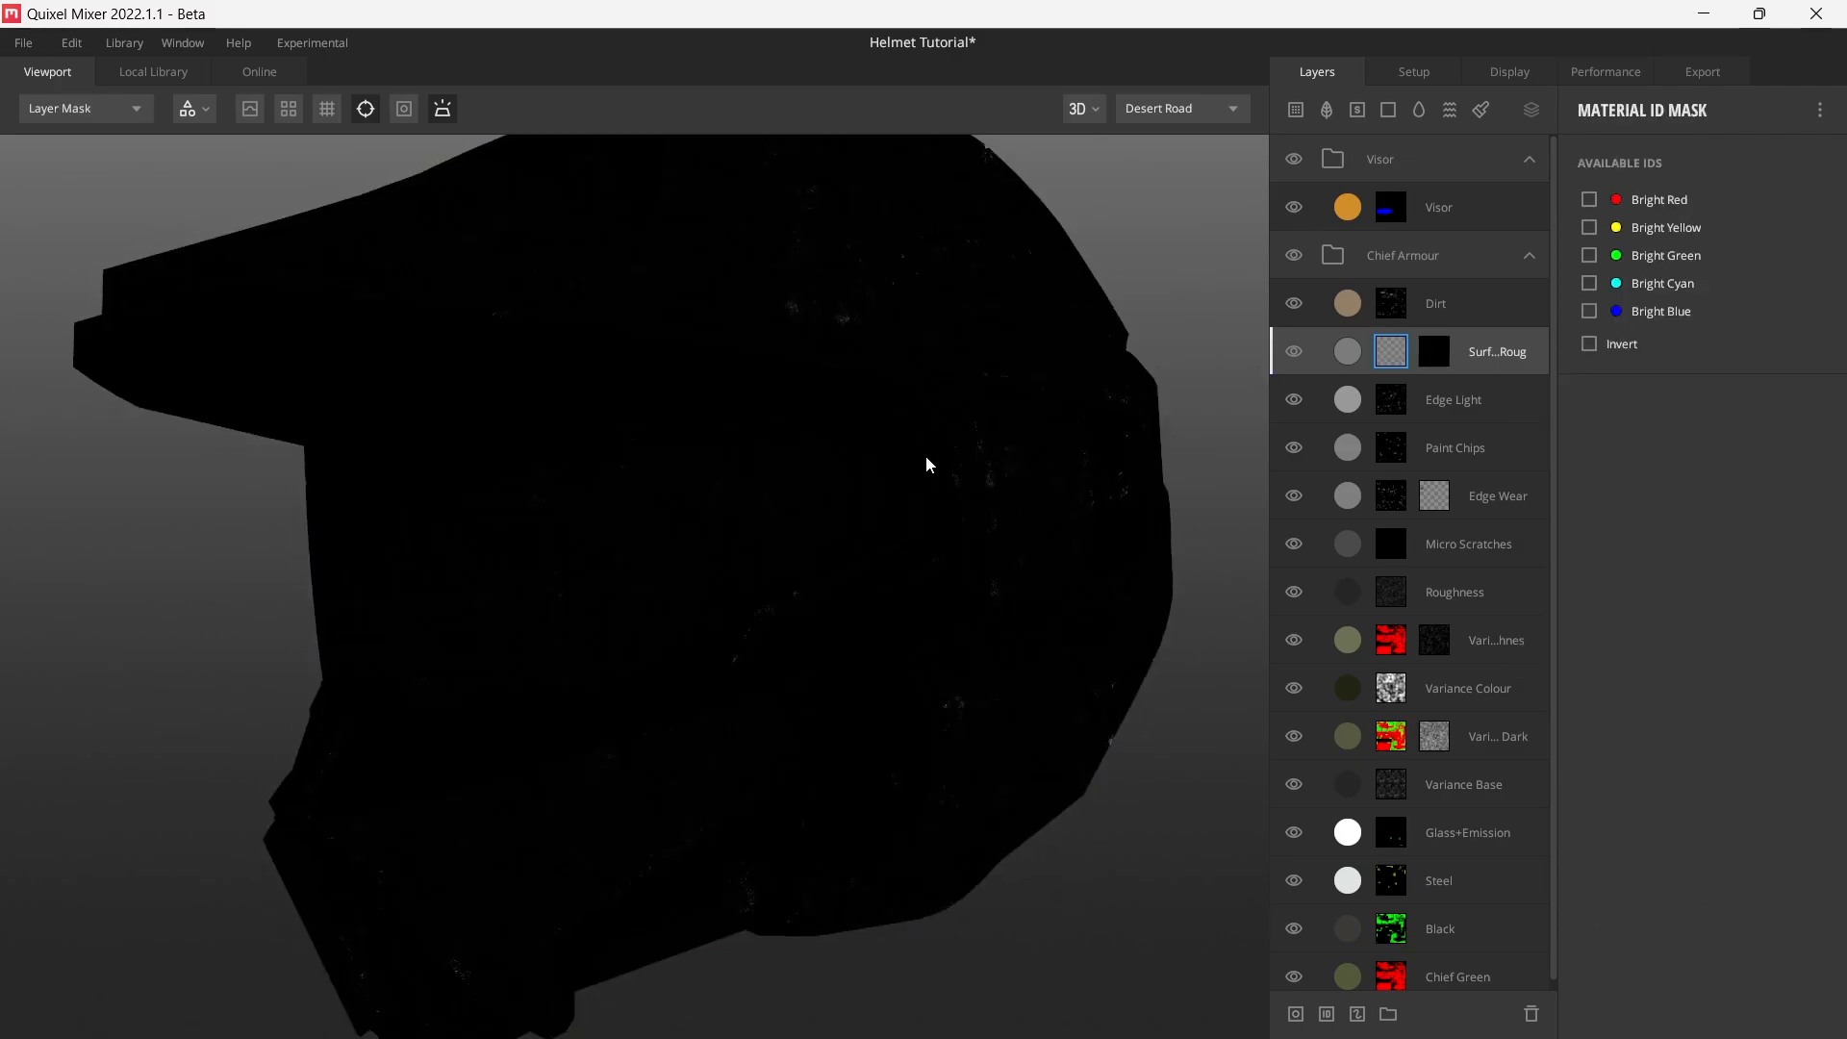
pyautogui.moveTo(924, 462); pyautogui.dragTo(812, 492)
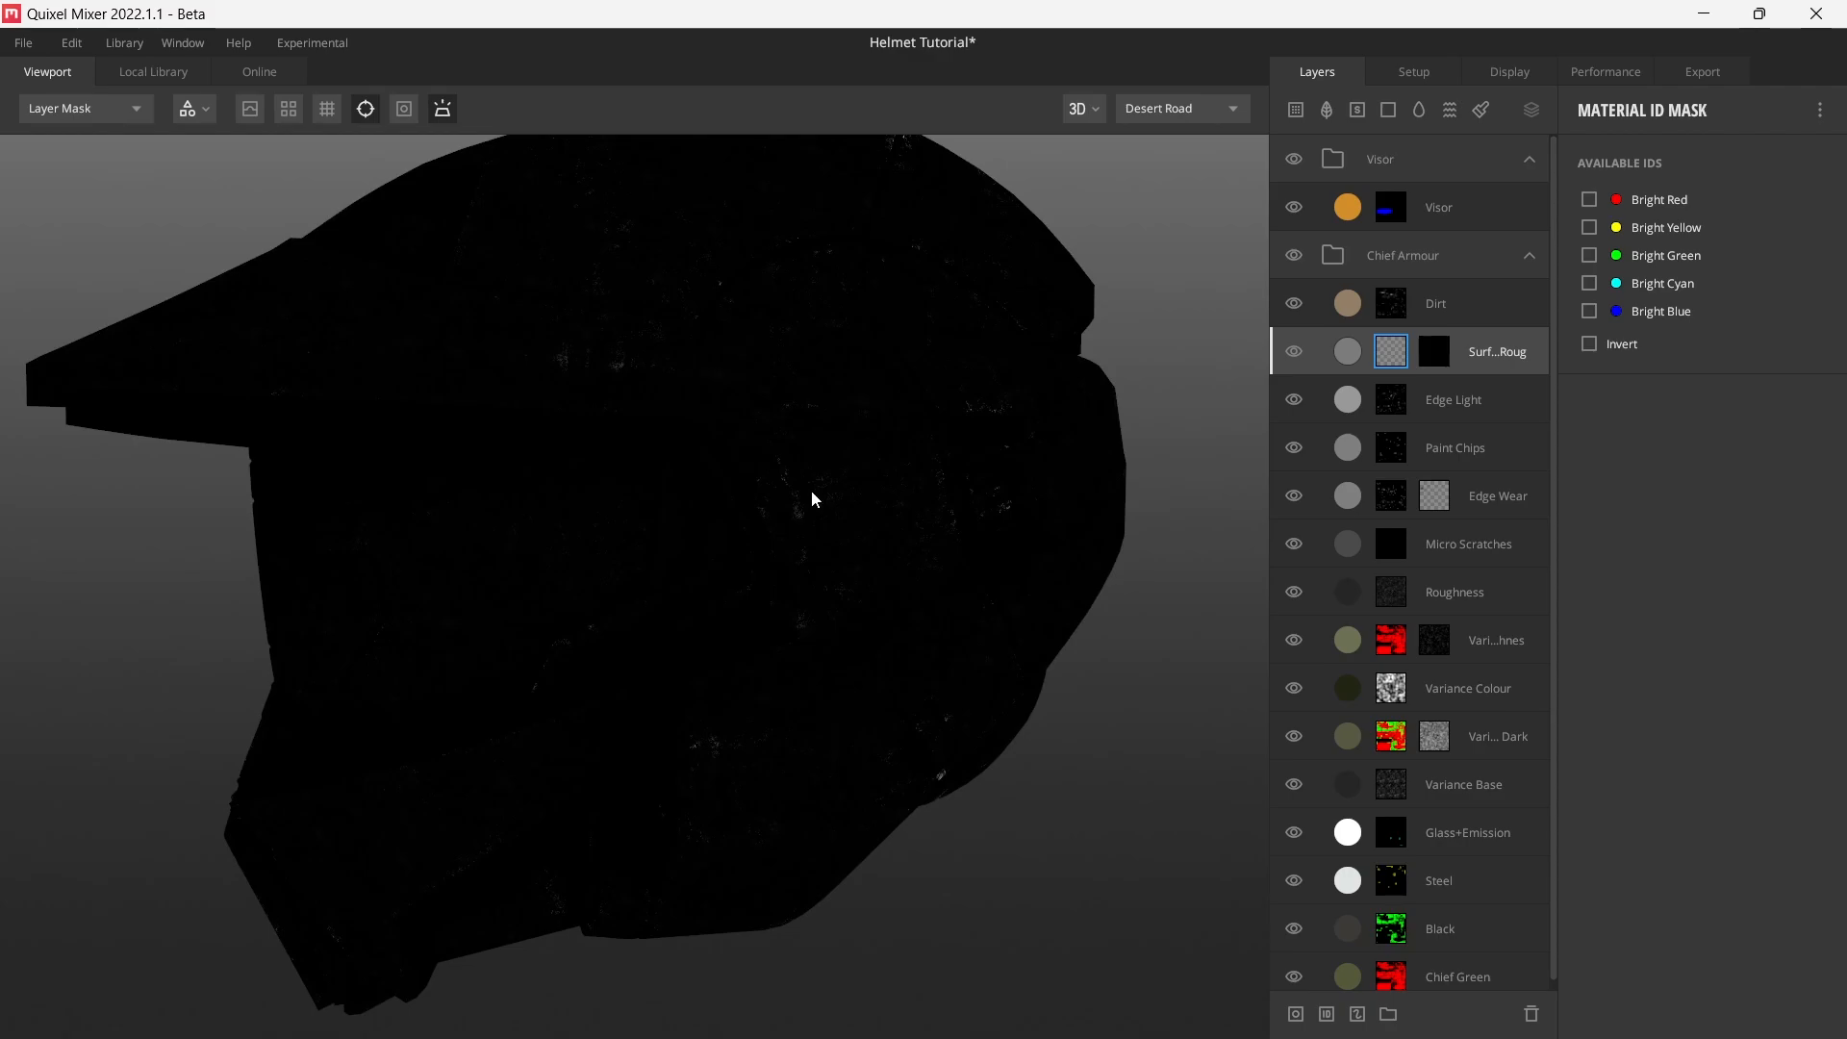
# - Enable only the Bright Green ID in the Surface Rough layer's Material ID mask, trying Bright Yellow briefly
pyautogui.click(1589, 256)
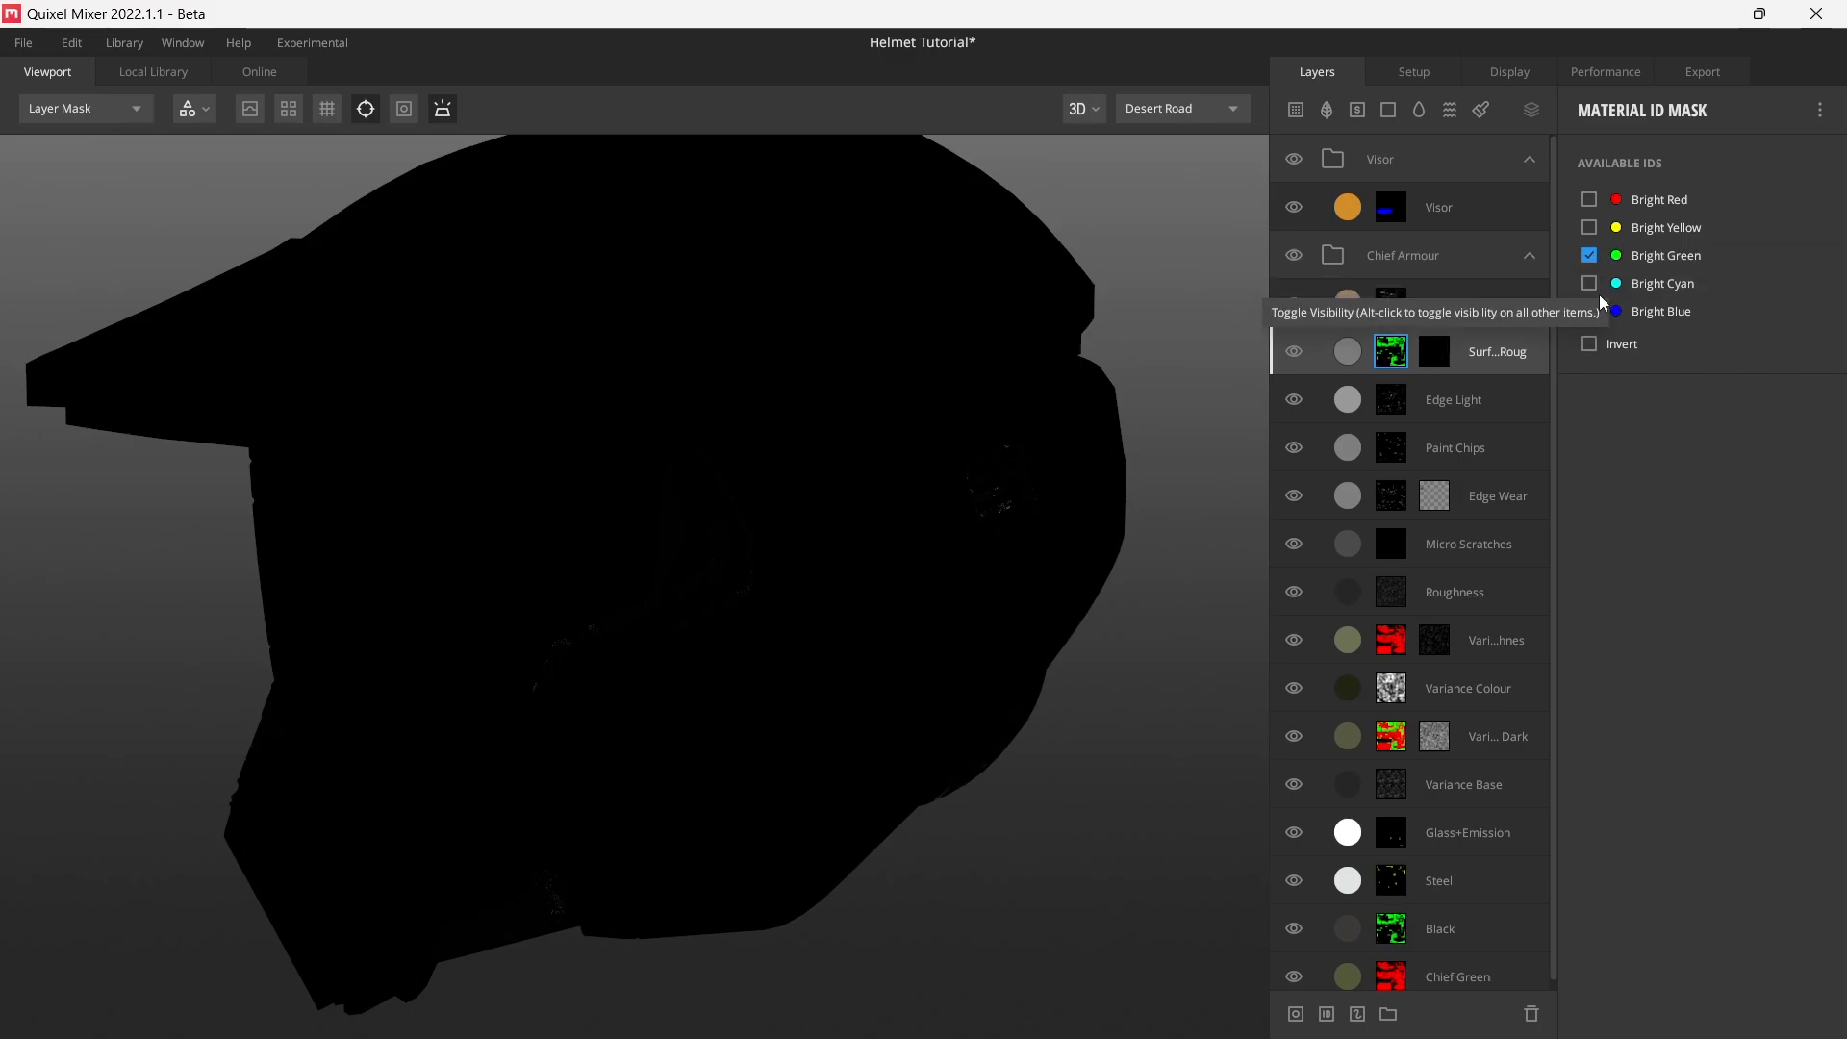
pyautogui.click(1589, 228)
pyautogui.click(1591, 228)
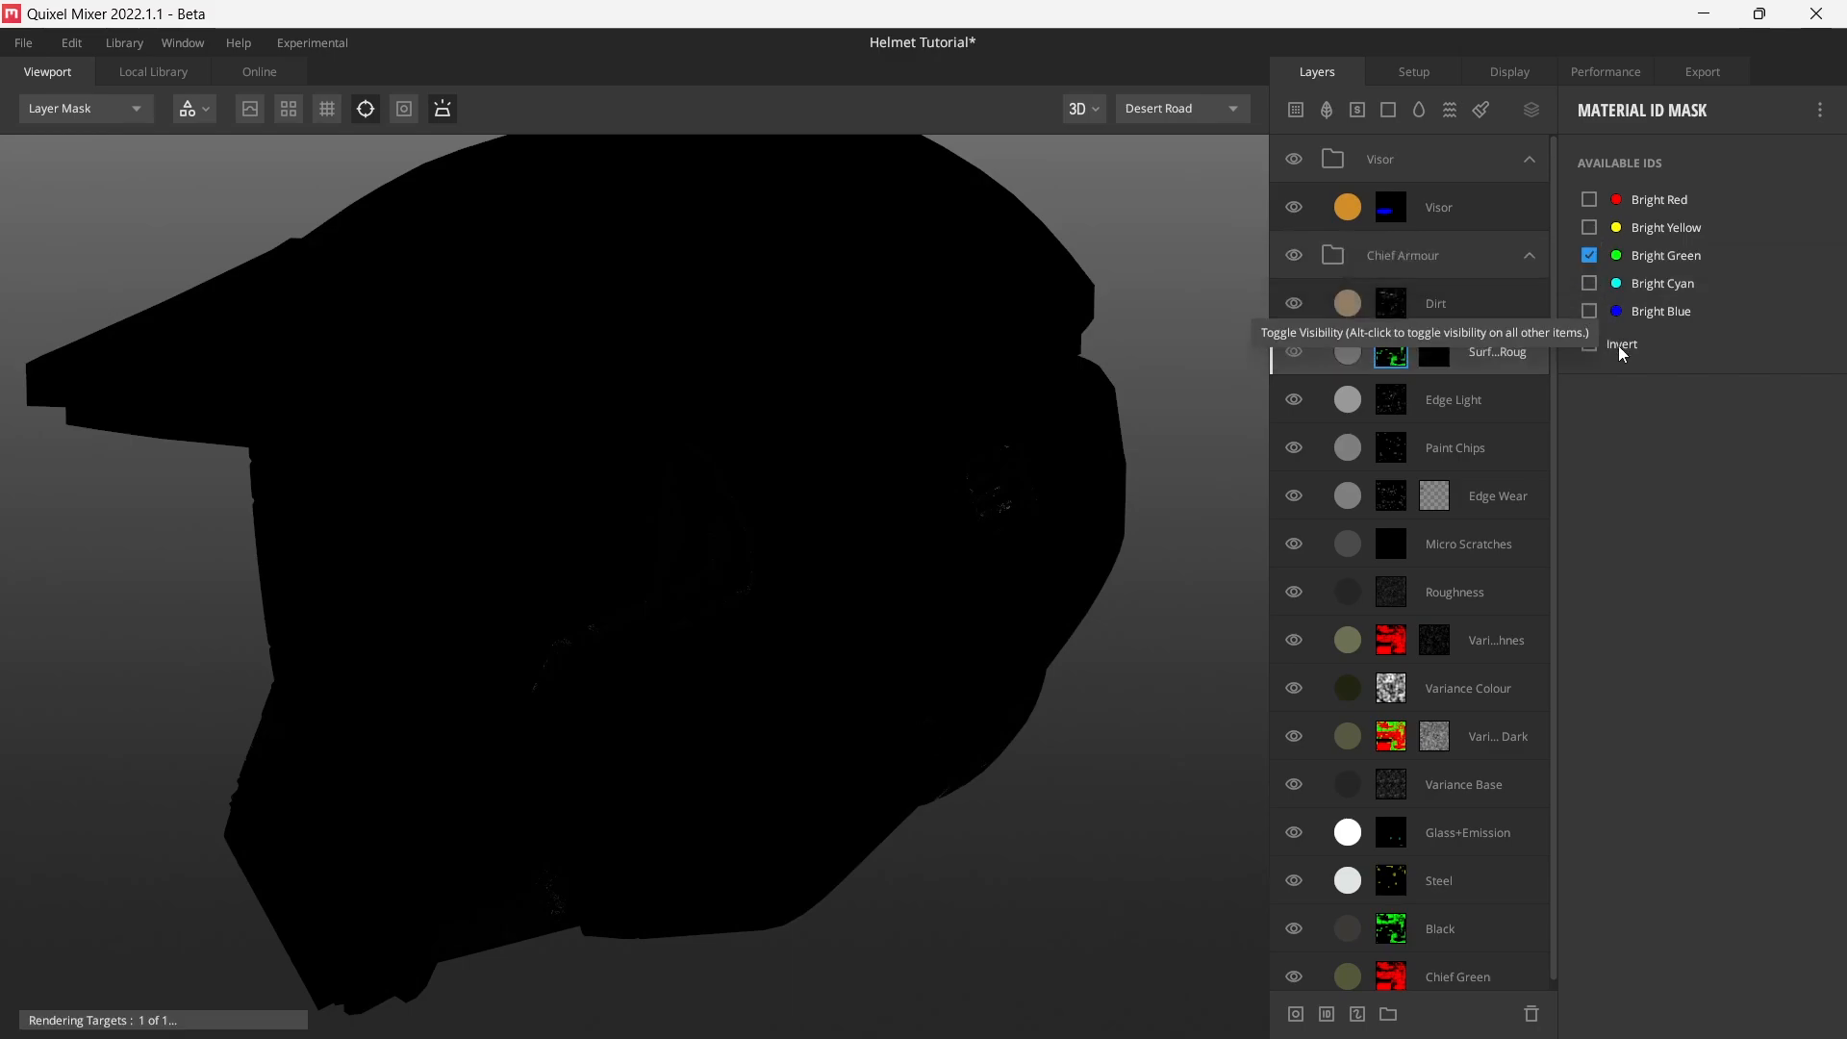
# - Add Bright Red to the material ID mask of the Surf...Roug layer, then inspect the light plate on the helmet's side
pyautogui.press('m')
pyautogui.moveTo(990, 337); pyautogui.dragTo(931, 378)
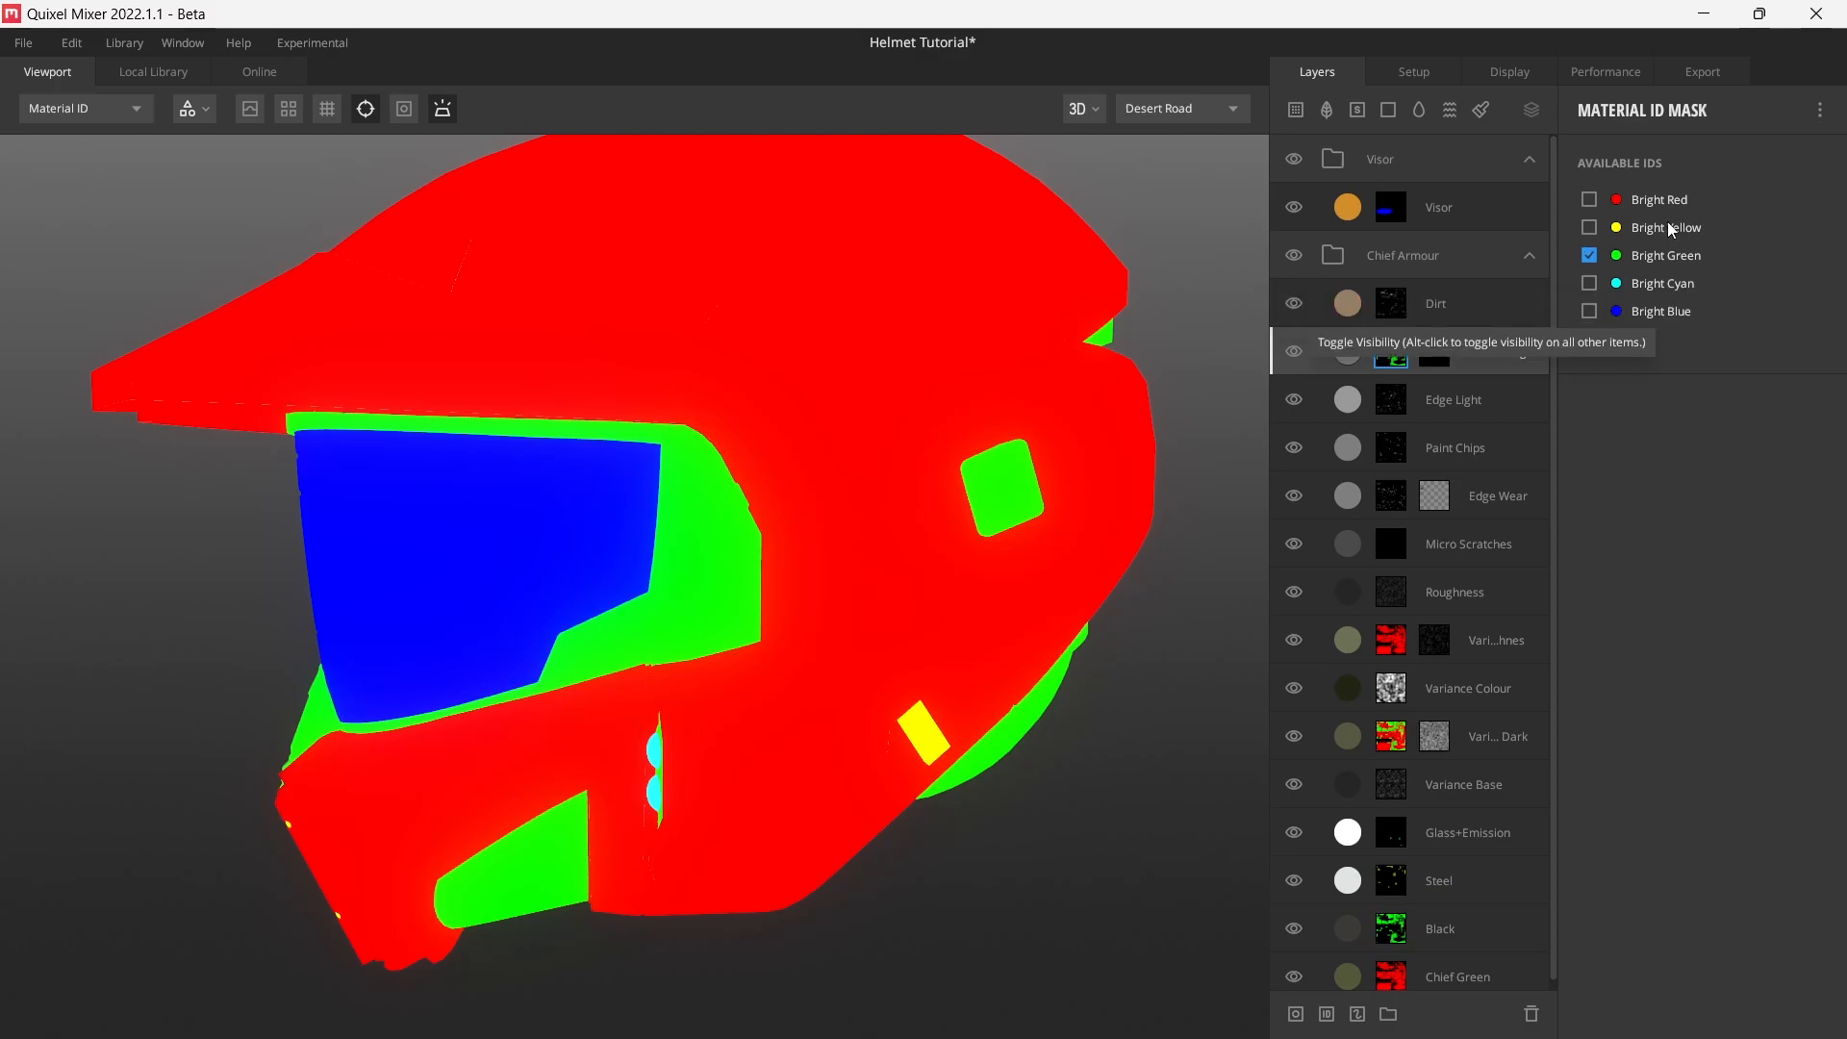
pyautogui.click(1589, 199)
pyautogui.moveTo(904, 443); pyautogui.dragTo(878, 489)
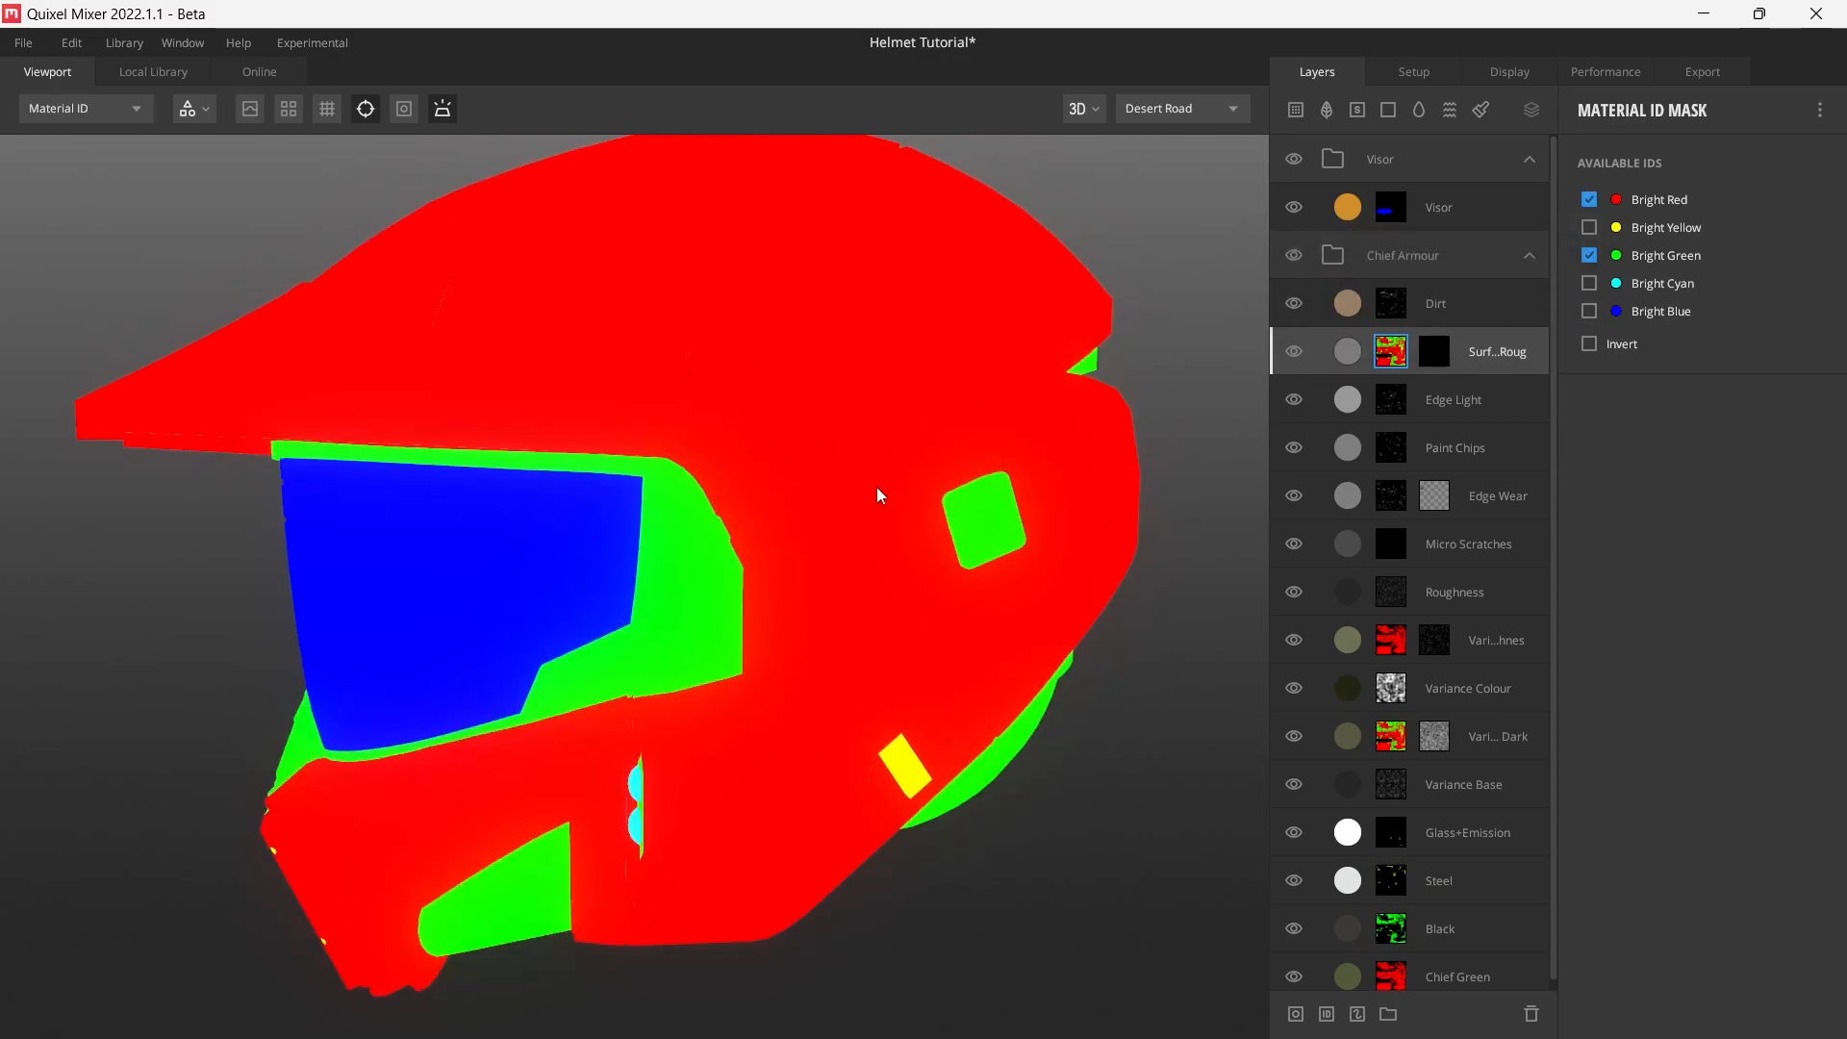
pyautogui.moveTo(812, 560); pyautogui.dragTo(920, 545)
pyautogui.press('m')
pyautogui.moveTo(876, 627); pyautogui.dragTo(795, 567)
pyautogui.scroll(8, 891, 597)
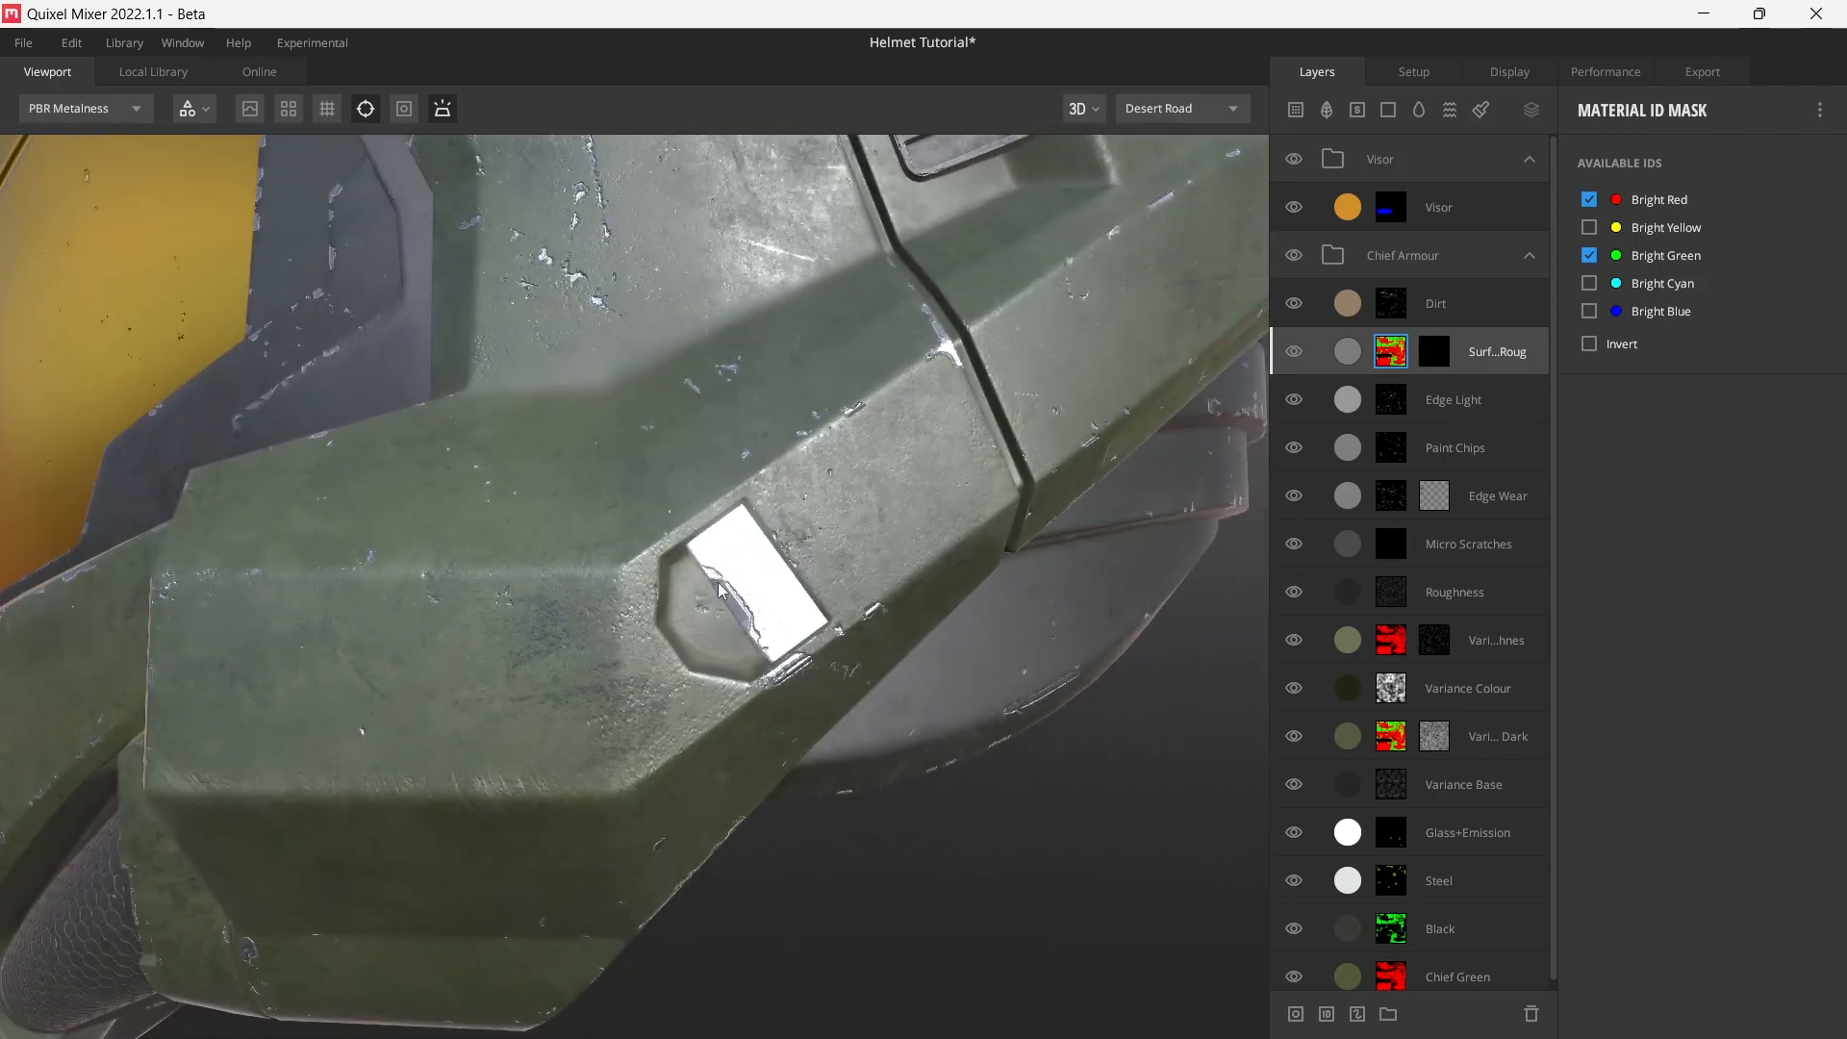
pyautogui.moveTo(808, 673)
pyautogui.mouseDown()
pyautogui.moveTo(825, 685)
pyautogui.moveTo(789, 654)
pyautogui.mouseUp()
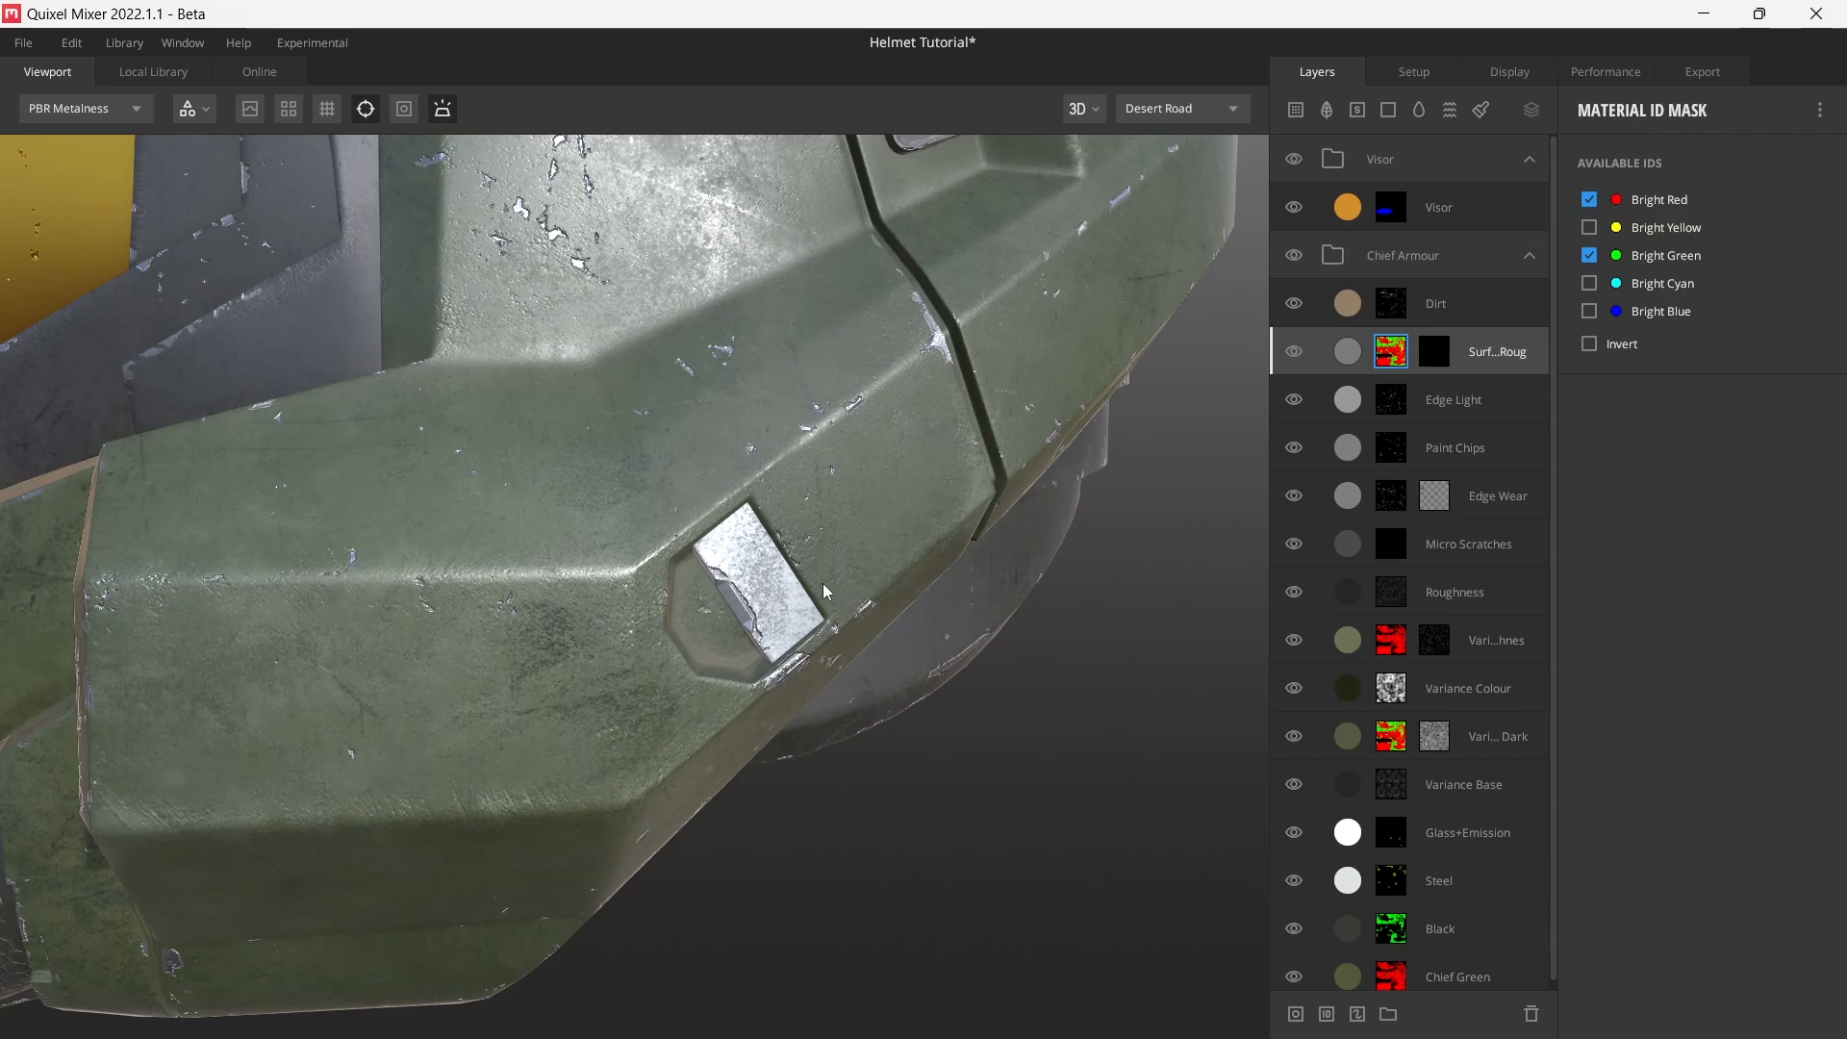
pyautogui.scroll(-5, 823, 583)
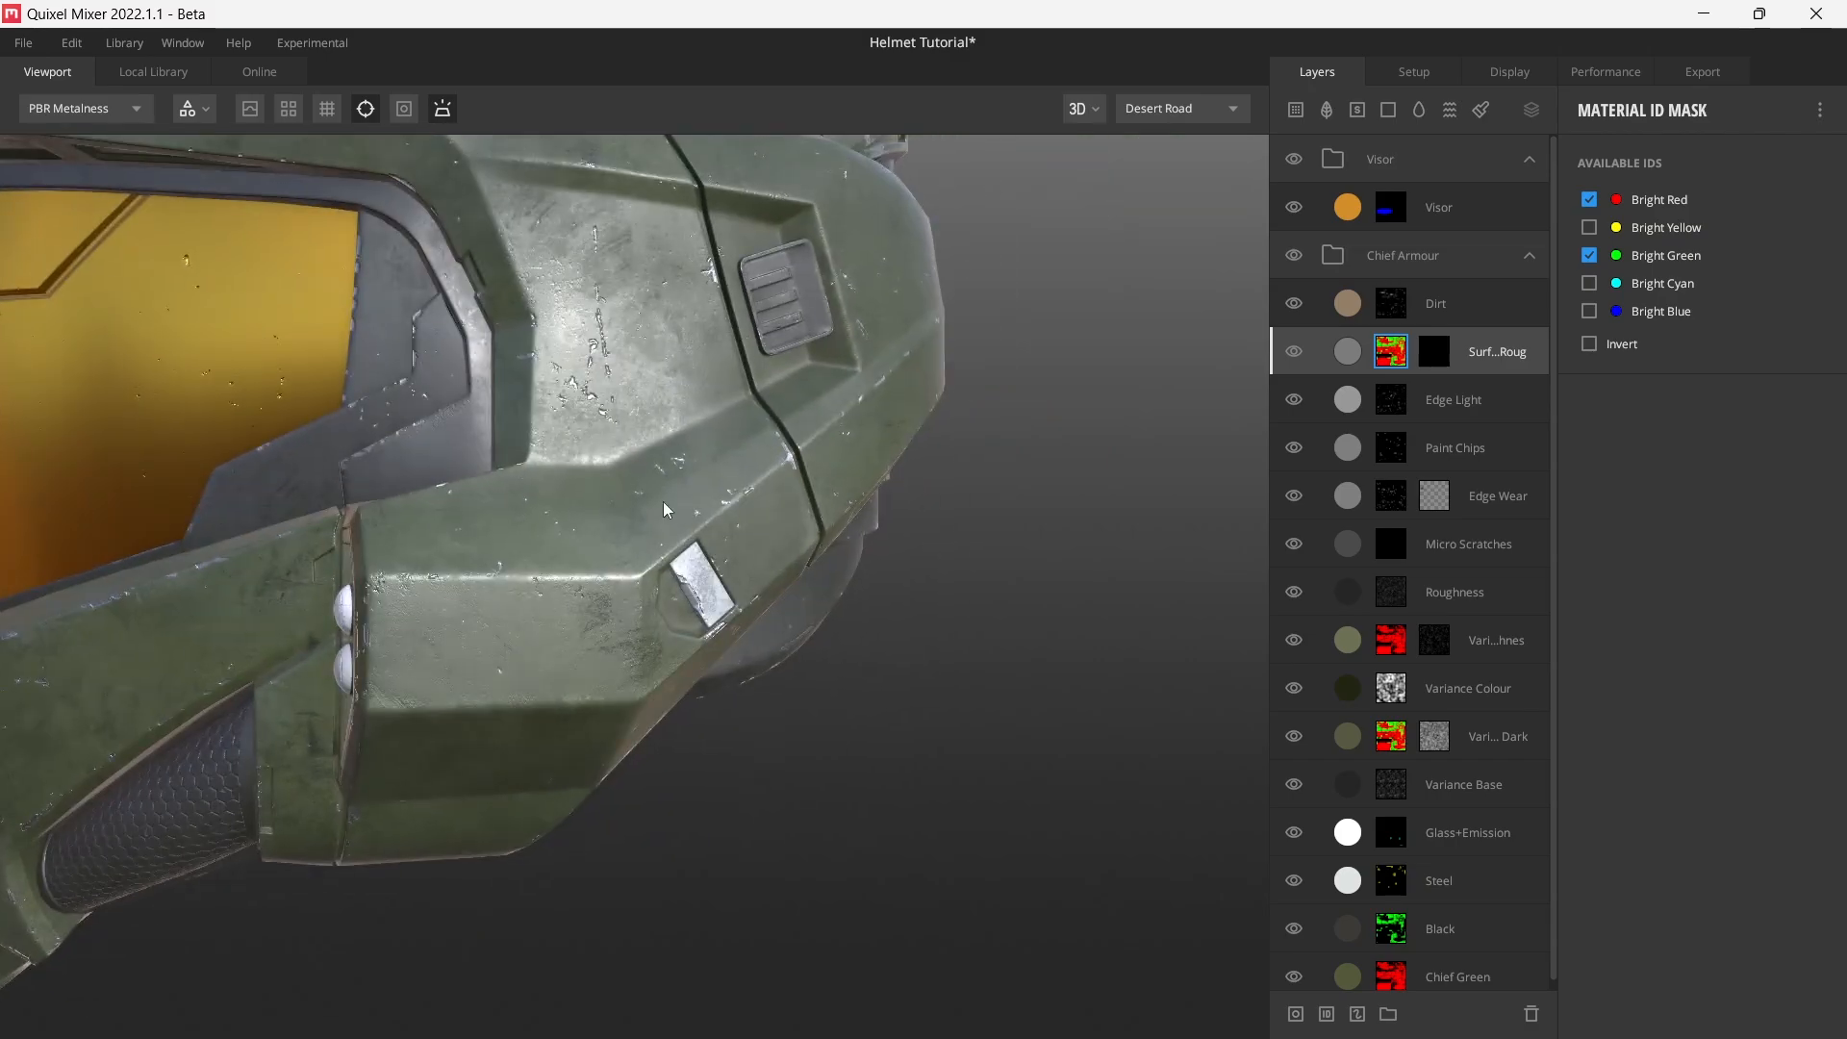
pyautogui.moveTo(664, 508); pyautogui.dragTo(705, 561, button='middle')
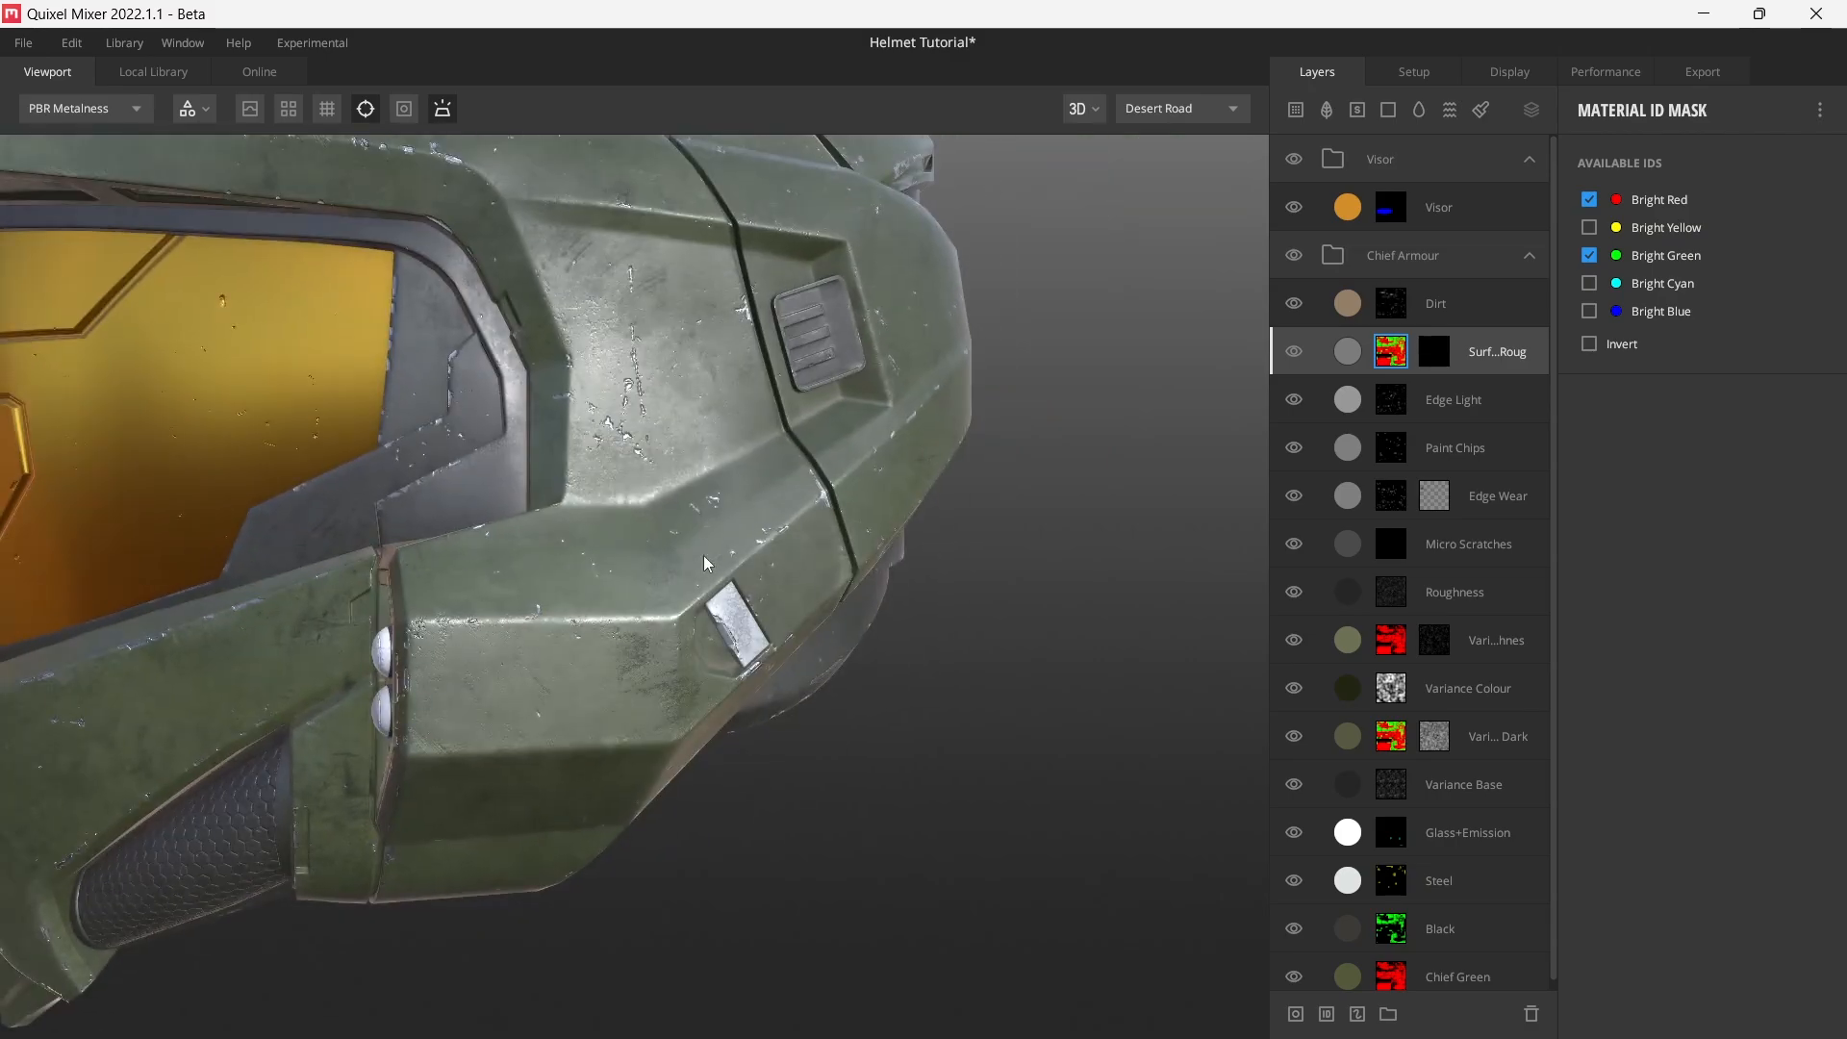
# - Copy the Surf...Roug layer's ID mask and paste it onto the Edge Light layer
pyautogui.rightClick(1383, 355)
pyautogui.click(1453, 373)
pyautogui.click(1504, 391)
pyautogui.rightClick(1503, 391)
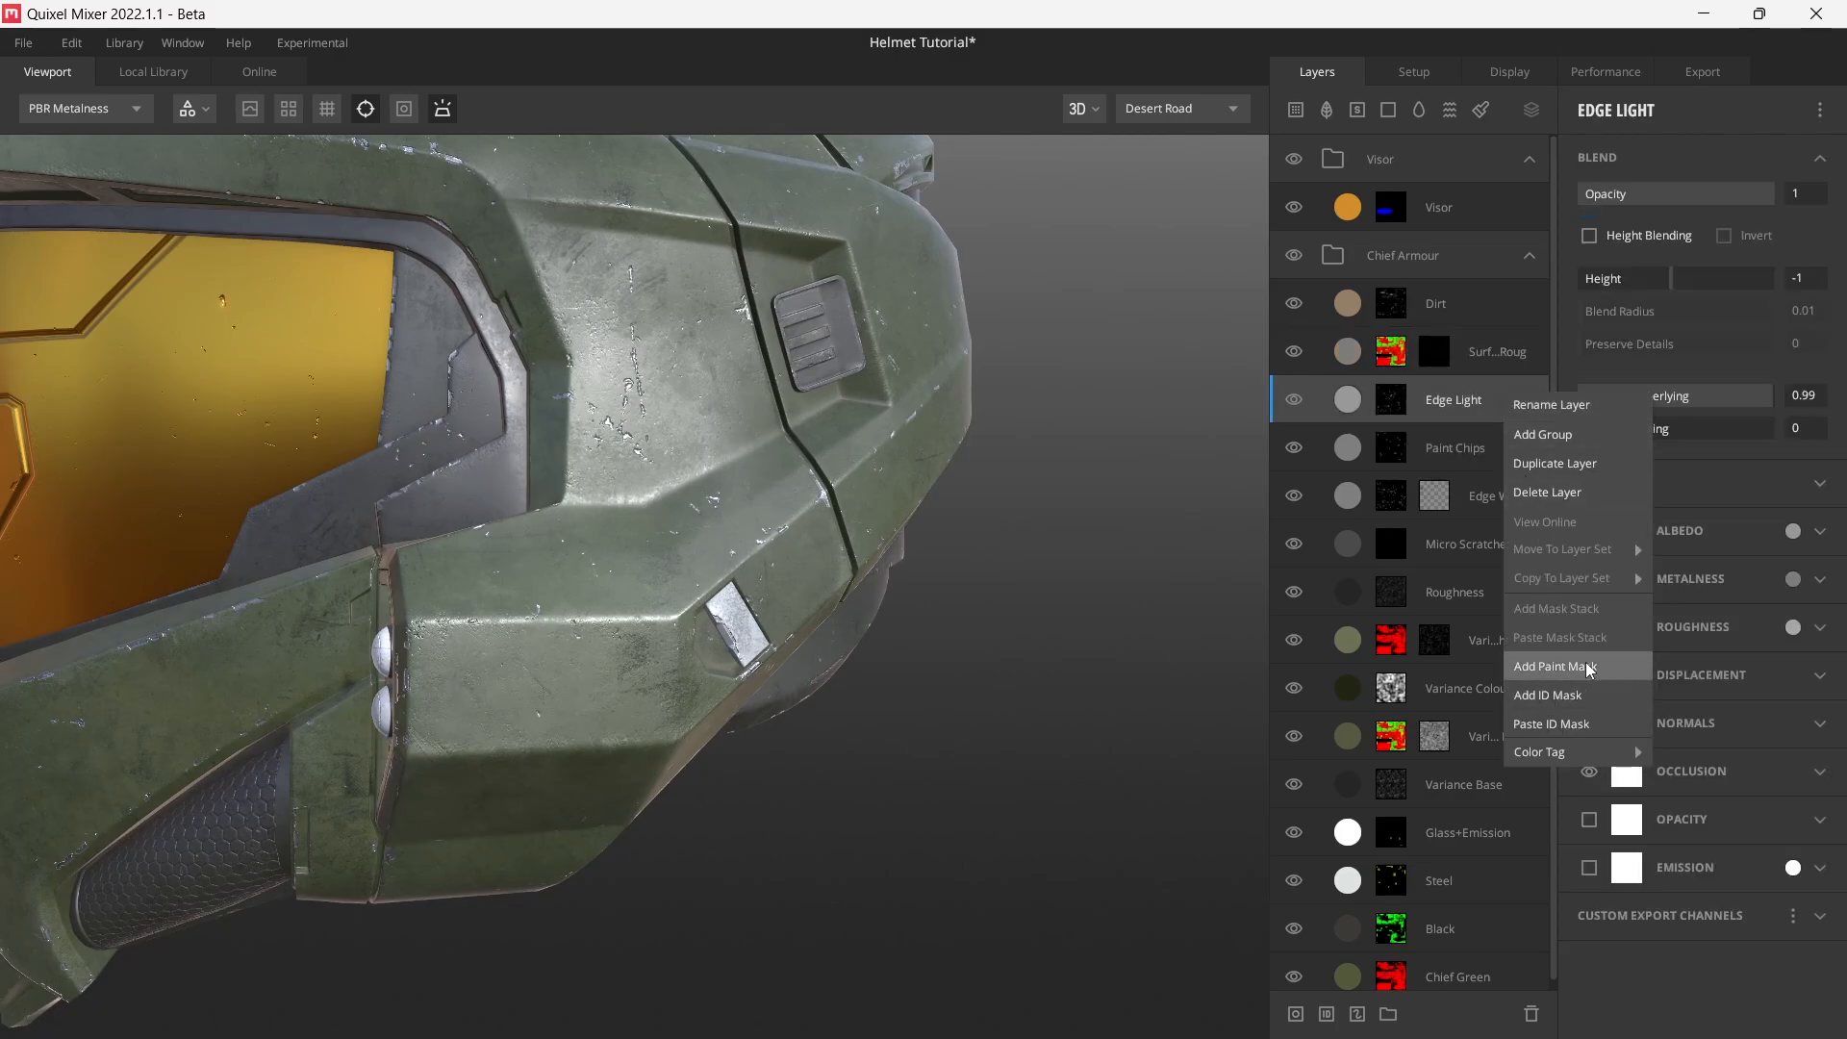
pyautogui.click(1564, 723)
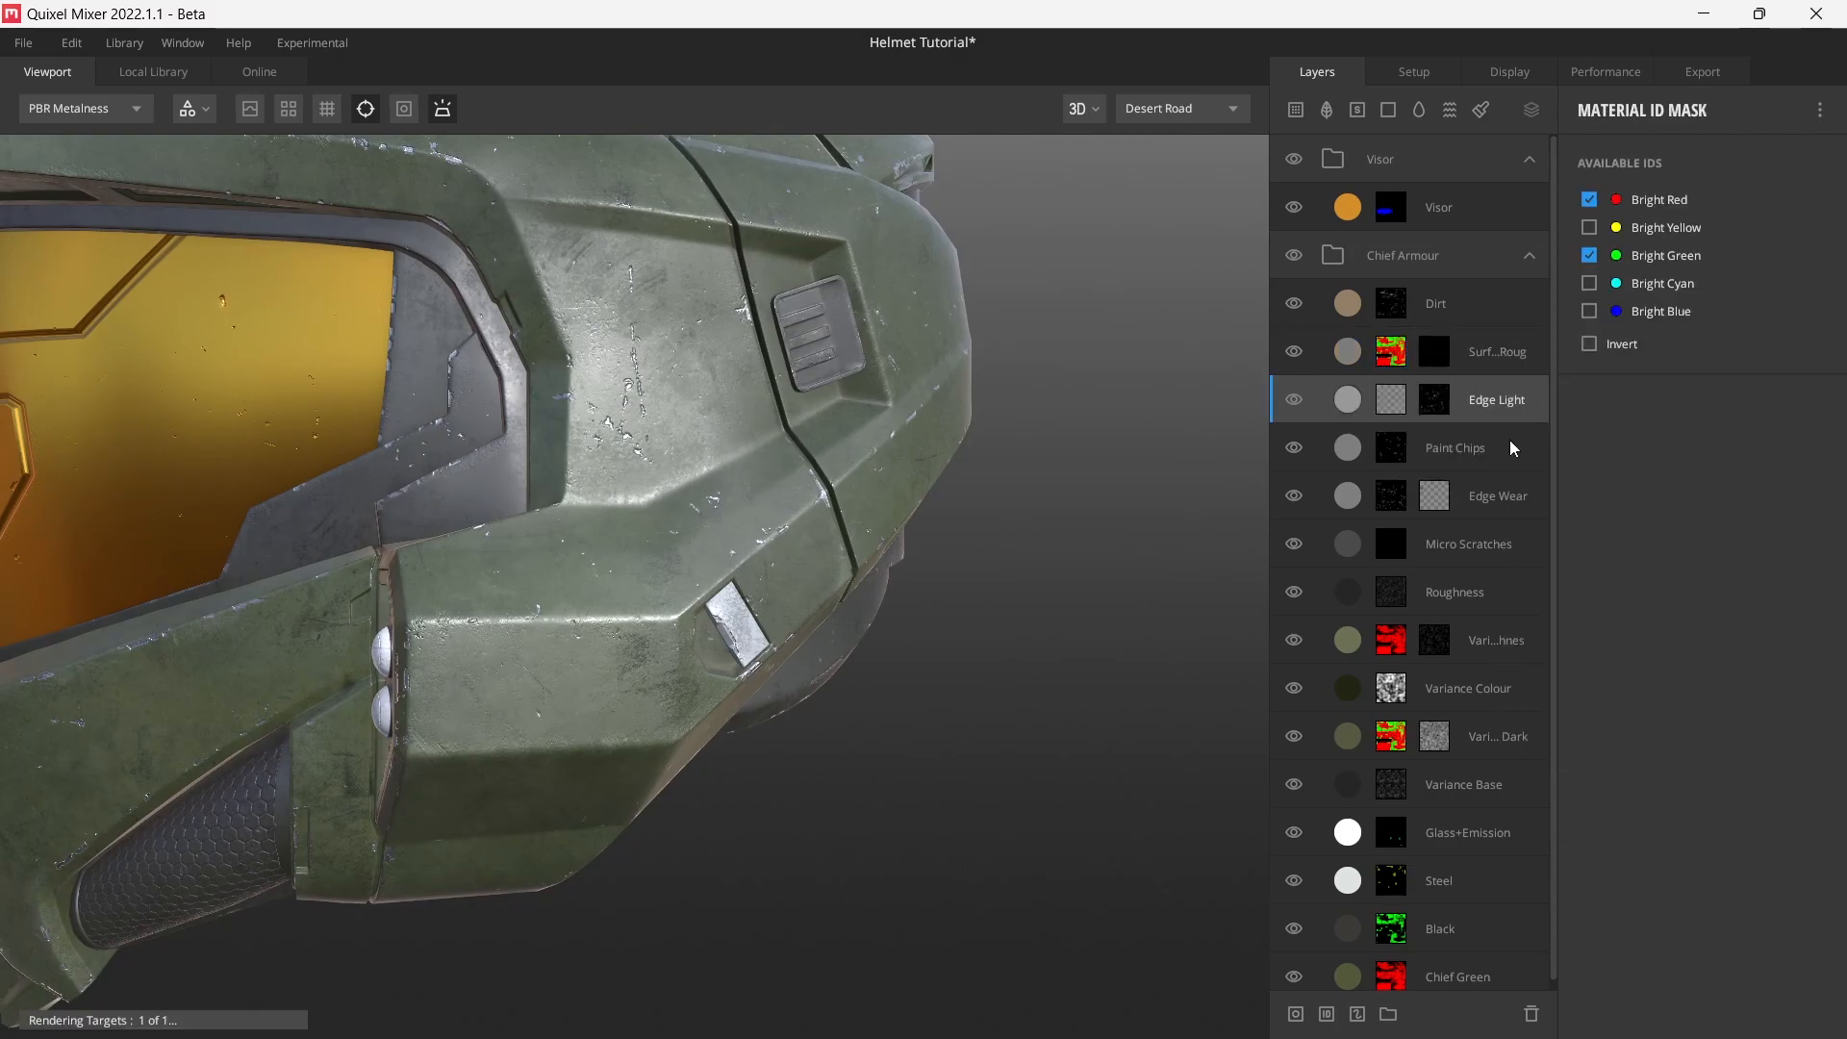
# - Paste the copied ID mask onto the Paint Chips and Edge Wear layers
pyautogui.click(1515, 442)
pyautogui.rightClick(1516, 445)
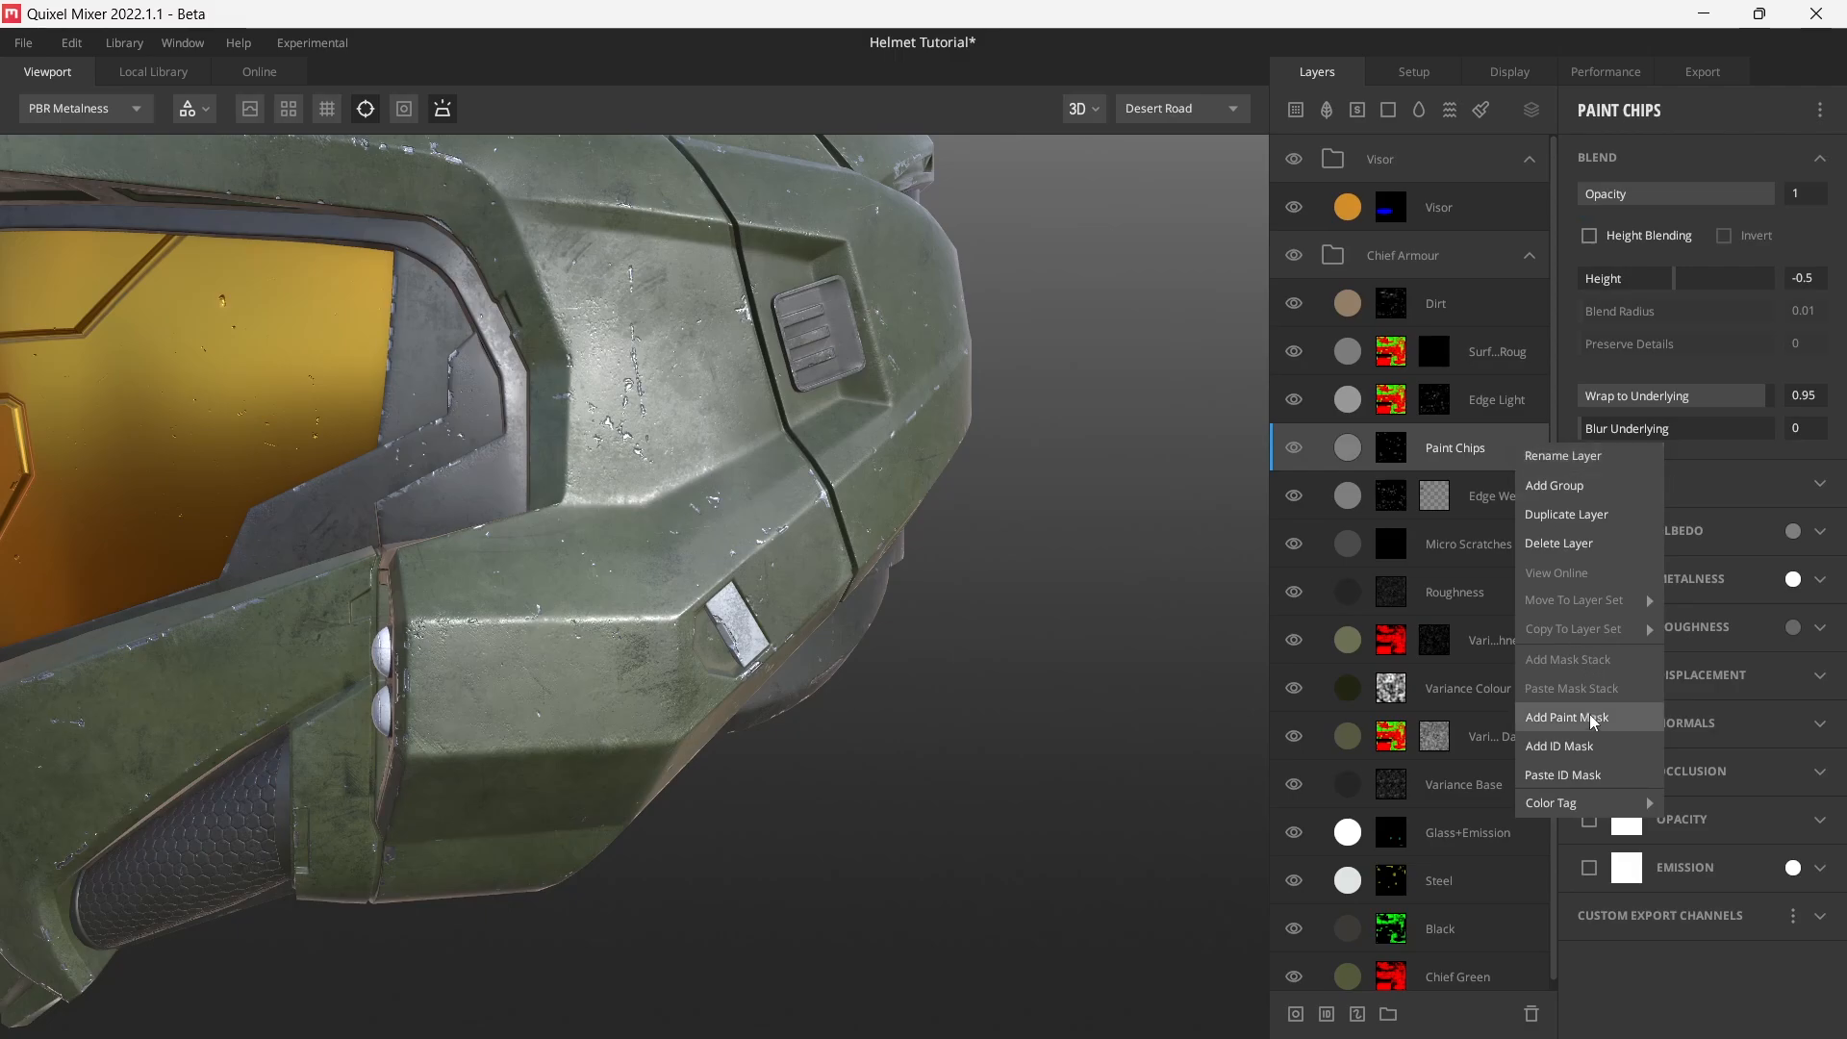
pyautogui.click(1580, 776)
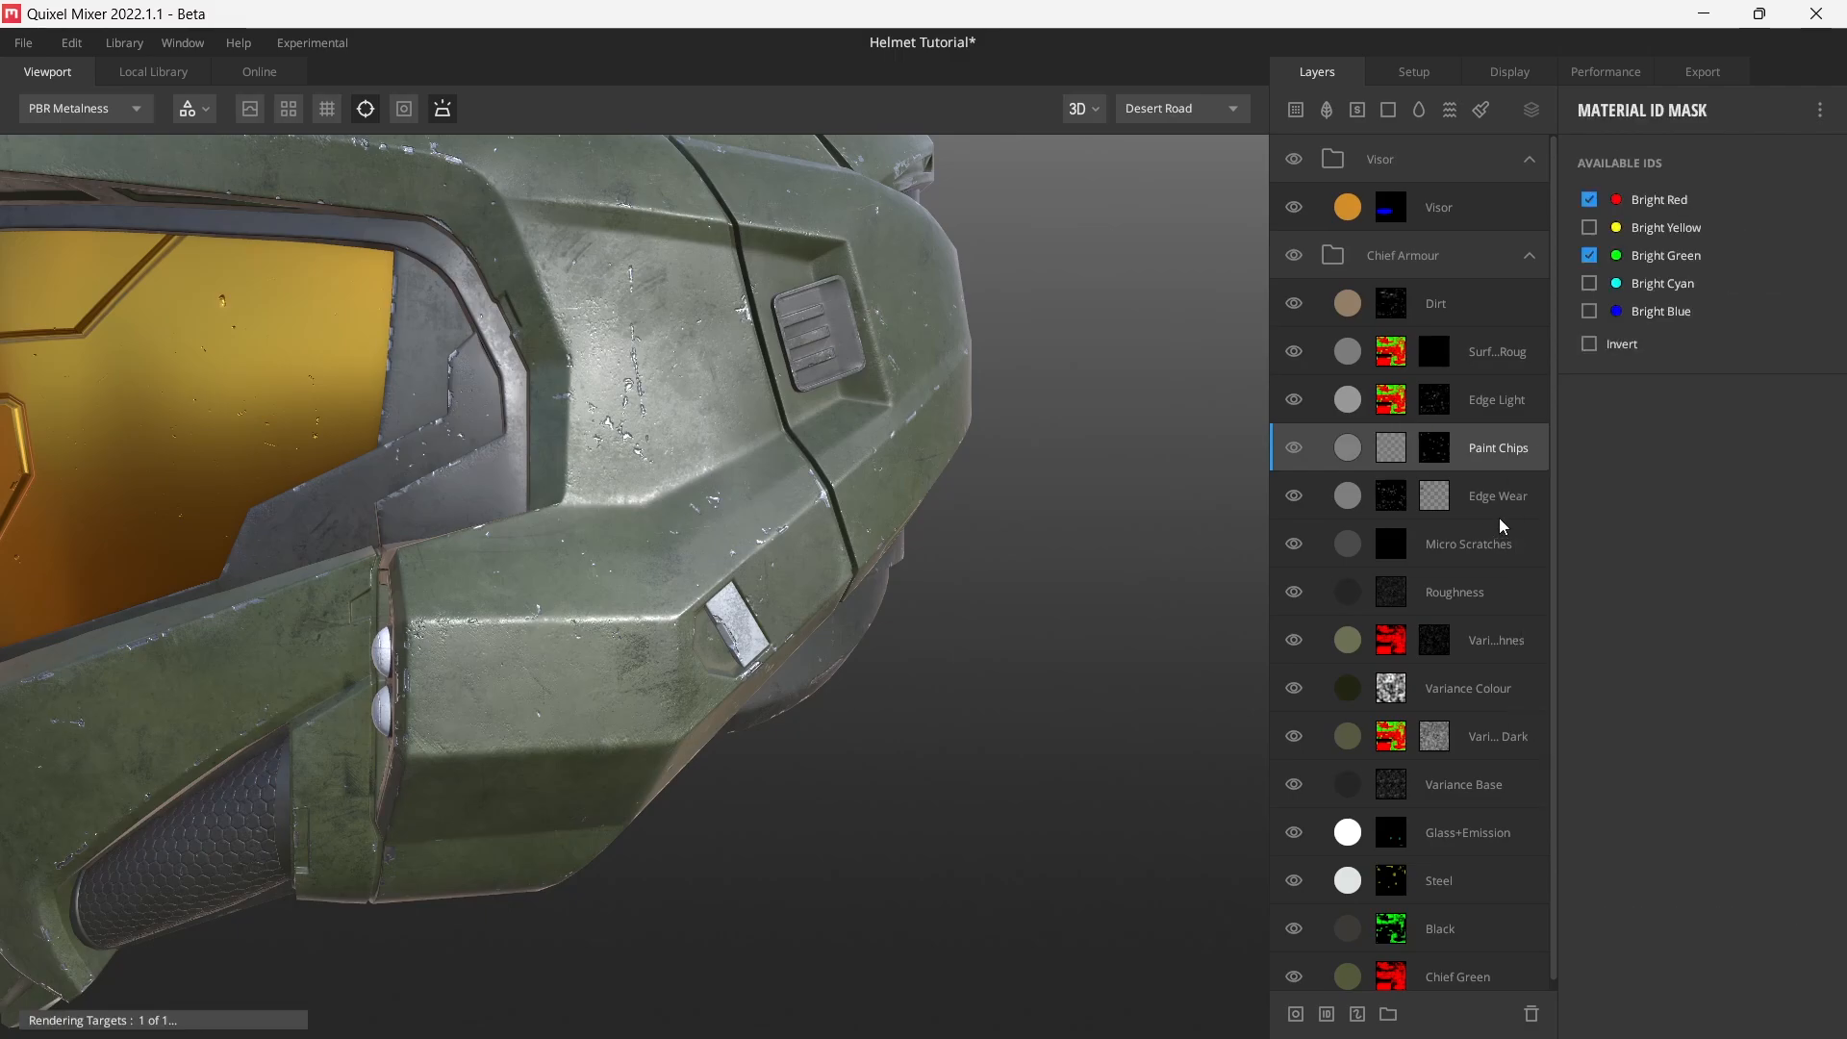
pyautogui.click(1493, 512)
pyautogui.rightClick(1493, 512)
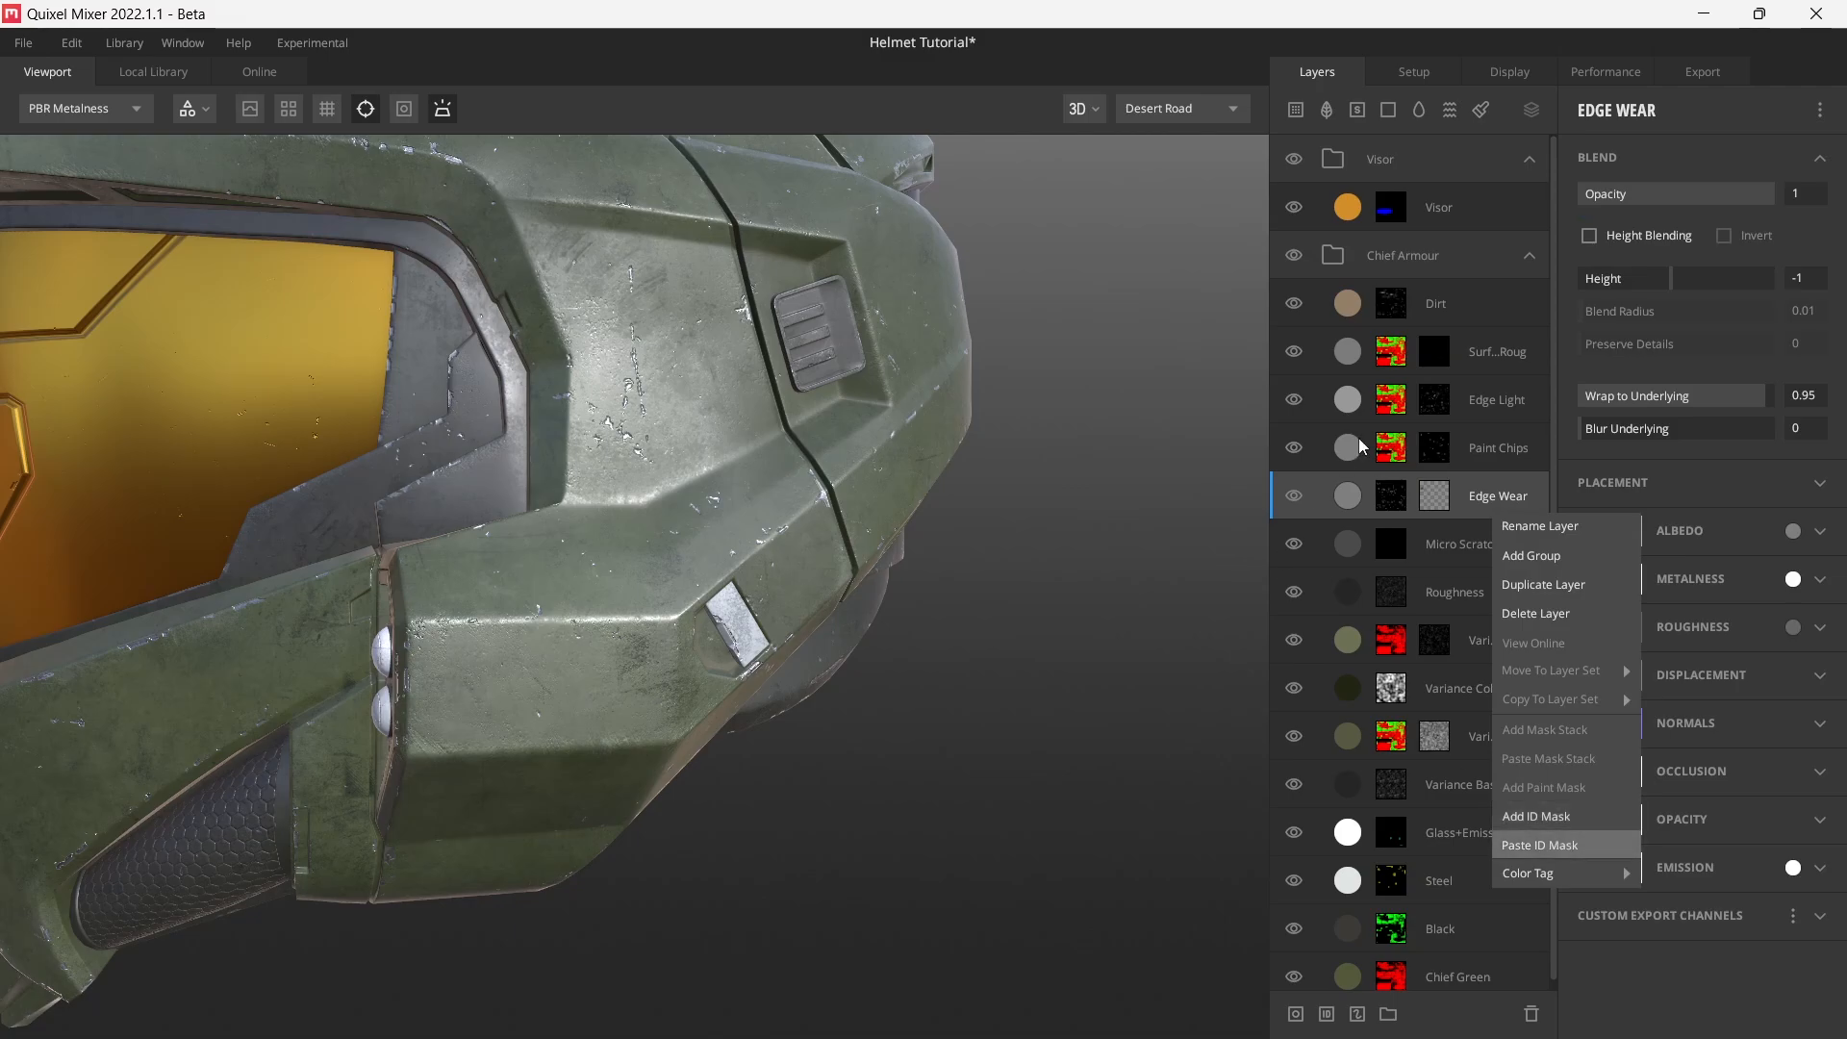
pyautogui.click(1558, 845)
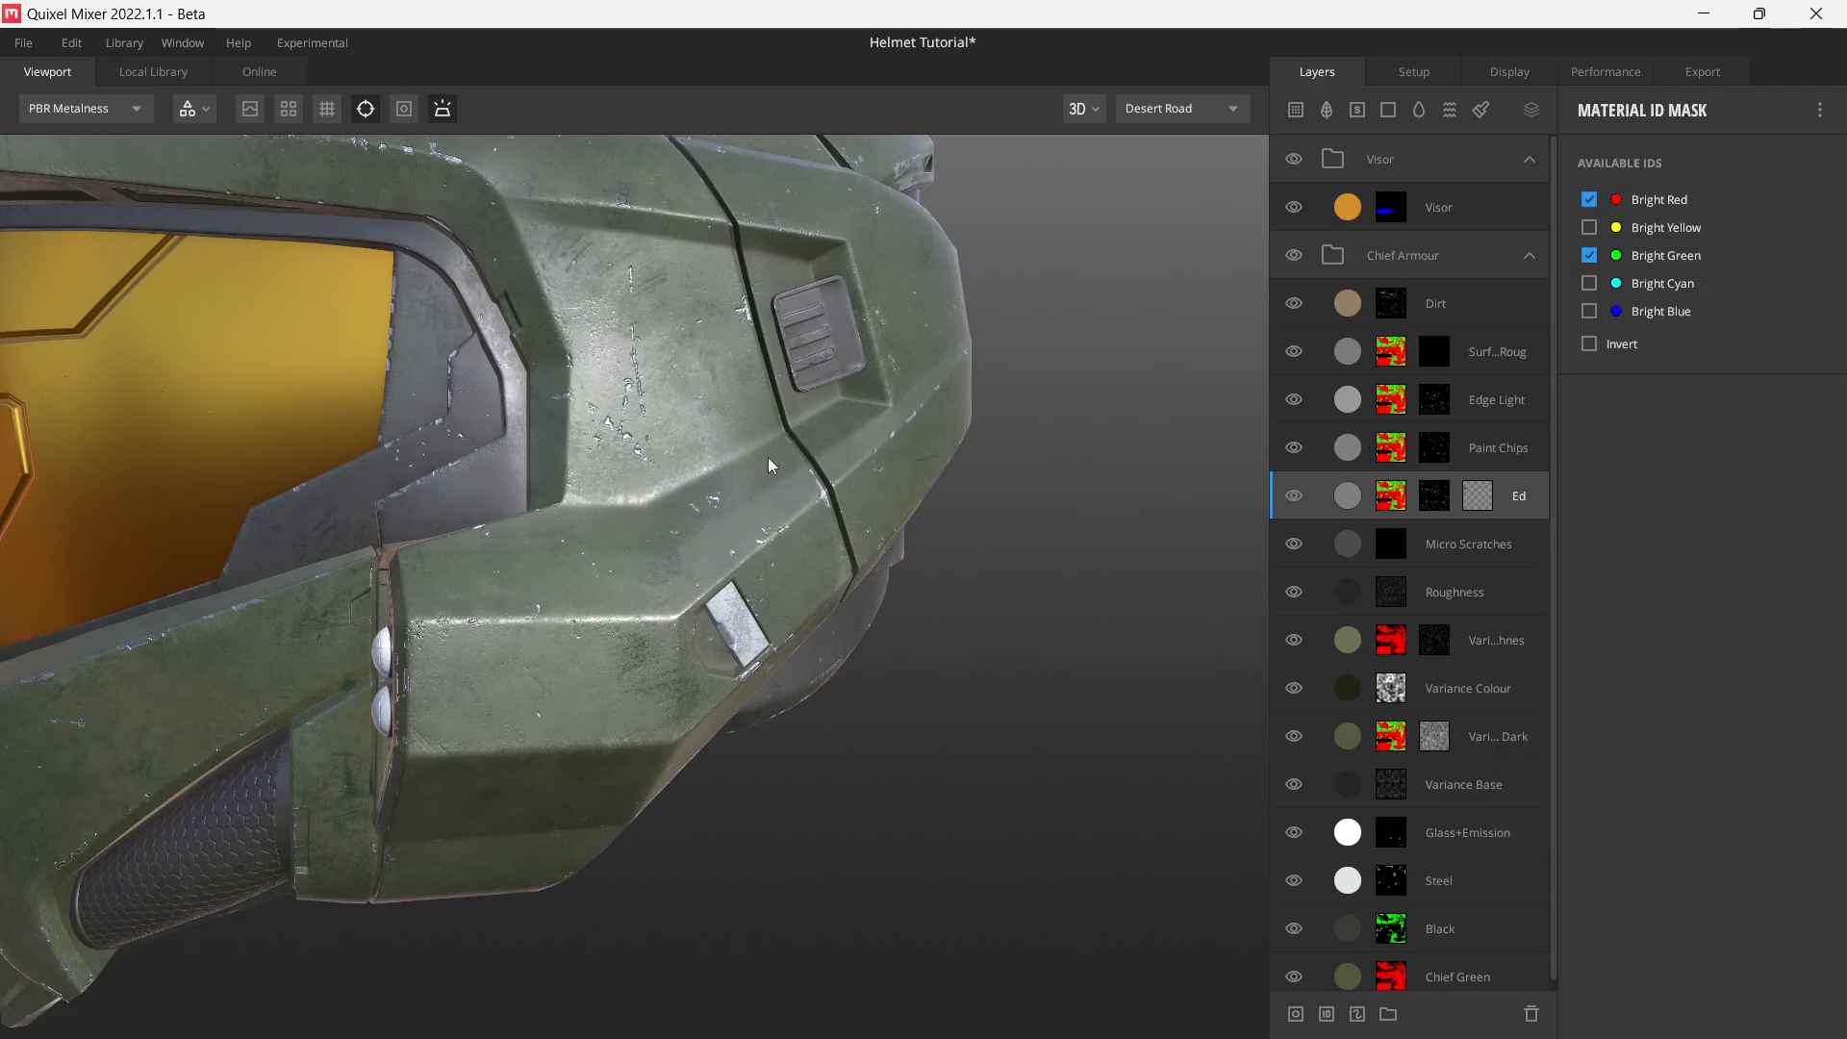
# - Examine the light side plate and the whole helmet from several angles to check the masked wear
pyautogui.moveTo(772, 466); pyautogui.dragTo(833, 702)
pyautogui.scroll(3, 770, 558)
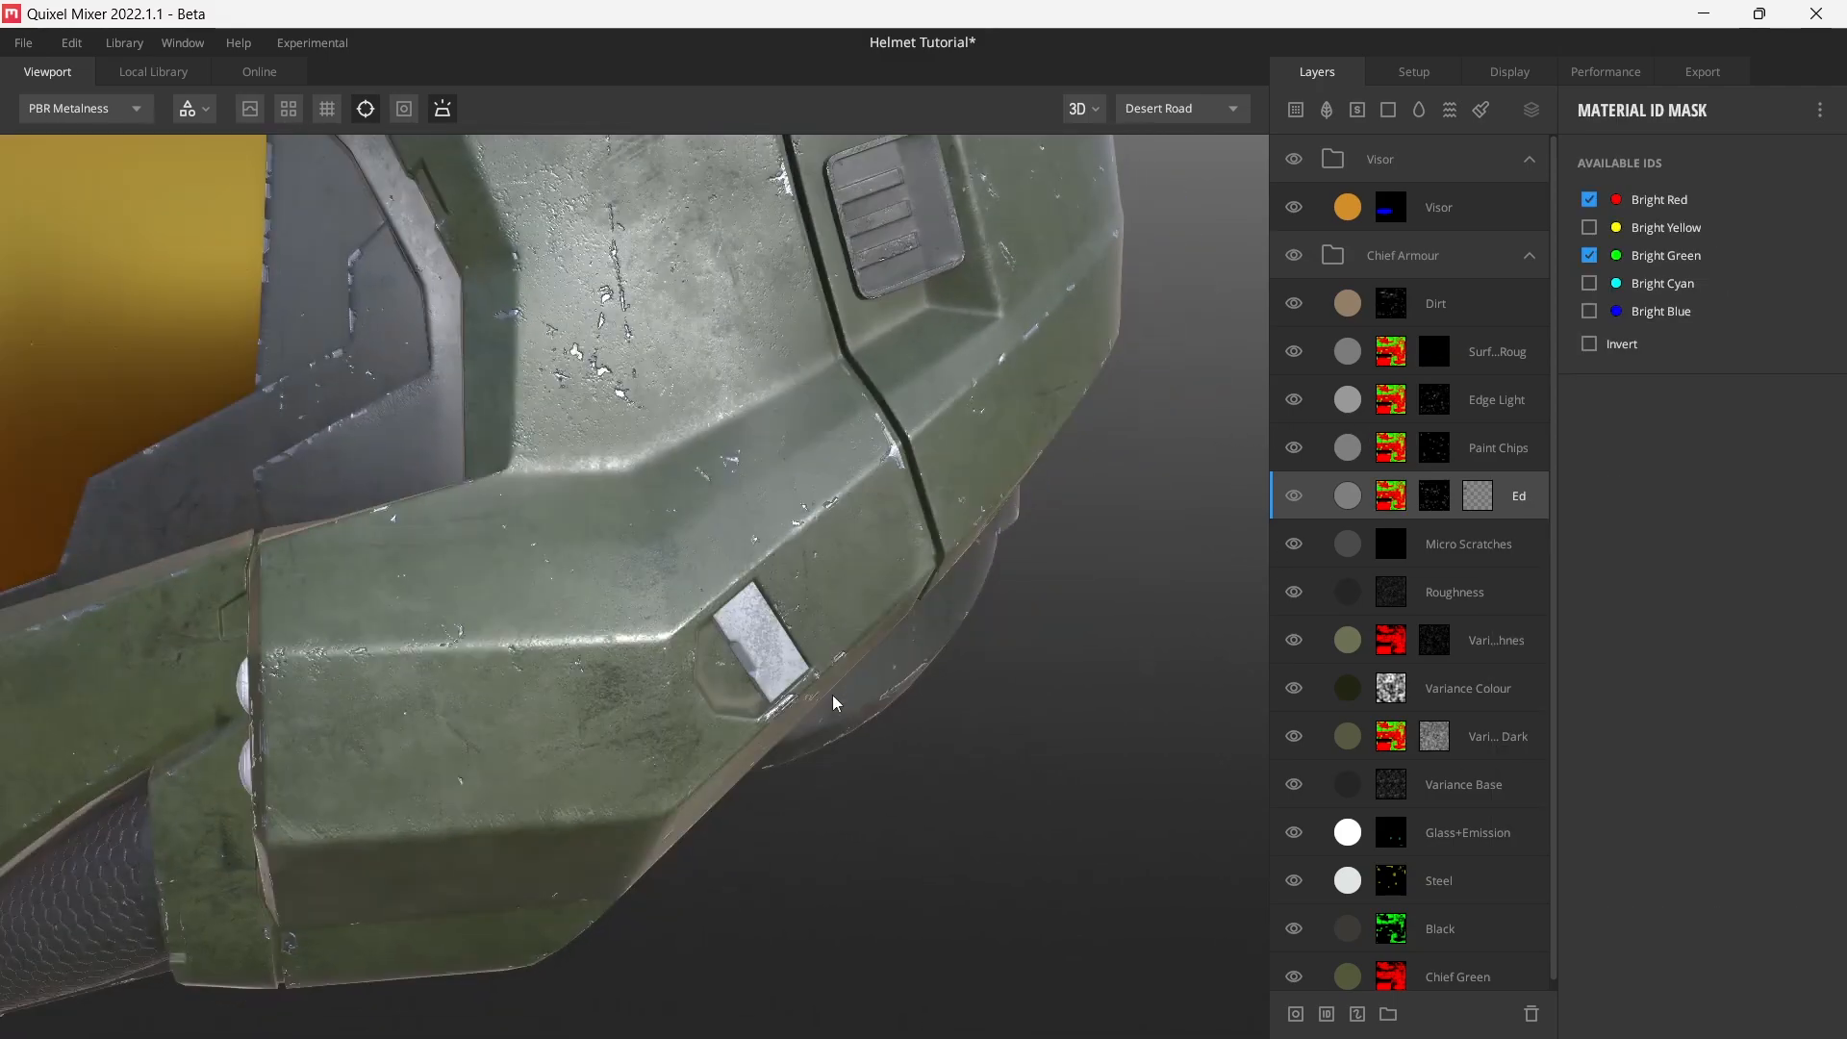
pyautogui.scroll(-5, 833, 701)
pyautogui.moveTo(715, 526)
pyautogui.mouseDown()
pyautogui.moveTo(825, 542)
pyautogui.moveTo(847, 481)
pyautogui.moveTo(692, 511)
pyautogui.mouseUp()
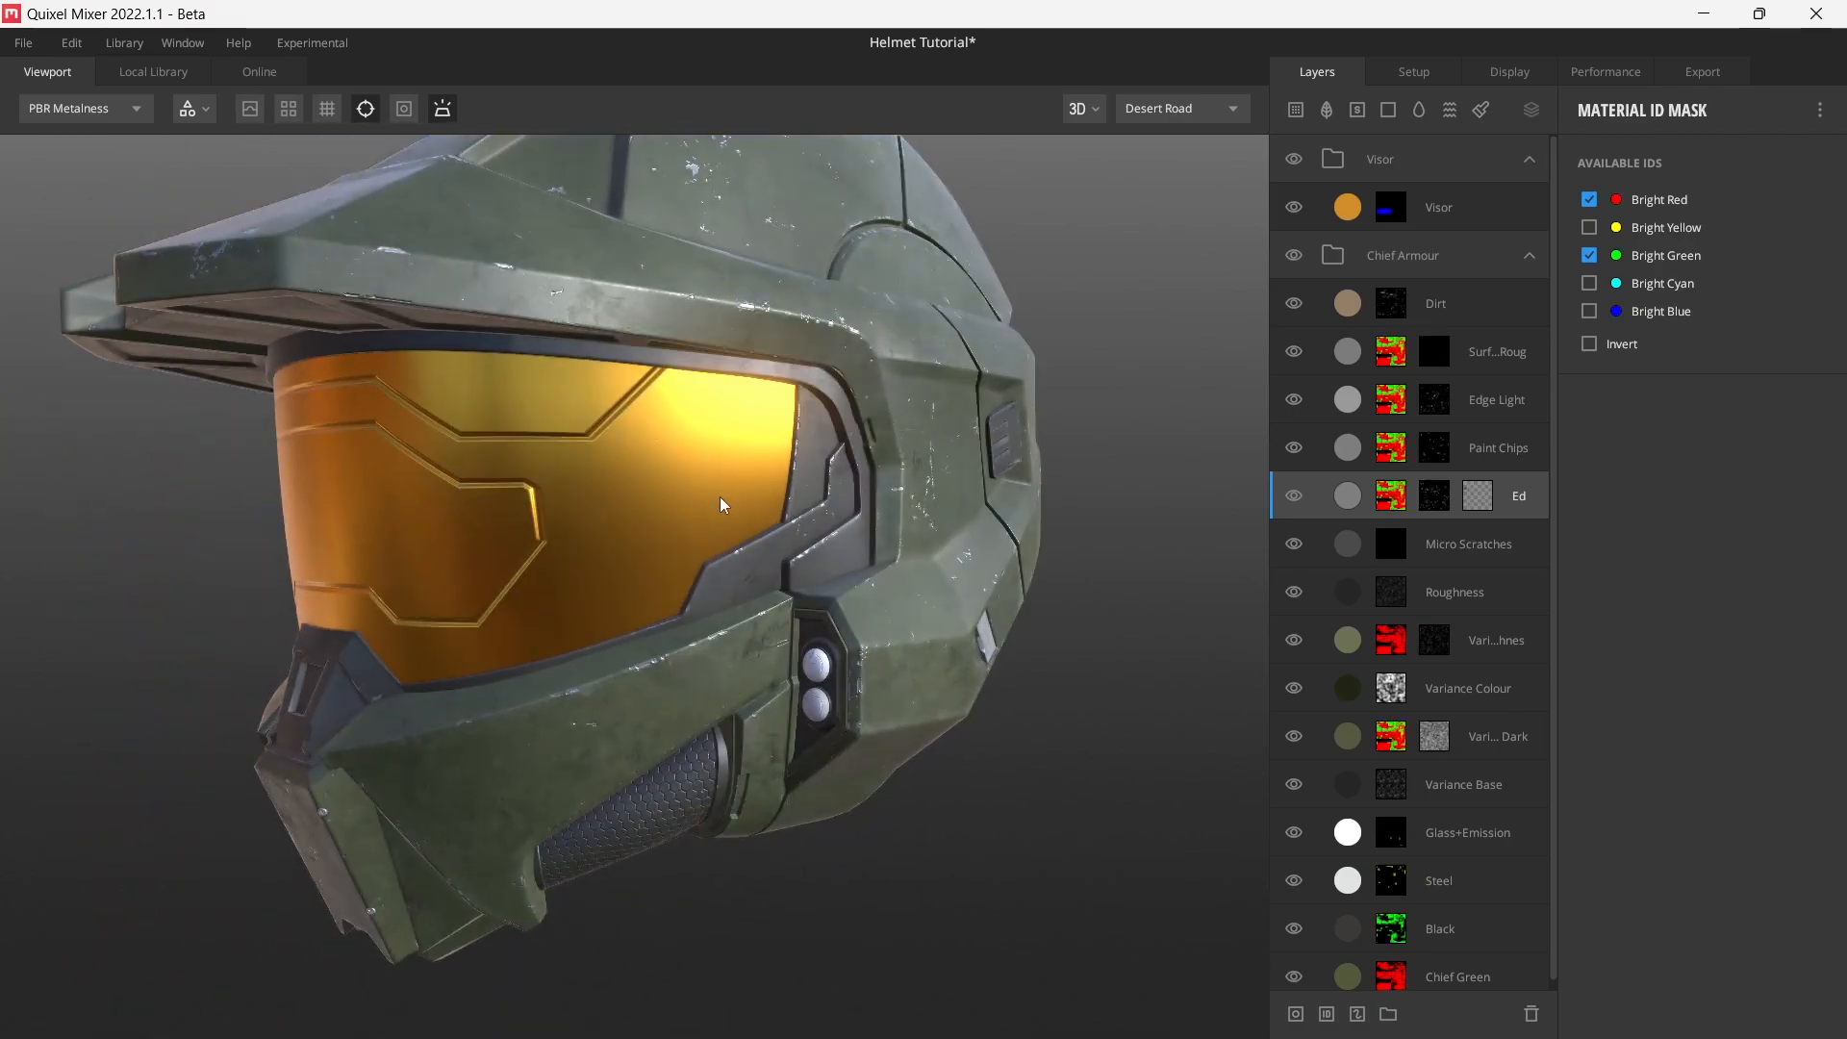
pyautogui.moveTo(756, 499); pyautogui.dragTo(780, 550, button='middle')
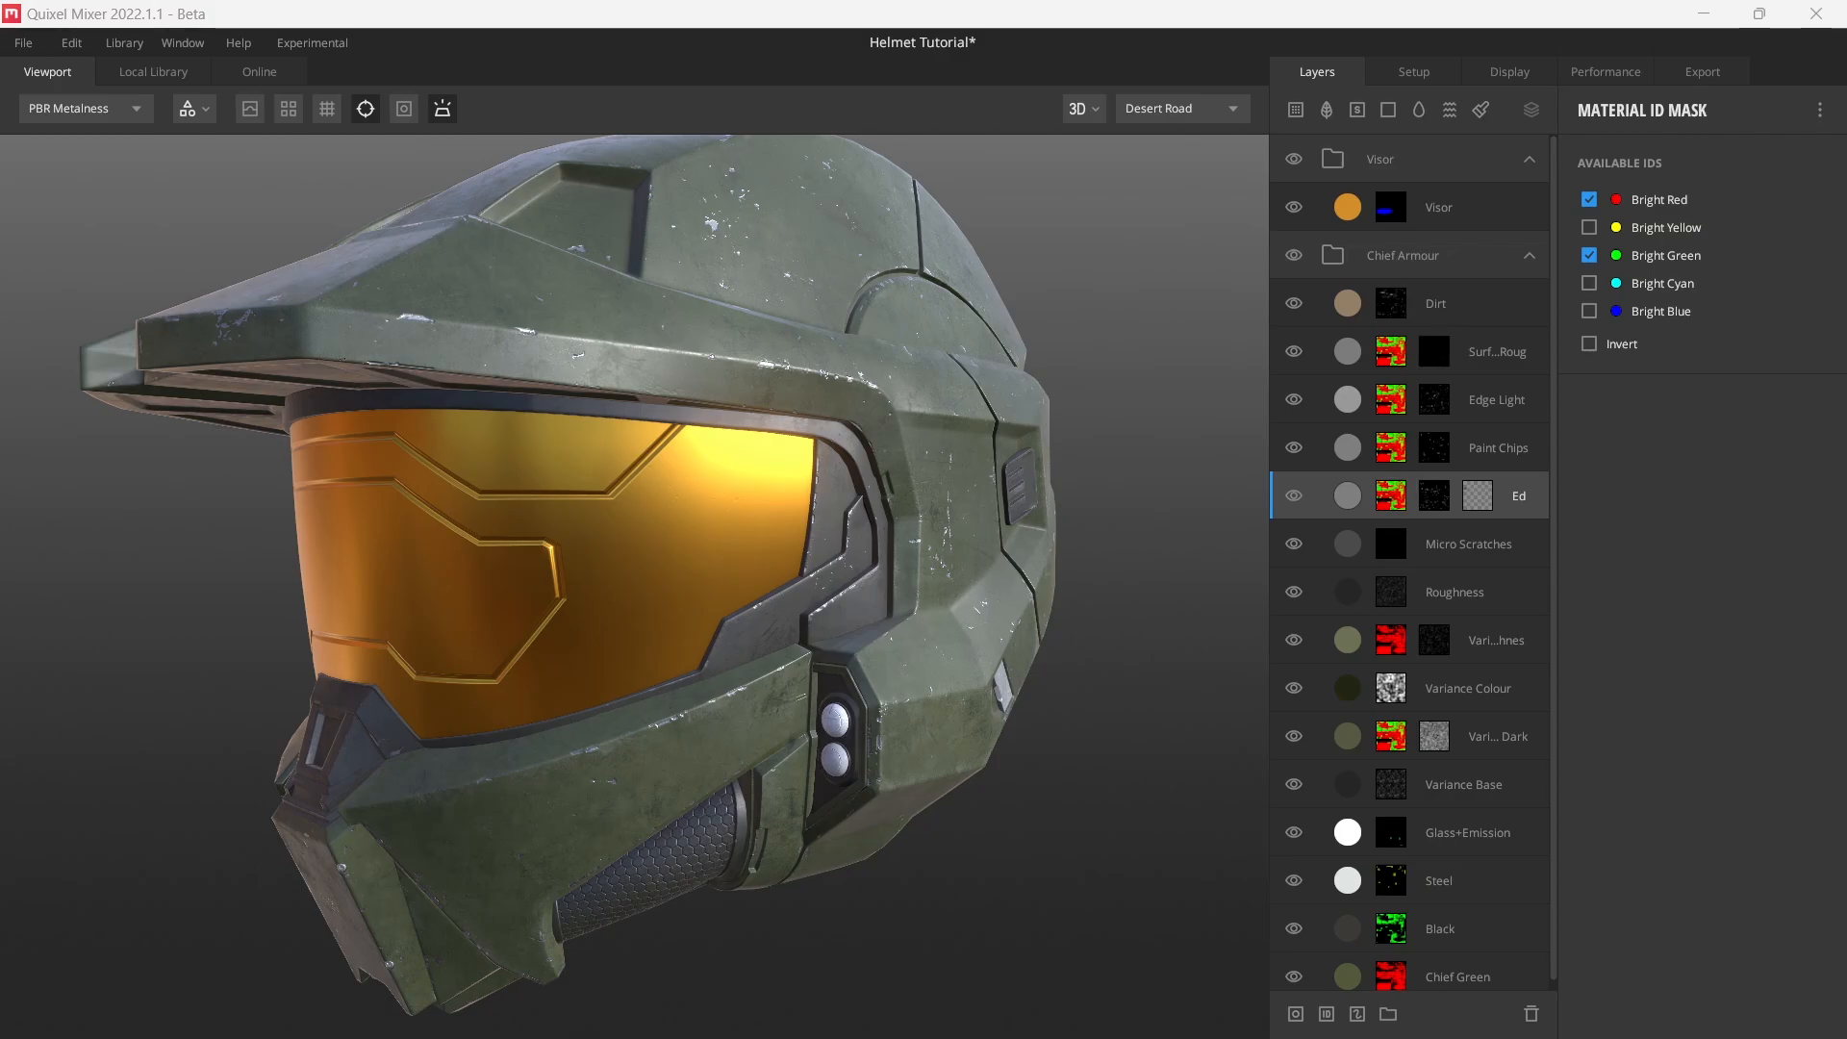
pyautogui.scroll(-5, 680, 668)
pyautogui.moveTo(680, 668); pyautogui.dragTo(596, 612)
pyautogui.moveTo(597, 612); pyautogui.dragTo(645, 581, button='middle')
pyautogui.scroll(2, 643, 582)
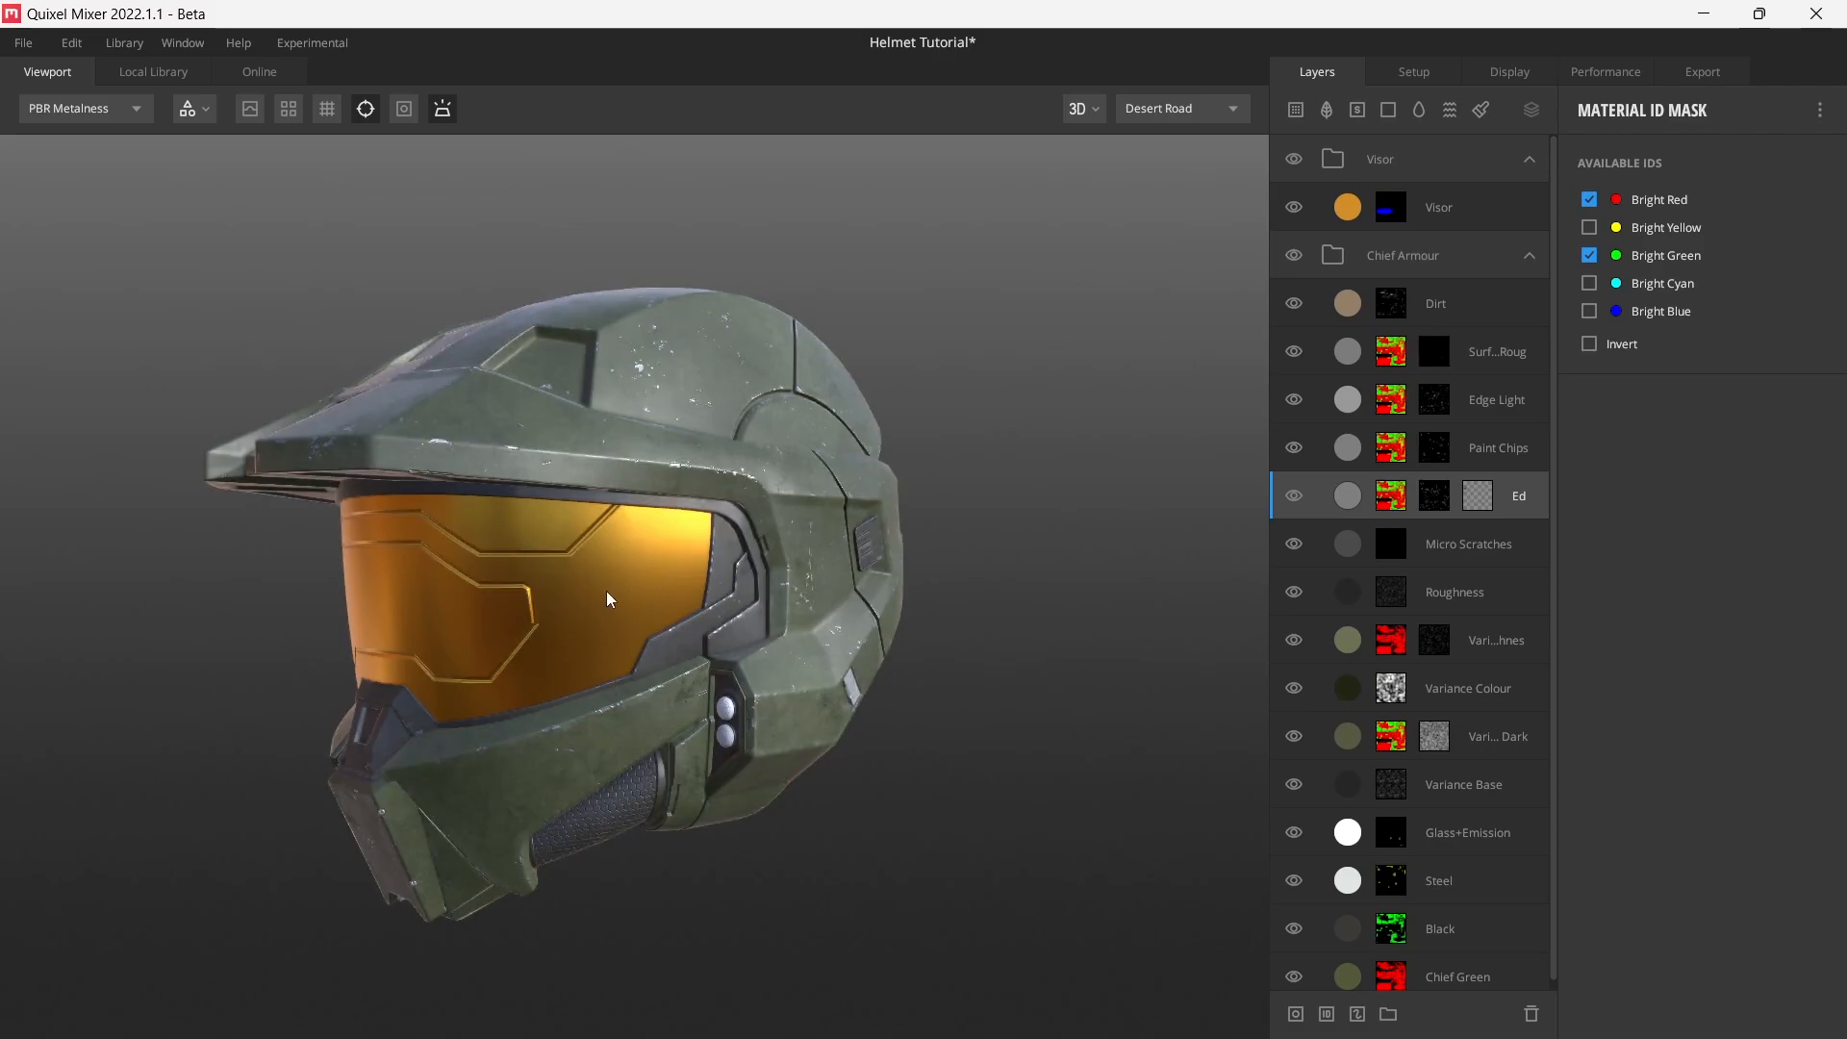
pyautogui.moveTo(572, 624); pyautogui.dragTo(828, 535)
pyautogui.moveTo(442, 528); pyautogui.dragTo(827, 566)
pyautogui.scroll(-4, 827, 567)
pyautogui.moveTo(540, 631); pyautogui.dragTo(755, 616)
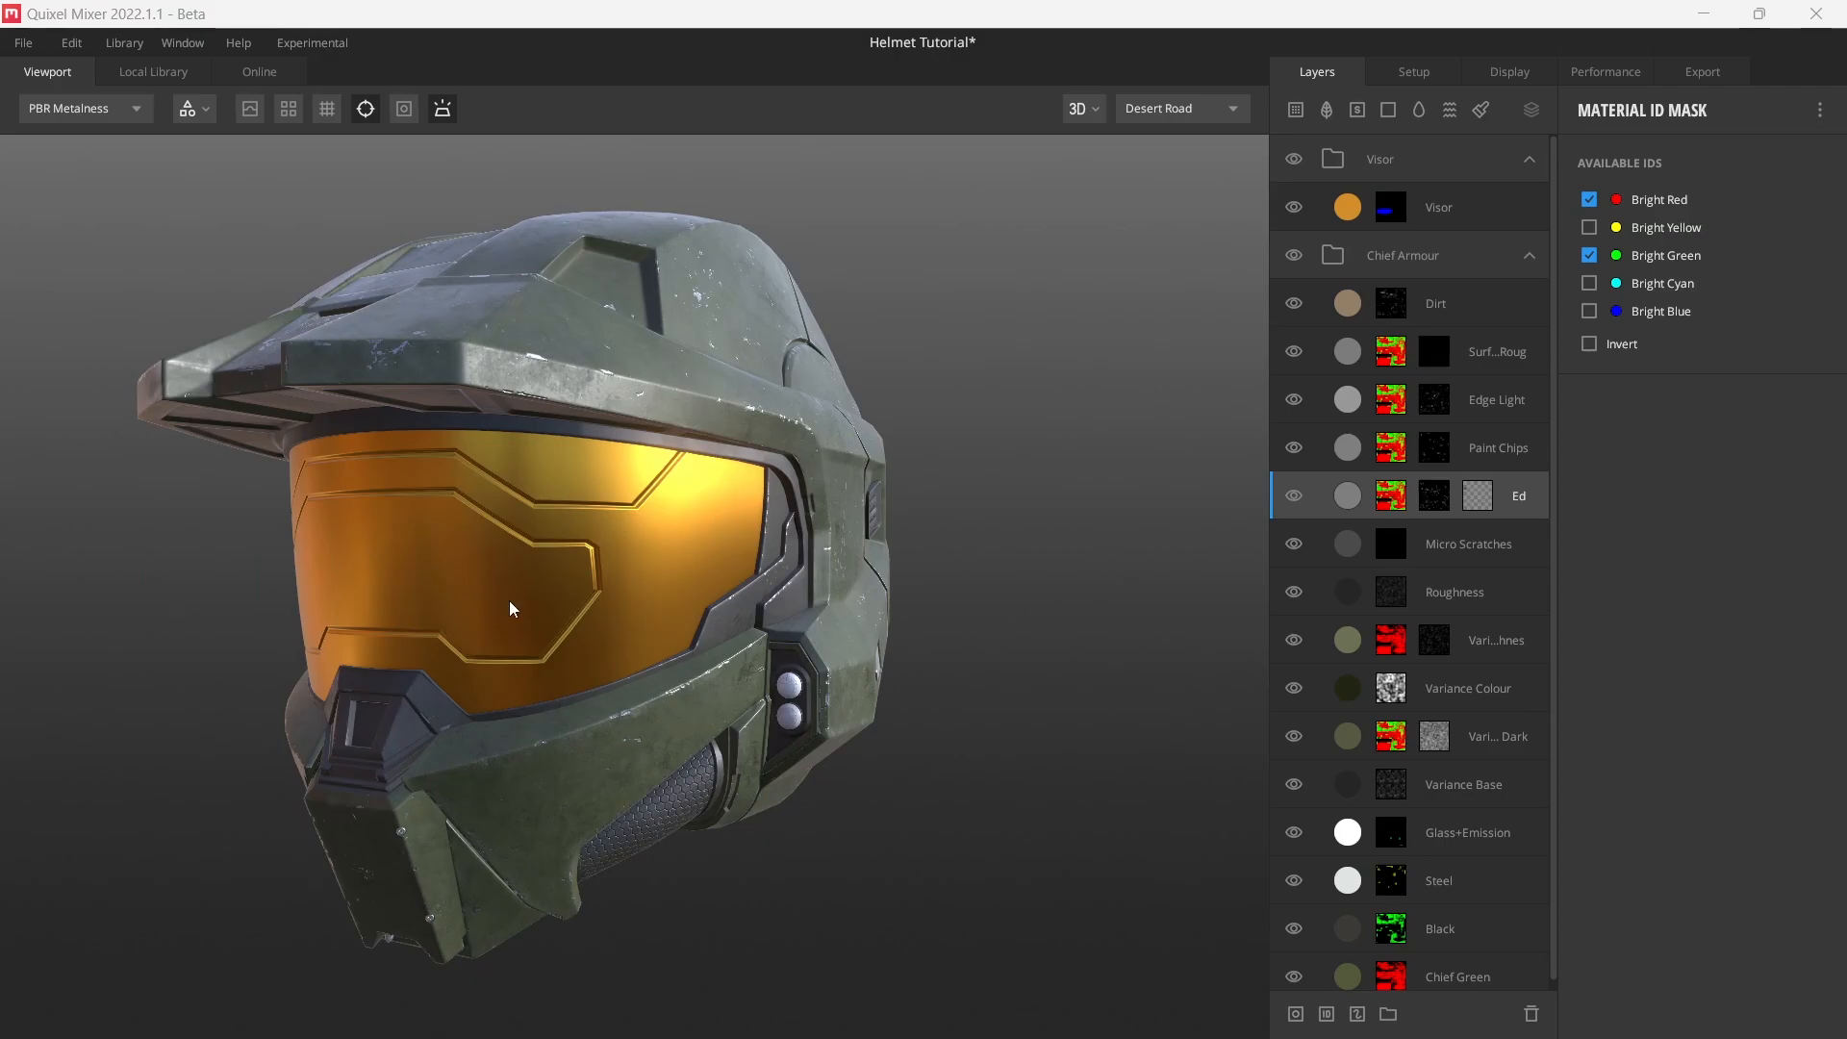
# - Check the Visor layer's roughness colour without changing it, and examine the visor's reflections from several angles
pyautogui.click(1355, 213)
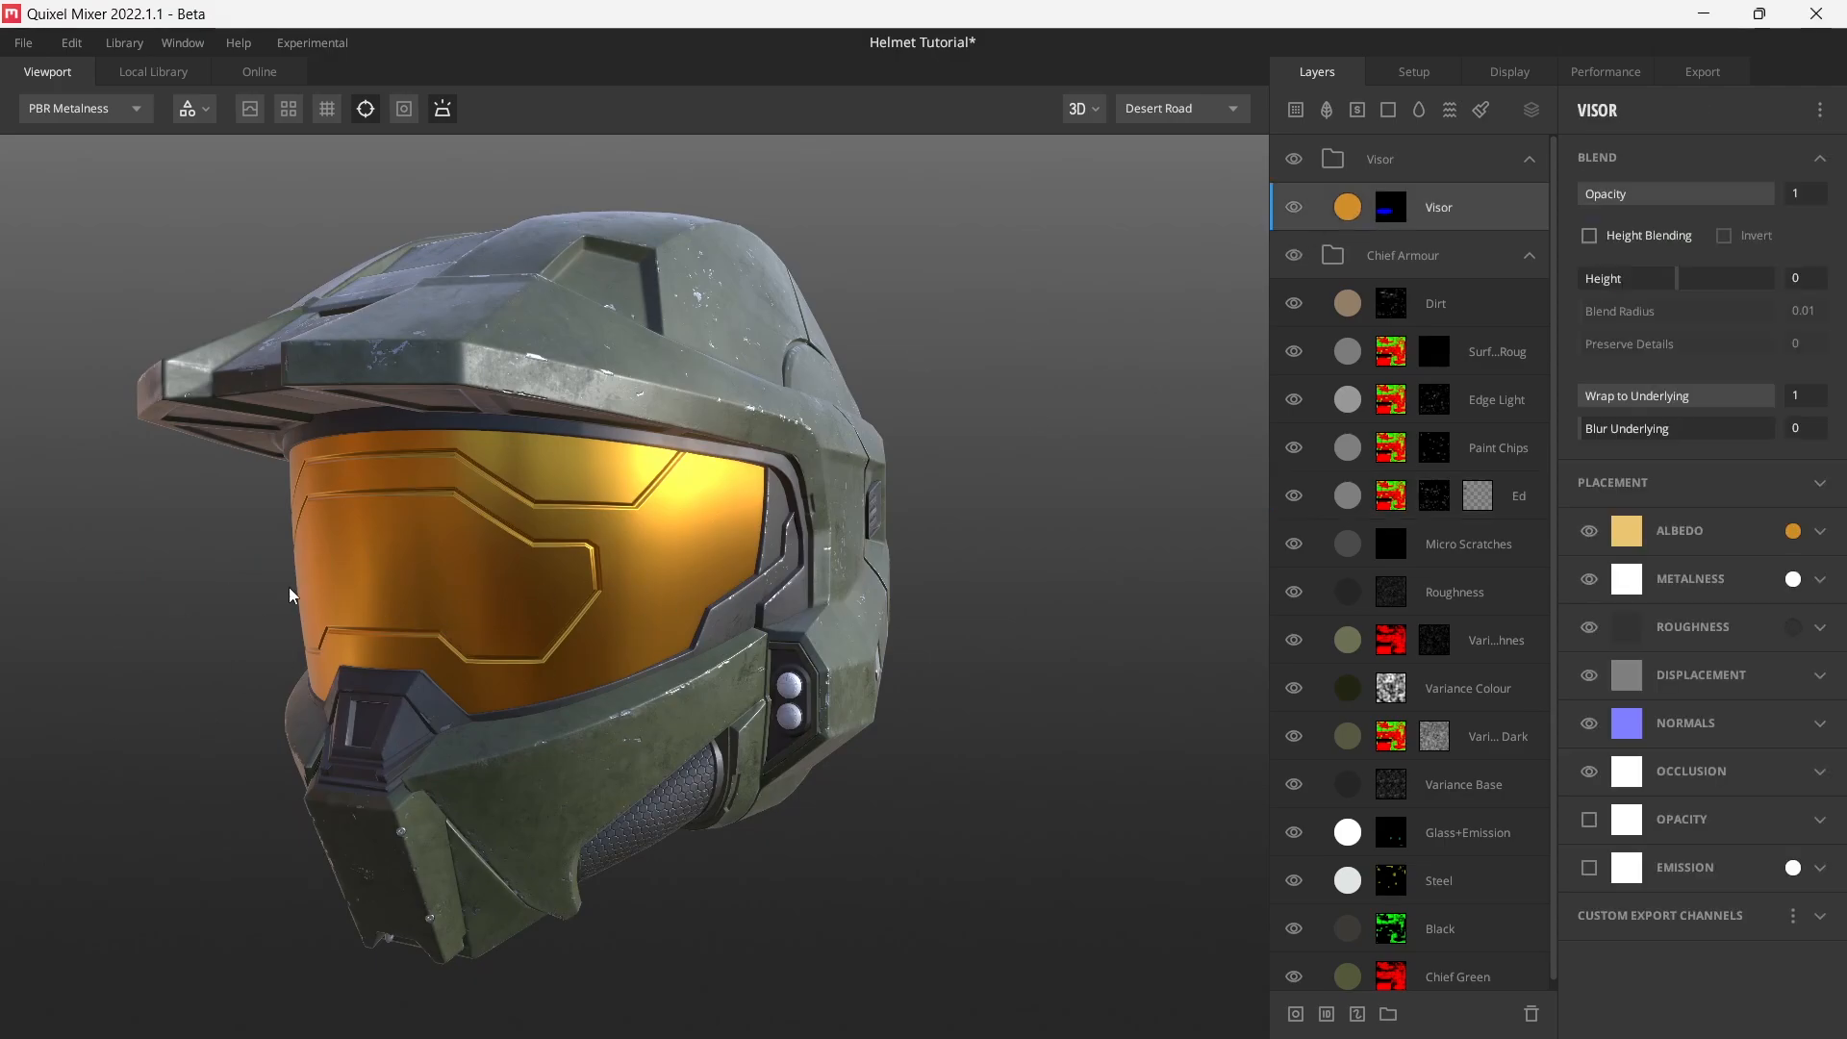
pyautogui.click(1792, 626)
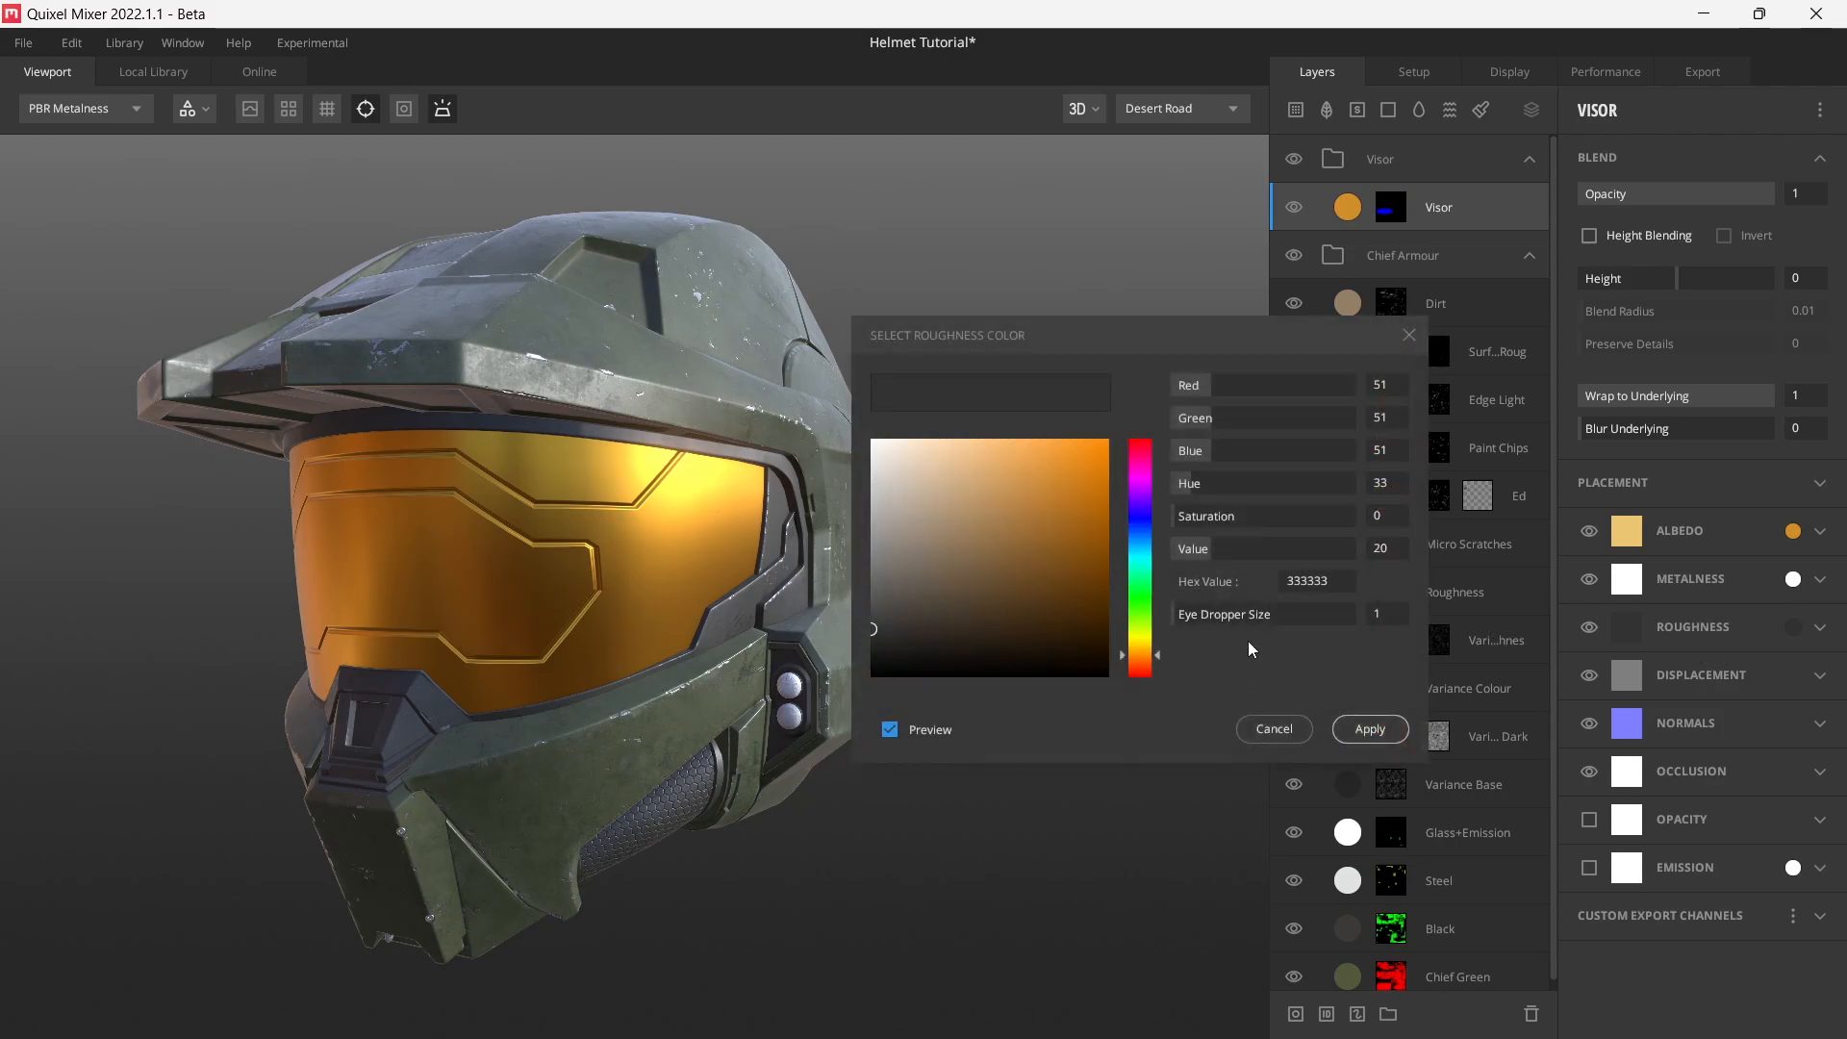
pyautogui.click(1408, 336)
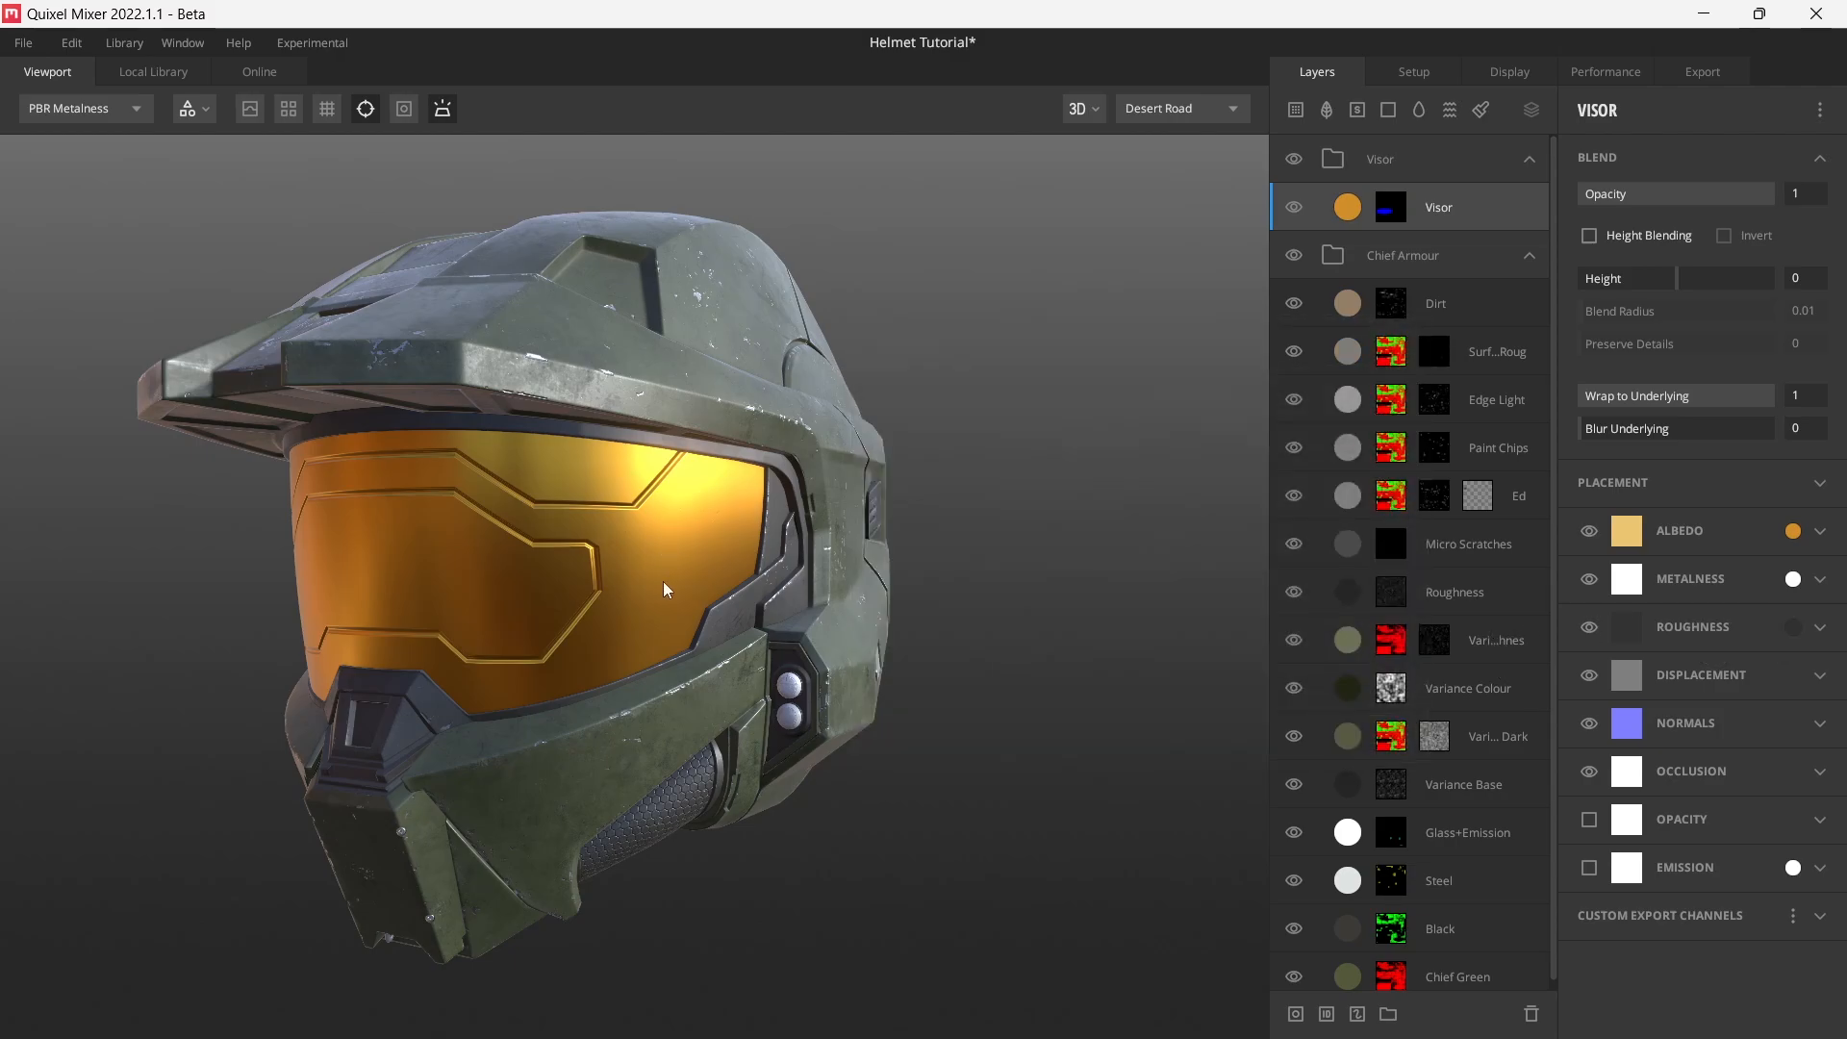
pyautogui.moveTo(660, 585); pyautogui.dragTo(523, 610)
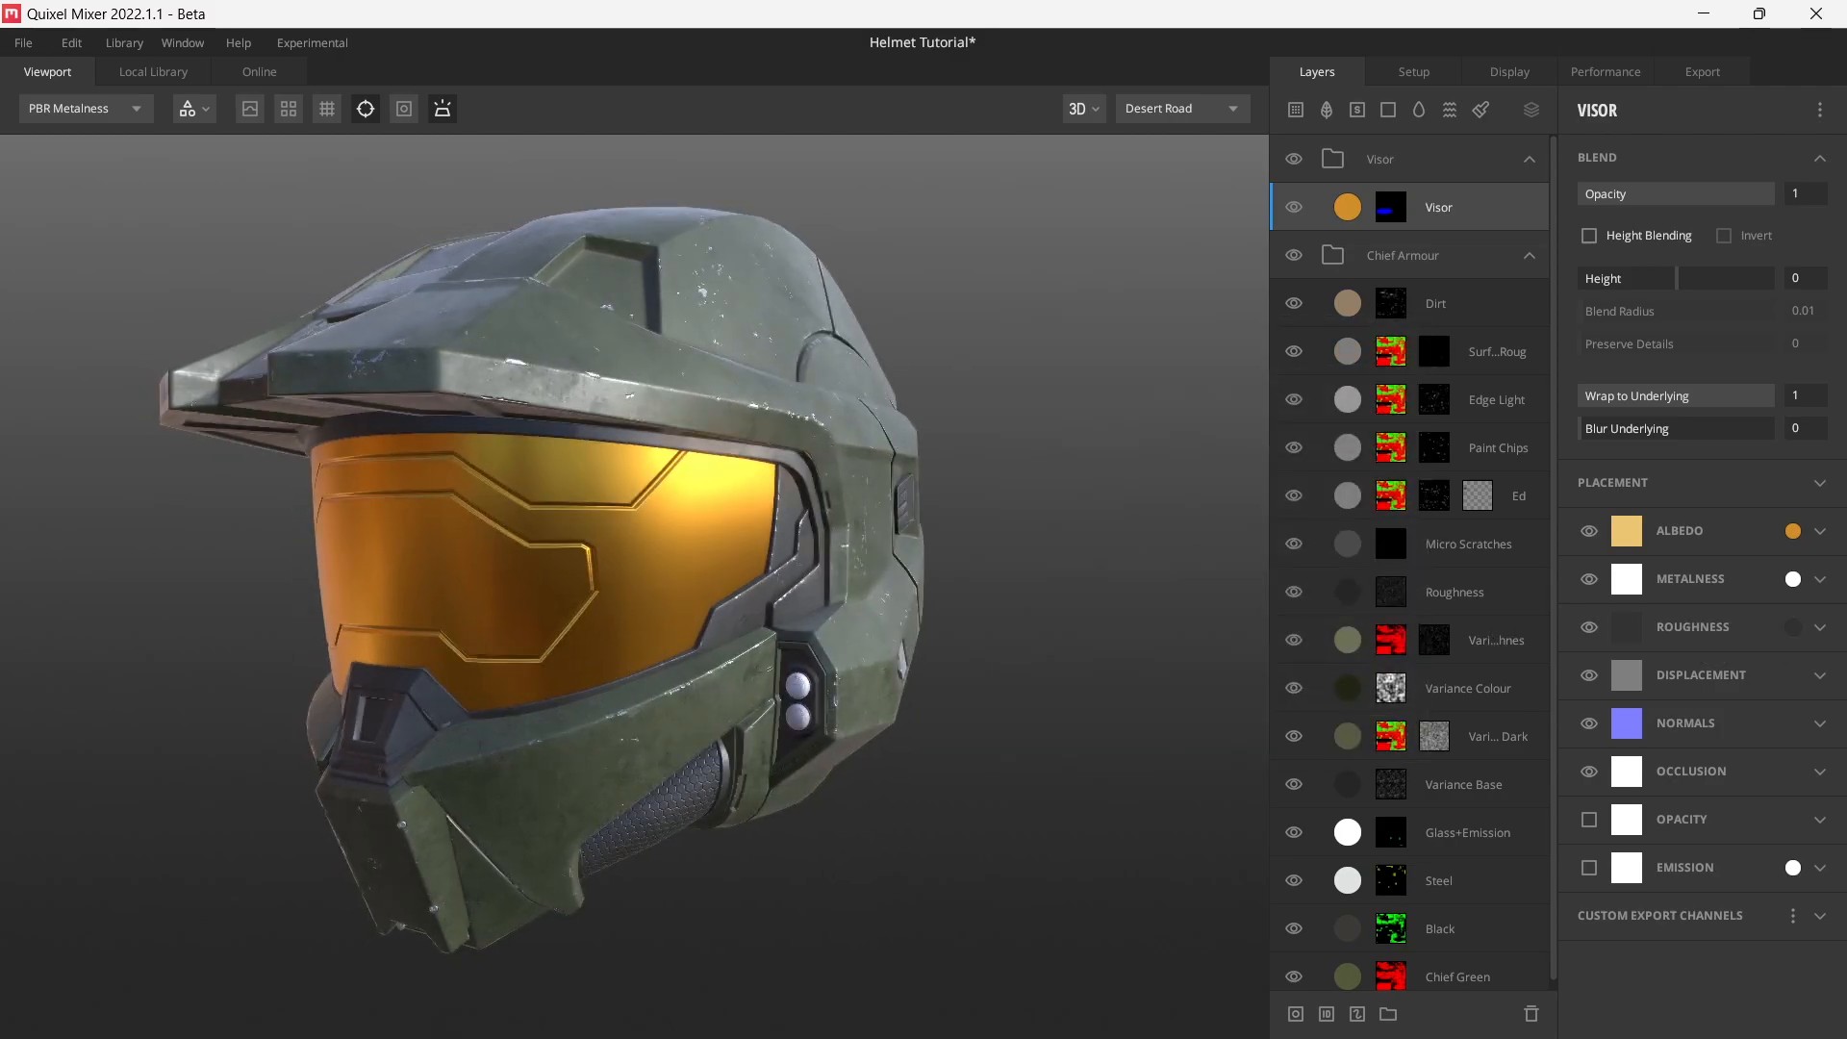
pyautogui.moveTo(865, 711); pyautogui.dragTo(720, 615)
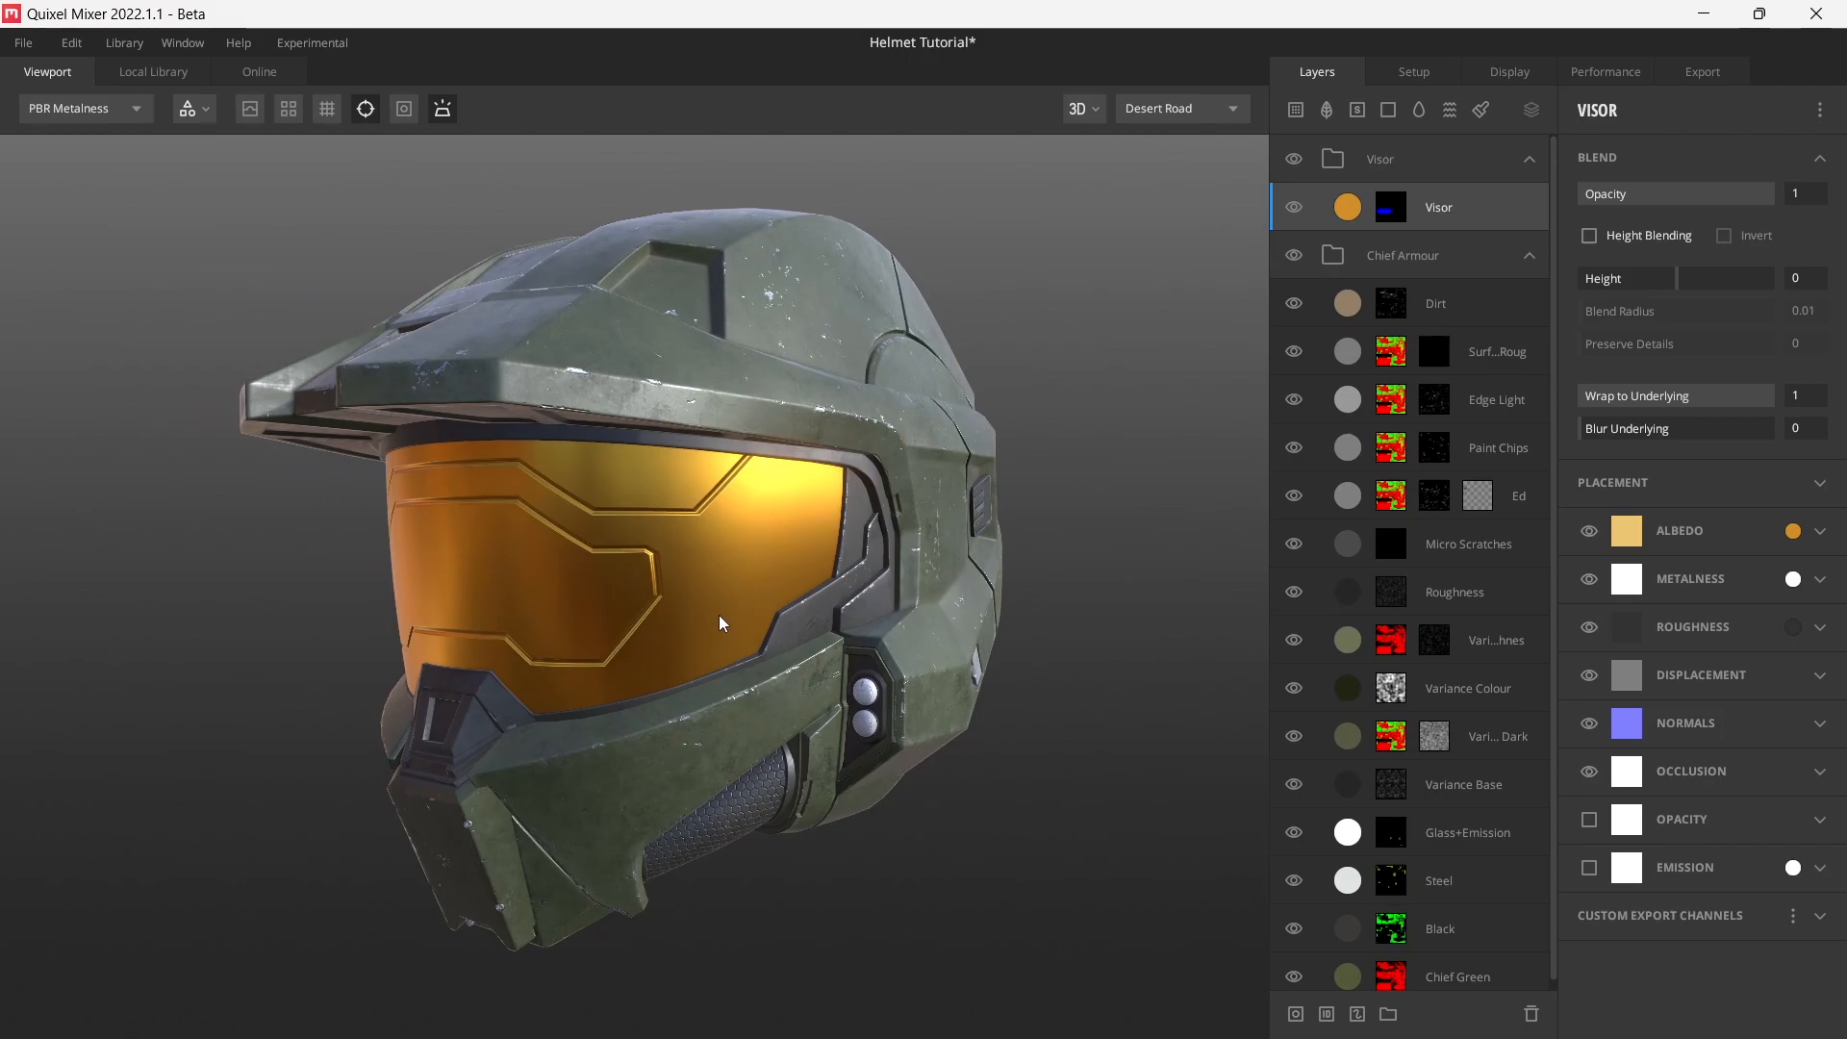
pyautogui.moveTo(861, 662); pyautogui.dragTo(558, 663)
pyautogui.moveTo(992, 556); pyautogui.dragTo(945, 545)
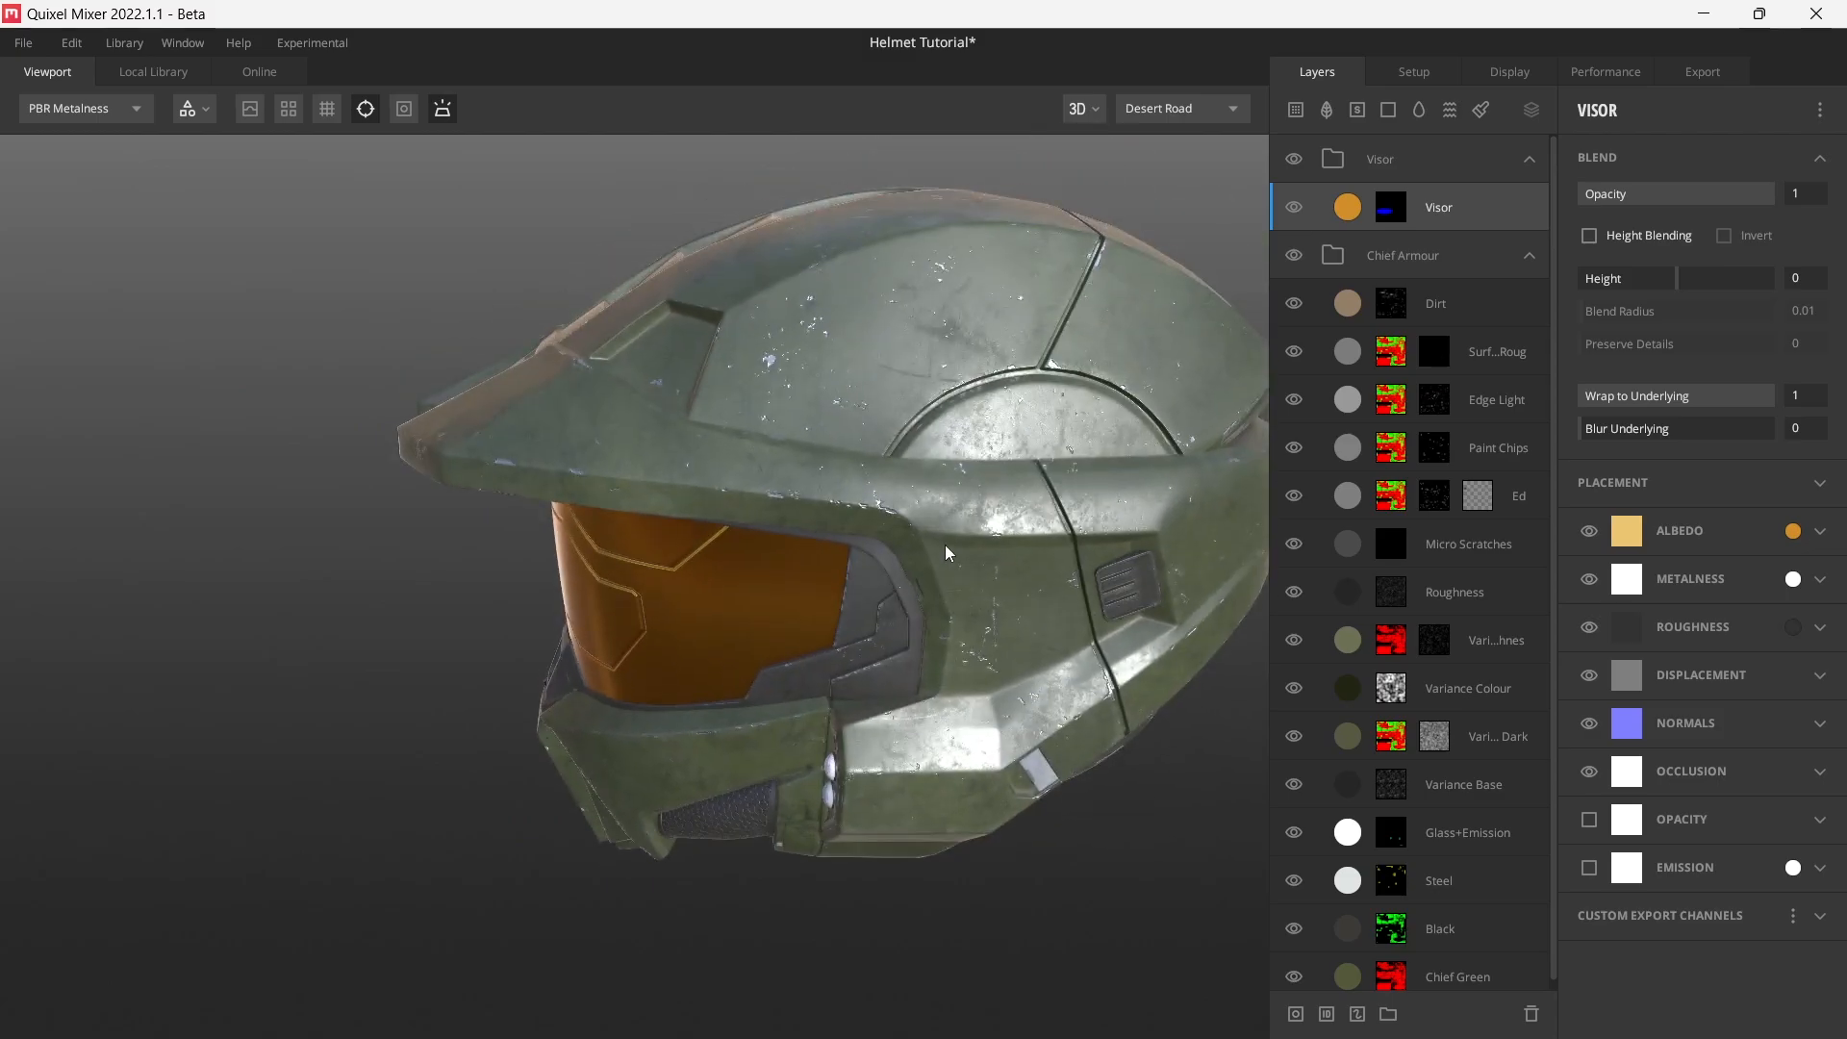
pyautogui.moveTo(891, 543)
pyautogui.mouseDown()
pyautogui.moveTo(1047, 477)
pyautogui.moveTo(811, 608)
pyautogui.moveTo(902, 572)
pyautogui.mouseUp()
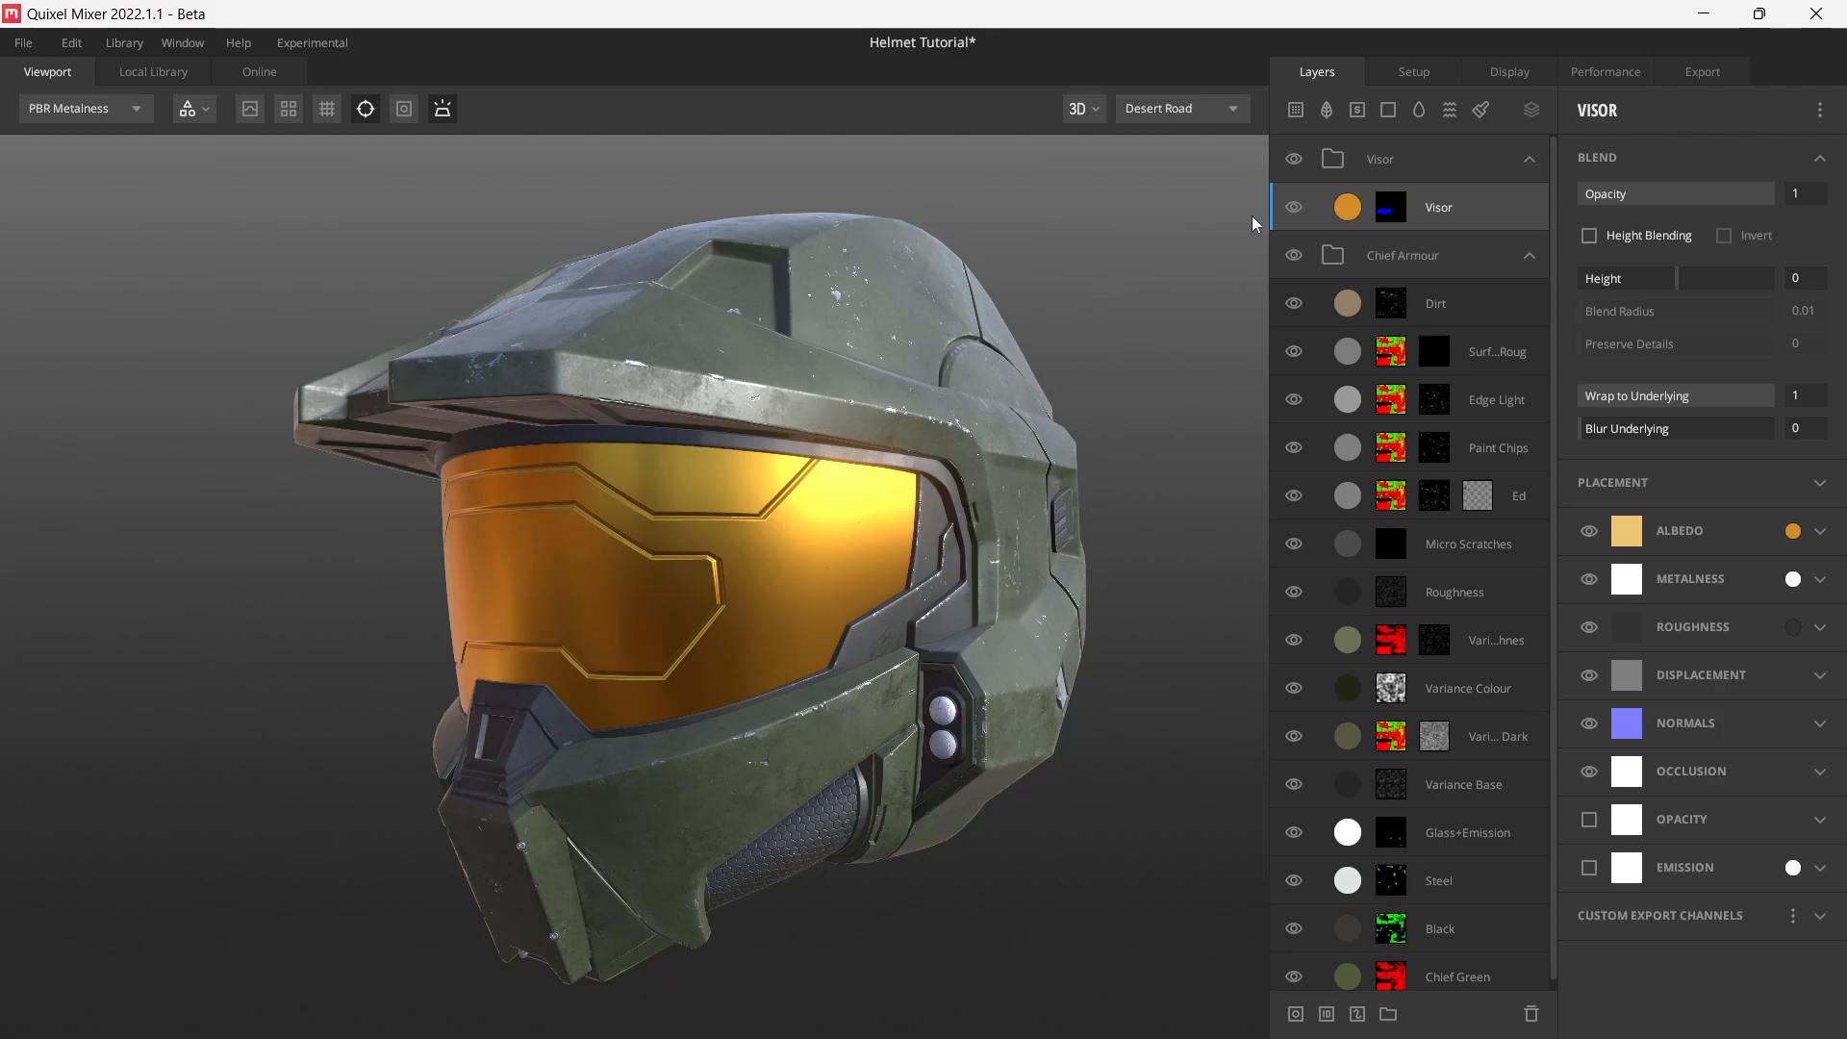
# - Rename the Visor layer inside the Visor group as "Visor Base"
pyautogui.doubleClick(1448, 208)
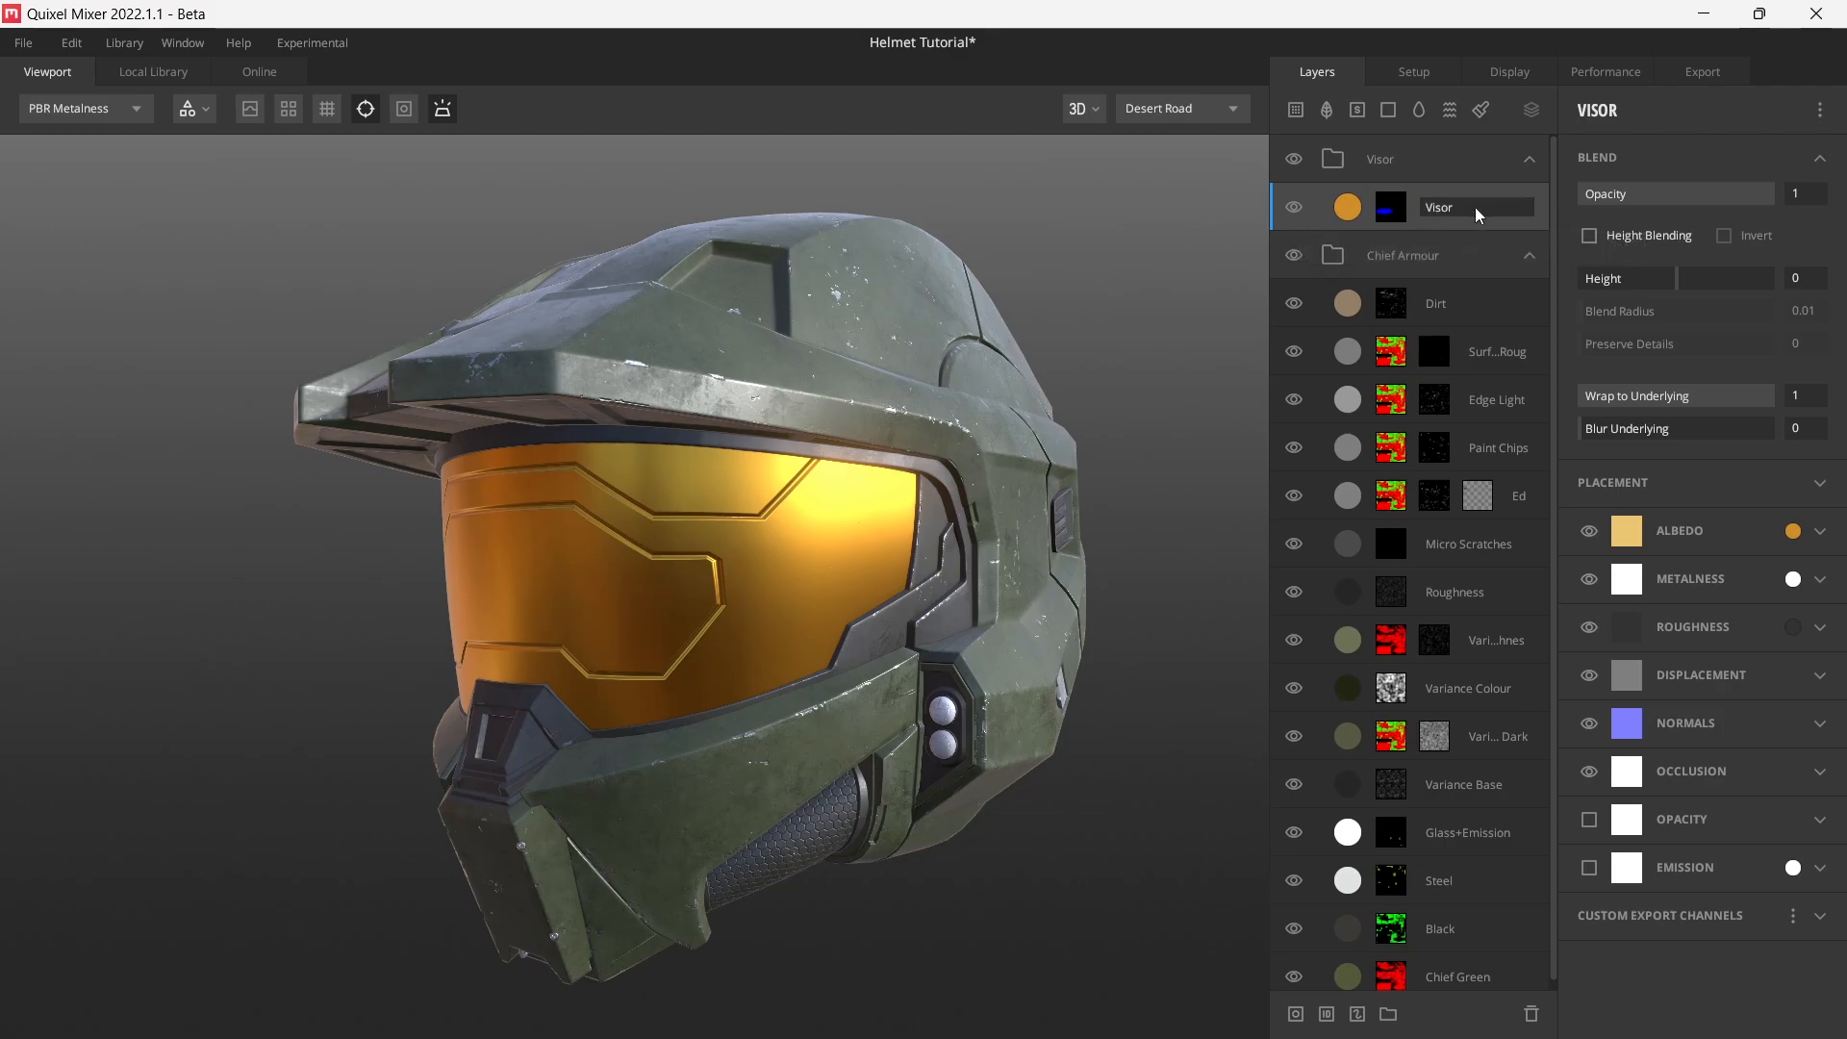
pyautogui.write('Base')
pyautogui.press('Return')
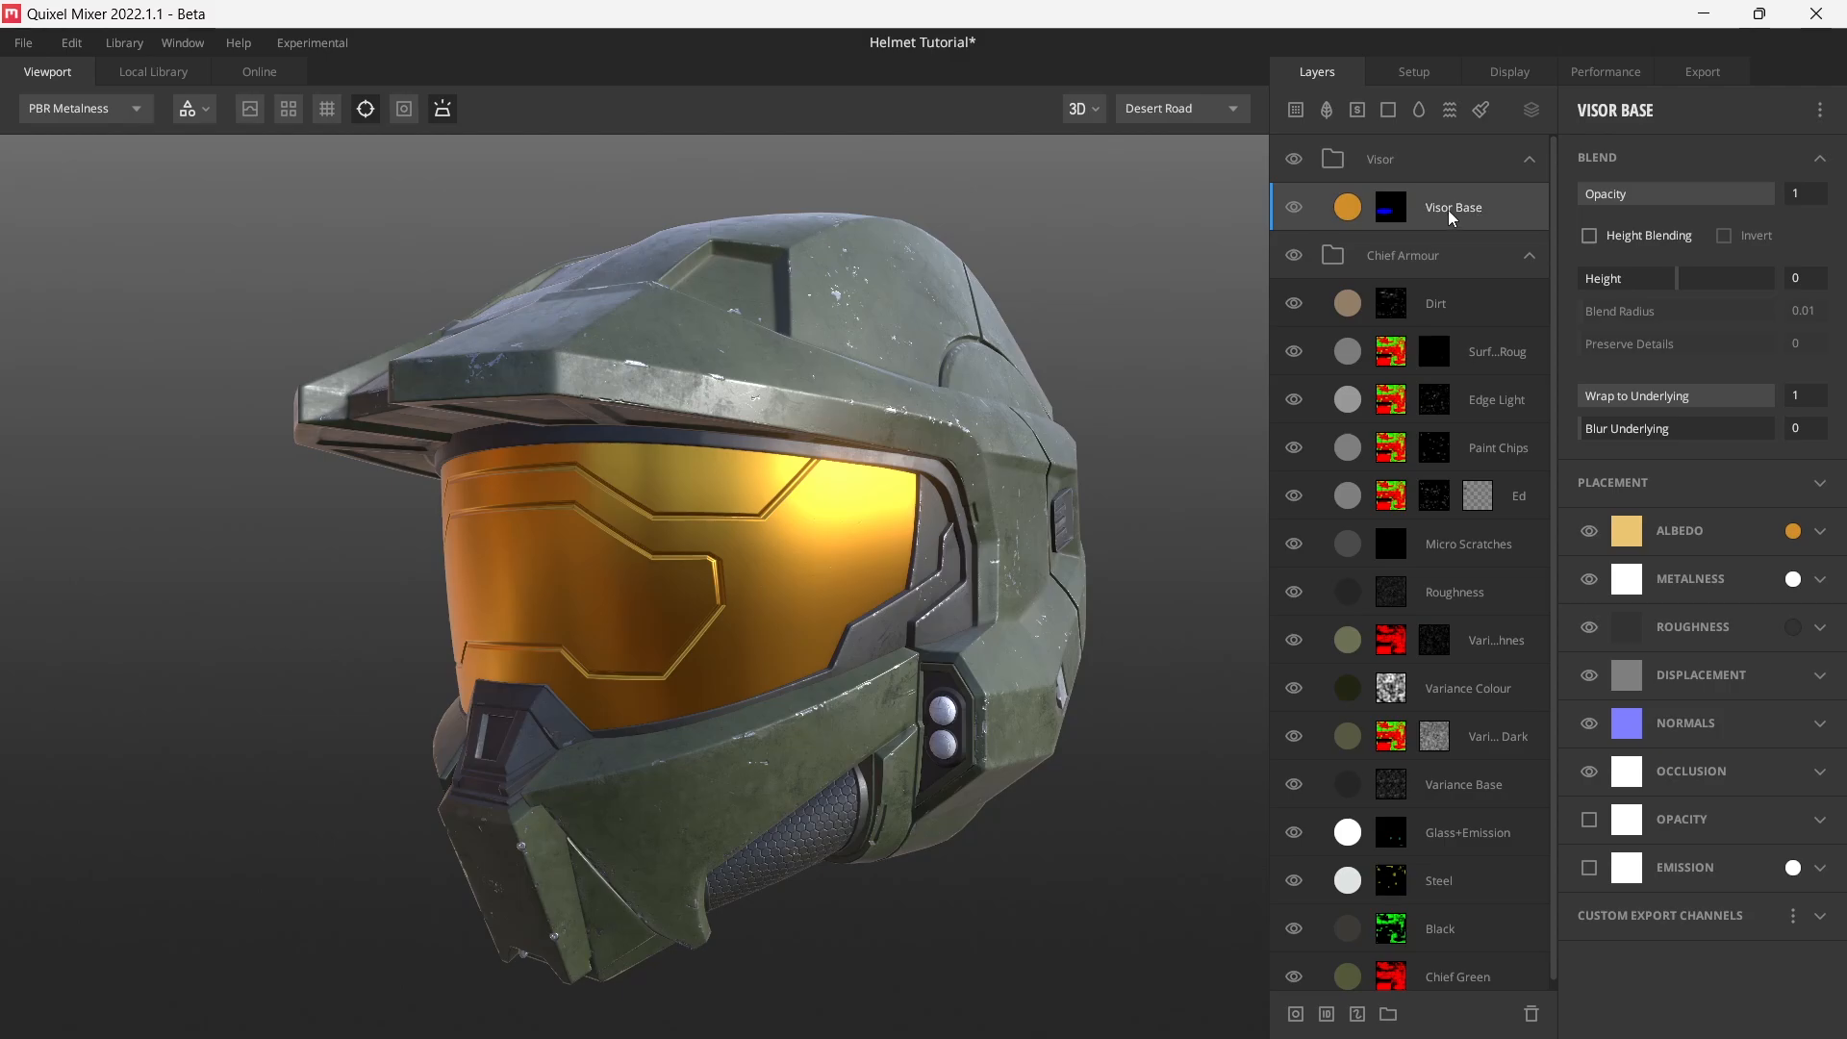
# - Add a solid layer above Visor Base in the Visor group and name it "Visor Colour"
pyautogui.click(1387, 110)
pyautogui.doubleClick(1407, 205)
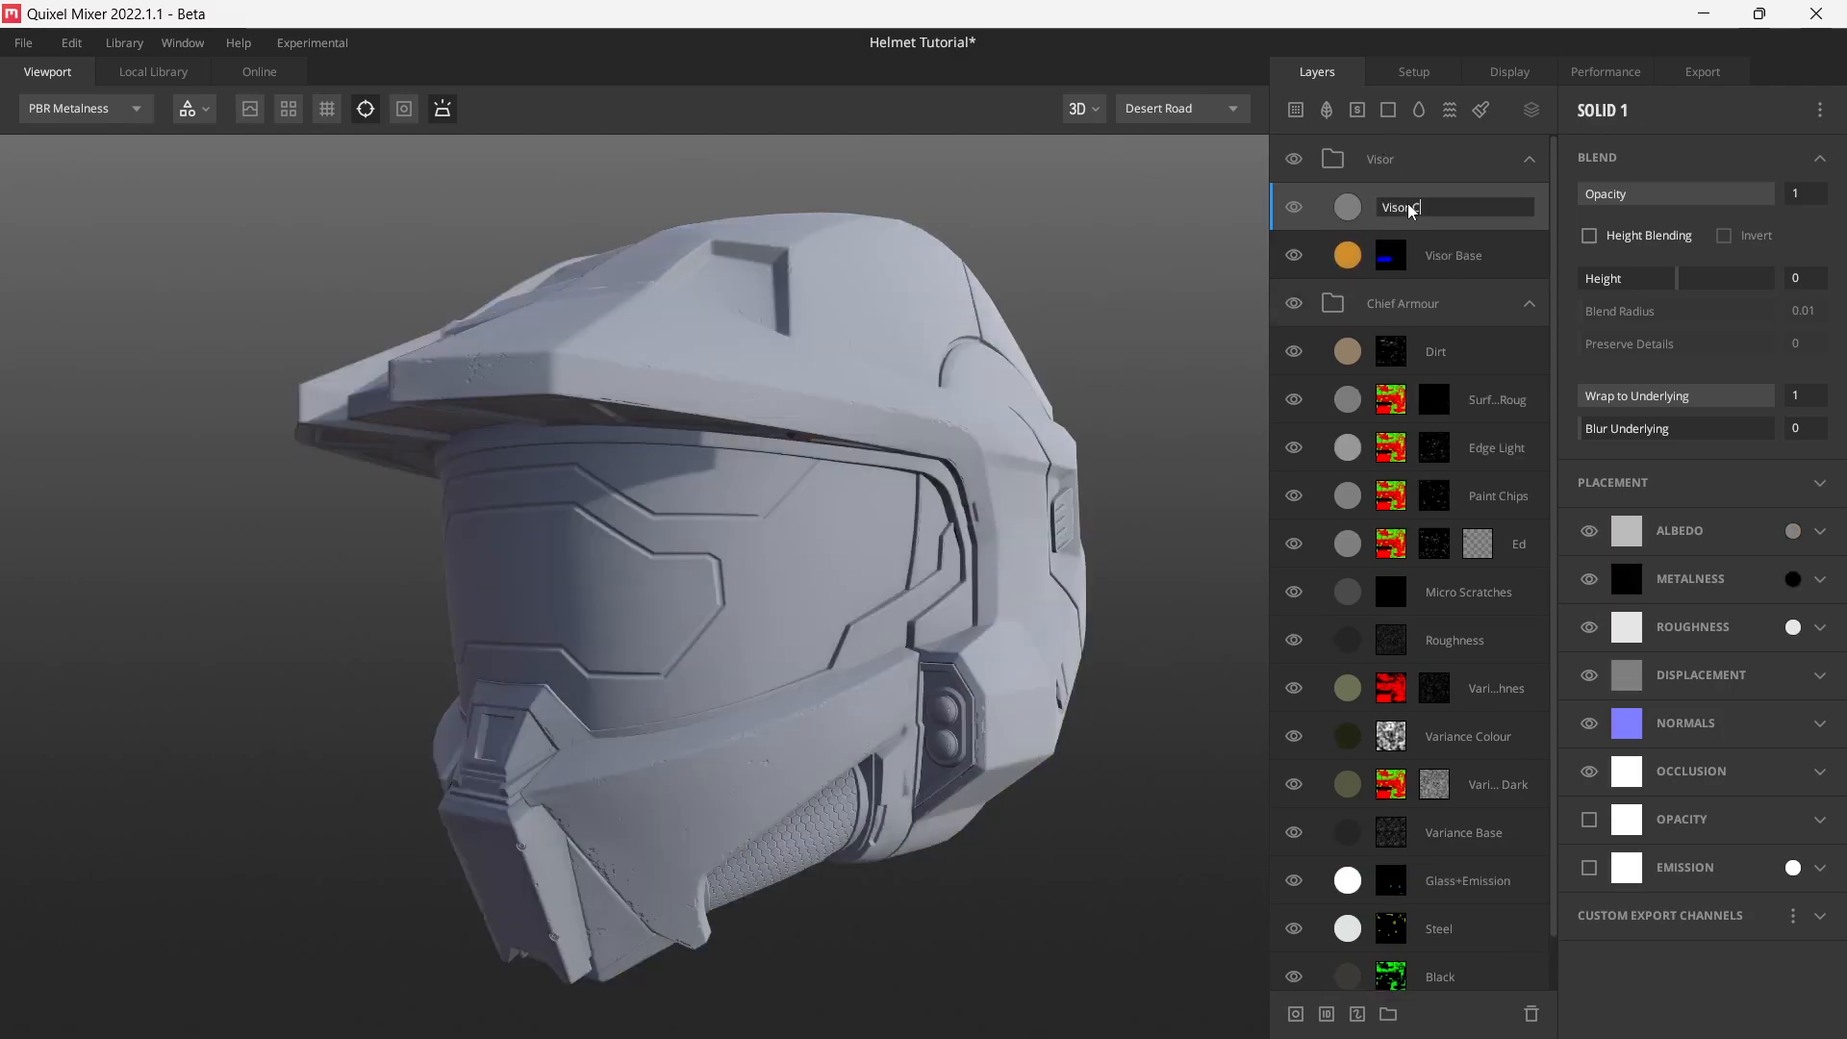
pyautogui.write('Visor Colour')
pyautogui.press('Return')
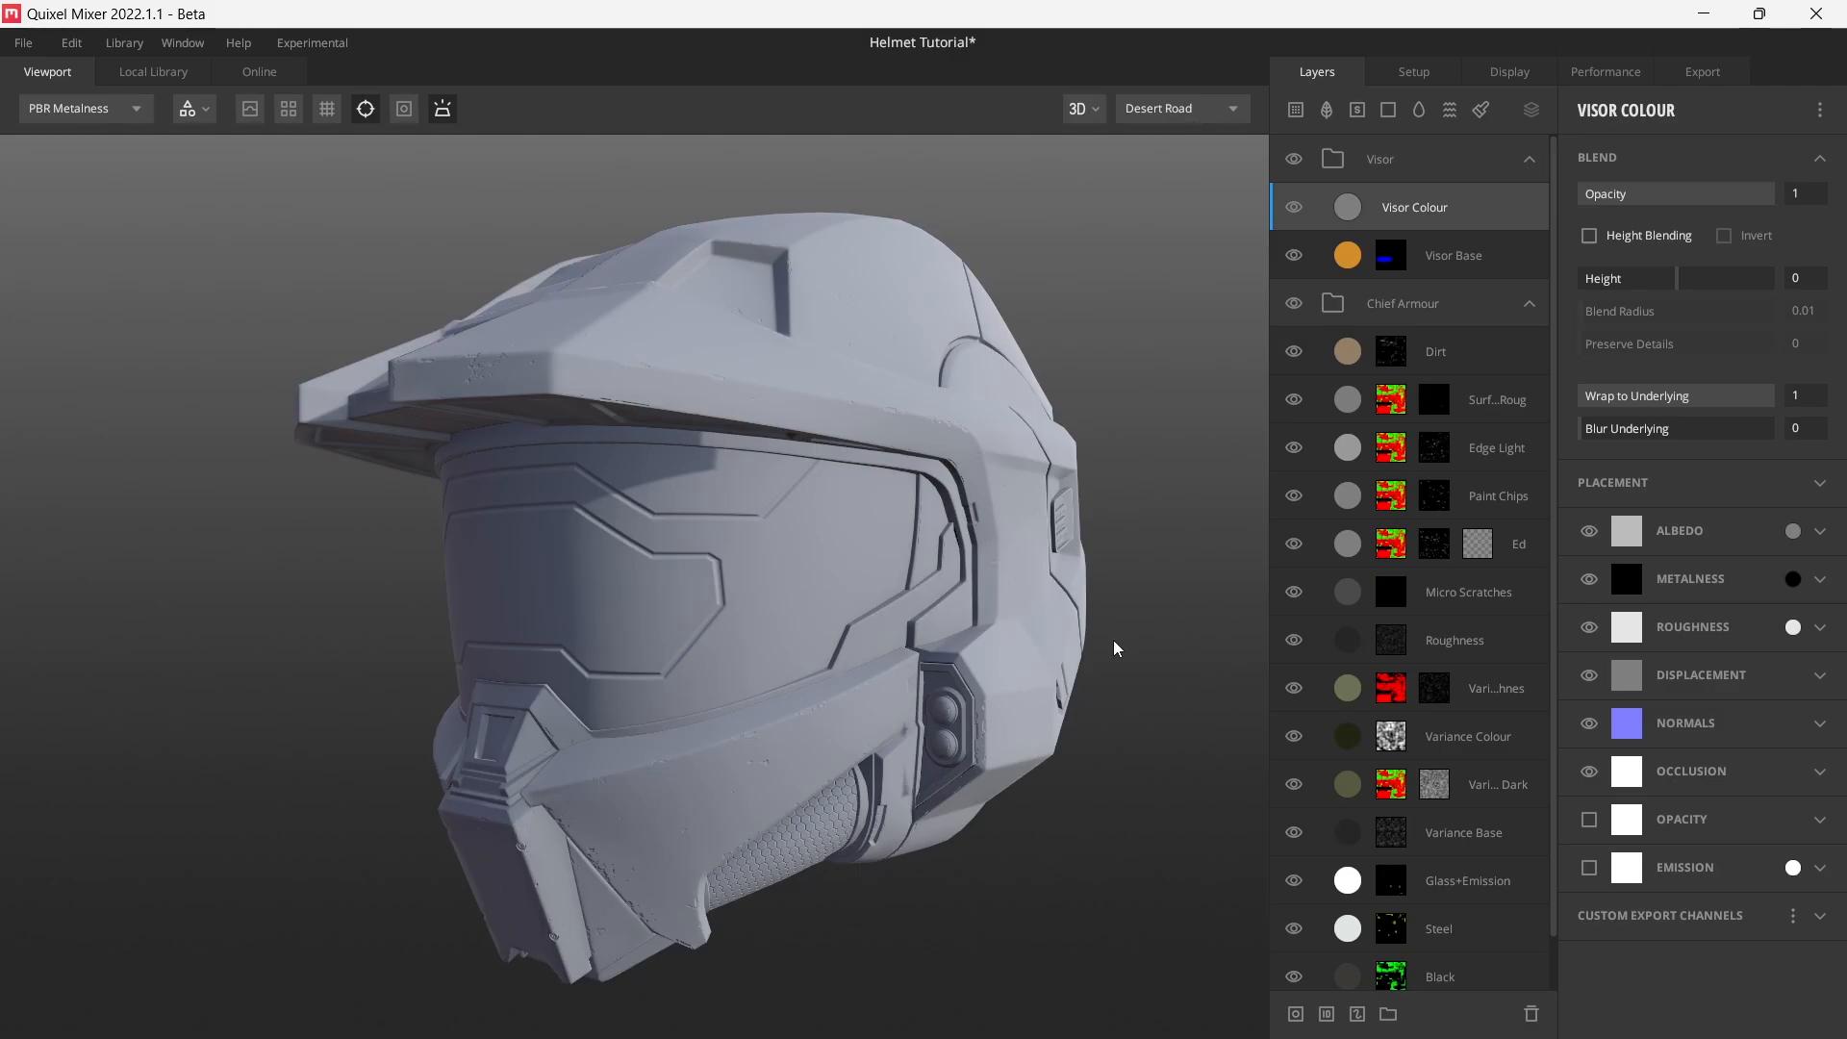
# - Set the Visor Colour layer's albedo to white and its albedo blend mode to Subtract
pyautogui.click(1792, 531)
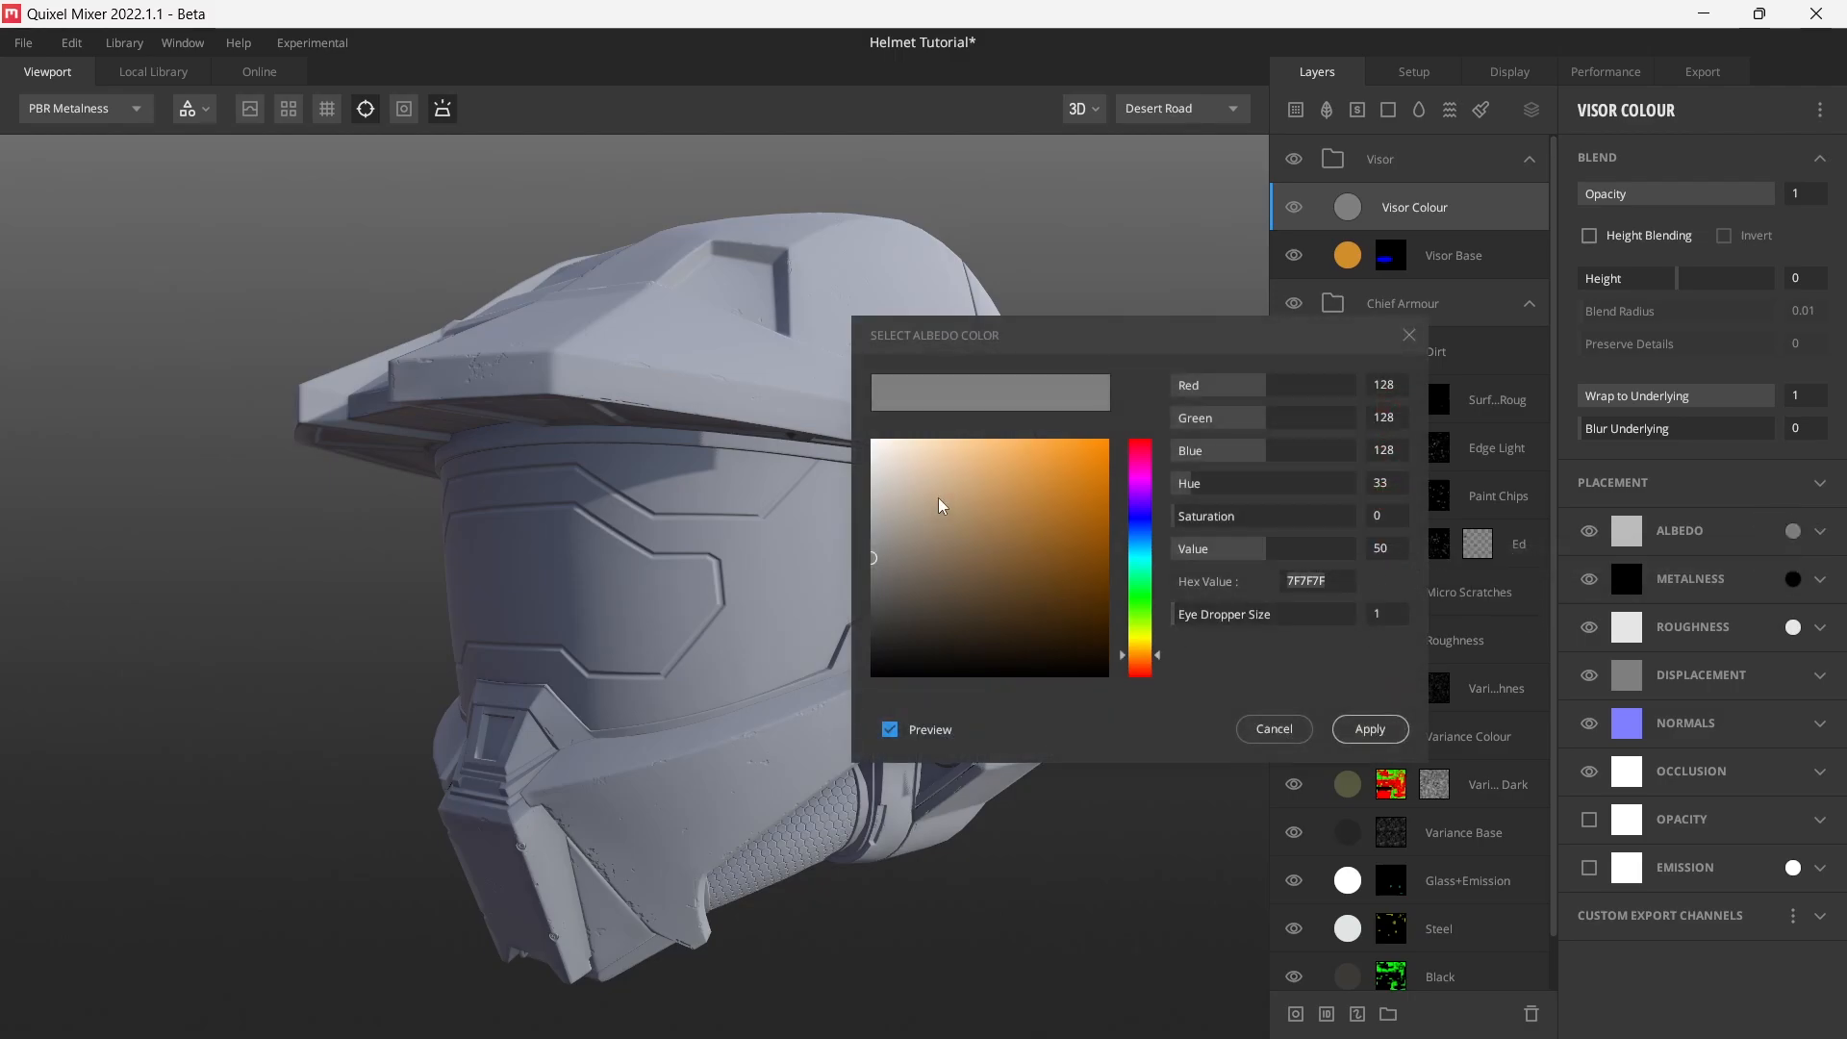
pyautogui.moveTo(938, 499); pyautogui.dragTo(846, 406)
pyautogui.click(1358, 738)
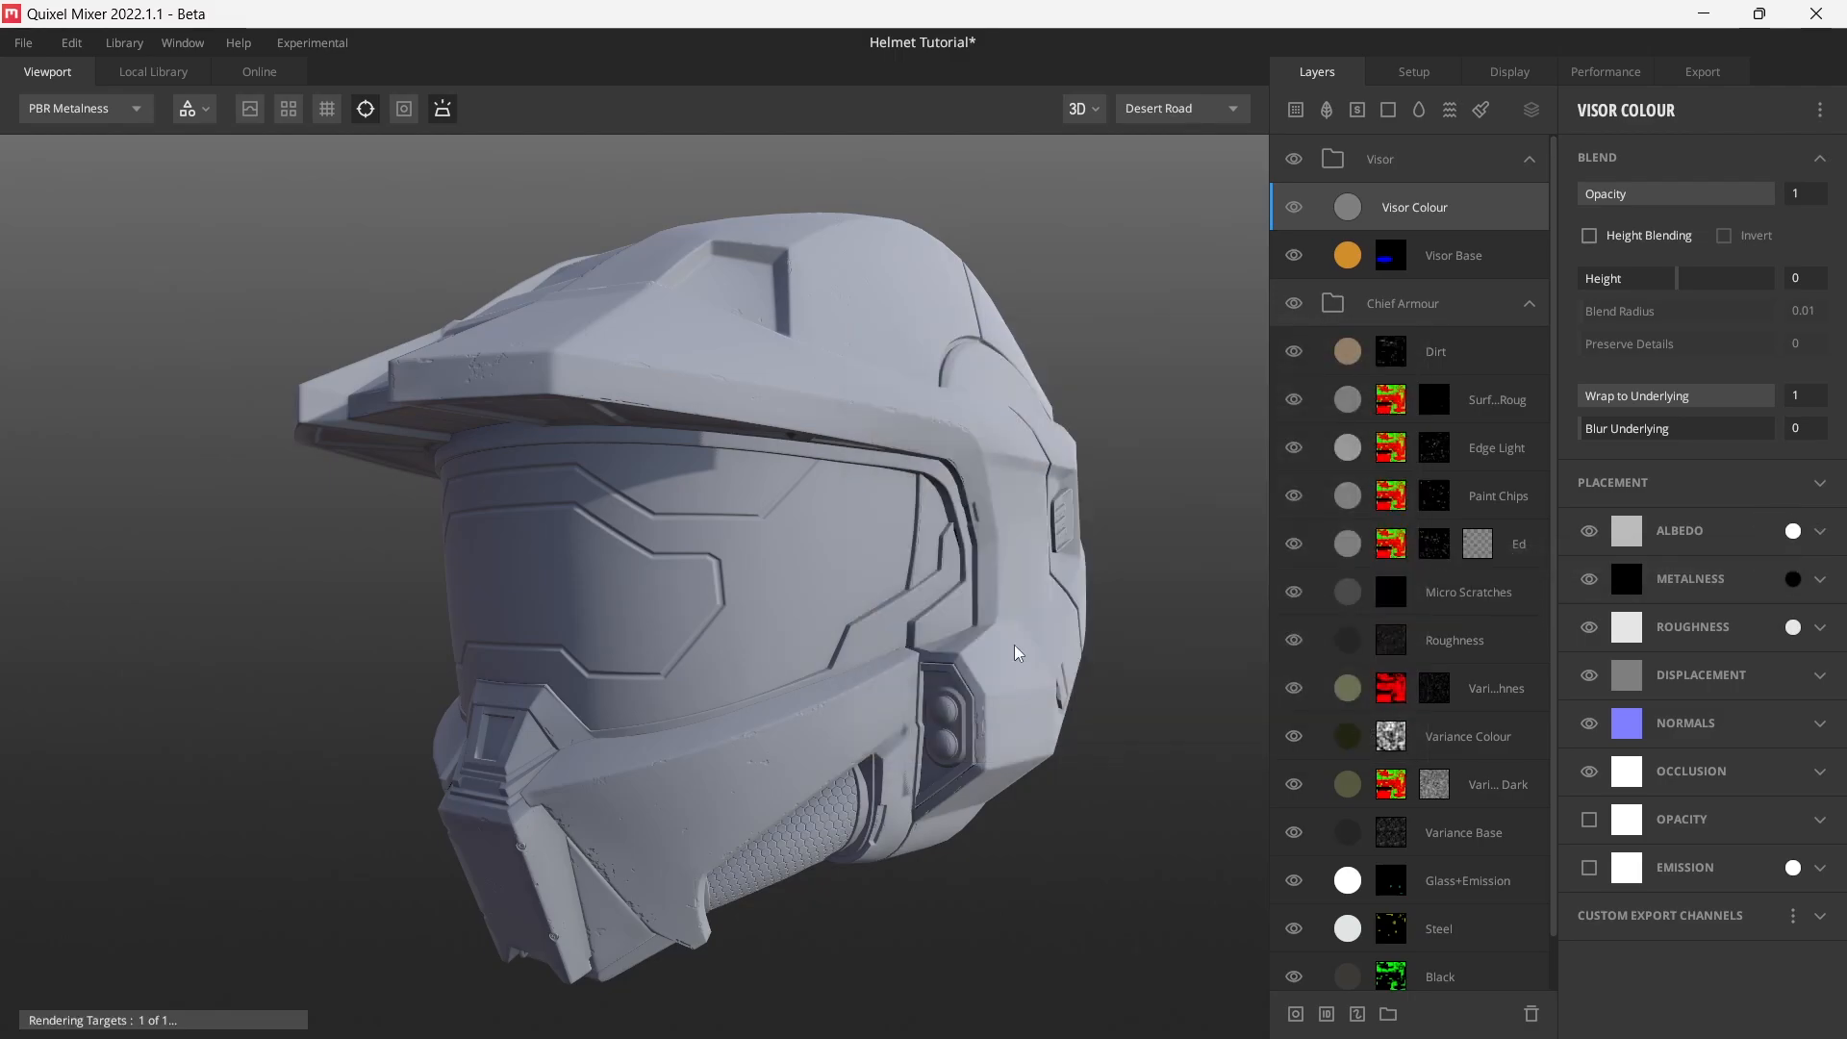
pyautogui.click(1819, 531)
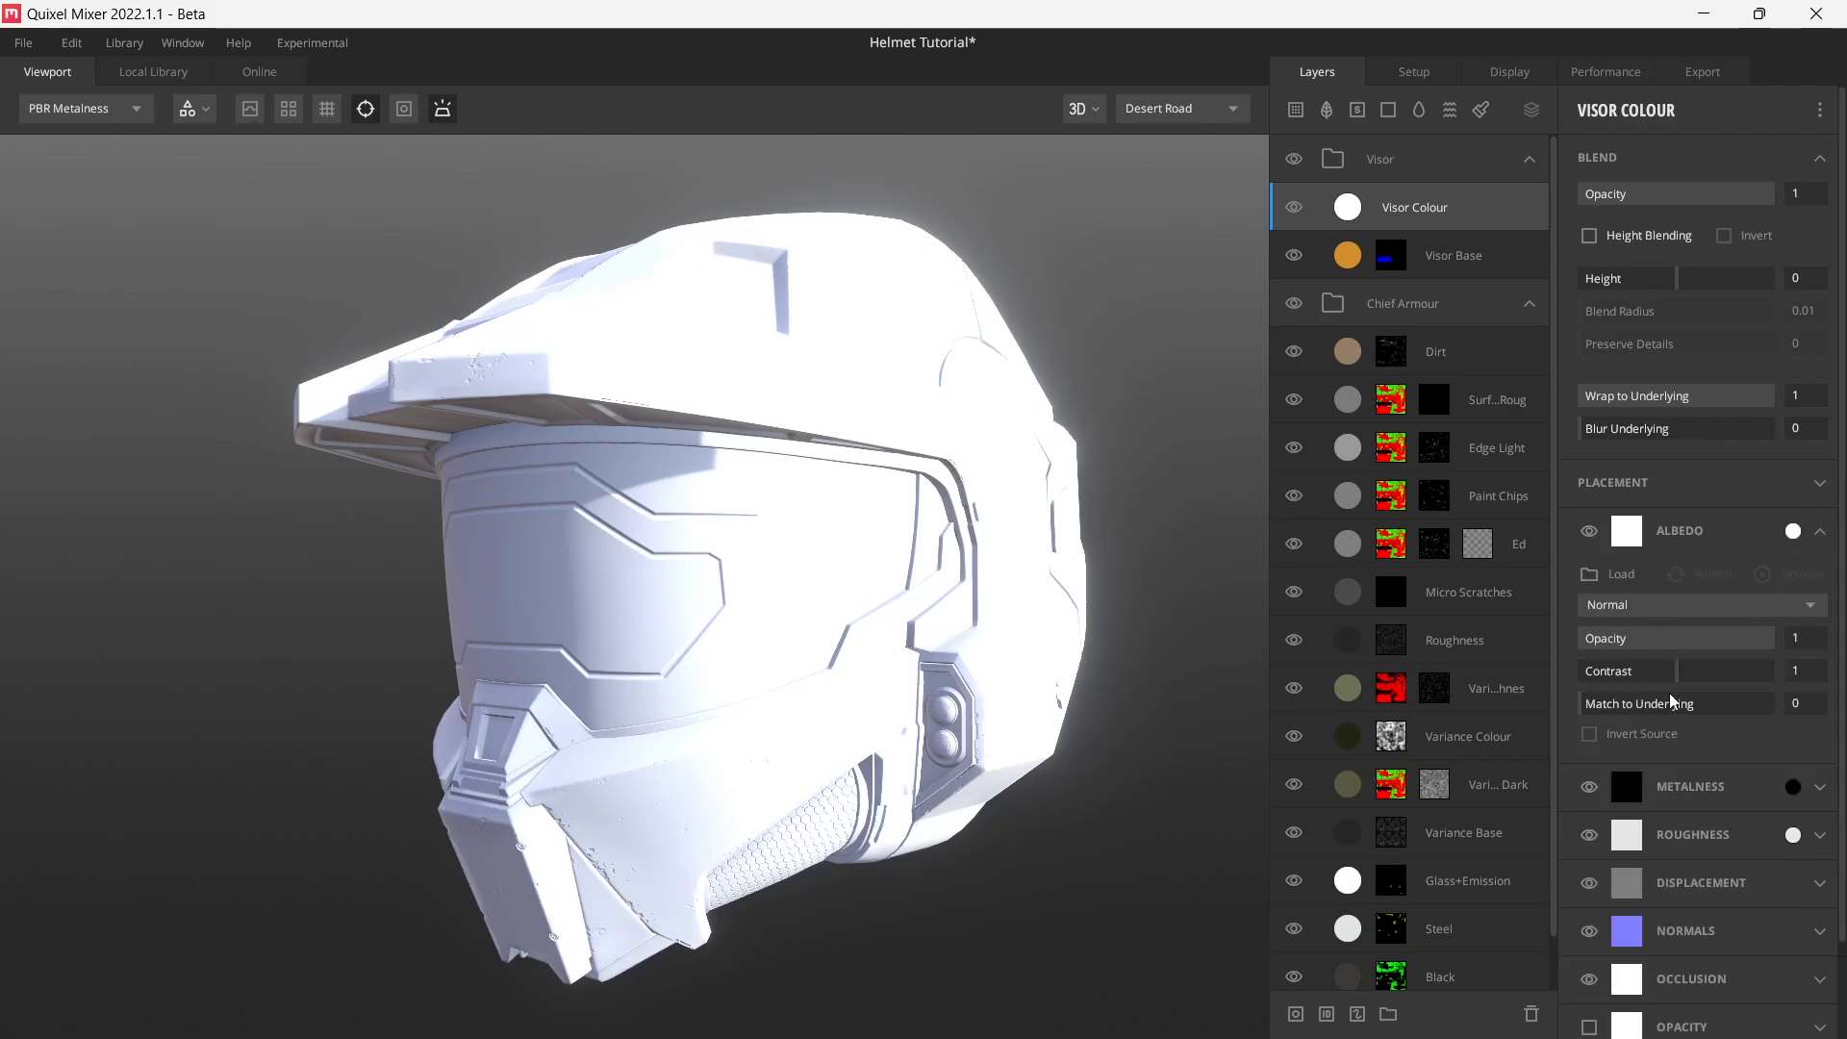
pyautogui.click(1629, 608)
pyautogui.click(1654, 689)
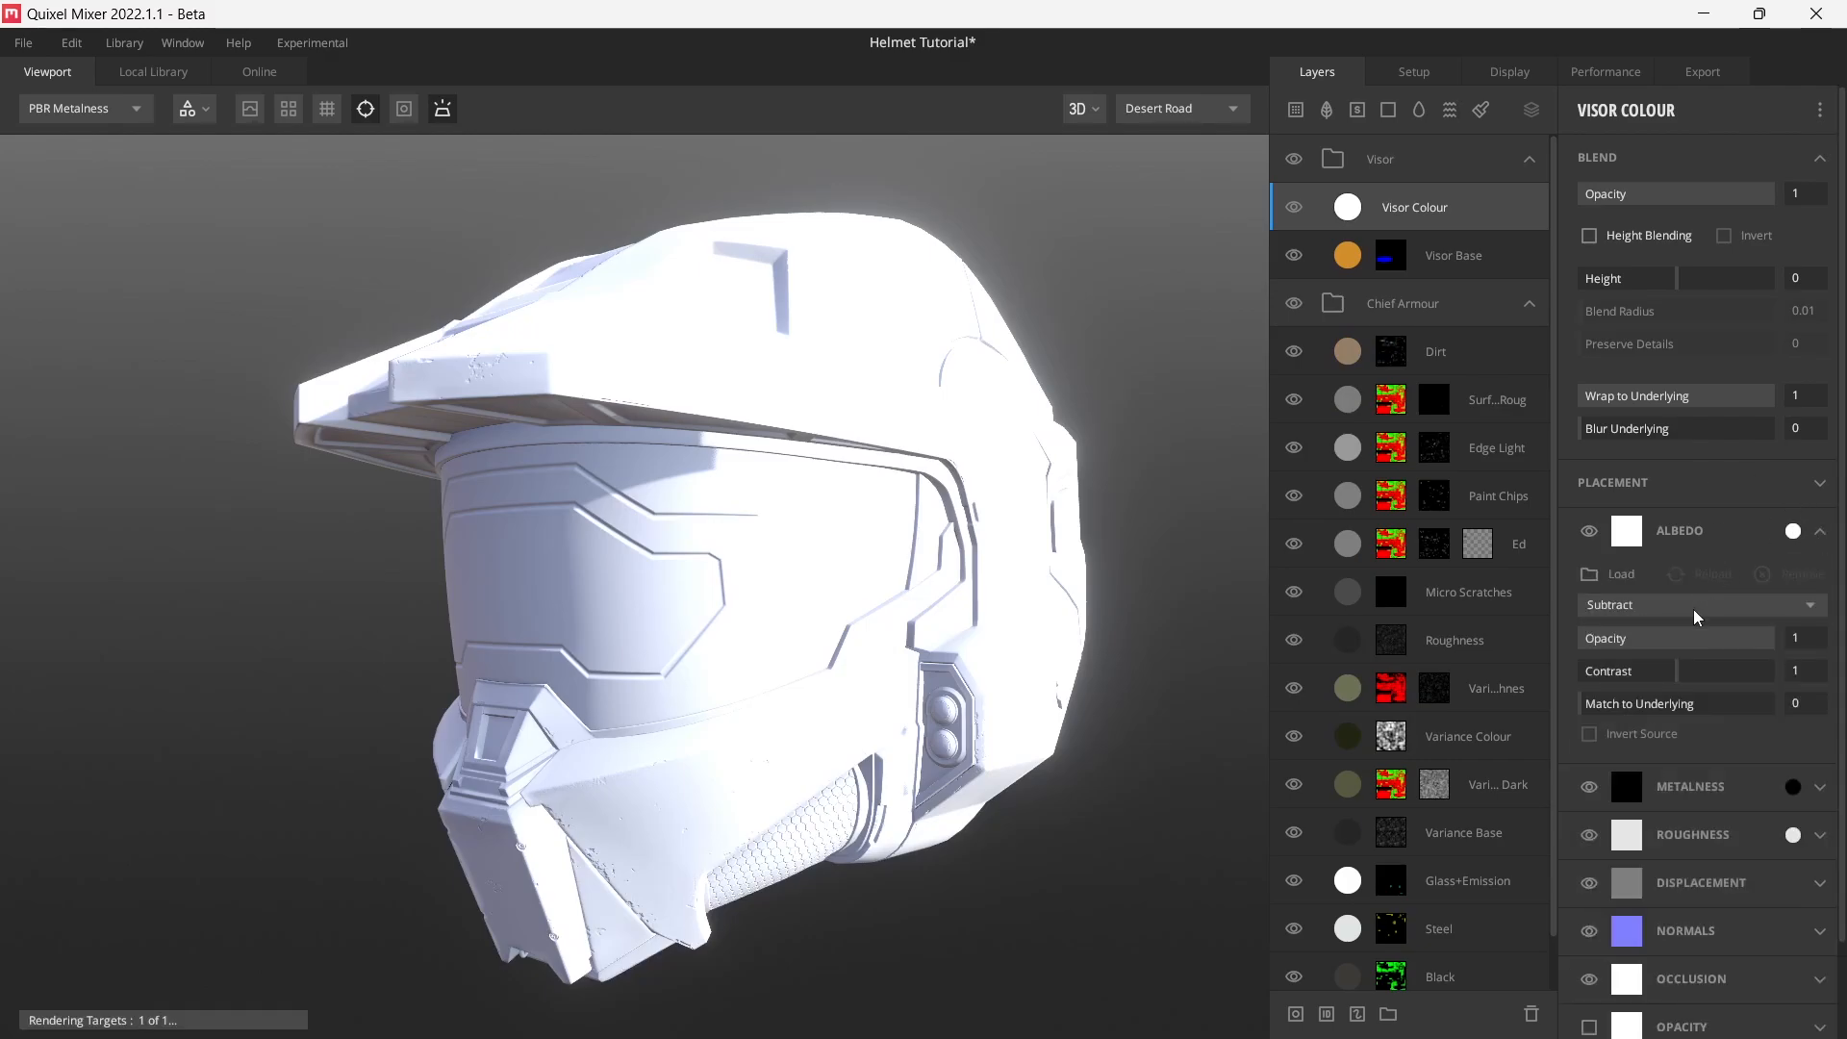
pyautogui.click(1820, 531)
pyautogui.moveTo(892, 521); pyautogui.dragTo(820, 570)
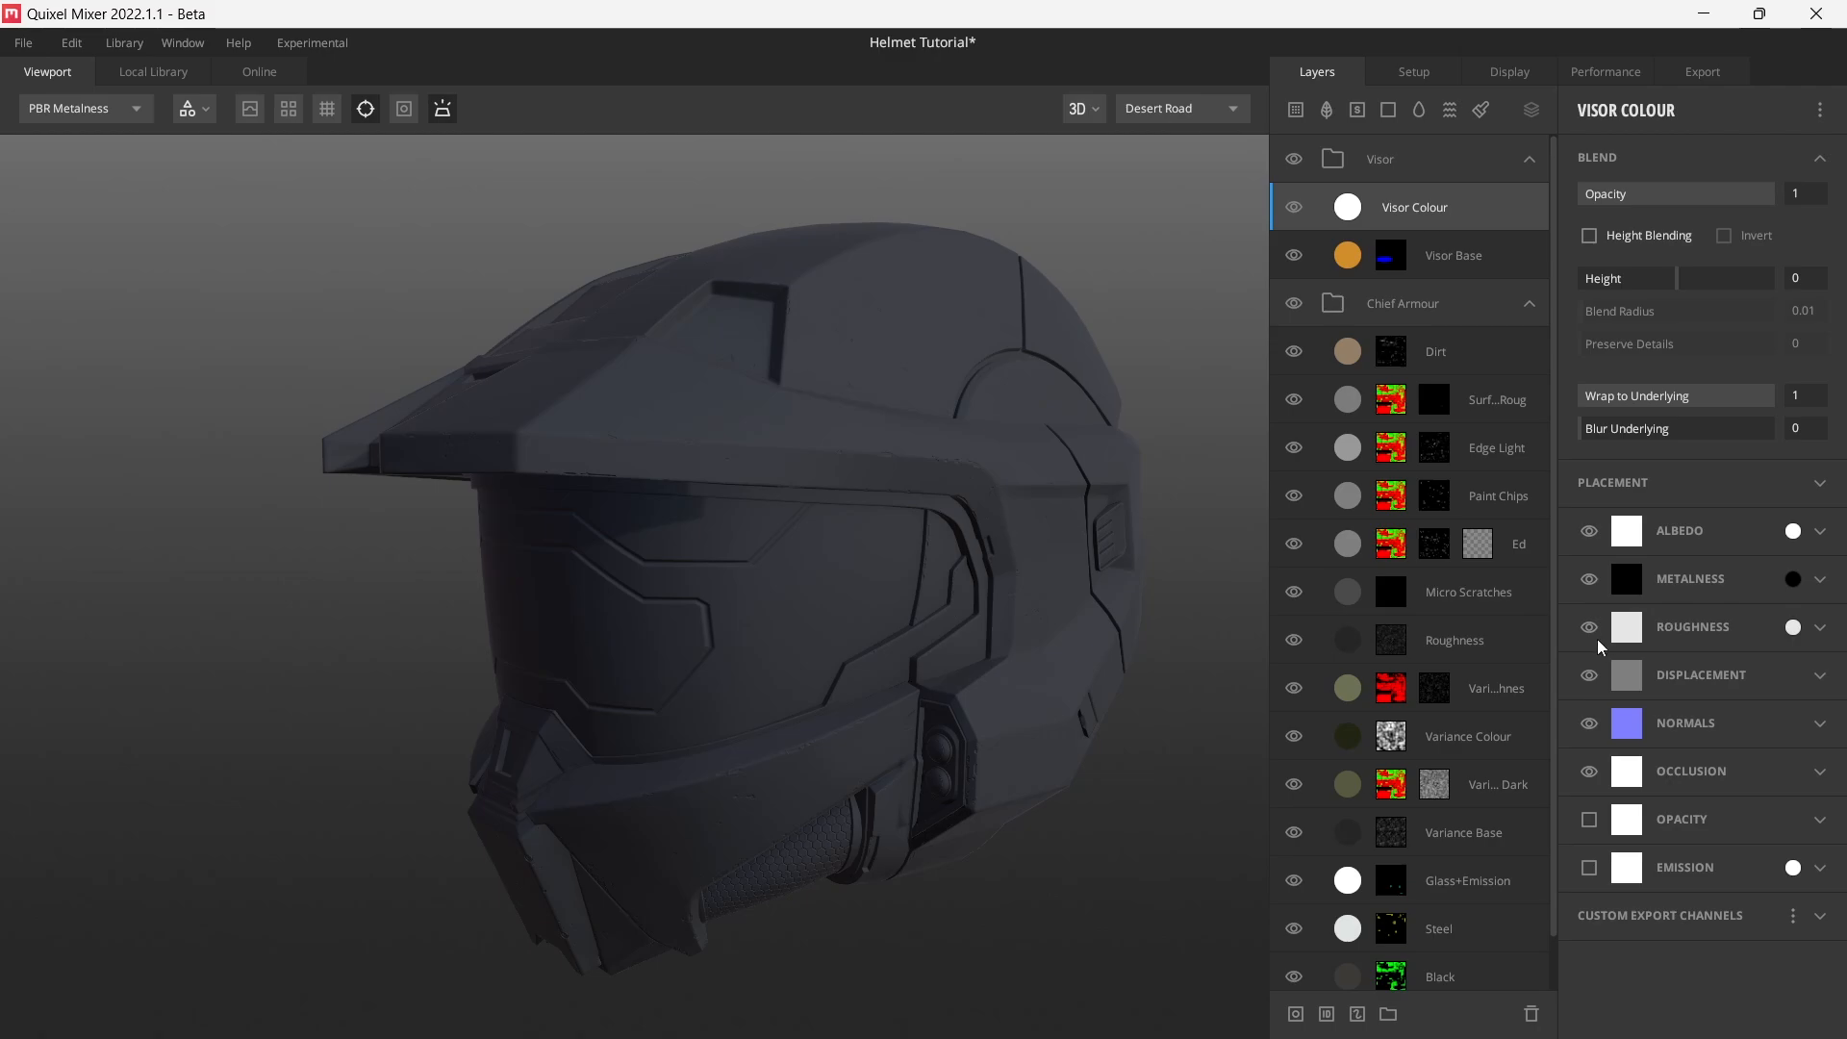
# - Change the blend mode of the Visor Colour layer's roughness channel
pyautogui.click(1820, 628)
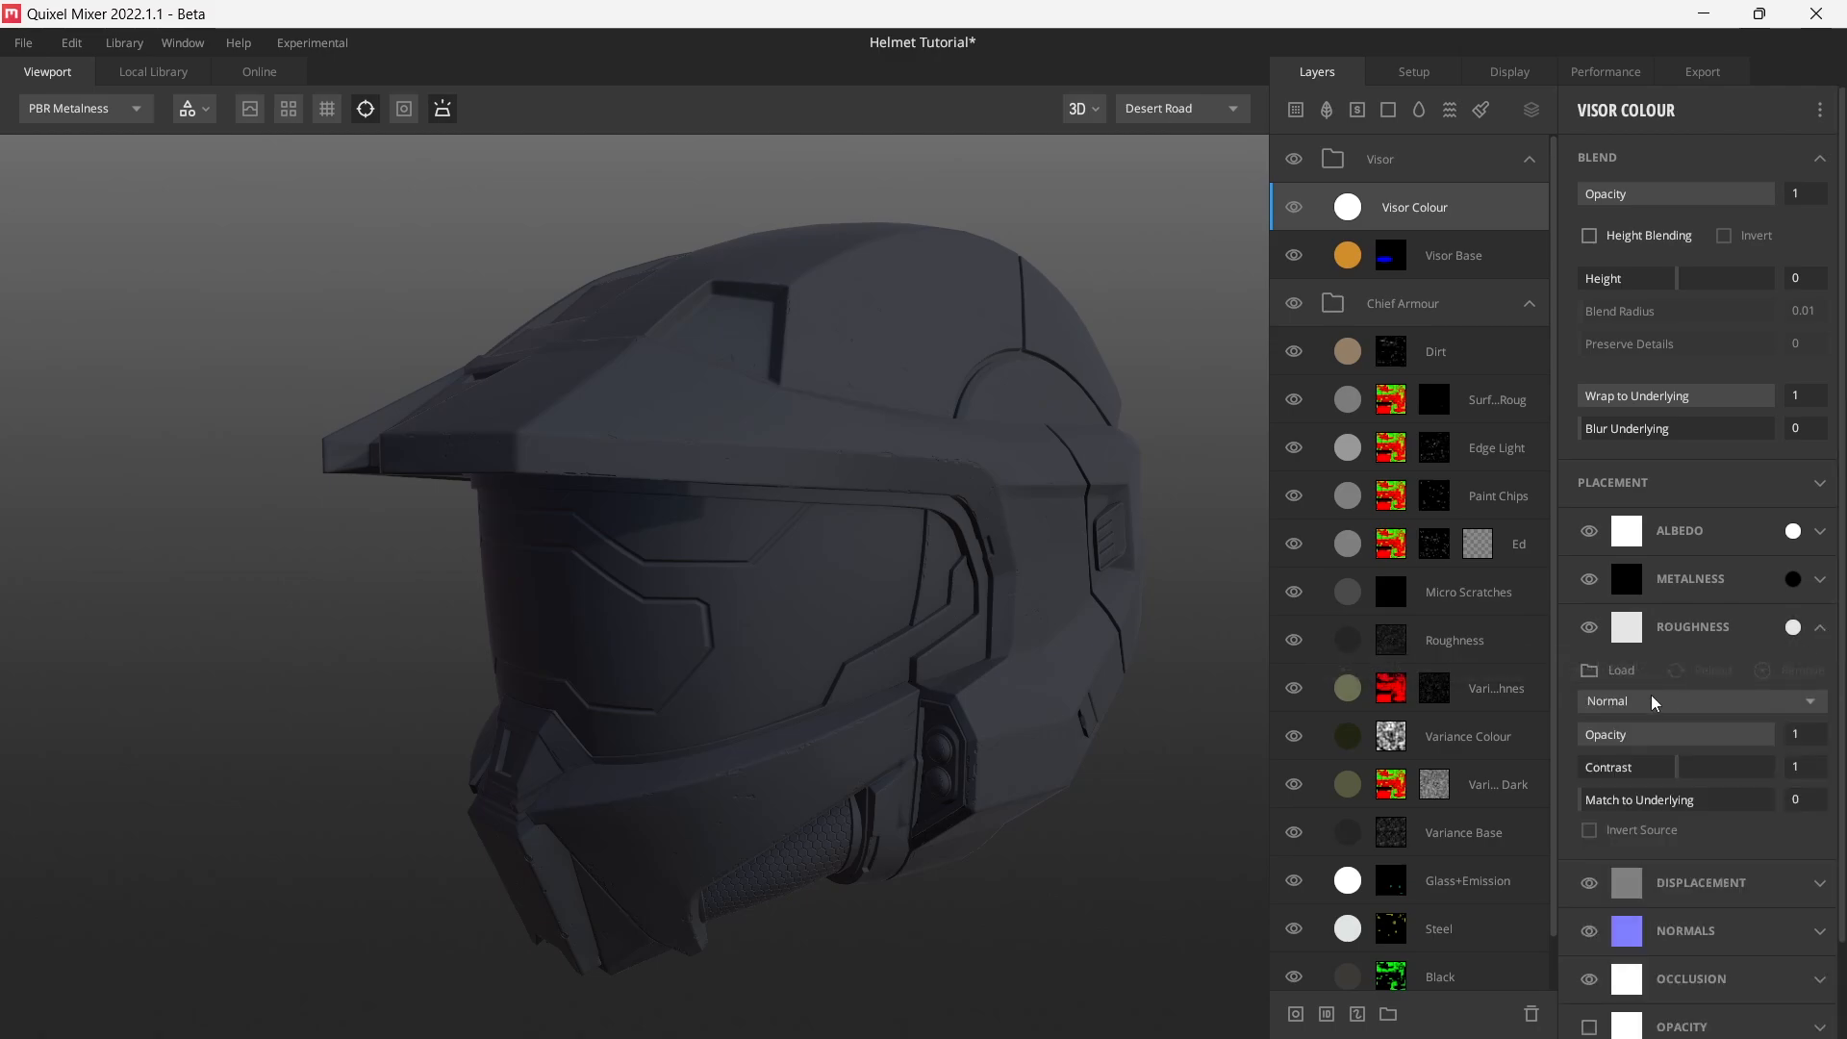
pyautogui.click(1652, 700)
pyautogui.click(1822, 632)
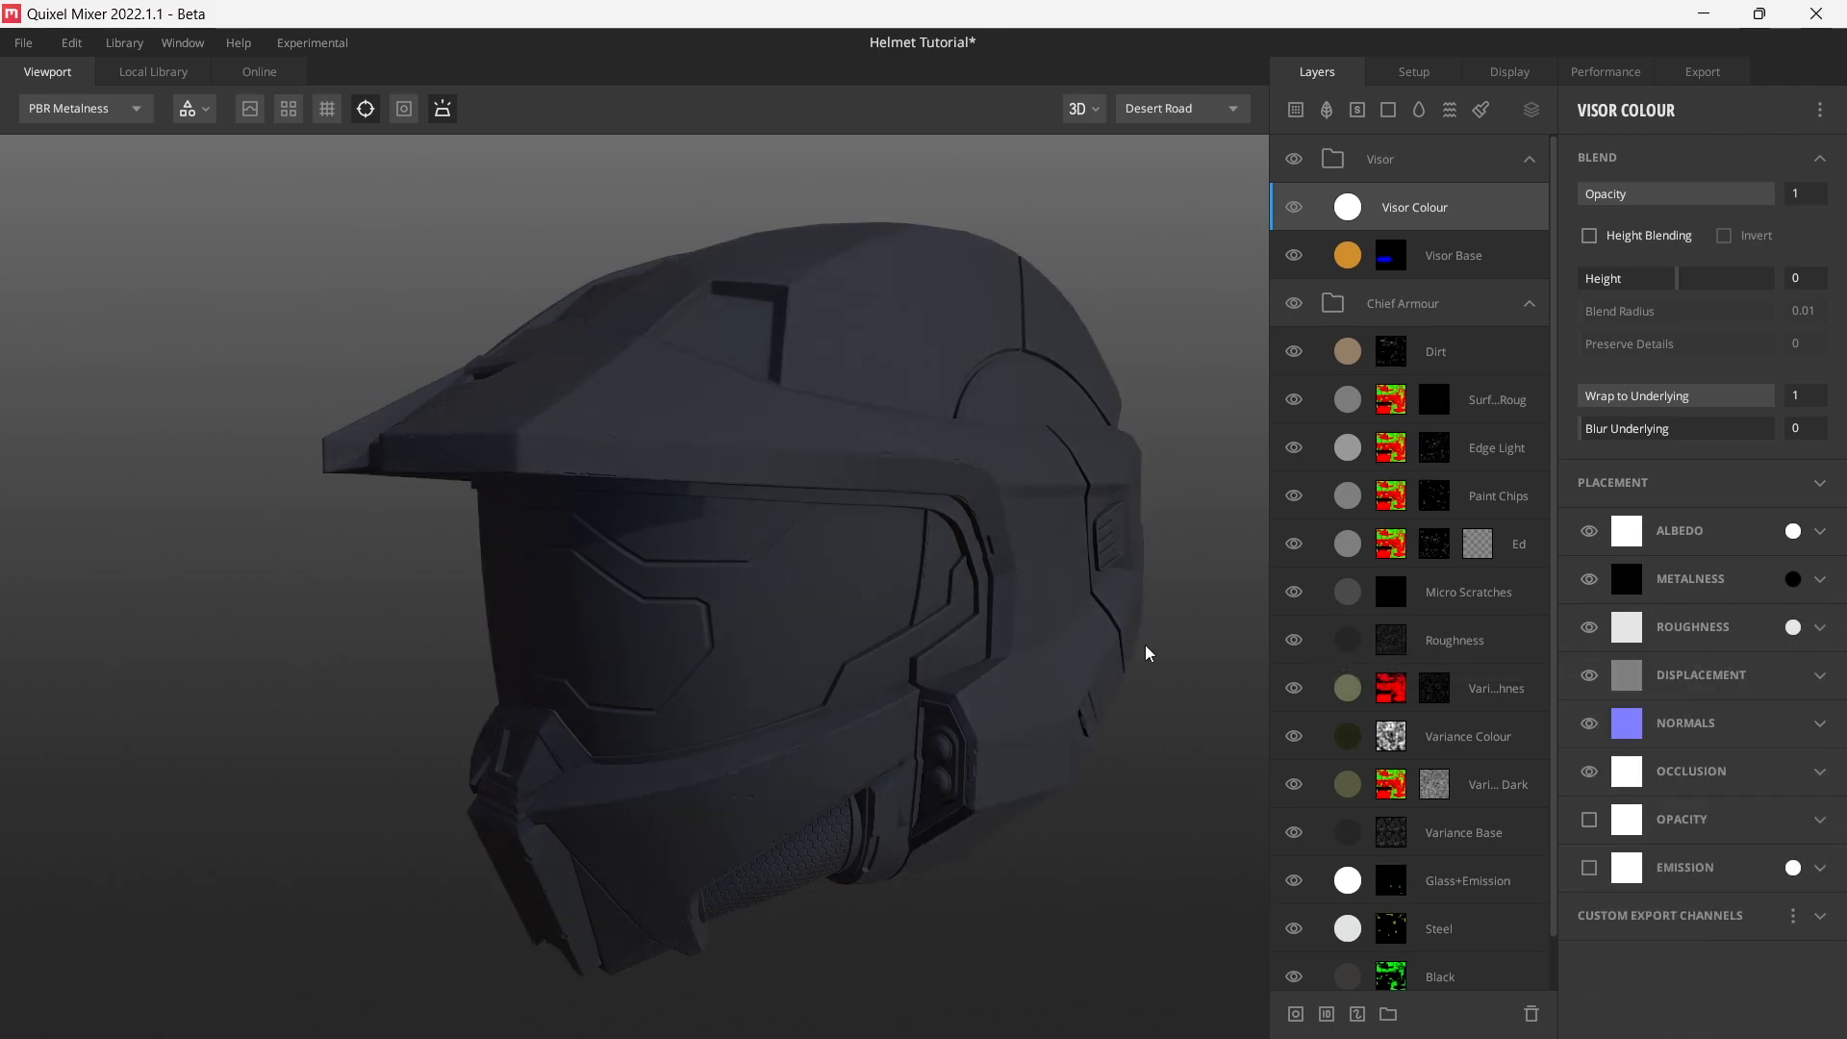
pyautogui.moveTo(765, 656); pyautogui.dragTo(799, 636, button='middle')
pyautogui.press('c')
pyautogui.press('c')
pyautogui.press('c')
pyautogui.press('c')
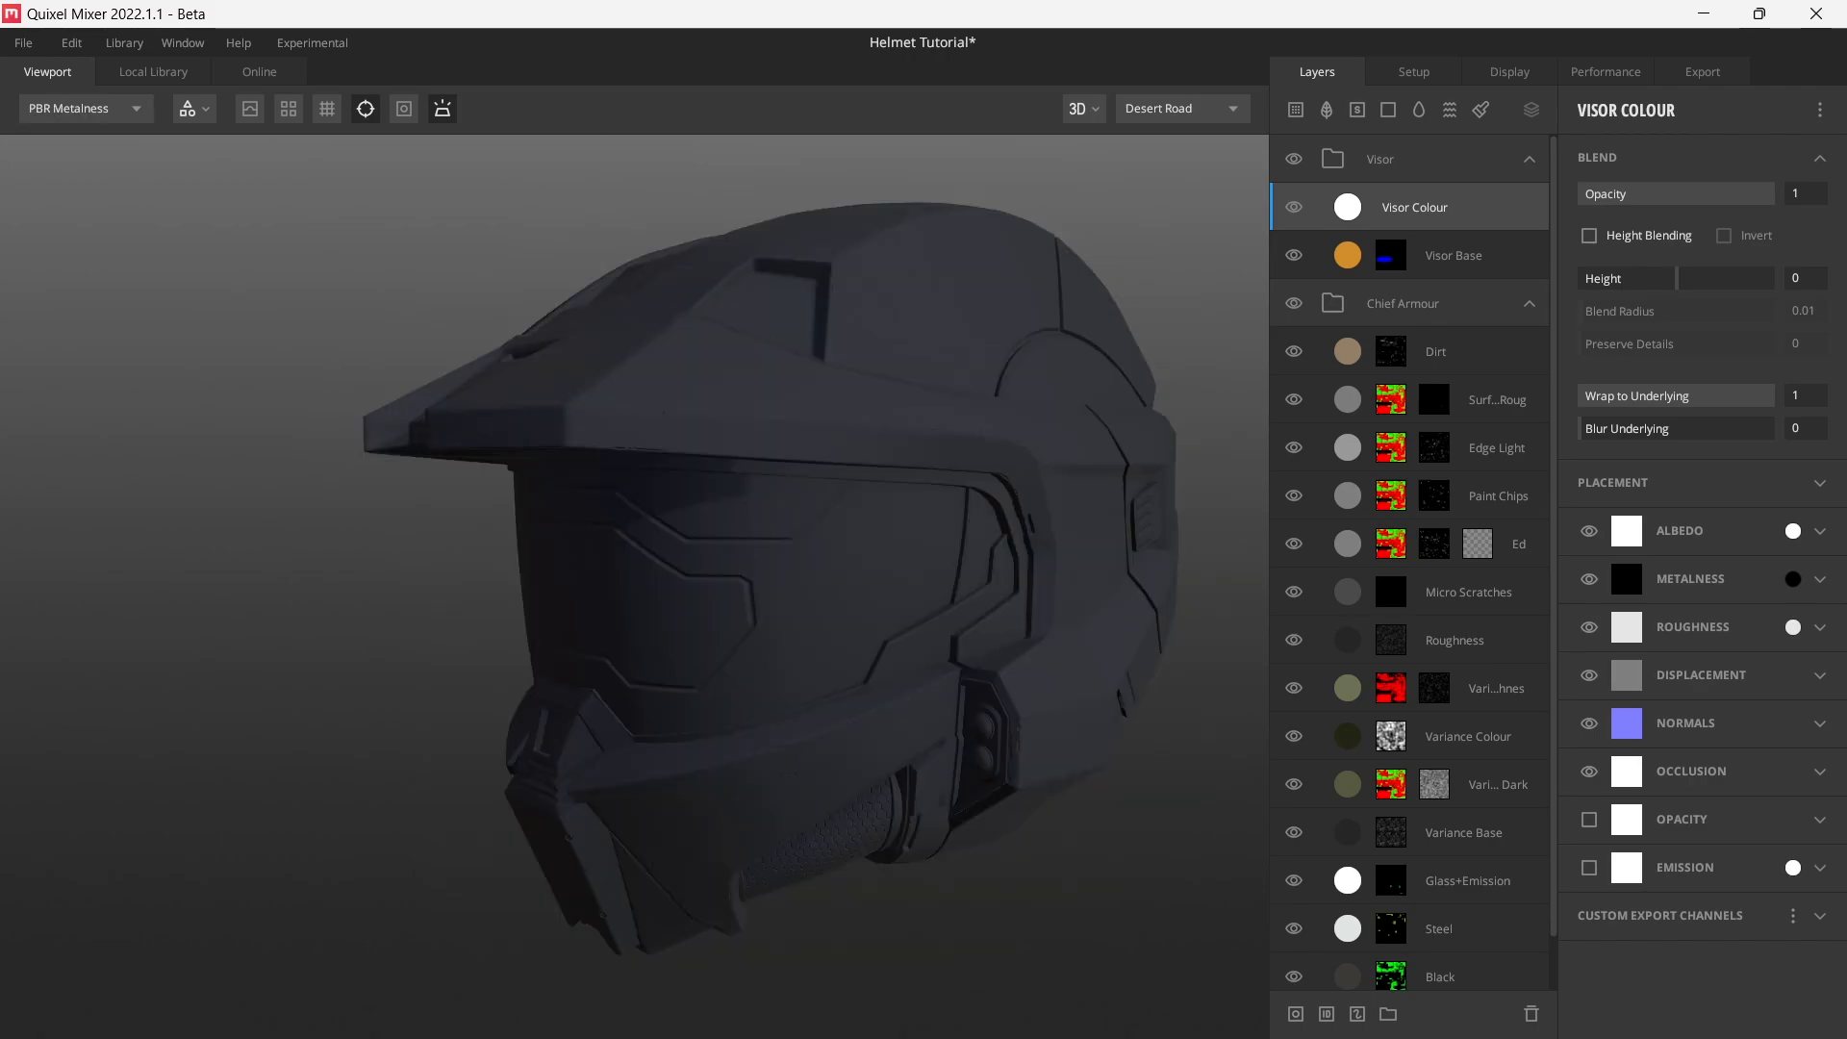
# - Add a mask stack to the Visor Colour layer and insert a Texture Map component in it
pyautogui.rightClick(1469, 220)
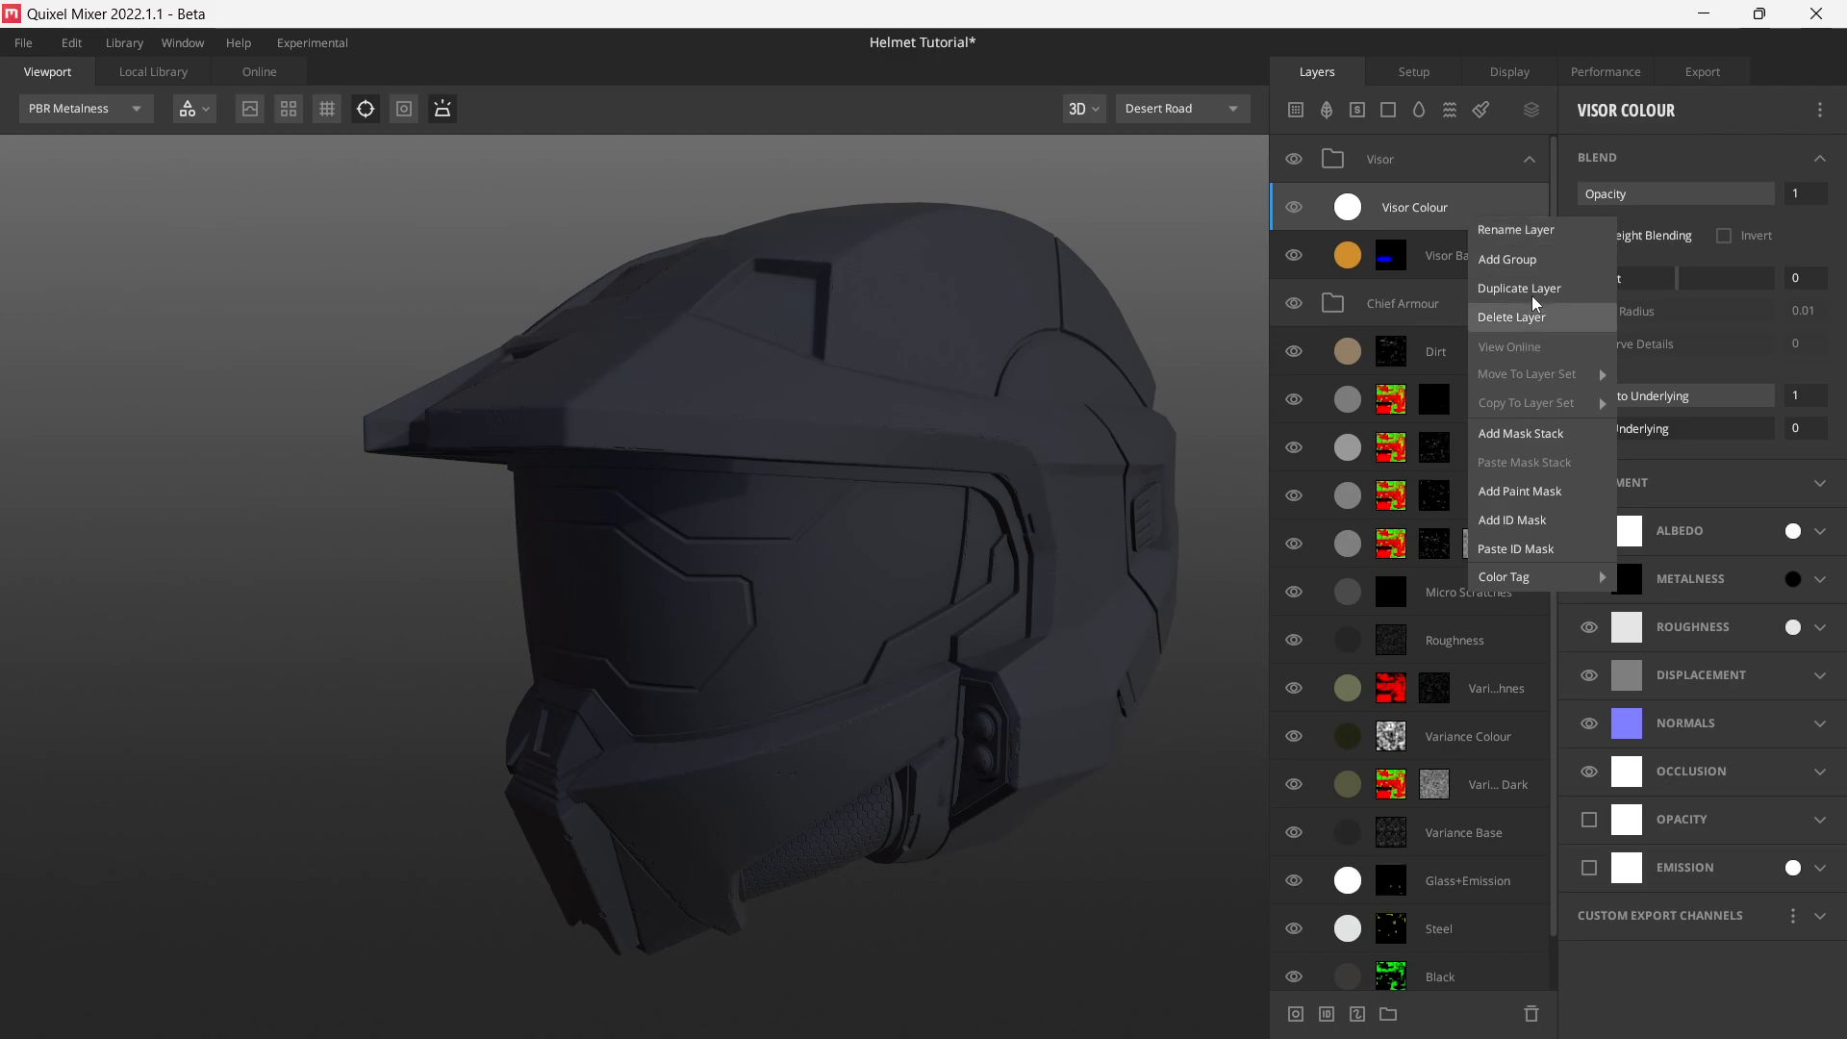
pyautogui.click(1544, 434)
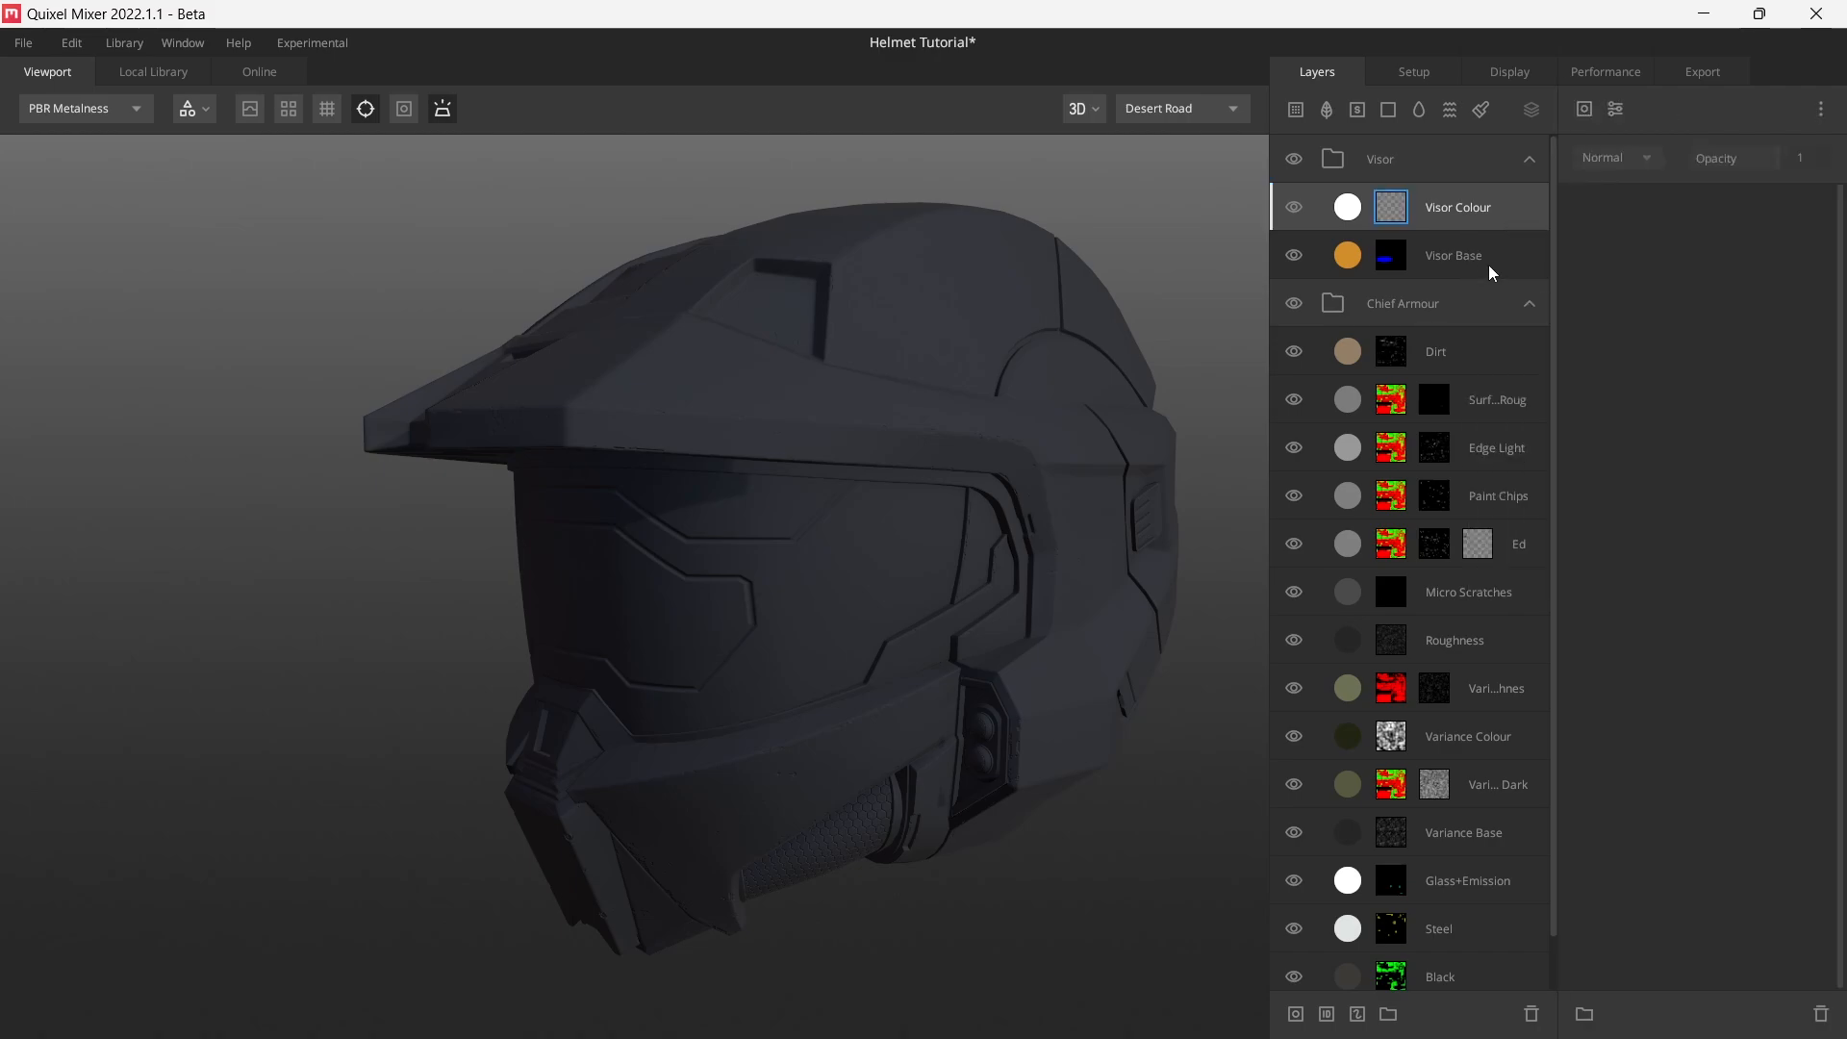
pyautogui.click(1585, 112)
pyautogui.click(1672, 198)
# - Set the Texture Map's source to Library Asset, search the local library for "wipe" and assign a Wipe Marks imperfection
pyautogui.click(1643, 277)
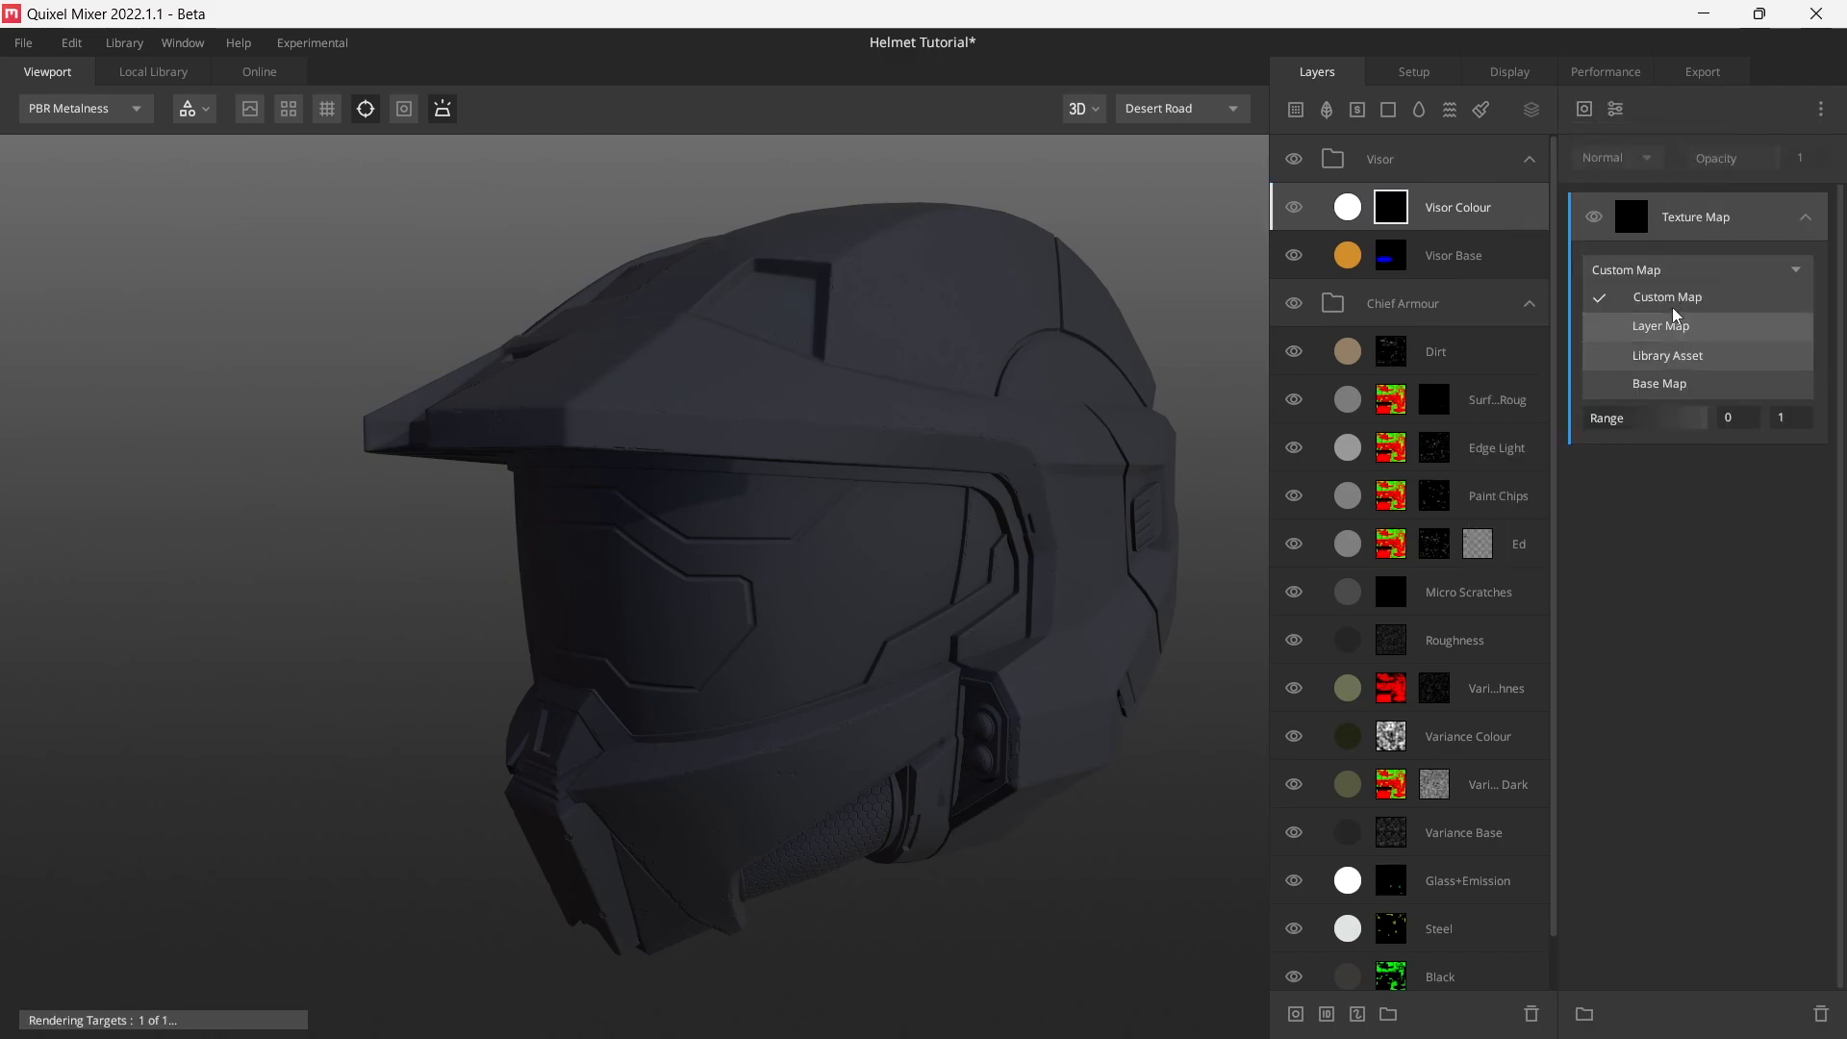
pyautogui.click(1684, 358)
pyautogui.click(1646, 317)
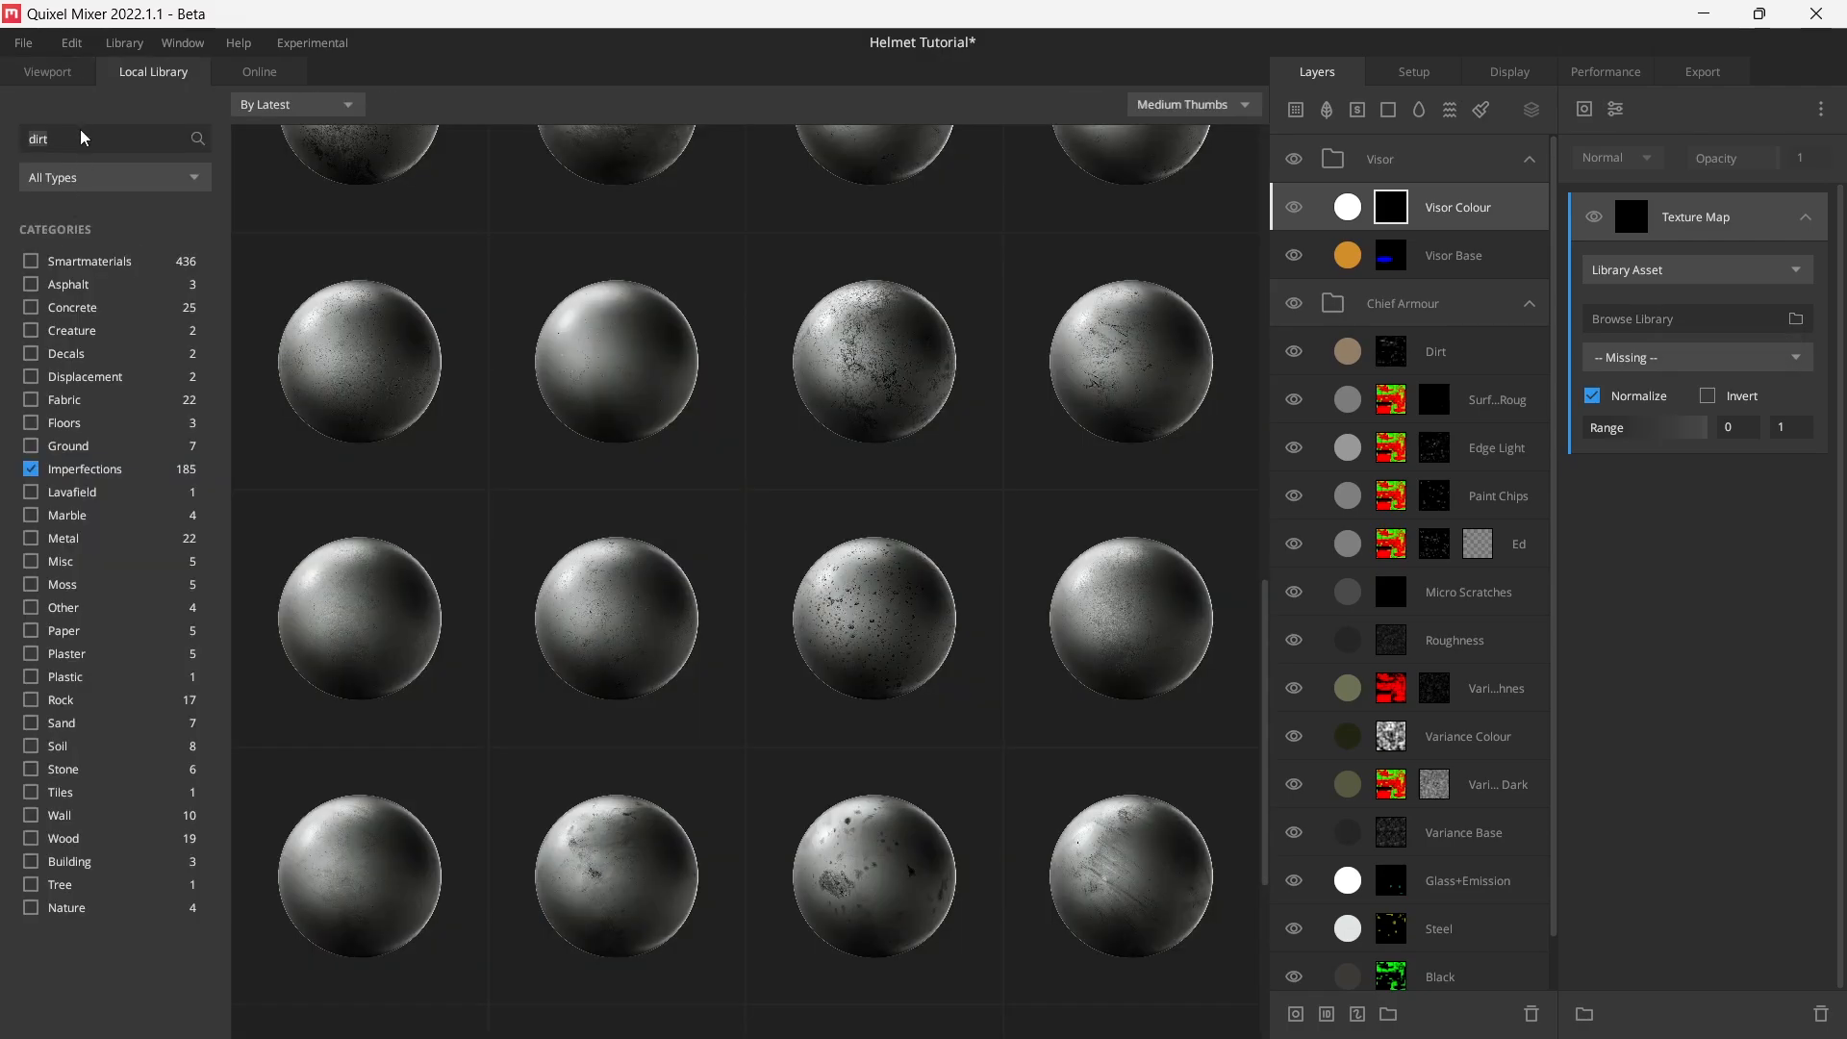
pyautogui.write('wipe')
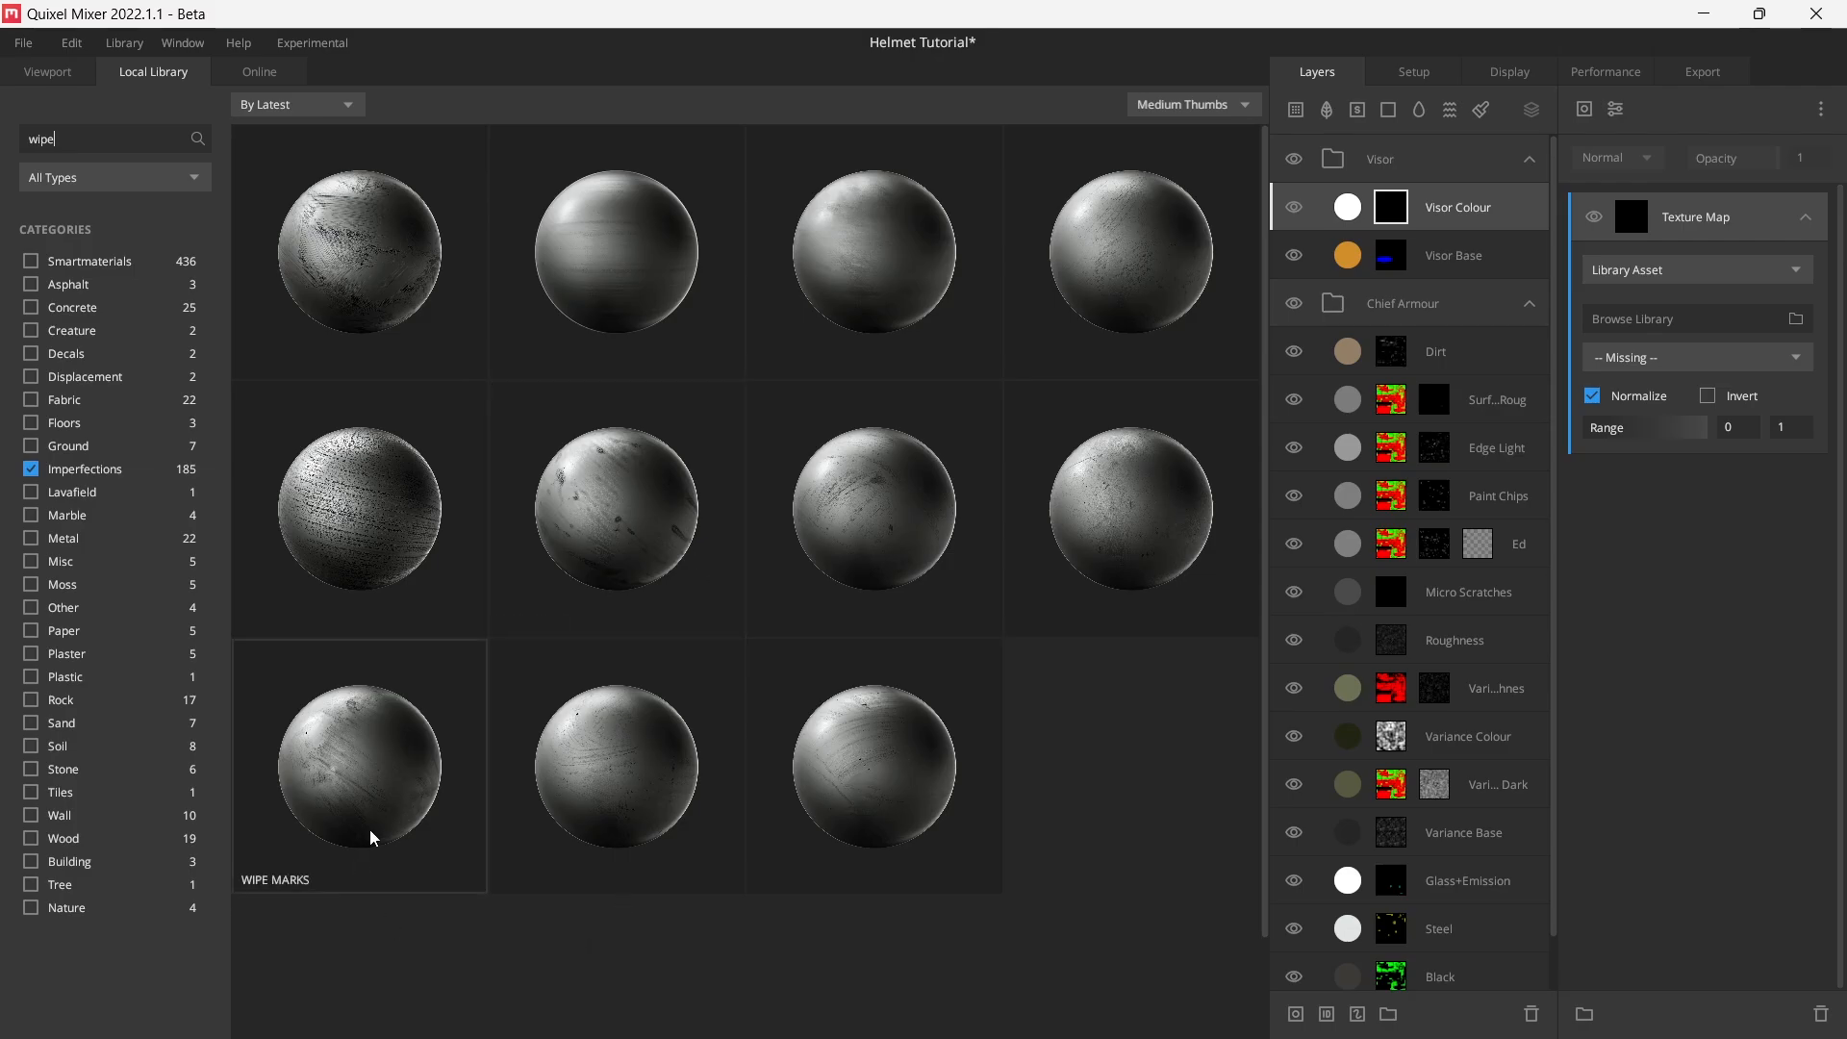
pyautogui.click(891, 317)
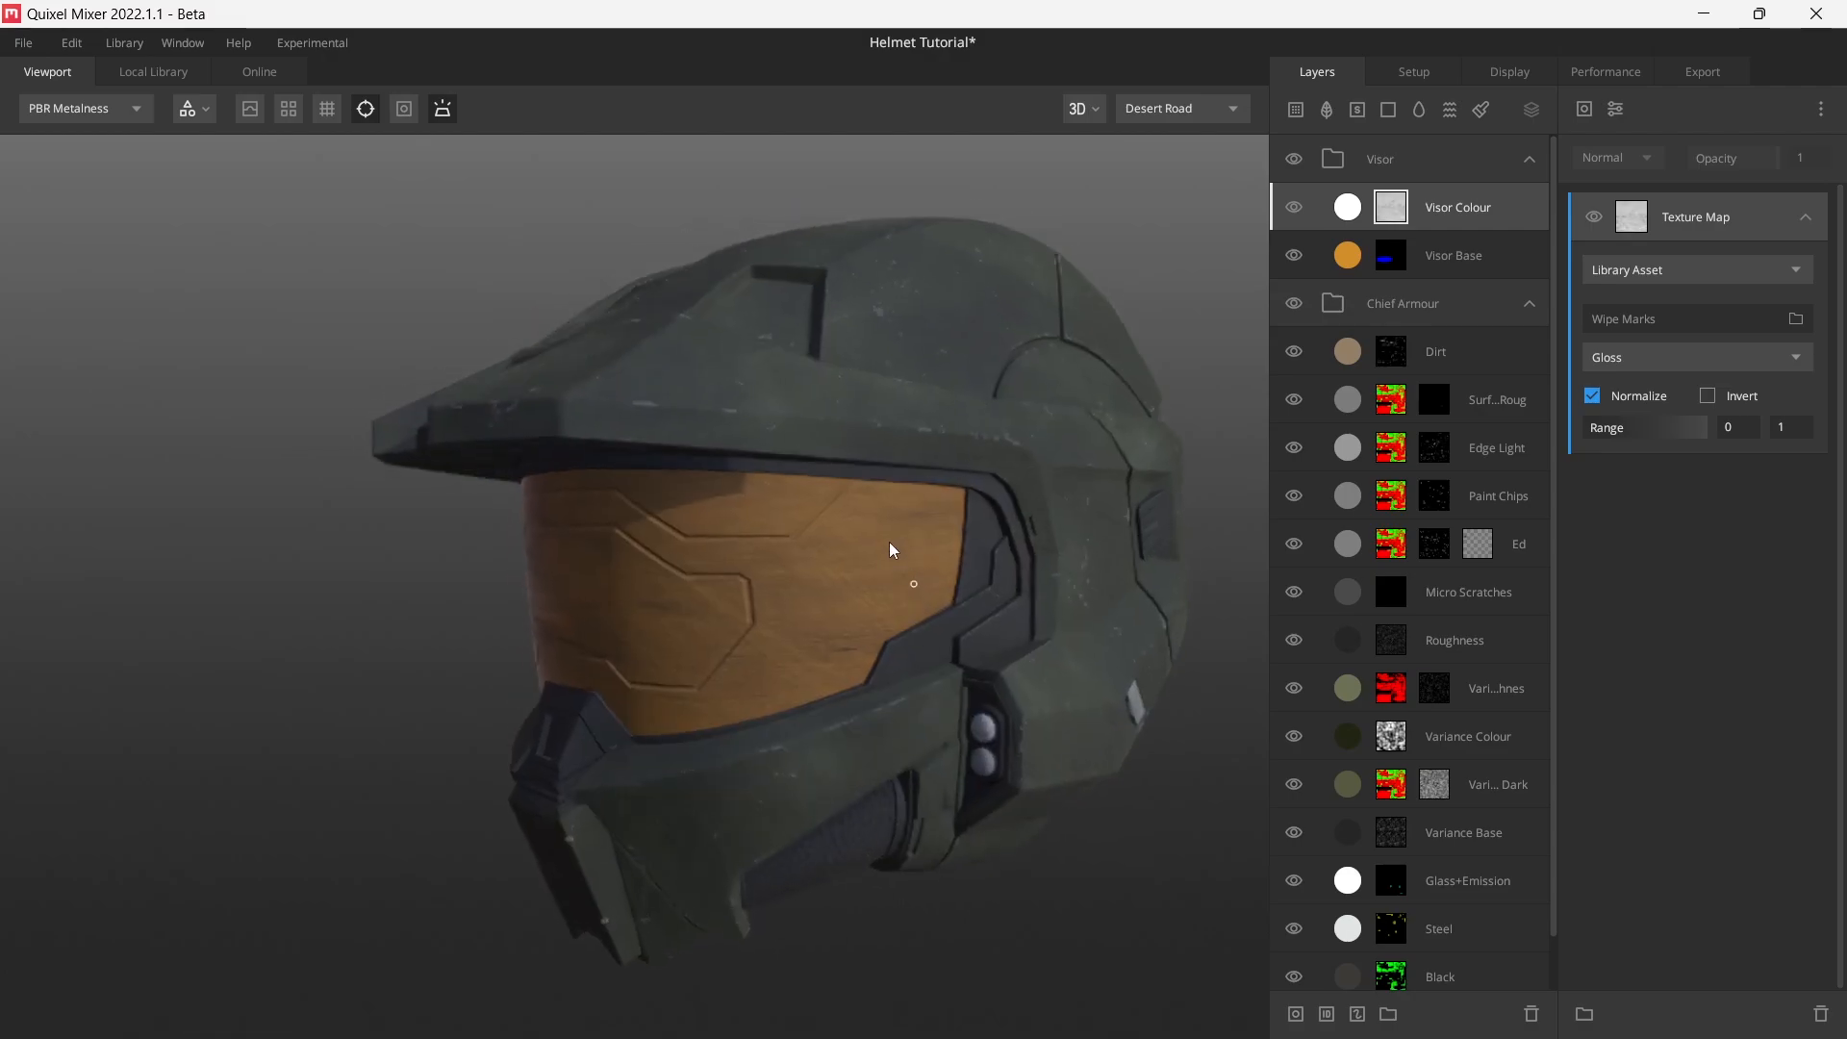
pyautogui.moveTo(886, 626); pyautogui.dragTo(878, 604)
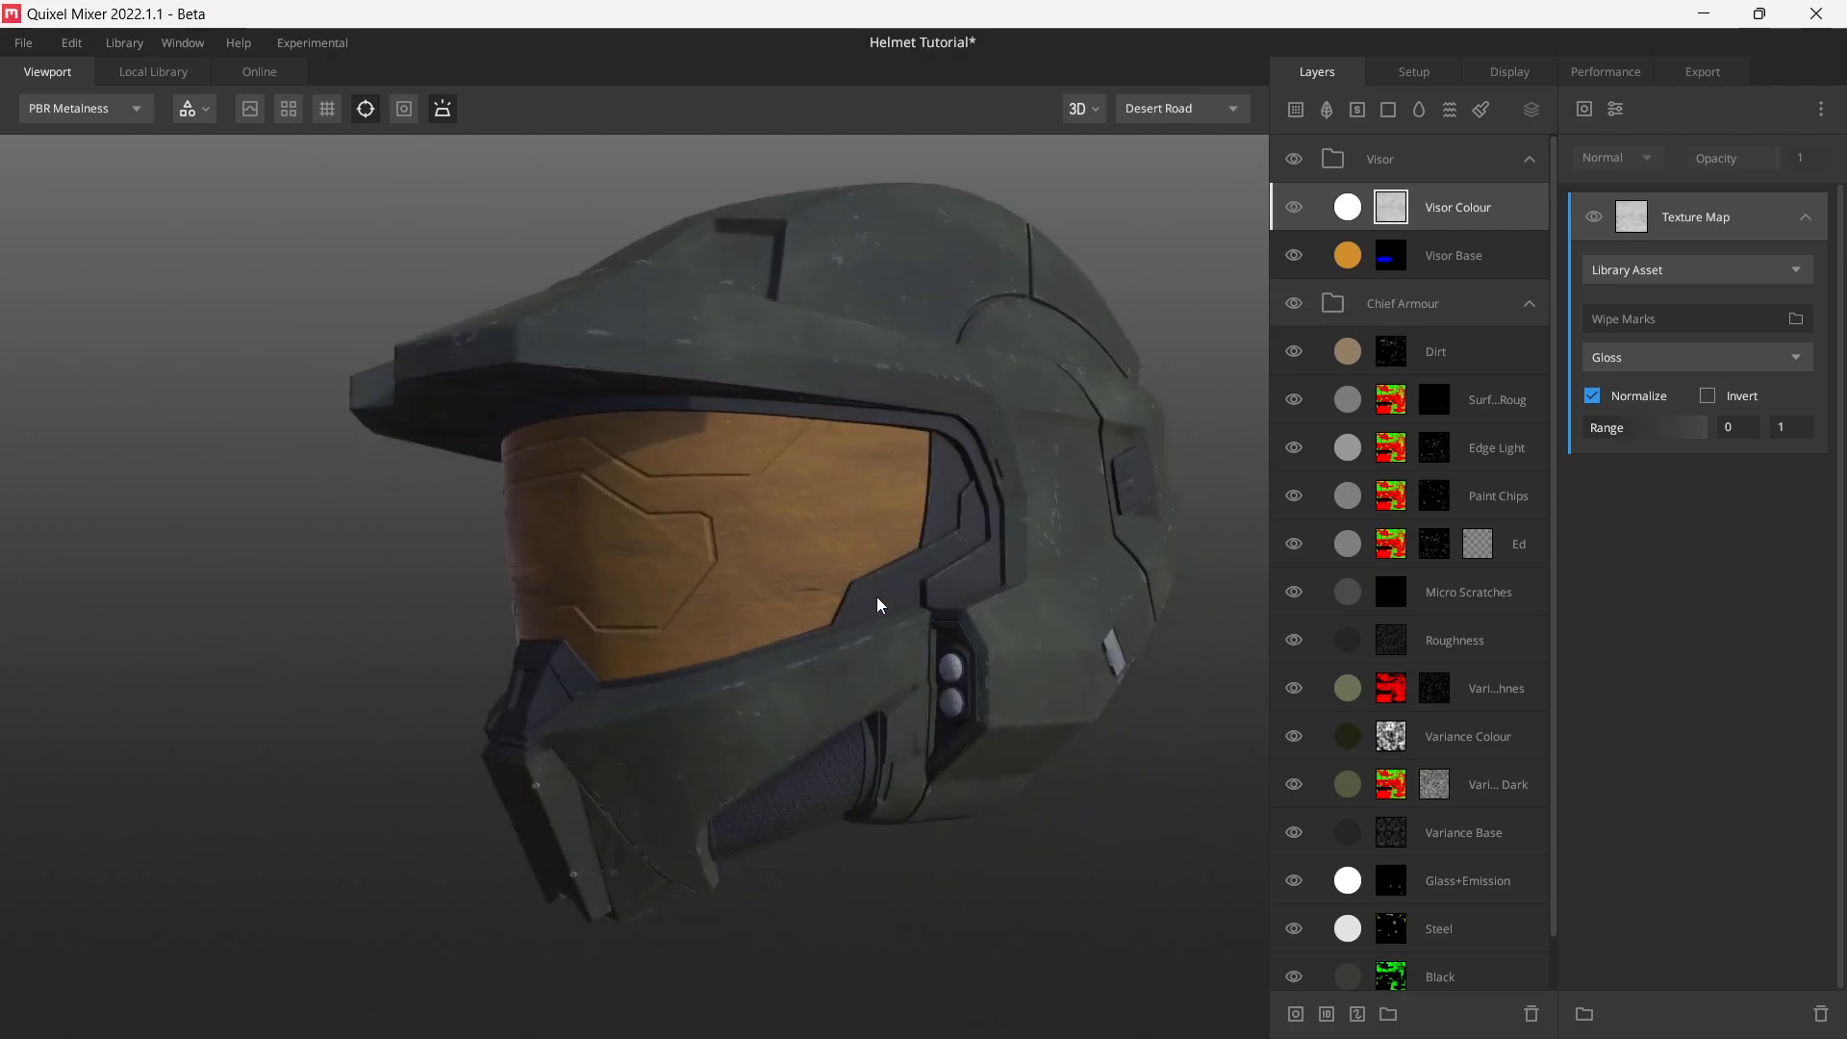
# - Display the Visor Colour layer mask on the helmet and set the Texture Map's range to 0.254 and 0.754
pyautogui.press('m')
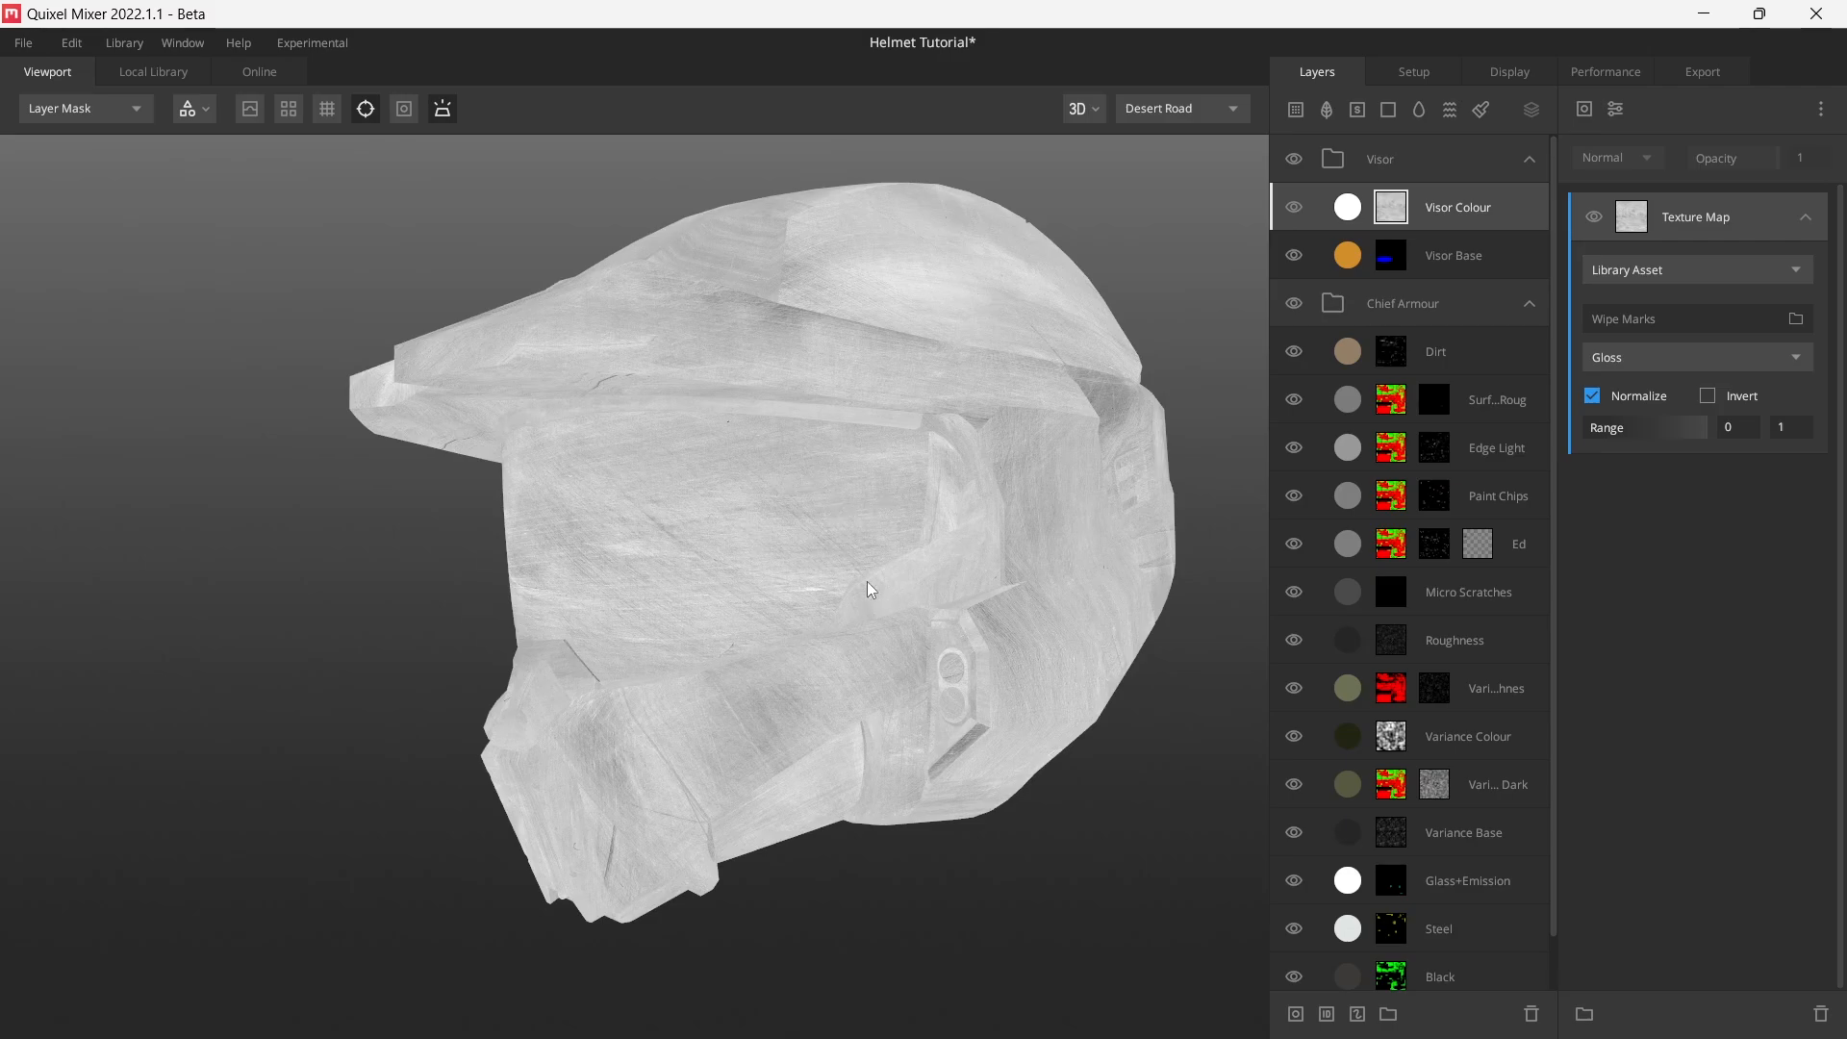
pyautogui.scroll(3, 684, 579)
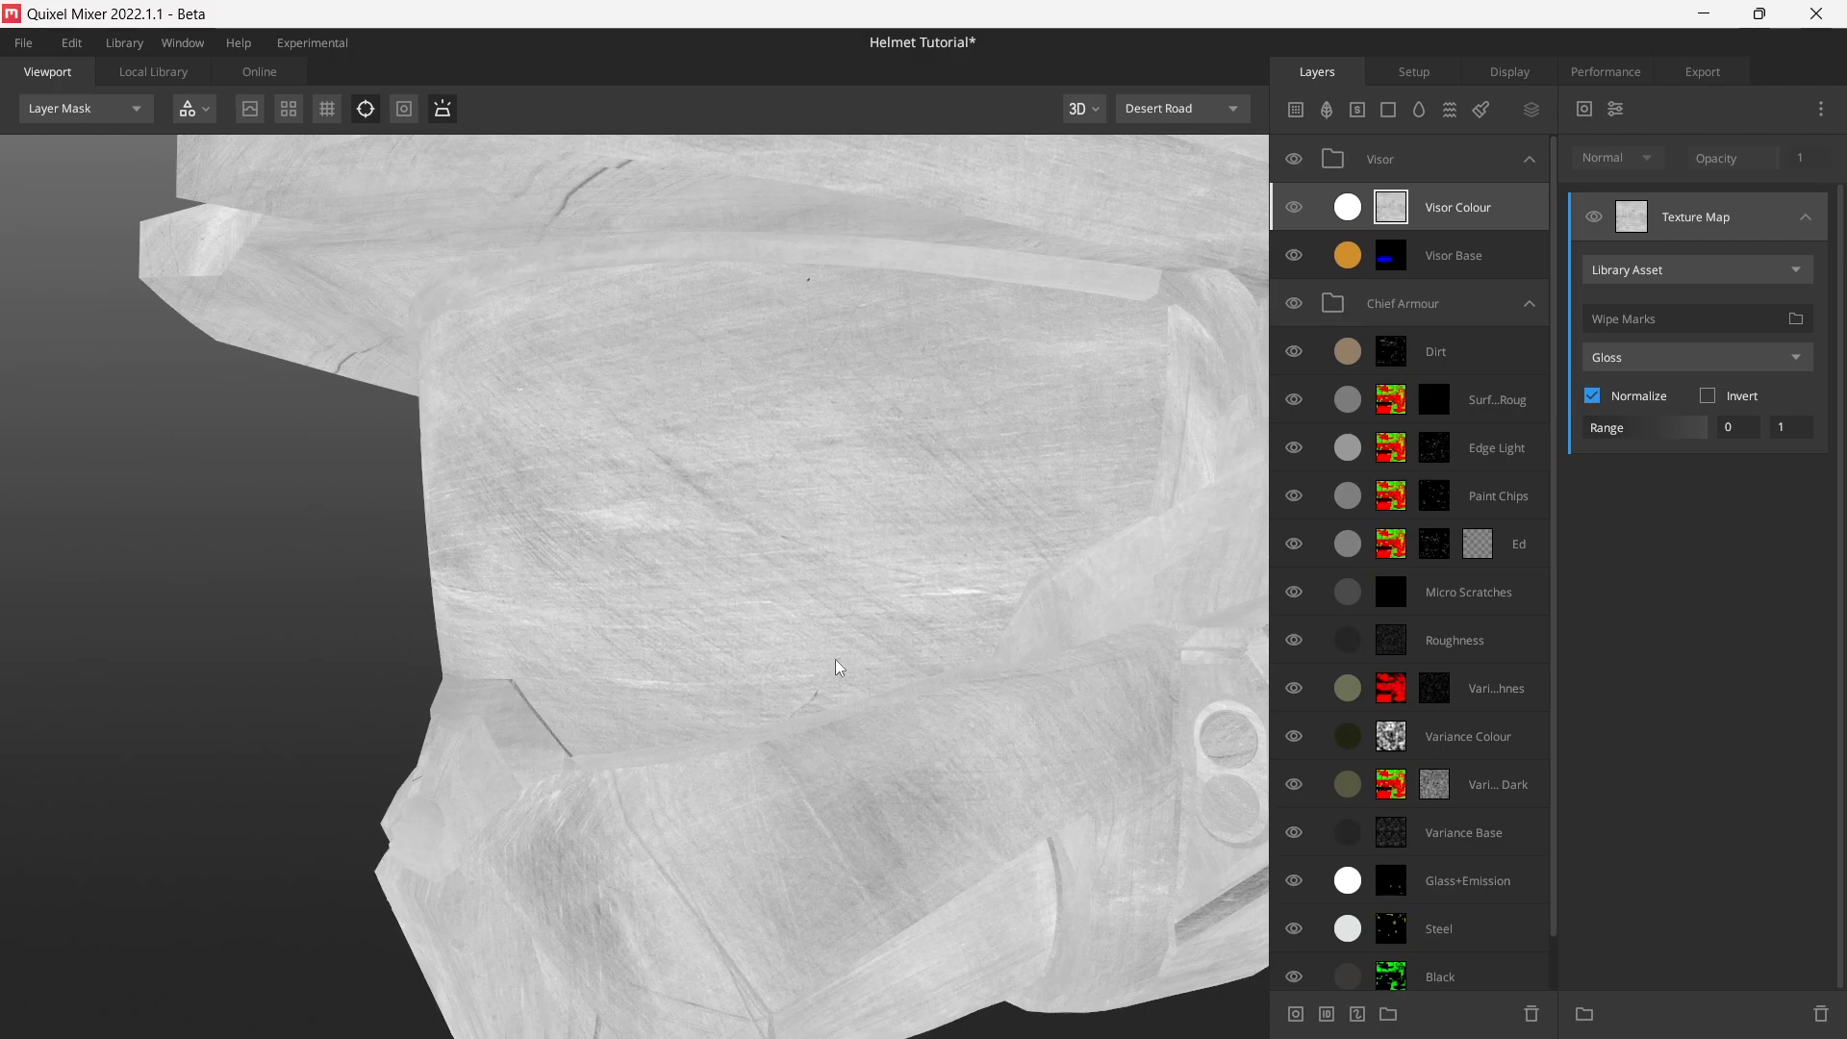
pyautogui.scroll(-2, 883, 596)
pyautogui.moveTo(882, 602); pyautogui.dragTo(843, 655, button='middle')
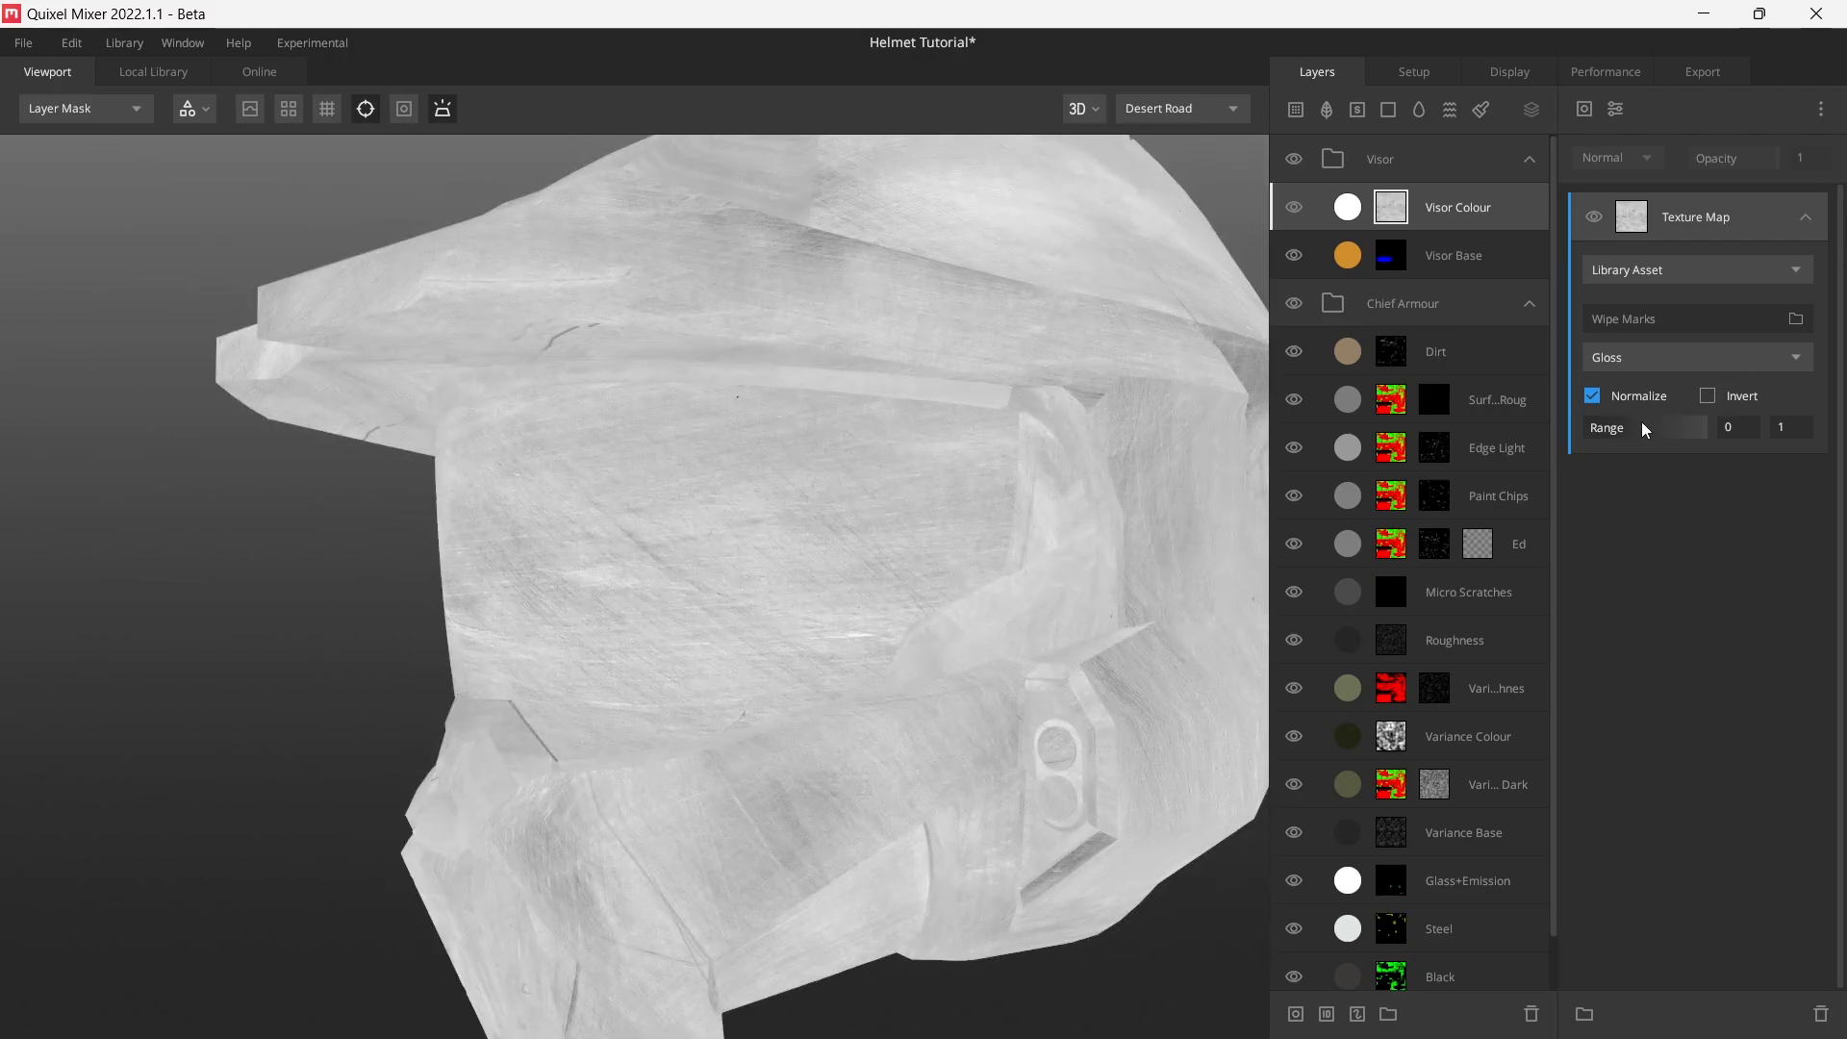
pyautogui.moveTo(1594, 438); pyautogui.dragTo(1621, 438)
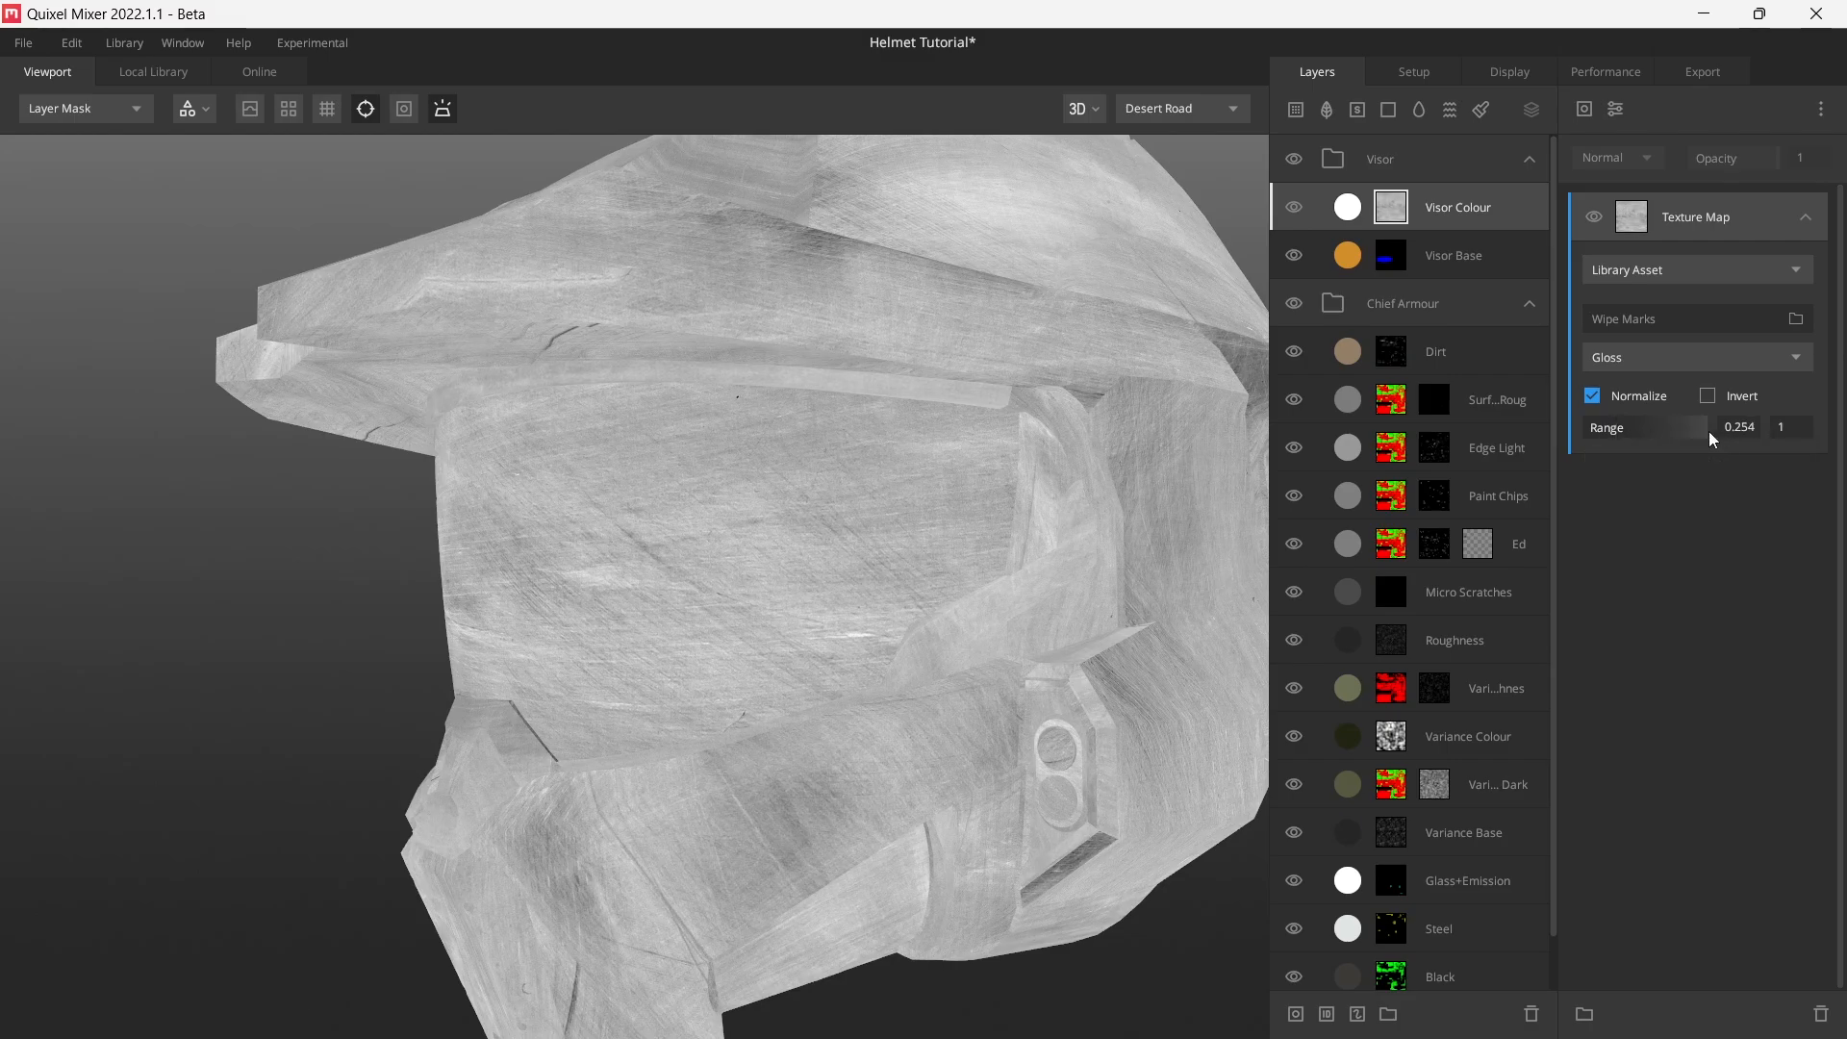
pyautogui.moveTo(1703, 438); pyautogui.dragTo(1678, 438)
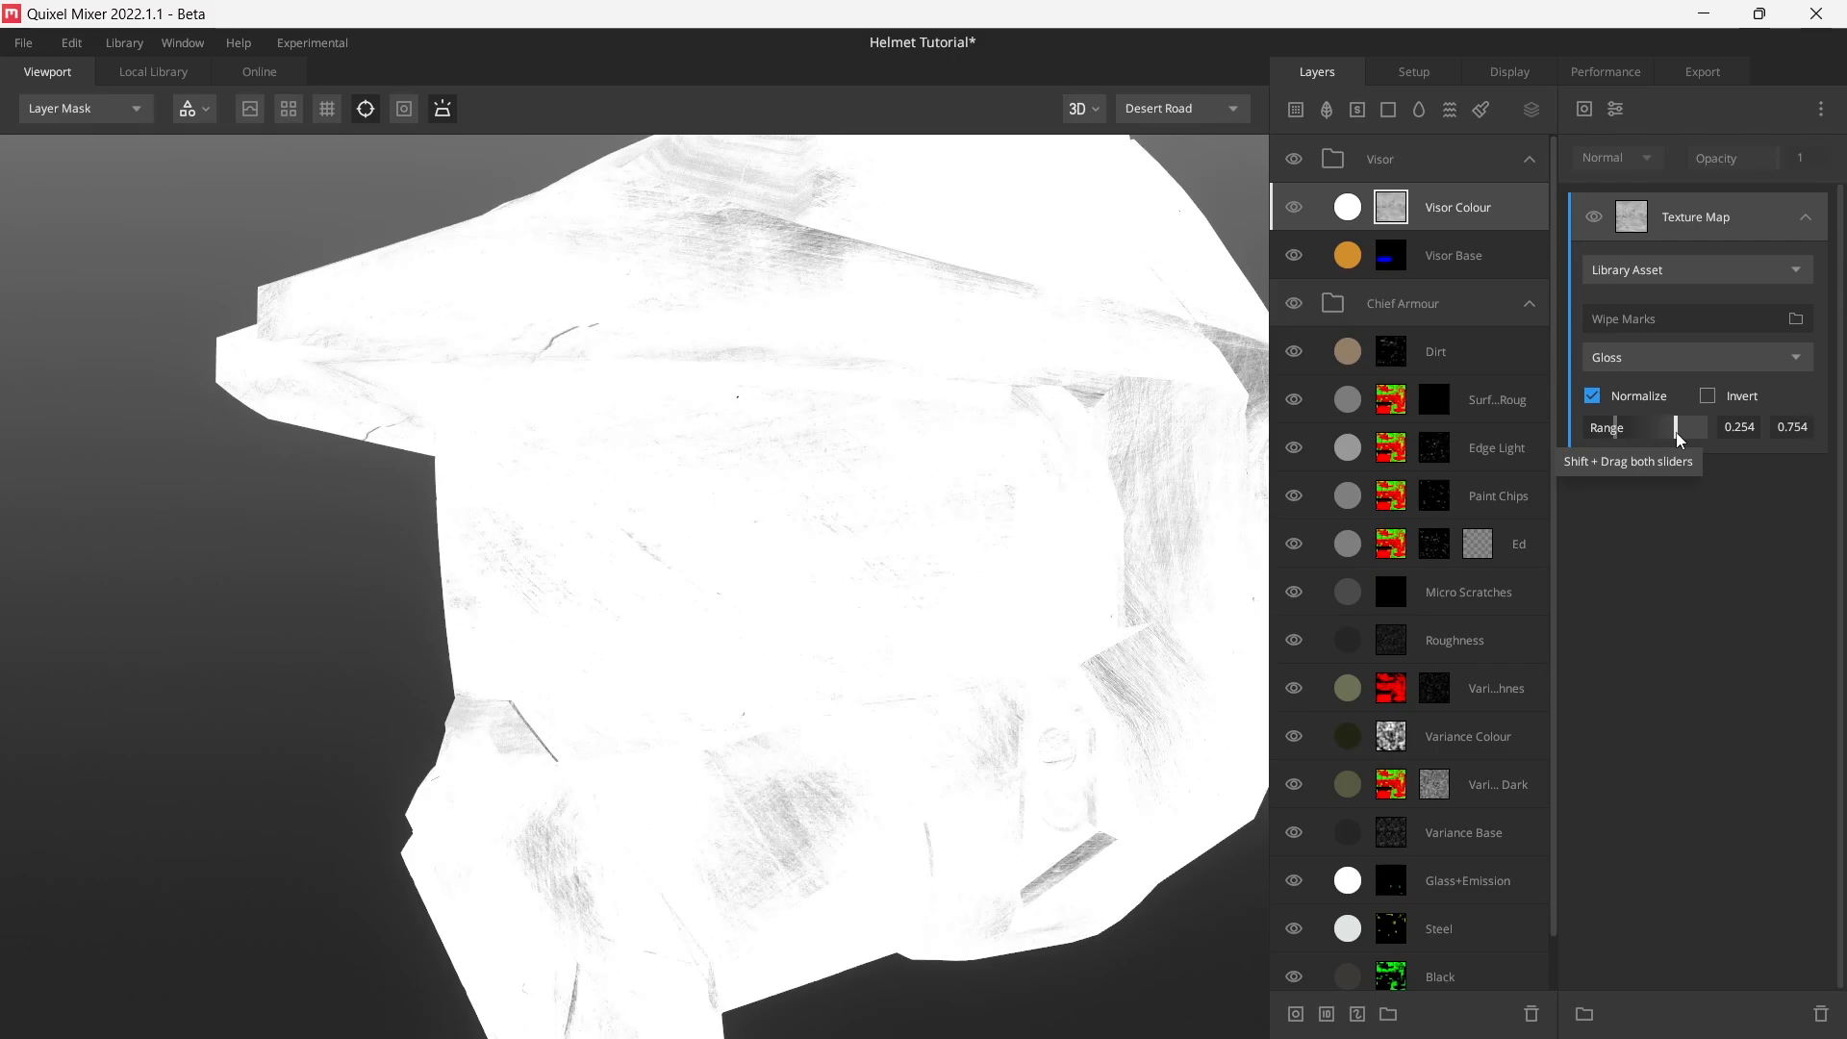
pyautogui.moveTo(705, 586); pyautogui.dragTo(812, 516)
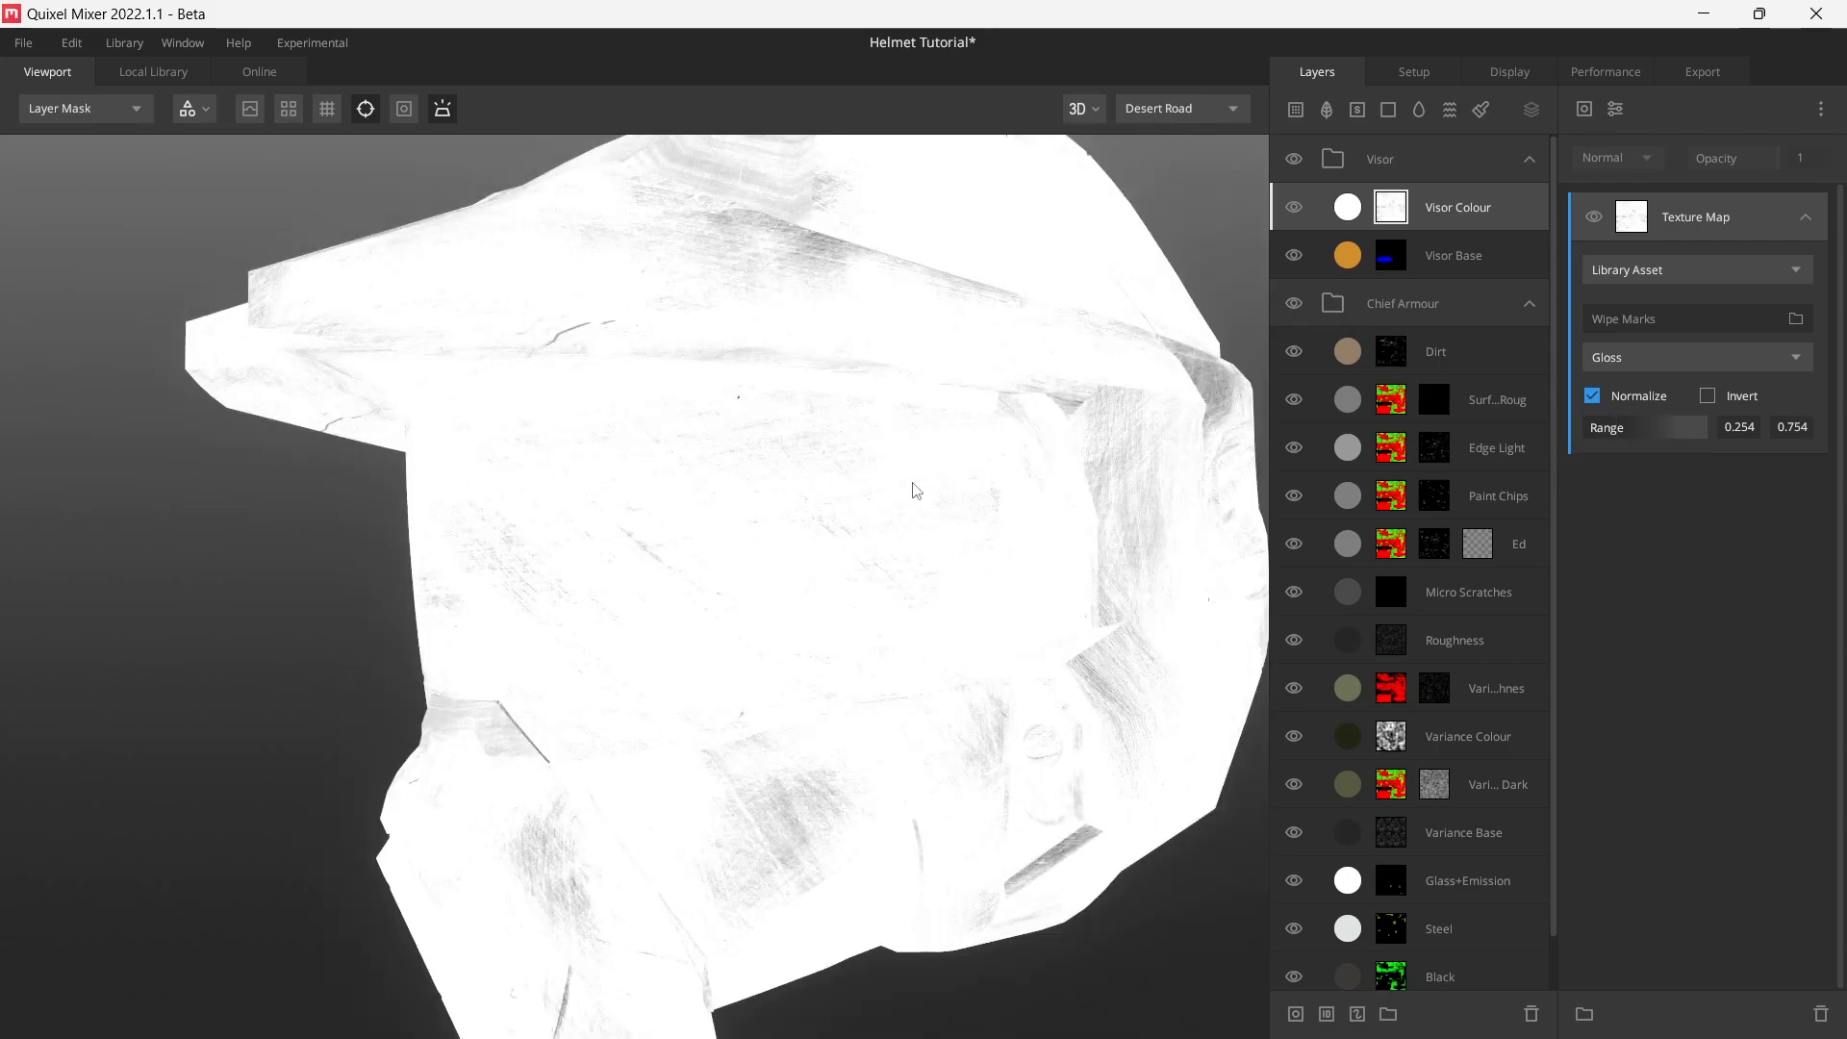
# - Add a Projection modifier to the wipe marks mask, switch it to Box Projection and set its scale to 0.5
pyautogui.click(1615, 108)
pyautogui.click(1638, 430)
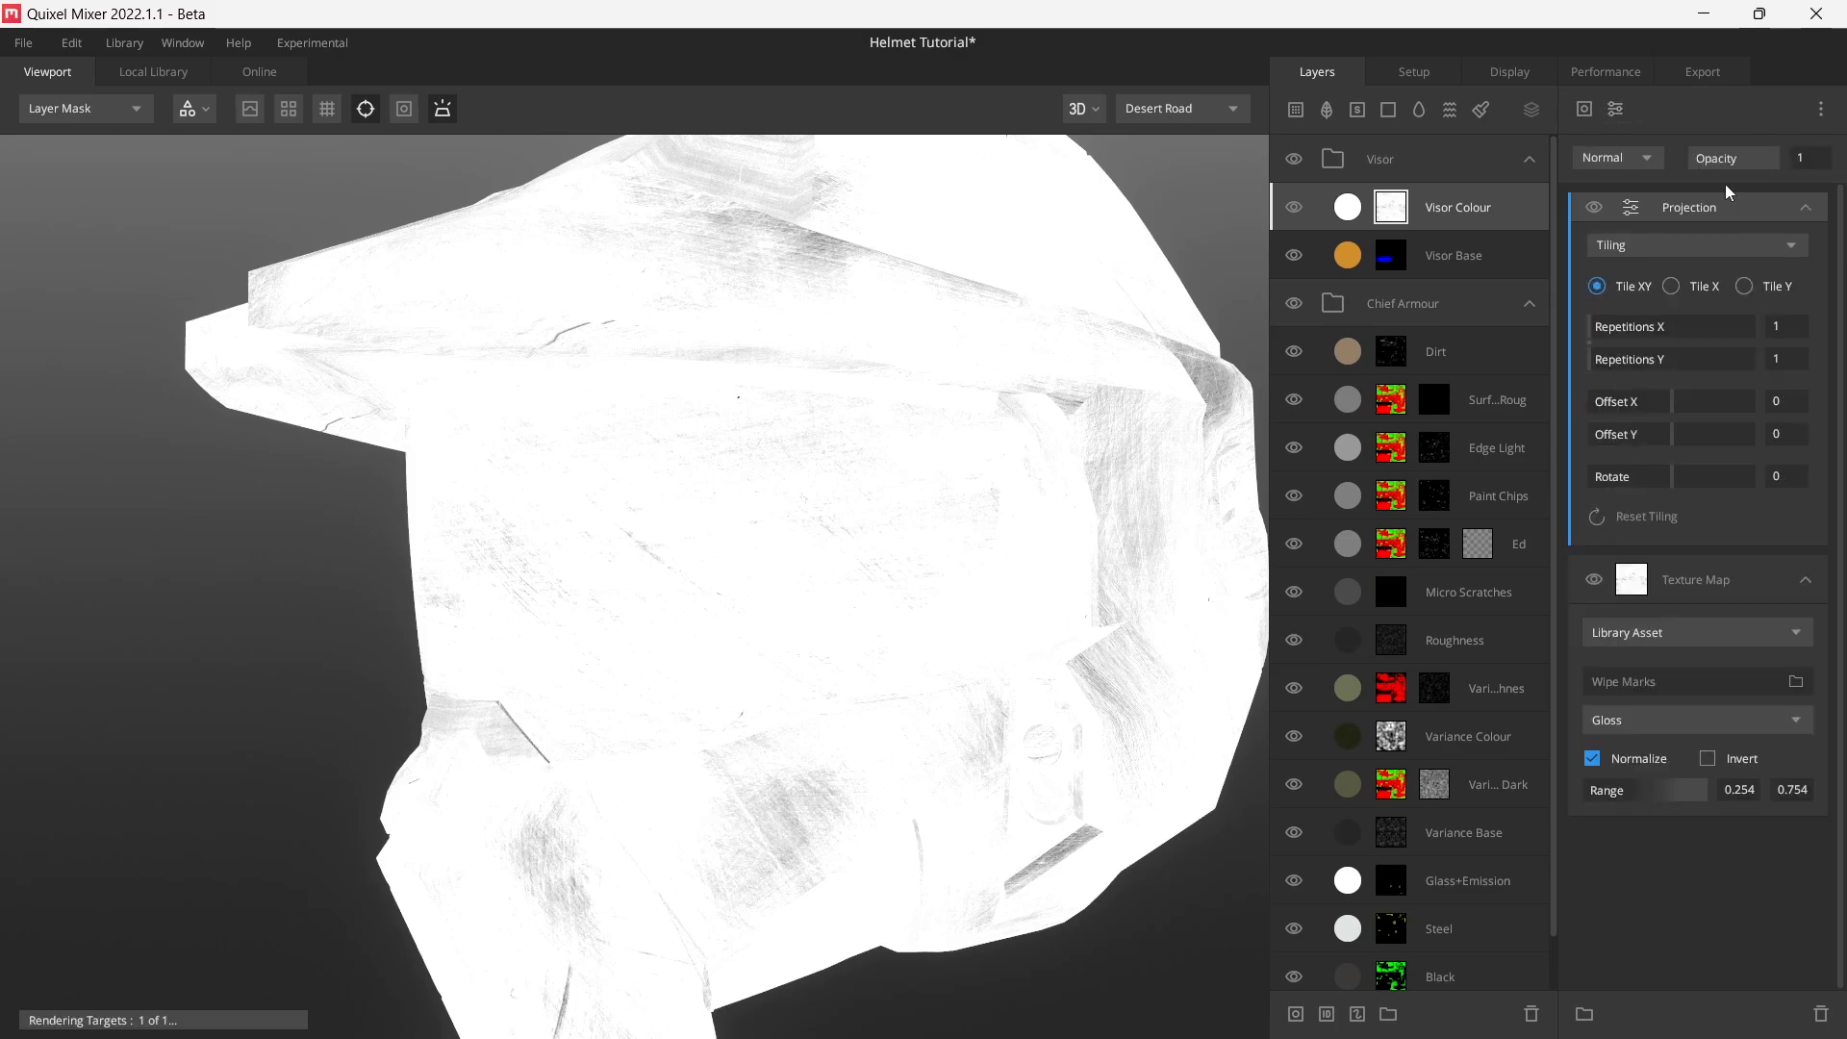
pyautogui.click(1677, 249)
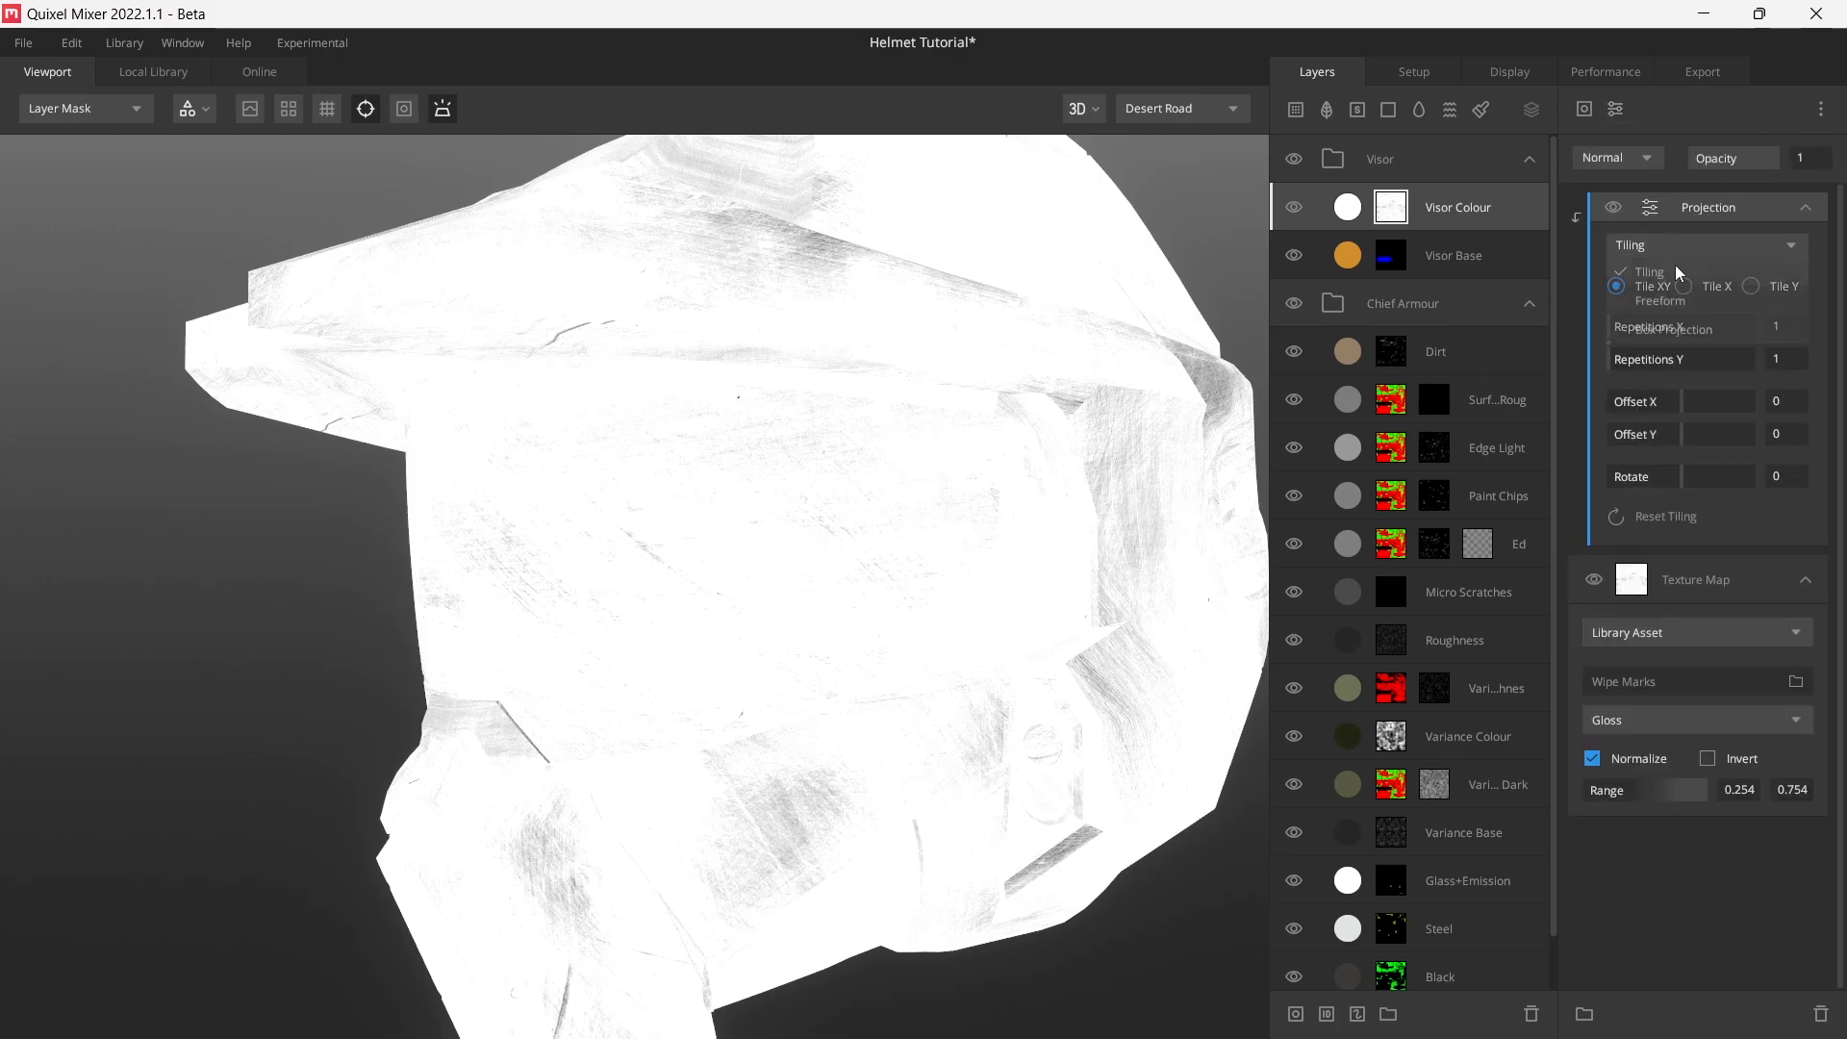
pyautogui.click(1677, 354)
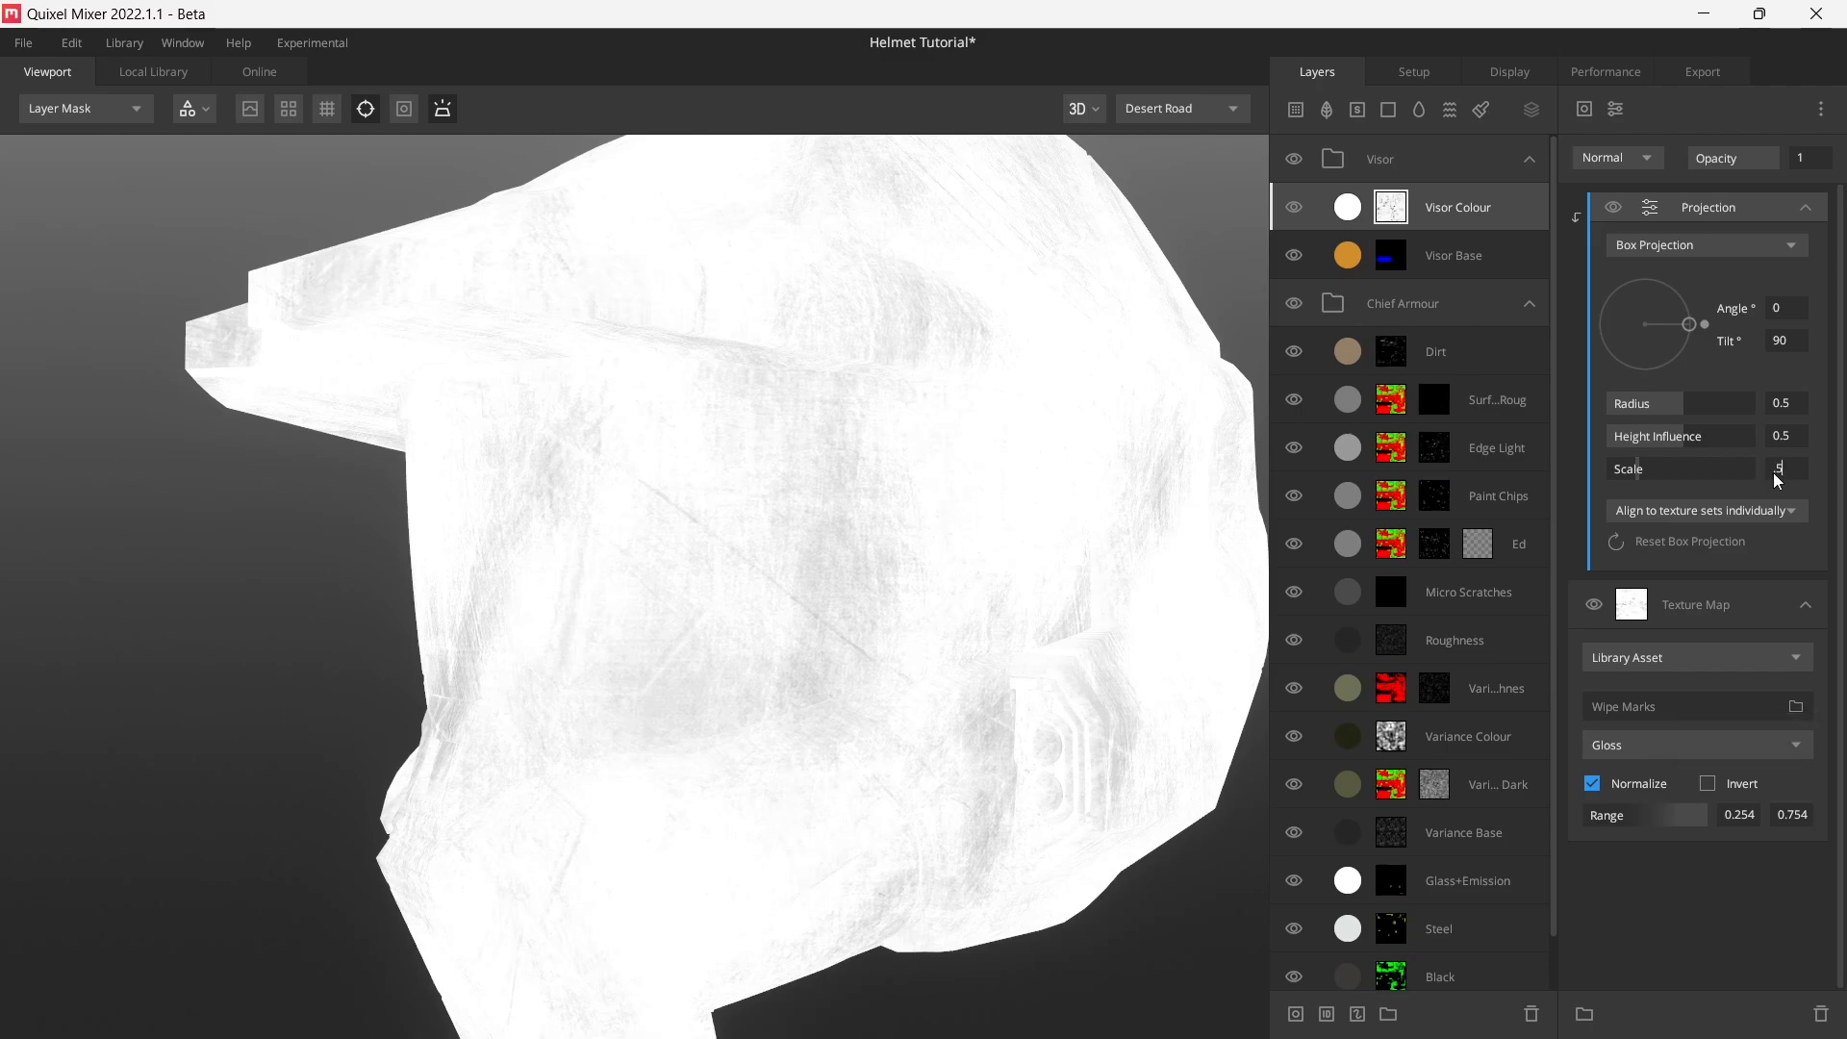
pyautogui.press('Return')
# - Set the box projection's height influence to 0 and its tilt to 0°
pyautogui.moveTo(702, 538); pyautogui.dragTo(913, 546)
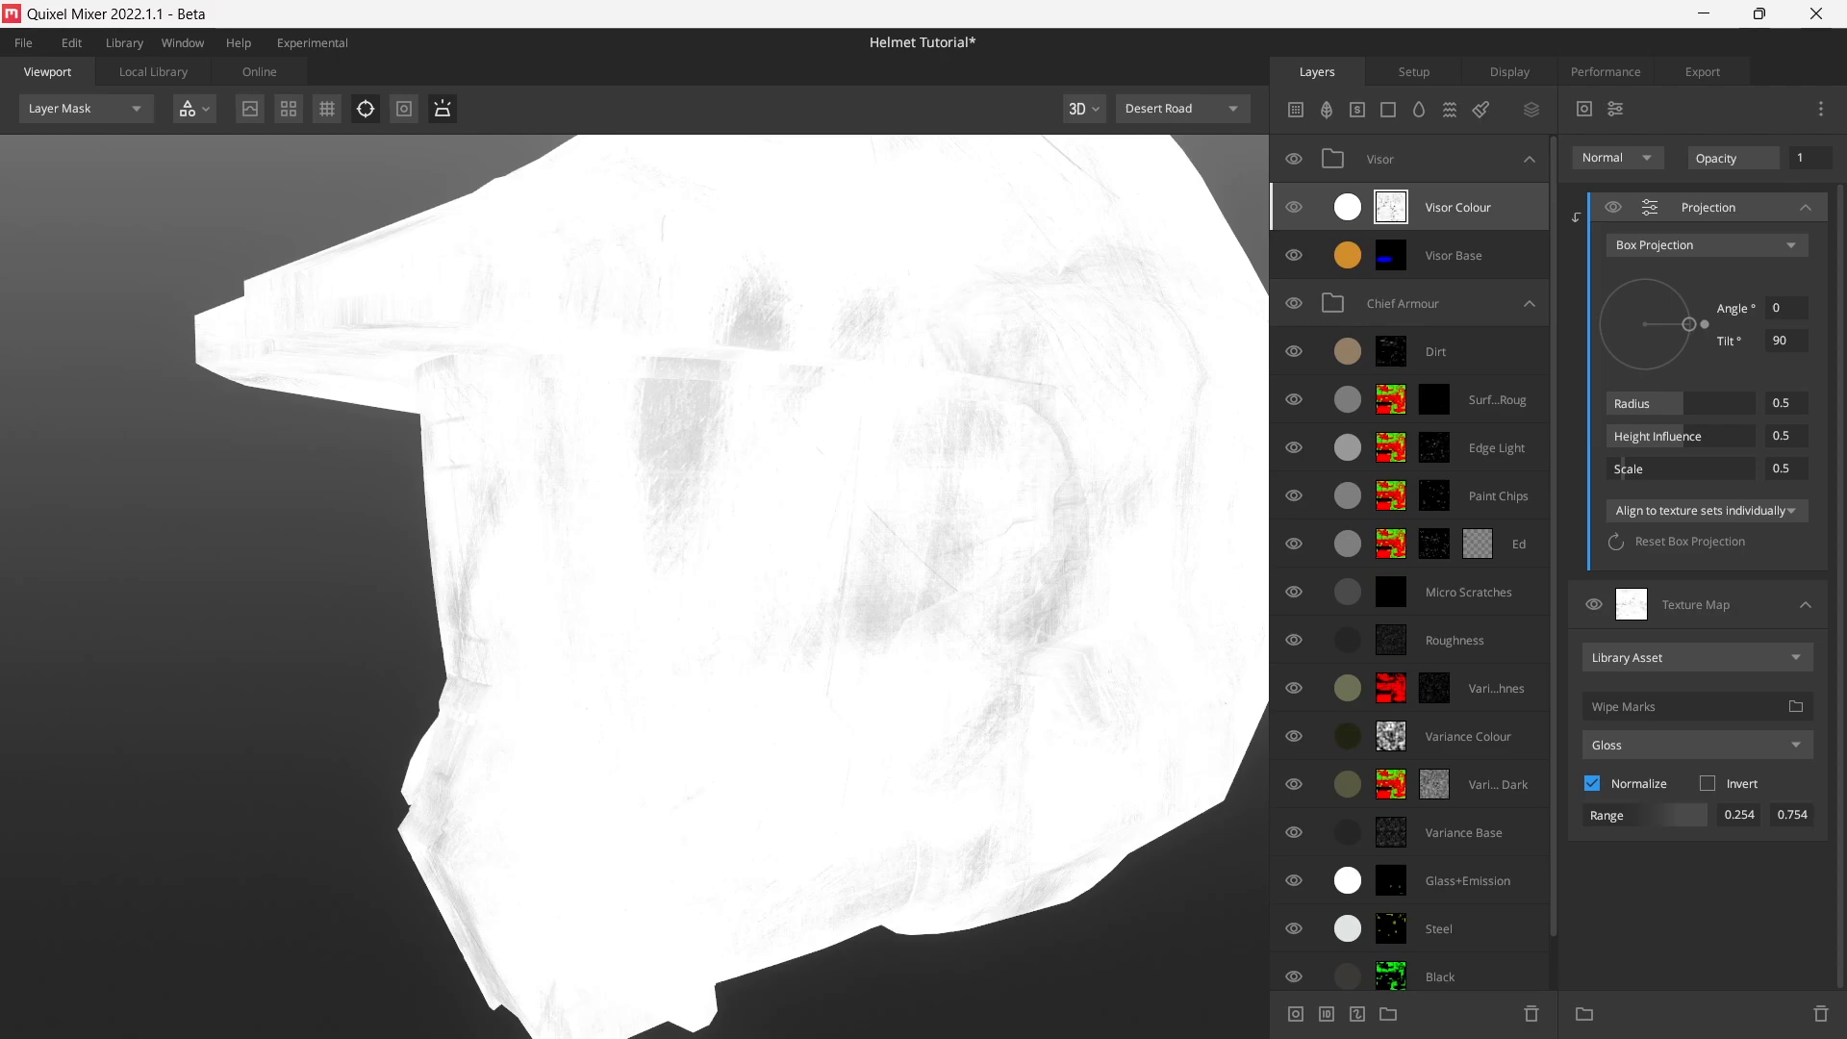
pyautogui.moveTo(1691, 444); pyautogui.dragTo(1551, 439)
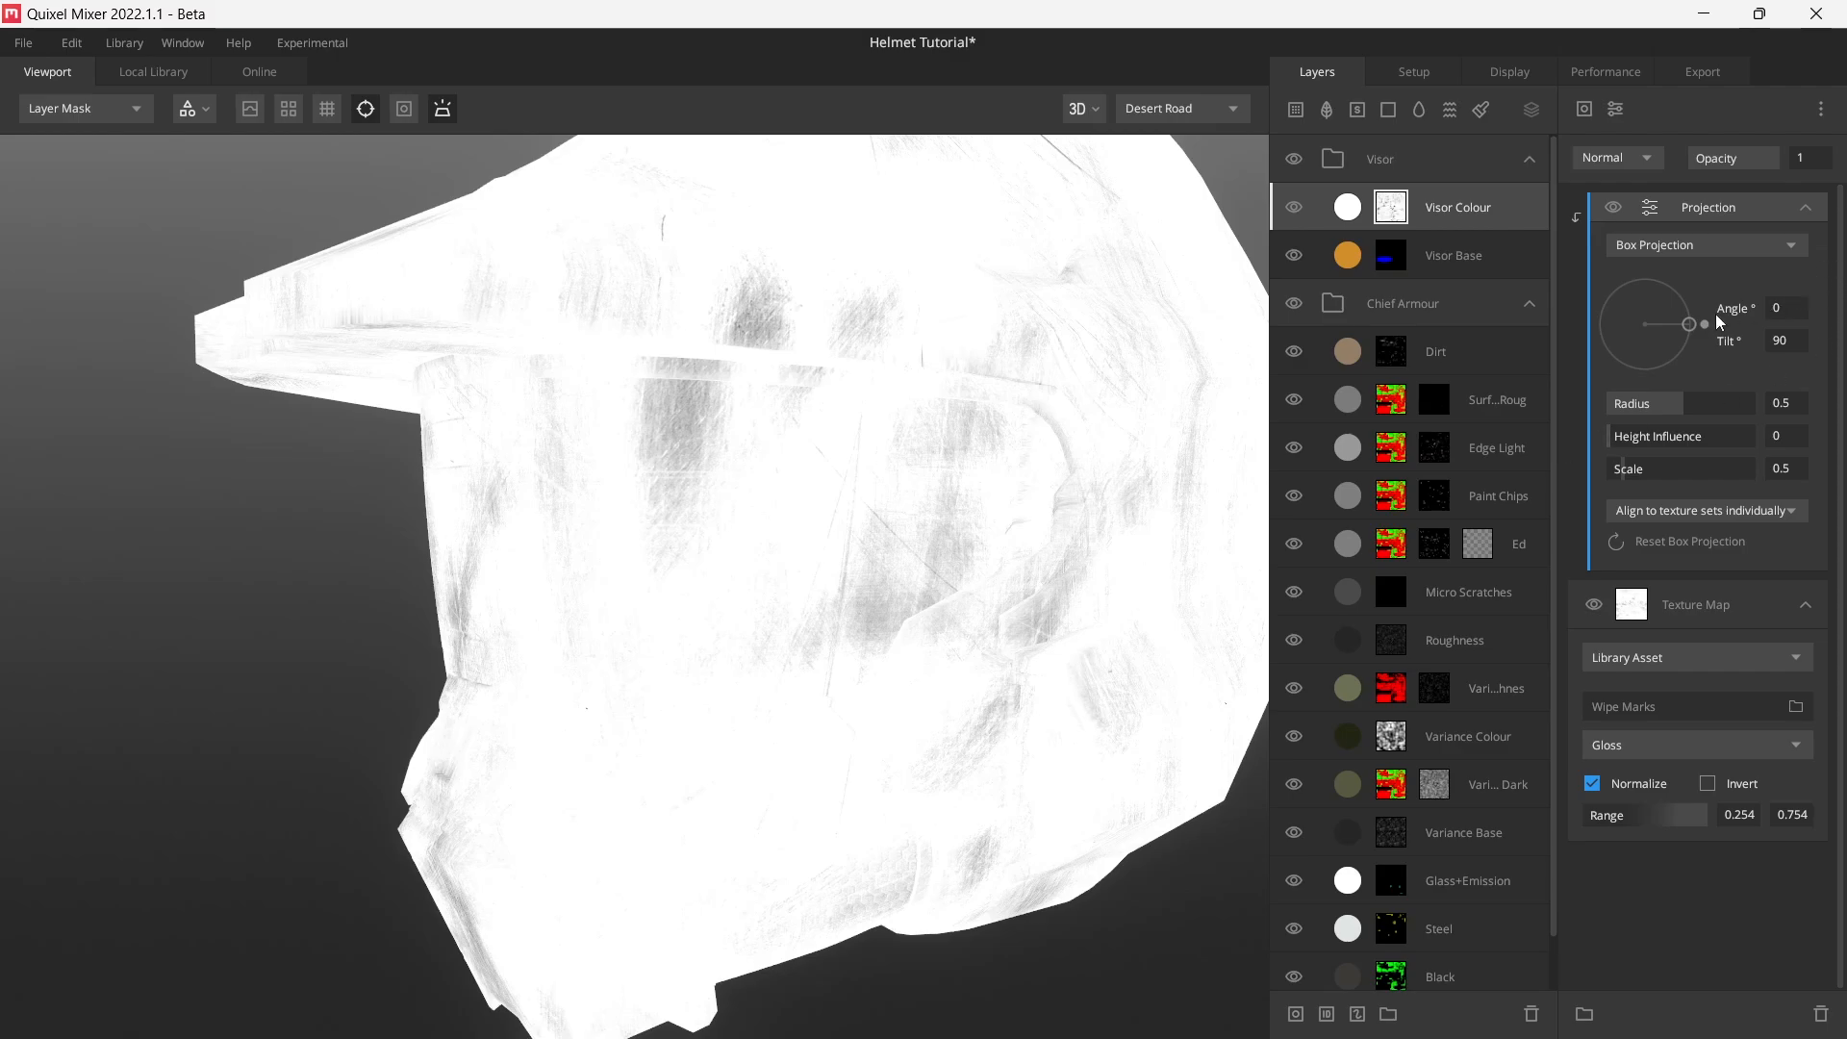
pyautogui.moveTo(1706, 325); pyautogui.dragTo(1619, 327)
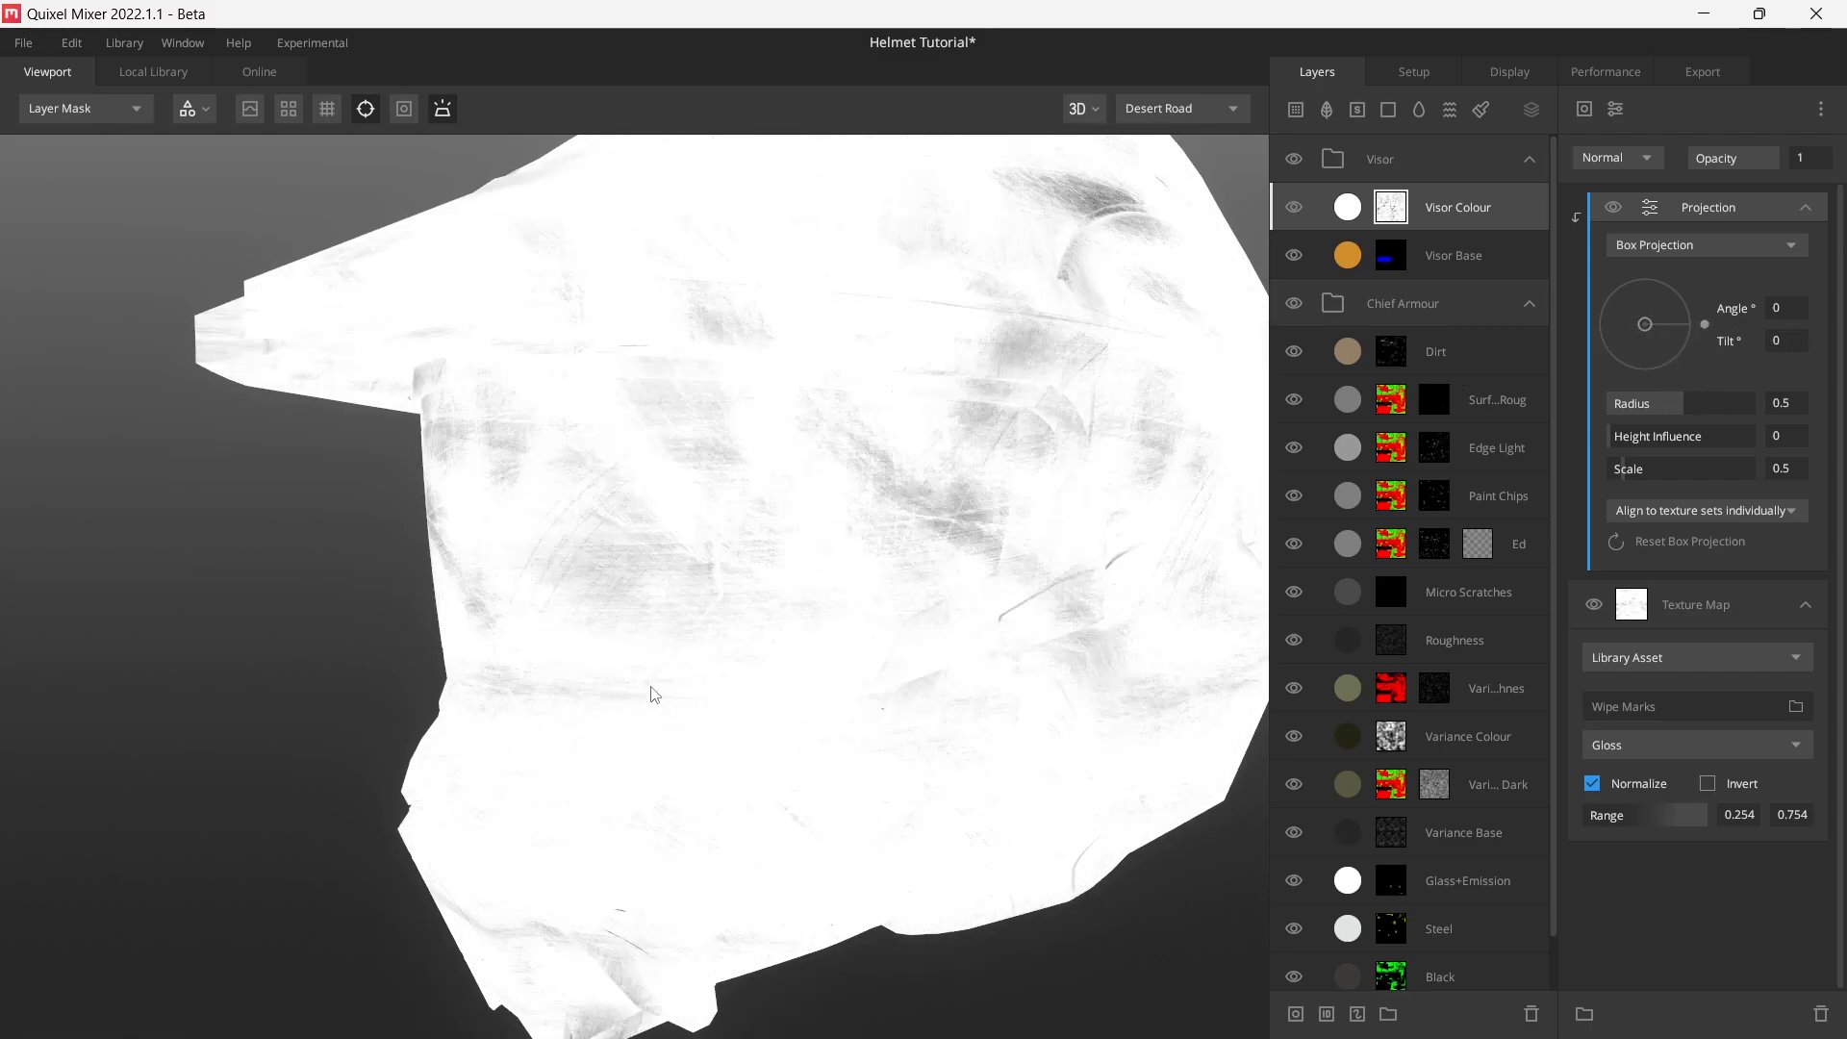
pyautogui.moveTo(653, 694); pyautogui.dragTo(811, 667)
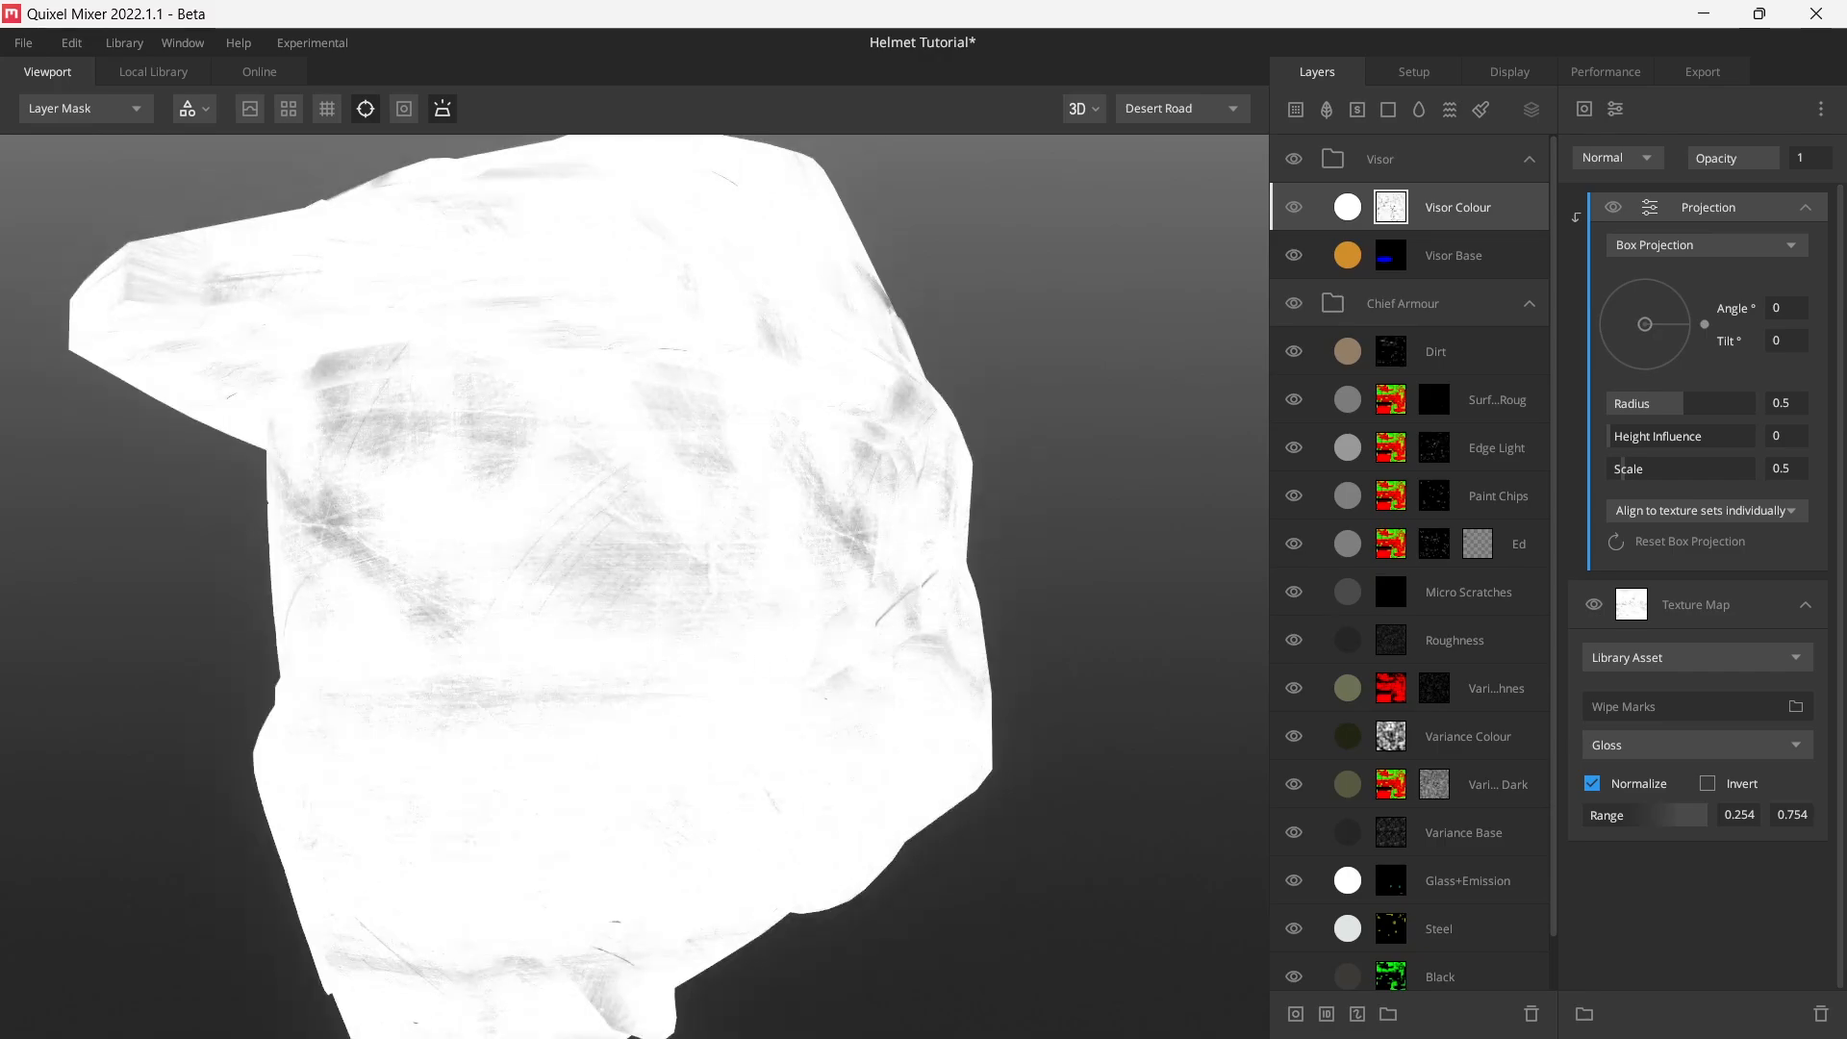
pyautogui.moveTo(825, 649); pyautogui.dragTo(1073, 536)
# - Return to the PBR Metalness view and invert the Visor Colour mask's Texture Map
pyautogui.press('m')
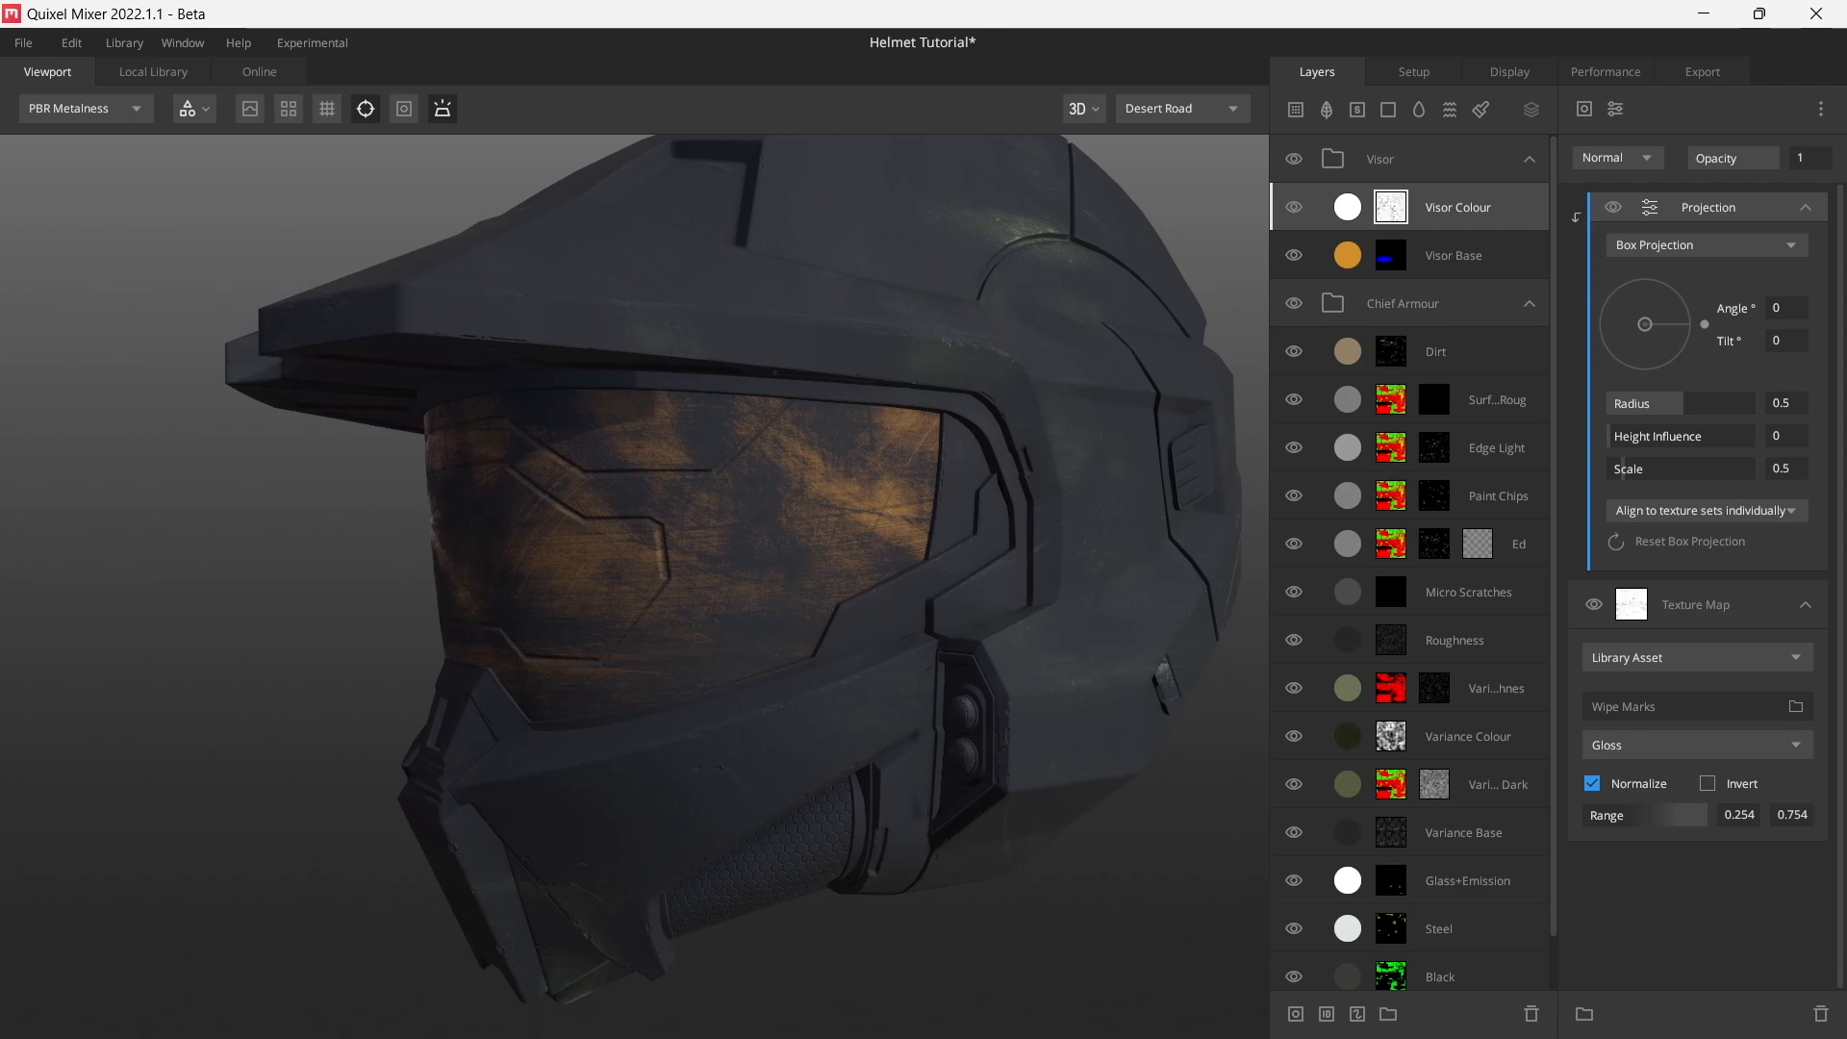
pyautogui.keyDown('alt'); pyautogui.moveTo(931, 669); pyautogui.dragTo(965, 664); pyautogui.keyUp('alt')
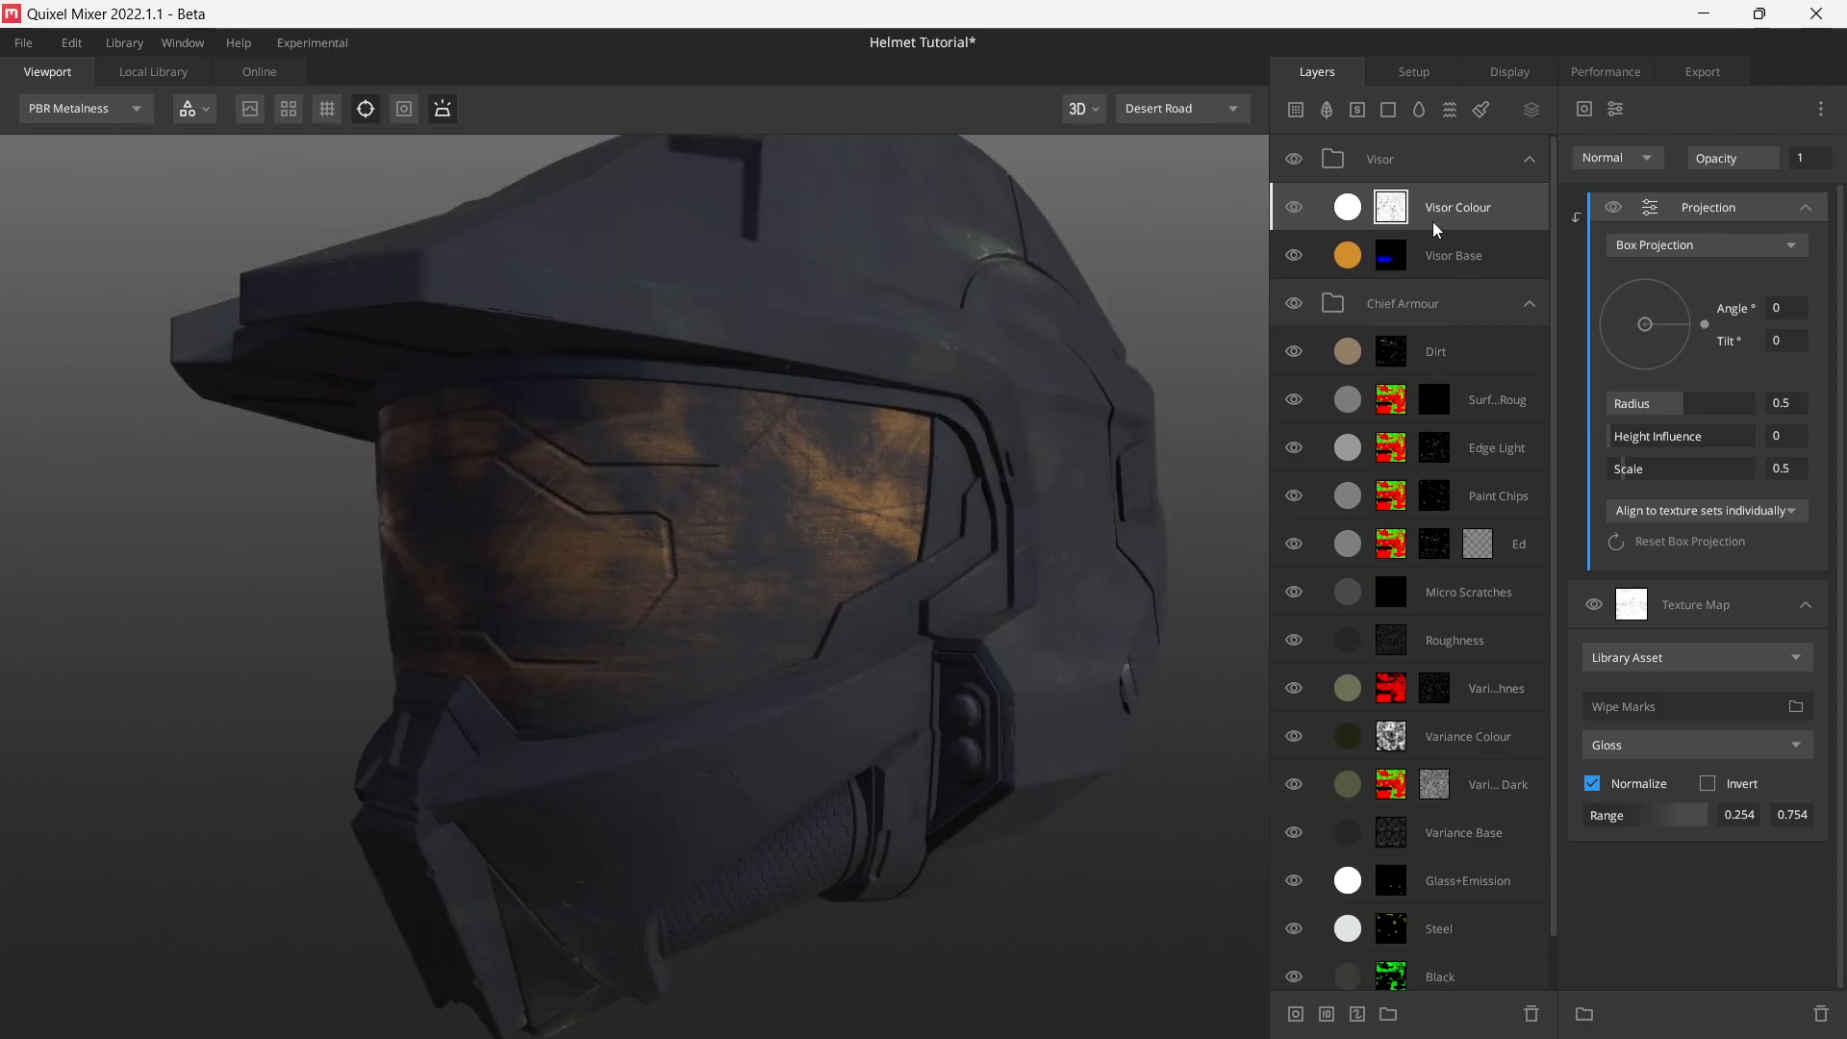
pyautogui.click(1388, 206)
pyautogui.click(1705, 784)
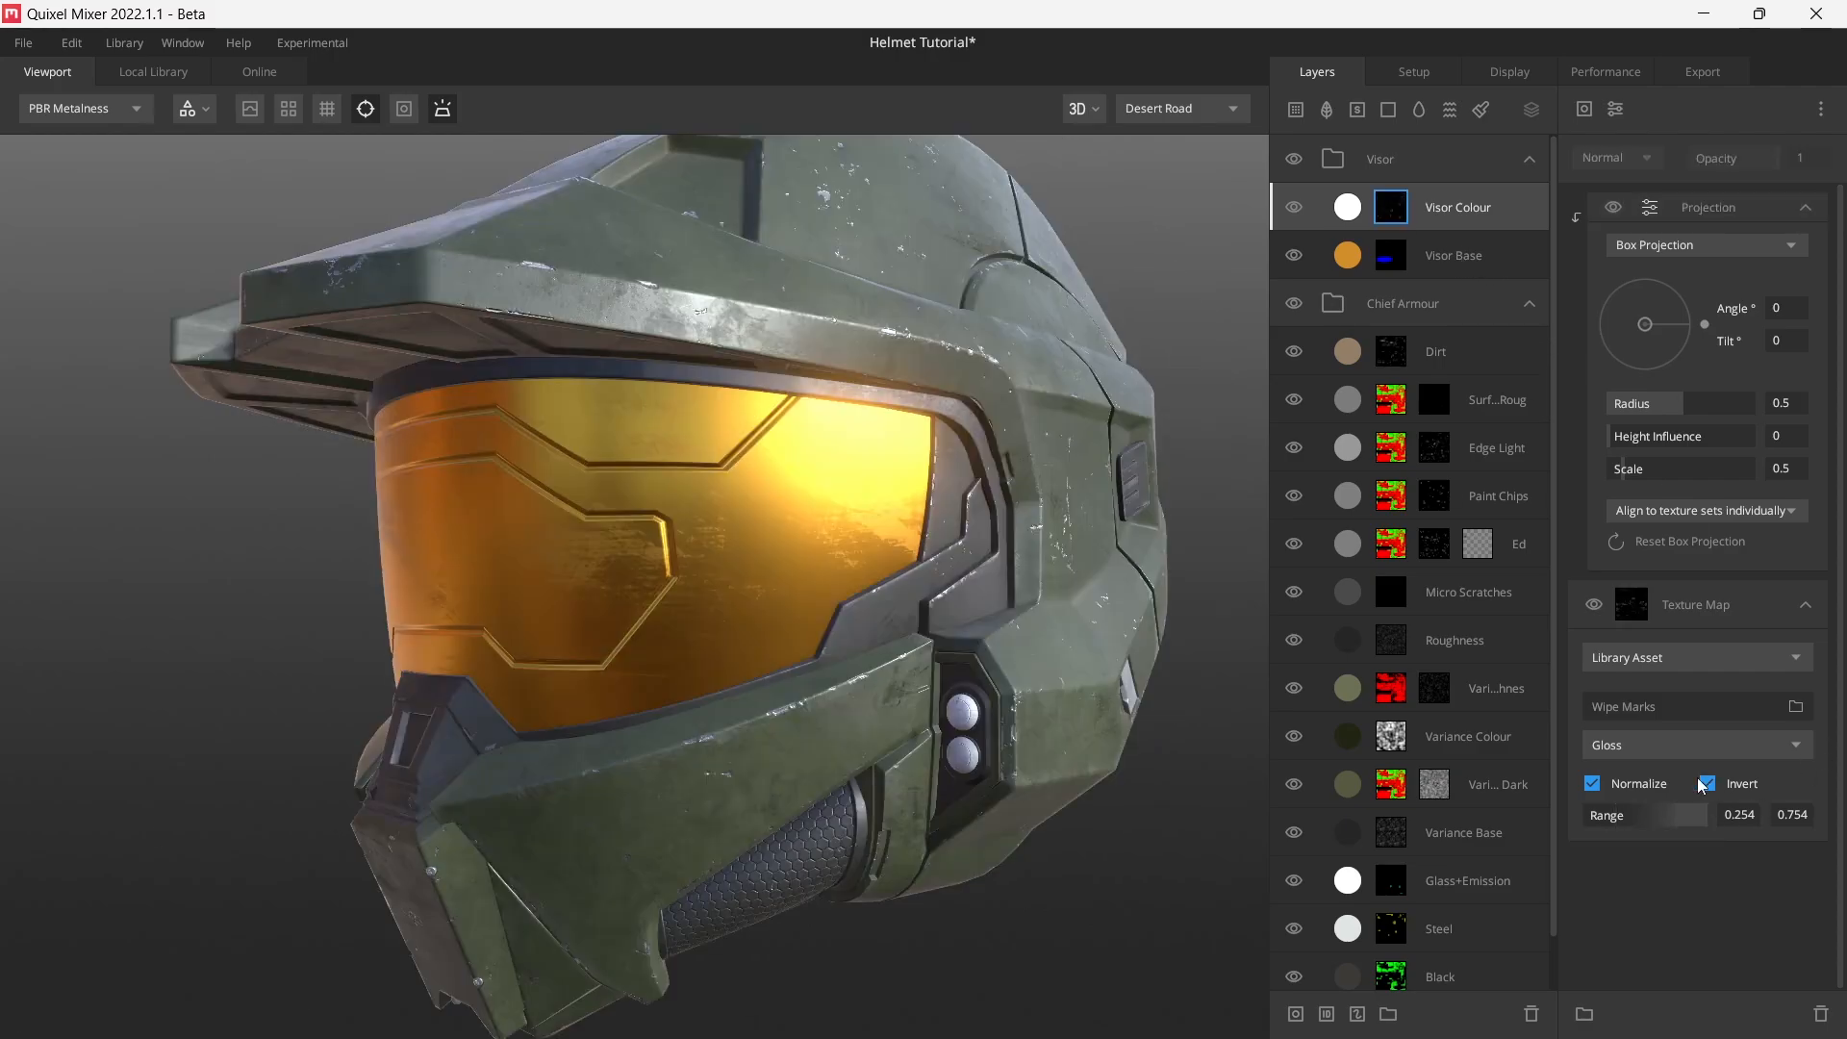
pyautogui.keyDown('alt'); pyautogui.moveTo(639, 656); pyautogui.dragTo(687, 702); pyautogui.keyUp('alt')
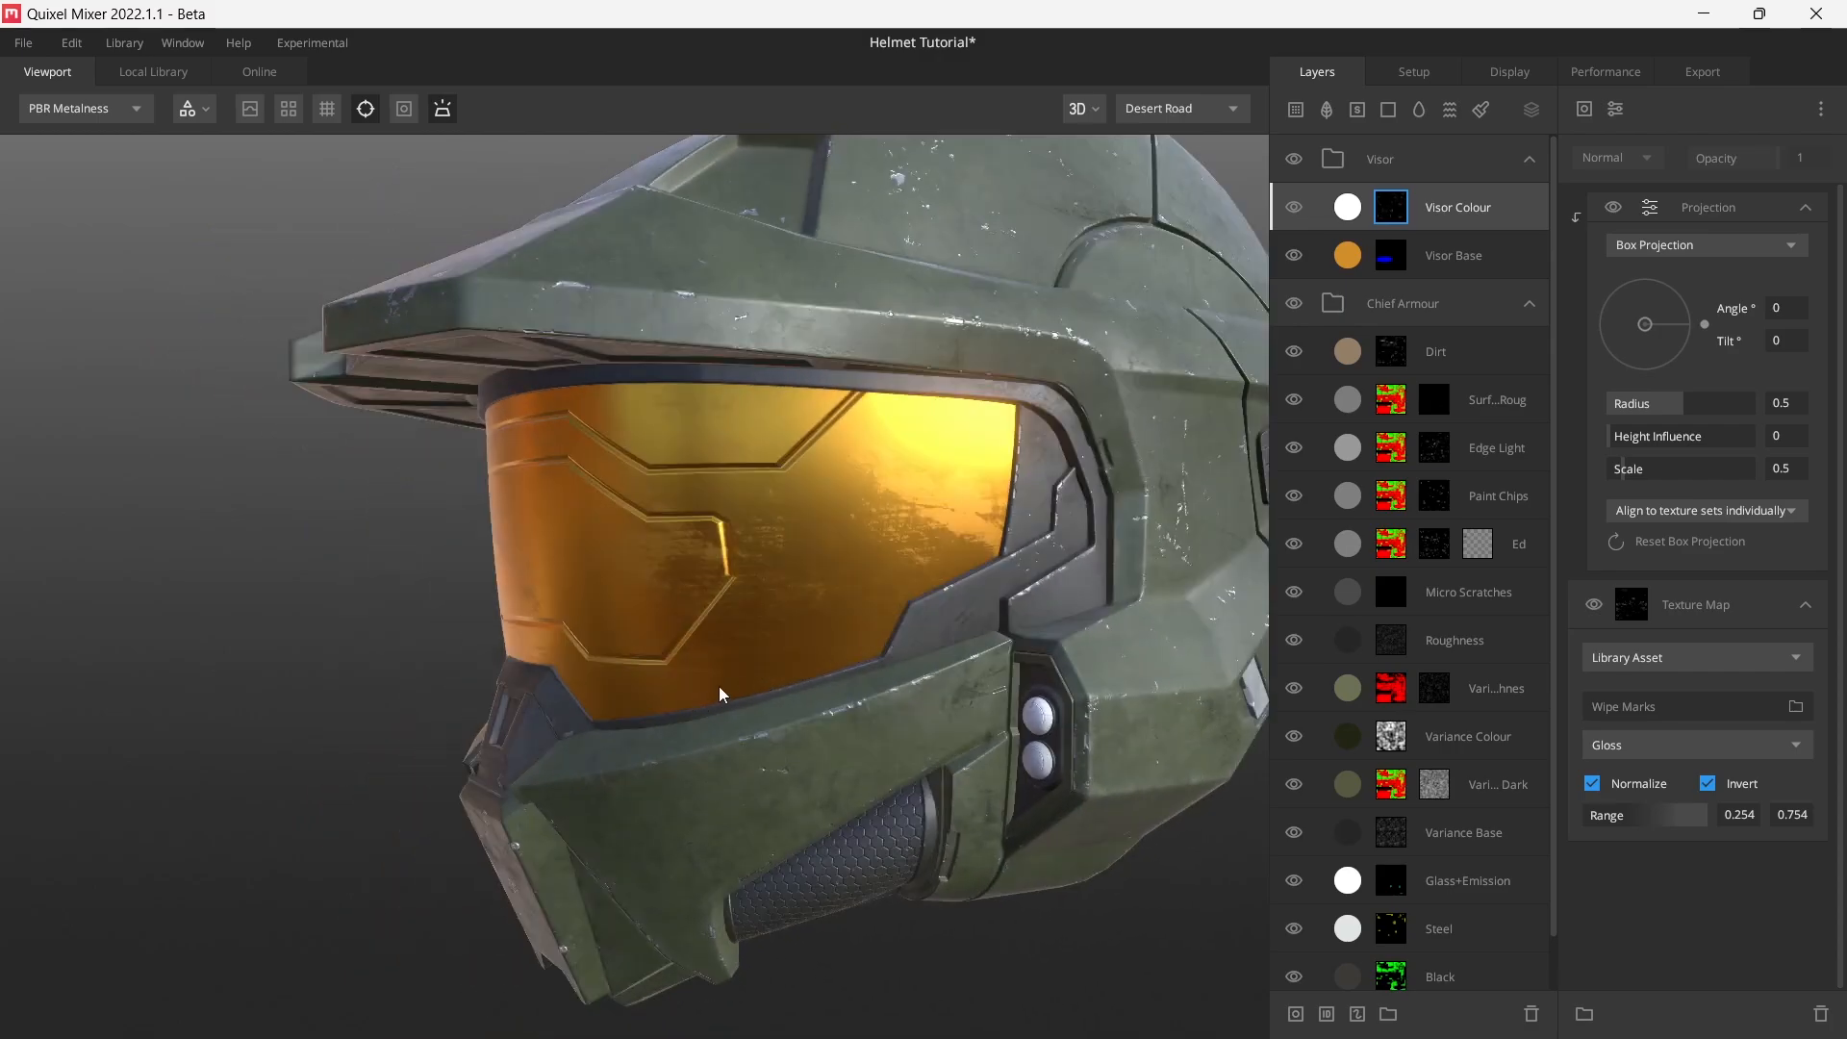
pyautogui.keyDown('alt'); pyautogui.moveTo(910, 658); pyautogui.dragTo(1097, 679); pyautogui.keyUp('alt')
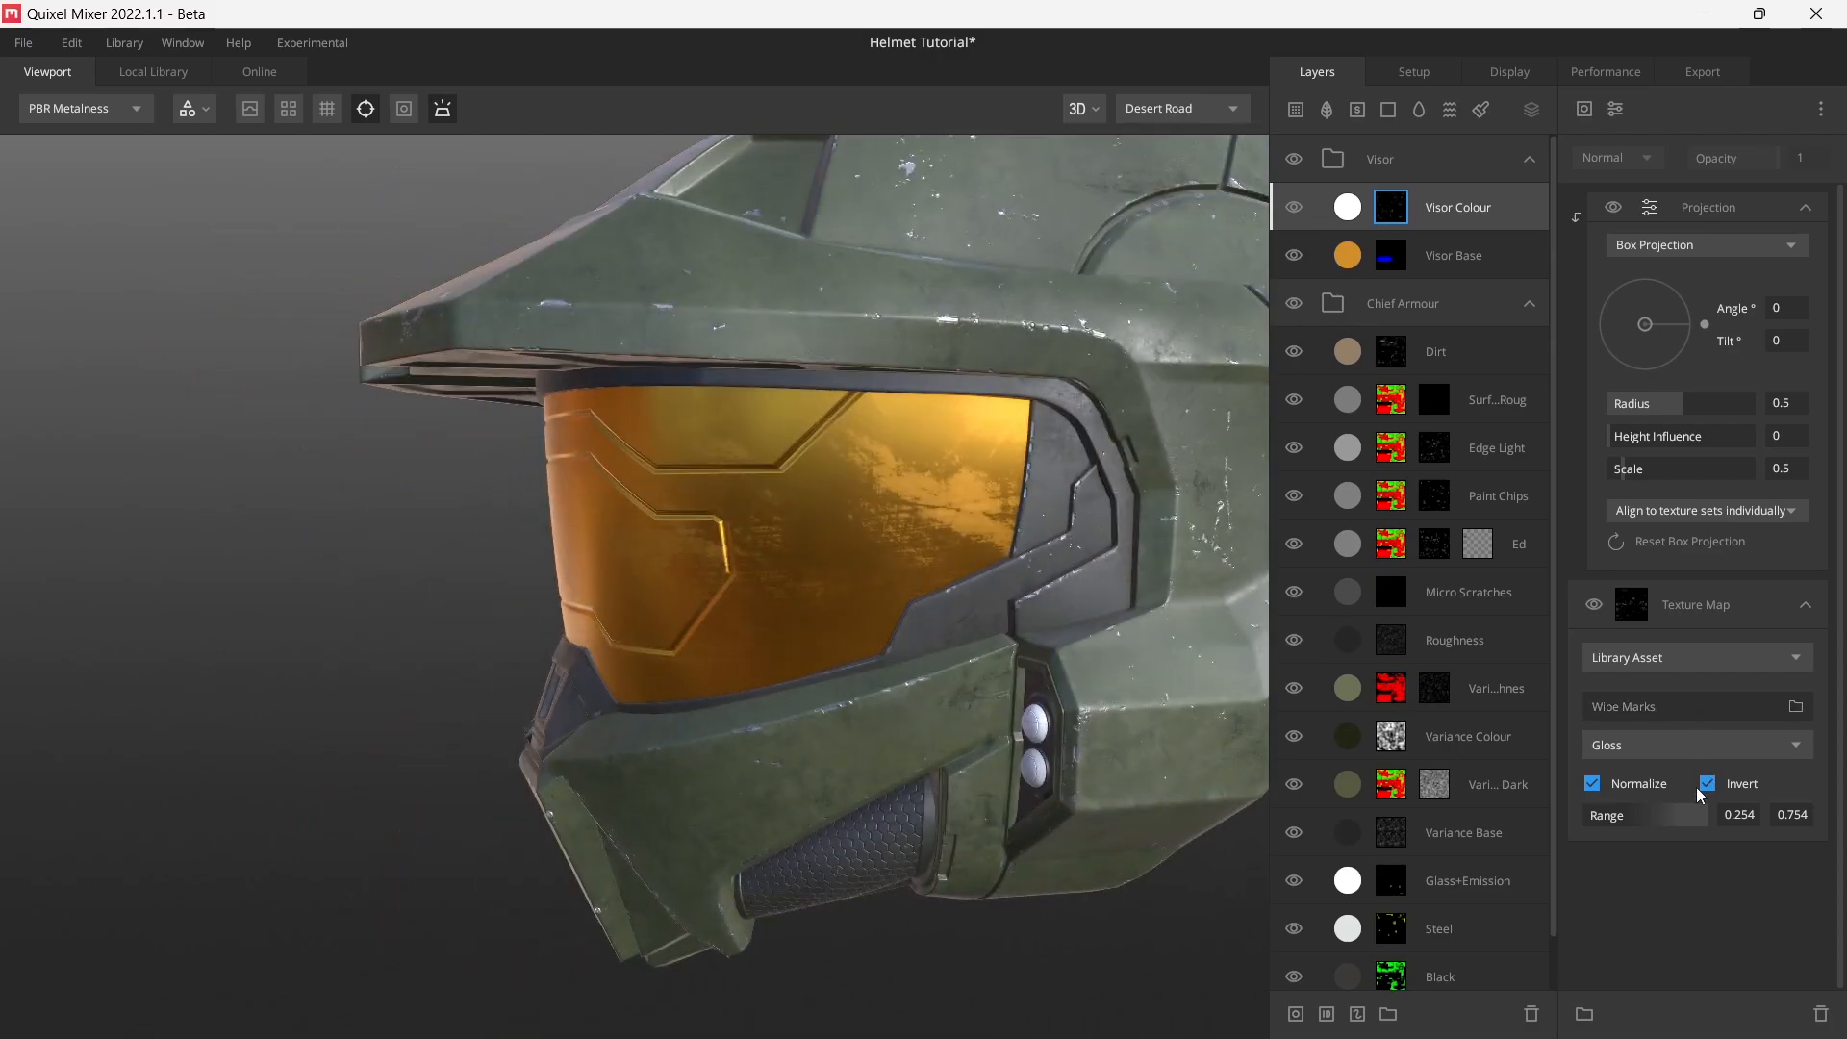
# - Try two other Wipe Marks library assets as the visor mask texture, comparing the first one with inversion off and on
pyautogui.click(1637, 708)
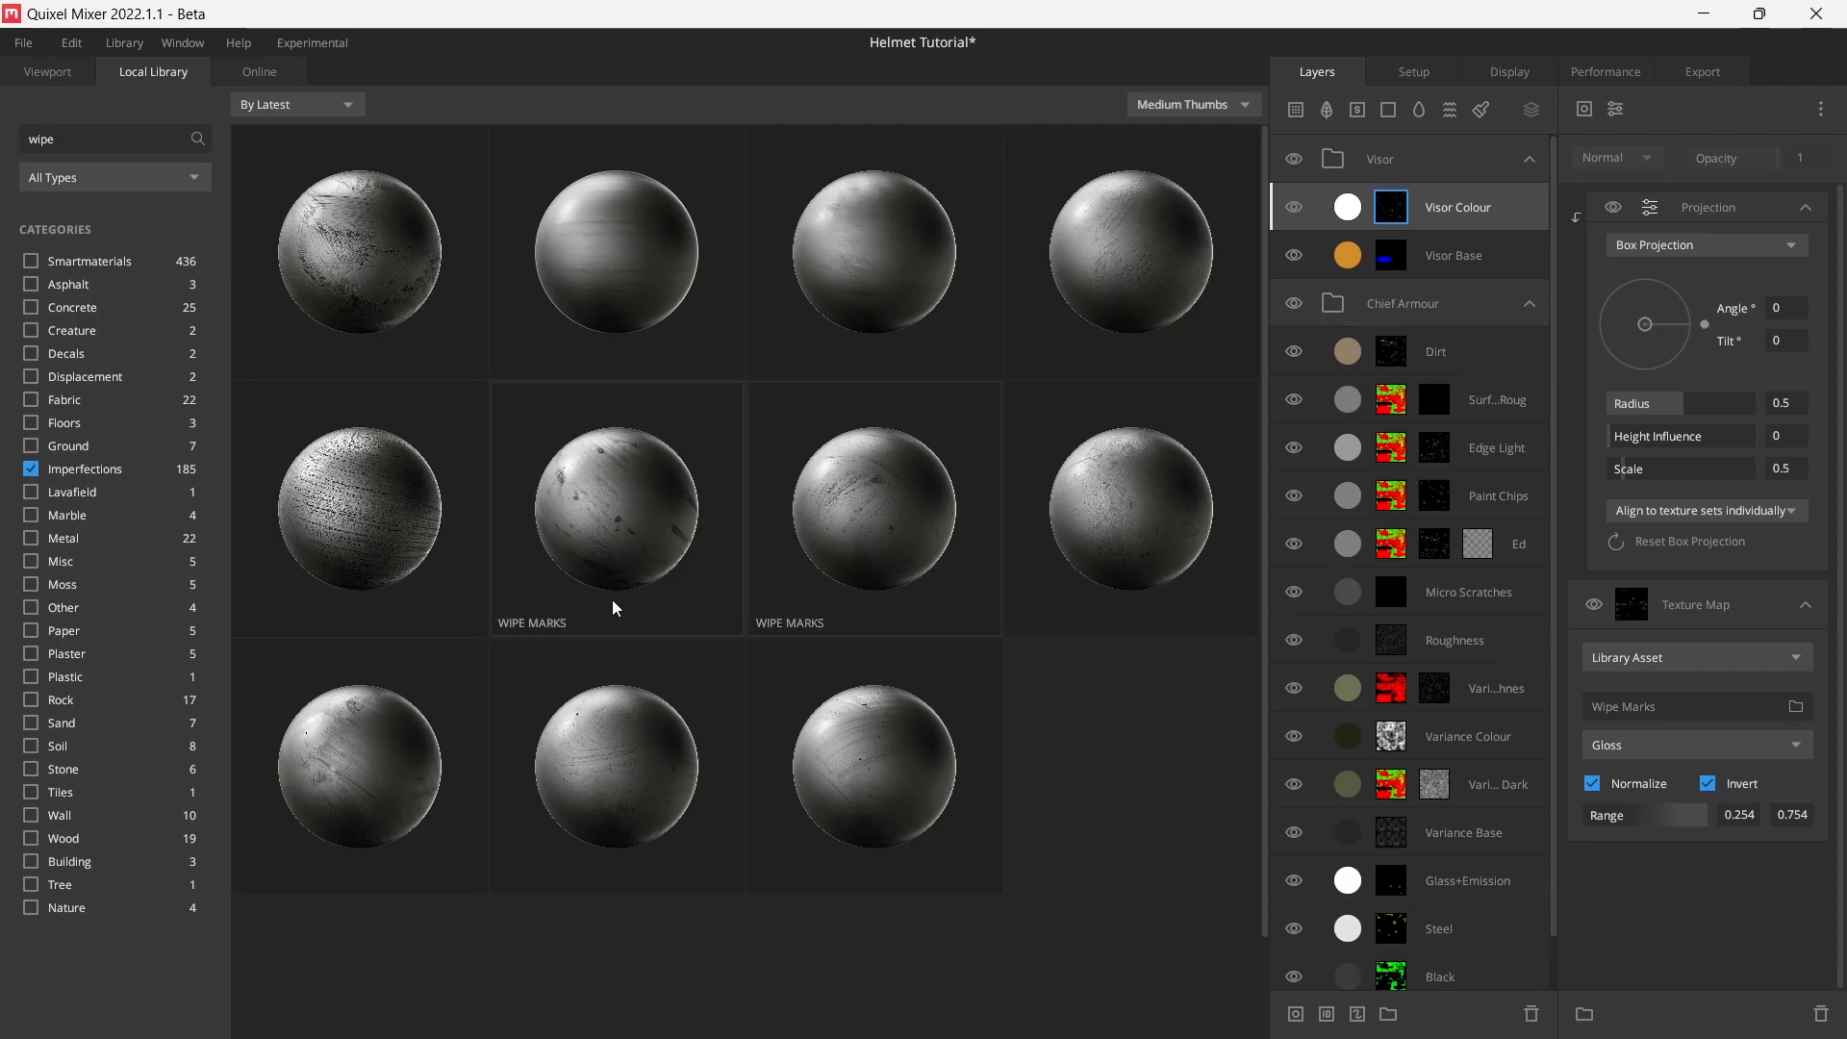
pyautogui.click(394, 739)
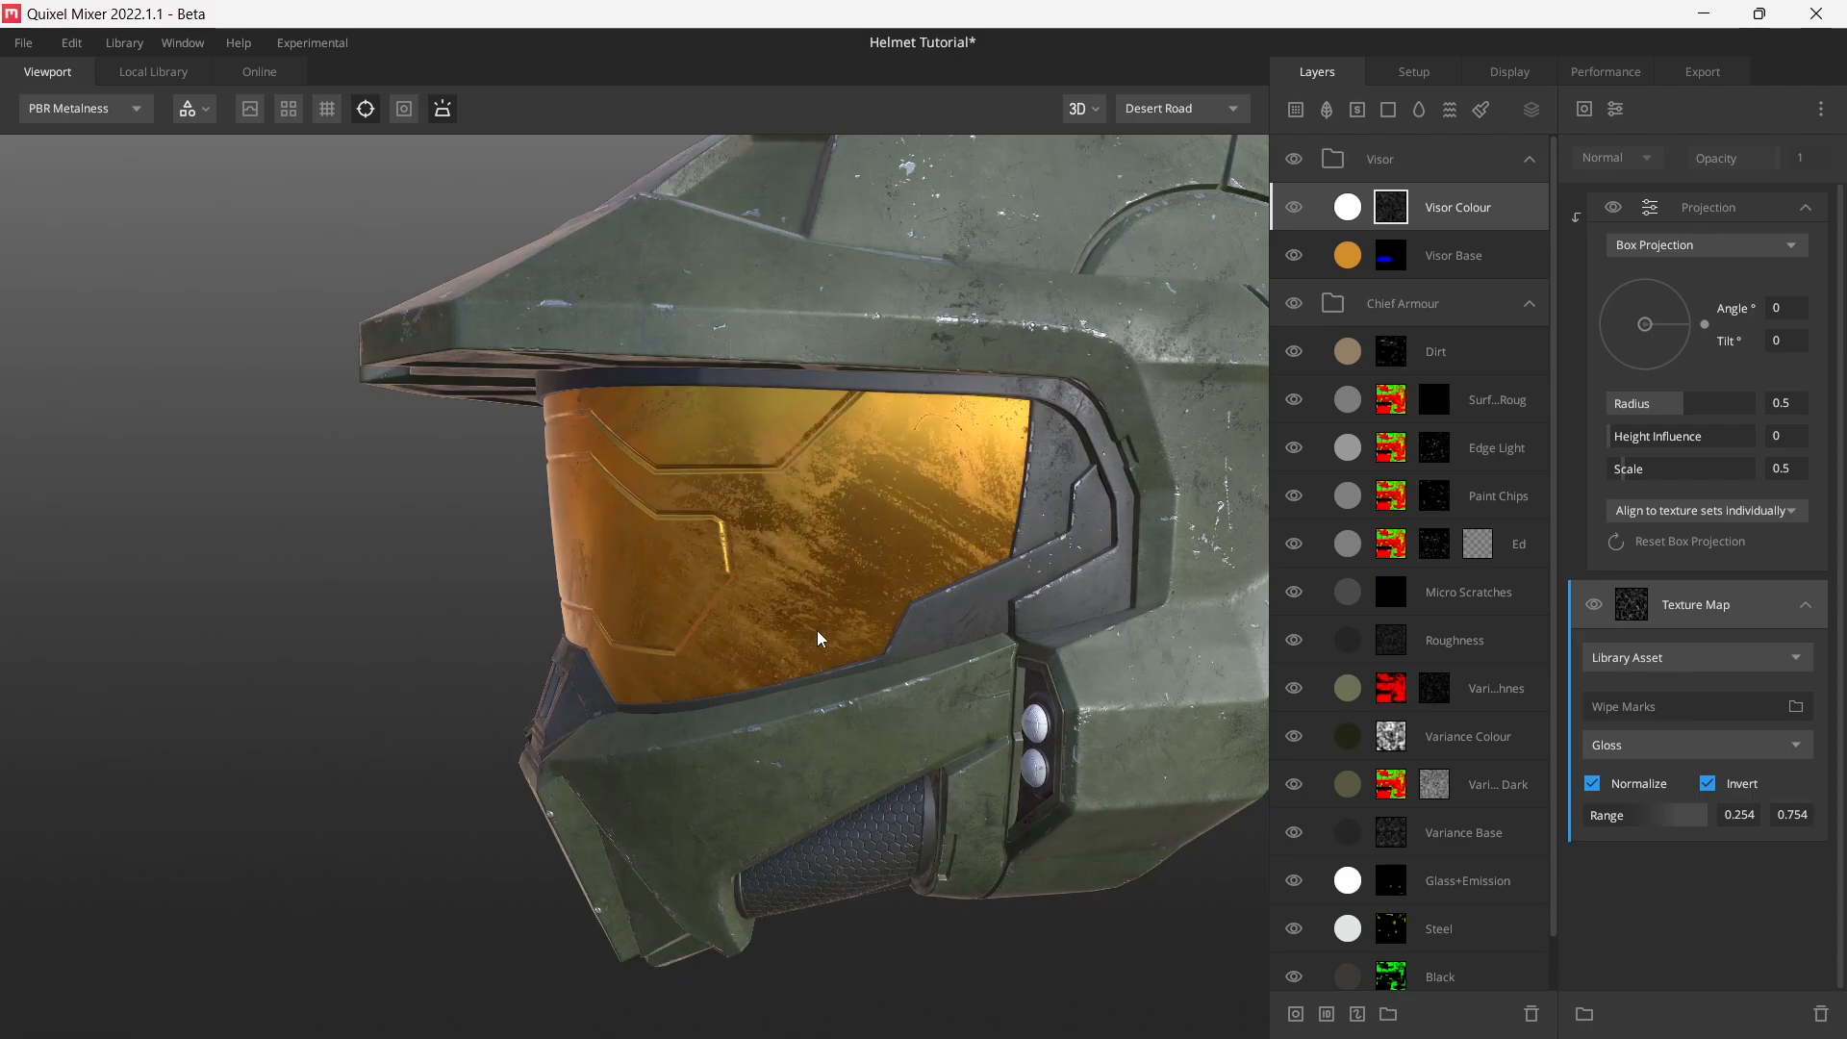
pyautogui.click(1713, 784)
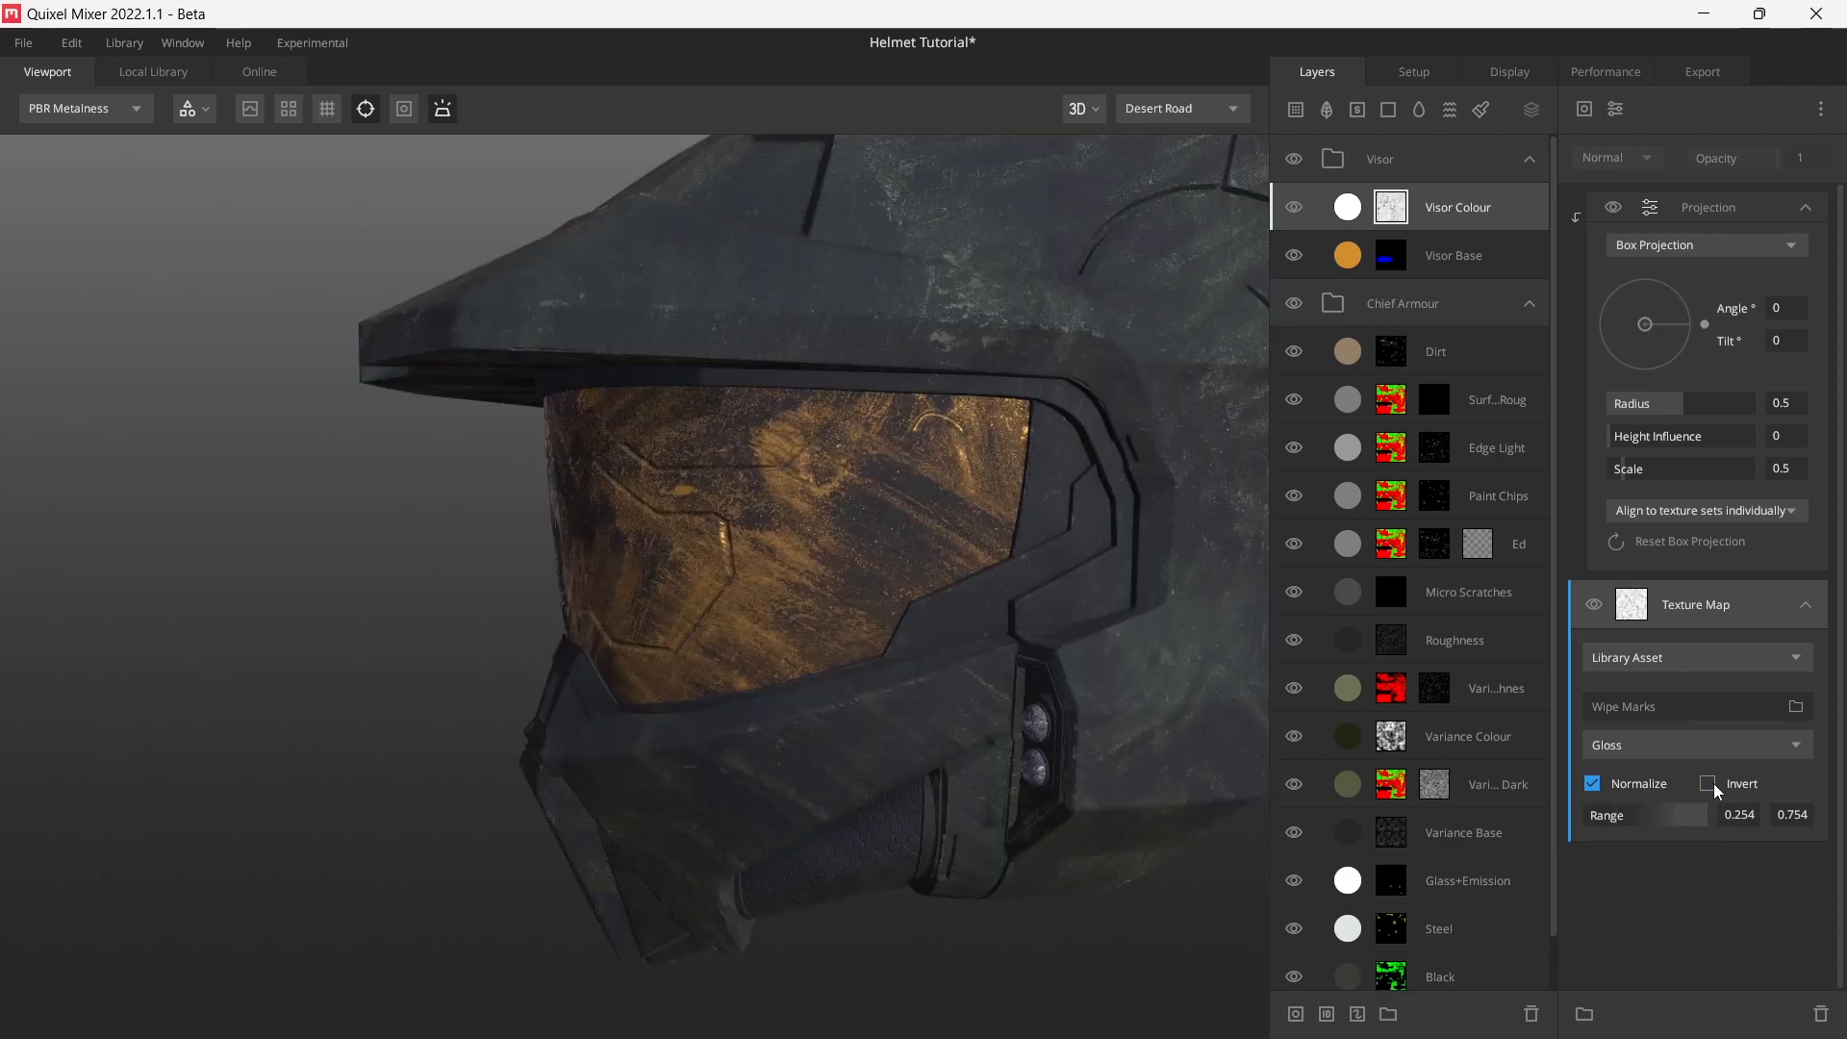
pyautogui.click(1712, 784)
pyautogui.click(1744, 712)
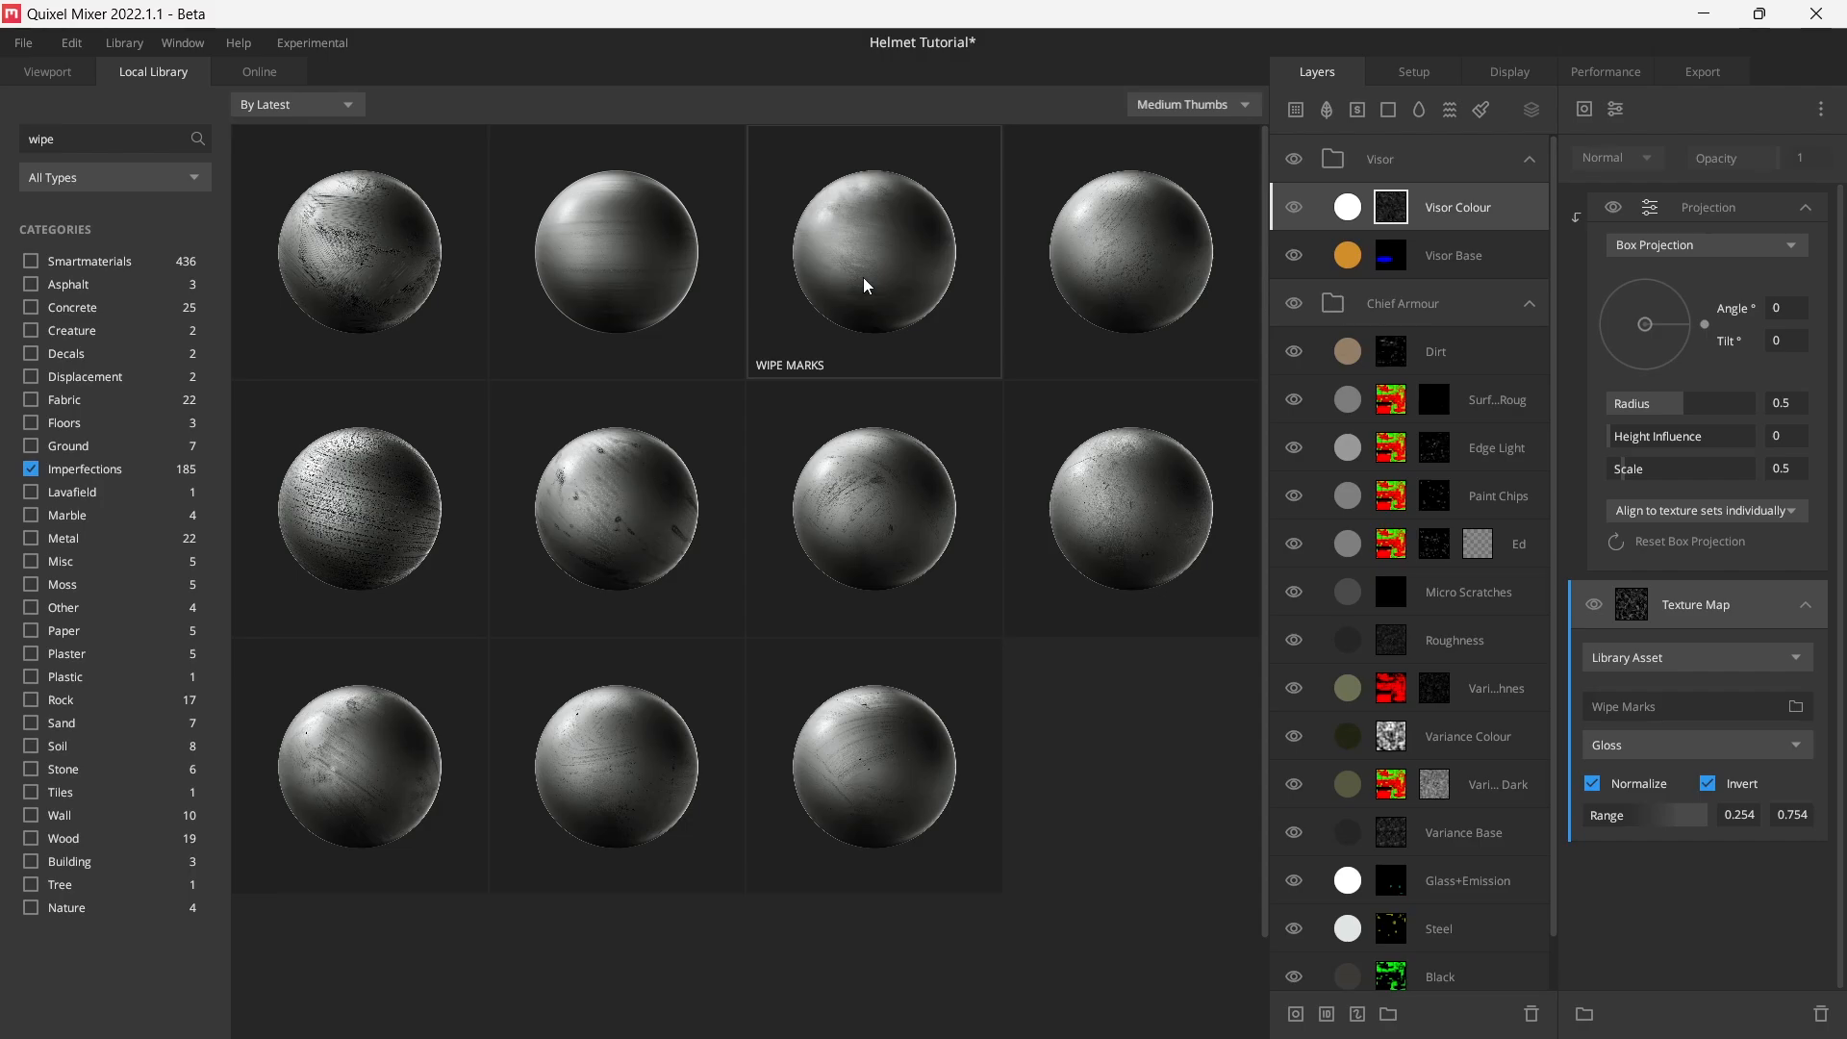
pyautogui.click(852, 416)
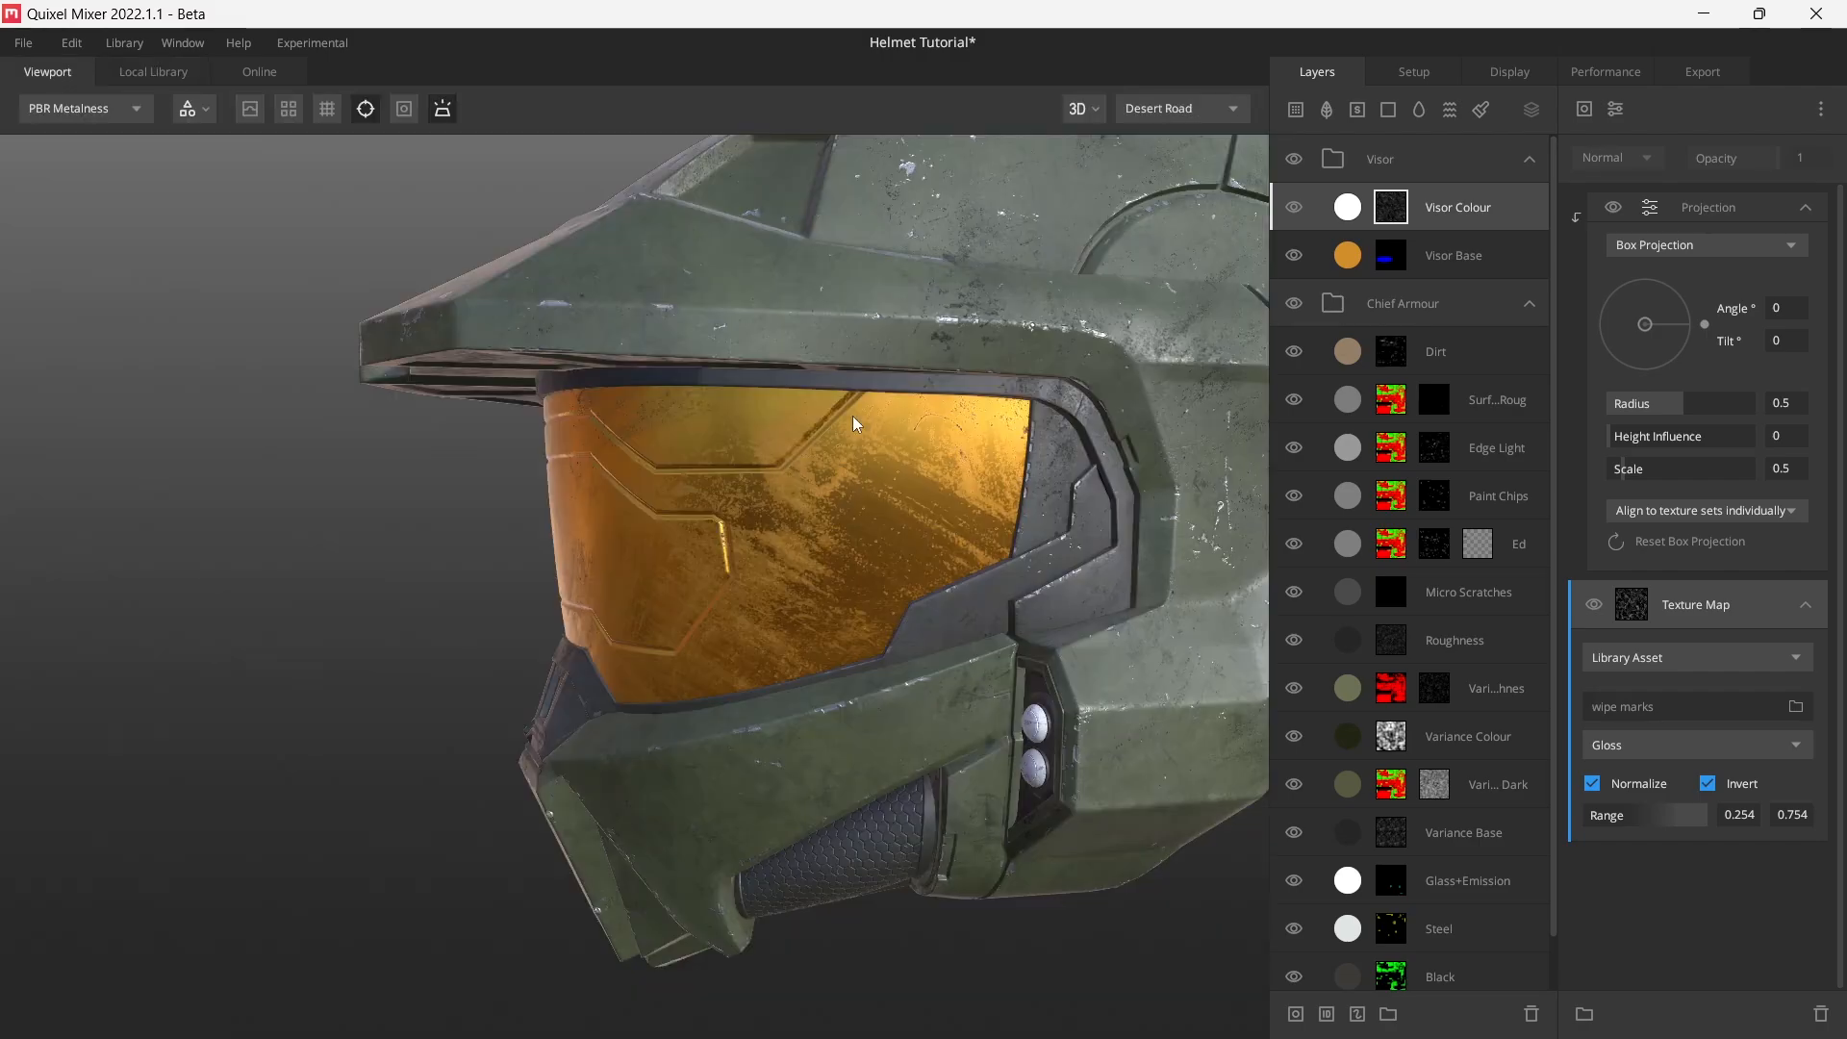
pyautogui.moveTo(853, 415); pyautogui.dragTo(1024, 452)
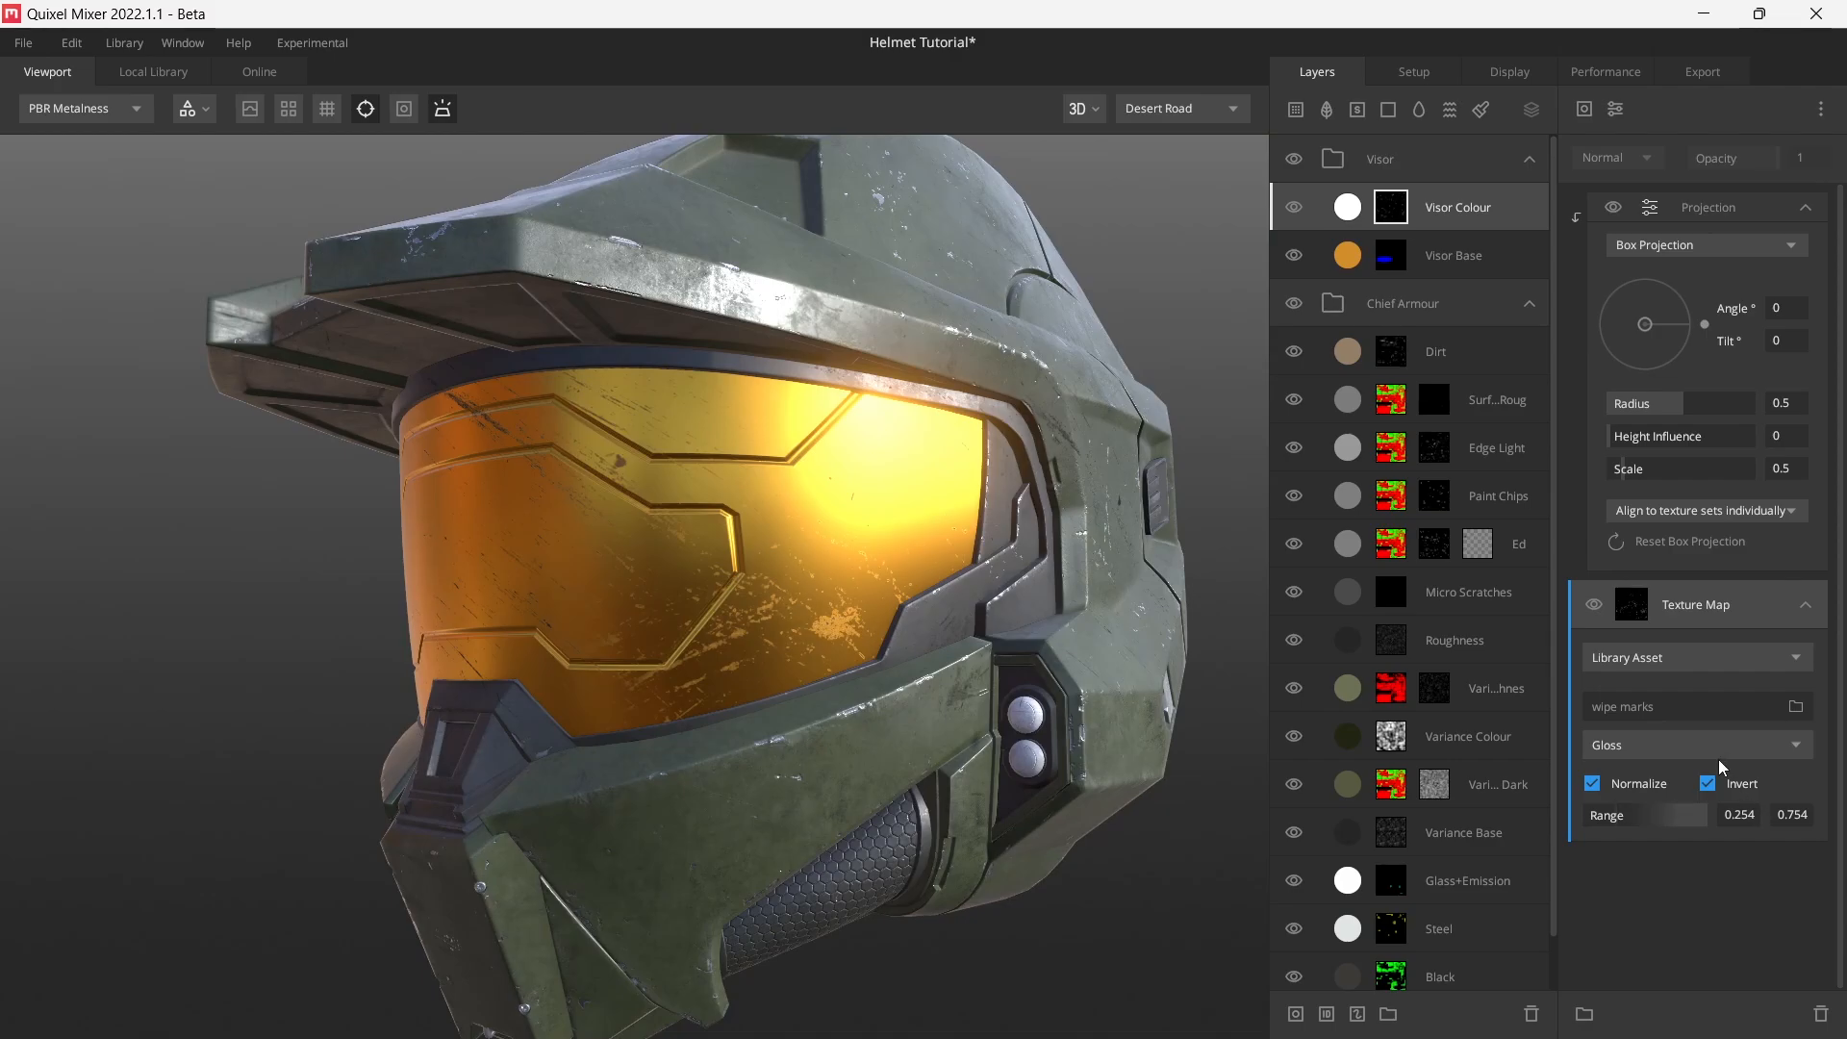
# - Replace the Visor Colour mask's texture with another Wipe Marks asset from the library and check it on the visor
pyautogui.click(1675, 712)
pyautogui.click(746, 423)
pyautogui.moveTo(983, 574); pyautogui.dragTo(1036, 619)
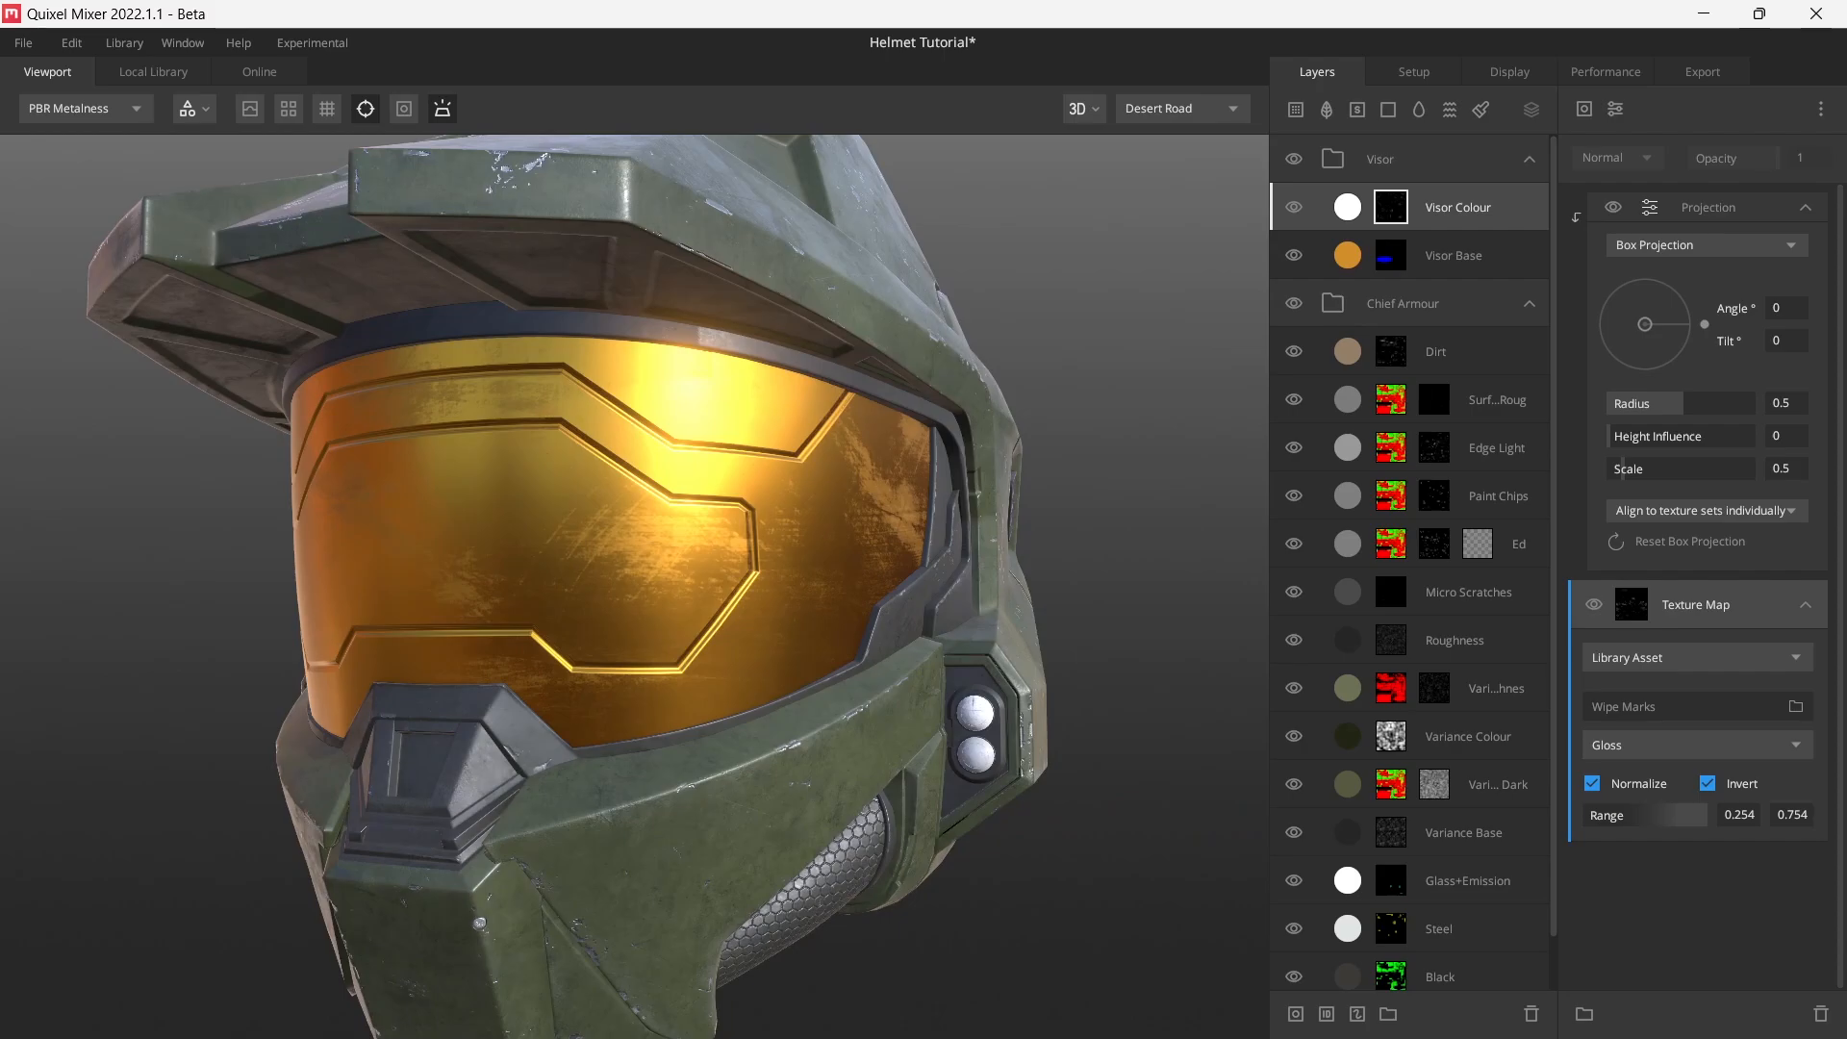
# - Add a solid layer above Visor Colour in the Visor group and name it "Visor Roughness"
pyautogui.click(1386, 107)
pyautogui.doubleClick(1398, 214)
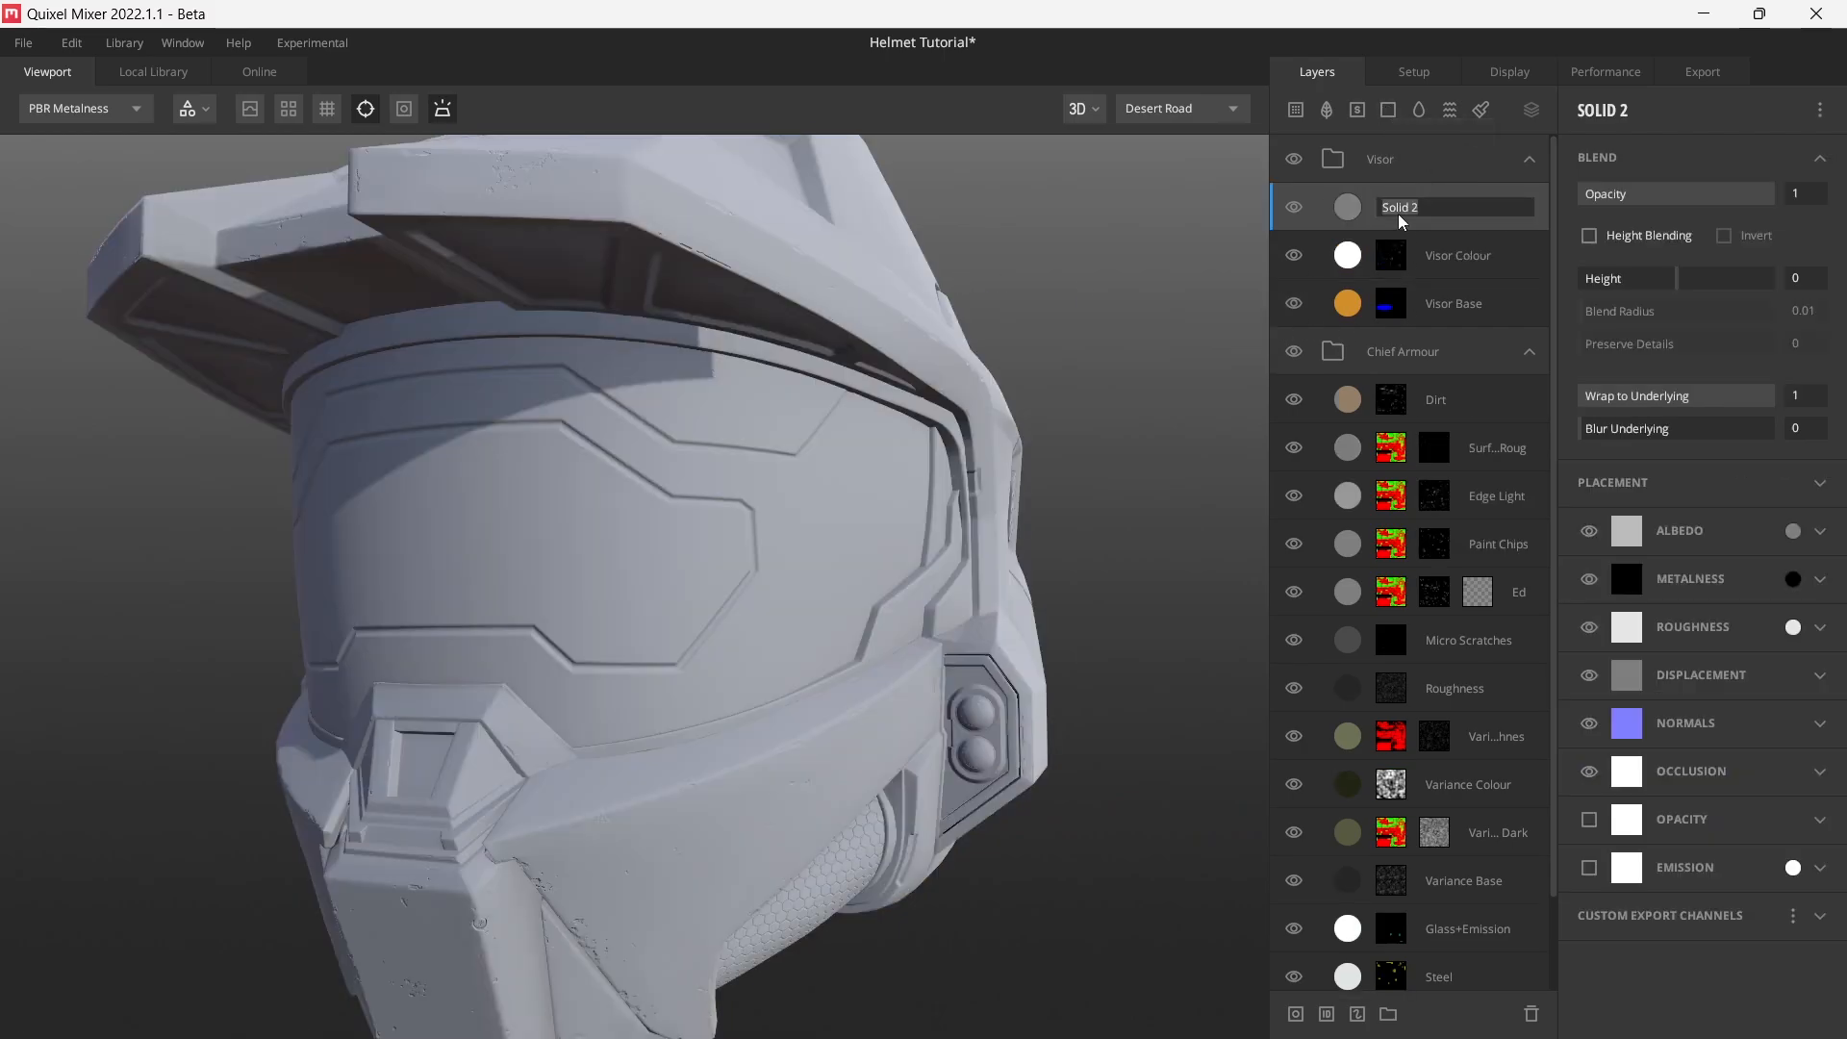
pyautogui.write('Visor Roughness')
pyautogui.press('Return')
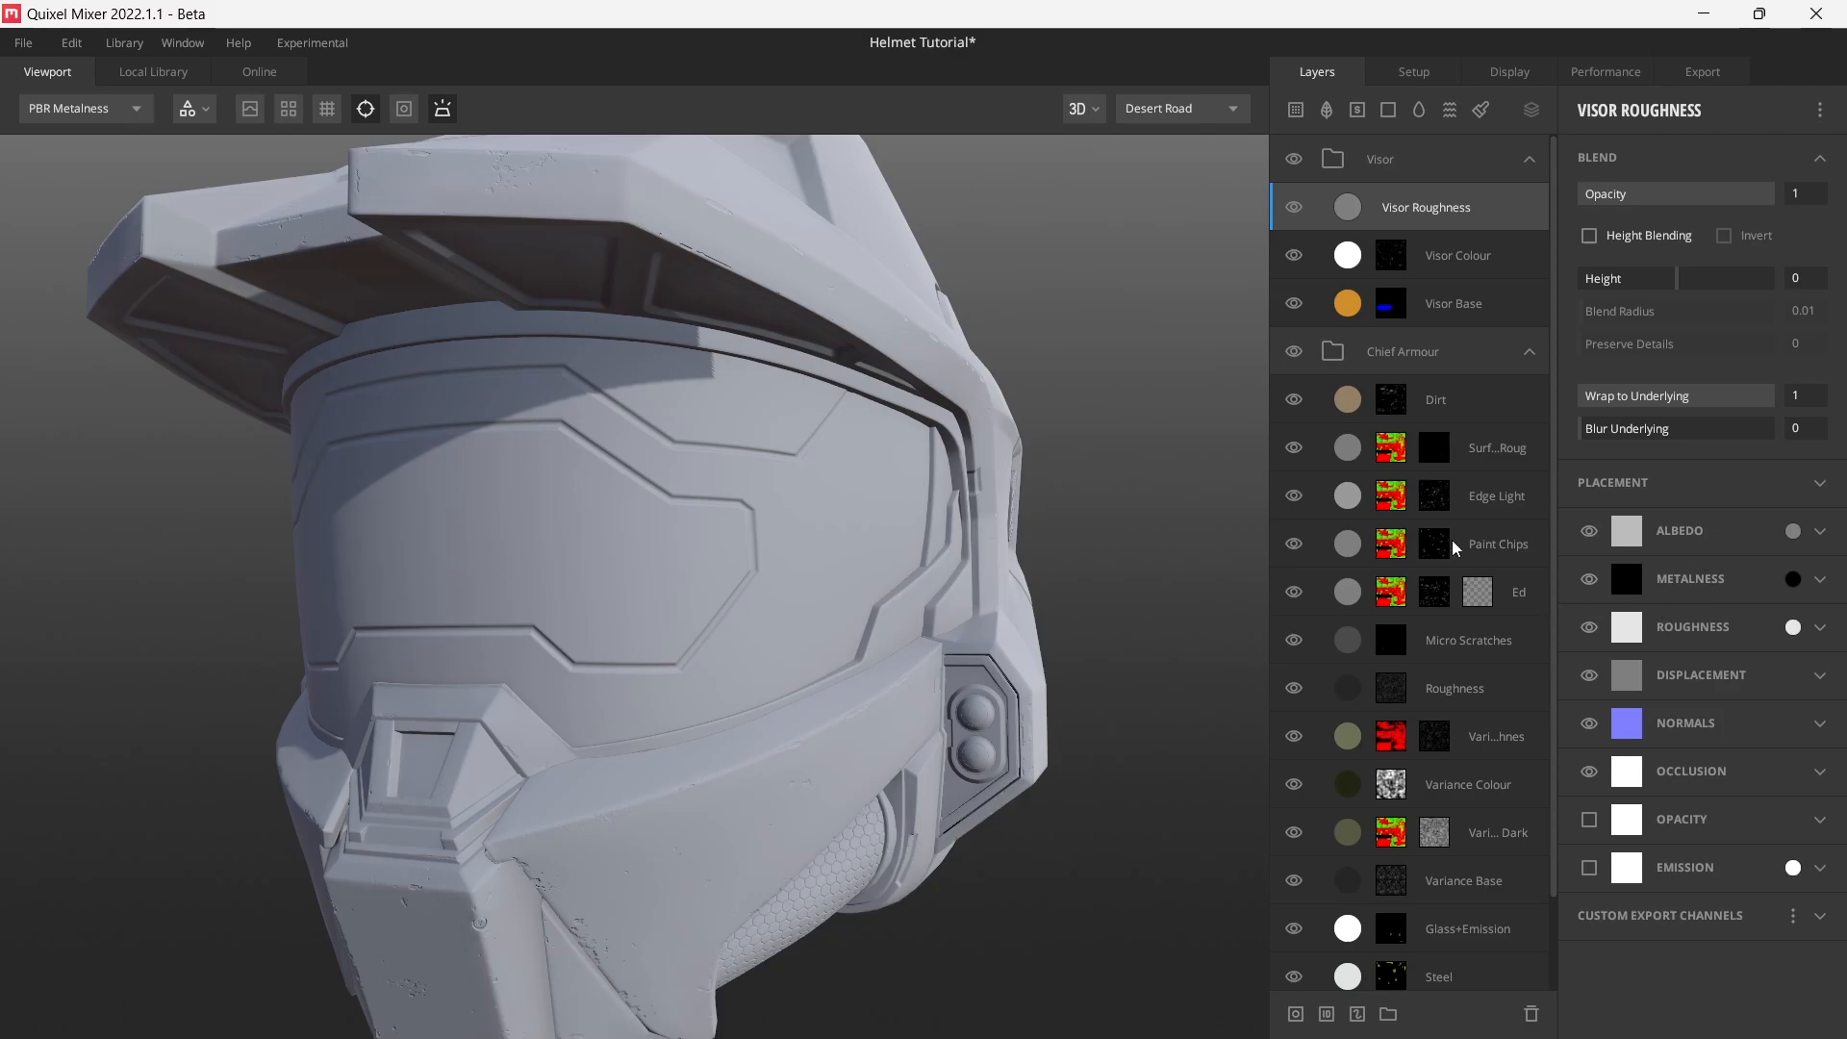
# - Set the Visor Roughness layer's albedo colour to black (000000)
pyautogui.click(1792, 532)
pyautogui.moveTo(911, 606); pyautogui.dragTo(823, 673)
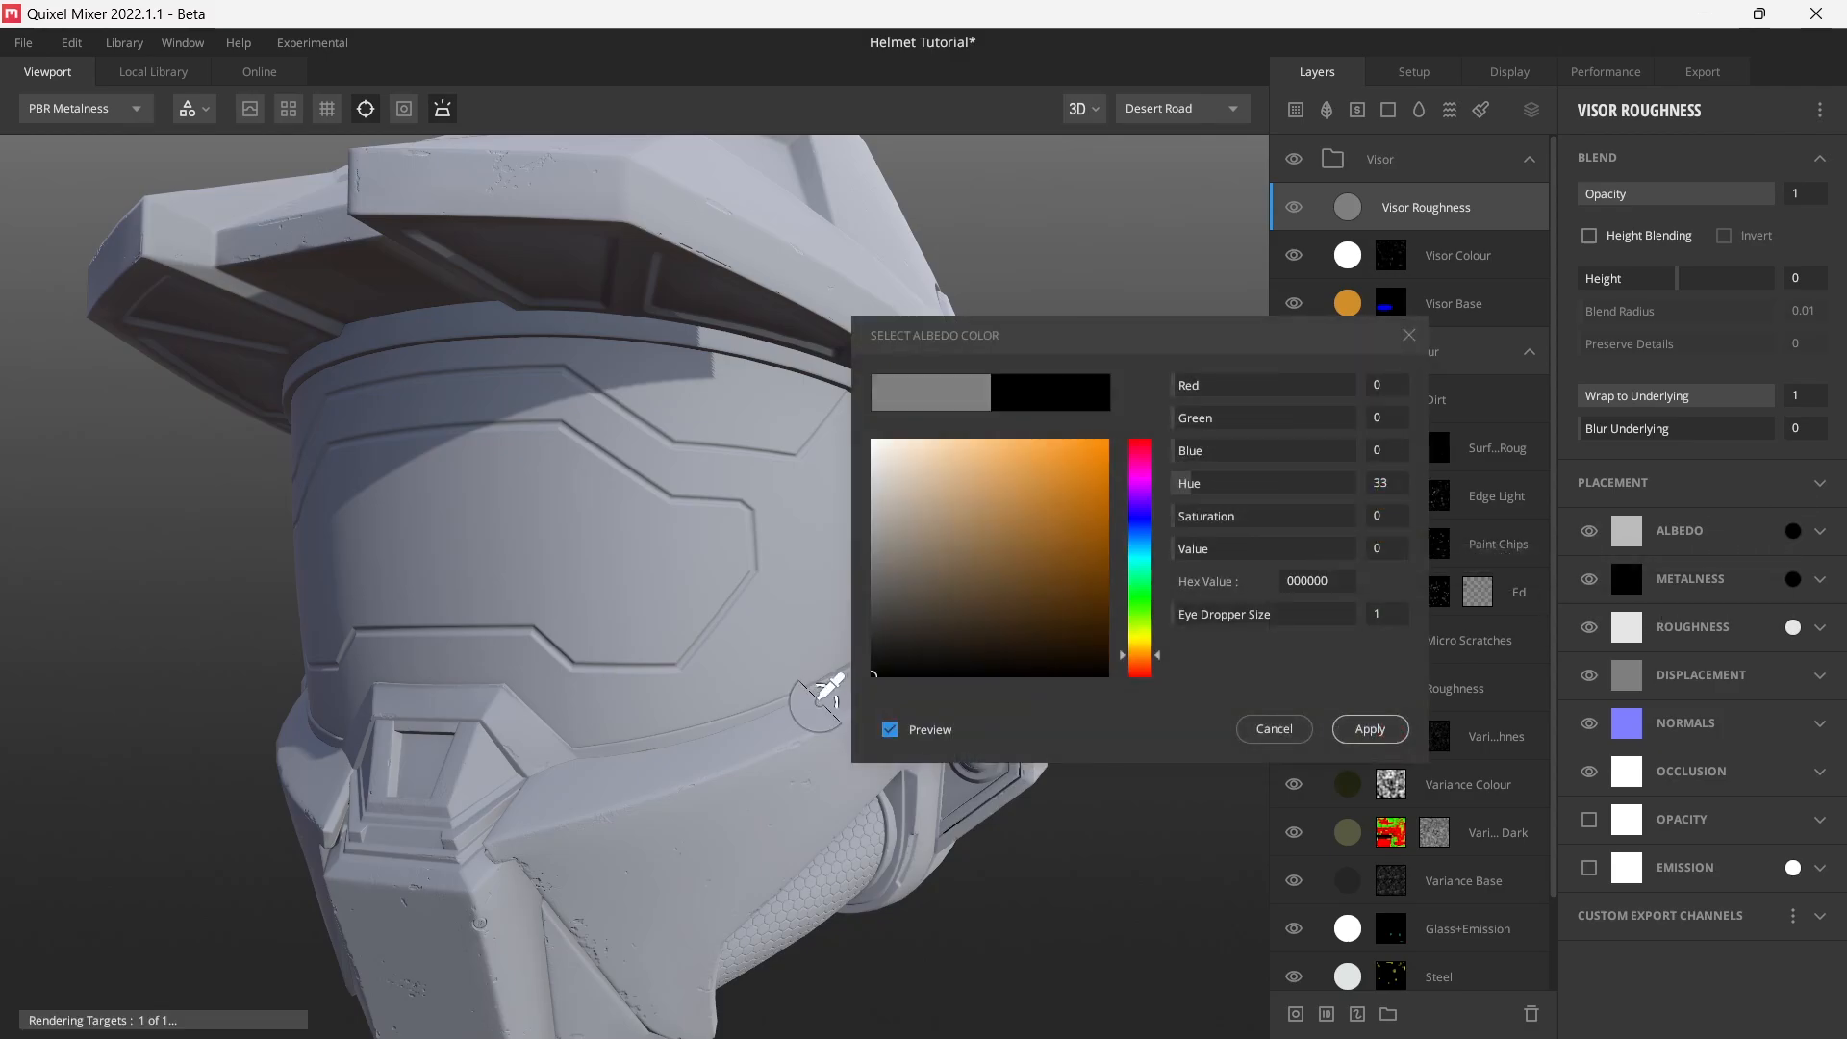
pyautogui.click(1370, 728)
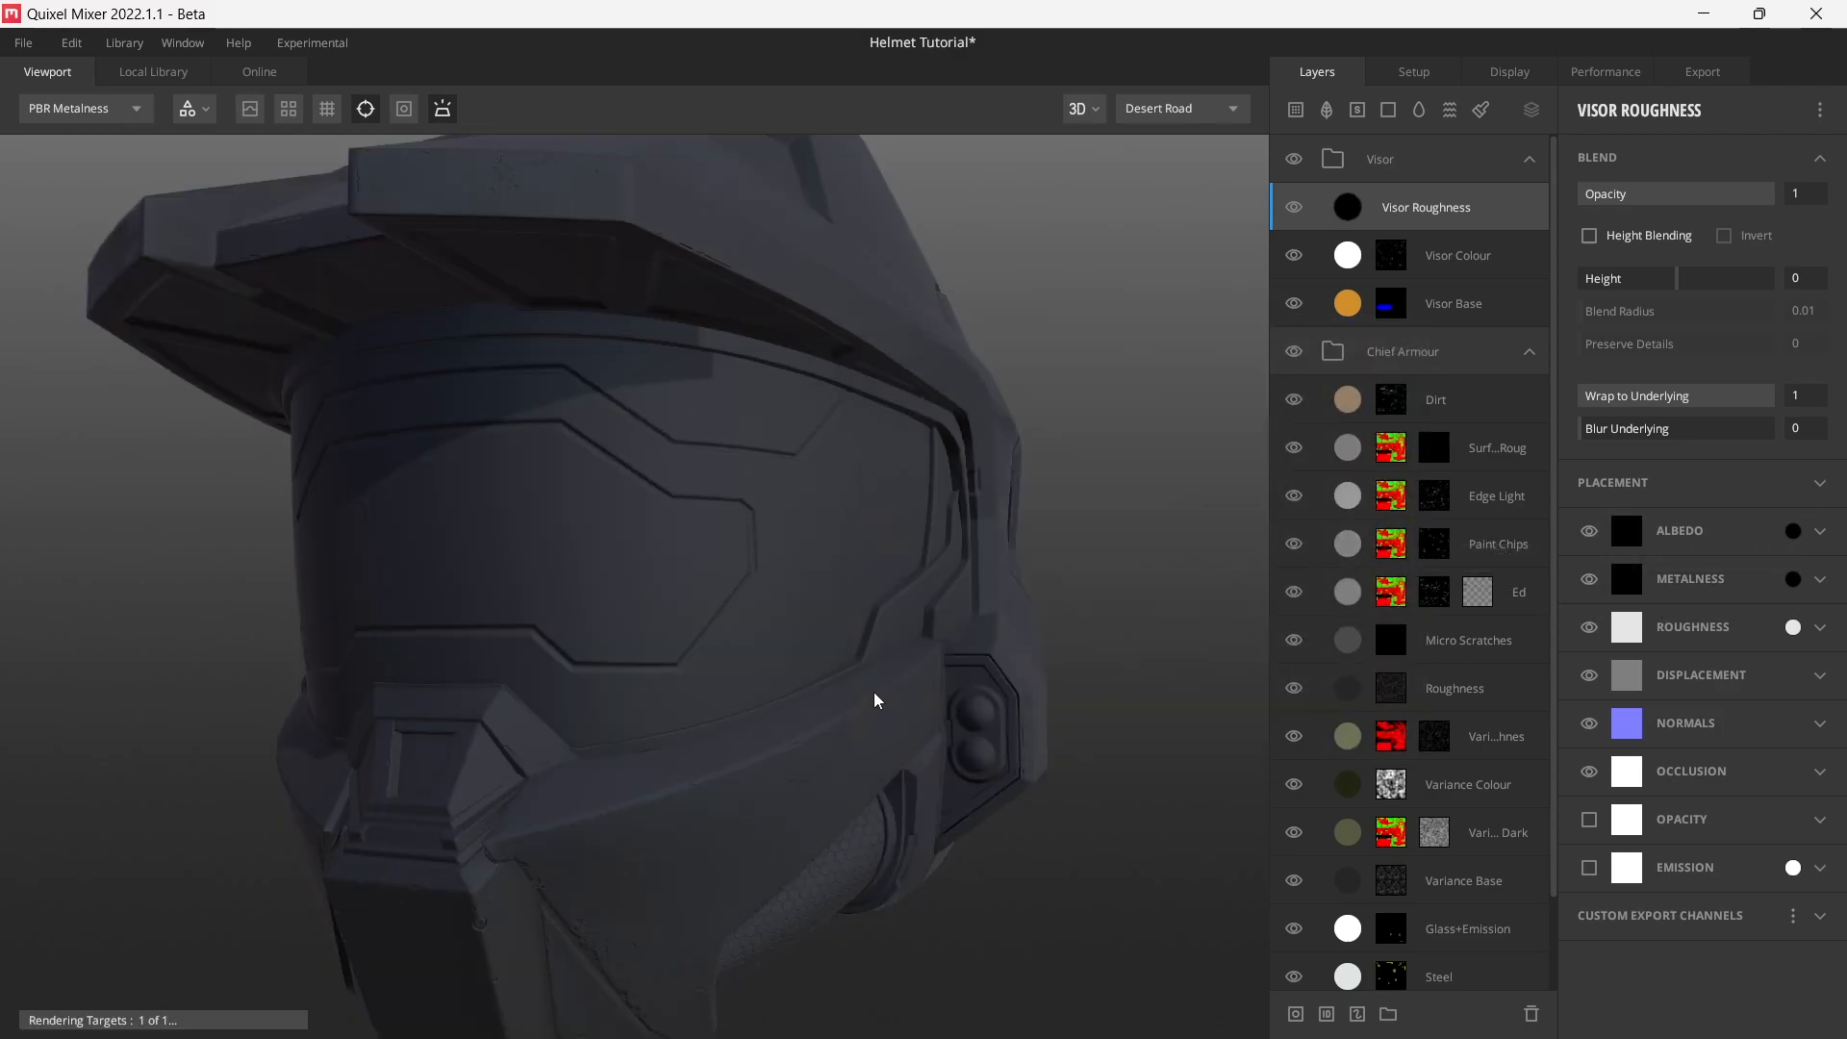
# - Set the Visor Roughness albedo channel to Multiply blending with an opacity of 0.3
pyautogui.click(1821, 532)
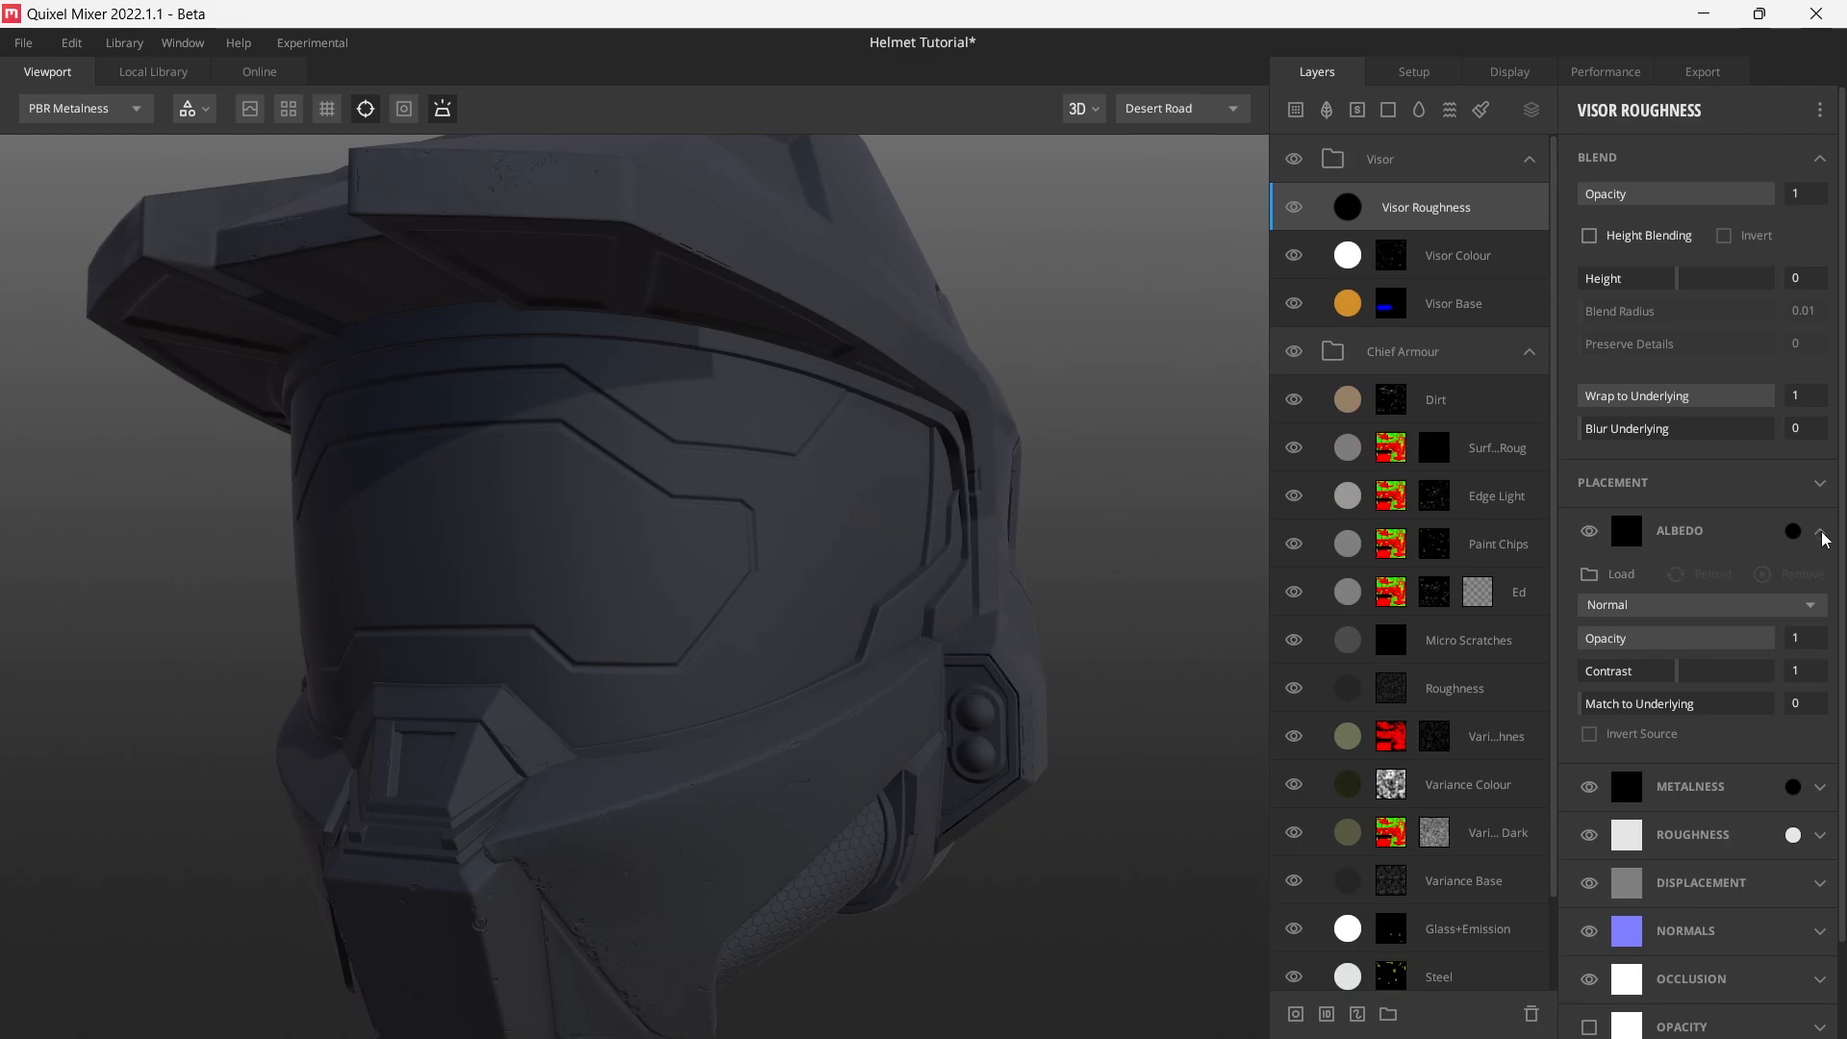
pyautogui.click(1745, 613)
pyautogui.click(1663, 717)
pyautogui.moveTo(791, 600); pyautogui.dragTo(671, 629)
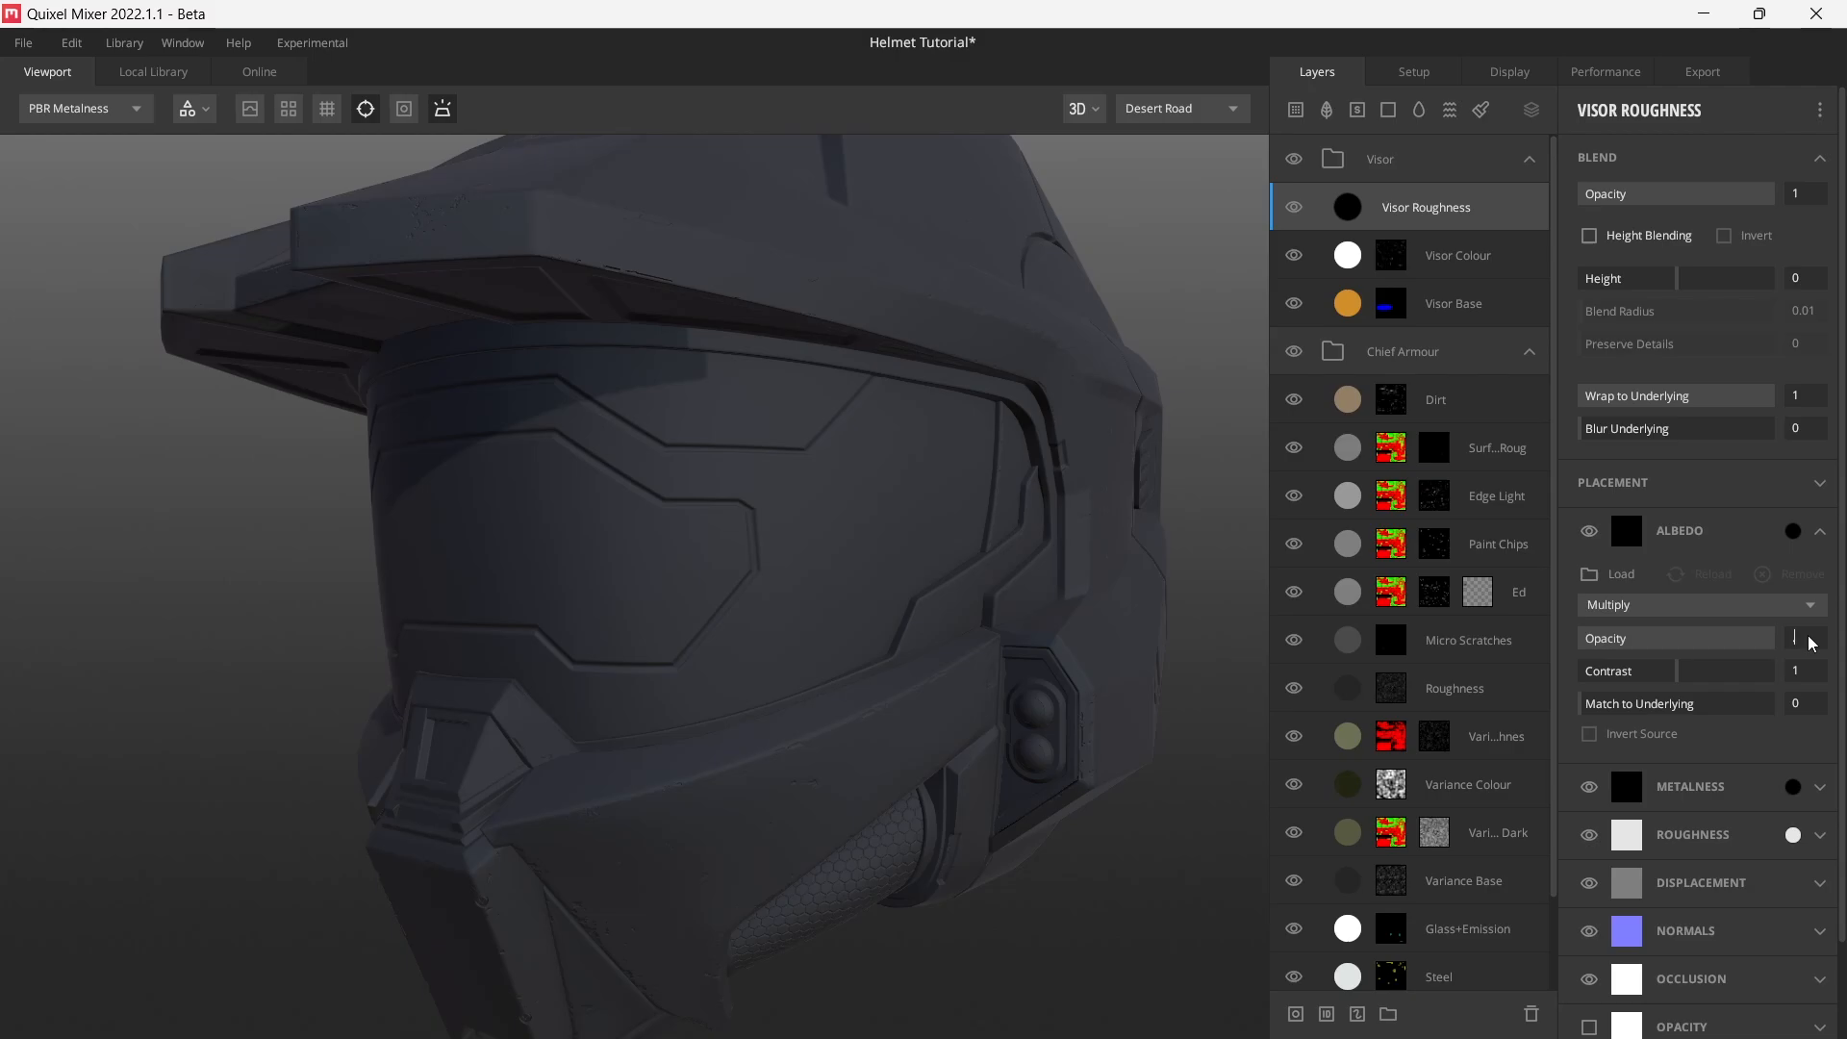
pyautogui.write('0.3')
pyautogui.press('Return')
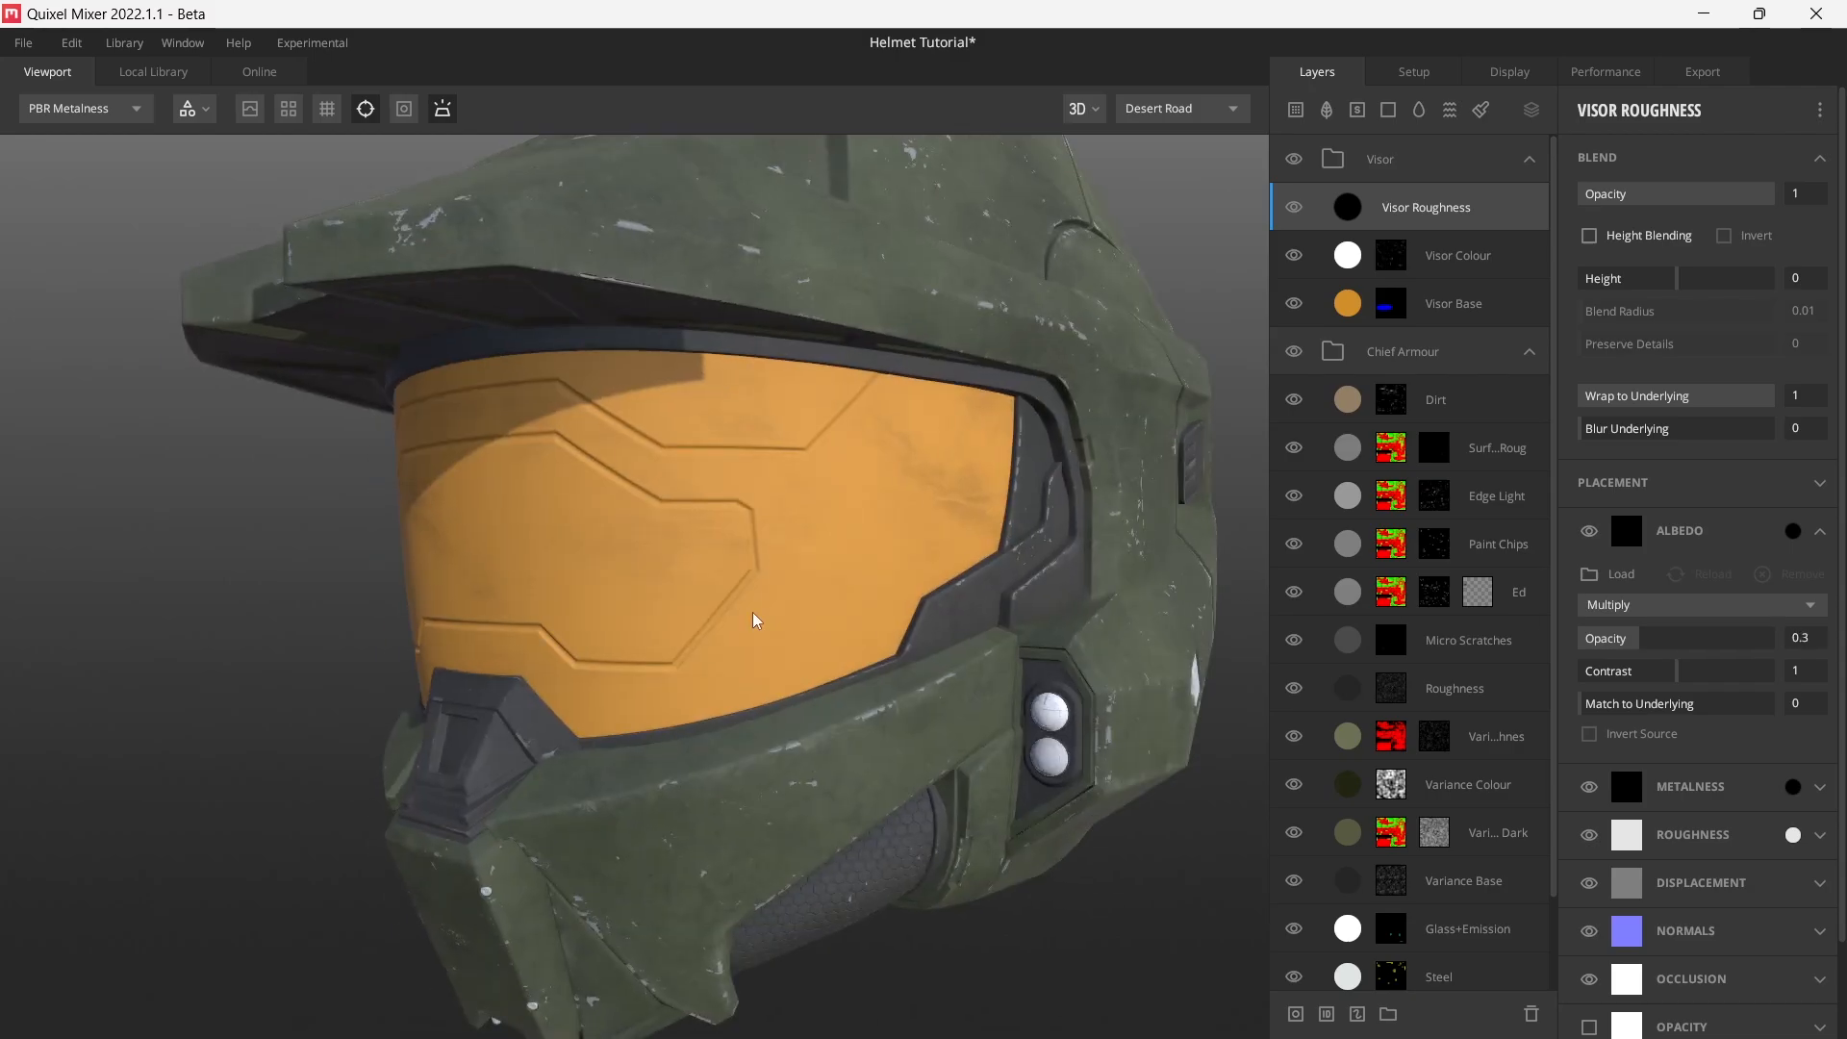
pyautogui.moveTo(755, 620); pyautogui.dragTo(786, 577)
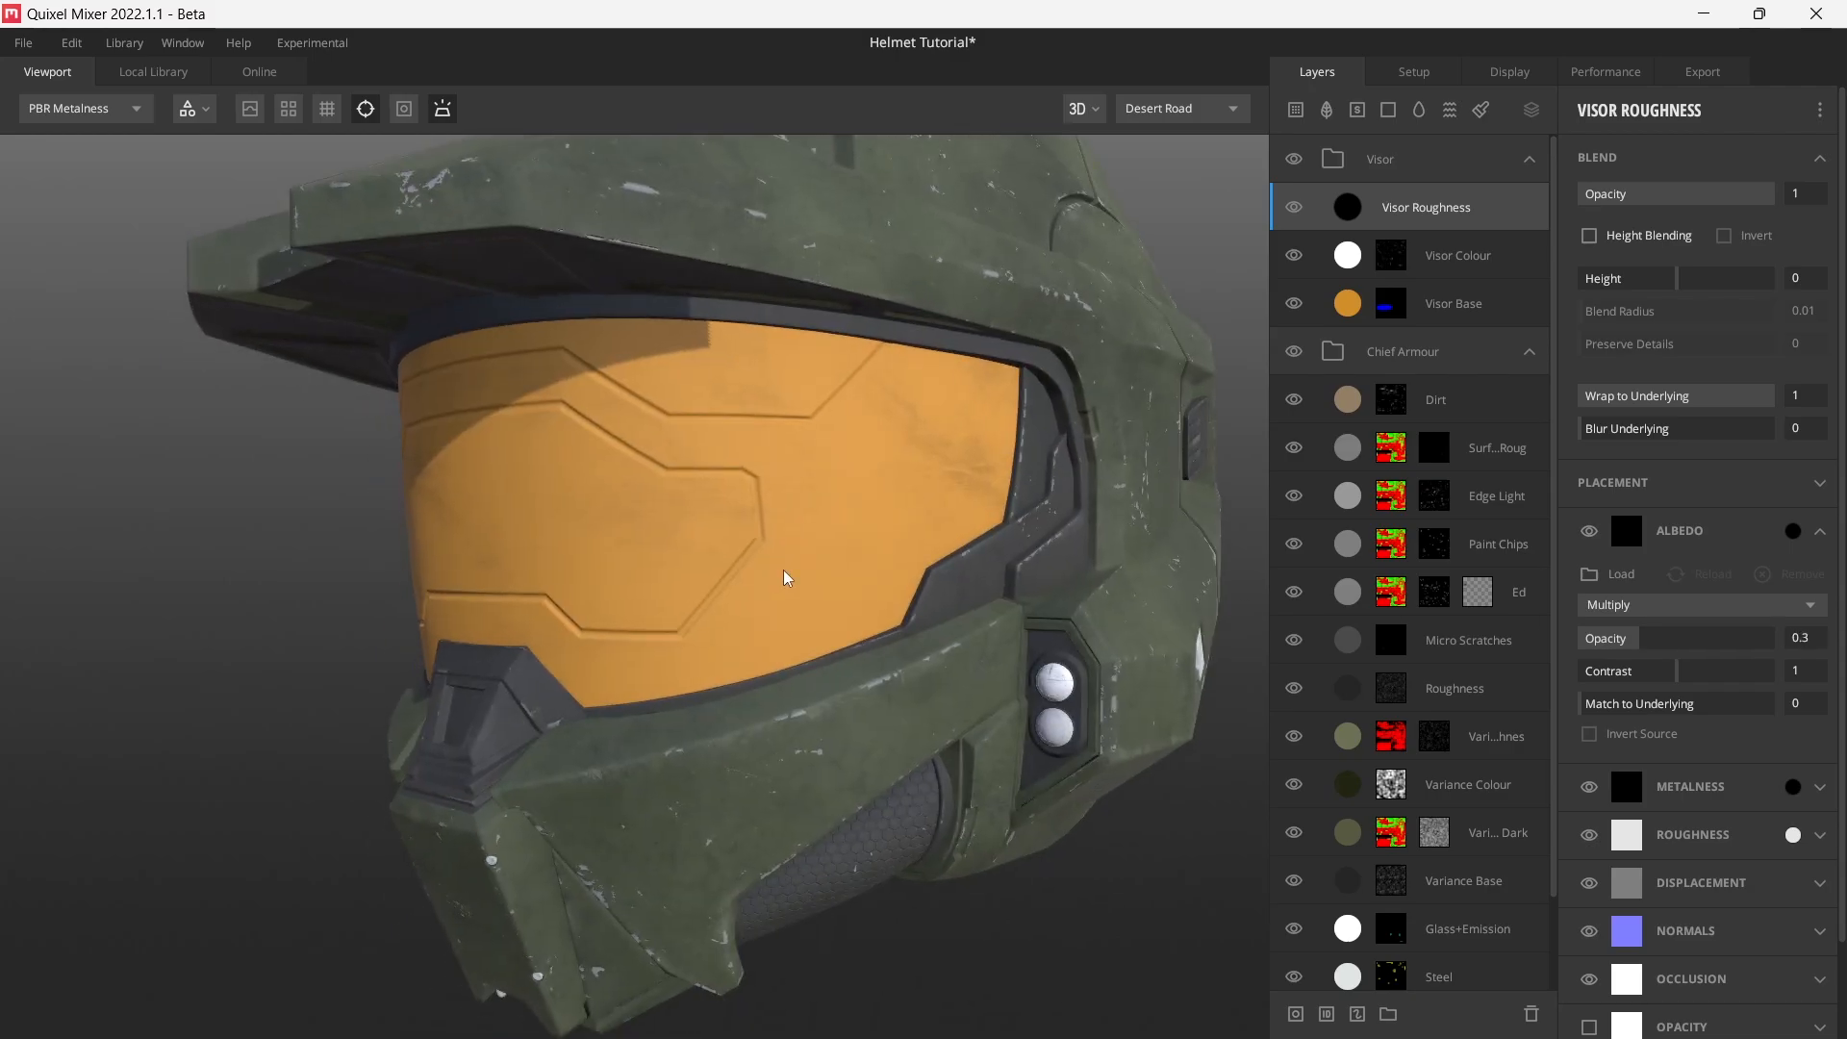
pyautogui.click(1819, 532)
# - Set the Visor Roughness layer's roughness colour to hex 191919
pyautogui.click(1793, 627)
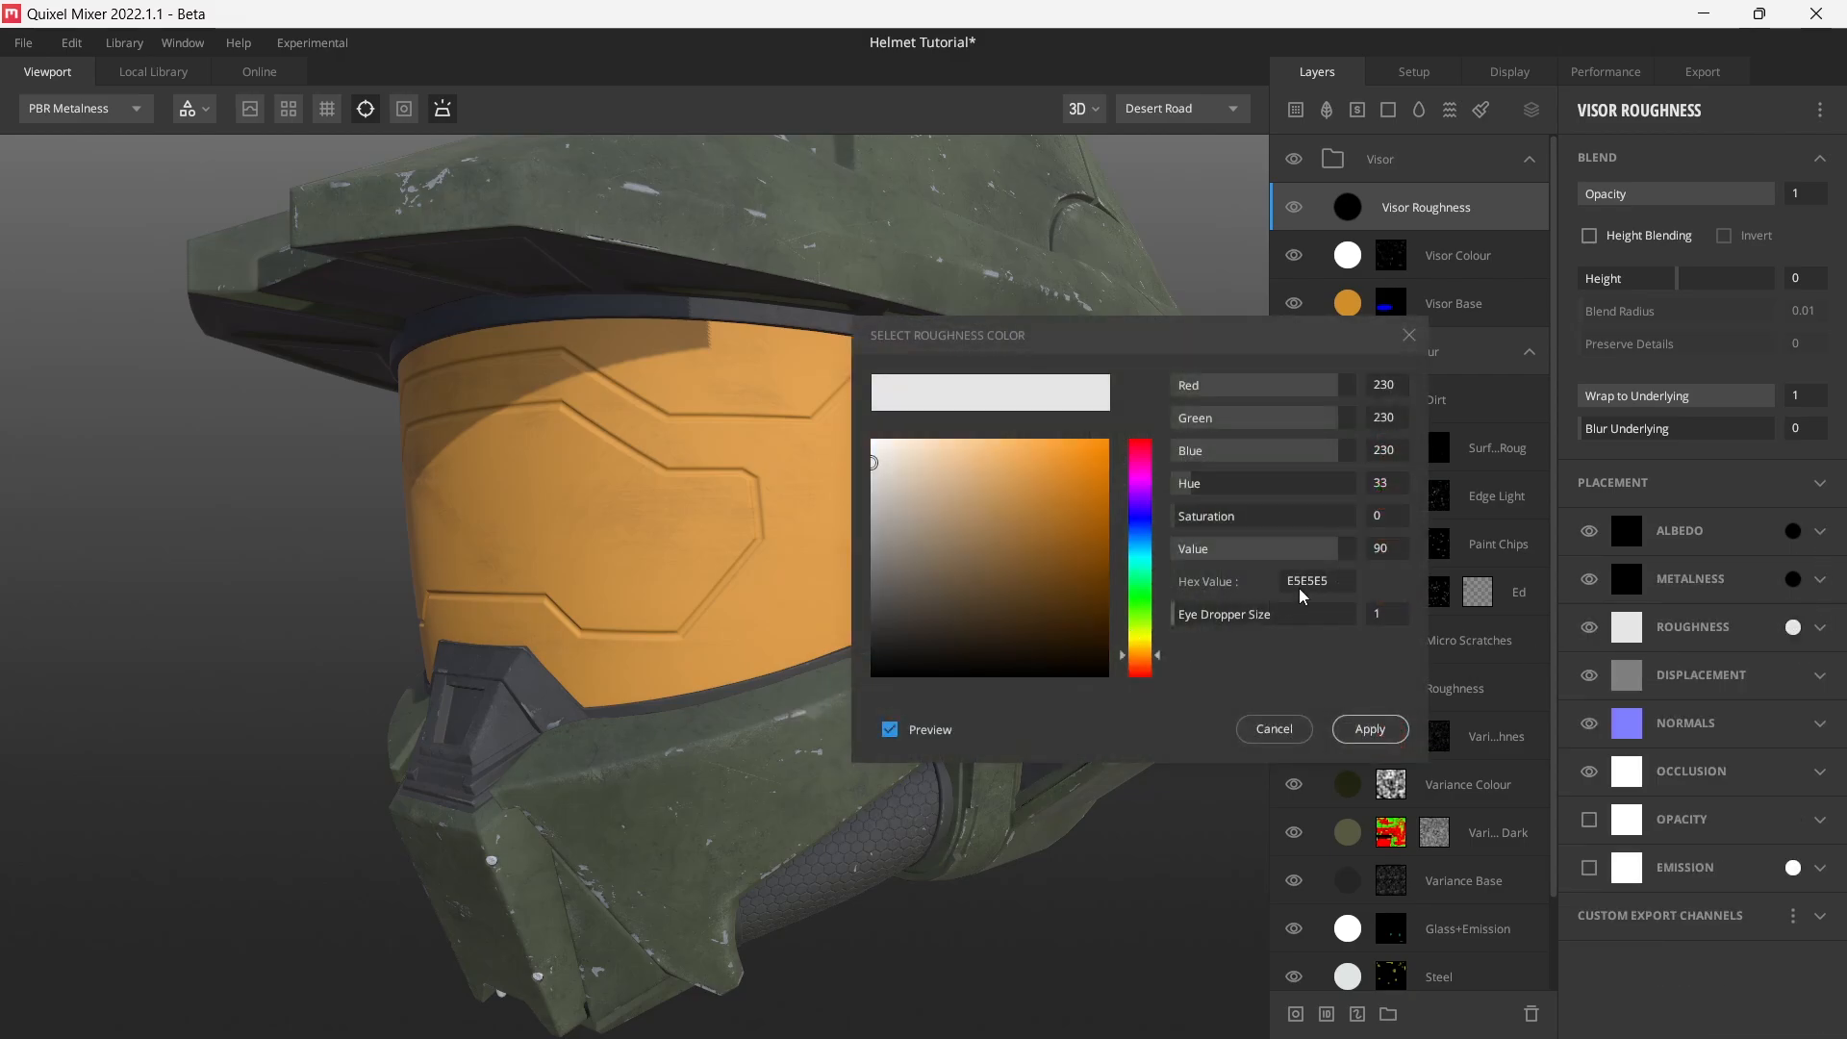
pyautogui.write('191919')
pyautogui.click(1371, 729)
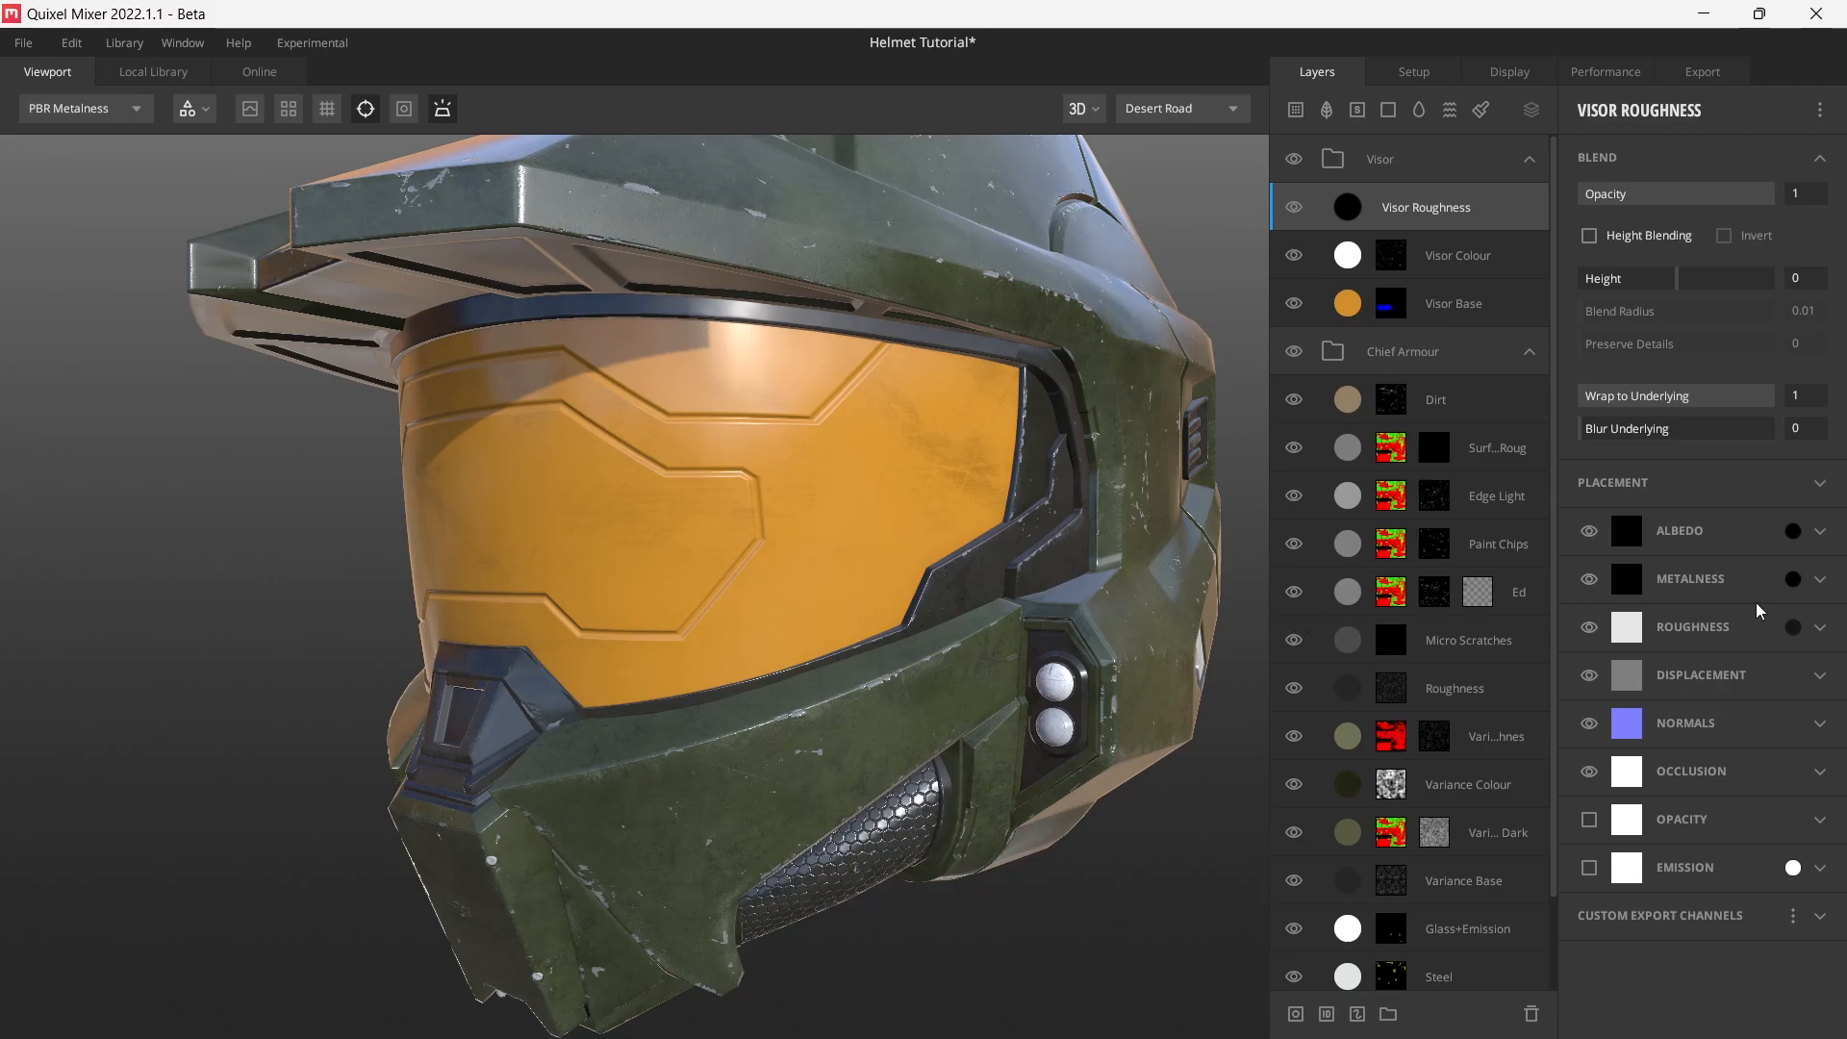
# - Set the Visor Roughness layer's metalness colour to white (FFFFFF) and check the reflections around the helmet
pyautogui.click(1793, 579)
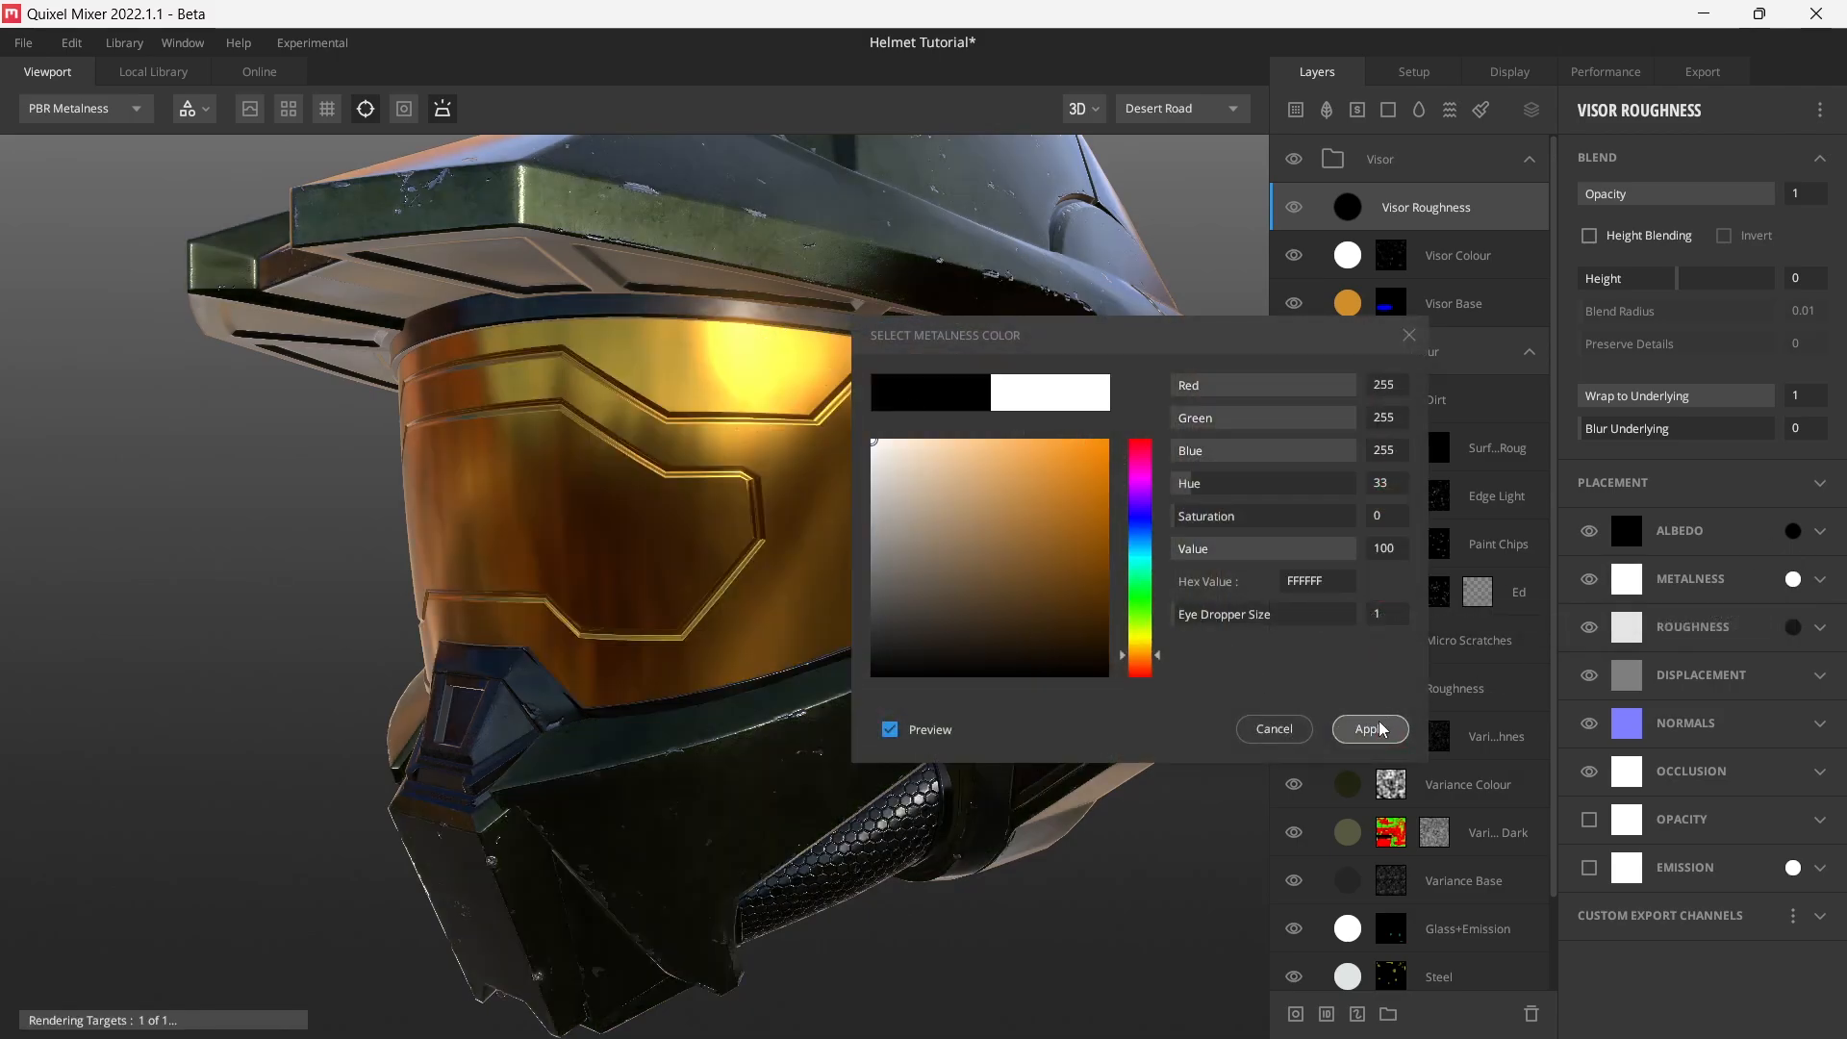
pyautogui.click(1385, 729)
pyautogui.moveTo(805, 590)
pyautogui.mouseDown()
pyautogui.moveTo(796, 638)
pyautogui.moveTo(816, 601)
pyautogui.mouseUp()
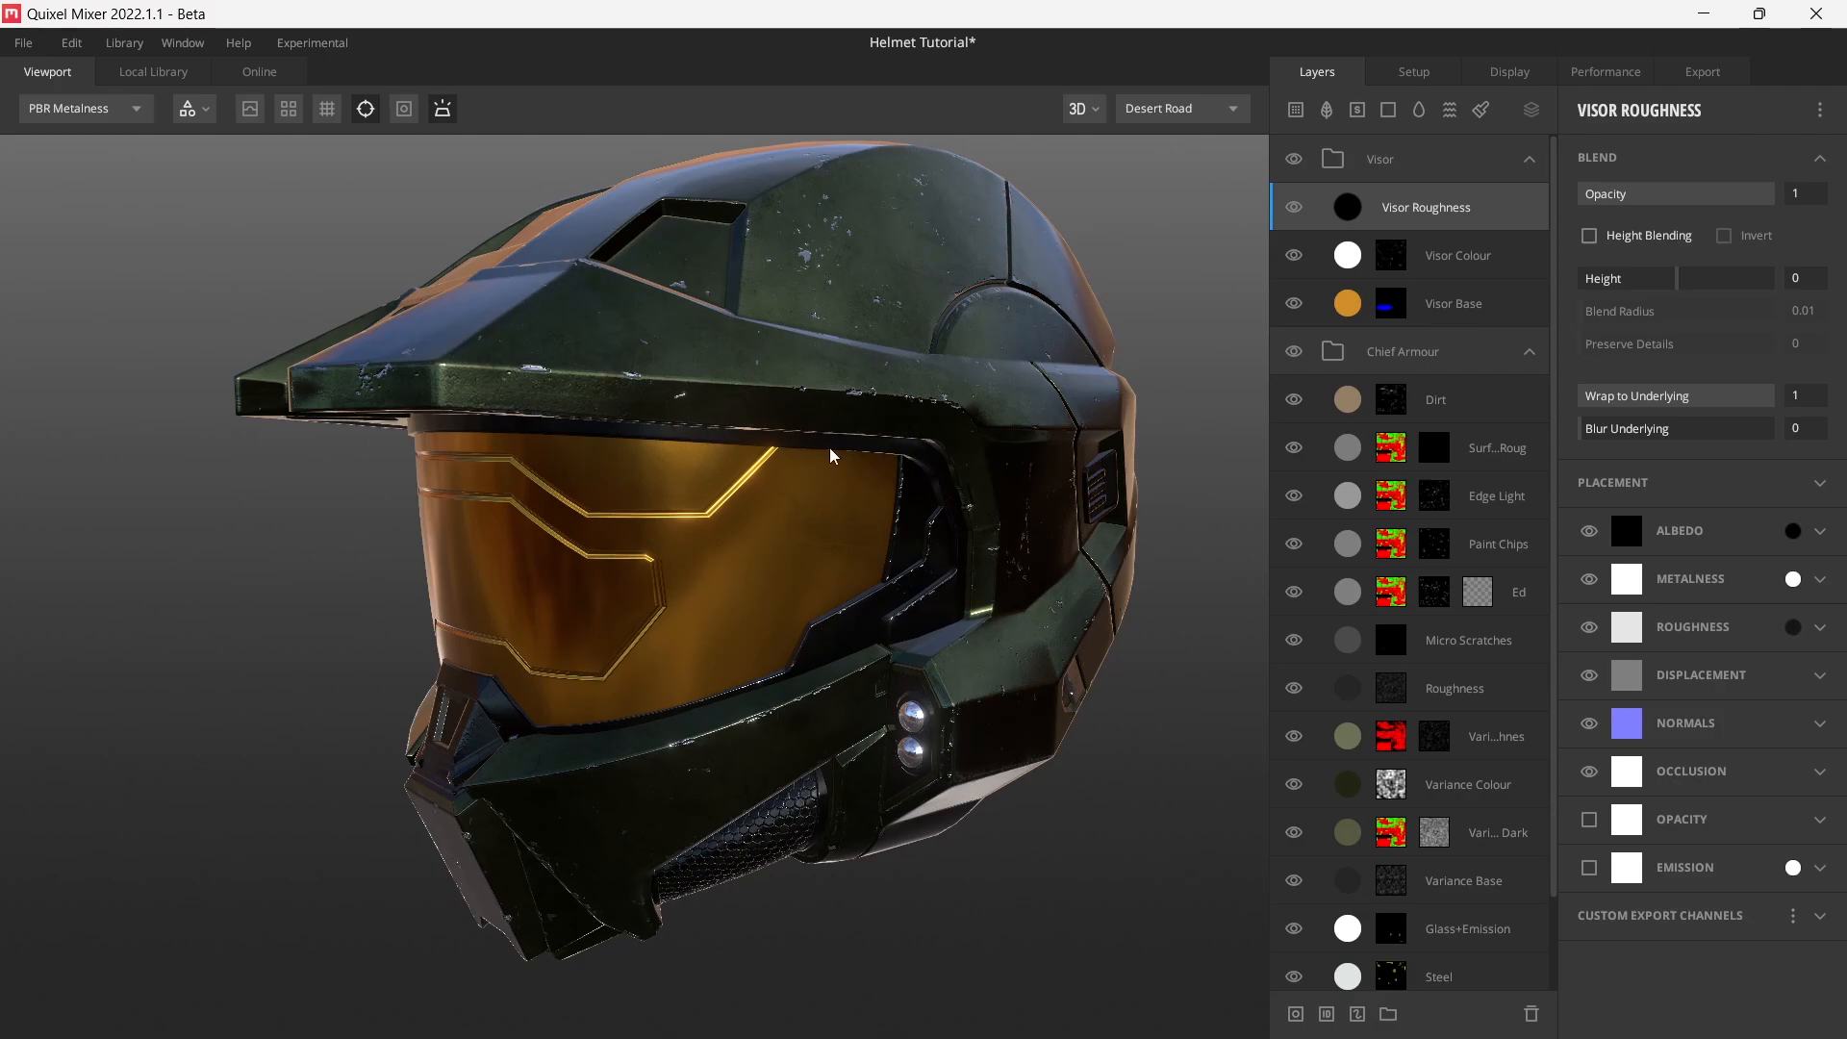
pyautogui.moveTo(874, 493); pyautogui.dragTo(800, 480)
pyautogui.moveTo(1111, 488); pyautogui.dragTo(672, 540)
pyautogui.moveTo(789, 471); pyautogui.dragTo(827, 590)
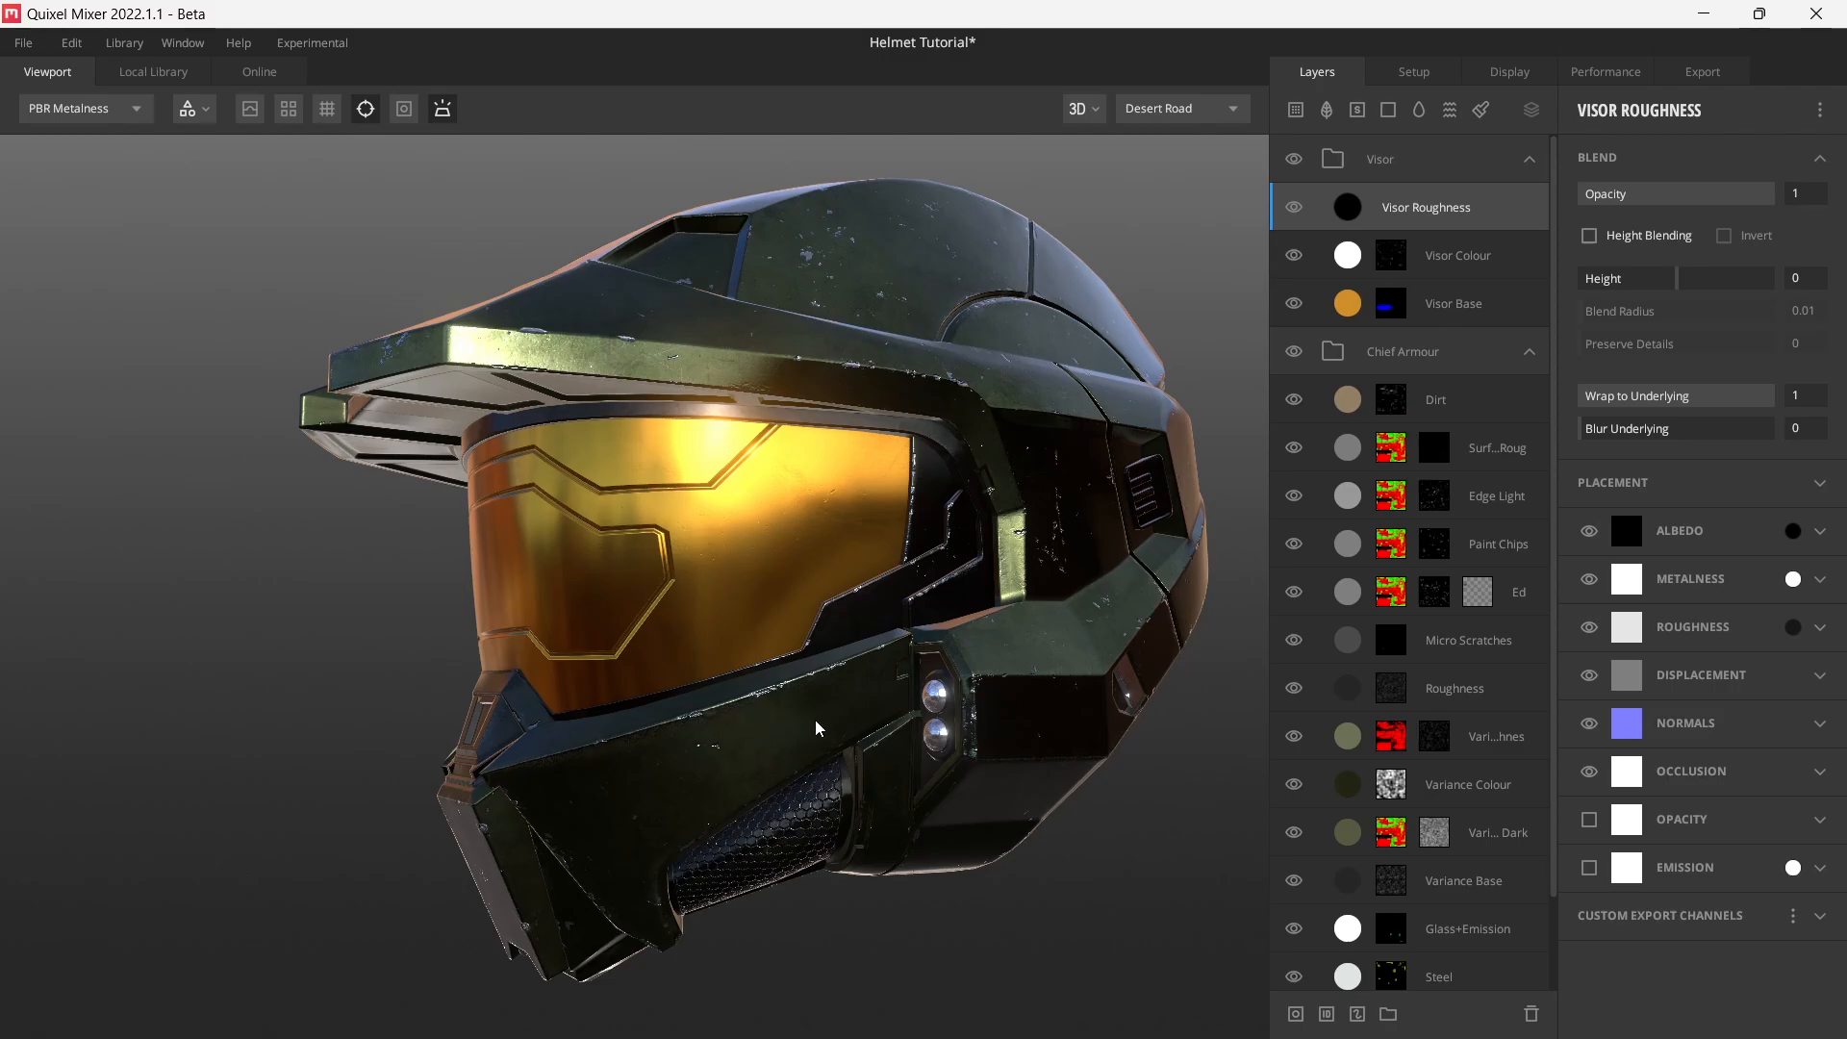
pyautogui.moveTo(819, 640); pyautogui.dragTo(849, 654)
# - Copy the ID mask from the Visor Base layer and paste it onto the Visor Roughness layer
pyautogui.click(1389, 304)
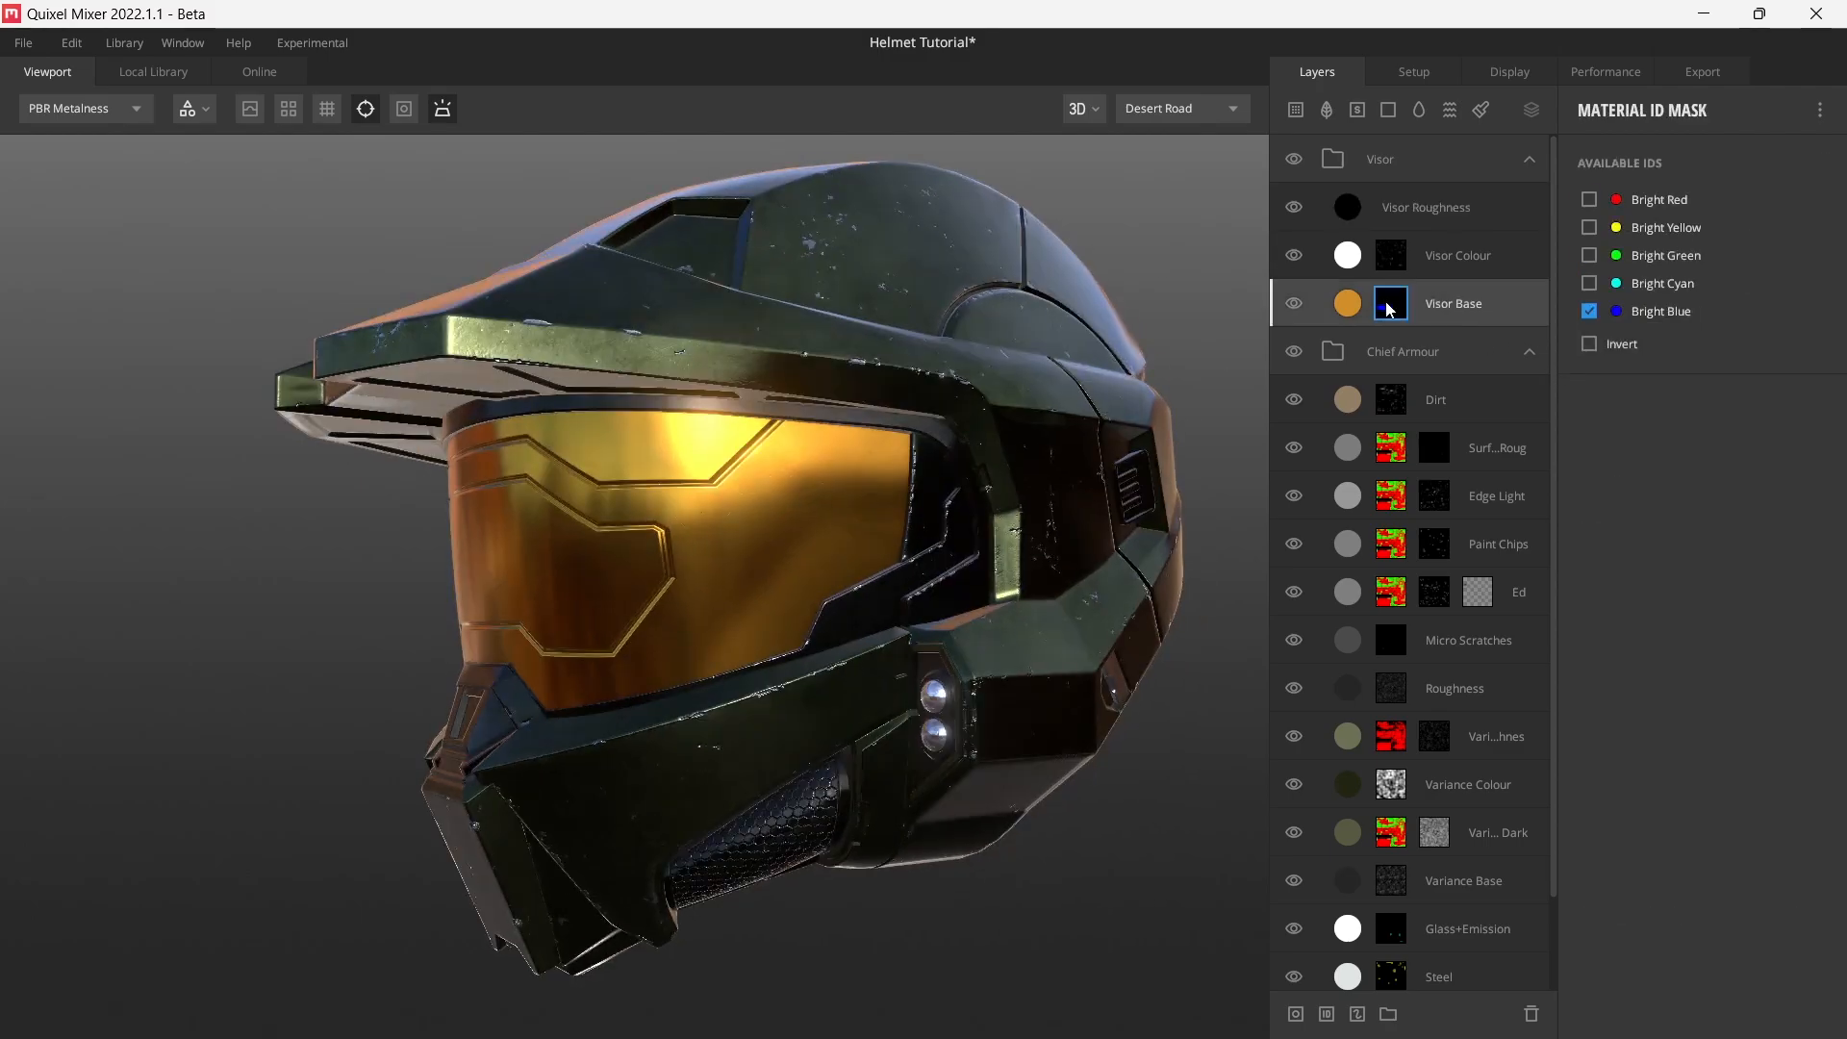
pyautogui.rightClick(1389, 306)
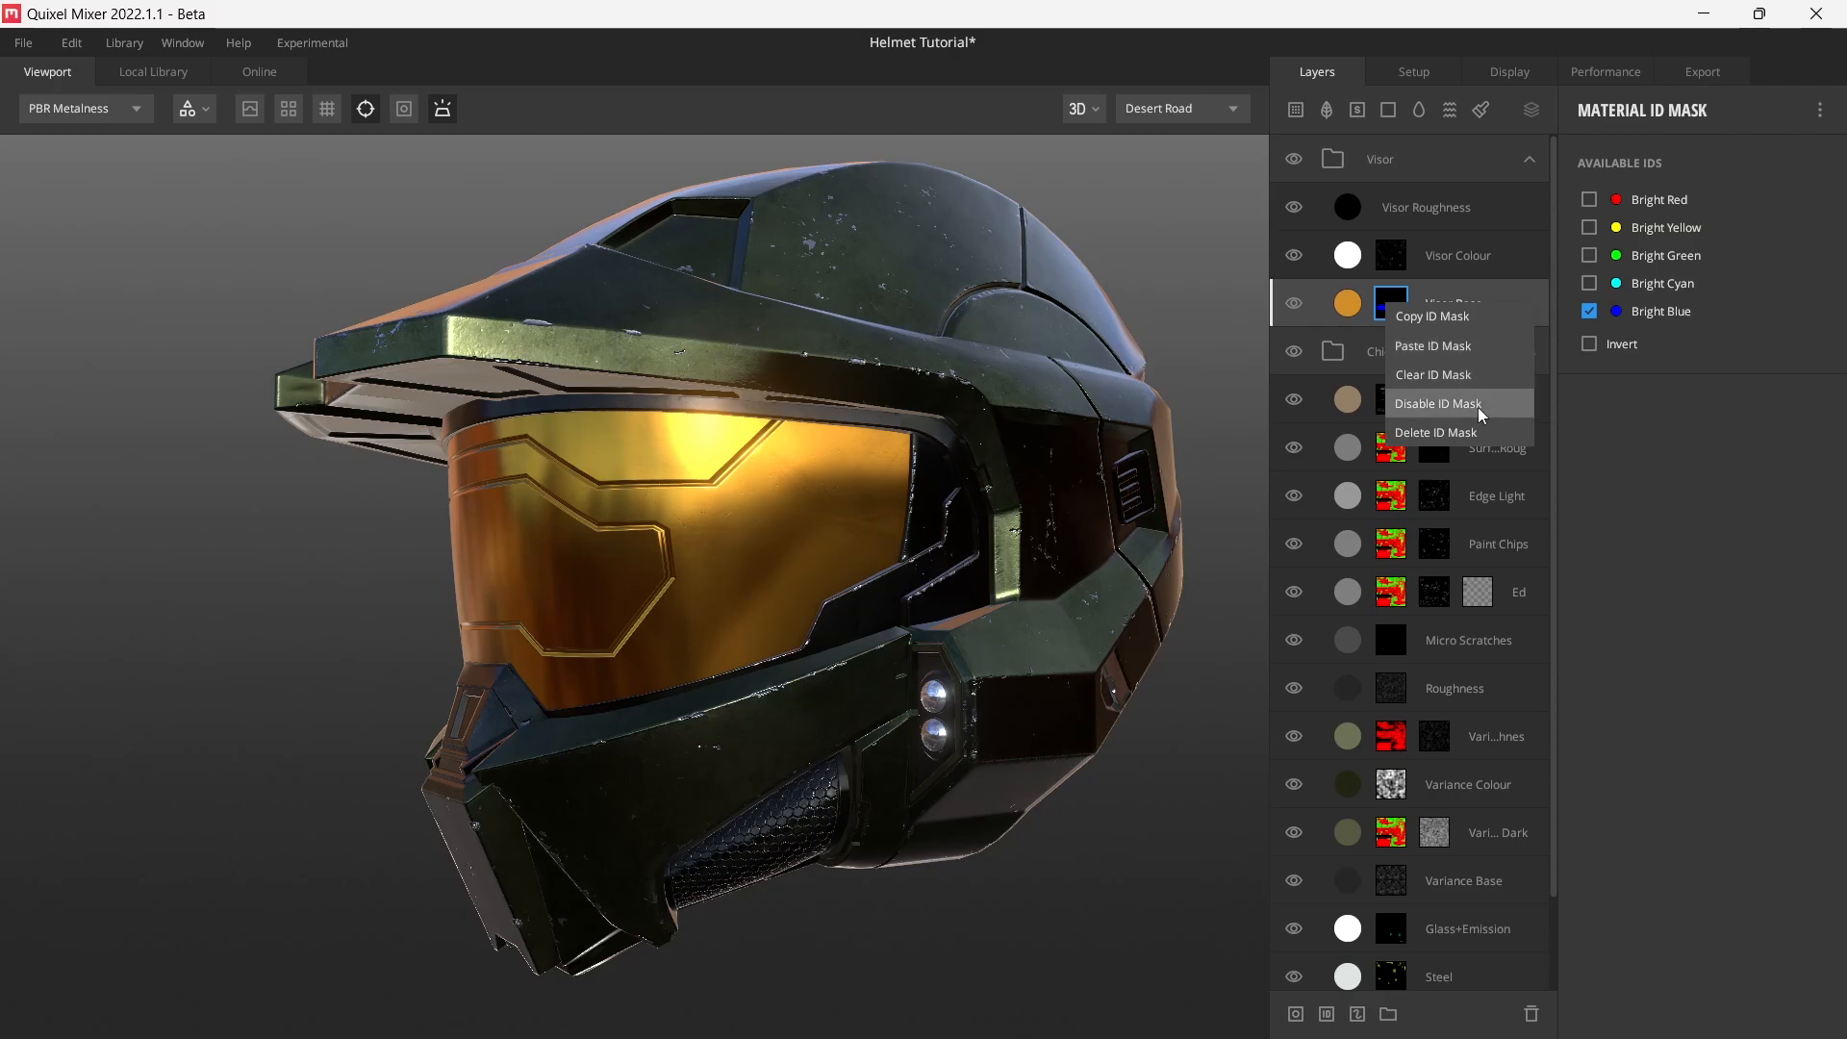
pyautogui.click(1463, 316)
pyautogui.rightClick(1487, 213)
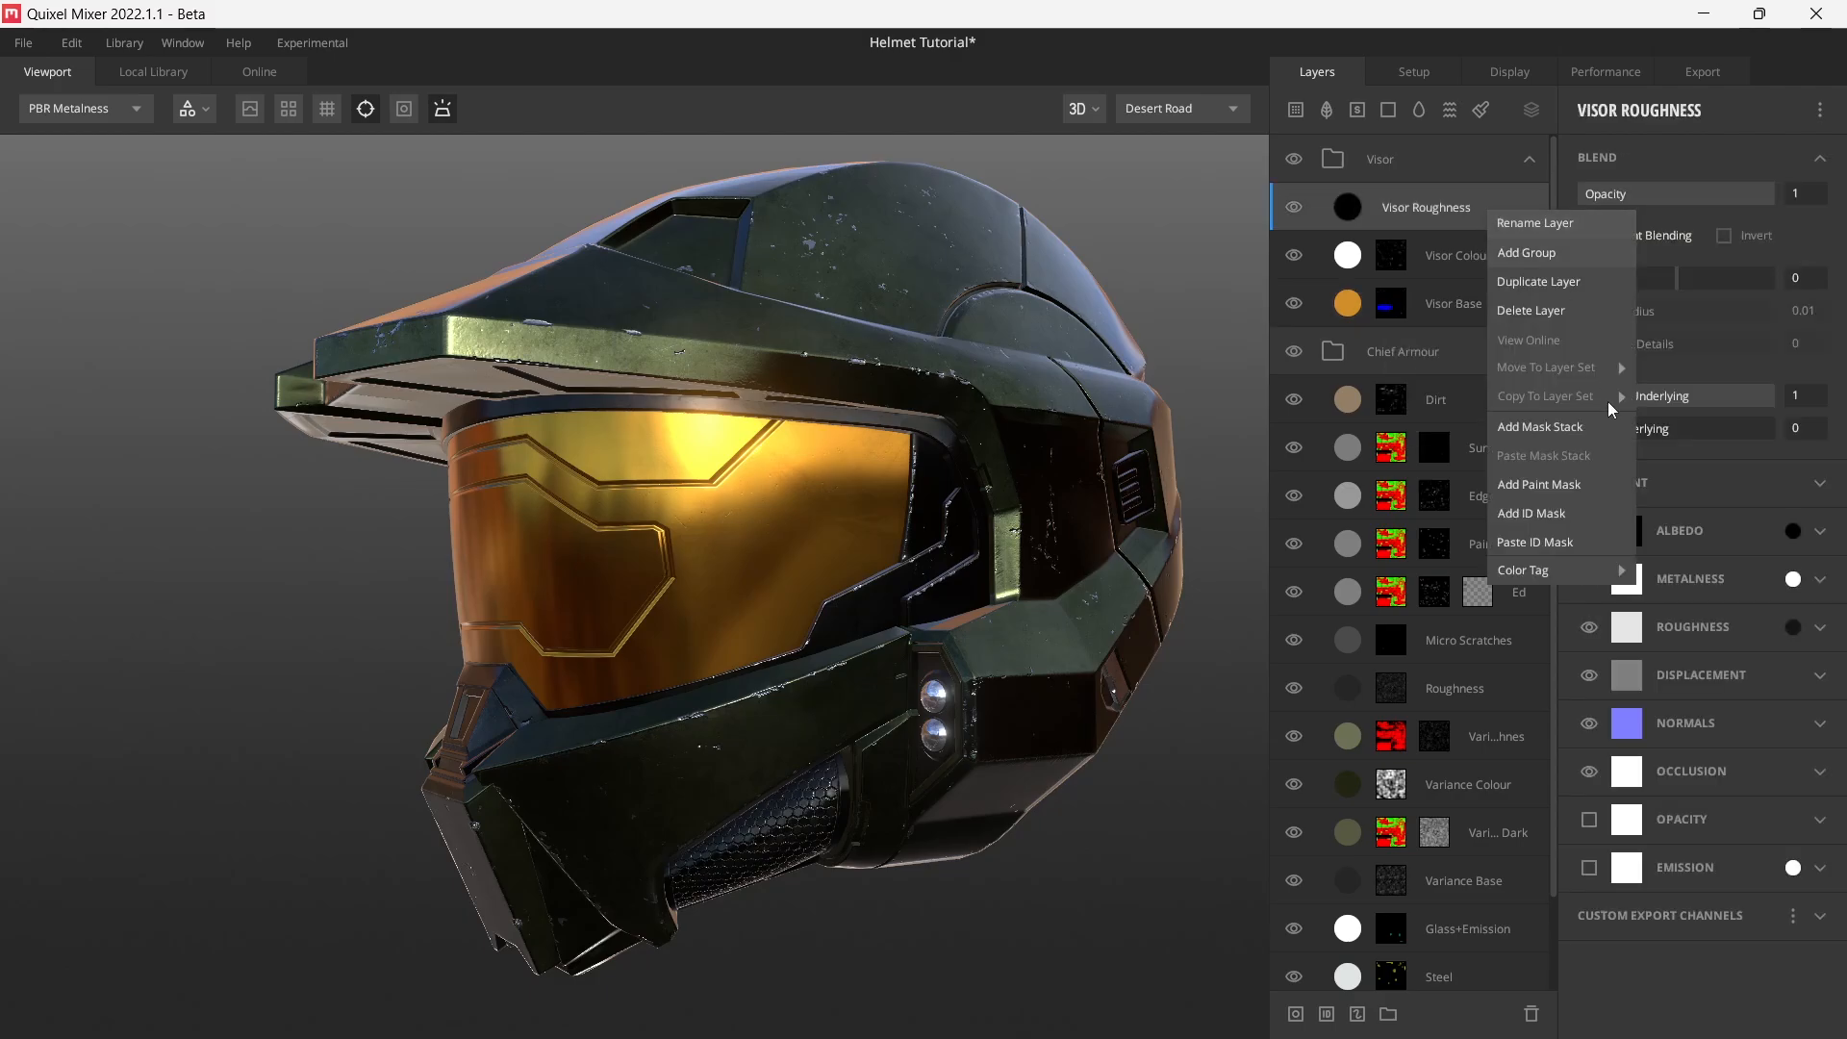
pyautogui.click(1588, 540)
# - Add an ID mask to the Visor Colour layer, limit it to Bright Blue, and check the visor
pyautogui.click(1524, 256)
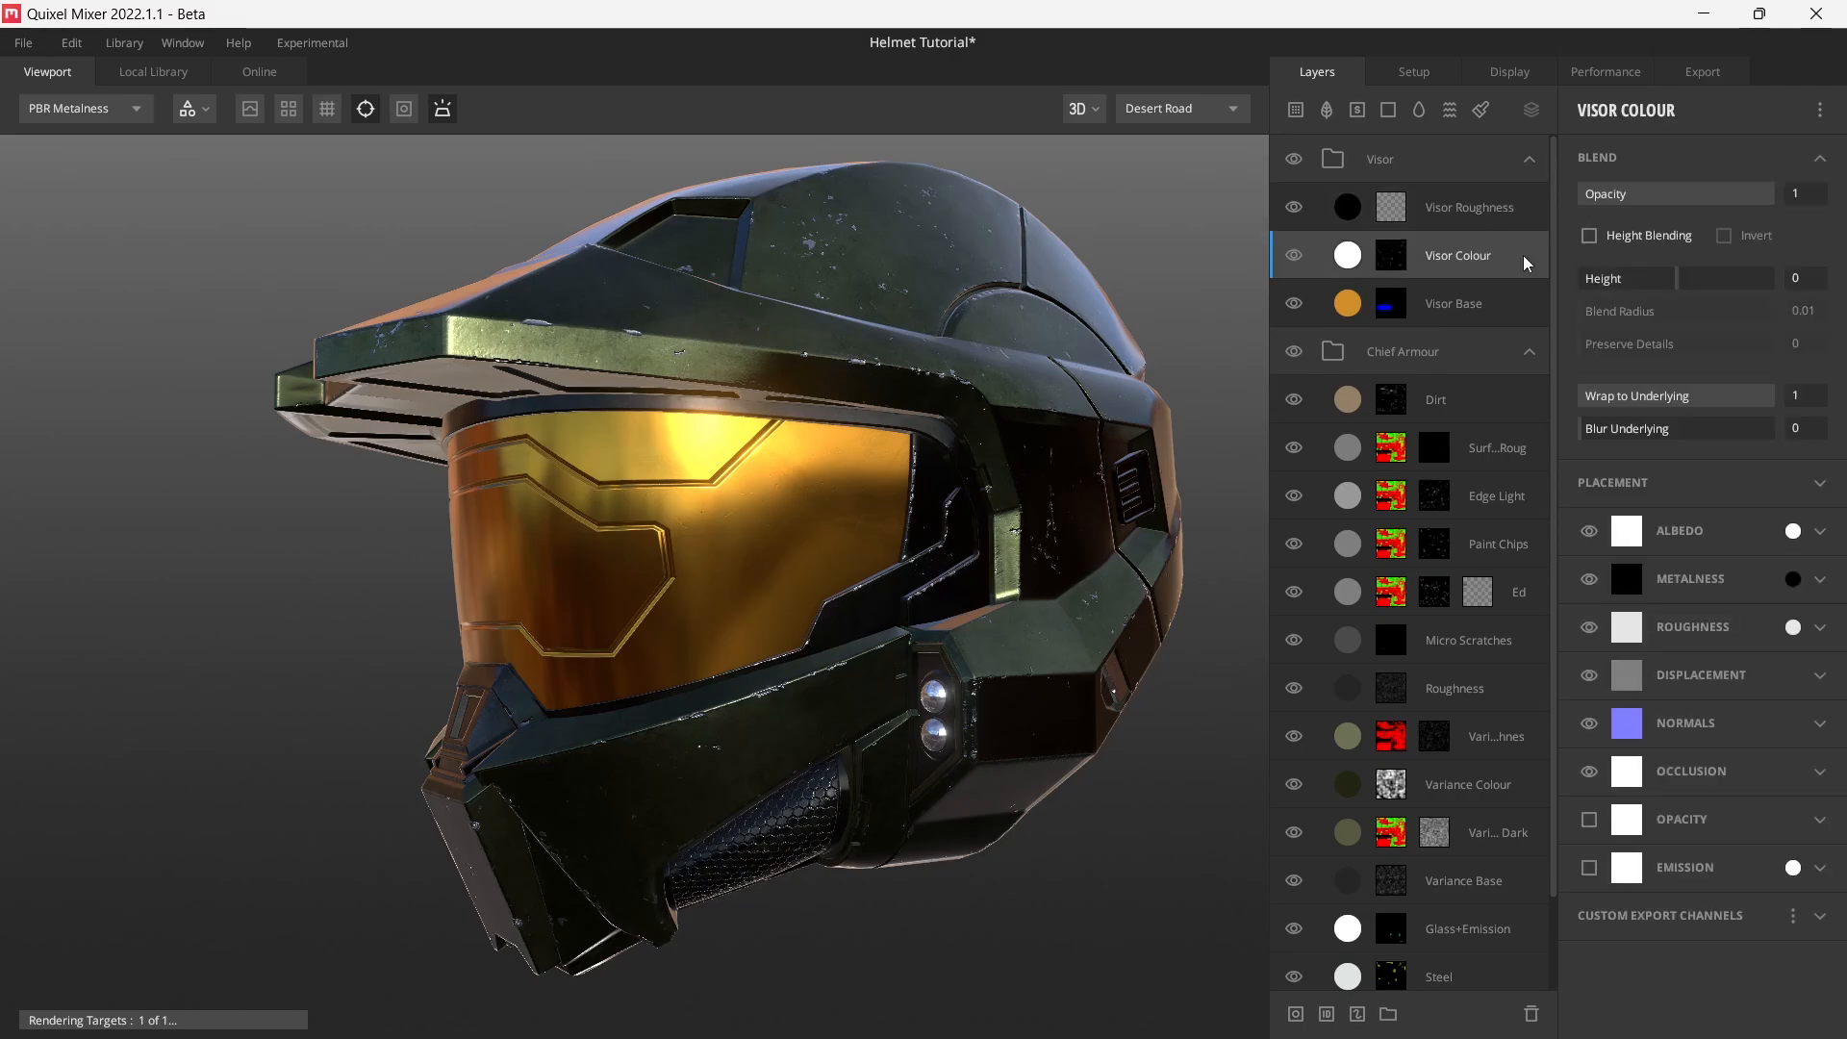
pyautogui.rightClick(1523, 257)
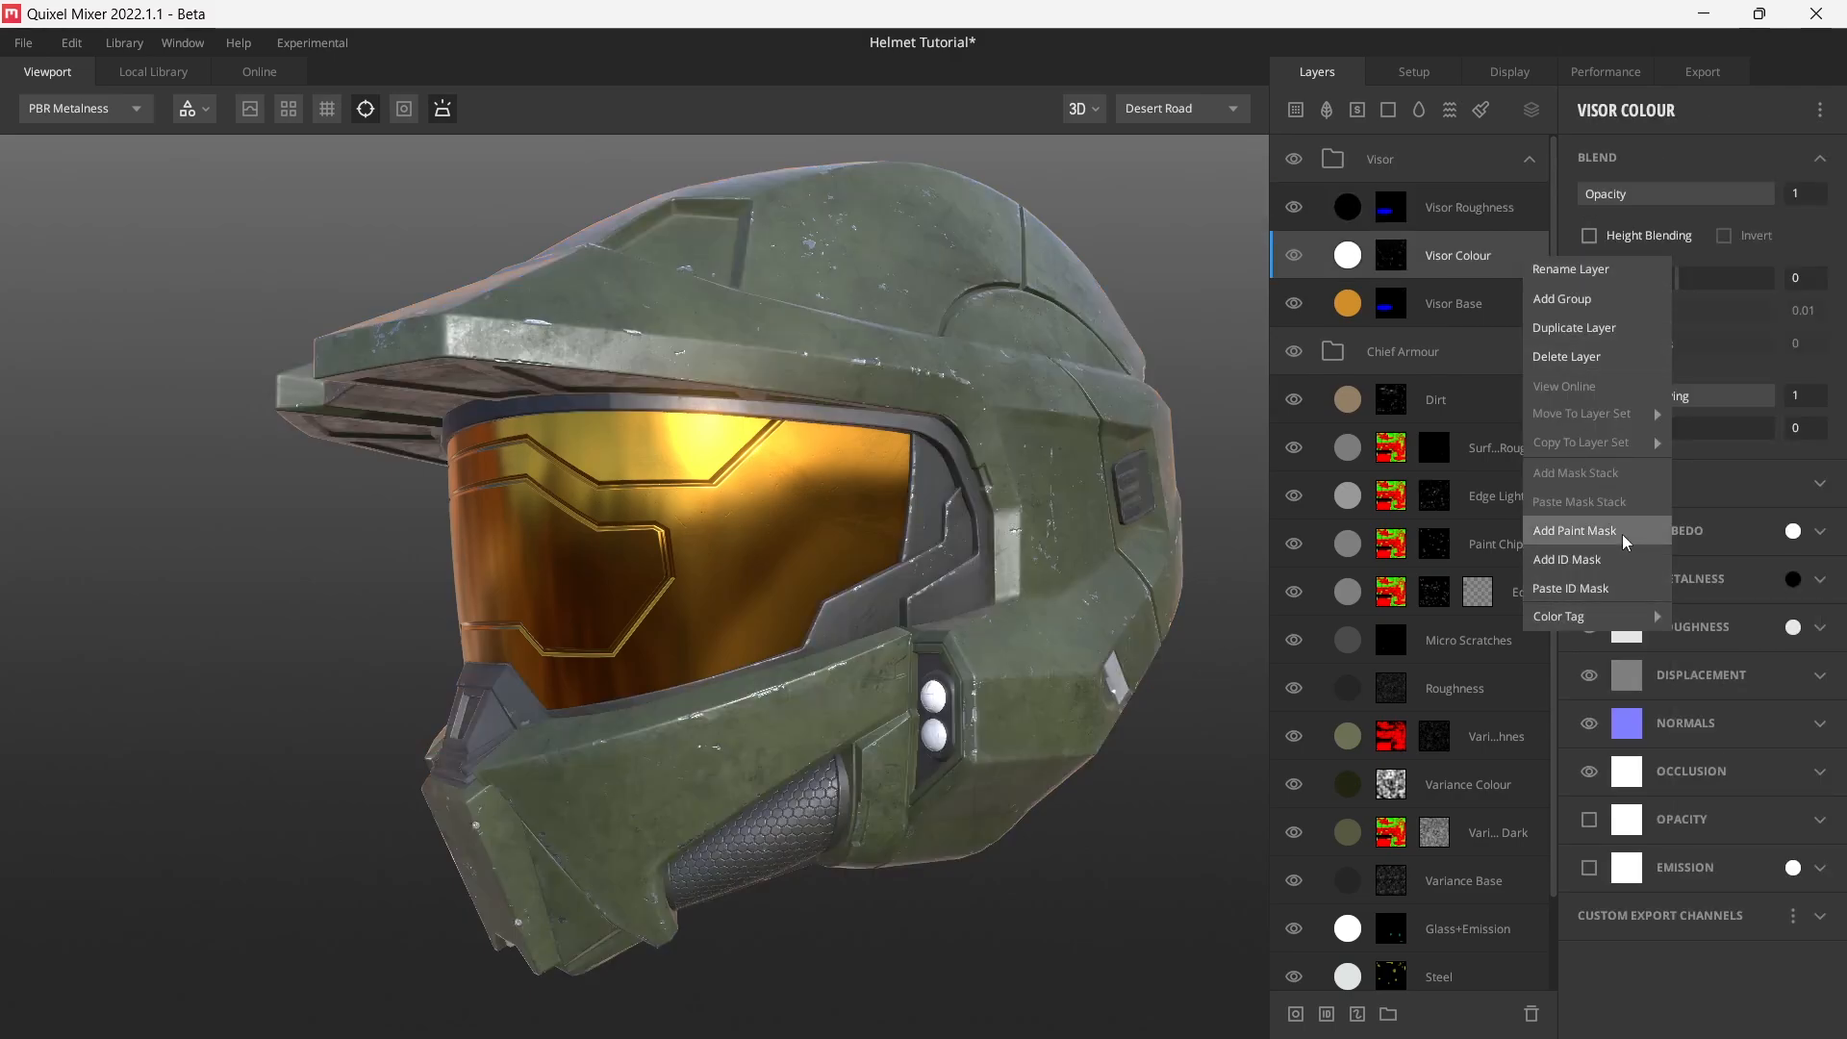
pyautogui.click(1614, 558)
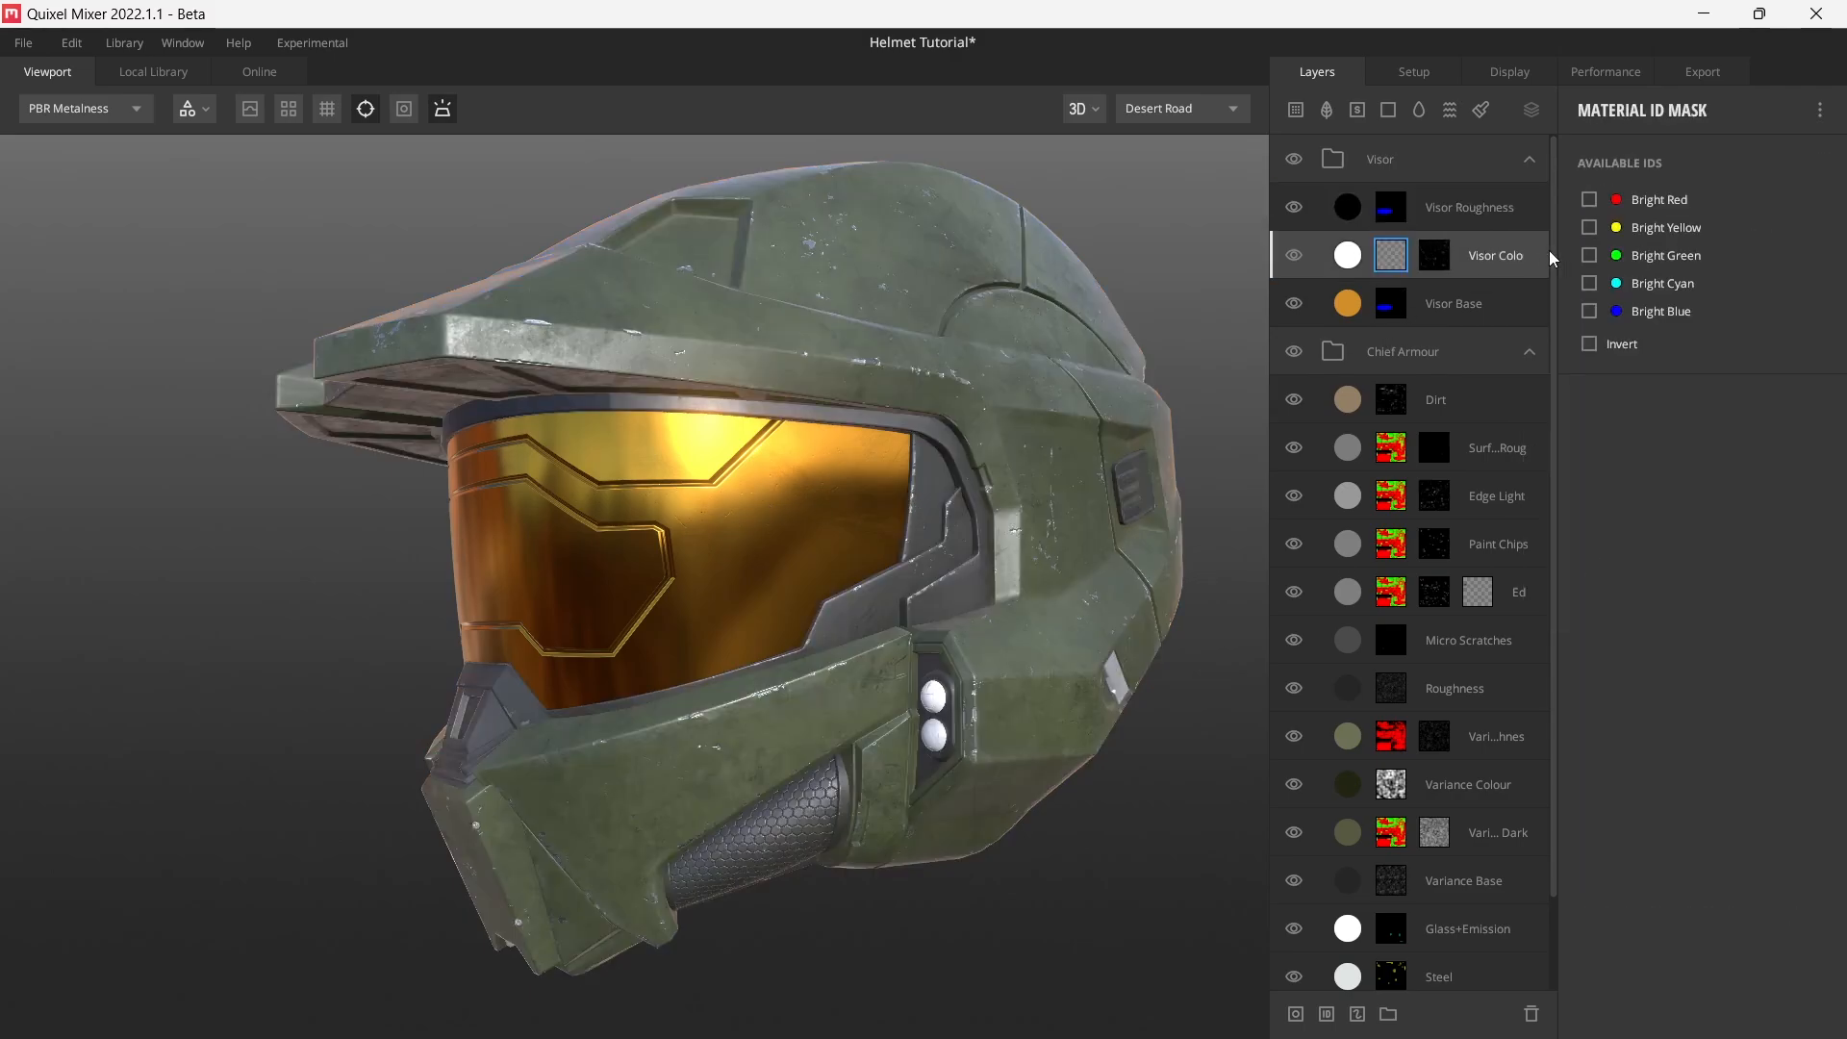
pyautogui.click(1590, 311)
pyautogui.moveTo(887, 504); pyautogui.dragTo(875, 535)
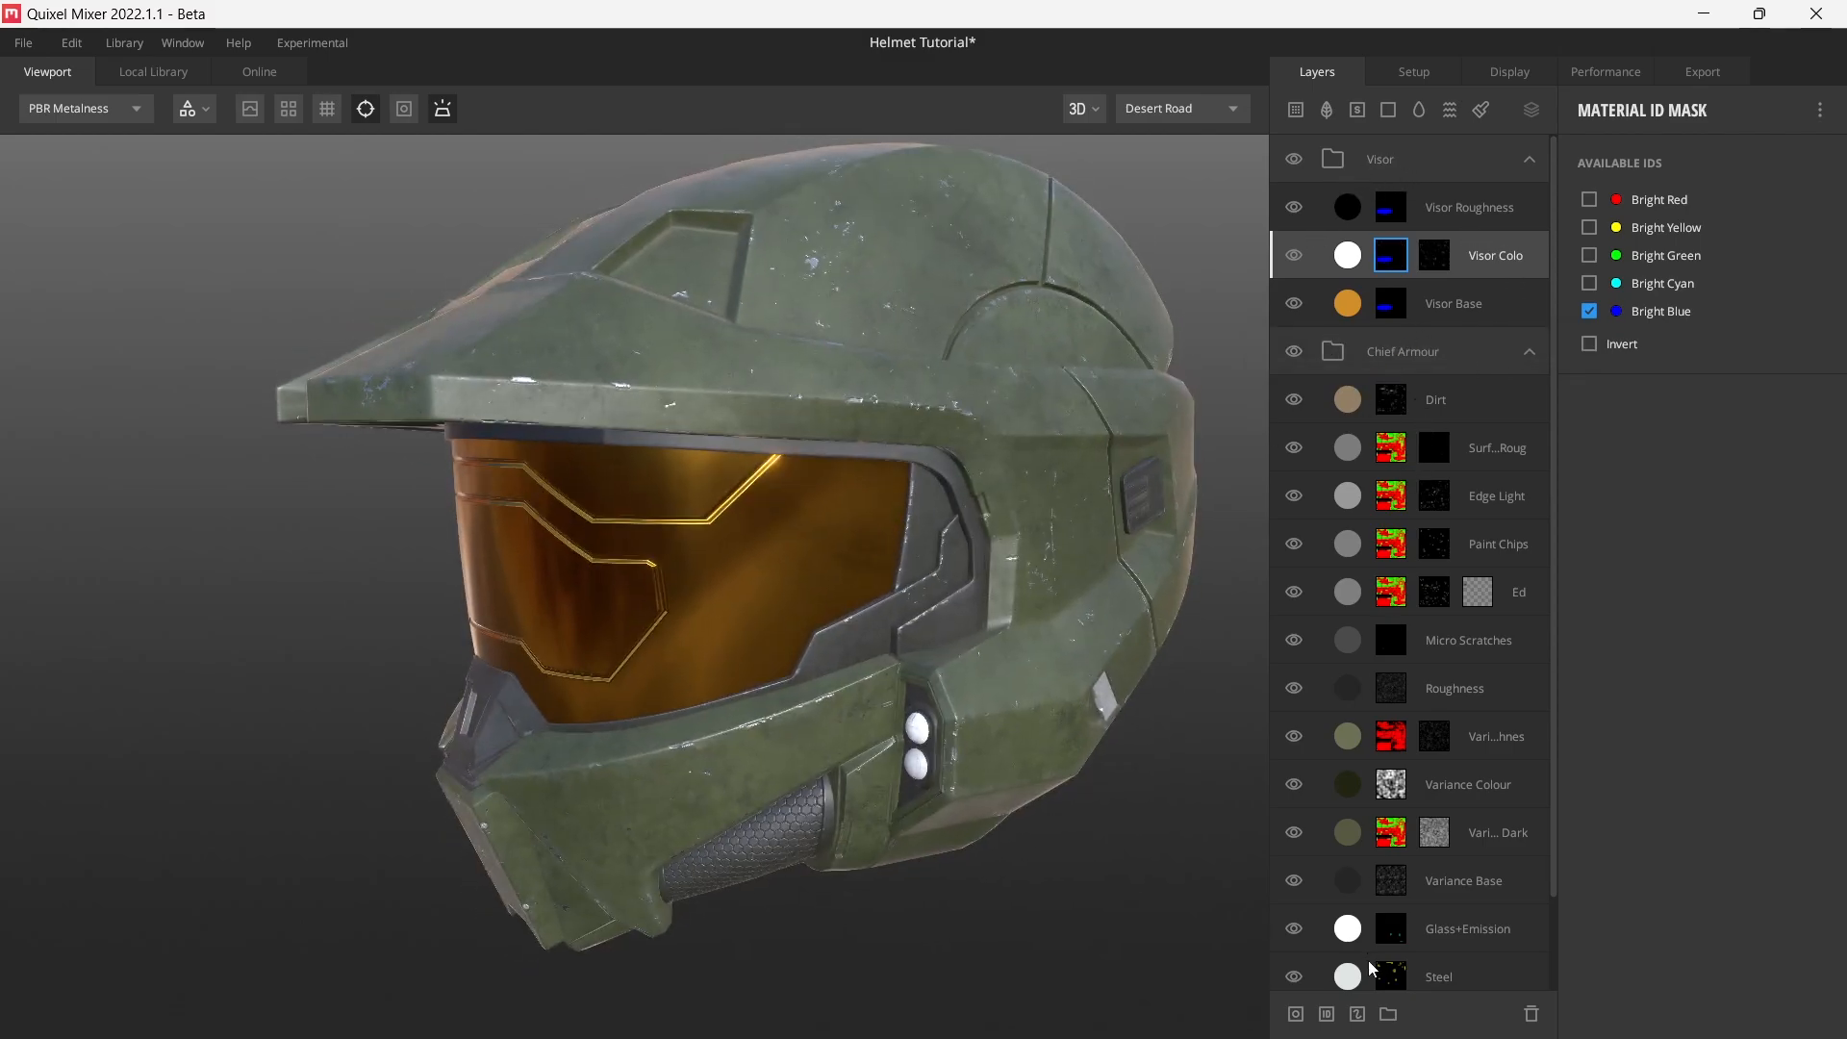
pyautogui.click(1456, 365)
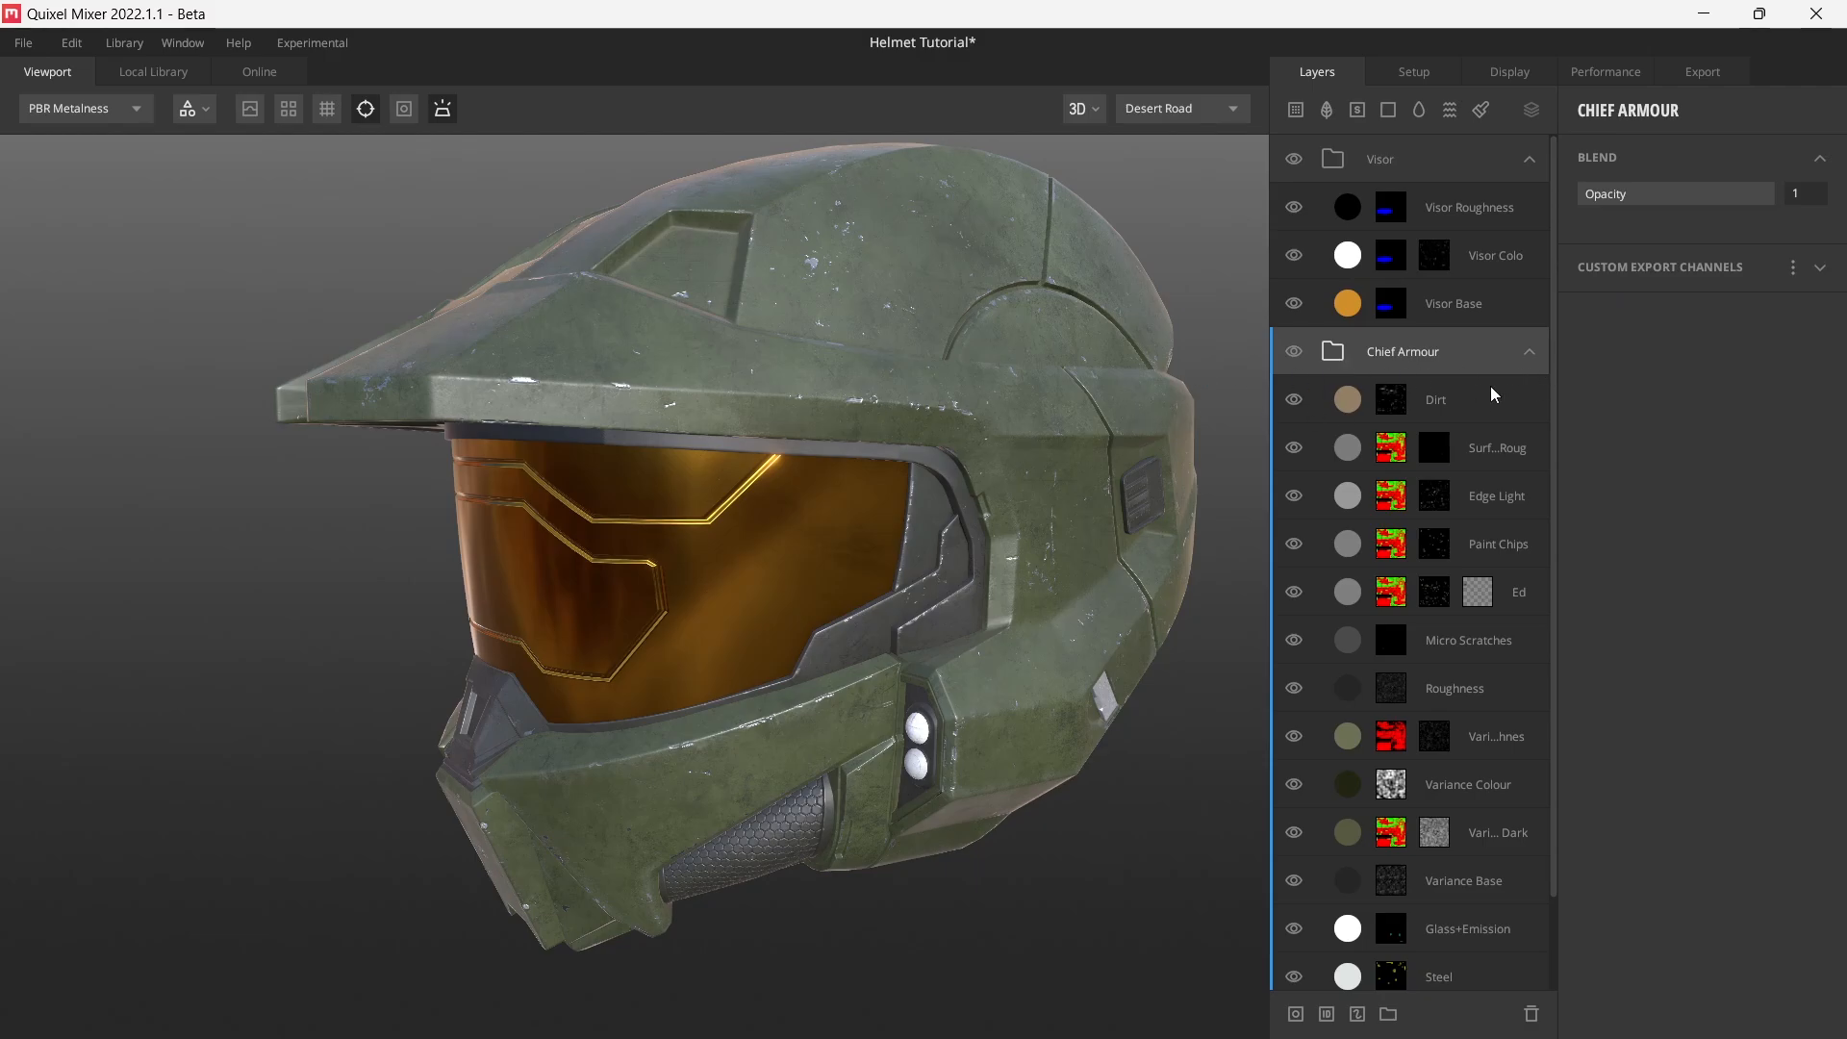
pyautogui.moveTo(805, 520); pyautogui.dragTo(884, 513)
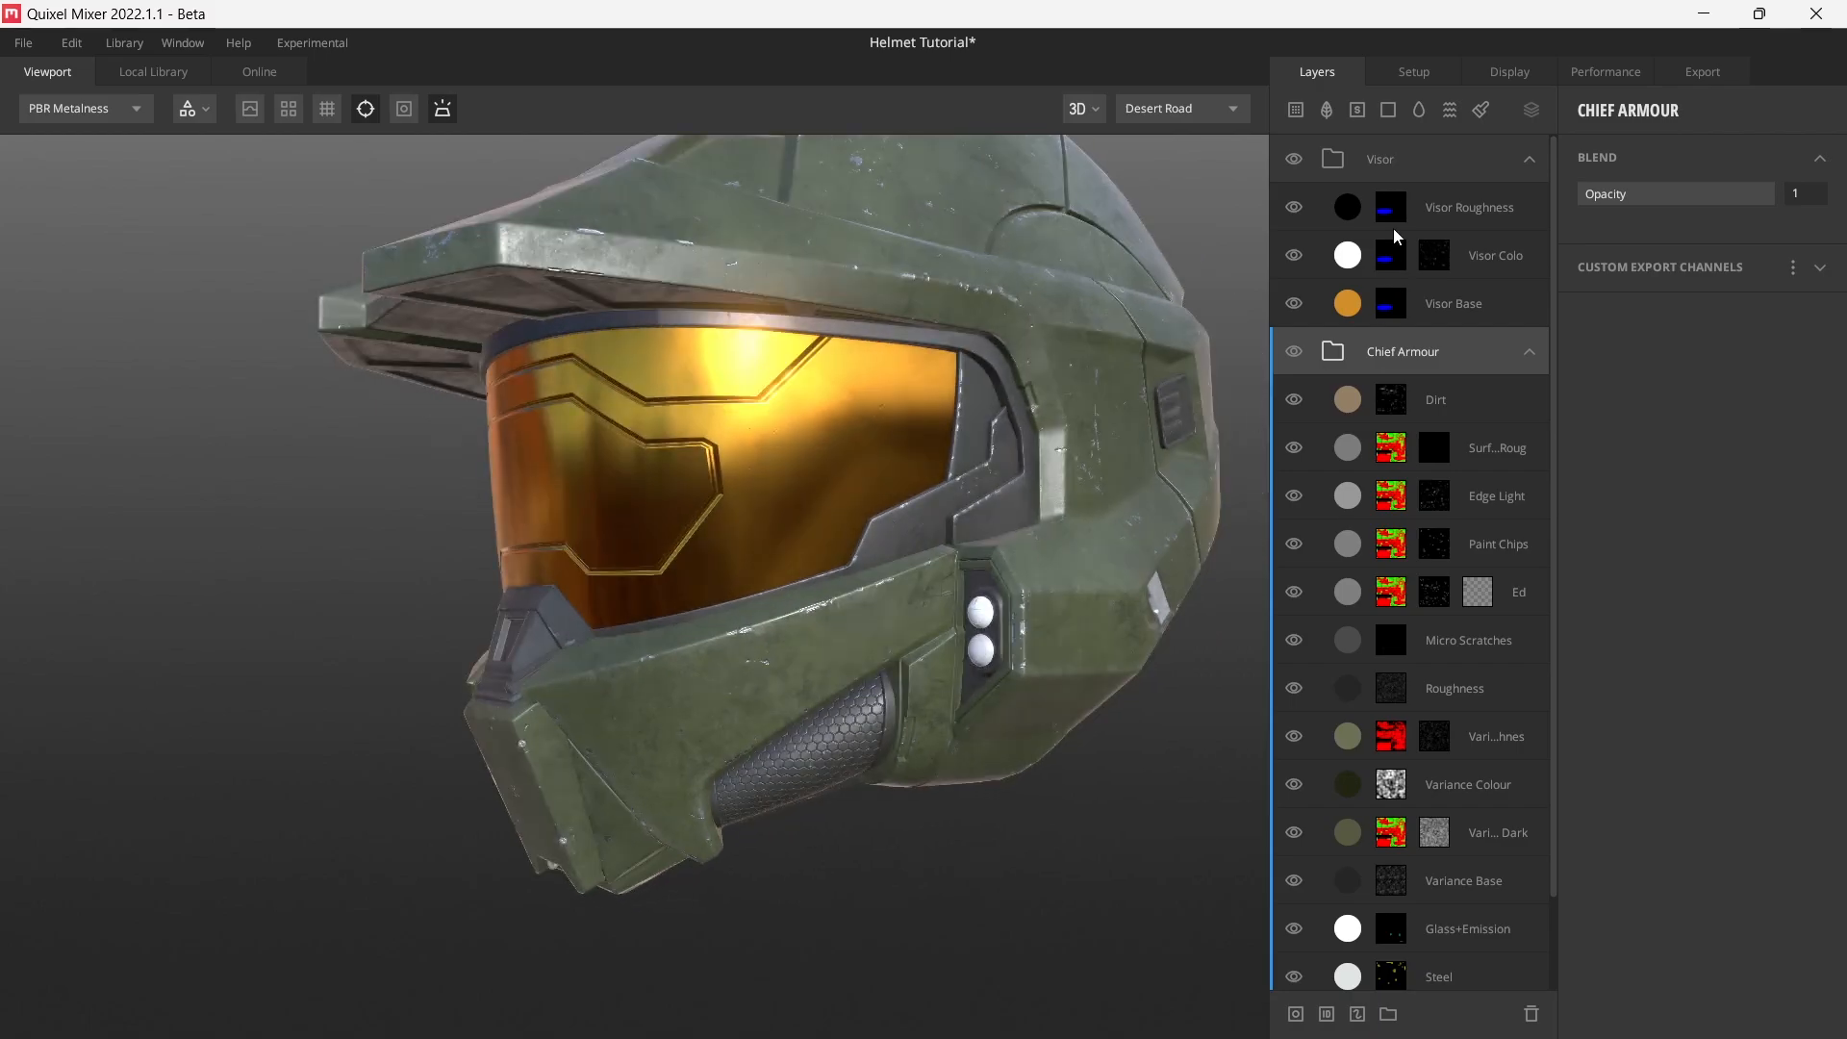
# - Add a mask stack with a Texture Map component to the Visor Roughness layer
pyautogui.click(1349, 206)
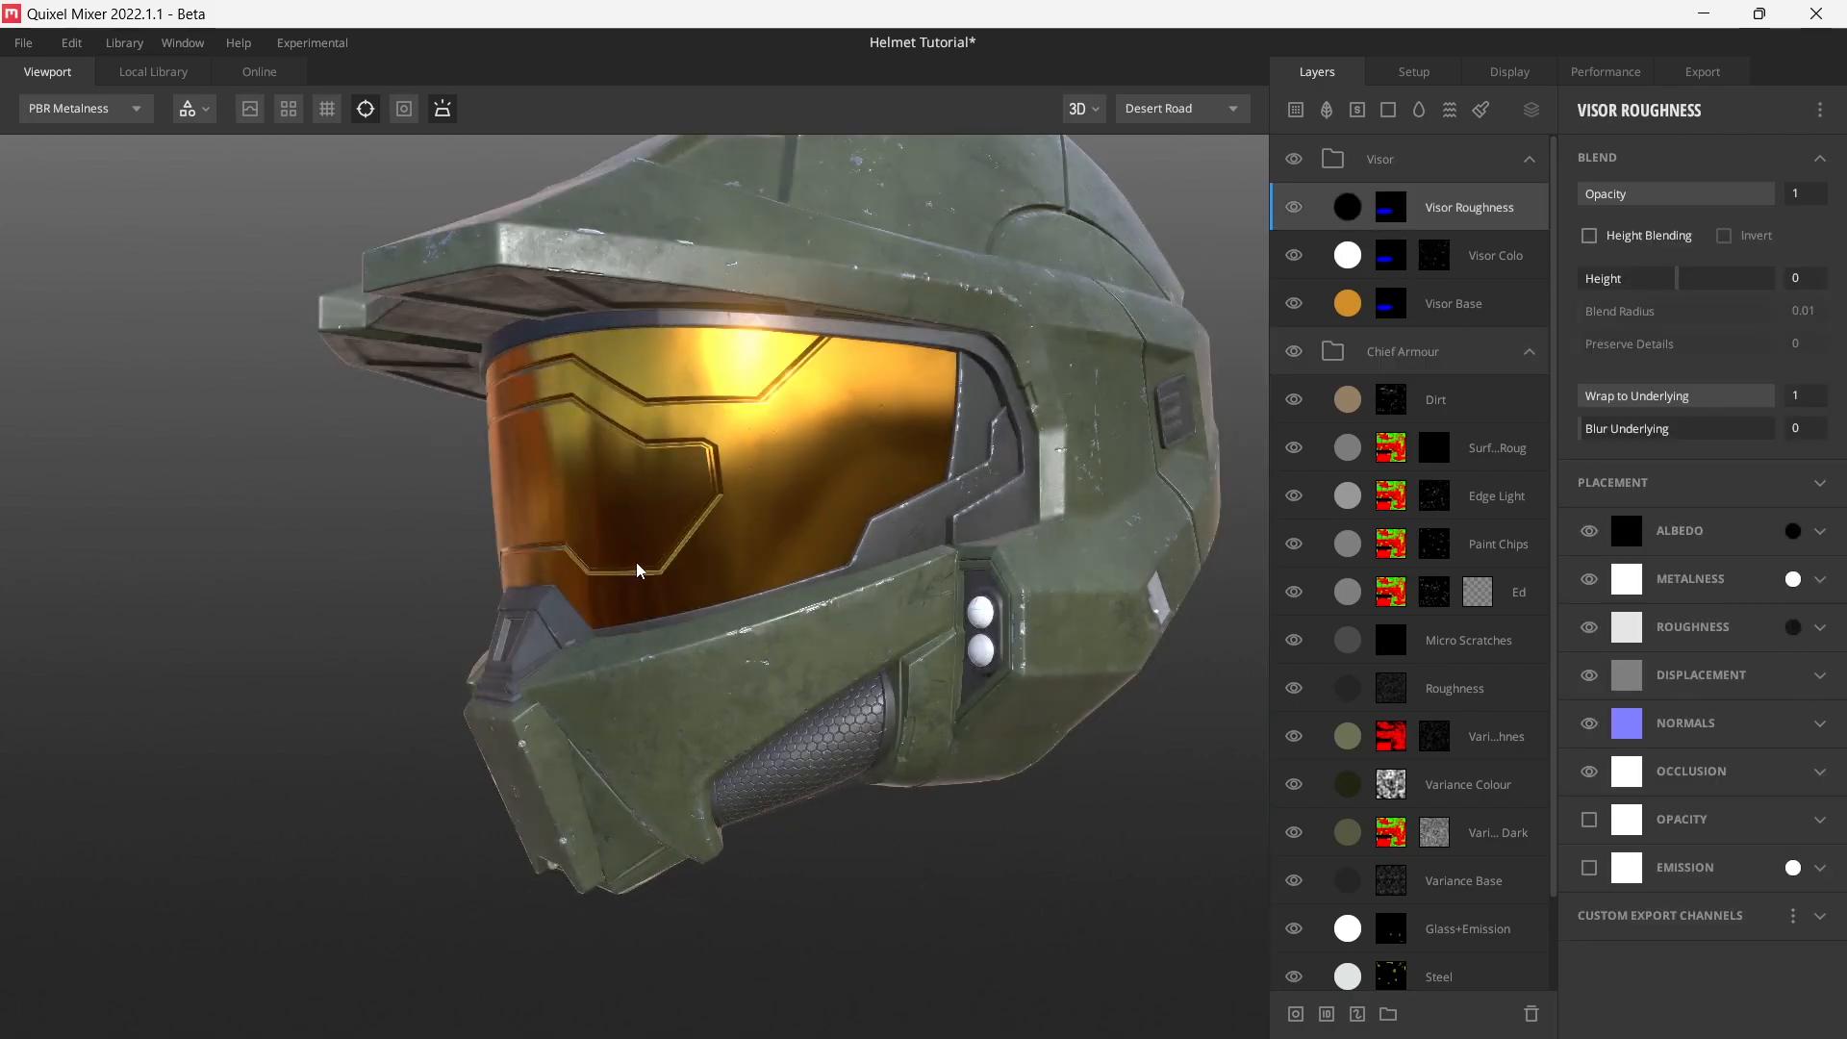
pyautogui.press('1')
pyautogui.press('1')
pyautogui.rightClick(1503, 220)
pyautogui.click(1580, 437)
pyautogui.click(1588, 108)
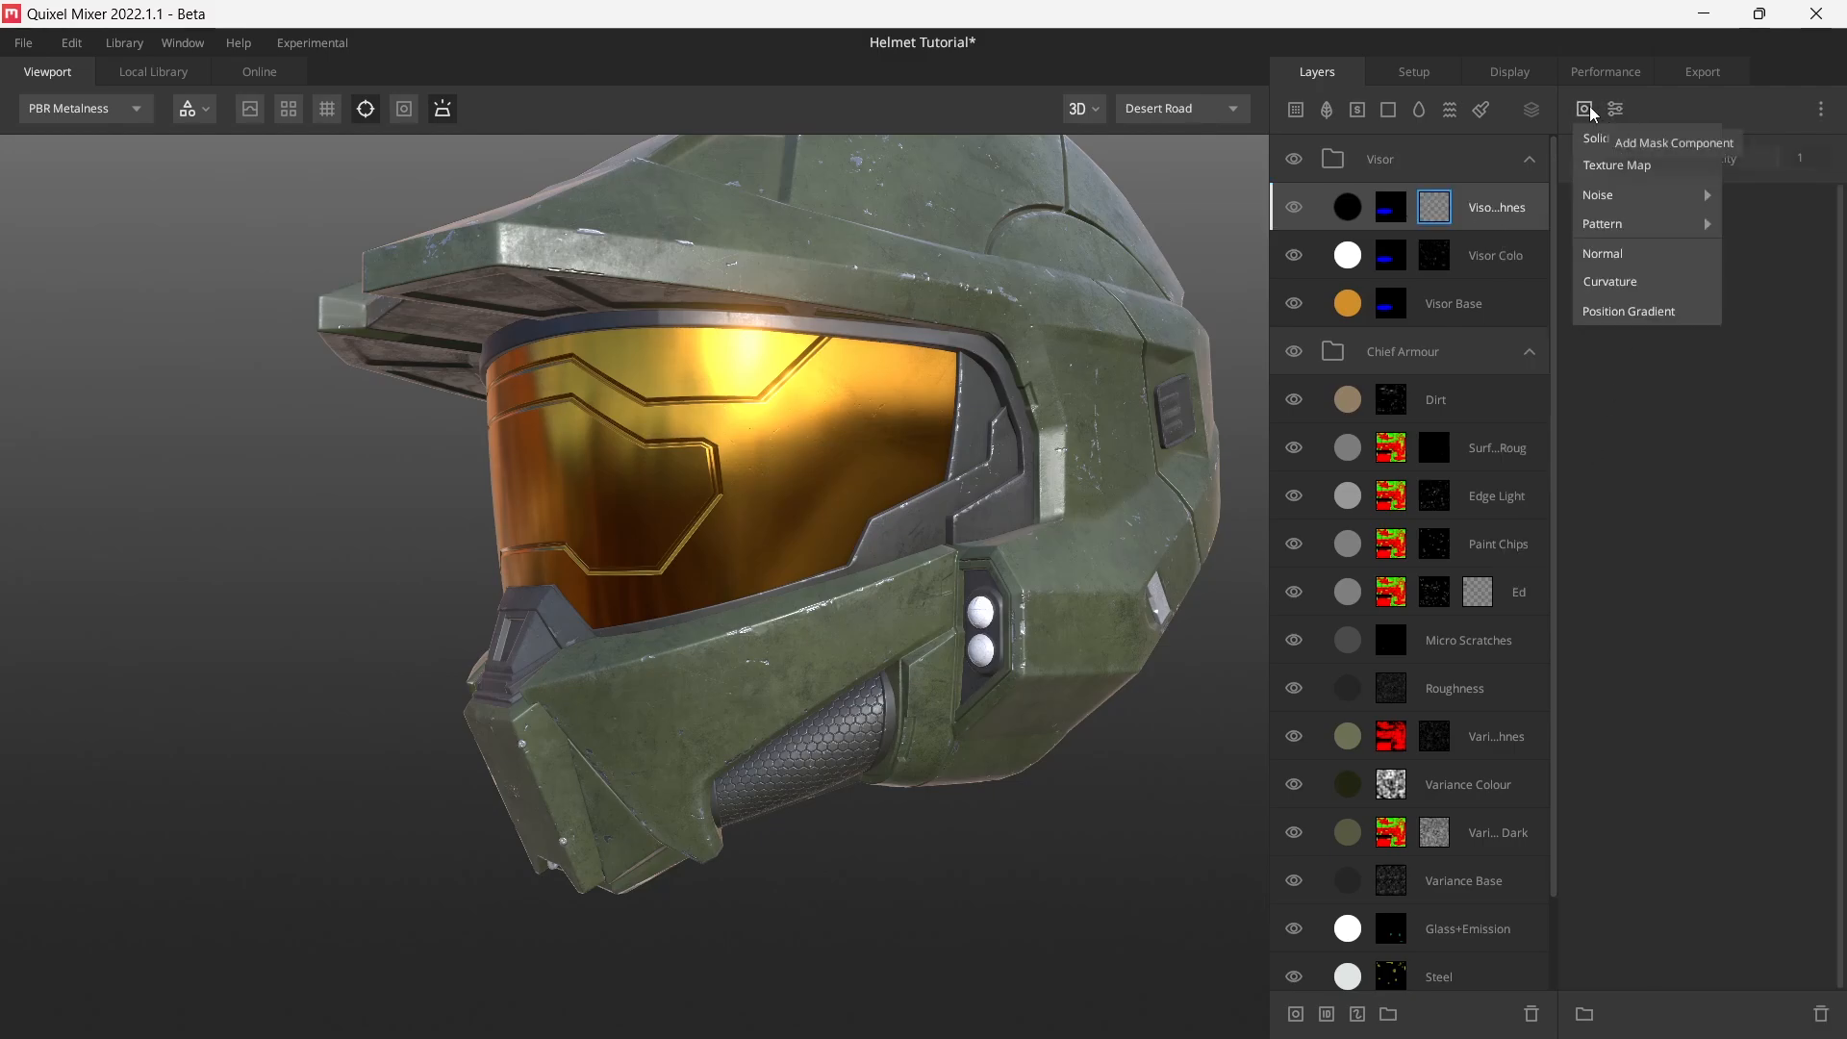
pyautogui.click(1619, 172)
# - Source the Texture Map from a library asset, searching "scratched painted metal" and choosing a Scratched Painted Metal imperfection
pyautogui.click(1651, 271)
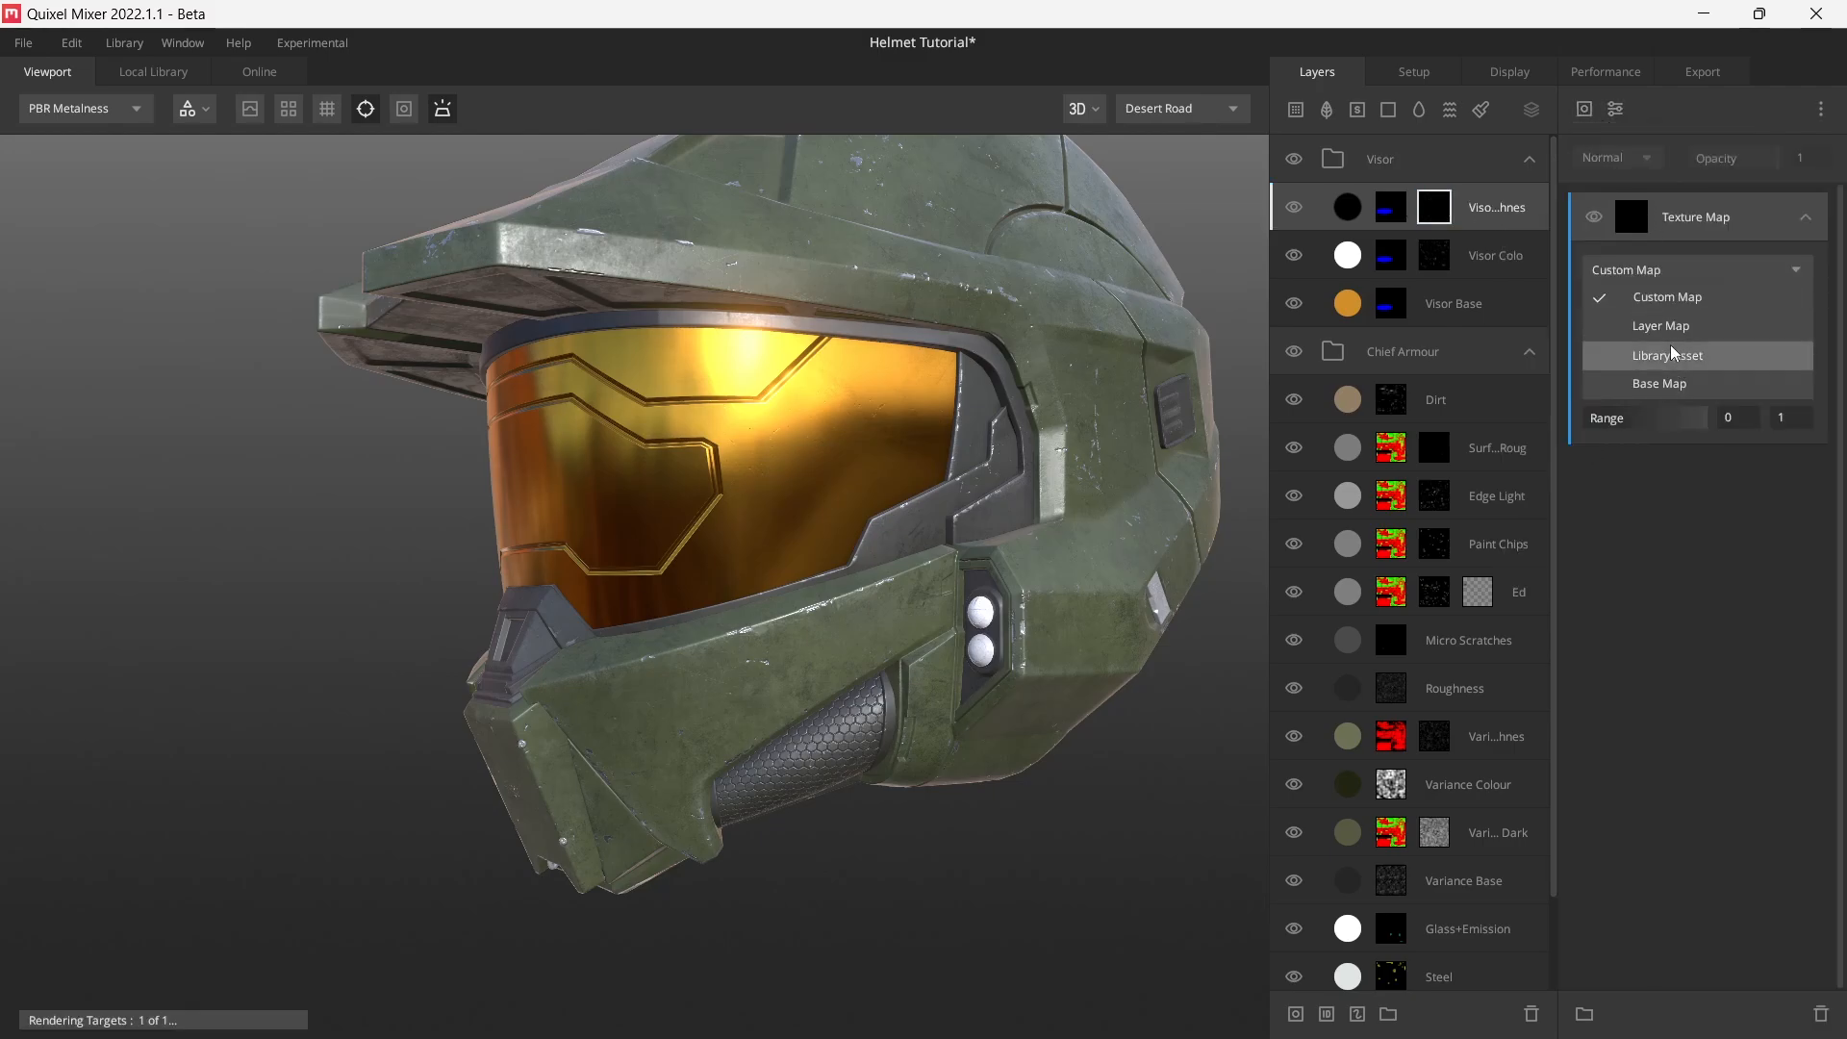
pyautogui.click(1670, 355)
pyautogui.click(1638, 320)
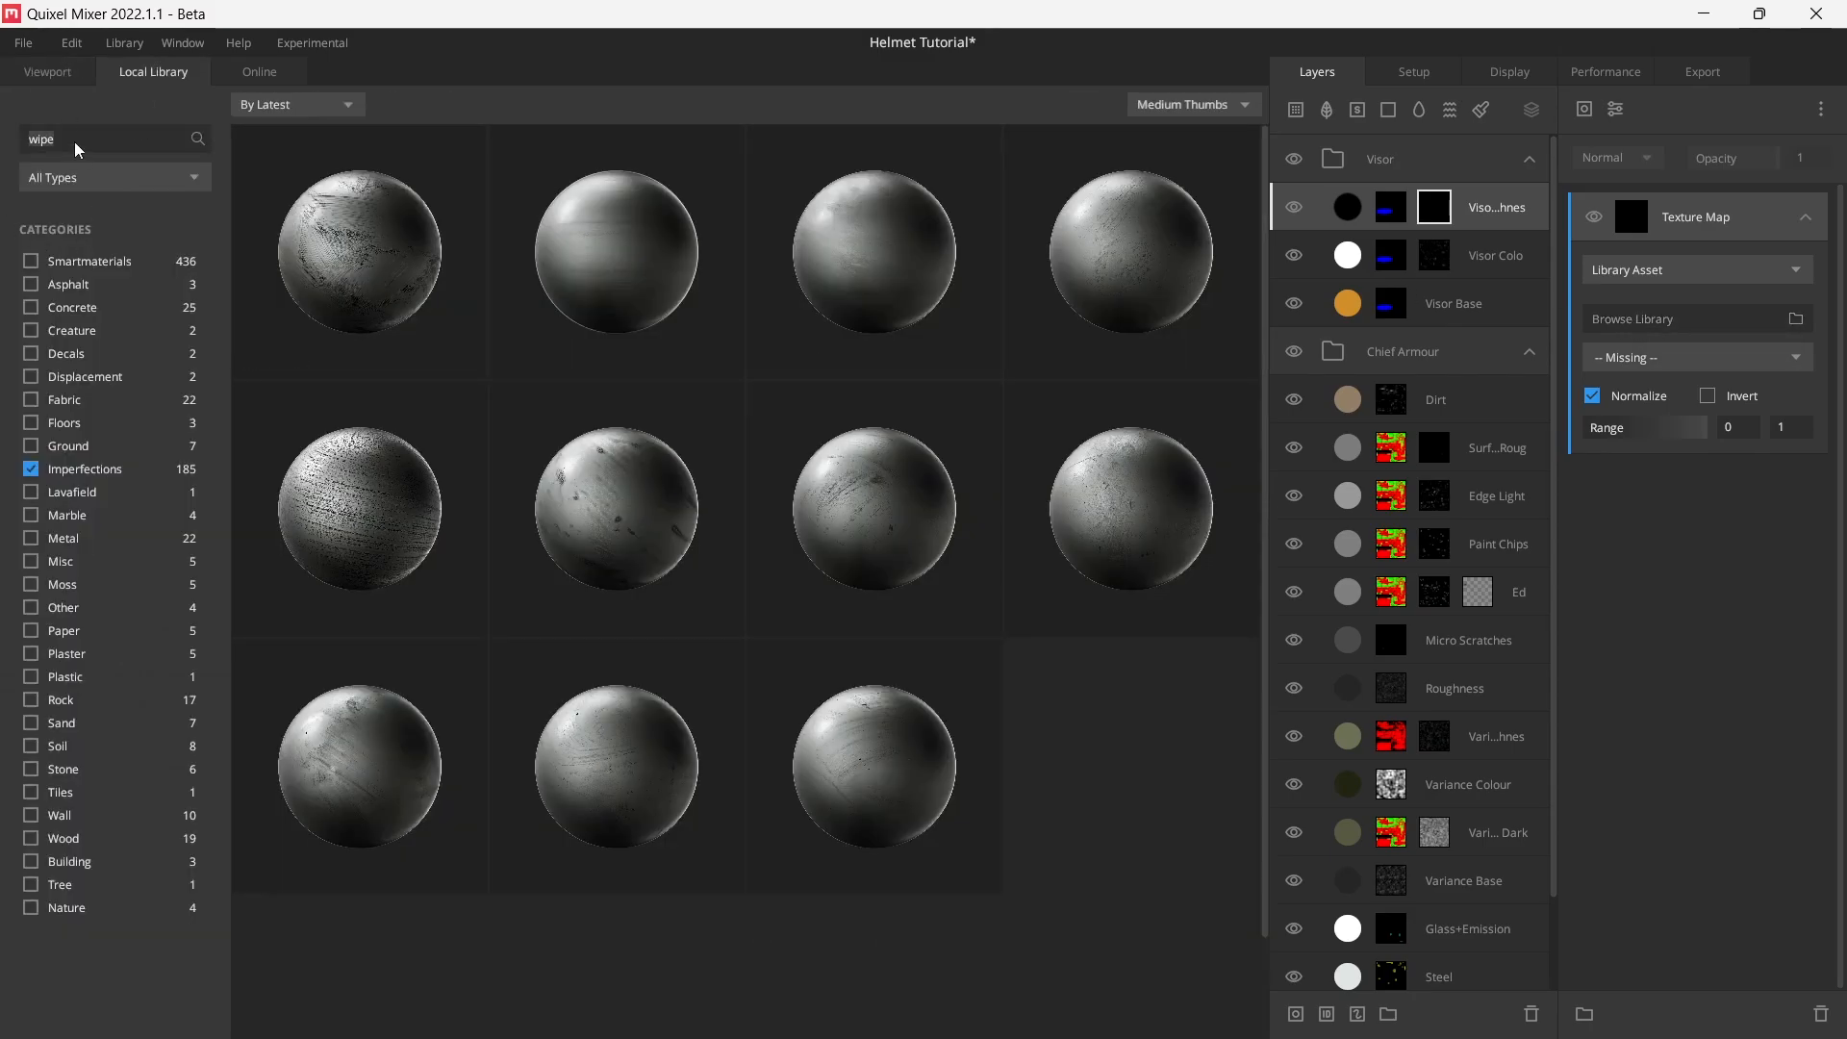
pyautogui.write('scratch')
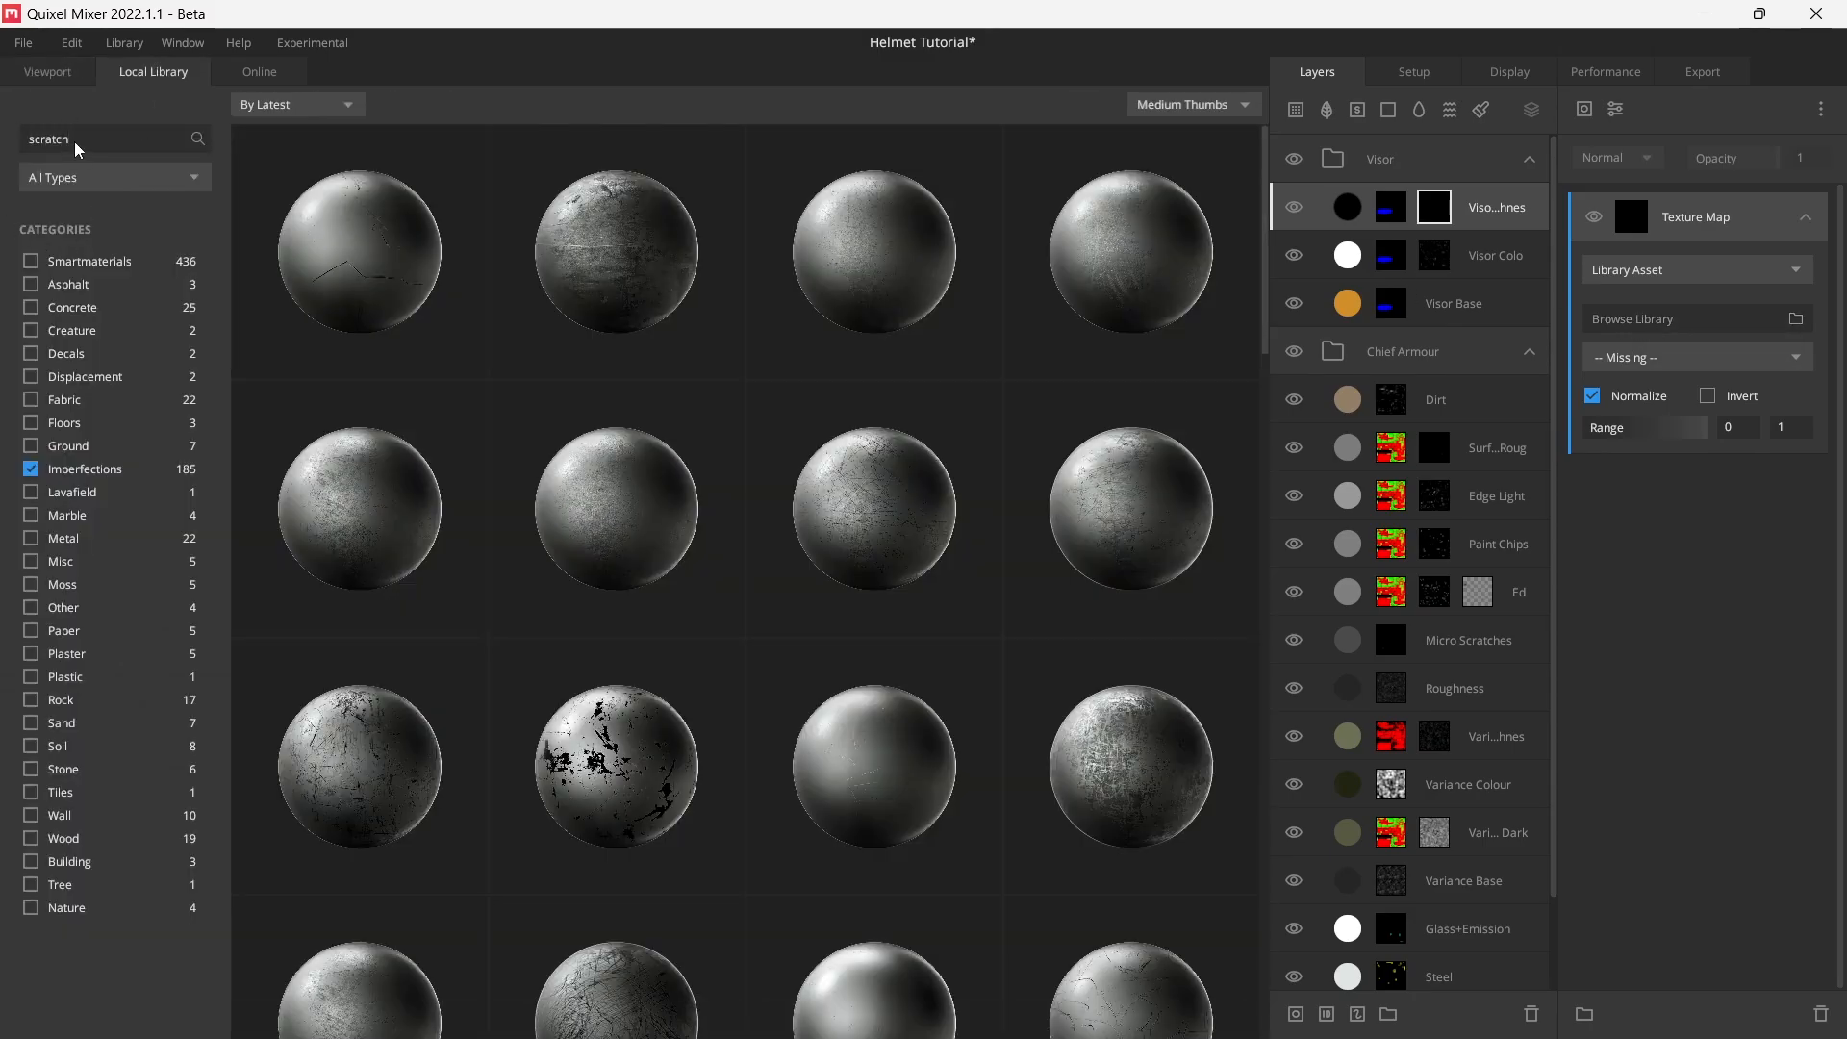
pyautogui.press('BackSpace')
pyautogui.press('BackSpace')
pyautogui.write('ched pain')
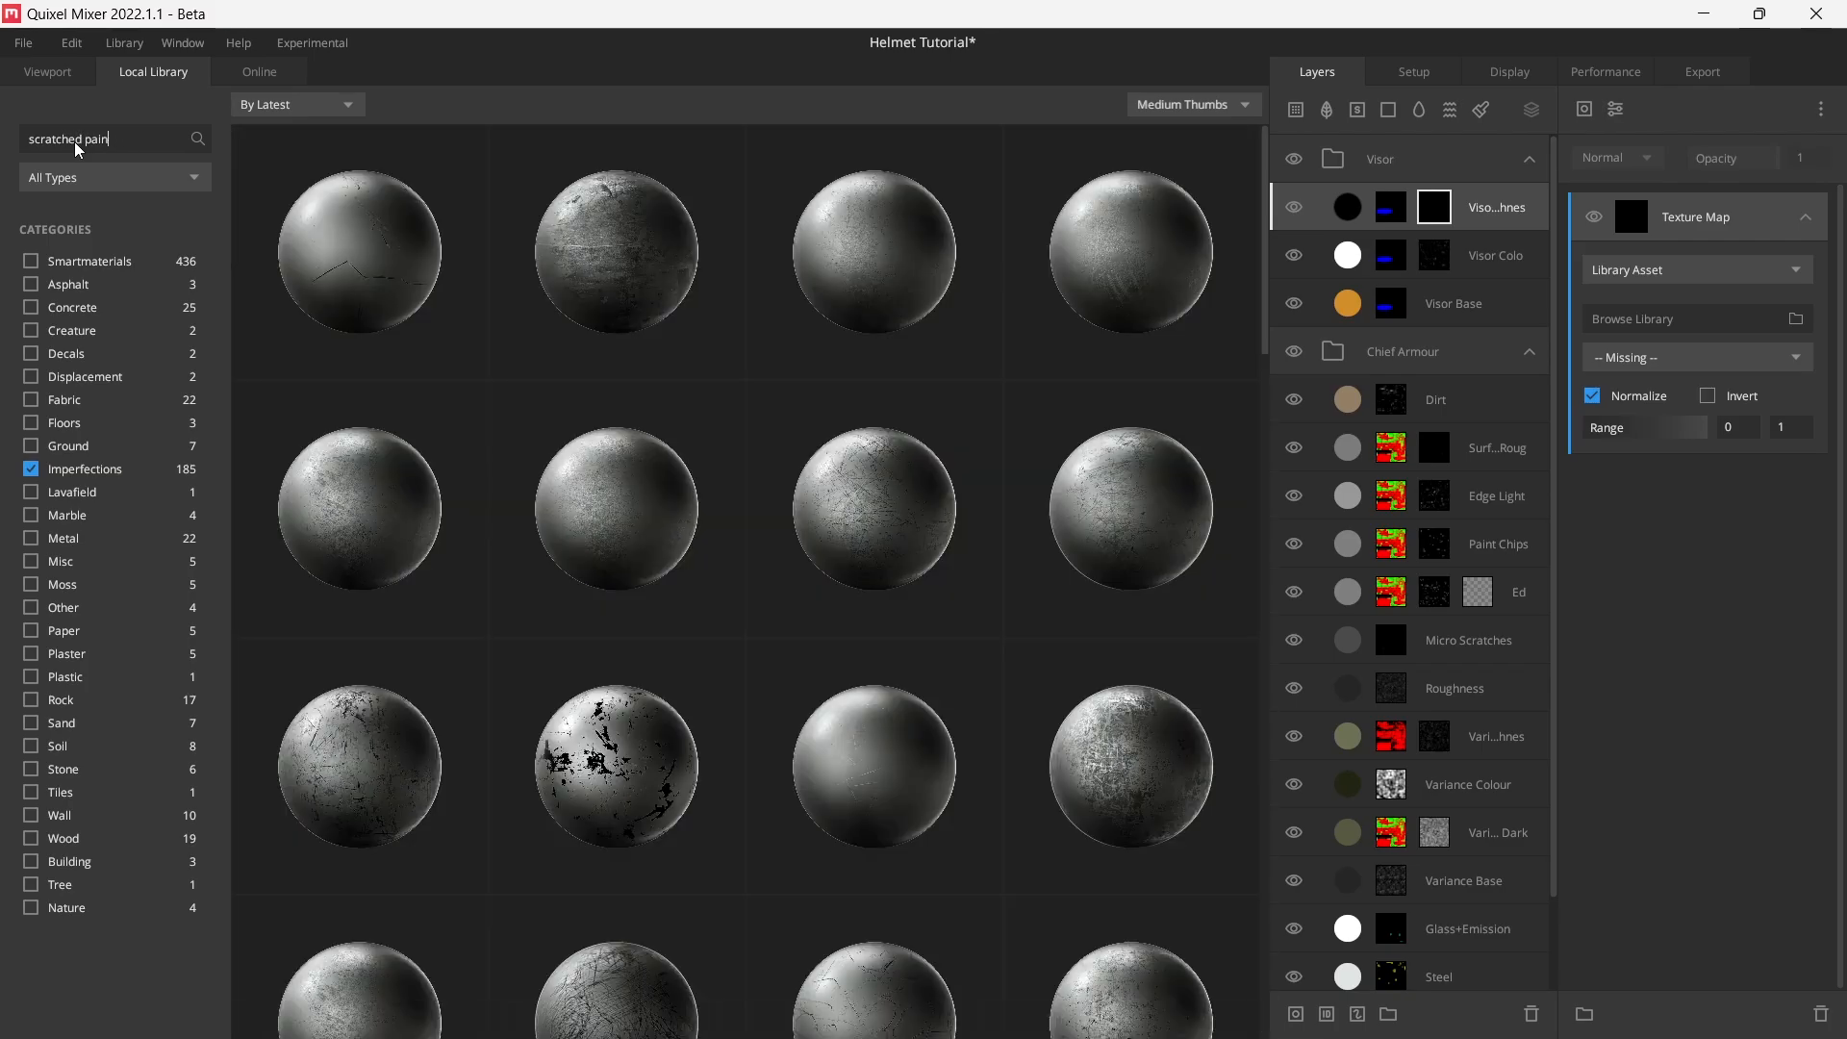
pyautogui.write('ted metal')
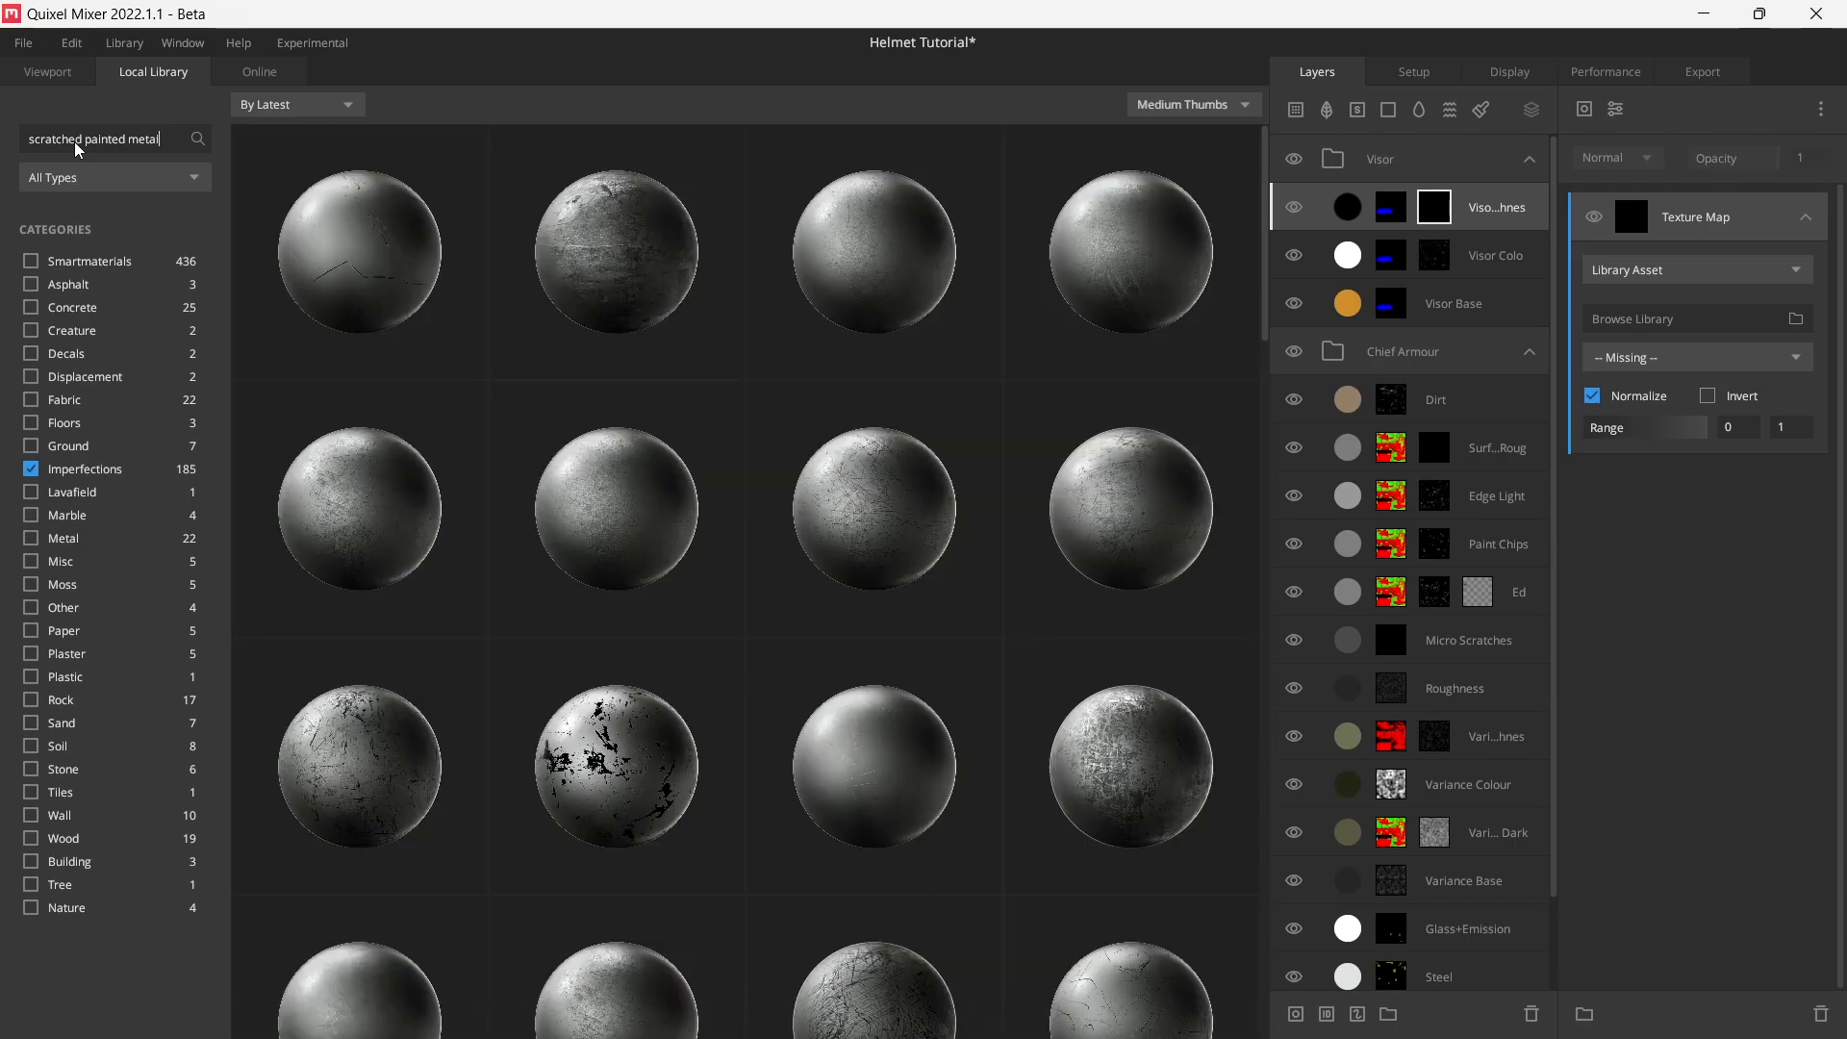
pyautogui.scroll(-3, 732, 413)
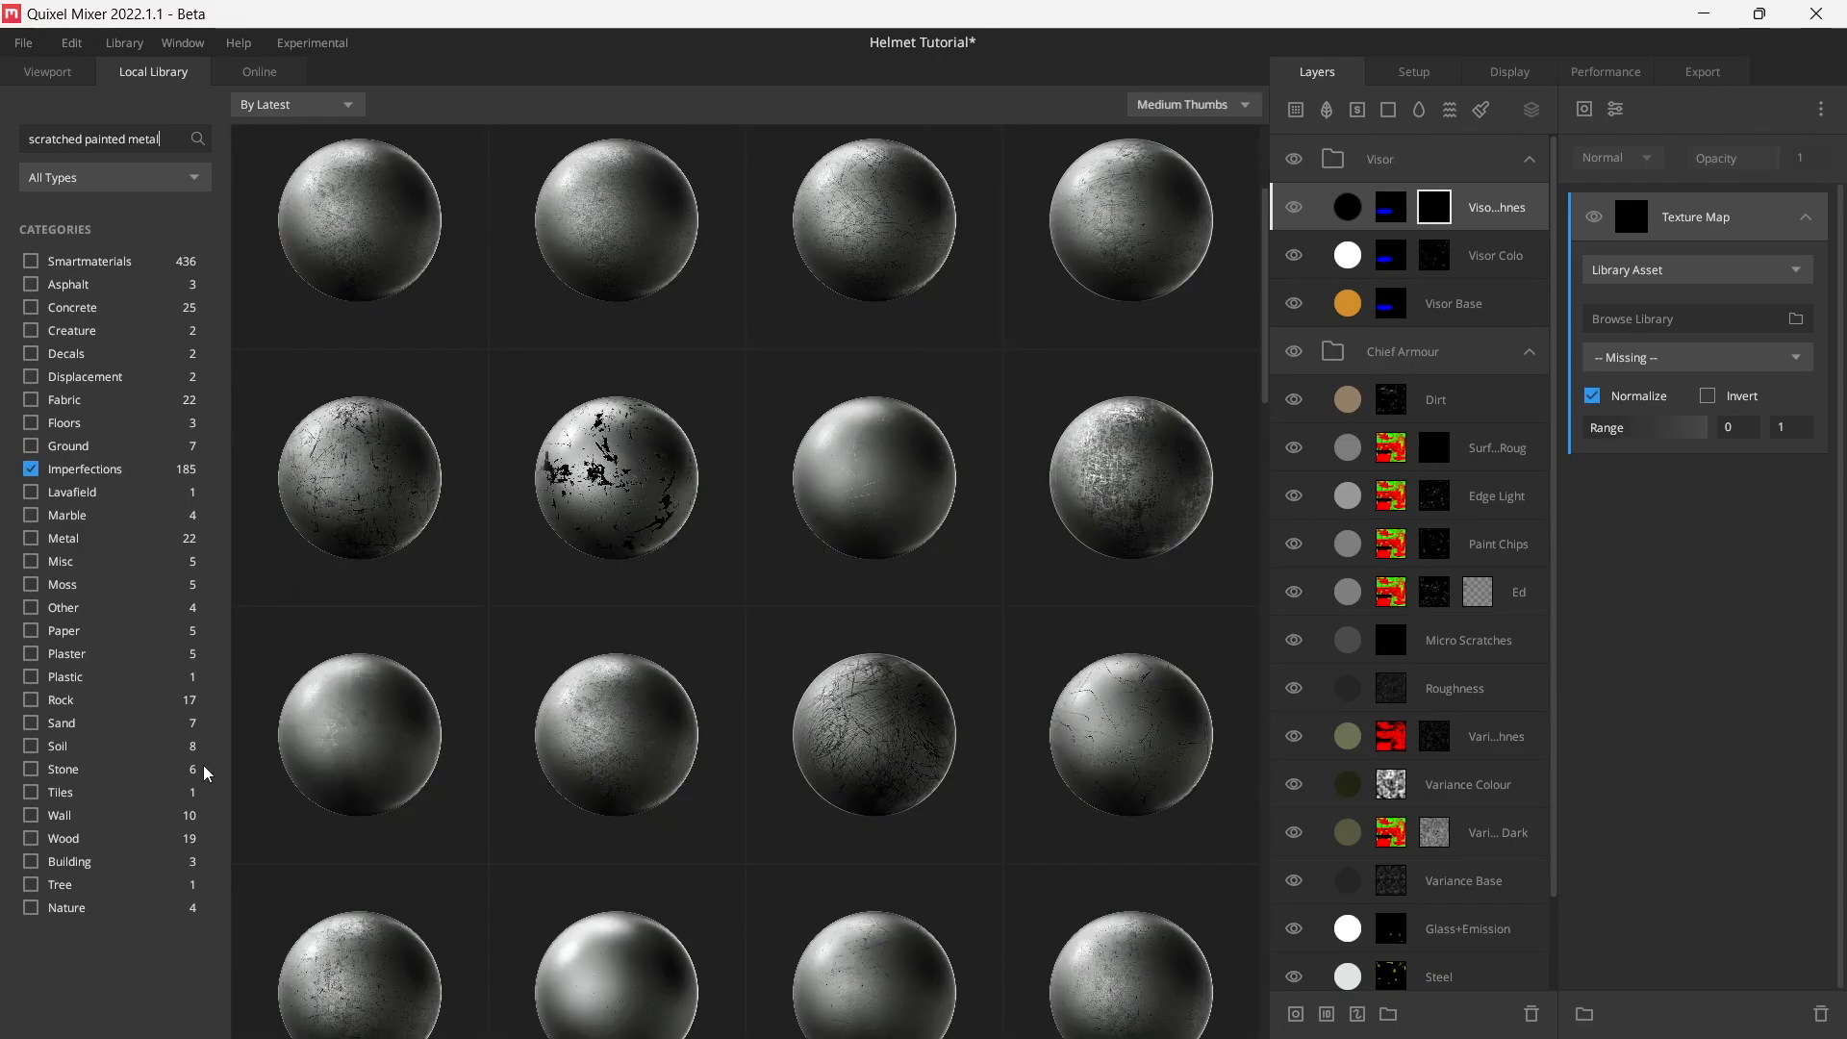
pyautogui.click(844, 527)
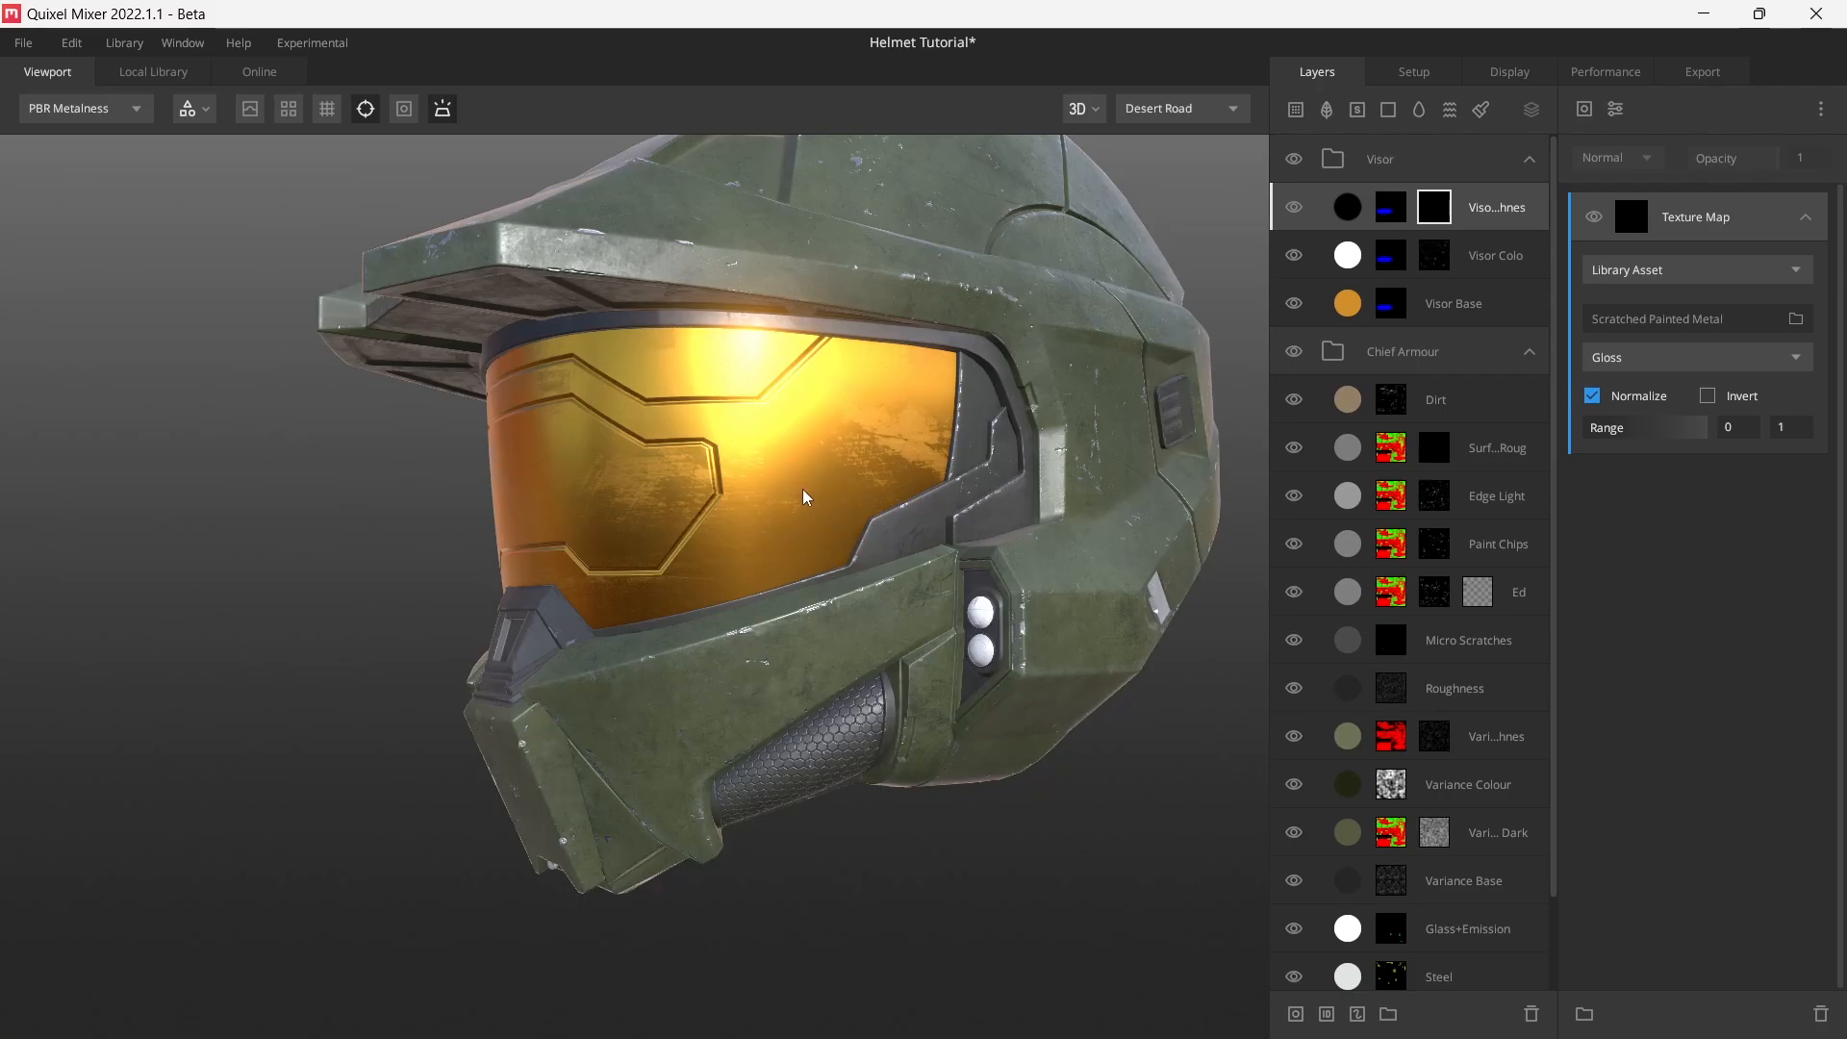
# - Inspect the scratches on the visor and switch the viewport to the Layer Mask view
pyautogui.keyDown('alt'); pyautogui.moveTo(785, 483); pyautogui.dragTo(797, 539); pyautogui.keyUp('alt')
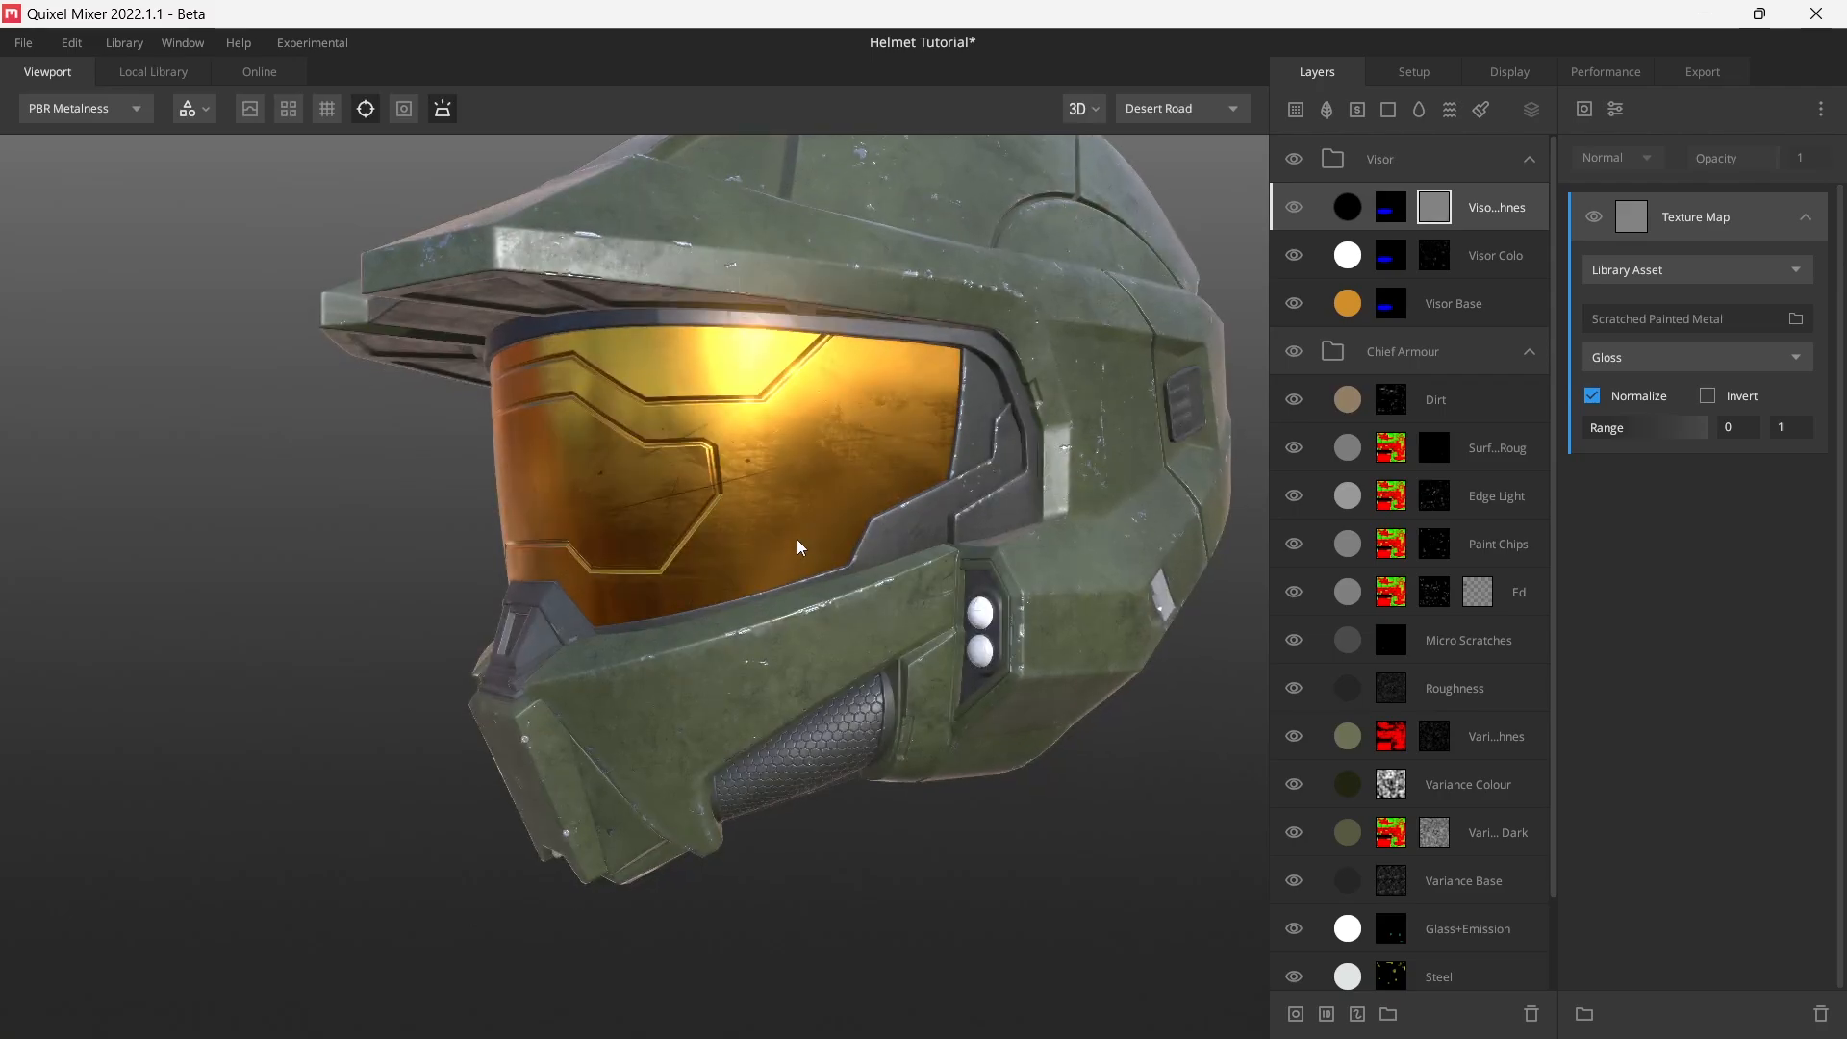
pyautogui.press('m')
pyautogui.moveTo(846, 550)
pyautogui.keyDown('alt'); pyautogui.mouseDown()
pyautogui.moveTo(842, 566)
pyautogui.moveTo(880, 504)
pyautogui.moveTo(814, 556)
pyautogui.mouseUp(); pyautogui.keyUp('alt')
pyautogui.press('m')
pyautogui.press('m')
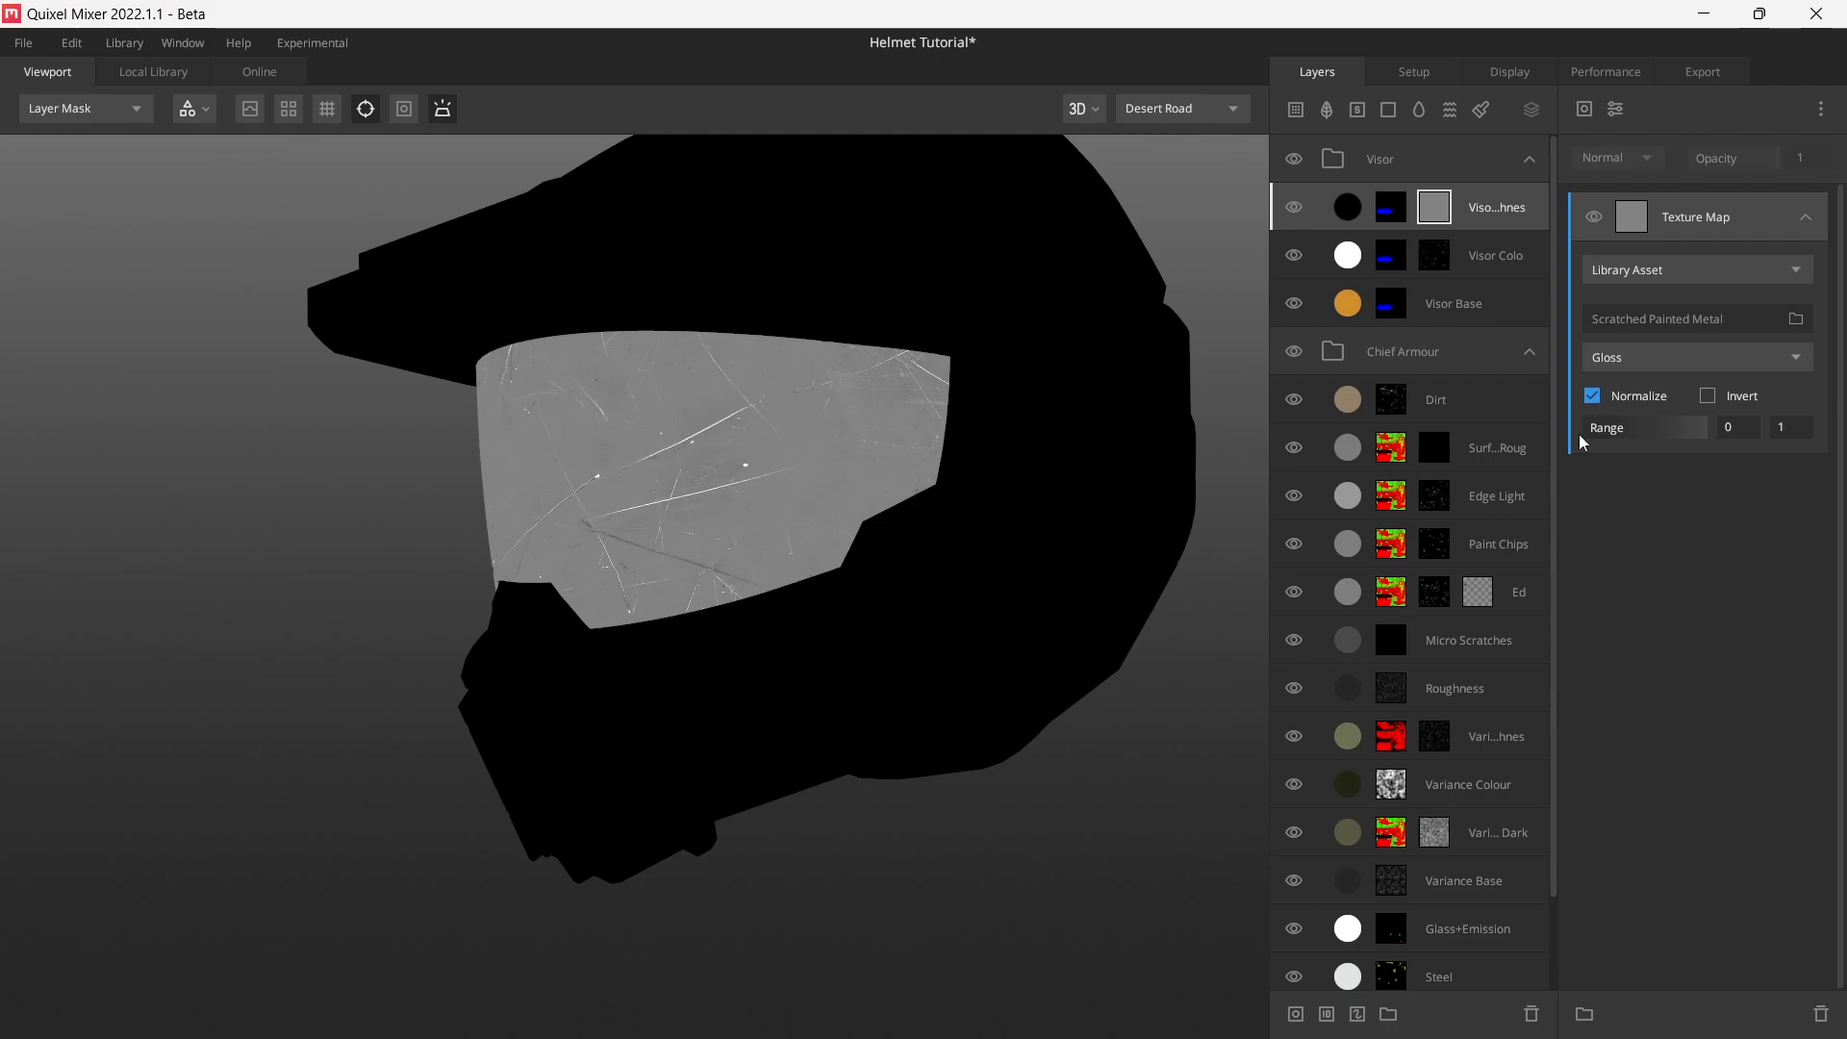
# - Lower the Texture Map's upper Range limit to 0.397 and examine the mask on the visor
pyautogui.moveTo(1697, 425); pyautogui.dragTo(1636, 431)
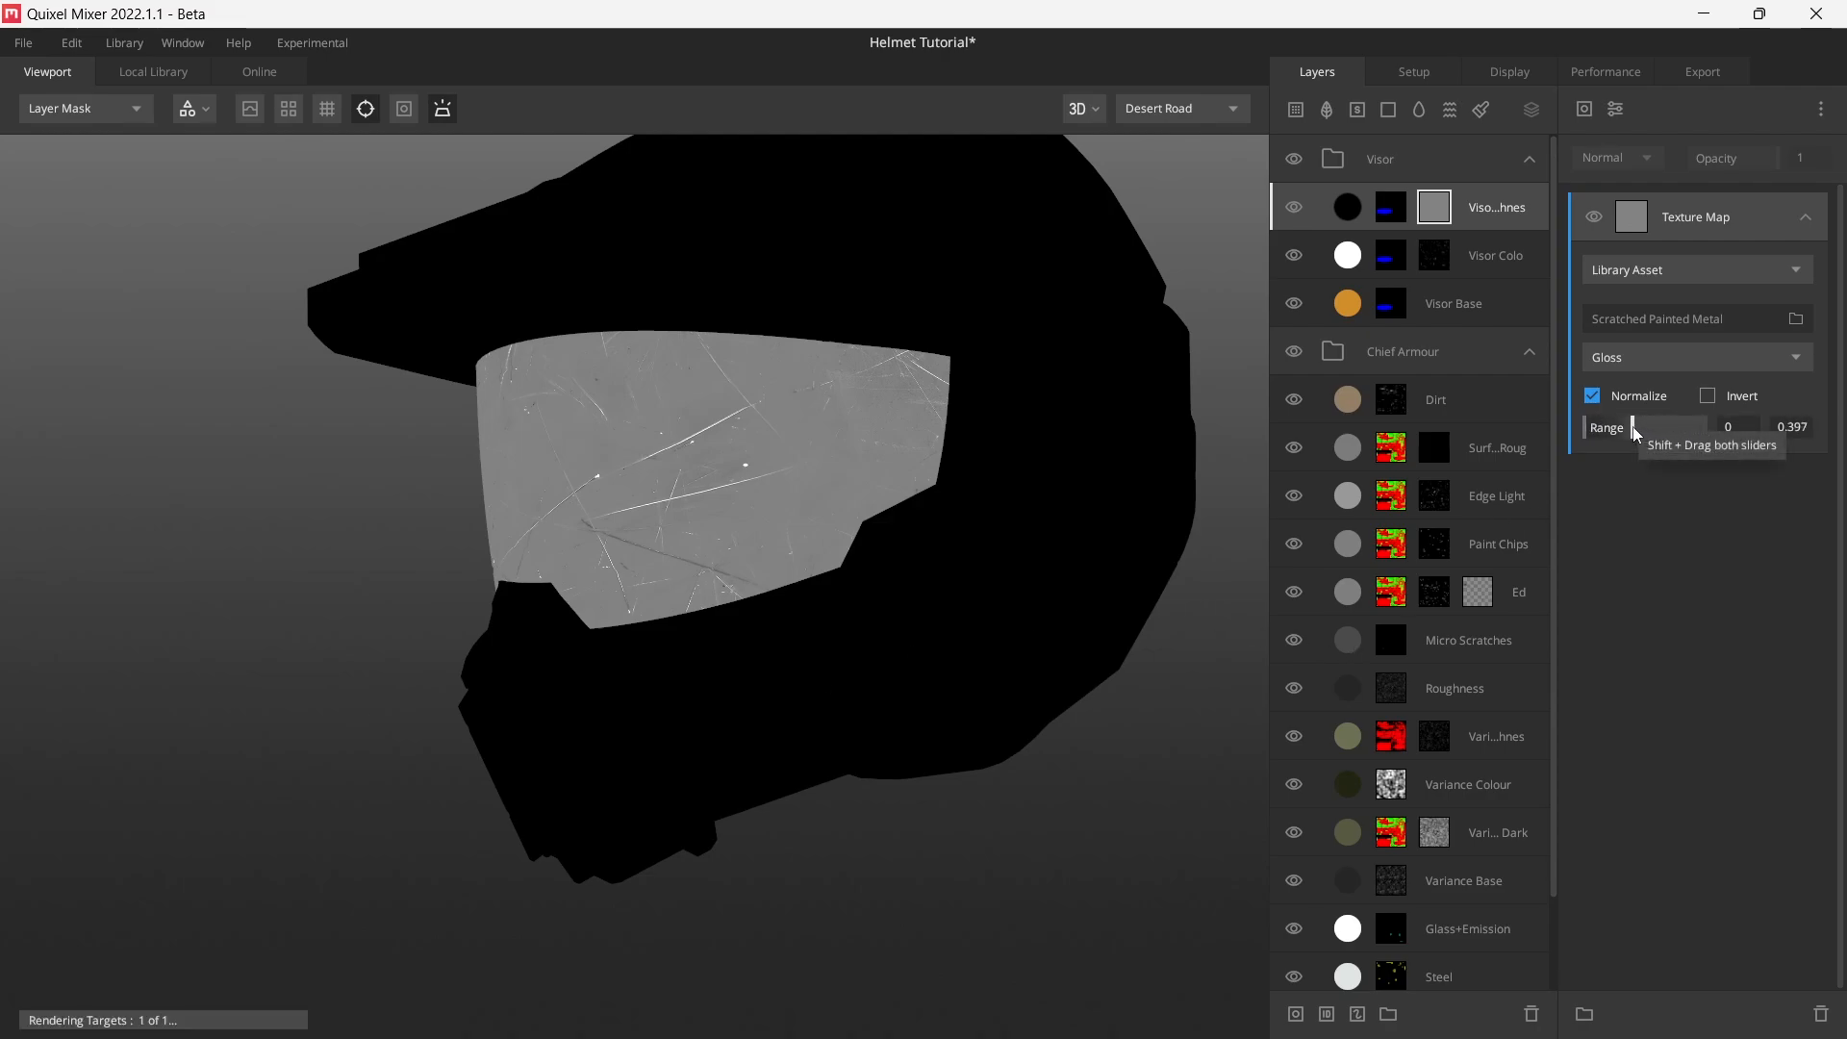
pyautogui.moveTo(714, 486); pyautogui.dragTo(776, 489)
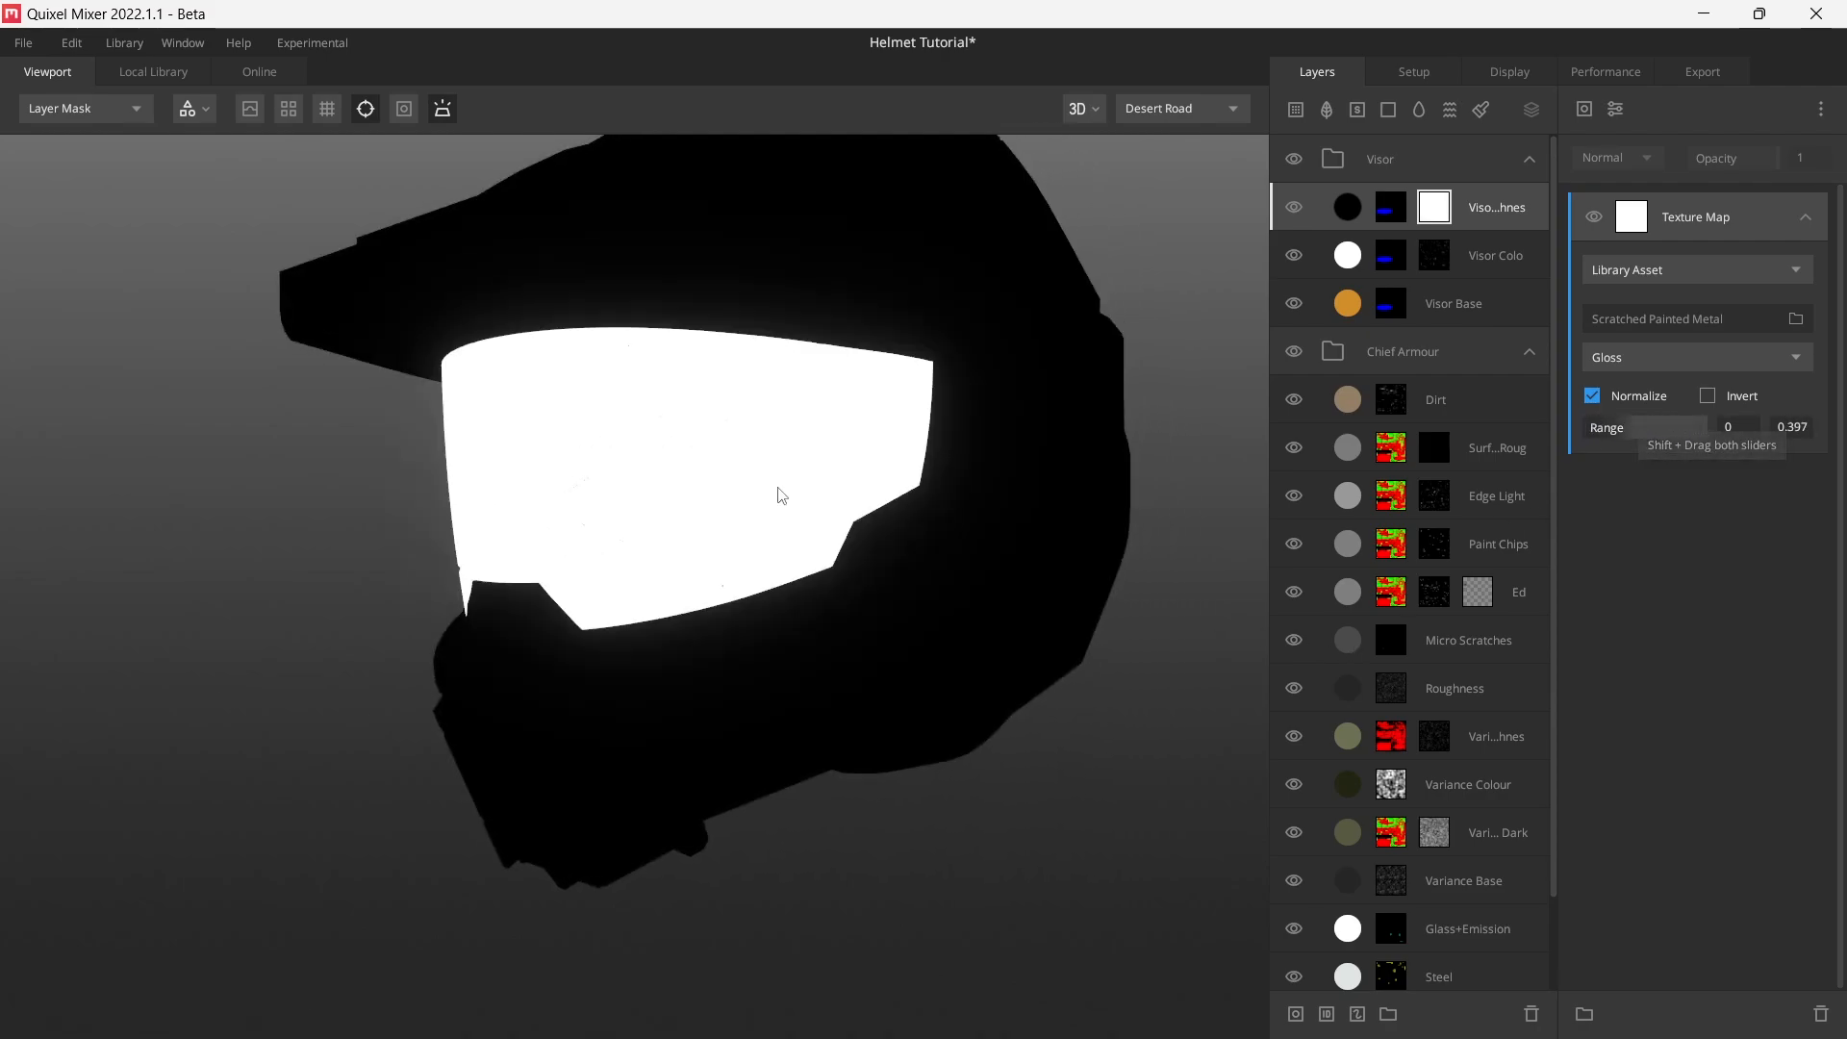
pyautogui.moveTo(776, 488); pyautogui.dragTo(809, 582, button='middle')
pyautogui.moveTo(809, 582); pyautogui.dragTo(781, 570)
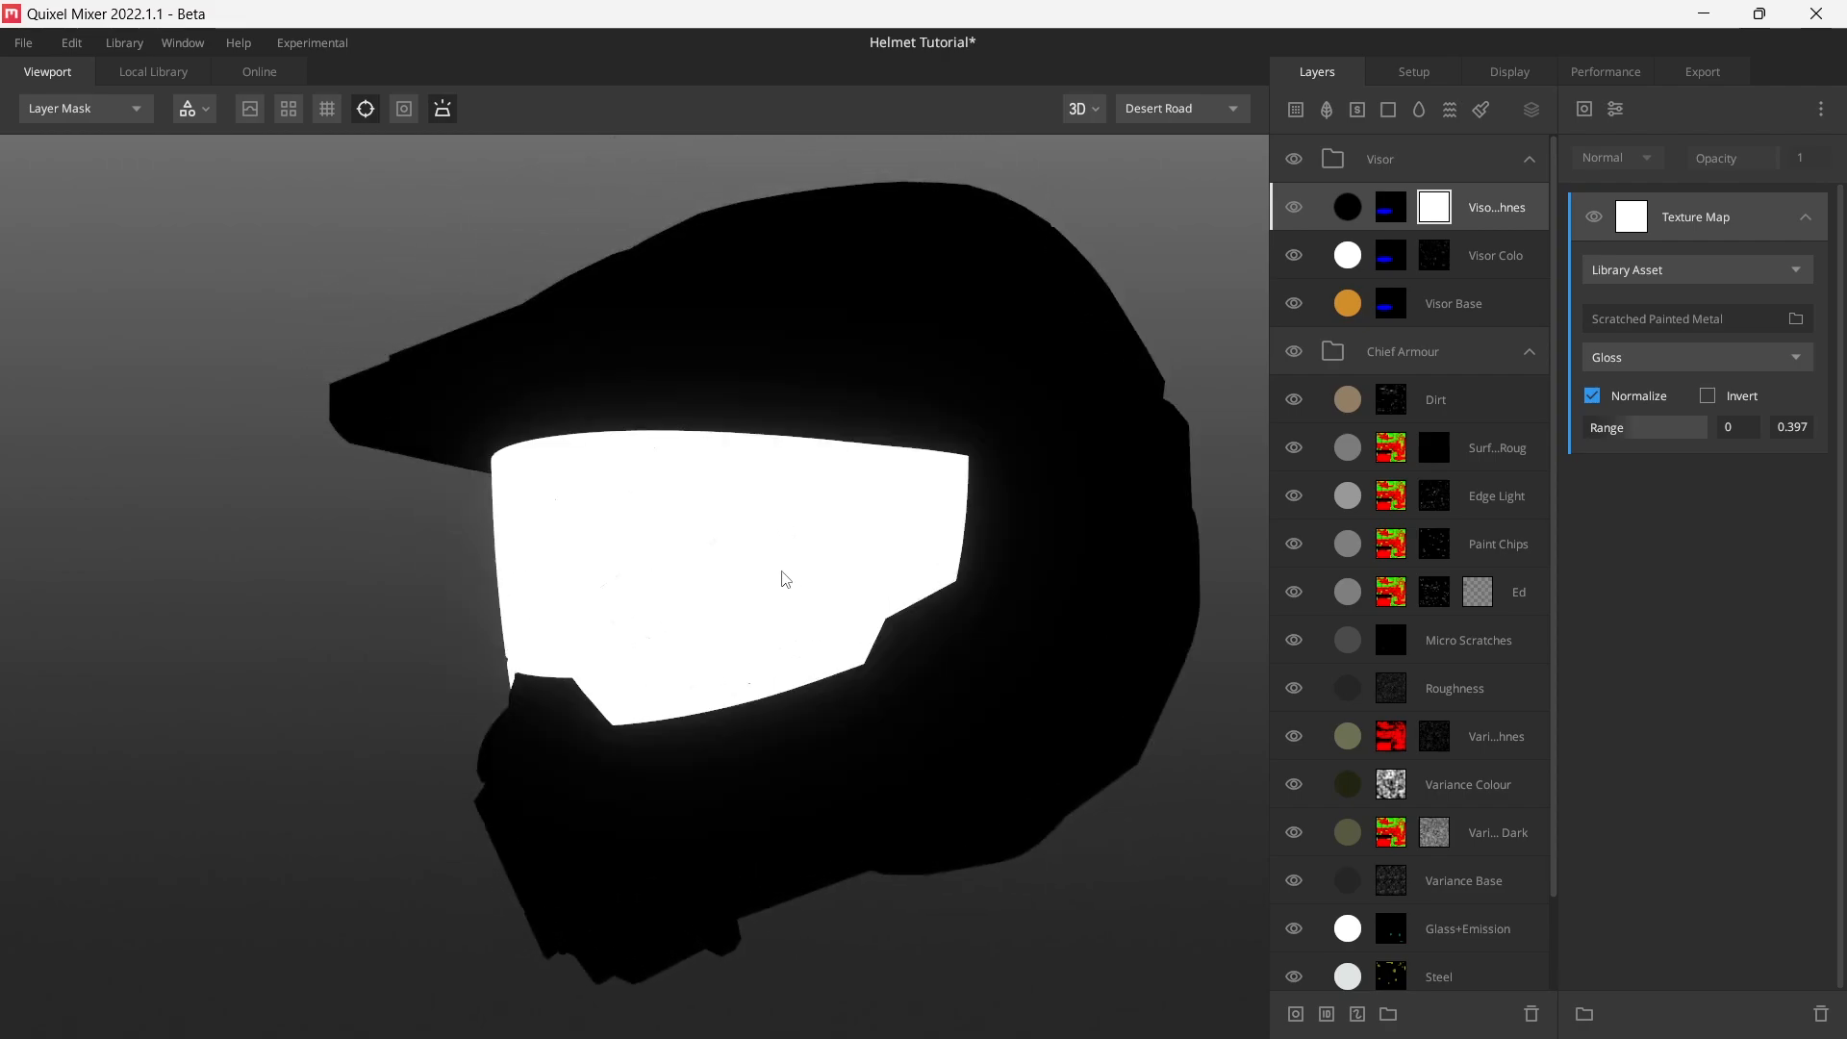
pyautogui.moveTo(781, 571); pyautogui.dragTo(713, 509, button='middle')
pyautogui.click(1636, 358)
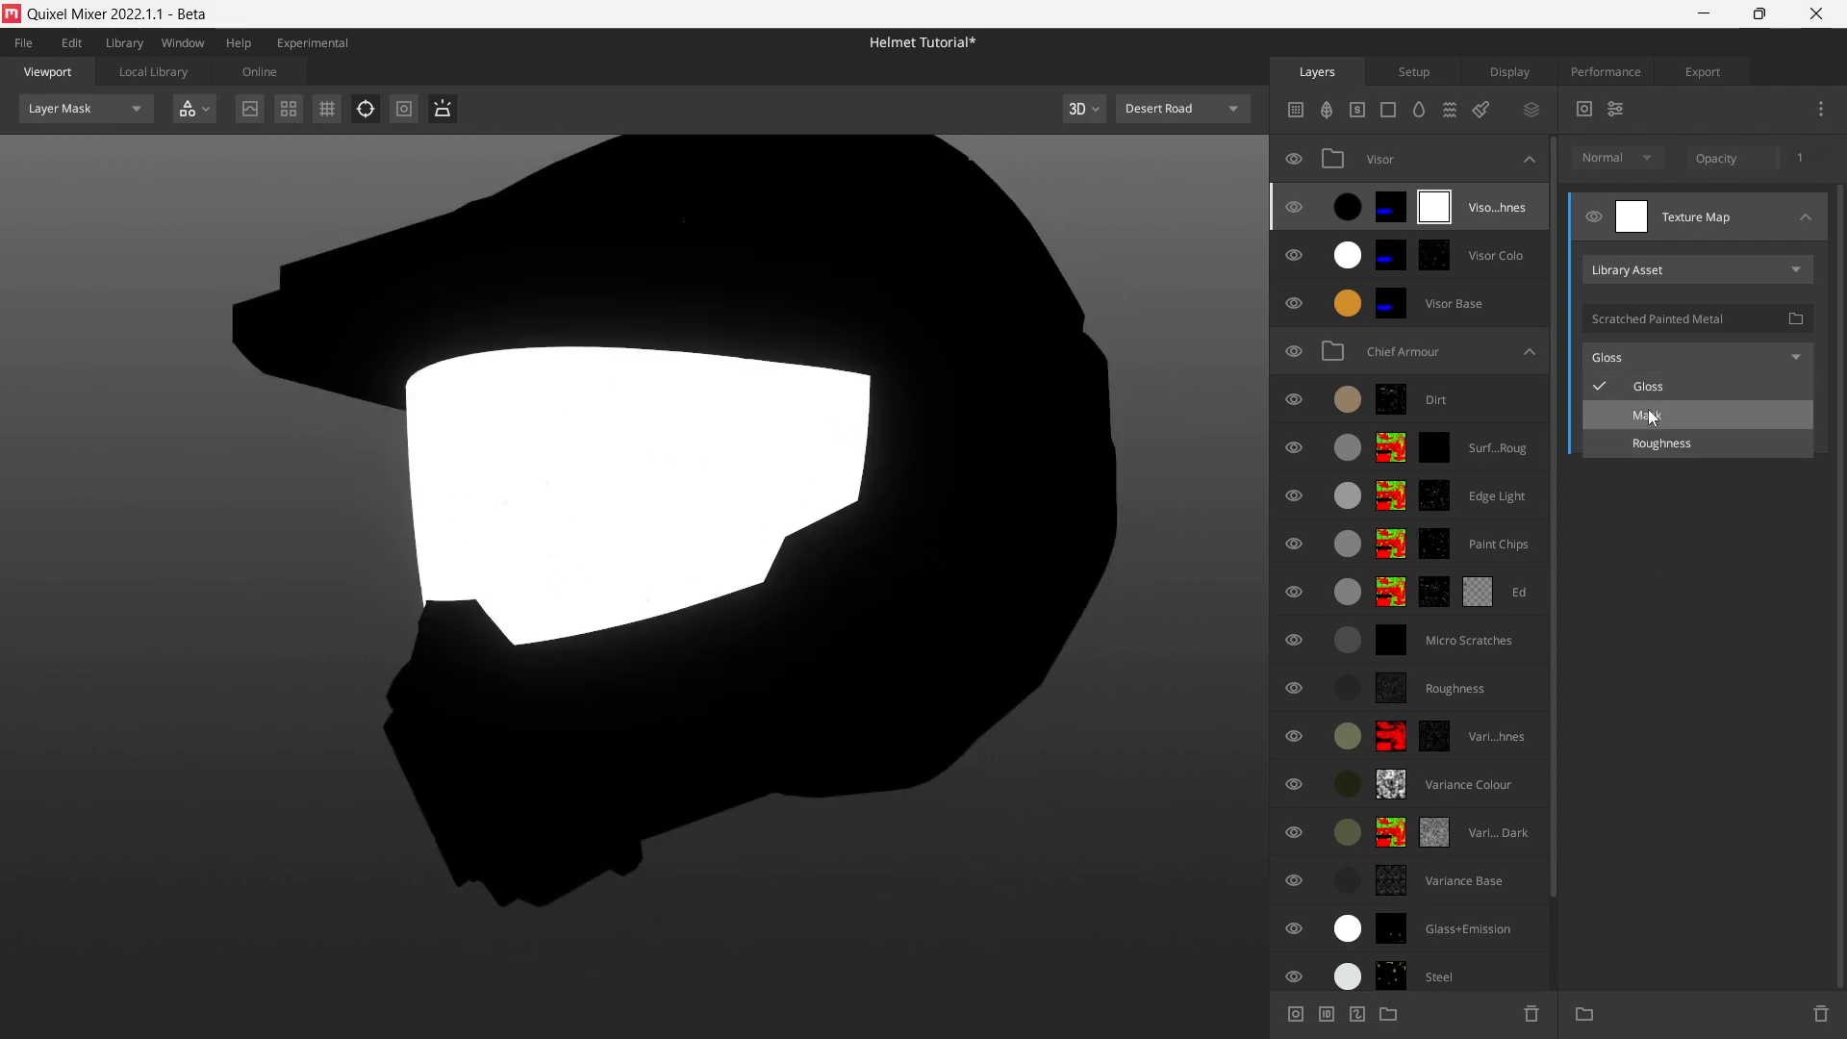
pyautogui.click(1649, 412)
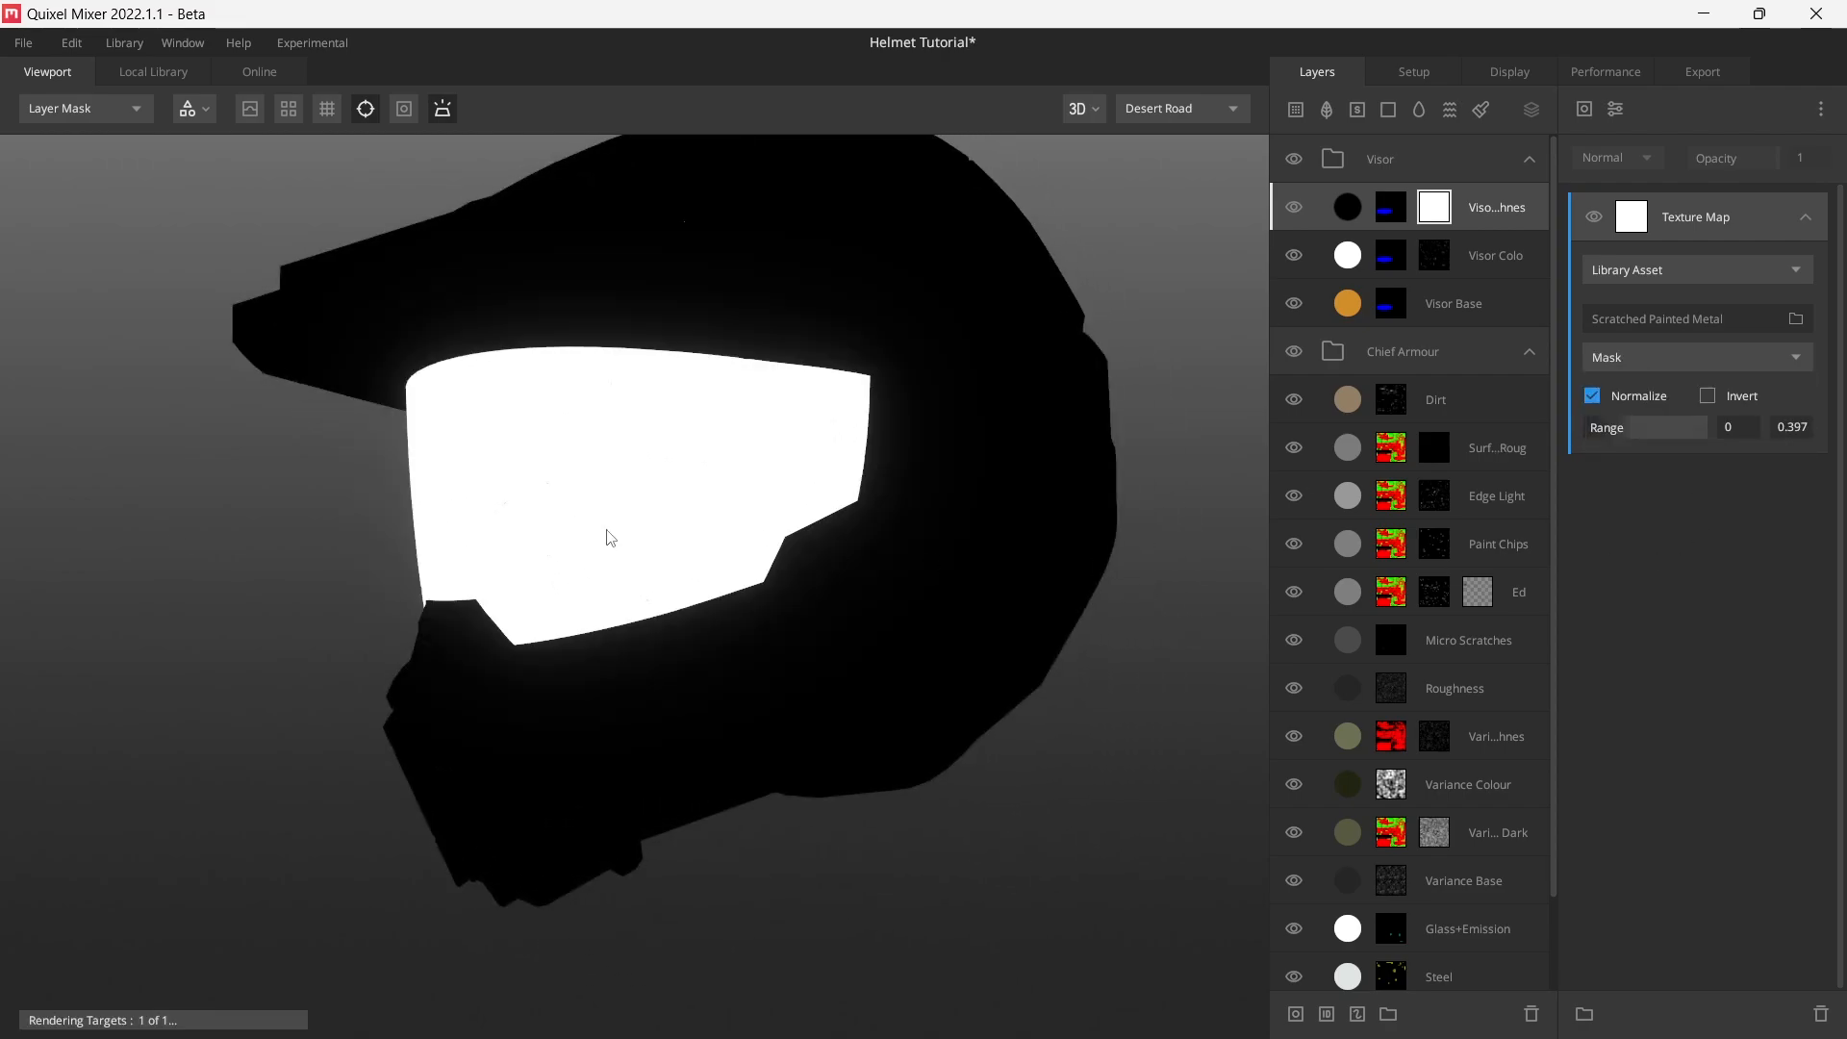
pyautogui.moveTo(621, 542); pyautogui.dragTo(650, 567)
pyautogui.press('m')
pyautogui.press('c')
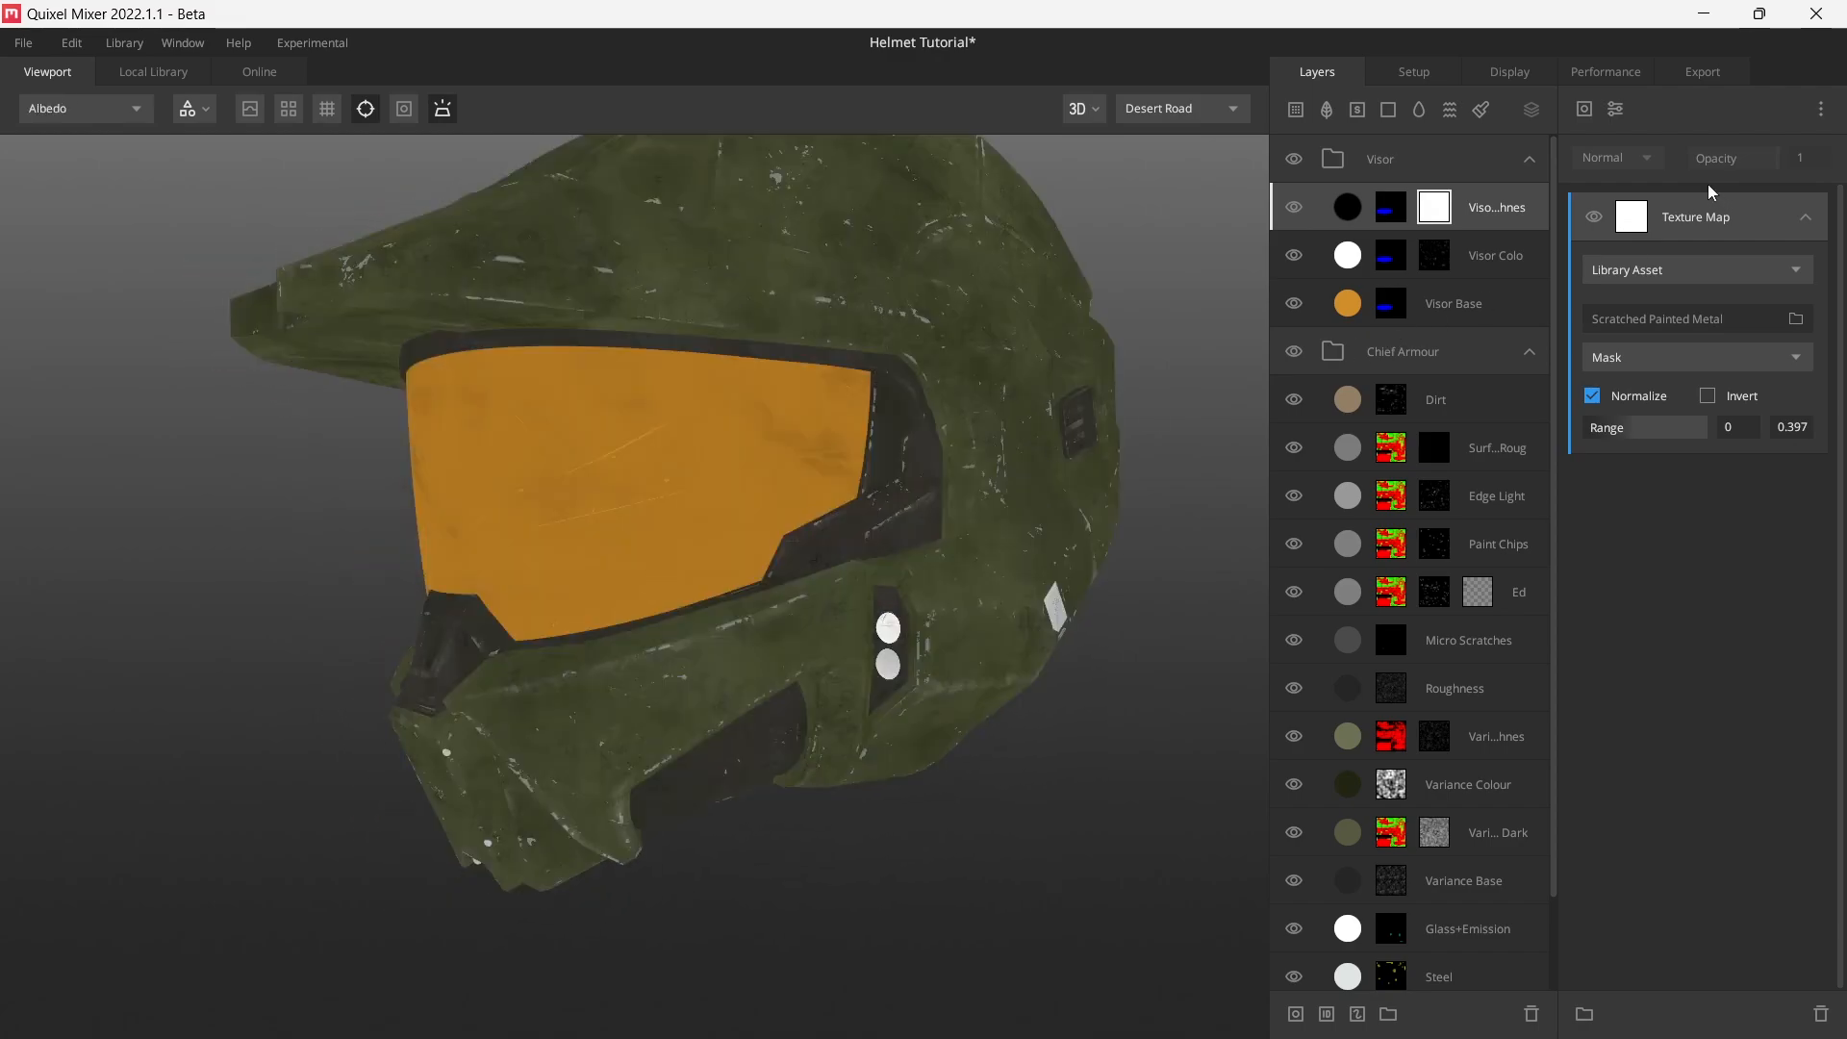
# - Add a Projection modifier to the scratch mask, set it to Box Projection with Height Influence 0, and view the layer mask
pyautogui.click(1616, 110)
pyautogui.click(1660, 421)
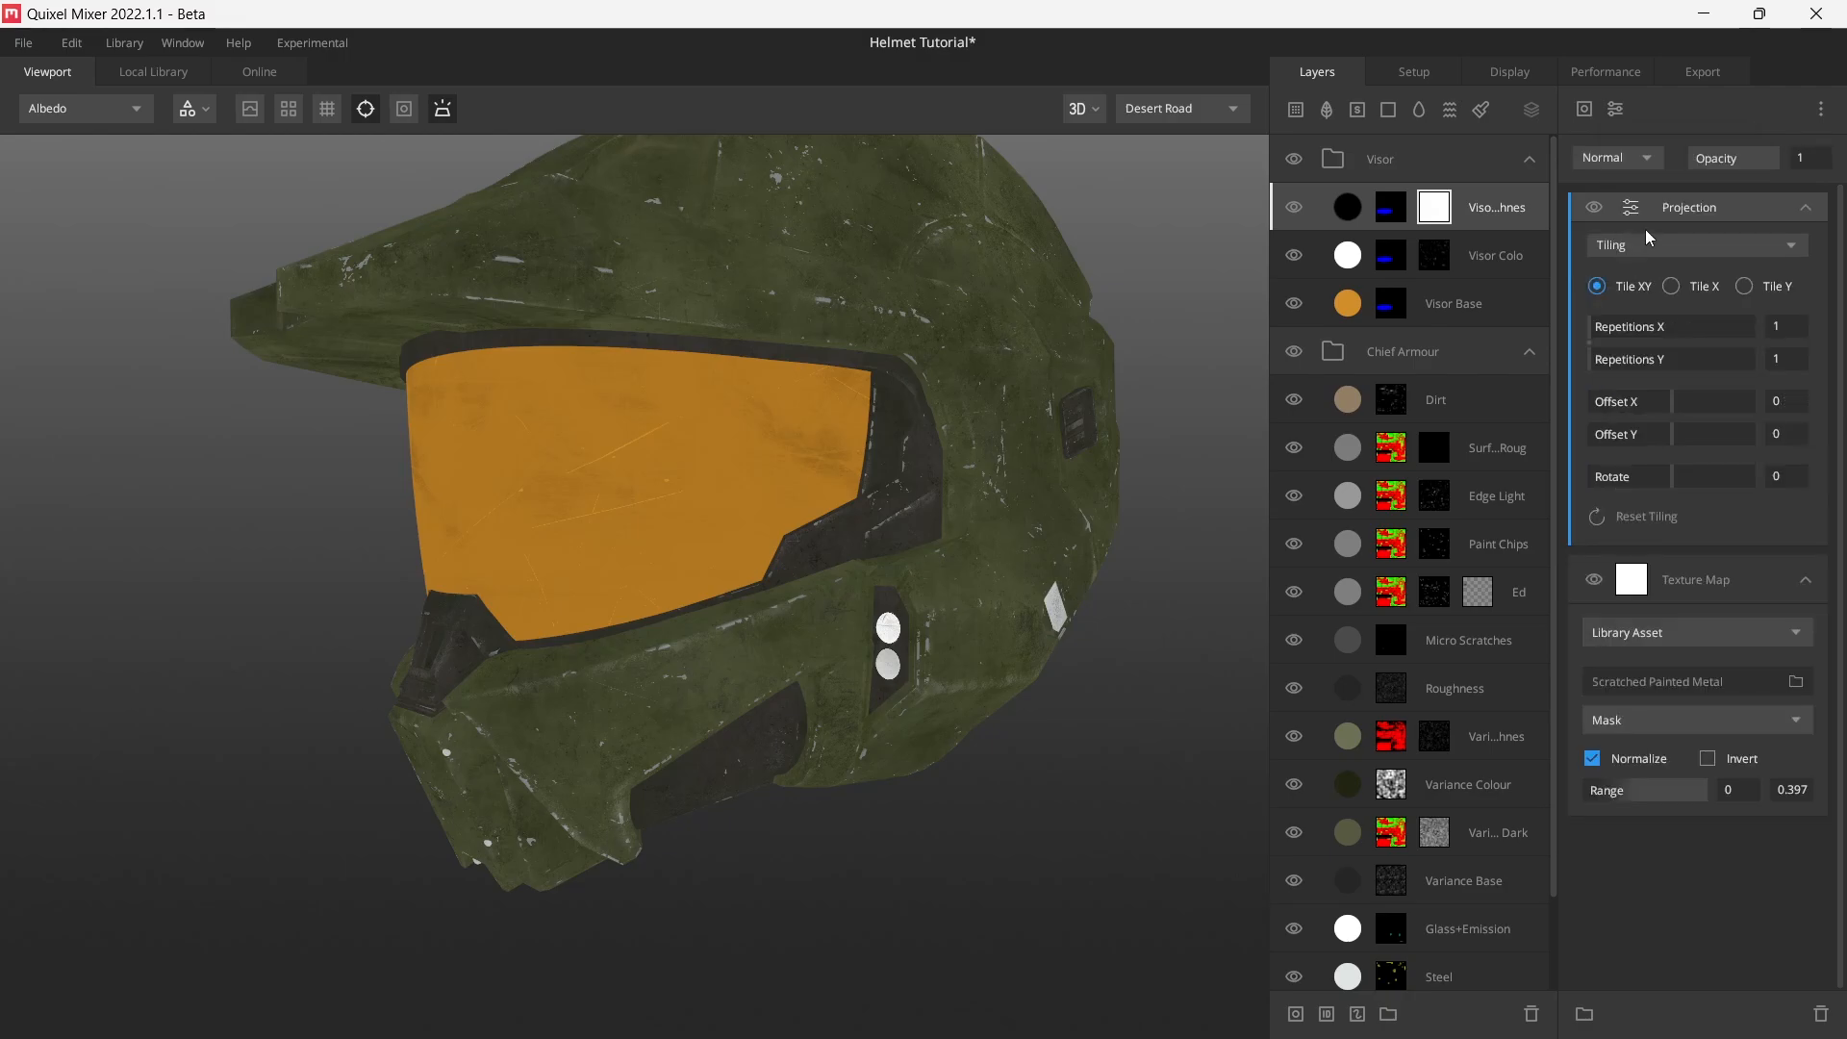
pyautogui.click(1660, 249)
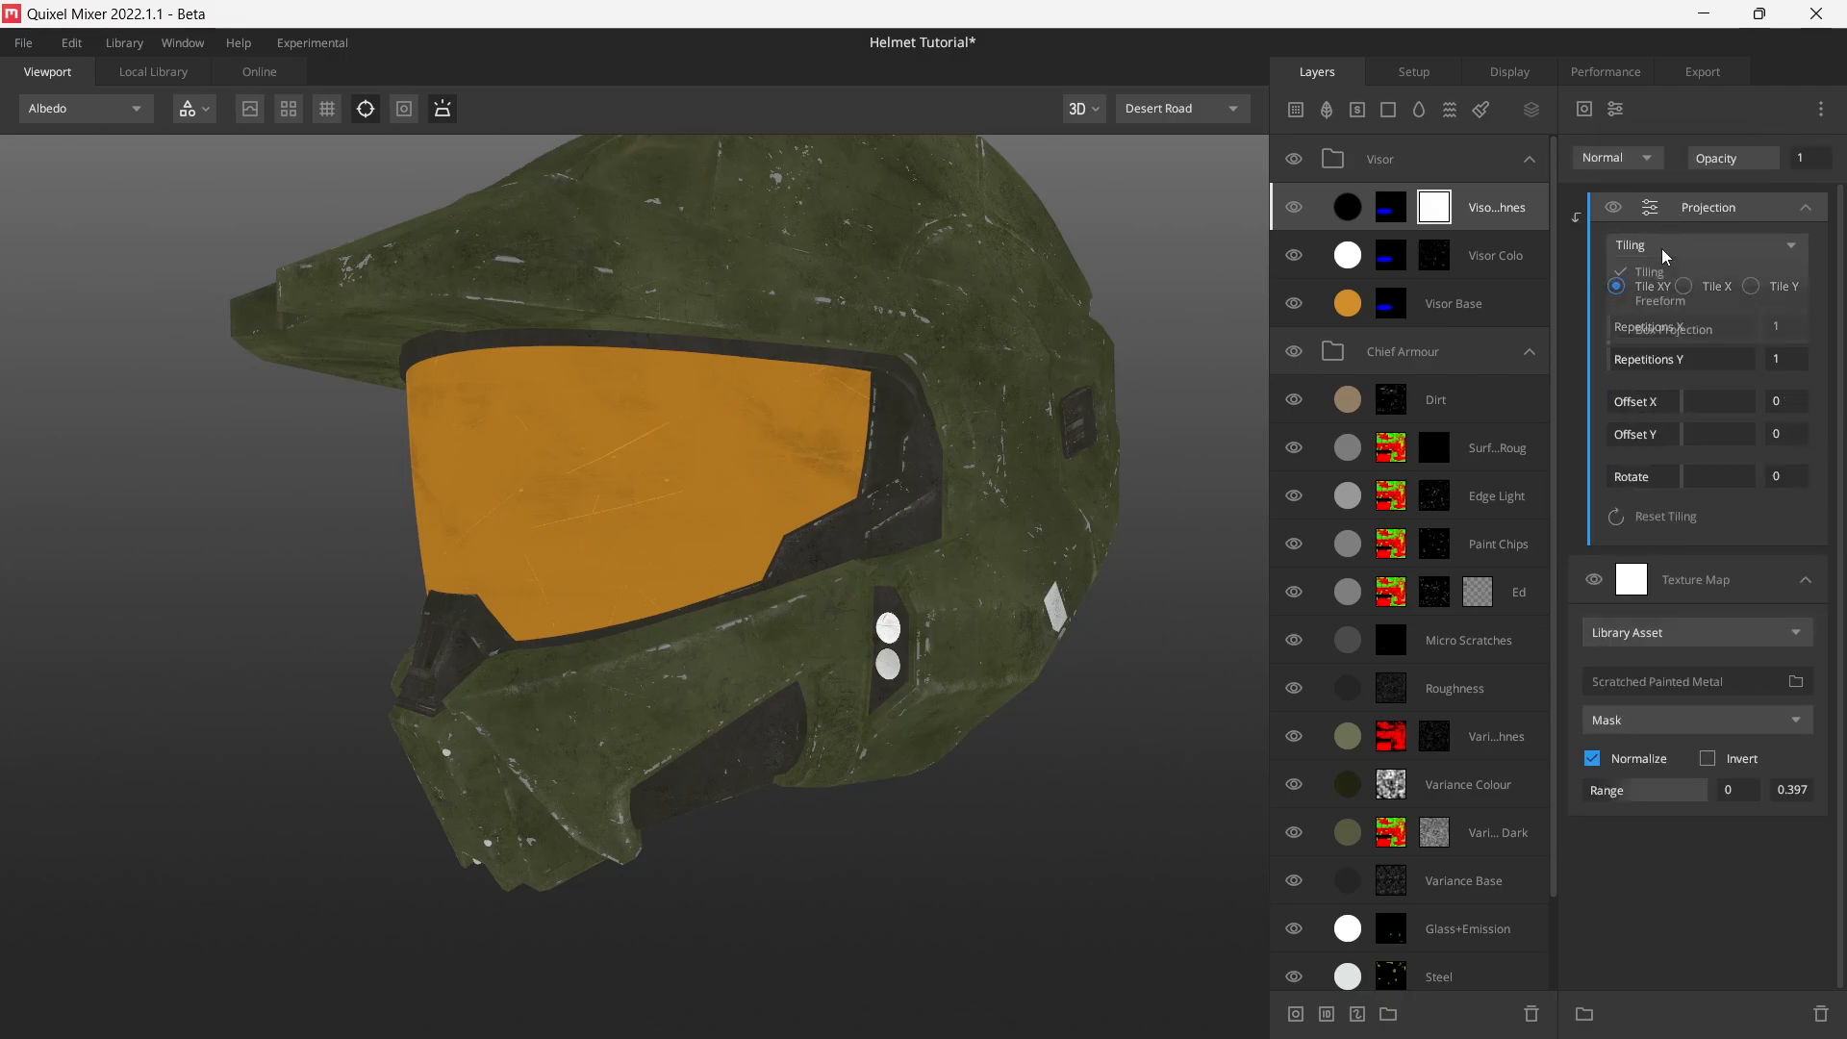
pyautogui.click(1676, 327)
pyautogui.moveTo(1643, 437); pyautogui.dragTo(812, 479)
pyautogui.press('m')
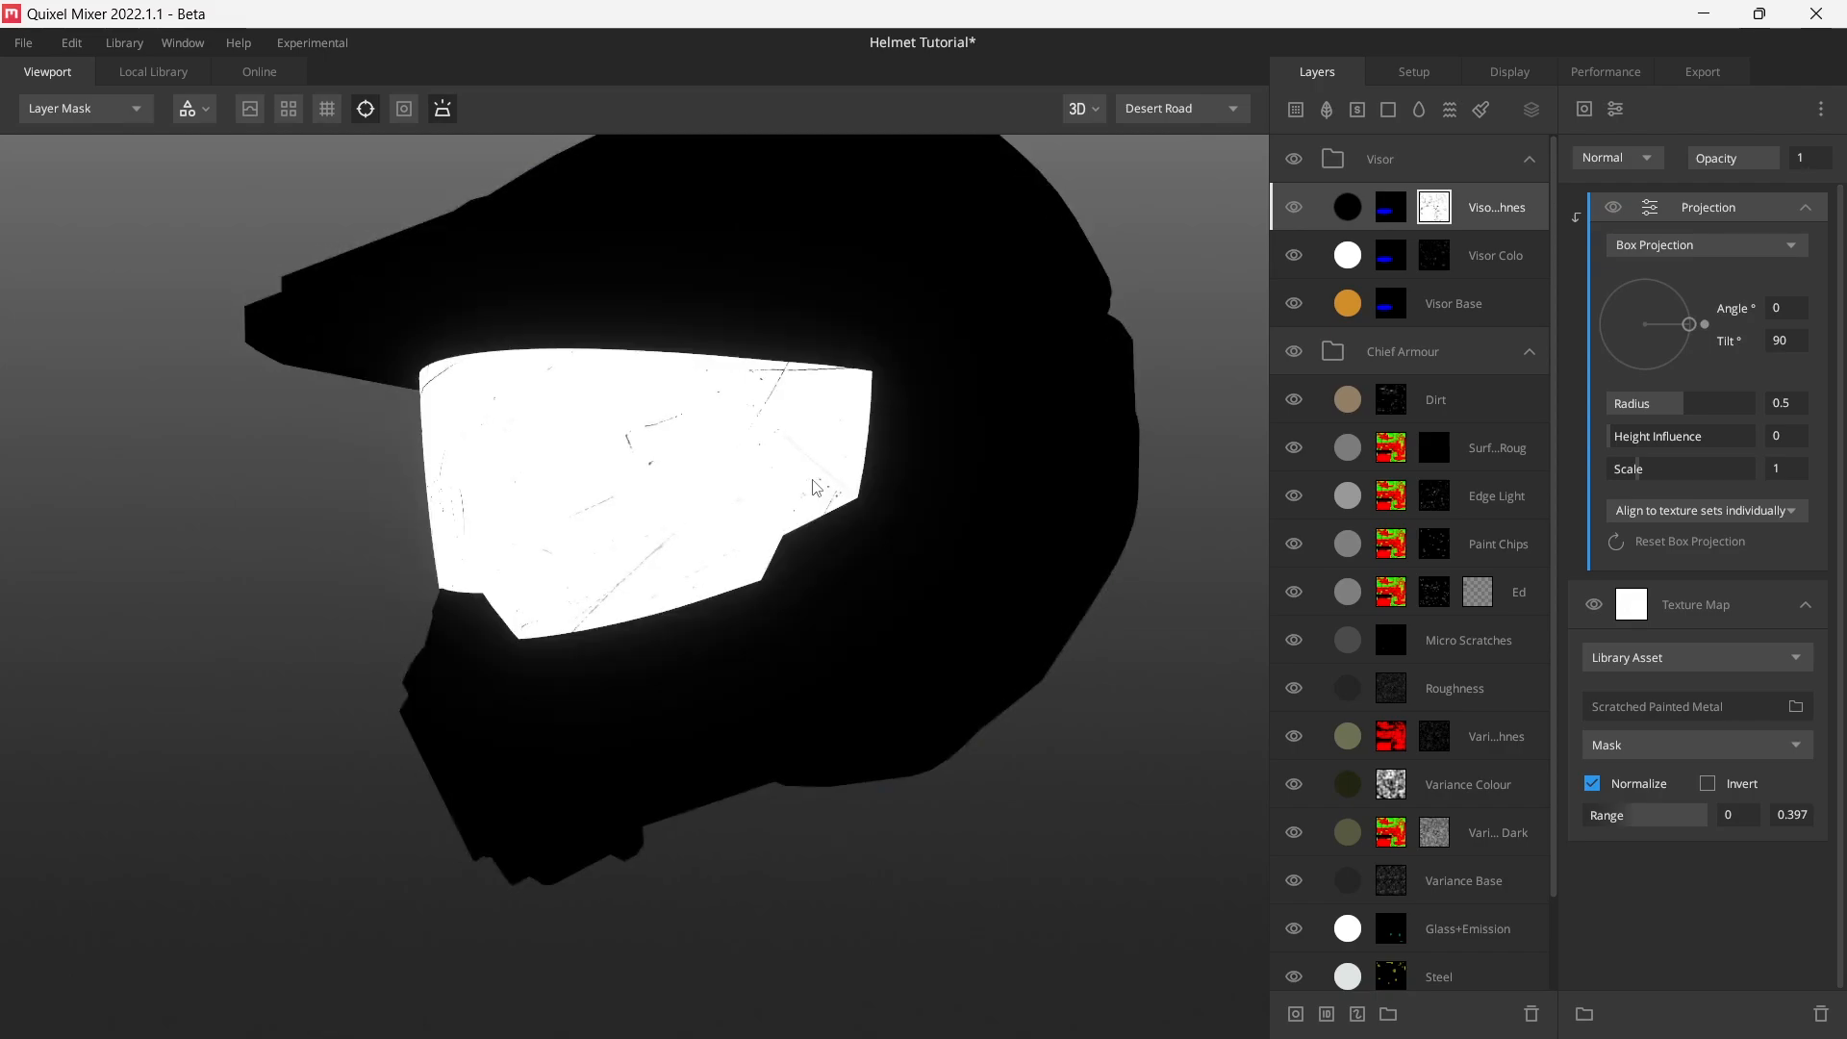
# - Set the Box Projection's Radius to 1 and Scale to 0.2
pyautogui.moveTo(1682, 404); pyautogui.dragTo(1846, 403)
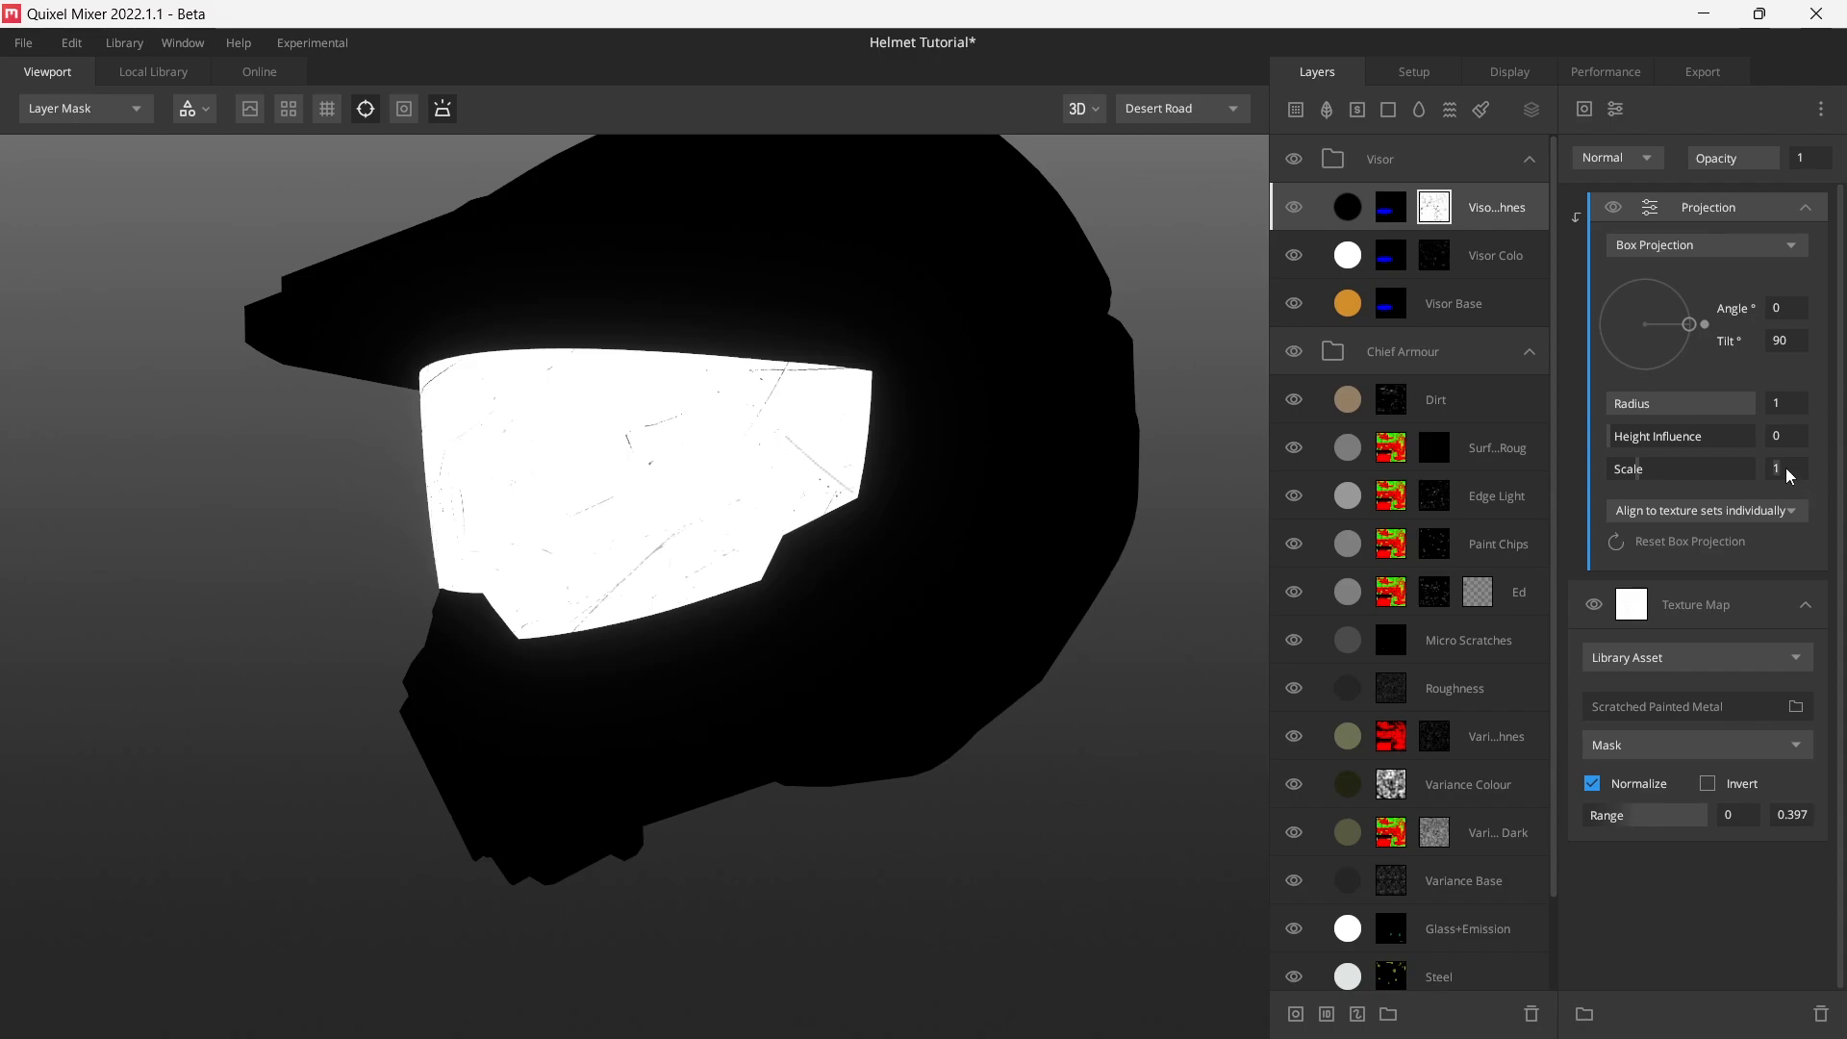
pyautogui.write('0.2')
pyautogui.press('Return')
pyautogui.scroll(3, 920, 512)
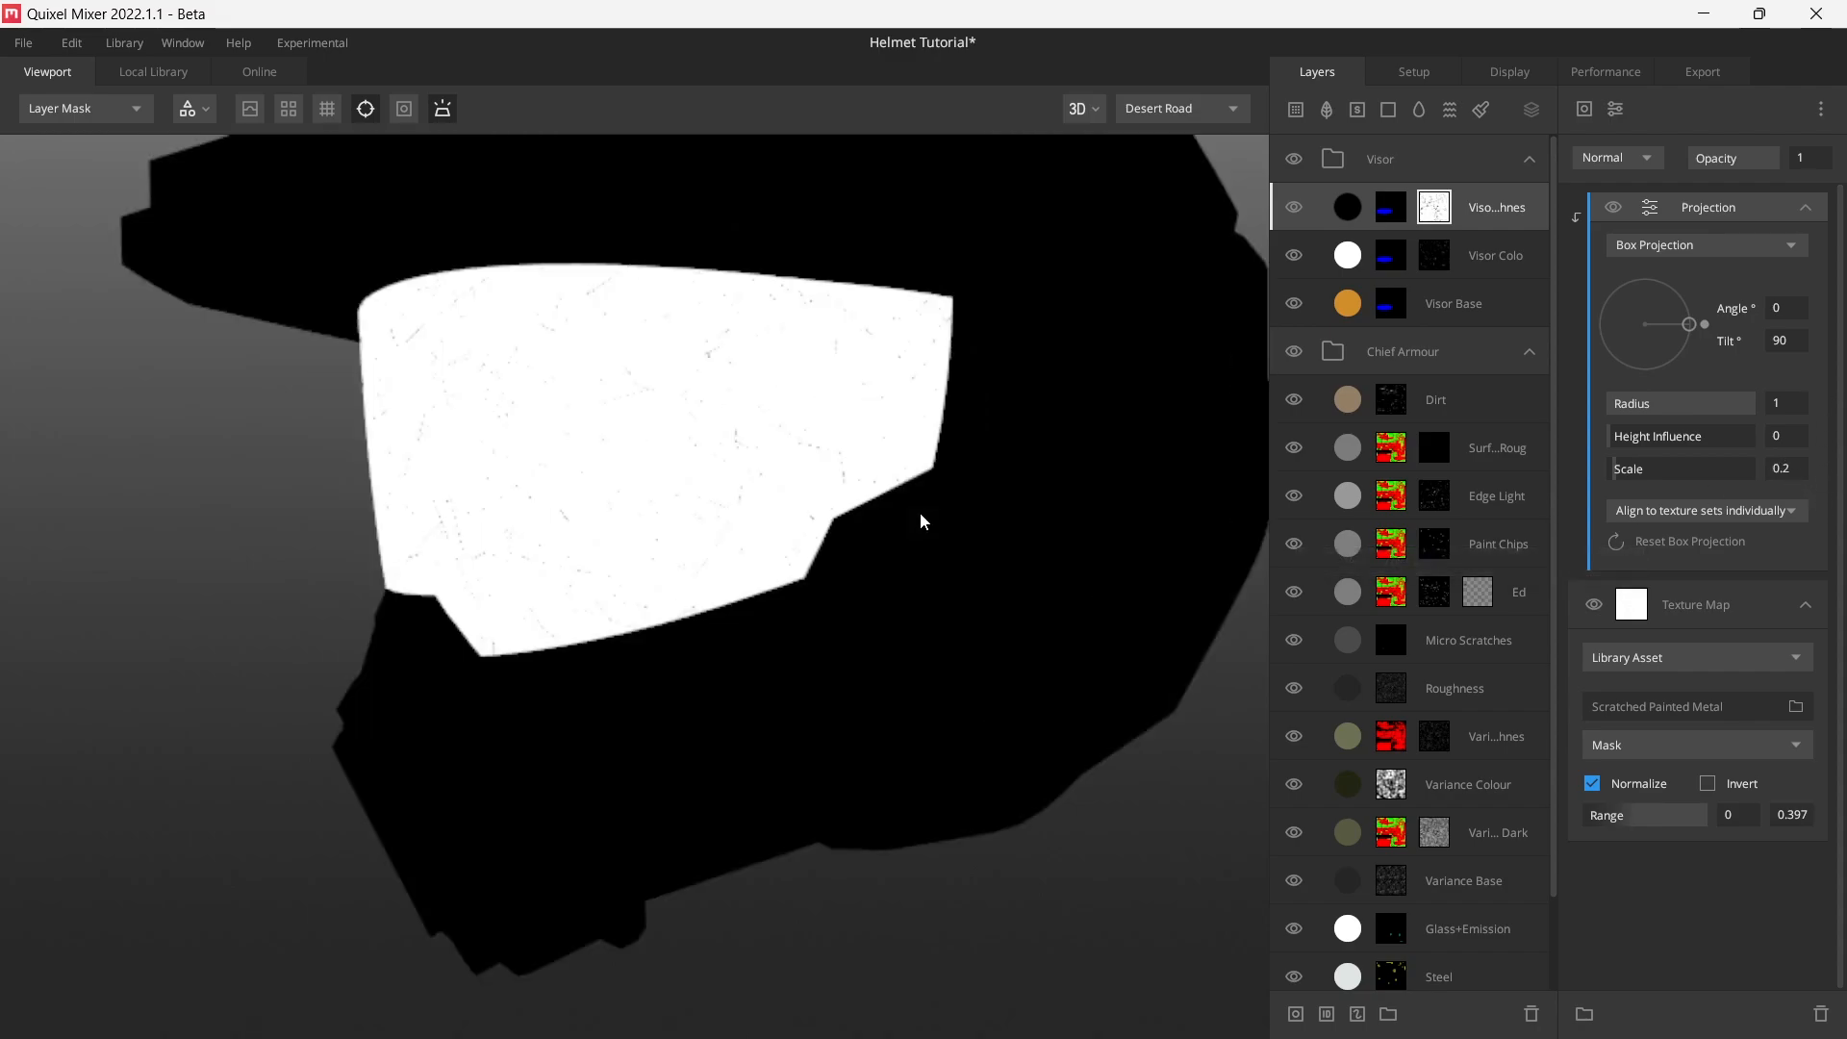
# - Compare the visor with the Visor Roughness layer hidden and shown, and examine its scratches in the Layer Mask and PBR Metalness views
pyautogui.moveTo(943, 524)
pyautogui.mouseDown()
pyautogui.moveTo(892, 506)
pyautogui.moveTo(897, 470)
pyautogui.moveTo(944, 537)
pyautogui.mouseUp()
pyautogui.press('m')
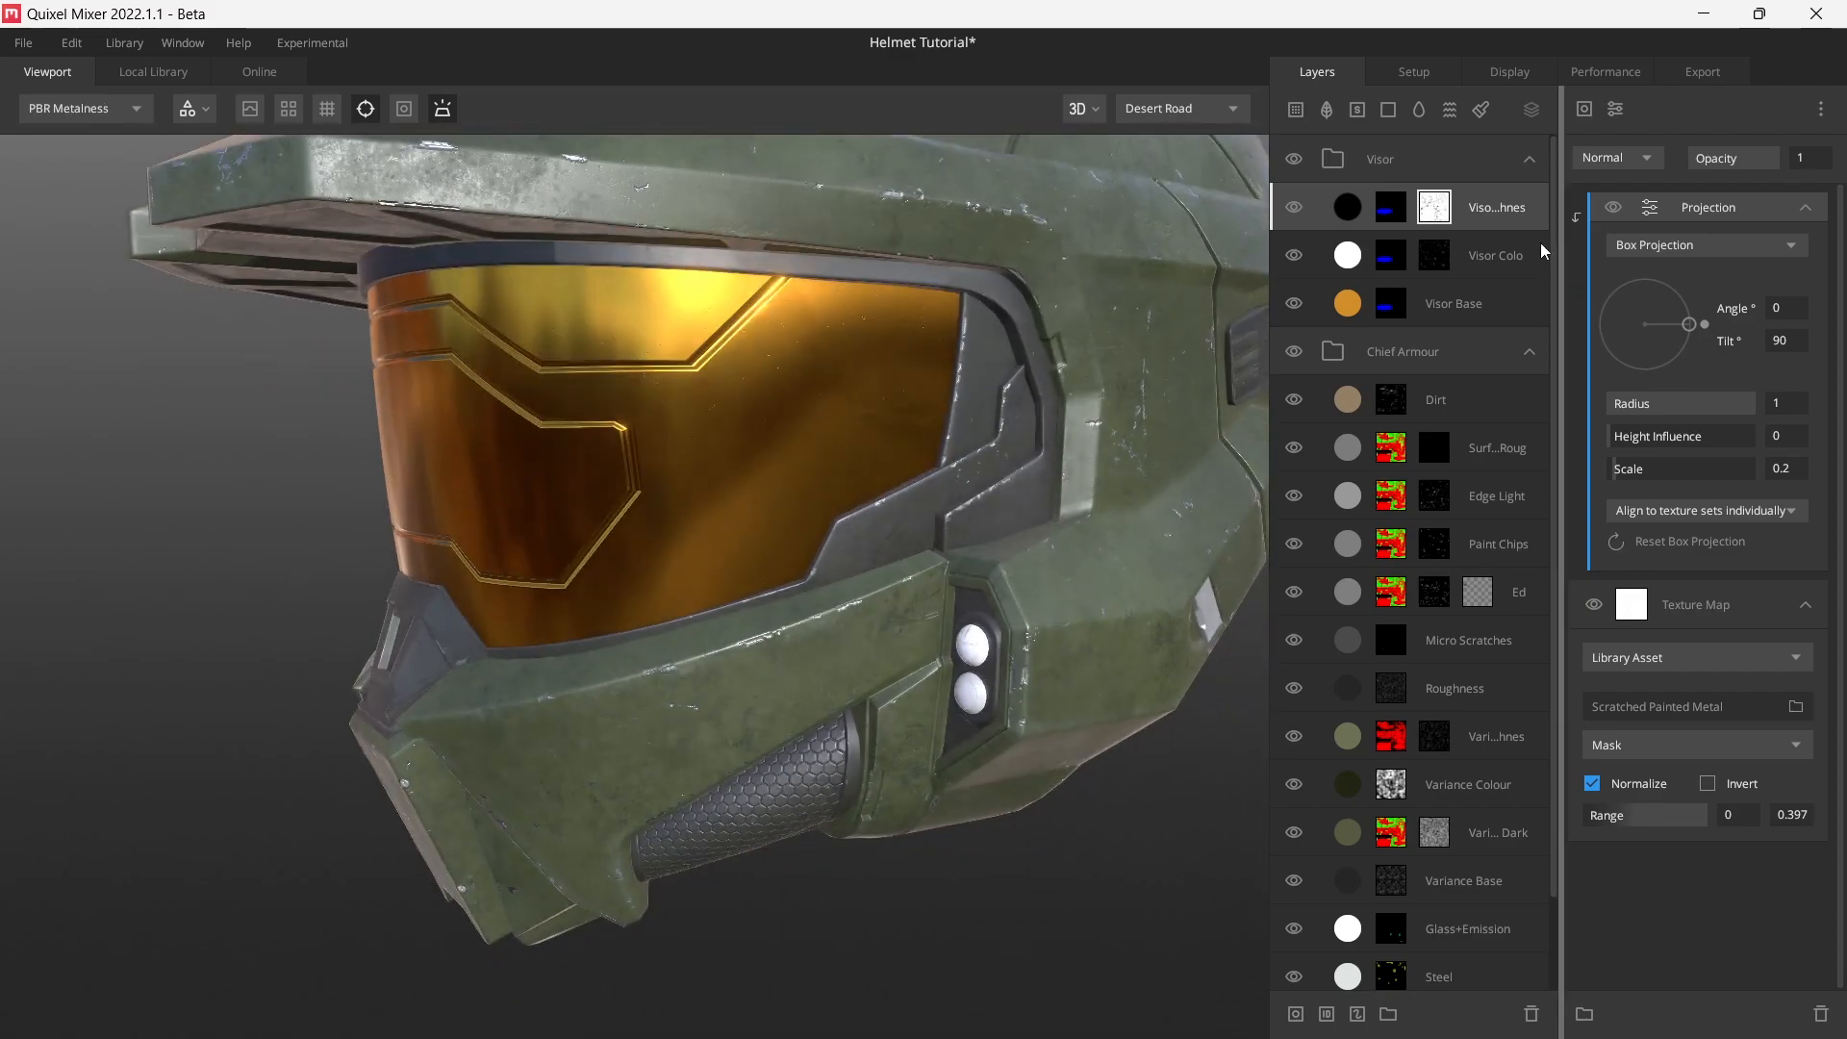
pyautogui.click(1294, 208)
pyautogui.click(1294, 208)
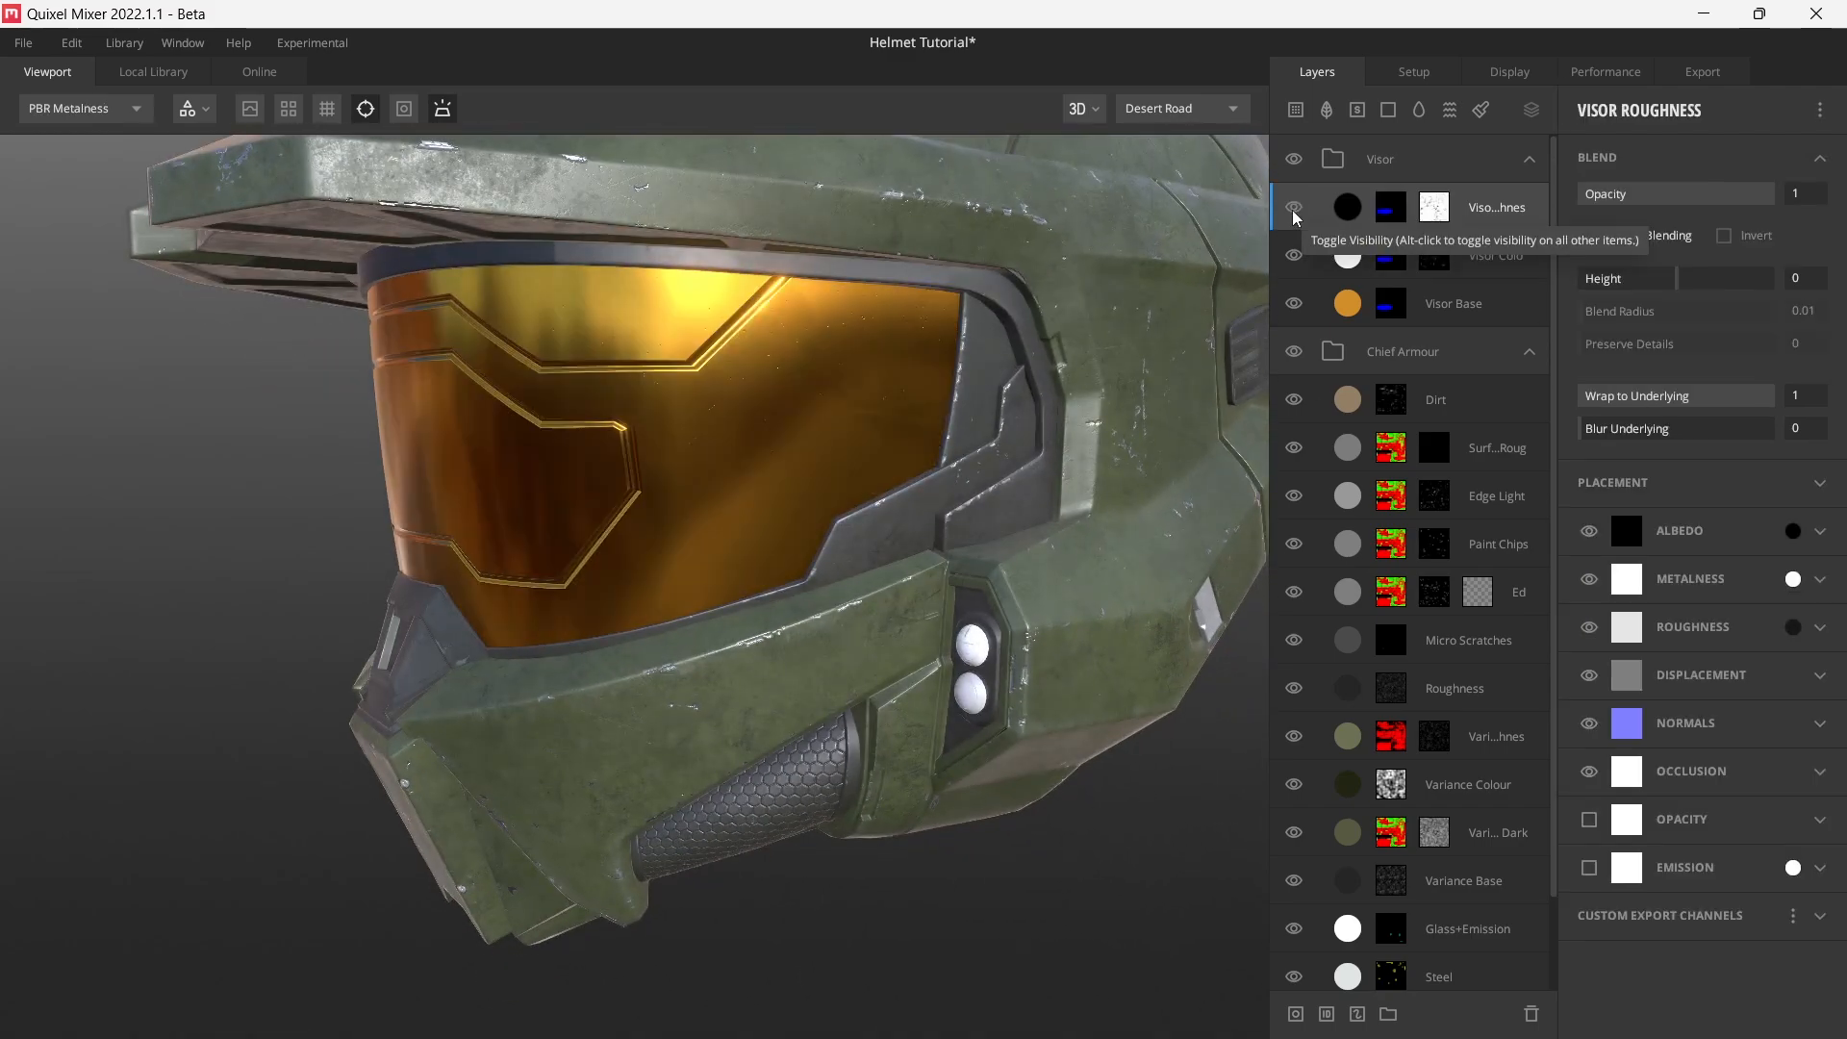
pyautogui.click(1432, 214)
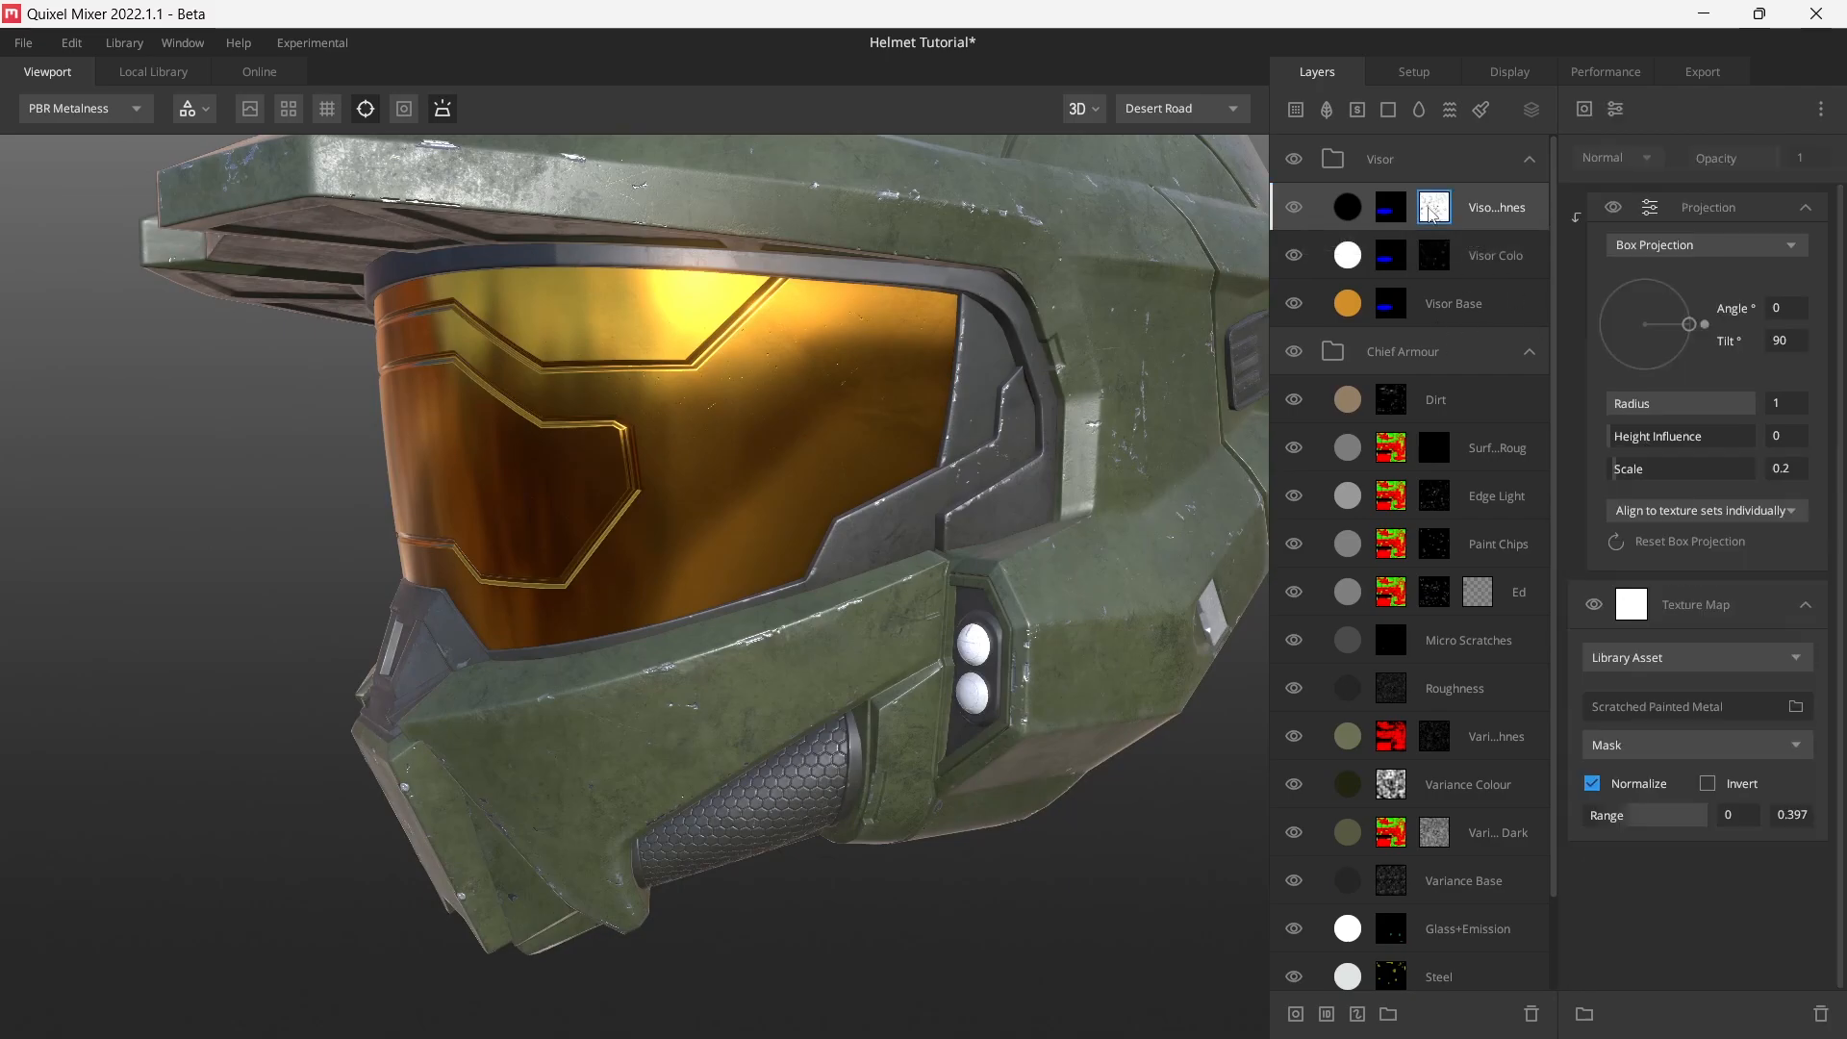
pyautogui.press('m')
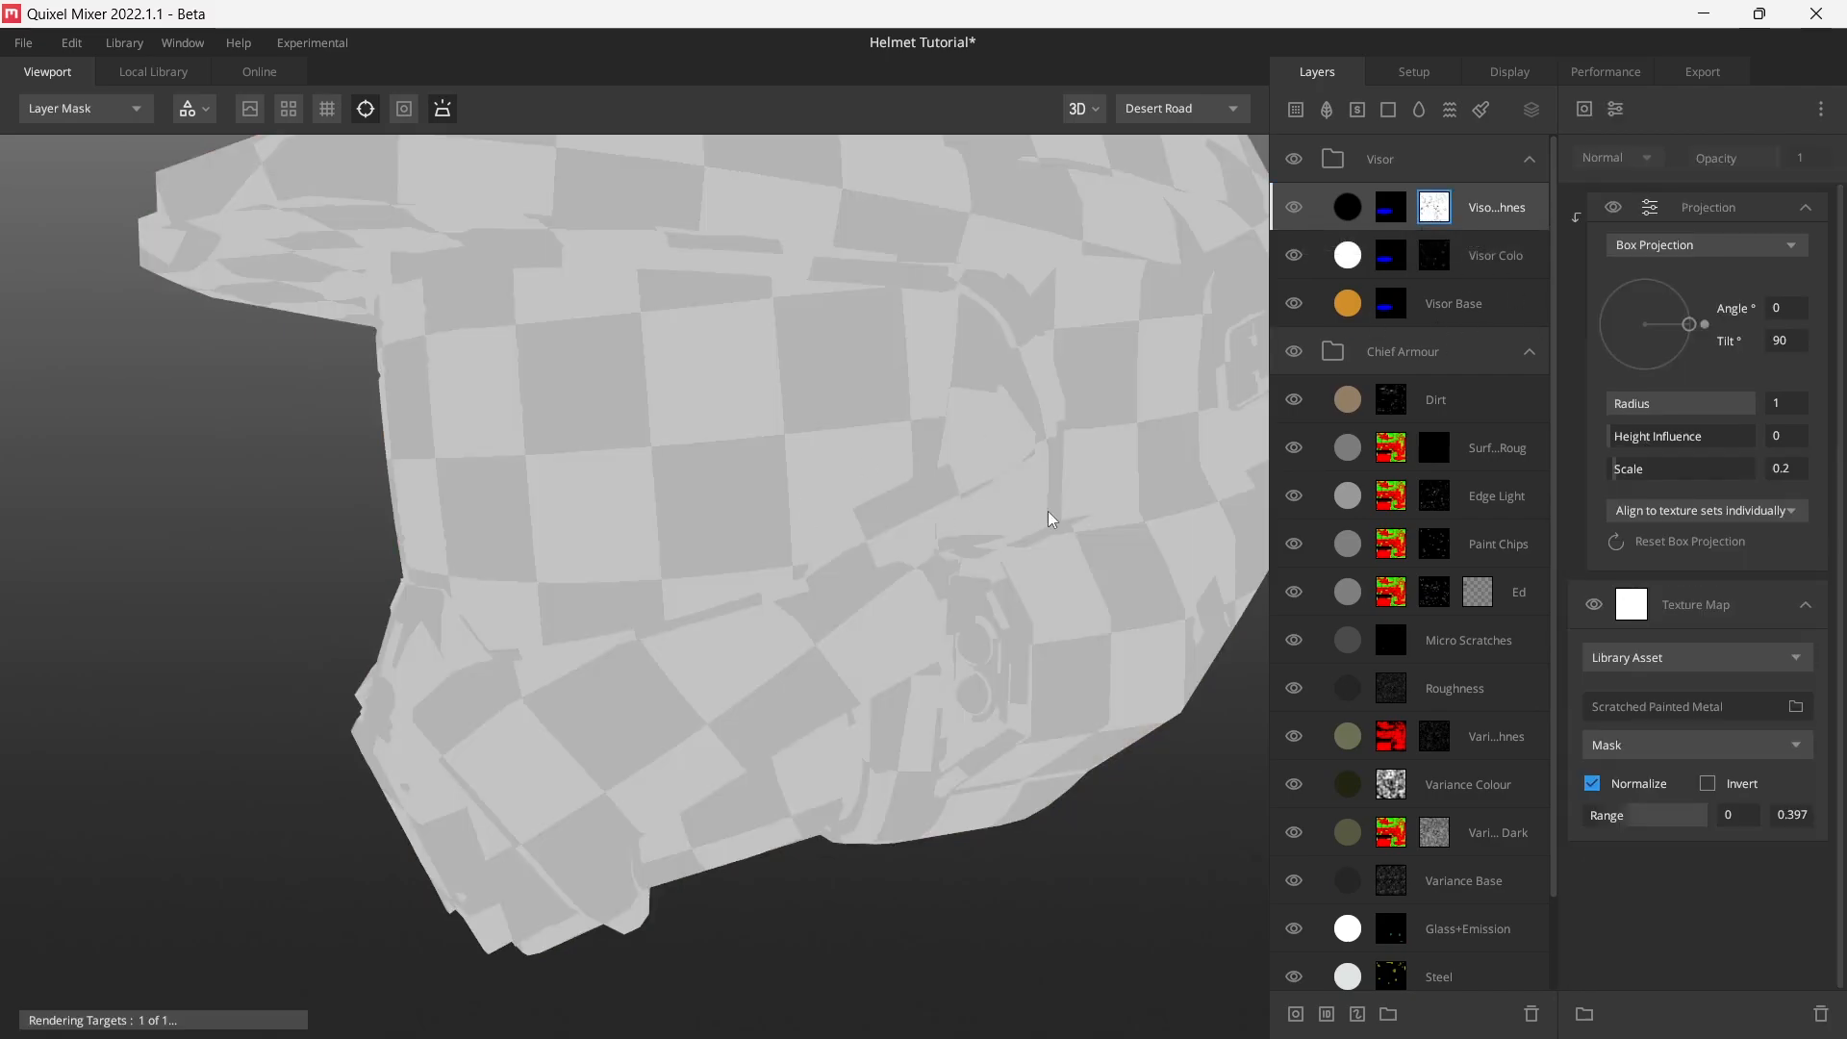
pyautogui.scroll(5, 962, 487)
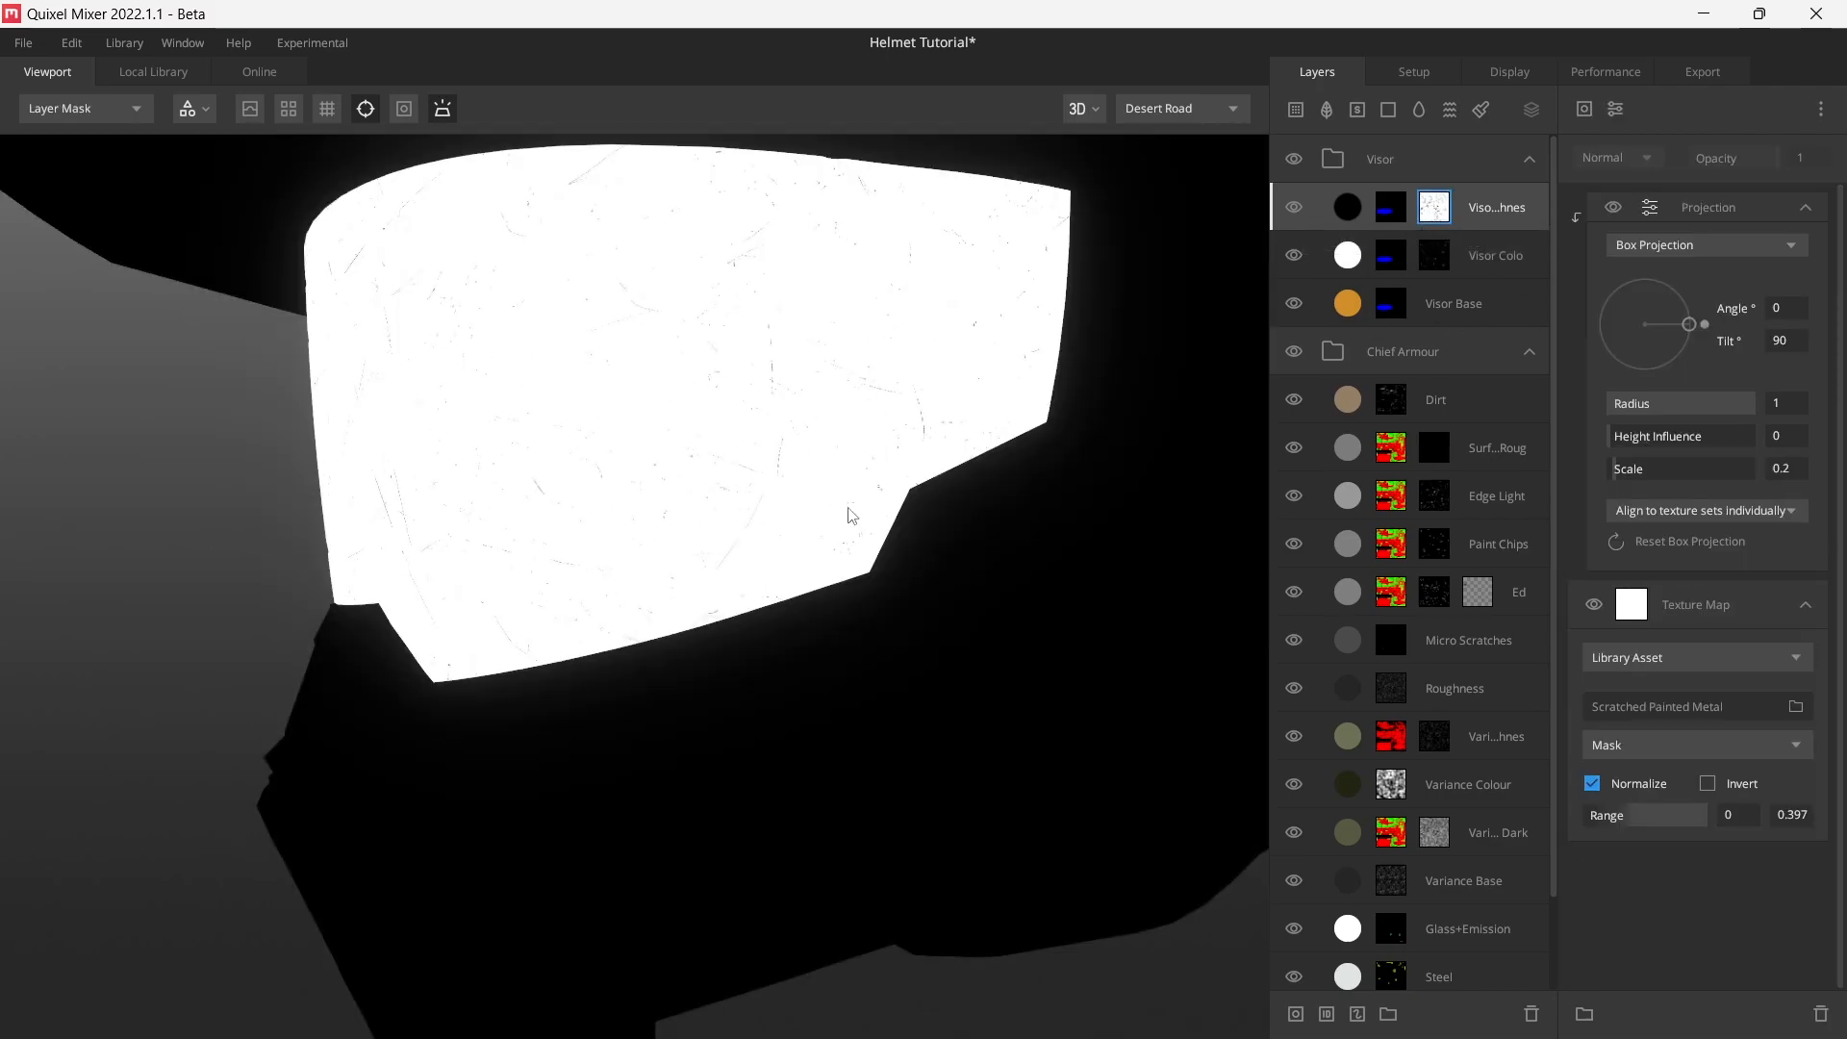
pyautogui.press('m')
pyautogui.moveTo(710, 528)
pyautogui.mouseDown()
pyautogui.moveTo(793, 530)
pyautogui.moveTo(830, 460)
pyautogui.moveTo(514, 538)
pyautogui.mouseUp()
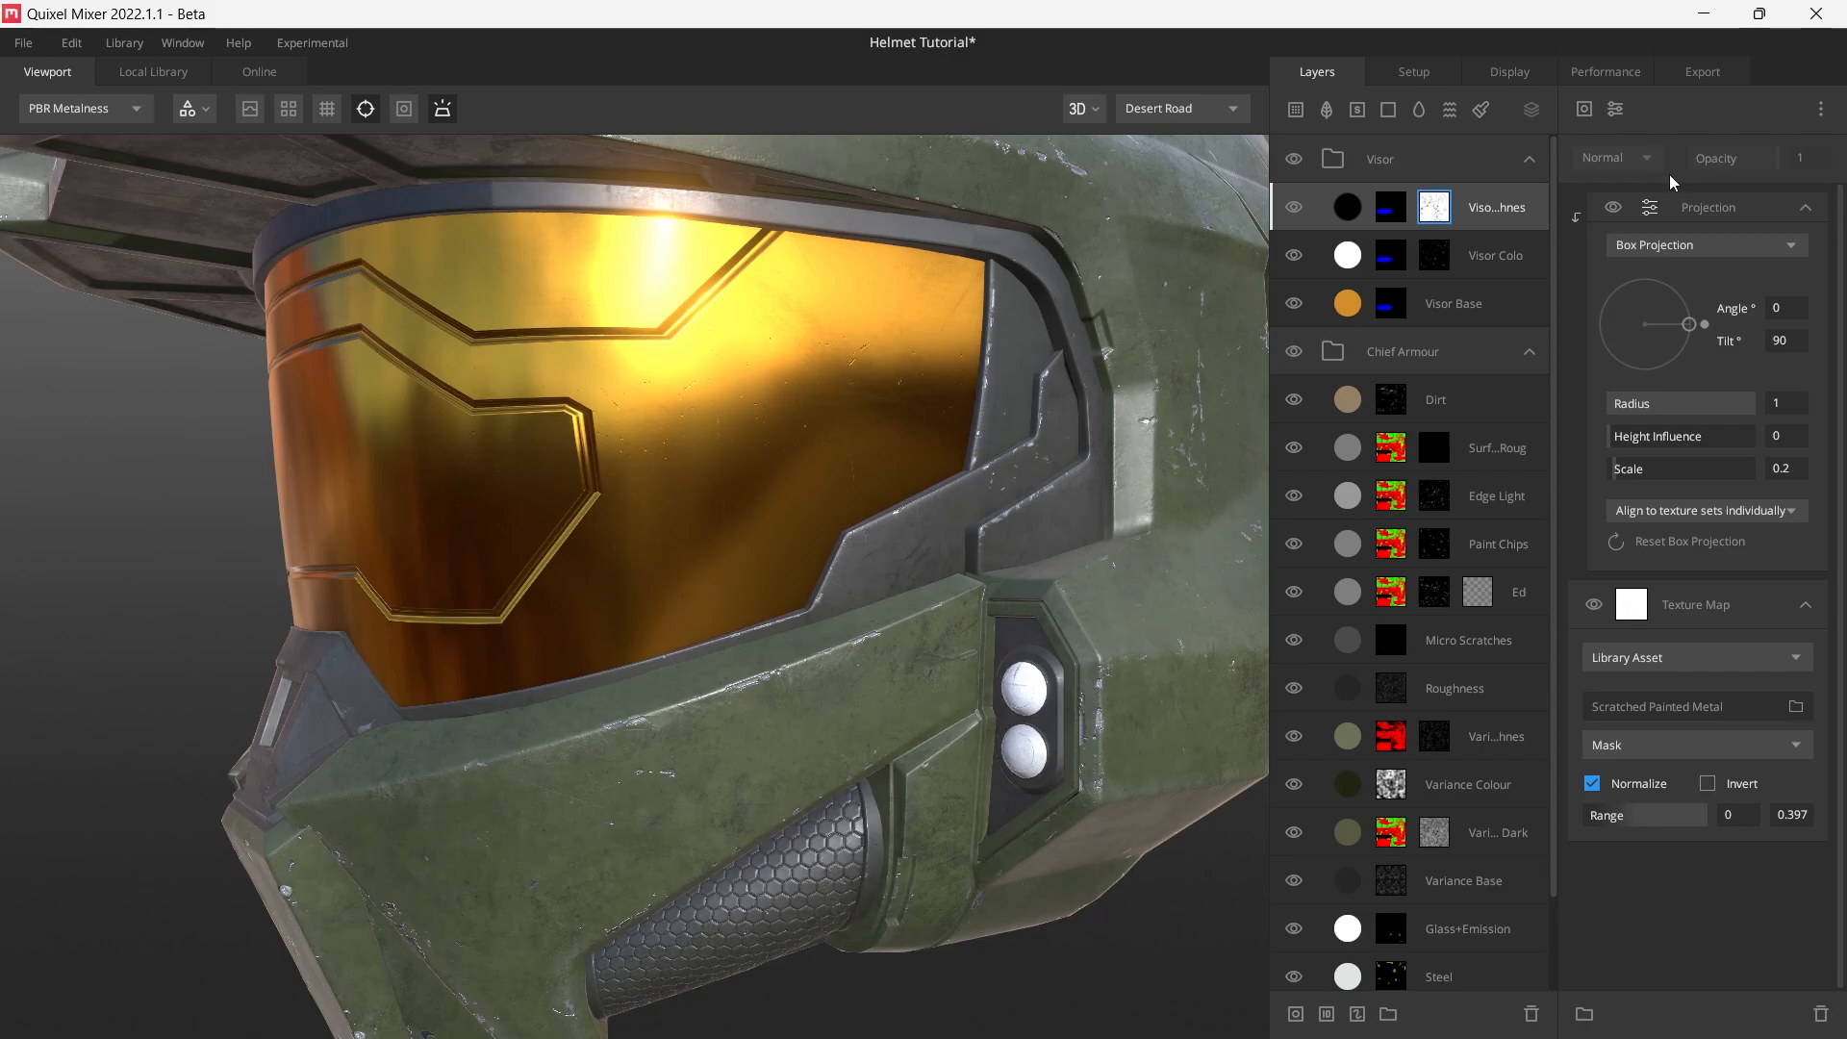
# - Add a second Texture Map component to the Visor Roughness mask stack, source it from a library asset, and browse the library
pyautogui.click(1809, 213)
pyautogui.click(1583, 109)
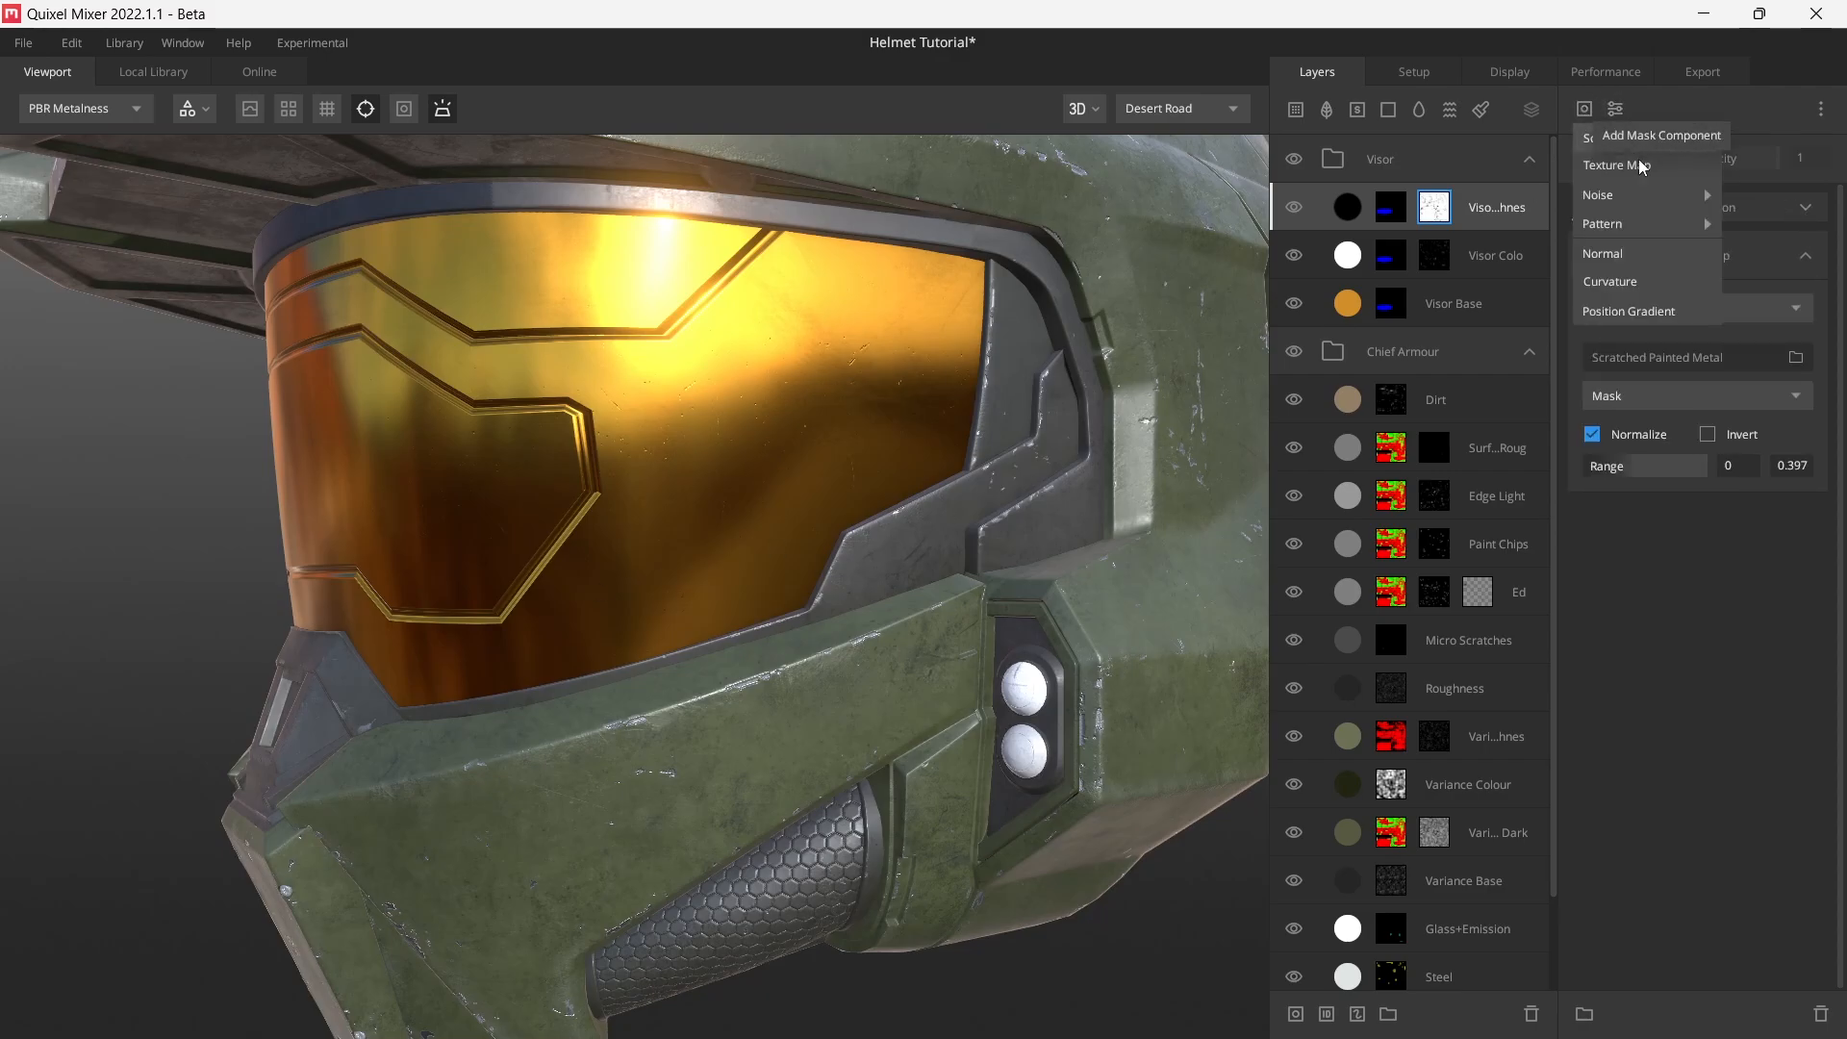
pyautogui.click(1637, 166)
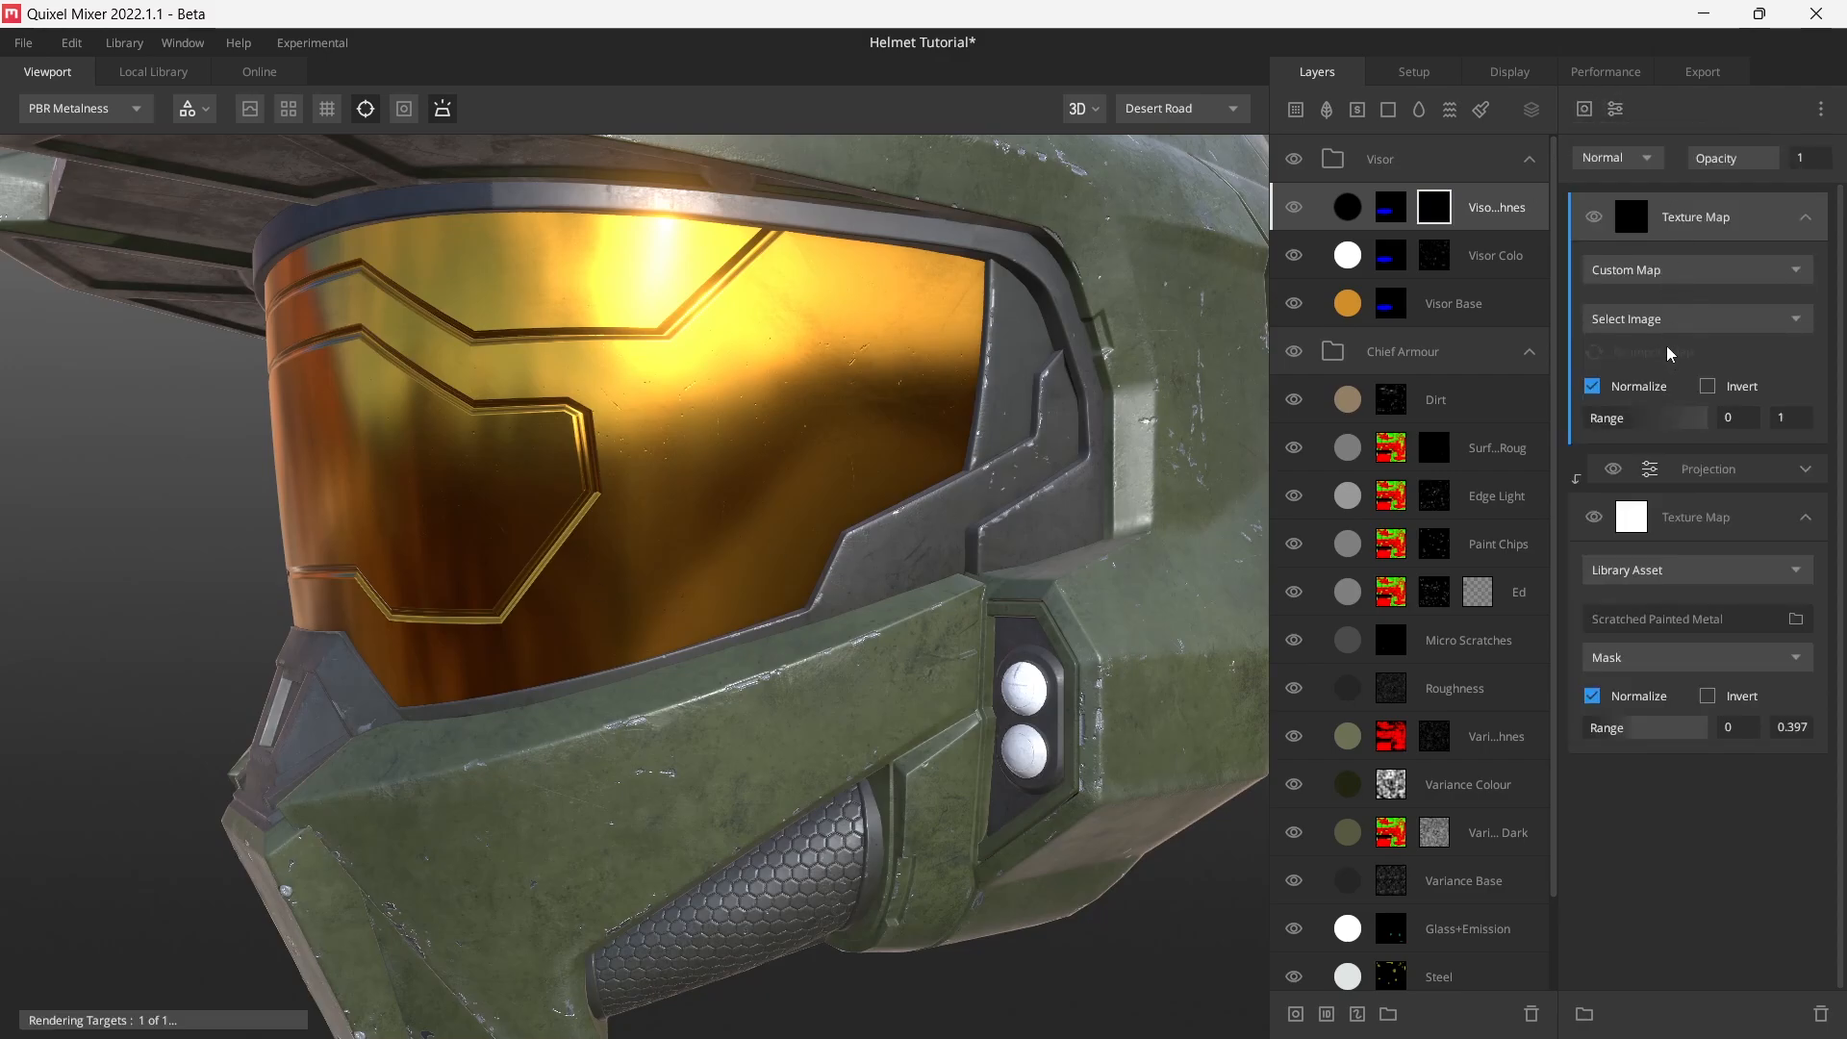
pyautogui.click(1647, 273)
pyautogui.click(1647, 325)
pyautogui.click(1647, 322)
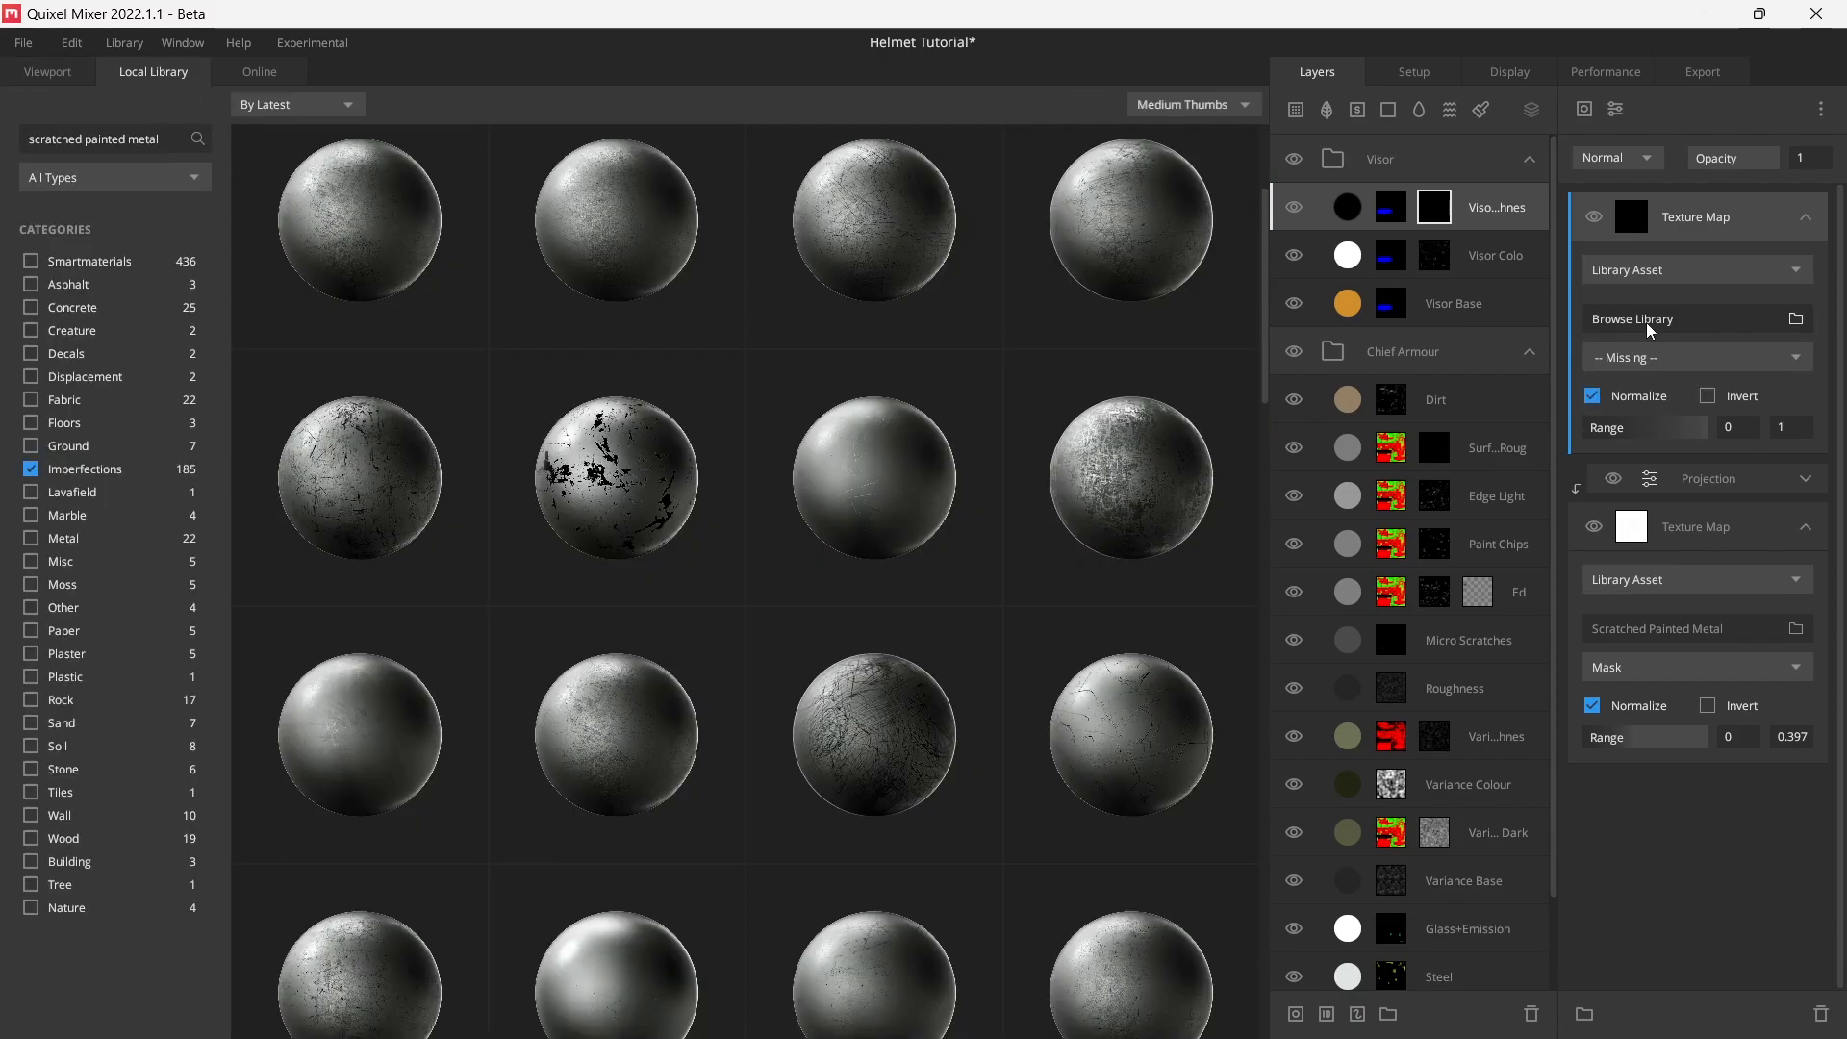
# - Search the library for "grunge" and assign the Grunge imperfection to the new Texture Map
pyautogui.click(110, 141)
pyautogui.press('BackSpace')
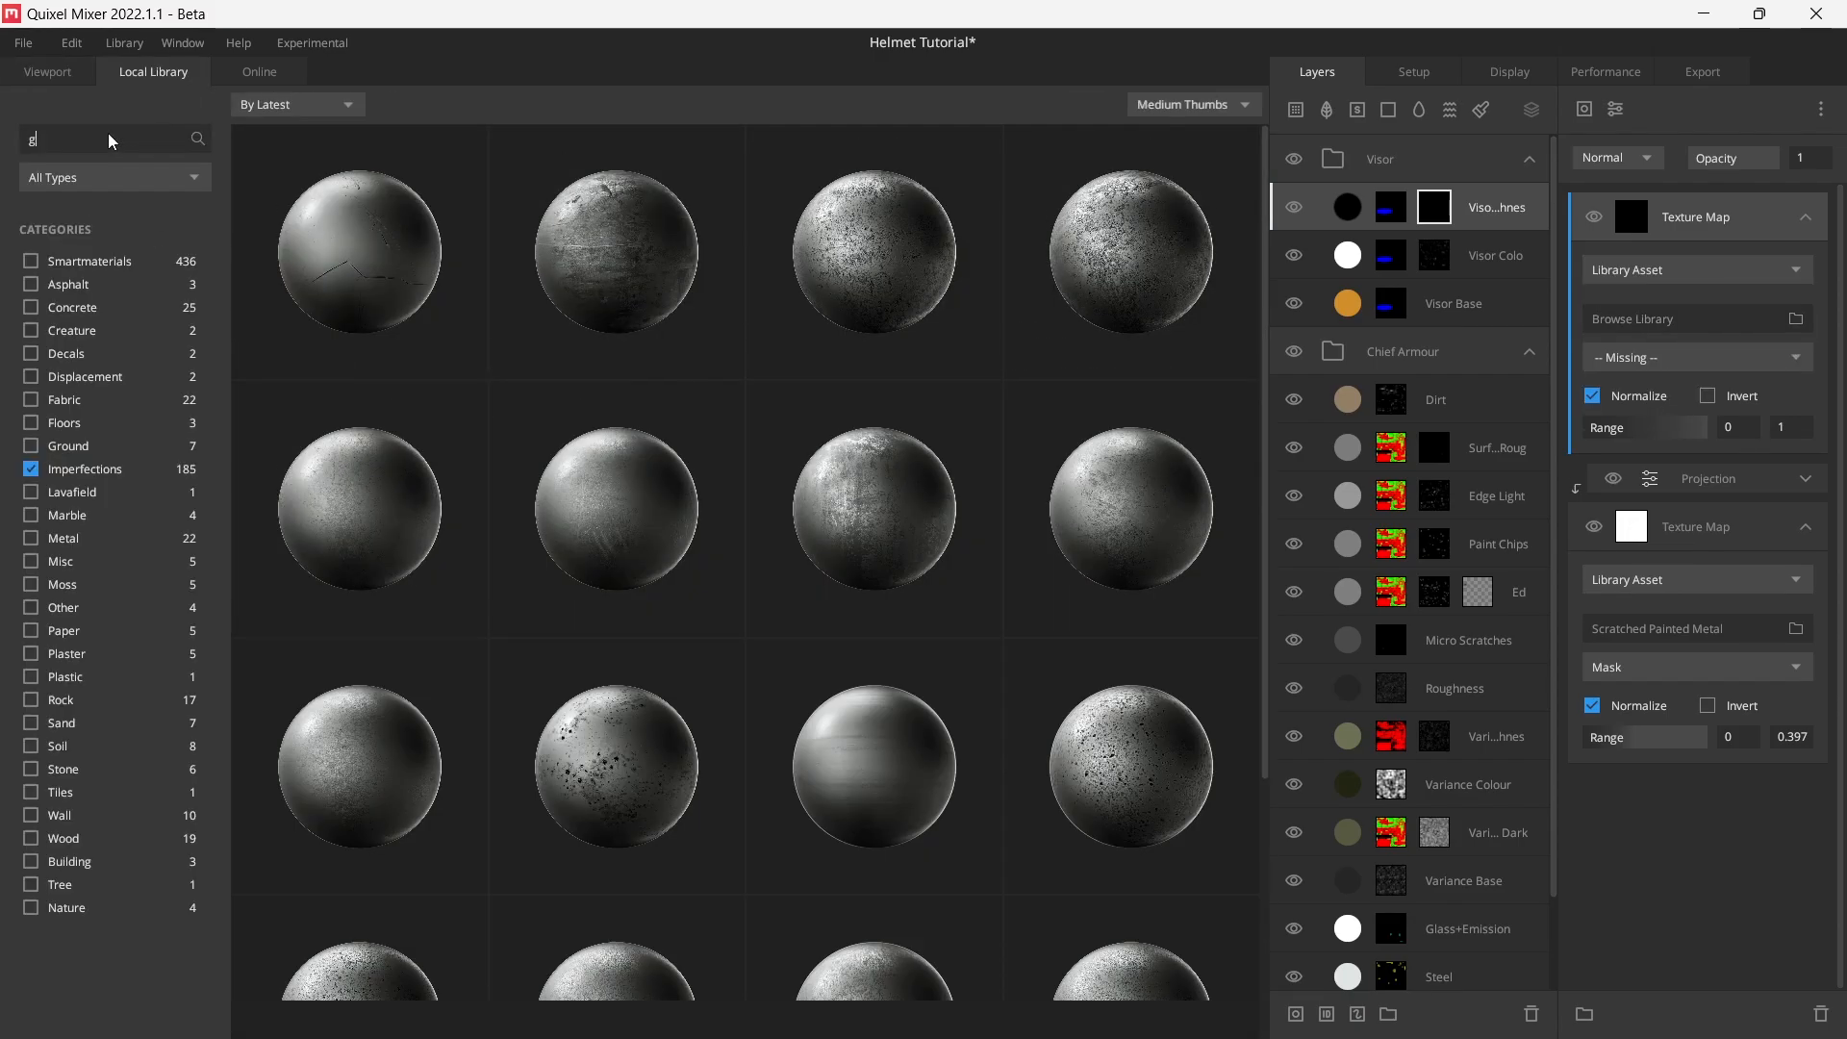
pyautogui.write('grunge')
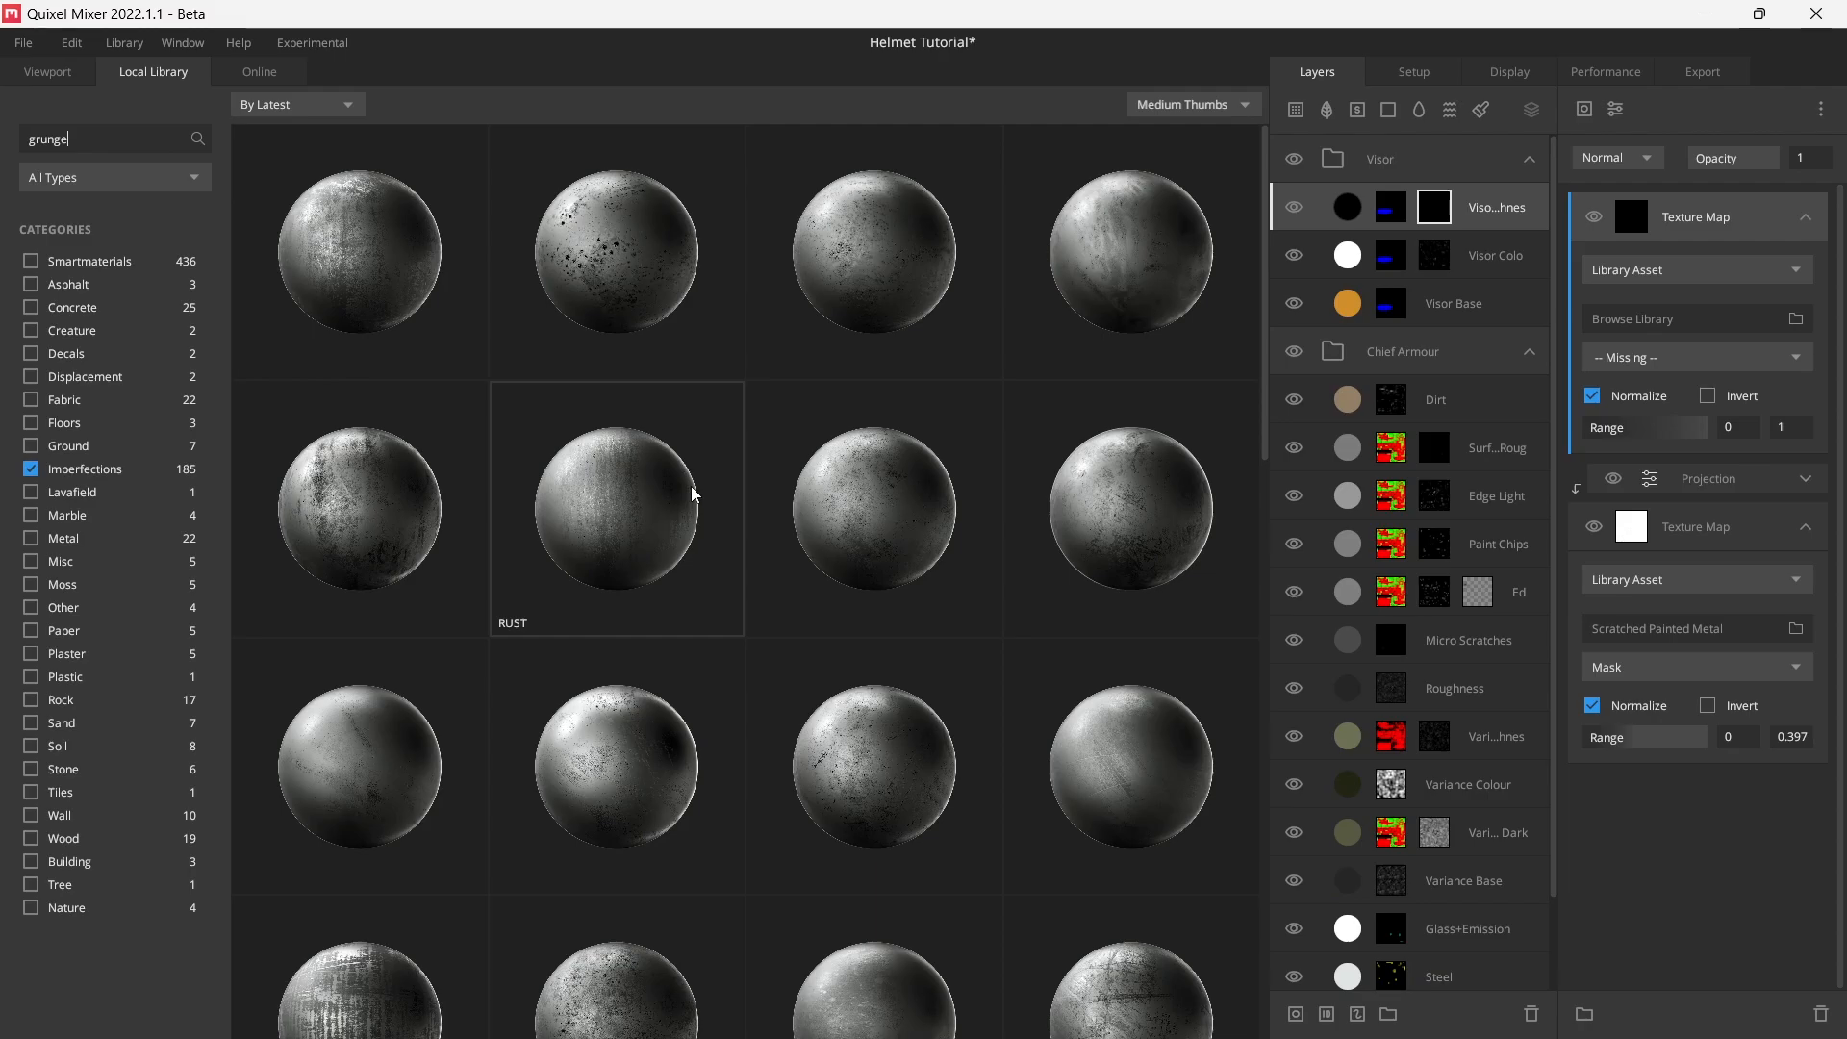
pyautogui.click(357, 531)
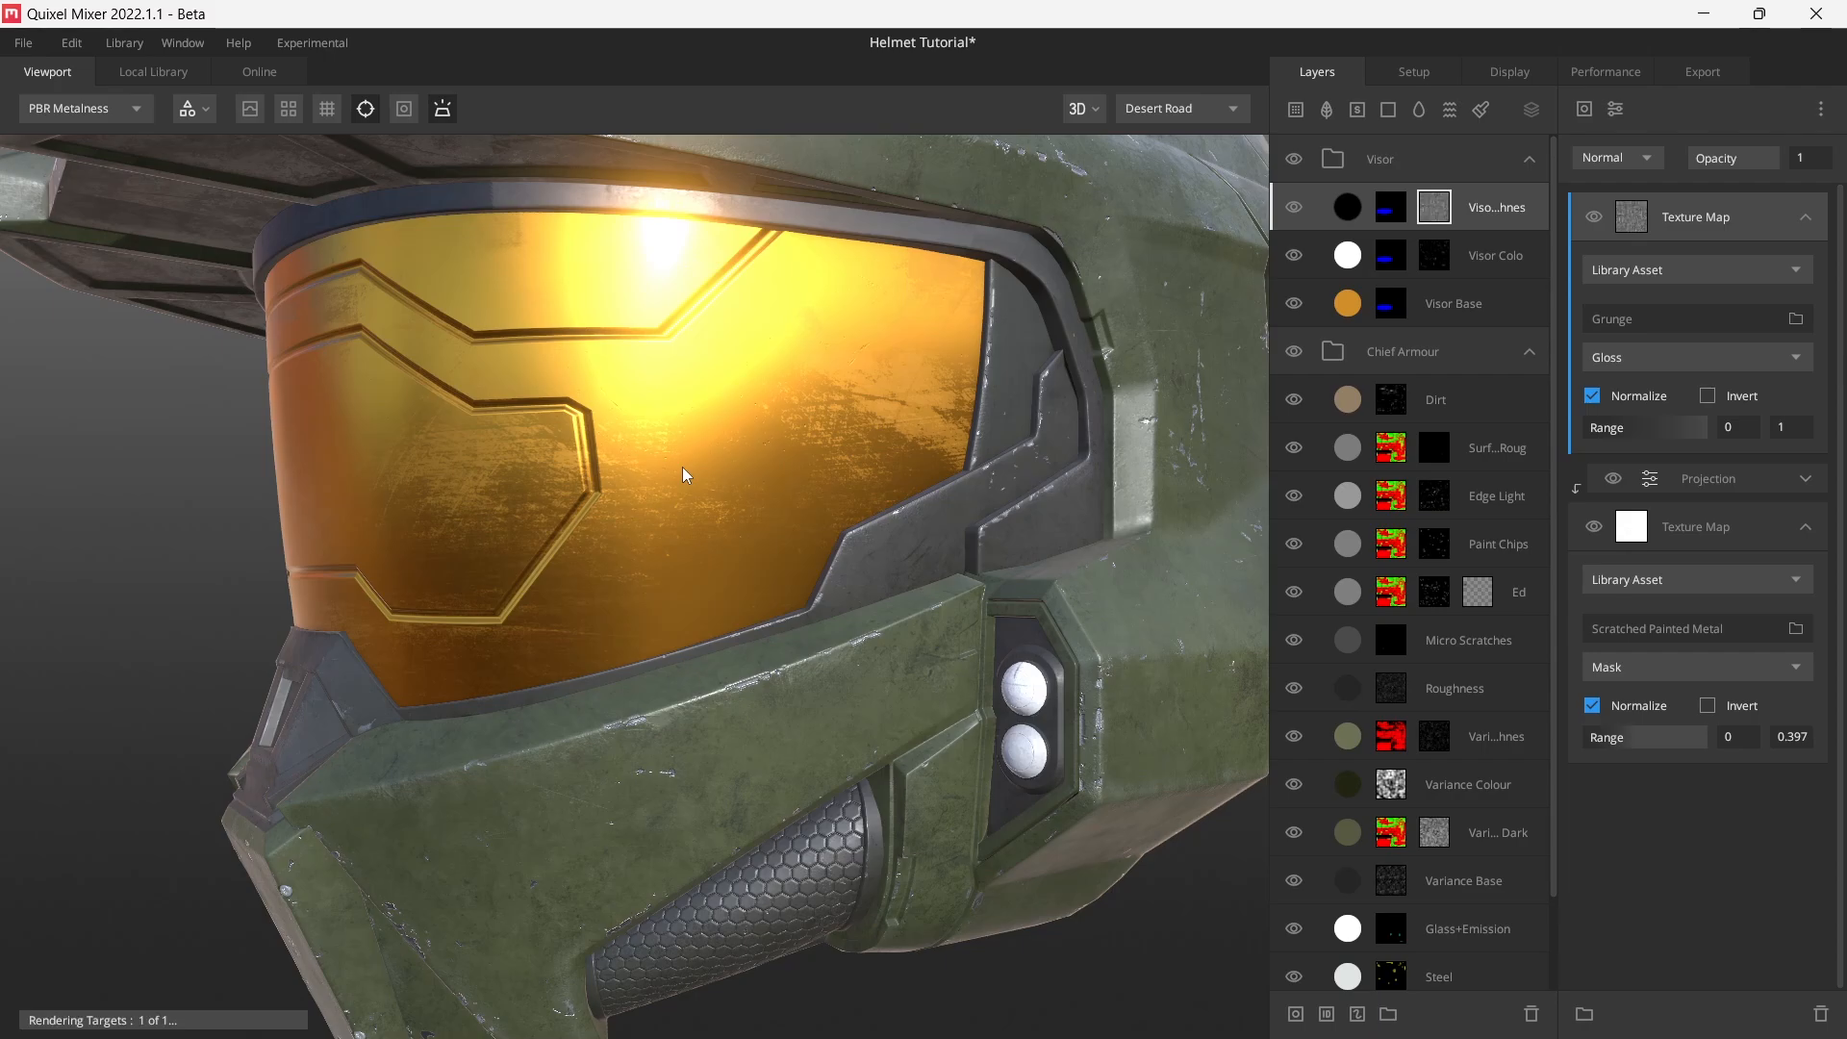
# - Show the layer mask on the visor and set the Grunge Texture Map's blend mode to Difference
pyautogui.keyDown('alt'); pyautogui.moveTo(819, 489); pyautogui.dragTo(841, 494); pyautogui.keyUp('alt')
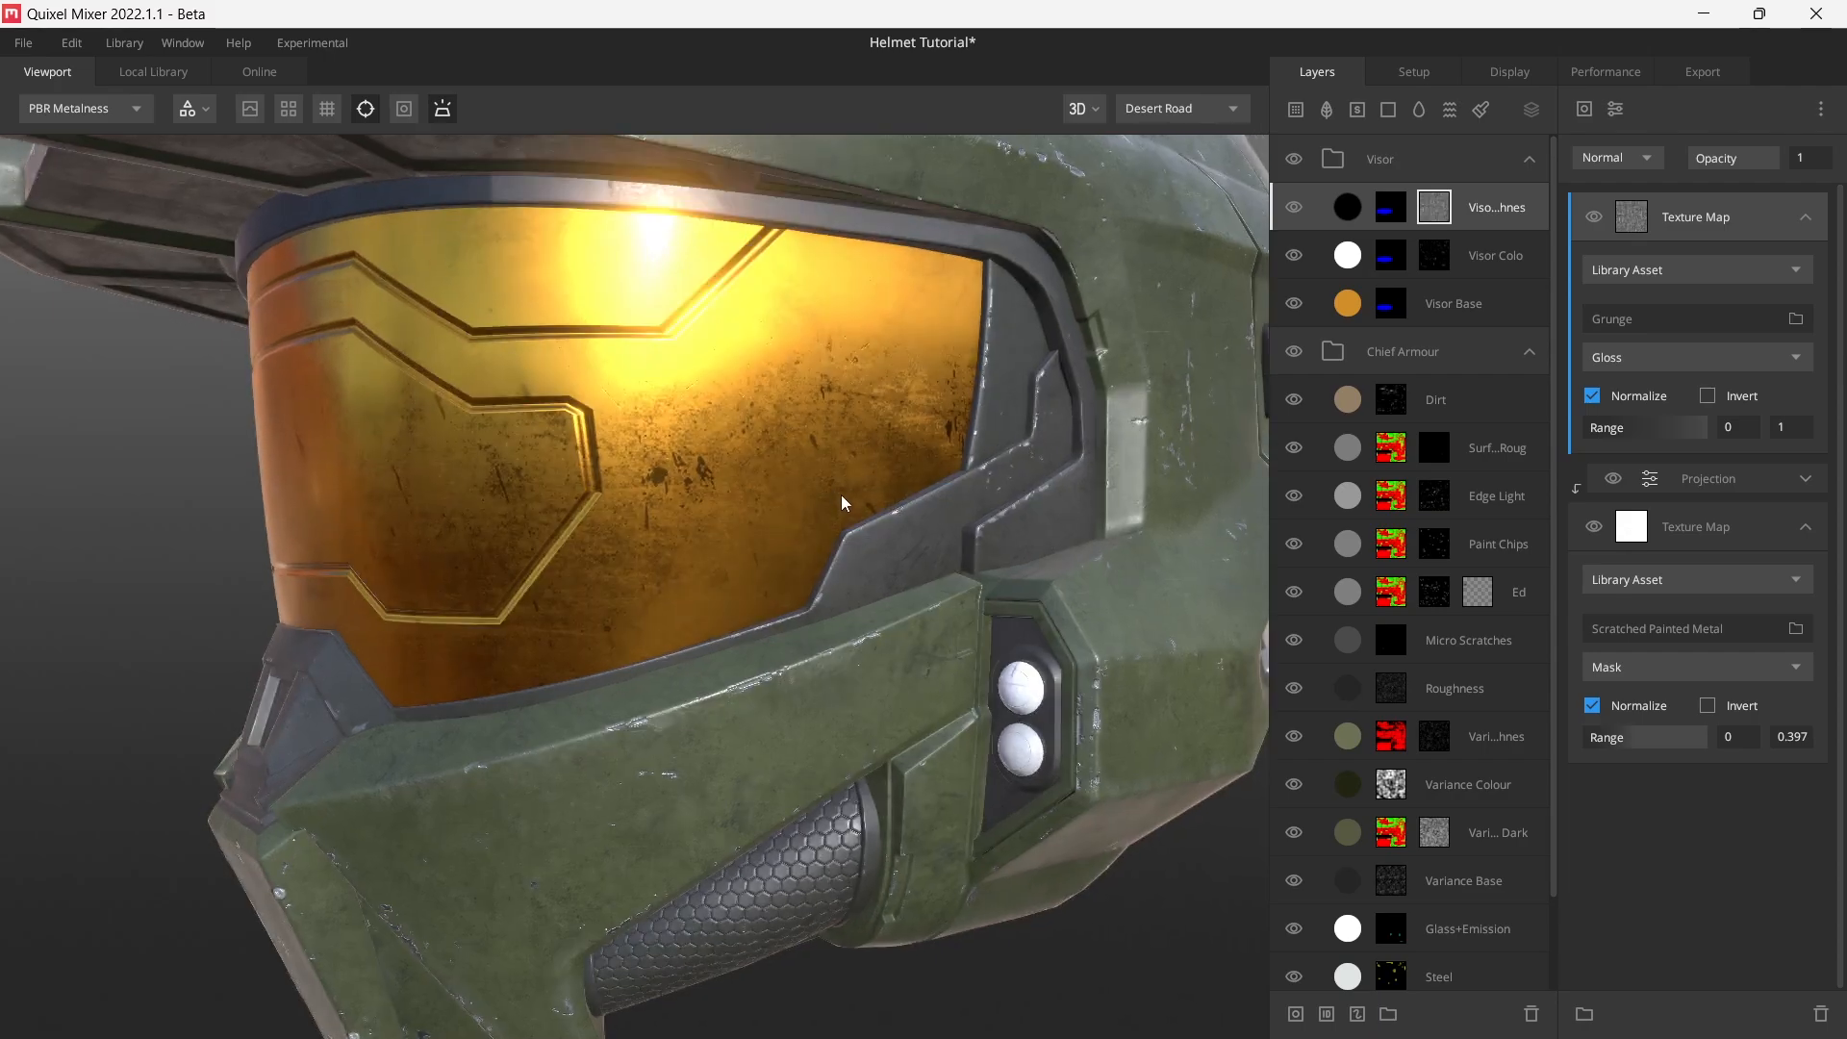
pyautogui.press('q')
pyautogui.click(1654, 157)
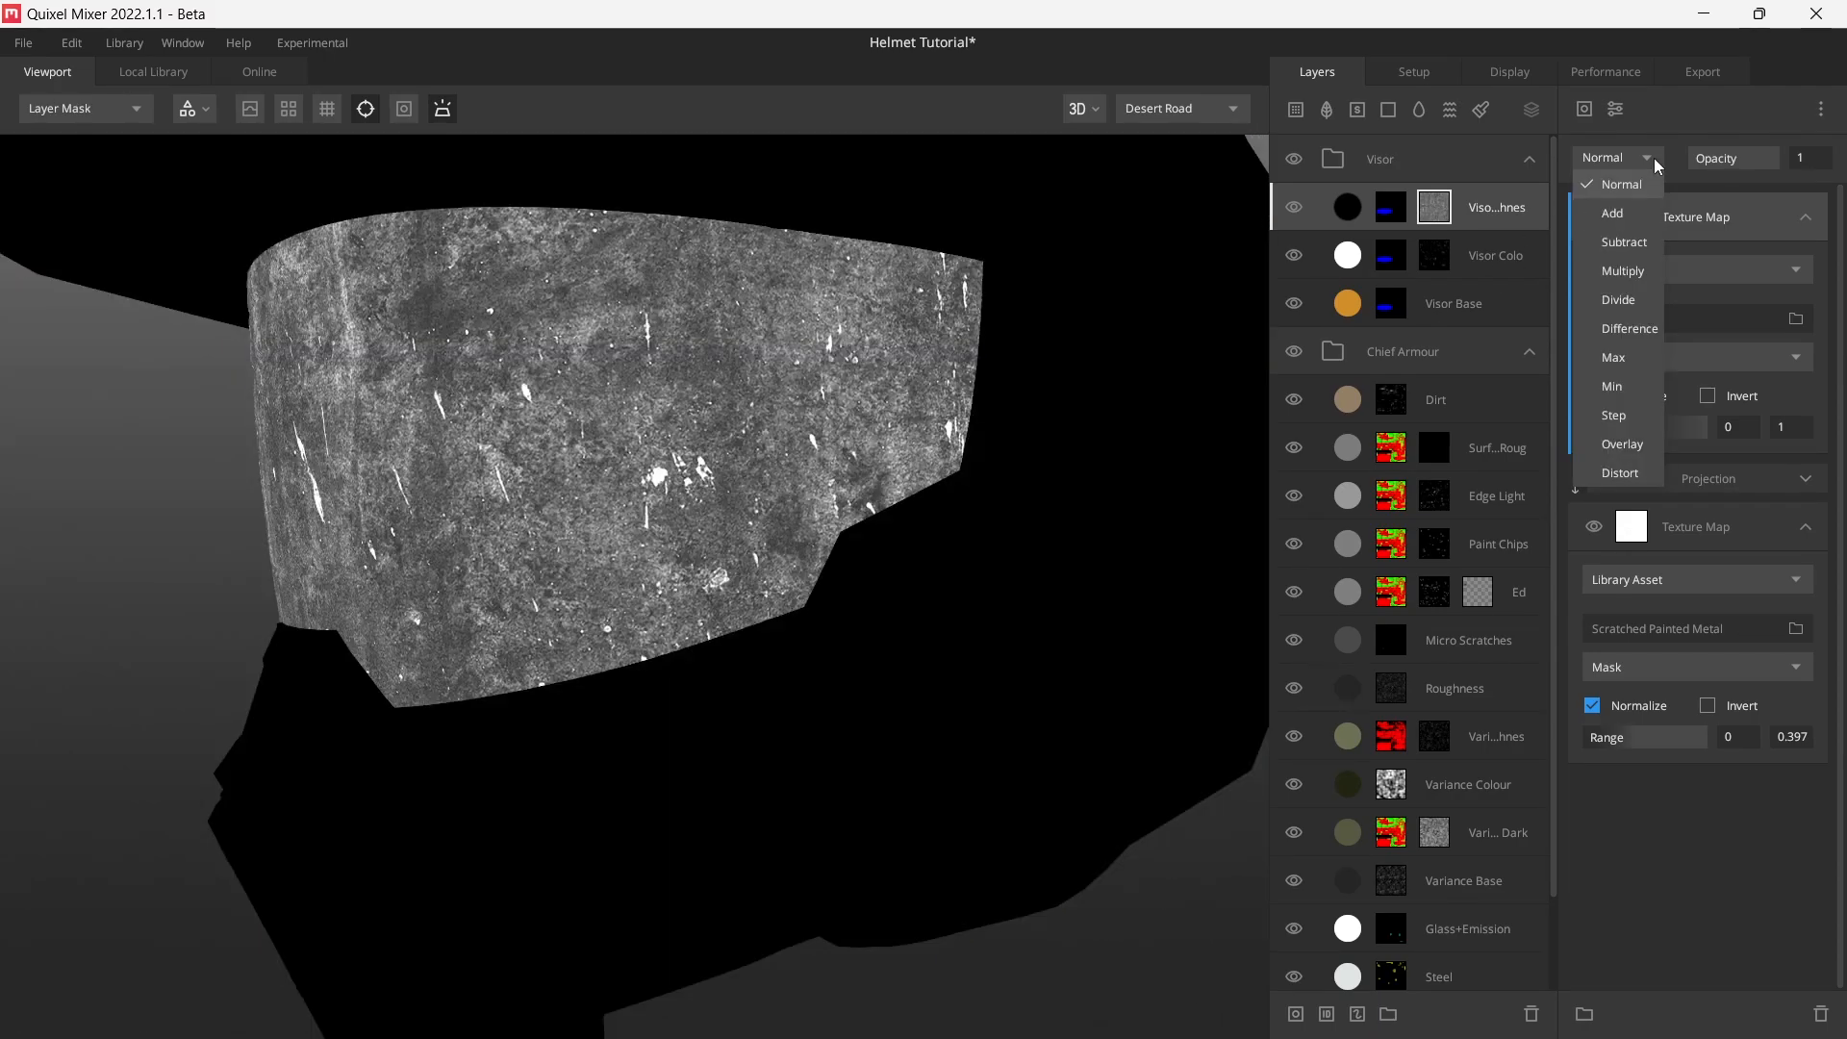
pyautogui.click(1641, 316)
pyautogui.click(1698, 531)
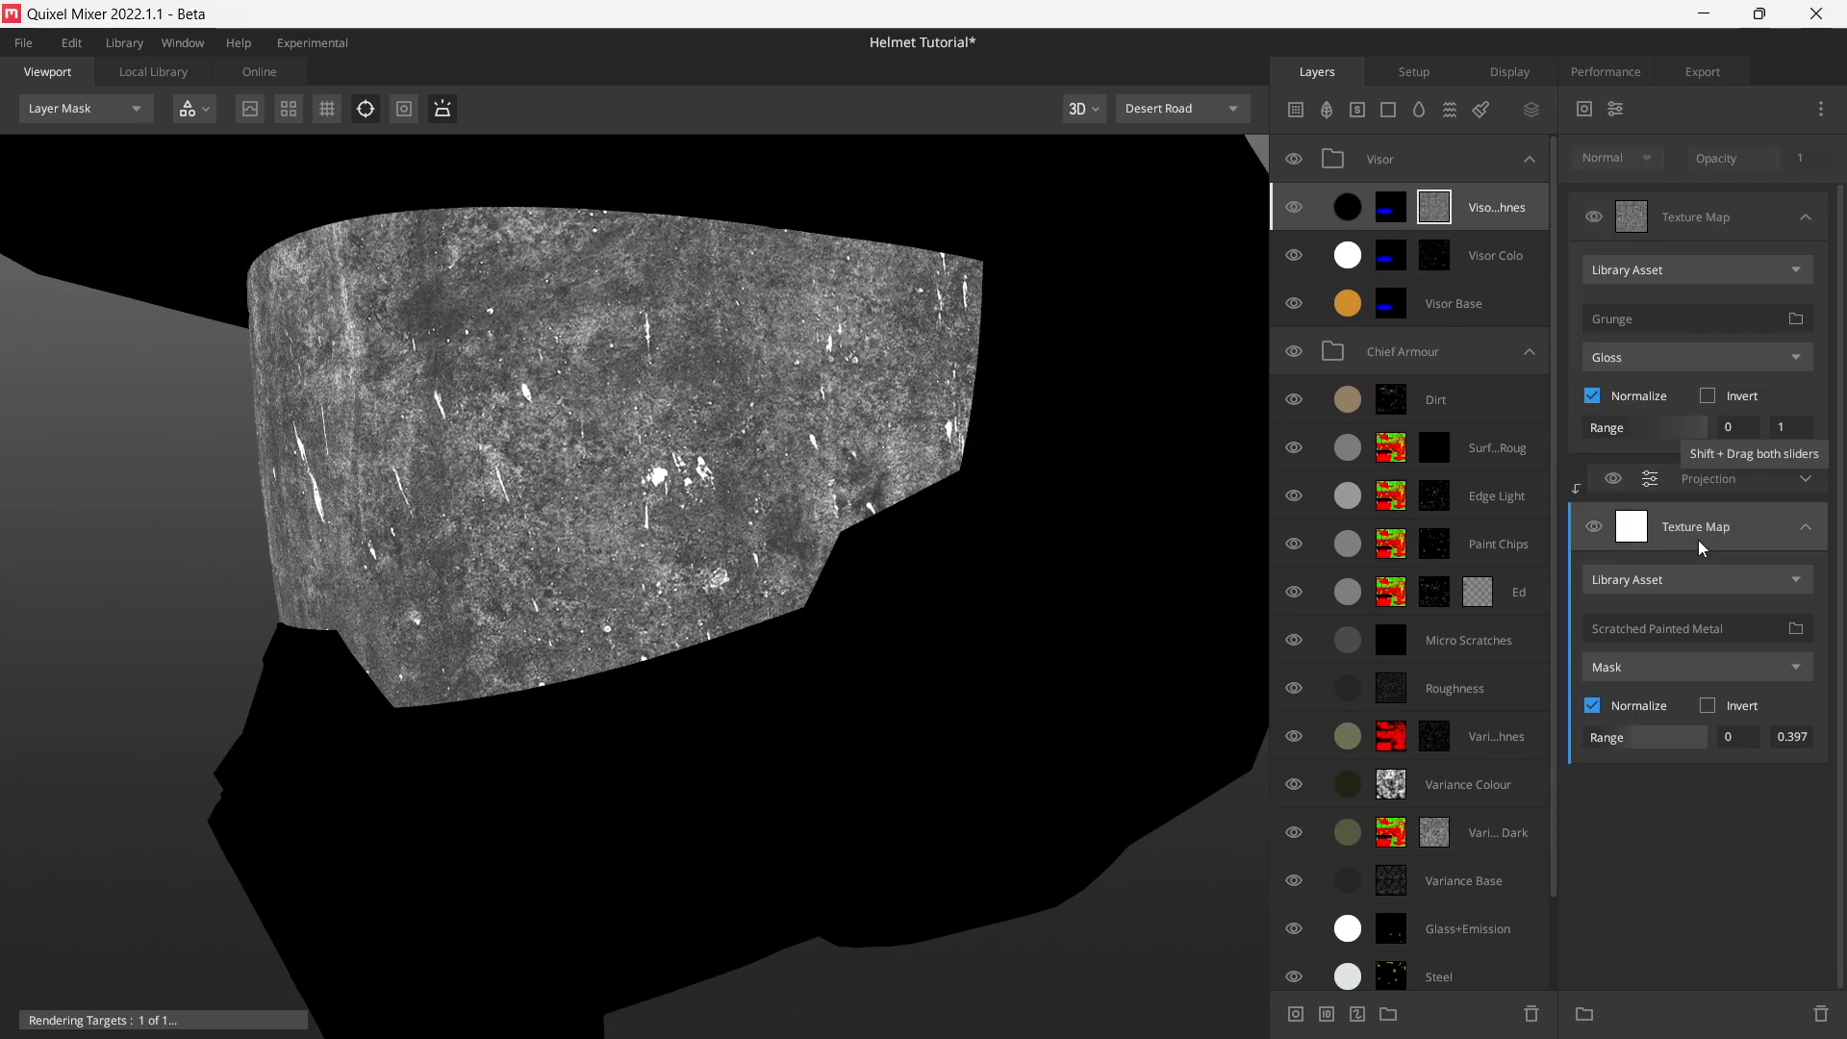
pyautogui.click(1712, 217)
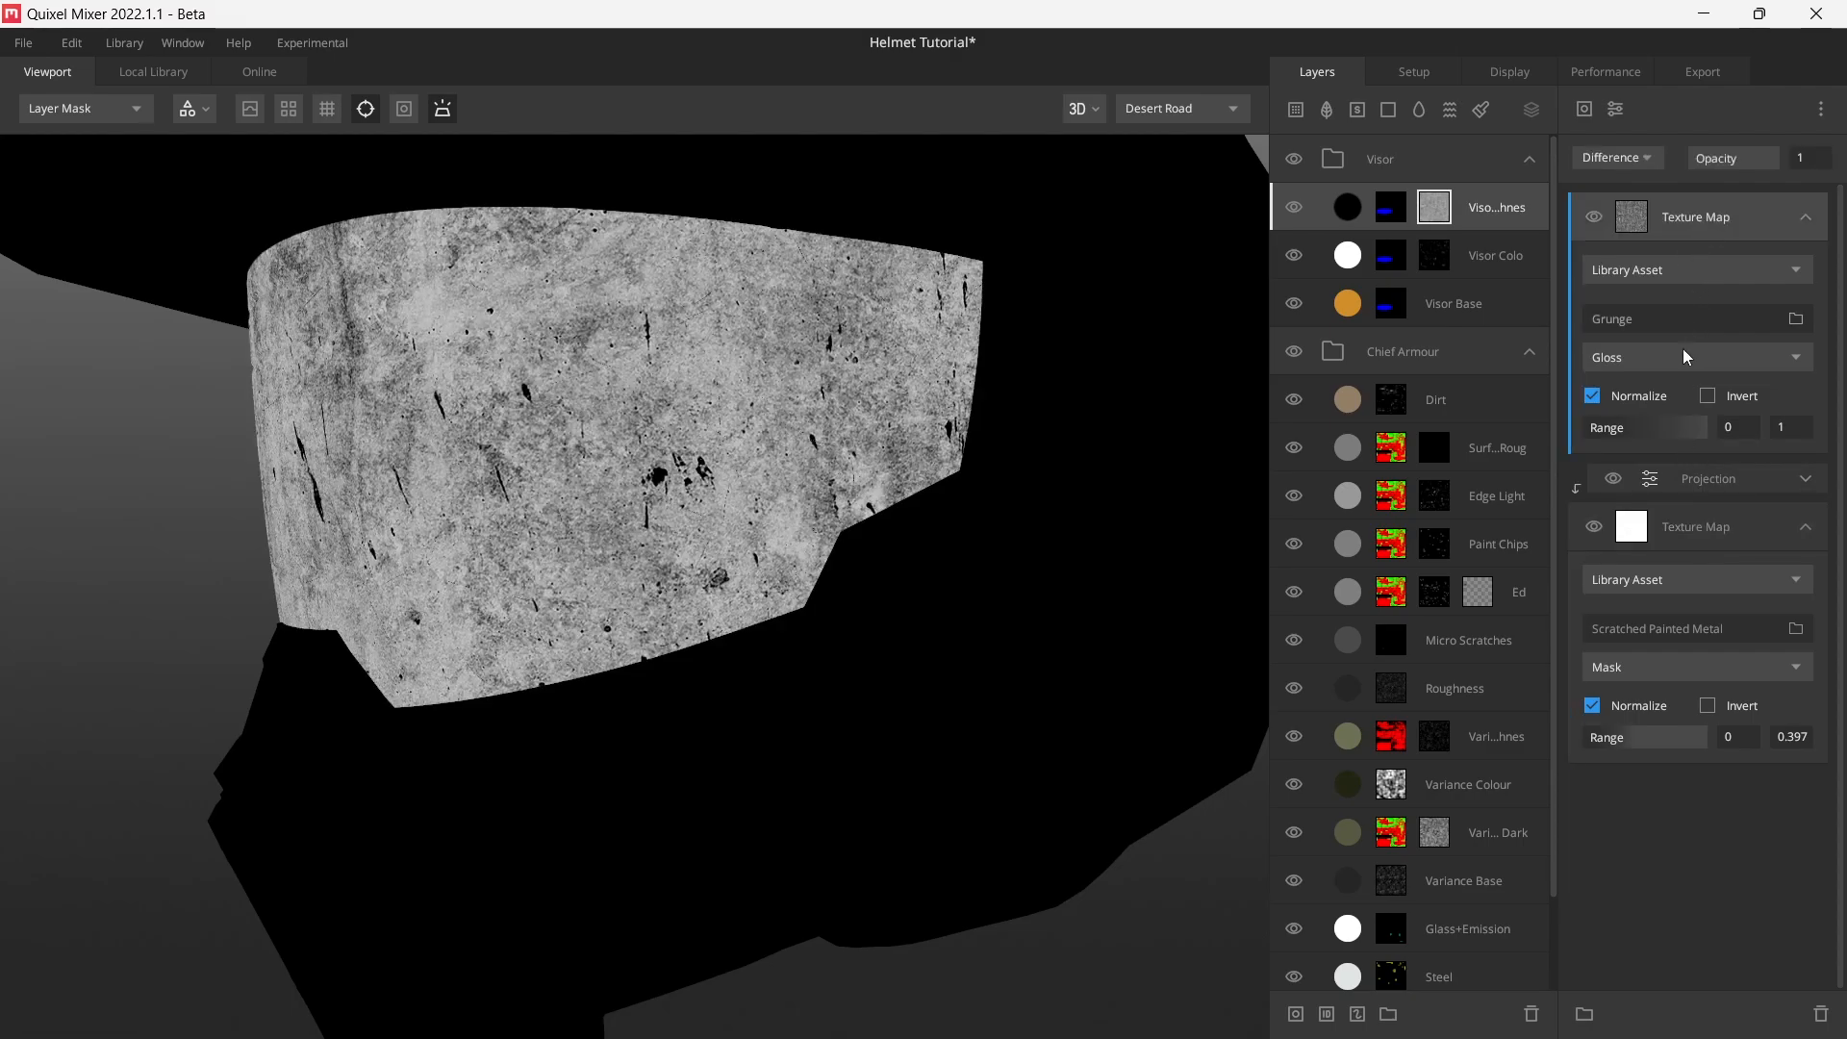
# - Raise the Grunge Texture Map's lower Range limit to 0.349 and switch its channel to Roughness
pyautogui.moveTo(1584, 432); pyautogui.dragTo(1627, 430)
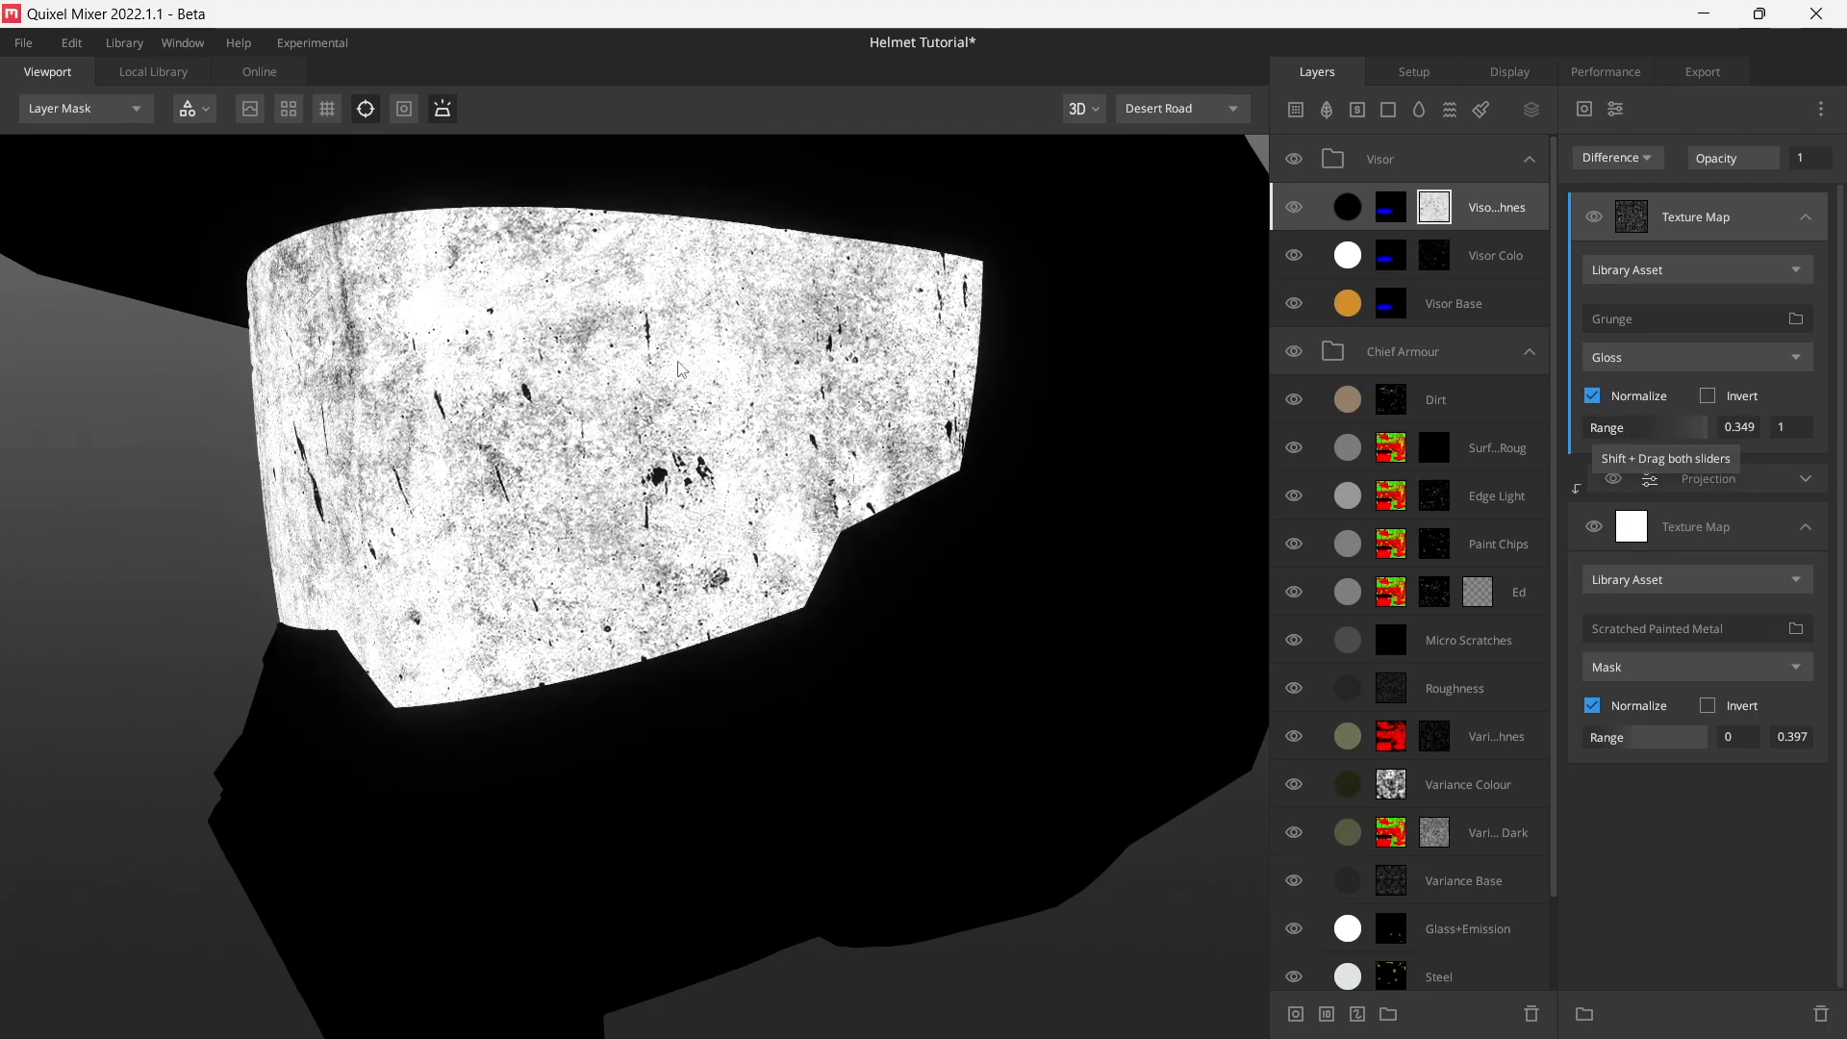
pyautogui.click(1624, 356)
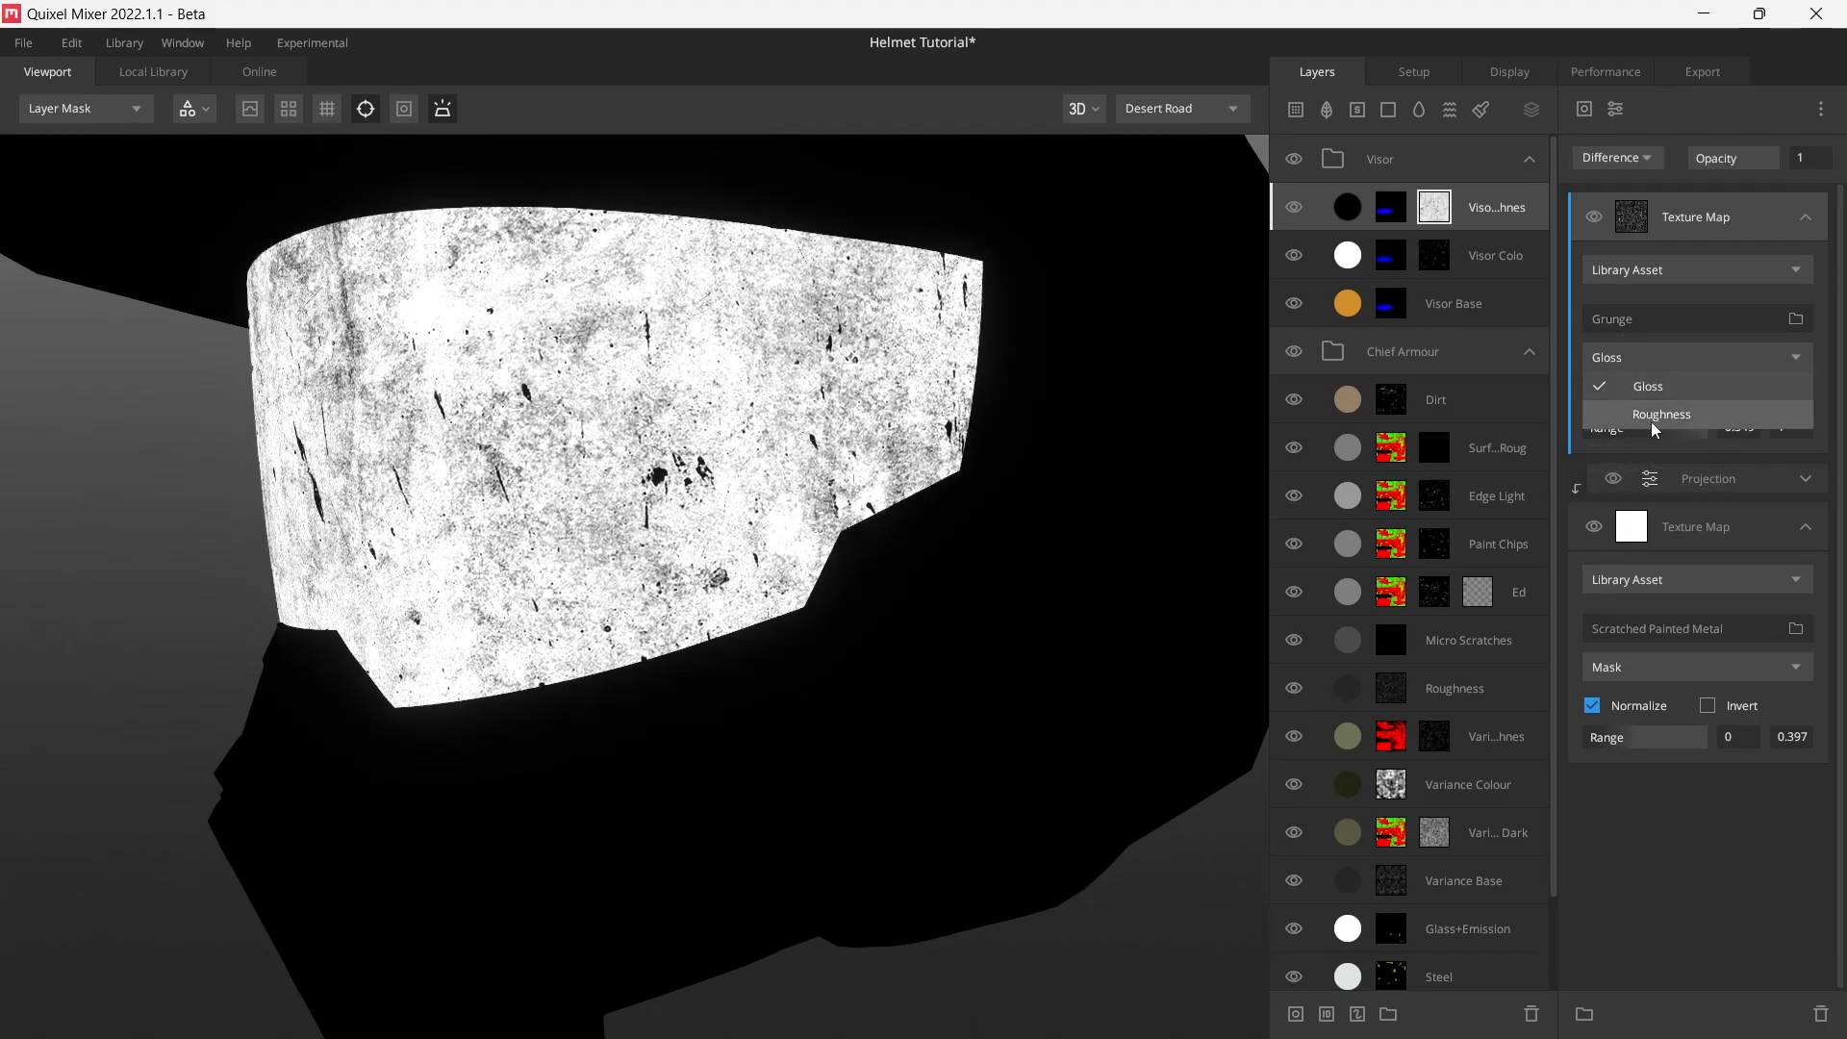
pyautogui.click(1651, 419)
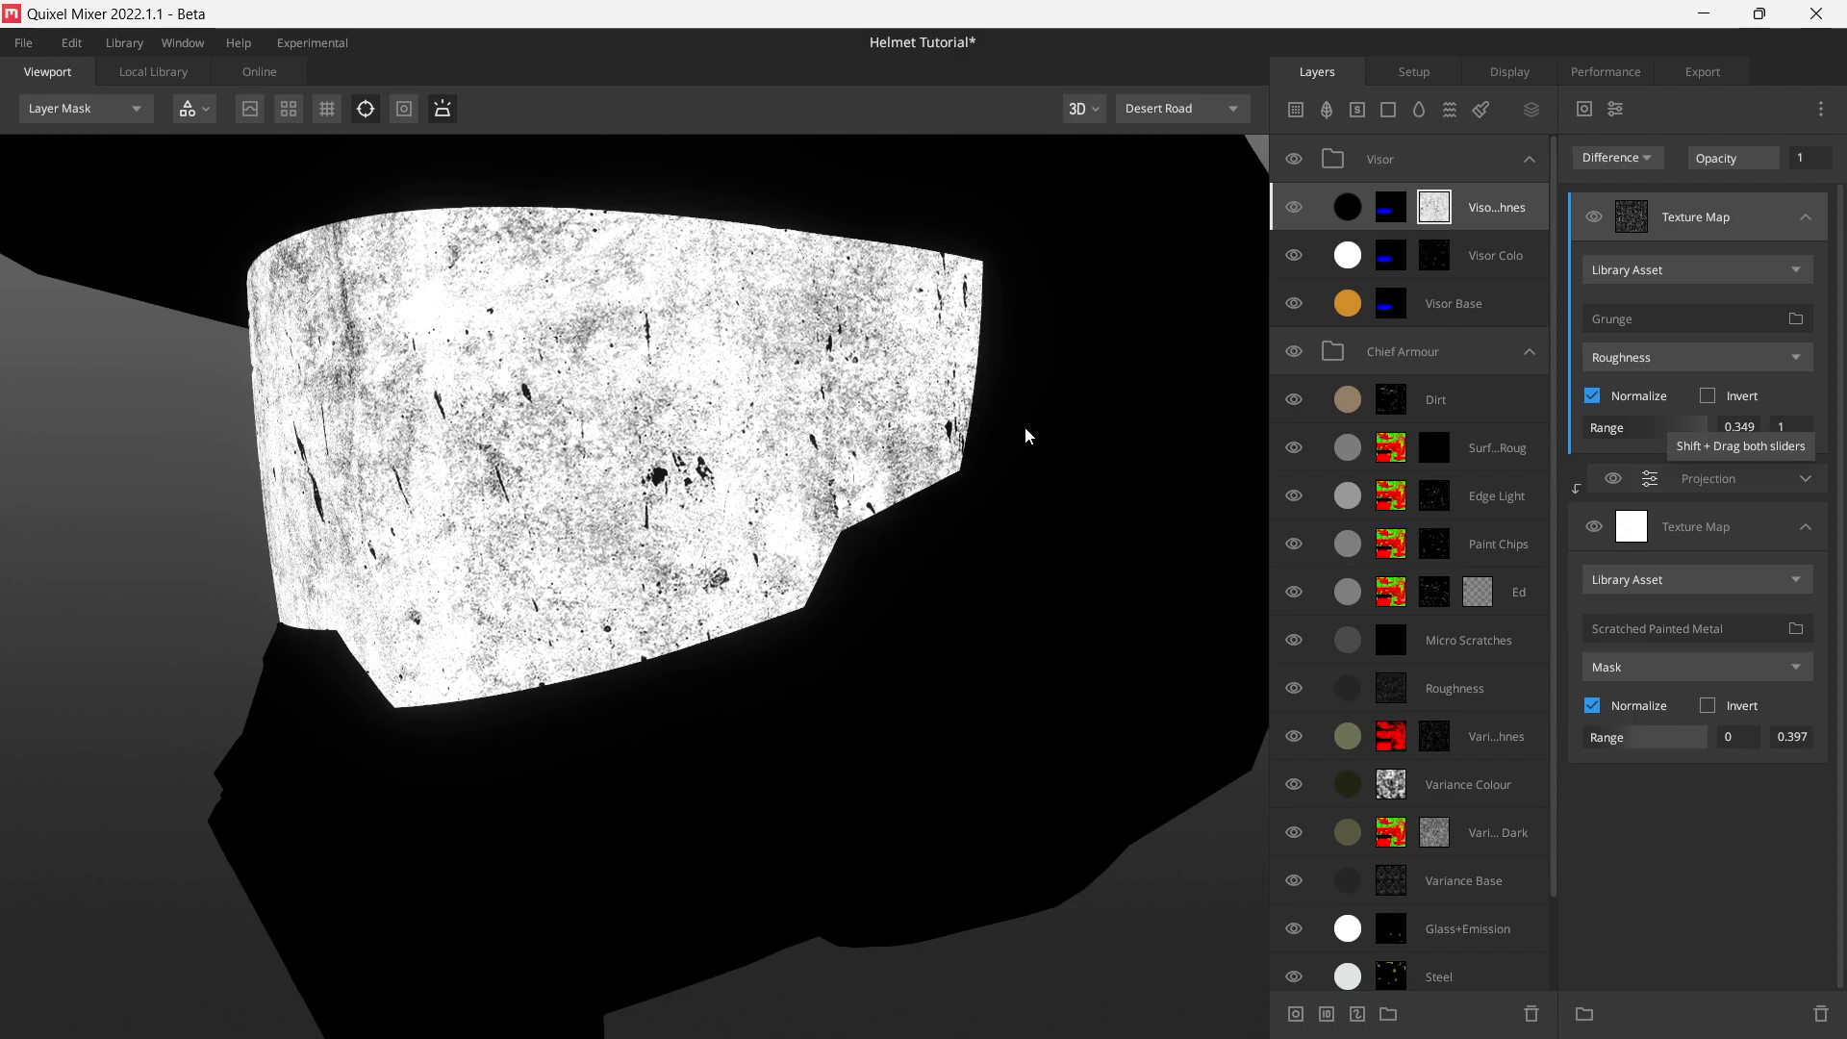
pyautogui.moveTo(832, 417); pyautogui.dragTo(810, 419)
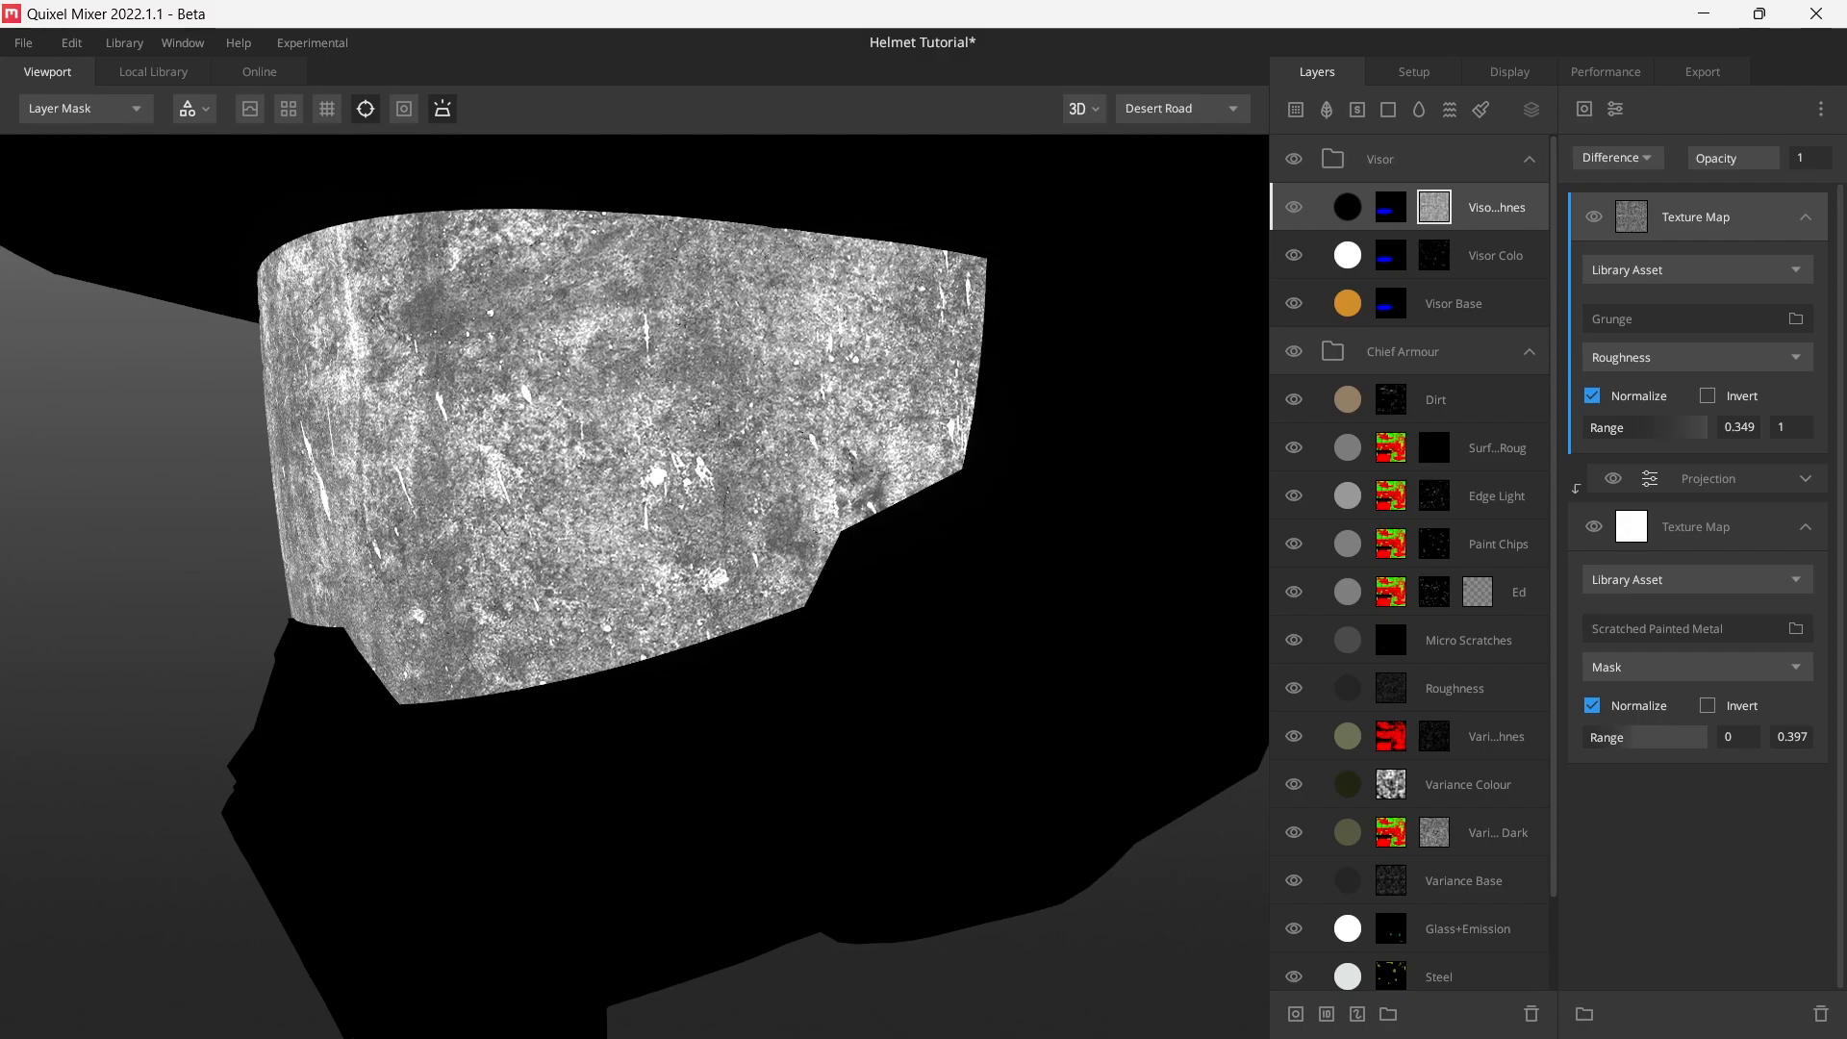
# - Compare the visor mask with the Scratched Painted Metal Texture Map hidden and shown, and check the blended grunge in the shaded view
pyautogui.moveTo(670, 546); pyautogui.dragTo(828, 544)
pyautogui.click(1595, 527)
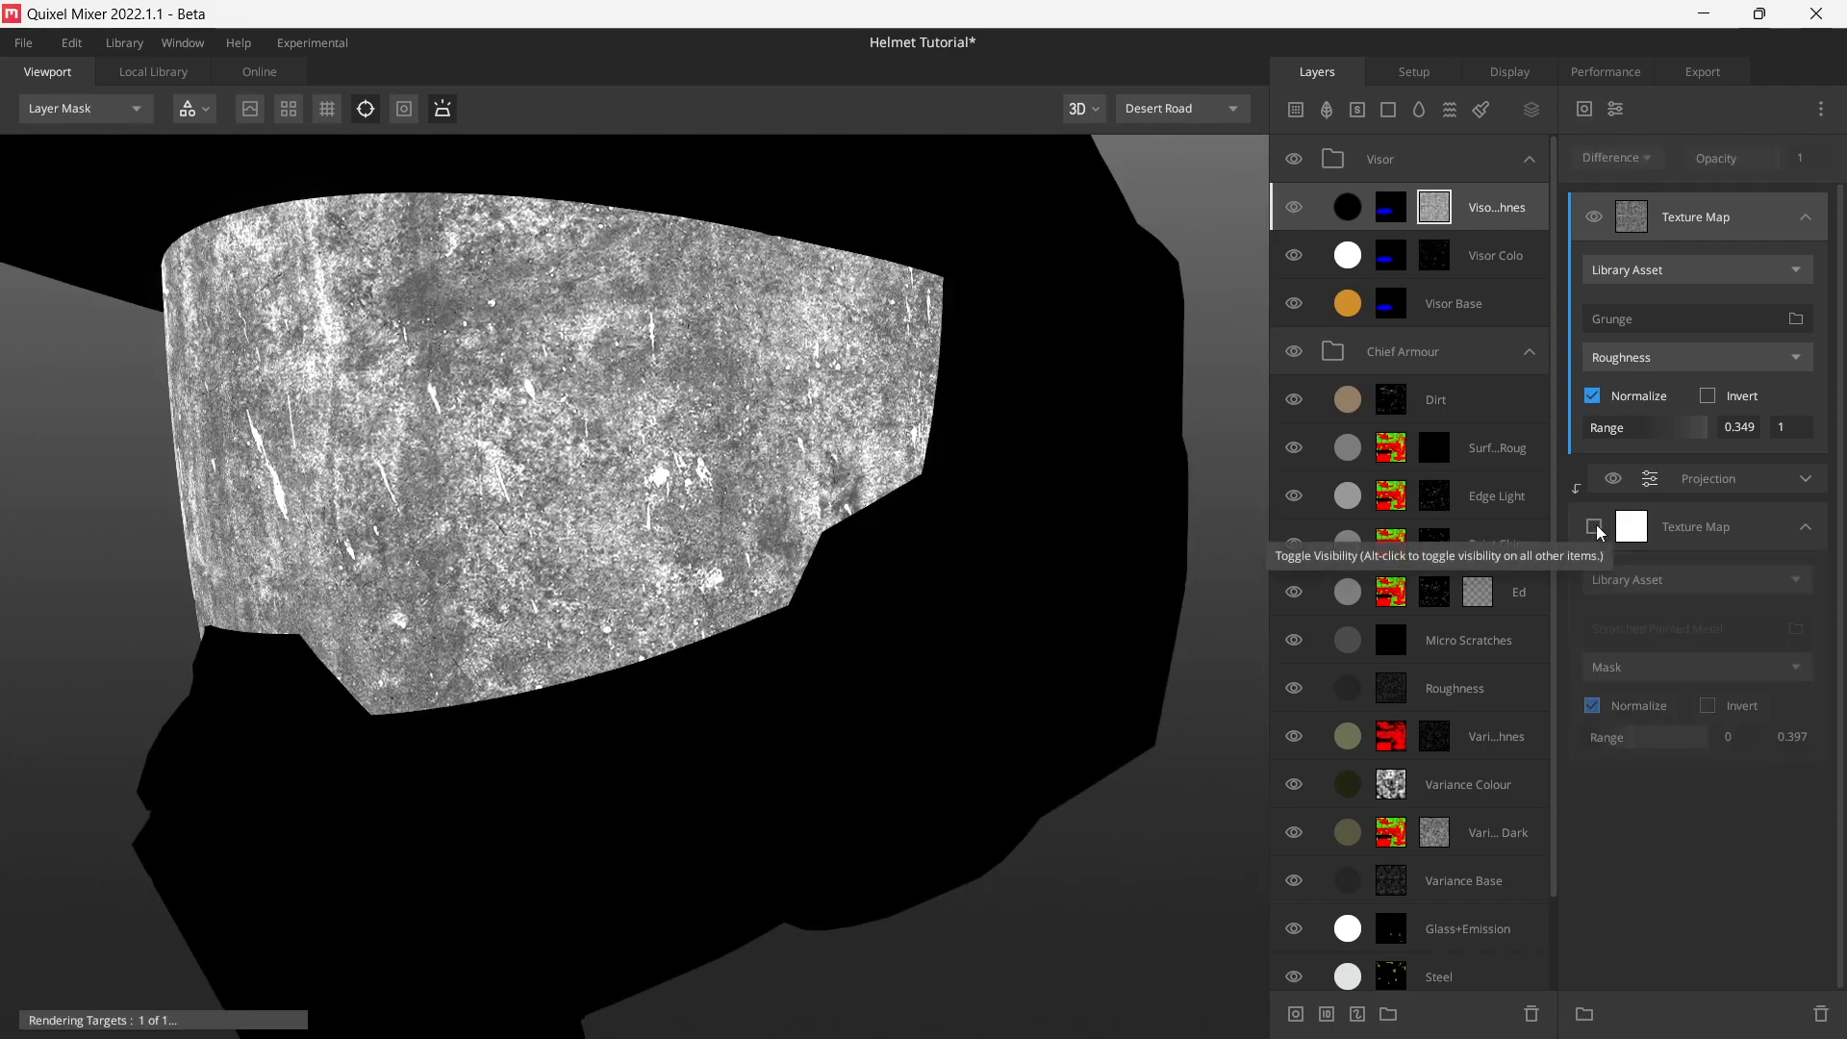
pyautogui.click(1596, 531)
pyautogui.click(1596, 531)
pyautogui.click(1596, 531)
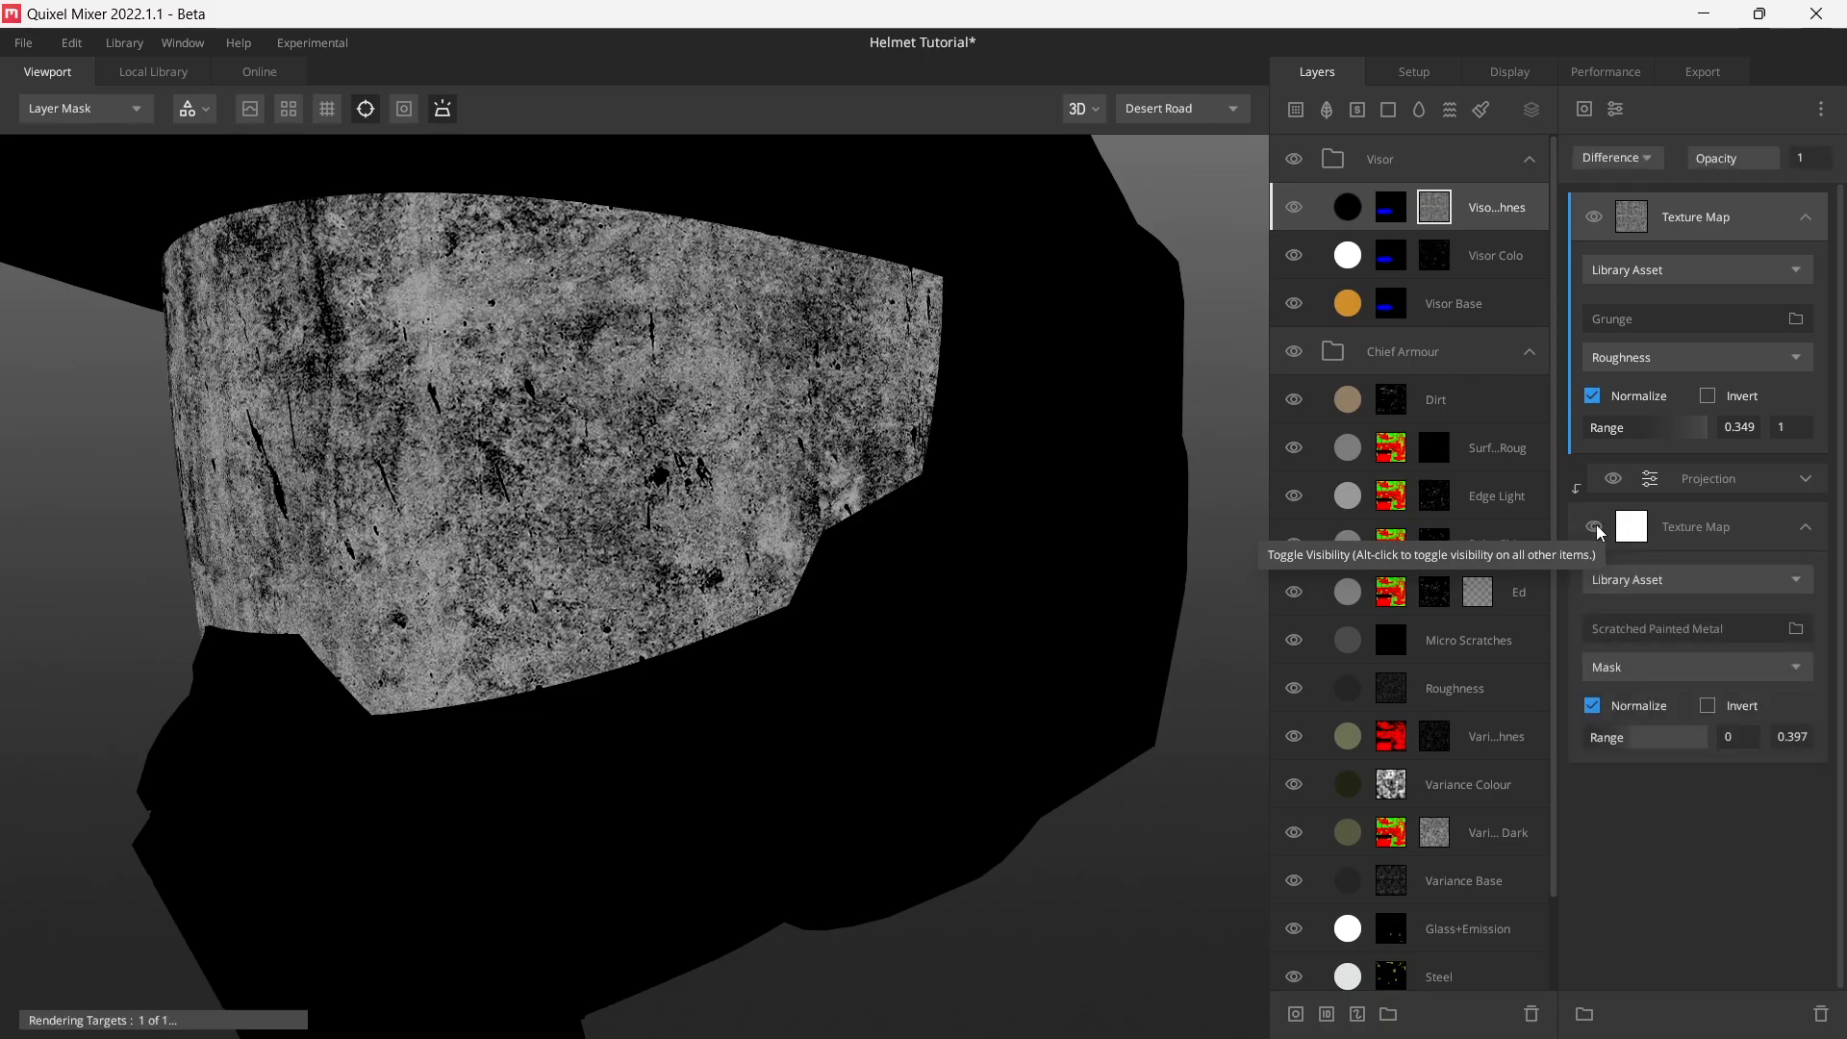
pyautogui.moveTo(781, 490)
pyautogui.mouseDown()
pyautogui.moveTo(647, 478)
pyautogui.moveTo(765, 432)
pyautogui.moveTo(818, 433)
pyautogui.moveTo(641, 494)
pyautogui.moveTo(829, 465)
pyautogui.moveTo(602, 507)
pyautogui.moveTo(924, 444)
pyautogui.moveTo(753, 479)
pyautogui.moveTo(810, 491)
pyautogui.moveTo(759, 467)
pyautogui.mouseUp()
pyautogui.press('m')
pyautogui.press('m')
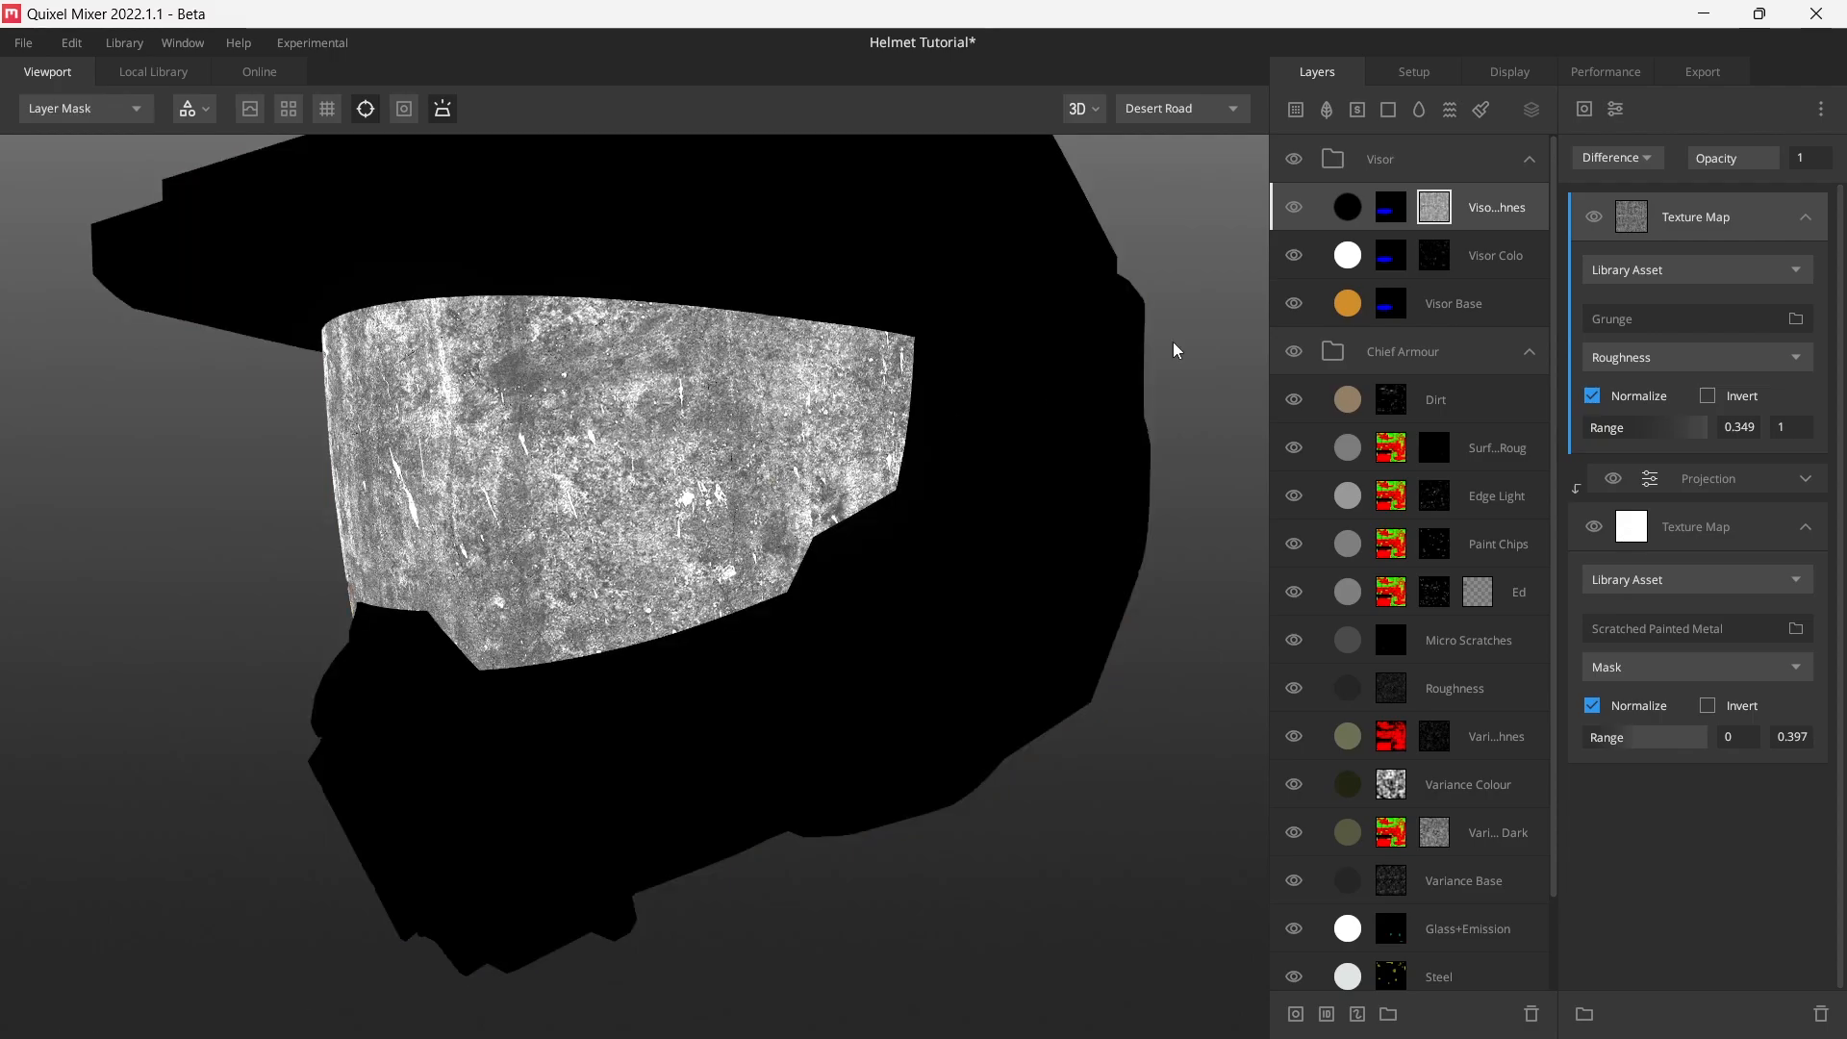
# - Add a Projection modifier to the Grunge Texture Map and set it to Box Projection
pyautogui.click(1615, 112)
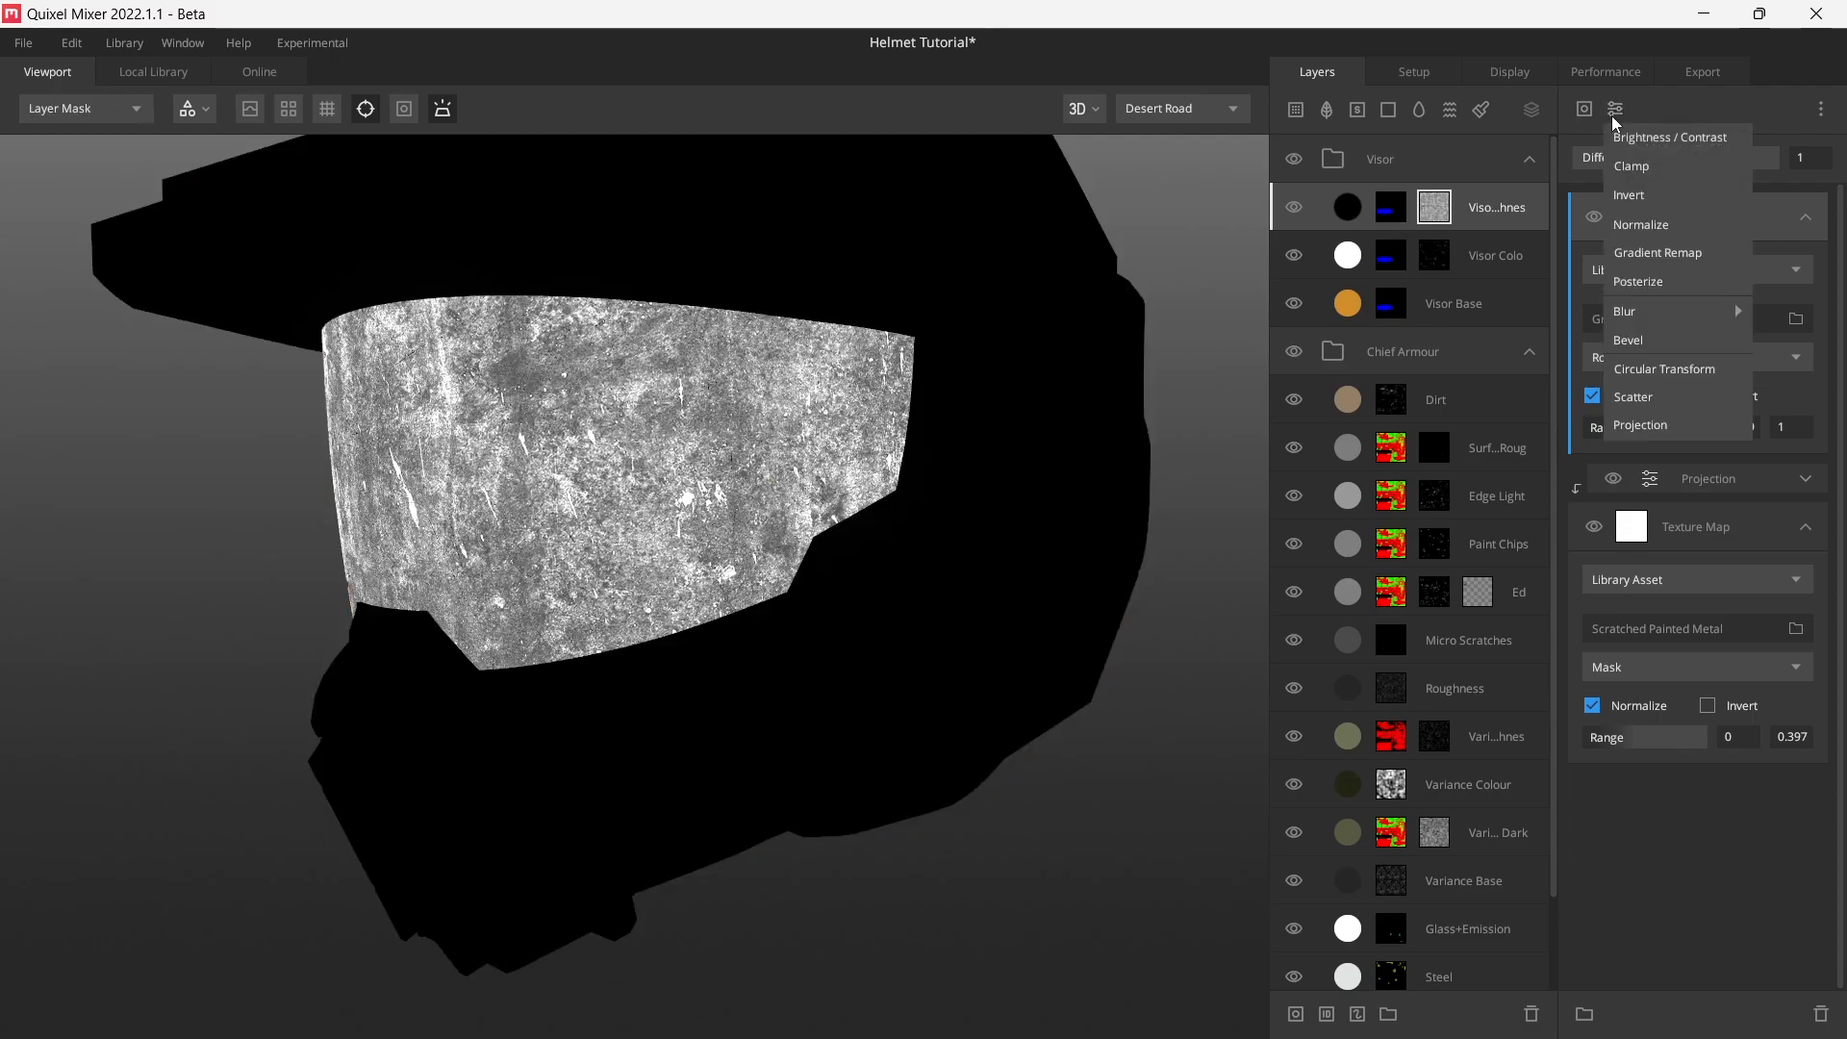
pyautogui.click(1653, 423)
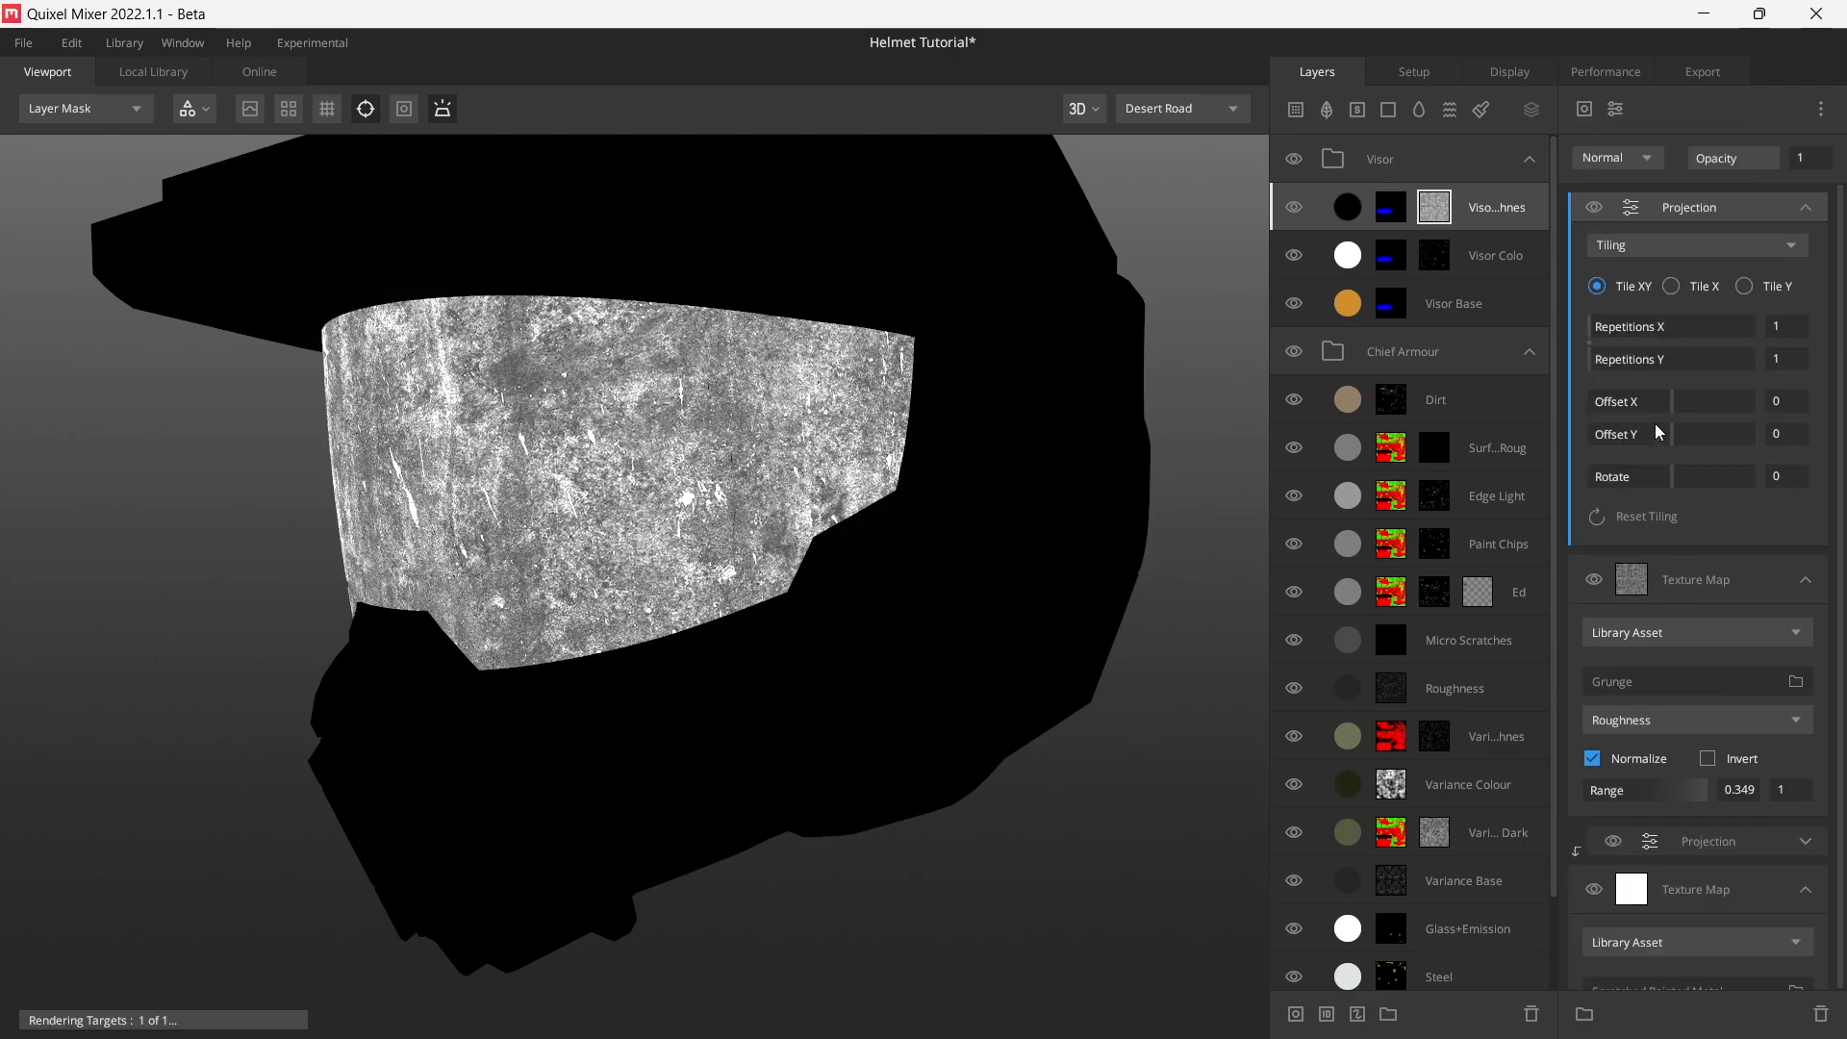
pyautogui.click(1699, 240)
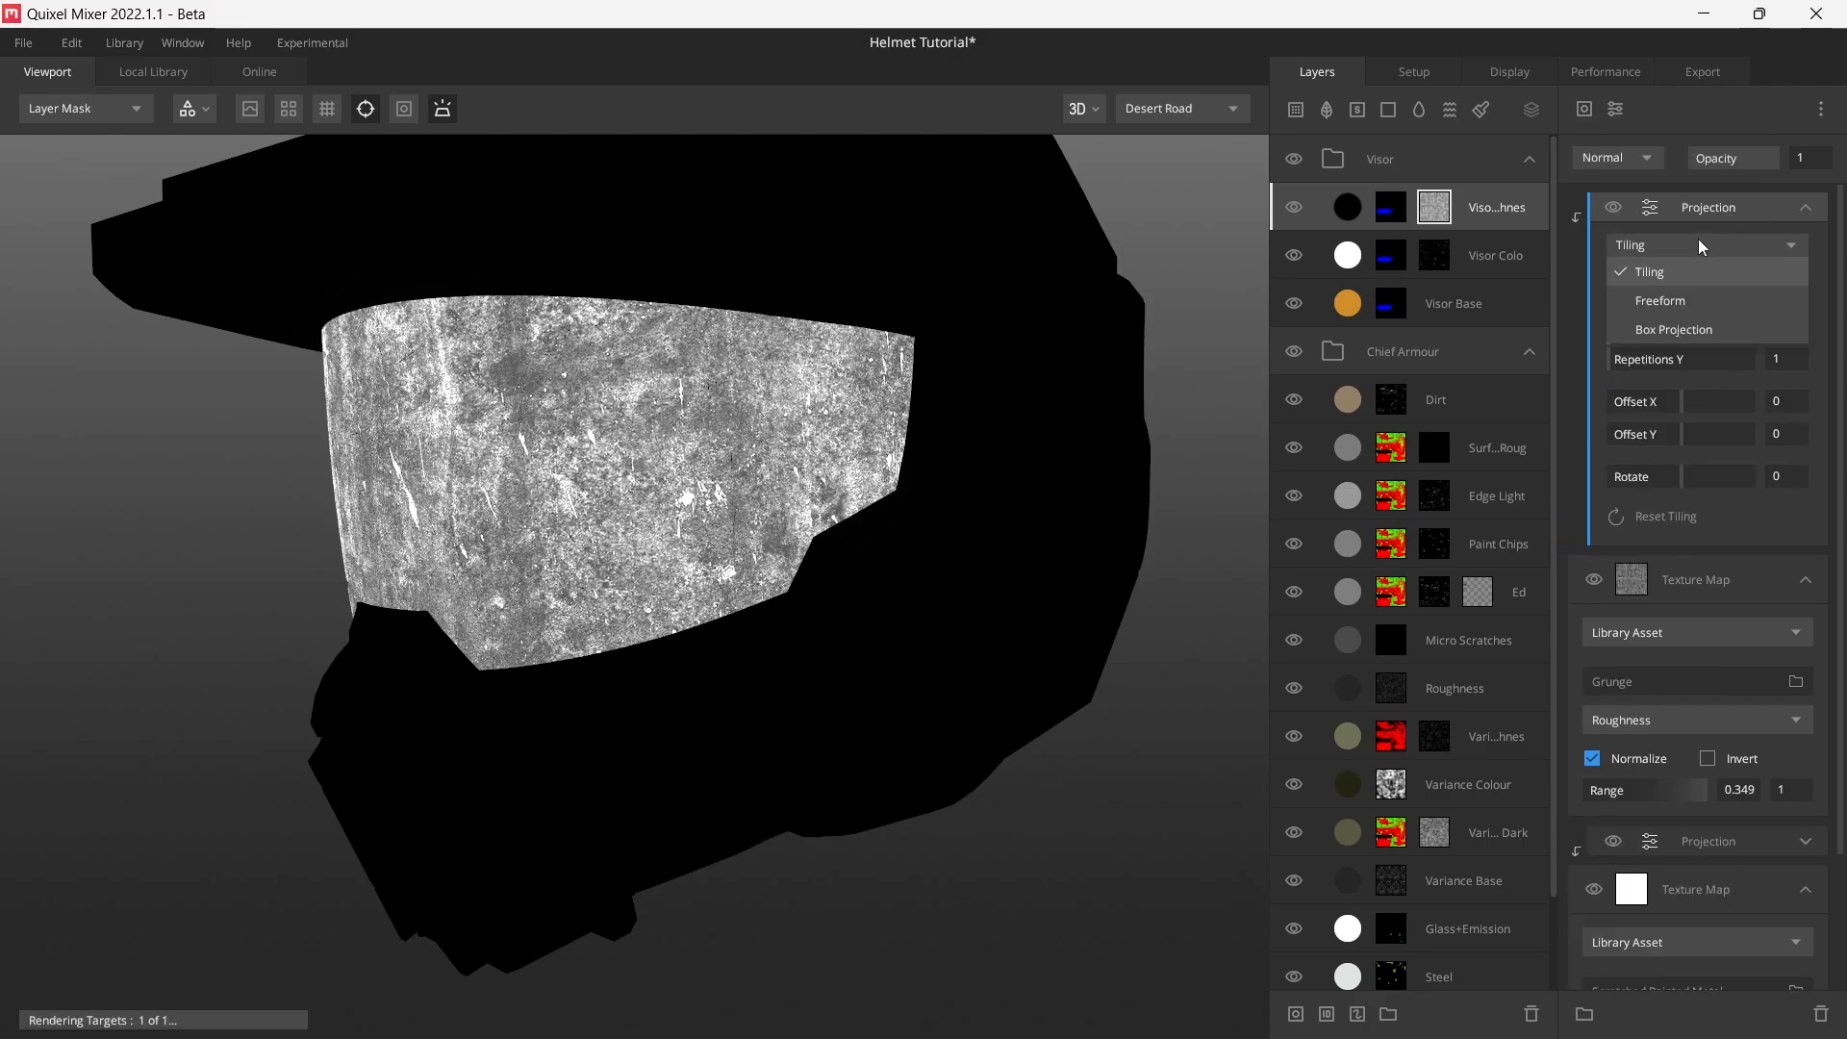
pyautogui.click(1679, 329)
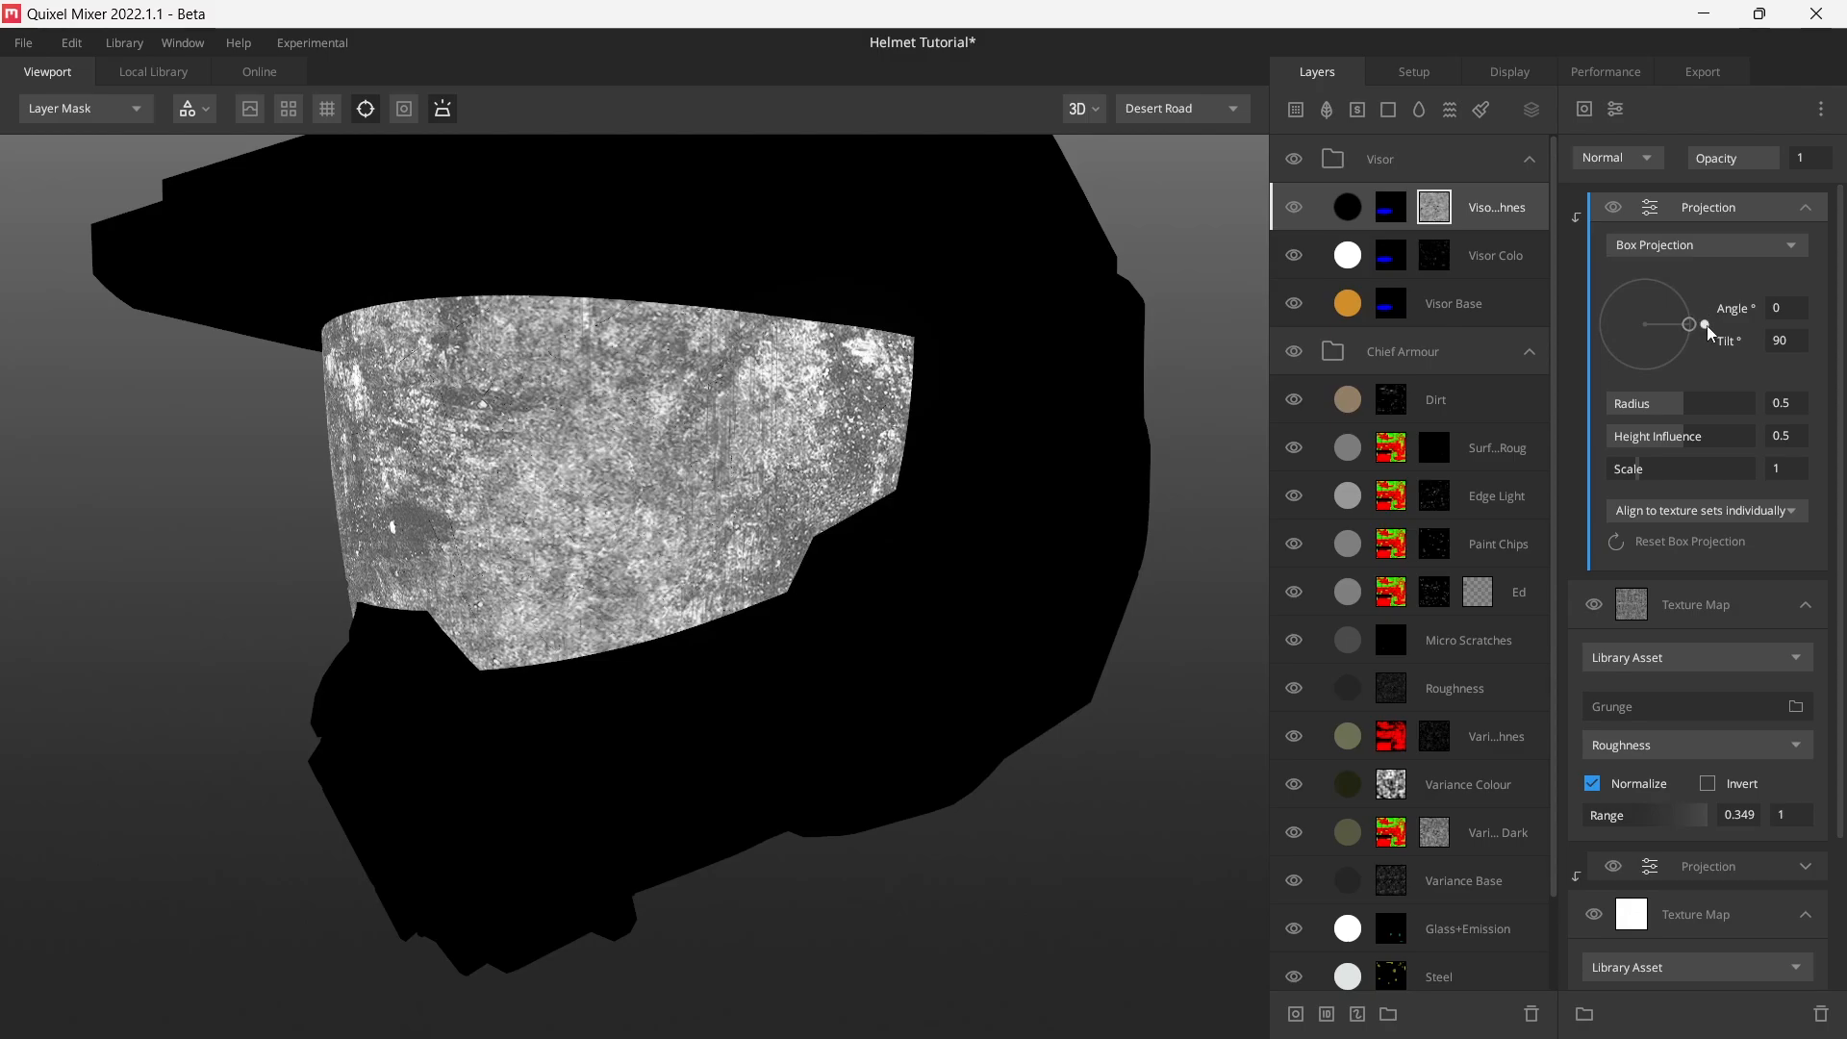
# - Set the Grunge box projection to angle -90, Radius 1, Height Influence 0 and Scale 0.15
pyautogui.moveTo(1698, 324); pyautogui.dragTo(1644, 387)
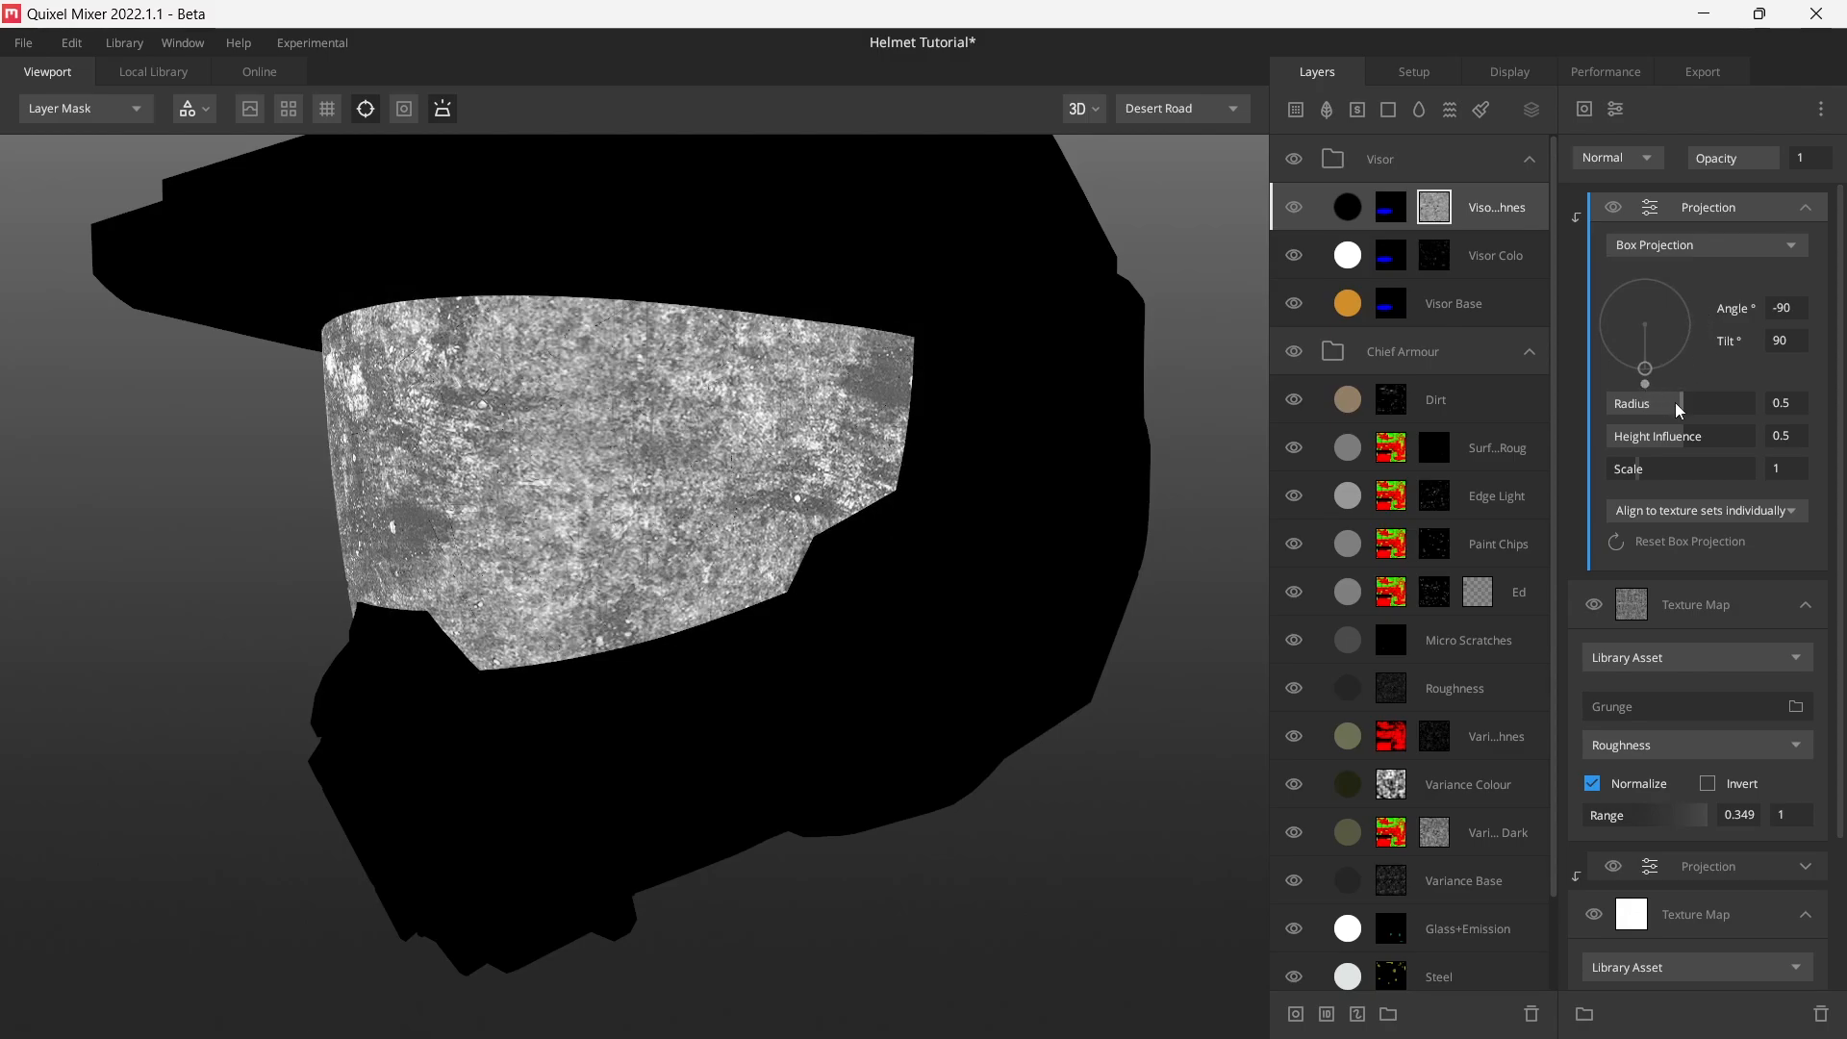
pyautogui.moveTo(1682, 404); pyautogui.dragTo(1845, 404)
pyautogui.moveTo(1686, 439); pyautogui.dragTo(1520, 442)
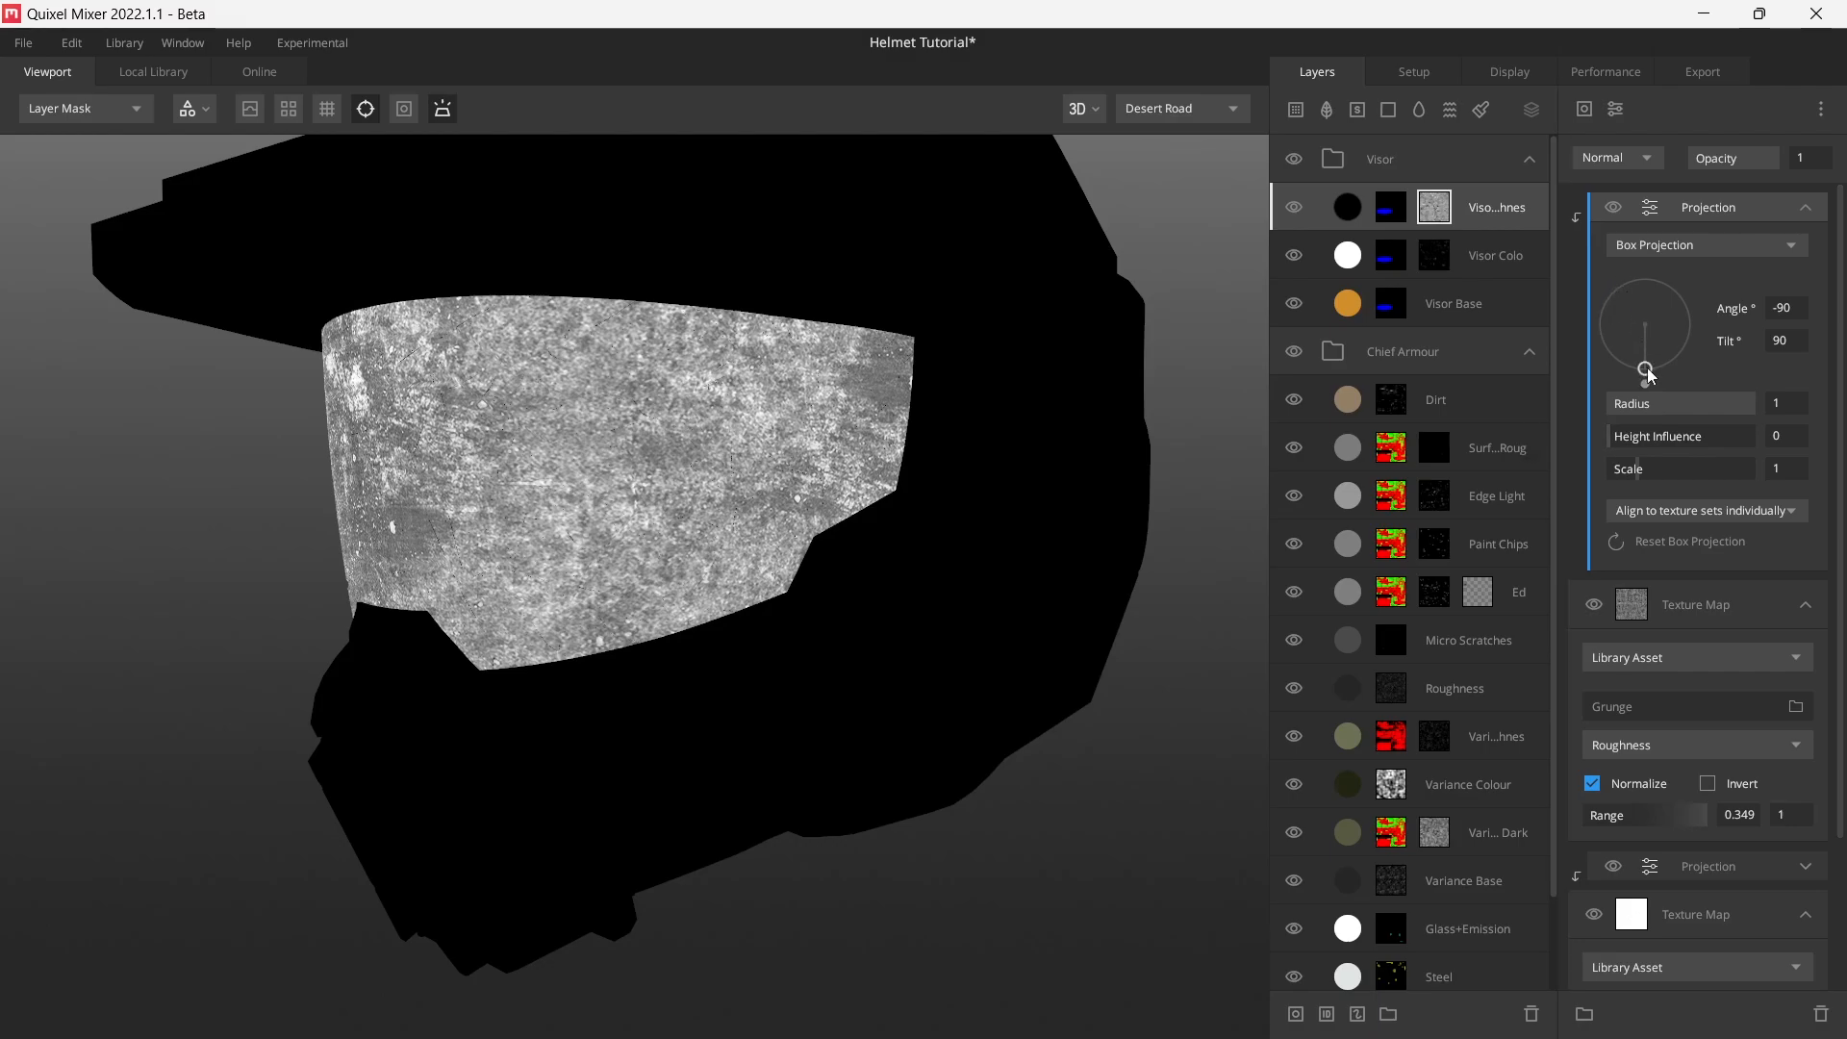
pyautogui.moveTo(1647, 372)
pyautogui.mouseDown()
pyautogui.moveTo(1647, 315)
pyautogui.moveTo(1647, 387)
pyautogui.mouseUp()
pyautogui.write('0.15')
pyautogui.press('Return')
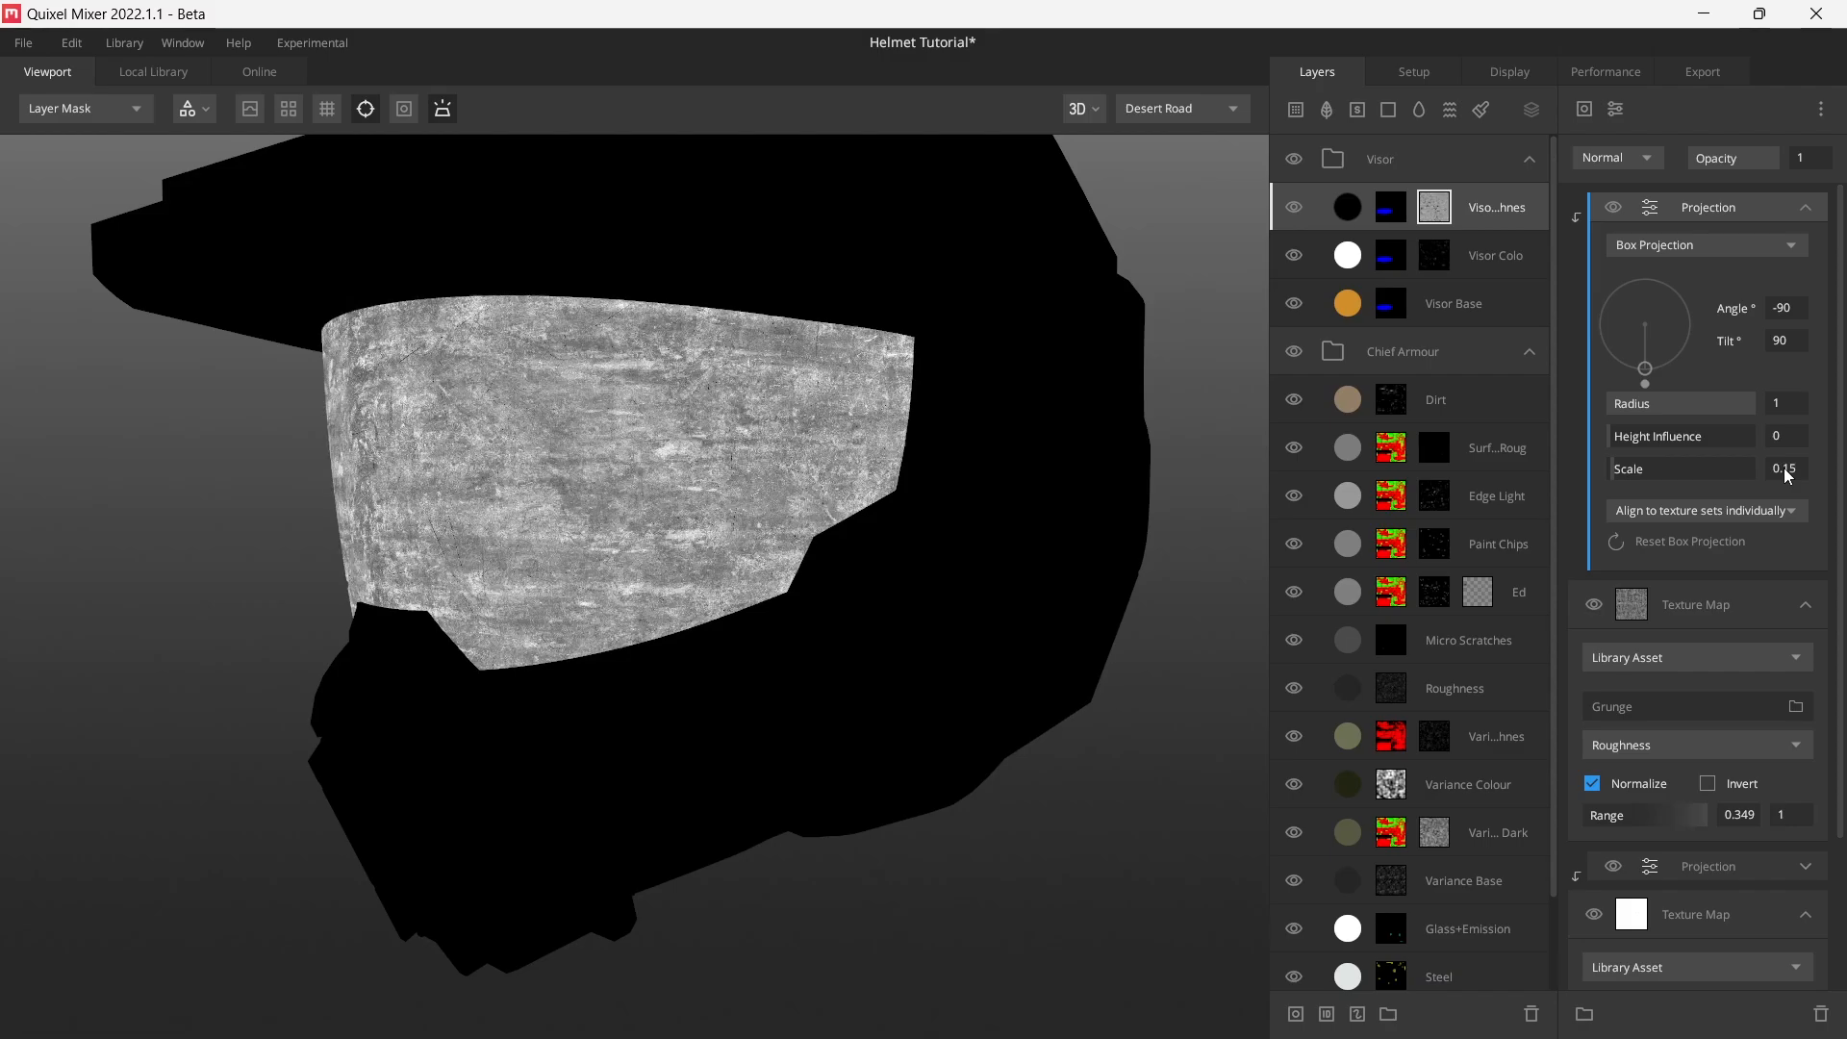
# - Inspect the visor in the shaded view from several angles, comparing it with the Scratched Painted Metal Texture Map hidden and shown
pyautogui.keyDown('alt'); pyautogui.moveTo(1000, 418); pyautogui.dragTo(824, 496); pyautogui.keyUp('alt')
pyautogui.press('m')
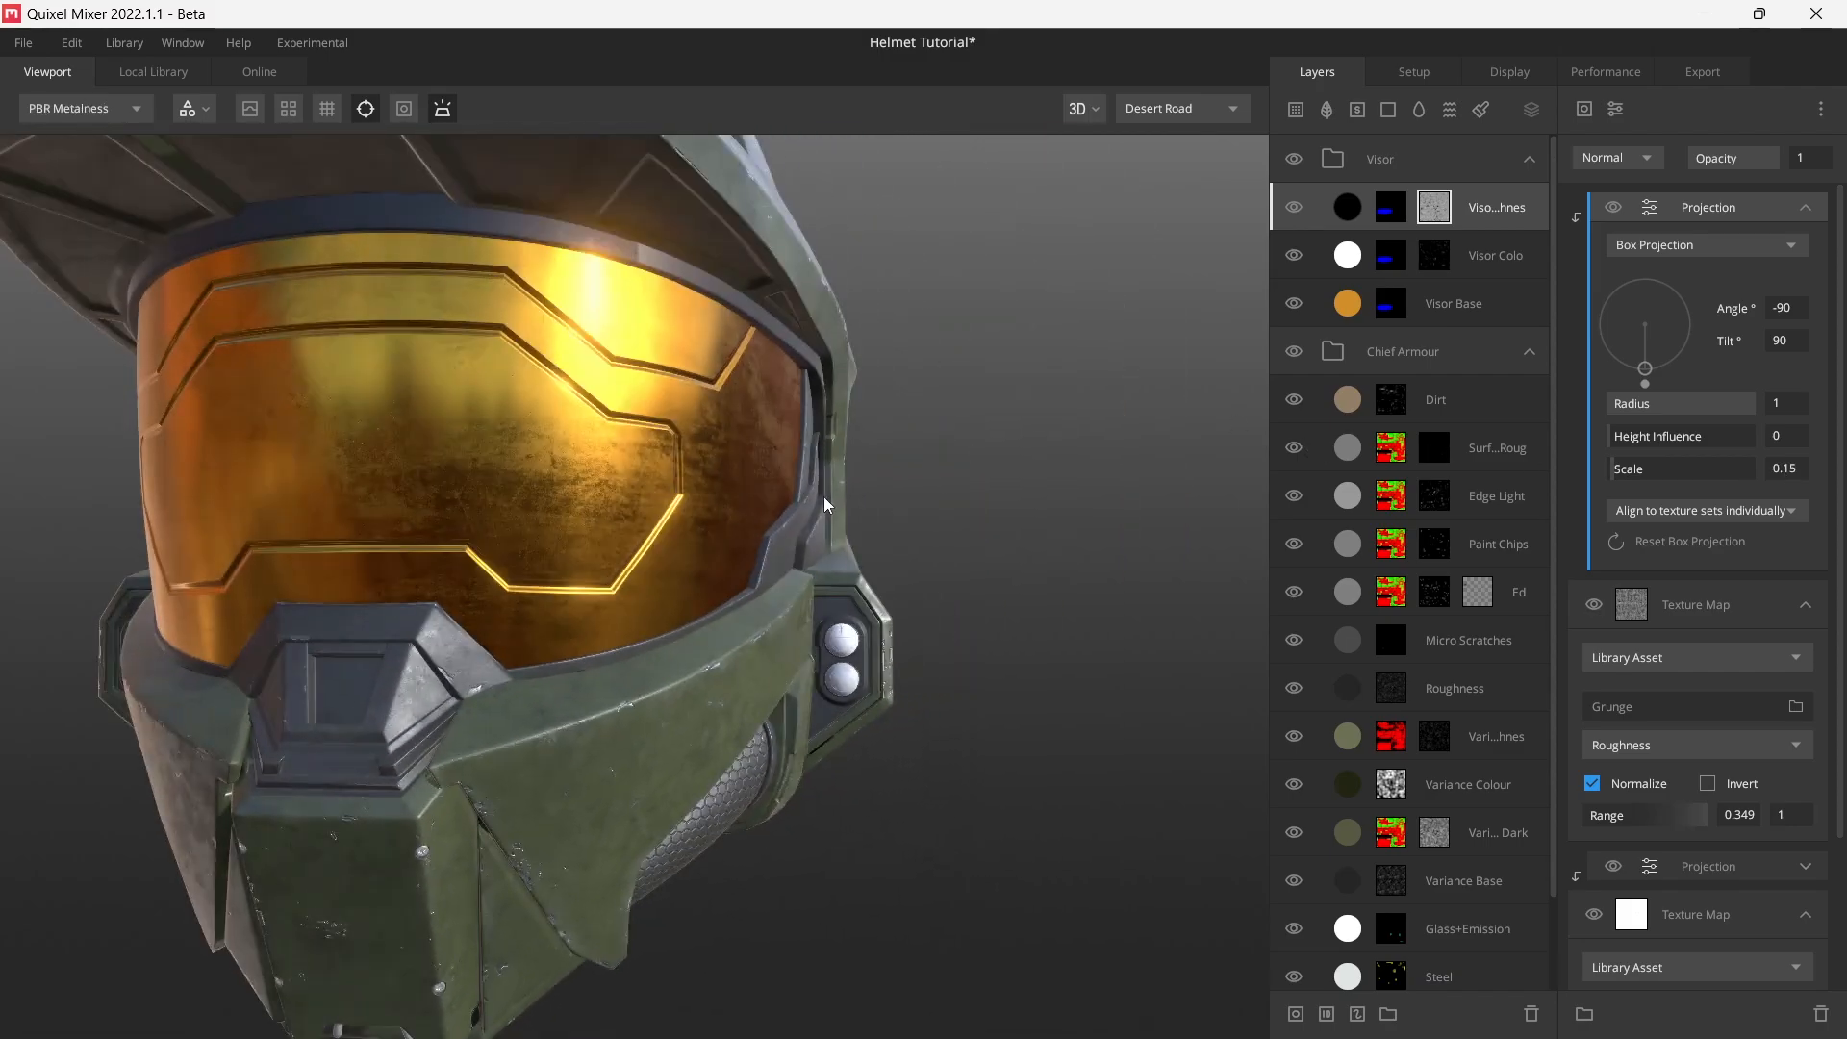
pyautogui.click(1596, 915)
pyautogui.click(1595, 915)
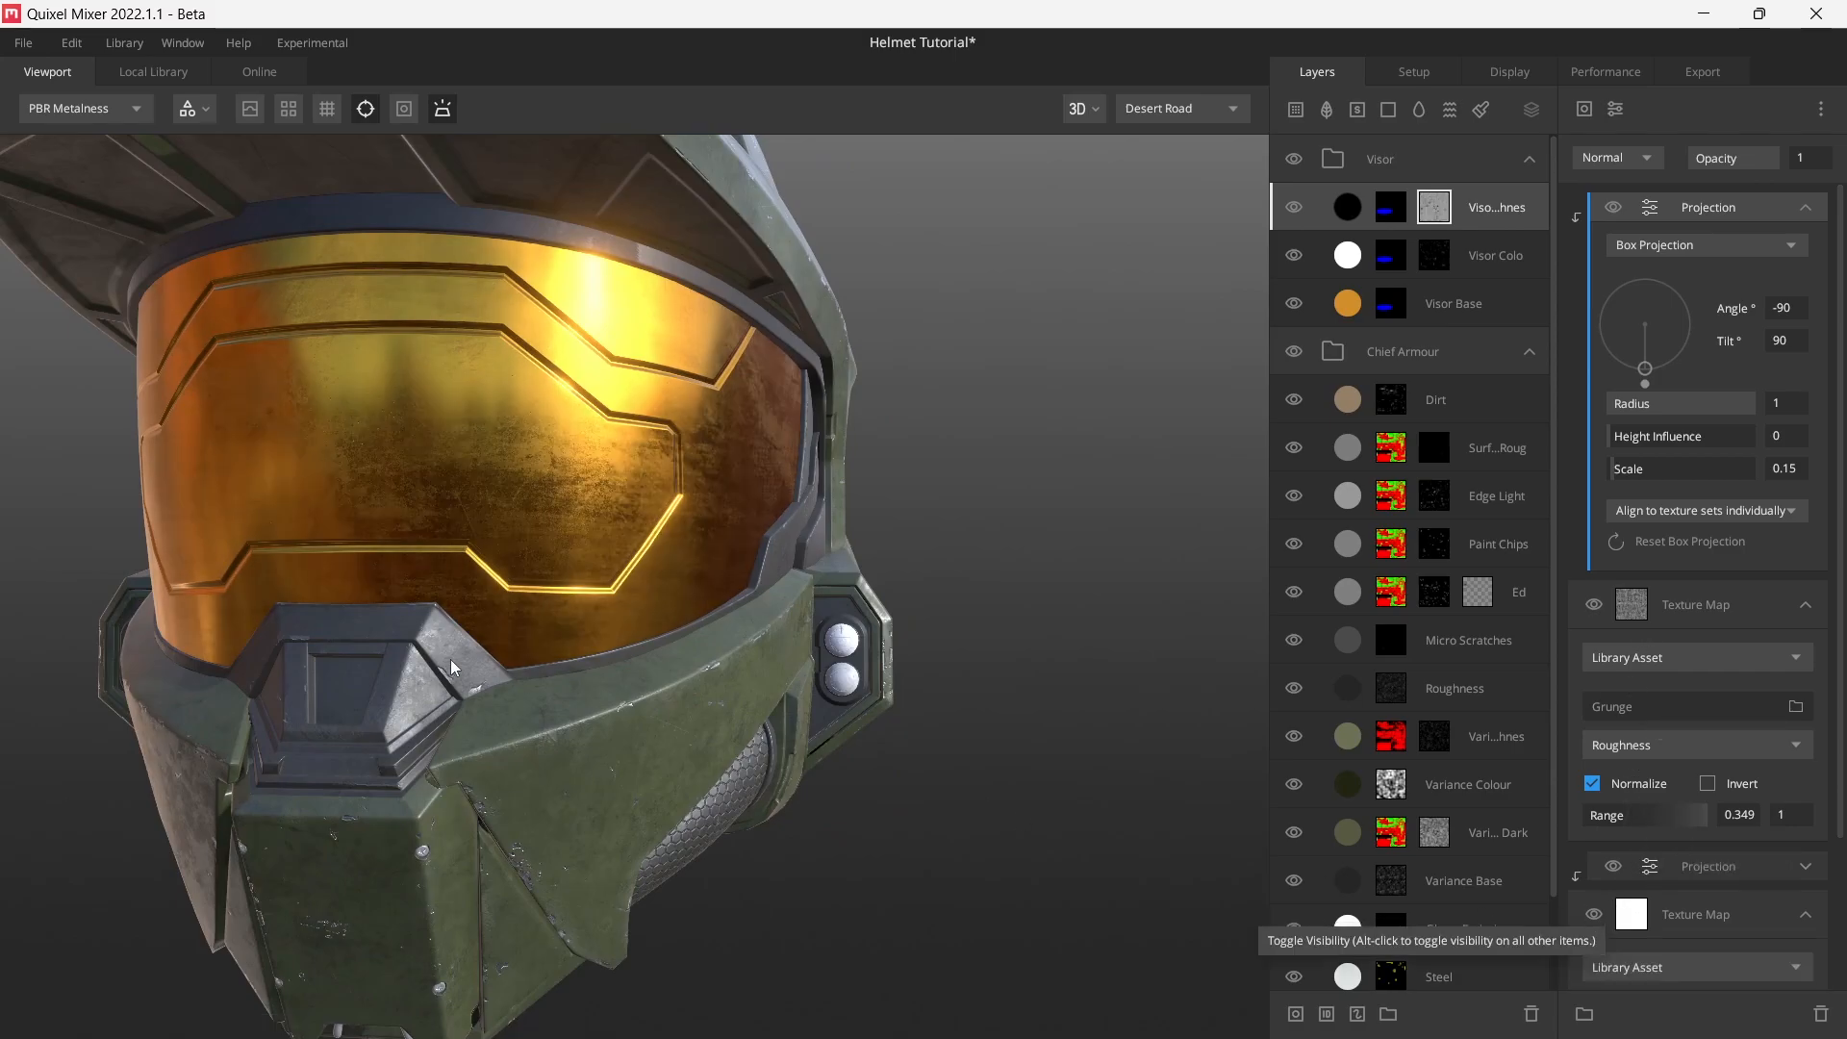
pyautogui.keyDown('alt'); pyautogui.moveTo(552, 506); pyautogui.dragTo(846, 587); pyautogui.keyUp('alt')
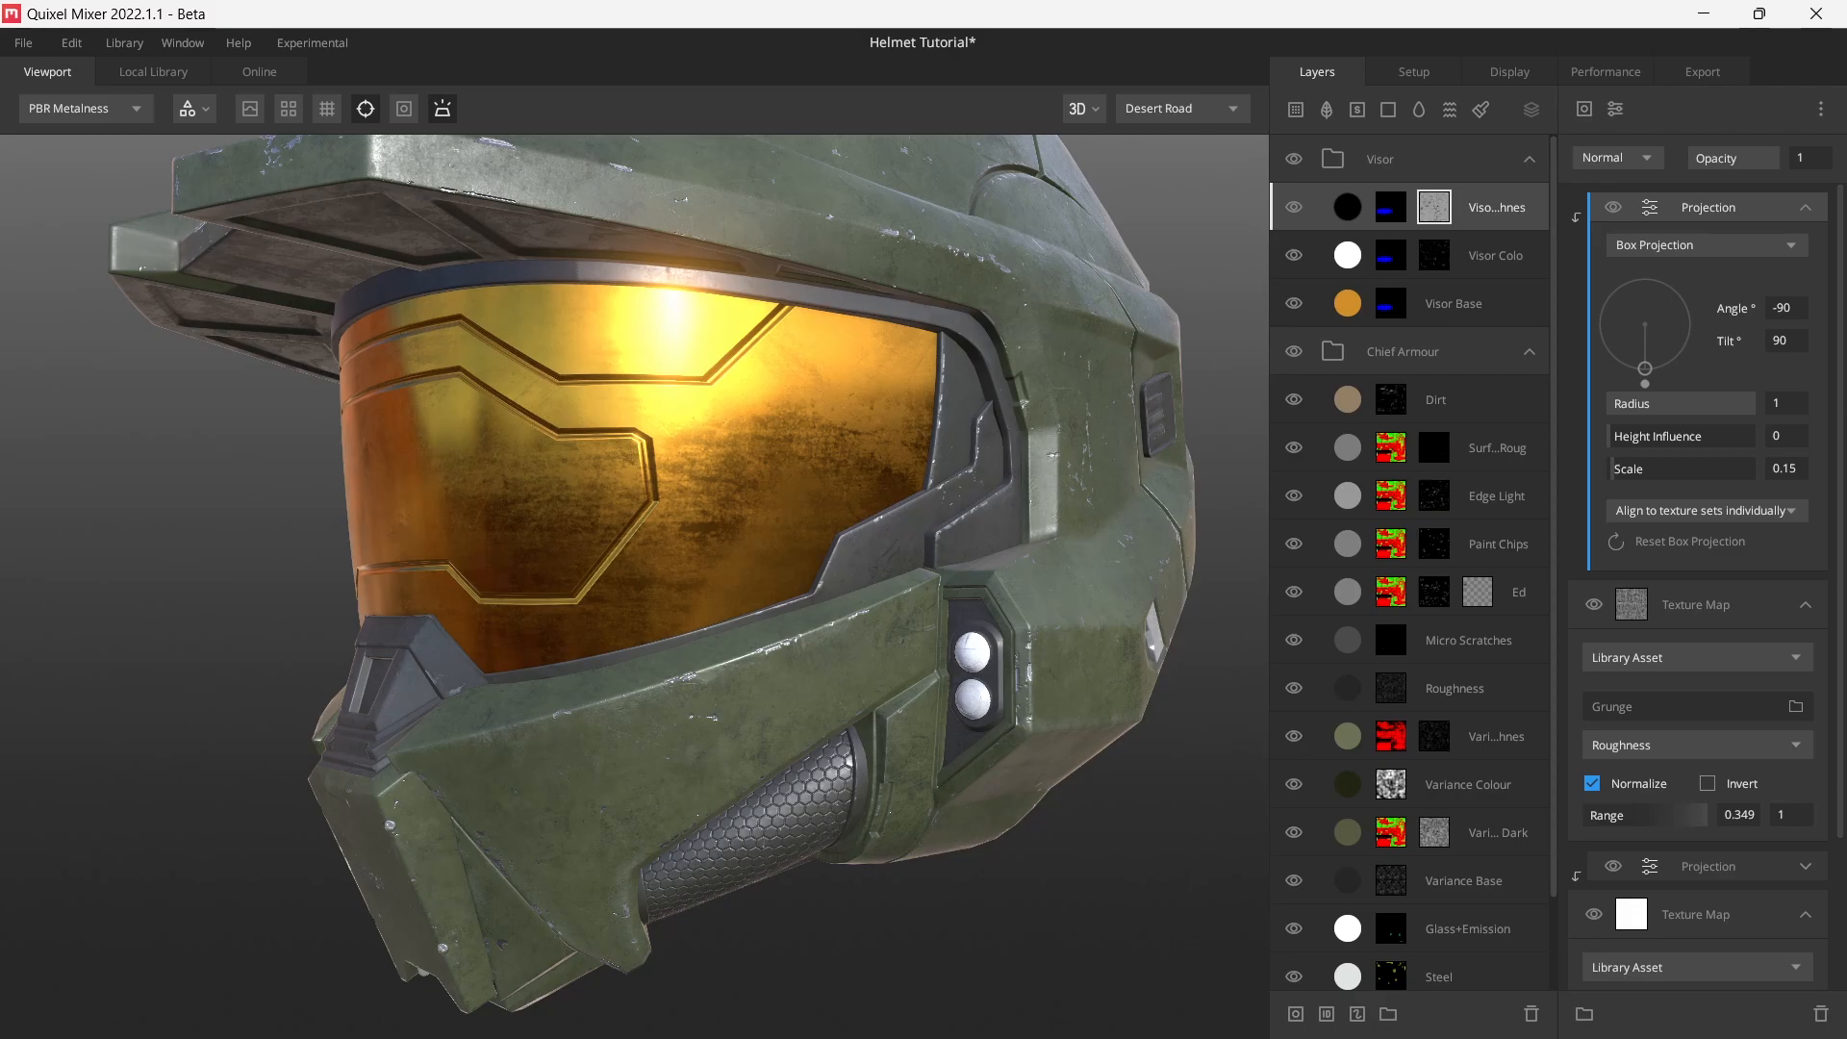
# - Add another Texture Map above the Grunge in the visor roughness mask and source it from a Library Asset
pyautogui.click(1808, 207)
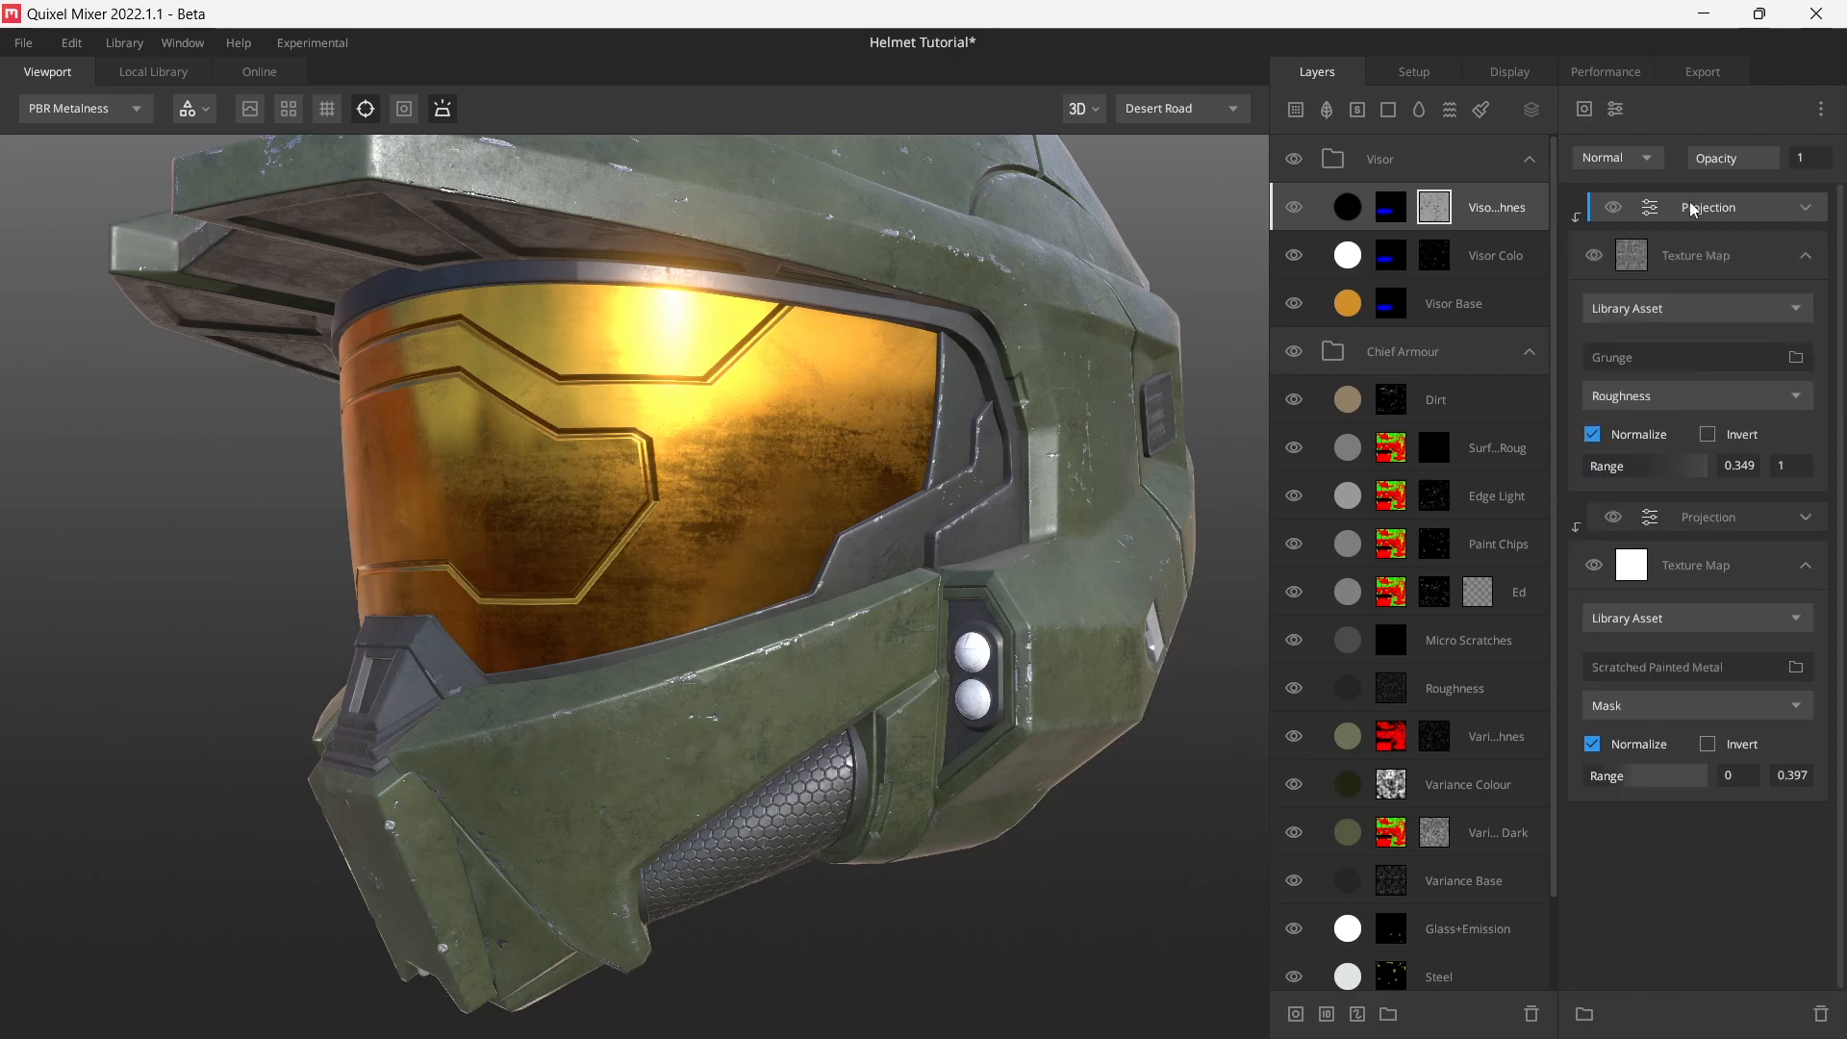
pyautogui.click(1584, 109)
pyautogui.click(1636, 165)
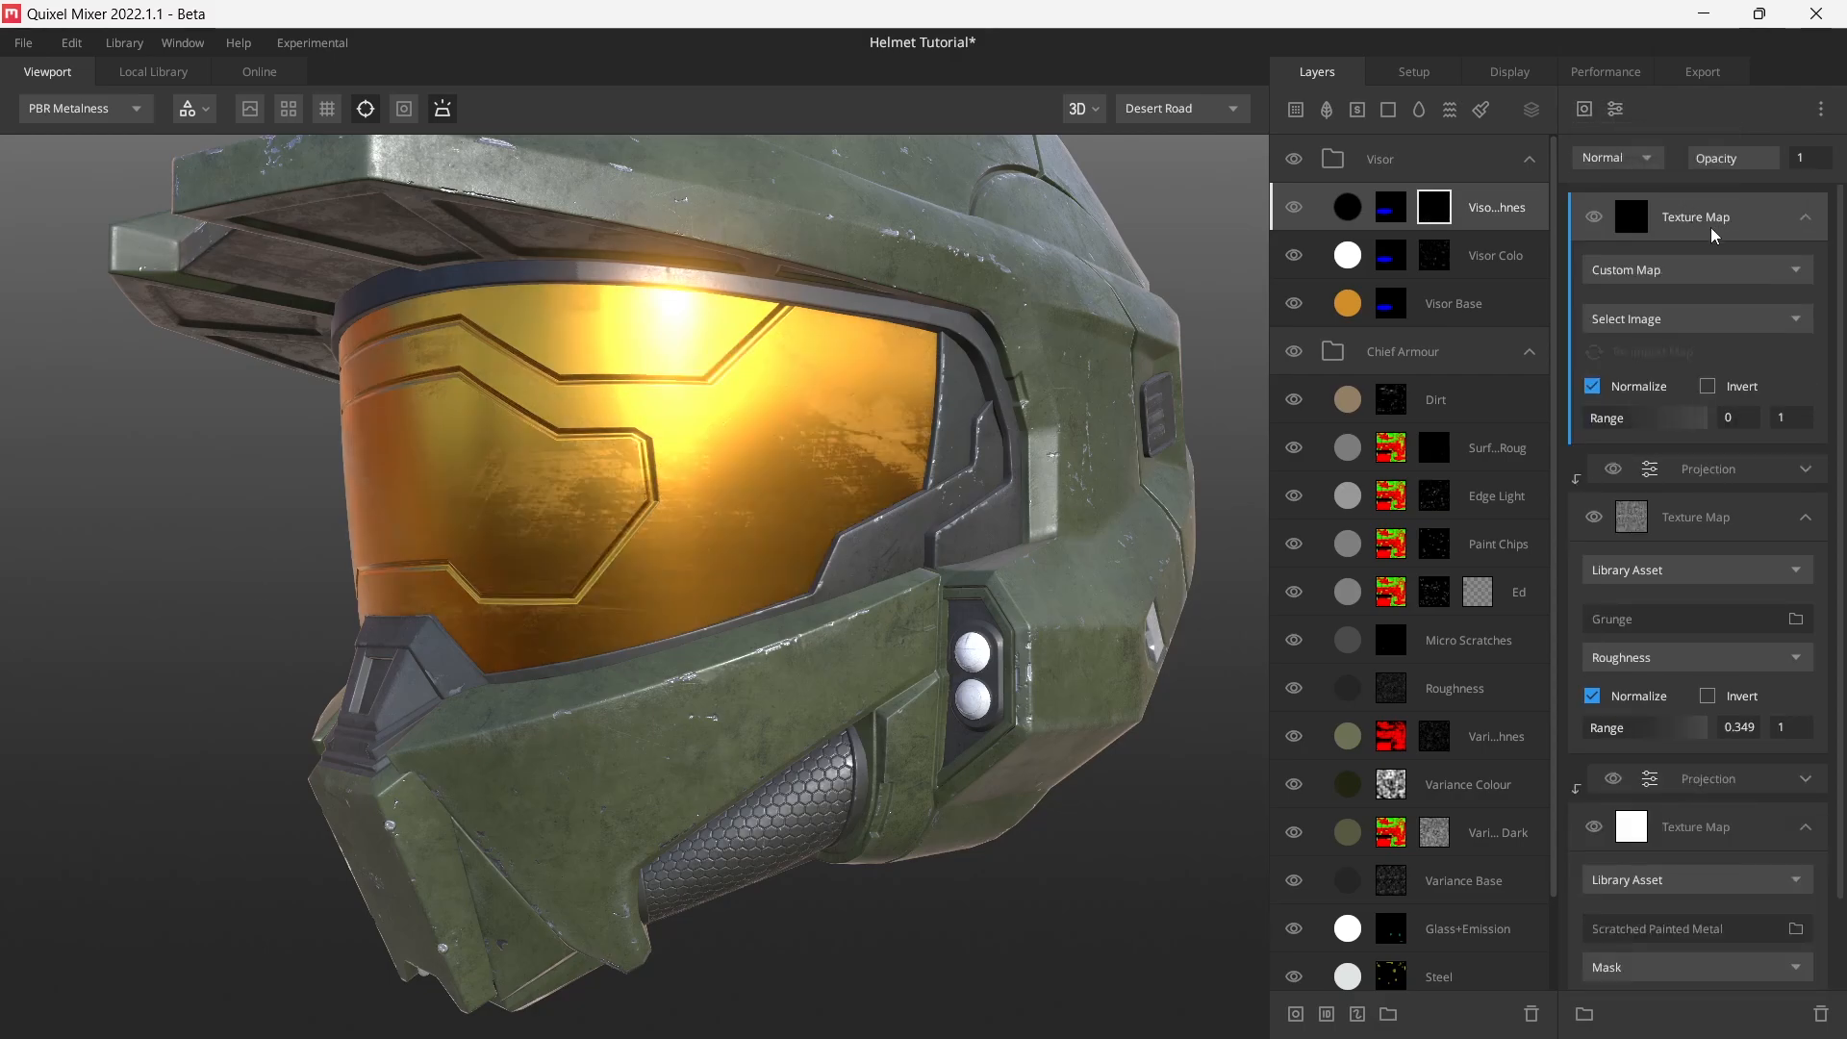
pyautogui.click(1653, 277)
pyautogui.click(1667, 355)
pyautogui.click(1642, 314)
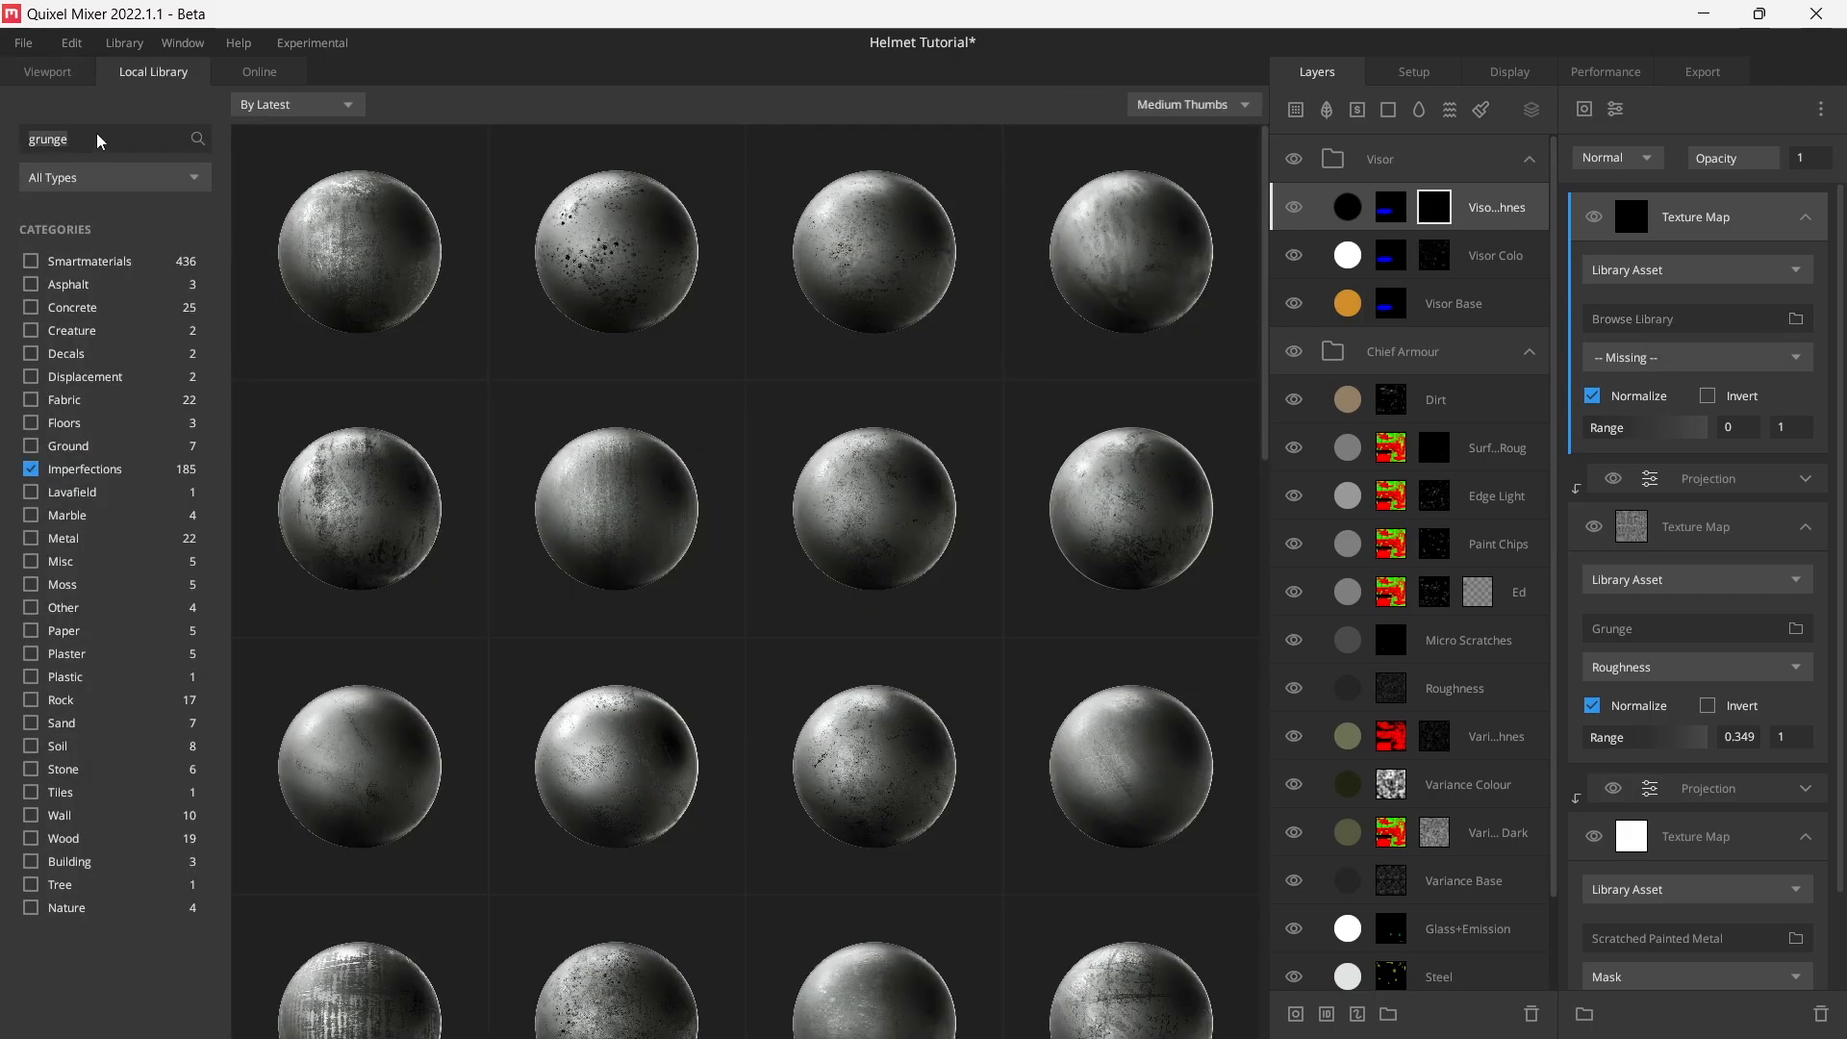
# - Search the local library for "scratched metal" and assign the Scratched Metal imperfection to the new Texture Map
pyautogui.write('scratched m')
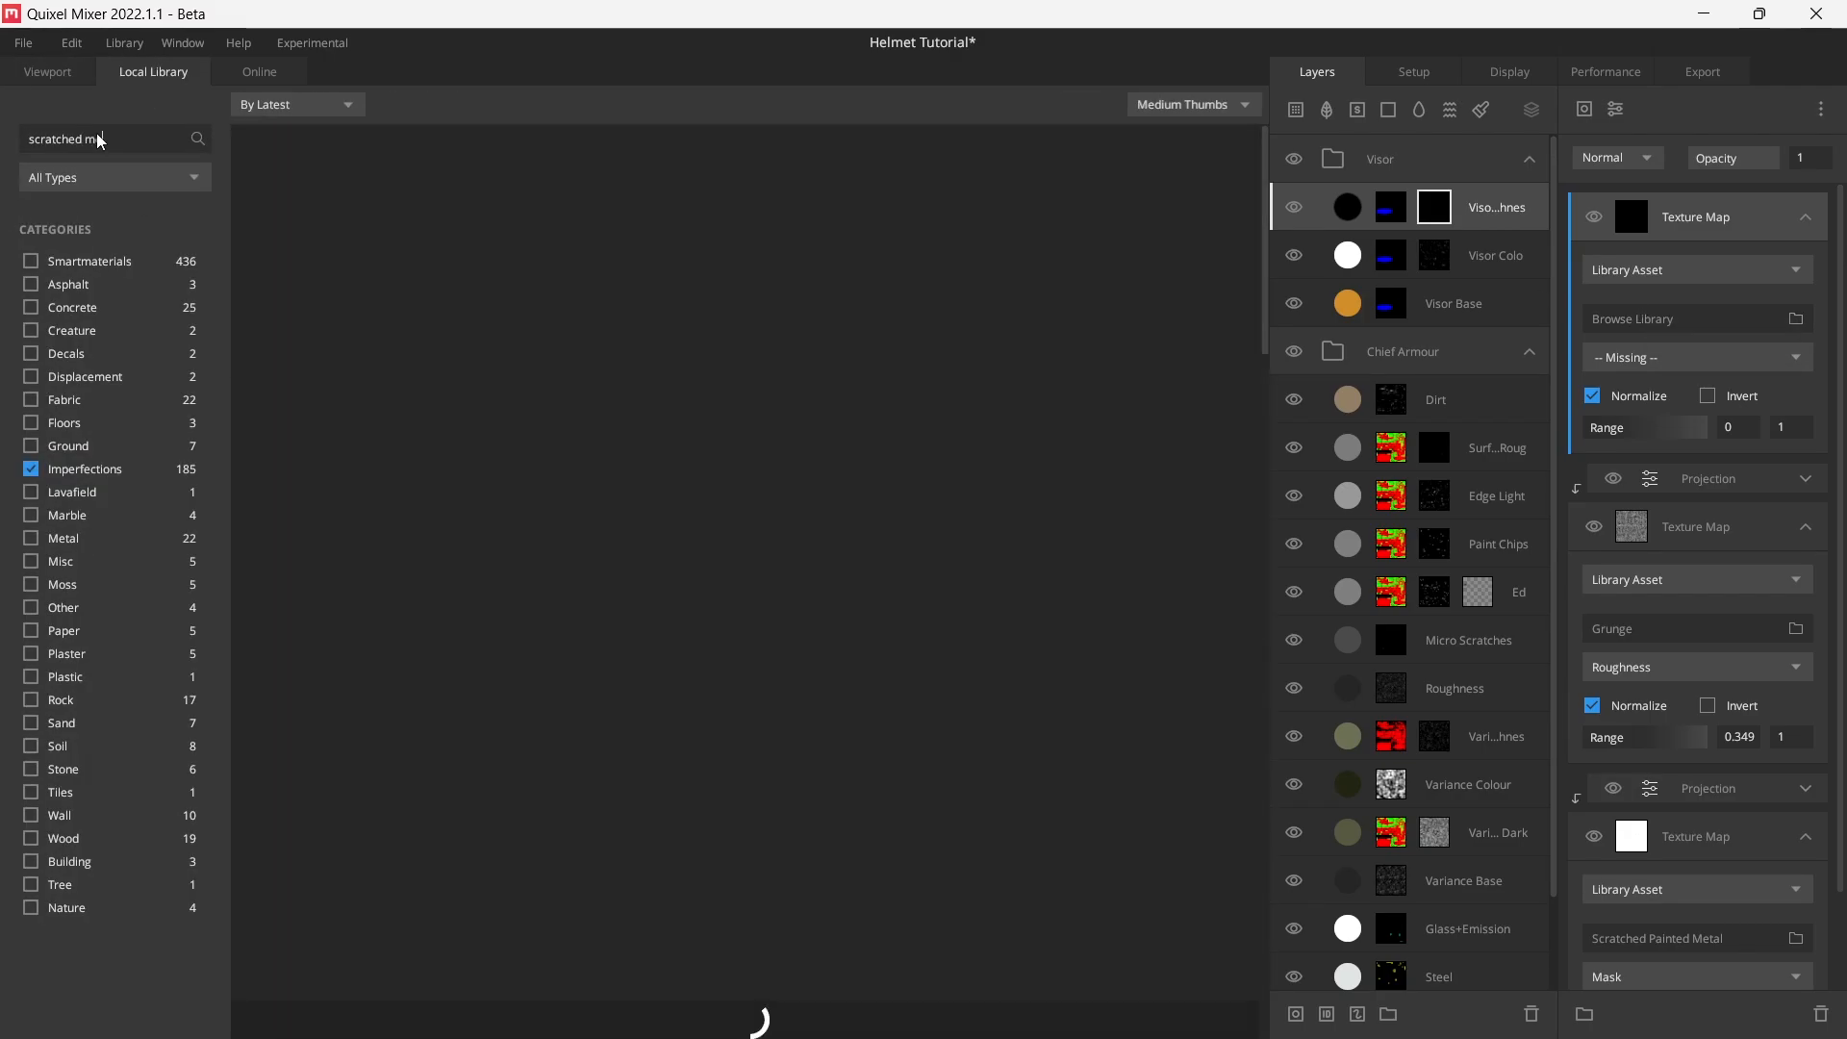
pyautogui.write('etal')
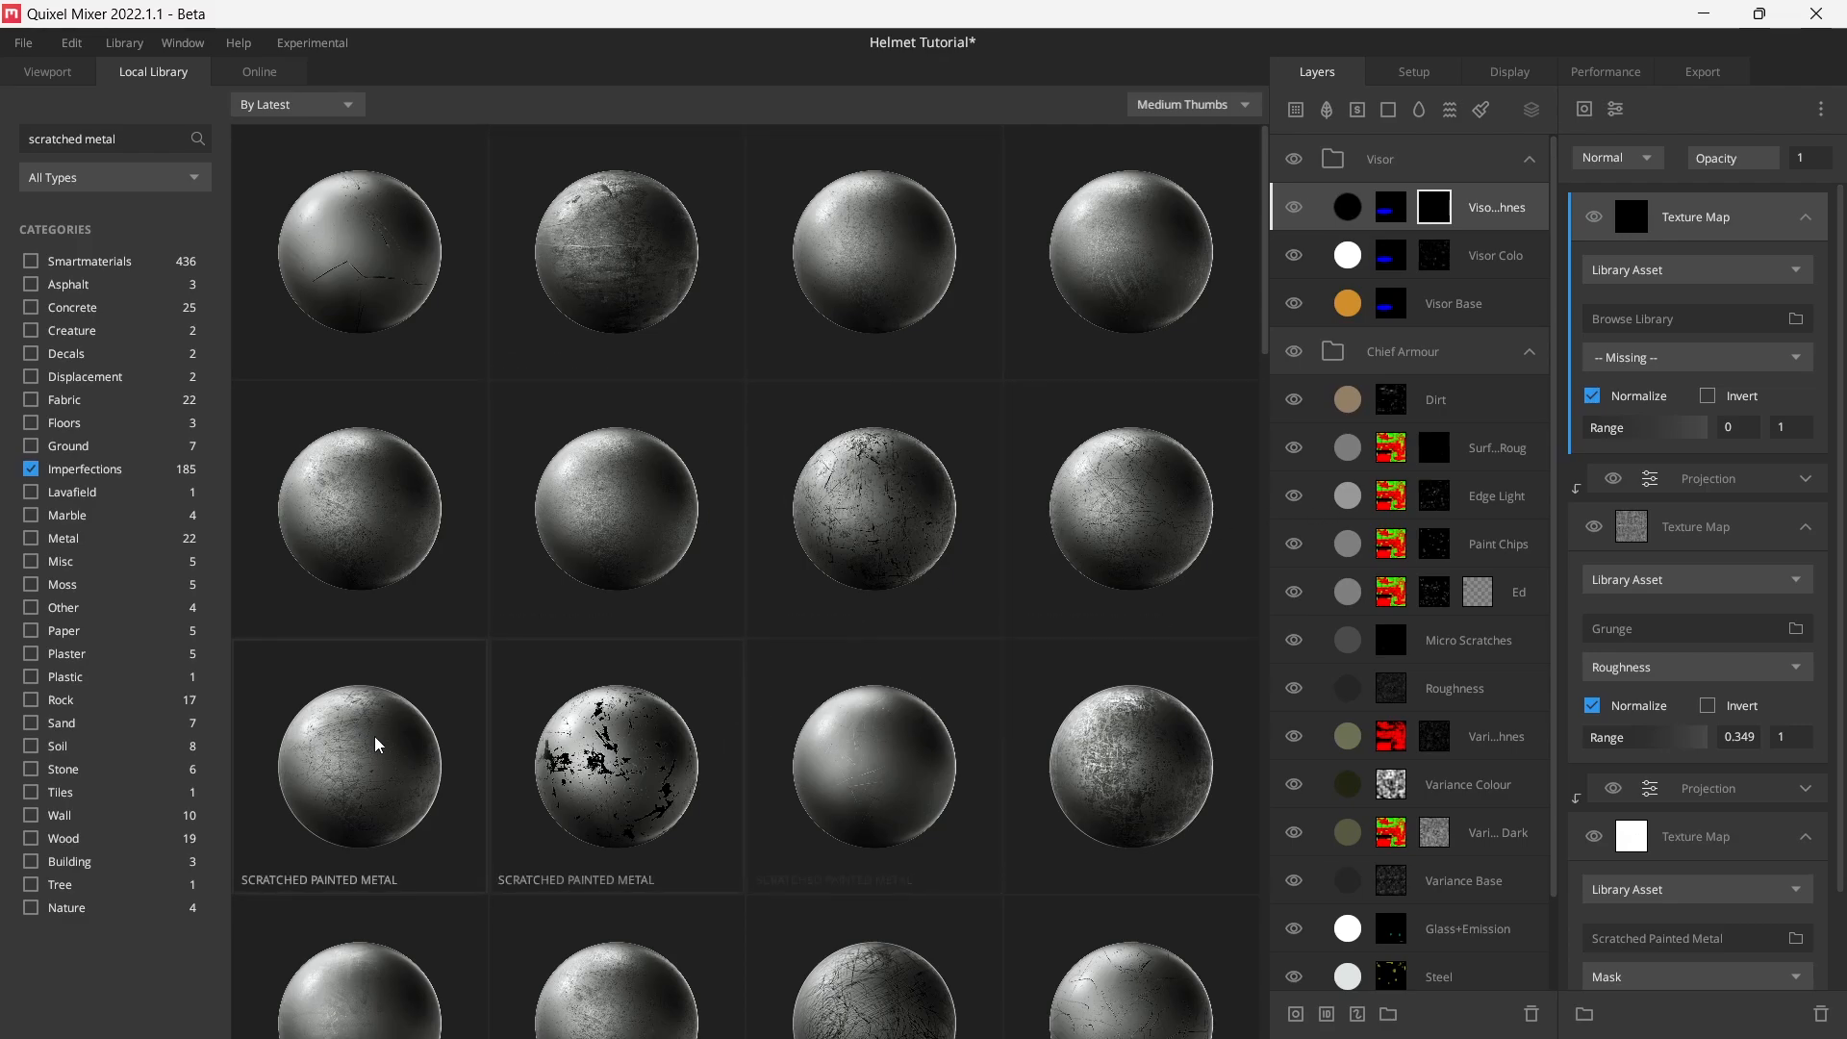
pyautogui.scroll(-5, 373, 736)
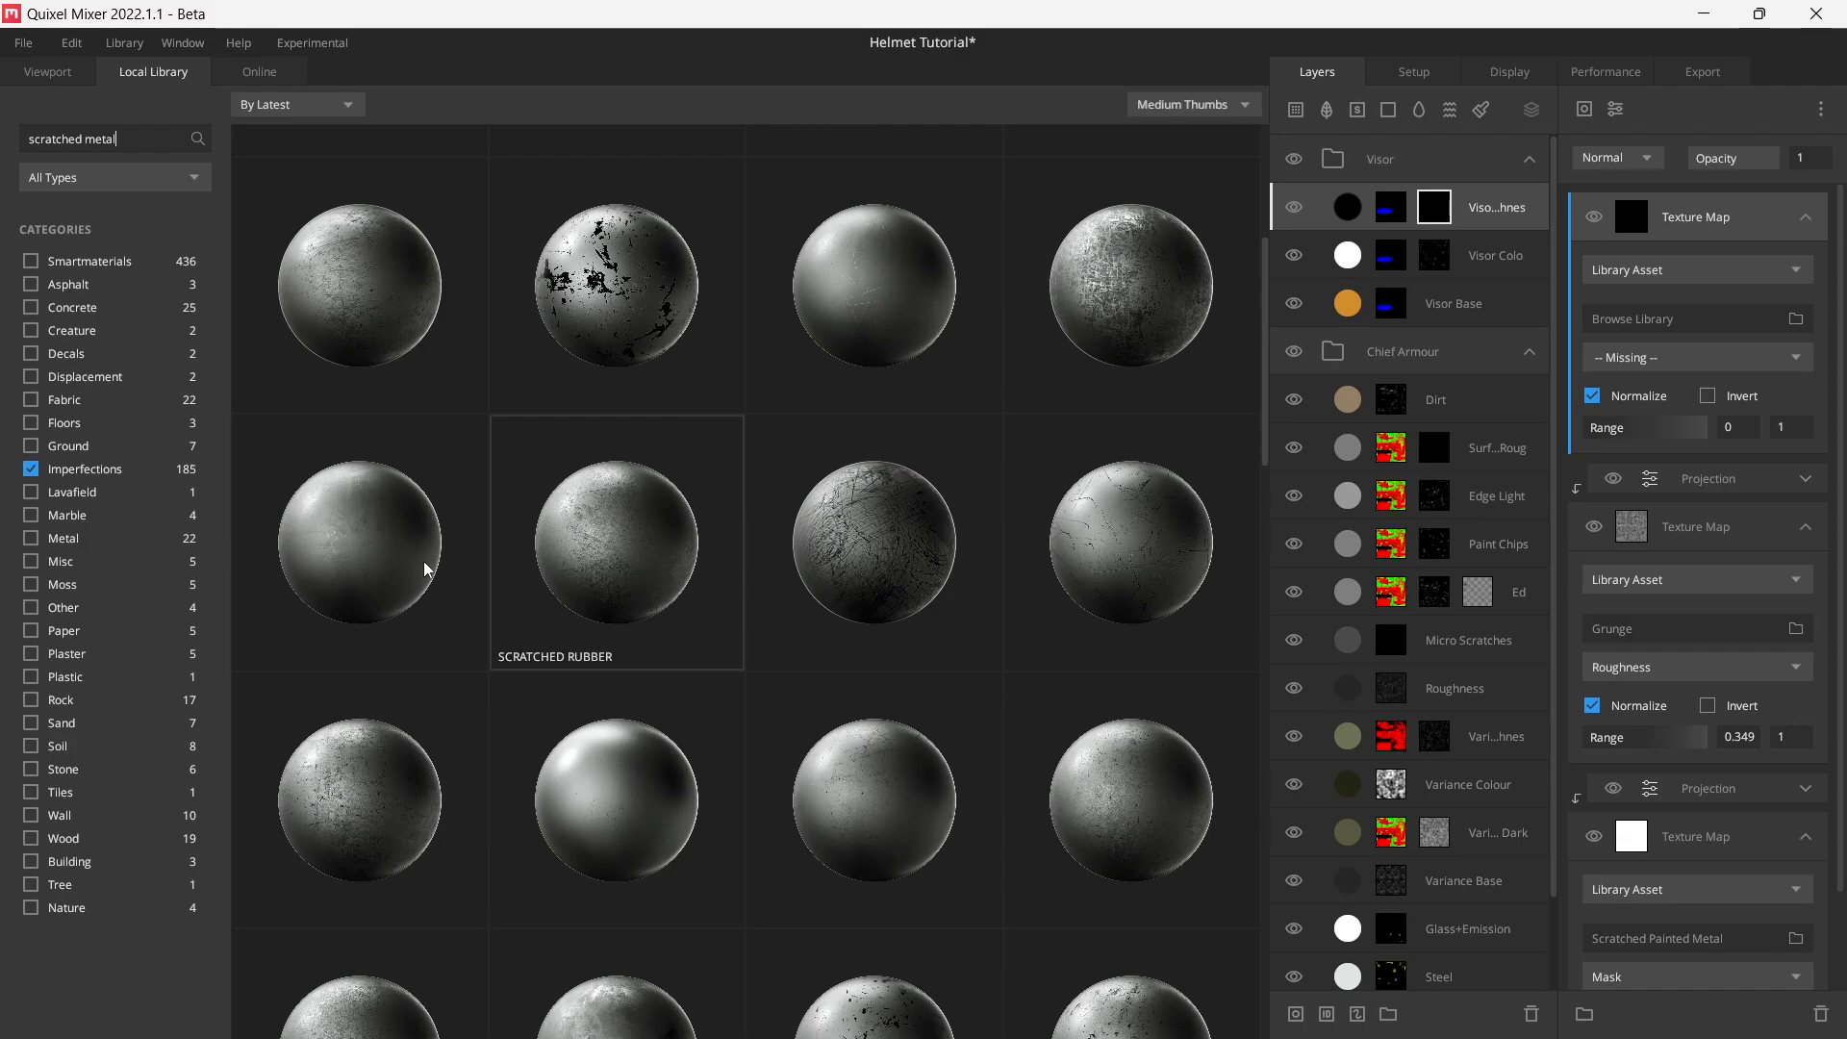
pyautogui.scroll(-3, 685, 781)
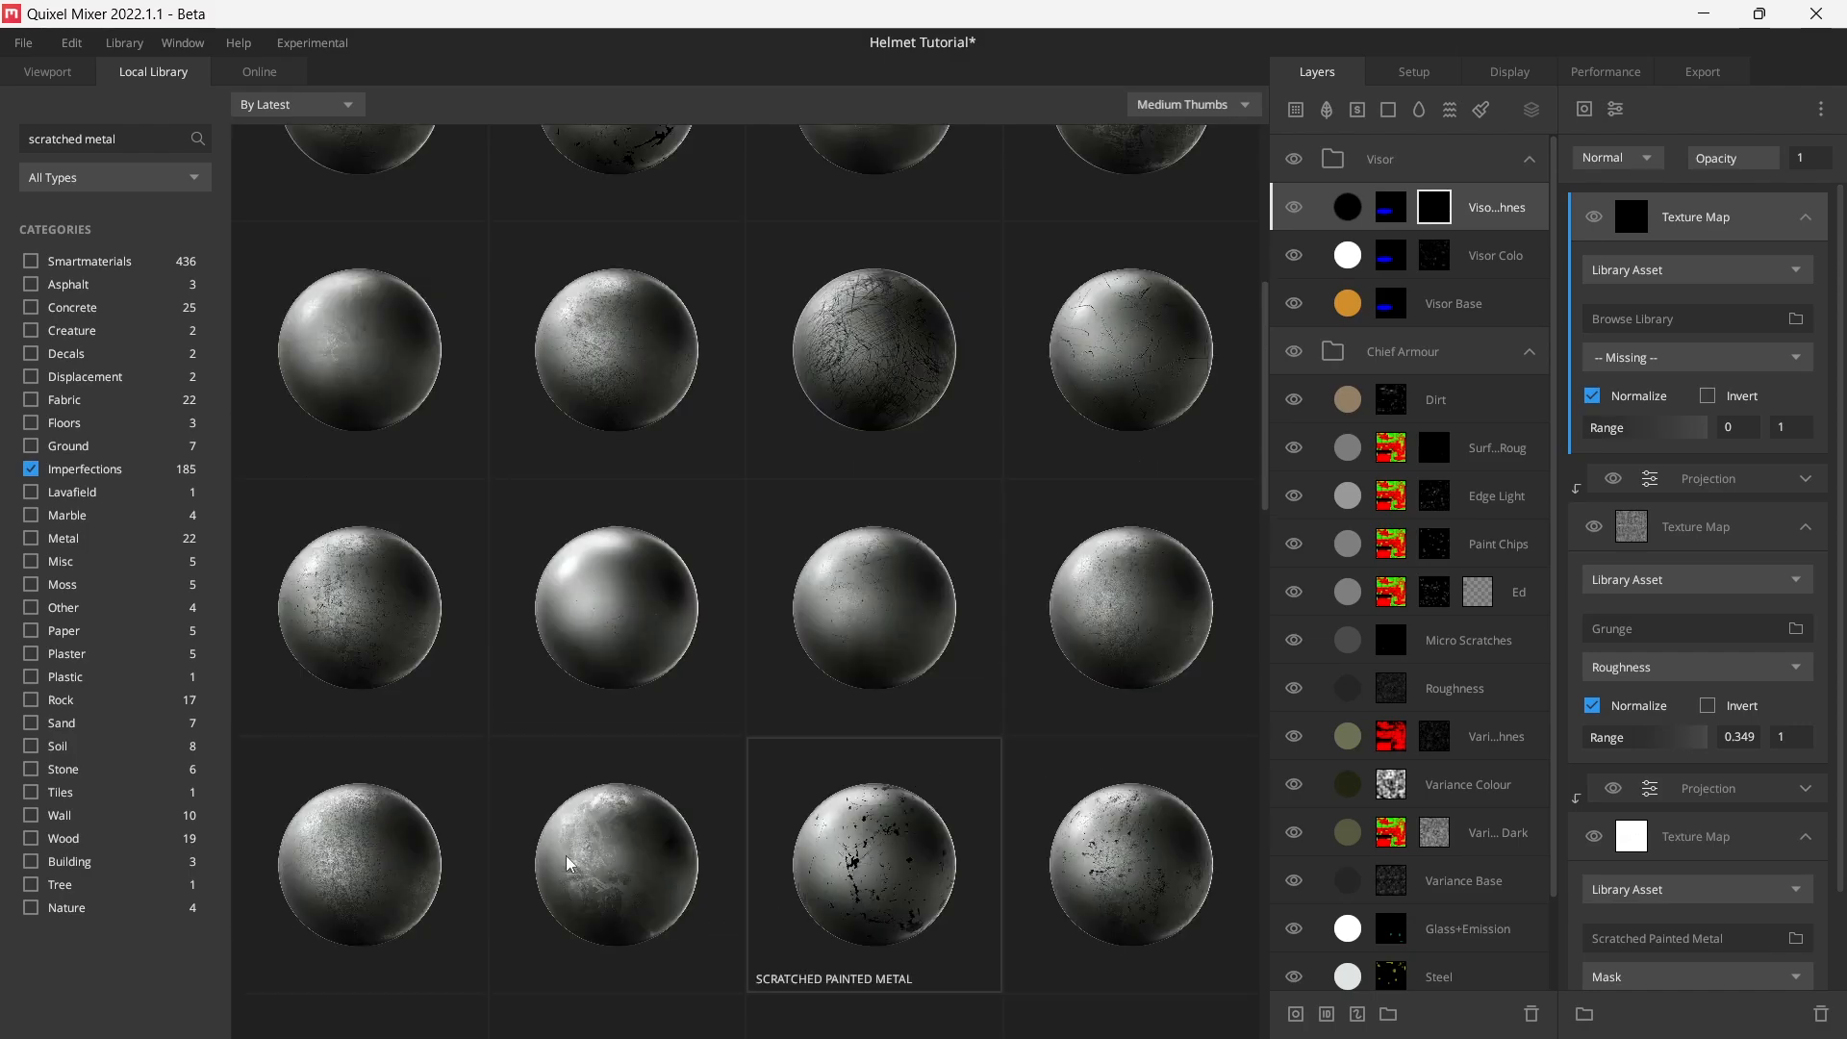
pyautogui.scroll(-3, 608, 835)
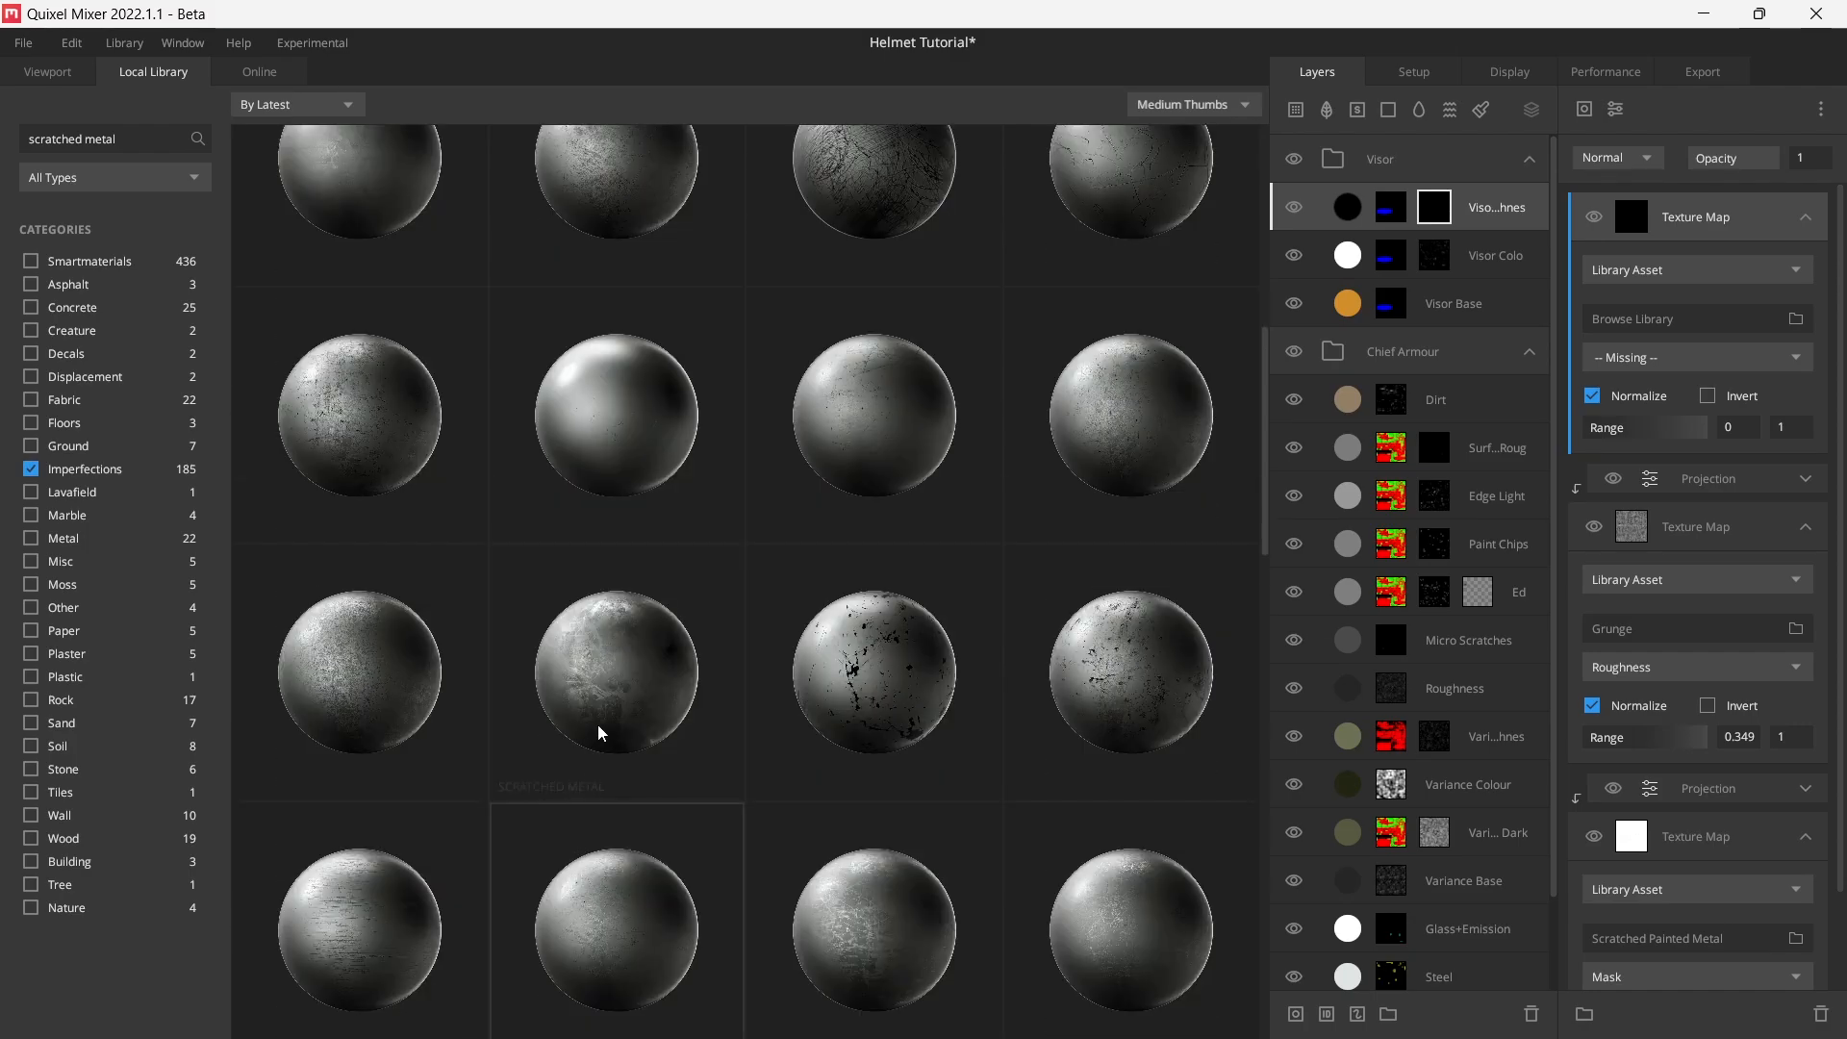
pyautogui.click(650, 652)
pyautogui.moveTo(674, 660); pyautogui.dragTo(700, 579)
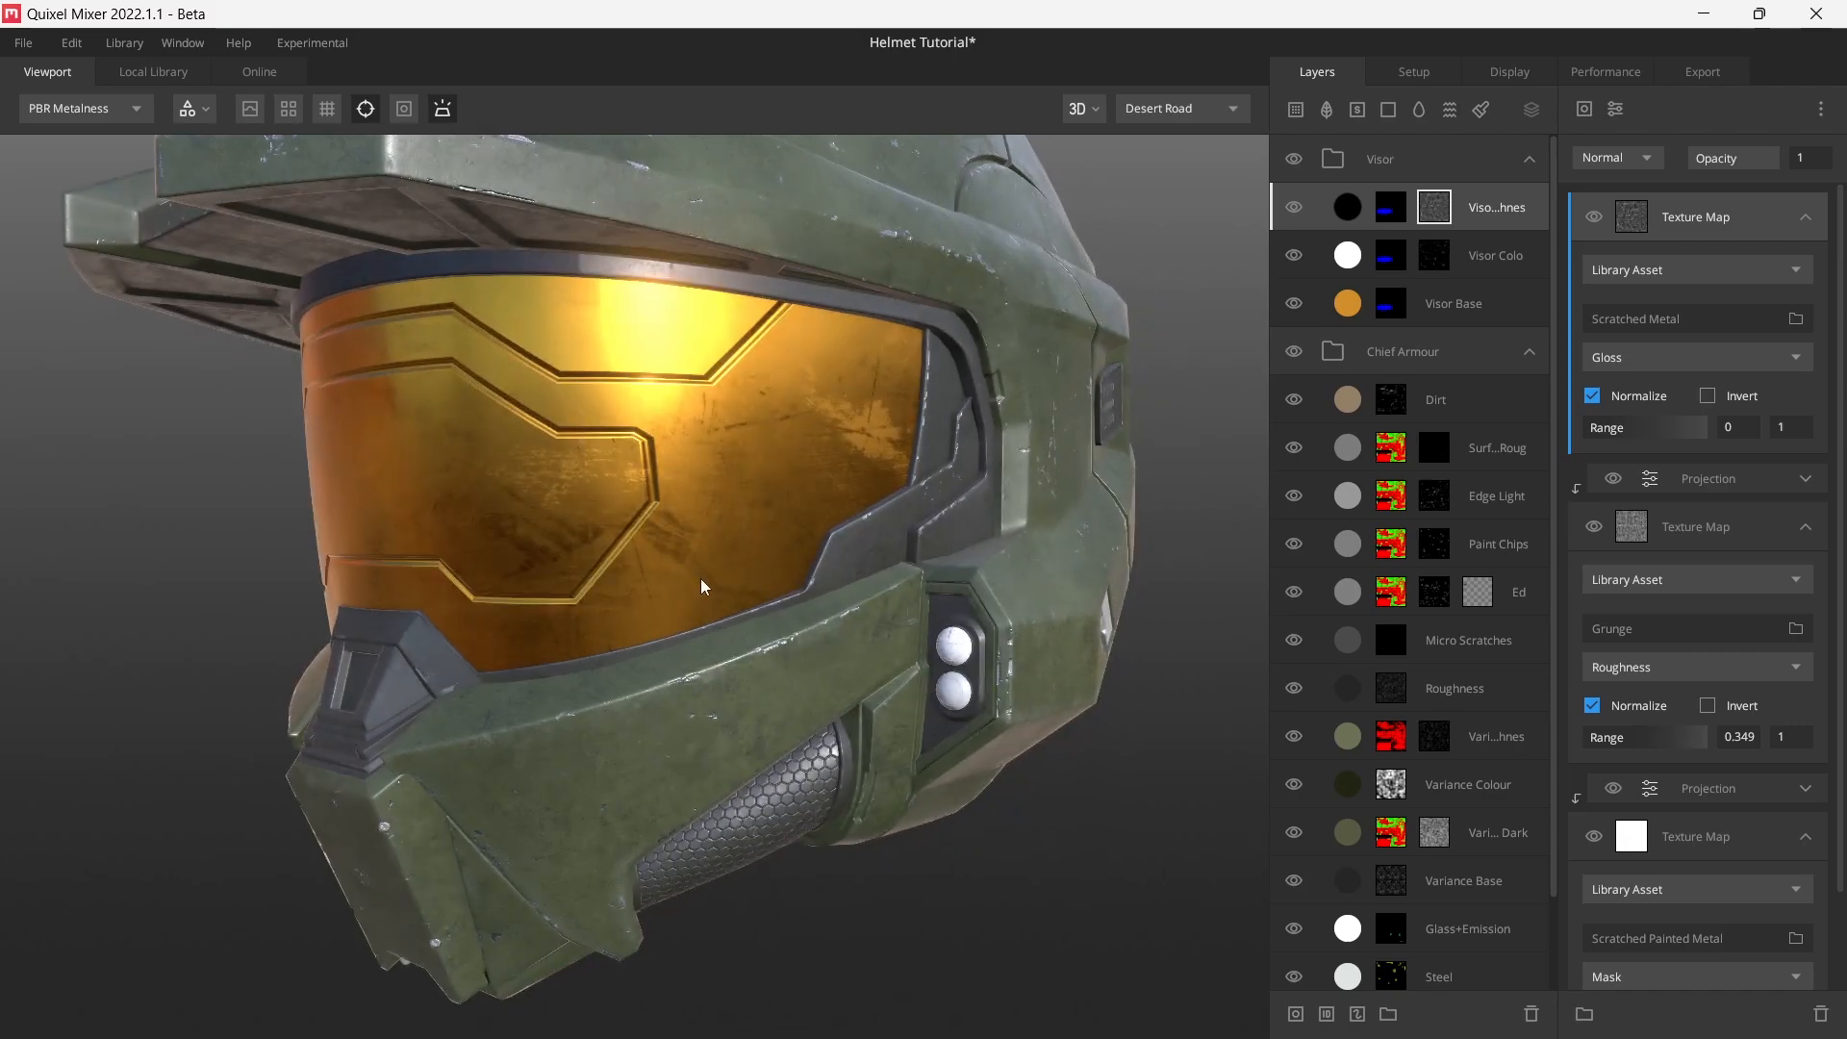
# - Show the layer mask, set the Scratched Metal Texture Map's blend mode to Multiply and lower its upper Range limit to 0.5
pyautogui.press('q')
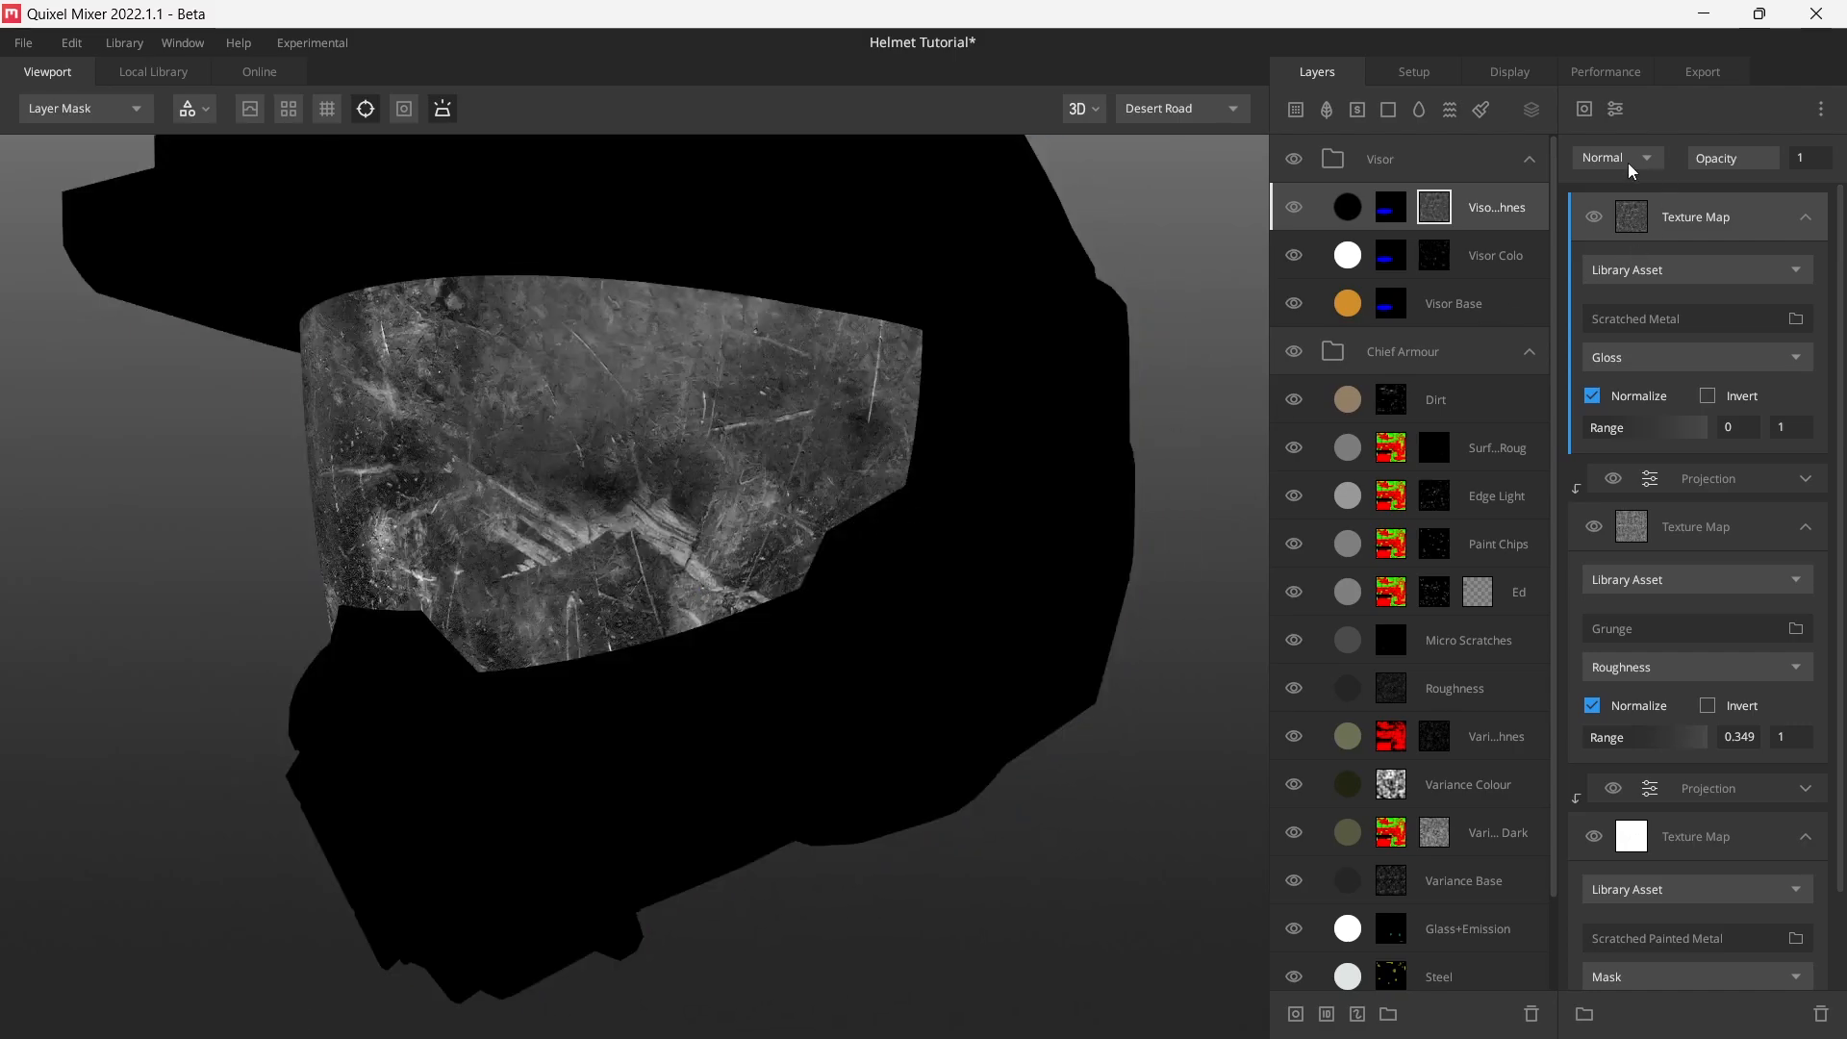
pyautogui.click(1628, 164)
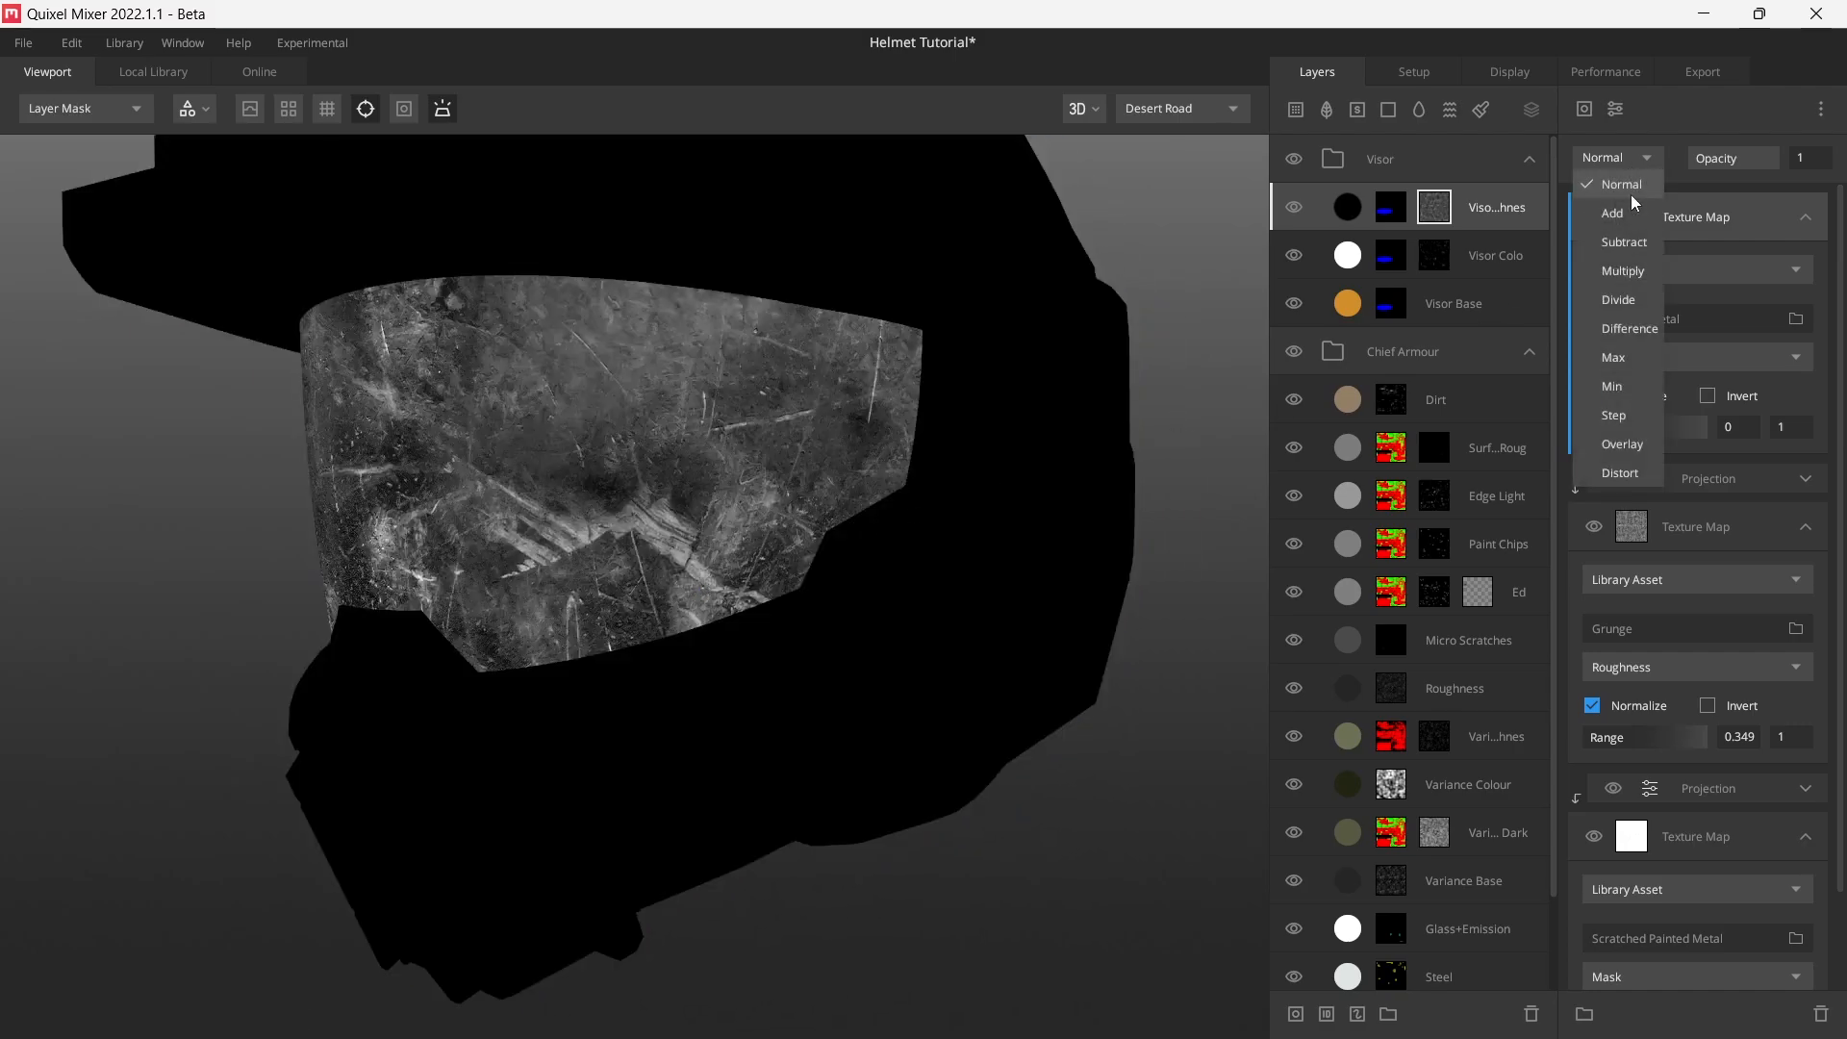
pyautogui.click(1624, 272)
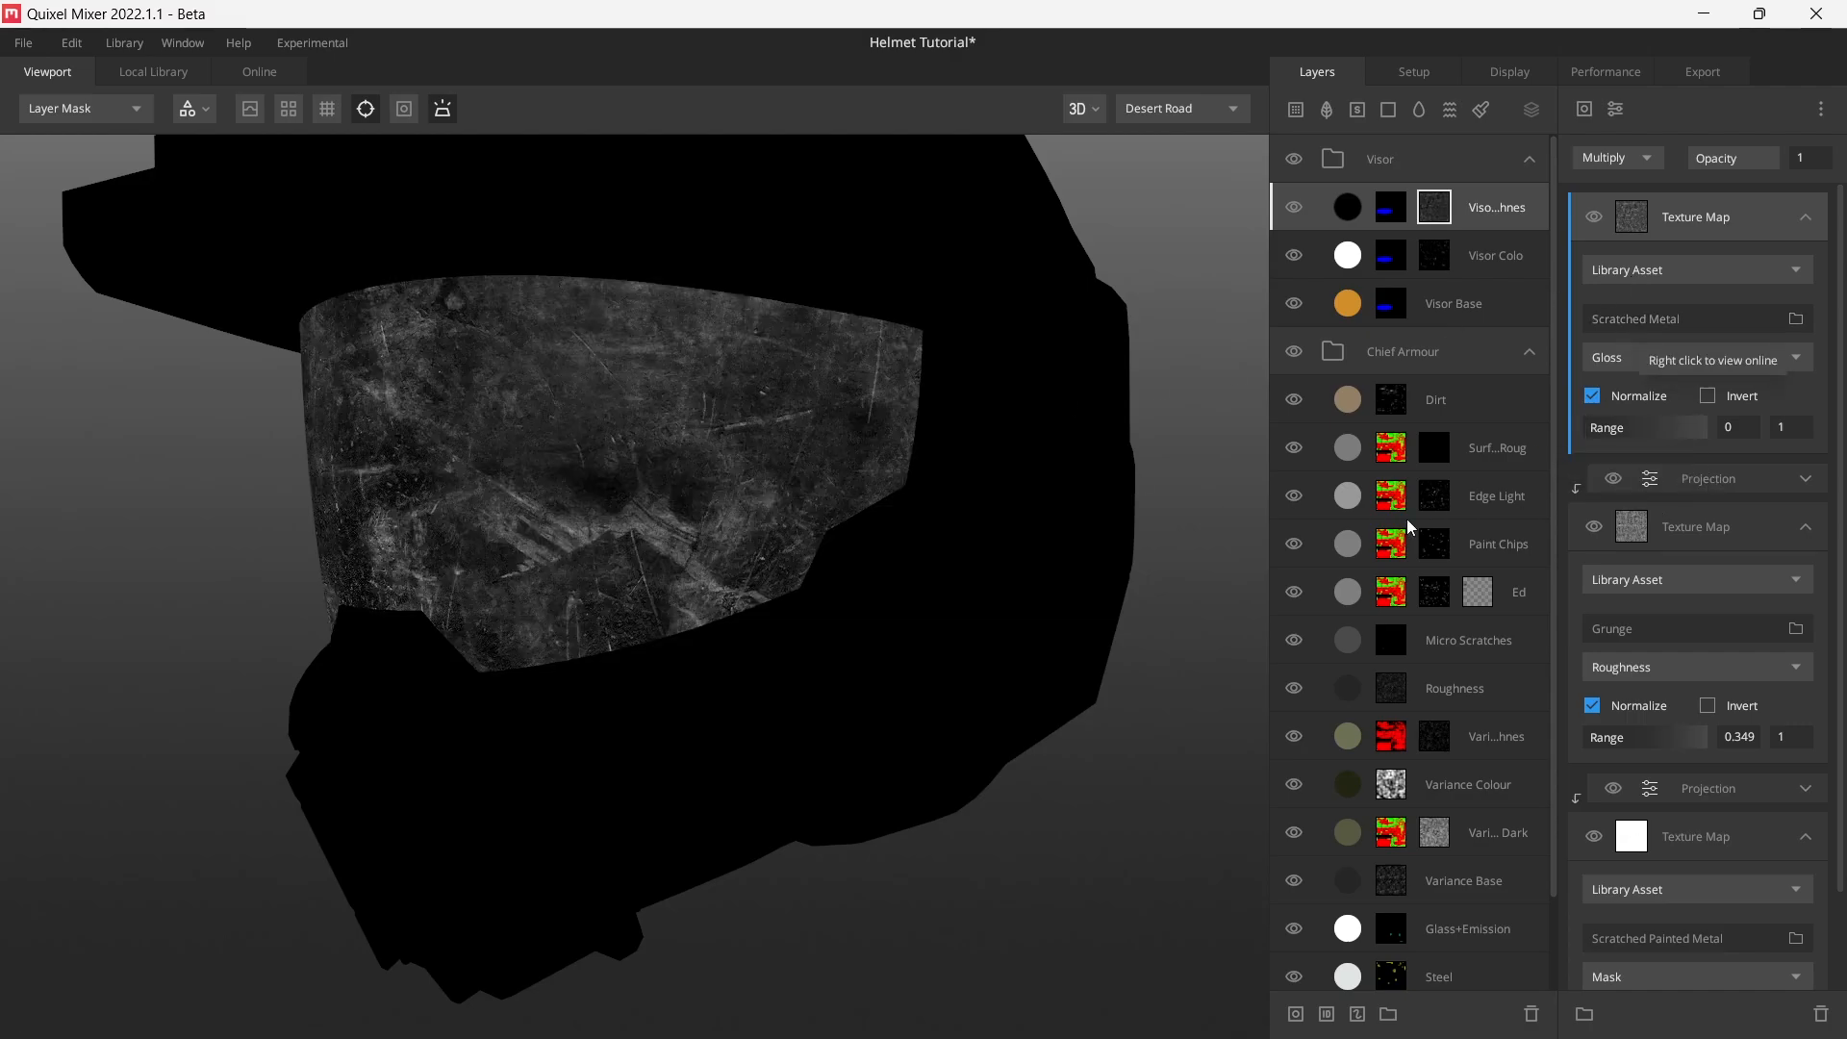
pyautogui.moveTo(1701, 427); pyautogui.dragTo(1647, 435)
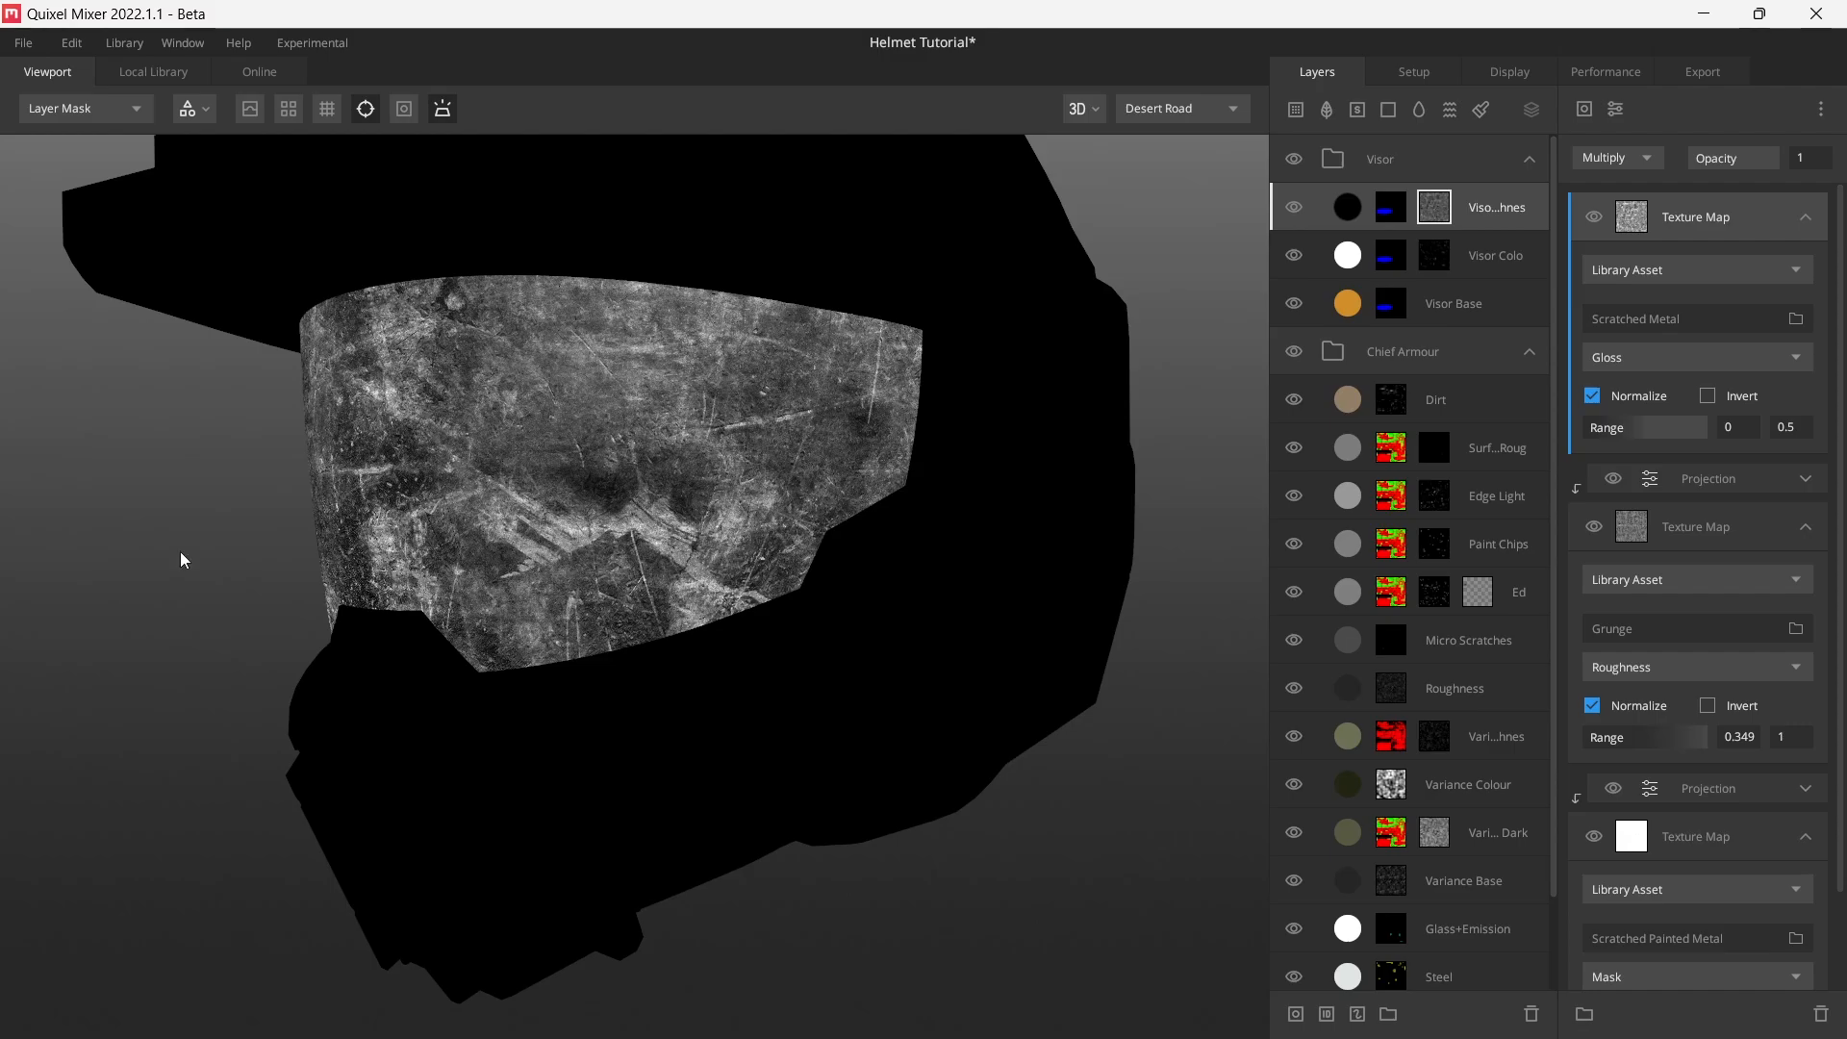
# - Add a Projection modifier to the Scratched Metal Texture Map and set it to Box Projection
pyautogui.click(1611, 110)
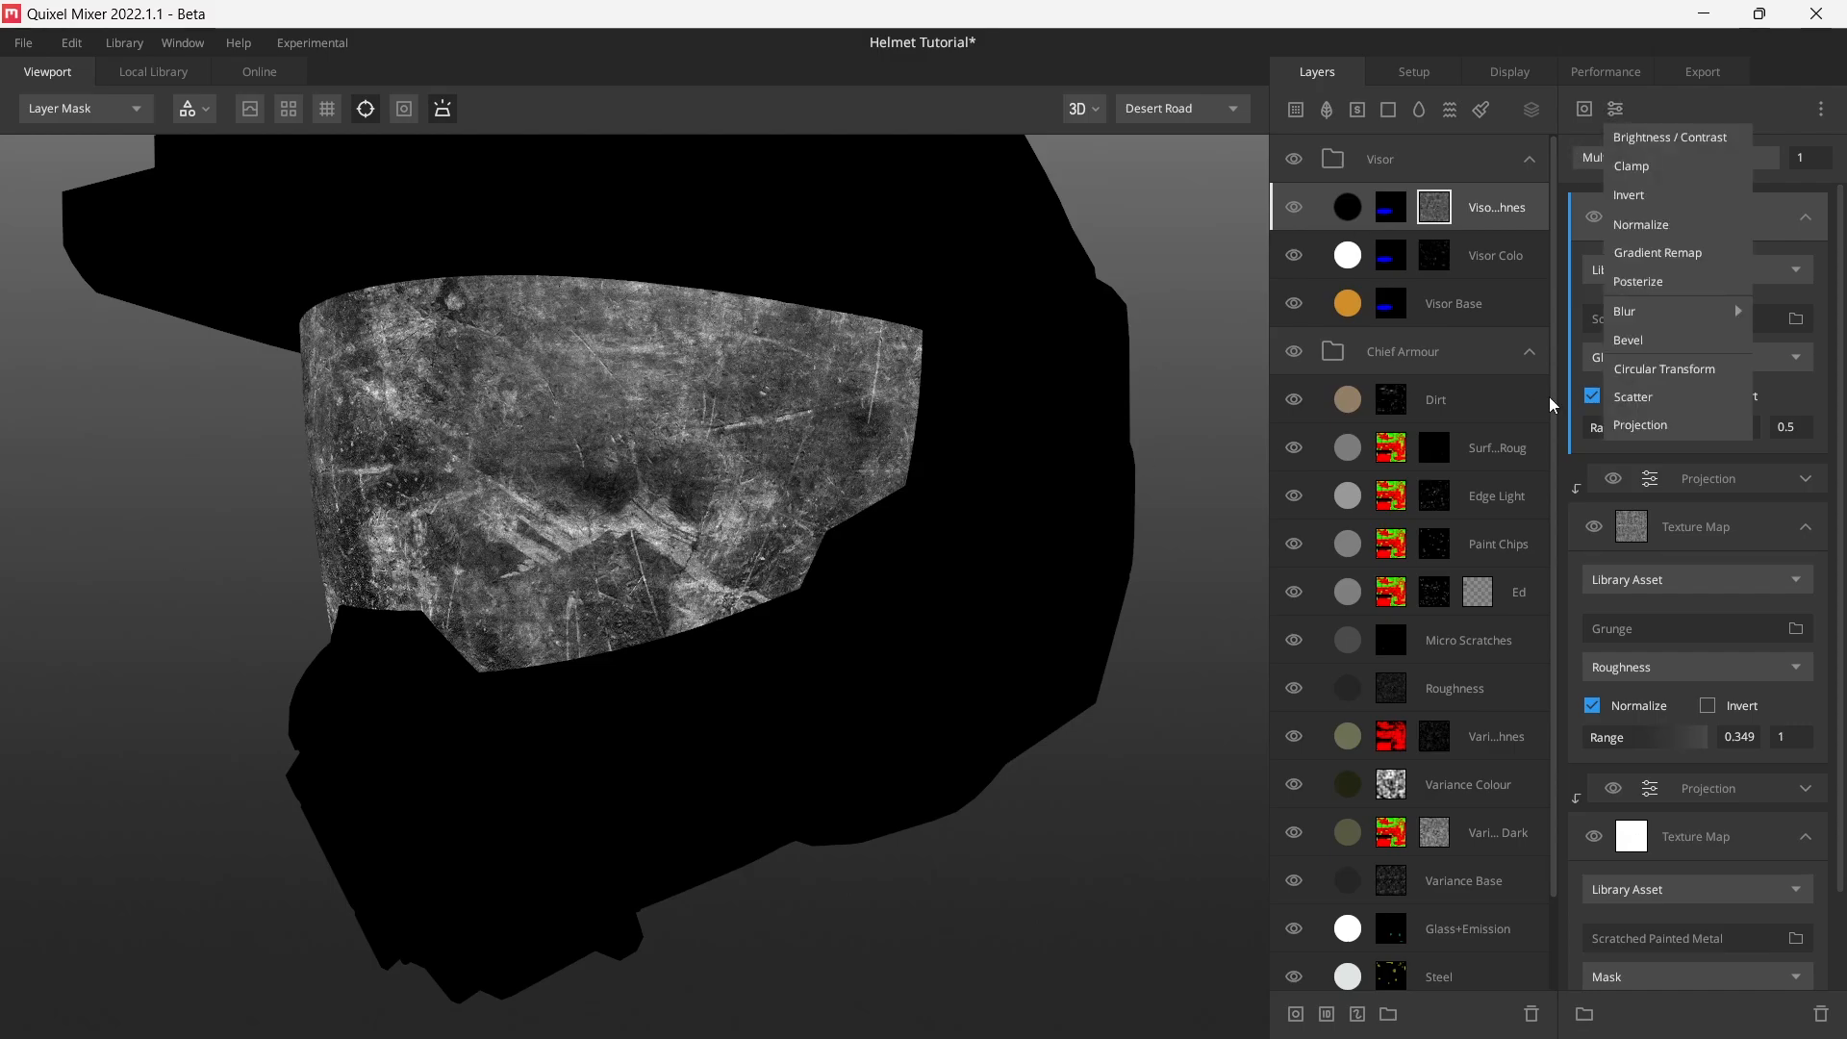
pyautogui.click(1664, 425)
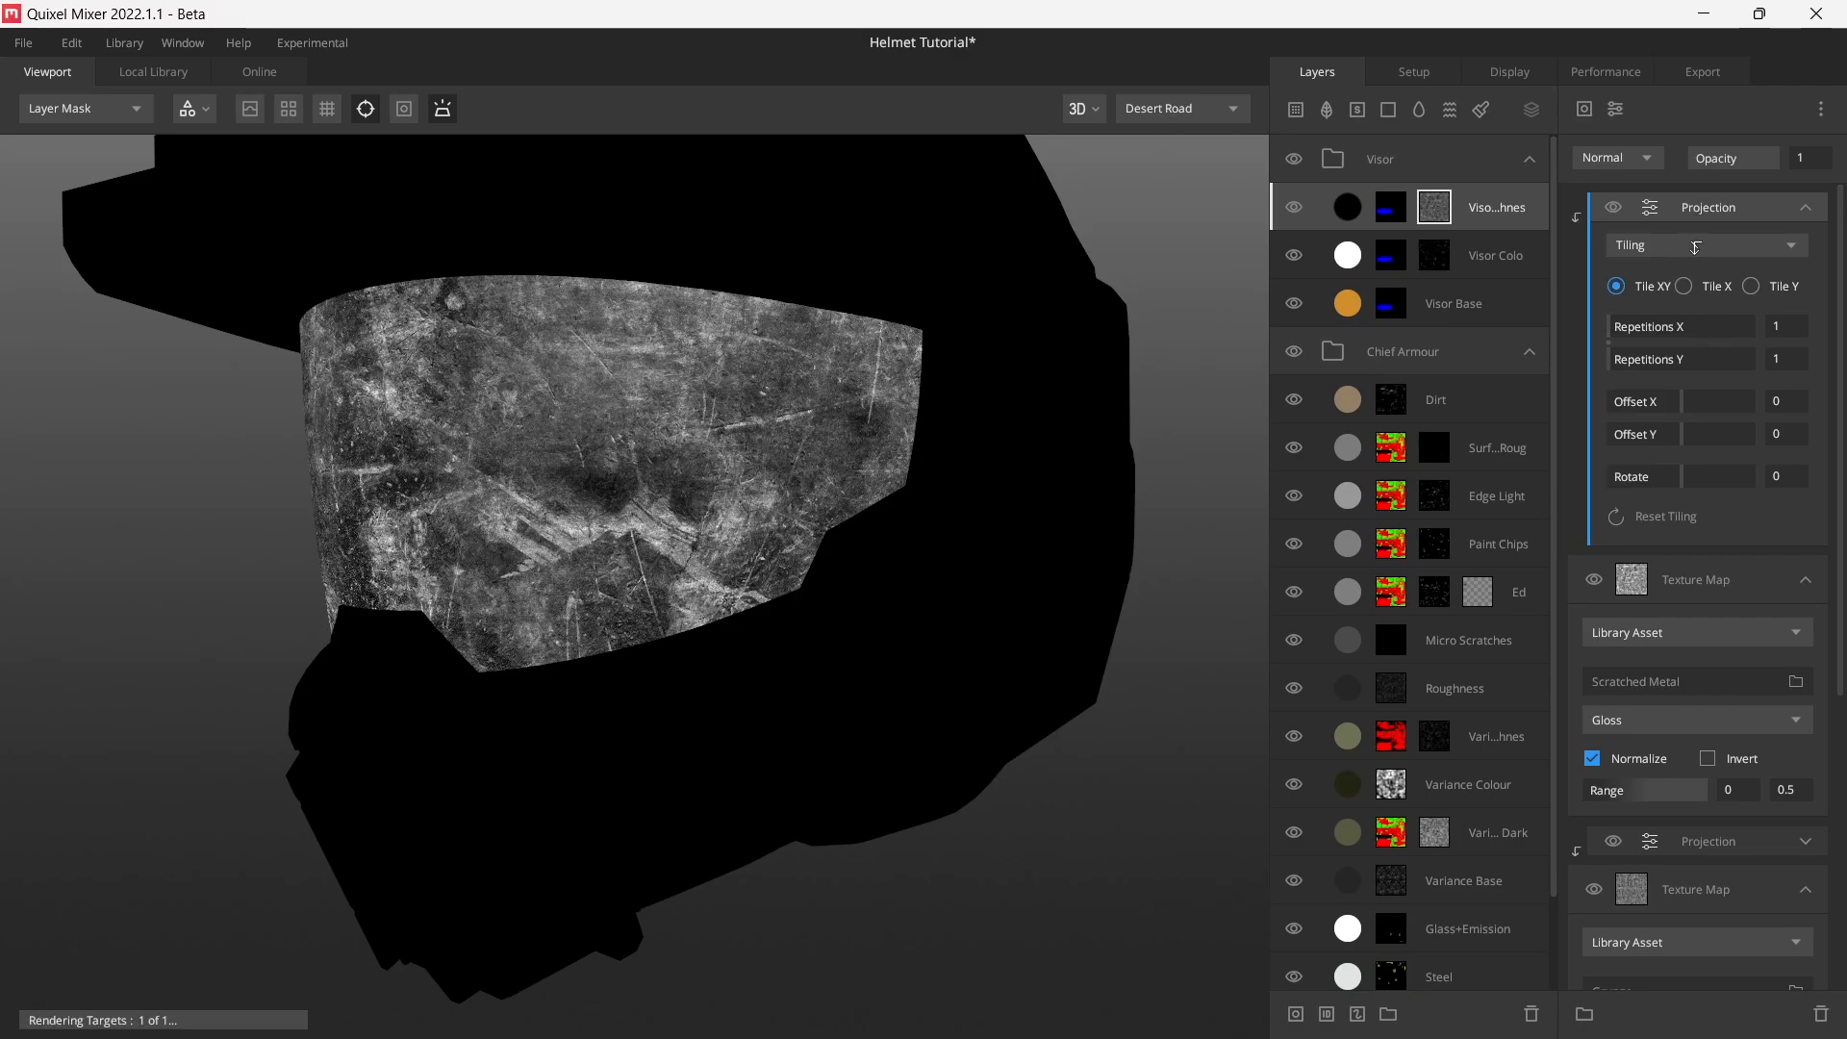
pyautogui.click(1678, 237)
pyautogui.click(1674, 325)
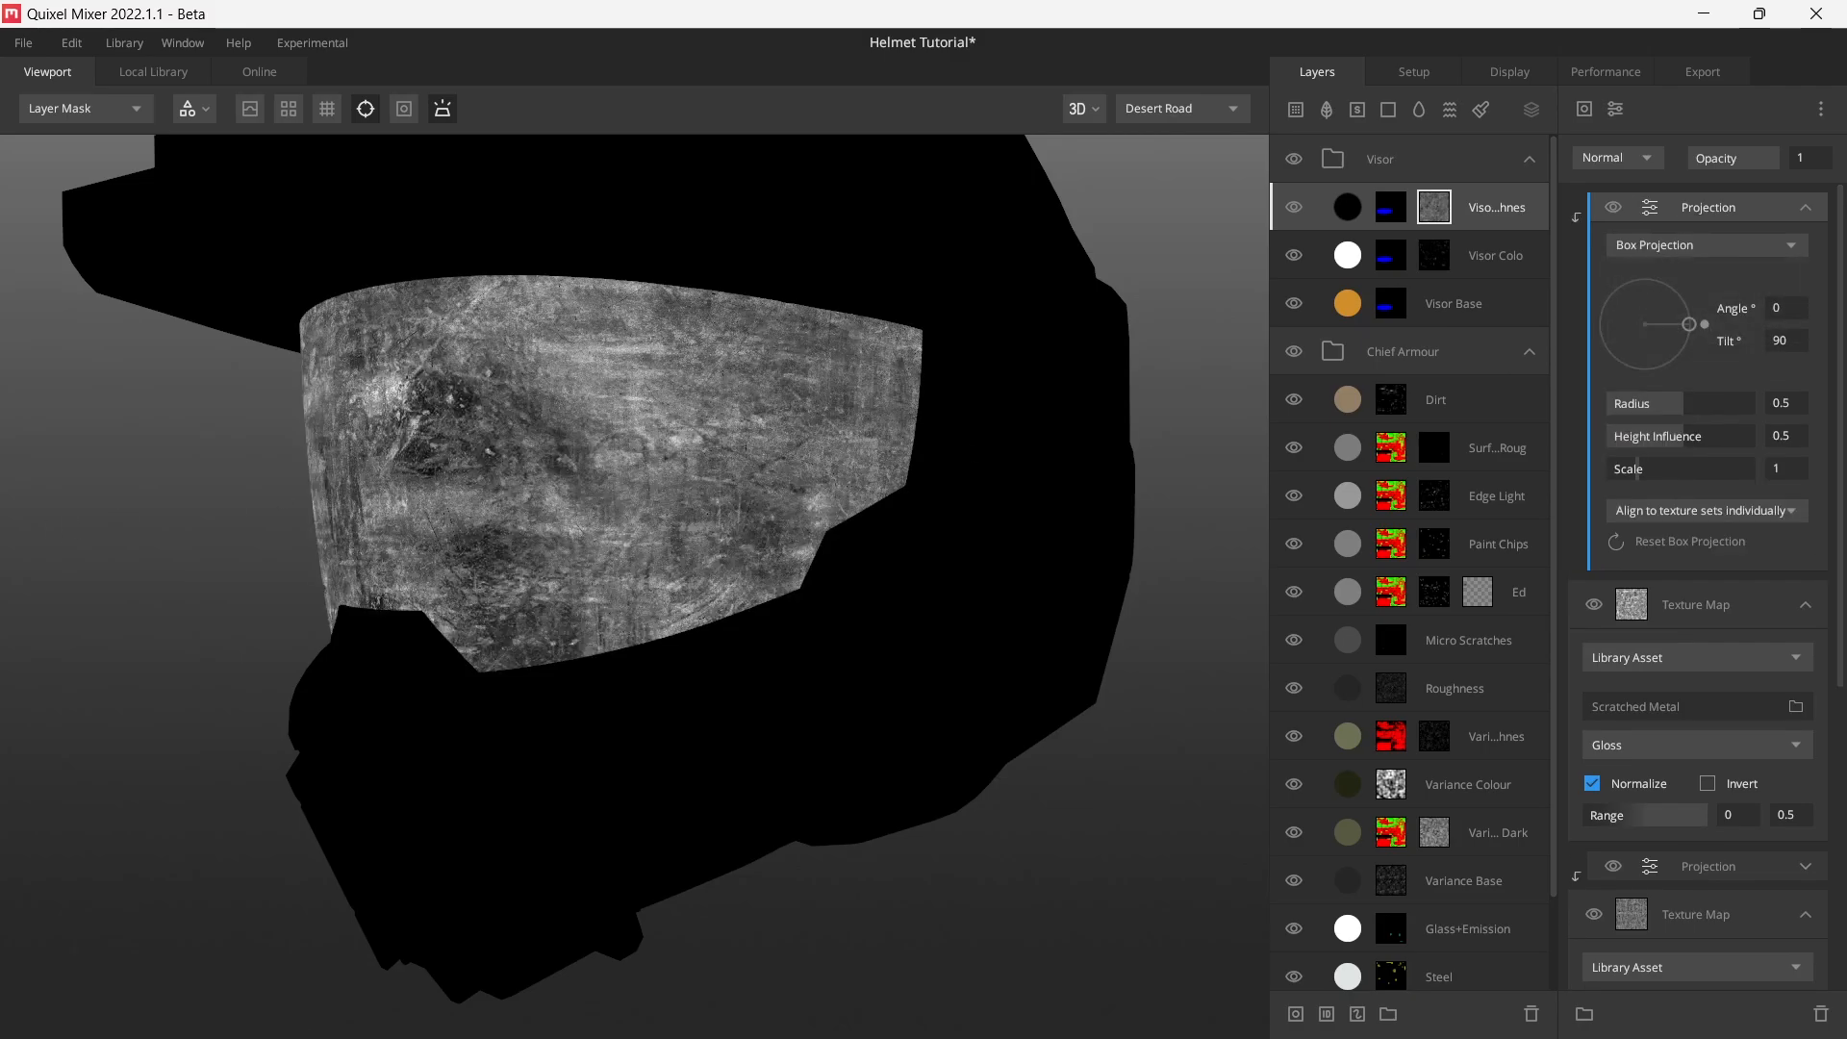
# - Set the Scratched Metal box projection to Scale 0.275, Radius 1 and Height Influence 0, and collapse its settings
pyautogui.click(1778, 468)
pyautogui.write('.275')
pyautogui.press('Return')
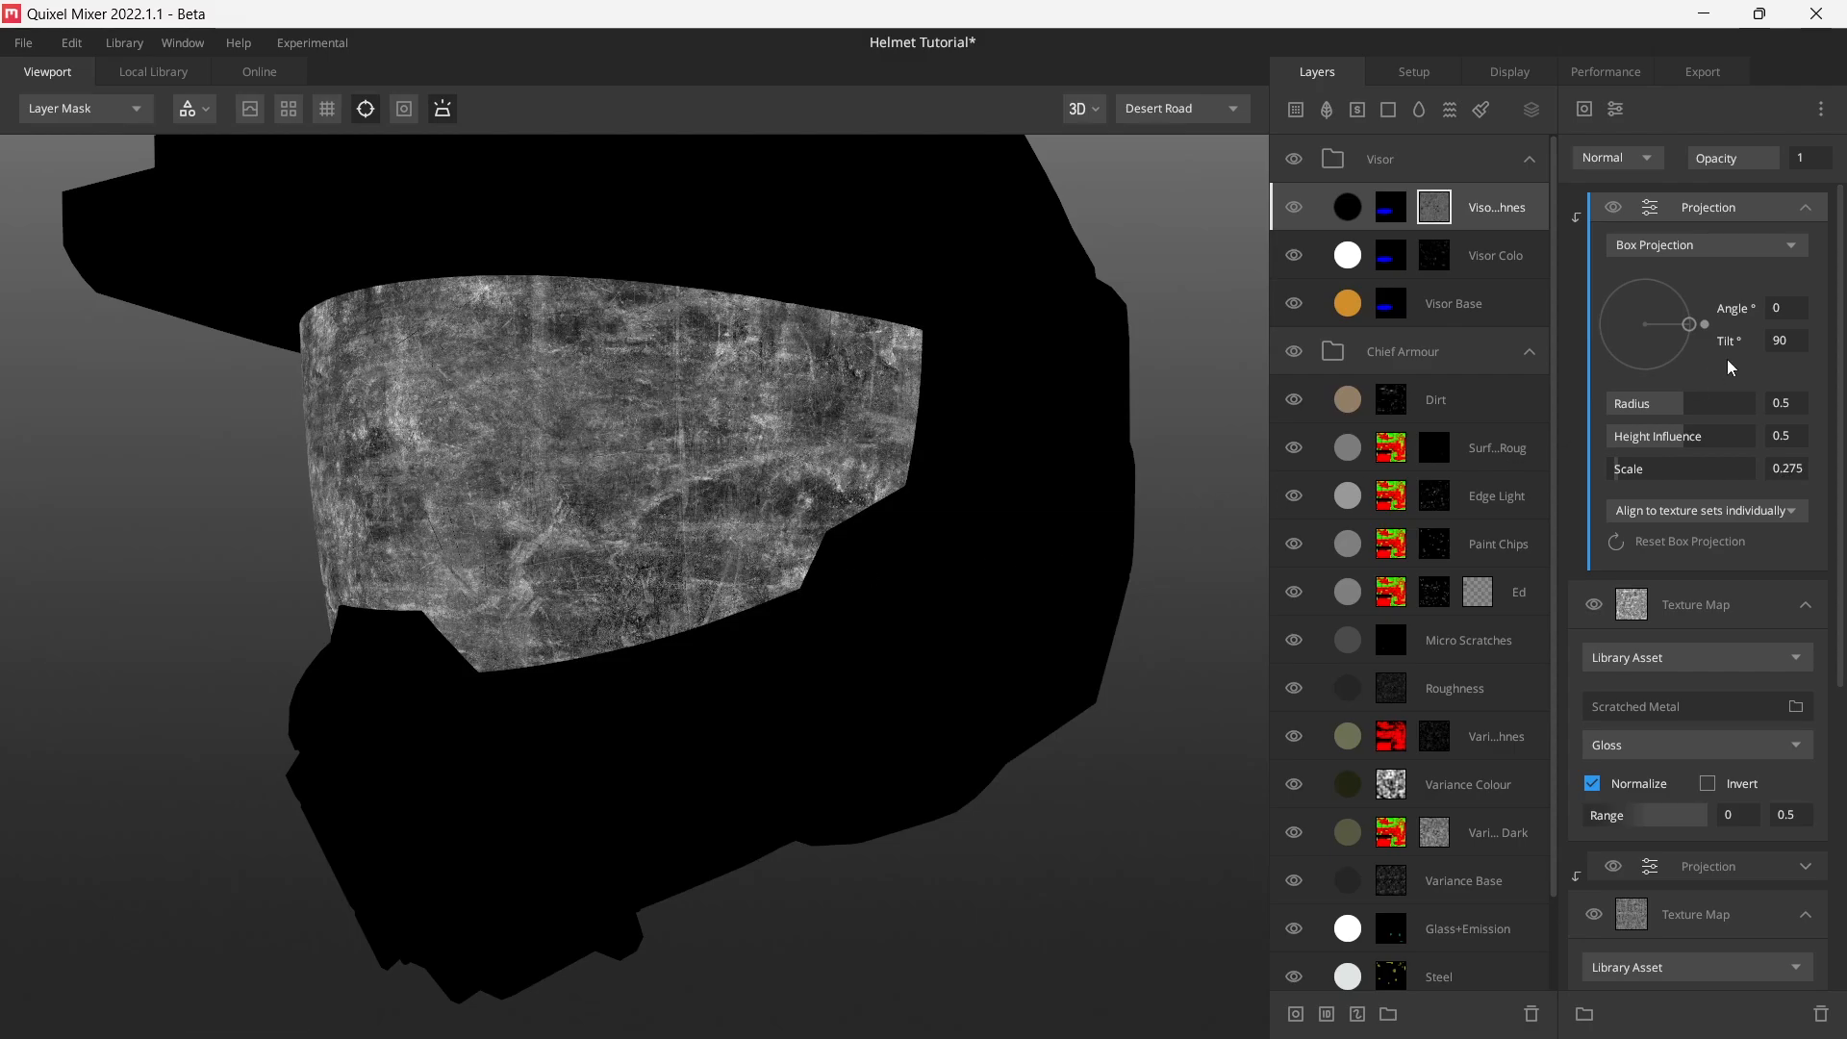
pyautogui.moveTo(1688, 435); pyautogui.dragTo(1761, 403)
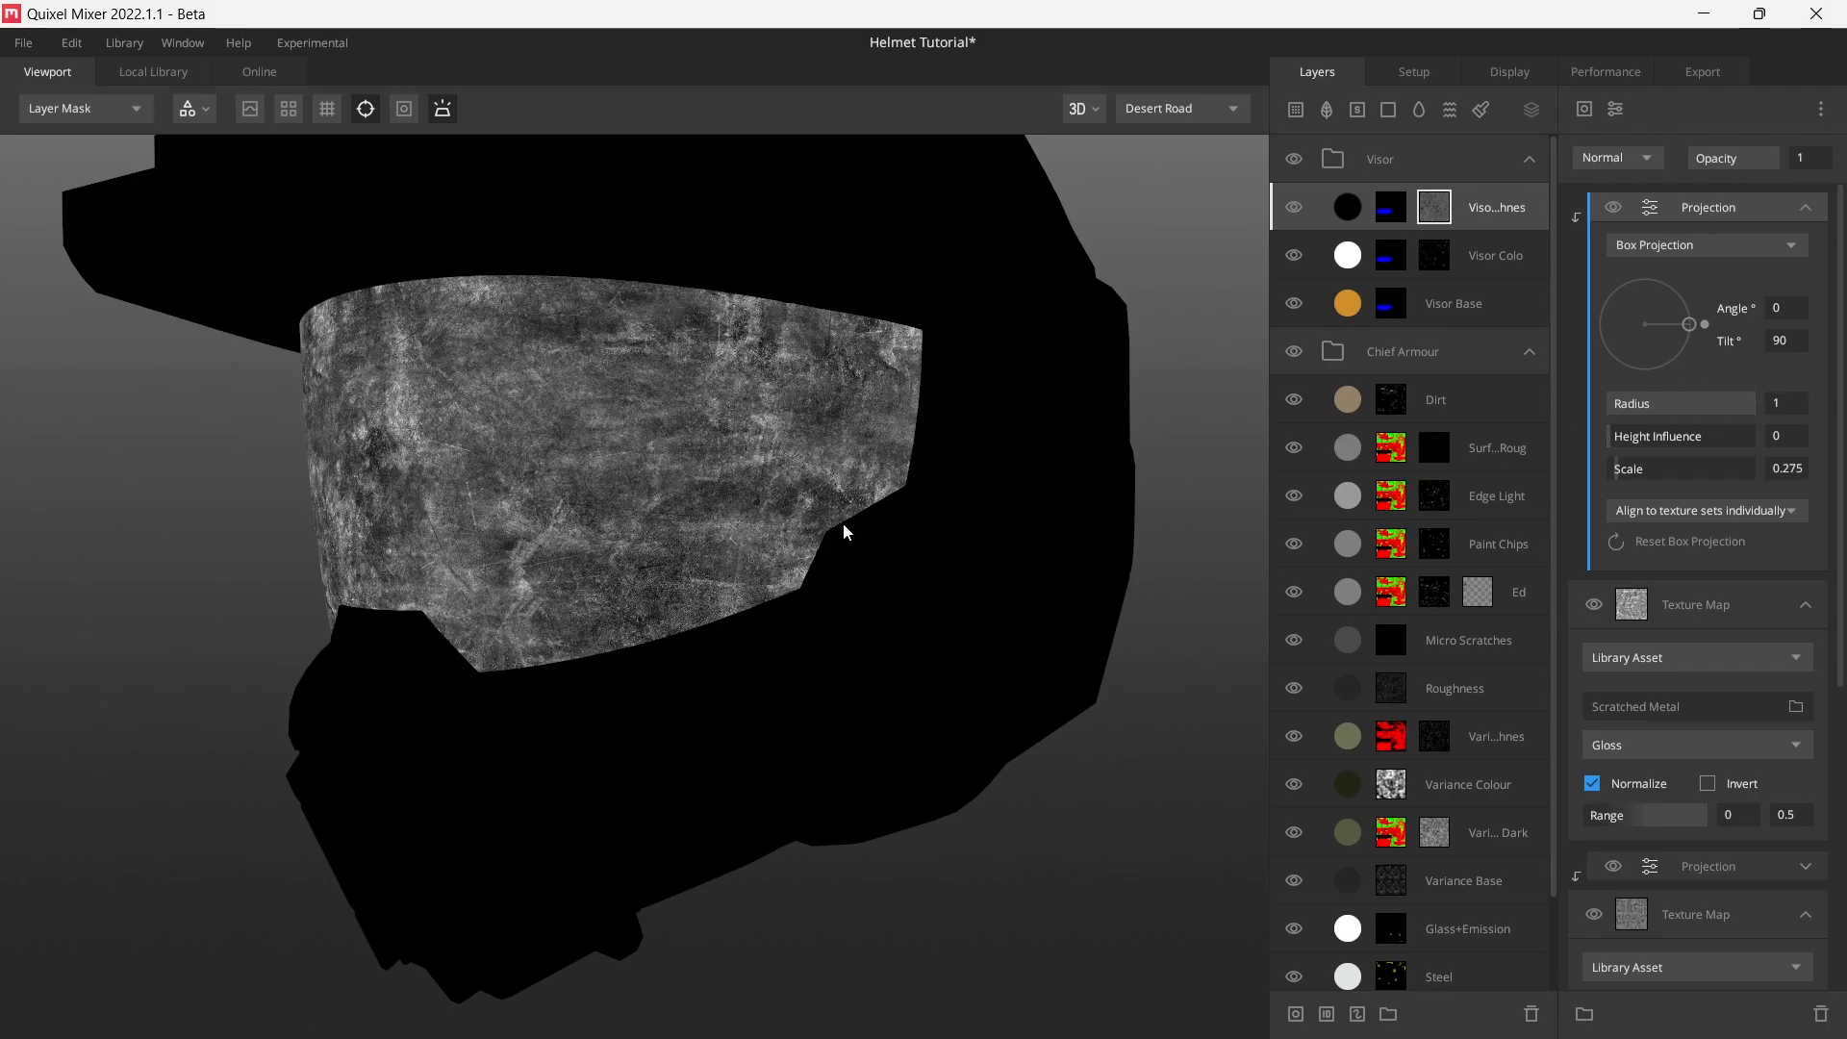
pyautogui.moveTo(845, 527); pyautogui.dragTo(902, 524)
pyautogui.click(1806, 207)
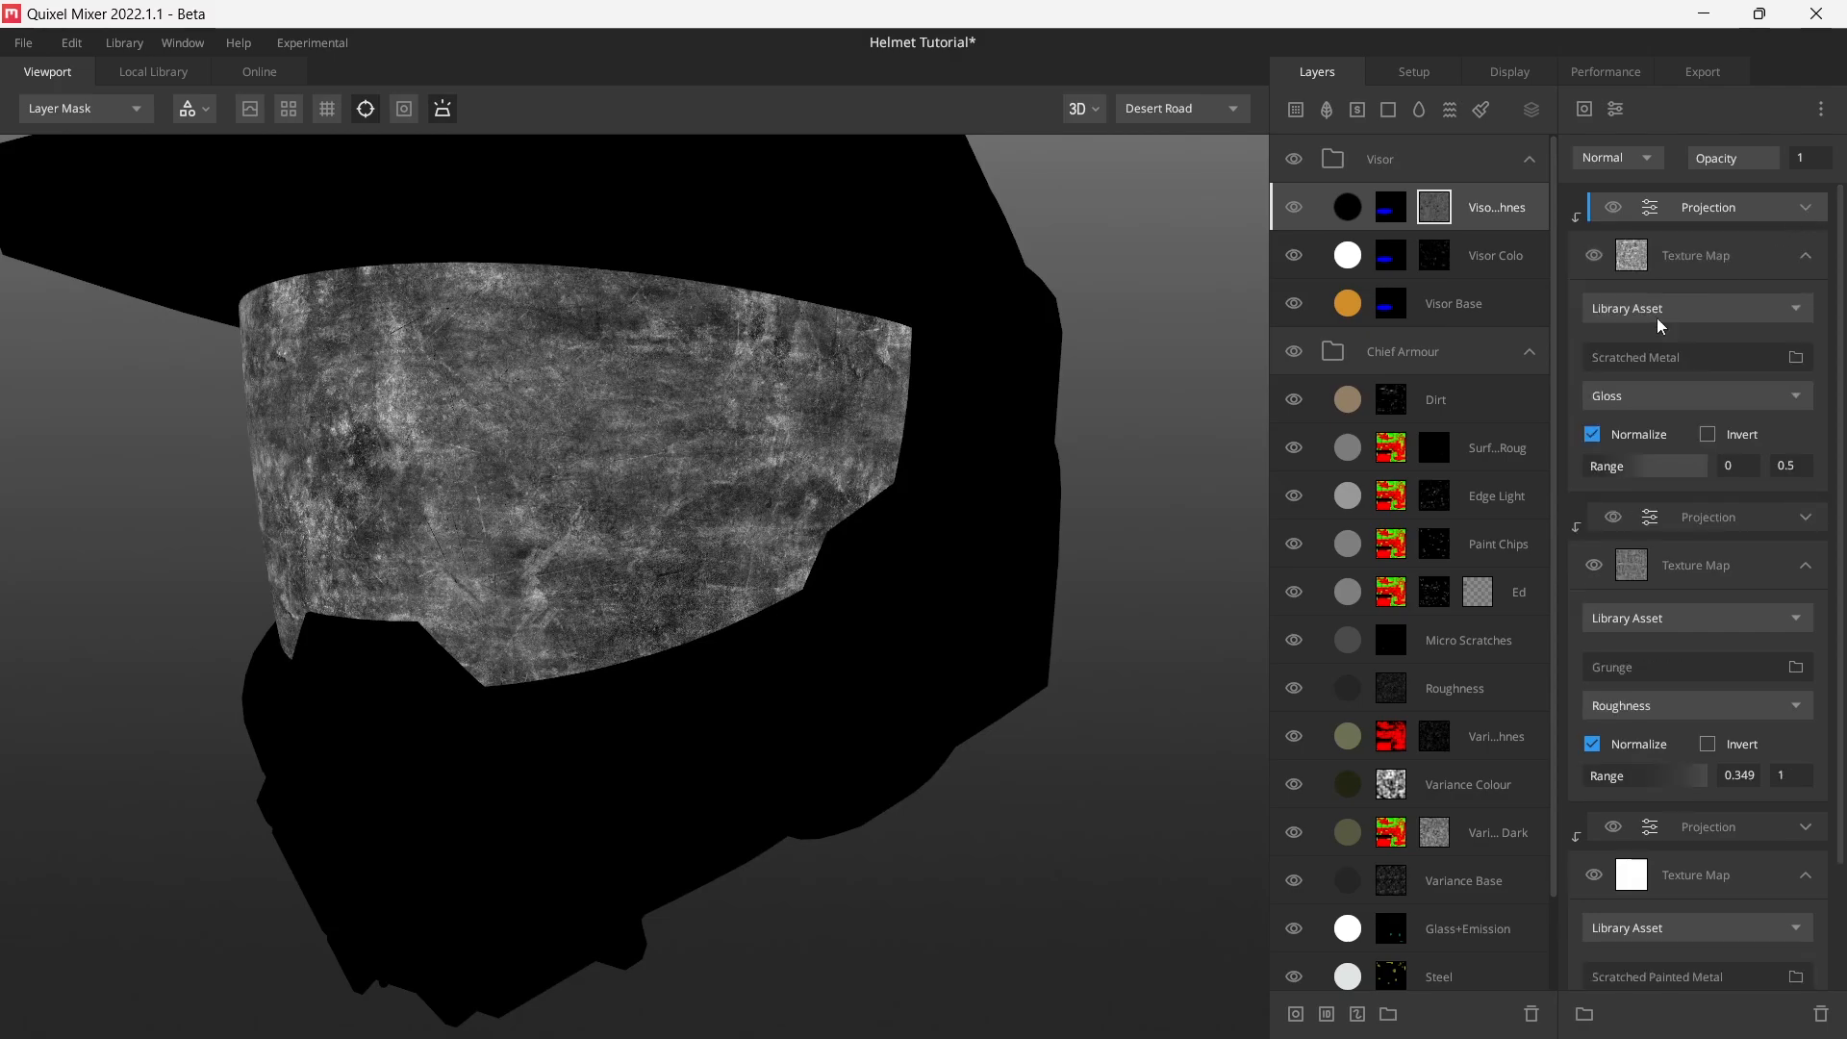
# - Compare the visor mask with the Scratched Metal Texture Map hidden and shown, and check the result on the shaded helmet
pyautogui.click(1595, 256)
pyautogui.click(1595, 256)
pyautogui.press('m')
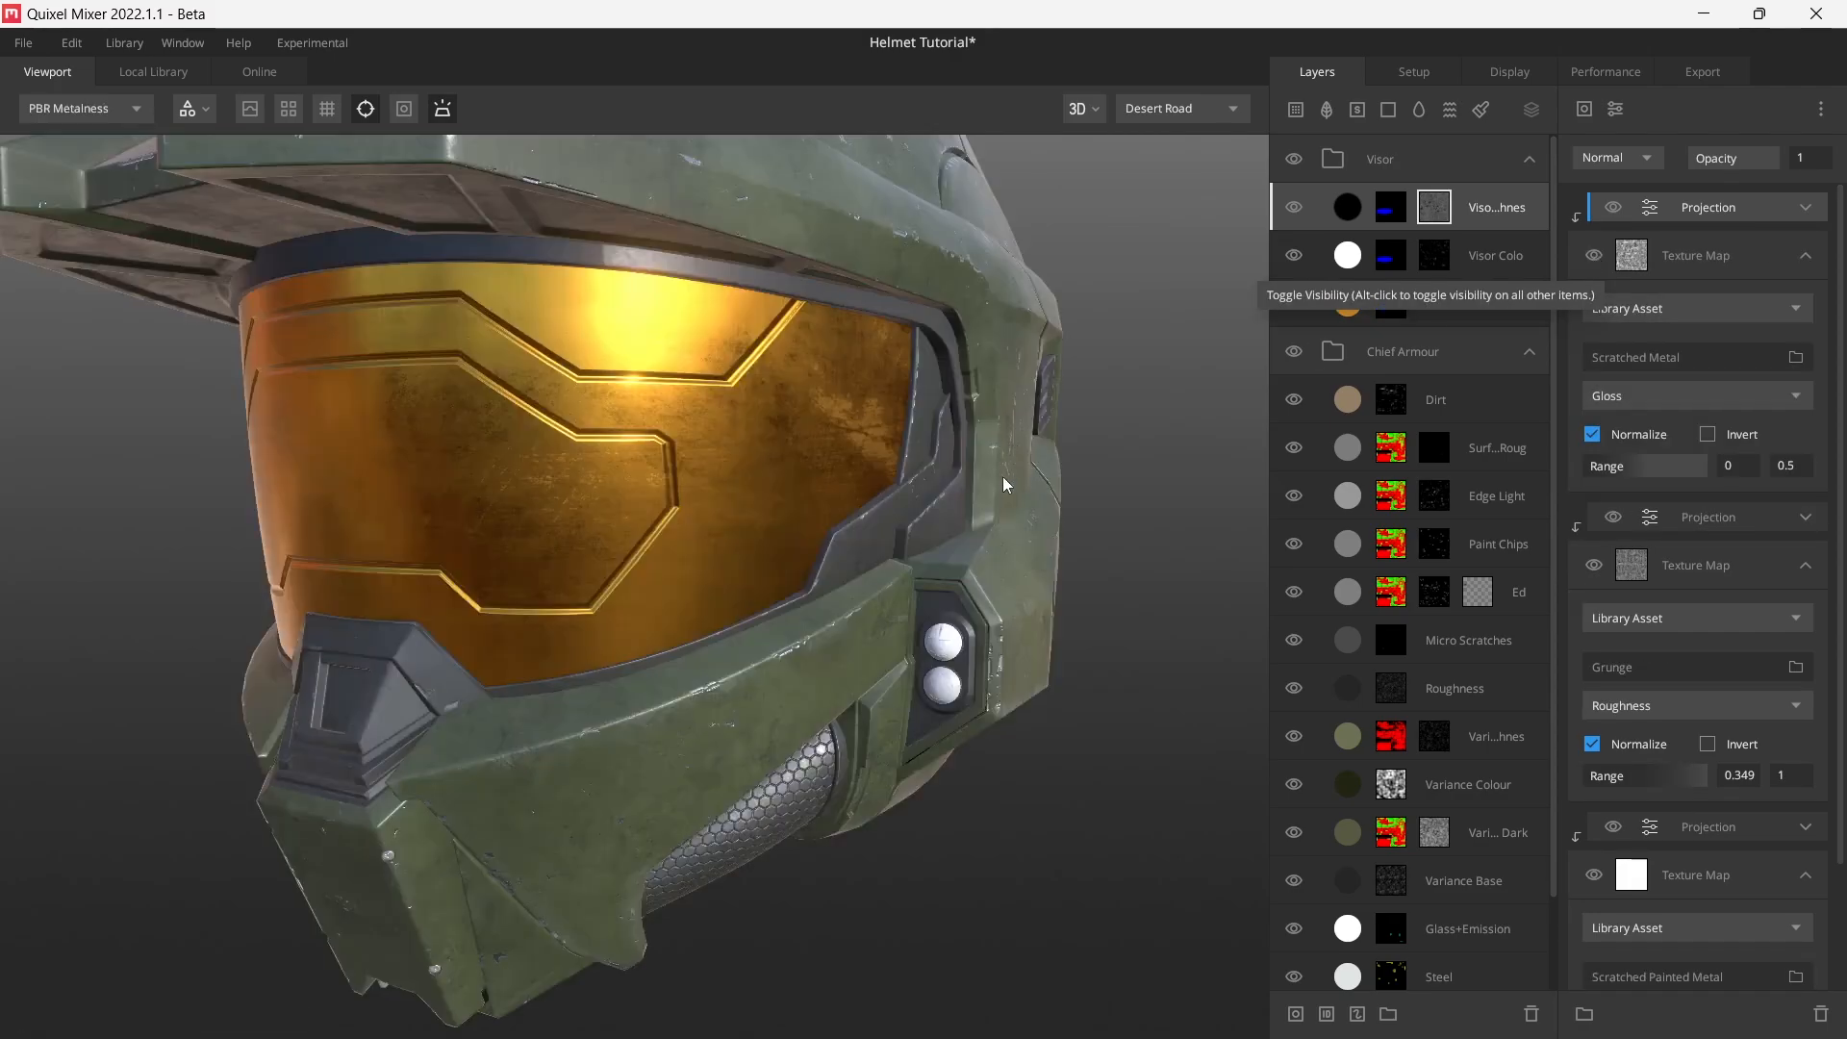
pyautogui.moveTo(1002, 476)
pyautogui.mouseDown()
pyautogui.moveTo(910, 402)
pyautogui.moveTo(886, 514)
pyautogui.mouseUp()
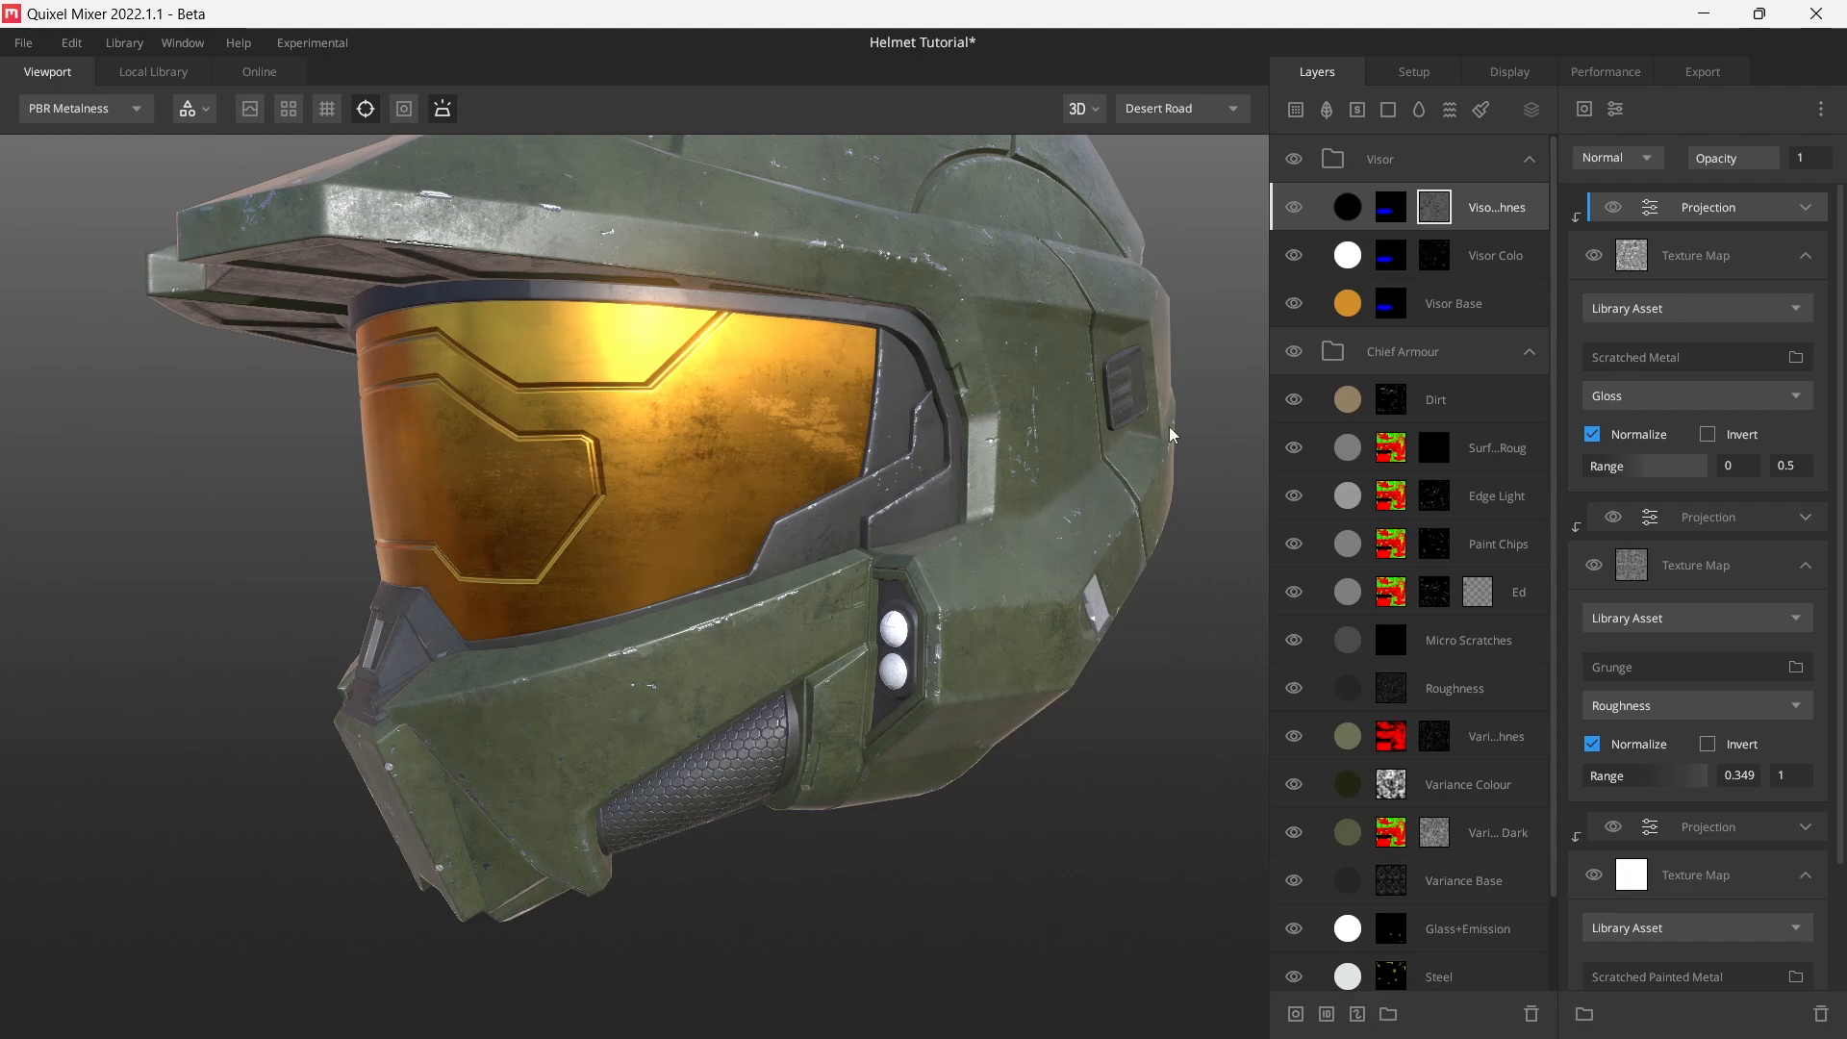
pyautogui.moveTo(899, 476); pyautogui.dragTo(915, 480)
# - Lower the Scratched Metal Texture Map's upper Range limit to 0.429 while viewing the layer mask
pyautogui.press('m')
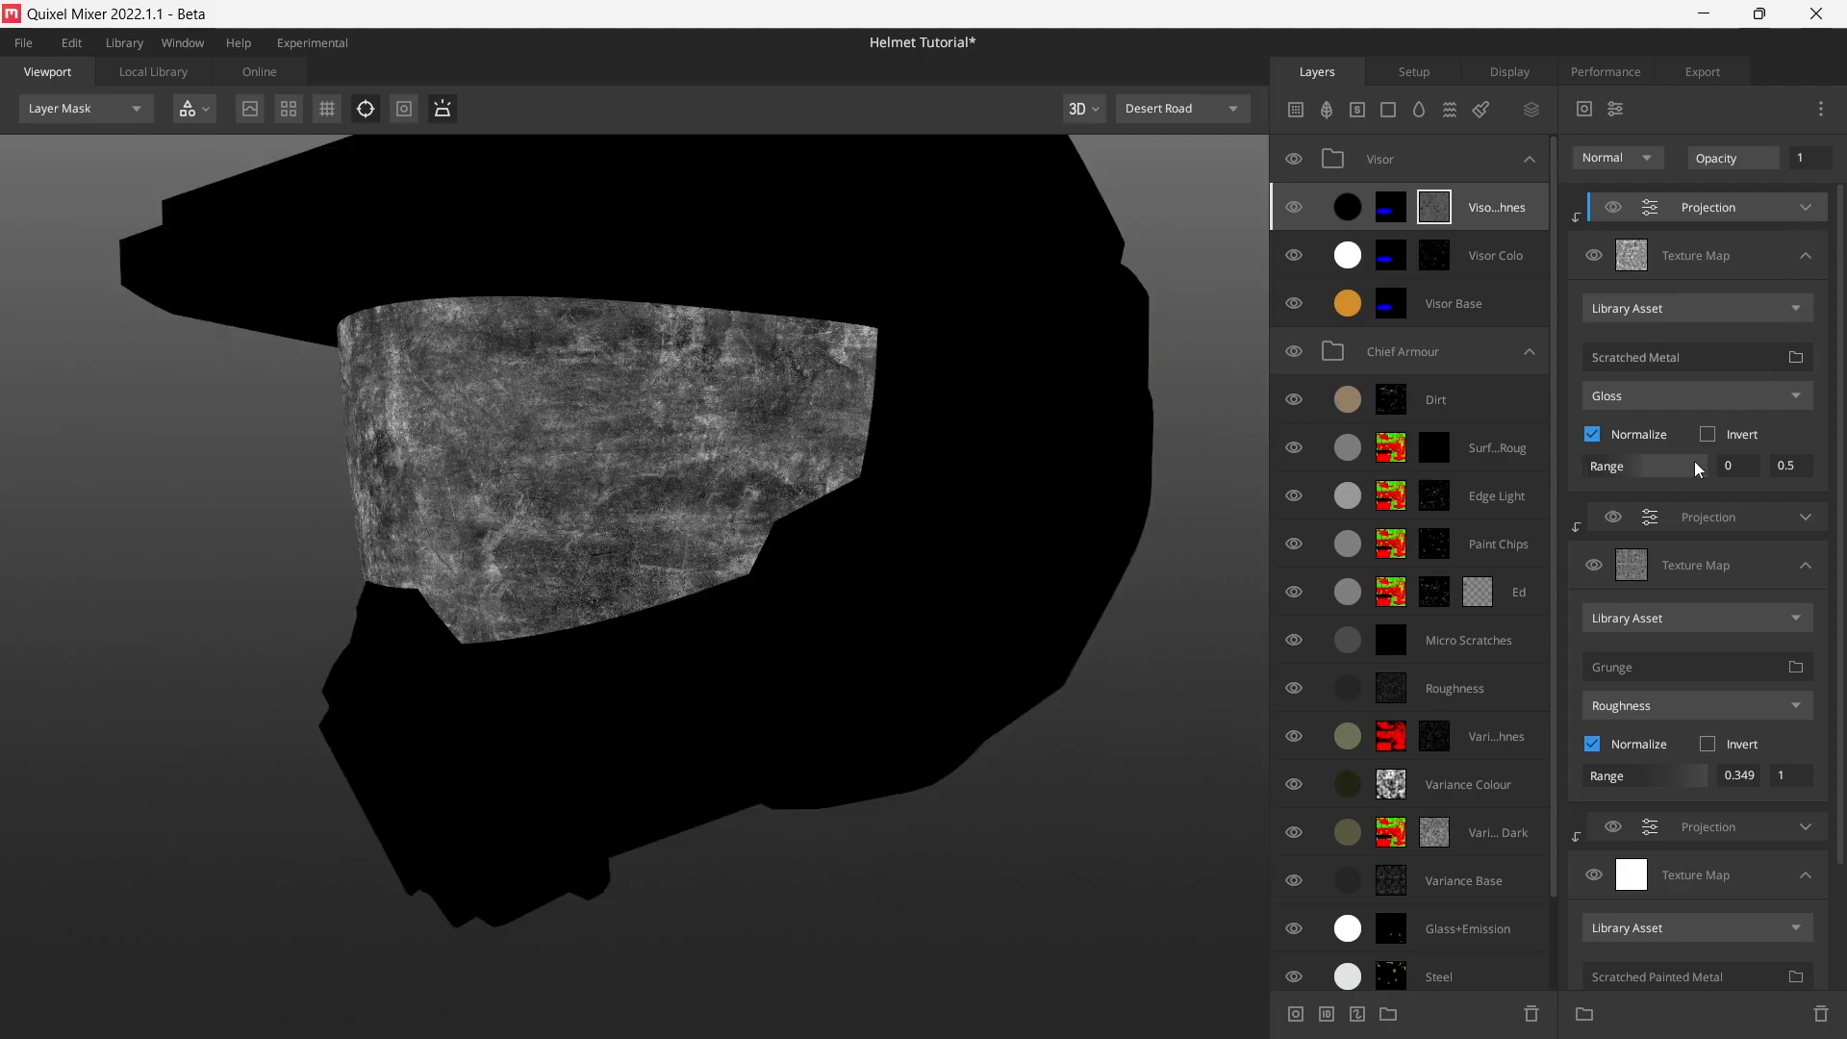
pyautogui.click(1654, 462)
pyautogui.moveTo(1655, 465)
pyautogui.mouseDown()
pyautogui.moveTo(1671, 468)
pyautogui.moveTo(1641, 472)
pyautogui.mouseUp()
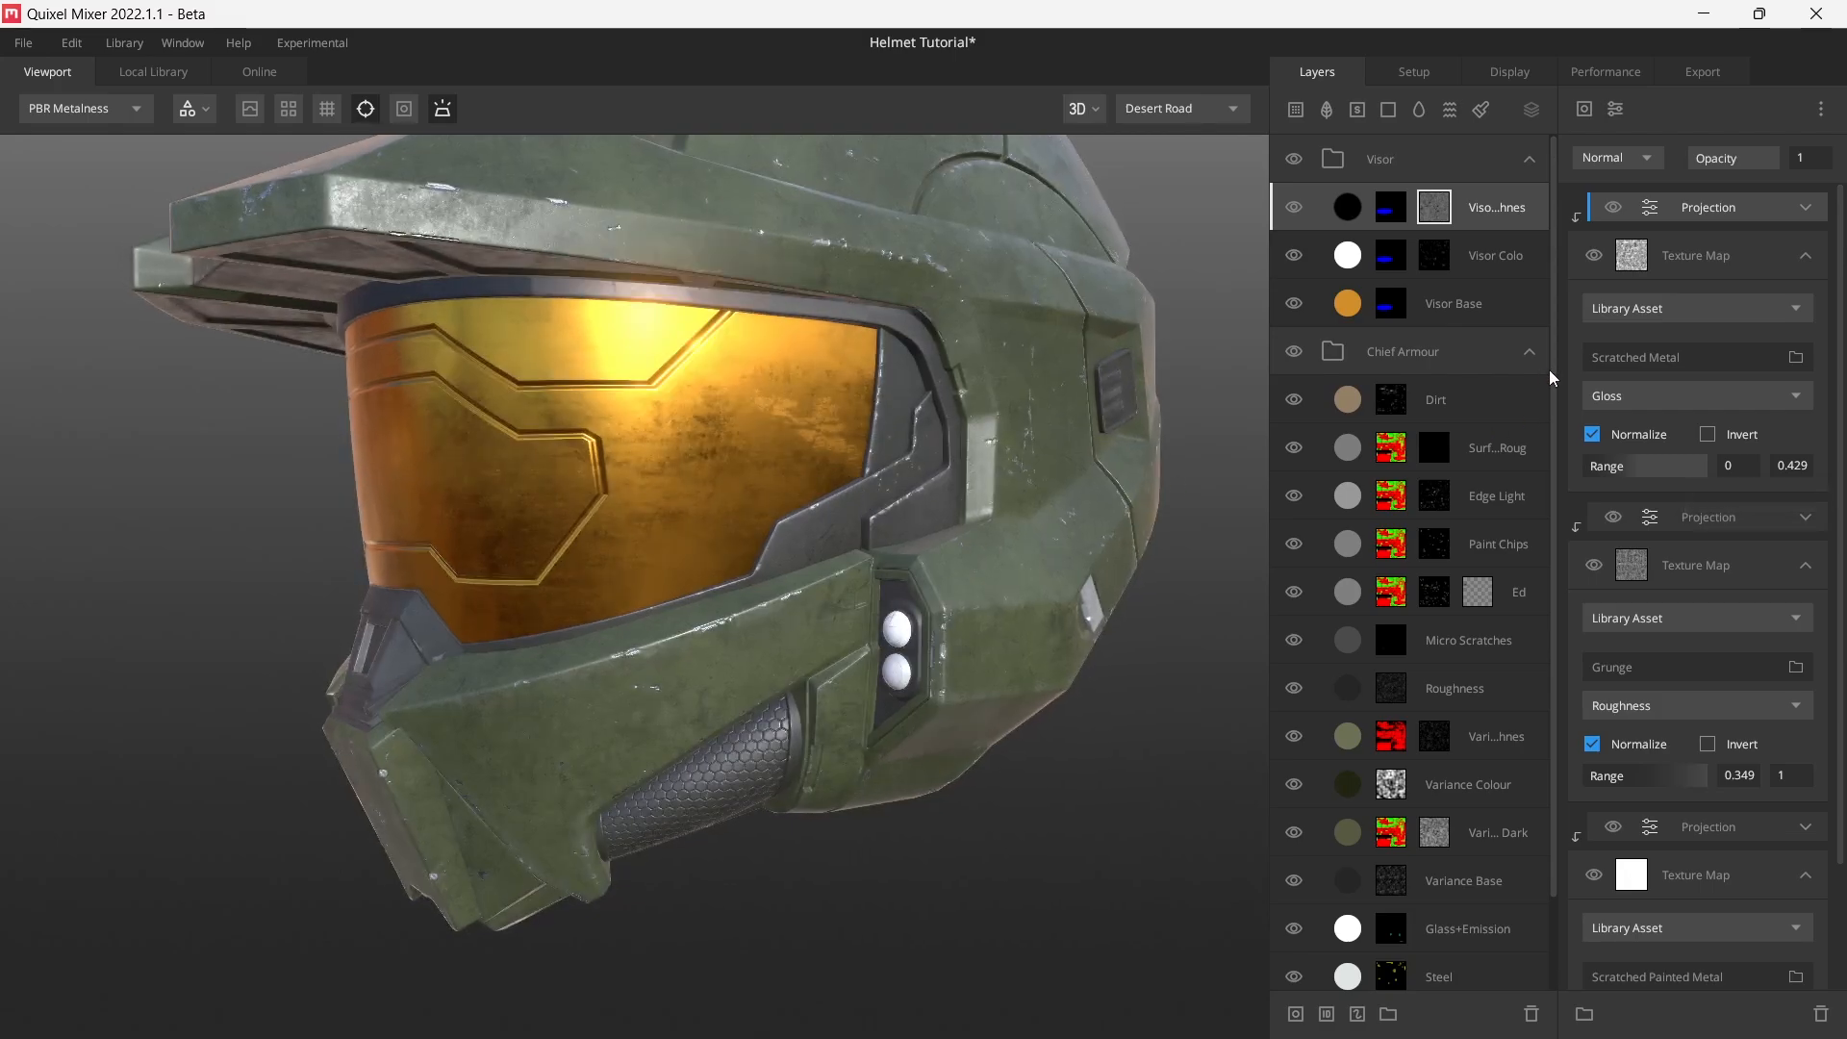
# - Compare the shaded visor with Scratched Metal hidden and shown, and reduce its upper Range limit to 0.294
pyautogui.click(1594, 253)
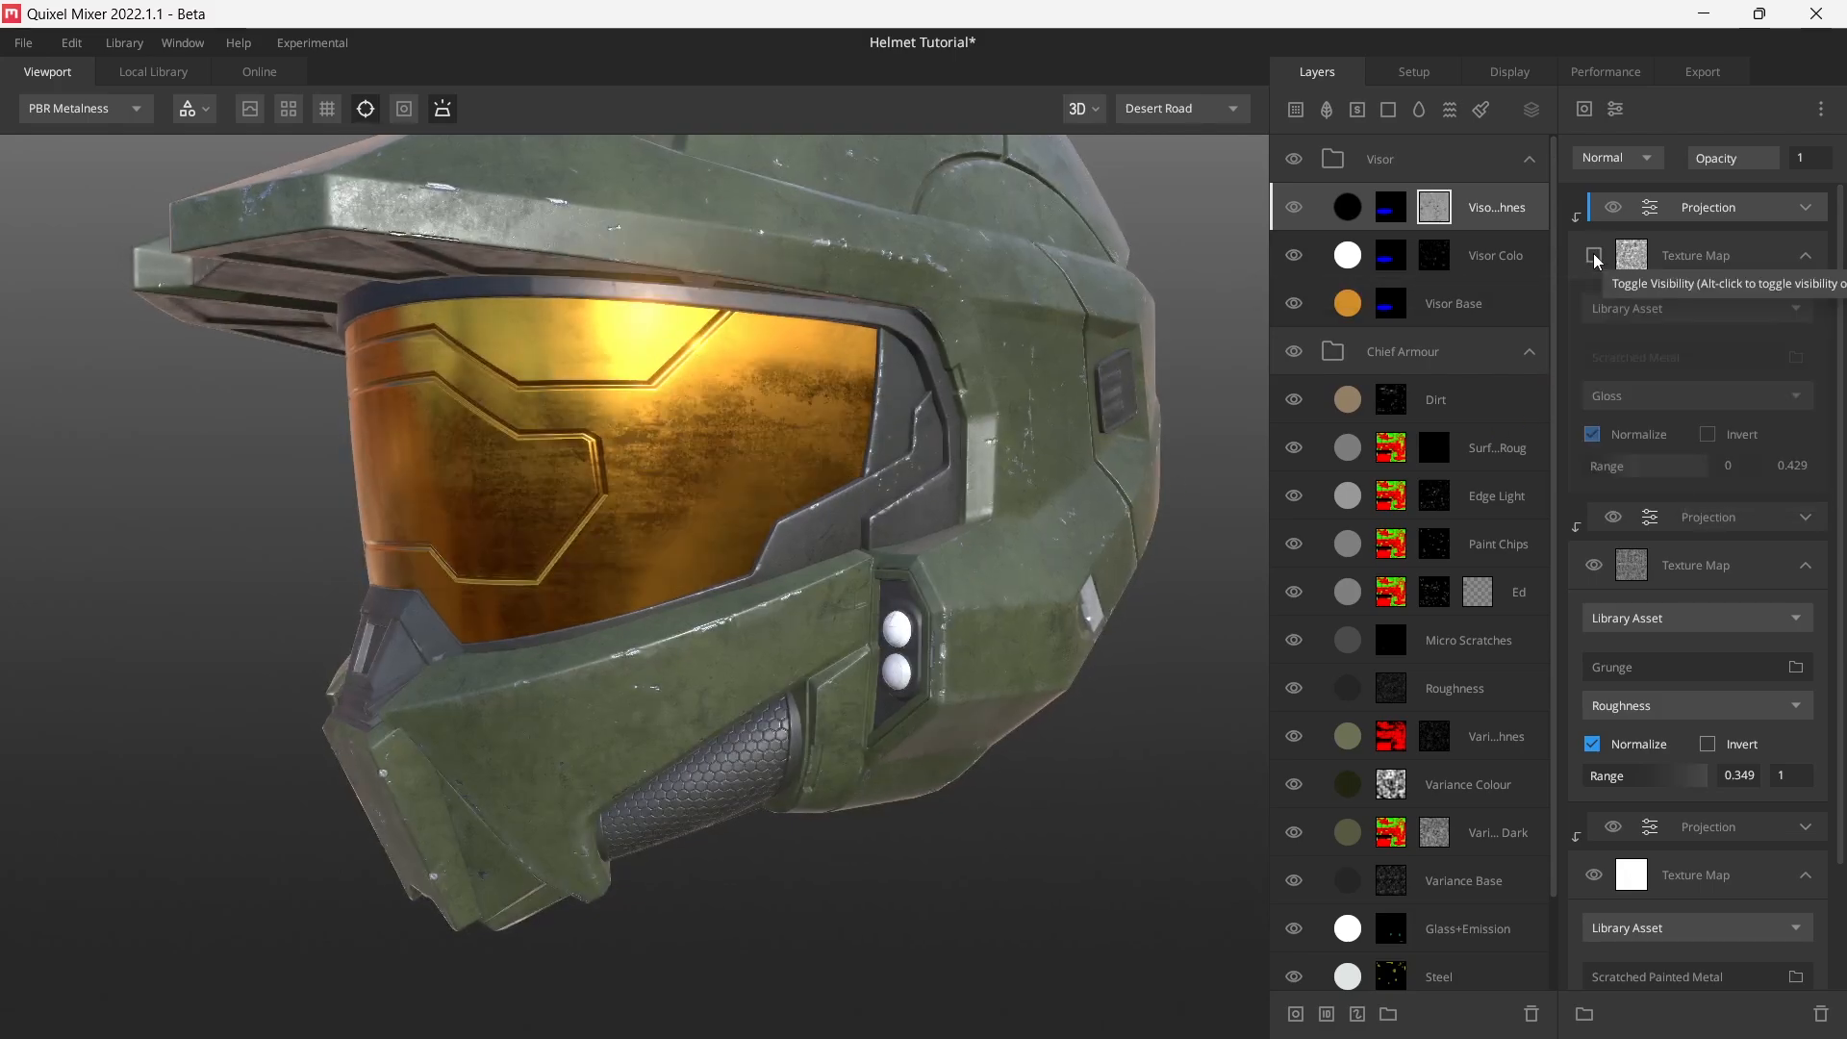
pyautogui.click(1593, 253)
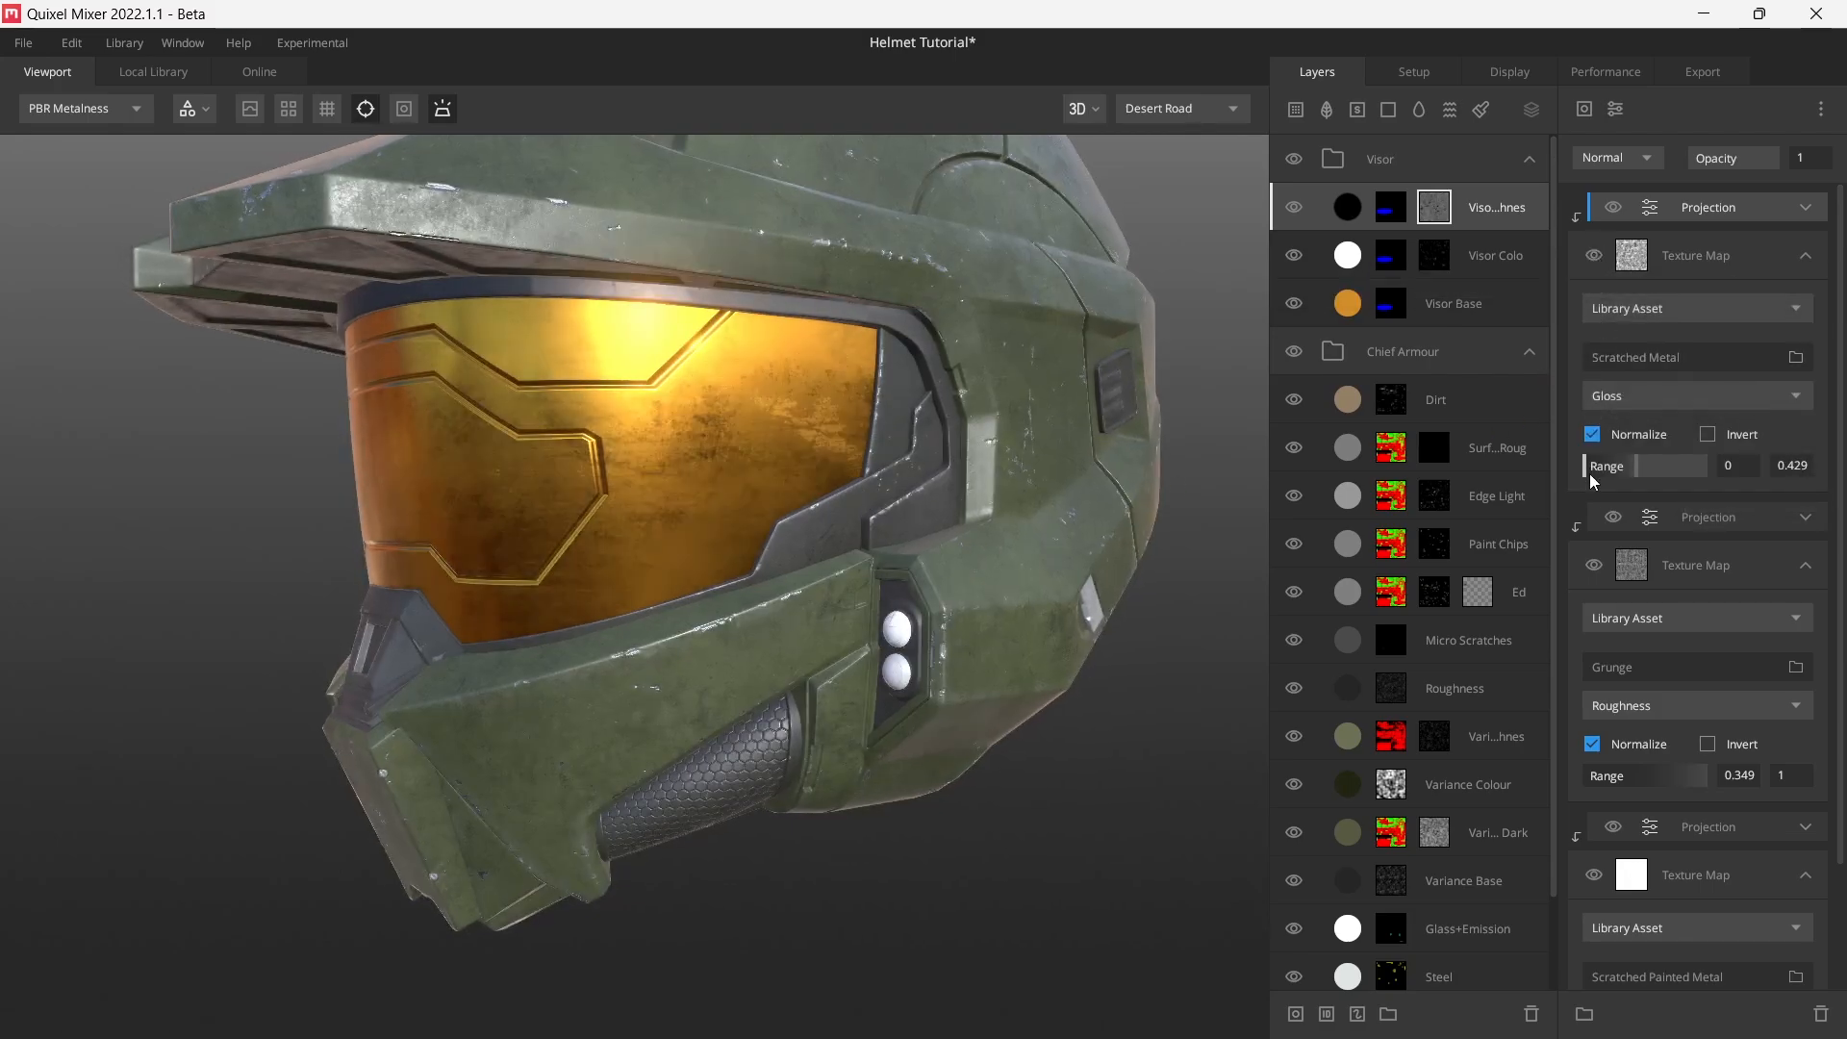
pyautogui.moveTo(1589, 474)
pyautogui.mouseDown()
pyautogui.moveTo(1605, 469)
pyautogui.moveTo(1555, 466)
pyautogui.moveTo(1623, 469)
pyautogui.mouseUp()
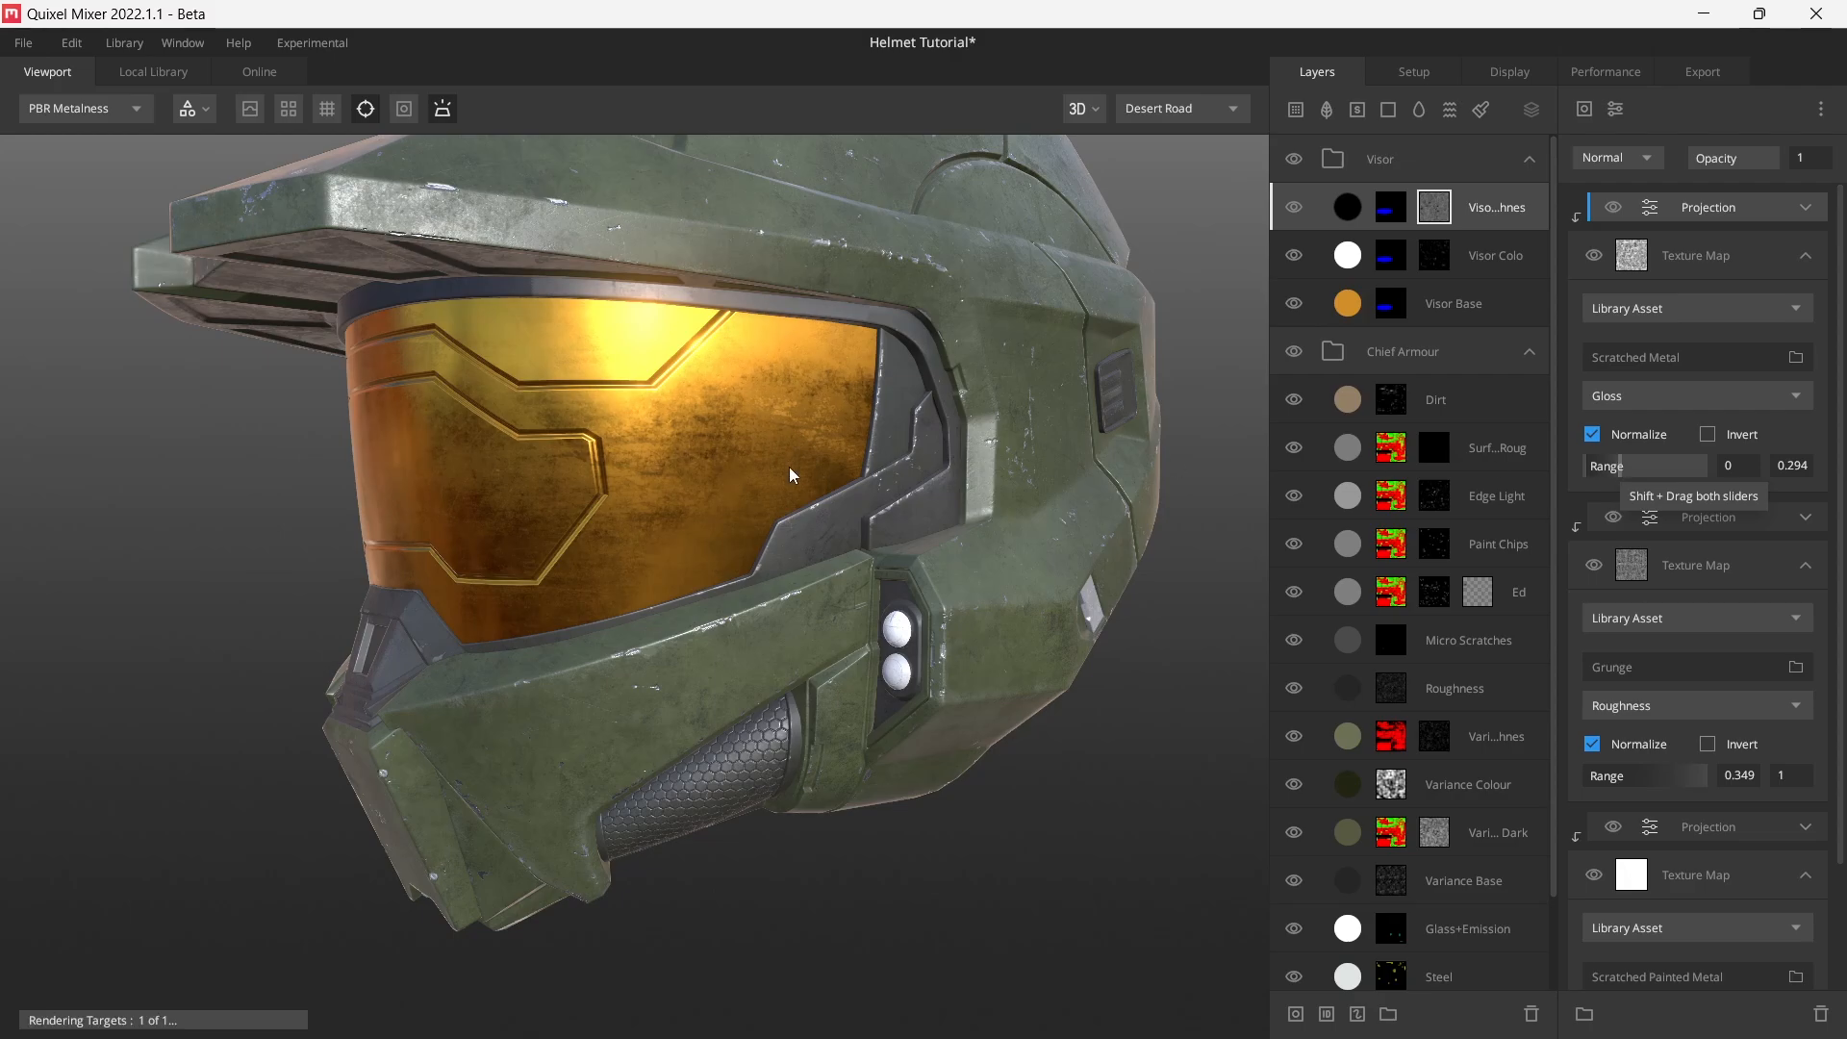
# - Examine the Scratched Metal contribution by hiding and showing it in the layer mask, and inspect the shaded visor from the side
pyautogui.keyDown('alt'); pyautogui.moveTo(789, 465); pyautogui.dragTo(799, 508); pyautogui.keyUp('alt')
pyautogui.press('c')
pyautogui.press('c')
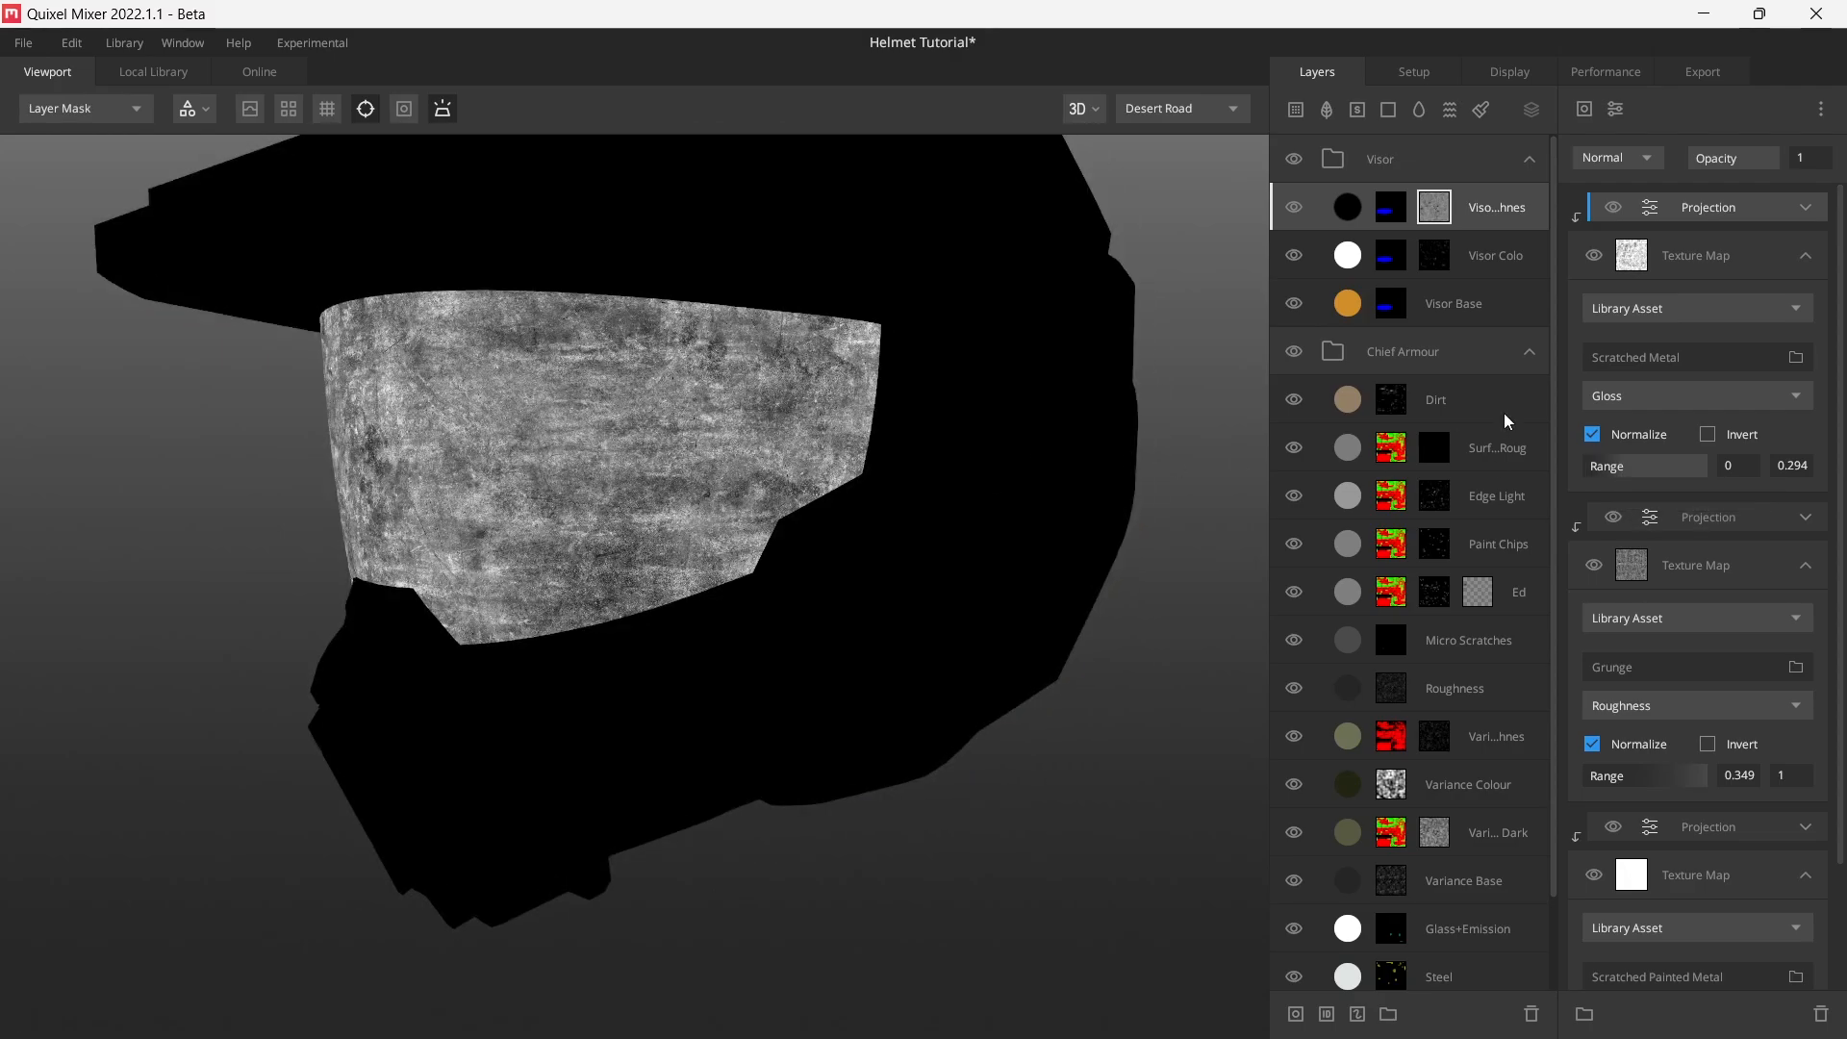
pyautogui.click(1594, 254)
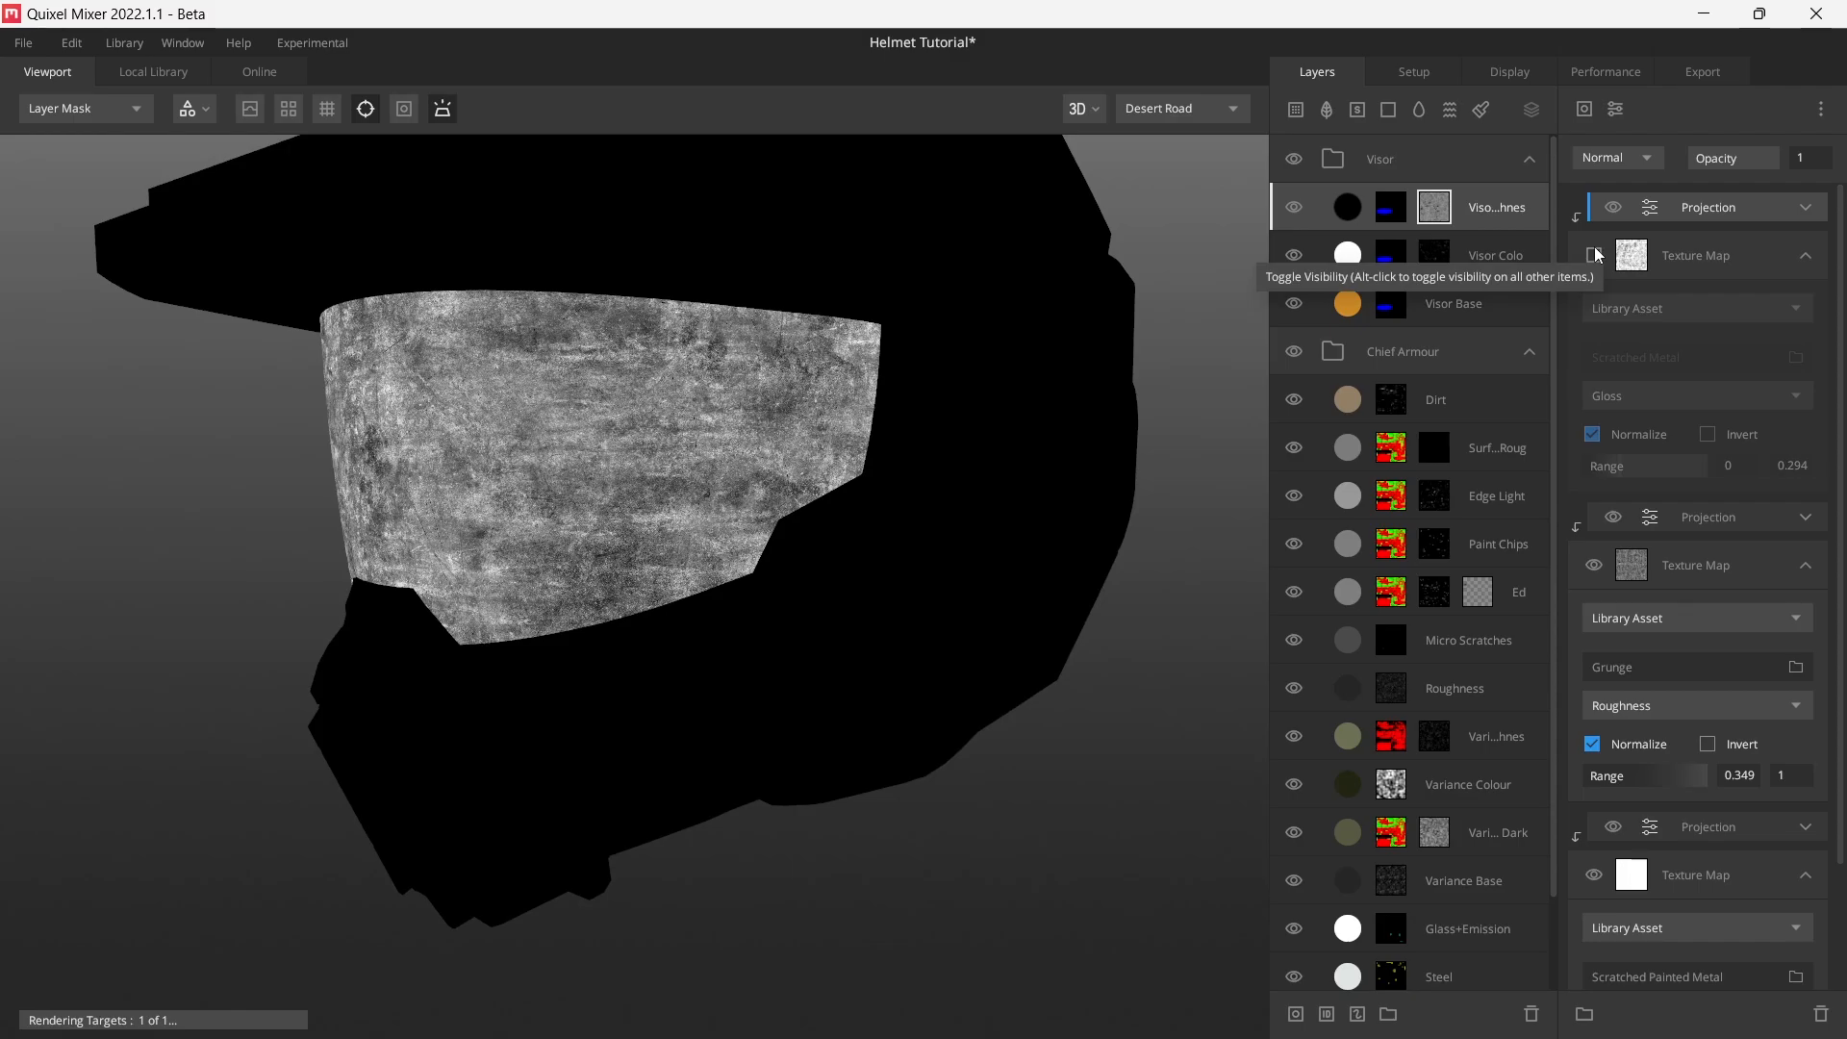
pyautogui.click(1594, 254)
pyautogui.press('c')
pyautogui.keyDown('shift'); pyautogui.moveTo(620, 564); pyautogui.dragTo(674, 573); pyautogui.keyUp('shift')
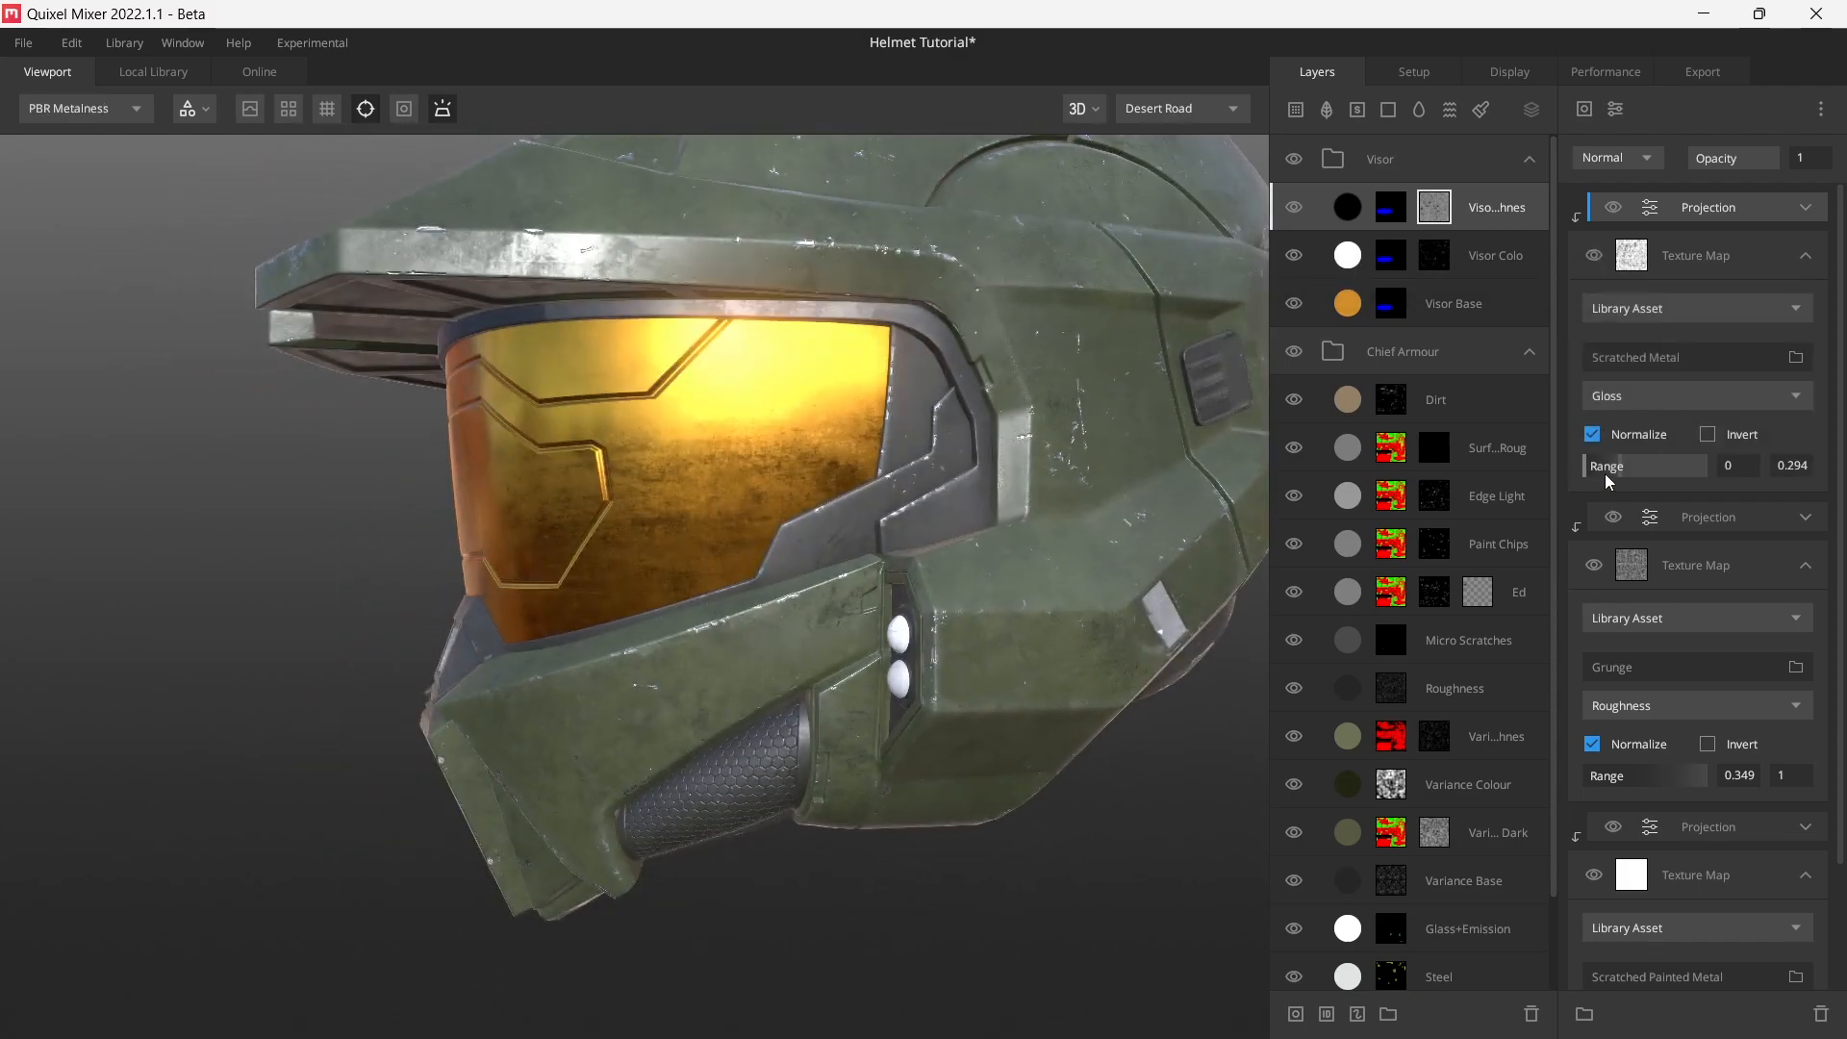
# - Check the top Projection settings and reduce the Scratched Metal Texture Map's upper Range limit to 0.143, keeping the lower limit at 0
pyautogui.click(1803, 208)
pyautogui.click(1797, 206)
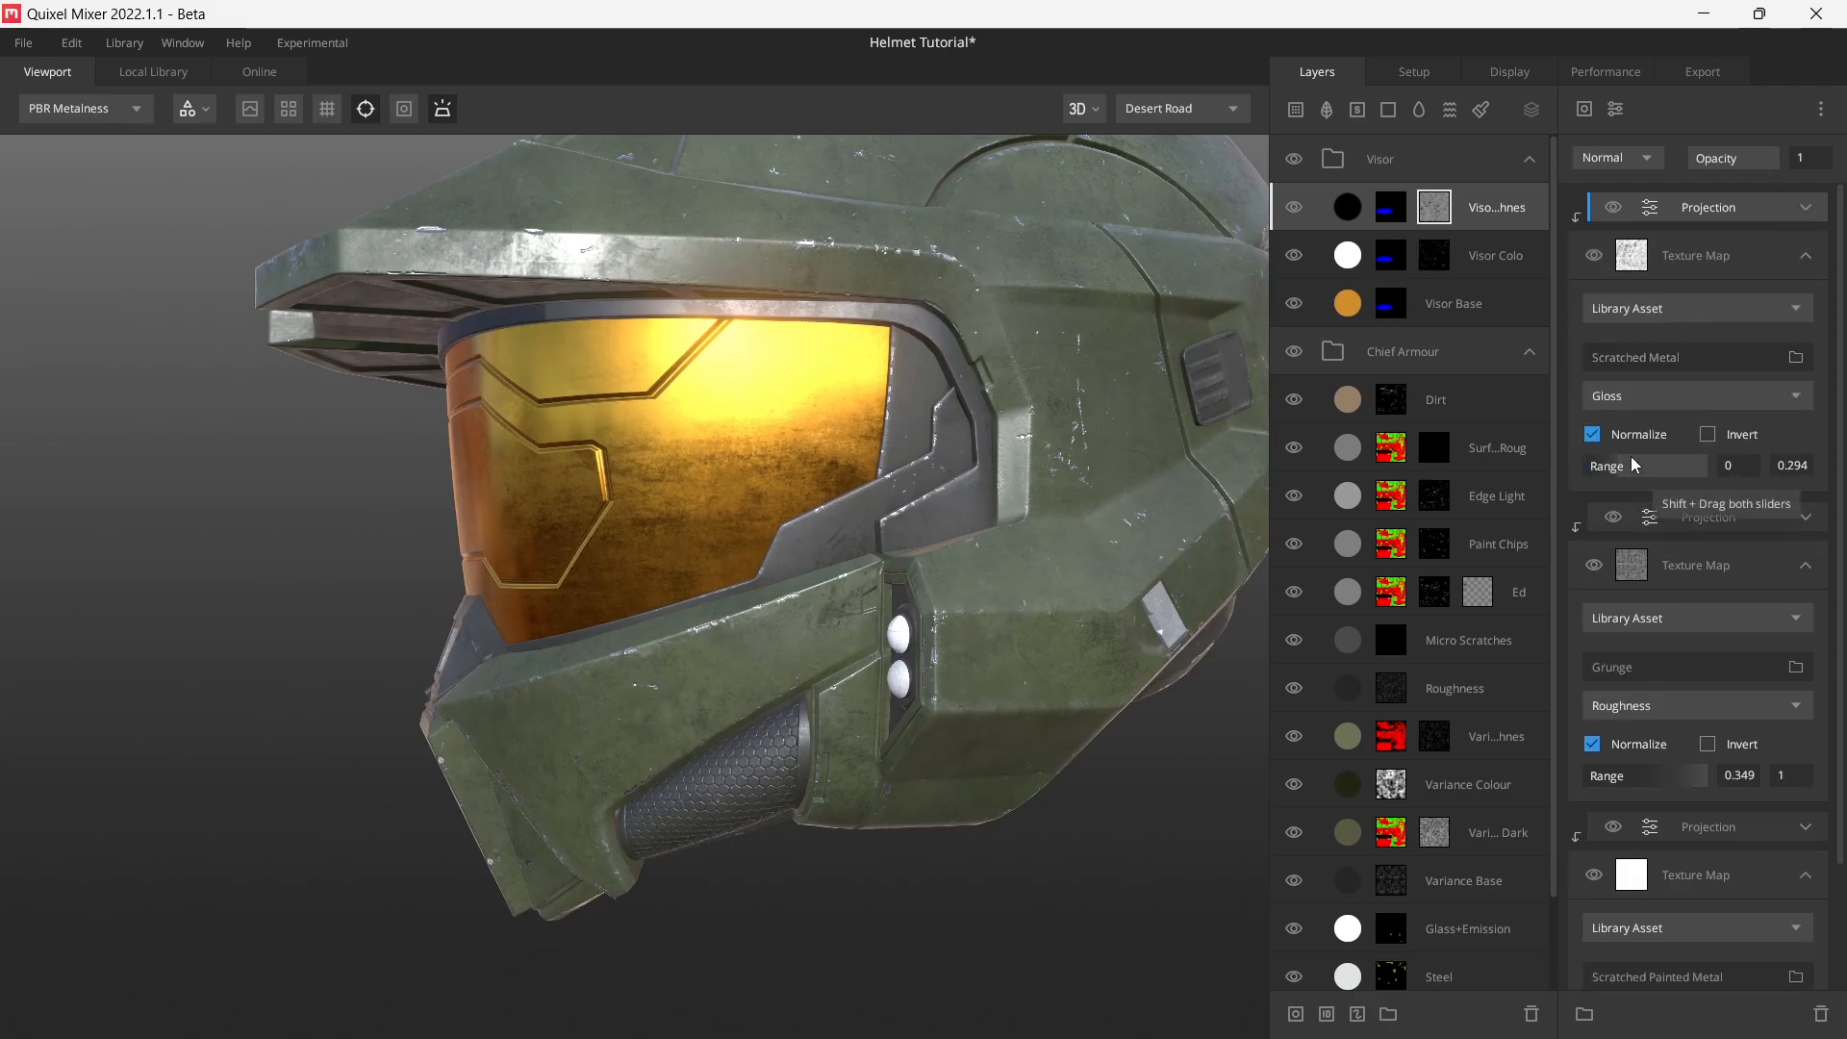
pyautogui.click(1797, 200)
pyautogui.moveTo(1683, 327); pyautogui.dragTo(1819, 324)
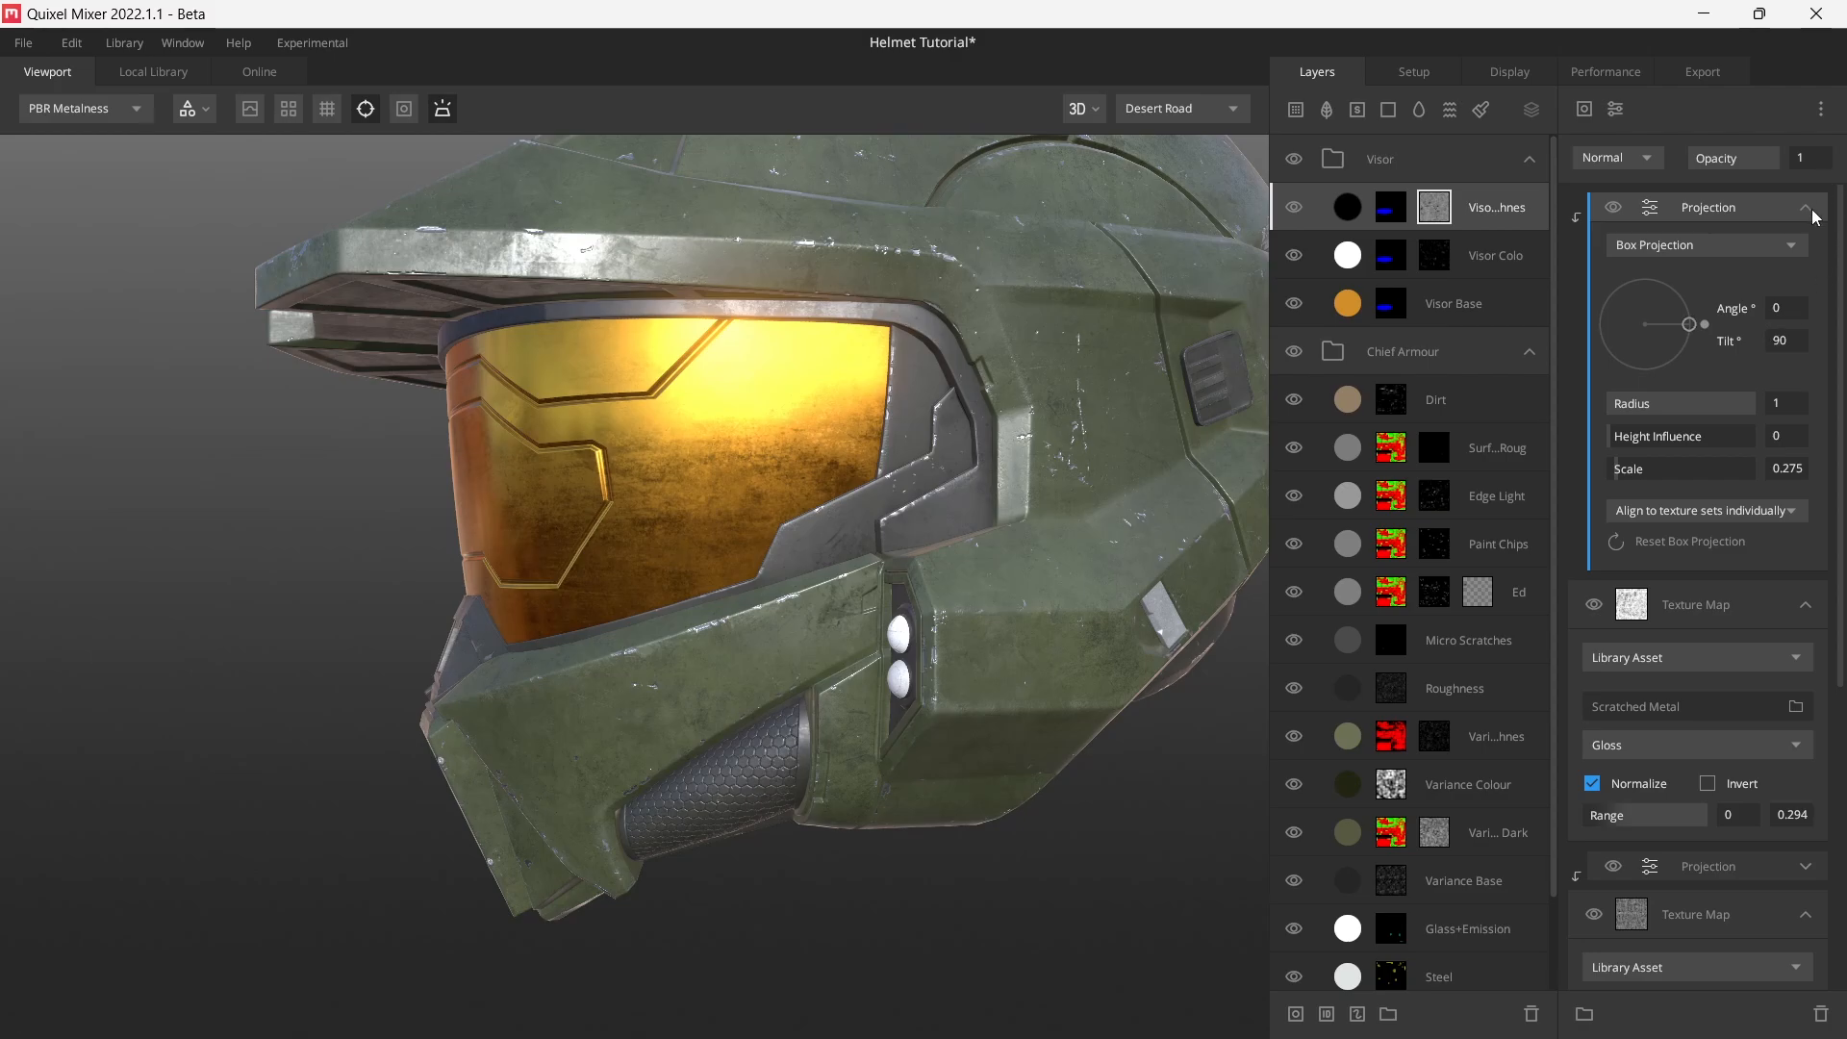
pyautogui.click(1805, 207)
pyautogui.moveTo(1624, 469); pyautogui.dragTo(1655, 471)
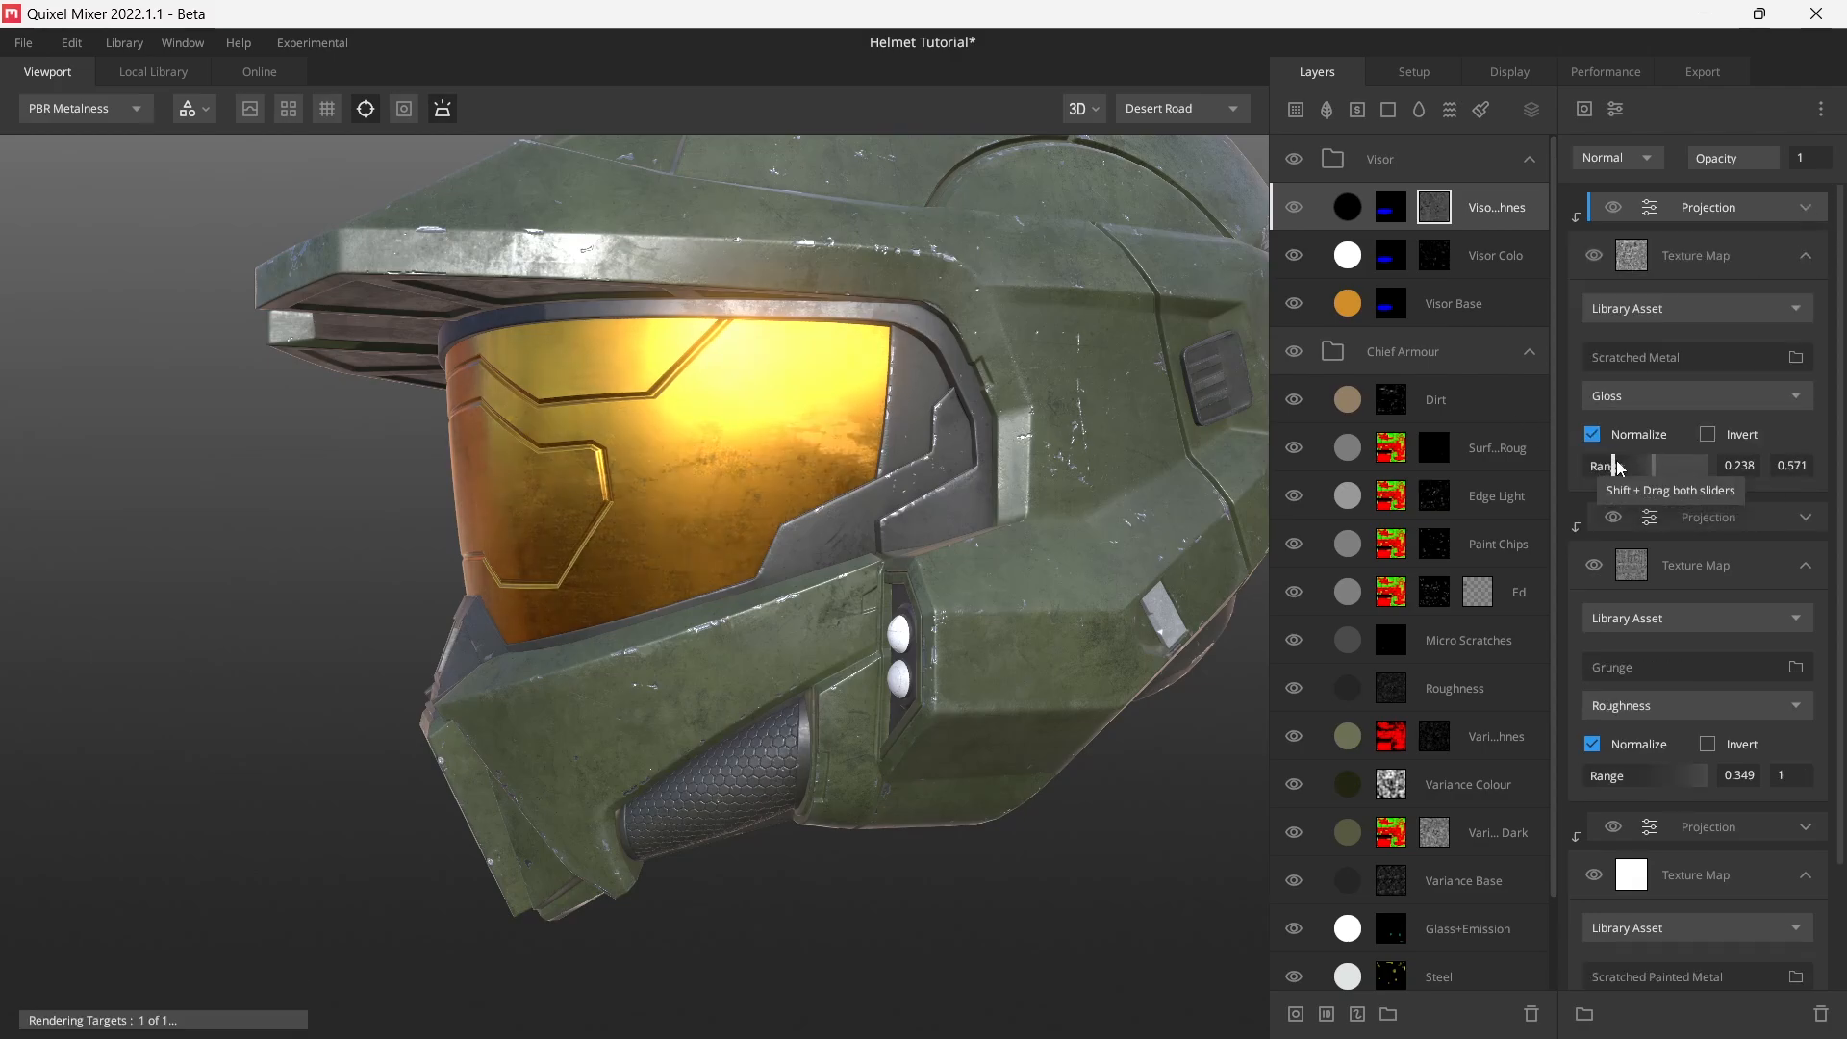
pyautogui.moveTo(1632, 466); pyautogui.dragTo(1603, 465)
# - Compare the shaded visor with the Scratched Metal Texture Map hidden and shown from several viewing angles
pyautogui.keyDown('alt'); pyautogui.moveTo(944, 545); pyautogui.dragTo(863, 552); pyautogui.keyUp('alt')
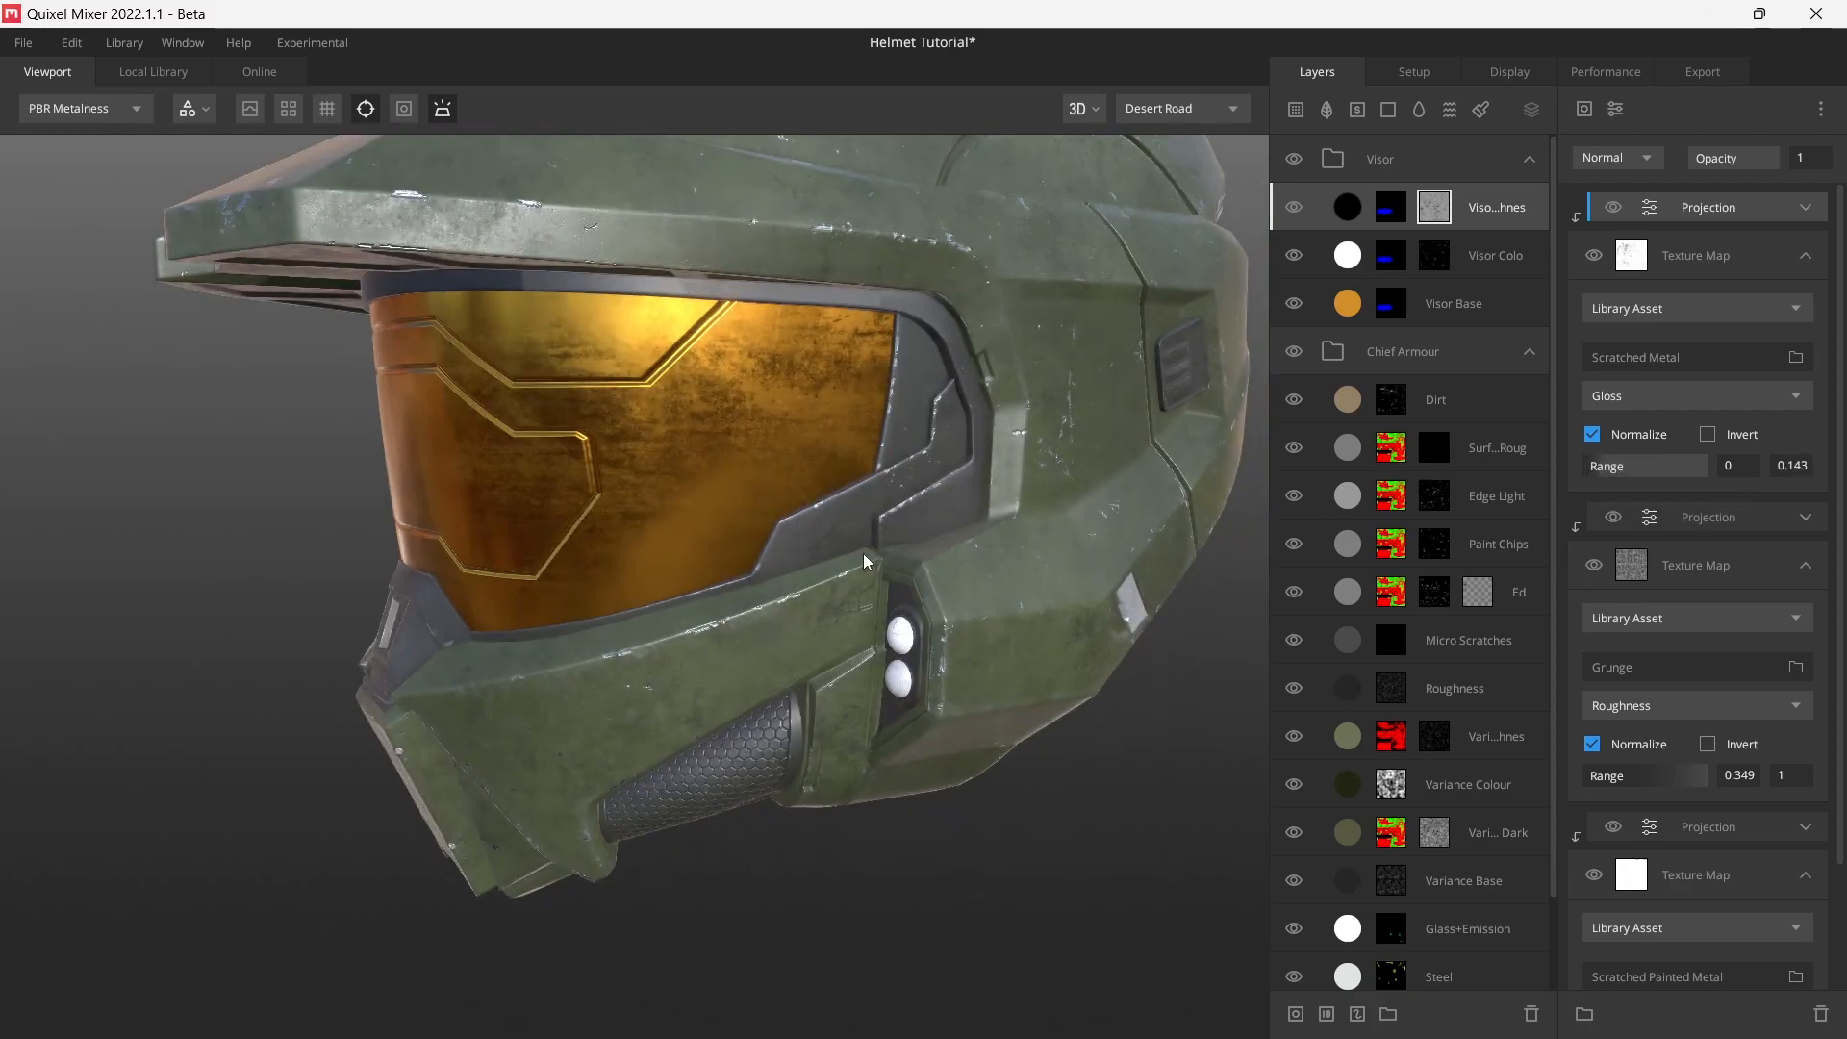
pyautogui.click(1593, 255)
pyautogui.click(1593, 255)
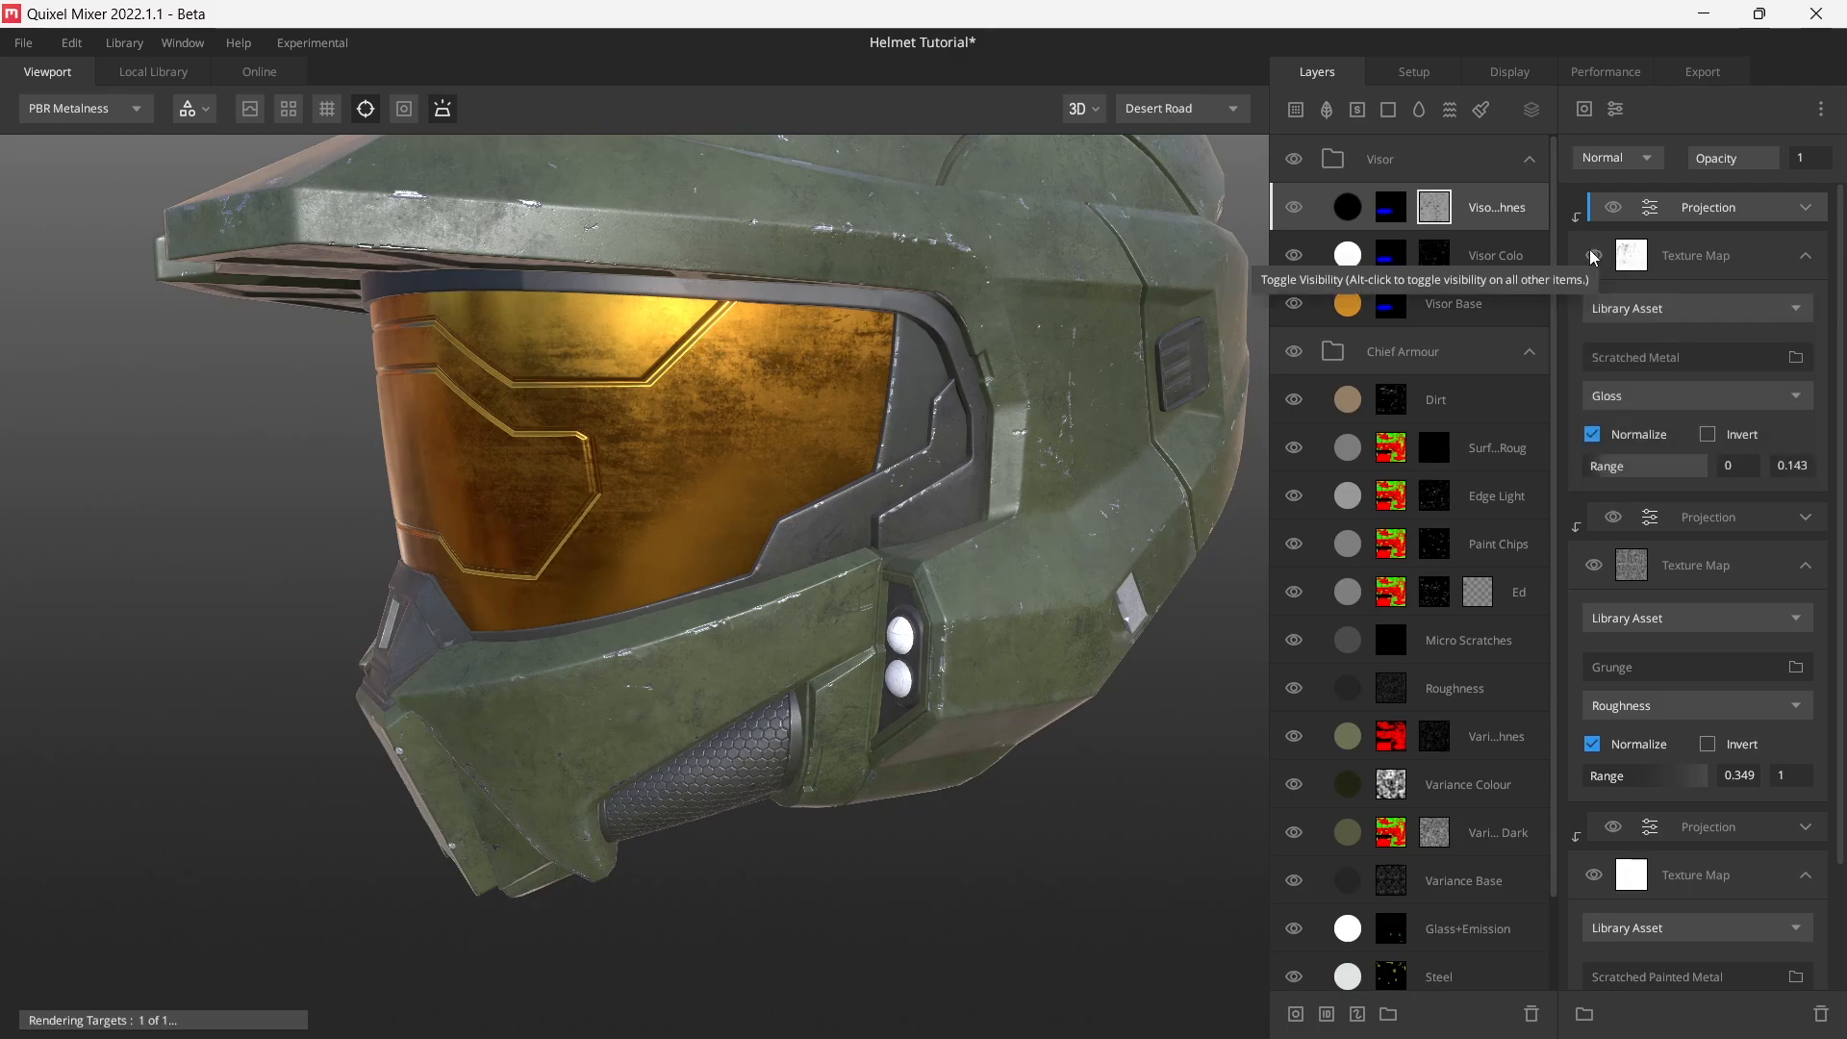
pyautogui.keyDown('alt'); pyautogui.moveTo(846, 404); pyautogui.dragTo(604, 406); pyautogui.keyUp('alt')
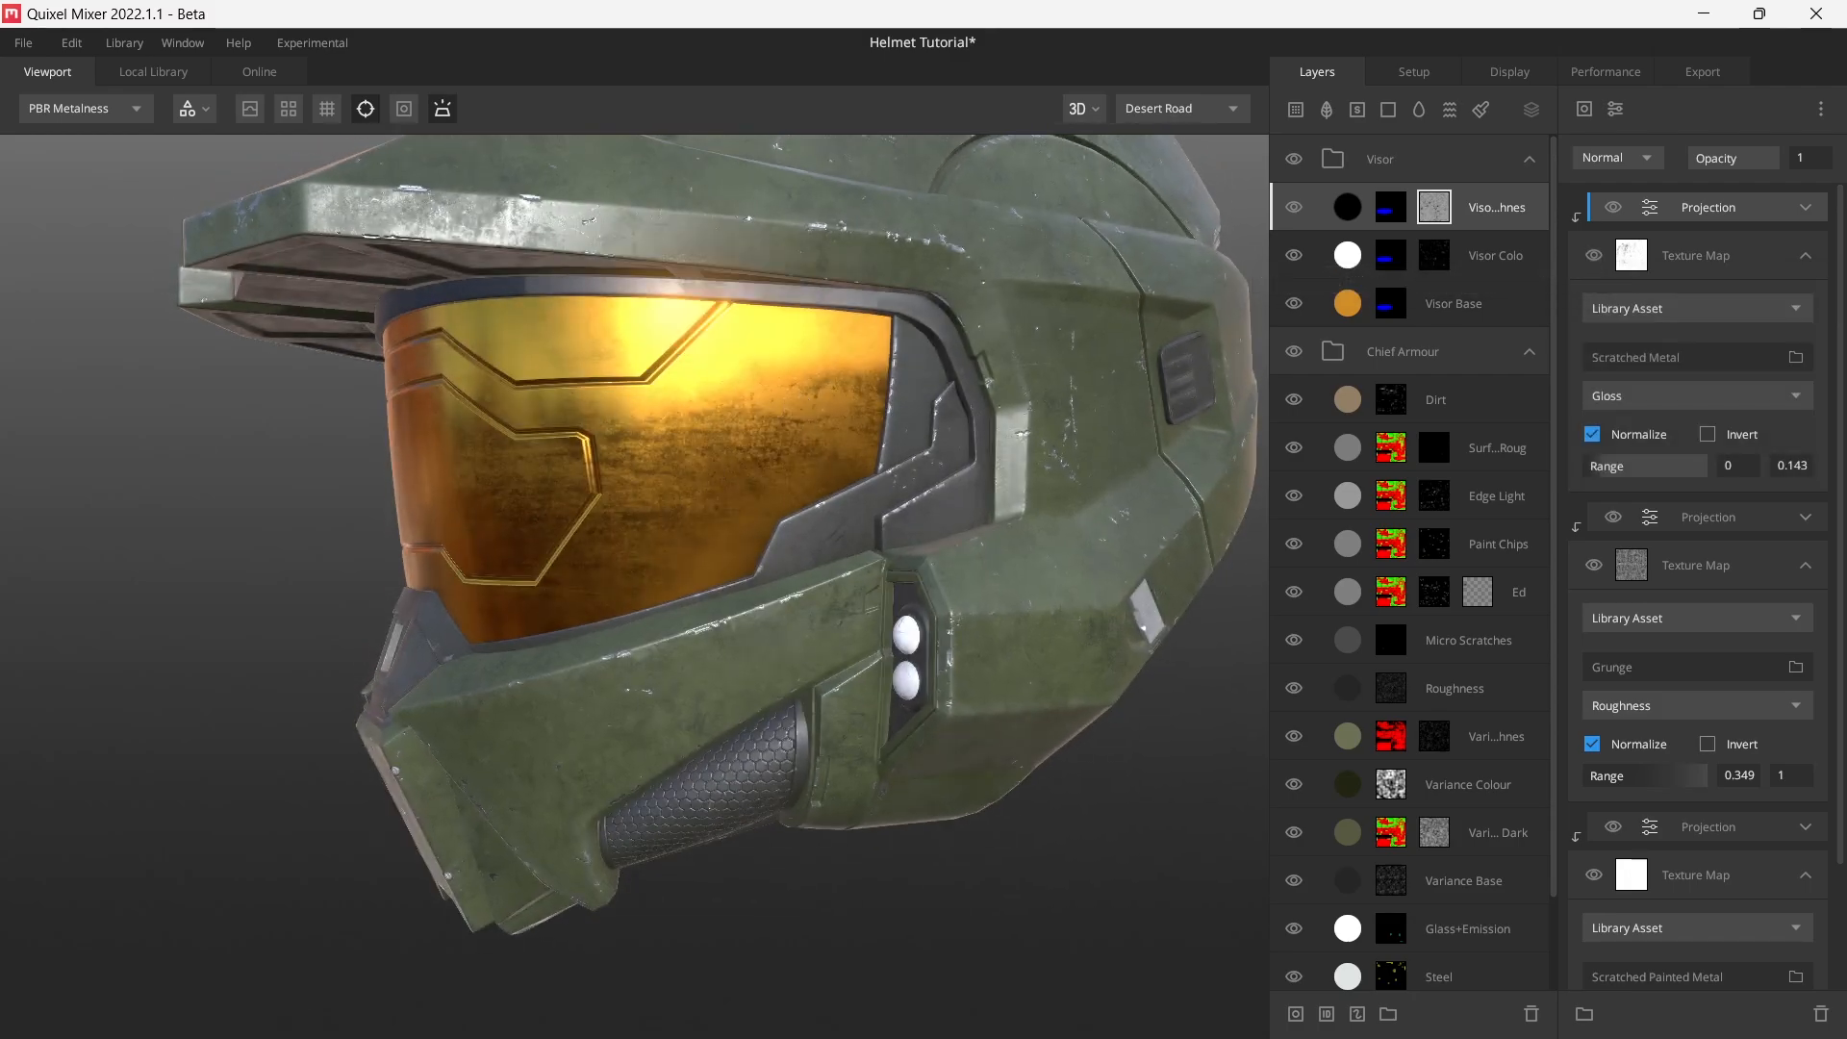
# - Collapse the three Texture Map components in the mask stack and inspect the visor on the whole helmet
pyautogui.click(1806, 256)
pyautogui.click(1806, 352)
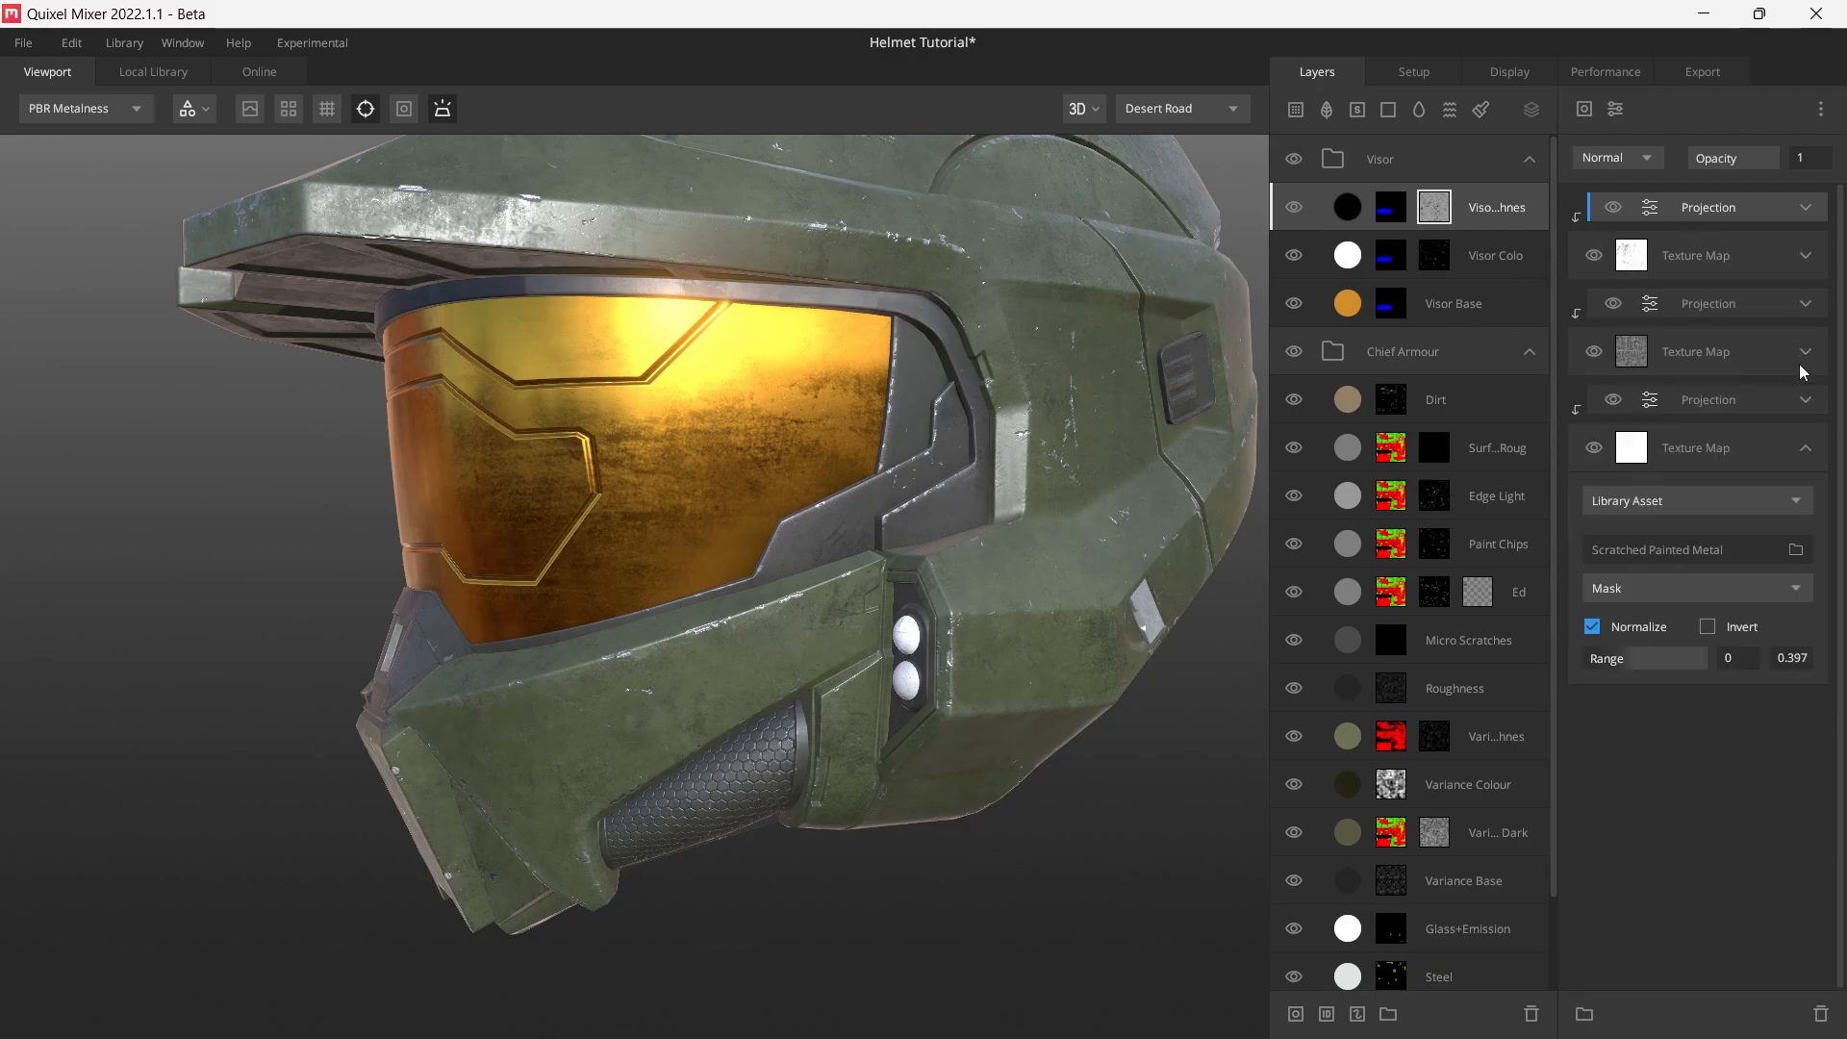
pyautogui.click(1806, 448)
pyautogui.keyDown('alt'); pyautogui.moveTo(1007, 452); pyautogui.dragTo(1010, 507); pyautogui.keyUp('alt')
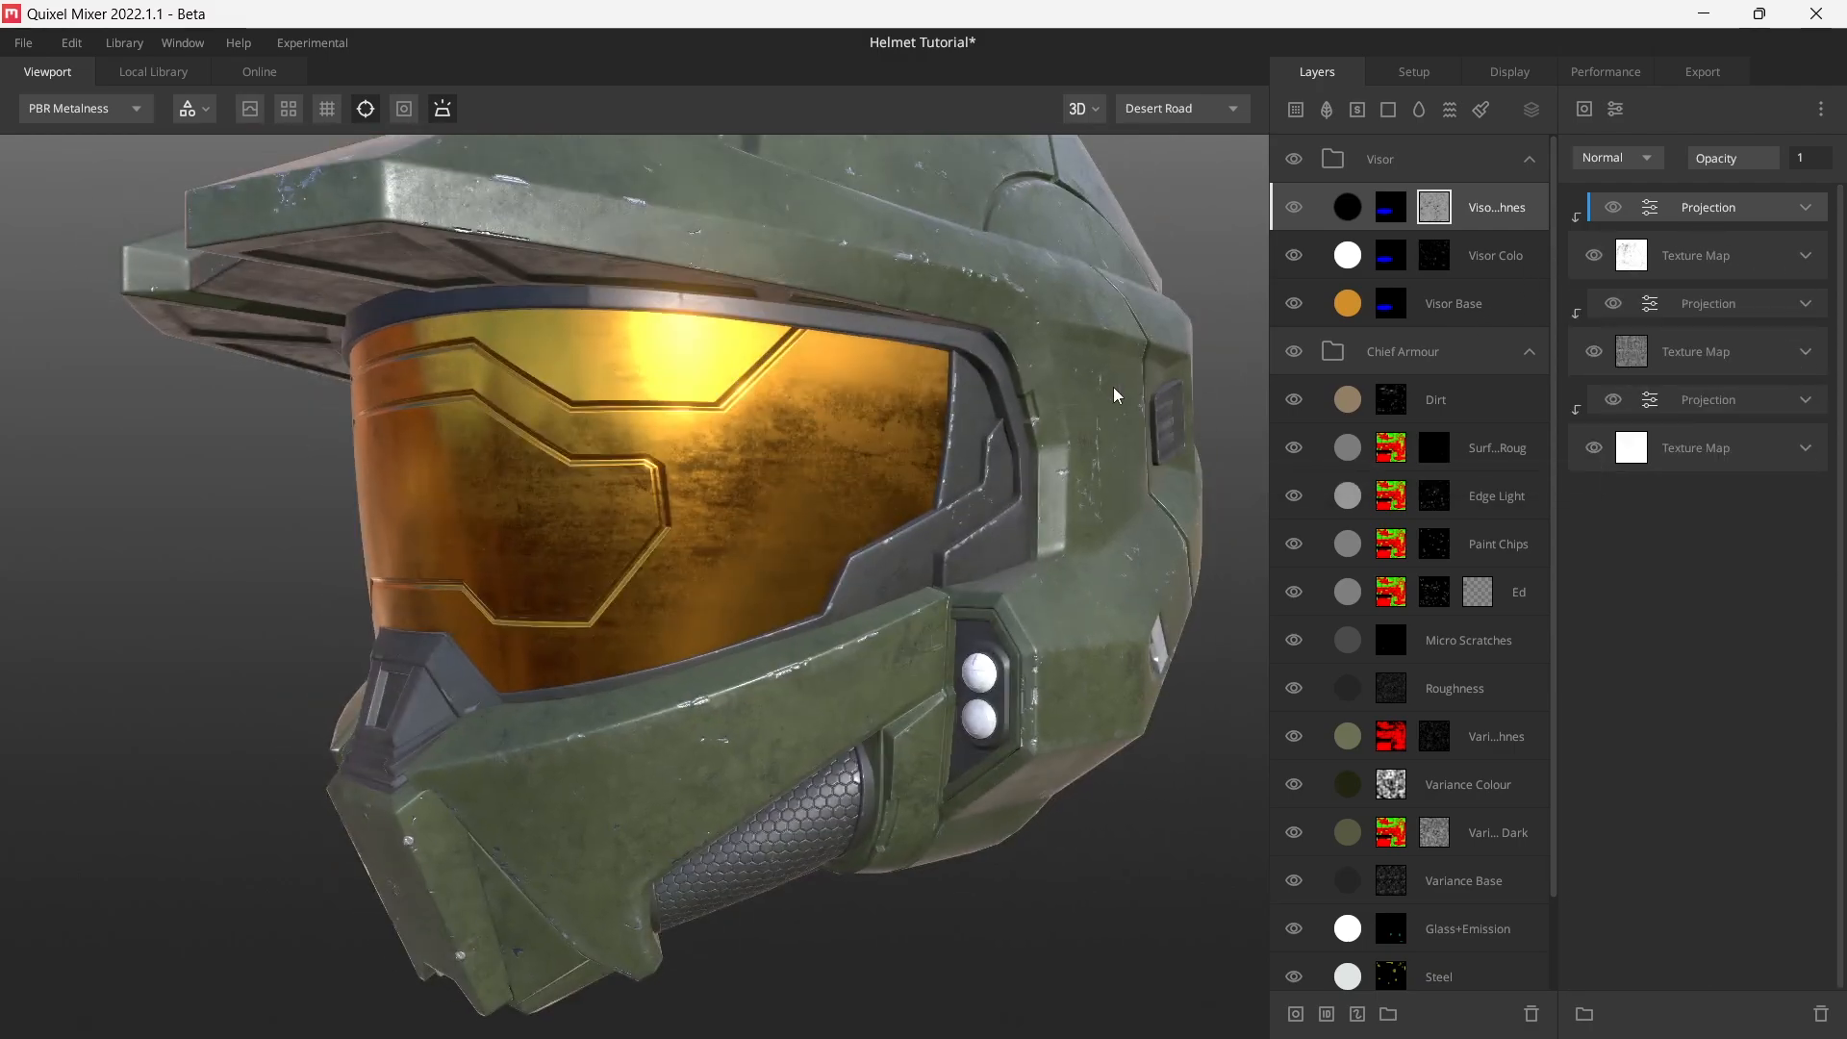
pyautogui.moveTo(1113, 387)
pyautogui.keyDown('alt'); pyautogui.mouseDown()
pyautogui.moveTo(1083, 419)
pyautogui.moveTo(844, 456)
pyautogui.mouseUp(); pyautogui.keyUp('alt')
pyautogui.scroll(-5, 989, 424)
pyautogui.scroll(1, 984, 425)
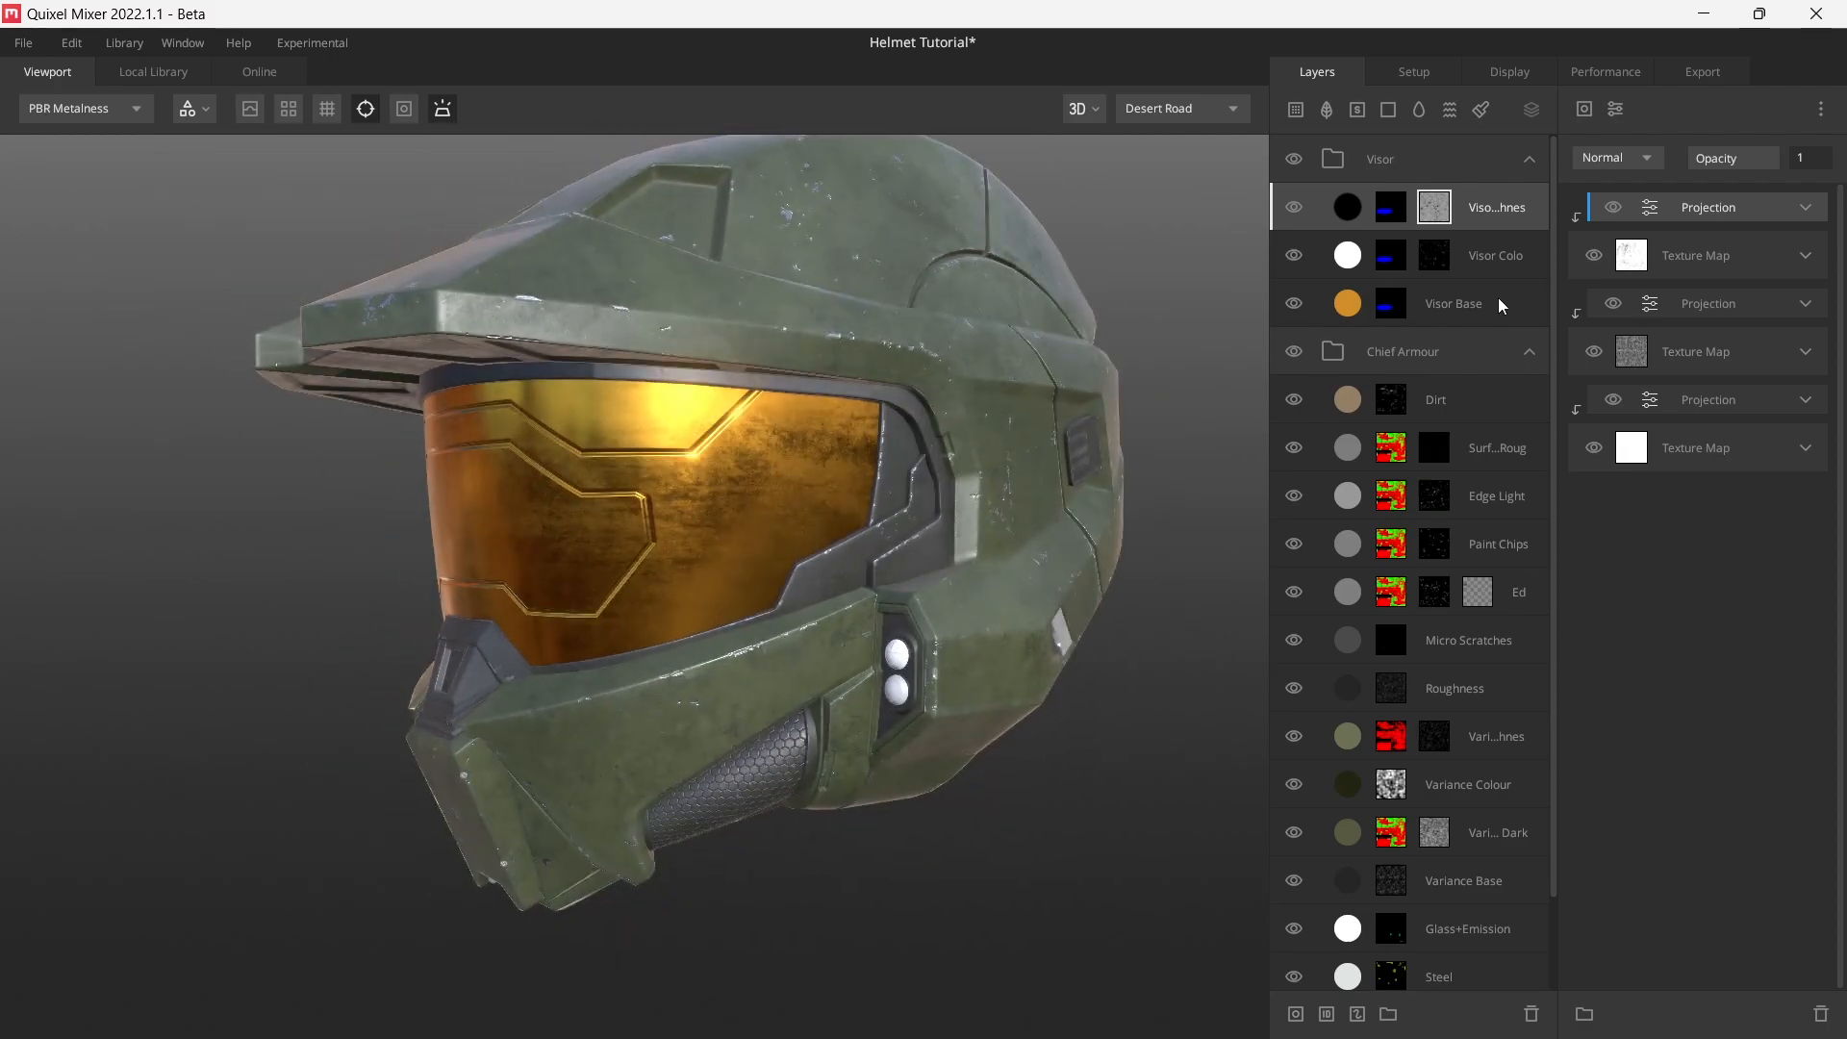
# - Add a solid layer at the top of the Visor group and name it Visor White
pyautogui.click(1388, 110)
pyautogui.doubleClick(1400, 208)
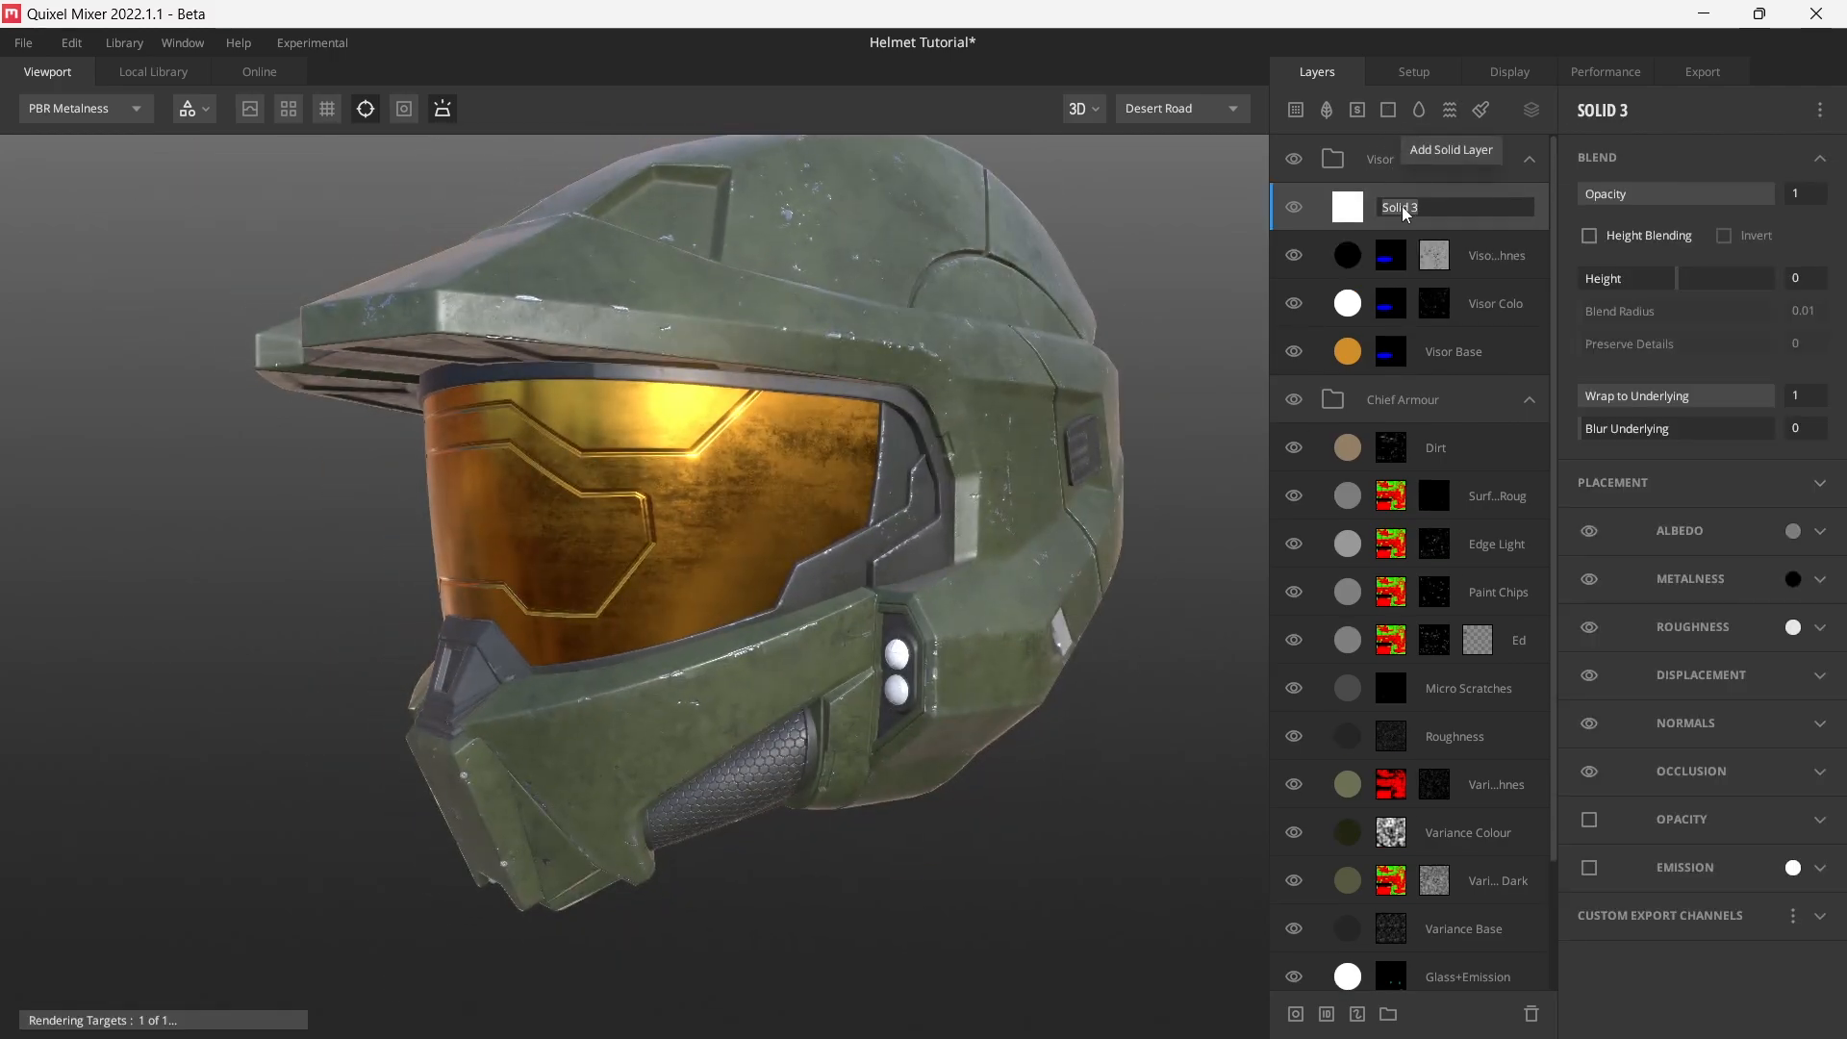
pyautogui.write('Visor')
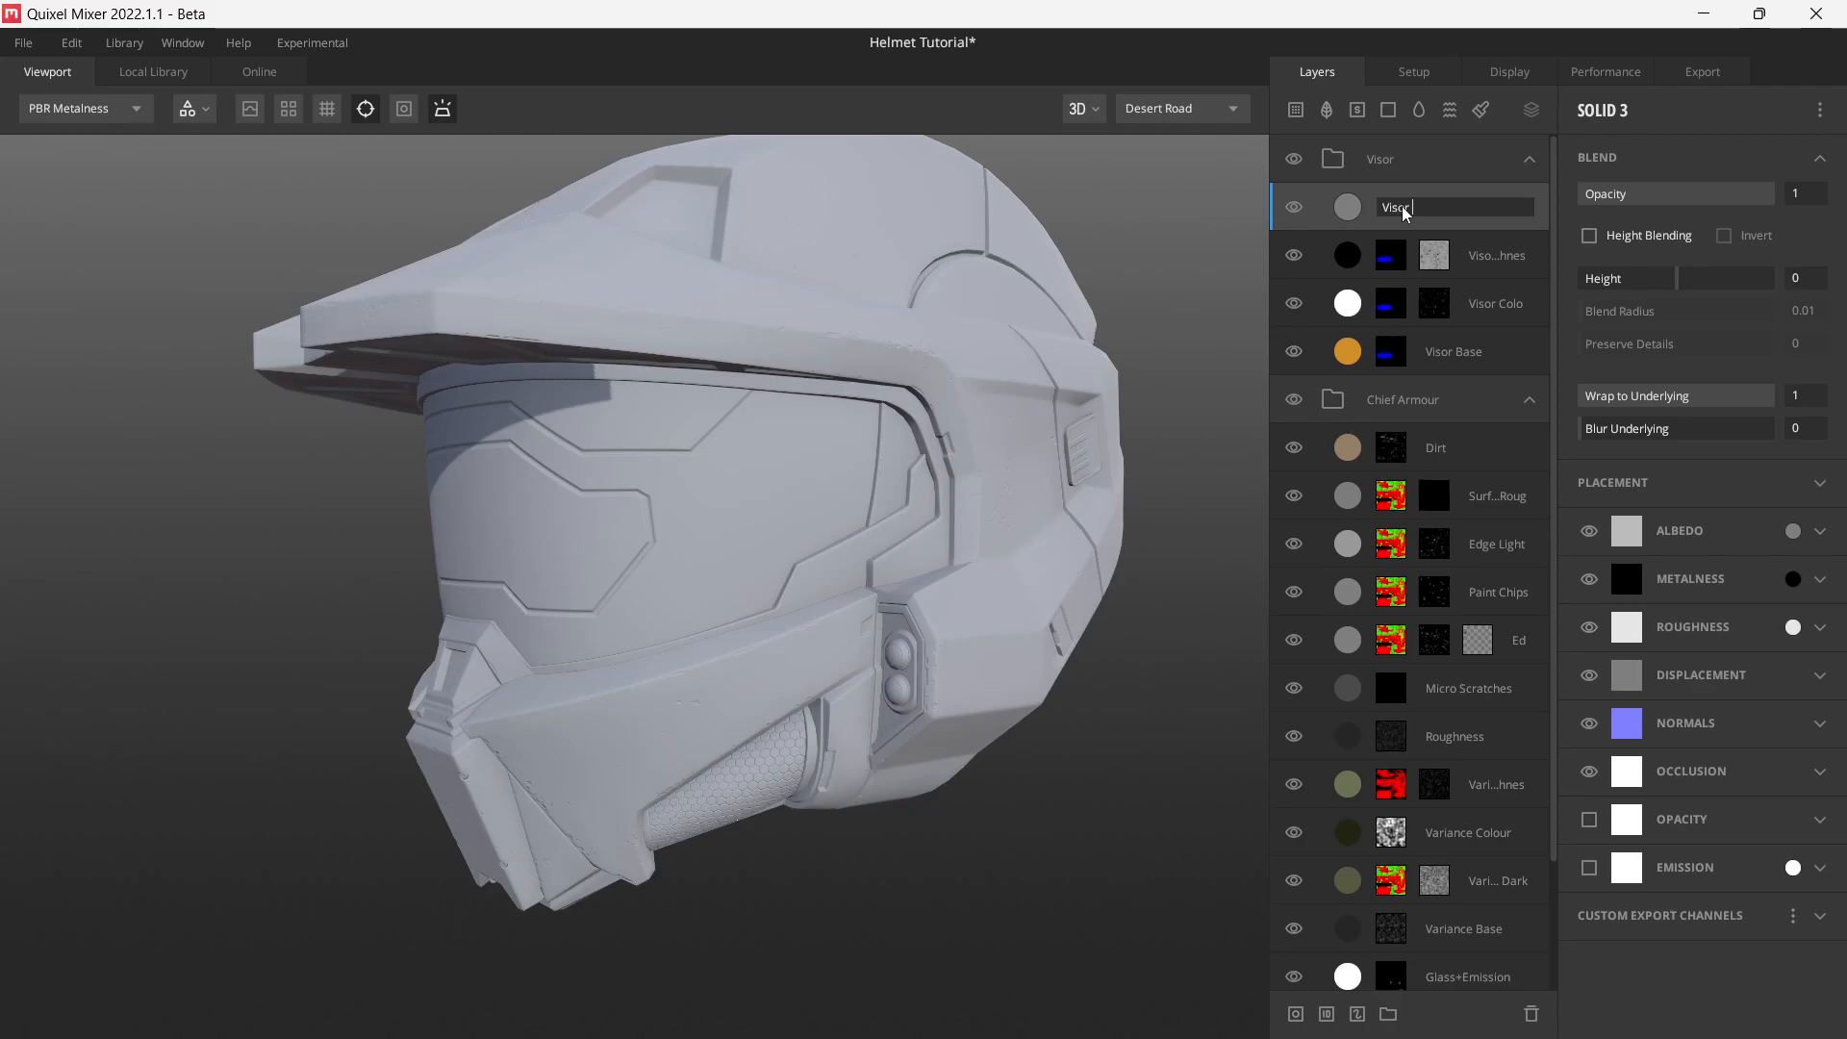
pyautogui.write(' White')
pyautogui.press('Return')
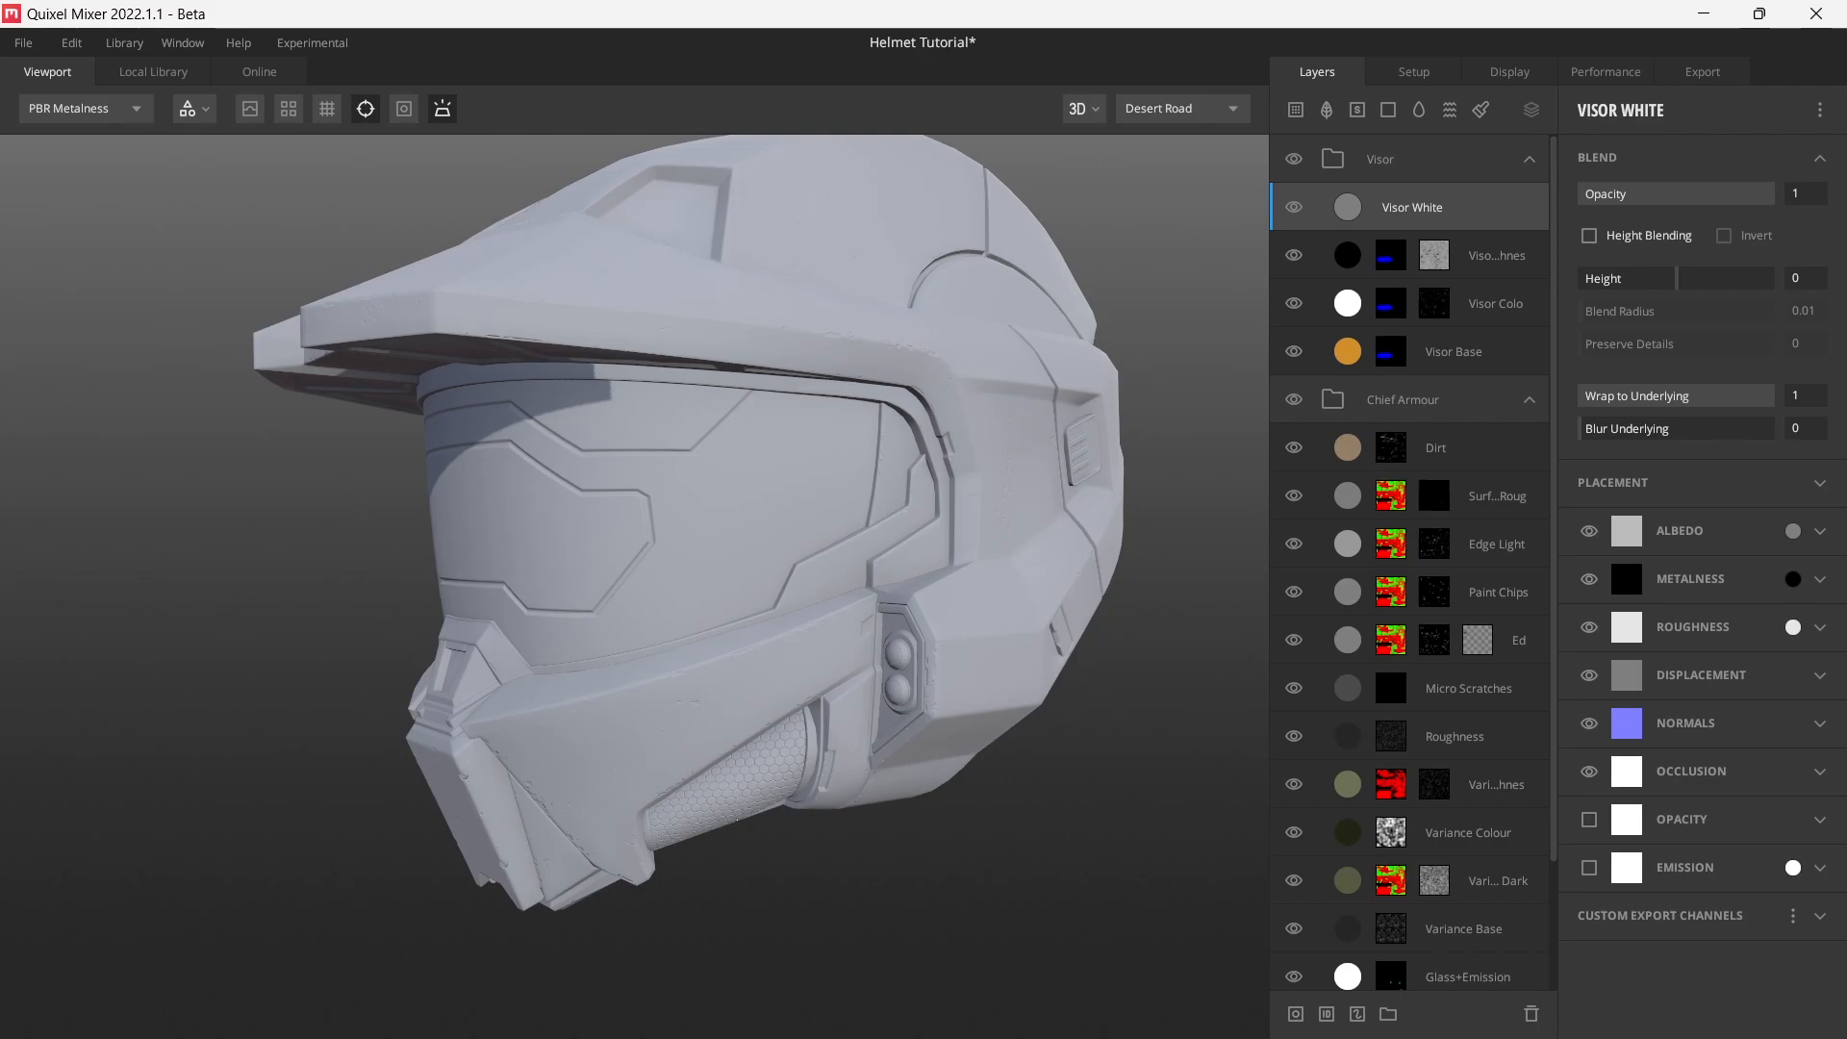
# - Set the Visor White layer's blend Height to -0.5 and its Wrap to Underlying to 0.99
pyautogui.click(1816, 198)
pyautogui.click(1819, 278)
pyautogui.write('-0.5')
pyautogui.press('Return')
pyautogui.click(1812, 394)
pyautogui.write('.99')
pyautogui.press('Return')
pyautogui.keyDown('alt'); pyautogui.moveTo(833, 577); pyautogui.dragTo(829, 622); pyautogui.keyUp('alt')
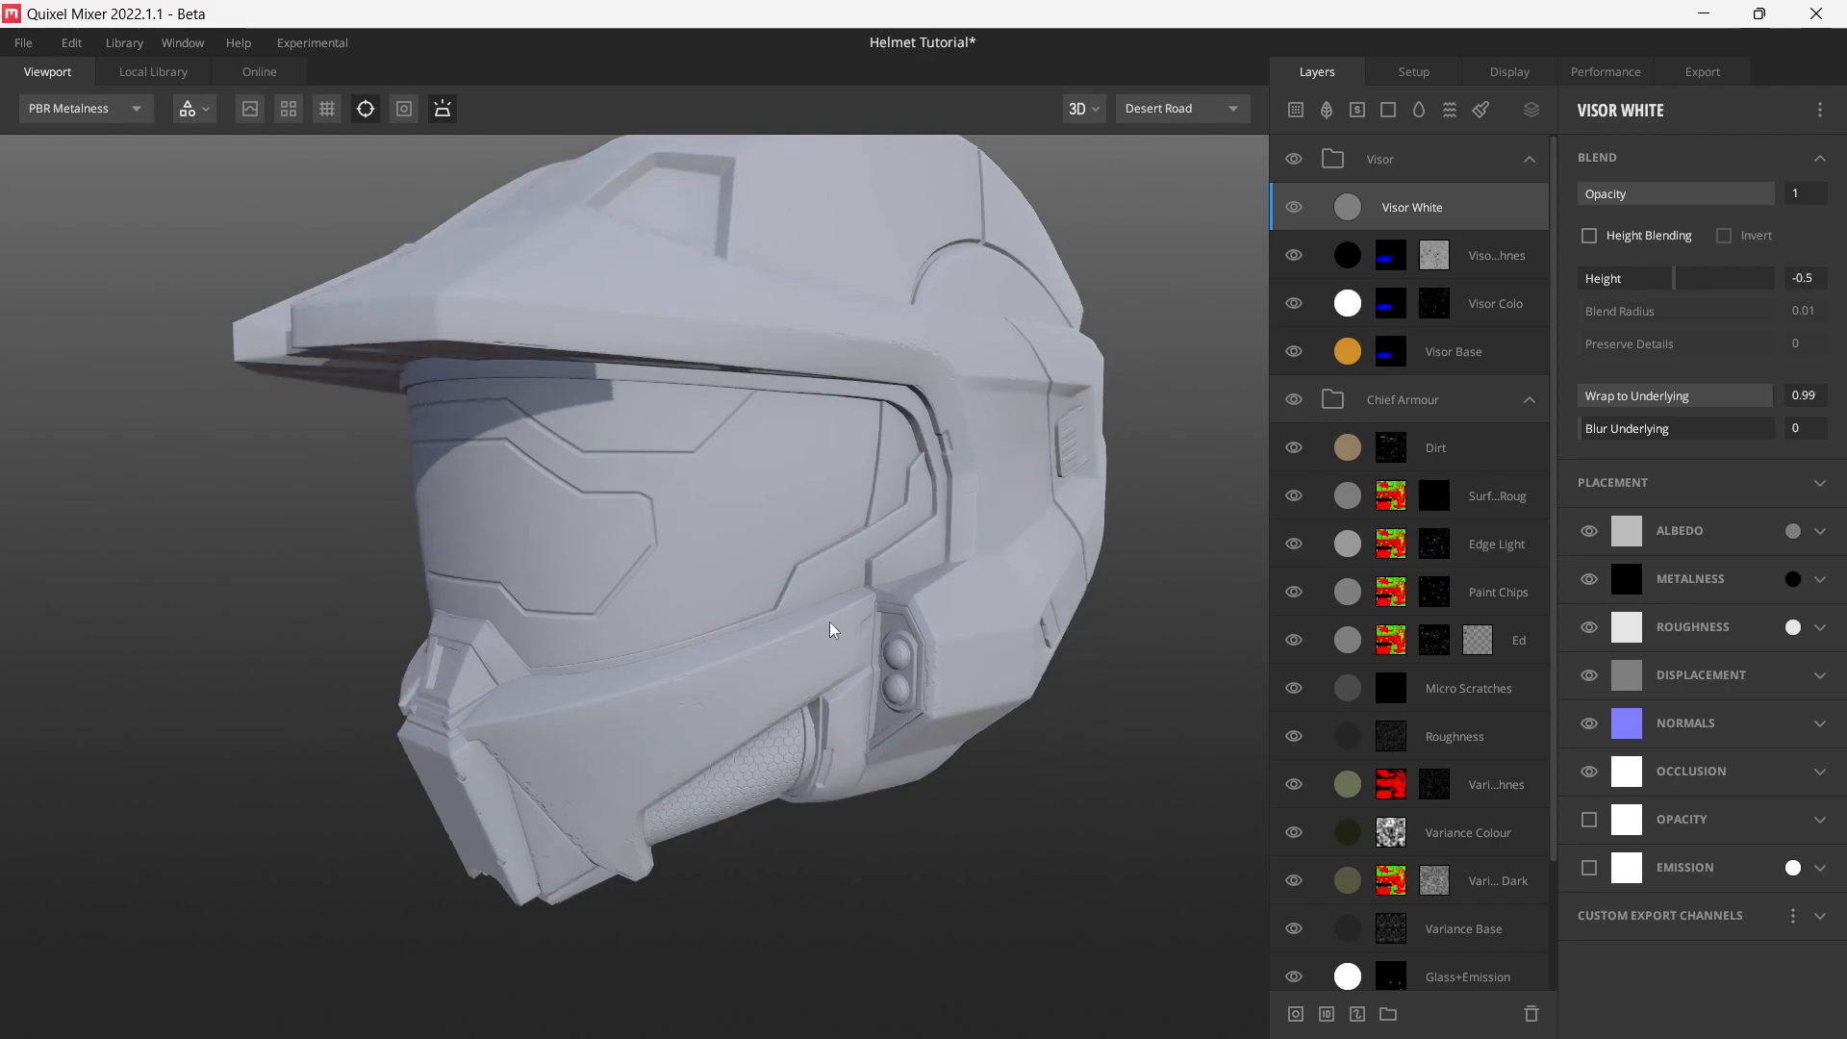
pyautogui.keyDown('alt'); pyautogui.moveTo(829, 629); pyautogui.dragTo(828, 666, button='middle'); pyautogui.keyUp('alt')
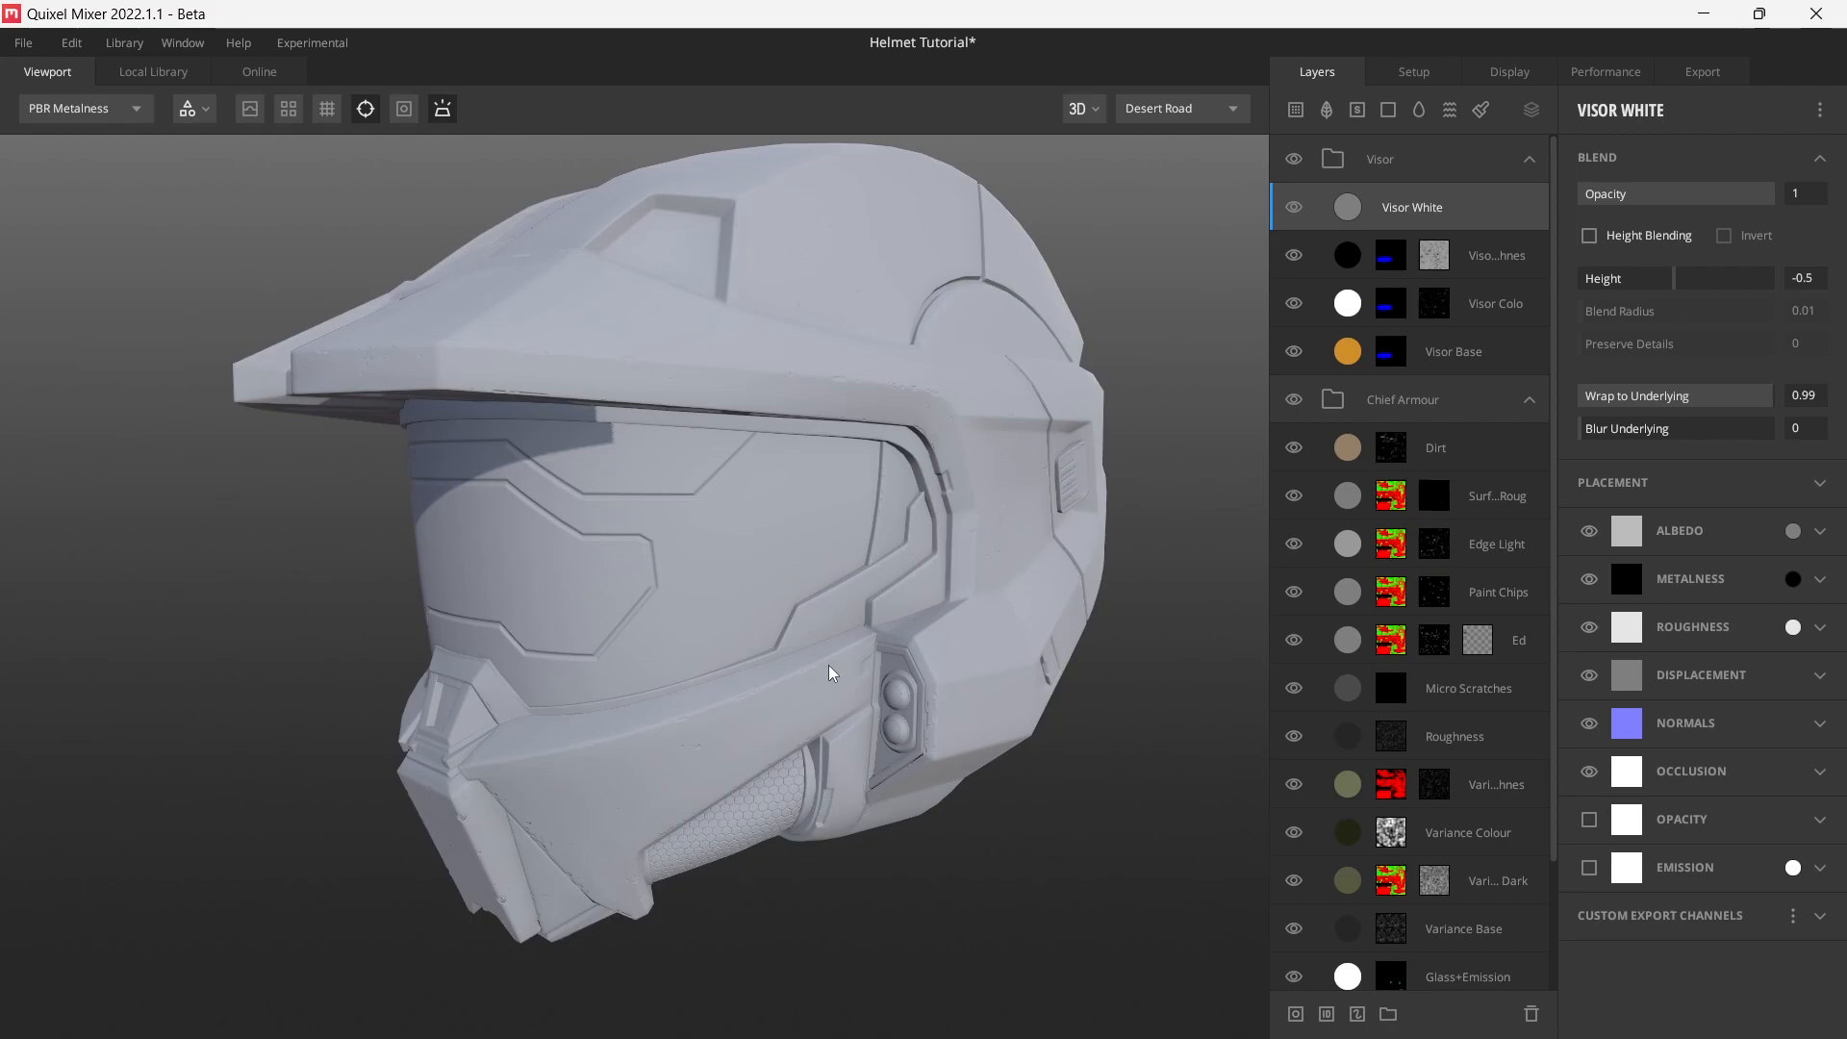
# - Set the Visor White layer's albedo colour to hex BBBBBB
pyautogui.click(1792, 531)
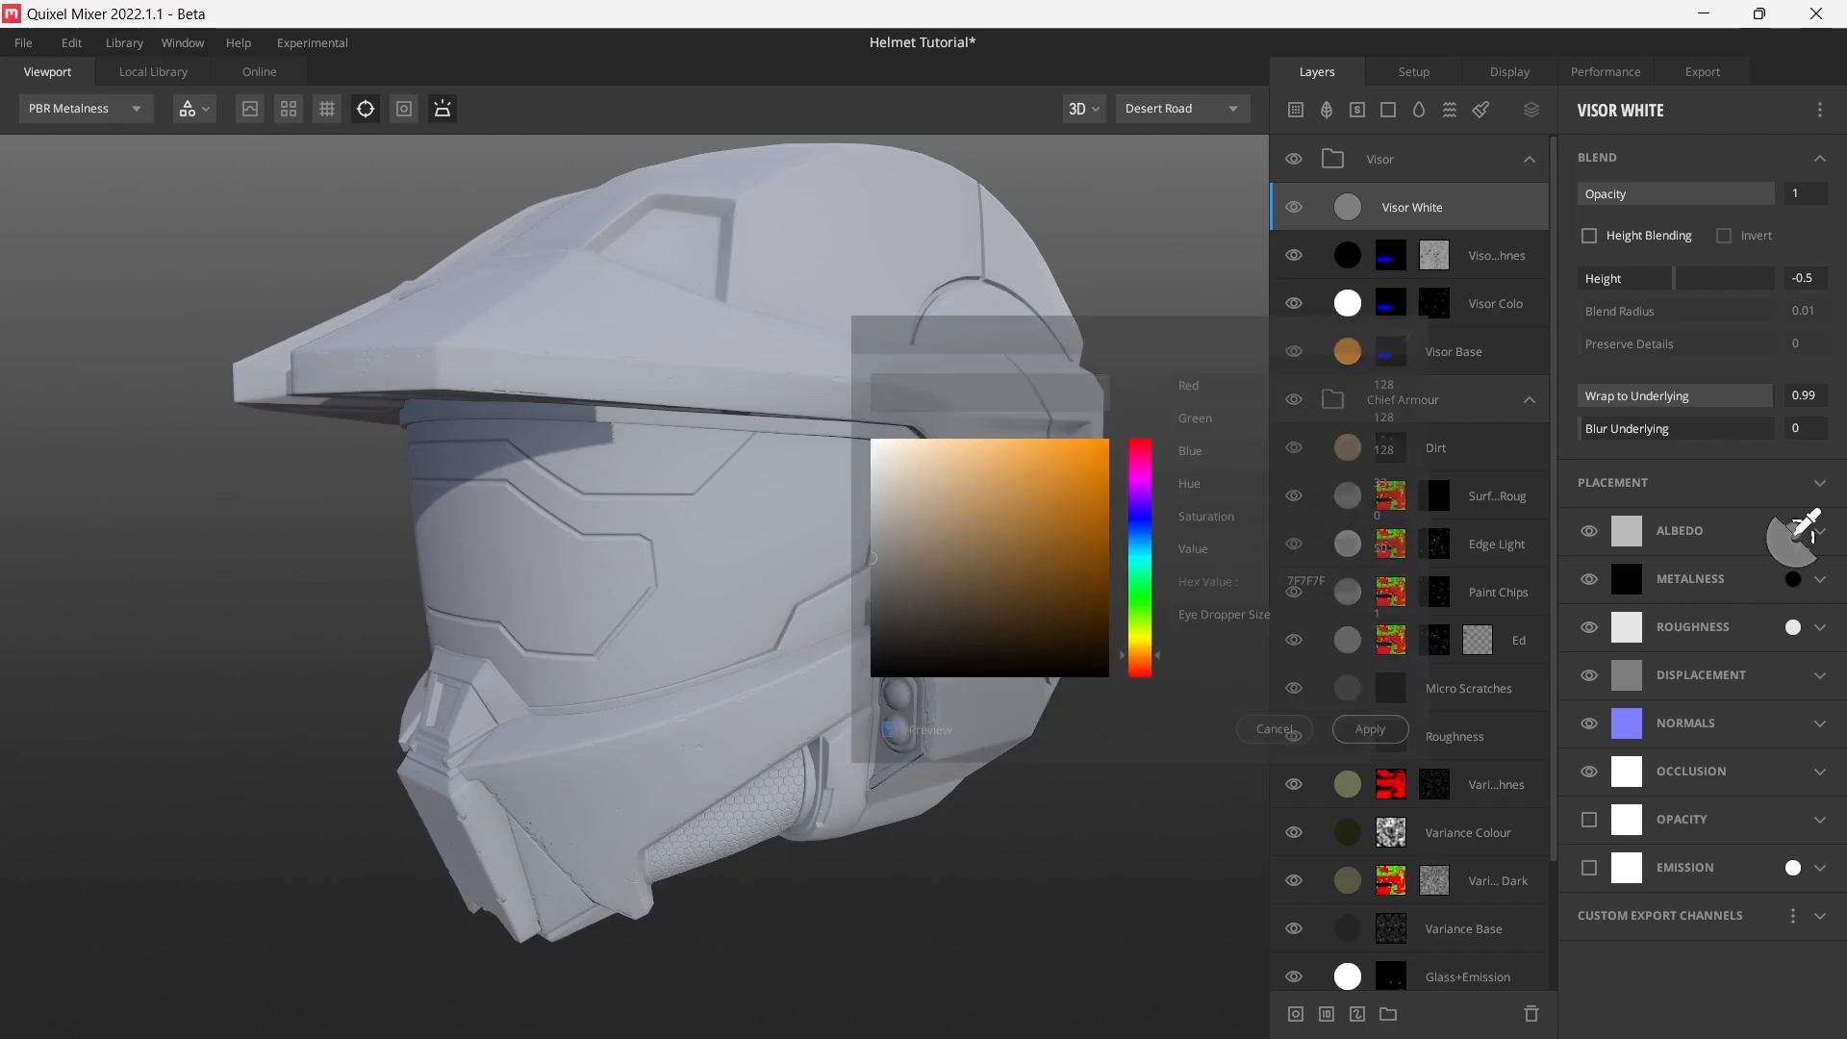
pyautogui.write('BBBB')
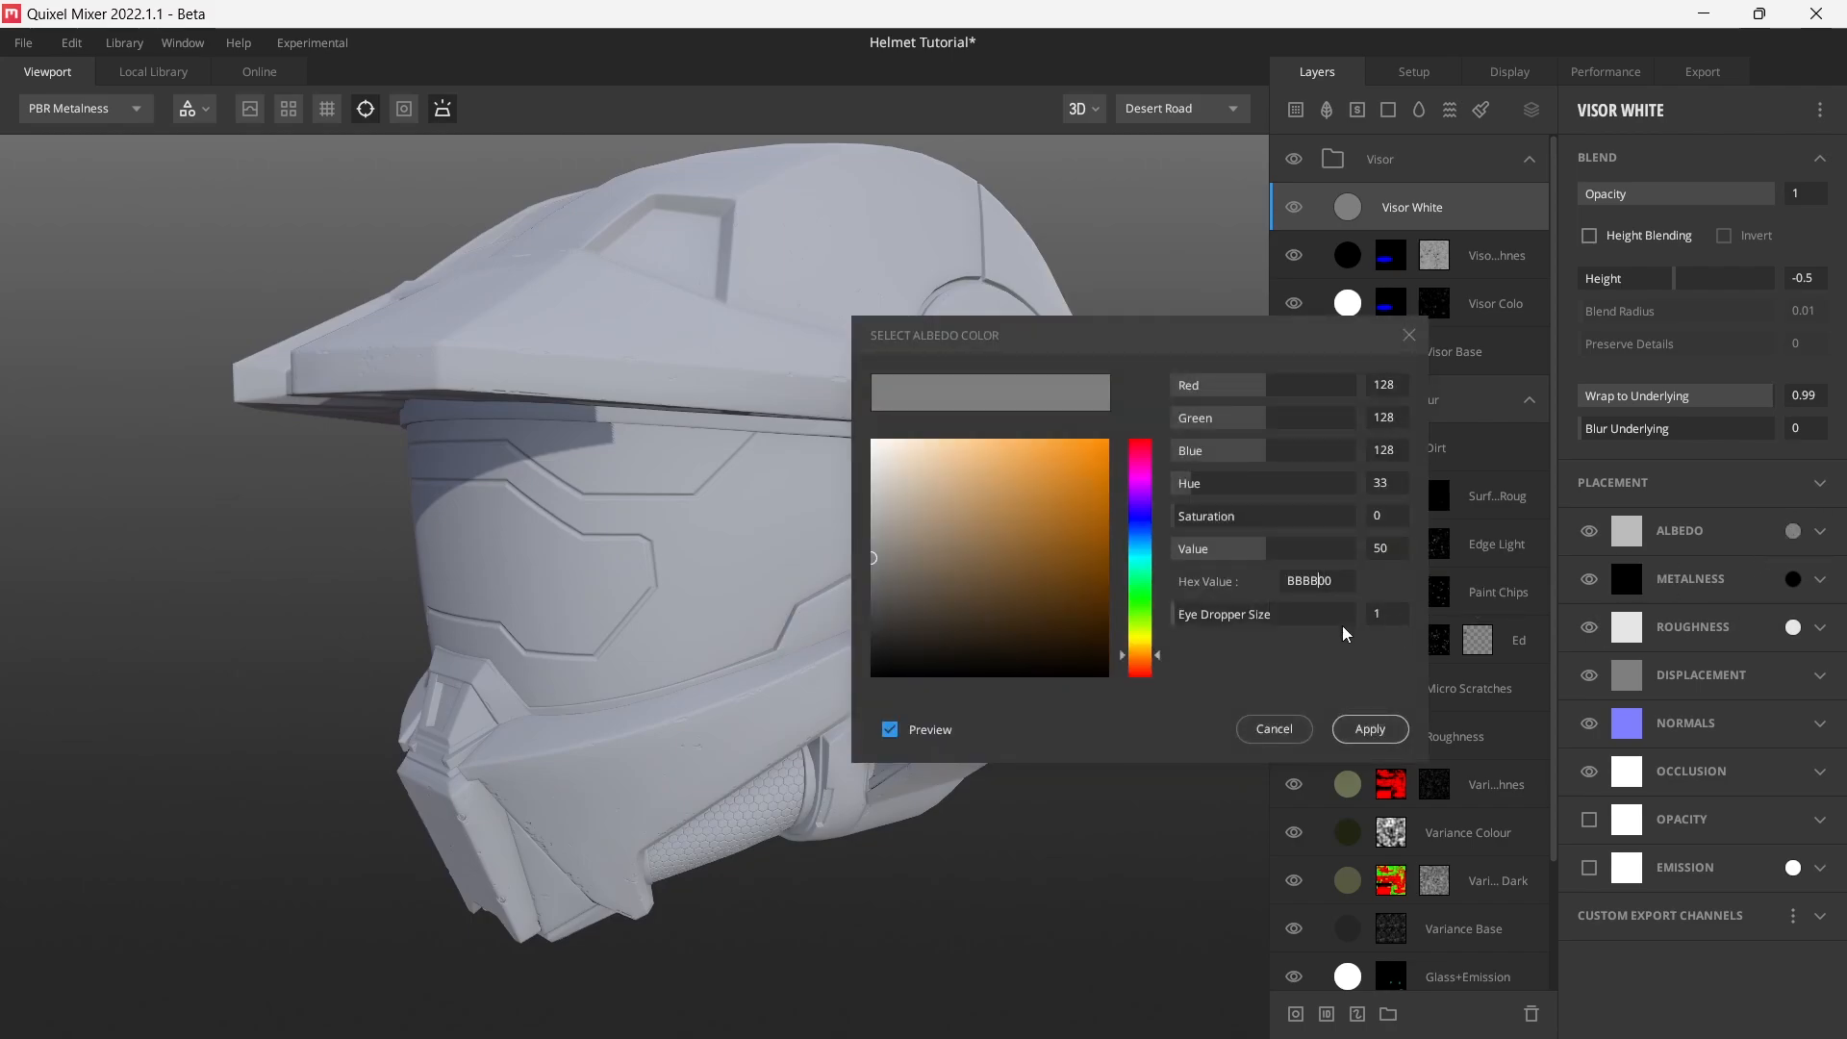
pyautogui.write('BB')
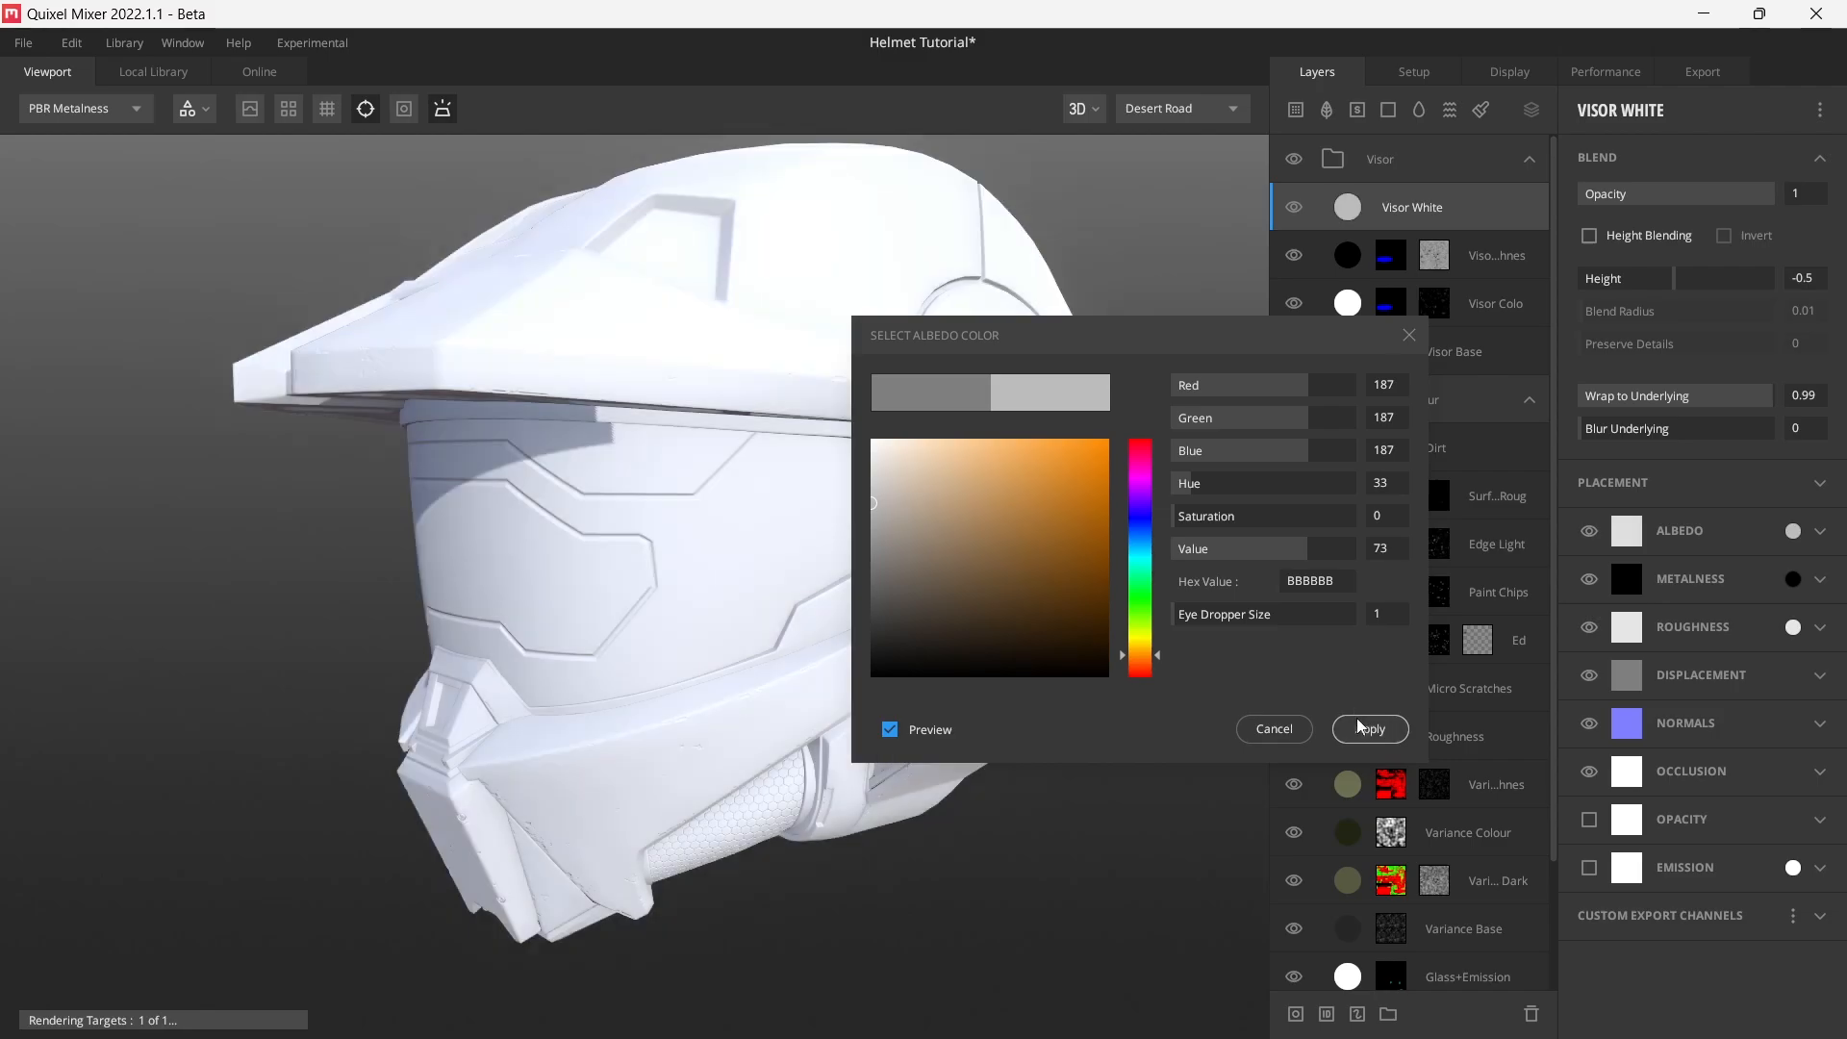
pyautogui.click(1359, 725)
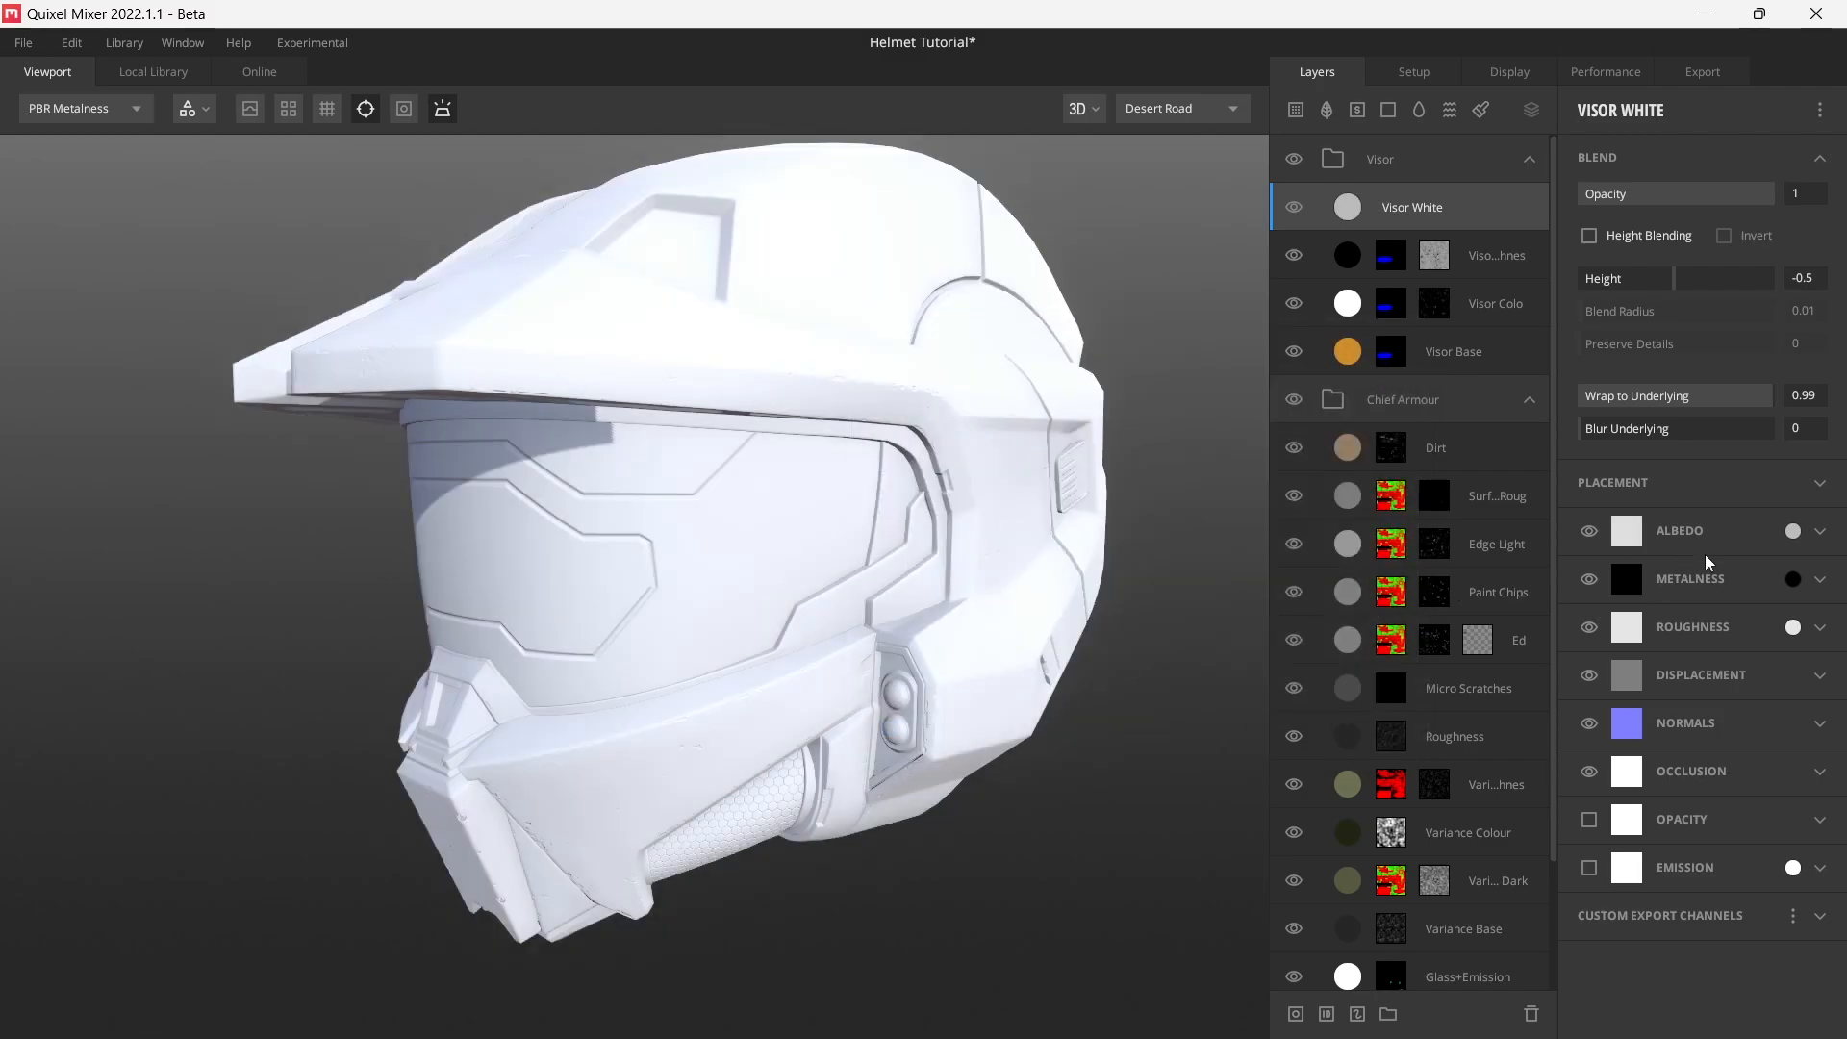
# - Set the Visor White albedo blend mode to Add with an opacity of 0.1
pyautogui.click(1820, 531)
pyautogui.click(1699, 605)
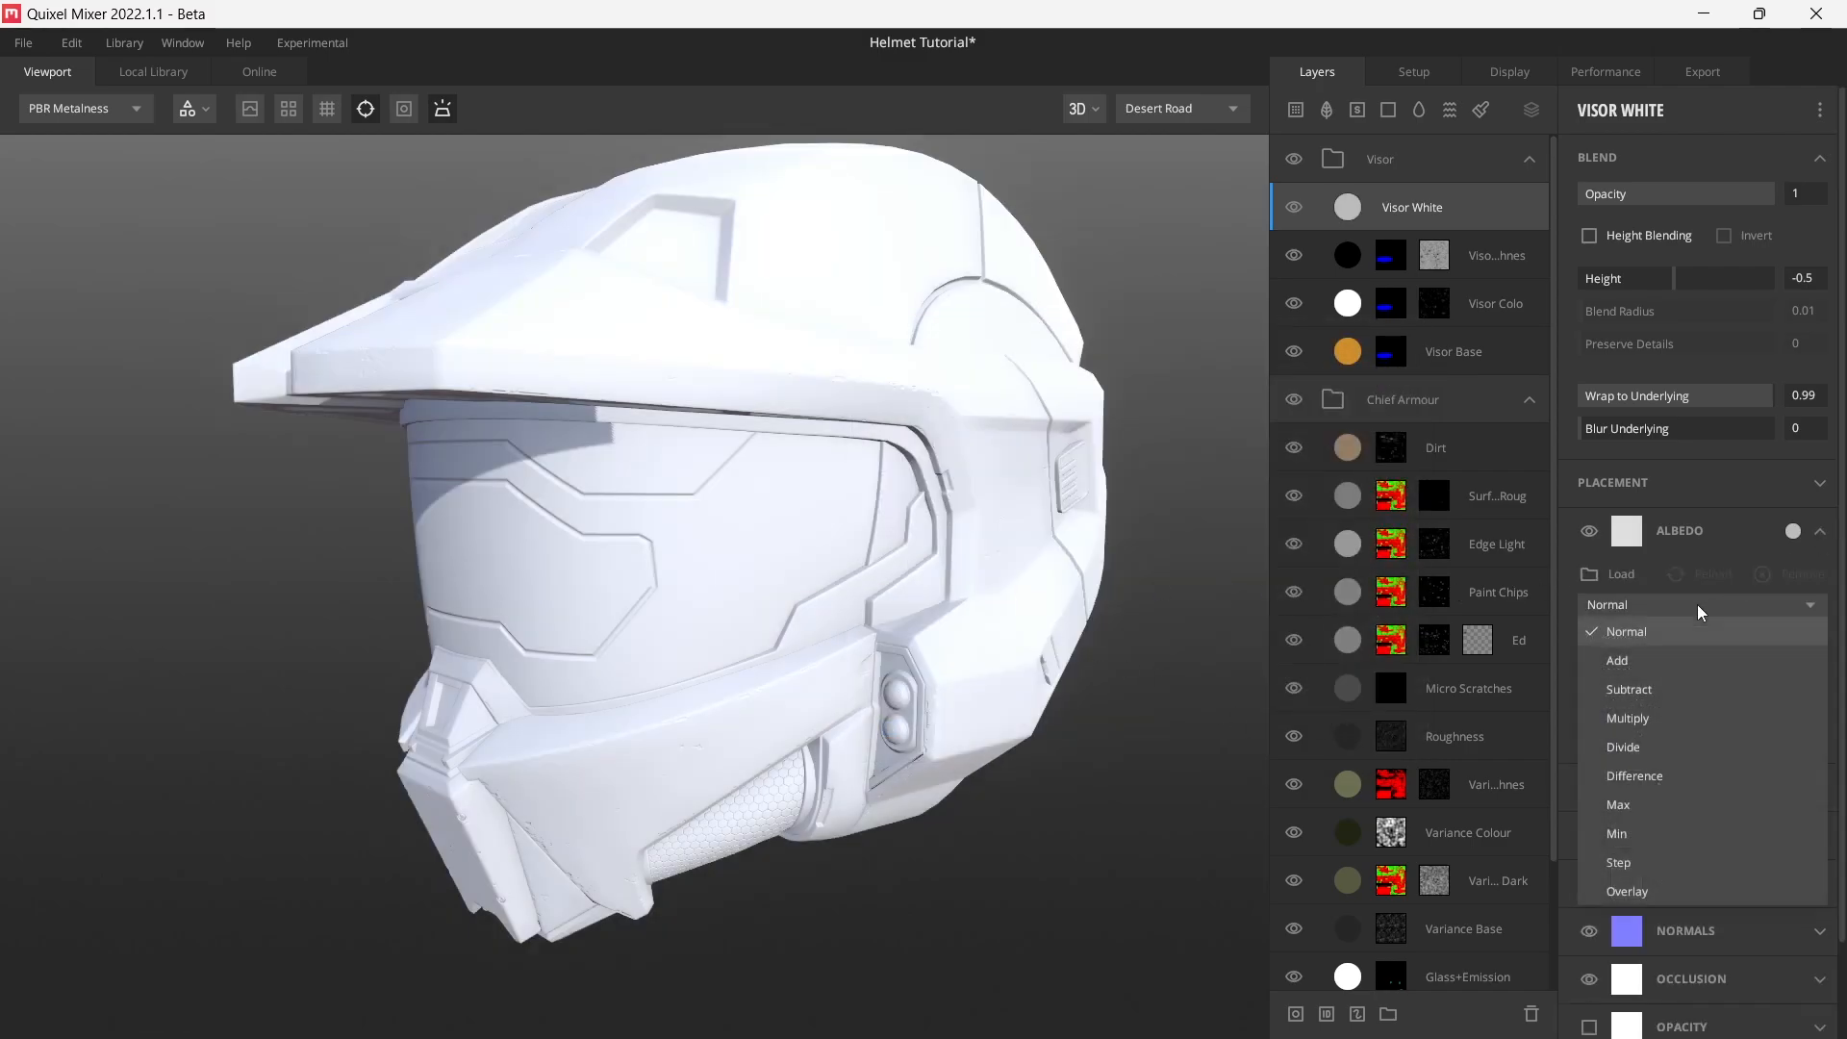
pyautogui.click(1642, 661)
pyautogui.click(1805, 639)
pyautogui.write('0.1')
pyautogui.press('Return')
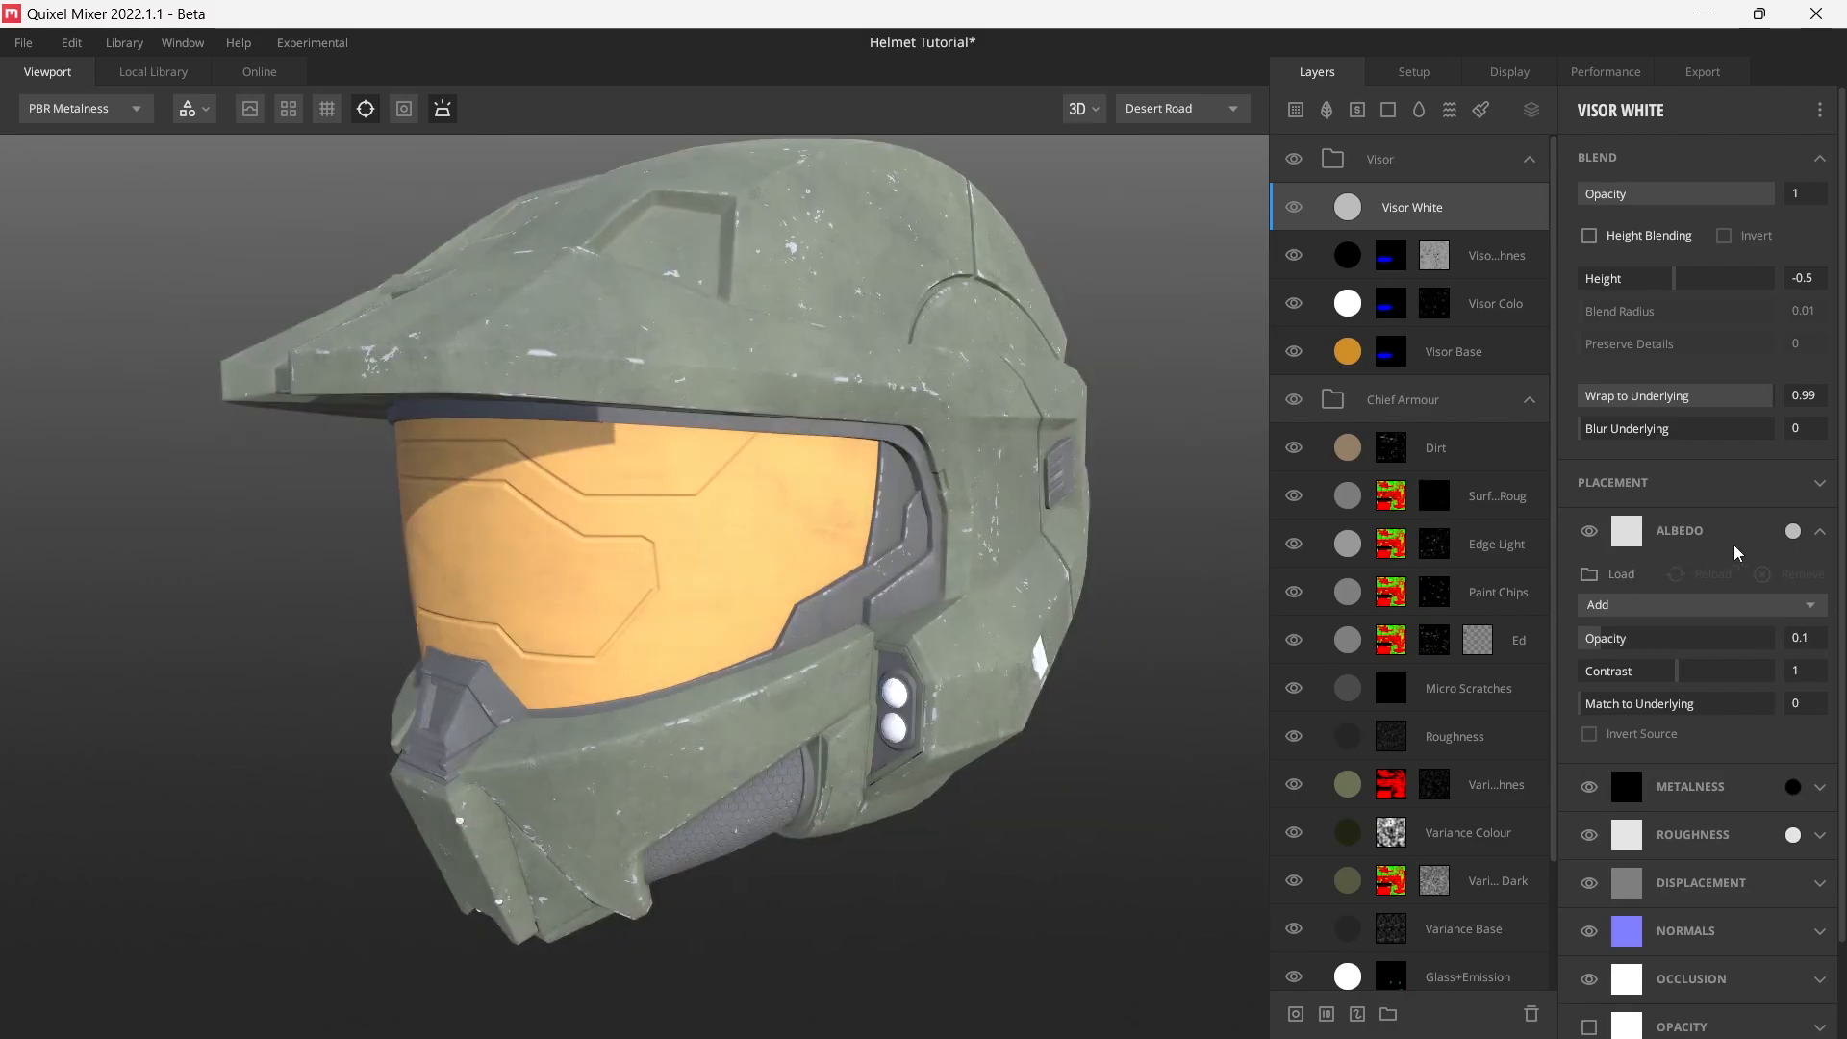
pyautogui.click(1827, 532)
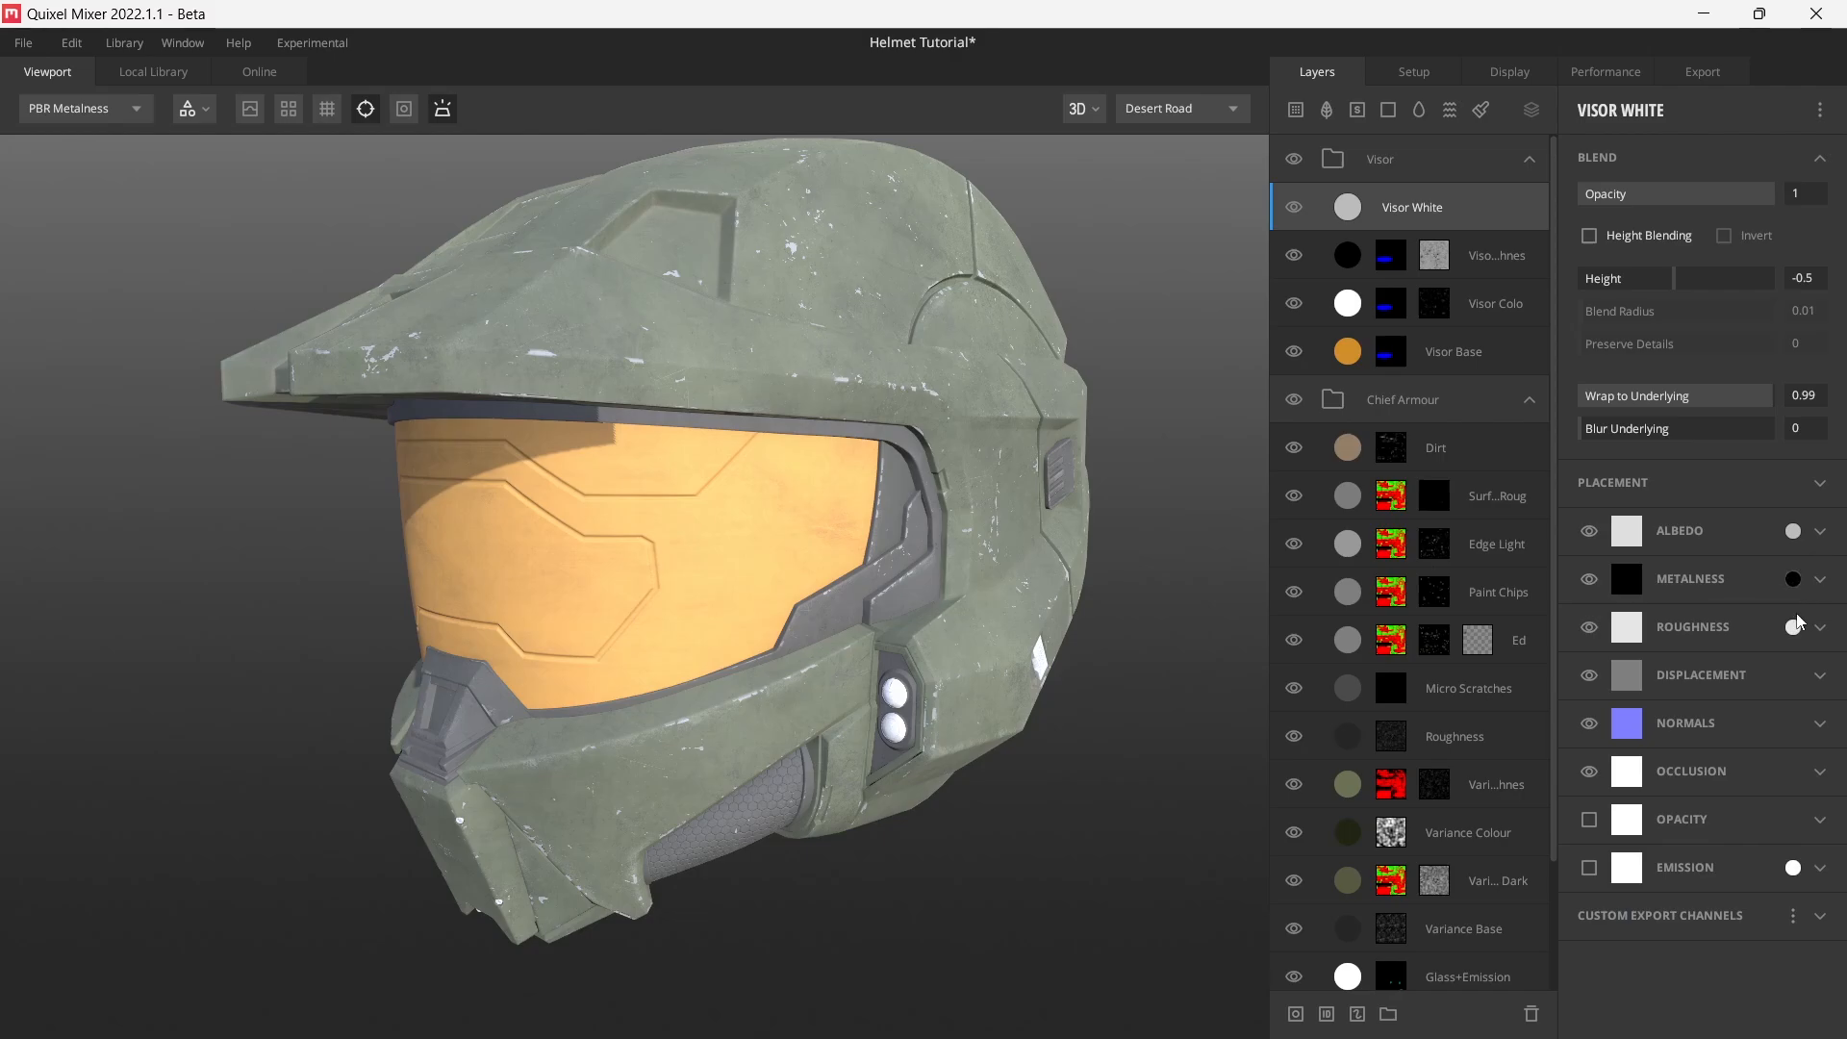
# - Set the Visor White layer's roughness colour to black (000000)
pyautogui.click(1793, 628)
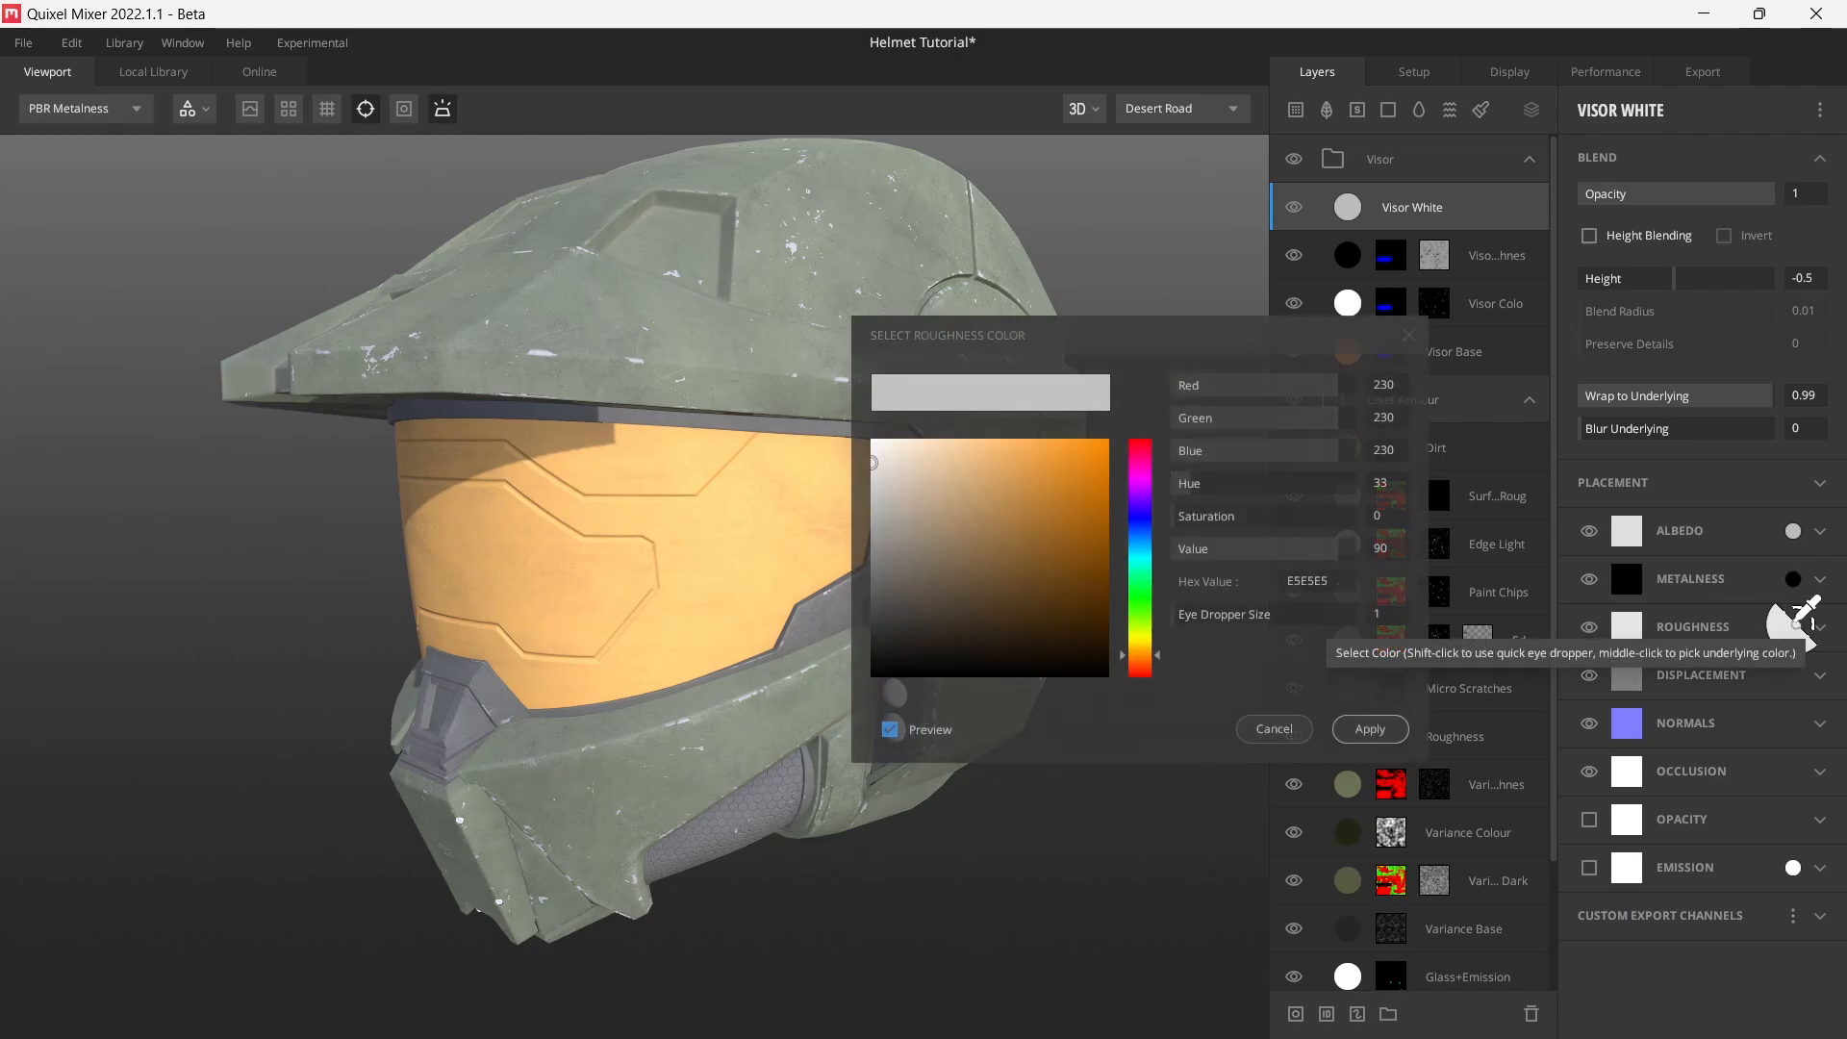
pyautogui.moveTo(1056, 627); pyautogui.dragTo(837, 712)
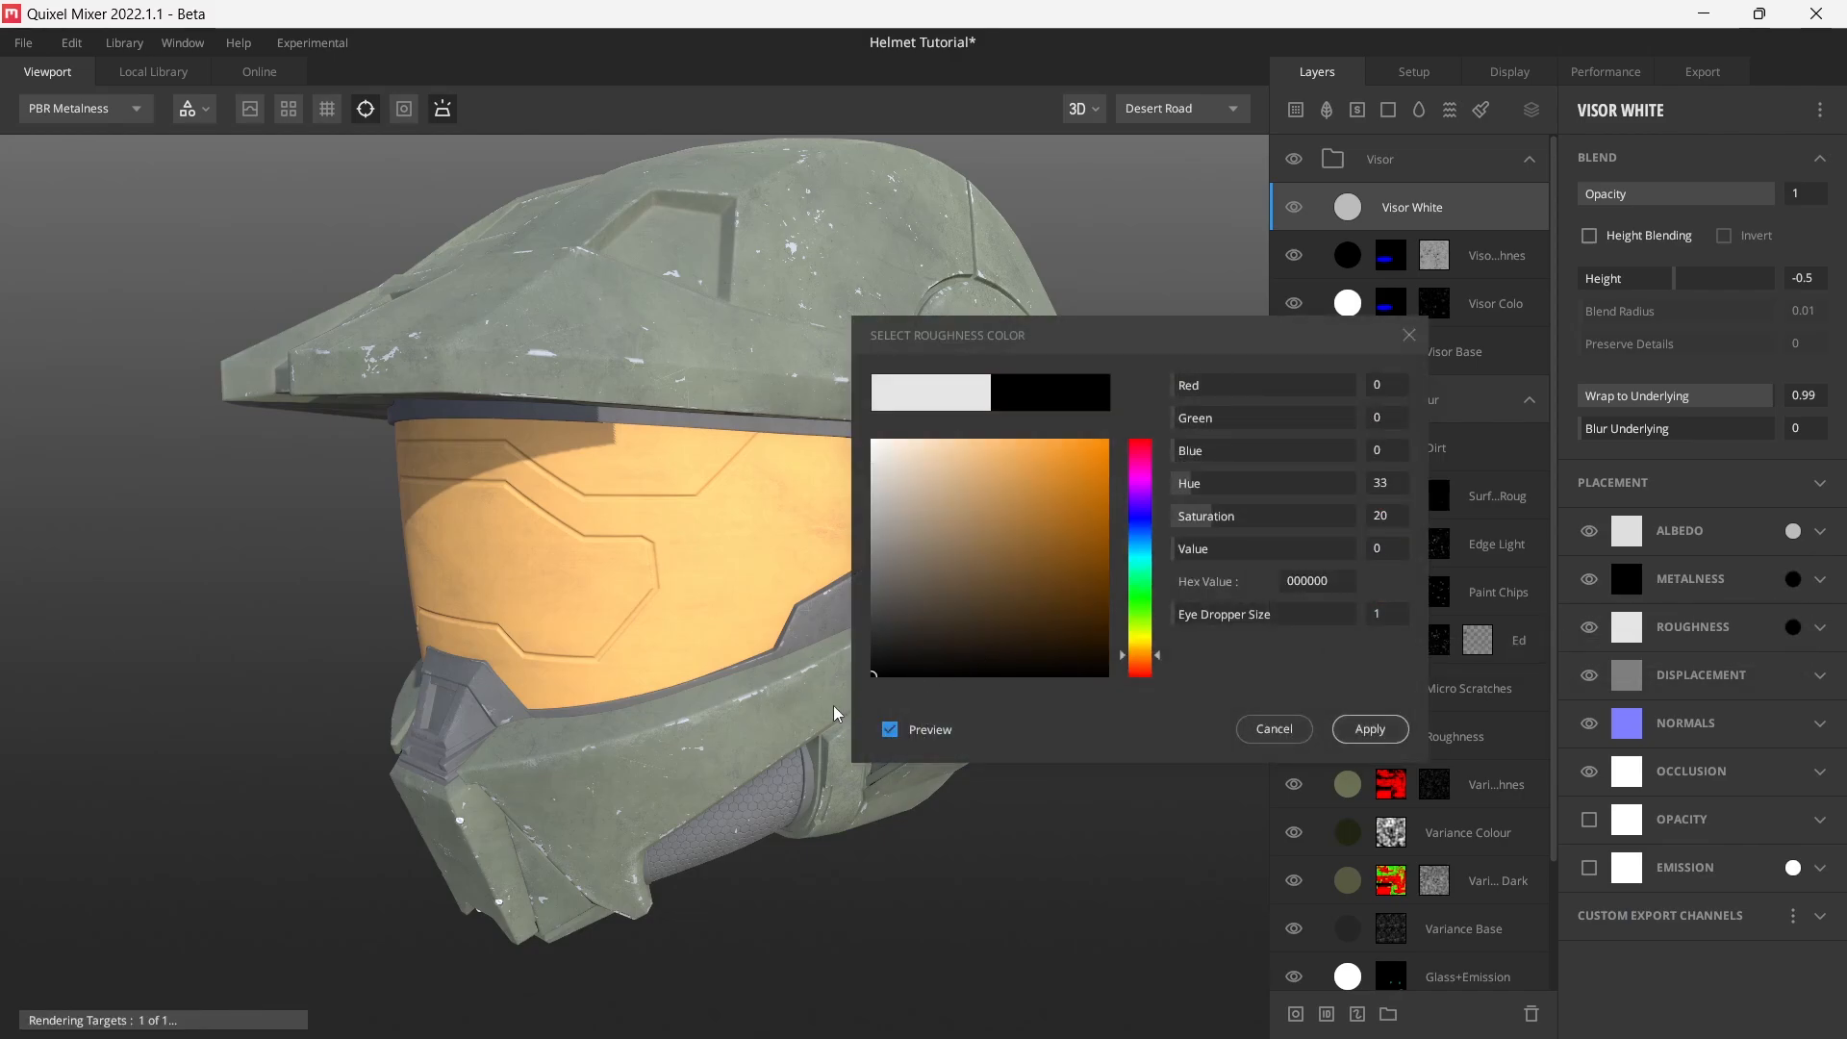
pyautogui.click(1370, 728)
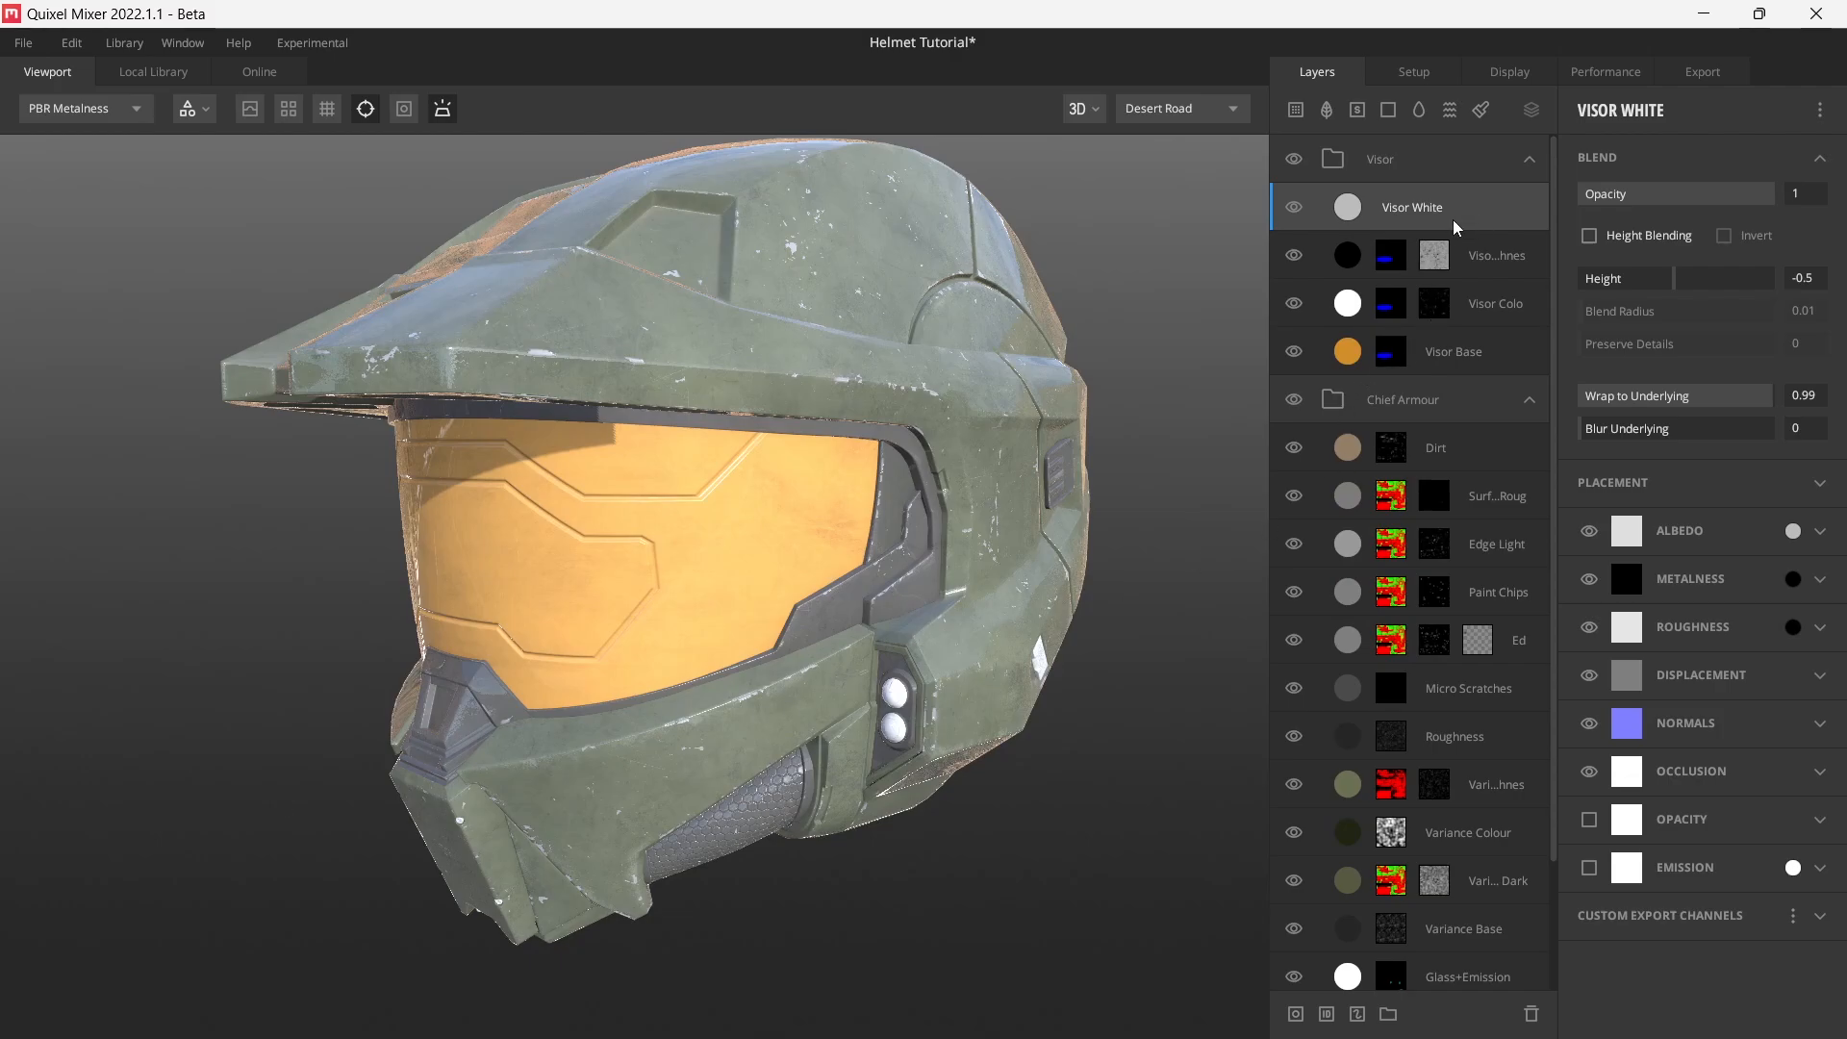
# - Copy the ID mask from the visor roughness layer onto Visor White and give Visor White a mask stack
pyautogui.rightClick(1388, 258)
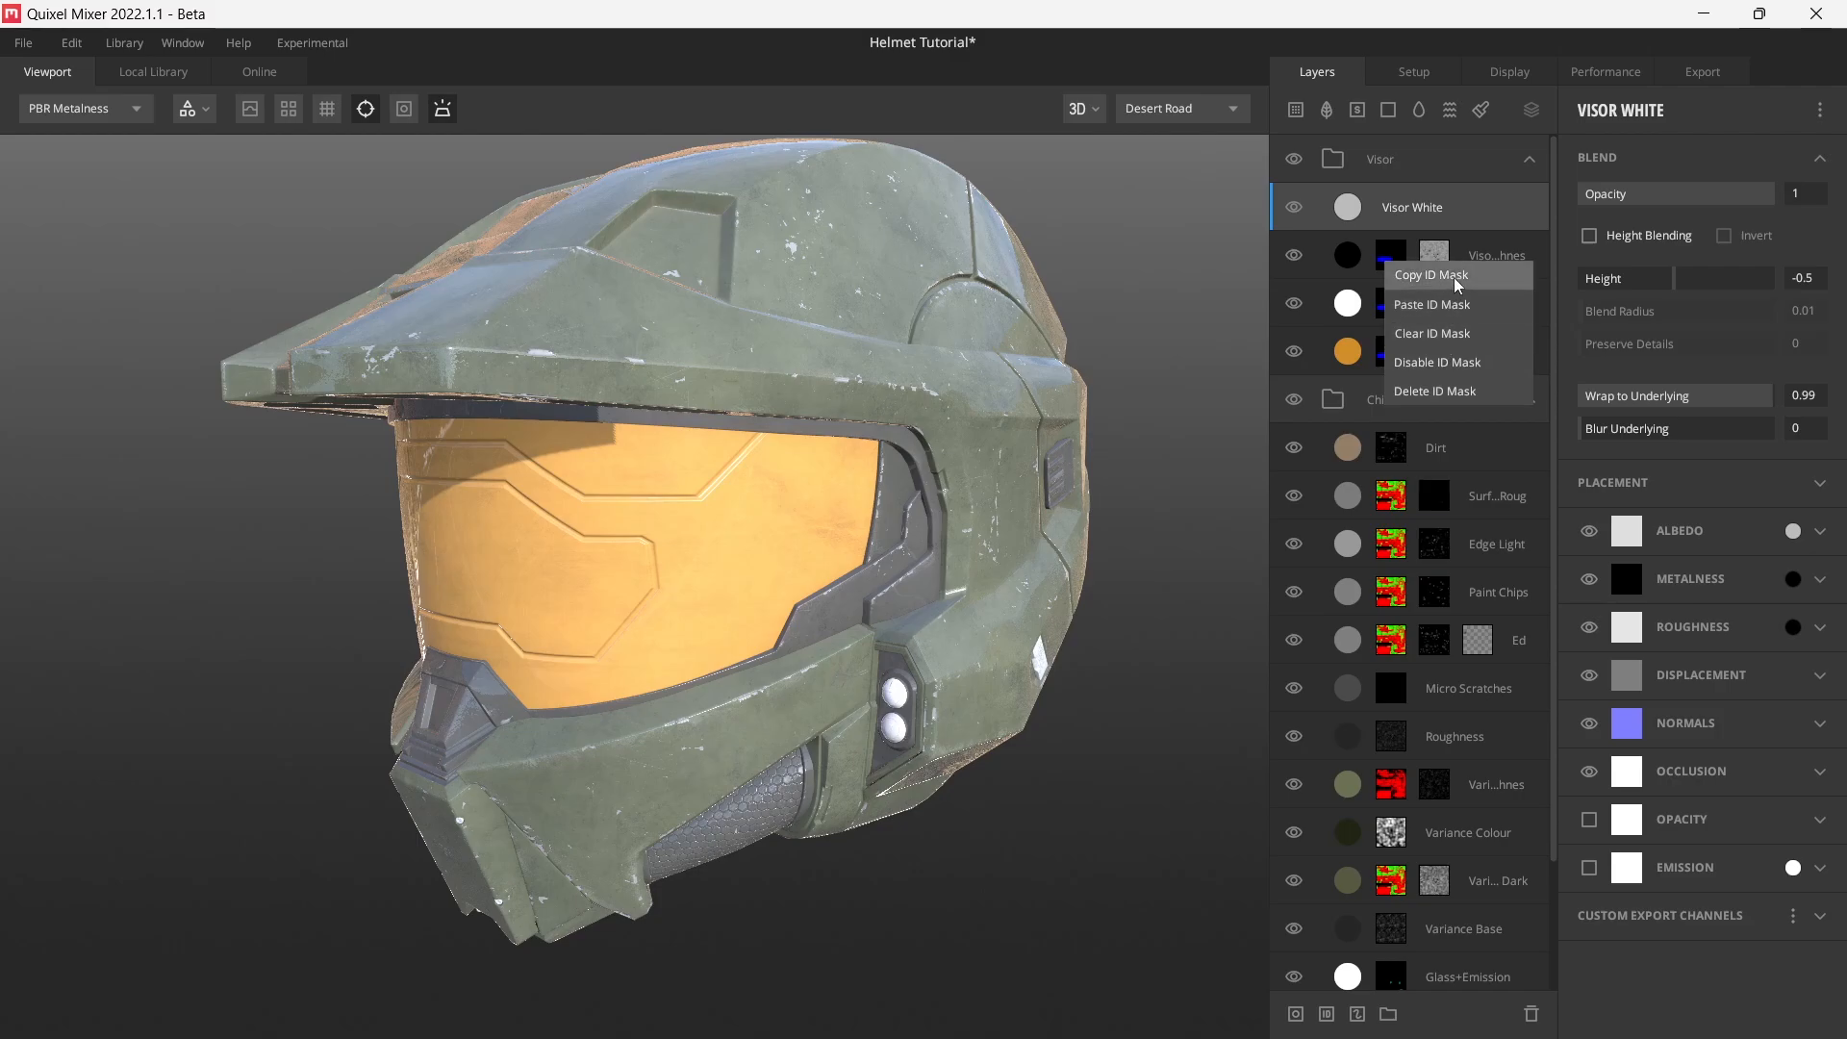
pyautogui.rightClick(1493, 206)
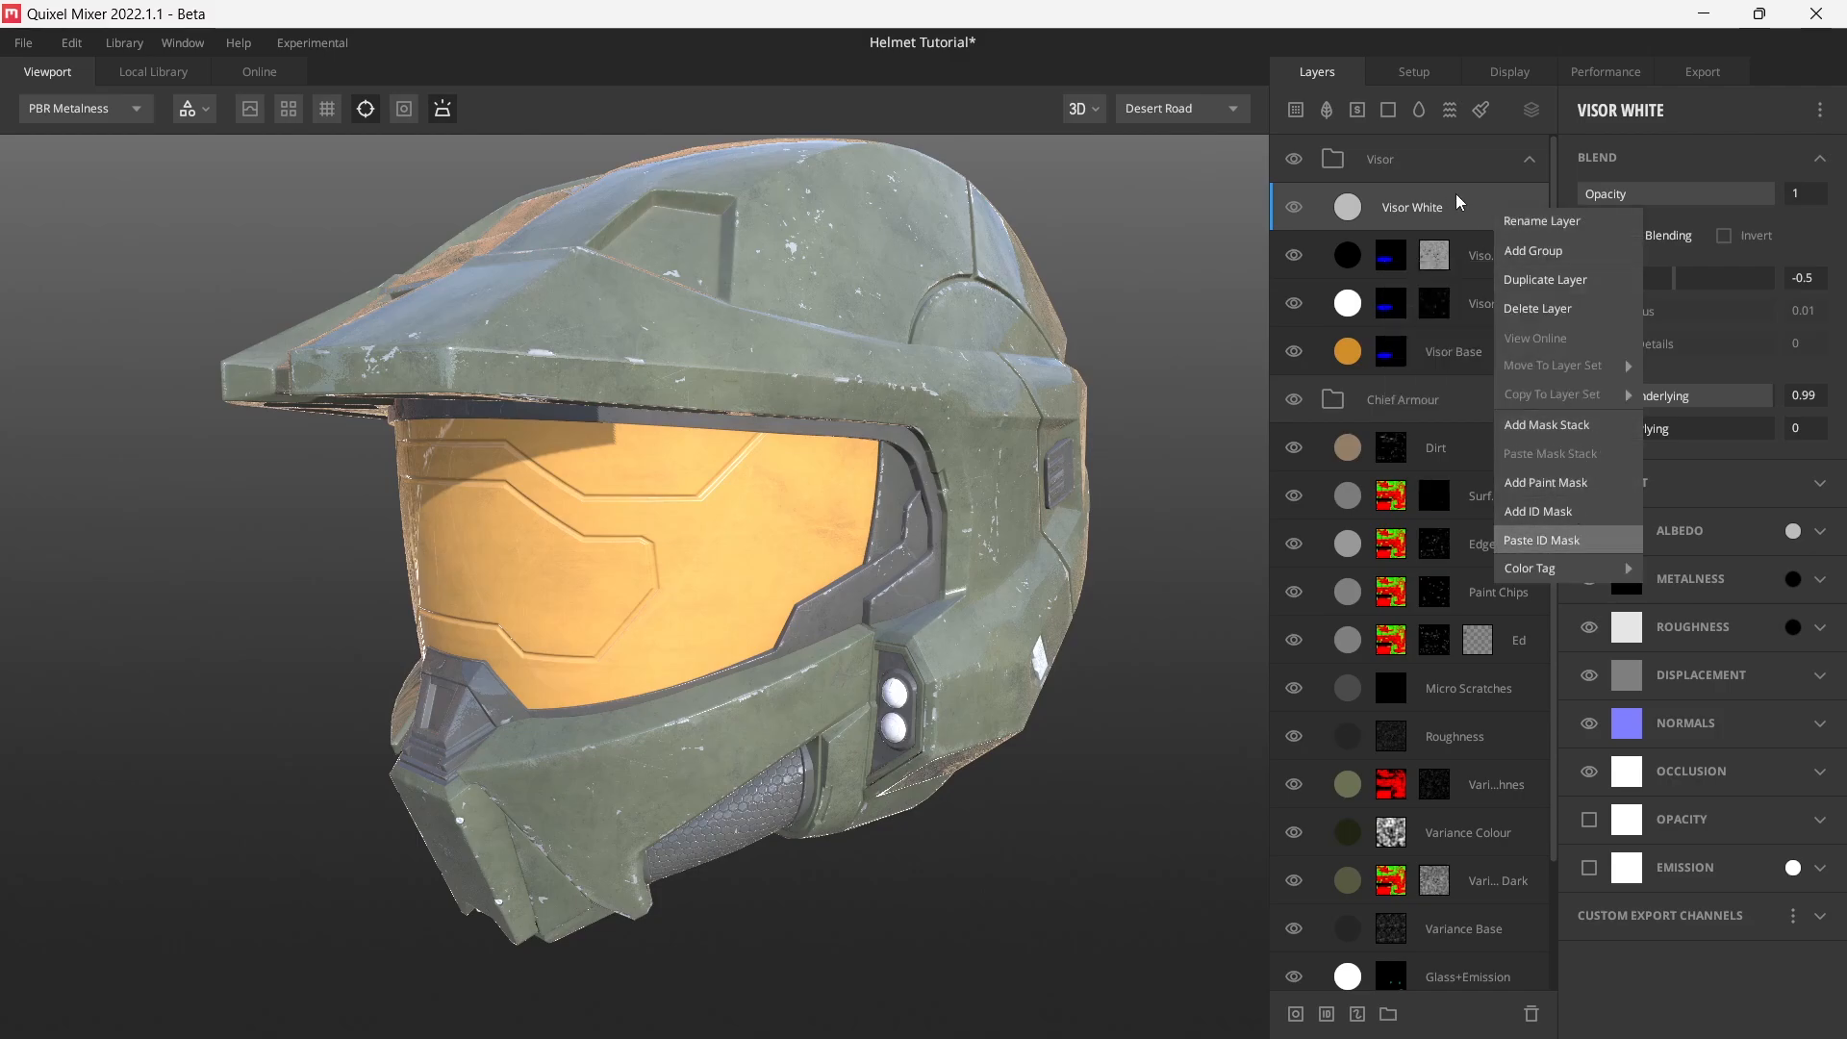
pyautogui.rightClick(1509, 204)
pyautogui.click(1554, 424)
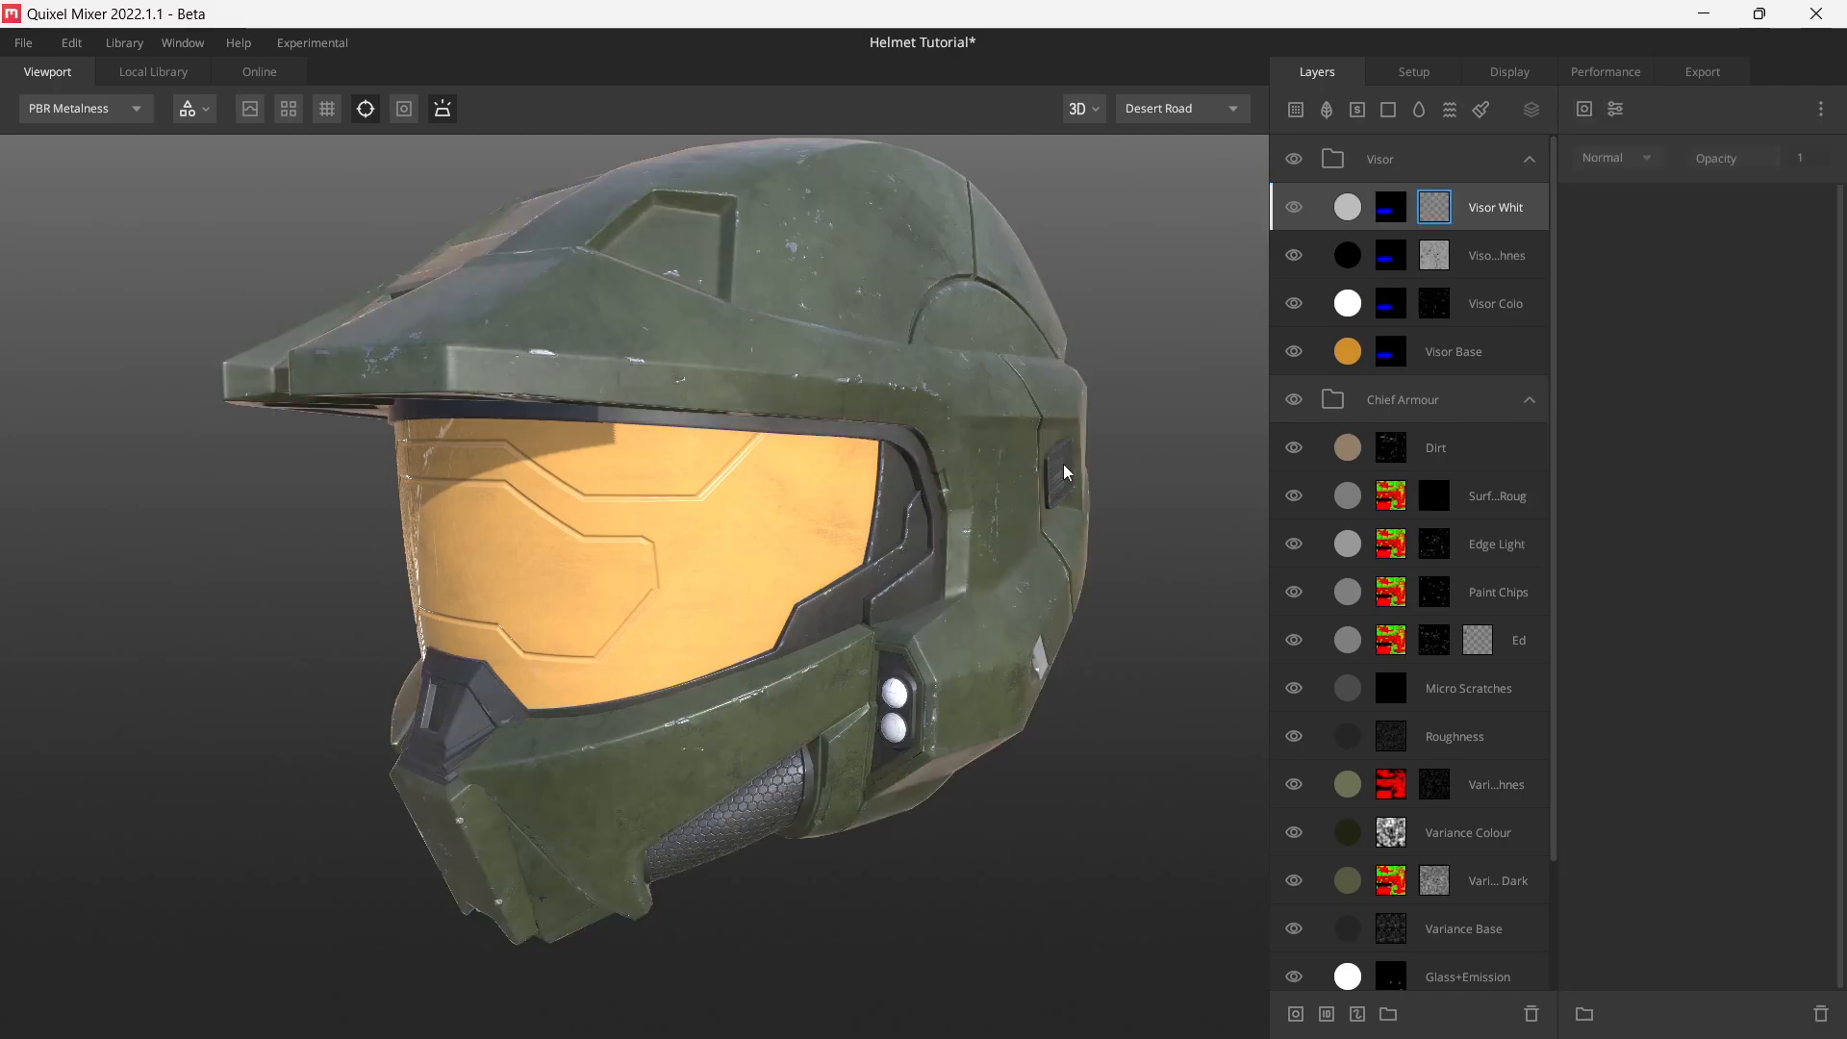
# - Display the layer mask and add a Texture Map to Visor White's mask stack with Library Asset as its source
pyautogui.keyDown('alt'); pyautogui.moveTo(928, 481); pyautogui.dragTo(864, 490); pyautogui.keyUp('alt')
pyautogui.press('m')
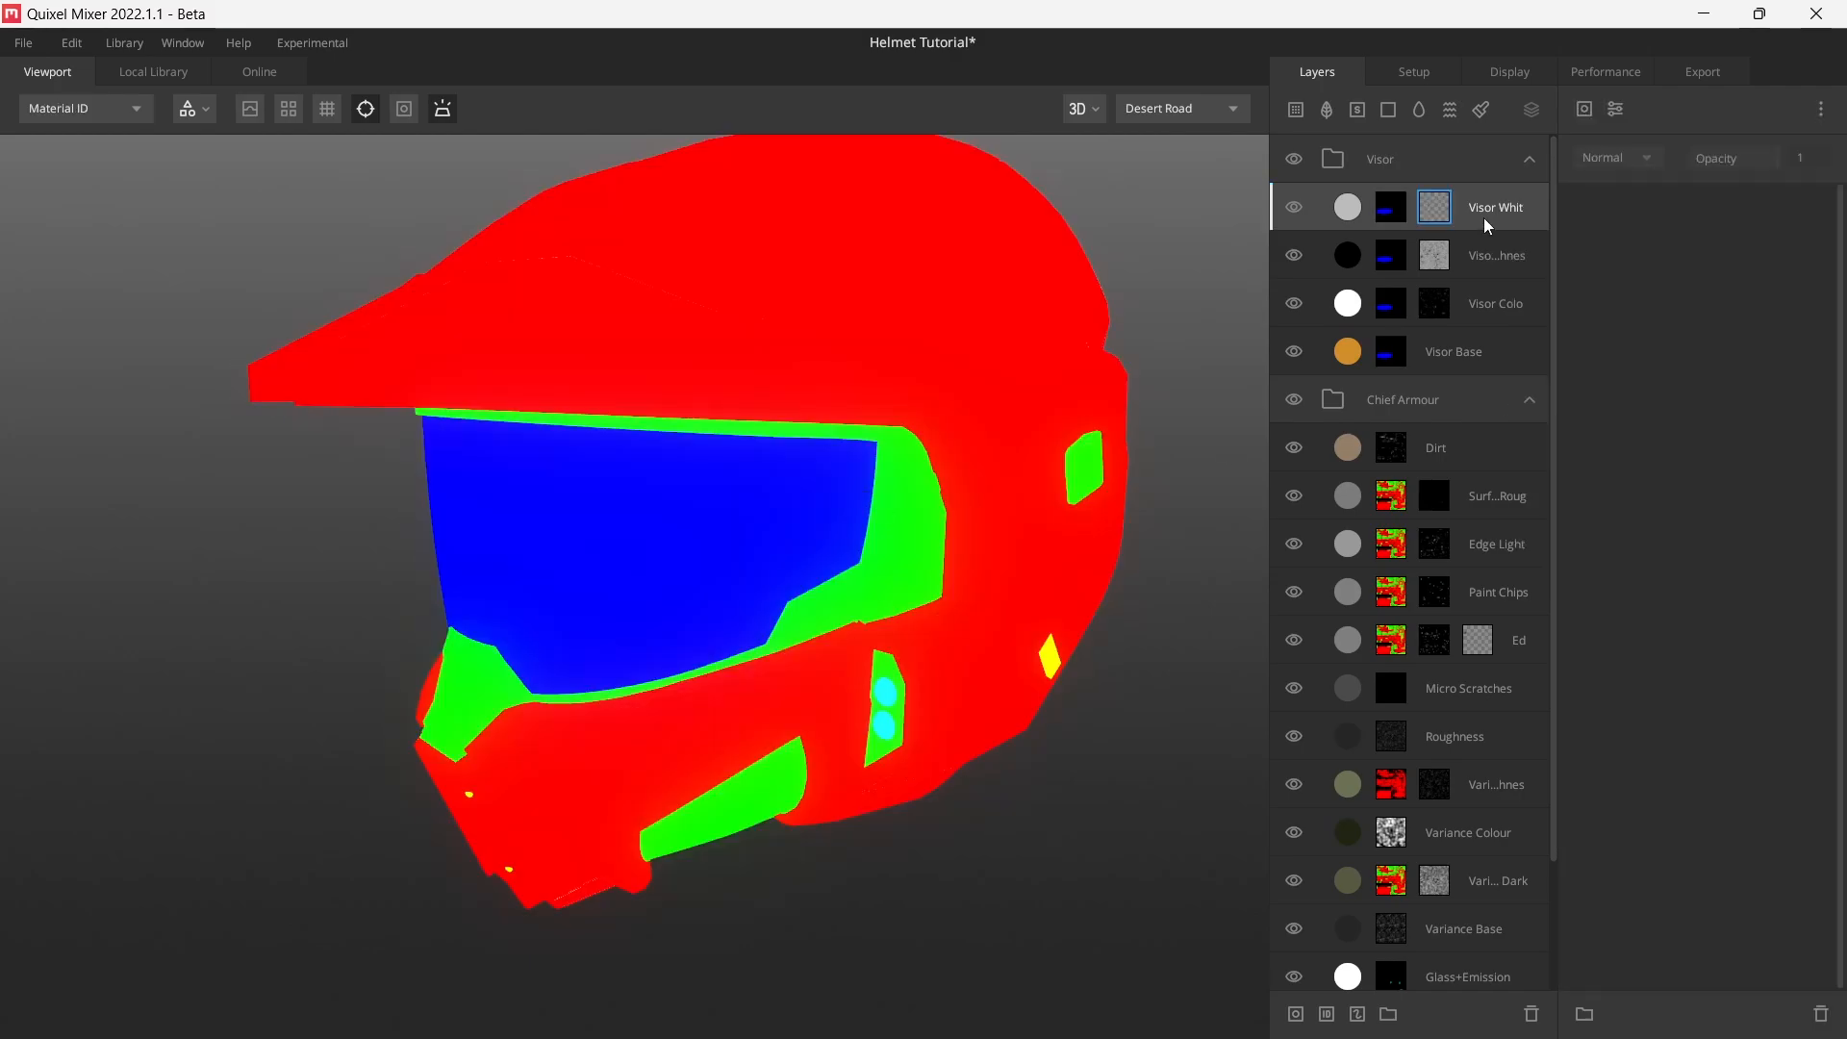
pyautogui.press('l')
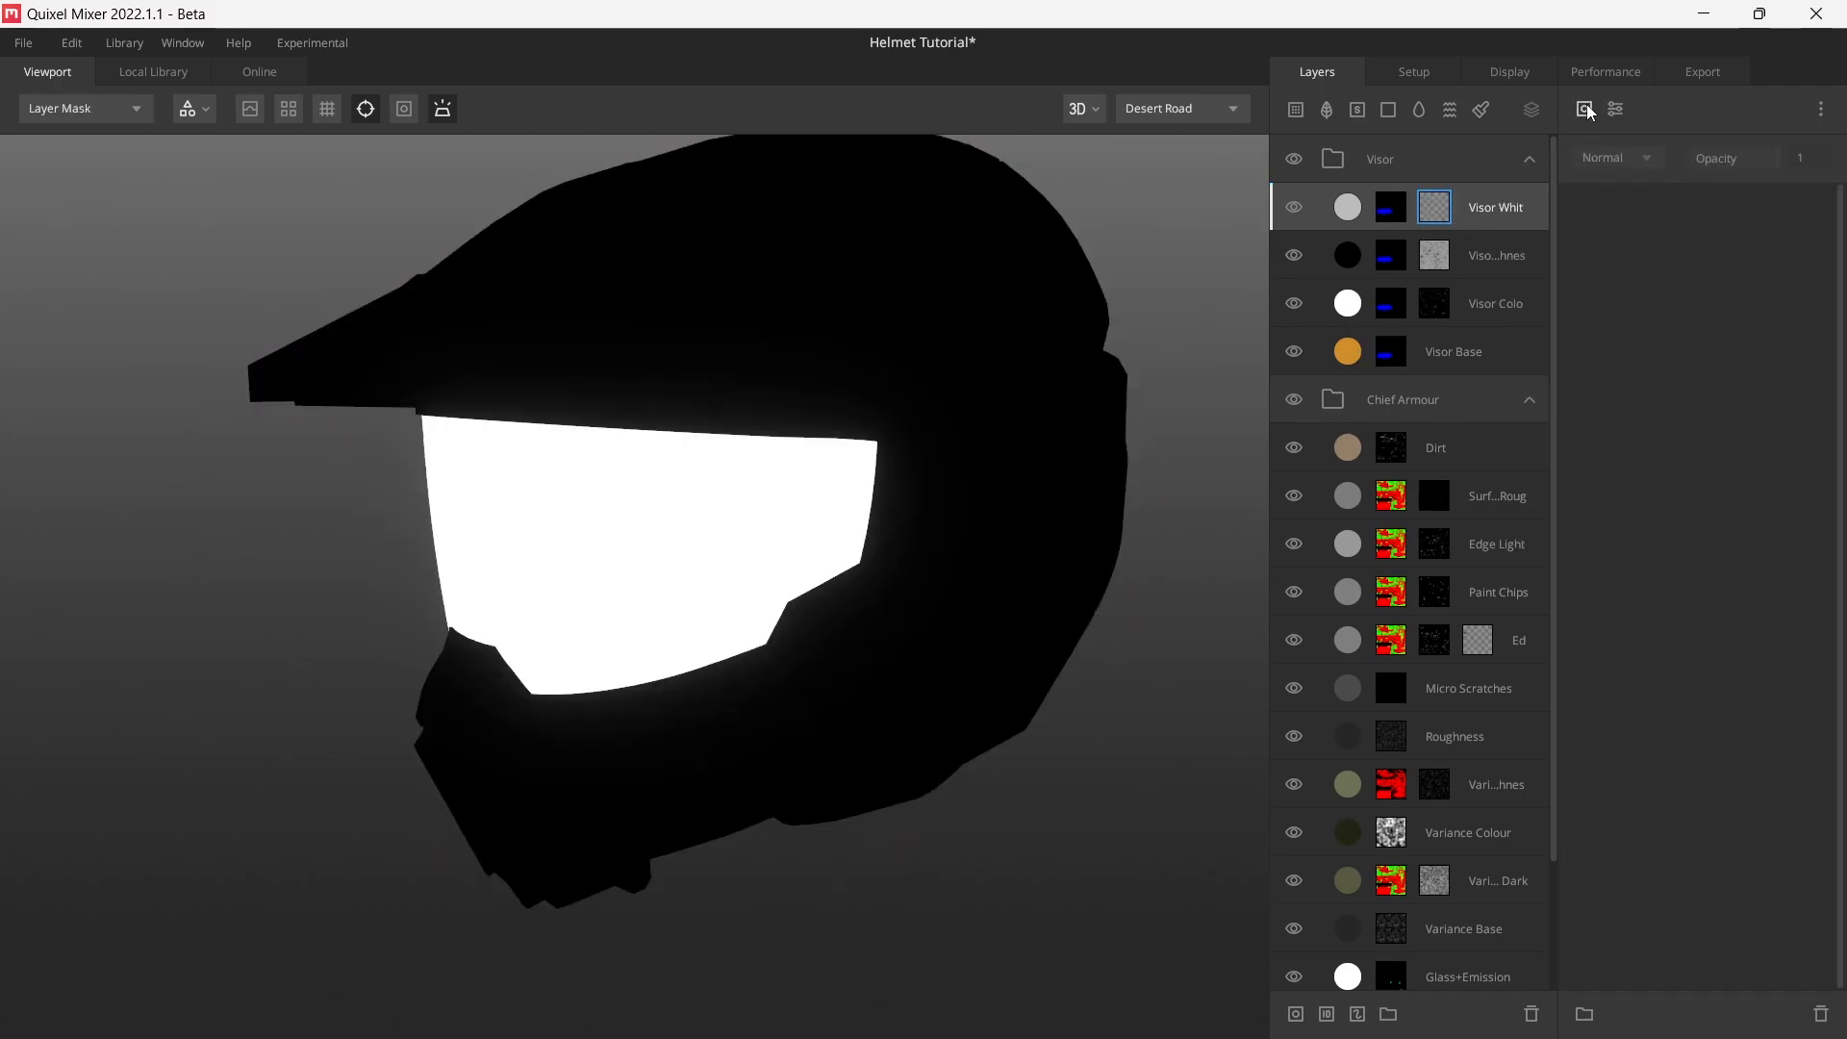
pyautogui.click(1584, 107)
pyautogui.click(1625, 163)
pyautogui.click(1687, 277)
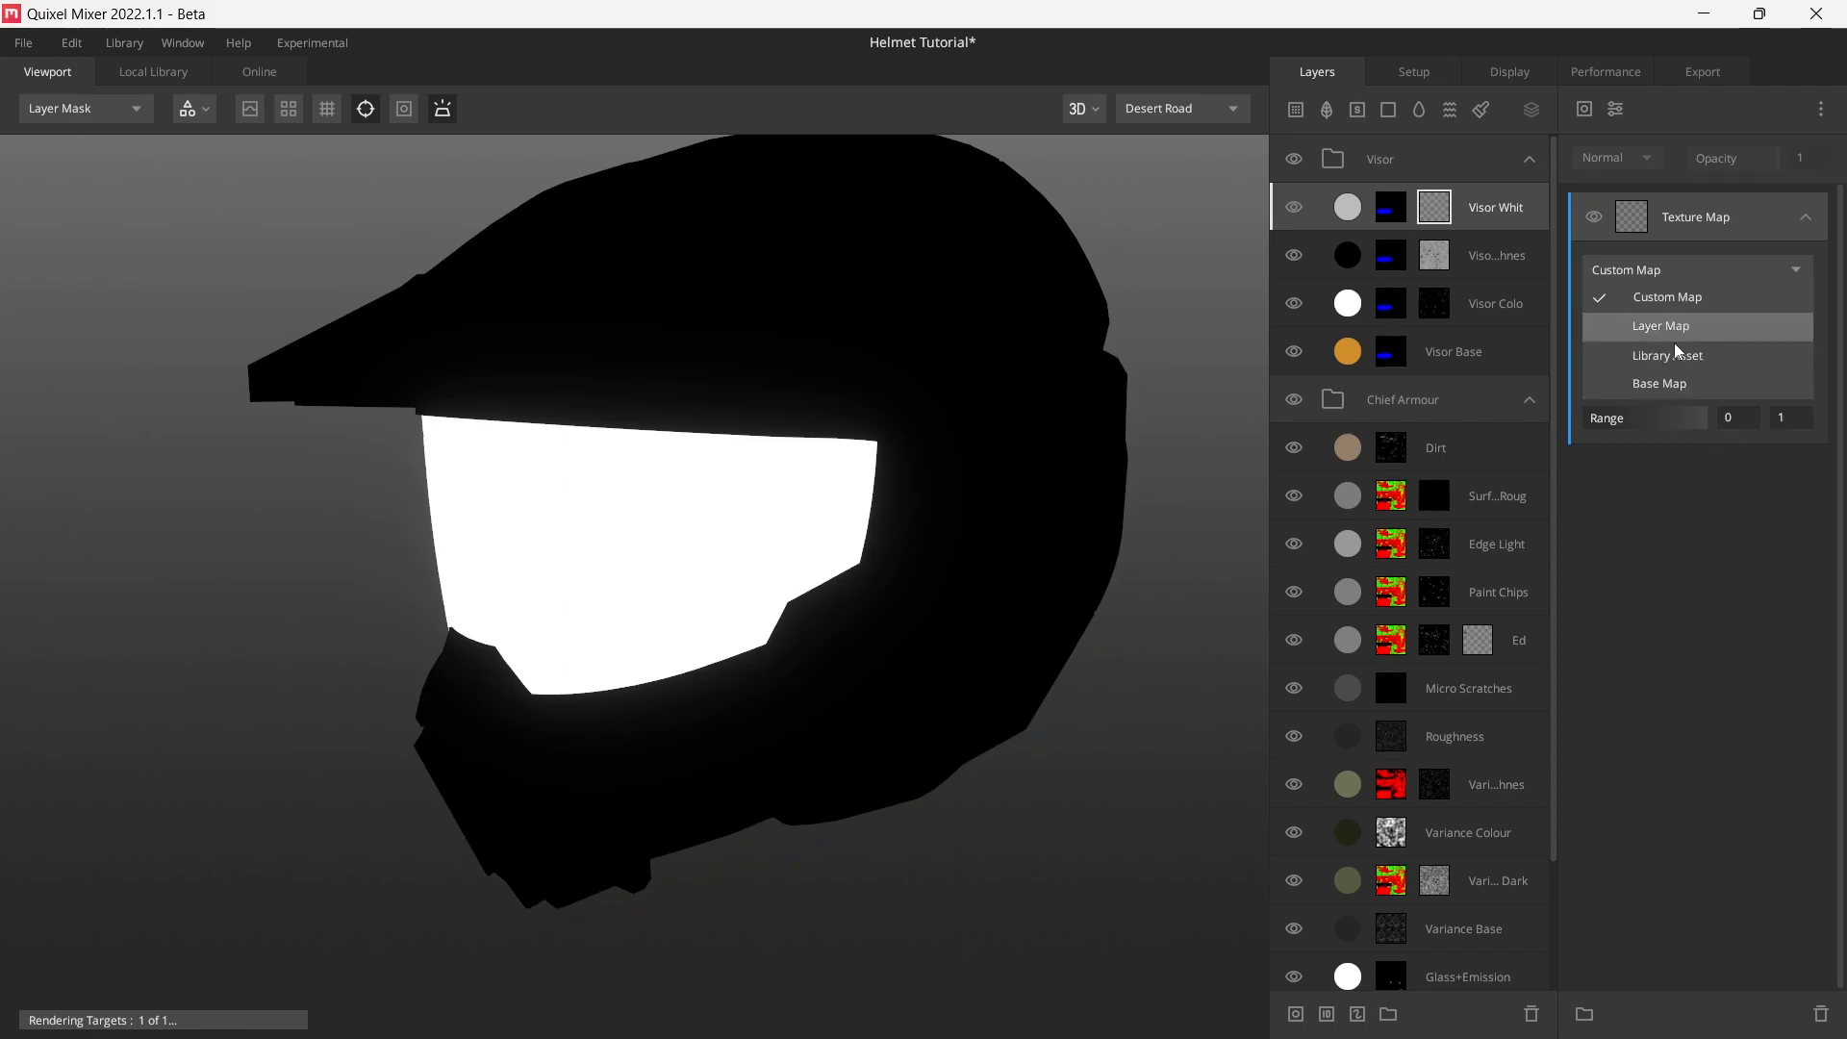
pyautogui.click(1674, 343)
pyautogui.click(1670, 335)
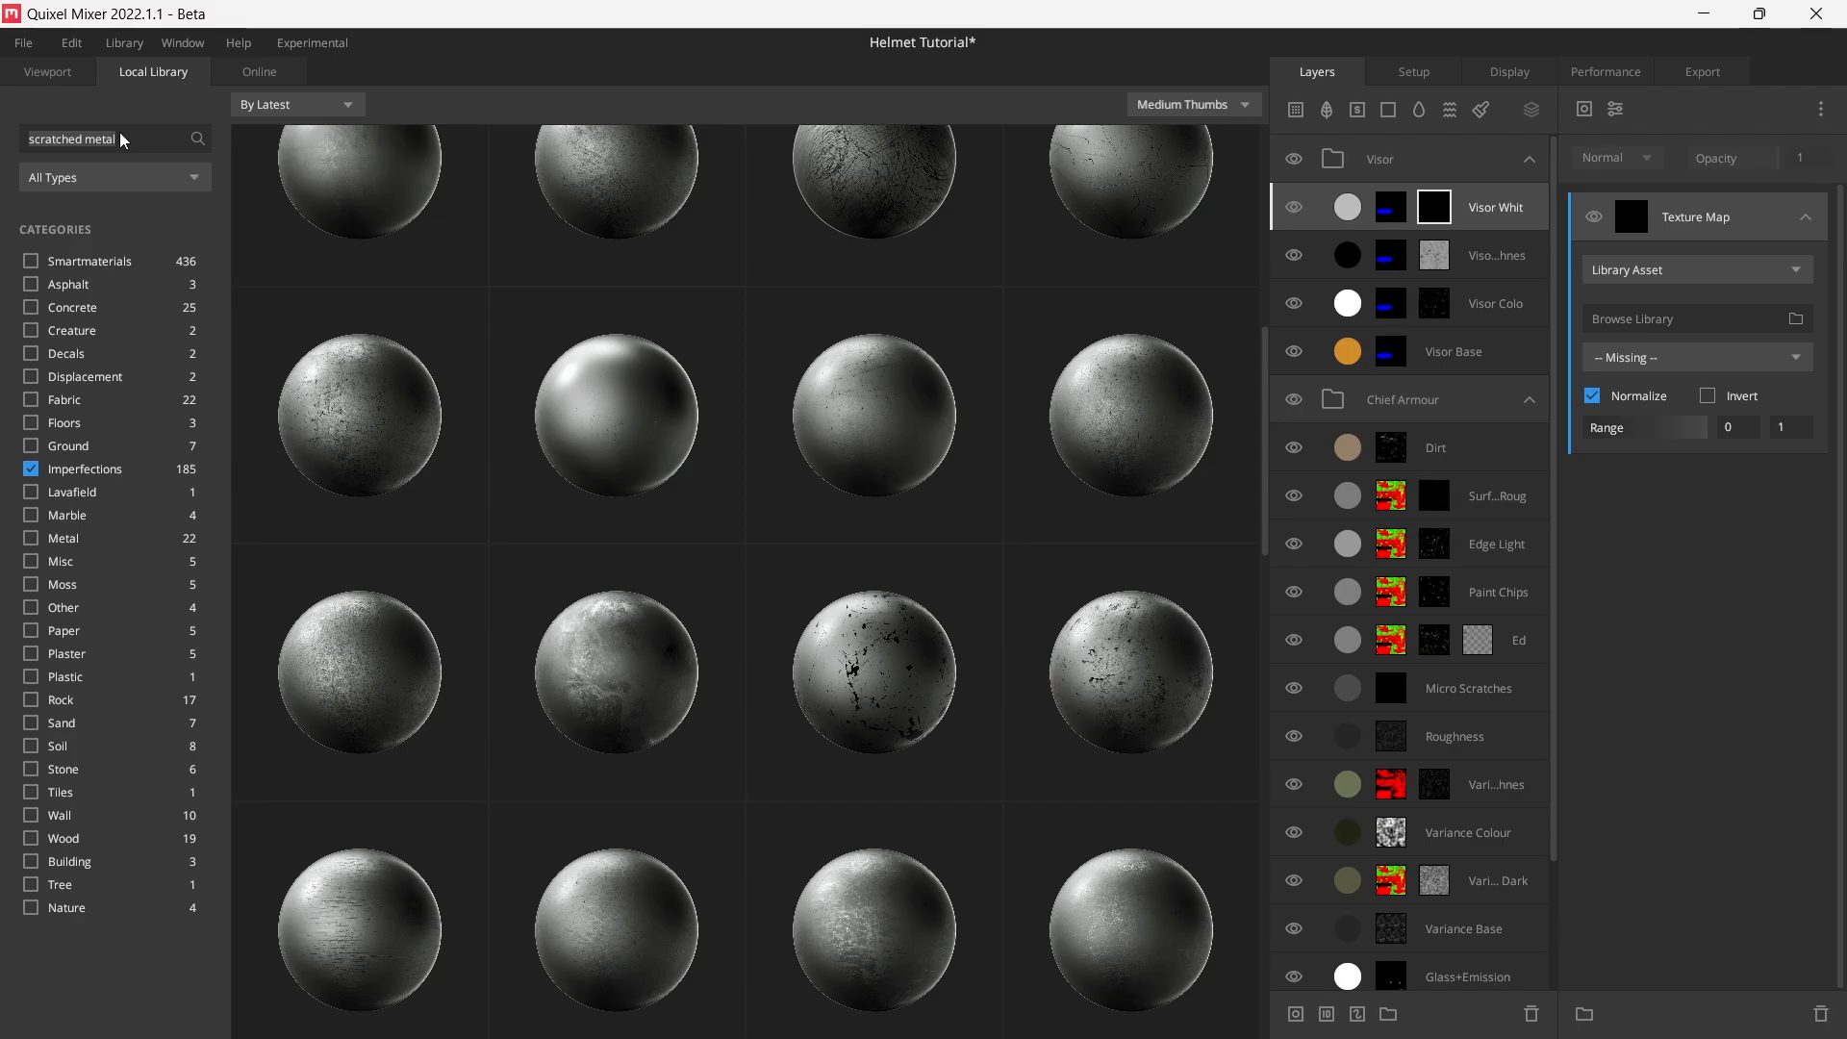
# - Search the local library for "scratched painted metal" and assign a Scratched Painted Metal imperfection to Visor White's mask texture map
pyautogui.write('scratc')
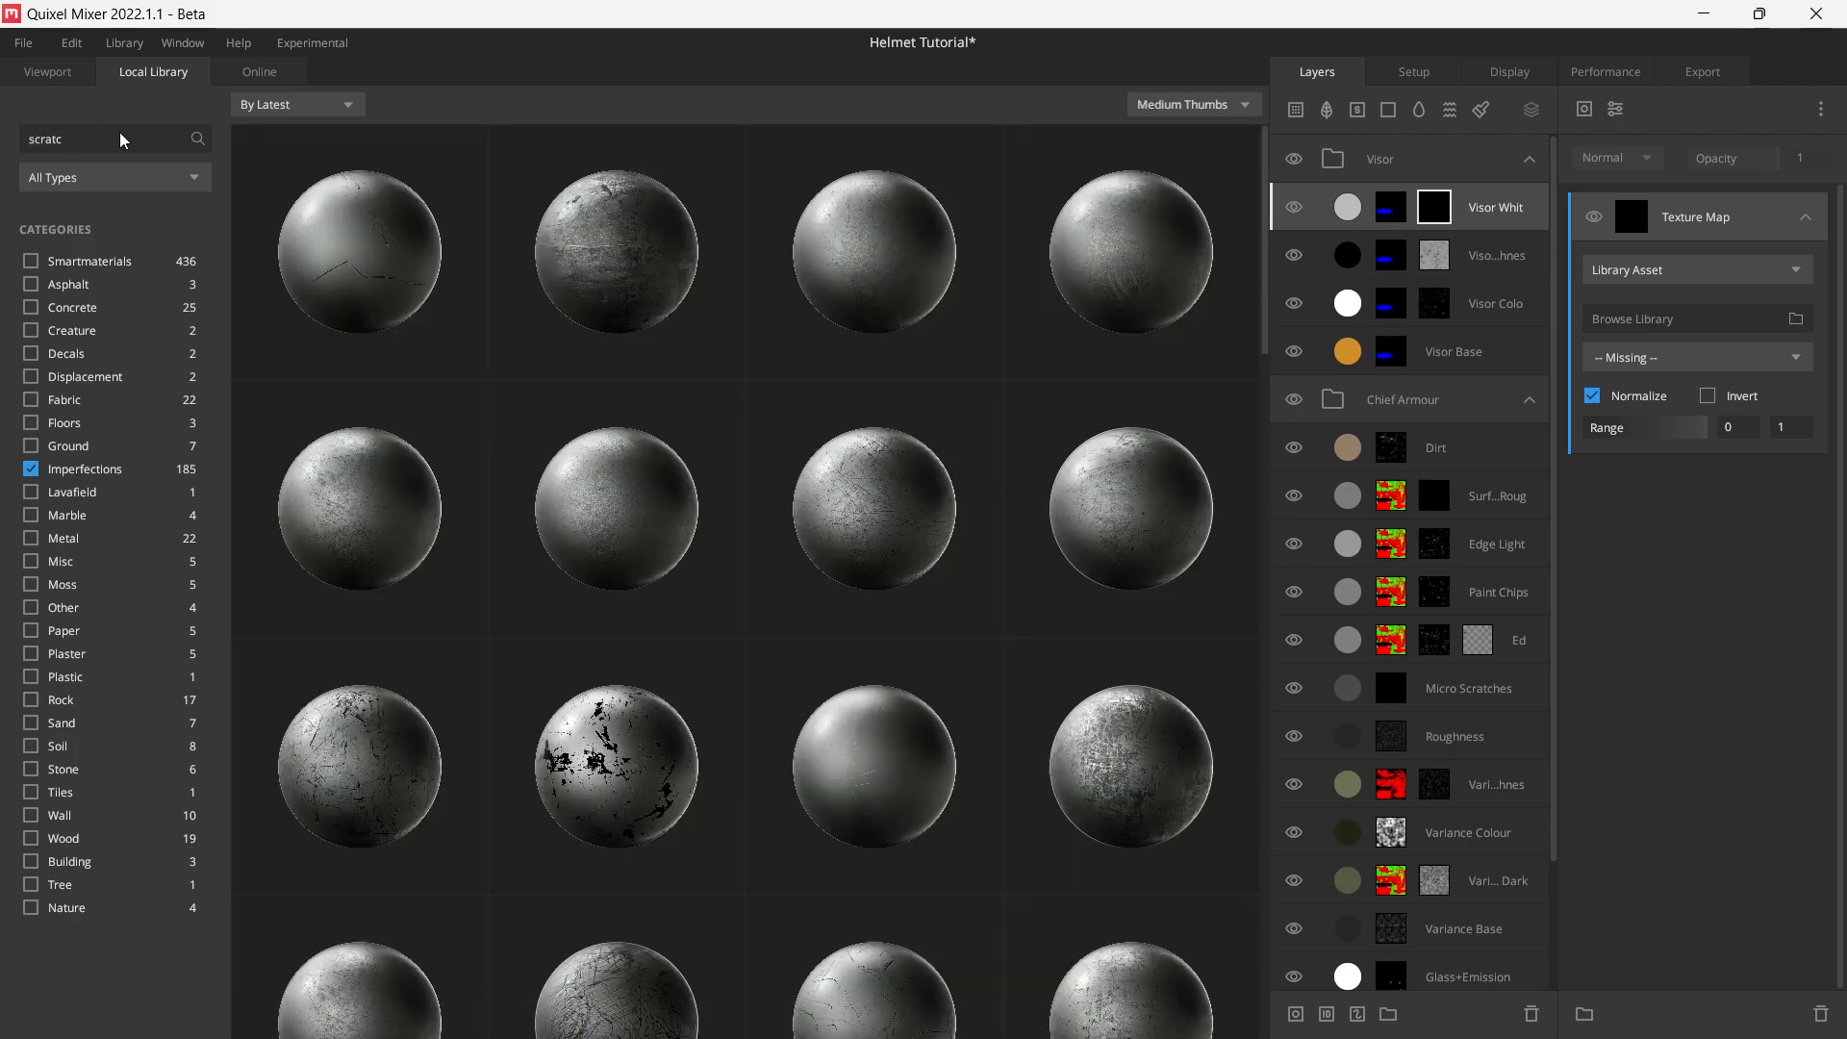
pyautogui.write('hed painted me')
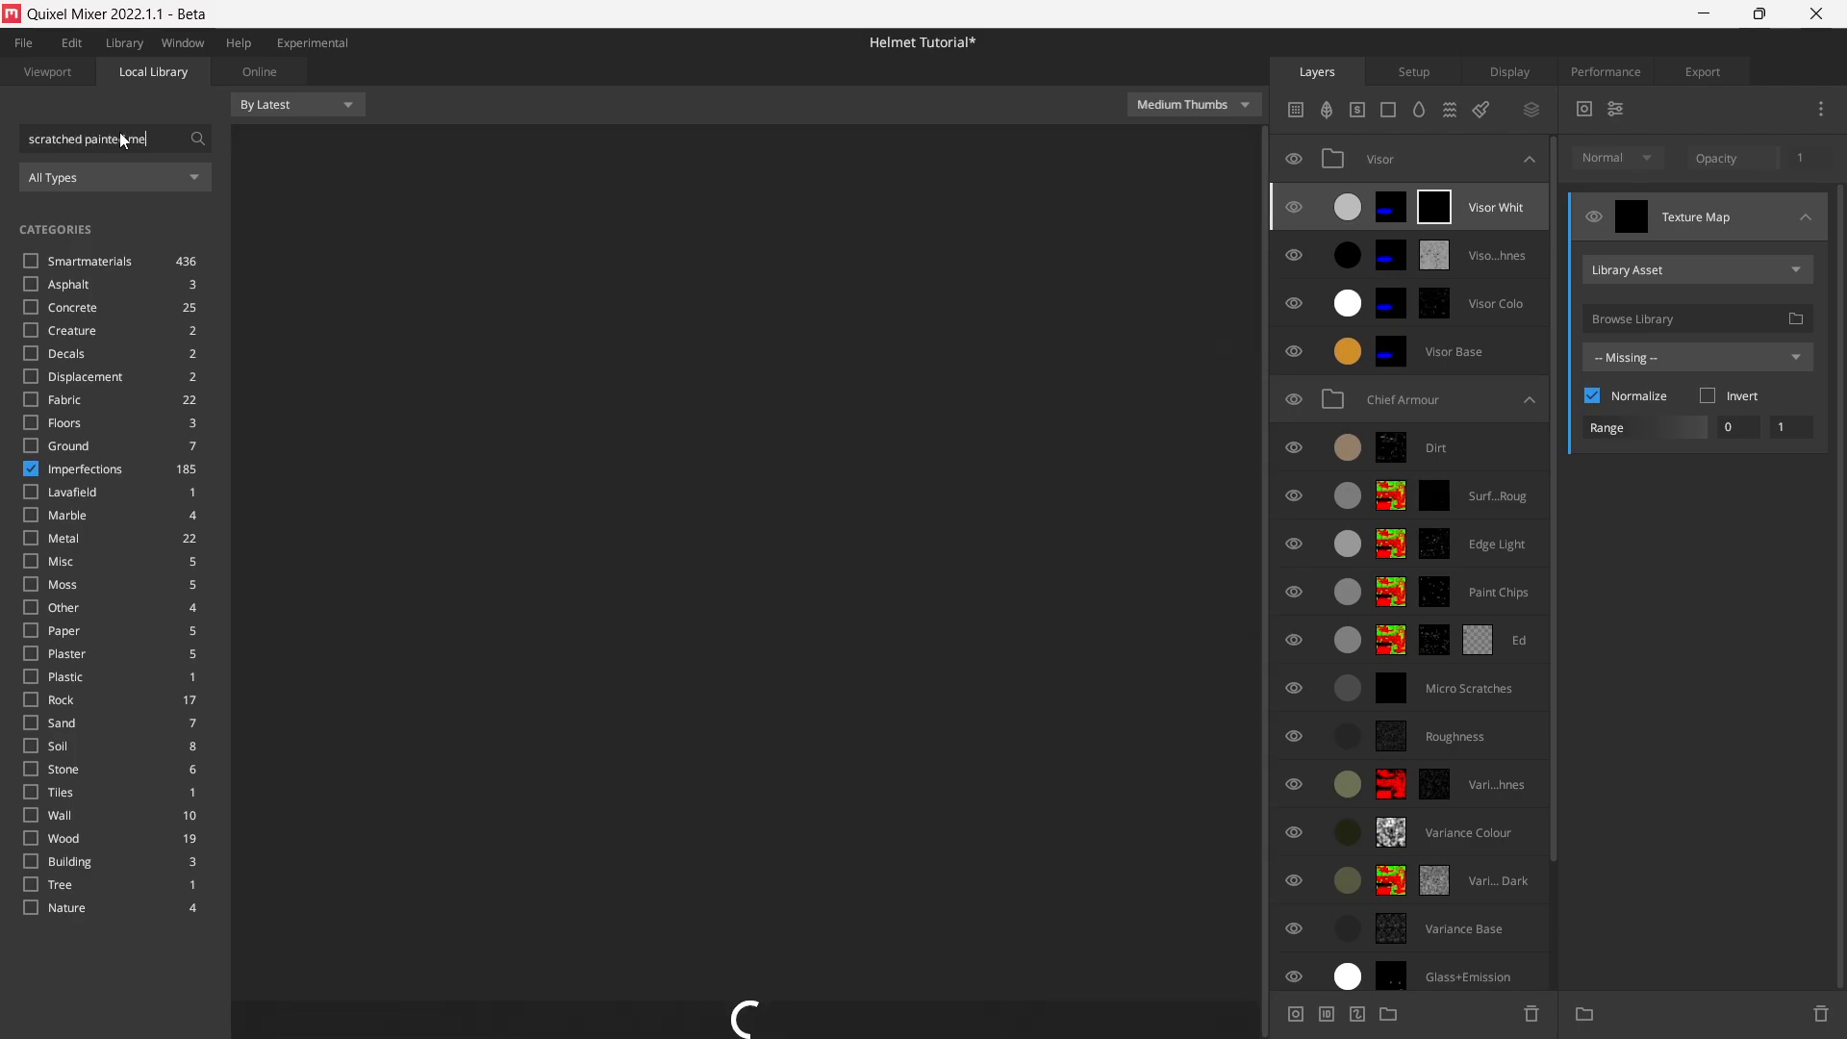
pyautogui.write('tal')
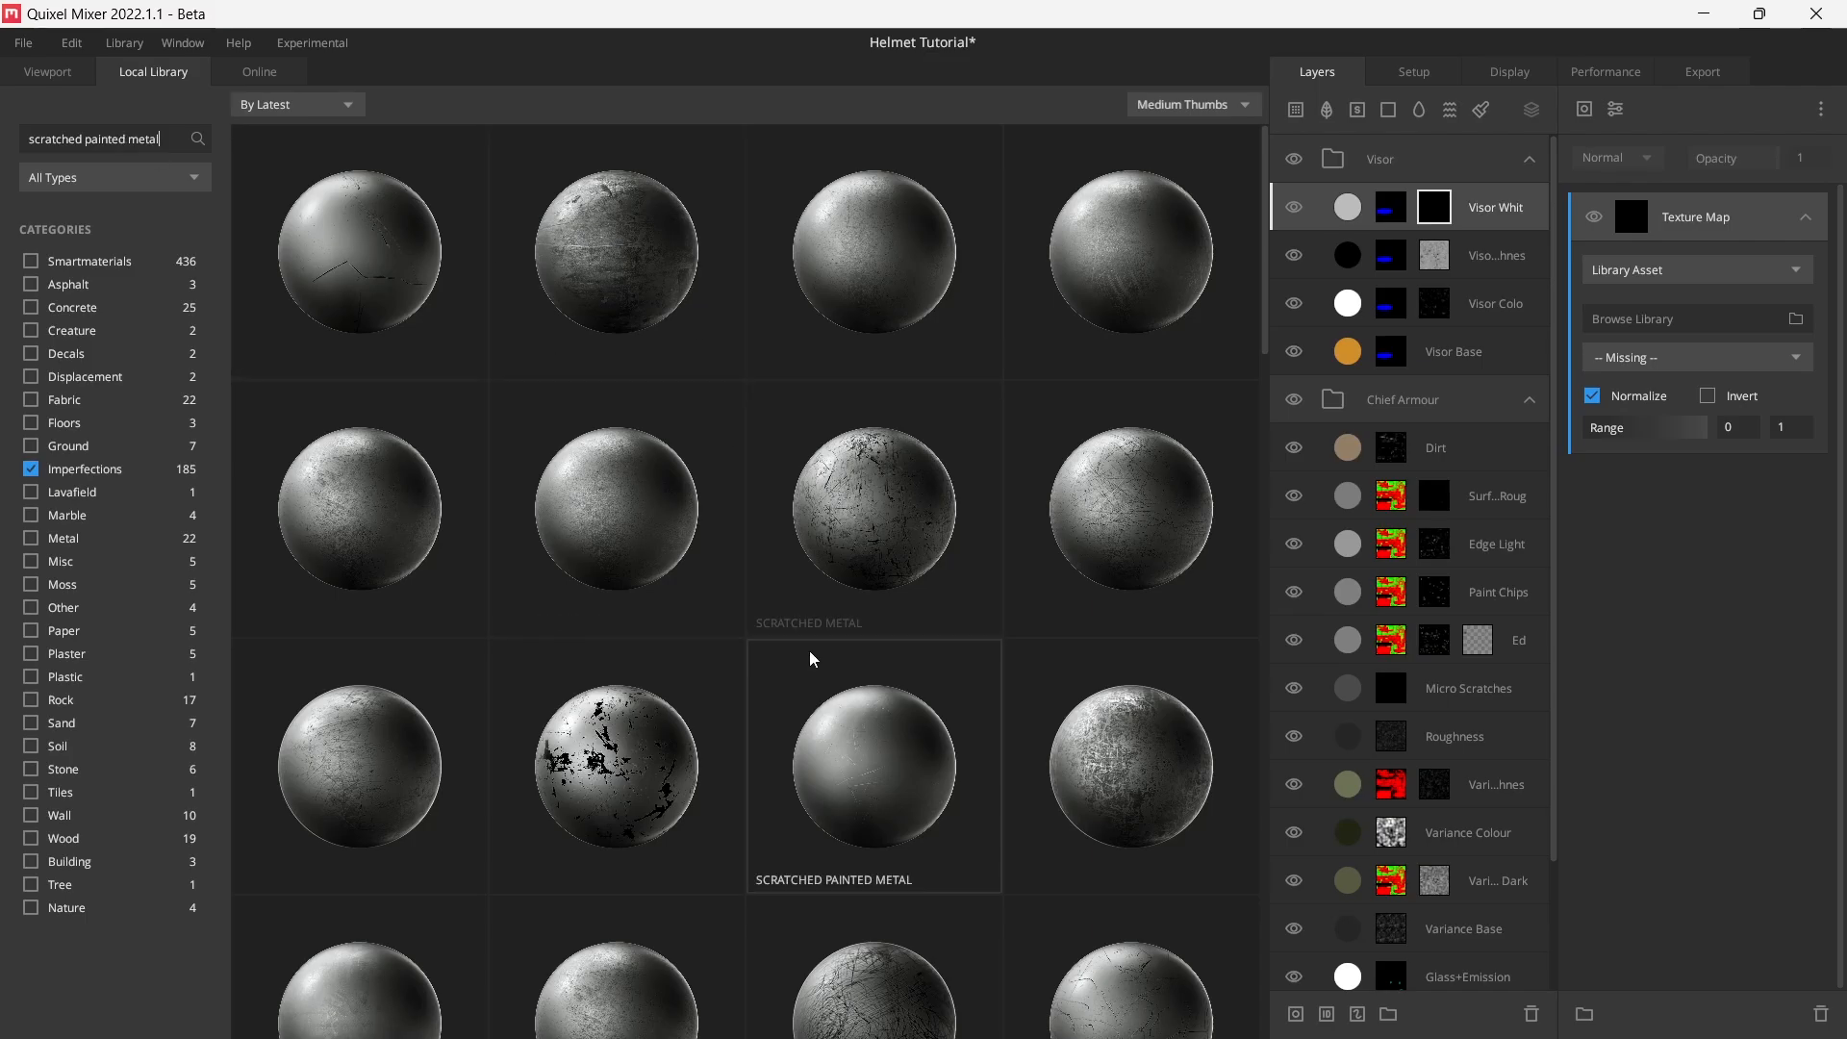
pyautogui.scroll(-3, 907, 624)
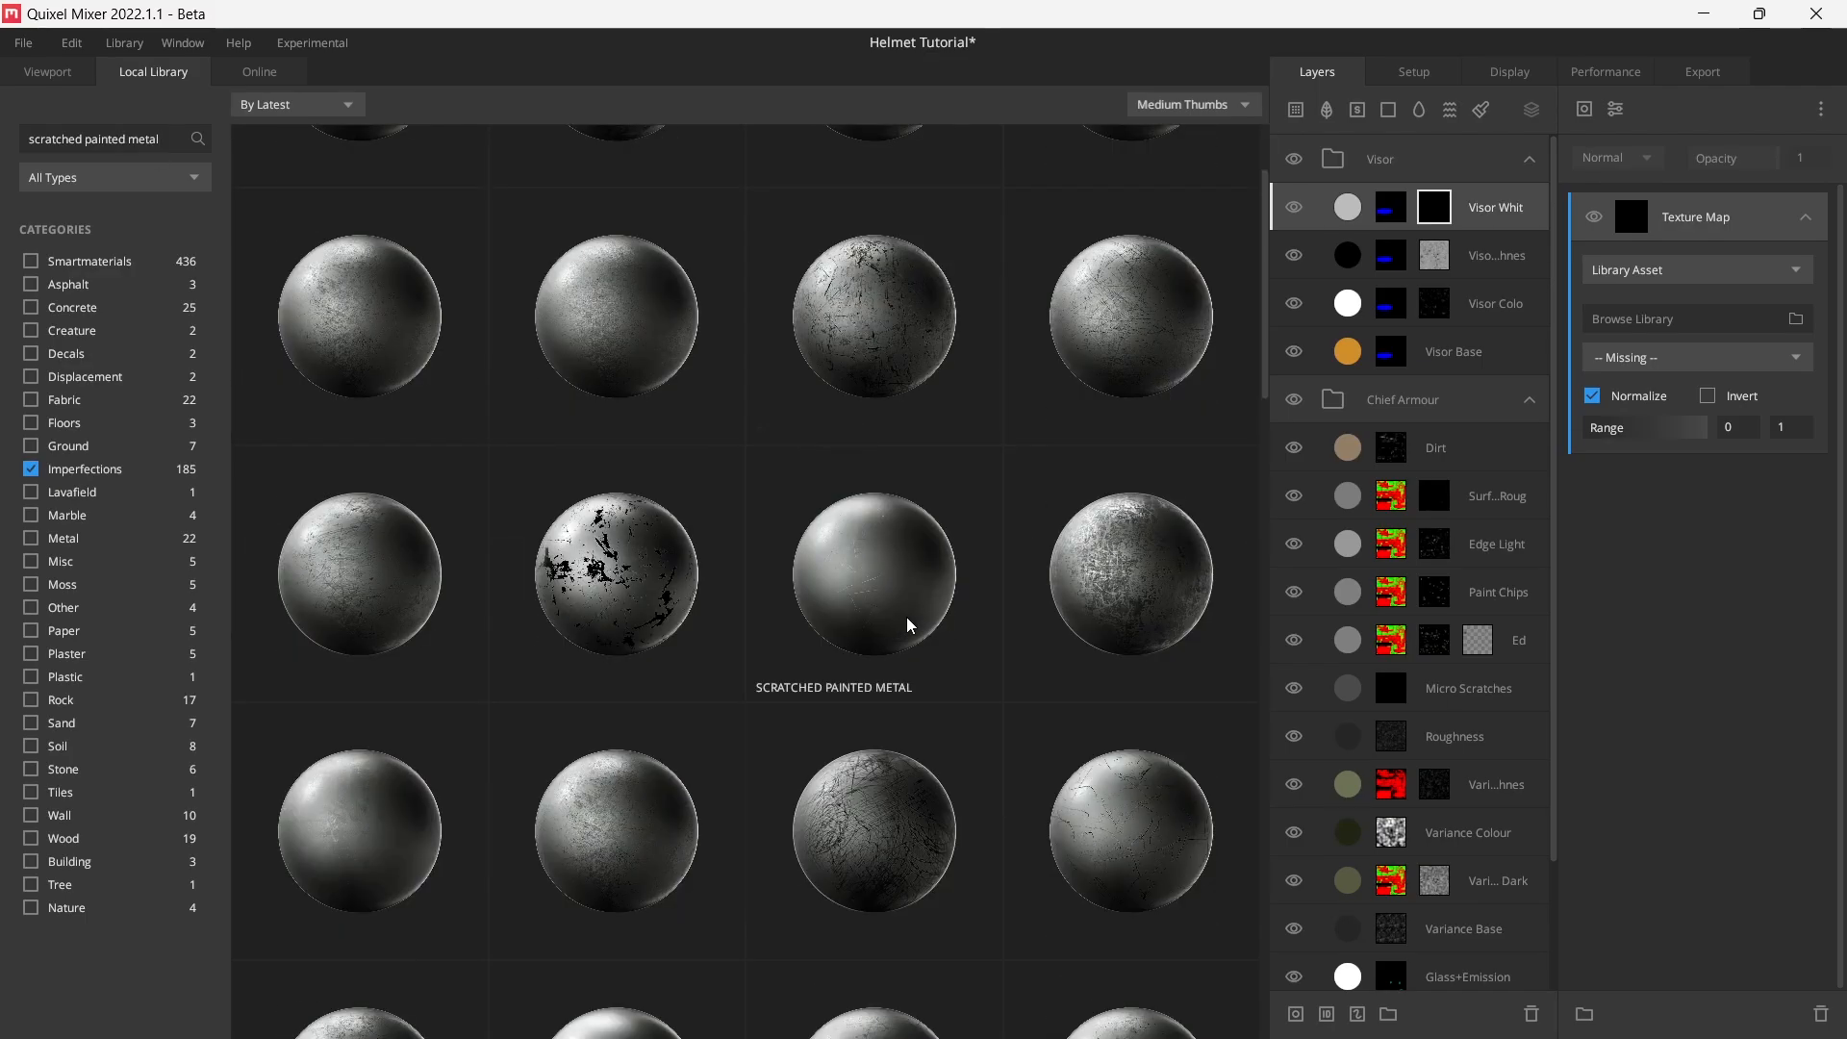
pyautogui.click(908, 619)
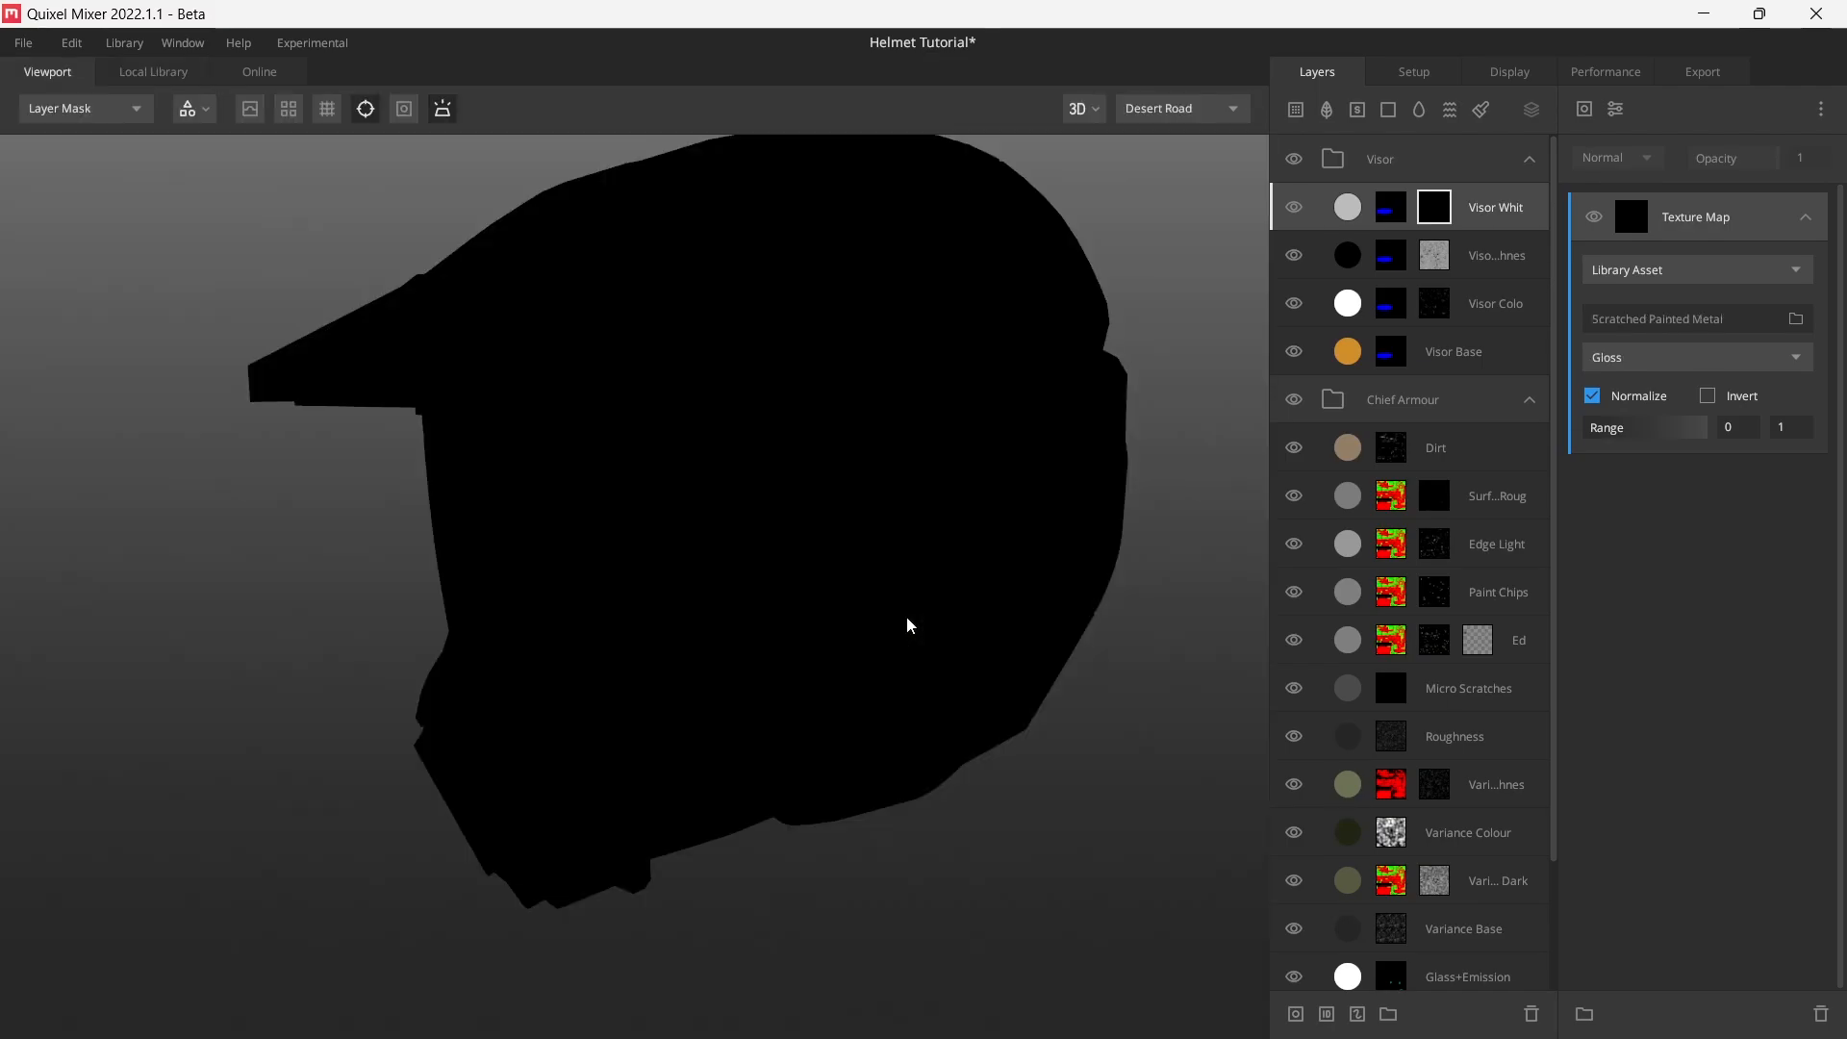
# - Replace the texture map's asset with the smoother, shinier Scratched Painted Metal imperfection from the search results
pyautogui.click(1609, 318)
pyautogui.scroll(-2, 895, 571)
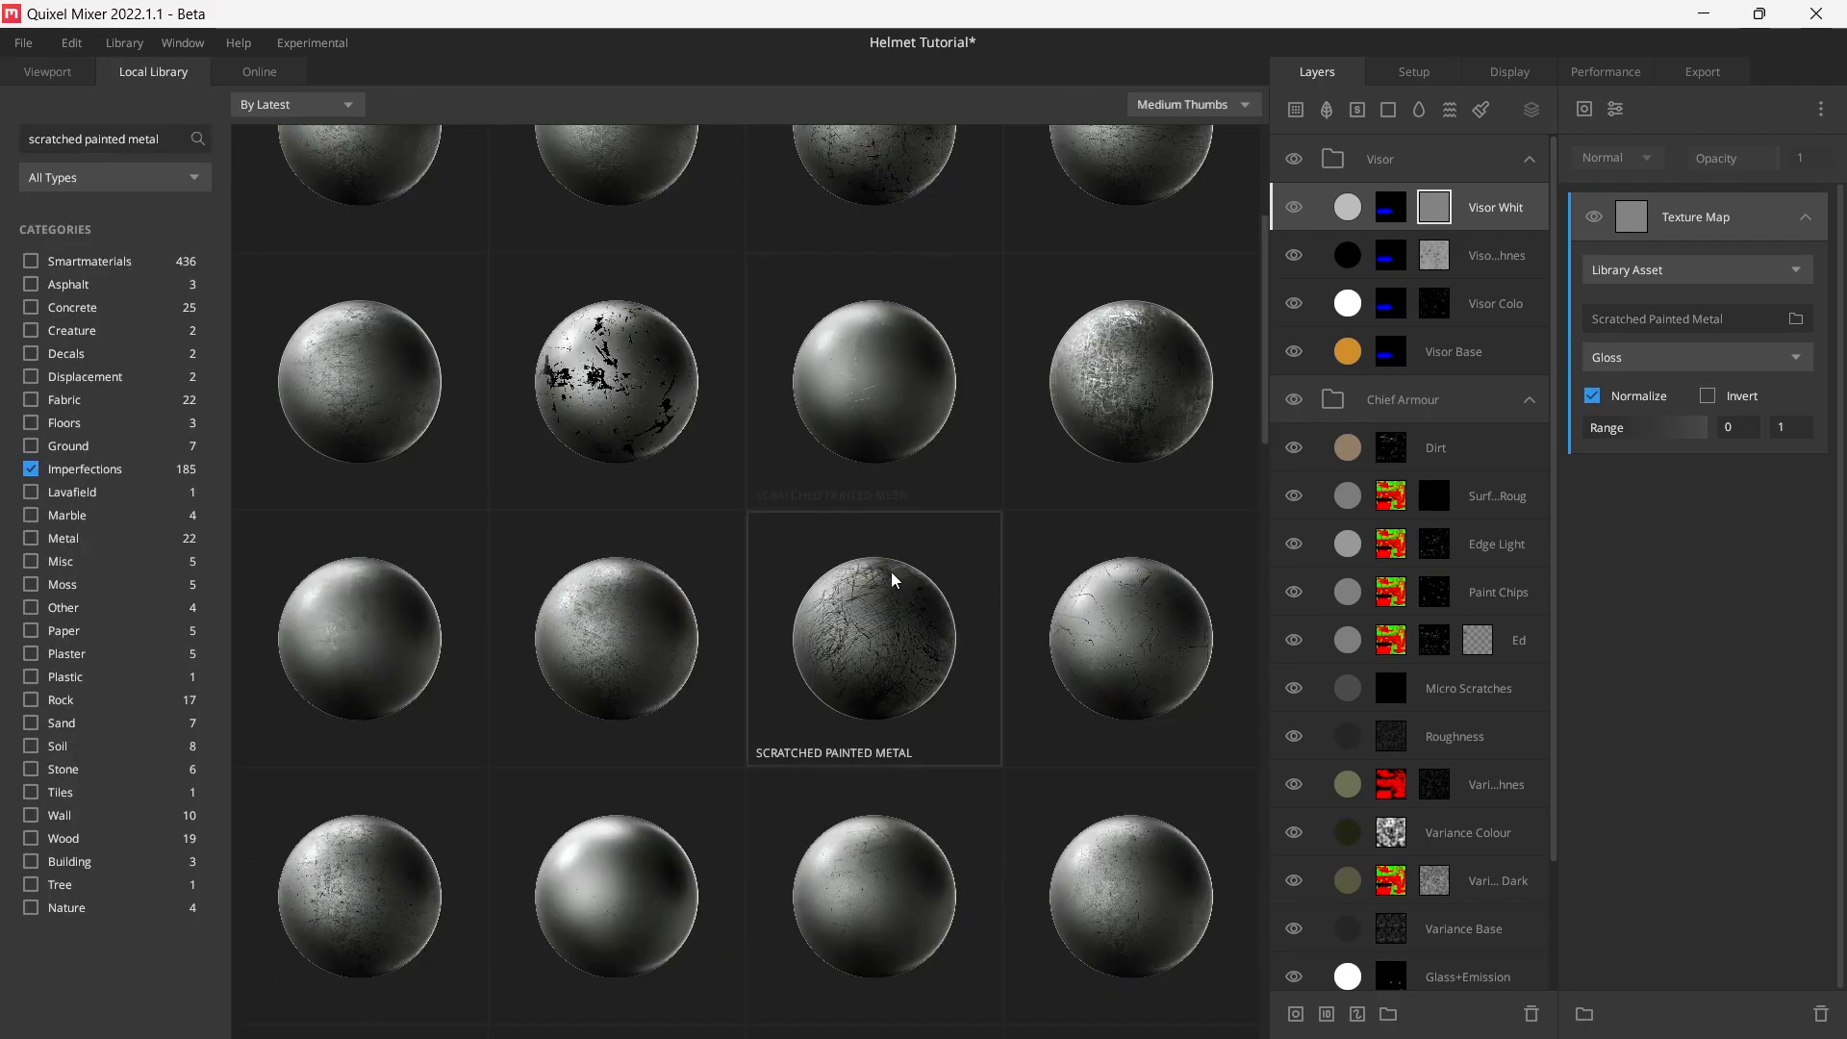
pyautogui.scroll(-1, 610, 895)
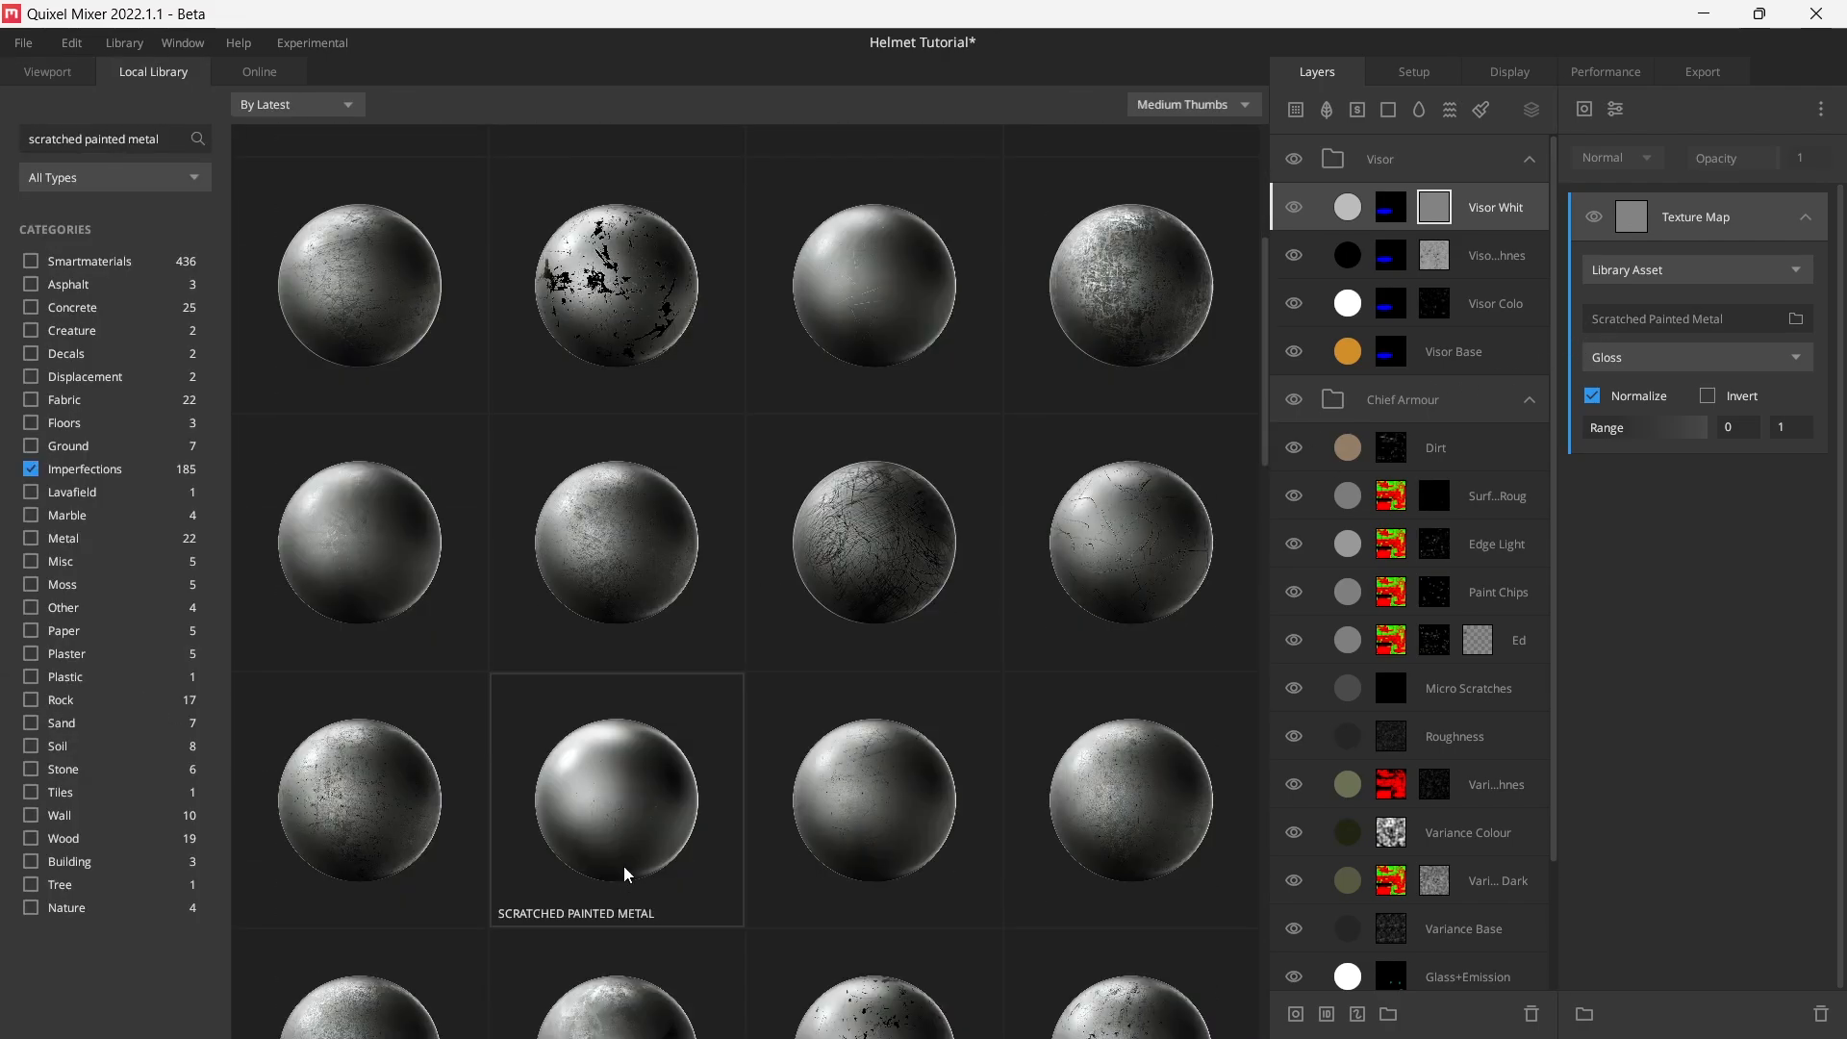
pyautogui.click(635, 814)
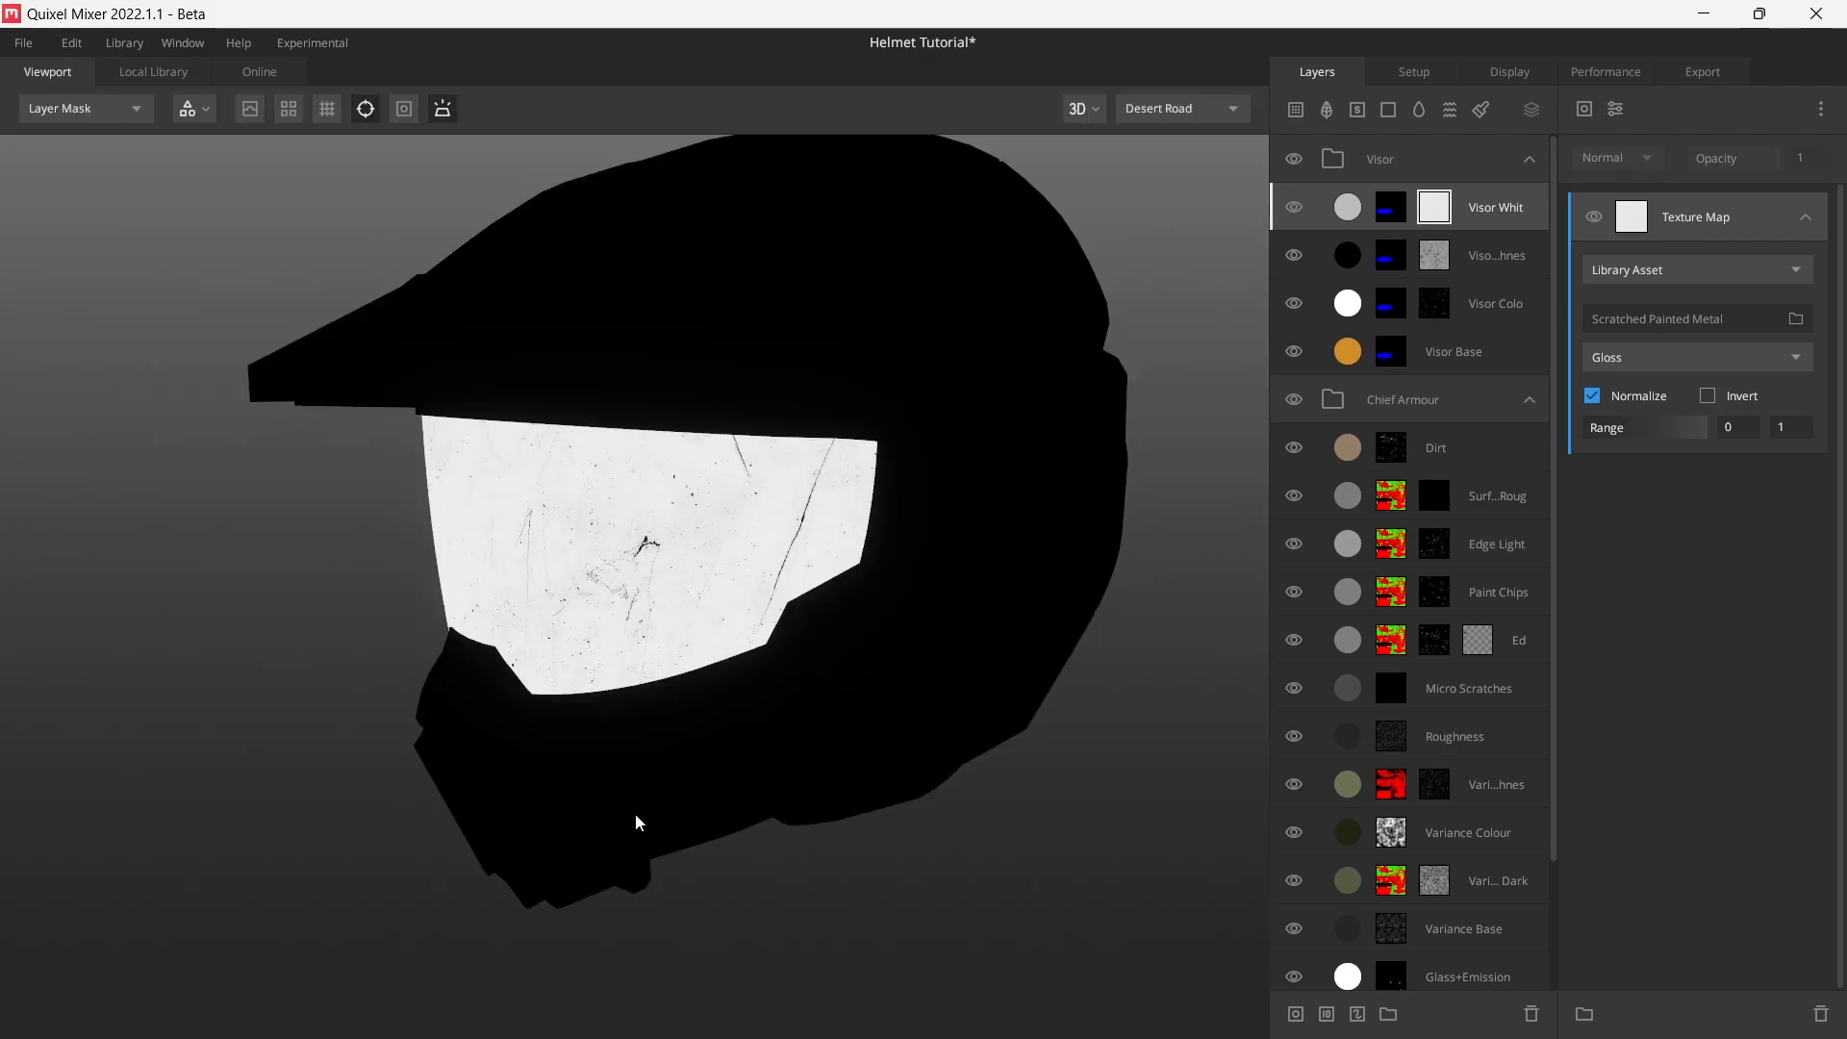
pyautogui.scroll(3, 658, 655)
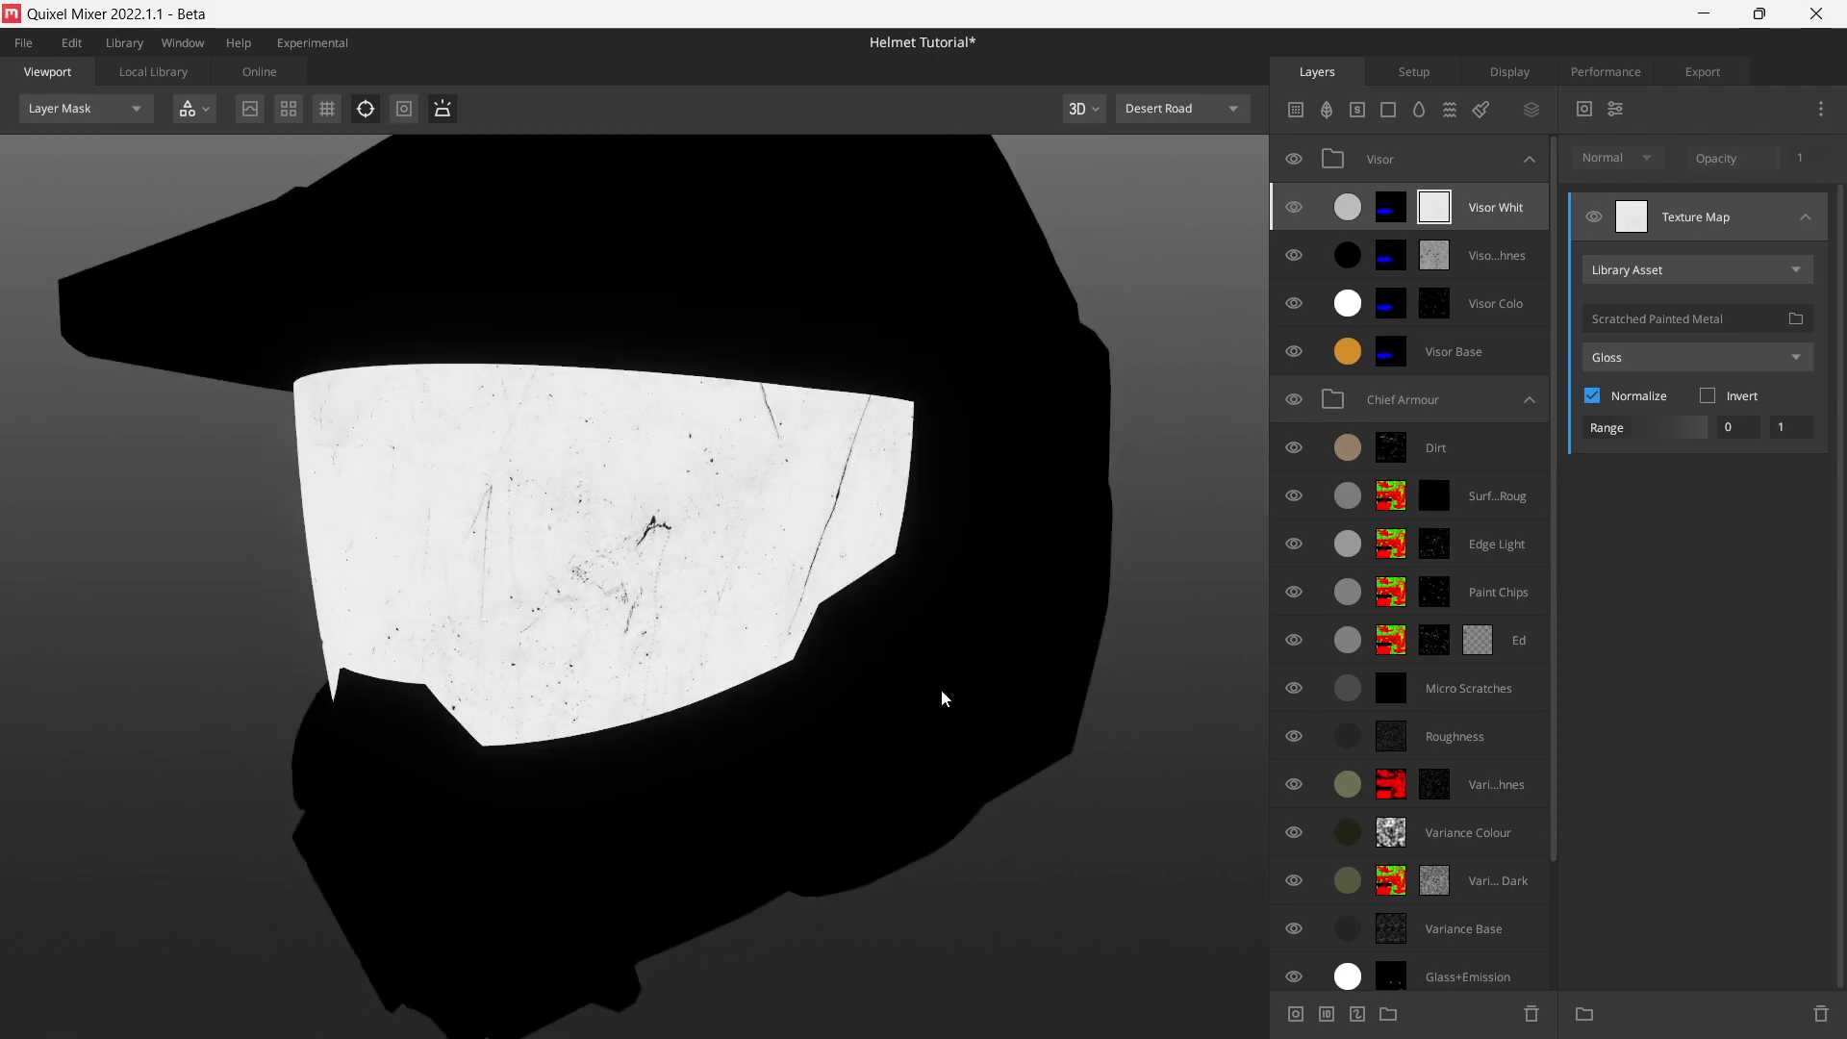
# - Set the texture map's channel to Roughness and narrow its range to 0.238–0.754
pyautogui.click(1678, 359)
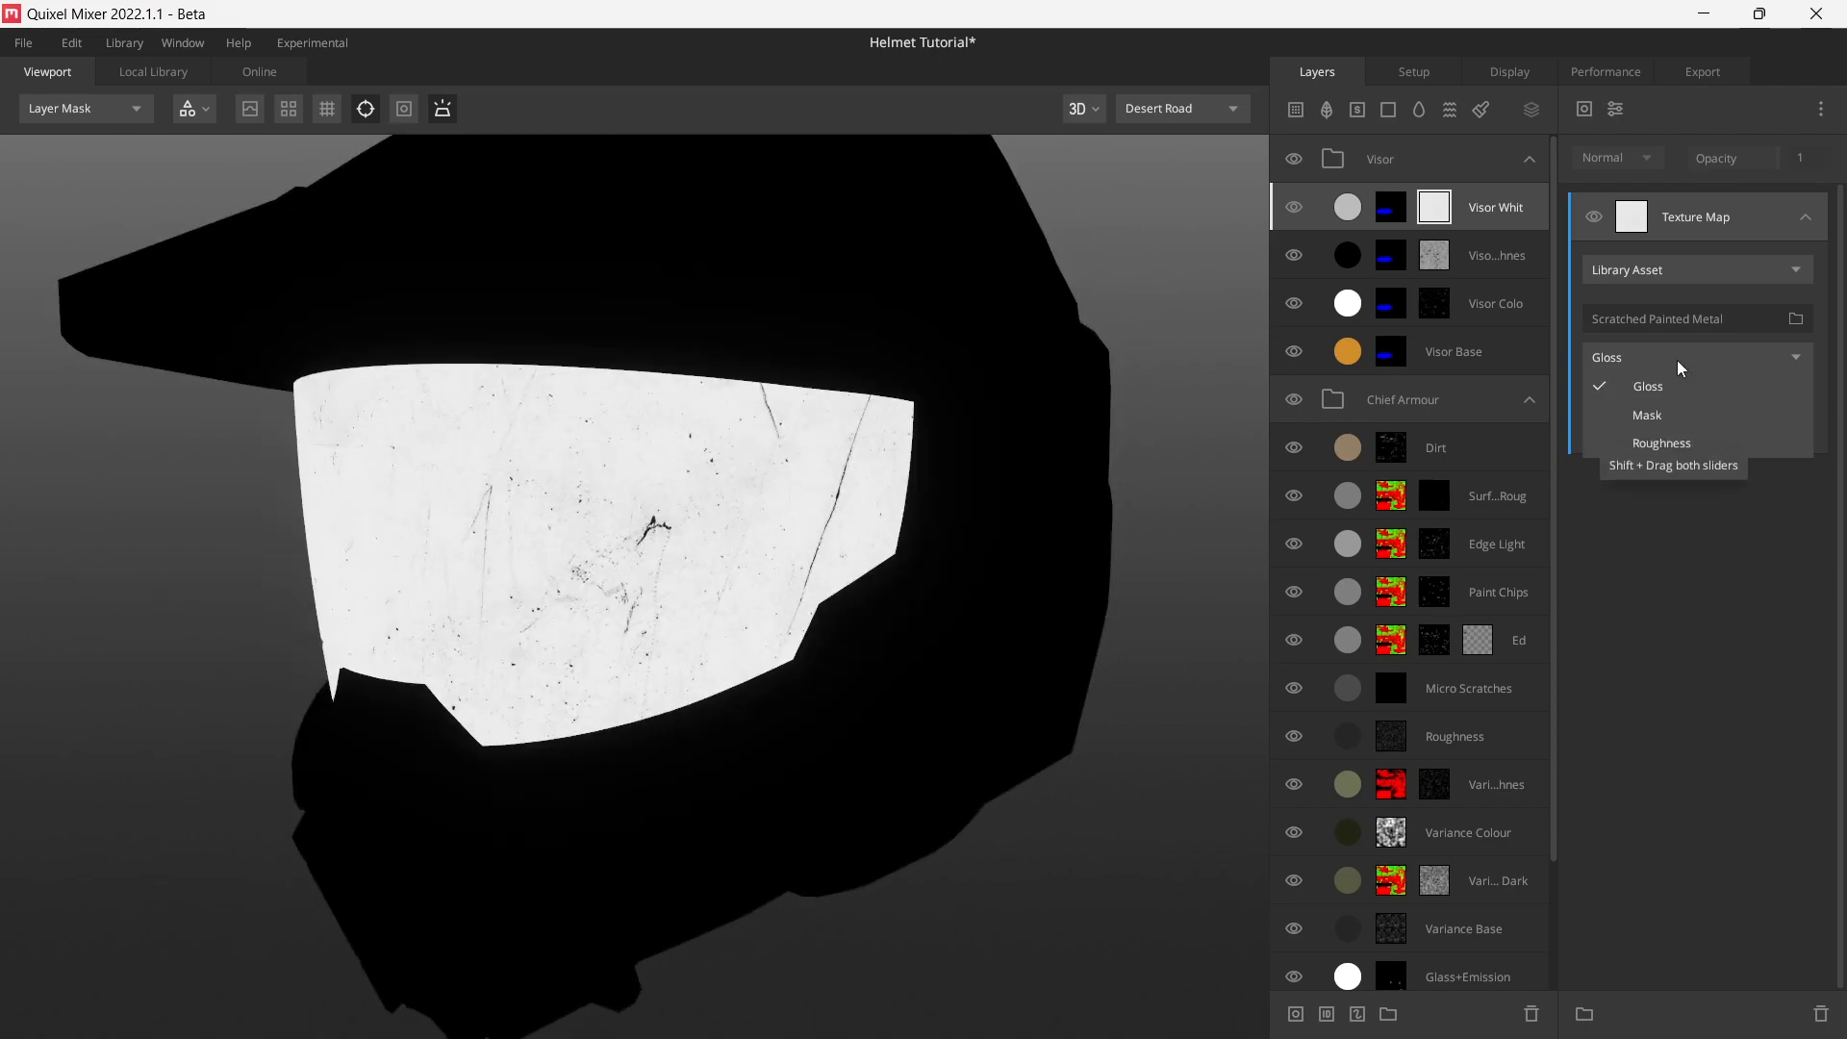
pyautogui.click(1664, 448)
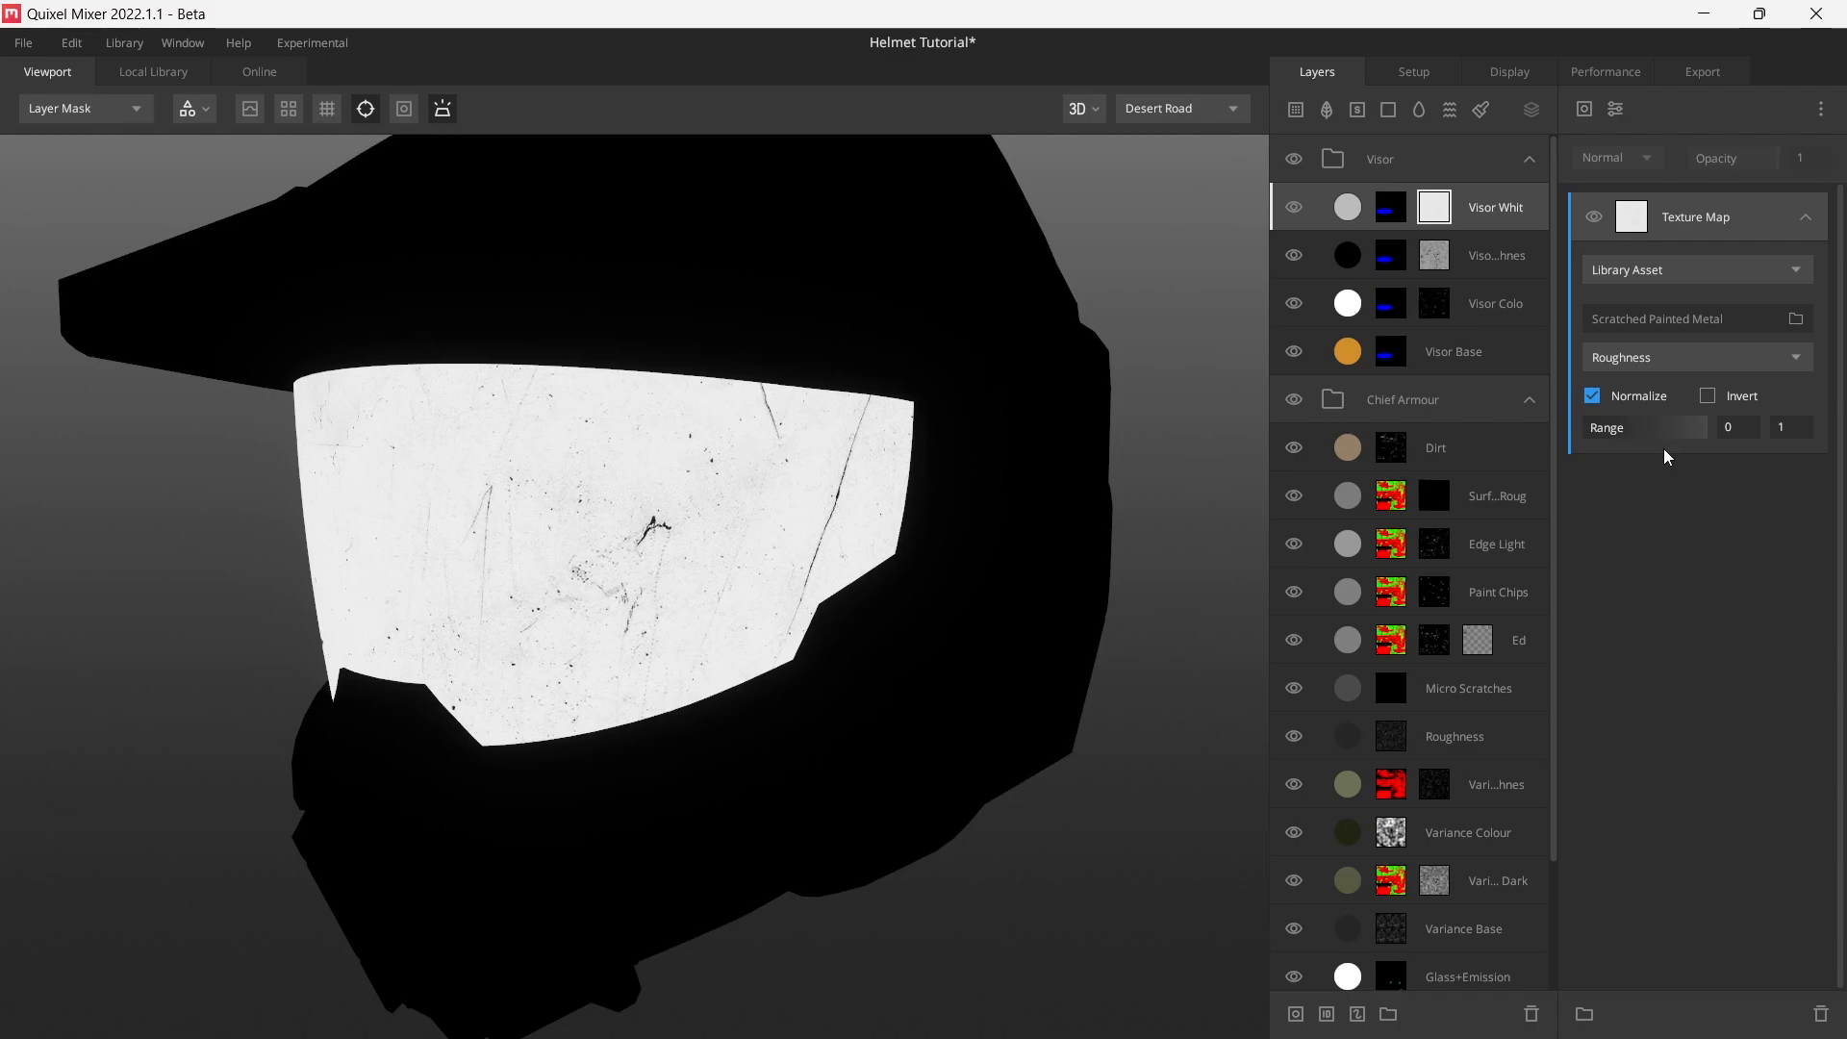
pyautogui.moveTo(859, 554); pyautogui.dragTo(817, 554)
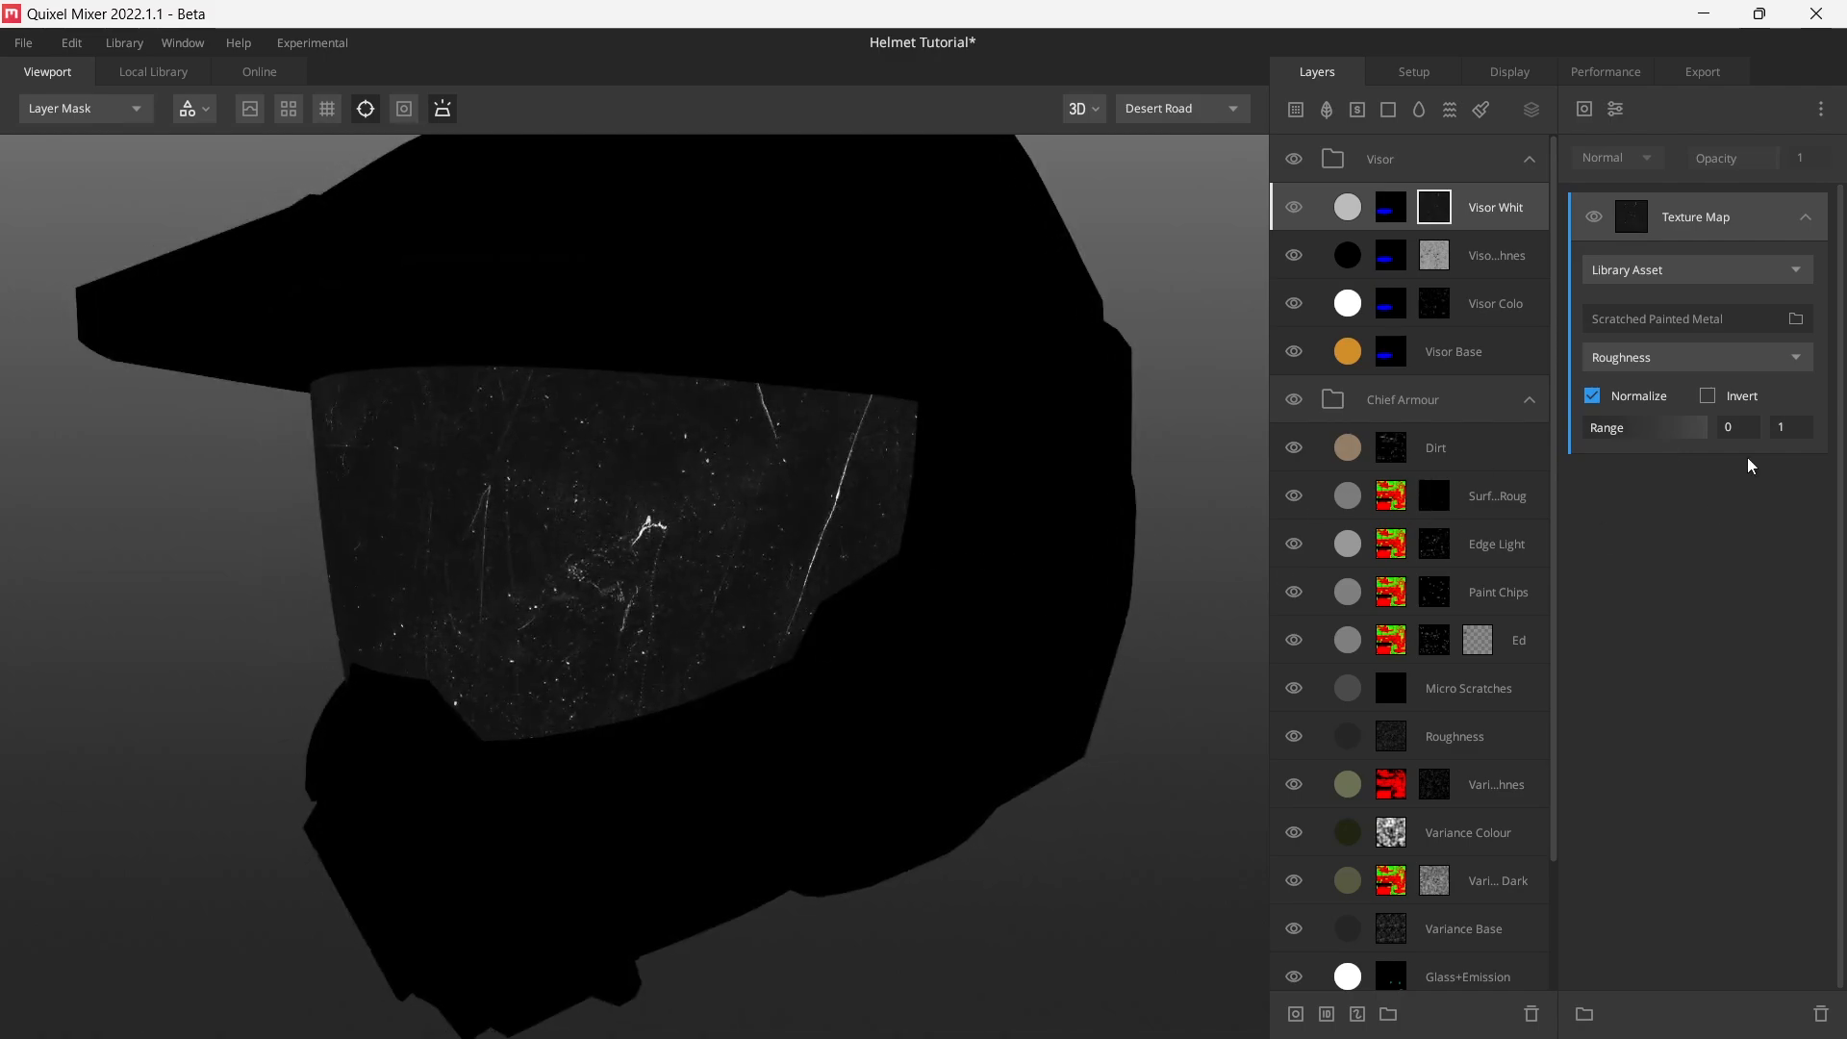
pyautogui.moveTo(1595, 428); pyautogui.dragTo(1616, 429)
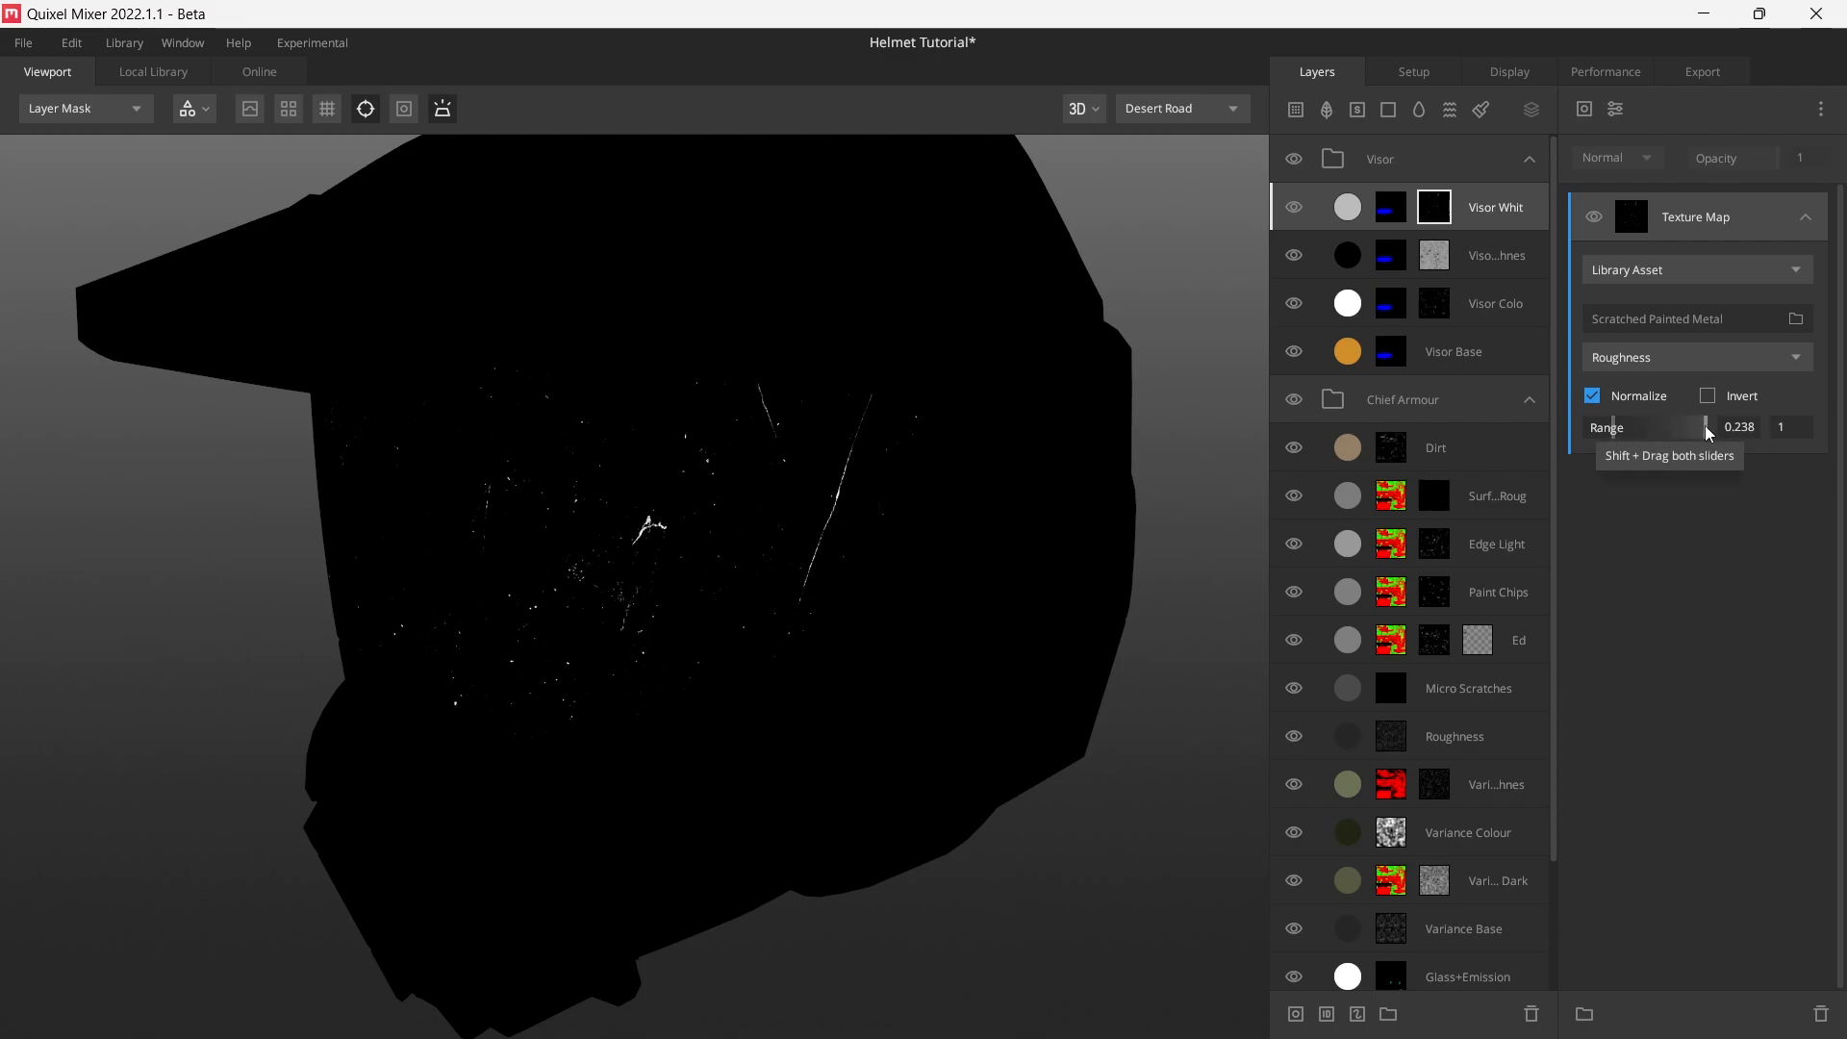
pyautogui.moveTo(1708, 431)
pyautogui.mouseDown()
pyautogui.moveTo(1646, 431)
pyautogui.moveTo(1676, 433)
pyautogui.mouseUp()
pyautogui.moveTo(825, 598); pyautogui.dragTo(845, 577)
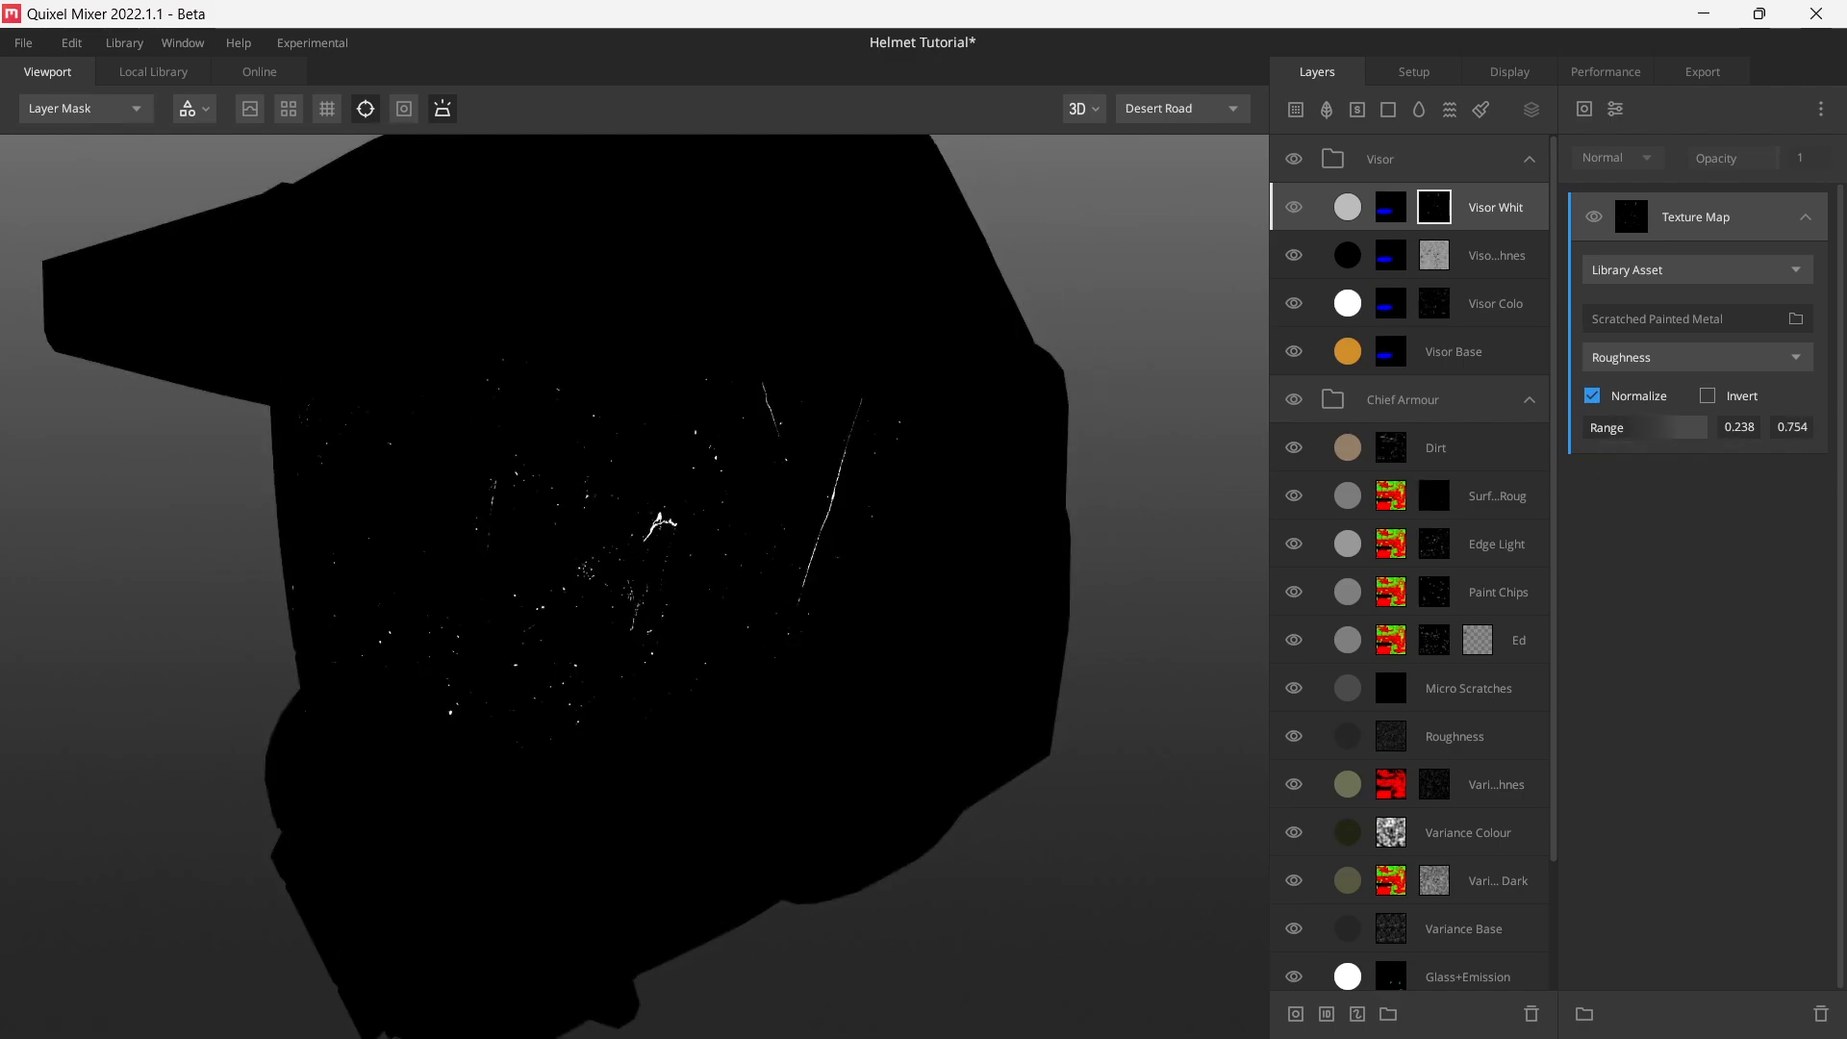
# - Add a Projection modifier to the texture map, try Box Projection, and return it to Tiling
pyautogui.click(1616, 109)
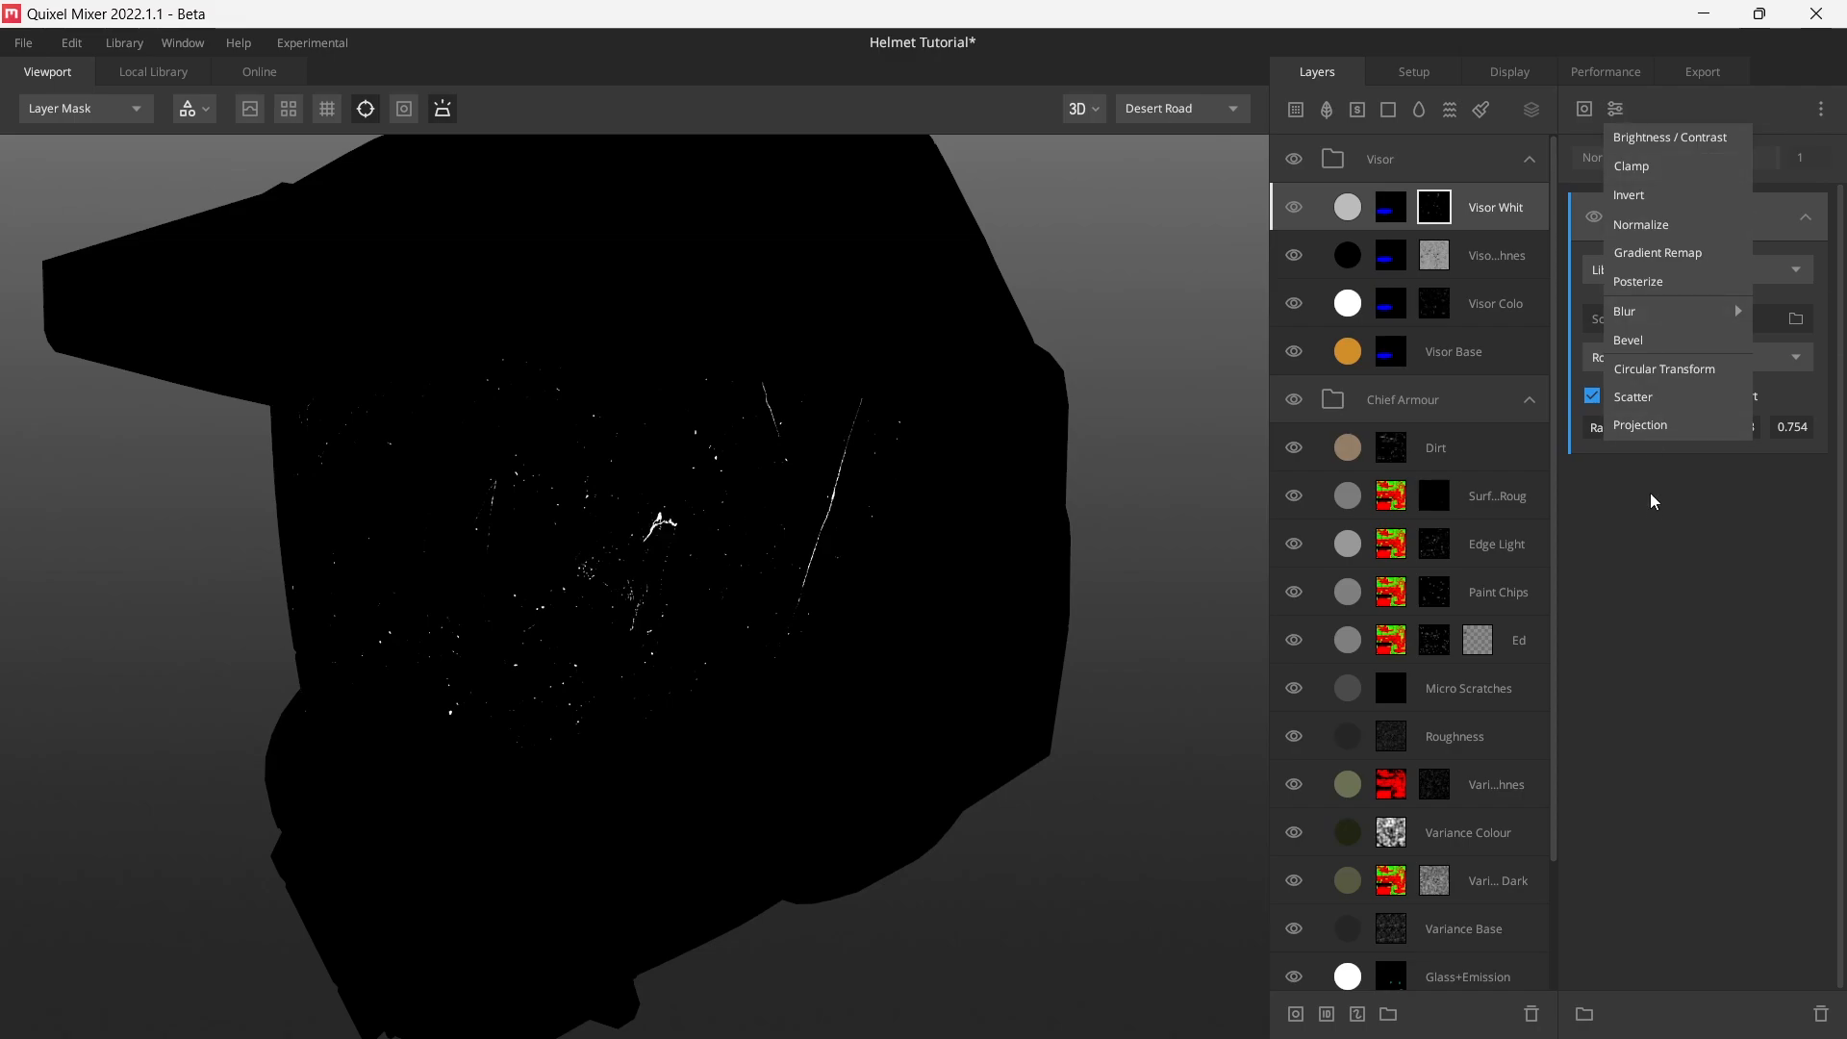
pyautogui.click(1672, 429)
pyautogui.click(1686, 246)
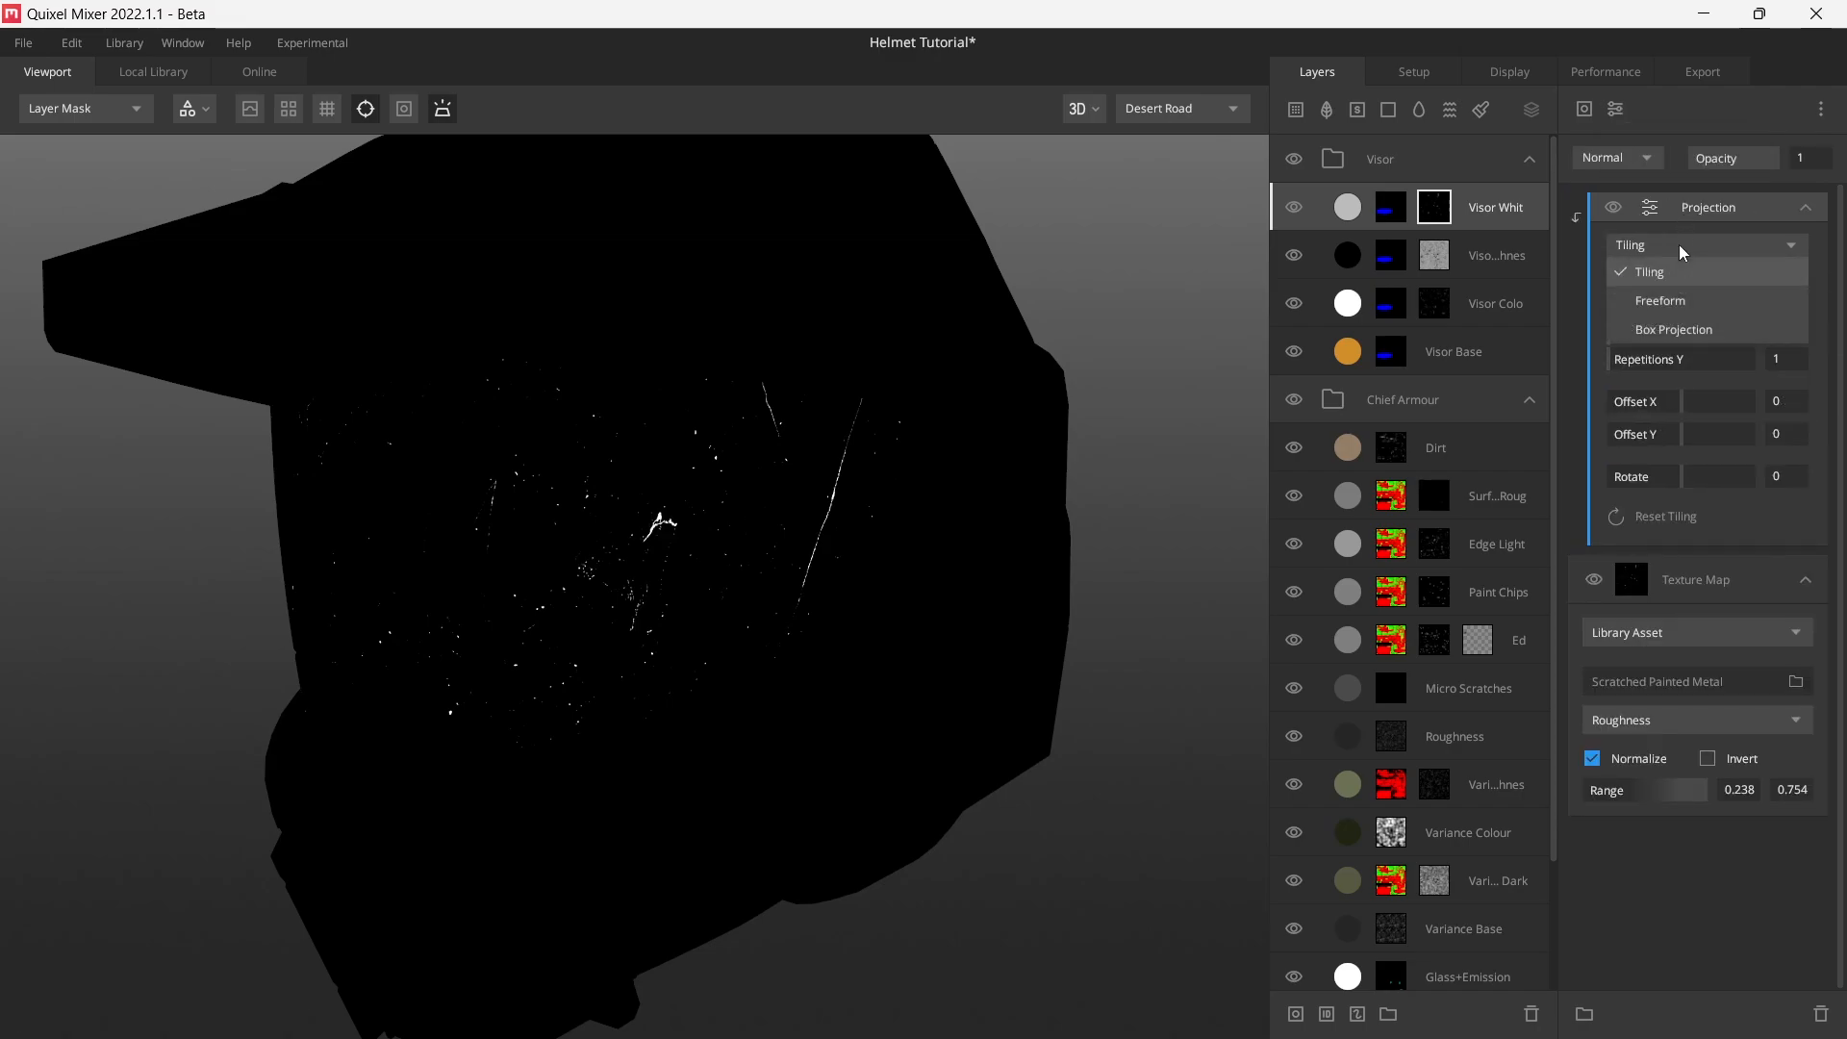
pyautogui.click(1676, 318)
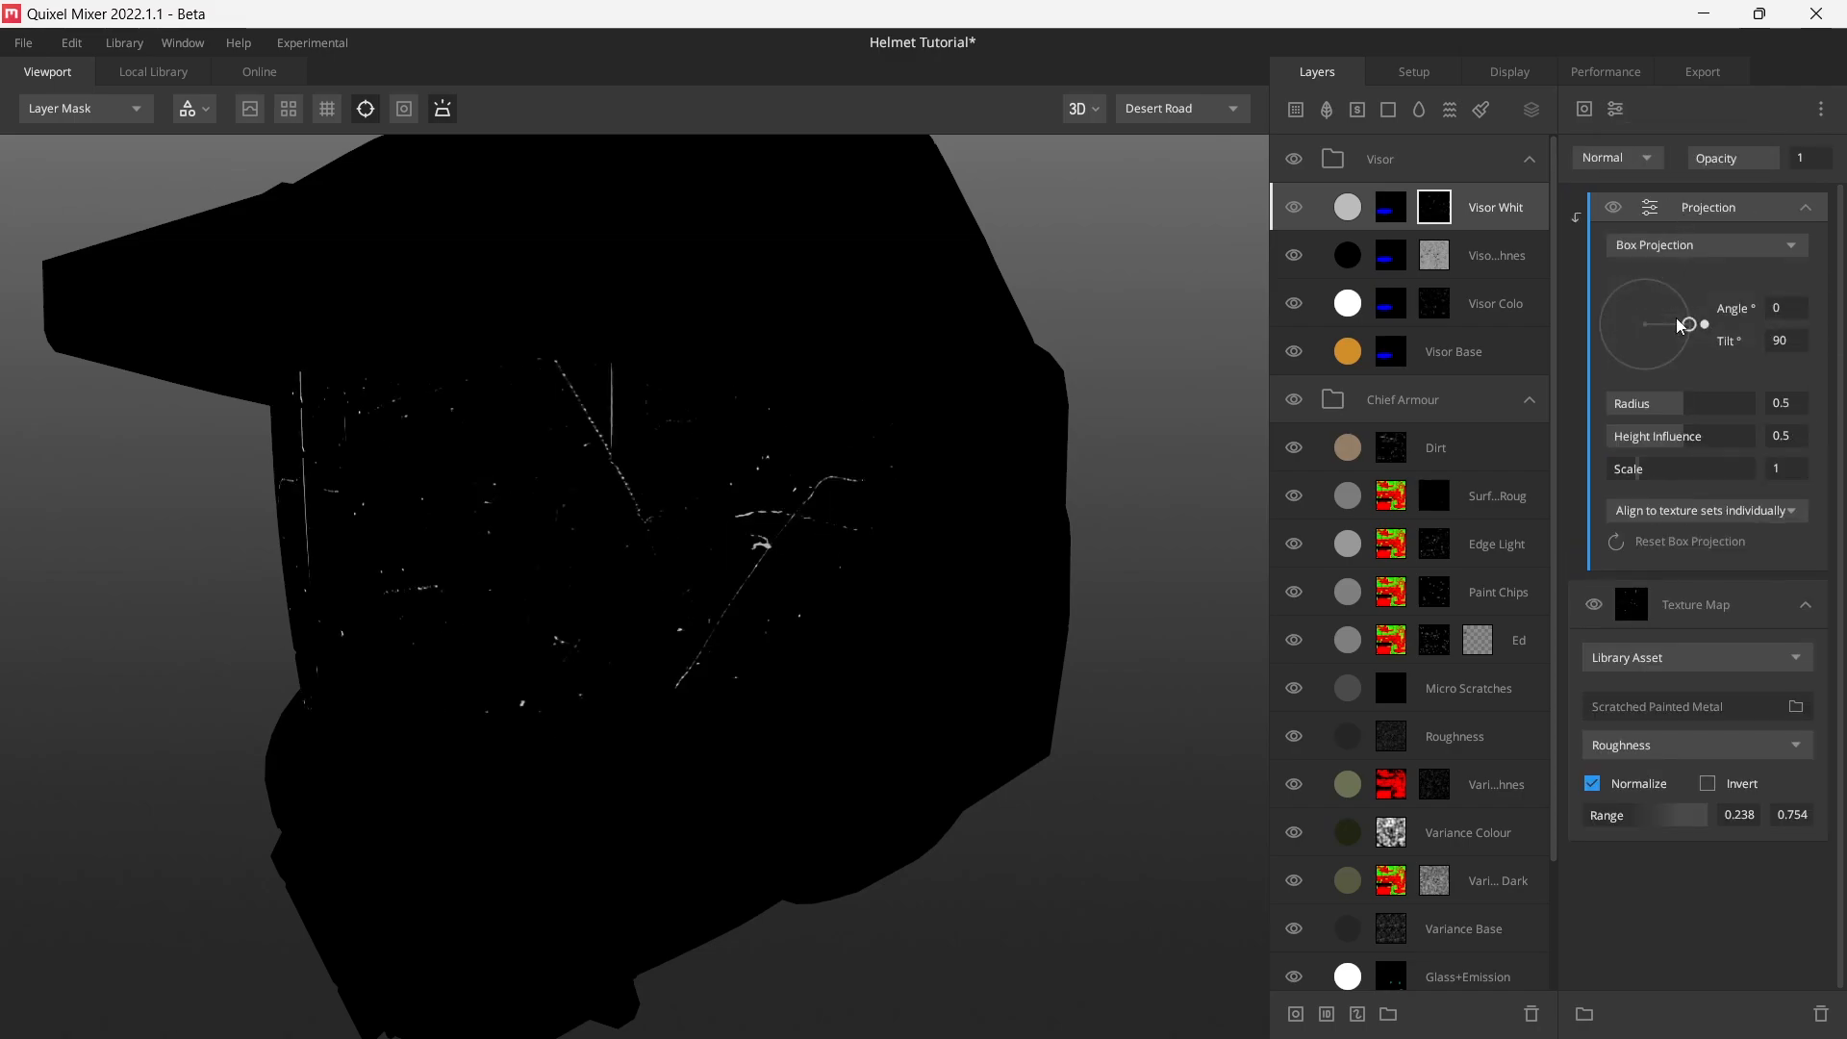
pyautogui.click(1671, 244)
pyautogui.click(1648, 262)
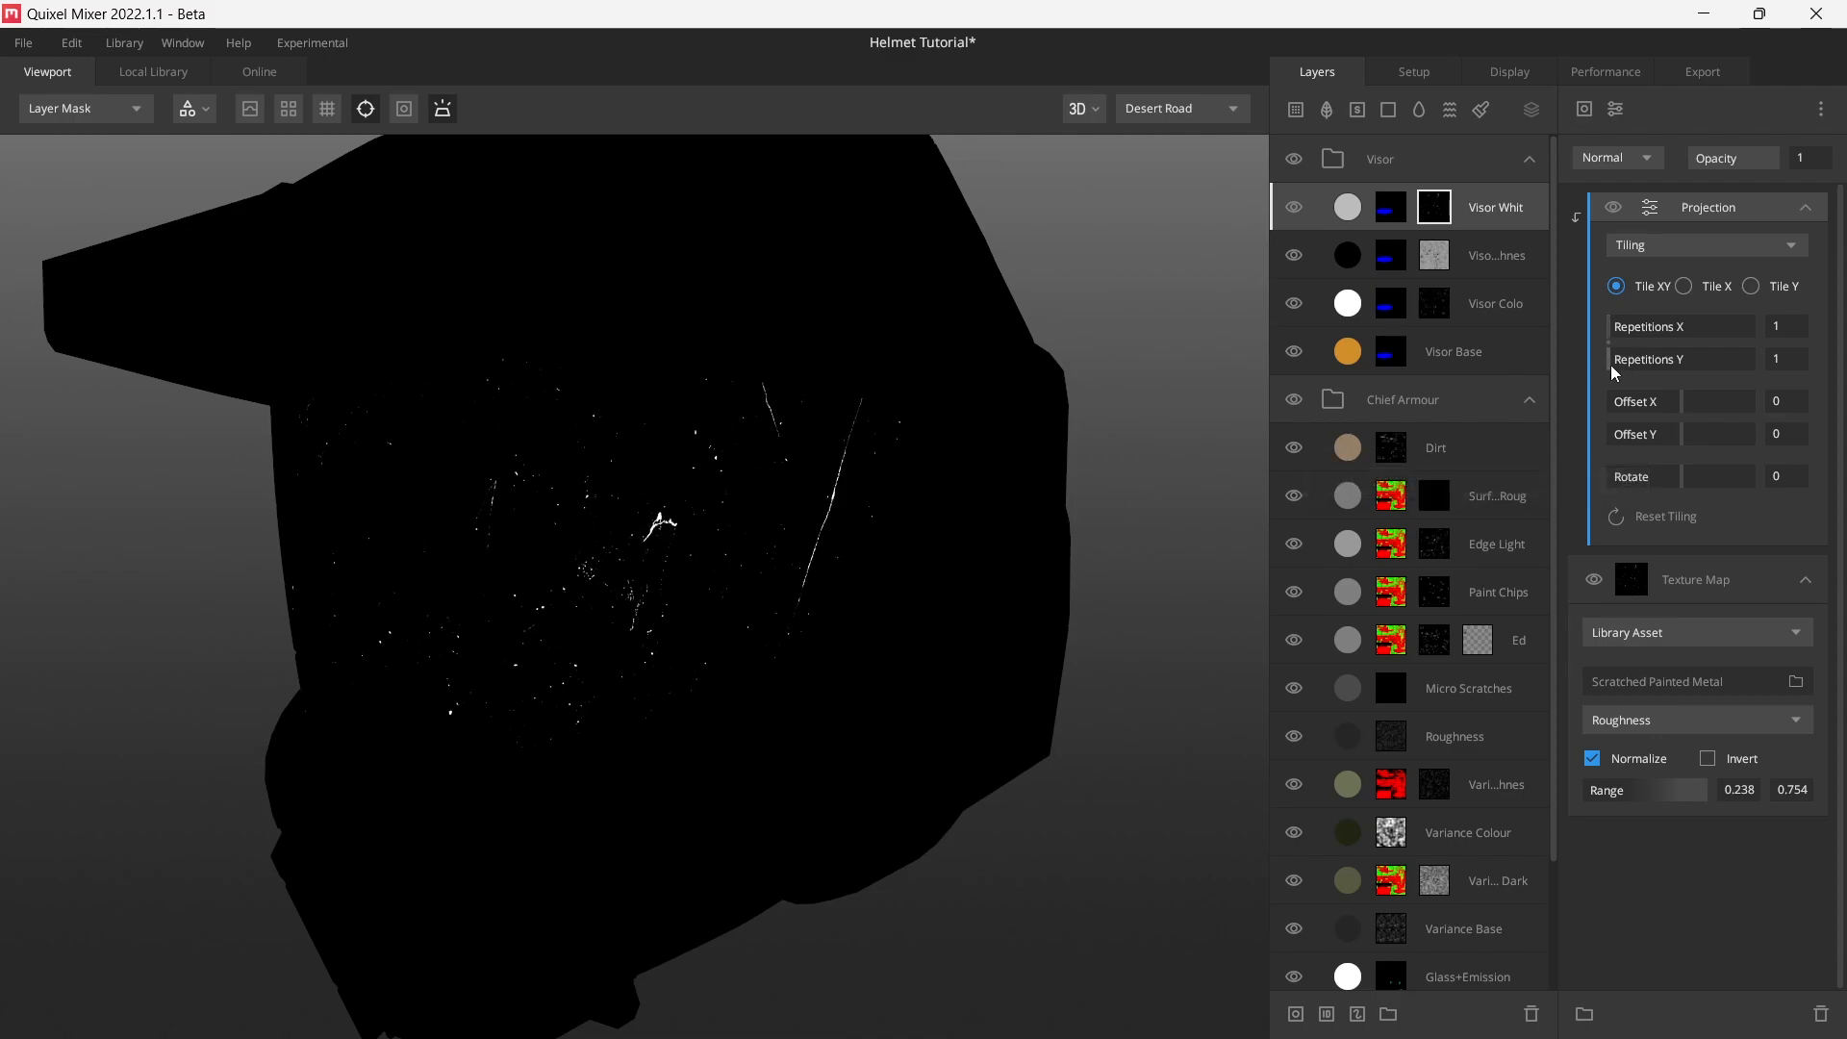
# - Set the projection's Repetitions Y to 2 and check the visor in the PBR Metalness and Albedo displays
pyautogui.click(1618, 364)
pyautogui.keyDown('alt'); pyautogui.moveTo(880, 472); pyautogui.dragTo(747, 481); pyautogui.keyUp('alt')
pyautogui.press('m')
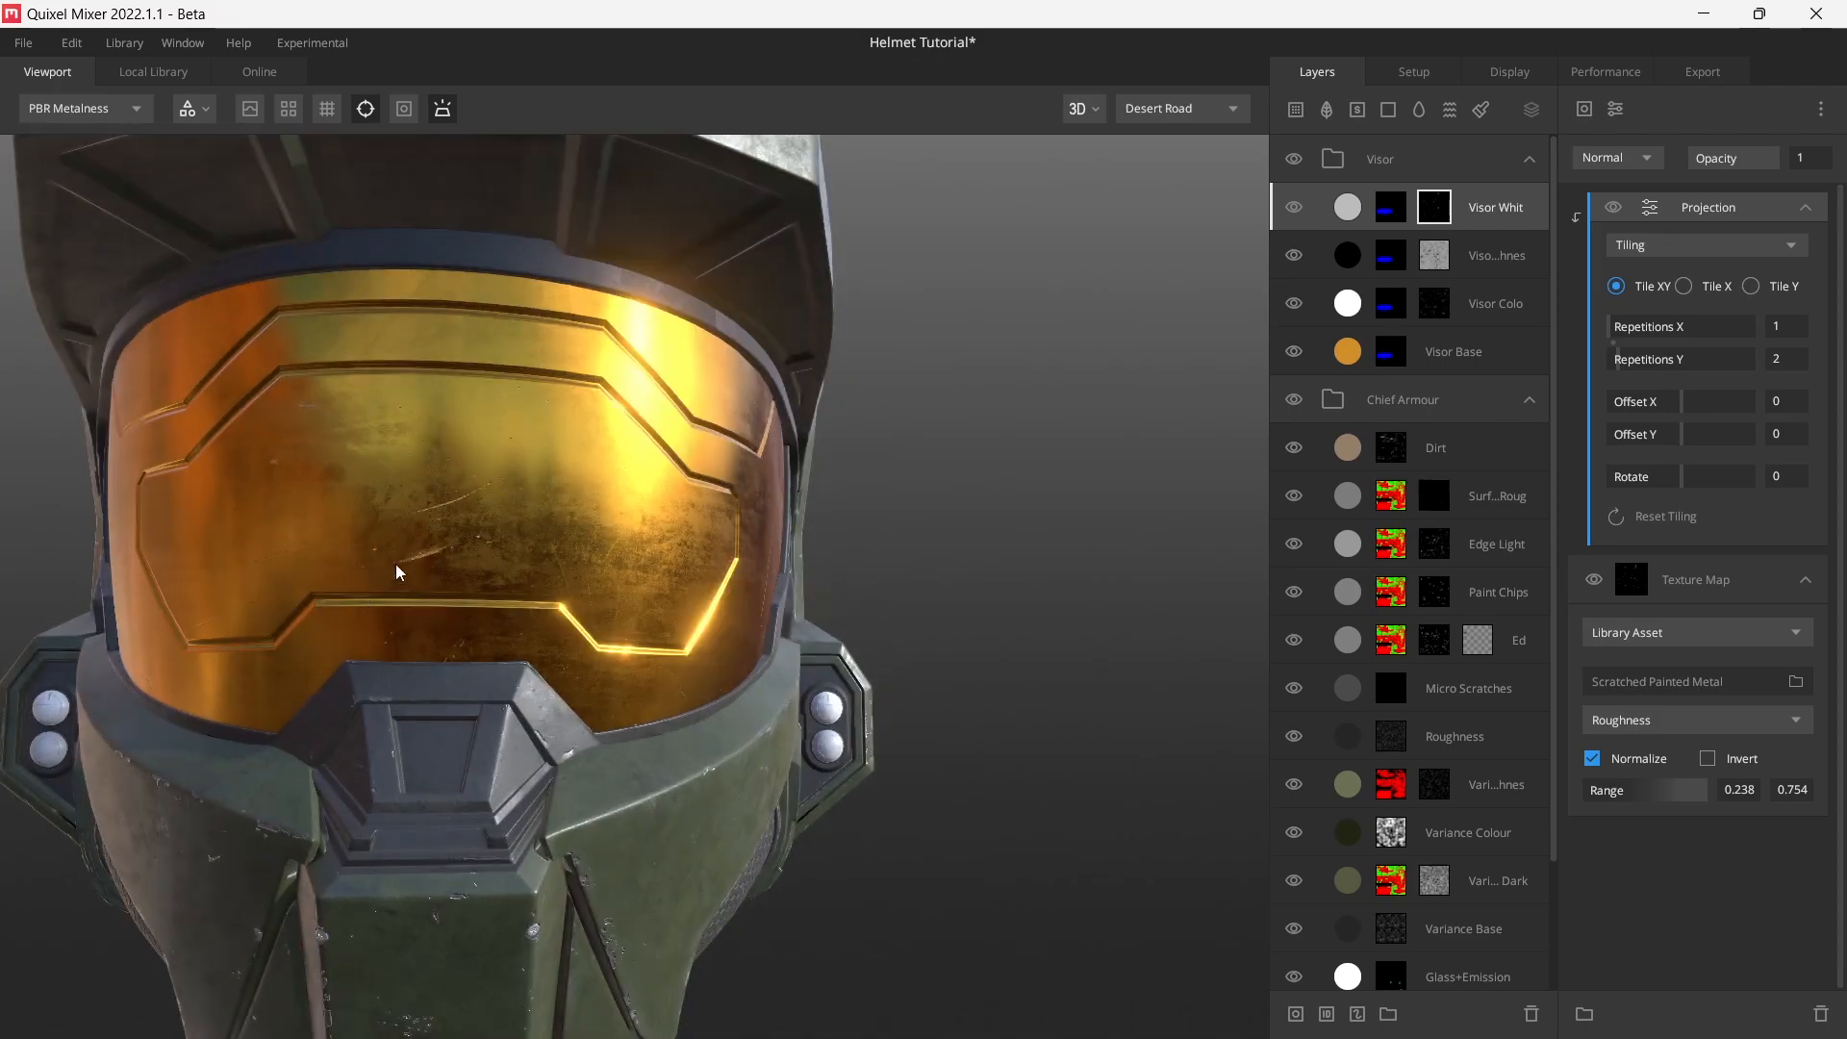
pyautogui.keyDown('alt'); pyautogui.moveTo(395, 563); pyautogui.dragTo(440, 530); pyautogui.keyUp('alt')
pyautogui.press('c')
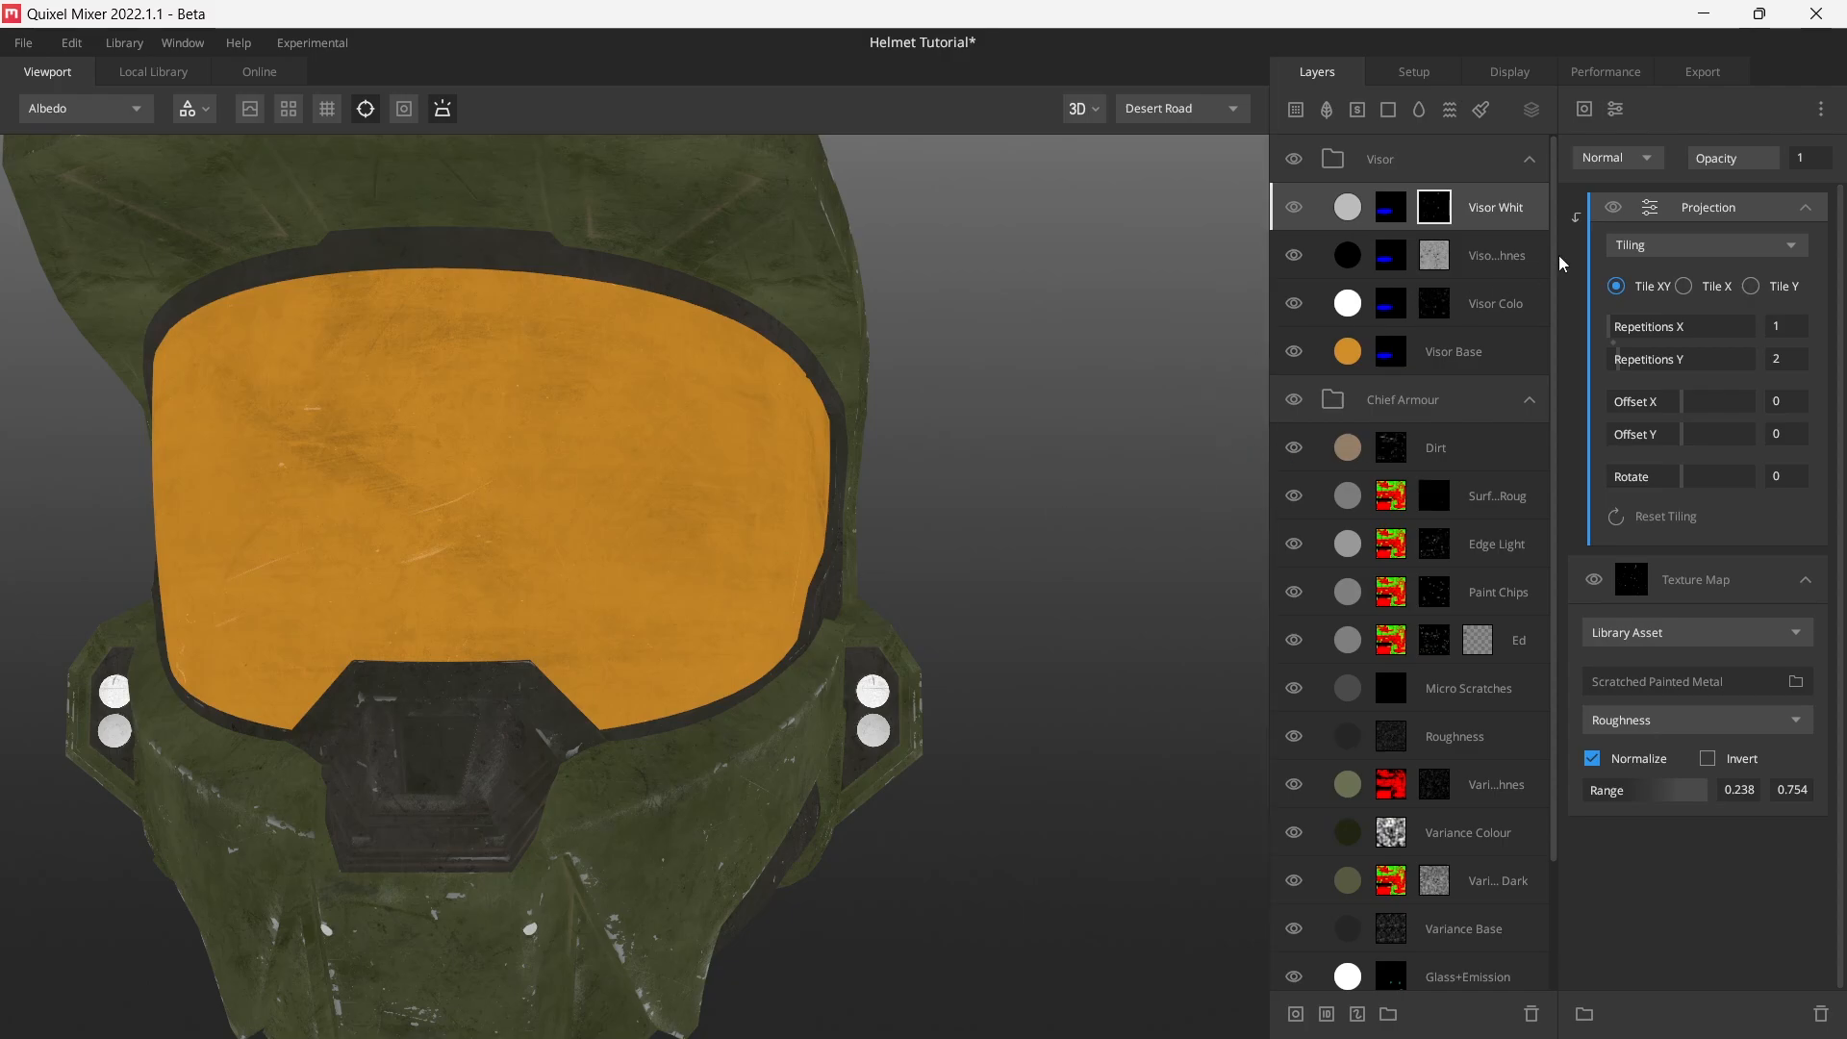
# - Duplicate the texture map with its projection, unclip the copied map, and clip the uppermost Projection to it
pyautogui.click(1806, 207)
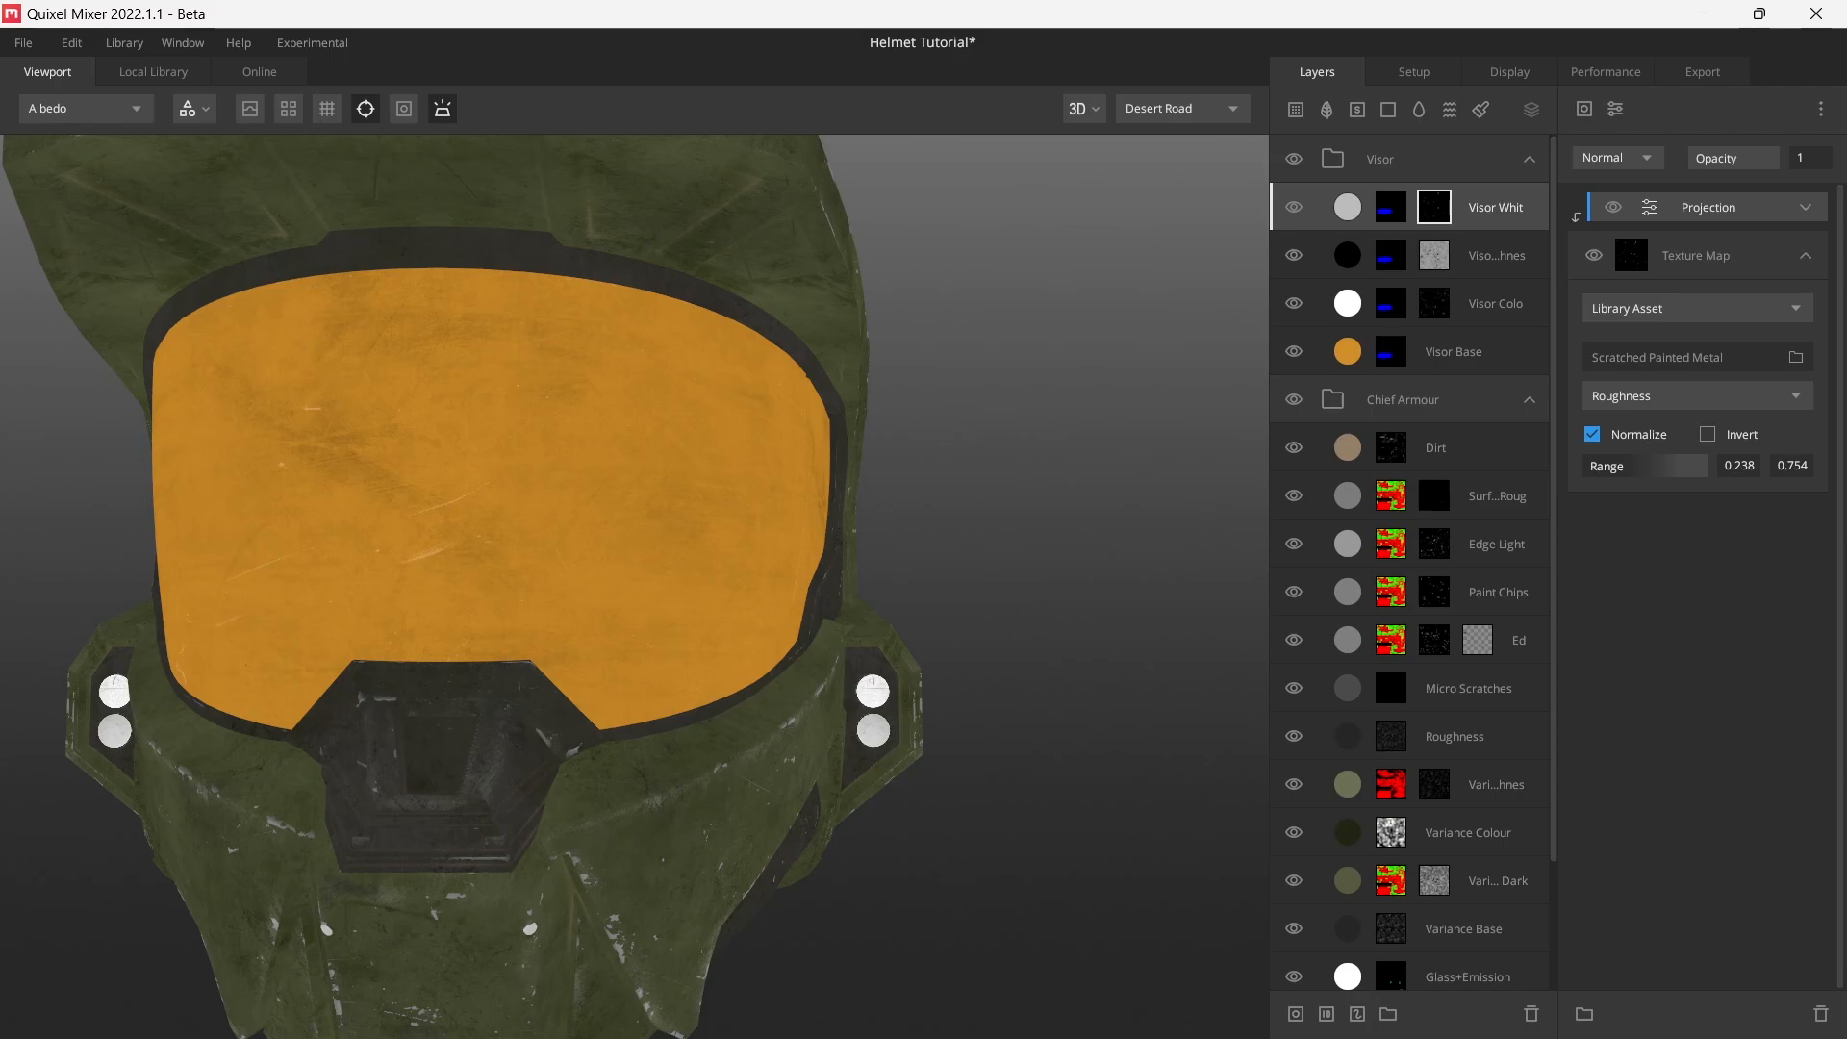
pyautogui.click(1729, 253)
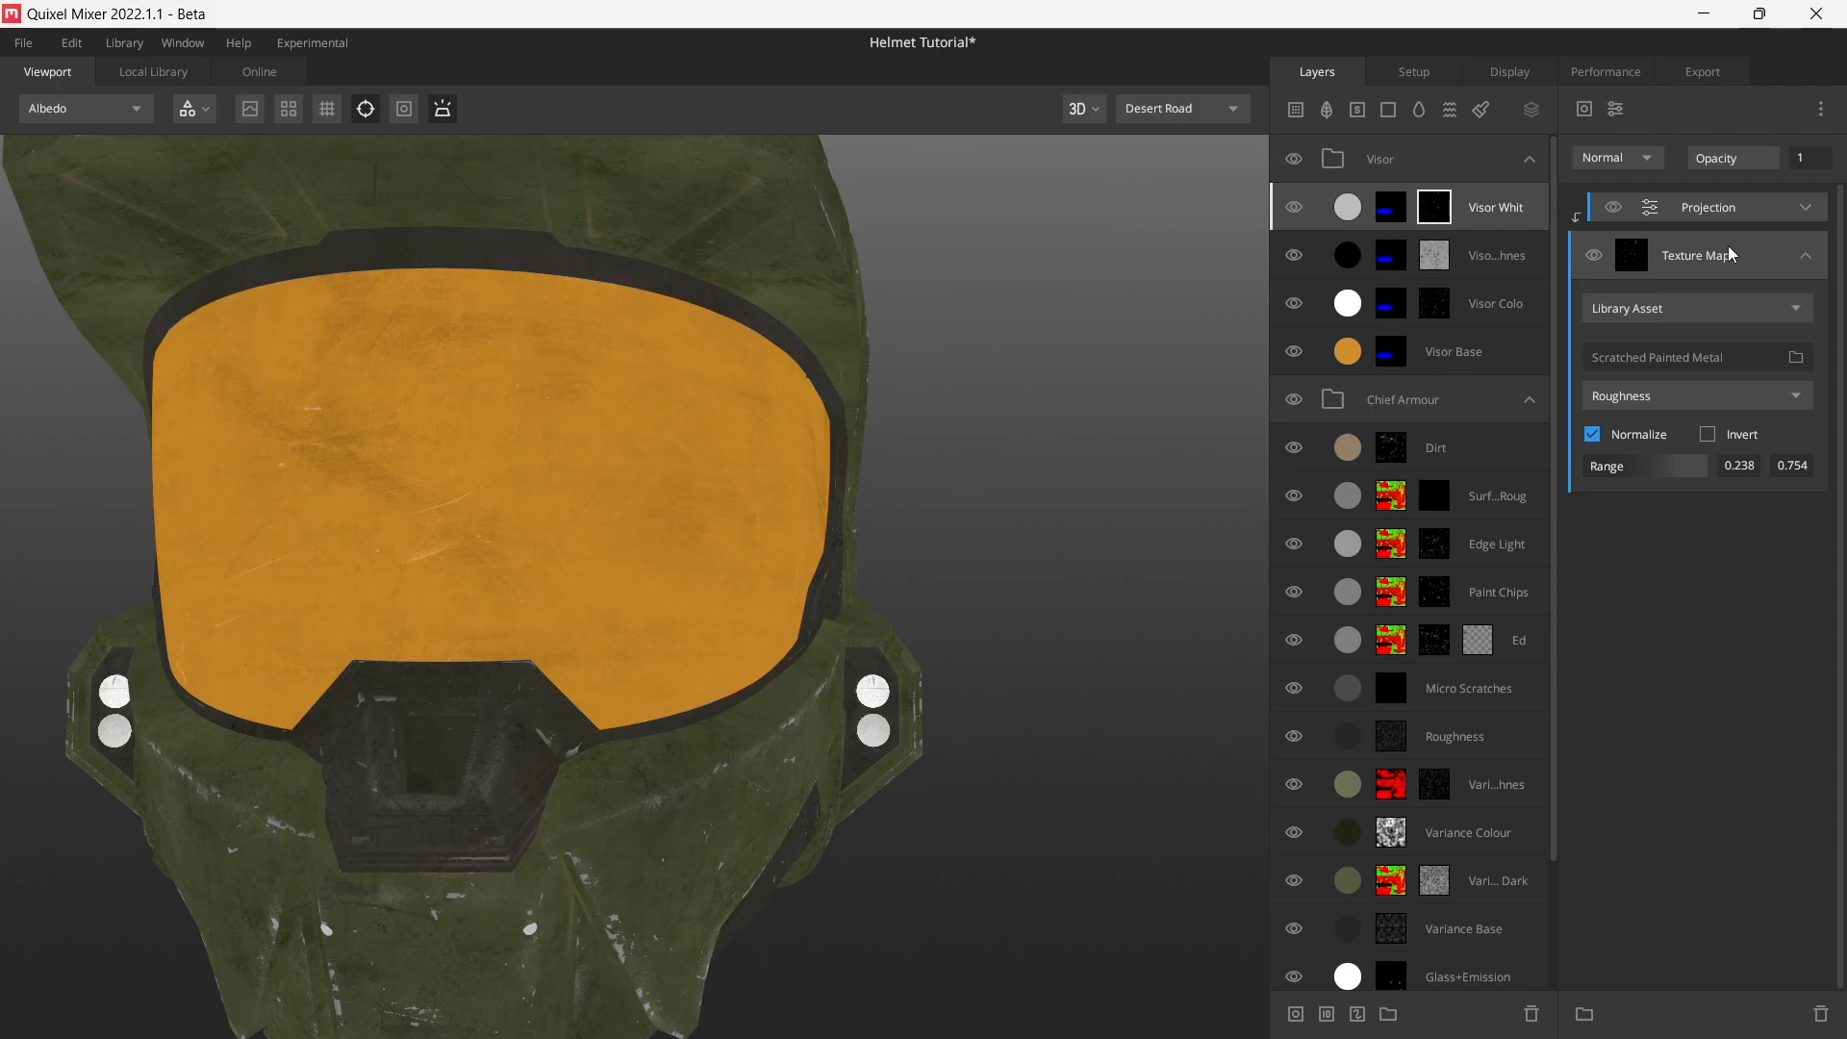
pyautogui.hotkey('ctrl', 'd')
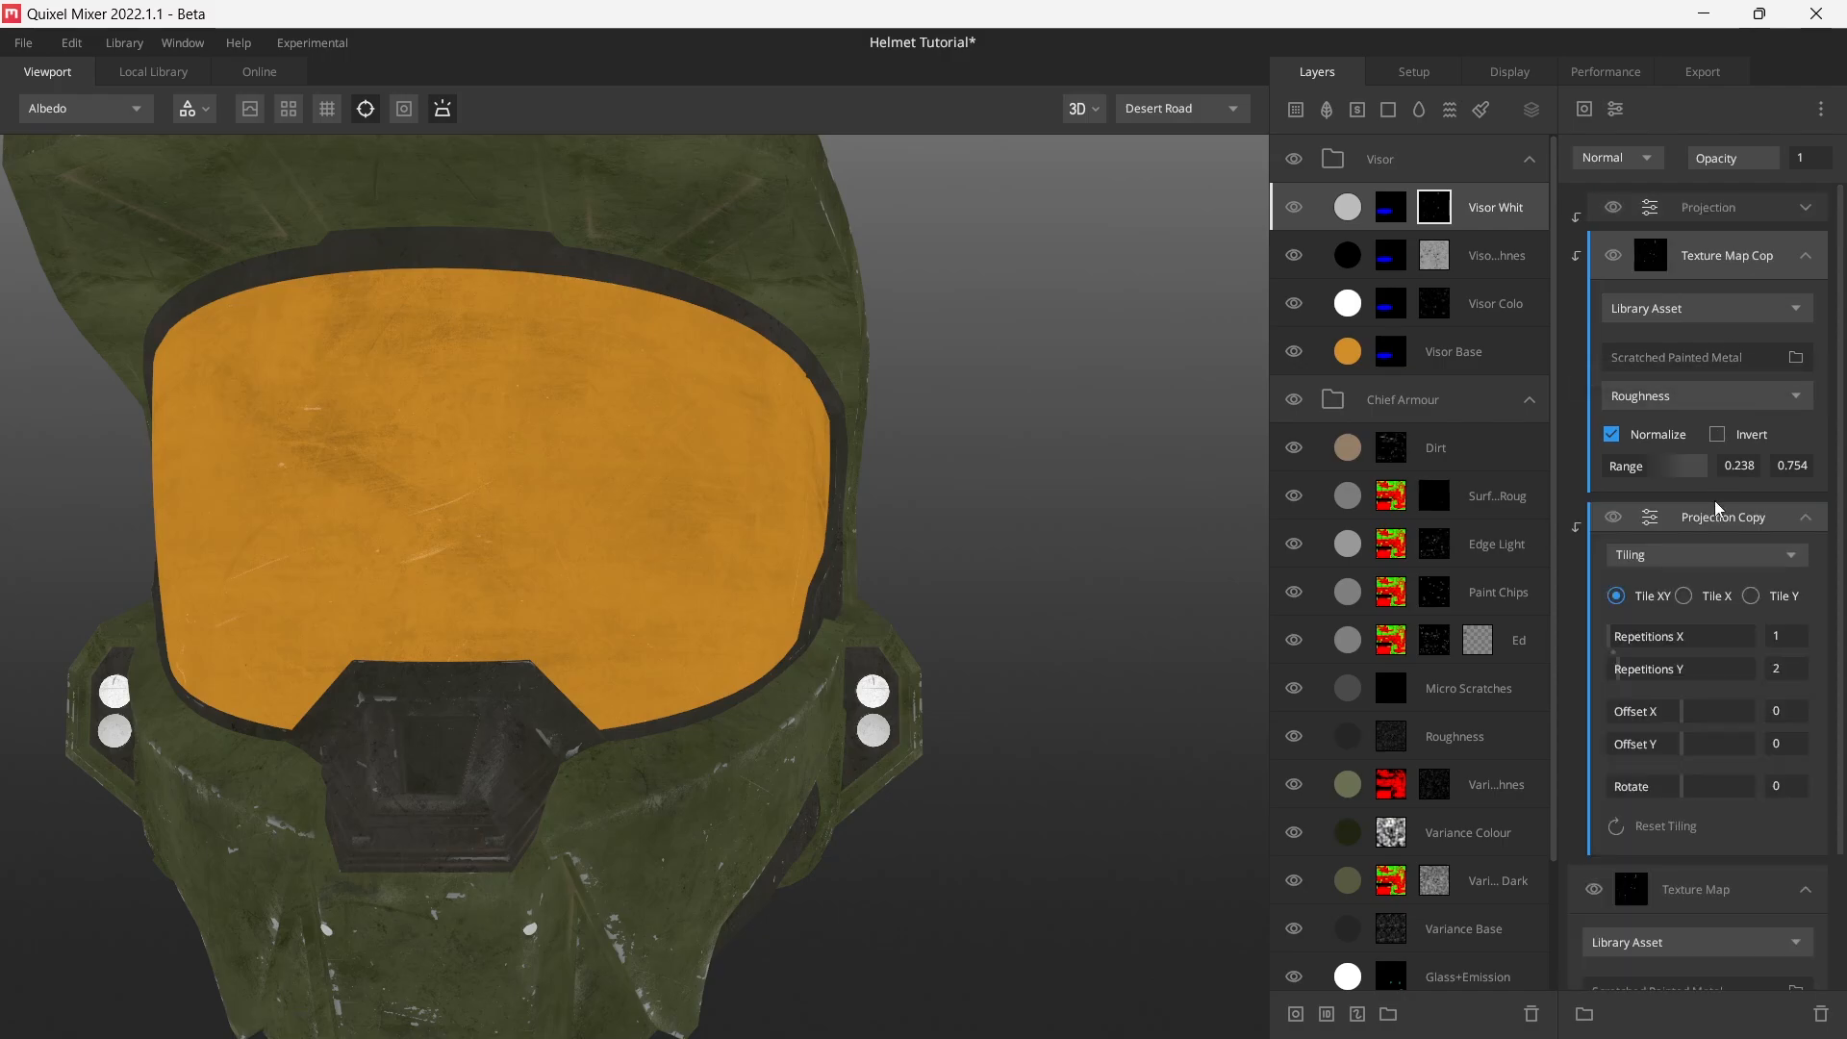
pyautogui.keyDown('alt'); pyautogui.click(1702, 272); pyautogui.keyUp('alt')
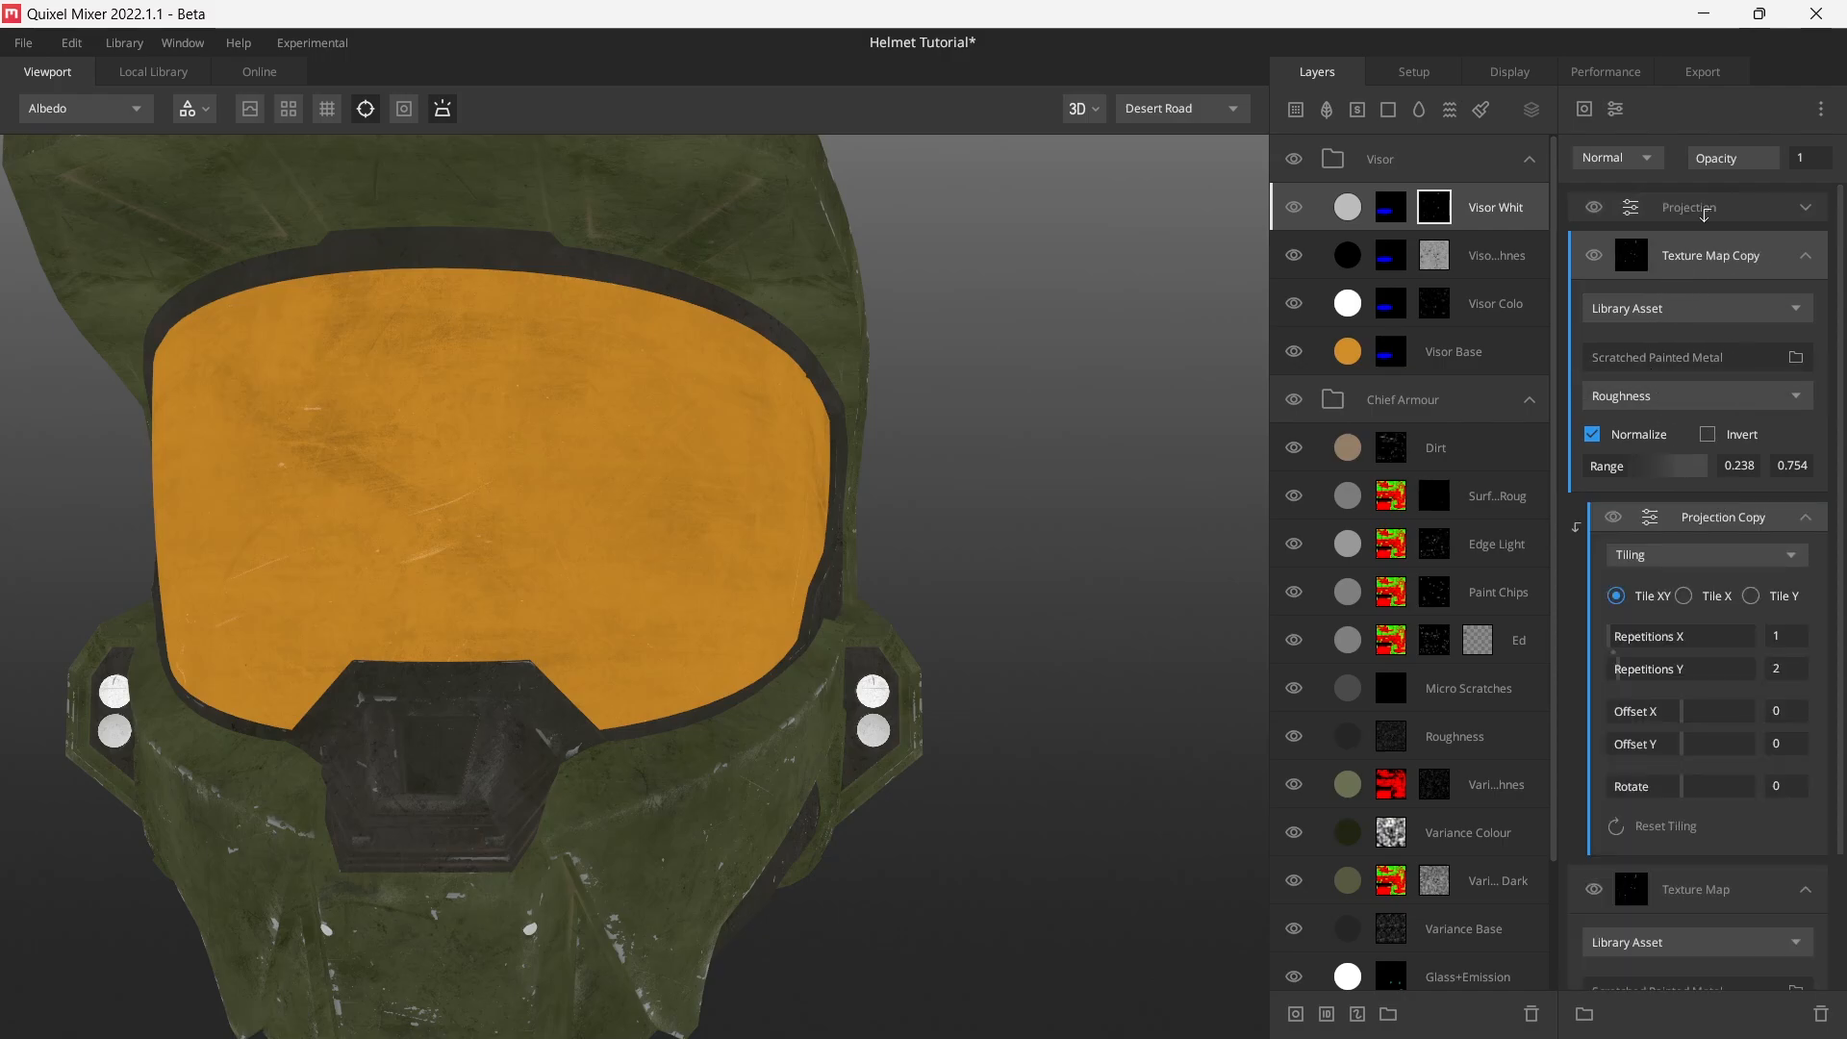
pyautogui.keyDown('alt'); pyautogui.click(1704, 218); pyautogui.keyUp('alt')
pyautogui.click(1807, 517)
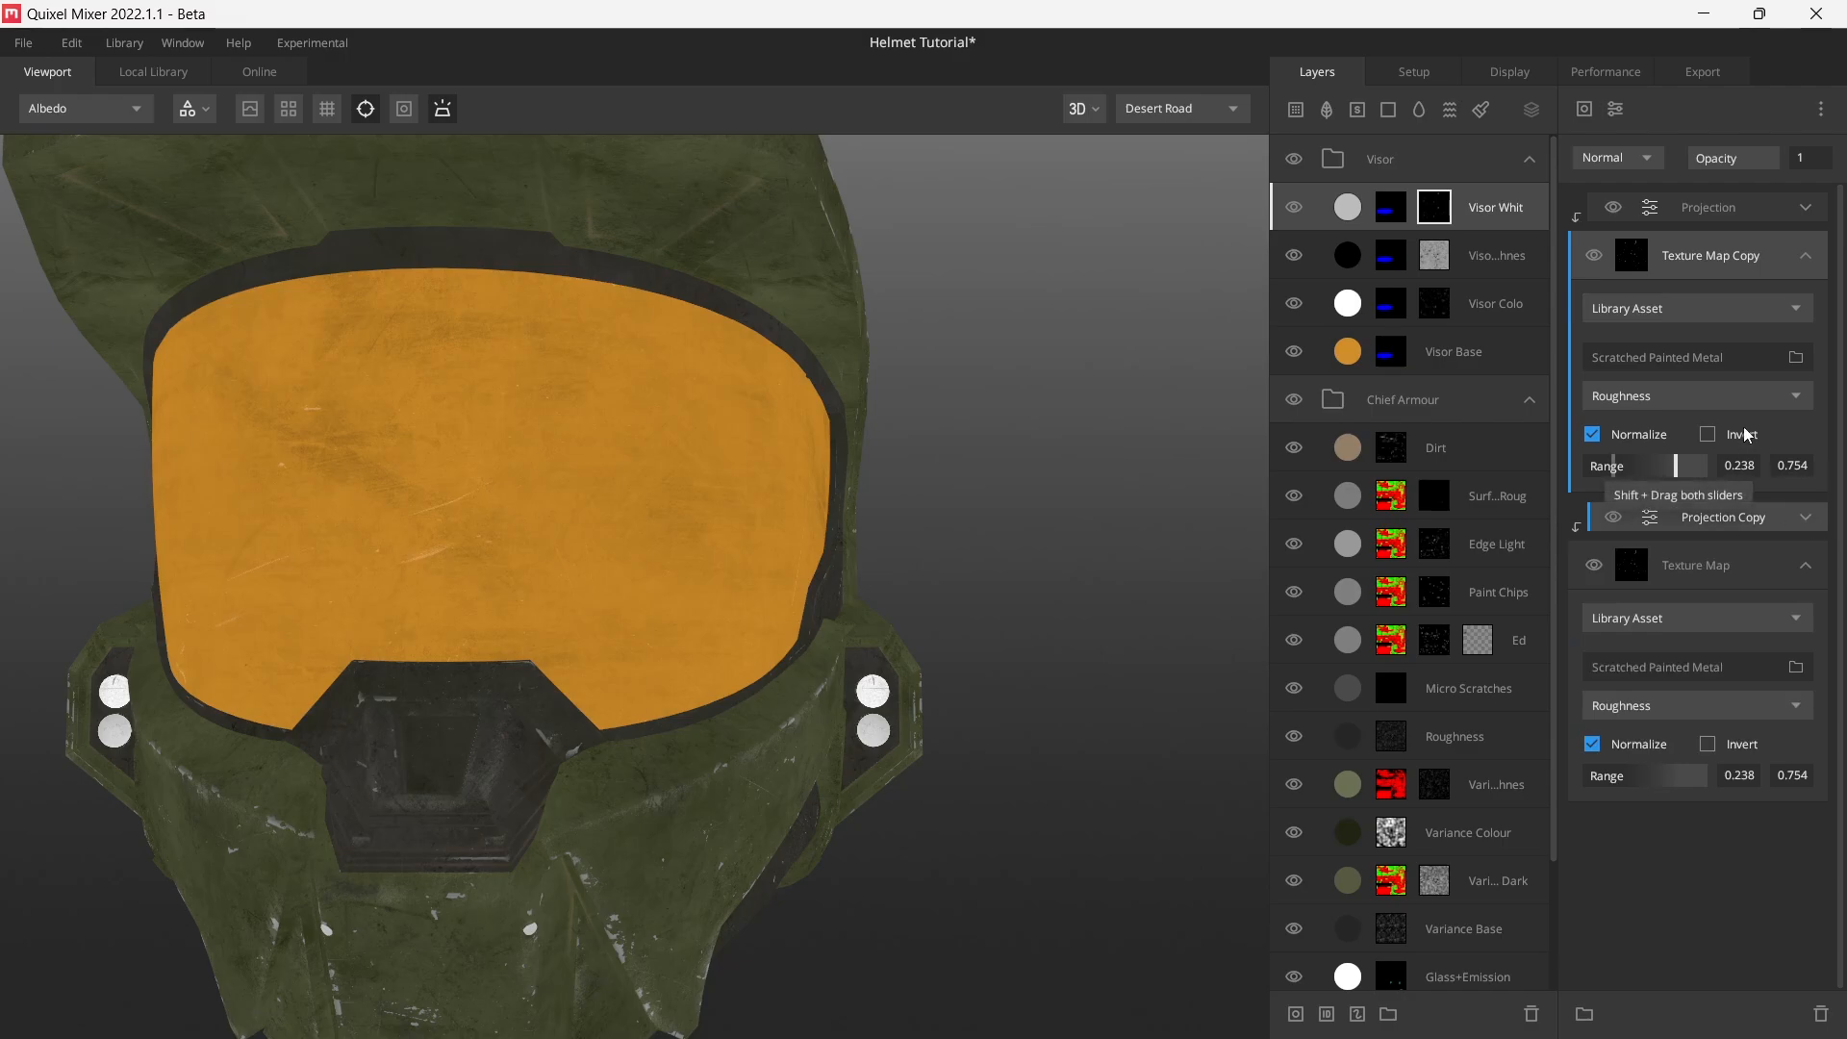
# - Set the duplicated texture map's blend mode to Max and display the layer mask
pyautogui.click(1622, 152)
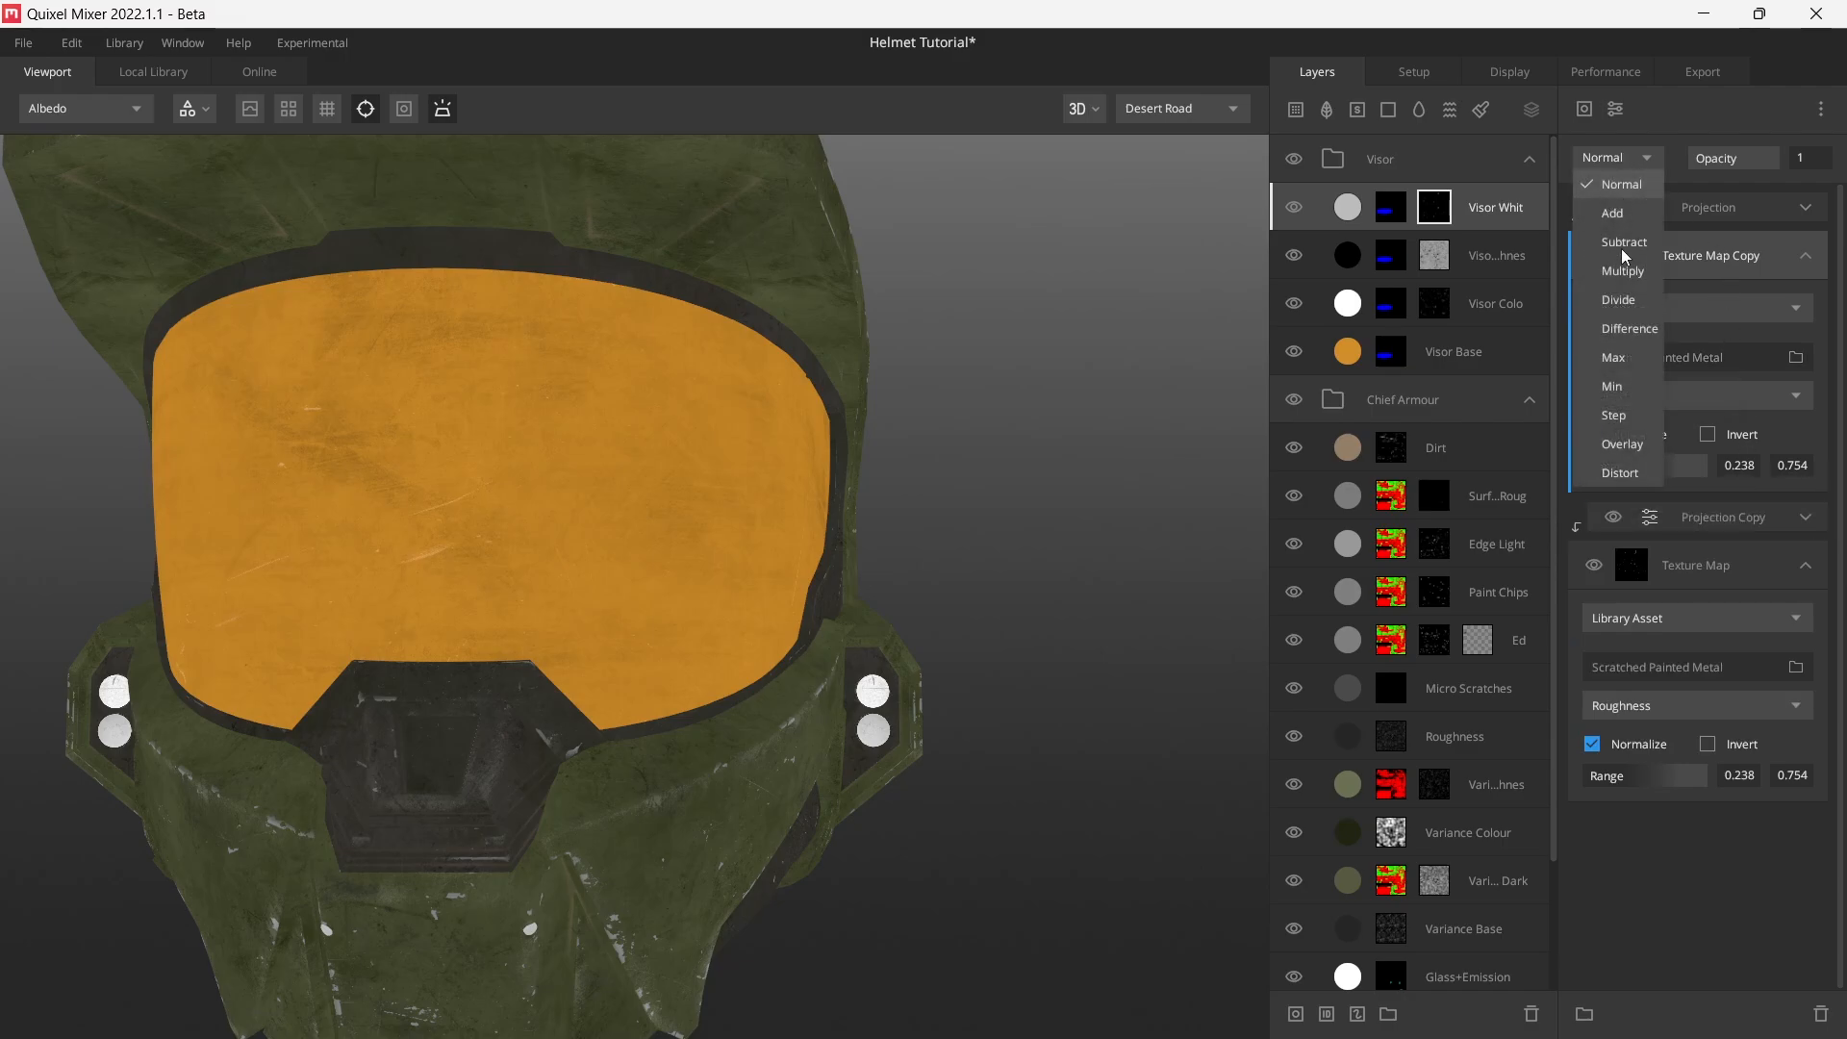
pyautogui.click(1622, 360)
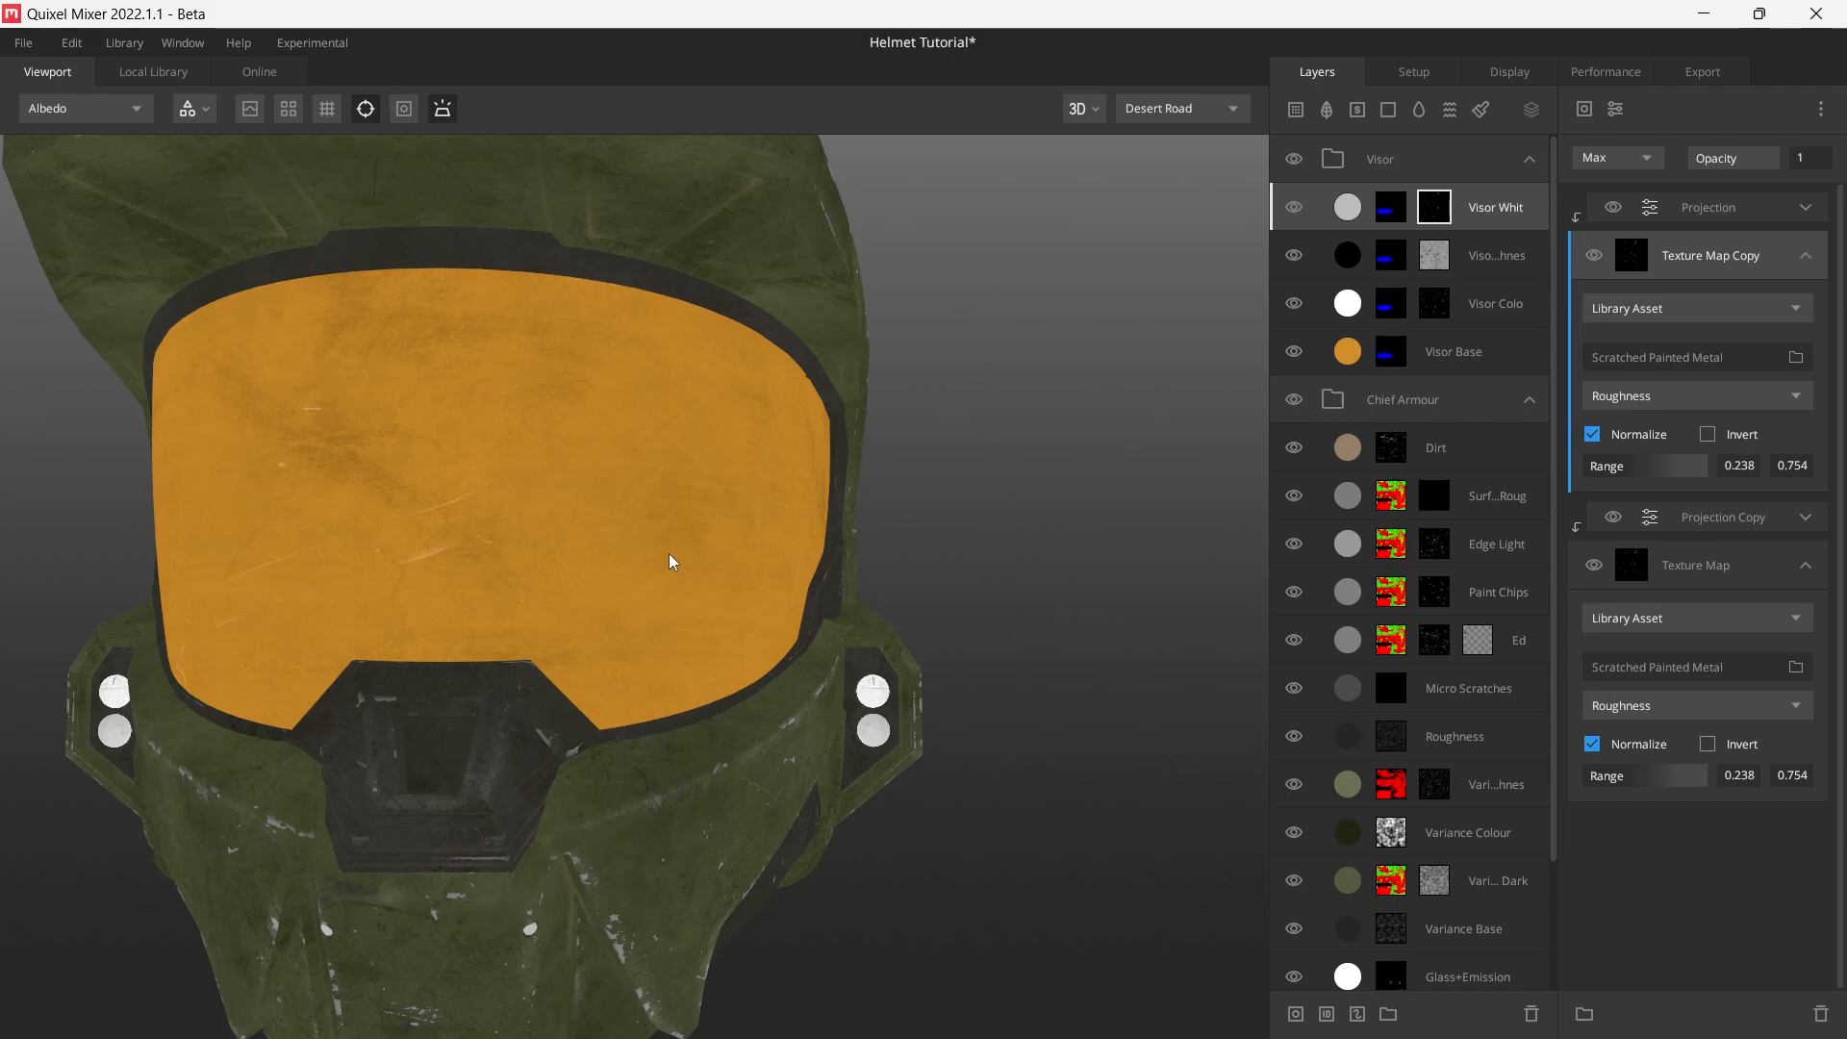
pyautogui.press('m')
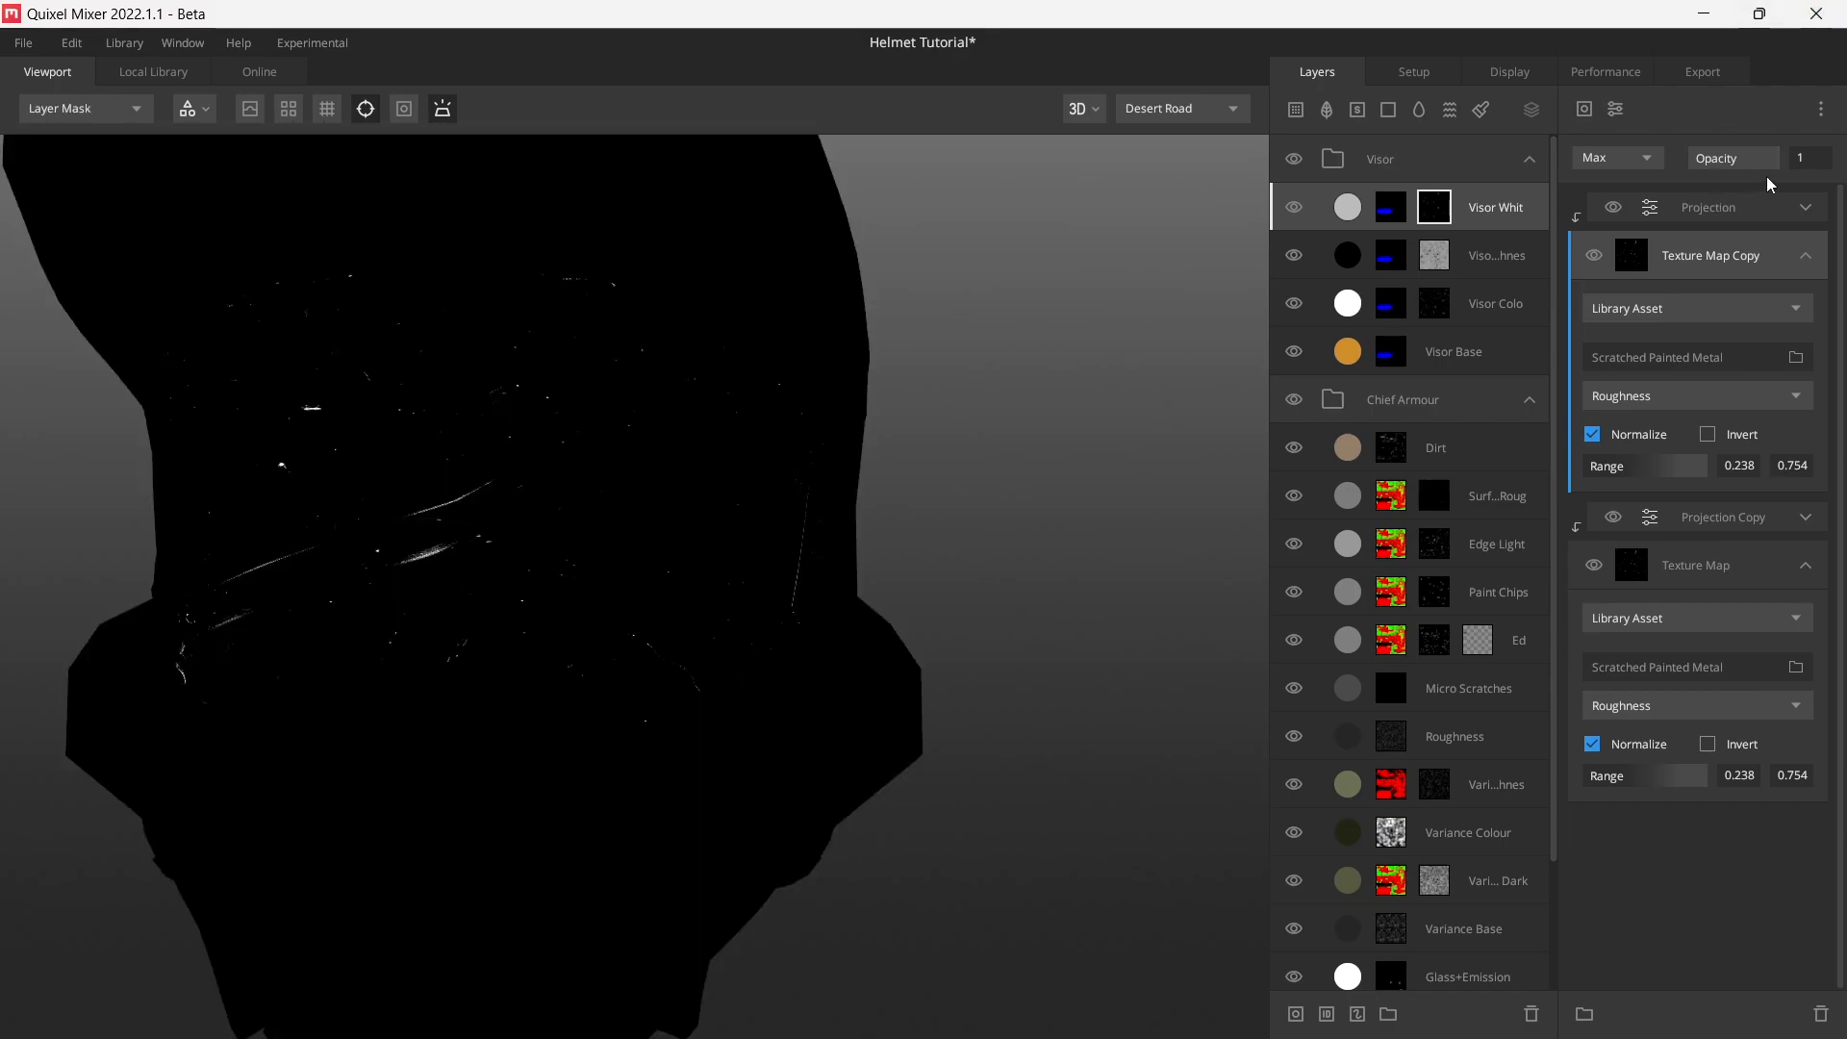
# - Switch the duplicated texture map's projection to Box Projection with a scale of 0.2 and a tilt of 0
pyautogui.click(1799, 207)
pyautogui.click(1684, 247)
pyautogui.click(1624, 319)
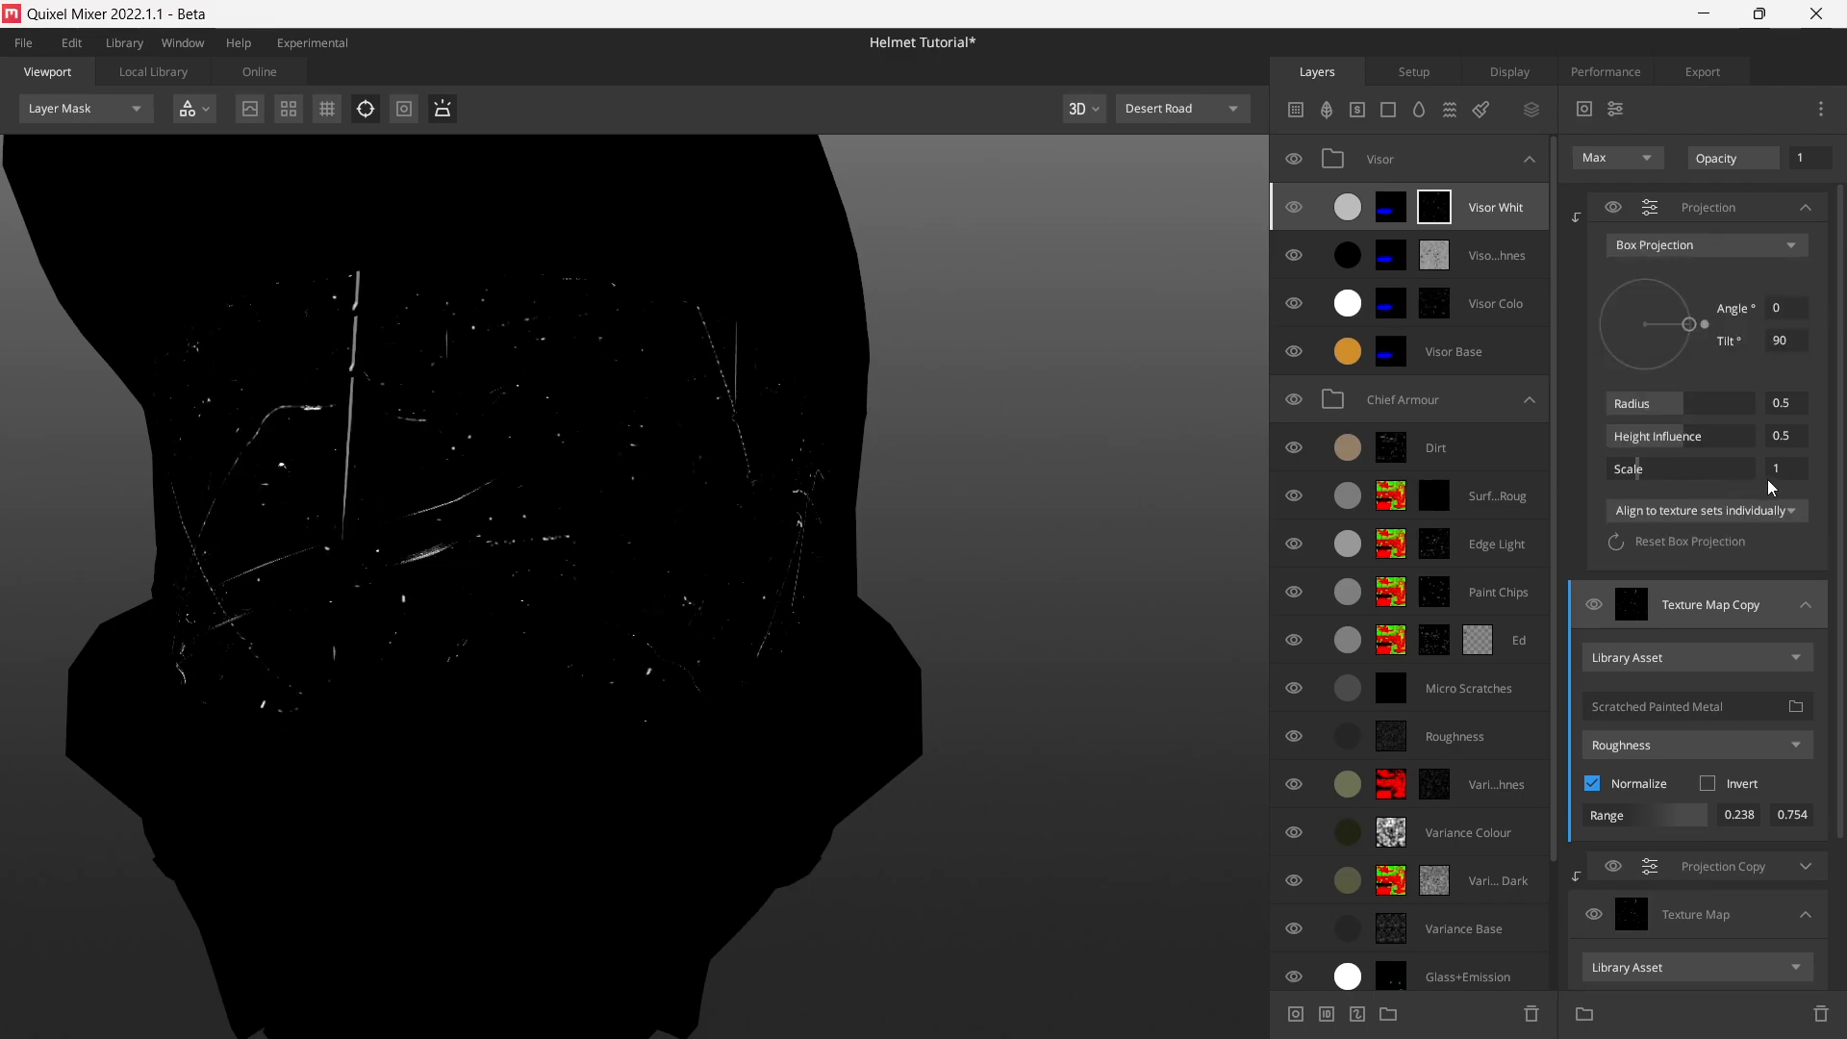
pyautogui.write('0.2')
pyautogui.press('Return')
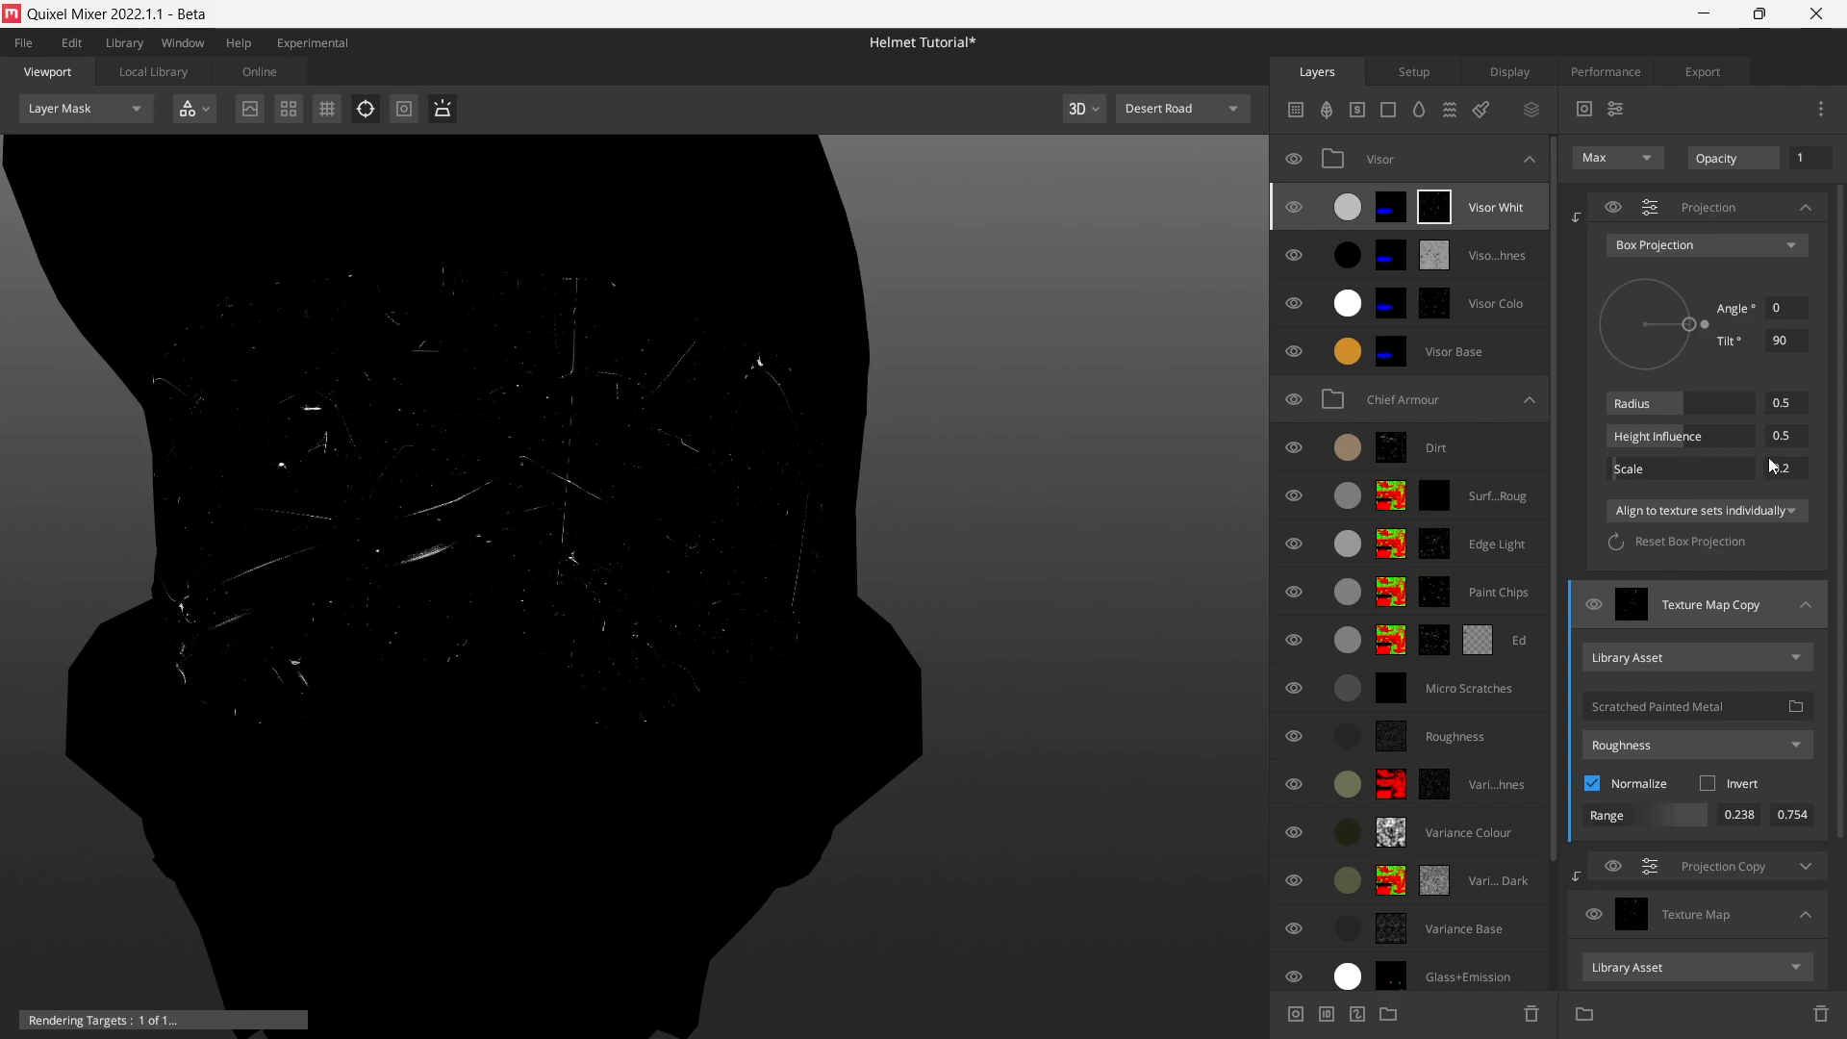
pyautogui.moveTo(694, 450); pyautogui.dragTo(488, 497)
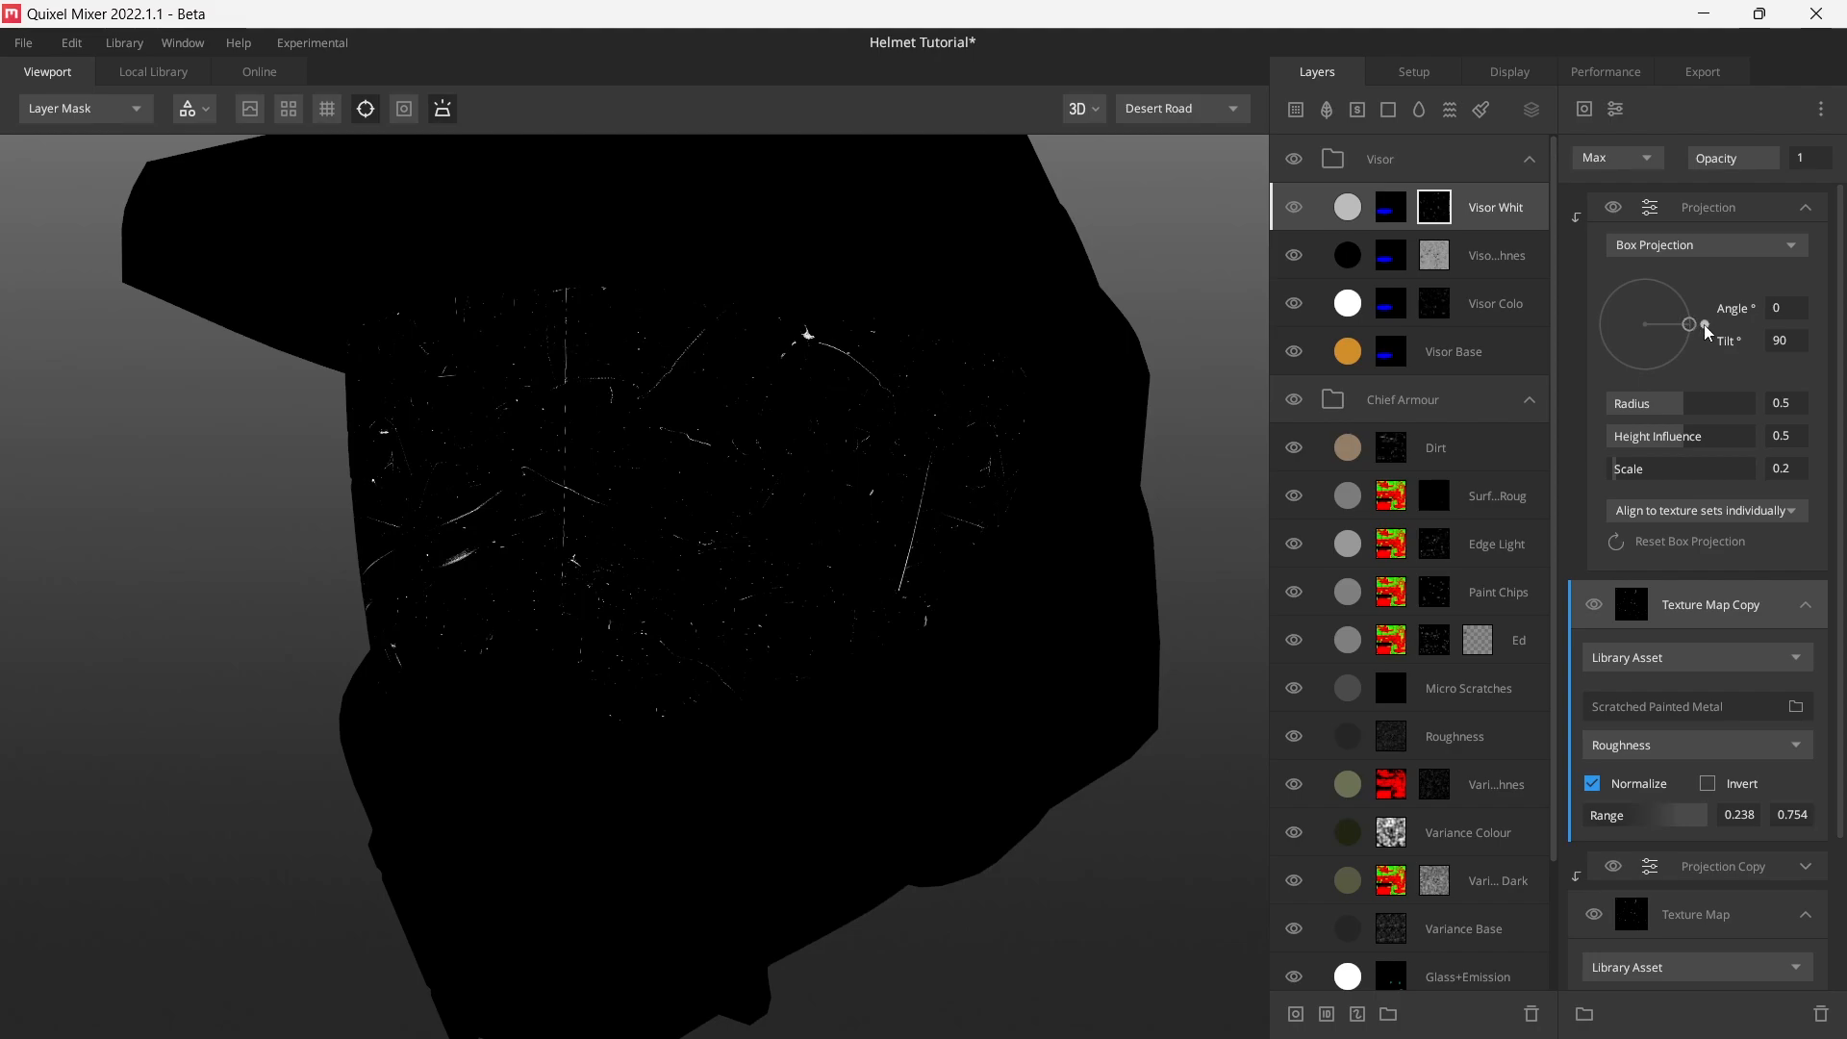
pyautogui.moveTo(1668, 373); pyautogui.dragTo(1610, 329)
pyautogui.moveTo(588, 480); pyautogui.dragTo(842, 462)
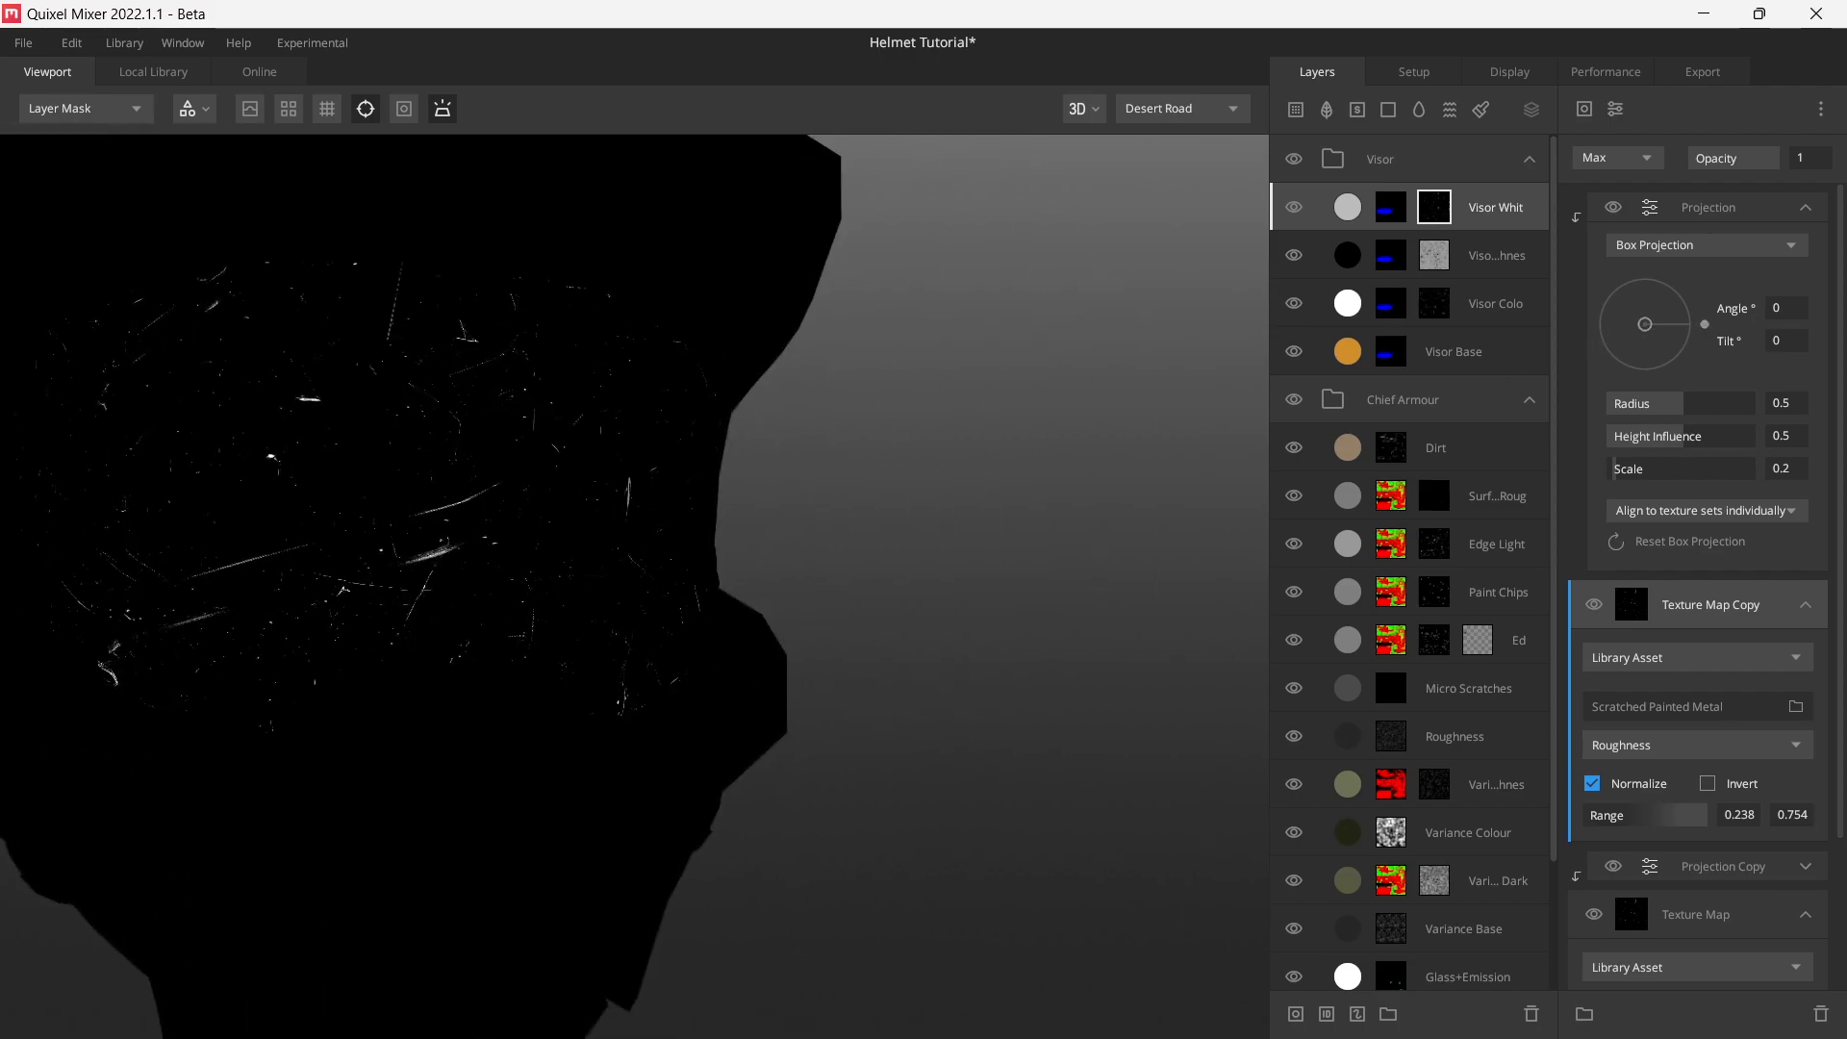
# - Narrow the duplicated texture map's range to 0.452–0.659 and display the helmet in PBR Metalness
pyautogui.click(1806, 214)
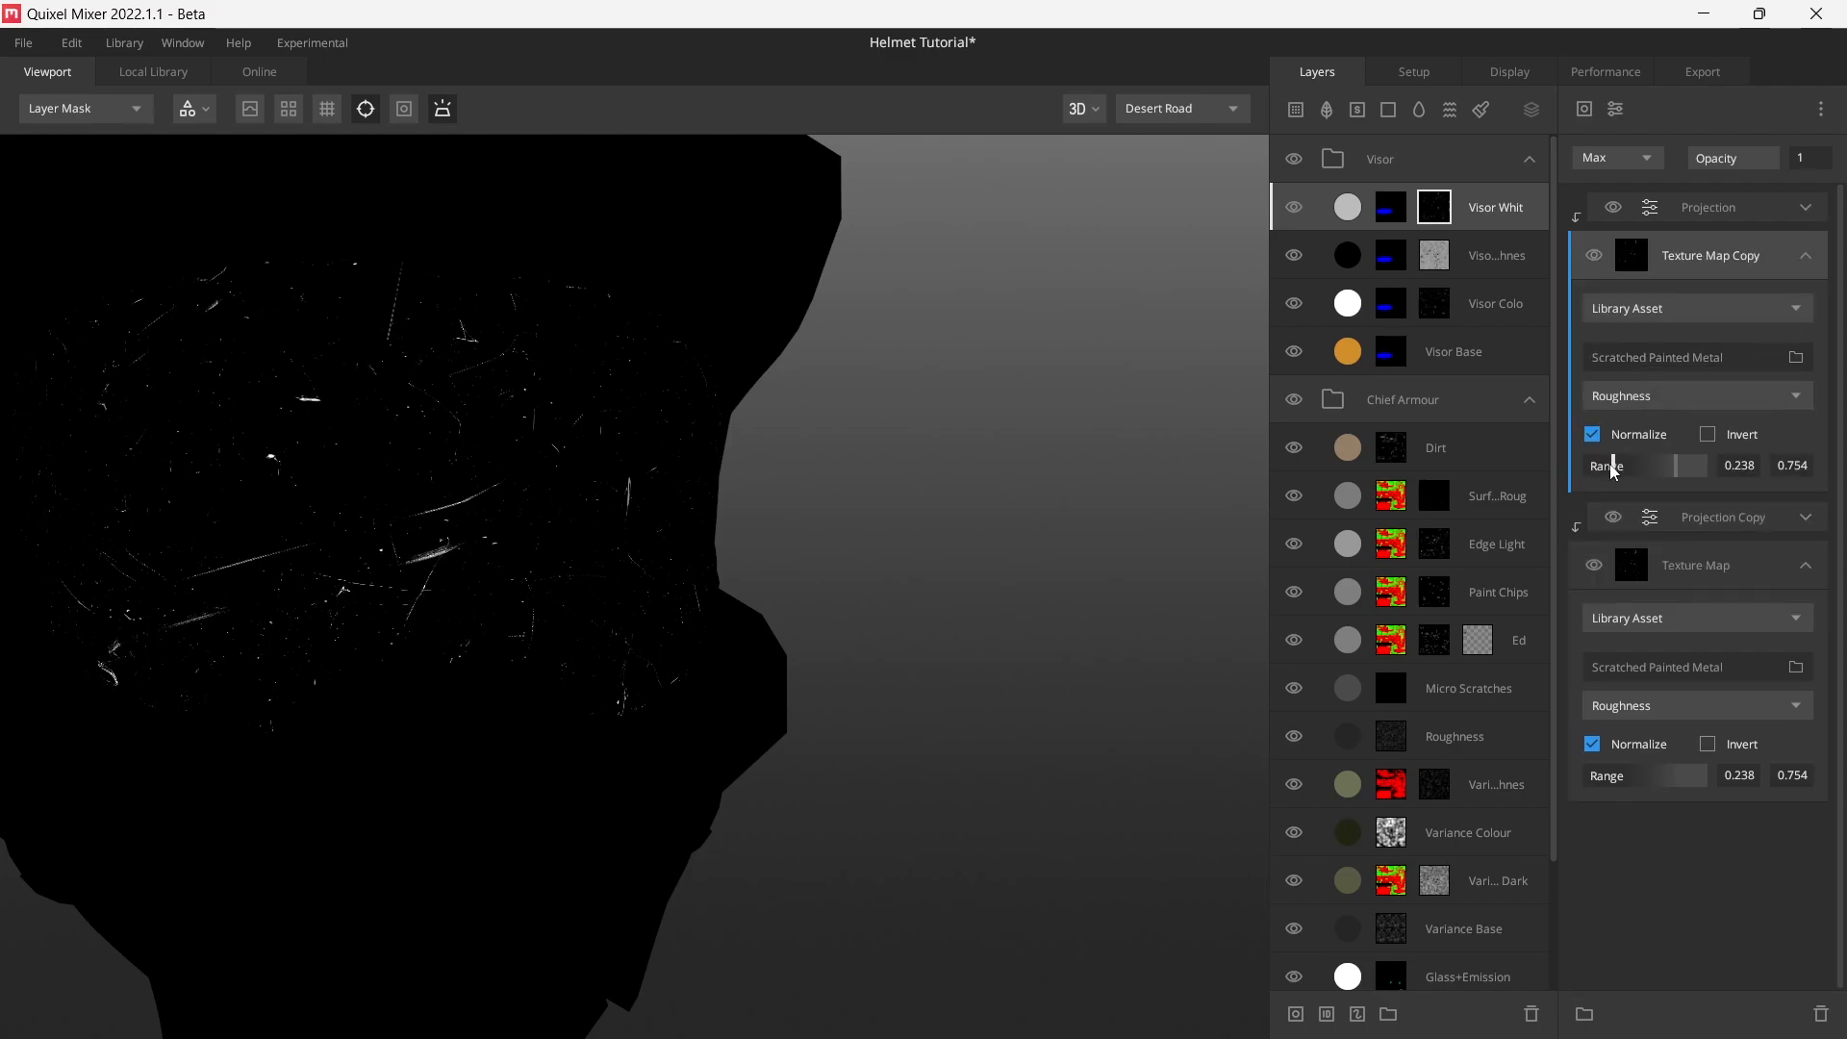
pyautogui.moveTo(1617, 470); pyautogui.dragTo(1667, 471)
pyautogui.keyDown('alt'); pyautogui.moveTo(399, 608); pyautogui.dragTo(325, 602); pyautogui.keyUp('alt')
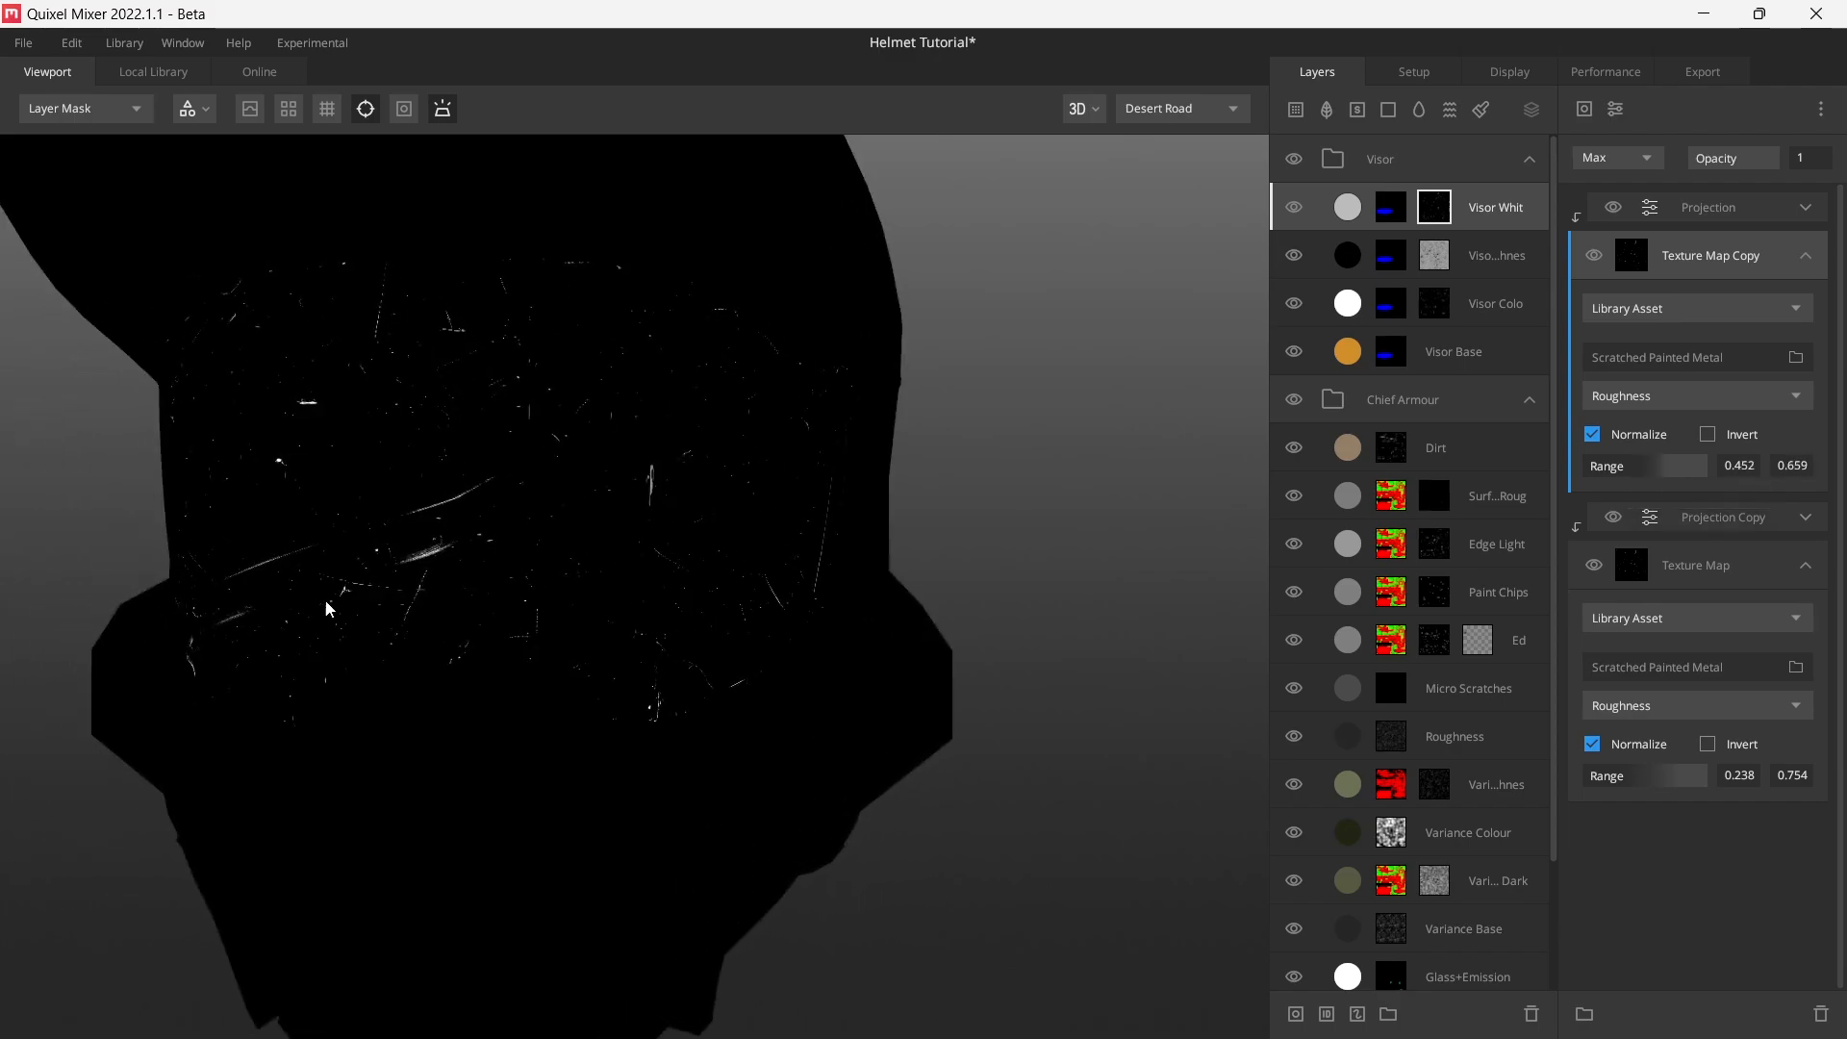
pyautogui.keyDown('alt'); pyautogui.moveTo(571, 570); pyautogui.dragTo(523, 577); pyautogui.keyUp('alt')
pyautogui.moveTo(754, 590)
pyautogui.mouseDown()
pyautogui.moveTo(715, 581)
pyautogui.moveTo(745, 616)
pyautogui.mouseUp()
pyautogui.press('m')
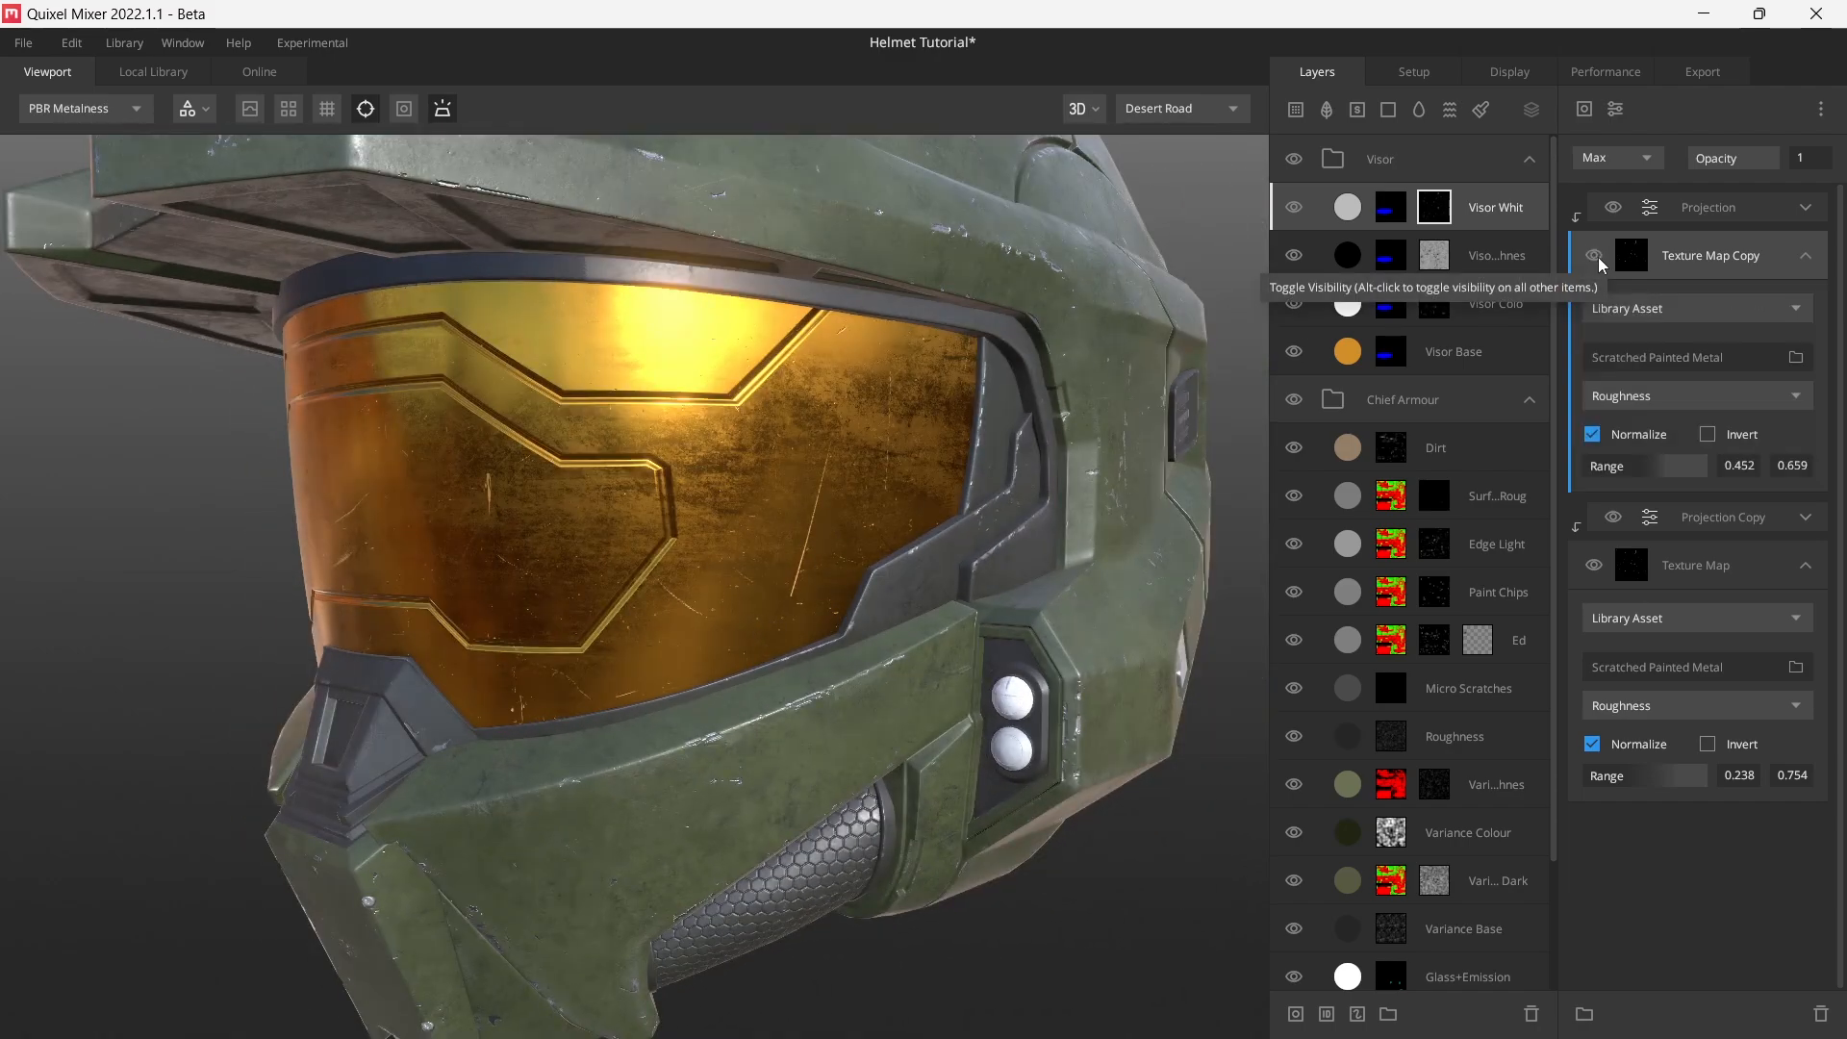
# - Rotate the box projection on the copied texture map to an angle of -45 degrees
pyautogui.moveTo(782, 608)
pyautogui.mouseDown()
pyautogui.moveTo(713, 650)
pyautogui.moveTo(780, 618)
pyautogui.mouseUp()
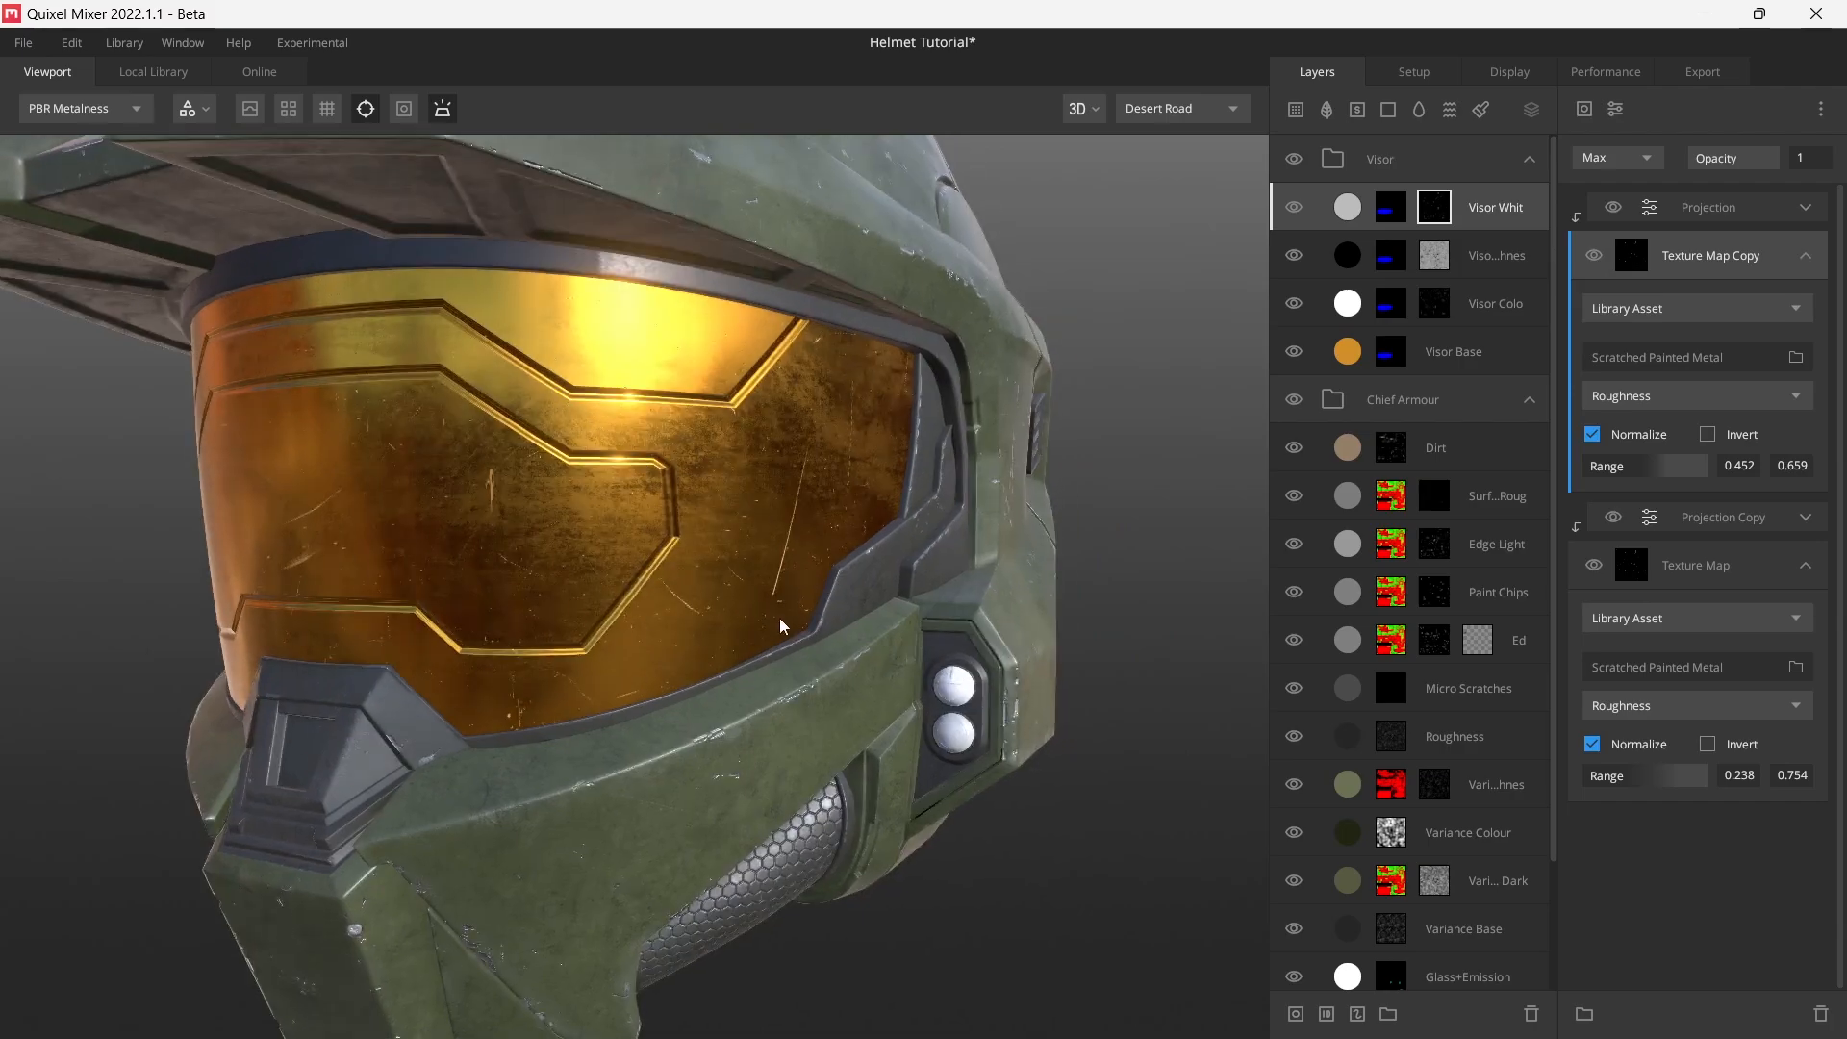
pyautogui.click(1694, 208)
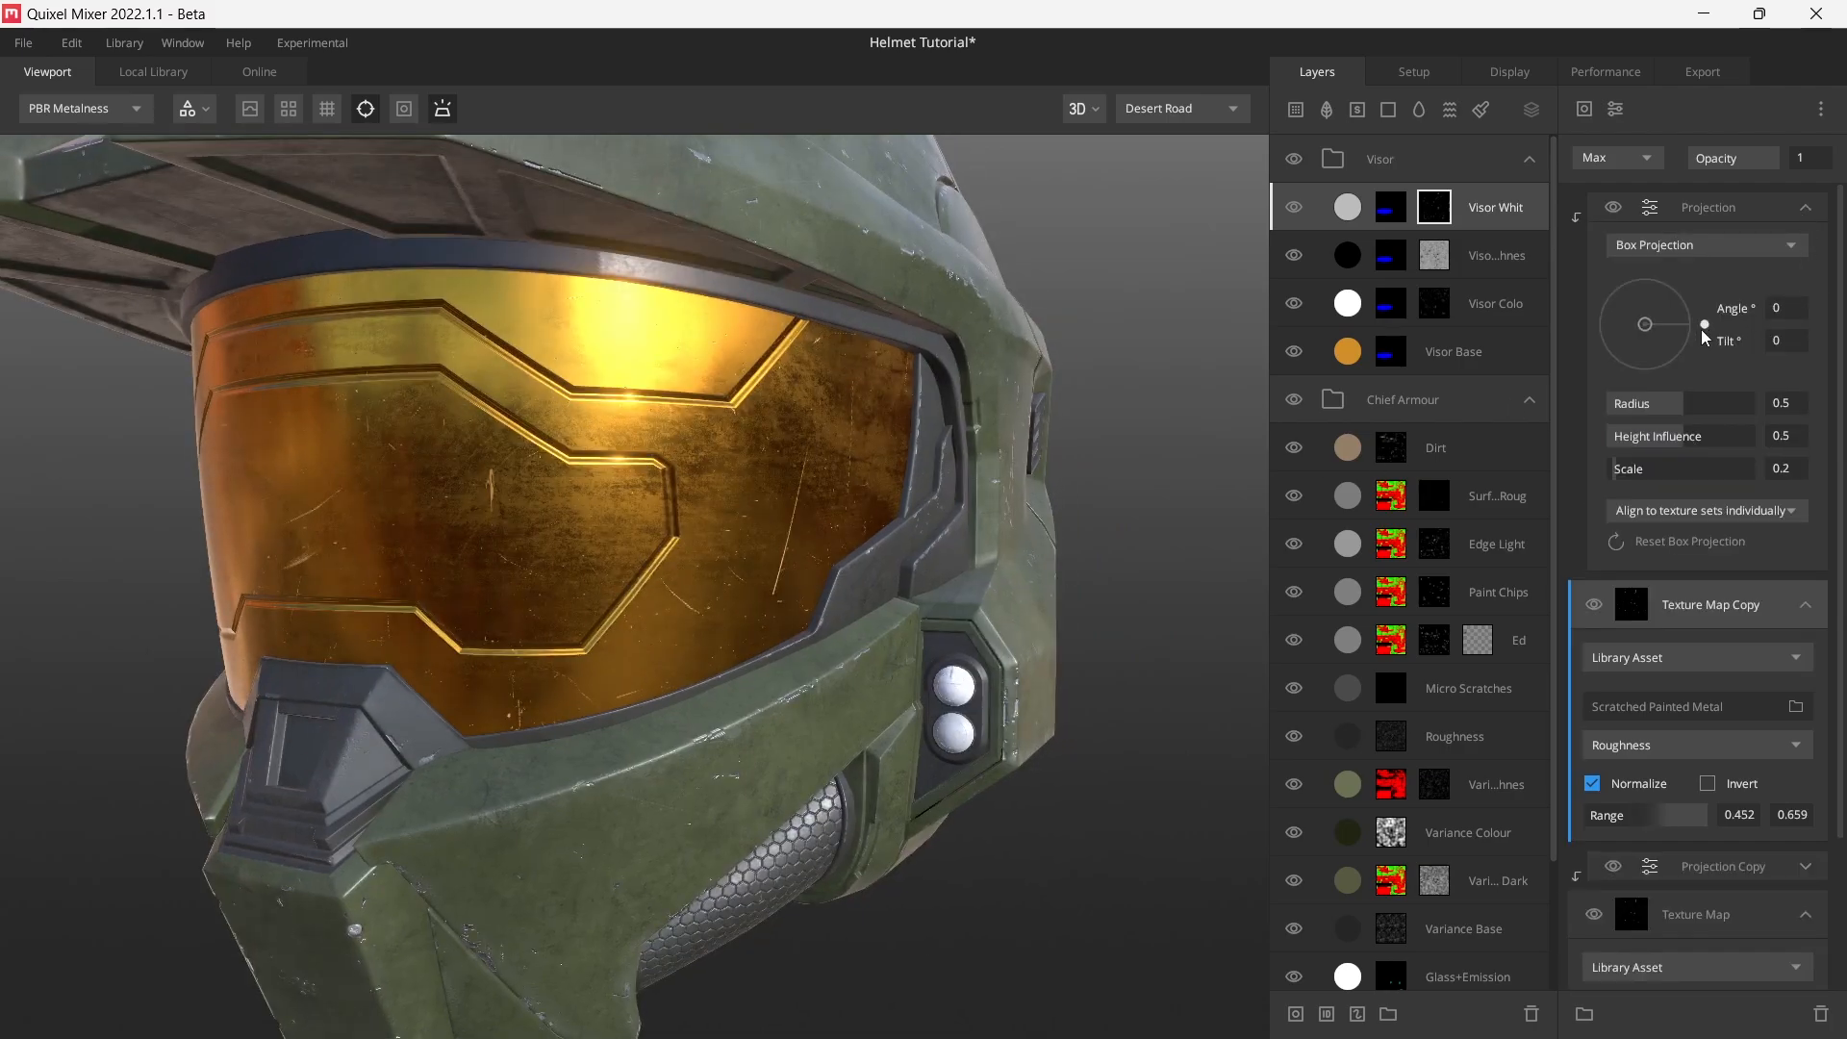
pyautogui.moveTo(1691, 329); pyautogui.dragTo(1666, 381)
pyautogui.moveTo(1660, 383); pyautogui.dragTo(1685, 370)
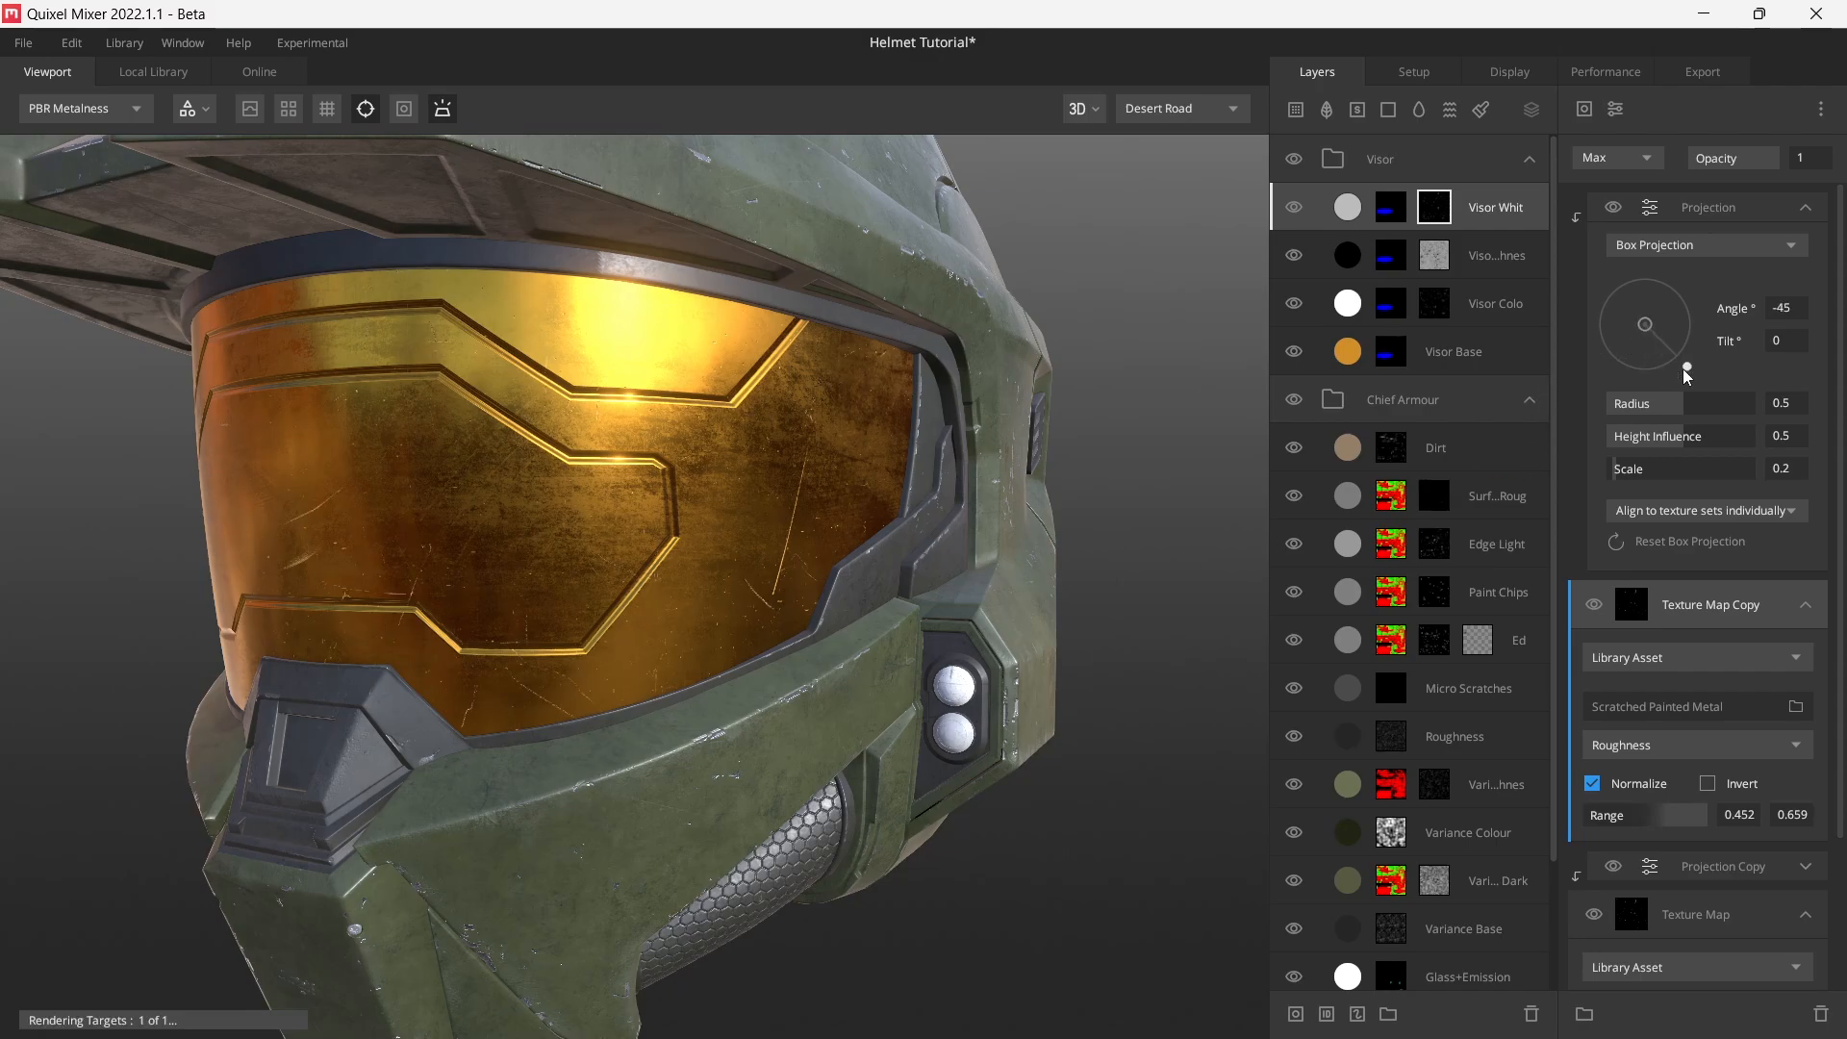
pyautogui.moveTo(775, 528); pyautogui.dragTo(590, 528)
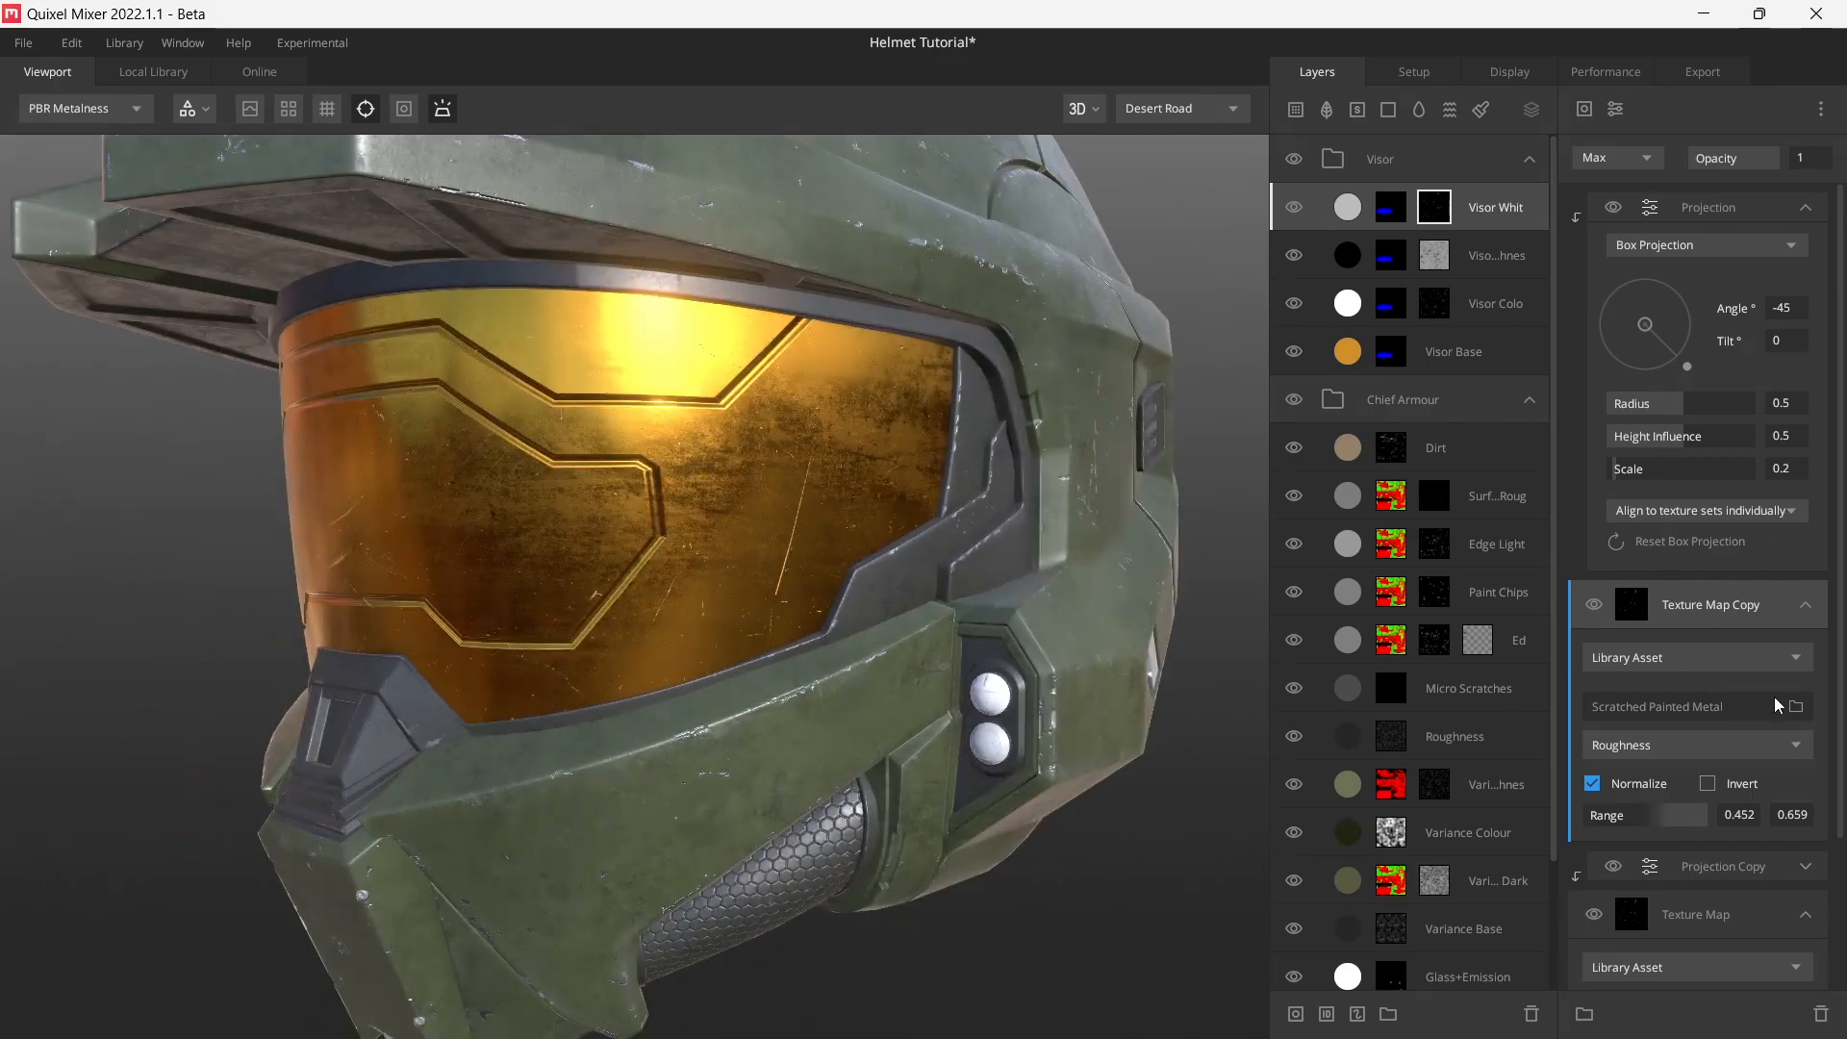
# - Expand the Projection Copy of the lower texture map and set its tiling Offset Y to 0.19
pyautogui.scroll(-3, 1770, 721)
pyautogui.click(1806, 677)
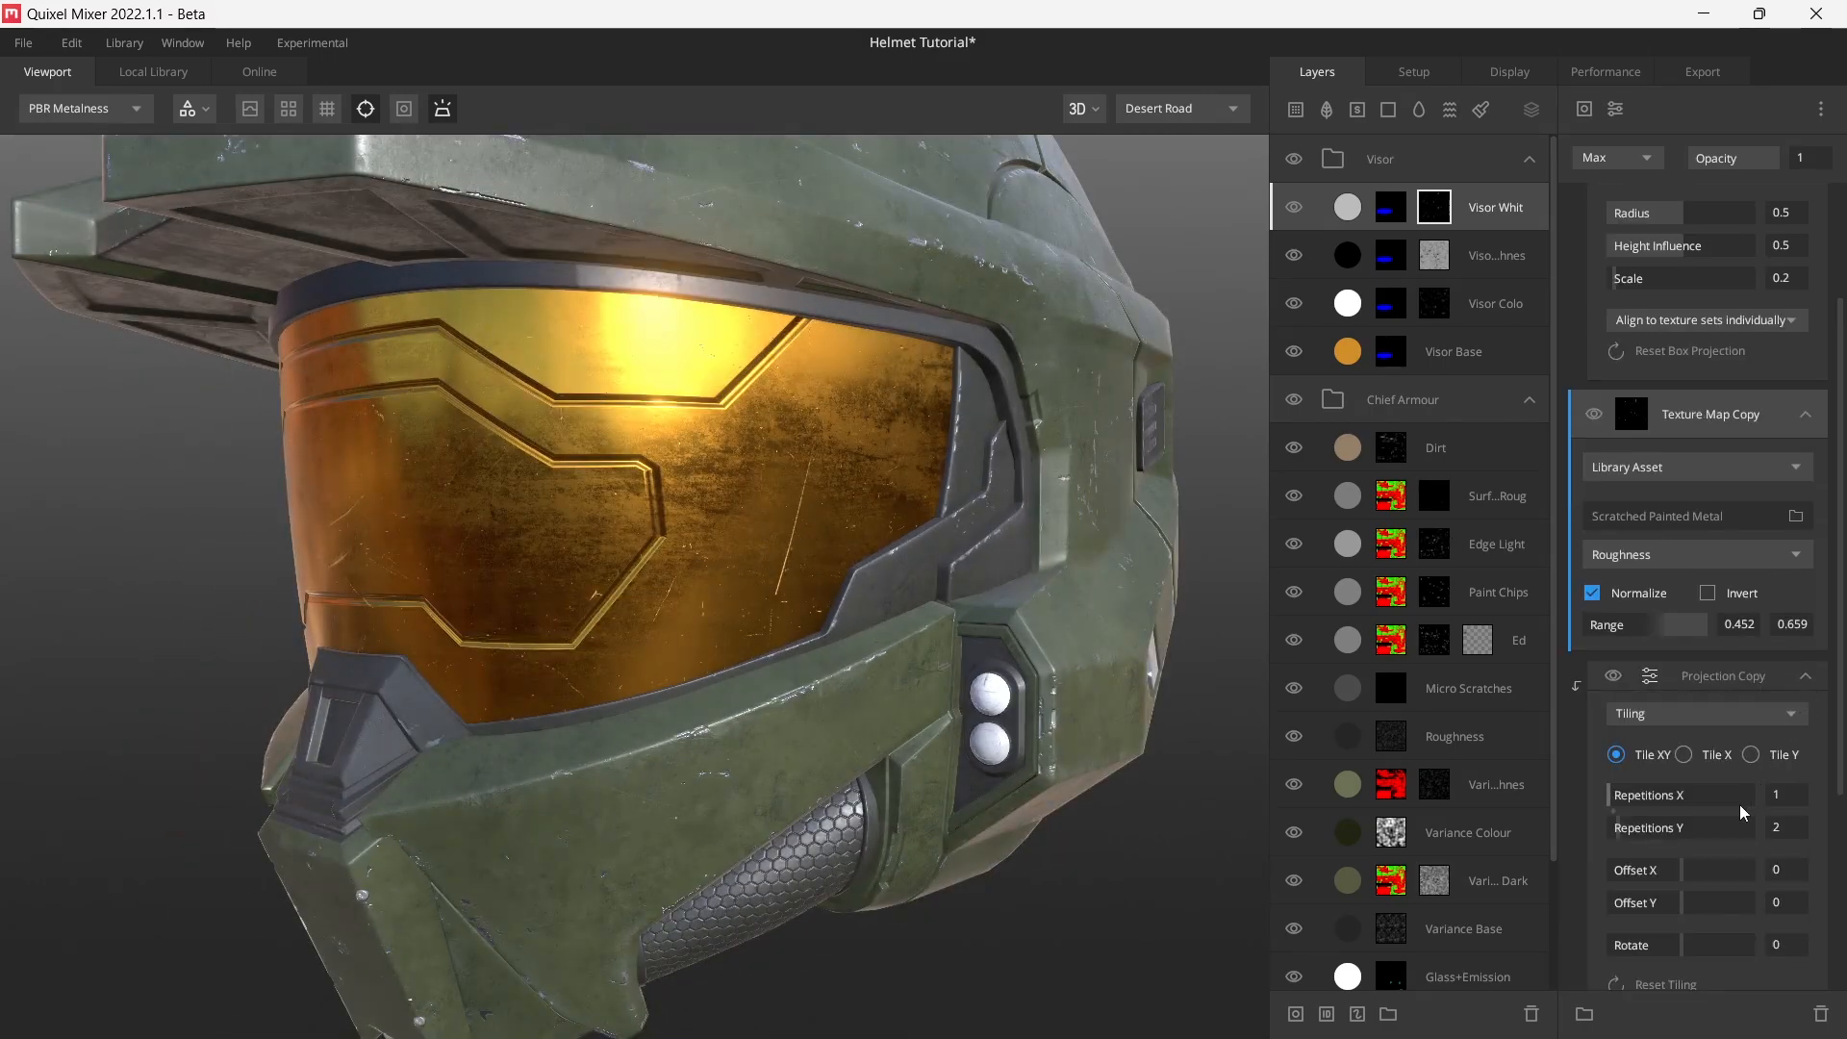
pyautogui.moveTo(1672, 903); pyautogui.dragTo(1695, 900)
pyautogui.press('BackSpace')
pyautogui.press('BackSpace')
pyautogui.write('9')
pyautogui.press('Return')
pyautogui.scroll(3, 792, 516)
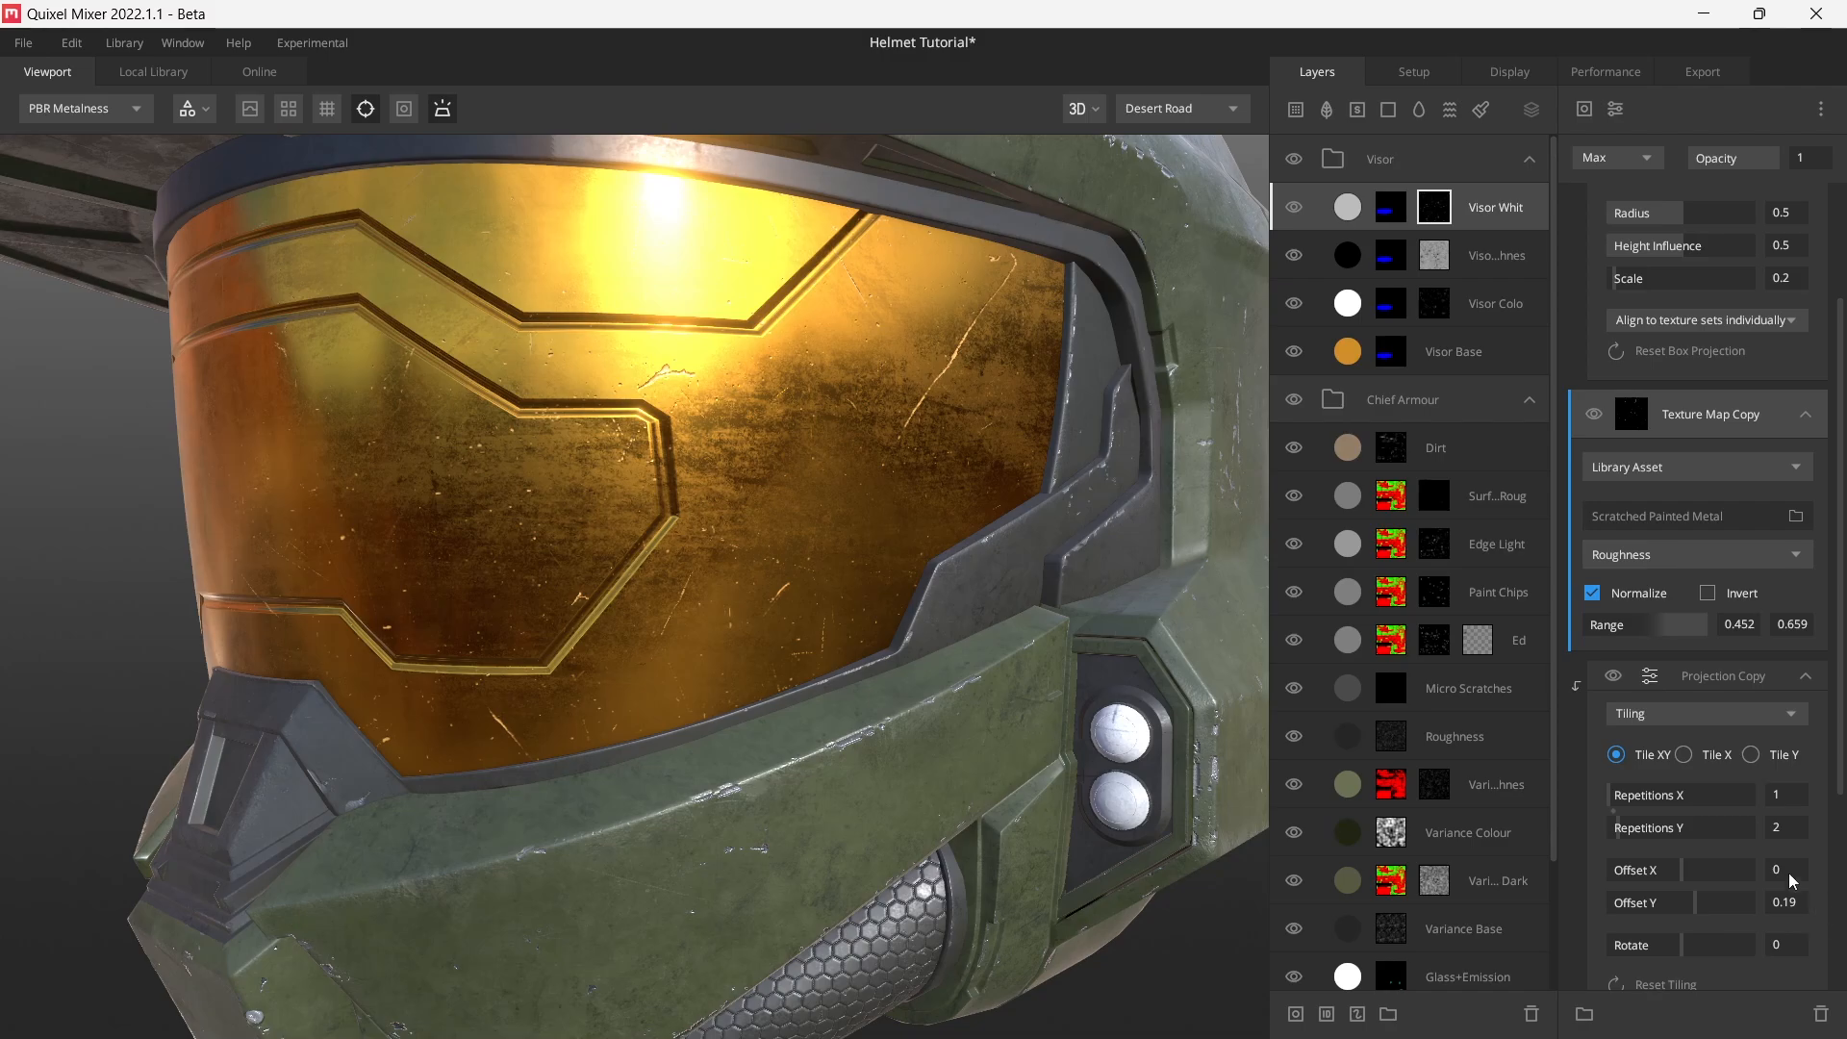
# - Try small positive Offset X values on the Projection Copy tiling and set Offset X back to 0
pyautogui.write('0.1')
pyautogui.write('5')
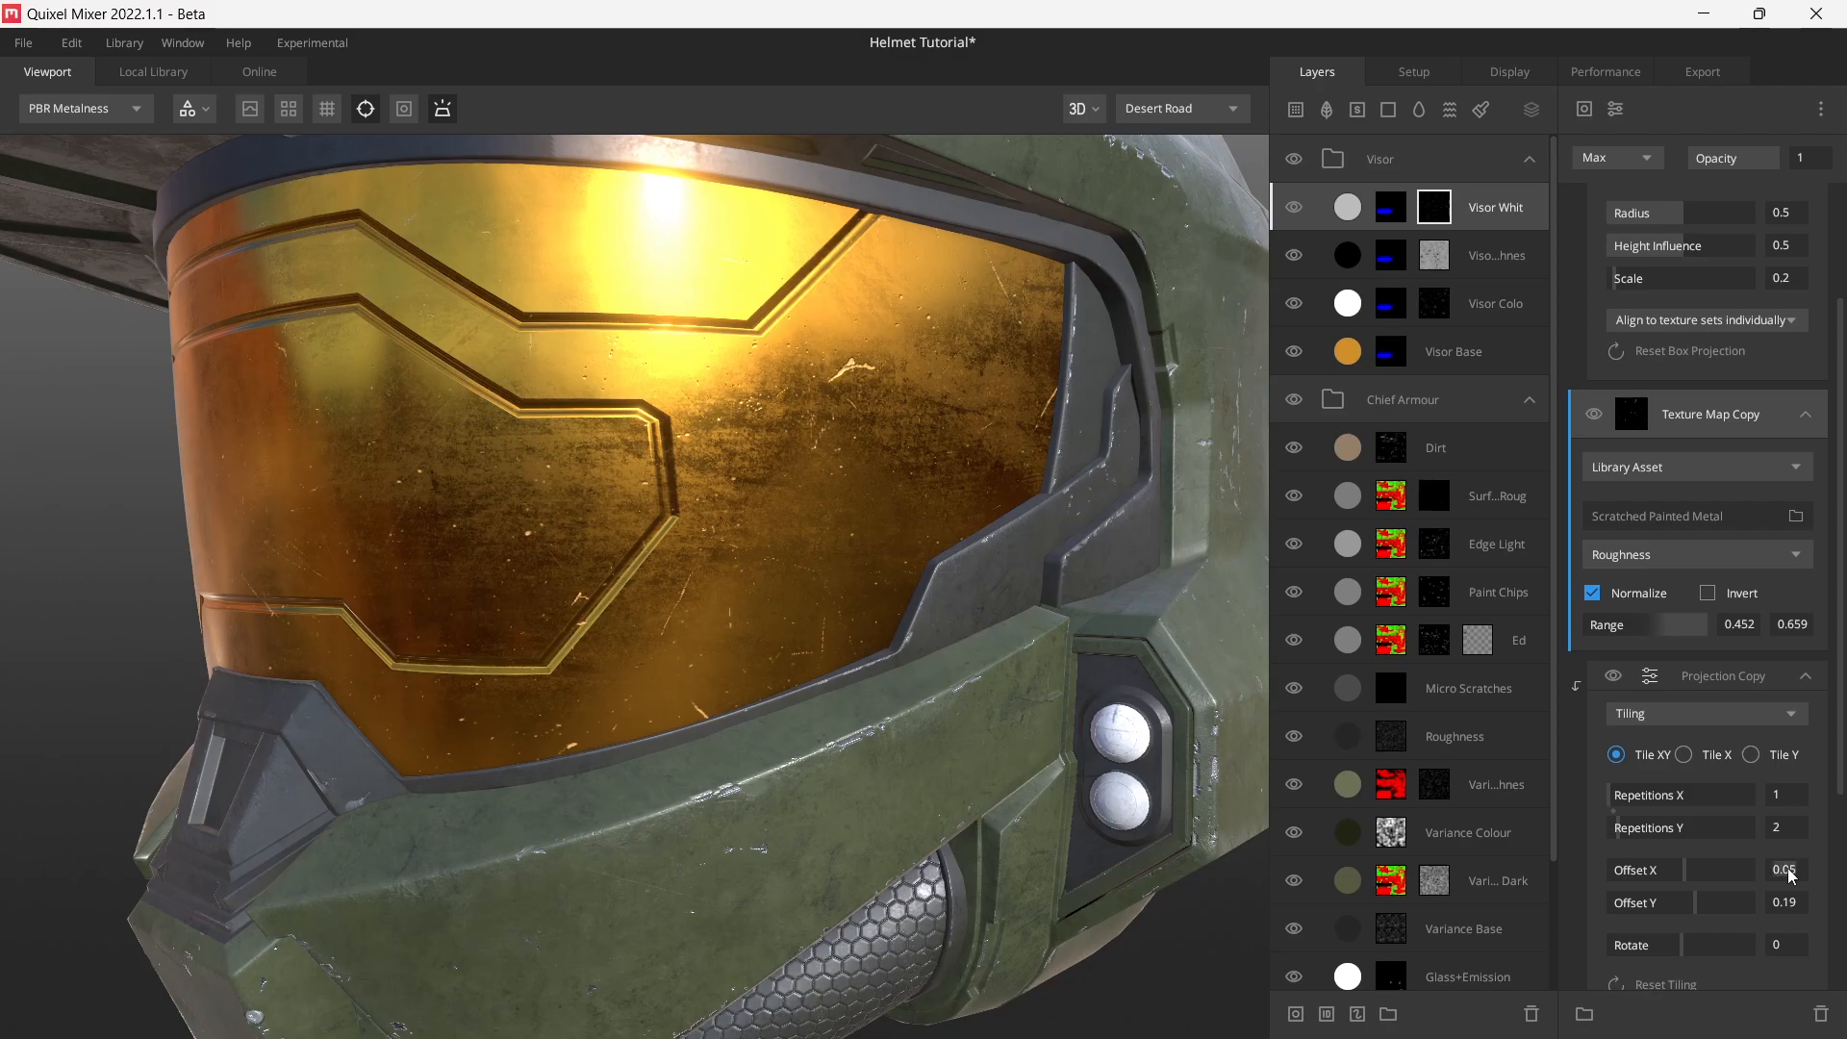
pyautogui.write('0')
# - Fine-tune the Projection Copy tiling's Offset Y to 0.188
pyautogui.click(1797, 905)
pyautogui.write('0.18')
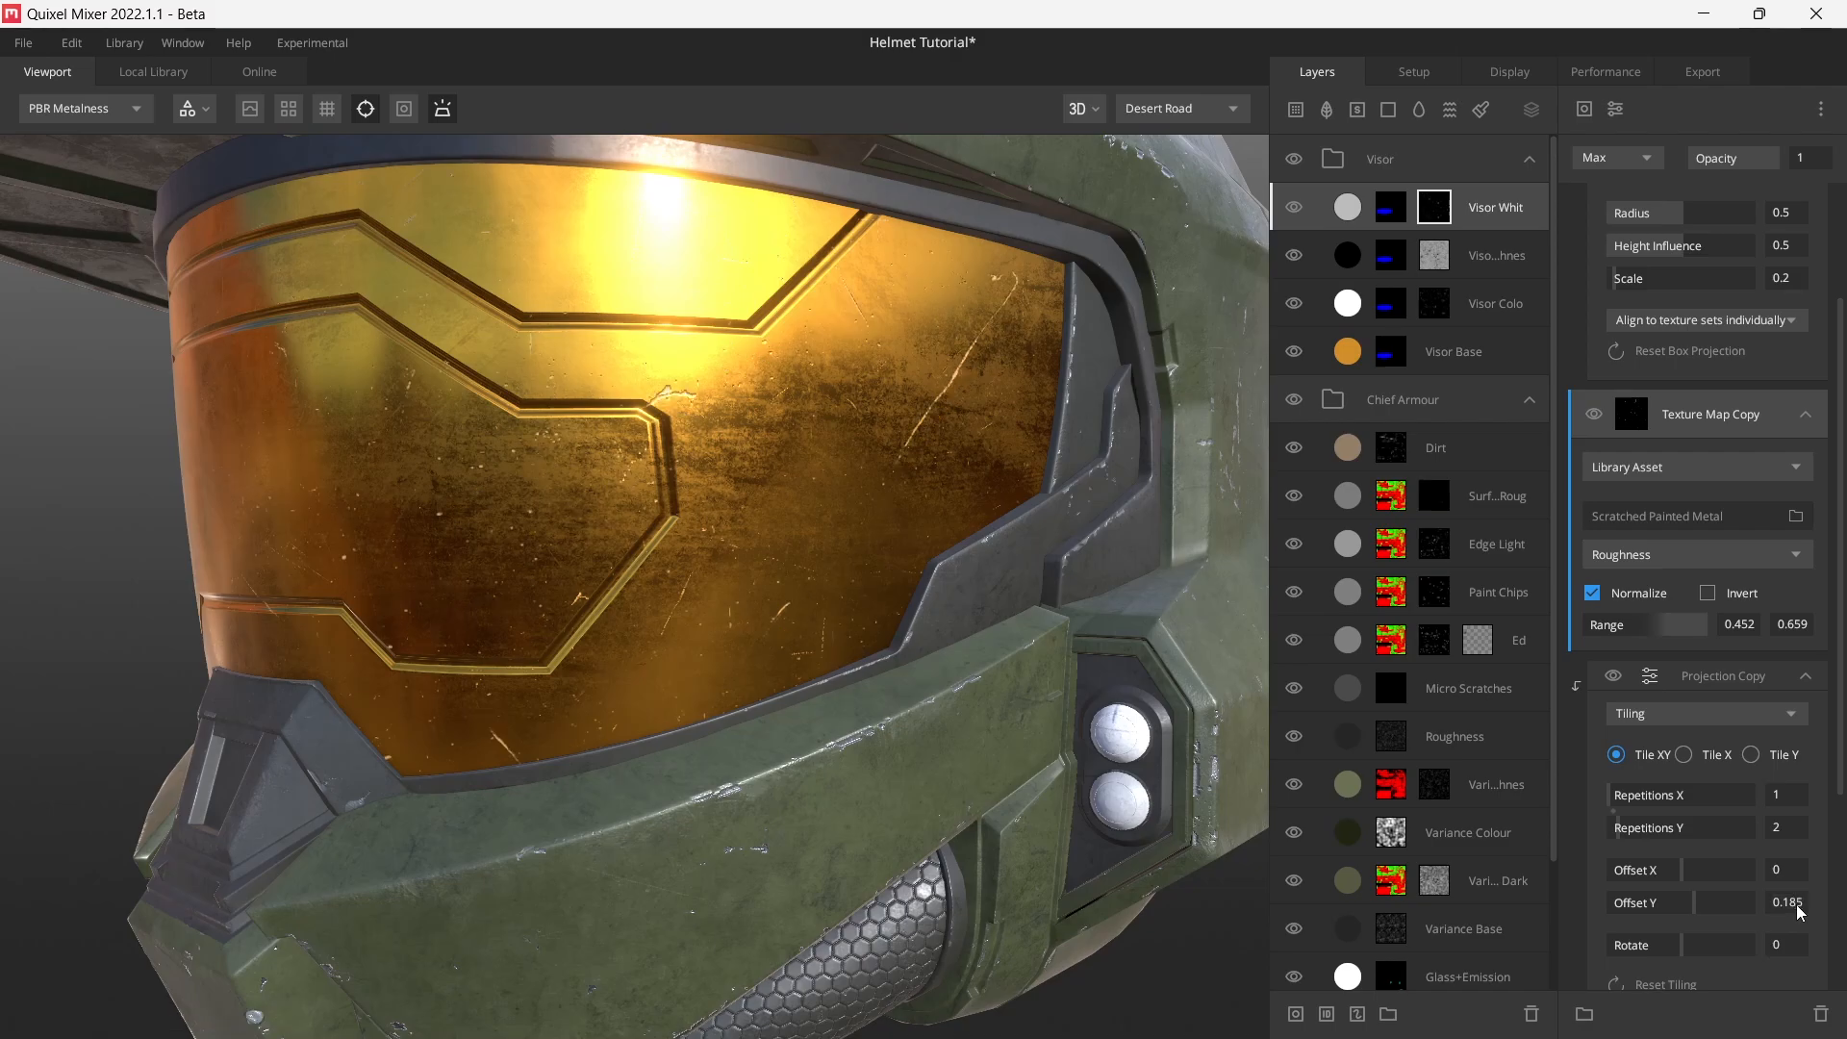
pyautogui.keyDown('alt'); pyautogui.moveTo(994, 786); pyautogui.dragTo(922, 786); pyautogui.keyUp('alt')
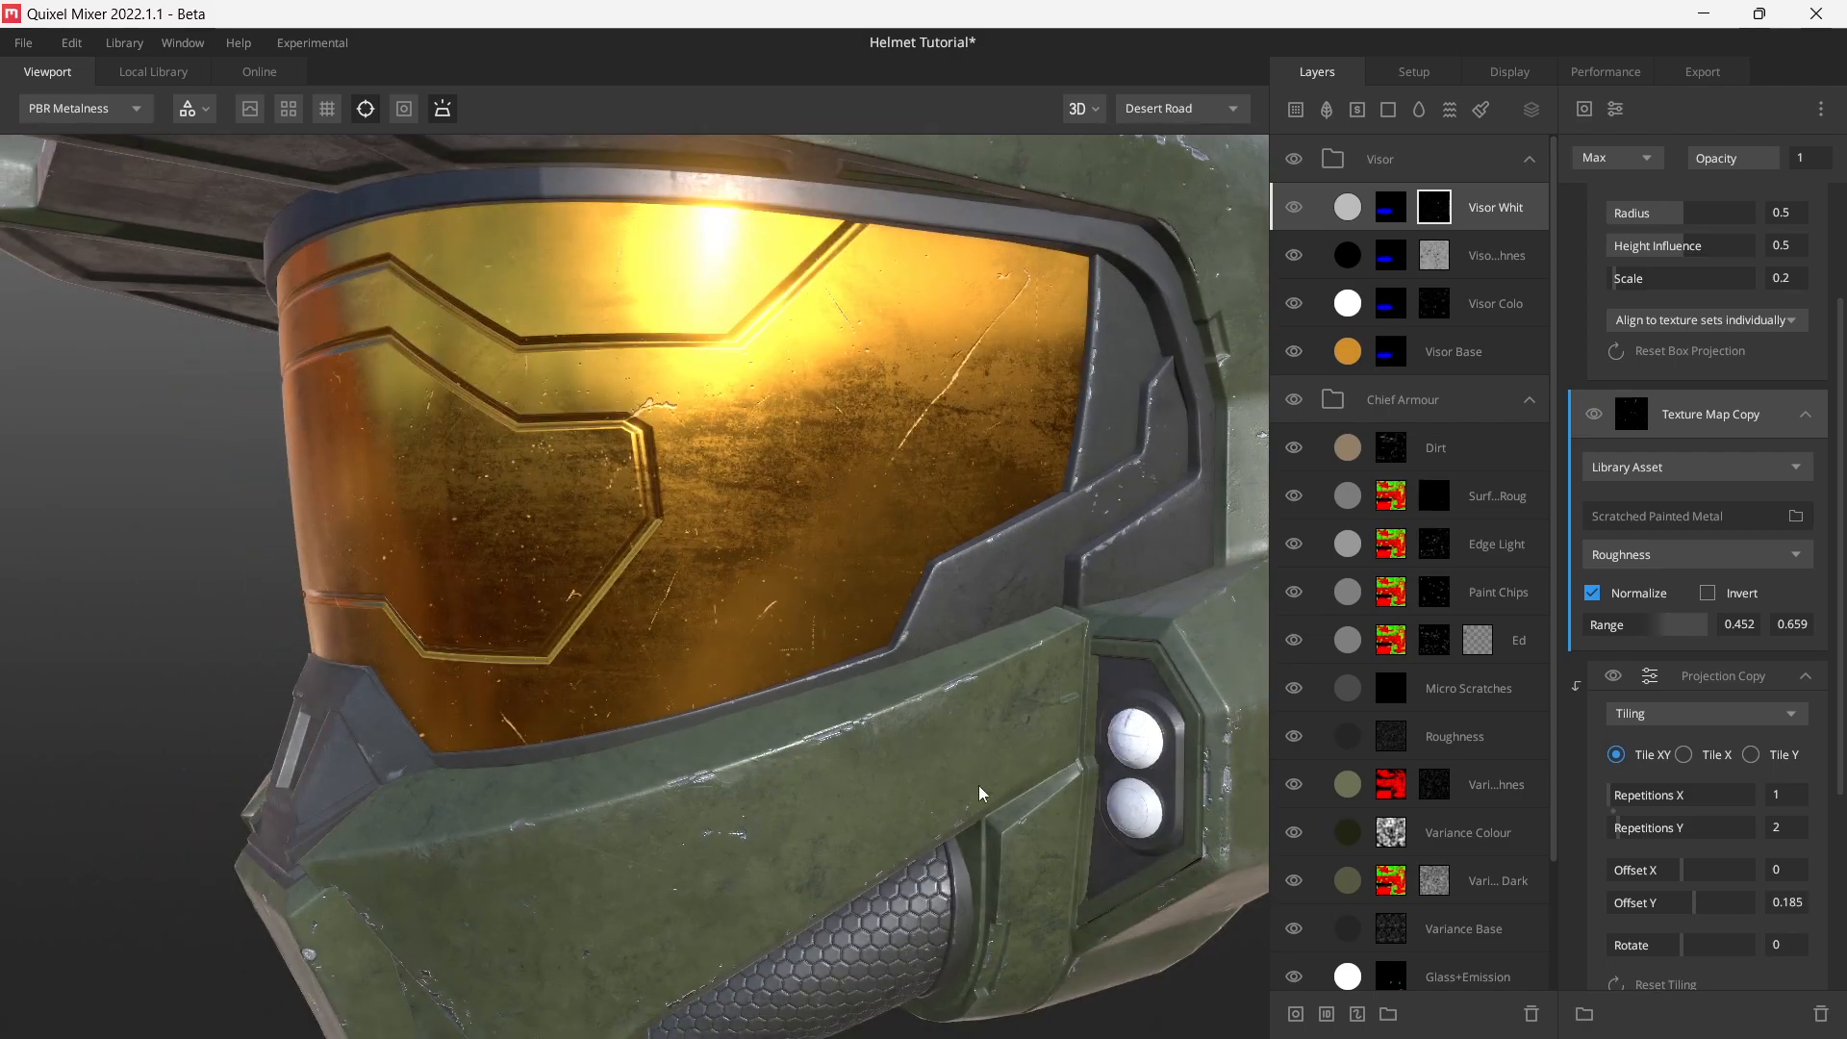
pyautogui.click(1798, 901)
pyautogui.click(1797, 901)
pyautogui.press('BackSpace')
pyautogui.write('8')
# - Examine the scratches across the visor from several angles, first in PBR Metalness and then as the layer mask
pyautogui.keyDown('alt'); pyautogui.moveTo(1107, 714); pyautogui.dragTo(716, 627); pyautogui.keyUp('alt')
pyautogui.scroll(-3, 831, 631)
pyautogui.keyDown('alt'); pyautogui.moveTo(716, 627); pyautogui.dragTo(760, 626, button='middle'); pyautogui.keyUp('alt')
pyautogui.keyDown('alt'); pyautogui.moveTo(760, 625); pyautogui.dragTo(656, 612); pyautogui.keyUp('alt')
pyautogui.scroll(2, 672, 623)
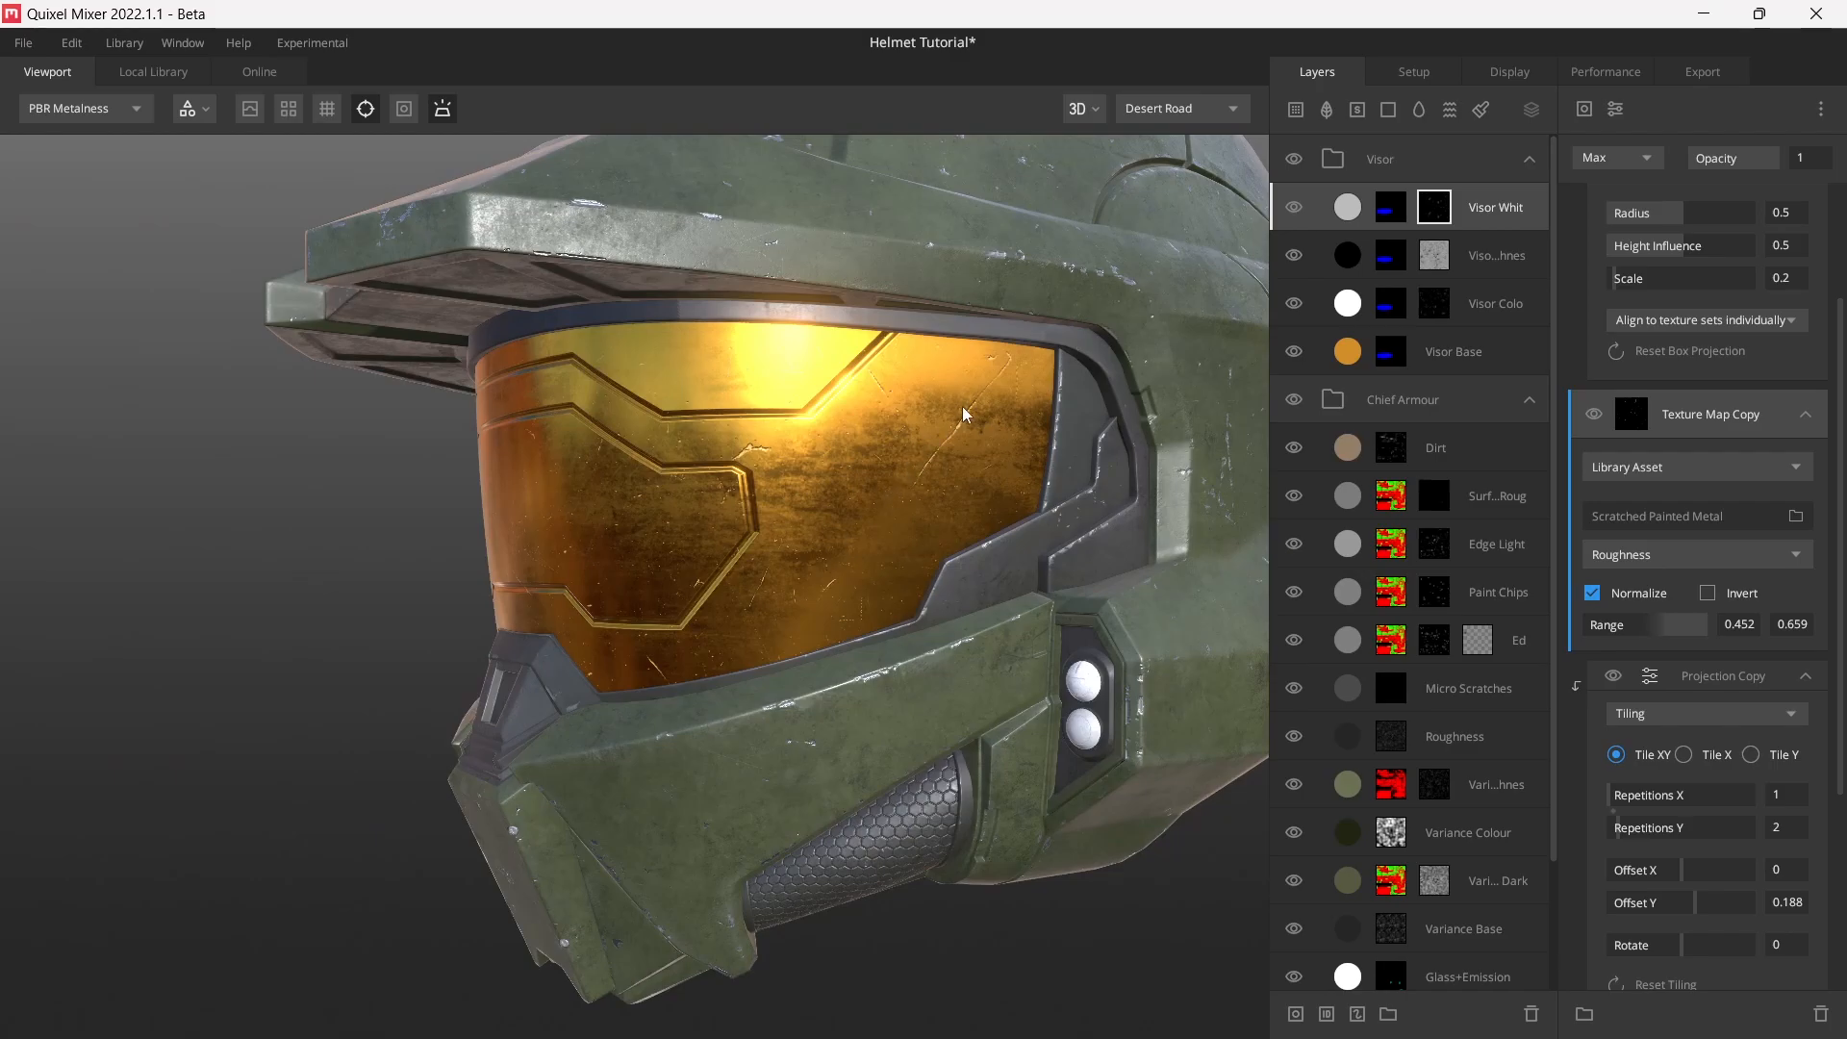
pyautogui.keyDown('alt'); pyautogui.moveTo(962, 406); pyautogui.dragTo(886, 525); pyautogui.keyUp('alt')
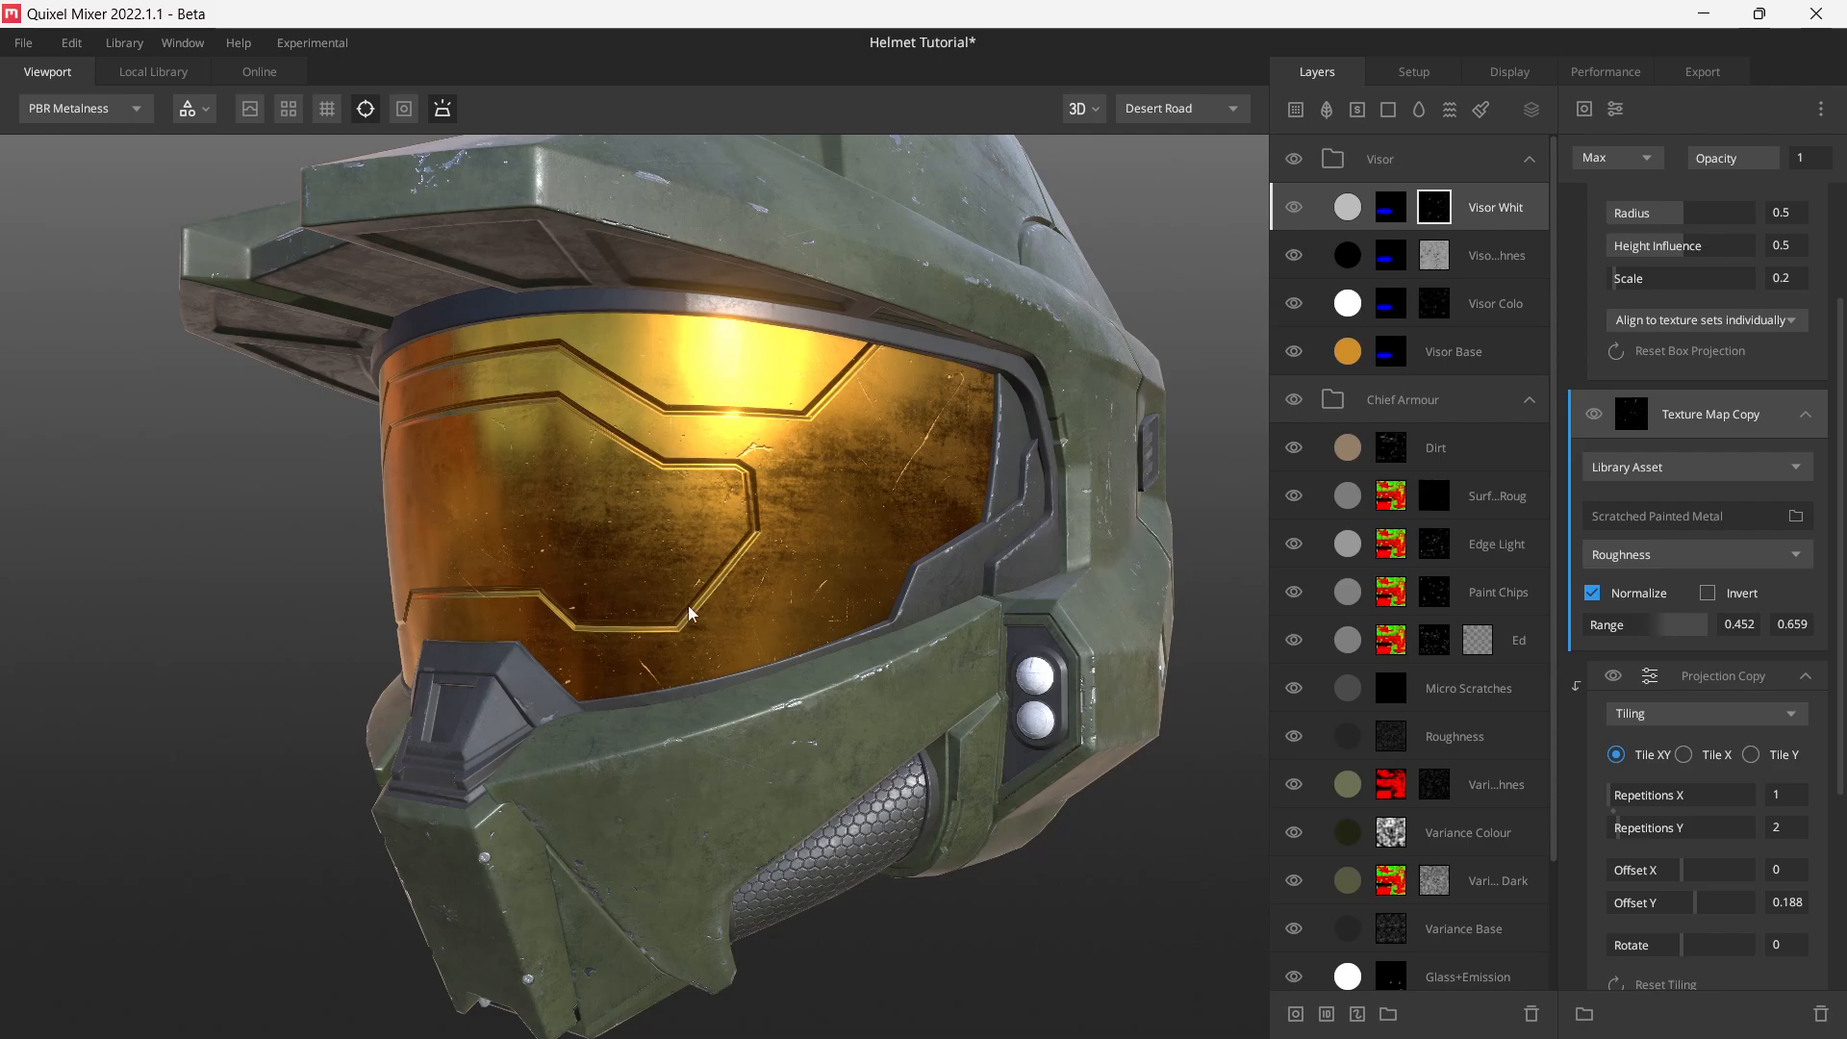
pyautogui.keyDown('alt'); pyautogui.moveTo(685, 609); pyautogui.dragTo(789, 661); pyautogui.keyUp('alt')
pyautogui.press('m')
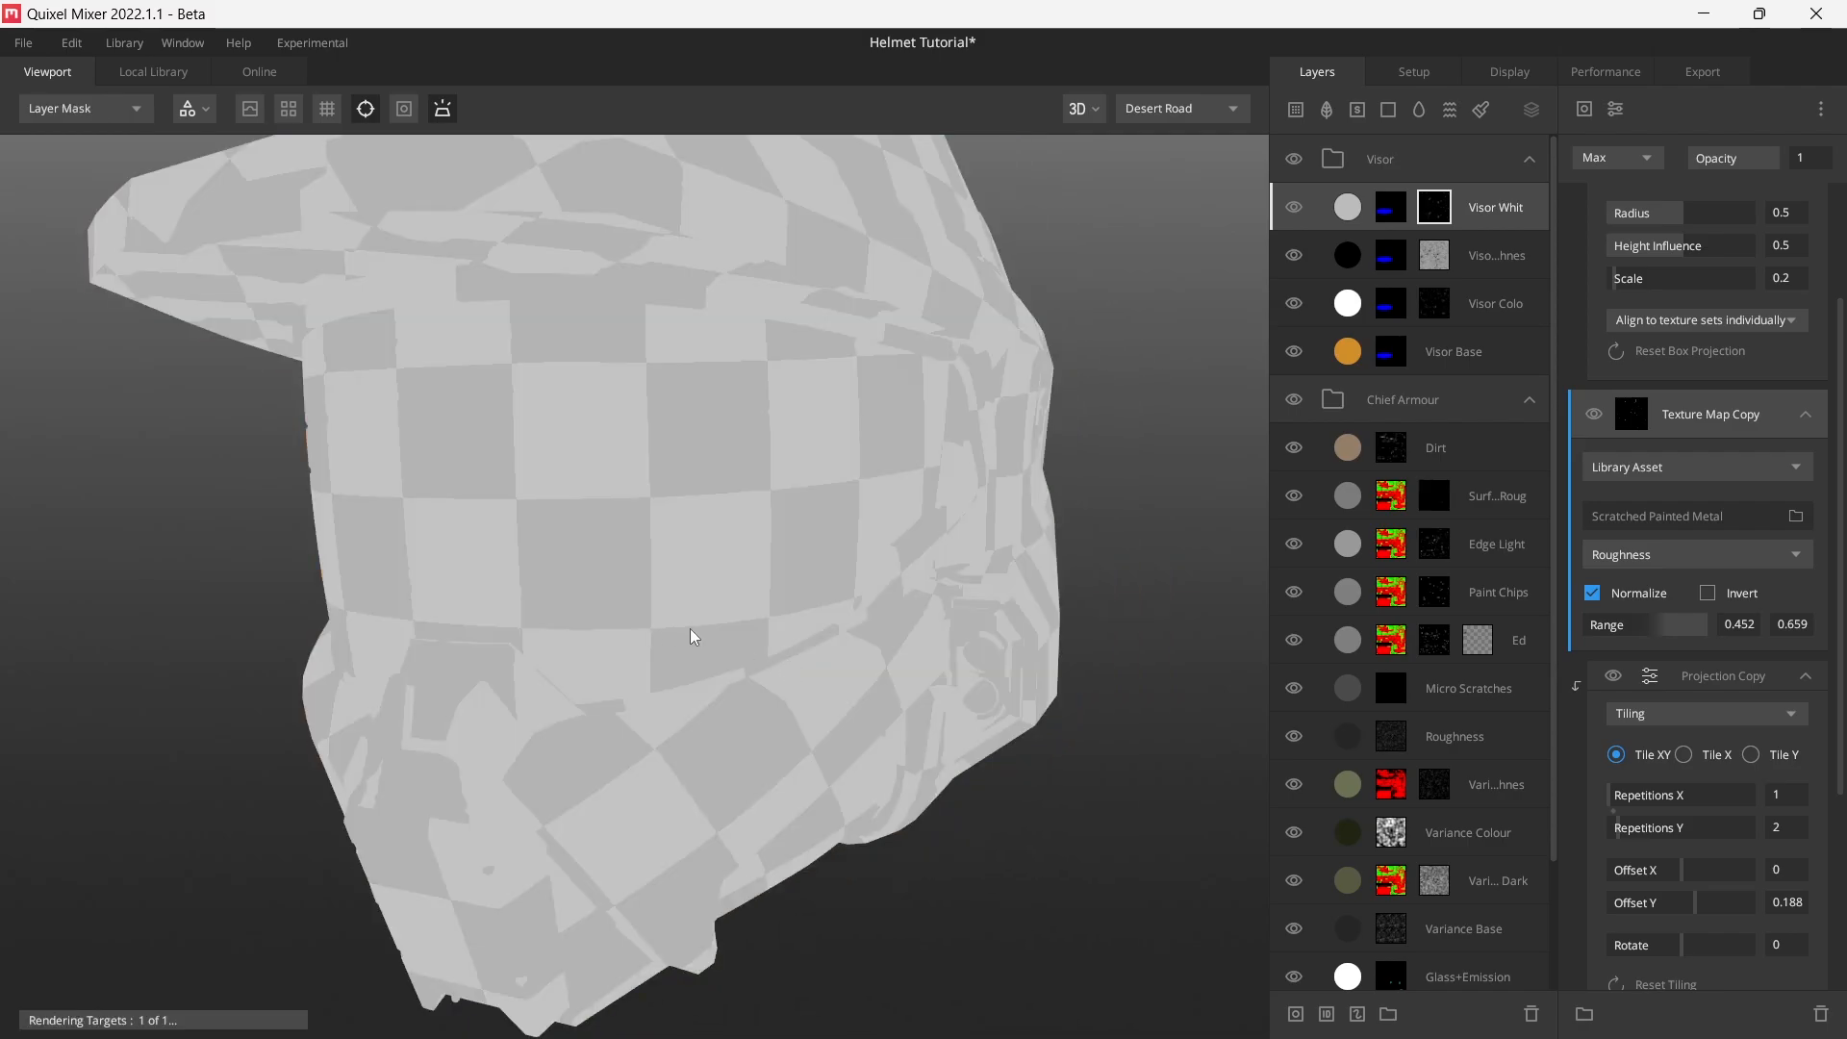
pyautogui.keyDown('alt'); pyautogui.moveTo(690, 629); pyautogui.dragTo(758, 649); pyautogui.keyUp('alt')
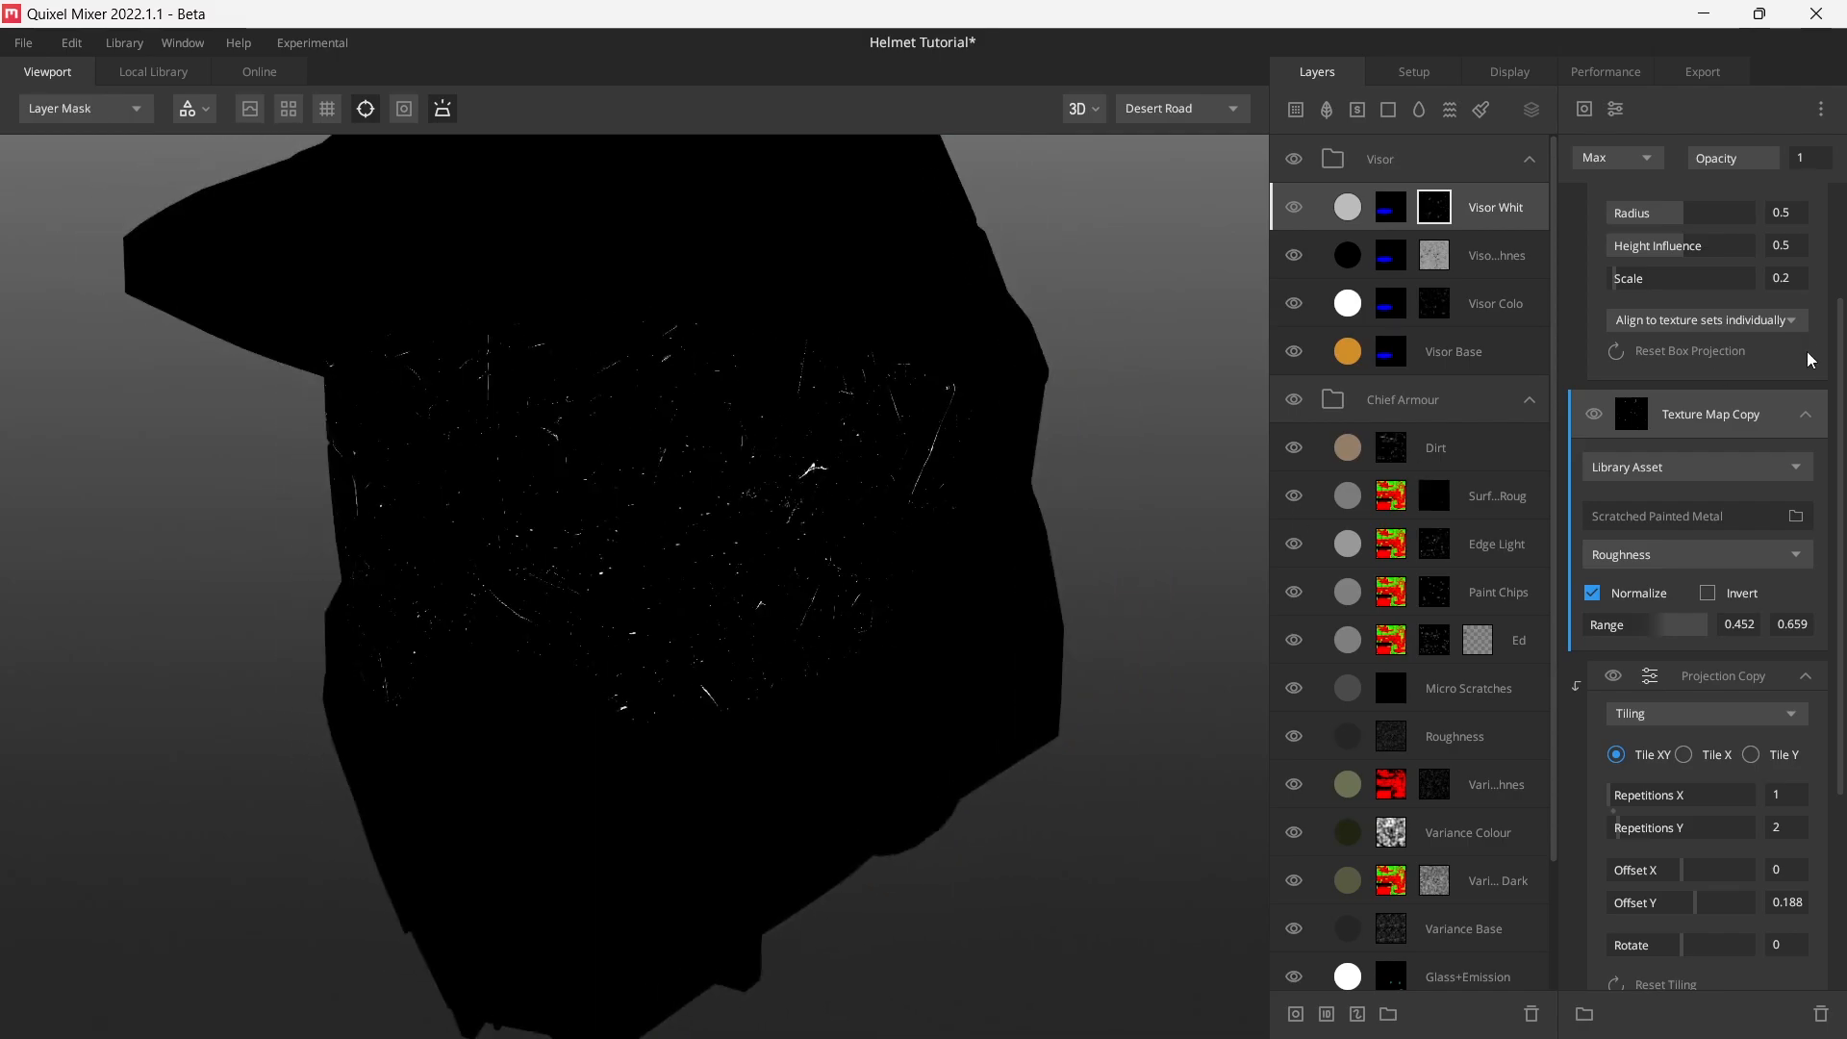
# - Collapse the projections and the copied map, then add a new unclipped texture map at the top of the mask stack
pyautogui.scroll(3, 1811, 360)
pyautogui.click(1806, 604)
pyautogui.click(1805, 652)
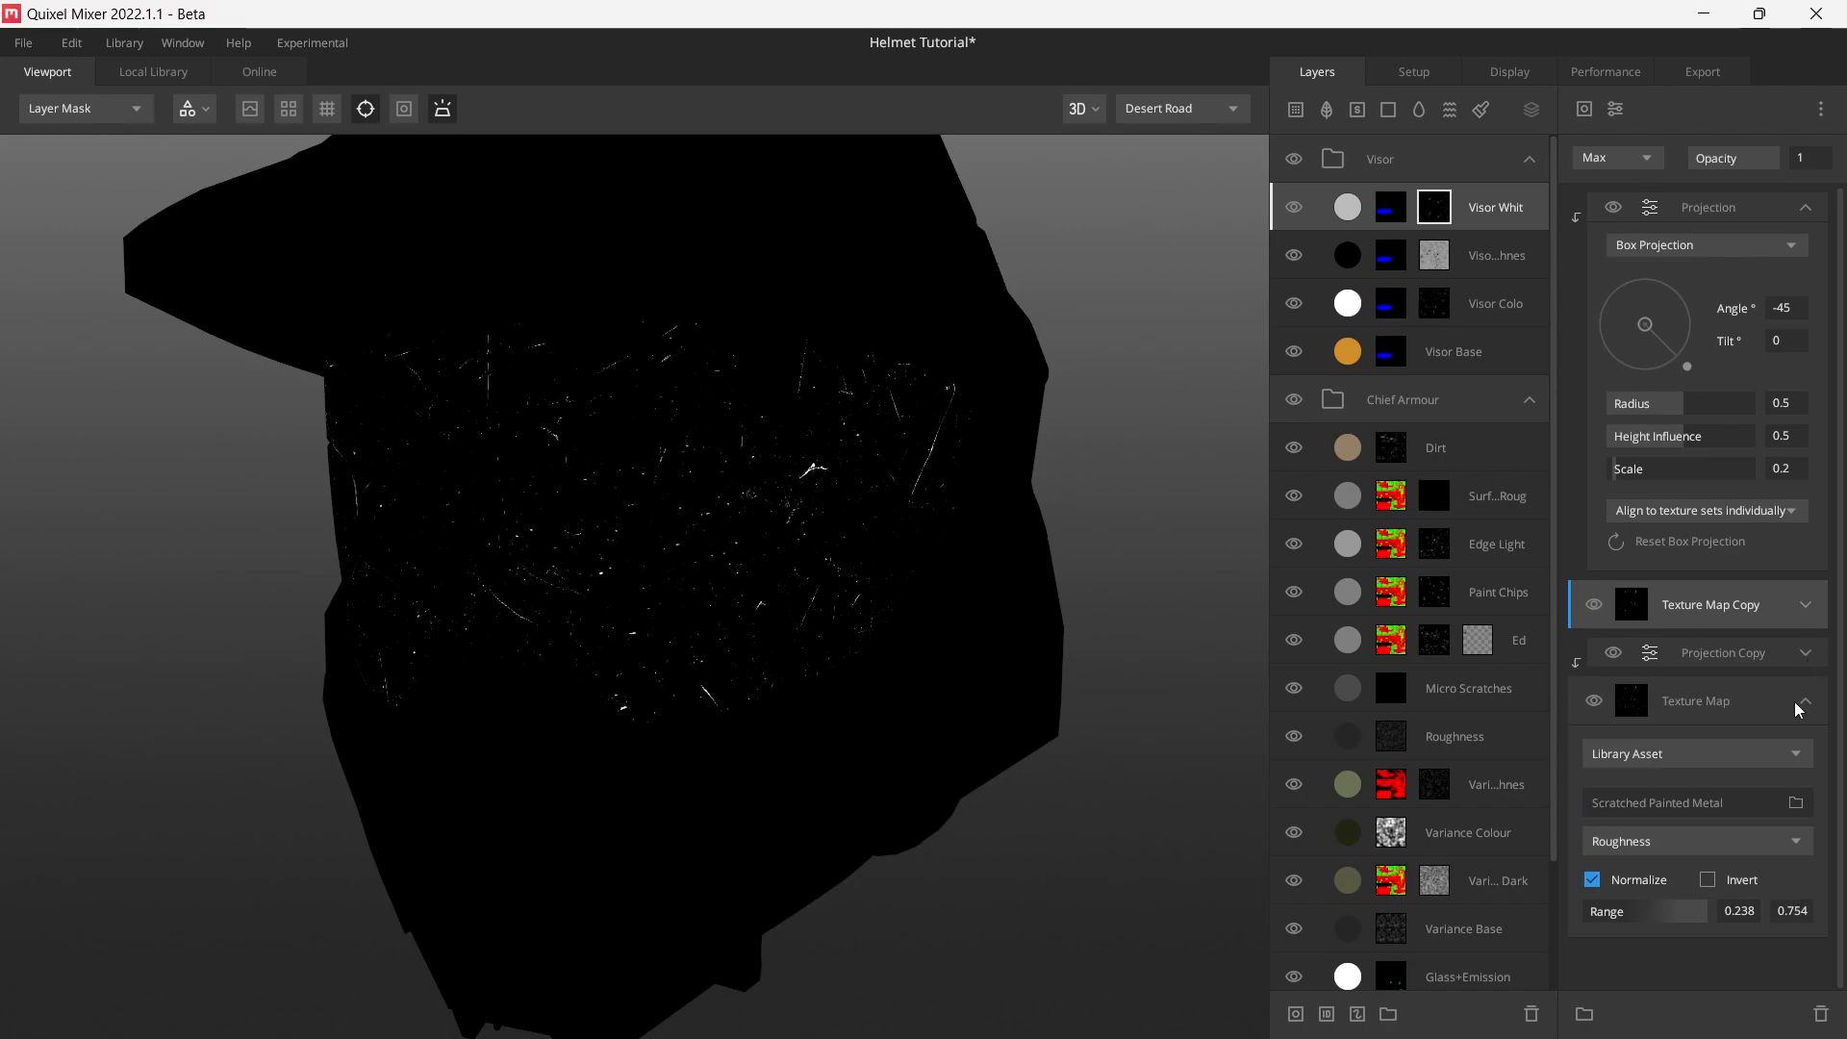
pyautogui.click(1803, 209)
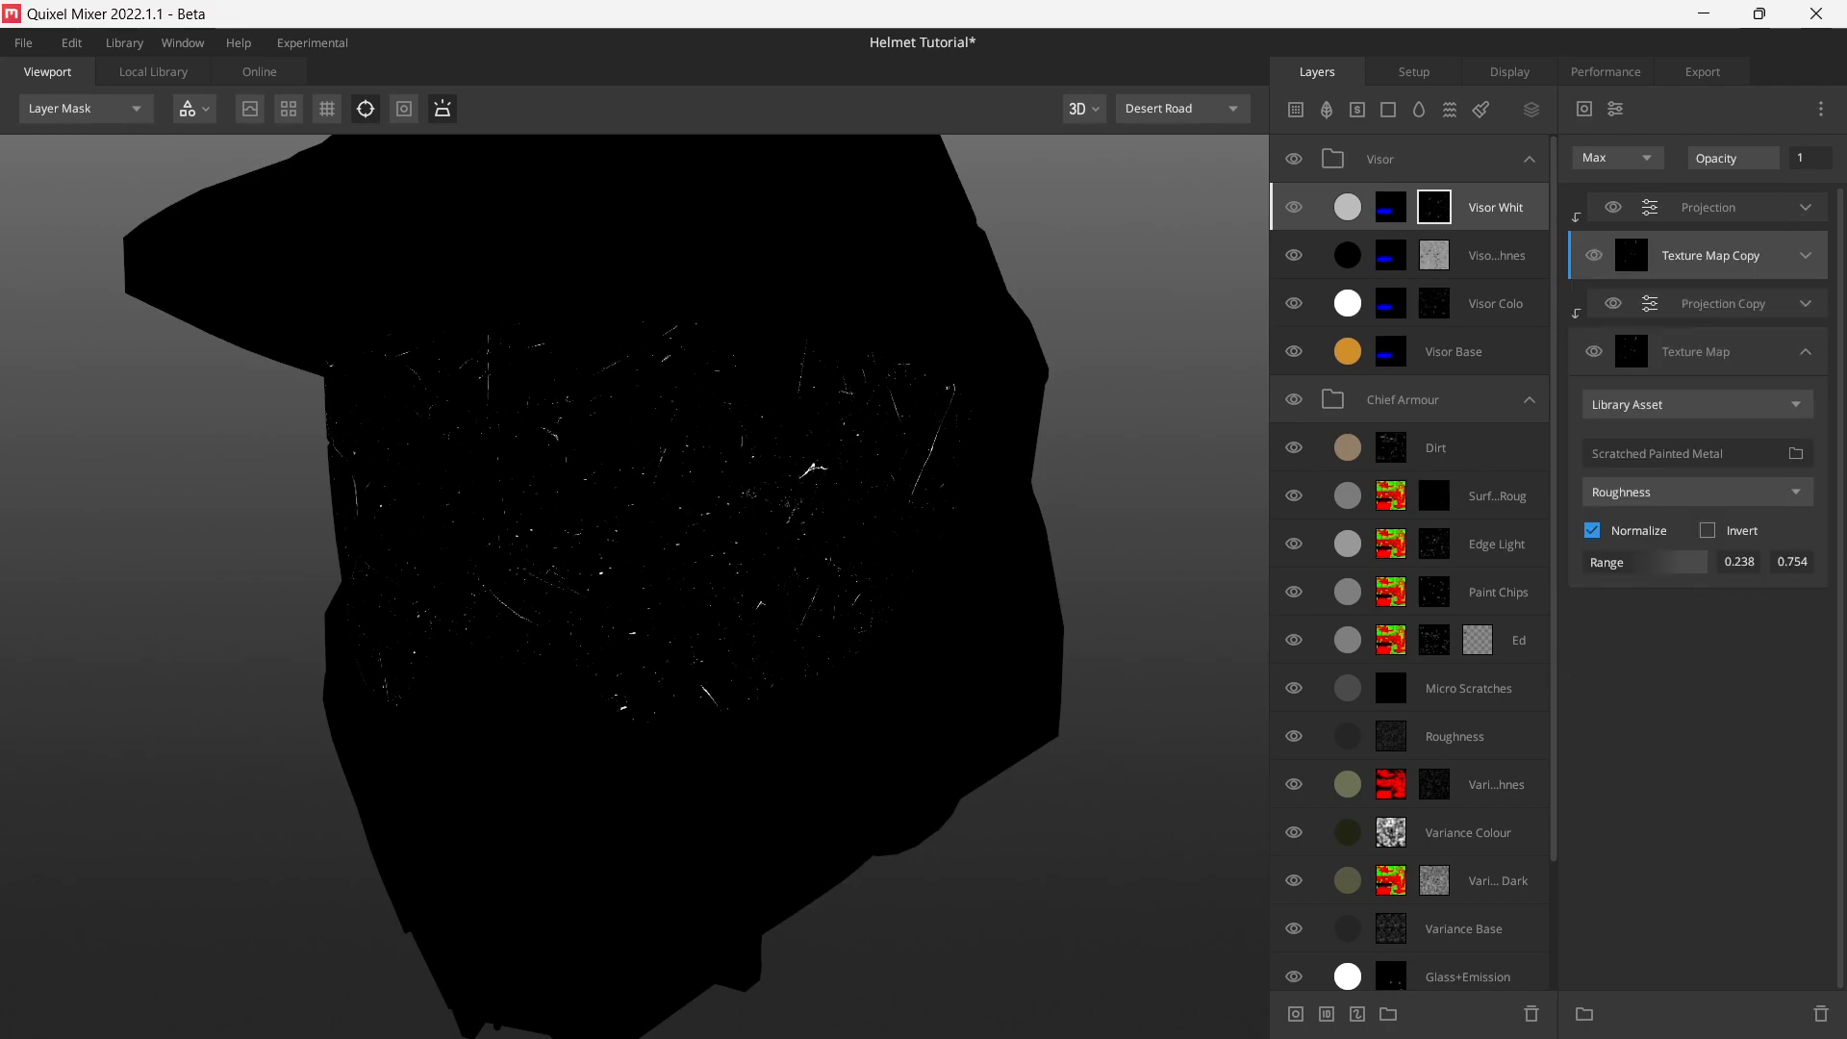
pyautogui.click(1583, 108)
pyautogui.click(1638, 178)
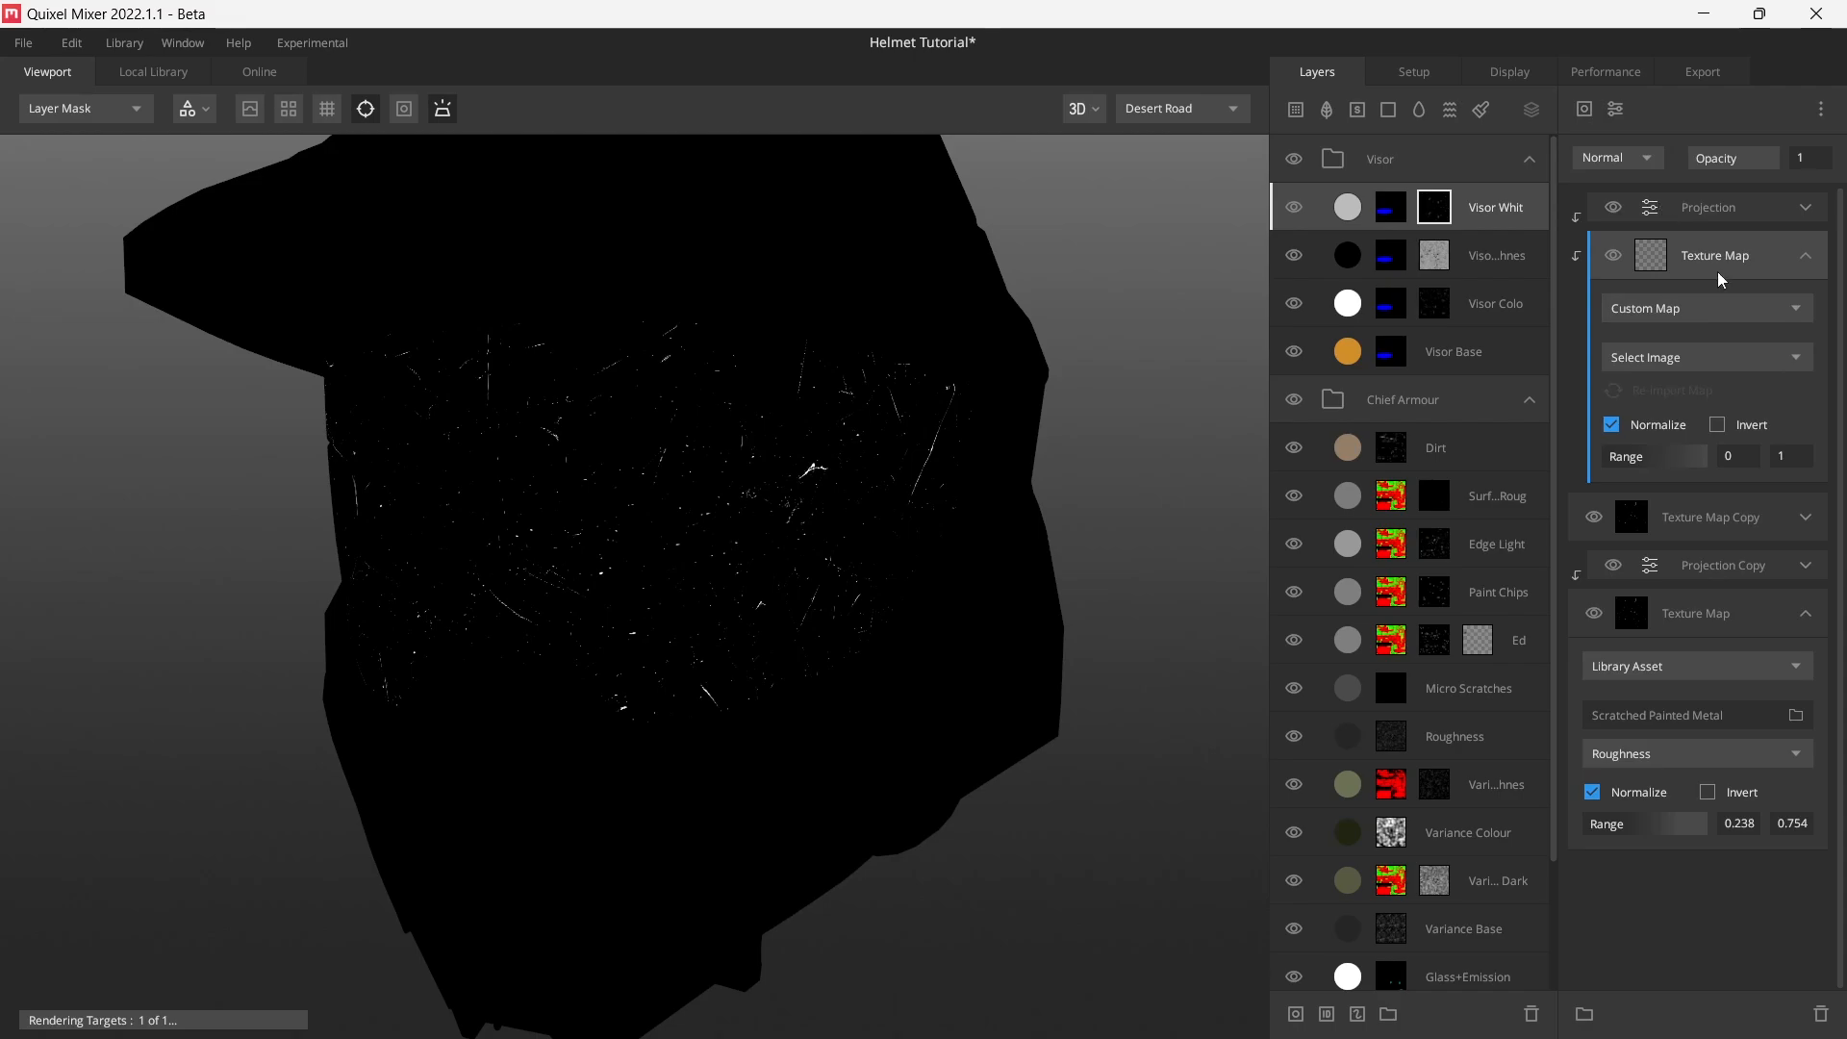
pyautogui.moveTo(1726, 258); pyautogui.dragTo(1728, 199)
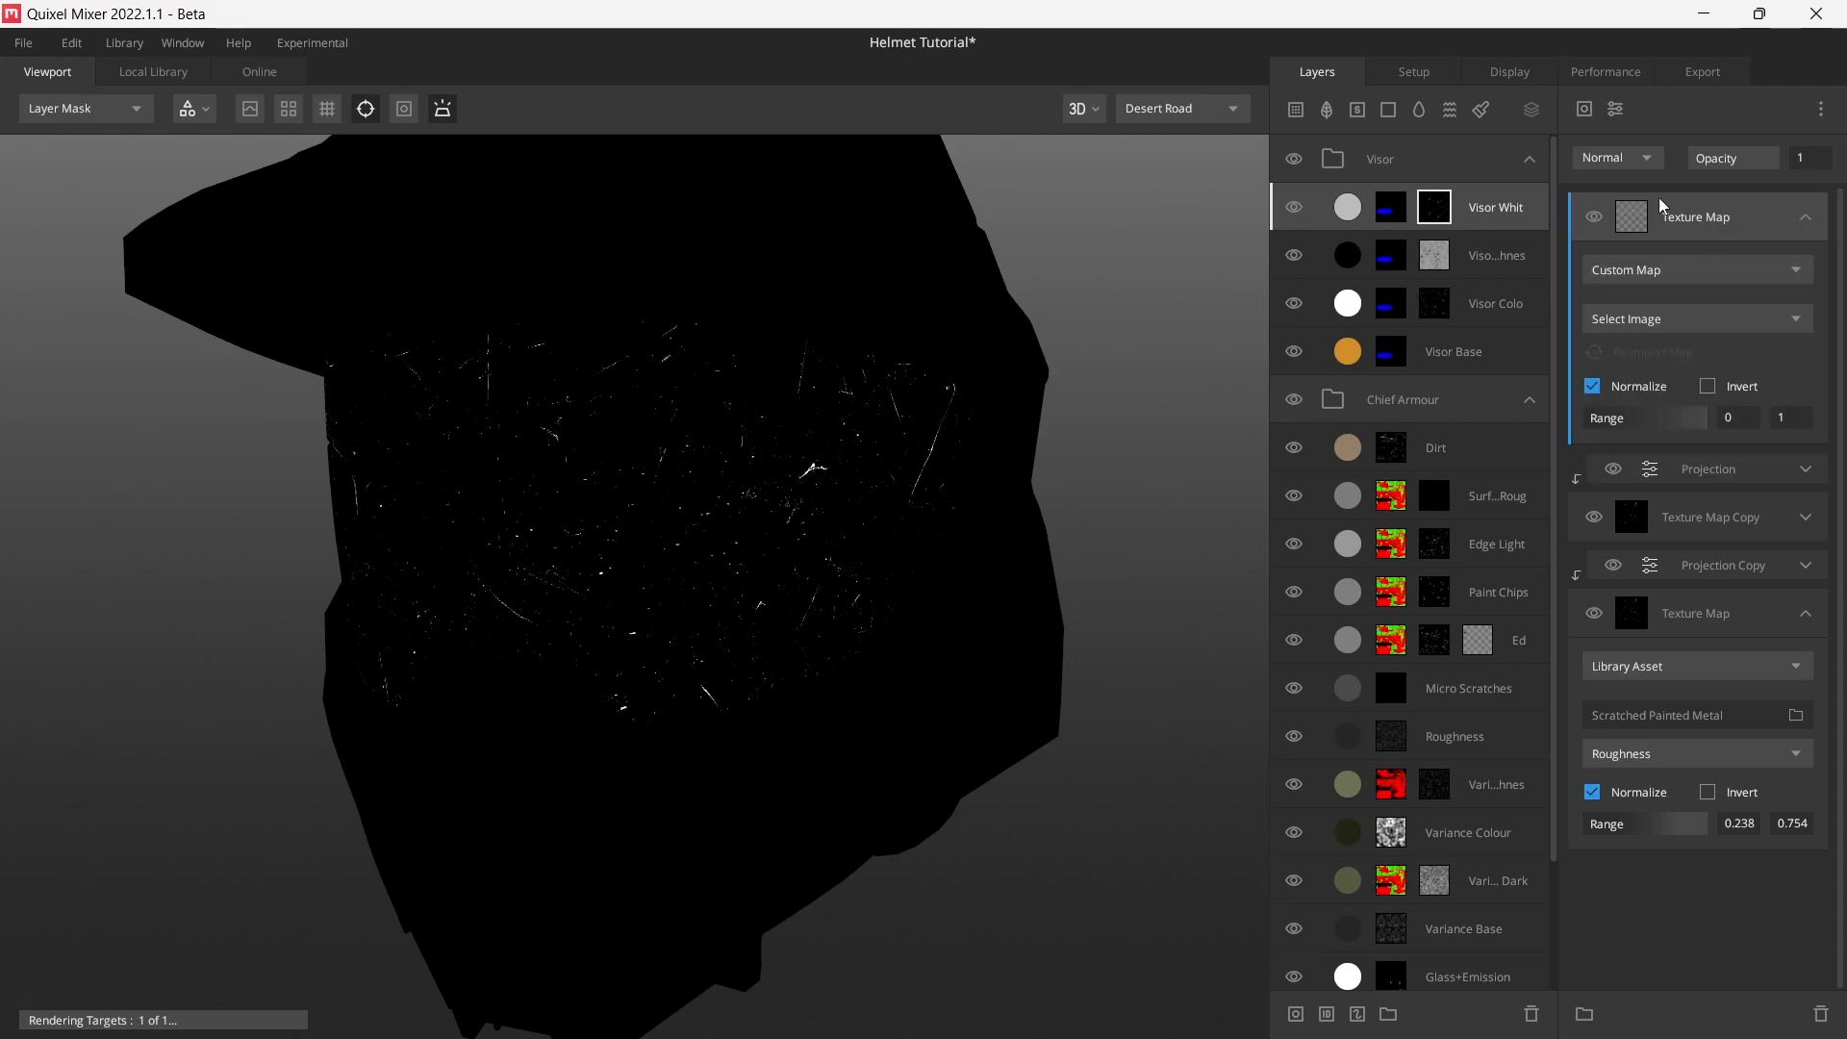
# - Set the new texture map's blend mode to Multiply and its source to Library Asset
pyautogui.click(1616, 157)
pyautogui.click(1632, 275)
pyautogui.click(1702, 273)
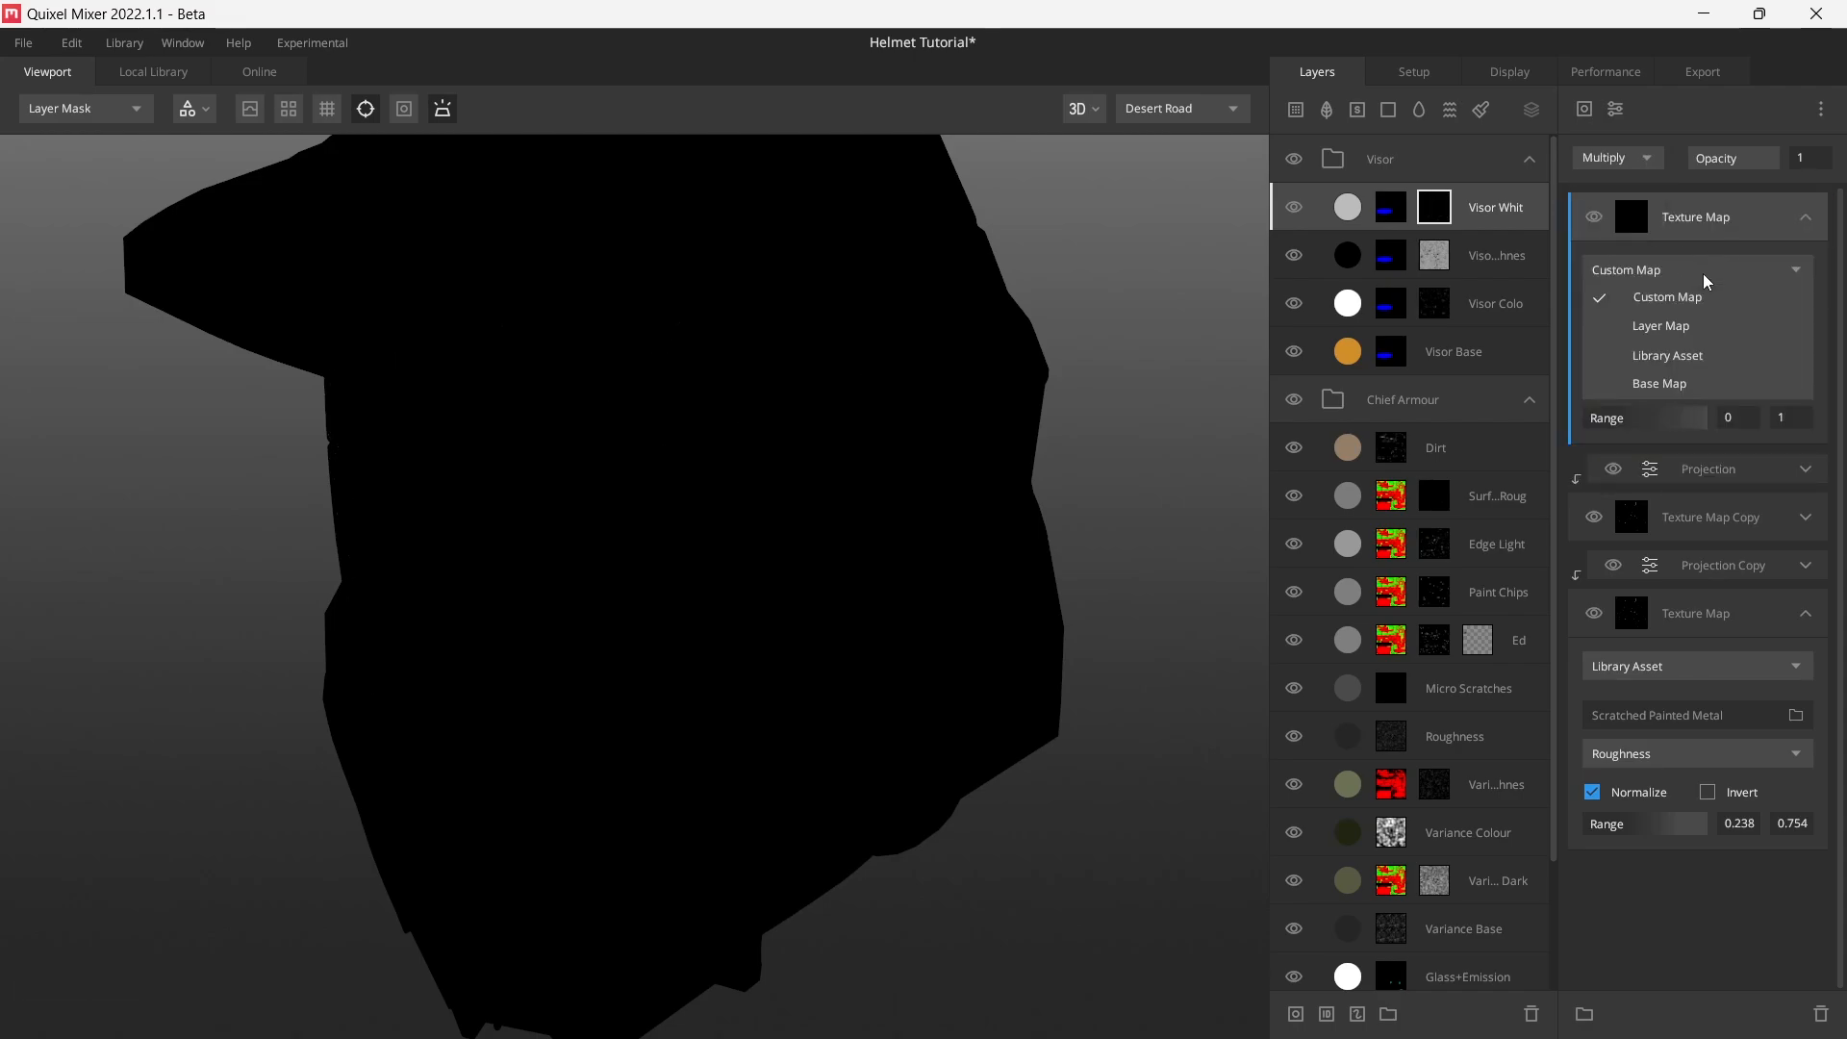
pyautogui.click(1705, 353)
# - Search the local library for "grunge" and assign a Grunge imperfection to the new texture map
pyautogui.click(1705, 321)
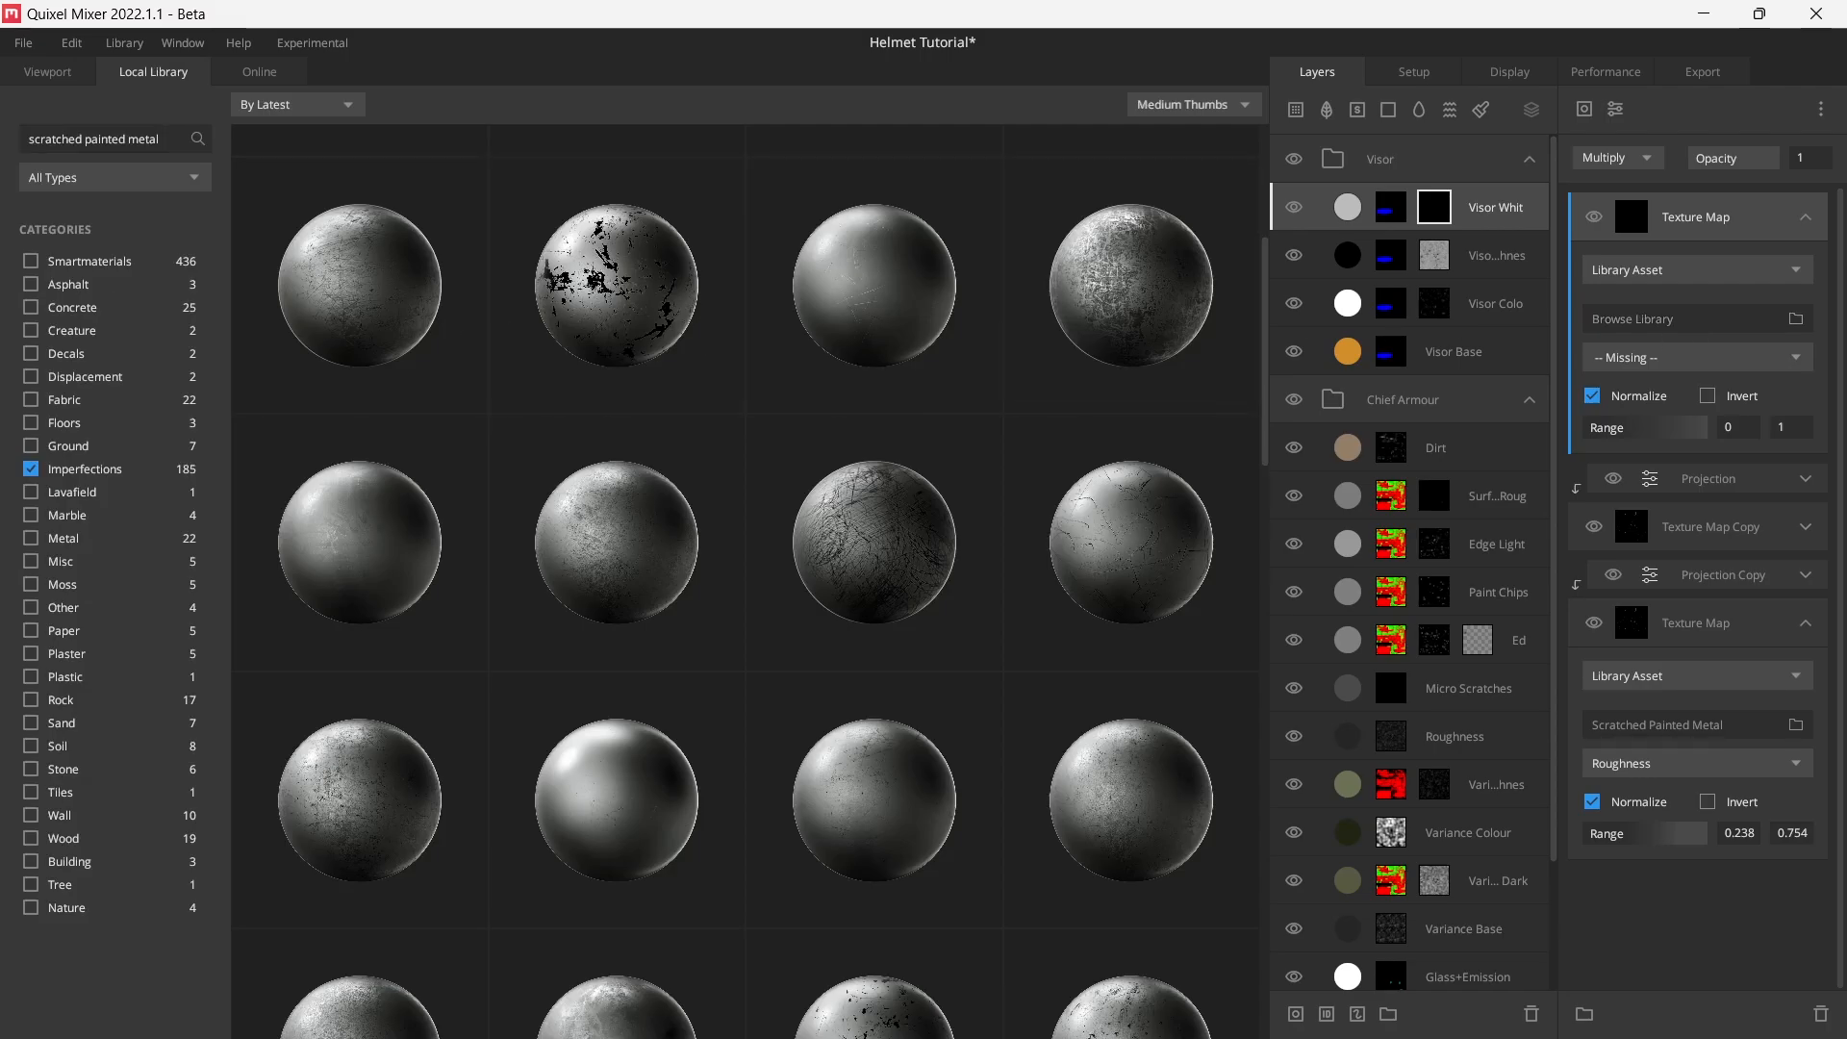
pyautogui.tripleClick(104, 138)
pyautogui.write('grunge')
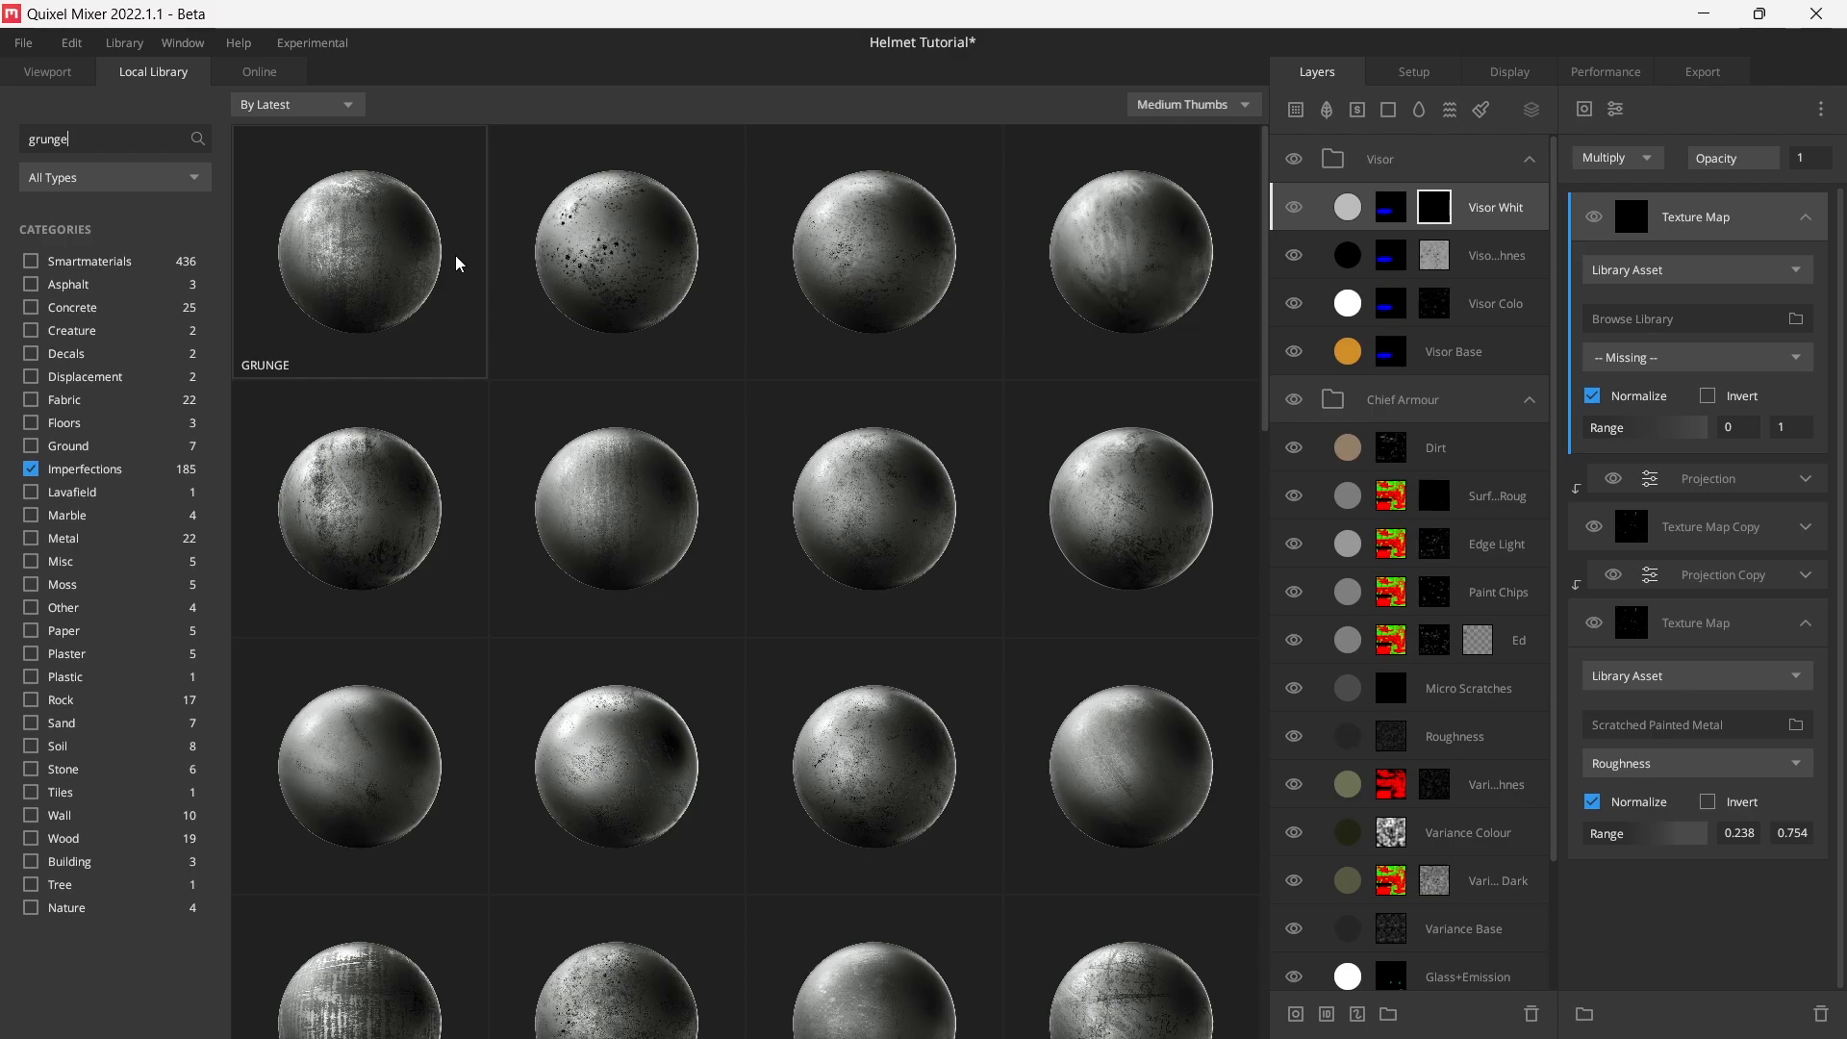
pyautogui.click(920, 524)
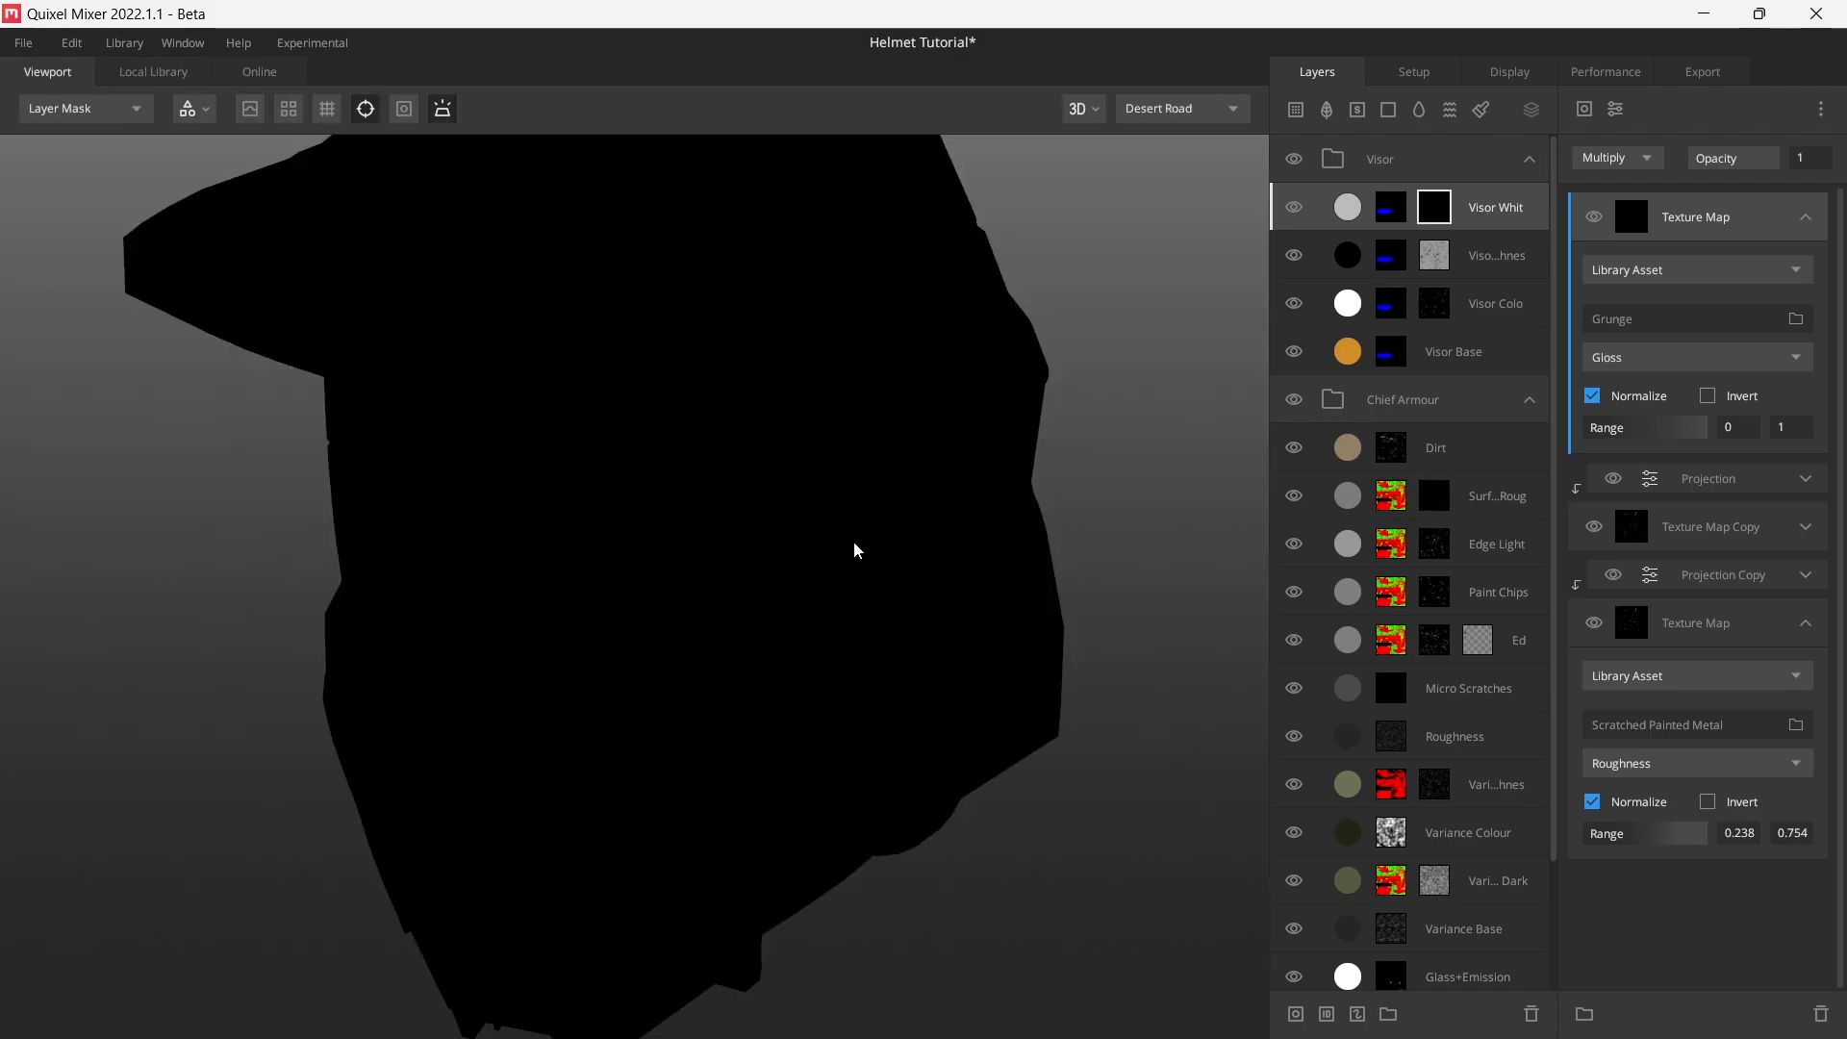
pyautogui.moveTo(940, 585); pyautogui.dragTo(767, 569)
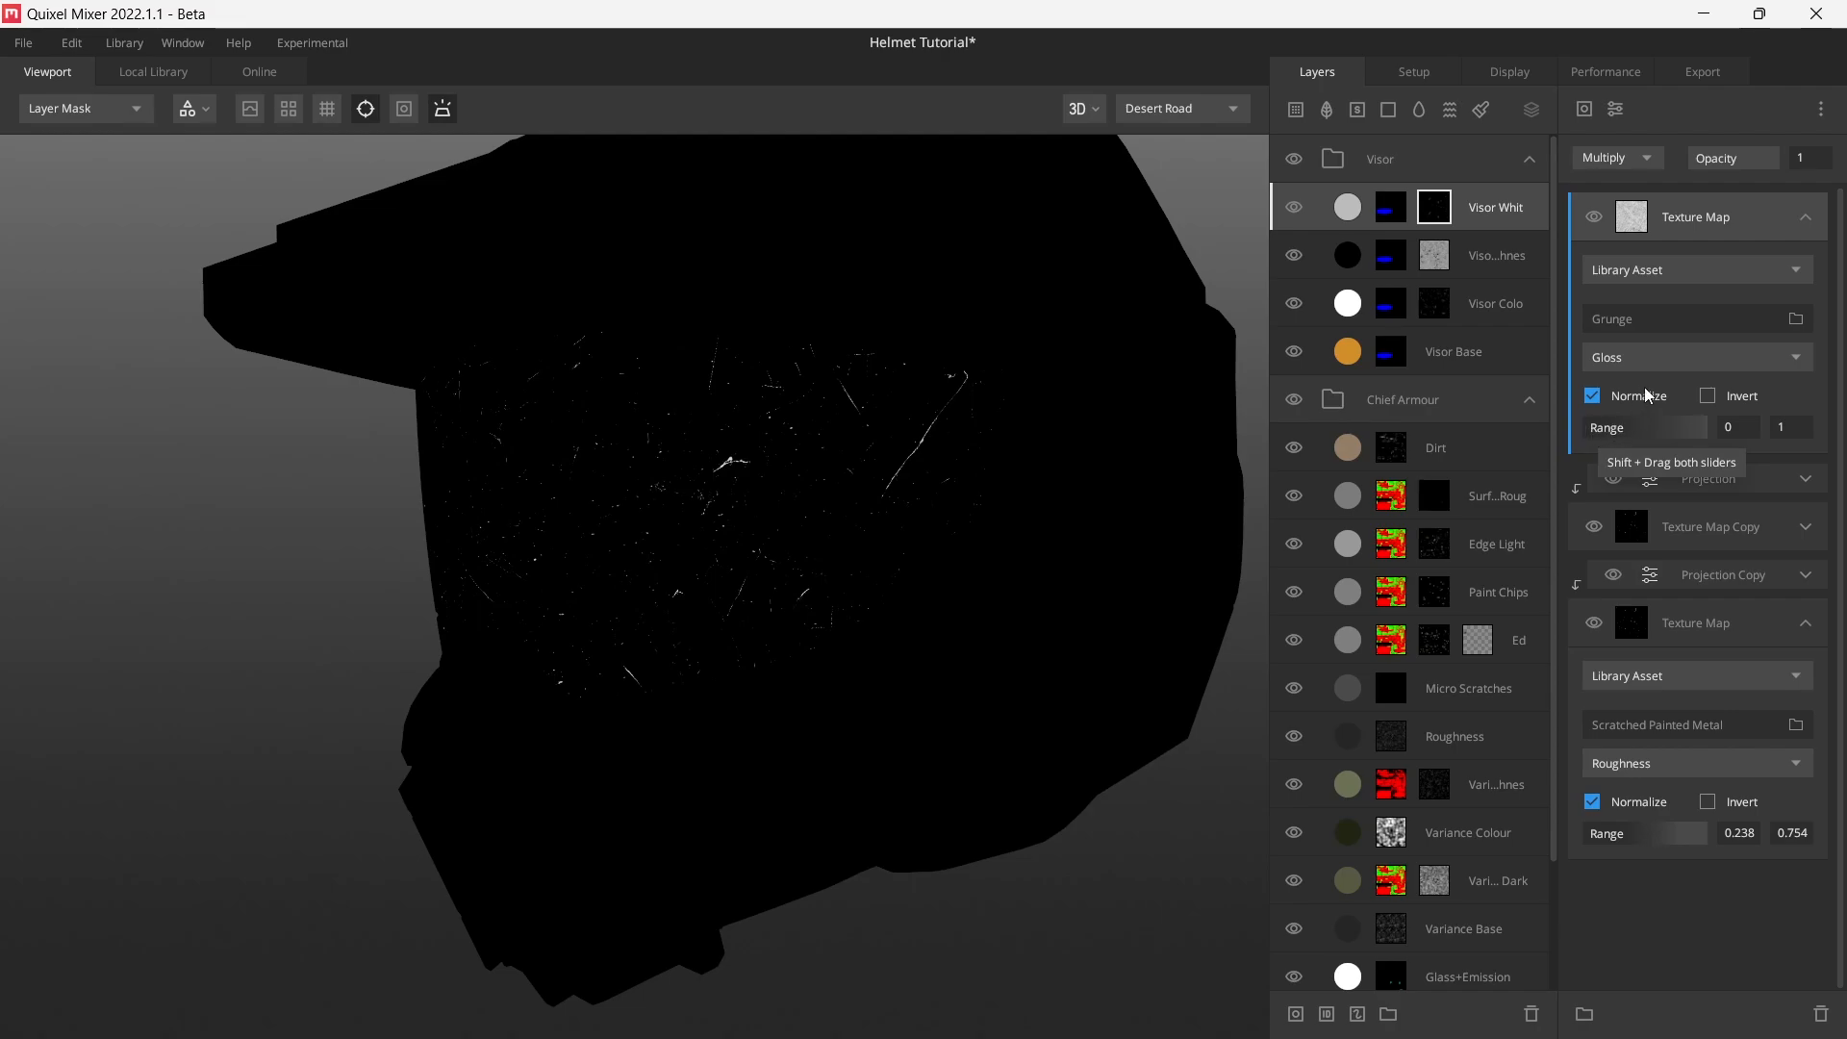
# - Switch the Grunge texture map to its Mask channel and isolate it by hiding all other mask components
pyautogui.click(1637, 352)
pyautogui.click(1647, 413)
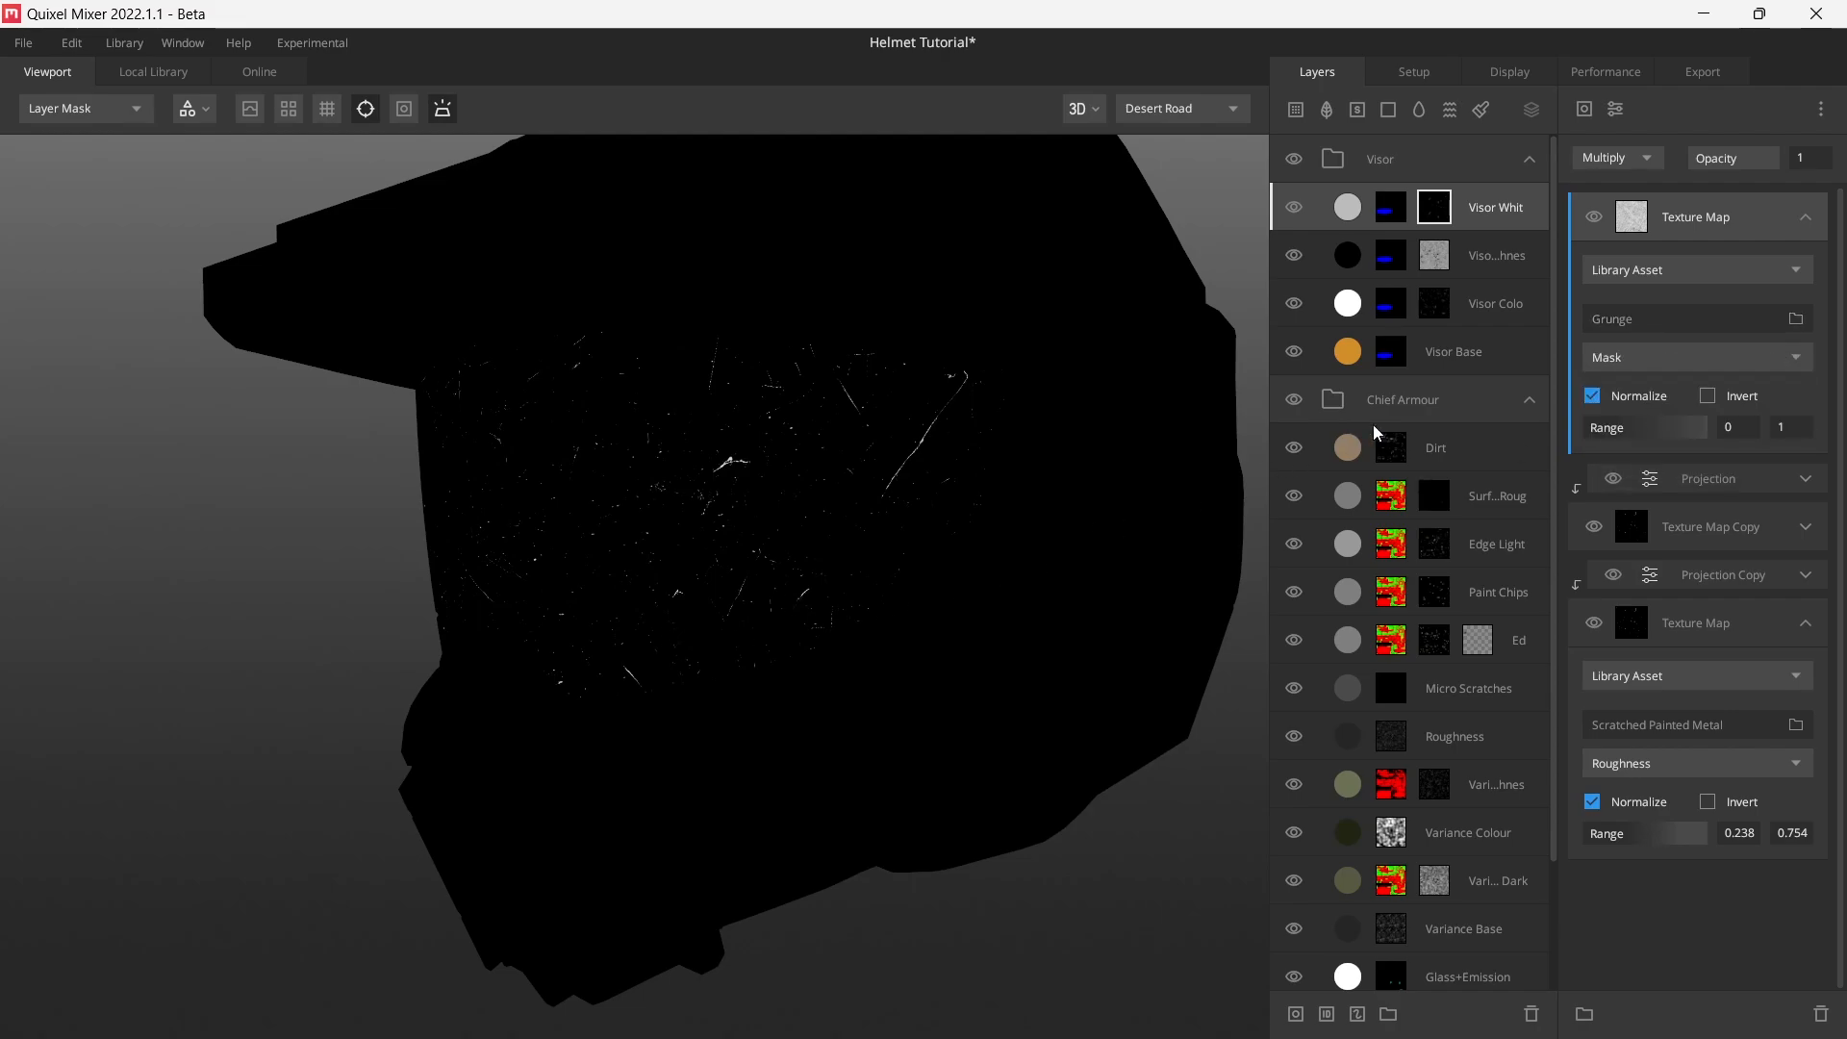
pyautogui.click(1595, 217)
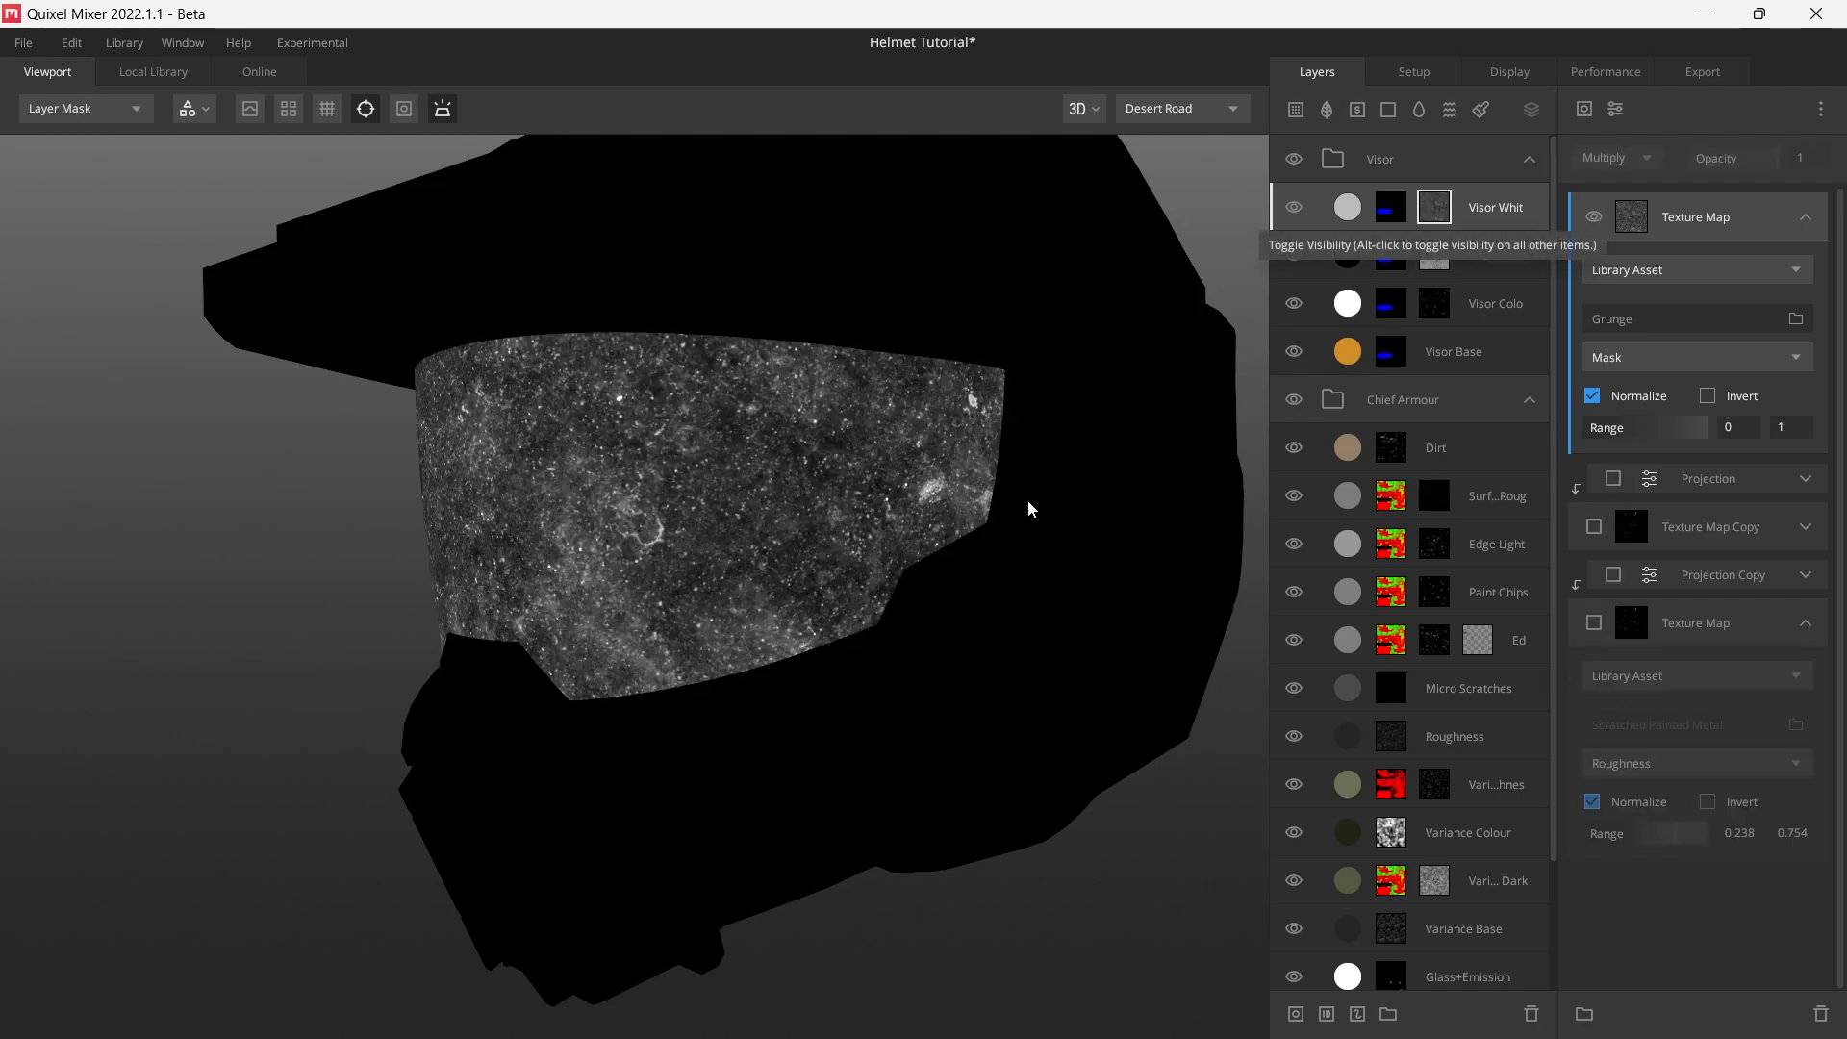
# - Try two other Grunge imperfections from the library on the isolated texture map
pyautogui.click(1642, 320)
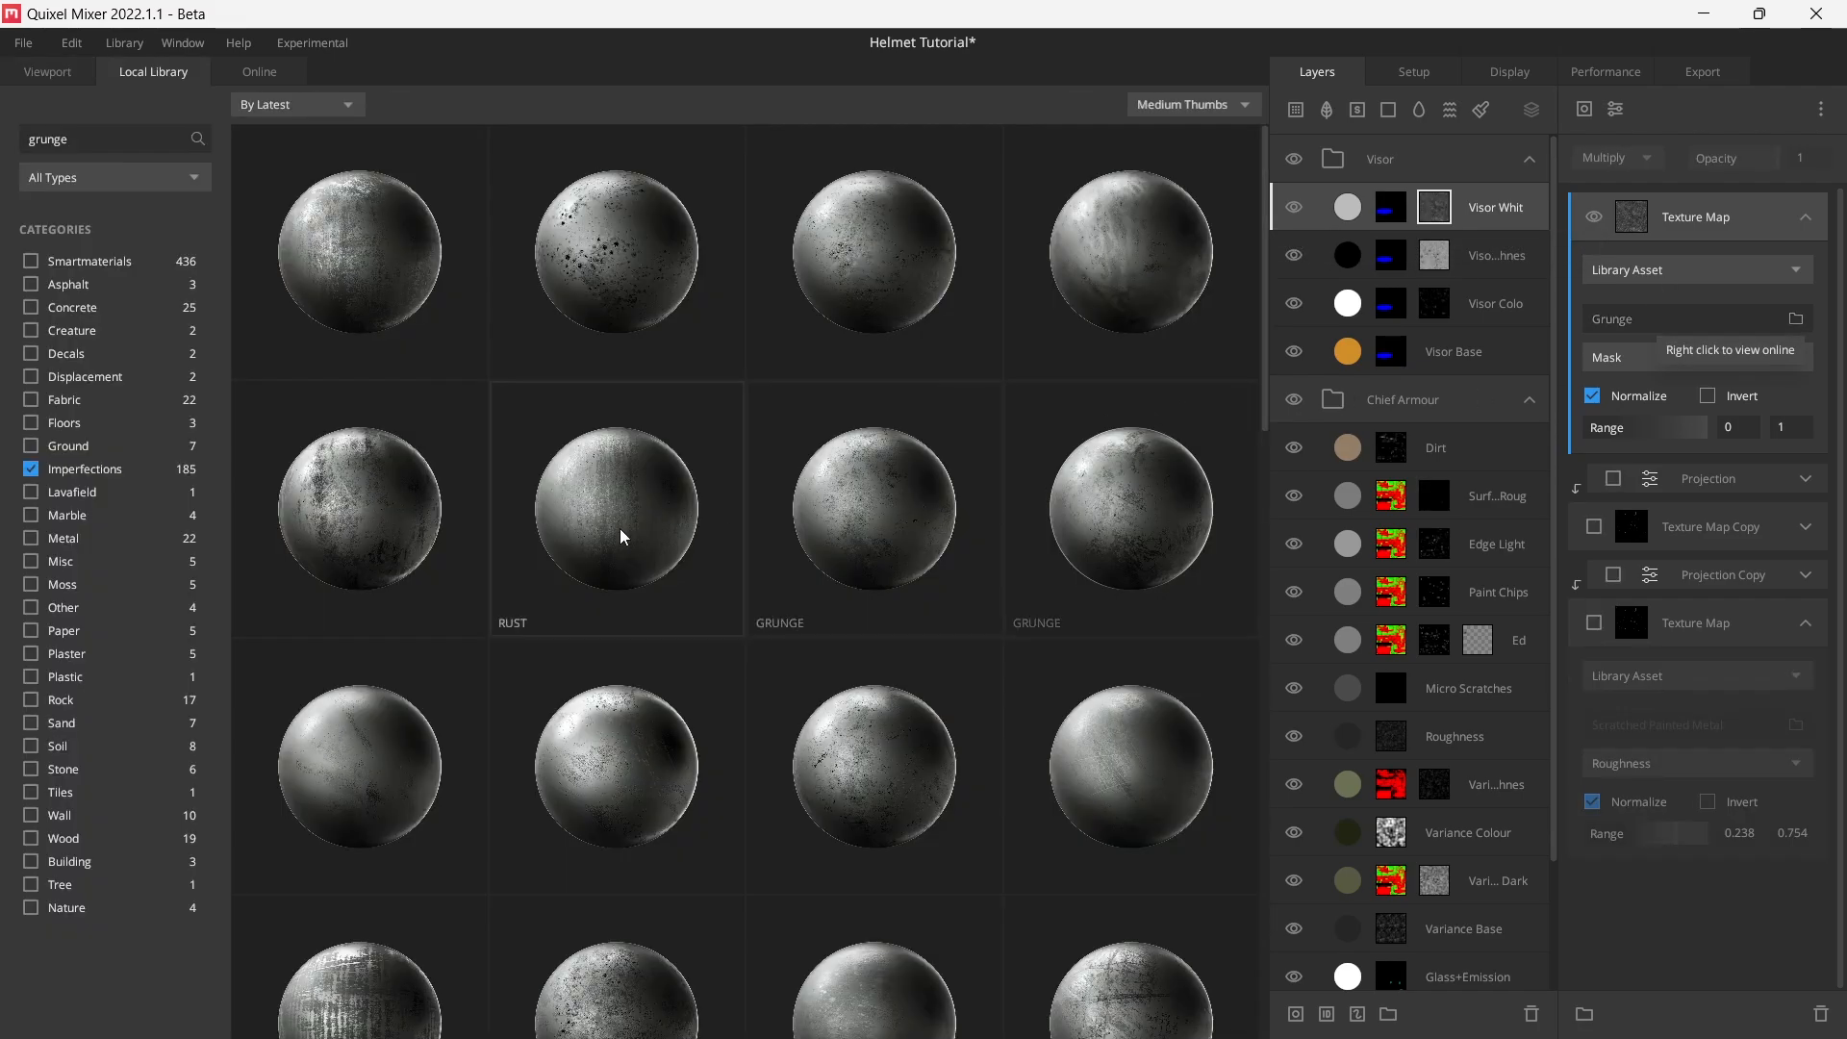
pyautogui.click(1090, 518)
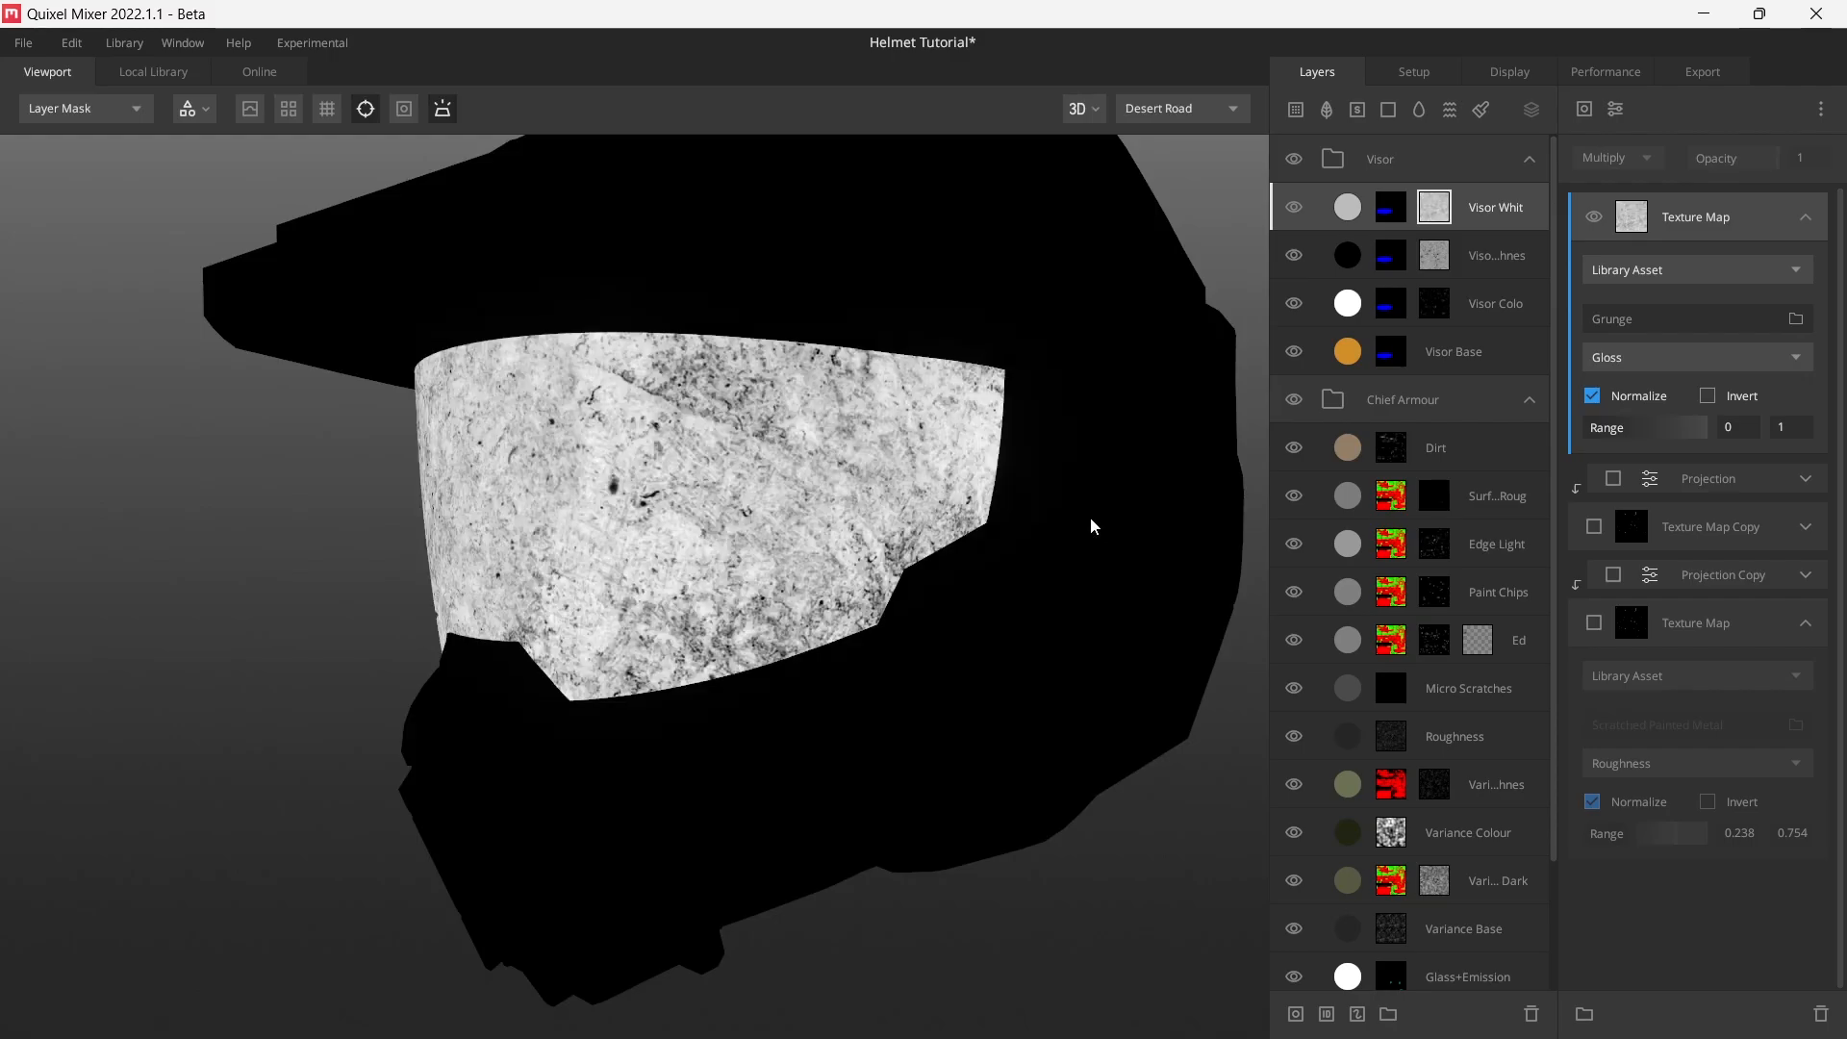
pyautogui.click(1759, 325)
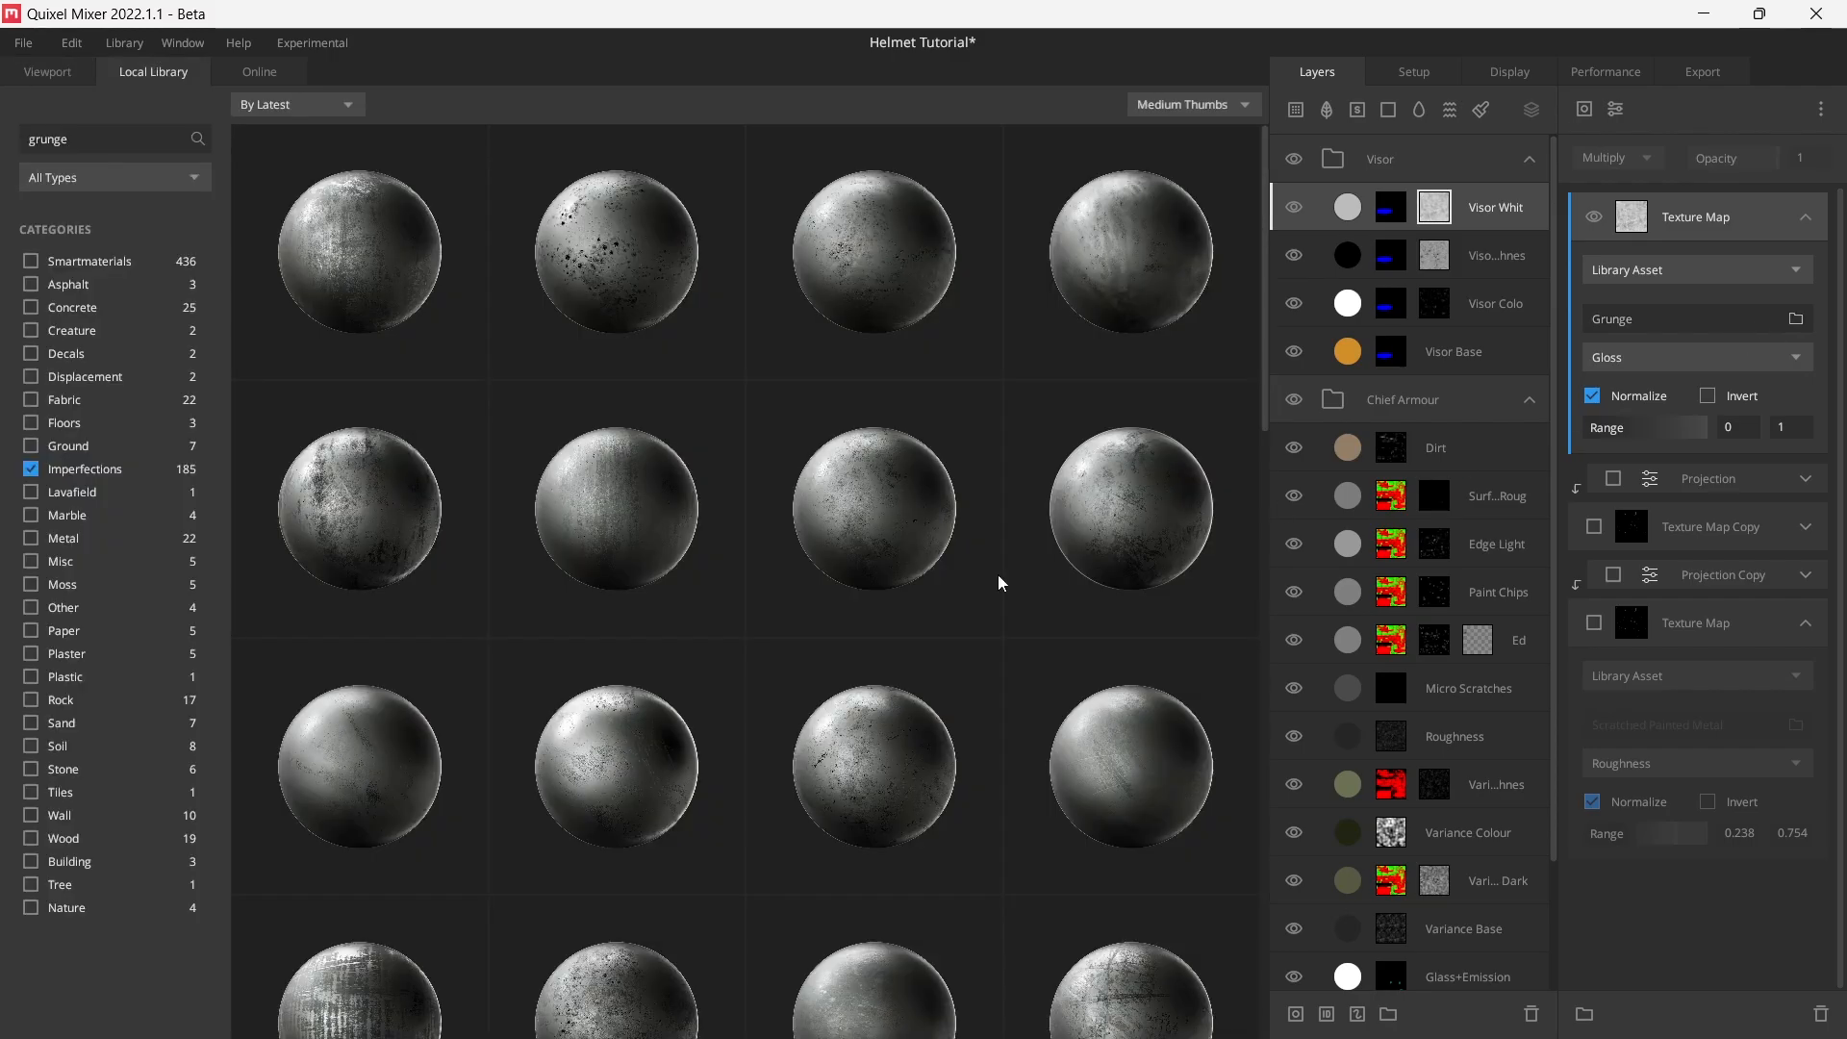
pyautogui.click(889, 758)
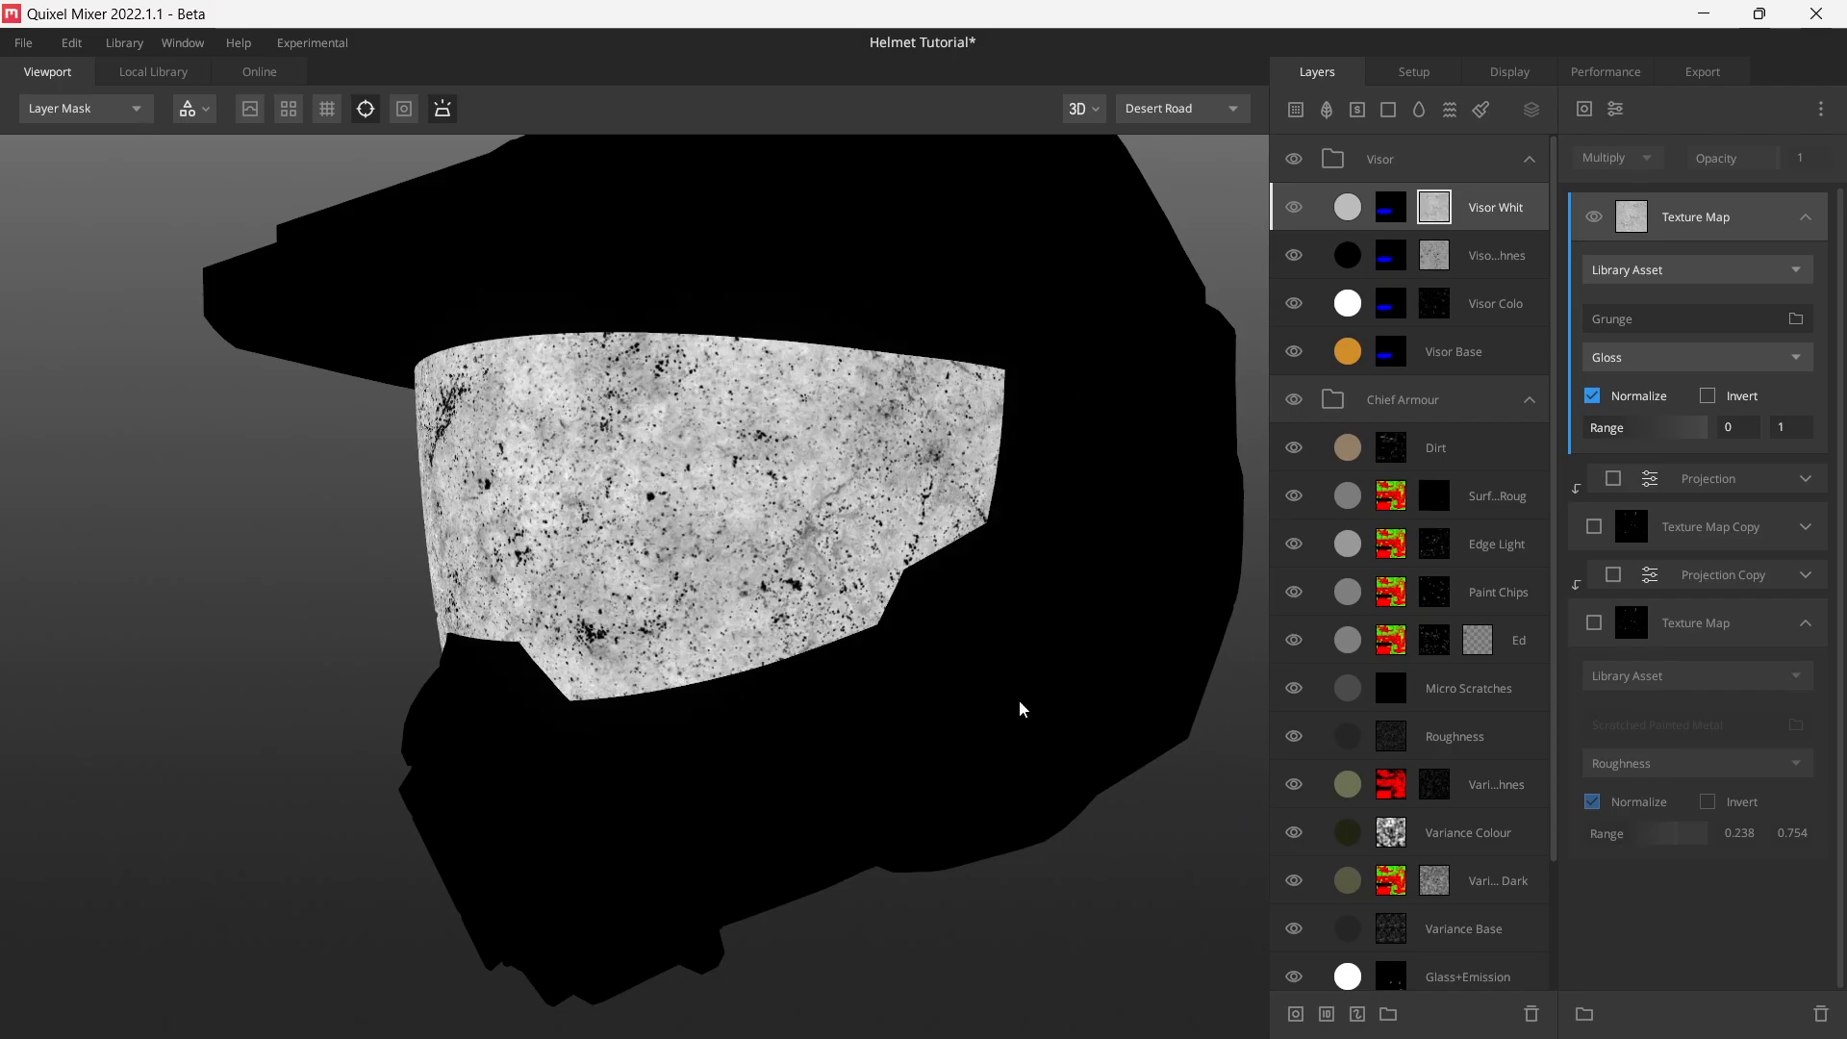
# - Replace the texture map's asset with the smoother, finely scratched Grunge imperfection from further down the library
pyautogui.click(1654, 321)
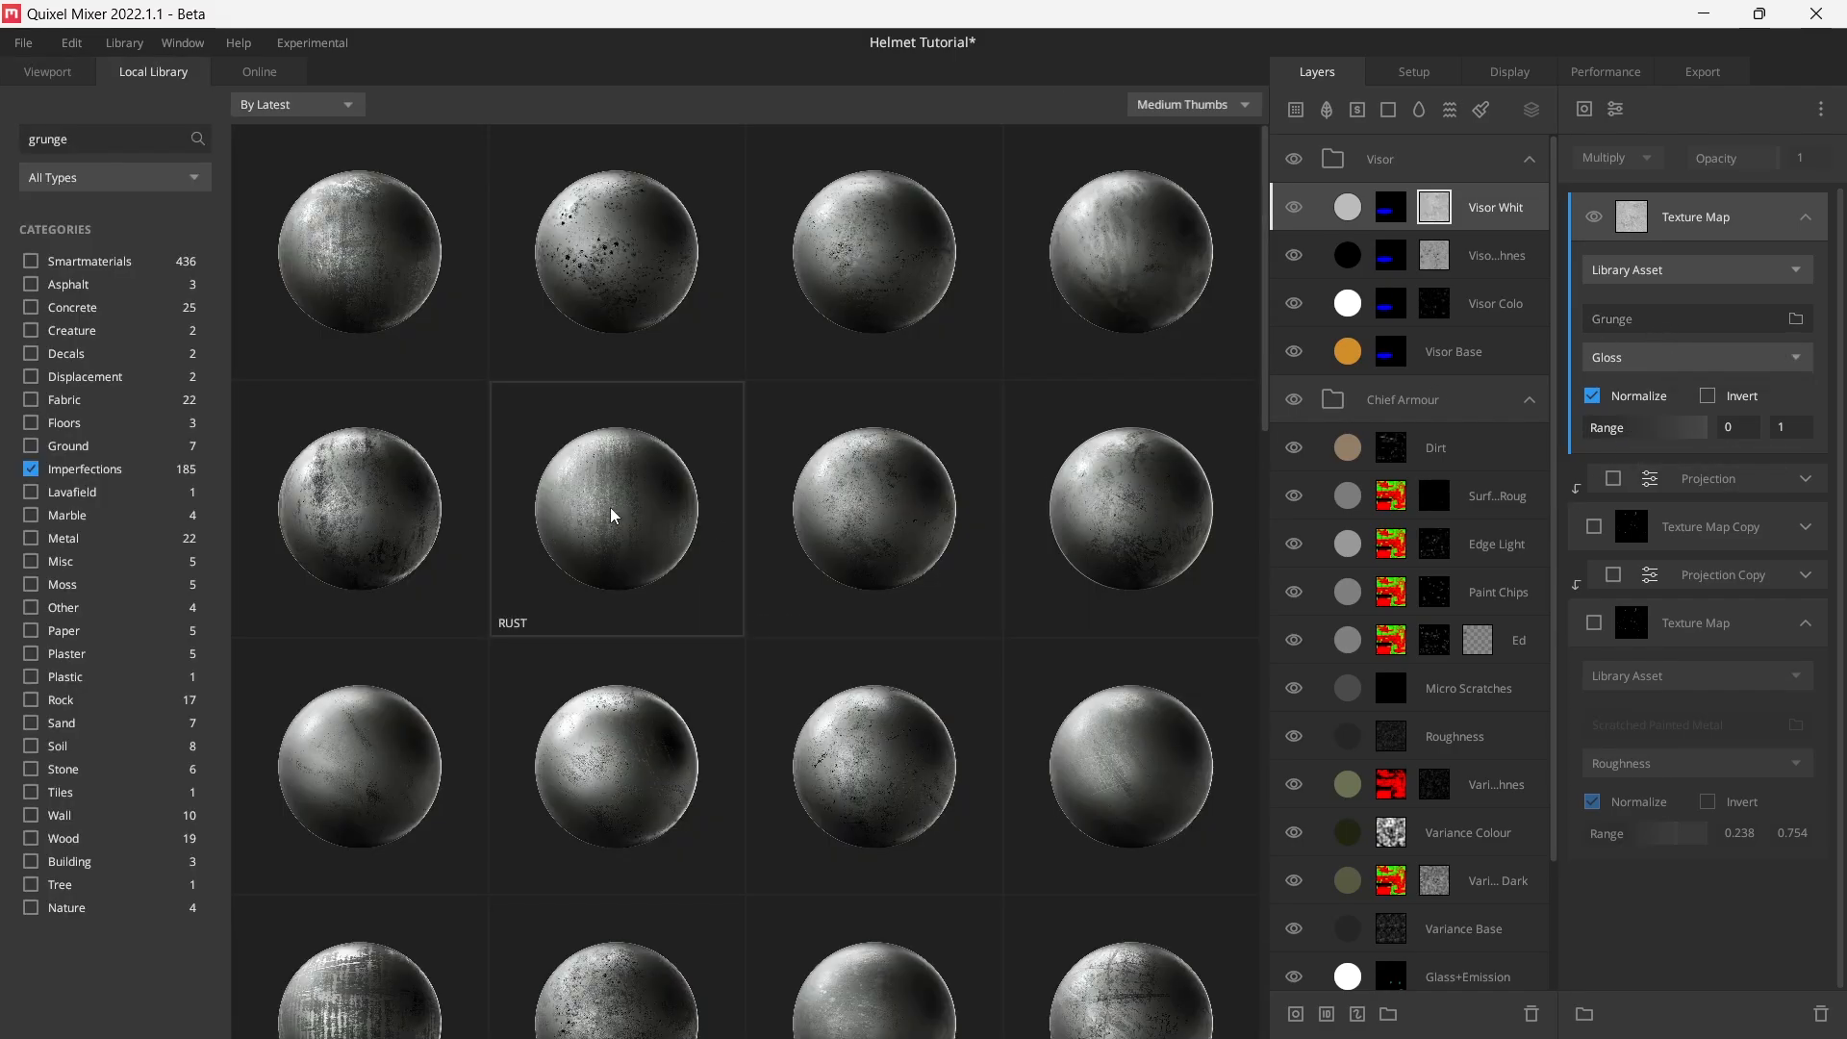
pyautogui.scroll(-2, 551, 726)
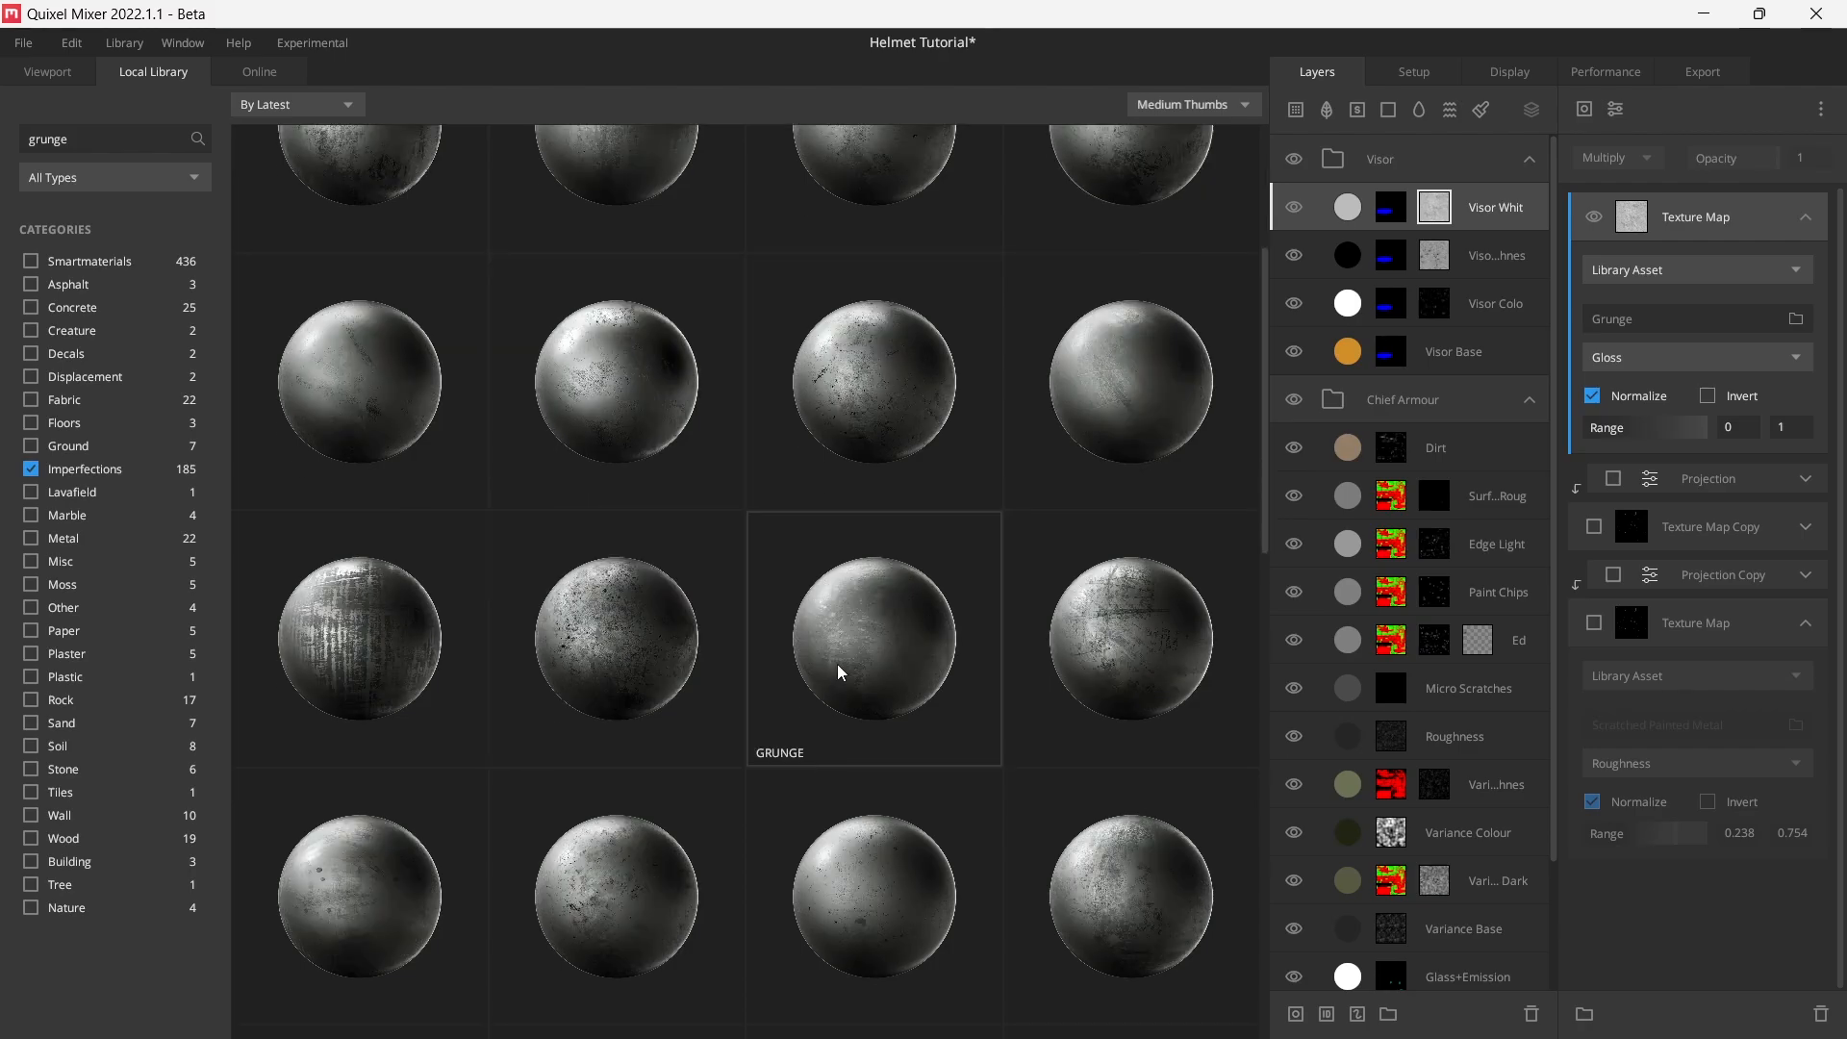
pyautogui.click(838, 667)
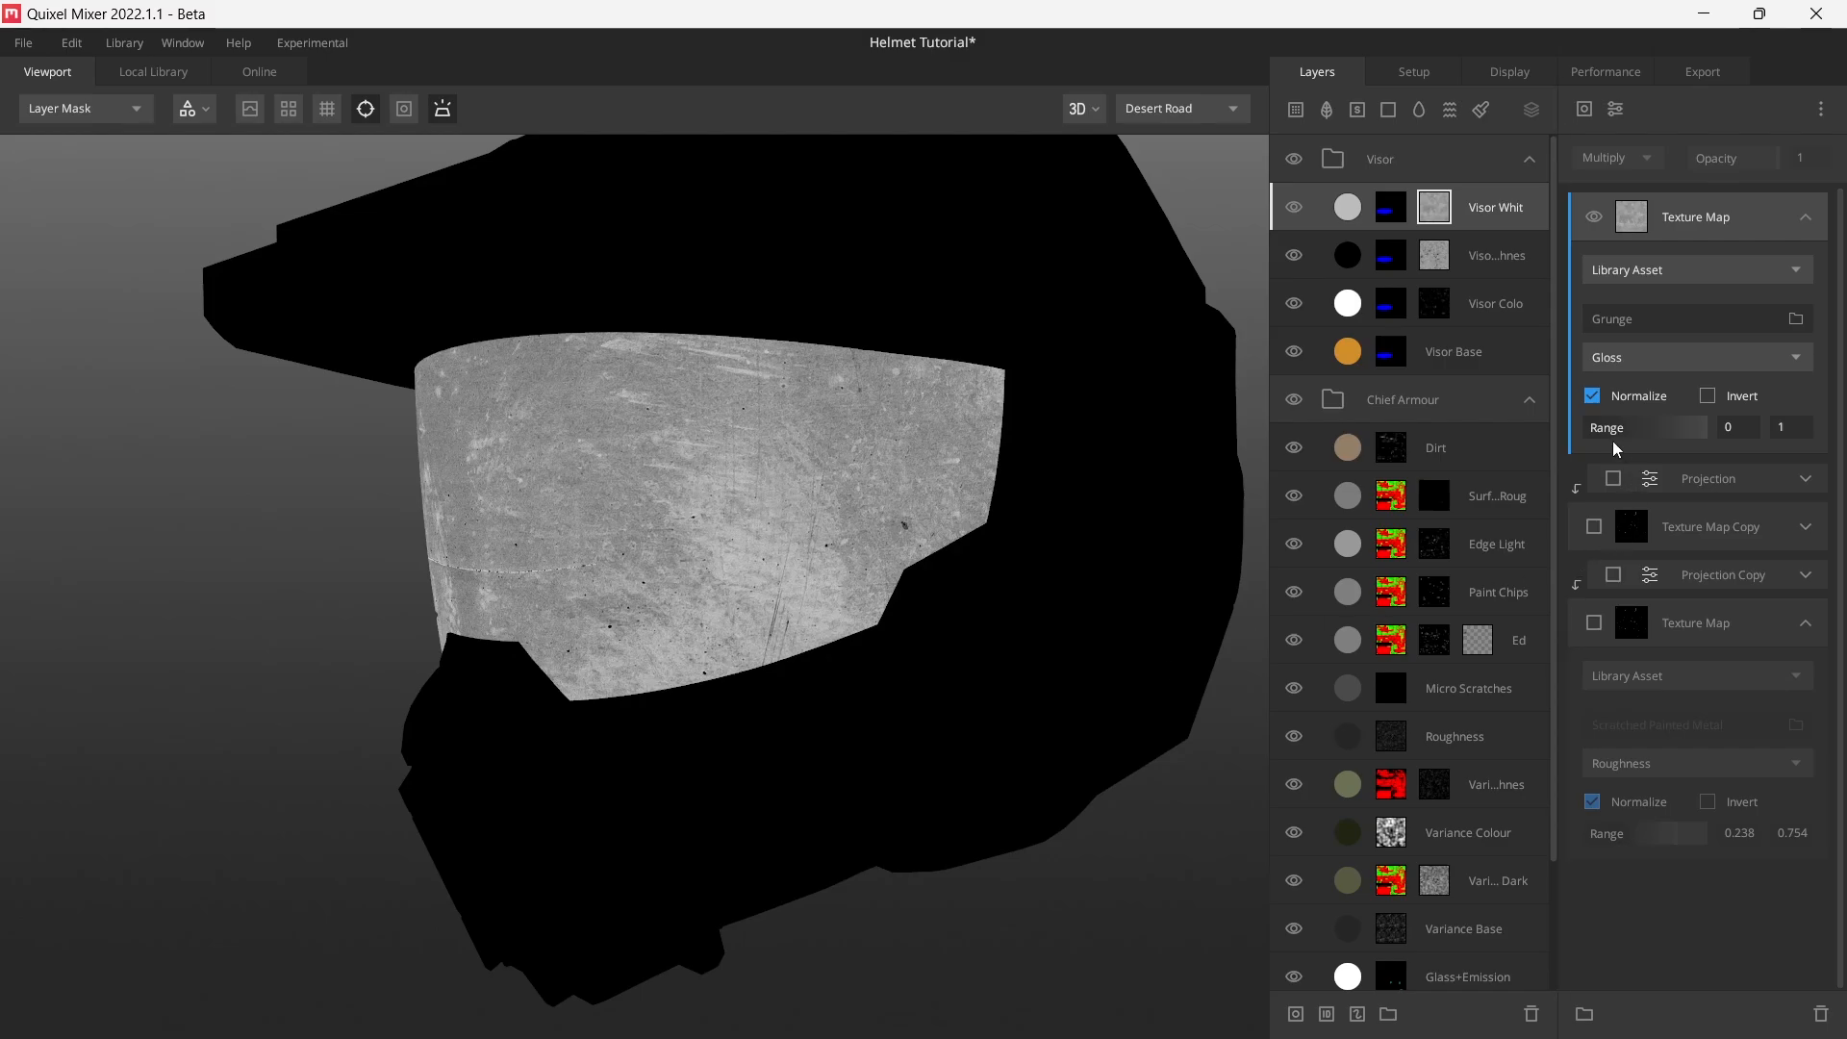
# - Narrow the Grunge texture map's range to 0.579–0.77 and check the mask around the visor
pyautogui.moveTo(1586, 427); pyautogui.dragTo(1678, 435)
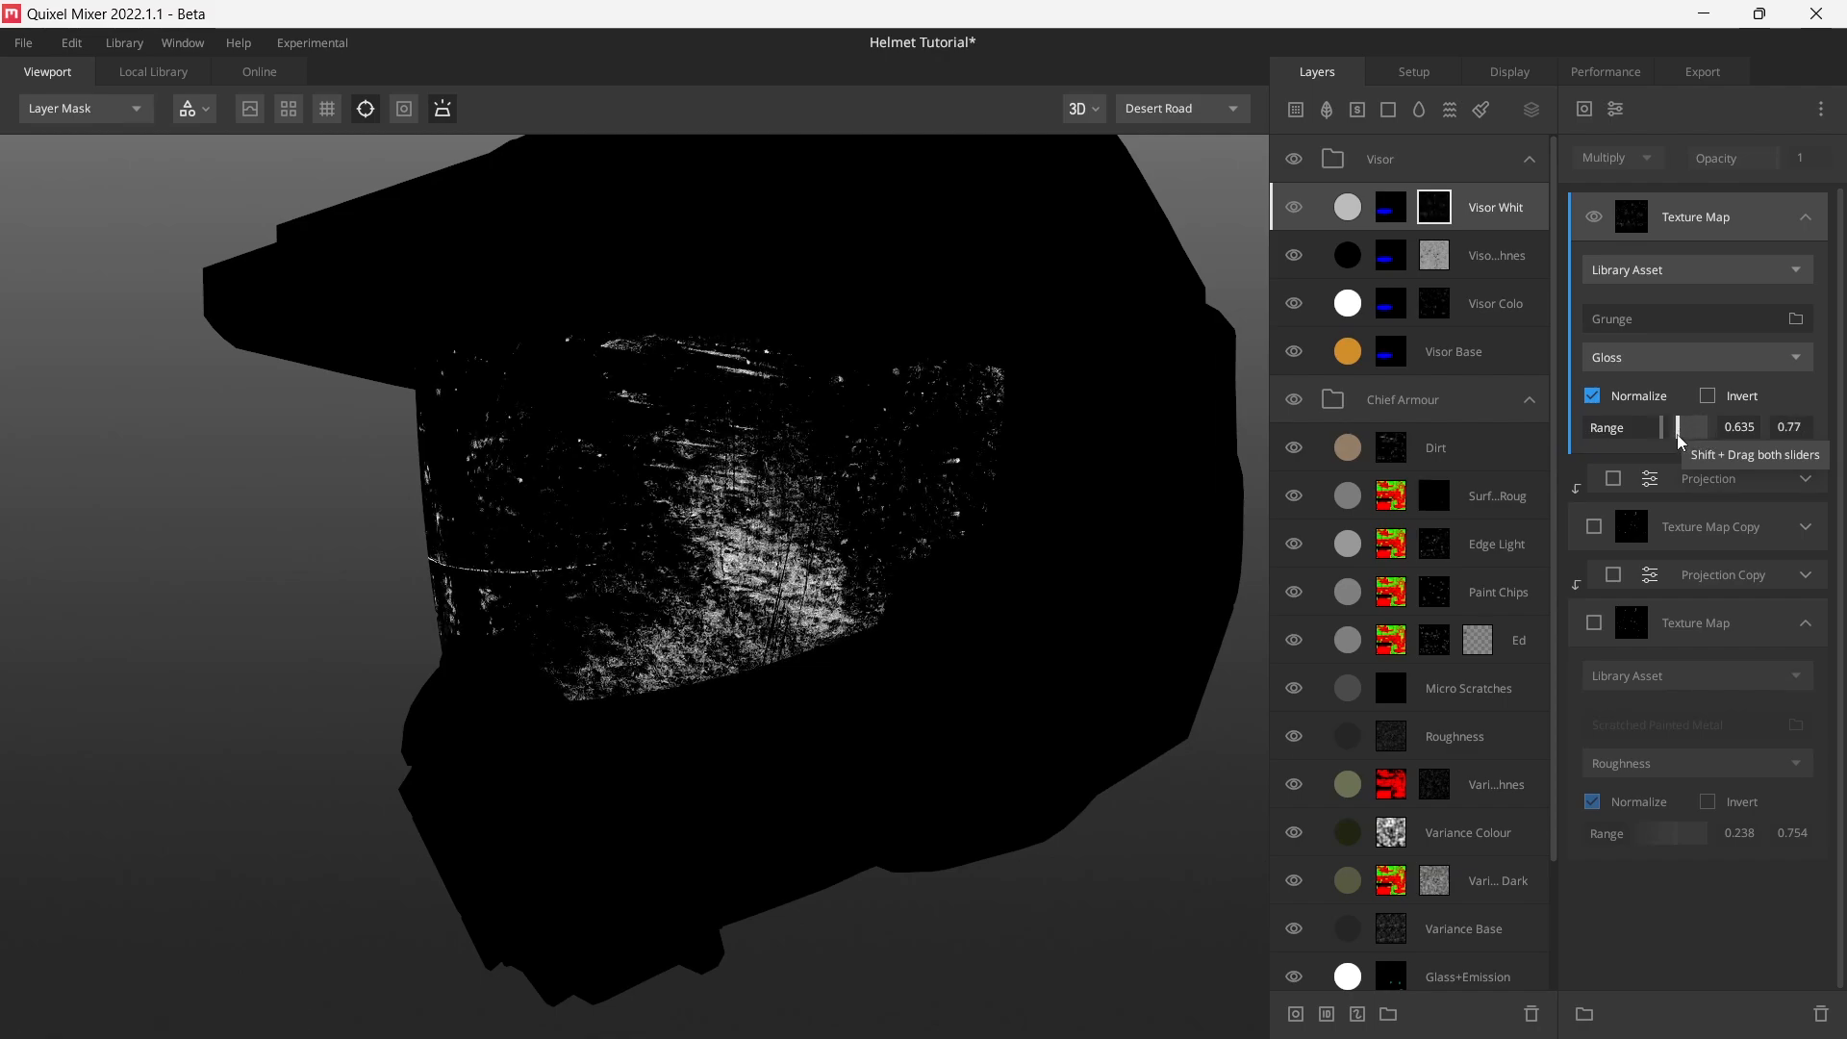
pyautogui.moveTo(1659, 431); pyautogui.dragTo(1655, 431)
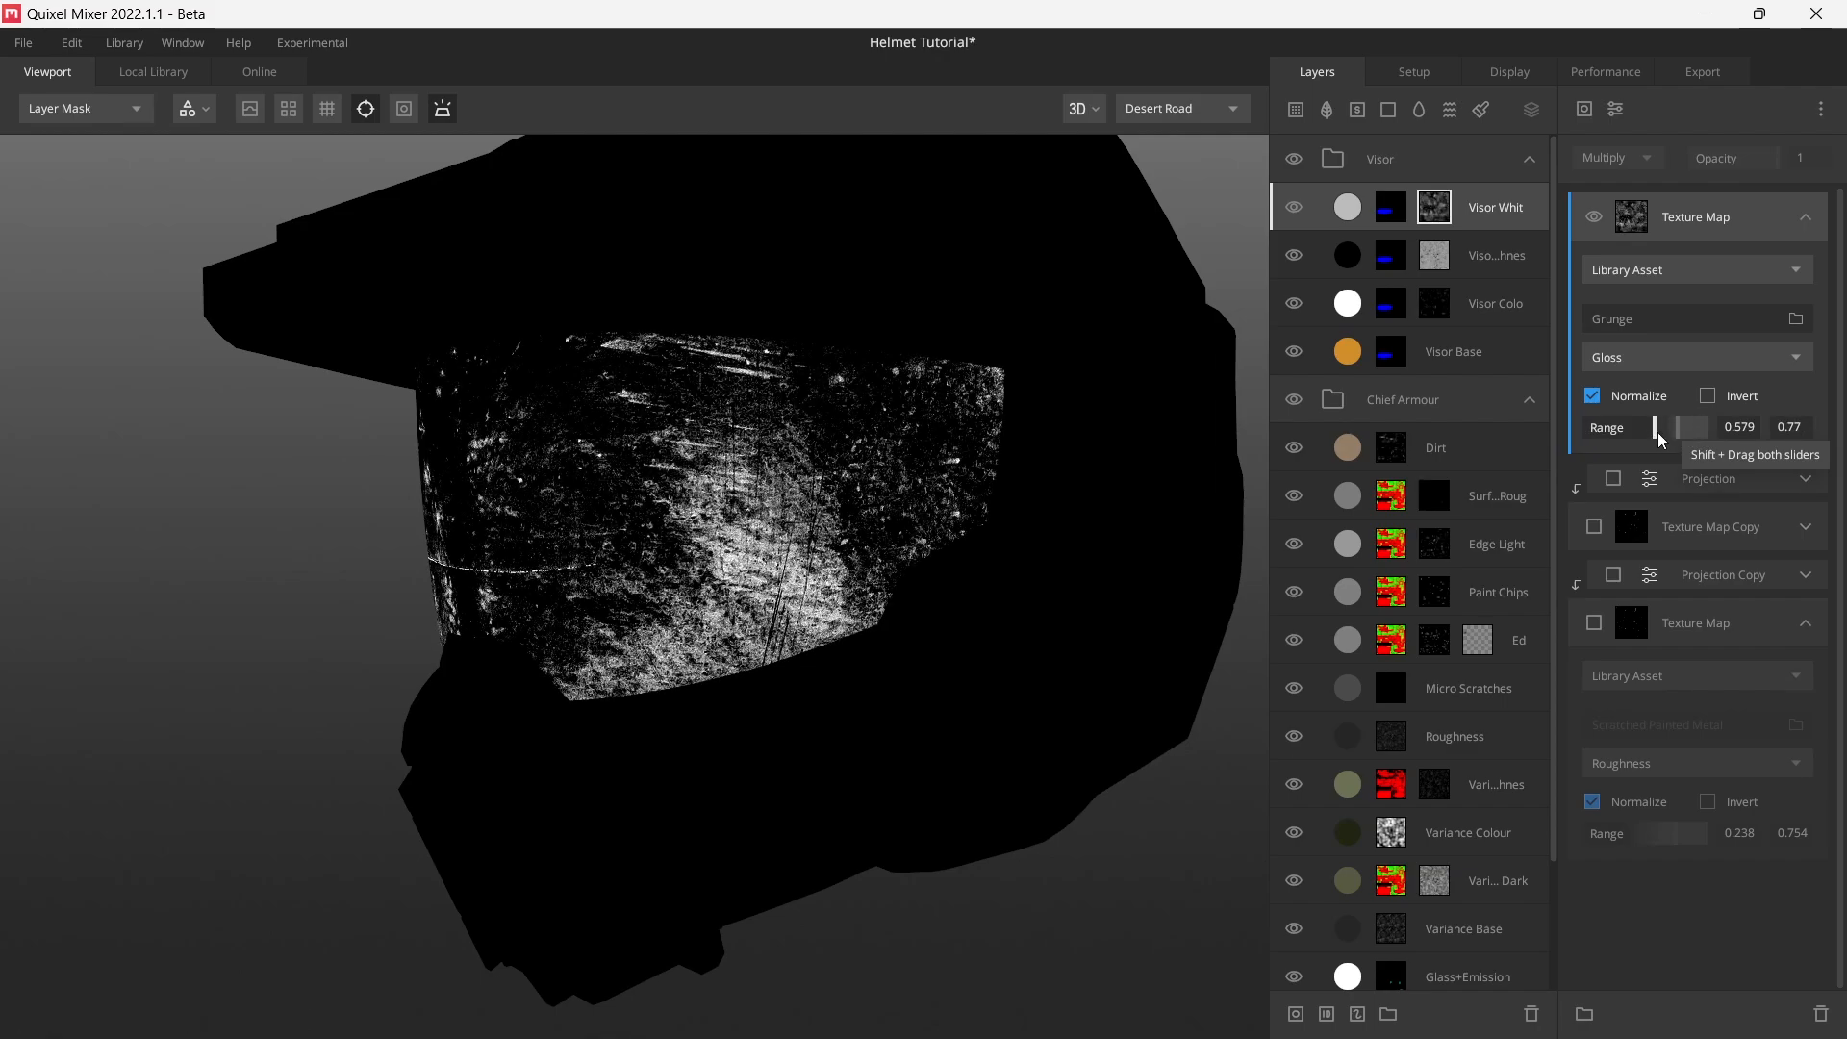
pyautogui.moveTo(657, 562)
pyautogui.mouseDown()
pyautogui.moveTo(921, 533)
pyautogui.moveTo(380, 574)
pyautogui.moveTo(480, 567)
pyautogui.mouseUp()
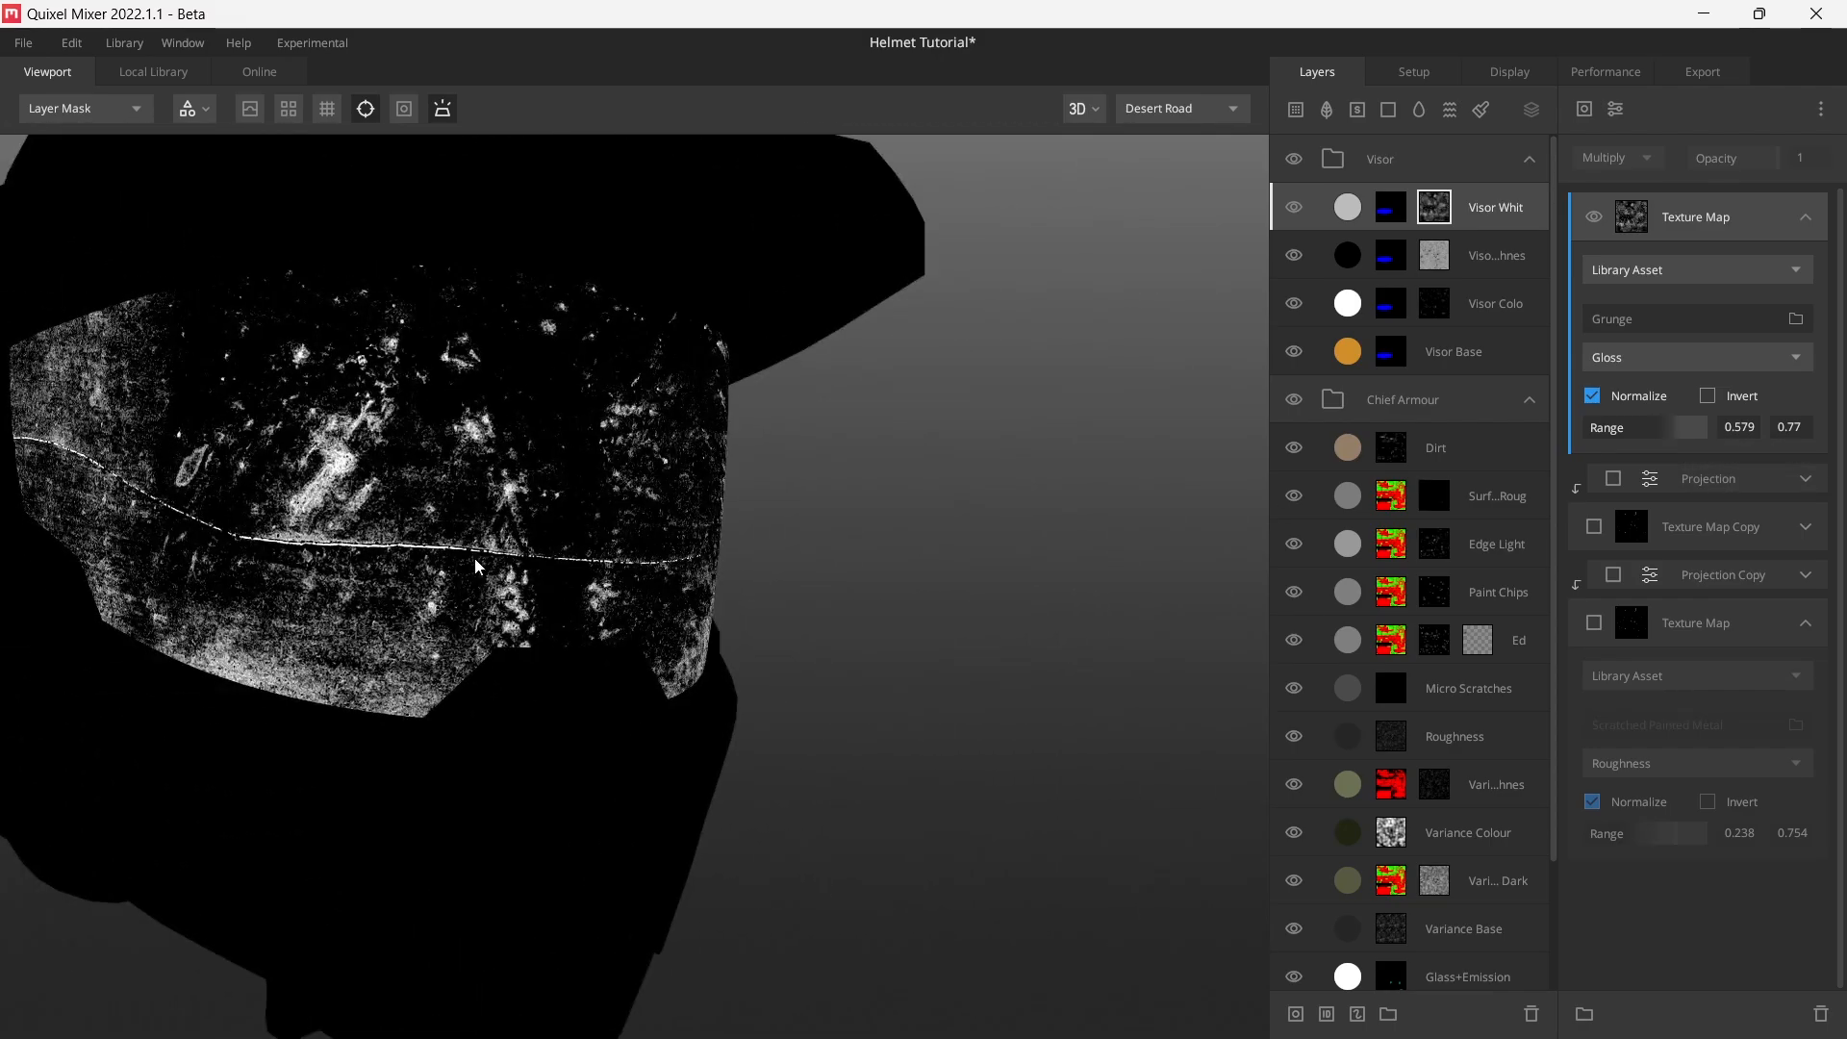
# - Try a speckled Grunge imperfection on the texture map with its range lowered to 0.437–0.77, and inspect it across the visor
pyautogui.click(1724, 319)
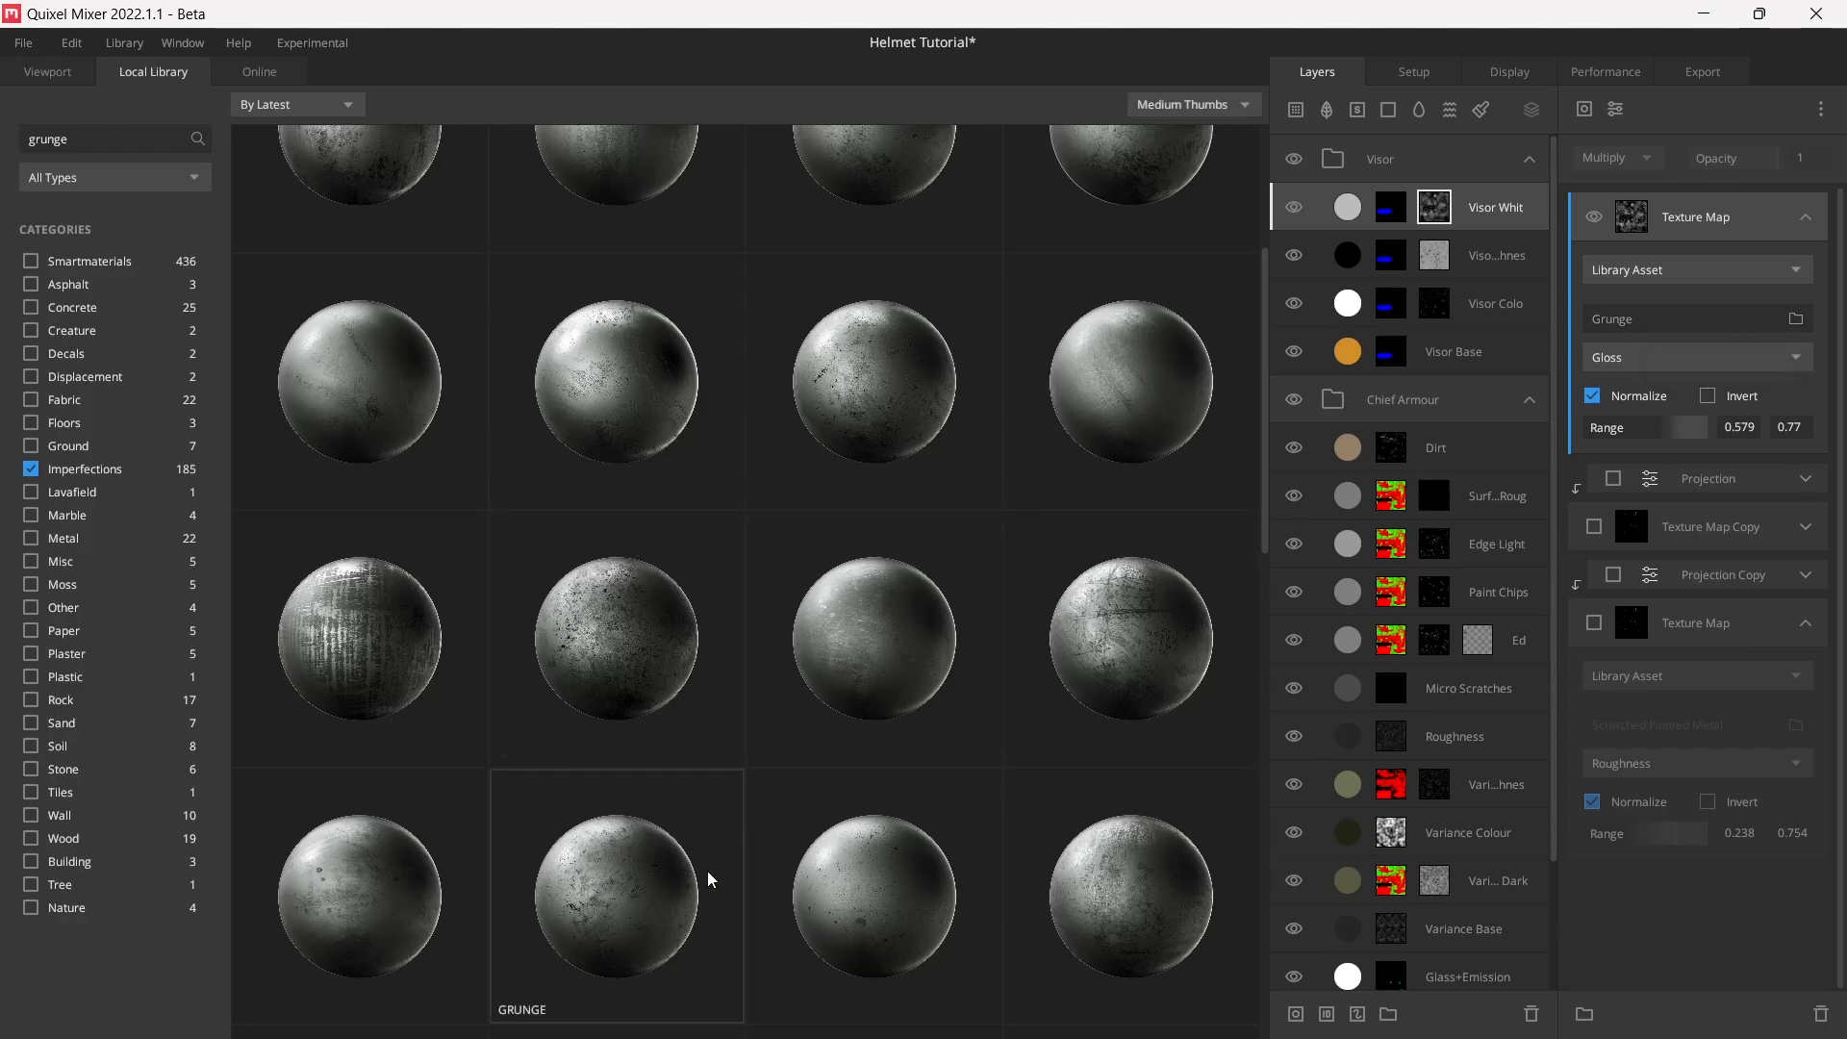
pyautogui.click(1088, 873)
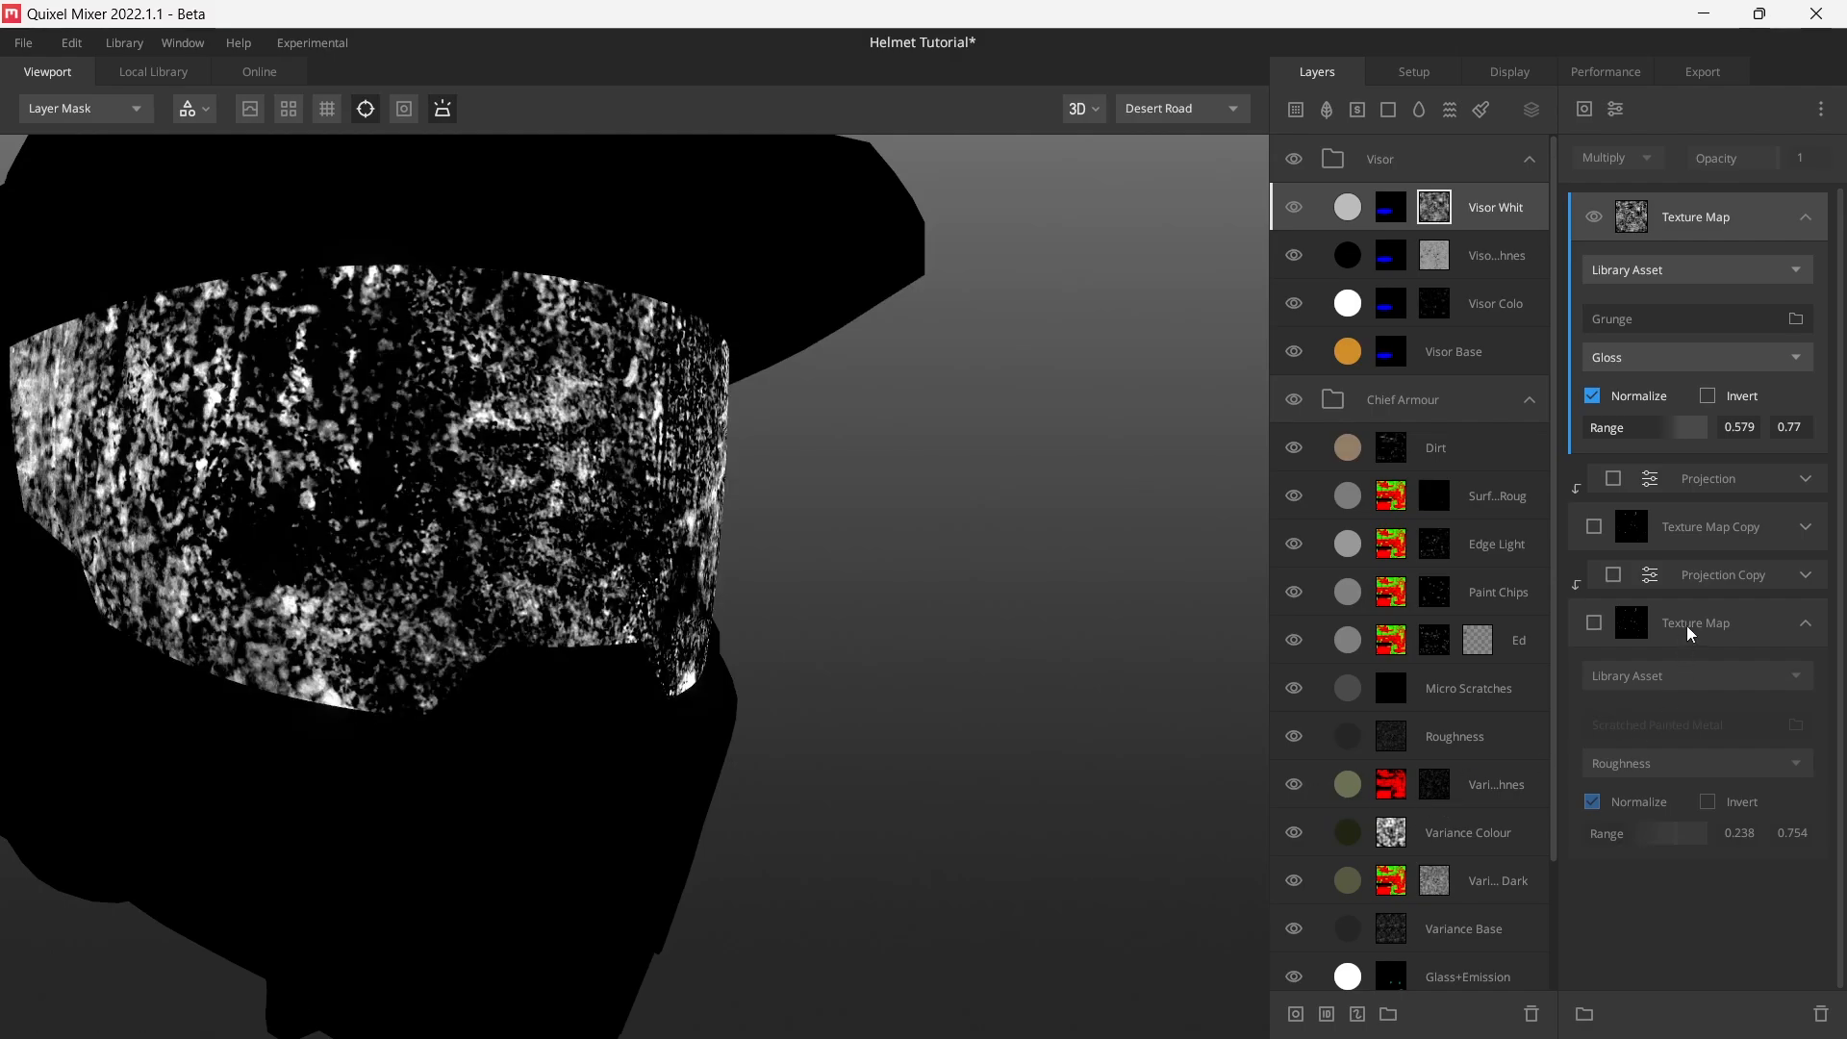
pyautogui.moveTo(1649, 441); pyautogui.dragTo(1643, 440)
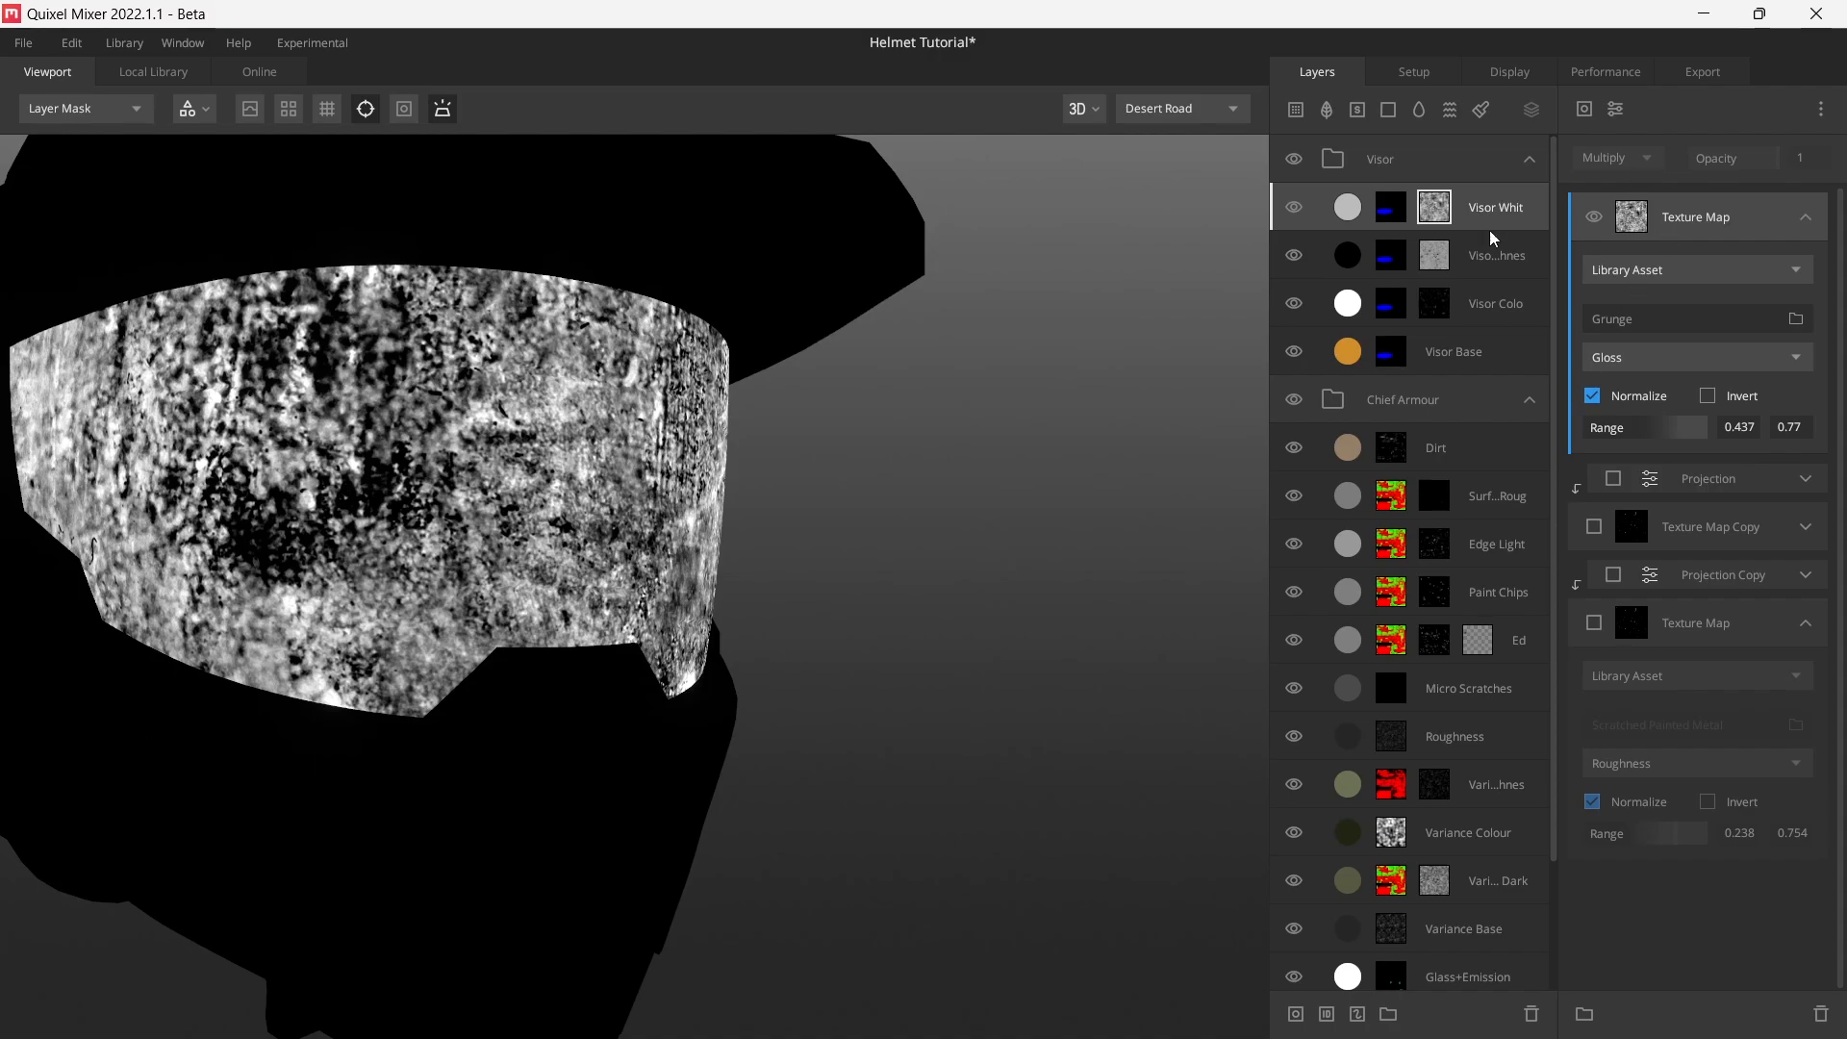
pyautogui.moveTo(581, 702); pyautogui.dragTo(756, 672)
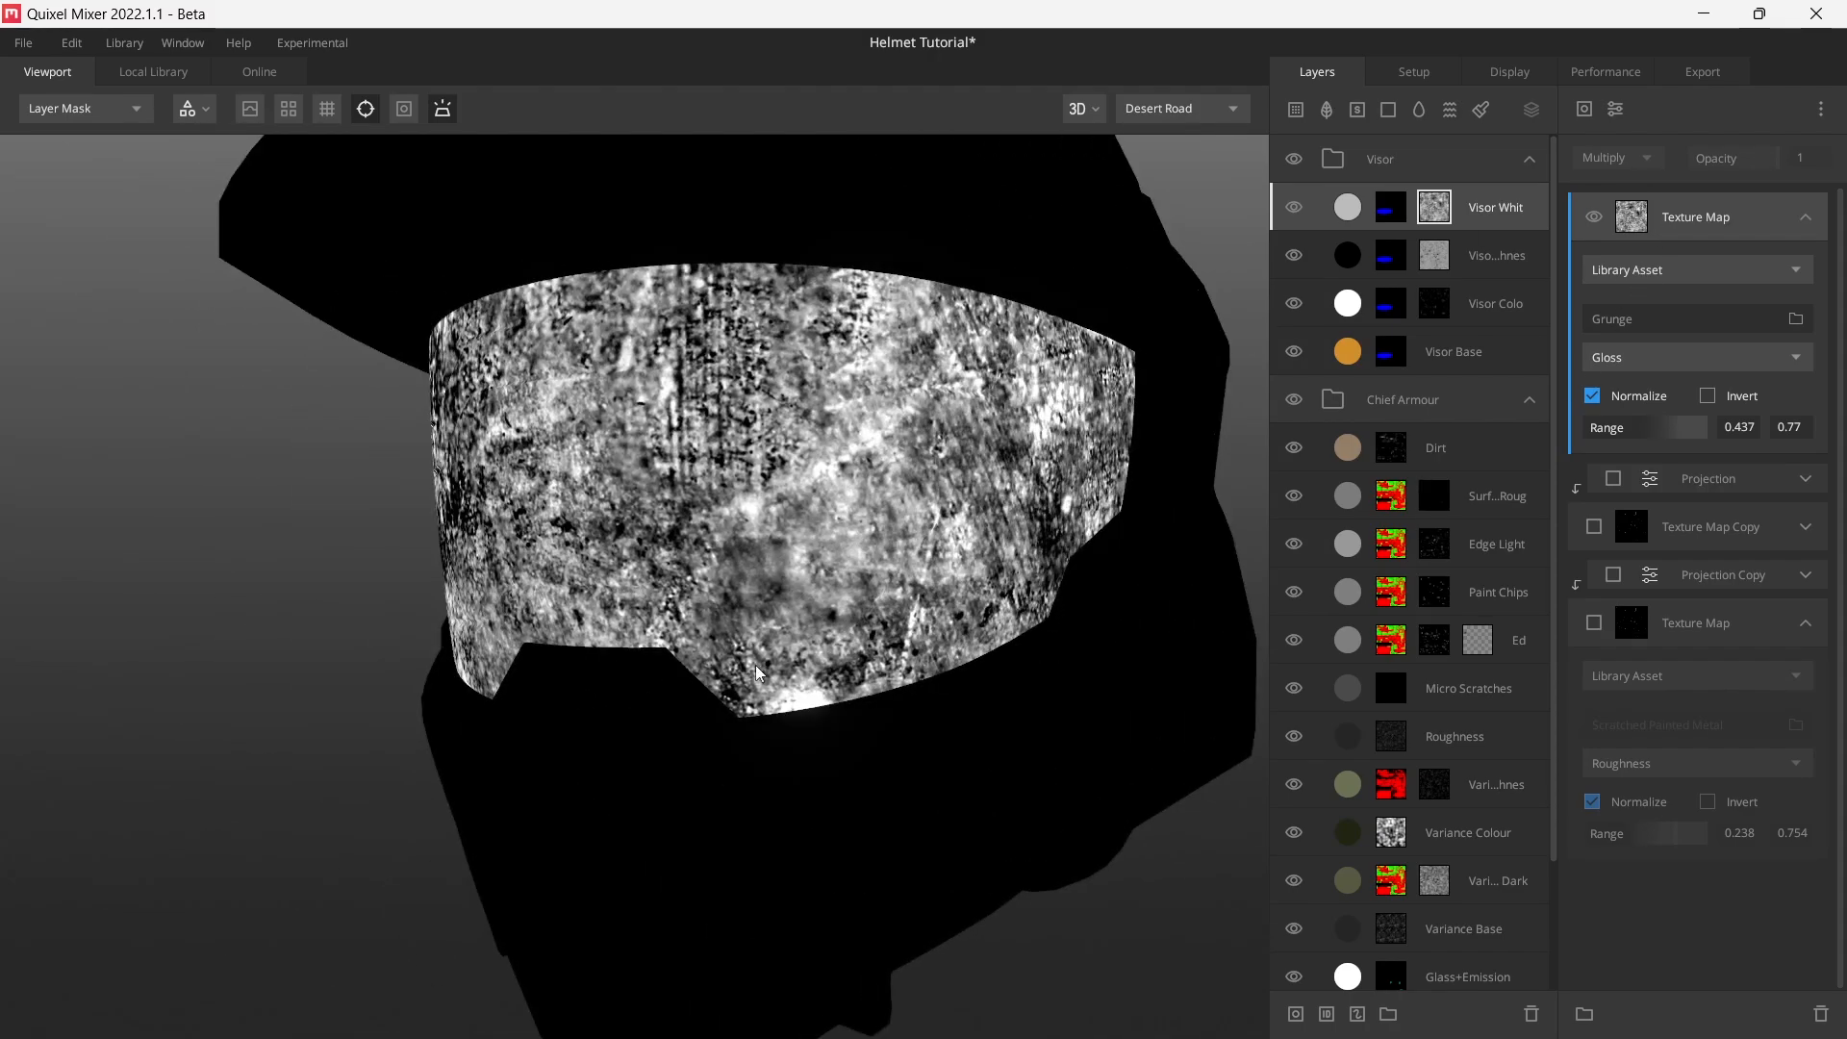
# - Replace the texture map's asset with another Grunge imperfection from further down the library
pyautogui.click(1682, 321)
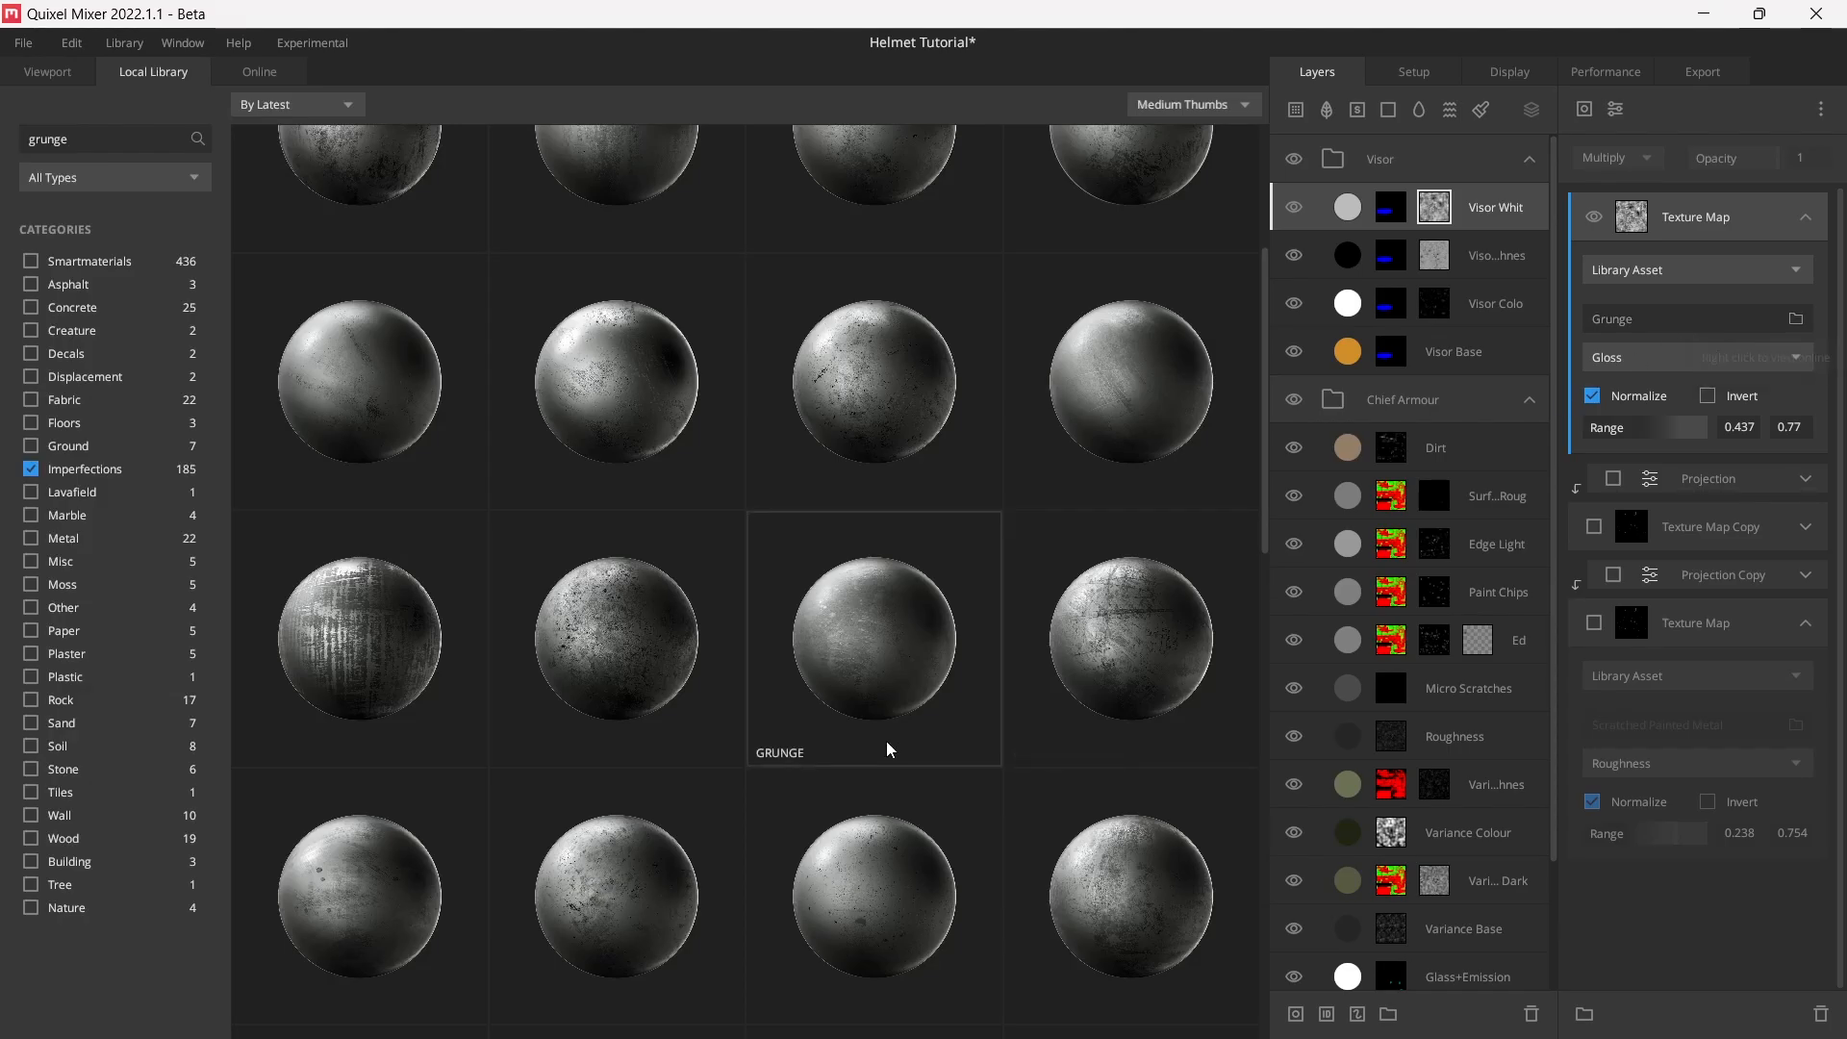
pyautogui.scroll(-2, 887, 639)
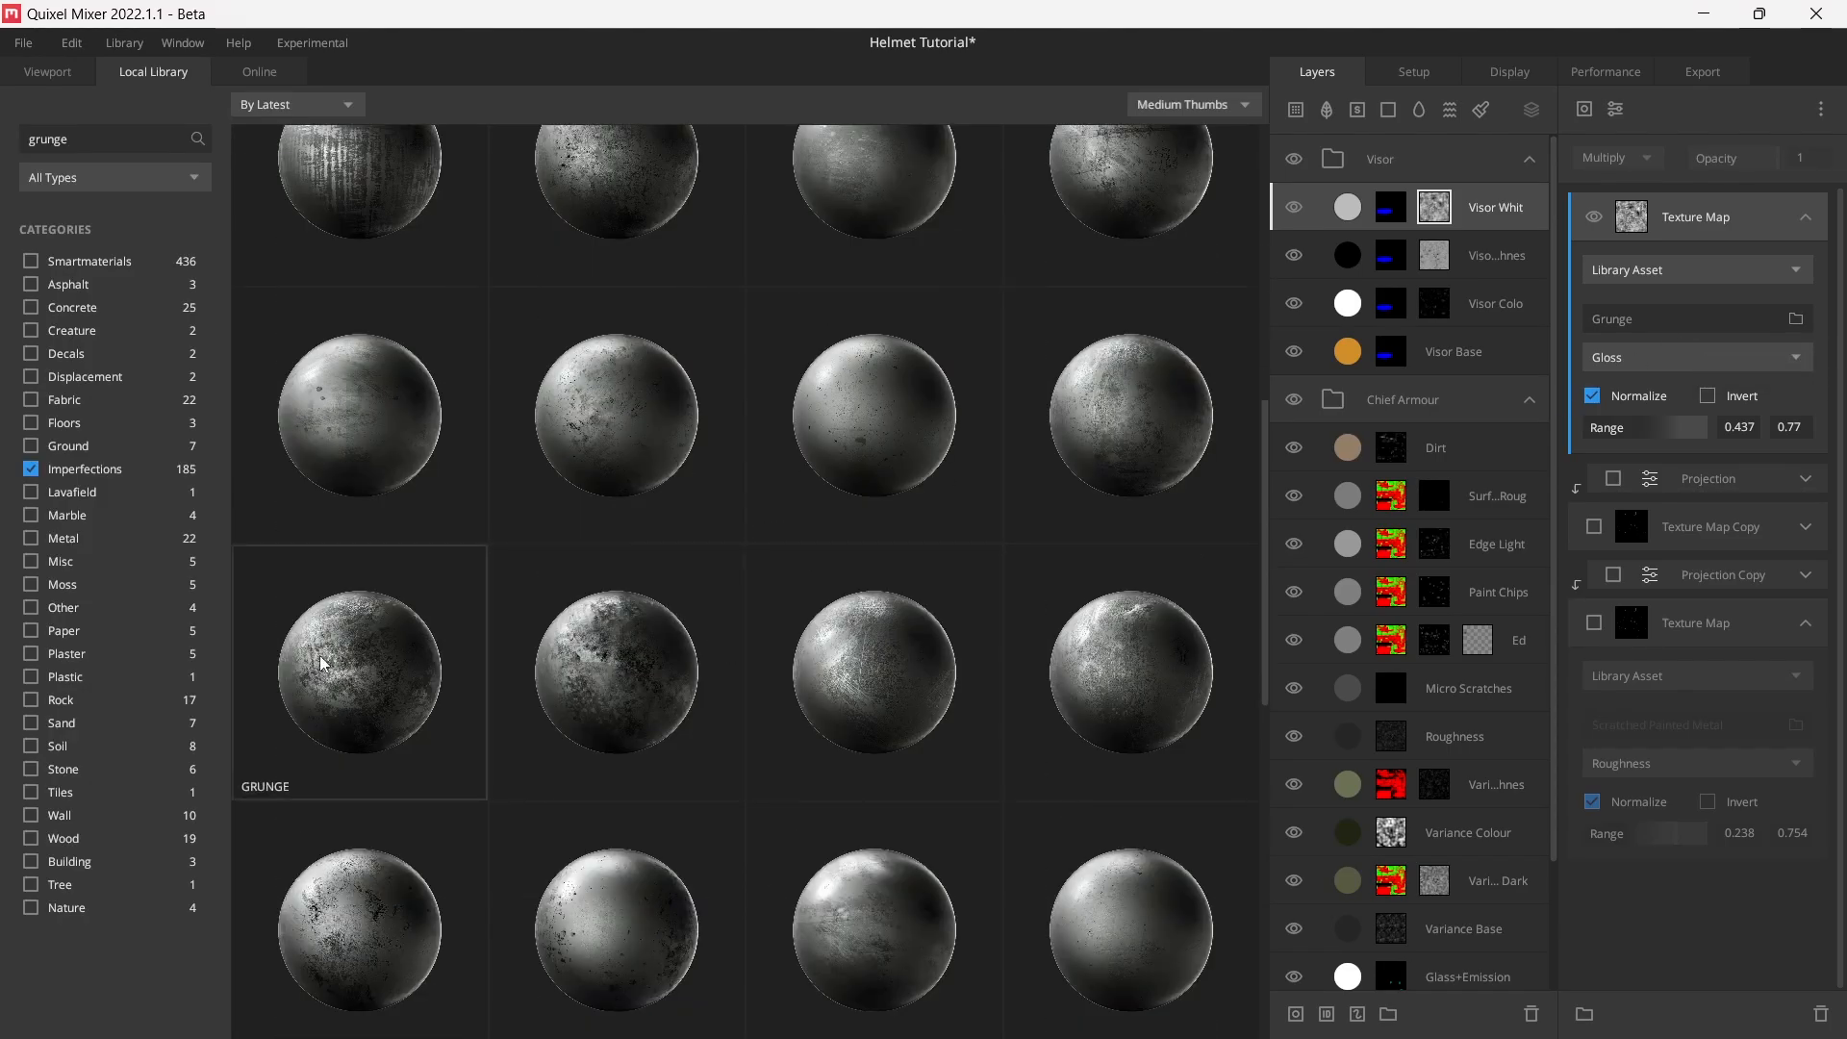
pyautogui.scroll(-2, 319, 655)
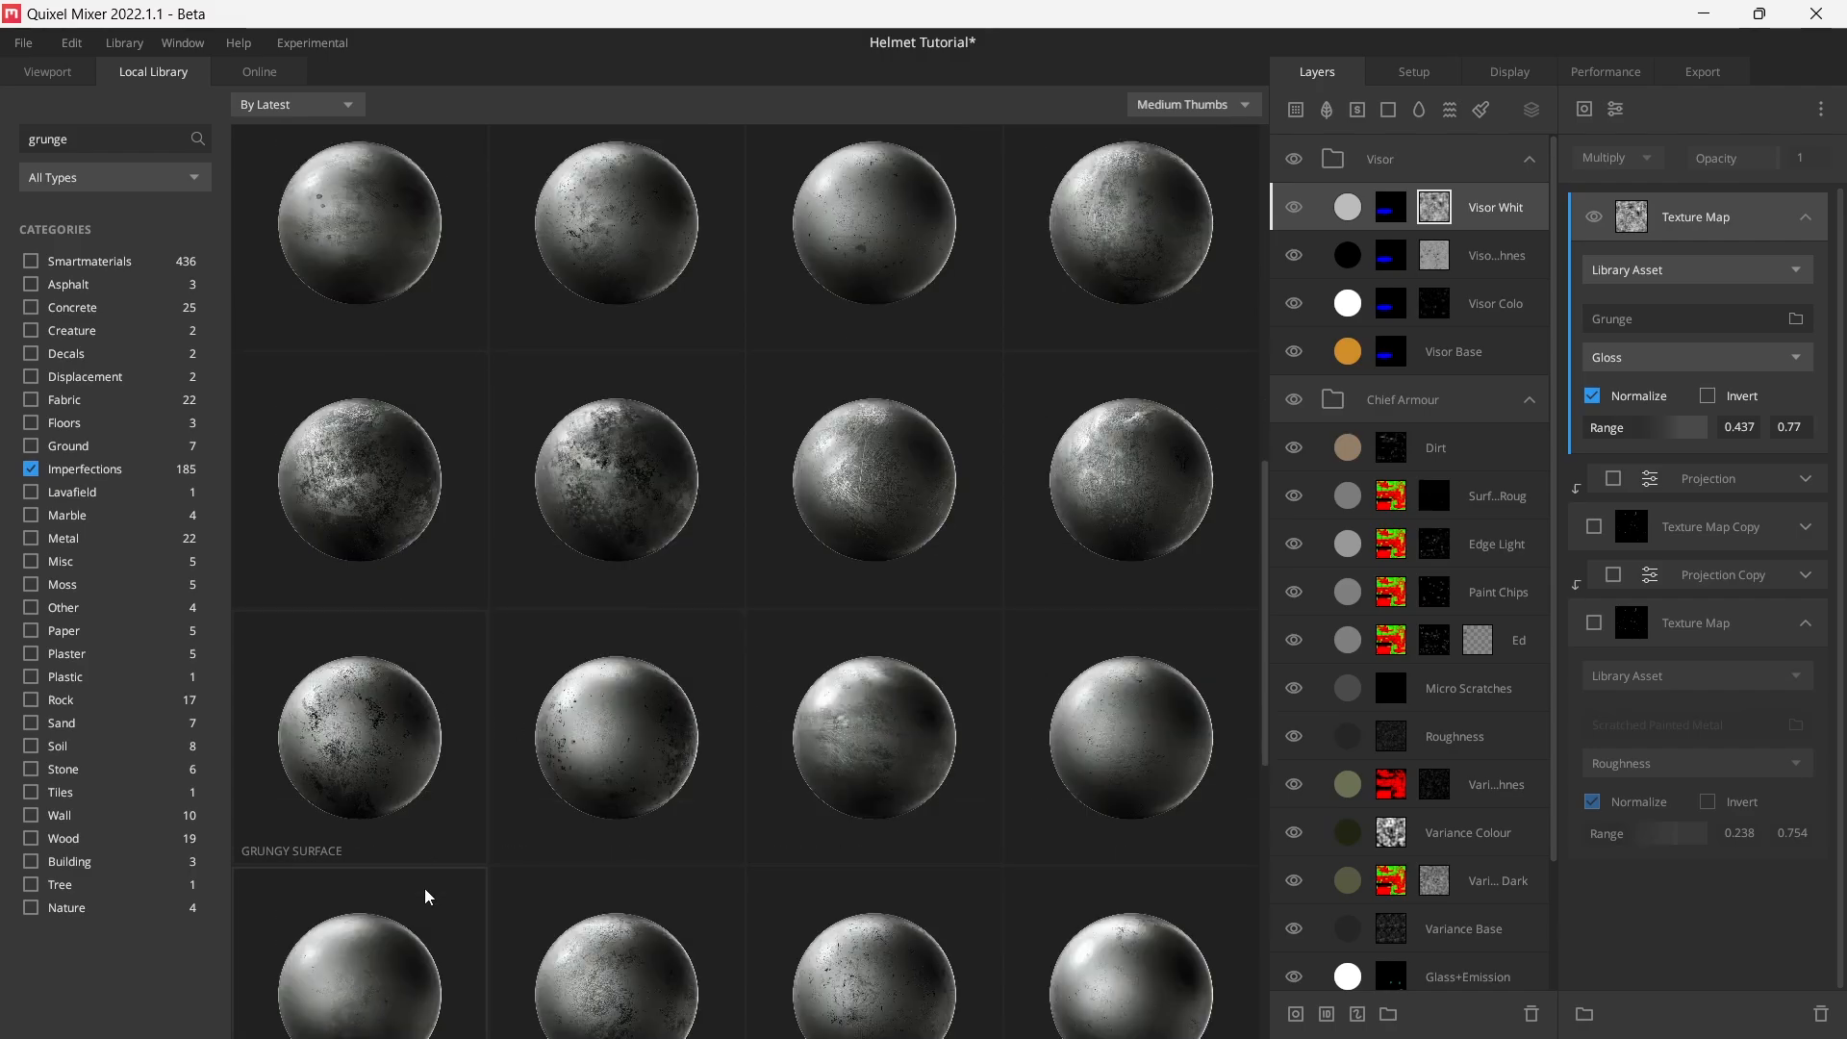
pyautogui.scroll(-3, 424, 847)
pyautogui.click(411, 710)
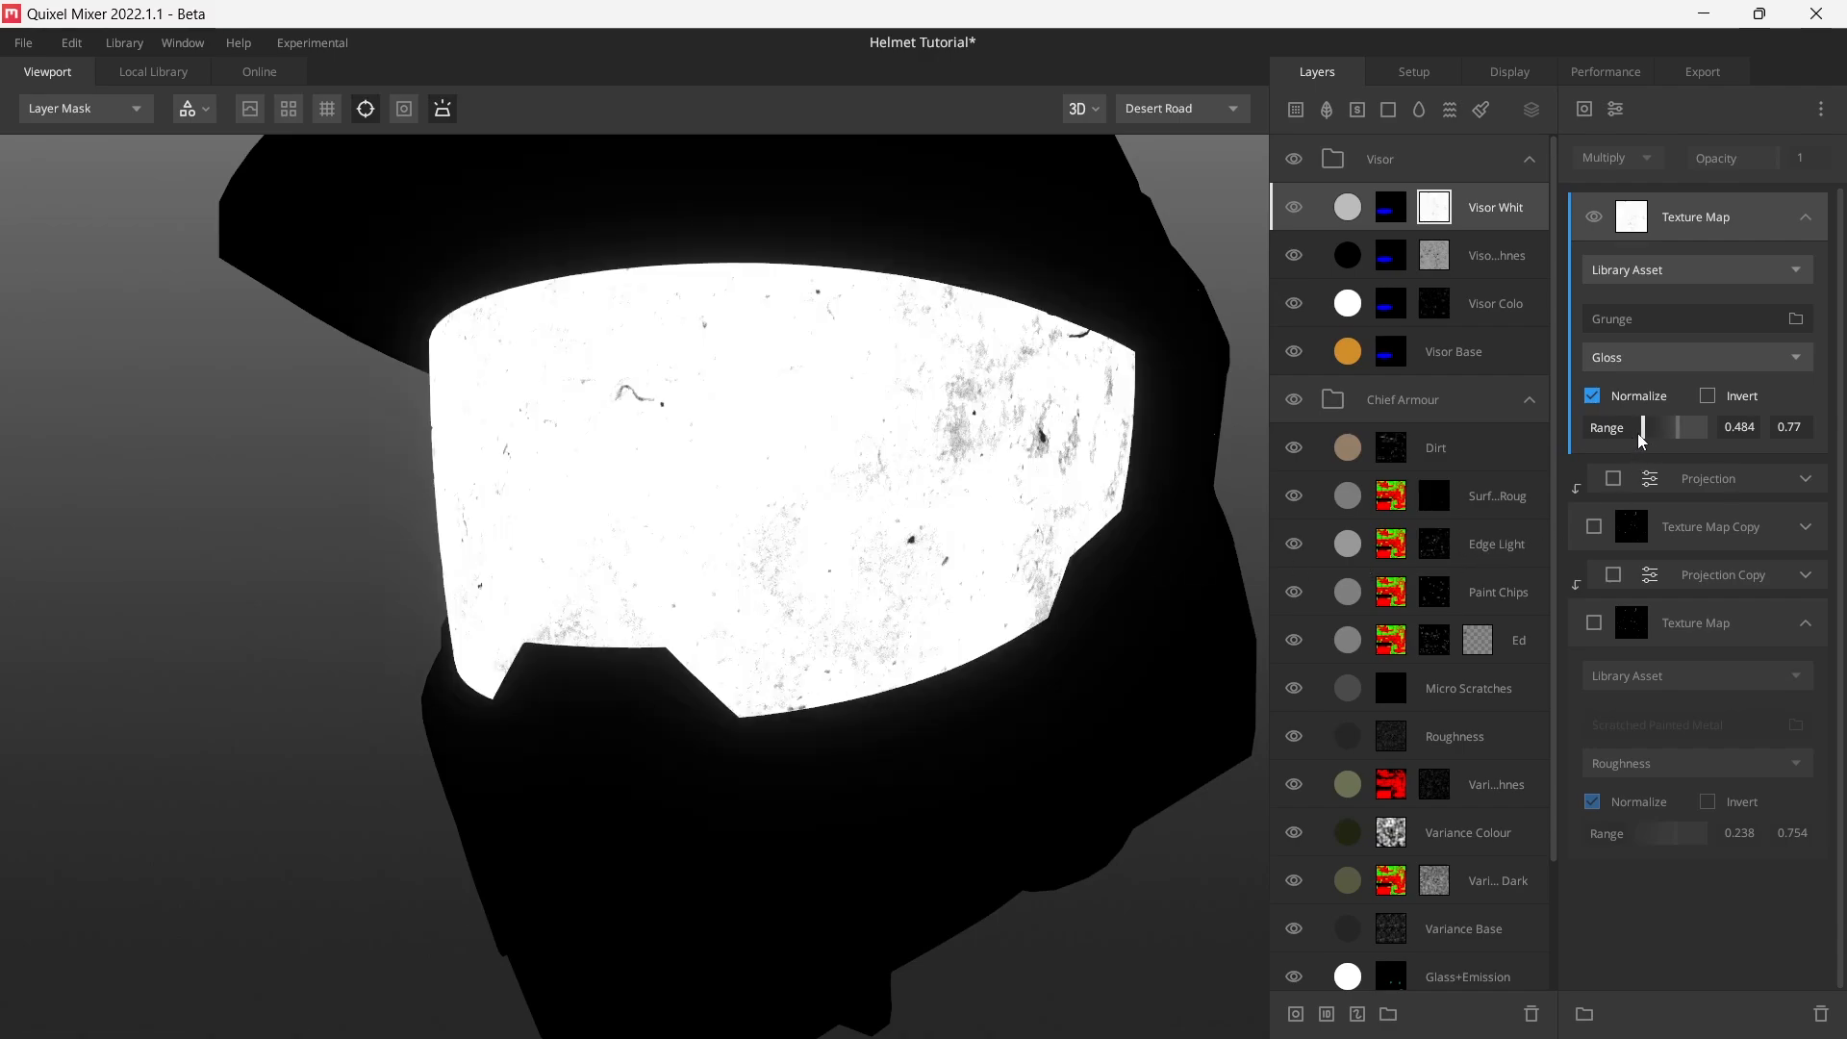
# - Reset the Grunge map's range to its full extent and narrow it to 0.81–1
pyautogui.moveTo(1638, 433); pyautogui.dragTo(1545, 435)
pyautogui.moveTo(1687, 435); pyautogui.dragTo(1728, 429)
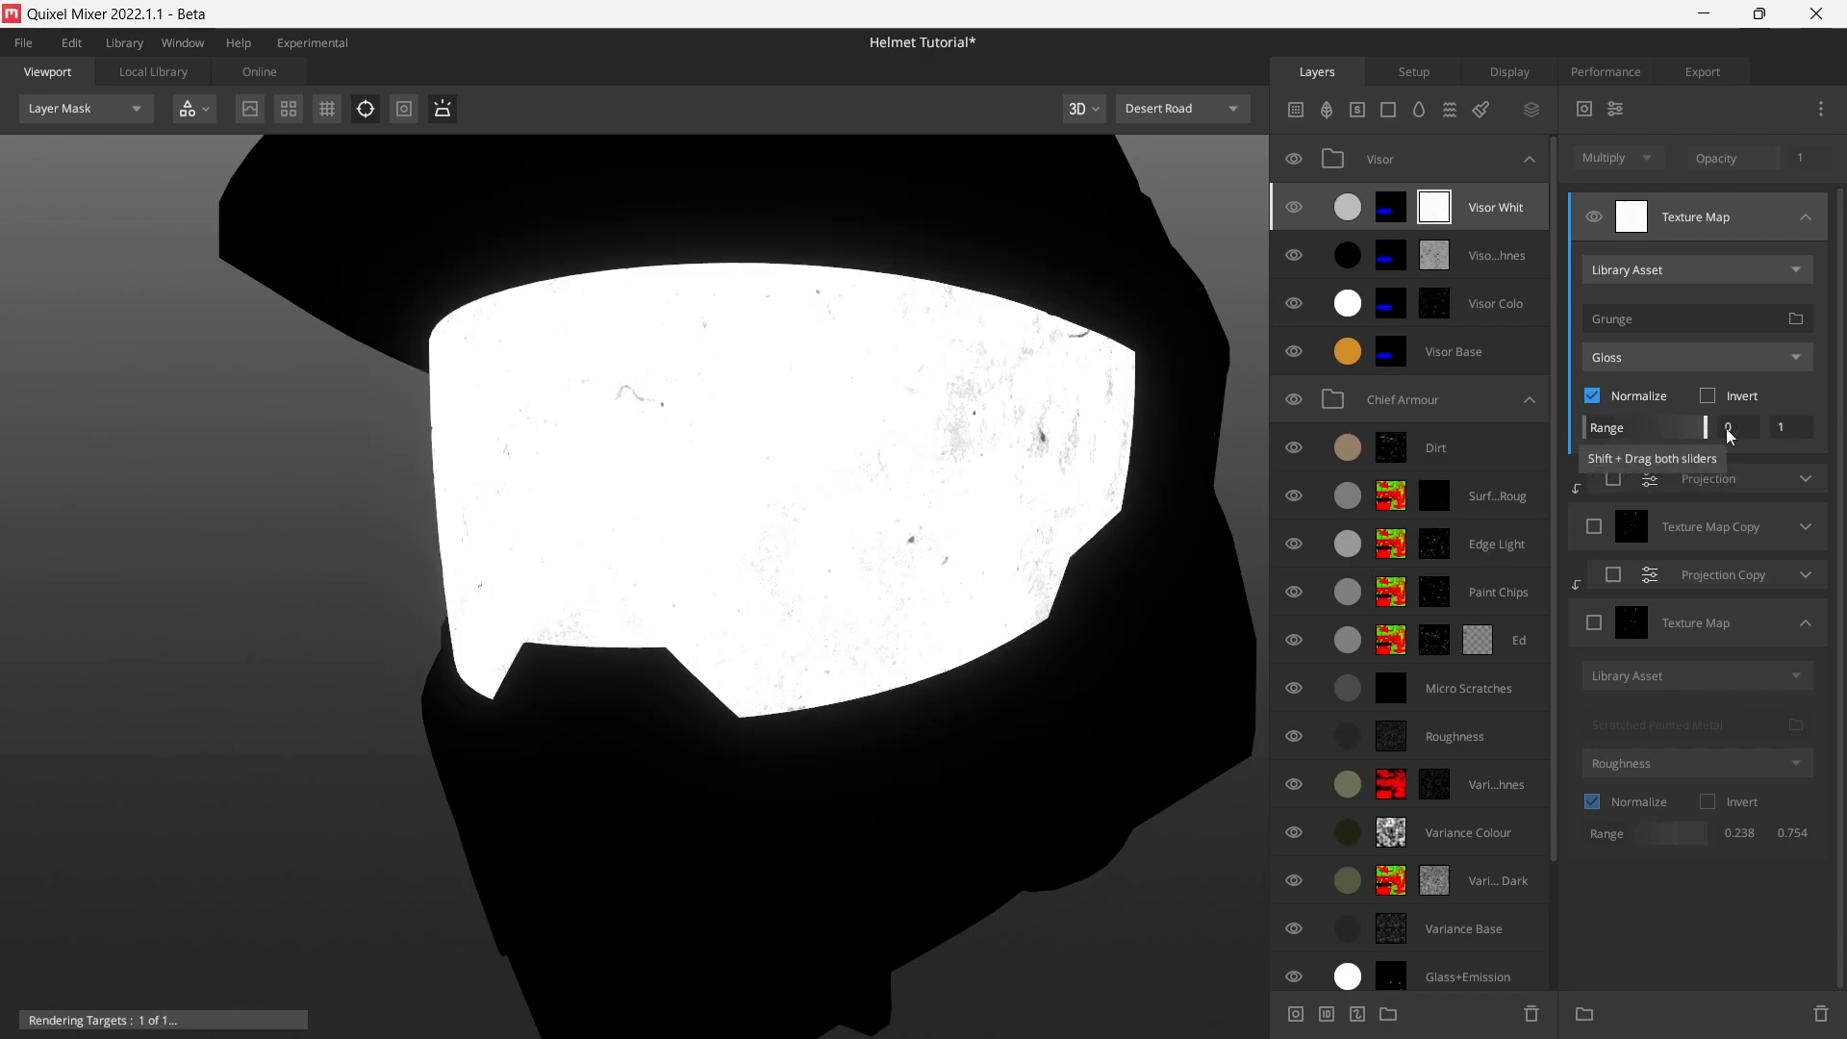
pyautogui.moveTo(1588, 429); pyautogui.dragTo(1684, 428)
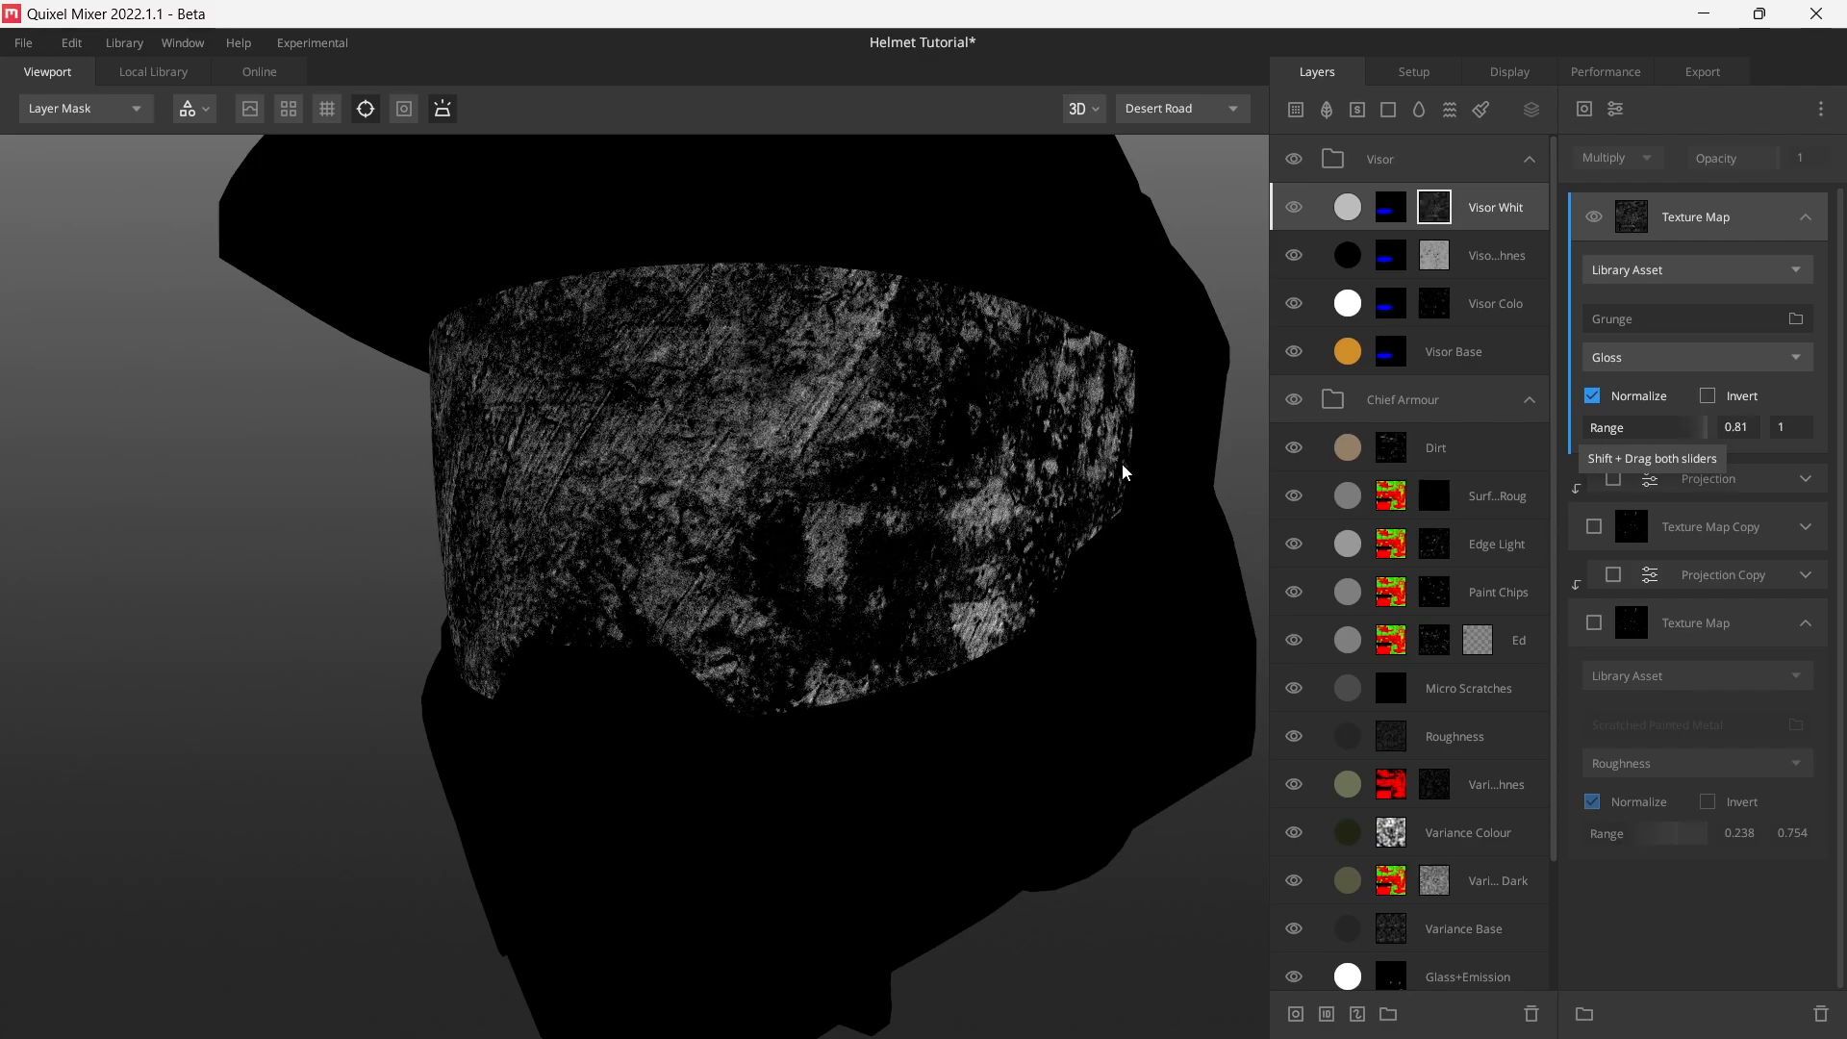
# - Add a Projection modifier to the Grunge map with tiling repetitions of 2, and collapse both components' settings
pyautogui.click(1615, 109)
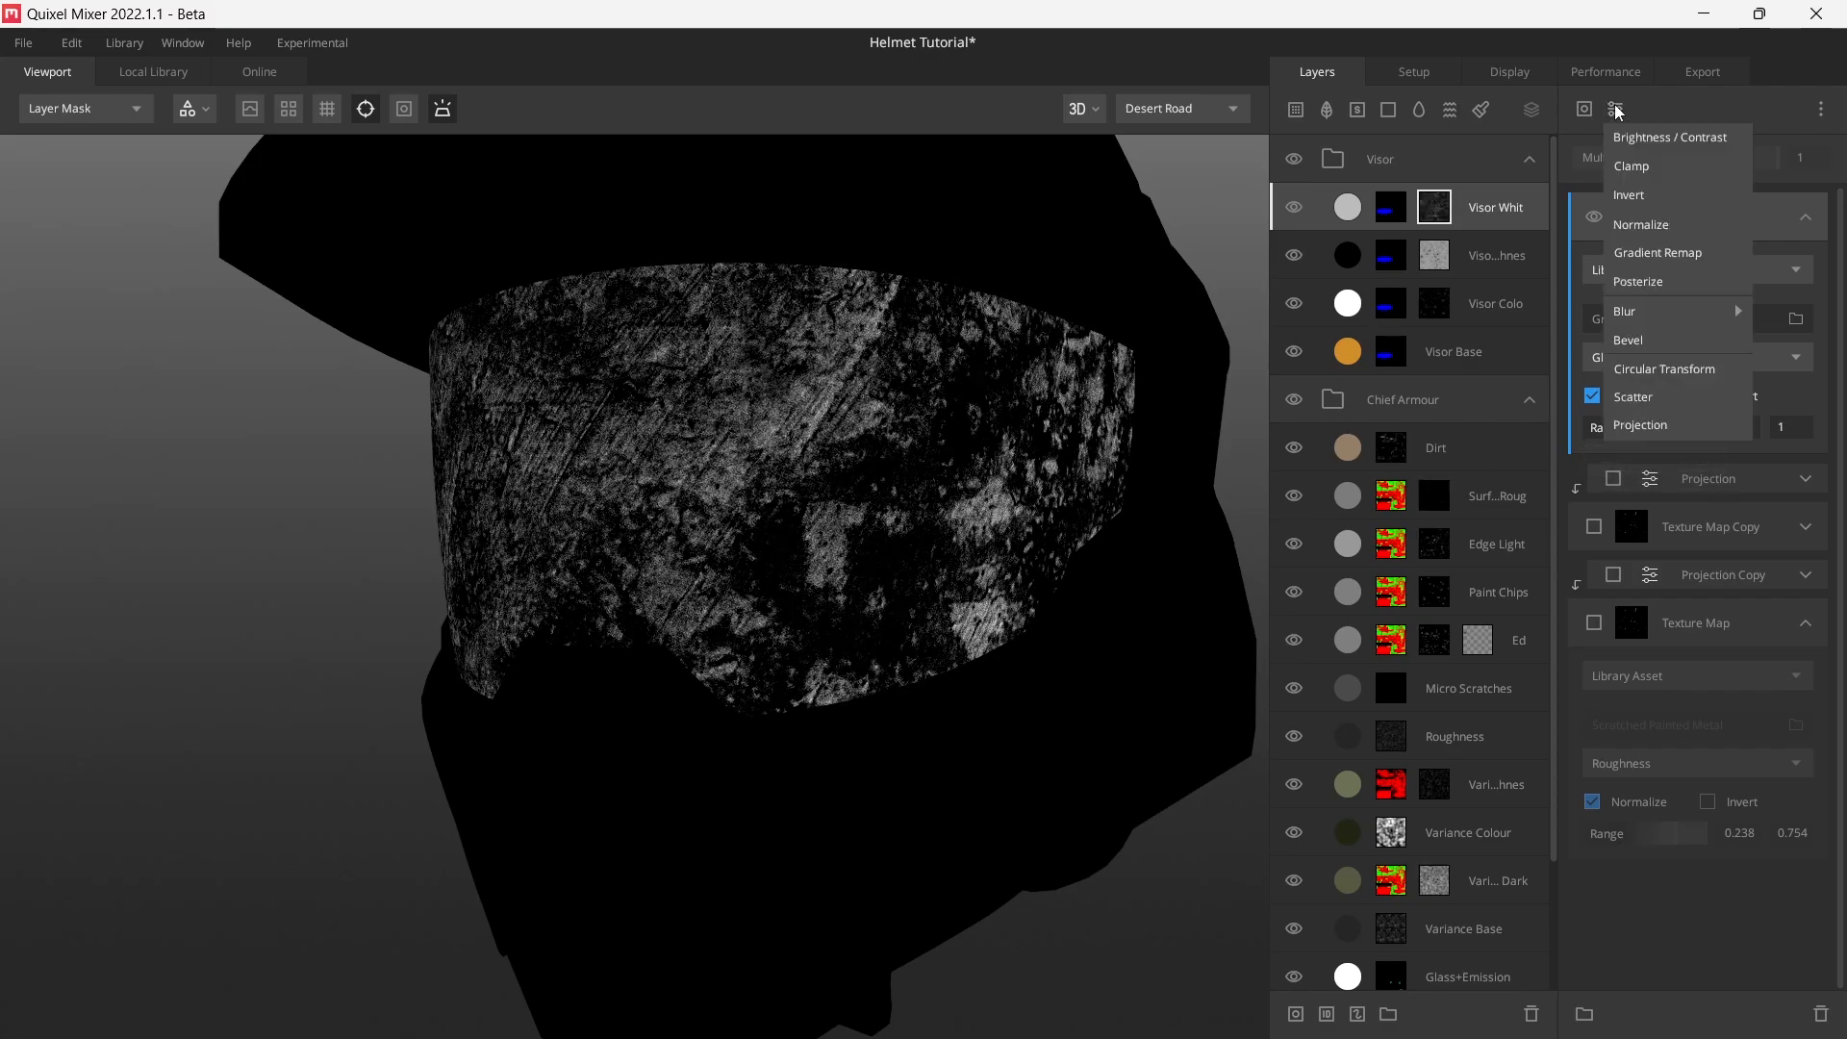
pyautogui.click(1660, 426)
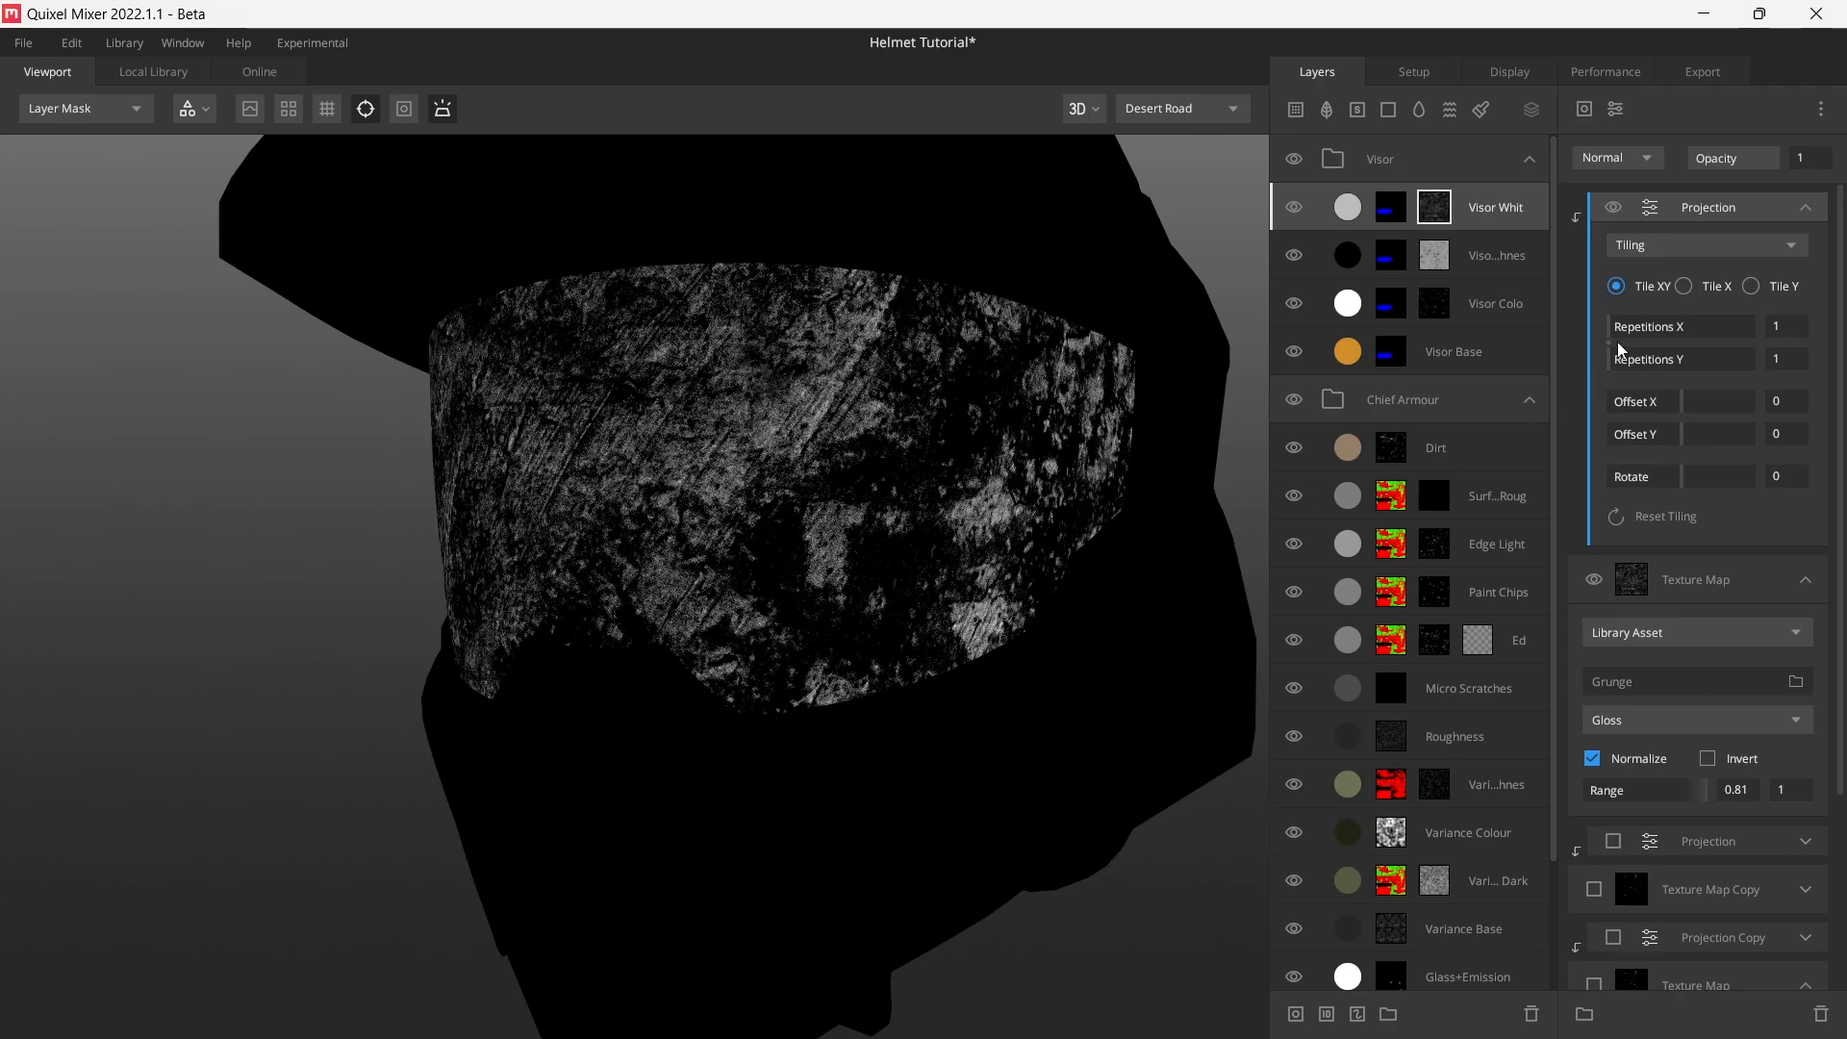
pyautogui.moveTo(1609, 342); pyautogui.dragTo(1617, 342)
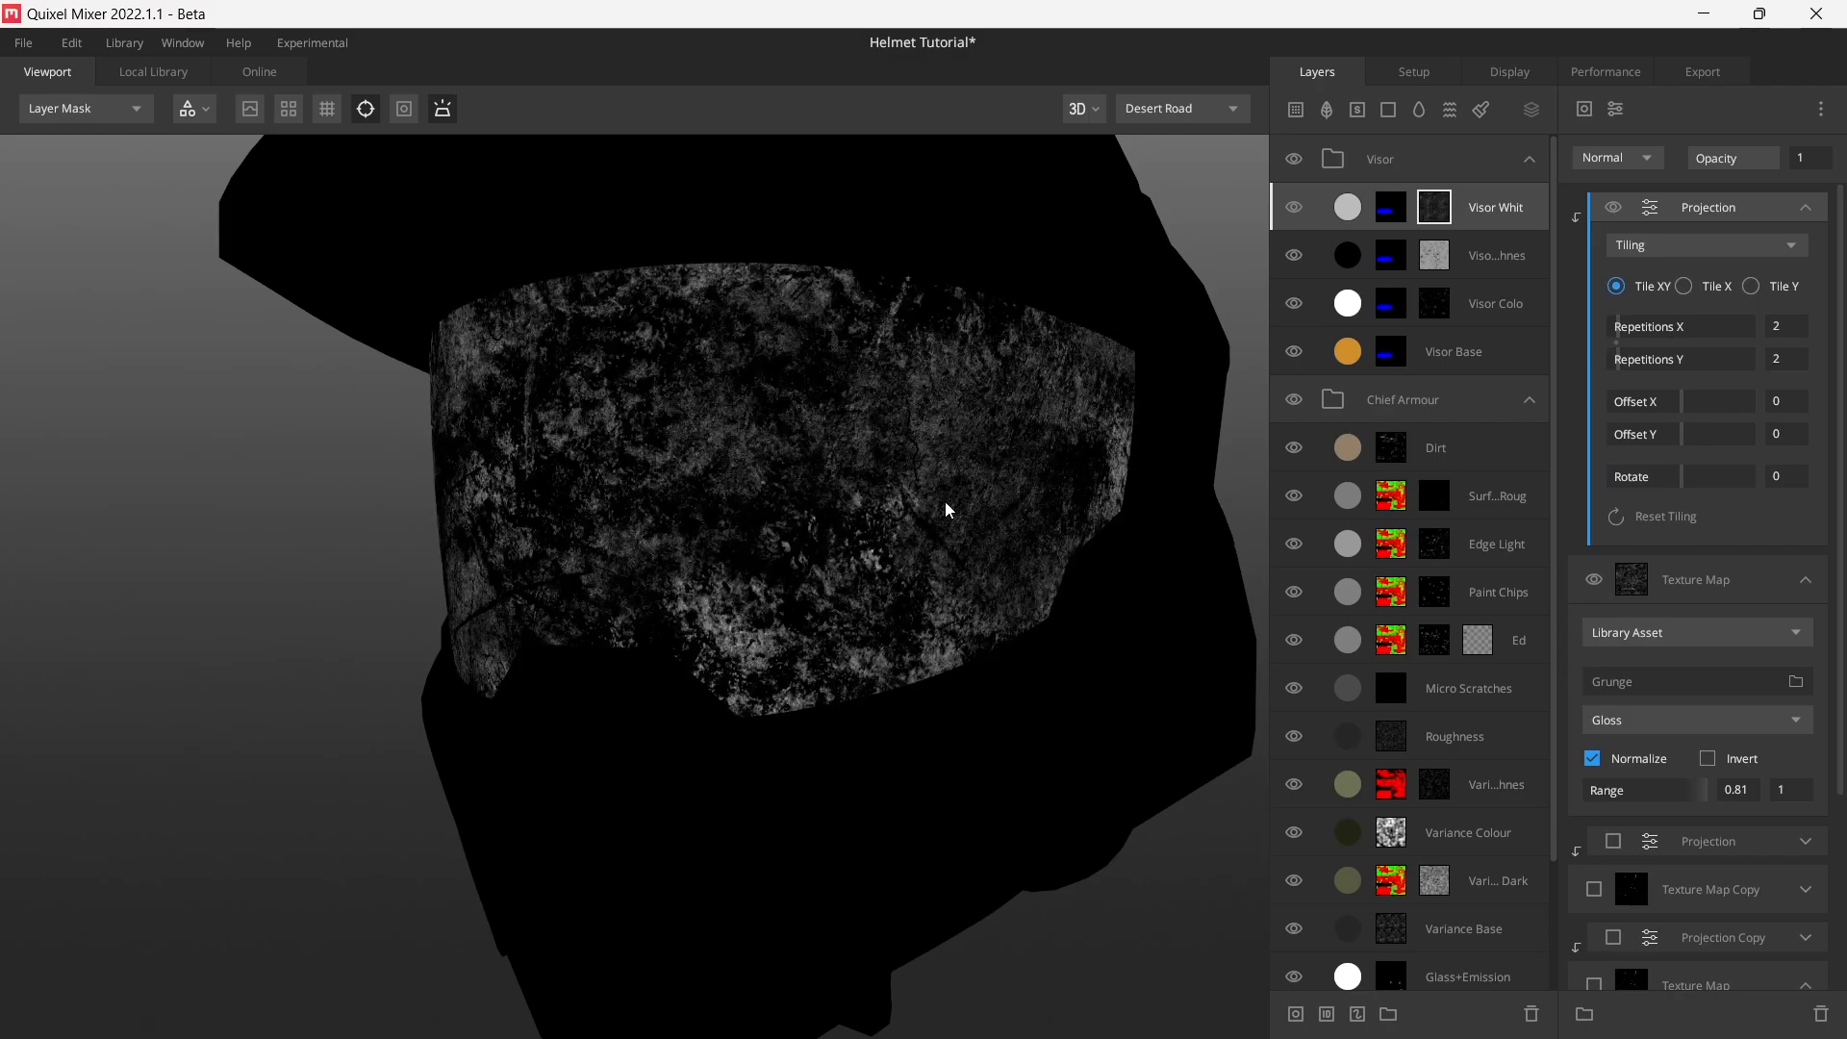
pyautogui.moveTo(969, 534); pyautogui.dragTo(786, 571)
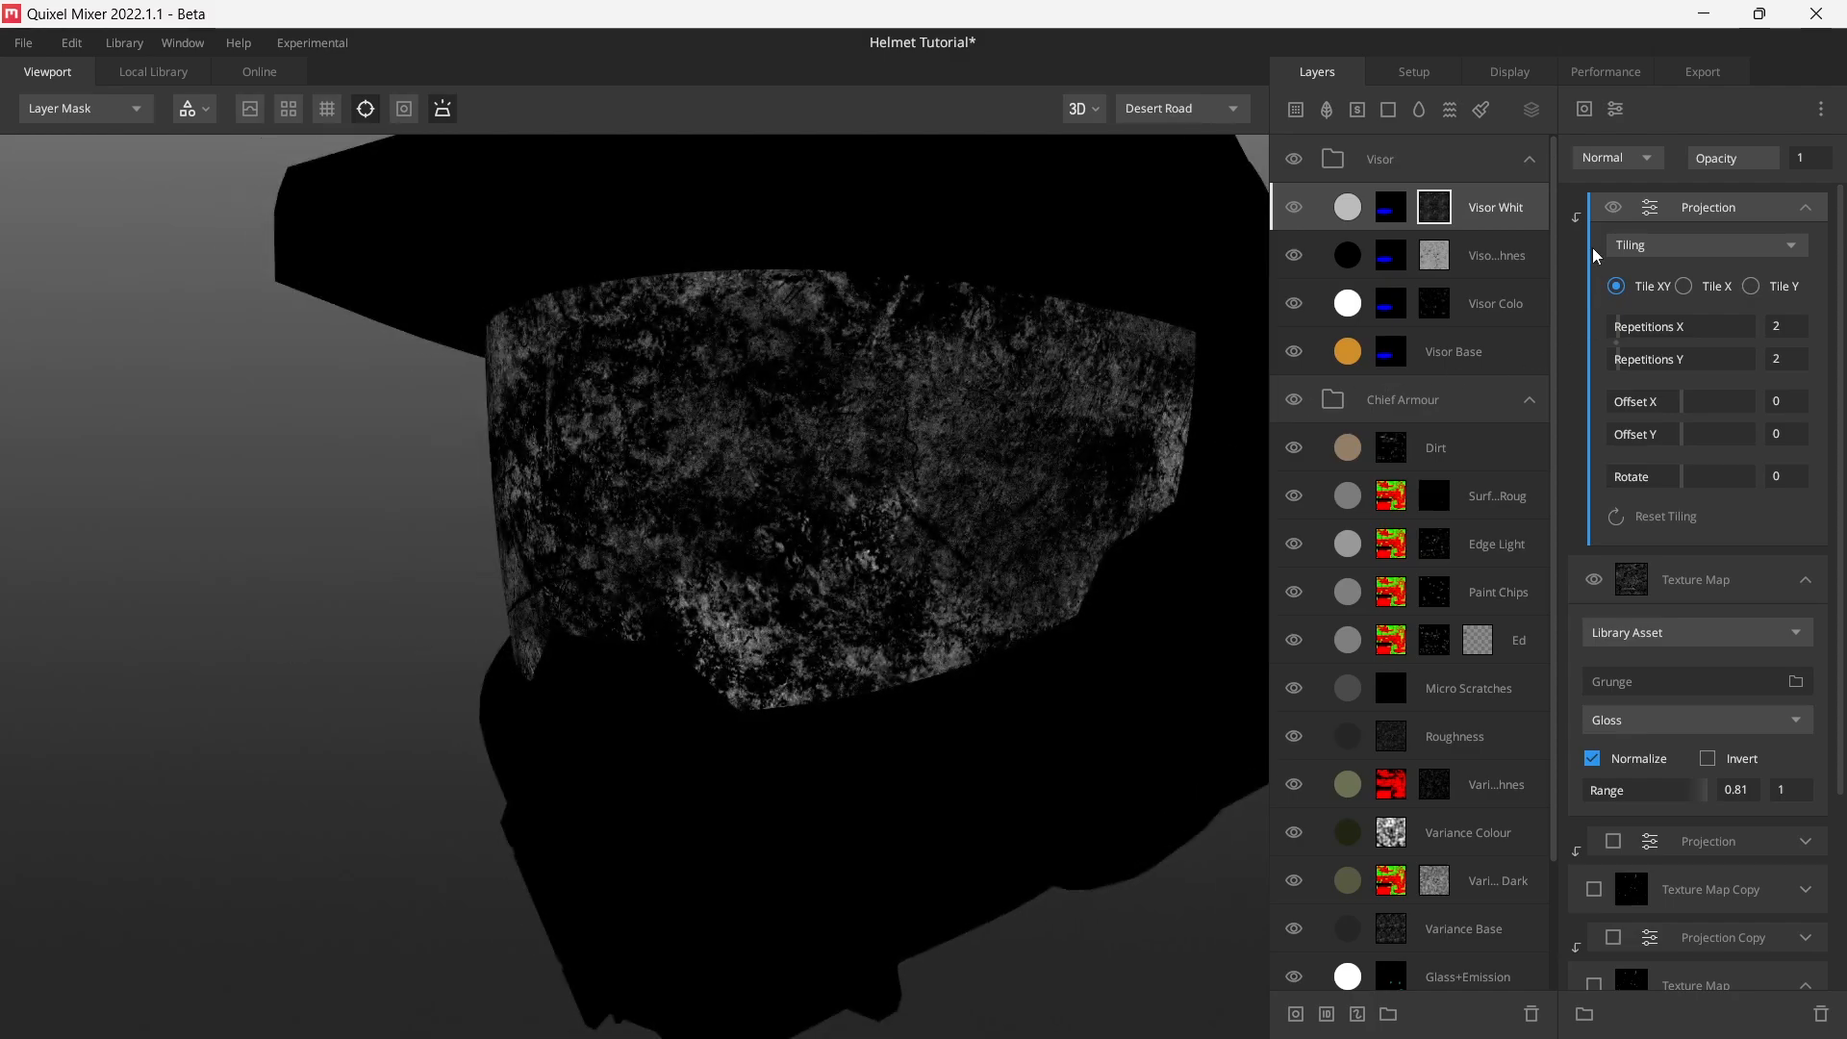
pyautogui.click(1806, 207)
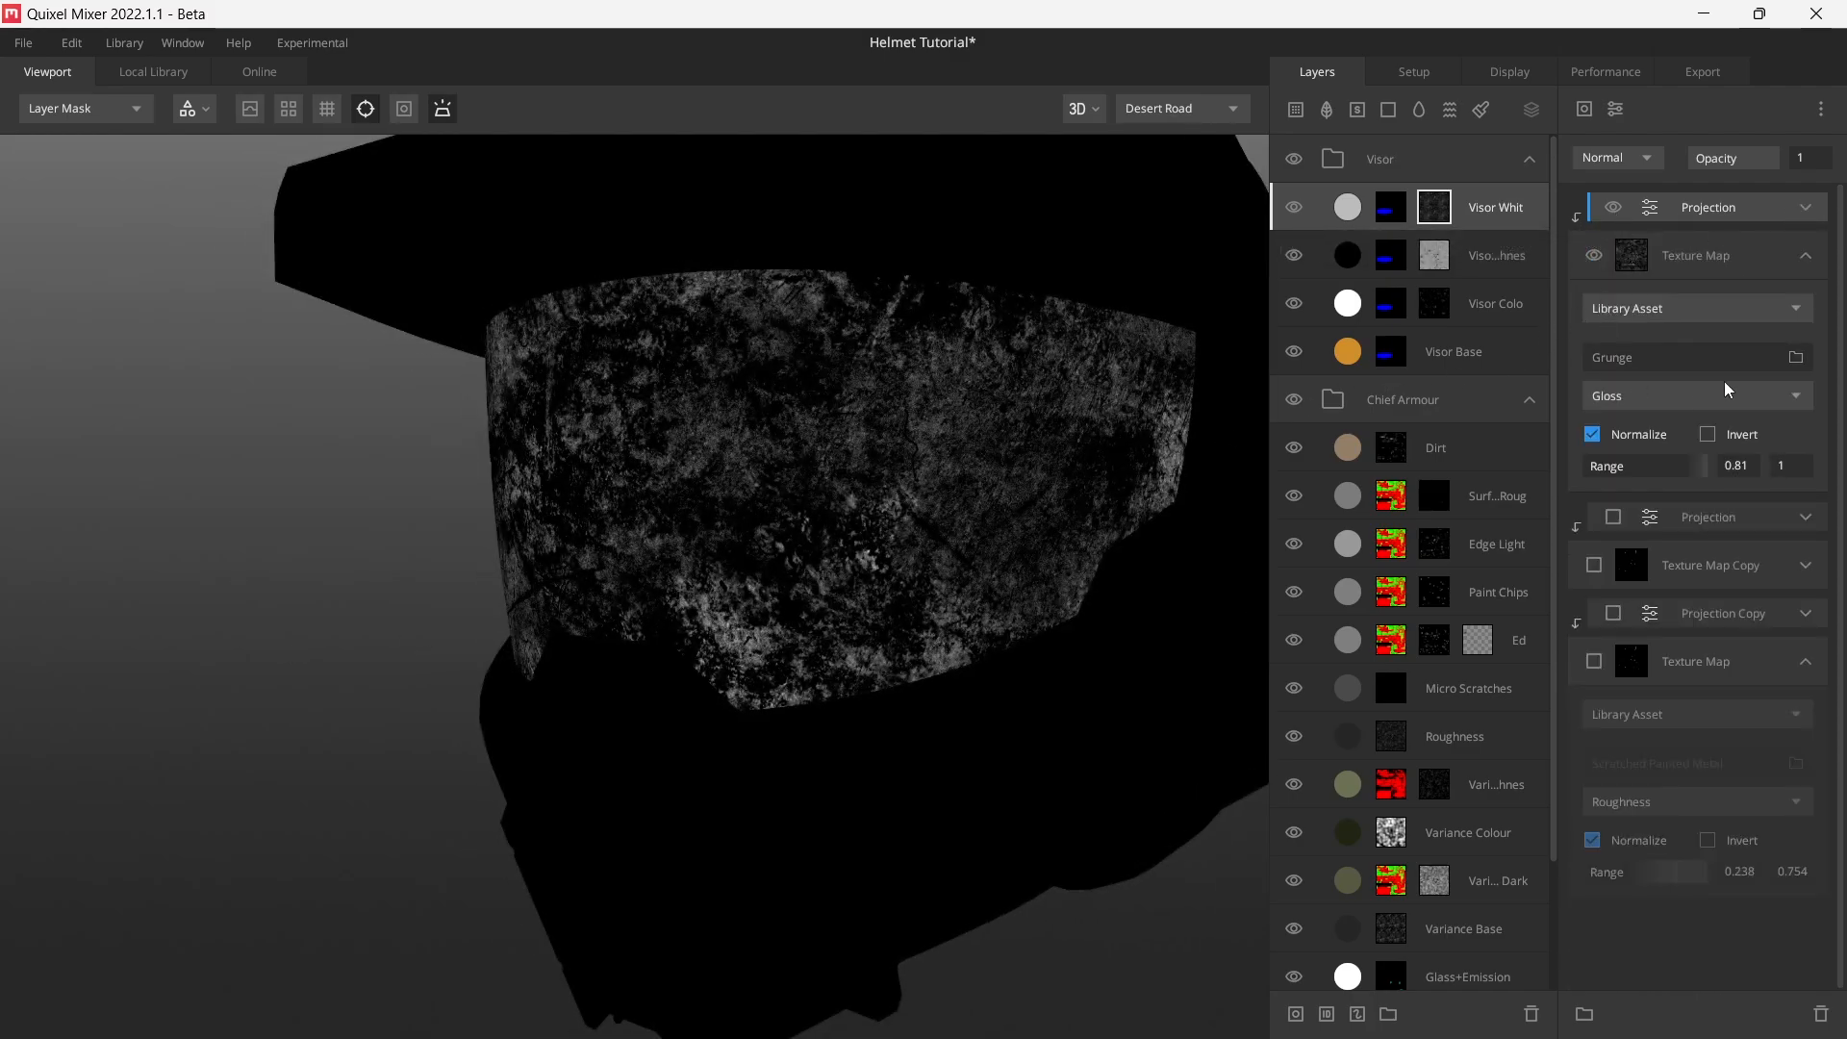
pyautogui.click(1808, 256)
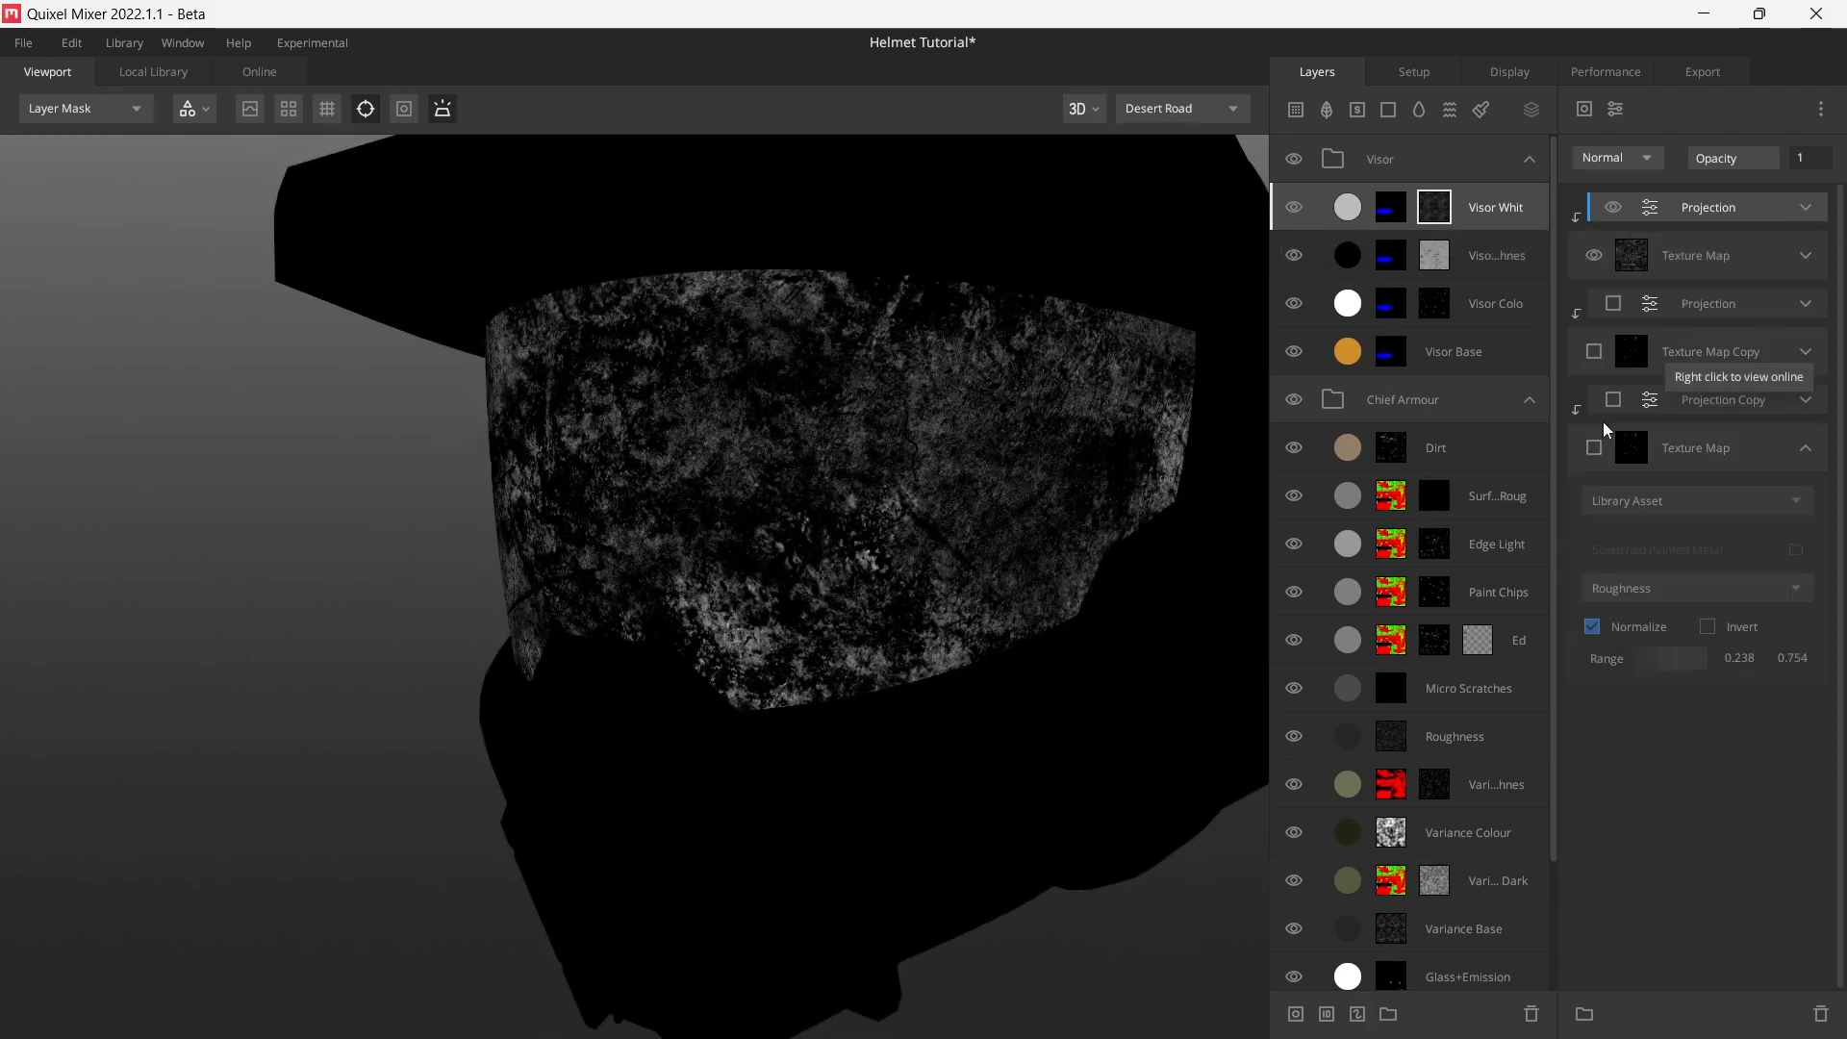
# - Make both scratched metal texture maps and their projections visible again in the white scratches layer's mask
pyautogui.click(1613, 303)
pyautogui.click(1595, 352)
pyautogui.click(1613, 399)
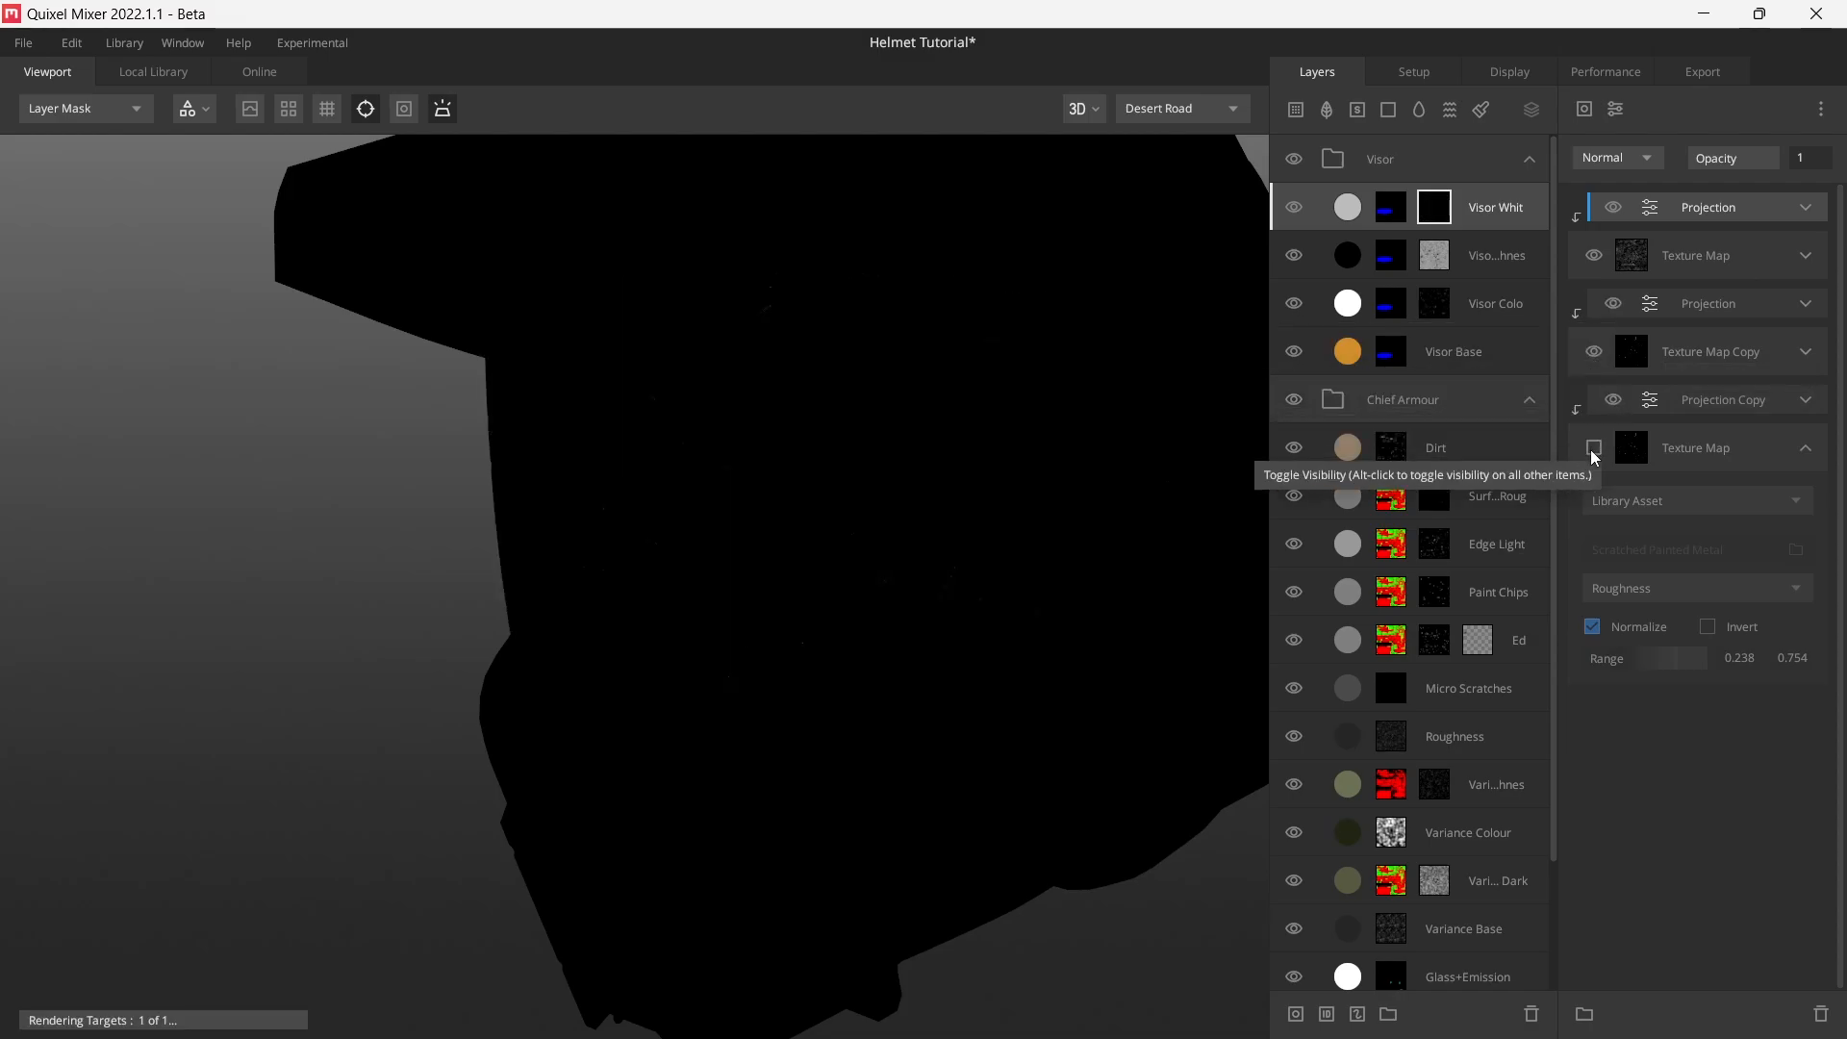
pyautogui.click(1592, 447)
pyautogui.moveTo(915, 526); pyautogui.dragTo(789, 538)
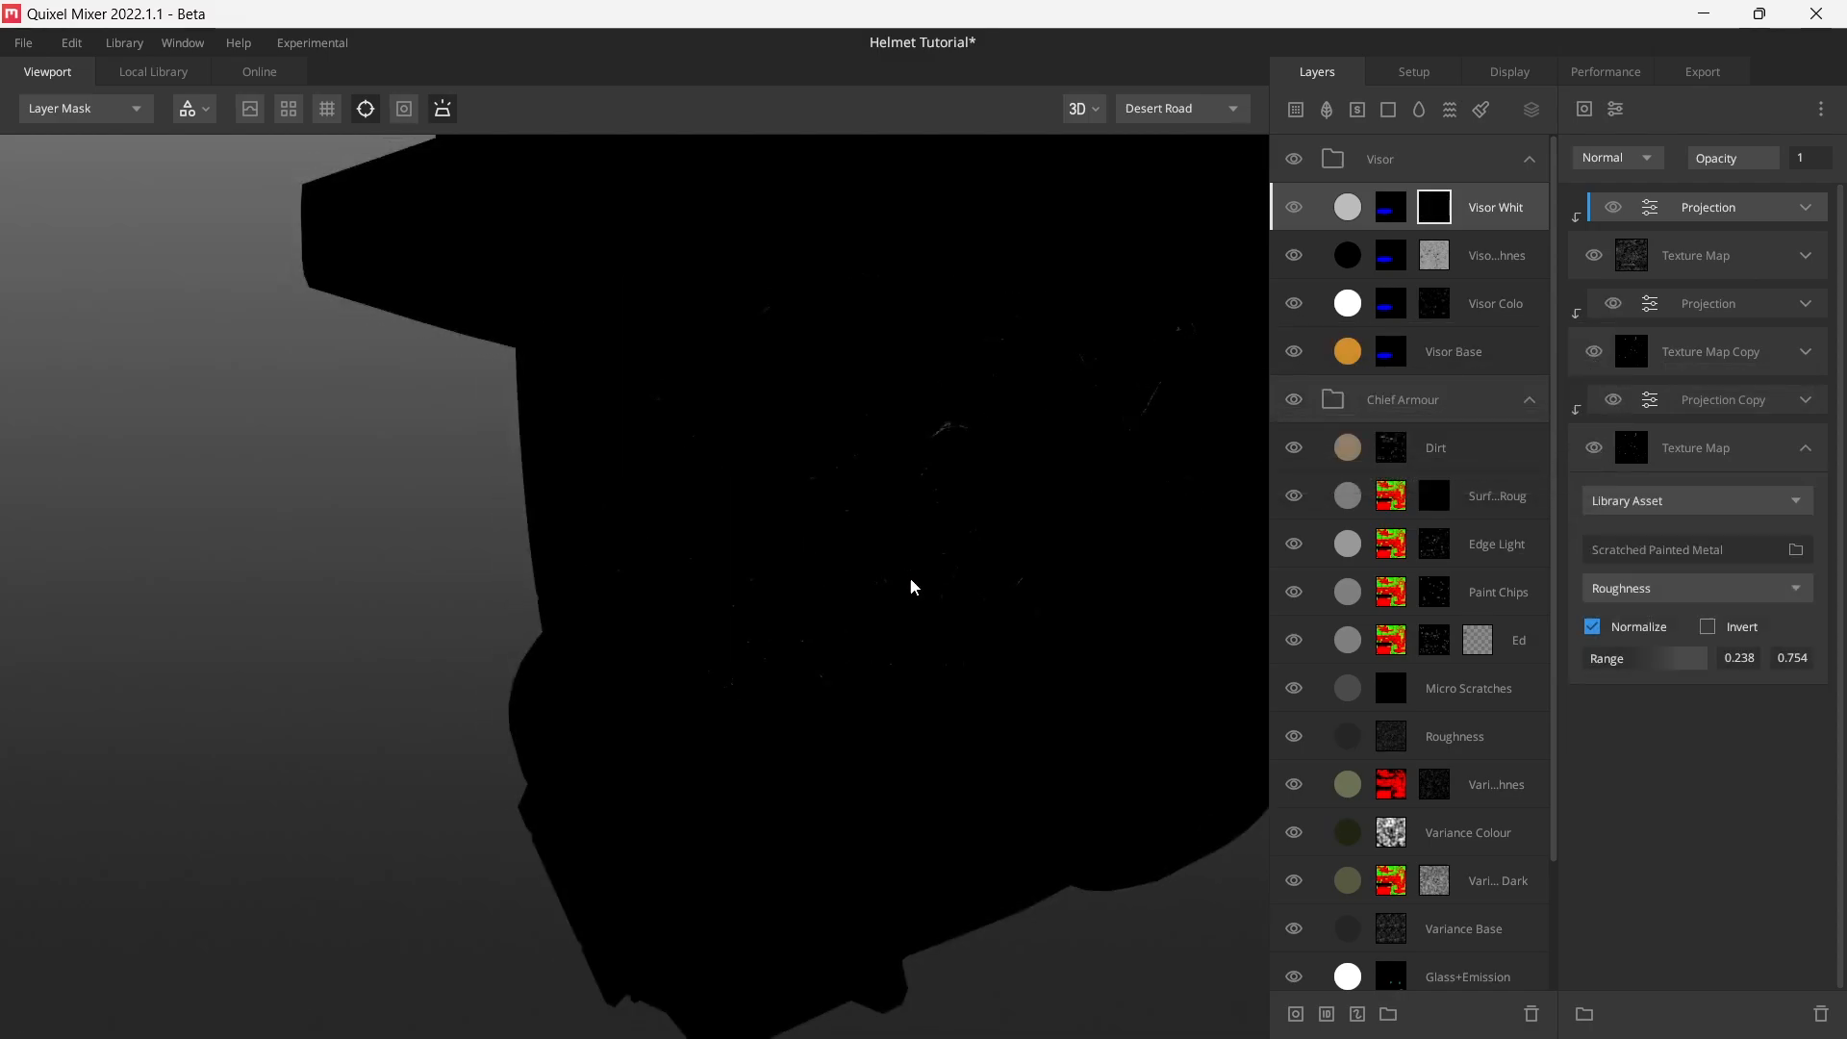
# - Return to the full material view and set the Grunge texture map's range to 0.754–0.992
pyautogui.press('m')
pyautogui.moveTo(911, 582); pyautogui.dragTo(1065, 580)
pyautogui.click(1806, 255)
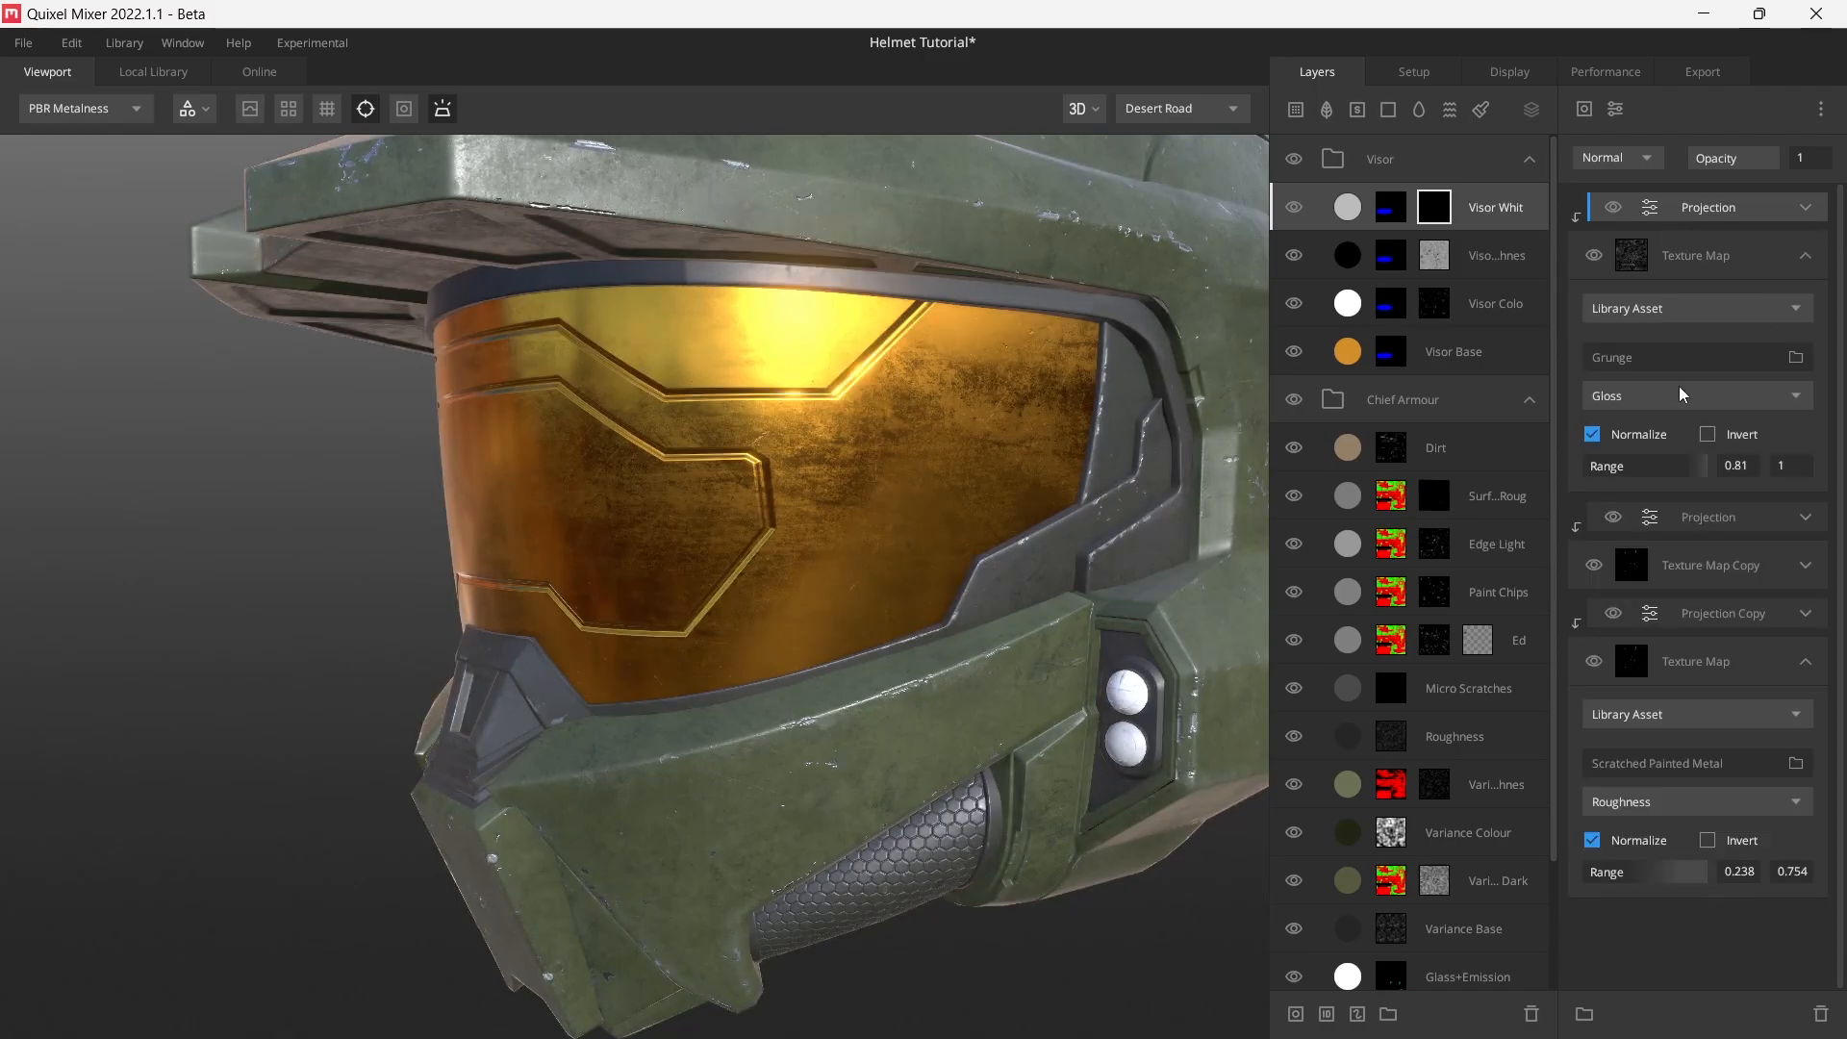
pyautogui.moveTo(1685, 467)
pyautogui.mouseDown()
pyautogui.moveTo(1667, 471)
pyautogui.moveTo(1707, 478)
pyautogui.moveTo(1679, 478)
pyautogui.mouseUp()
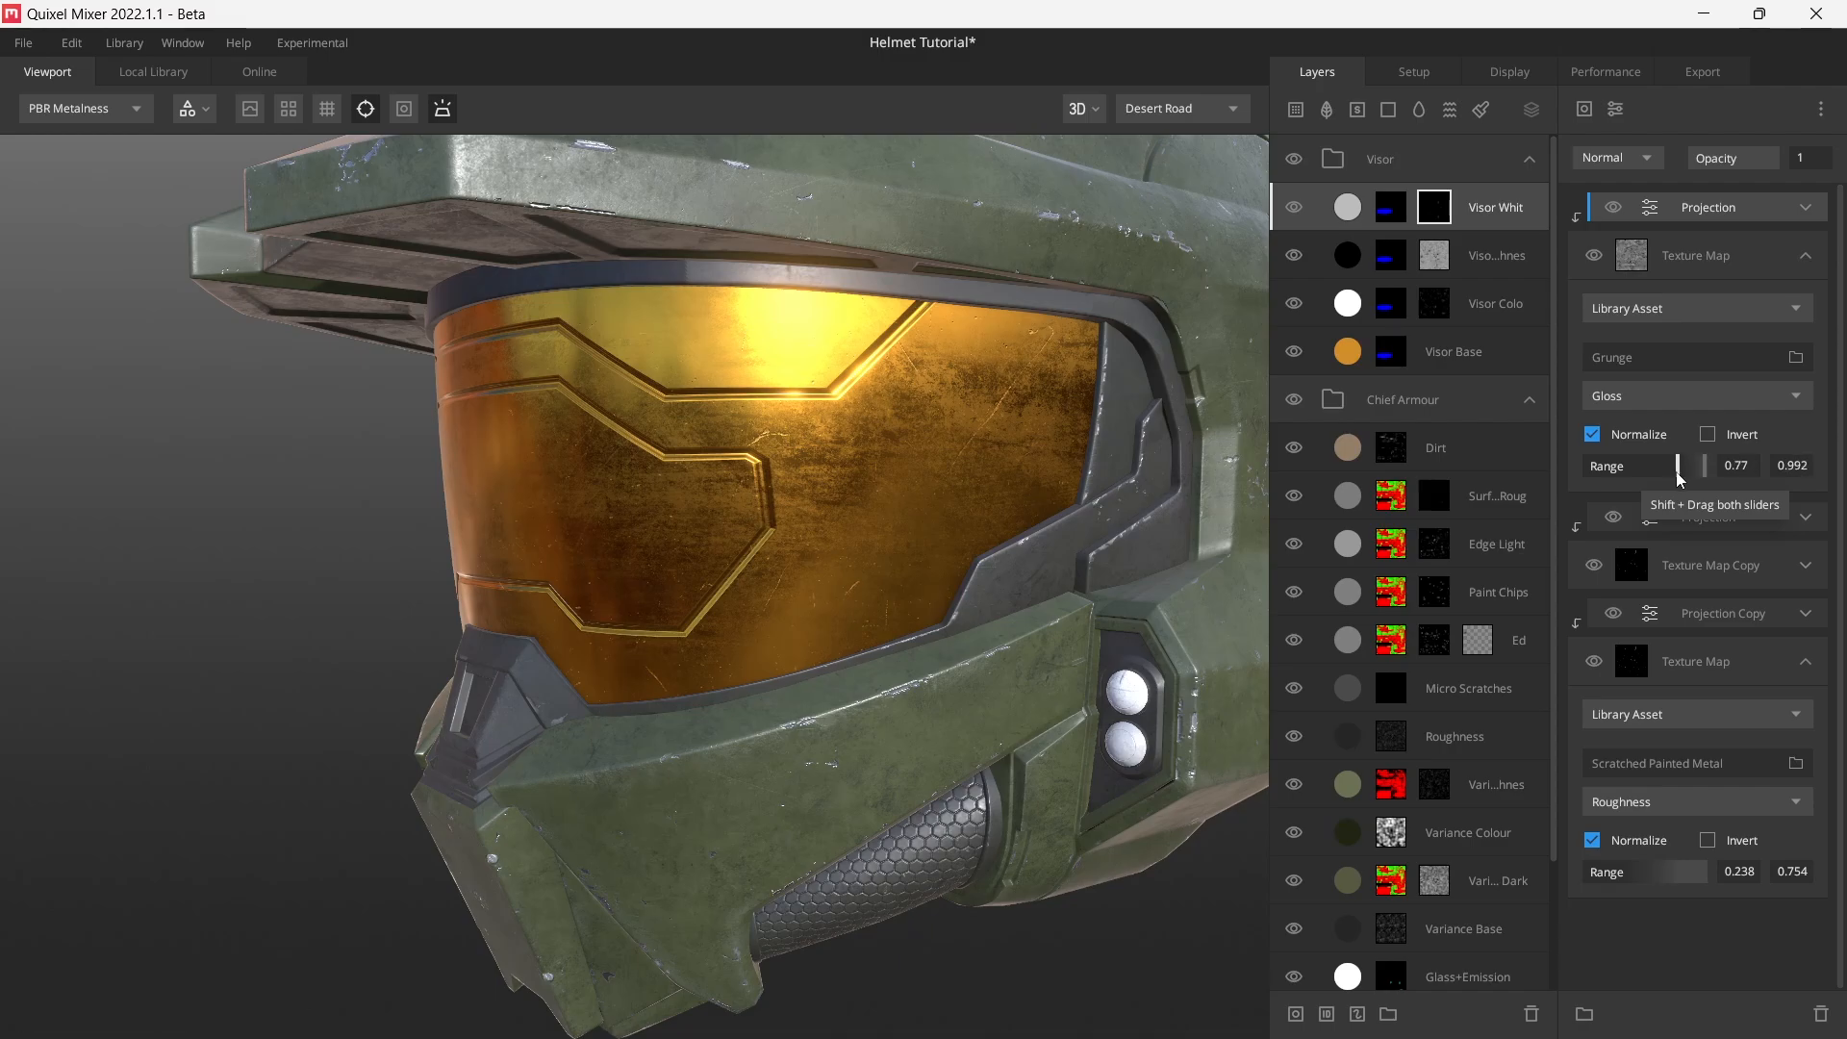
# - Examine the visor's scratches and grunge from several angles, alternating between the Albedo and PBR Metalness views
pyautogui.keyDown('alt'); pyautogui.moveTo(866, 593); pyautogui.dragTo(1023, 553); pyautogui.keyUp('alt')
pyautogui.press('2')
pyautogui.keyDown('alt'); pyautogui.moveTo(621, 616); pyautogui.dragTo(812, 628); pyautogui.keyUp('alt')
pyautogui.keyDown('alt'); pyautogui.moveTo(338, 617); pyautogui.dragTo(738, 608, button='middle'); pyautogui.keyUp('alt')
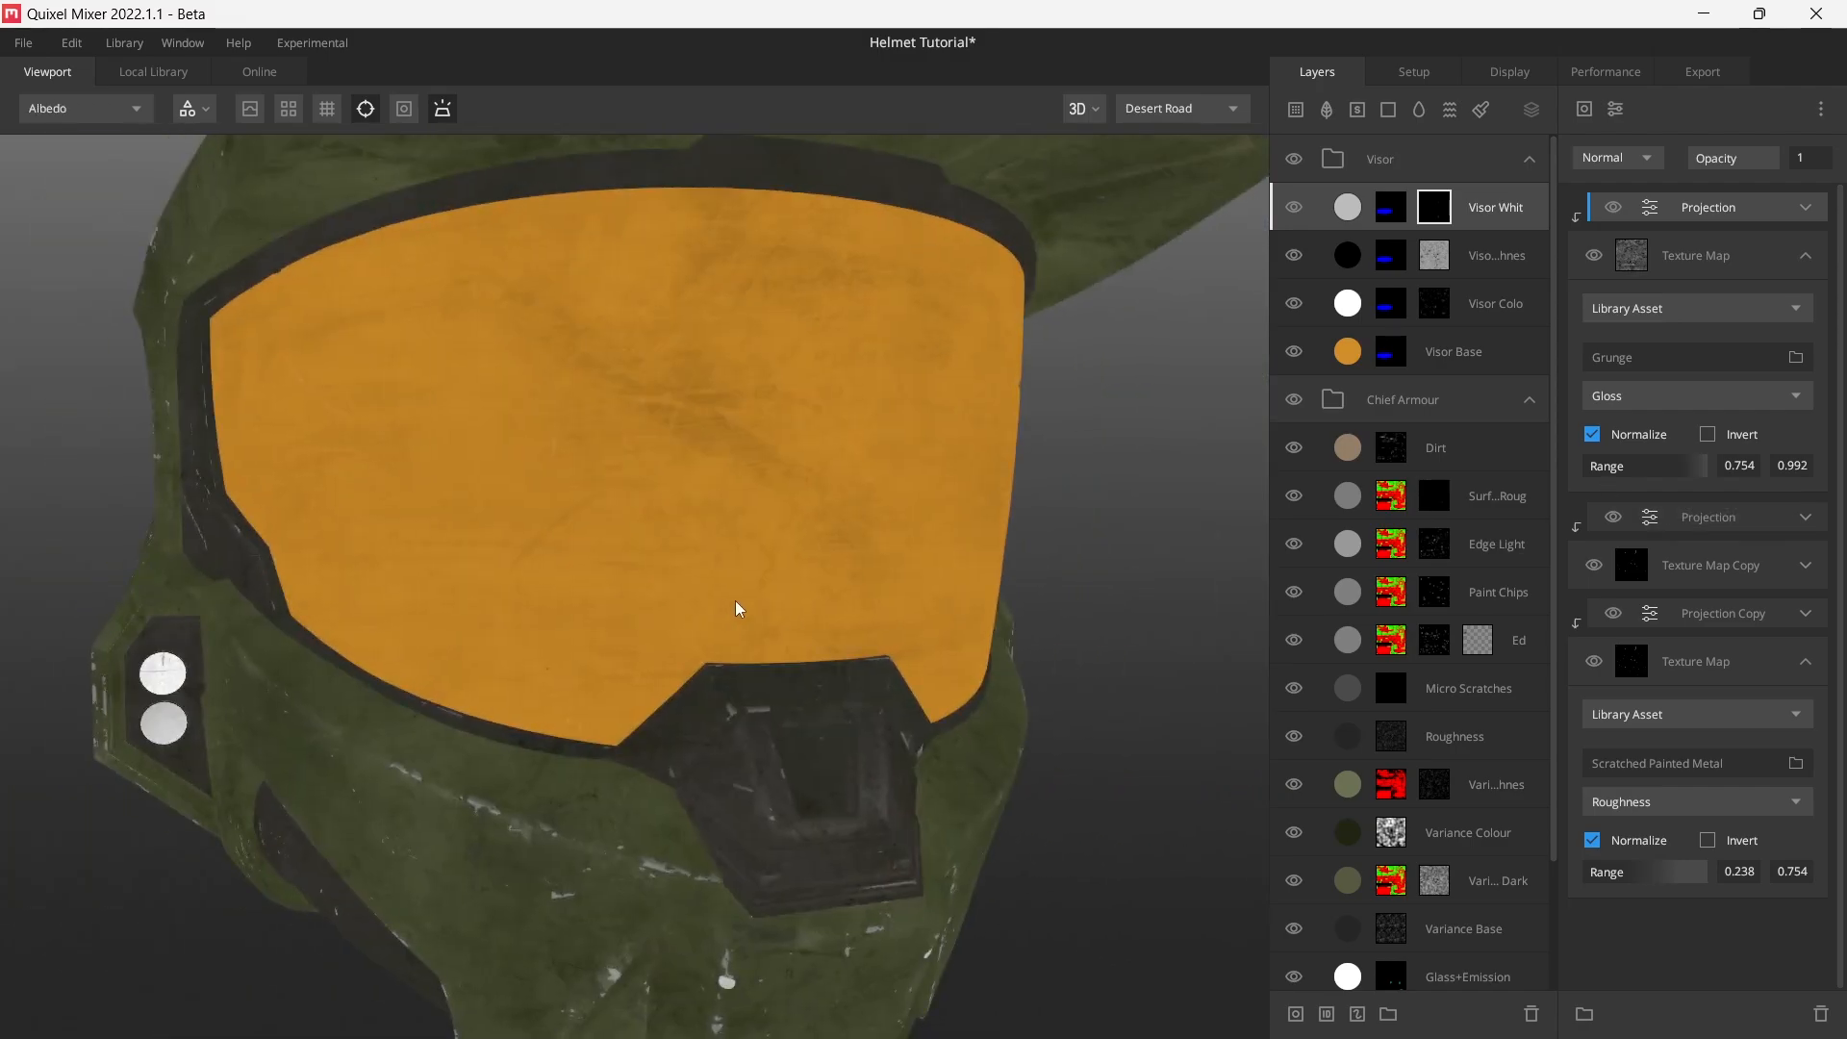
pyautogui.keyDown('alt'); pyautogui.moveTo(722, 602); pyautogui.dragTo(414, 590); pyautogui.keyUp('alt')
pyautogui.press('1')
pyautogui.keyDown('alt'); pyautogui.moveTo(823, 584); pyautogui.dragTo(684, 581, button='middle'); pyautogui.keyUp('alt')
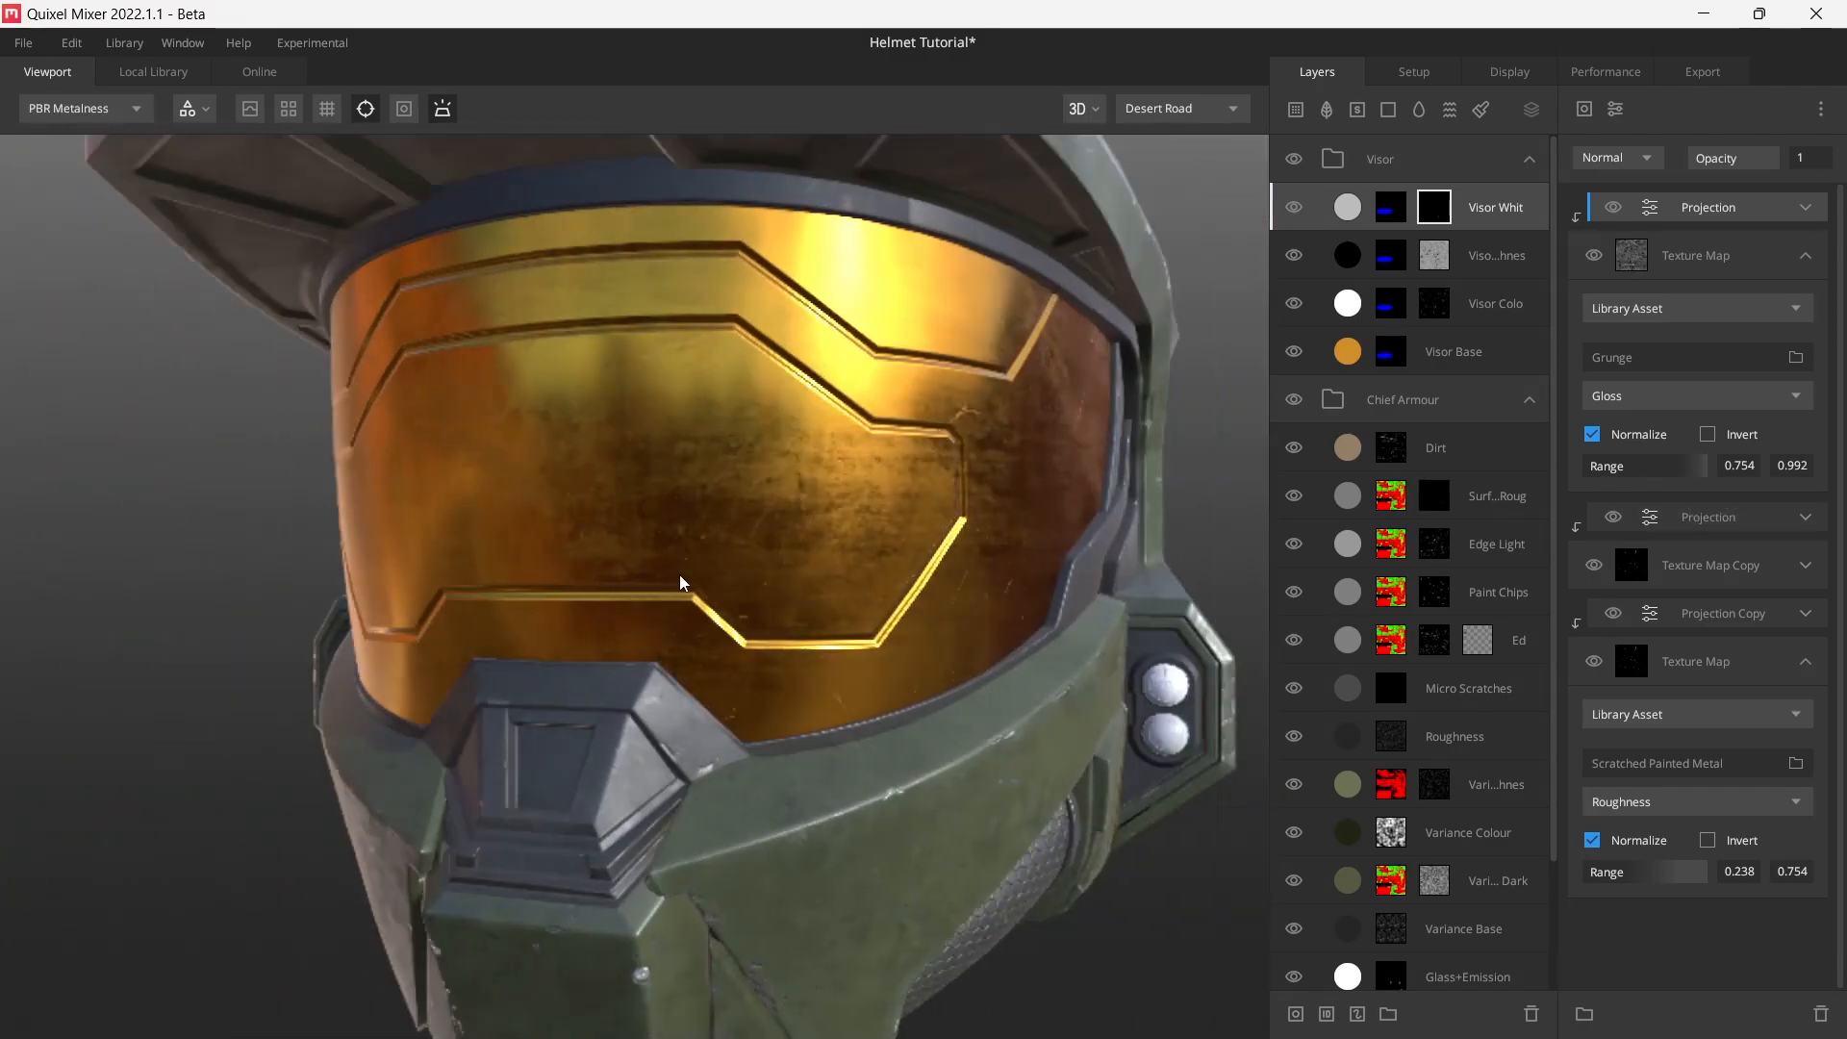
pyautogui.keyDown('alt'); pyautogui.moveTo(847, 588); pyautogui.dragTo(666, 597); pyautogui.keyUp('alt')
pyautogui.press('2')
pyautogui.keyDown('alt'); pyautogui.moveTo(837, 602); pyautogui.dragTo(841, 561); pyautogui.keyUp('alt')
pyautogui.press('1')
pyautogui.scroll(-10, 844, 574)
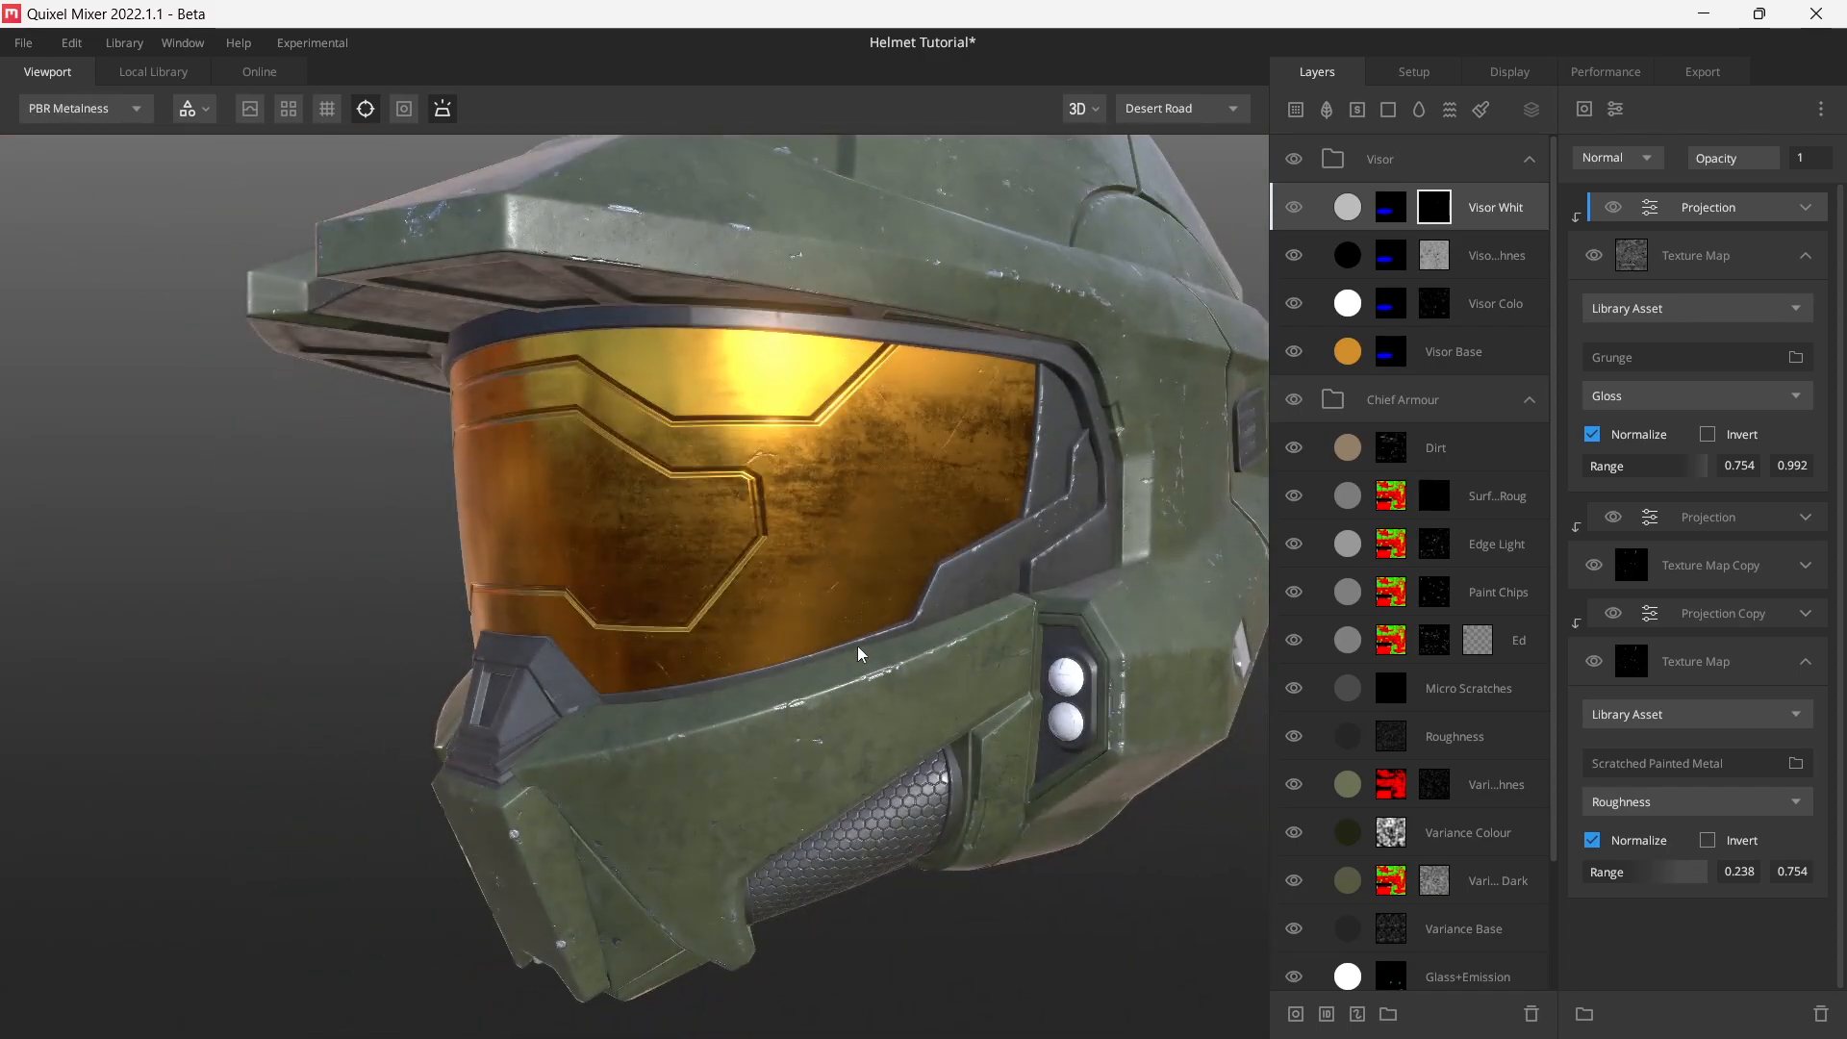
pyautogui.scroll(8, 876, 599)
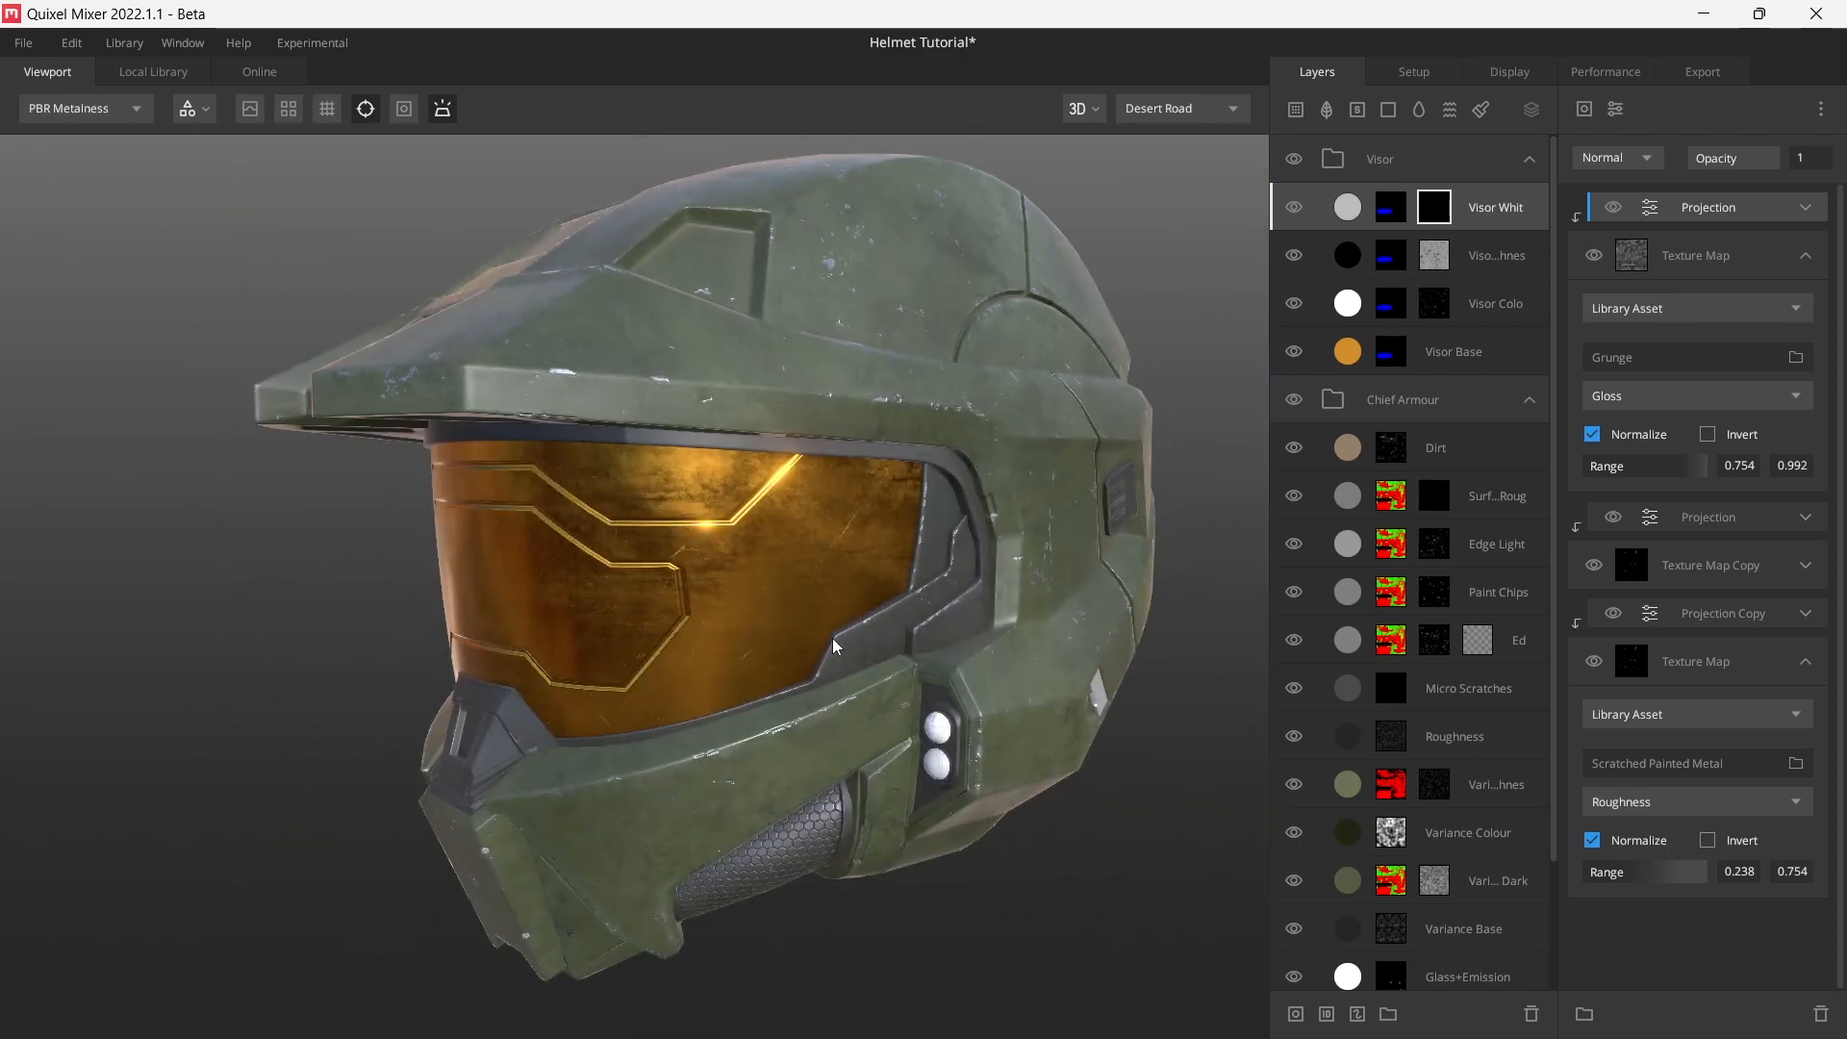
pyautogui.moveTo(847, 631)
pyautogui.keyDown('alt'); pyautogui.mouseDown()
pyautogui.moveTo(897, 622)
pyautogui.moveTo(758, 666)
pyautogui.moveTo(811, 667)
pyautogui.moveTo(782, 695)
pyautogui.moveTo(738, 652)
pyautogui.mouseUp(); pyautogui.keyUp('alt')
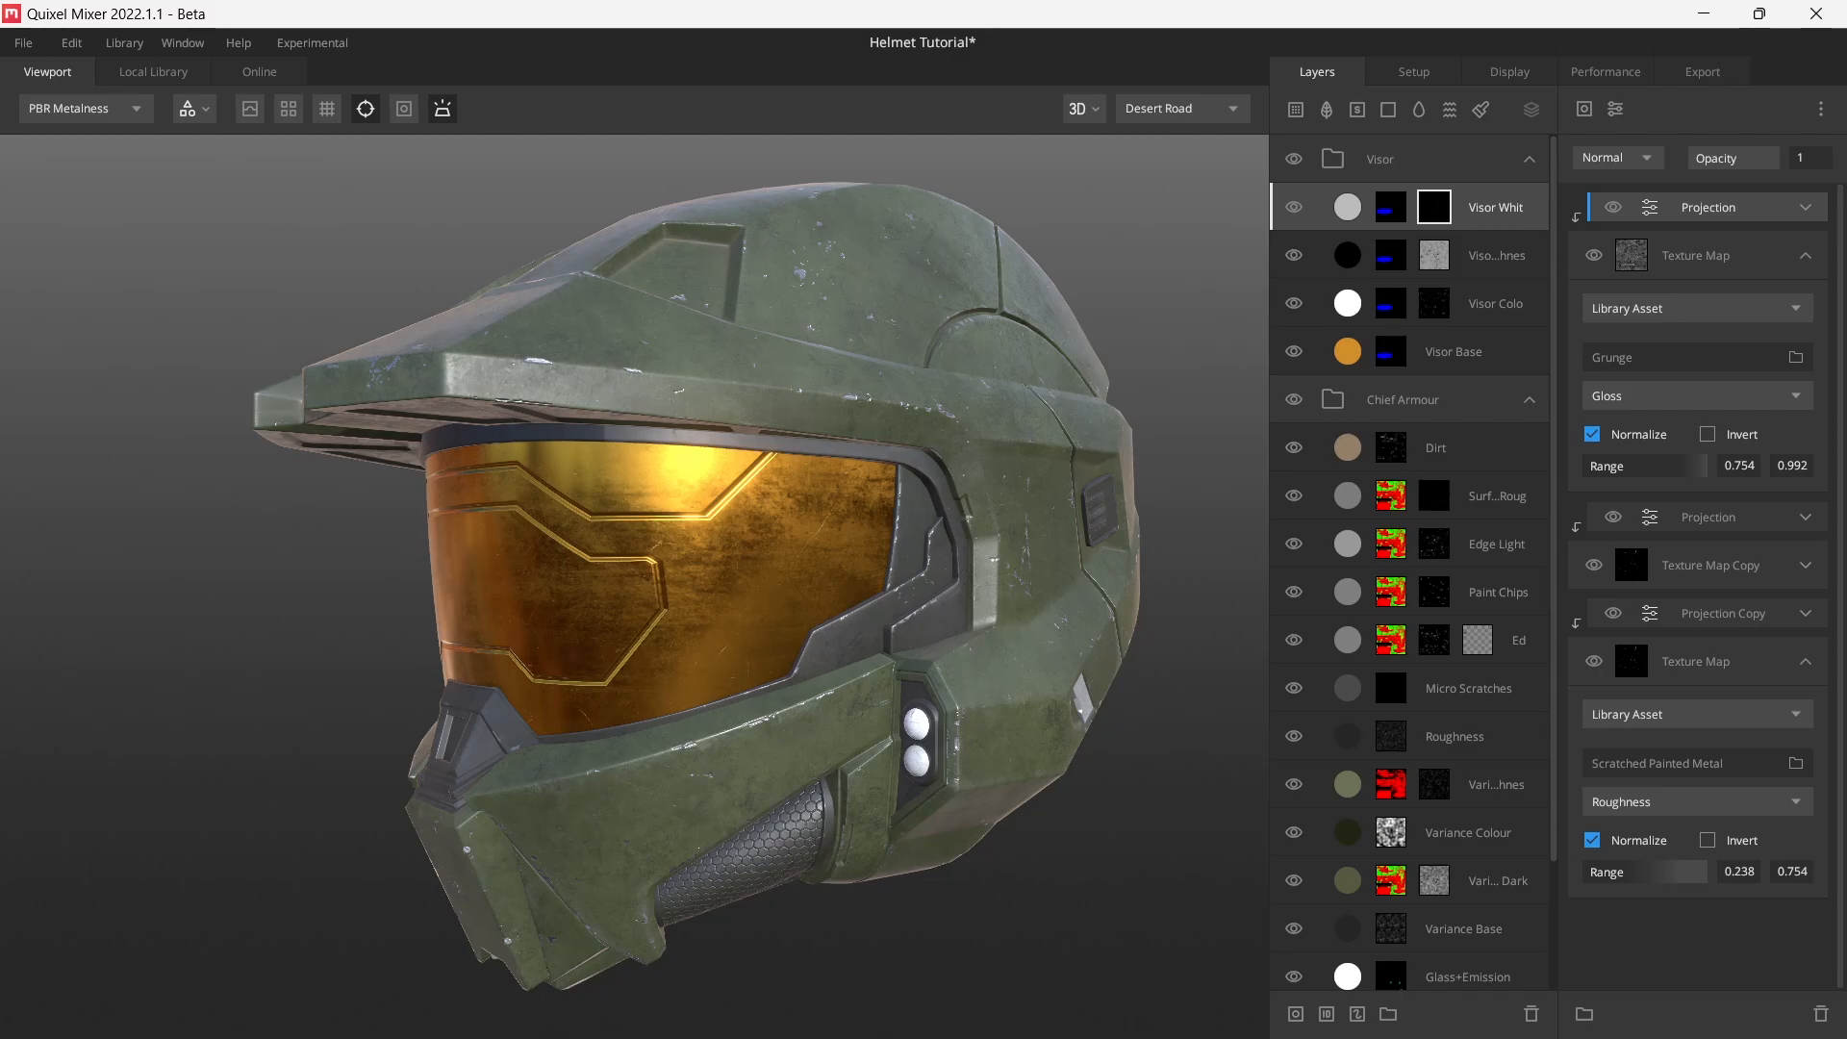
pyautogui.keyDown('alt'); pyautogui.moveTo(951, 585); pyautogui.dragTo(1008, 593); pyautogui.keyUp('alt')
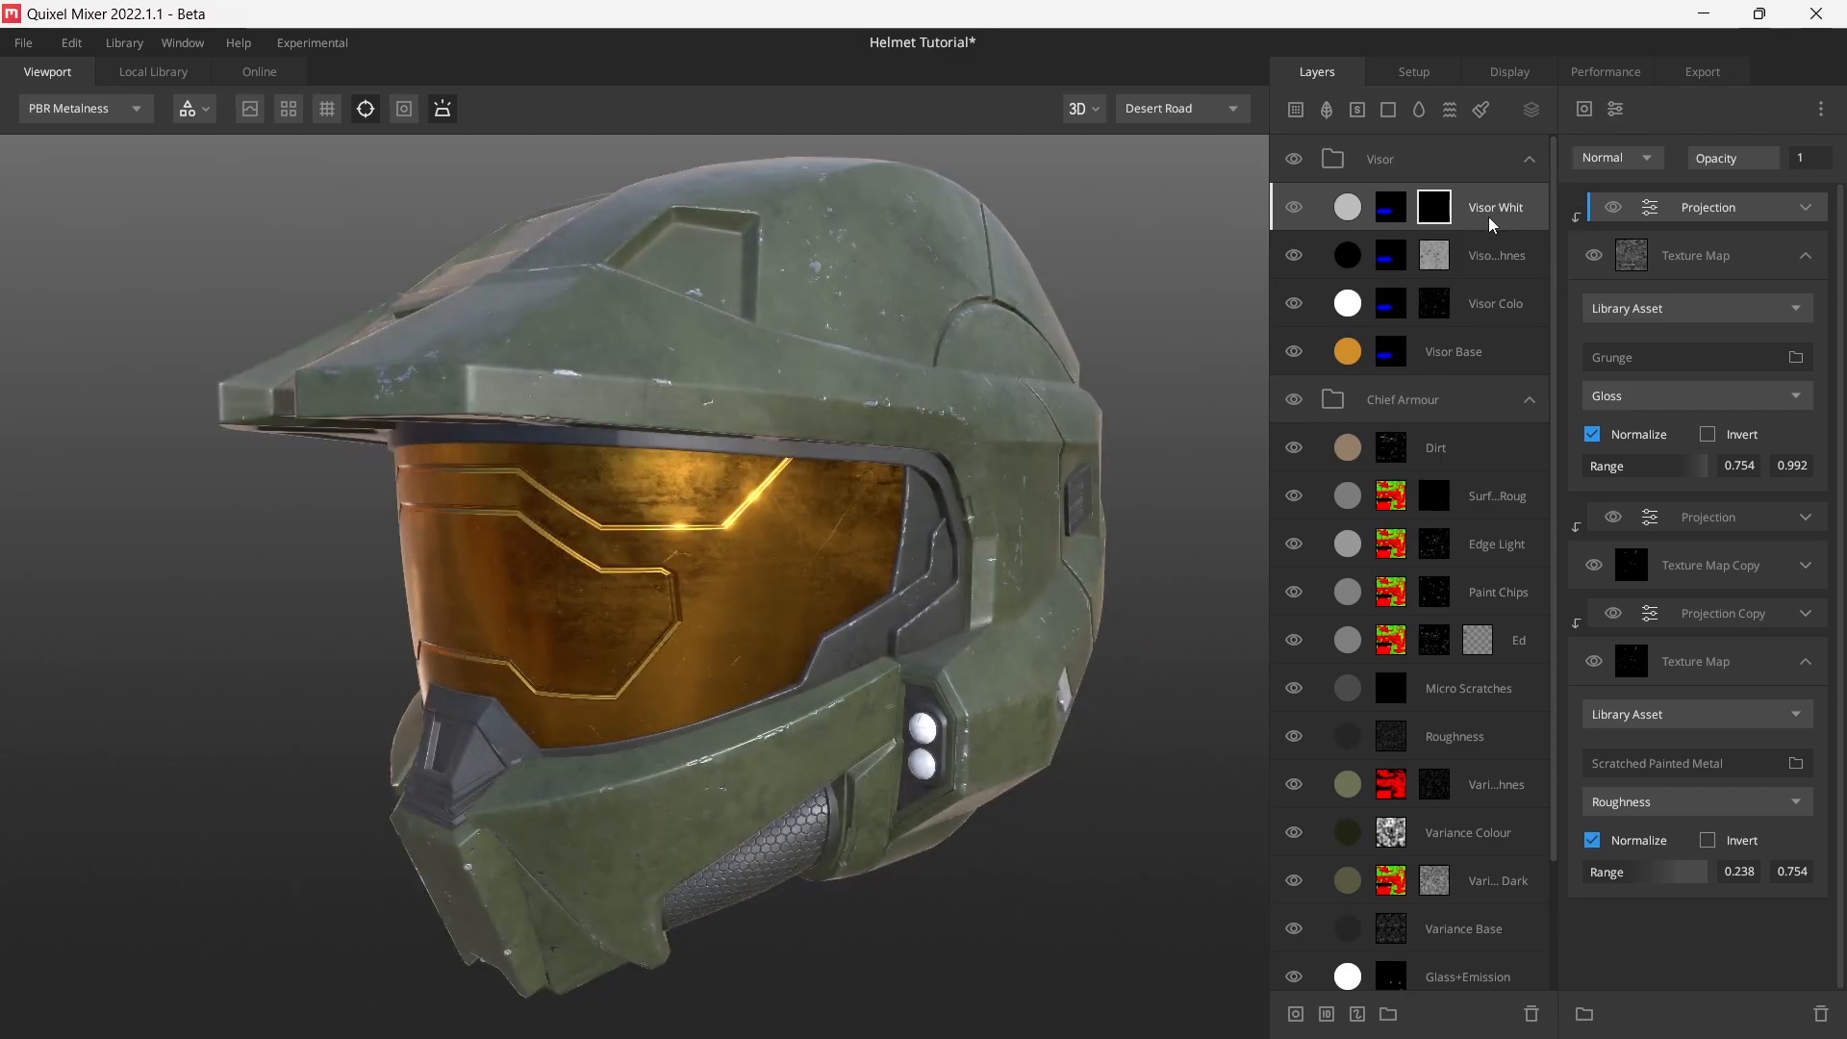
# - Add a solid layer above the visor's white scratches layer and name it Visor Black
pyautogui.click(1386, 113)
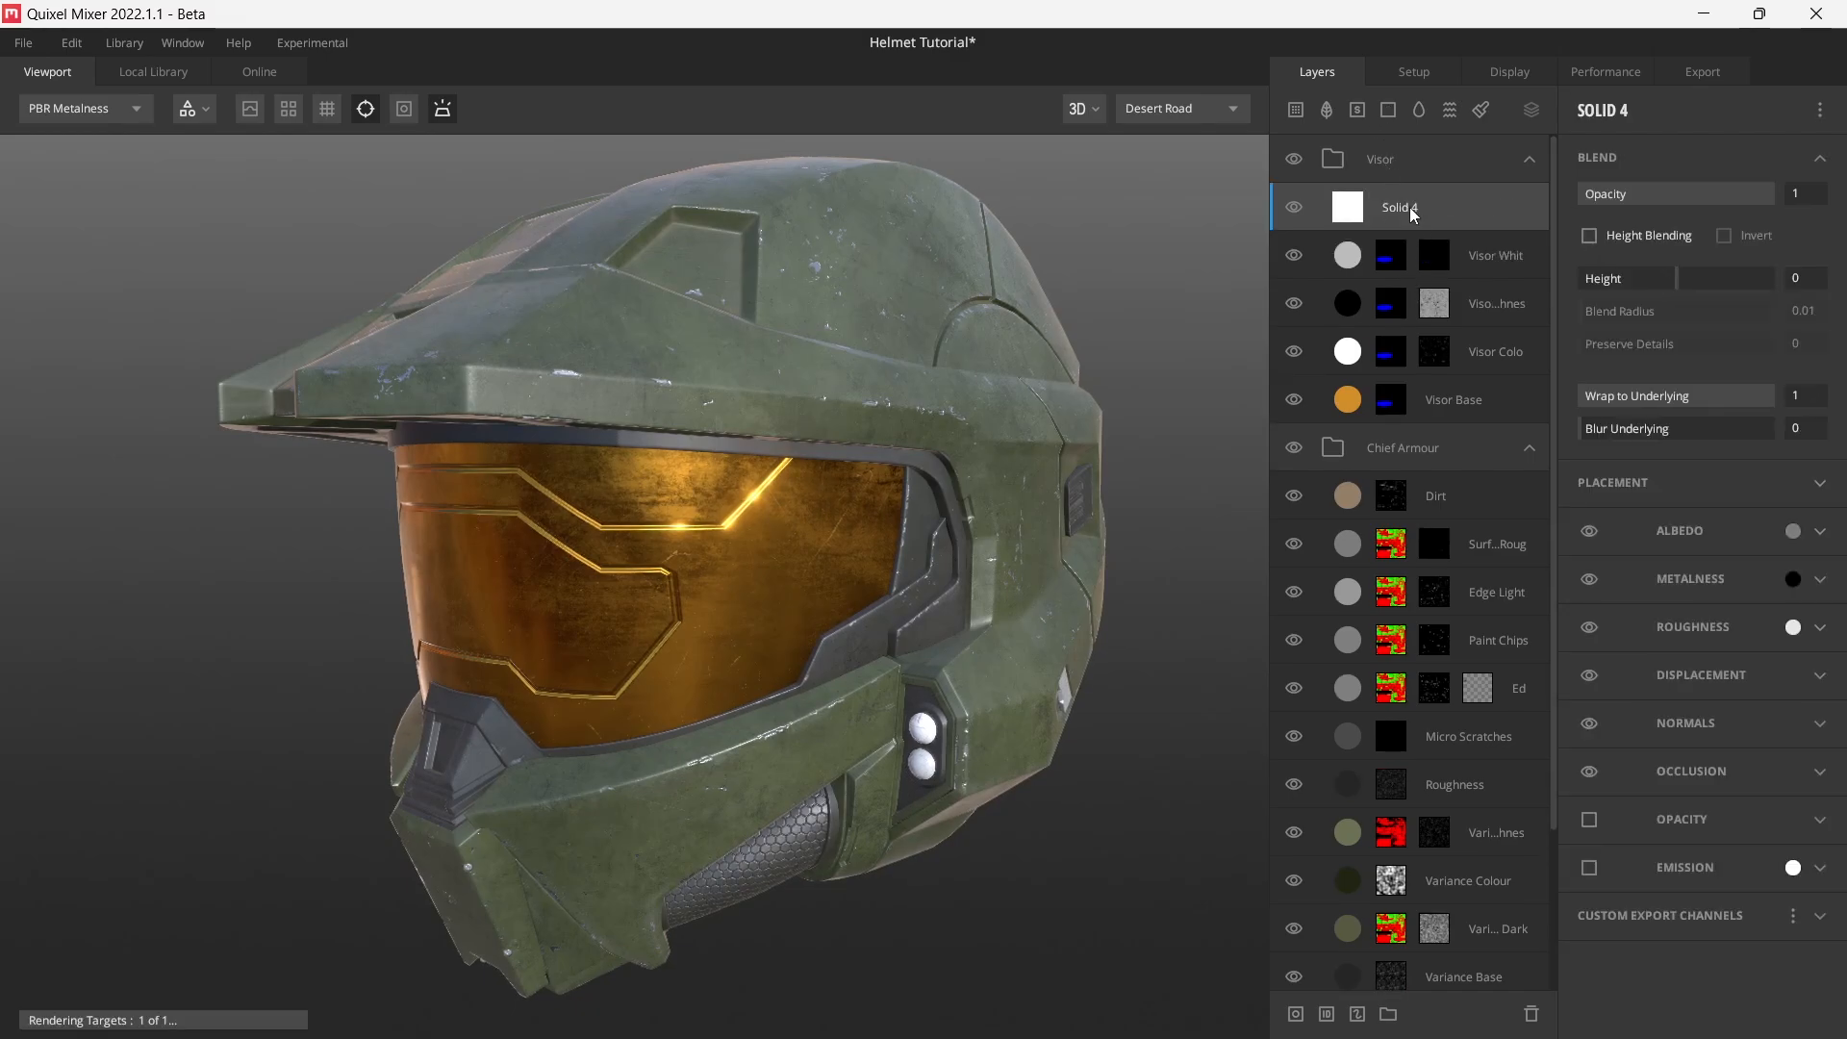
pyautogui.doubleClick(1411, 206)
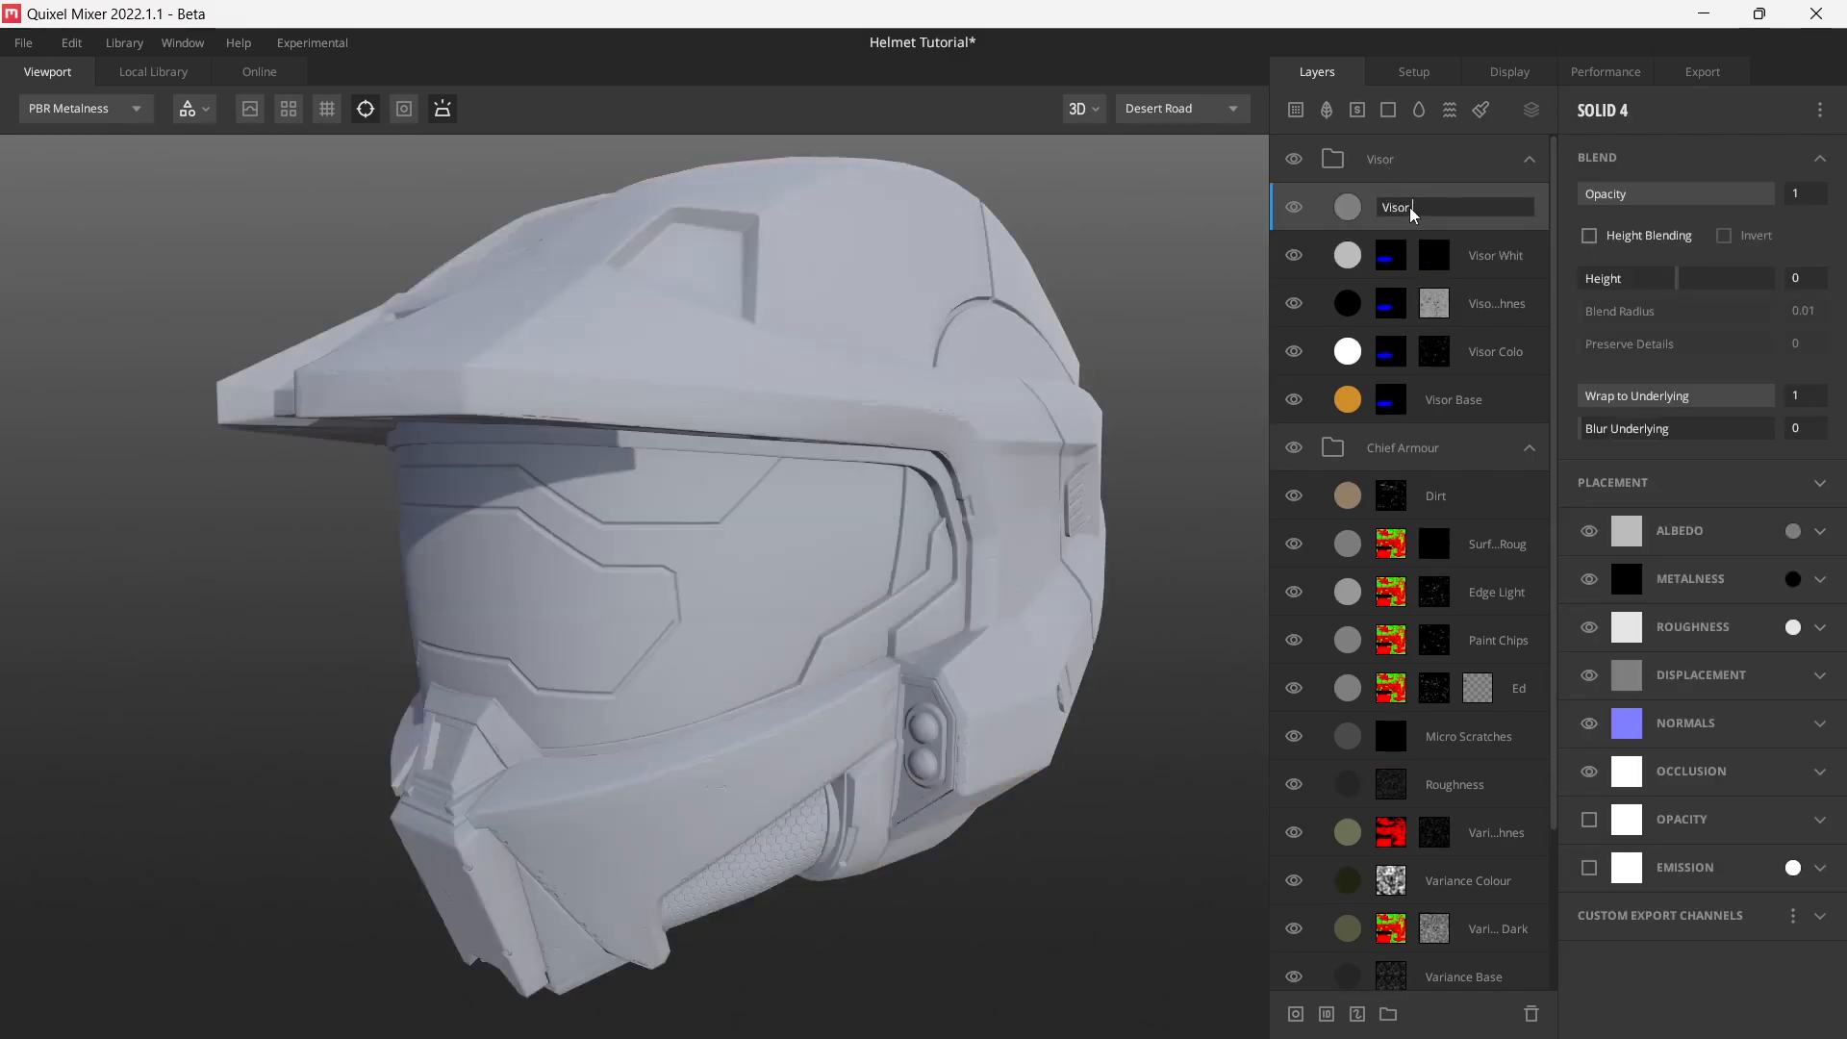
pyautogui.write('Visor Black')
pyautogui.press('Return')
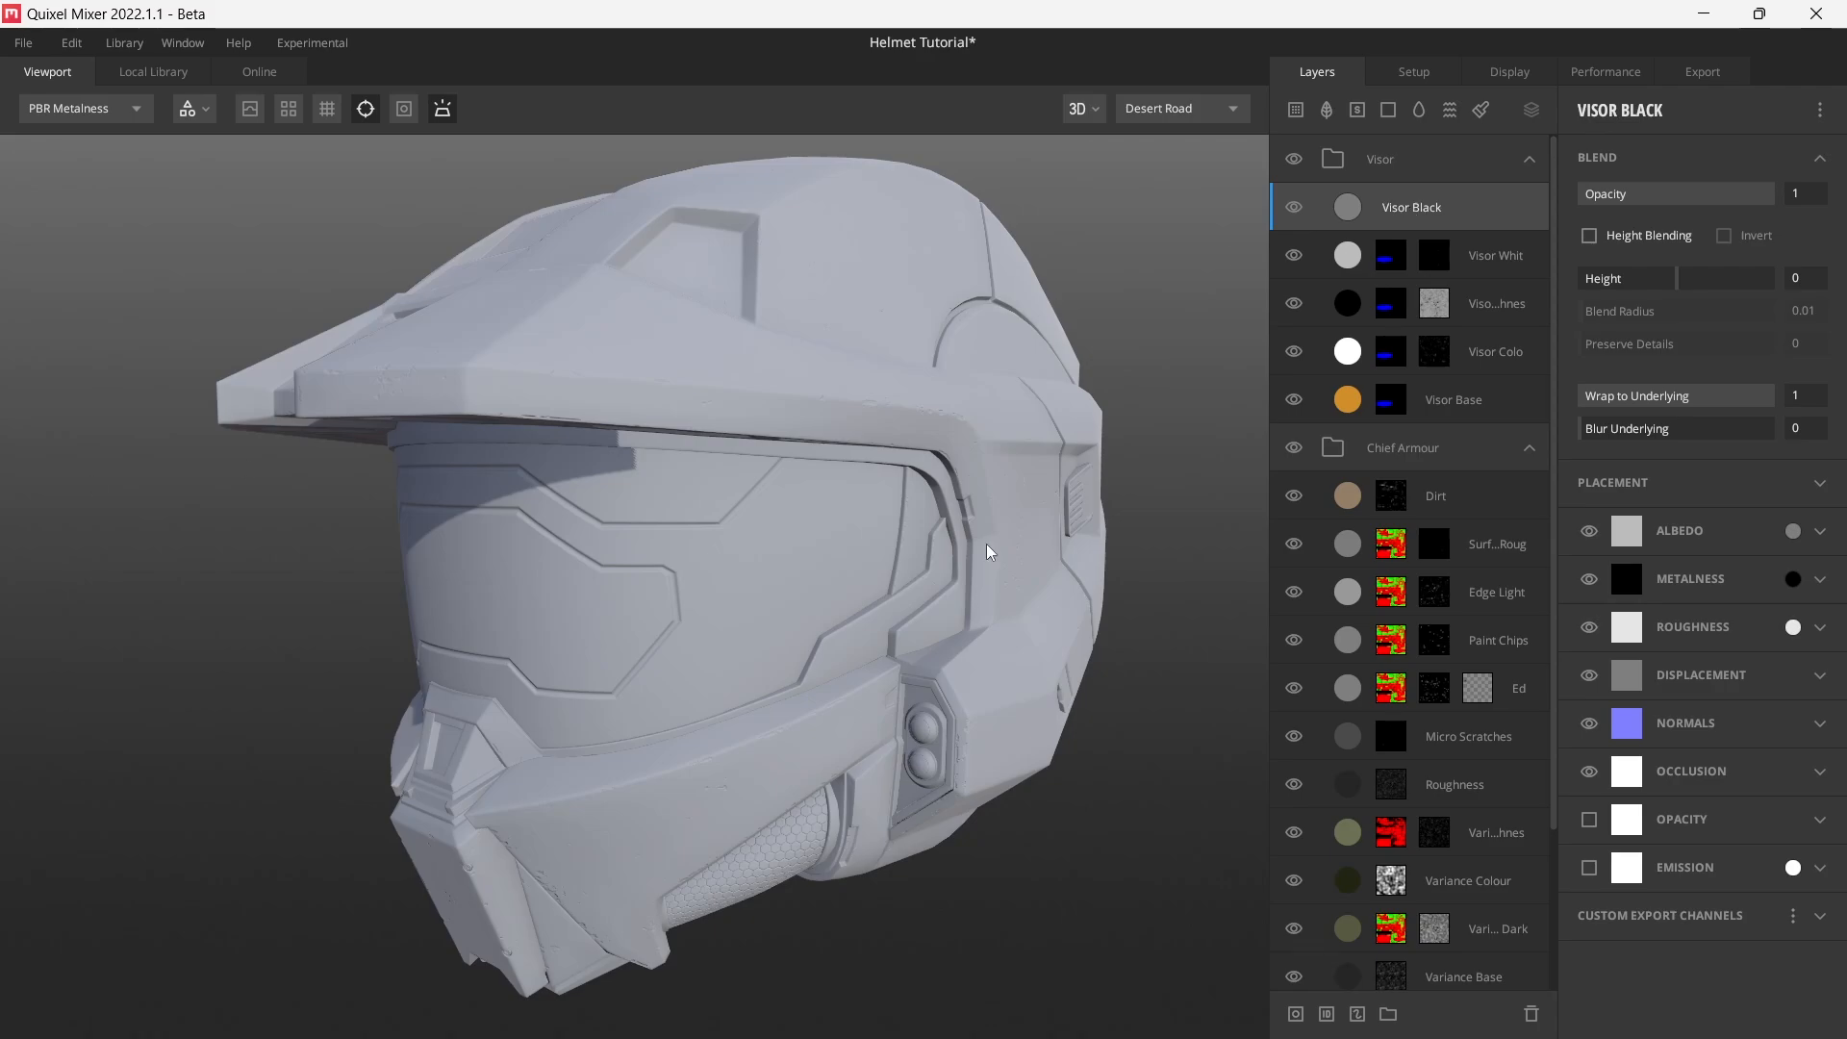
# - Set the Visor Black layer's albedo colour to hex 3F3F3F
pyautogui.click(1787, 527)
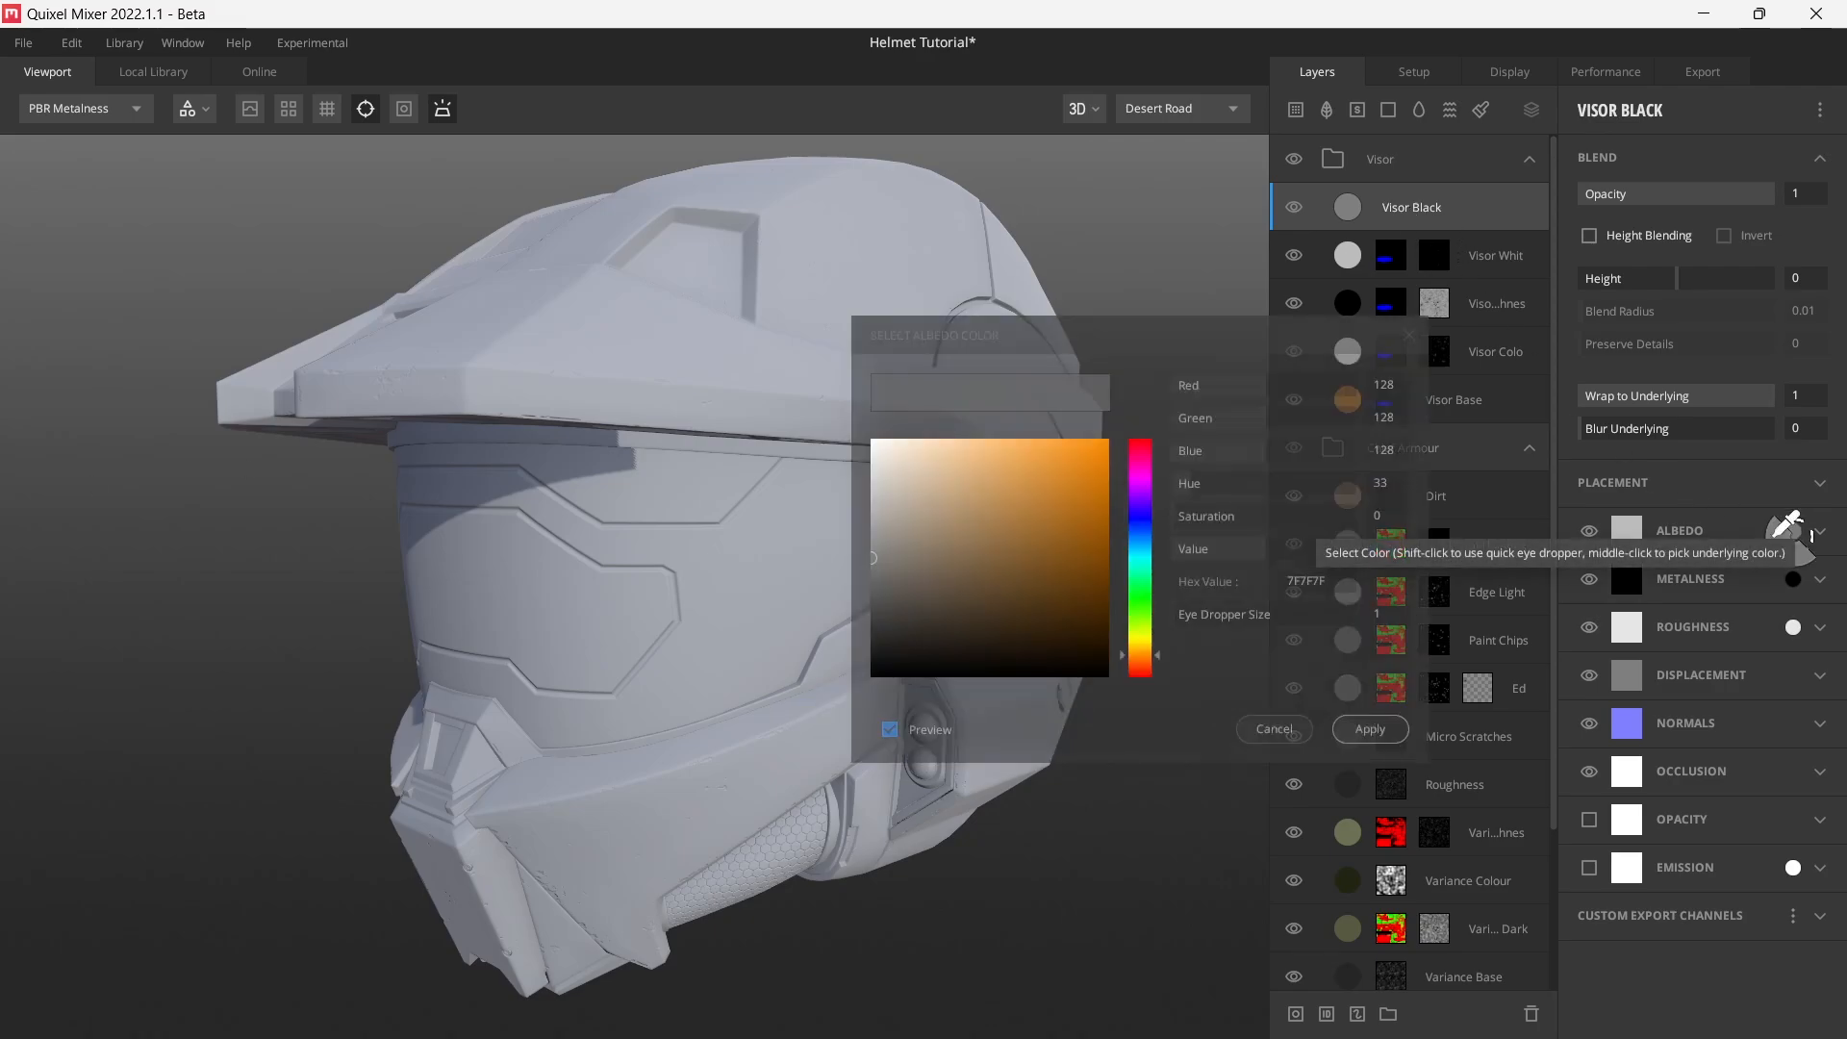
pyautogui.click(1312, 581)
pyautogui.write('3F3F3F')
pyautogui.press('Return')
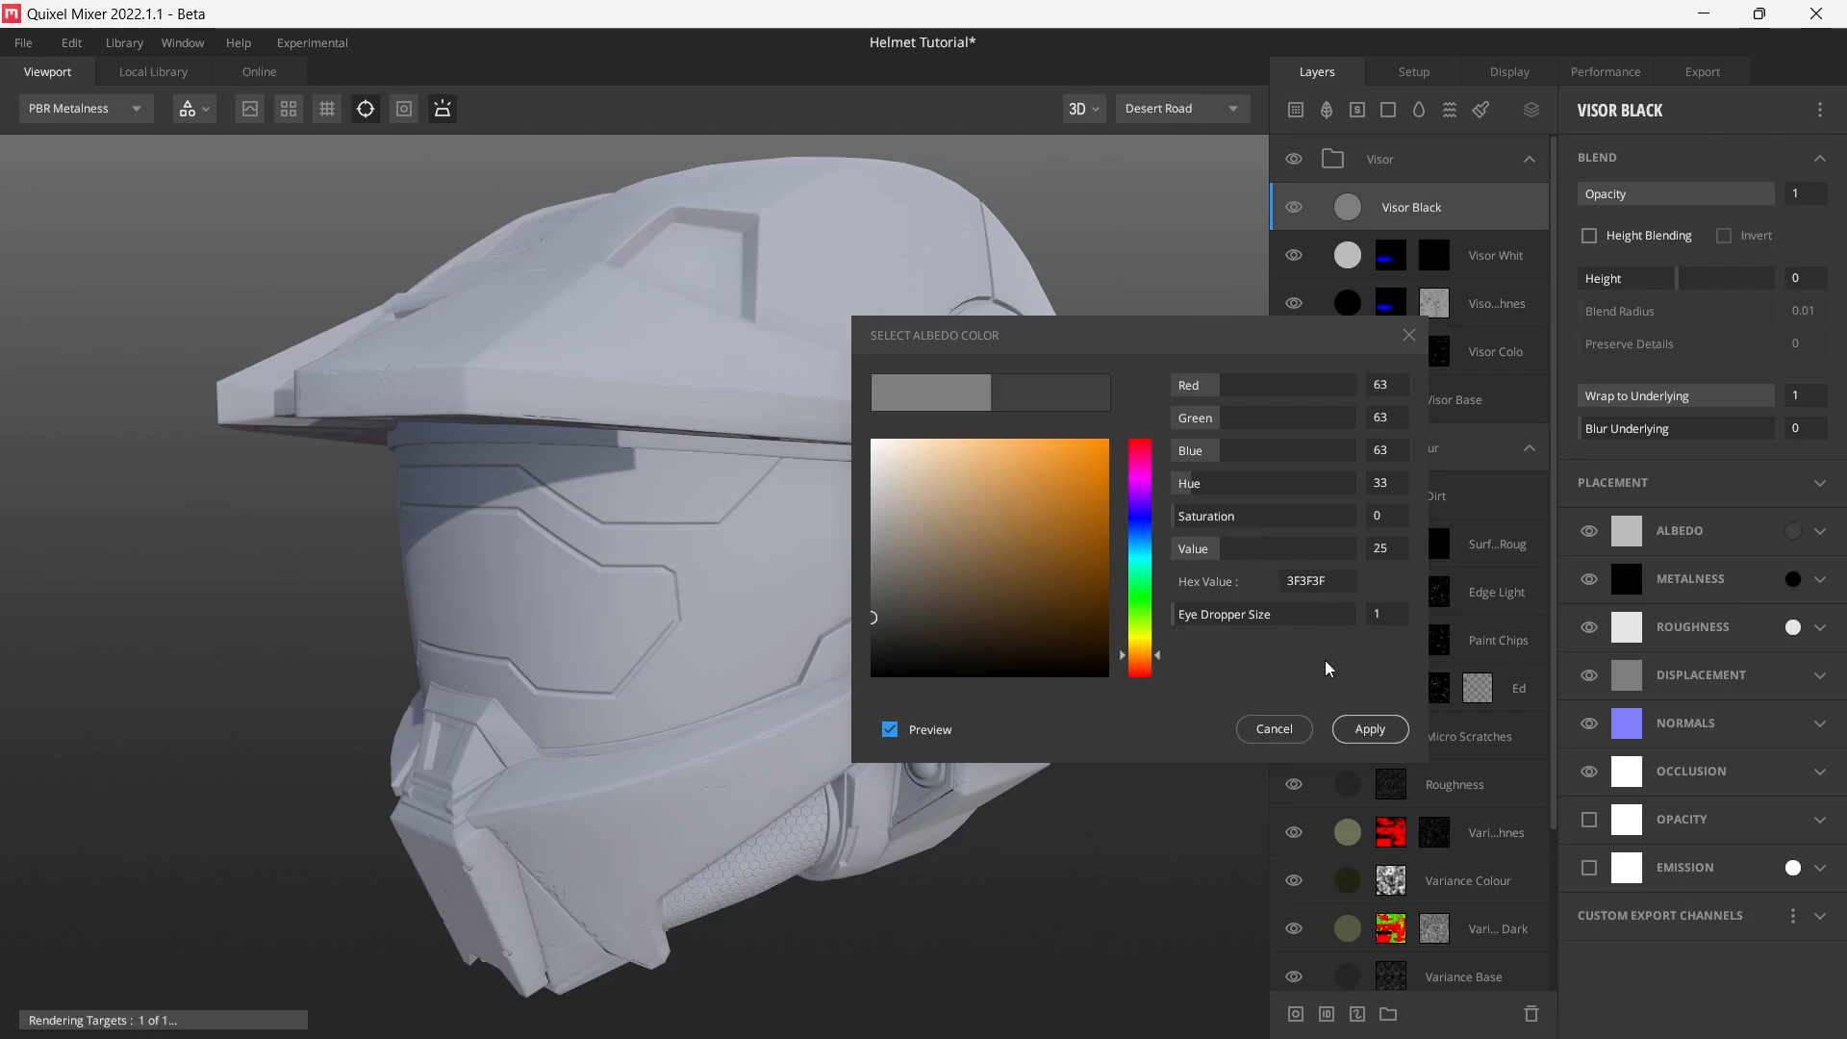
pyautogui.click(1376, 730)
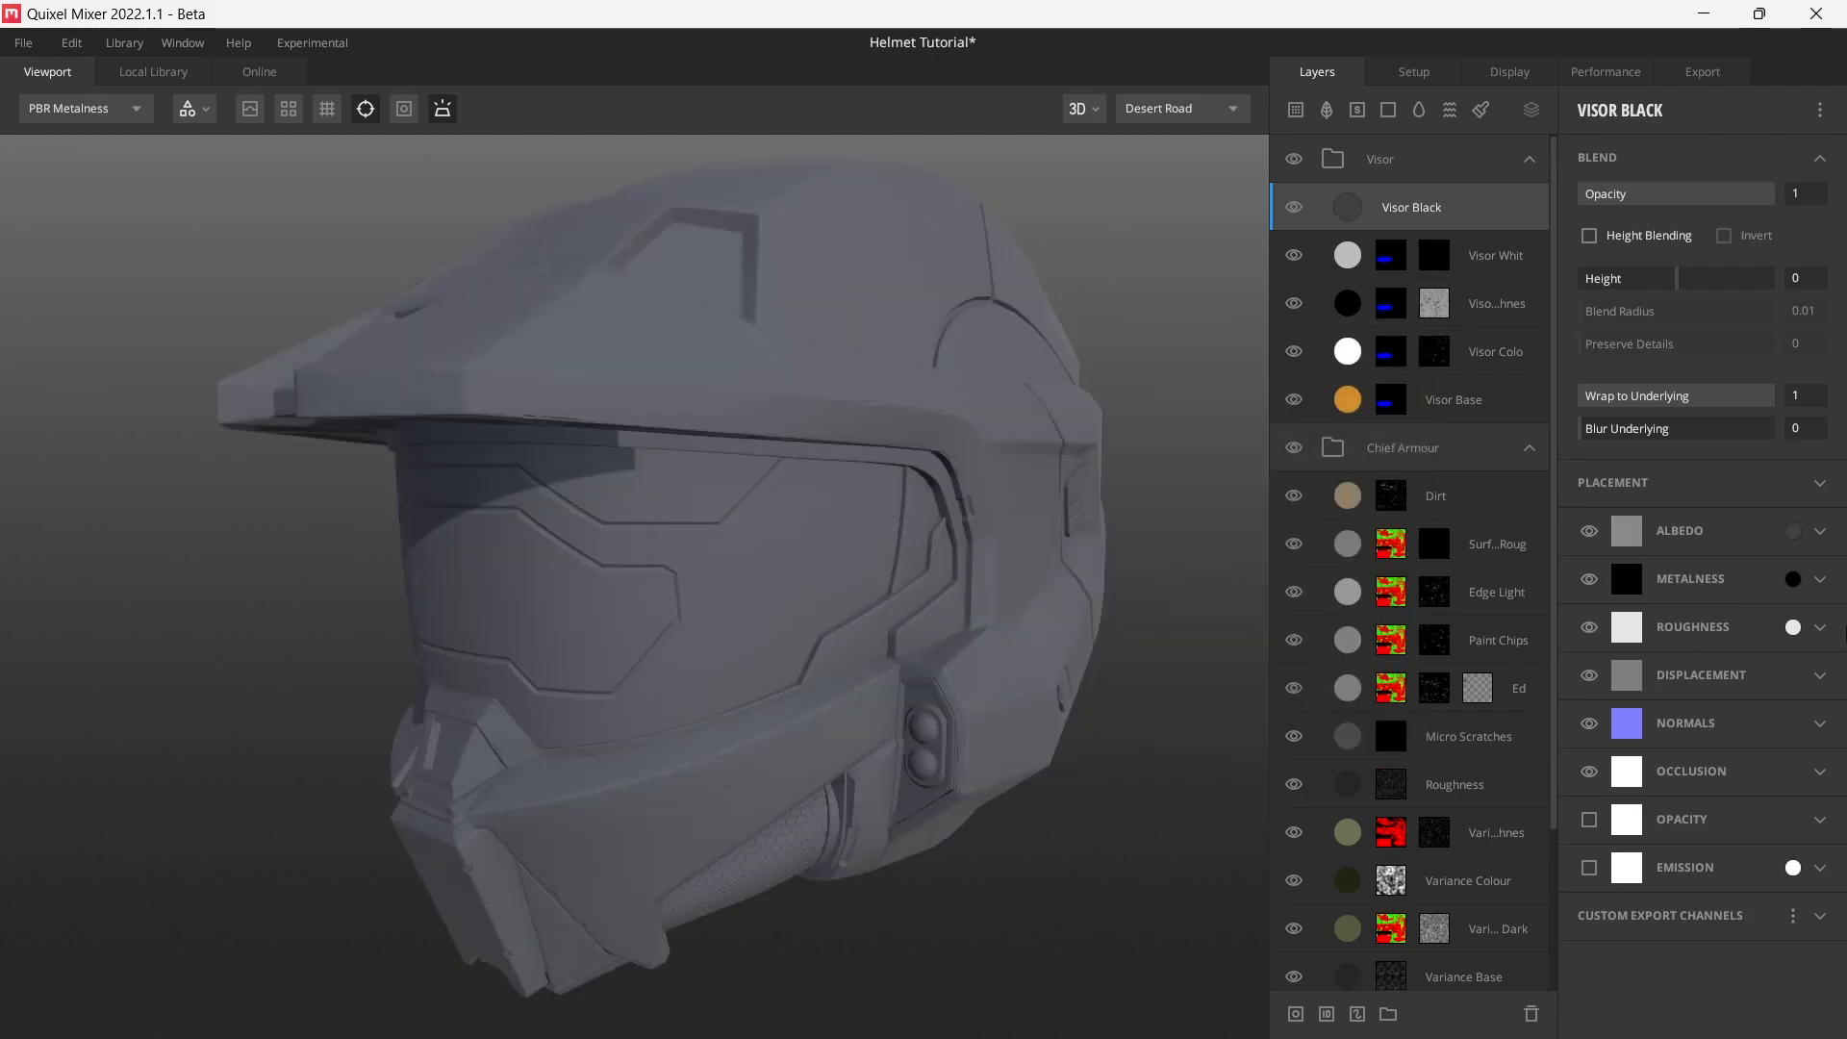
# - Lower the Visor Black layer's albedo opacity to 0.2 and collapse its albedo settings
pyautogui.click(1821, 531)
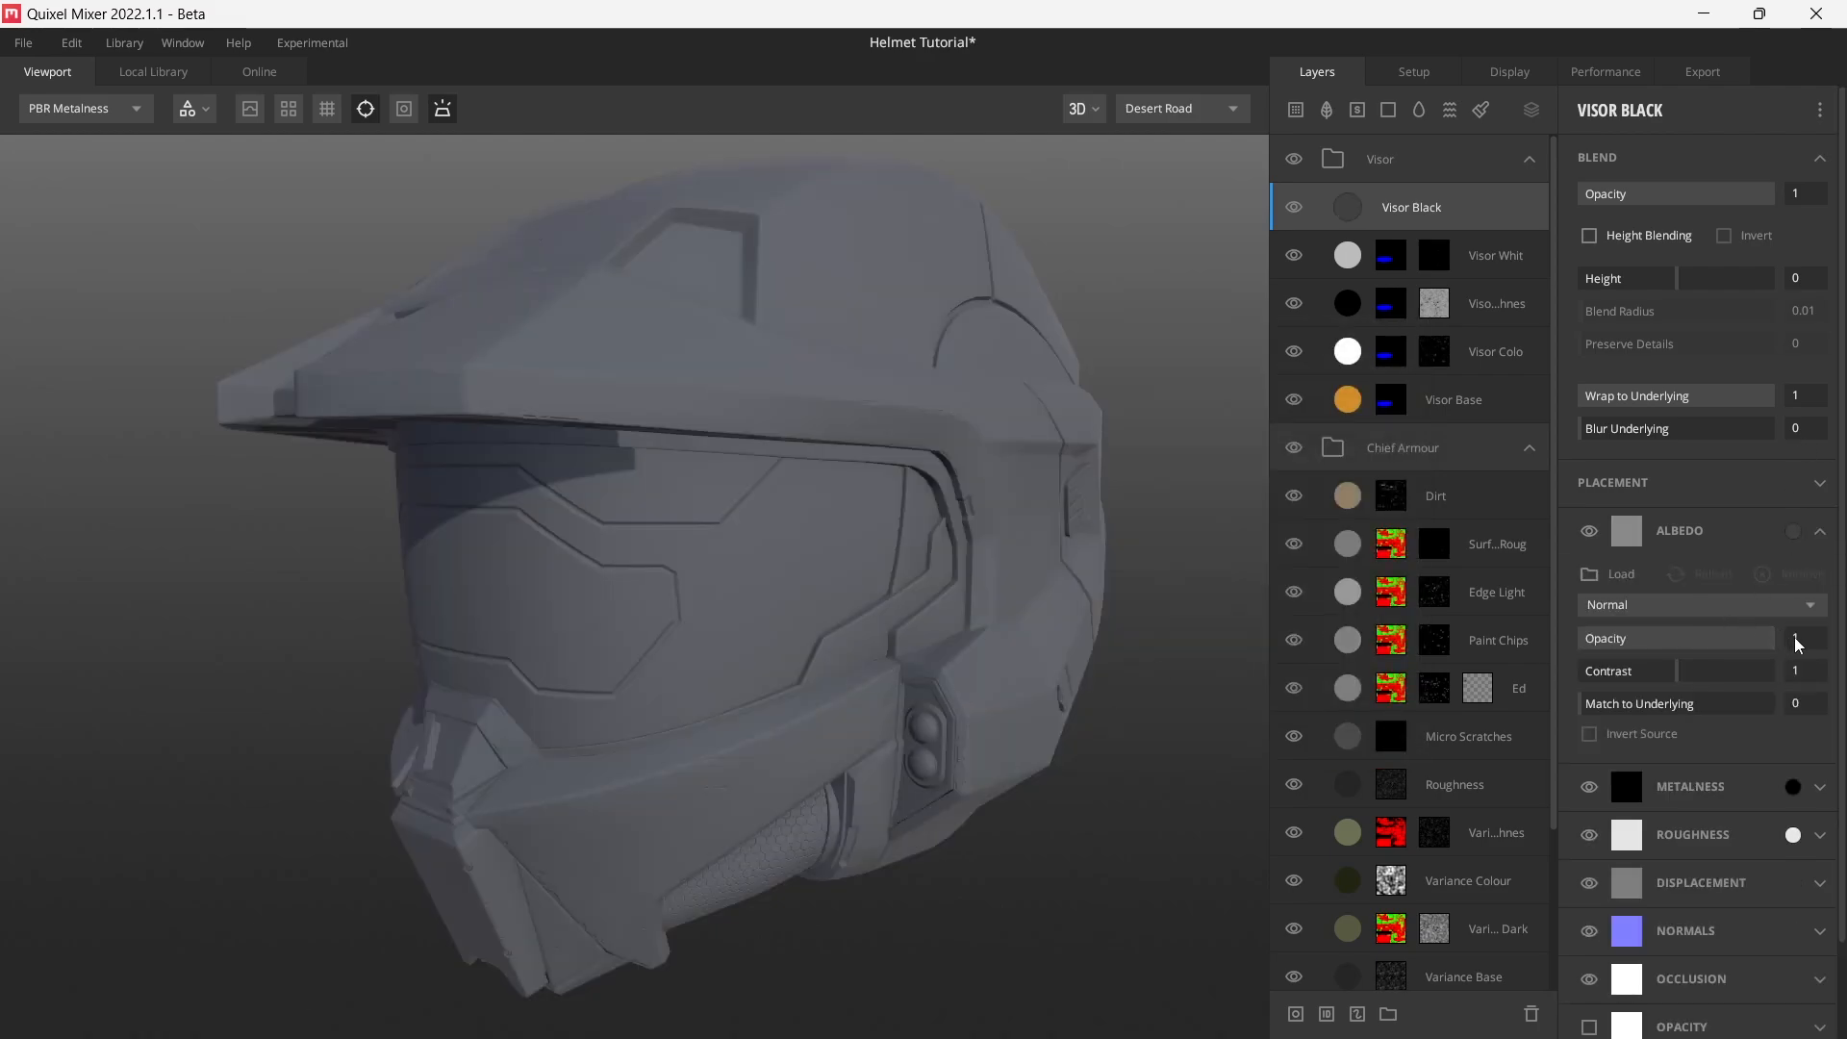
pyautogui.press('Return')
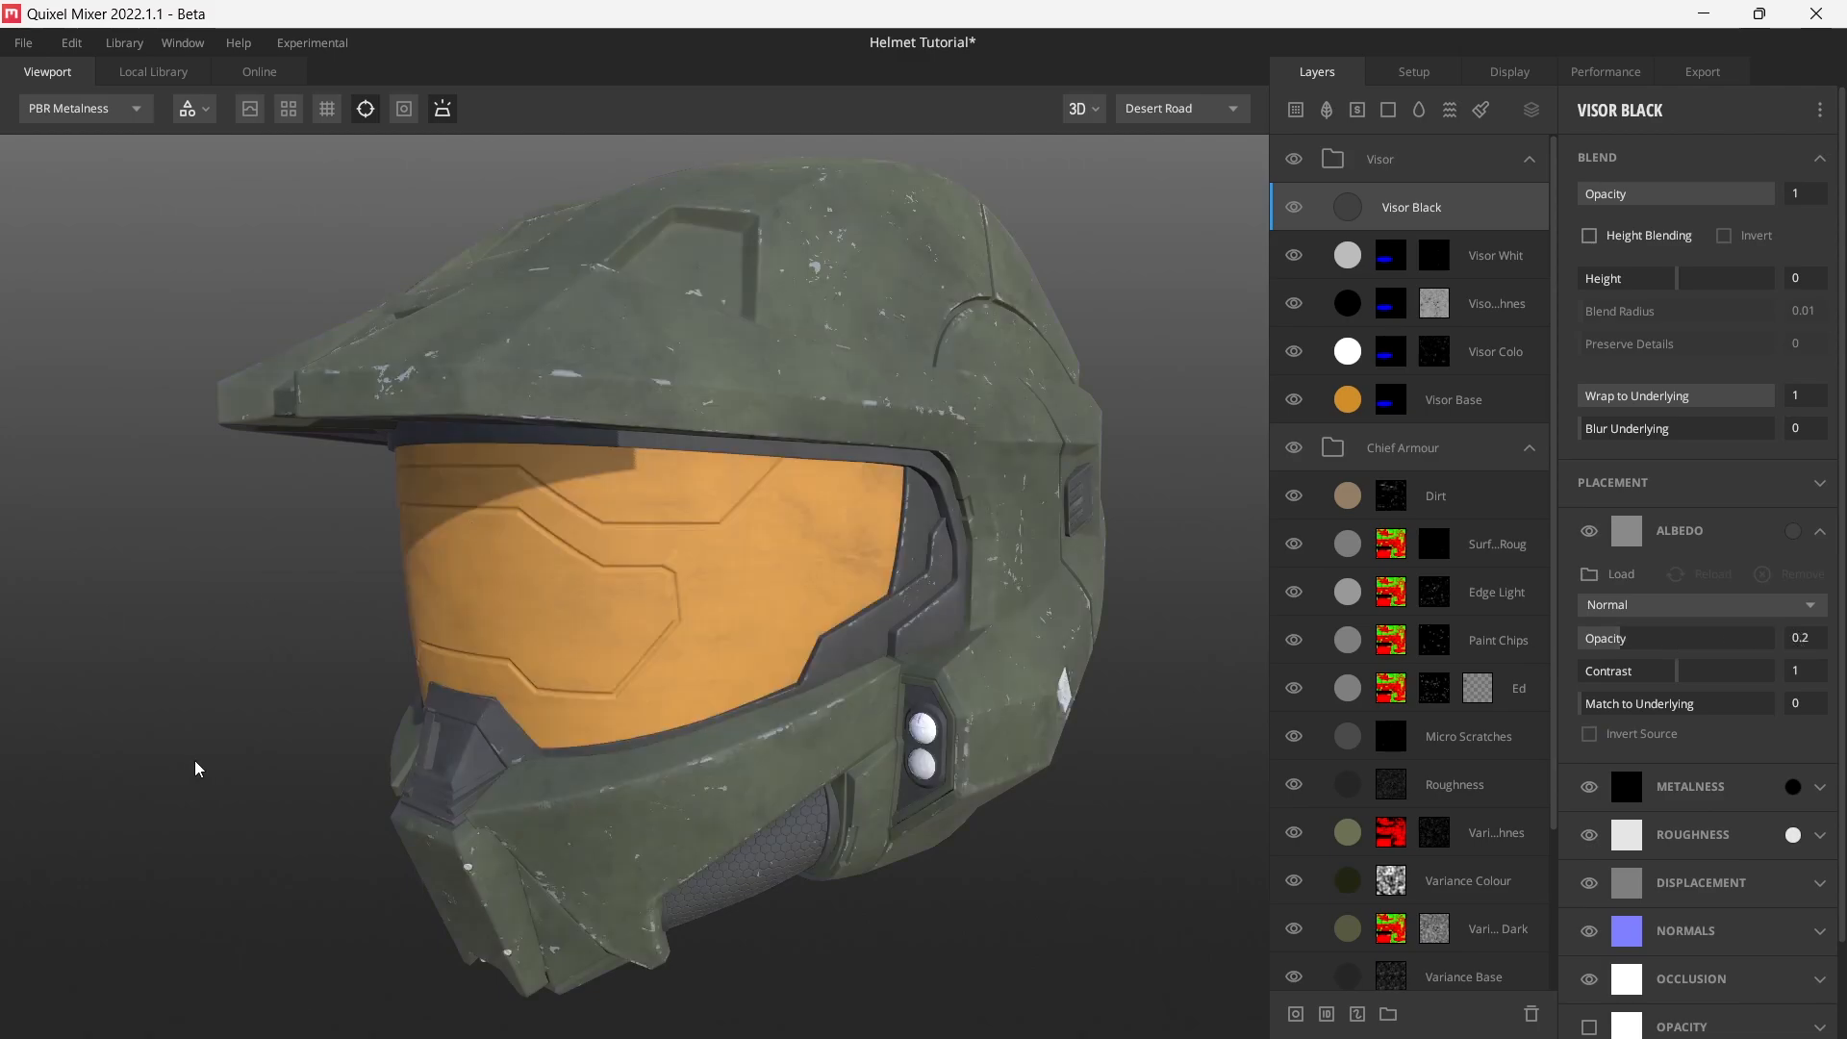
pyautogui.click(1820, 531)
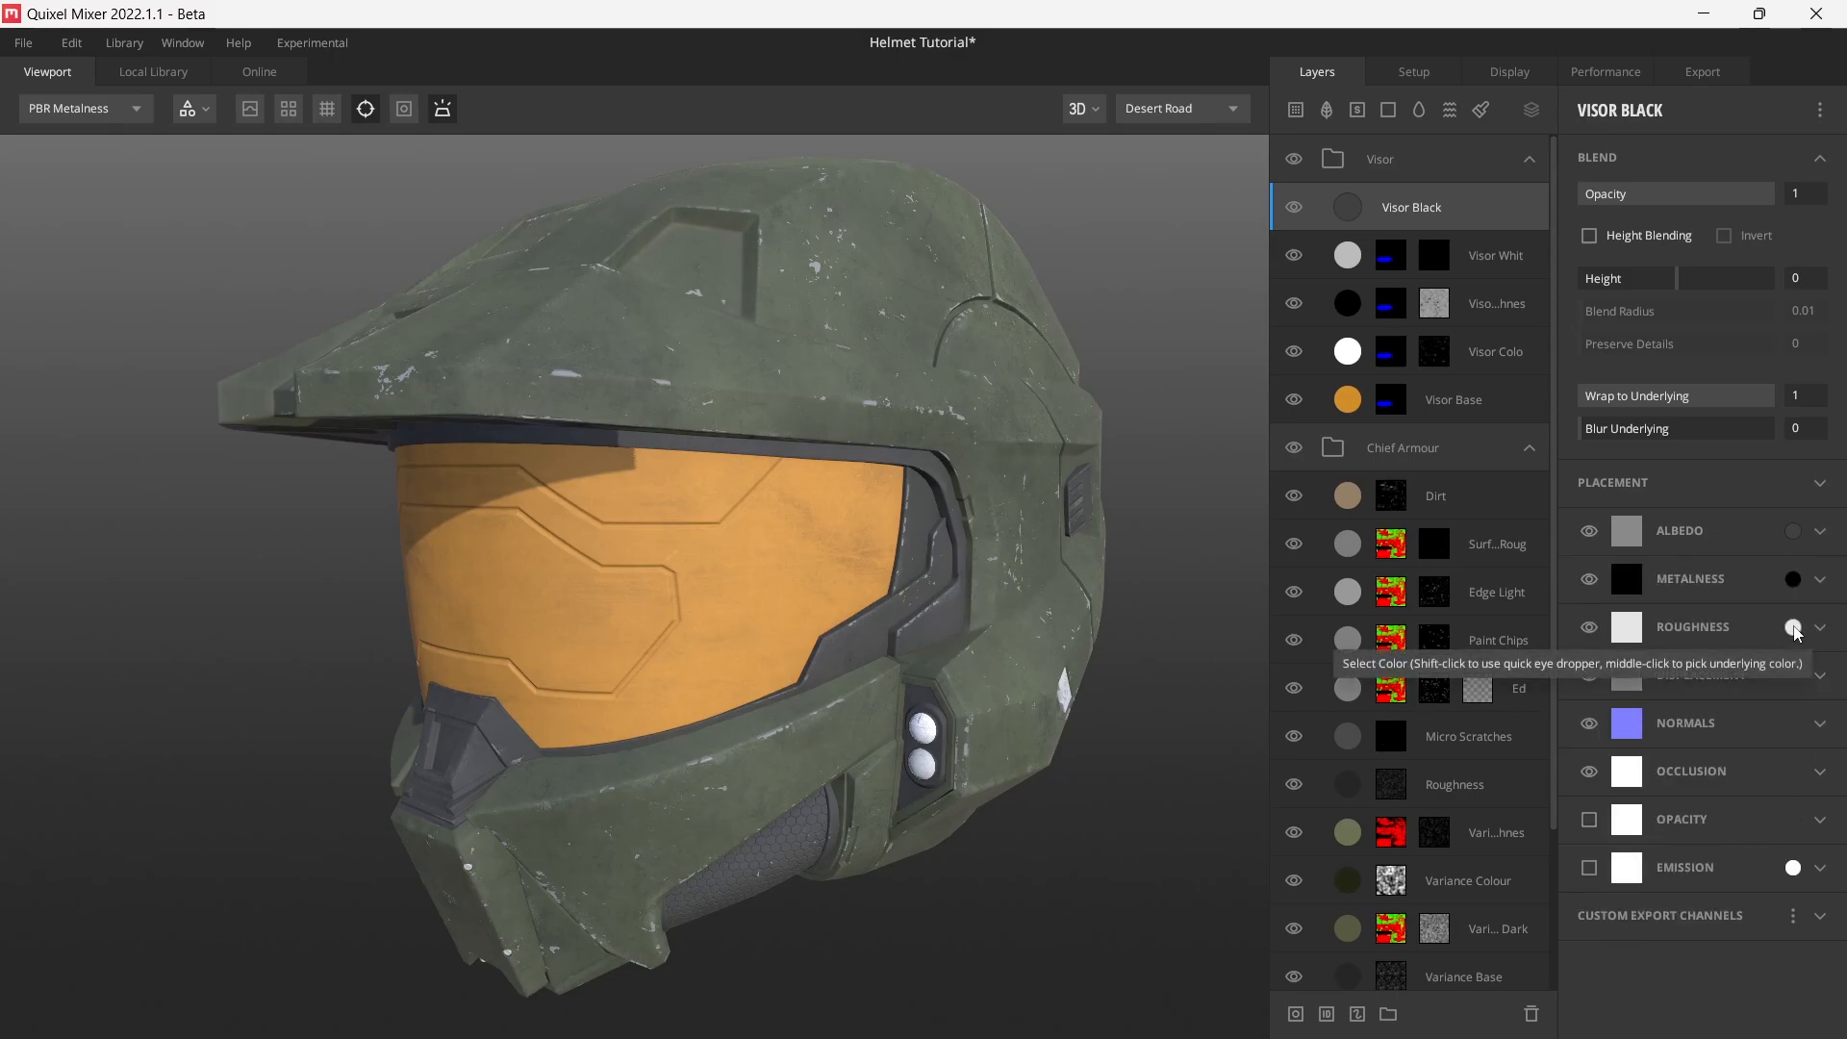
# - Set the Visor Black layer's roughness colour to hex ABABAB
pyautogui.click(1796, 628)
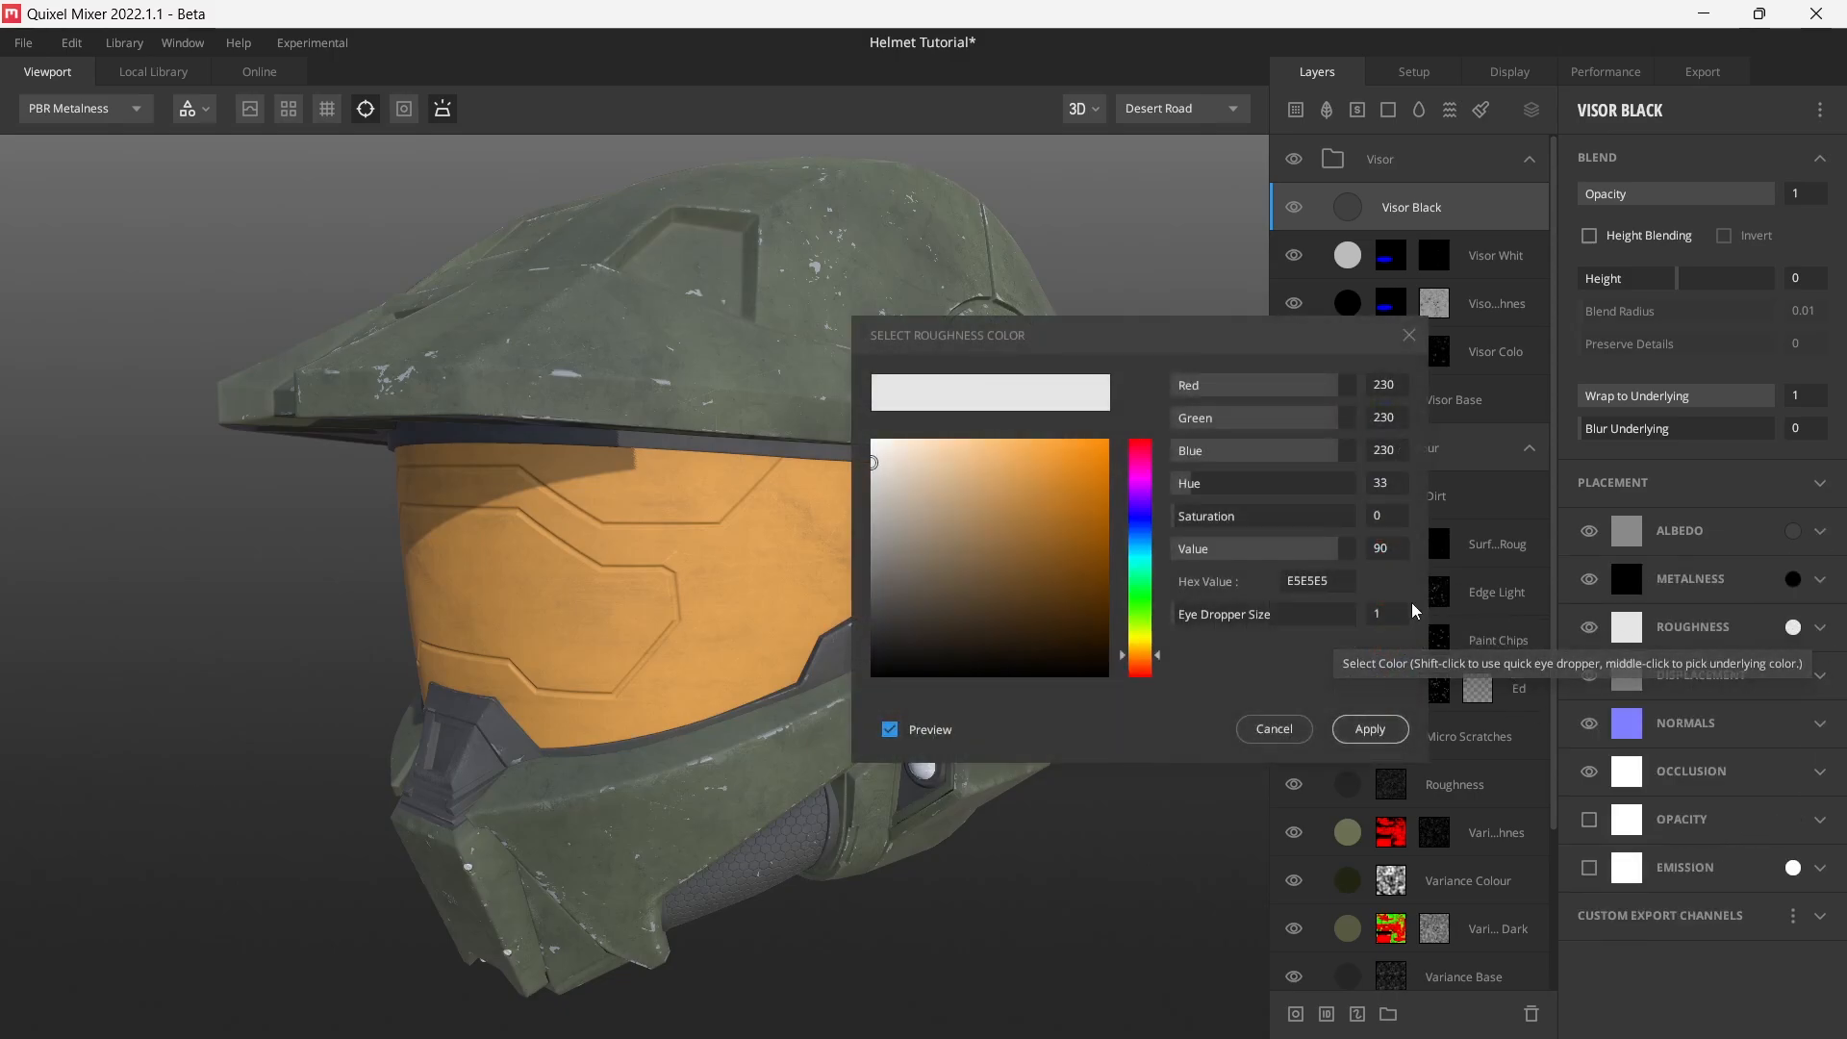
pyautogui.doubleClick(1320, 581)
pyautogui.write('ABABAB')
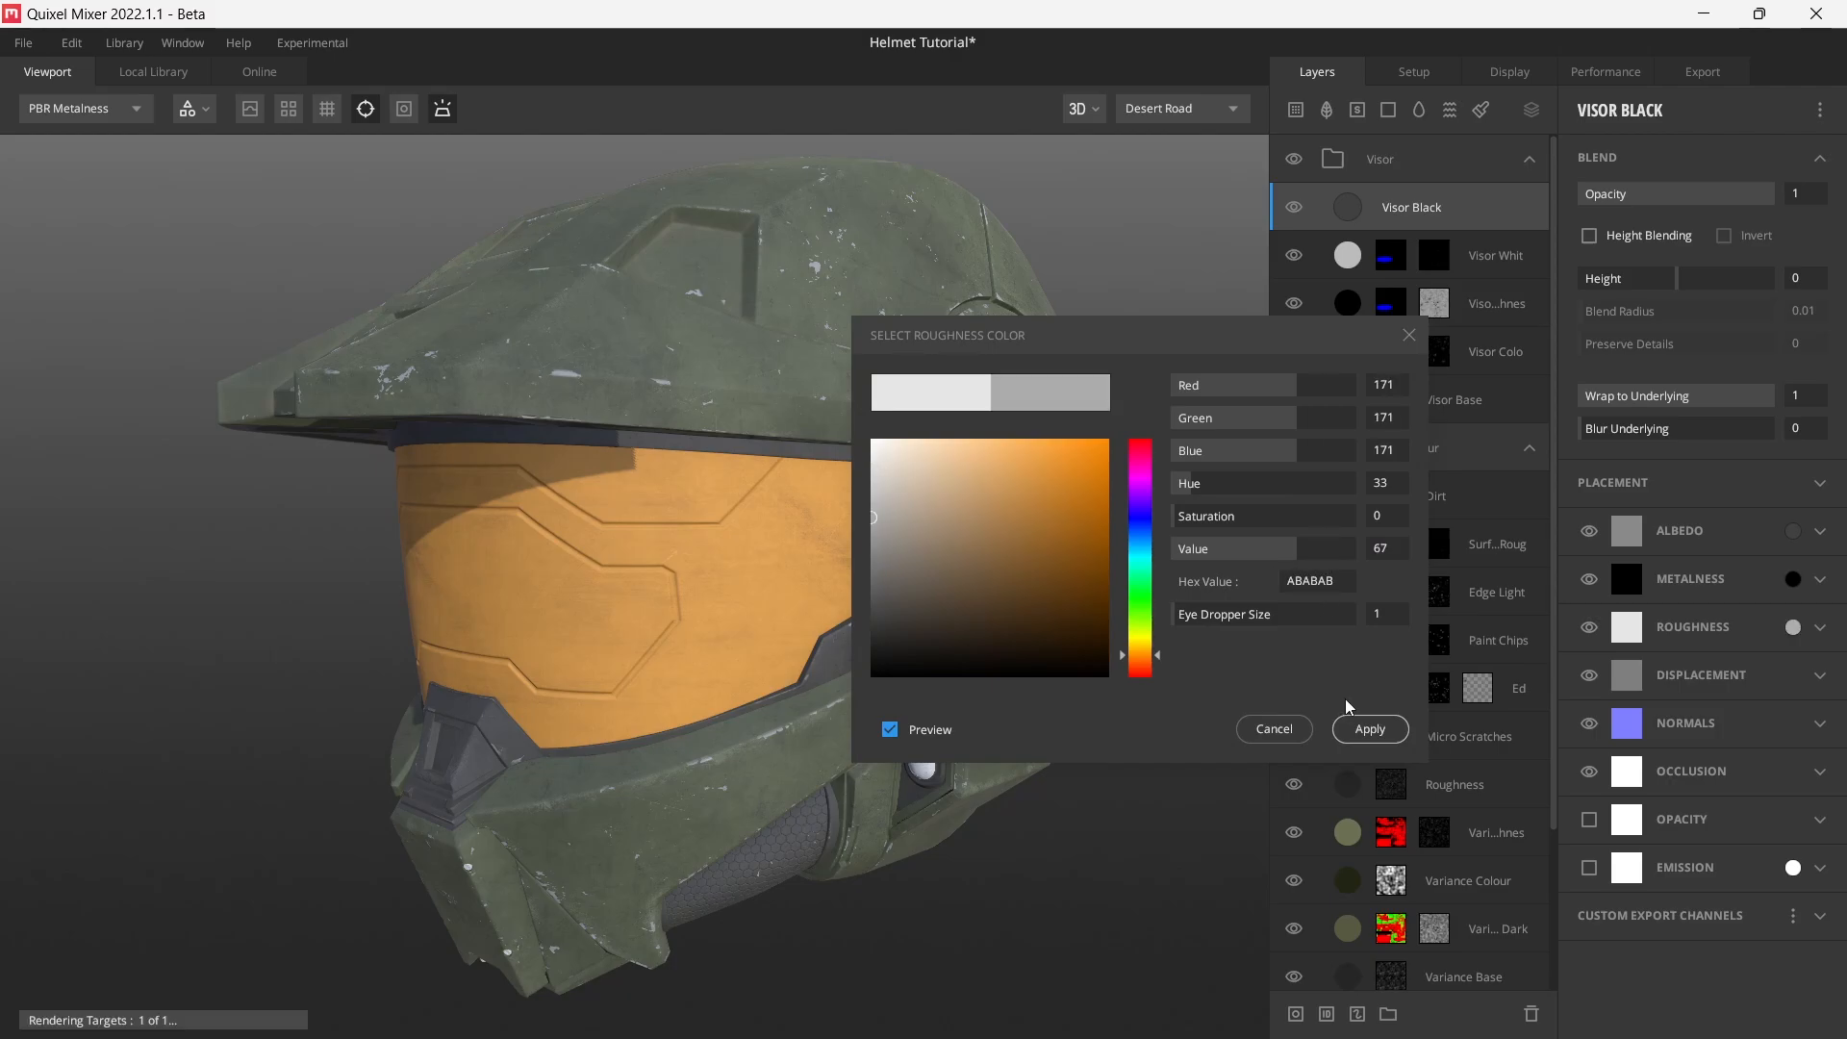
pyautogui.click(1370, 728)
# - Change the Visor Black layer's roughness blend mode to Multiply and collapse its roughness settings
pyautogui.click(1821, 628)
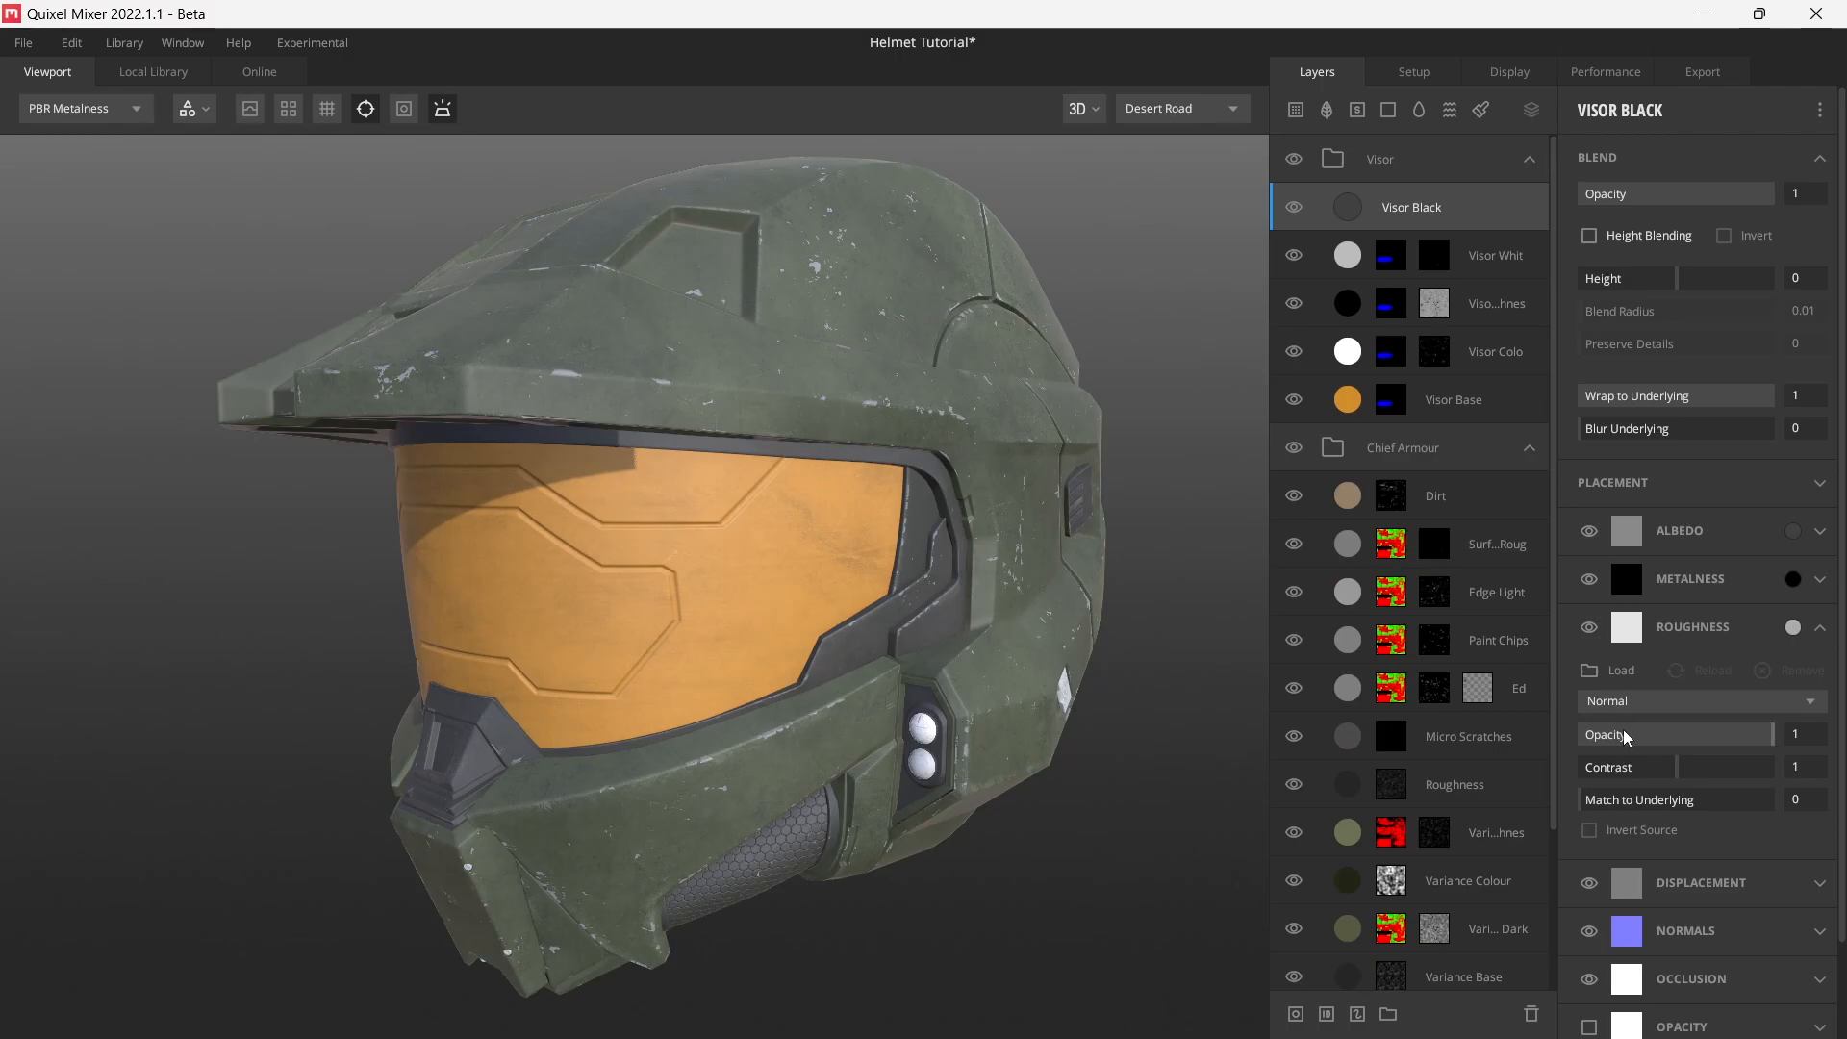
pyautogui.click(1655, 701)
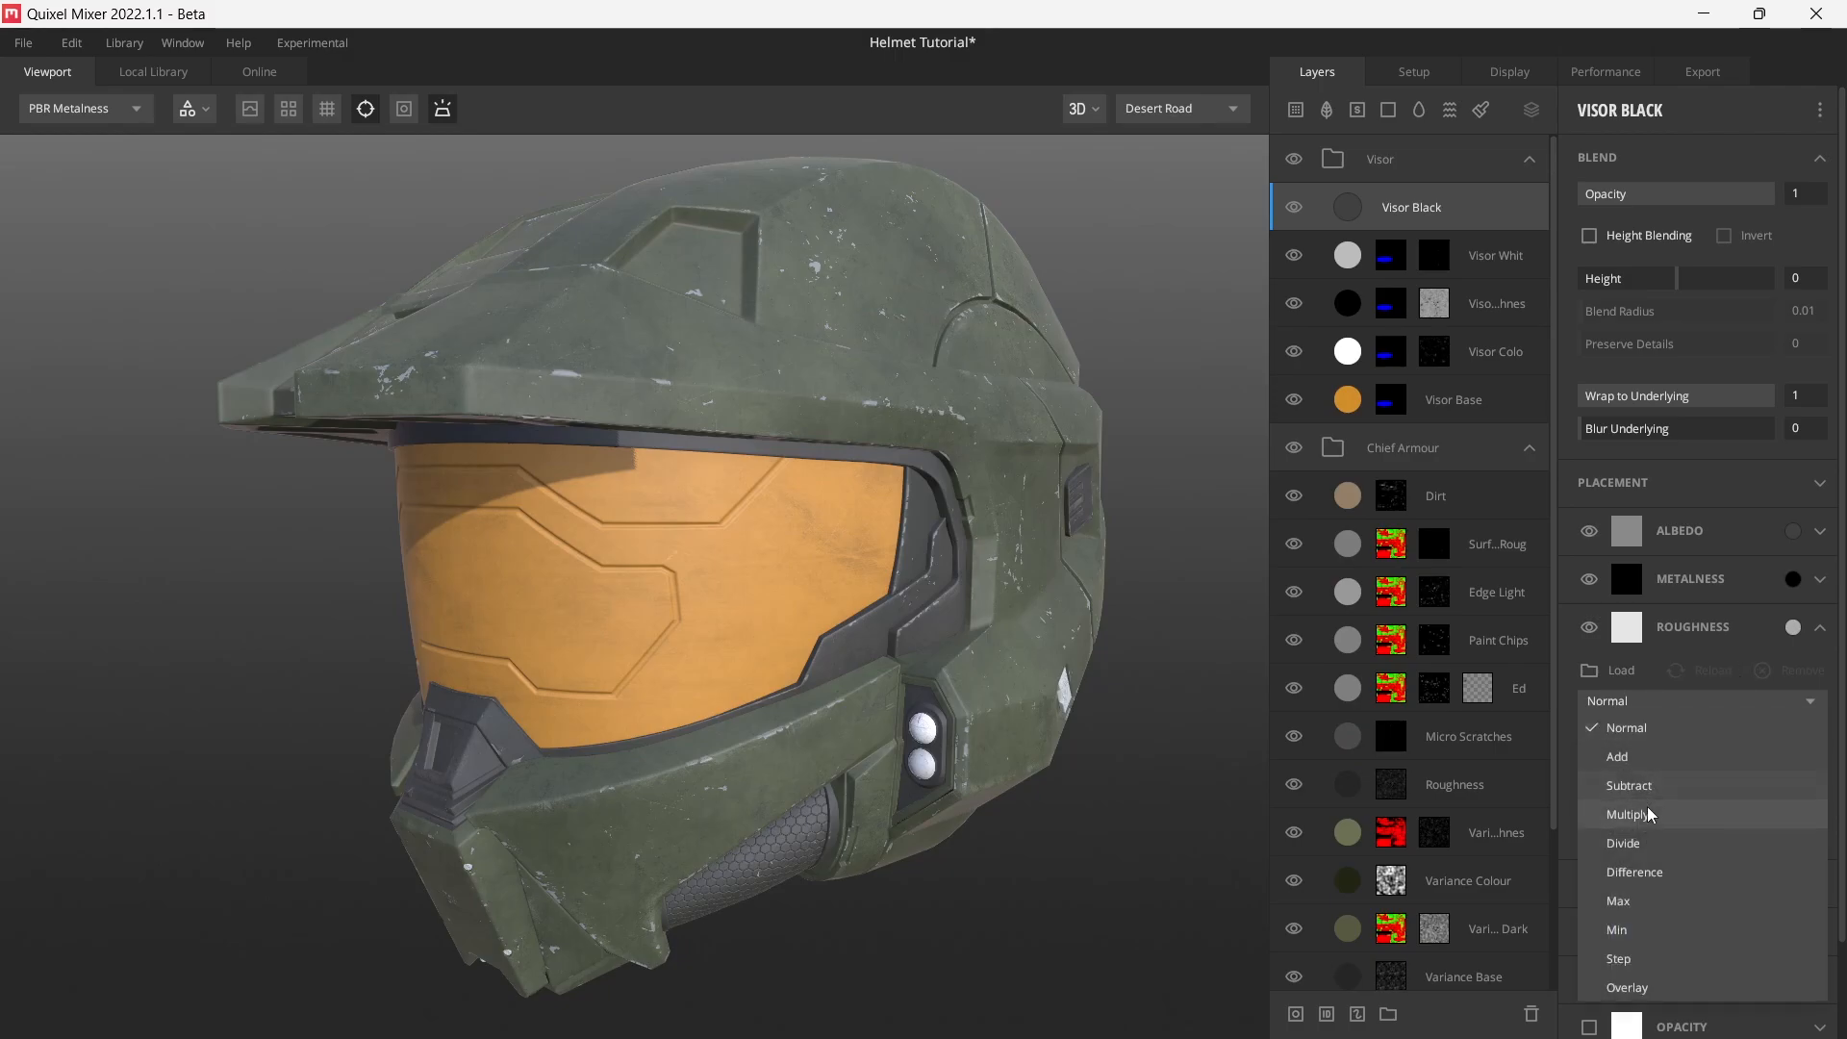
pyautogui.click(1648, 806)
pyautogui.click(1821, 629)
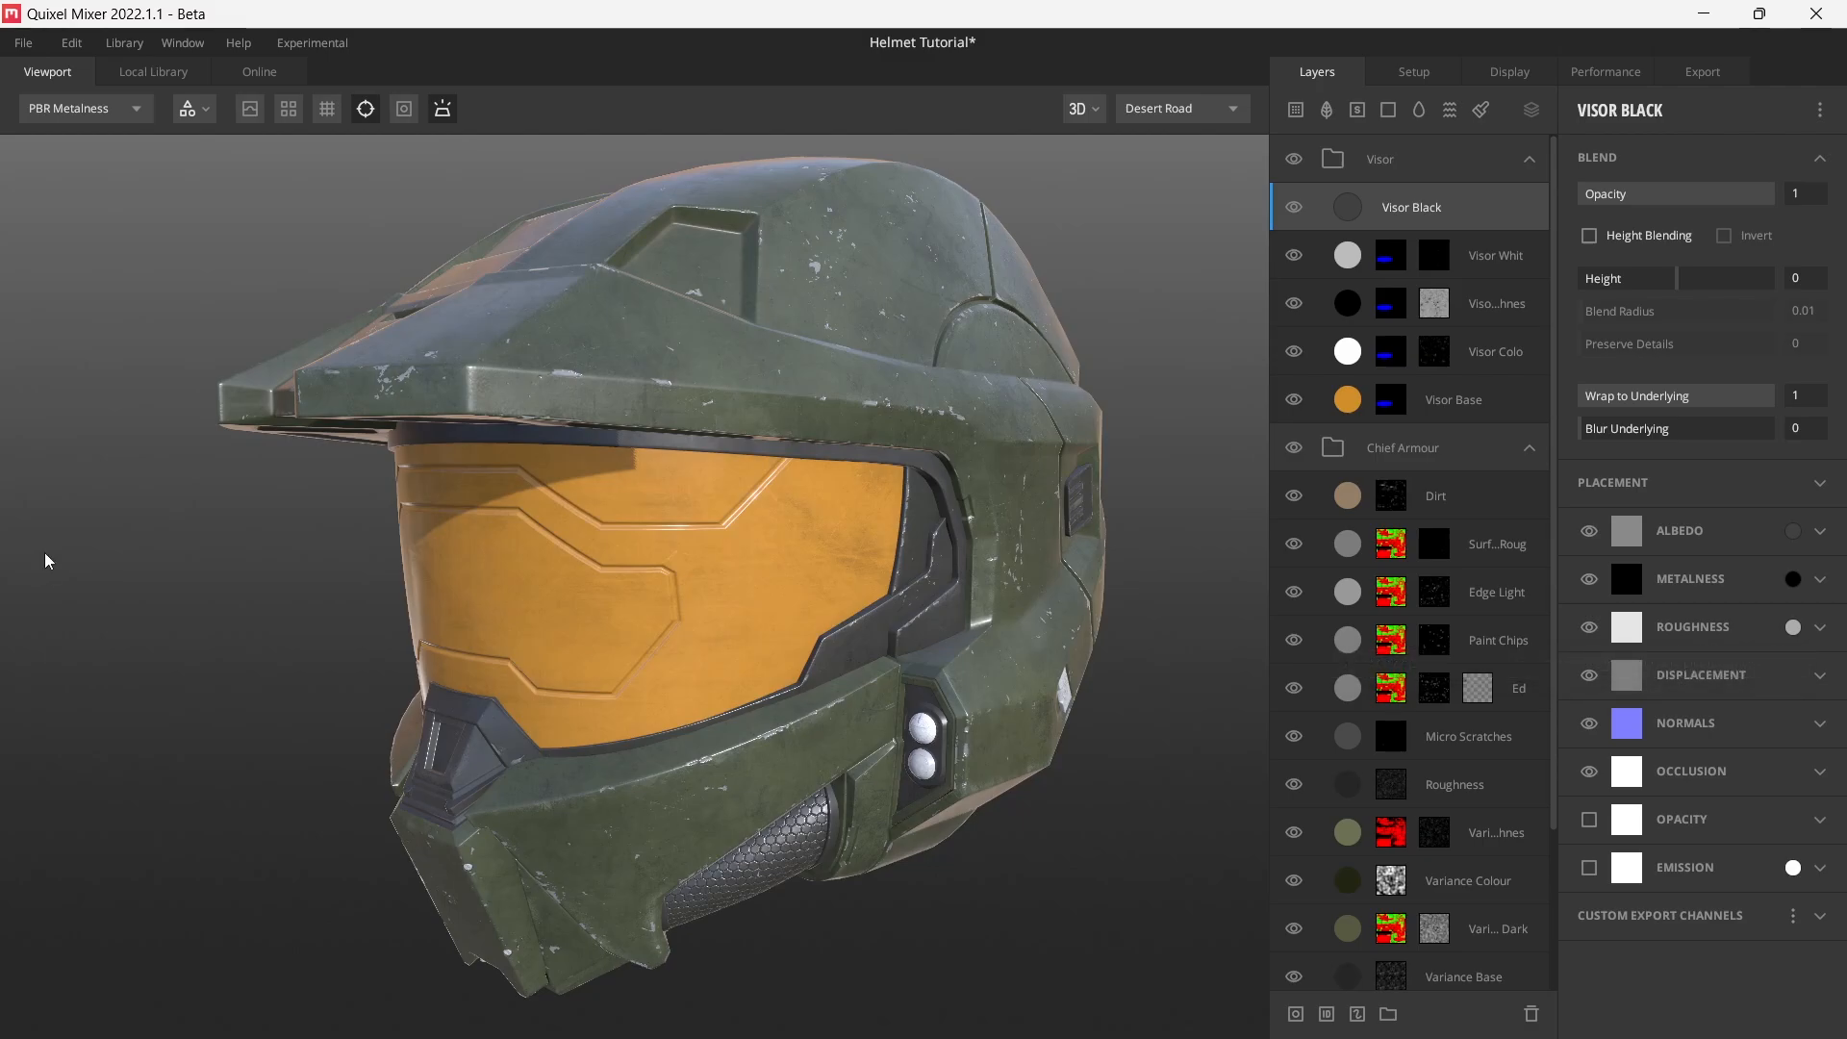
# - Add a mask stack to the Visor Black layer and give it a Texture Map component
pyautogui.rightClick(1545, 203)
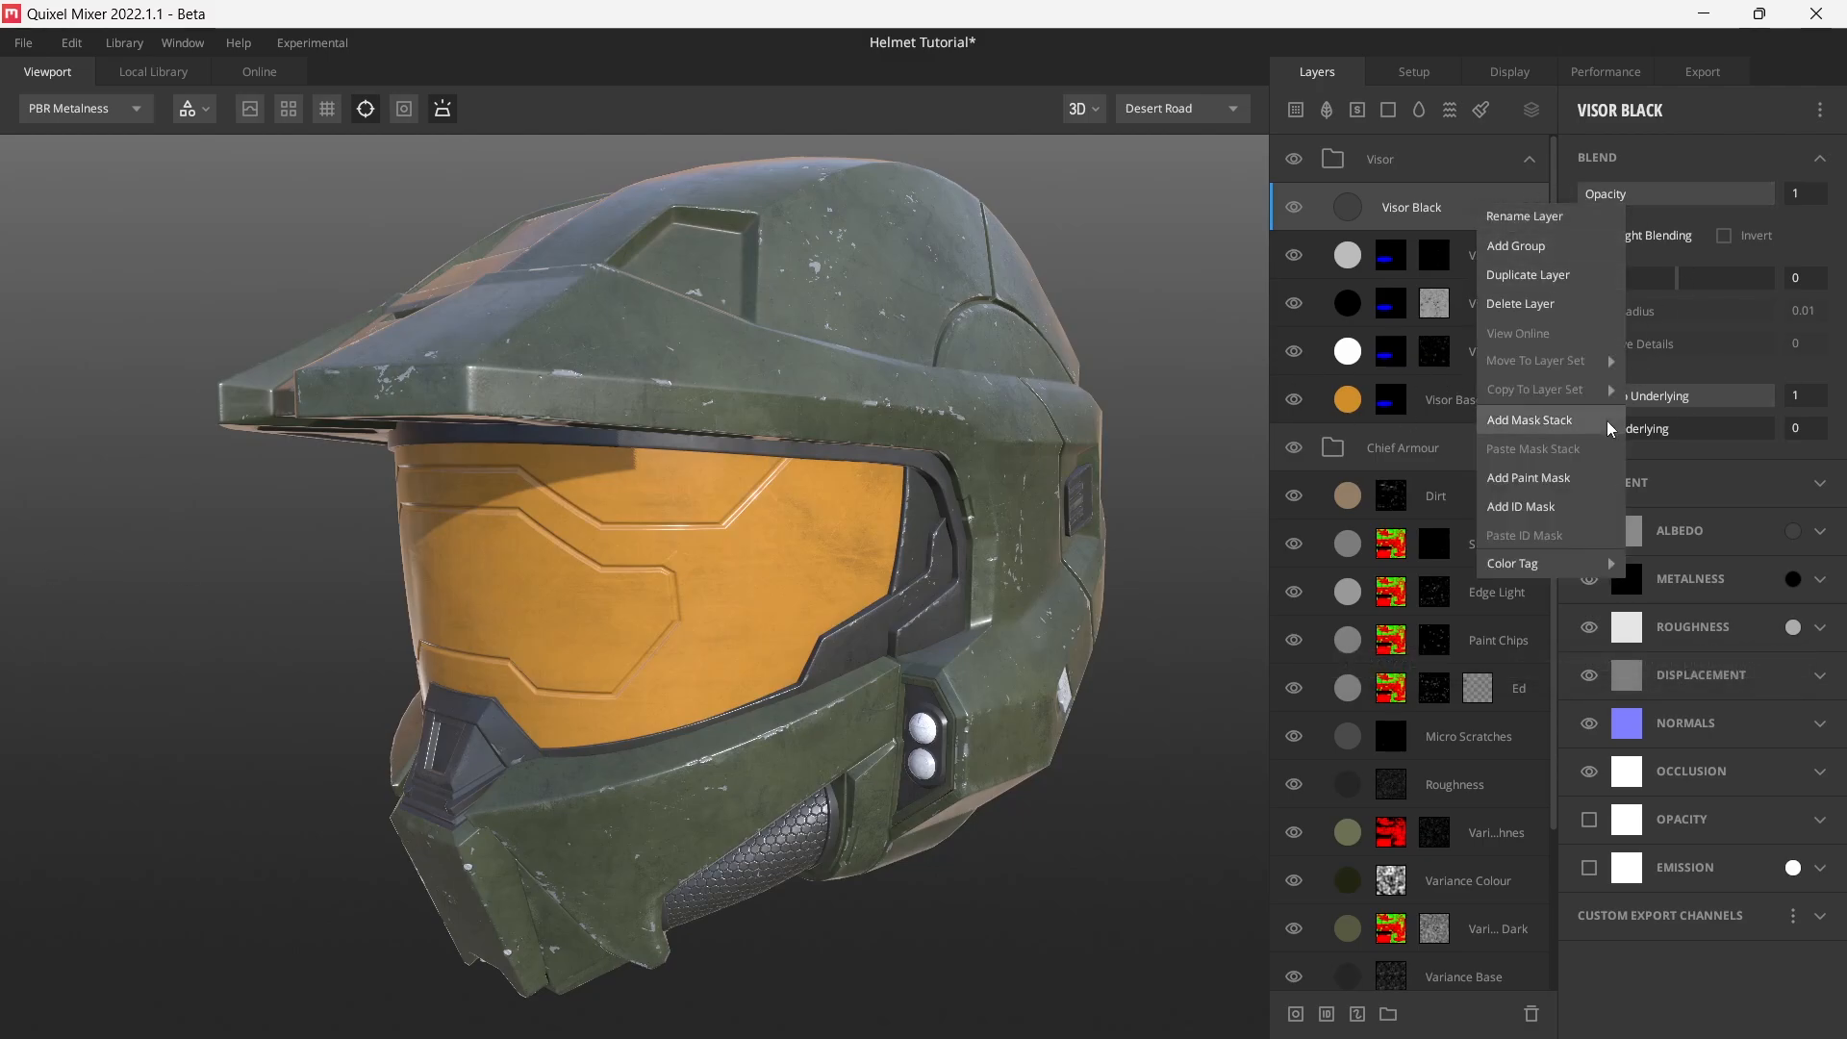
pyautogui.click(1540, 418)
pyautogui.click(1585, 109)
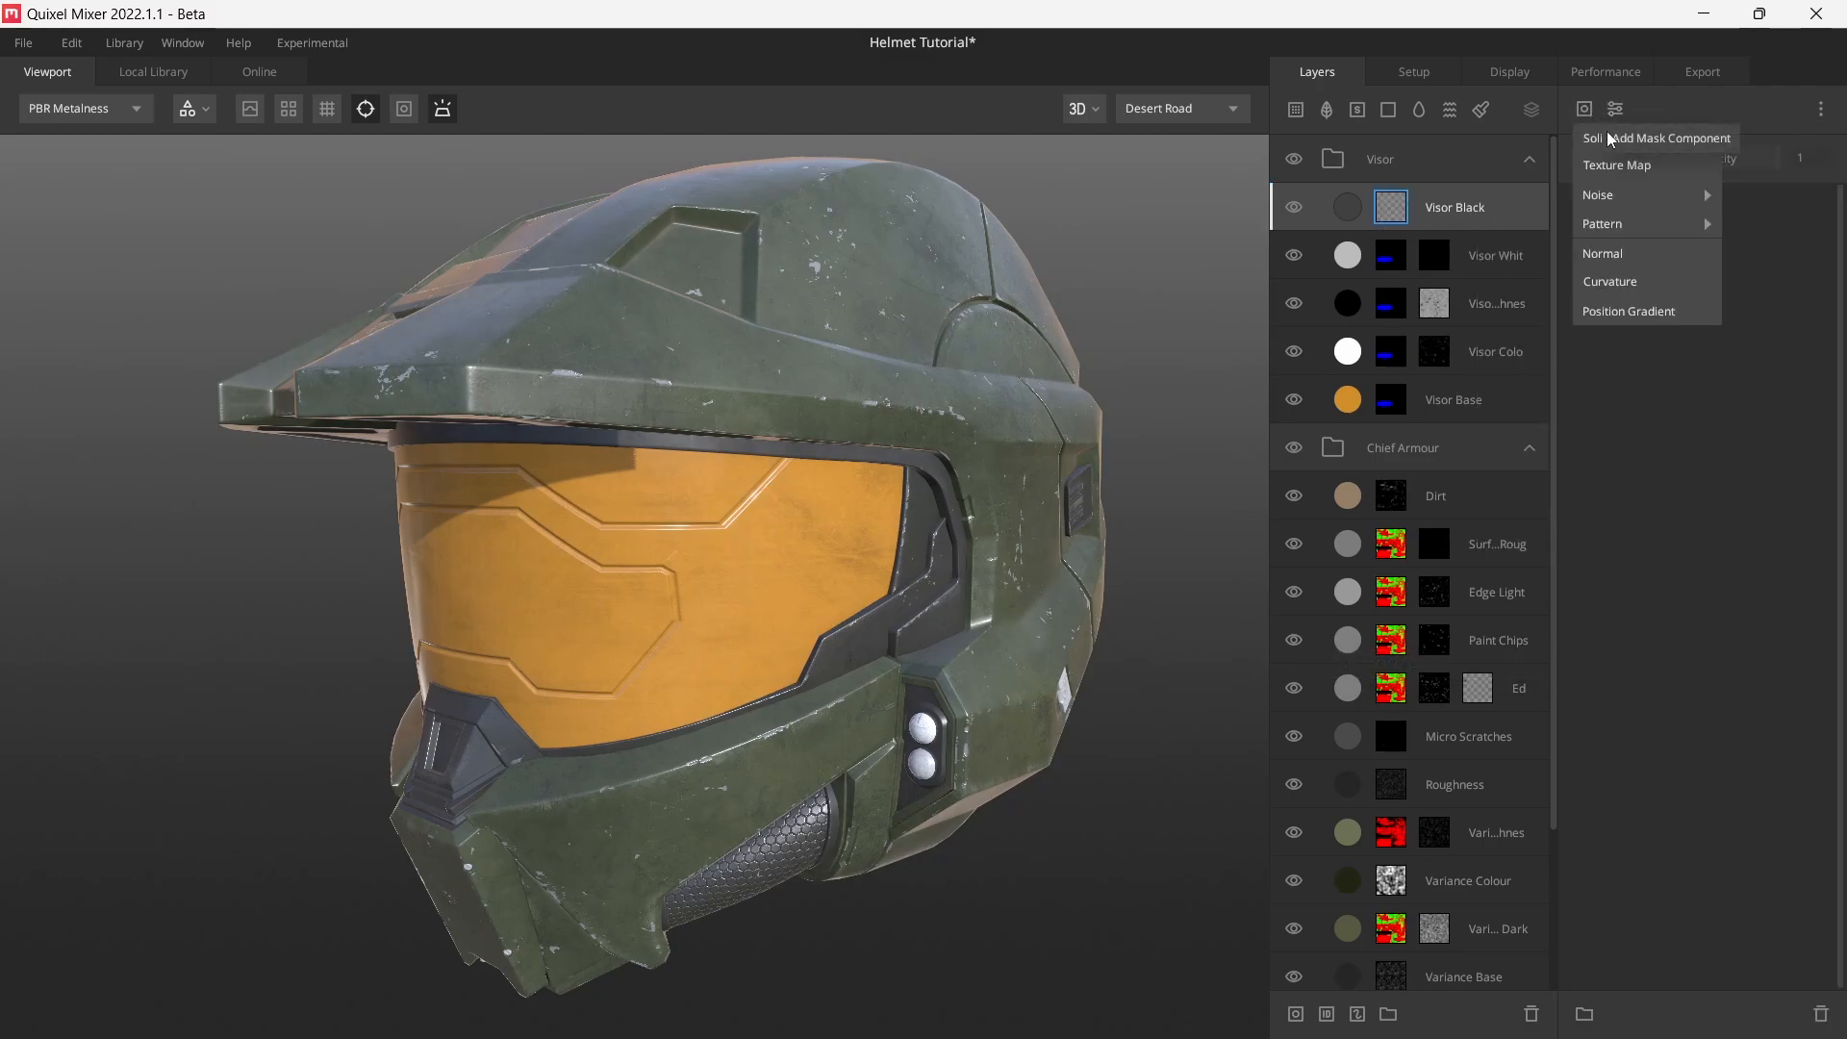
pyautogui.click(1639, 167)
# - Use the Scratched Painted Metal library asset as the mask's texture map and raise its range minimum to 0.54
pyautogui.click(1662, 271)
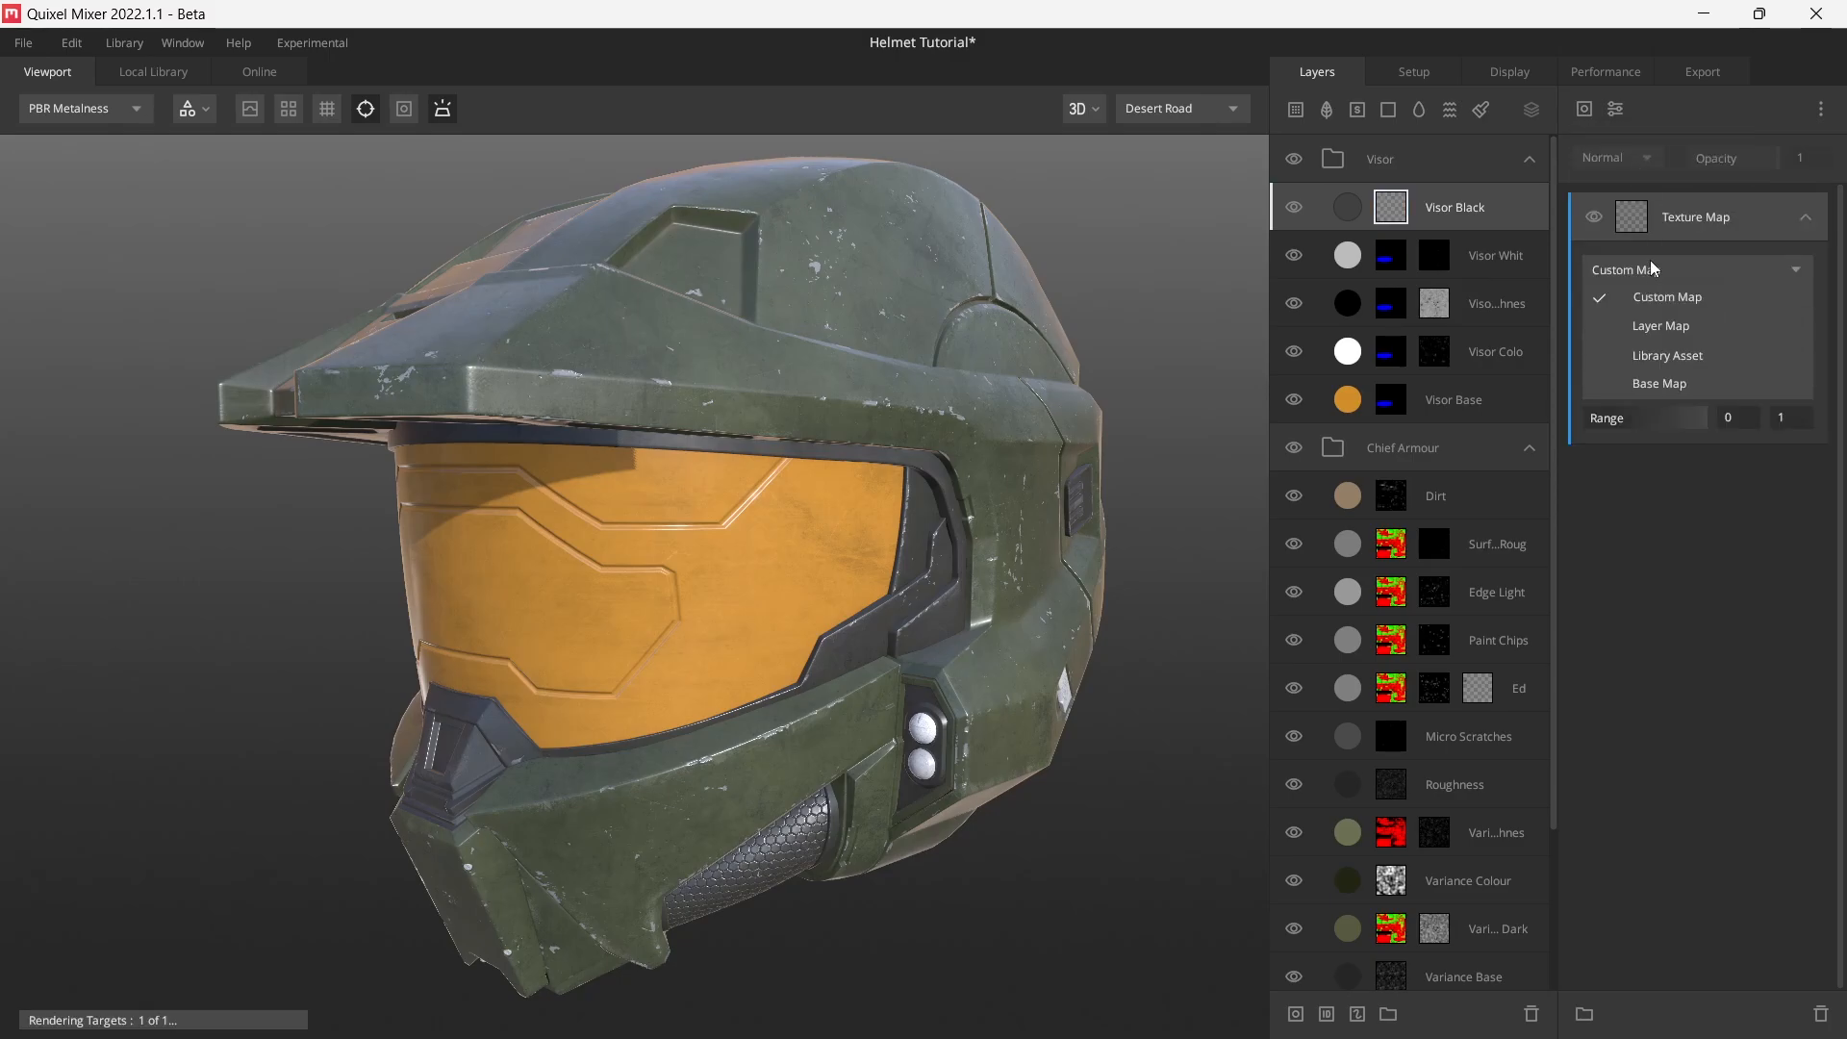
pyautogui.click(1683, 352)
pyautogui.click(1640, 314)
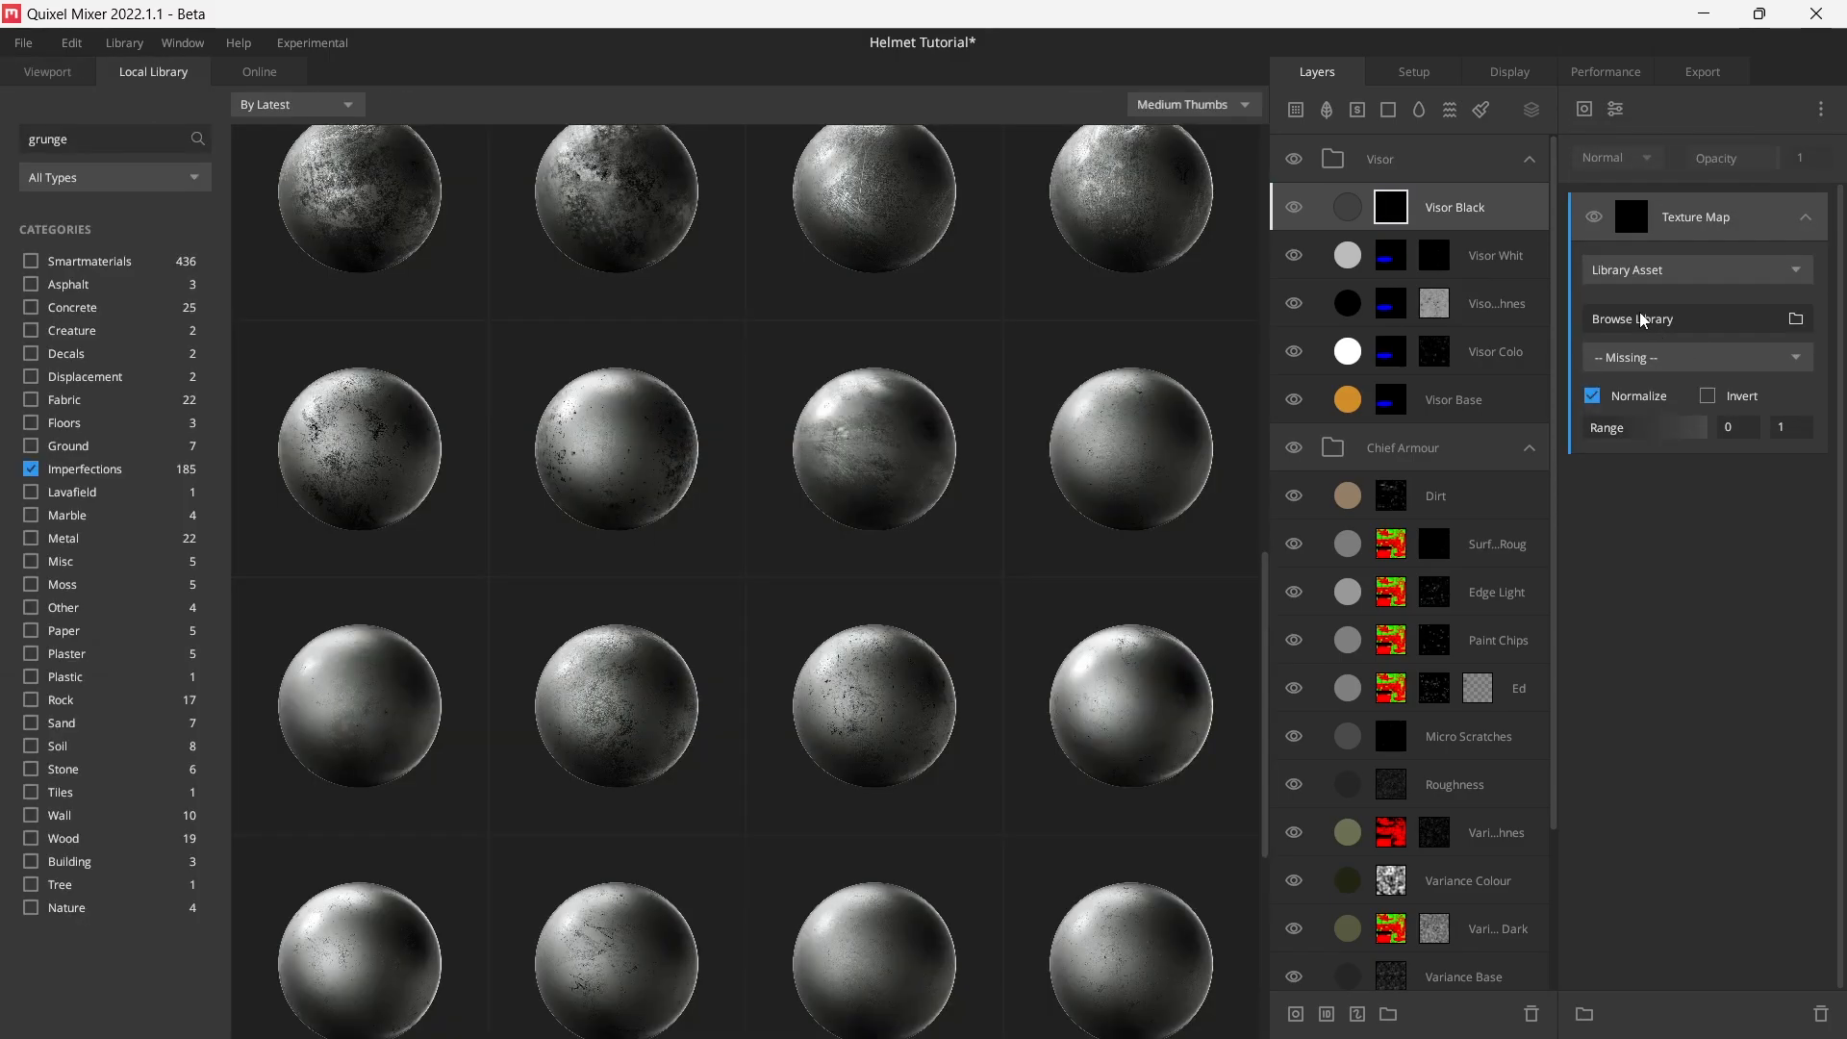
pyautogui.scroll(3, 366, 302)
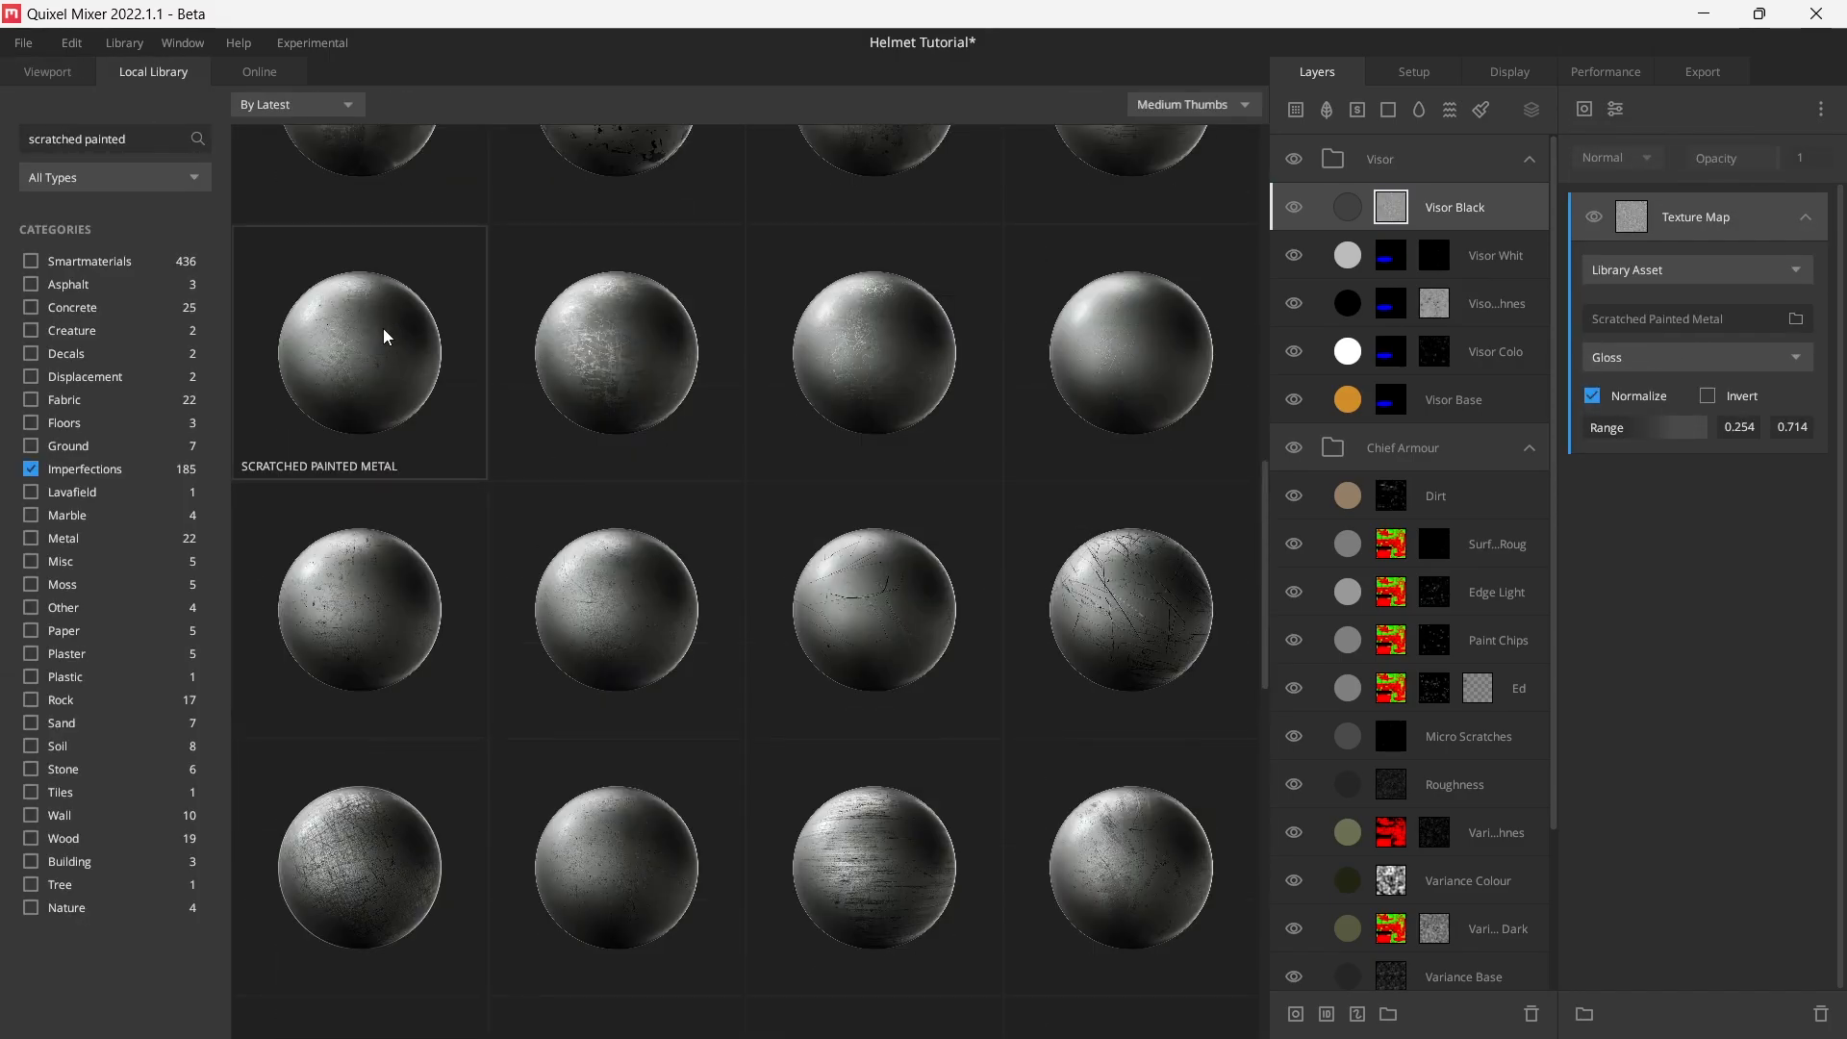
pyautogui.click(384, 331)
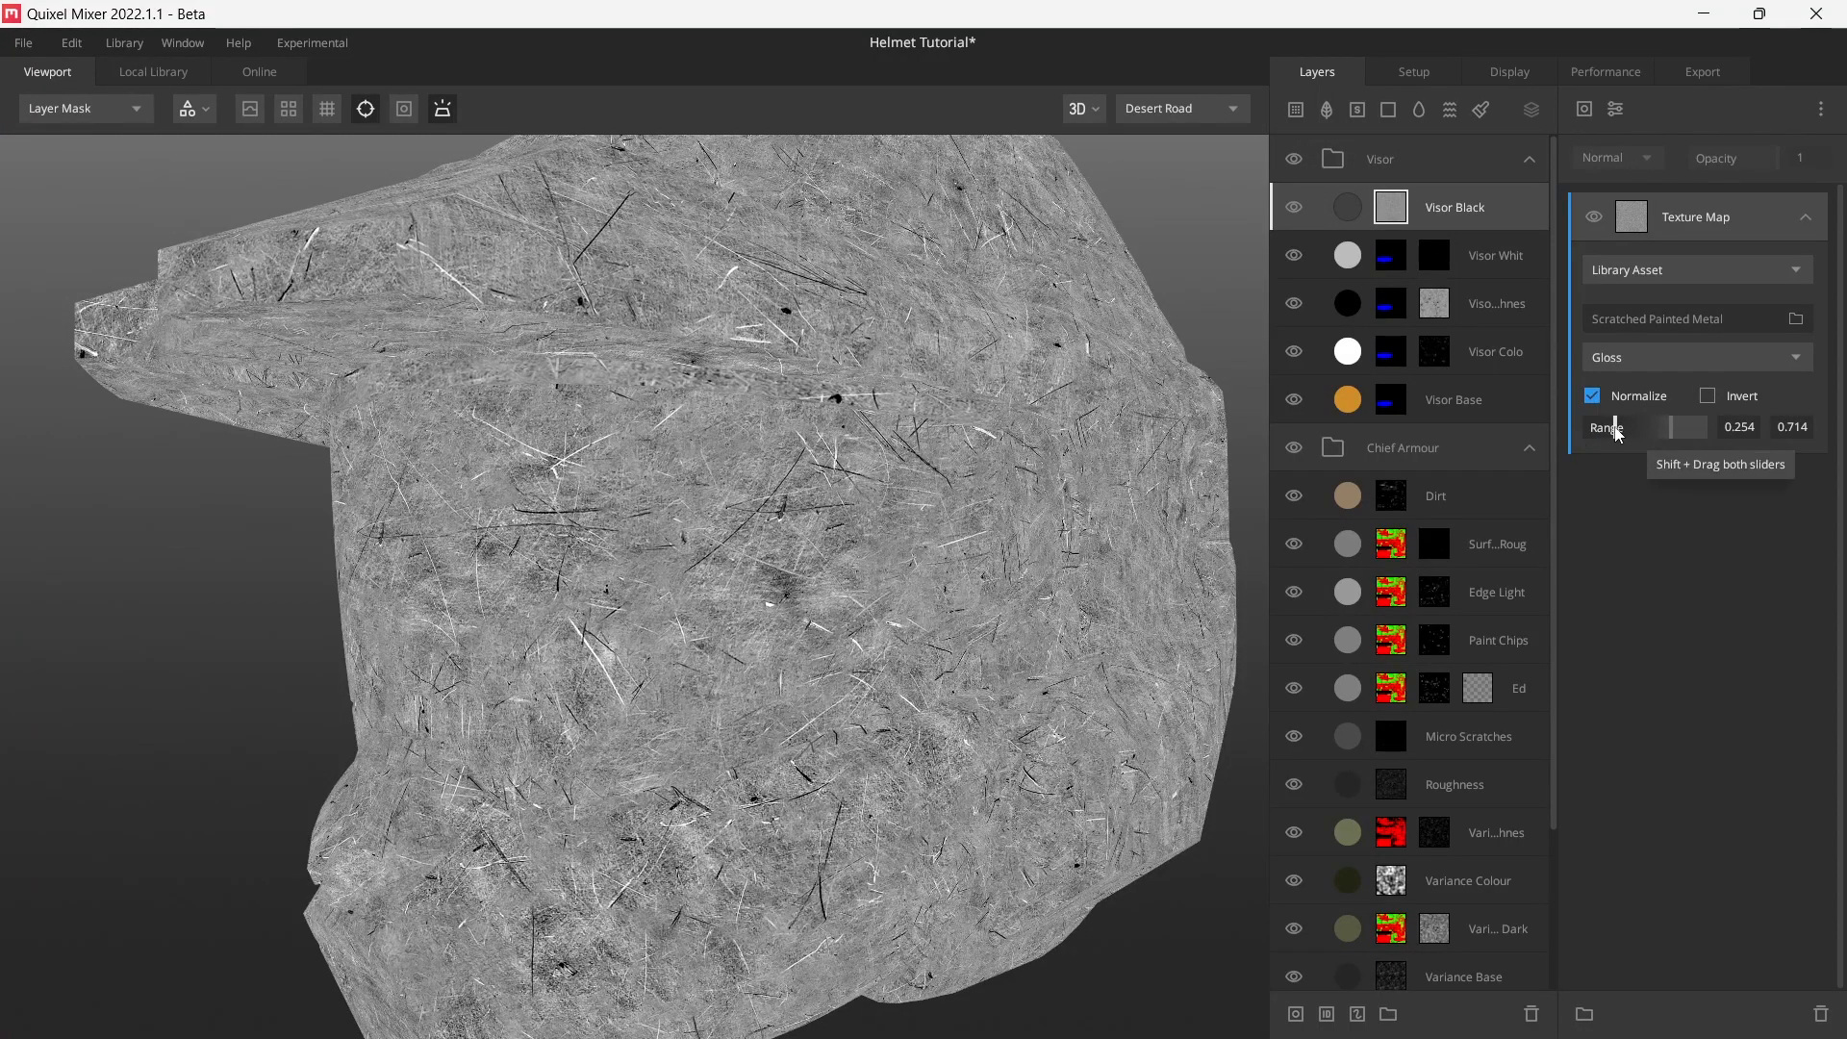
pyautogui.moveTo(1614, 427); pyautogui.dragTo(1651, 429)
pyautogui.moveTo(742, 590); pyautogui.dragTo(795, 612)
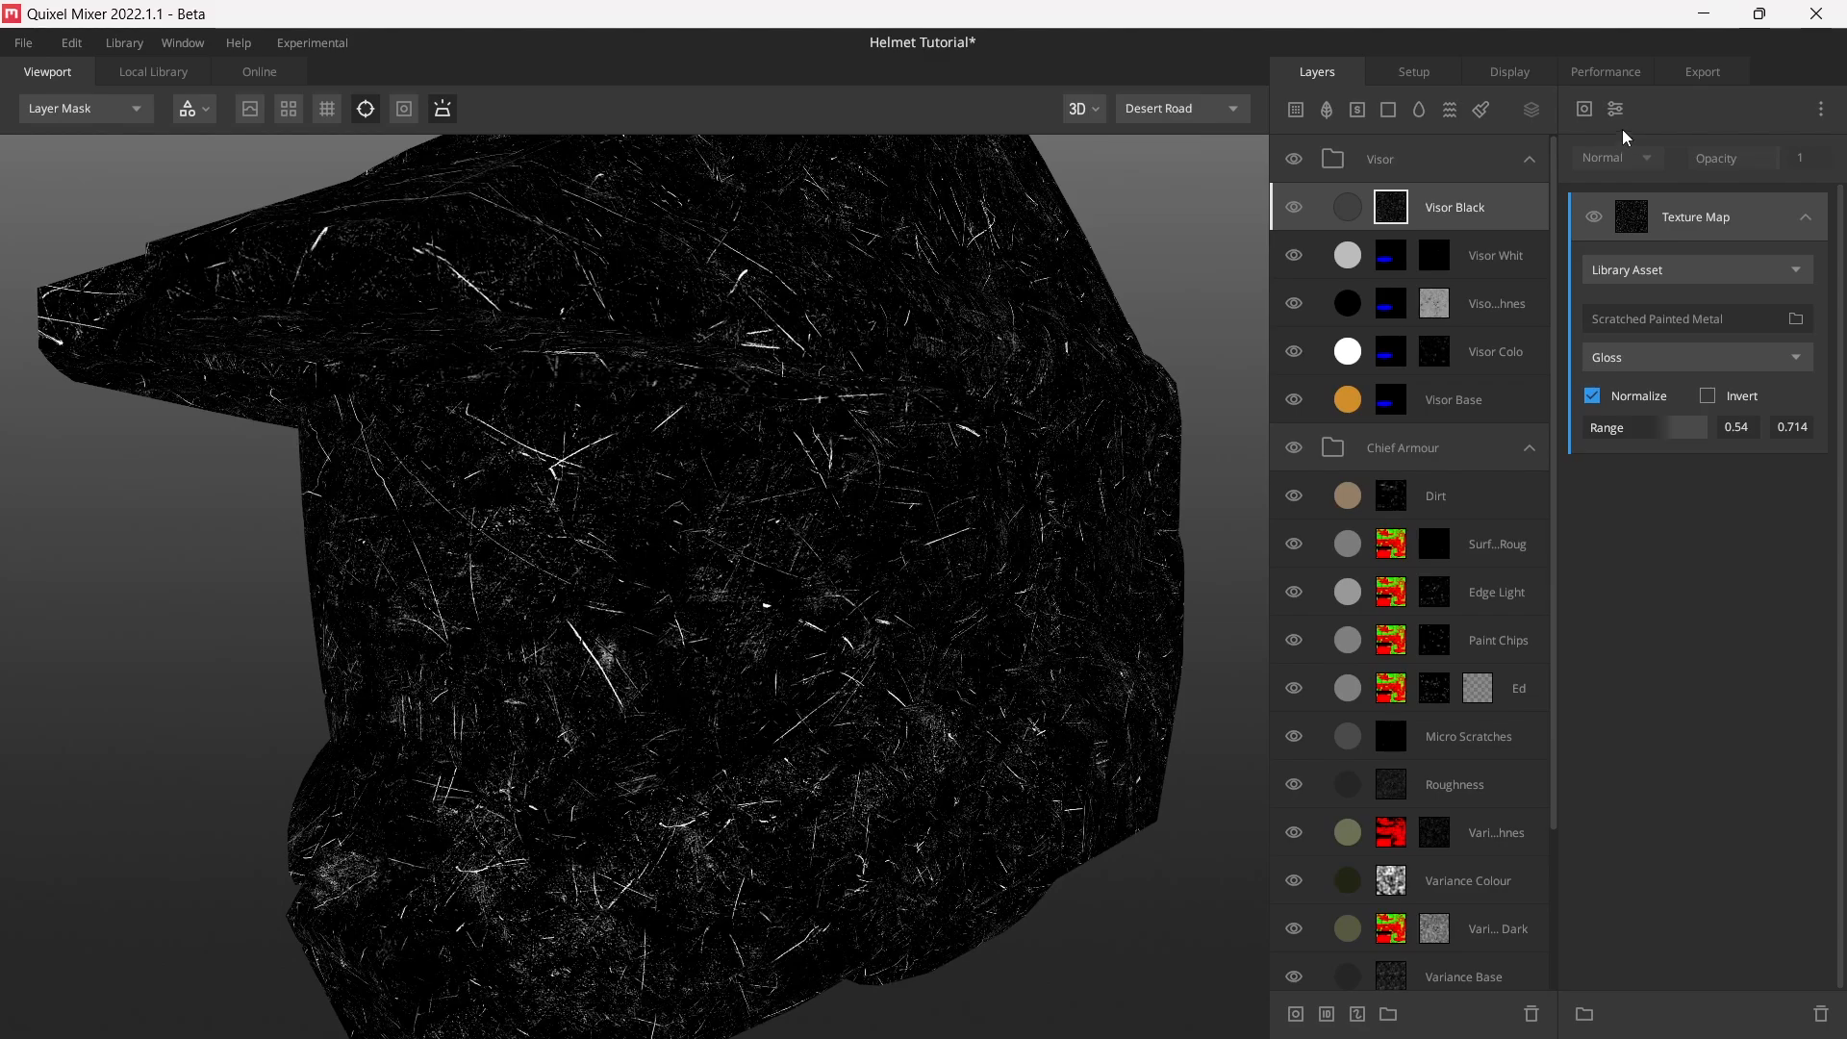
# - Add a second Texture Map component to the Visor Black mask and assign it a Grunge asset from the library
pyautogui.click(1587, 109)
pyautogui.click(1638, 169)
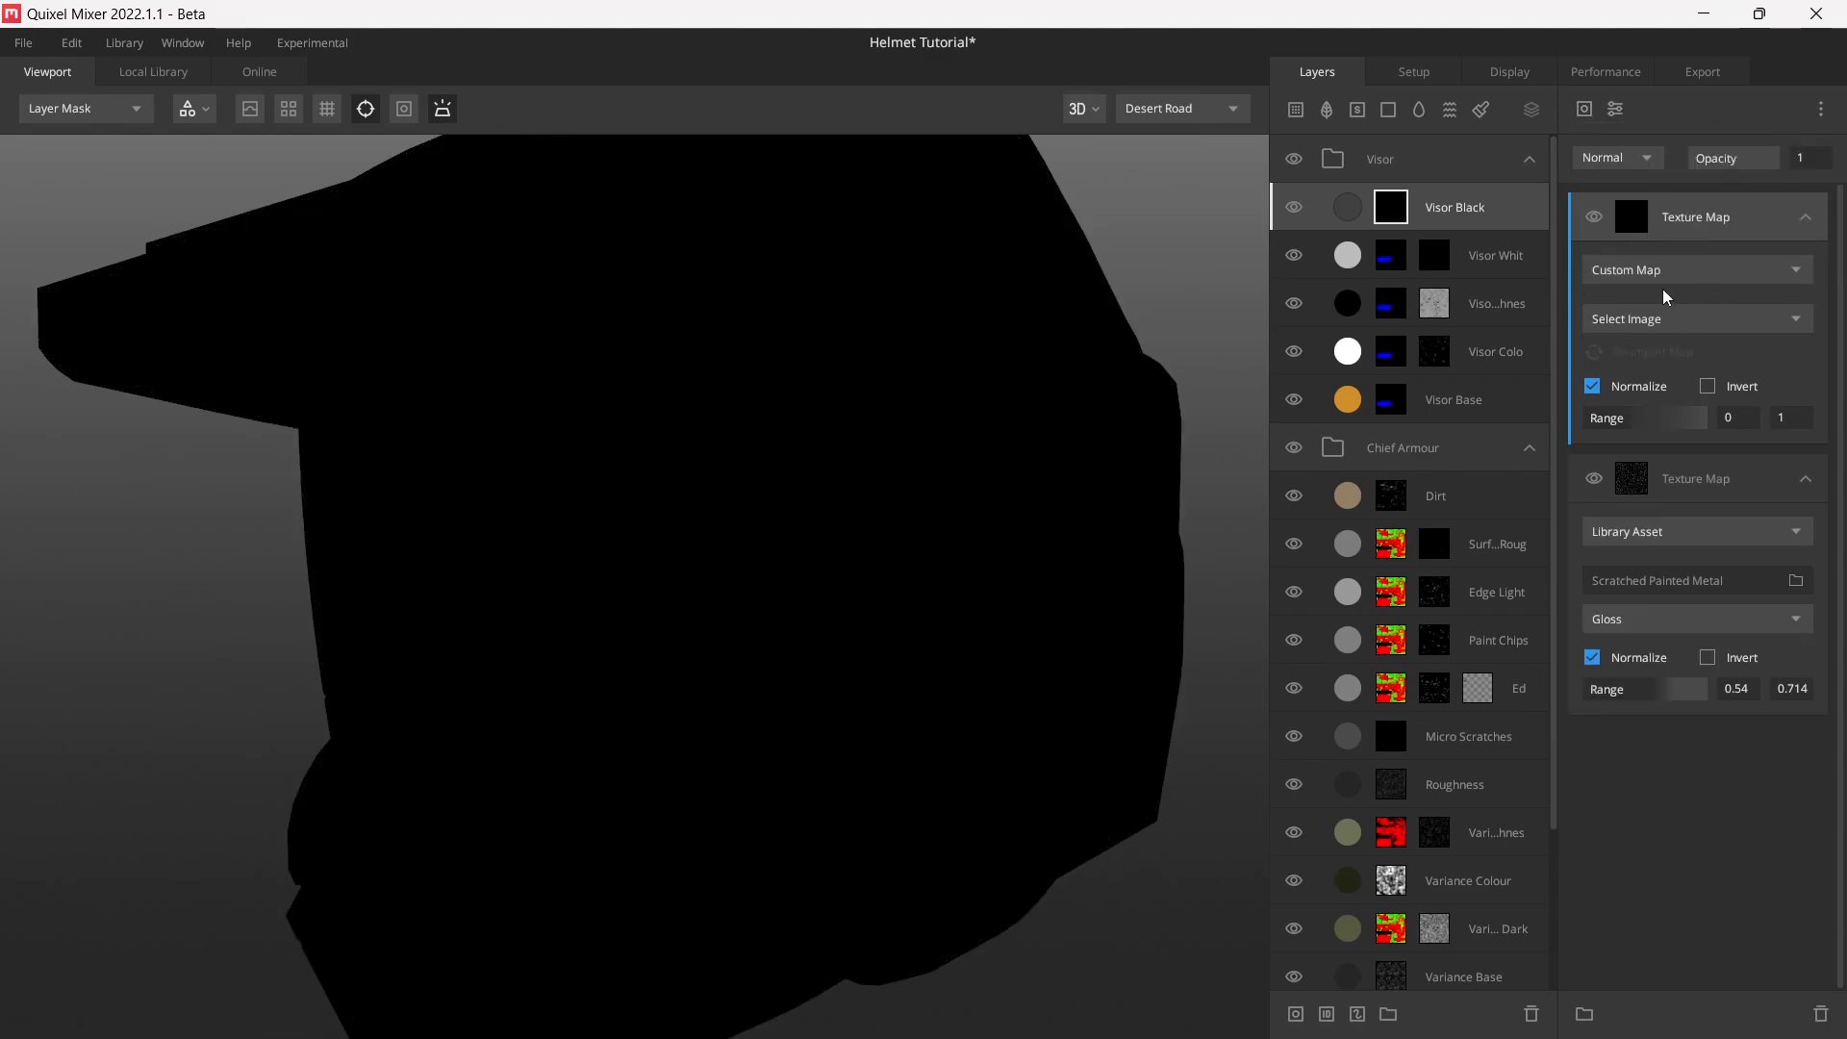
pyautogui.click(1658, 276)
pyautogui.click(1676, 343)
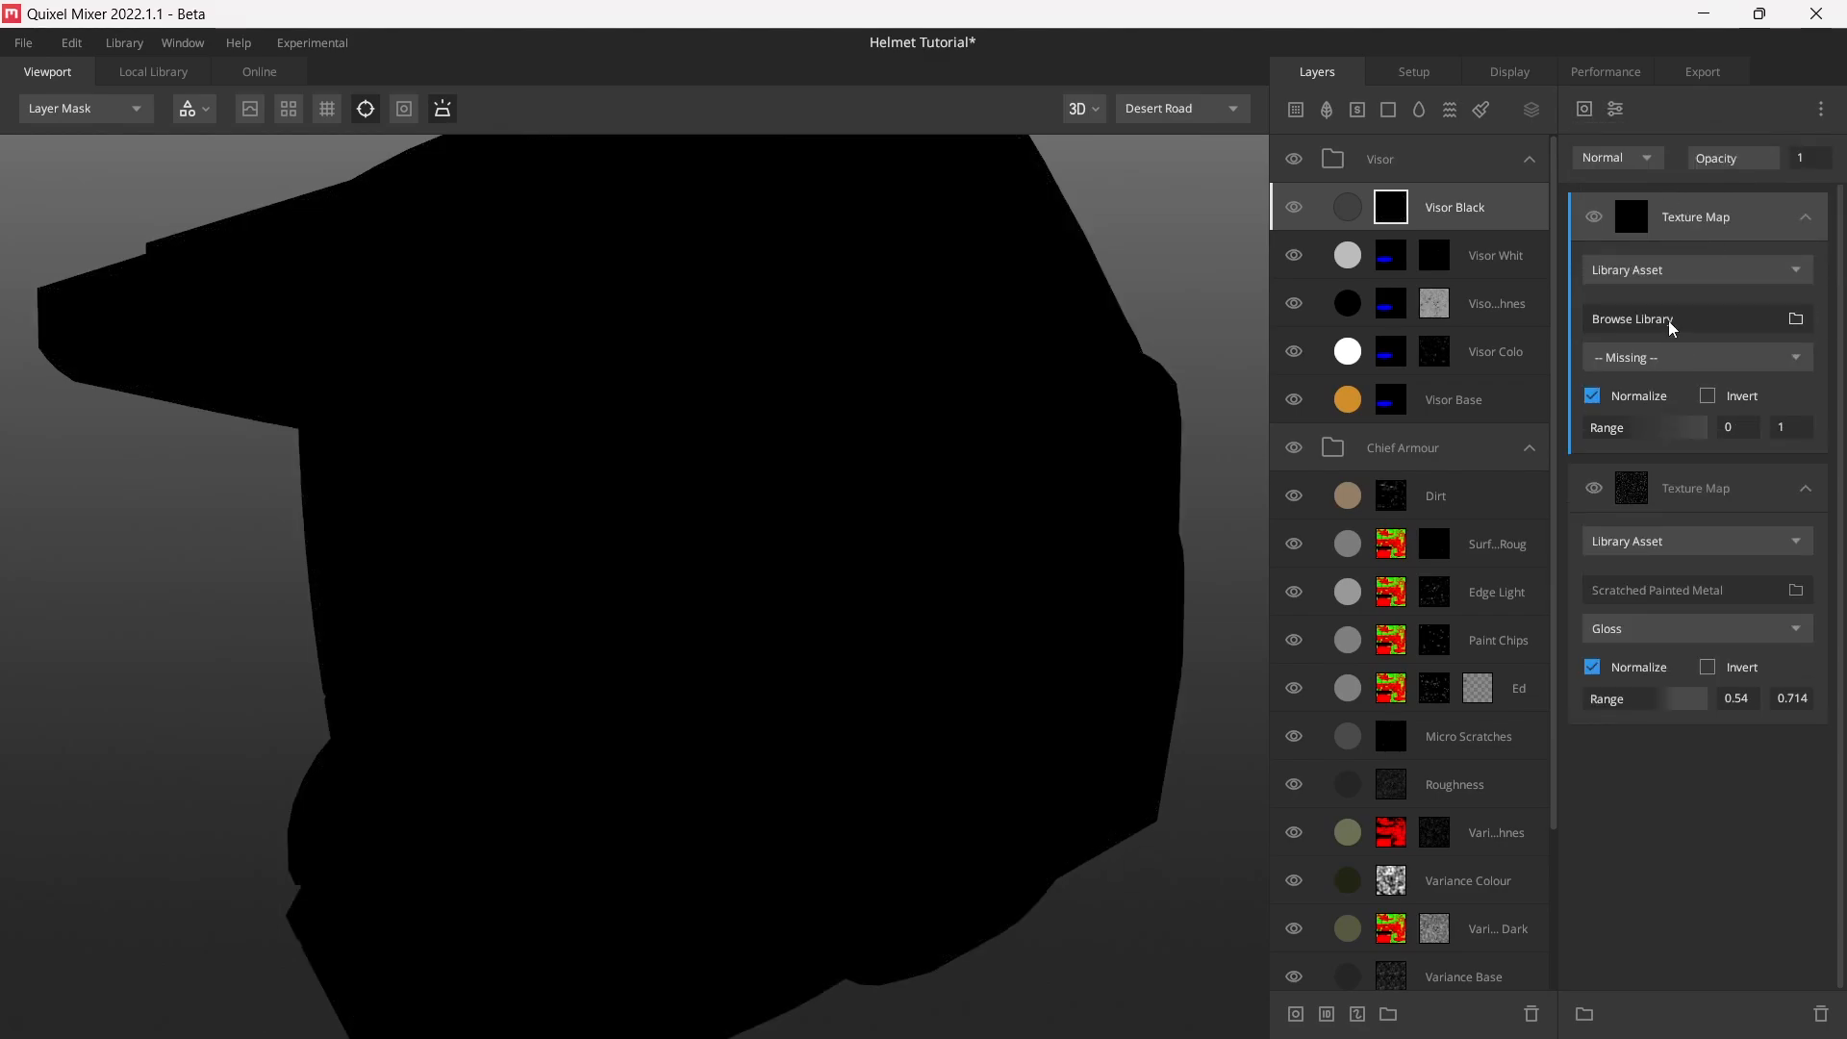
pyautogui.click(1668, 320)
pyautogui.click(140, 140)
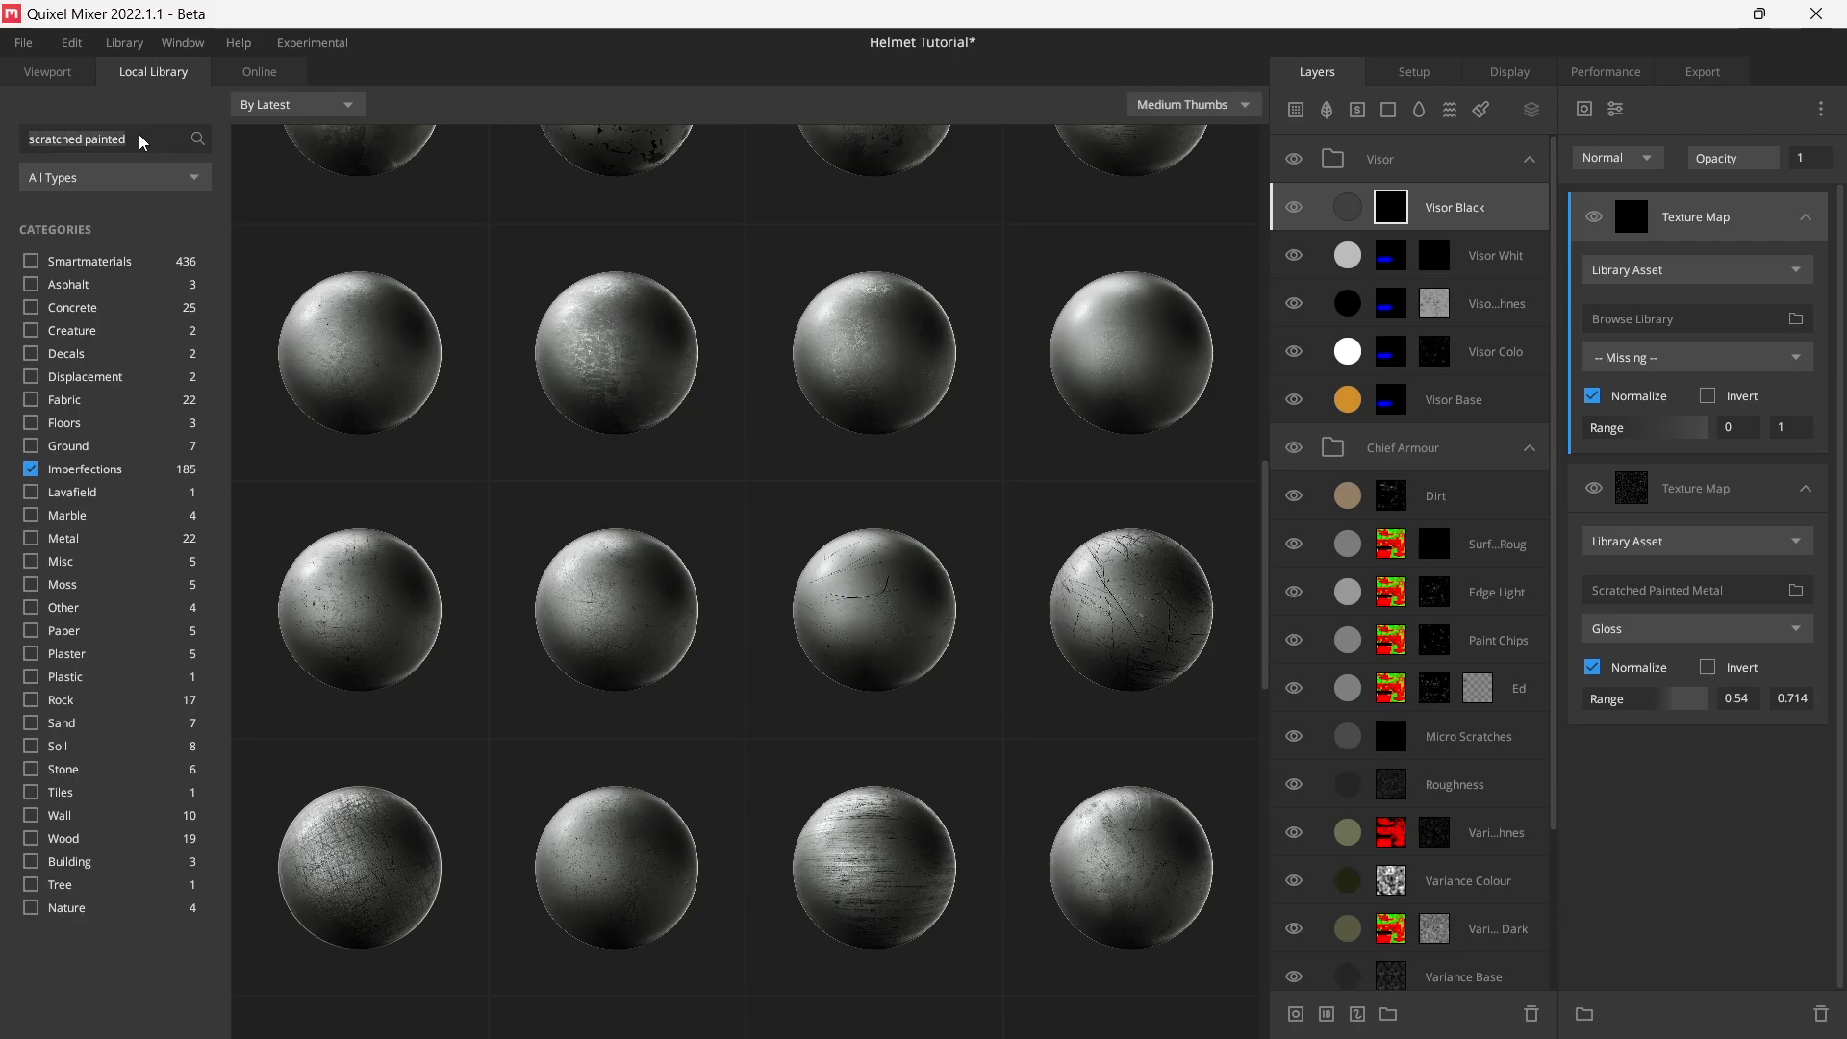
pyautogui.press('BackSpace')
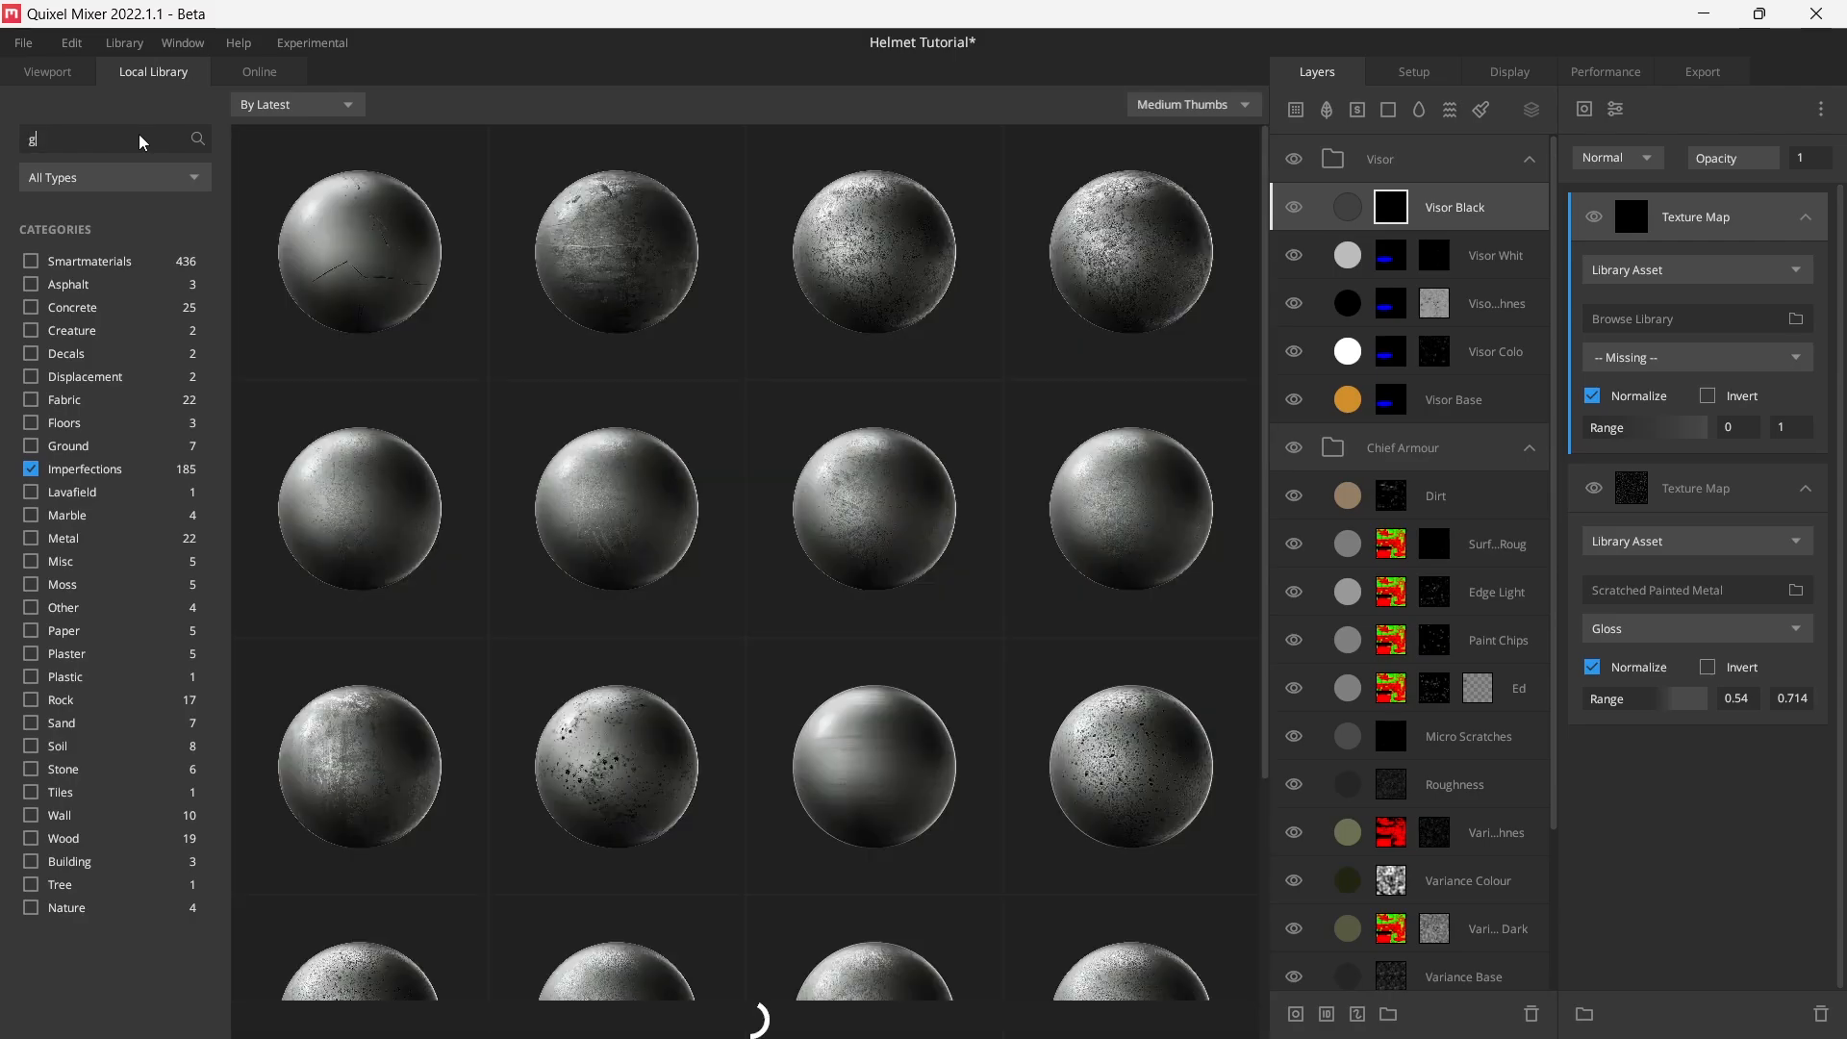
pyautogui.write('grunge')
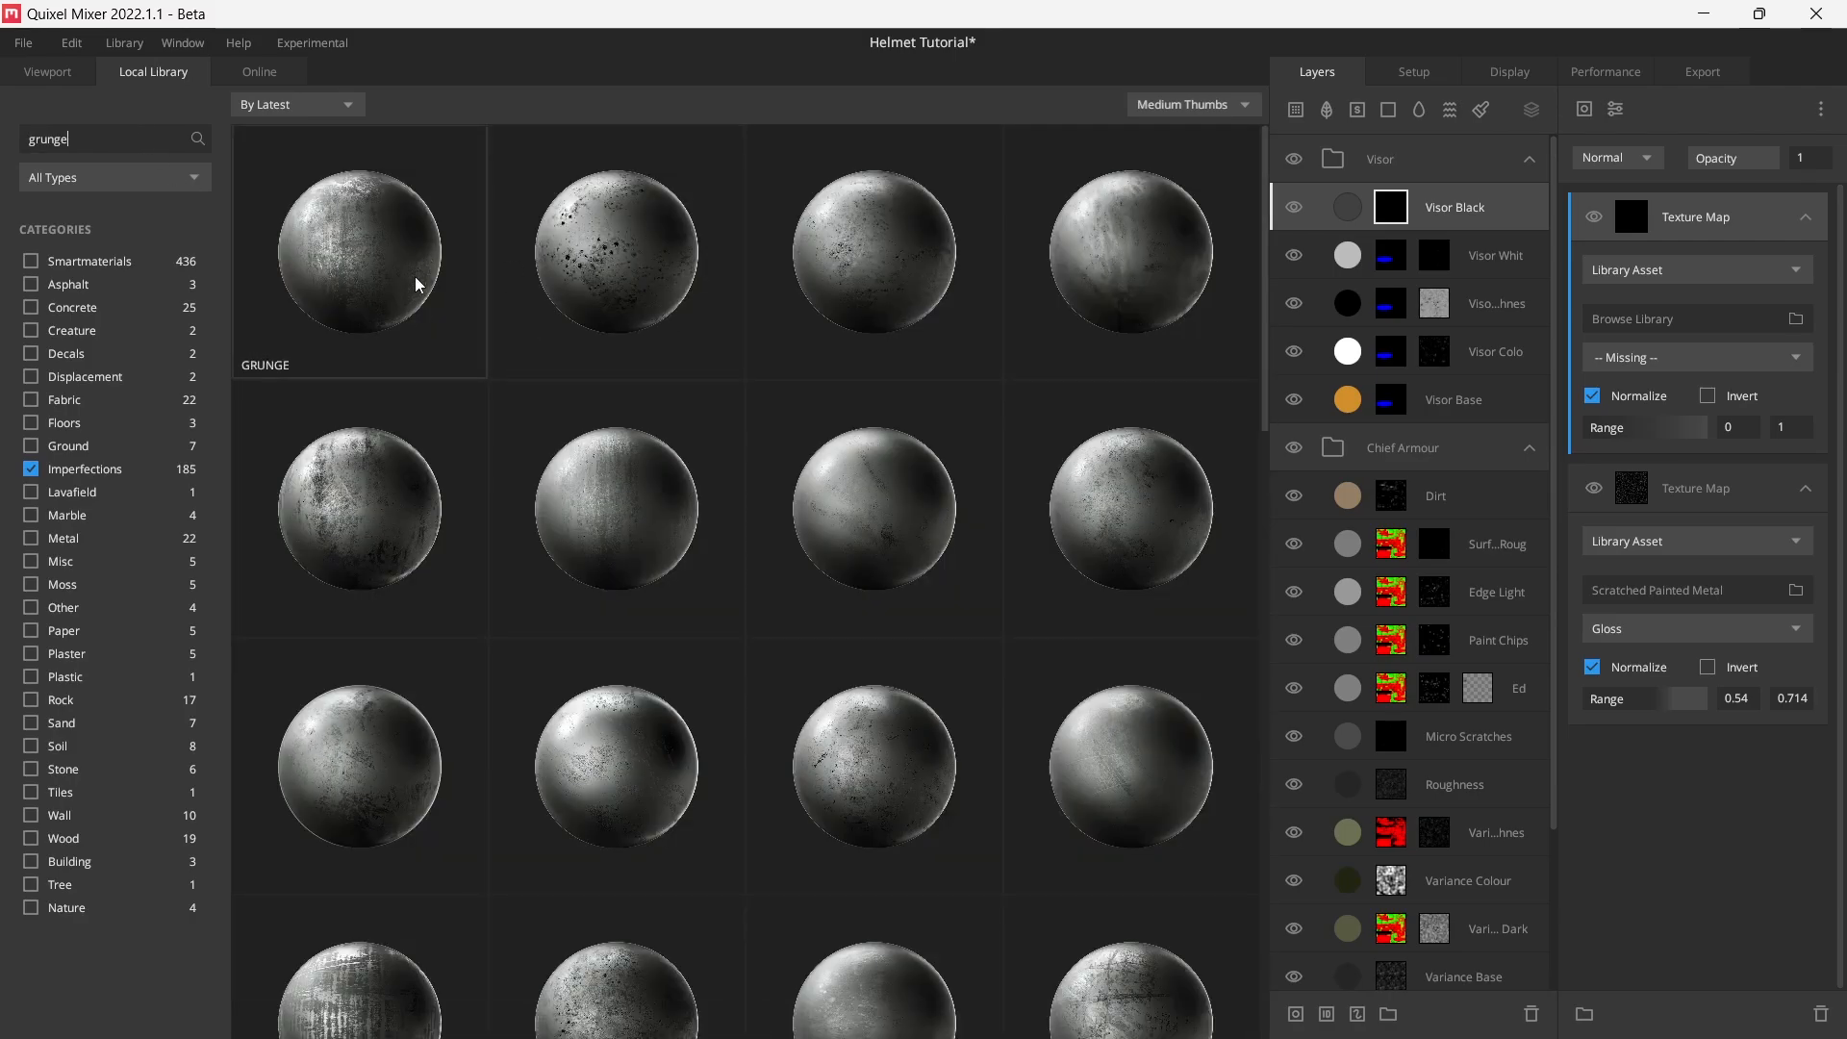
pyautogui.click(379, 437)
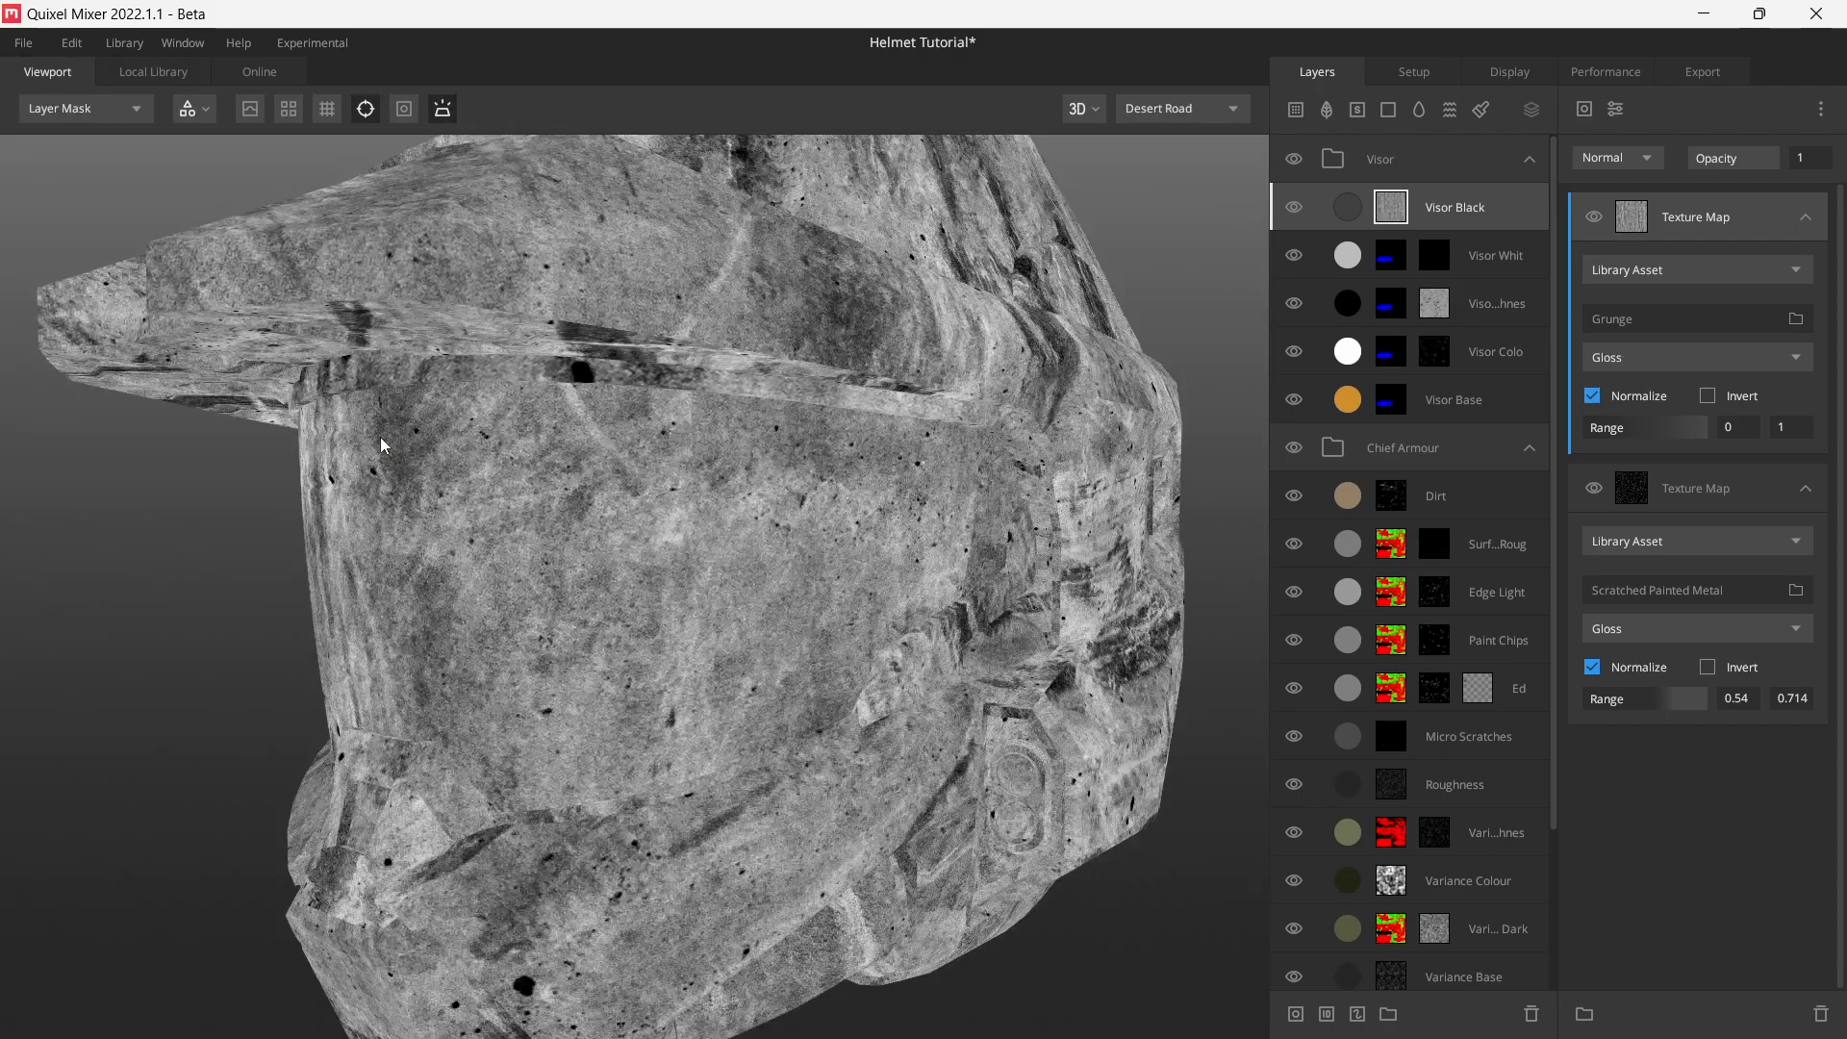
# - Set the Grunge map's blend mode to Add and raise its range minimum to 0.405
pyautogui.click(1651, 155)
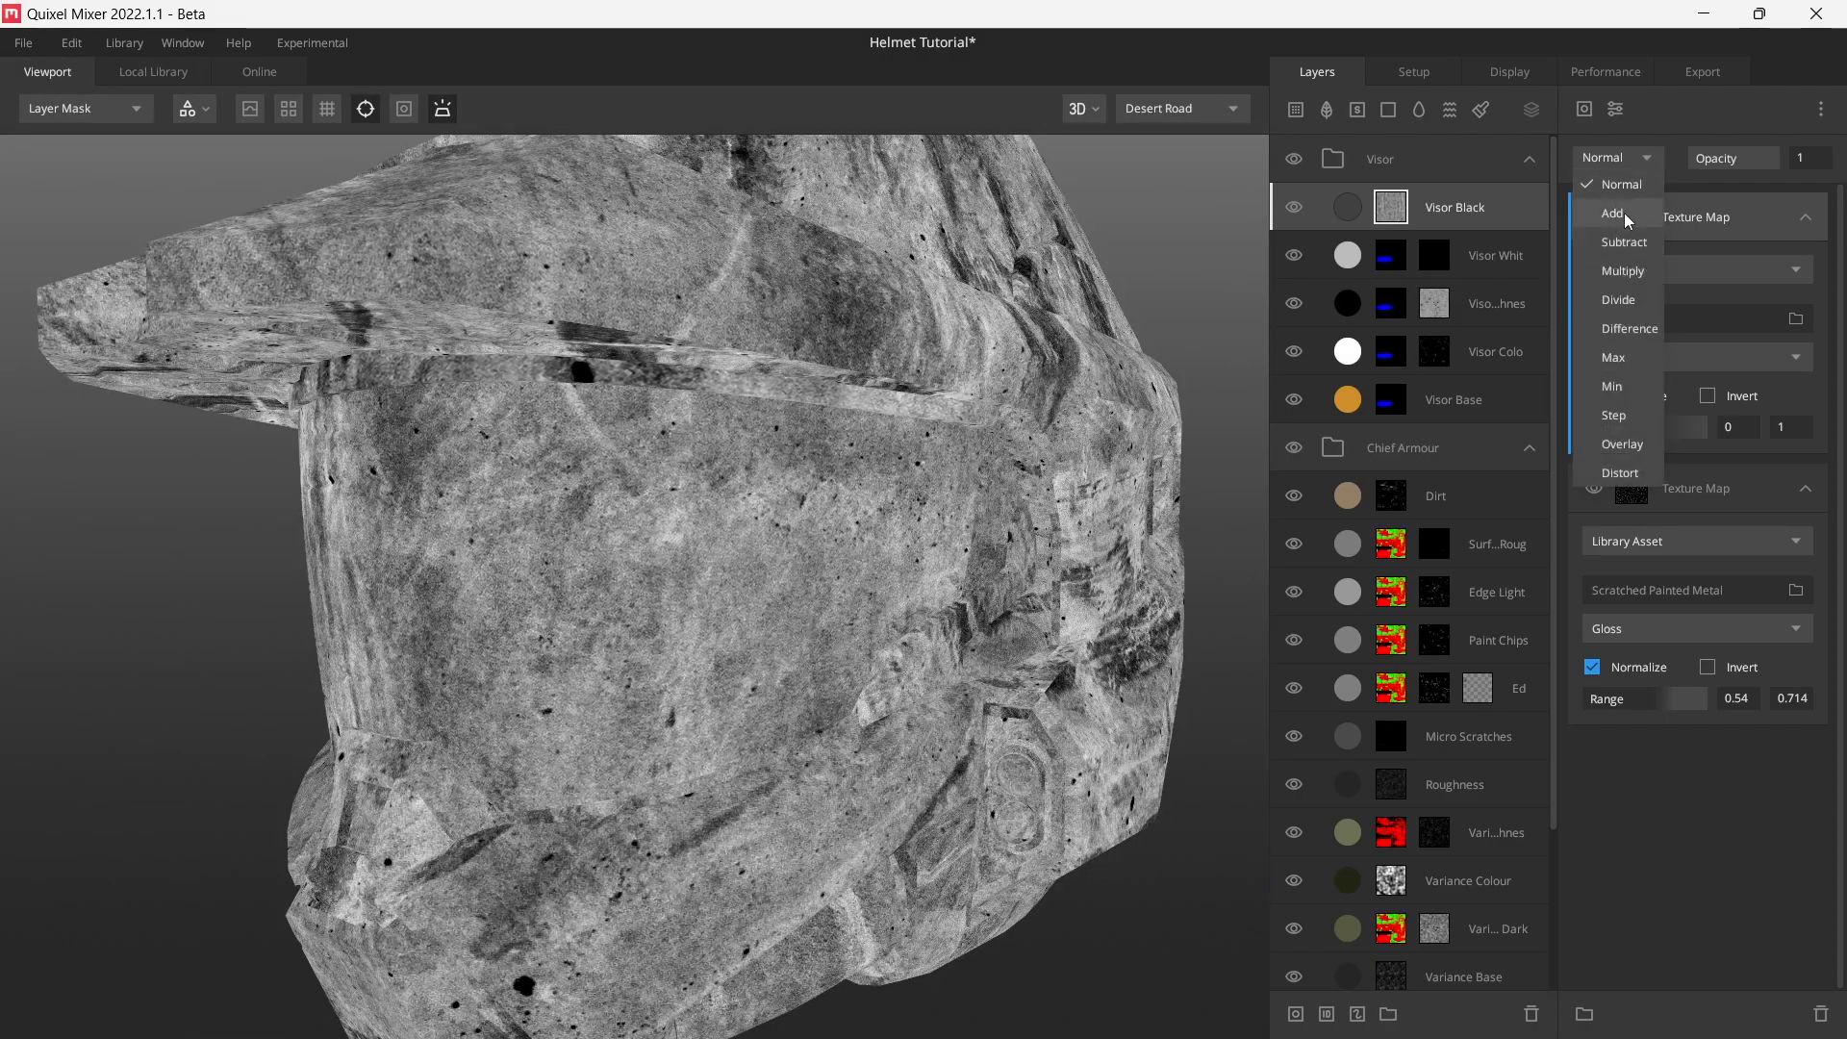
pyautogui.click(1626, 216)
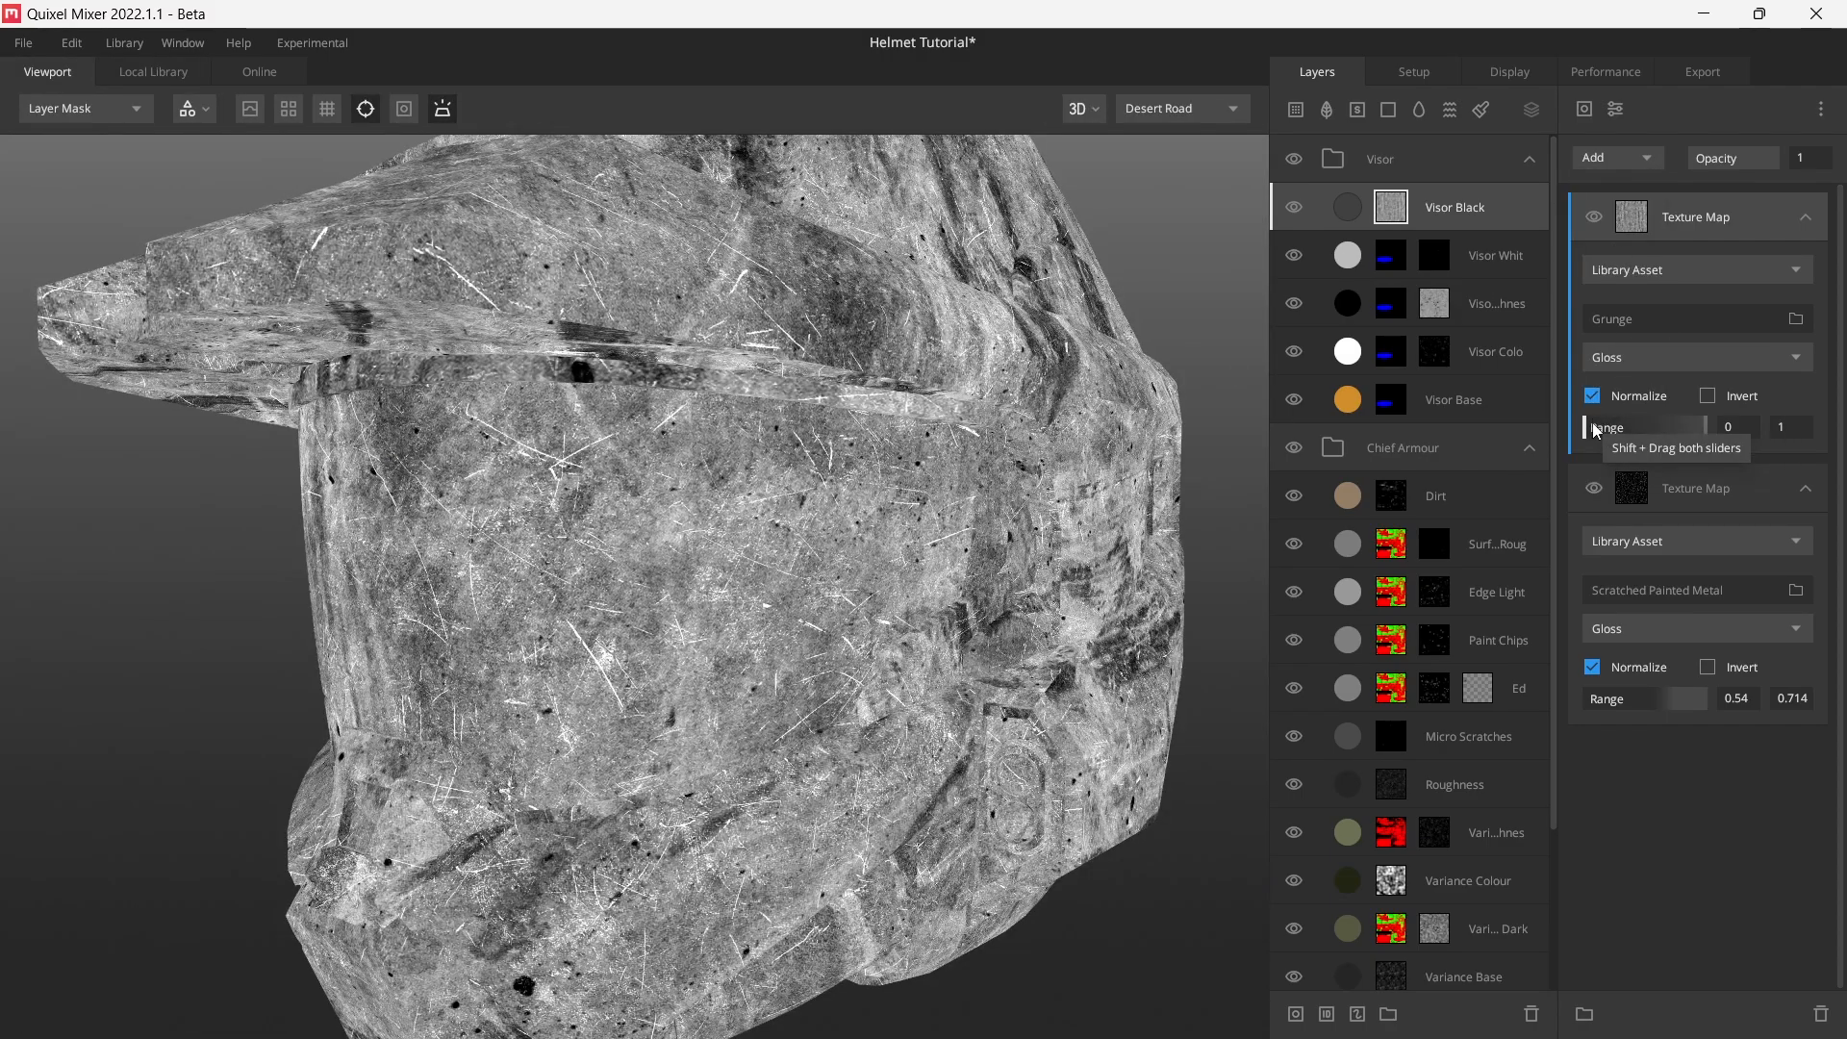
pyautogui.moveTo(1594, 431); pyautogui.dragTo(1675, 432)
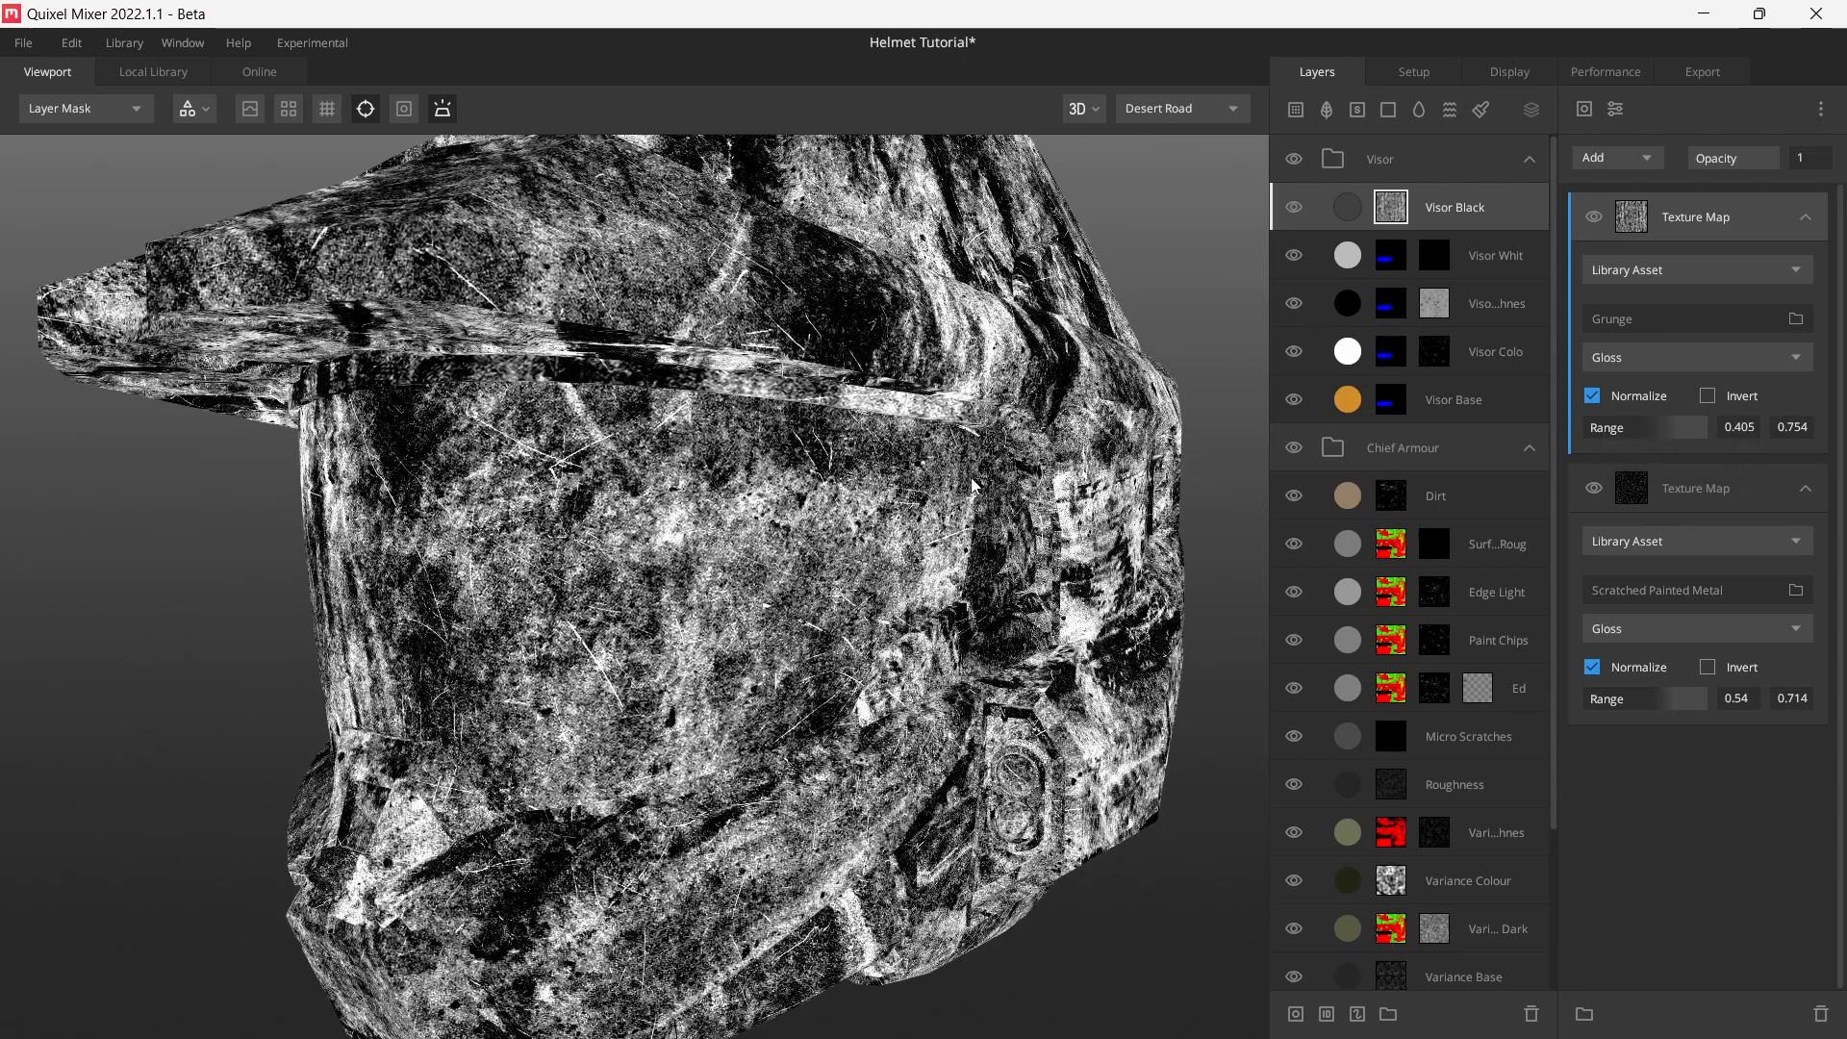
# - Examine the masked Visor Black effect on the visor in the PBR Metalness and Albedo views
pyautogui.press('m')
pyautogui.keyDown('alt'); pyautogui.moveTo(972, 486); pyautogui.dragTo(871, 557); pyautogui.keyUp('alt')
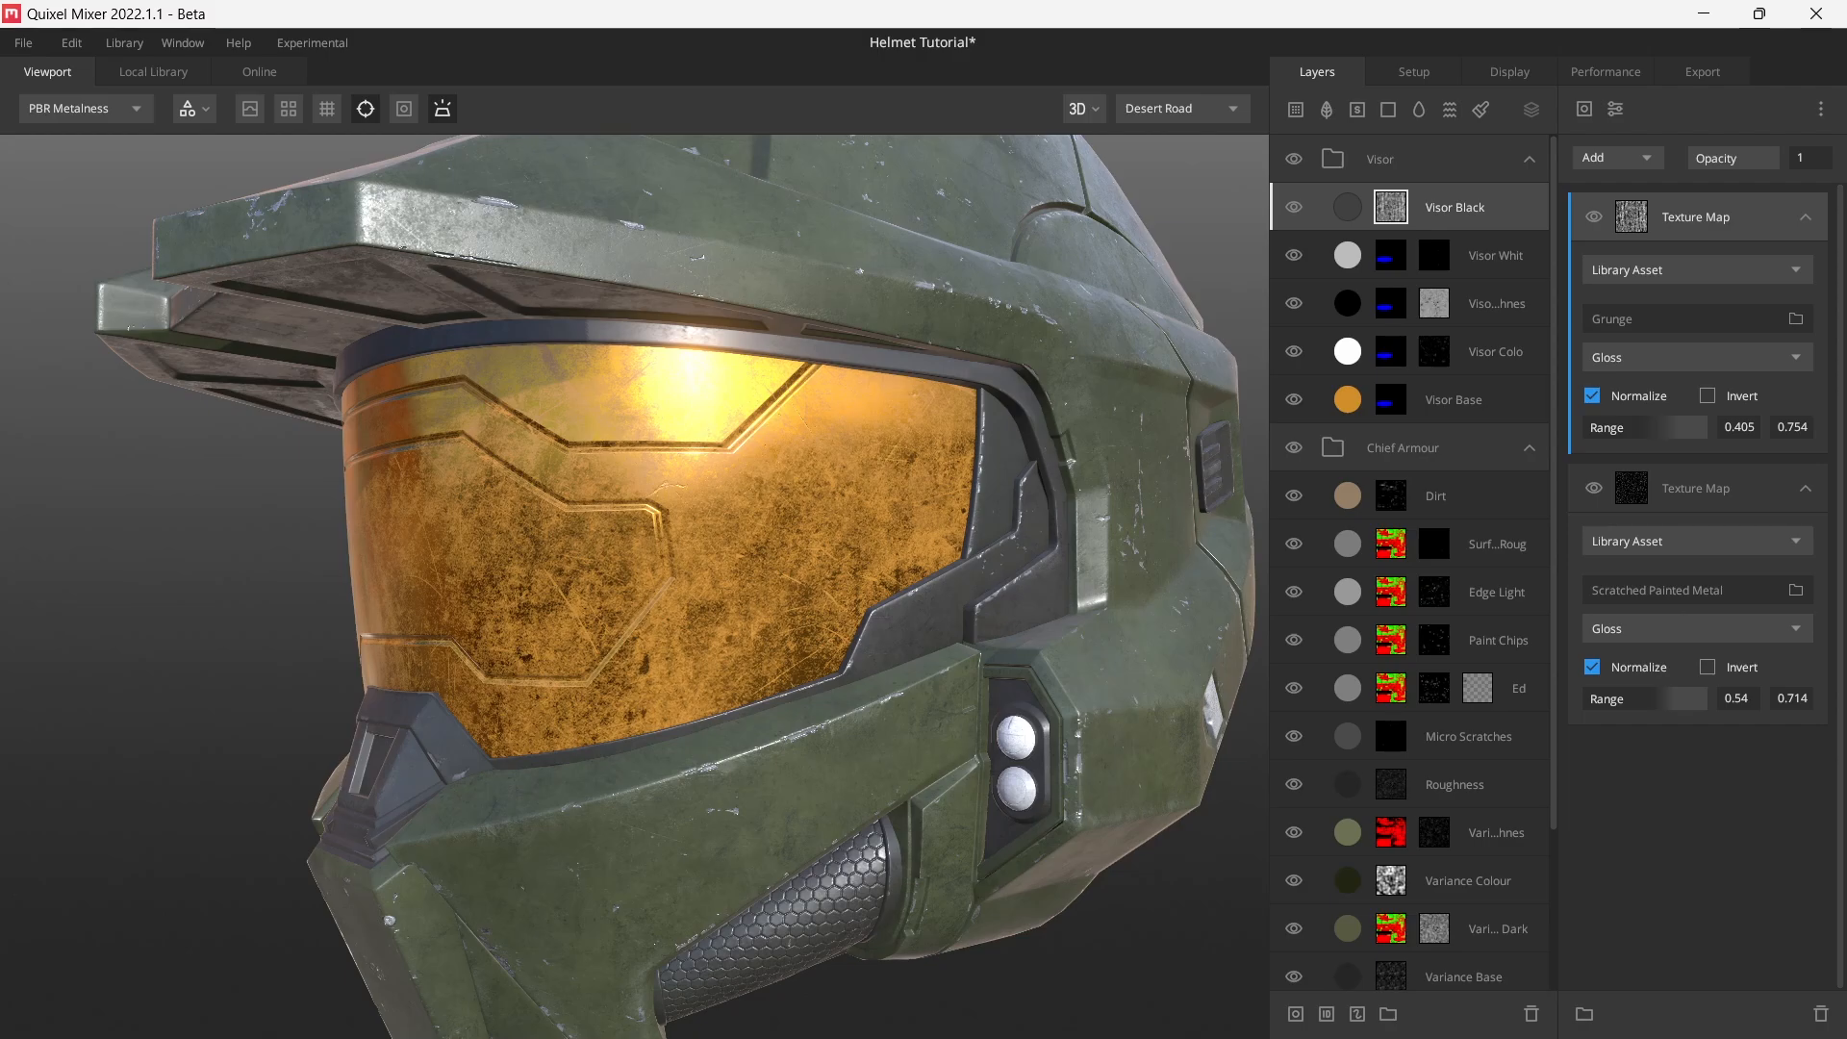
pyautogui.keyDown('alt'); pyautogui.moveTo(840, 609); pyautogui.dragTo(899, 617); pyautogui.keyUp('alt')
pyautogui.press('c')
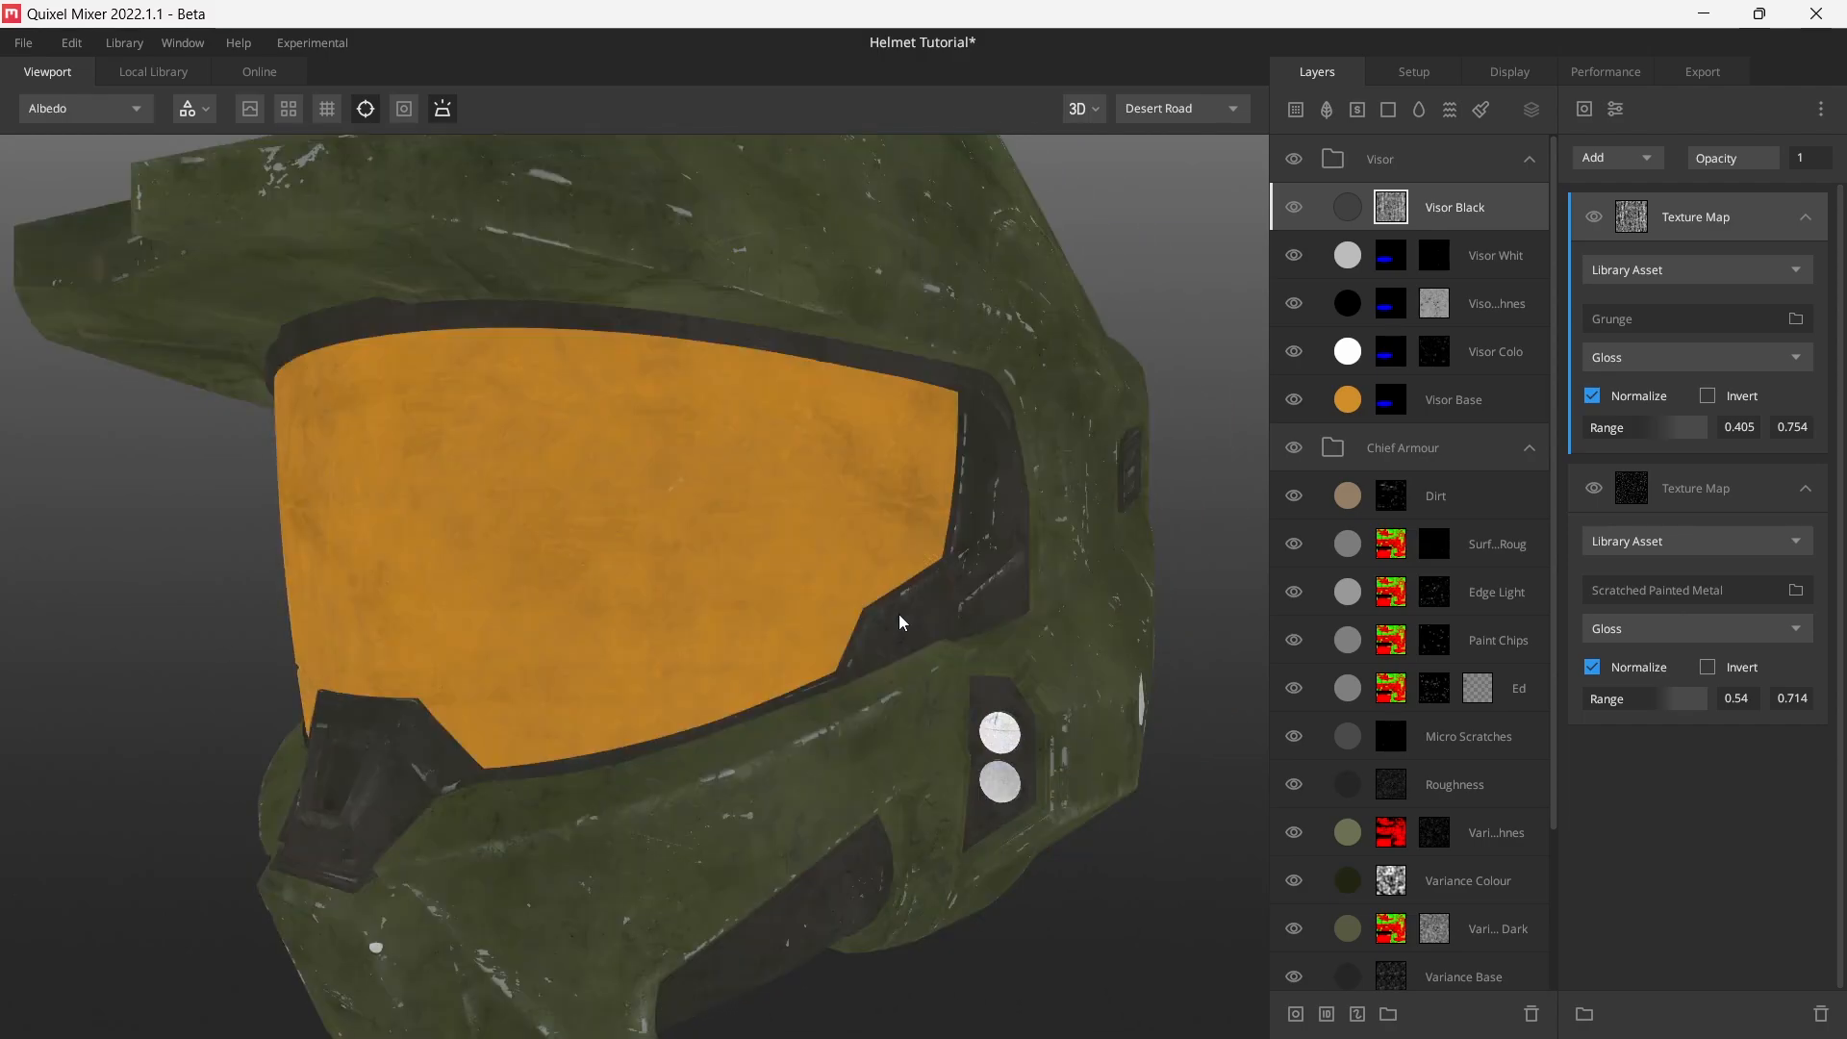
pyautogui.press('m')
# - Search the library for scratch and replace the lower texture map with a different Scratched Painted Metal asset
pyautogui.click(1677, 587)
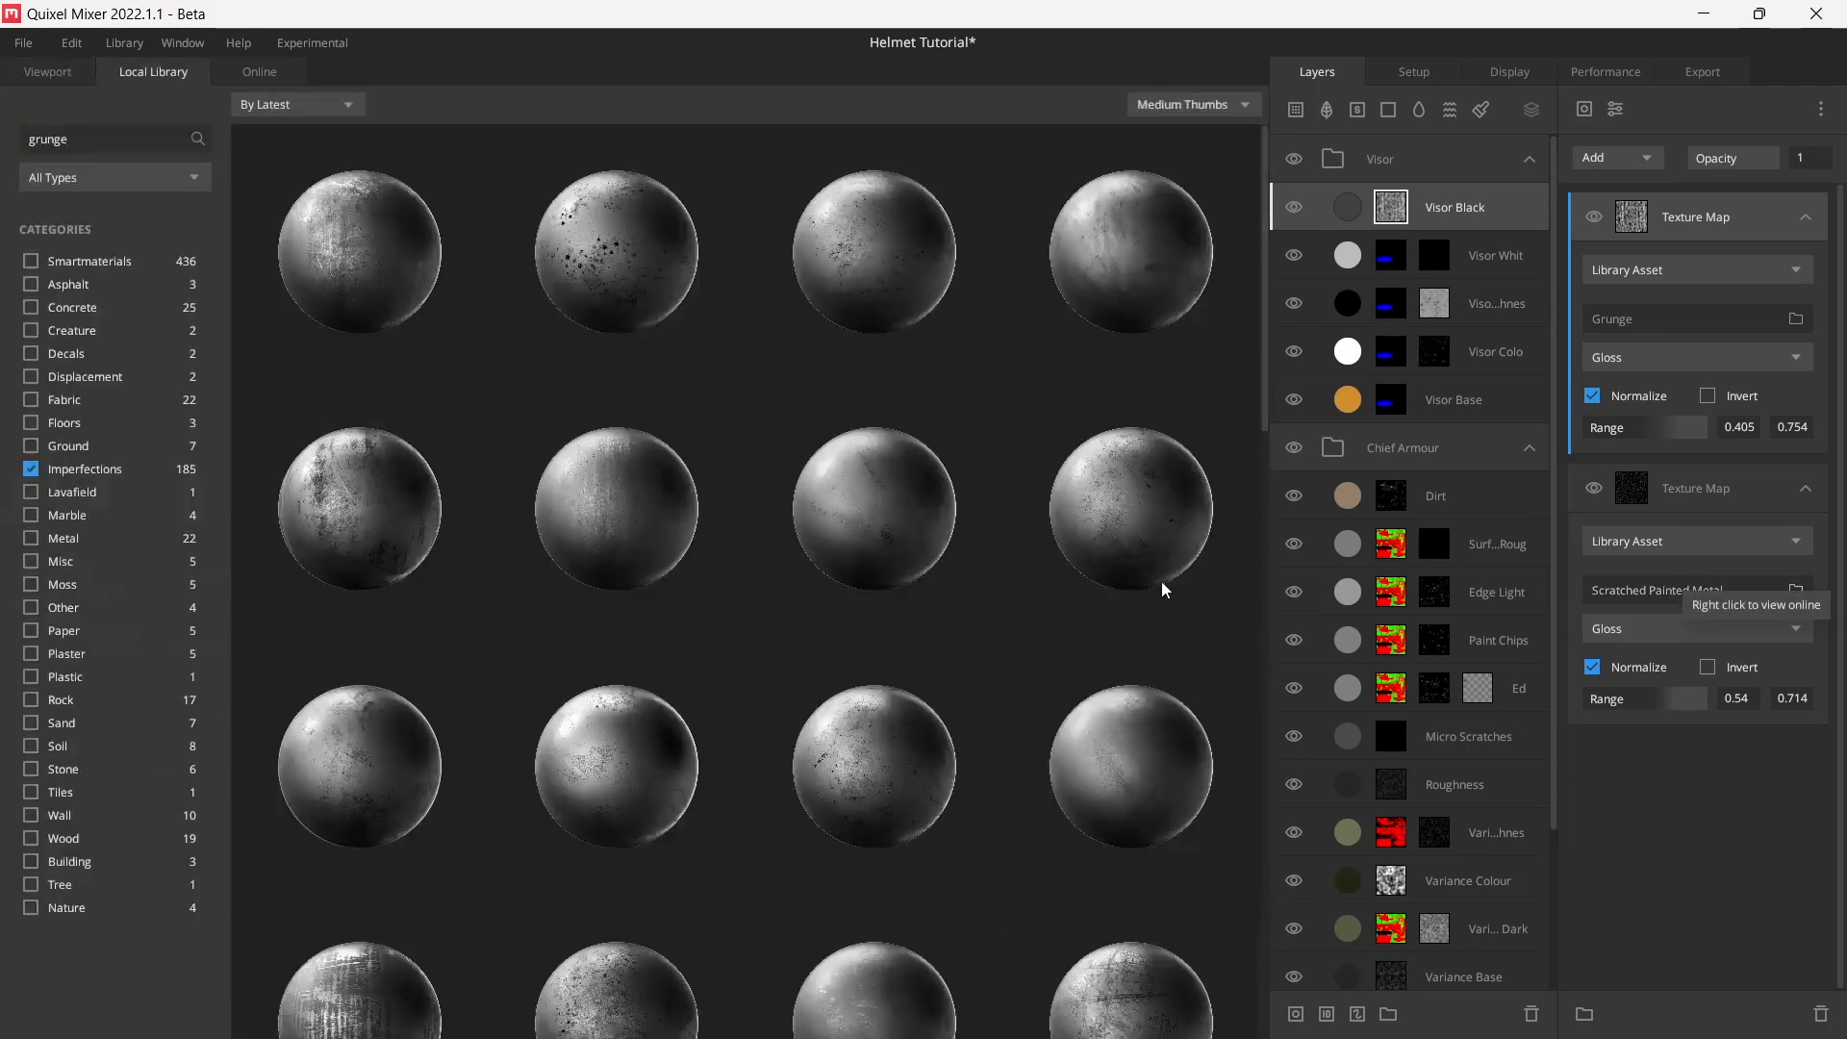
pyautogui.scroll(-2, 871, 626)
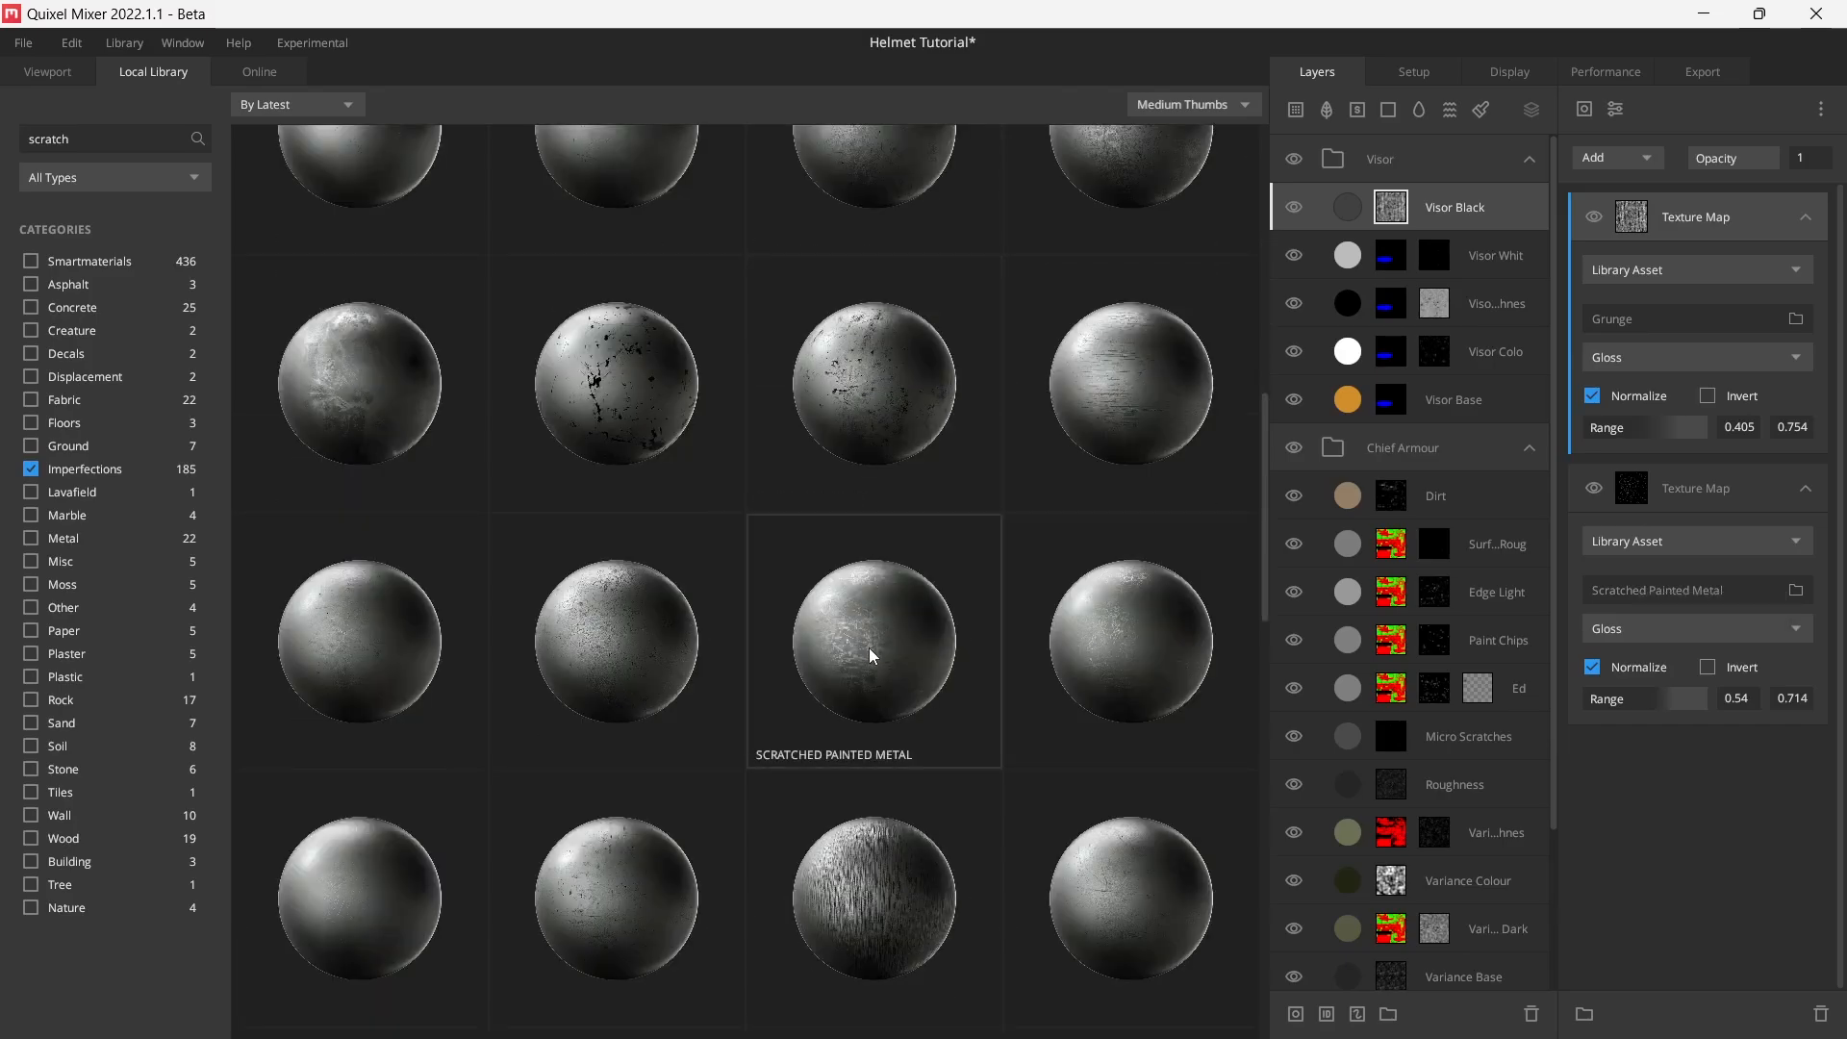
pyautogui.click(1146, 396)
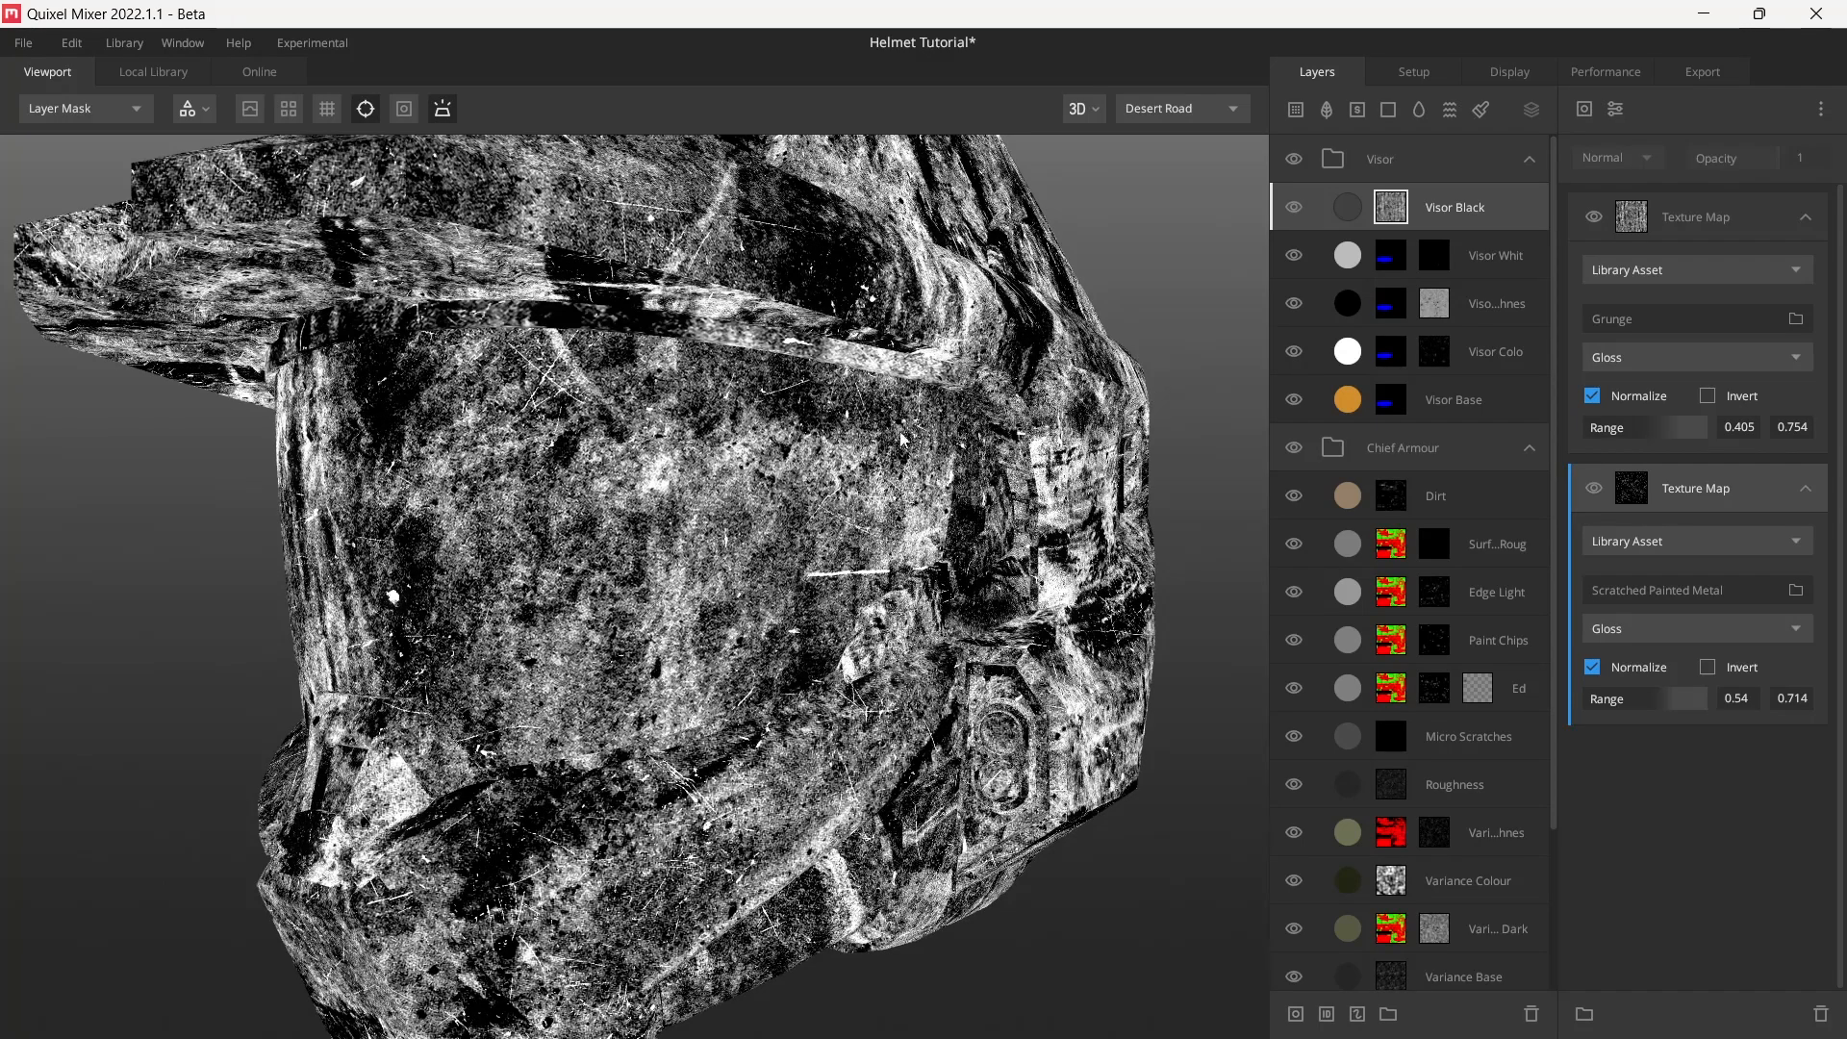
# - Raise the Grunge map's range minimum to 0.627 while viewing the visor in PBR Metalness
pyautogui.moveTo(679, 627)
pyautogui.keyDown('alt'); pyautogui.mouseDown()
pyautogui.moveTo(778, 648)
pyautogui.moveTo(690, 654)
pyautogui.mouseUp(); pyautogui.keyUp('alt')
pyautogui.press('m')
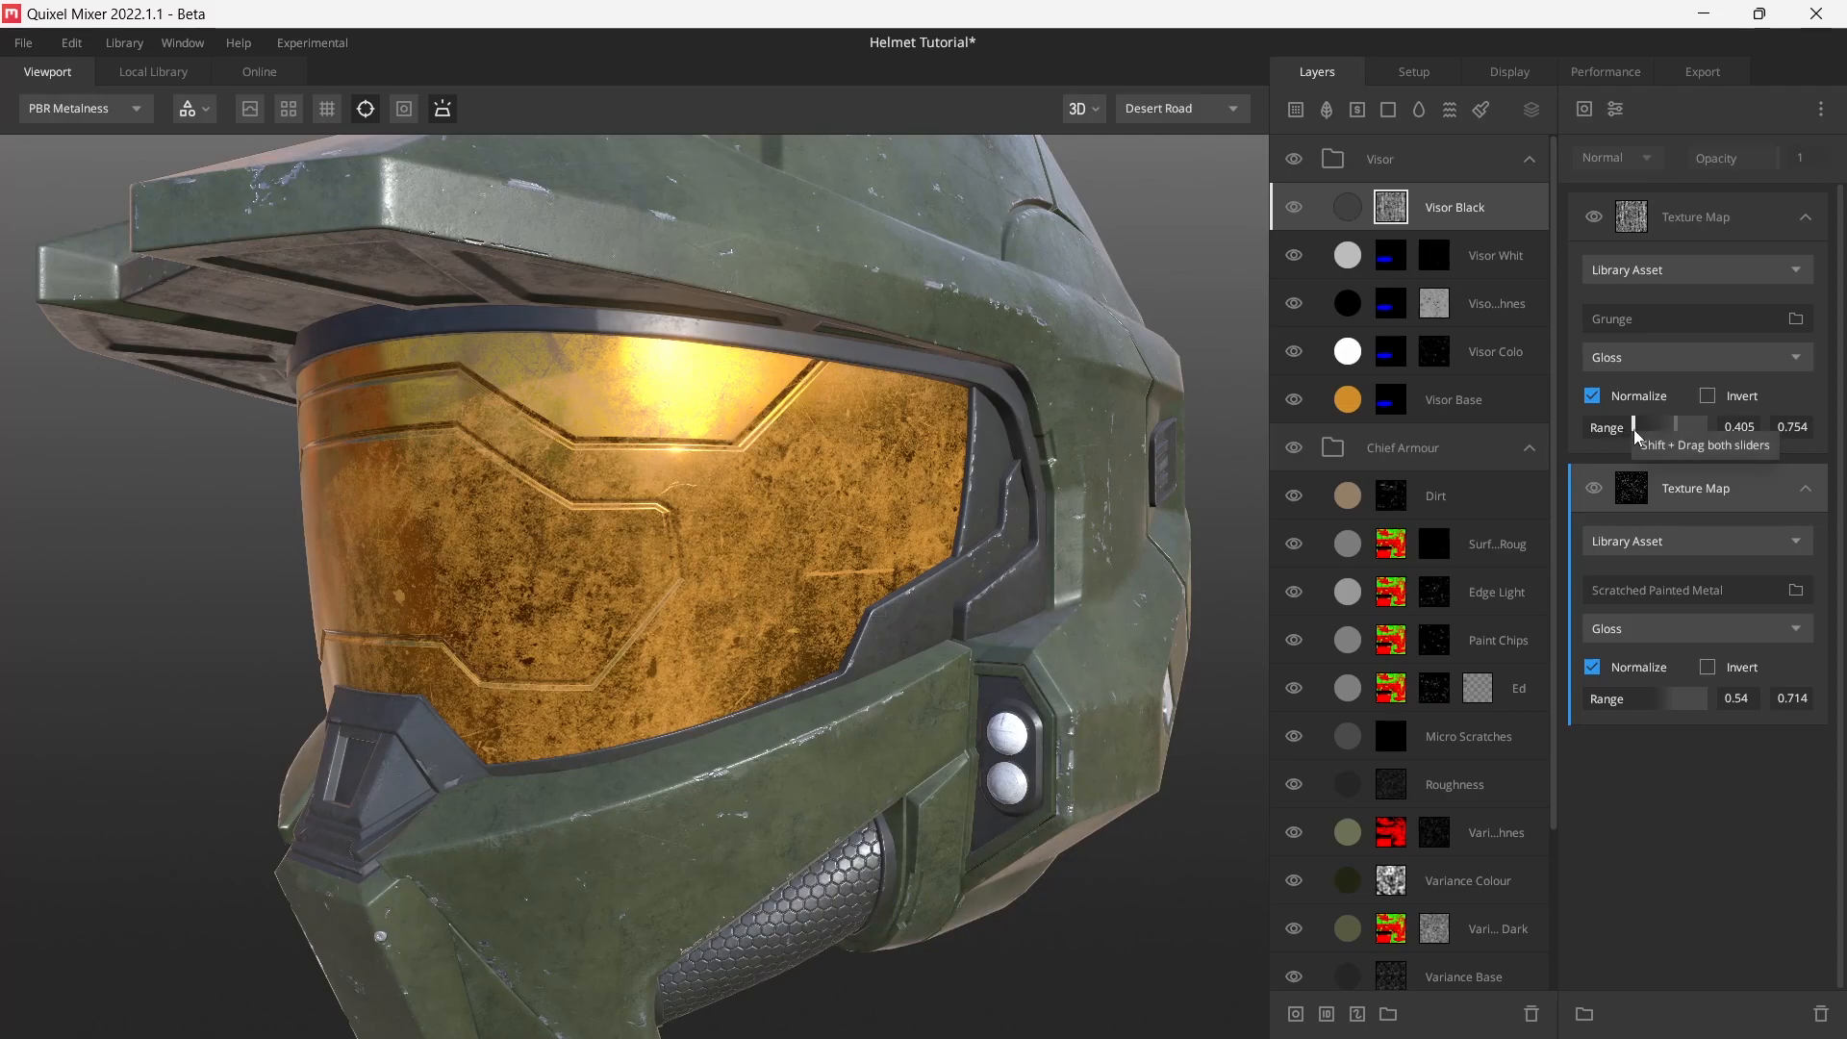
pyautogui.moveTo(1637, 427); pyautogui.dragTo(1662, 435)
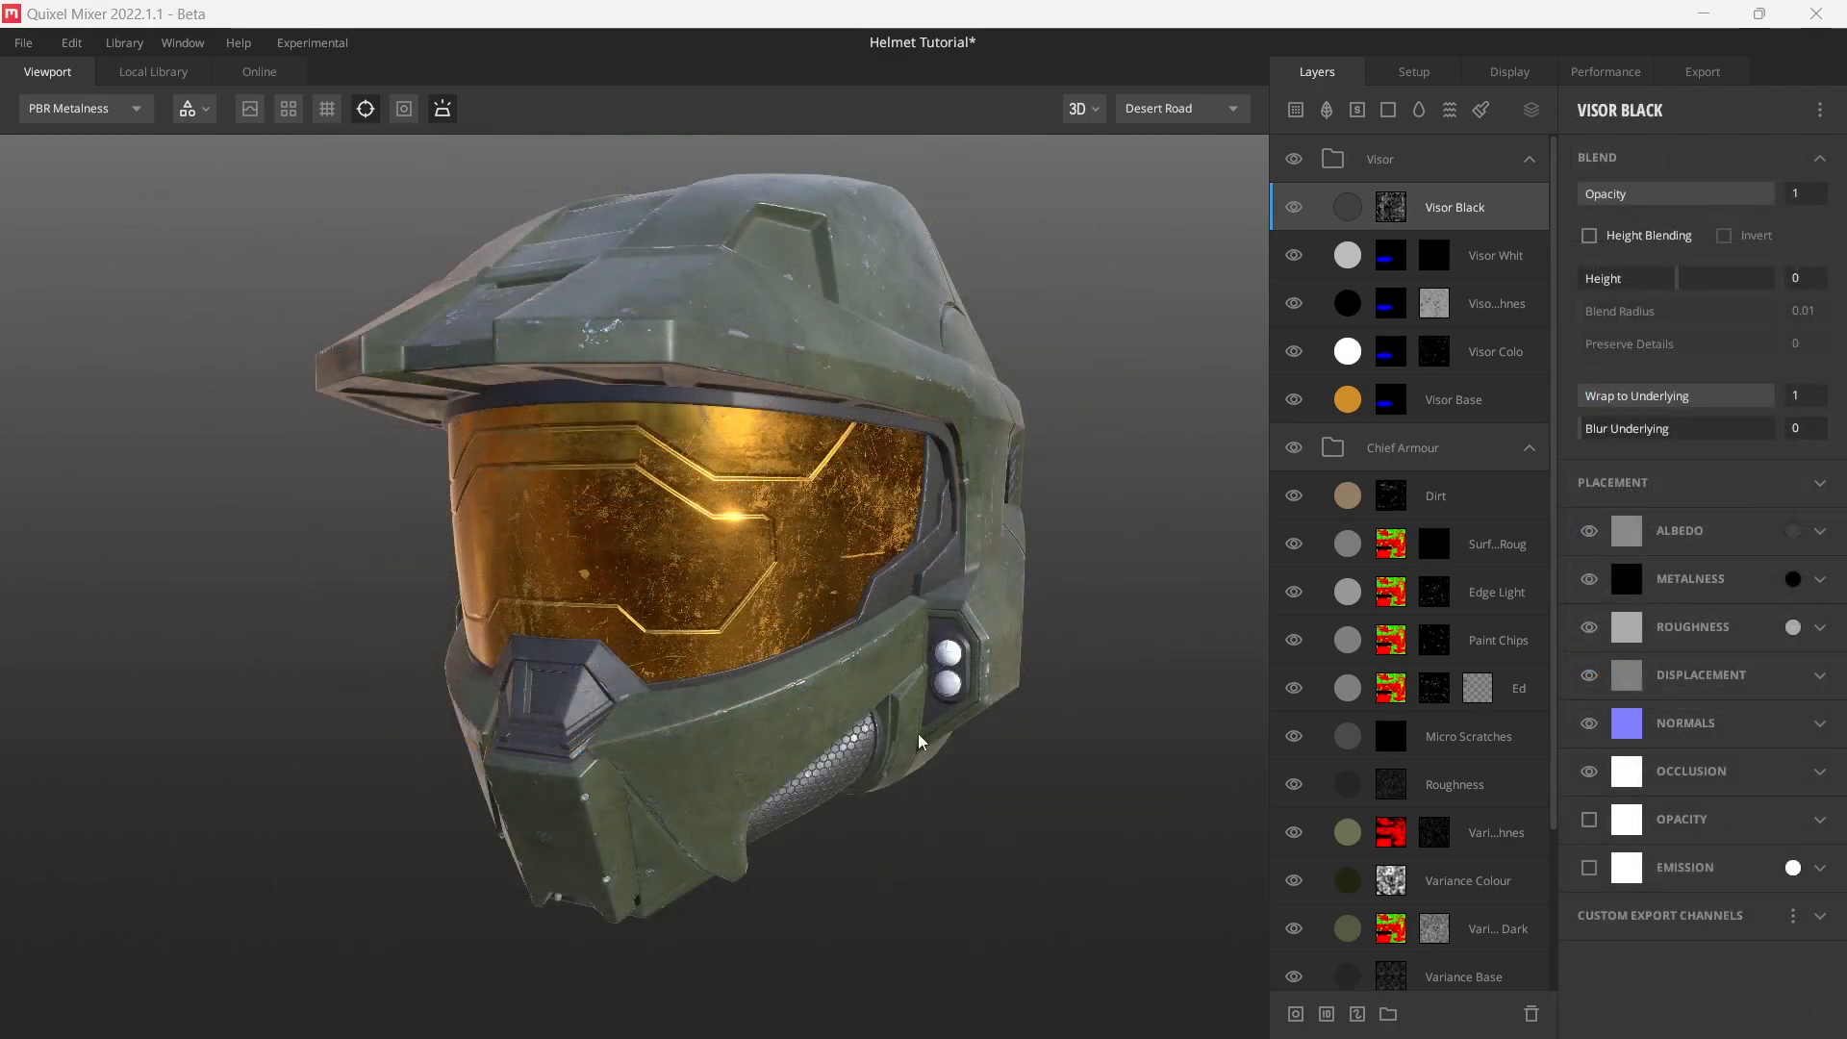
pyautogui.moveTo(833, 687); pyautogui.dragTo(798, 682)
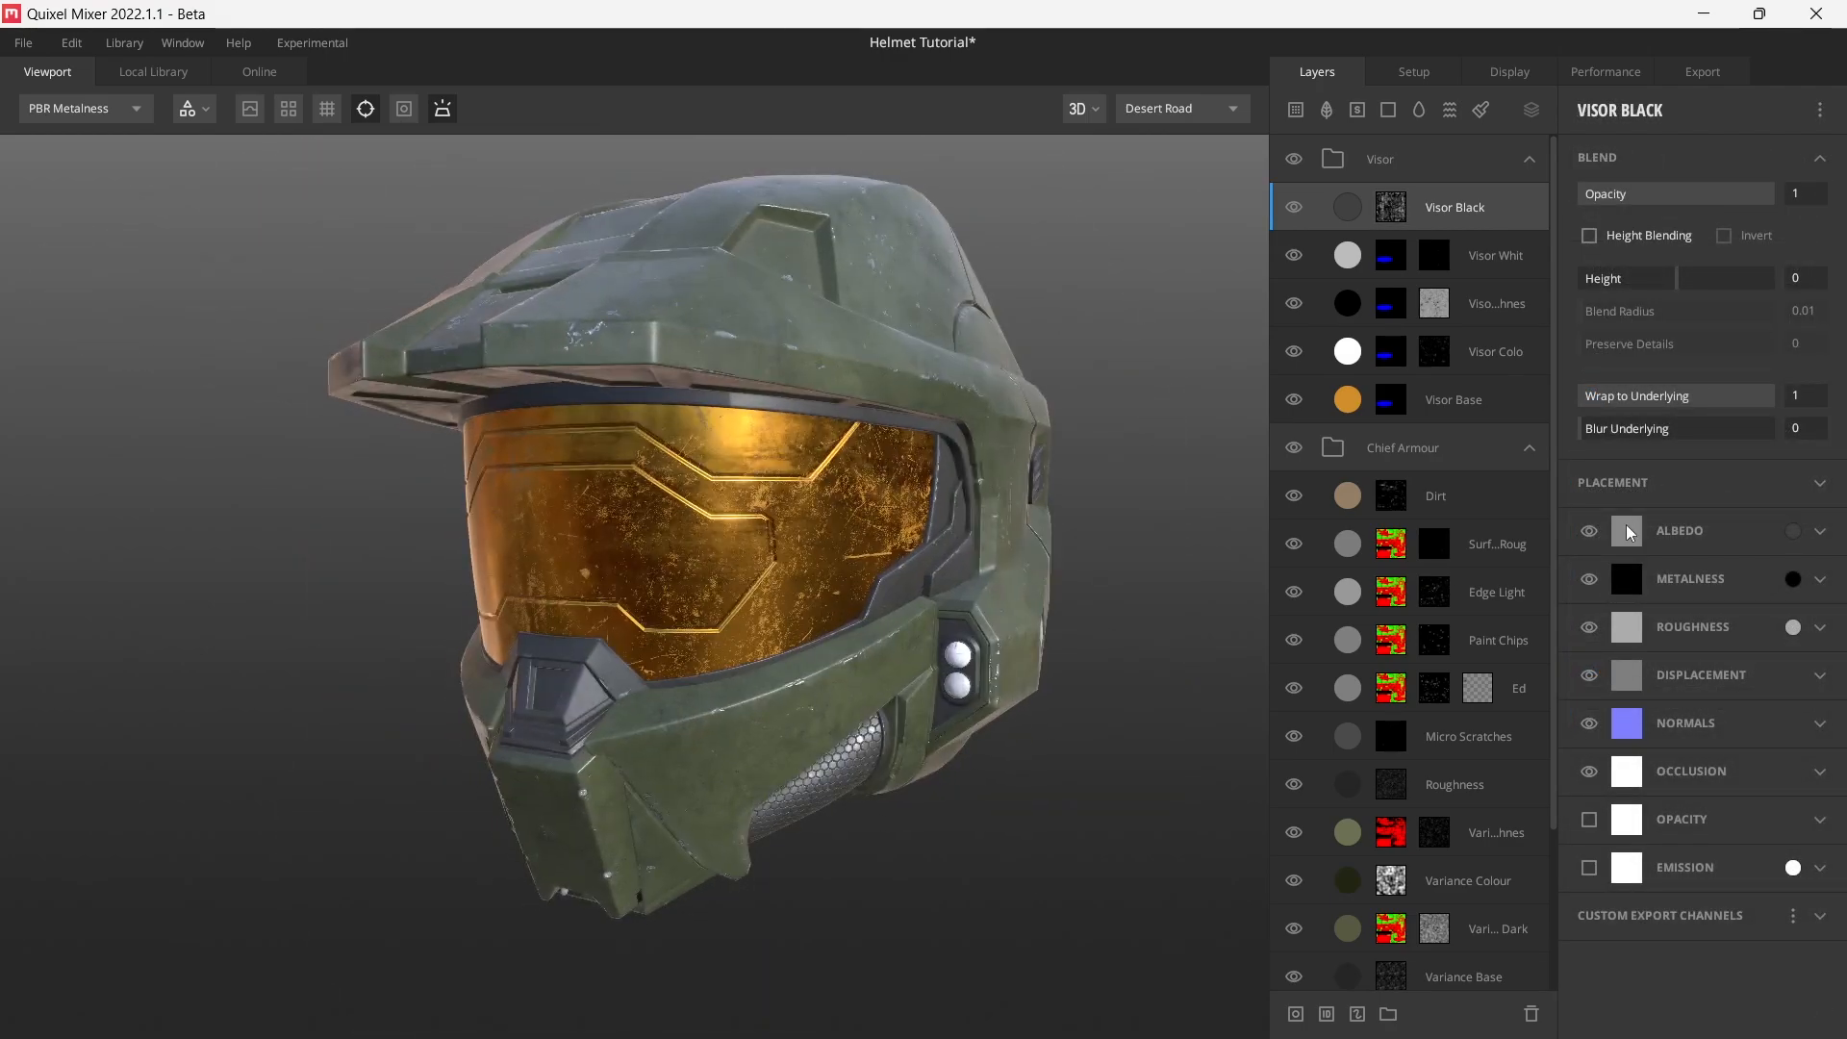
# - Disable the metalness channel of the Visor Black layer and inspect the visor up close
pyautogui.click(1588, 578)
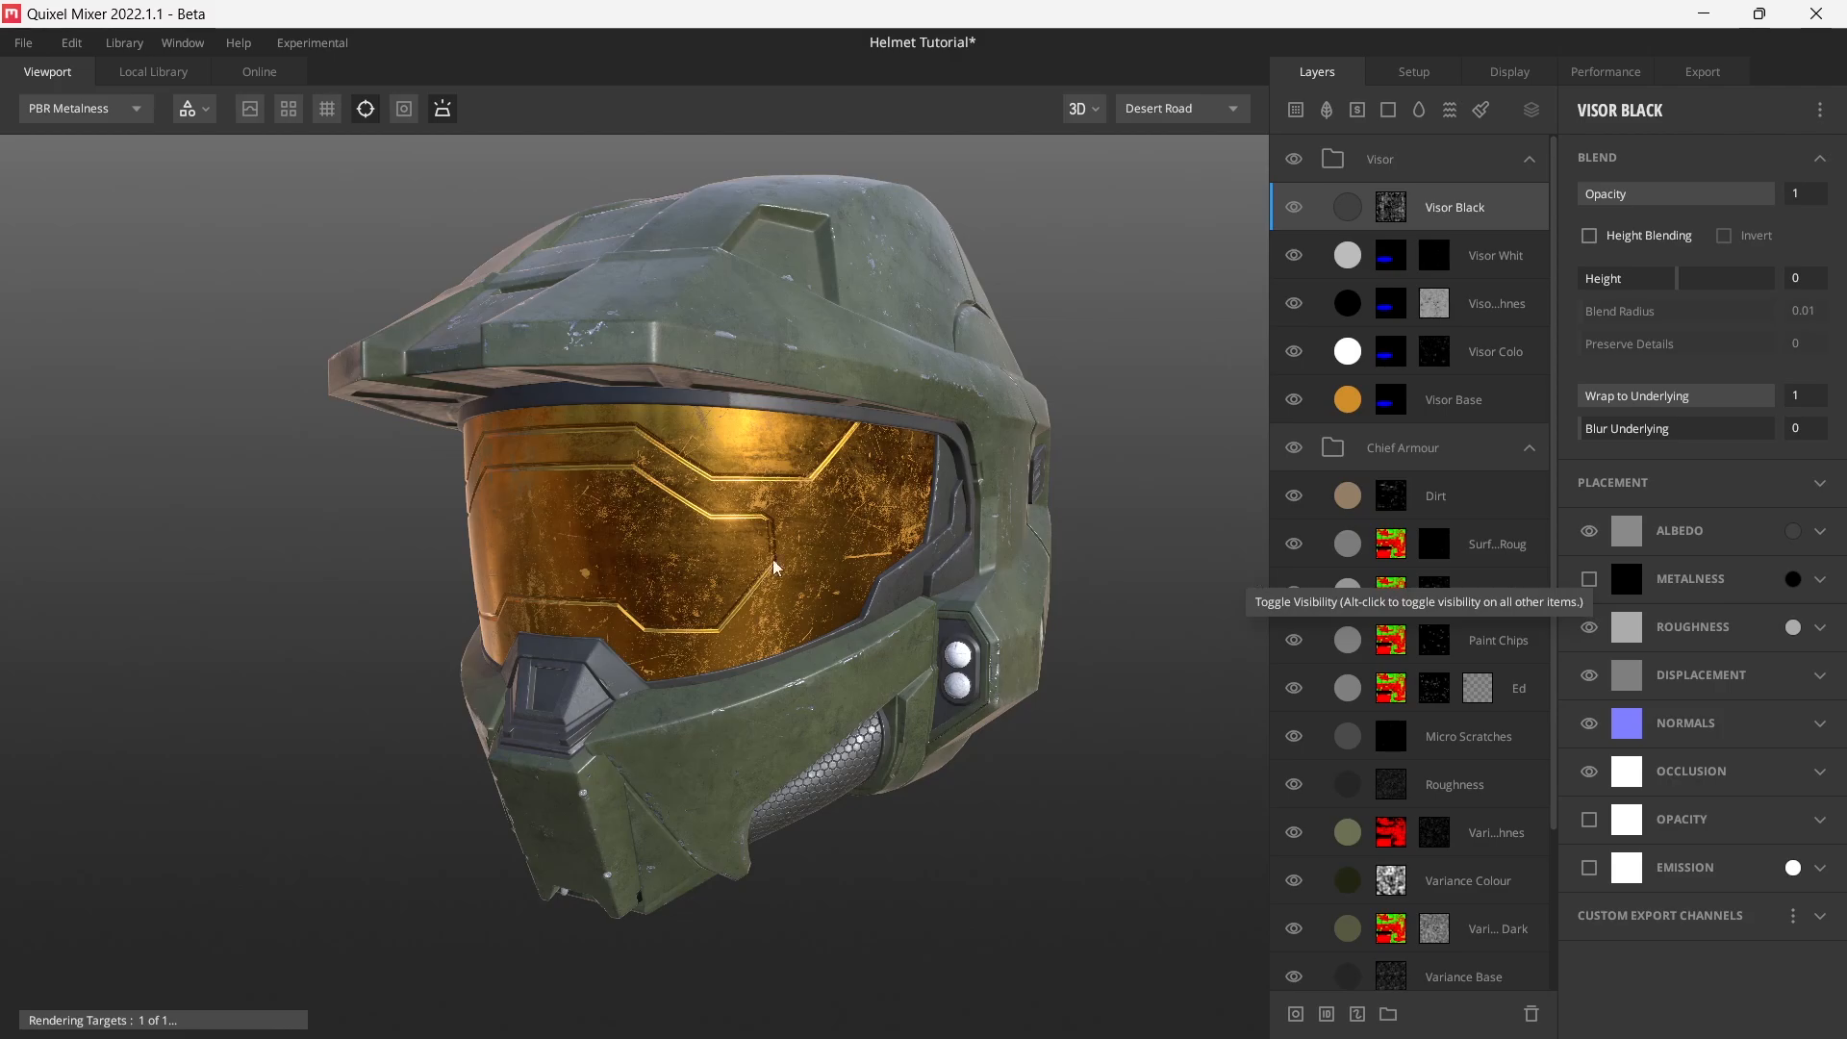
pyautogui.scroll(3, 903, 716)
pyautogui.moveTo(902, 716); pyautogui.dragTo(804, 676)
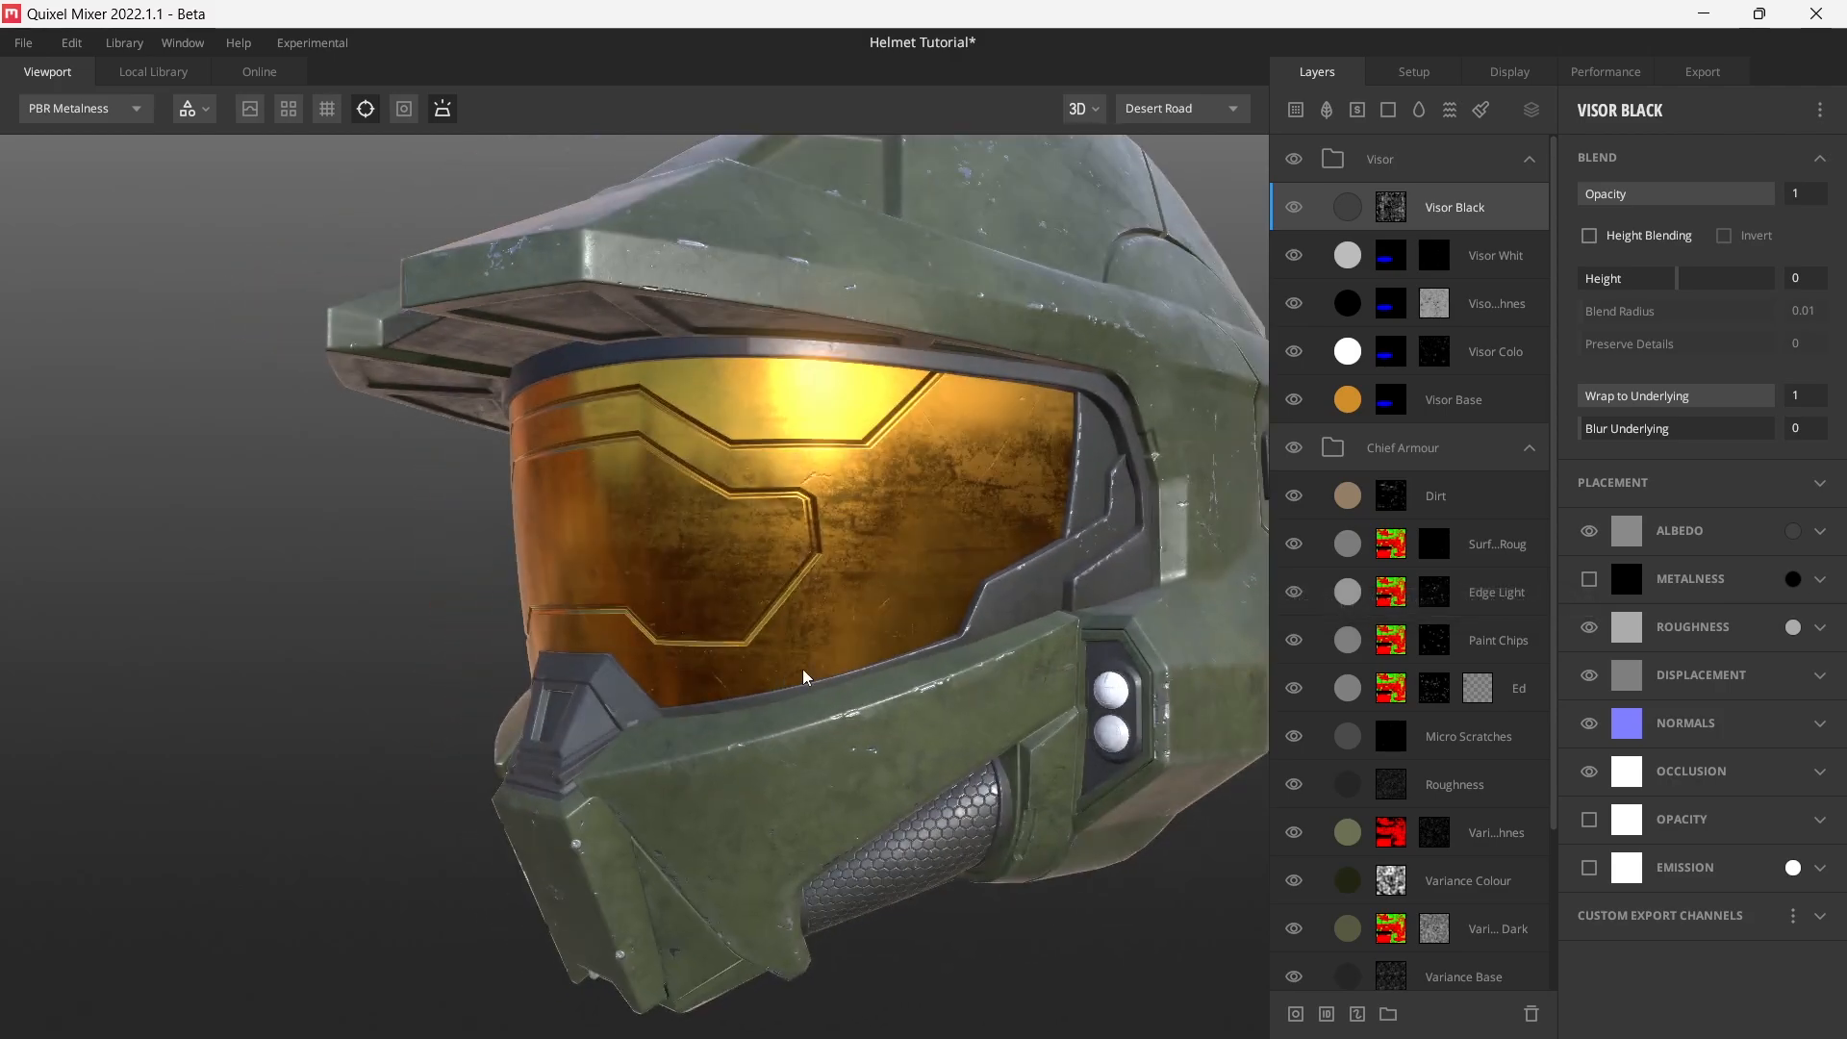
# - Inspect the Visor Black layer's mask and its two texture maps in the Layer Mask view, then return to the shaded visor
pyautogui.press('c')
pyautogui.press('c')
pyautogui.press('c')
pyautogui.press('c')
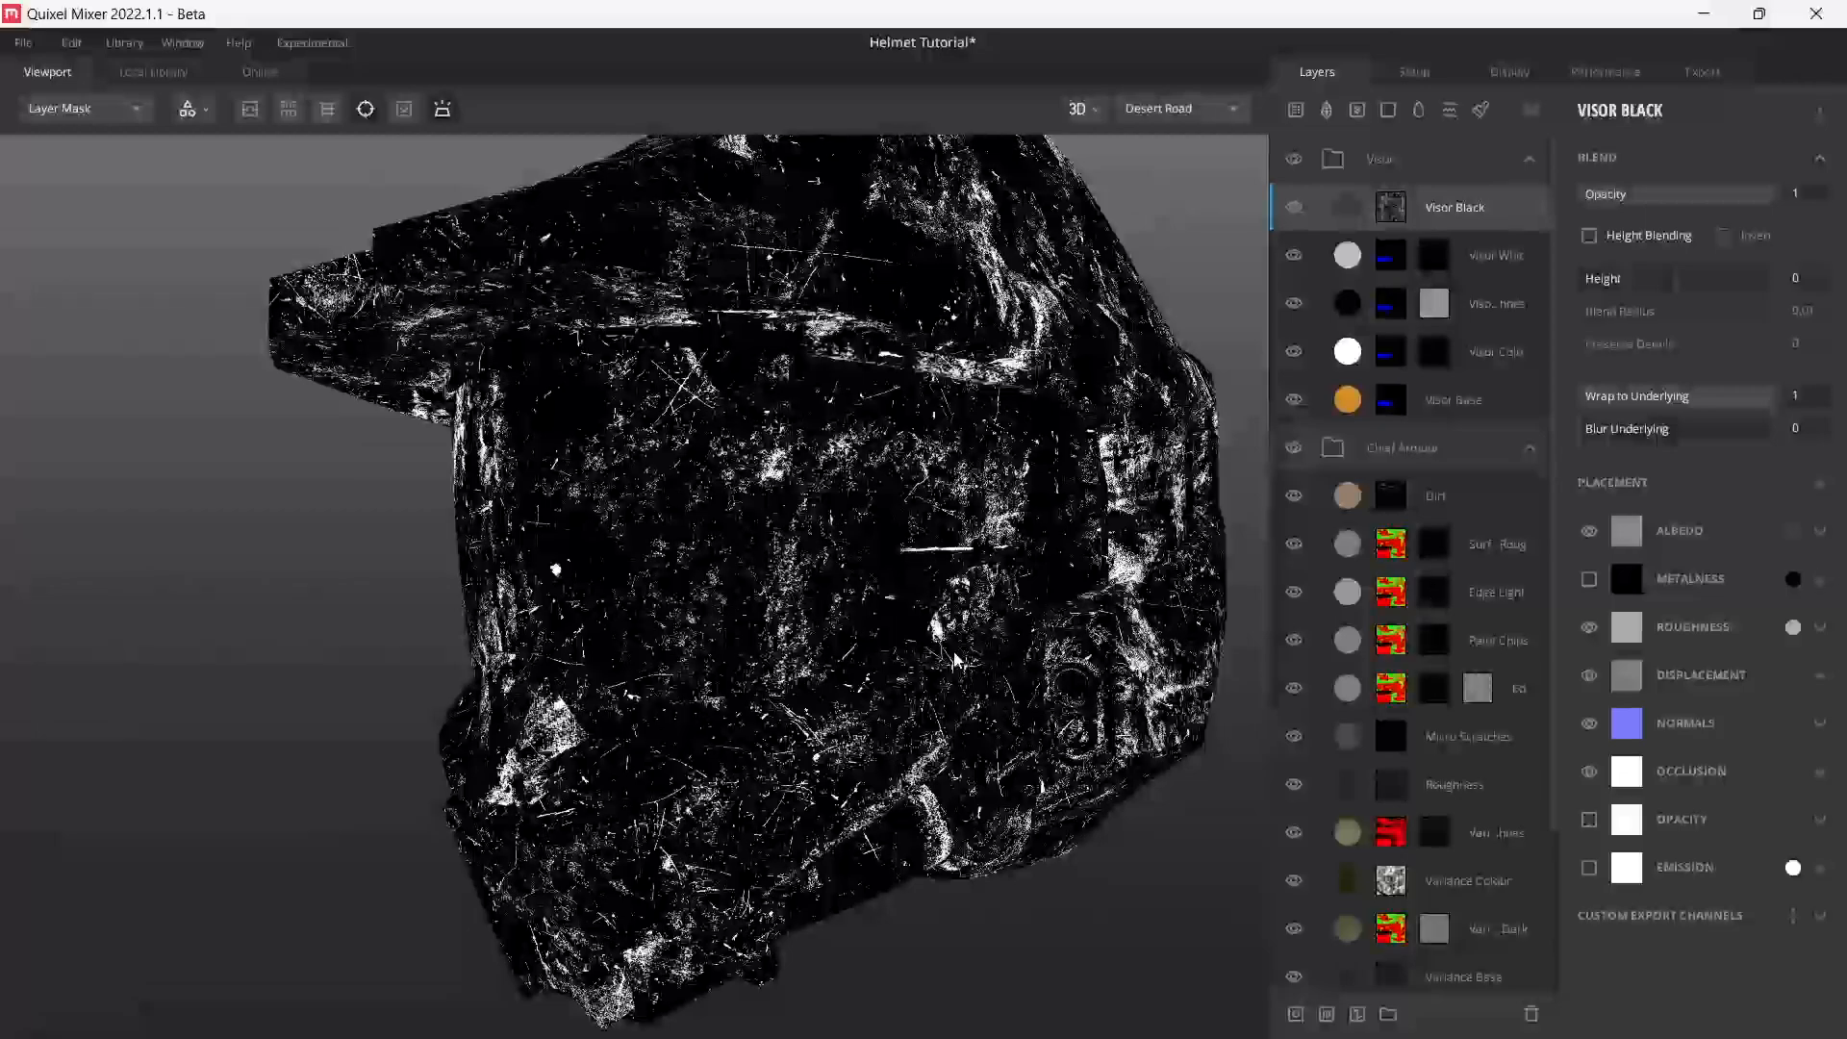
pyautogui.click(1391, 208)
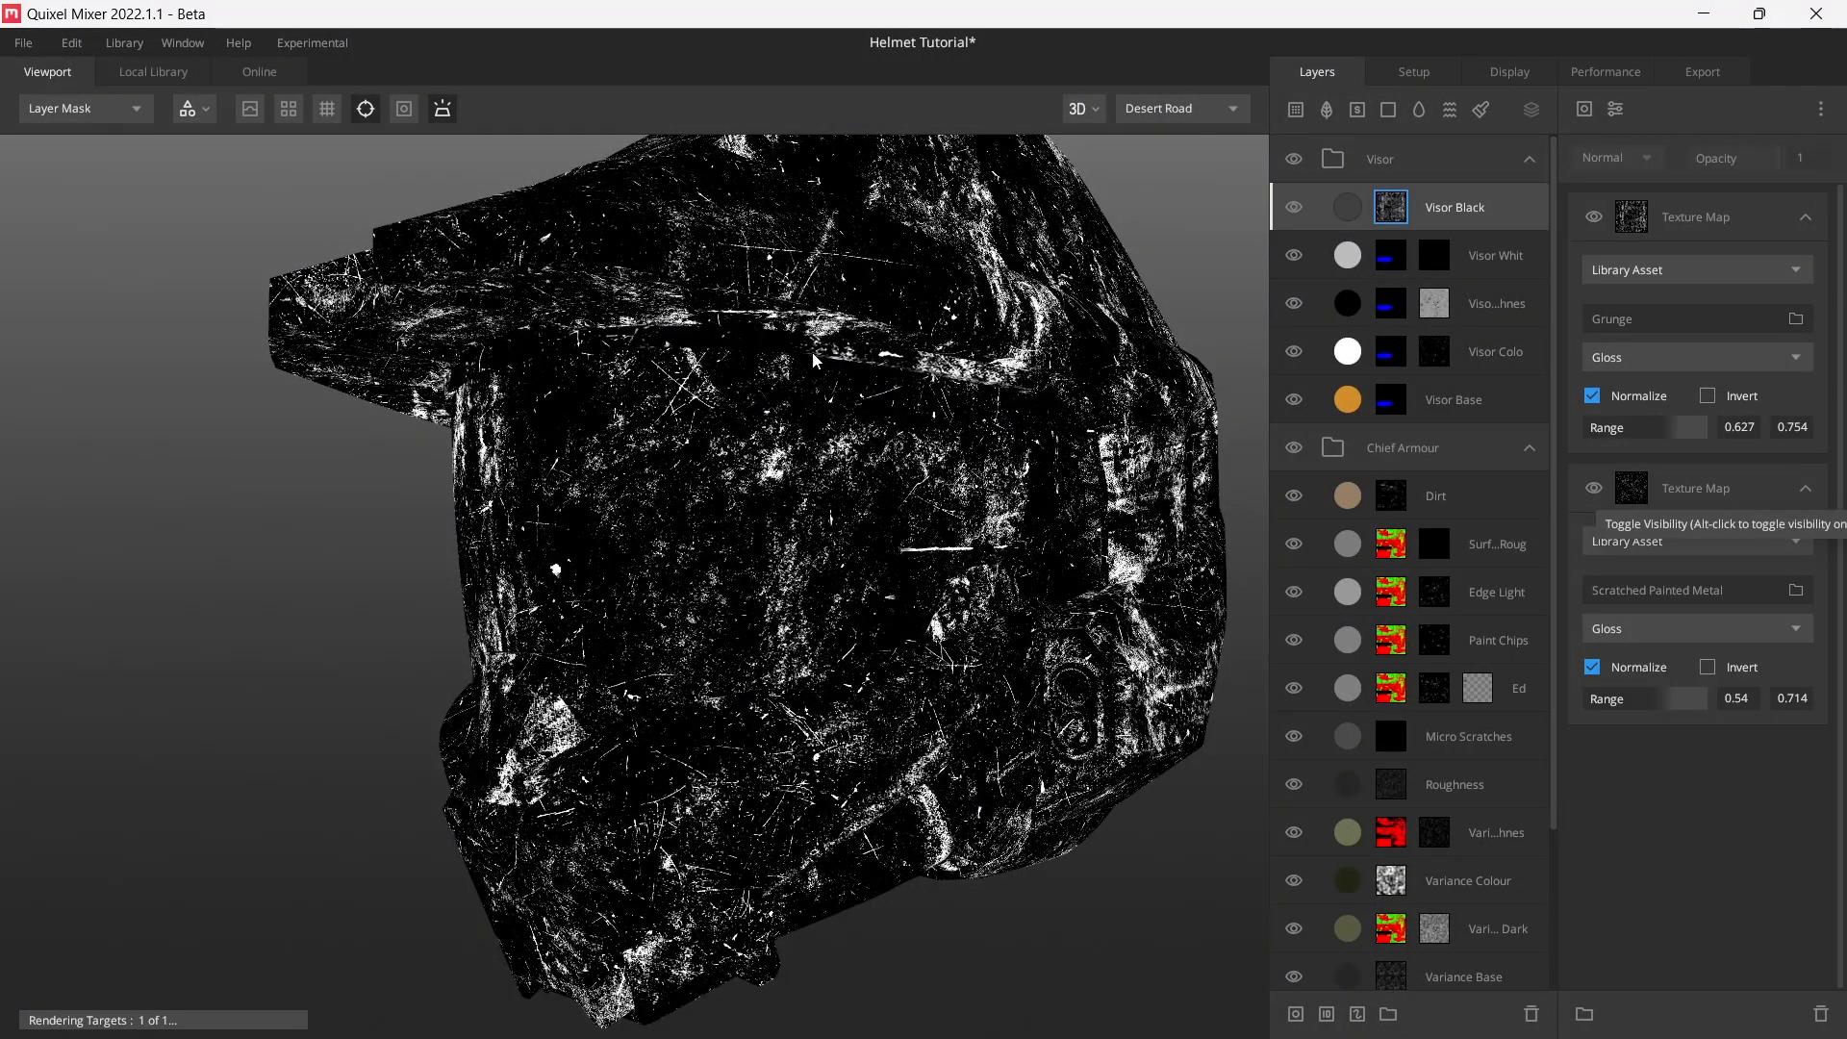
pyautogui.press('c')
pyautogui.moveTo(846, 655); pyautogui.dragTo(915, 632)
# - Compare the visor with the Visor Black layer hidden and shown, leaving the layer visible
pyautogui.click(1298, 210)
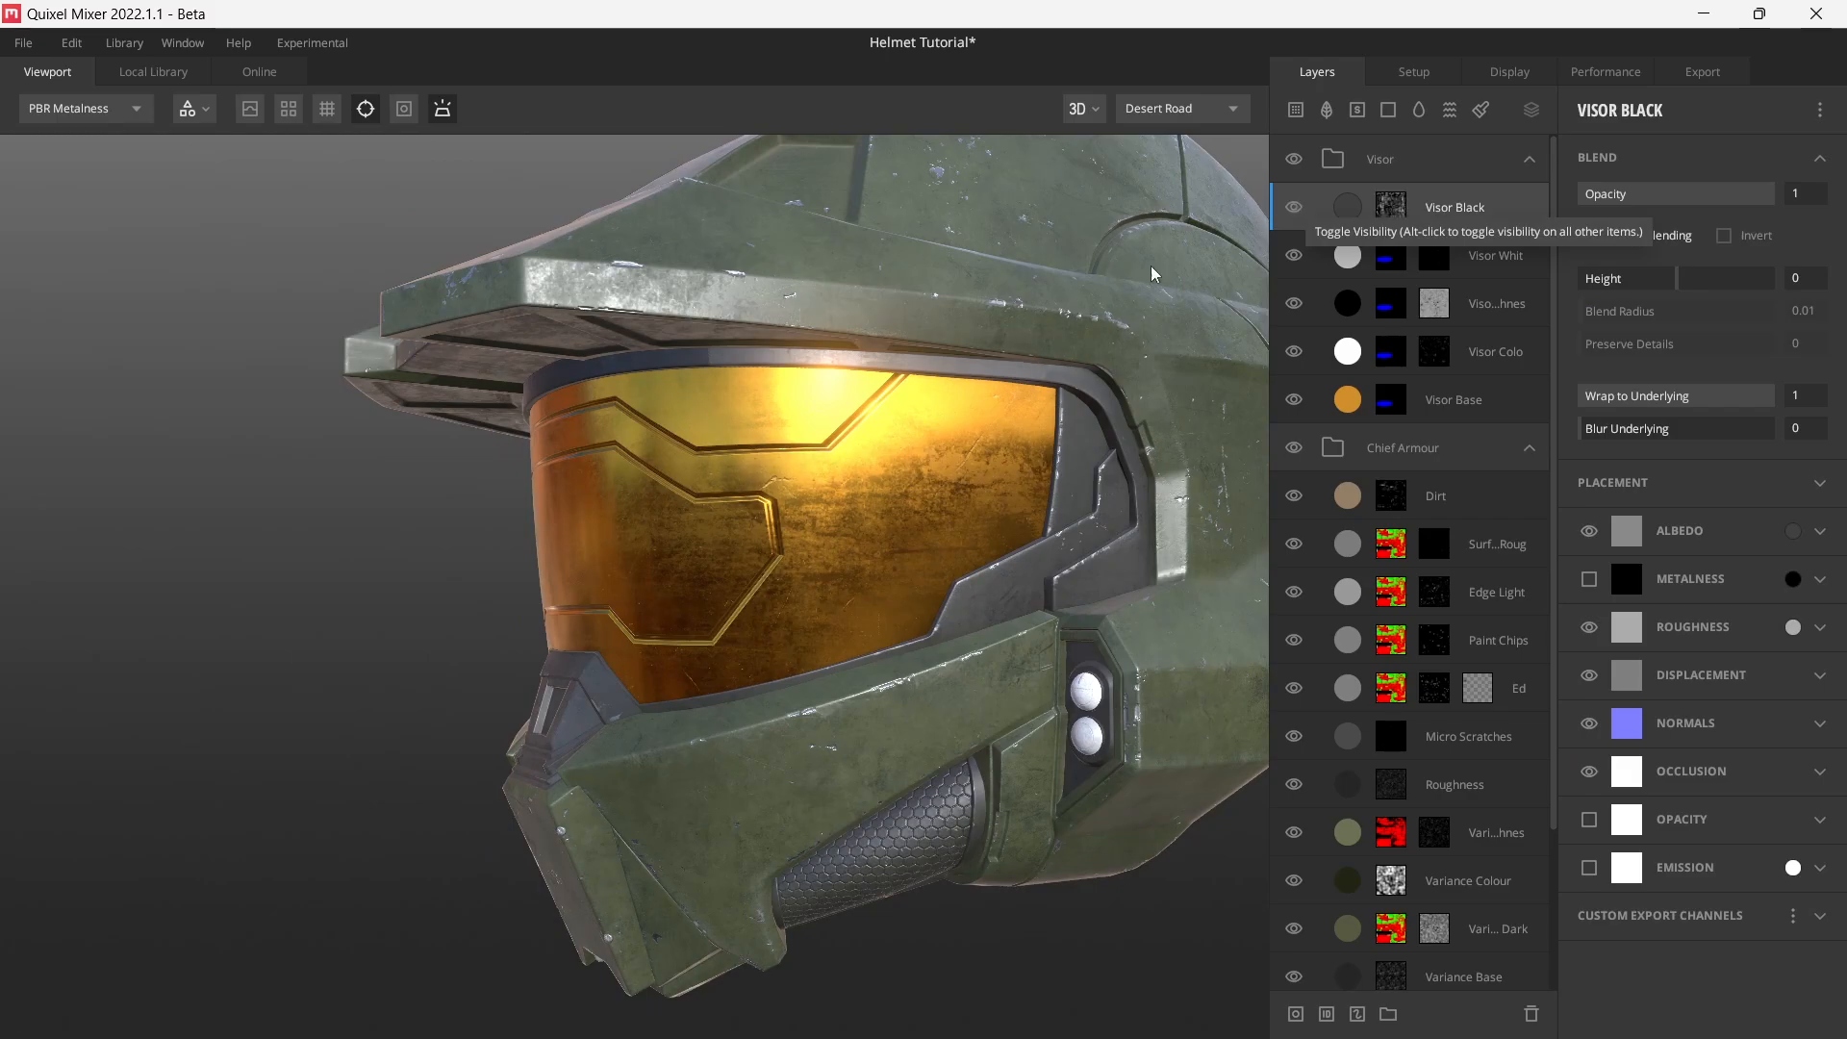
pyautogui.click(1292, 207)
pyautogui.click(1292, 207)
pyautogui.moveTo(887, 589)
pyautogui.mouseDown()
pyautogui.moveTo(811, 554)
pyautogui.moveTo(854, 603)
pyautogui.mouseUp()
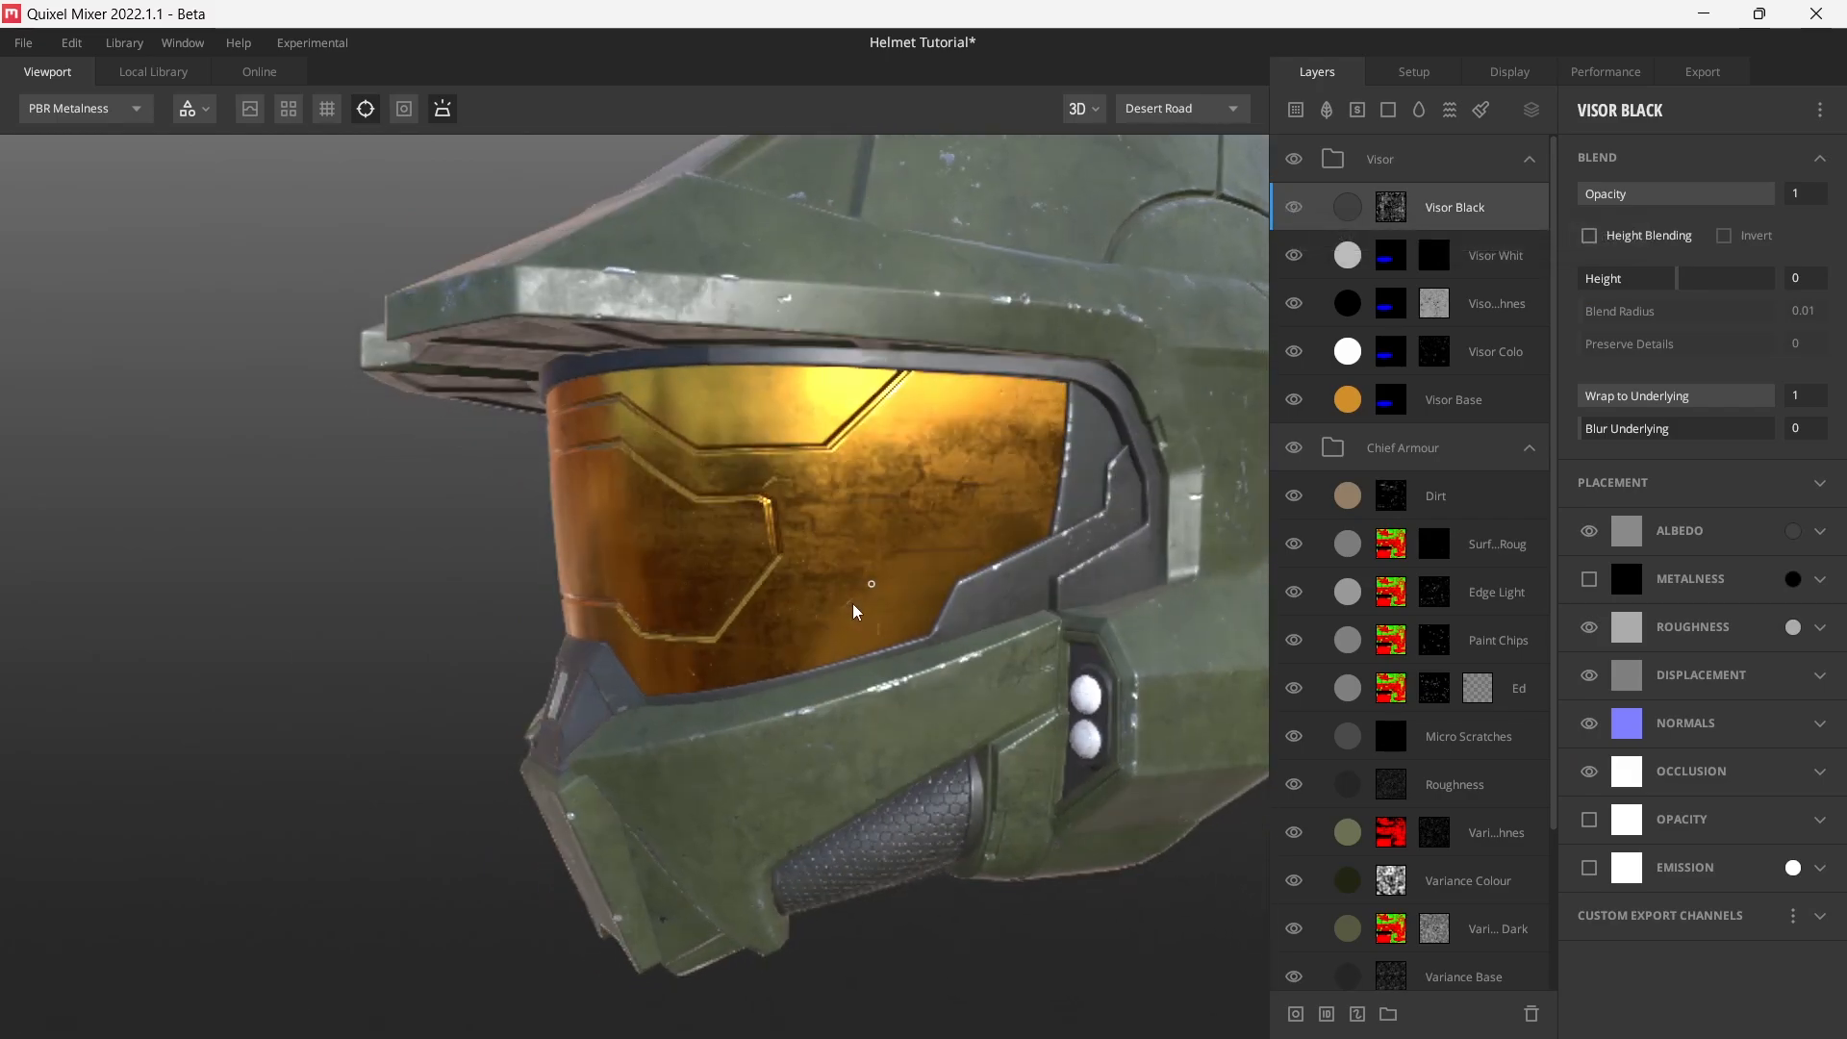
# - Add an ID mask to the Visor Black layer limited to Bright Blue, and collapse the Visor and Chief Armour groups
pyautogui.rightClick(1498, 213)
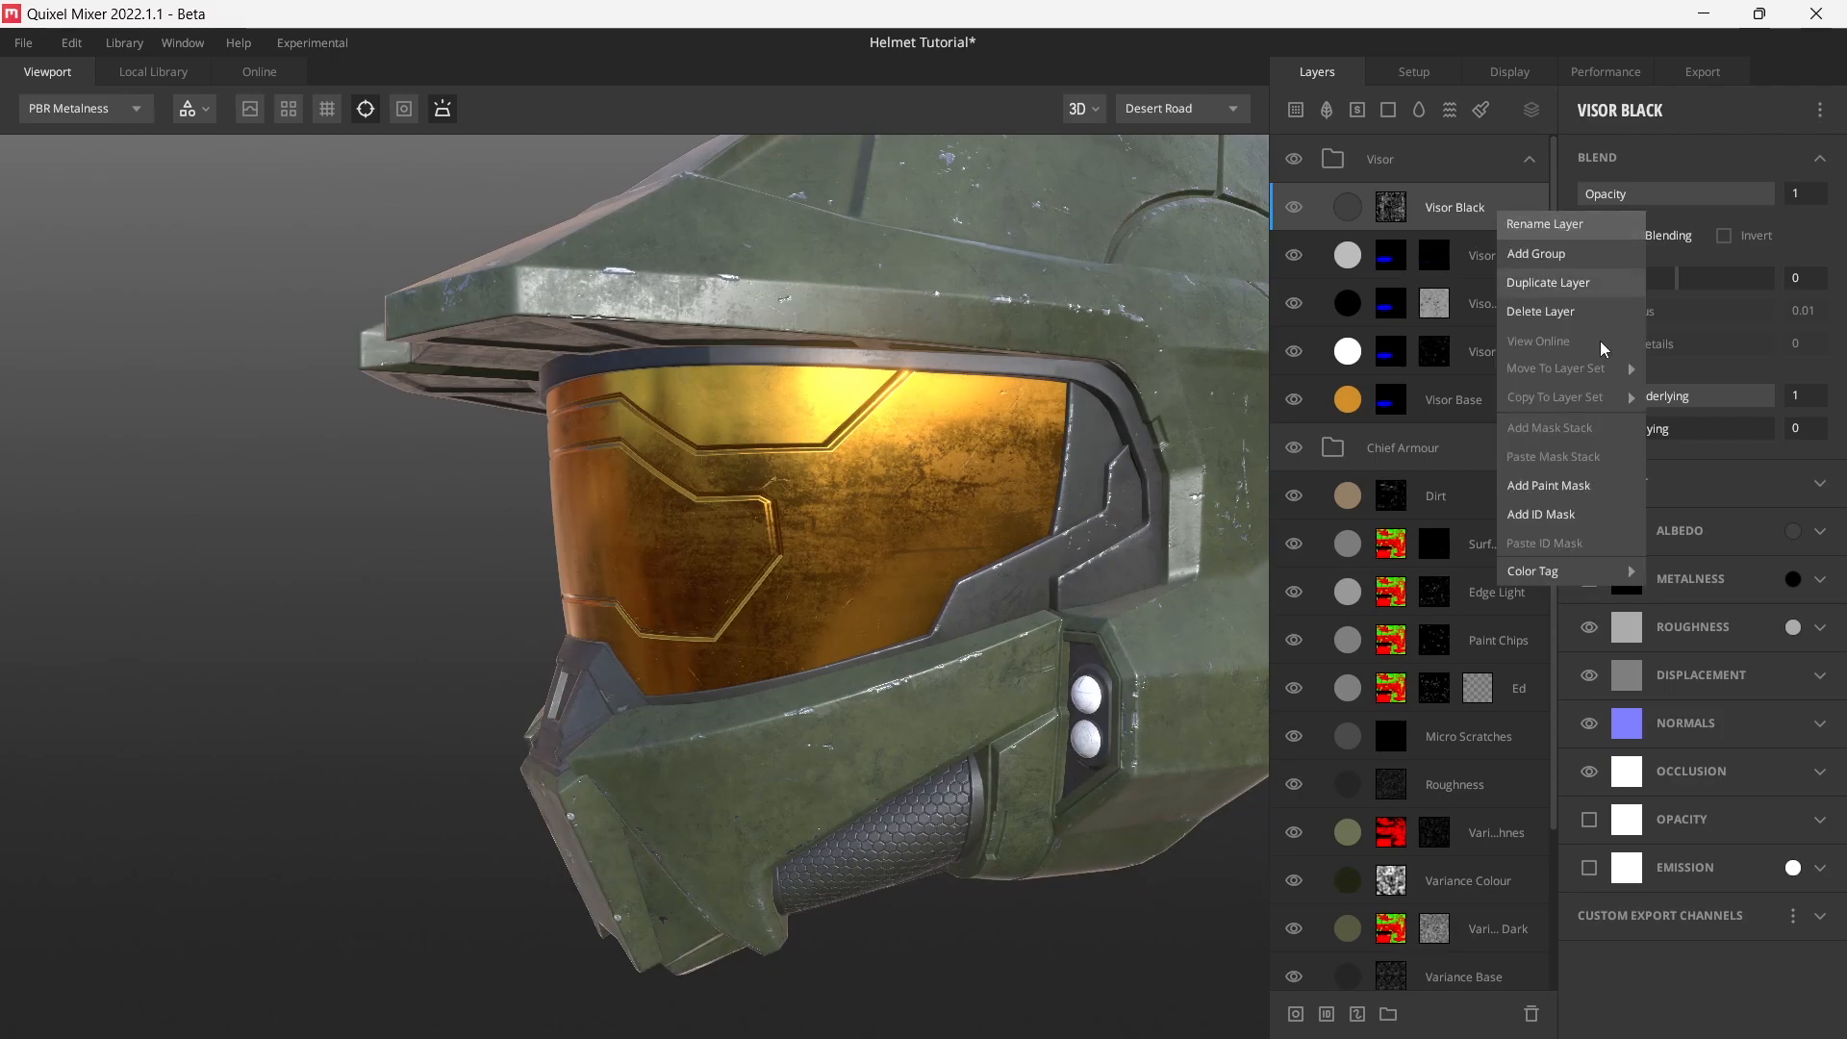
pyautogui.click(1602, 528)
pyautogui.click(1588, 311)
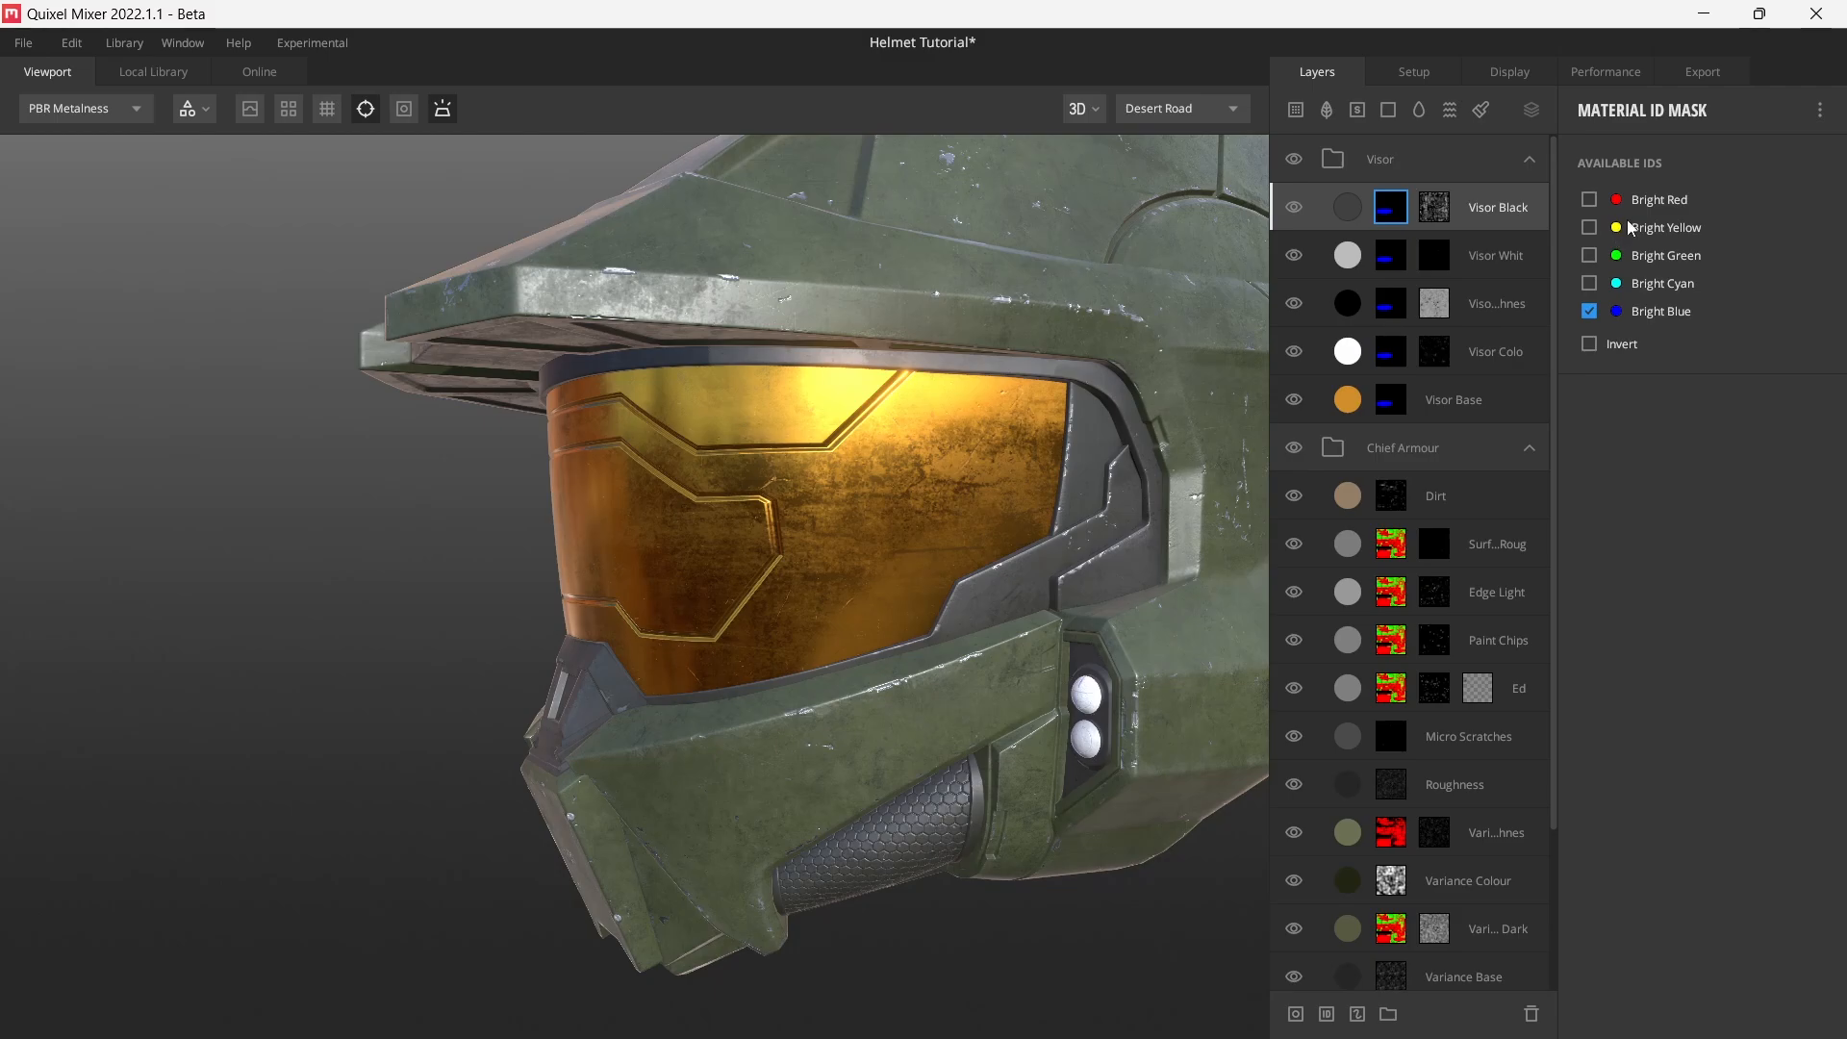
pyautogui.click(1530, 159)
pyautogui.click(1532, 209)
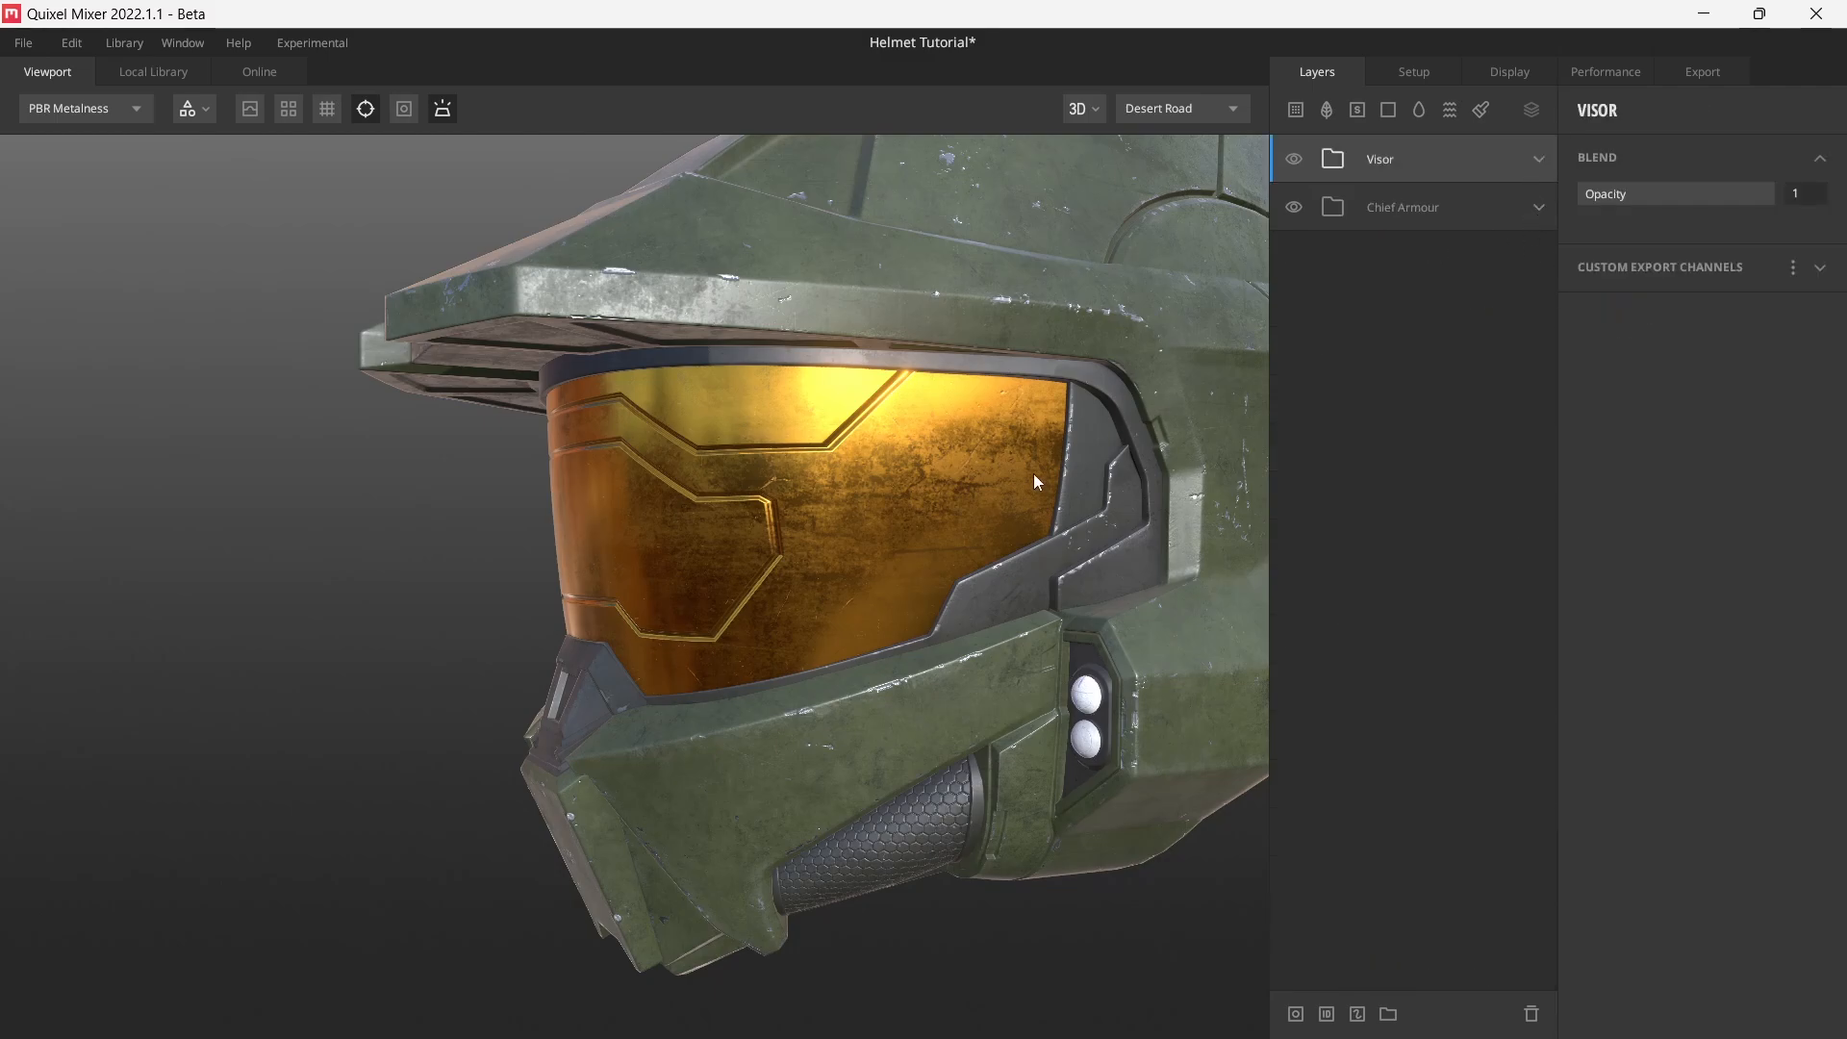
# - Inspect the textured helmet from several angles, checking the visor, the side and the top of the shell
pyautogui.scroll(2, 1033, 473)
pyautogui.scroll(-2, 1103, 504)
pyautogui.moveTo(927, 551); pyautogui.dragTo(753, 552, button='middle')
pyautogui.scroll(-2, 820, 553)
pyautogui.moveTo(820, 552); pyautogui.dragTo(880, 545)
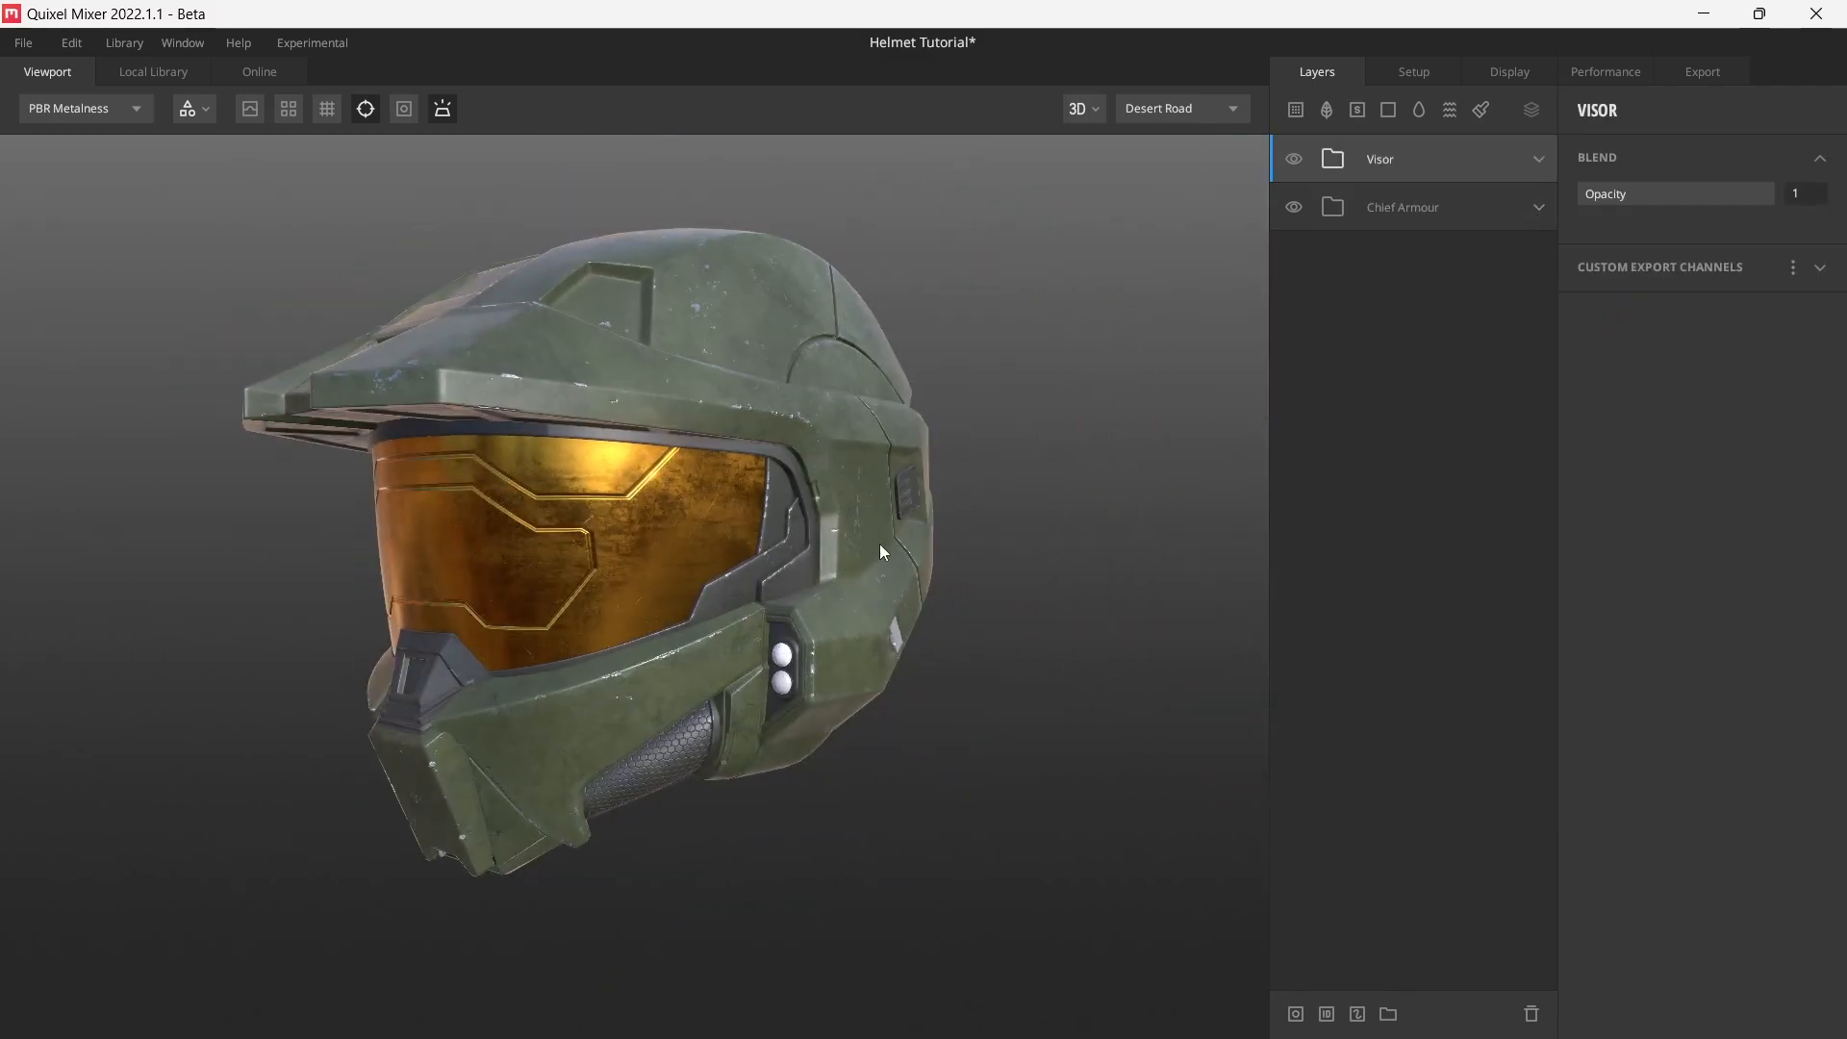
pyautogui.moveTo(749, 544); pyautogui.dragTo(825, 545, button='middle')
pyautogui.scroll(2, 833, 558)
pyautogui.moveTo(825, 503); pyautogui.dragTo(616, 525)
pyautogui.moveTo(962, 514); pyautogui.dragTo(797, 518, button='middle')
pyautogui.moveTo(899, 530); pyautogui.dragTo(719, 531)
pyautogui.moveTo(991, 420); pyautogui.dragTo(862, 585, button='middle')
pyautogui.scroll(-2, 862, 585)
pyautogui.moveTo(862, 585); pyautogui.dragTo(1048, 602)
pyautogui.moveTo(791, 581); pyautogui.dragTo(823, 644)
pyautogui.moveTo(630, 645); pyautogui.dragTo(783, 623, button='middle')
pyautogui.moveTo(783, 623); pyautogui.dragTo(889, 604)
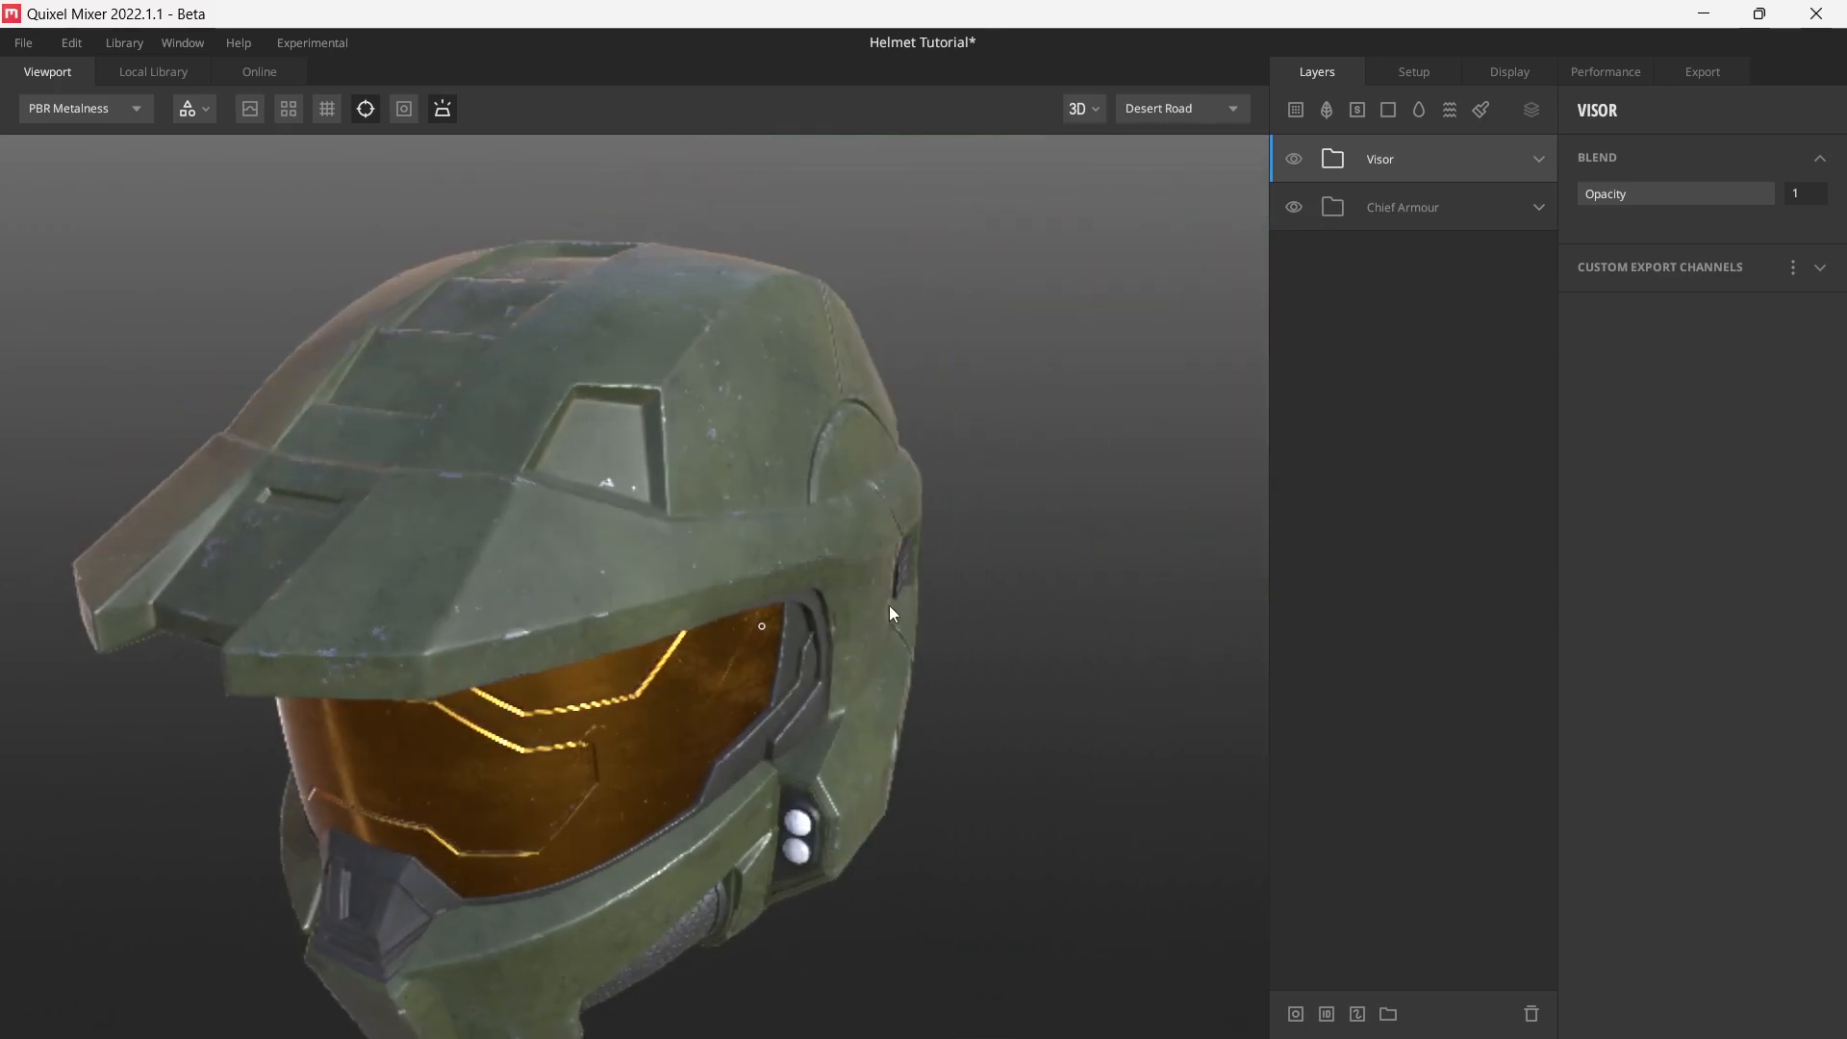
pyautogui.moveTo(668, 629); pyautogui.dragTo(693, 606, button='middle')
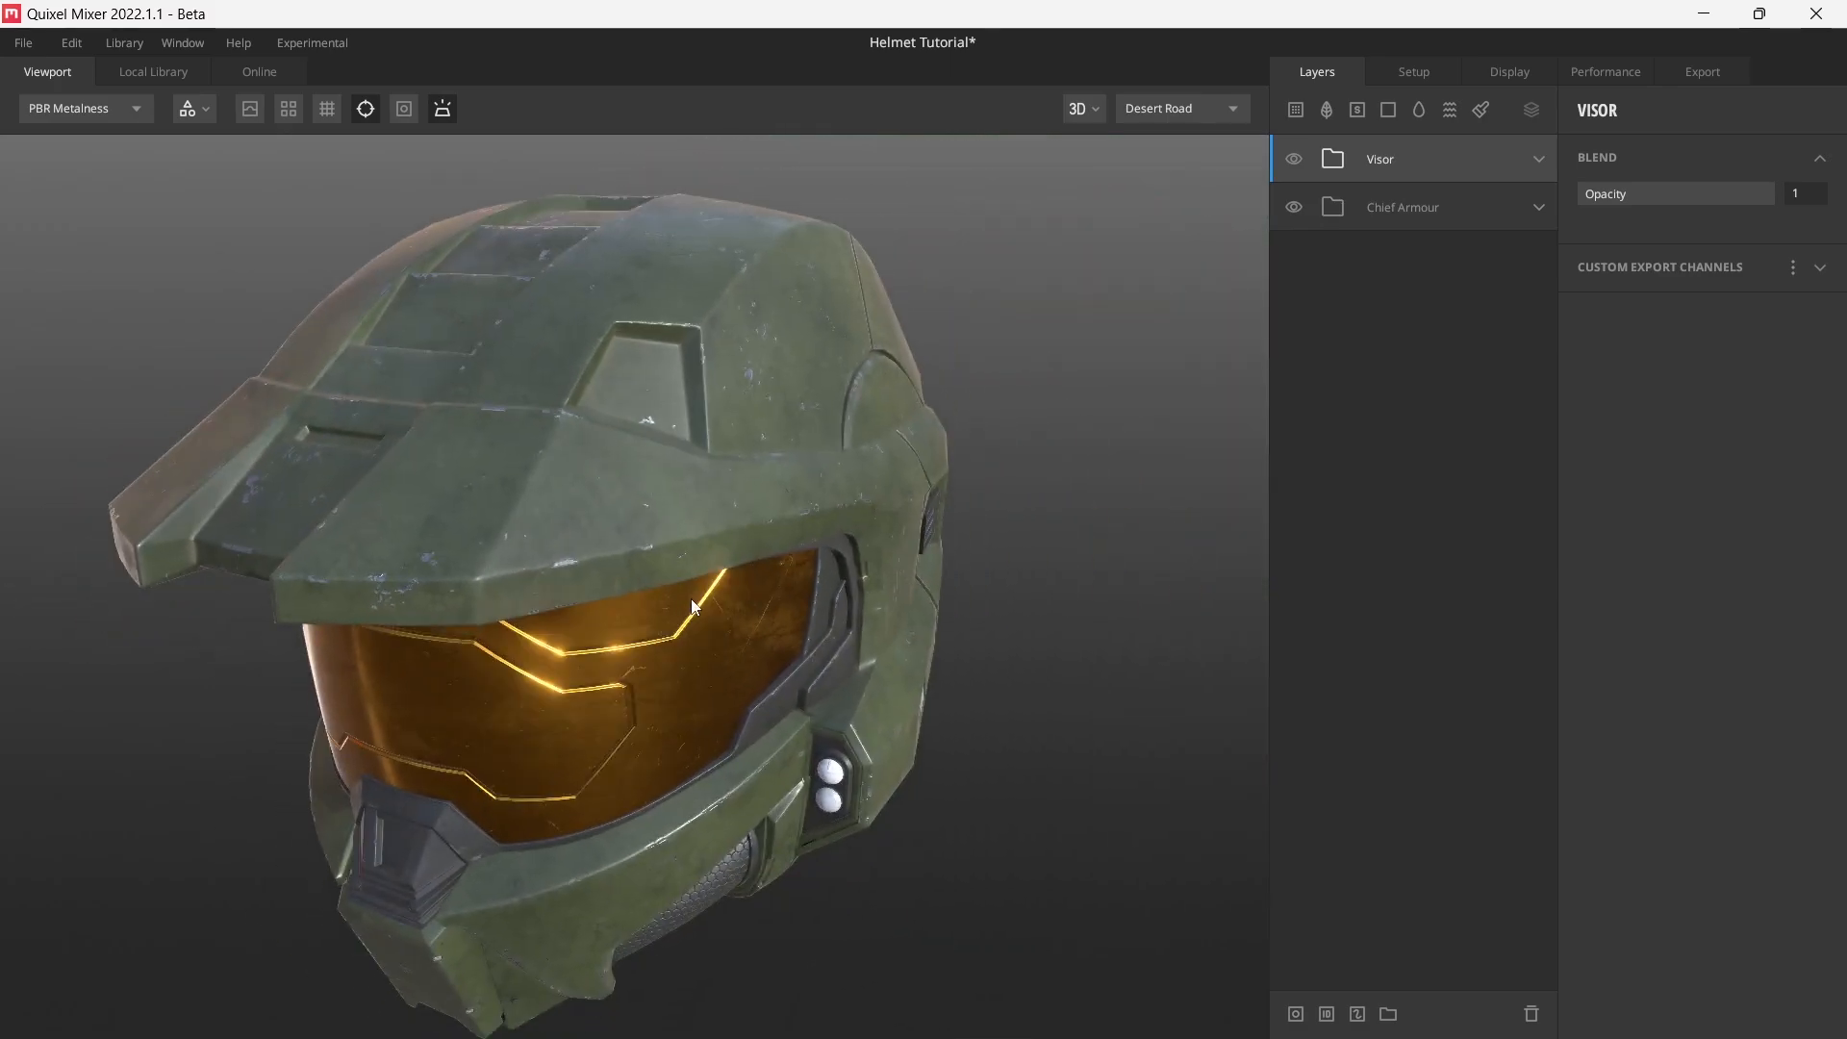
# - Paint a short black stroke above the visor on the Edge Wear layer's paint mask, and return to that layer's settings
pyautogui.click(1517, 213)
pyautogui.click(1490, 444)
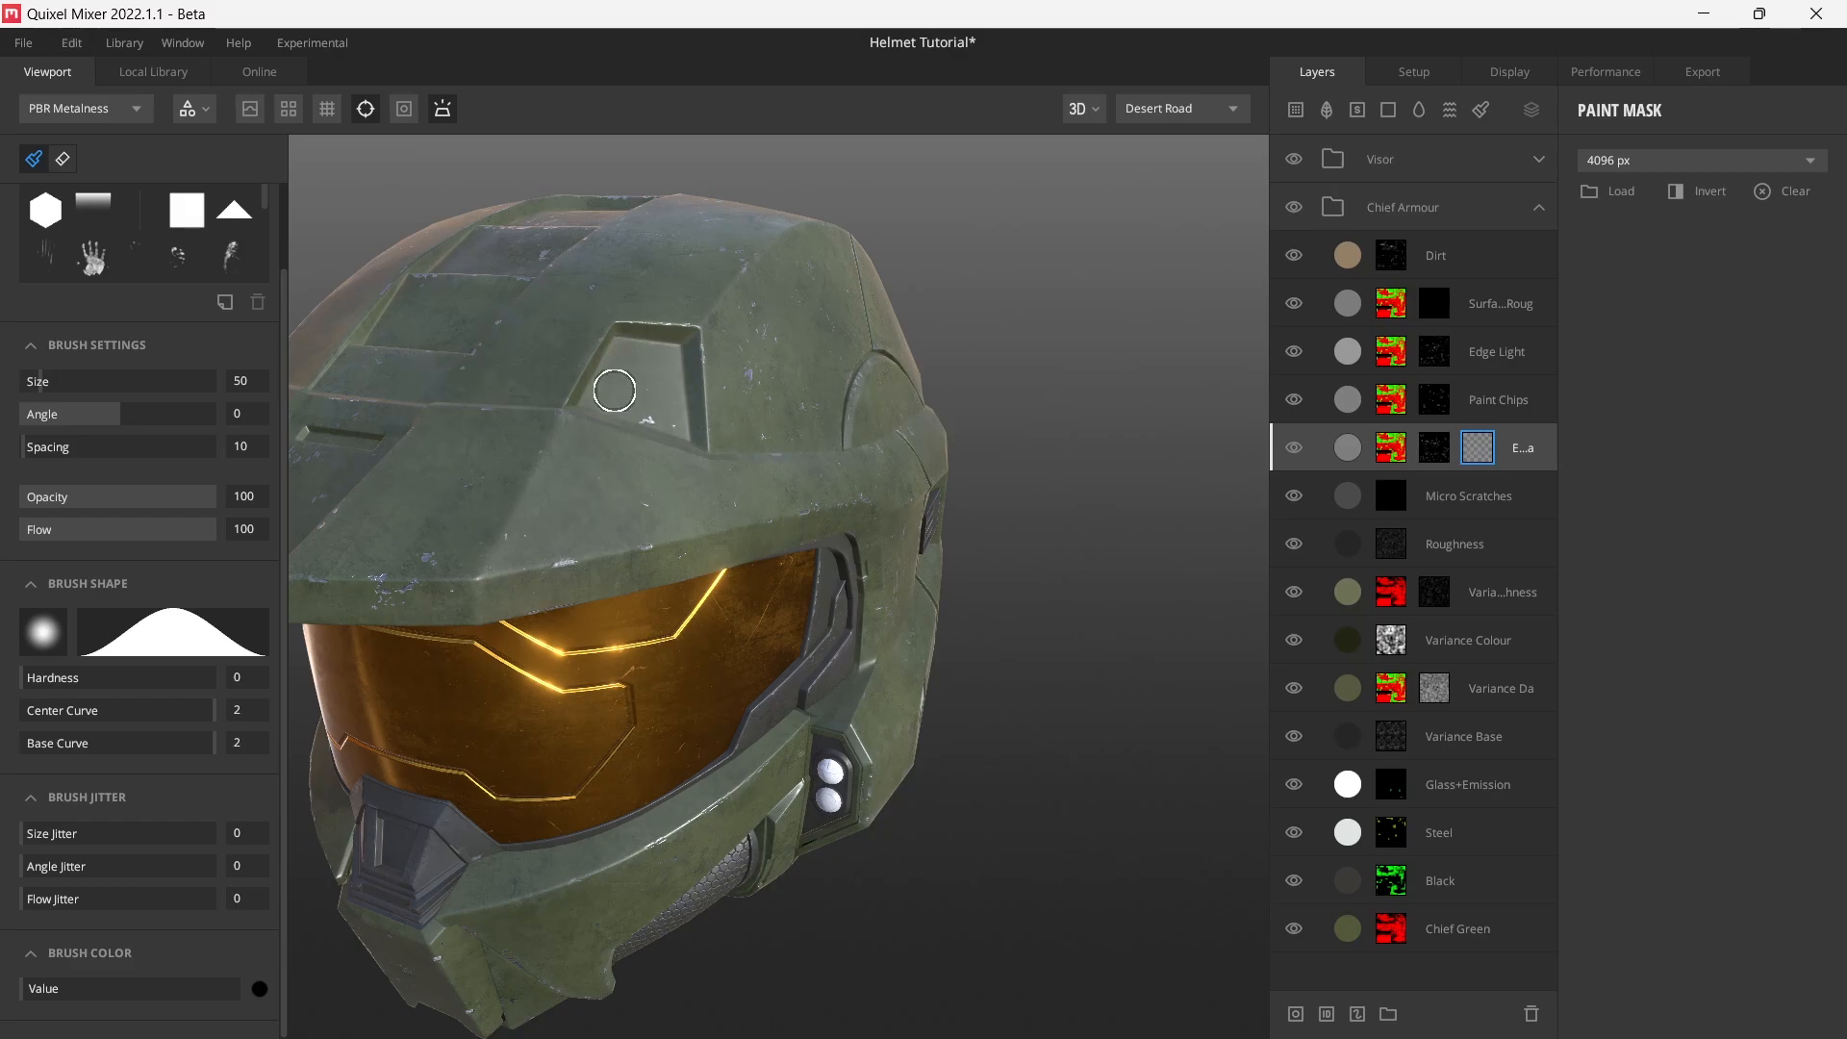
pyautogui.moveTo(727, 521); pyautogui.dragTo(702, 526)
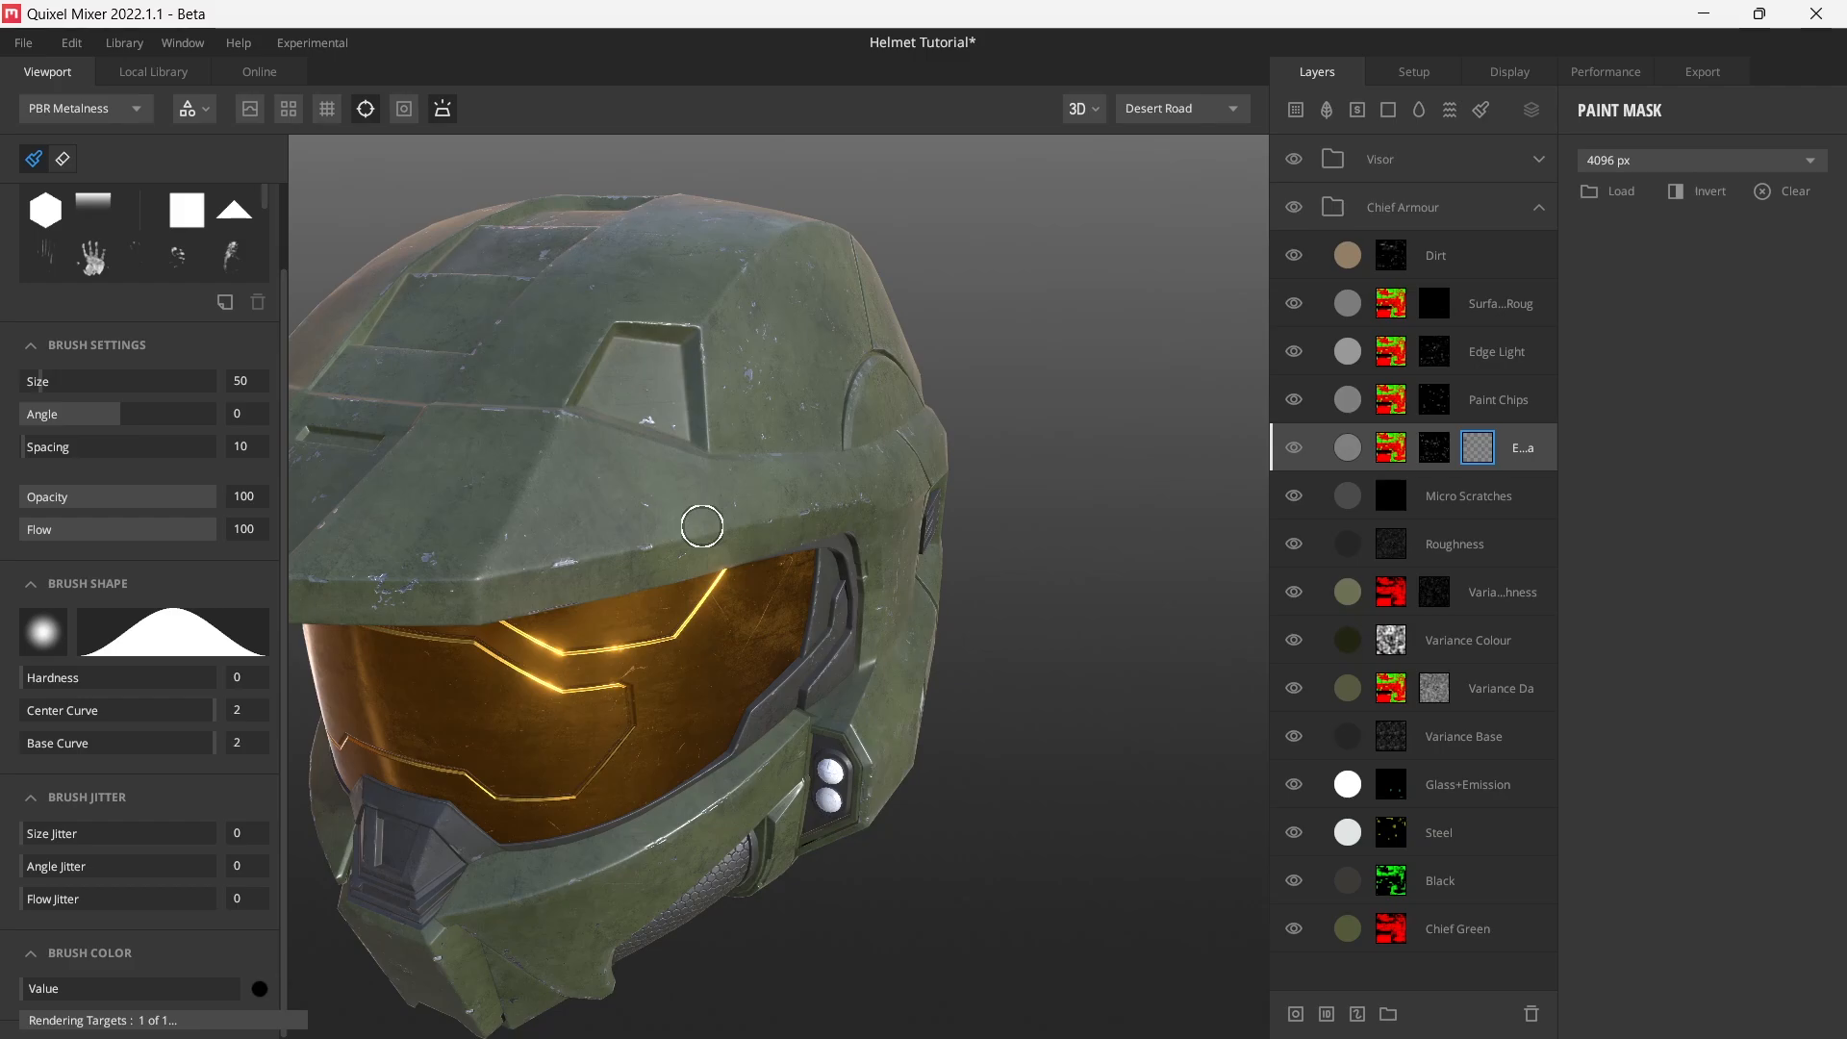
pyautogui.keyDown('alt'); pyautogui.moveTo(788, 569); pyautogui.dragTo(660, 487); pyautogui.keyUp('alt')
pyautogui.moveTo(710, 608); pyautogui.dragTo(714, 573, button='middle')
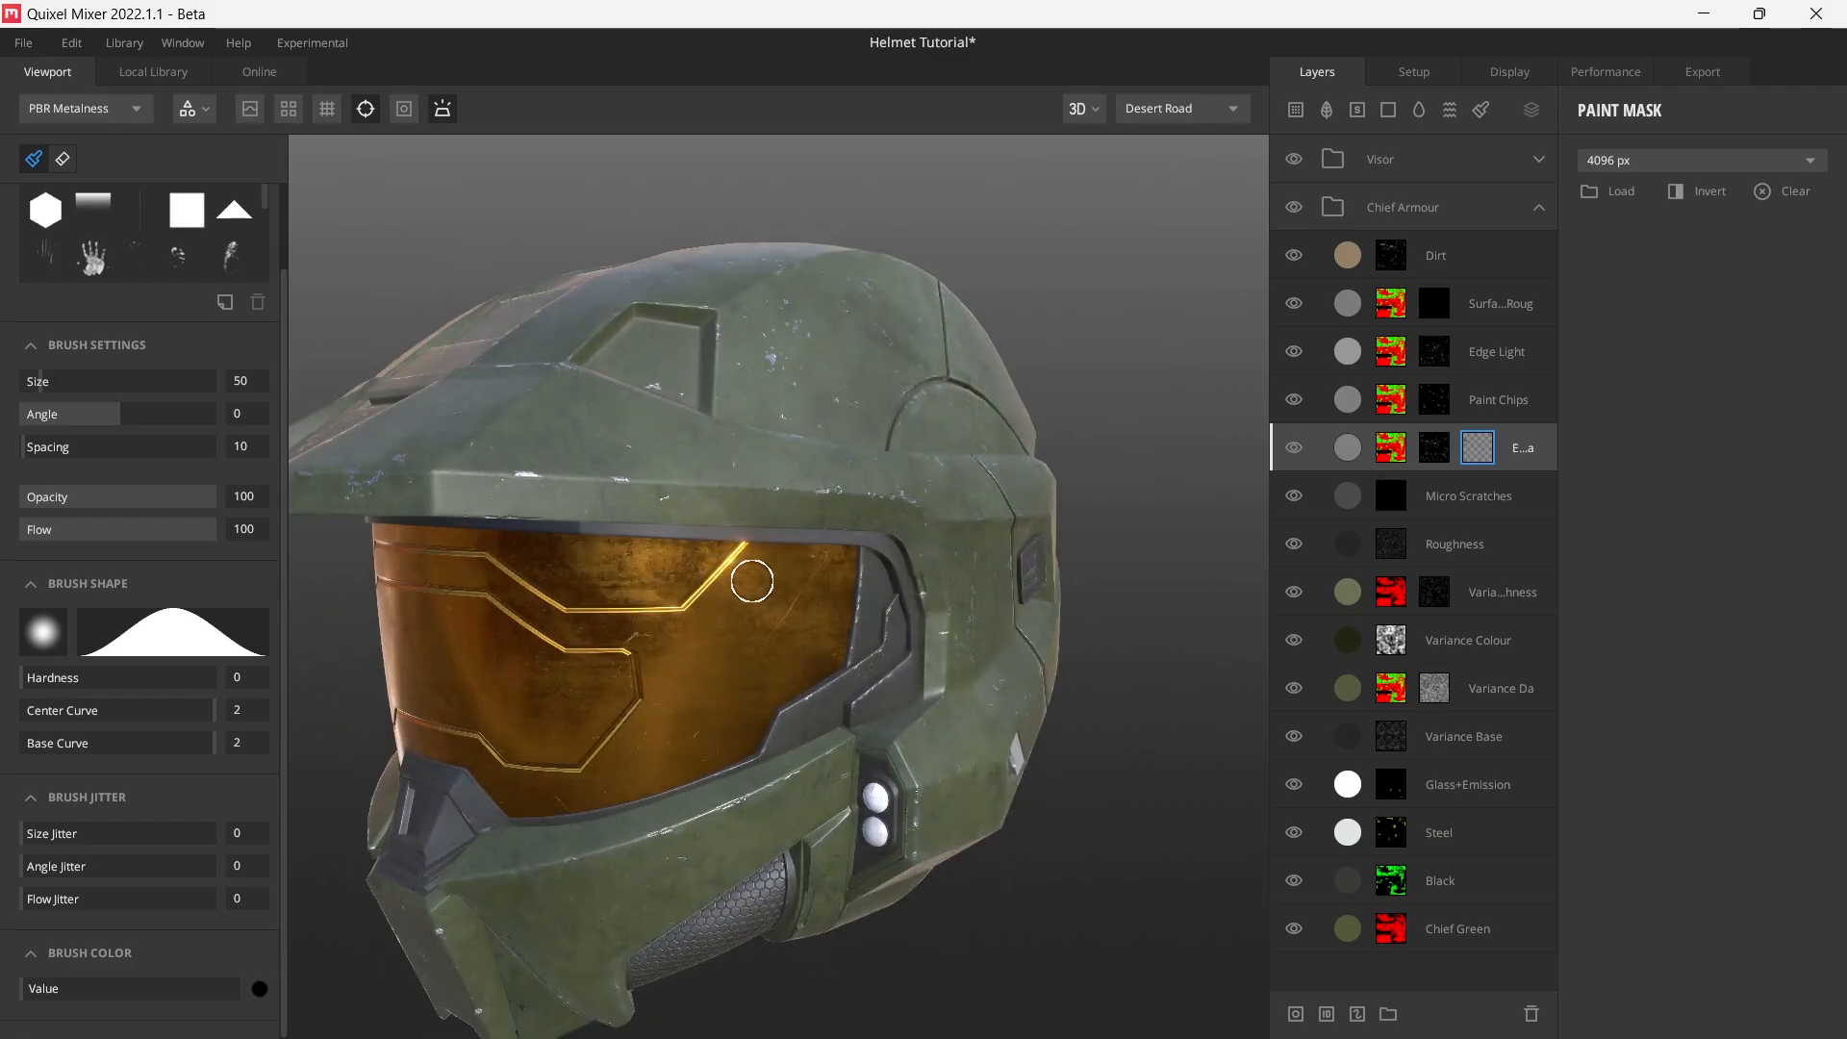
pyautogui.click(1348, 460)
pyautogui.moveTo(659, 607); pyautogui.dragTo(694, 510, button='middle')
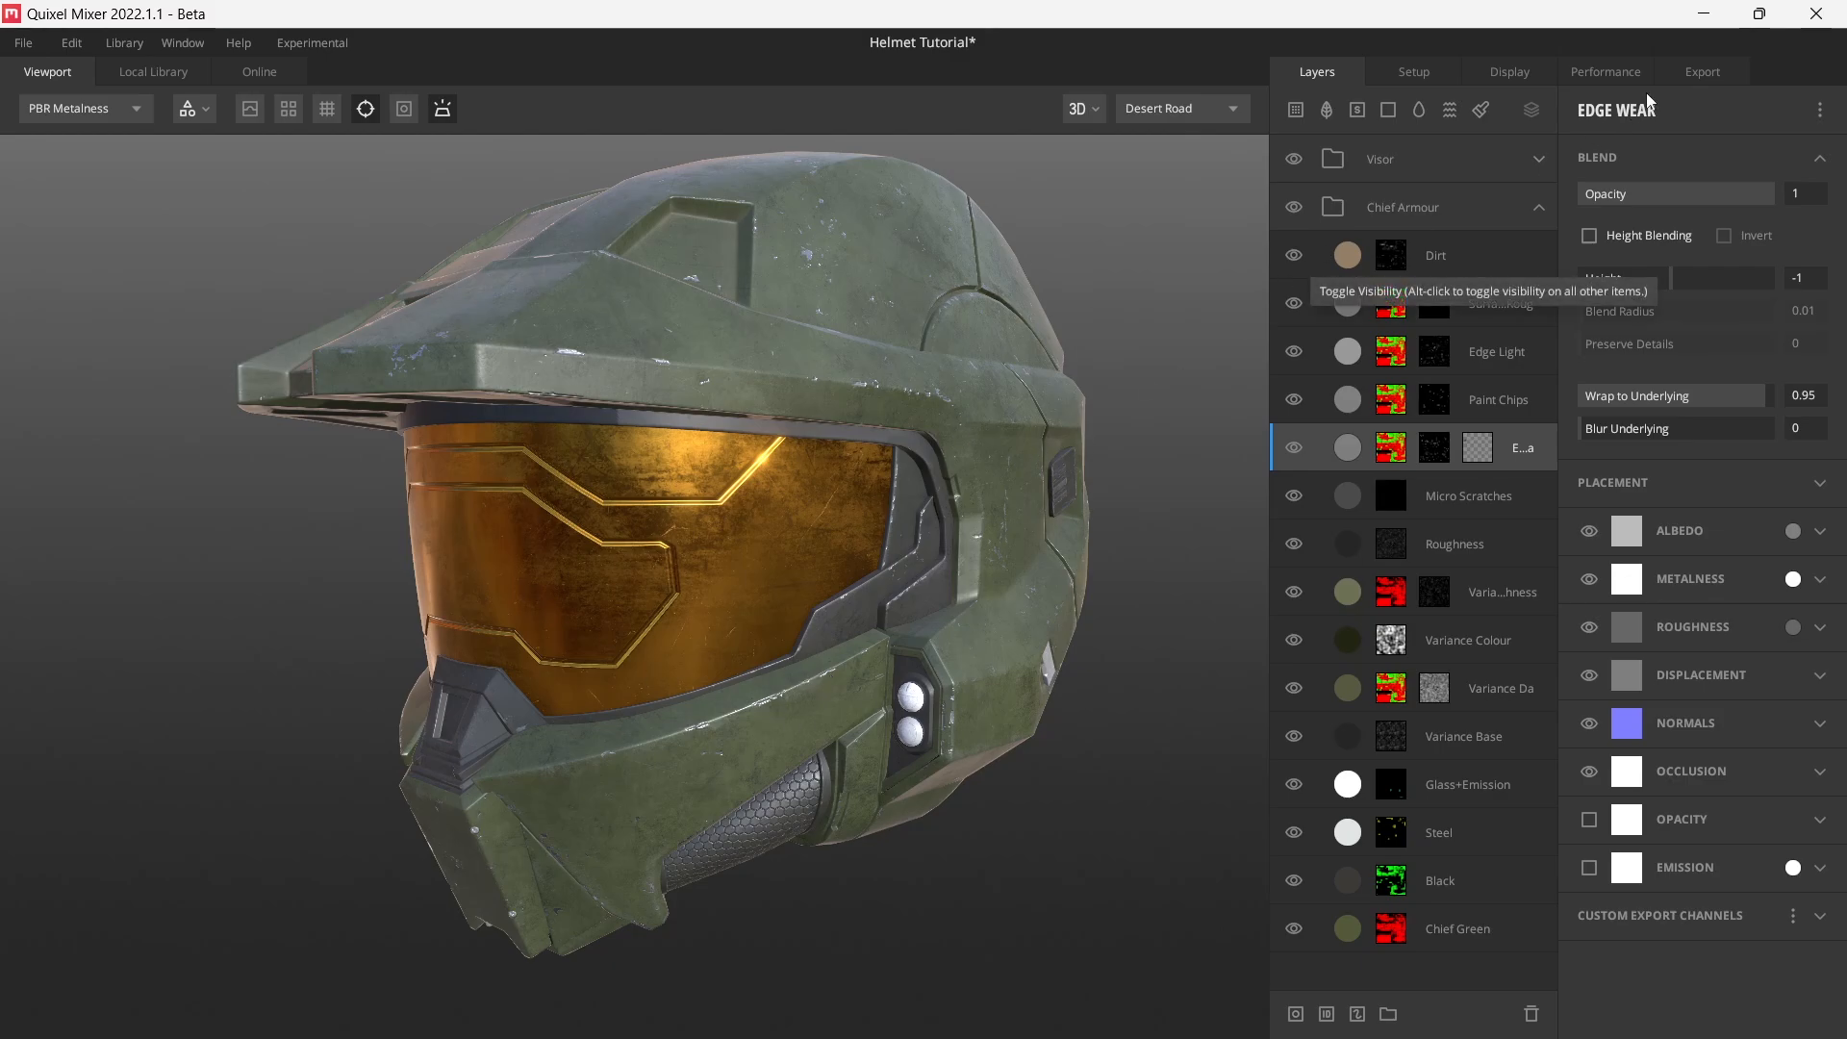
# - Open the export settings, examine the Blender texture preset's channel setup, and return the preset to Metalness Maps
pyautogui.click(1703, 72)
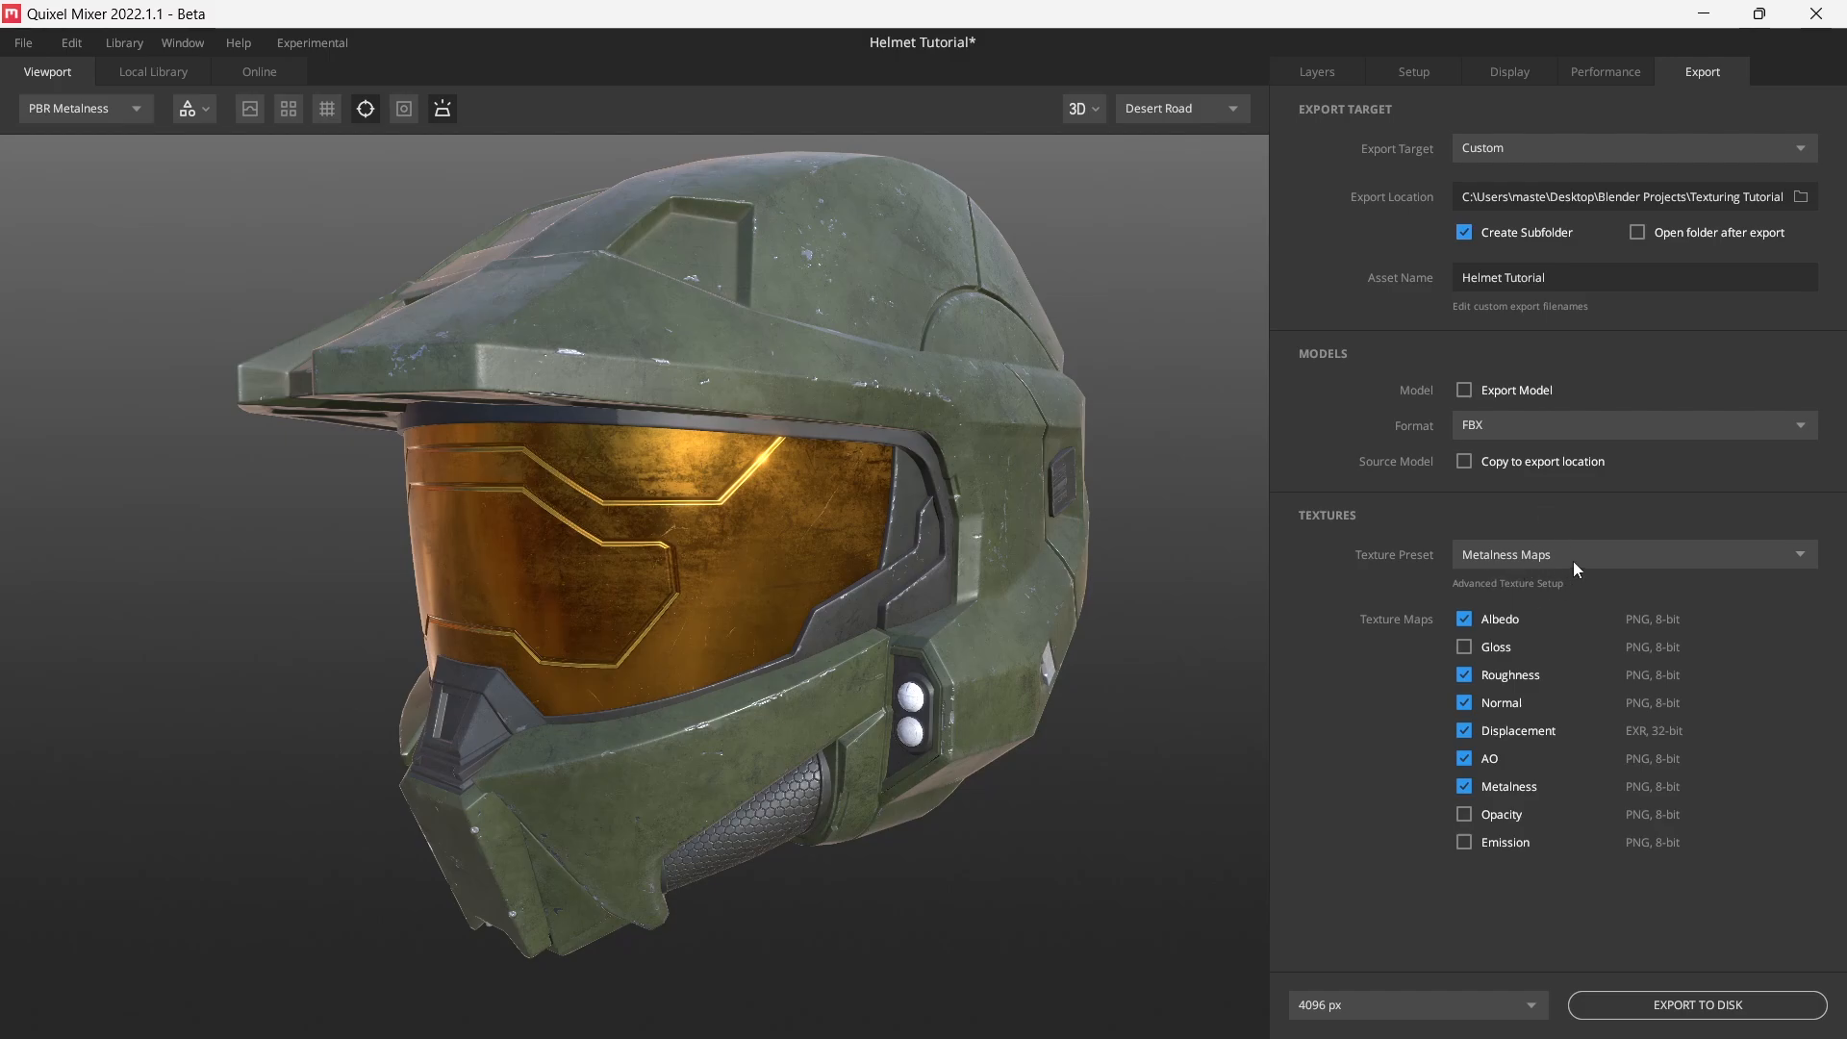
pyautogui.click(1508, 553)
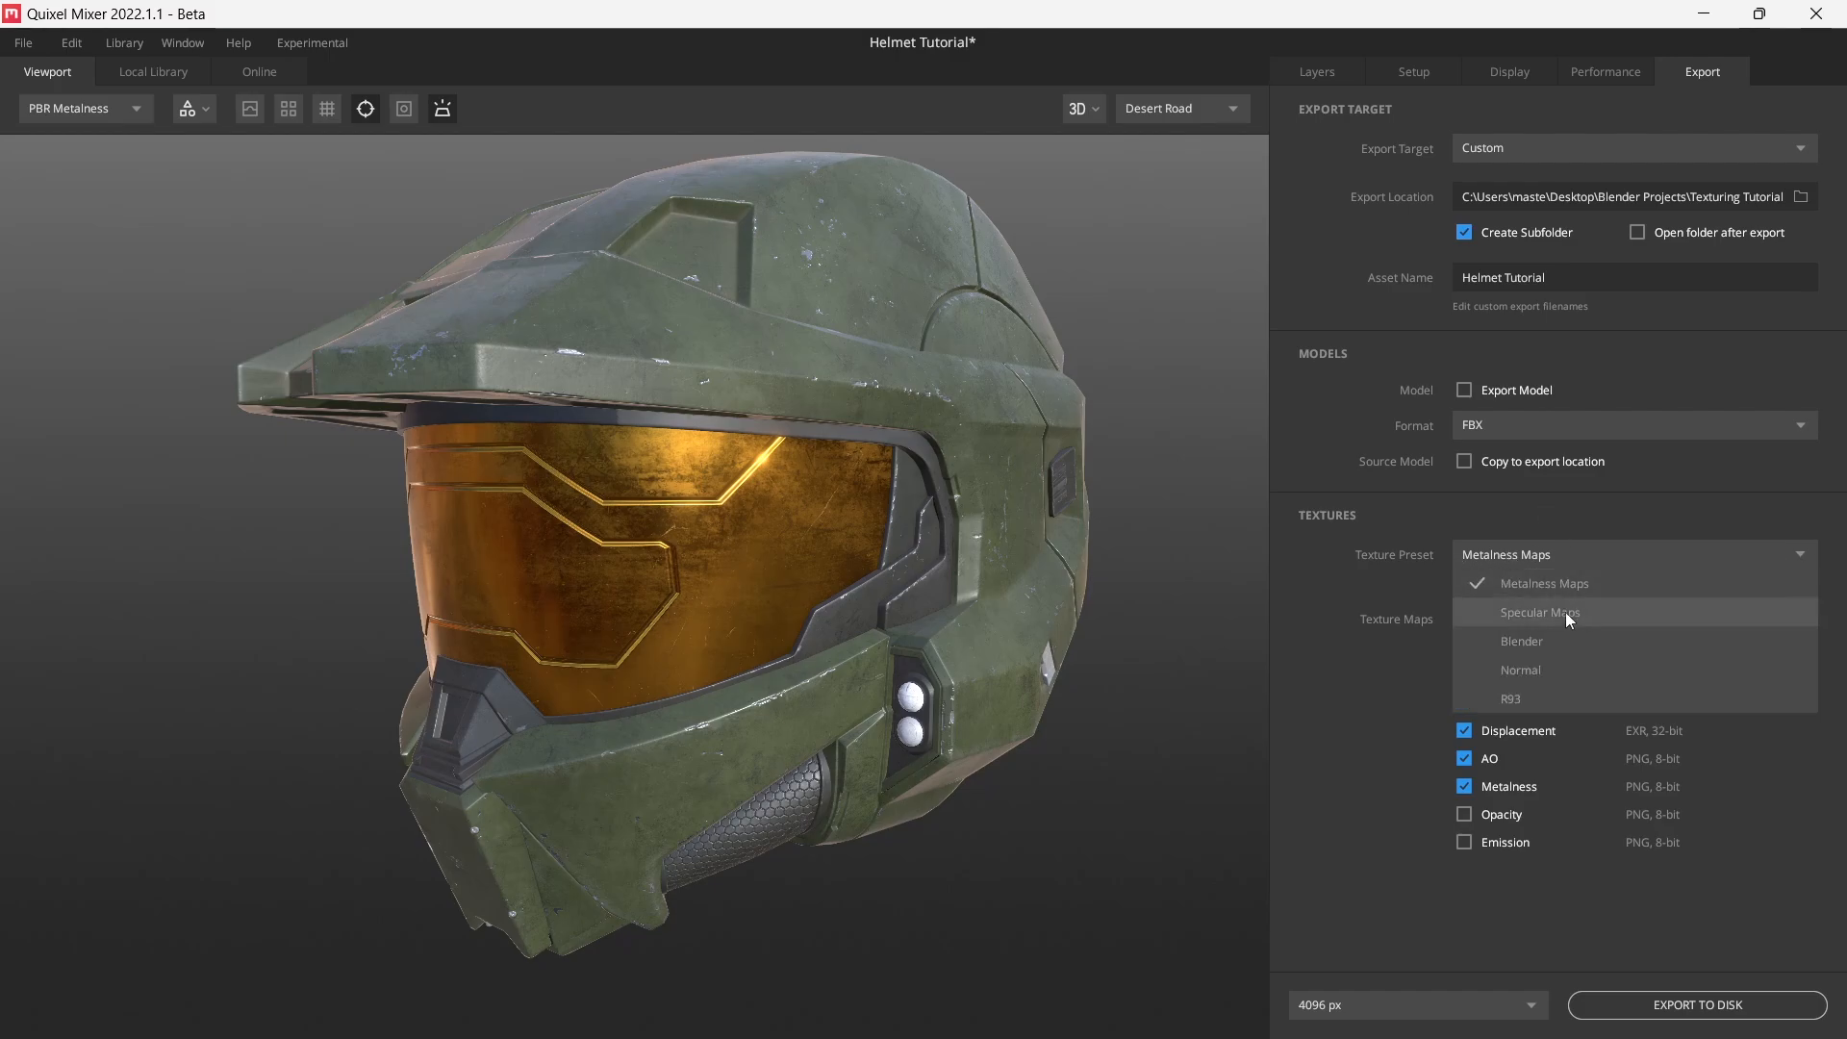
pyautogui.click(1574, 639)
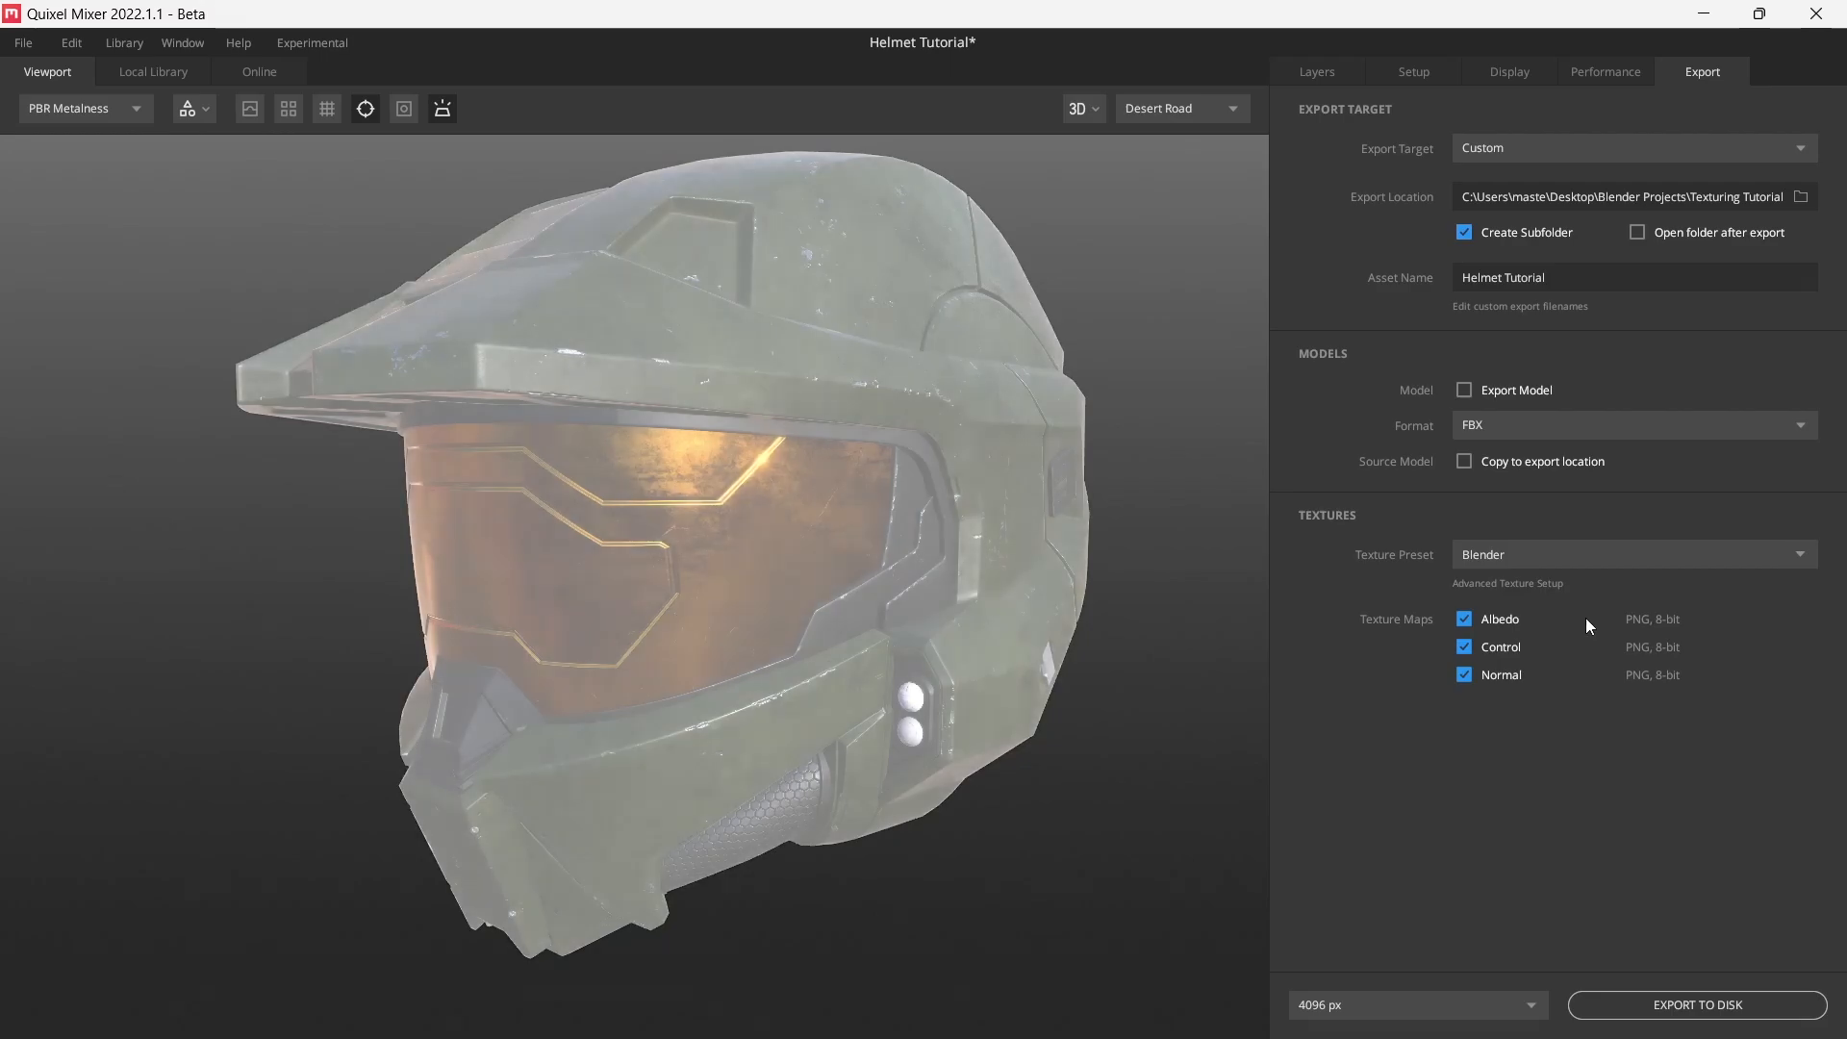
pyautogui.click(1613, 558)
pyautogui.click(1614, 558)
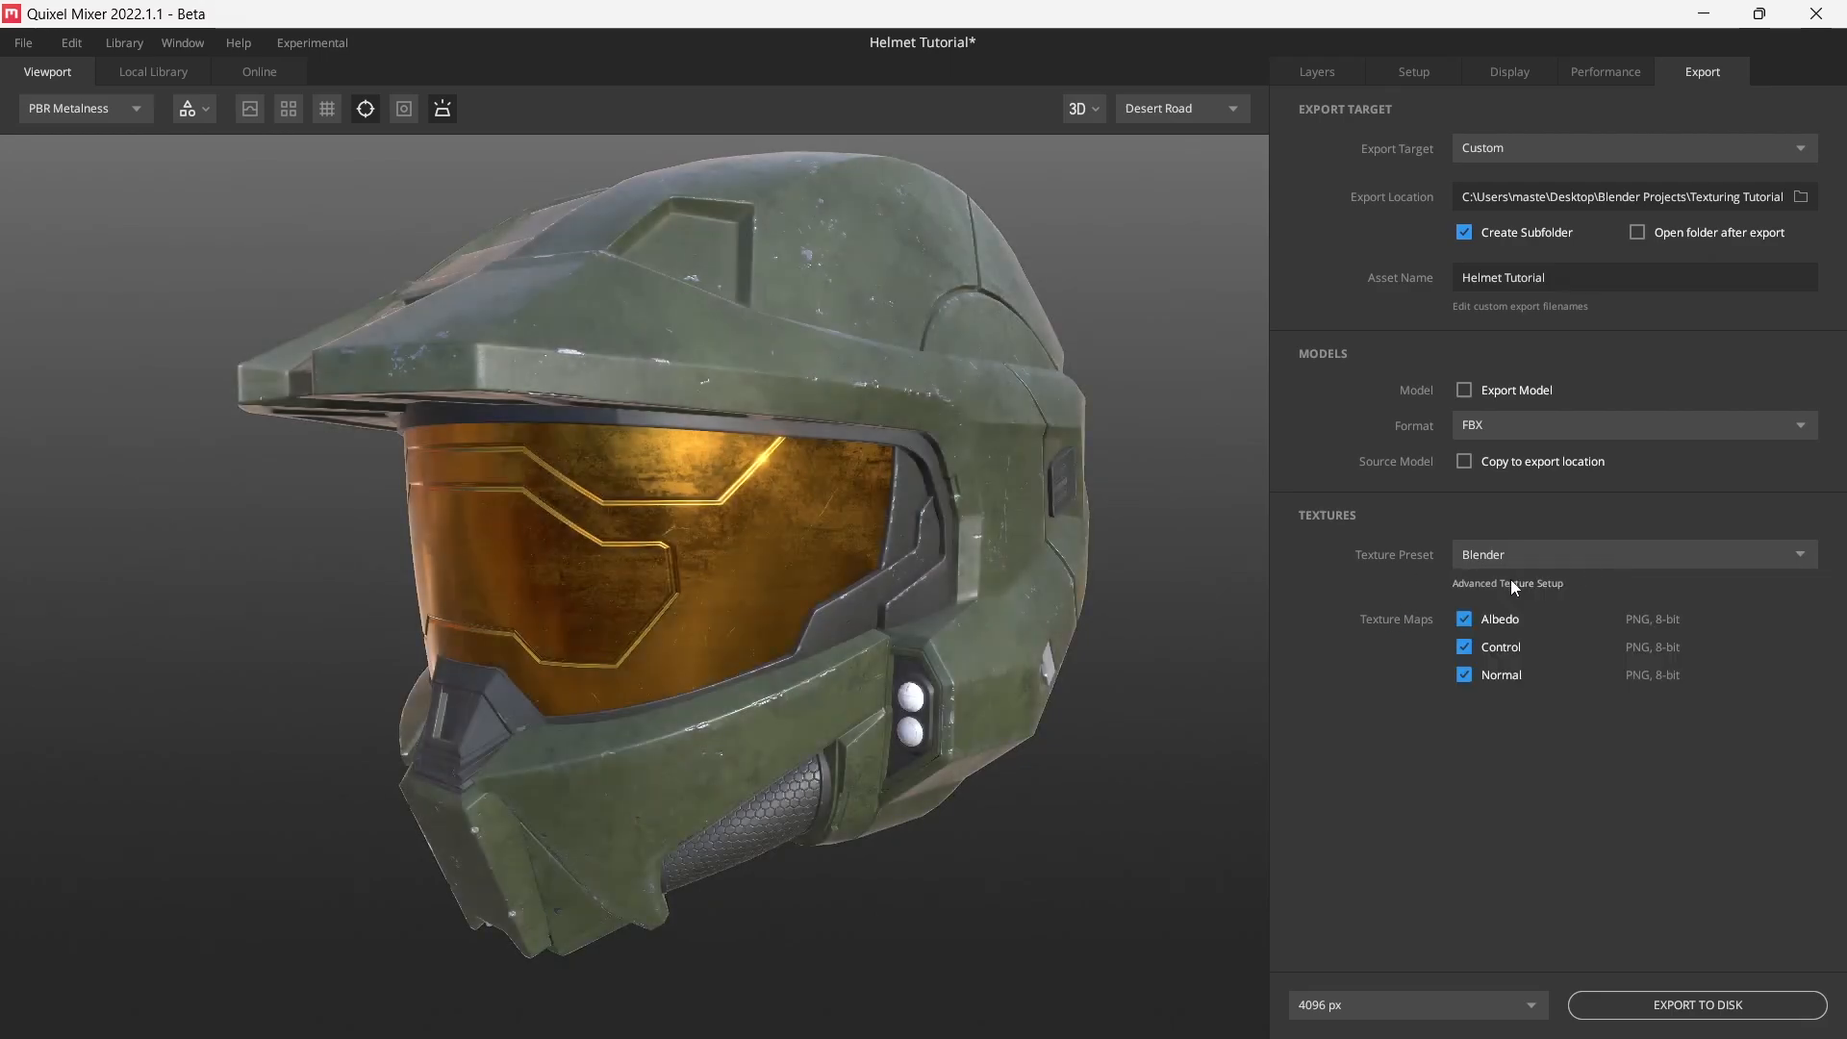
pyautogui.click(1510, 582)
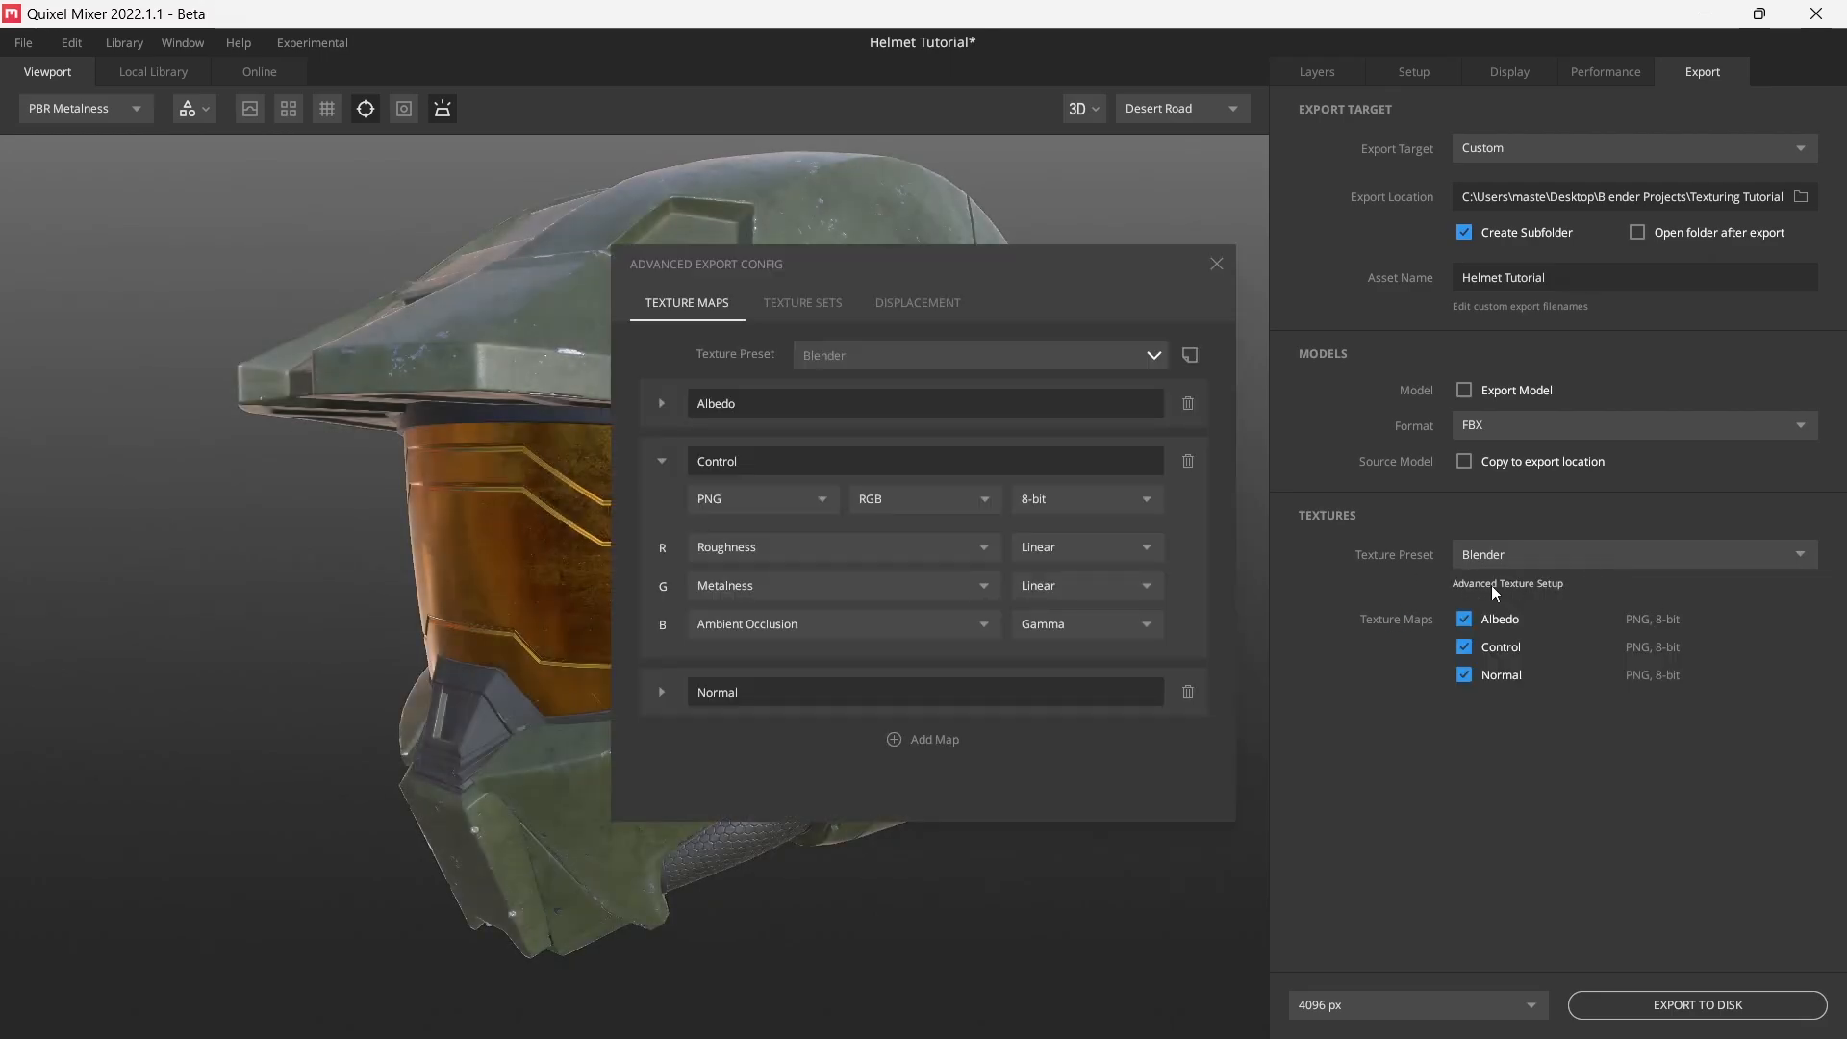
pyautogui.click(1215, 263)
pyautogui.click(1528, 545)
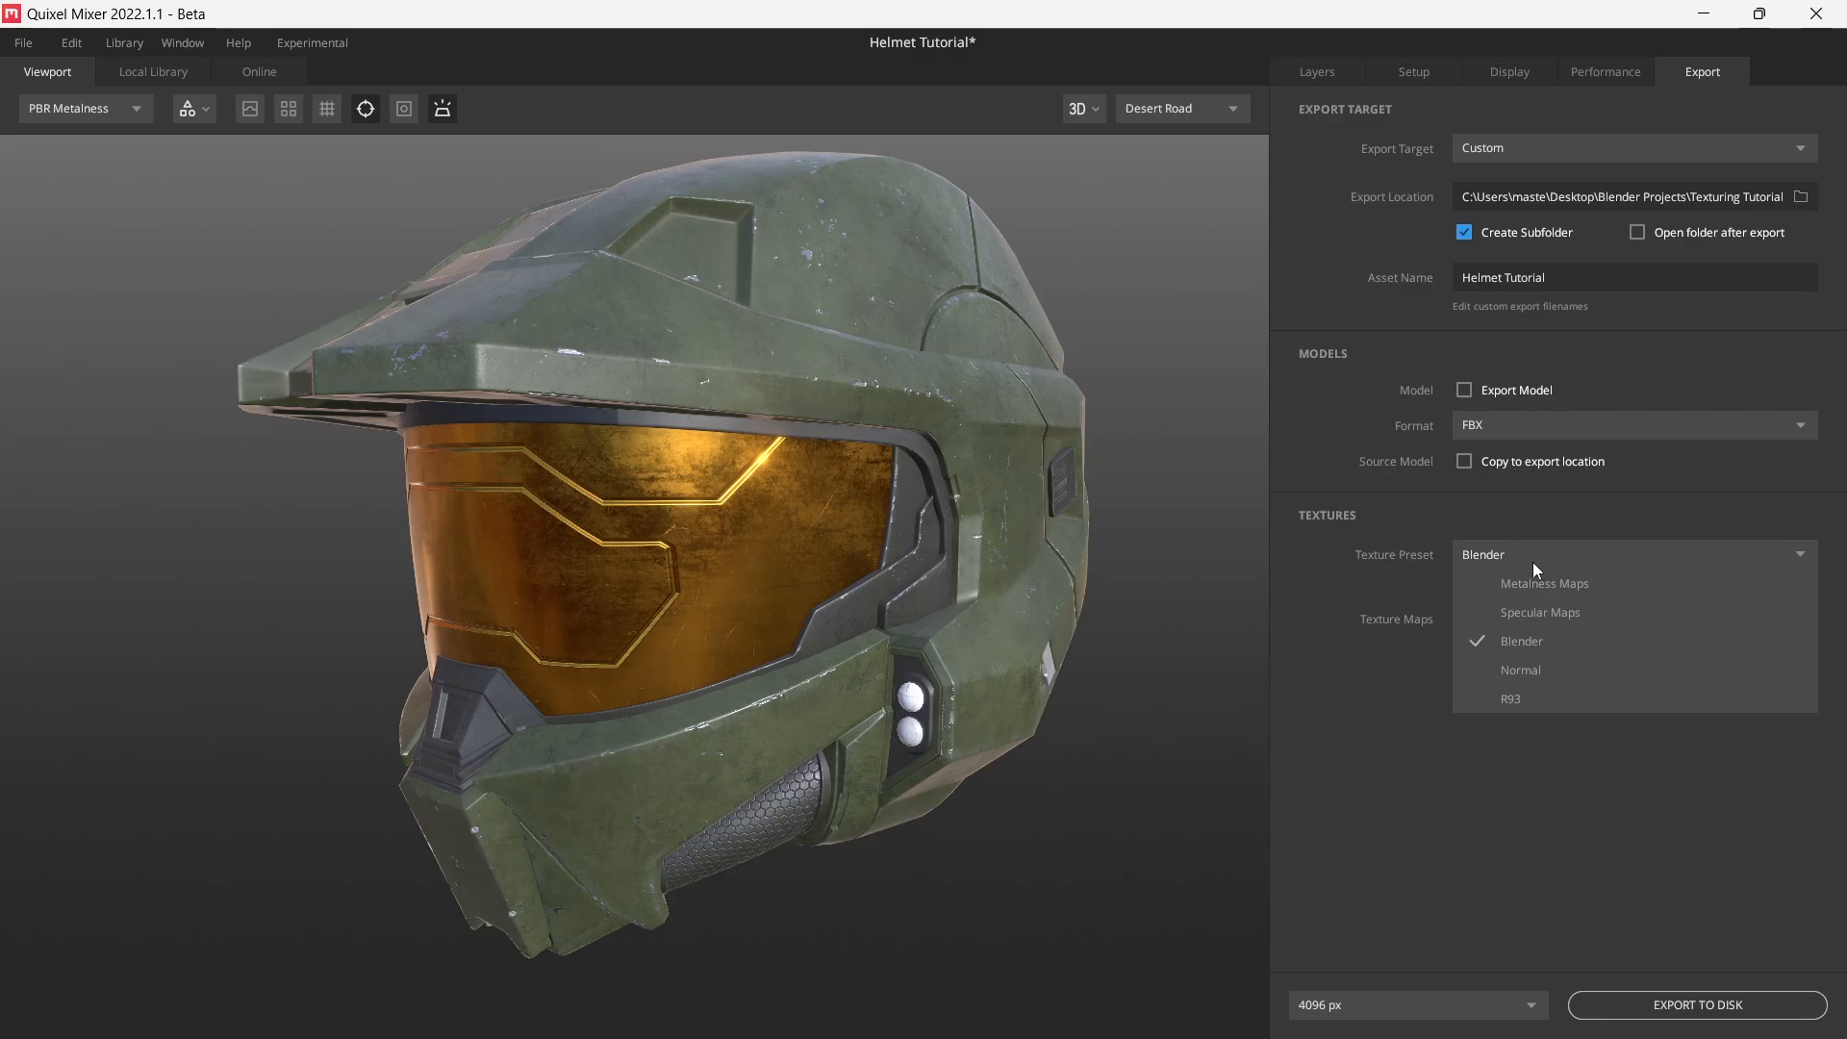
pyautogui.click(1531, 580)
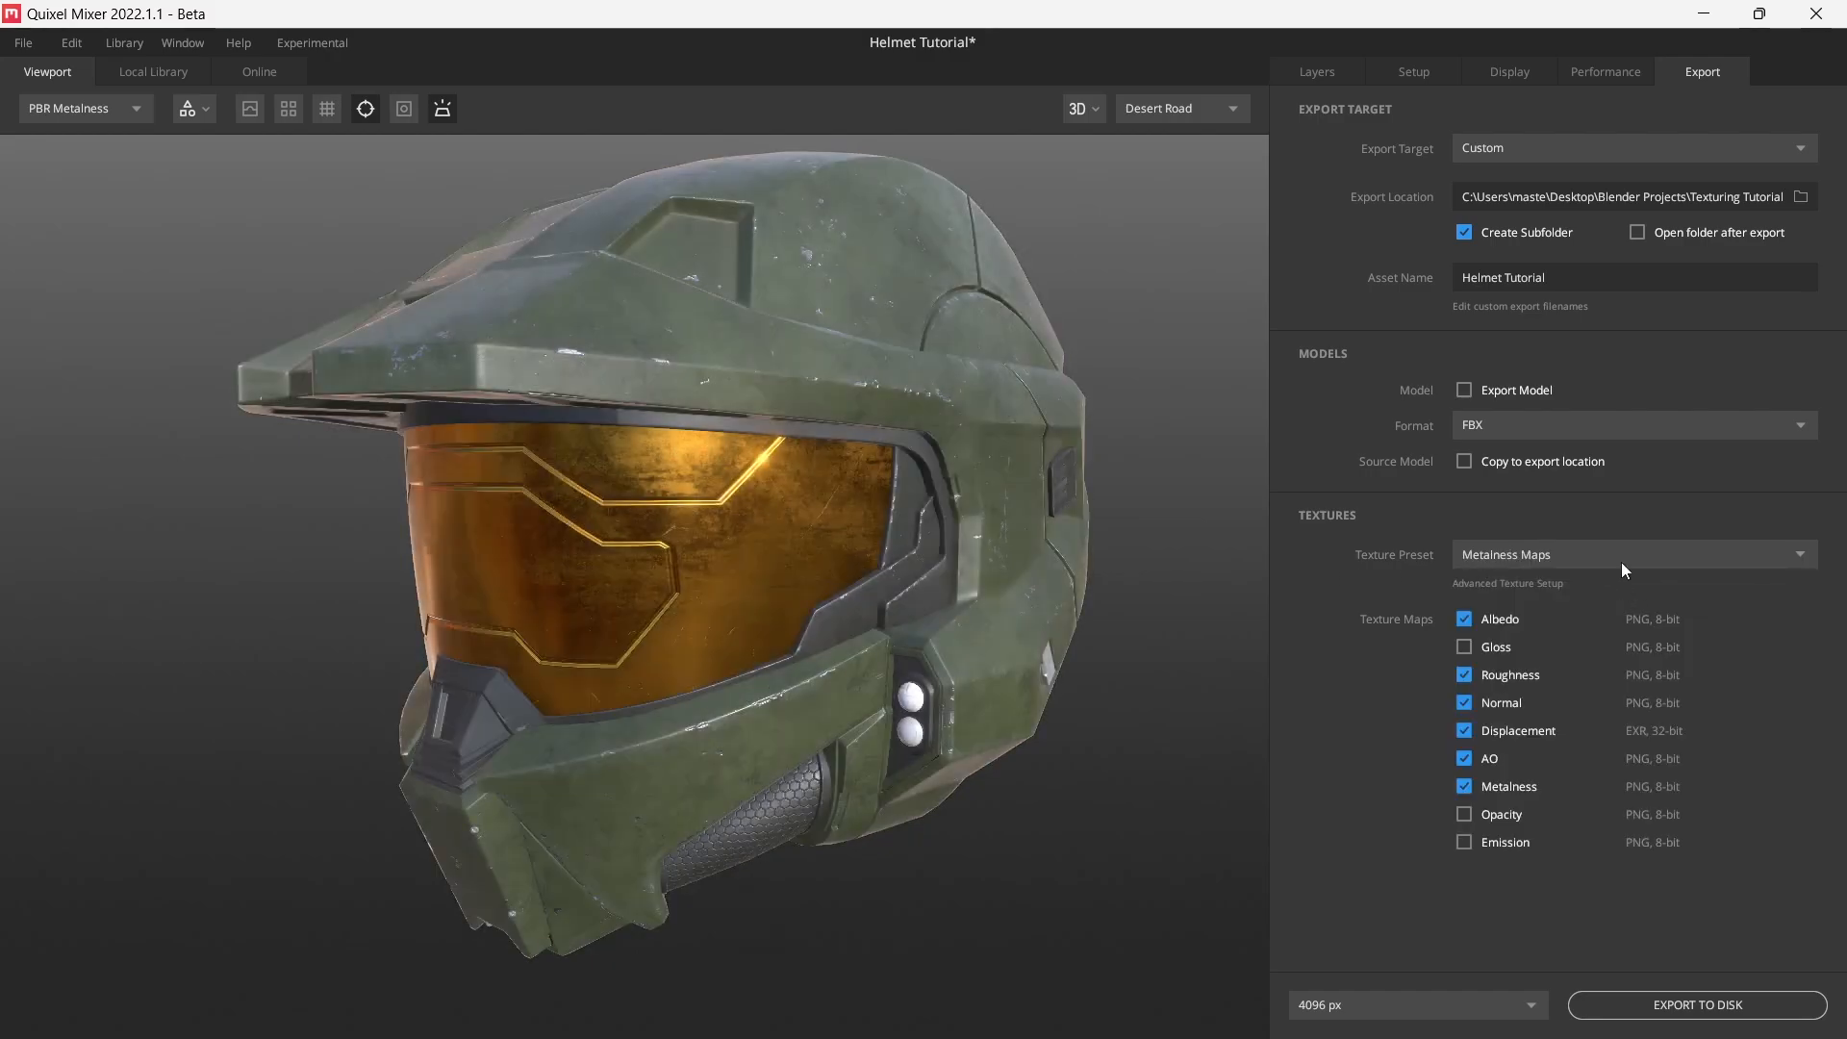
# - Open the advanced texture setup for Metalness Maps and look over its preset choices and preset saving option
pyautogui.click(1493, 582)
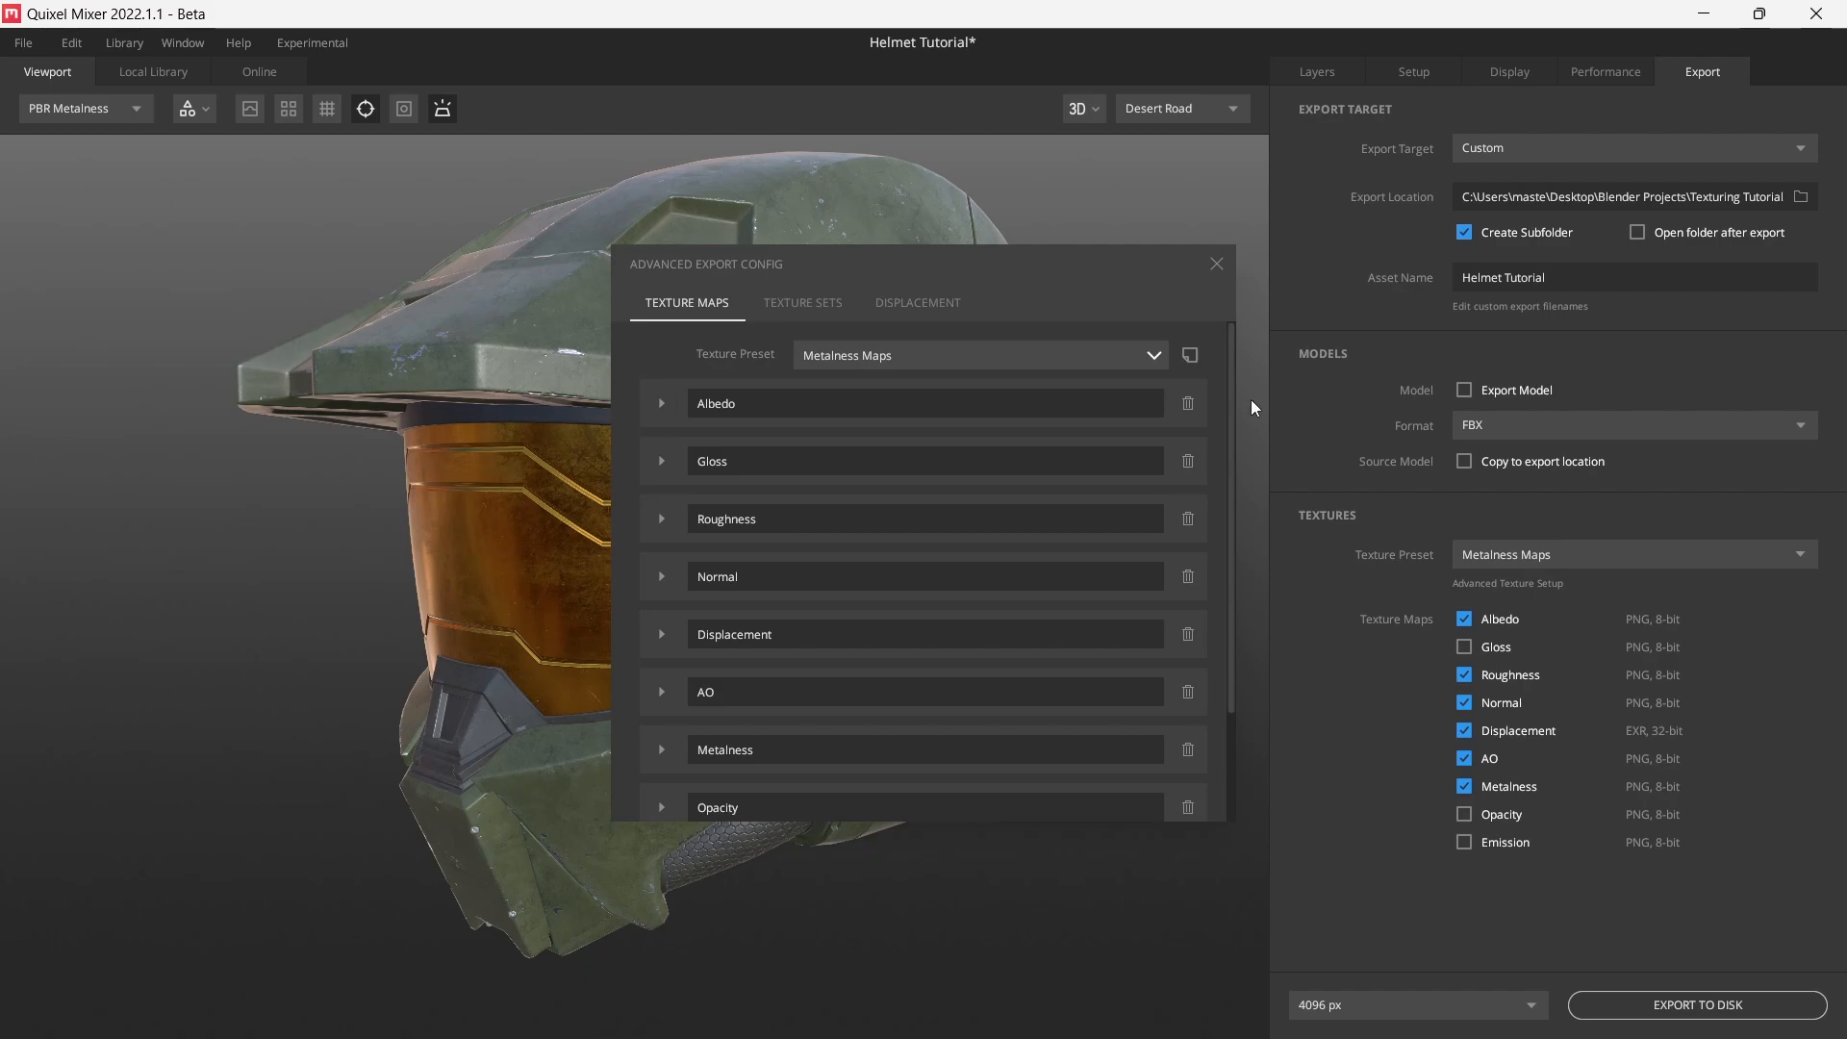
pyautogui.click(864, 365)
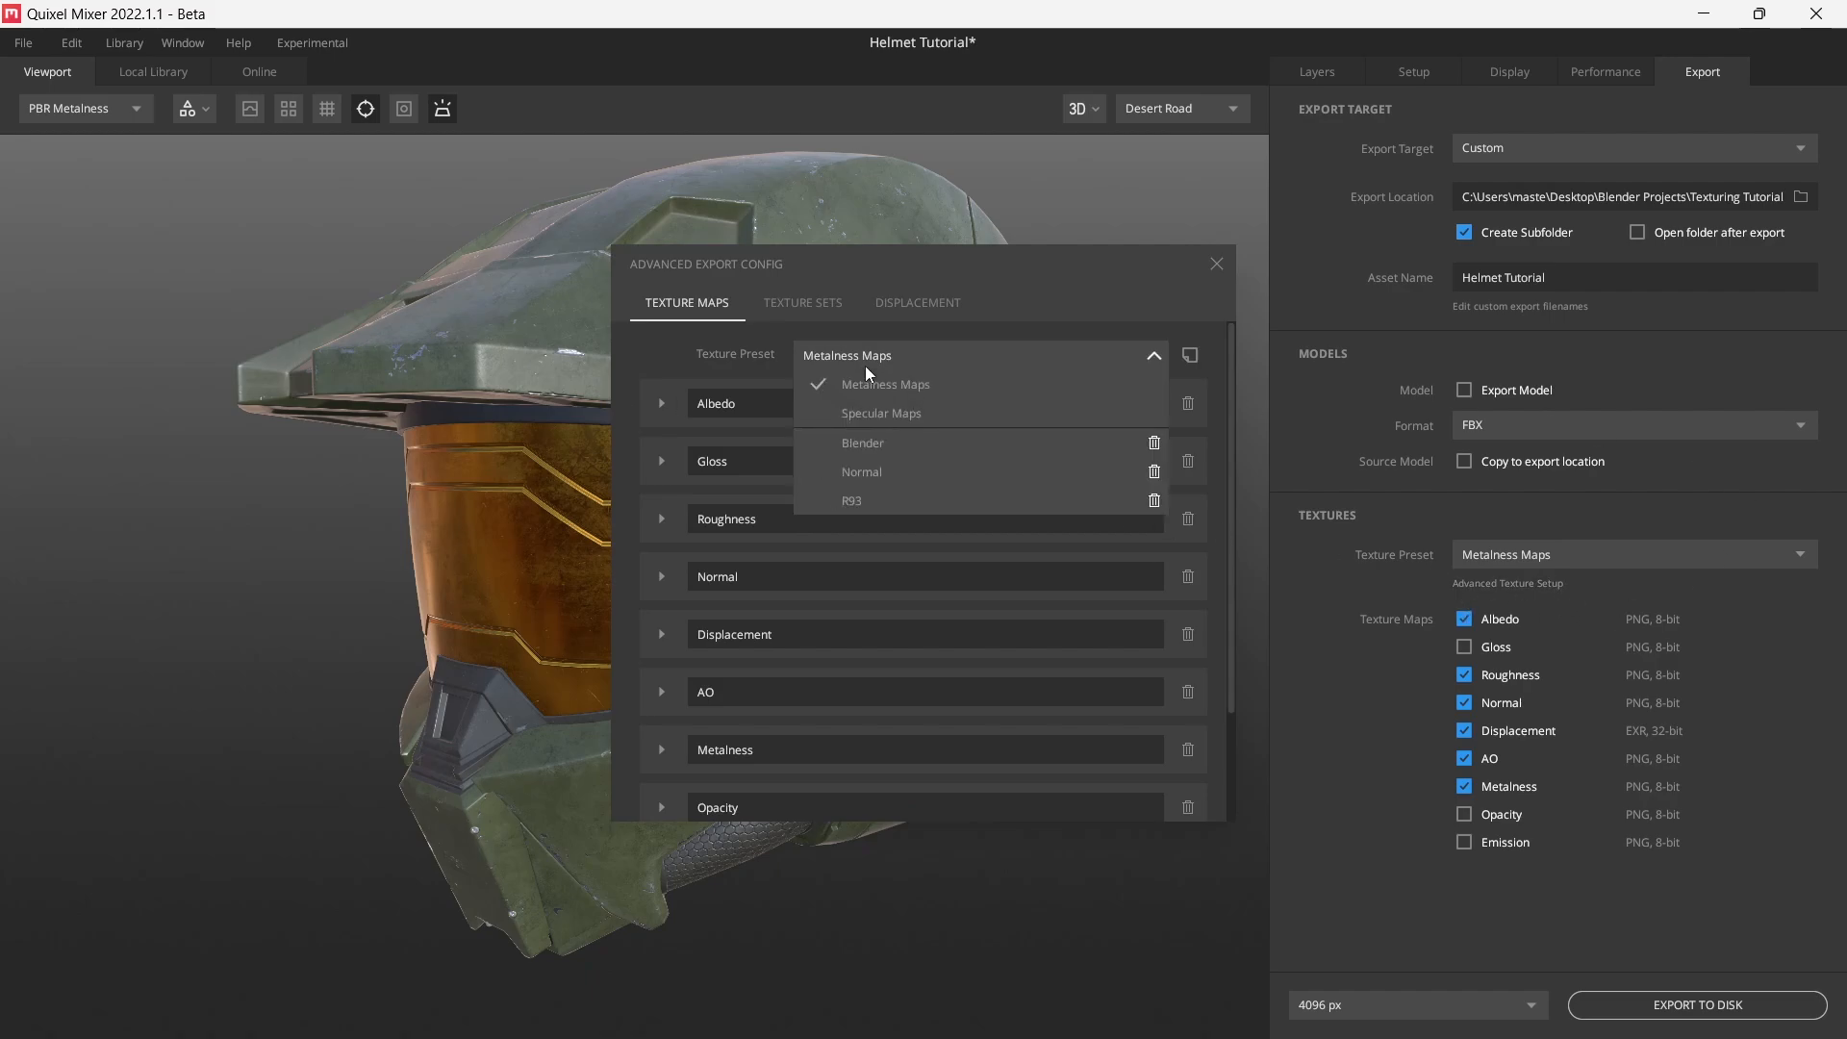
pyautogui.click(953, 364)
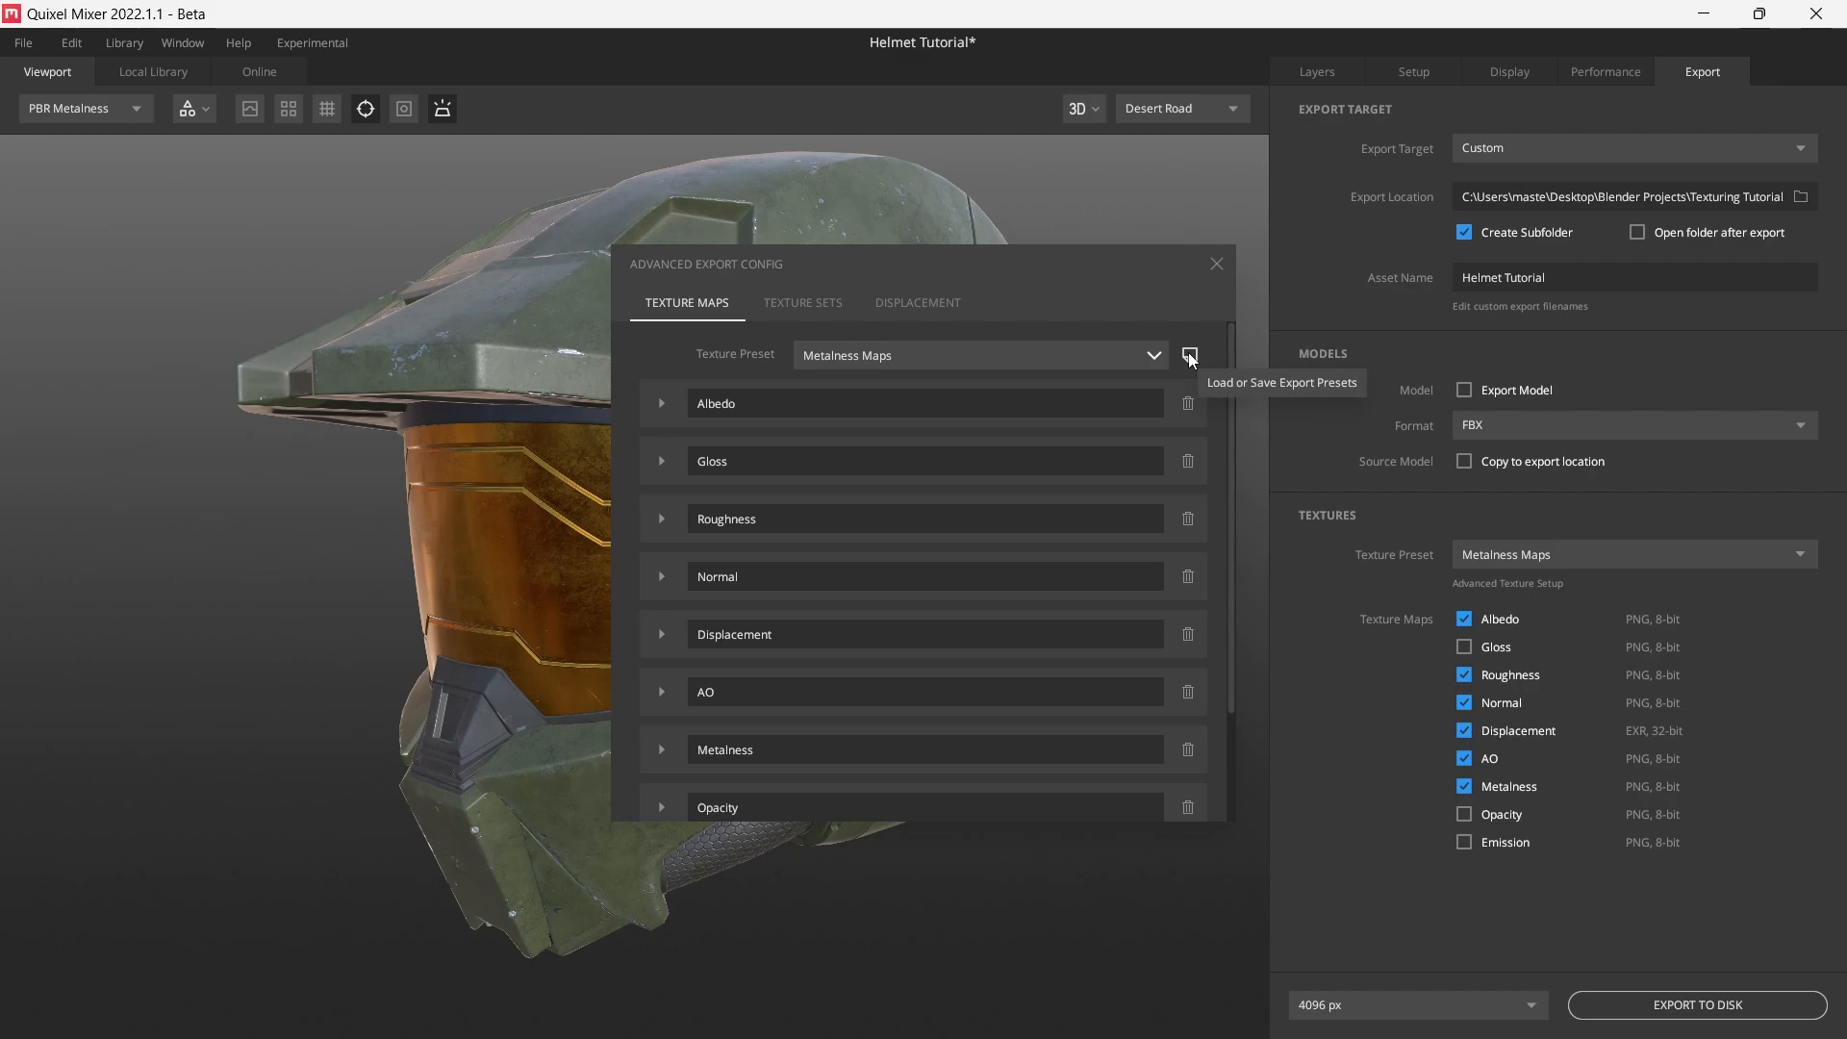
pyautogui.click(1189, 355)
pyautogui.click(969, 330)
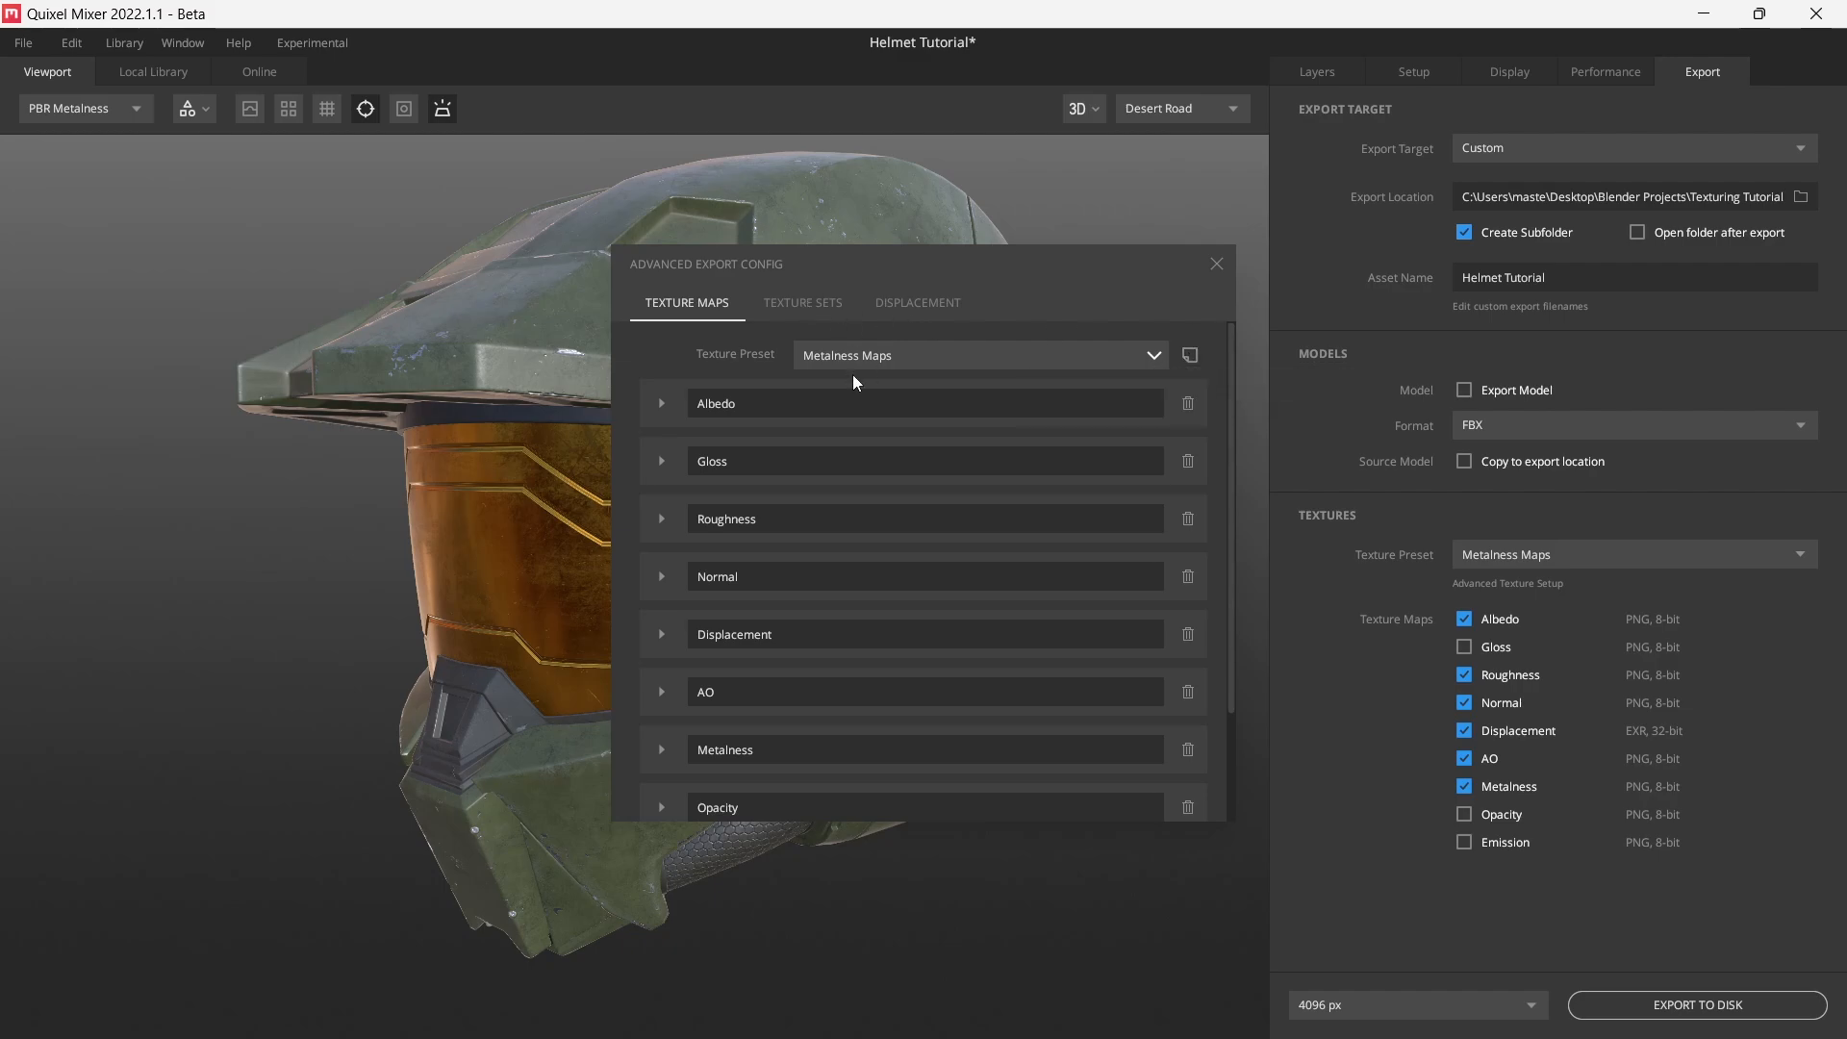
# - Delete the Gloss, Roughness, Displacement, AO, Metalness, Opacity and Emission maps from the export preset, keeping Albedo and Normal
pyautogui.click(1188, 462)
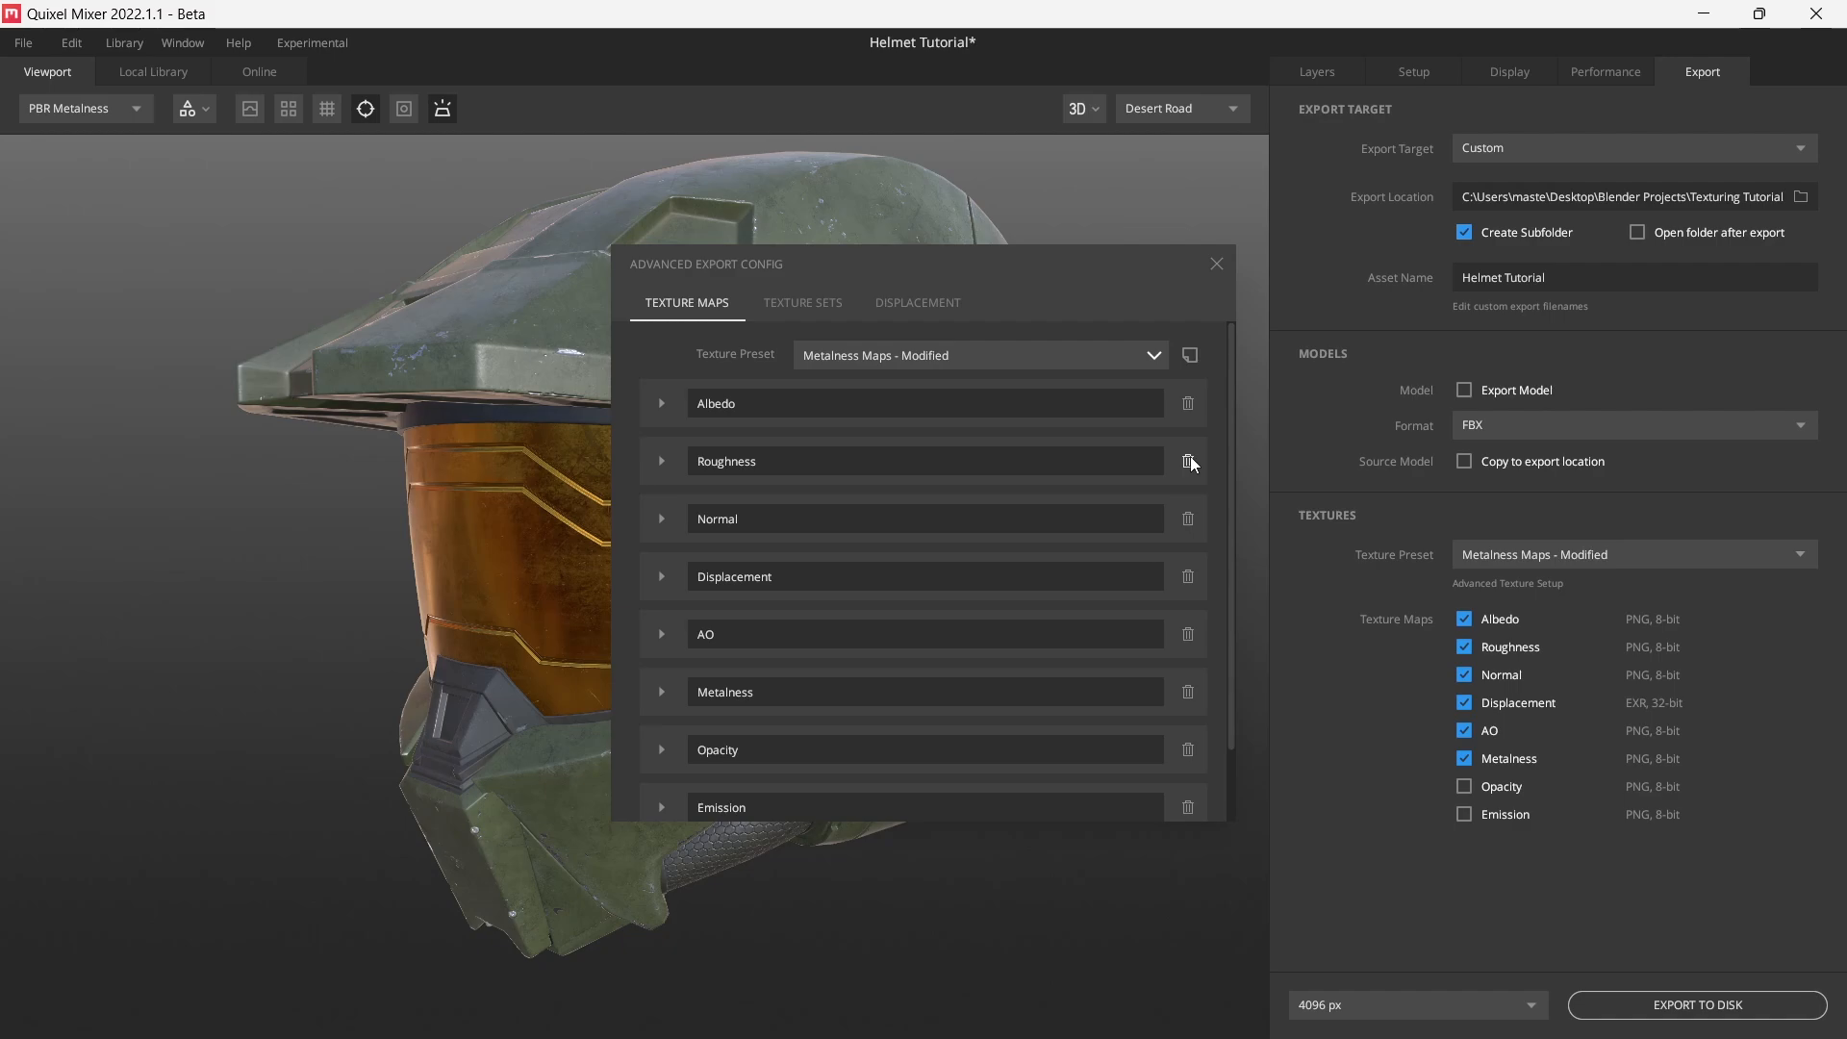
pyautogui.click(1189, 461)
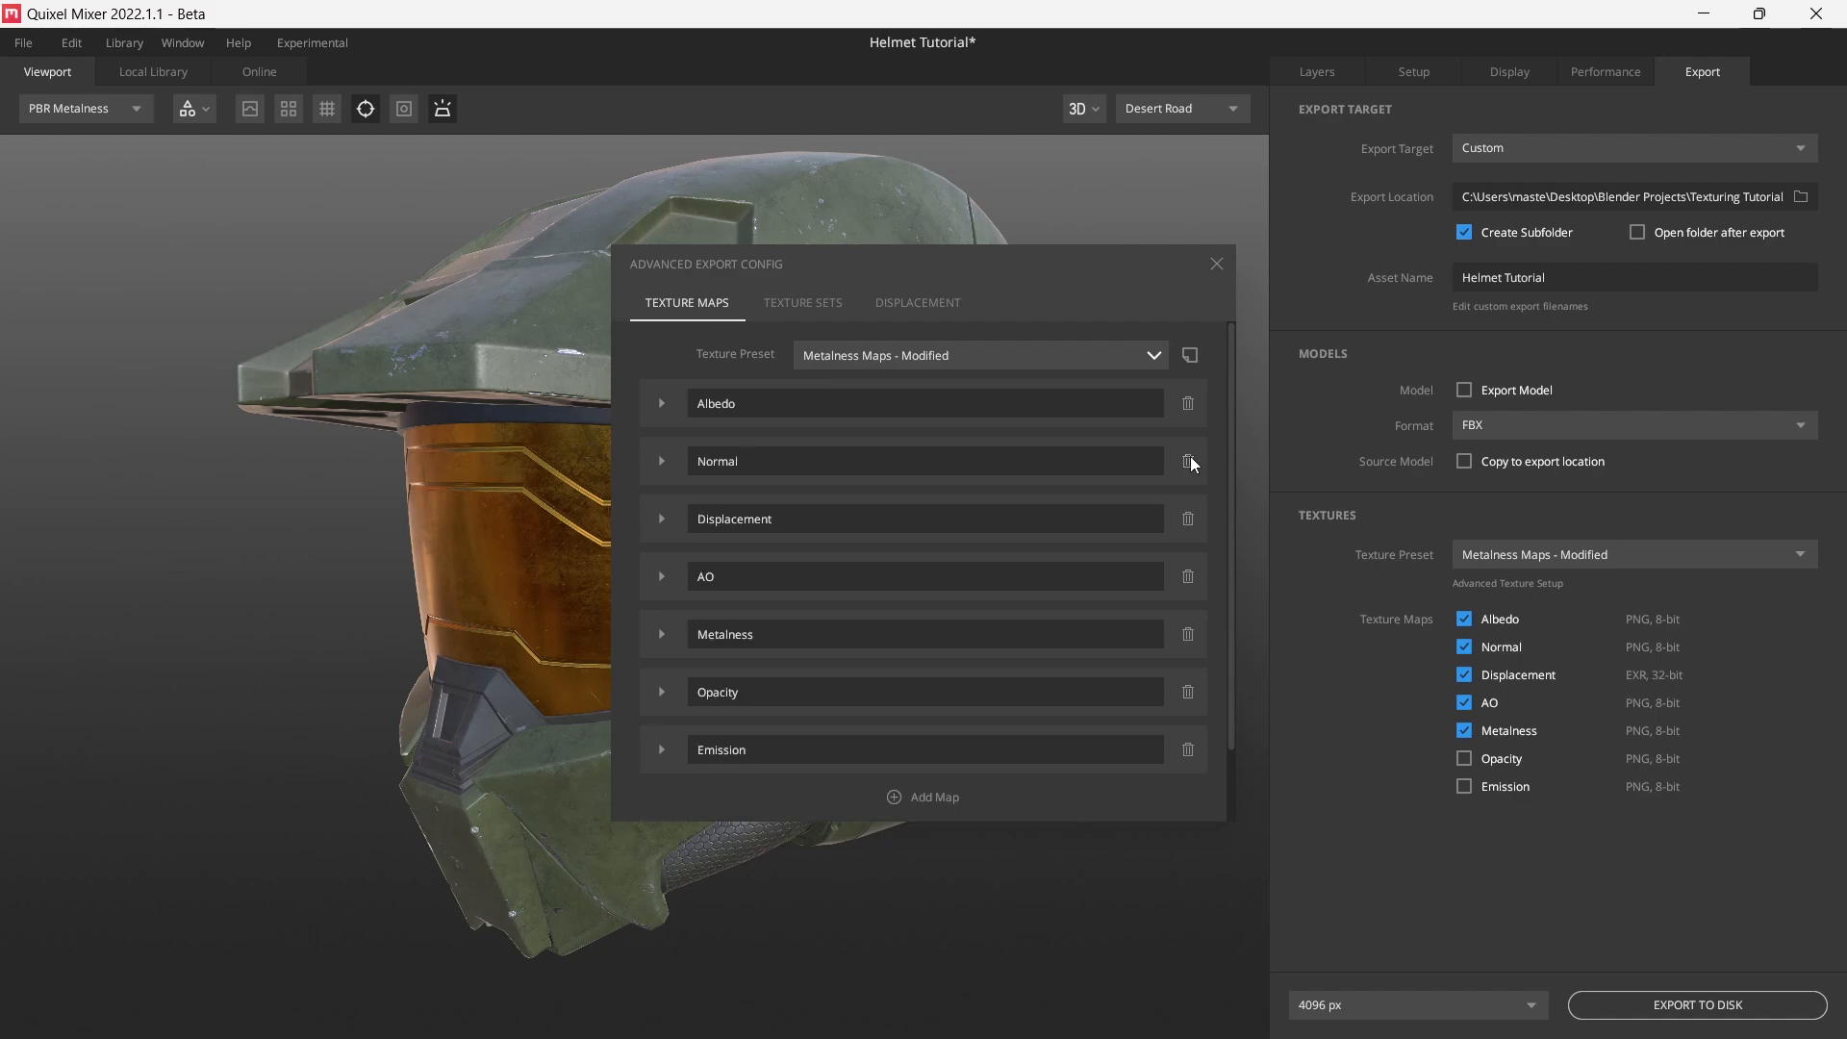
pyautogui.click(1190, 514)
pyautogui.click(1190, 514)
pyautogui.click(1190, 514)
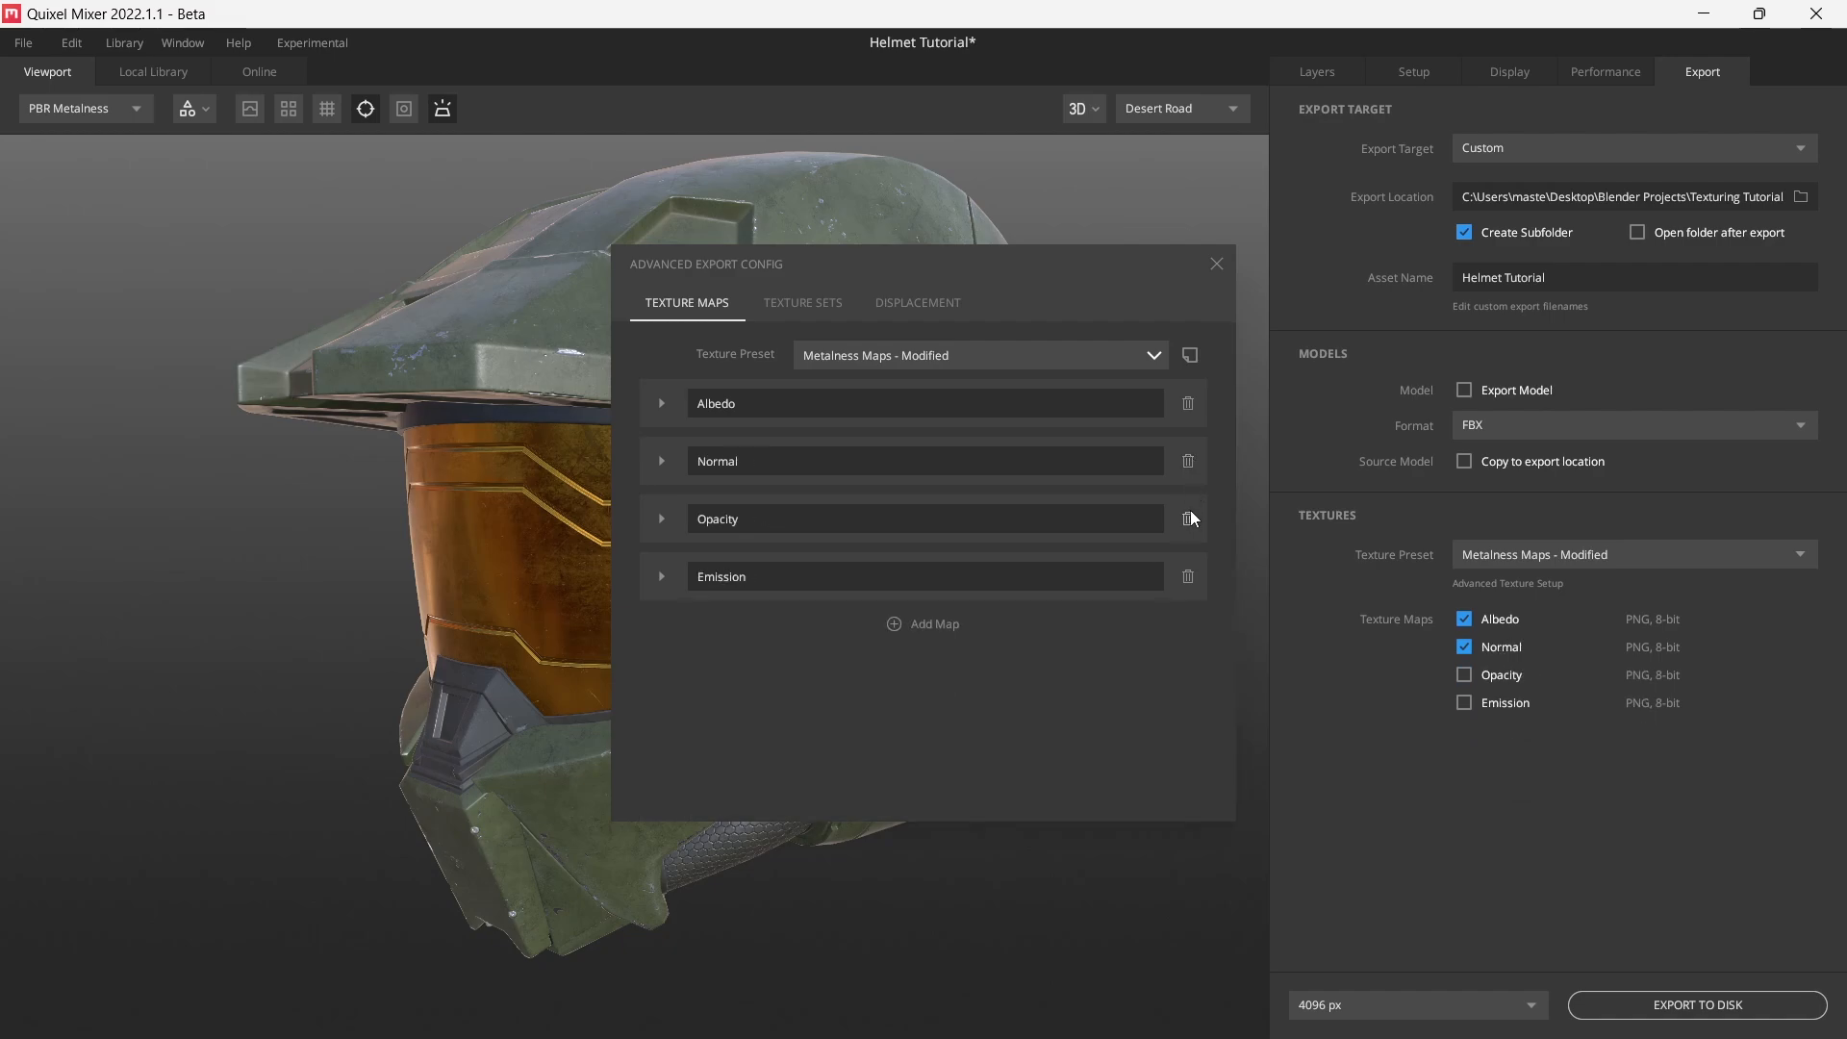
pyautogui.click(1188, 519)
pyautogui.click(1188, 518)
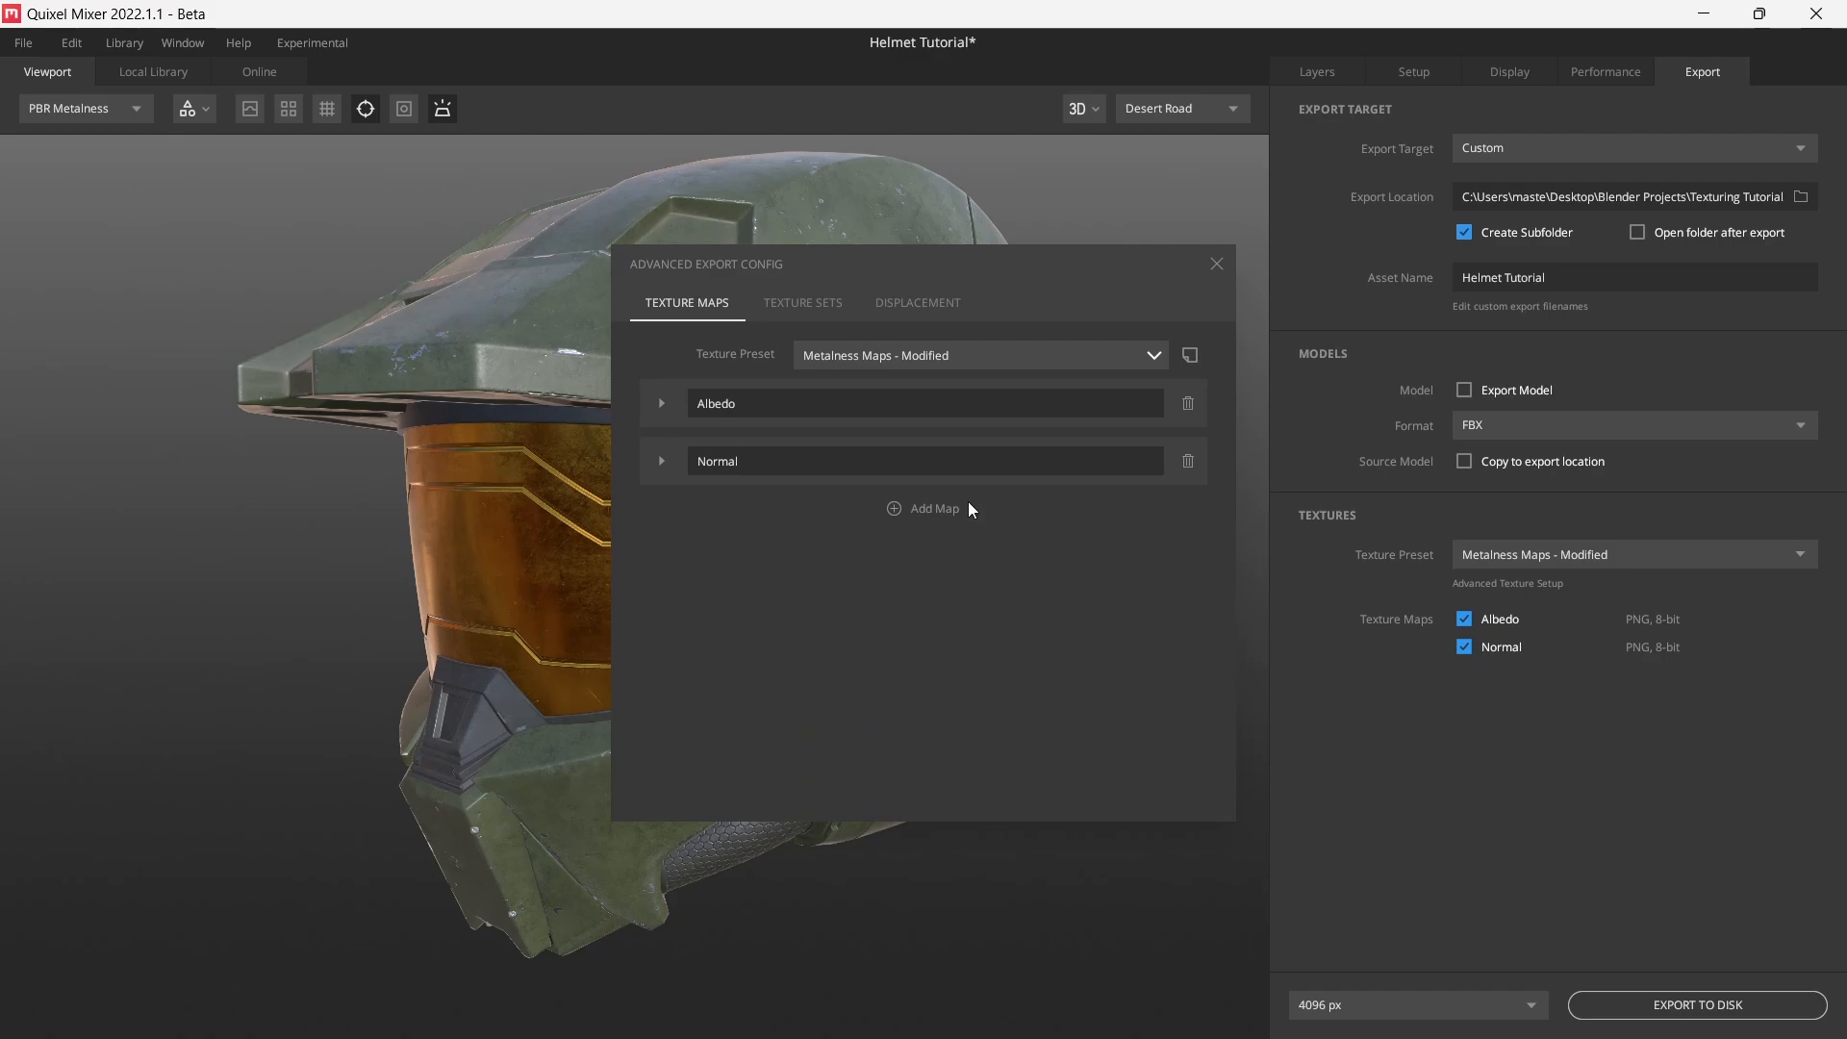
# - Add a new export map named Control
pyautogui.click(933, 508)
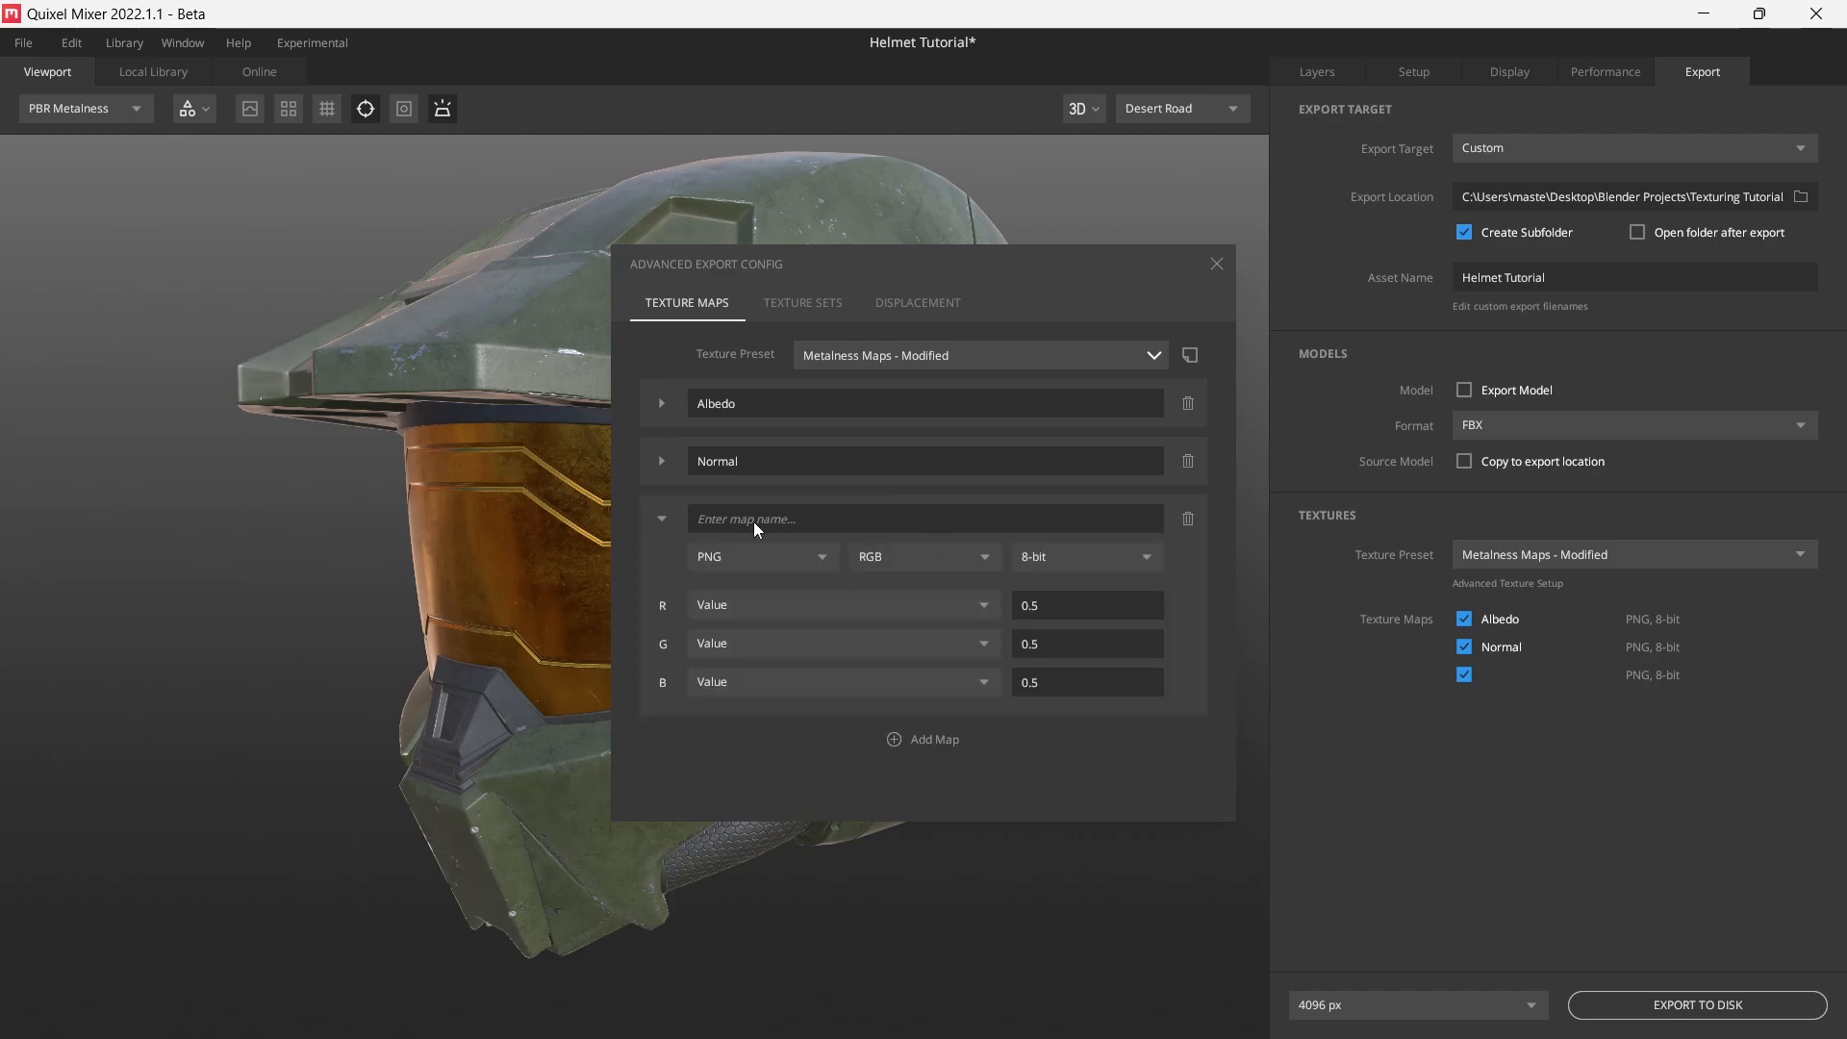
pyautogui.write('Control')
pyautogui.press('Return')
# - Replace the original Normal export map with a new map named Normal below Control
pyautogui.click(1187, 454)
pyautogui.click(930, 690)
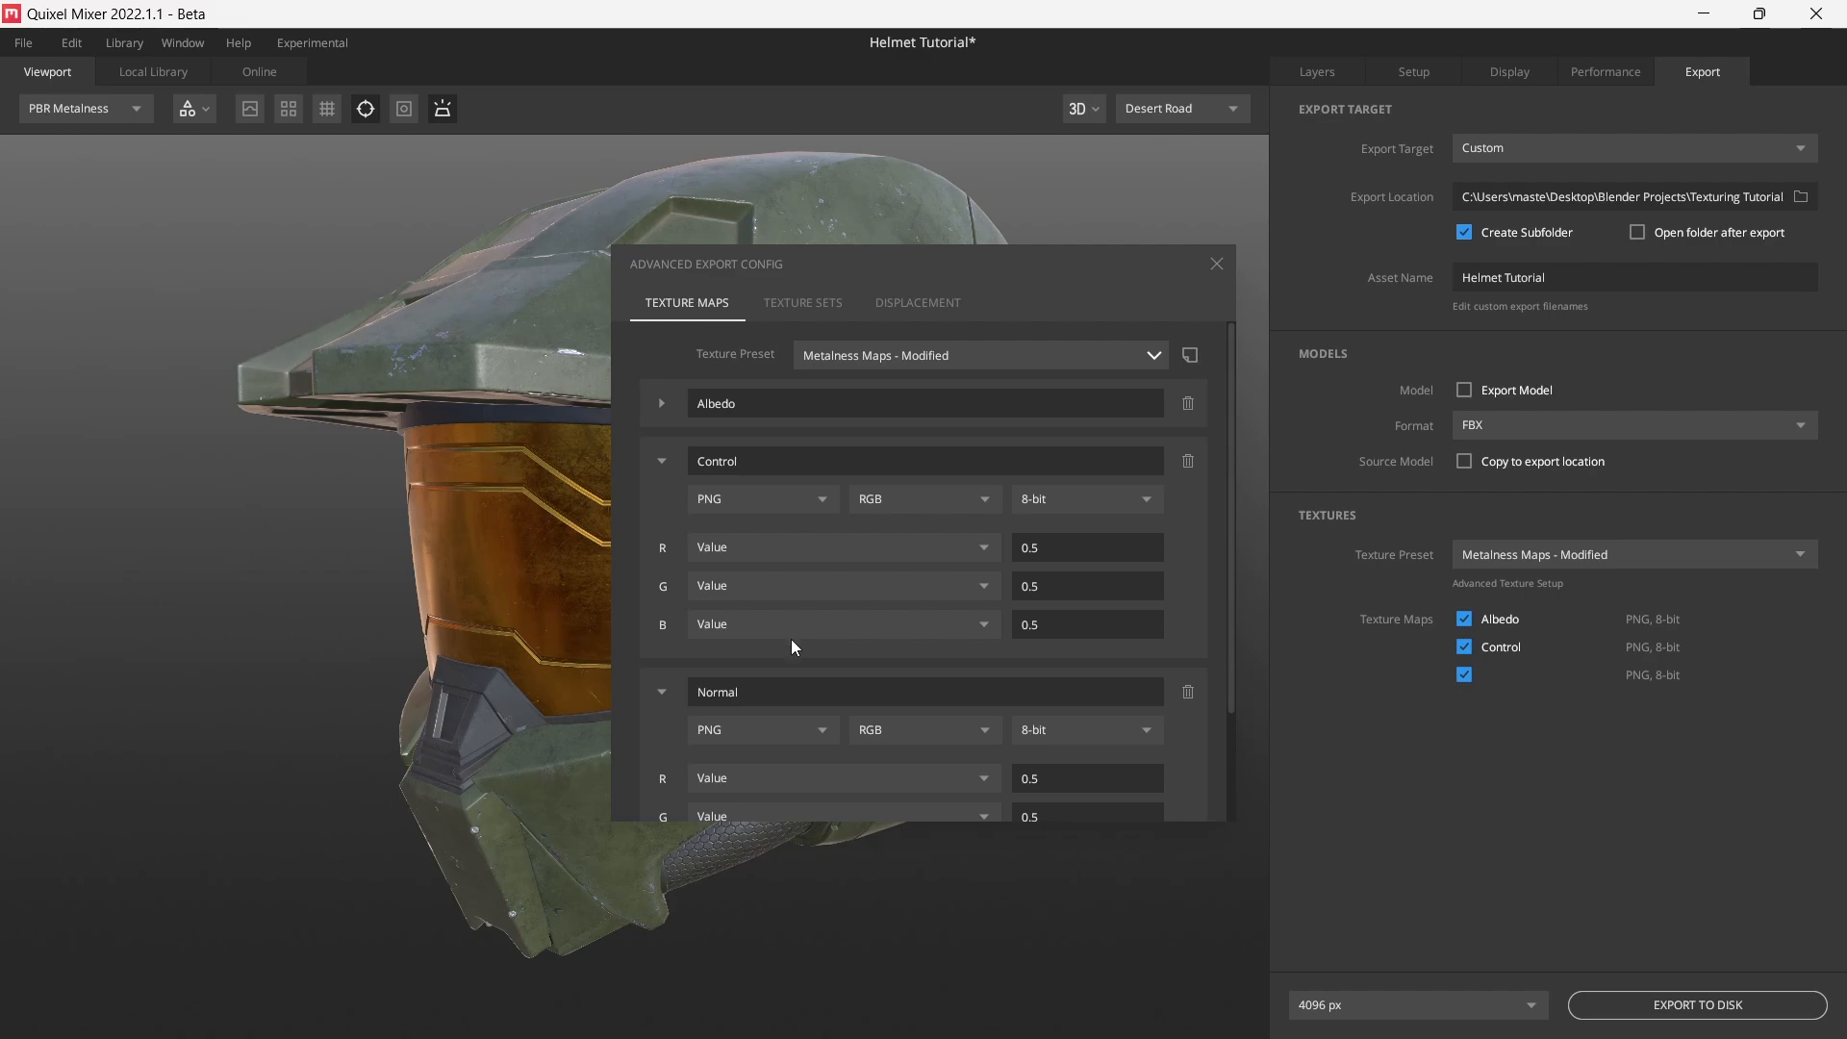
pyautogui.scroll(-1, 787, 635)
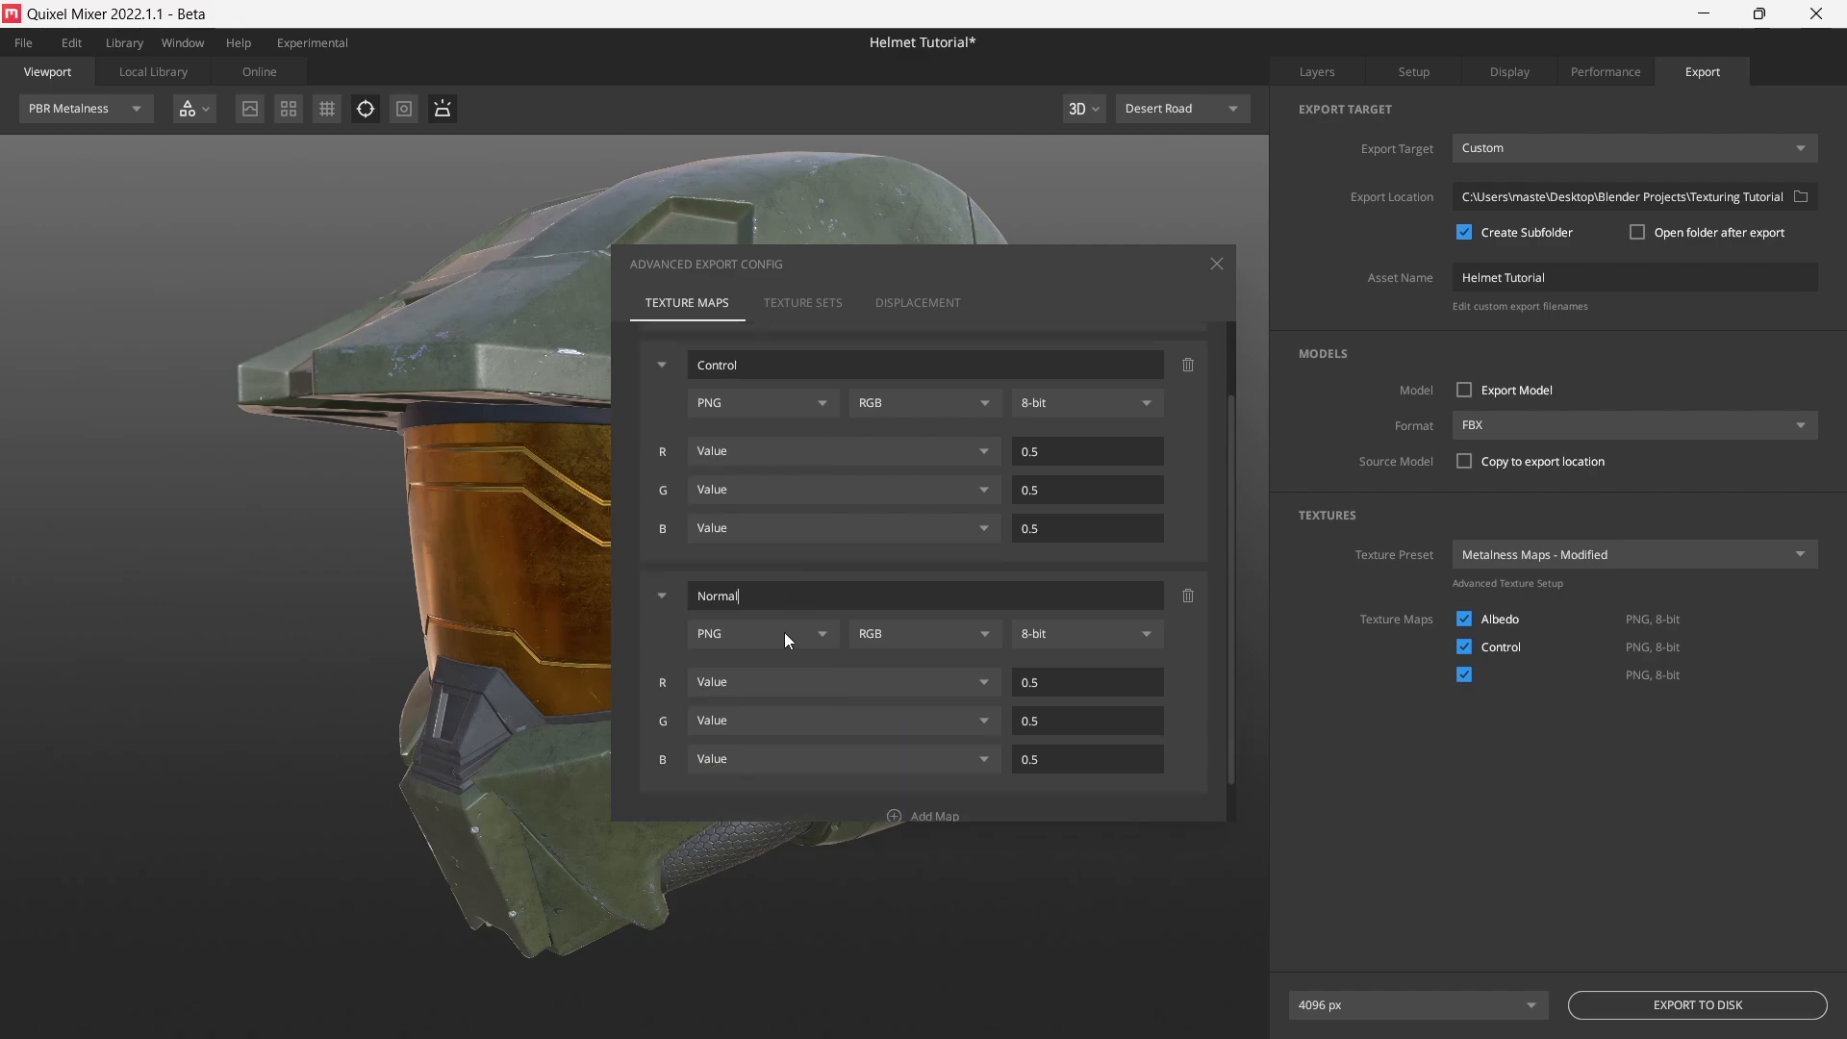
# - Assign Normal X to the new Normal map's R channel and Normal Y to its G channel
pyautogui.click(912, 675)
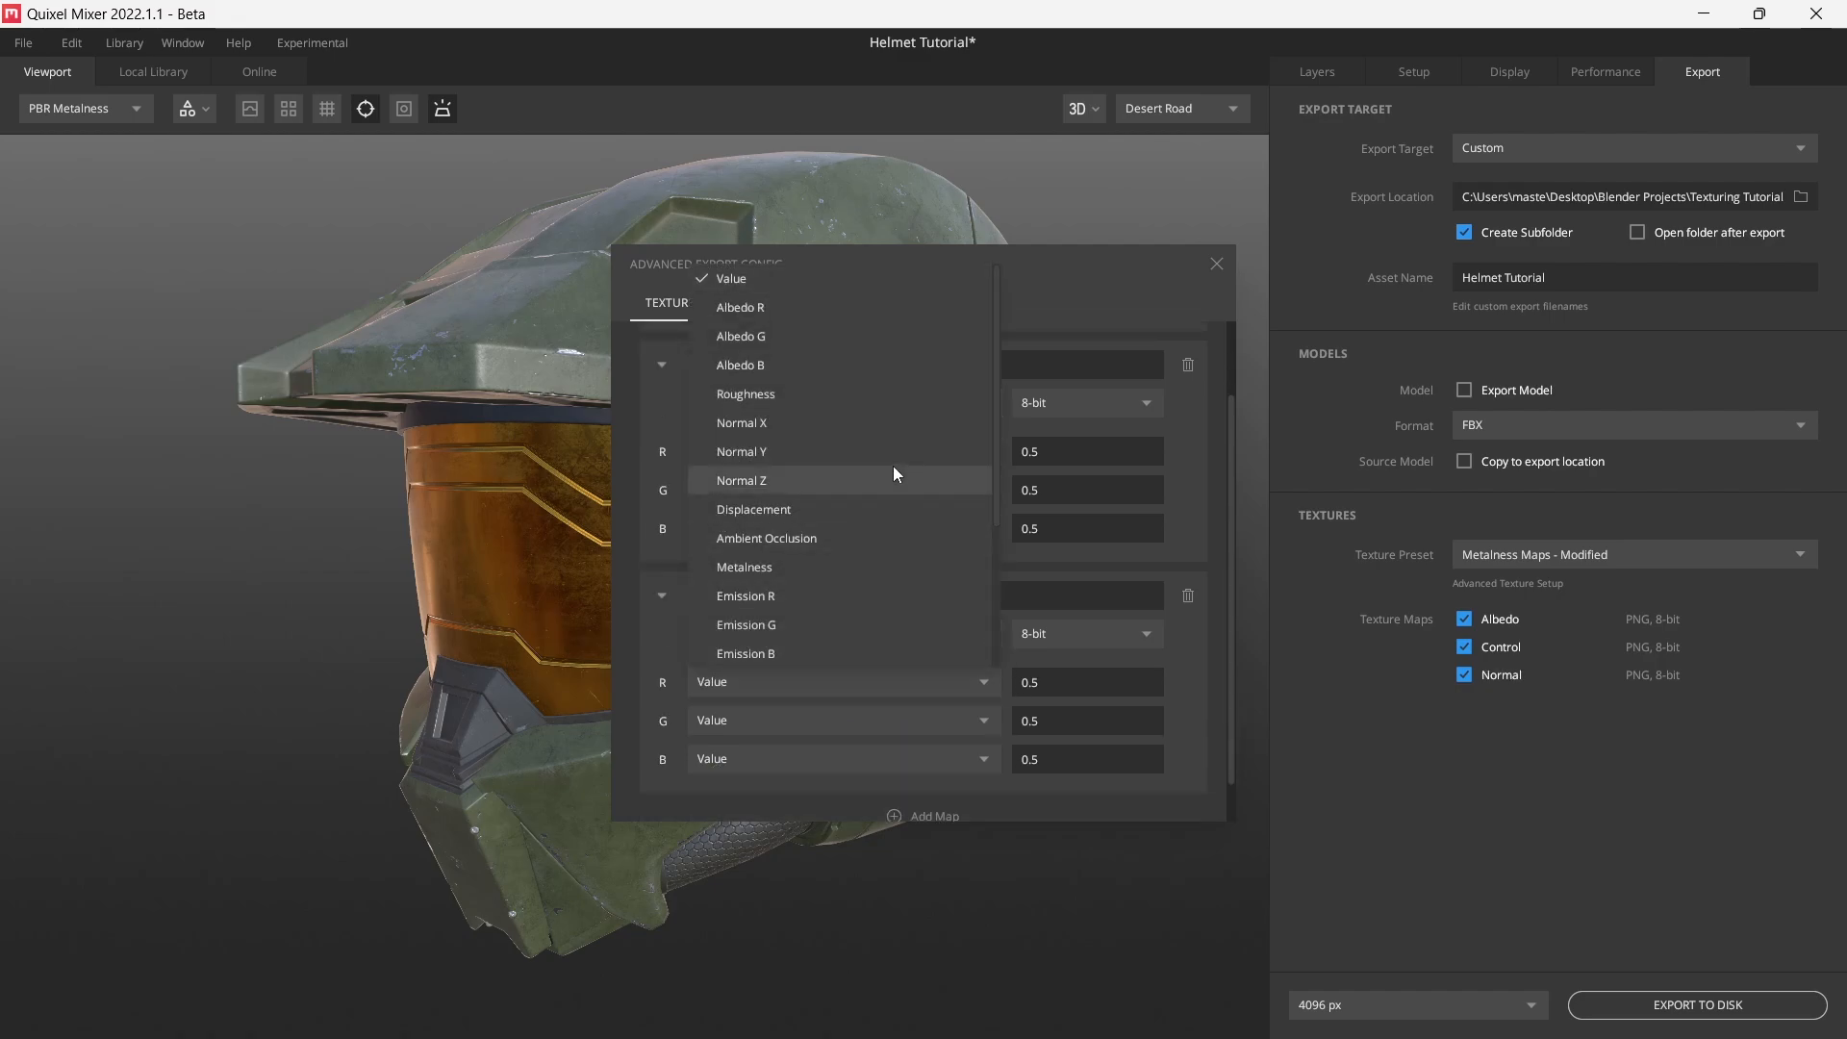
pyautogui.click(852, 422)
pyautogui.click(758, 758)
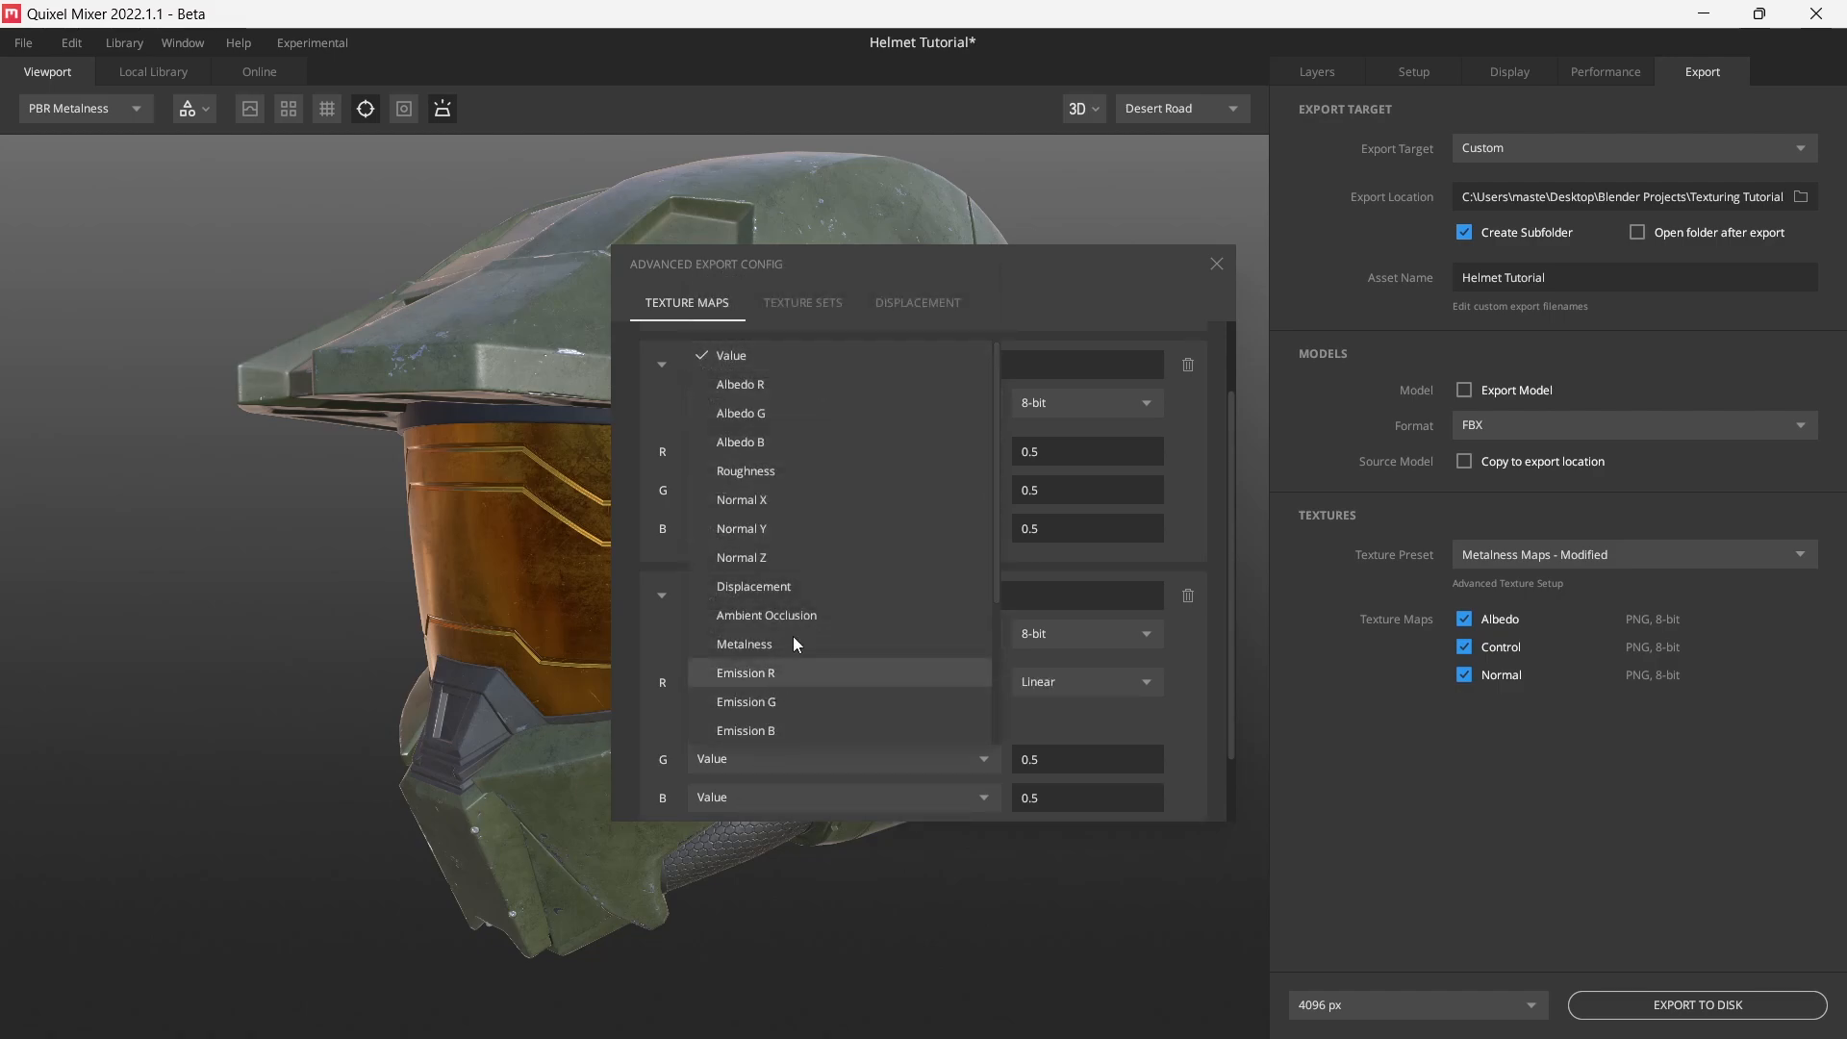
pyautogui.scroll(-4, 802, 609)
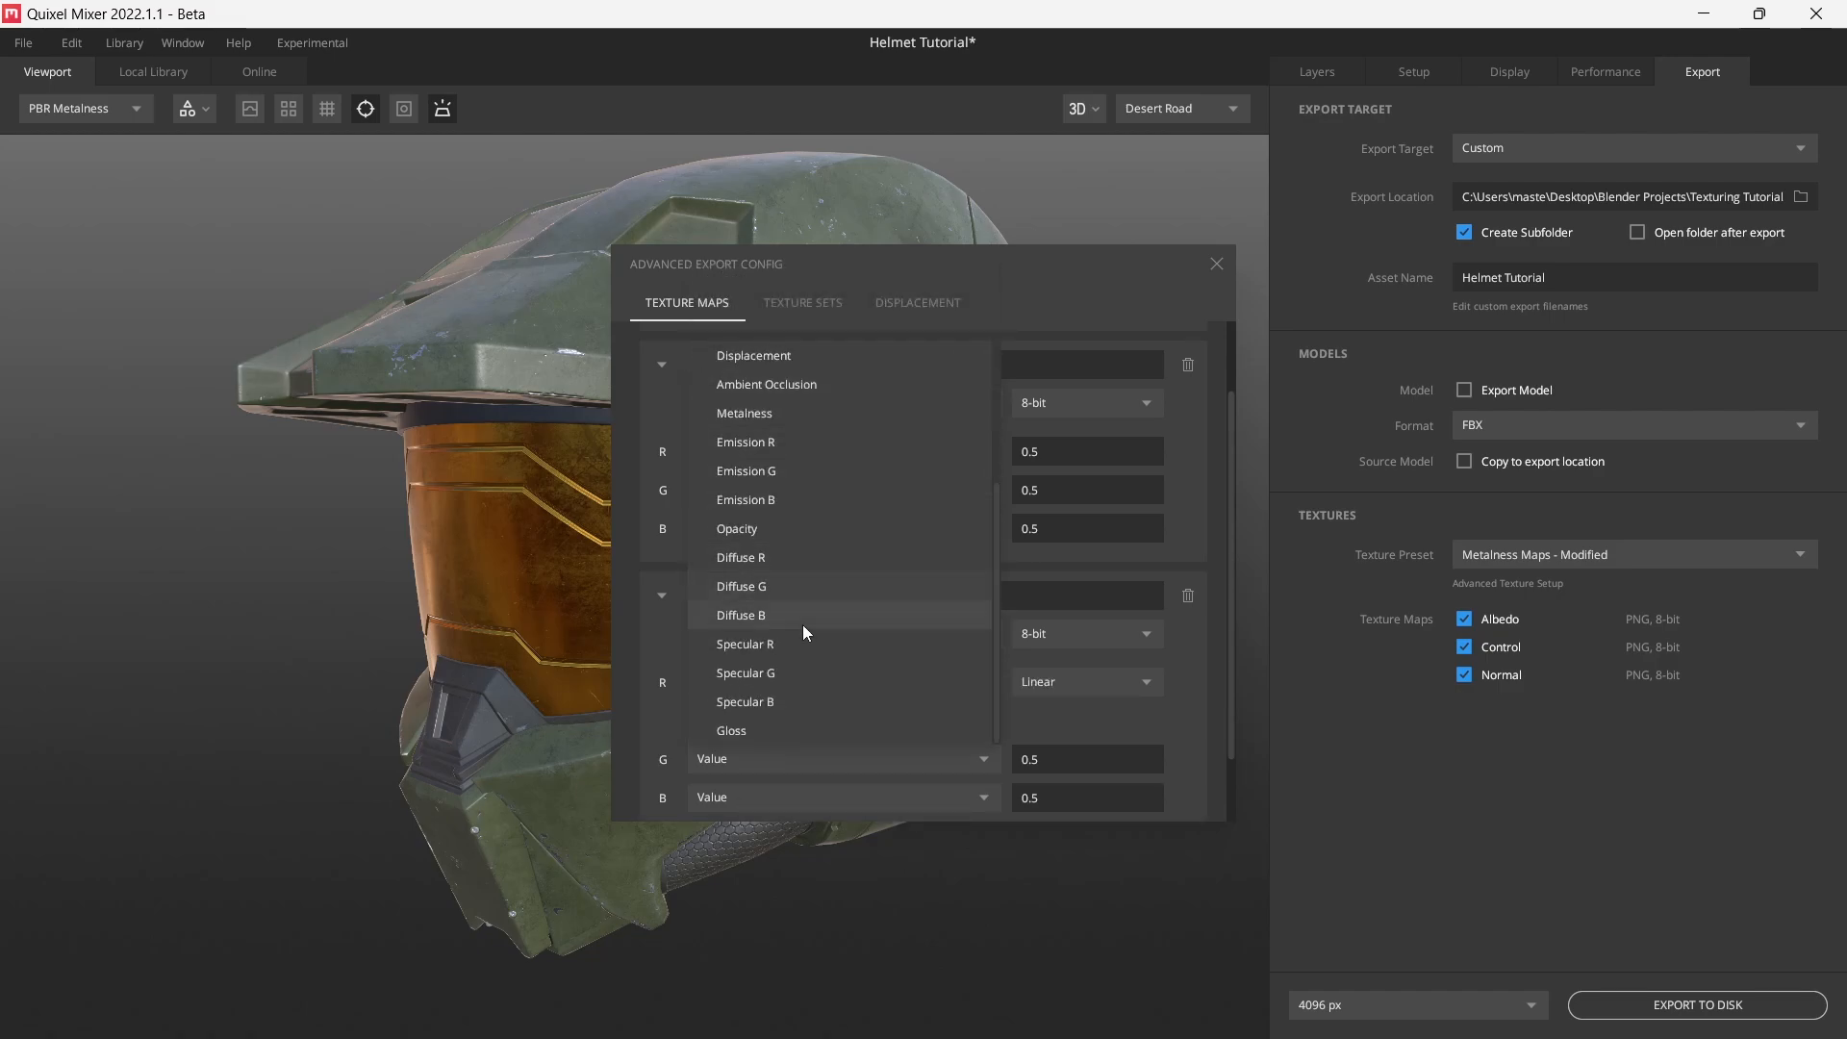
pyautogui.scroll(4, 803, 625)
pyautogui.click(777, 528)
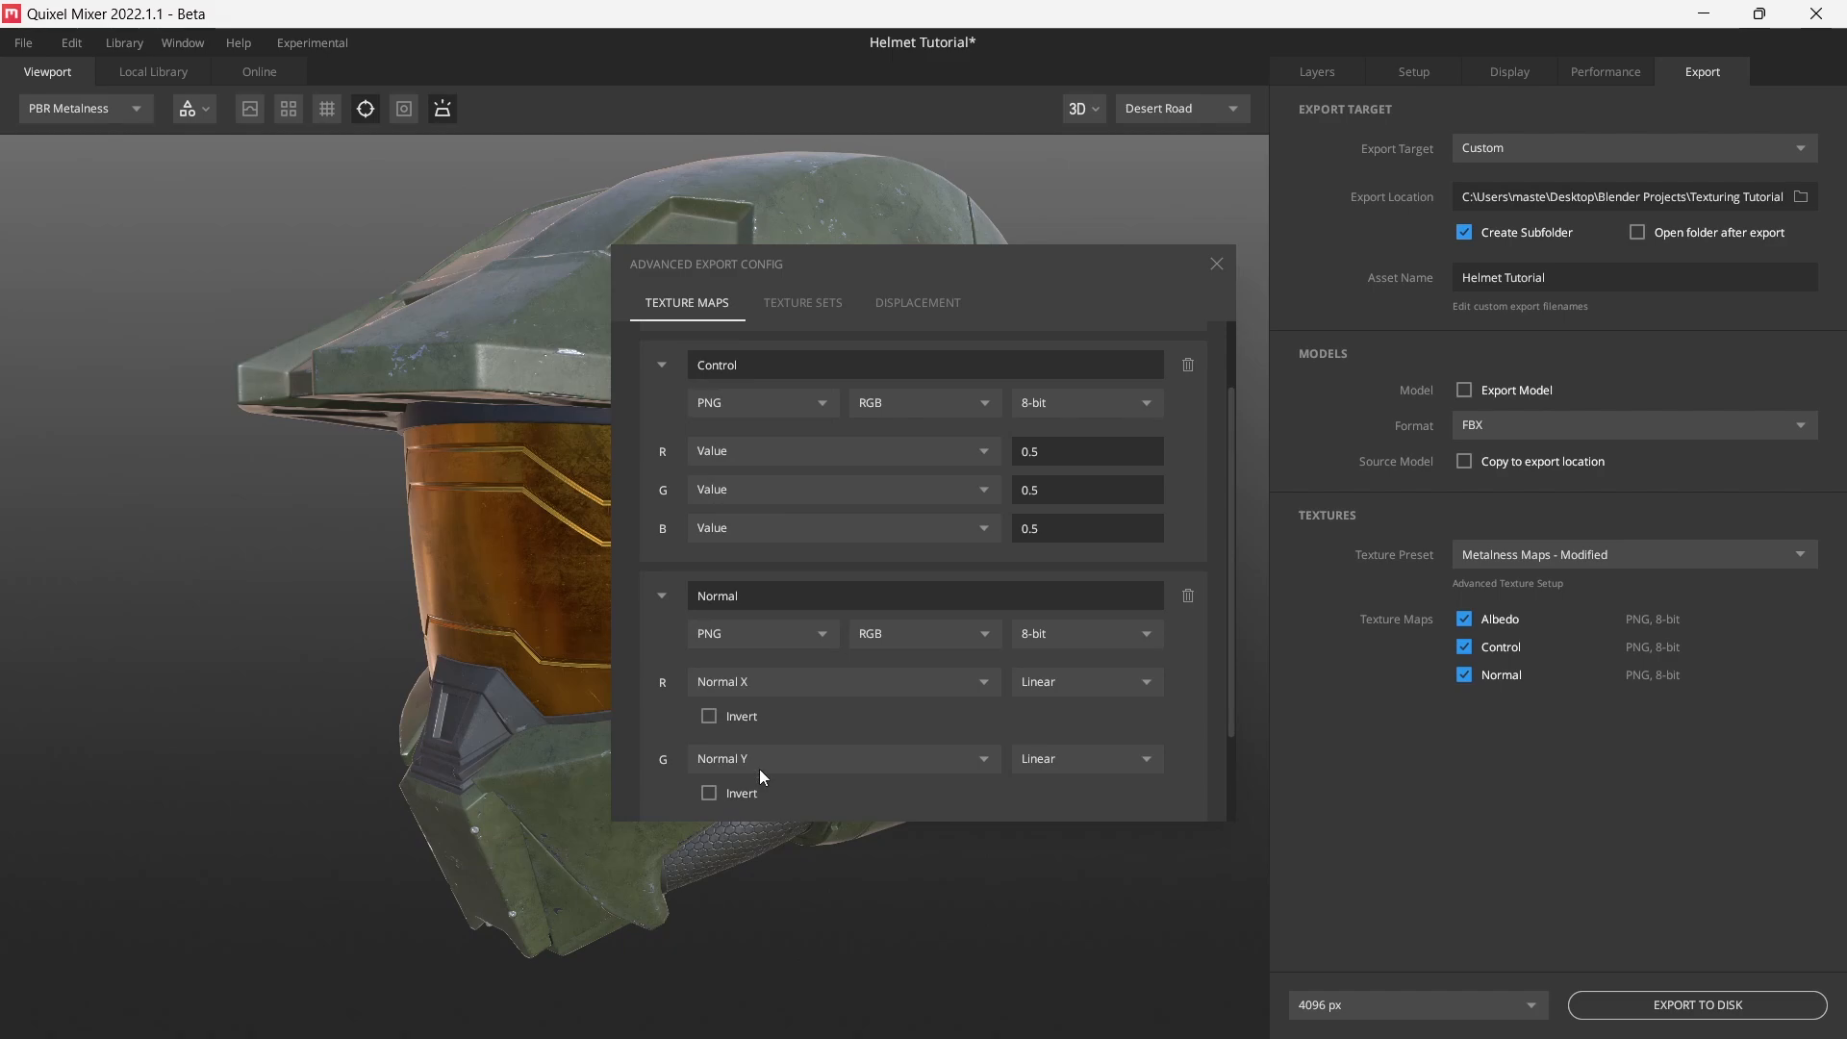
pyautogui.click(764, 759)
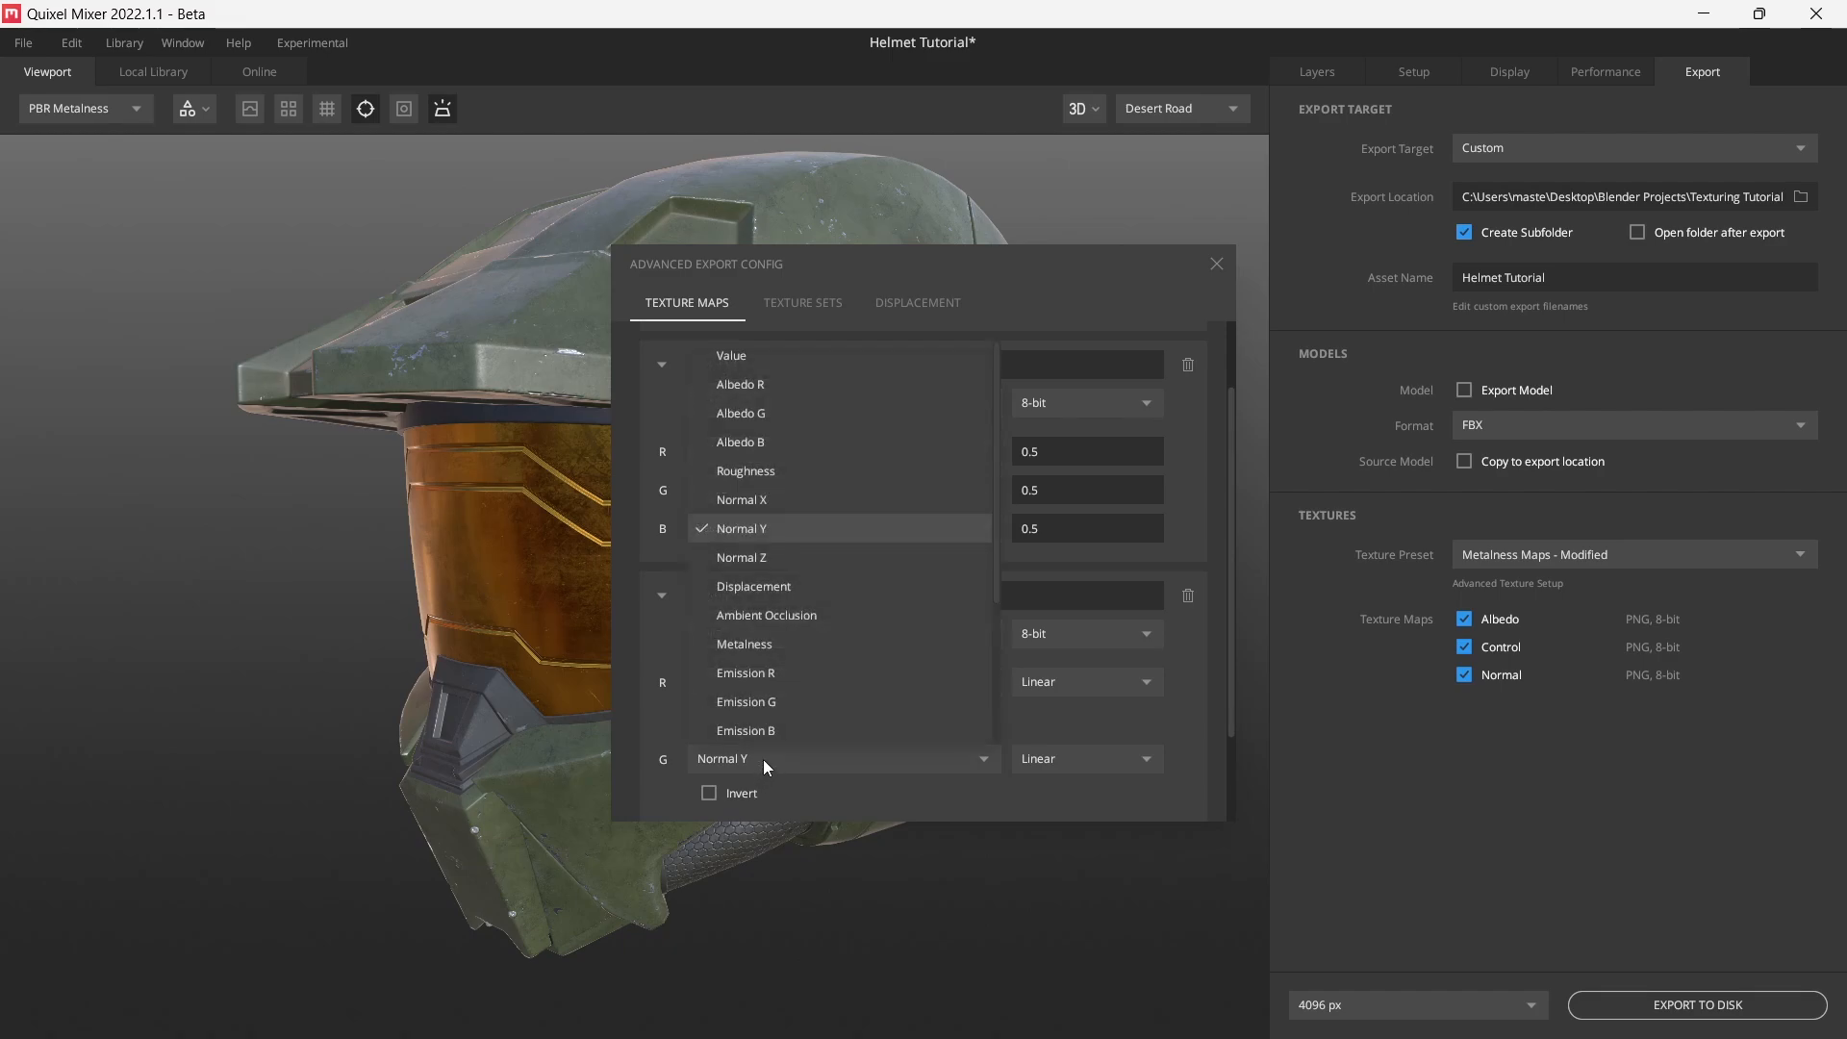
pyautogui.click(766, 560)
pyautogui.scroll(-2, 990, 679)
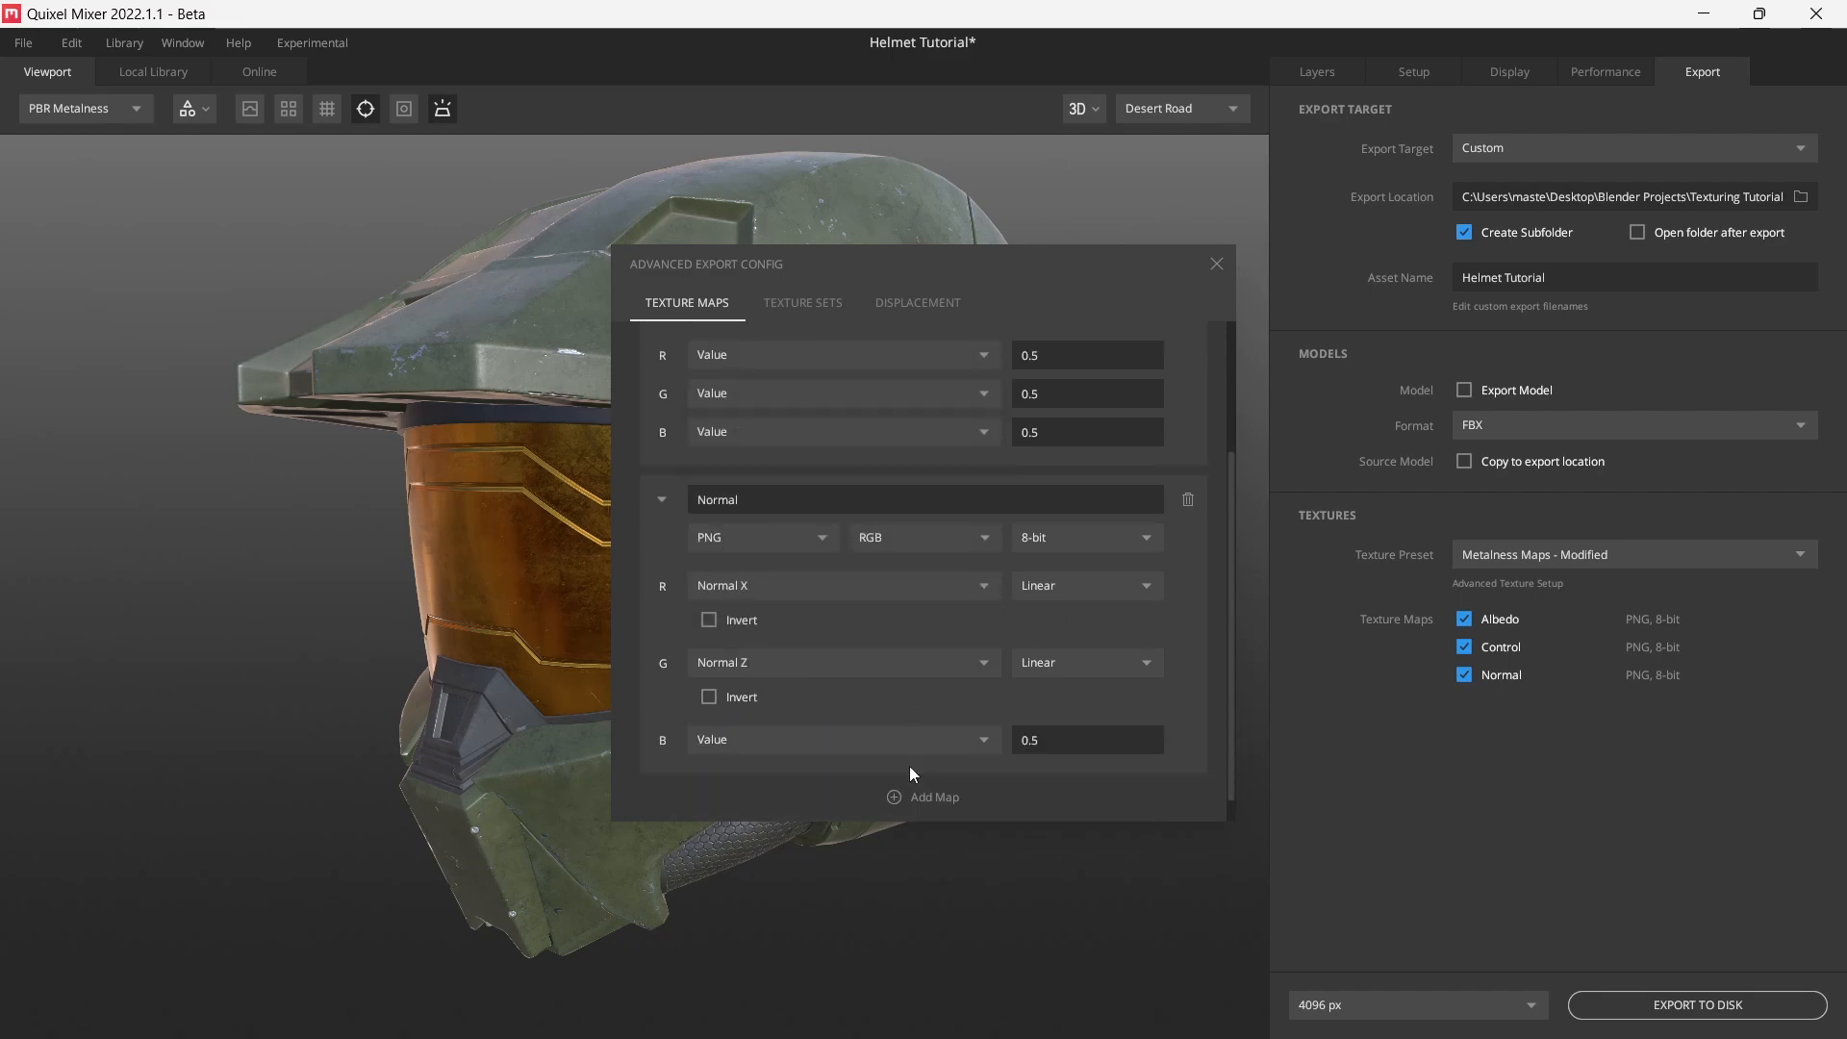
pyautogui.click(966, 664)
pyautogui.click(785, 432)
# - Assign Normal Z to the Normal map's B channel
pyautogui.click(779, 740)
pyautogui.click(775, 539)
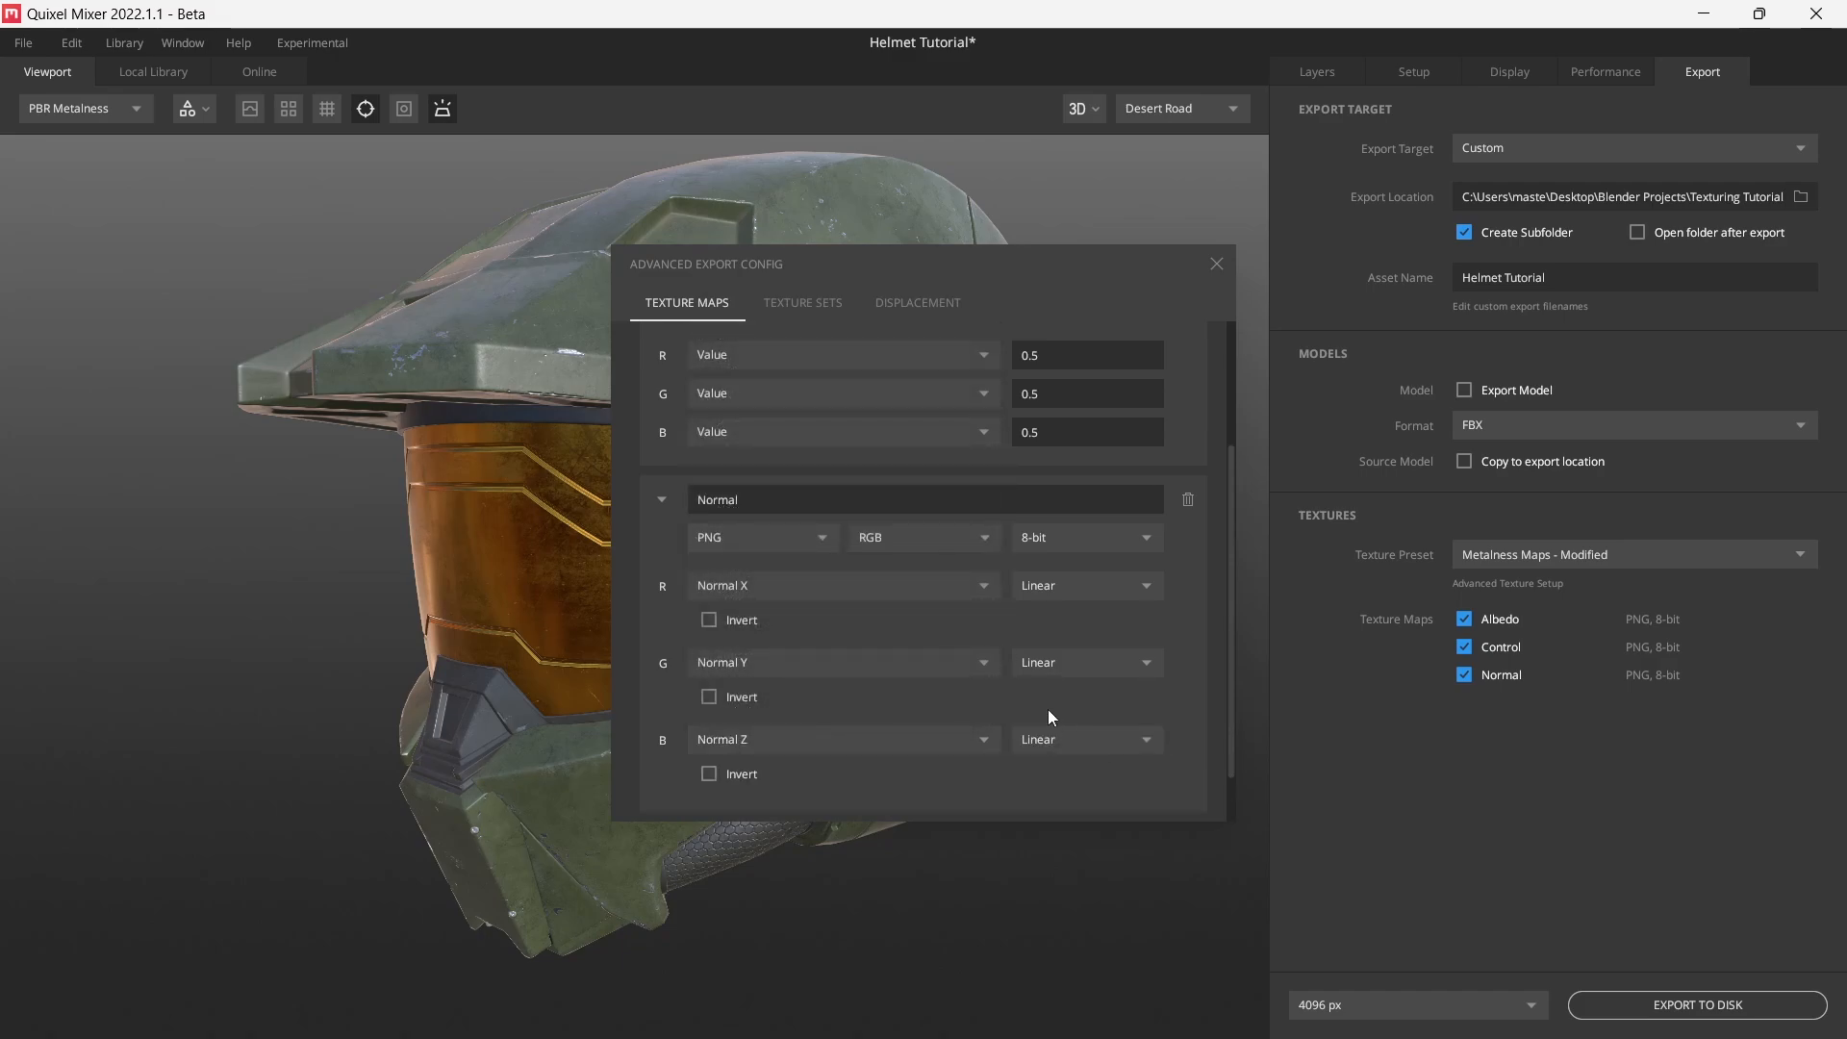
# - Collapse the Normal map's settings and assign Roughness to the Control map's R channel
pyautogui.scroll(1, 955, 631)
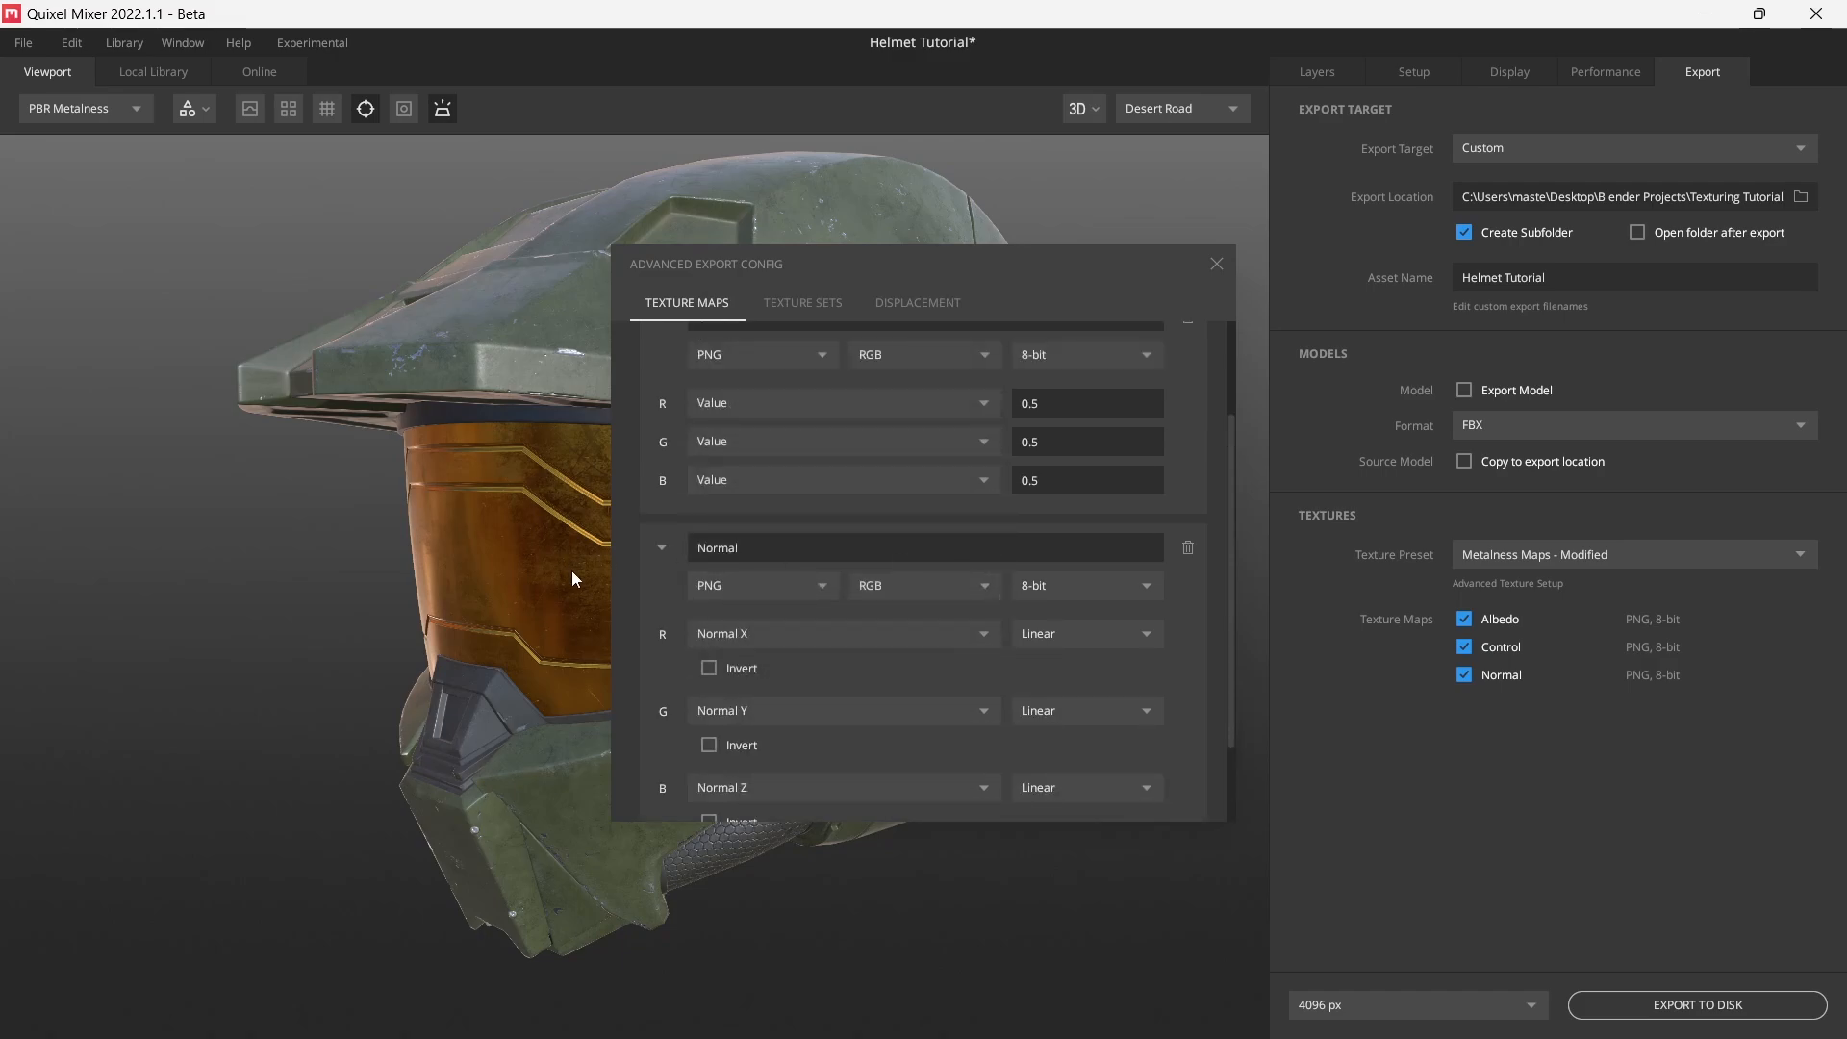
pyautogui.click(661, 548)
pyautogui.click(789, 548)
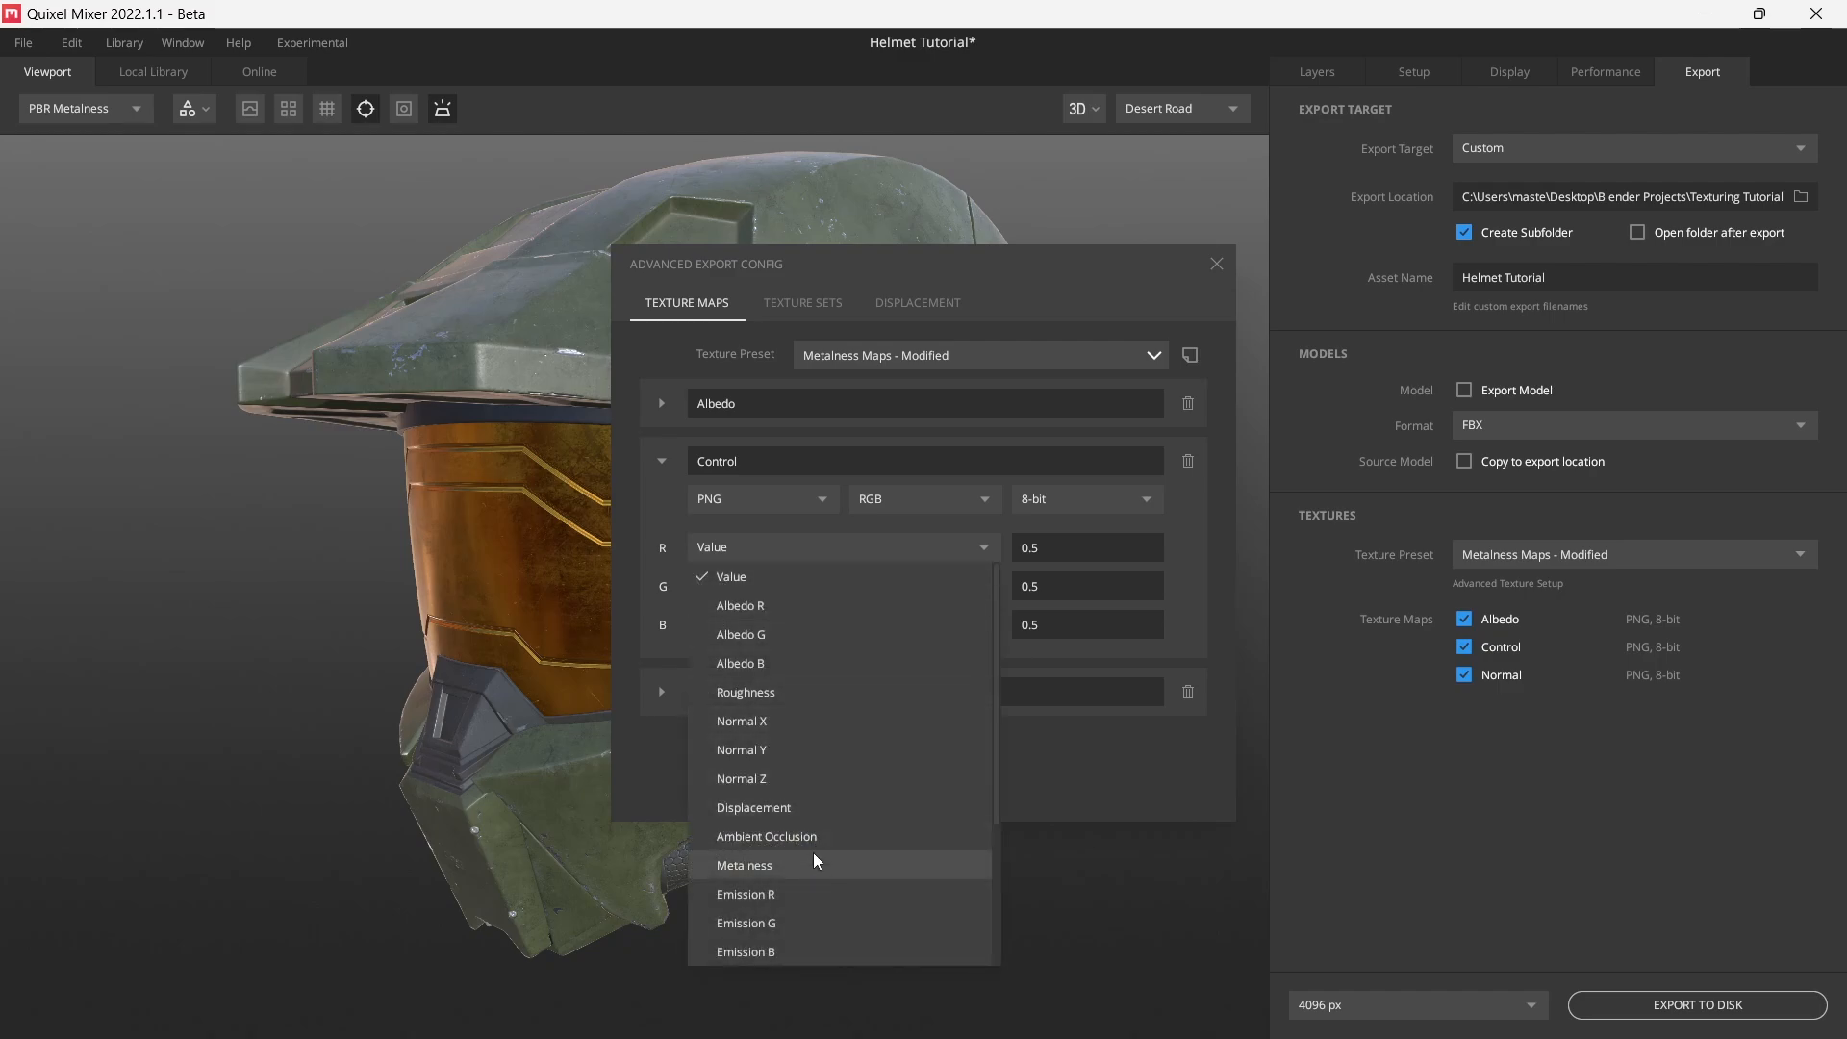
pyautogui.scroll(-3, 816, 780)
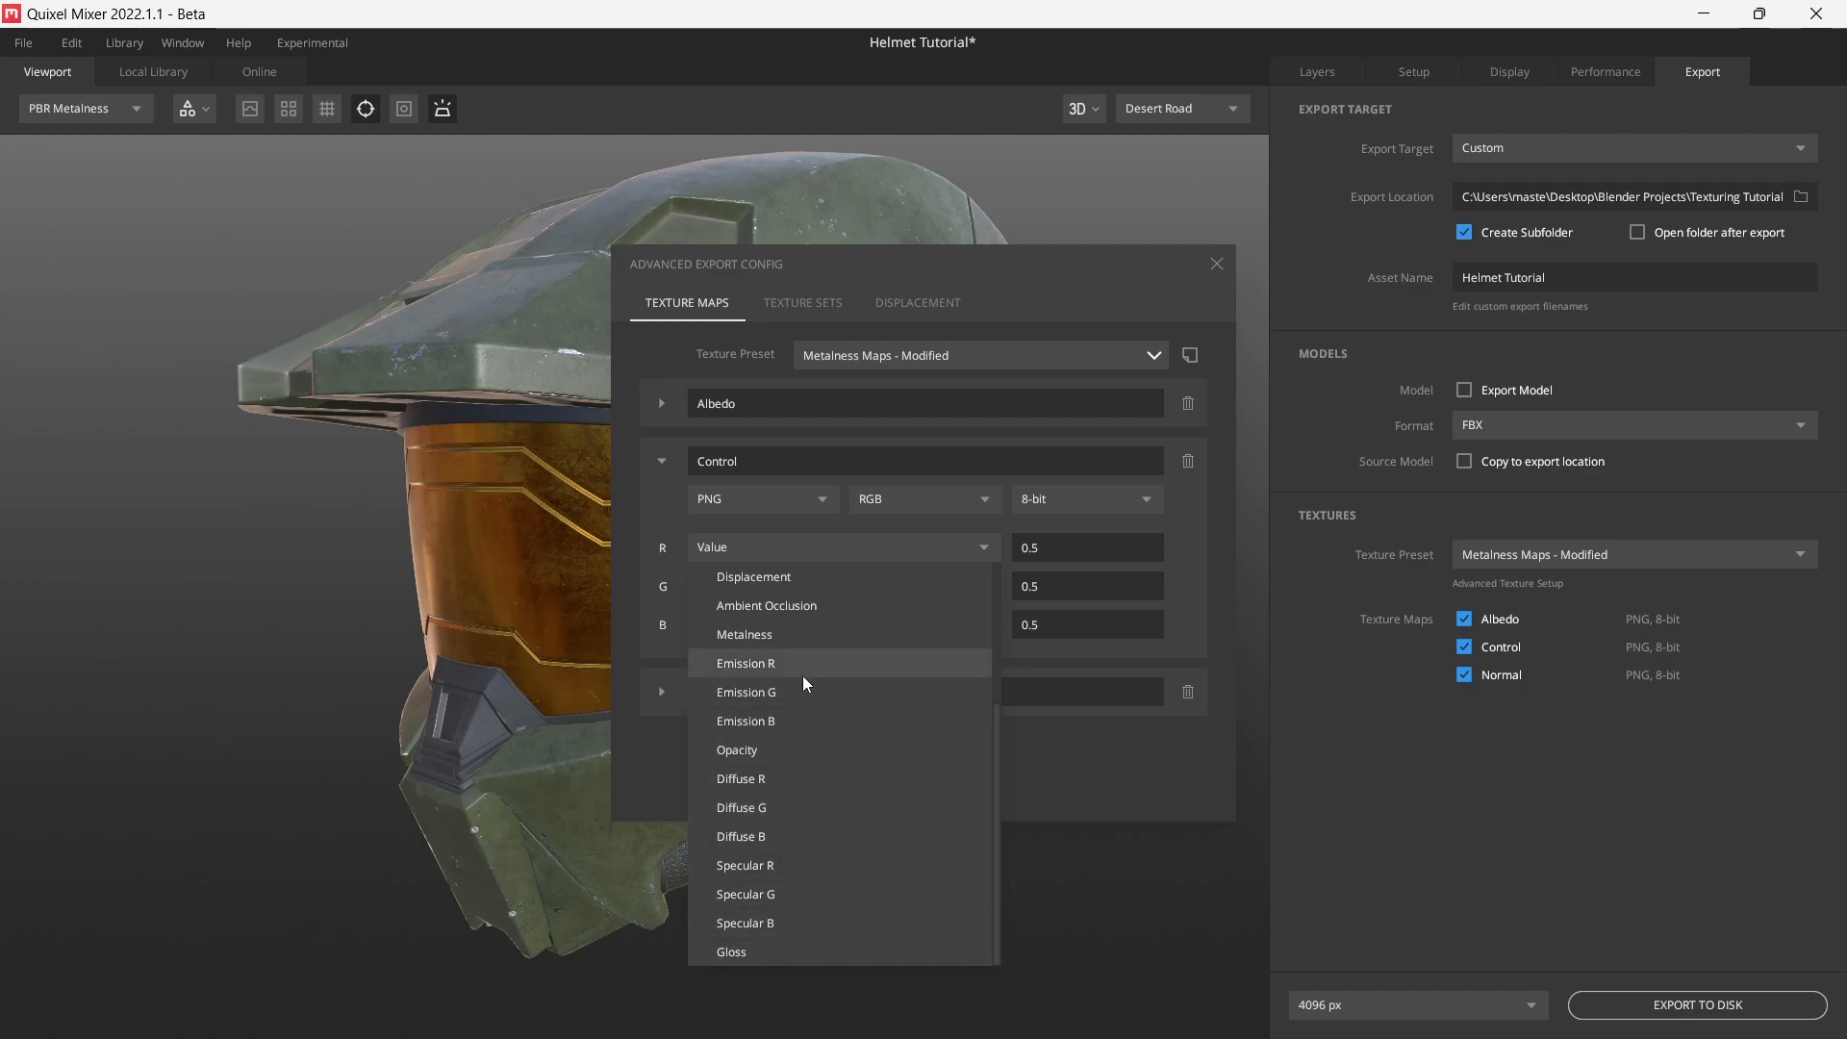
pyautogui.scroll(5, 806, 635)
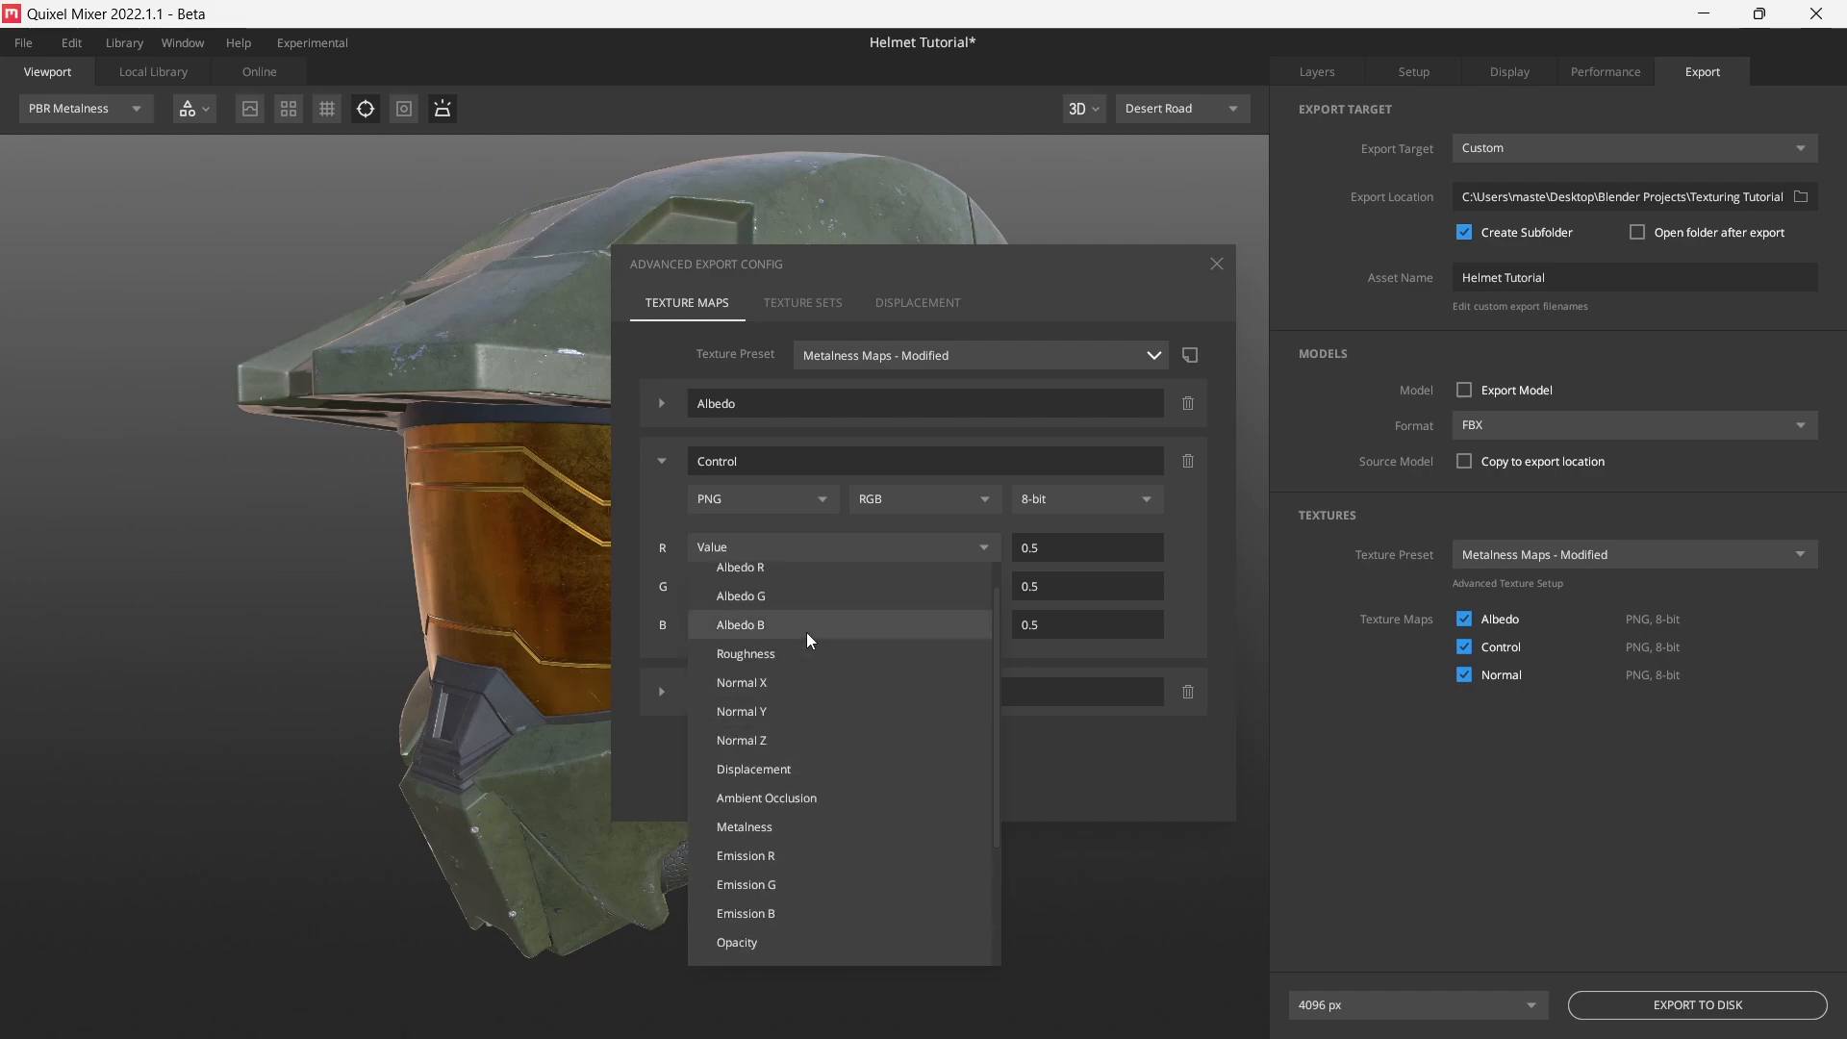
pyautogui.click(800, 661)
# - Assign Metalness to the Control map's G channel and Ambient Occlusion to its B channel
pyautogui.click(758, 587)
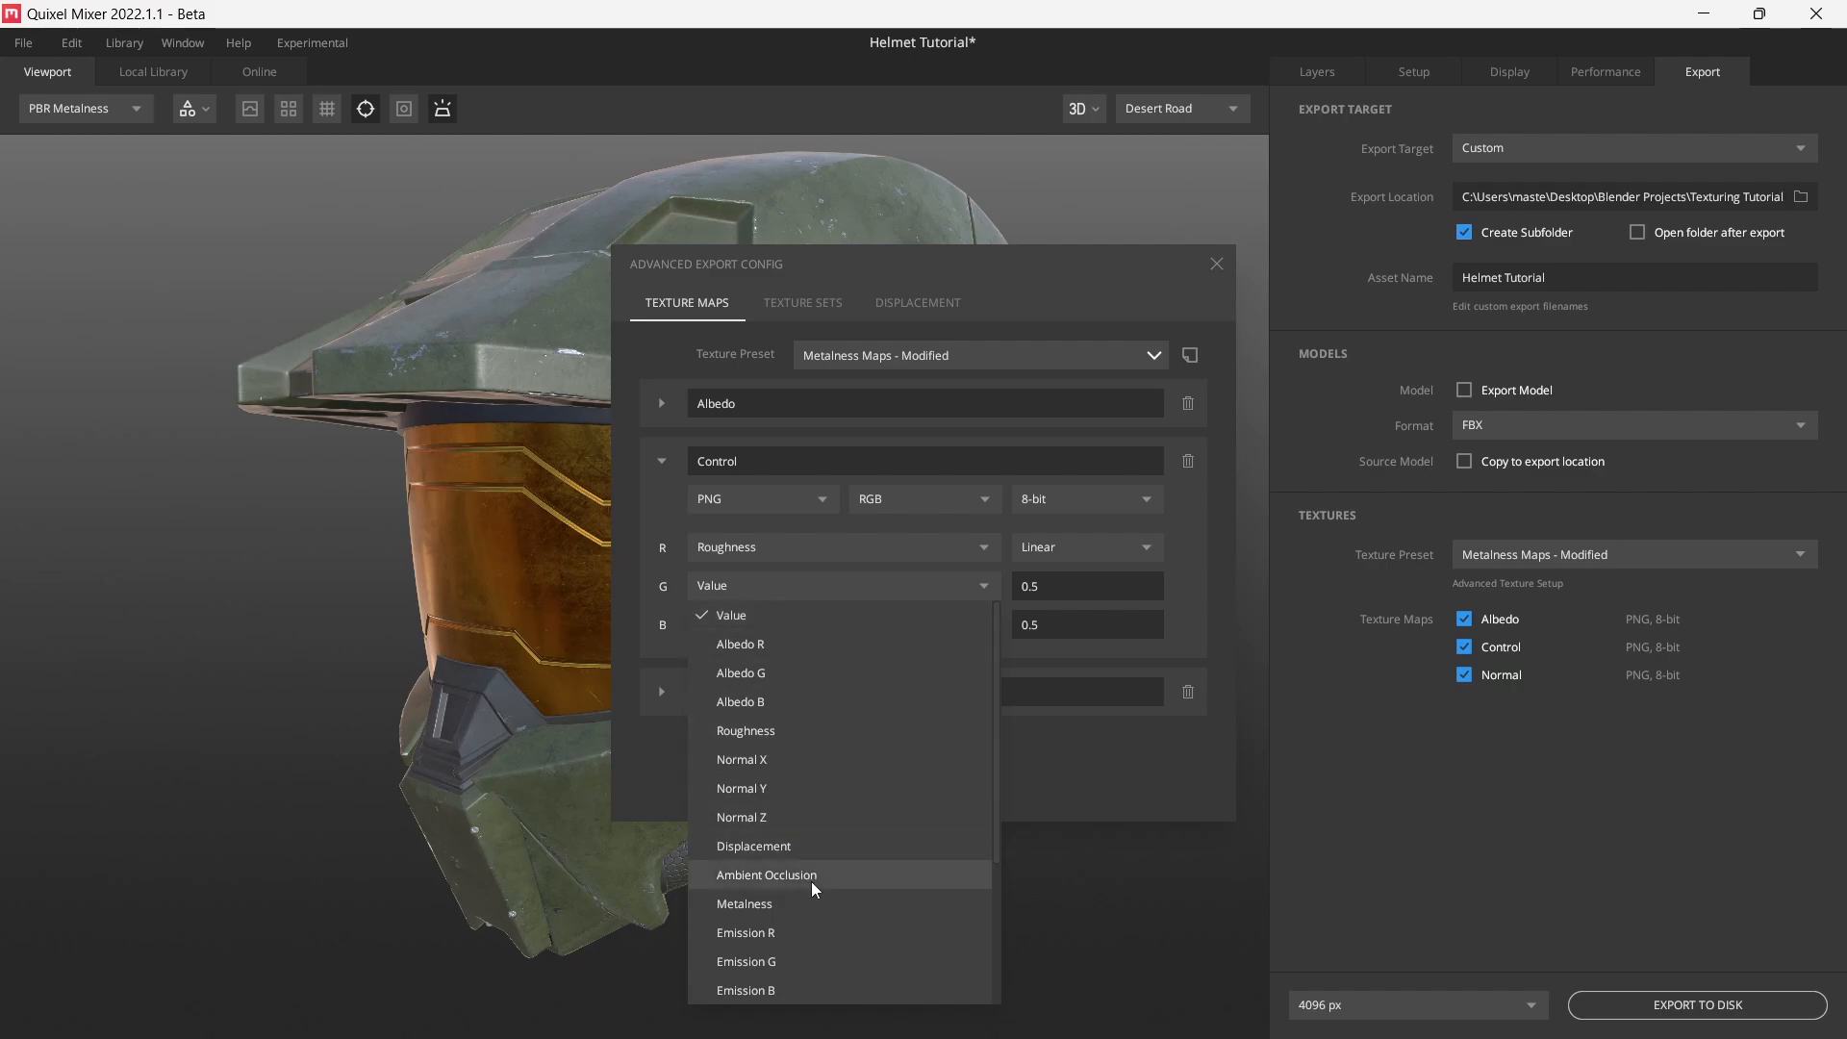
pyautogui.click(789, 902)
pyautogui.click(788, 625)
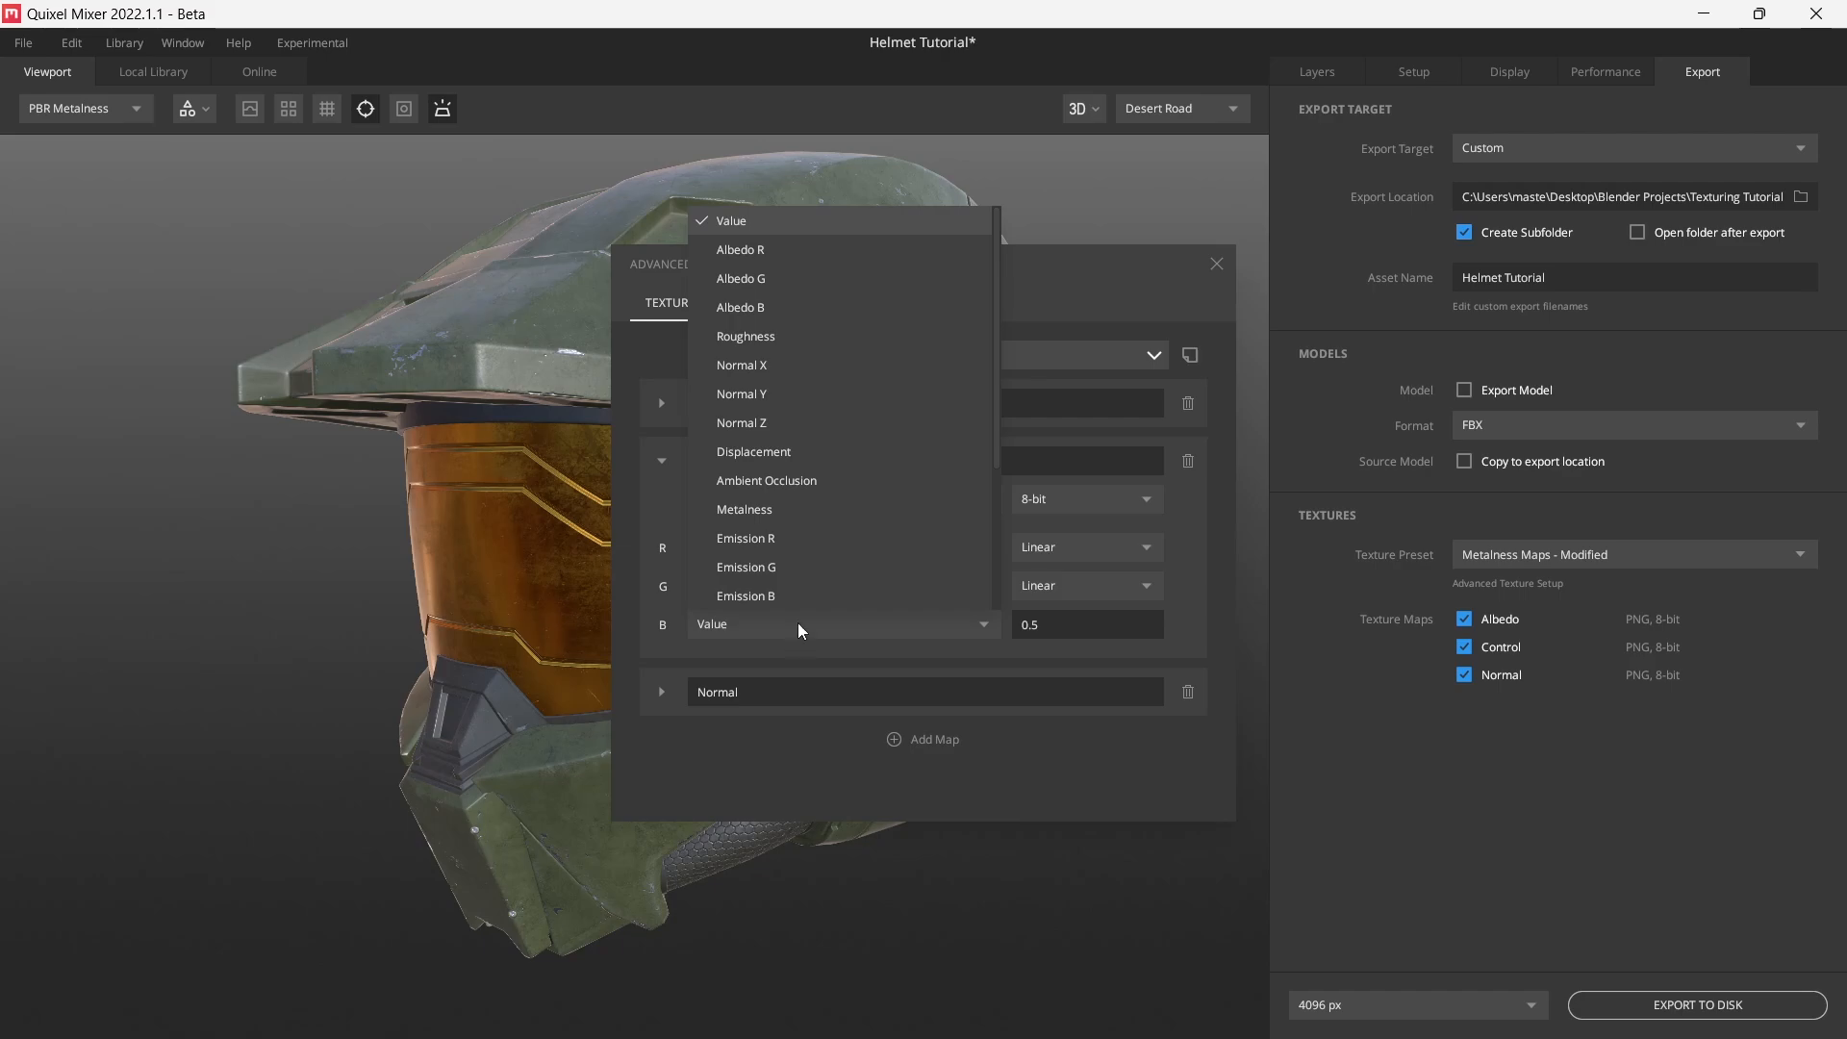
pyautogui.click(811, 479)
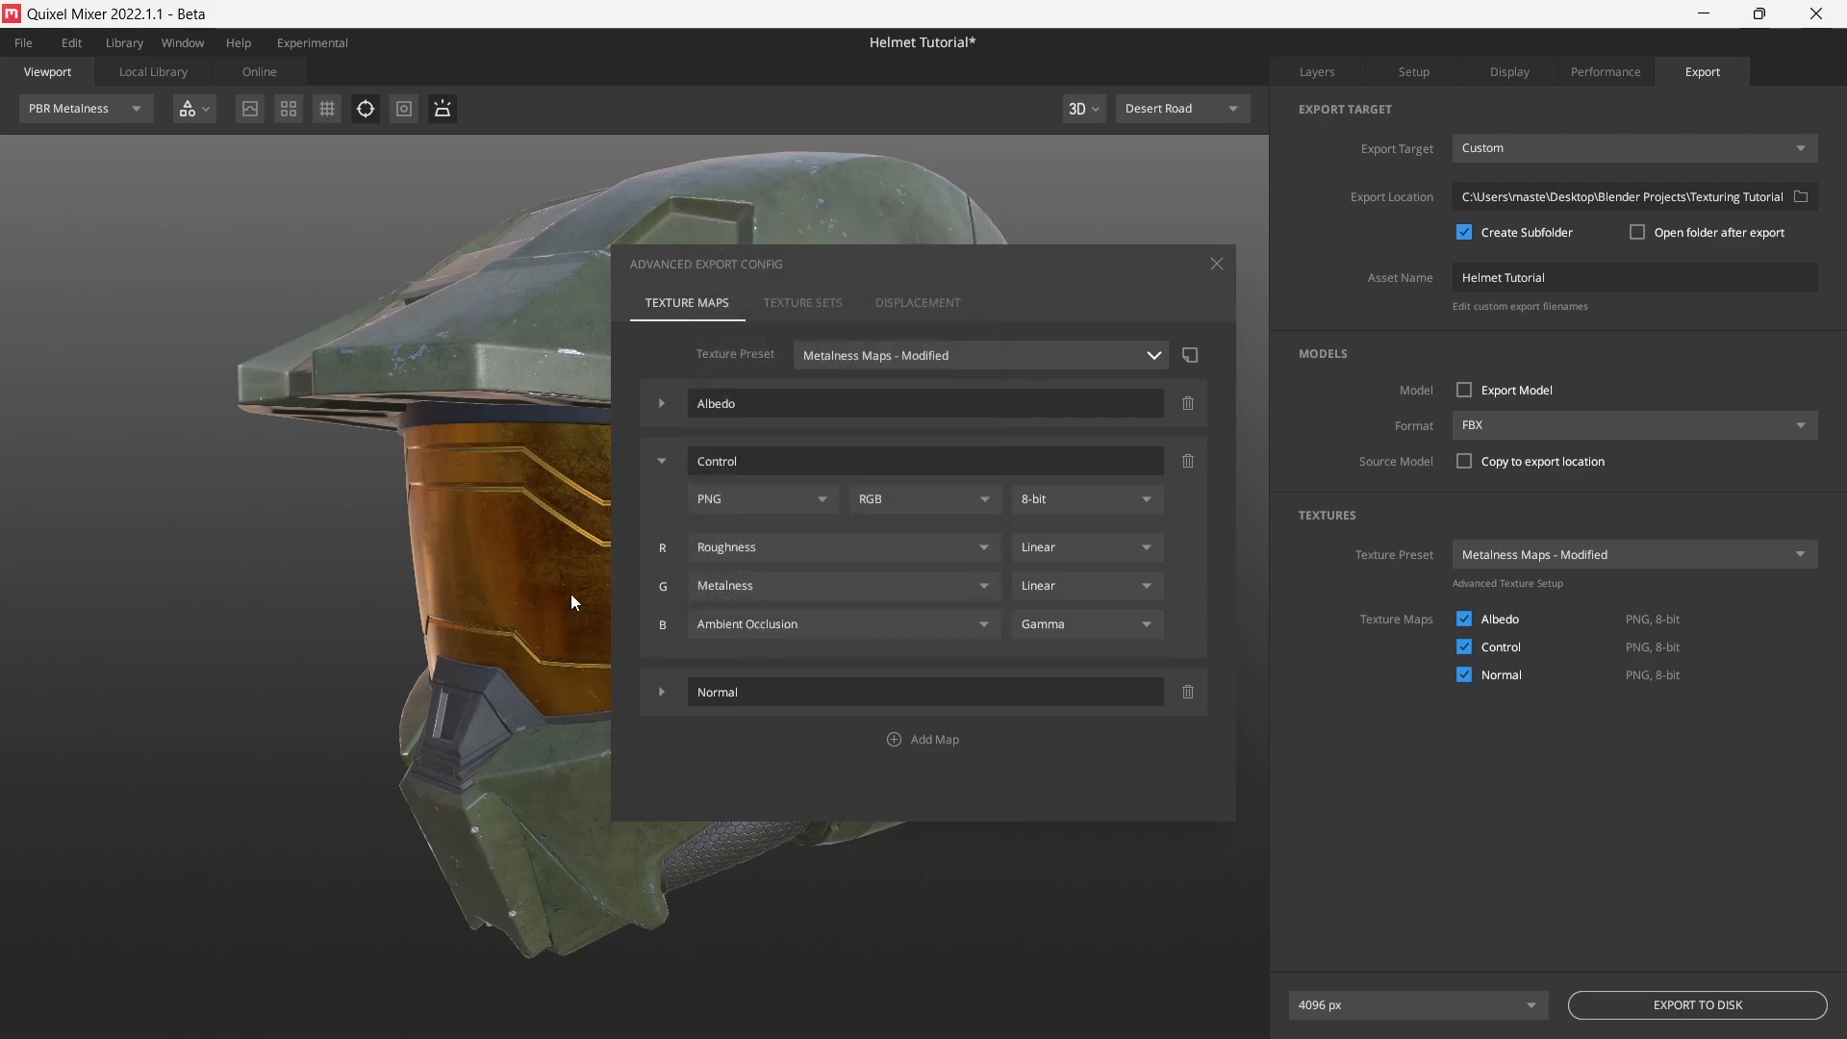
pyautogui.click(890, 625)
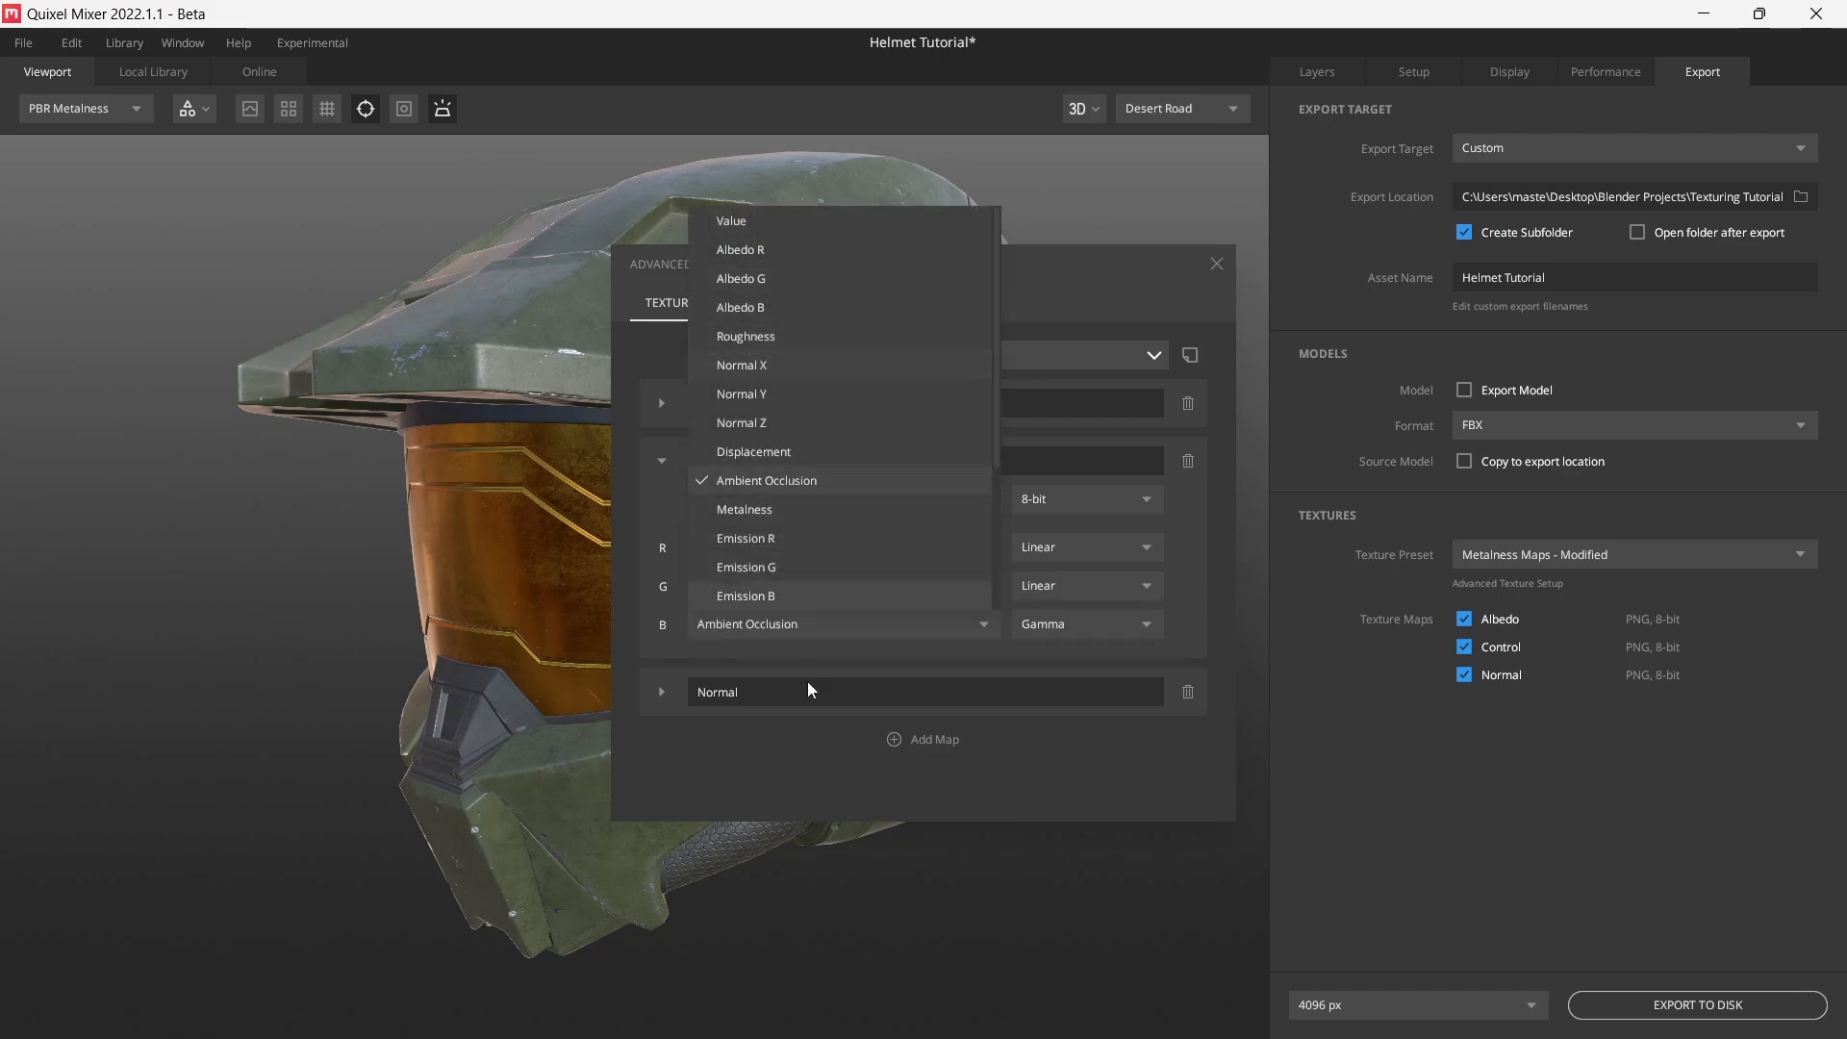
pyautogui.click(801, 722)
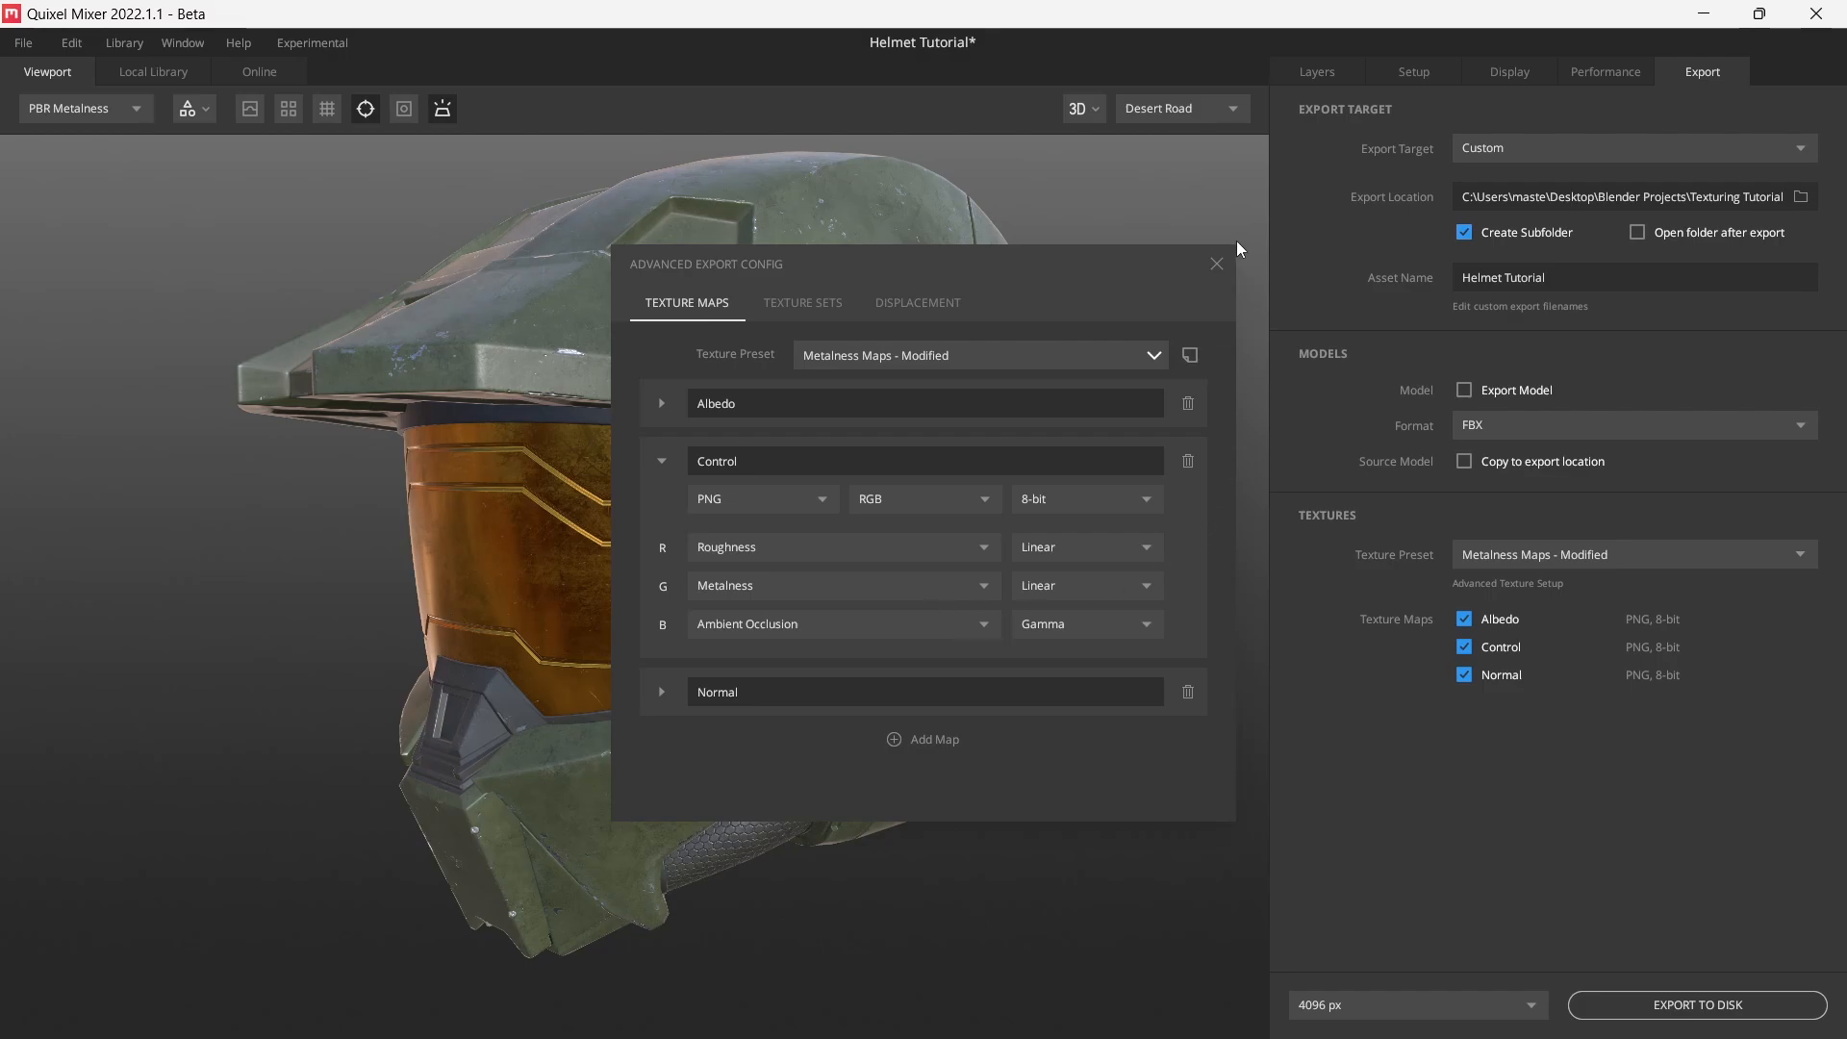
# - Close the advanced export configuration and look through the available export resolutions
pyautogui.click(1214, 265)
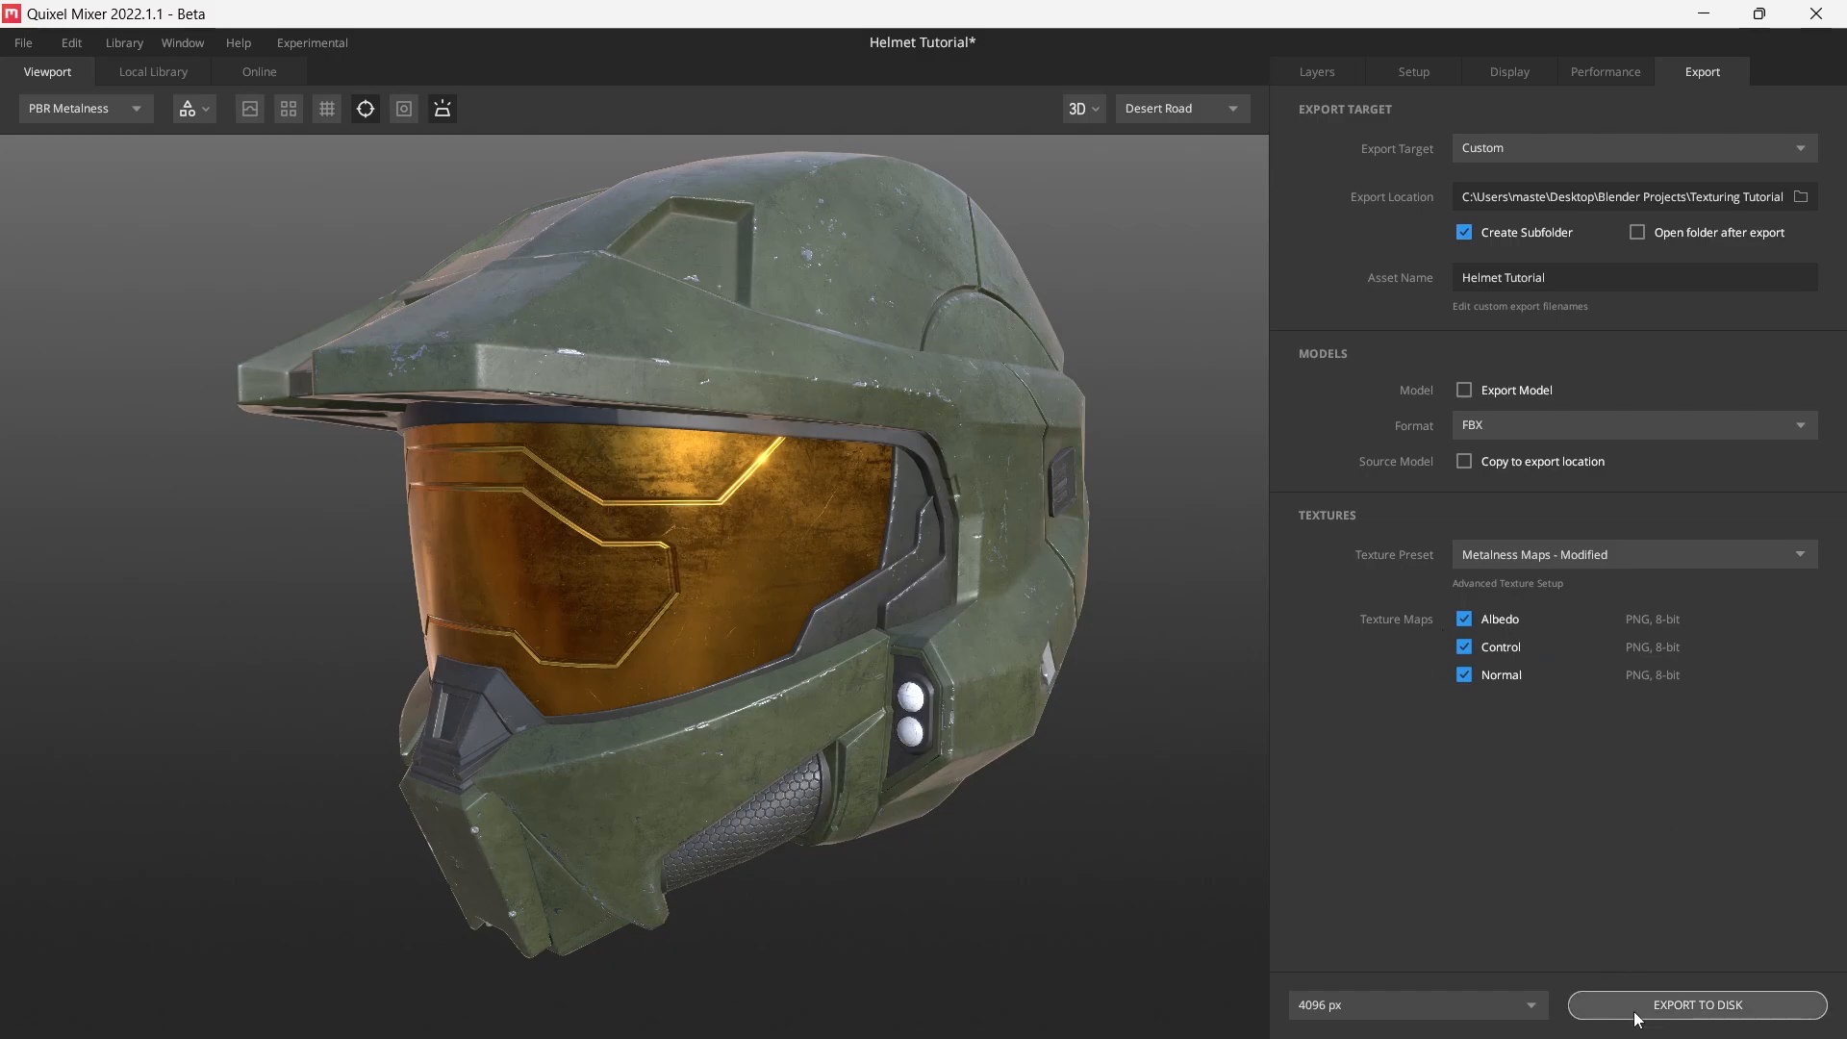
pyautogui.click(1526, 1008)
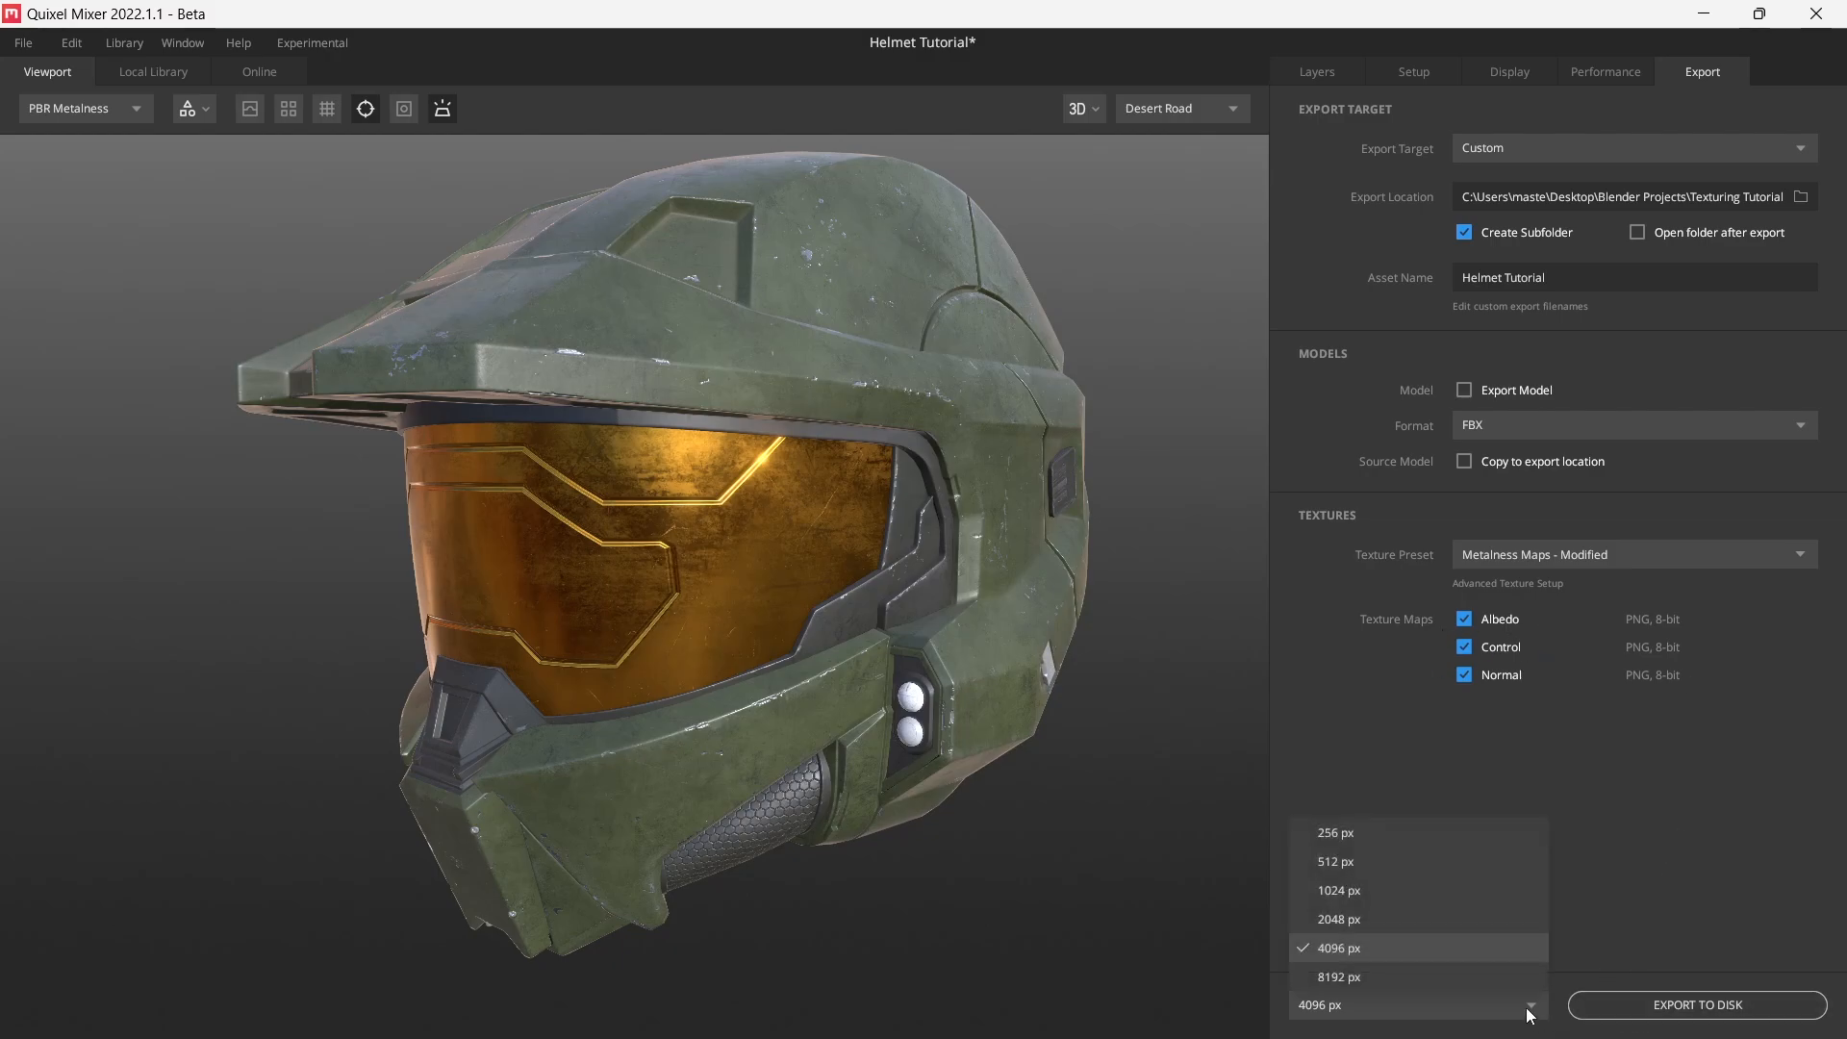
pyautogui.click(1526, 1008)
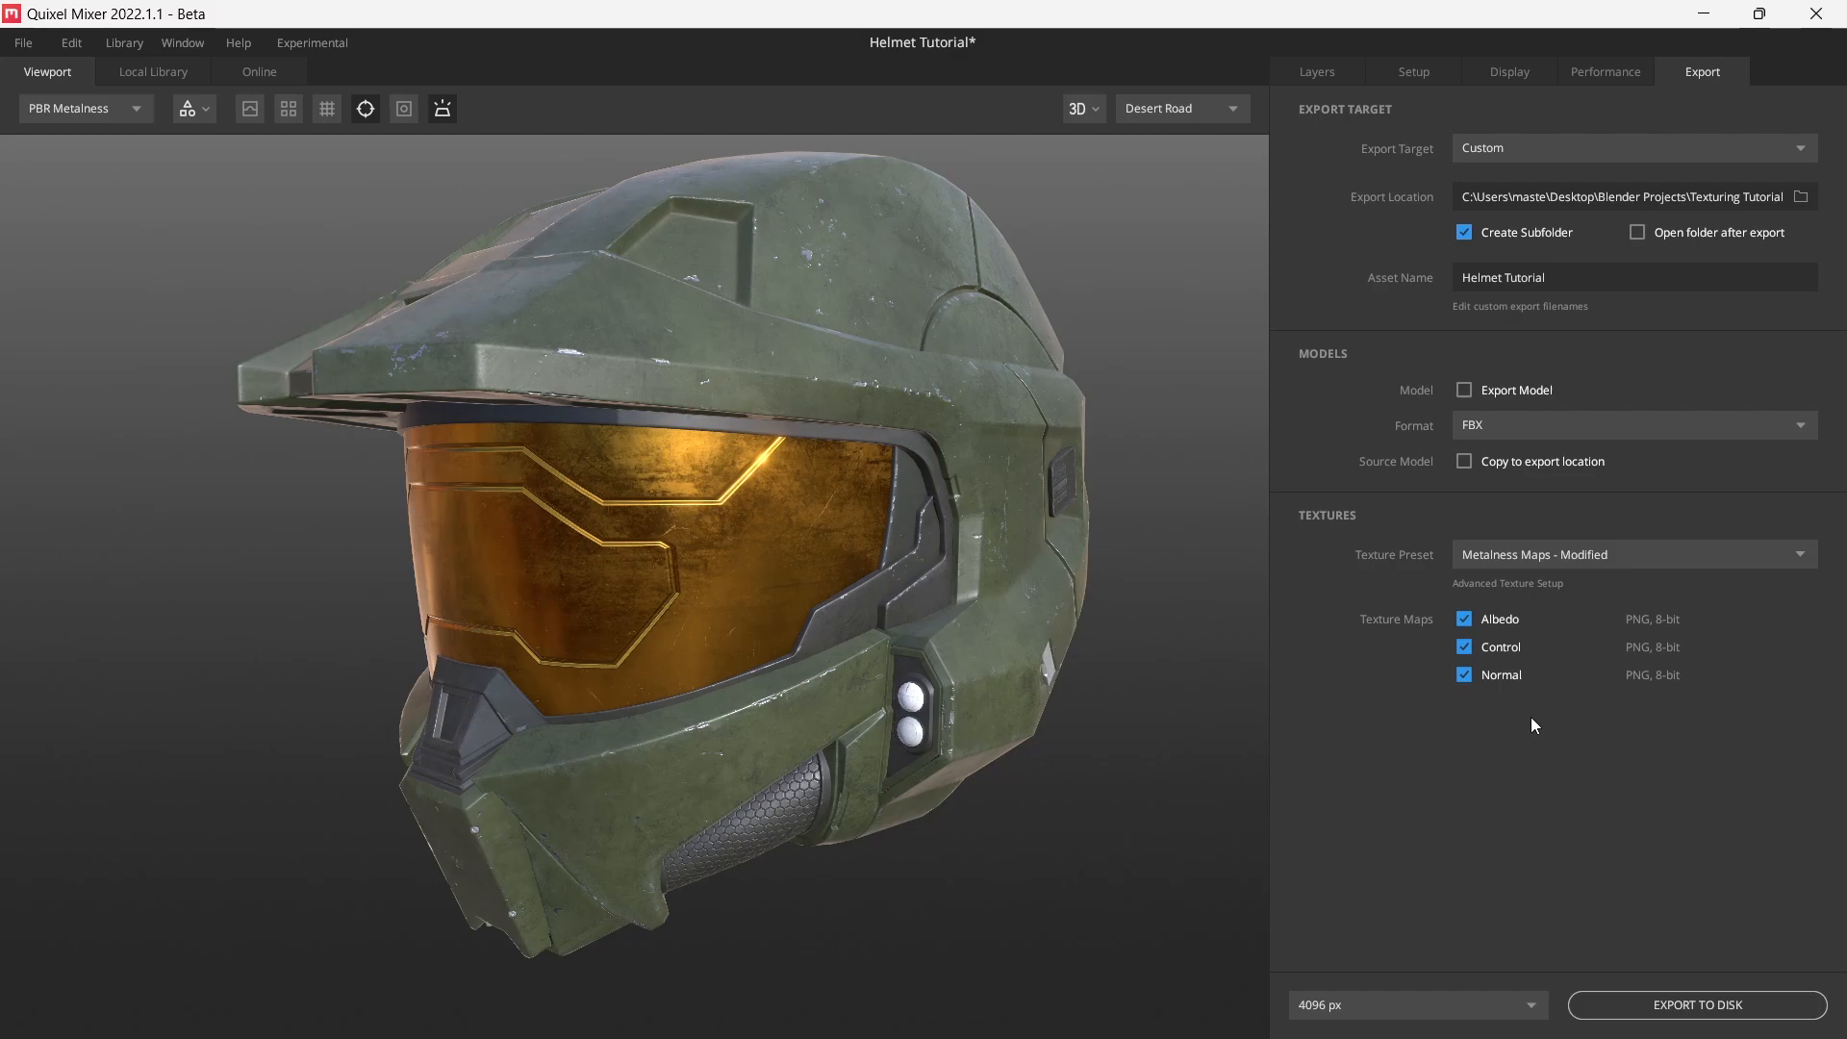